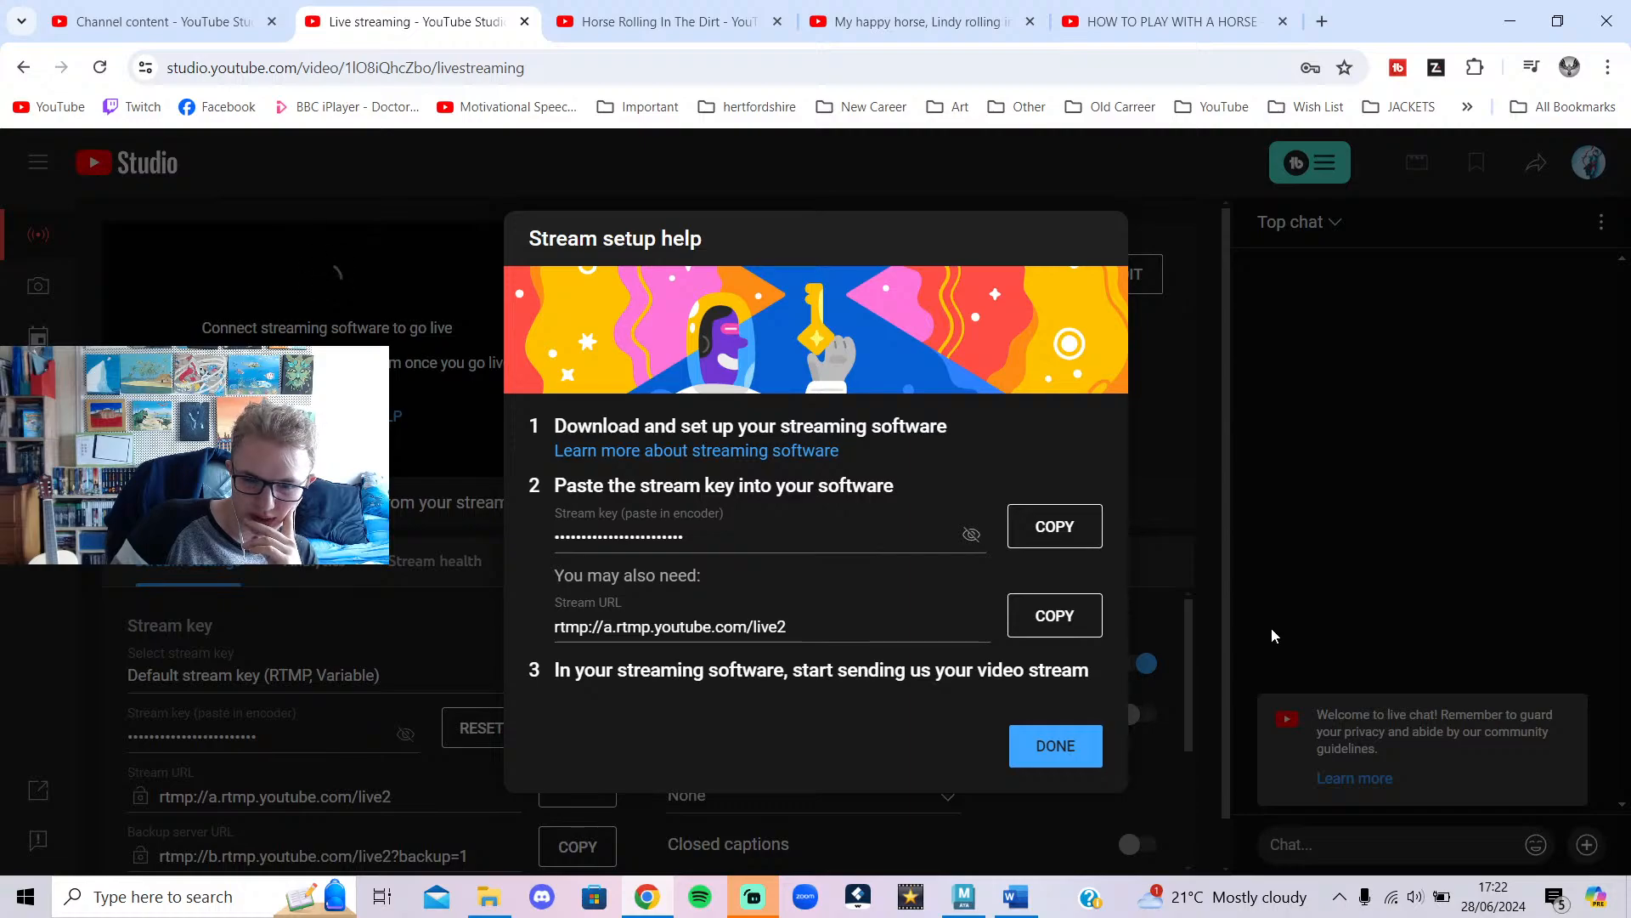
Close the stream setup help and dismiss the now-live notification in Streamlabs Desktop.
{"action": "left_click", "coordinate": [1050, 745]}
{"action": "left_click", "coordinate": [753, 896]}
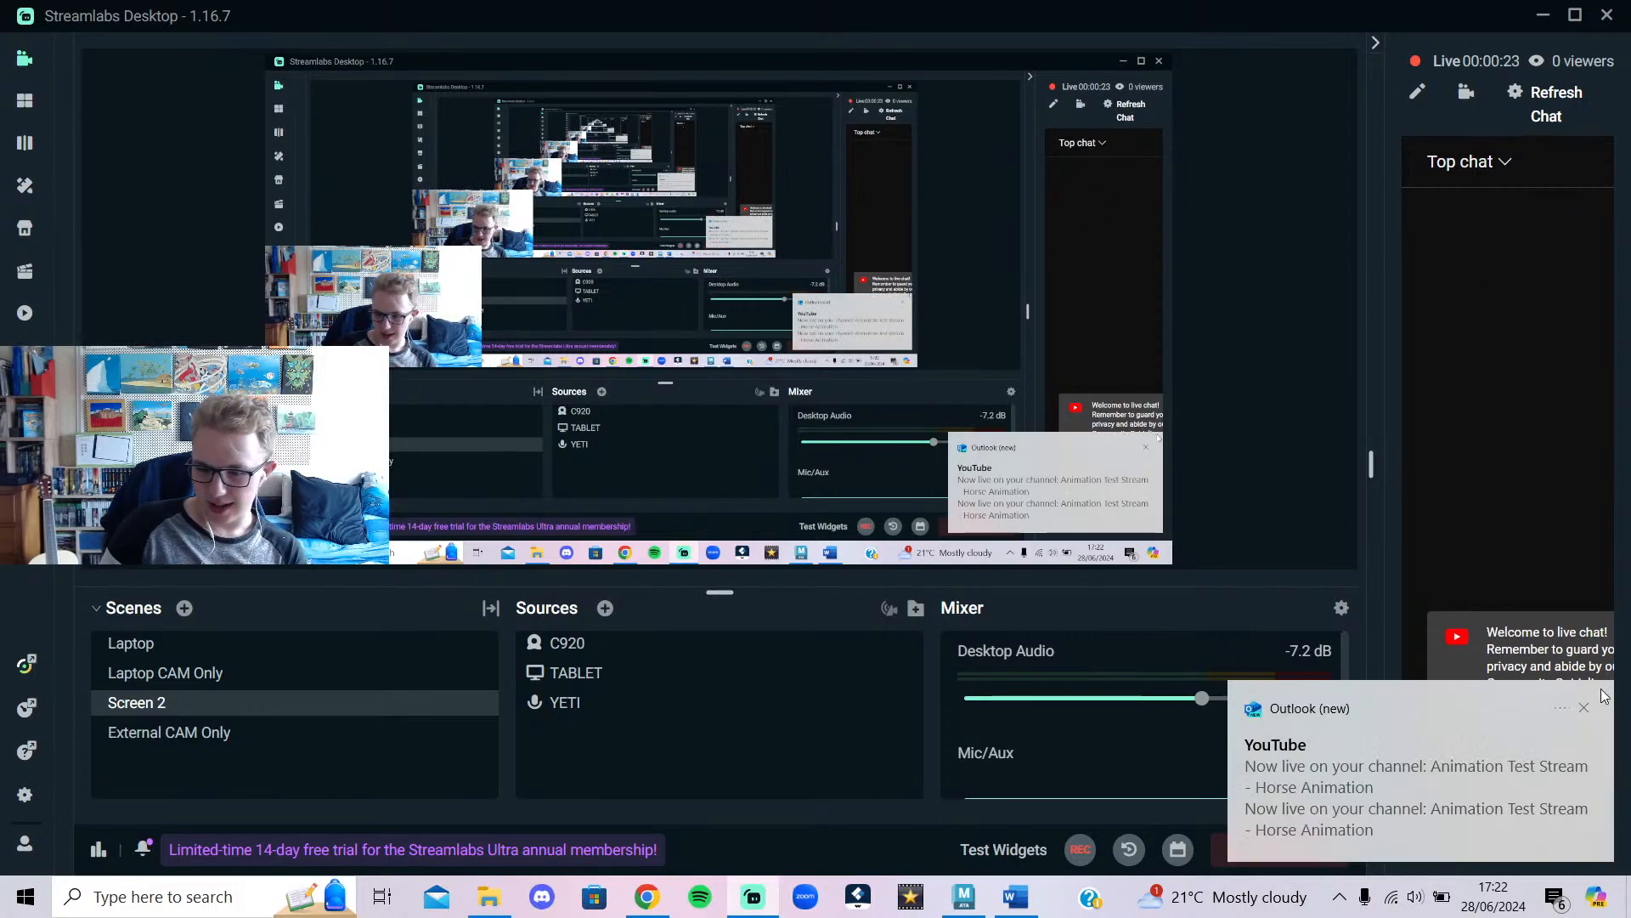
{"action": "left_click", "coordinate": [1585, 708]}
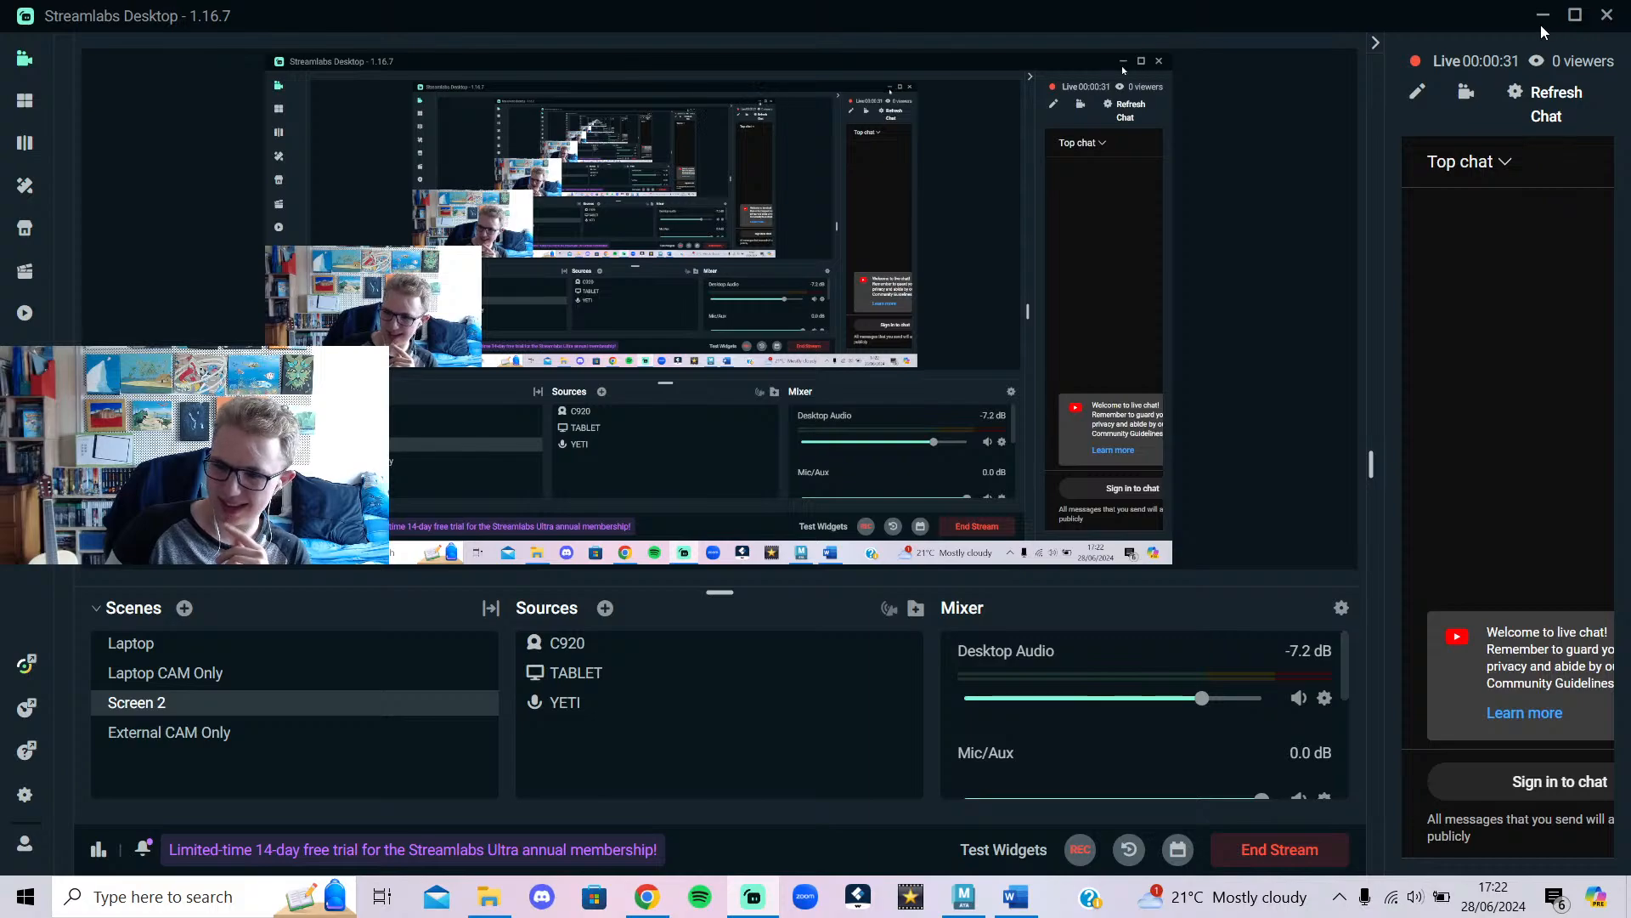
Check the Streamlabs Mixer, then minimize Streamlabs to return to the horse reference tabs.
{"action": "scroll", "coordinate": [1155, 710], "scroll_direction": "down", "scroll_amount": 3}
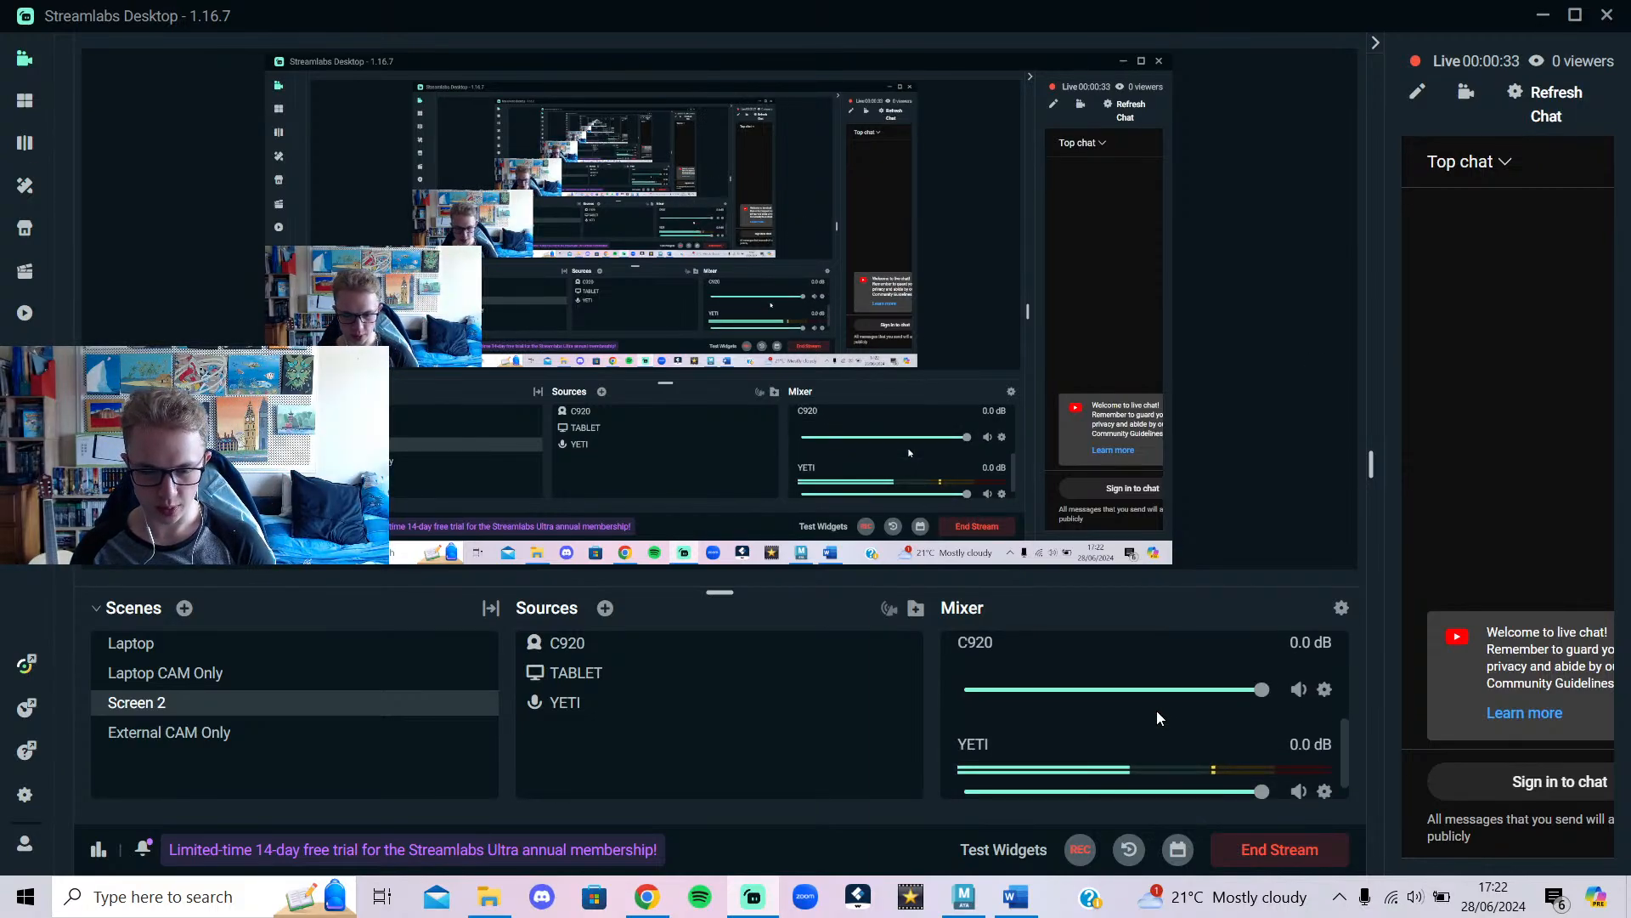
{"action": "scroll", "coordinate": [1155, 710], "scroll_direction": "down", "scroll_amount": 1}
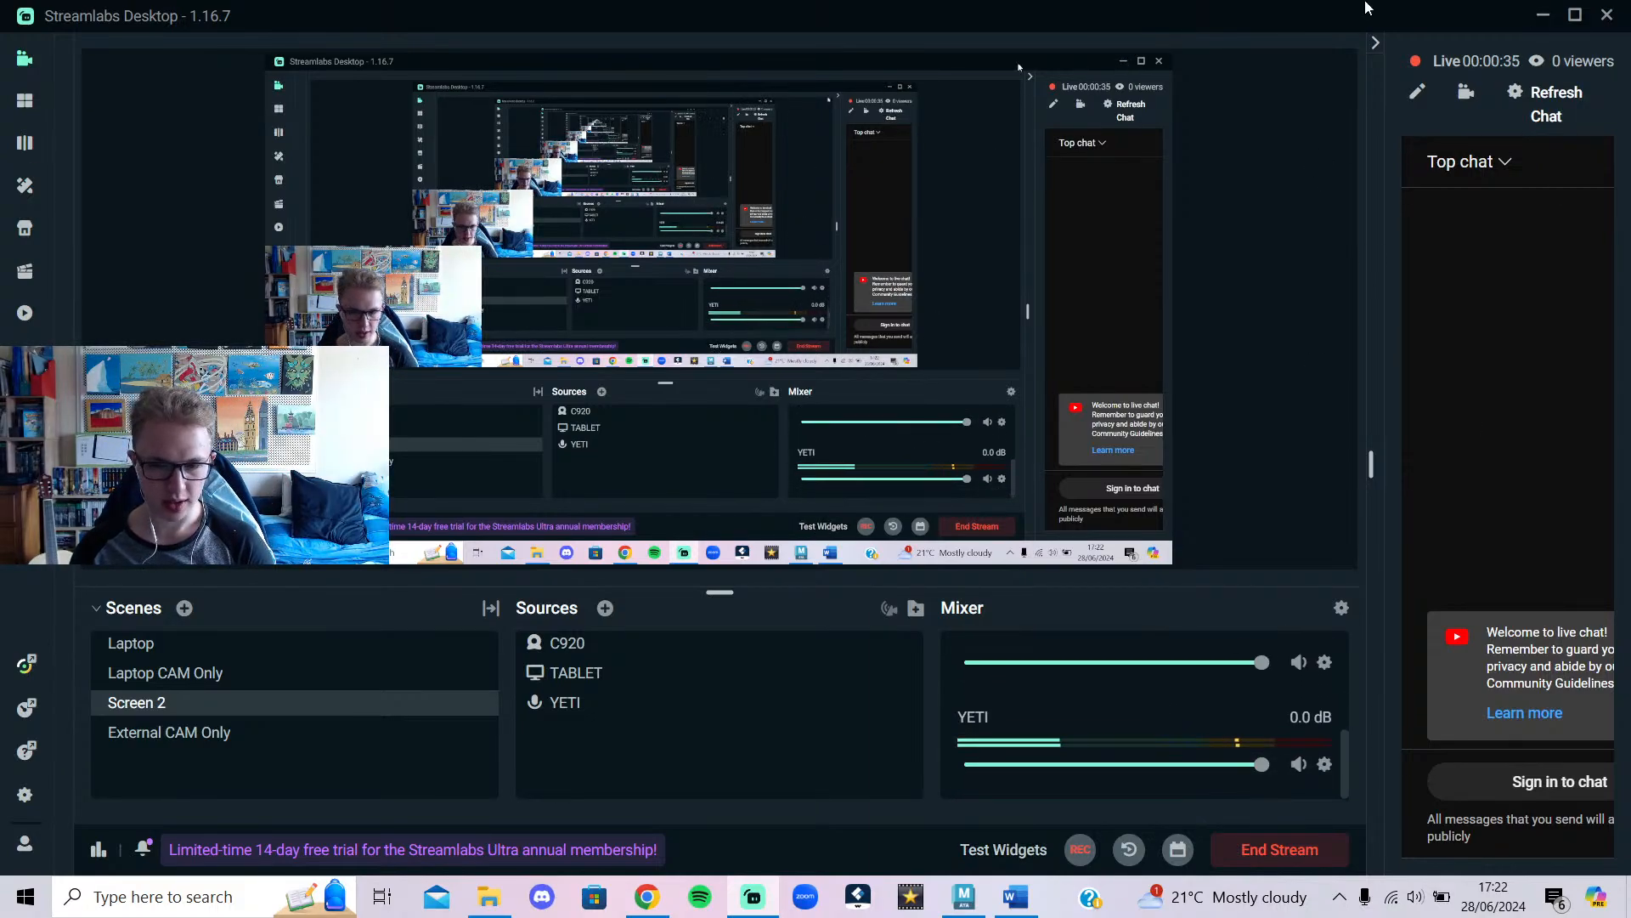
{"action": "left_click", "coordinate": [1543, 15]}
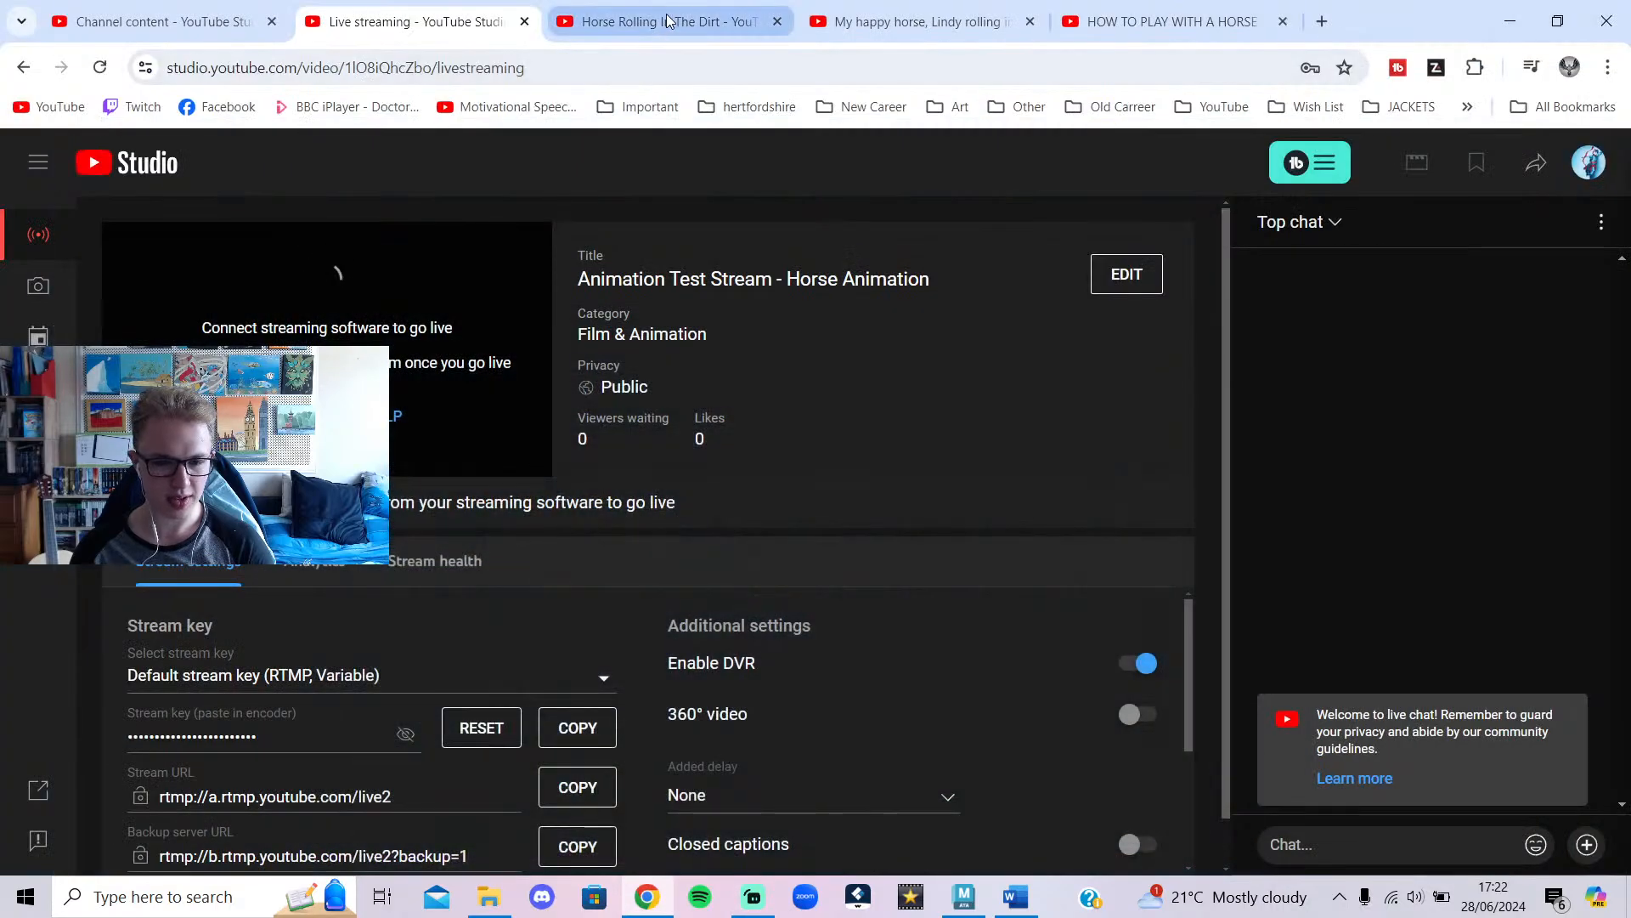
{"action": "left_click", "coordinate": [917, 7]}
View the HOW TO PLAY WITH A HORSE tab, then read and minimize the internet_ref Word notes.
{"action": "left_click", "coordinate": [1141, 6]}
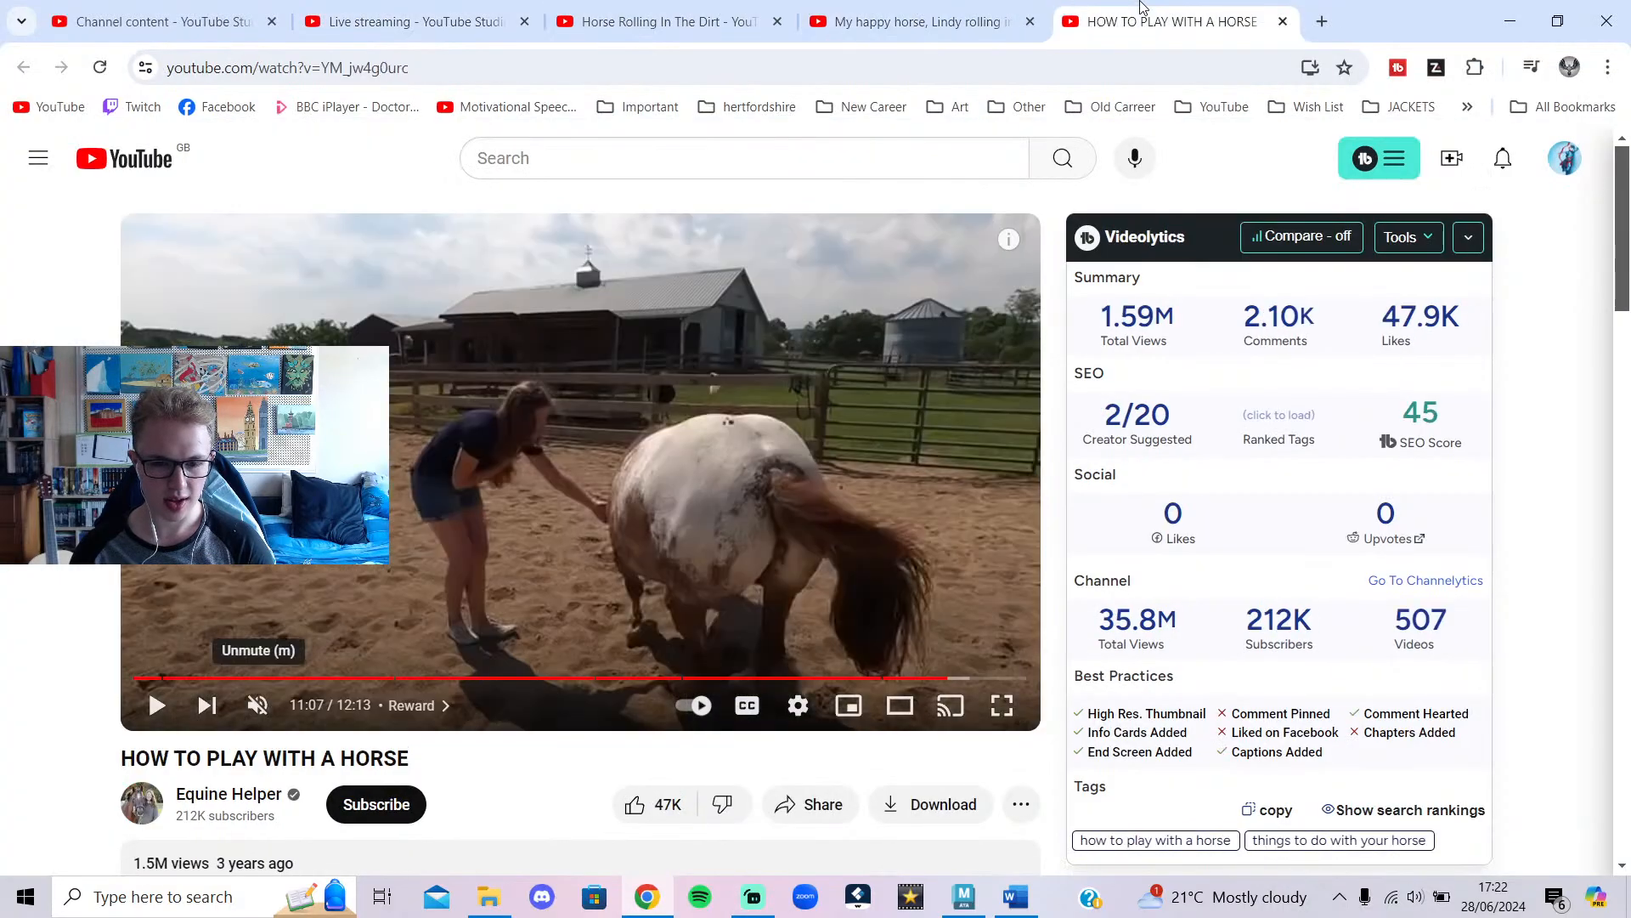
{"action": "left_click", "coordinate": [1525, 30]}
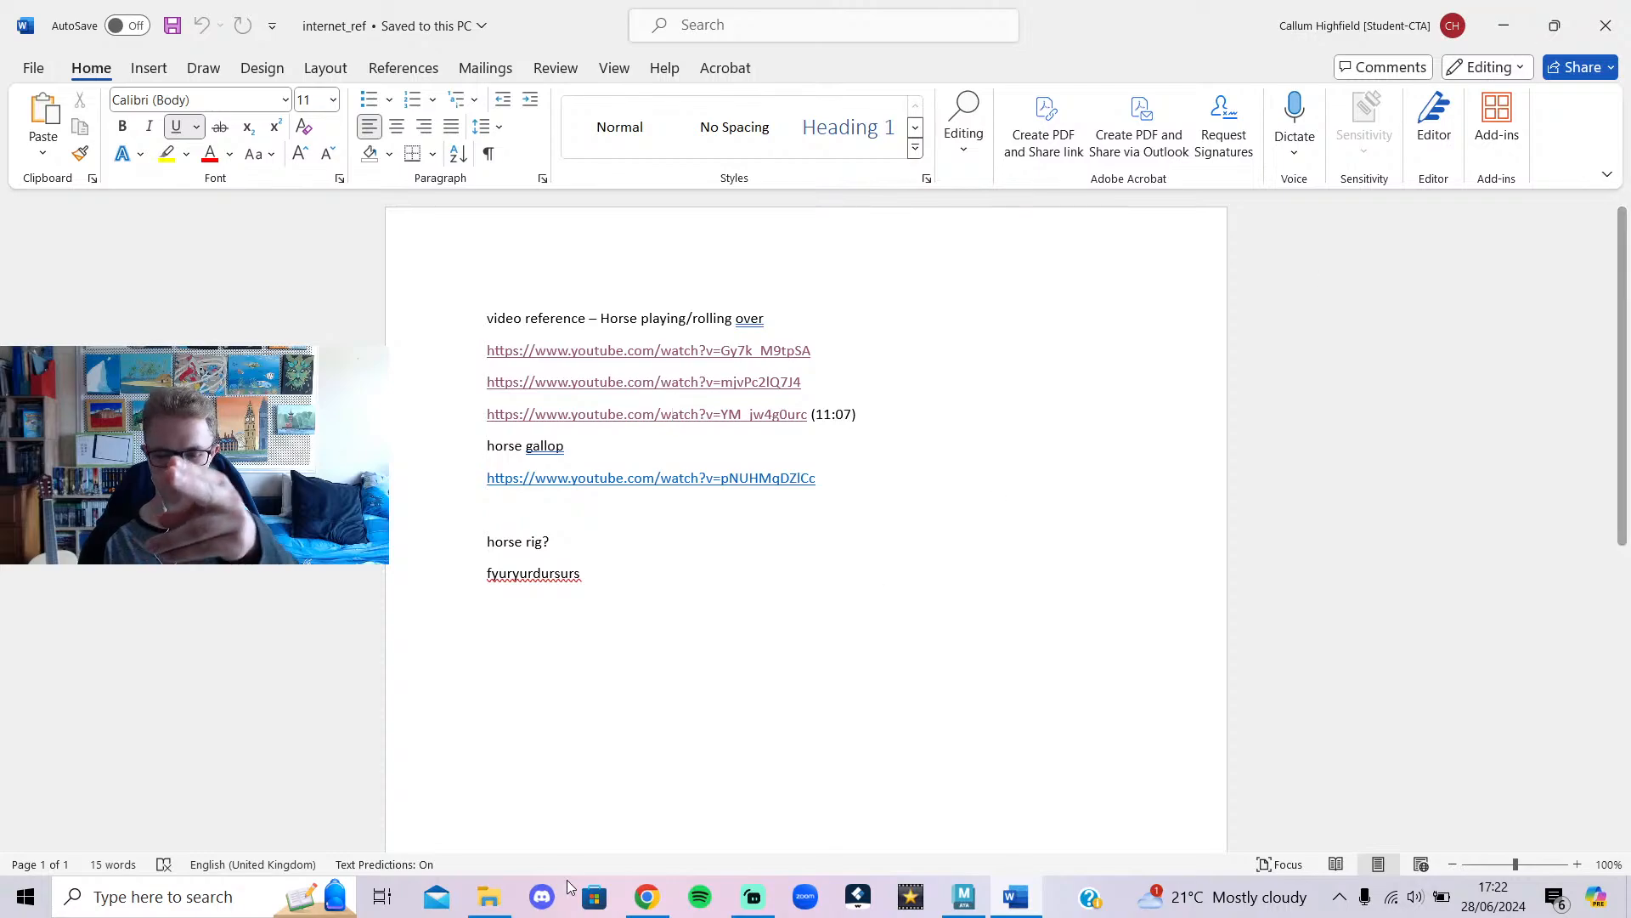
{"action": "left_click", "coordinate": [754, 896]}
{"action": "left_click", "coordinate": [764, 898]}
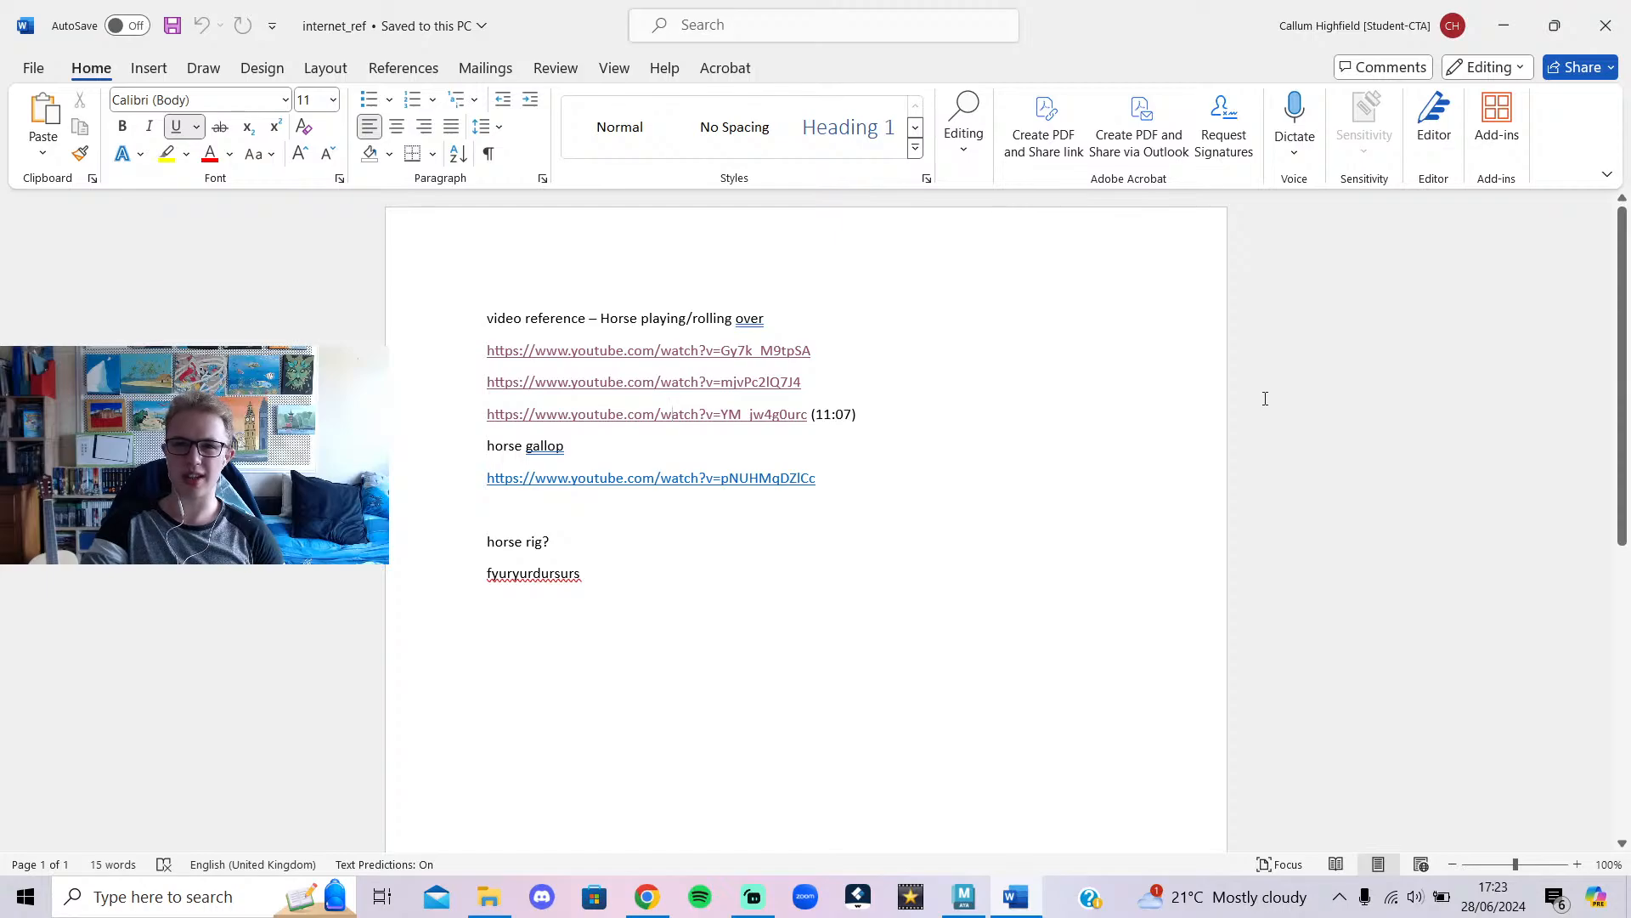
{"action": "left_click", "coordinate": [1503, 25]}
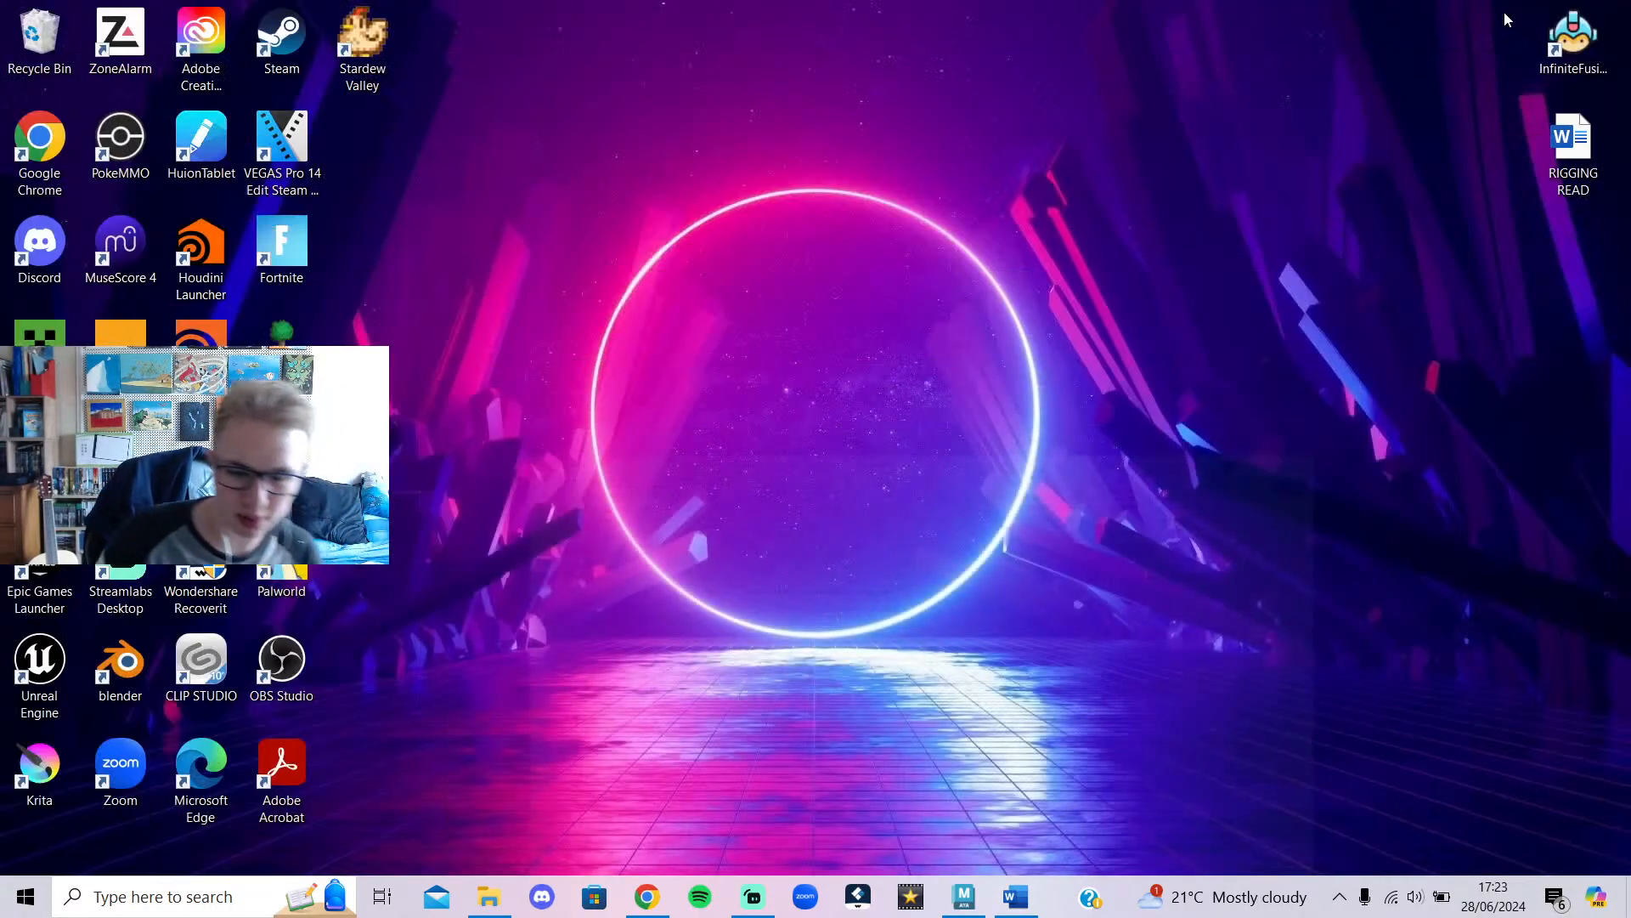
{"action": "left_click", "coordinate": [971, 888]}
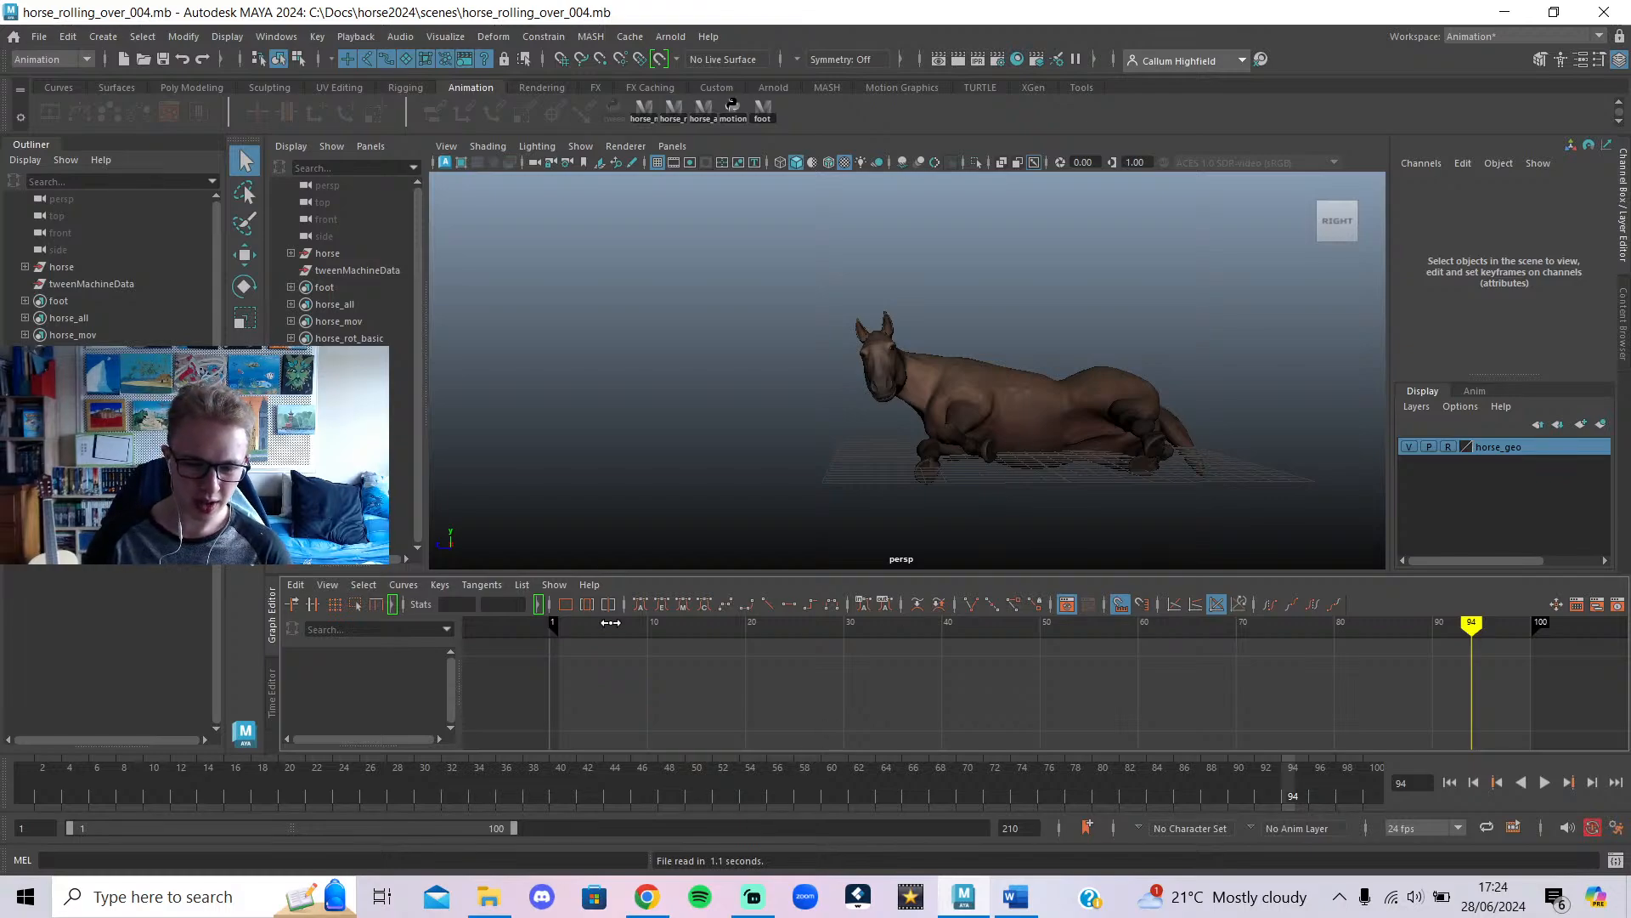
Tumble to a front-right view and play the roll-over from frame 1, stopping at frame 46.
{"action": "left_click_drag", "start_coordinate": [851, 422], "coordinate": [961, 490], "text": "alt"}
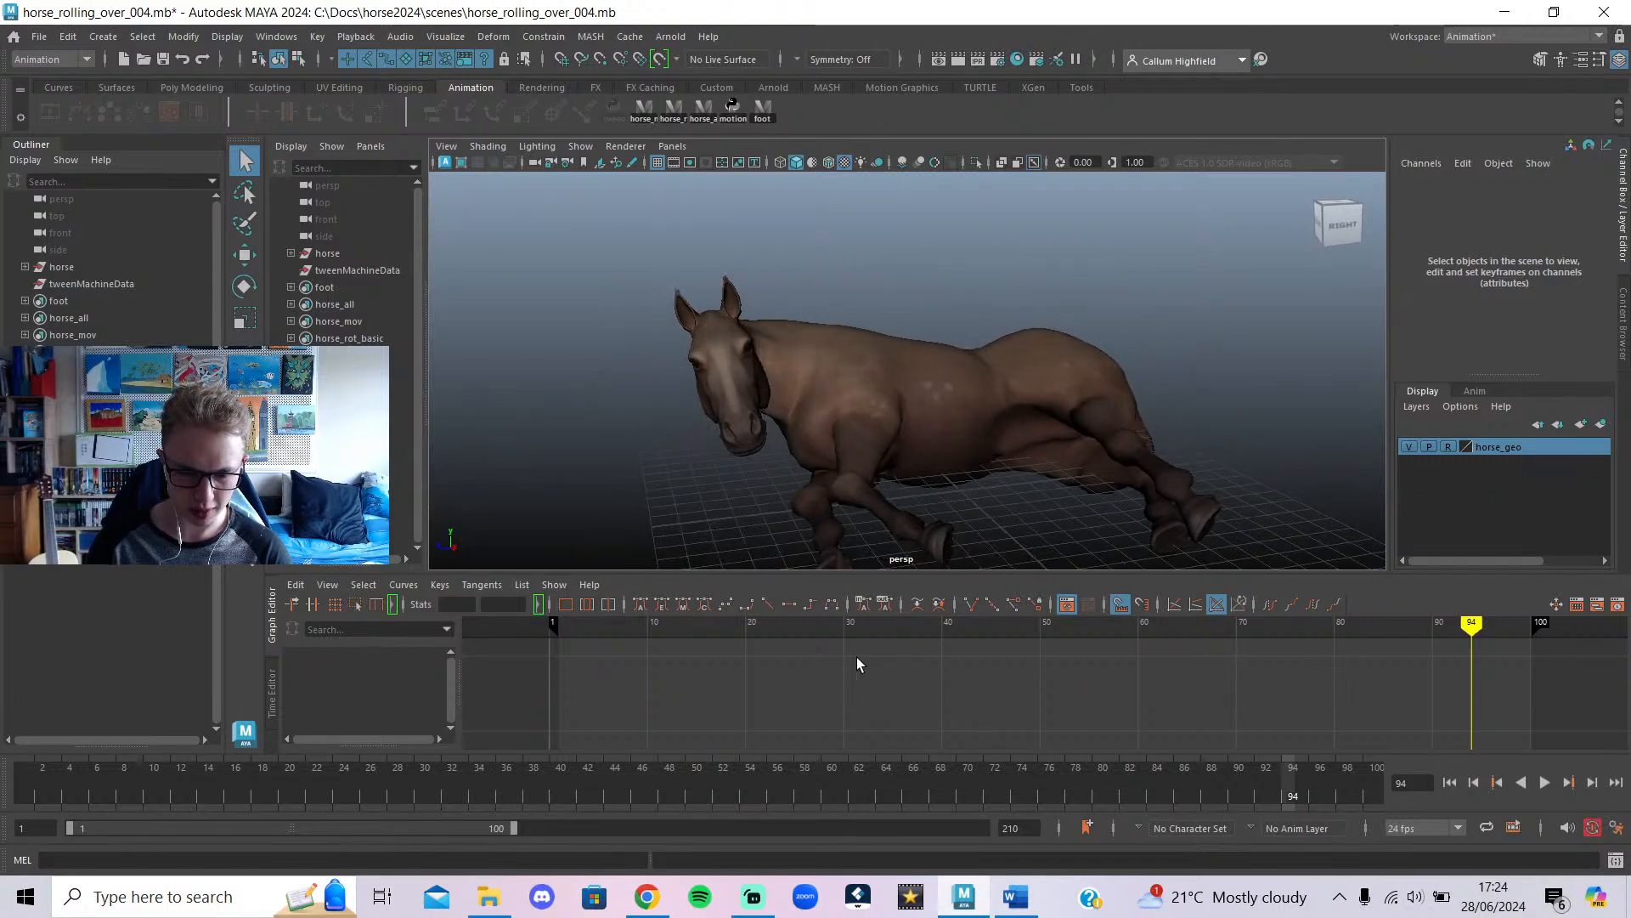
{"action": "left_click_drag", "start_coordinate": [886, 773], "coordinate": [25, 773]}
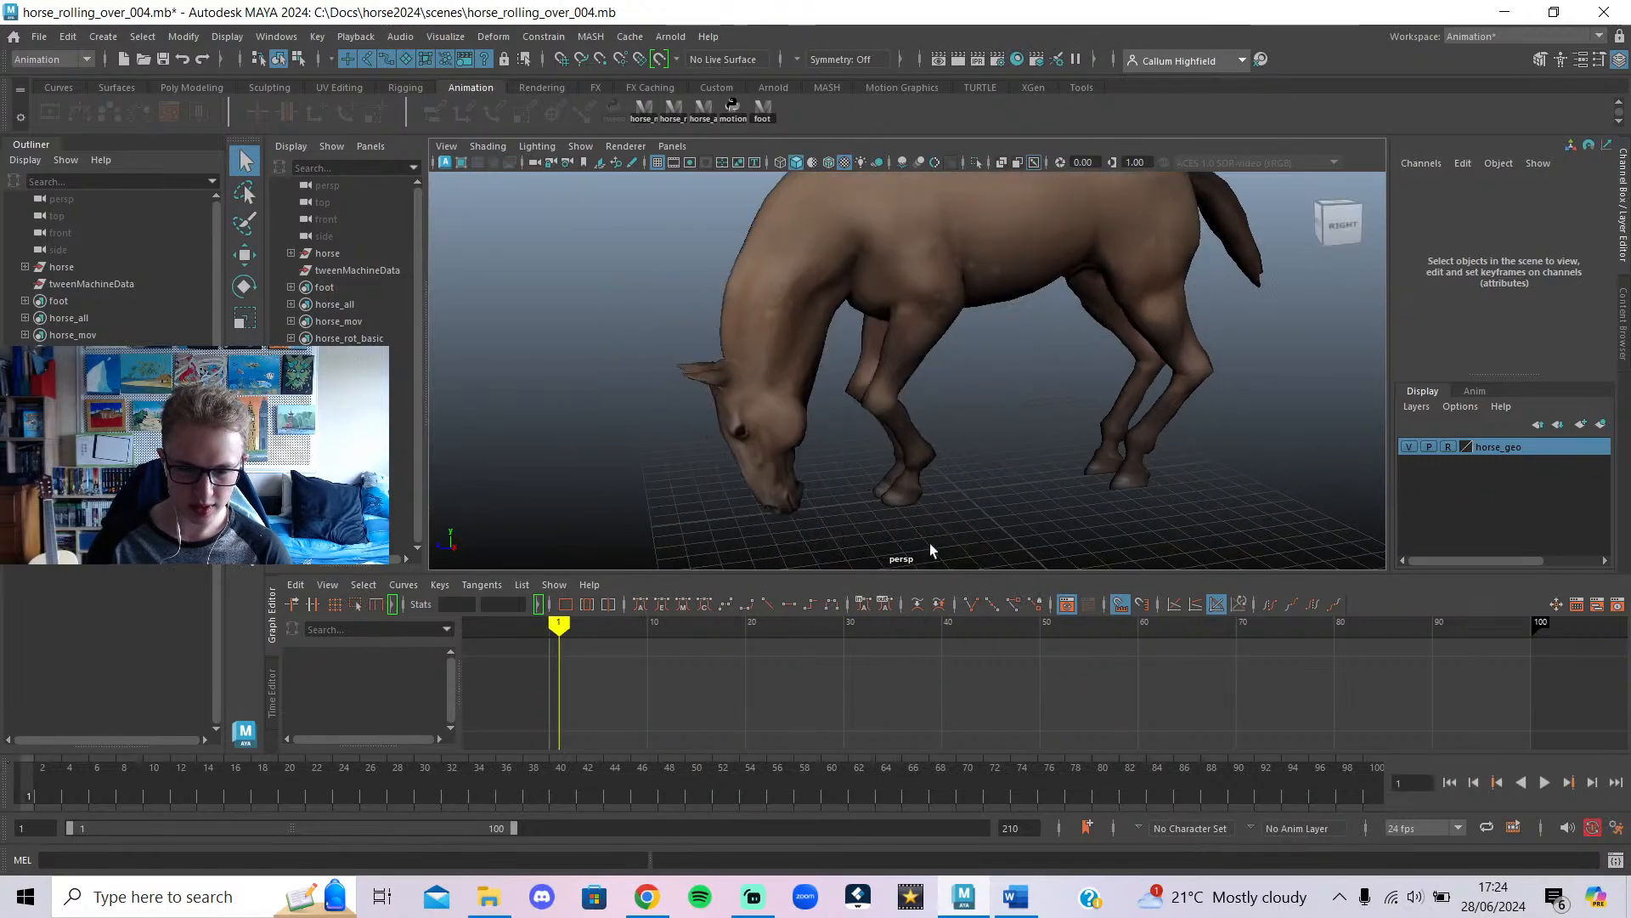
{"action": "left_click_drag", "start_coordinate": [975, 461], "coordinate": [1074, 416], "text": "alt"}
{"action": "middle_click_drag", "start_coordinate": [1074, 417], "coordinate": [1085, 494], "text": "alt"}
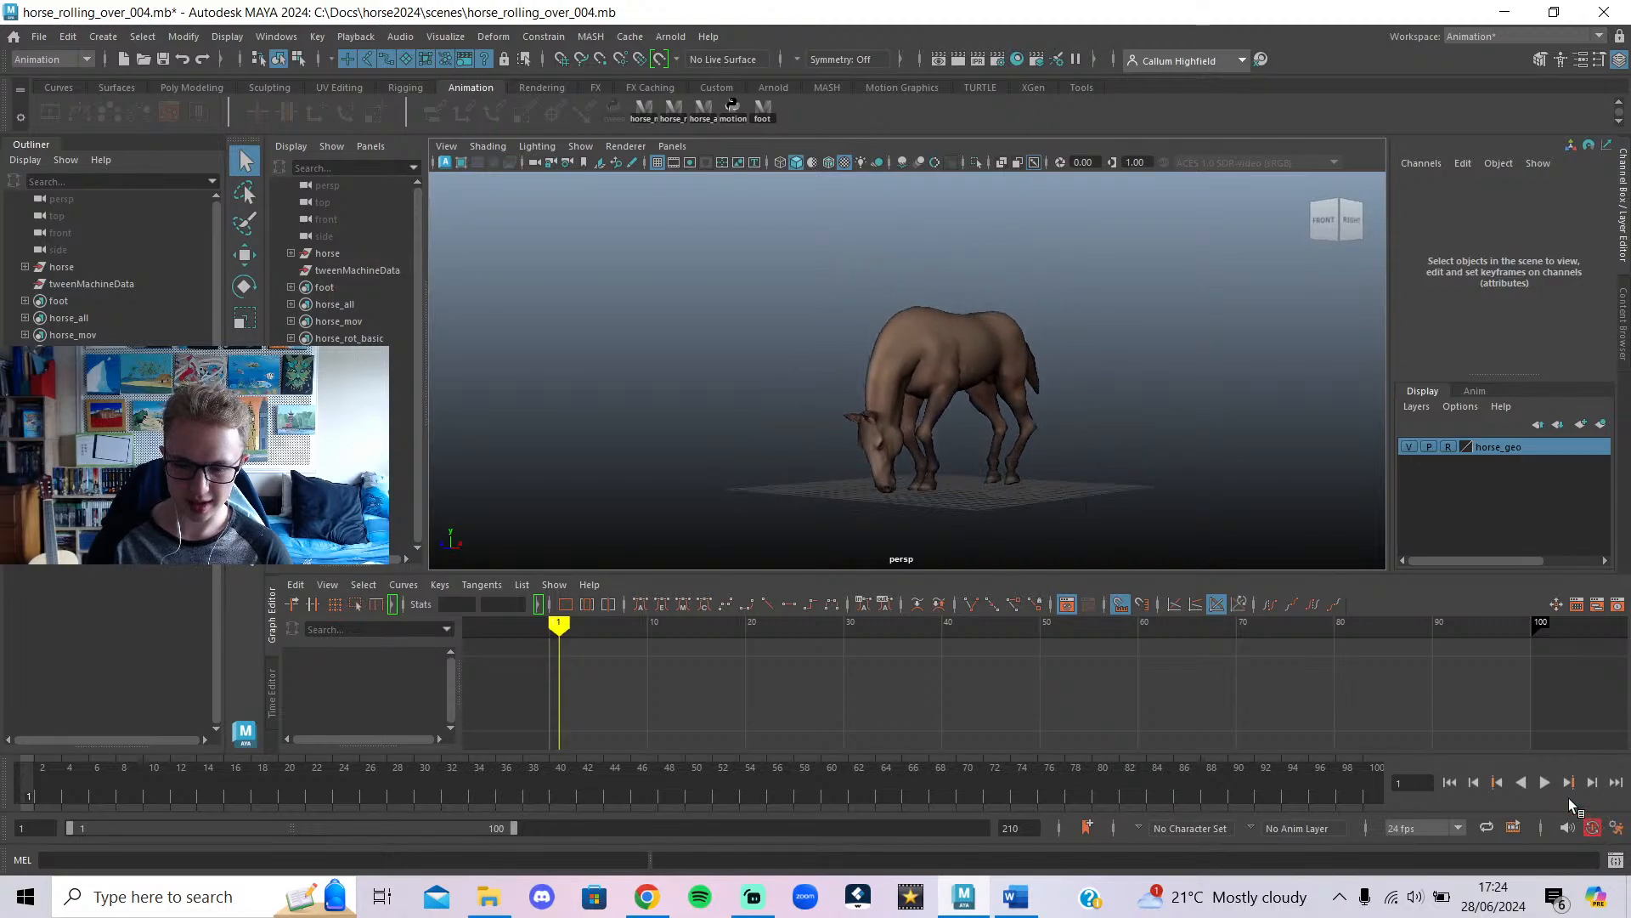
{"action": "left_click", "coordinate": [1545, 783]}
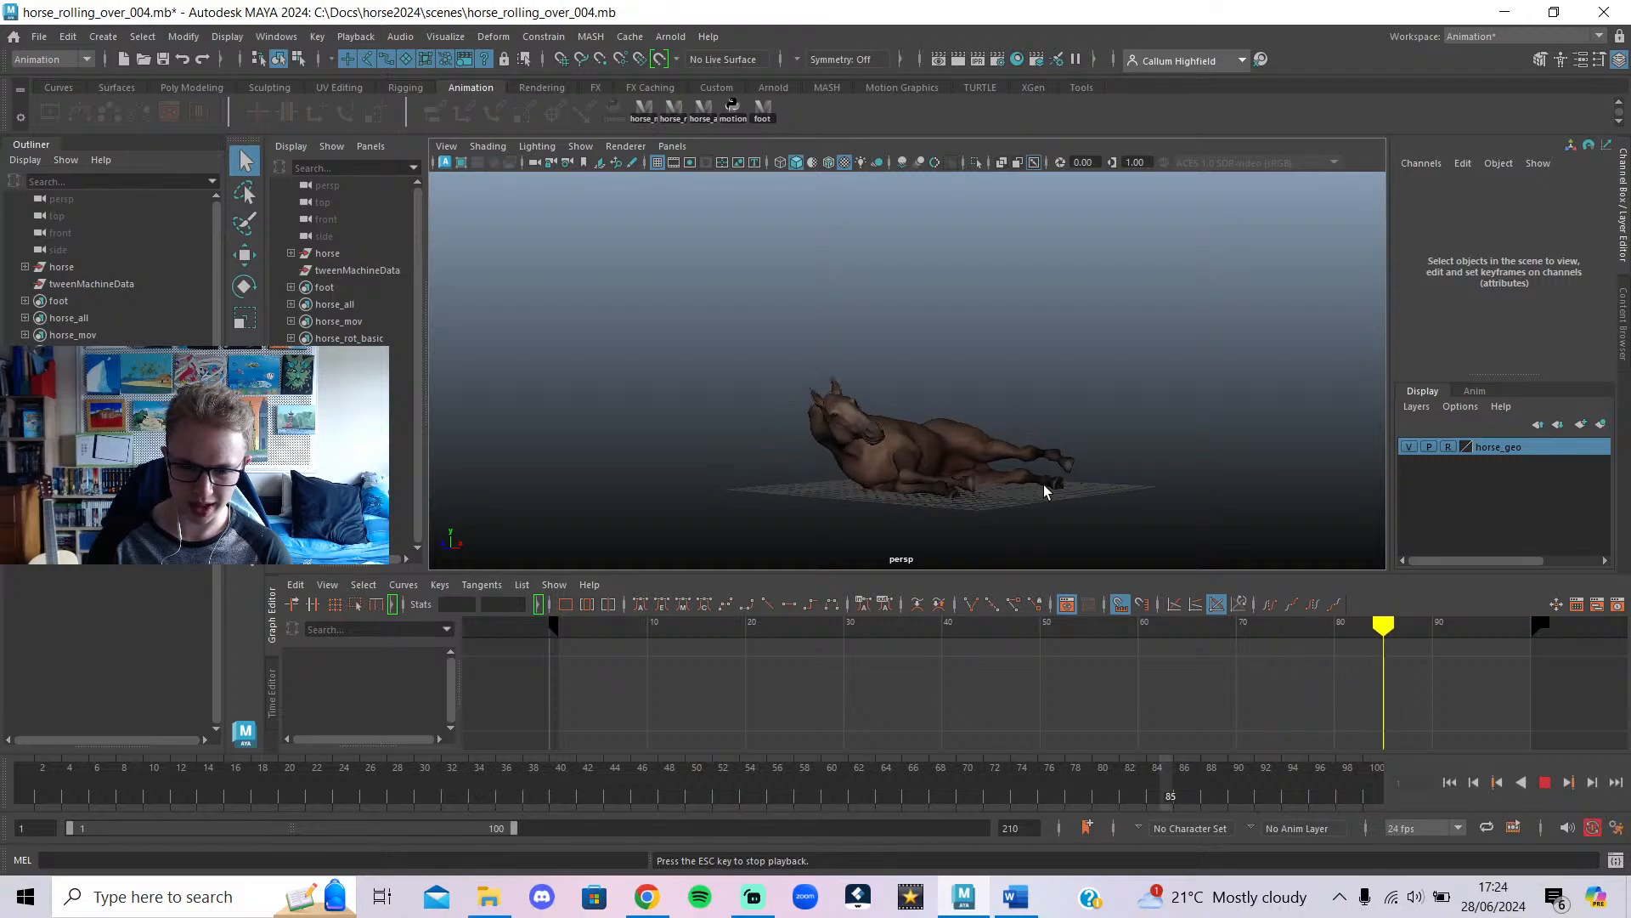
{"action": "left_click", "coordinate": [1551, 783]}
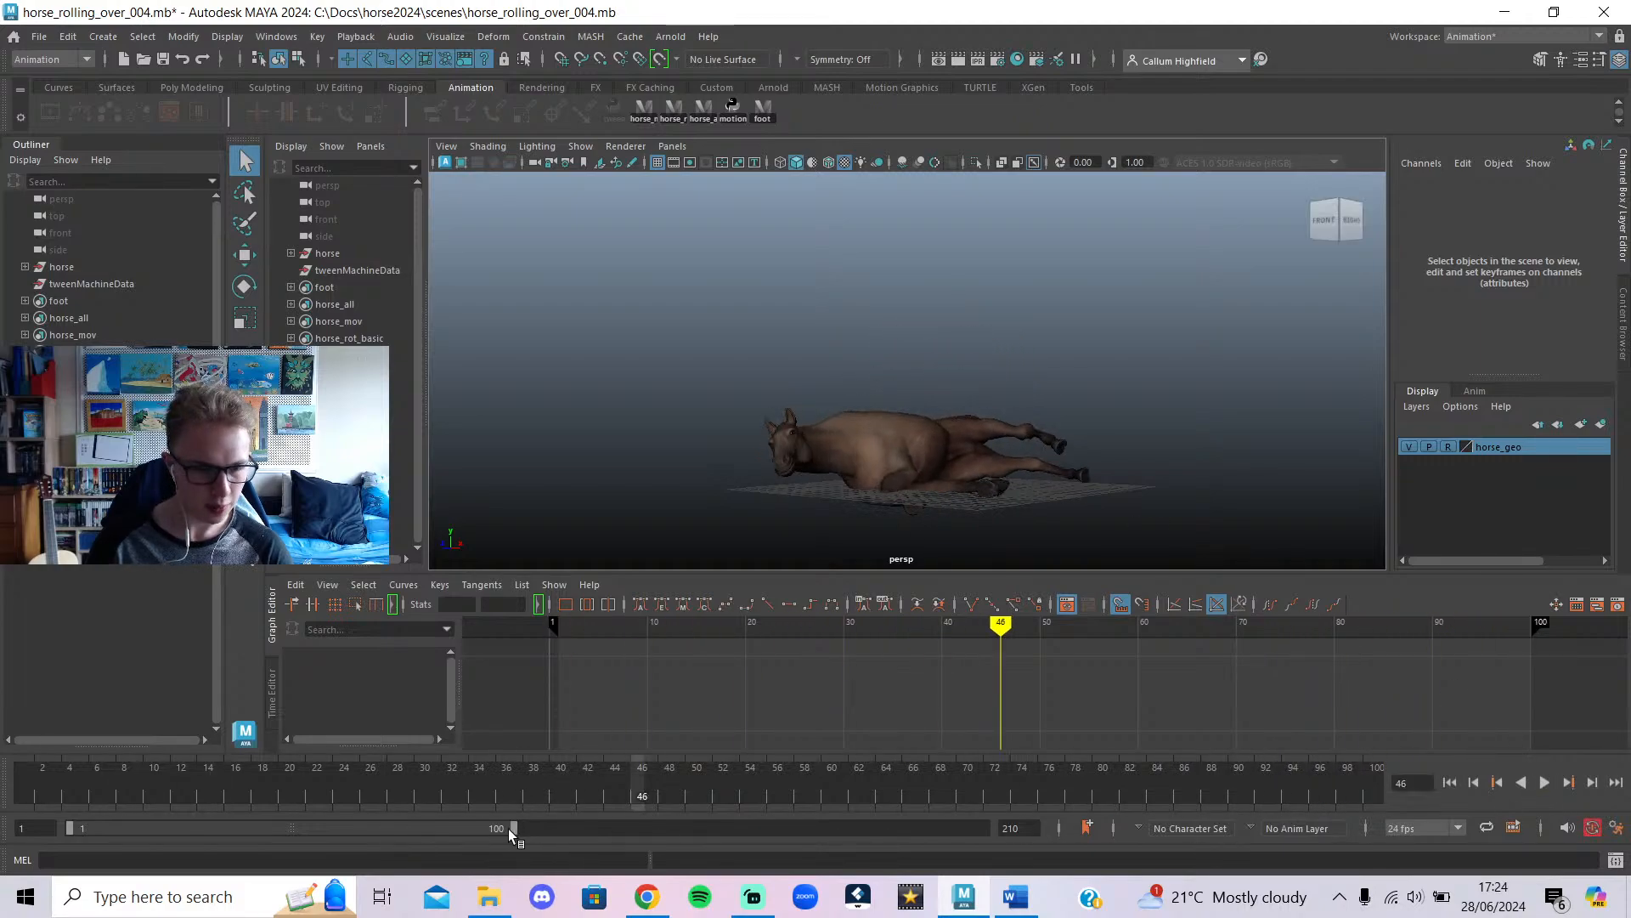
{"action": "left_click", "coordinate": [39, 37]}
Open horse_rolling_over_006_relax.mb without saving the 004 scene, and limit playback to frames 1–126.
{"action": "left_click", "coordinate": [79, 86]}
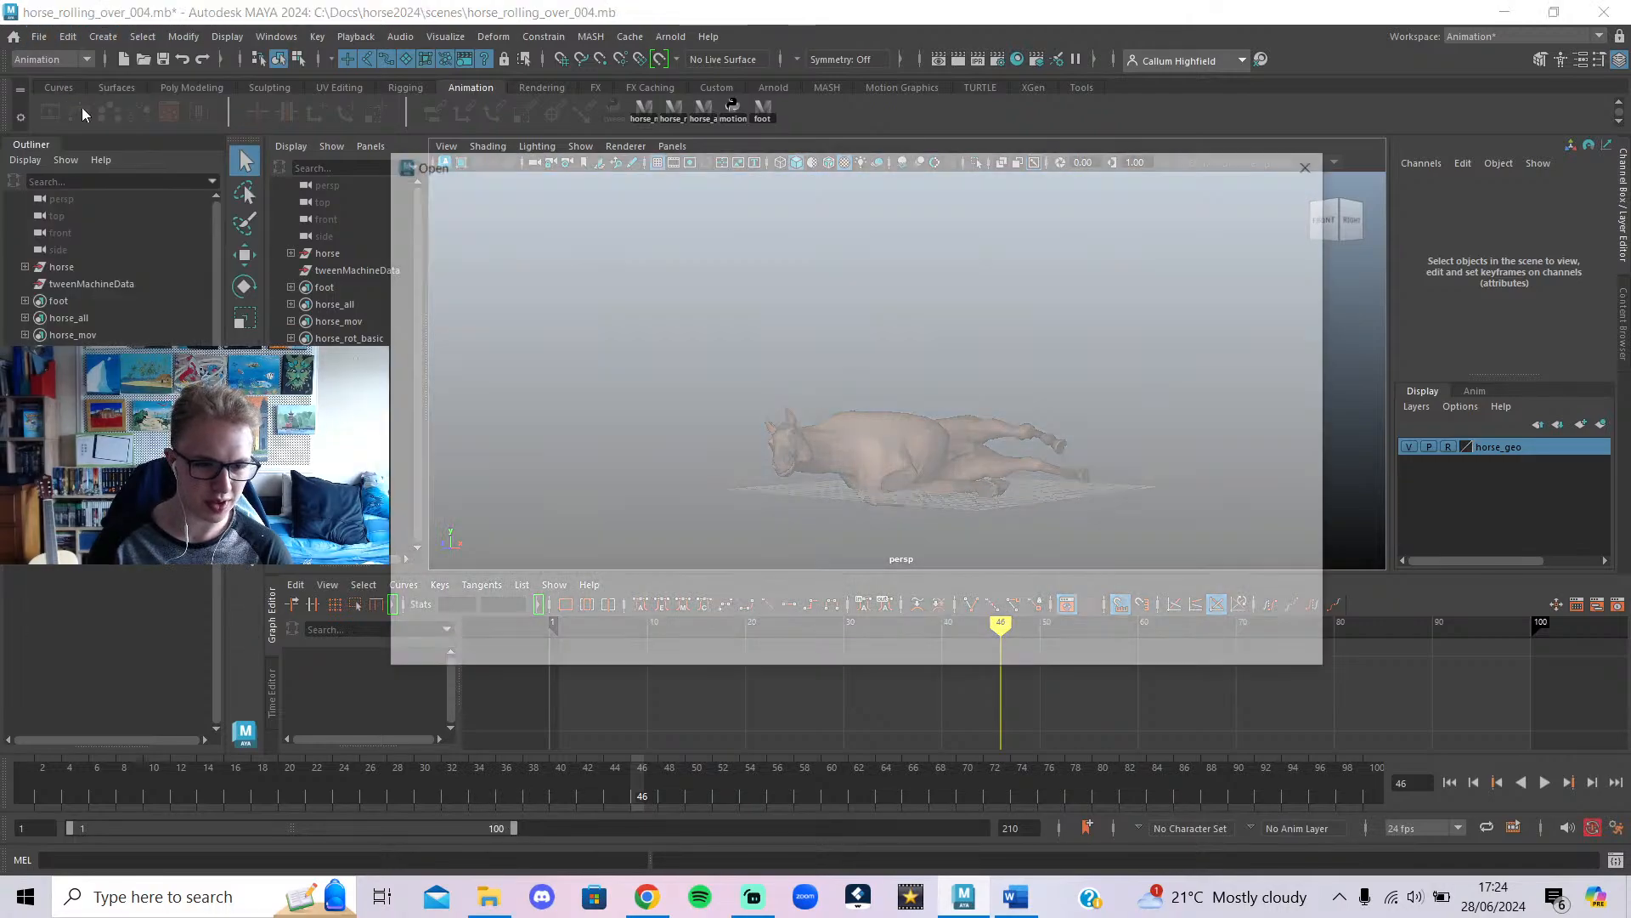
{"action": "left_click", "coordinate": [595, 352]}
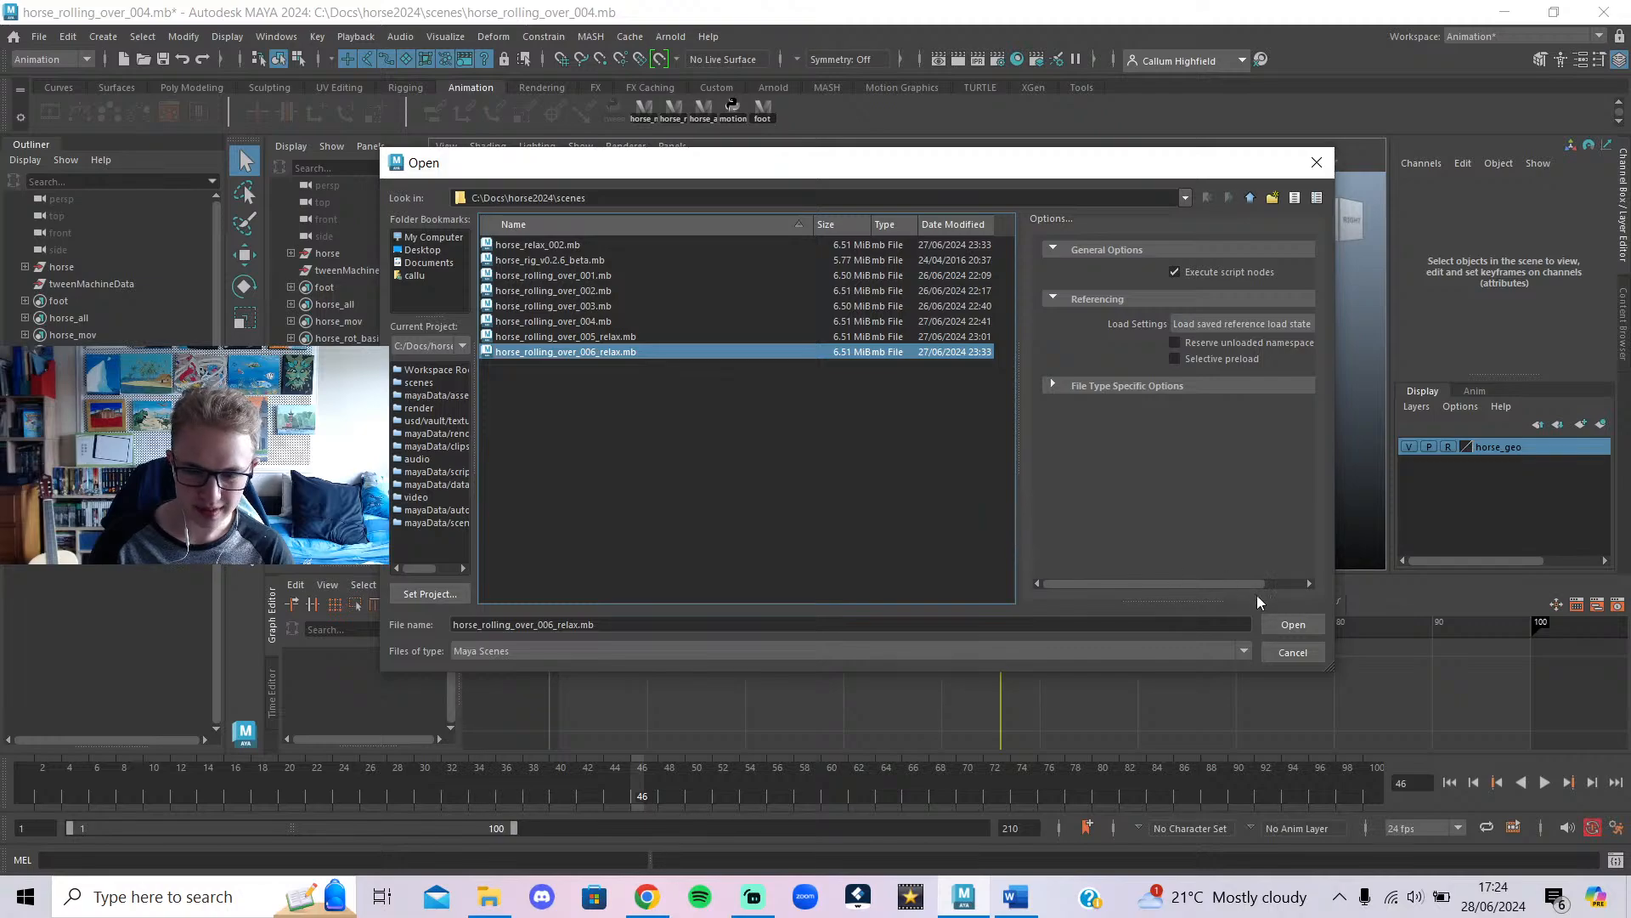
{"action": "left_click", "coordinate": [1269, 622]}
{"action": "left_click", "coordinate": [814, 459]}
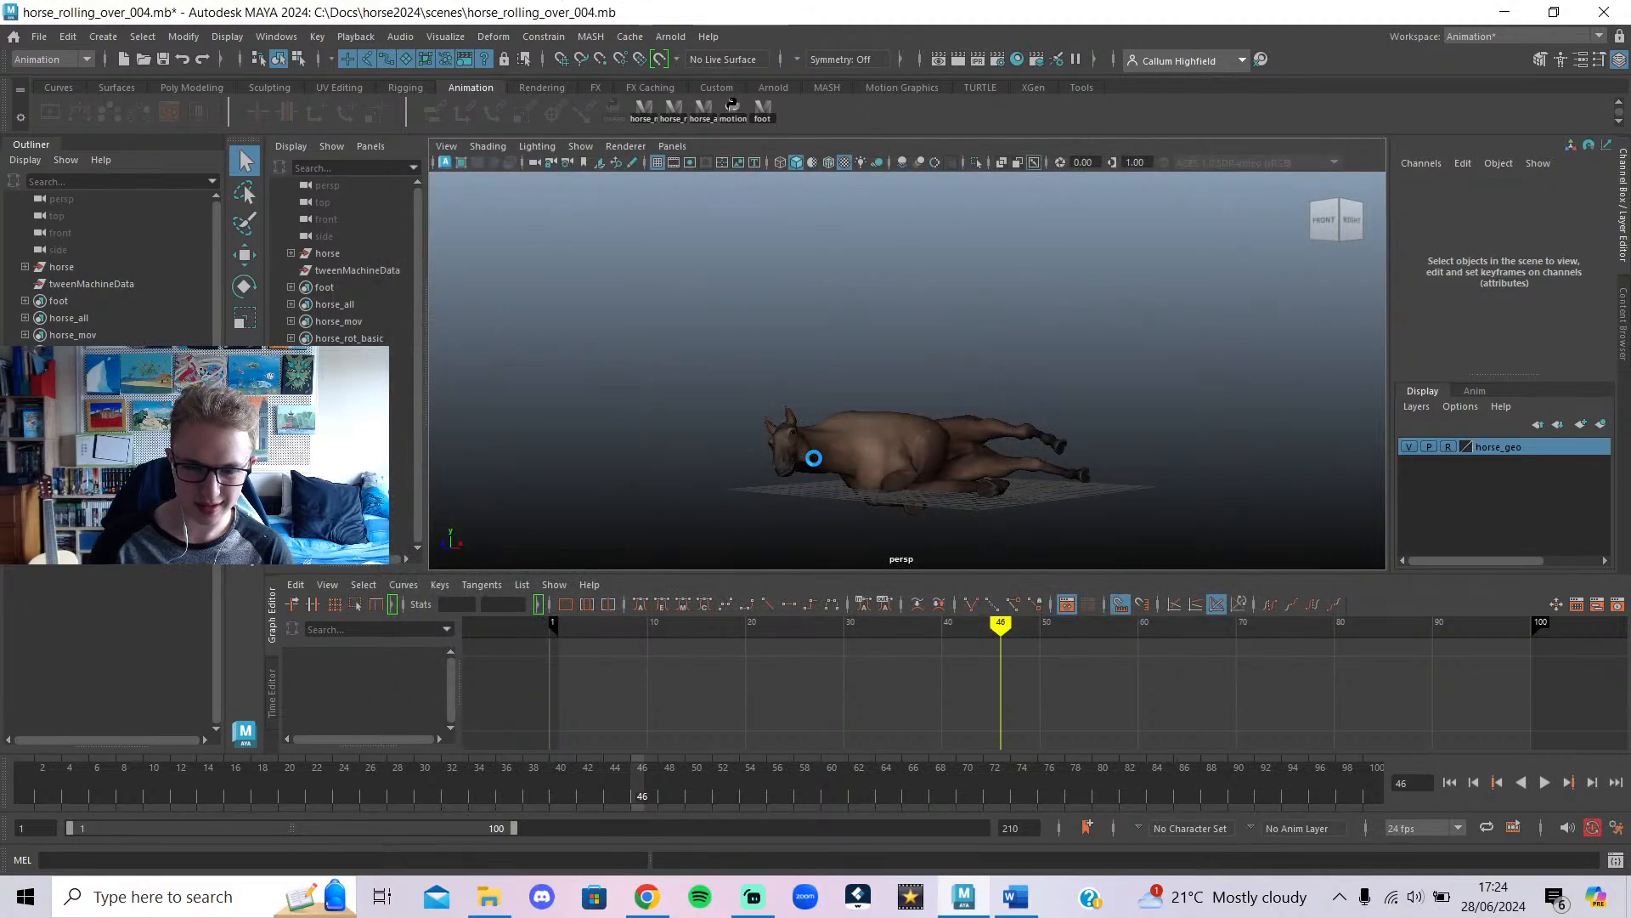
{"action": "left_click_drag", "start_coordinate": [819, 788], "coordinate": [11, 777]}
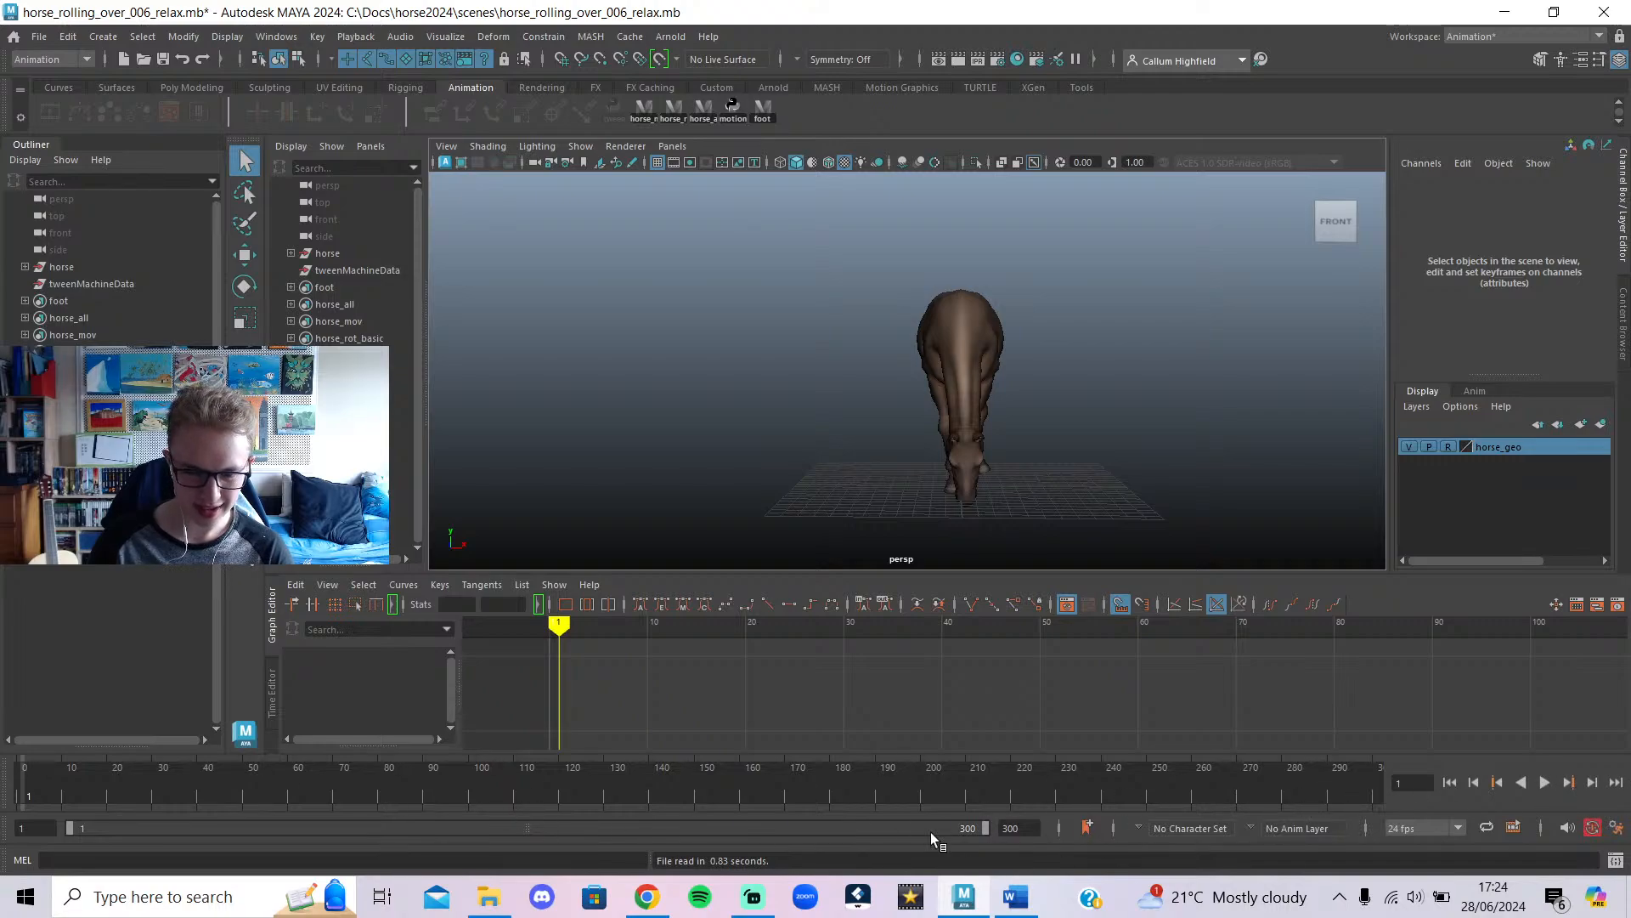
{"action": "left_click_drag", "start_coordinate": [983, 827], "coordinate": [476, 833]}
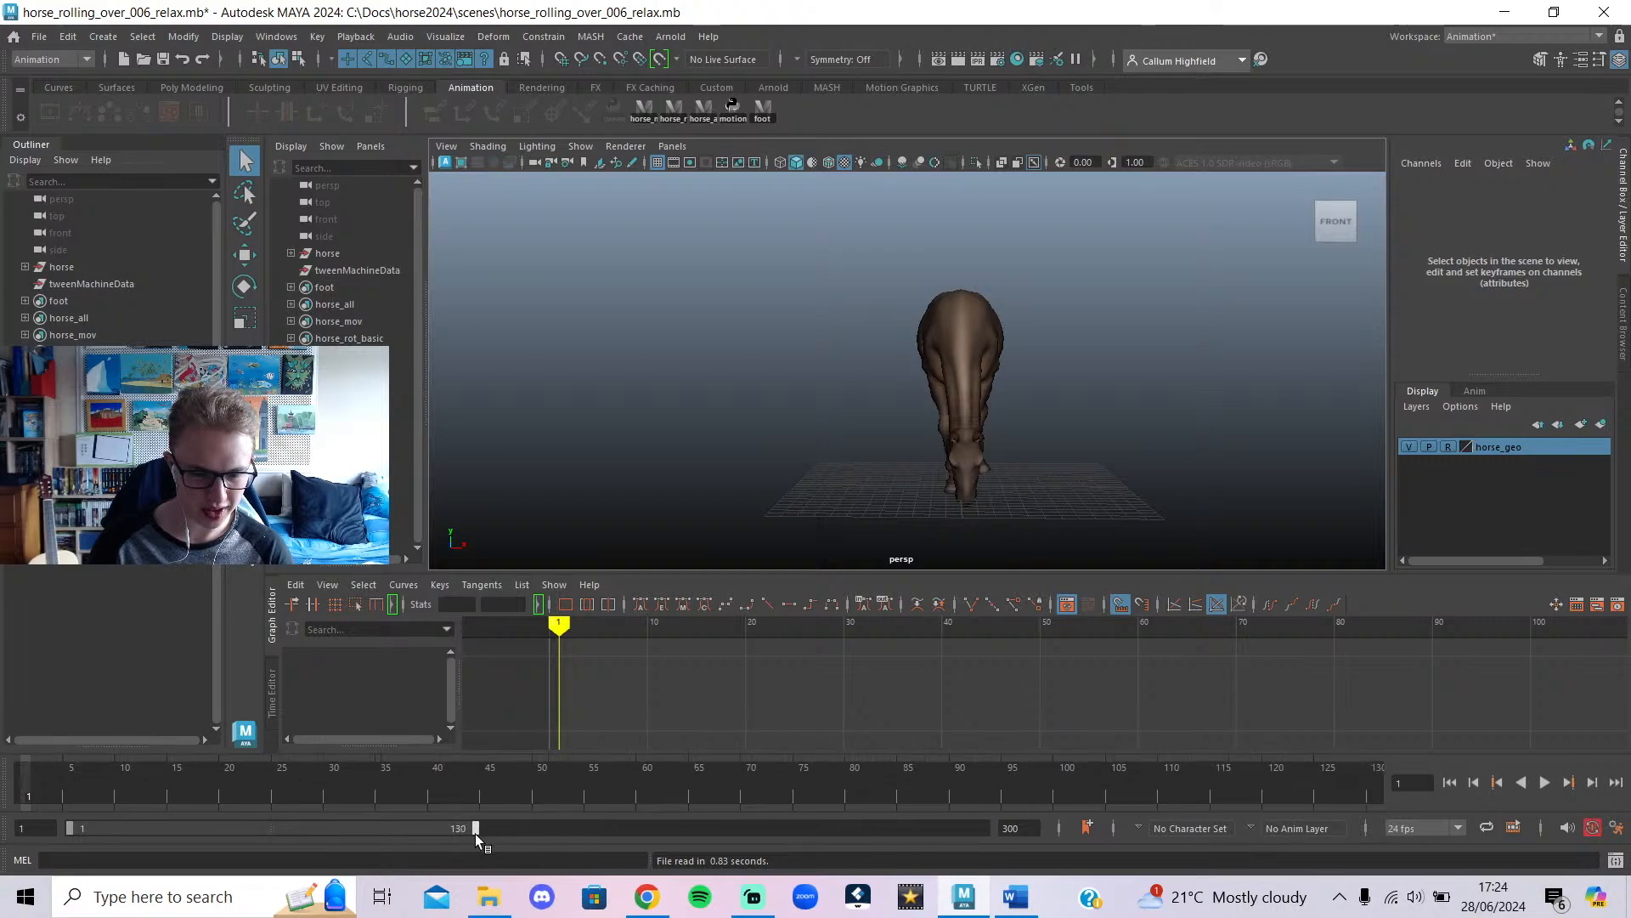
Play the relax animation, then the full 300-frame range, orbiting around the lying horse.
{"action": "left_click", "coordinate": [1543, 780]}
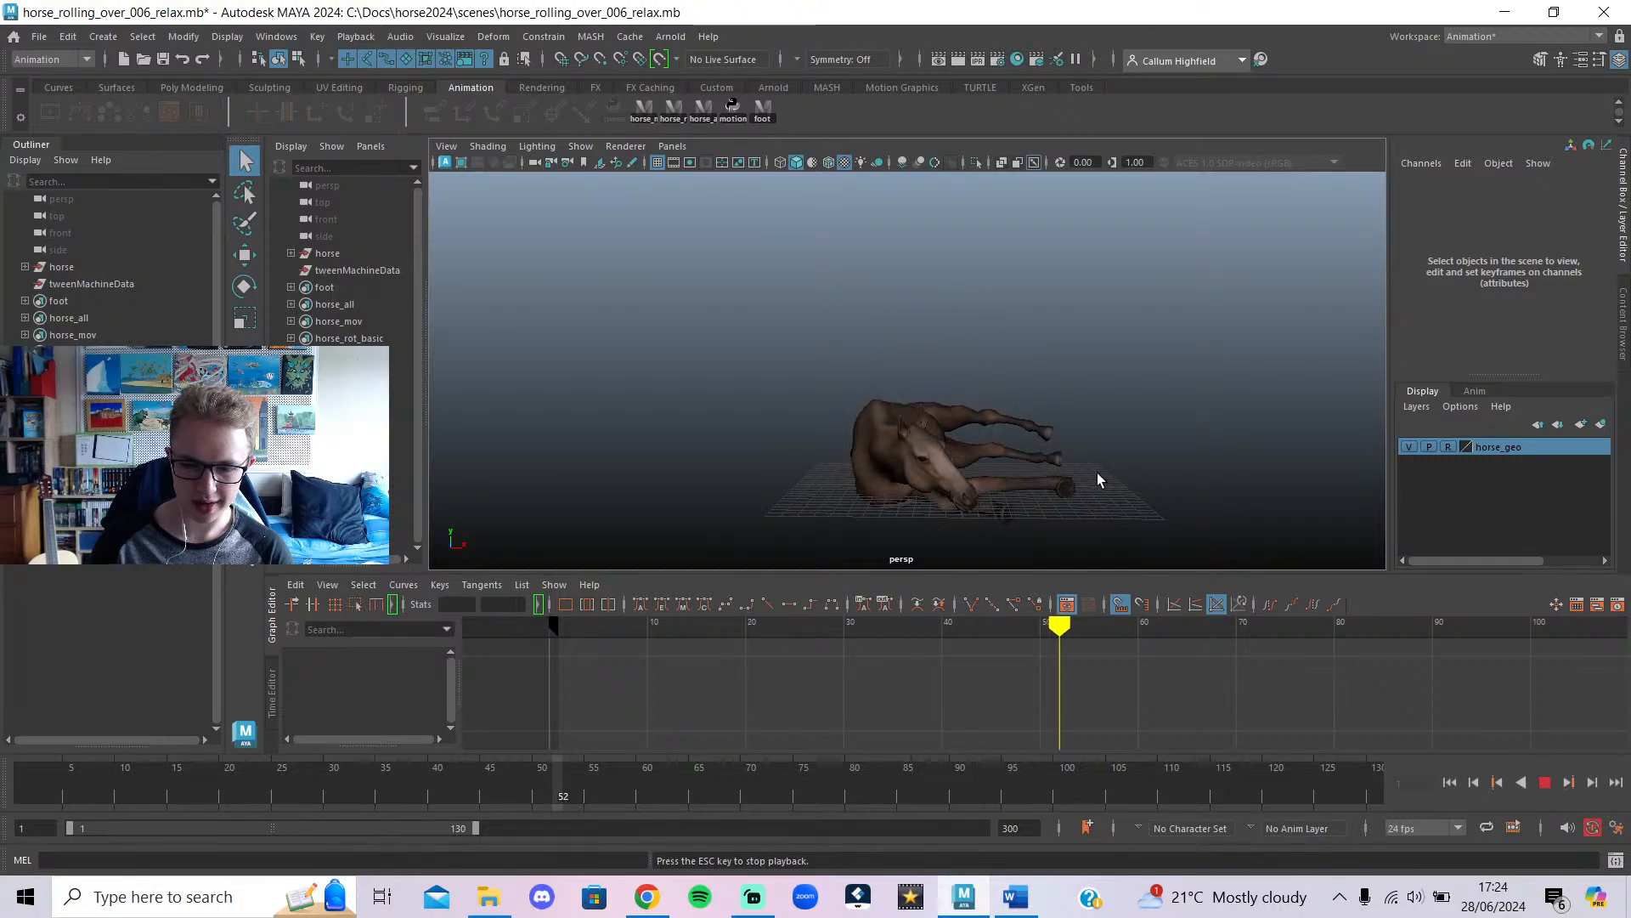
{"action": "mouse_move", "coordinate": [1099, 480]}
{"action": "left_mouse_down", "text": "alt"}
{"action": "mouse_move", "coordinate": [893, 466]}
{"action": "mouse_move", "coordinate": [1387, 473]}
{"action": "mouse_move", "coordinate": [1087, 473]}
{"action": "left_mouse_up", "text": "alt"}
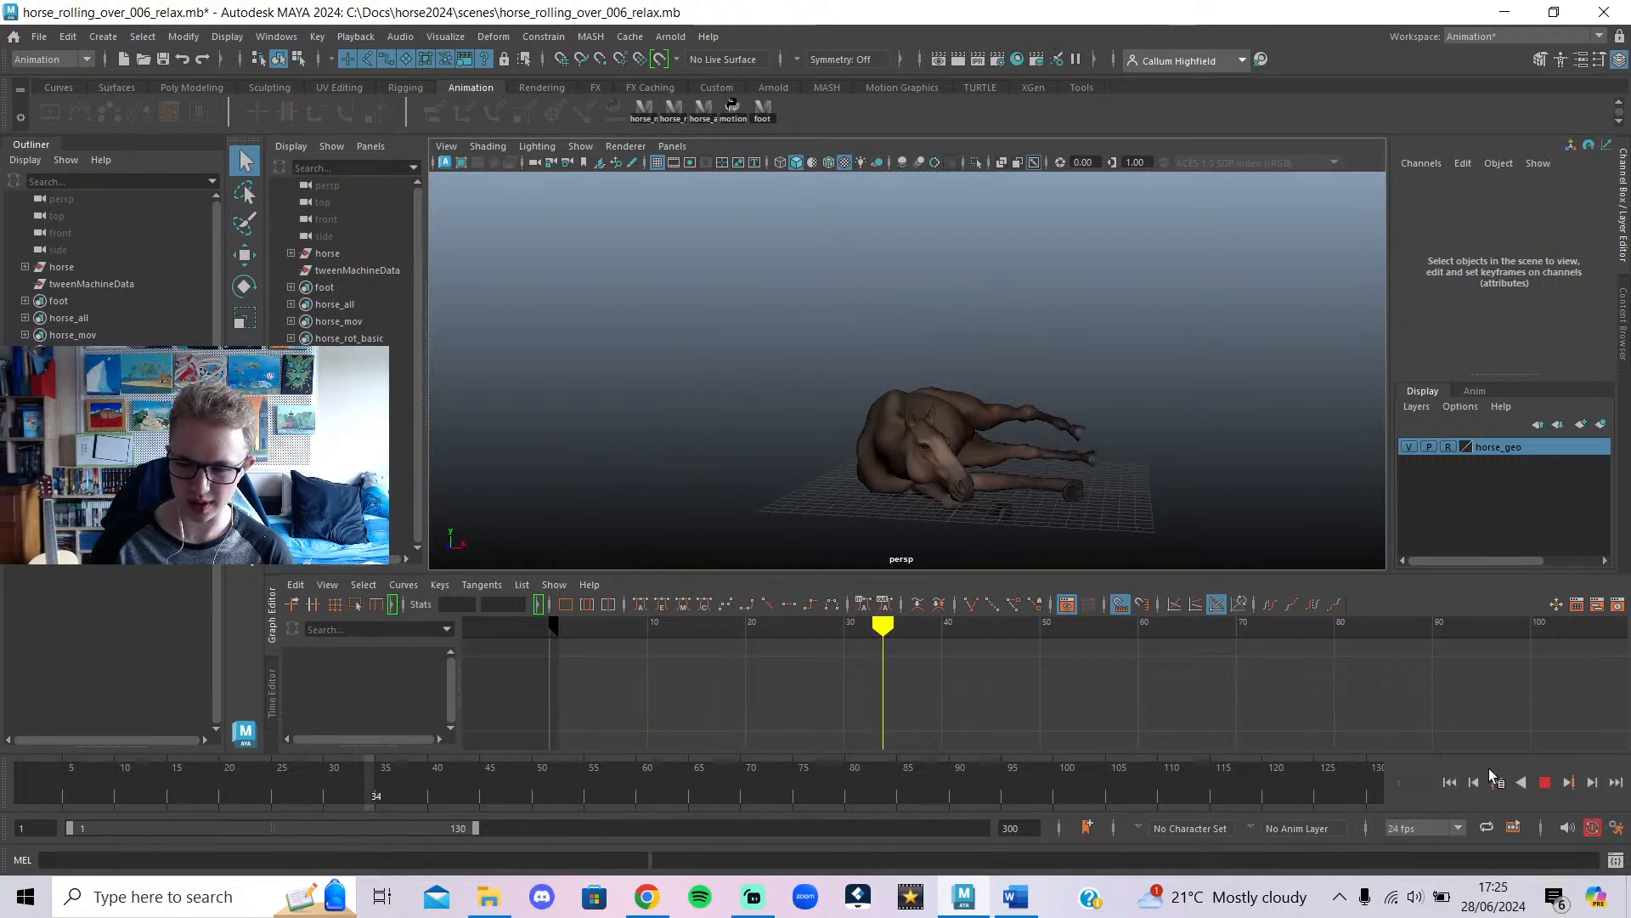
{"action": "left_click", "coordinate": [1545, 782]}
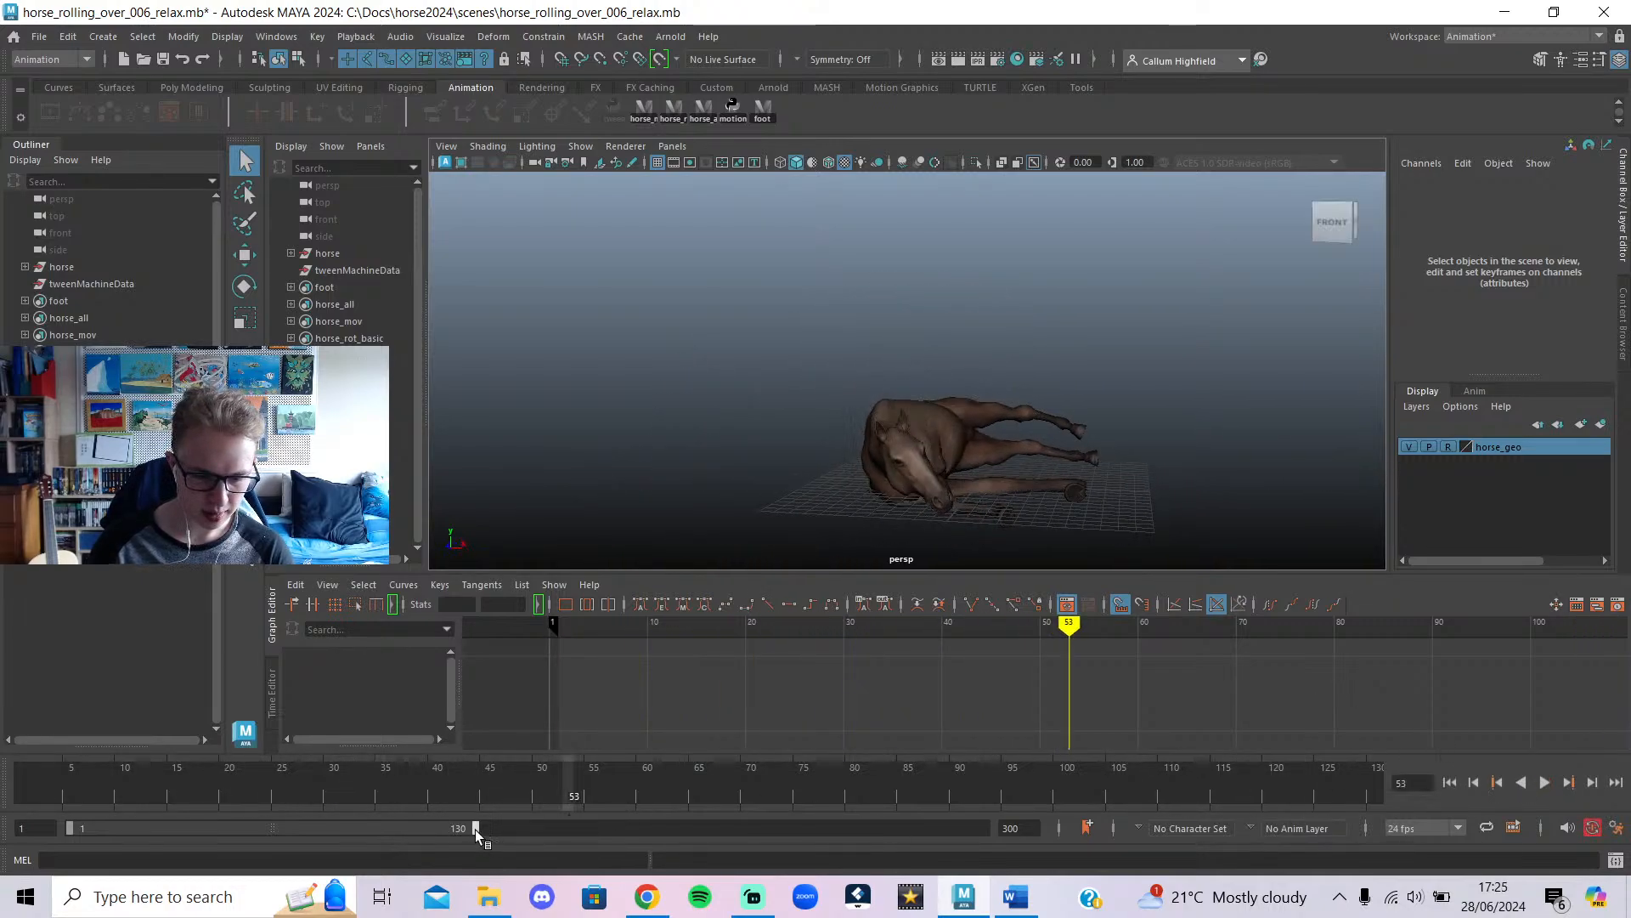
{"action": "left_click_drag", "start_coordinate": [474, 829], "coordinate": [1096, 805]}
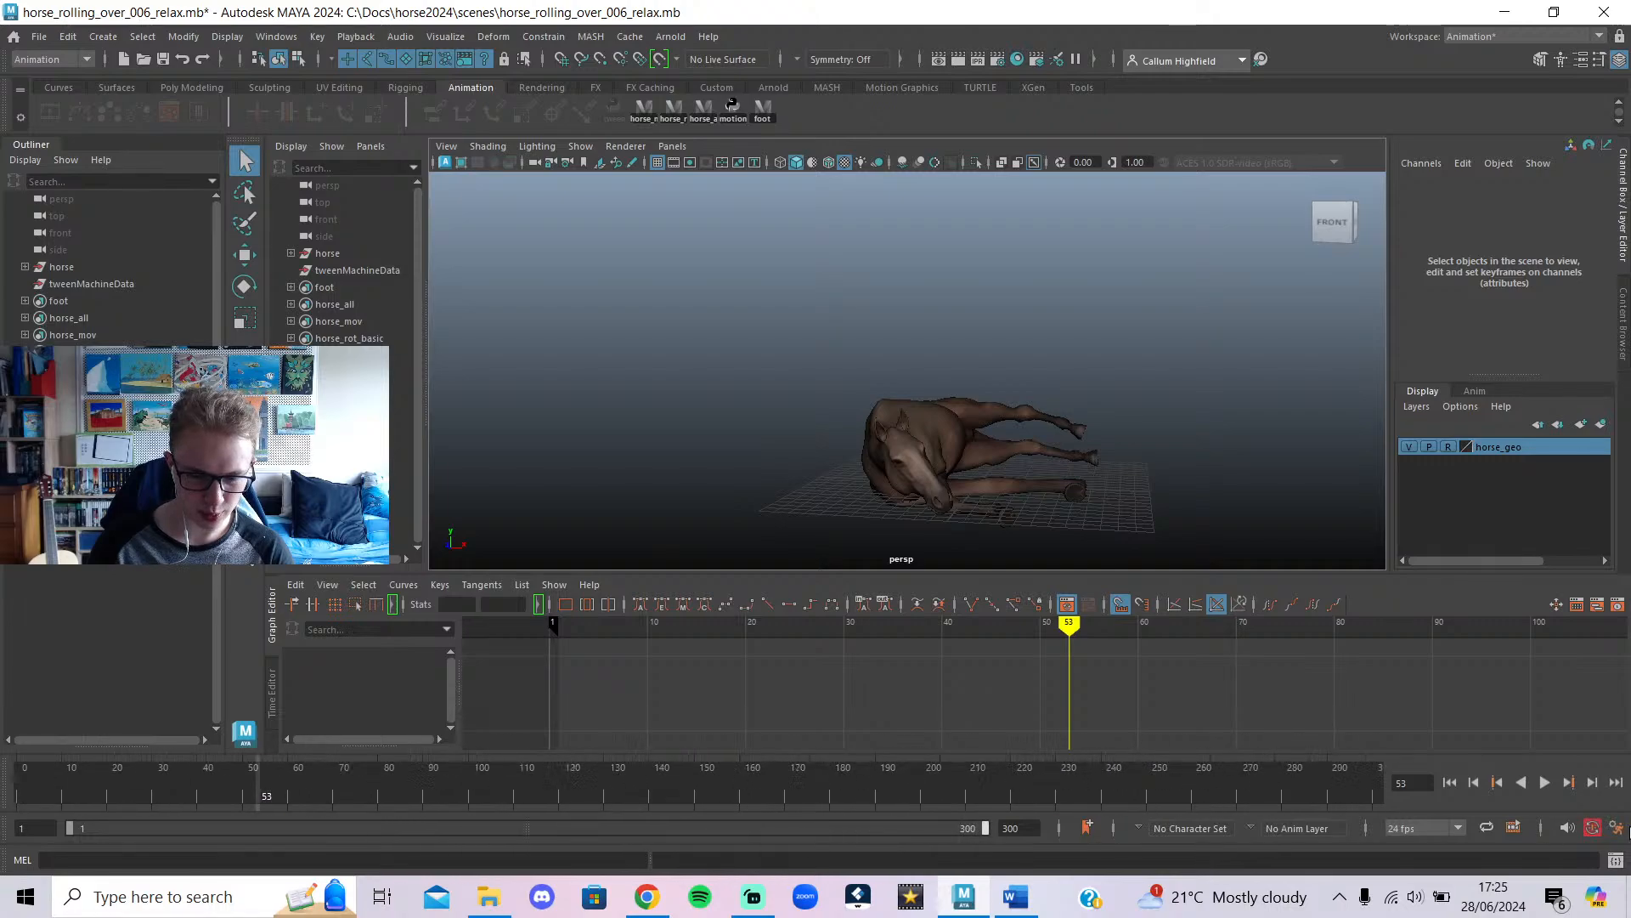
{"action": "left_click_drag", "start_coordinate": [808, 787], "coordinate": [4, 852]}
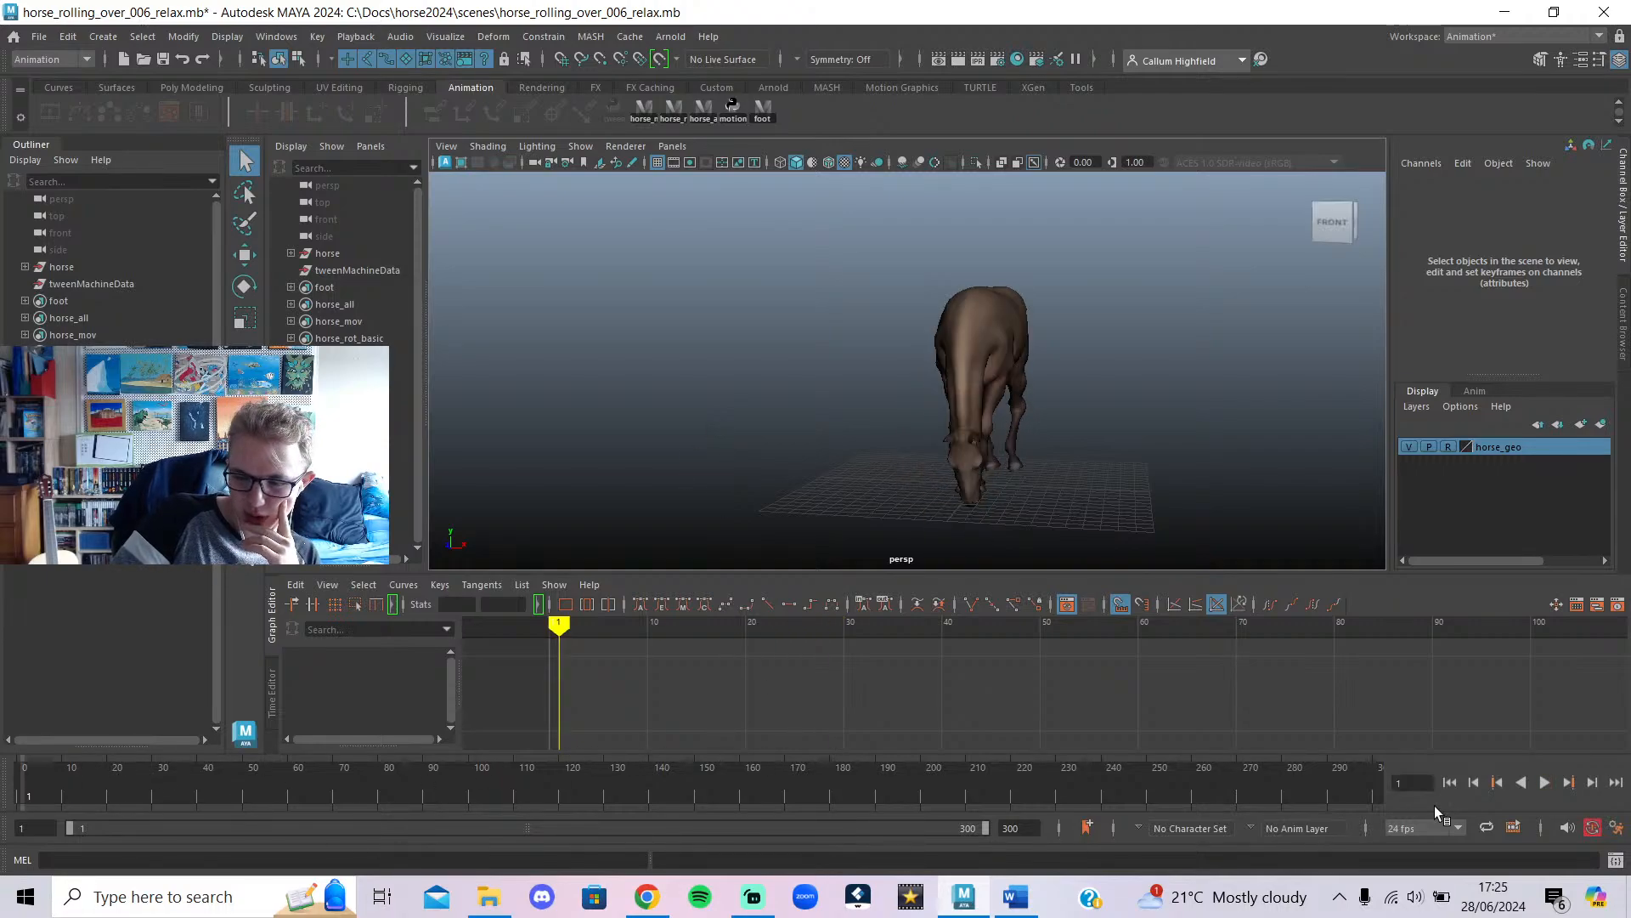
{"action": "left_click", "coordinate": [1545, 782]}
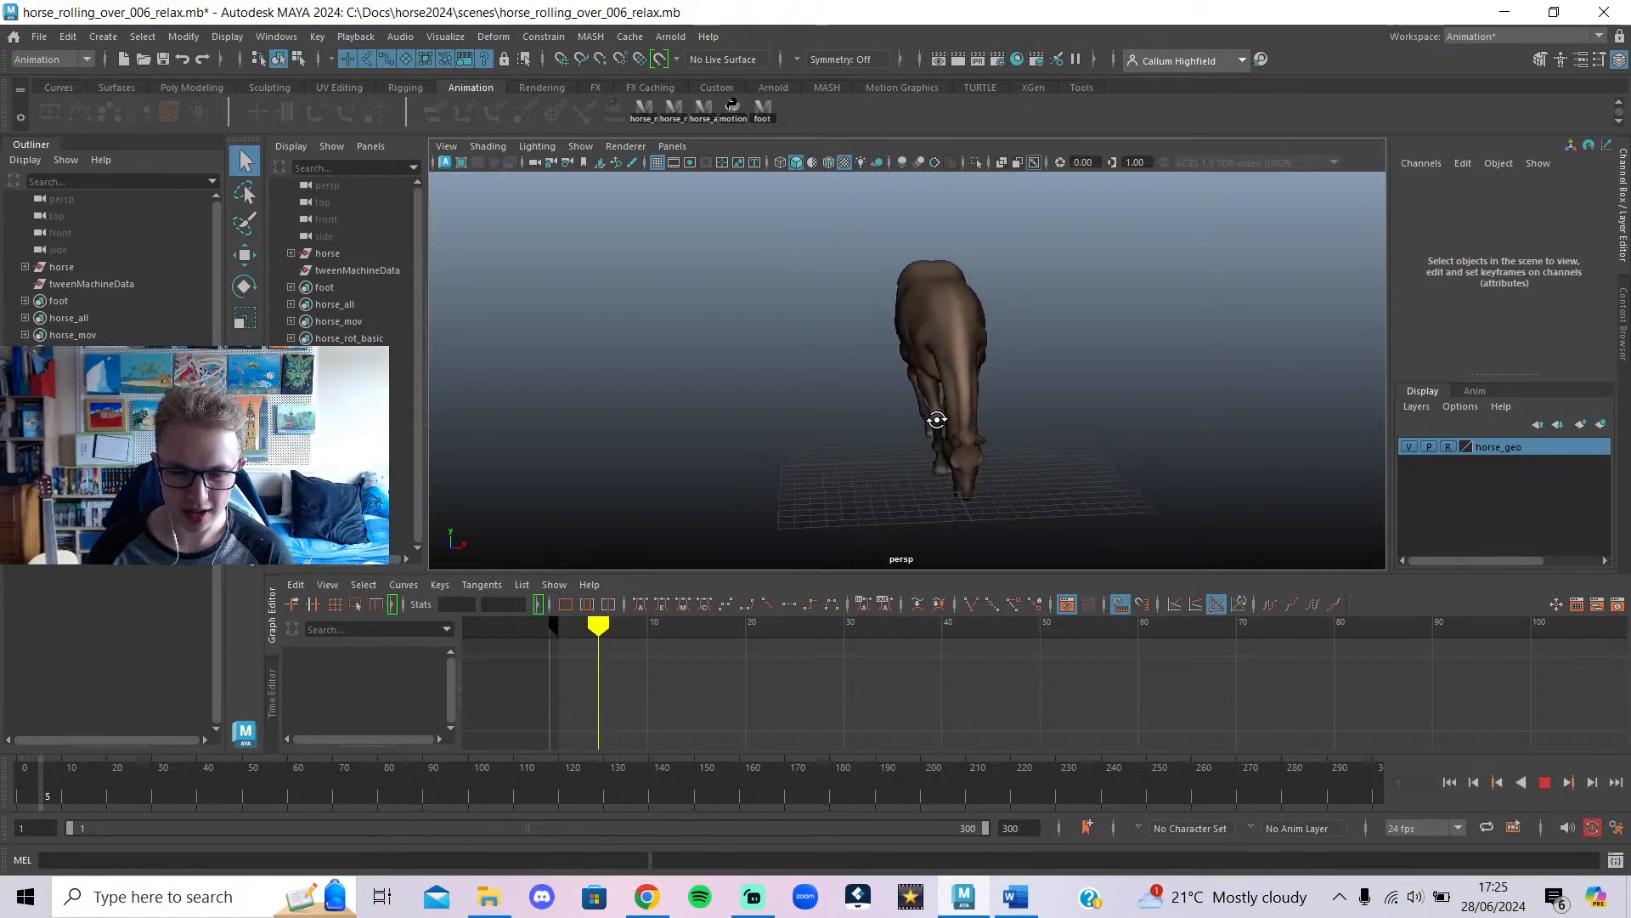
{"action": "left_click_drag", "start_coordinate": [949, 432], "coordinate": [1286, 428], "text": "alt"}
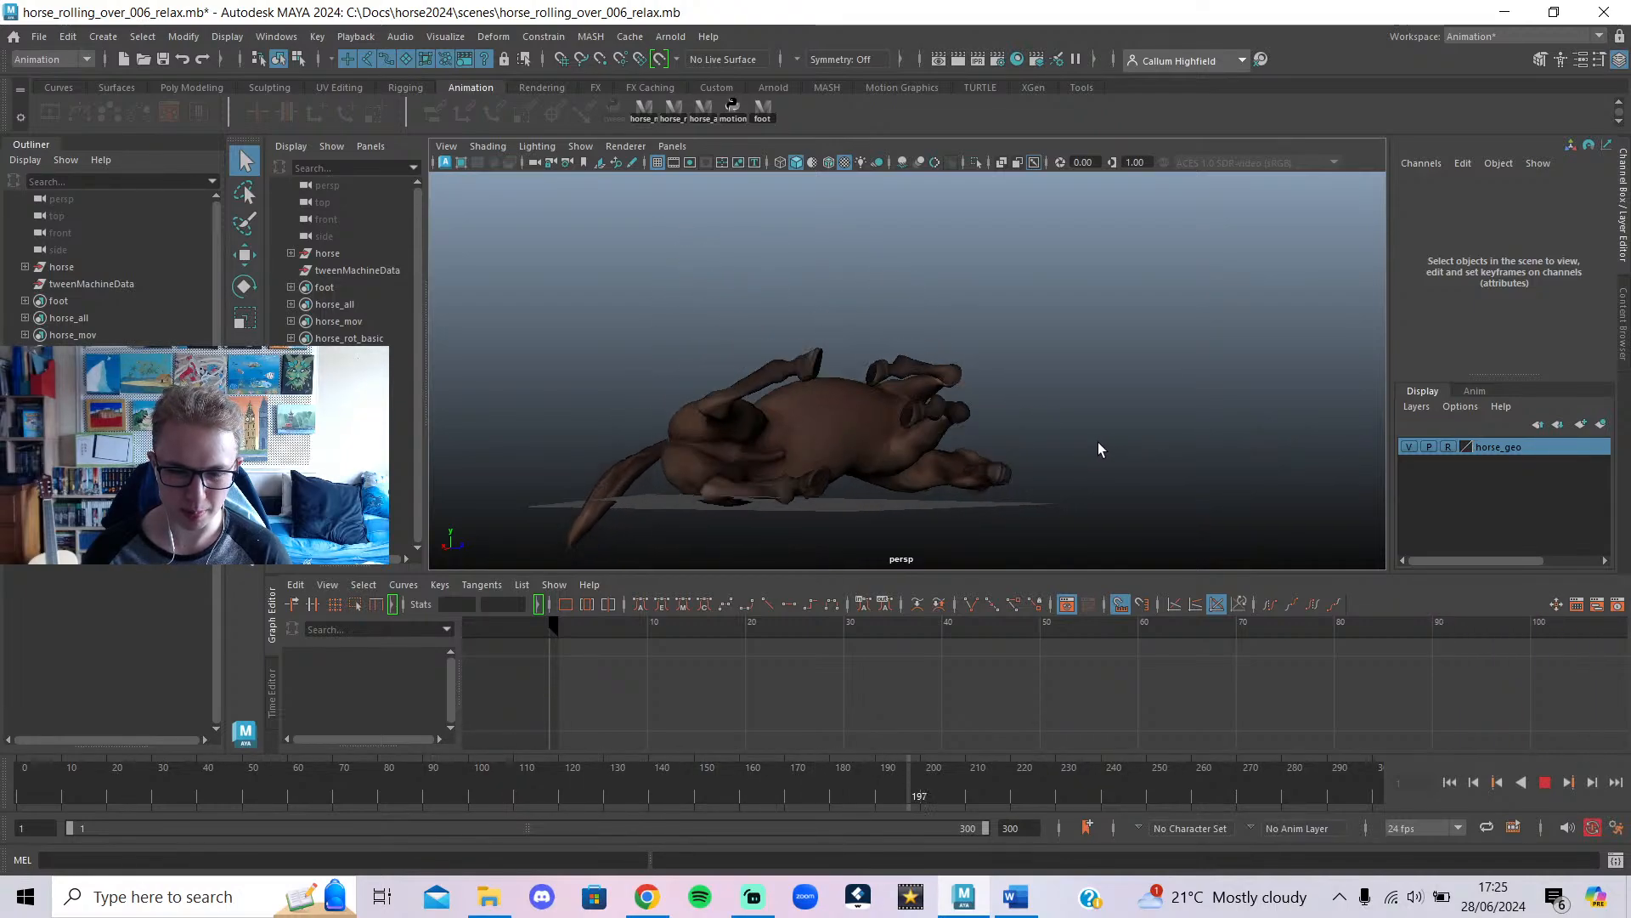
{"action": "left_click_drag", "start_coordinate": [1034, 507], "coordinate": [776, 496], "text": "alt"}
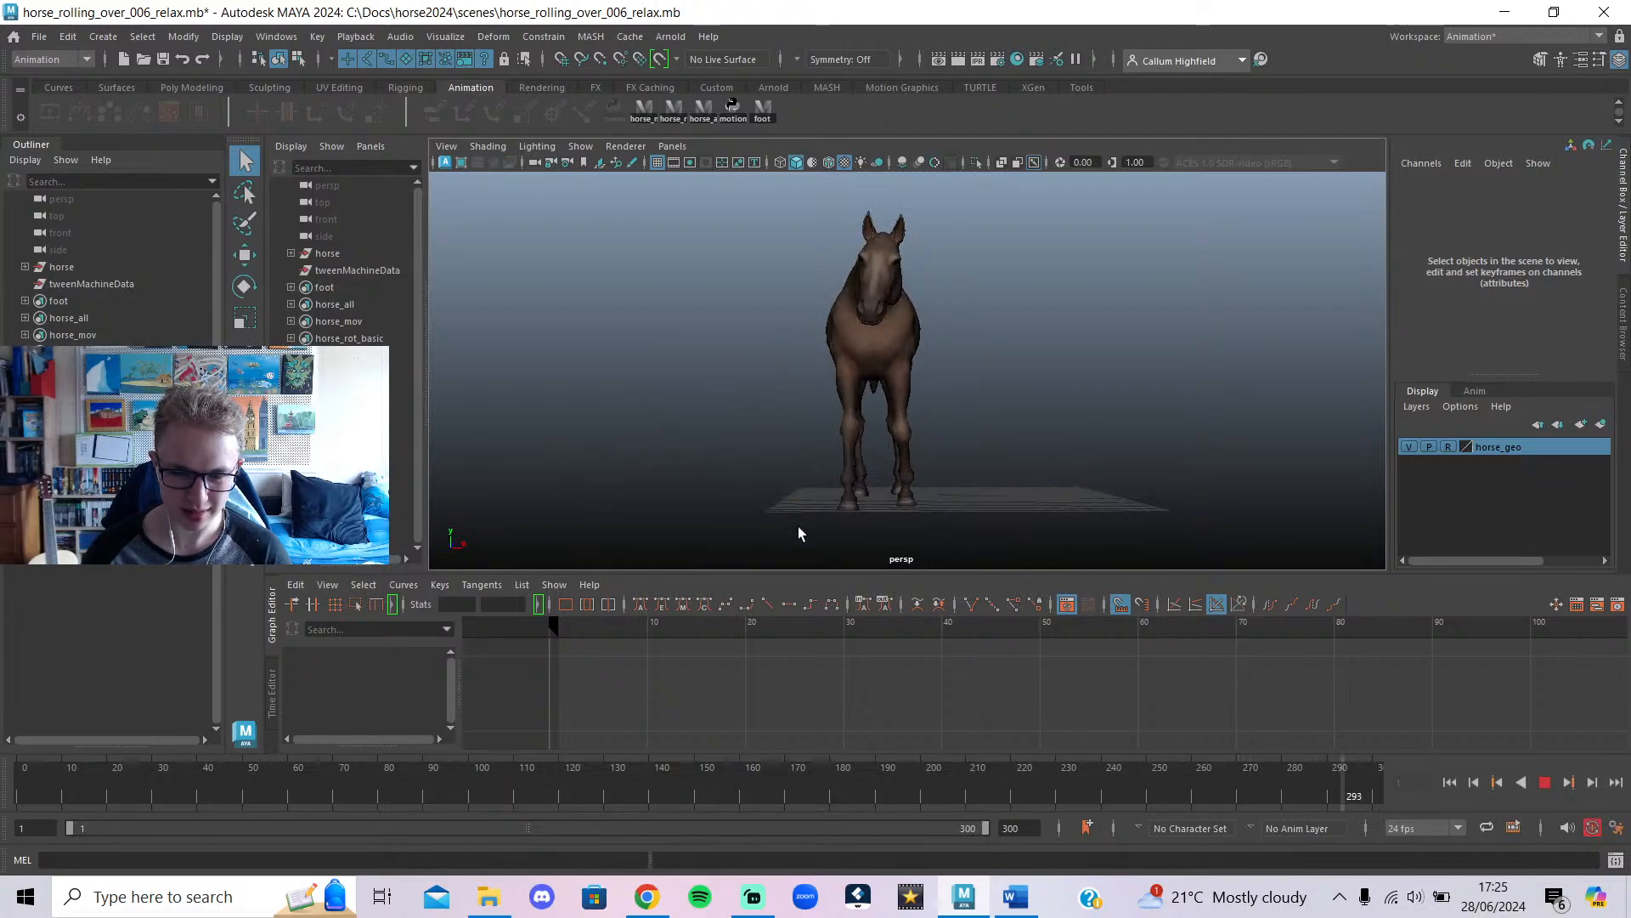
{"action": "left_click", "coordinate": [1544, 784]}
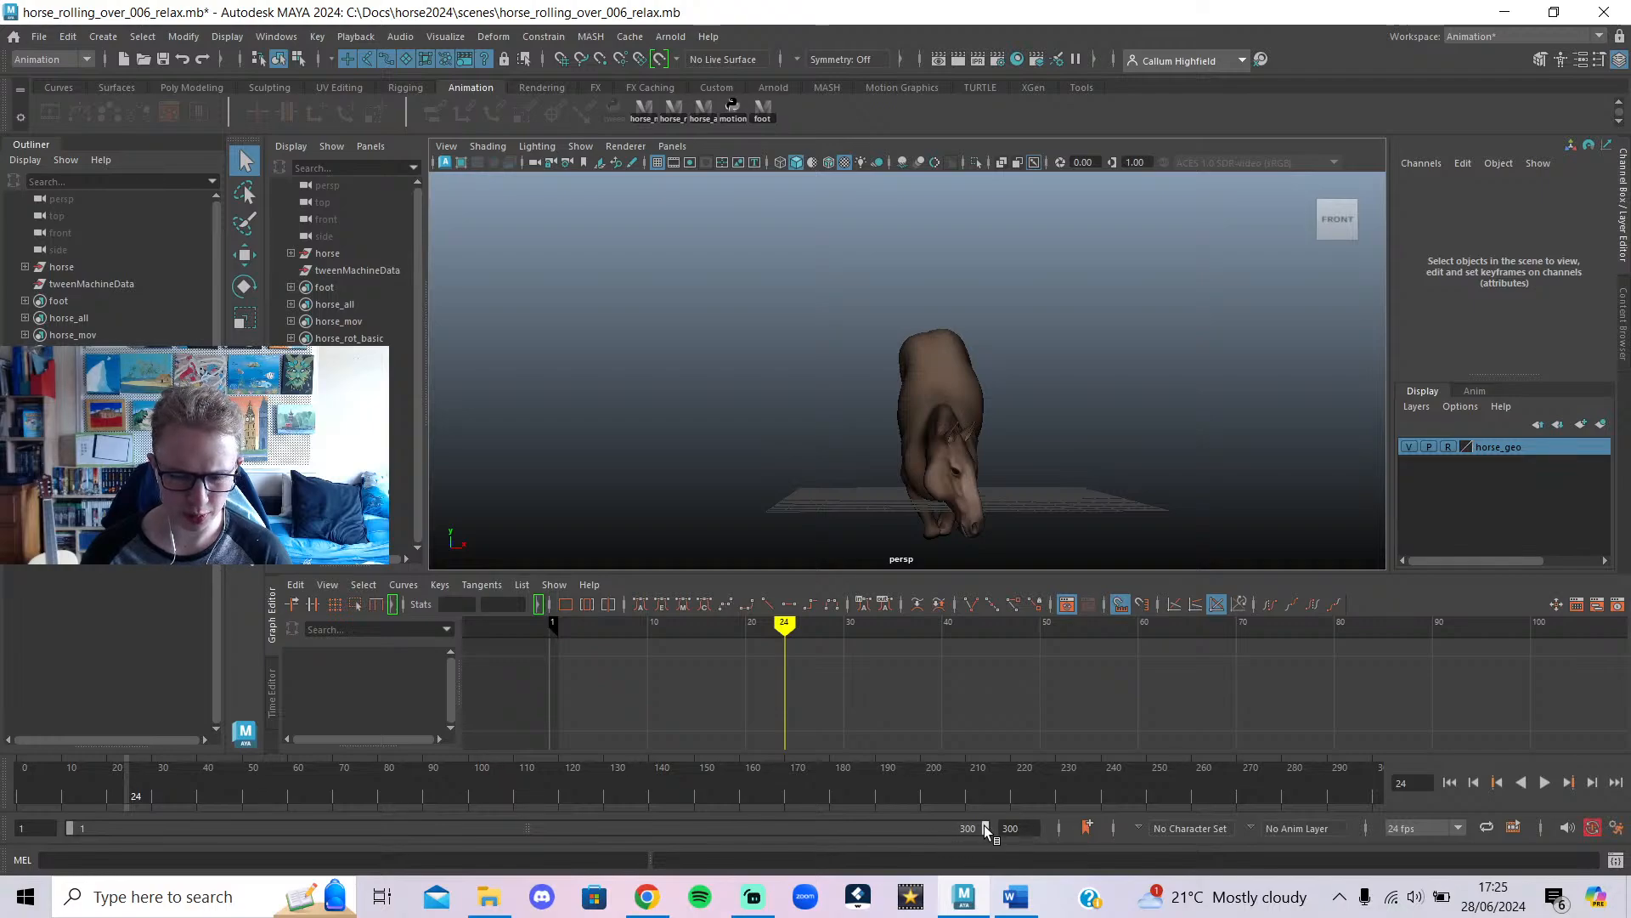
Select all horse controls to load their curves, scrub to frame 144, and set a 147-frame range.
{"action": "mouse_move", "coordinate": [983, 826]}
{"action": "left_mouse_down"}
{"action": "mouse_move", "coordinate": [213, 831]}
{"action": "mouse_move", "coordinate": [294, 853]}
{"action": "mouse_move", "coordinate": [344, 829]}
{"action": "left_mouse_up"}
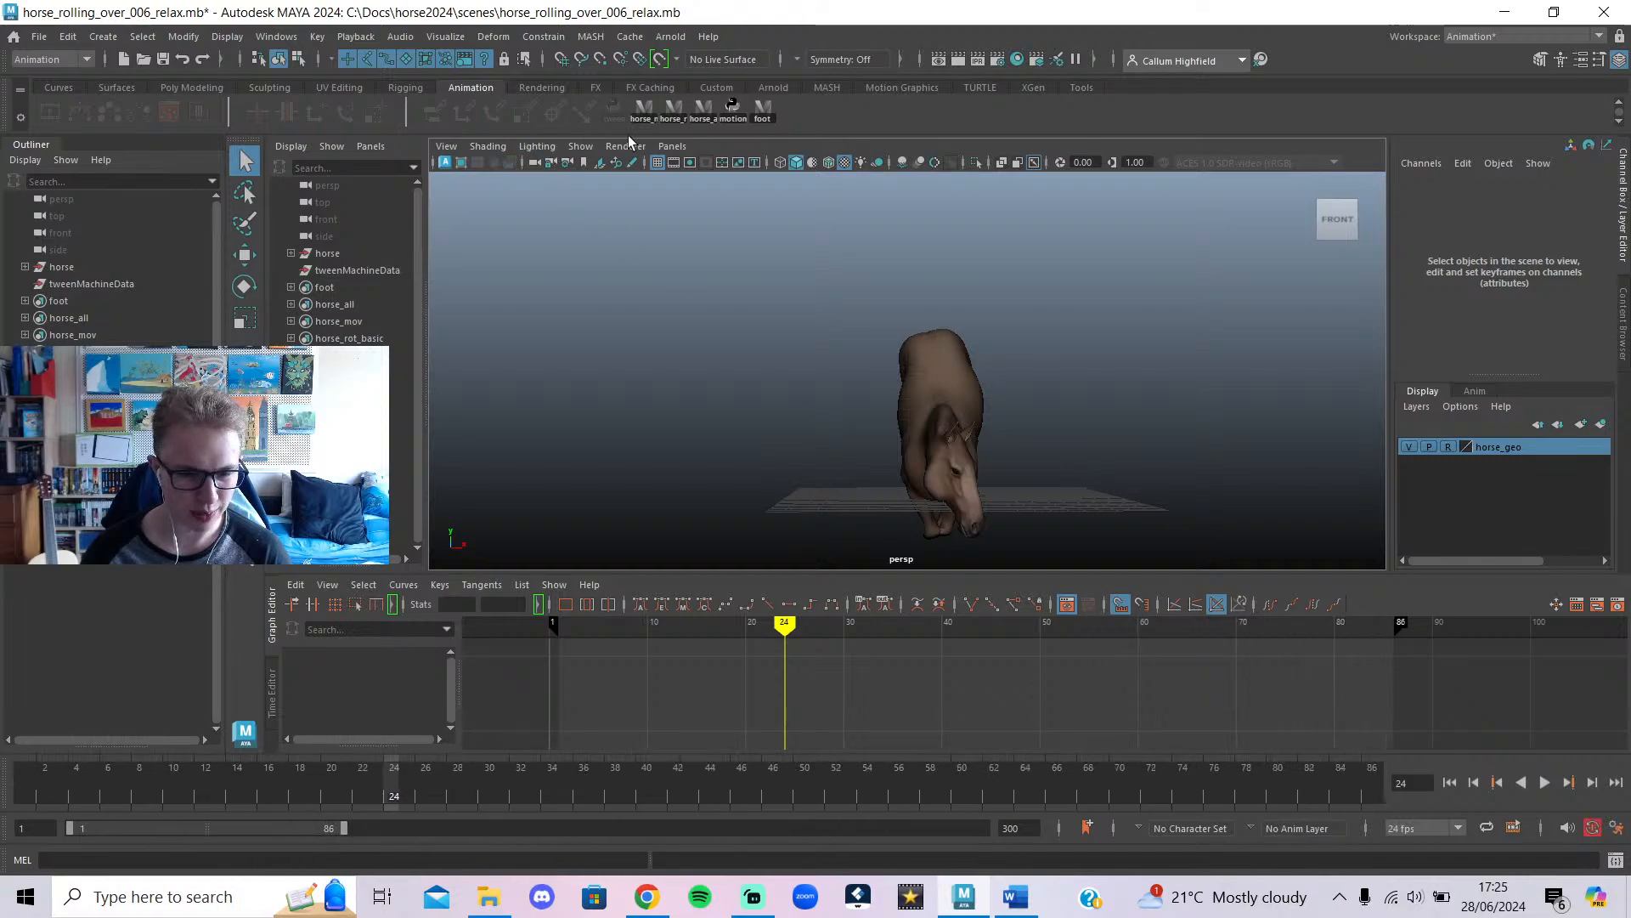
{"action": "left_click", "coordinate": [705, 111]}
{"action": "mouse_move", "coordinate": [892, 702]}
{"action": "left_mouse_down"}
{"action": "mouse_move", "coordinate": [820, 710]}
{"action": "mouse_move", "coordinate": [906, 710]}
{"action": "mouse_move", "coordinate": [946, 745]}
{"action": "left_mouse_up"}
{"action": "left_click_drag", "start_coordinate": [988, 763], "coordinate": [1052, 738]}
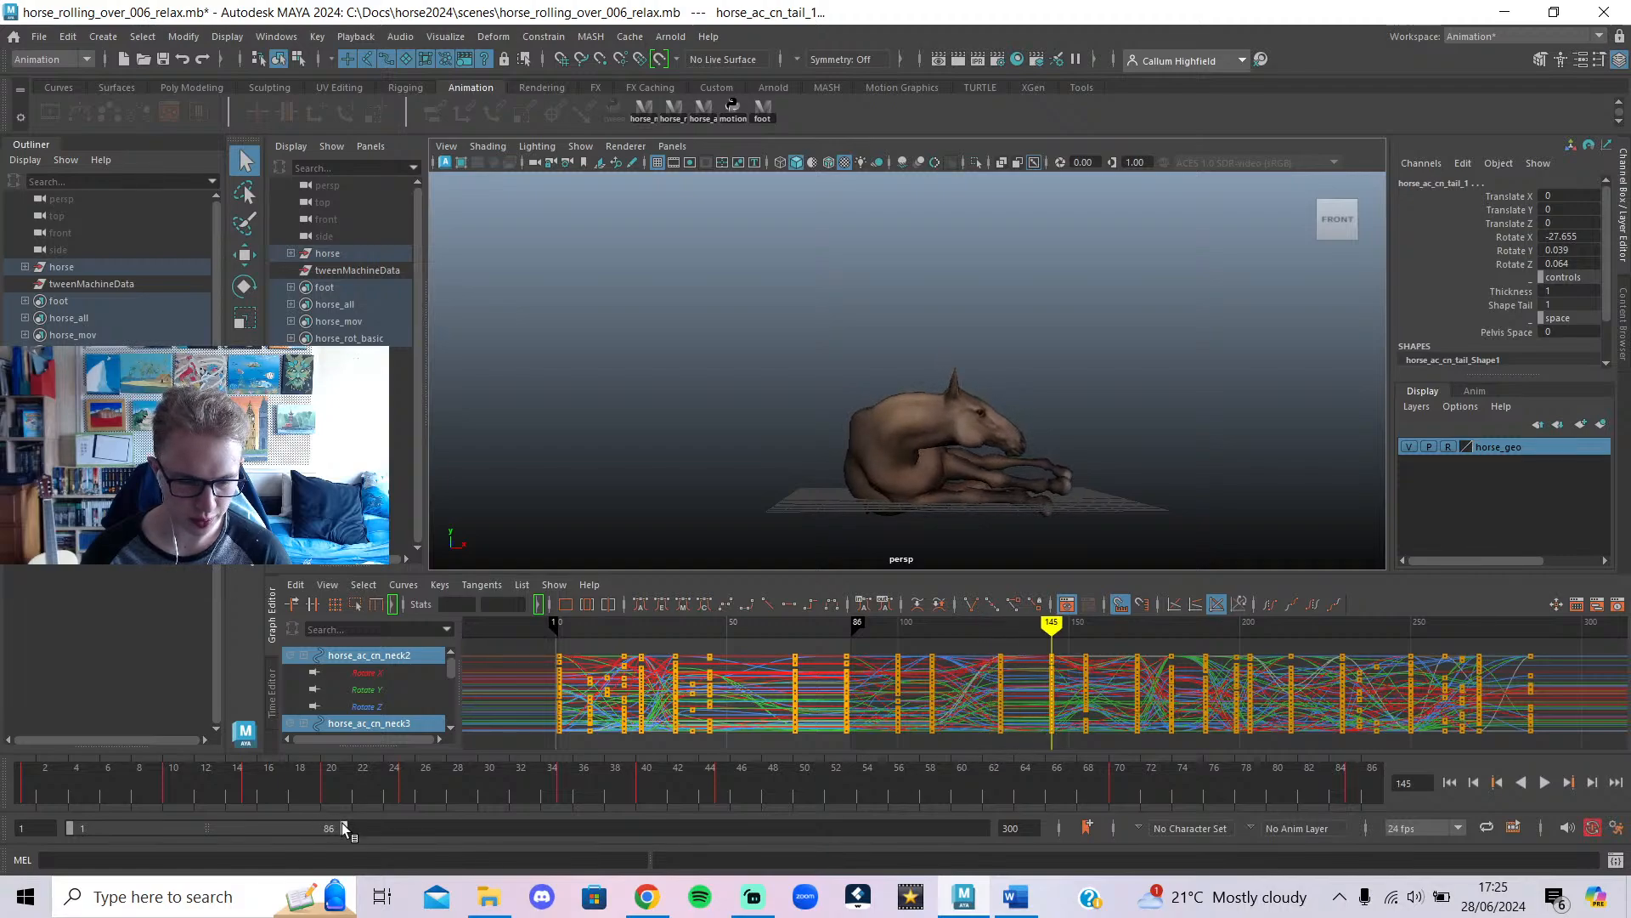
{"action": "left_click_drag", "start_coordinate": [341, 822], "coordinate": [519, 851]}
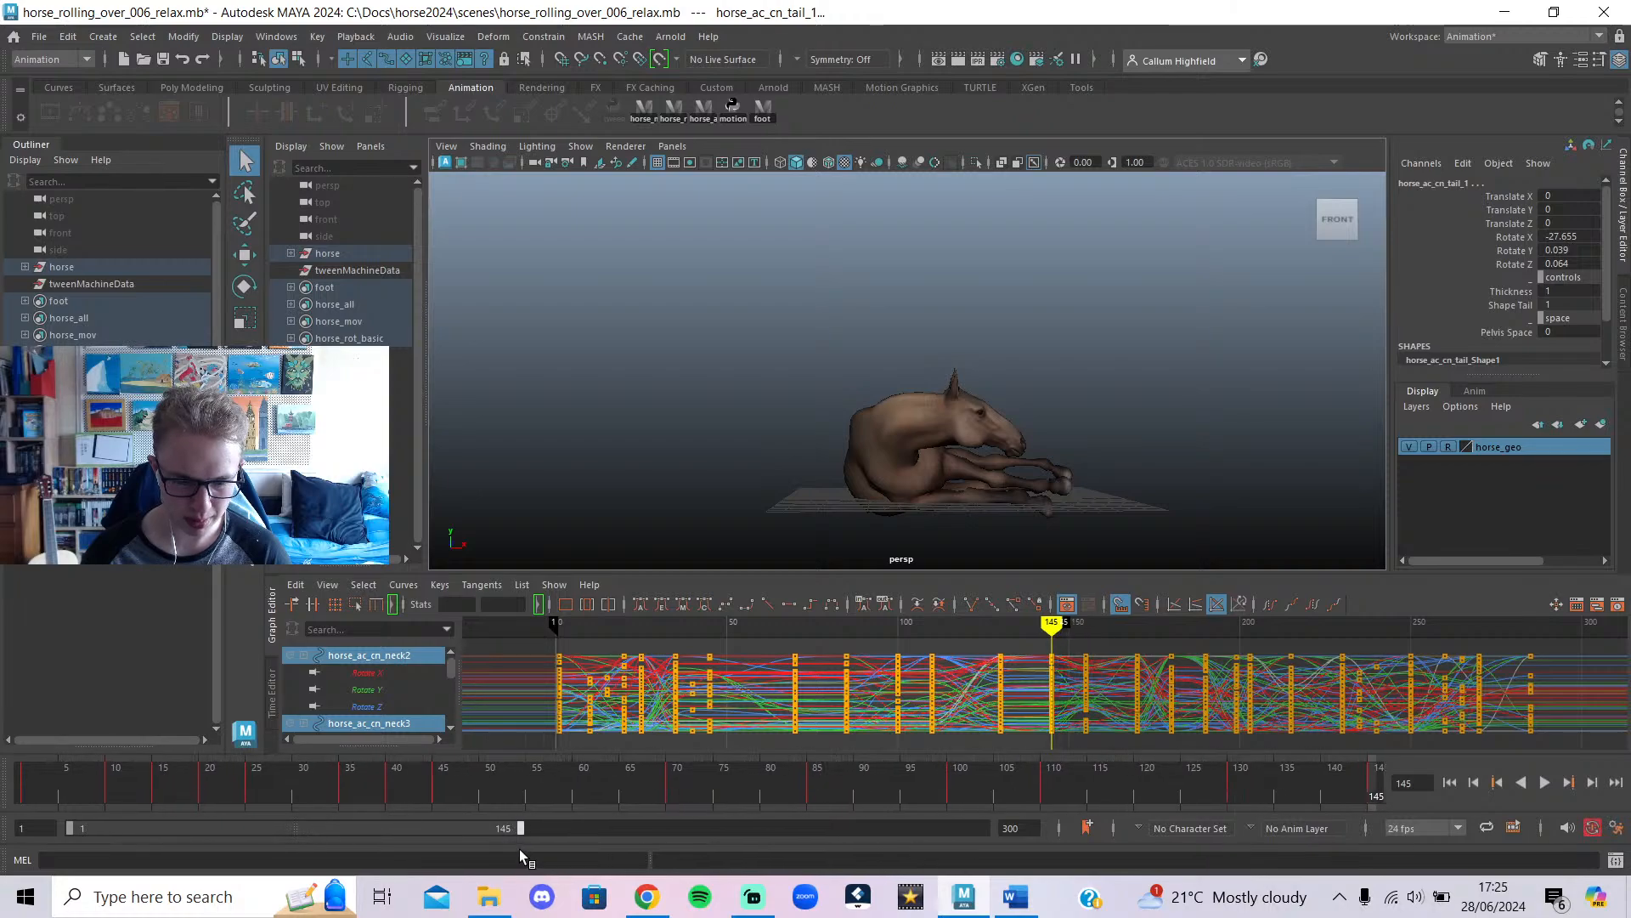
Dismiss the OMEN restart notice and play the horse animation from the first frame.
{"action": "left_click_drag", "start_coordinate": [854, 671], "coordinate": [1041, 705]}
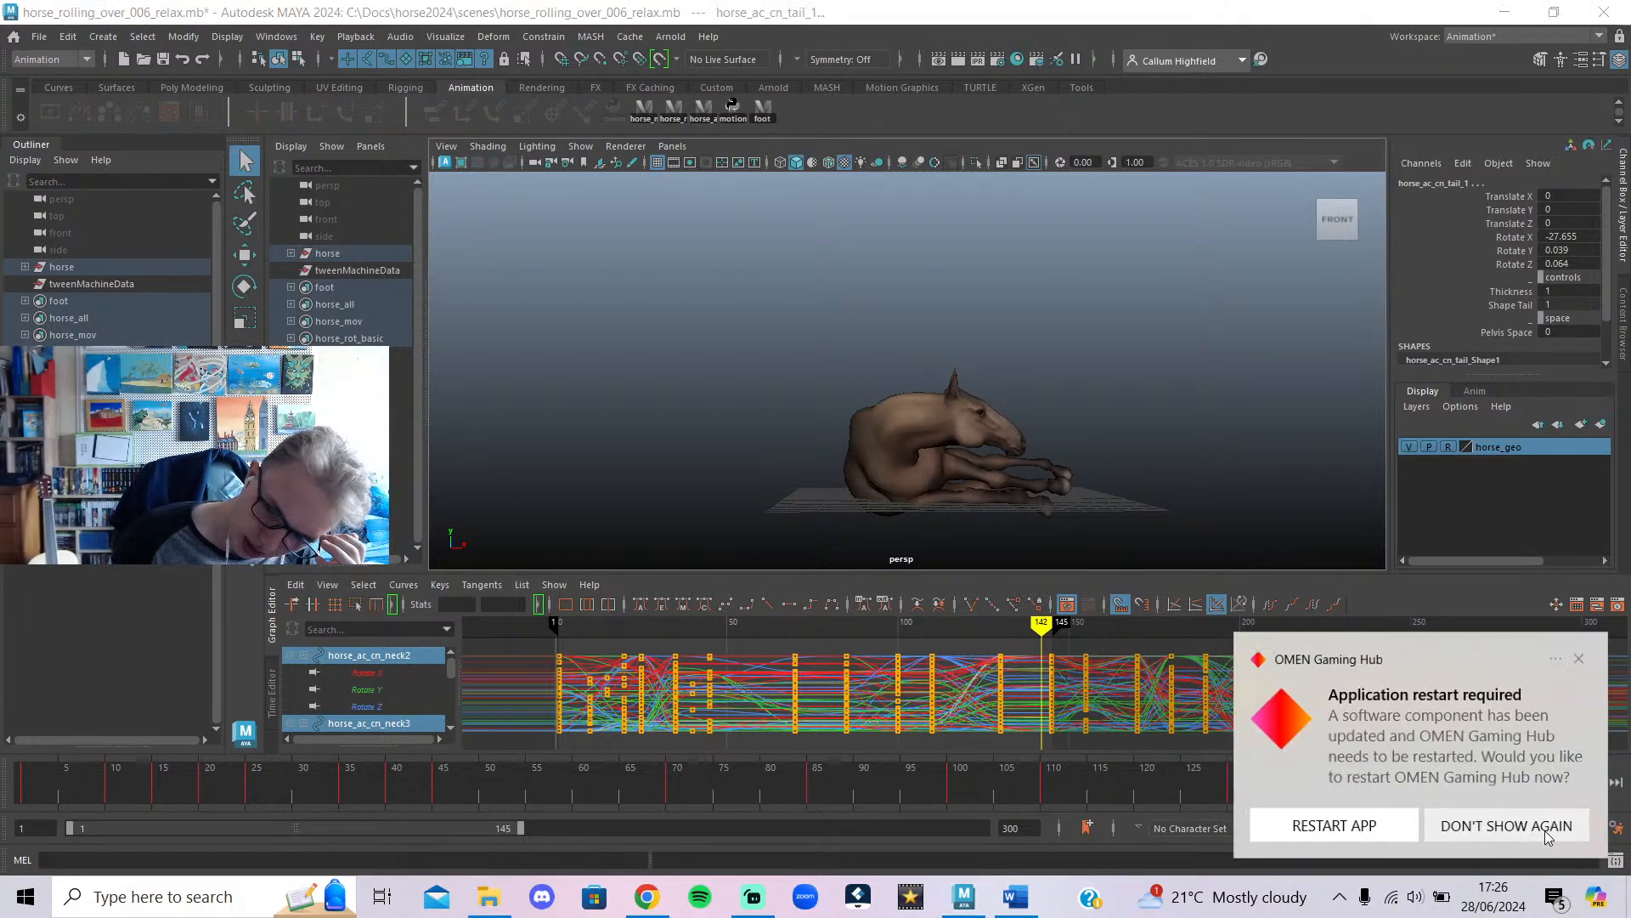
{"action": "left_click", "coordinate": [1548, 837]}
{"action": "scroll", "coordinate": [1201, 724], "scroll_direction": "down", "scroll_amount": 2}
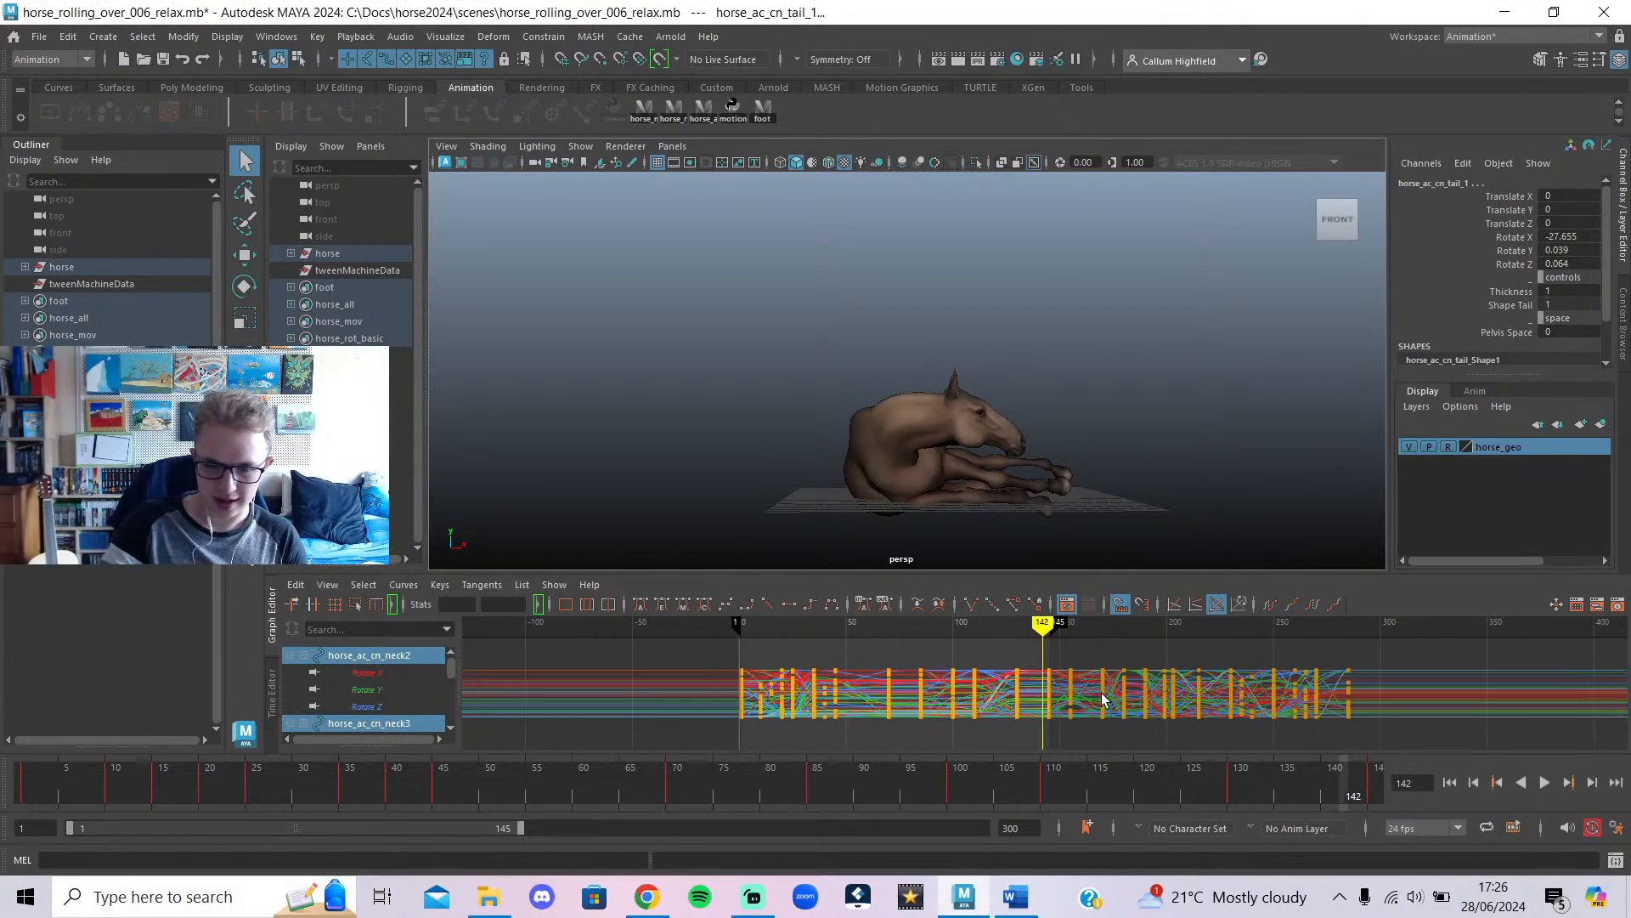
{"action": "left_click", "coordinate": [1451, 782]}
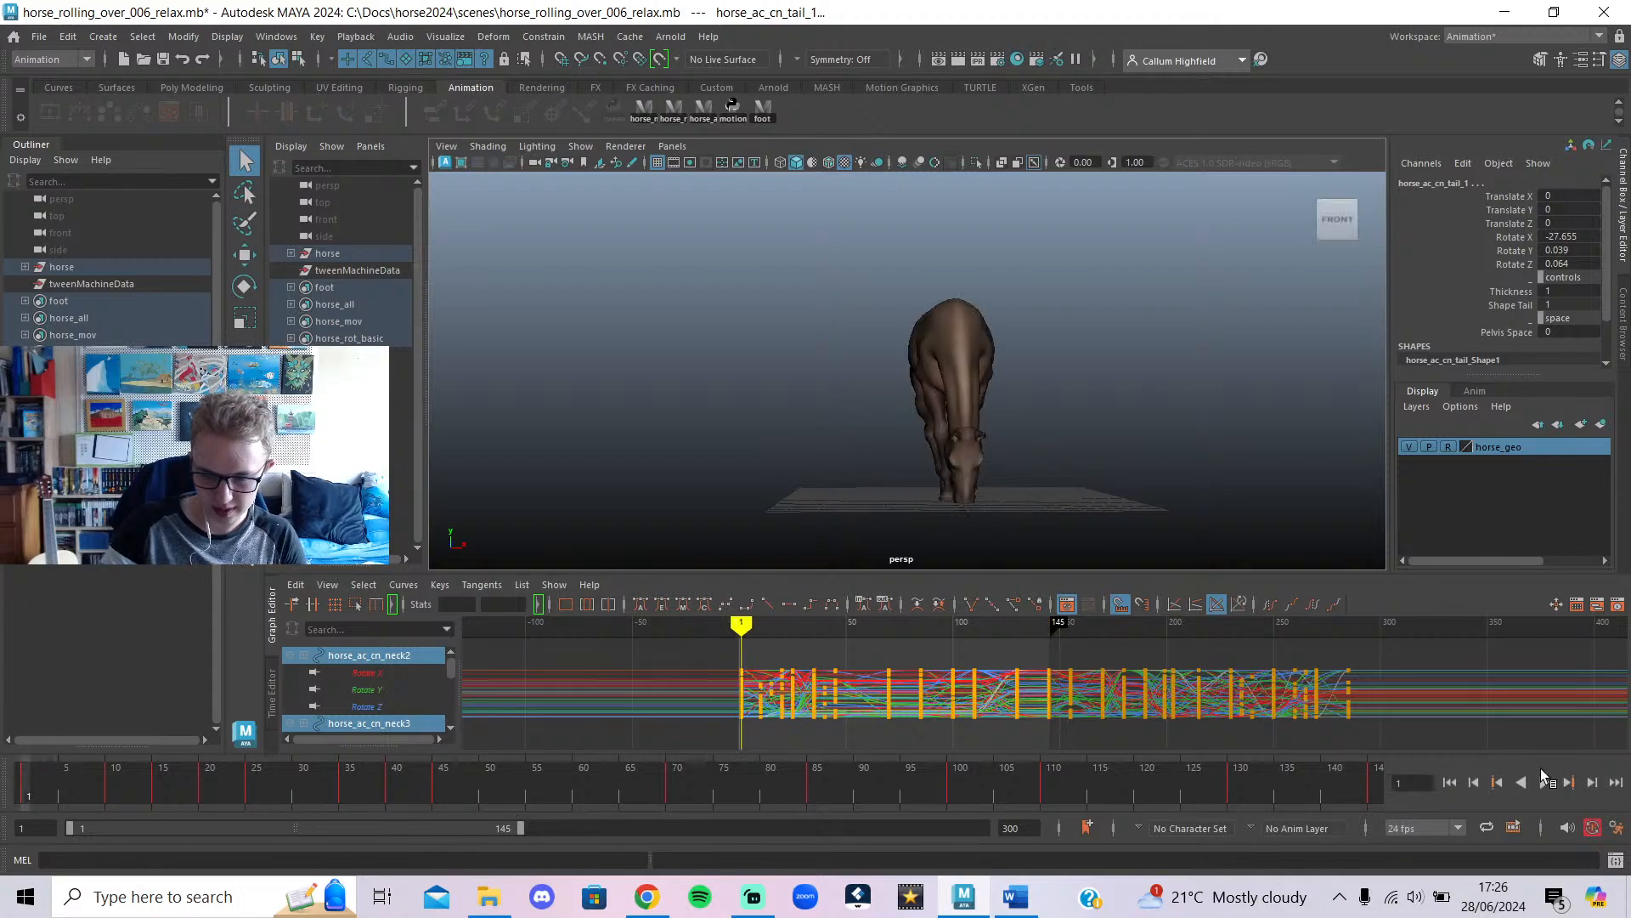
{"action": "left_click", "coordinate": [1544, 779]}
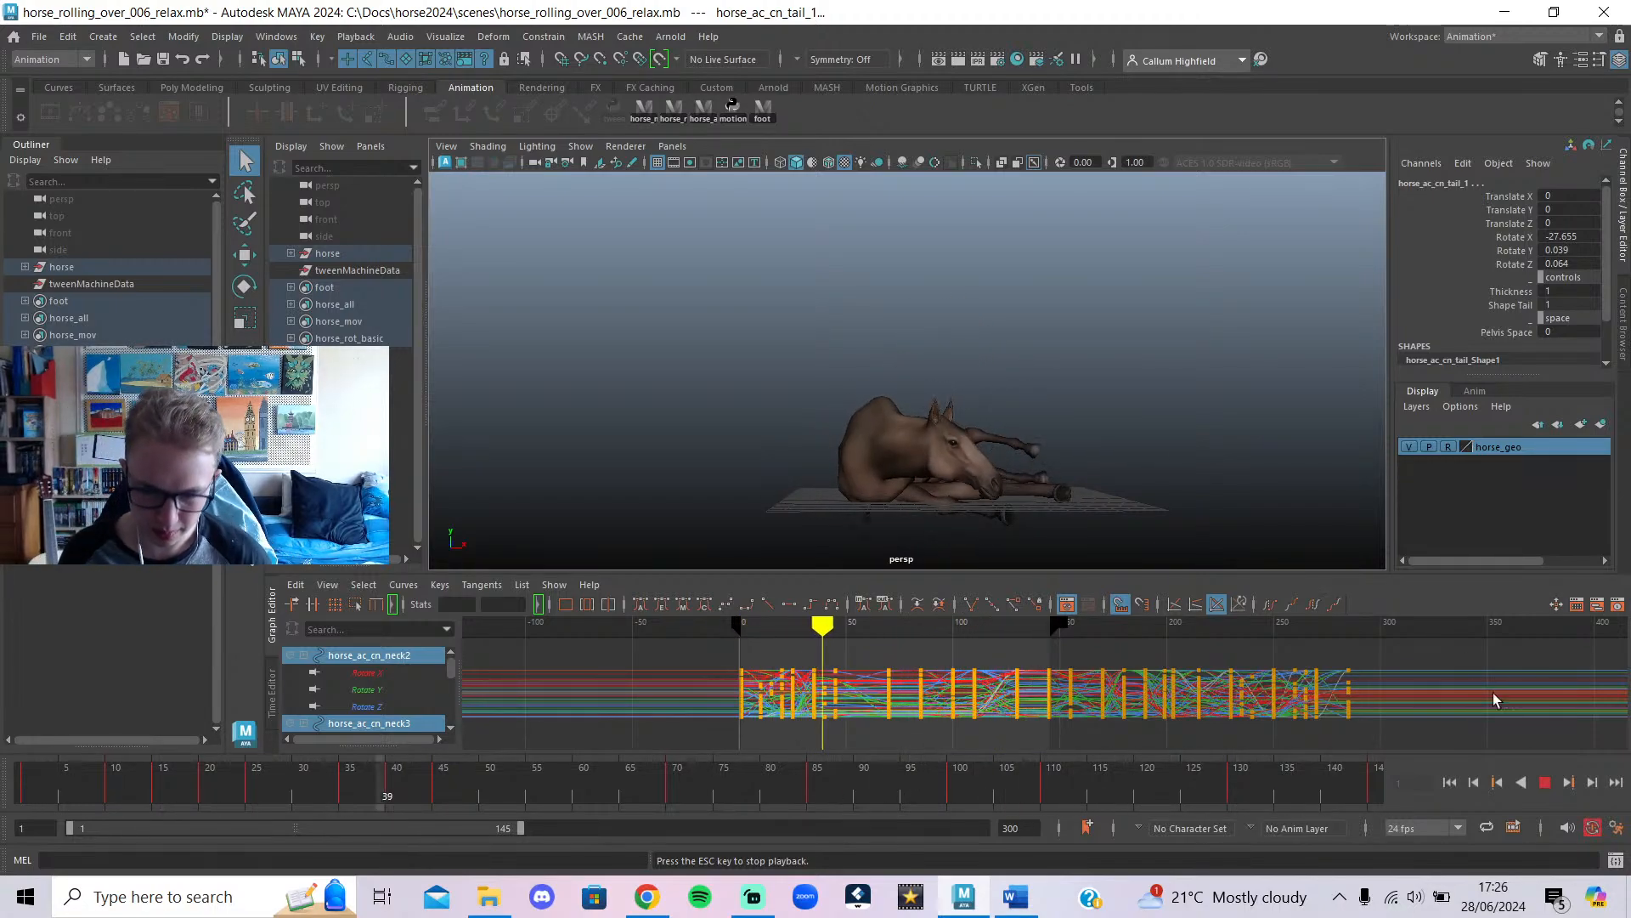
{"action": "left_click", "coordinate": [1543, 782]}
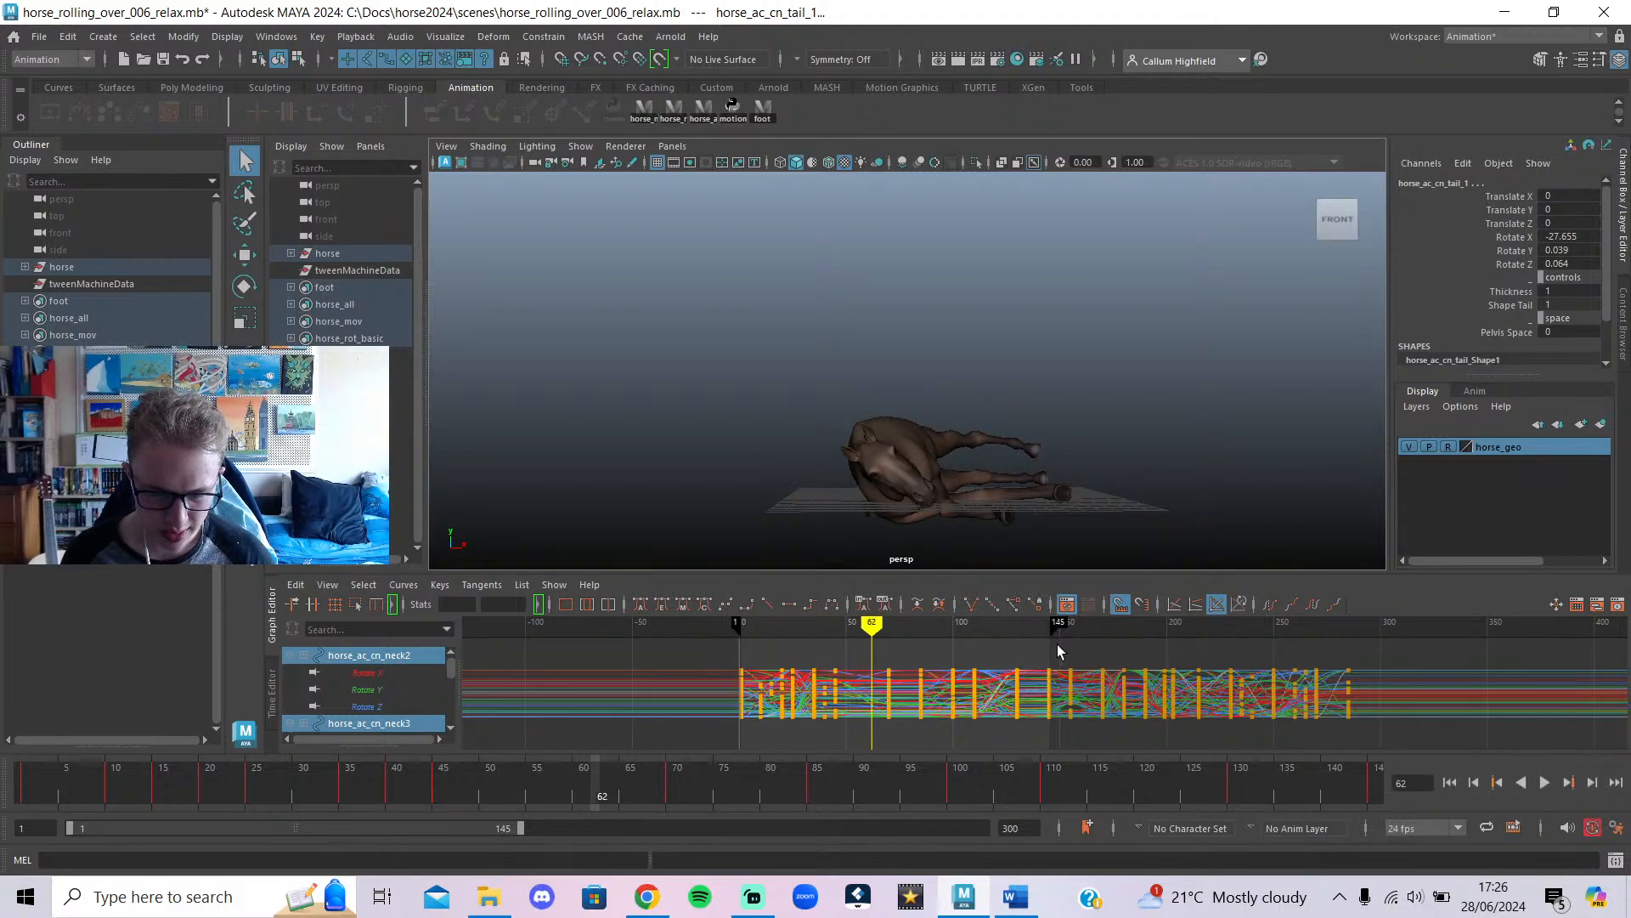
Make all keys from frame 1 to 145 stepped tangents and play back from frame 1.
{"action": "left_click_drag", "start_coordinate": [1057, 644], "coordinate": [685, 759]}
{"action": "left_click", "coordinate": [810, 606]}
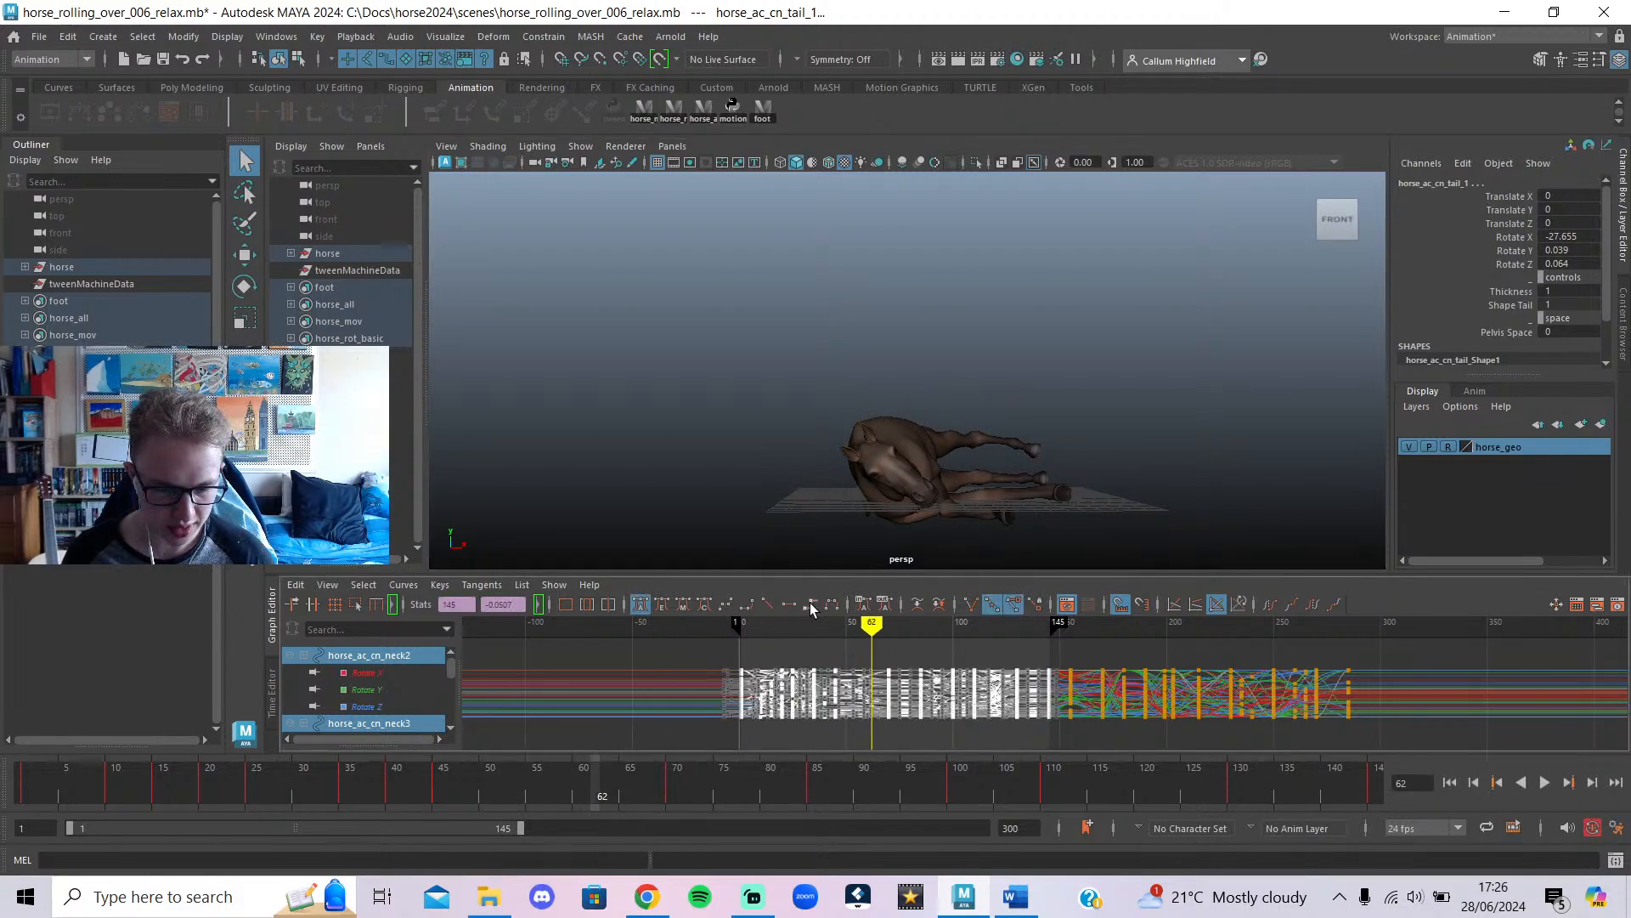
{"action": "left_click_drag", "start_coordinate": [550, 783], "coordinate": [2, 703]}
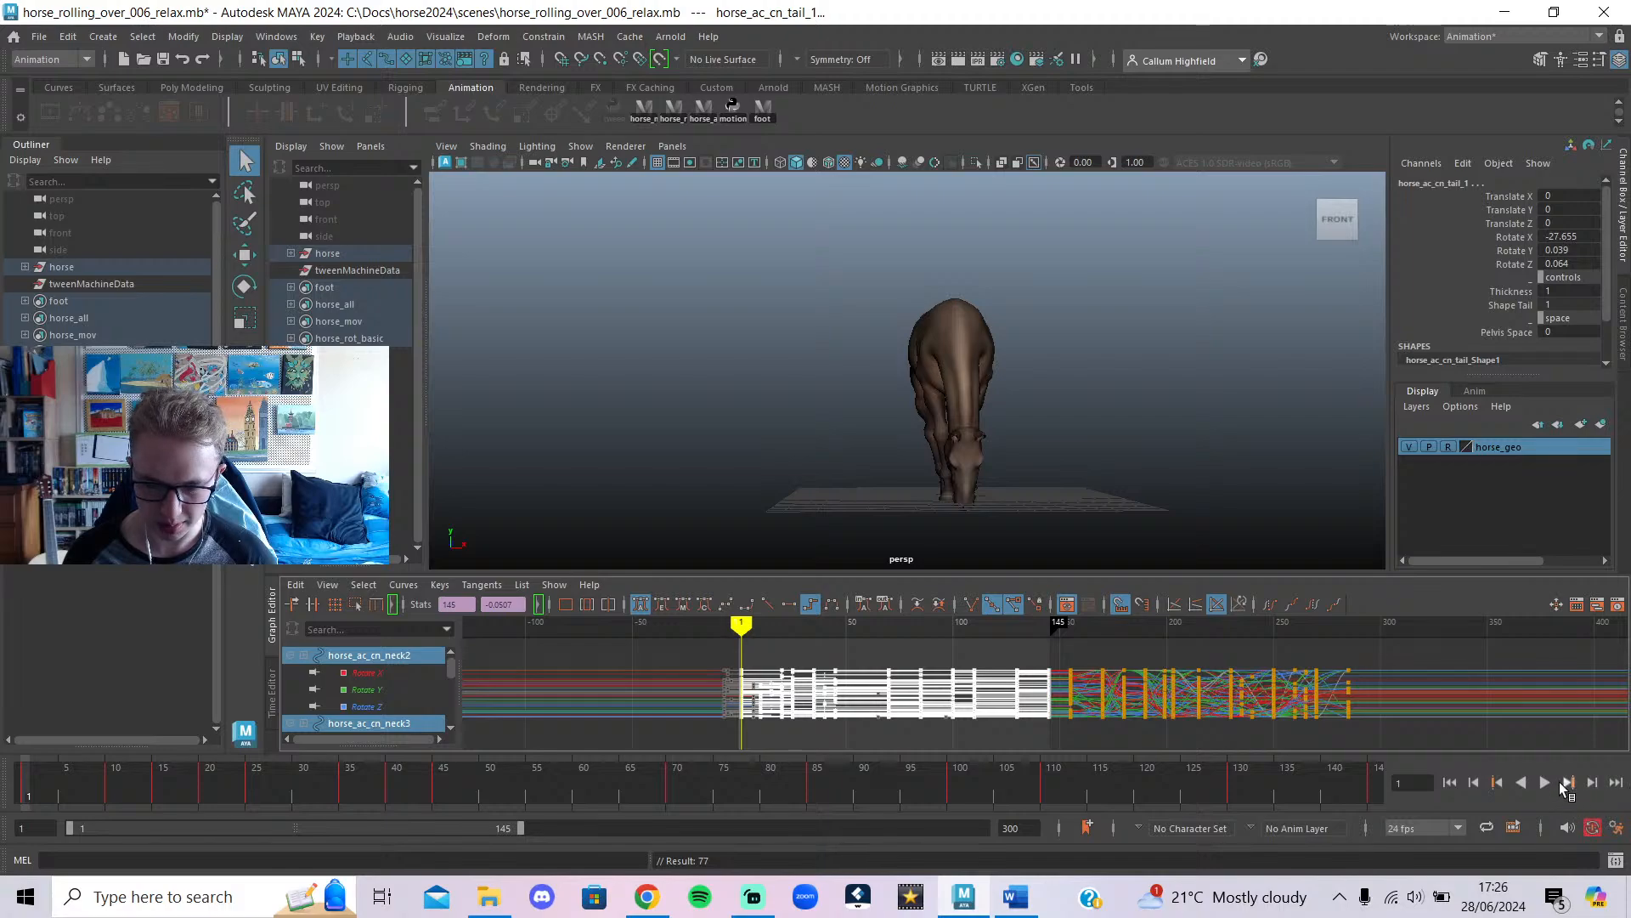
{"action": "left_click", "coordinate": [1551, 783]}
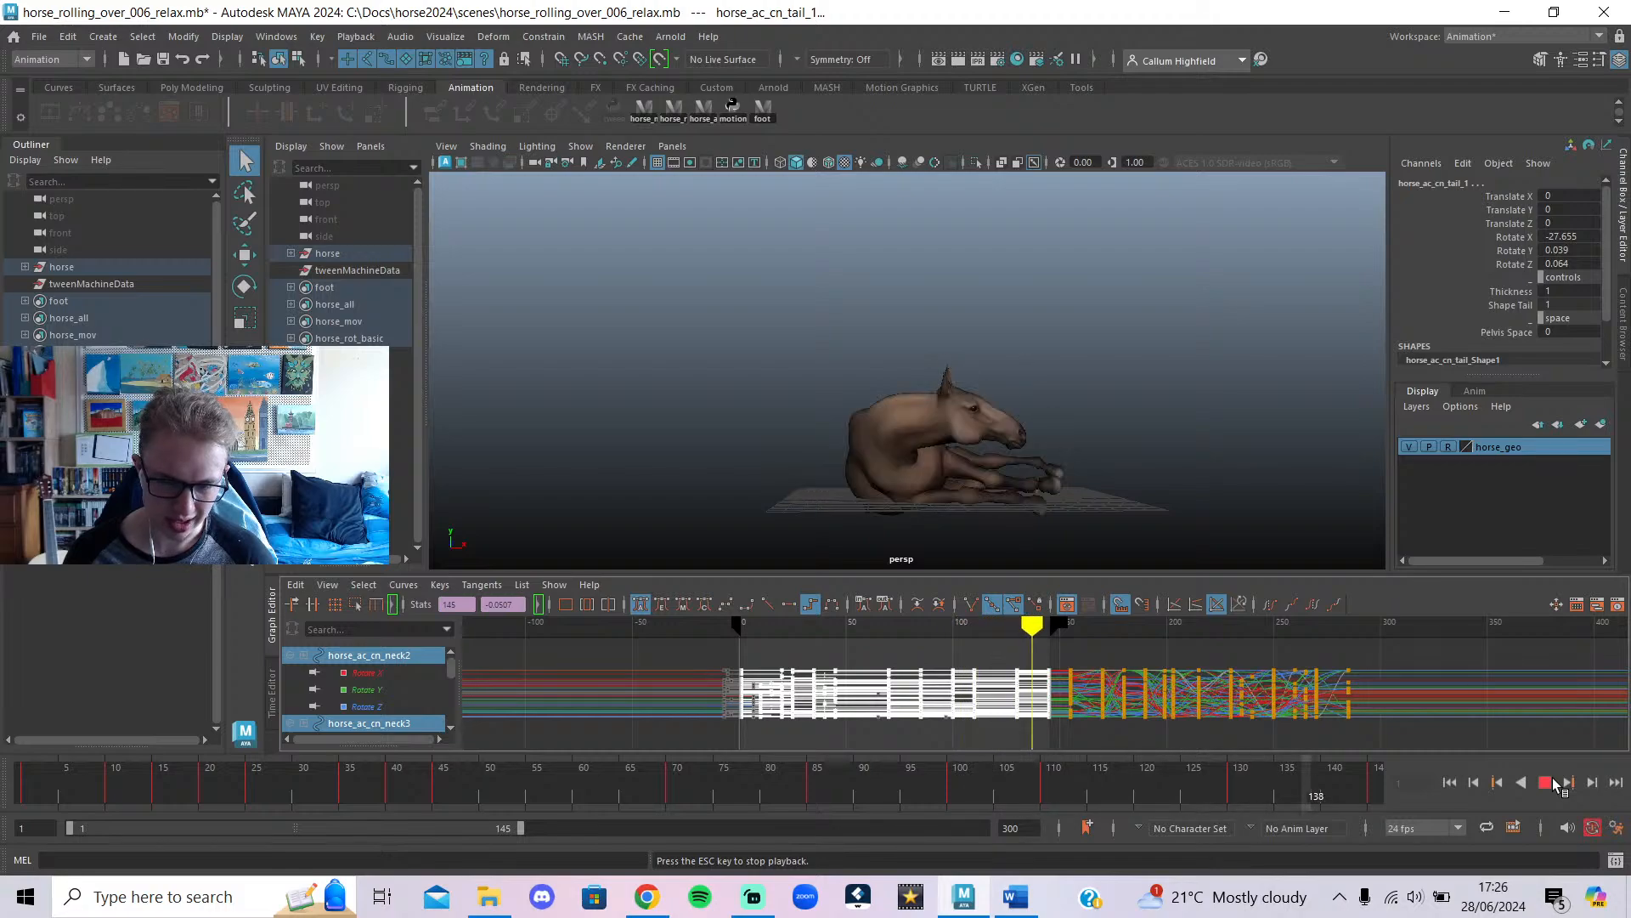
Orbit and scrub through the stepped roll to review poses, stopping playback at frame 49.
{"action": "left_click_drag", "start_coordinate": [1059, 454], "coordinate": [1240, 443], "text": "alt"}
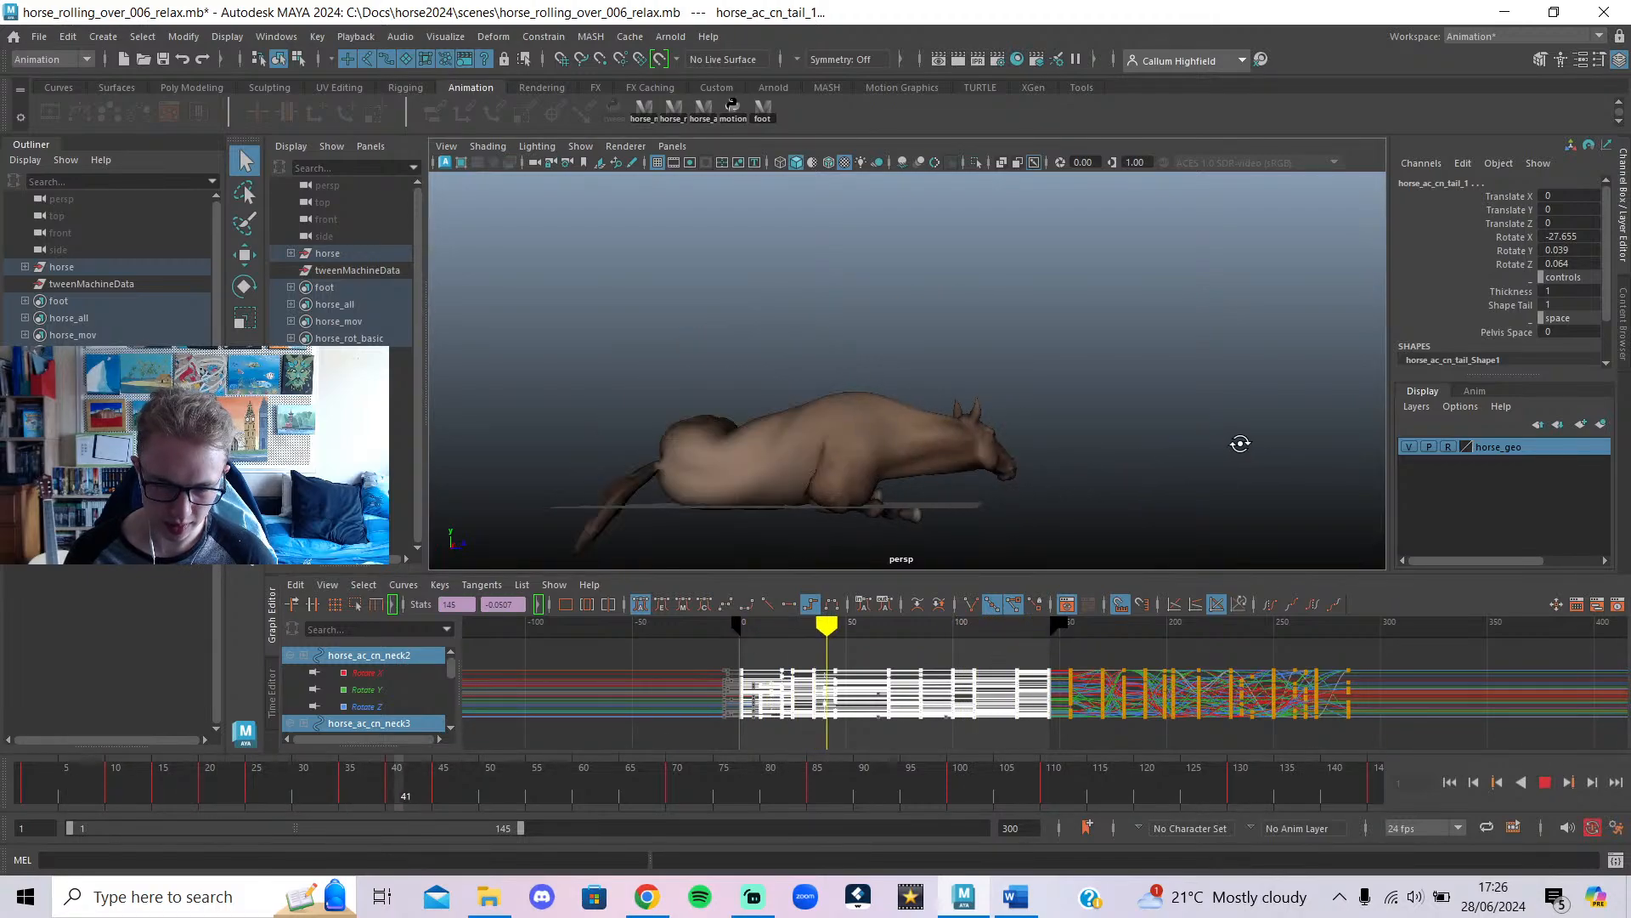
{"action": "mouse_move", "coordinate": [650, 796]}
{"action": "left_mouse_down"}
{"action": "mouse_move", "coordinate": [2, 785]}
{"action": "mouse_move", "coordinate": [181, 775]}
{"action": "mouse_move", "coordinate": [153, 782]}
{"action": "mouse_move", "coordinate": [225, 782]}
{"action": "mouse_move", "coordinate": [117, 795]}
{"action": "mouse_move", "coordinate": [243, 823]}
{"action": "mouse_move", "coordinate": [1179, 907]}
{"action": "mouse_move", "coordinate": [1058, 902]}
{"action": "mouse_move", "coordinate": [1298, 892]}
{"action": "mouse_move", "coordinate": [1451, 911]}
{"action": "left_mouse_up"}
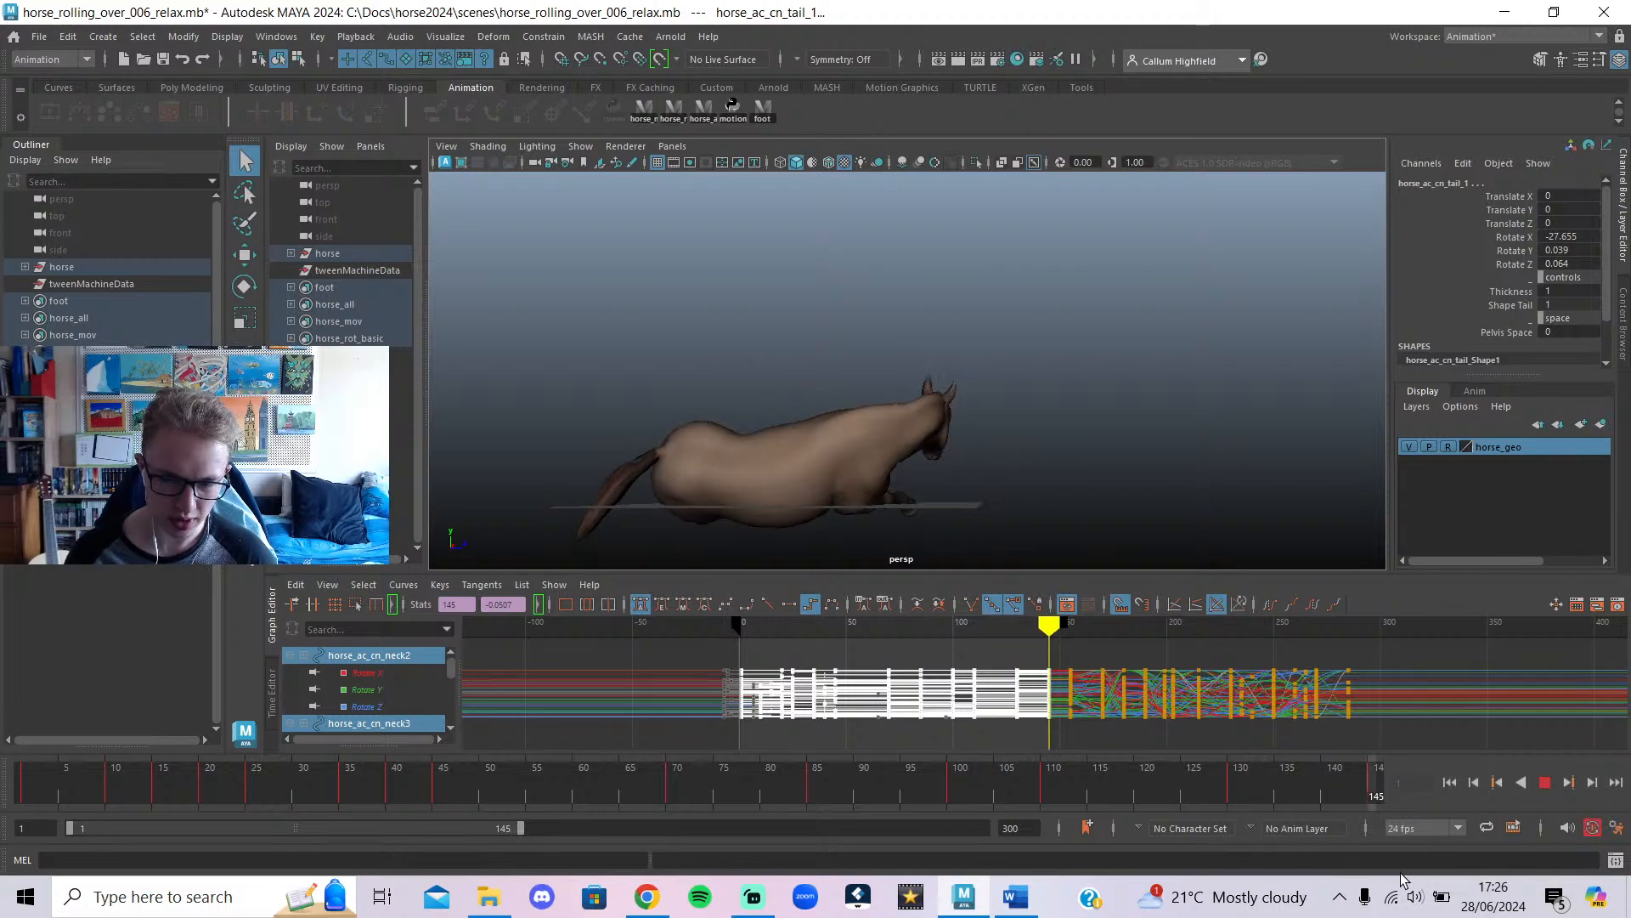
{"action": "left_click_drag", "start_coordinate": [1421, 884], "coordinate": [182, 797]}
{"action": "key", "text": "alt+v"}
{"action": "left_click", "coordinate": [1545, 781]}
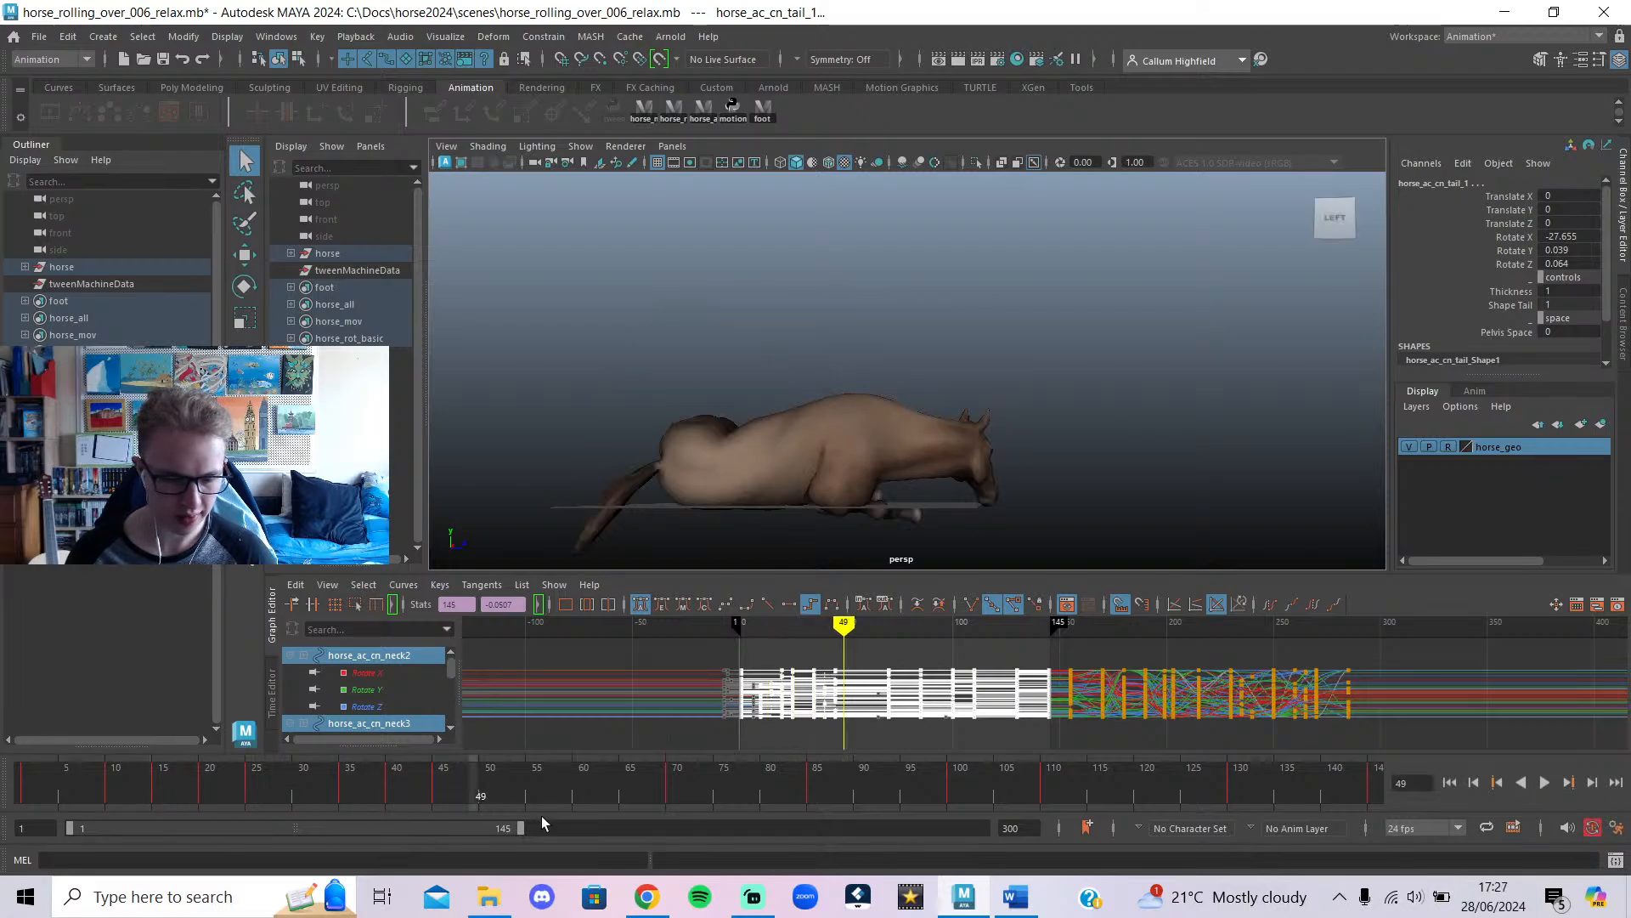
{"action": "left_click", "coordinate": [646, 896]}
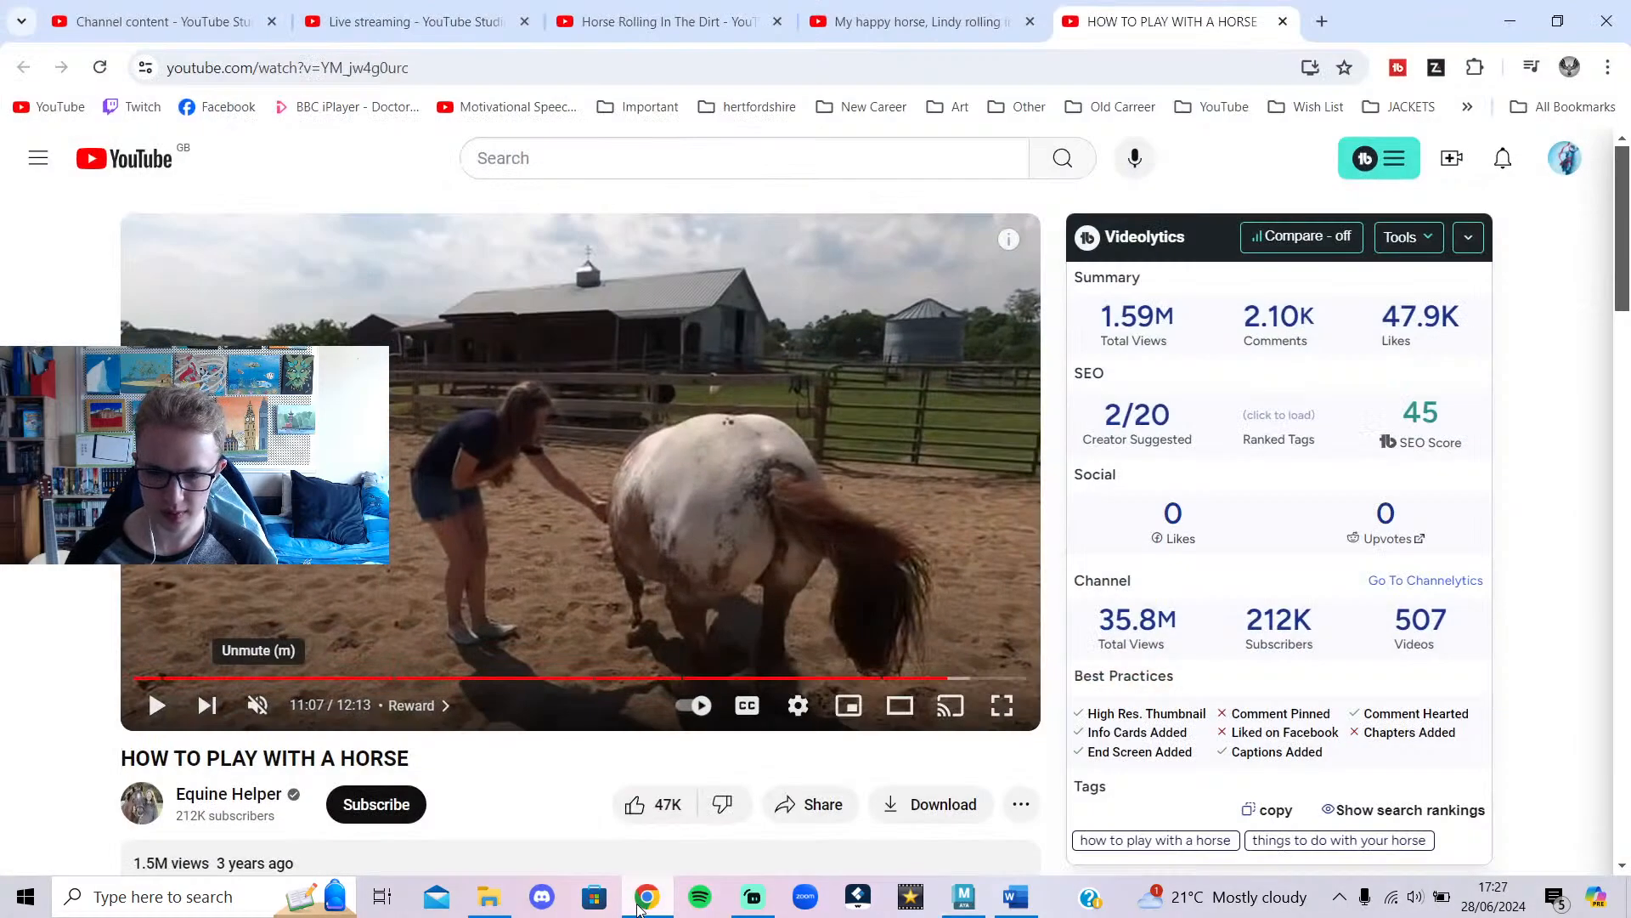
Flip through the horse reference tabs, then go to the channel's Live content list.
{"action": "left_click", "coordinate": [671, 22]}
{"action": "left_click", "coordinate": [917, 22]}
{"action": "left_click", "coordinate": [1173, 21]}
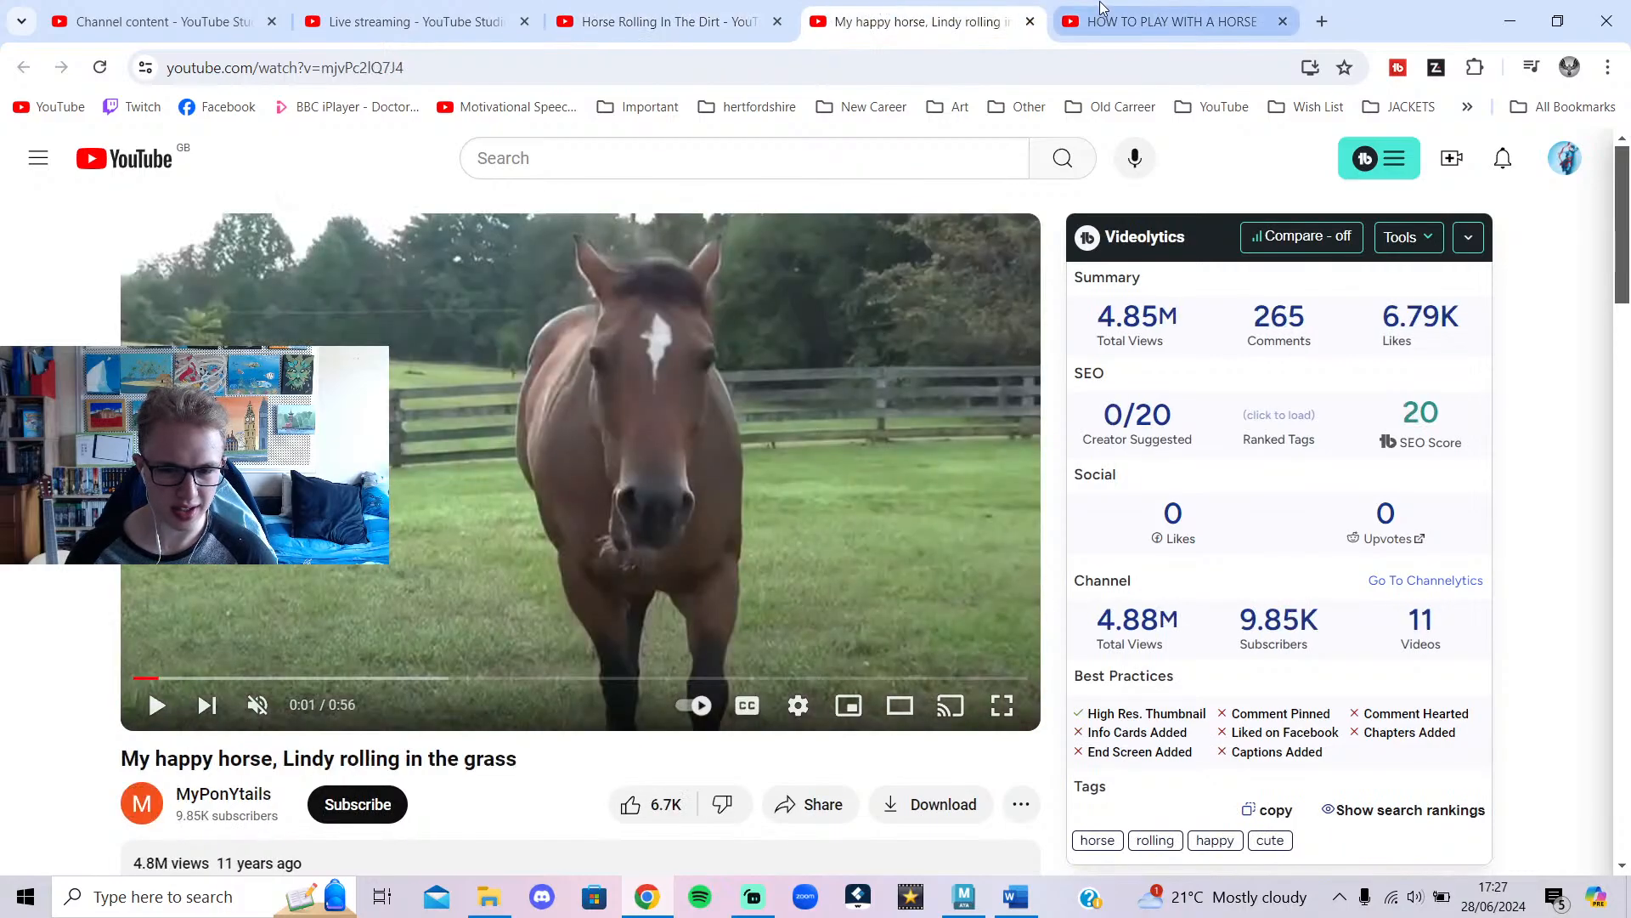
{"action": "left_click", "coordinate": [455, 9]}
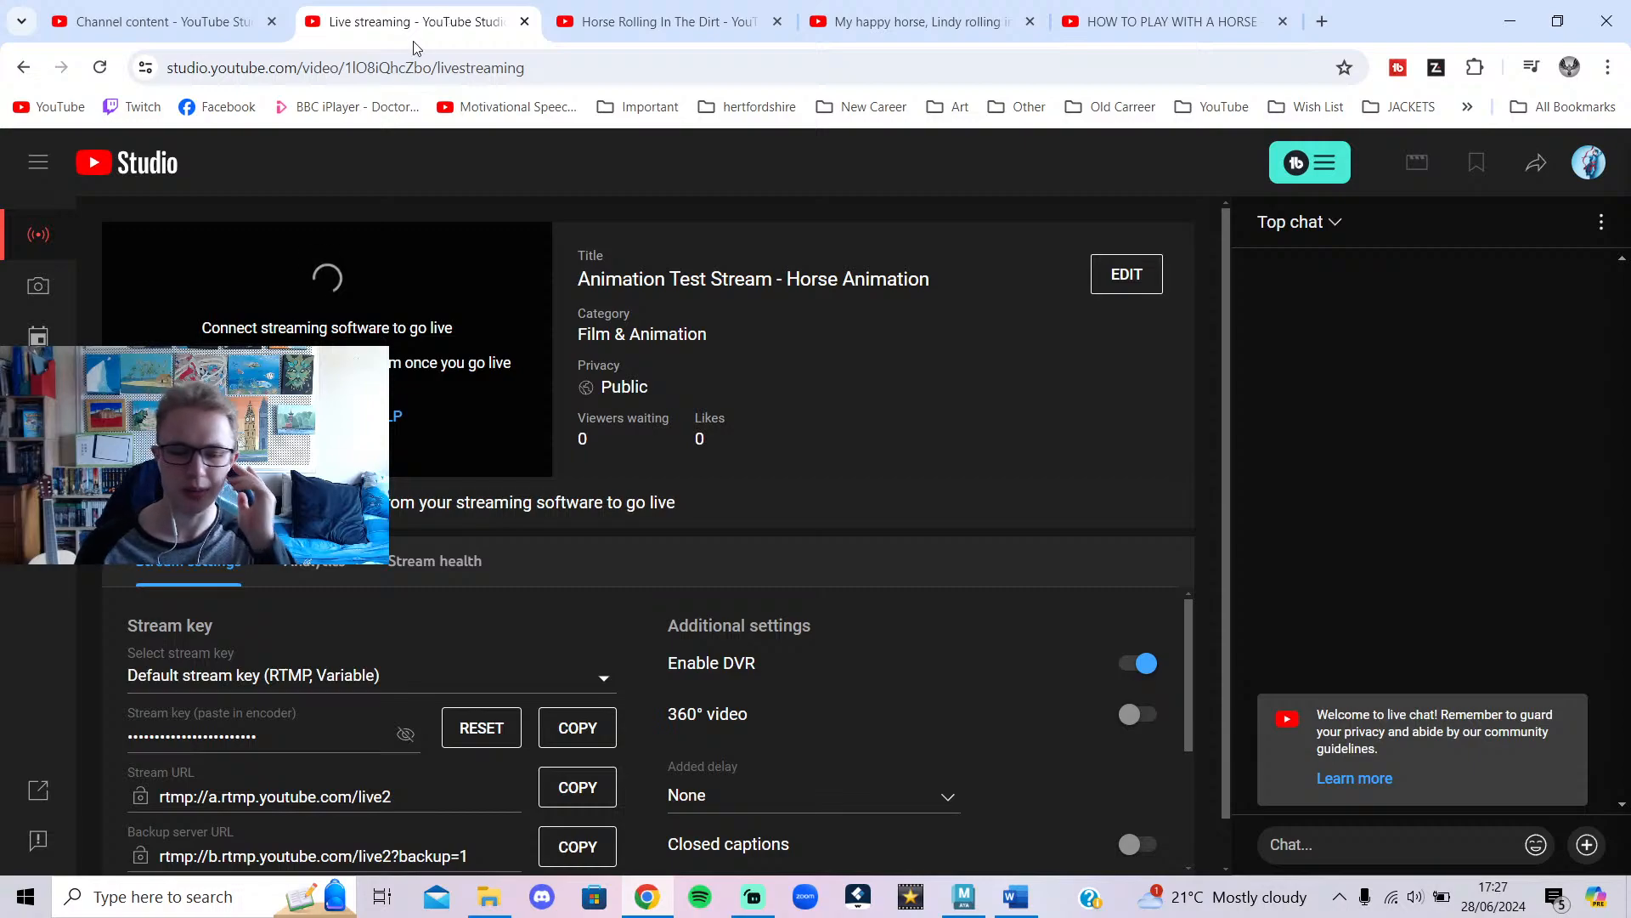
{"action": "left_click", "coordinate": [178, 10]}
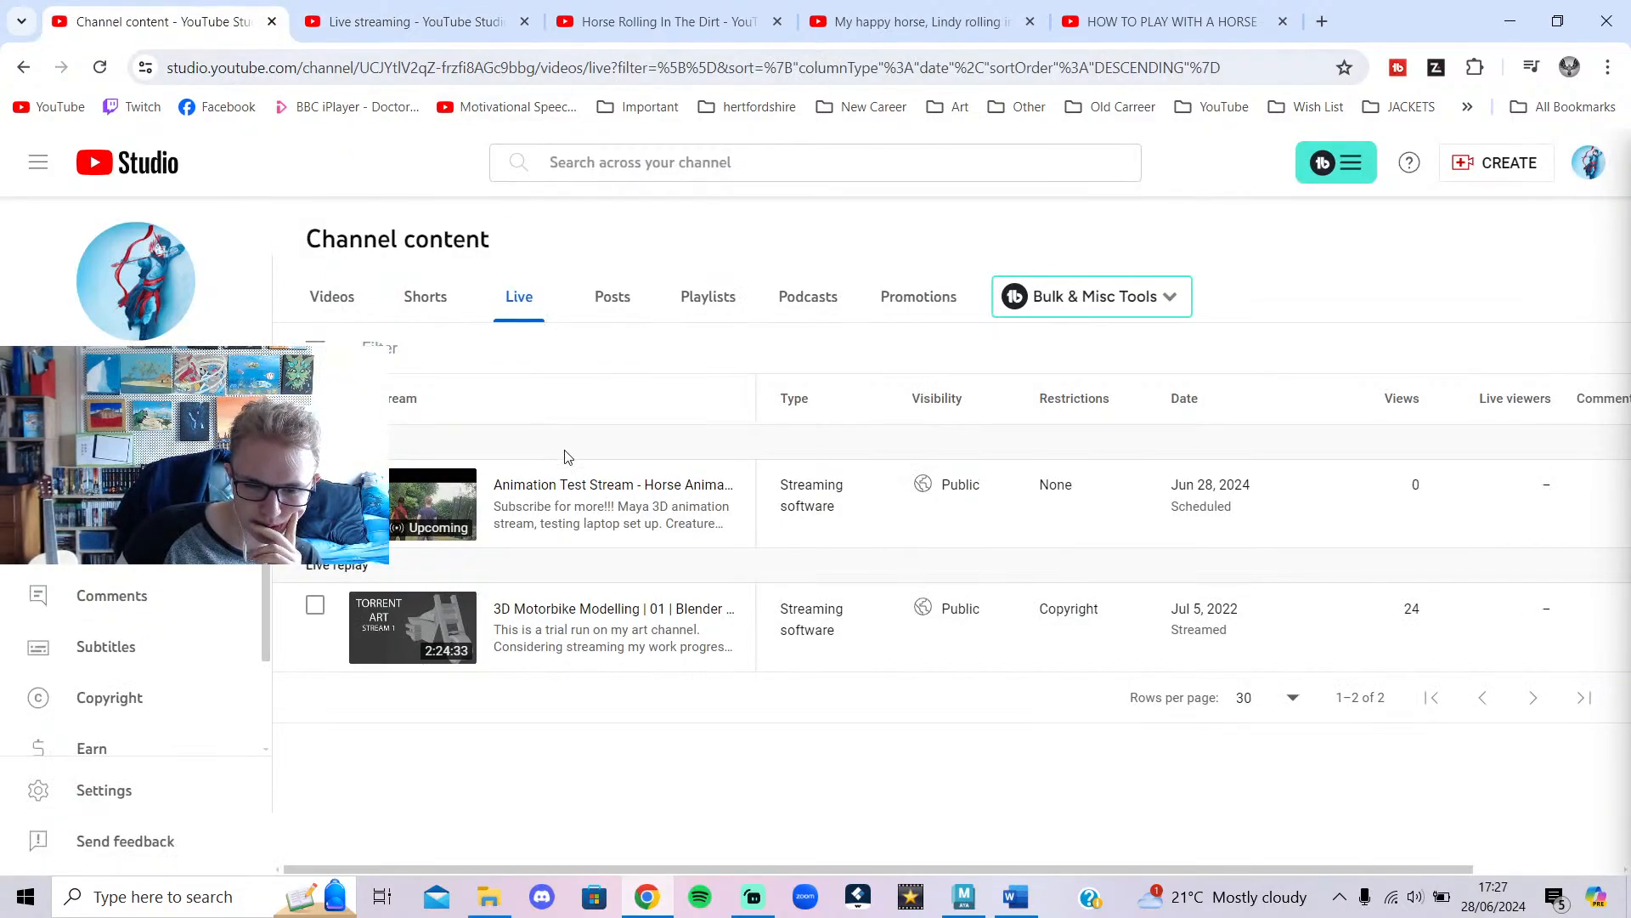
Open the Animation Test Stream's Video details and scroll through its fields down to Tags.
{"action": "left_click", "coordinate": [583, 485]}
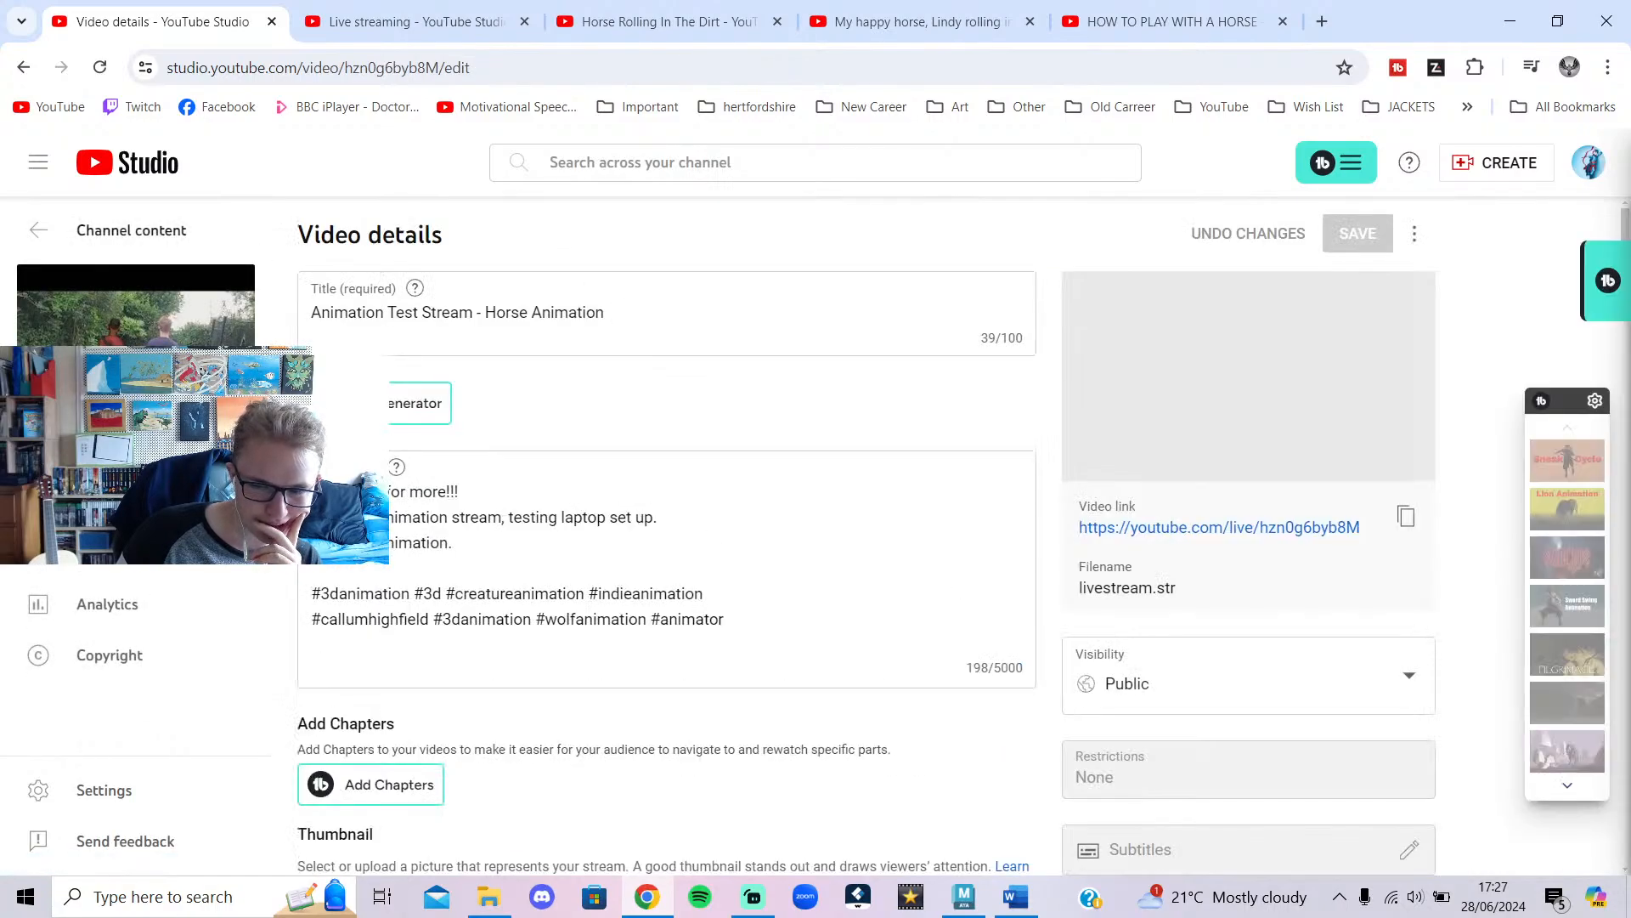
{"action": "left_click", "coordinate": [42, 235]}
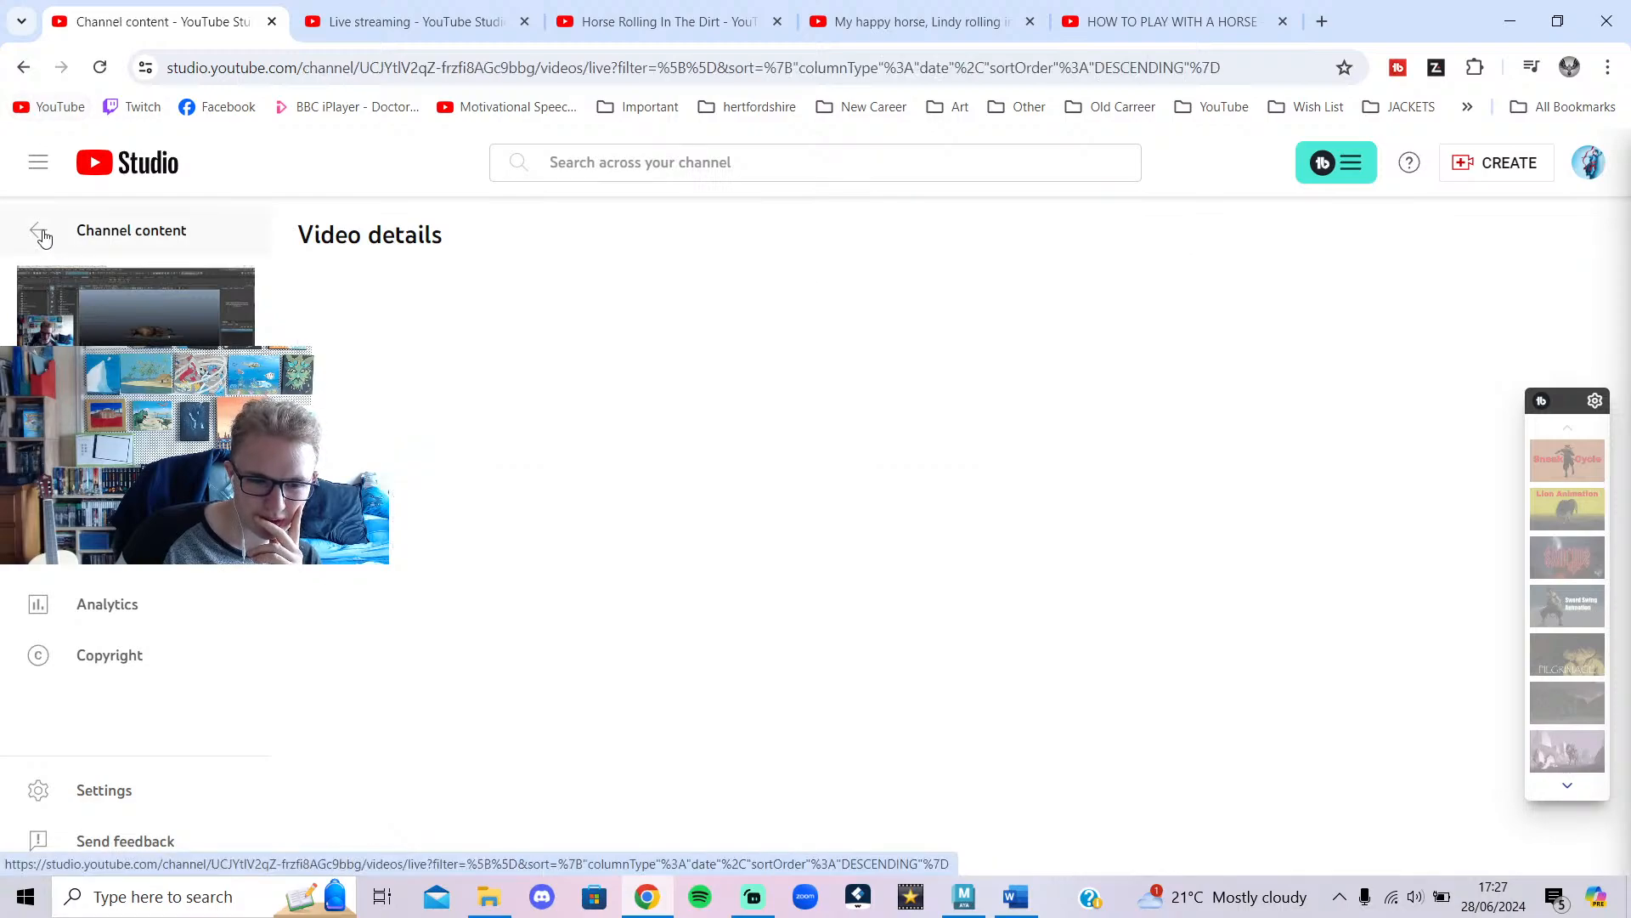
{"action": "left_click", "coordinate": [521, 486]}
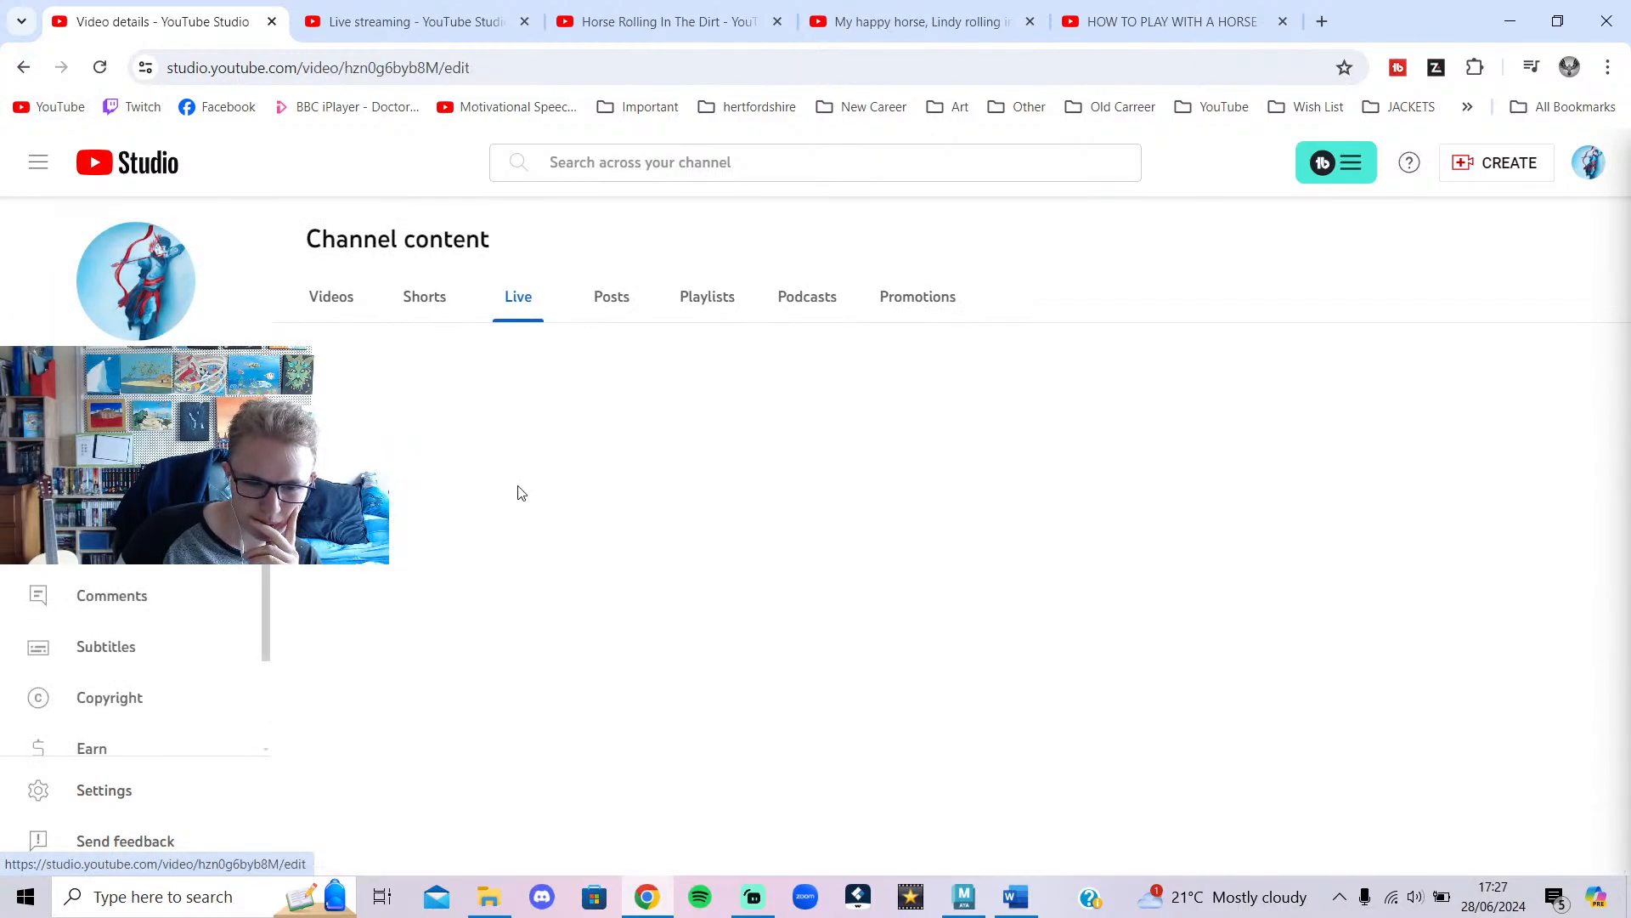
{"action": "scroll", "coordinate": [485, 692], "scroll_direction": "down", "scroll_amount": 6}
{"action": "scroll", "coordinate": [510, 704], "scroll_direction": "down", "scroll_amount": 20}
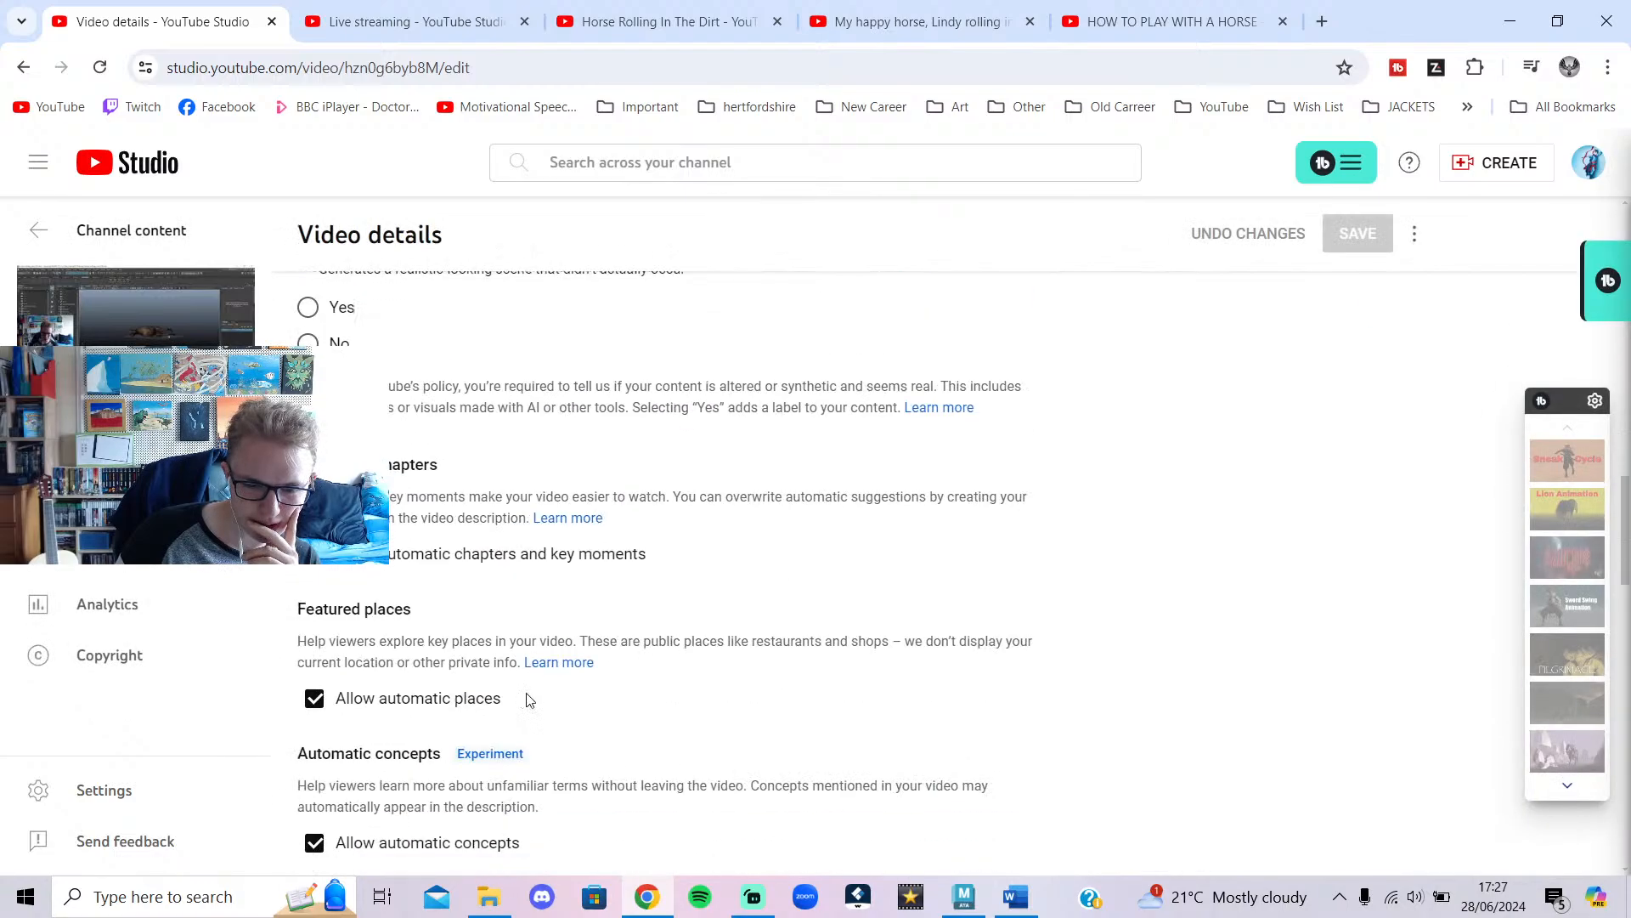
{"action": "scroll", "coordinate": [565, 693], "scroll_direction": "down", "scroll_amount": 3}
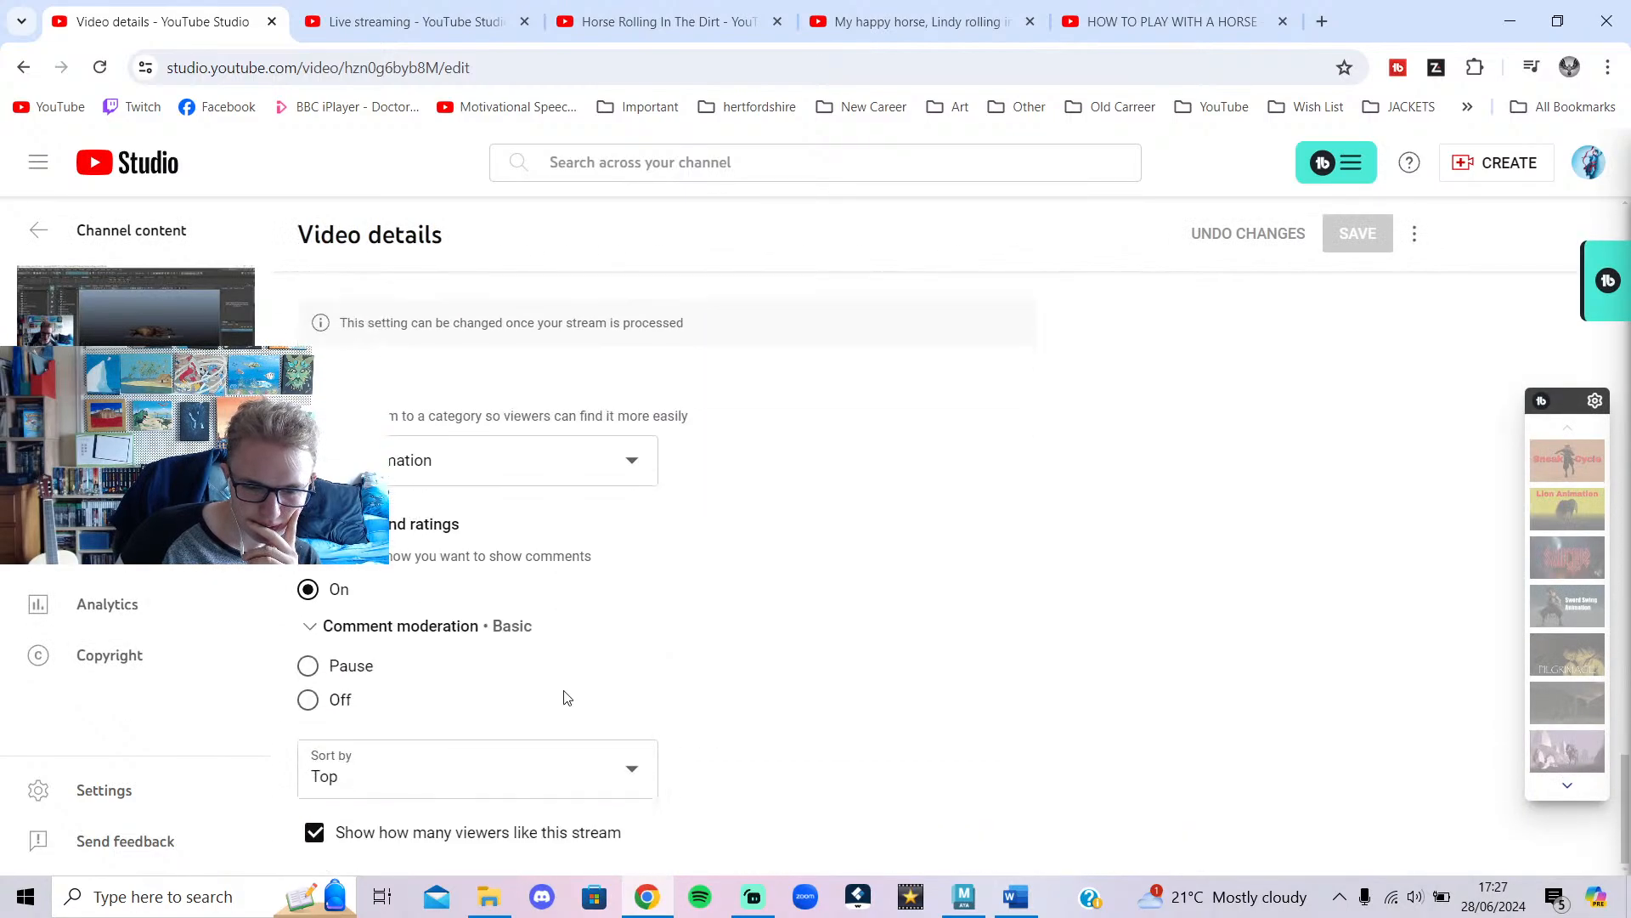
{"action": "scroll", "coordinate": [608, 666], "scroll_direction": "up", "scroll_amount": 6}
{"action": "scroll", "coordinate": [649, 671], "scroll_direction": "down", "scroll_amount": 6}
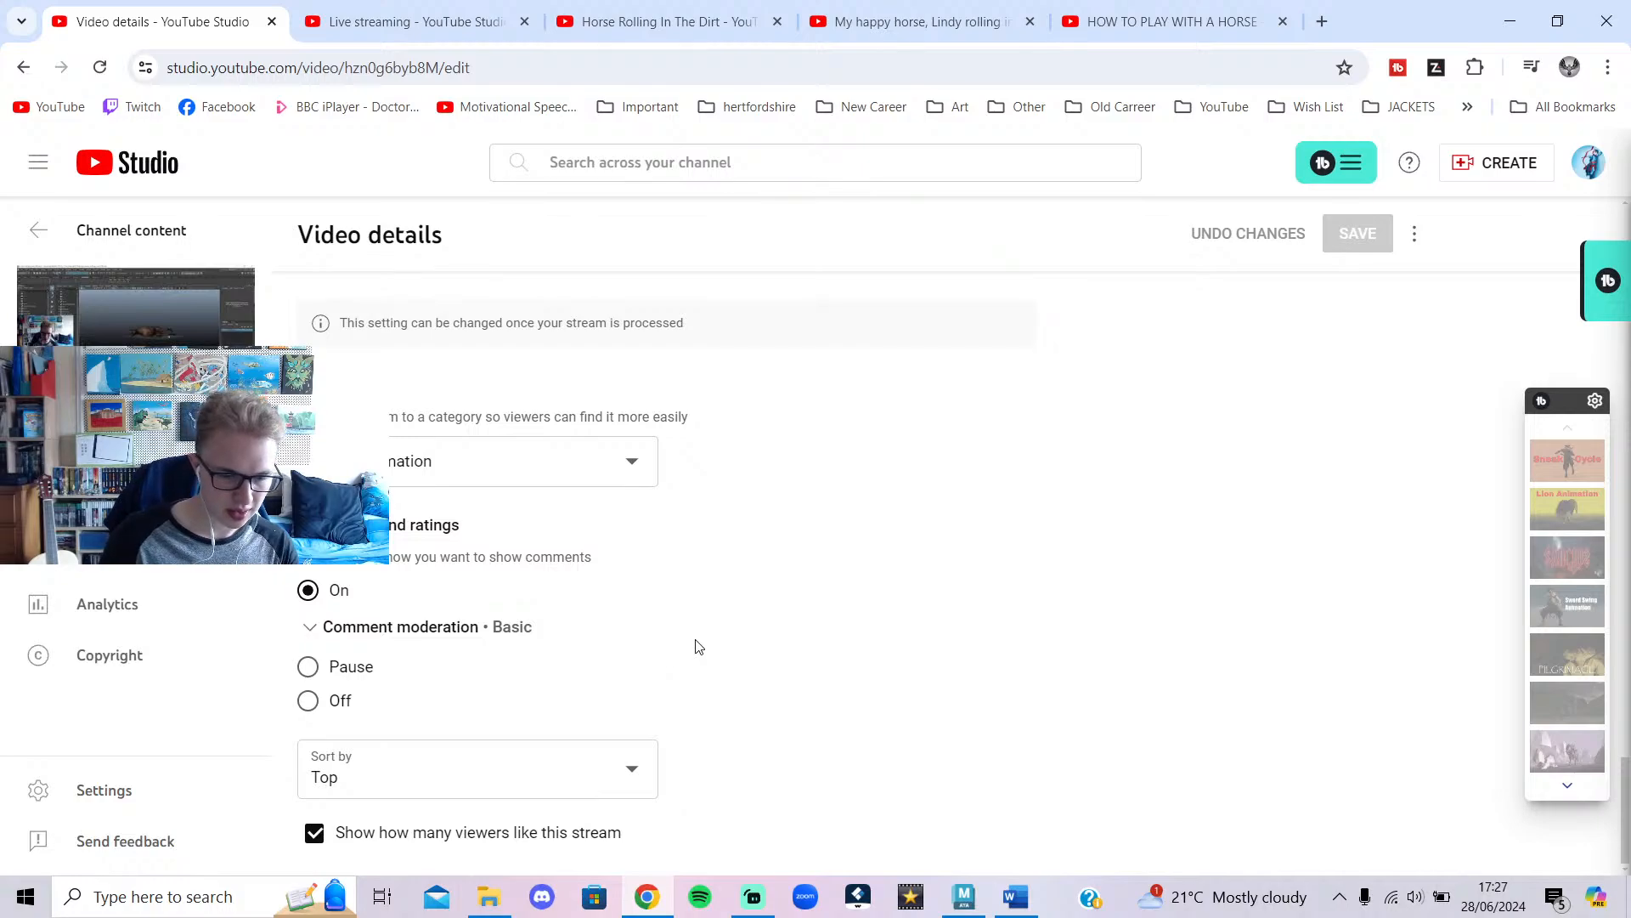
{"action": "scroll", "coordinate": [697, 648], "scroll_direction": "up", "scroll_amount": 3}
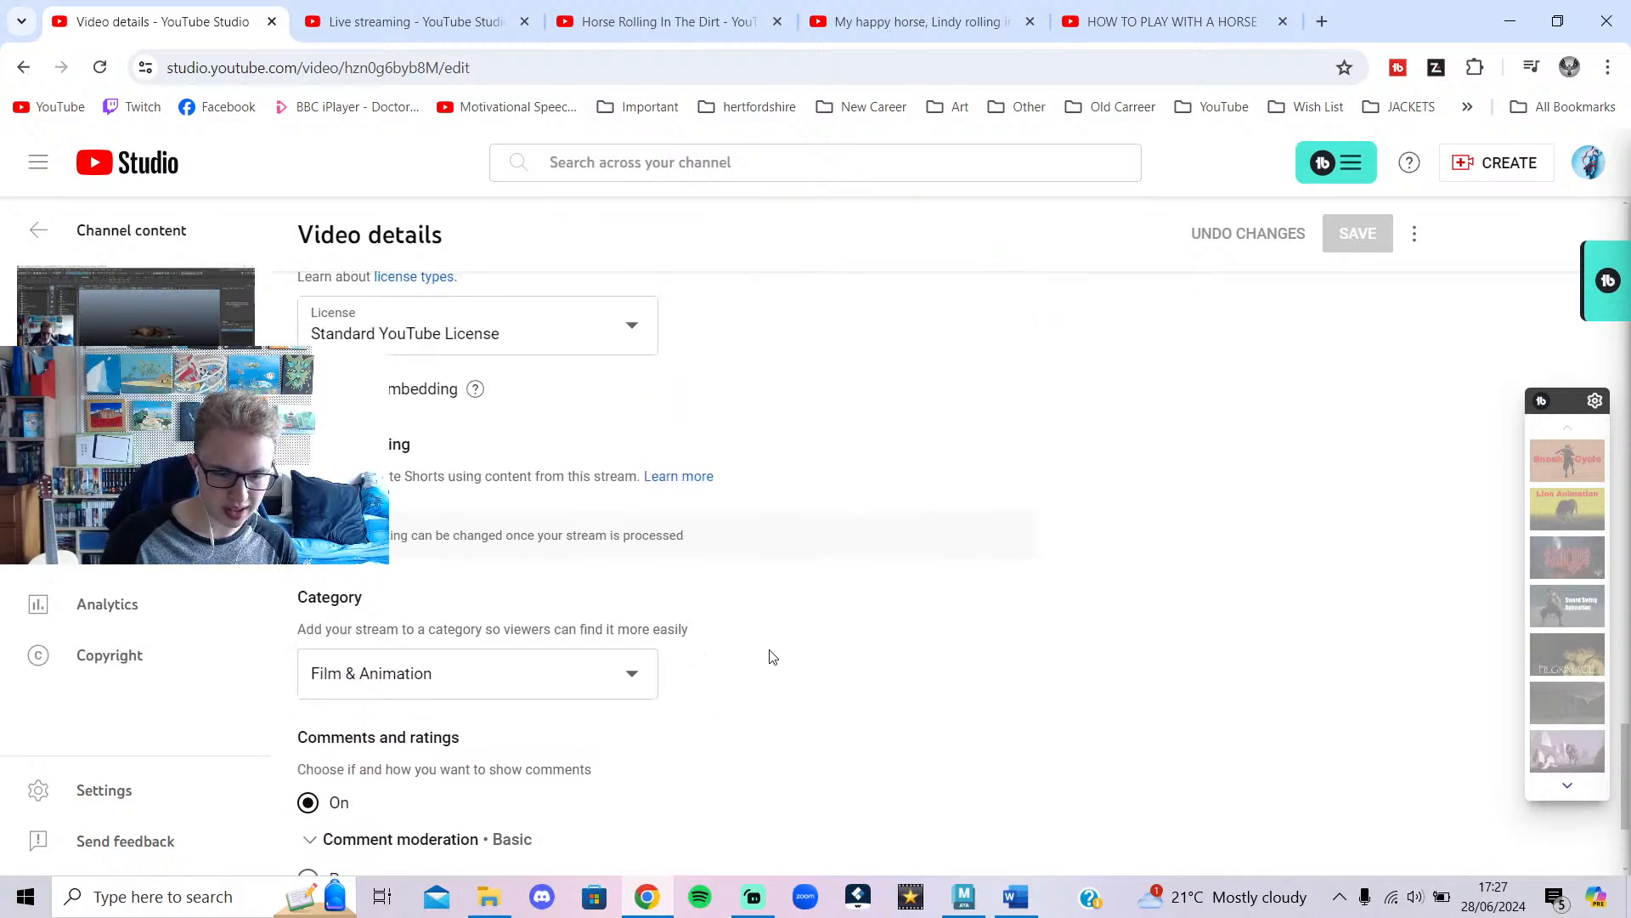
{"action": "scroll", "coordinate": [771, 658], "scroll_direction": "up", "scroll_amount": 8}
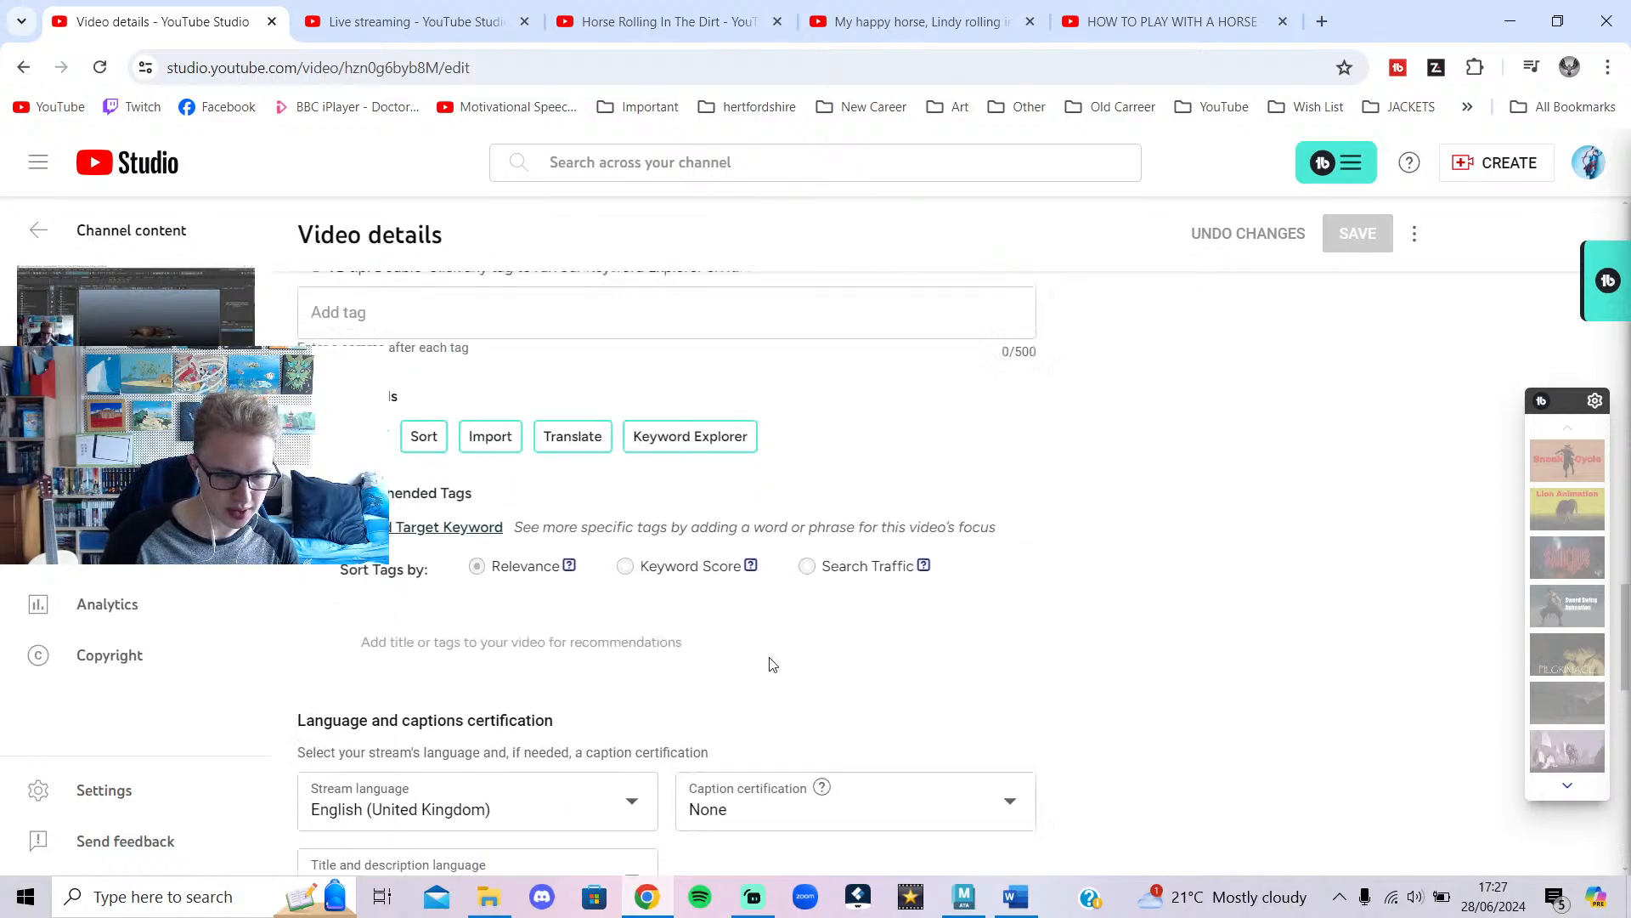
{"action": "scroll", "coordinate": [772, 664], "scroll_direction": "up", "scroll_amount": 3}
{"action": "left_click", "coordinate": [435, 592]}
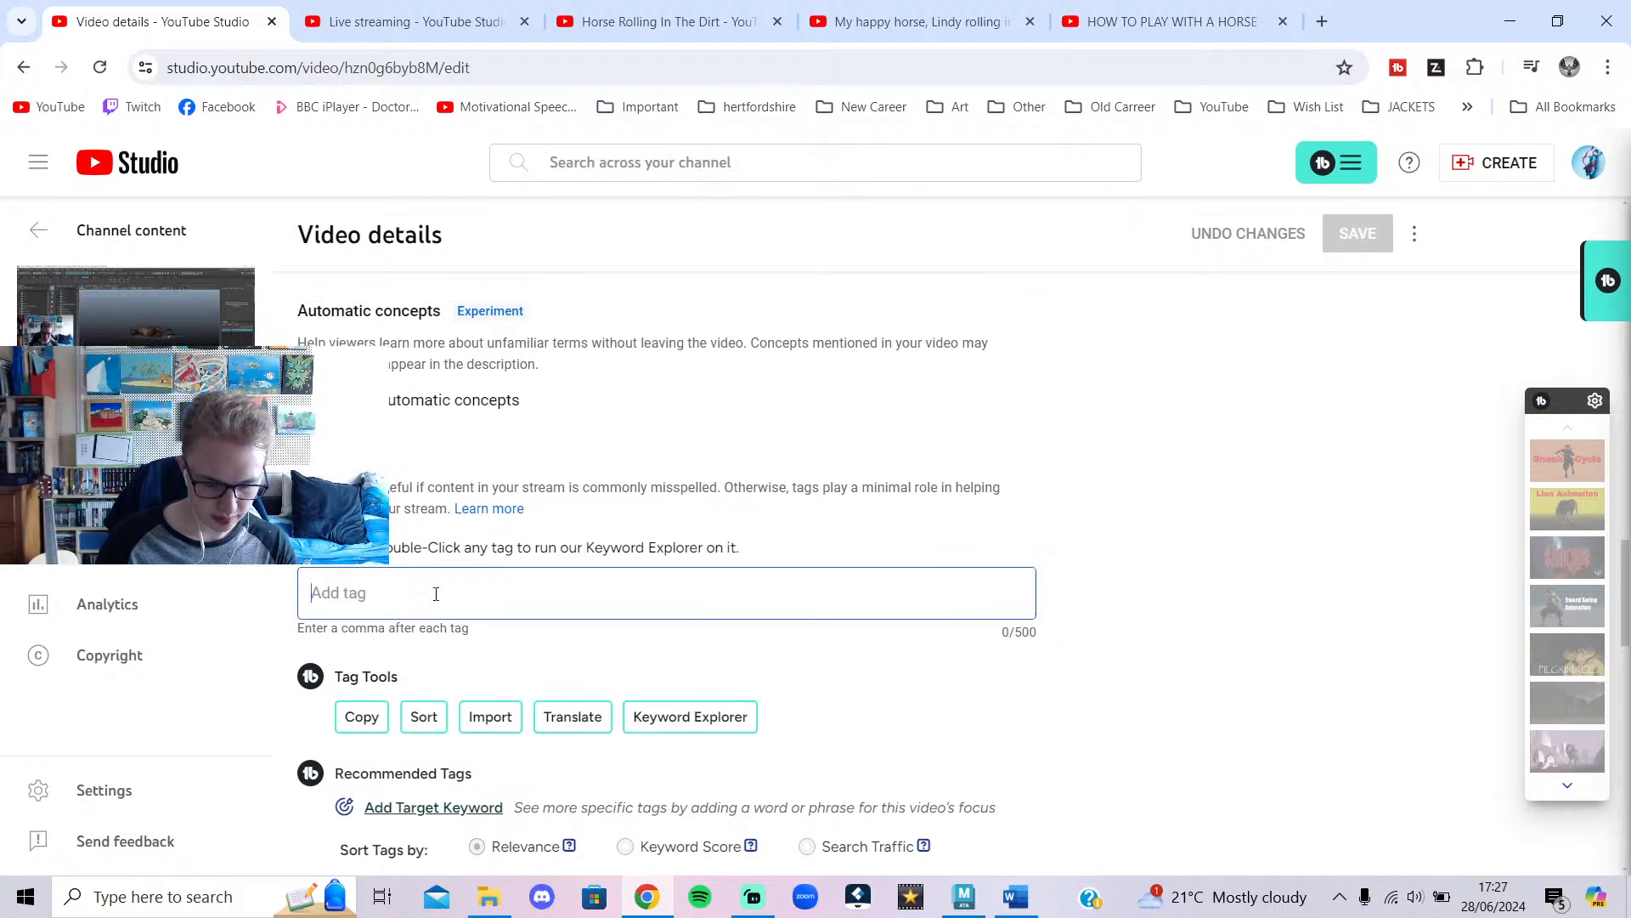
Paste tags, remove the long second tag leaving 'Maya 3D animation stream', and save the details.
{"action": "key", "text": "ctrl+v"}
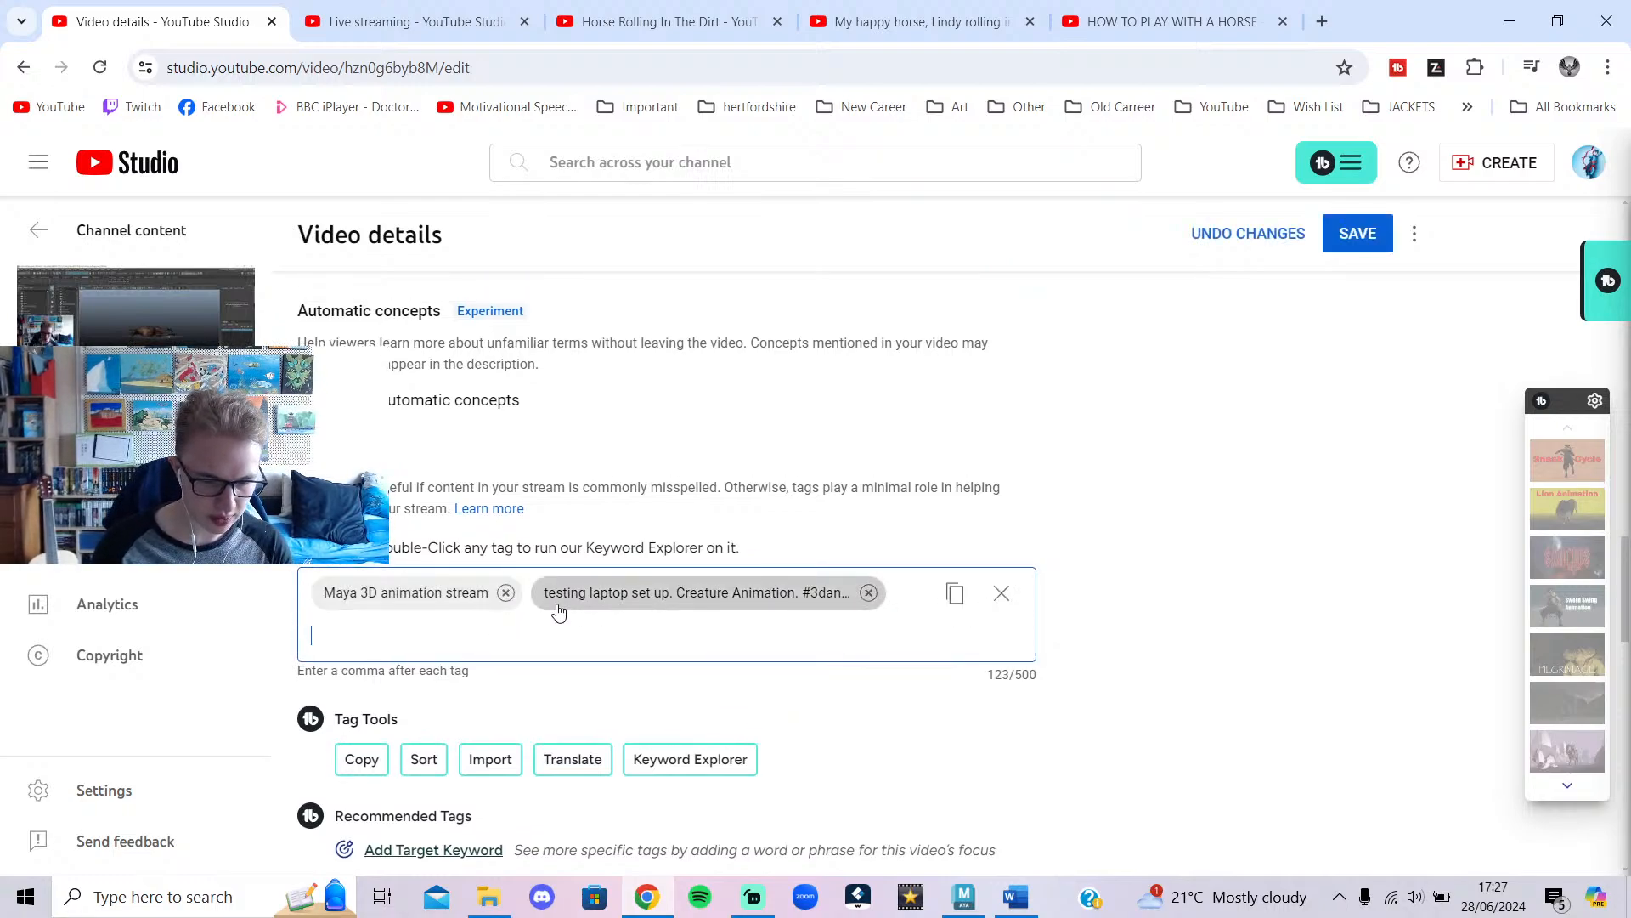
{"action": "left_click", "coordinate": [846, 598]}
{"action": "scroll", "coordinate": [823, 597], "scroll_direction": "up", "scroll_amount": 10}
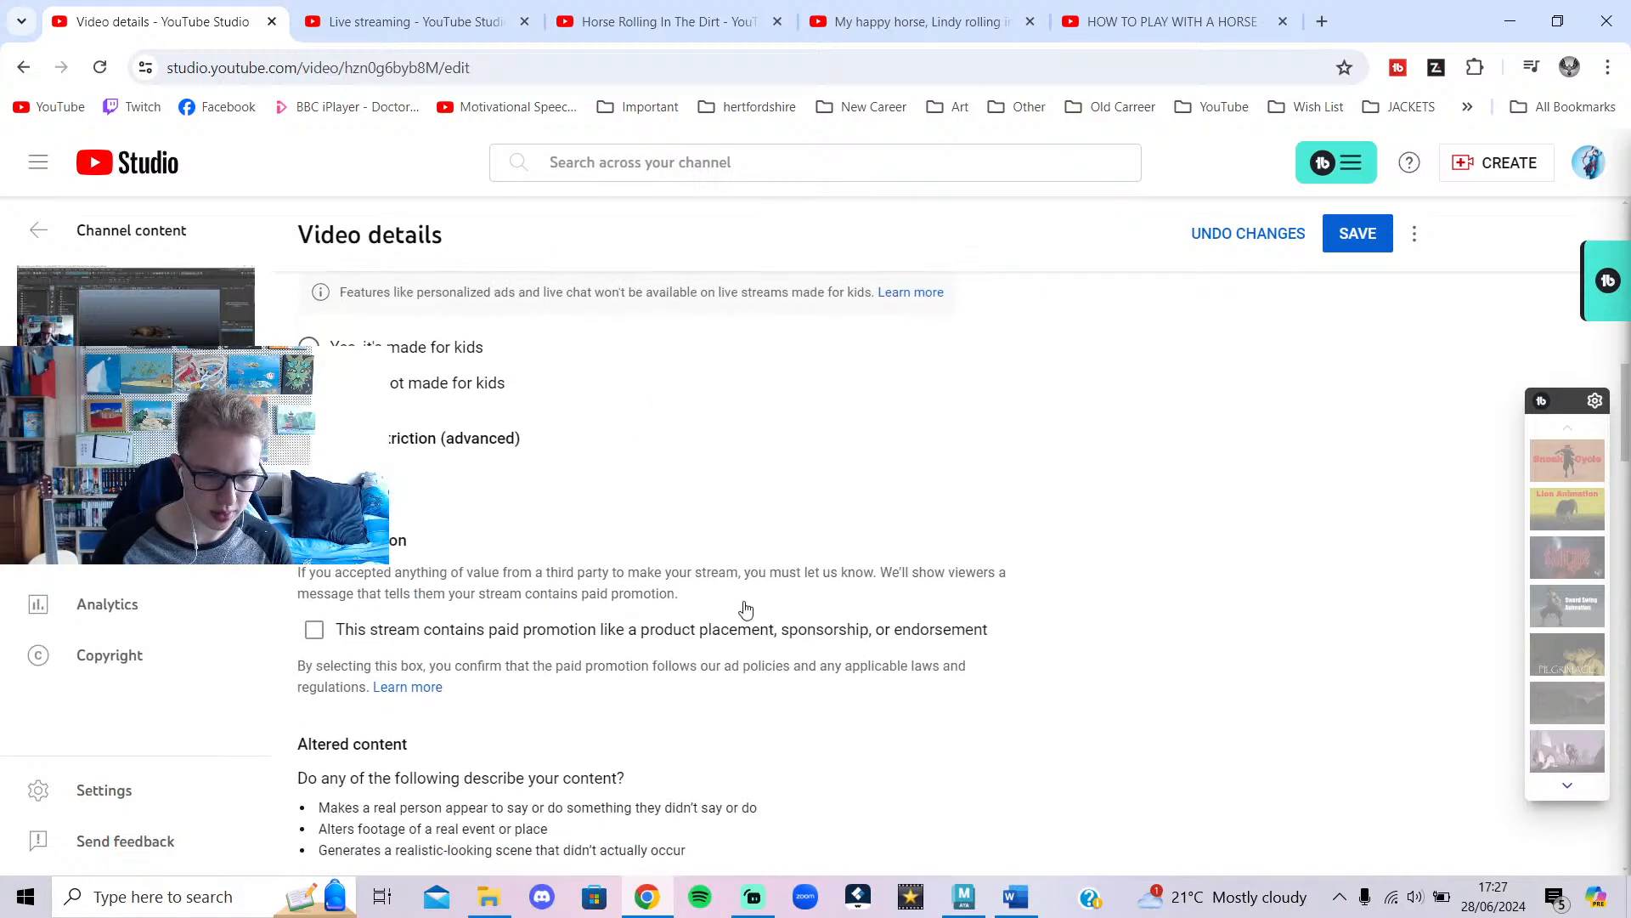
{"action": "scroll", "coordinate": [745, 609], "scroll_direction": "down", "scroll_amount": 5}
{"action": "left_click", "coordinate": [417, 21]}
{"action": "left_click", "coordinate": [194, 26]}
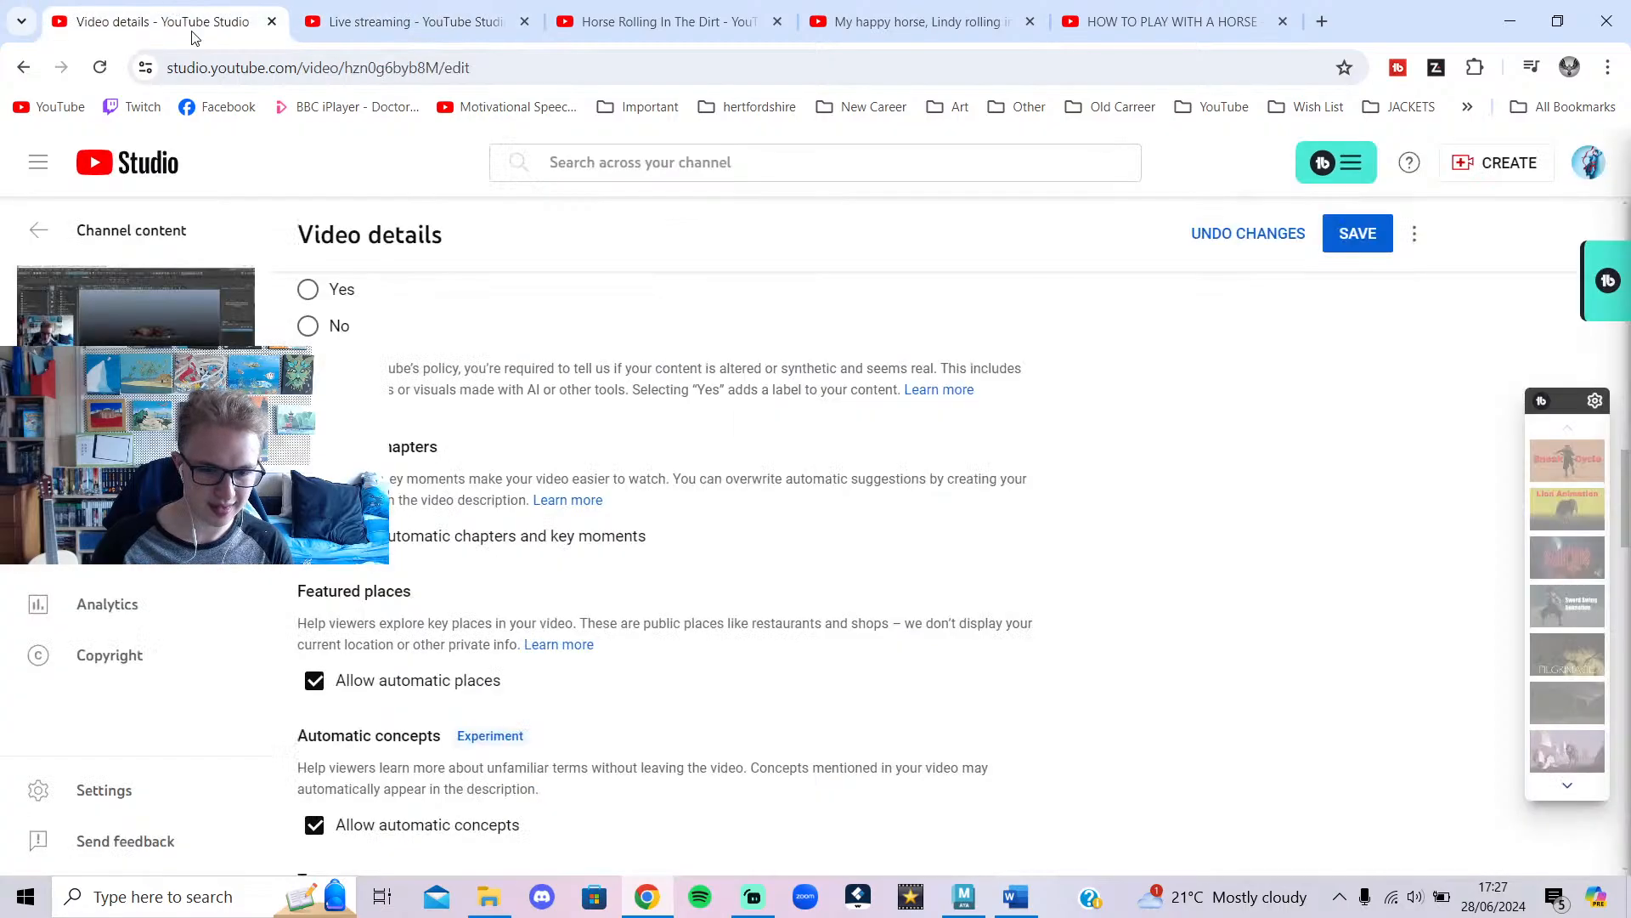
{"action": "scroll", "coordinate": [629, 546], "scroll_direction": "up", "scroll_amount": 15}
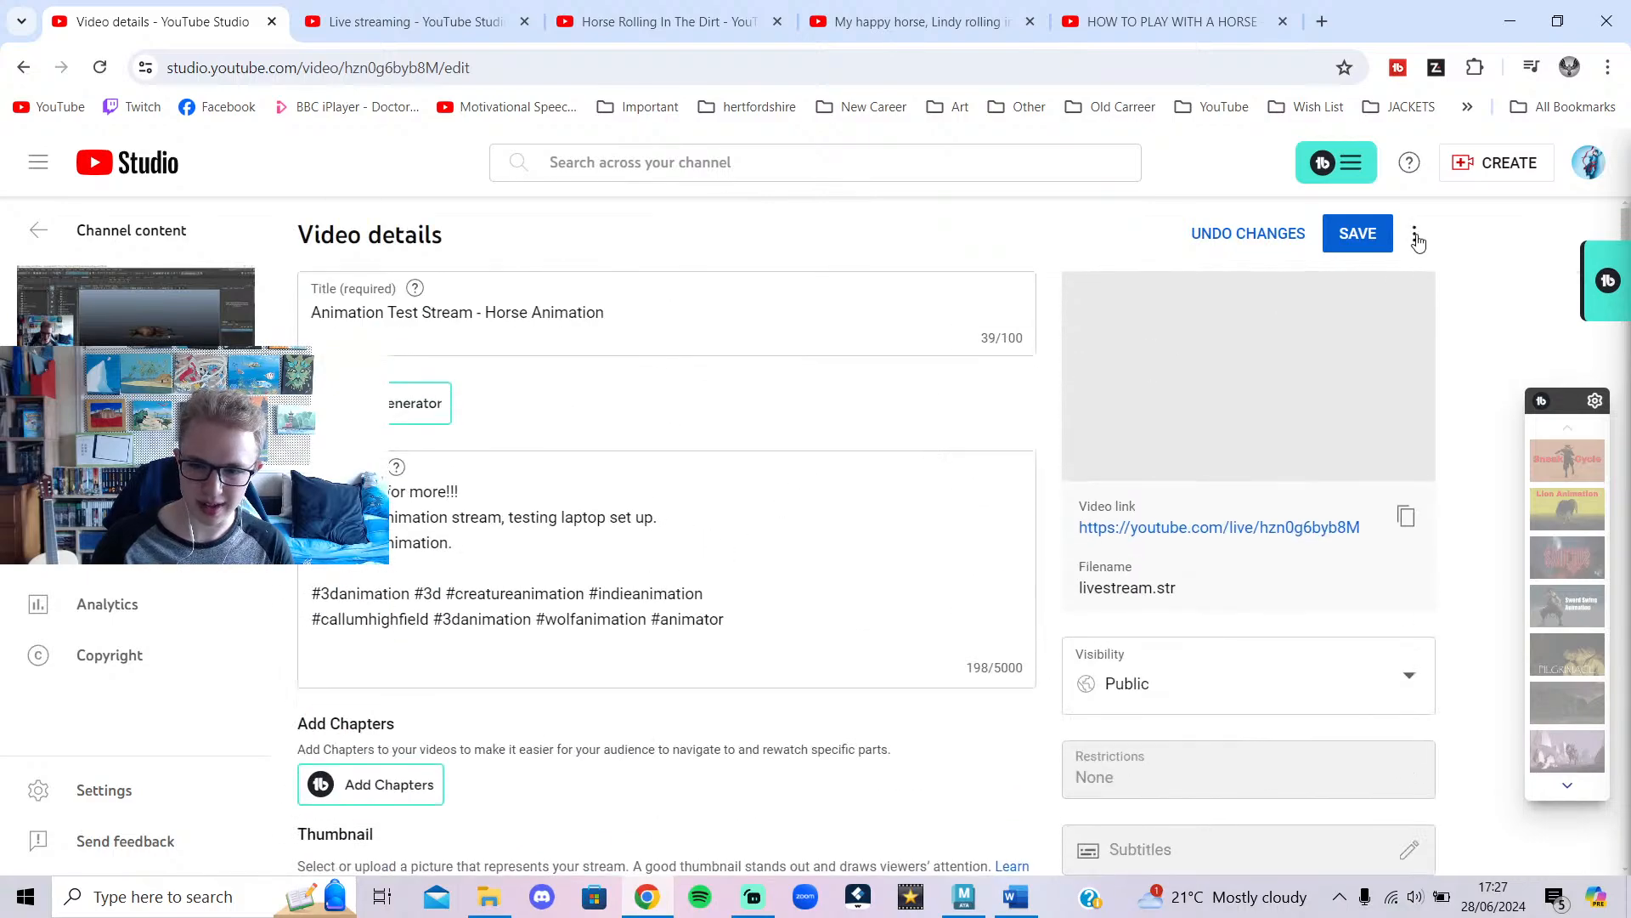
{"action": "left_click", "coordinate": [1369, 232]}
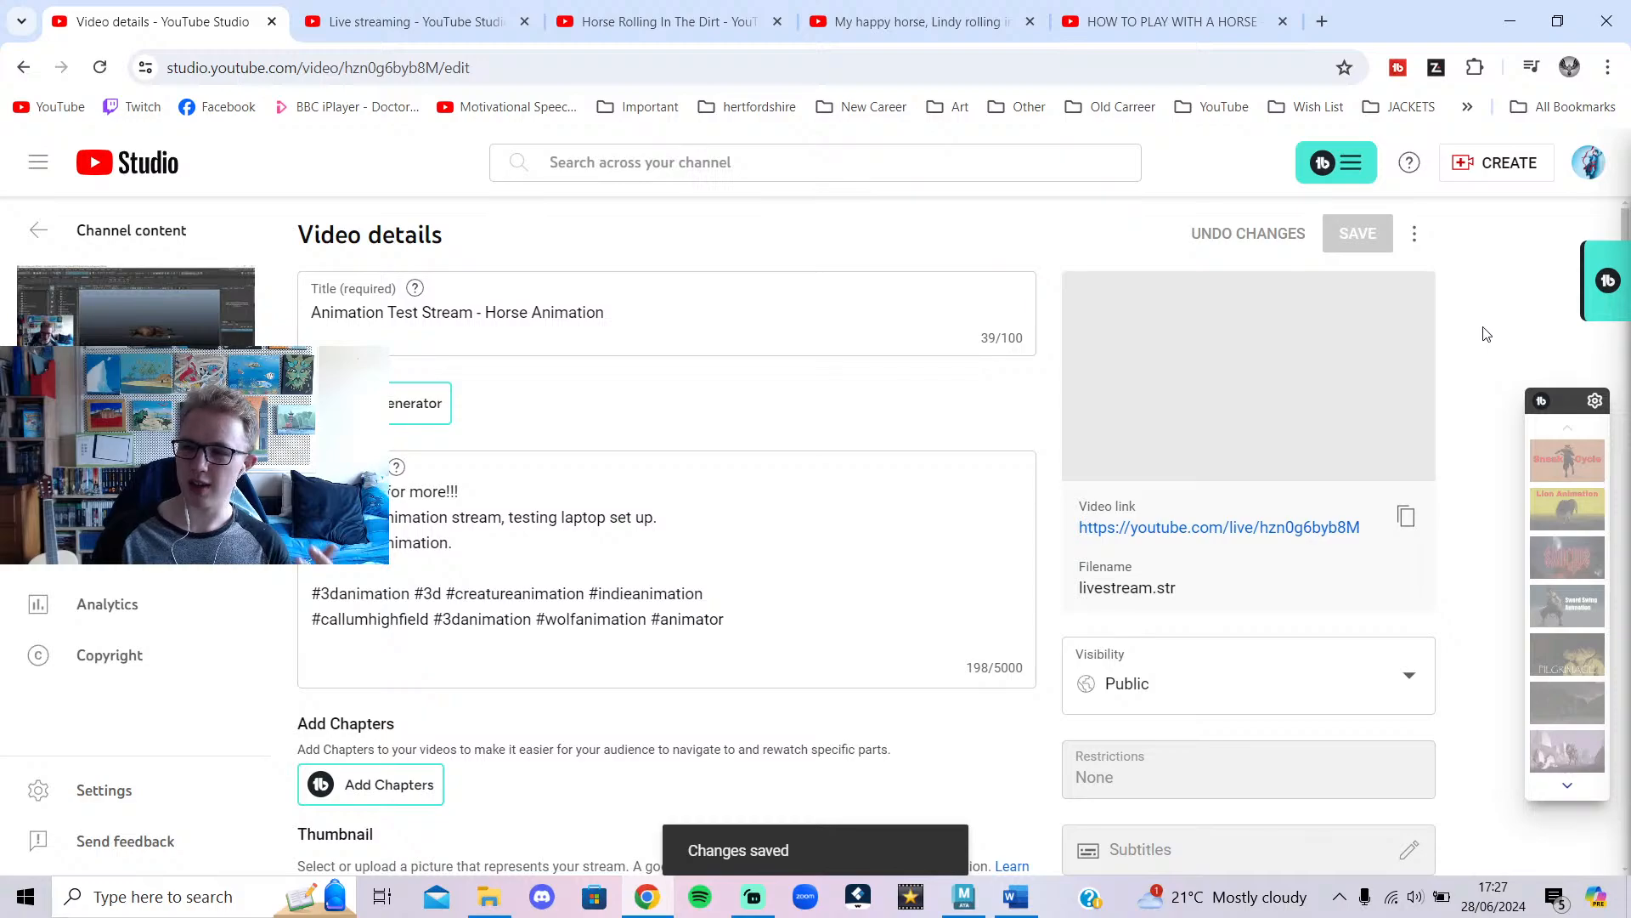
{"action": "left_click", "coordinate": [1513, 21]}
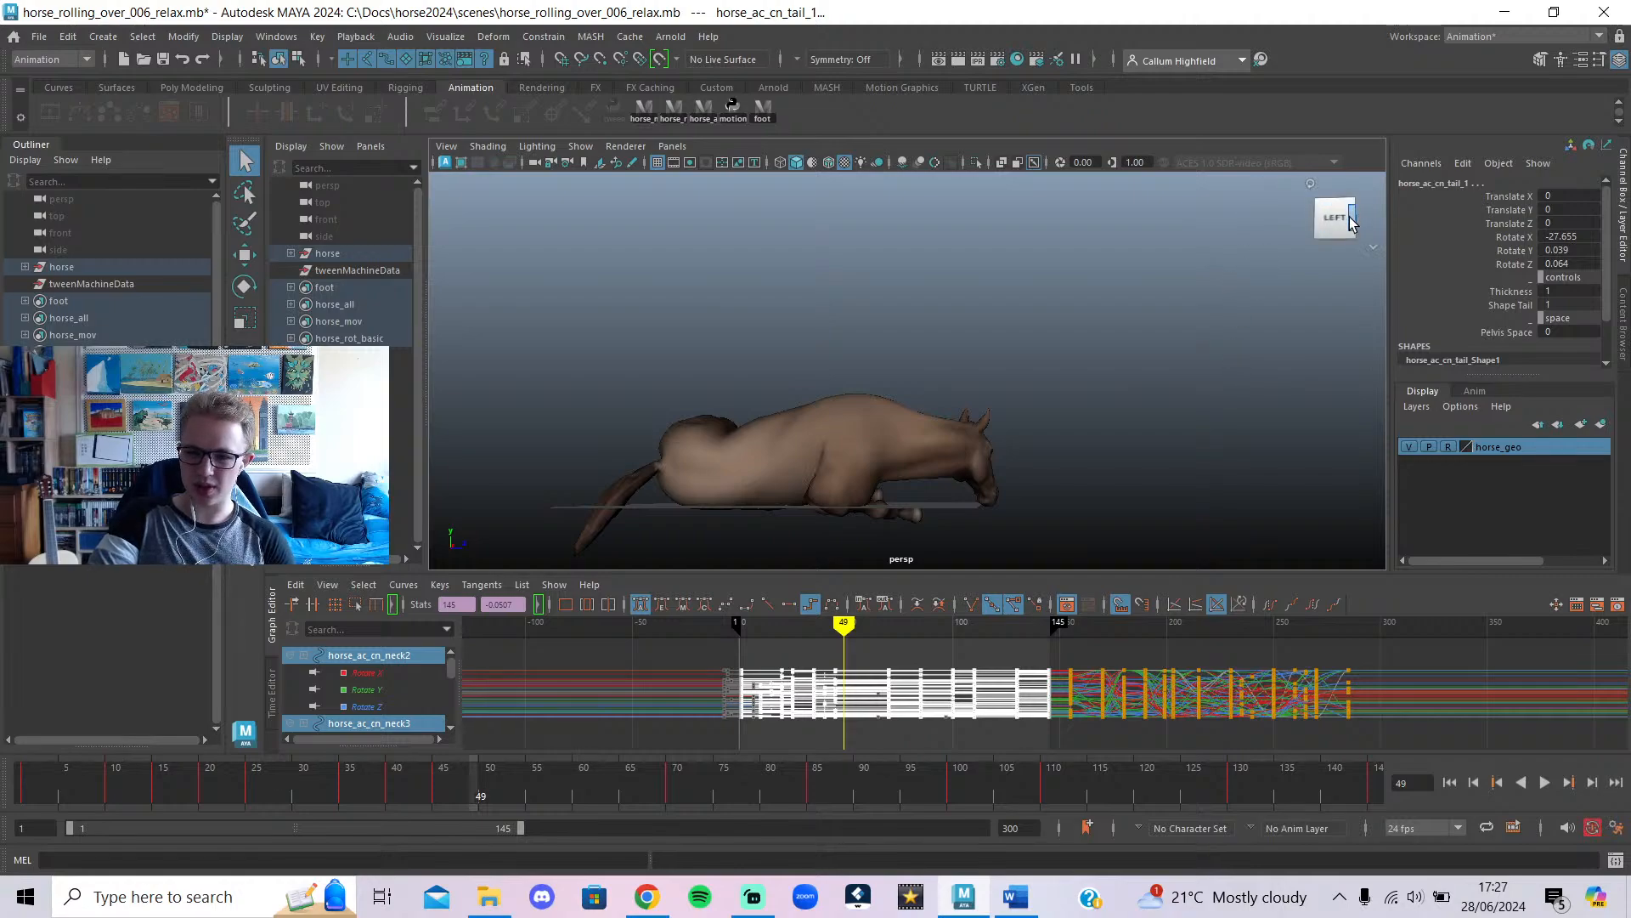
Tumble the persp camera to a three-quarter front view of the horse.
{"action": "left_click_drag", "start_coordinate": [989, 453], "coordinate": [919, 487], "text": "alt"}
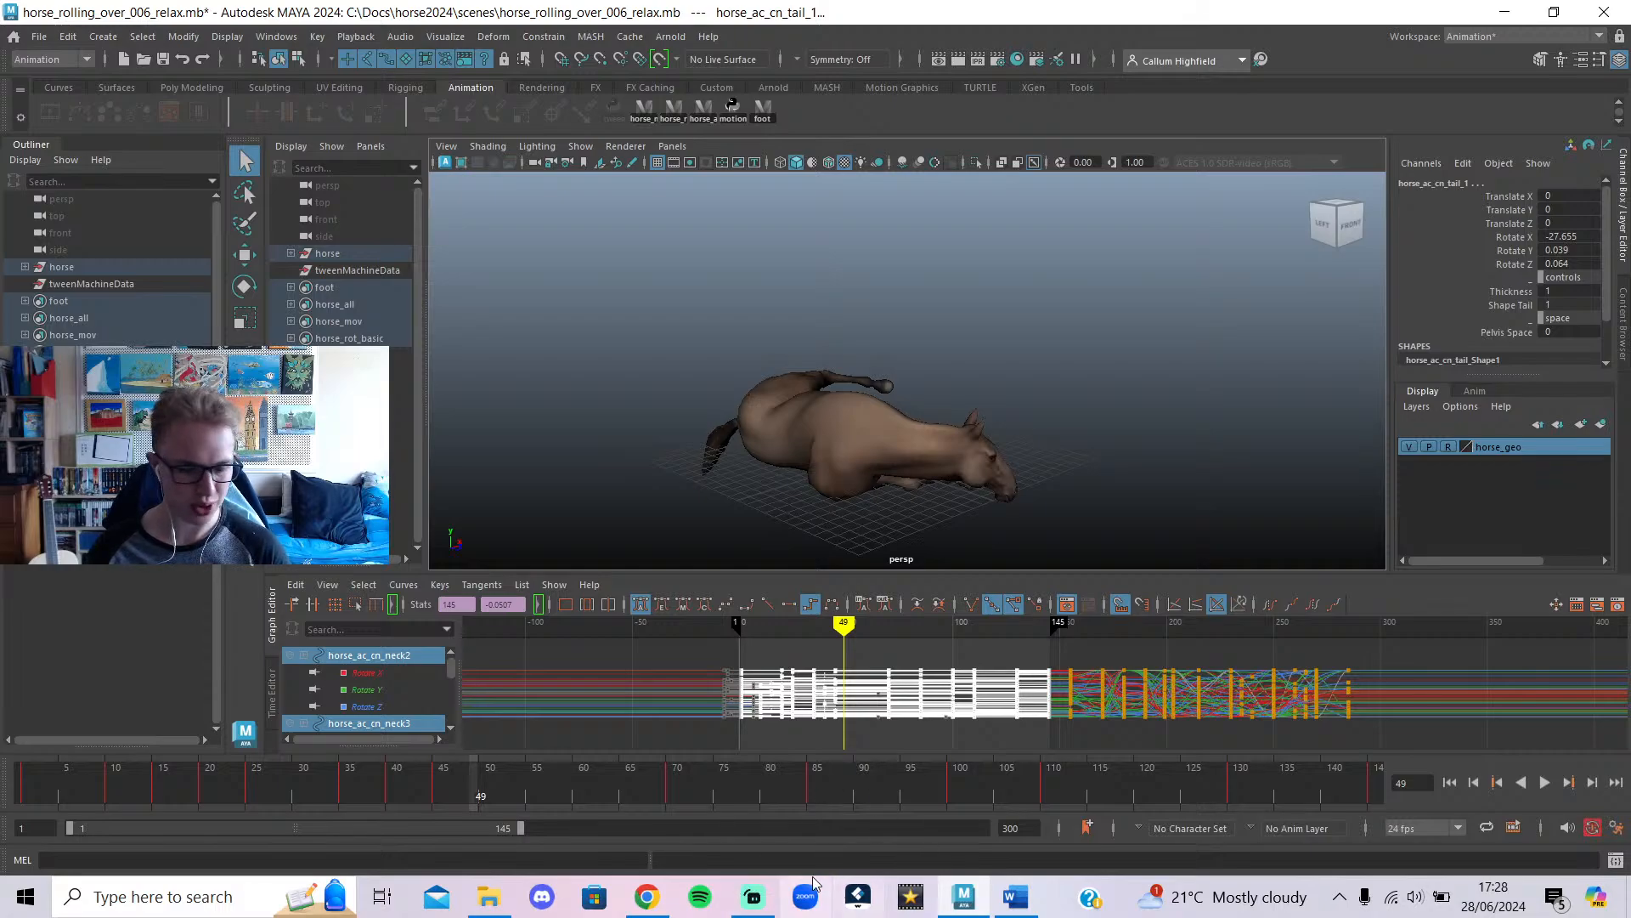
{"action": "left_click", "coordinate": [756, 899]}
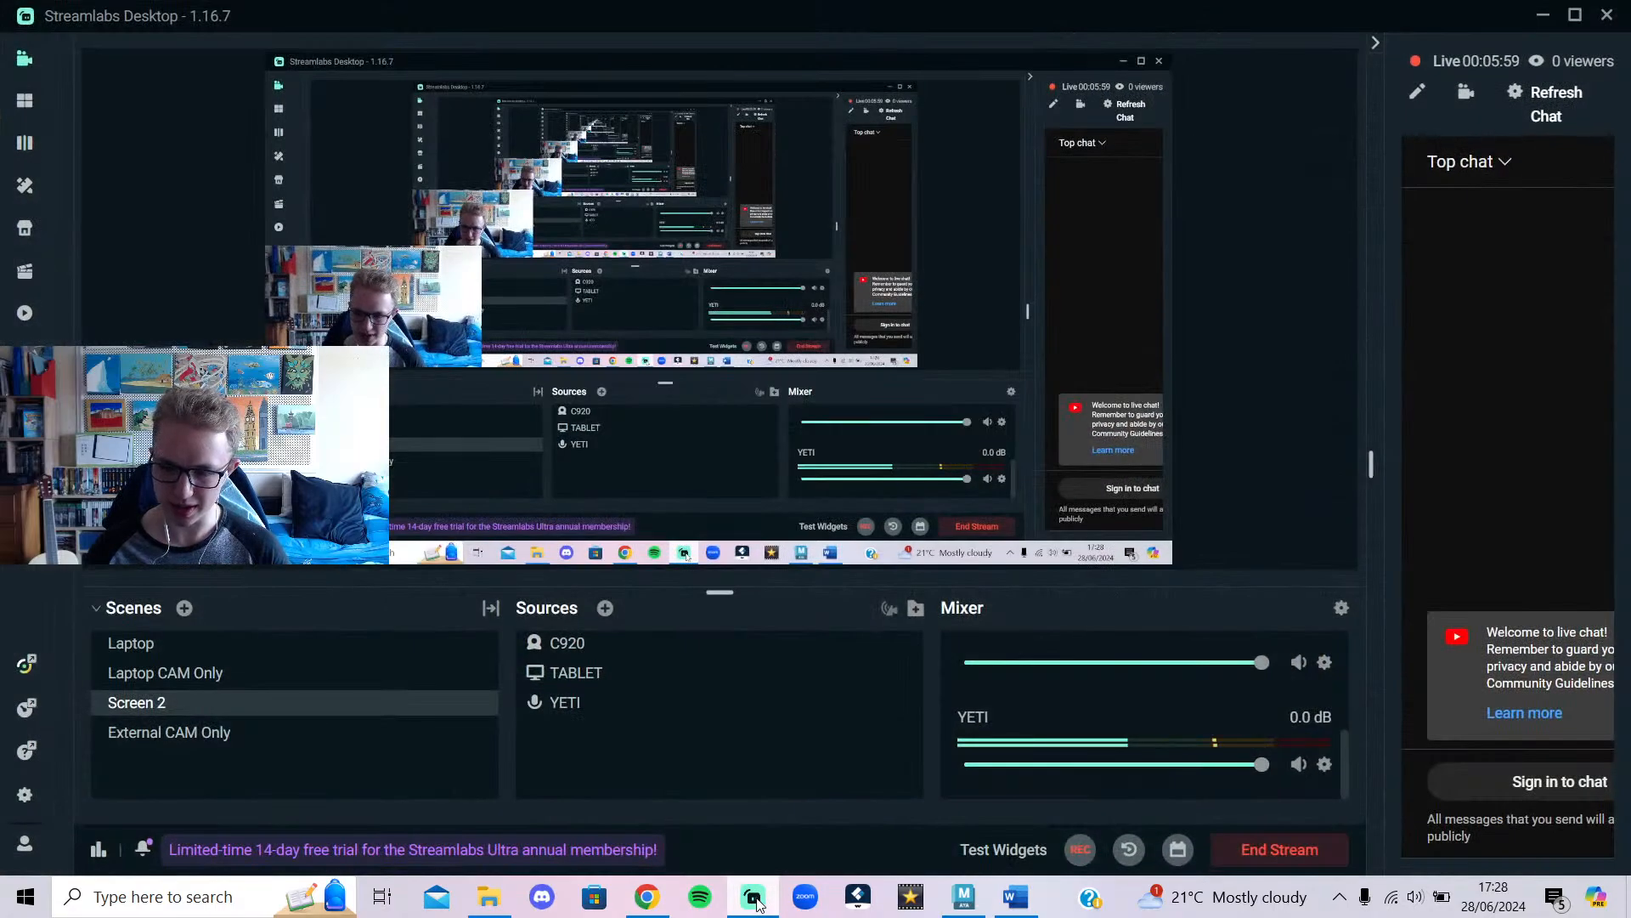
Open the YouTube live chat in the browser and place its tab right after Live streaming.
{"action": "left_click", "coordinate": [1511, 778]}
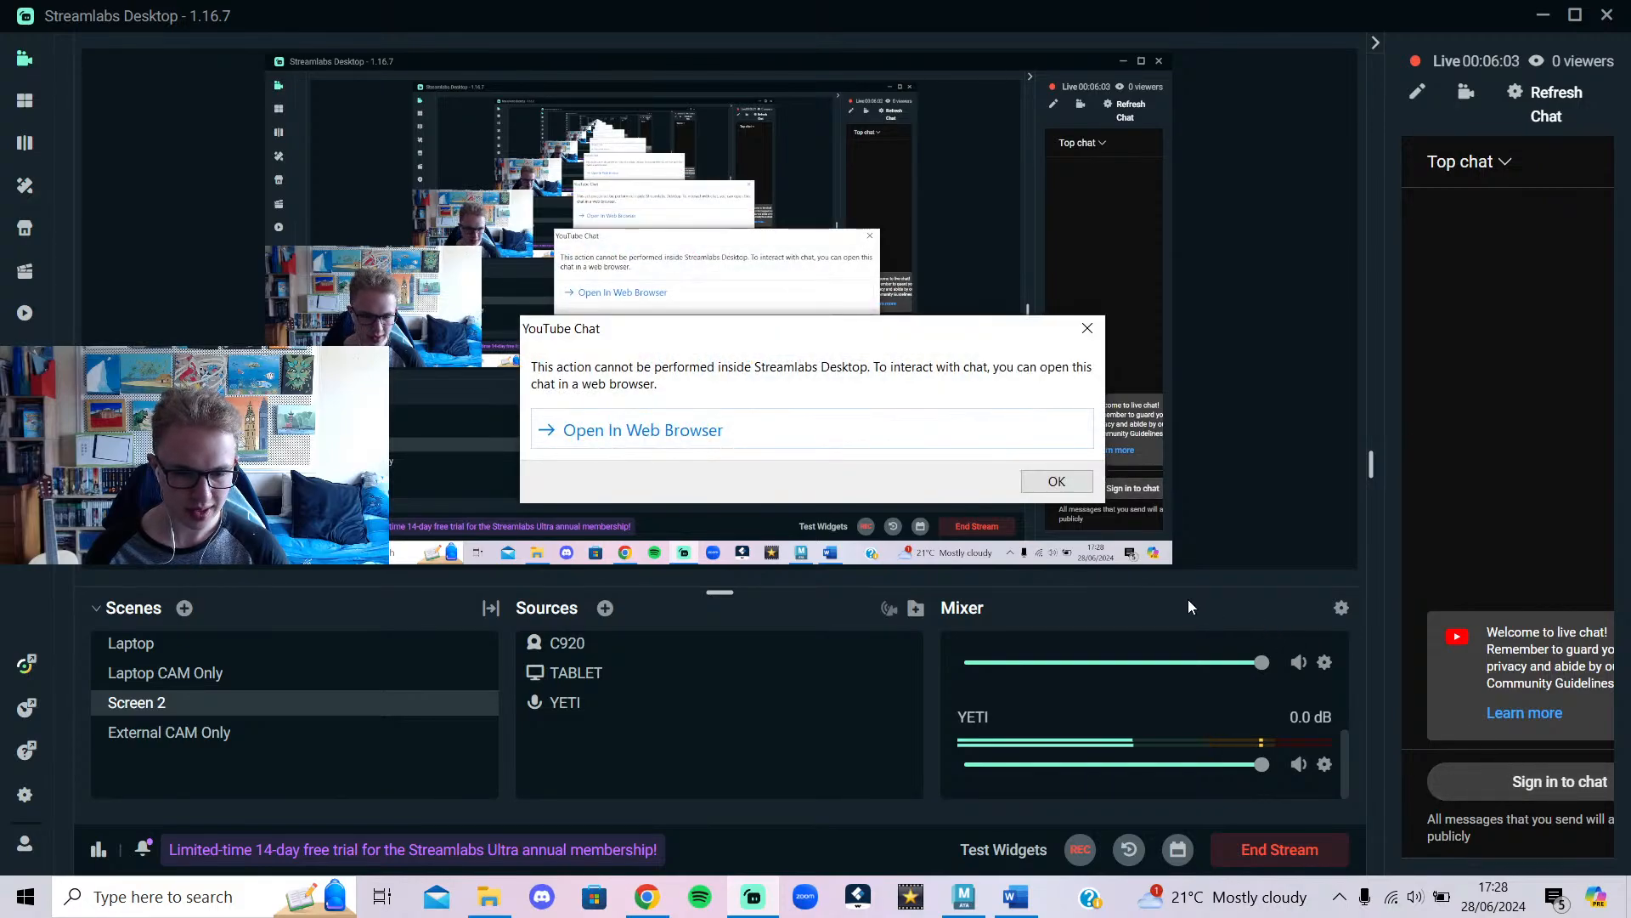
{"action": "left_click", "coordinate": [1022, 440]}
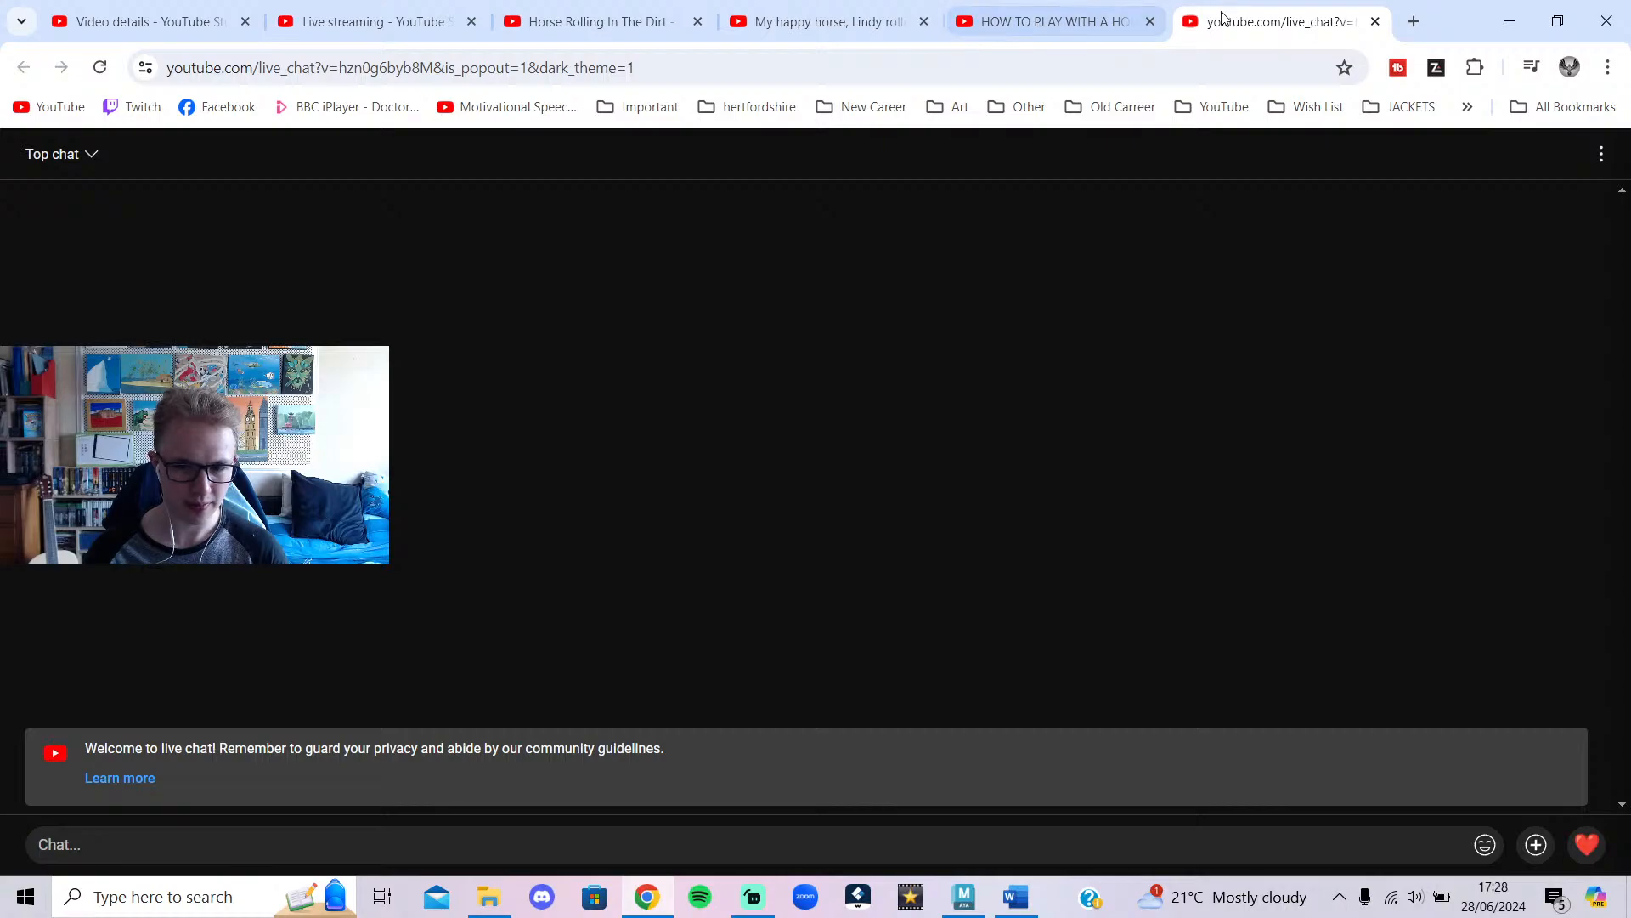
{"action": "left_click_drag", "start_coordinate": [1223, 21], "coordinate": [527, 23]}
{"action": "left_click", "coordinate": [437, 23]}
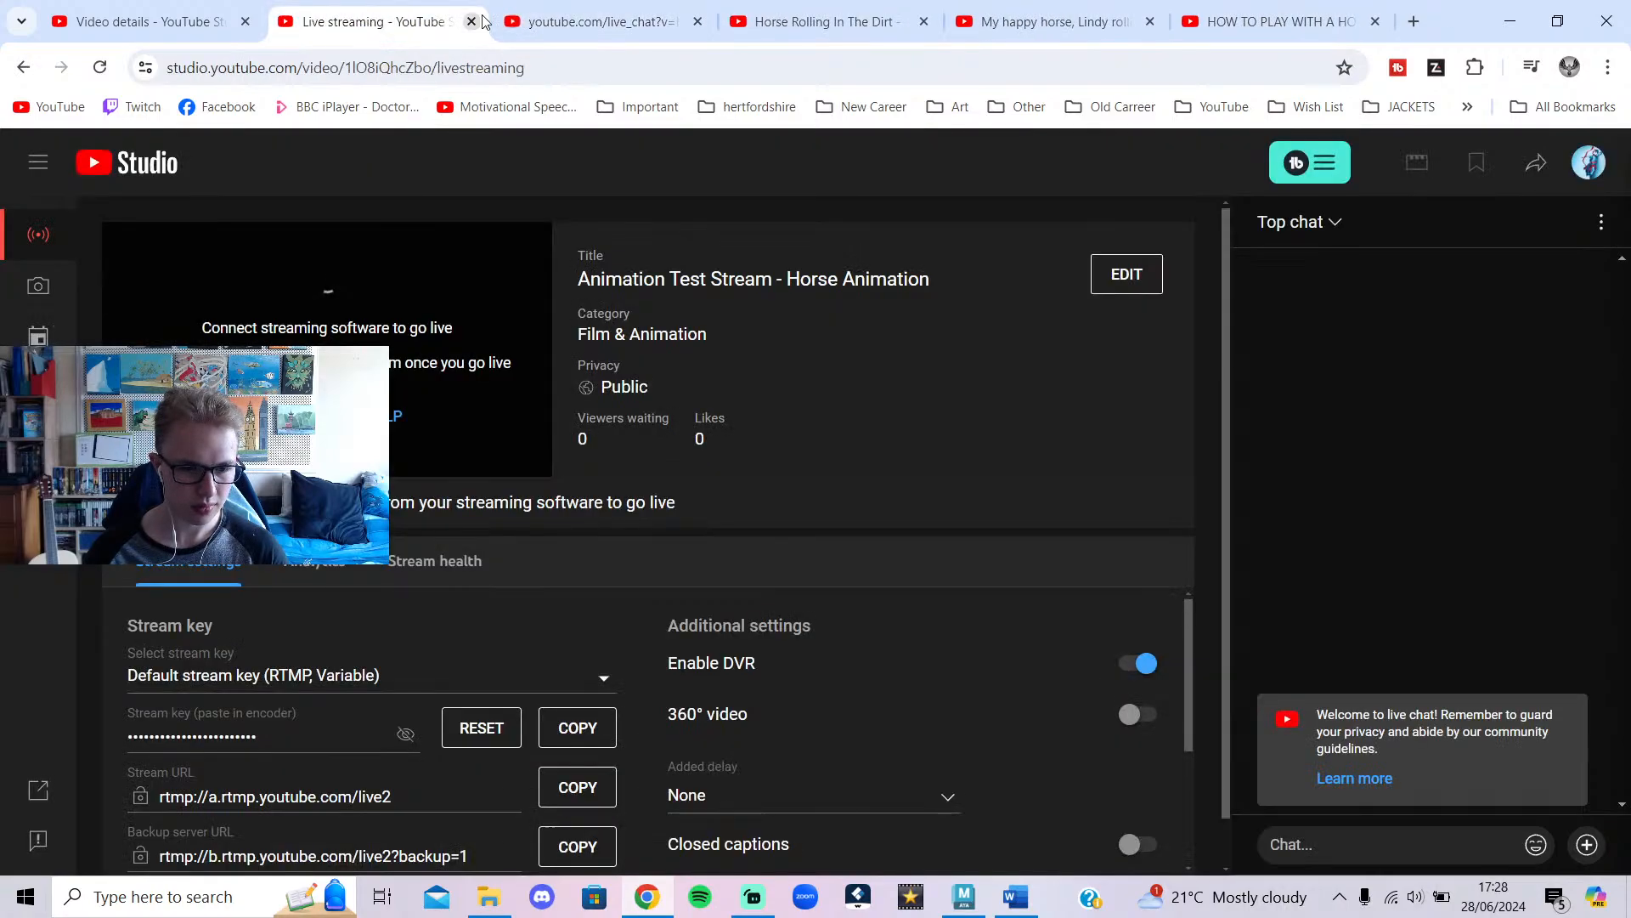
{"action": "left_click", "coordinate": [522, 19]}
{"action": "left_click", "coordinate": [763, 898]}
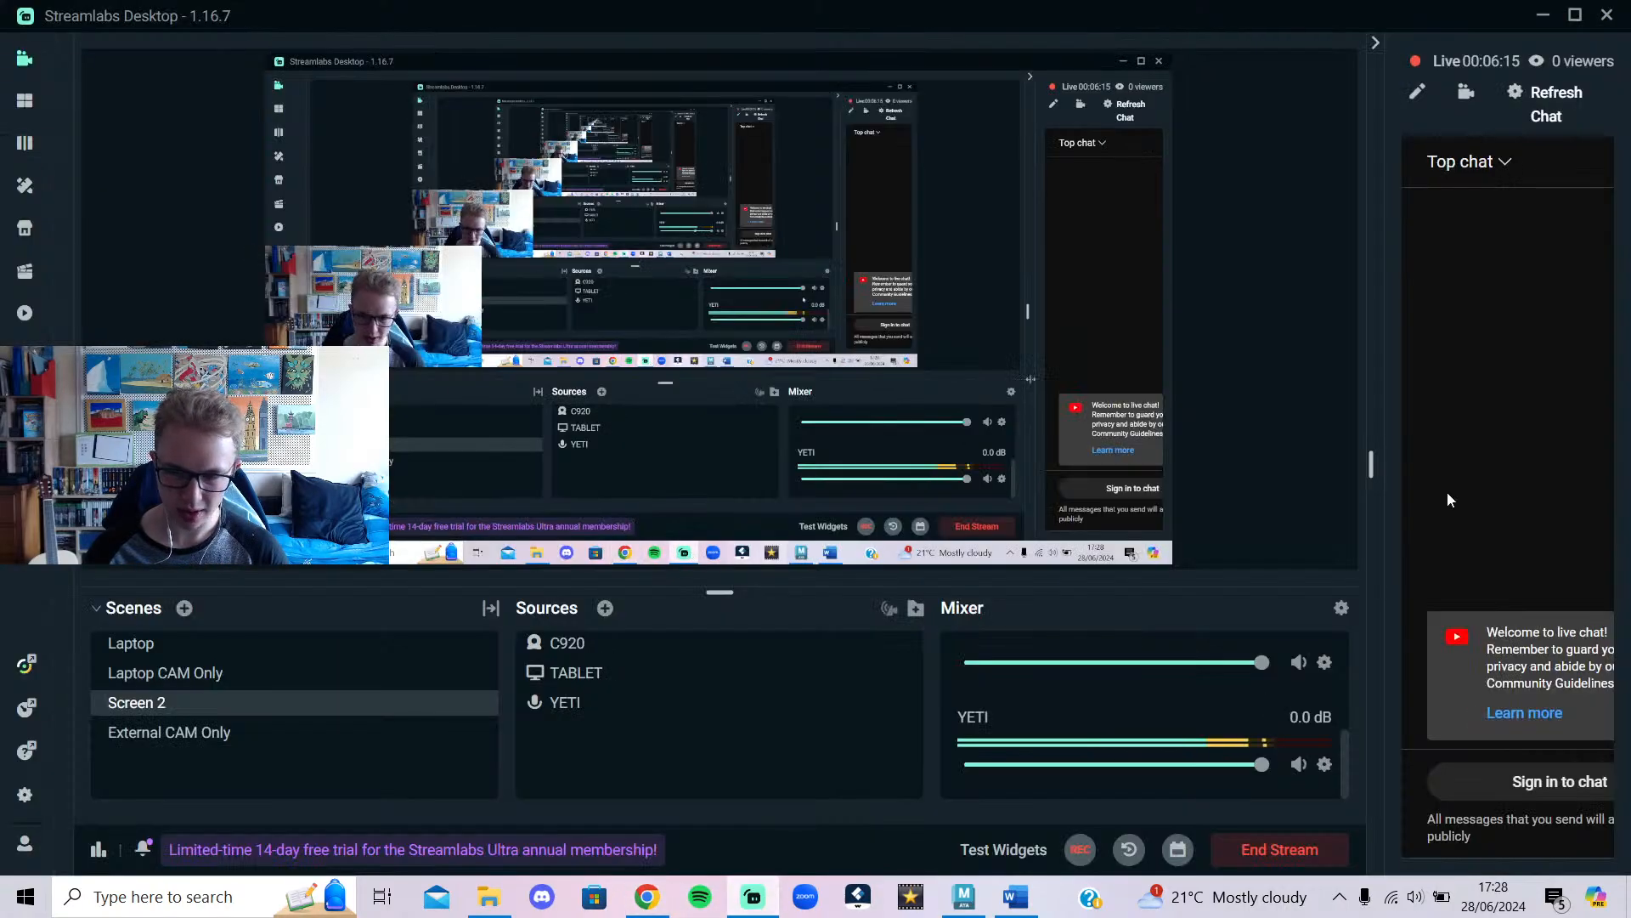
{"action": "left_click", "coordinate": [1541, 17]}
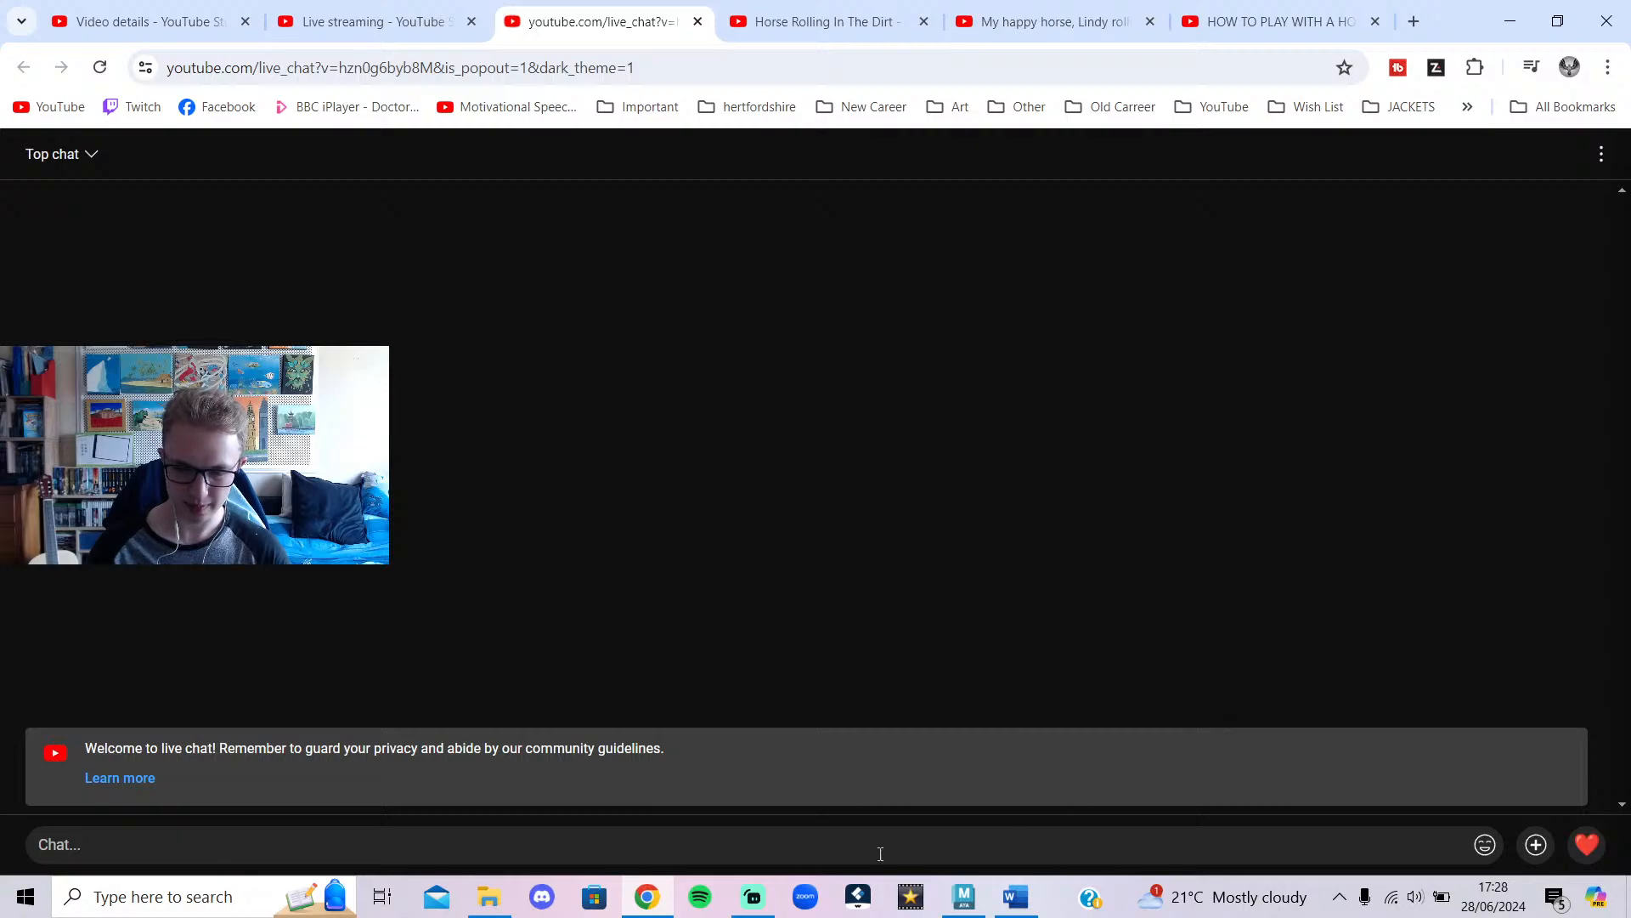
Post a live-chat greeting saying the stream is a test of how animating a horse goes.
{"action": "type", "text": "hello to everyone that stumbl"}
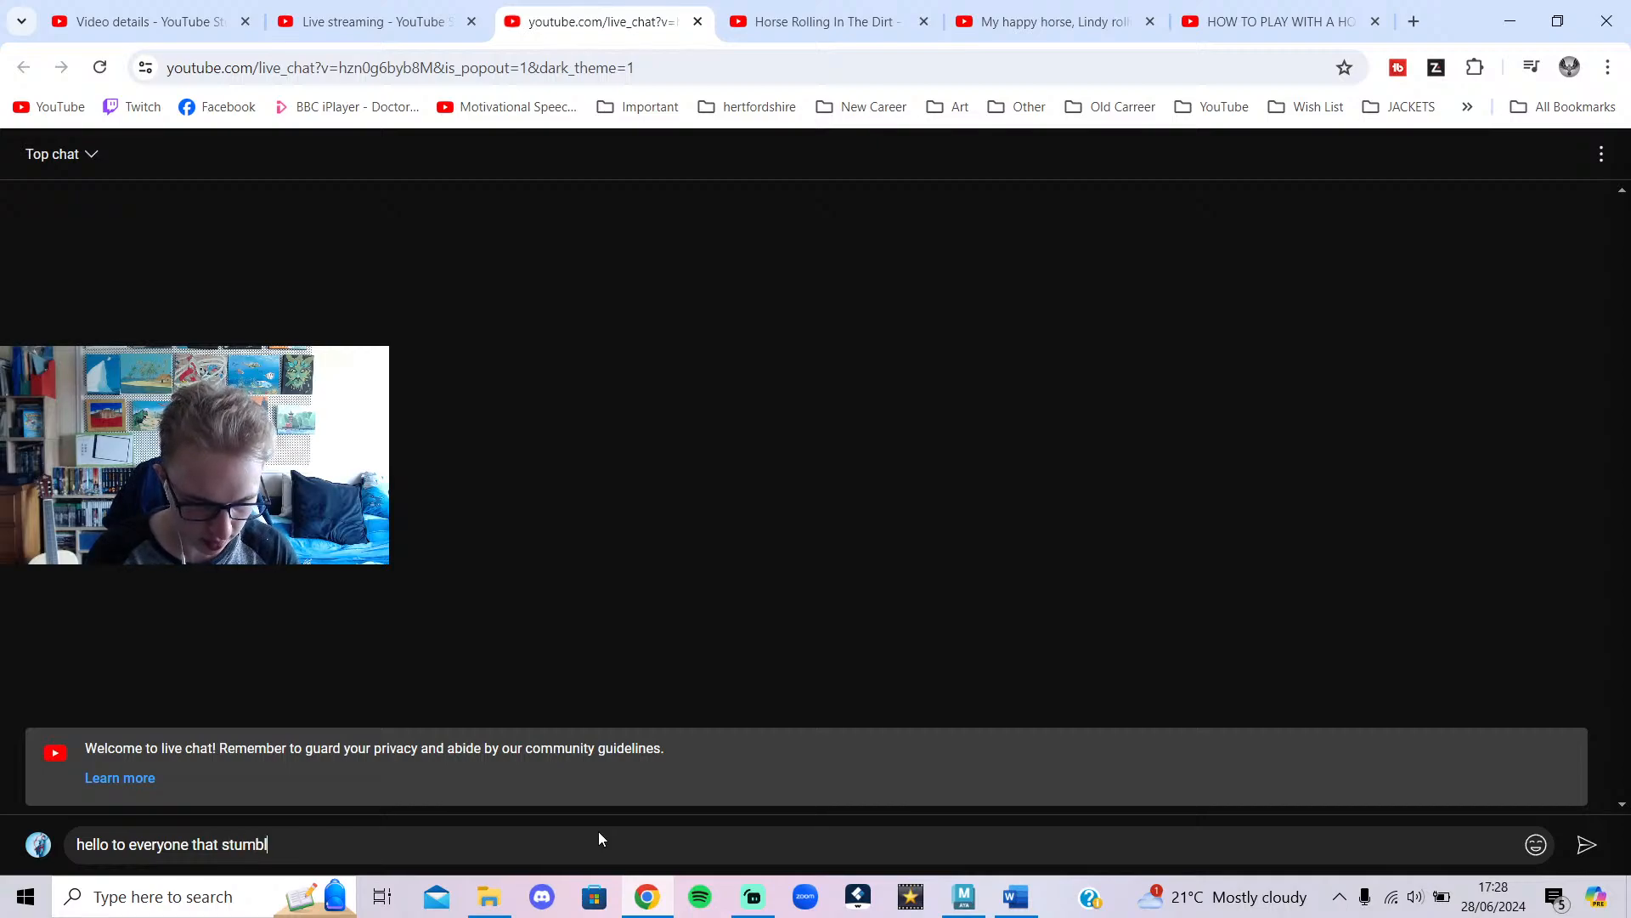
{"action": "type", "text": "ss this stream, i decided to do a te"}
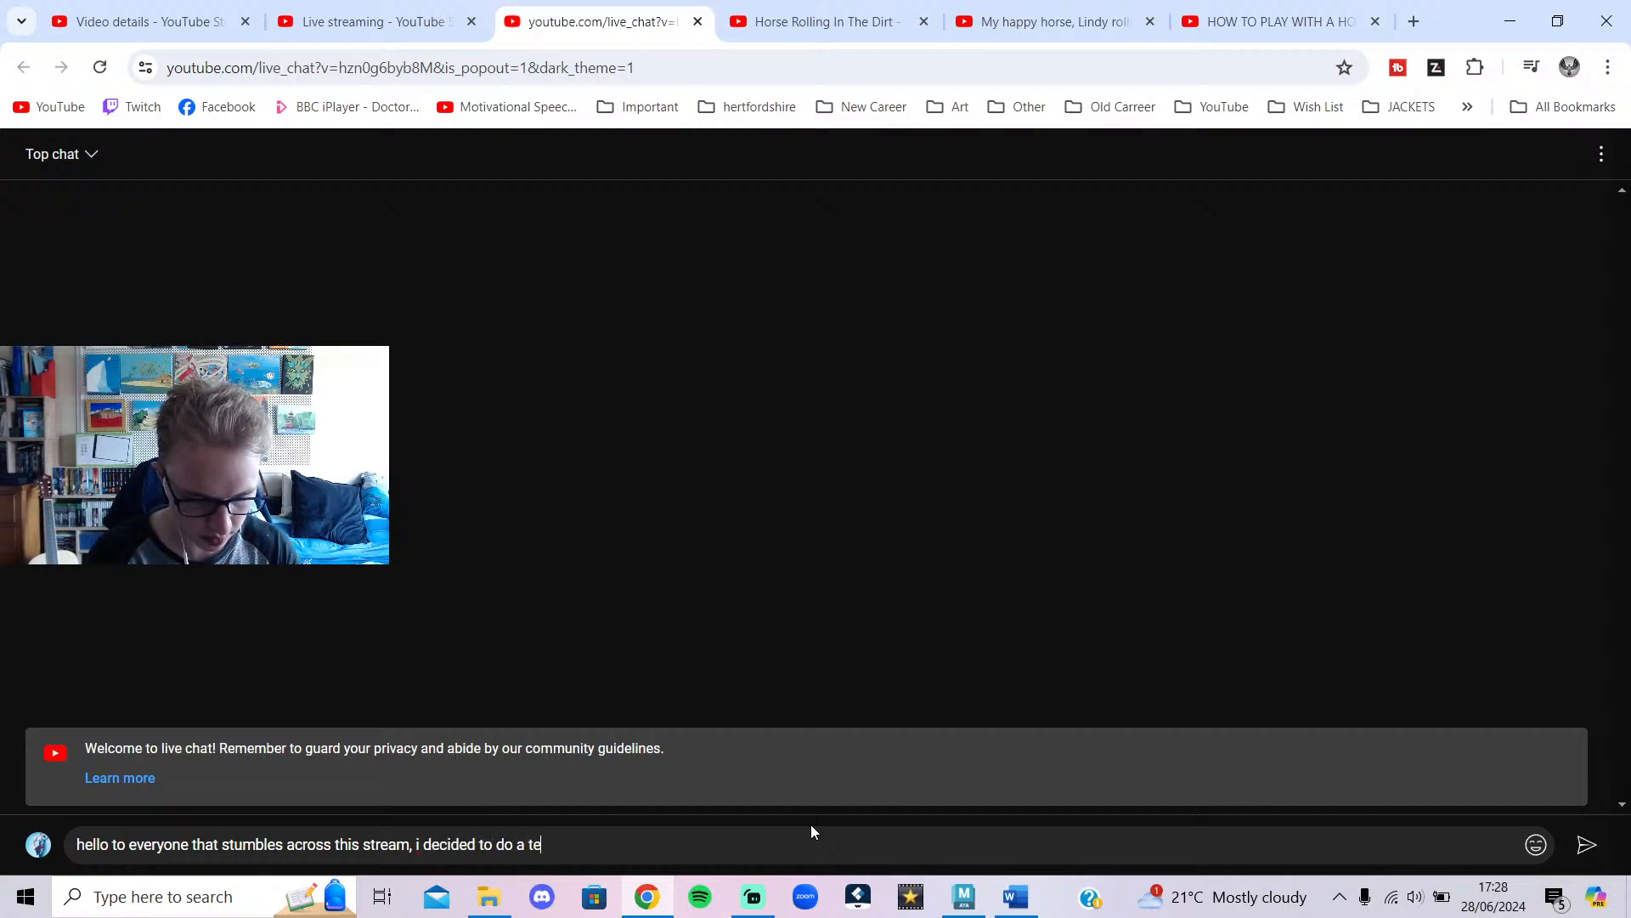
{"action": "type", "text": "st a"}
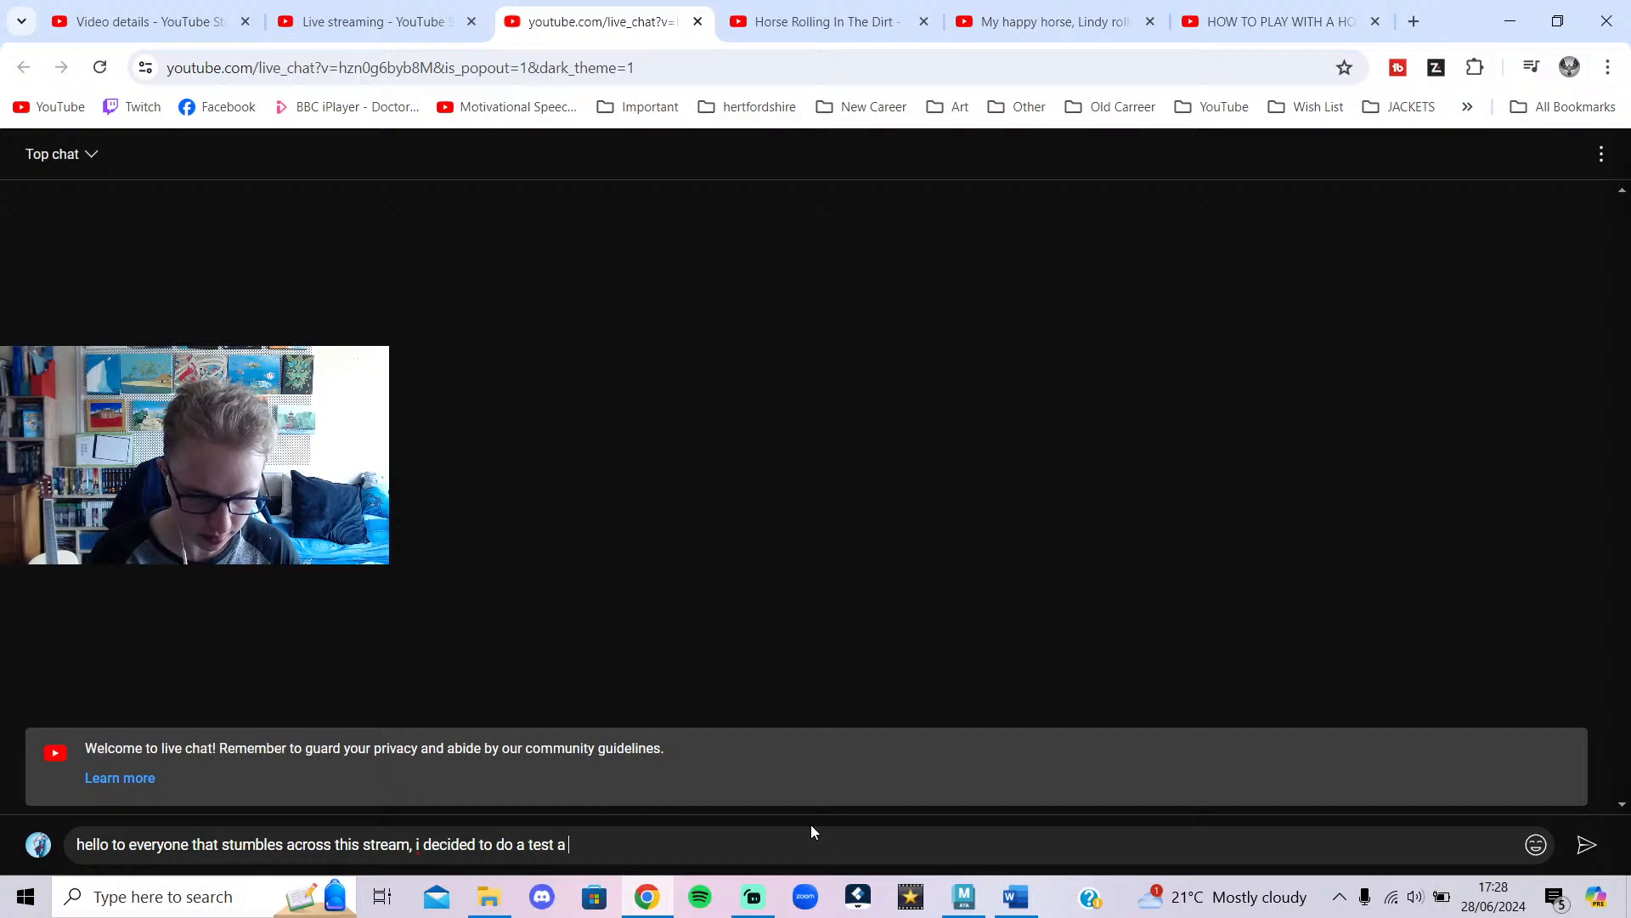
{"action": "type", "text": " see w"}
{"action": "key", "text": "BackSpace"}
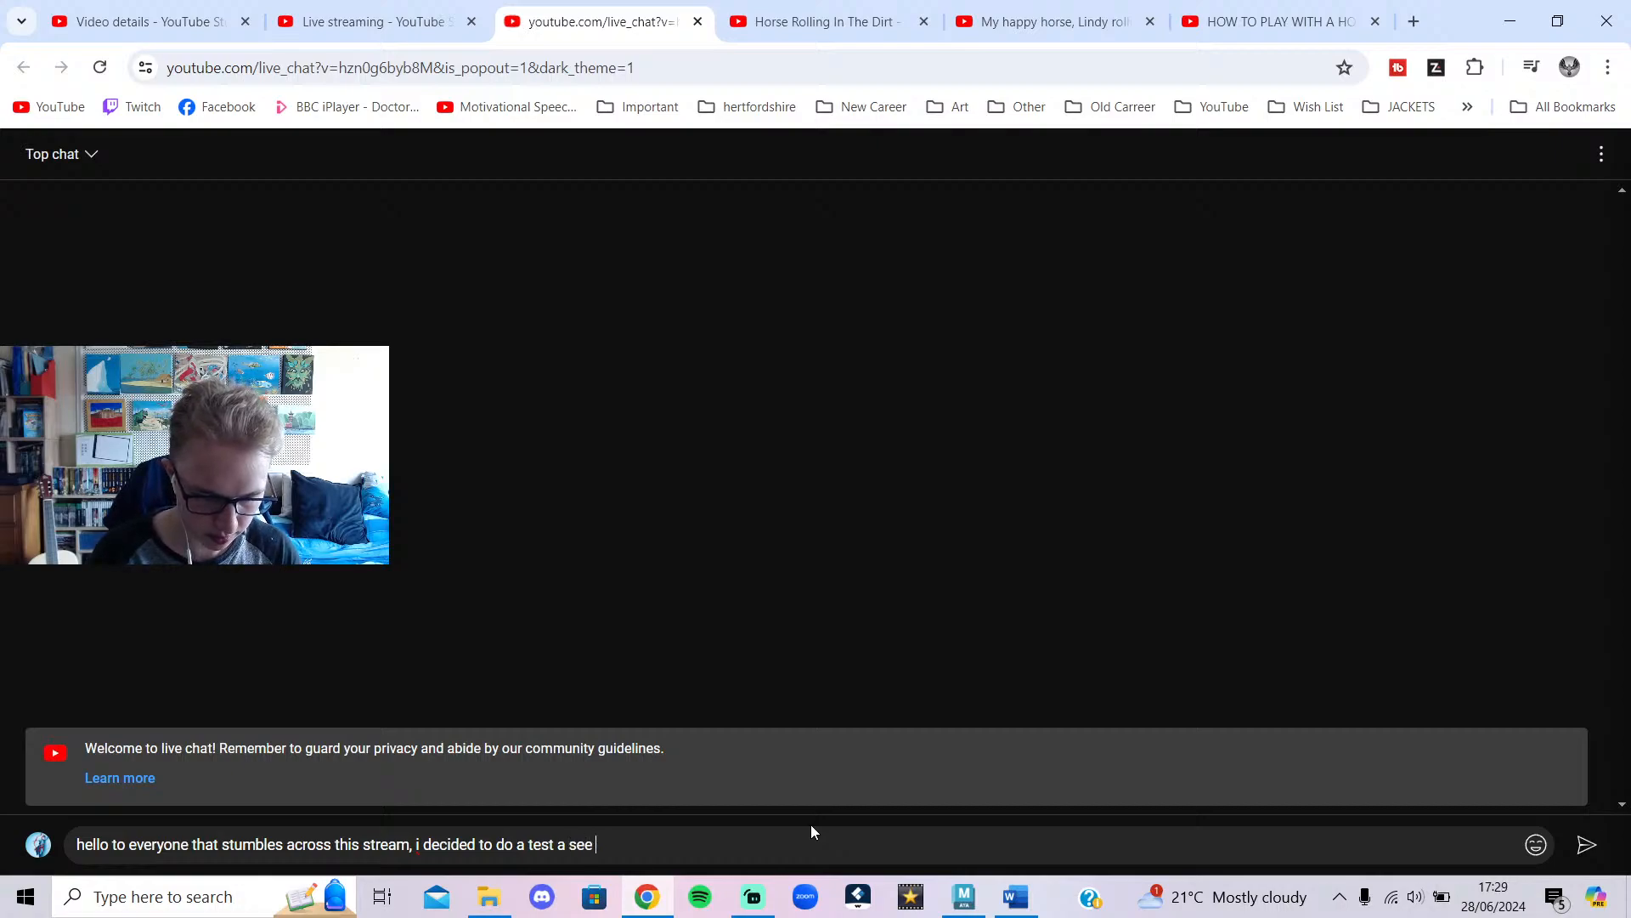
{"action": "type", "text": "how"}
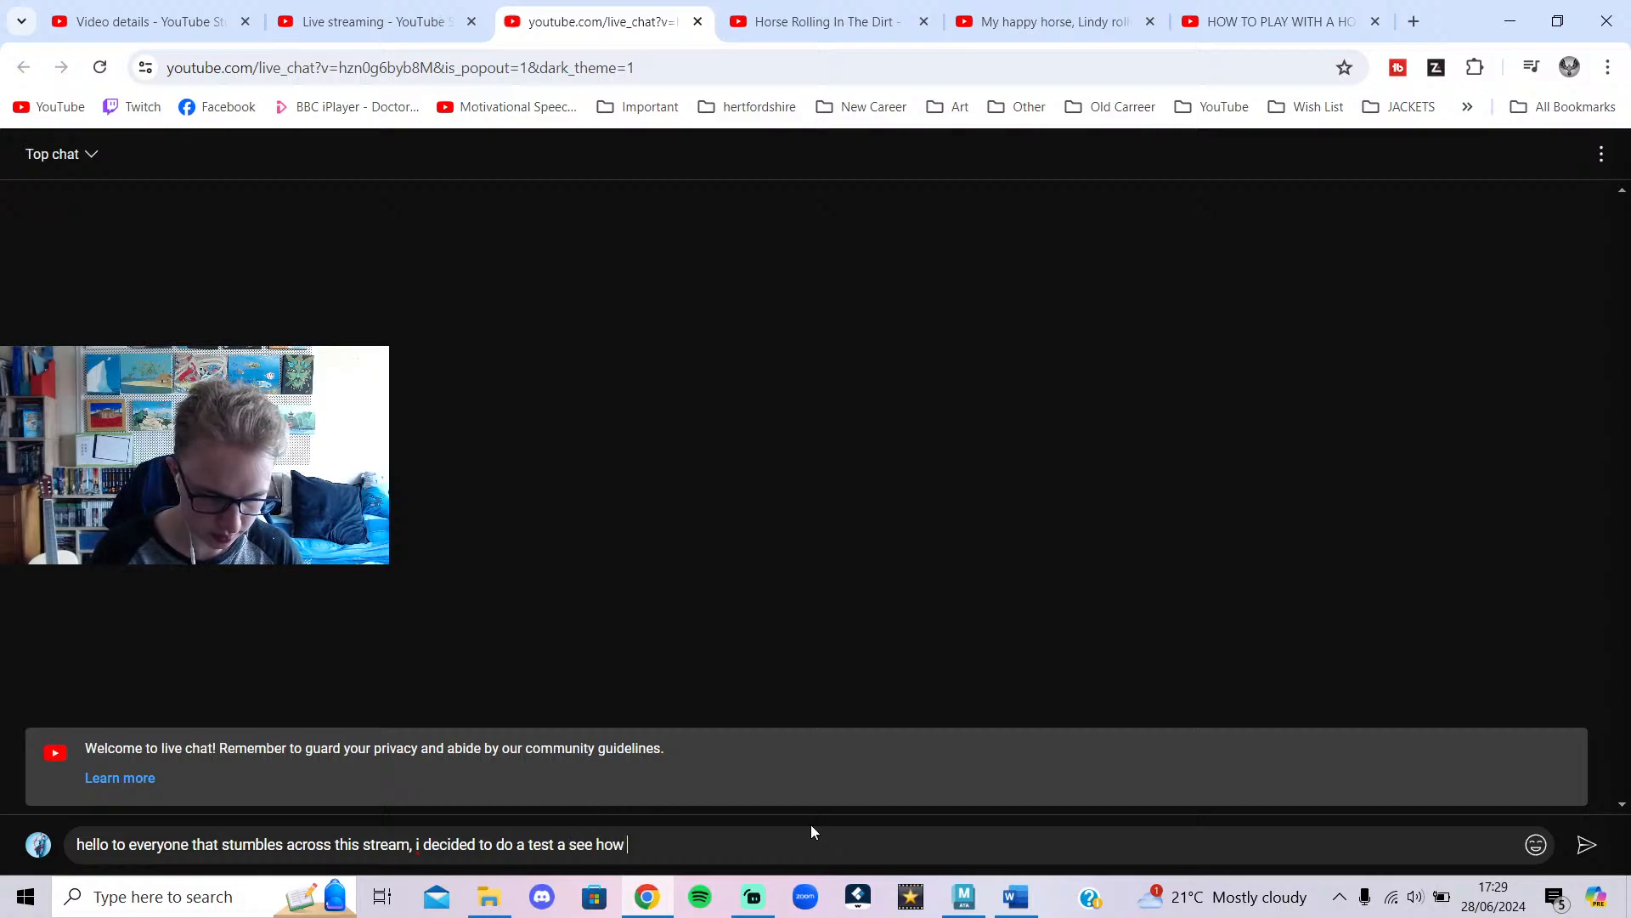
{"action": "key", "text": "BackSpace"}
{"action": "key", "text": "BackSpace"}
{"action": "key", "text": "BackSpace"}
{"action": "key", "text": "BackSpace"}
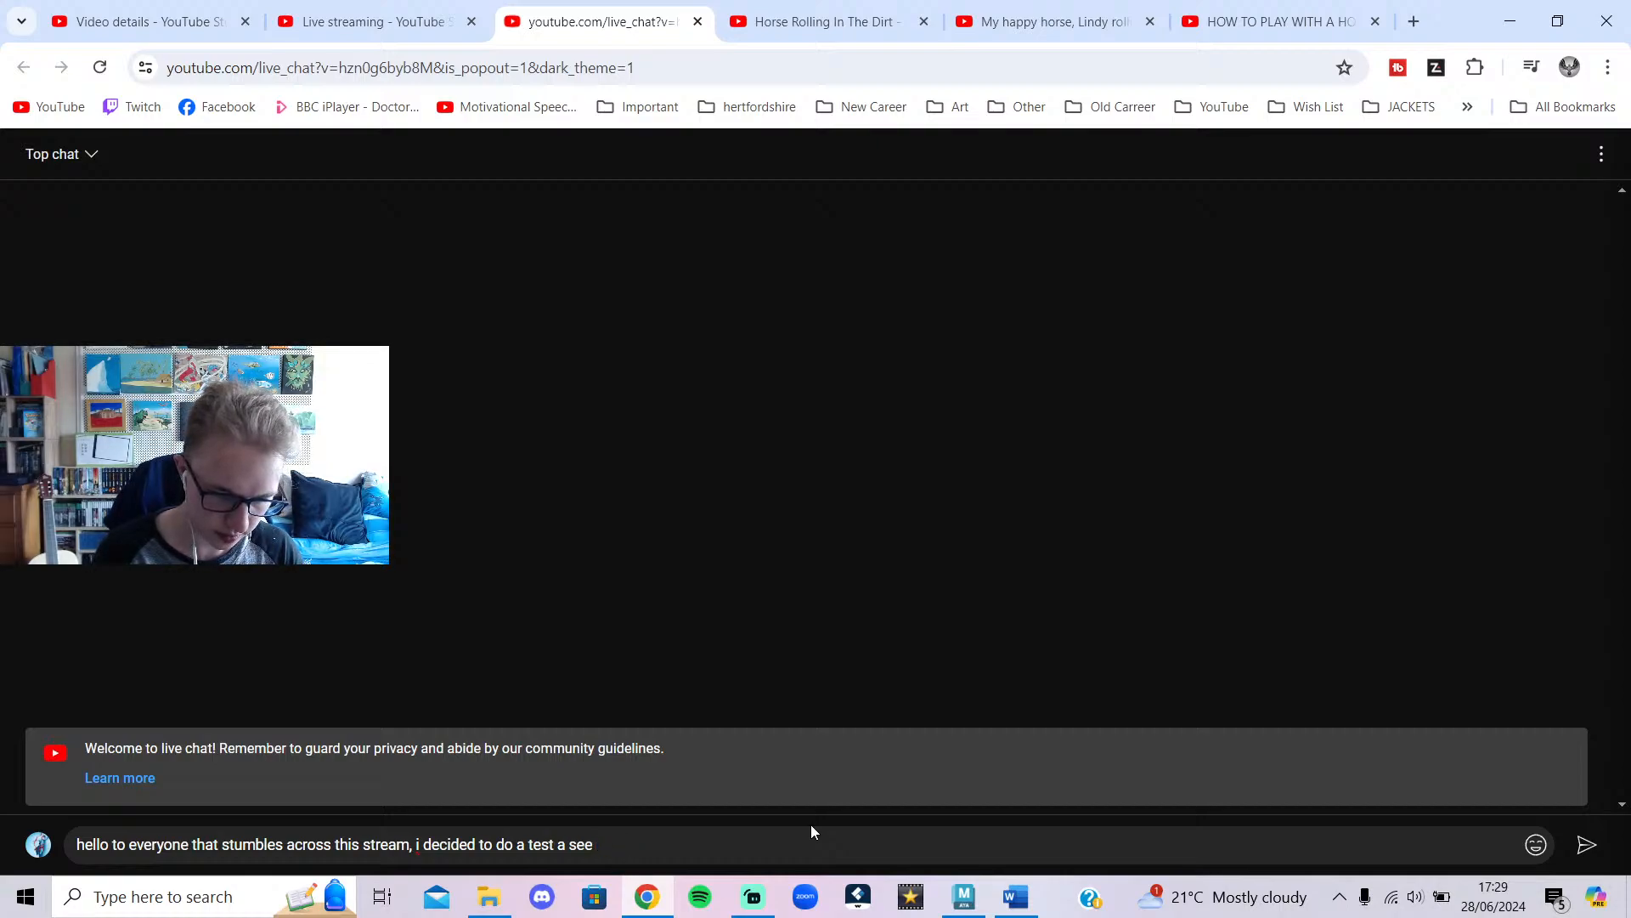
{"action": "type", "text": "how it"}
{"action": "type", "text": "goe"}
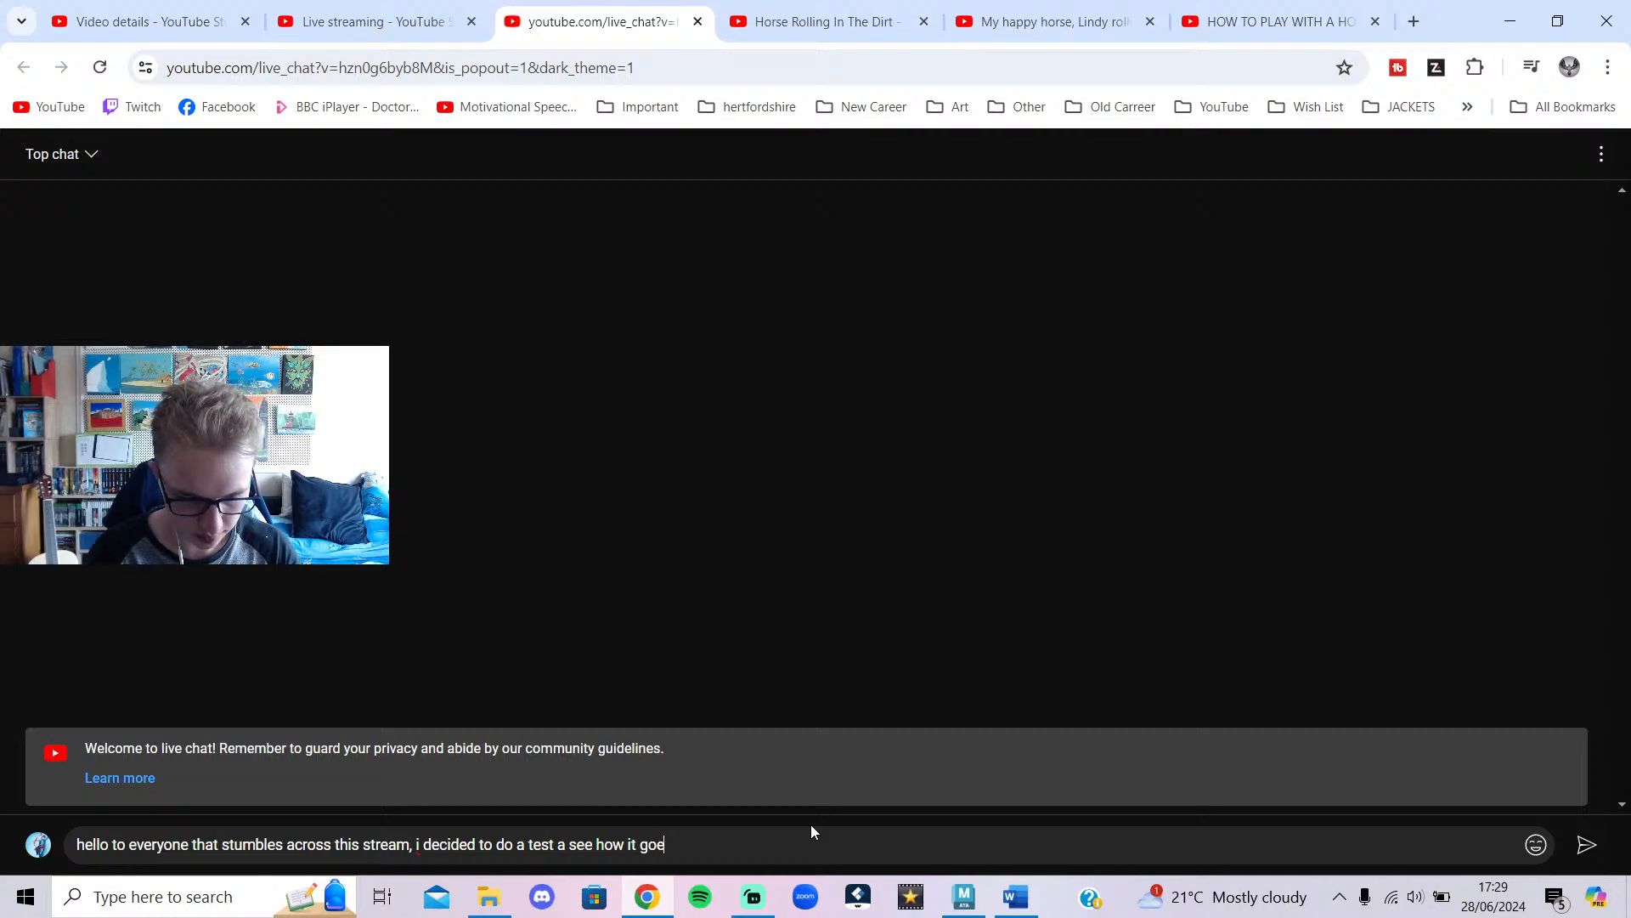
{"action": "type", "text": "s. I am animating a horse"}
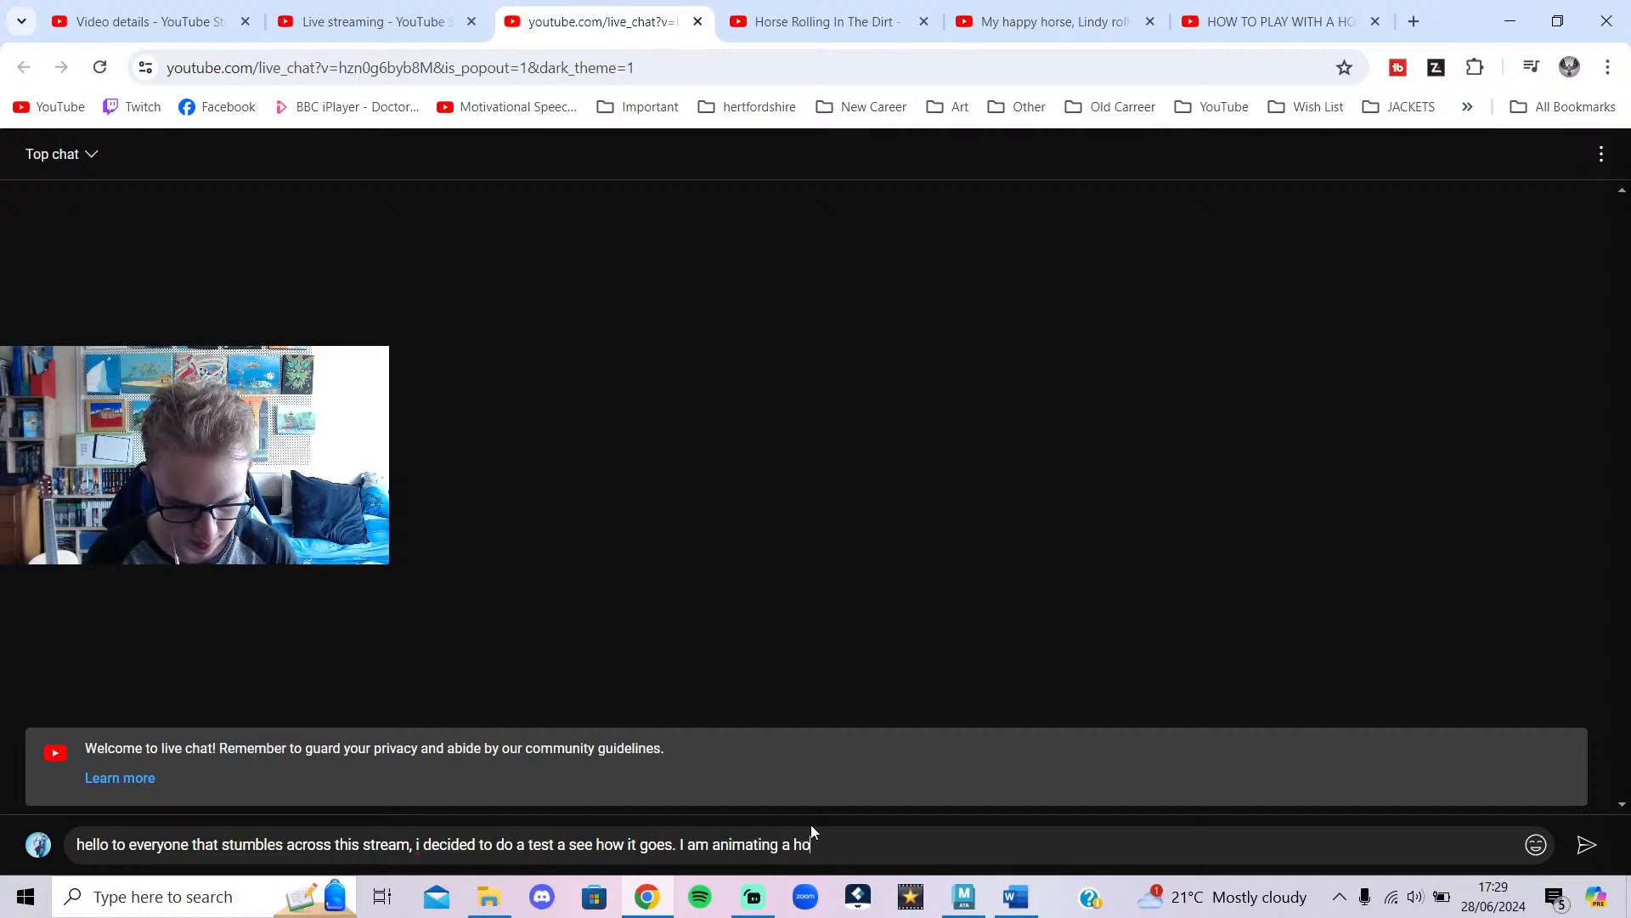
{"action": "left_click", "coordinate": [1587, 845]}
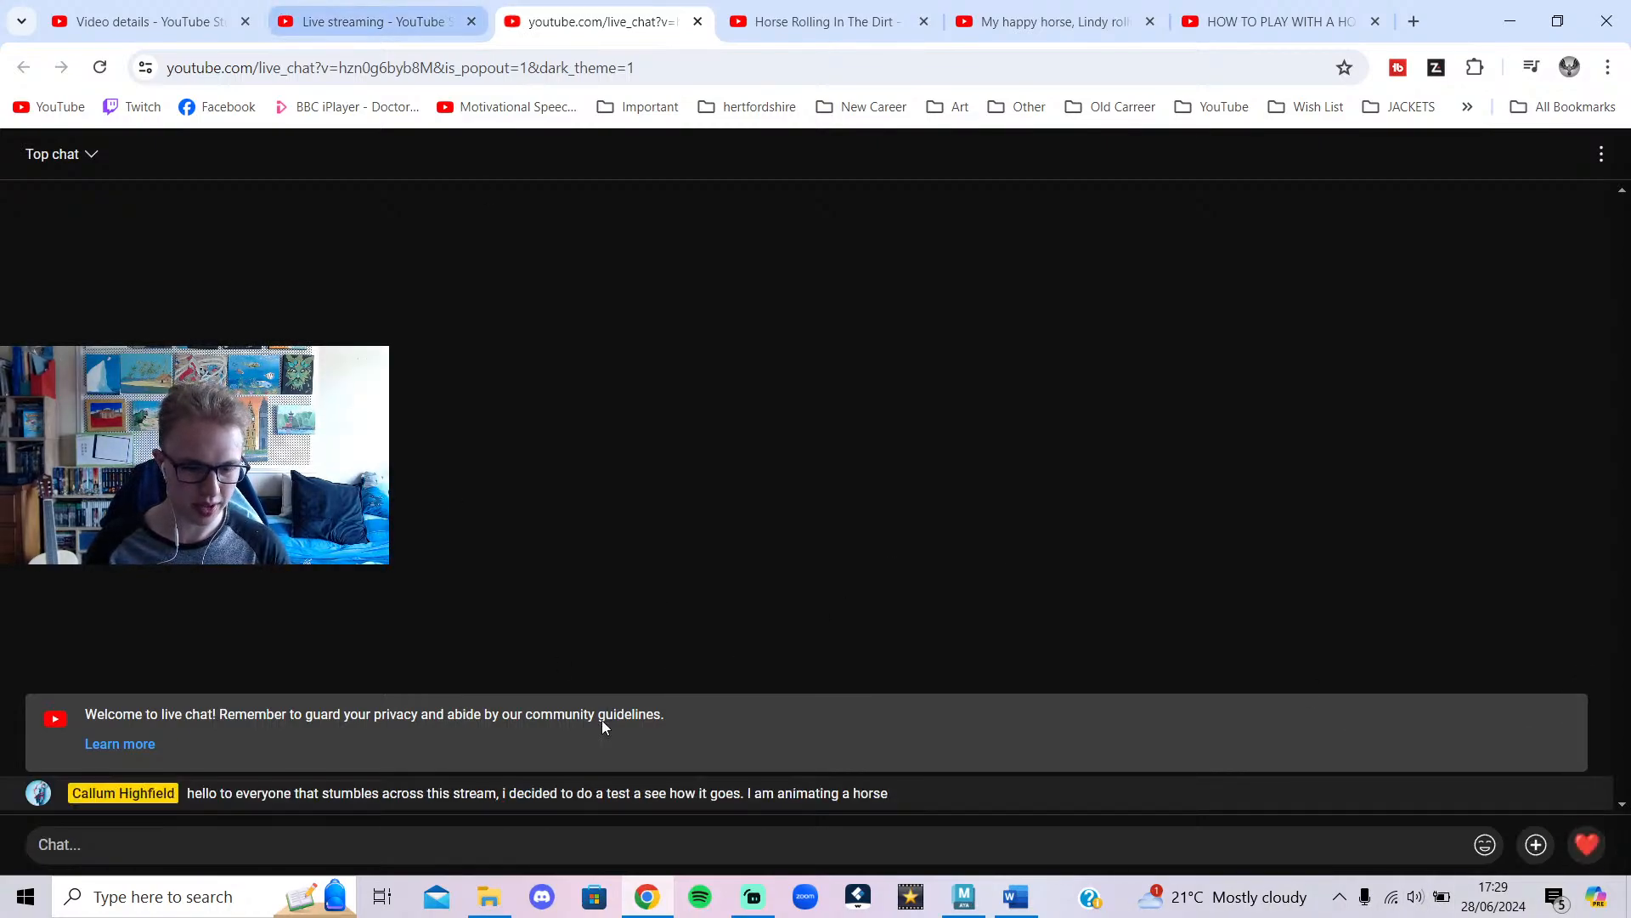
{"action": "left_click", "coordinate": [759, 894]}
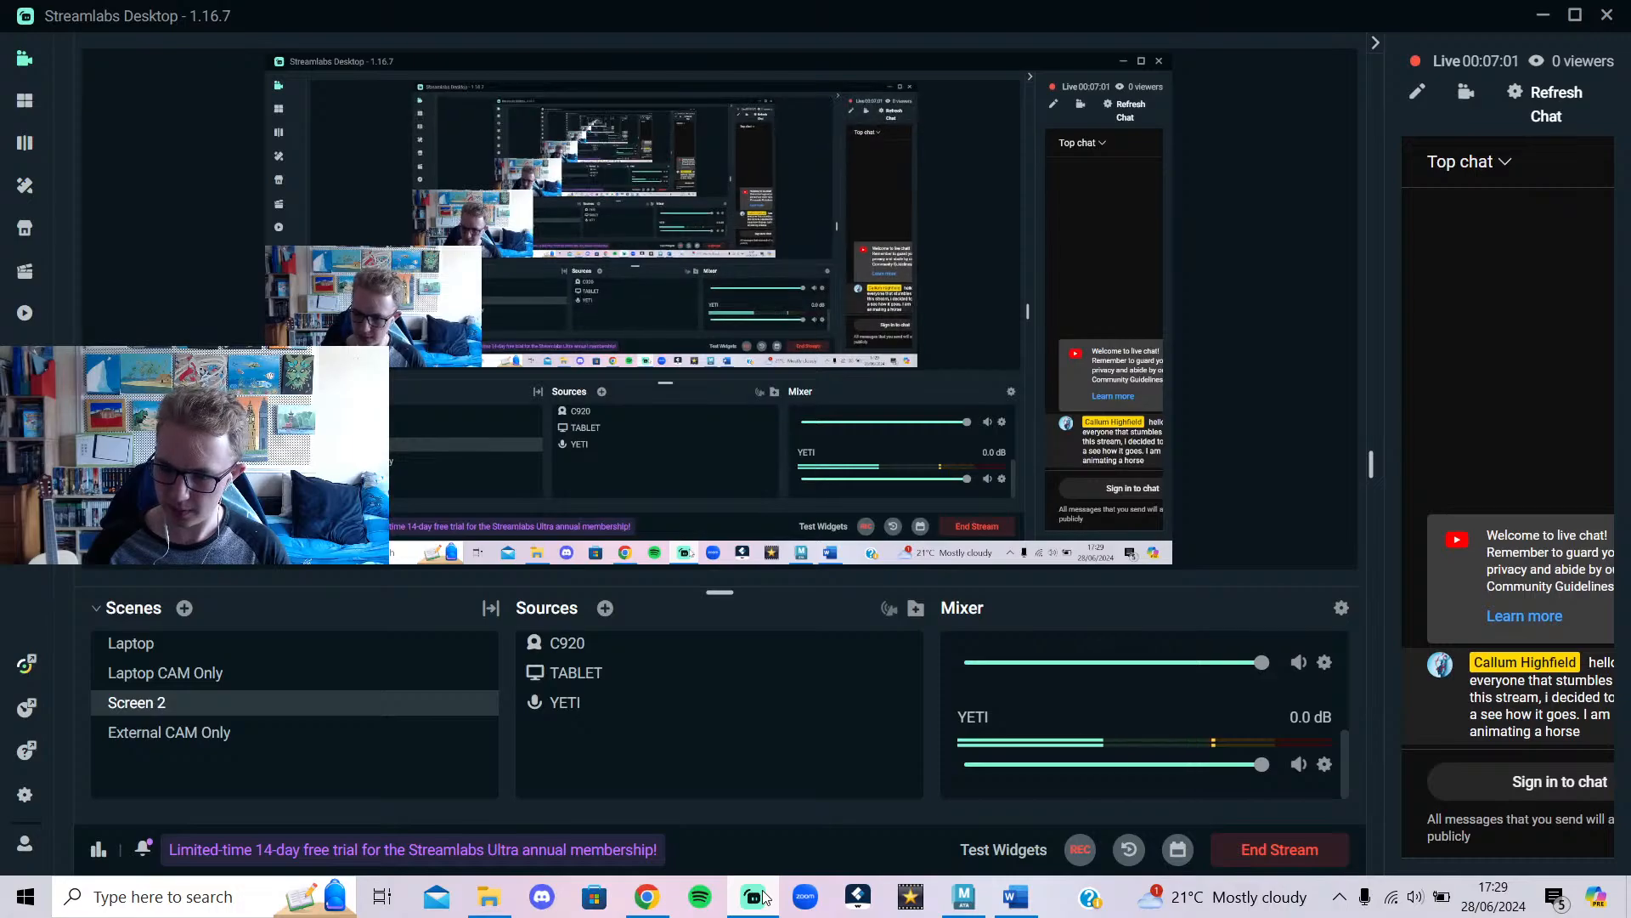
Restore and maximize Streamlabs Desktop to check the posted chat, then return to Maya.
{"action": "left_click_drag", "start_coordinate": [1416, 17], "coordinate": [1137, 49]}
{"action": "left_click", "coordinate": [1306, 38]}
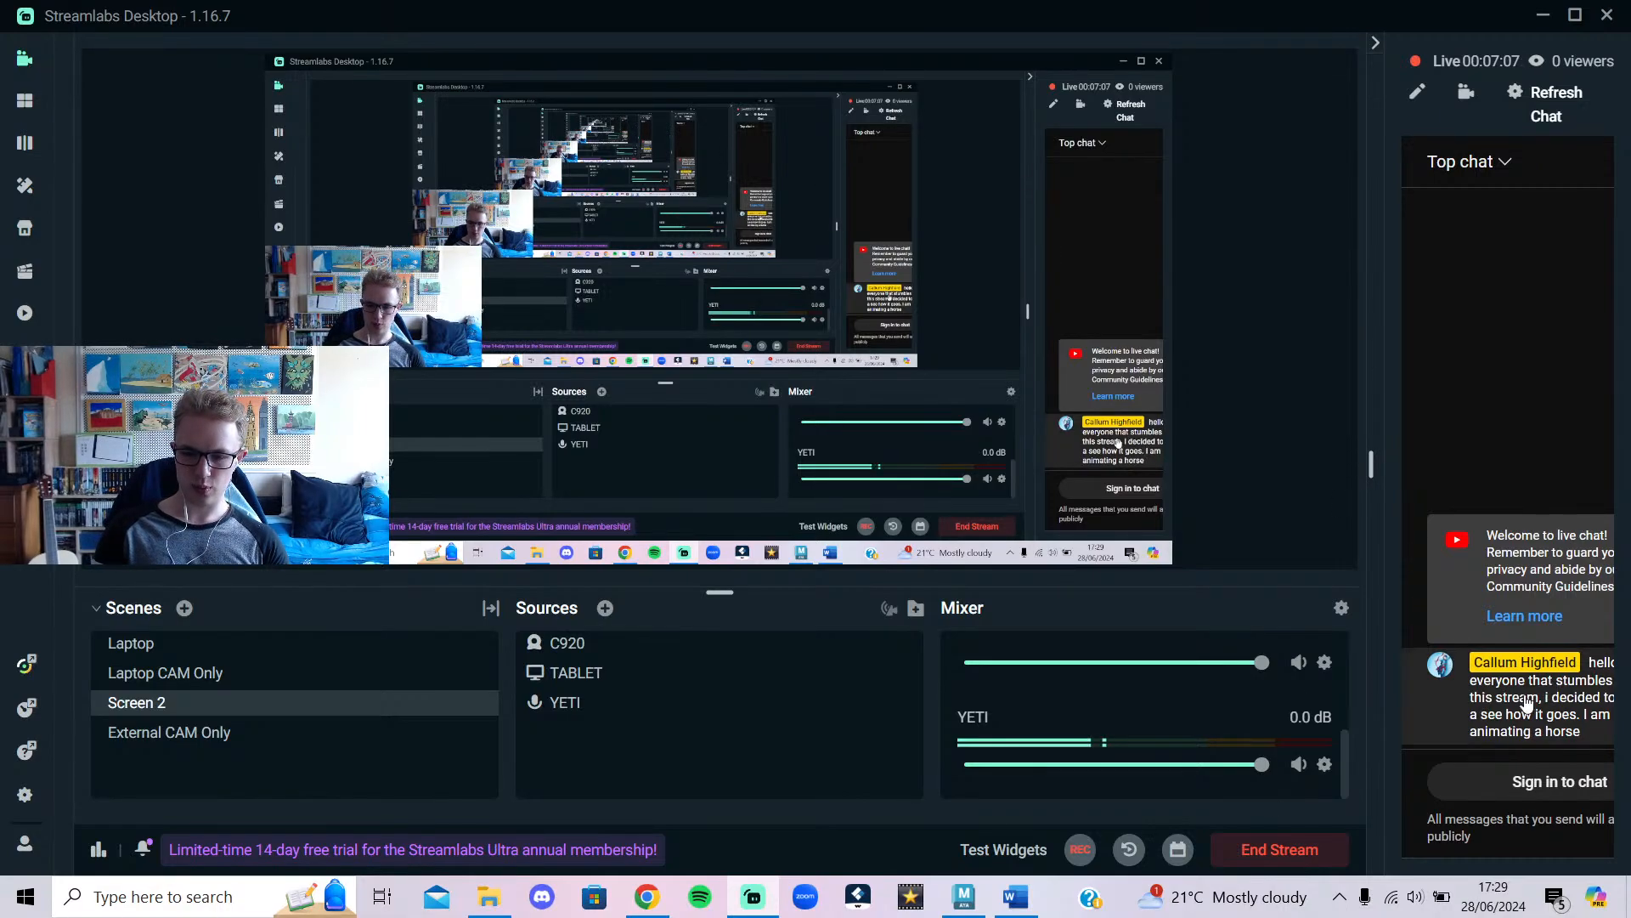
{"action": "left_click", "coordinate": [964, 896]}
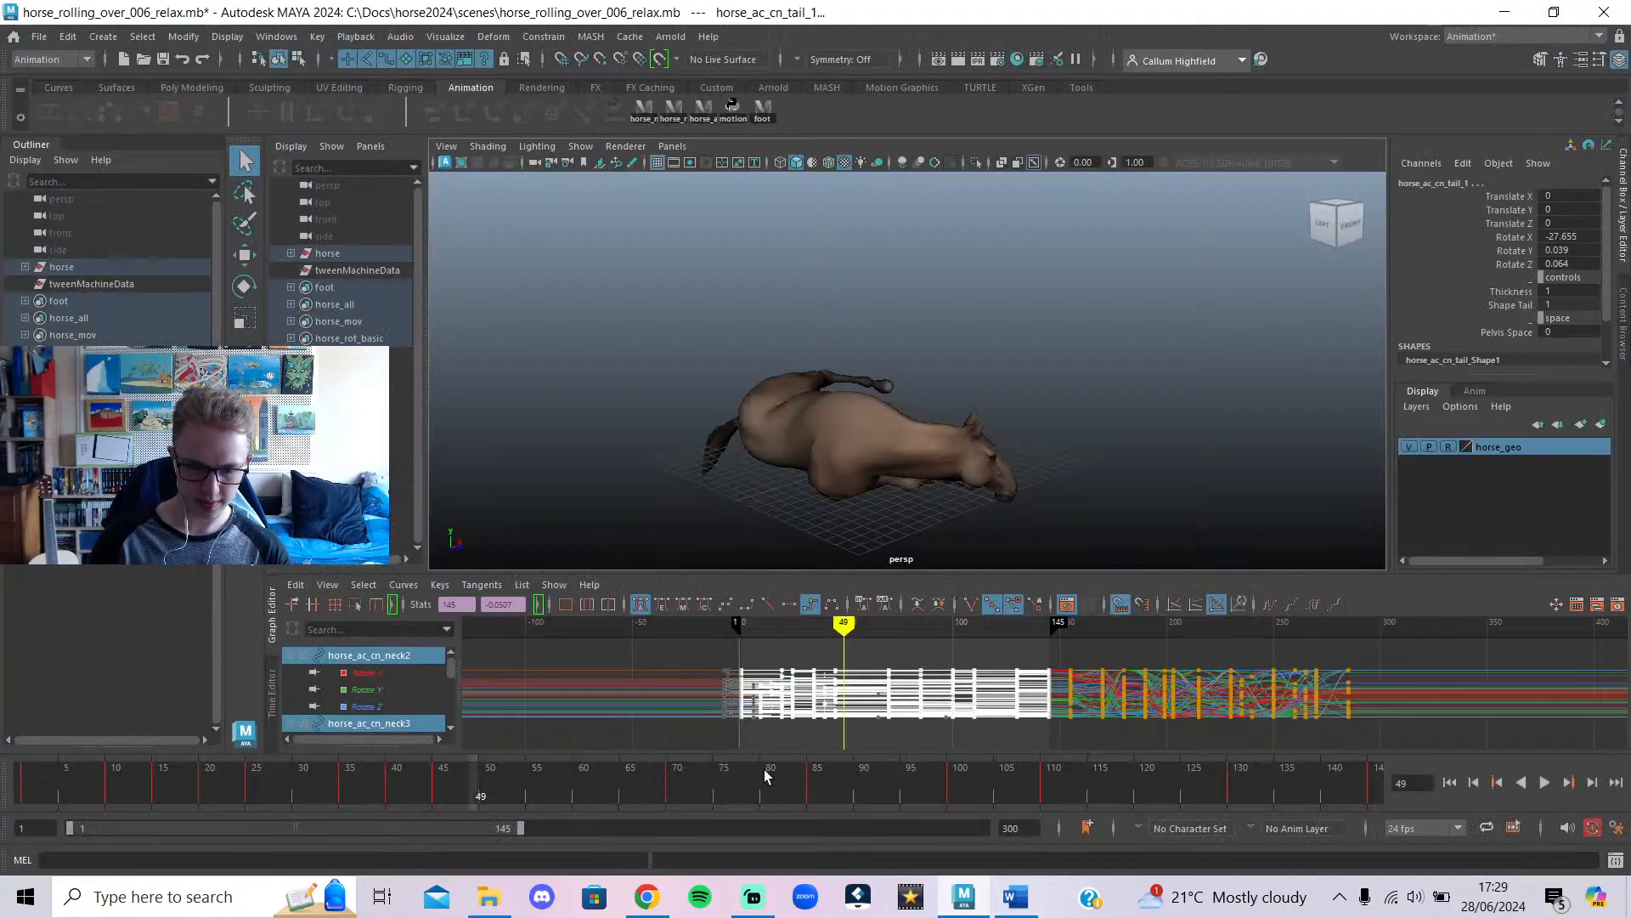
Search Google for the animator's name in a new Chrome tab.
{"action": "left_click", "coordinate": [648, 897]}
{"action": "left_click", "coordinate": [1414, 23]}
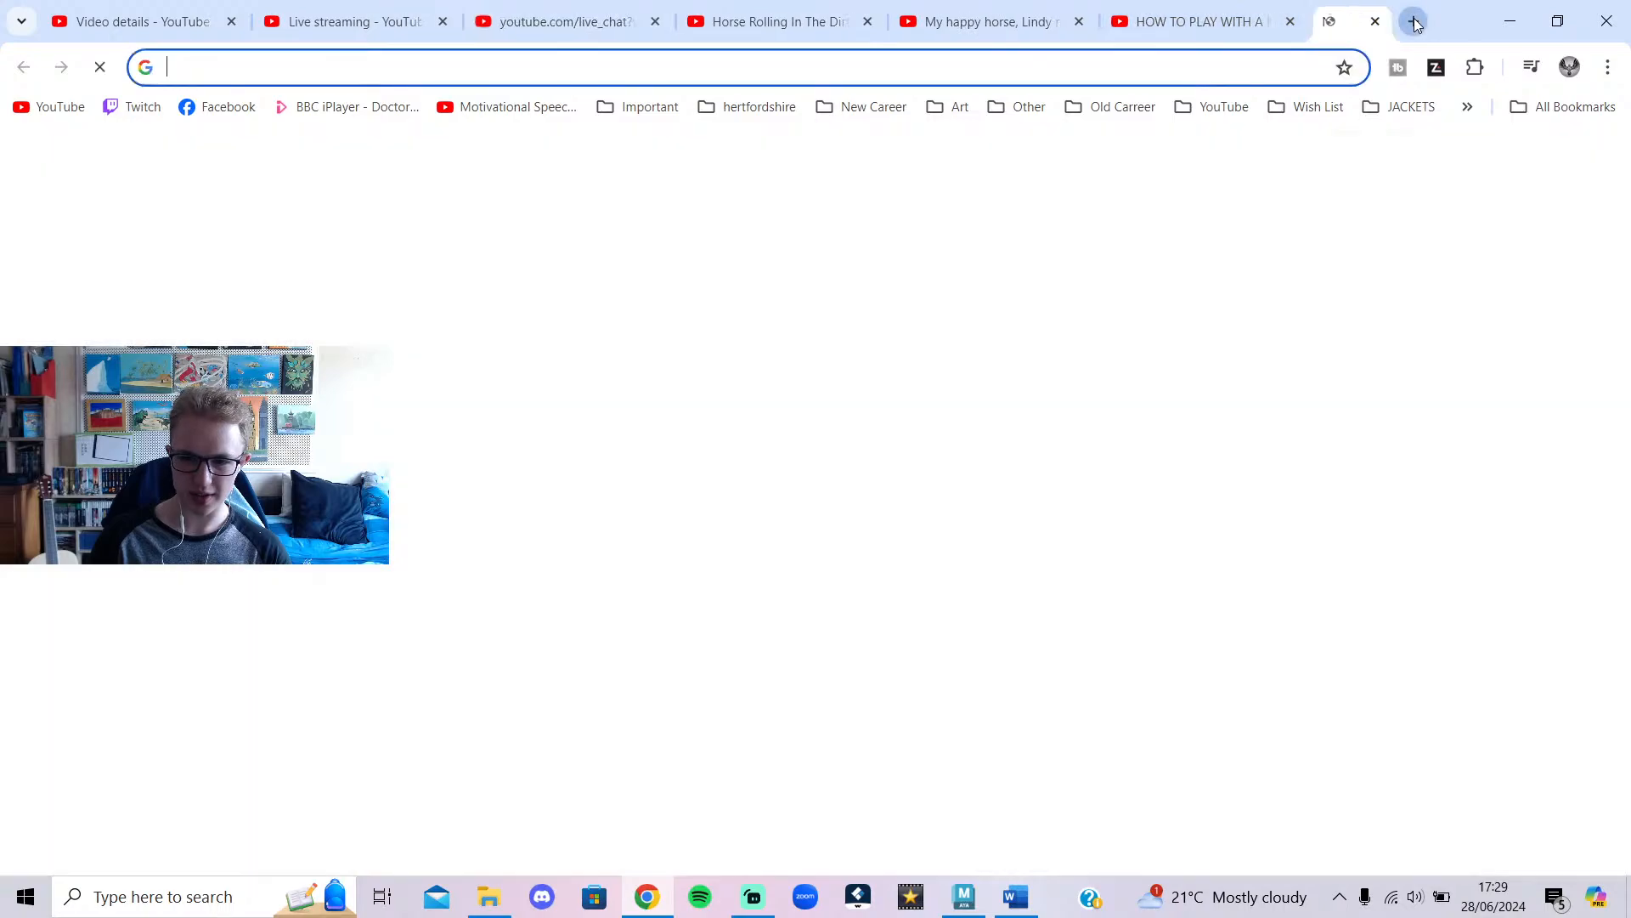
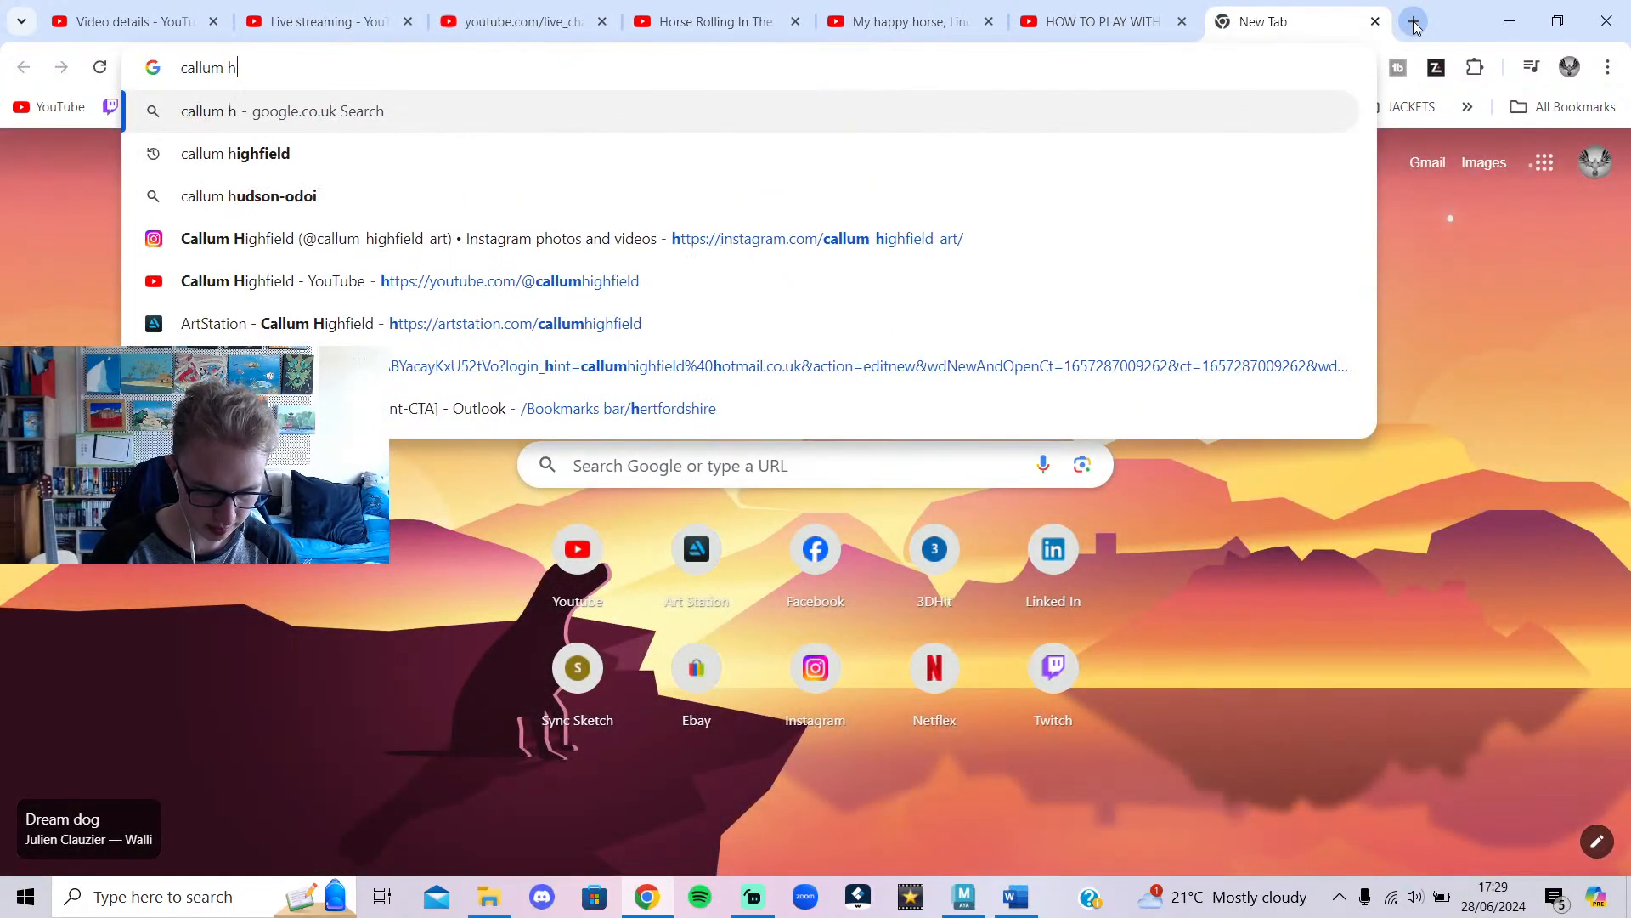
{"action": "key", "text": "Return"}
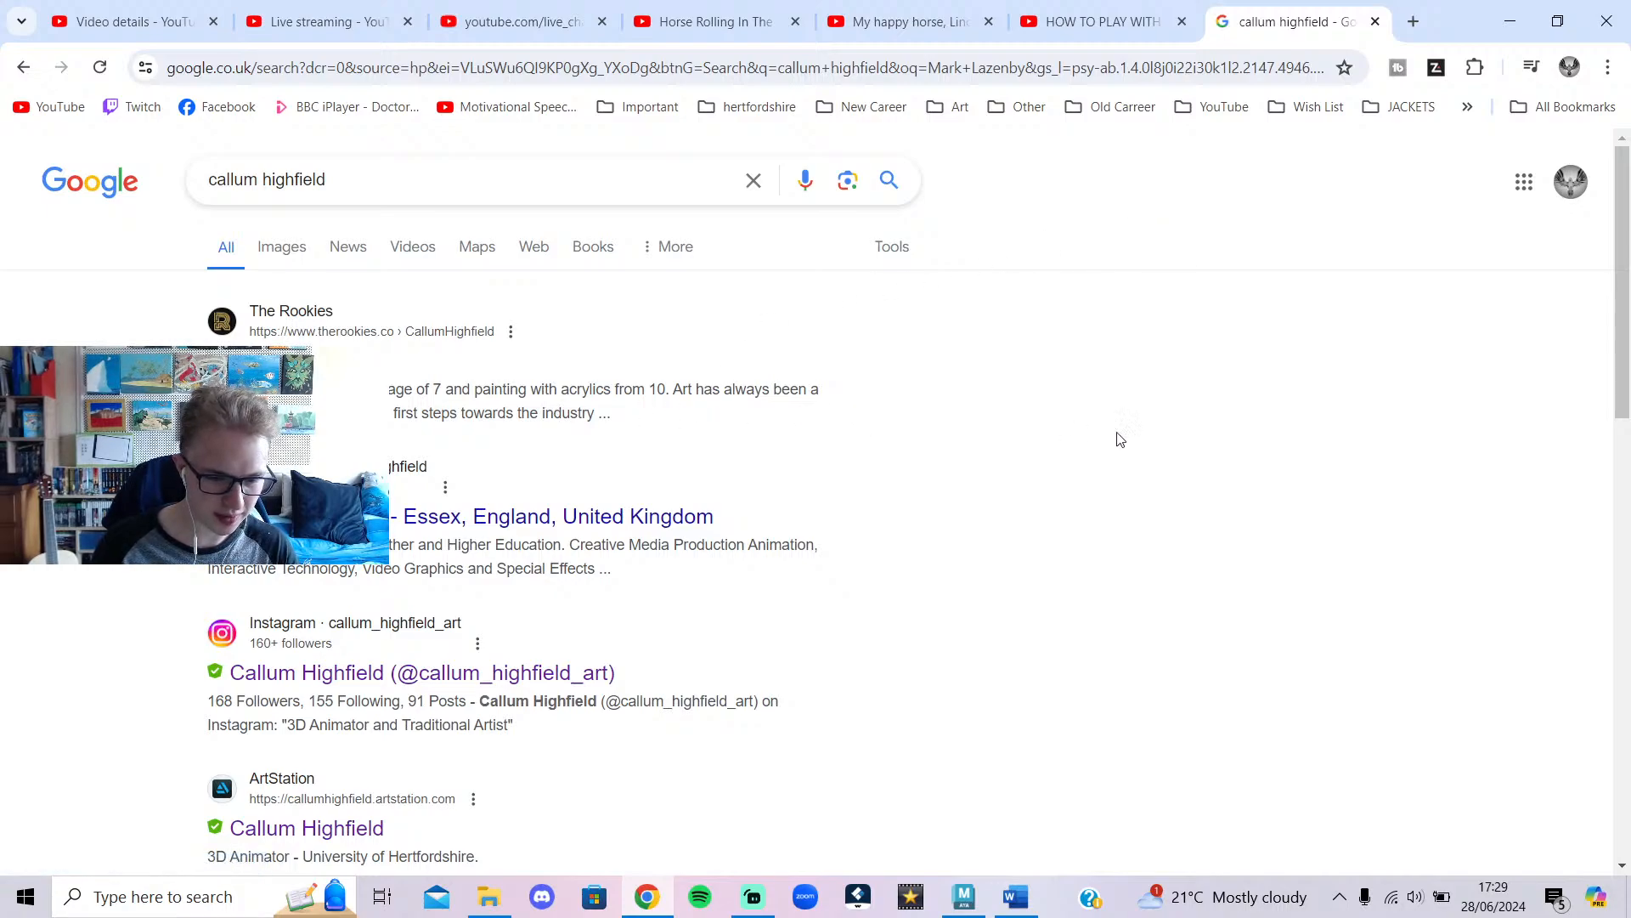
Browse the search results and open the LinkedIn 'Sword Swing 3d Animation' post.
{"action": "scroll", "coordinate": [1082, 494], "scroll_direction": "down", "scroll_amount": 3}
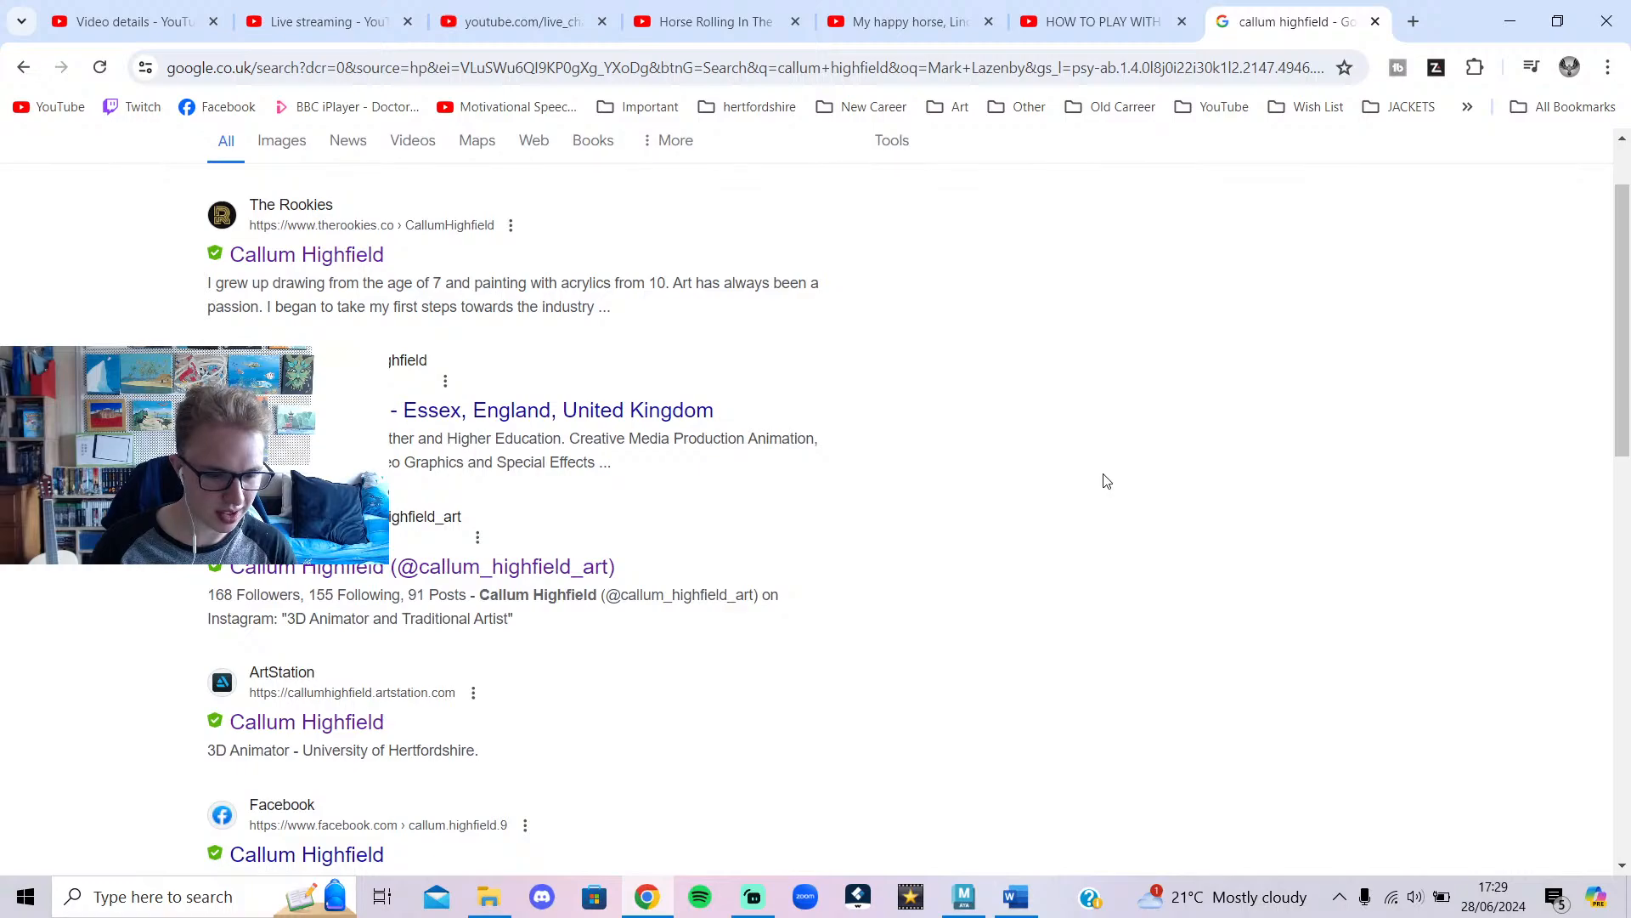
{"action": "scroll", "coordinate": [1095, 479], "scroll_direction": "up", "scroll_amount": 2}
{"action": "scroll", "coordinate": [1095, 479], "scroll_direction": "up", "scroll_amount": 1}
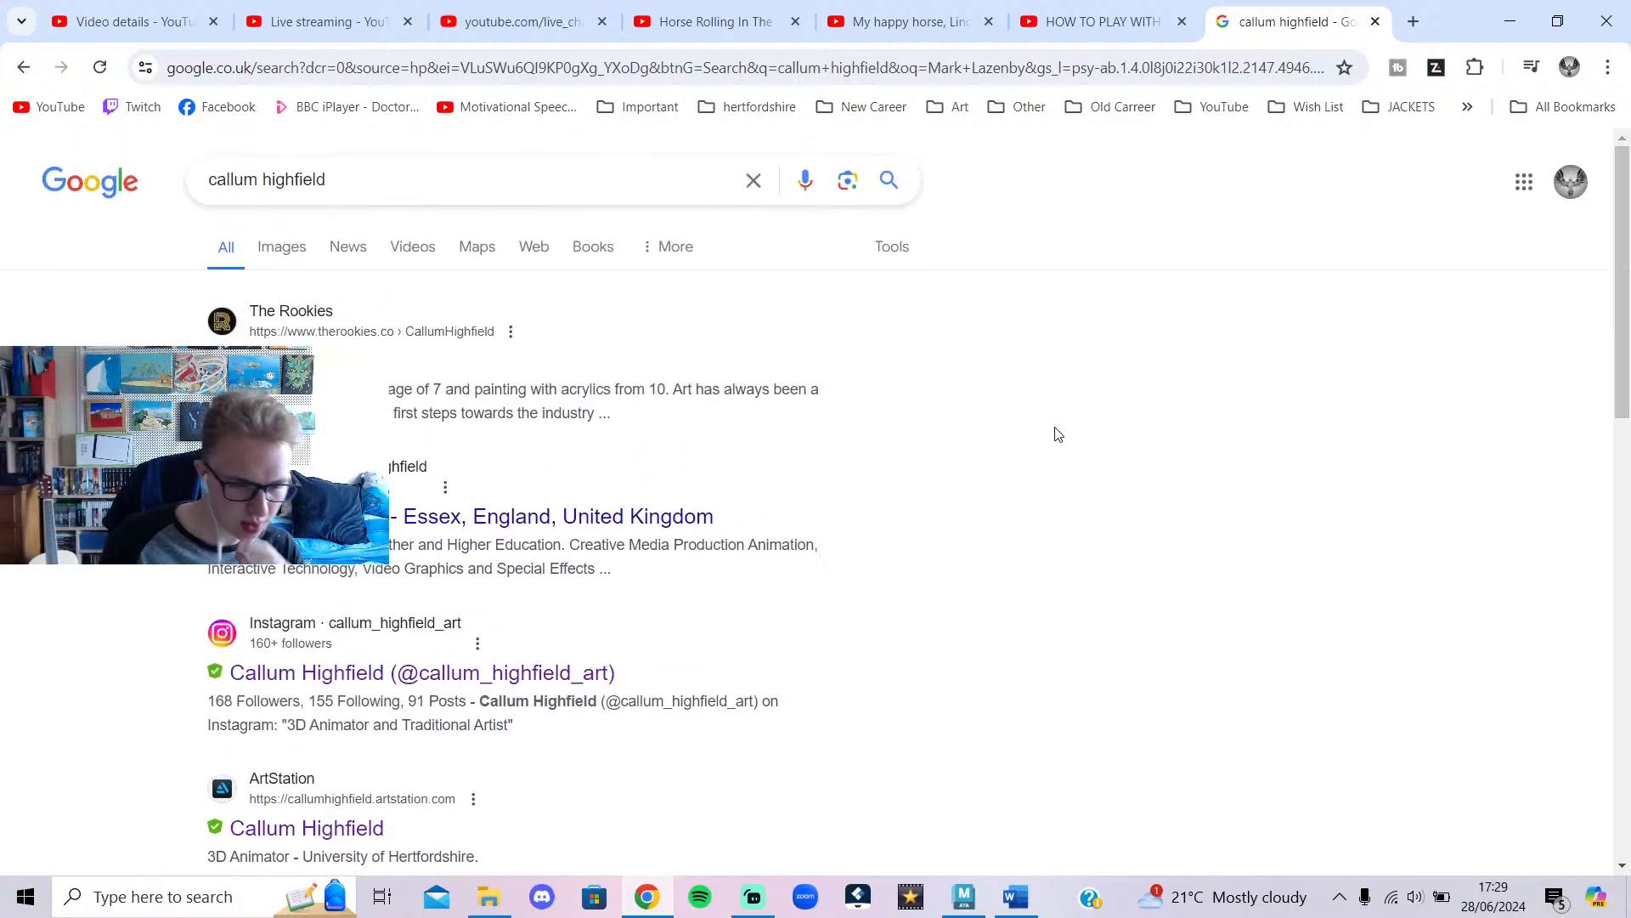
{"action": "scroll", "coordinate": [1058, 434], "scroll_direction": "down", "scroll_amount": 4}
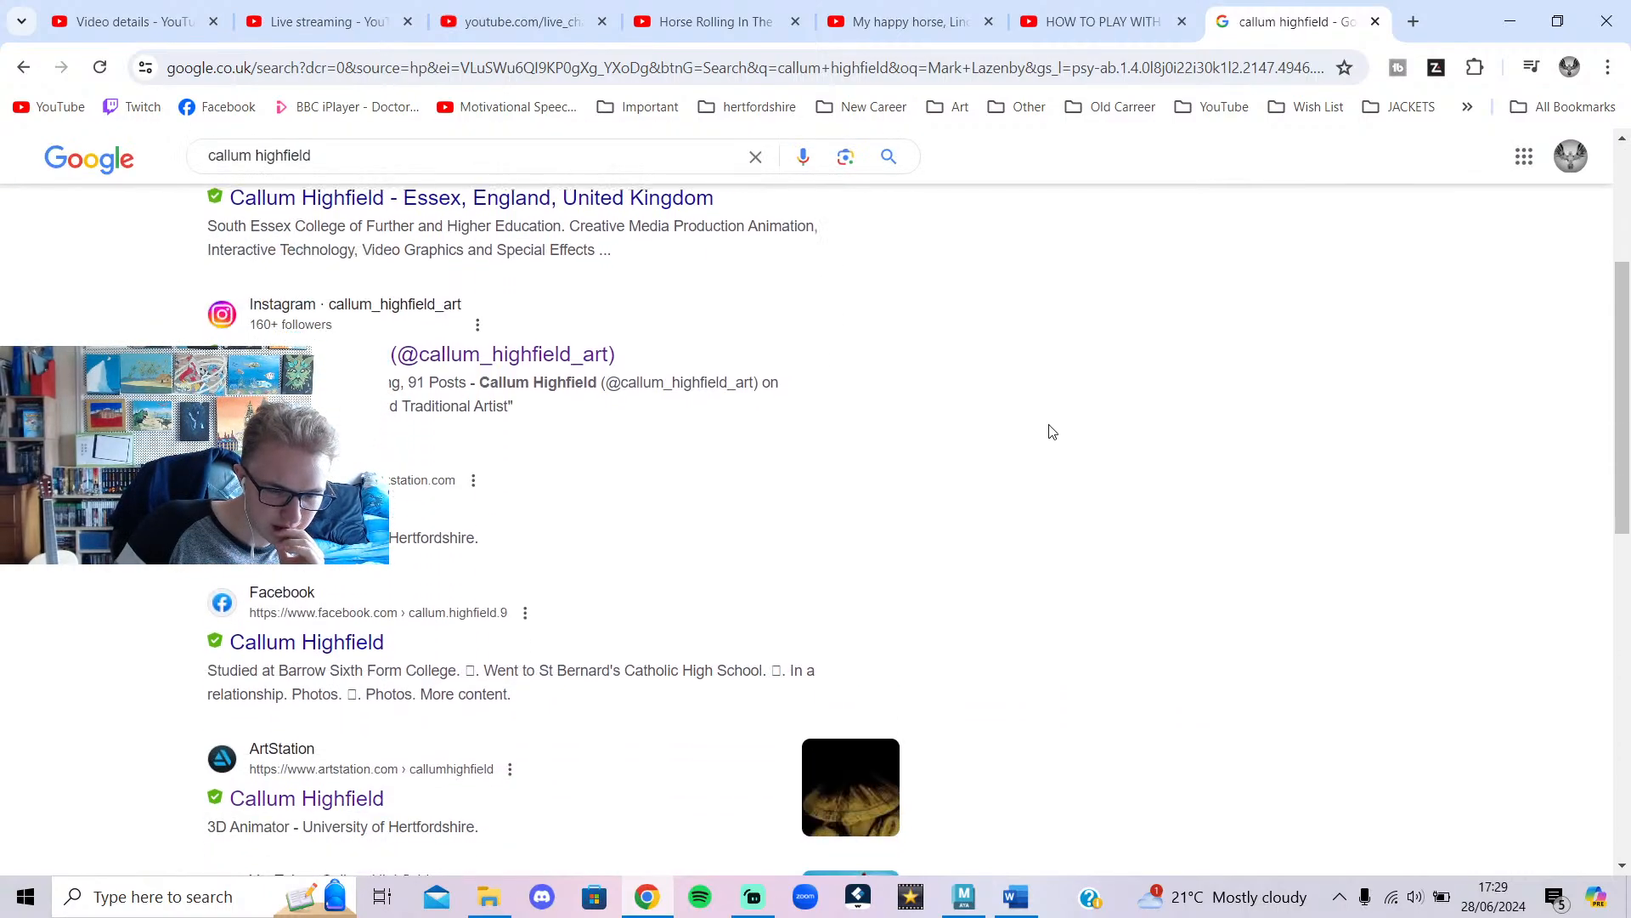
{"action": "scroll", "coordinate": [1046, 434], "scroll_direction": "down", "scroll_amount": 1}
{"action": "scroll", "coordinate": [1038, 441], "scroll_direction": "down", "scroll_amount": 3}
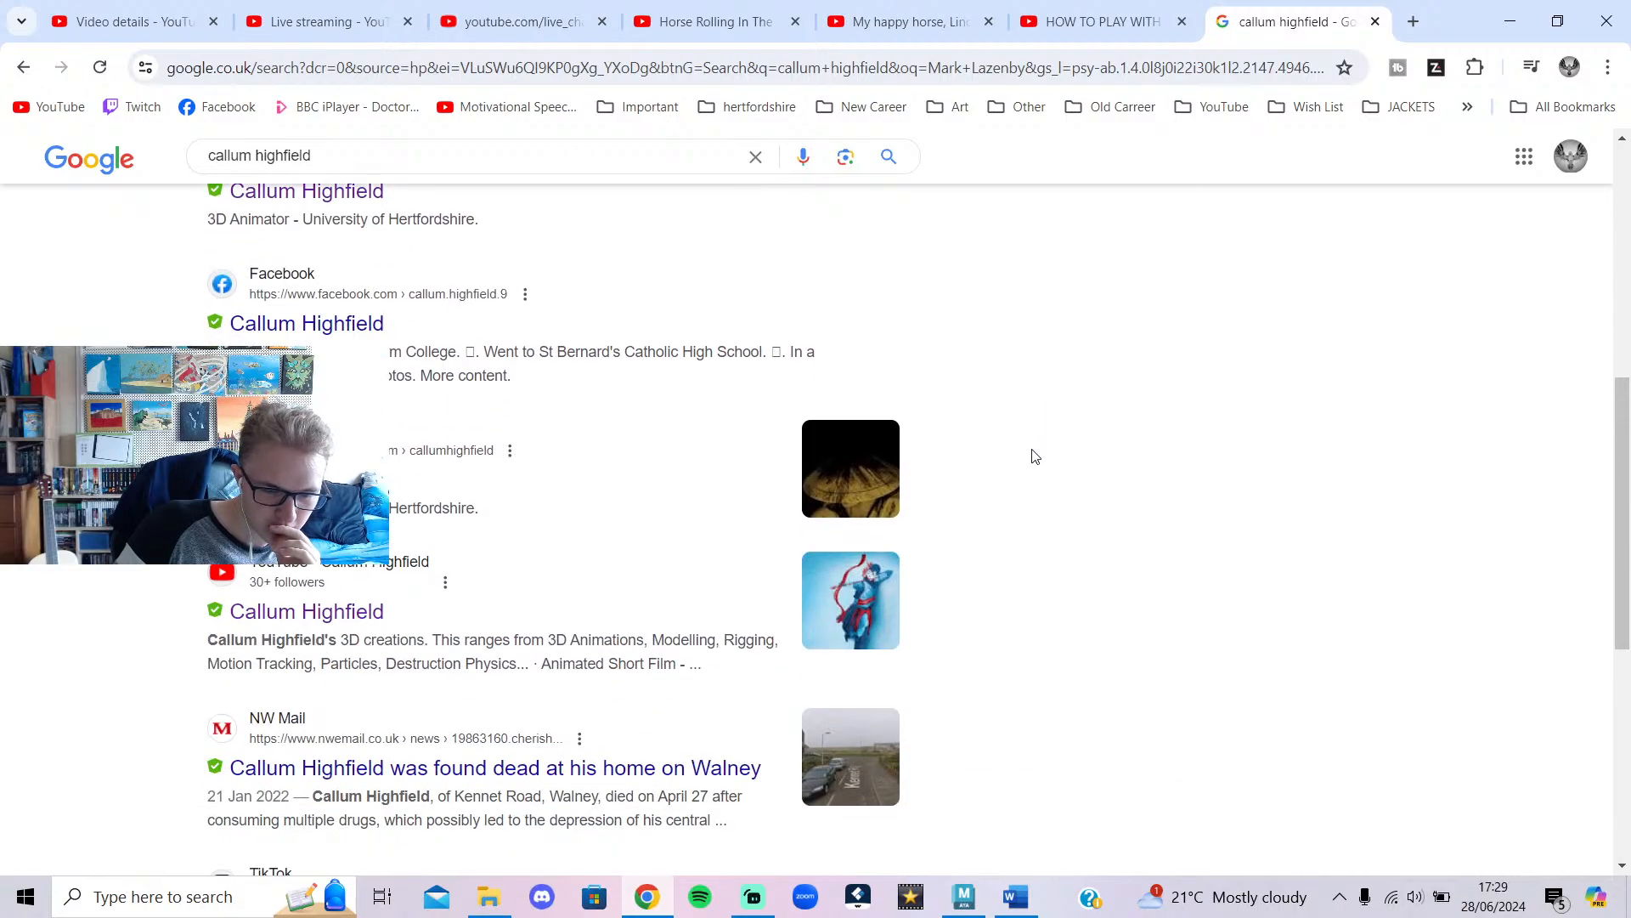
{"action": "scroll", "coordinate": [401, 599], "scroll_direction": "up", "scroll_amount": 6}
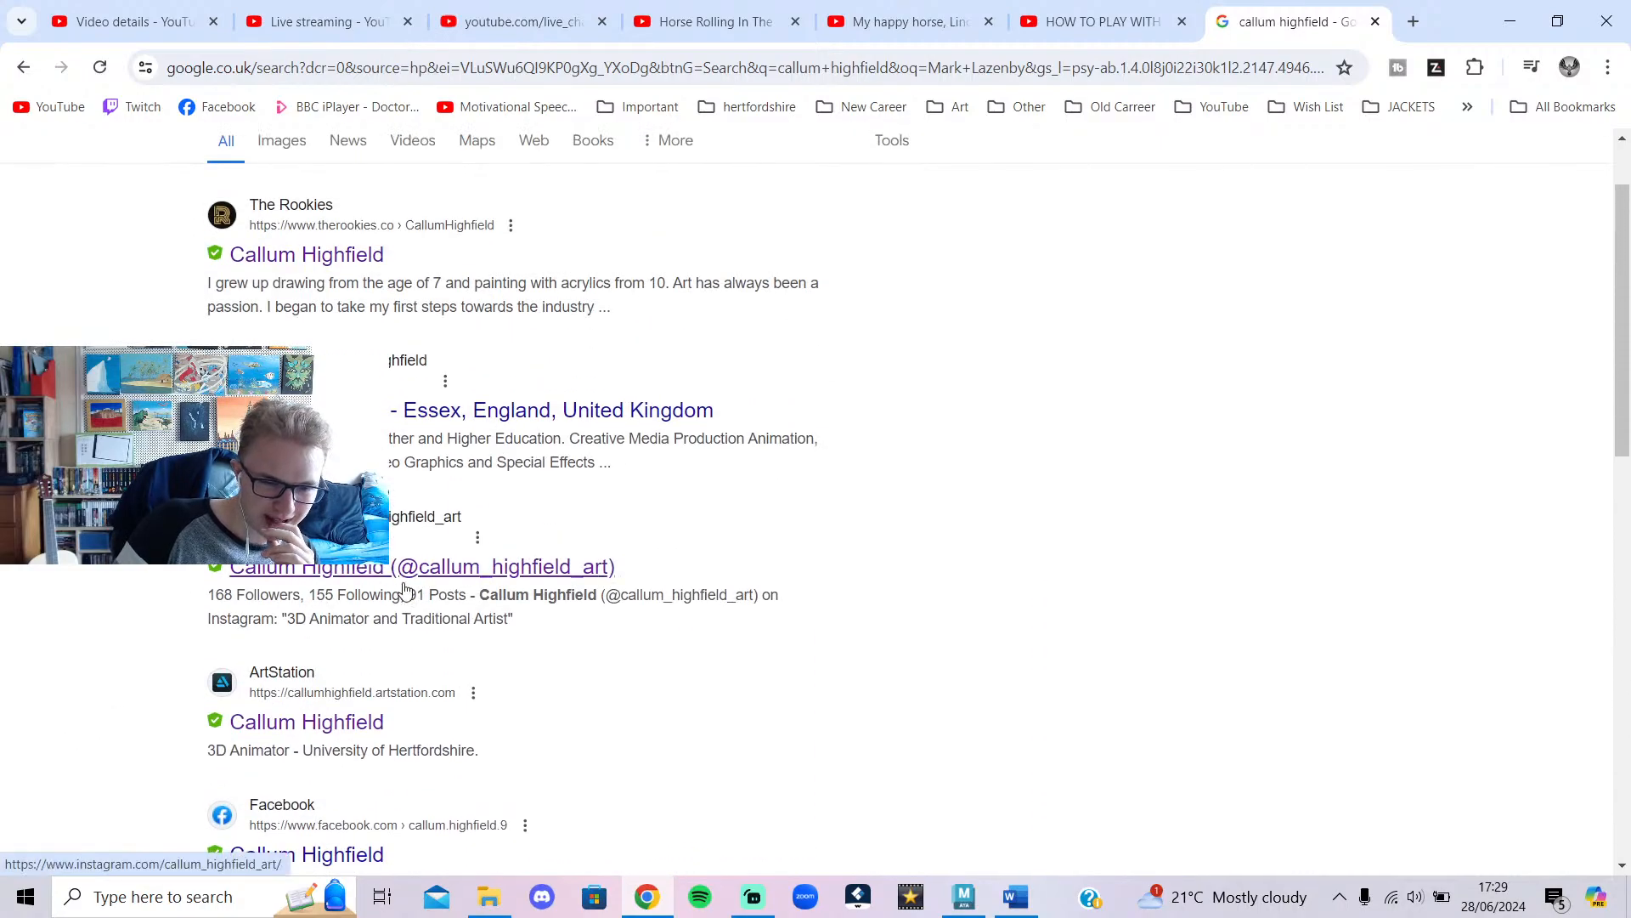
{"action": "scroll", "coordinate": [734, 569], "scroll_direction": "up", "scroll_amount": 1}
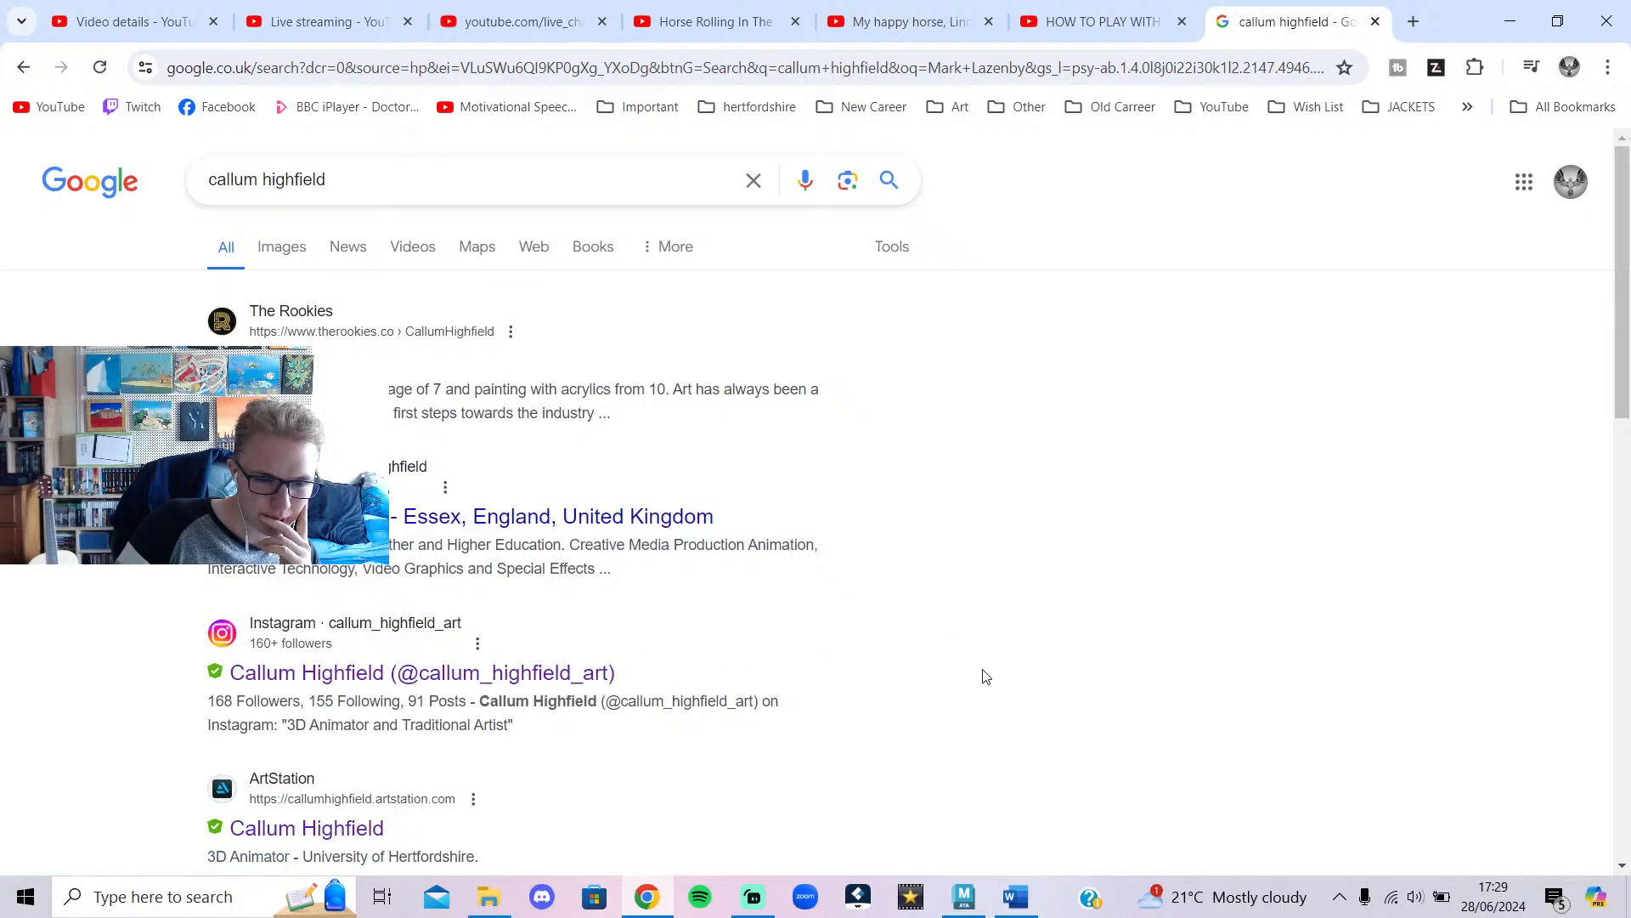
{"action": "scroll", "coordinate": [981, 677], "scroll_direction": "down", "scroll_amount": 4}
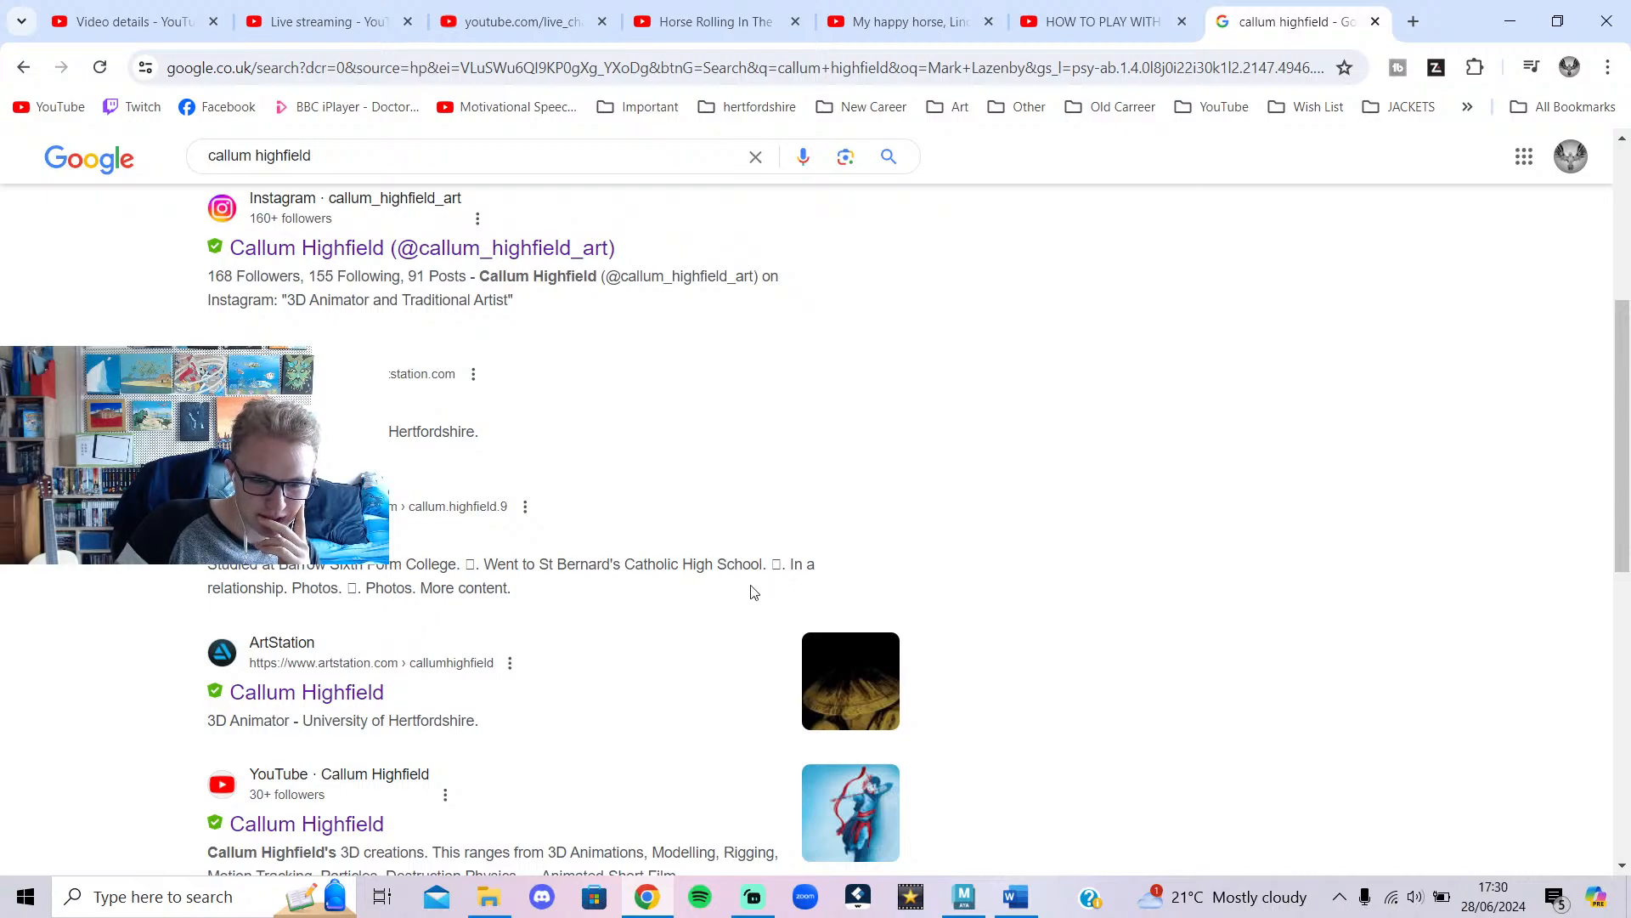
{"action": "scroll", "coordinate": [751, 593], "scroll_direction": "up", "scroll_amount": 5}
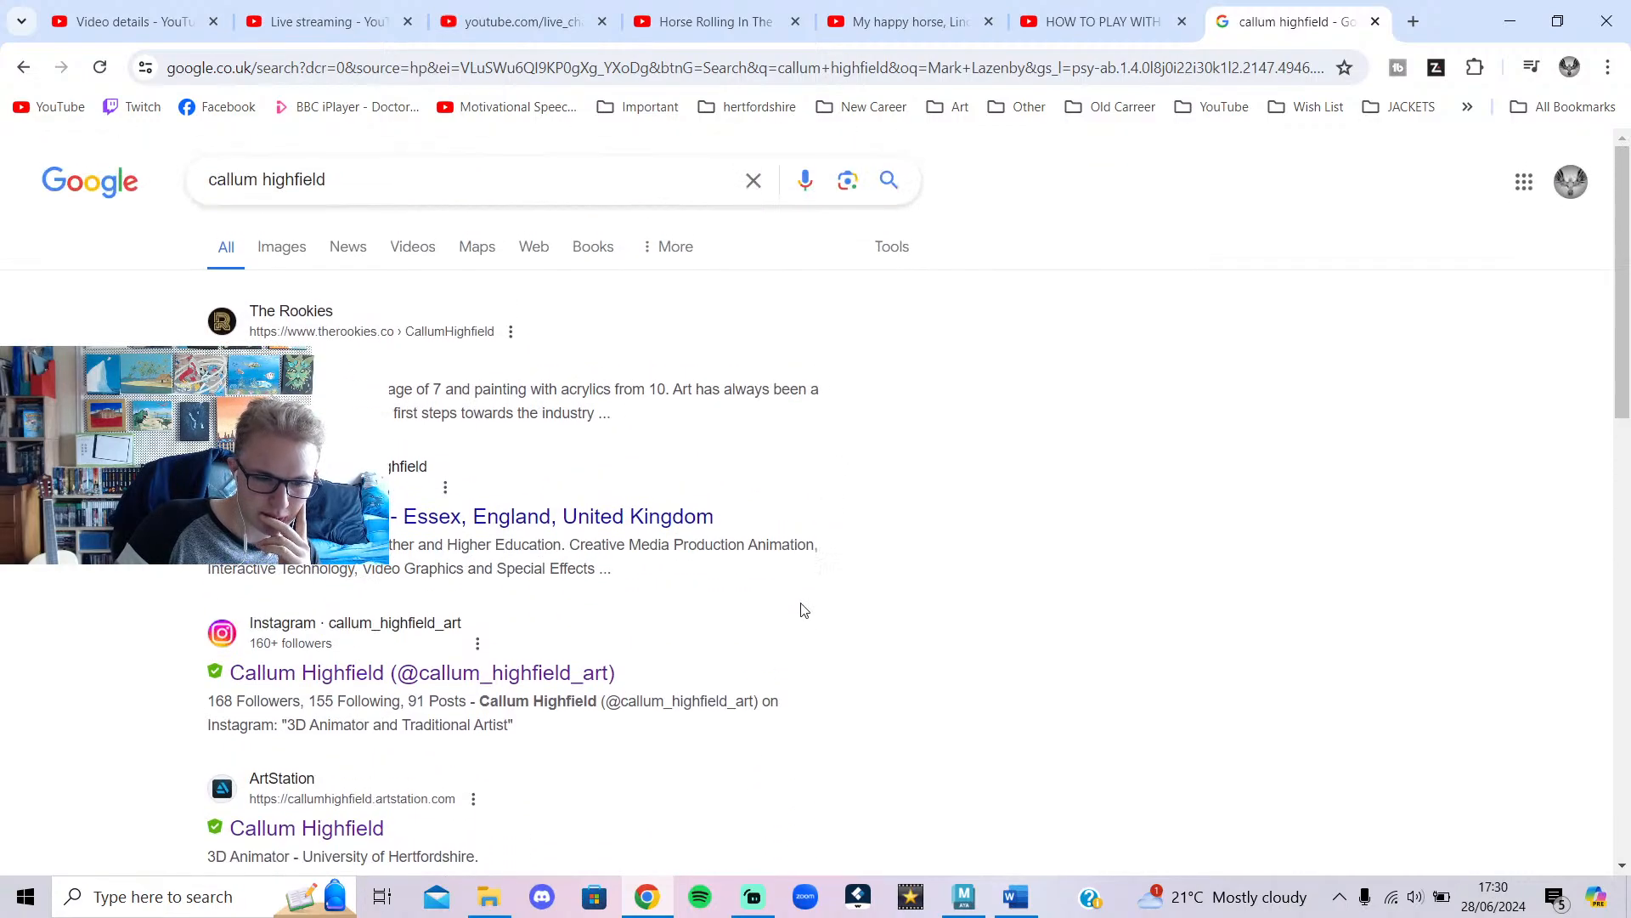
{"action": "scroll", "coordinate": [983, 640], "scroll_direction": "down", "scroll_amount": 7}
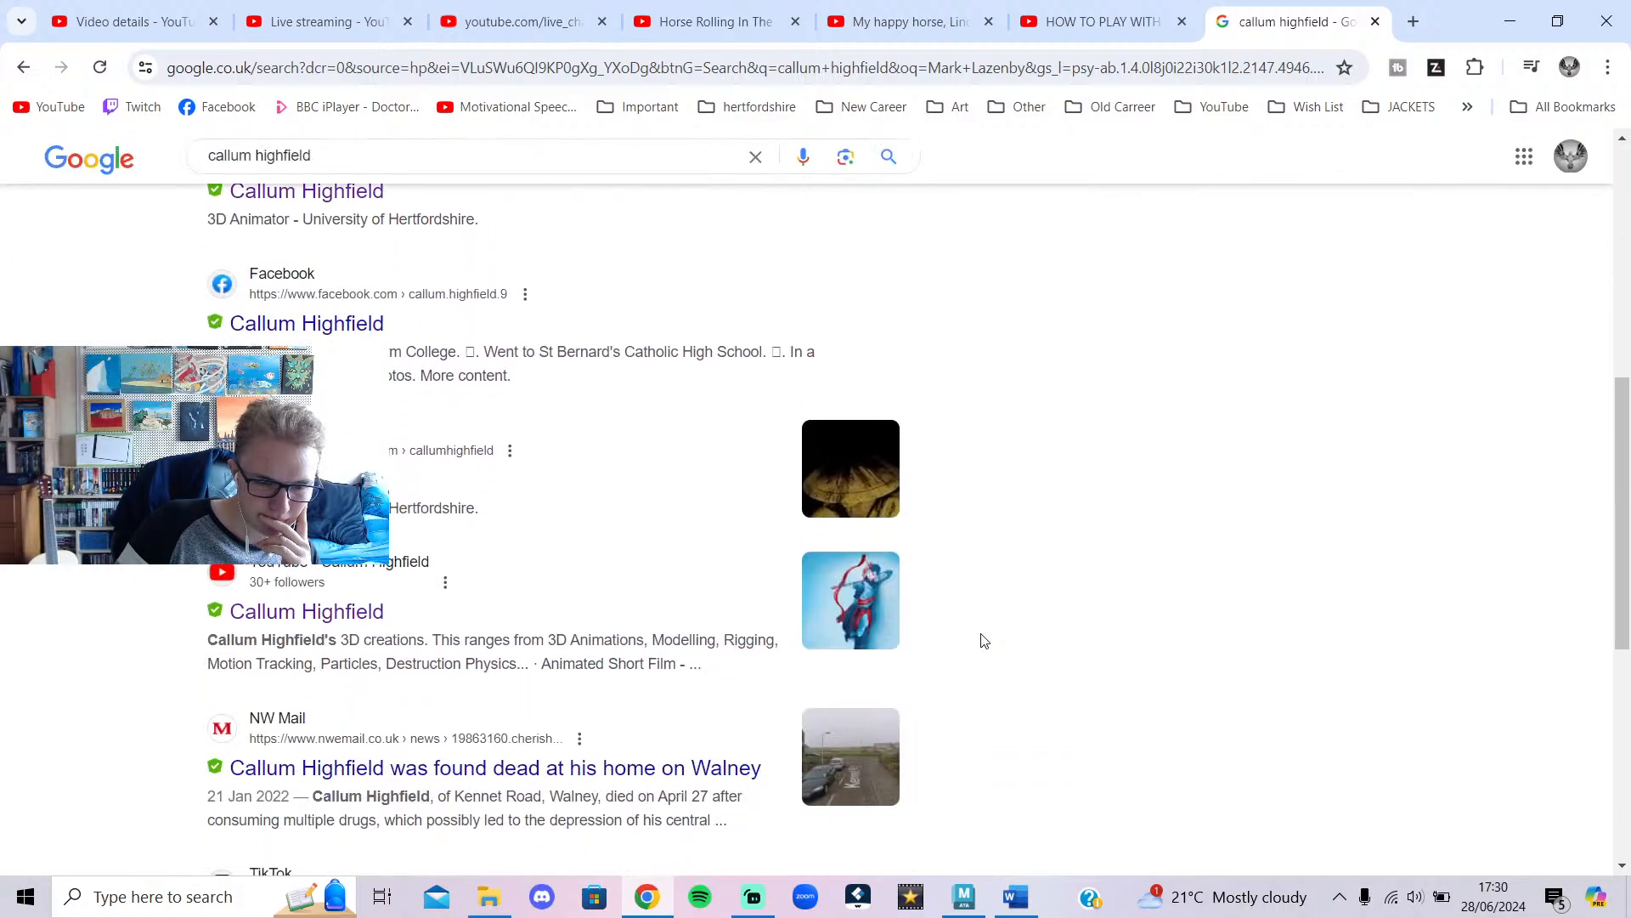
{"action": "scroll", "coordinate": [983, 641], "scroll_direction": "down", "scroll_amount": 3}
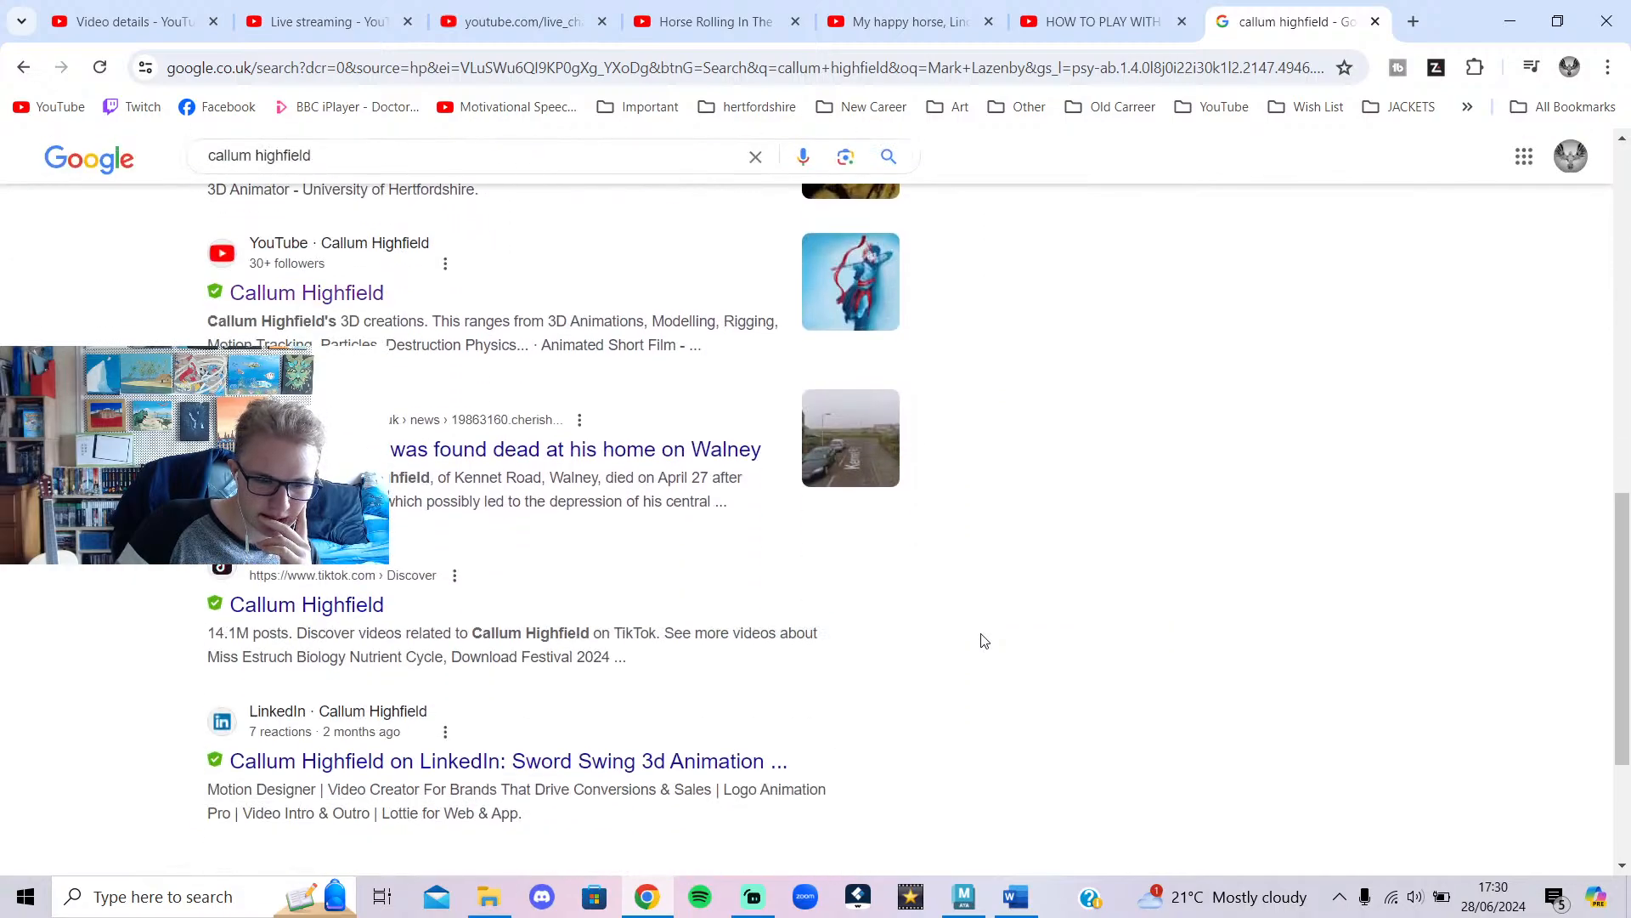
{"action": "scroll", "coordinate": [983, 641], "scroll_direction": "down", "scroll_amount": 3}
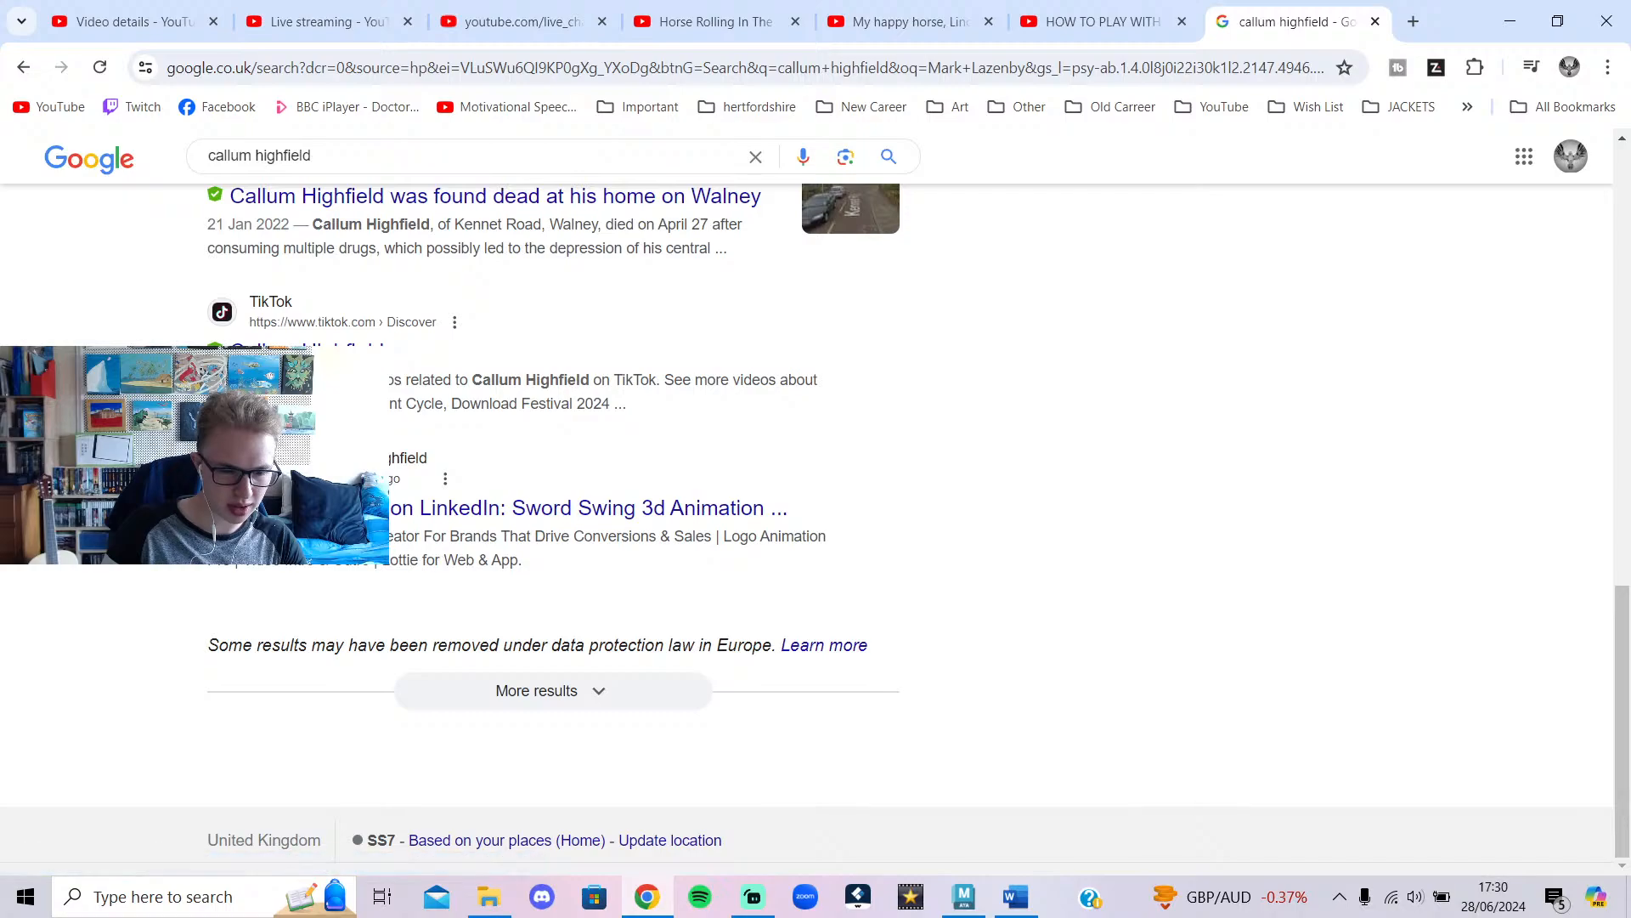
{"action": "mouse_move", "coordinate": [357, 561]}
{"action": "left_mouse_down"}
{"action": "mouse_move", "coordinate": [551, 590]}
{"action": "mouse_move", "coordinate": [533, 556]}
{"action": "mouse_move", "coordinate": [362, 539]}
{"action": "left_mouse_up"}
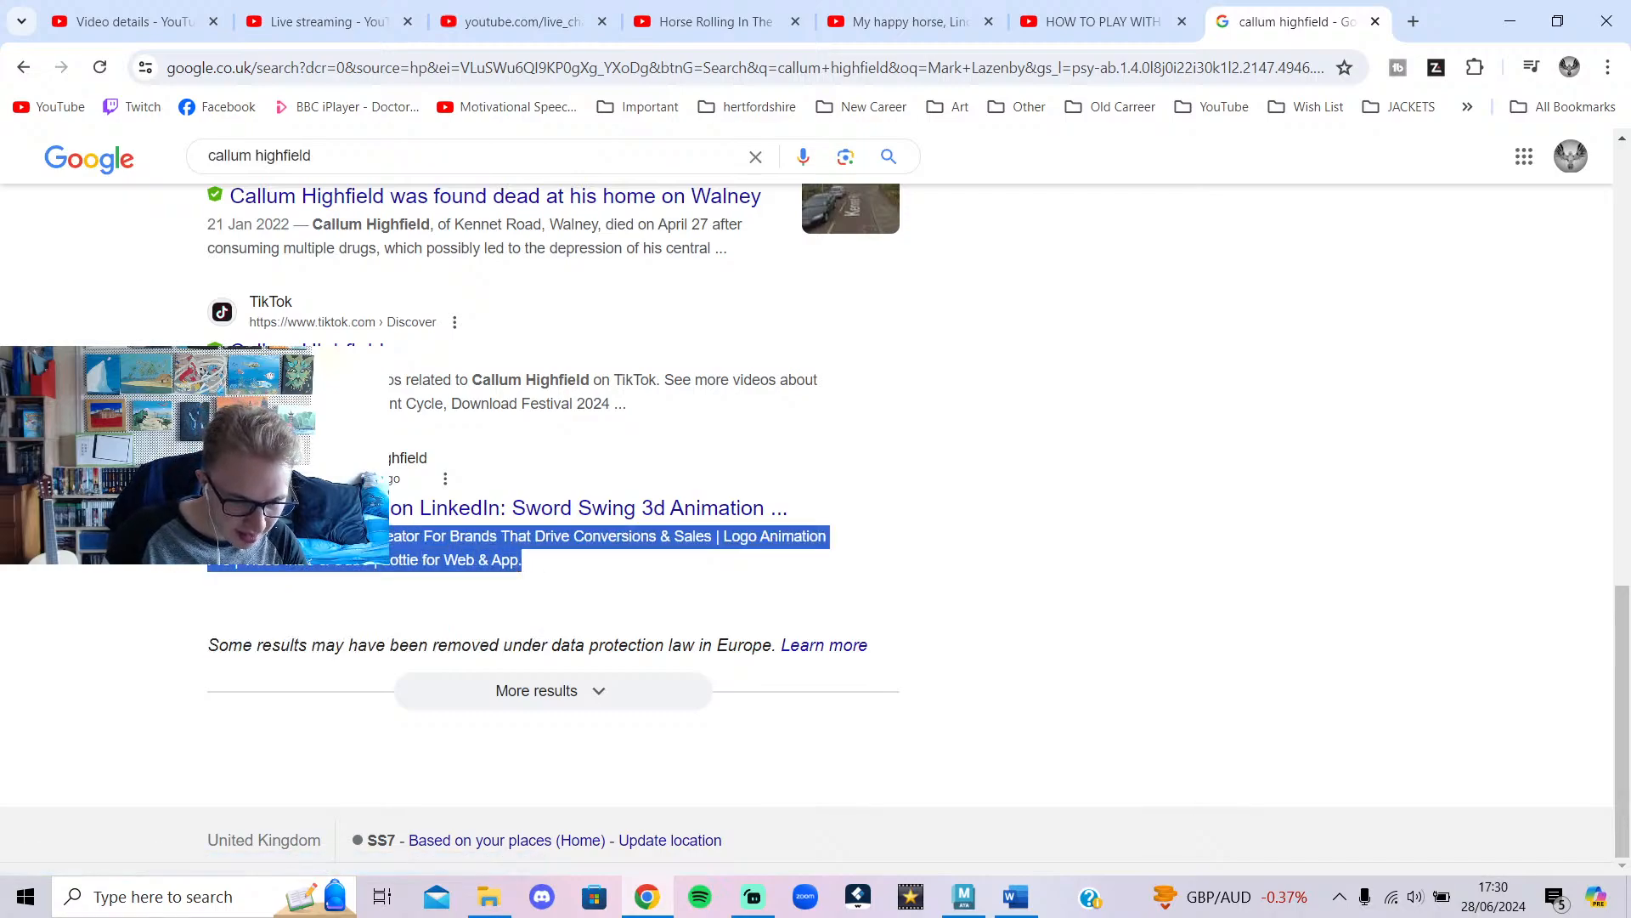
{"action": "left_click", "coordinate": [361, 539]}
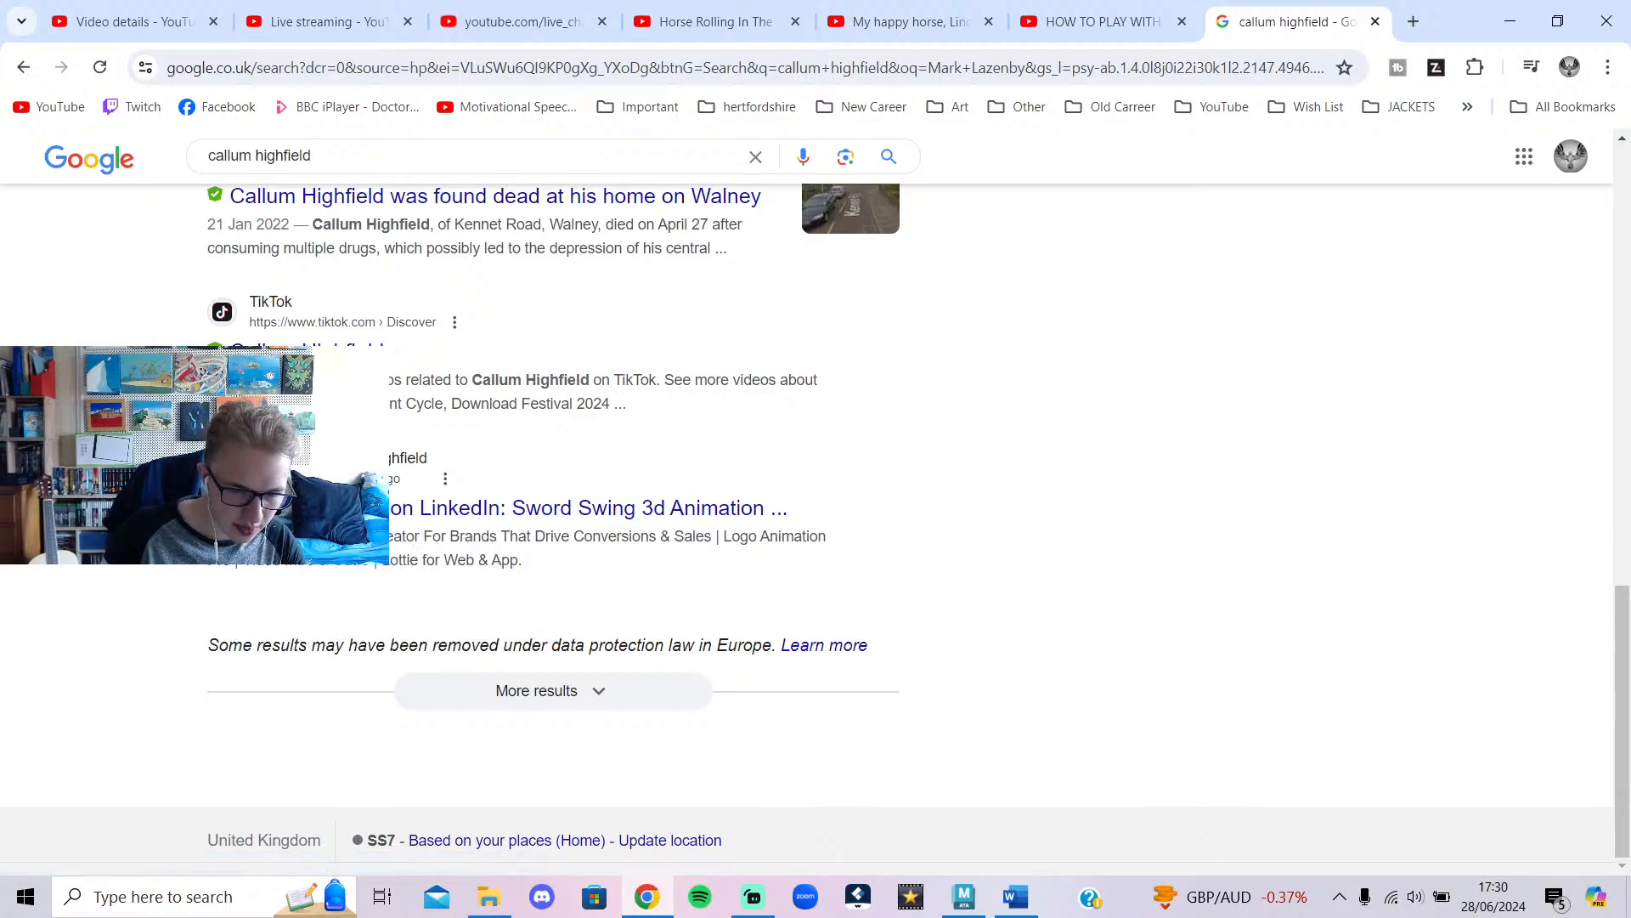
{"action": "left_click", "coordinate": [362, 510]}
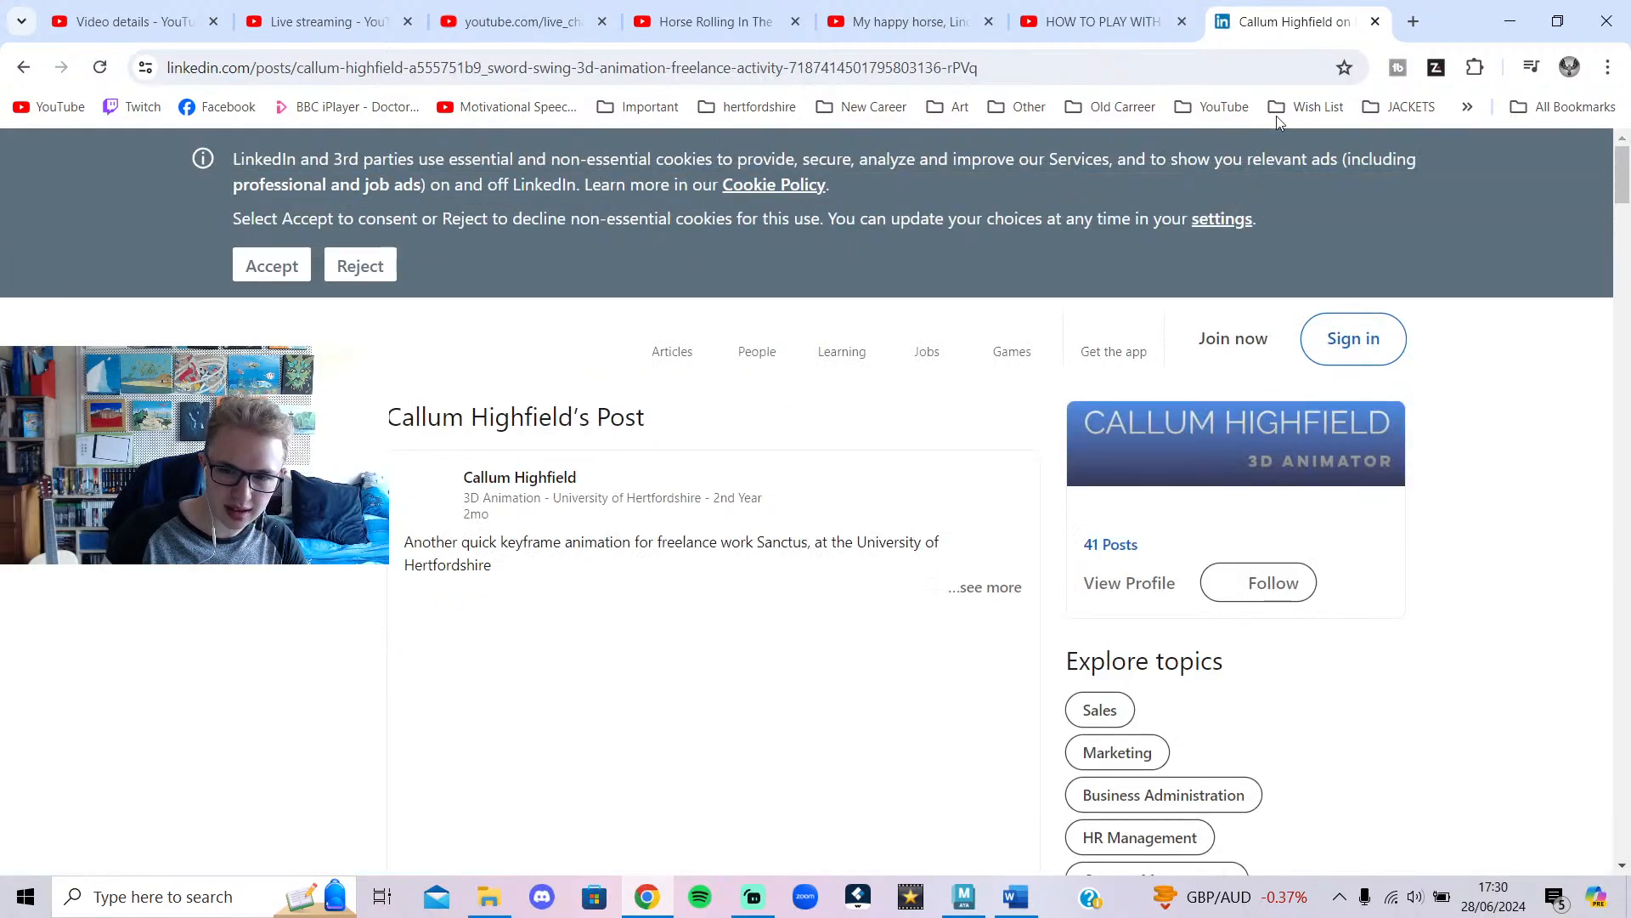
Scroll to the LinkedIn post's video, close the tab, and minimize Chrome.
{"action": "scroll", "coordinate": [846, 505], "scroll_direction": "down", "scroll_amount": 3}
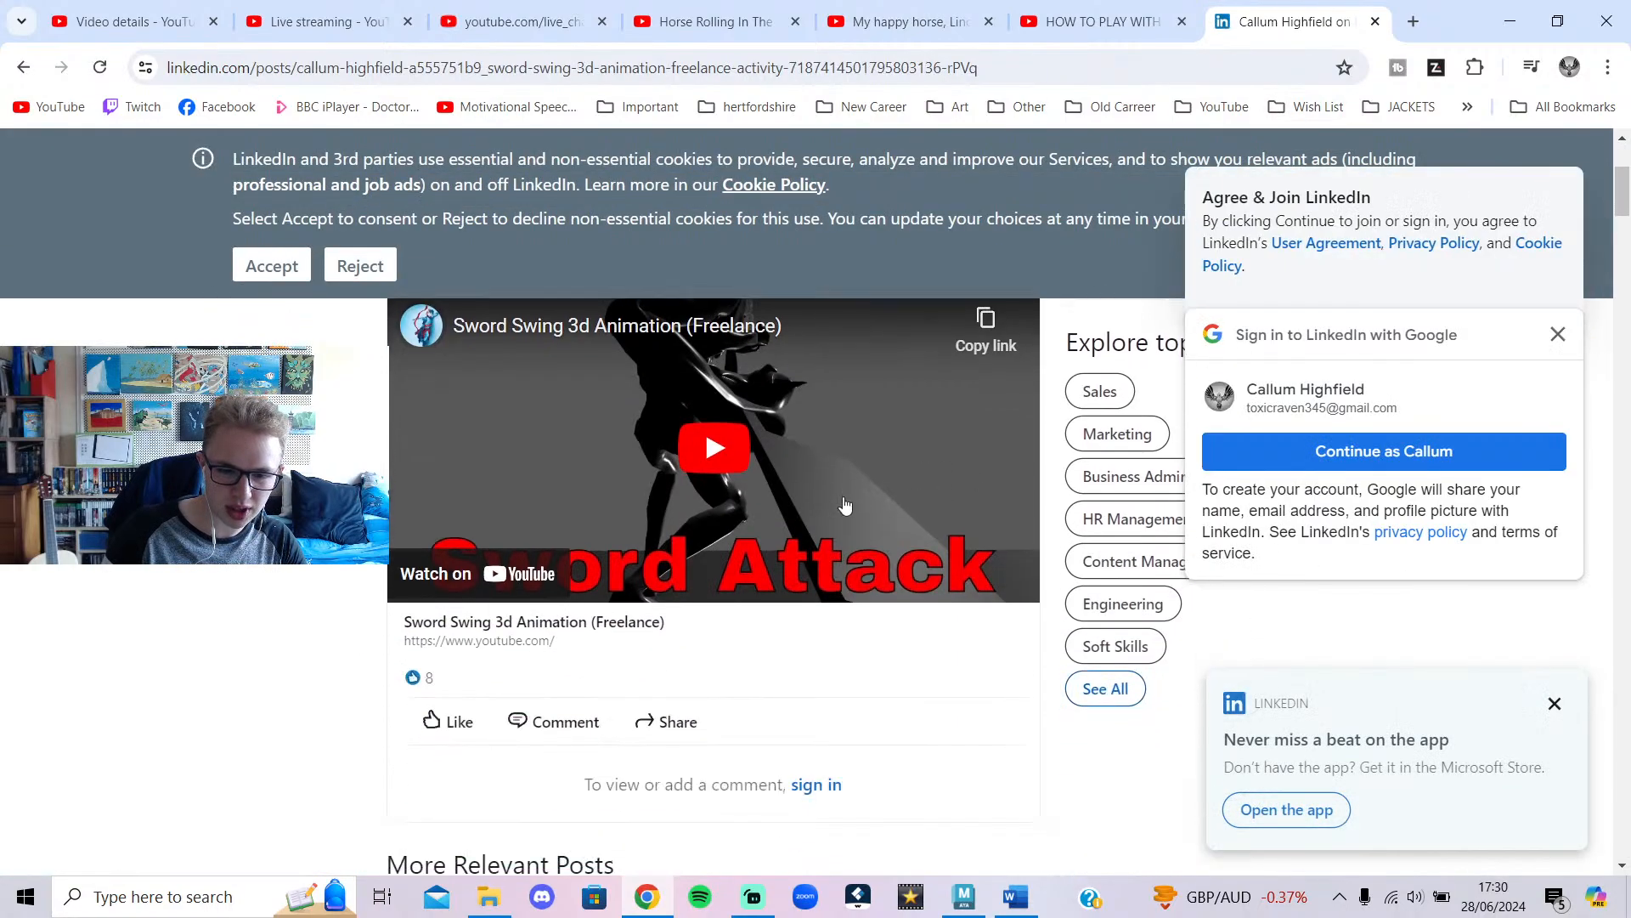
{"action": "left_click", "coordinate": [1375, 21]}
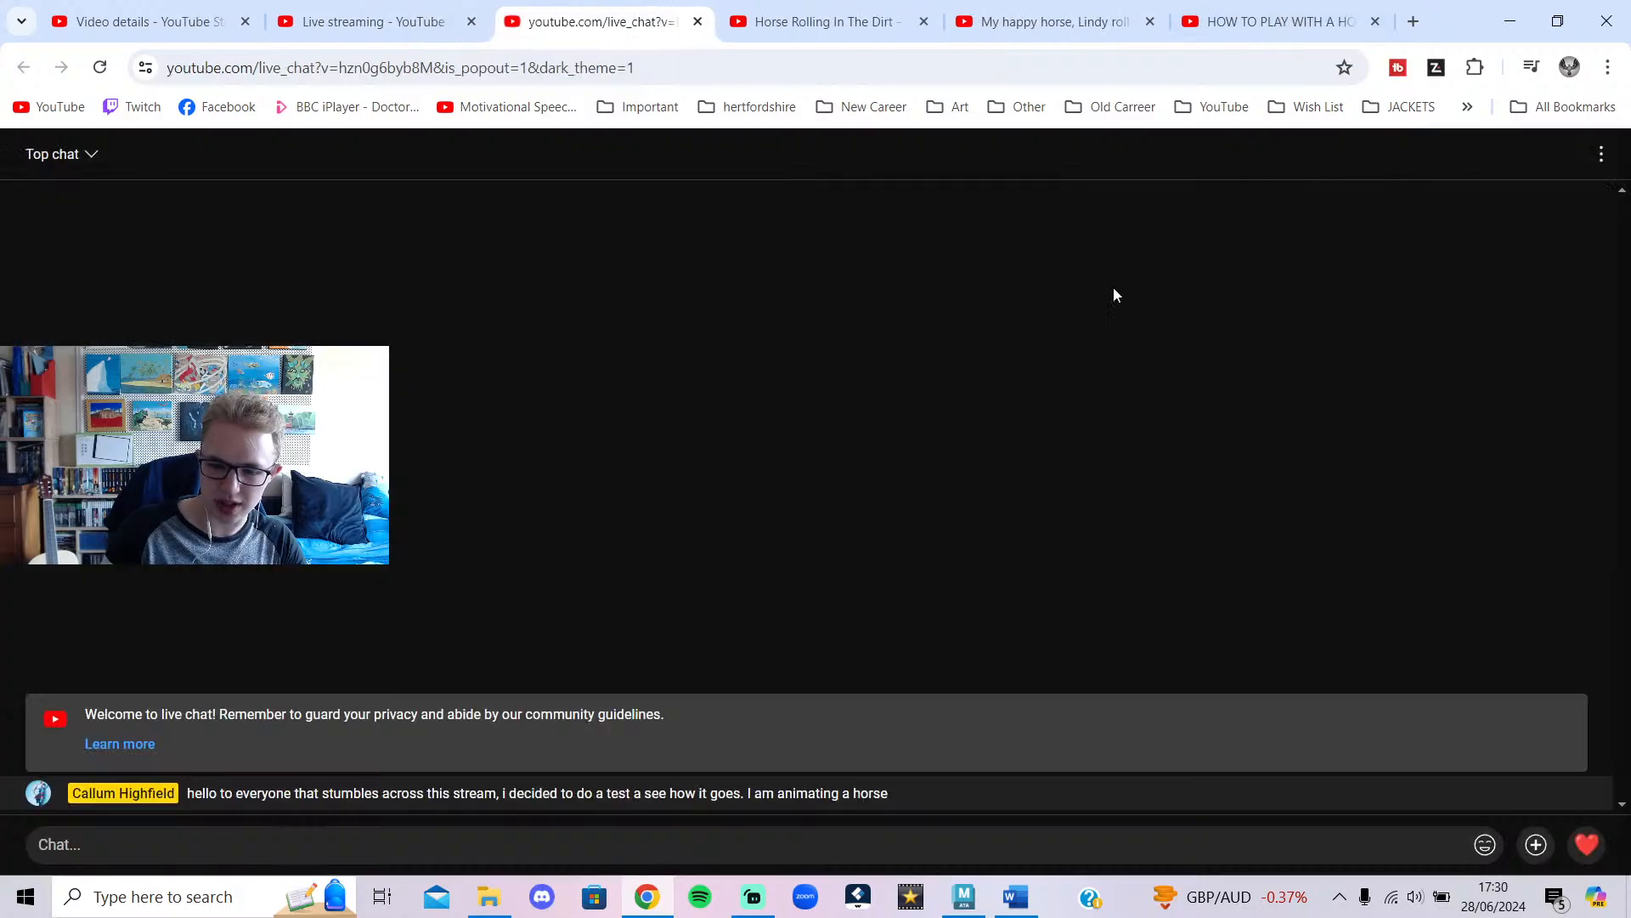
{"action": "left_click", "coordinate": [1509, 19]}
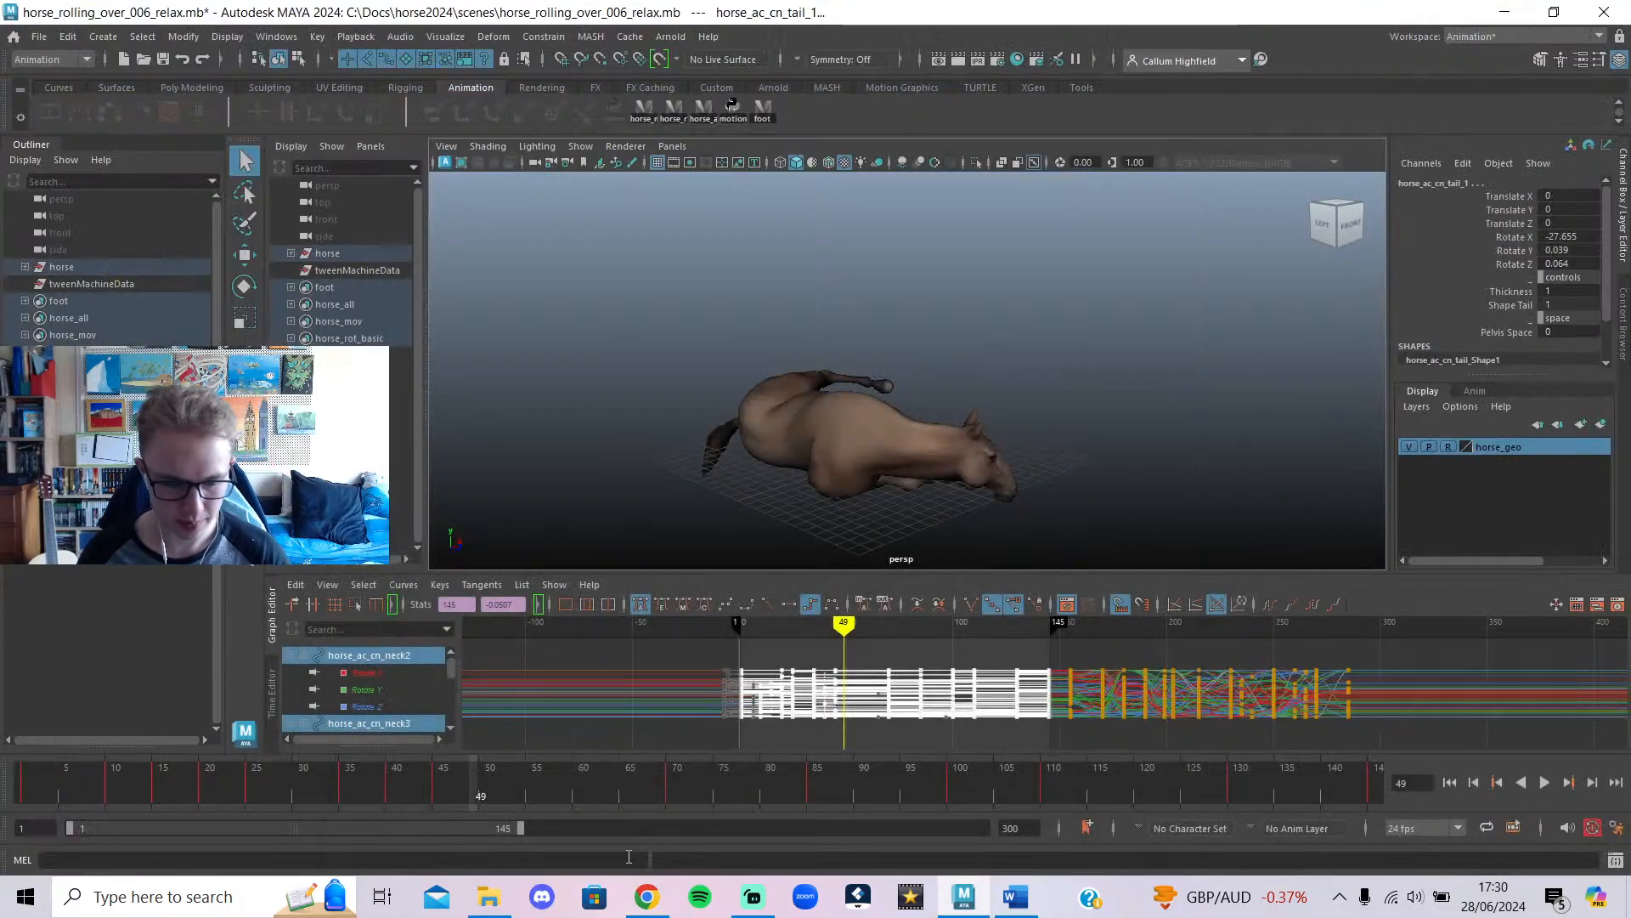
Restore Chrome and cycle through the tabs, settling on 'Horse Rolling In The Dirt'.
{"action": "left_click", "coordinate": [646, 896]}
{"action": "left_click", "coordinate": [820, 18]}
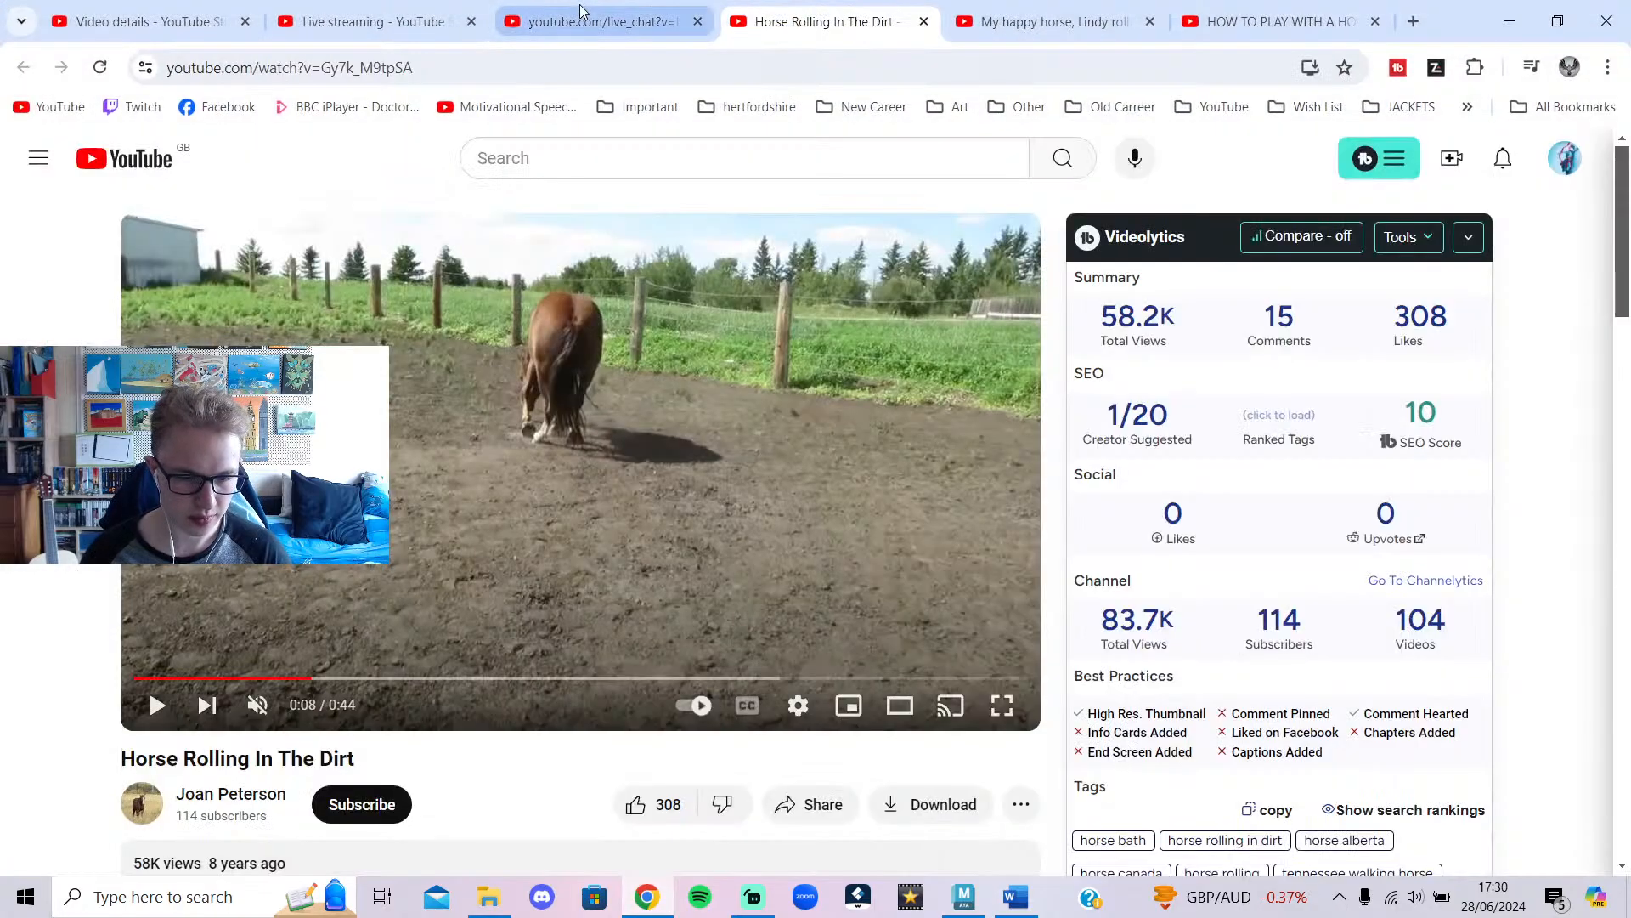
{"action": "left_click", "coordinate": [153, 15]}
{"action": "left_click", "coordinate": [370, 19]}
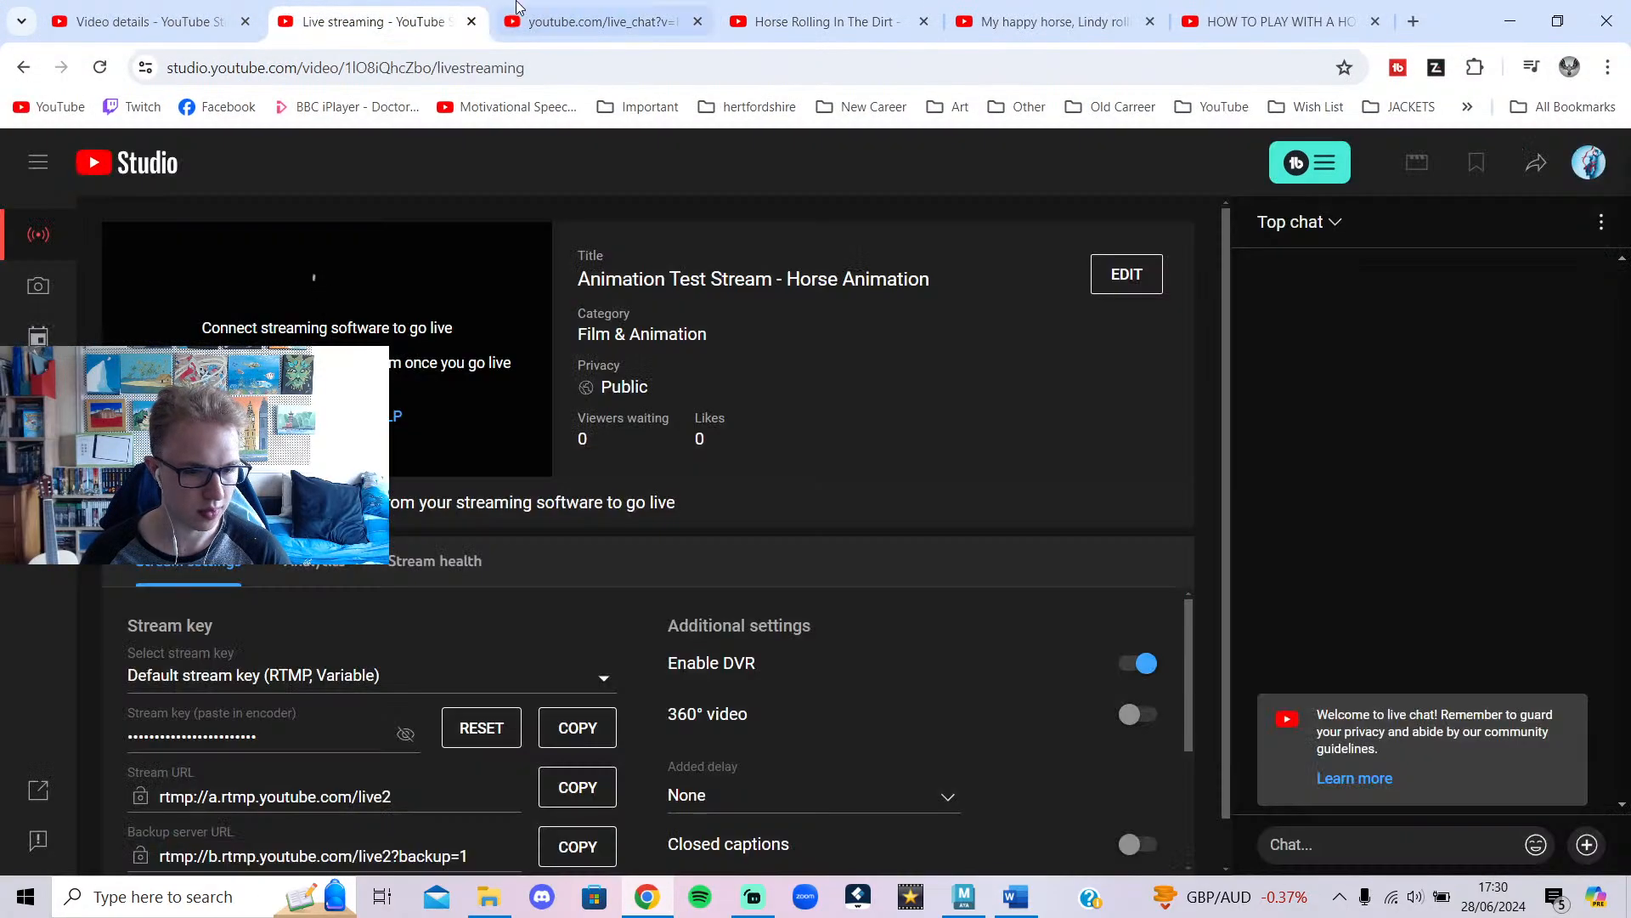
{"action": "left_click", "coordinate": [520, 11]}
{"action": "left_click", "coordinate": [817, 12]}
{"action": "left_click", "coordinate": [1053, 17]}
{"action": "left_click", "coordinate": [830, 17]}
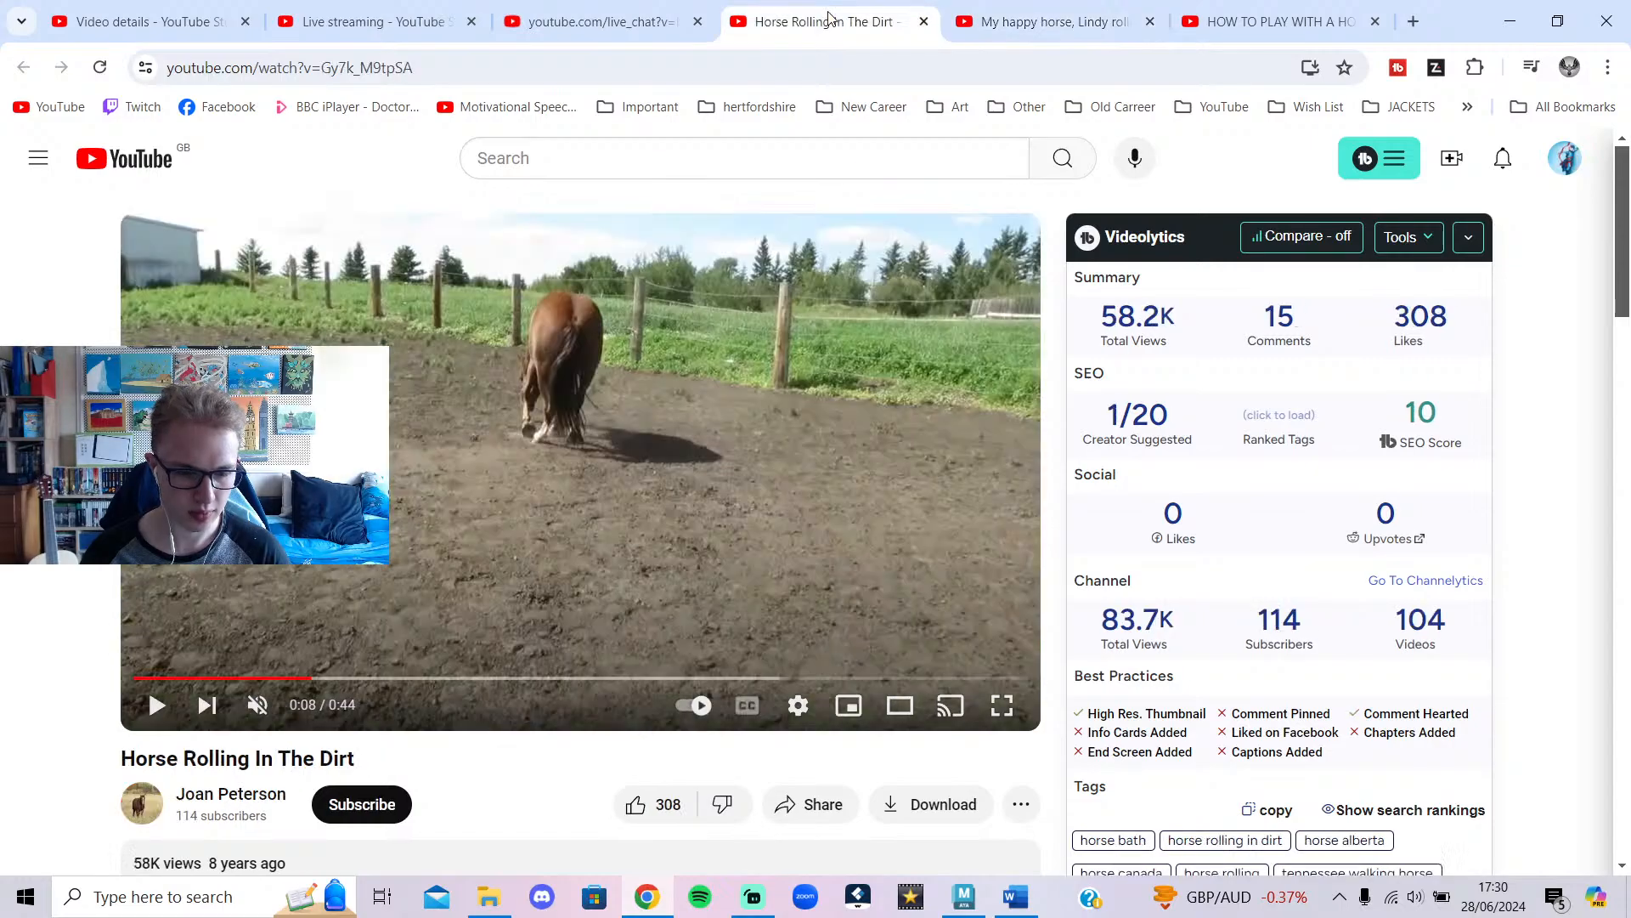
Return to the 'Horse Rolling In The Dirt' video tab.
{"action": "left_click", "coordinate": [1274, 19]}
{"action": "left_click", "coordinate": [1054, 17]}
{"action": "left_click", "coordinate": [876, 9]}
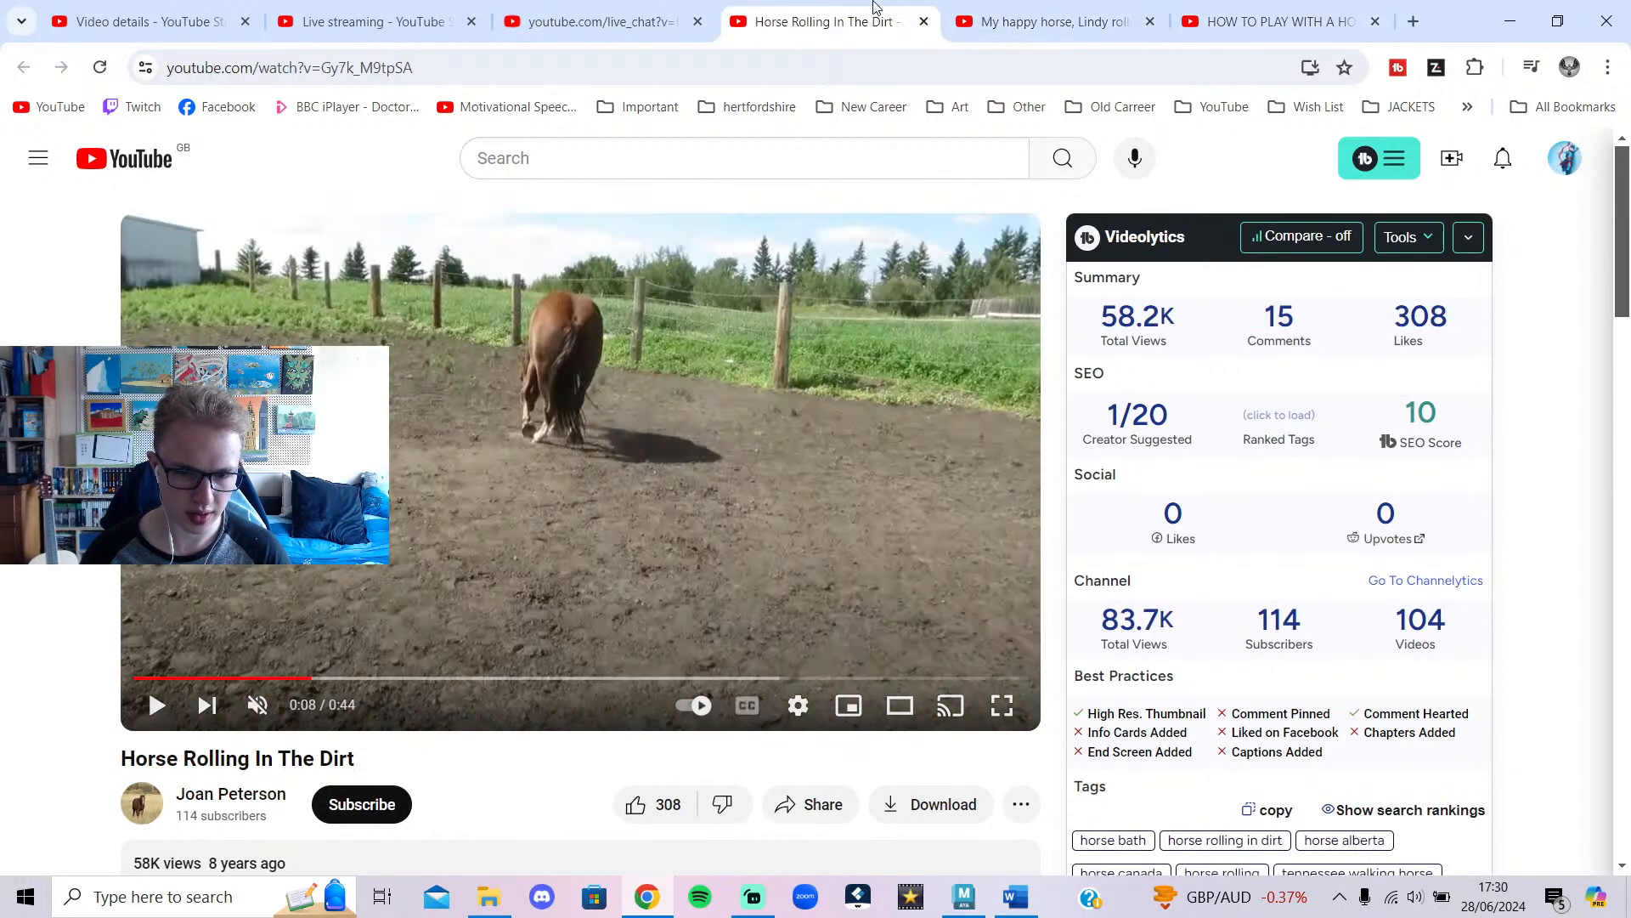
Play and scrub the reference around 0:09–0:10 where the horse lies down and rolls.
{"action": "left_click", "coordinate": [569, 553]}
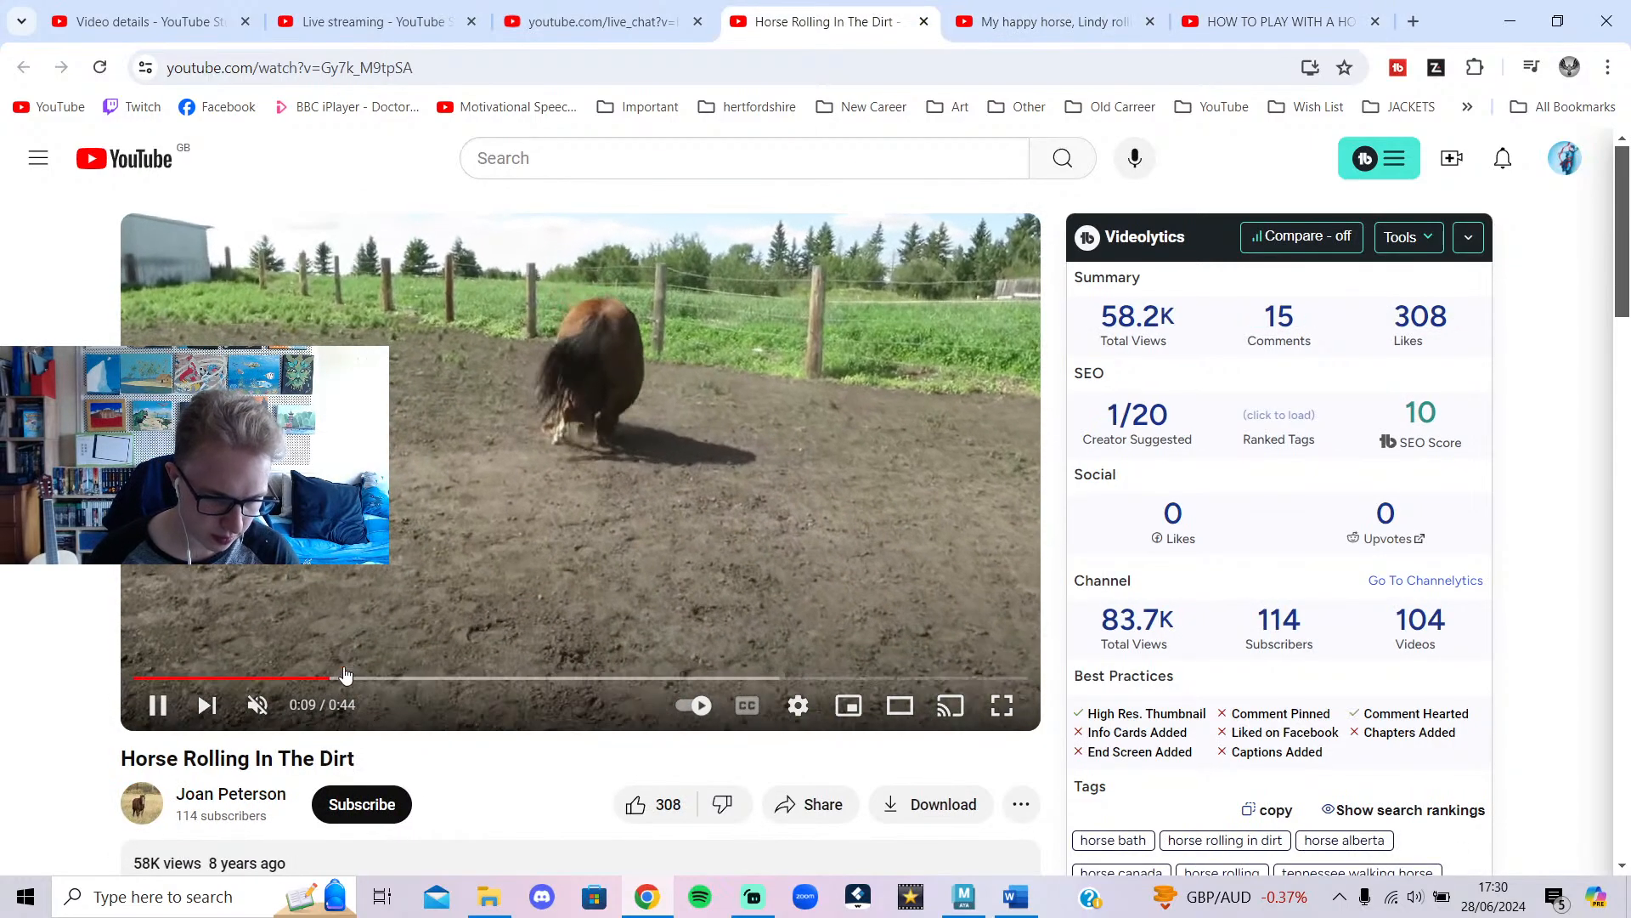
{"action": "left_click", "coordinate": [328, 677]}
{"action": "left_click", "coordinate": [321, 676]}
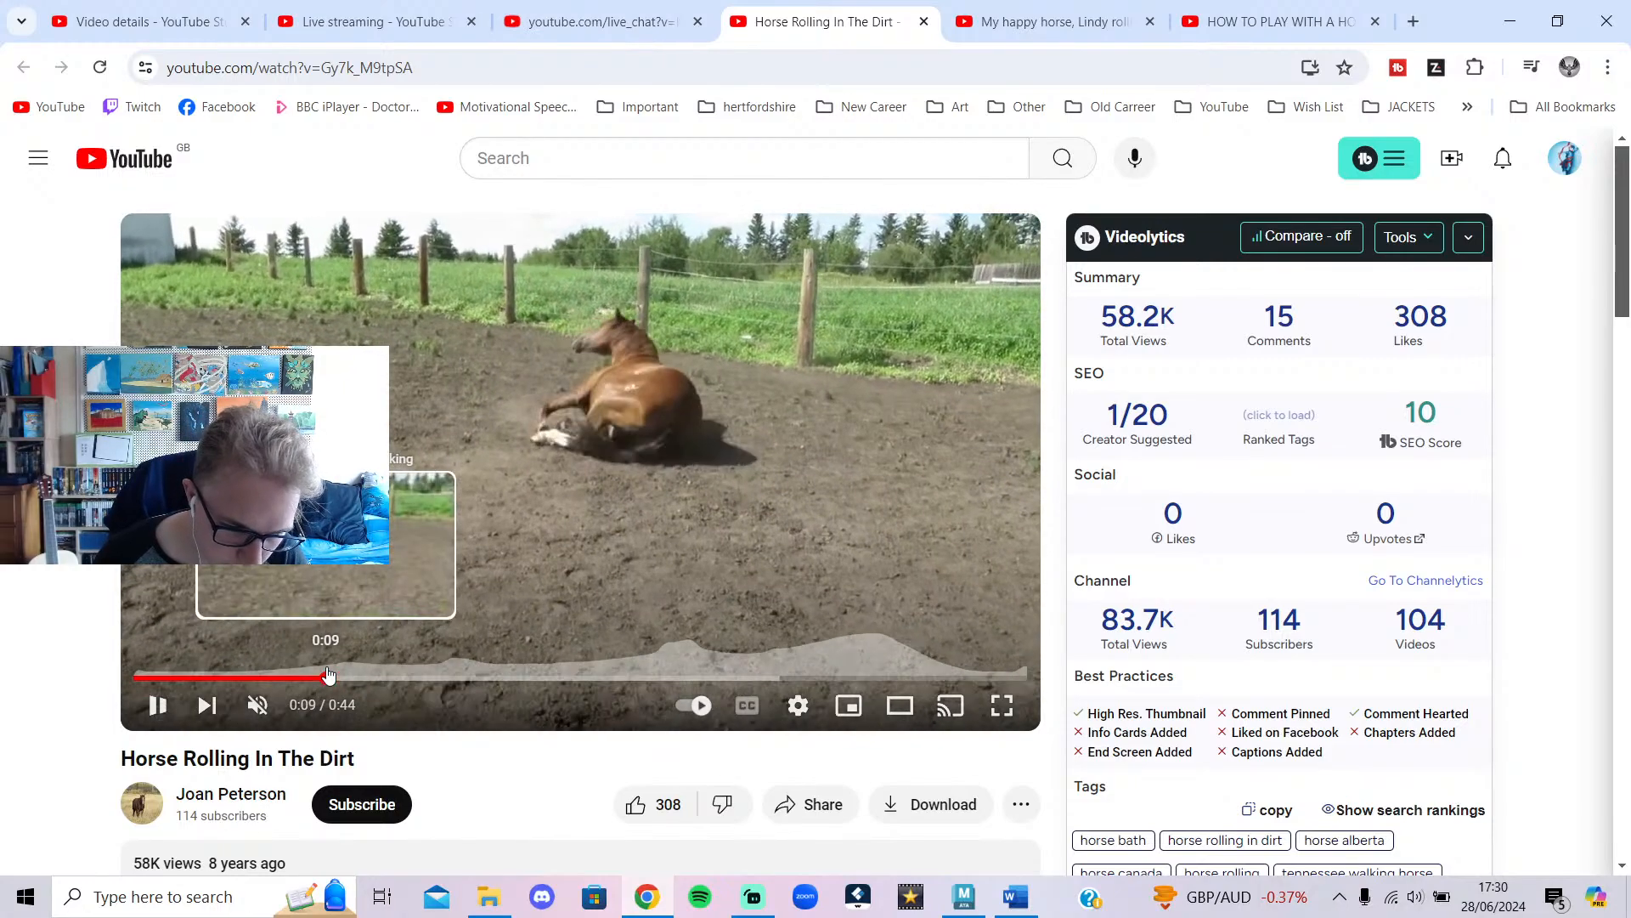
{"action": "left_click", "coordinate": [309, 661]}
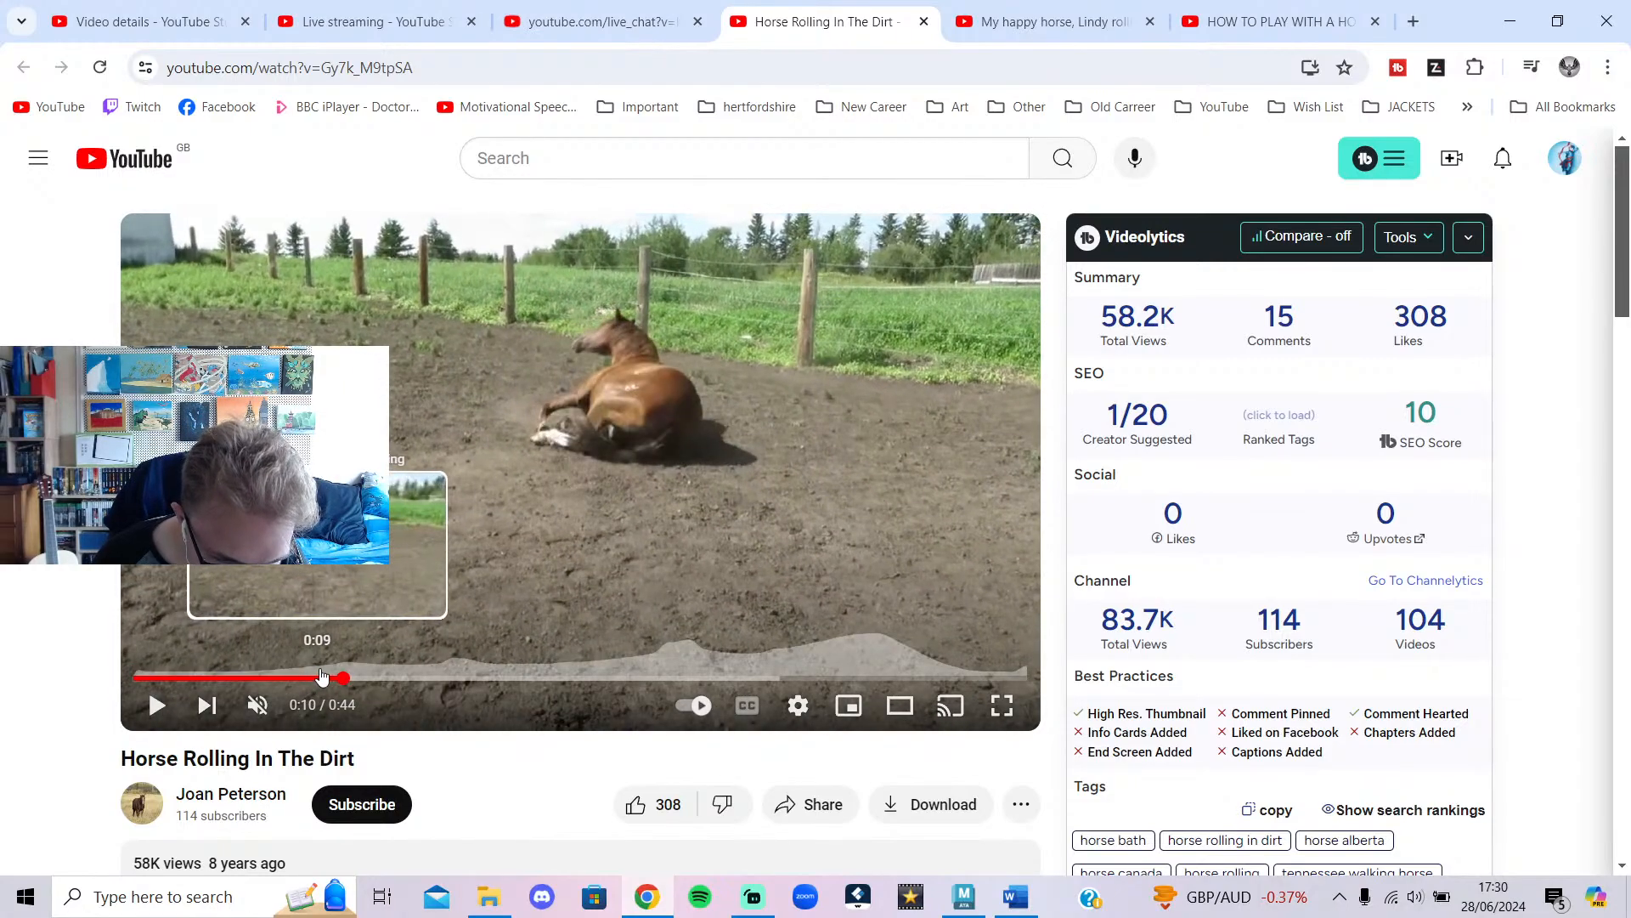
{"action": "left_click", "coordinate": [323, 677]}
{"action": "left_click", "coordinate": [368, 563]}
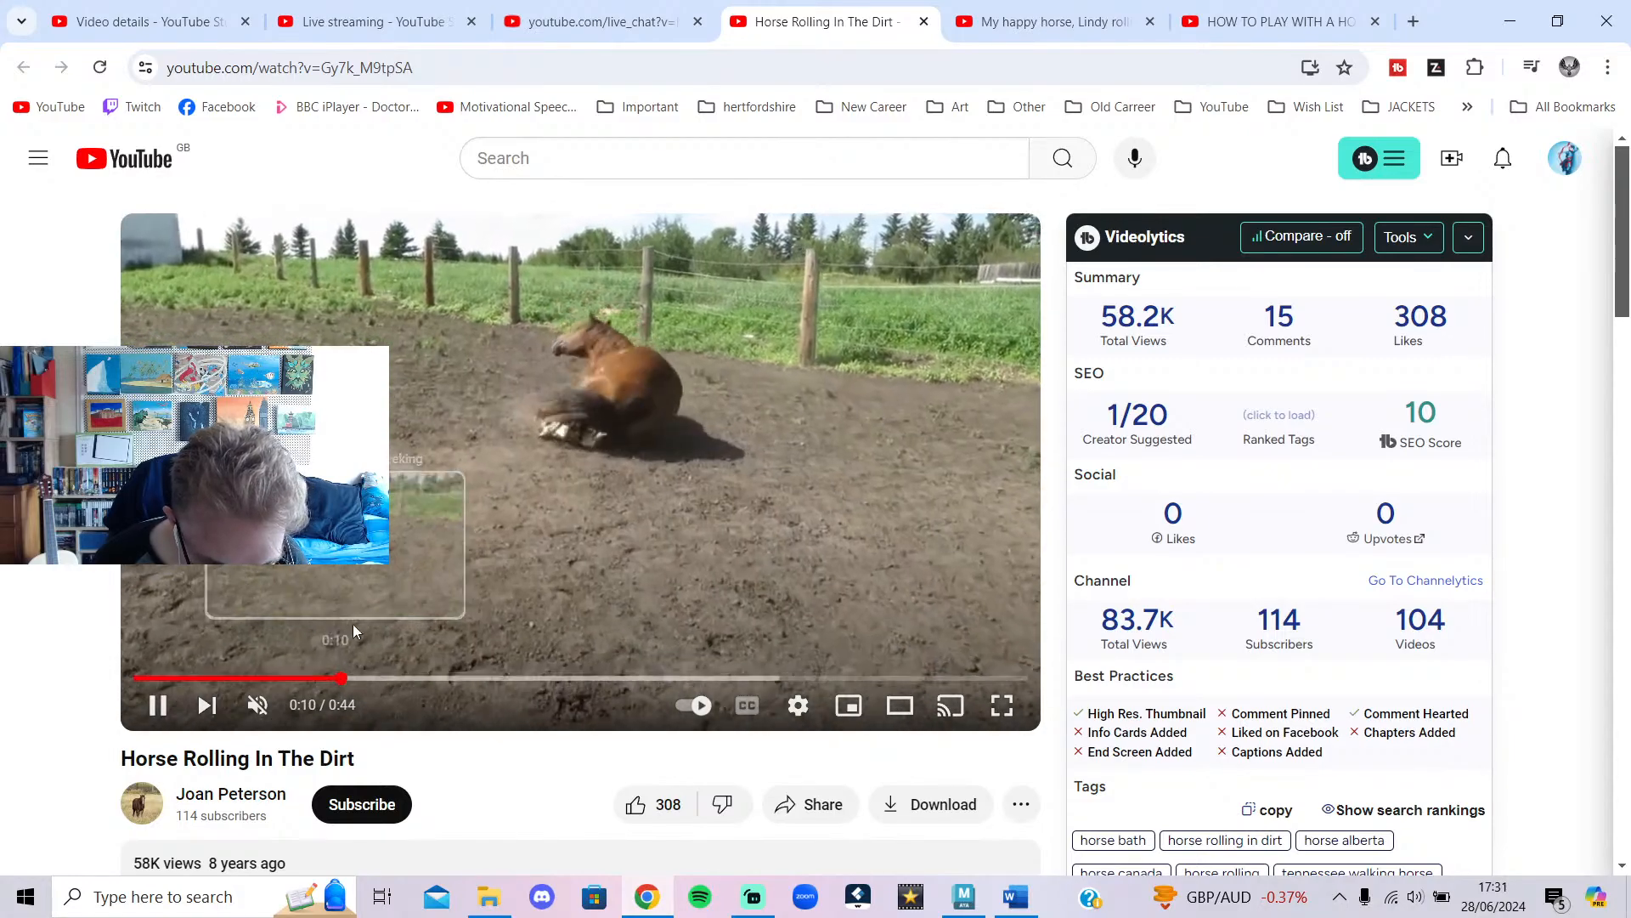
{"action": "left_click", "coordinate": [348, 678]}
{"action": "left_click", "coordinate": [369, 601]}
{"action": "left_click", "coordinate": [338, 678]}
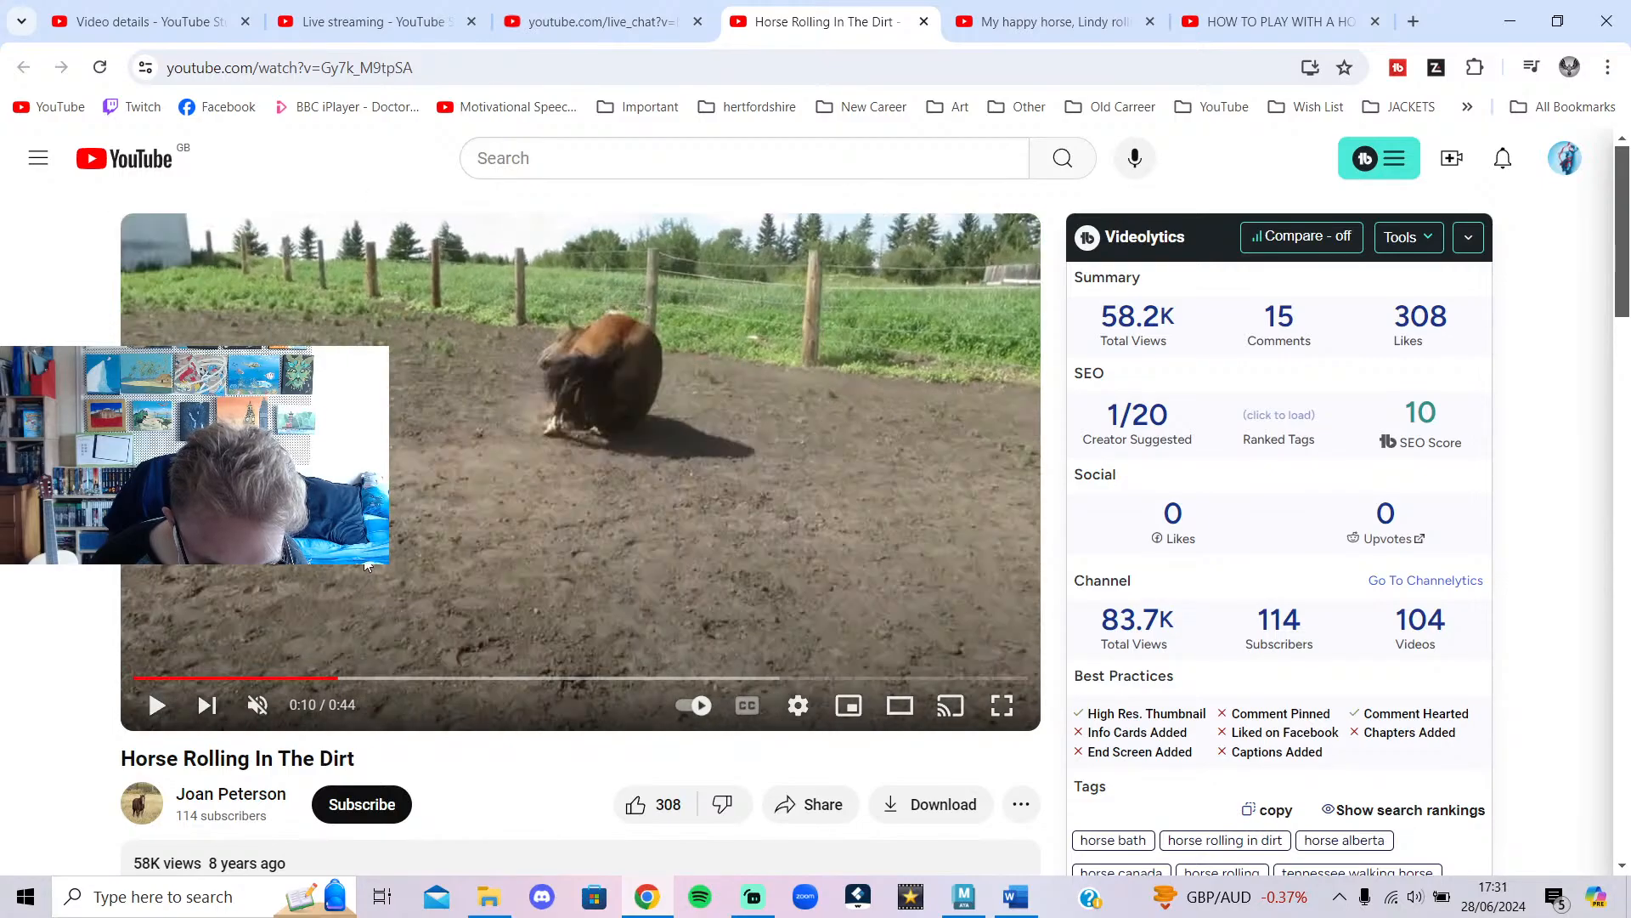
{"action": "left_click", "coordinate": [332, 620]}
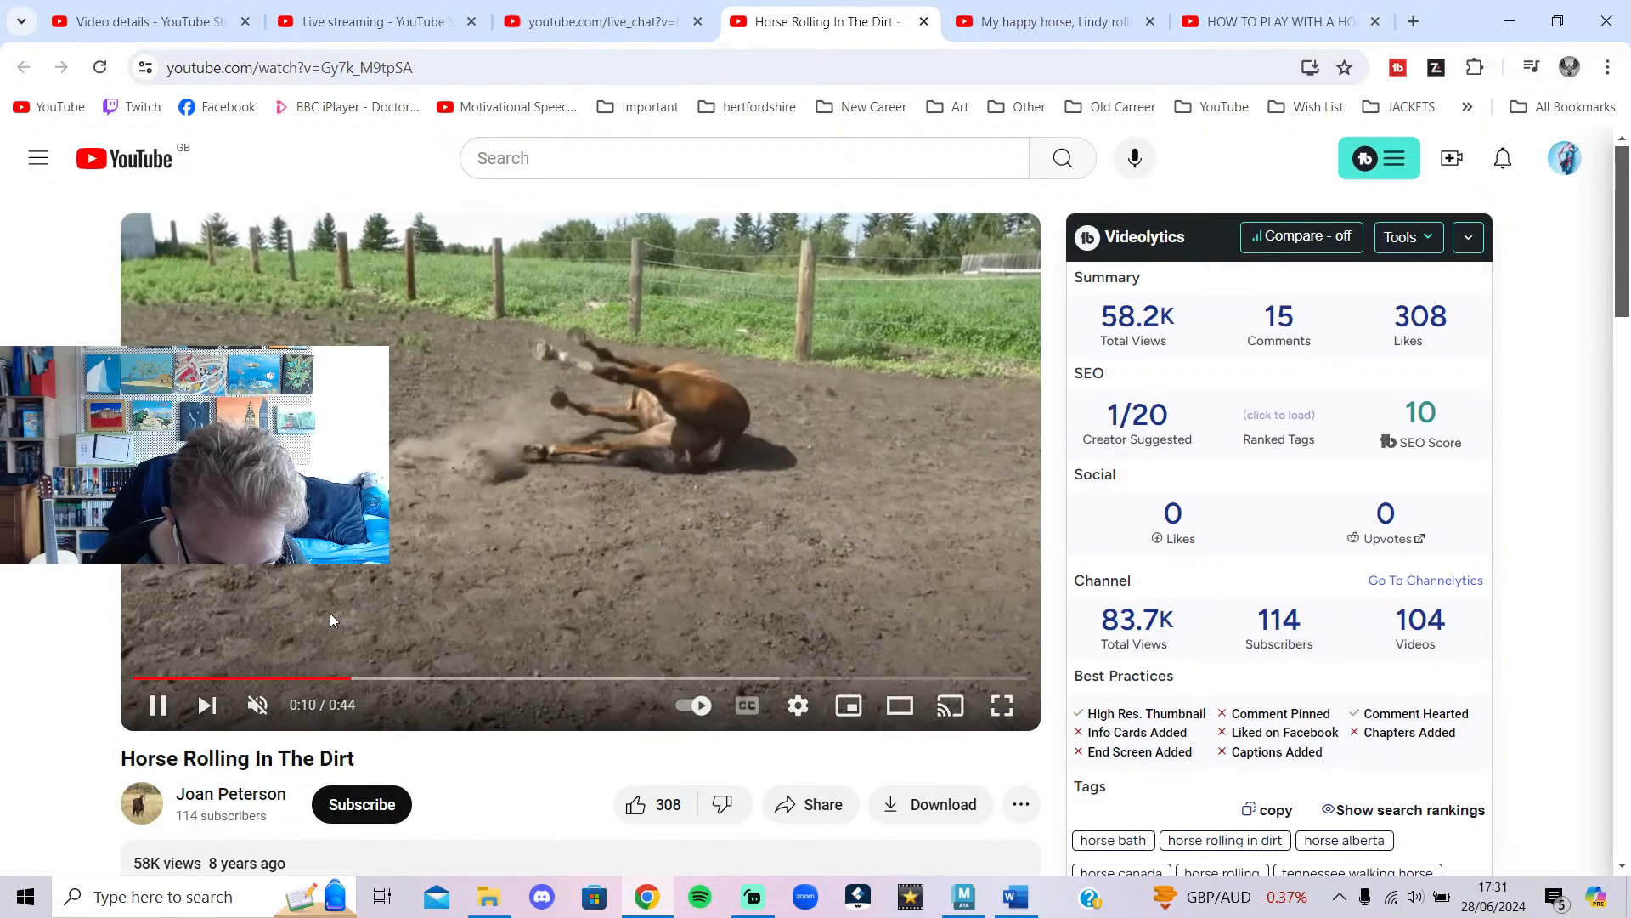
{"action": "left_click", "coordinate": [333, 626]}
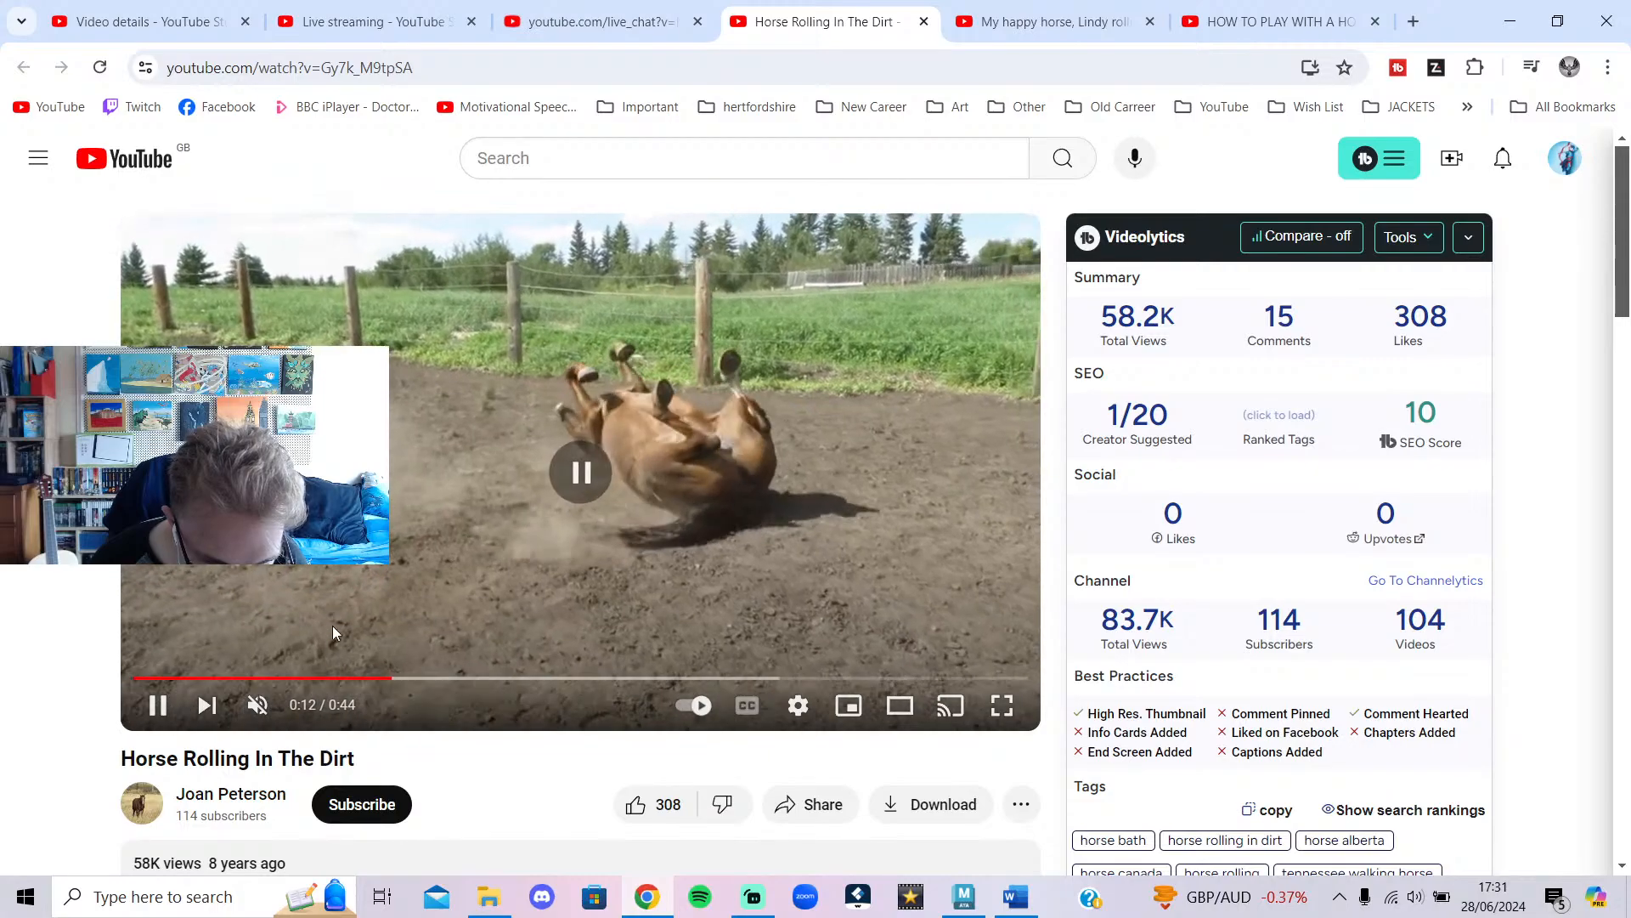
{"action": "left_click", "coordinate": [348, 677]}
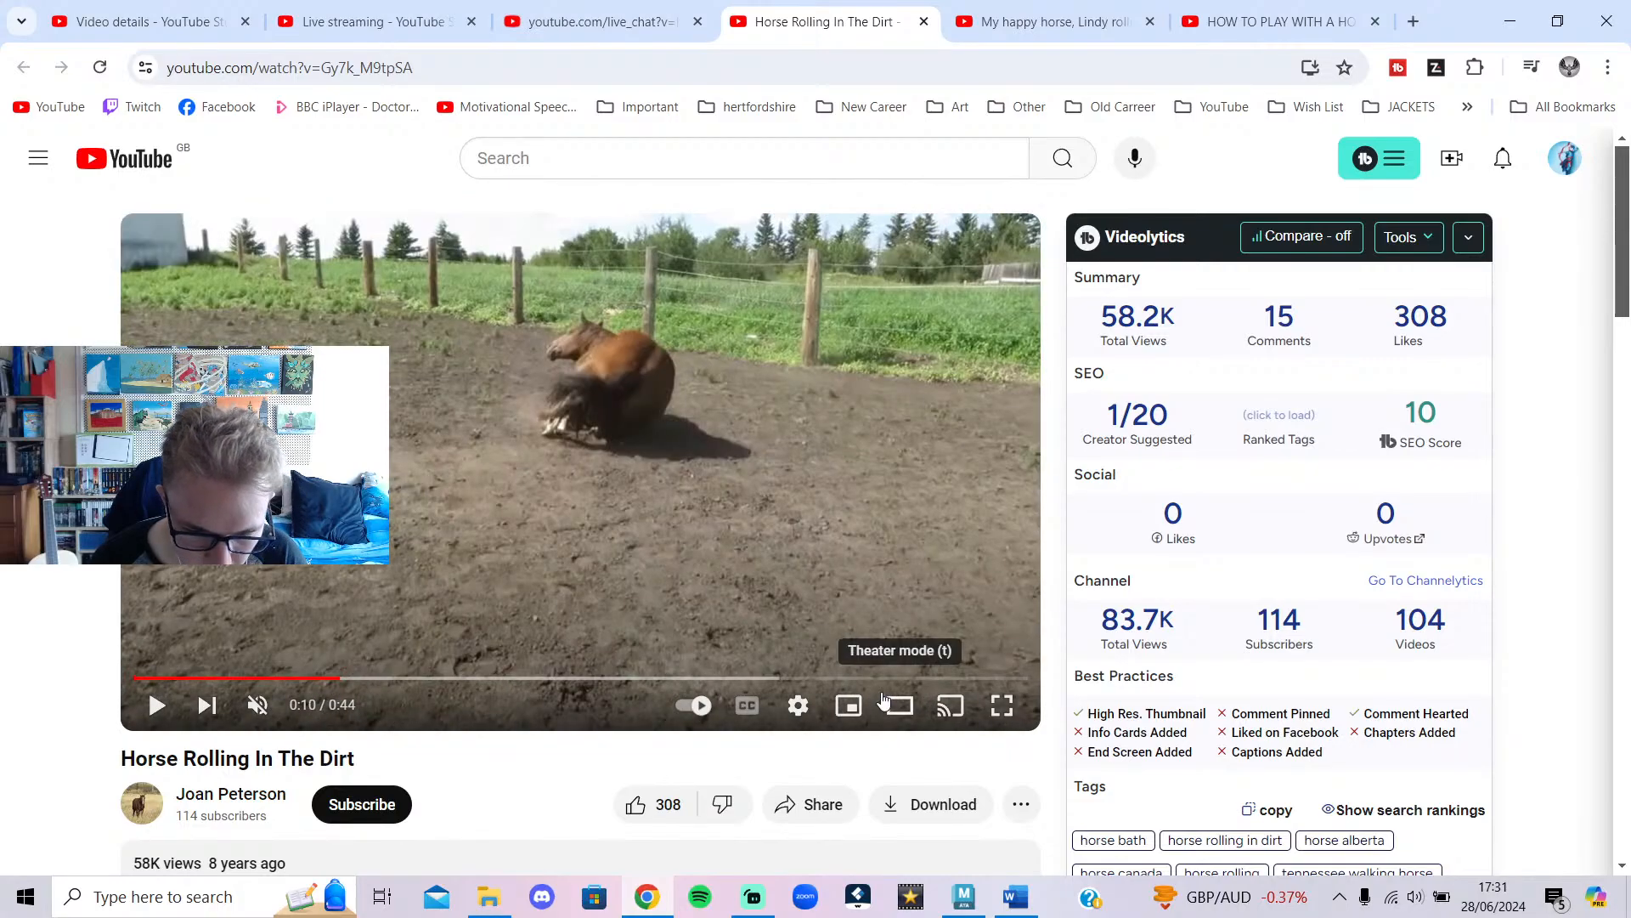
Set the video quality to 720p and playback speed to 0.25.
{"action": "left_click", "coordinate": [798, 705]}
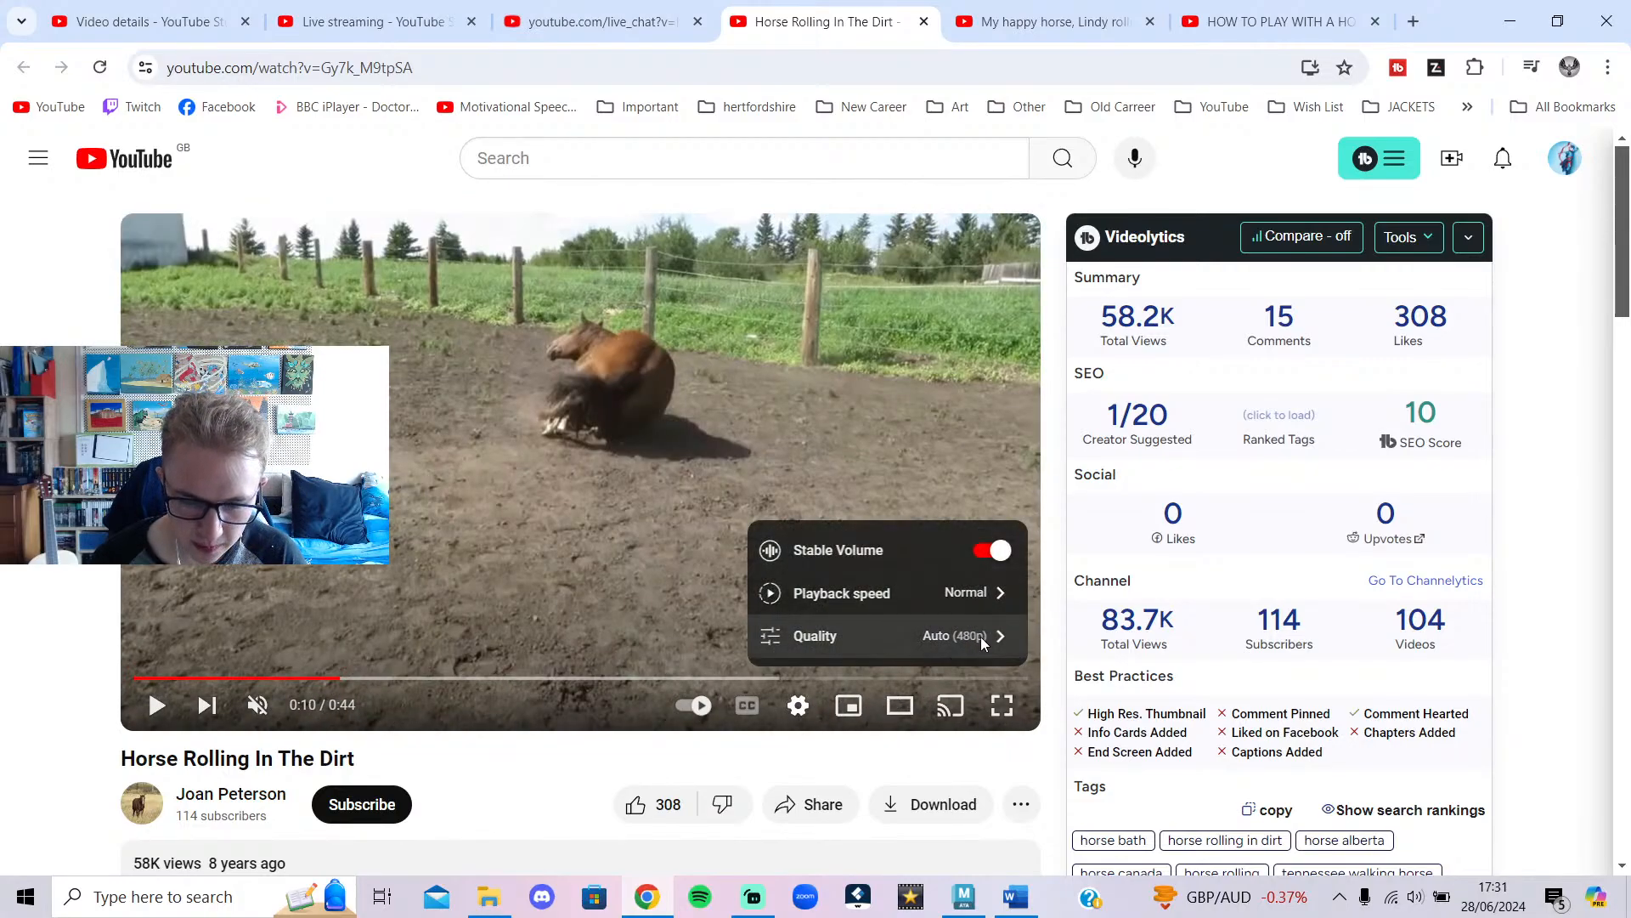
{"action": "left_click", "coordinate": [960, 638]}
{"action": "left_click", "coordinate": [912, 436]}
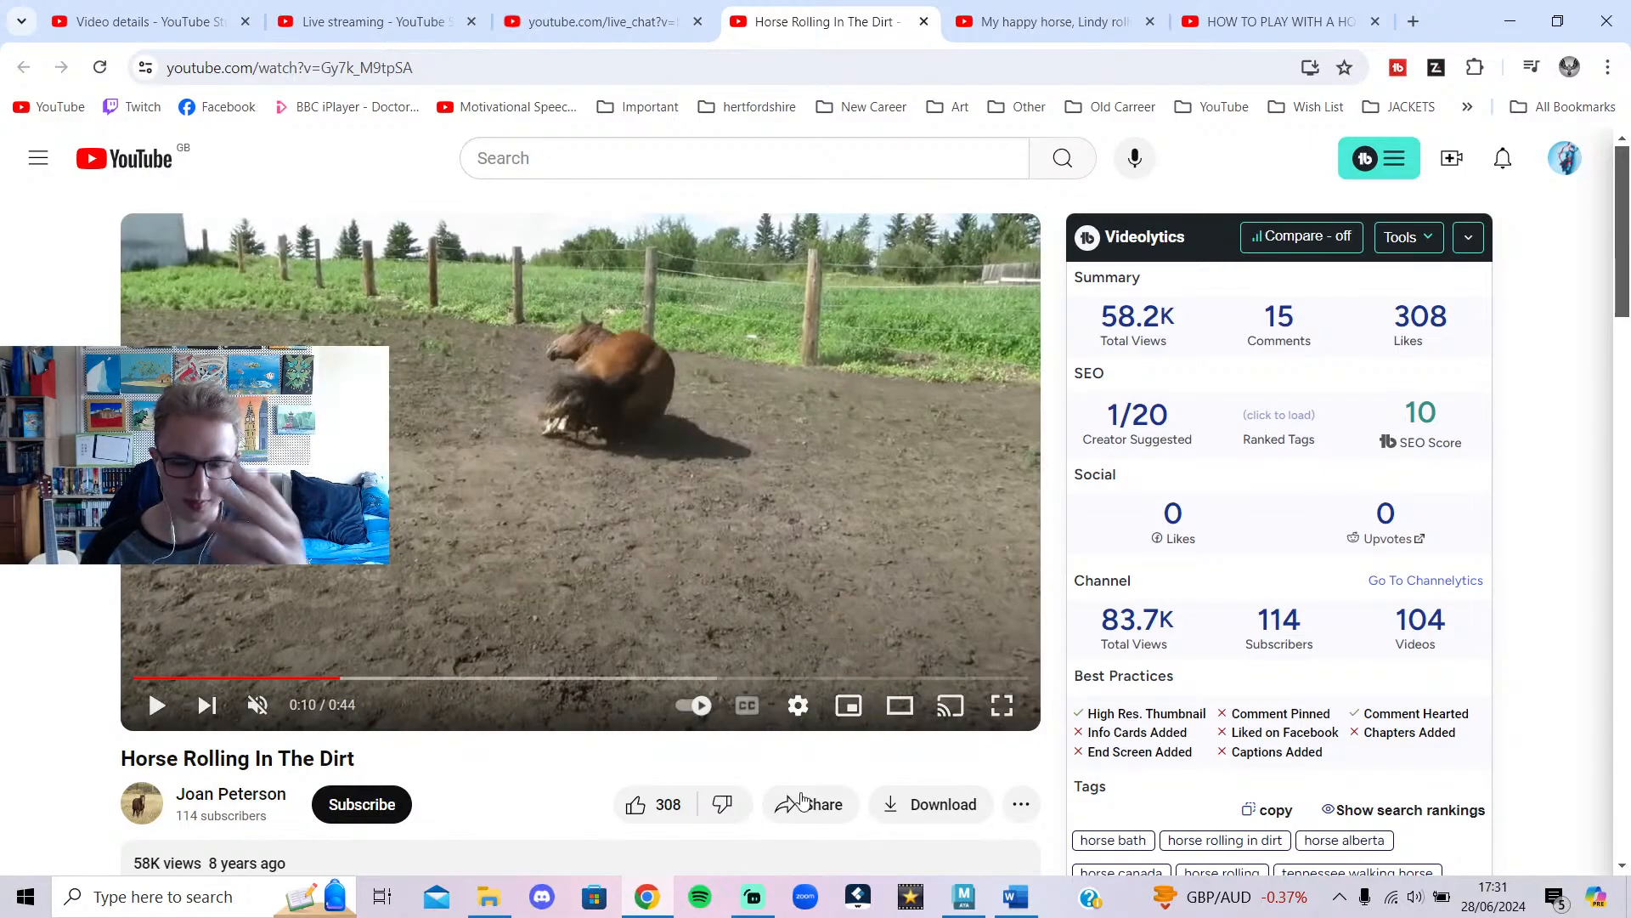
{"action": "left_click", "coordinate": [798, 705]}
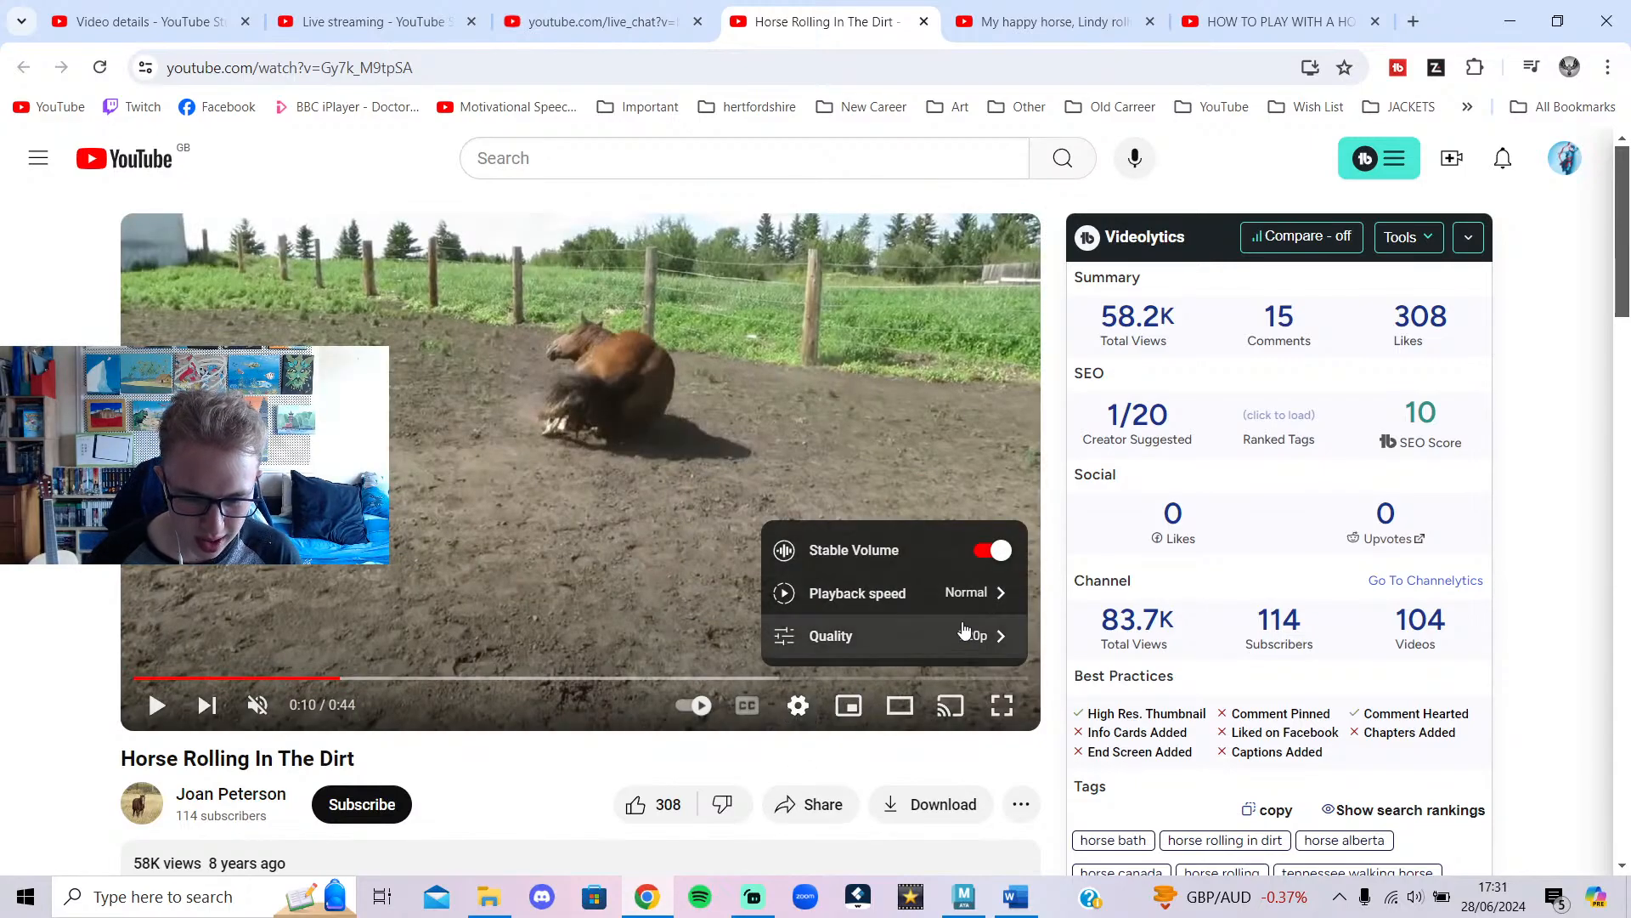
{"action": "left_click", "coordinate": [969, 596]}
{"action": "left_click", "coordinate": [859, 387]}
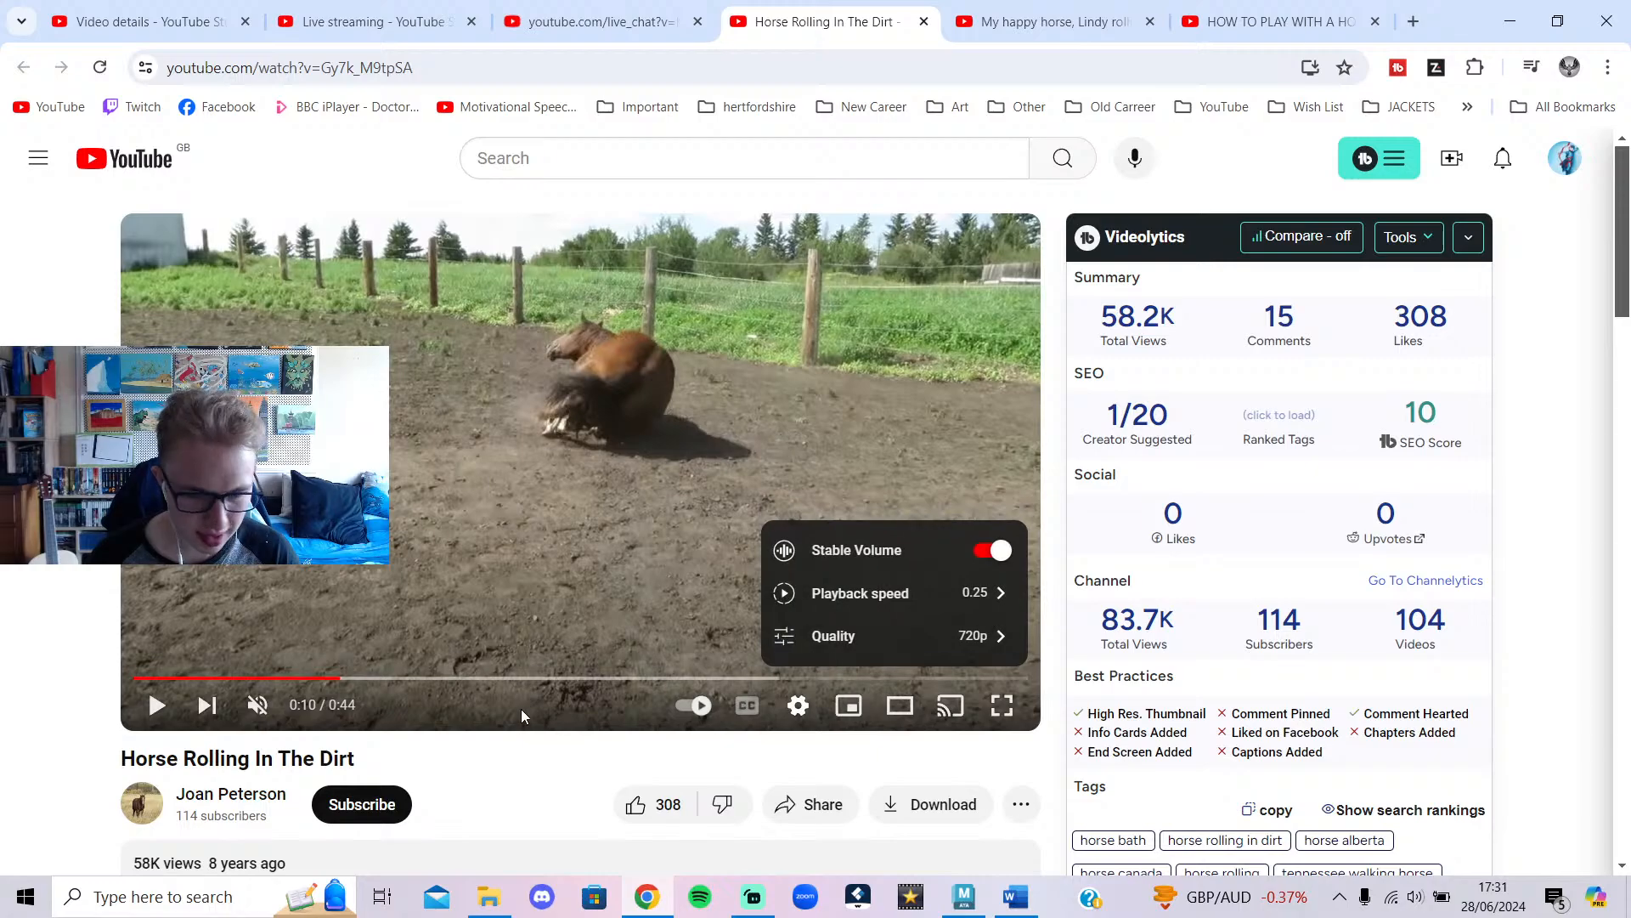
{"action": "left_click", "coordinate": [553, 738]}
Replay the roll in slow motion from 0:09 and pause at 0:11.
{"action": "left_click", "coordinate": [386, 586]}
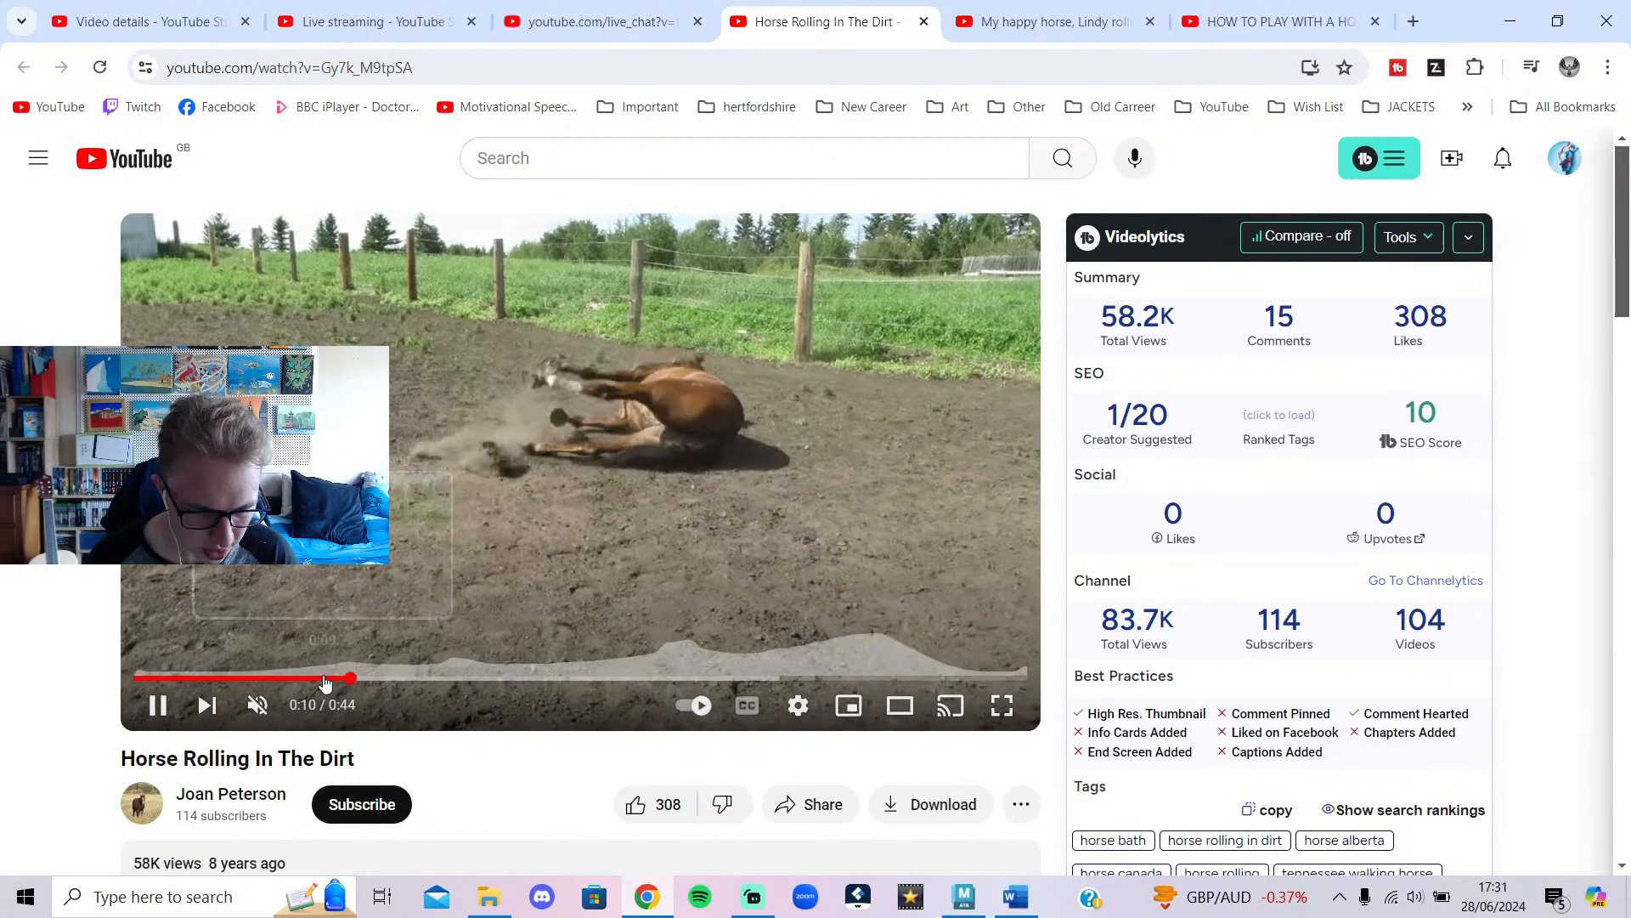
{"action": "left_click", "coordinate": [327, 677]}
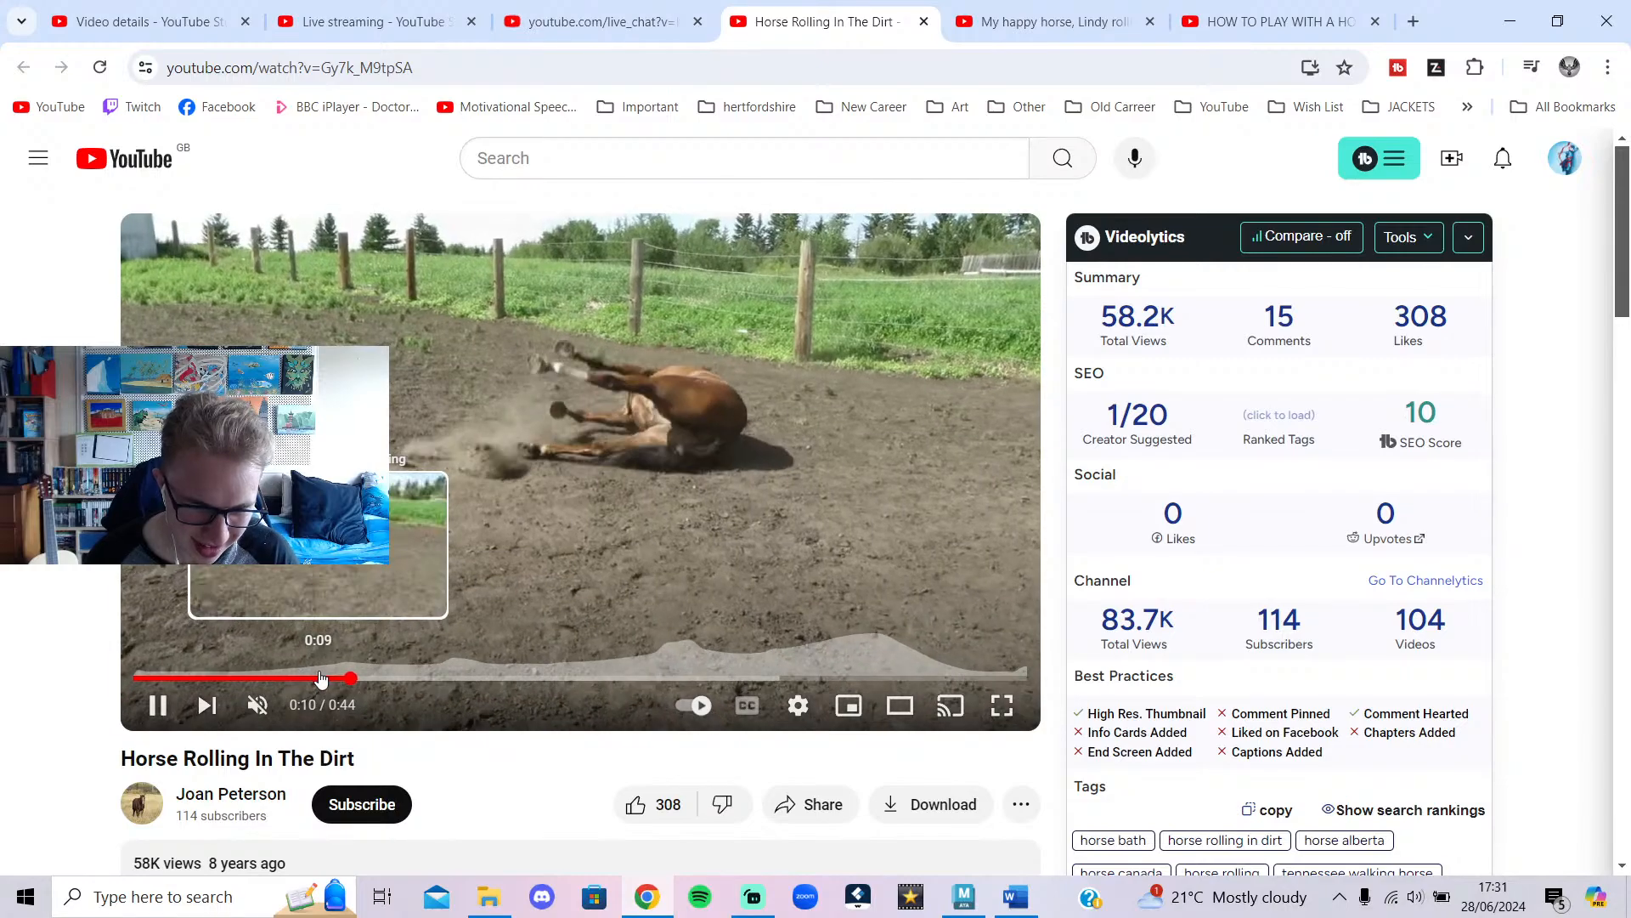
{"action": "left_click", "coordinate": [320, 677]}
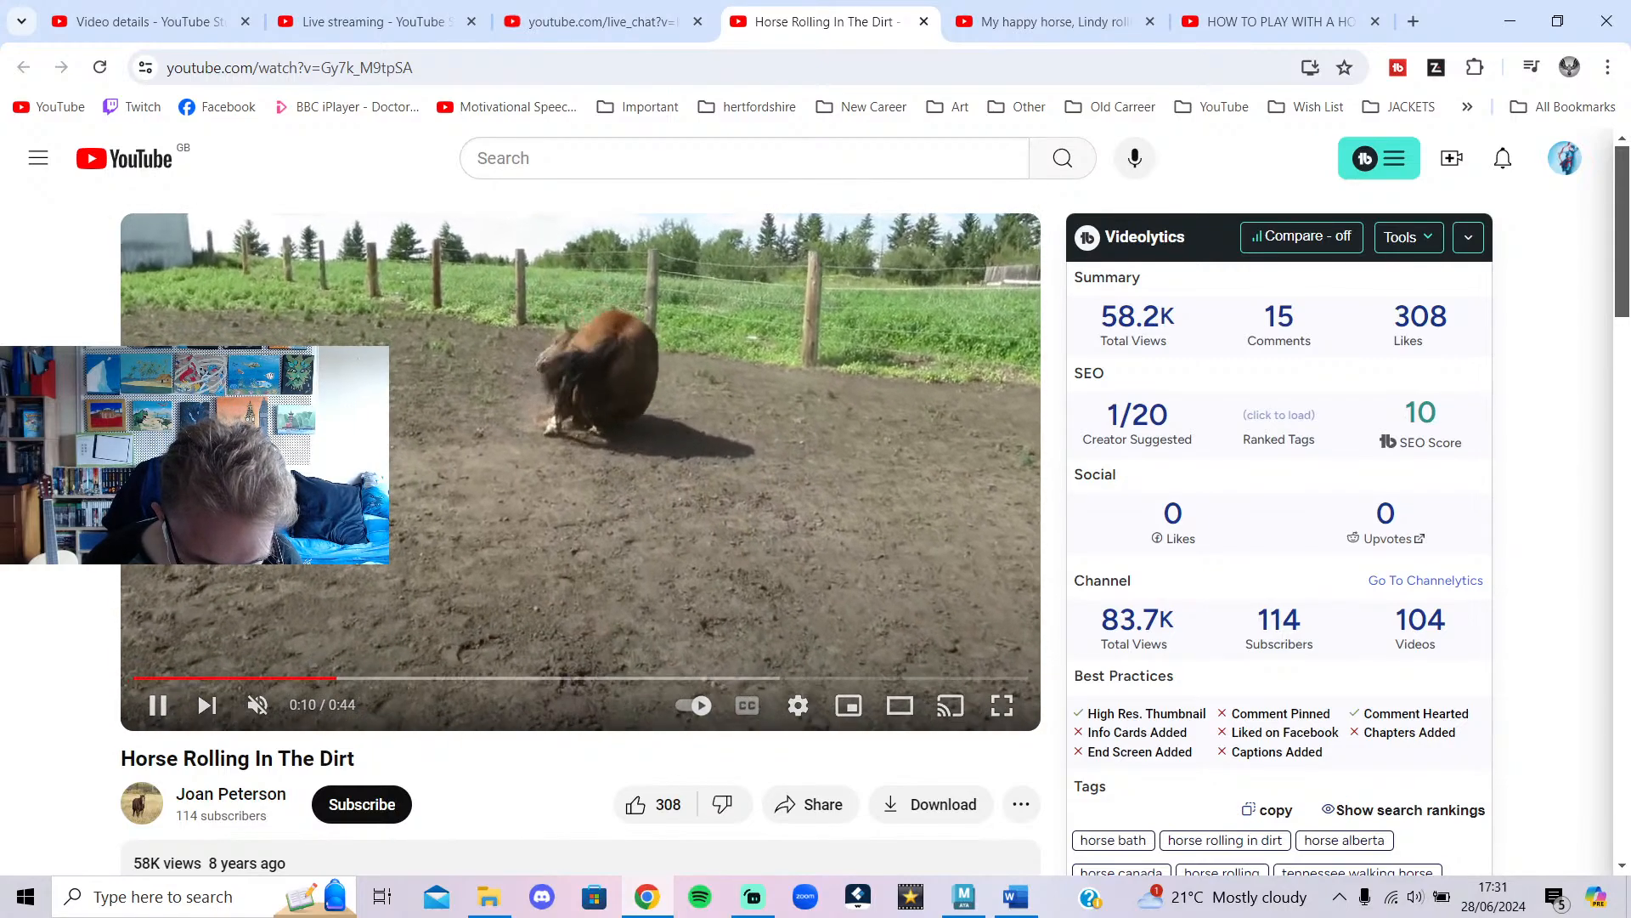
{"action": "left_click", "coordinate": [436, 454]}
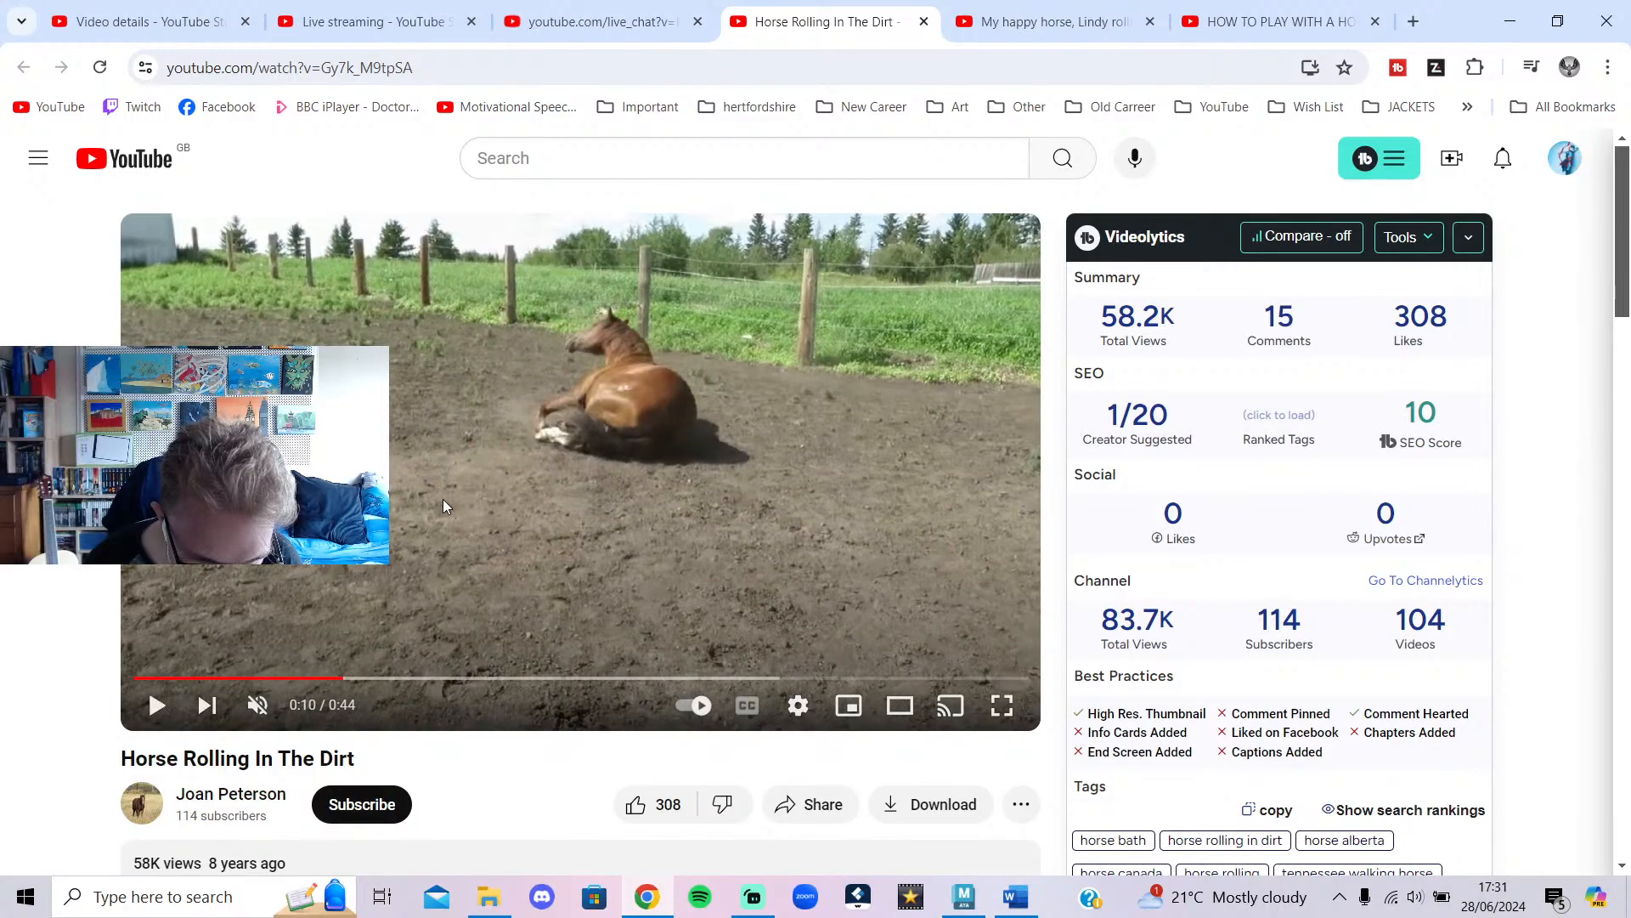
{"action": "left_click", "coordinate": [444, 481]}
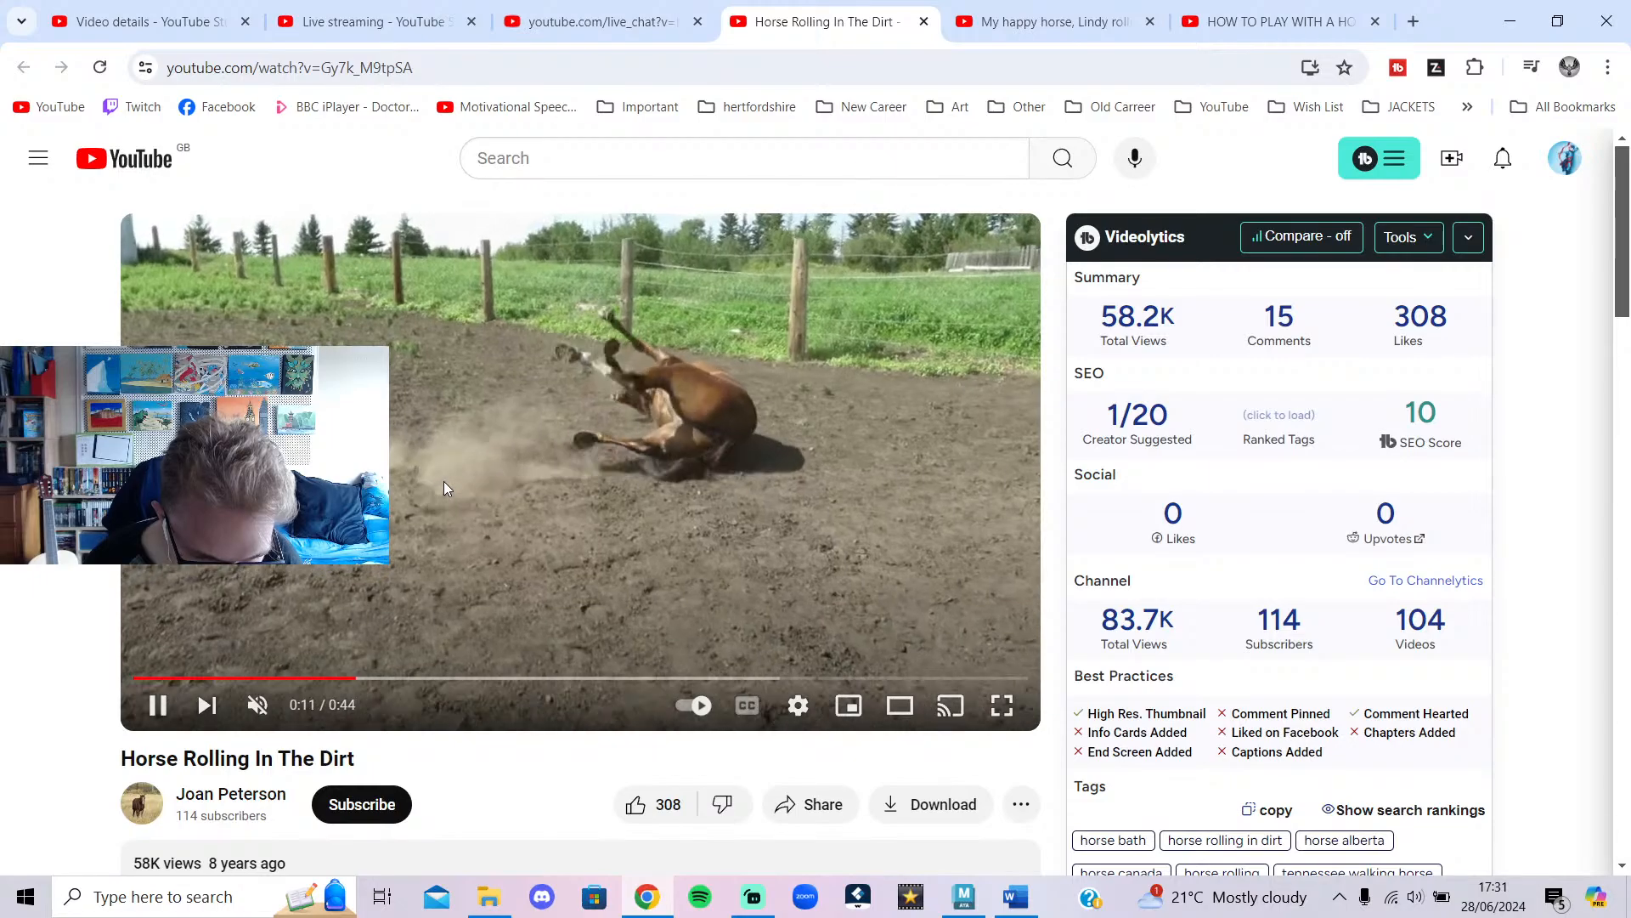
{"action": "left_click", "coordinate": [444, 481]}
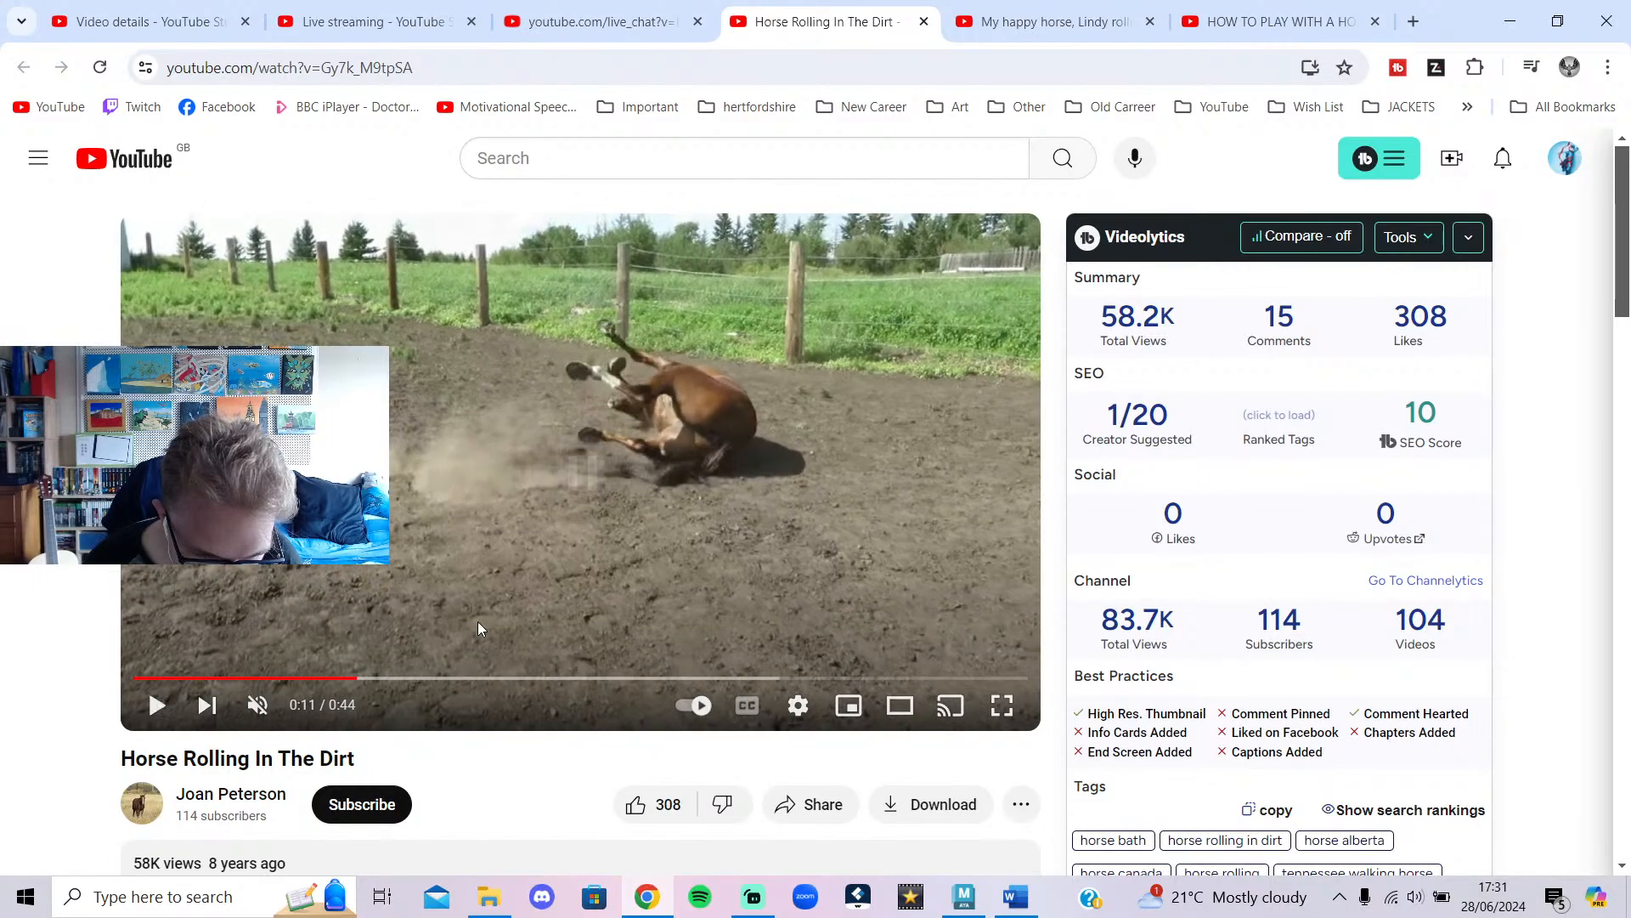
{"action": "left_click", "coordinate": [969, 906]}
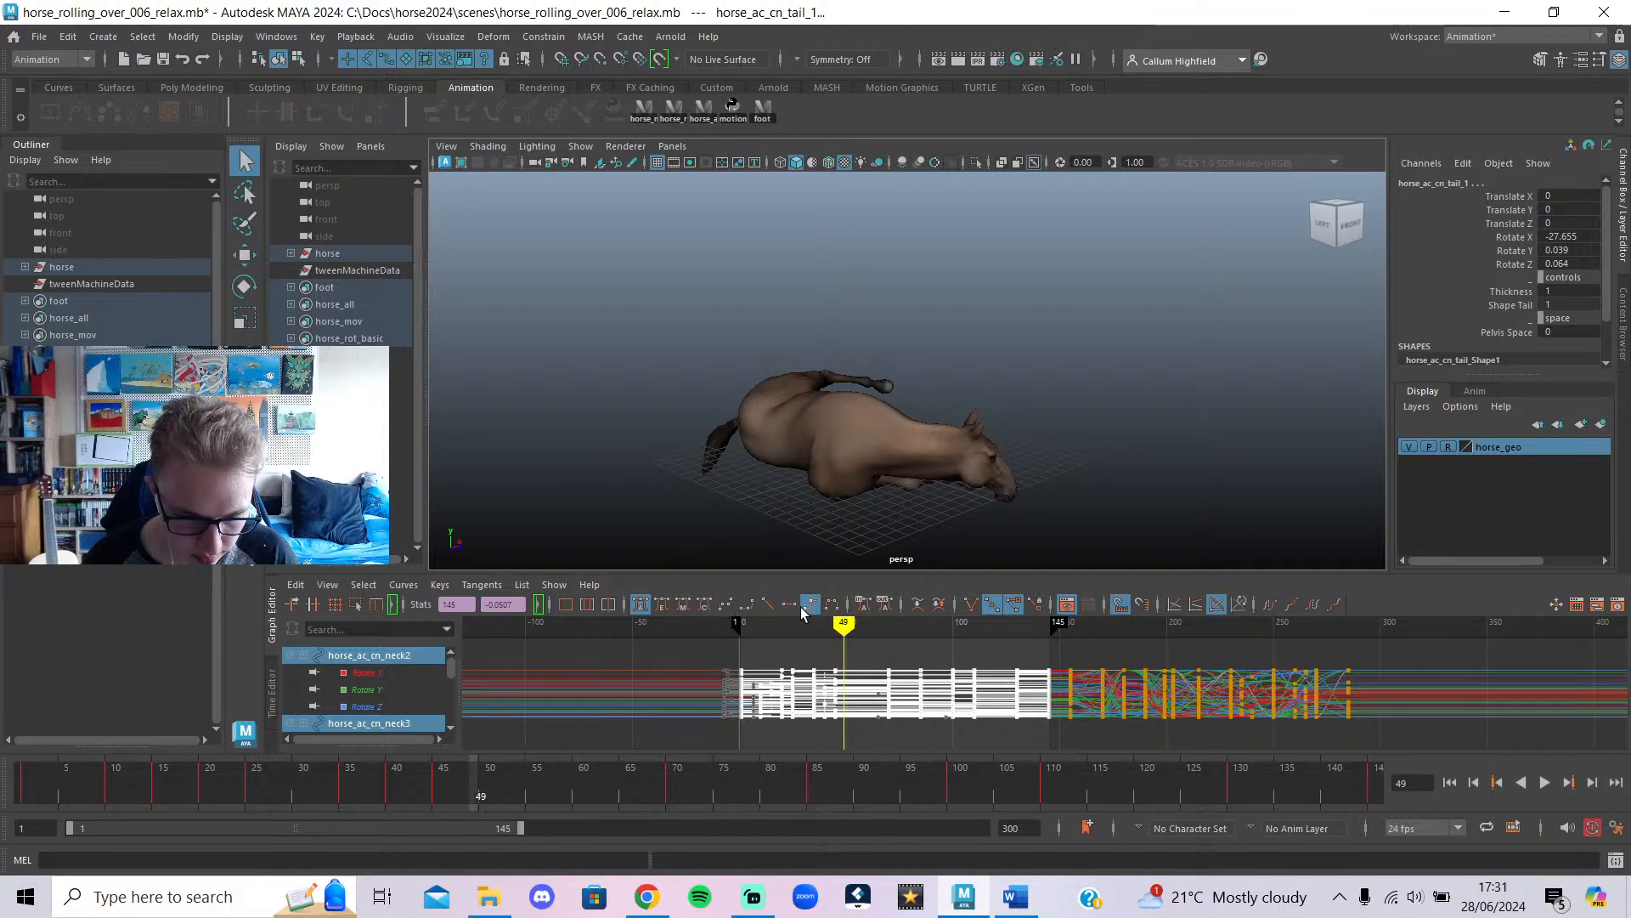
Scrub the horse roll between frames 14 and 103 while orbiting around the horse.
{"action": "left_click", "coordinate": [640, 605]}
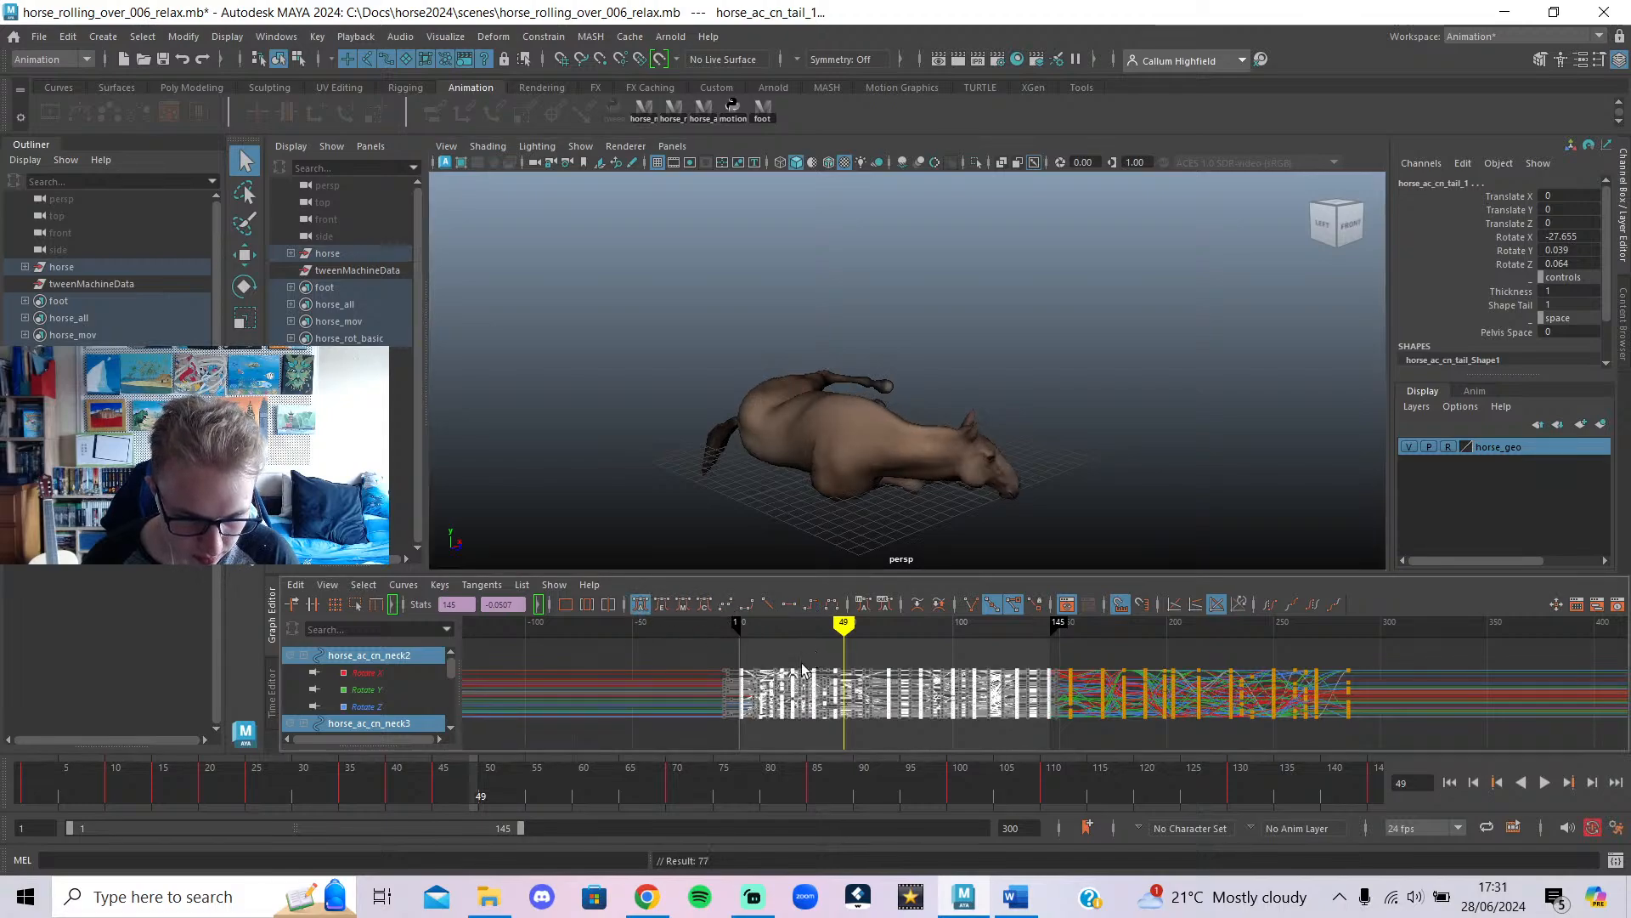
{"action": "left_click_drag", "start_coordinate": [791, 631], "coordinate": [769, 638]}
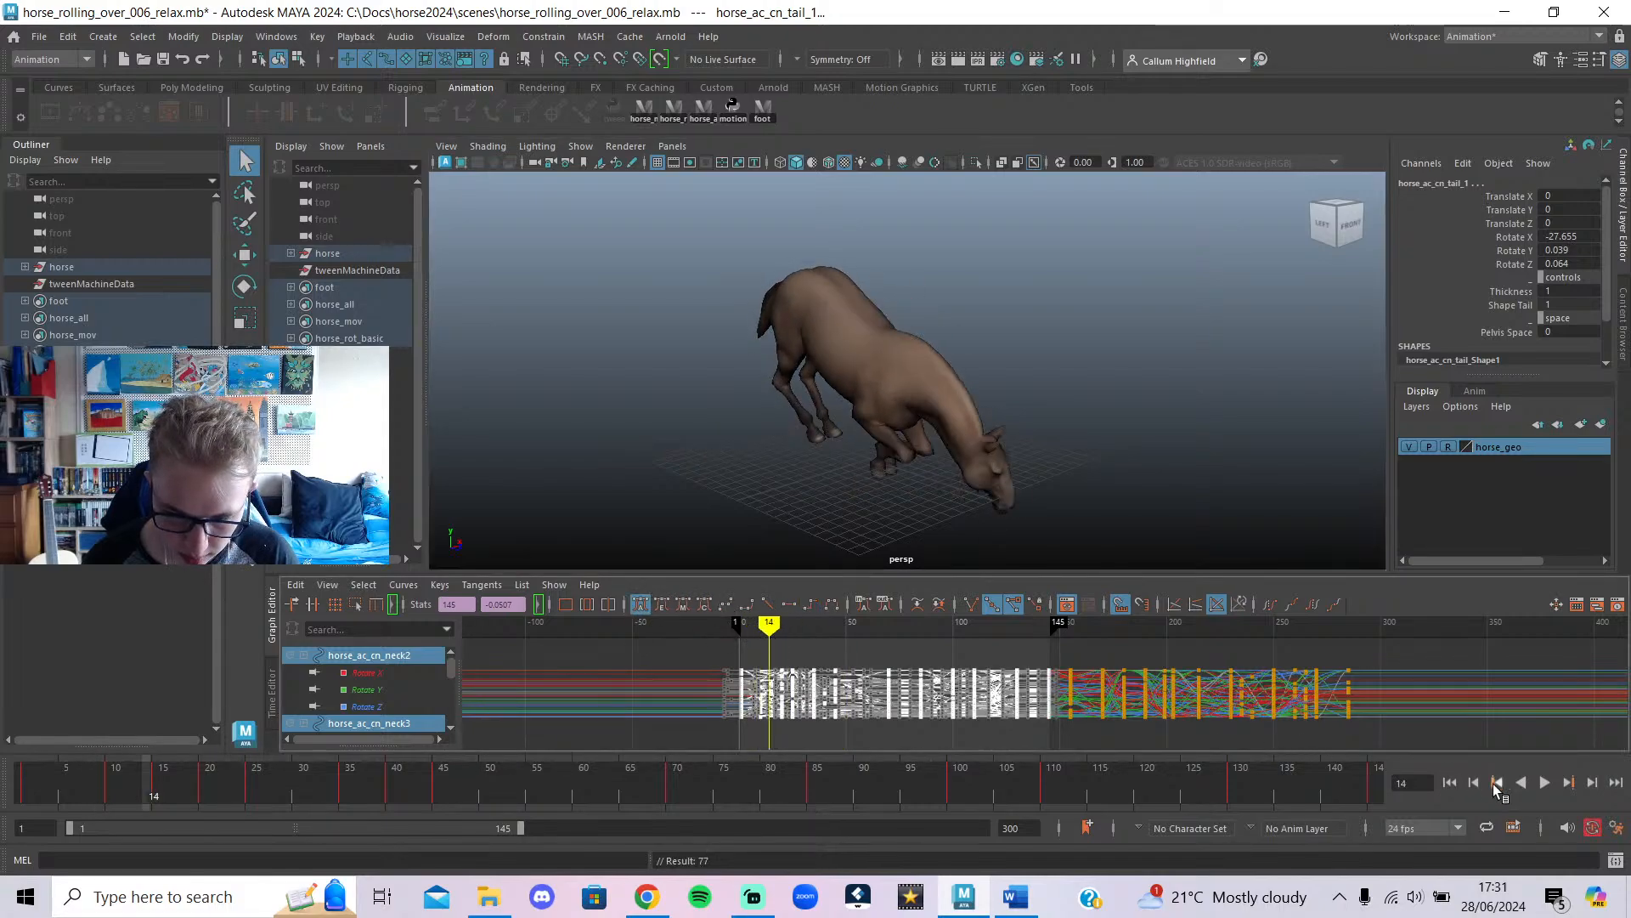
{"action": "left_click", "coordinate": [1544, 783]}
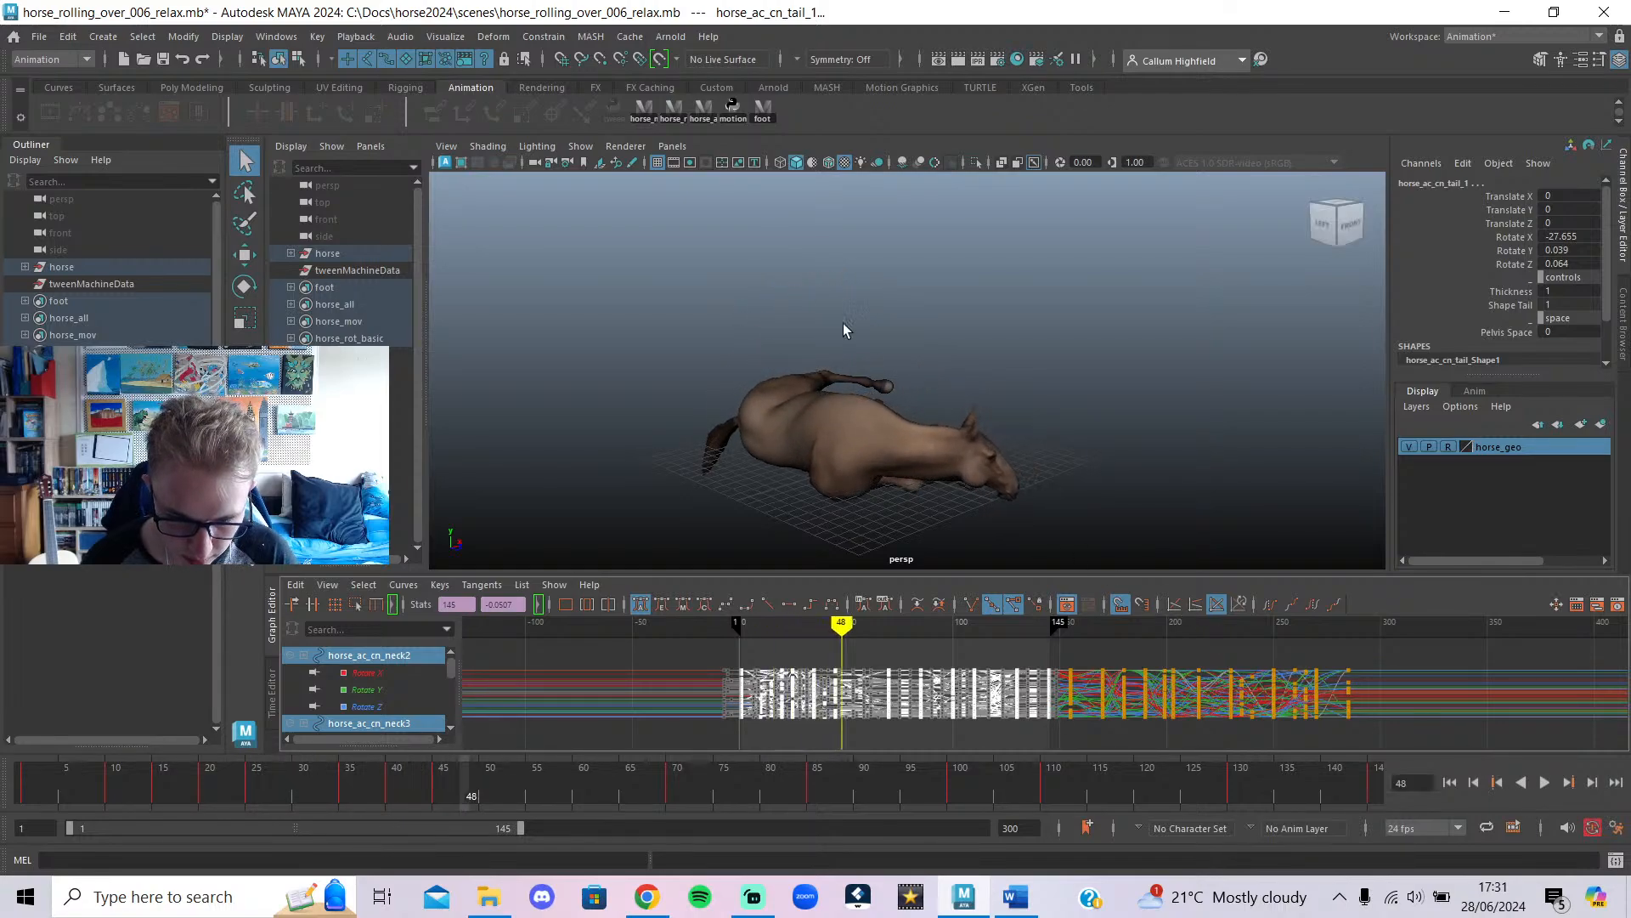
{"action": "left_click_drag", "start_coordinate": [844, 330], "coordinate": [862, 264], "text": "alt"}
{"action": "mouse_move", "coordinate": [860, 615]}
{"action": "left_mouse_down"}
{"action": "mouse_move", "coordinate": [782, 646]}
{"action": "mouse_move", "coordinate": [958, 682]}
{"action": "left_mouse_up"}
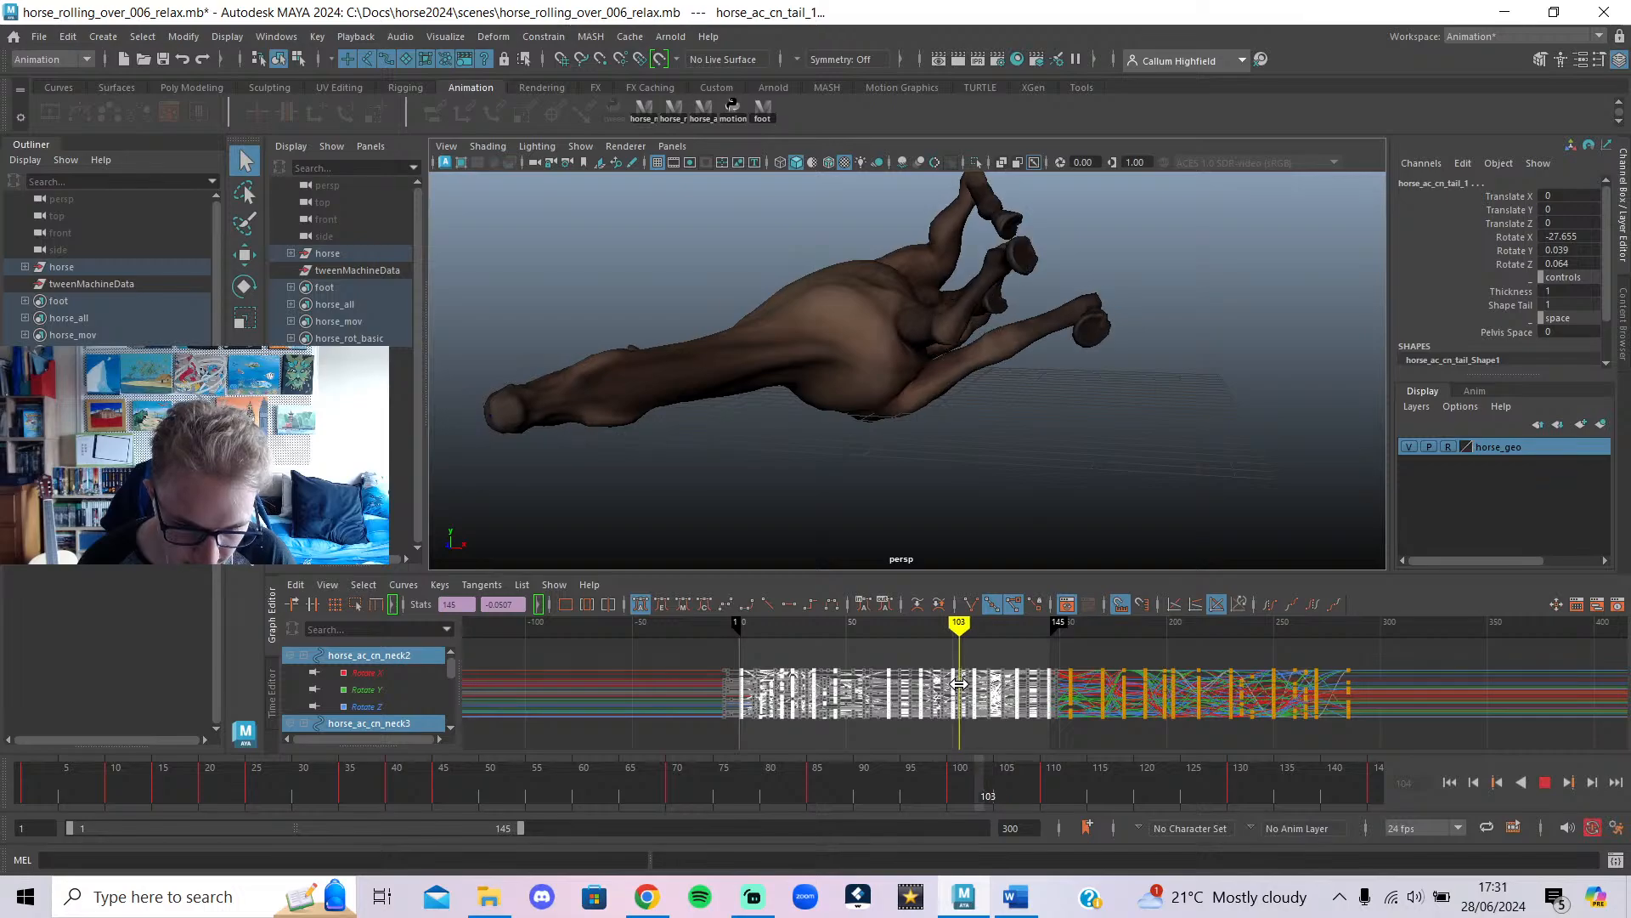
{"action": "mouse_move", "coordinate": [943, 439]}
{"action": "left_mouse_down", "text": "alt"}
{"action": "mouse_move", "coordinate": [1202, 503]}
{"action": "mouse_move", "coordinate": [1030, 437]}
{"action": "mouse_move", "coordinate": [977, 450]}
{"action": "left_mouse_up", "text": "alt"}
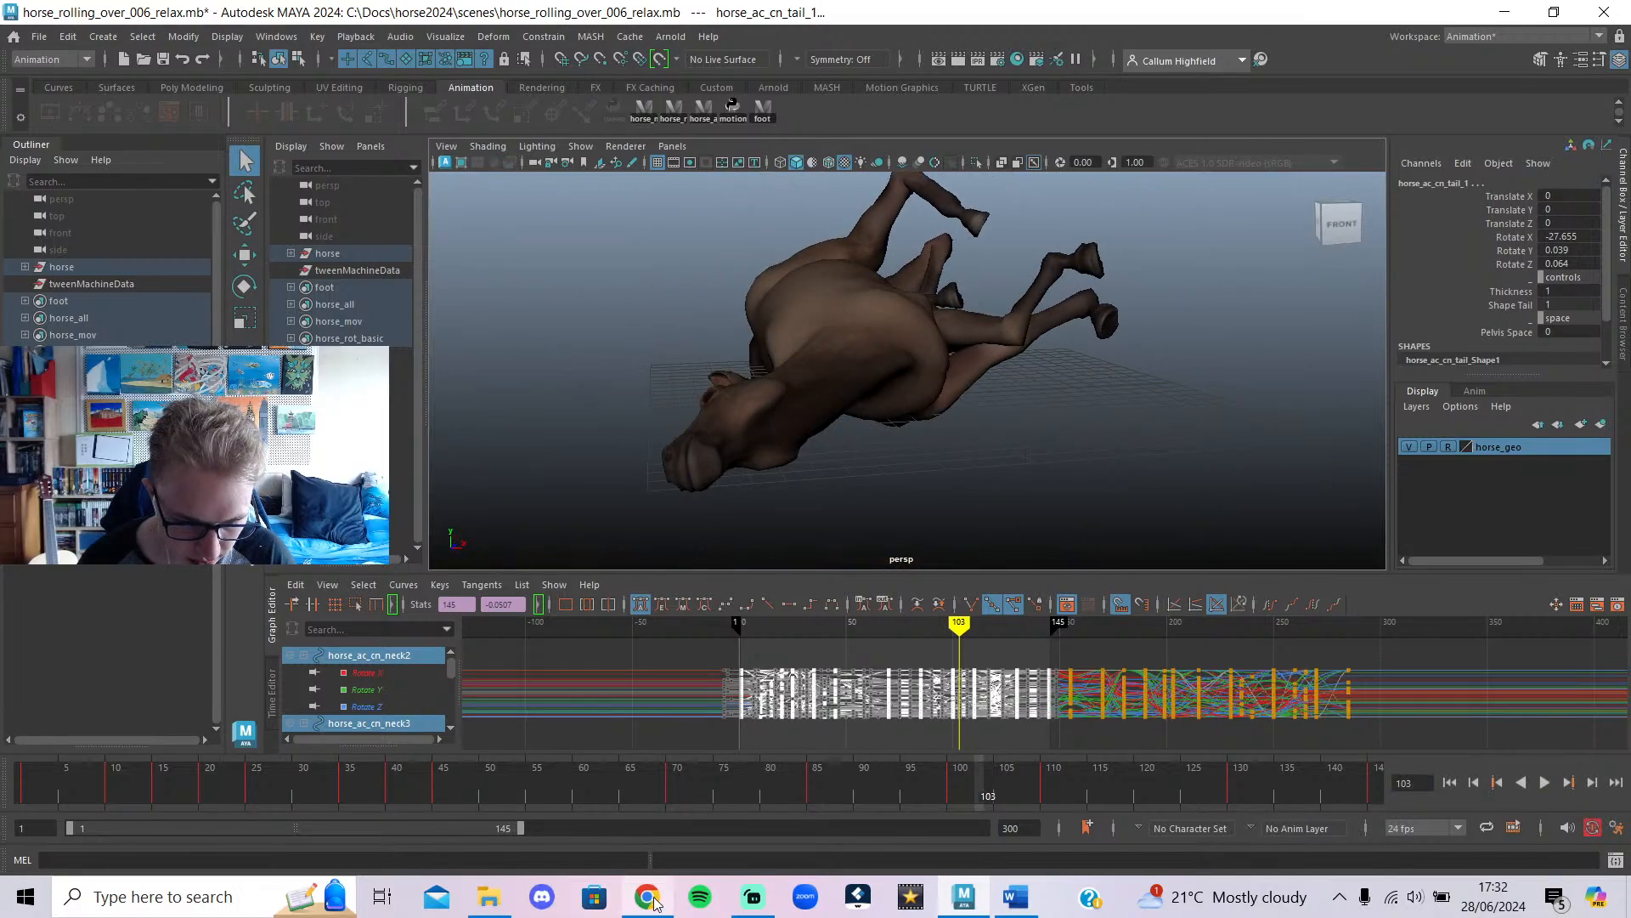
Play the horse roll animation, stop it, and bring the YouTube reference forward.
{"action": "mouse_move", "coordinate": [654, 902]}
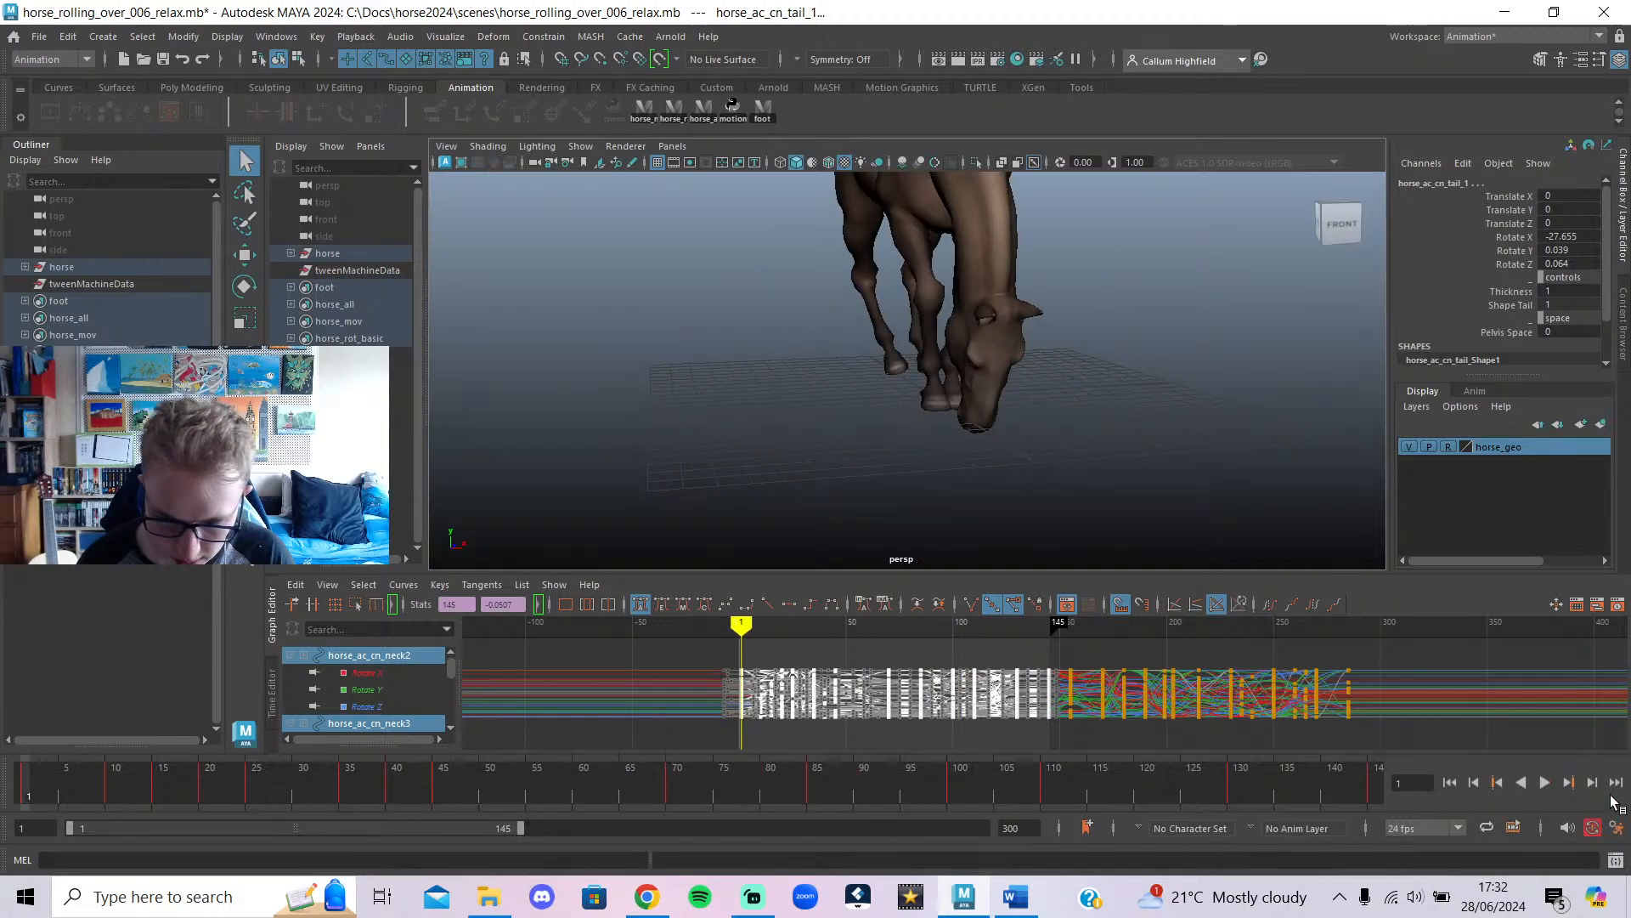
{"action": "left_click", "coordinate": [1542, 784]}
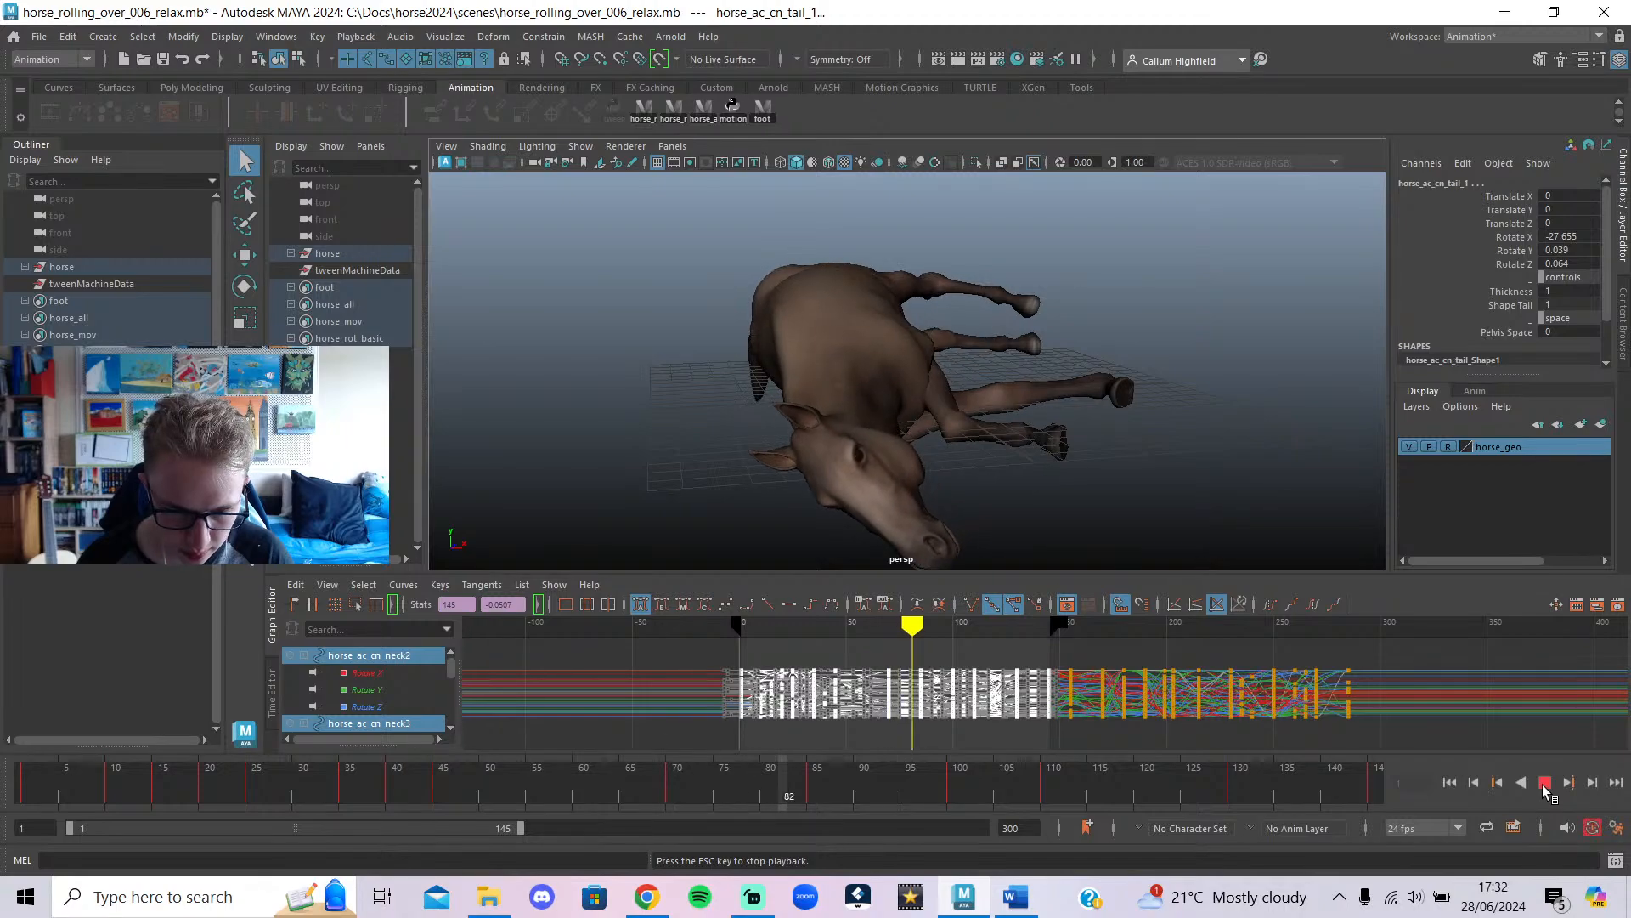
{"action": "left_click", "coordinate": [1542, 783]}
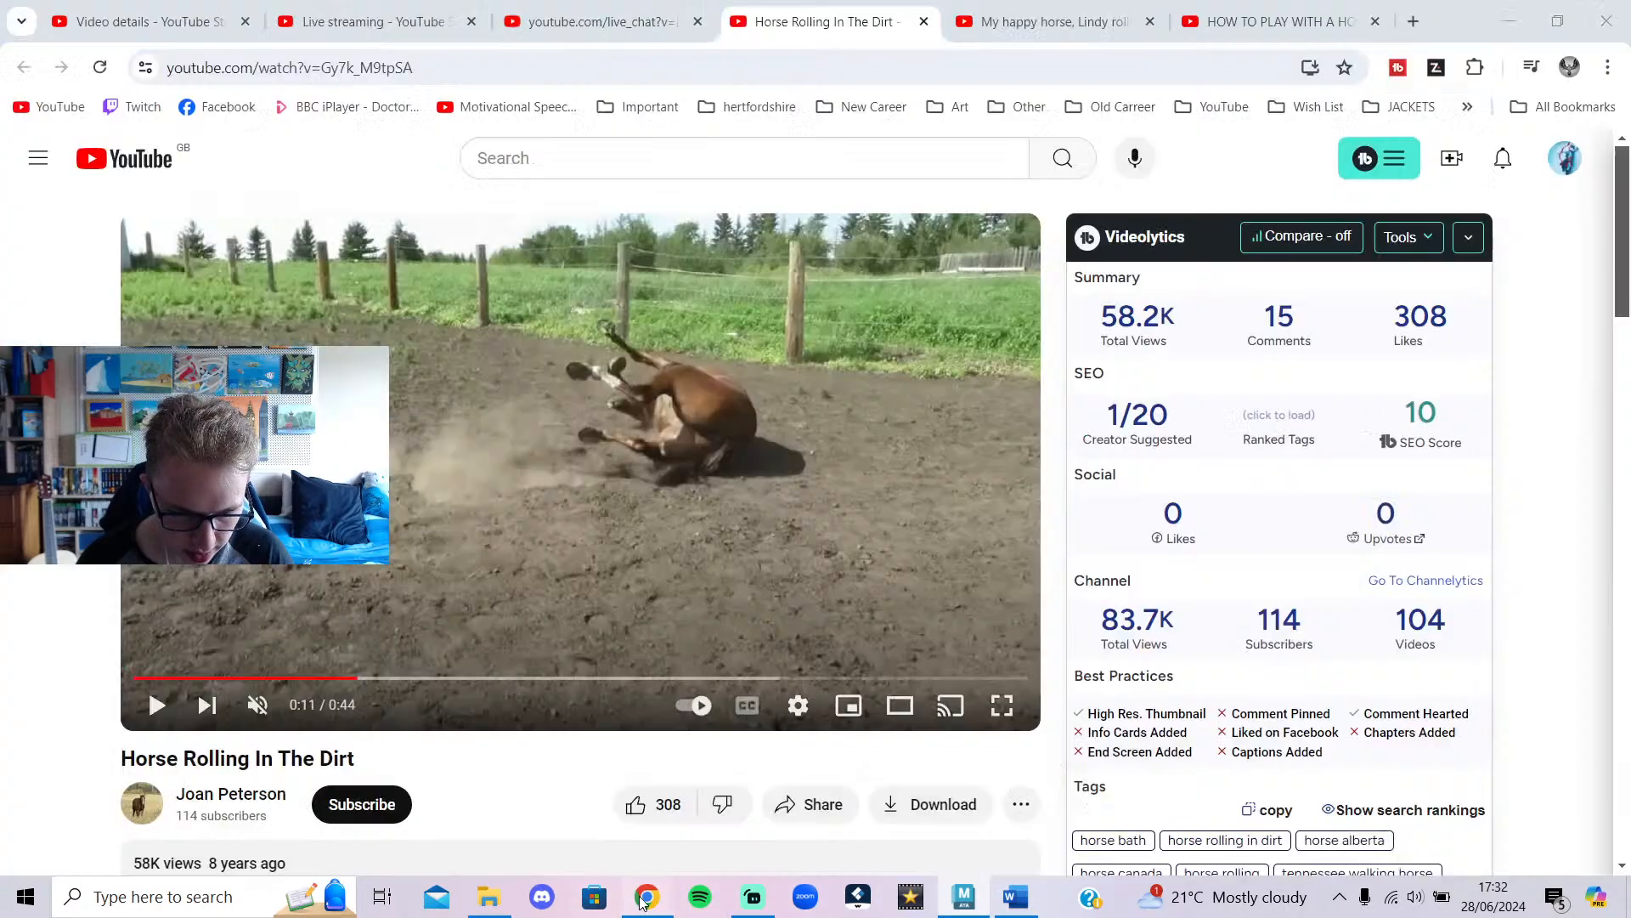
{"action": "left_click", "coordinate": [647, 896]}
Pause the reference video at 0:10 with the horse on its back.
{"action": "left_click", "coordinate": [685, 604]}
{"action": "left_click", "coordinate": [341, 675]}
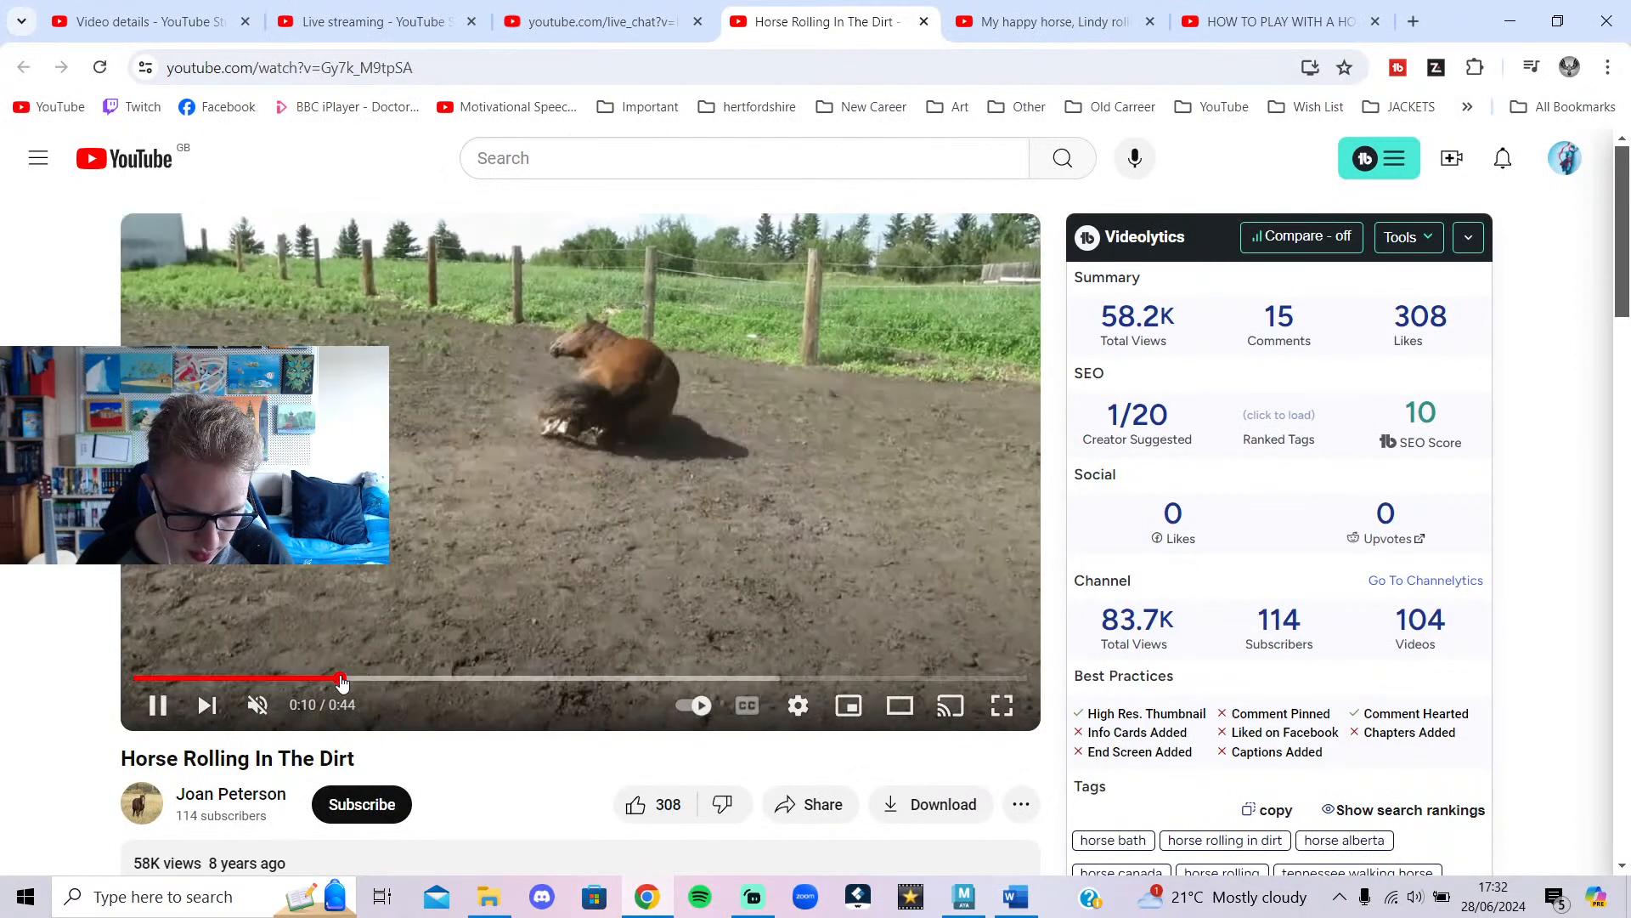
{"action": "left_click", "coordinate": [446, 499]}
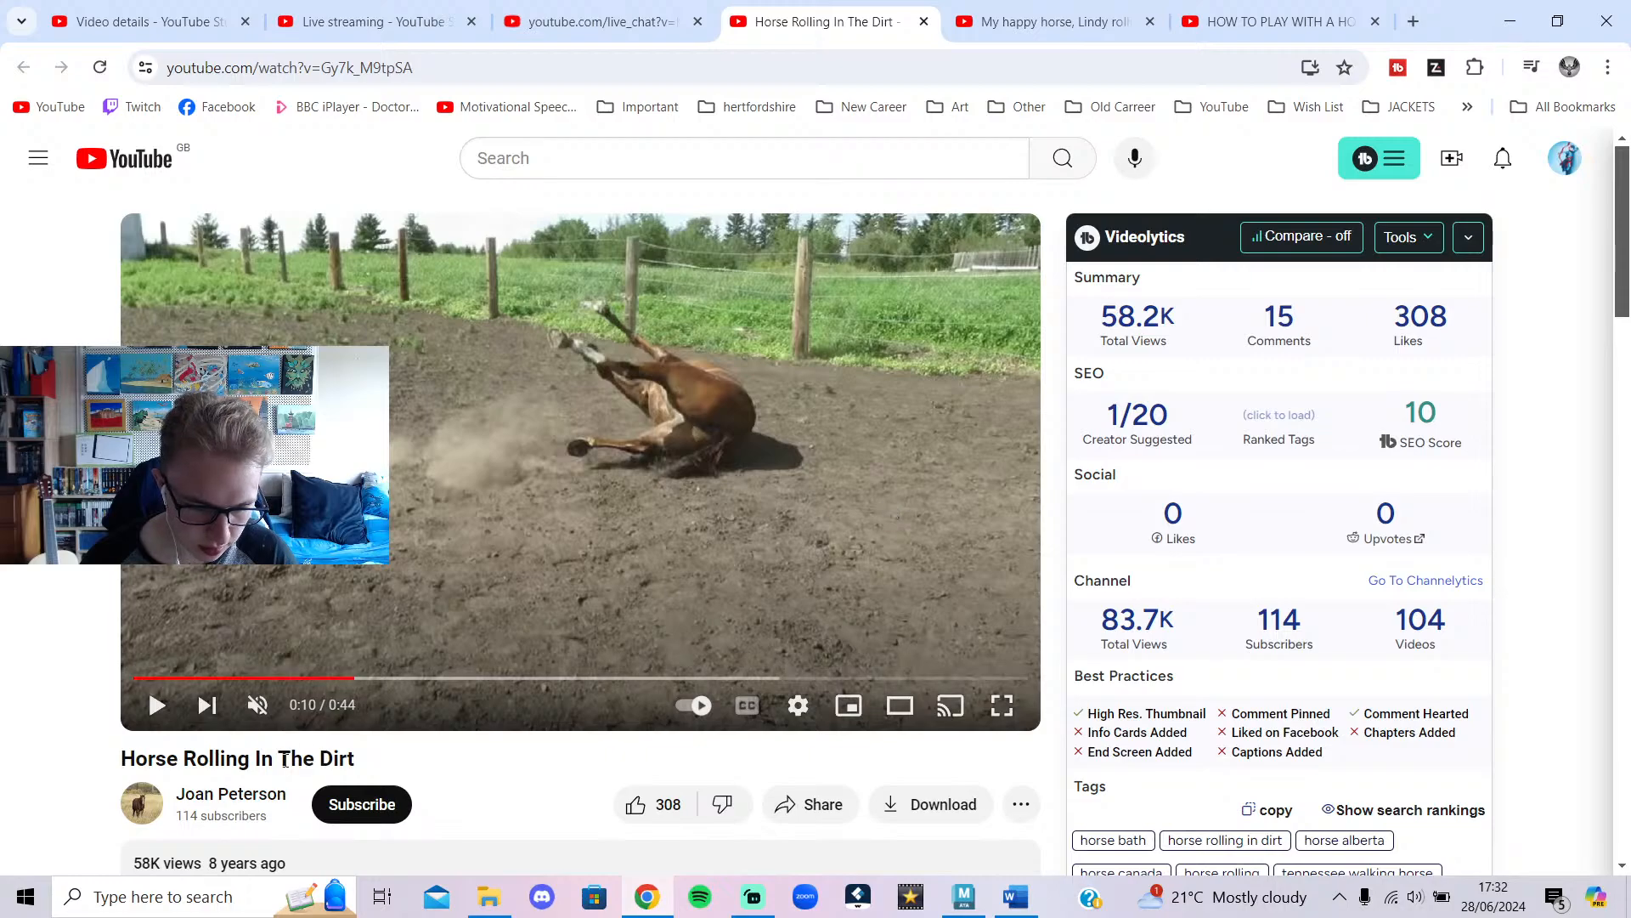
Launch PureRef from Windows search and start a screen snip.
{"action": "left_click", "coordinate": [213, 899]}
{"action": "type", "text": "pure ref"}
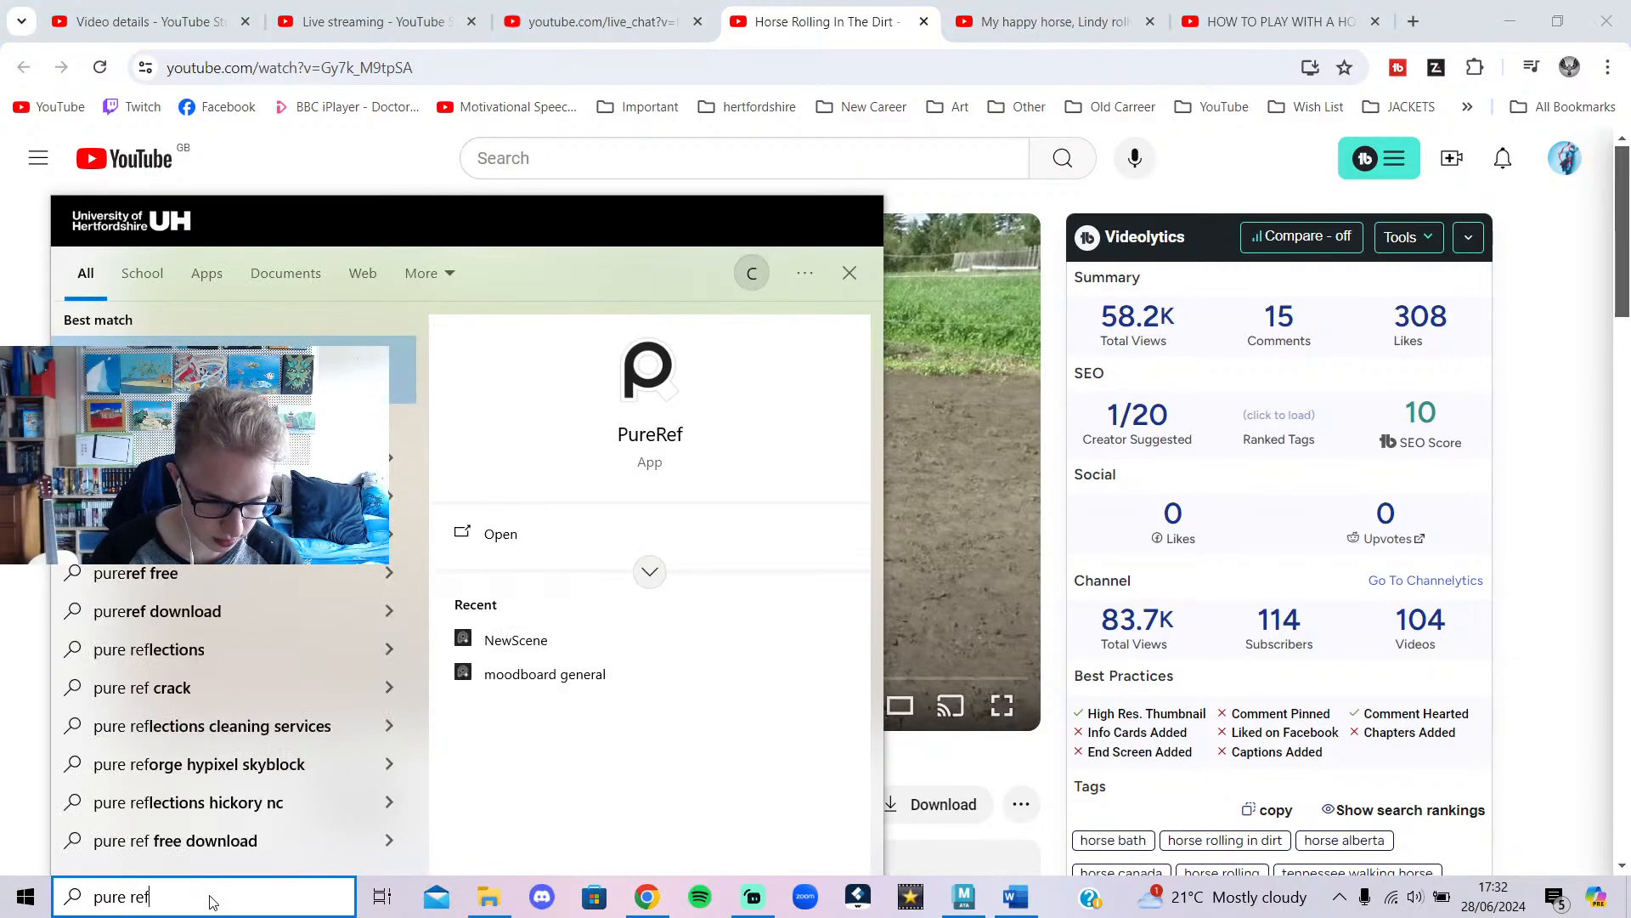
{"action": "key", "text": "Return"}
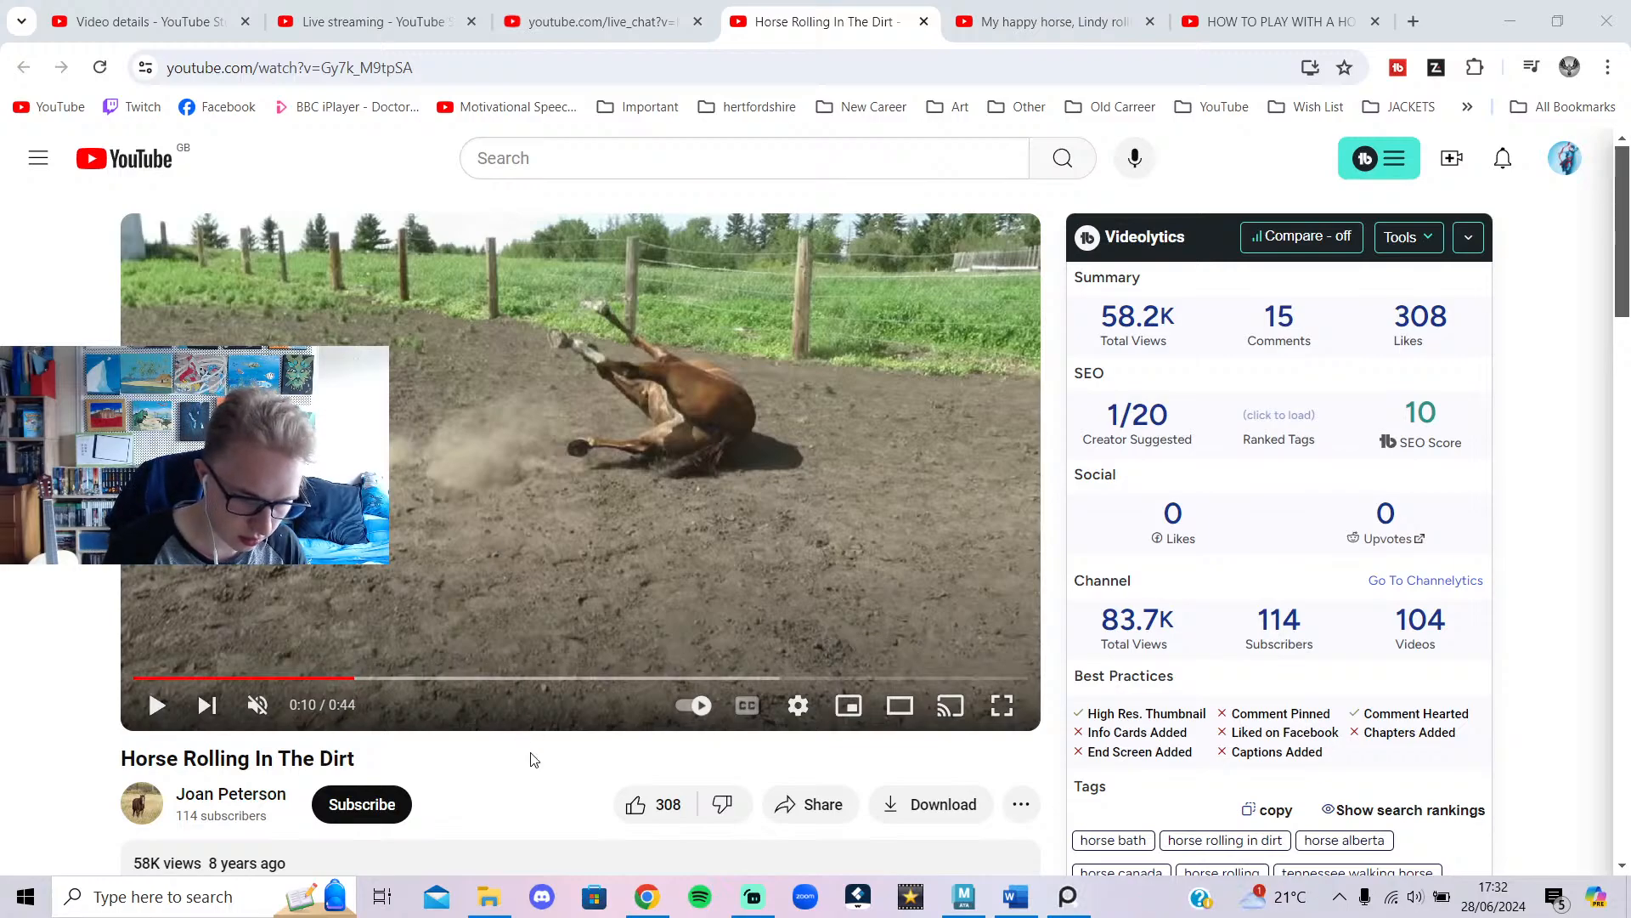
{"action": "key", "text": "super+s"}
{"action": "key", "text": "super+shift+s"}
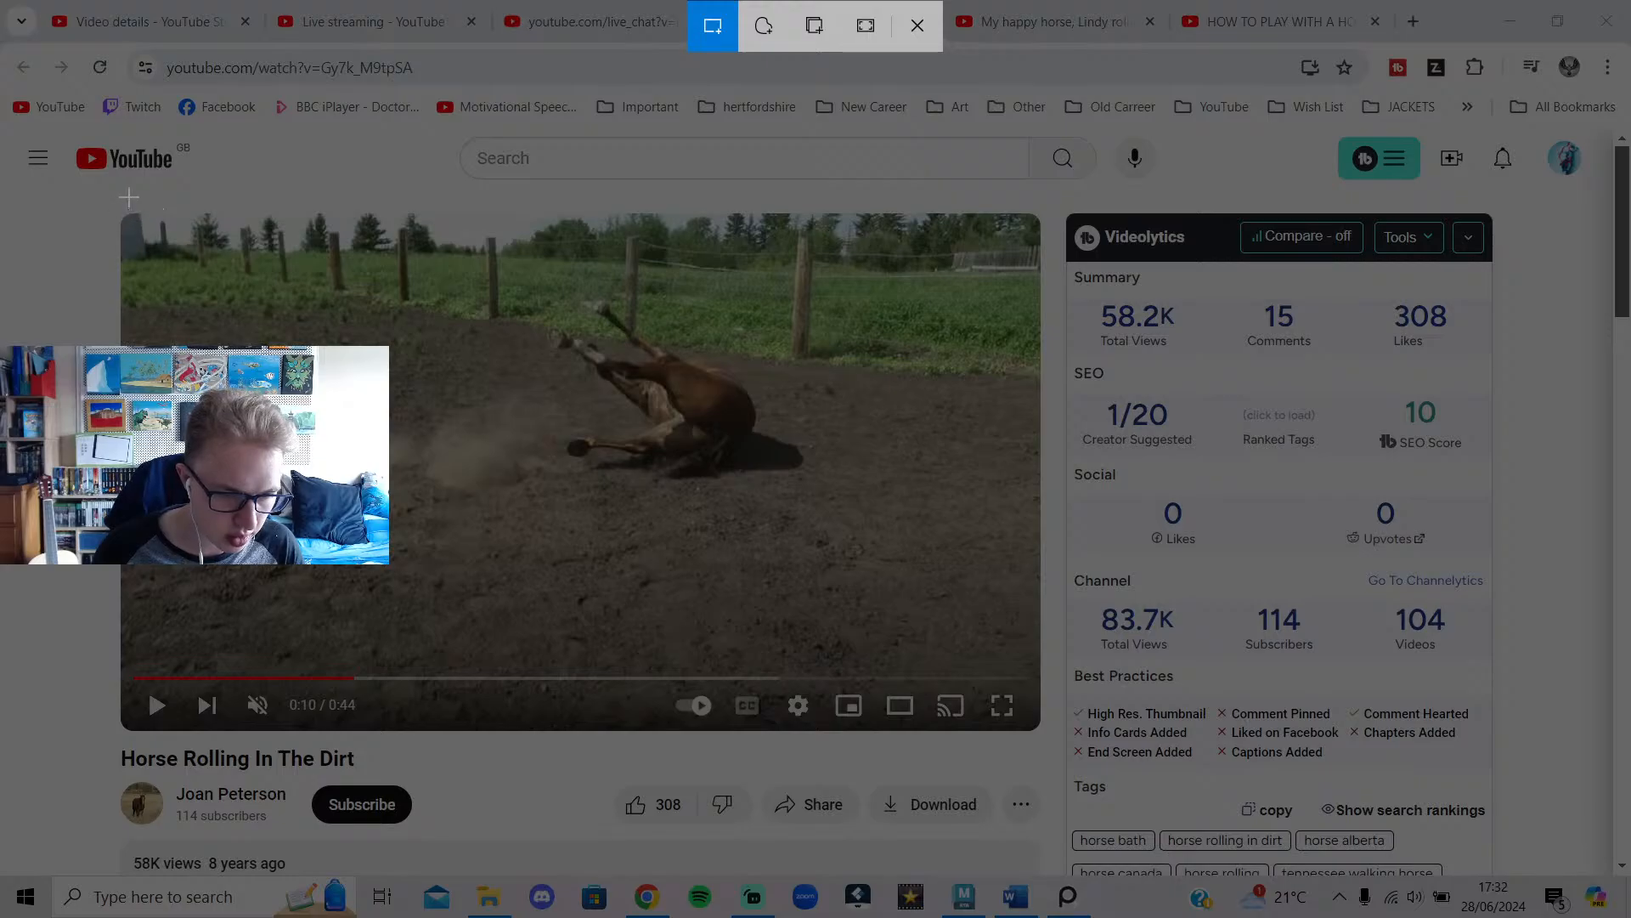
{"action": "key", "text": "Escape"}
Snip the video player area and copy the captured horse frame.
{"action": "key", "text": "super+shift+s"}
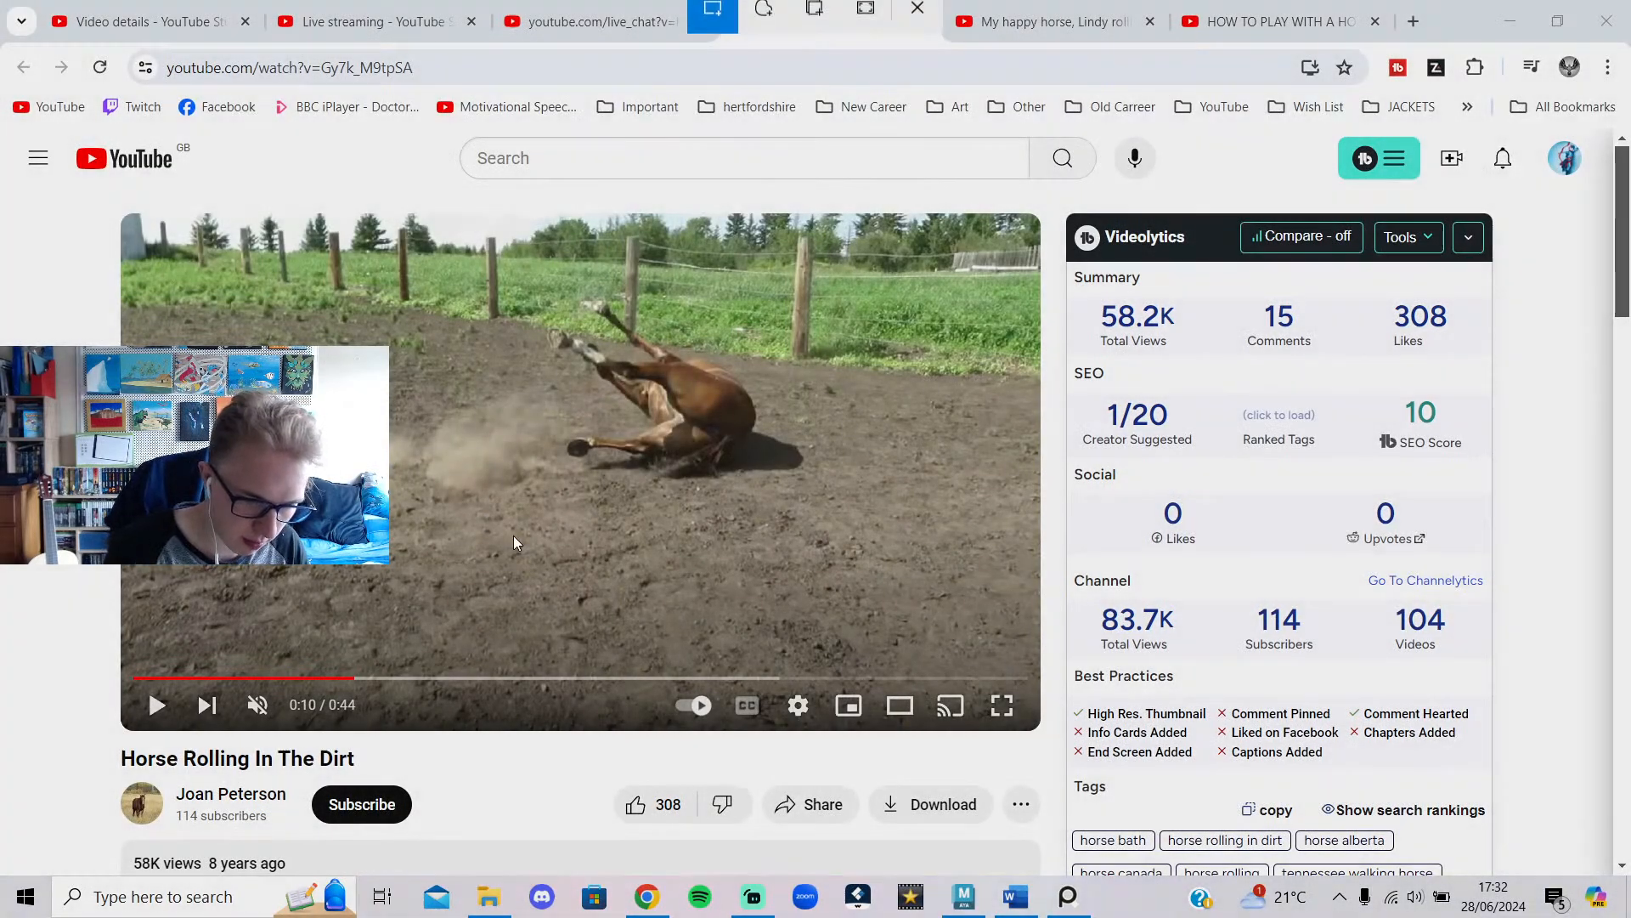
{"action": "left_click_drag", "start_coordinate": [127, 203], "coordinate": [1048, 727]}
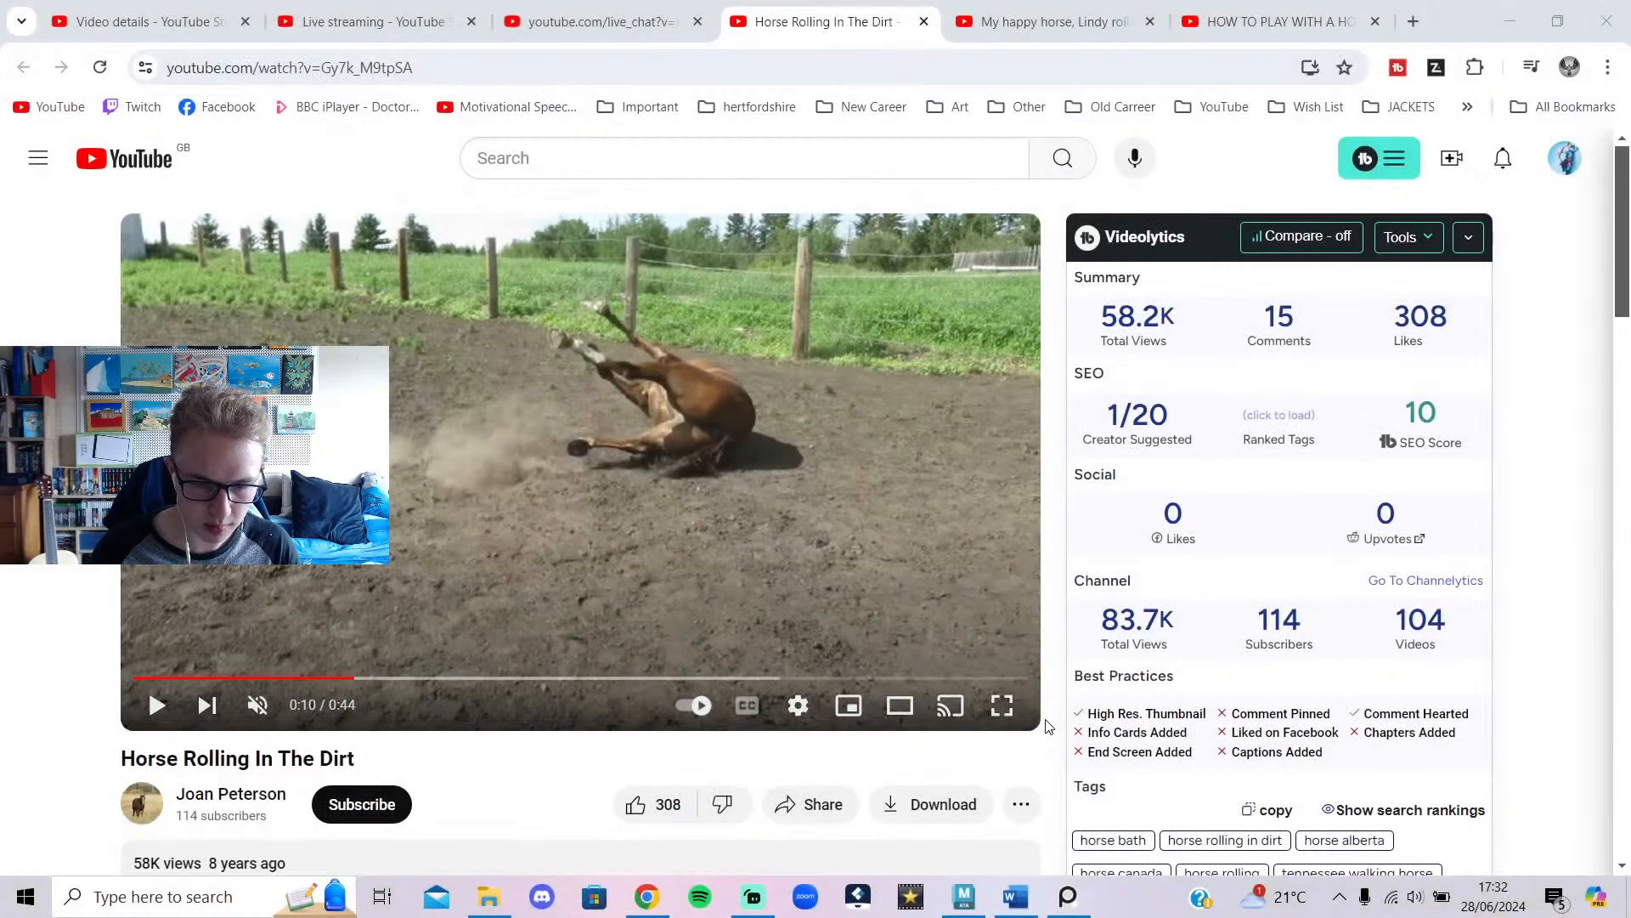
{"action": "left_click", "coordinate": [1474, 647]}
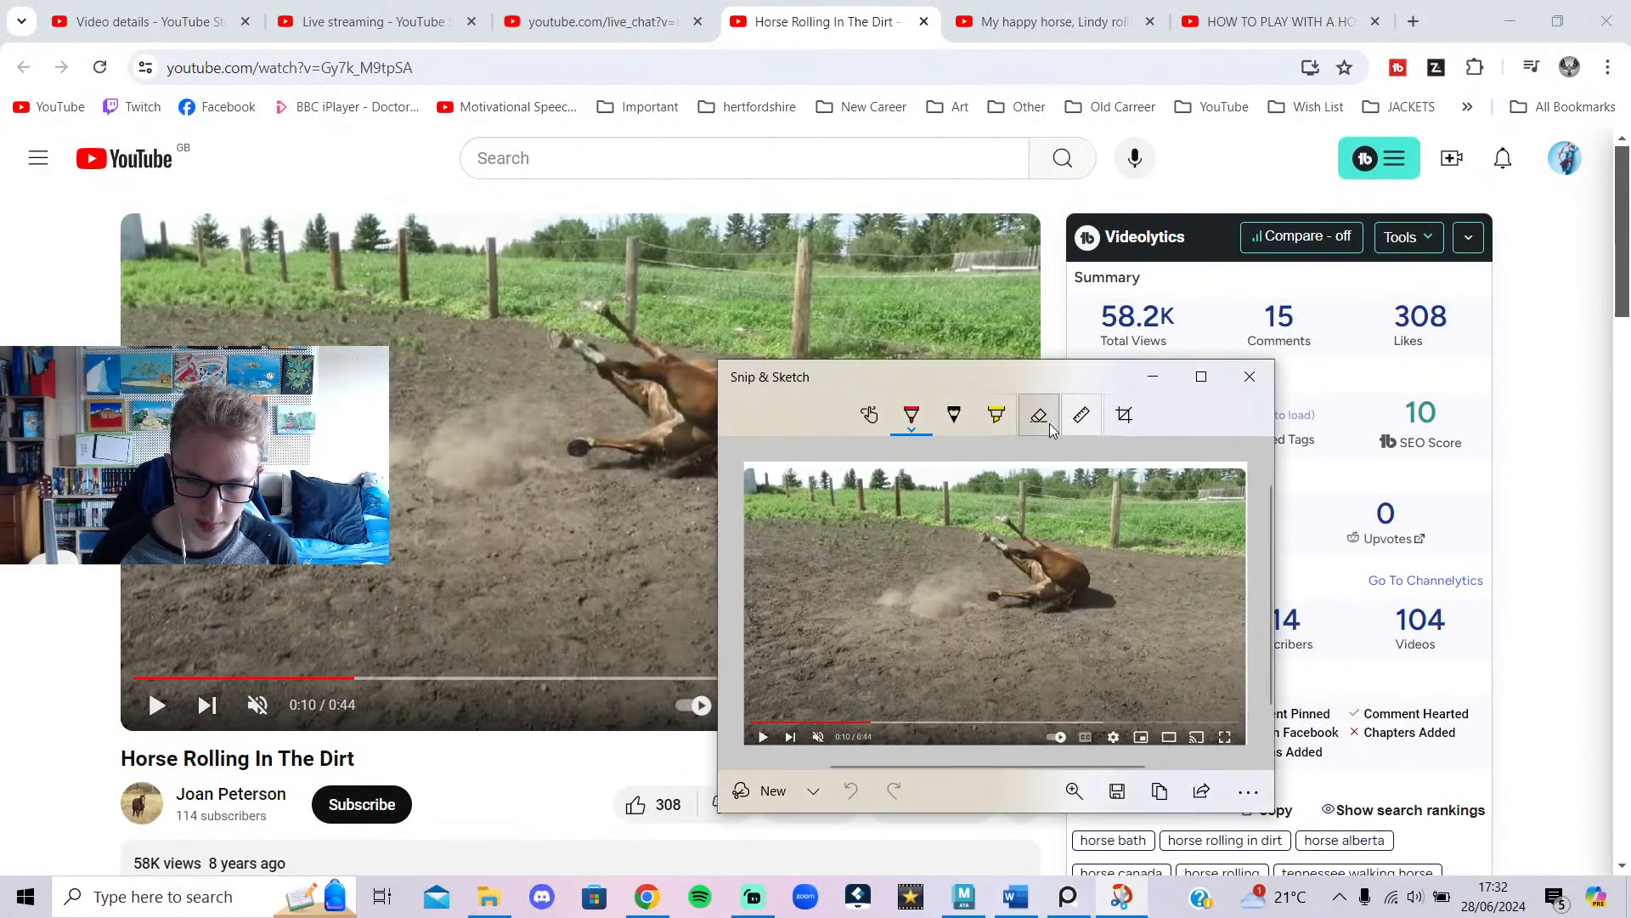
{"action": "left_click", "coordinate": [1160, 791]}
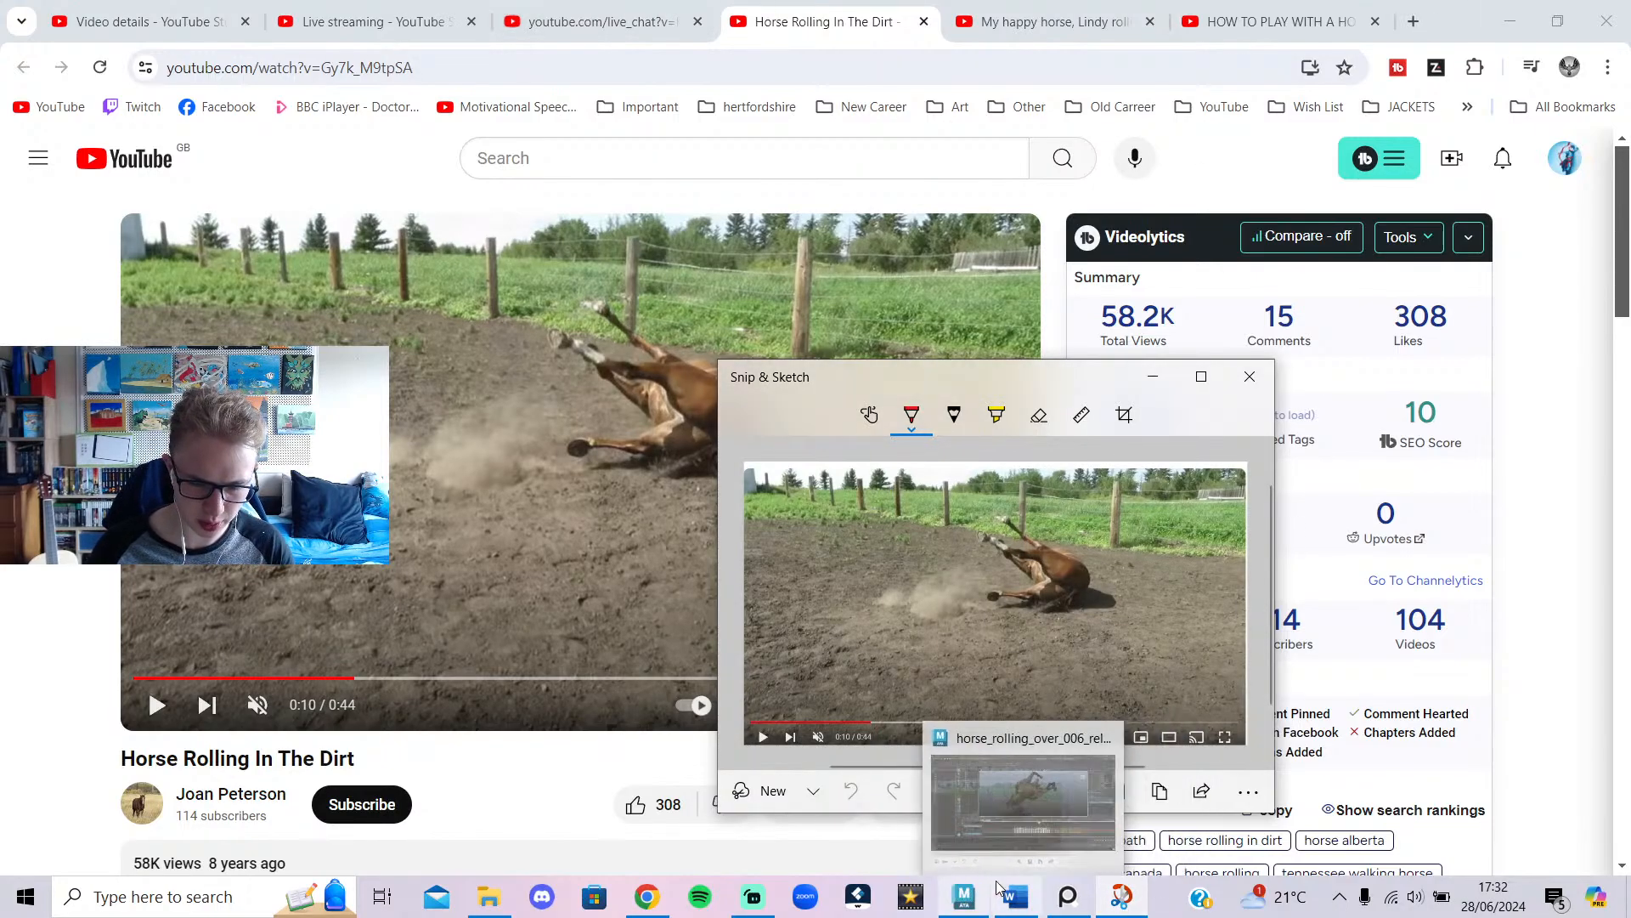
Paste the horse frame into PureRef, position it, and pin it always on top.
{"action": "left_click", "coordinate": [1075, 883]}
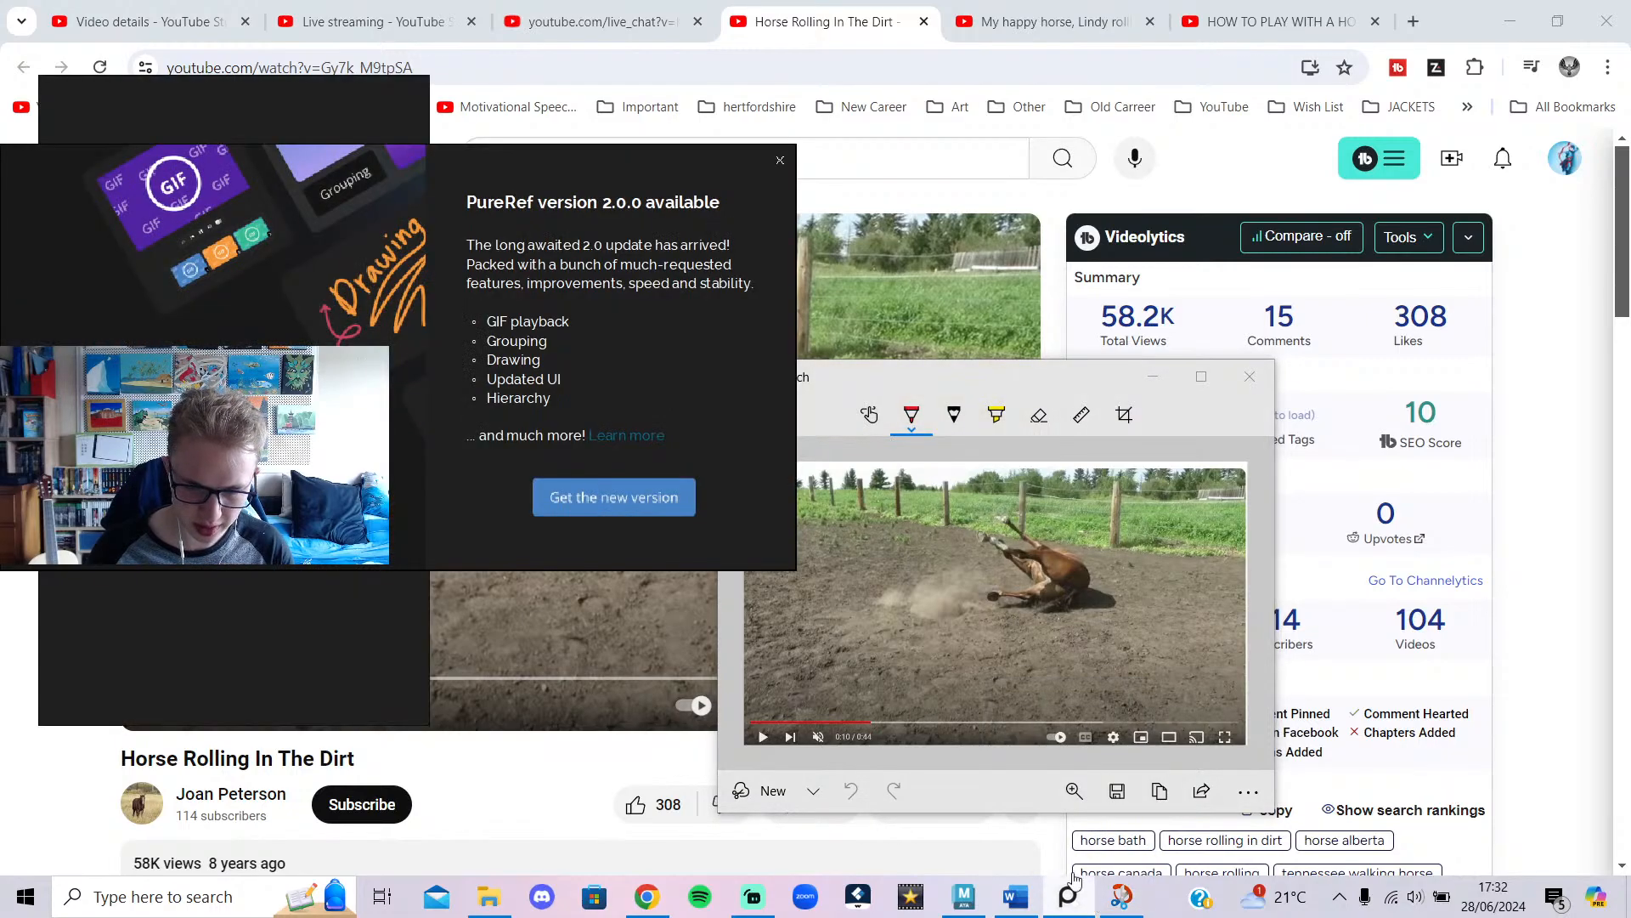
{"action": "left_click", "coordinate": [778, 155]}
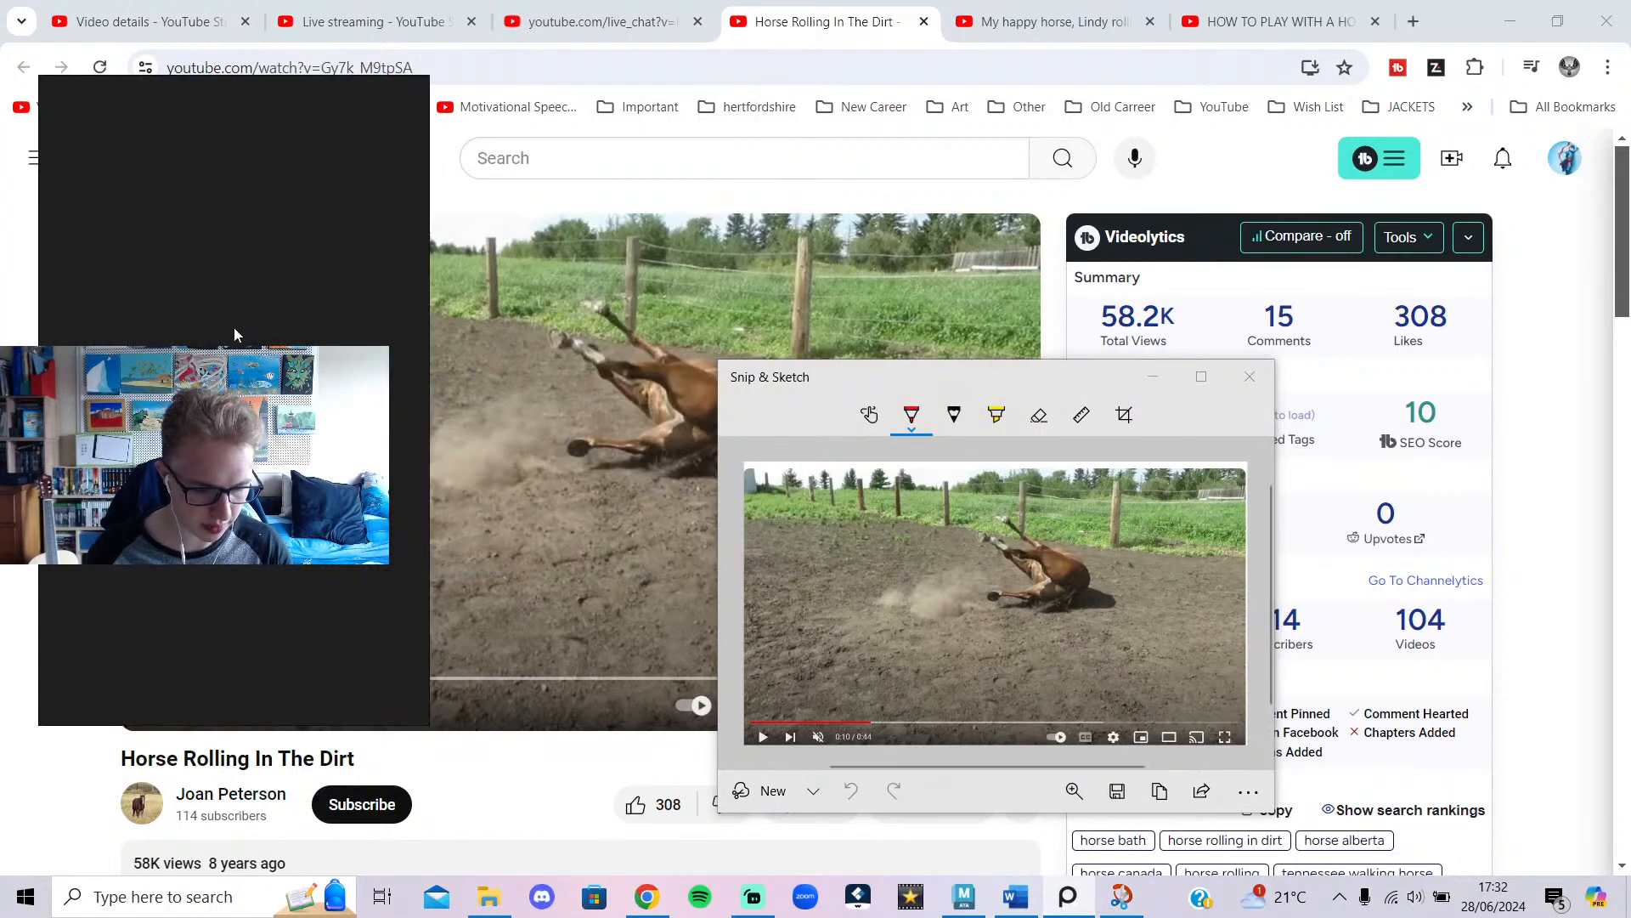
{"action": "key", "text": "ctrl+v"}
{"action": "left_click_drag", "start_coordinate": [235, 335], "coordinate": [130, 412]}
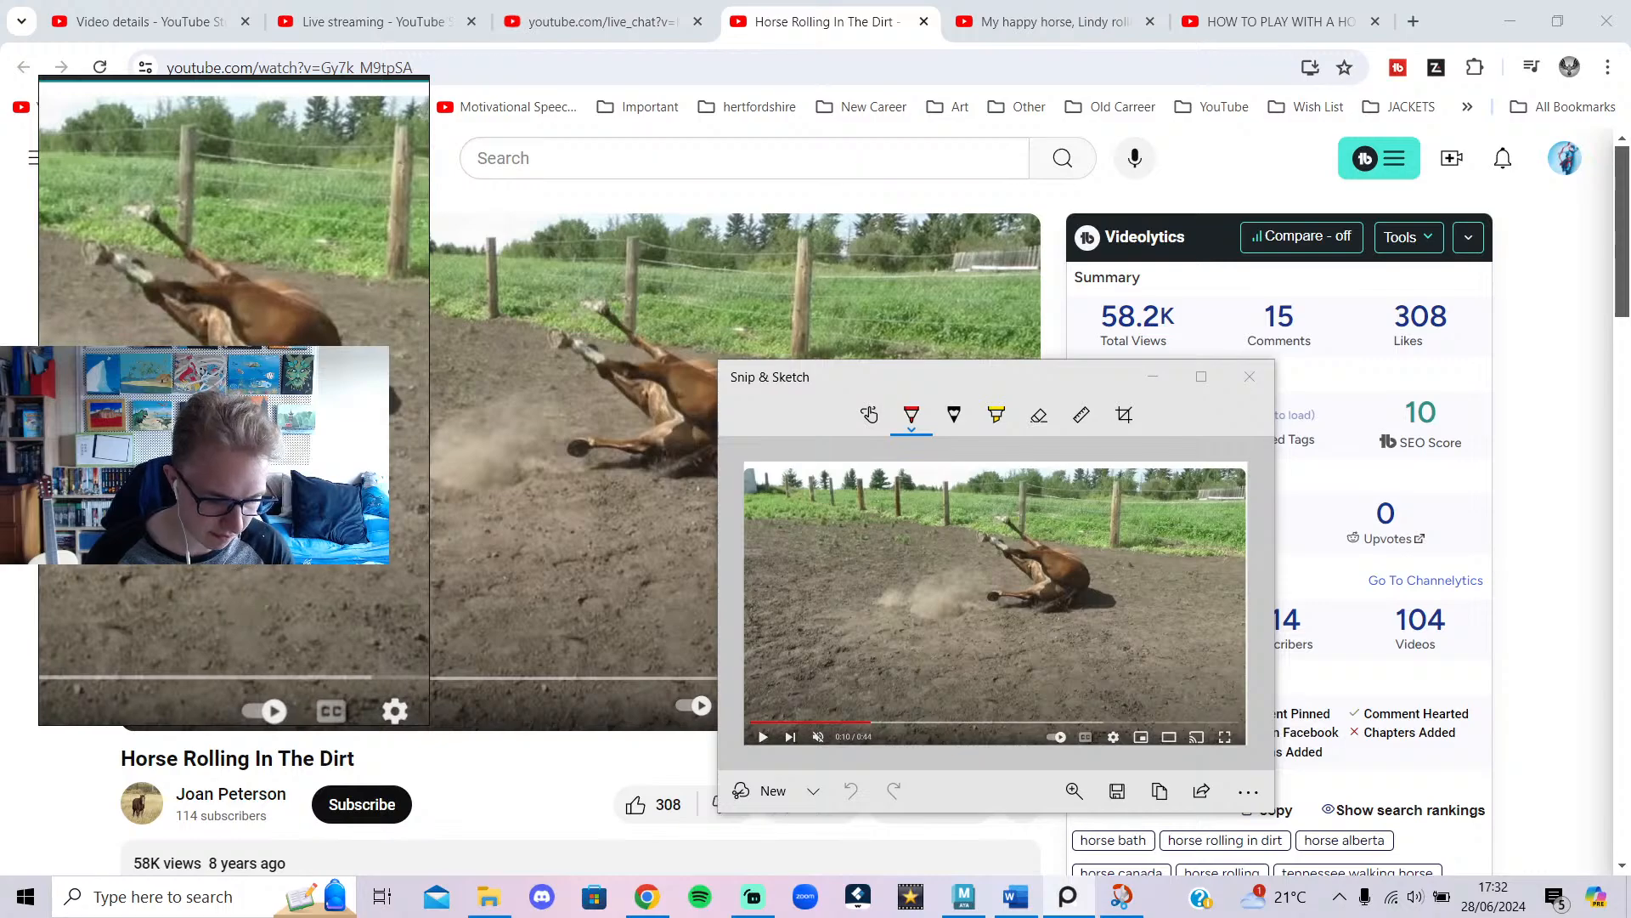
{"action": "key", "text": "ctrl+shift+a"}
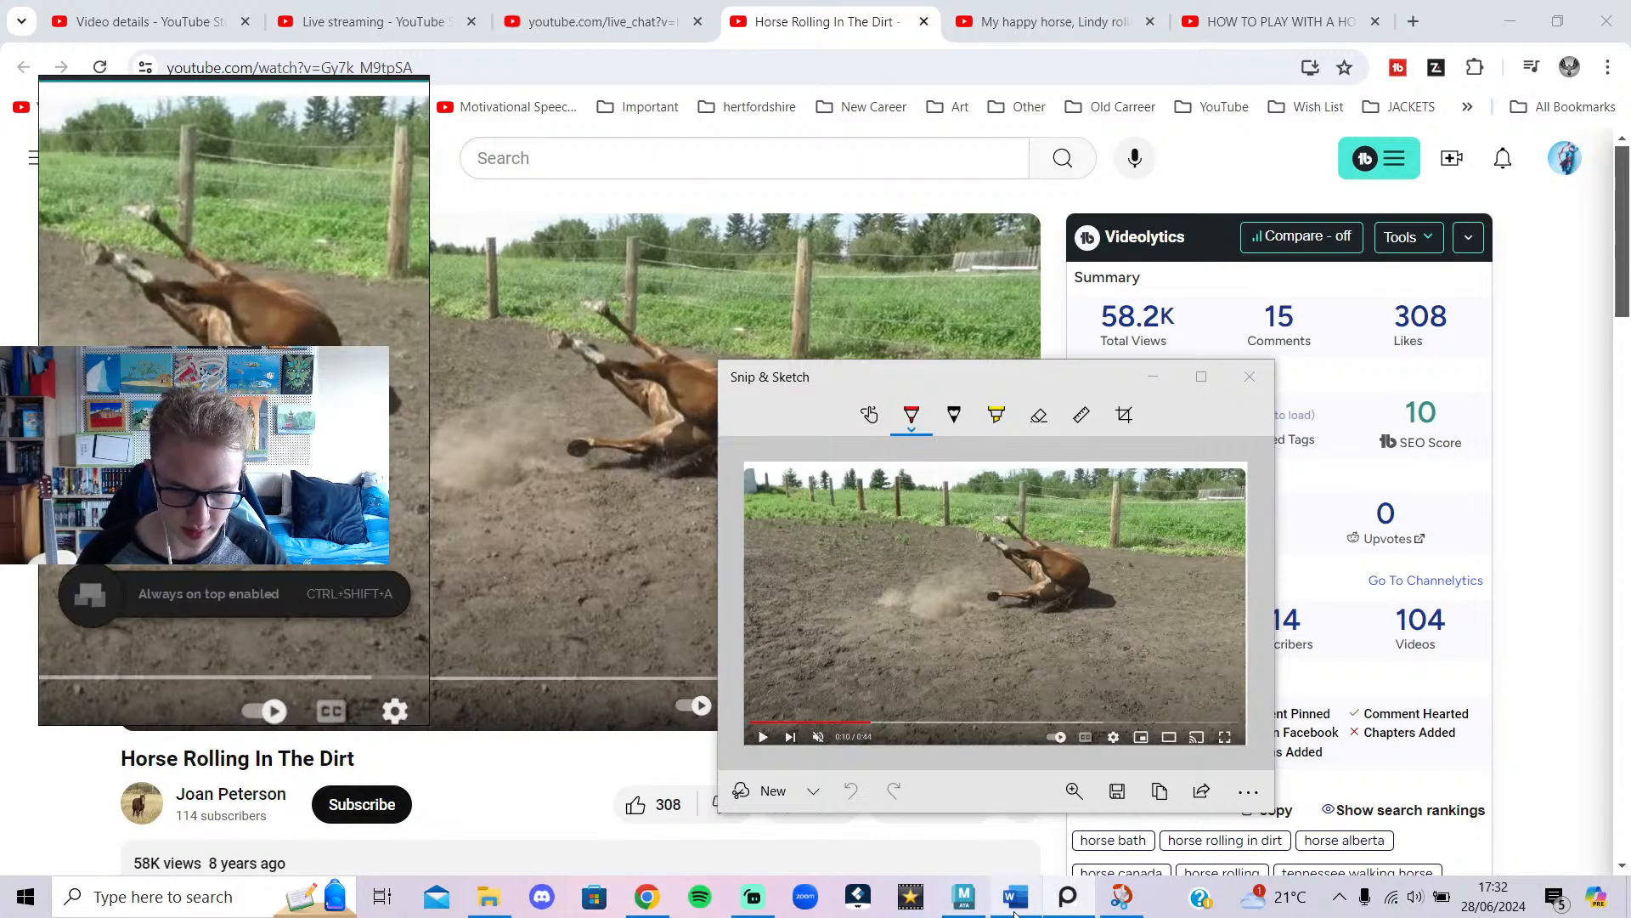
{"action": "left_click", "coordinate": [963, 897]}
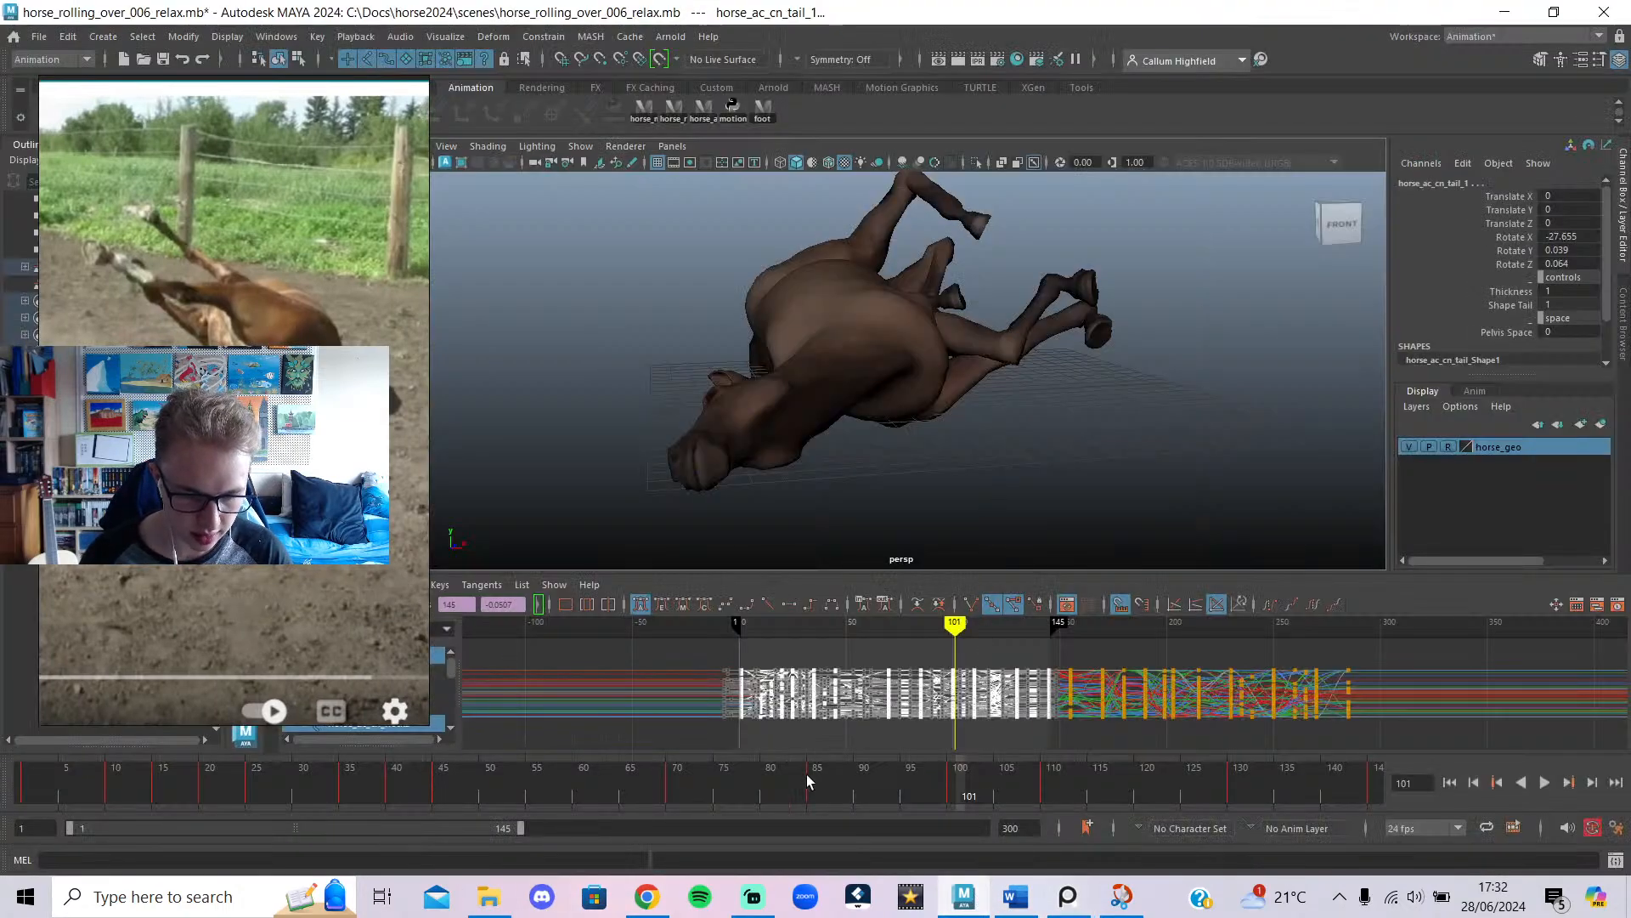
{"action": "left_click_drag", "start_coordinate": [807, 773], "coordinate": [342, 771]}
Frame all curves in the Graph Editor and delete the keys around frame 45.
{"action": "key", "text": "alt+v"}
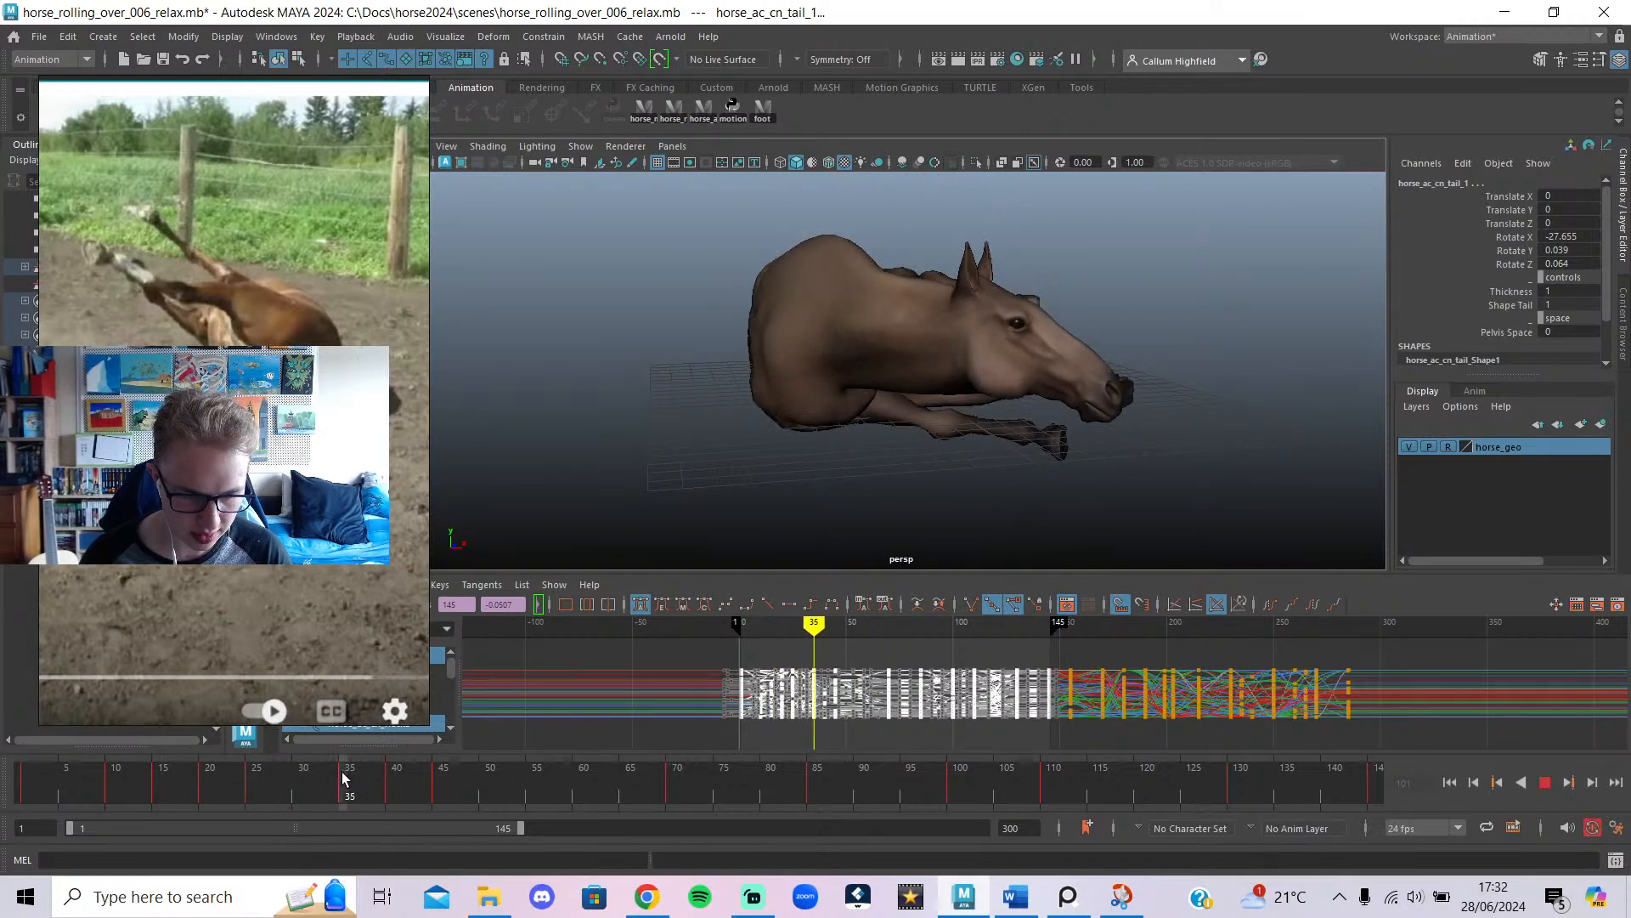
{"action": "left_click", "coordinate": [826, 662]}
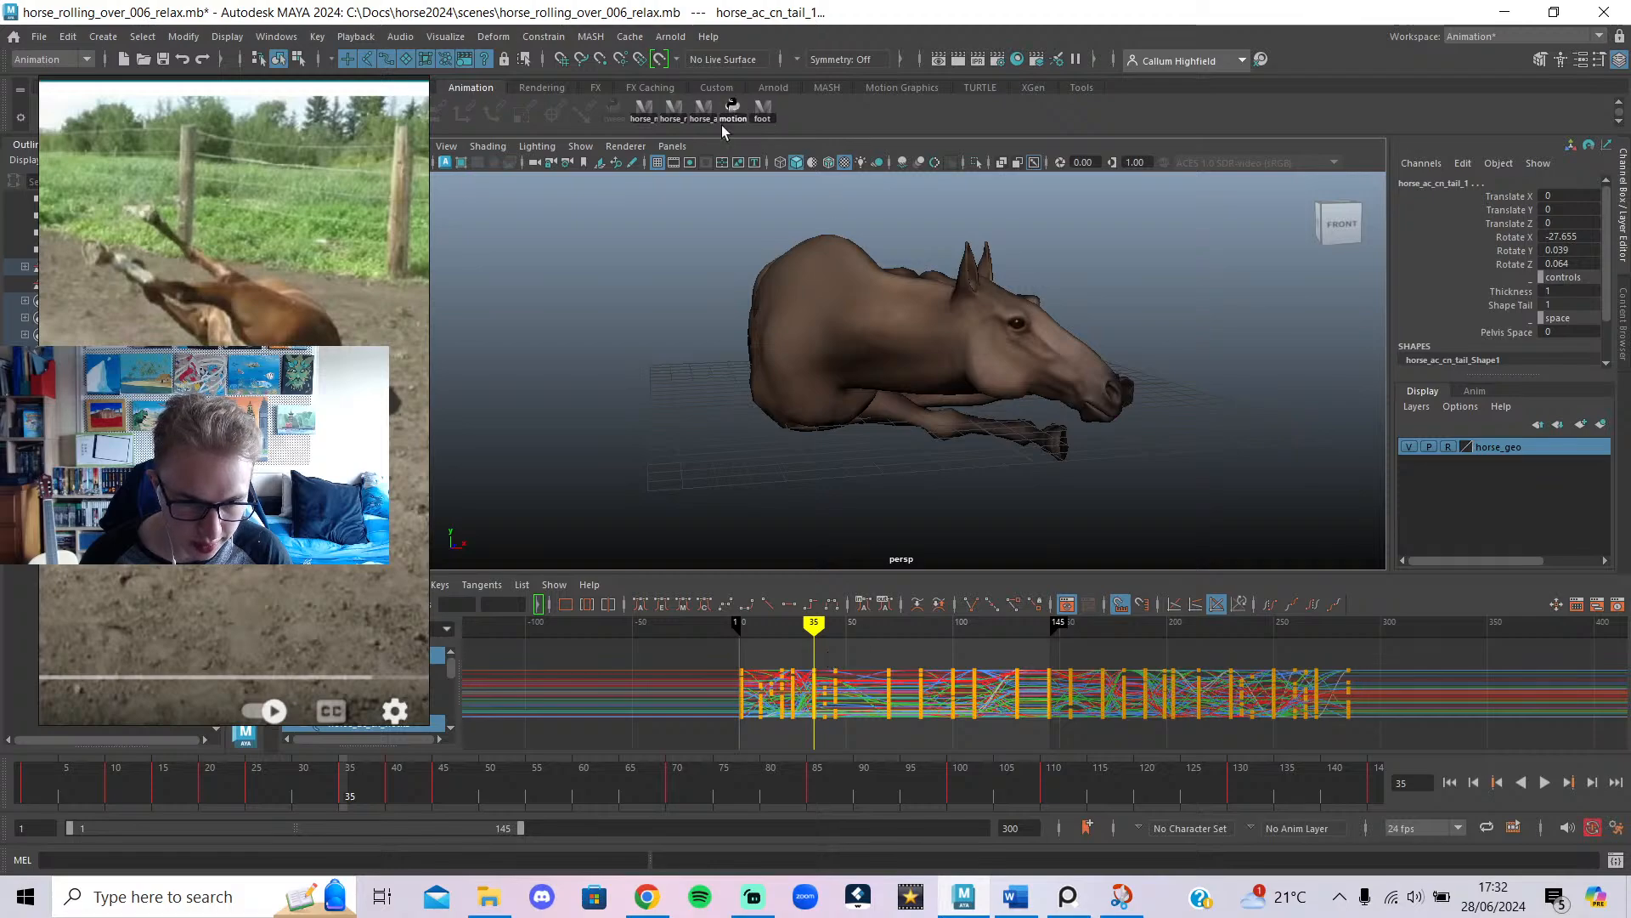
{"action": "key", "text": "a"}
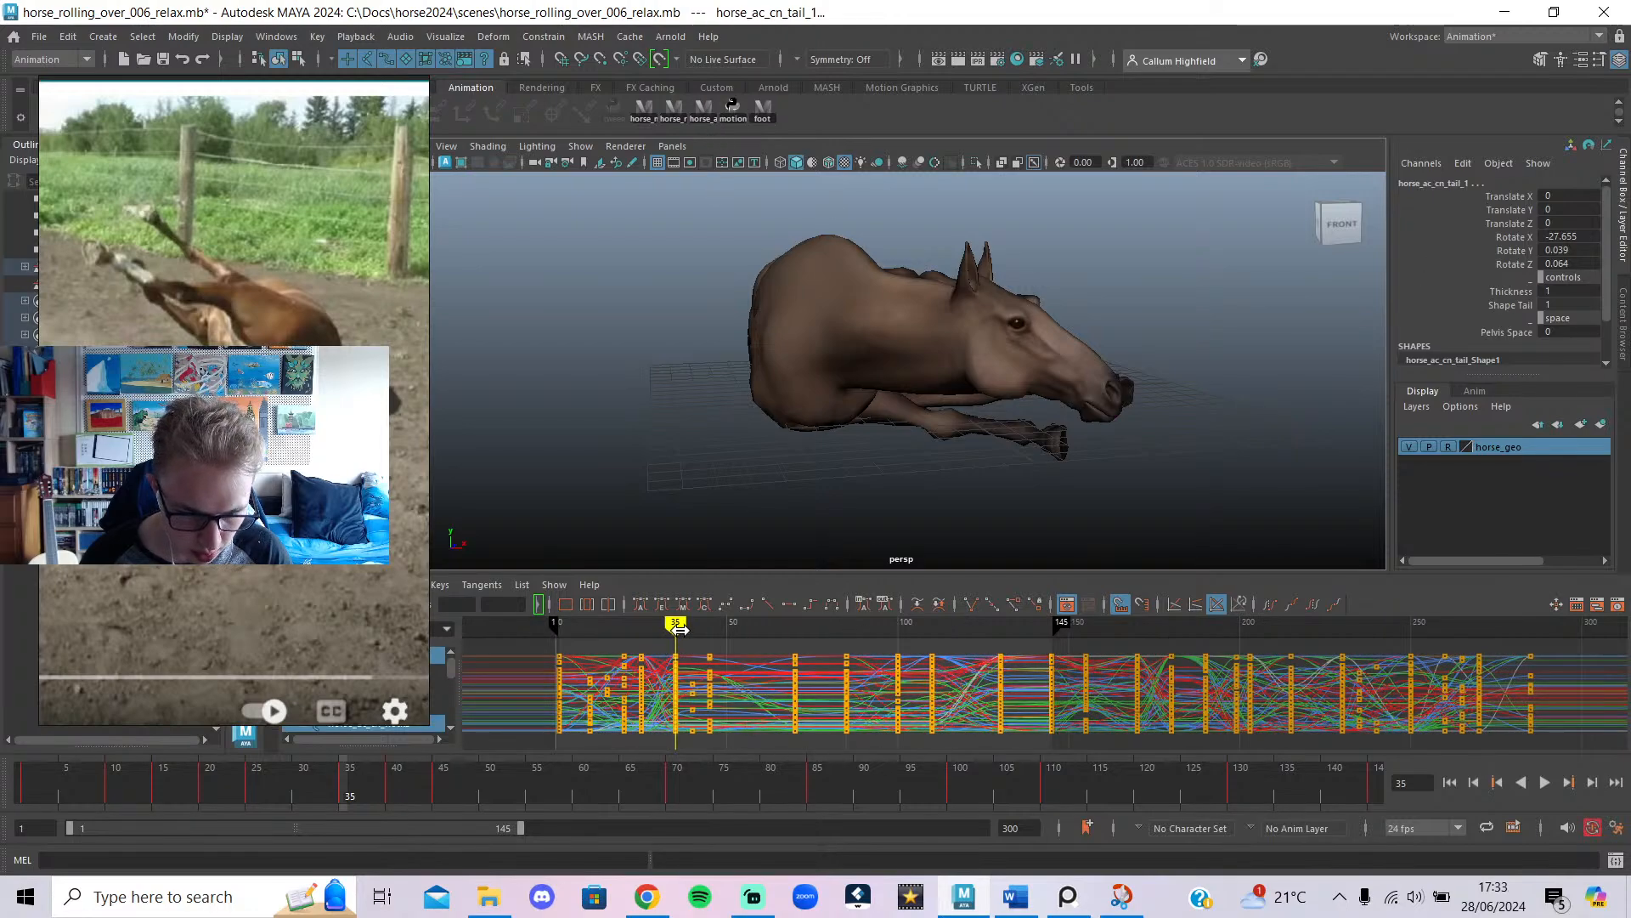
{"action": "mouse_move", "coordinate": [680, 629]}
{"action": "left_mouse_down"}
{"action": "mouse_move", "coordinate": [721, 650]}
{"action": "mouse_move", "coordinate": [682, 796]}
{"action": "left_mouse_up"}
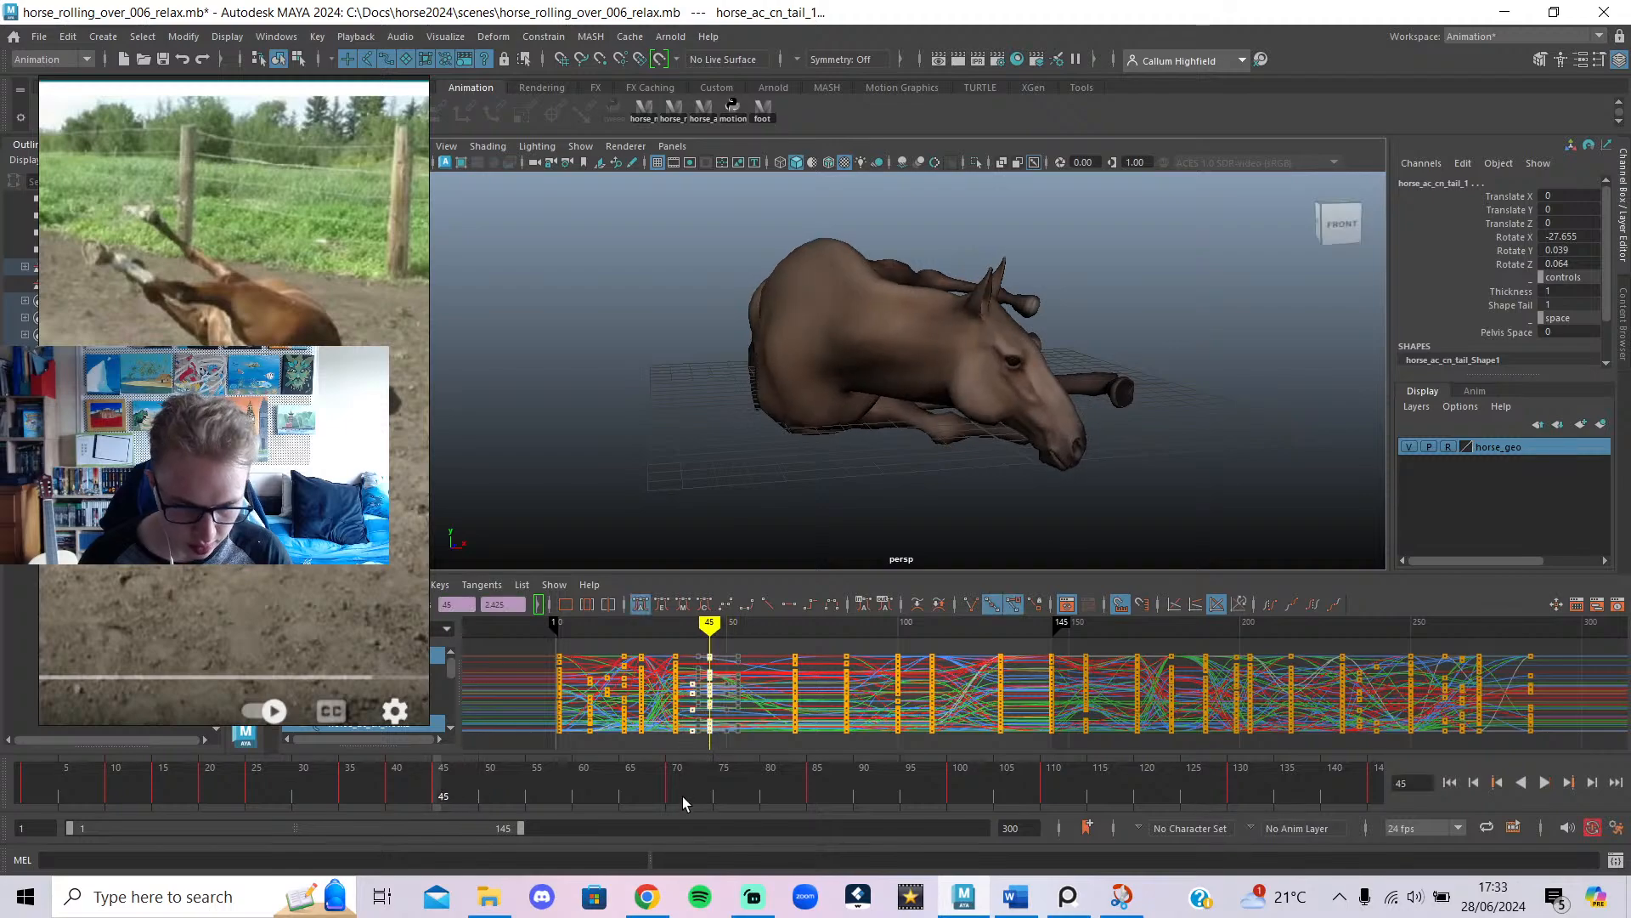
{"action": "key", "text": "Delete"}
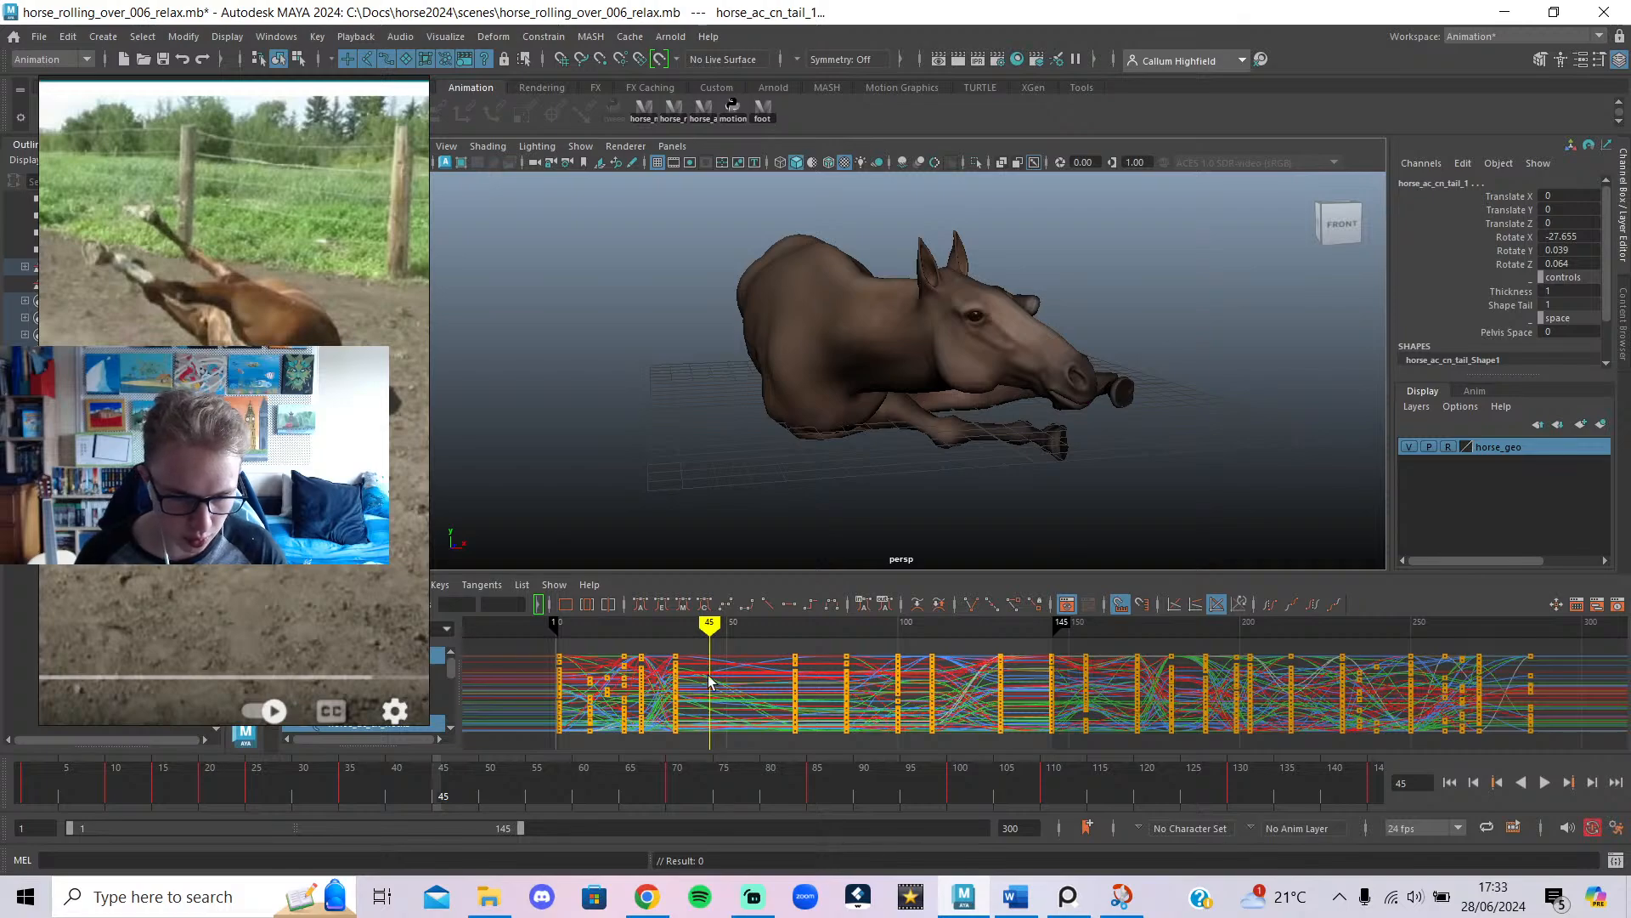
{"action": "mouse_move", "coordinate": [682, 627]}
{"action": "left_mouse_down"}
{"action": "mouse_move", "coordinate": [717, 650]}
{"action": "mouse_move", "coordinate": [708, 665]}
{"action": "left_mouse_up"}
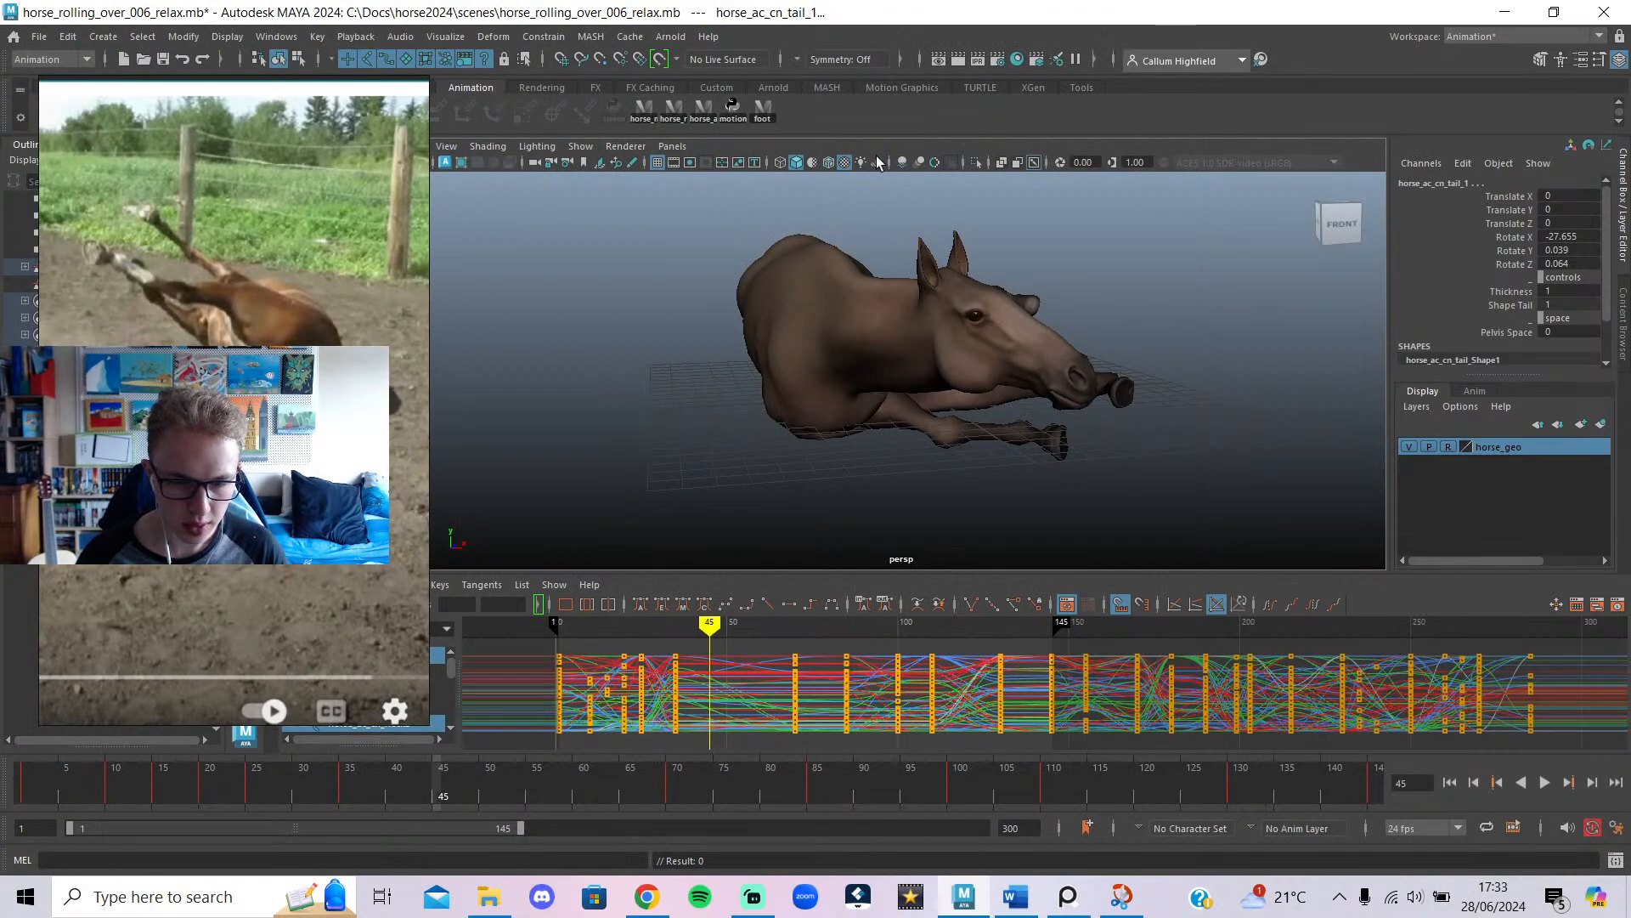
Blend the frame-45 pose fully toward the previous key with tweenMachine at -100.
{"action": "left_click", "coordinate": [741, 115]}
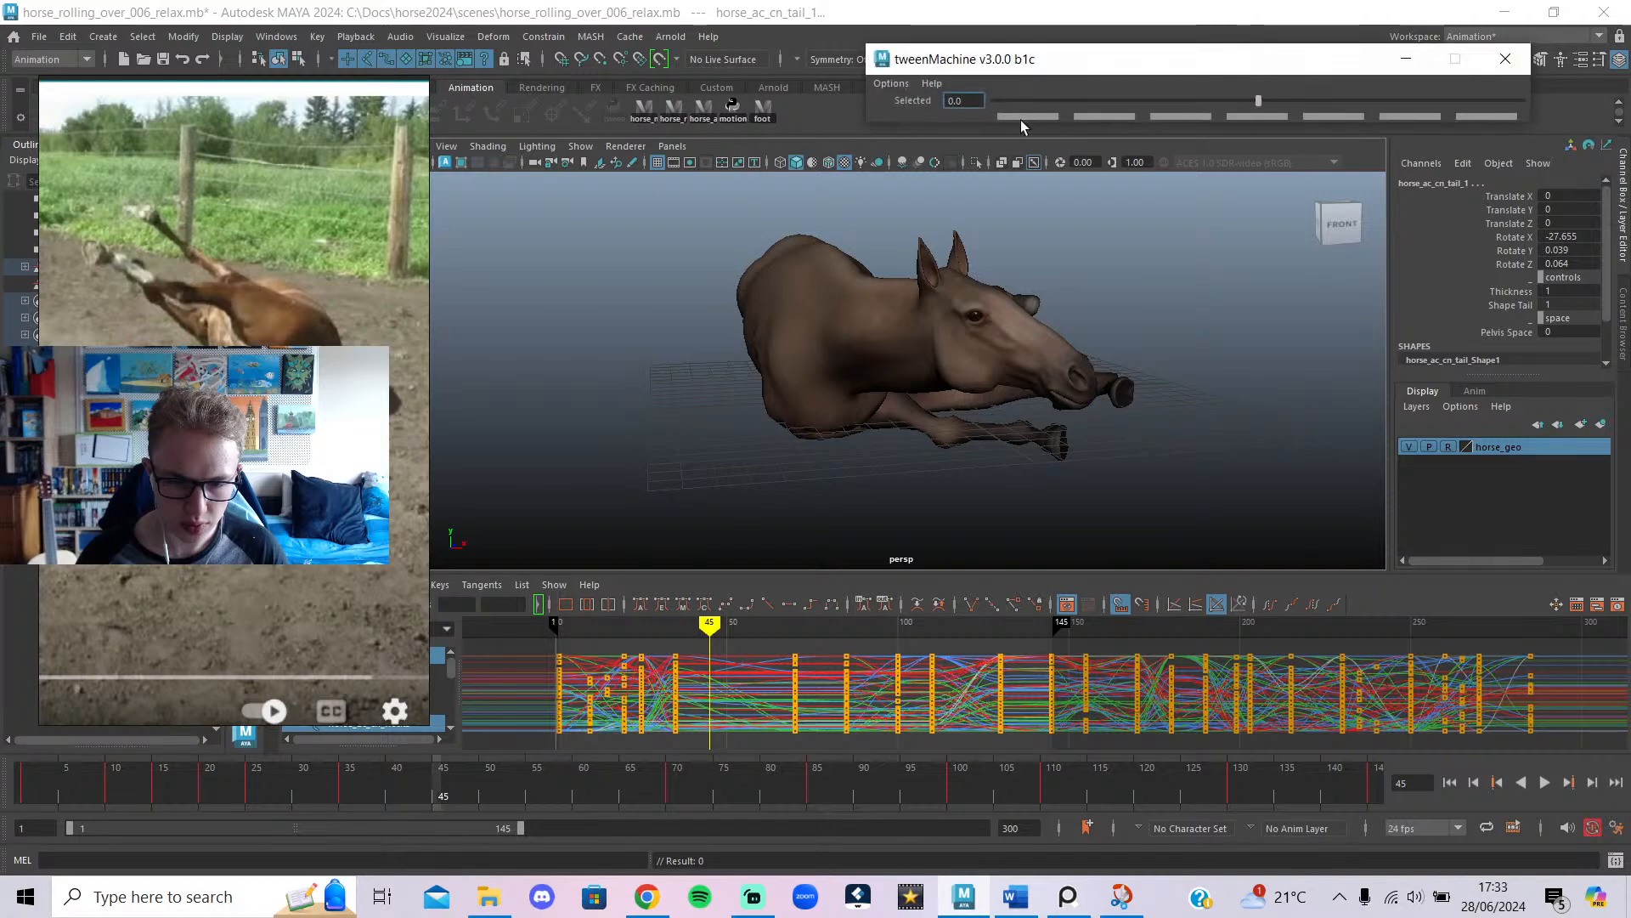
{"action": "left_click_drag", "start_coordinate": [1029, 105], "coordinate": [724, 133]}
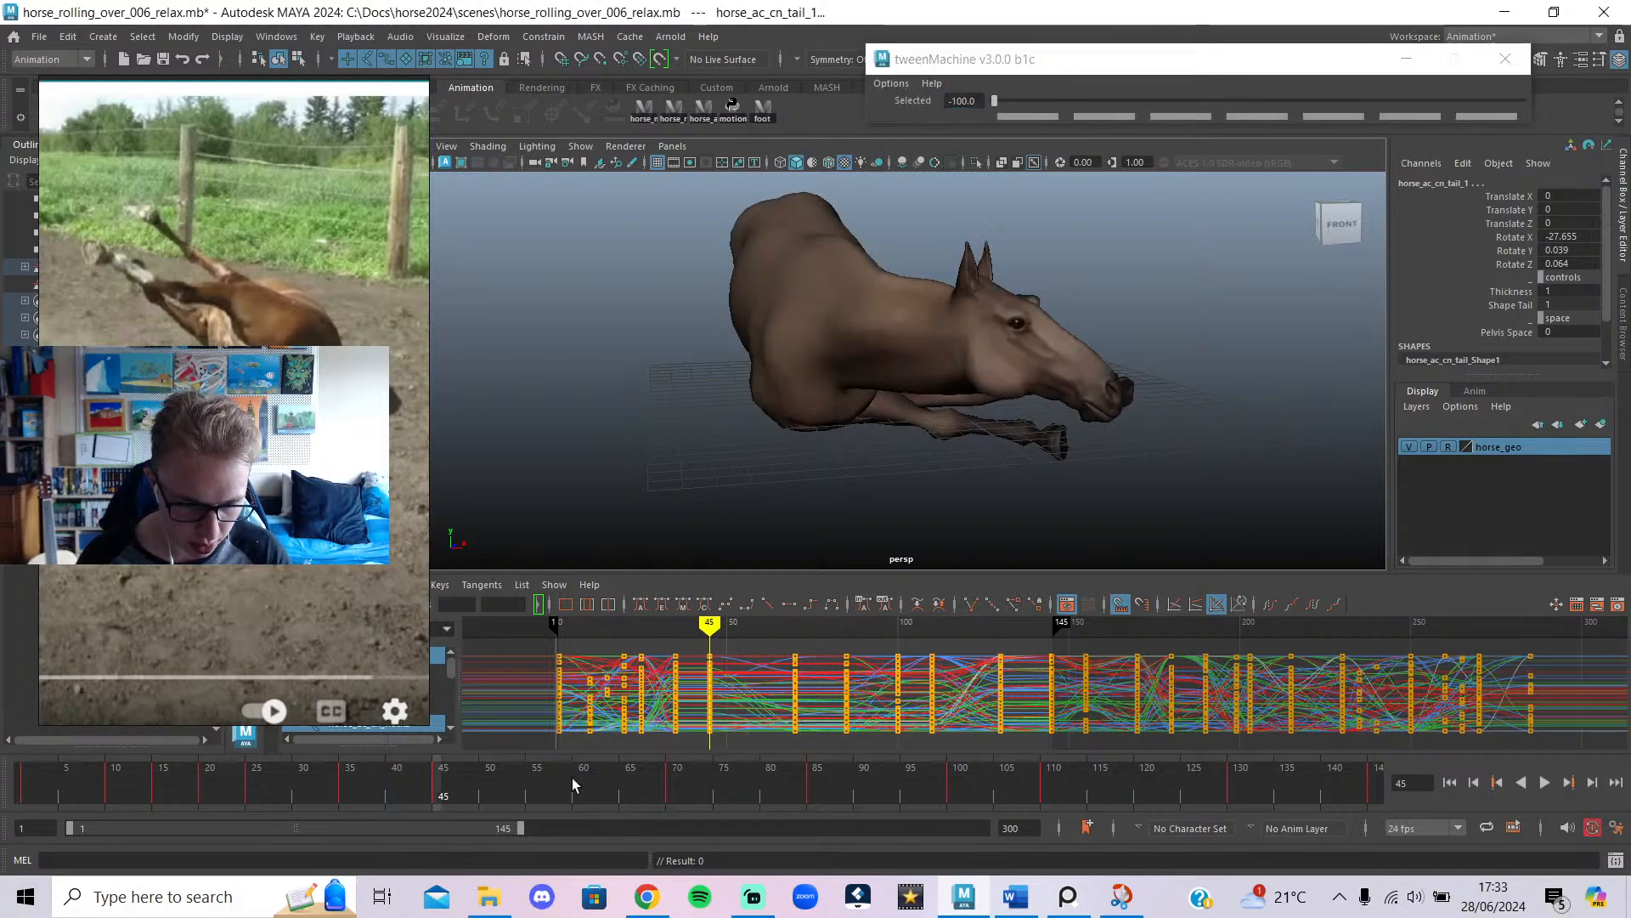
{"action": "left_click", "coordinate": [648, 897]}
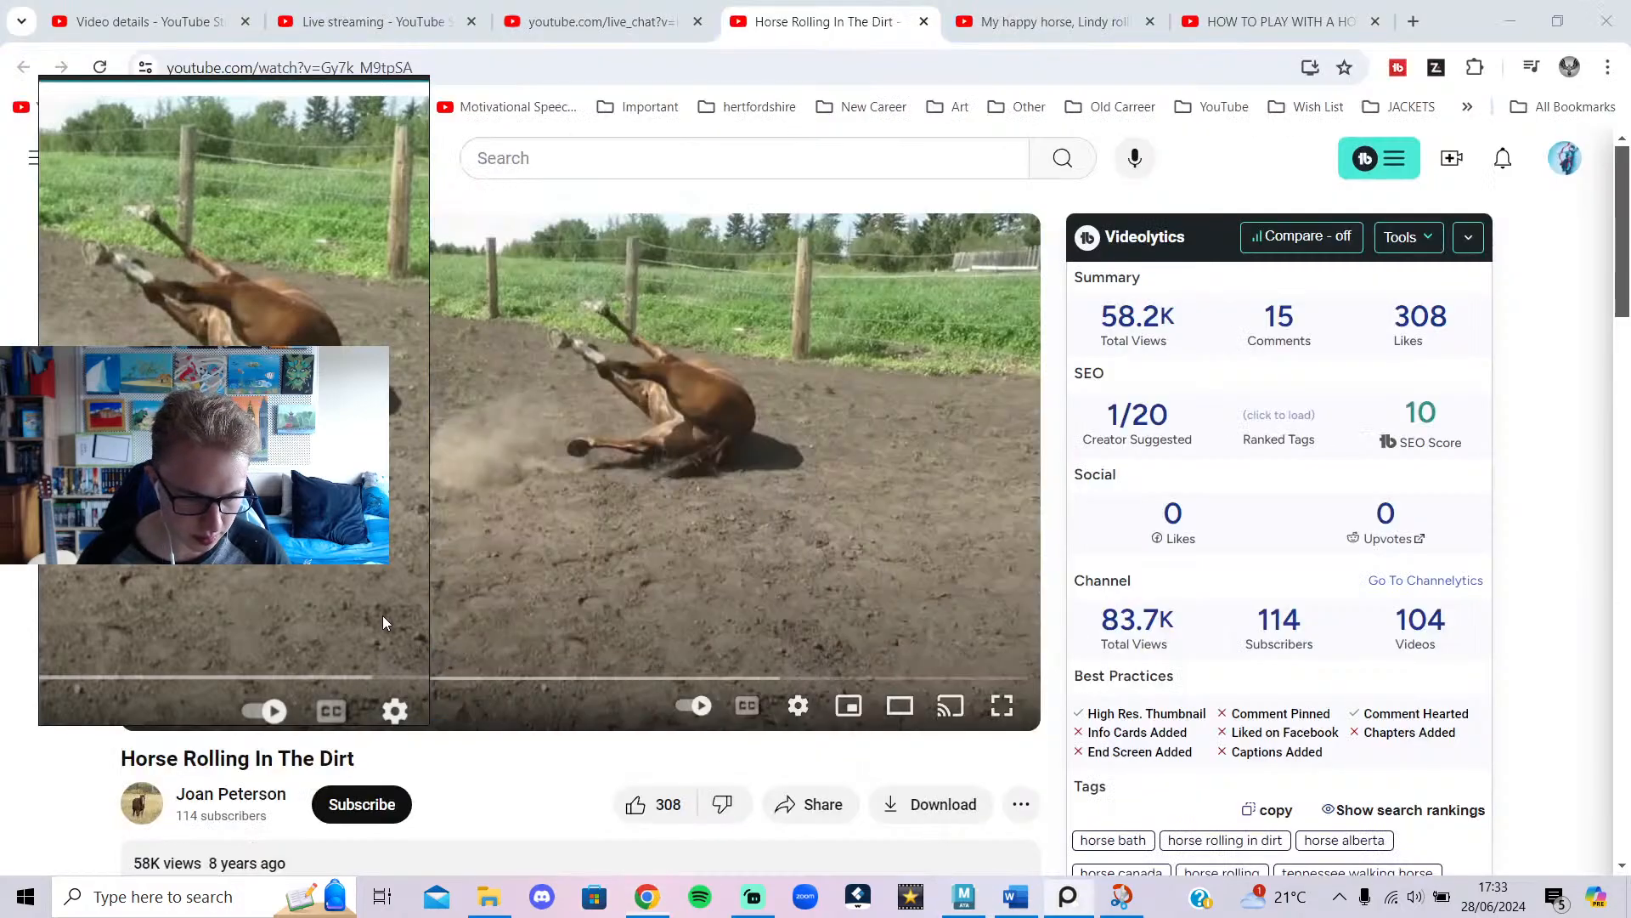
{"action": "left_click", "coordinate": [527, 583]}
Shrink the browser over Maya and watch the reference roll from 0:09, pausing mid-roll.
{"action": "left_click", "coordinate": [572, 608]}
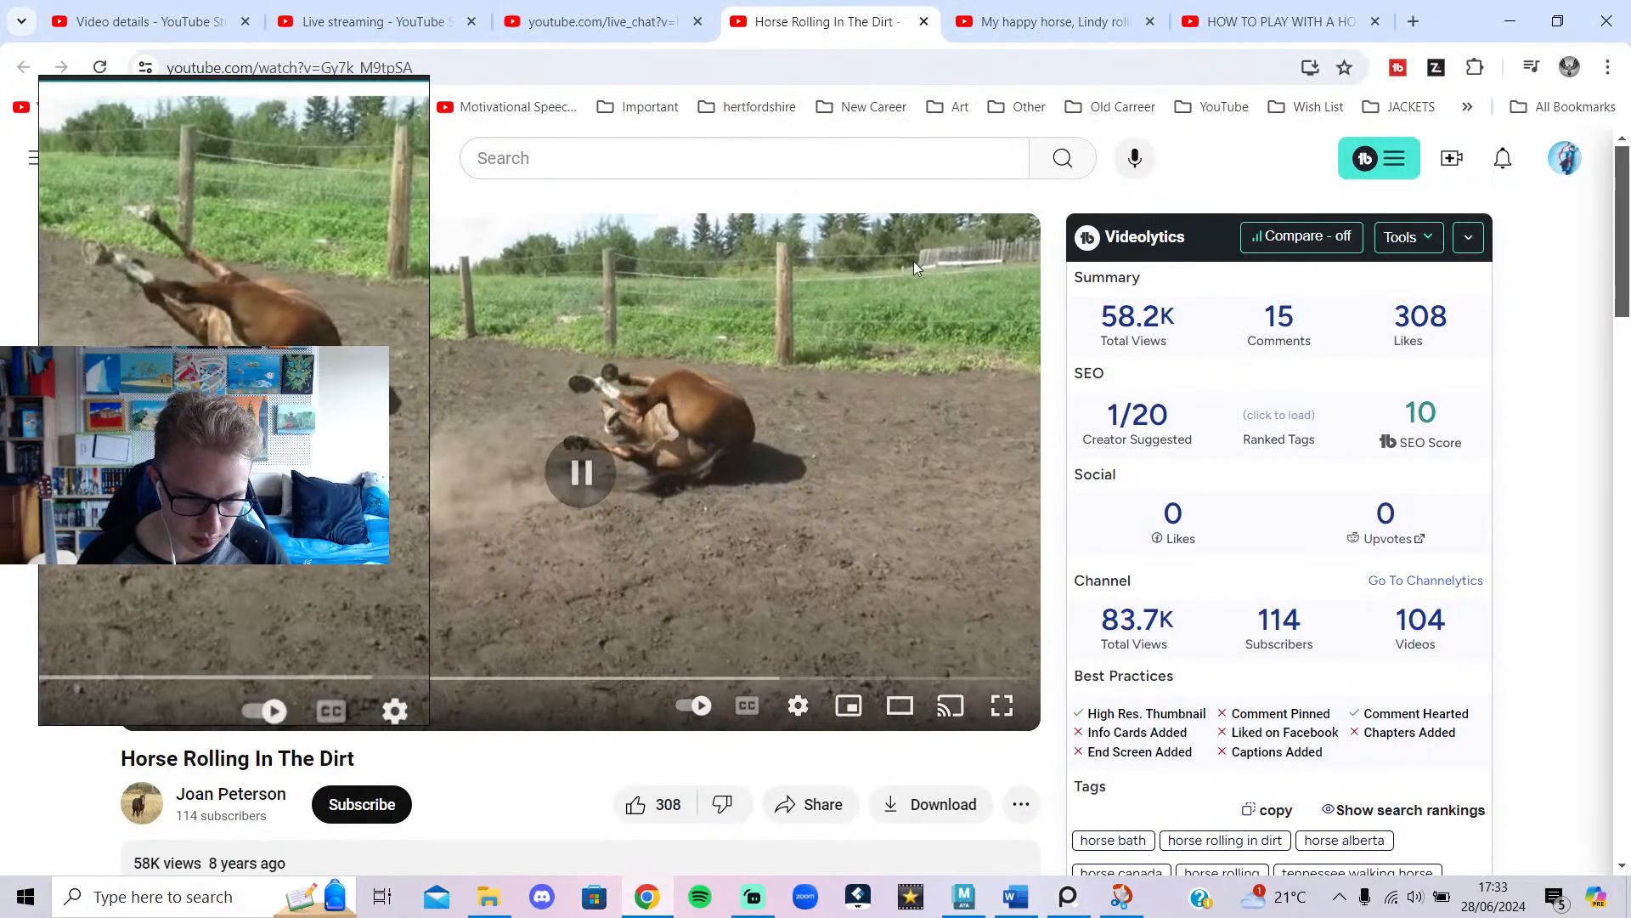
{"action": "left_click_drag", "start_coordinate": [1438, 23], "coordinate": [1326, 71]}
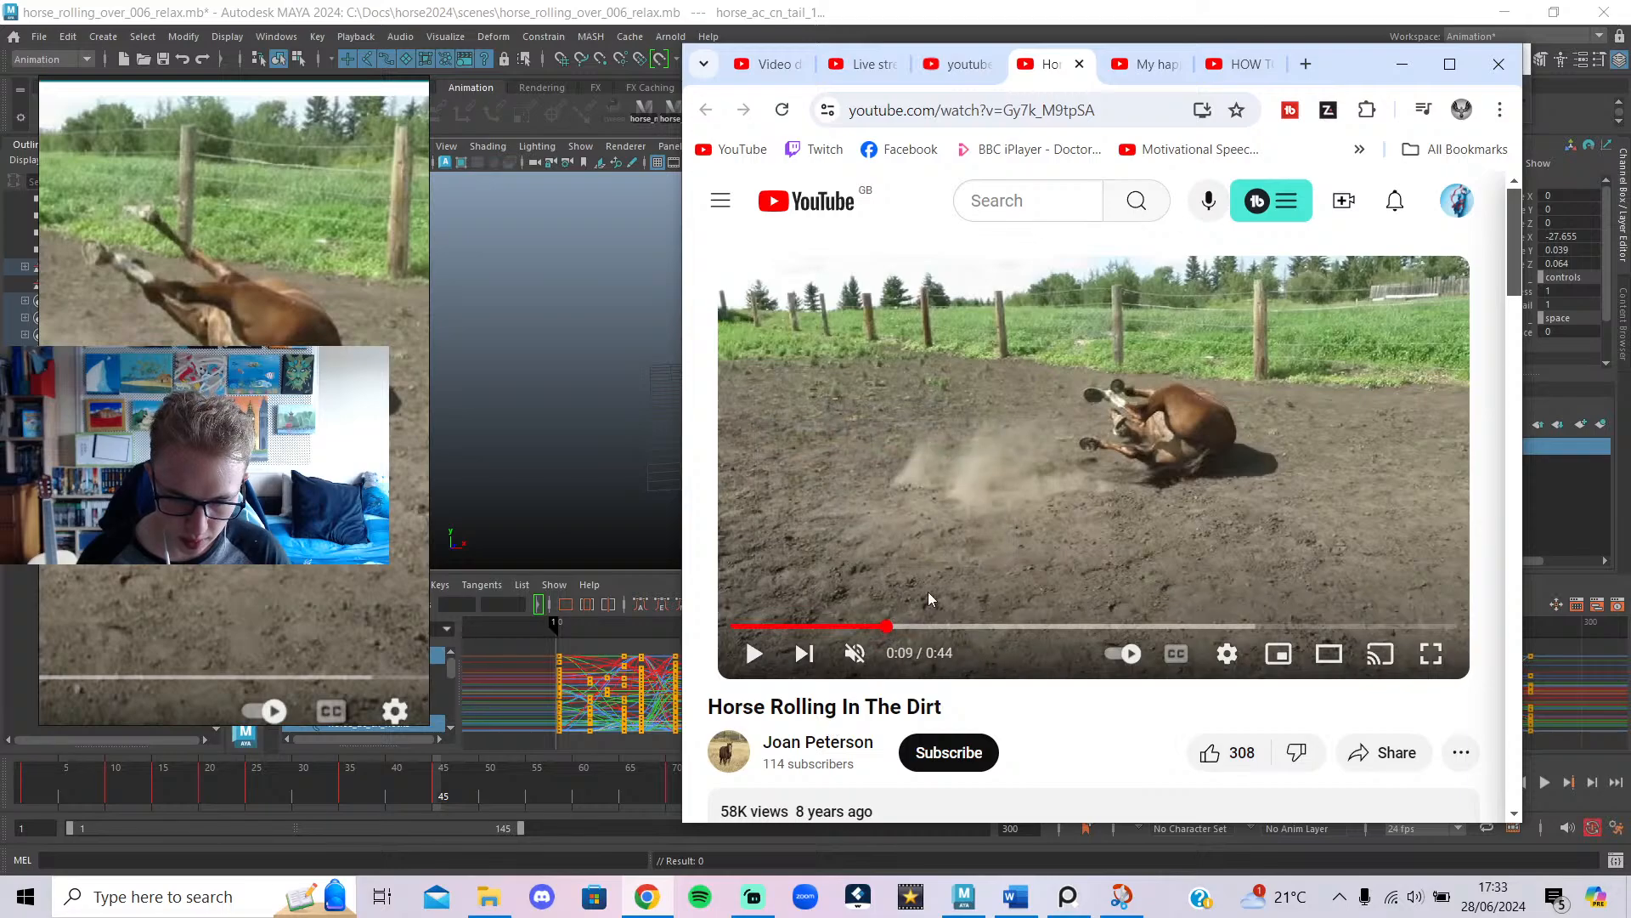
{"action": "left_click", "coordinate": [886, 626]}
{"action": "left_click", "coordinate": [939, 530]}
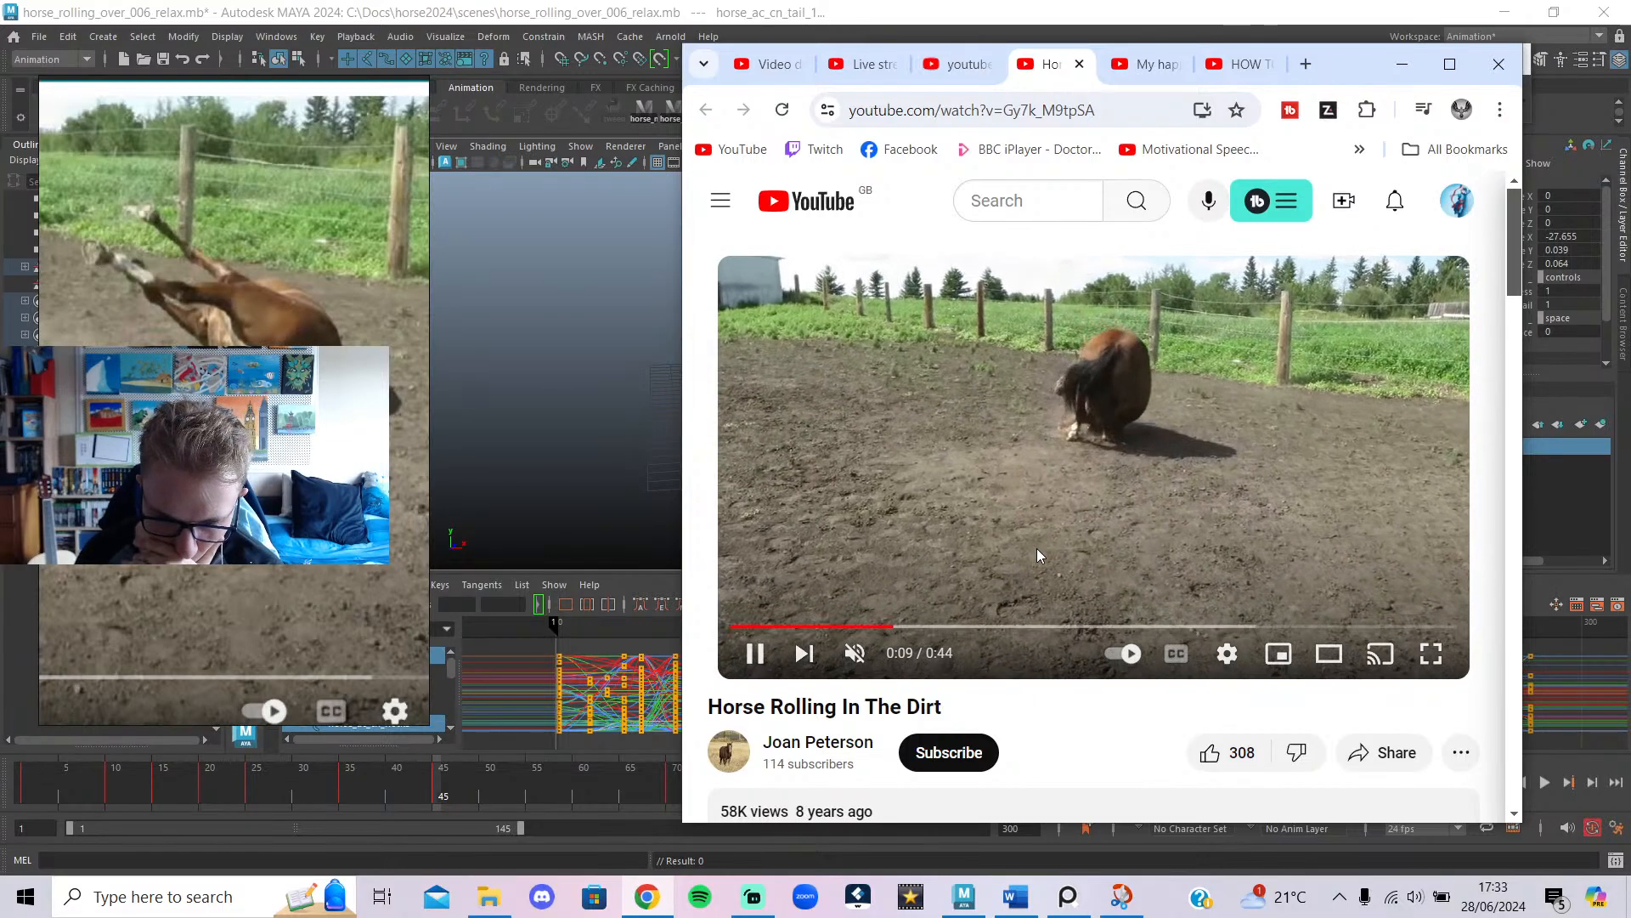
{"action": "left_click", "coordinate": [1076, 501]}
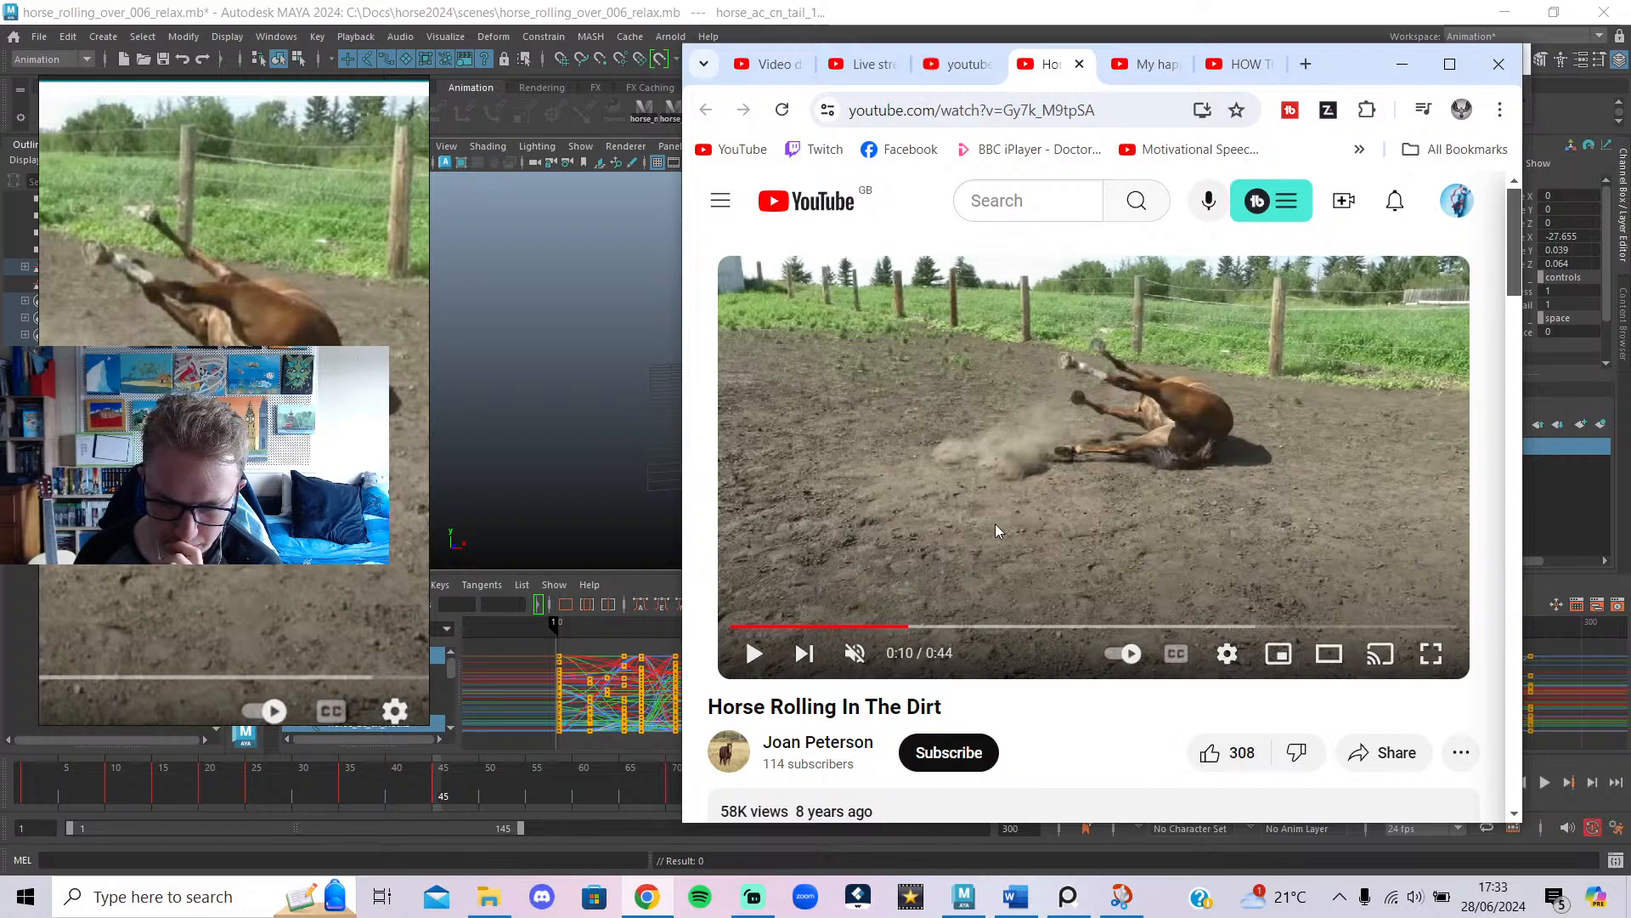
Replay the roll from 0:10 a few times, then minimize Chrome to return to Maya.
{"action": "left_click", "coordinate": [1029, 522]}
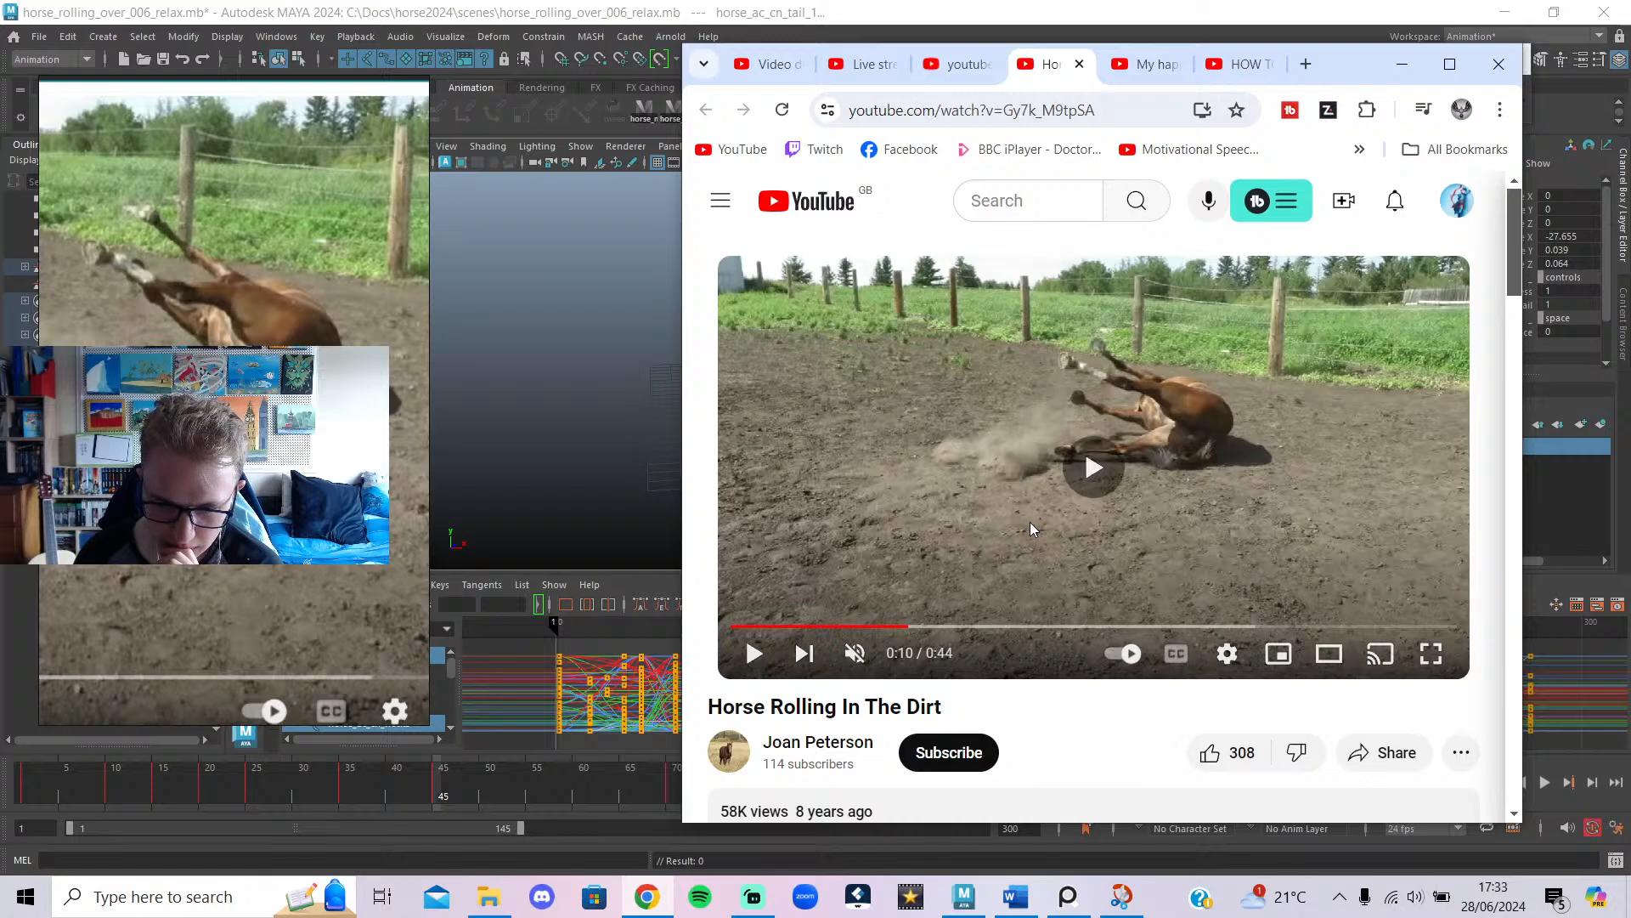
{"action": "left_click", "coordinate": [953, 594]}
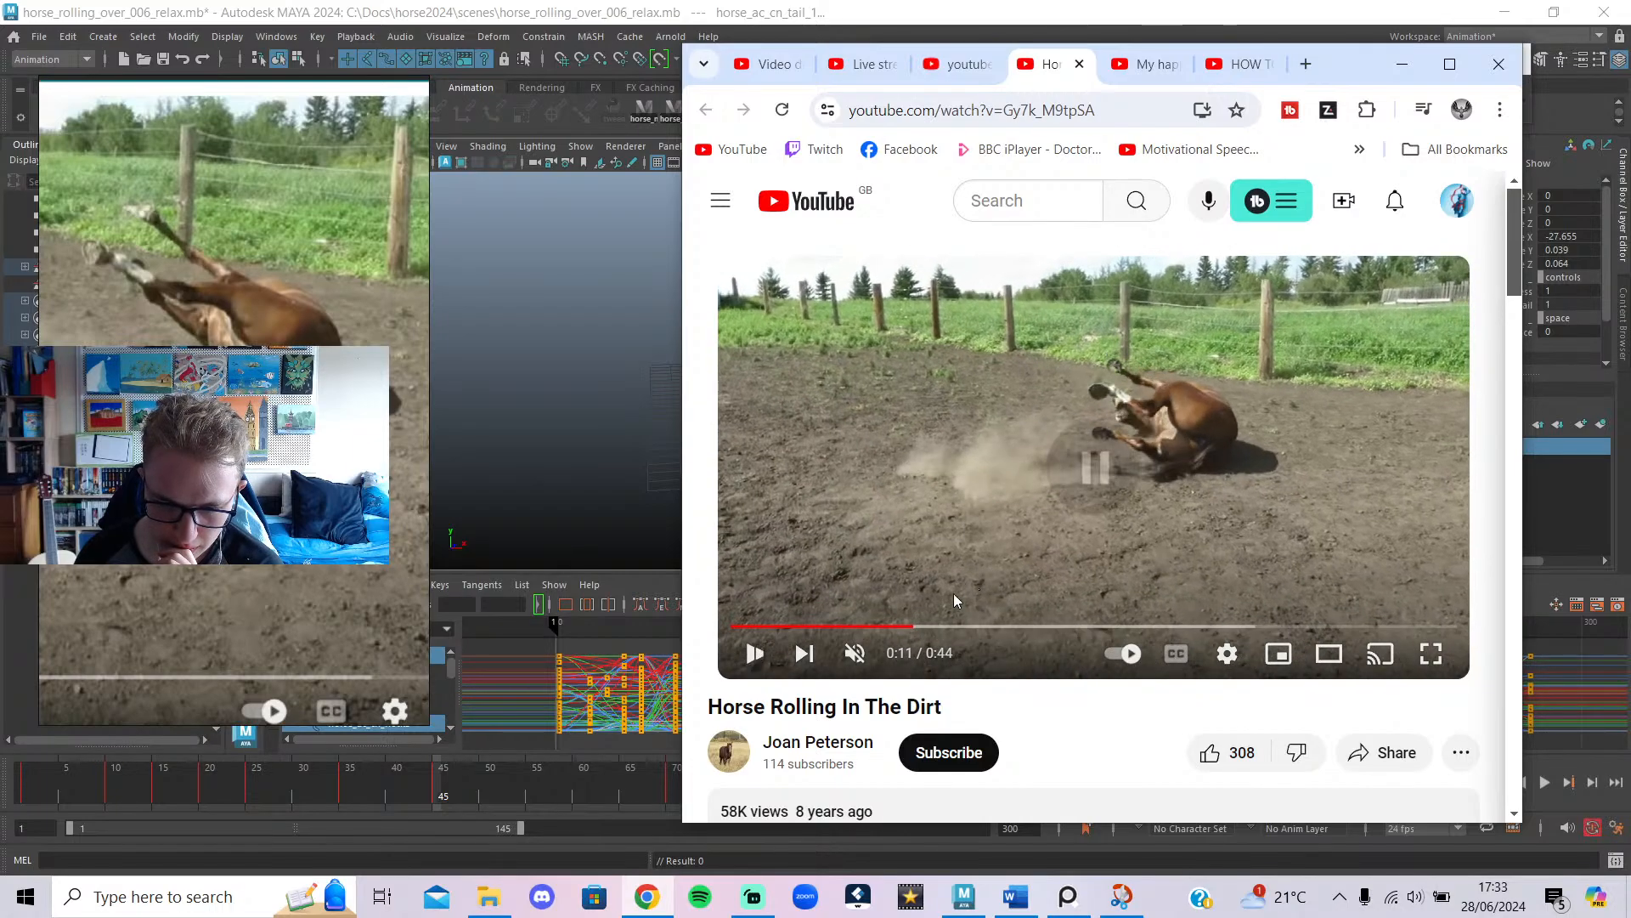
{"action": "left_click", "coordinate": [906, 626]}
{"action": "left_click", "coordinate": [875, 546]}
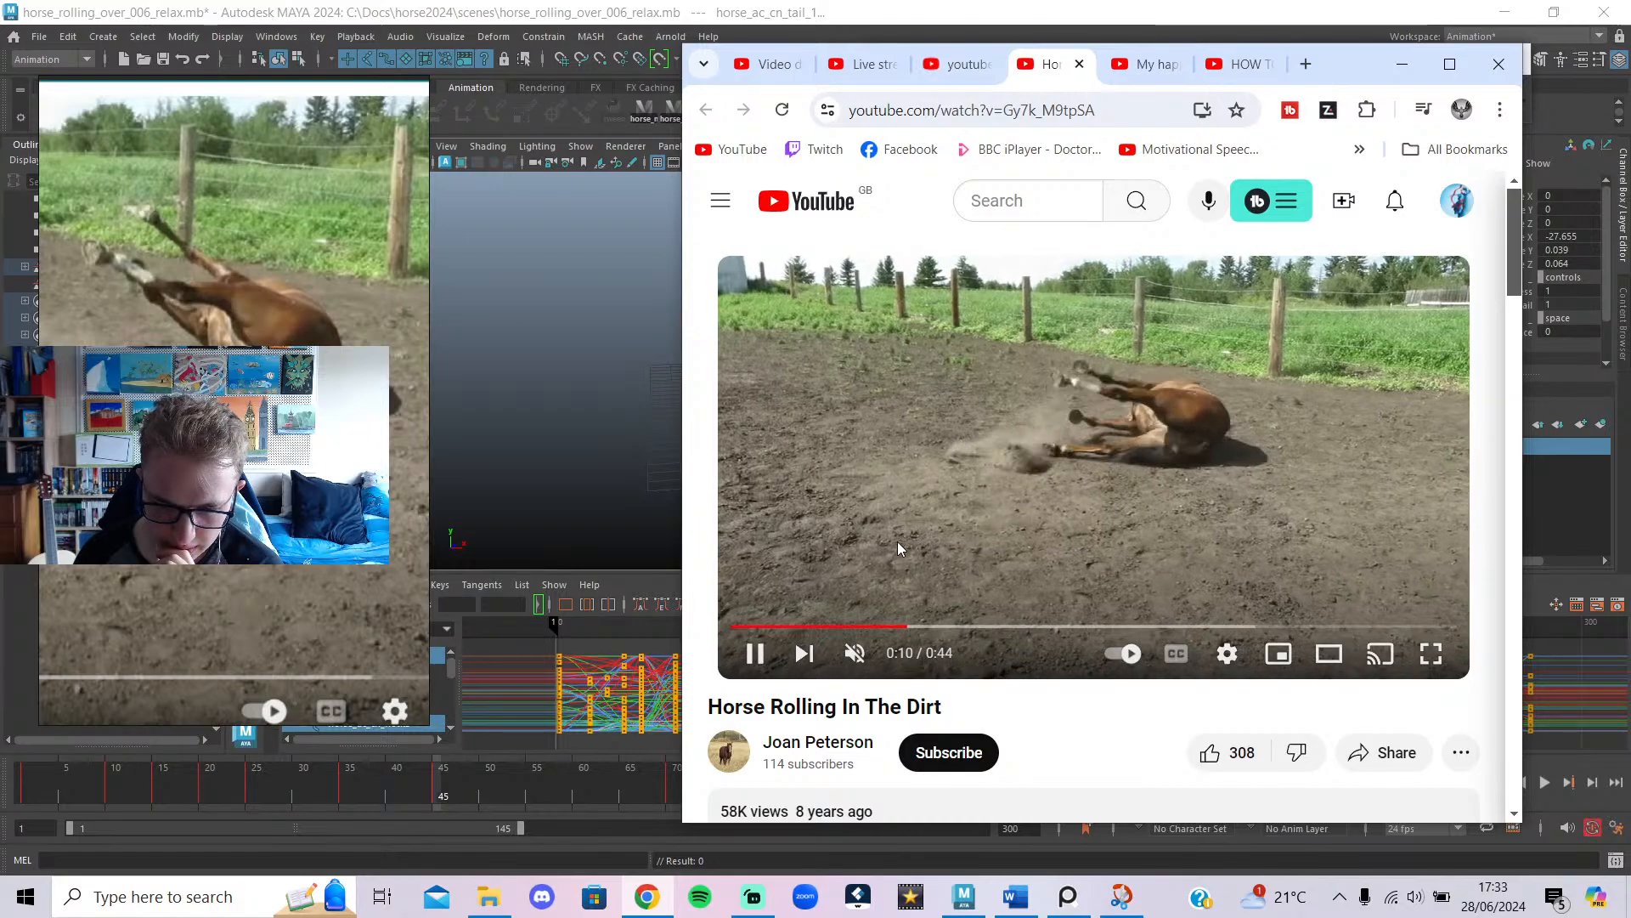
{"action": "left_click", "coordinate": [909, 536]}
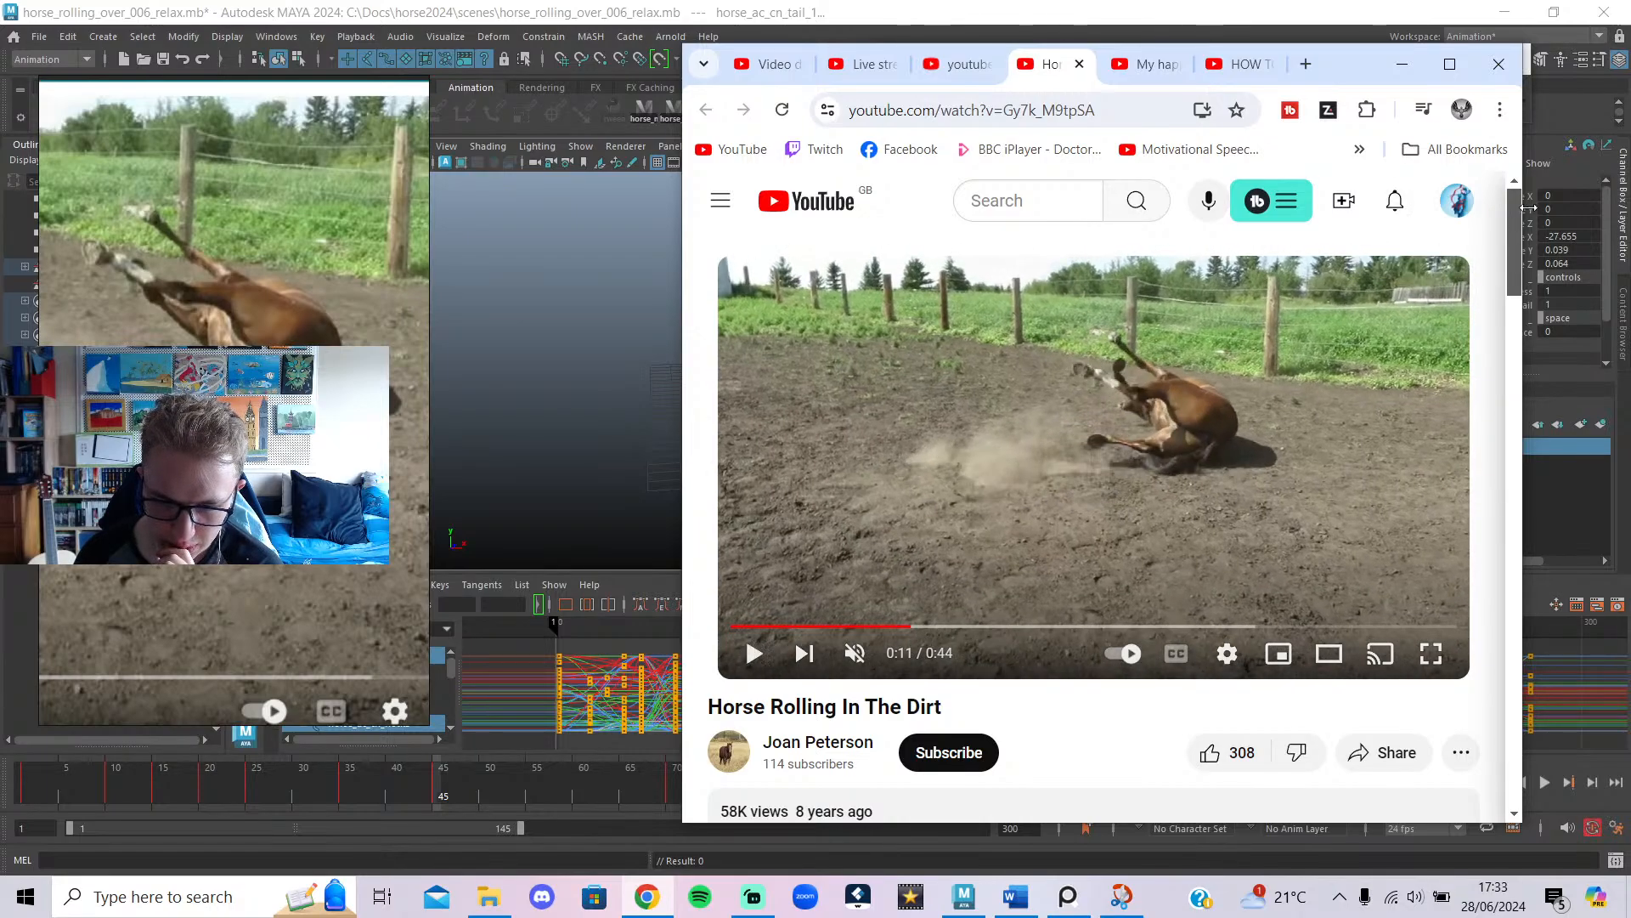
{"action": "left_click", "coordinate": [1407, 75]}
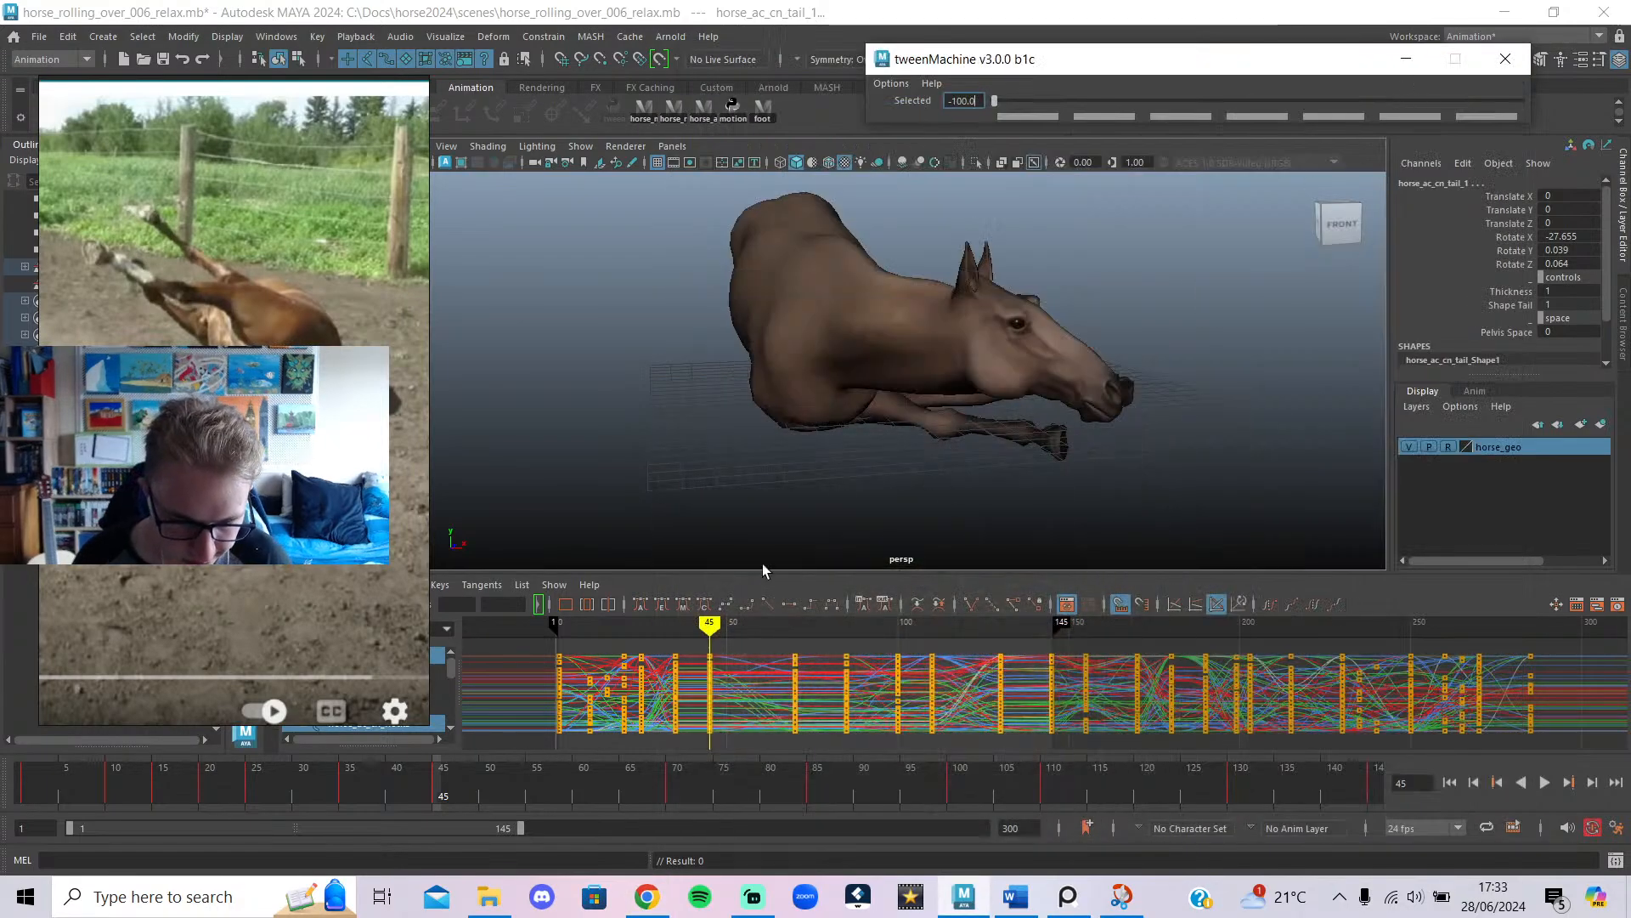
Show the rig control curves from behind the horse and pick the pelvis control near frame 34.
{"action": "left_click_drag", "start_coordinate": [790, 464], "coordinate": [1194, 461], "text": "alt"}
{"action": "key", "text": "alt+1"}
{"action": "left_click", "coordinate": [1194, 460]}
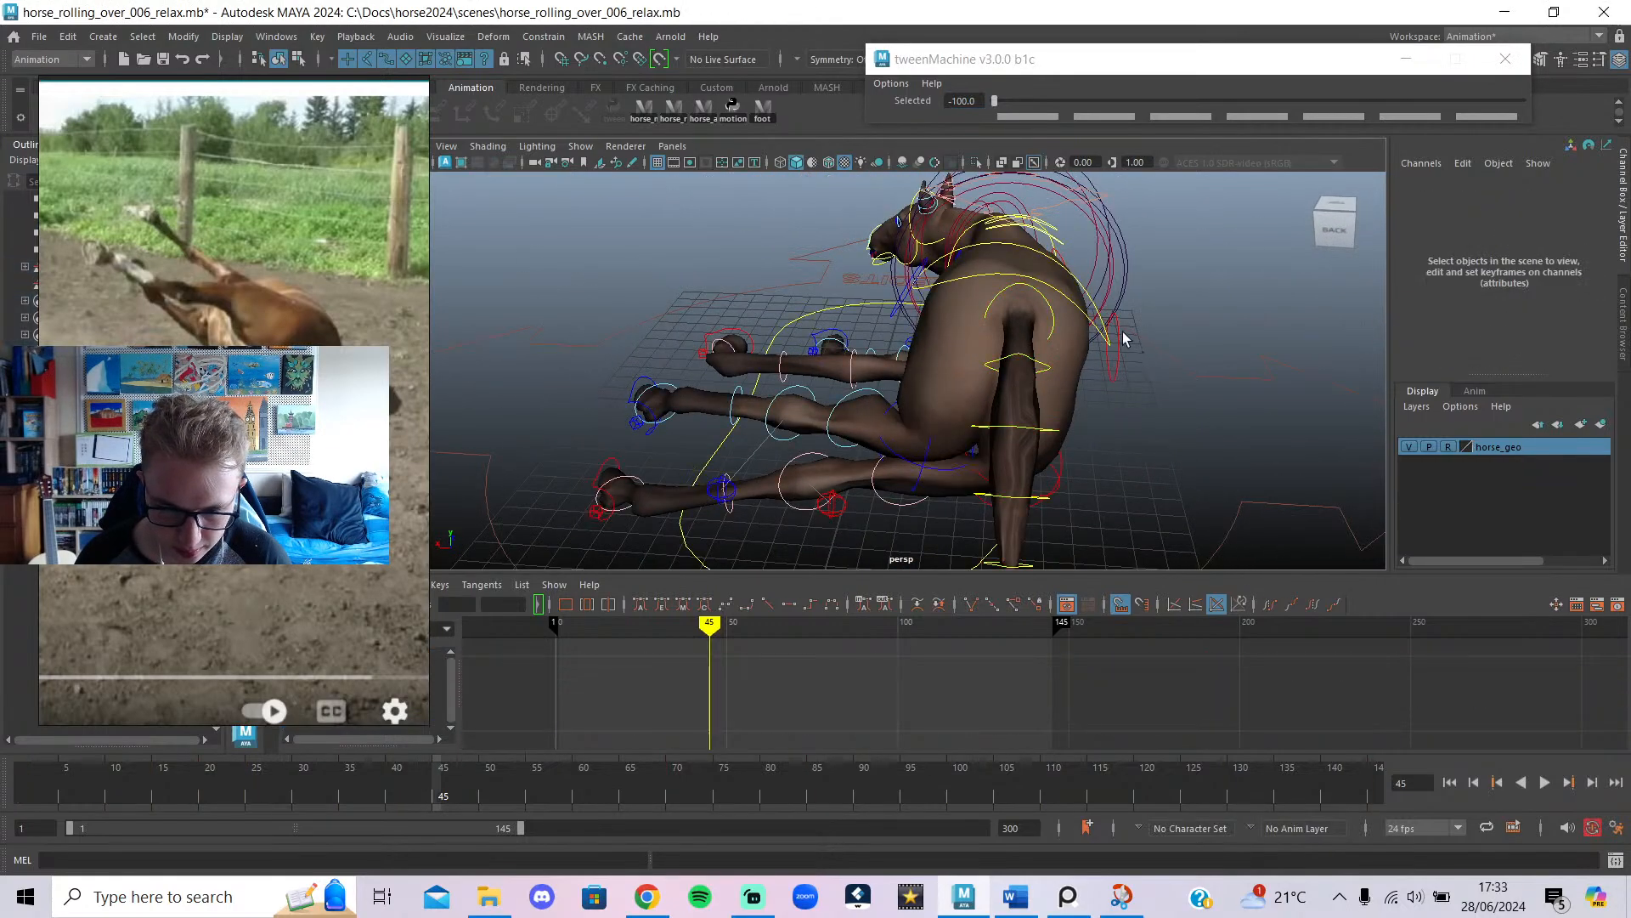
{"action": "left_click", "coordinate": [1080, 317]}
{"action": "left_click_drag", "start_coordinate": [696, 623], "coordinate": [677, 682]}
Rotate the pelvis at frame 35 to tilt the hips, after undoing a whole-rig rotation.
{"action": "left_click", "coordinate": [707, 115]}
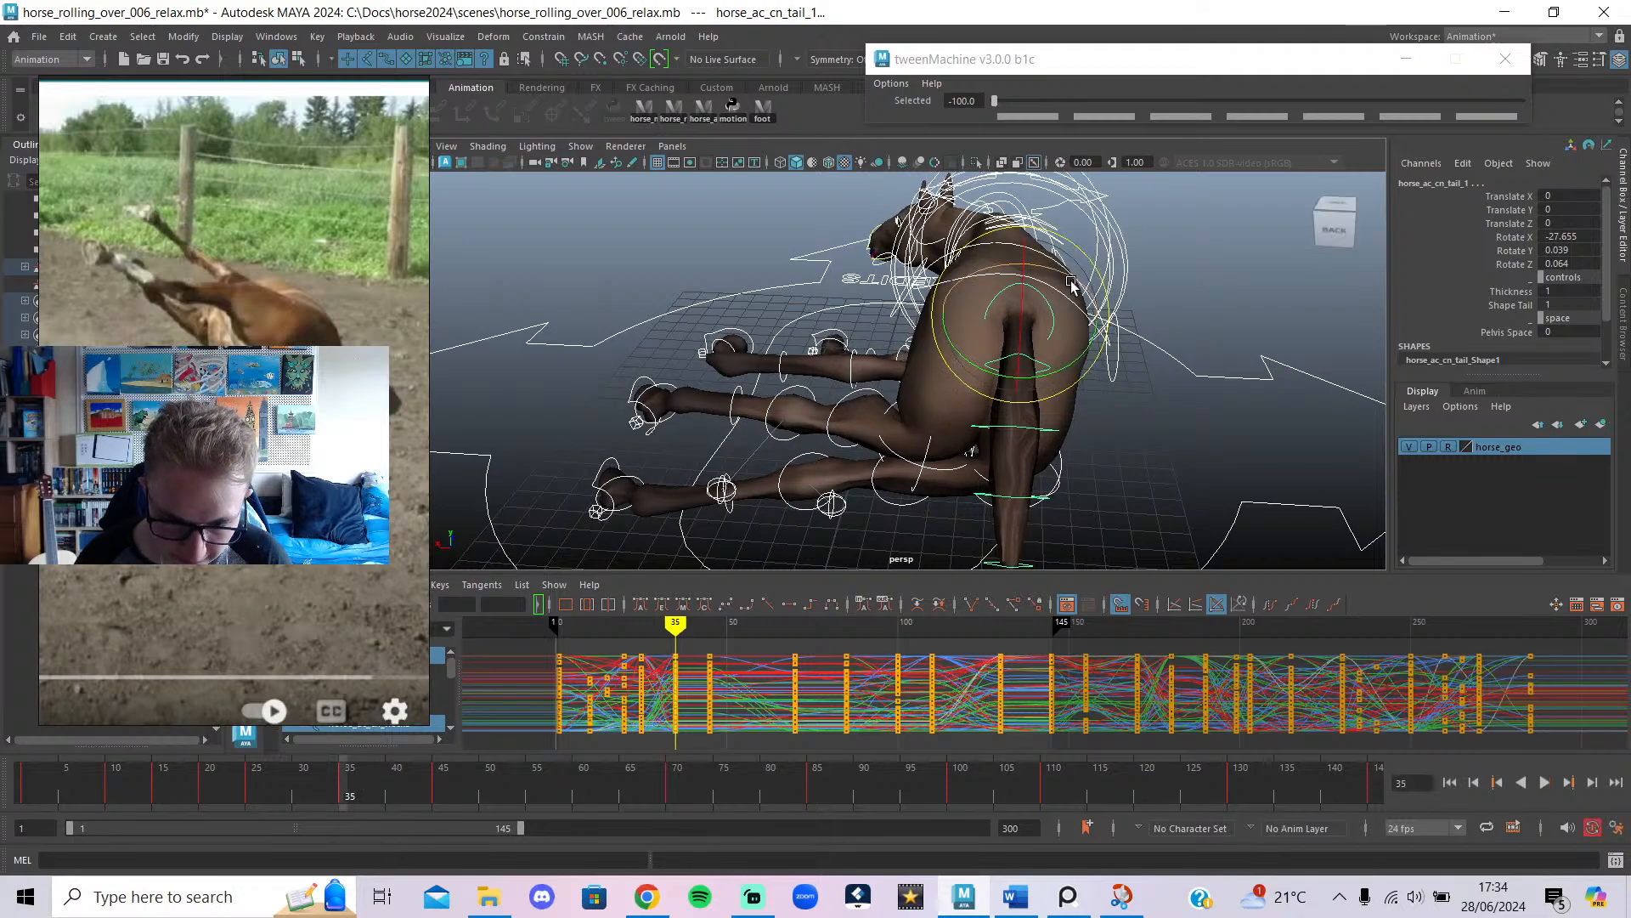
{"action": "left_click_drag", "start_coordinate": [1070, 281], "coordinate": [1076, 277]}
{"action": "key", "text": "ctrl+z"}
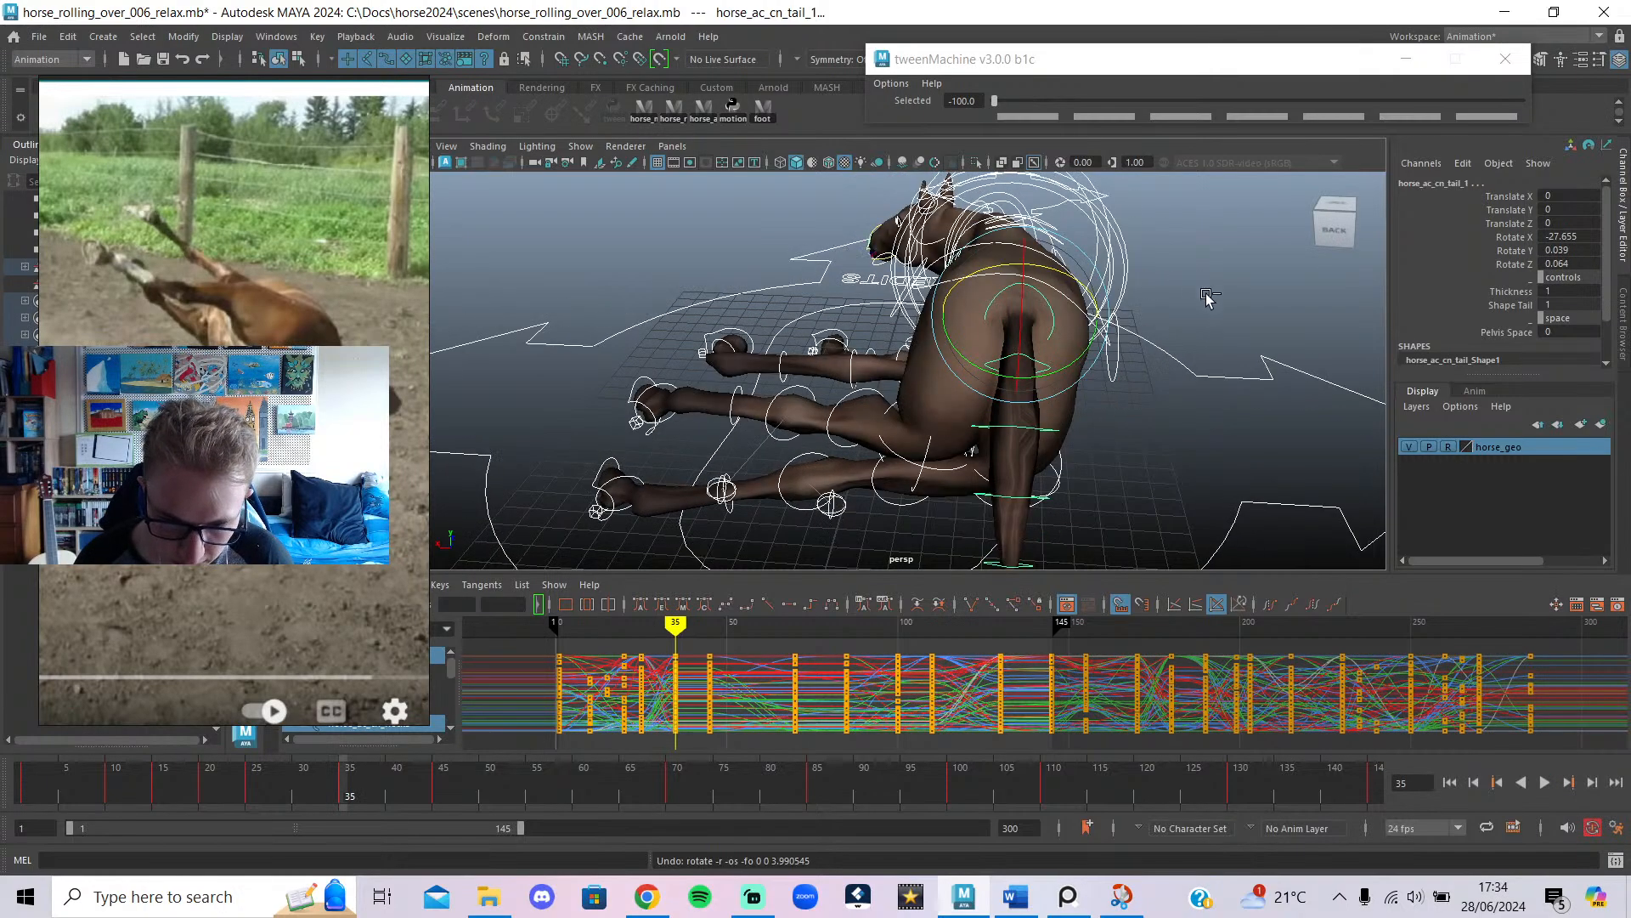
{"action": "left_click", "coordinate": [1209, 296]}
{"action": "left_click", "coordinate": [1074, 350]}
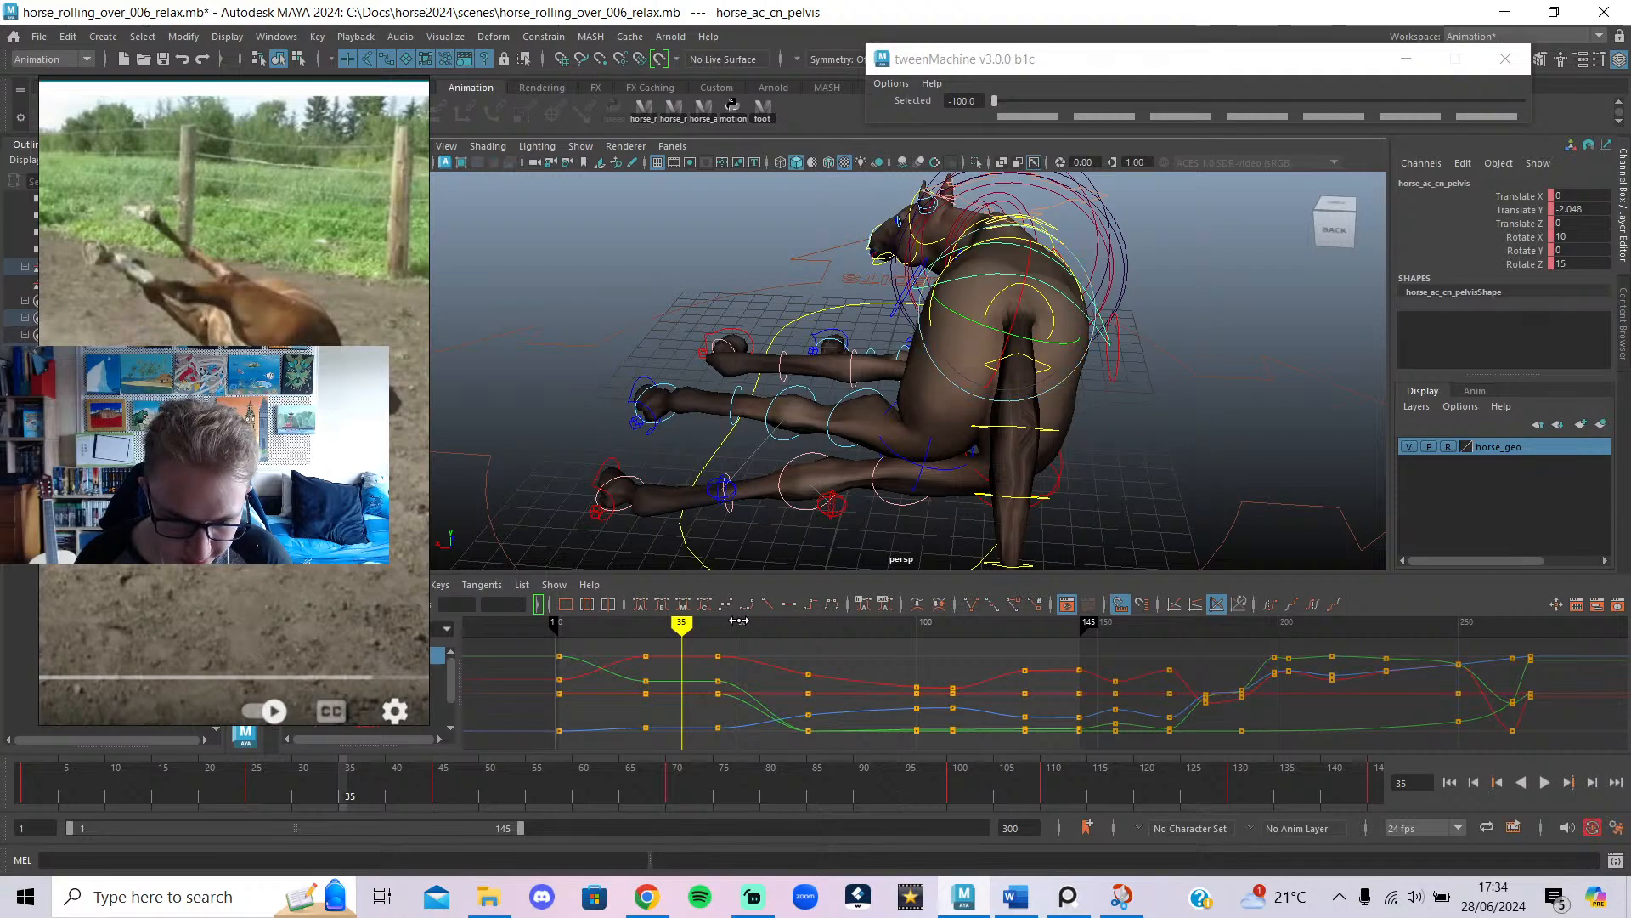
{"action": "left_click_drag", "start_coordinate": [1076, 294], "coordinate": [1088, 295]}
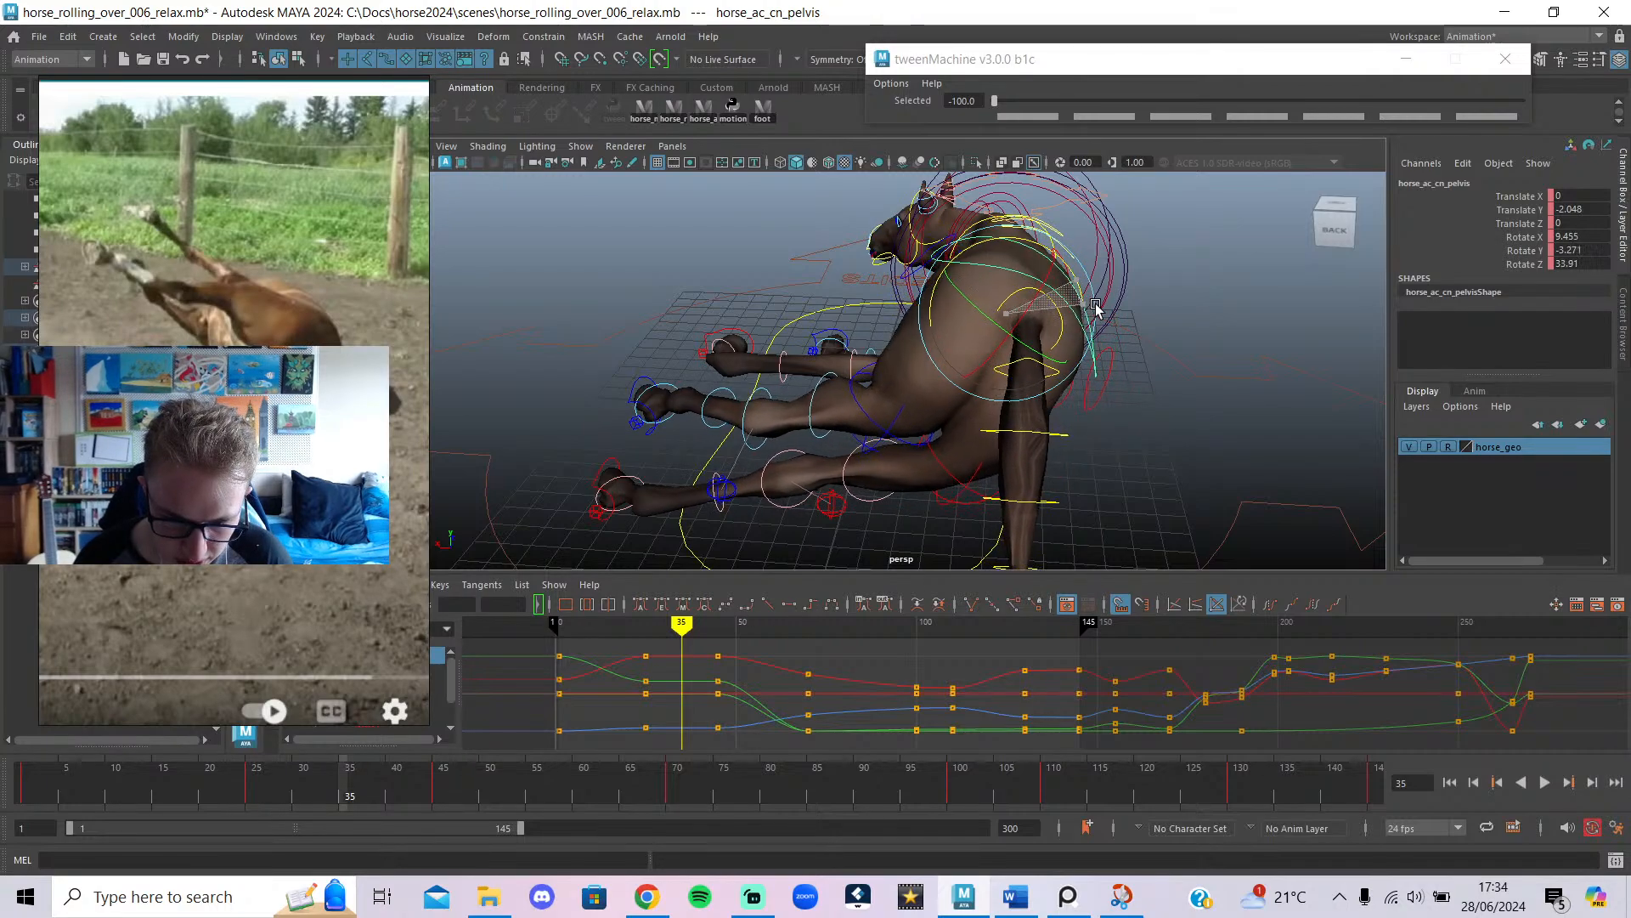
Review frames 32–45, set the playback range to frames 1–45 and play it.
{"action": "left_click_drag", "start_coordinate": [666, 624], "coordinate": [708, 644]}
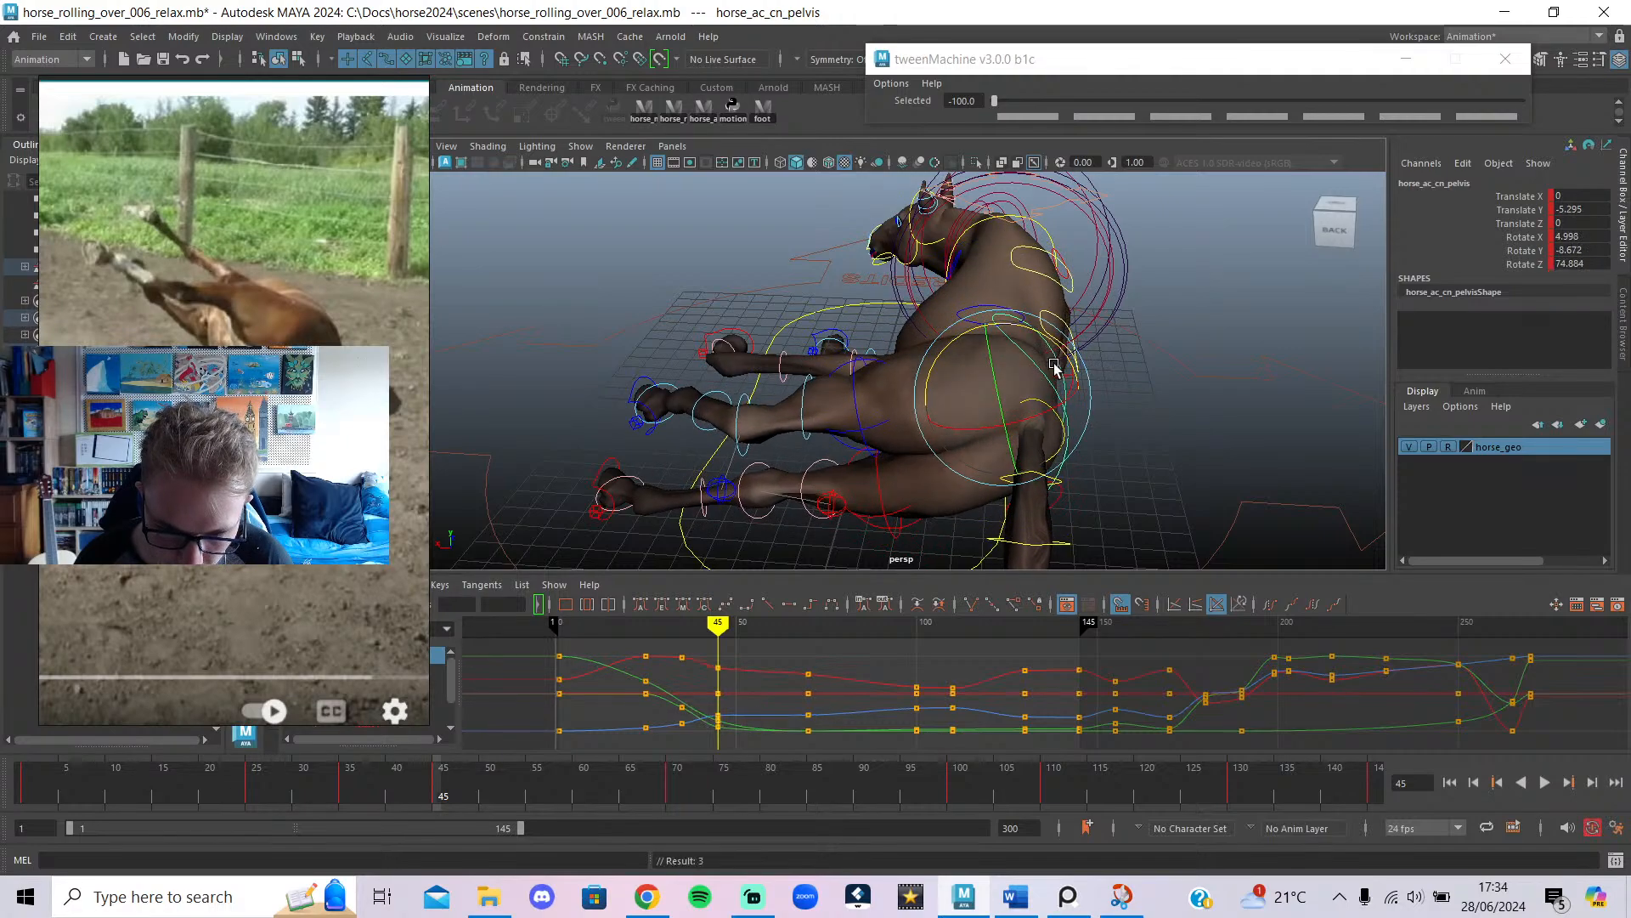
{"action": "mouse_move", "coordinate": [690, 638]}
{"action": "left_mouse_down"}
{"action": "mouse_move", "coordinate": [659, 637]}
{"action": "mouse_move", "coordinate": [707, 650]}
{"action": "left_mouse_up"}
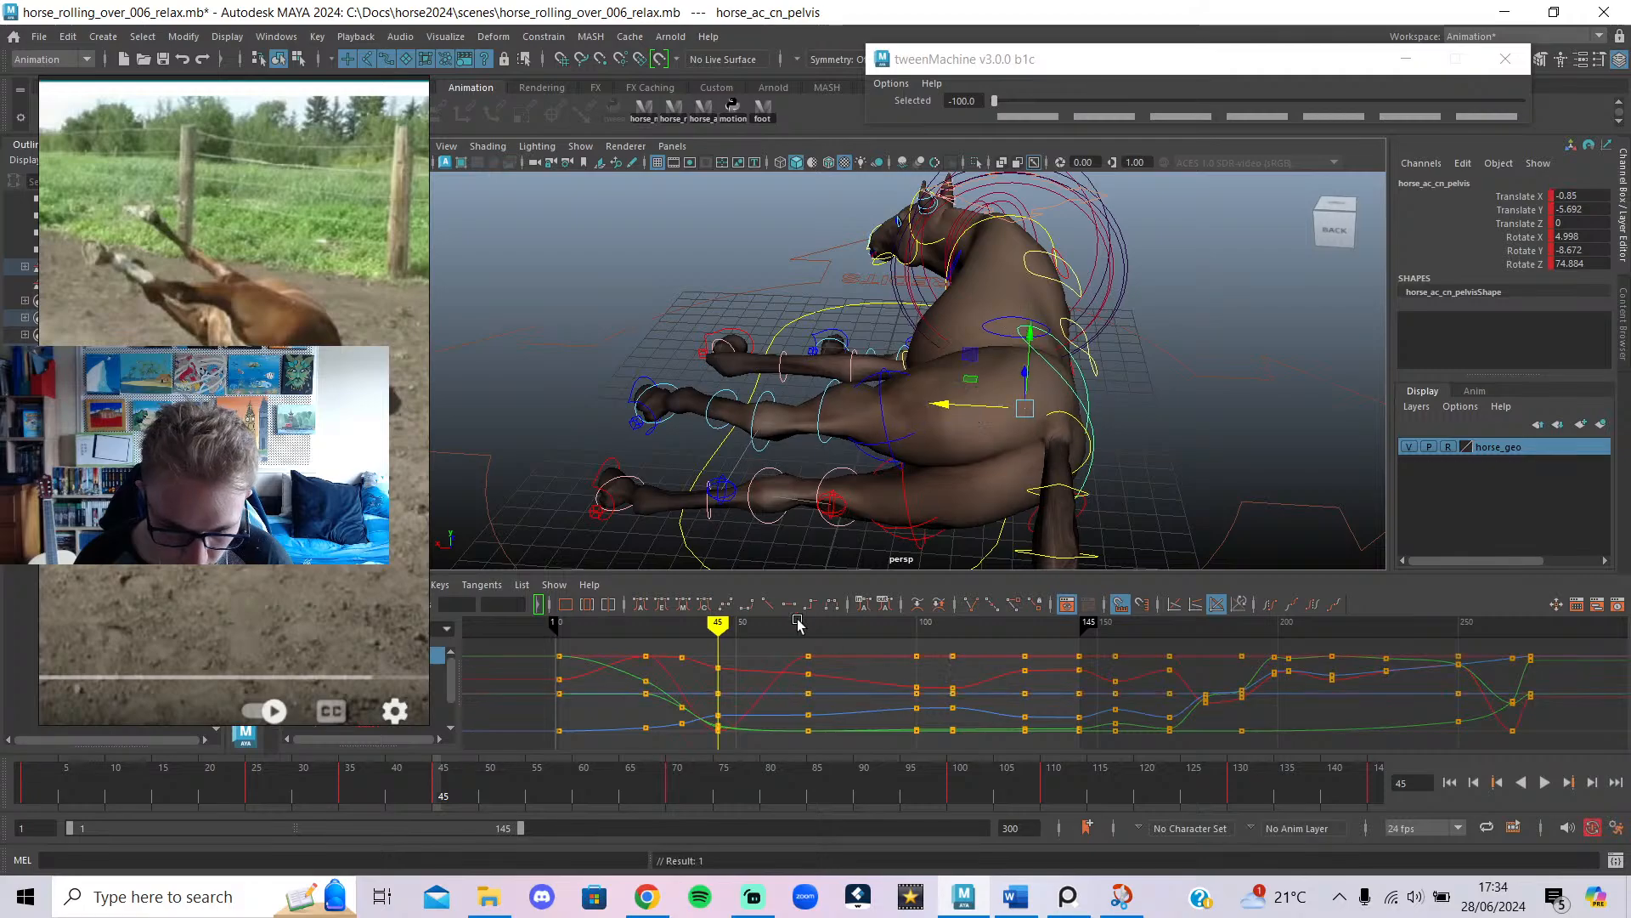
{"action": "mouse_move", "coordinate": [669, 626]}
{"action": "left_mouse_down"}
{"action": "mouse_move", "coordinate": [655, 633]}
{"action": "mouse_move", "coordinate": [706, 647]}
{"action": "mouse_move", "coordinate": [678, 658]}
{"action": "mouse_move", "coordinate": [742, 663]}
{"action": "mouse_move", "coordinate": [635, 671]}
{"action": "left_mouse_up"}
{"action": "left_click_drag", "start_coordinate": [518, 833], "coordinate": [218, 827]}
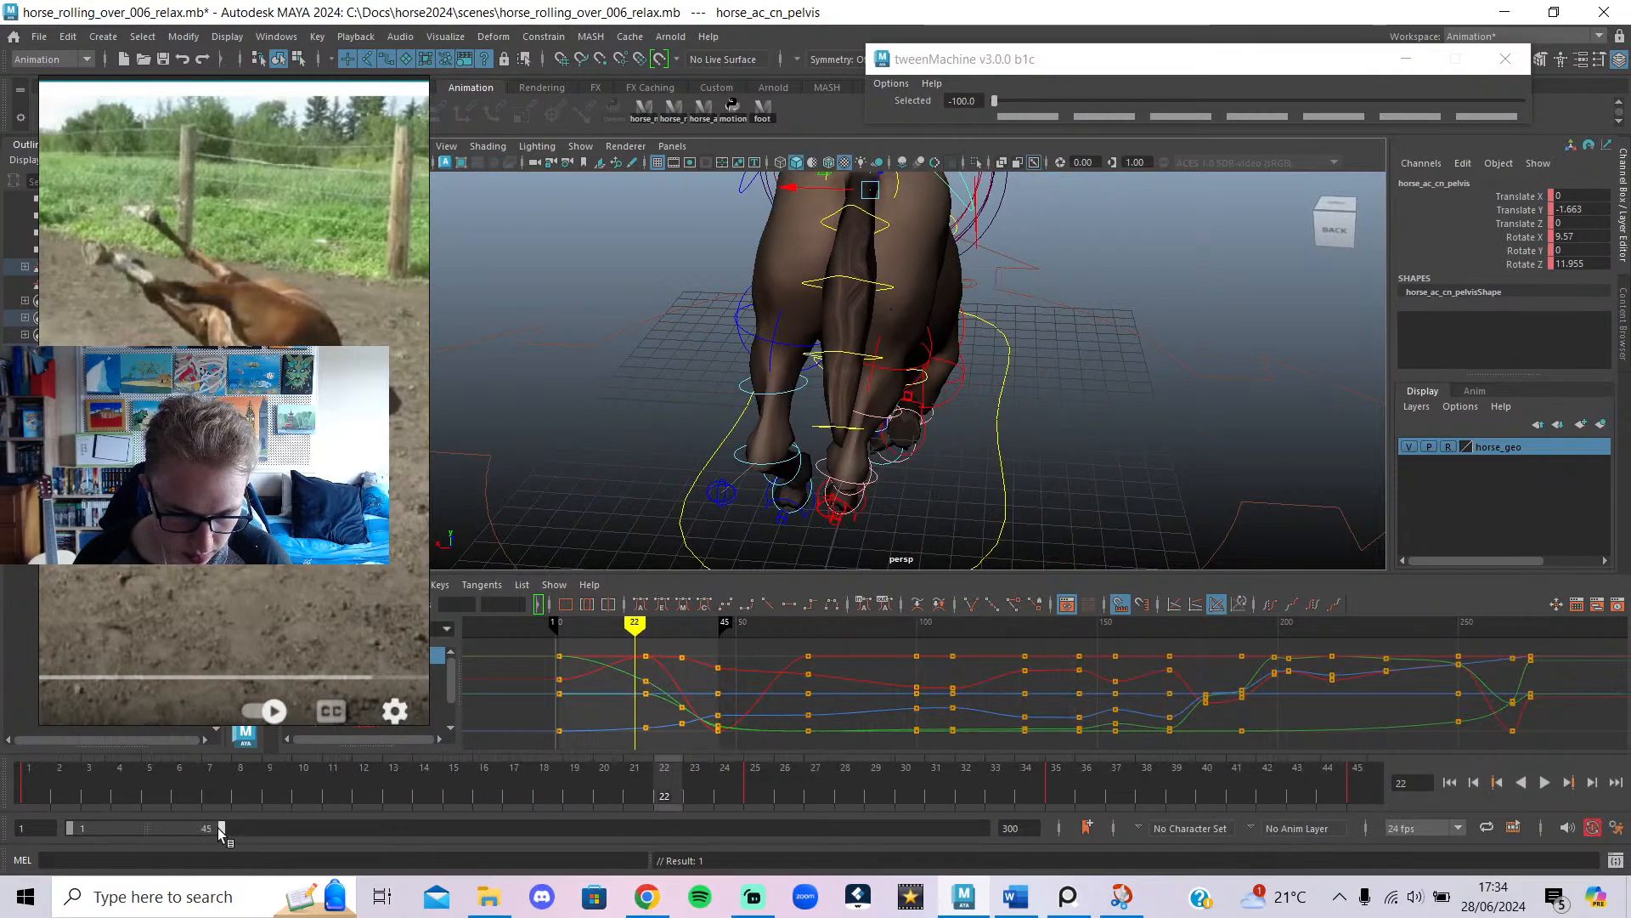
{"action": "left_click", "coordinate": [1544, 781]}
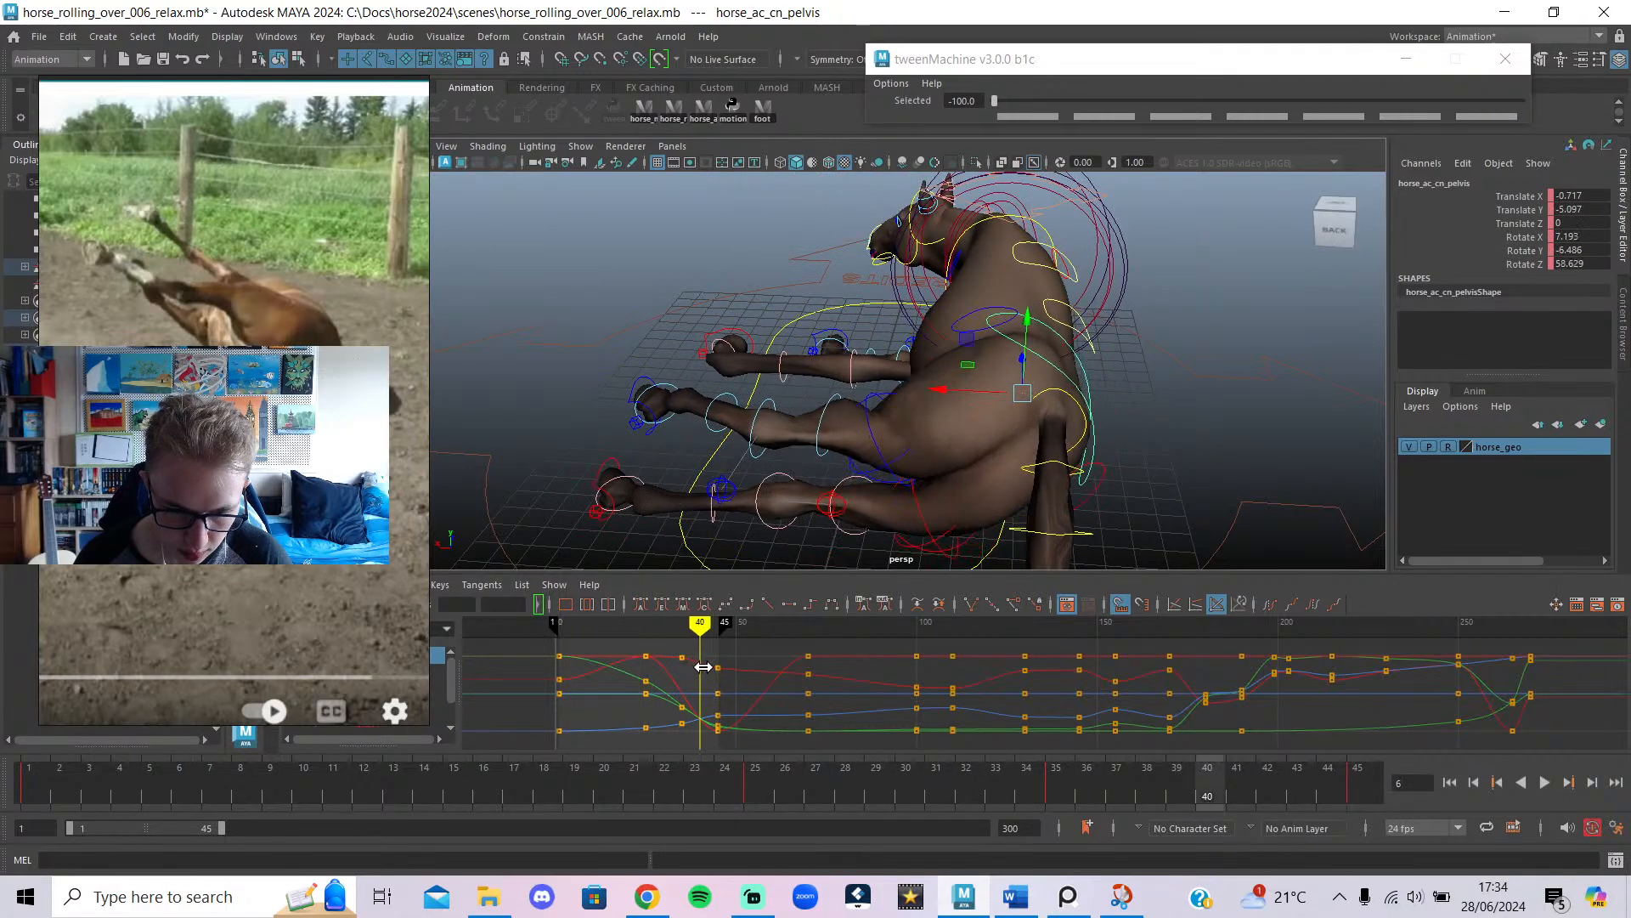
Rotate the chest control at frame 45 to about 39.5 X, -6.5 Y, 69.4 Z.
{"action": "left_click_drag", "start_coordinate": [928, 422], "coordinate": [772, 372], "text": "alt"}
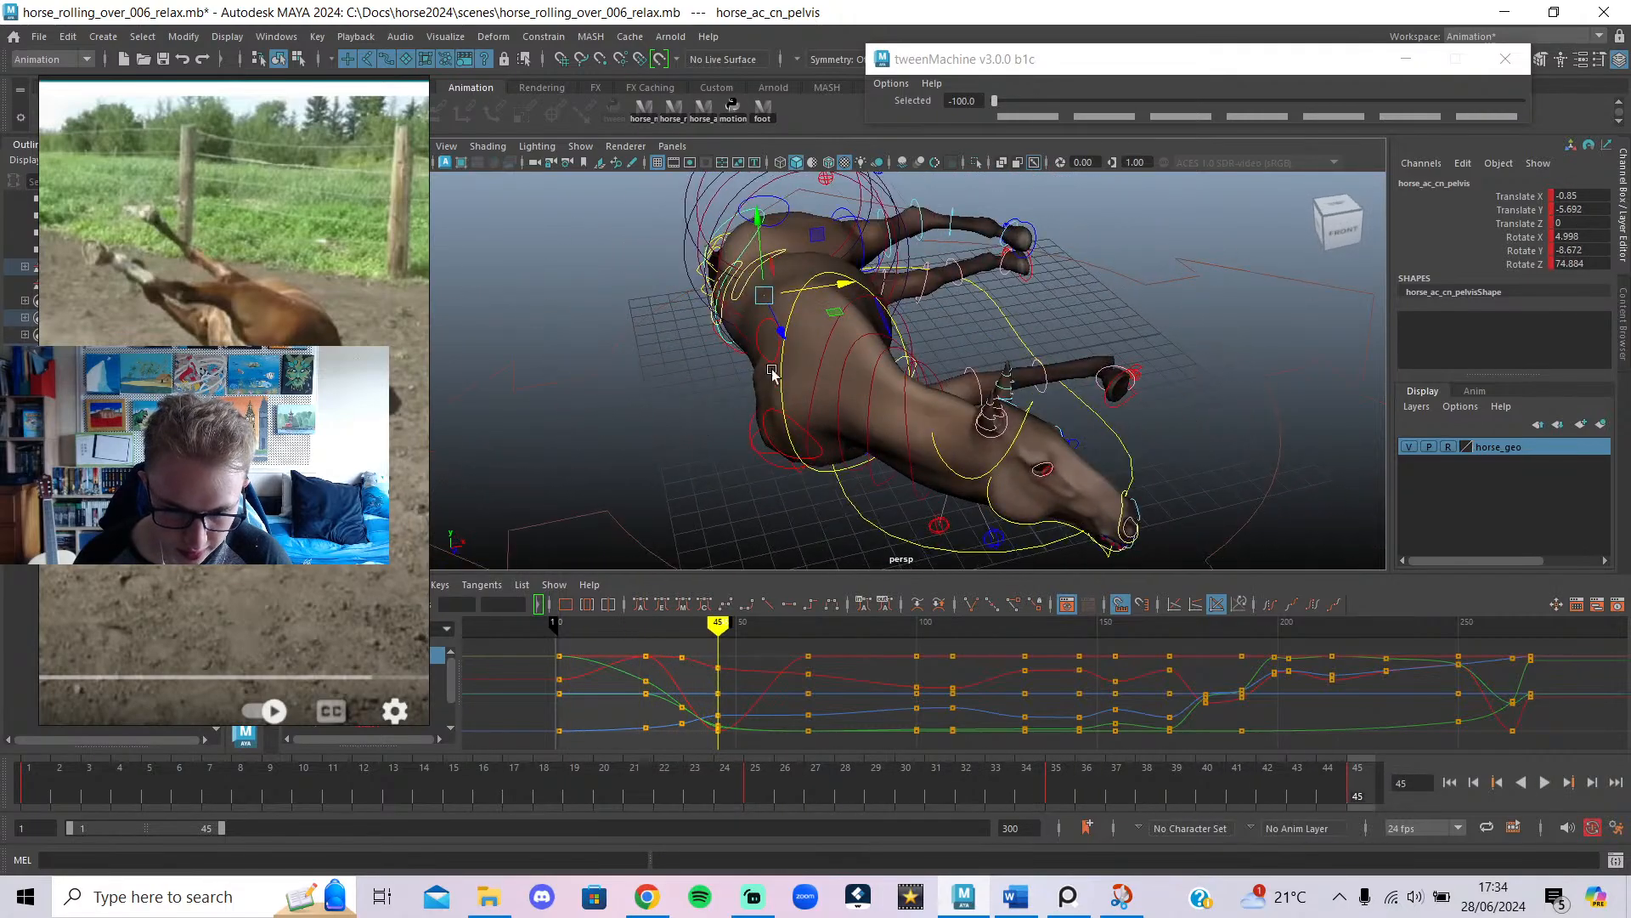
{"action": "left_click", "coordinate": [799, 303]}
{"action": "left_click_drag", "start_coordinate": [799, 302], "coordinate": [924, 415], "text": "alt"}
{"action": "left_click_drag", "start_coordinate": [1002, 257], "coordinate": [1363, 343]}
{"action": "left_click_drag", "start_coordinate": [881, 311], "coordinate": [900, 324]}
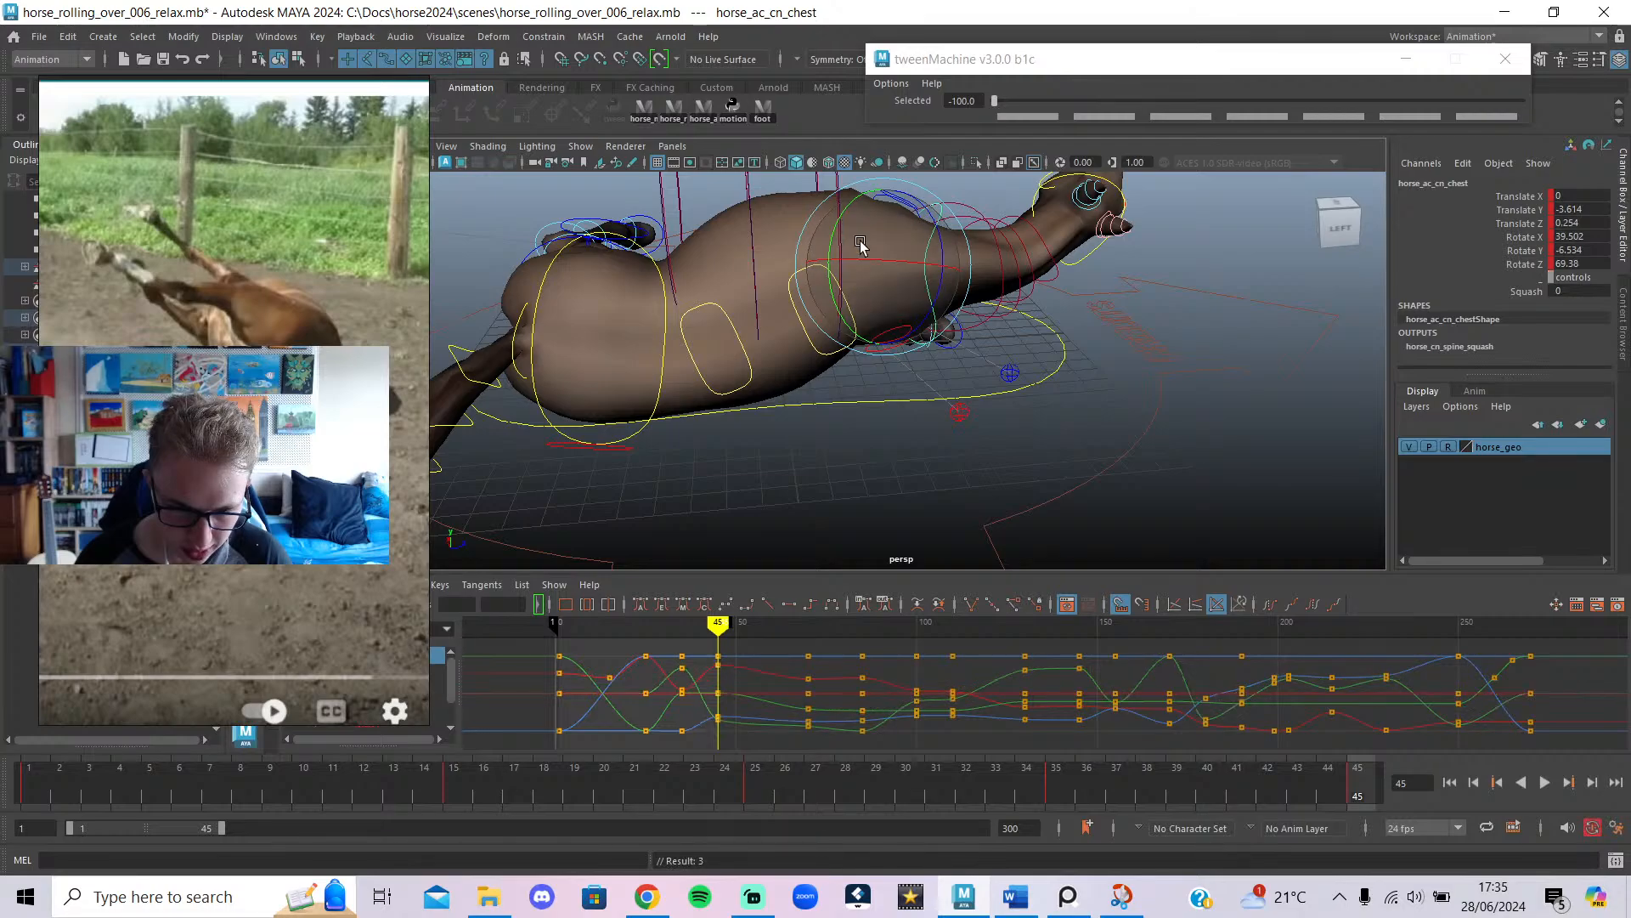
Refine the chest at frame 45 to about 42.0/-1.1/78.5 rotation and -0.635/-5.922/0.254 translation.
{"action": "left_click_drag", "start_coordinate": [814, 209], "coordinate": [882, 271]}
{"action": "left_click_drag", "start_coordinate": [970, 388], "coordinate": [737, 370], "text": "alt"}
{"action": "left_click_drag", "start_coordinate": [890, 270], "coordinate": [919, 286]}
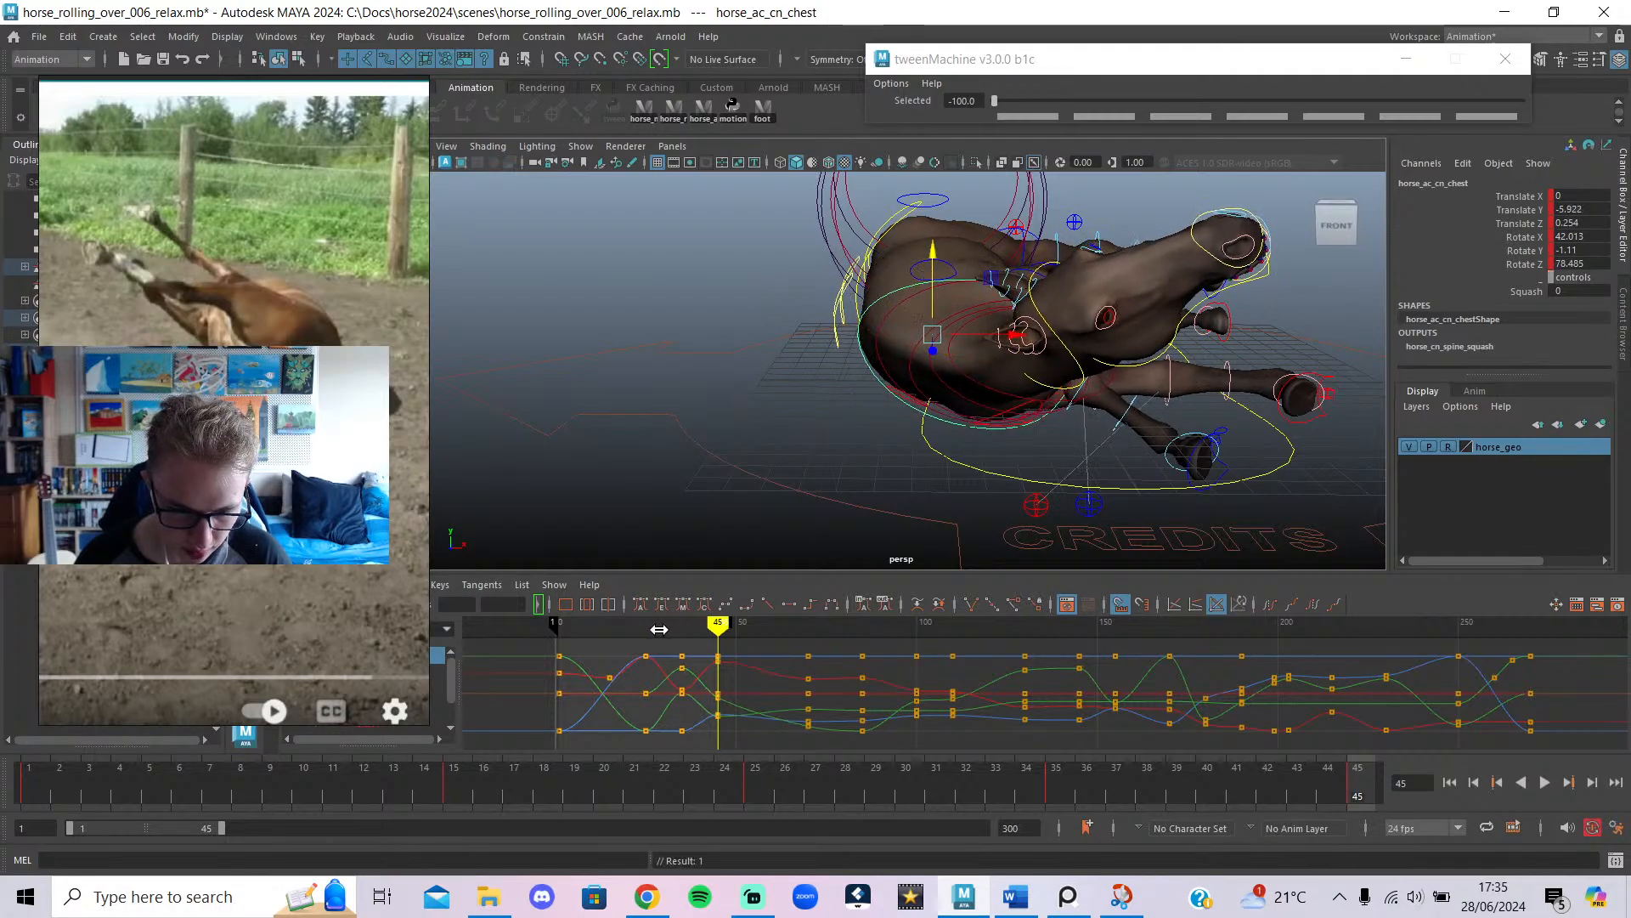
Raise the chest control at frame 35, viewed from the horse's left.
{"action": "mouse_move", "coordinate": [660, 629]}
{"action": "left_mouse_down"}
{"action": "mouse_move", "coordinate": [714, 629]}
{"action": "mouse_move", "coordinate": [641, 629]}
{"action": "mouse_move", "coordinate": [703, 639]}
{"action": "mouse_move", "coordinate": [682, 638]}
{"action": "left_mouse_up"}
{"action": "left_click", "coordinate": [689, 752]}
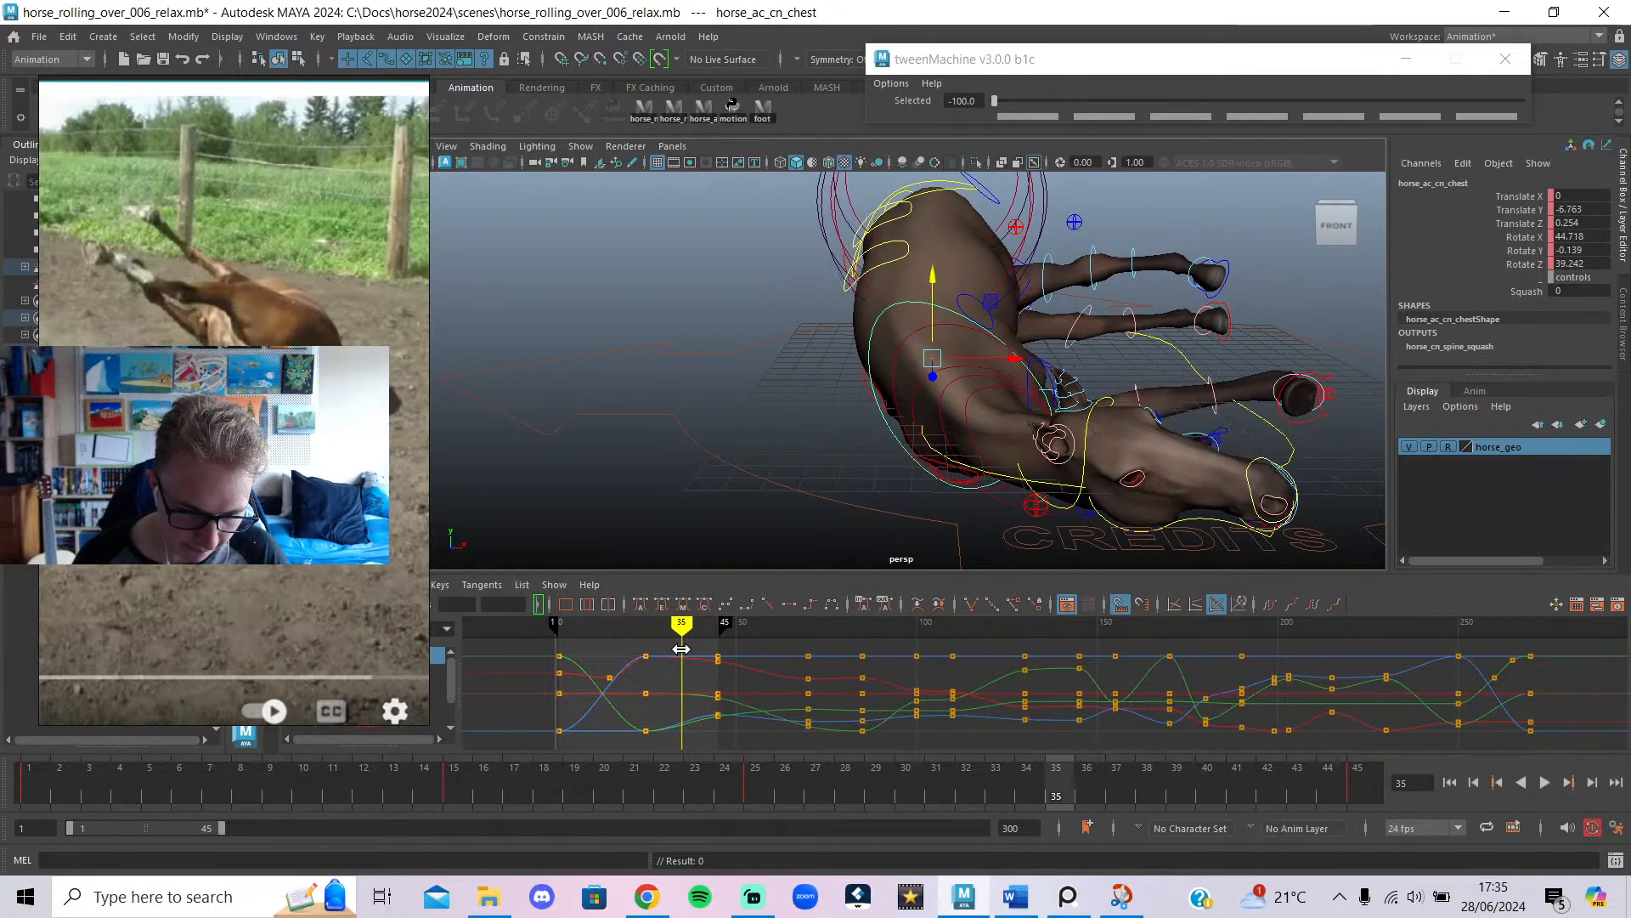
{"action": "left_click_drag", "start_coordinate": [861, 460], "coordinate": [1005, 459], "text": "alt"}
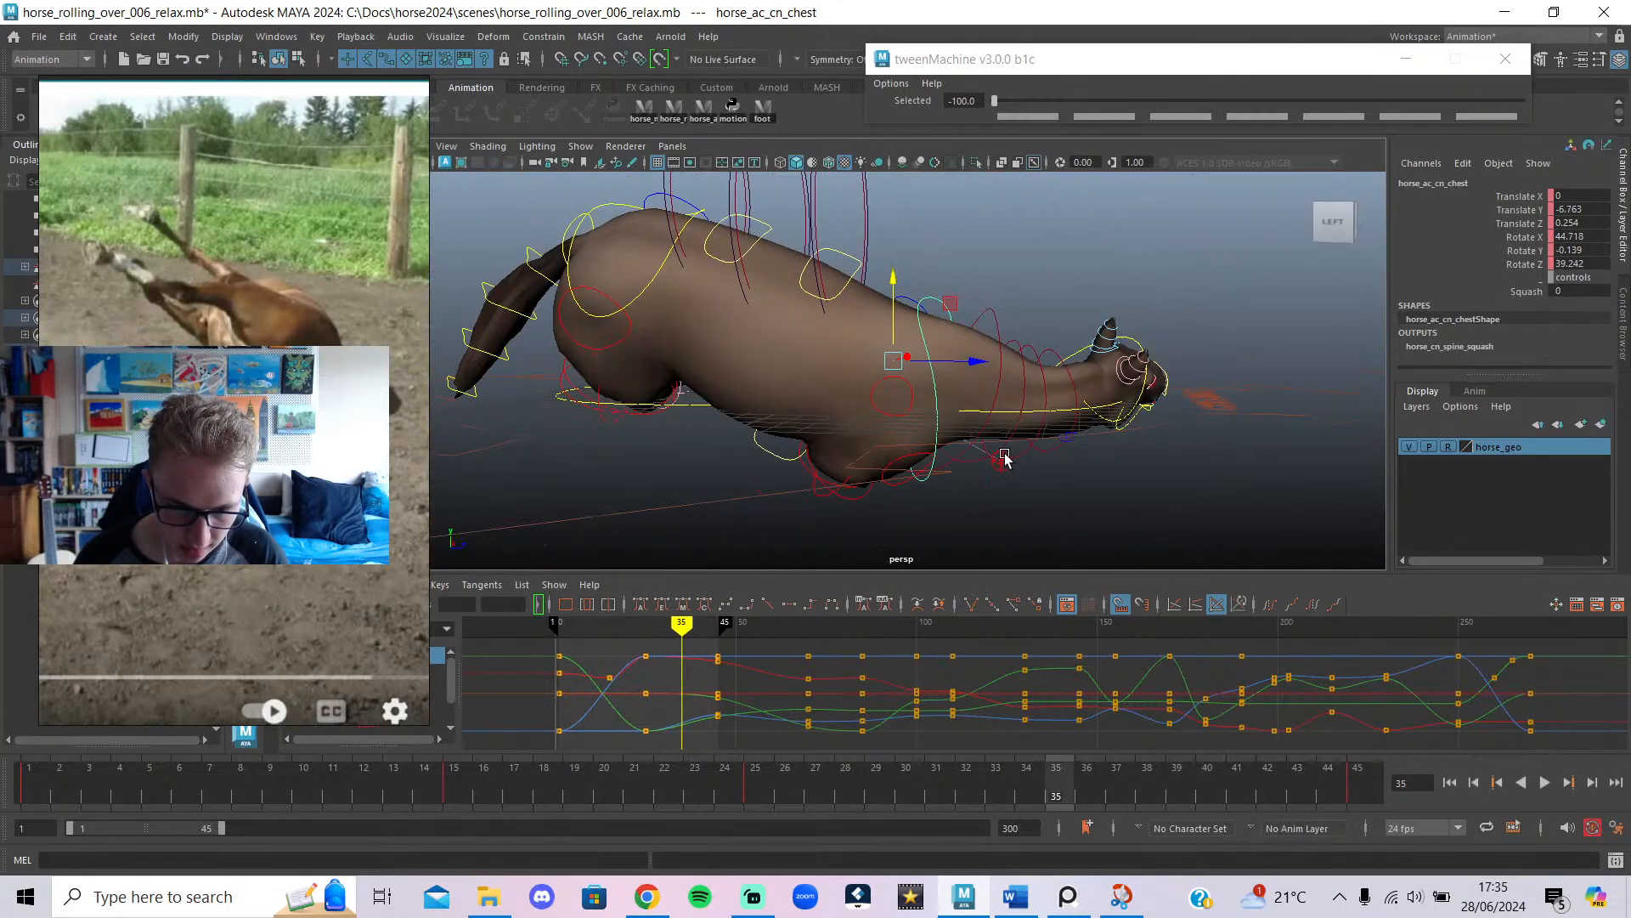
{"action": "left_click_drag", "start_coordinate": [892, 335], "coordinate": [837, 529]}
Hide the rig control curves and play the animation from frame 35 to review the chest.
{"action": "mouse_move", "coordinate": [650, 635]}
{"action": "left_mouse_down"}
{"action": "mouse_move", "coordinate": [723, 669]}
{"action": "mouse_move", "coordinate": [683, 666]}
{"action": "left_mouse_up"}
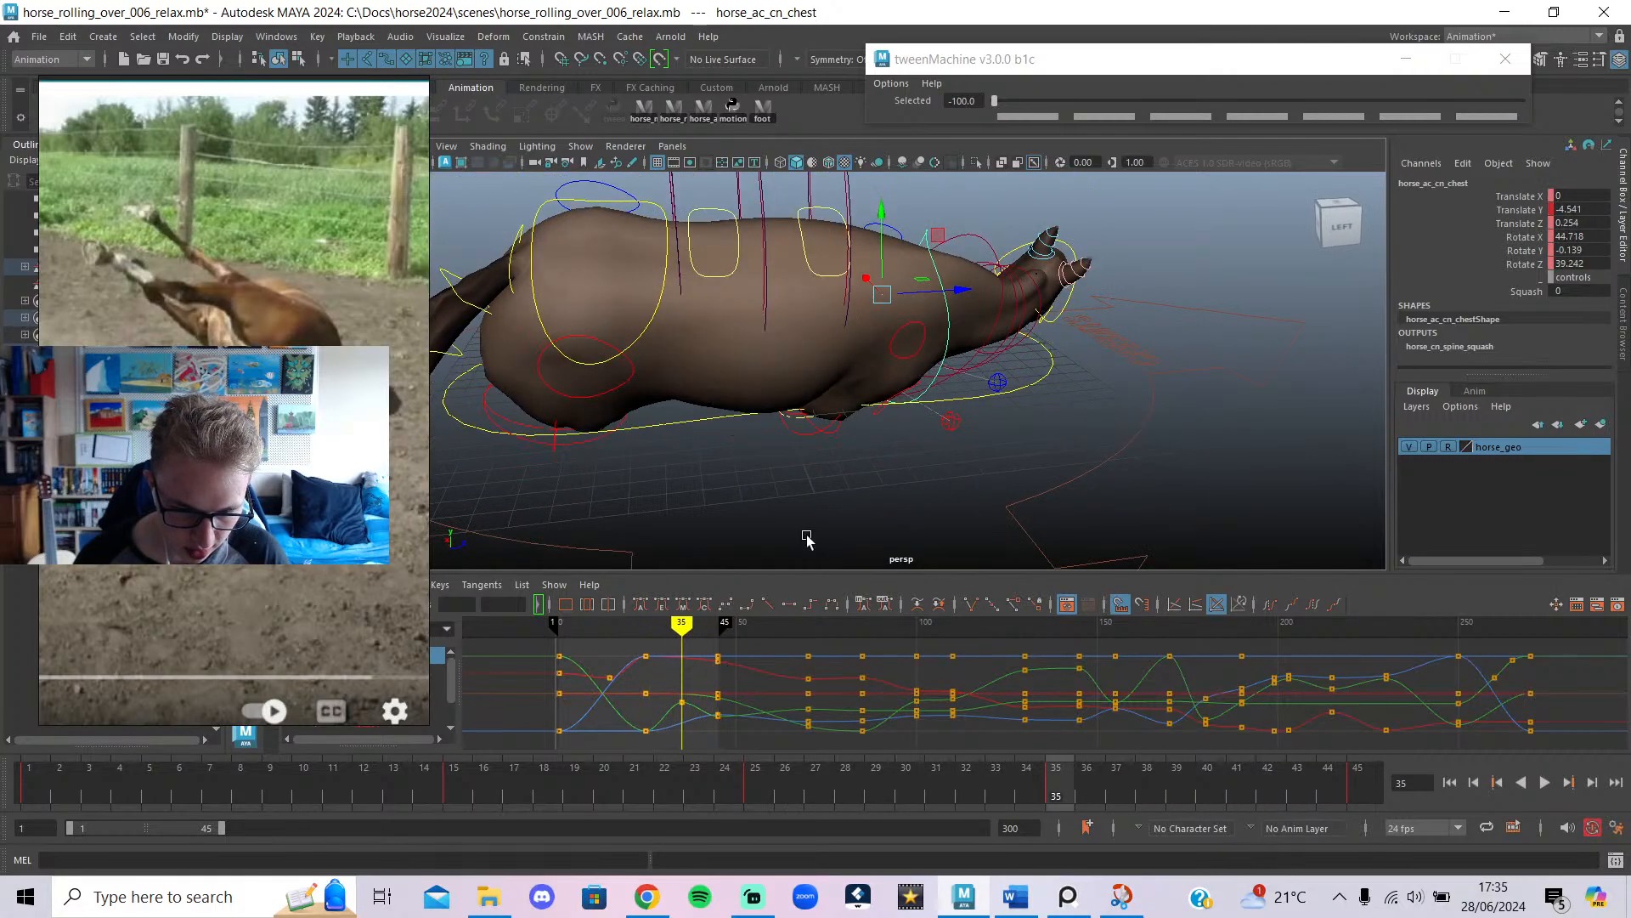
{"action": "scroll", "coordinate": [936, 347], "scroll_direction": "down", "scroll_amount": 4}
{"action": "key", "text": "alt+1"}
{"action": "left_click_drag", "start_coordinate": [949, 425], "coordinate": [653, 423], "text": "alt"}
{"action": "key", "text": "alt+v"}
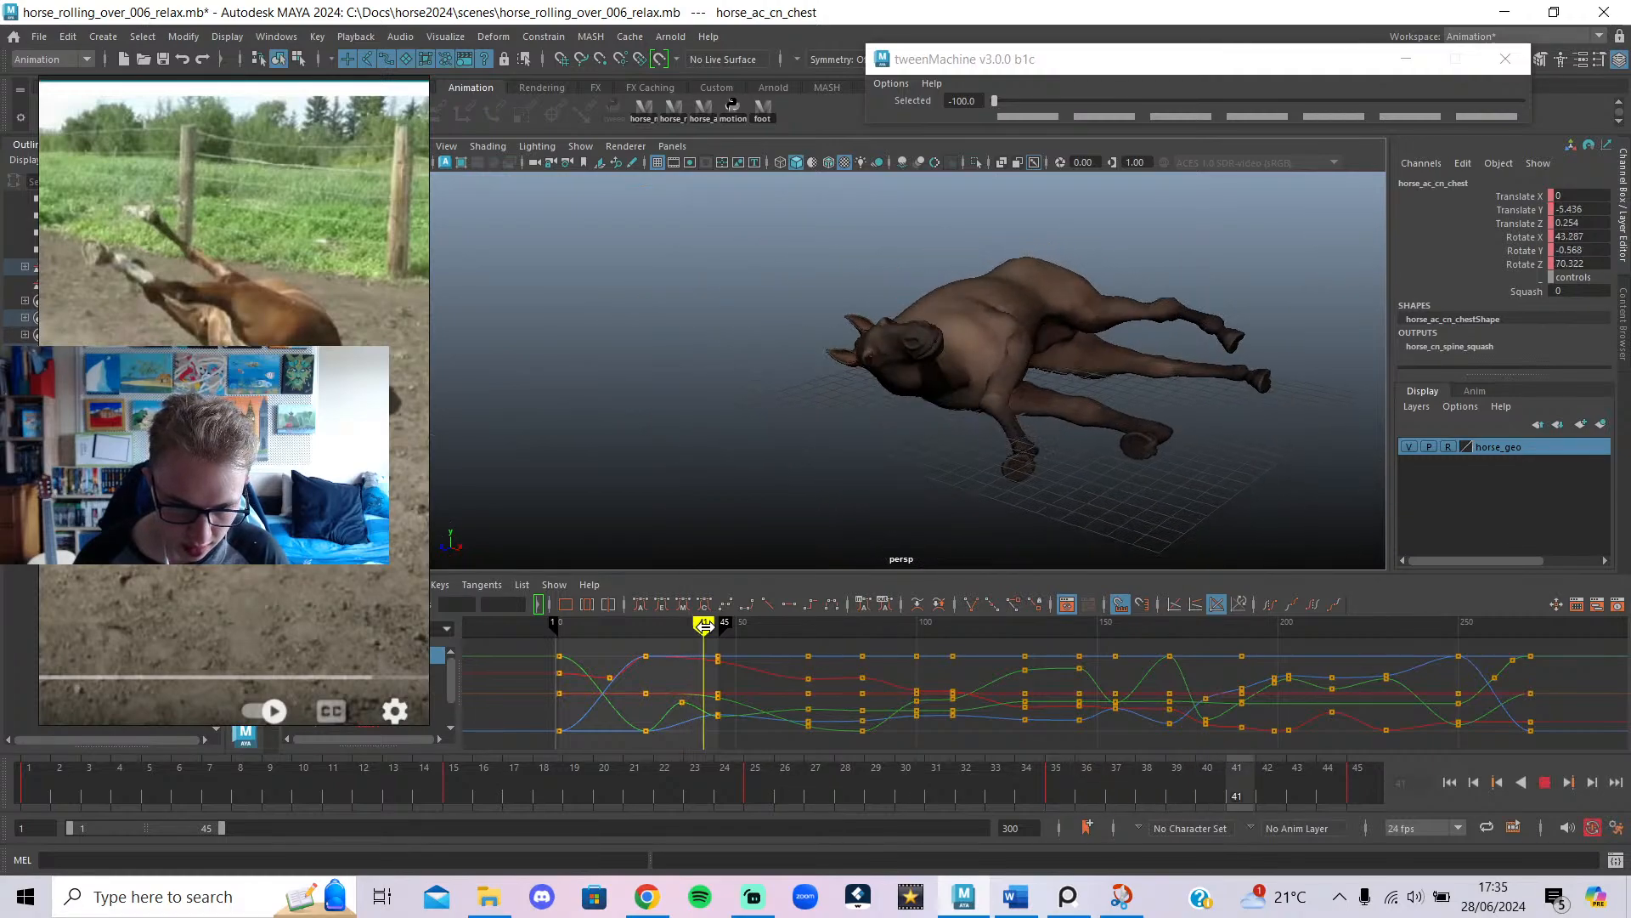
{"action": "key", "text": "alt+v"}
Inspect the roll between frames 25 and 45 from several angles and play it from frame 1.
{"action": "left_click_drag", "start_coordinate": [951, 365], "coordinate": [1007, 364], "text": "alt"}
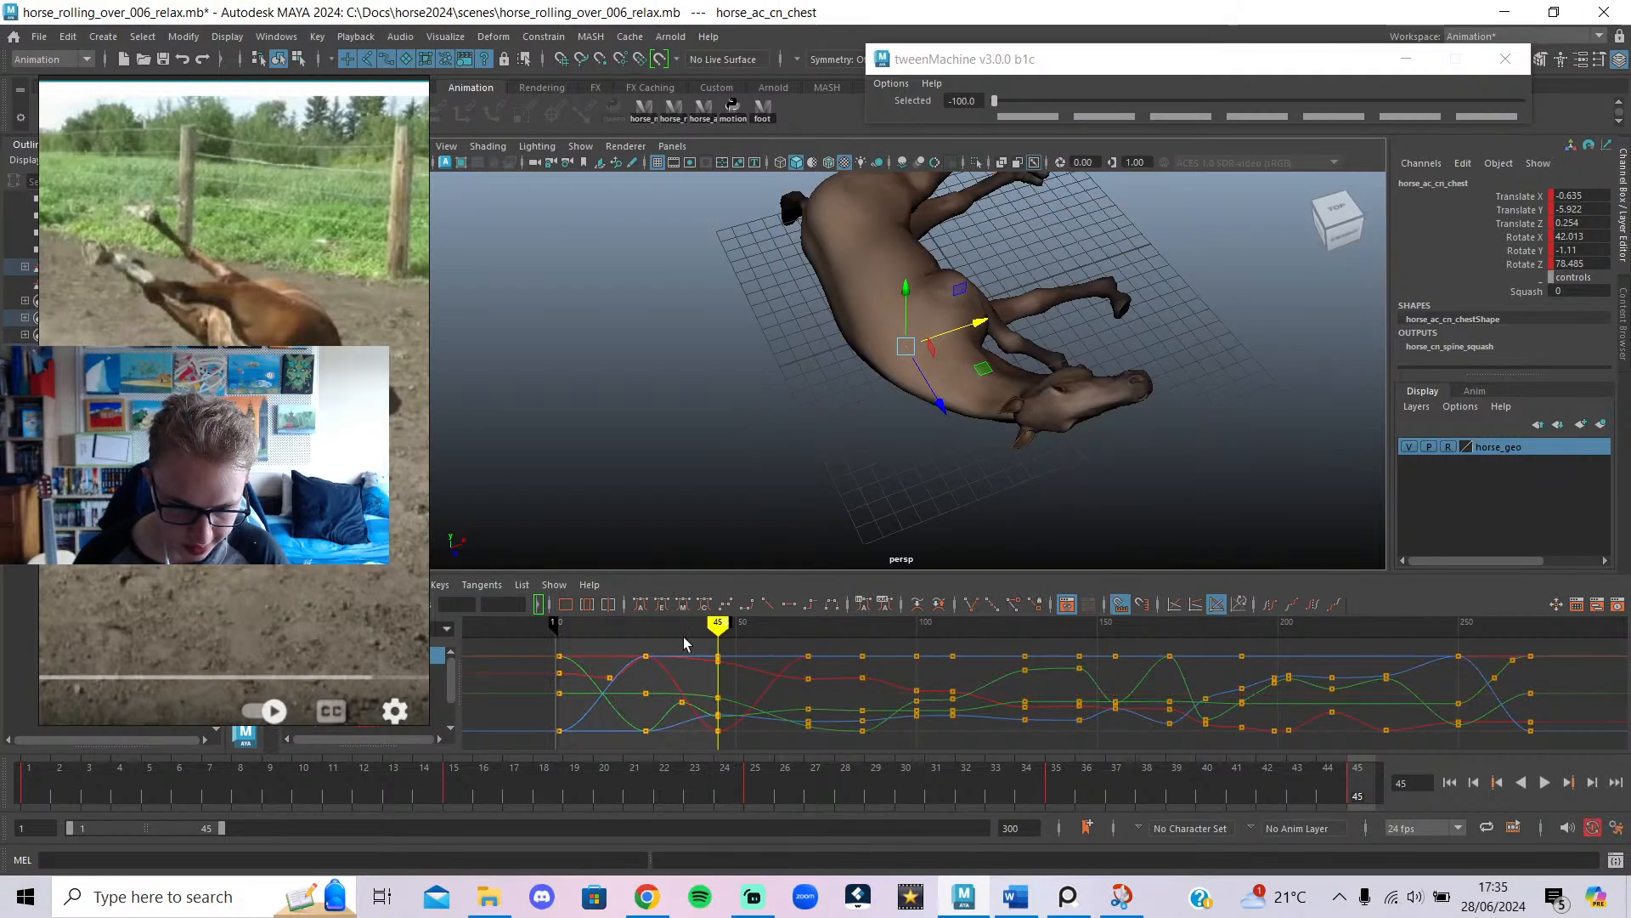
{"action": "left_click_drag", "start_coordinate": [656, 632], "coordinate": [718, 632]}
{"action": "left_click_drag", "start_coordinate": [952, 374], "coordinate": [1315, 363], "text": "alt"}
{"action": "left_click_drag", "start_coordinate": [950, 462], "coordinate": [1035, 484], "text": "alt"}
{"action": "left_click_drag", "start_coordinate": [867, 430], "coordinate": [1478, 408], "text": "alt"}
{"action": "left_click_drag", "start_coordinate": [94, 806], "coordinate": [7, 812]}
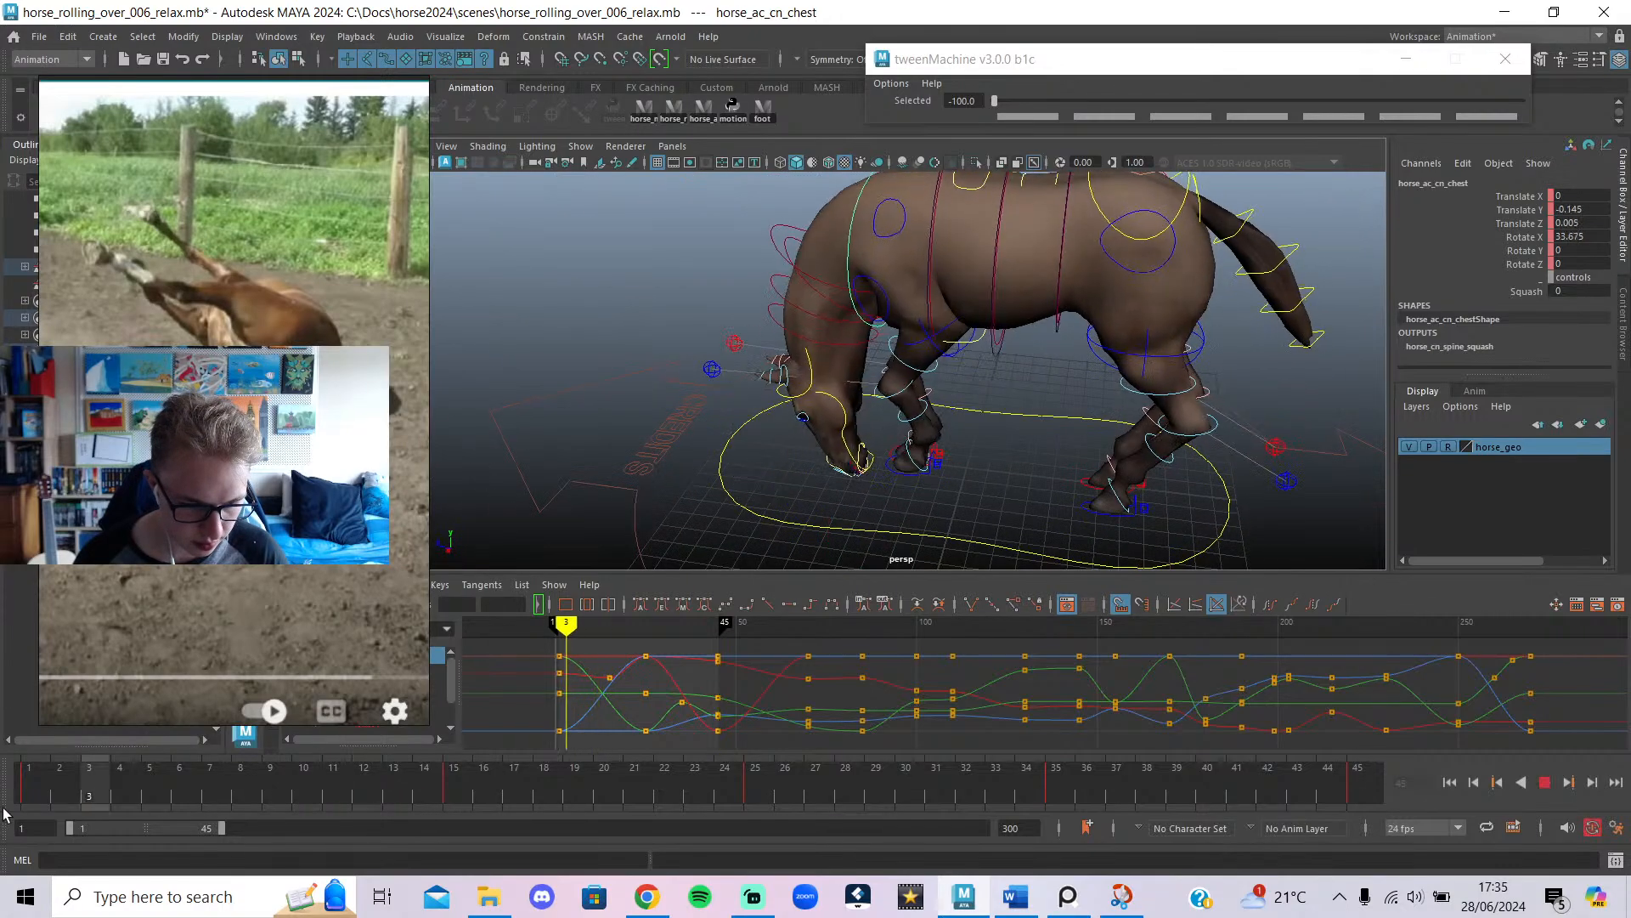
{"action": "left_click", "coordinate": [1544, 782]}
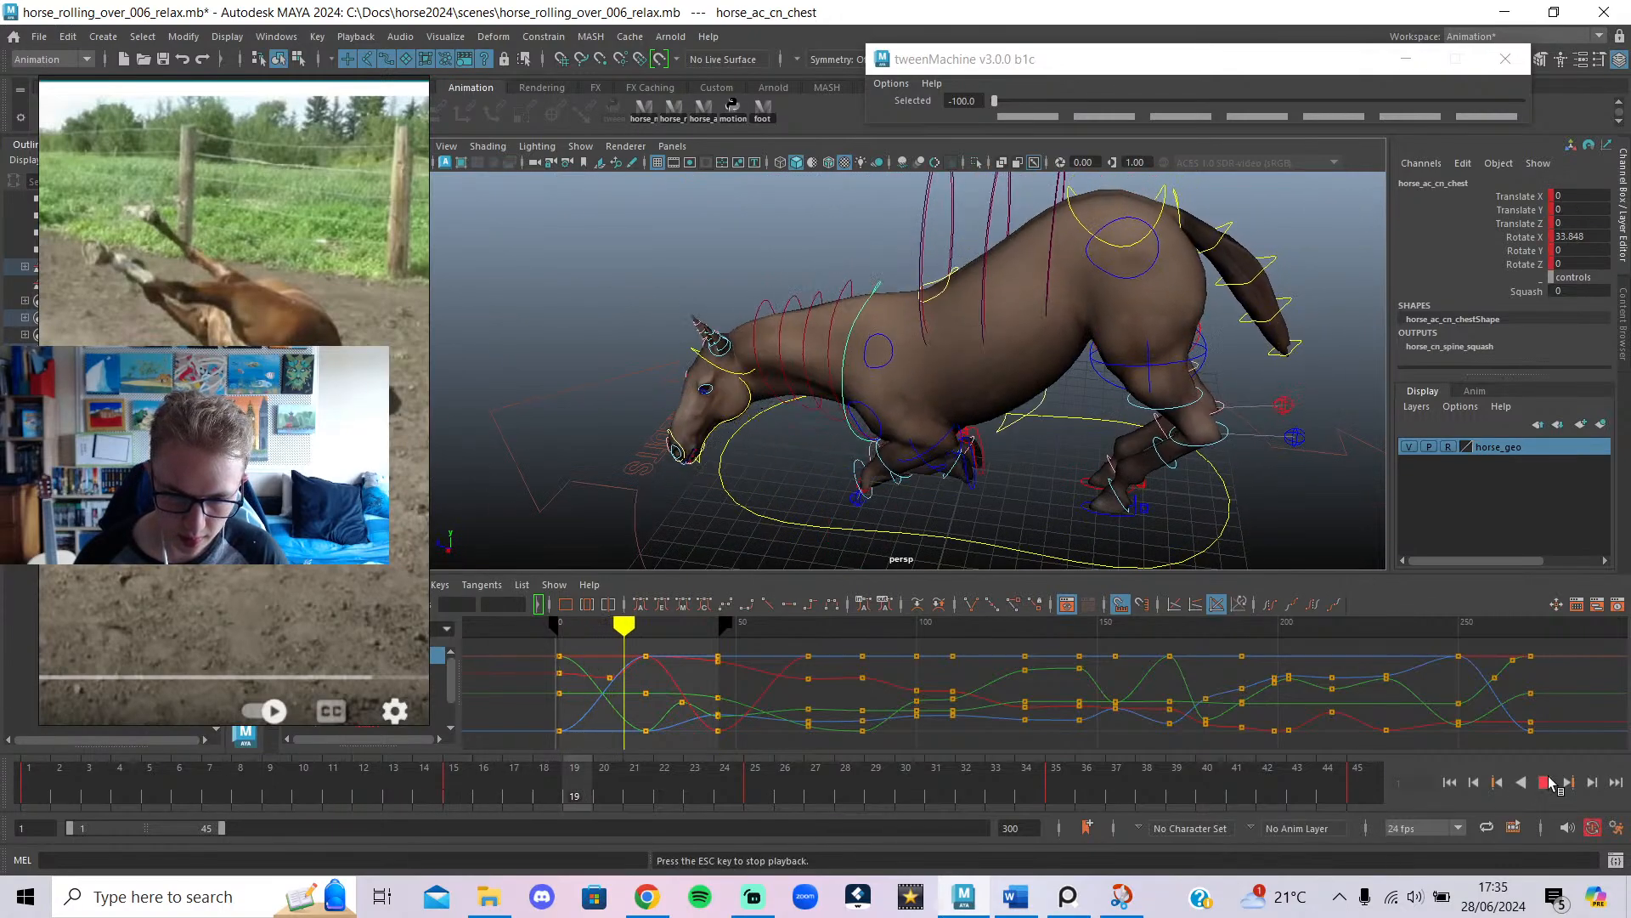
{"action": "left_click", "coordinate": [1544, 782]}
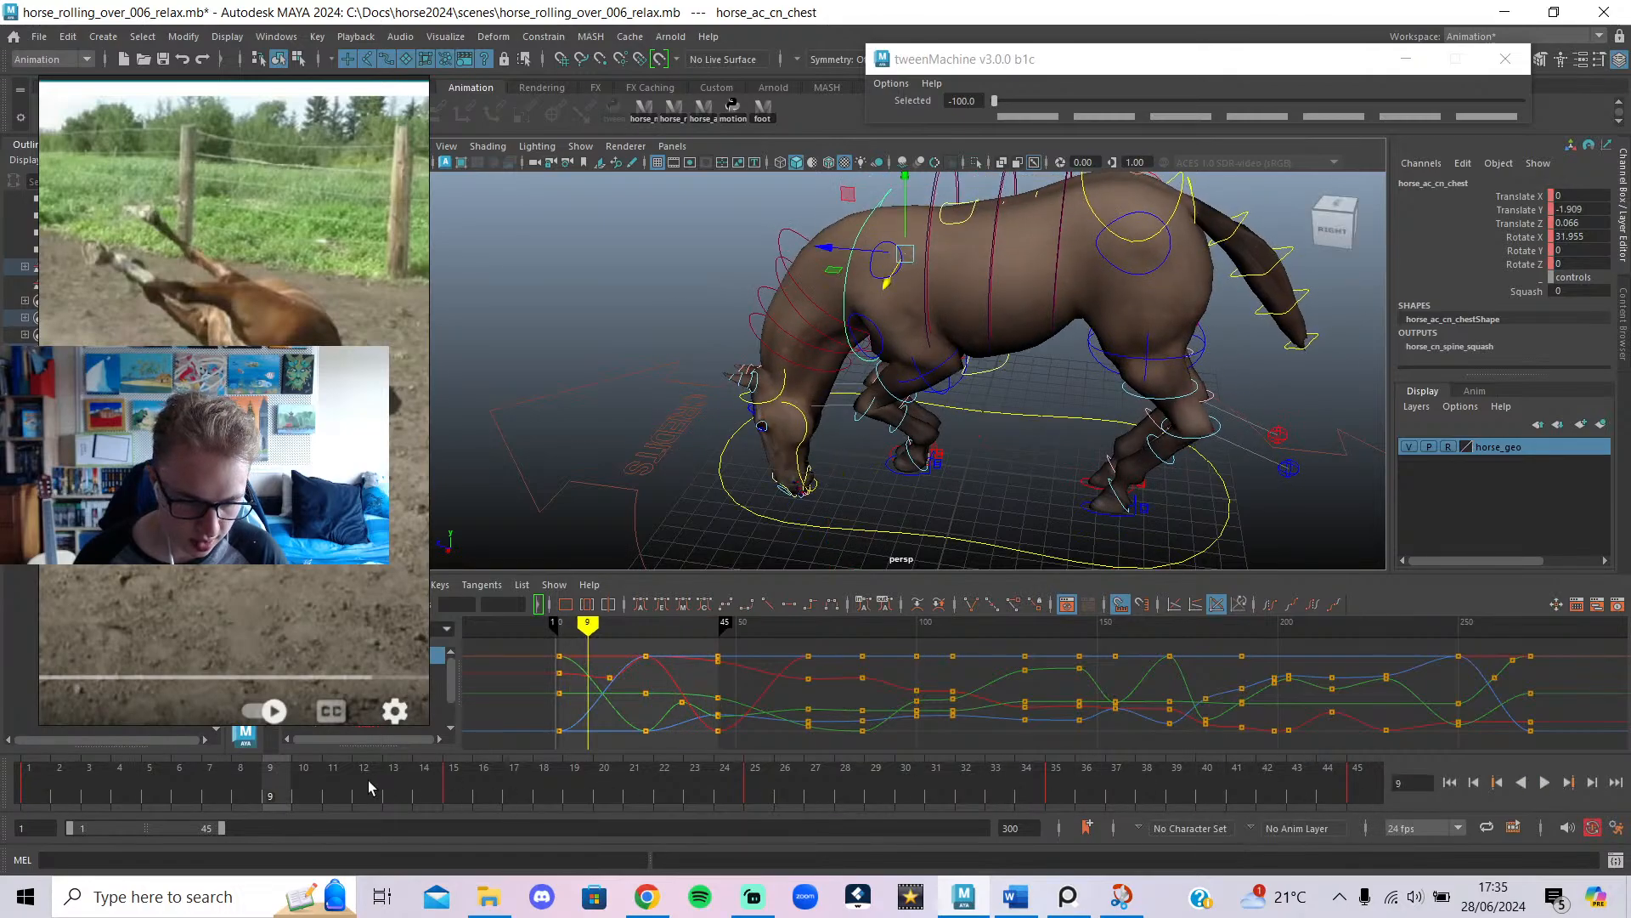
{"action": "key", "text": "alt+v"}
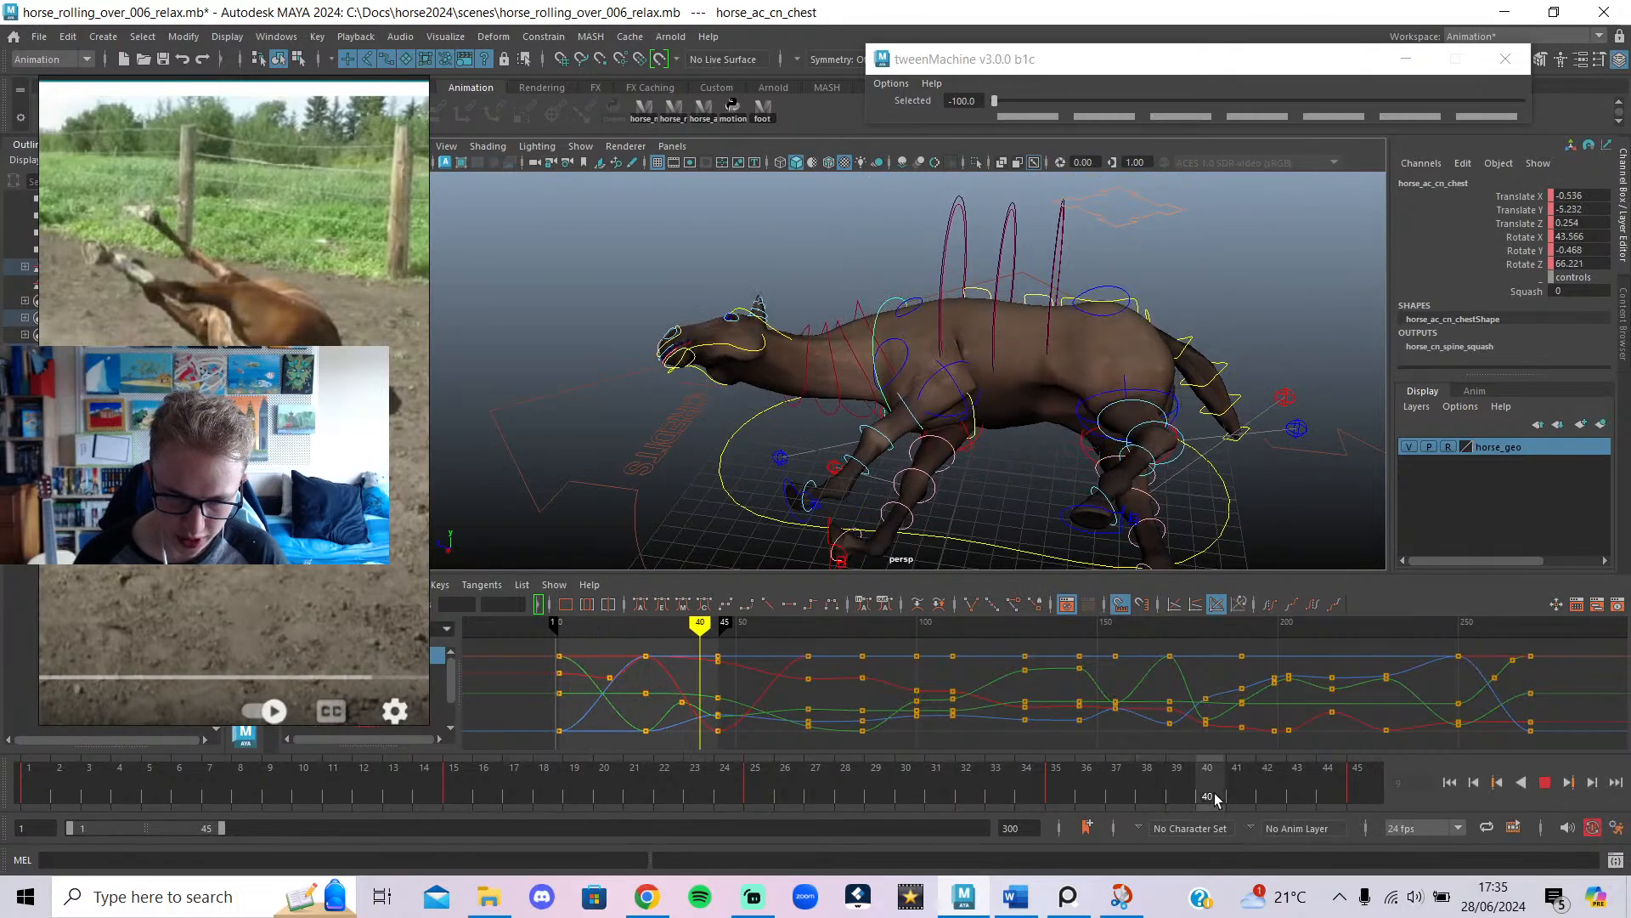
{"action": "scroll", "coordinate": [983, 371], "scroll_direction": "down", "scroll_amount": 4}
{"action": "left_click_drag", "start_coordinate": [985, 372], "coordinate": [1096, 365], "text": "alt"}
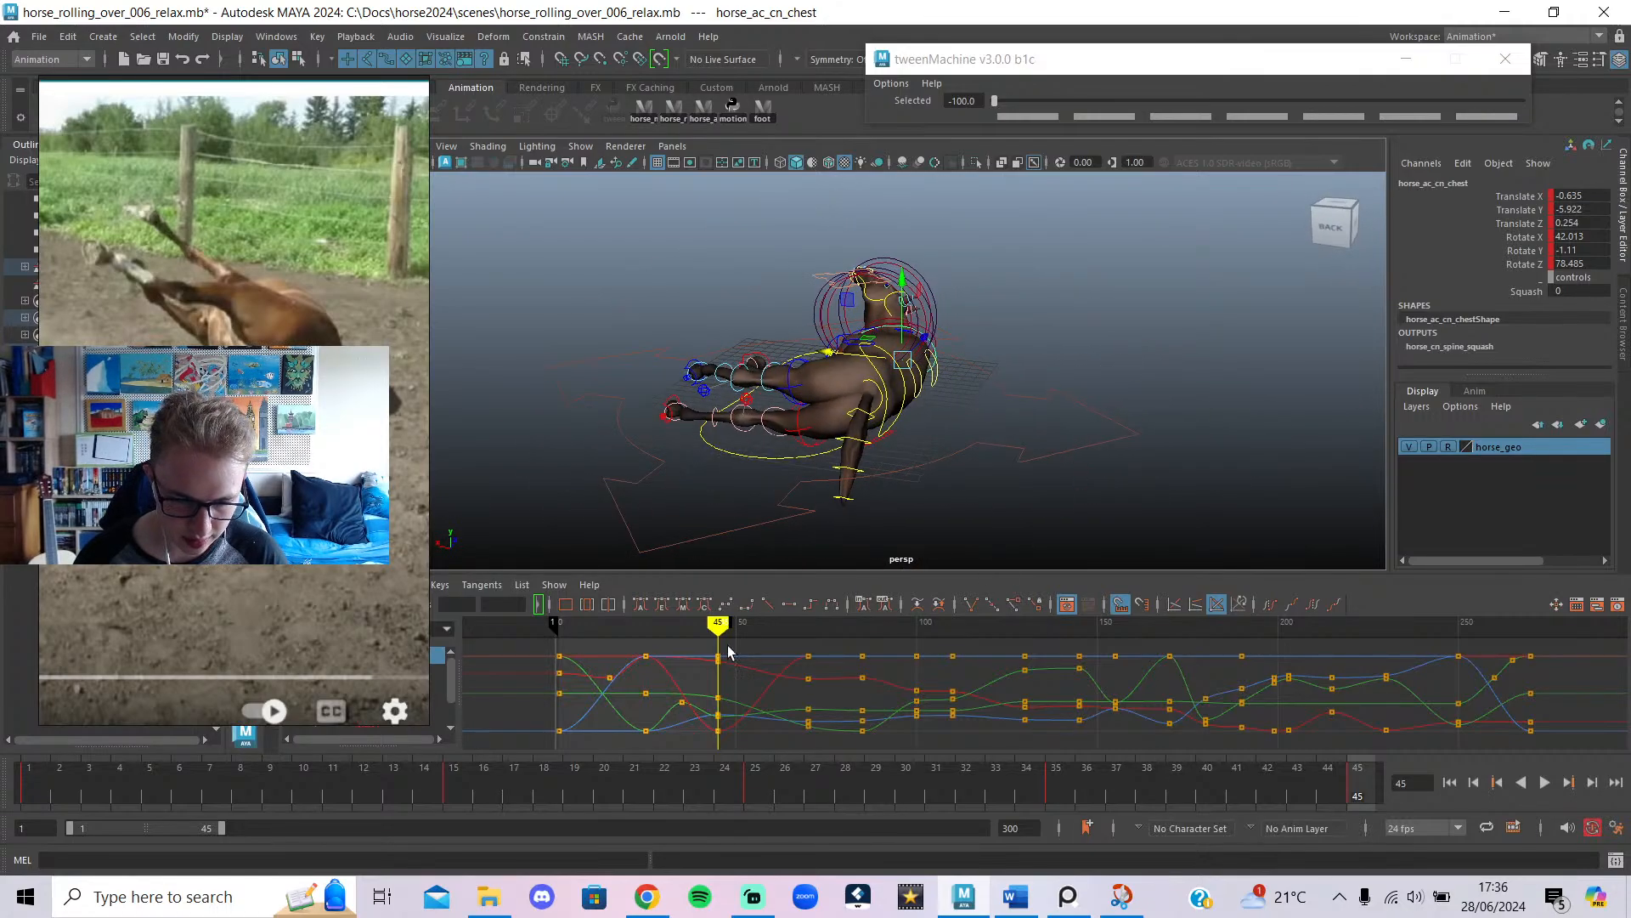
Lower the pelvis control's keys after frame 45 on its top curve in the Graph Editor, then play.
{"action": "mouse_move", "coordinate": [719, 627]}
{"action": "left_mouse_down"}
{"action": "mouse_move", "coordinate": [772, 629]}
{"action": "mouse_move", "coordinate": [729, 629]}
{"action": "mouse_move", "coordinate": [714, 648]}
{"action": "left_mouse_up"}
{"action": "left_click", "coordinate": [666, 202]}
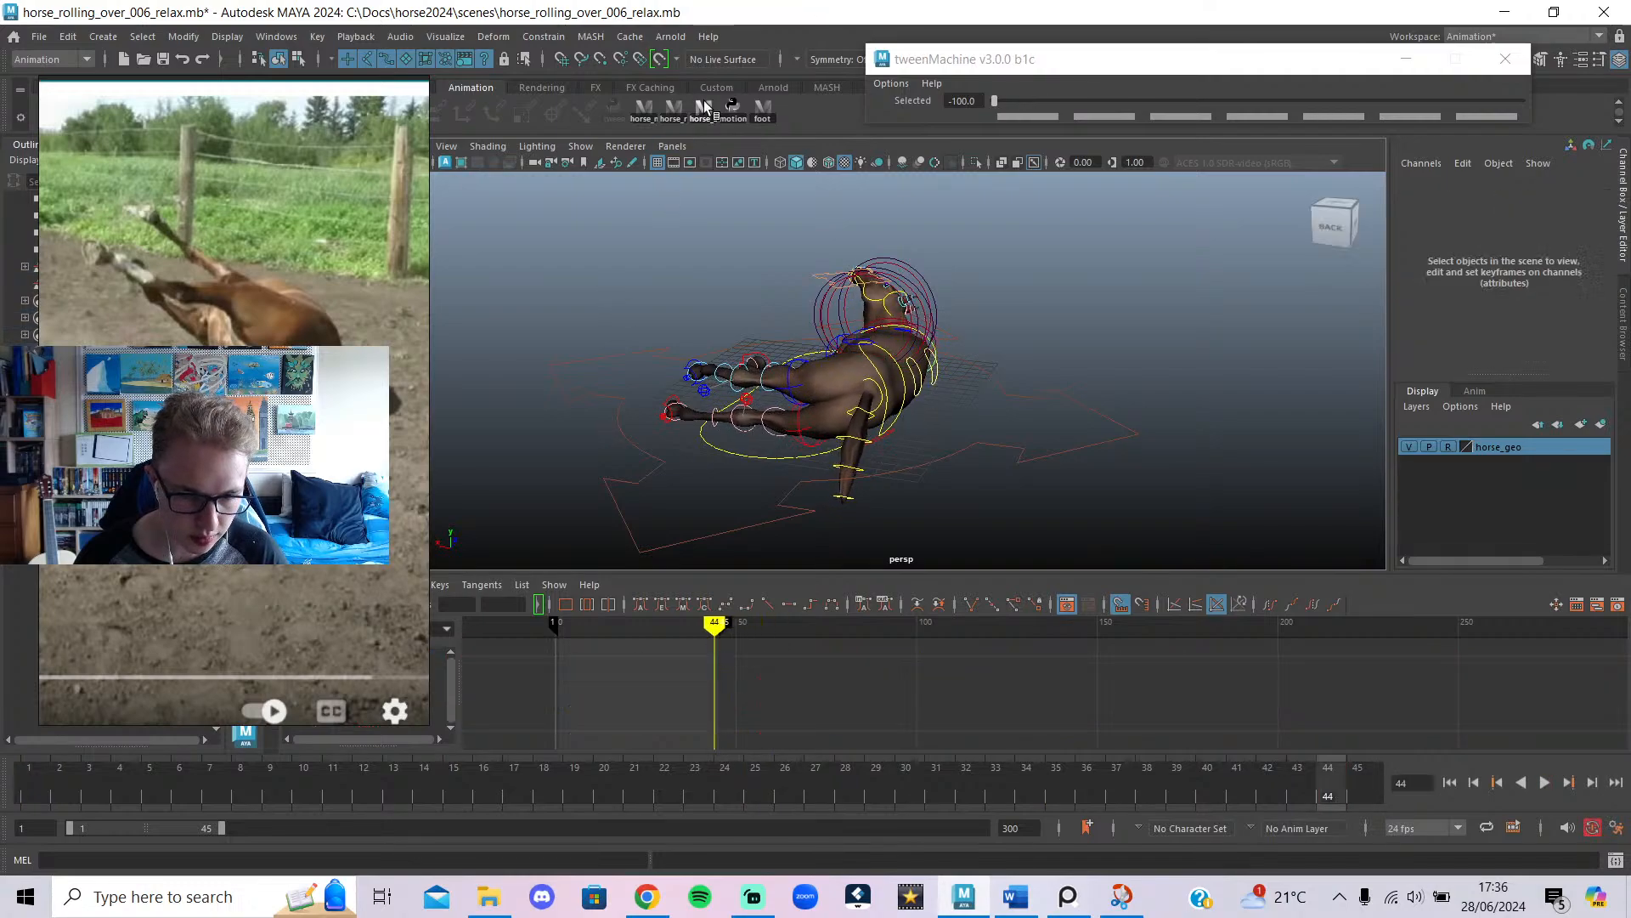
{"action": "scroll", "coordinate": [893, 459], "scroll_direction": "up", "scroll_amount": 3}
{"action": "left_click", "coordinate": [901, 416]}
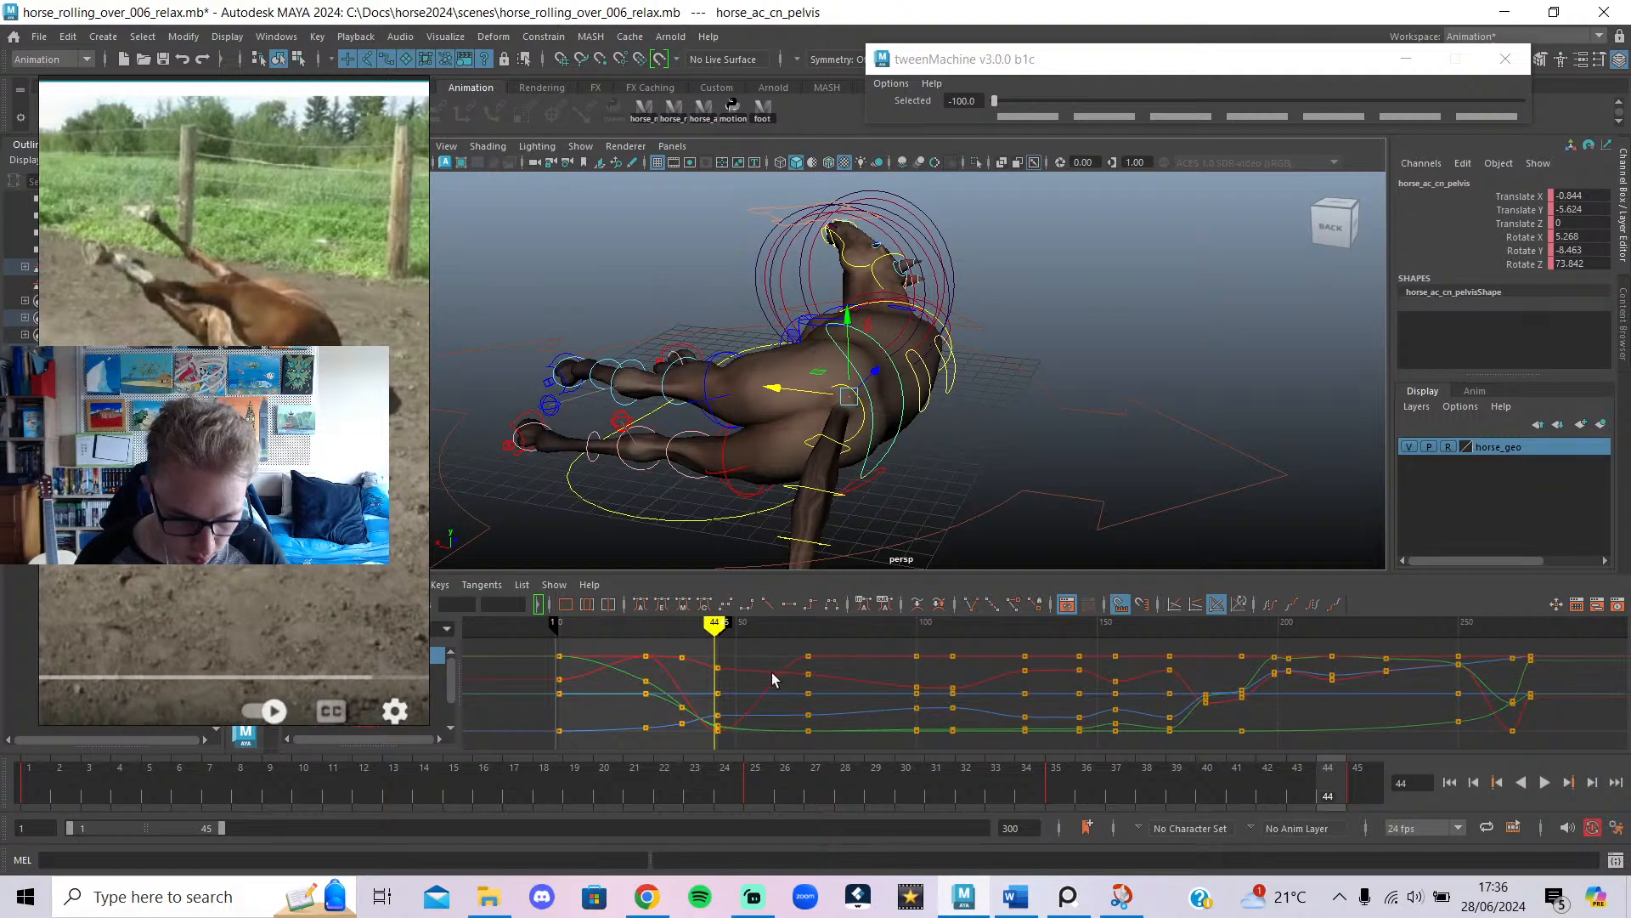
{"action": "left_click_drag", "start_coordinate": [721, 623], "coordinate": [718, 627]}
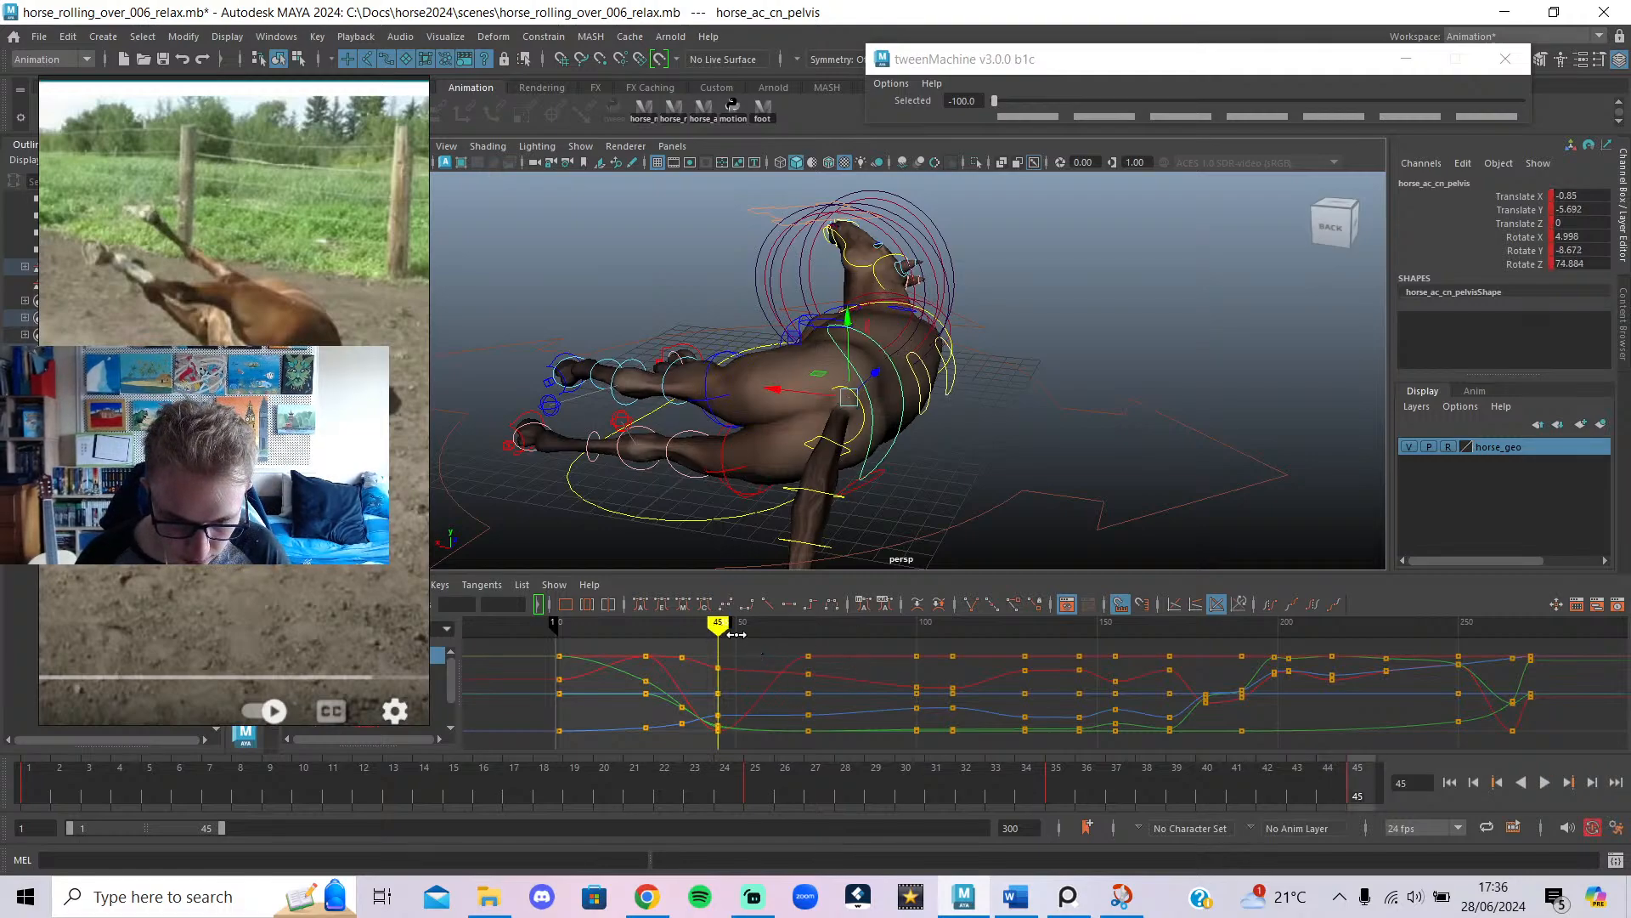
{"action": "left_click_drag", "start_coordinate": [1192, 651], "coordinate": [767, 659]}
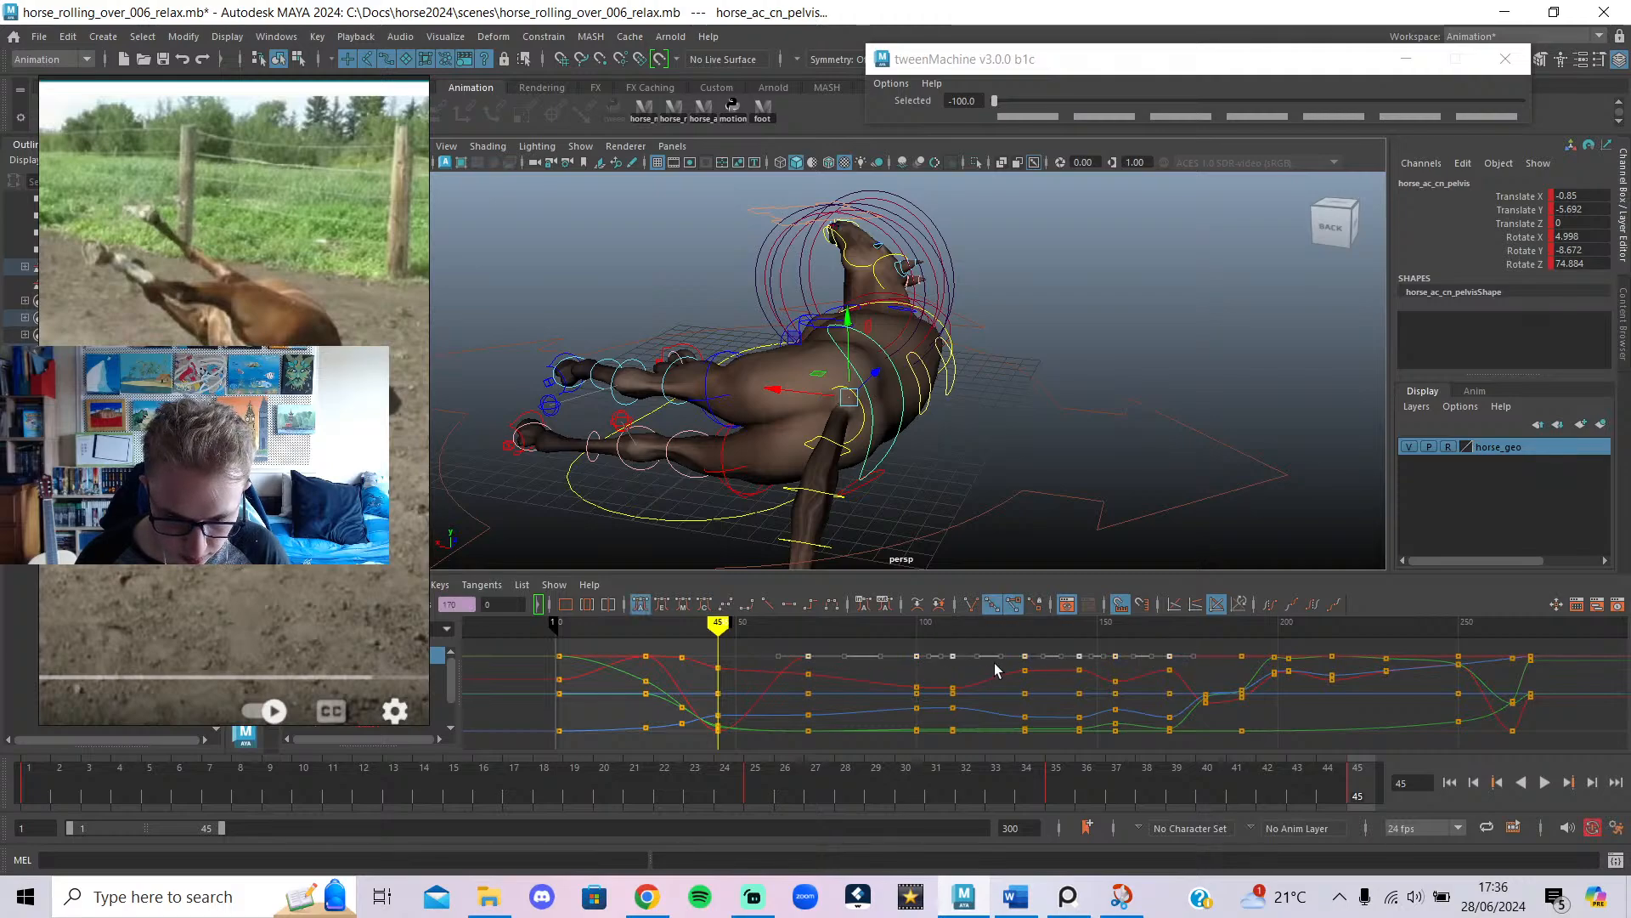
{"action": "left_click_drag", "start_coordinate": [1025, 714], "coordinate": [1026, 736]}
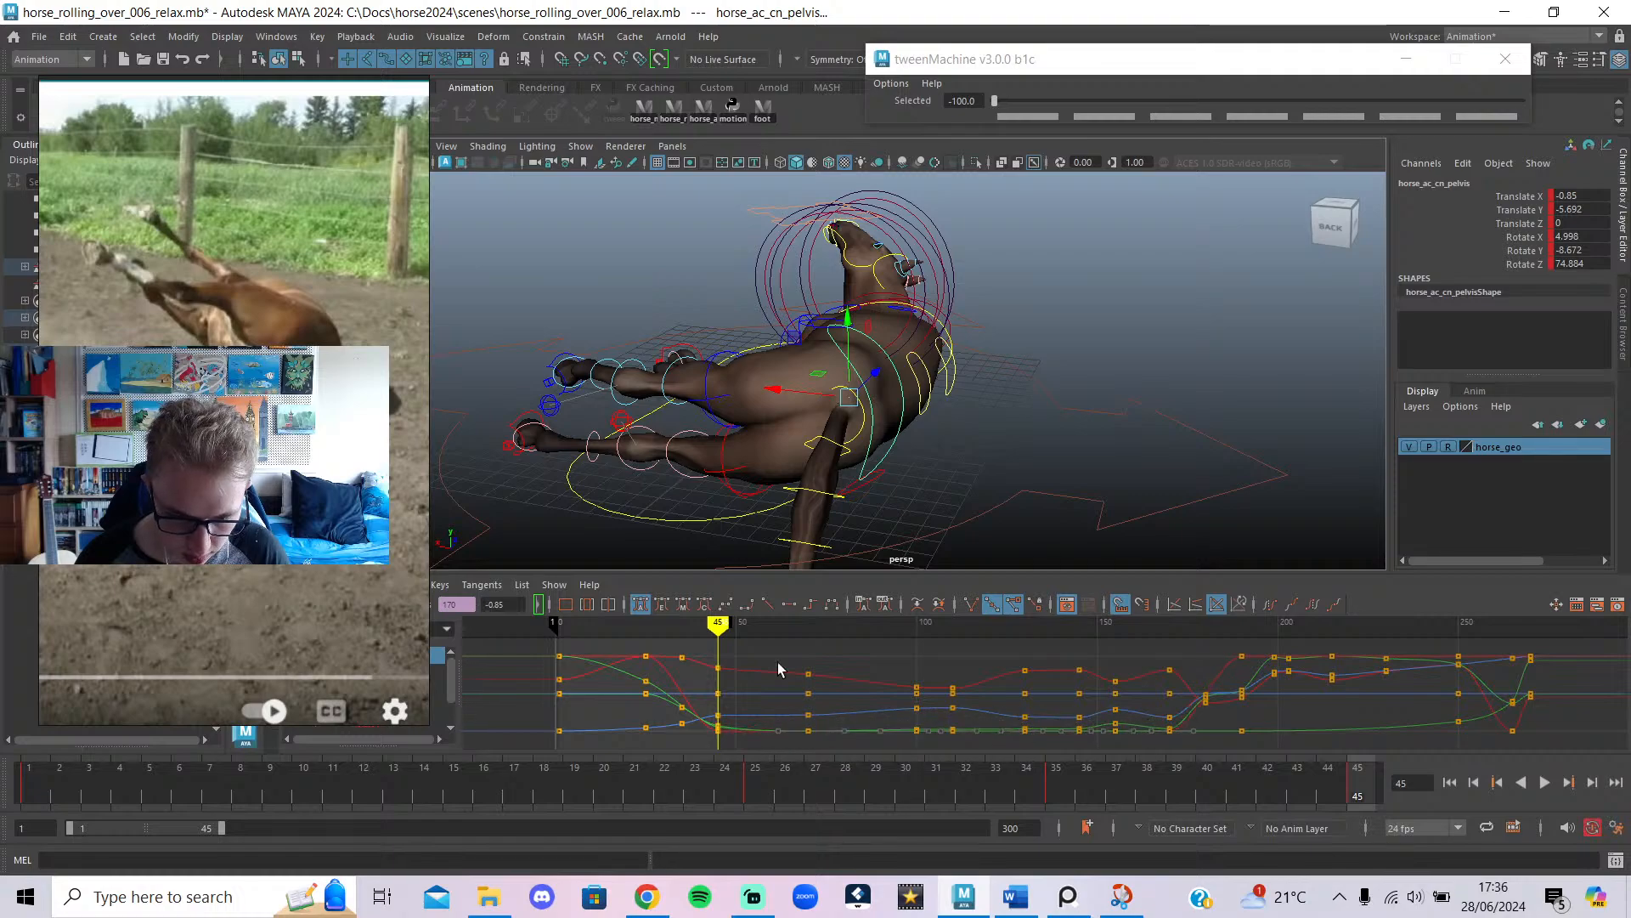
{"action": "key", "text": "alt+v"}
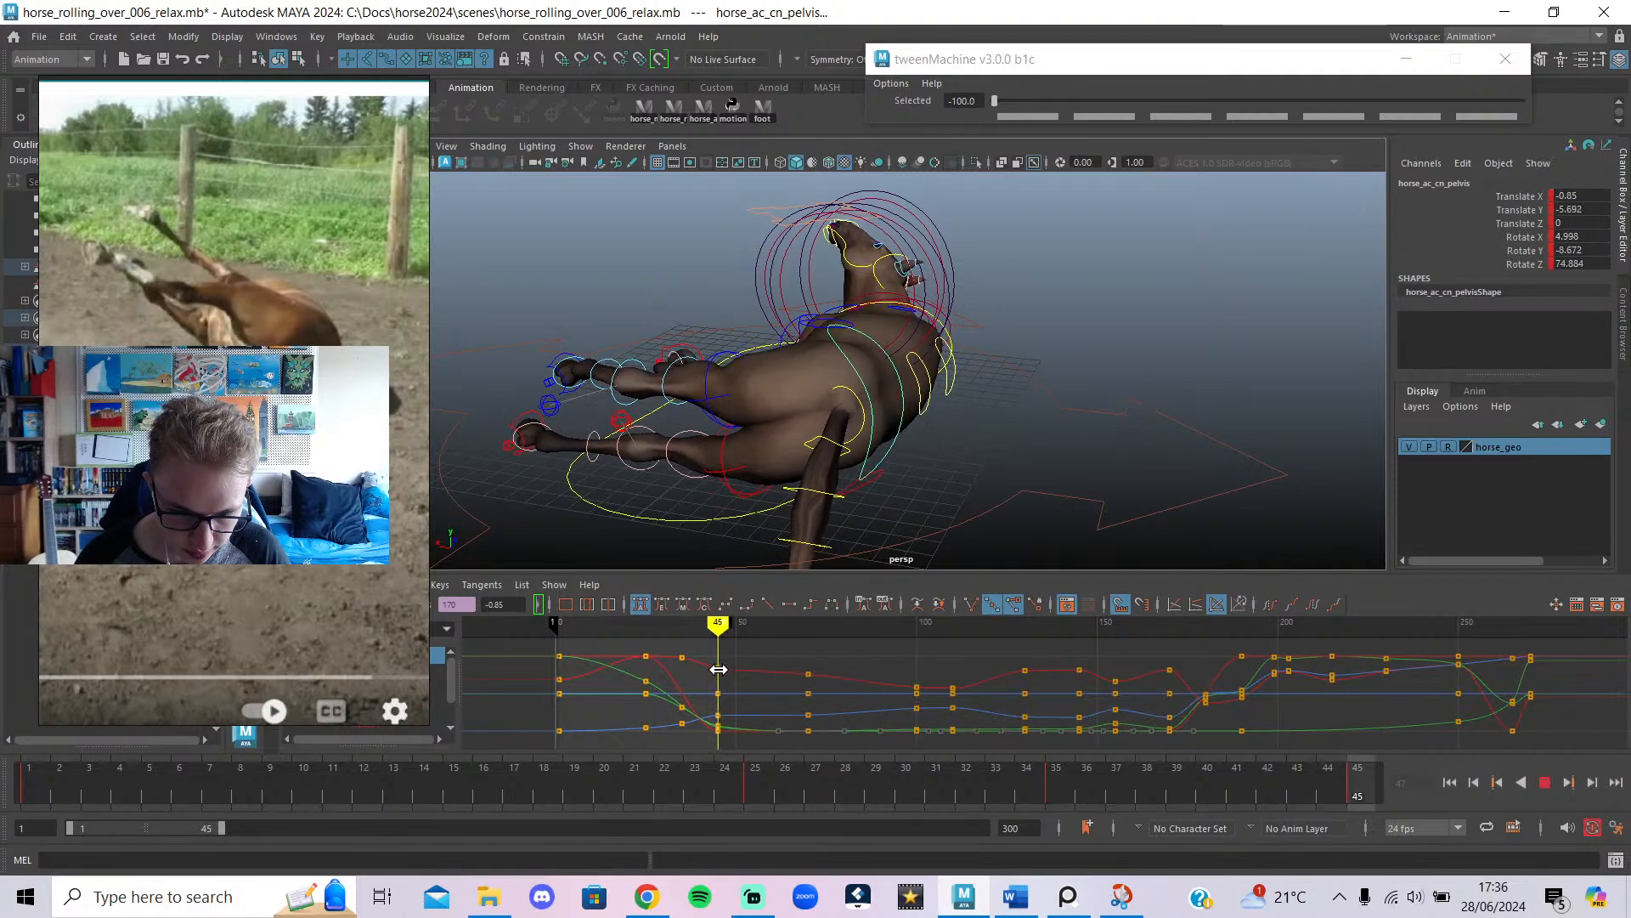
Select the chest control from the horse's left side and shrink the reference video off the channel list.
{"action": "left_click_drag", "start_coordinate": [818, 521], "coordinate": [1074, 444], "text": "alt"}
{"action": "left_click", "coordinate": [1075, 445]}
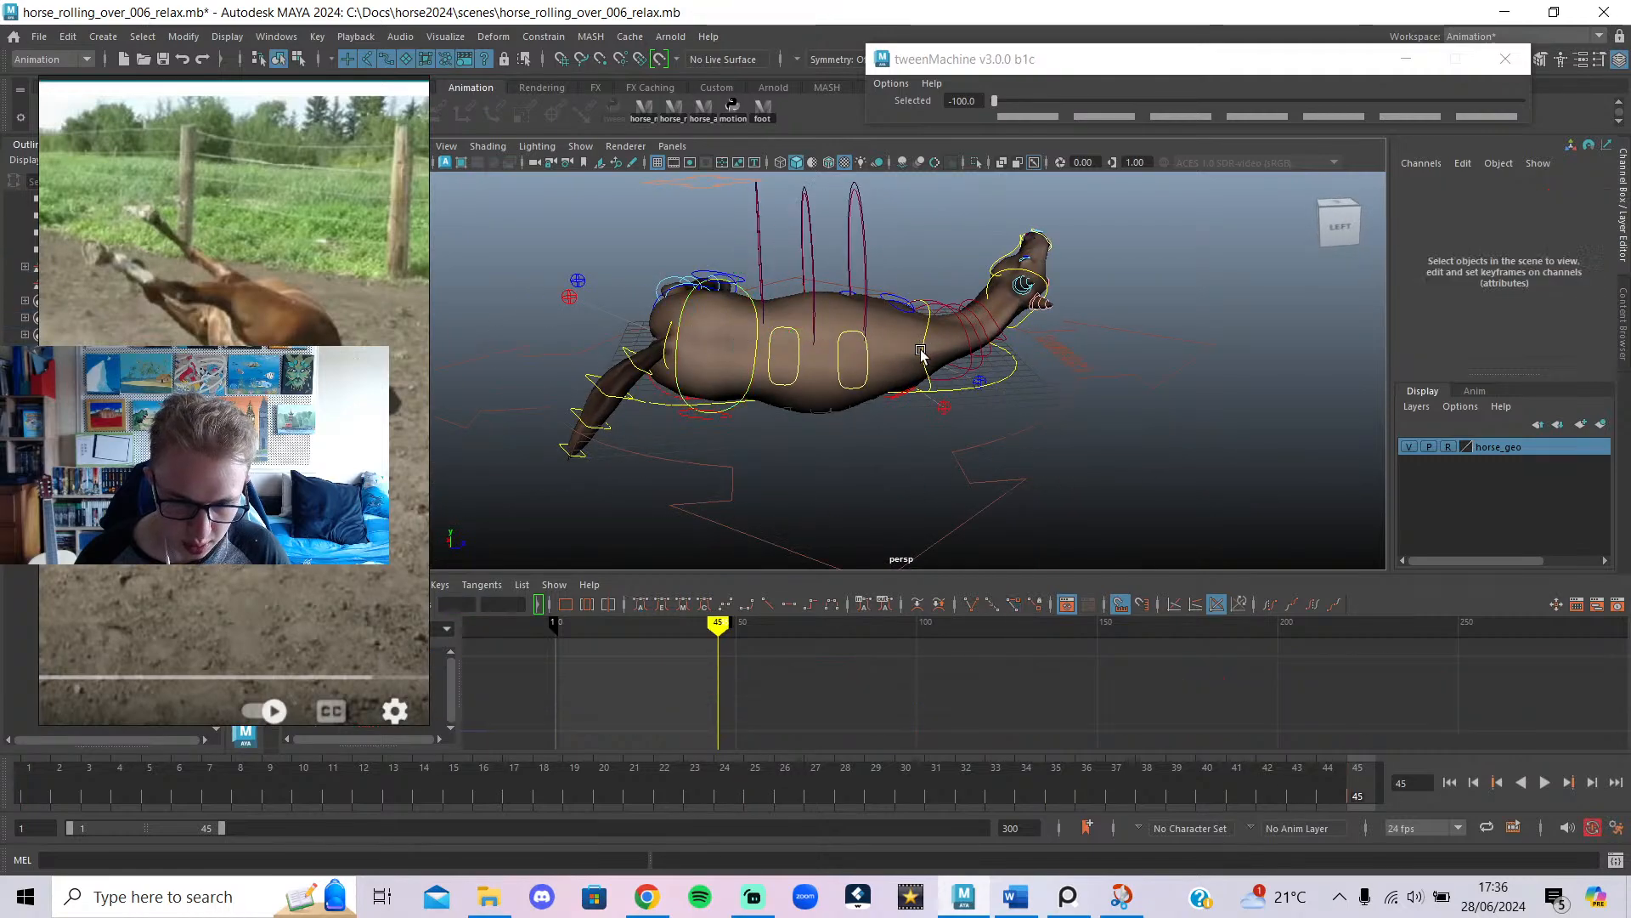
{"action": "left_click", "coordinate": [921, 353]}
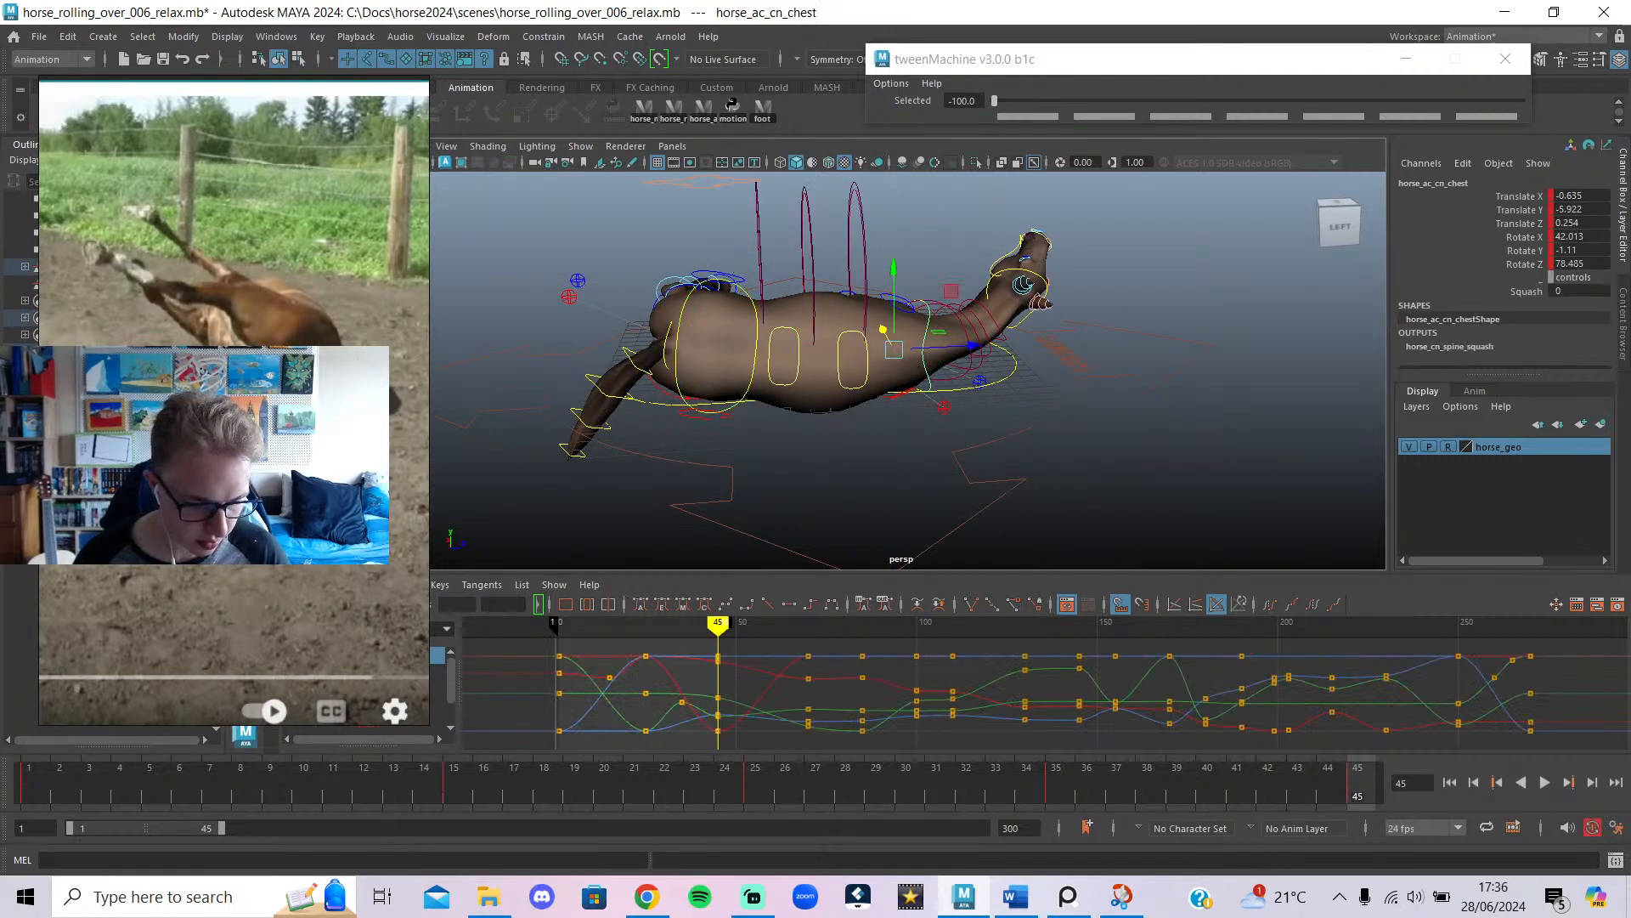
{"action": "left_click_drag", "start_coordinate": [367, 723], "coordinate": [367, 562]}
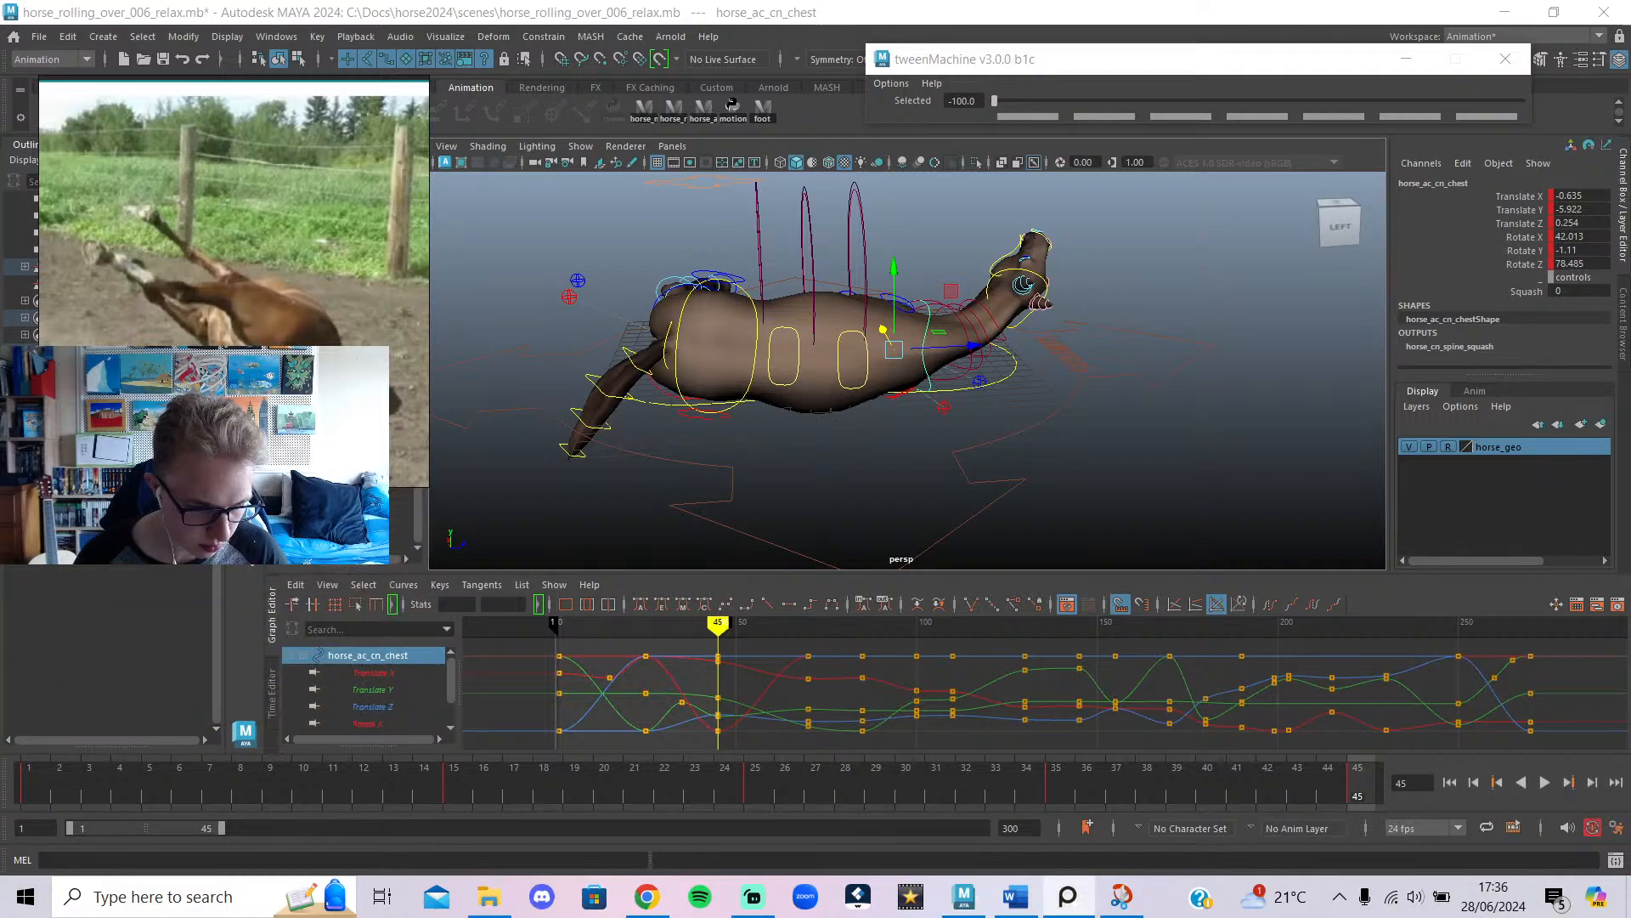
Lower the chest's Translate X keys after frame 45 to its low value and scrub to check.
{"action": "left_click", "coordinate": [374, 672]}
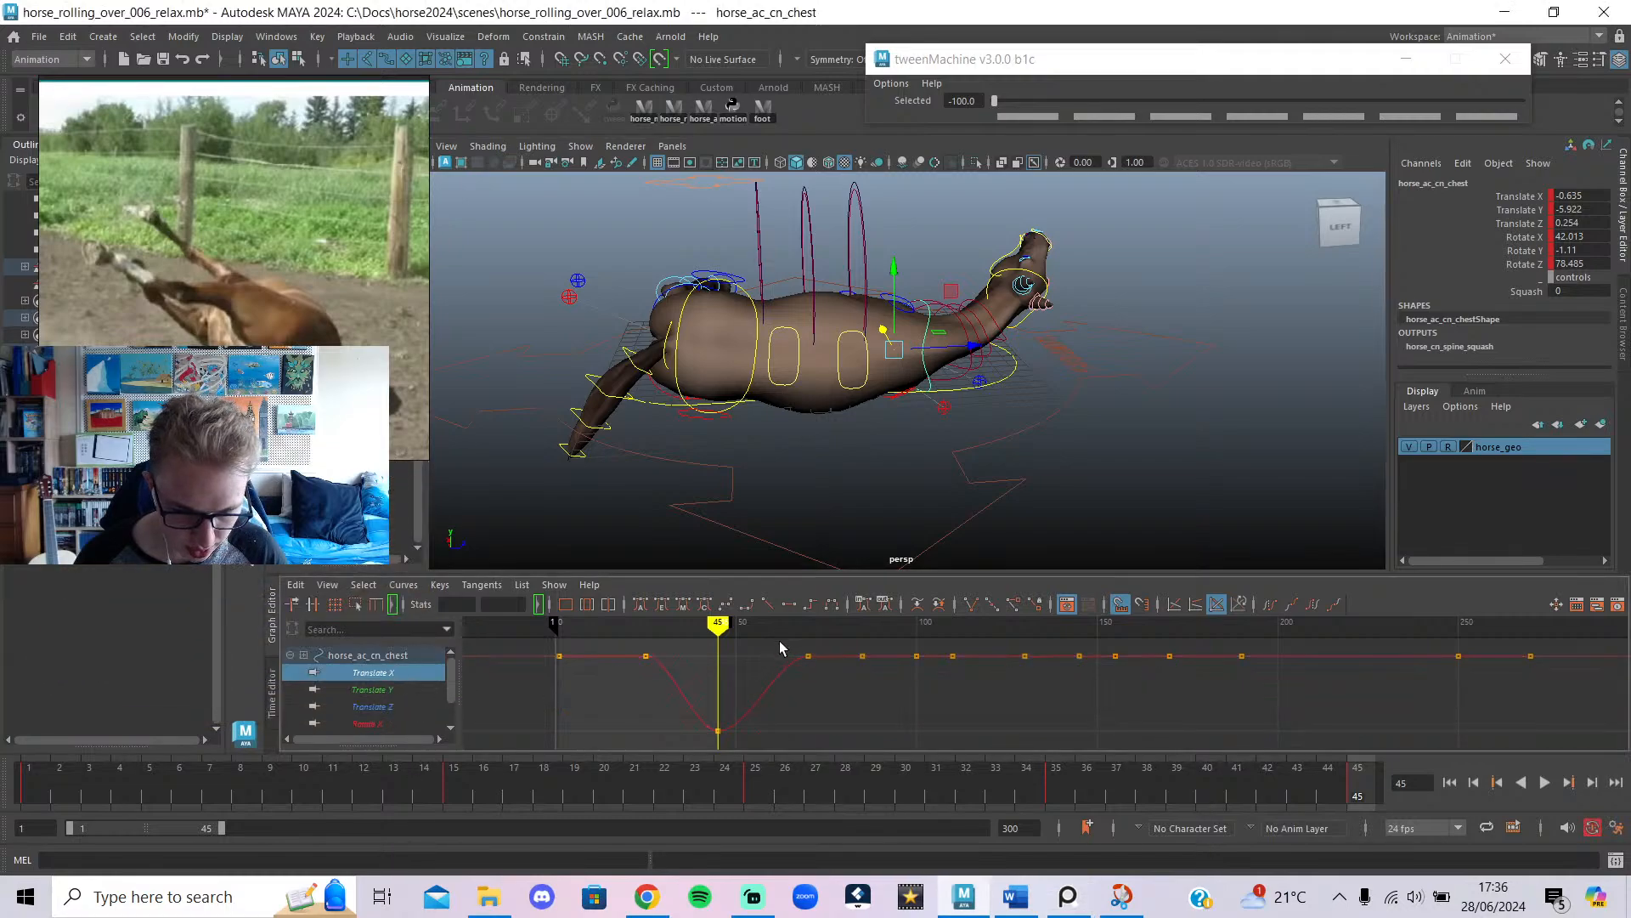
{"action": "left_click_drag", "start_coordinate": [778, 641], "coordinate": [1584, 719]}
{"action": "middle_click_drag", "start_coordinate": [1529, 664], "coordinate": [1522, 732], "text": "shift"}
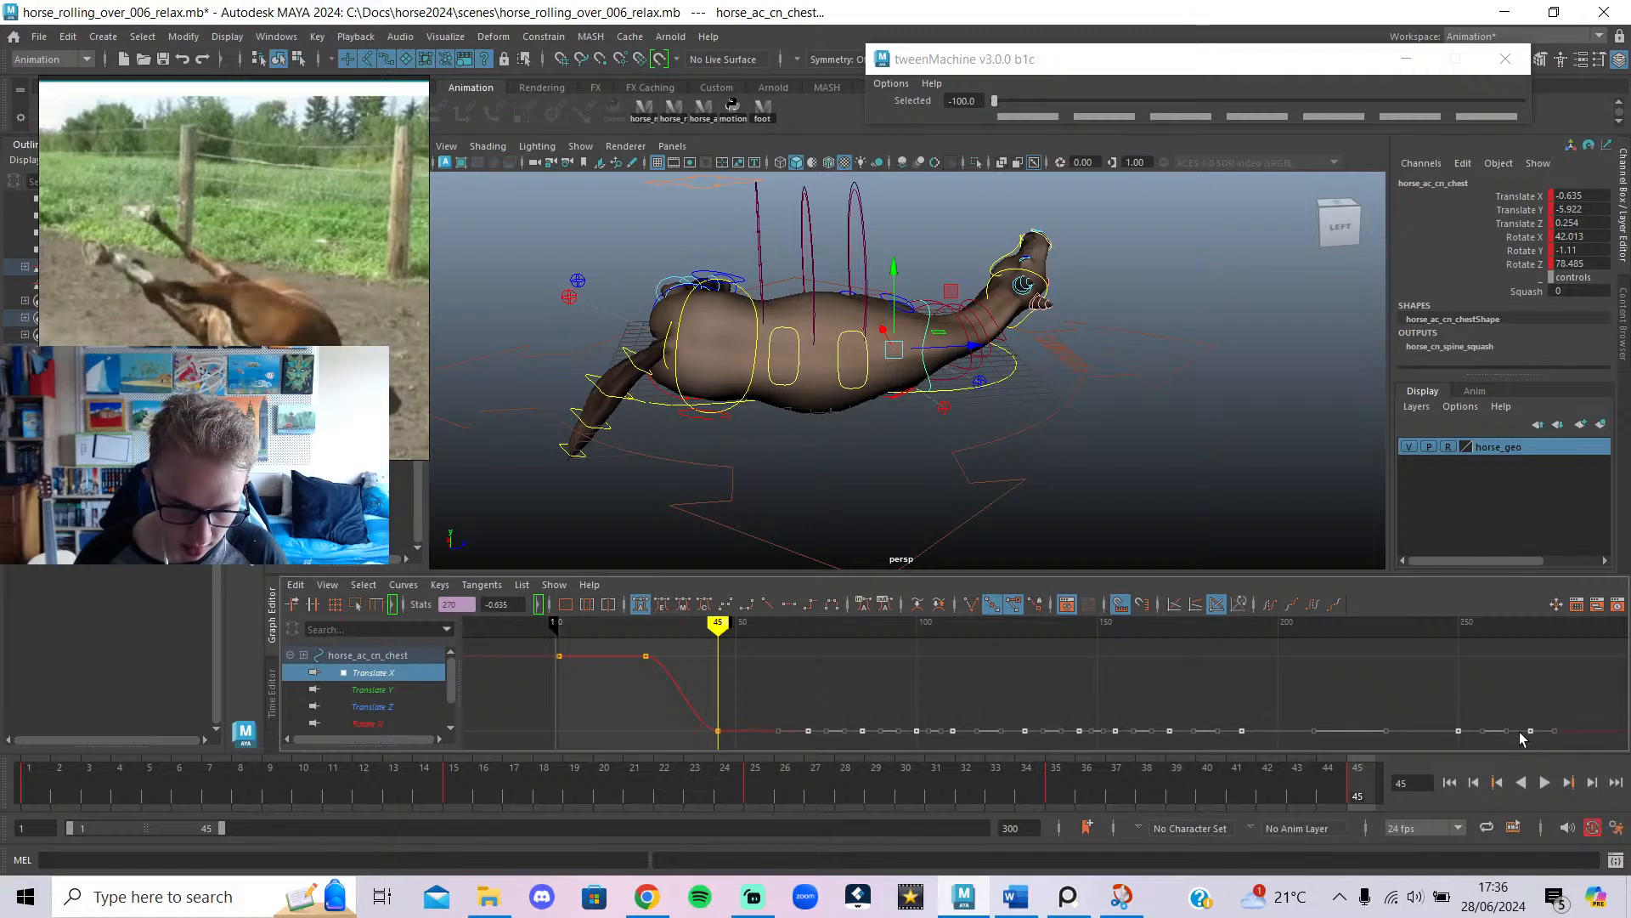
{"action": "left_click", "coordinate": [949, 716]}
{"action": "mouse_move", "coordinate": [691, 656]}
{"action": "left_mouse_down"}
{"action": "mouse_move", "coordinate": [637, 667]}
{"action": "mouse_move", "coordinate": [890, 680]}
{"action": "mouse_move", "coordinate": [710, 680]}
{"action": "mouse_move", "coordinate": [808, 682]}
{"action": "left_mouse_up"}
Extend the playback range to frame 70 and play the roll from frame 1.
{"action": "mouse_move", "coordinate": [845, 435]}
{"action": "left_mouse_down", "text": "alt"}
{"action": "mouse_move", "coordinate": [646, 397]}
{"action": "mouse_move", "coordinate": [666, 407]}
{"action": "mouse_move", "coordinate": [672, 481]}
{"action": "left_mouse_up", "text": "alt"}
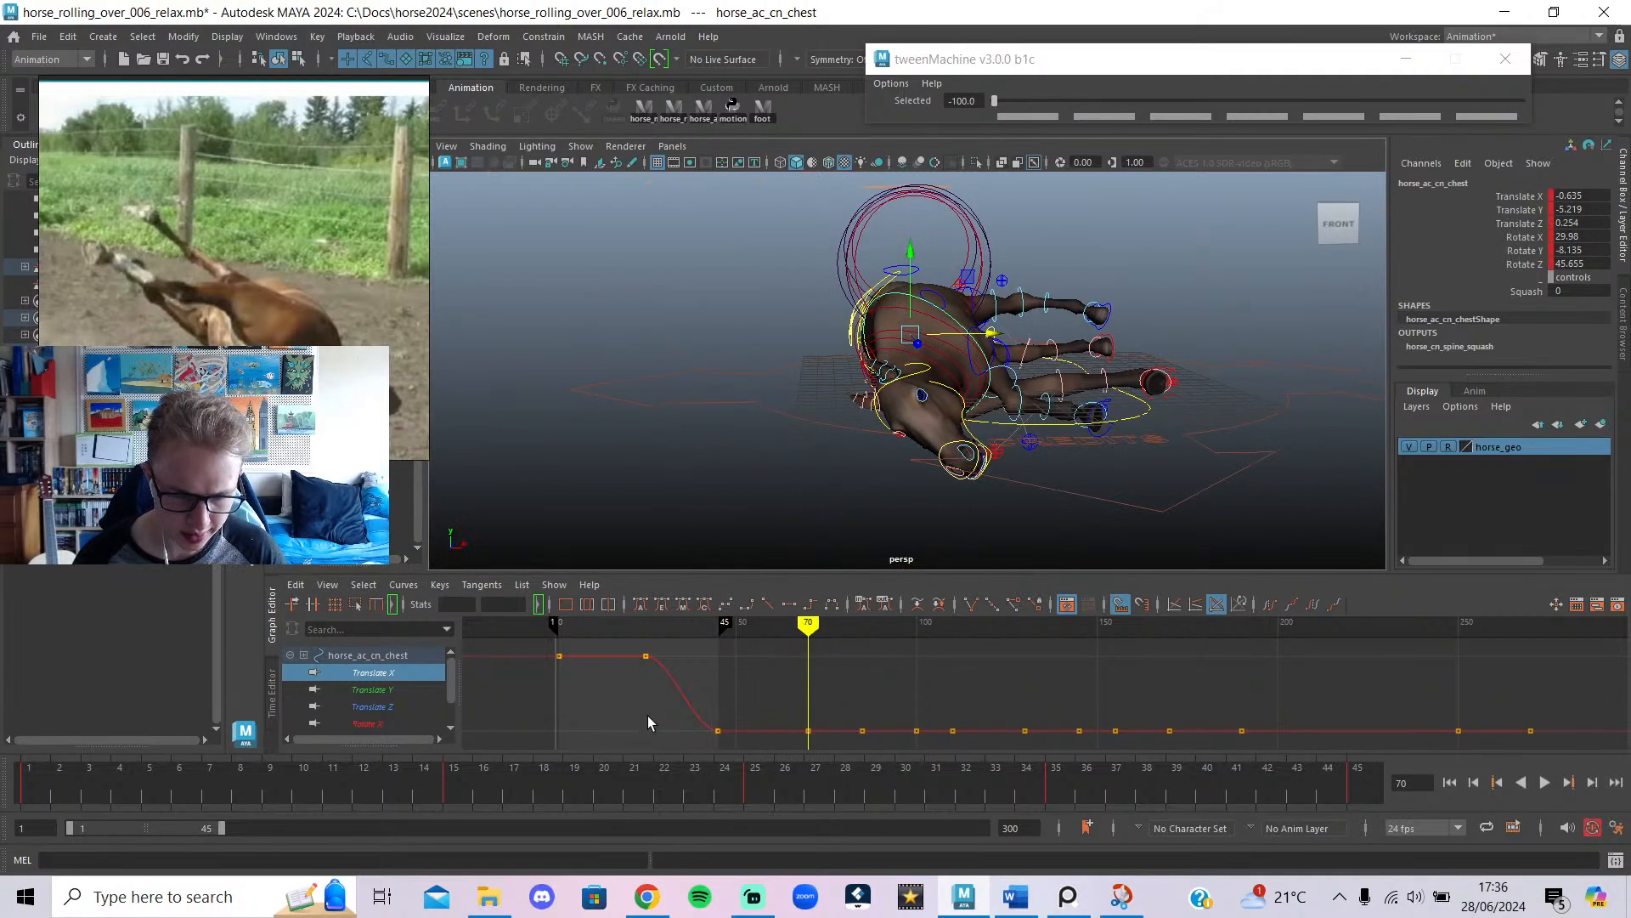
{"action": "left_click_drag", "start_coordinate": [503, 787], "coordinate": [27, 784]}
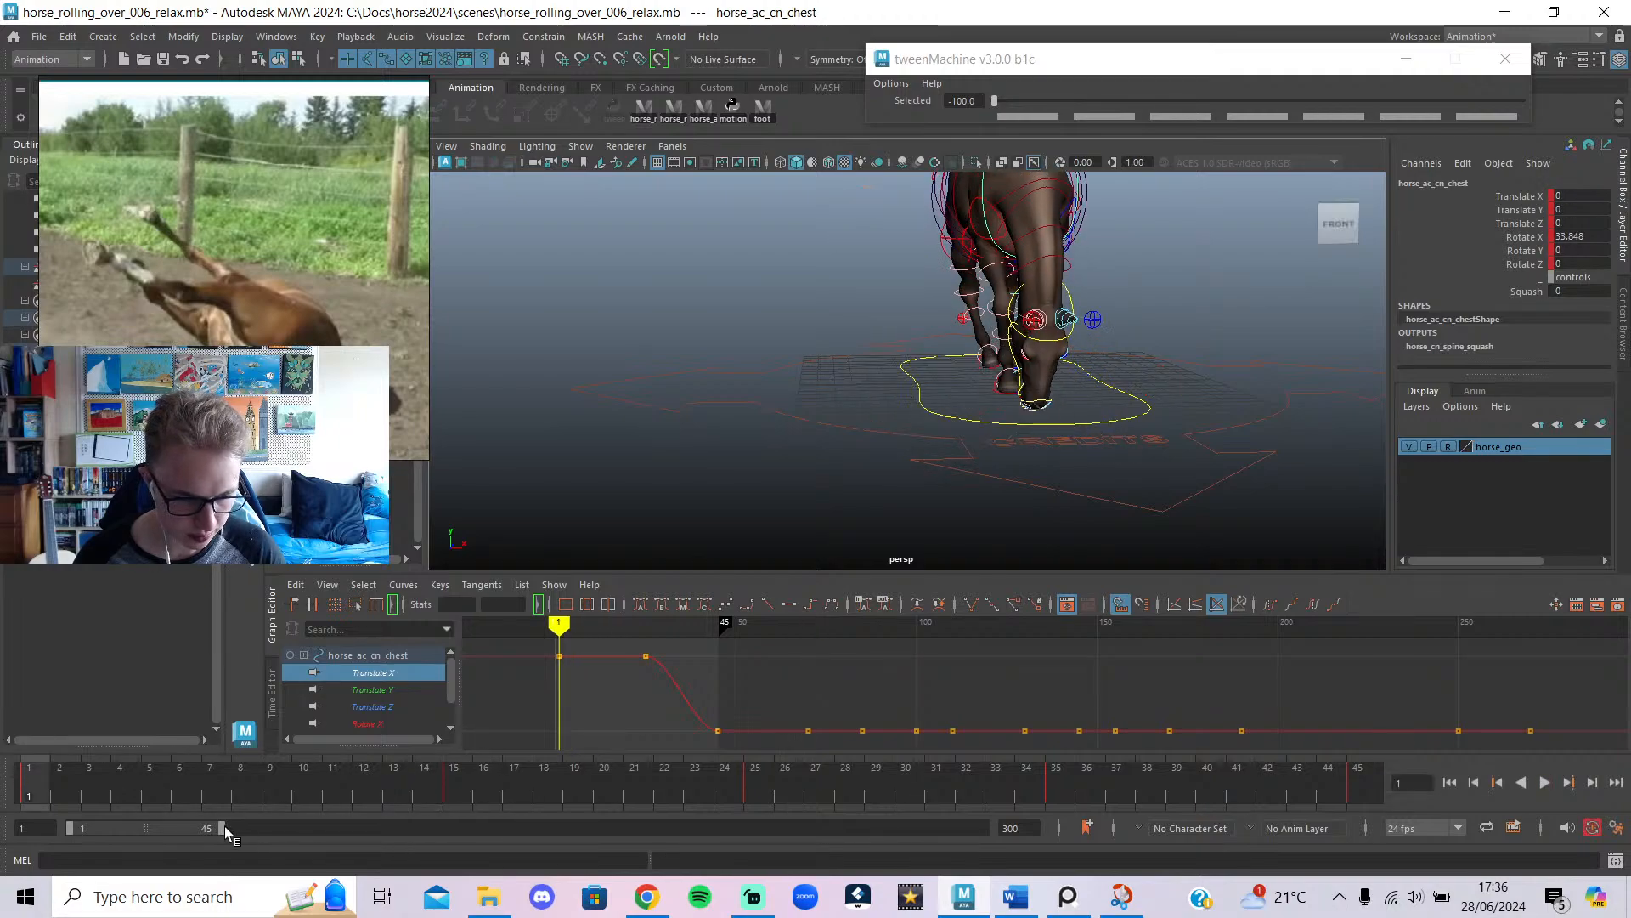
{"action": "left_click_drag", "start_coordinate": [217, 827], "coordinate": [293, 821]}
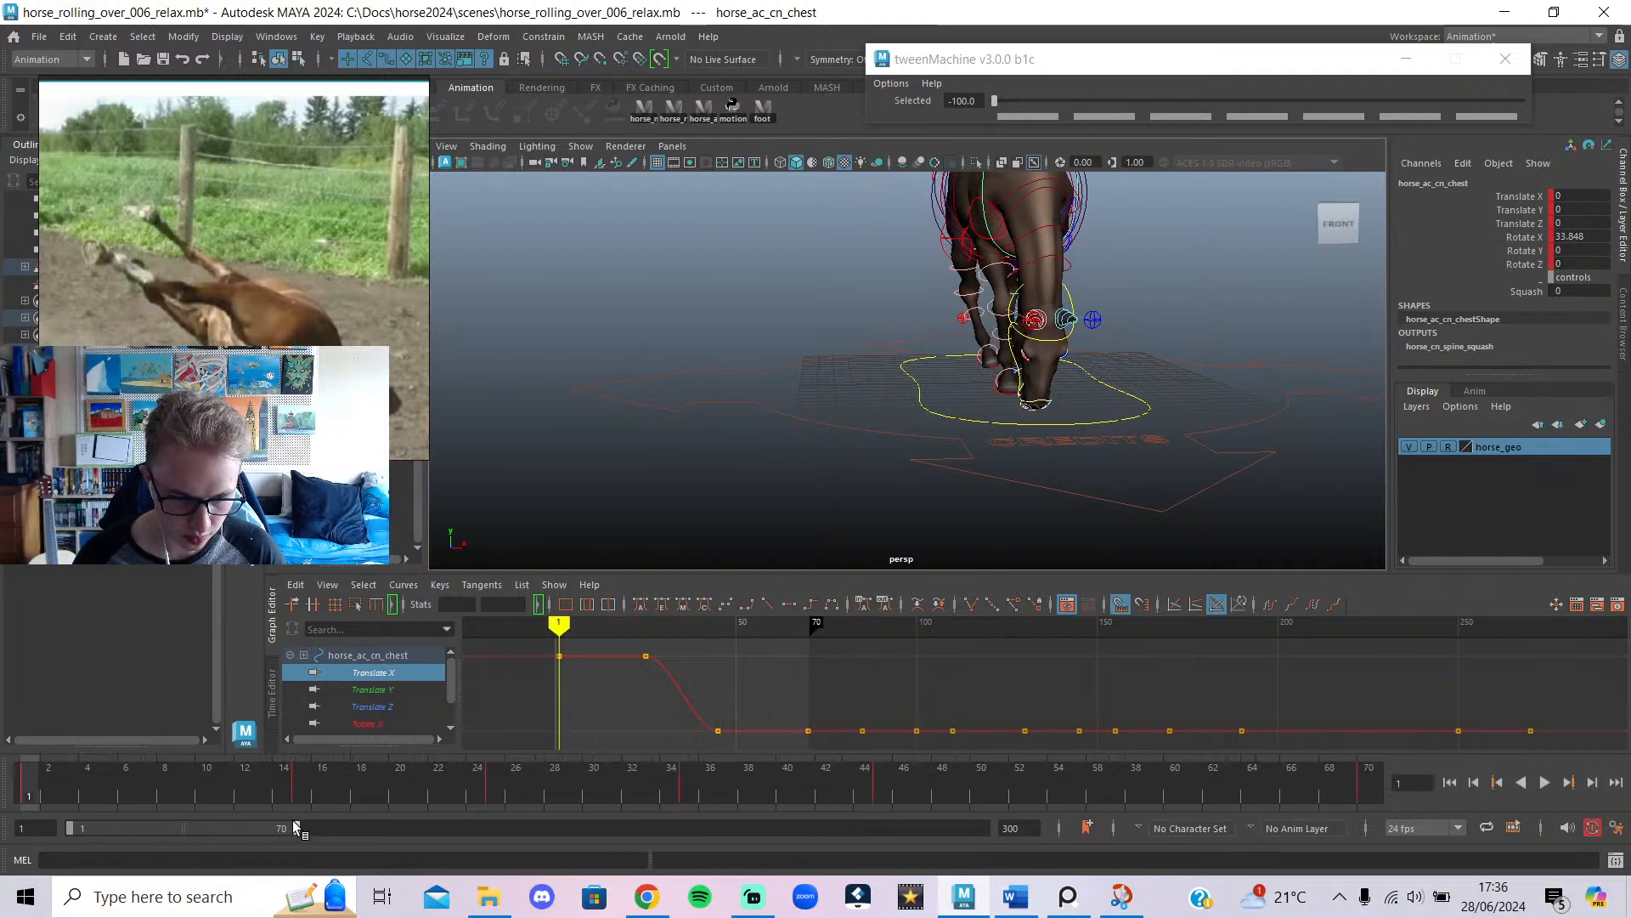
{"action": "left_click", "coordinate": [1544, 782]}
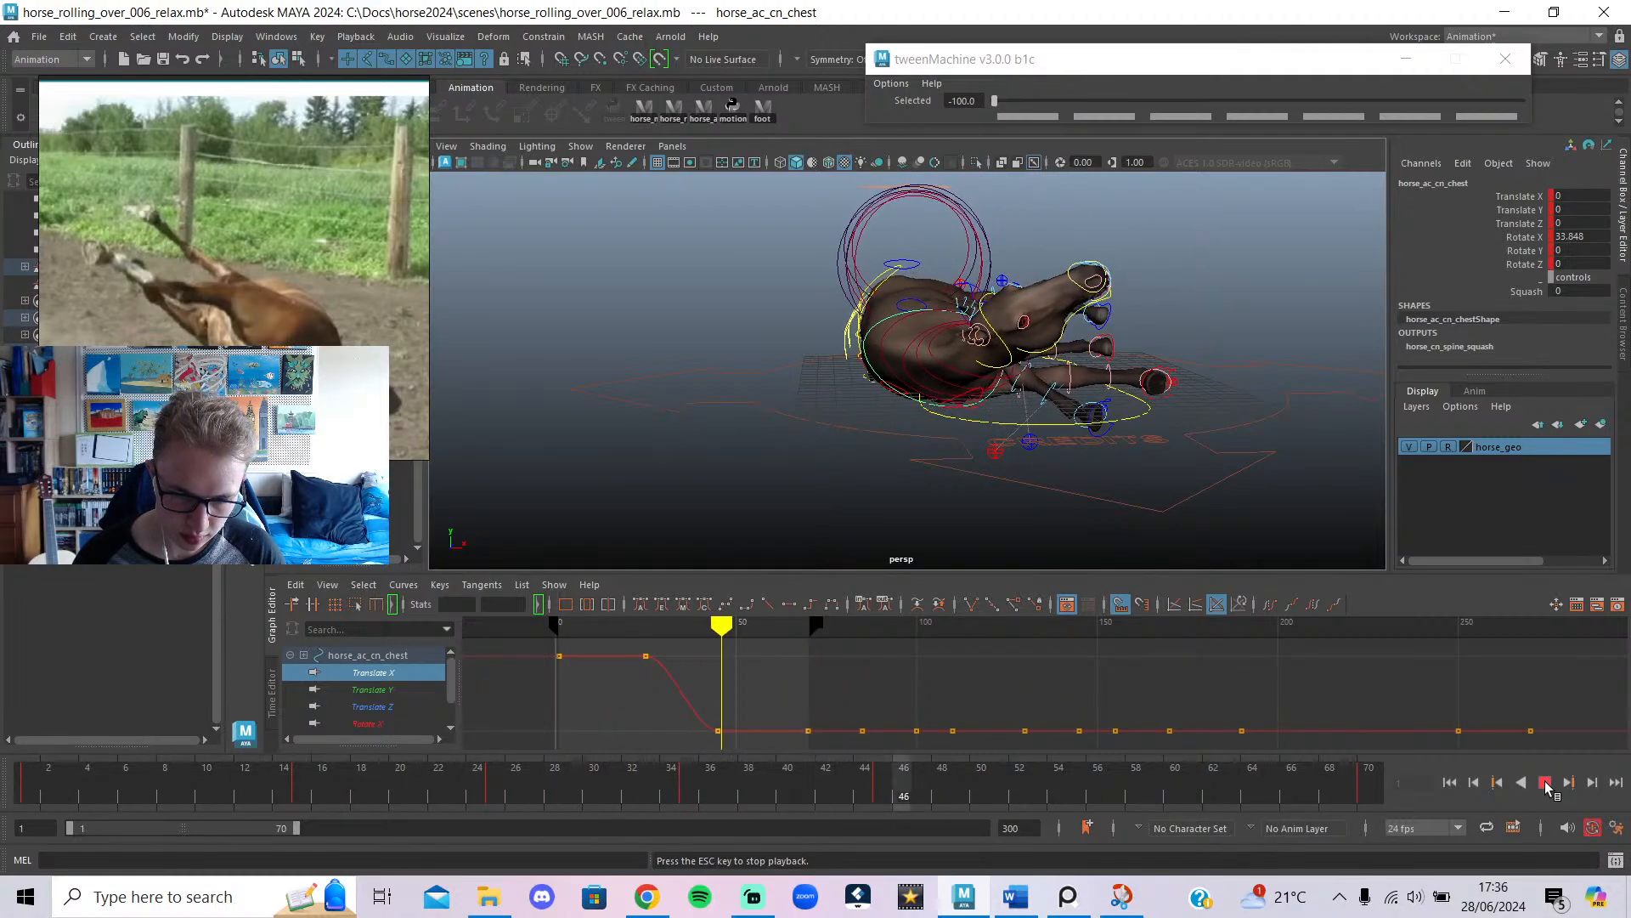
{"action": "left_click", "coordinate": [1545, 782]}
{"action": "left_click", "coordinate": [695, 113]}
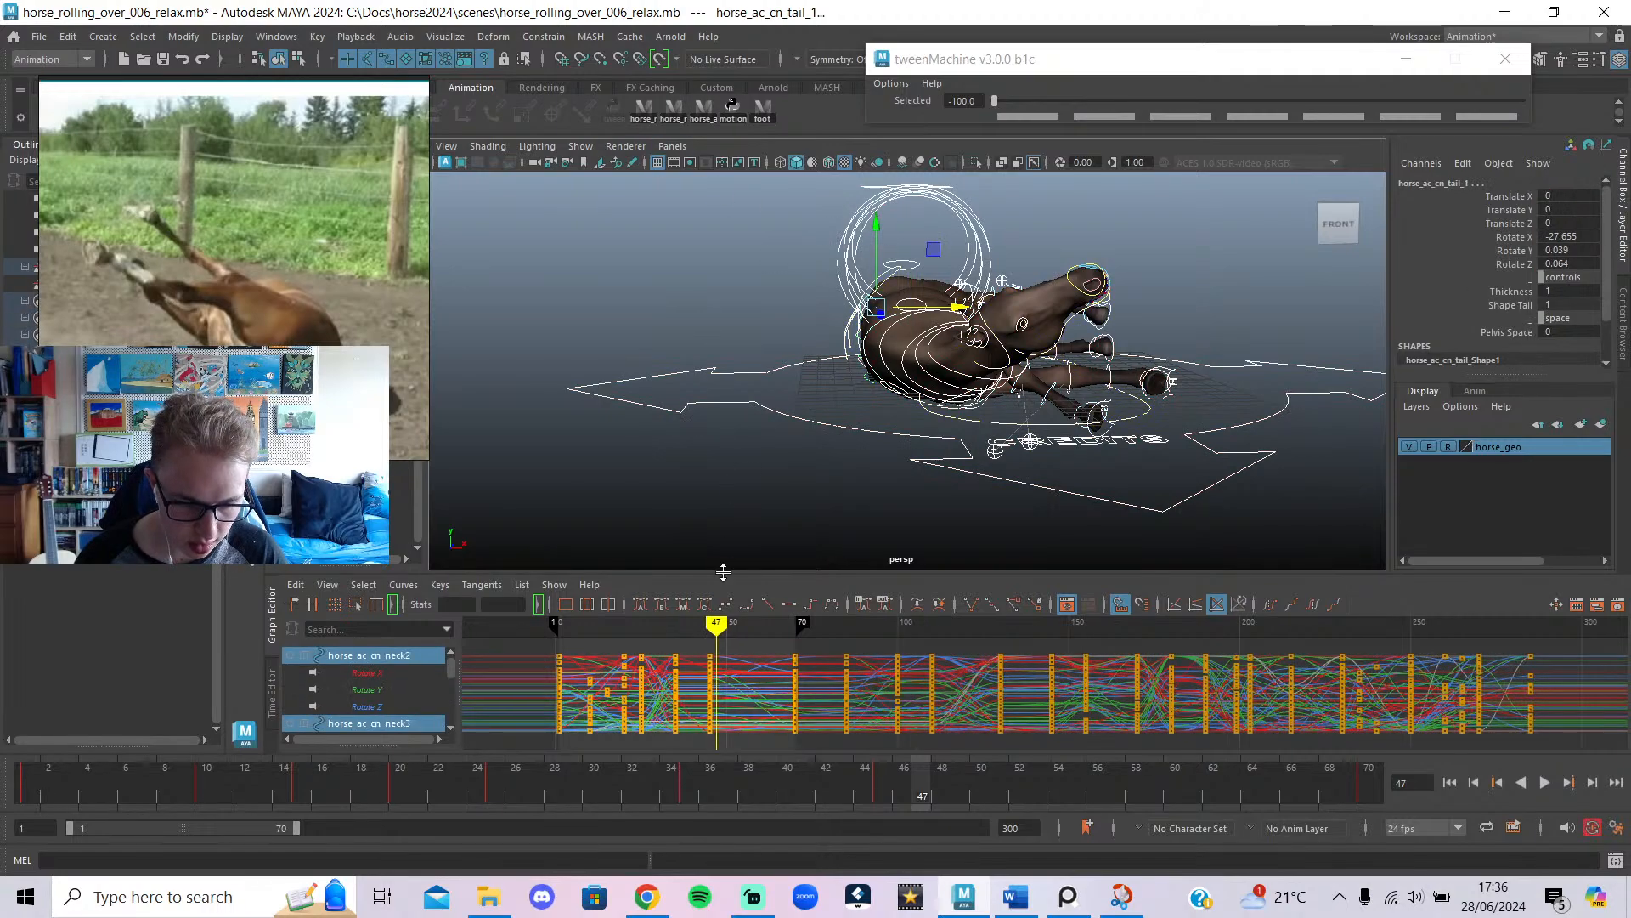
Review the pose around frames 46–48 and play the animation, zooming in on the horse's body.
{"action": "mouse_move", "coordinate": [715, 630]}
{"action": "left_mouse_down"}
{"action": "mouse_move", "coordinate": [674, 633]}
{"action": "mouse_move", "coordinate": [710, 657]}
{"action": "left_mouse_up"}
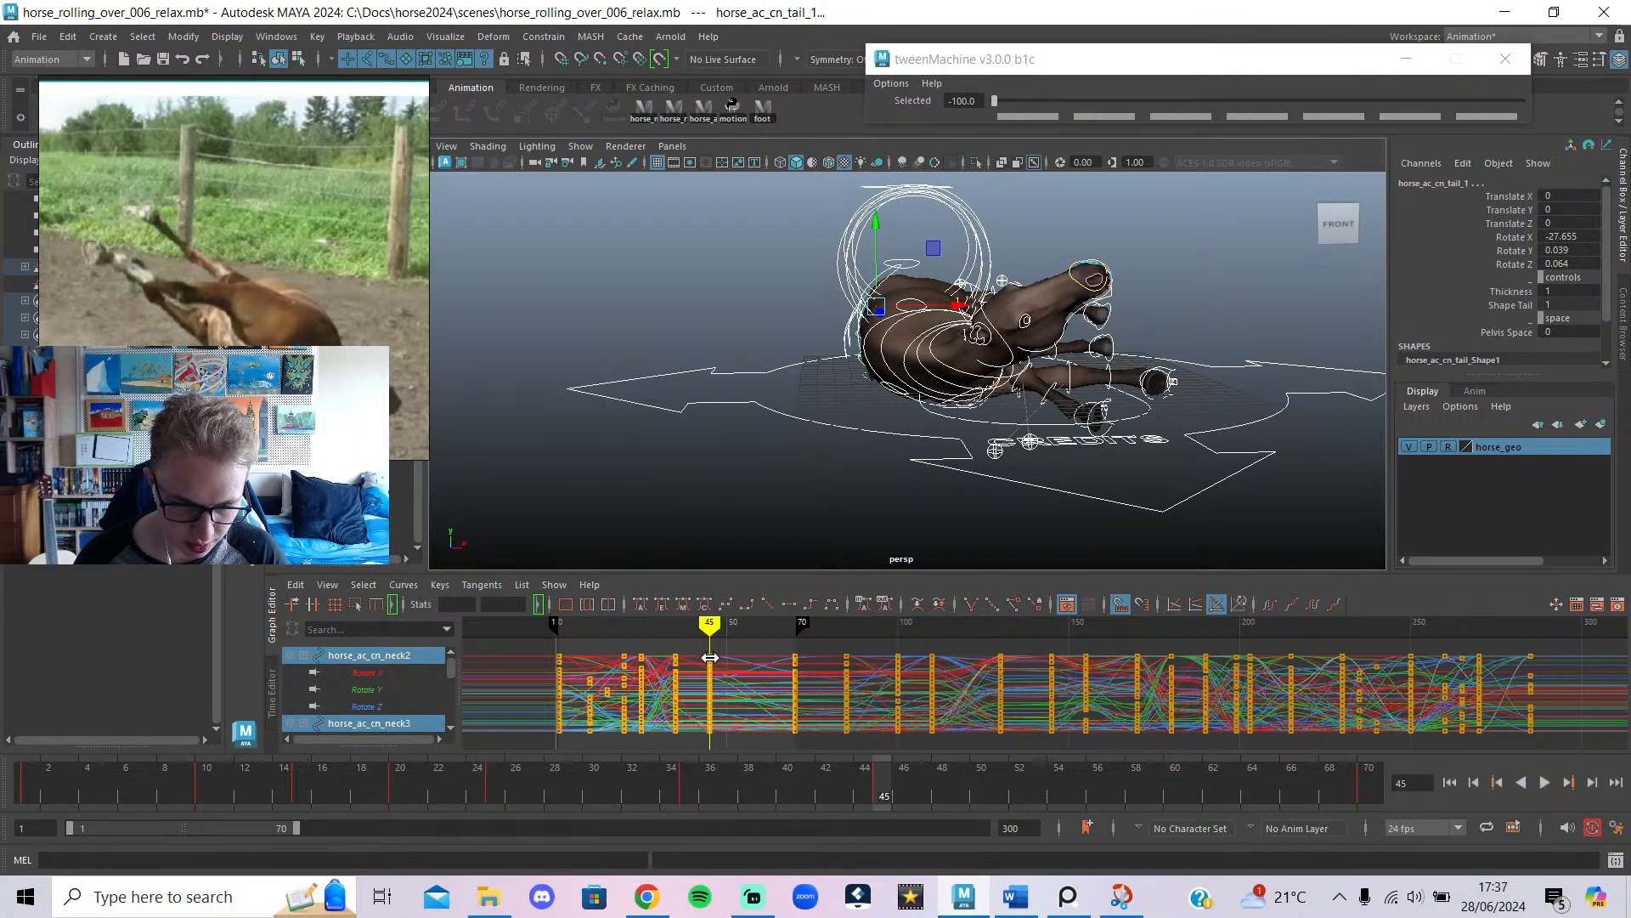
{"action": "left_click", "coordinate": [708, 307]}
{"action": "left_click_drag", "start_coordinate": [717, 346], "coordinate": [934, 367], "text": "alt"}
{"action": "left_click", "coordinate": [1042, 448]}
{"action": "scroll", "coordinate": [1016, 451], "scroll_direction": "up", "scroll_amount": 5}
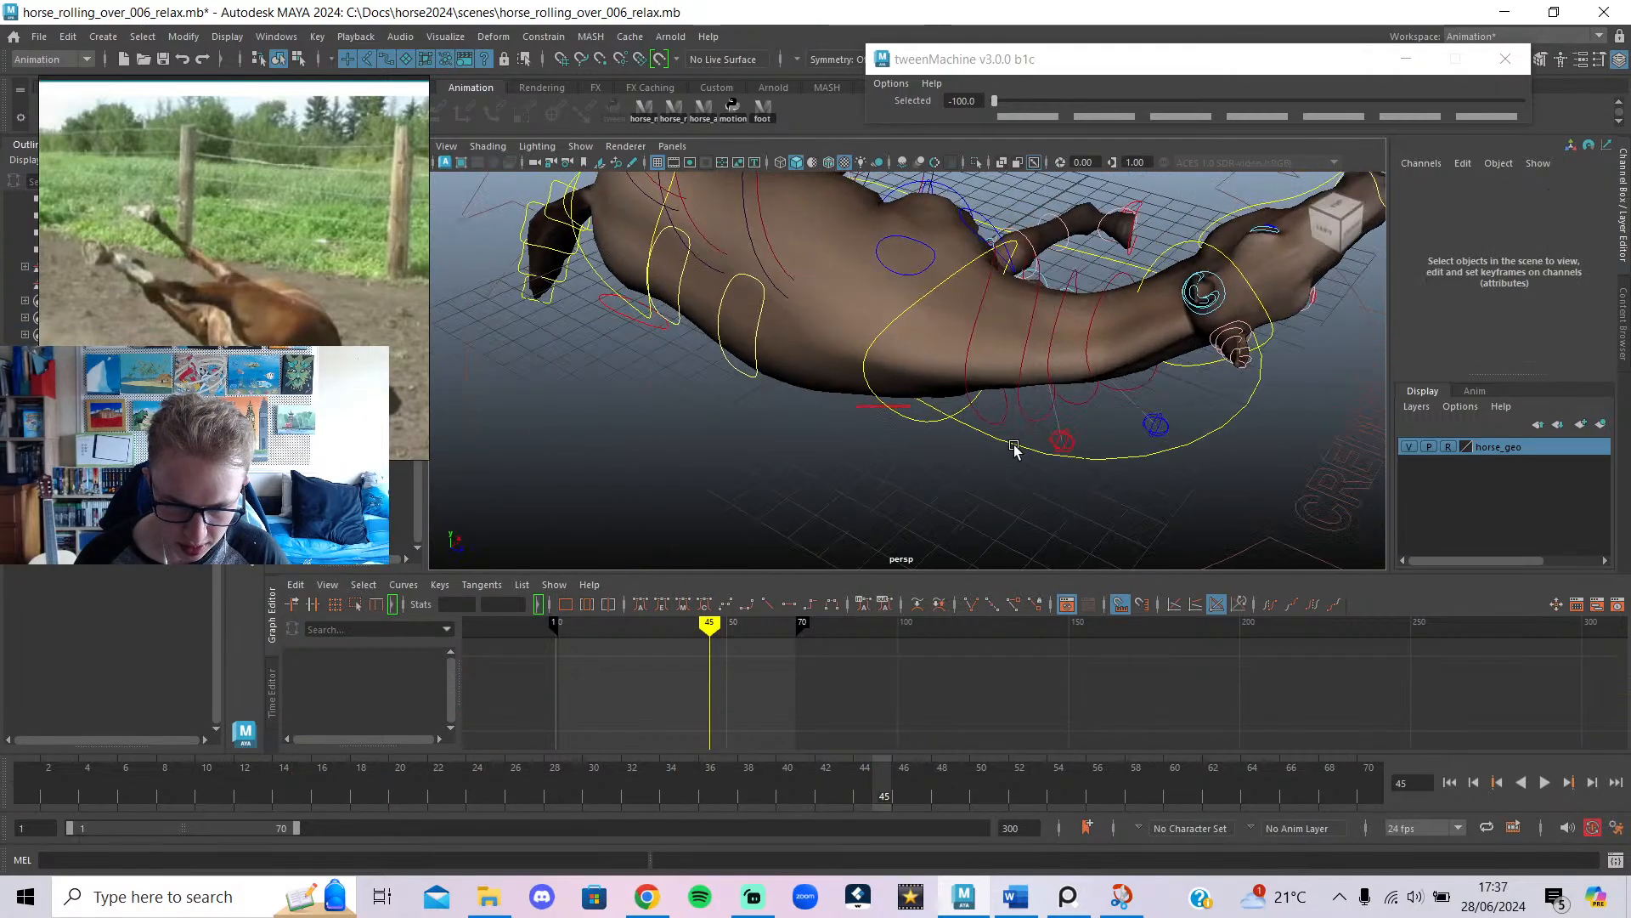
{"action": "left_click_drag", "start_coordinate": [1017, 452], "coordinate": [1070, 366], "text": "alt"}
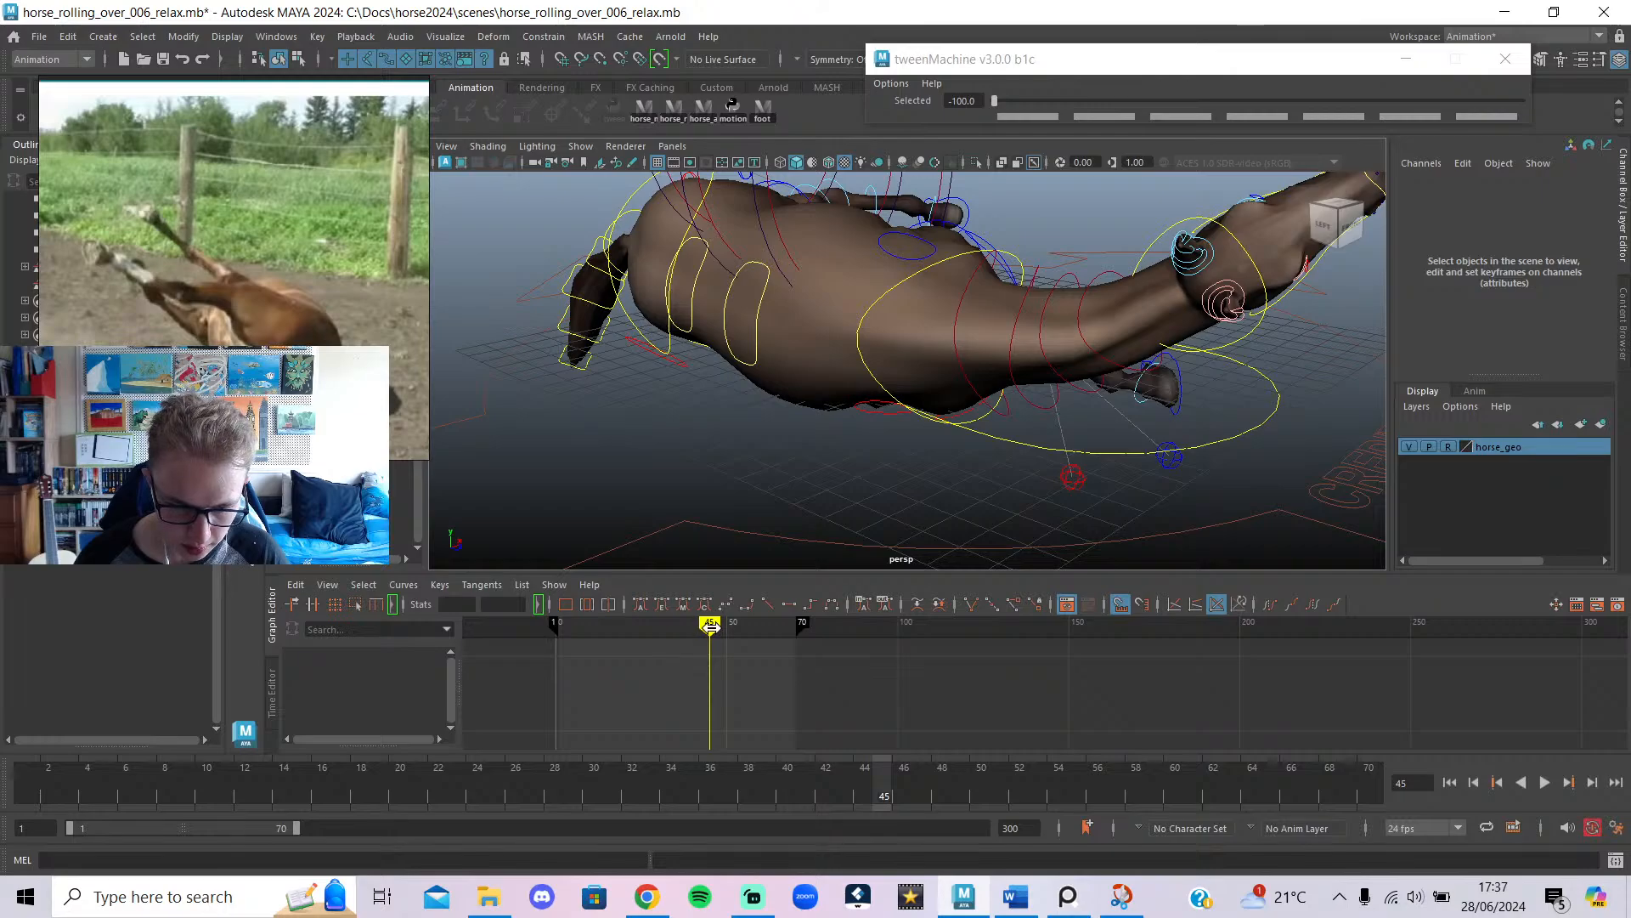
{"action": "left_click_drag", "start_coordinate": [711, 627], "coordinate": [721, 637]}
{"action": "key", "text": "alt+v"}
Check the chest control at frame 42 from both sides of the horse.
{"action": "left_click_drag", "start_coordinate": [853, 473], "coordinate": [929, 418], "text": "alt"}
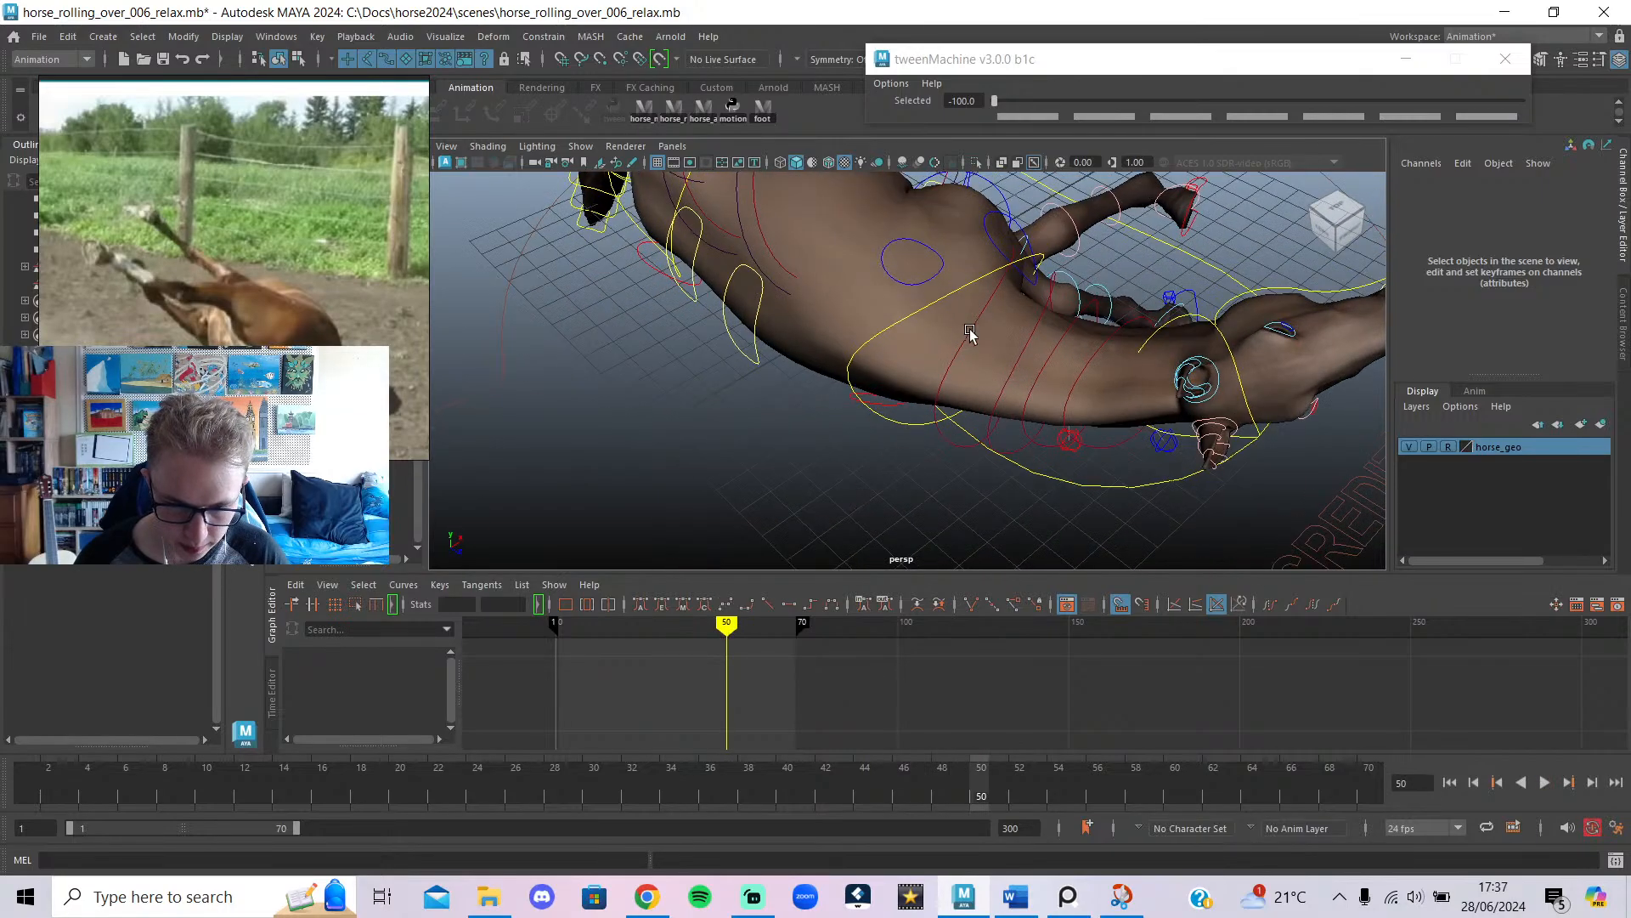
{"action": "left_click", "coordinate": [940, 306]}
{"action": "left_click_drag", "start_coordinate": [939, 305], "coordinate": [1097, 431], "text": "alt"}
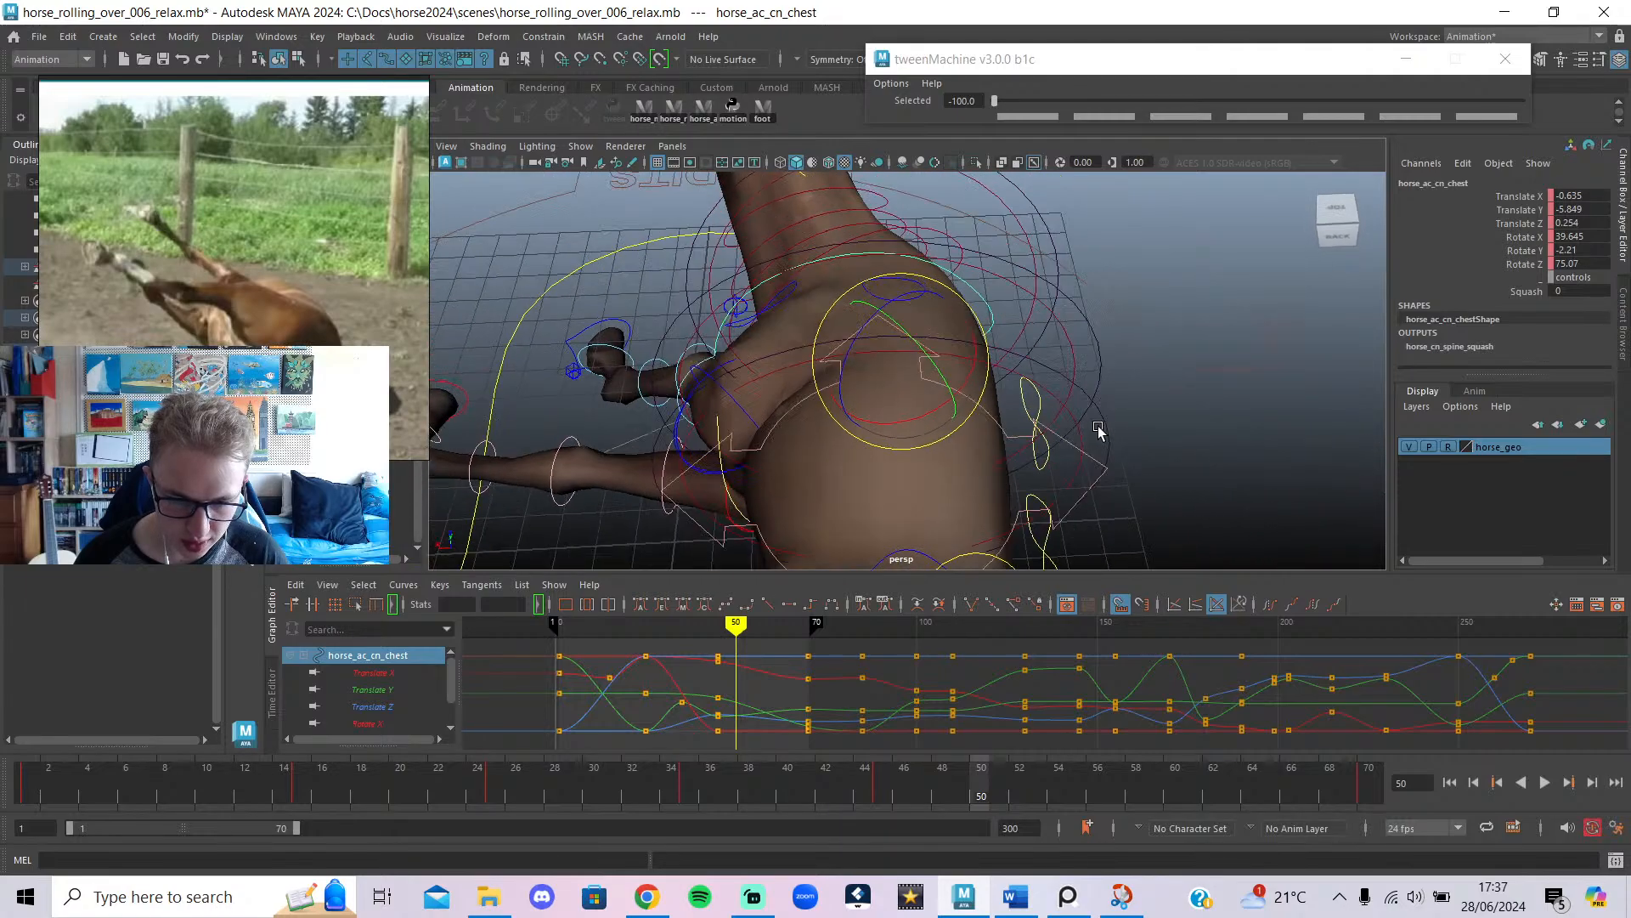
{"action": "left_click_drag", "start_coordinate": [950, 334], "coordinate": [776, 343], "text": "alt"}
{"action": "mouse_move", "coordinate": [736, 629]}
{"action": "left_mouse_down"}
{"action": "mouse_move", "coordinate": [696, 629]}
{"action": "mouse_move", "coordinate": [736, 642]}
{"action": "left_mouse_up"}
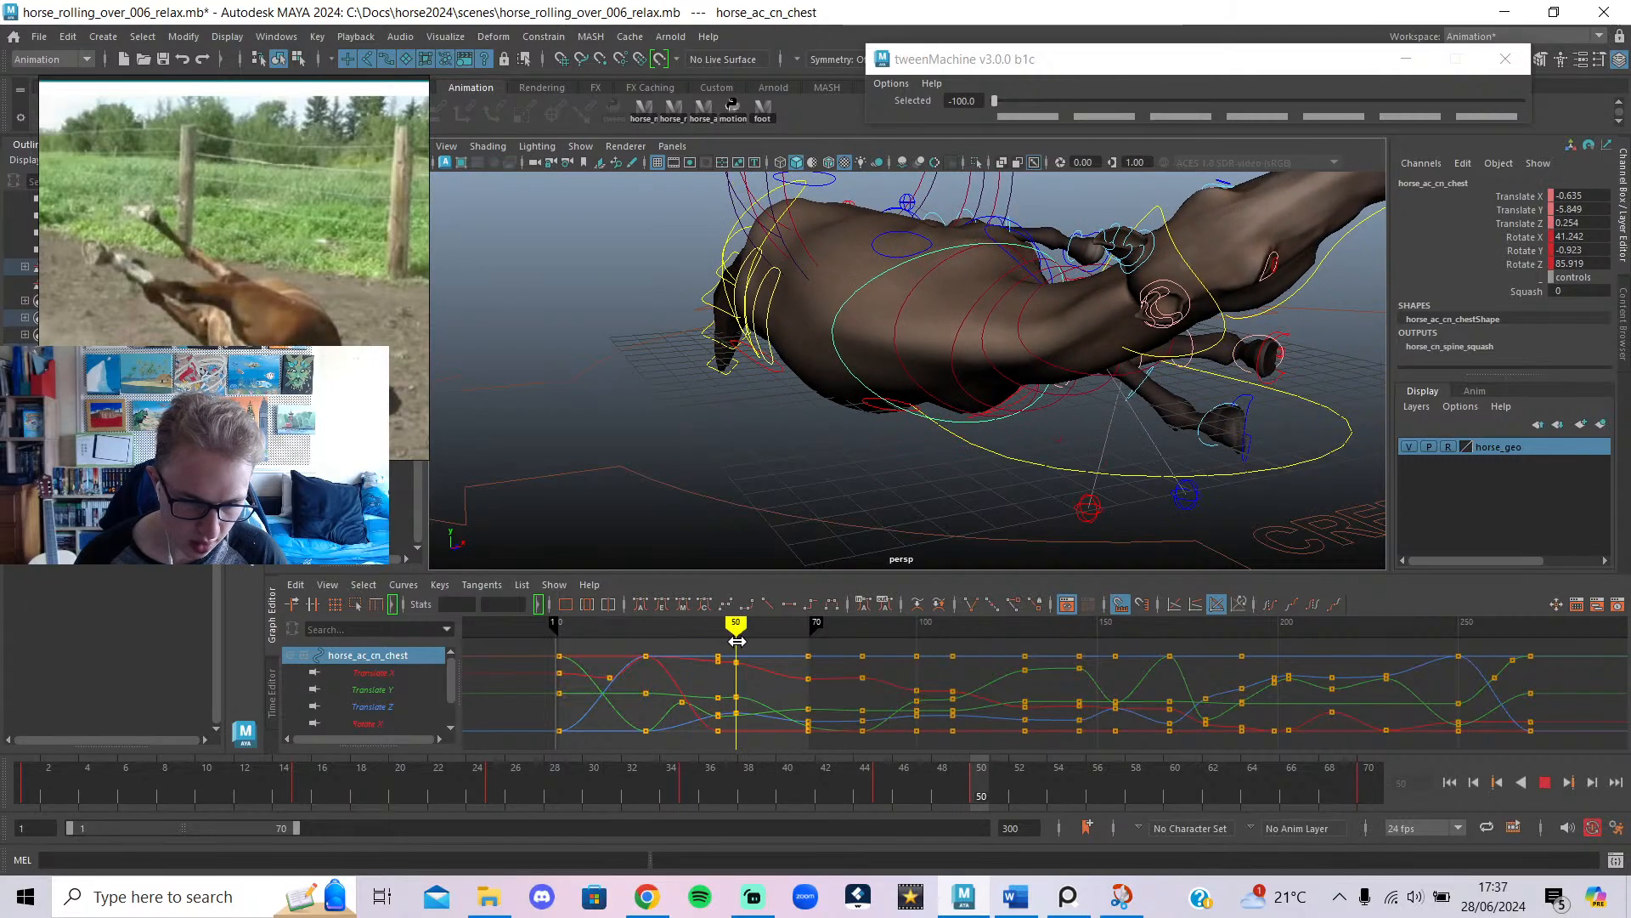
{"action": "left_click_drag", "start_coordinate": [943, 449], "coordinate": [1129, 501], "text": "alt"}
{"action": "left_click", "coordinate": [1126, 498]}
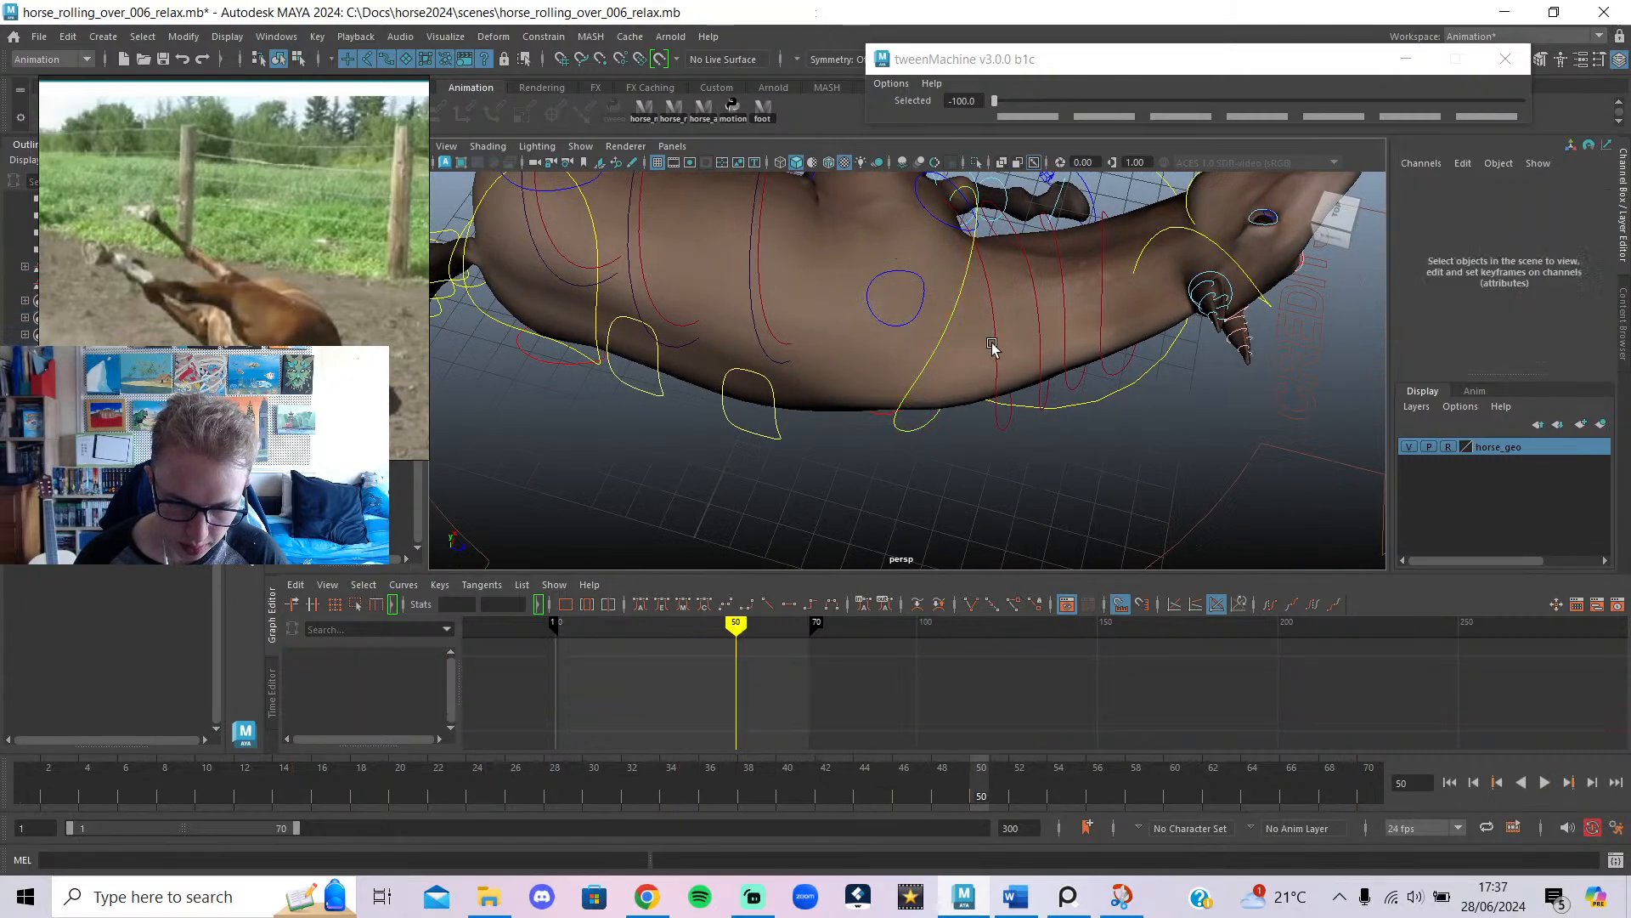
Rotate the first neck control to about 29.0 X, -8.4 Y, 42.5 Z and delete its stray keys.
{"action": "left_click", "coordinate": [991, 360]}
{"action": "left_click_drag", "start_coordinate": [984, 360], "coordinate": [945, 354], "text": "alt"}
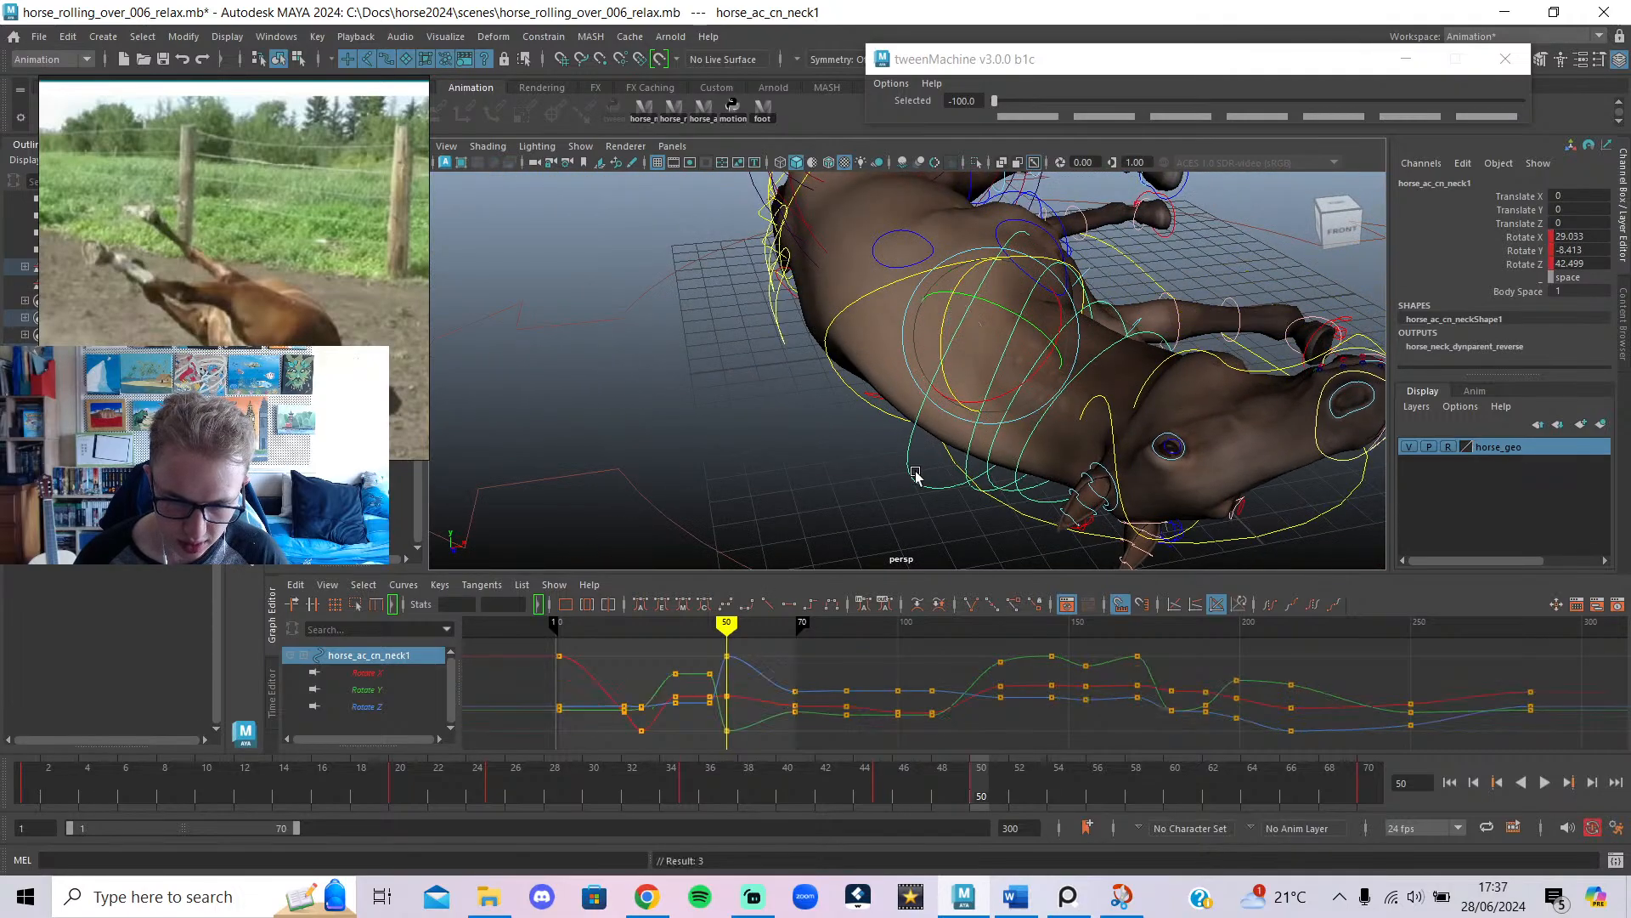
{"action": "scroll", "coordinate": [913, 474], "scroll_direction": "down", "scroll_amount": 5}
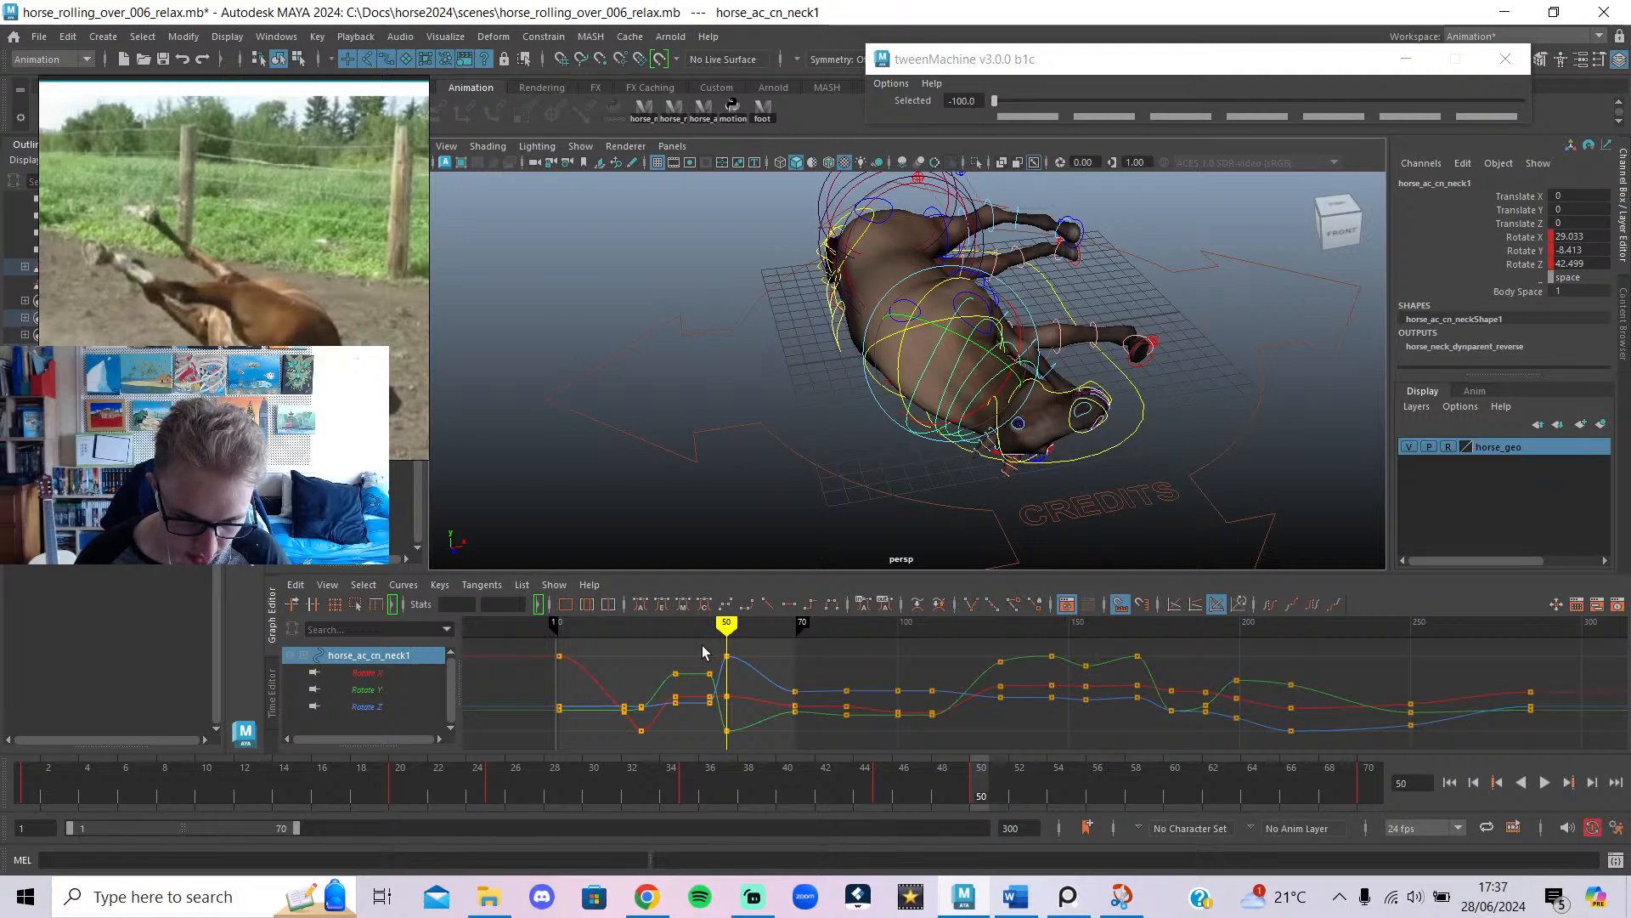
{"action": "key", "text": "Delete"}
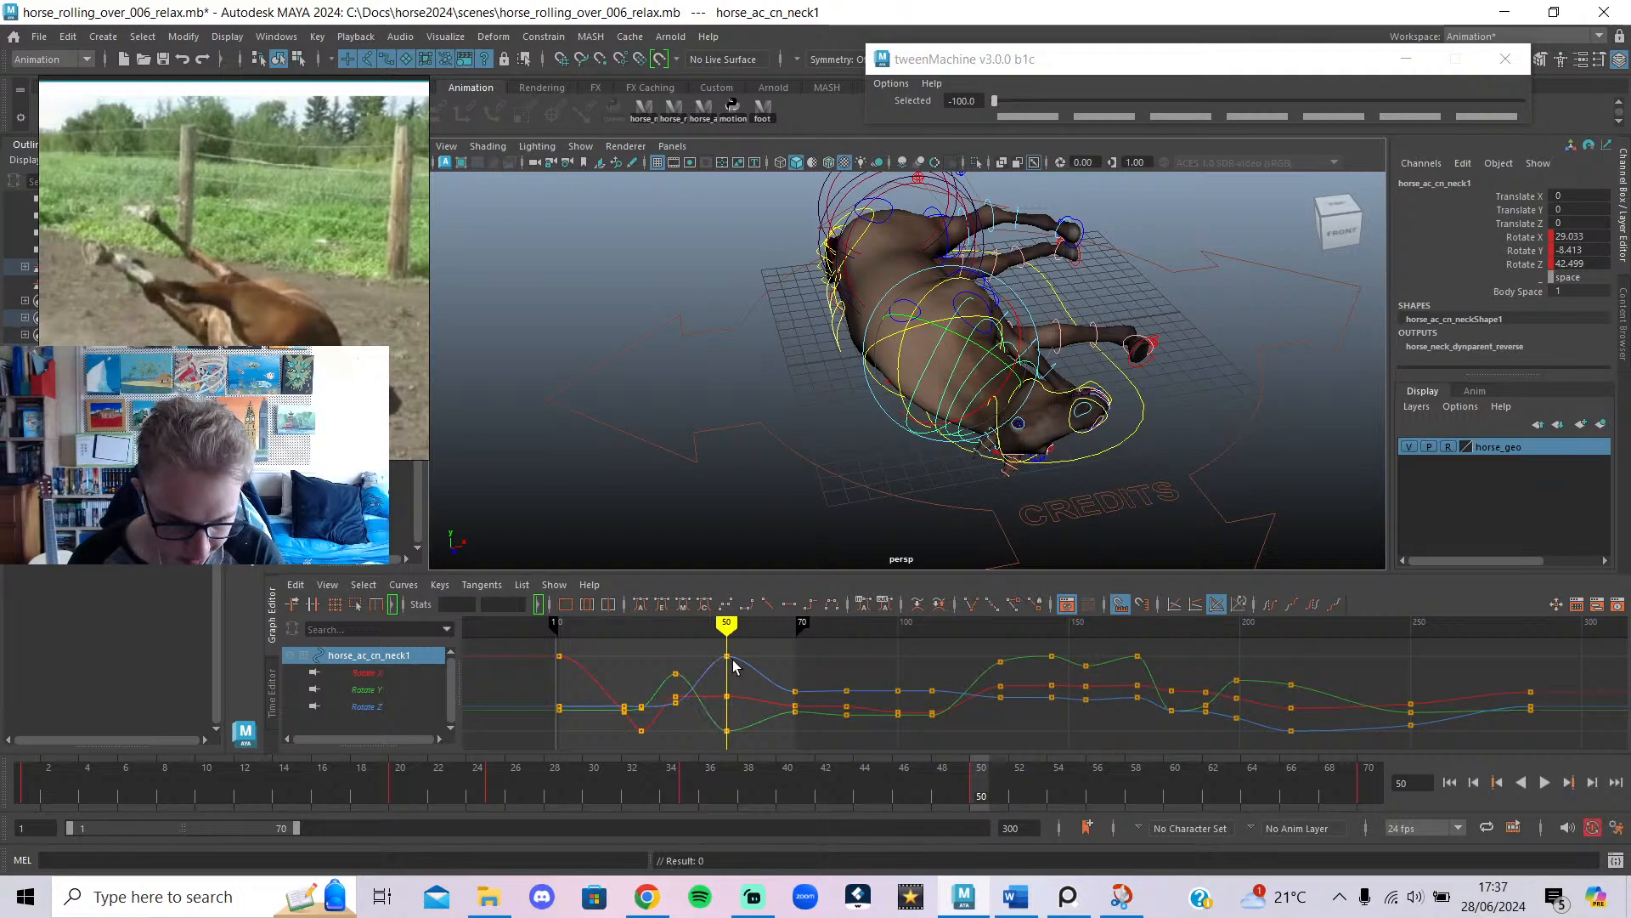
Select the second, third and fourth neck controls together with the head control.
{"action": "left_click", "coordinate": [856, 421]}
{"action": "left_click_drag", "start_coordinate": [876, 479], "coordinate": [899, 491], "text": "alt"}
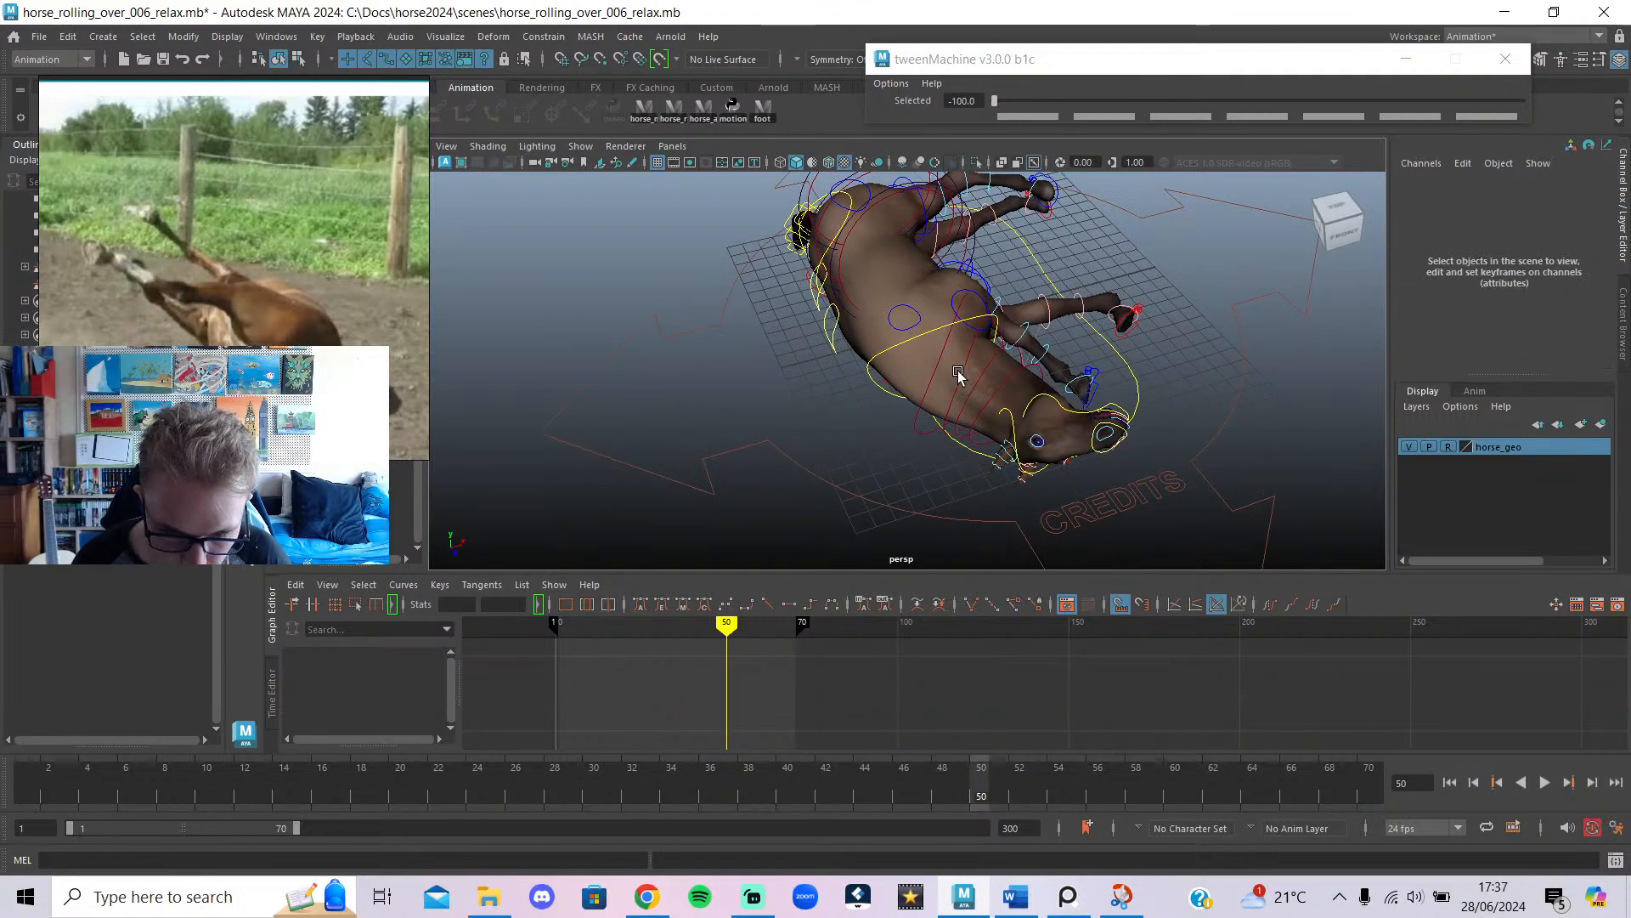
{"action": "left_click", "coordinate": [958, 375]}
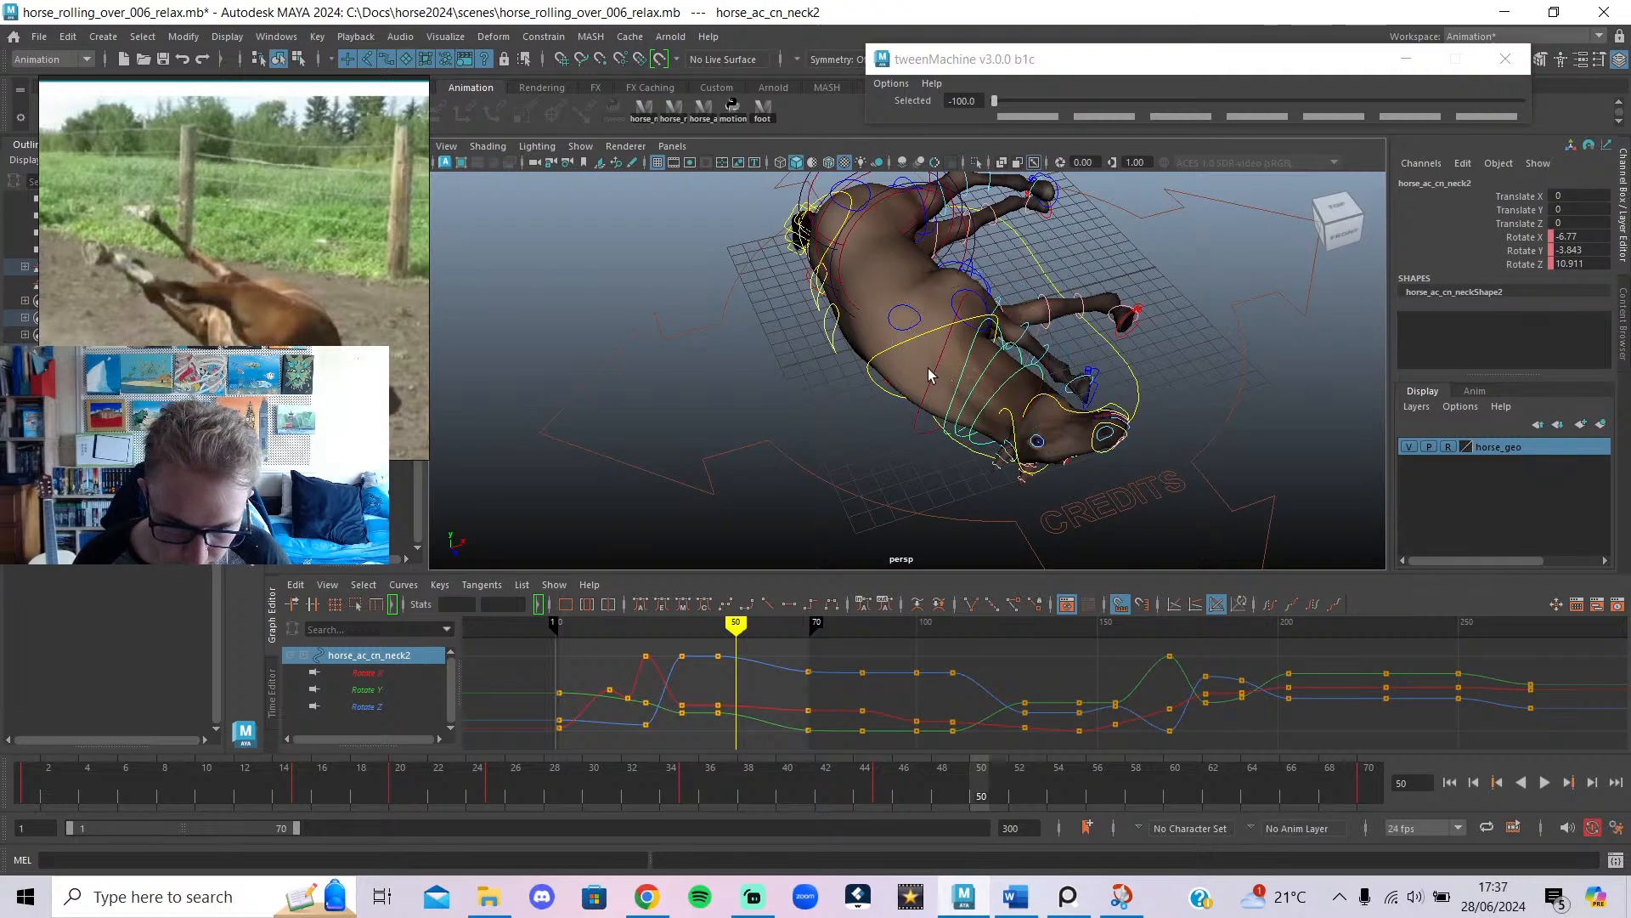
{"action": "left_click", "coordinate": [936, 367], "text": "shift"}
{"action": "left_click", "coordinate": [970, 375], "text": "shift"}
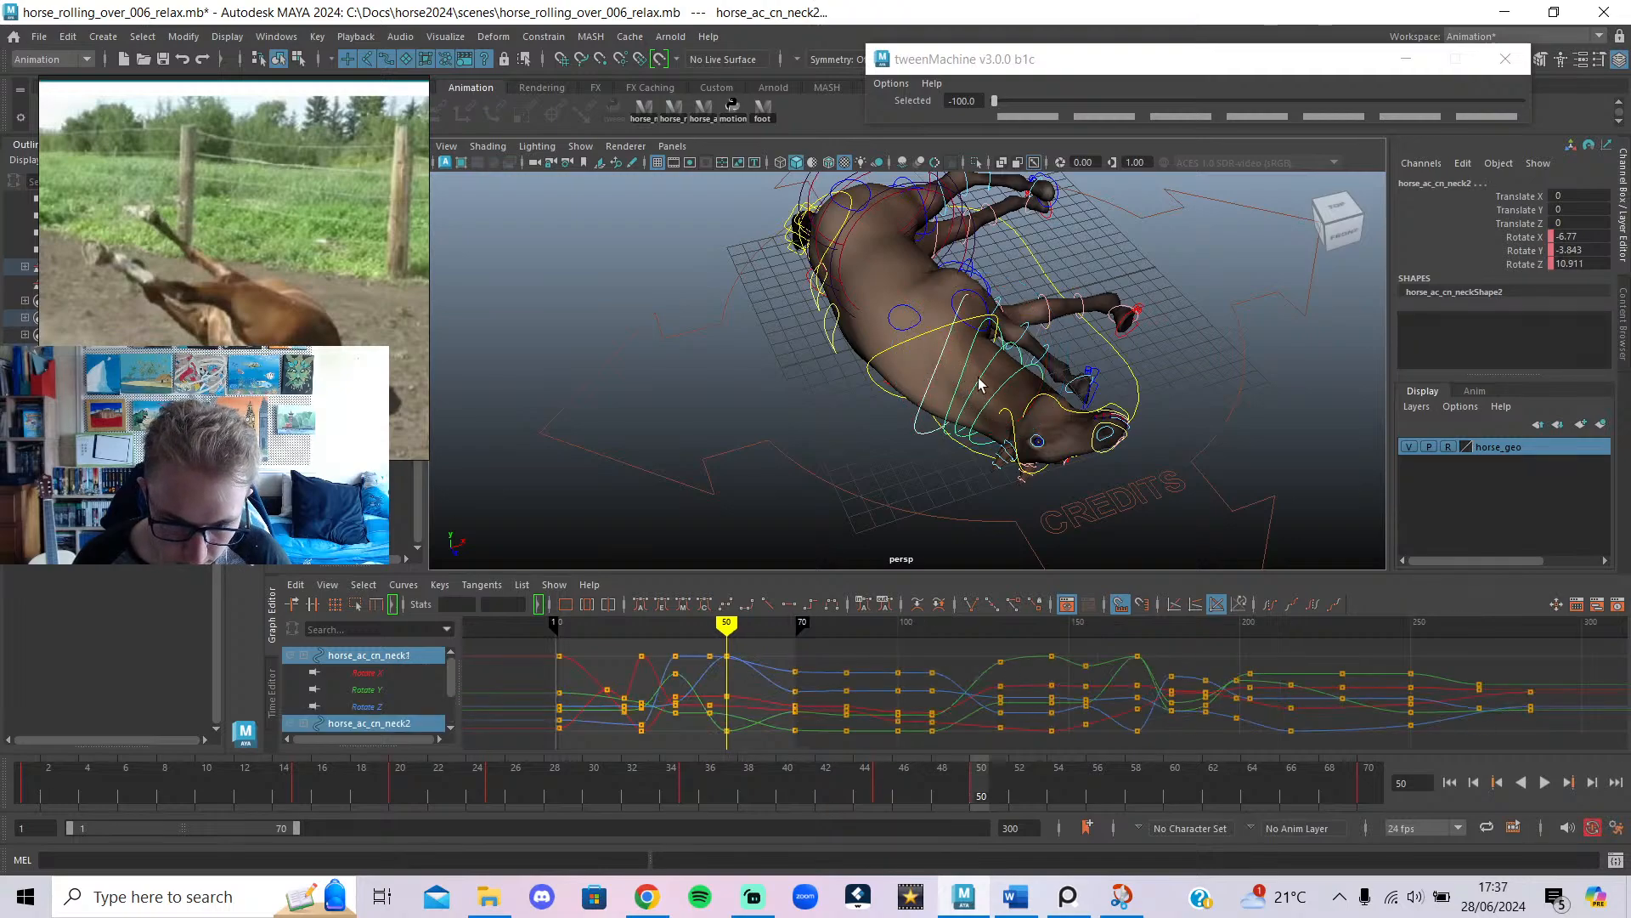
{"action": "left_click", "coordinate": [999, 399], "text": "shift"}
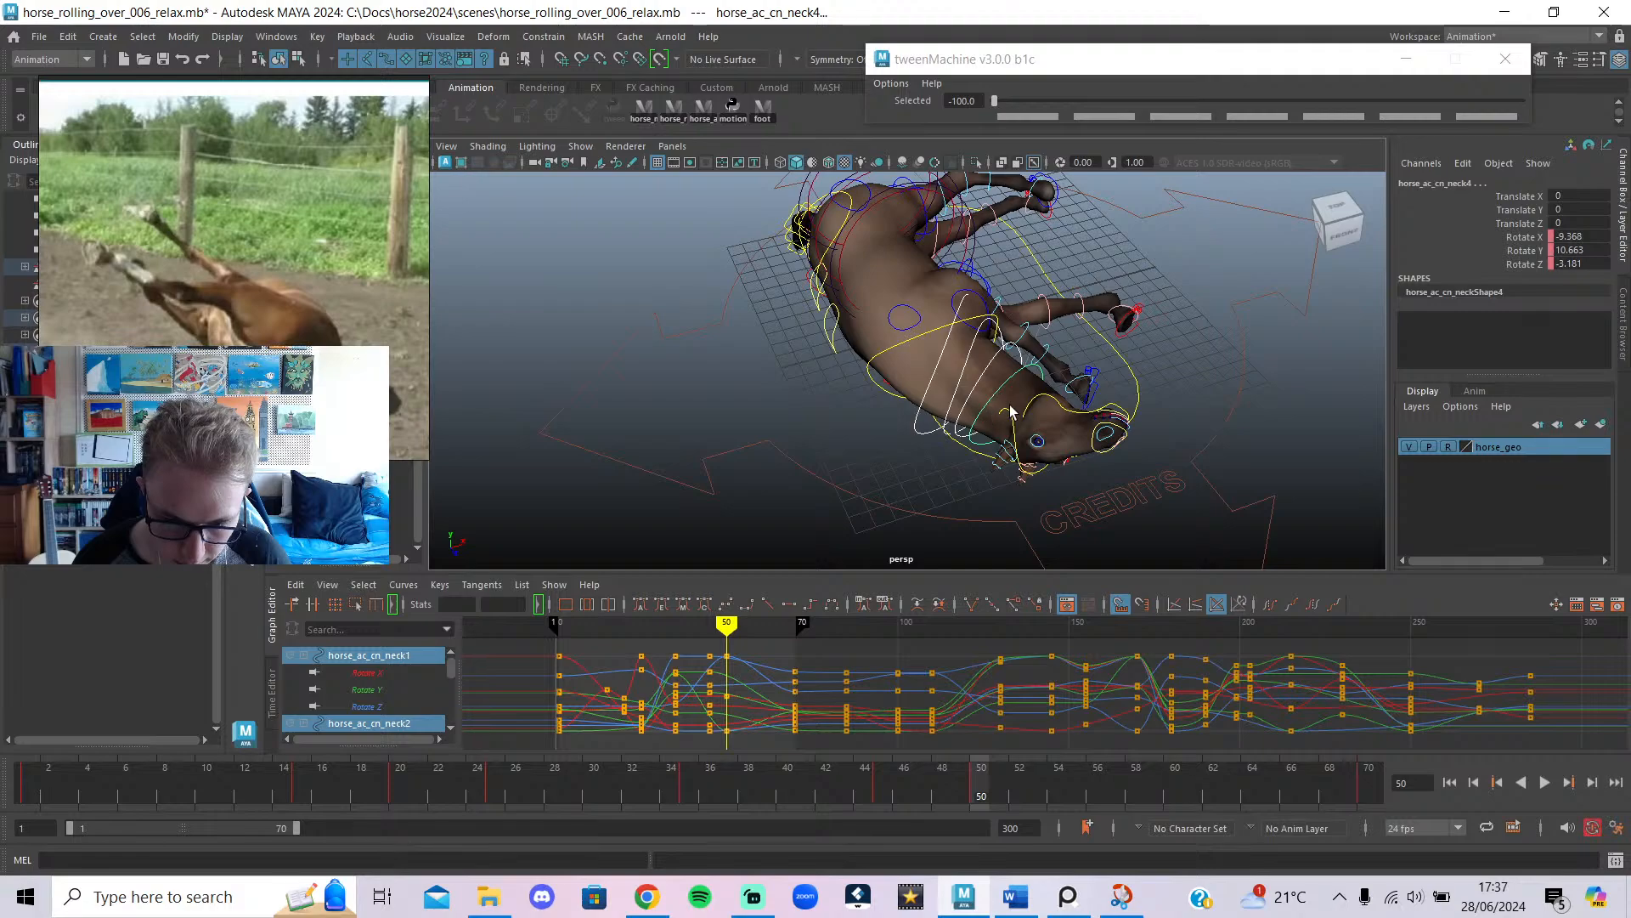
{"action": "left_click", "coordinate": [1013, 423], "text": "shift"}
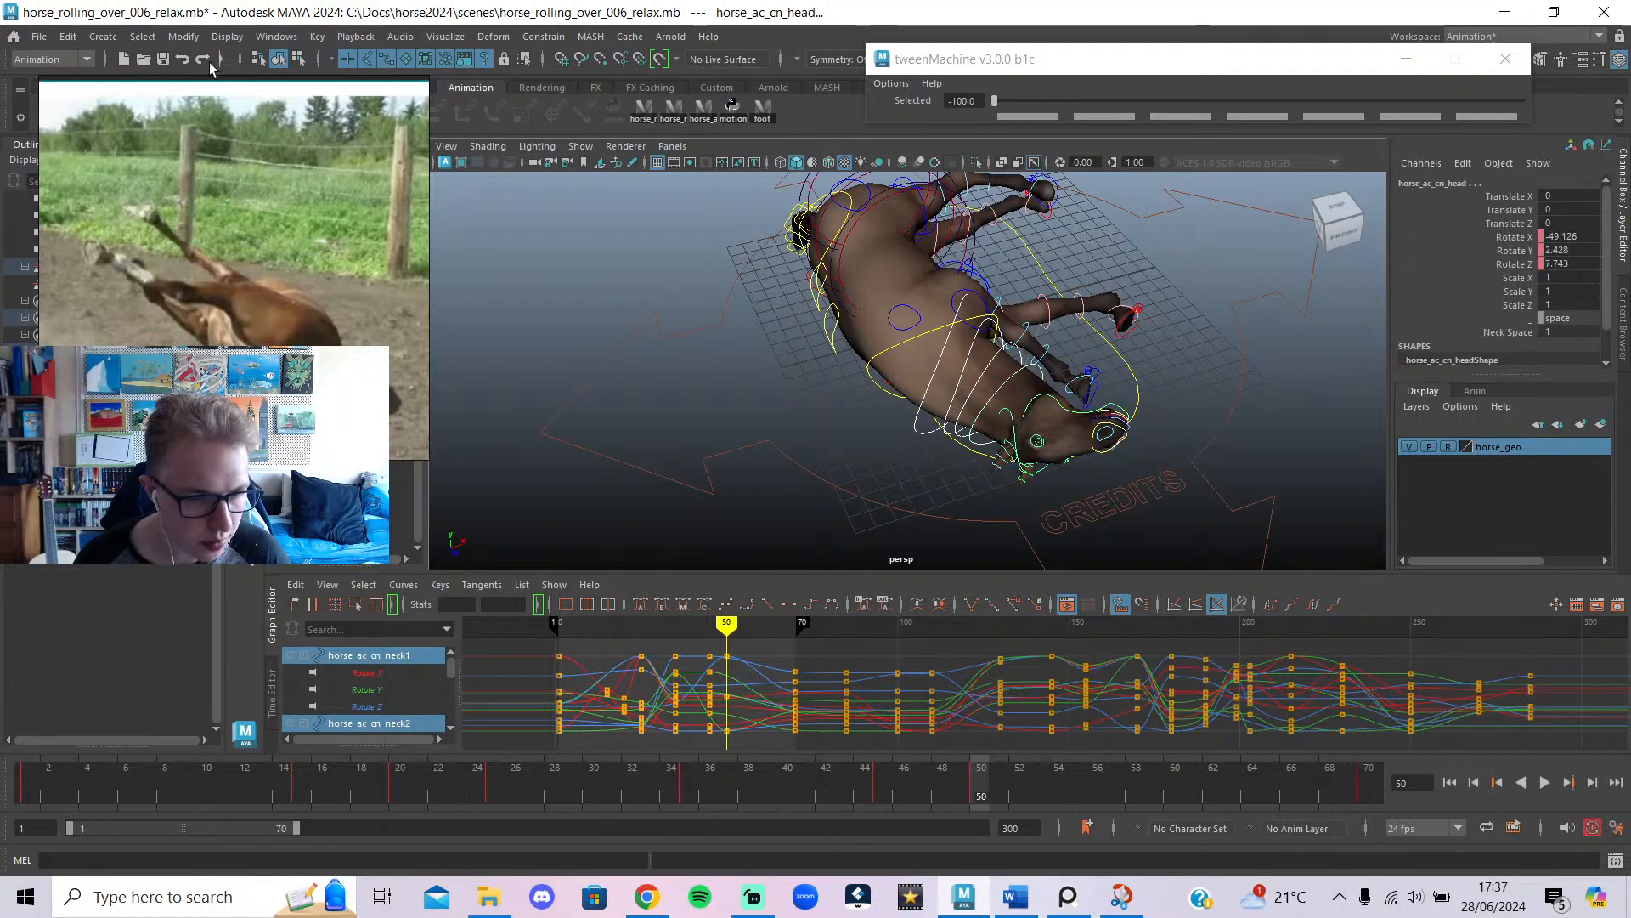
Save the neck and head controls as a quick select set named neck_horse on the shelf.
{"action": "left_click", "coordinate": [119, 39]}
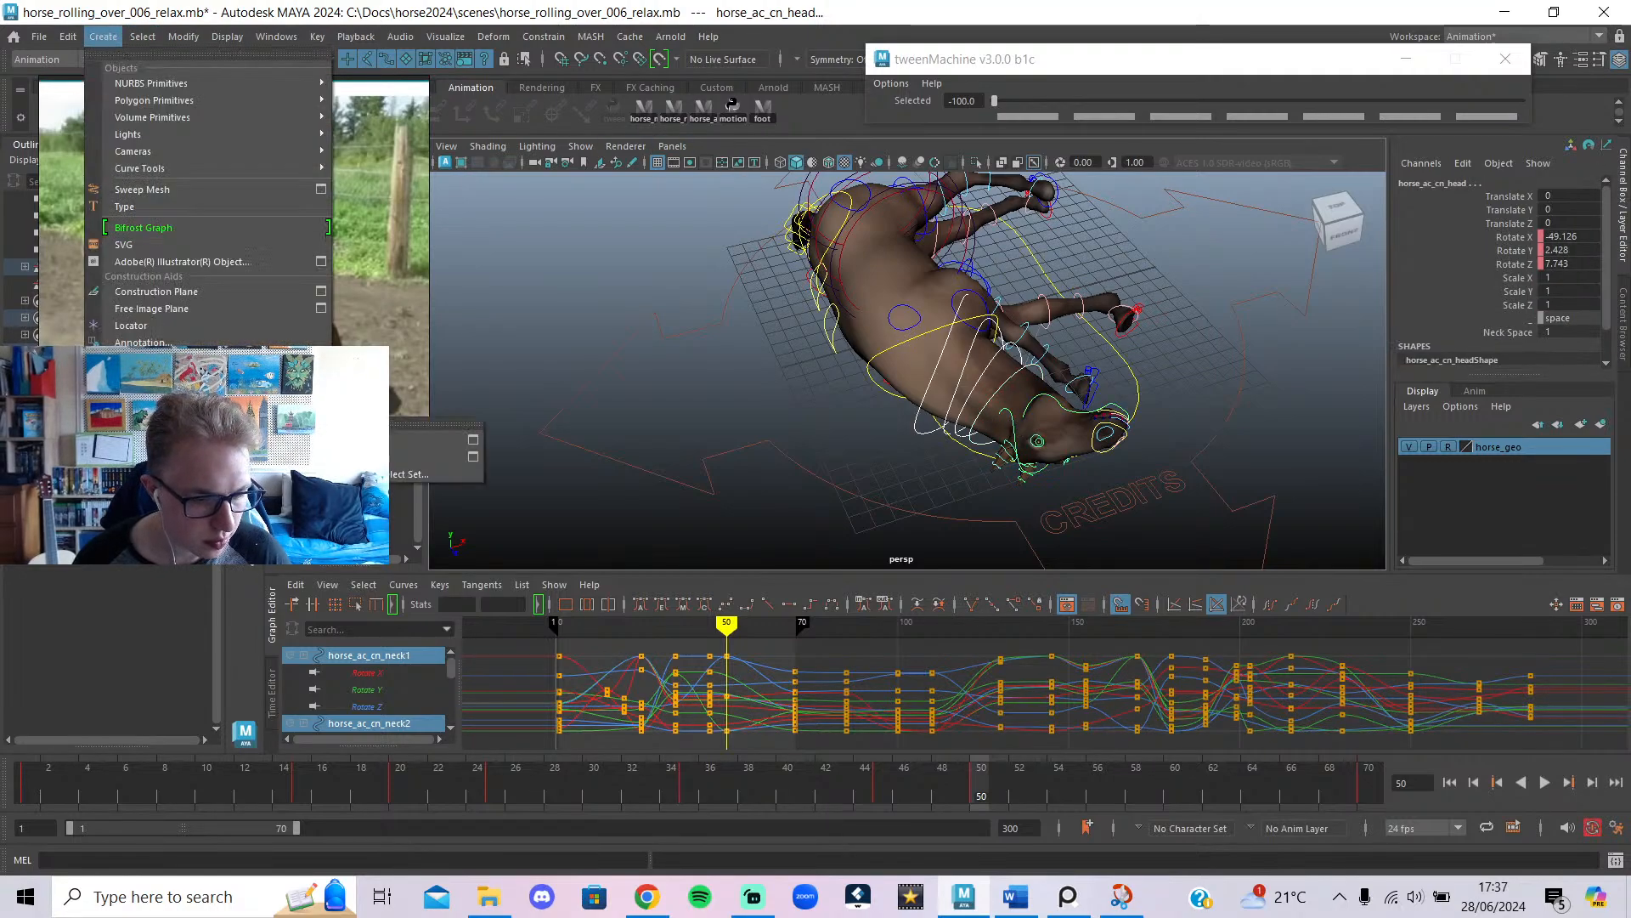
{"action": "left_click", "coordinate": [403, 481]}
{"action": "type", "text": "neck"}
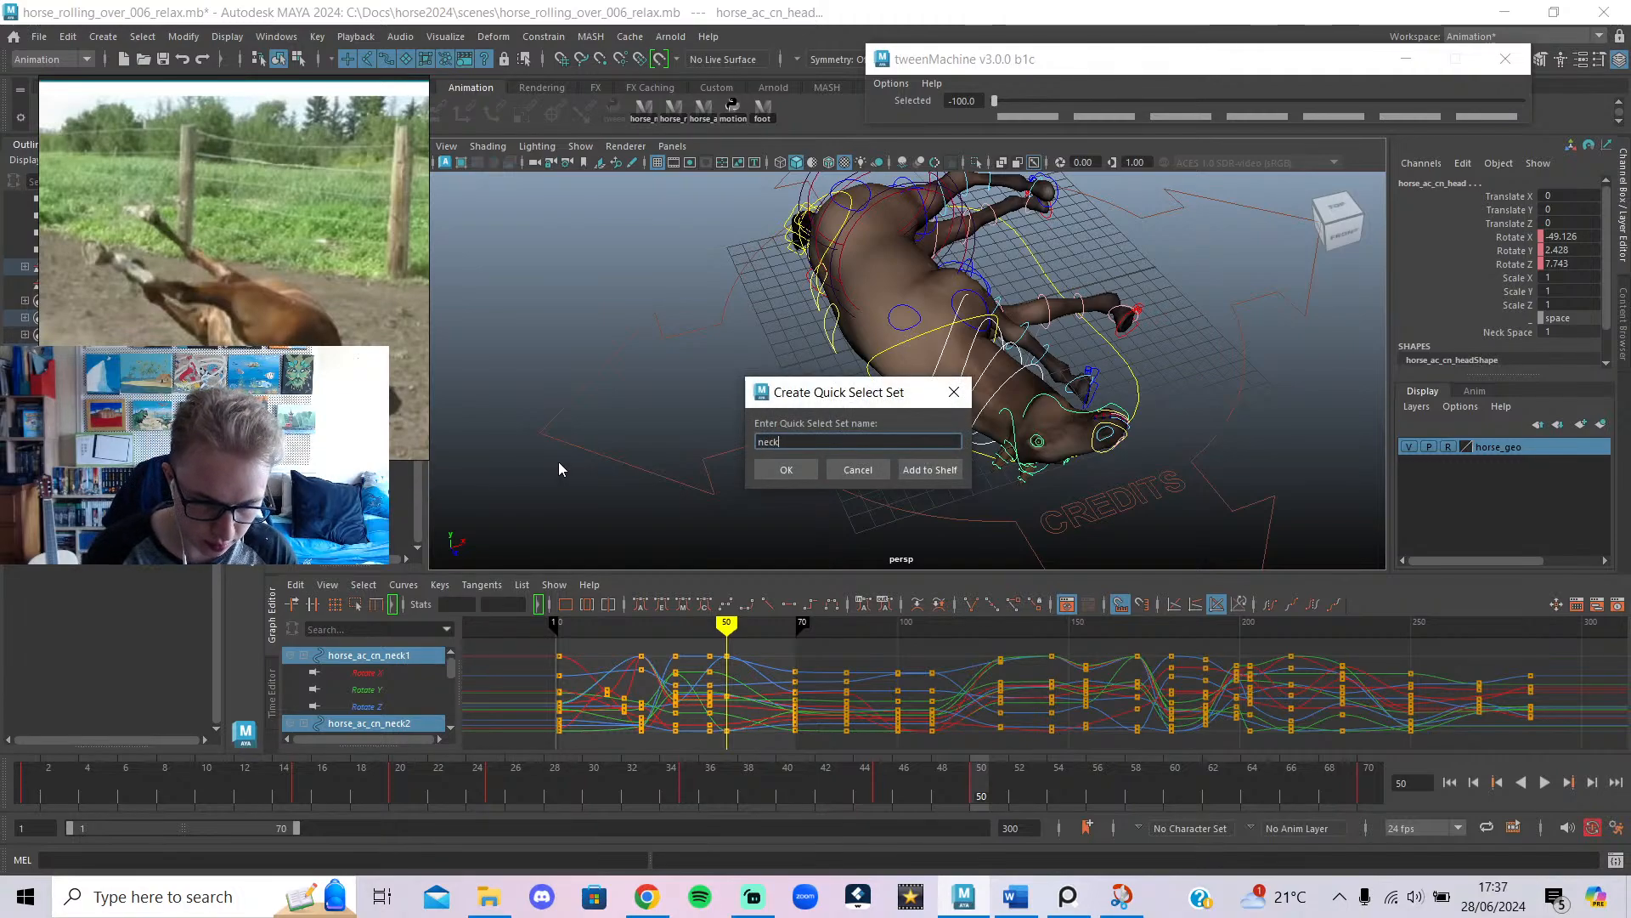
{"action": "type", "text": "_horse"}
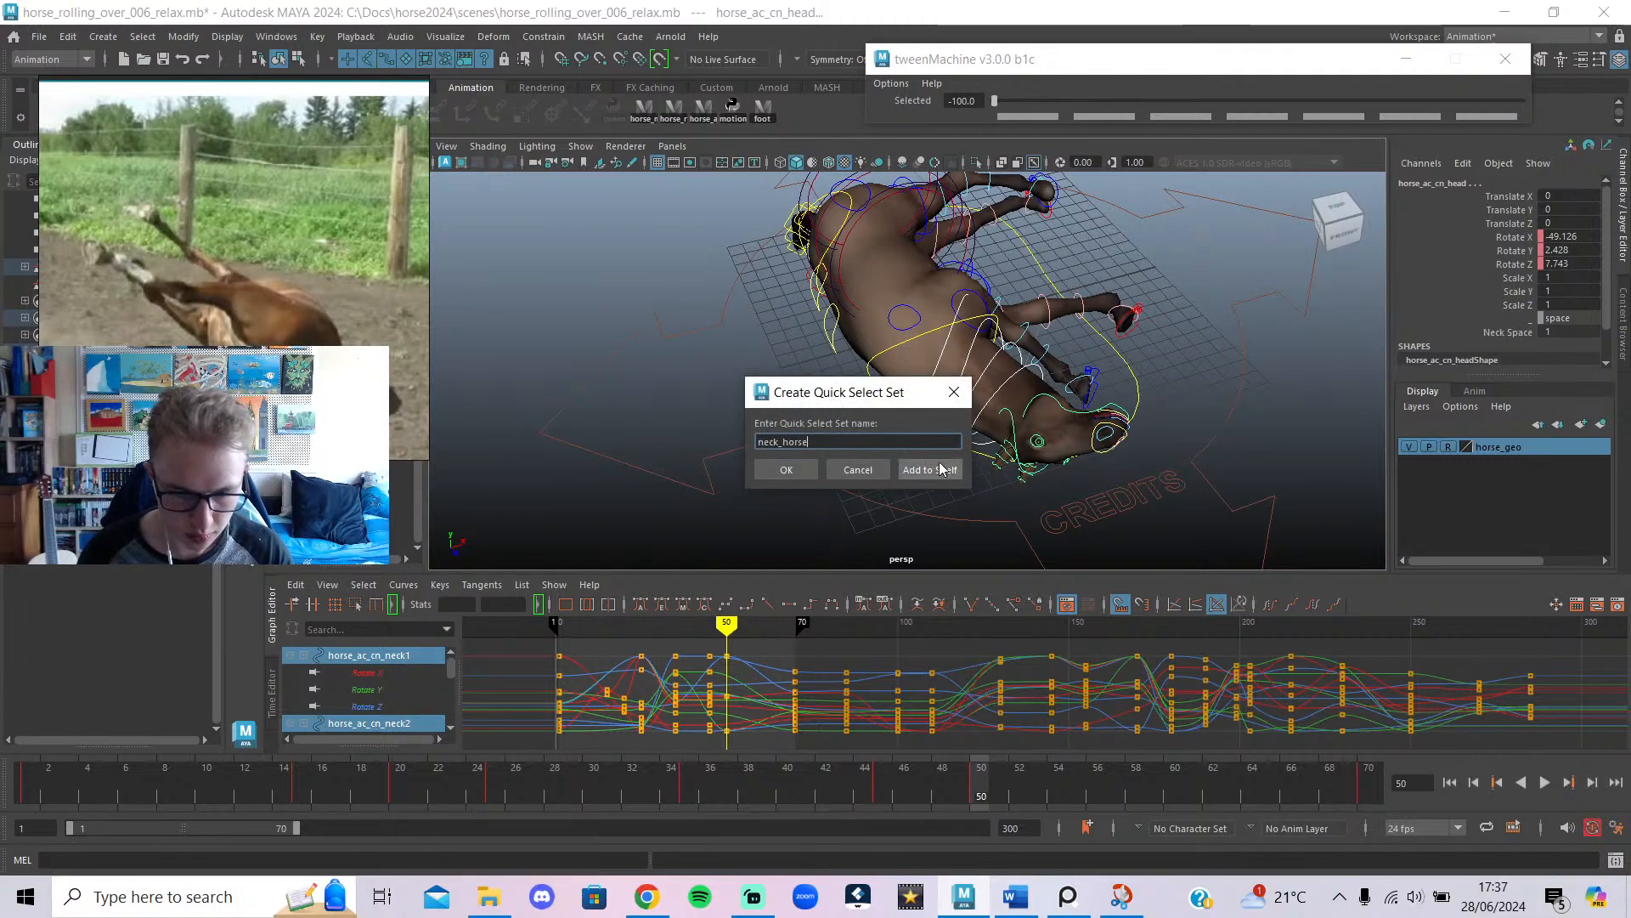
{"action": "left_click", "coordinate": [930, 469]}
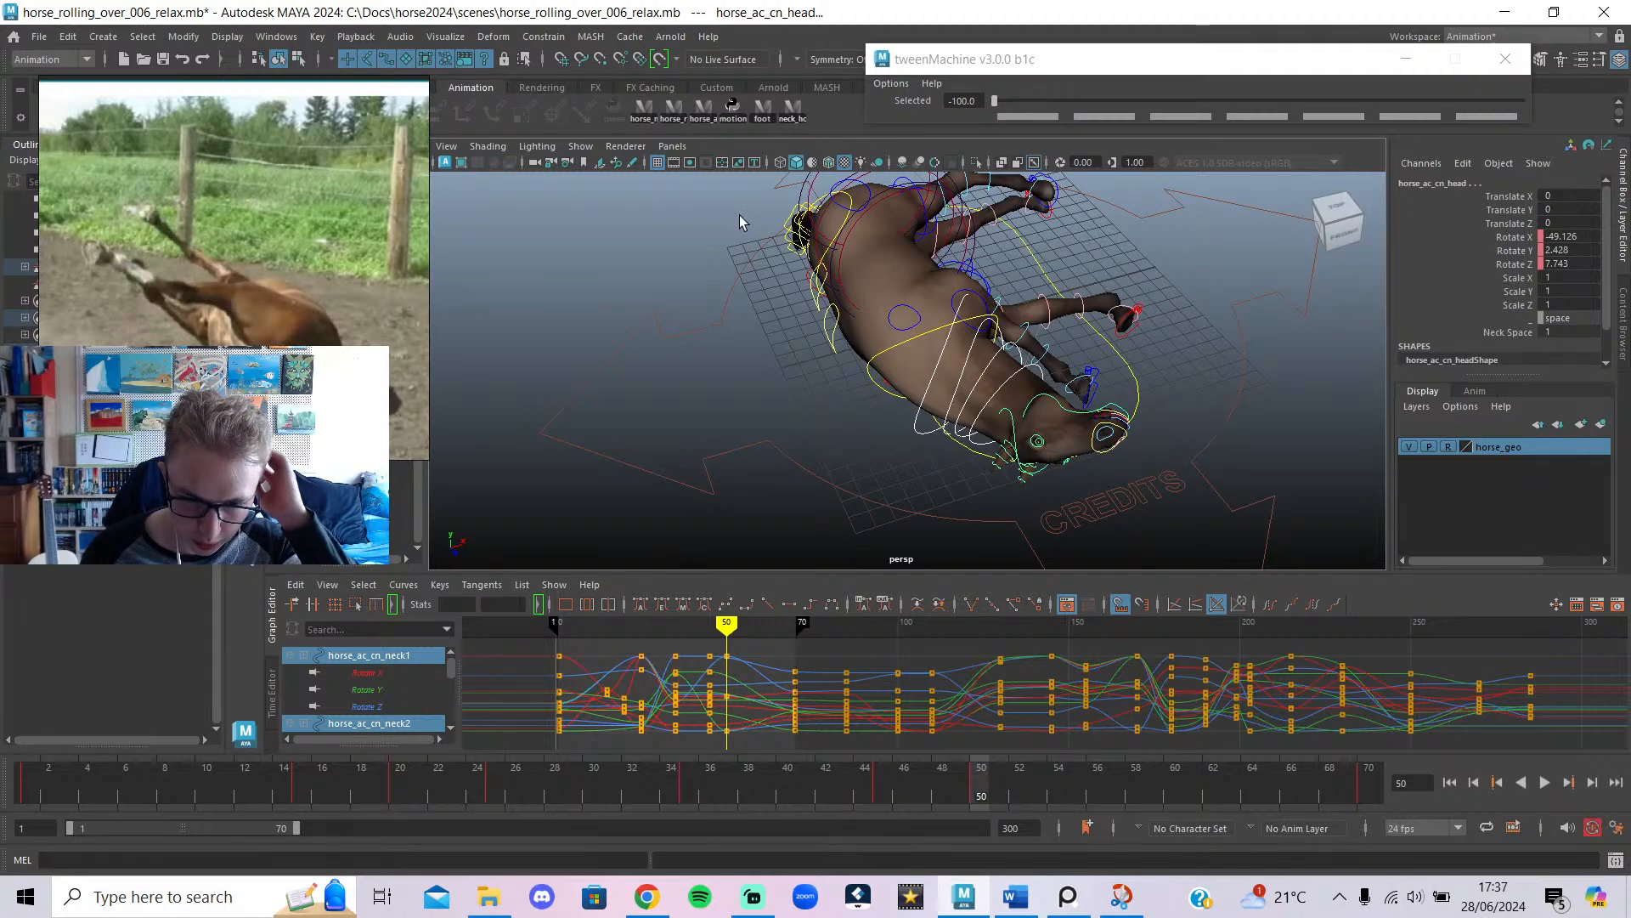
Select the neck_horse set and delete its keys at frame 45.
{"action": "left_click", "coordinate": [792, 110]}
{"action": "left_click_drag", "start_coordinate": [697, 645], "coordinate": [712, 767]}
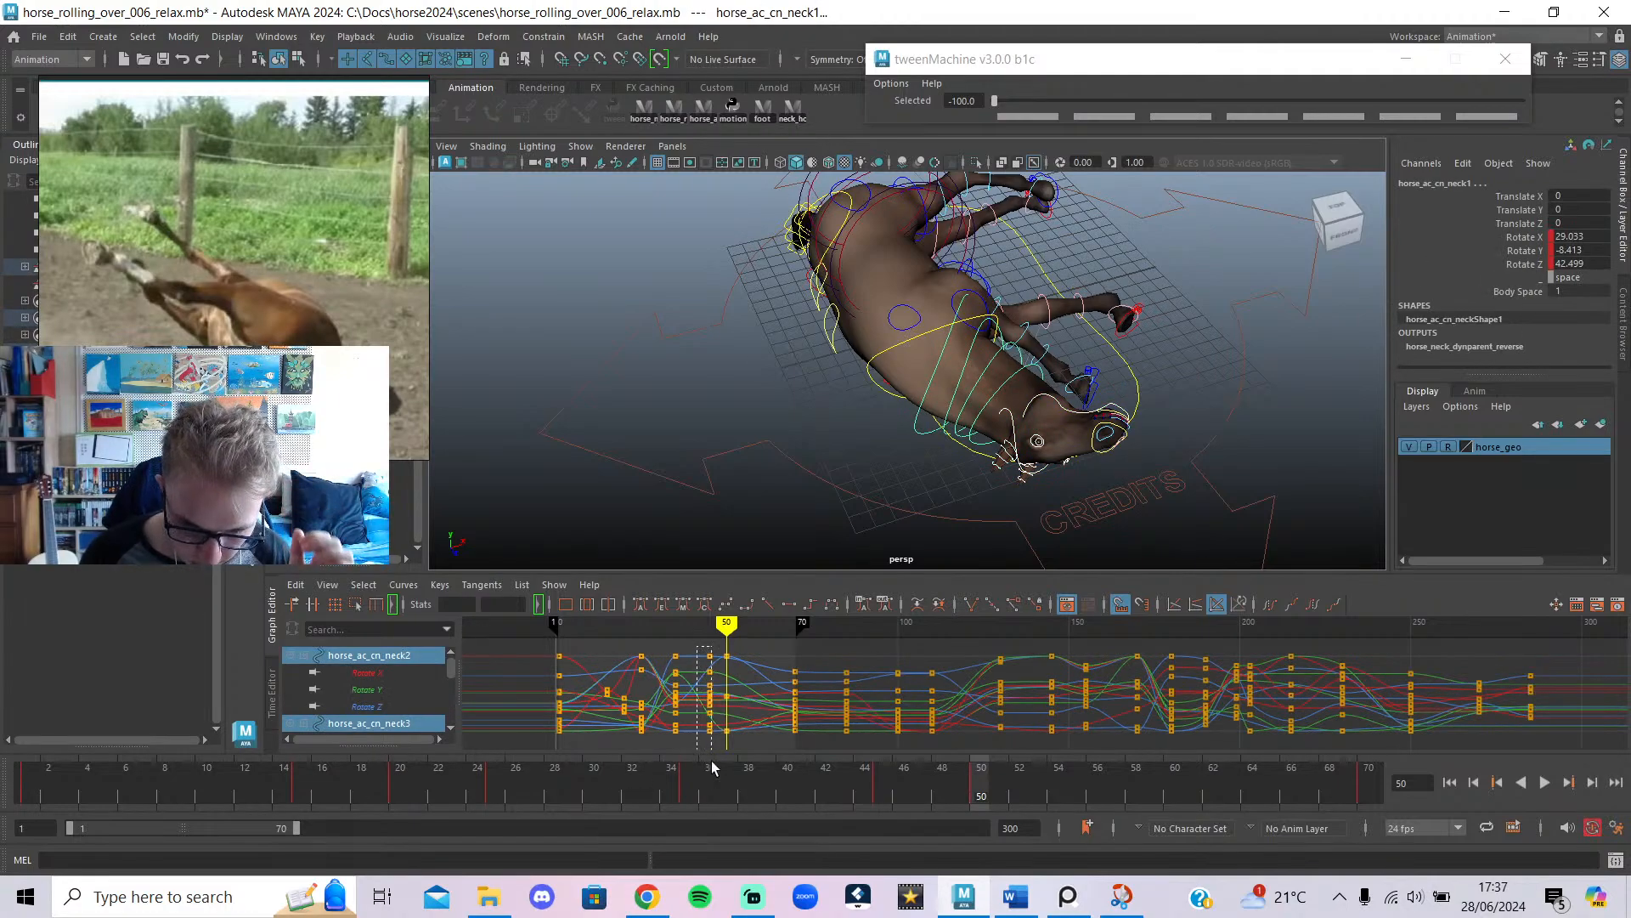
{"action": "key", "text": "Delete"}
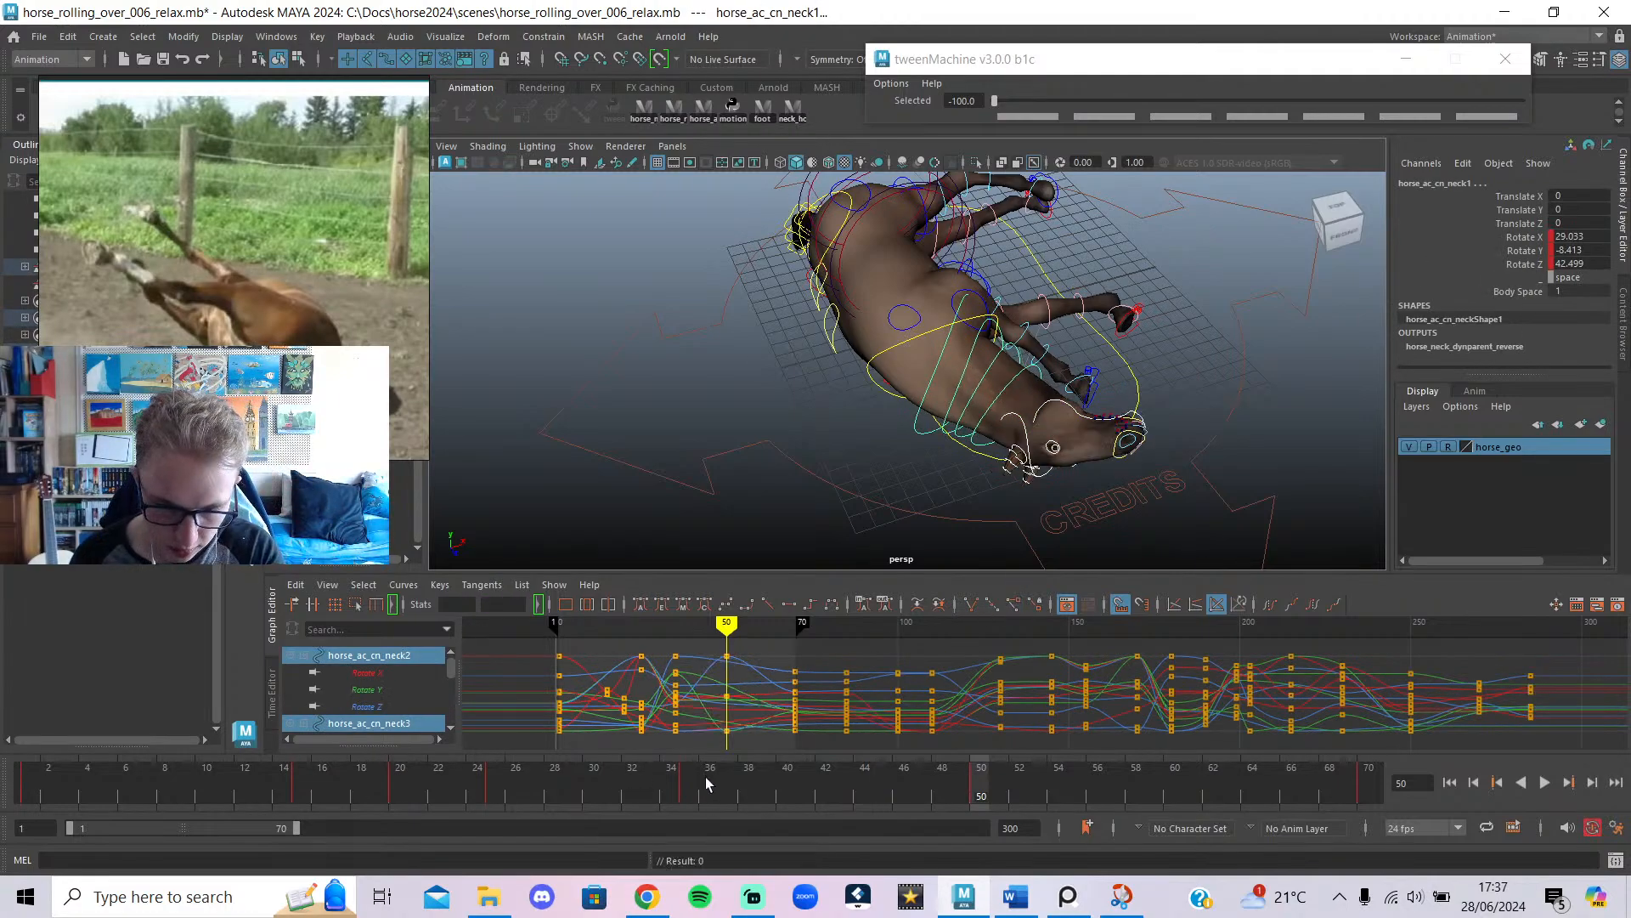
Scrub back to about frame 38, deselect the rig and bring up the YouTube reference.
{"action": "mouse_move", "coordinate": [727, 625]}
{"action": "left_mouse_down"}
{"action": "mouse_move", "coordinate": [684, 625]}
{"action": "mouse_move", "coordinate": [727, 679]}
{"action": "left_mouse_up"}
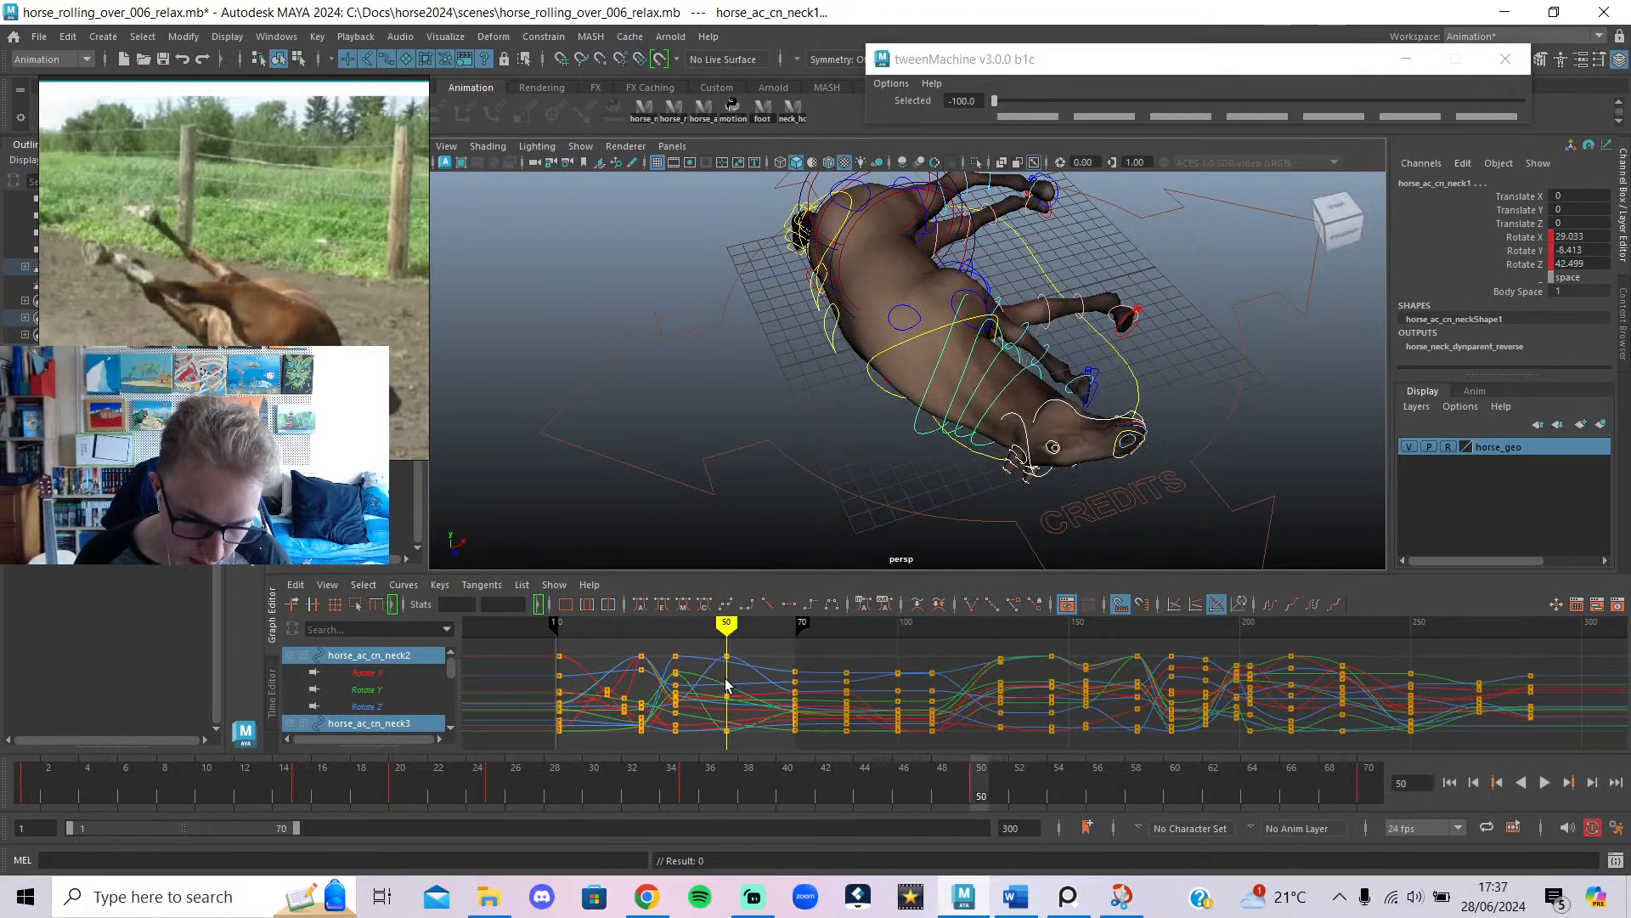
{"action": "left_click", "coordinate": [772, 472]}
{"action": "left_click_drag", "start_coordinate": [771, 472], "coordinate": [824, 433], "text": "alt"}
{"action": "left_click", "coordinate": [646, 897]}
Play and scrub the reference between 0:09 and 0:11 to study the roll.
{"action": "left_click", "coordinate": [991, 517]}
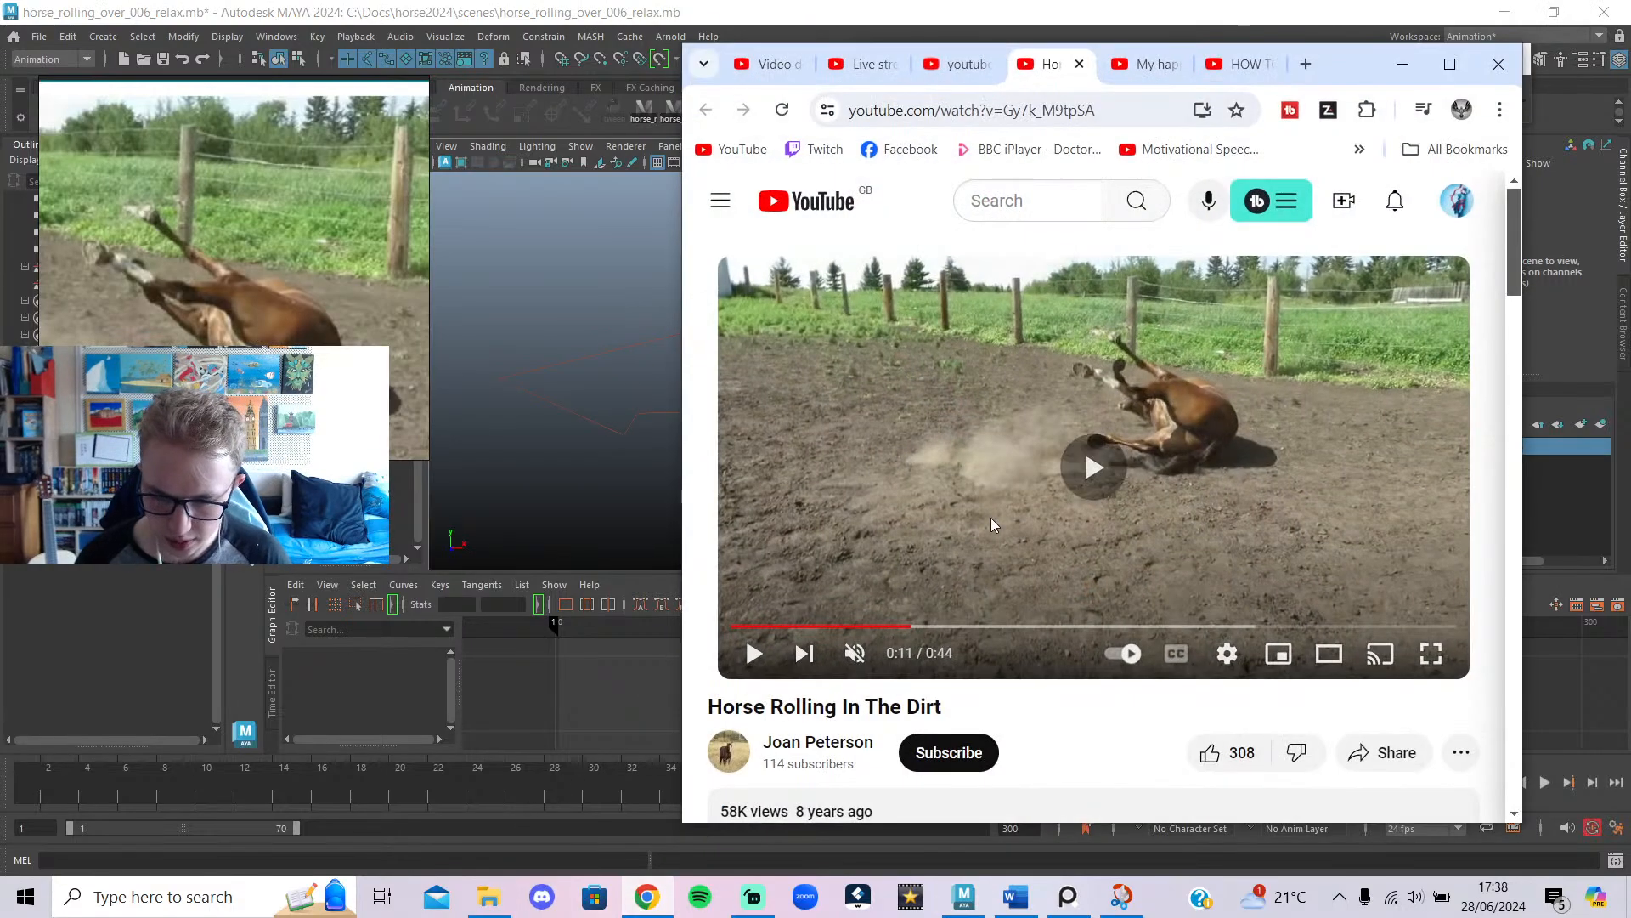
{"action": "left_click_drag", "start_coordinate": [920, 626], "coordinate": [901, 599]}
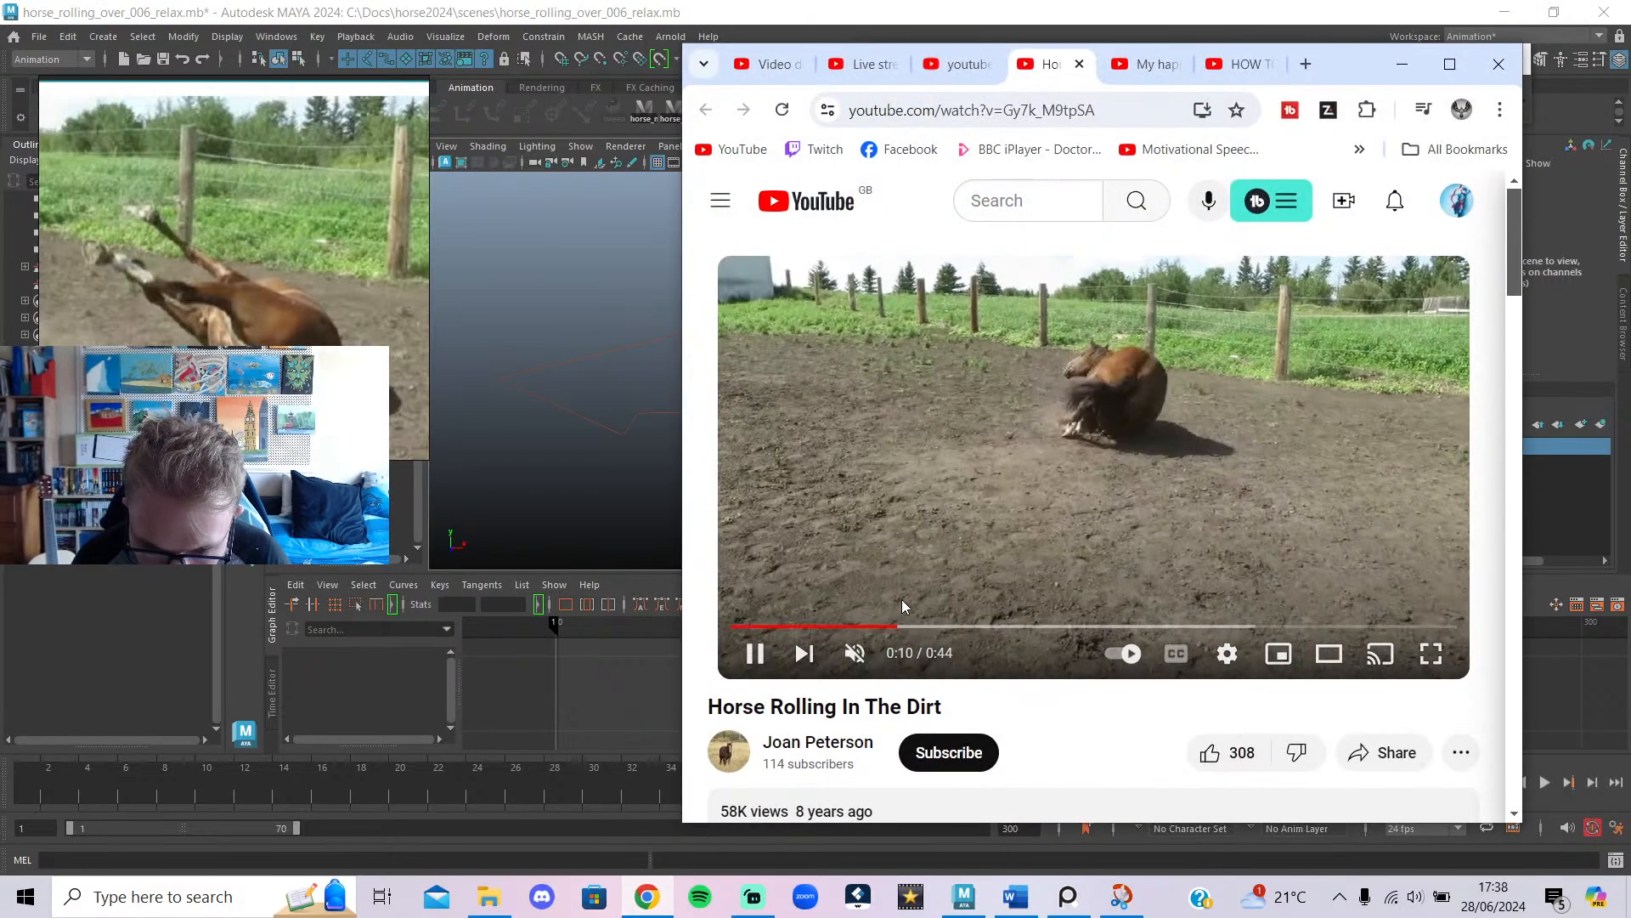
{"action": "left_click", "coordinate": [968, 488]}
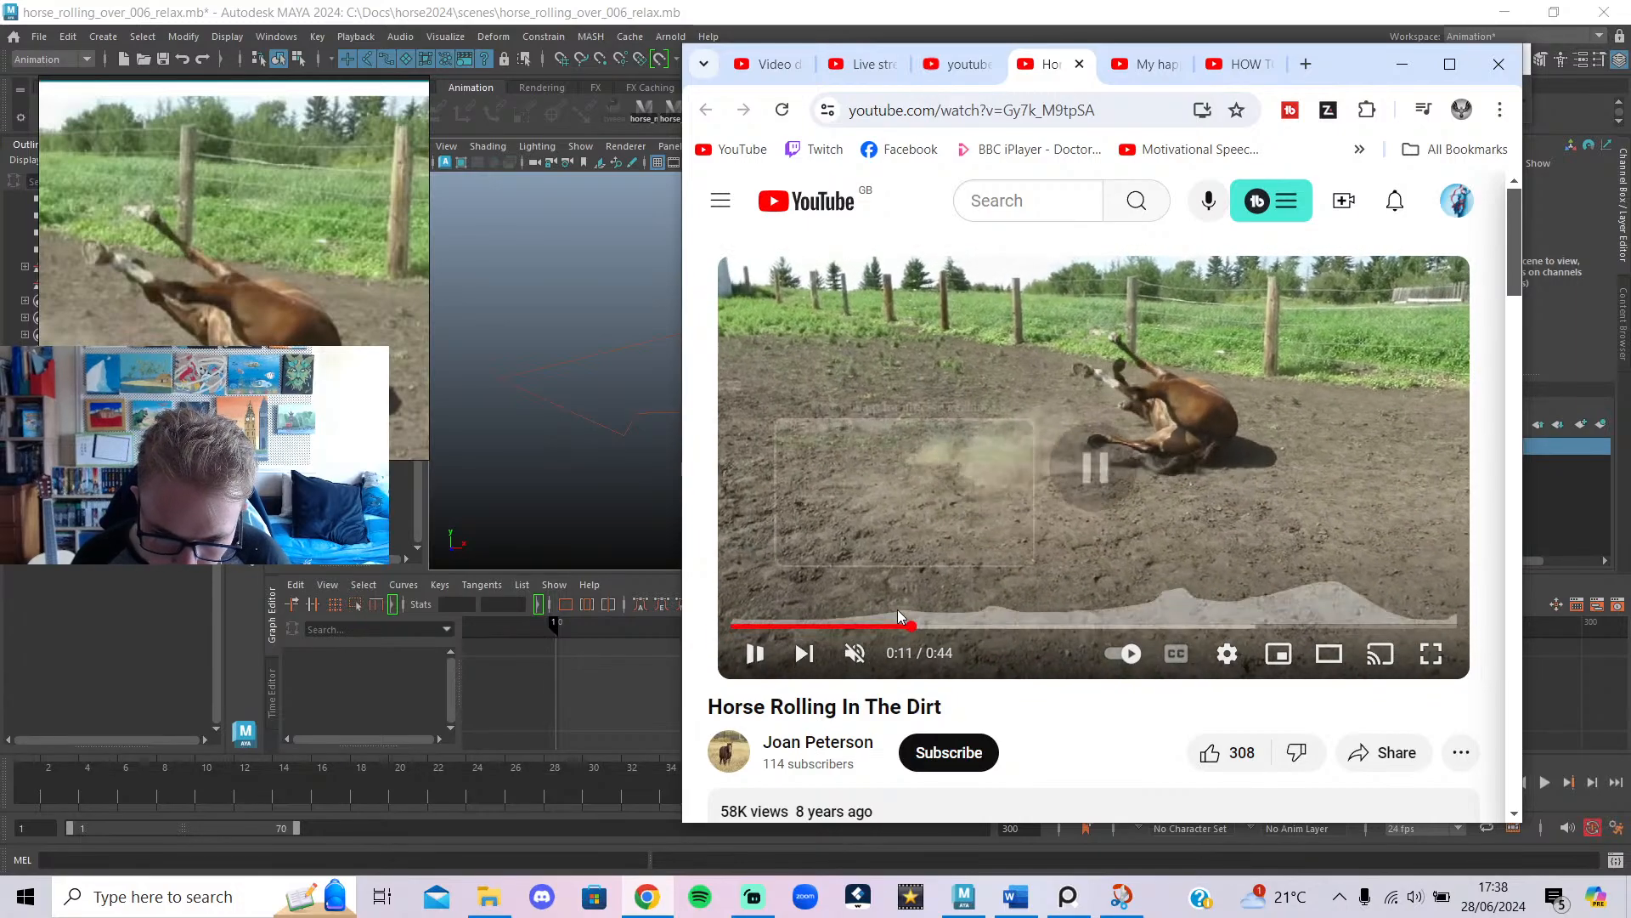
{"action": "left_click_drag", "start_coordinate": [897, 626], "coordinate": [880, 627]}
{"action": "left_click", "coordinate": [968, 503]}
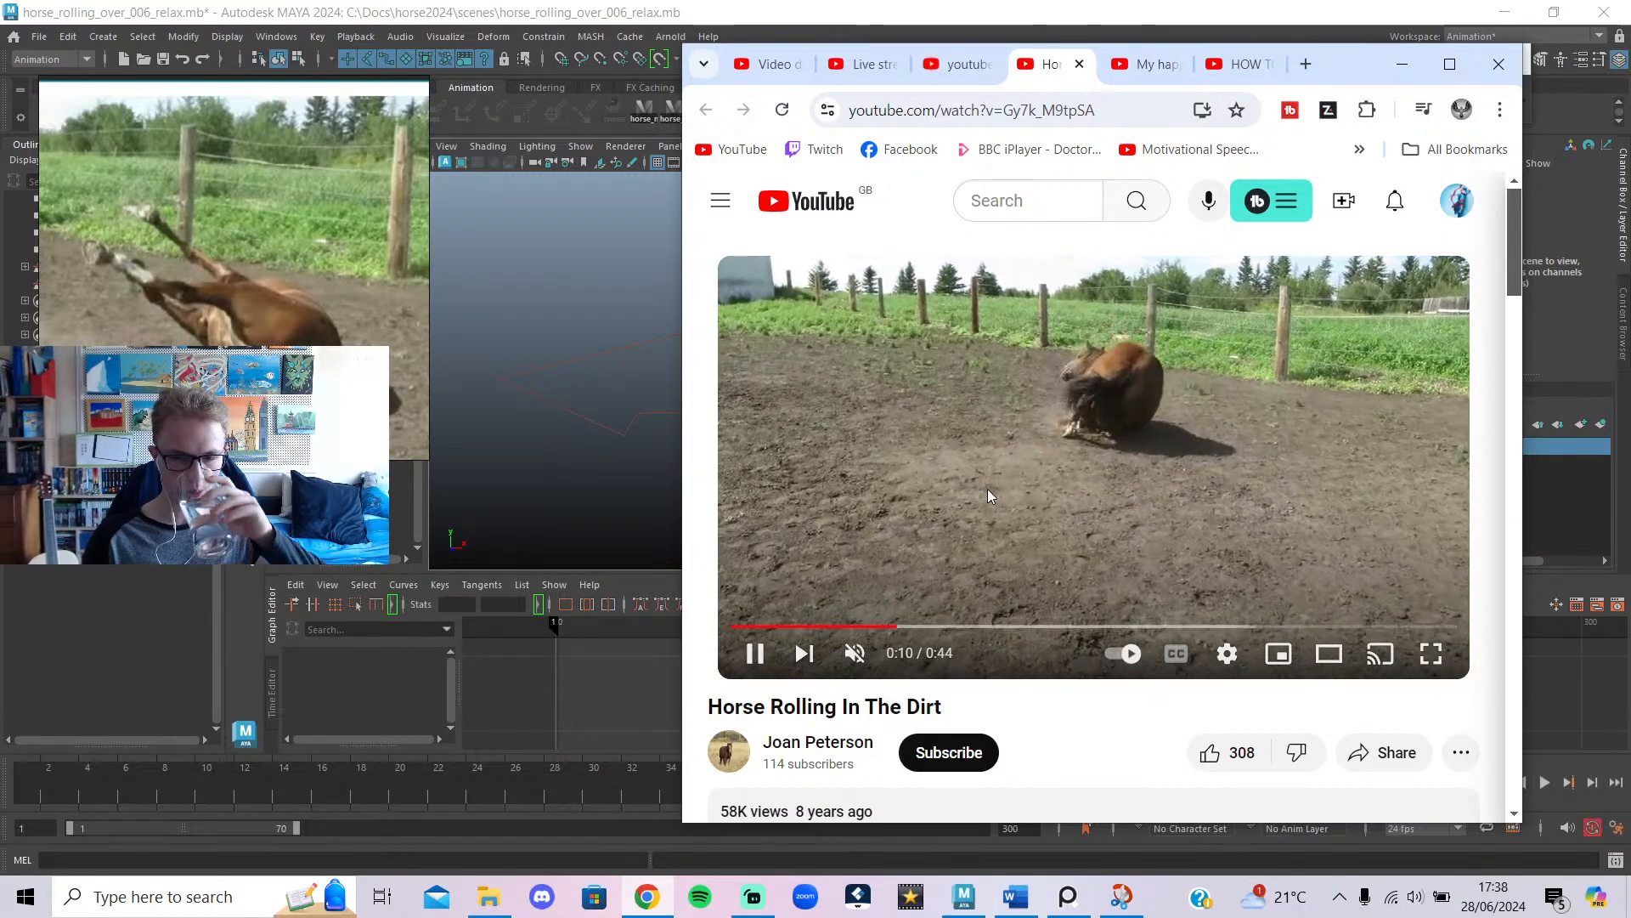
{"action": "left_click", "coordinate": [987, 488]}
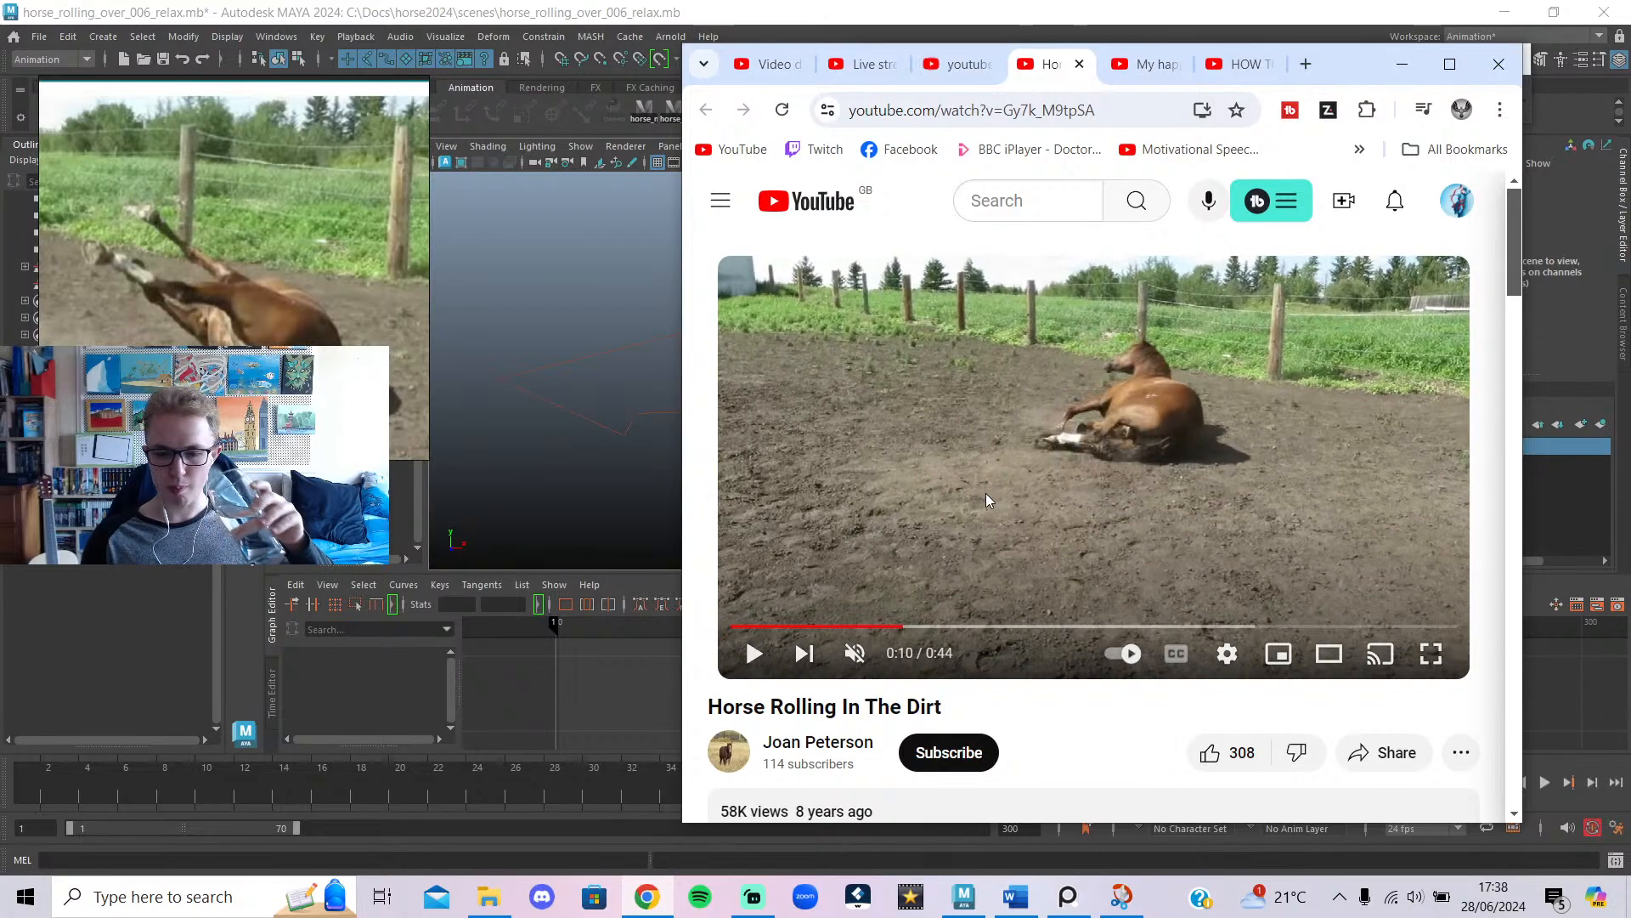
Replay the roll from 0:10, then minimize the browser to return to the Maya horse scene.
{"action": "left_click", "coordinate": [986, 495]}
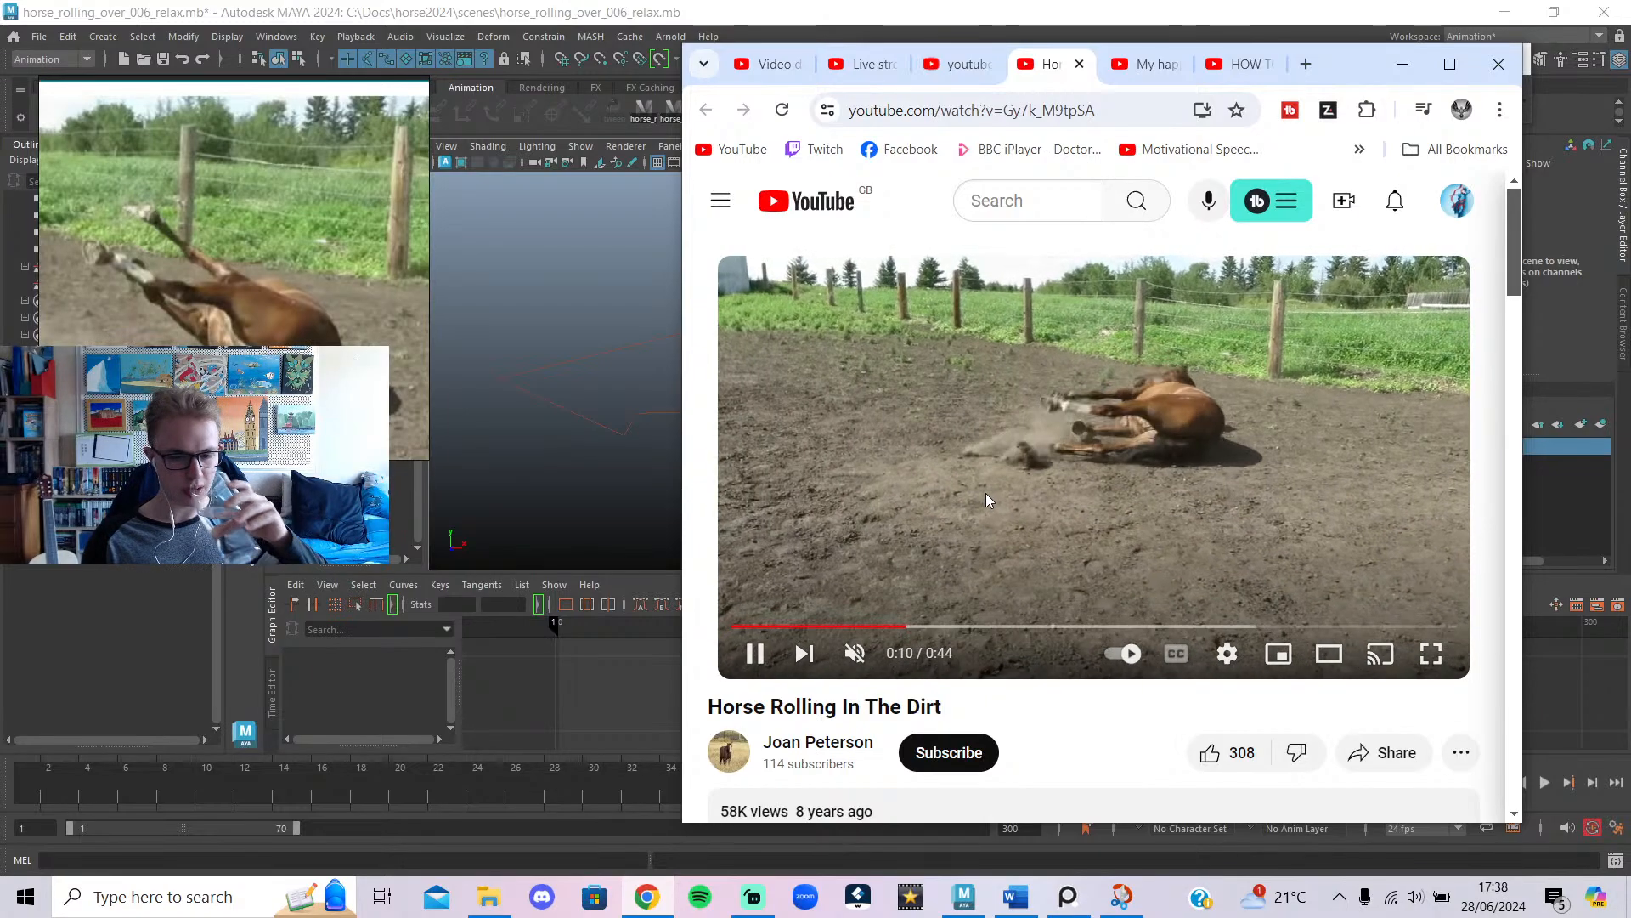
{"action": "left_click", "coordinate": [985, 493]}
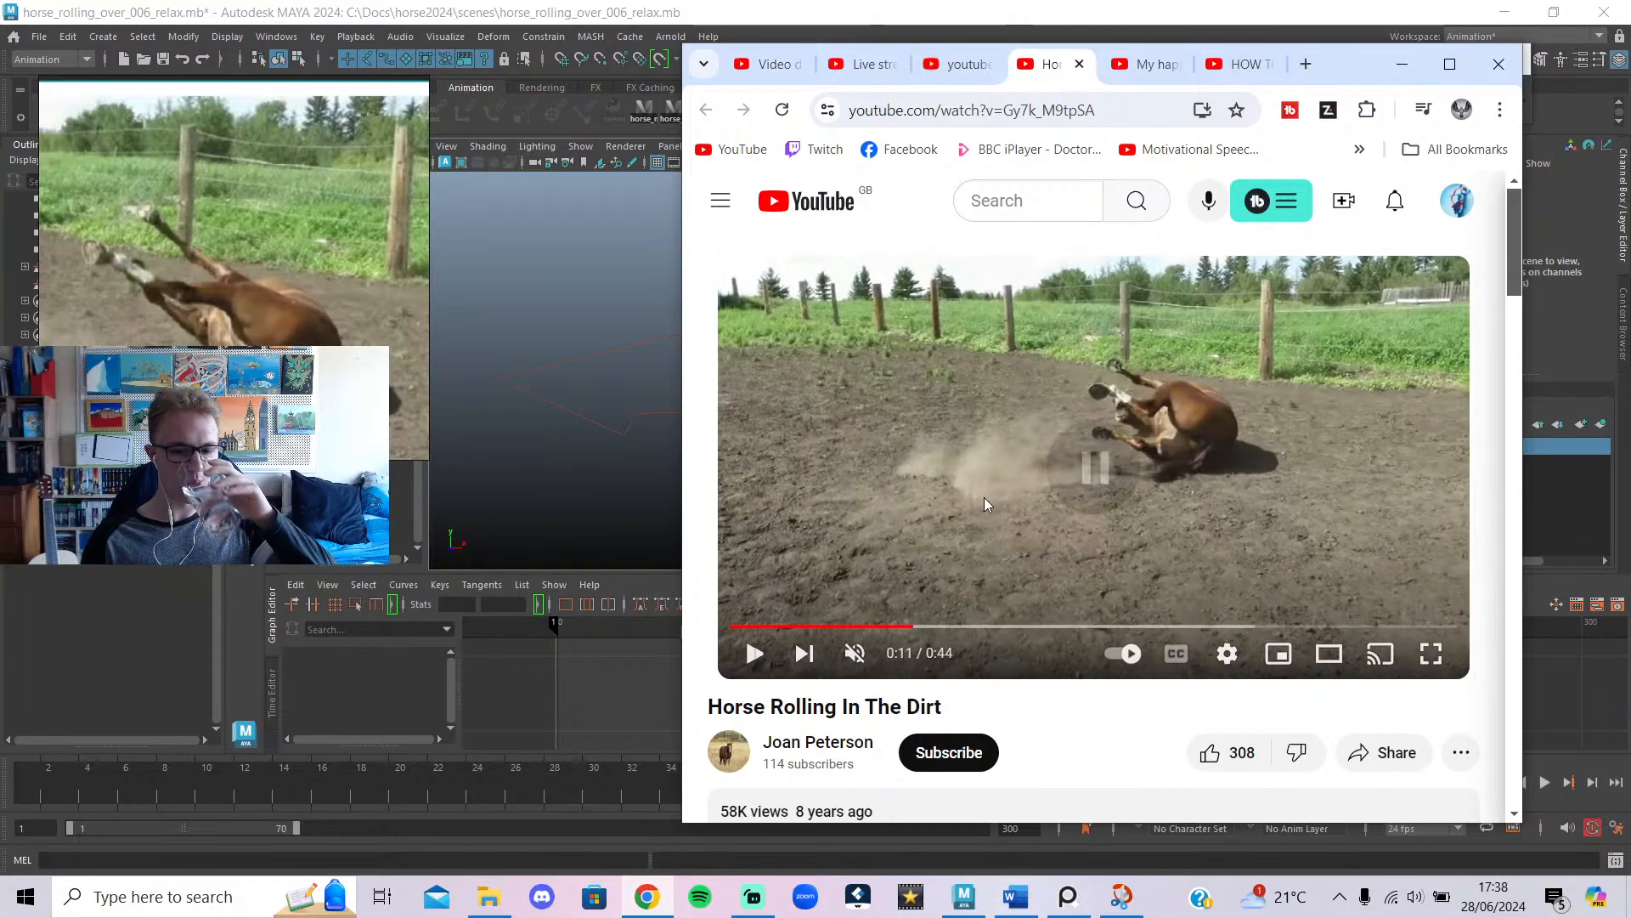
{"action": "left_click", "coordinate": [955, 566]}
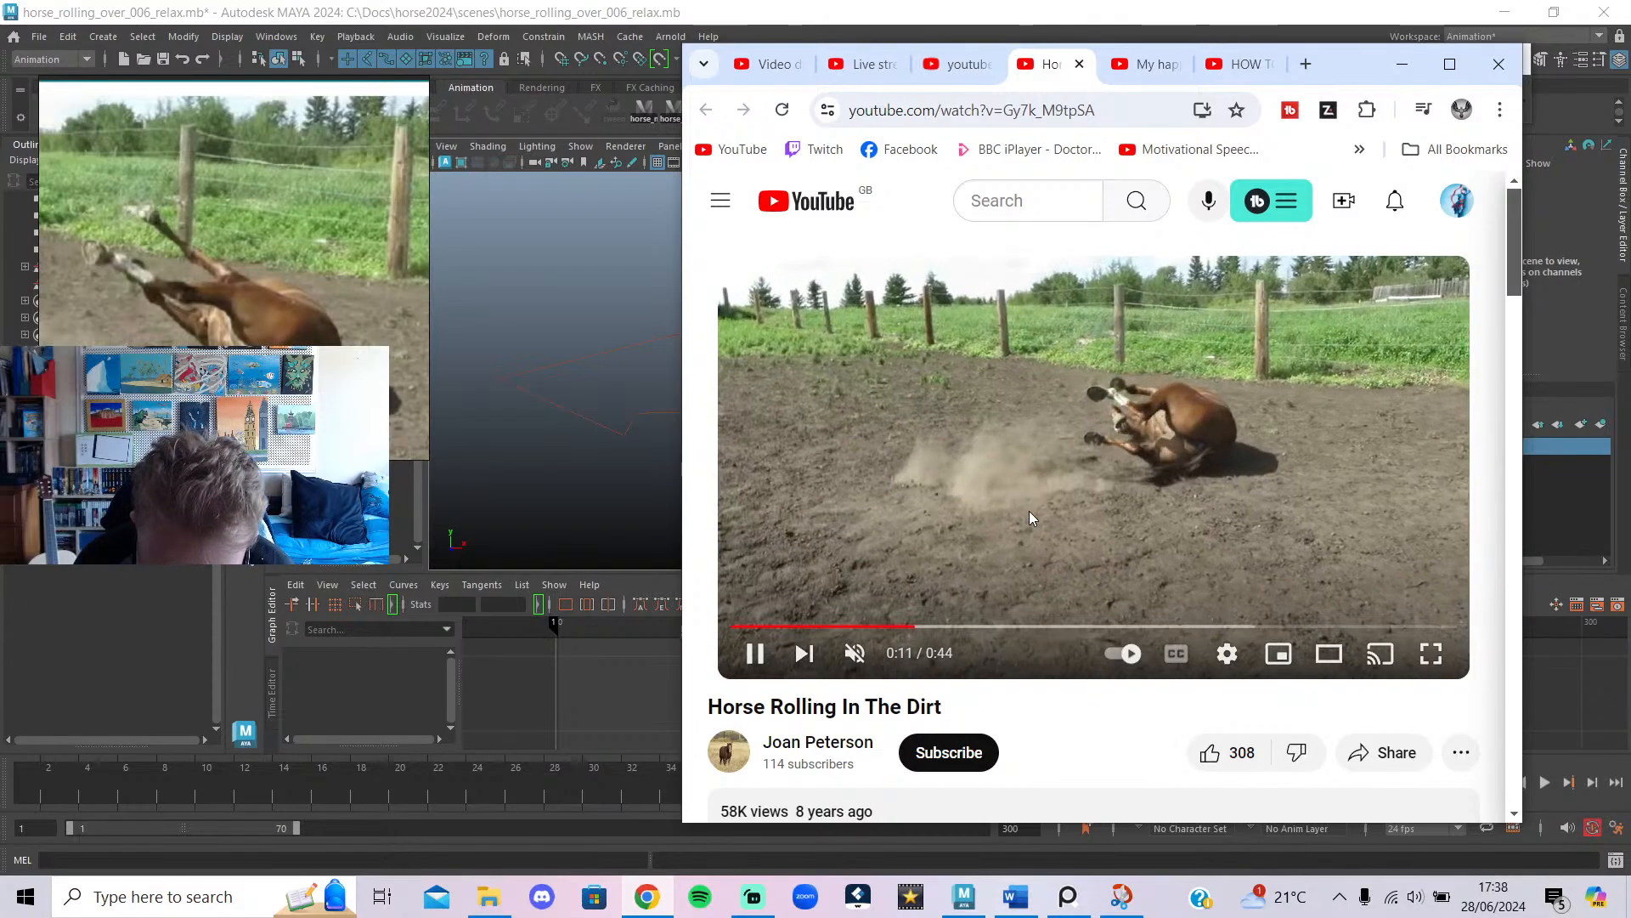
{"action": "left_click", "coordinate": [911, 626]}
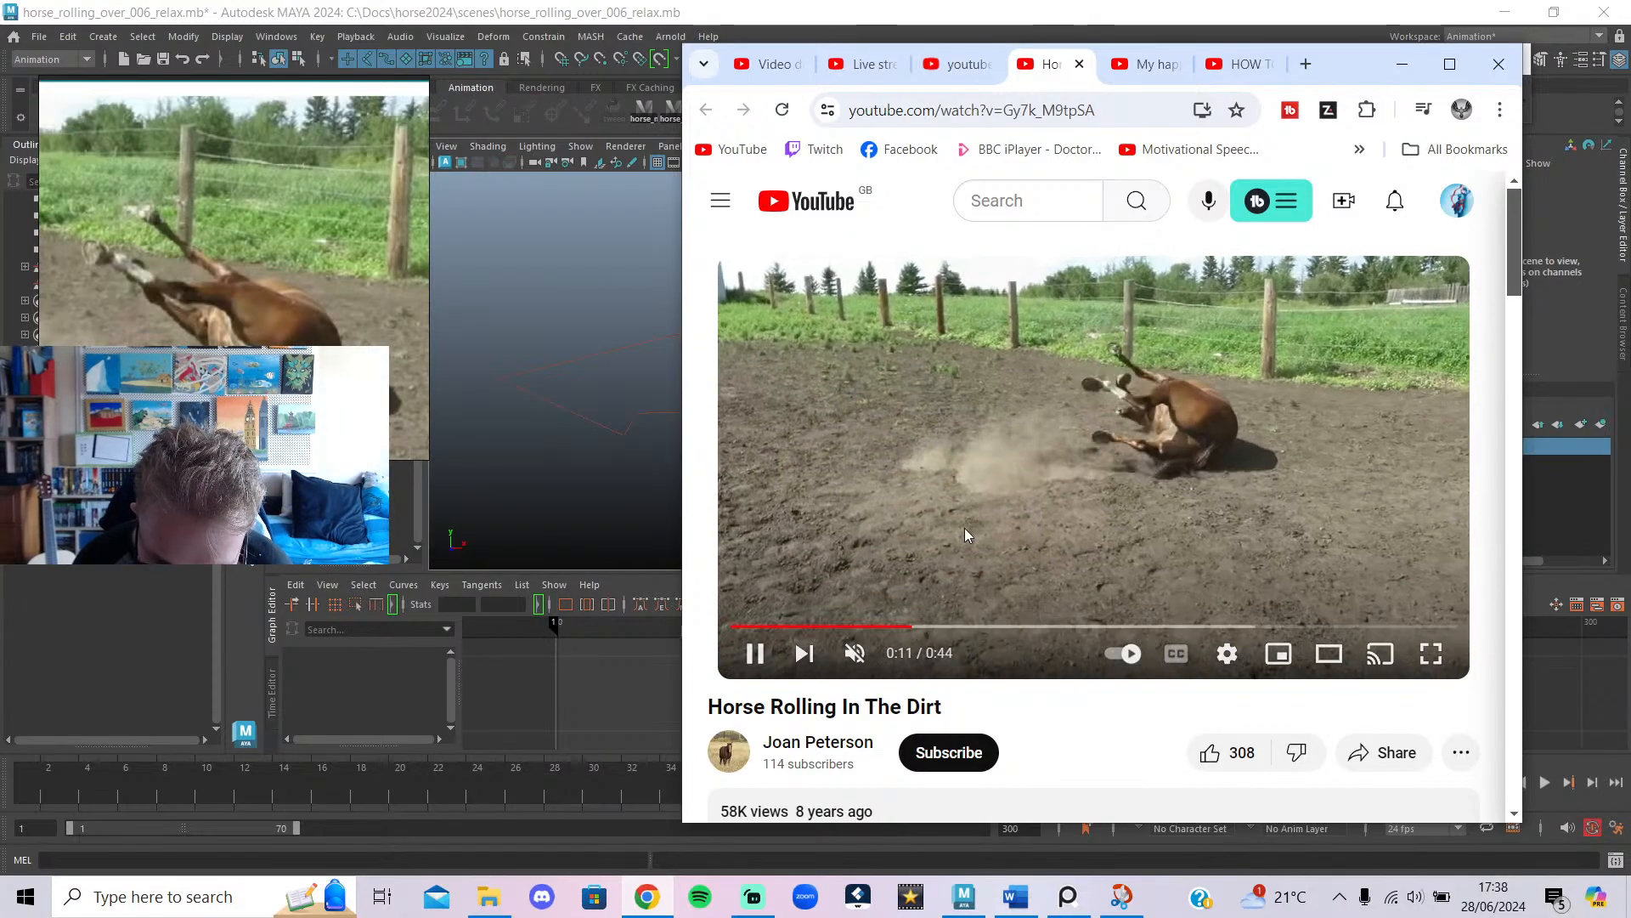
{"action": "left_click", "coordinate": [1402, 64]}
{"action": "left_click_drag", "start_coordinate": [1237, 289], "coordinate": [896, 527], "text": "alt"}
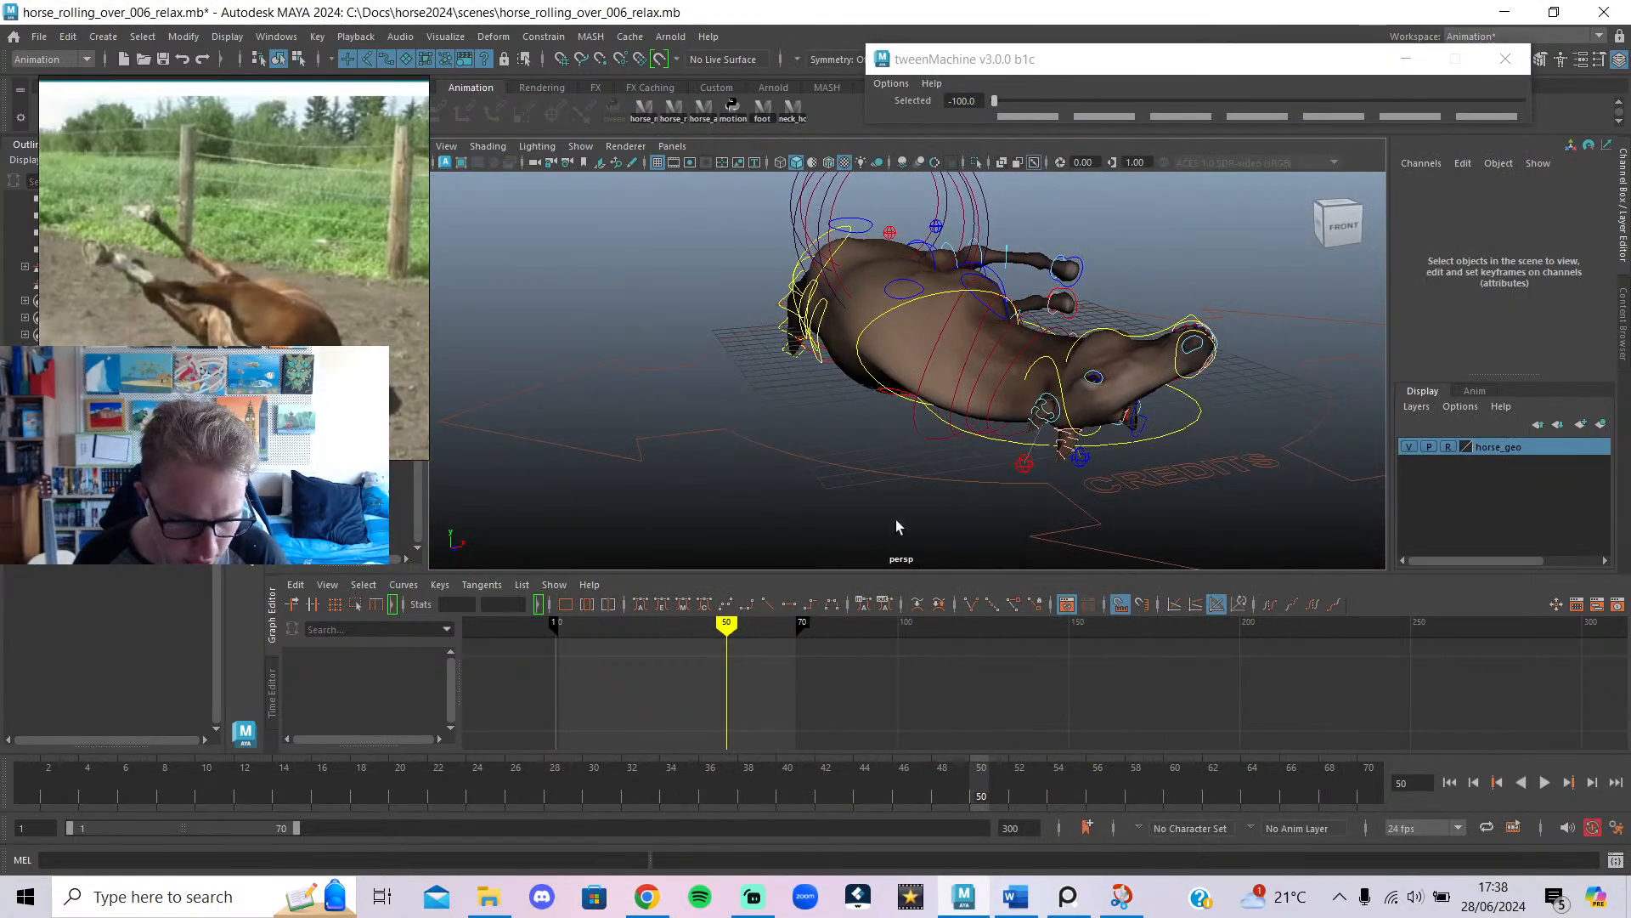
Play back the roll, then rotate neck2 slightly at frame 50 to turn the head.
{"action": "key", "text": "alt+v"}
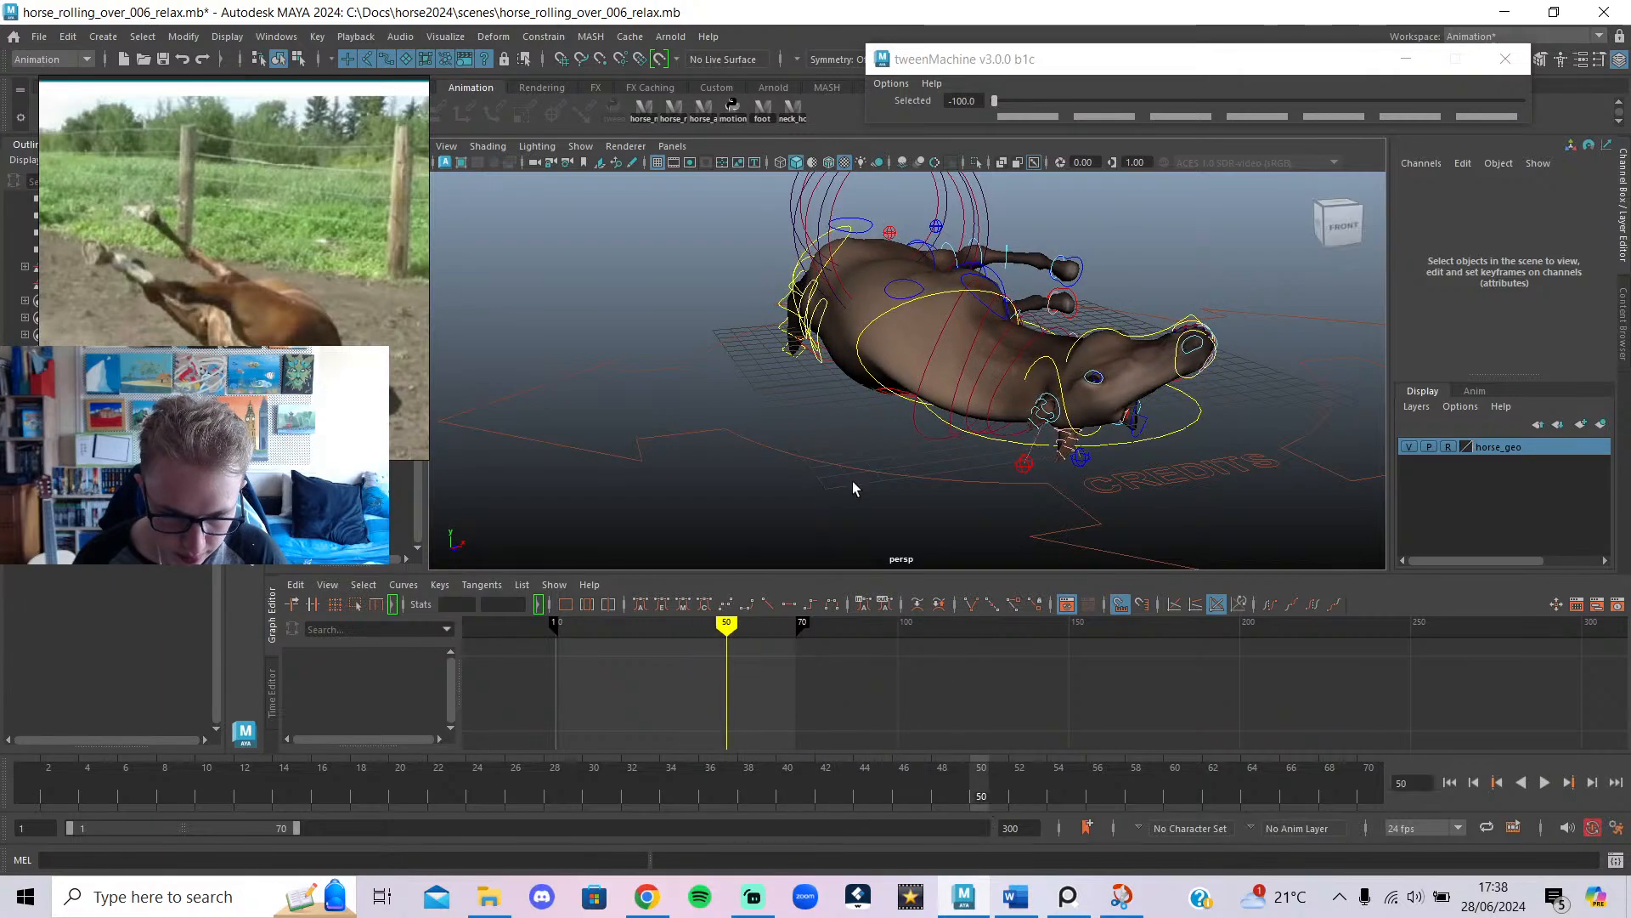
{"action": "left_click_drag", "start_coordinate": [853, 481], "coordinate": [960, 446], "text": "alt"}
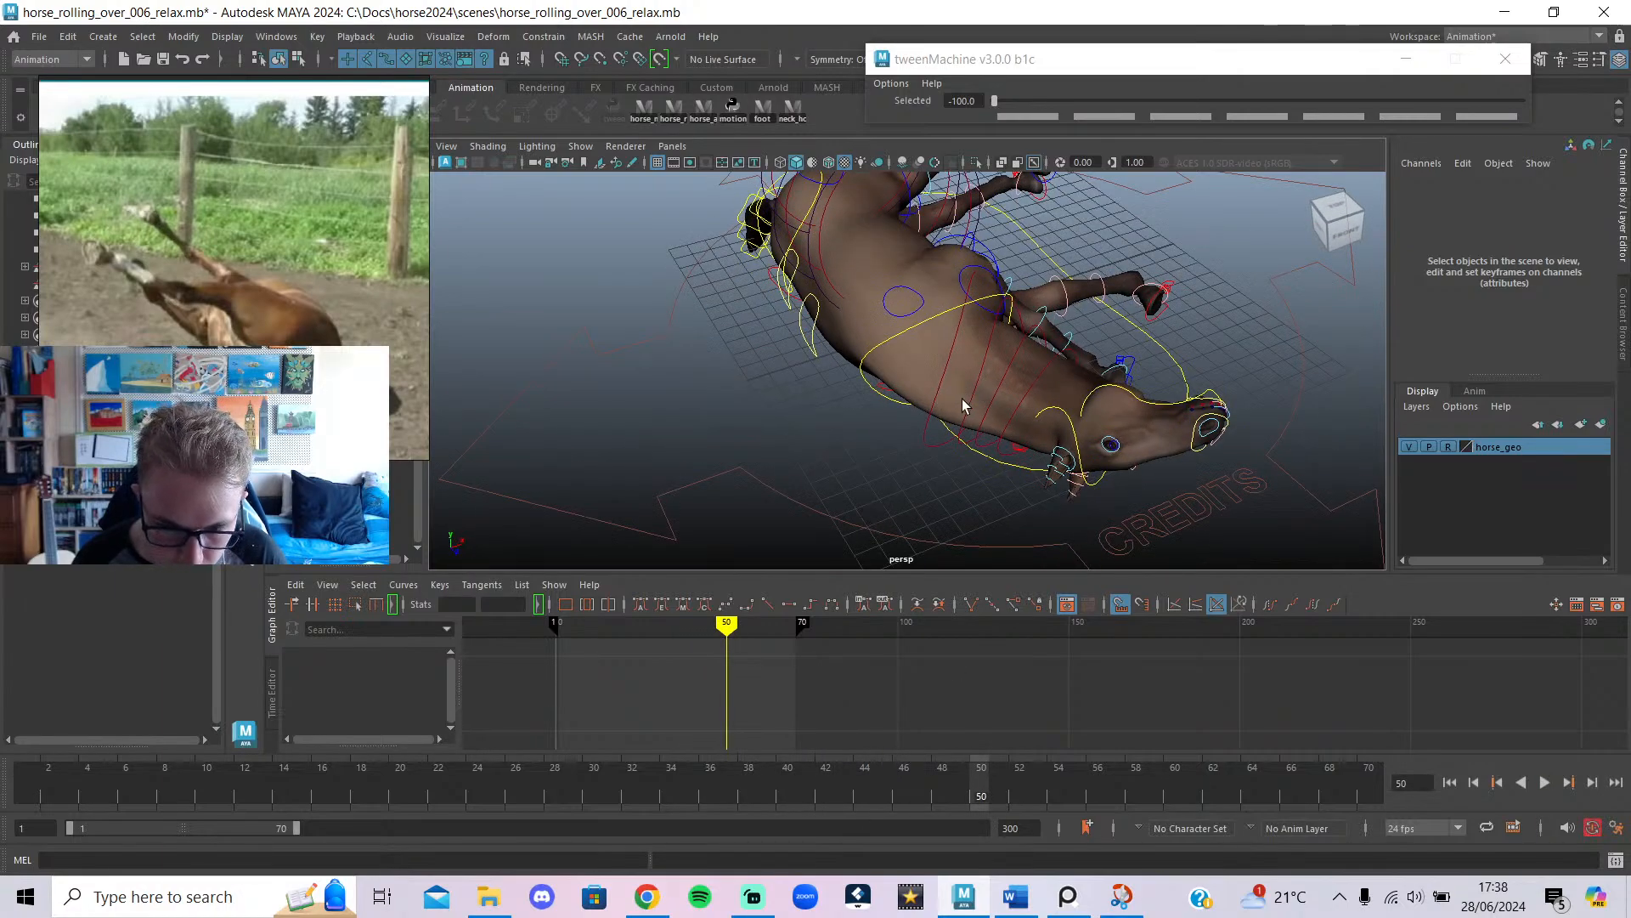
{"action": "left_click", "coordinate": [987, 390]}
{"action": "left_click_drag", "start_coordinate": [983, 339], "coordinate": [977, 334]}
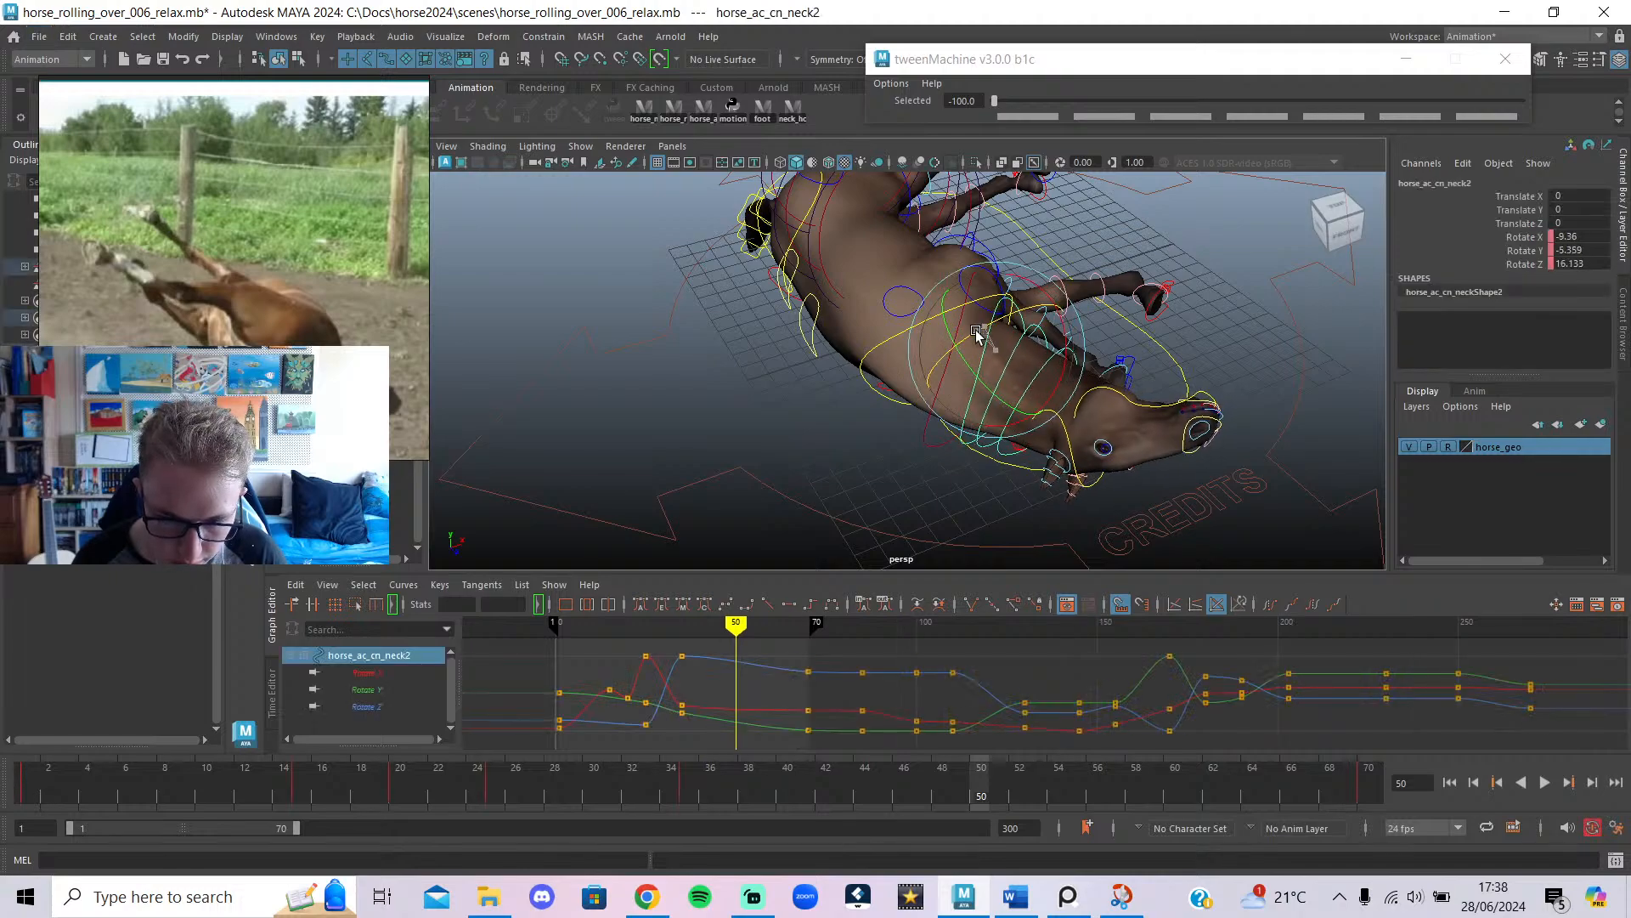
{"action": "left_click", "coordinate": [947, 379]}
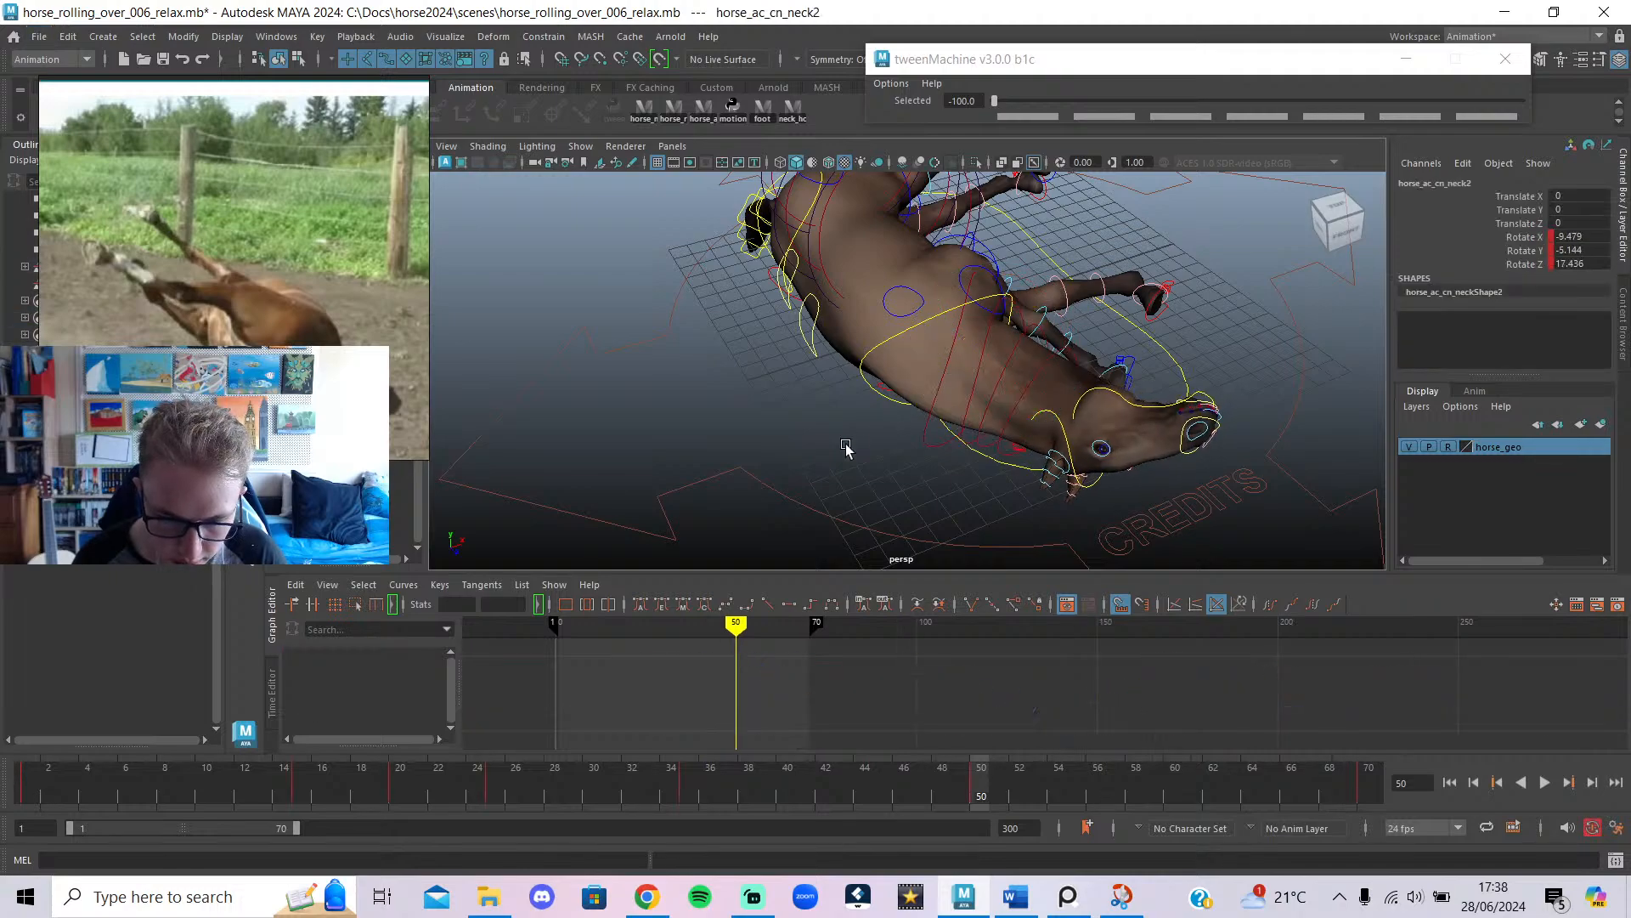
Rotate neck3 to lower the head and rotate the head control, keying both at frame 50.
{"action": "left_click", "coordinate": [995, 390]}
{"action": "left_click_drag", "start_coordinate": [971, 413], "coordinate": [1042, 419]}
{"action": "left_click", "coordinate": [953, 482]}
{"action": "left_click", "coordinate": [1023, 397]}
{"action": "left_click", "coordinate": [1089, 489]}
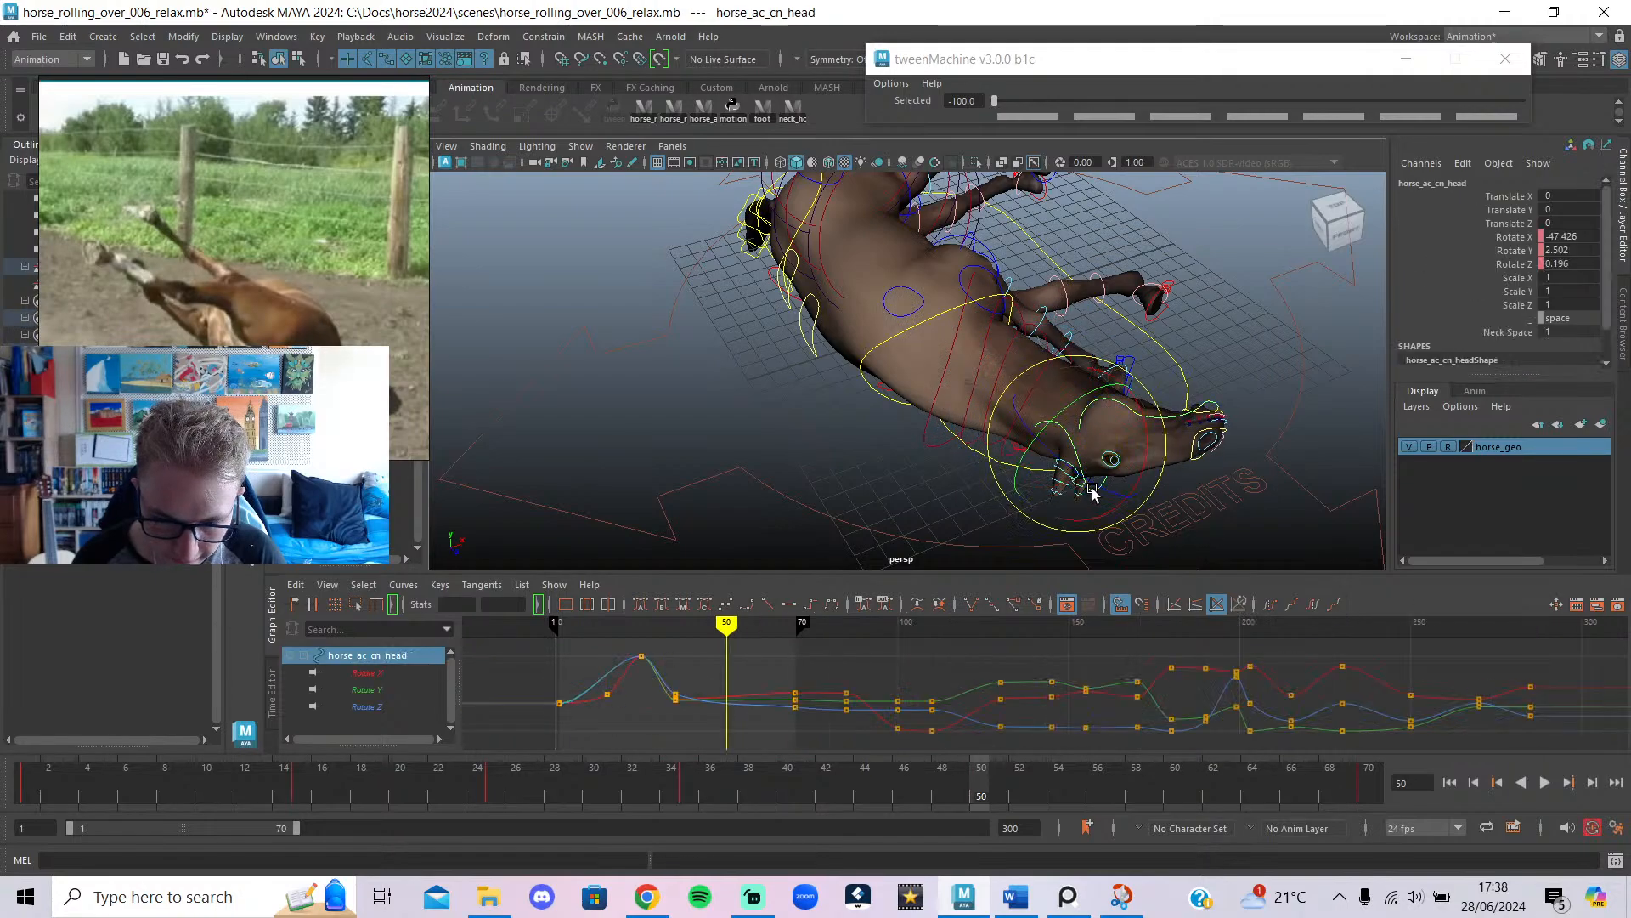
{"action": "mouse_move", "coordinate": [1045, 491]}
{"action": "left_mouse_down"}
{"action": "mouse_move", "coordinate": [1044, 506]}
{"action": "mouse_move", "coordinate": [836, 480]}
{"action": "mouse_move", "coordinate": [1068, 492]}
{"action": "left_mouse_up"}
{"action": "key", "text": "alt+1"}
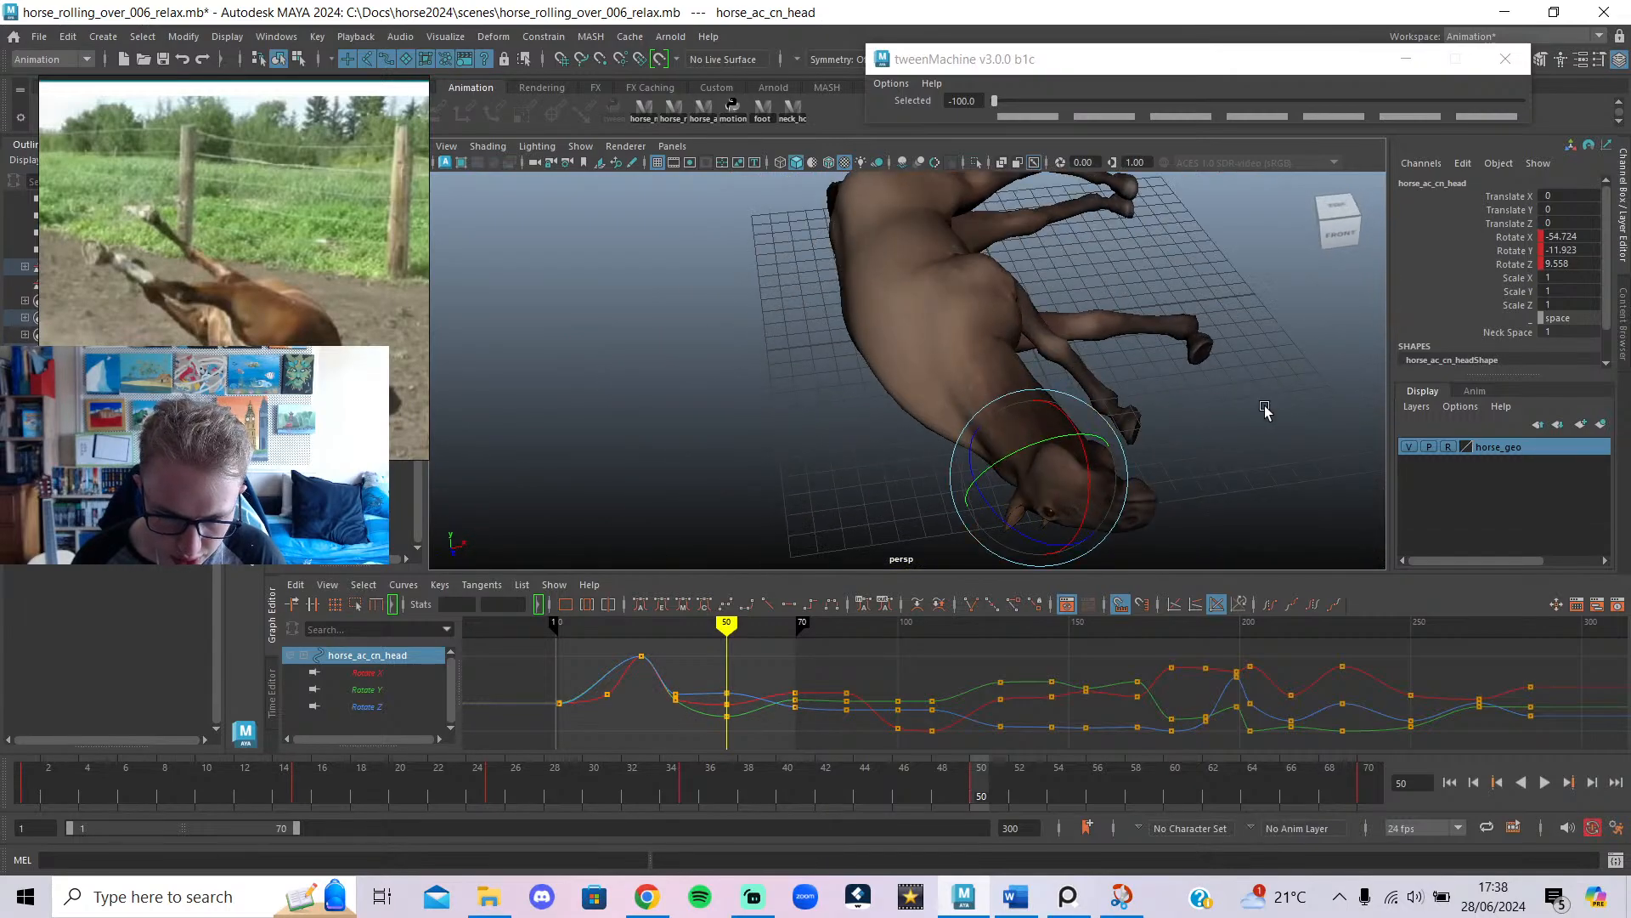
{"action": "left_click", "coordinate": [1263, 407]}
From the horse's other side, rotate neck1 so its Rotate Z drops to 11.57.
{"action": "left_click_drag", "start_coordinate": [1264, 407], "coordinate": [1011, 404], "text": "alt"}
{"action": "key", "text": "alt+1"}
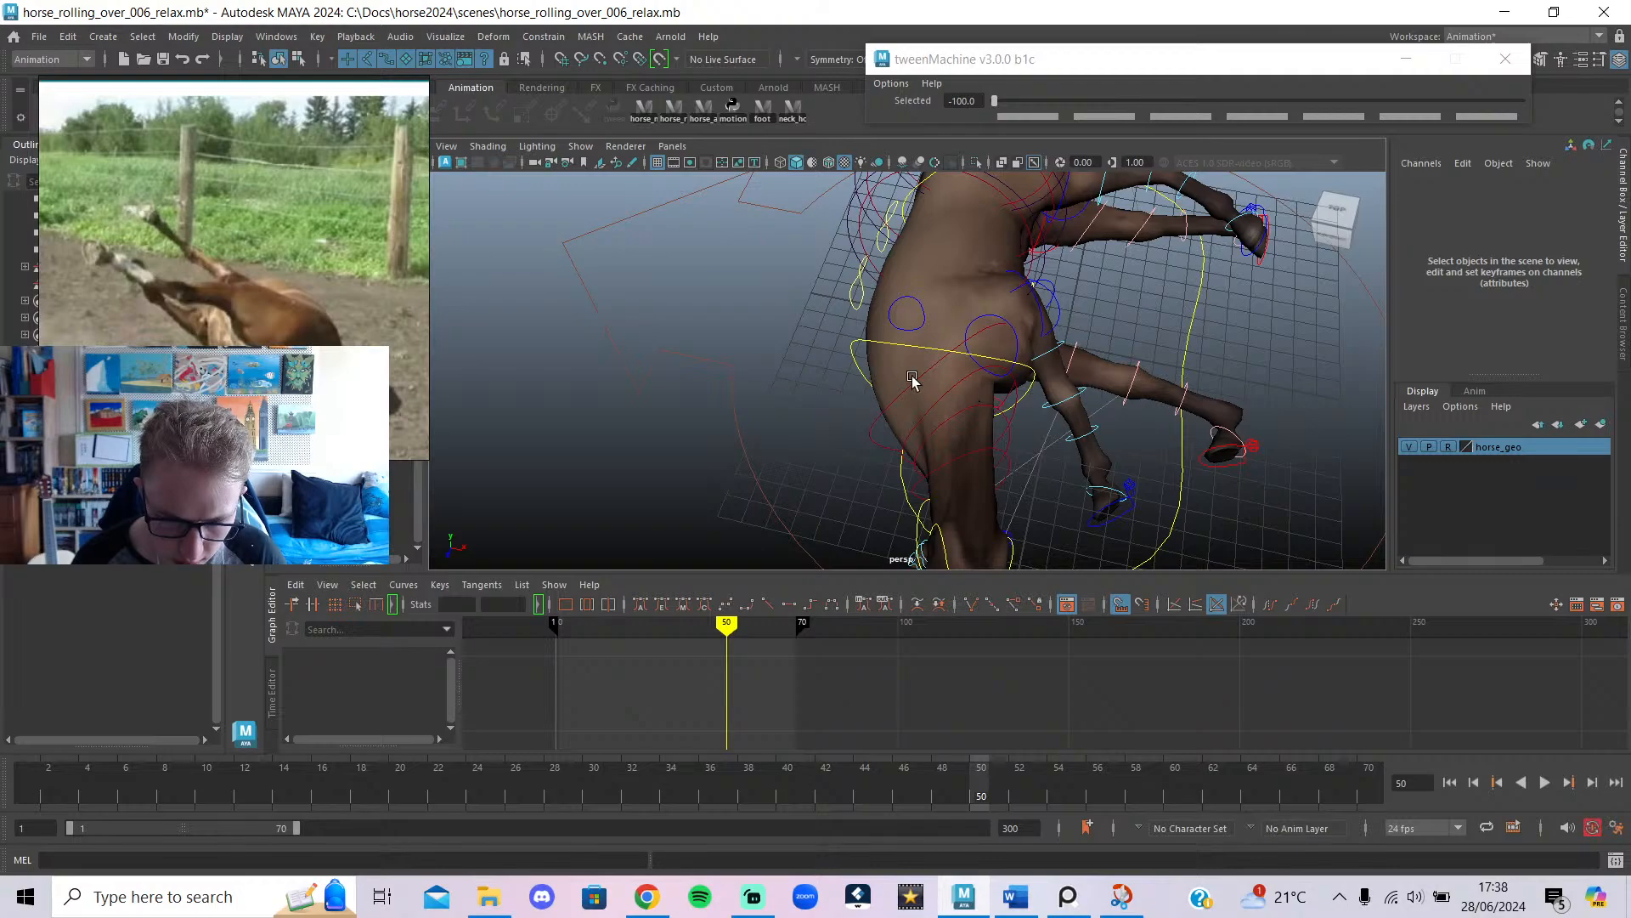
{"action": "left_click", "coordinate": [957, 372]}
{"action": "left_click", "coordinate": [803, 435]}
{"action": "left_click", "coordinate": [985, 378]}
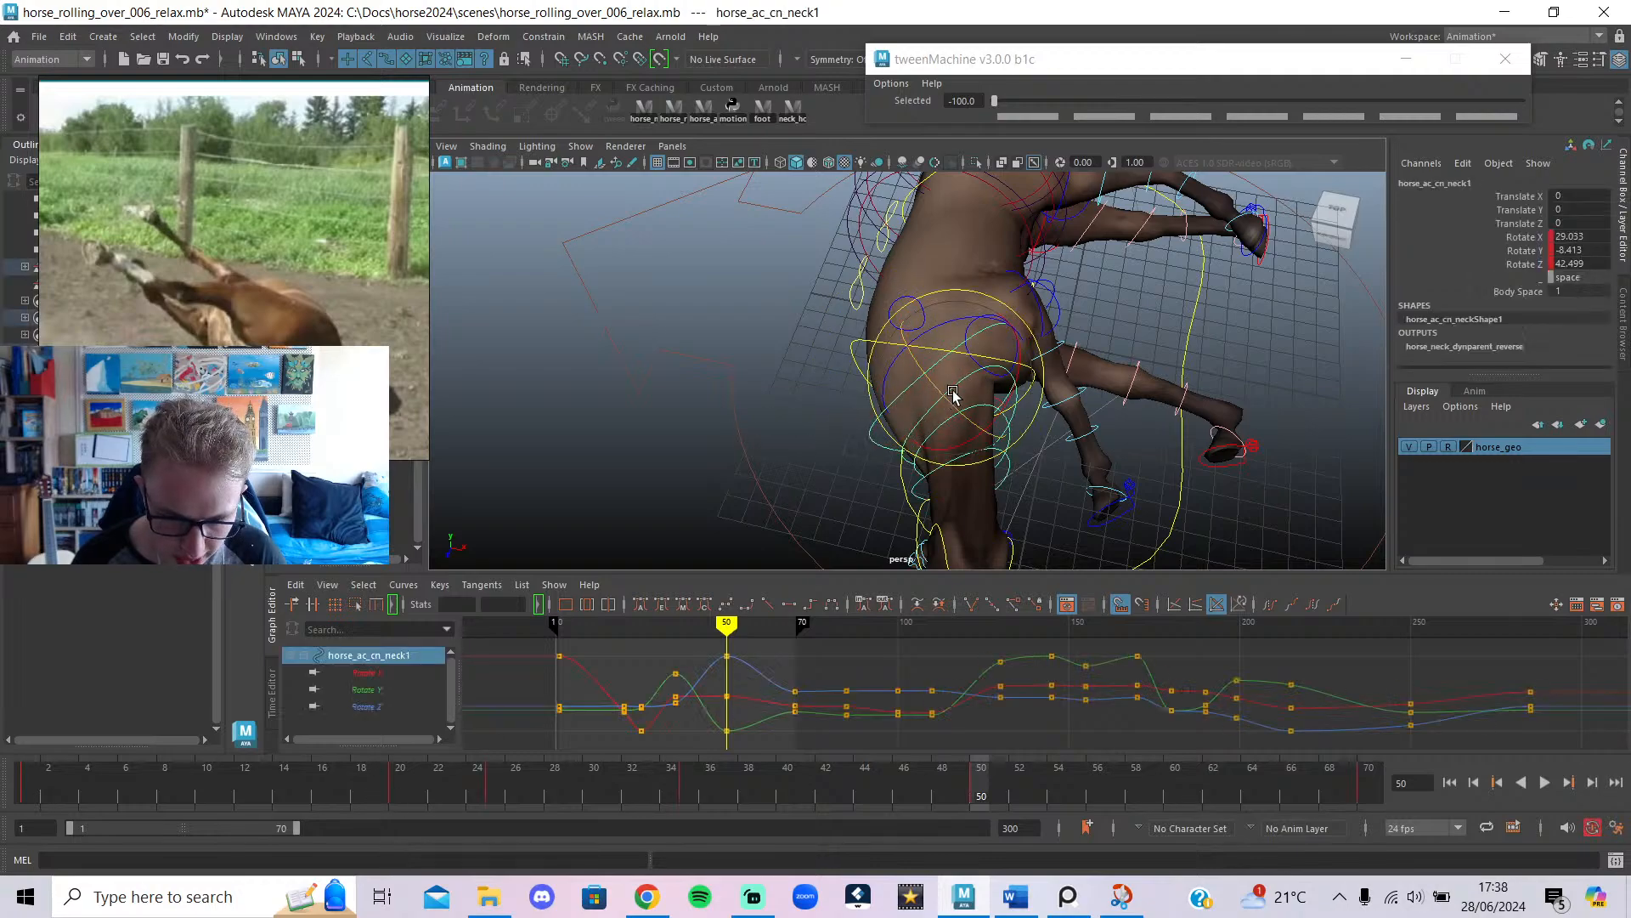
{"action": "left_click_drag", "start_coordinate": [1006, 372], "coordinate": [1012, 375]}
Check the neck1 and head pose from the front with the rig controls hidden.
{"action": "key", "text": "alt+1"}
{"action": "middle_click_drag", "start_coordinate": [1077, 397], "coordinate": [1066, 258], "text": "alt"}
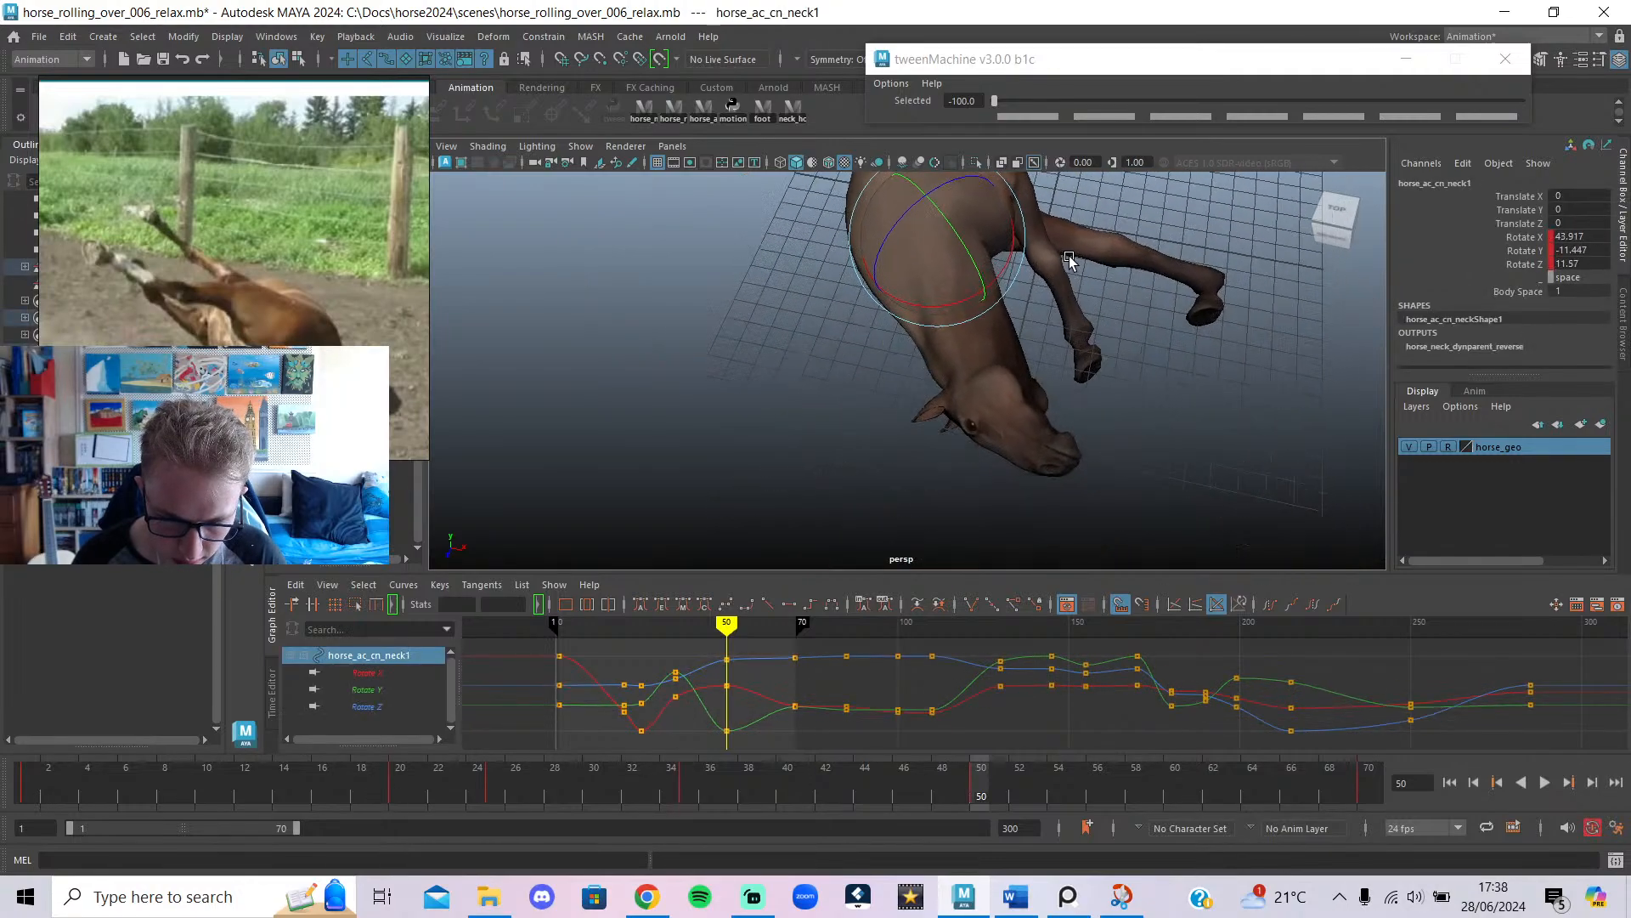
{"action": "left_click_drag", "start_coordinate": [1066, 258], "coordinate": [1136, 374], "text": "alt"}
{"action": "key", "text": "alt+1"}
{"action": "left_click", "coordinate": [977, 311]}
{"action": "key", "text": "alt+1"}
{"action": "key", "text": "alt+1"}
Review the neck1 pose from a side view, ending with the head control selected.
{"action": "left_click", "coordinate": [886, 287]}
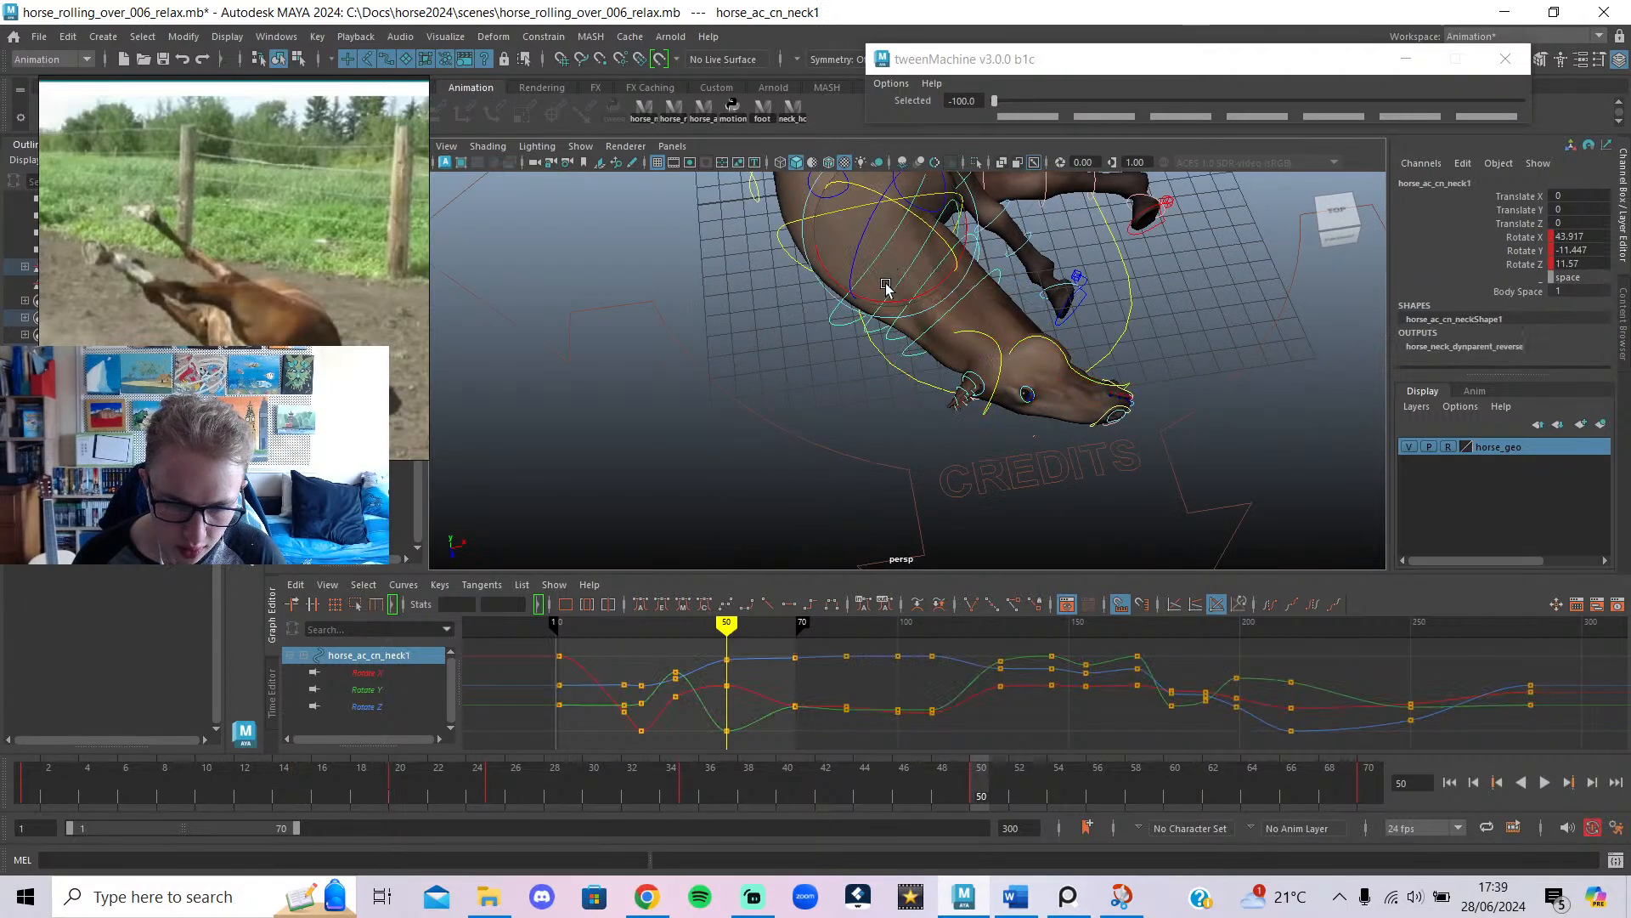
{"action": "key", "text": "alt+1"}
{"action": "scroll", "coordinate": [1059, 364], "scroll_direction": "down", "scroll_amount": 5}
{"action": "left_click_drag", "start_coordinate": [1060, 364], "coordinate": [1037, 440], "text": "alt"}
{"action": "left_click", "coordinate": [1037, 440]}
{"action": "key", "text": "alt+1"}
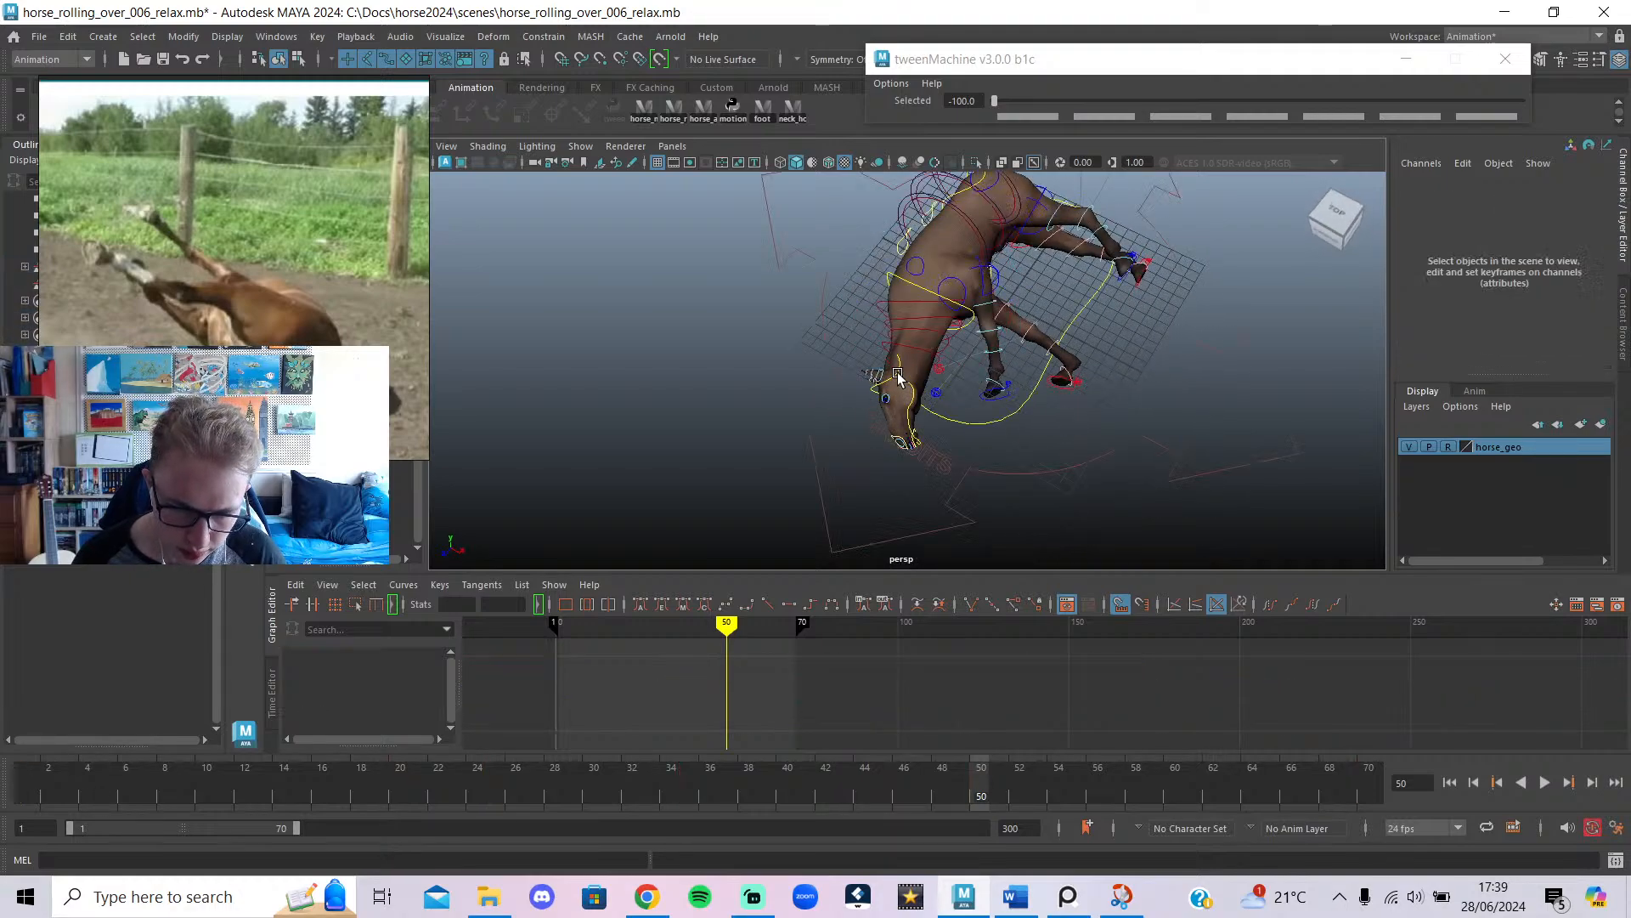
{"action": "left_click", "coordinate": [920, 425]}
Rotate the head control slightly to re-key it at frame 50, checking it side-on.
{"action": "left_click_drag", "start_coordinate": [988, 412], "coordinate": [988, 417]}
{"action": "key", "text": "alt+1"}
{"action": "left_click_drag", "start_coordinate": [991, 418], "coordinate": [1247, 374], "text": "alt"}
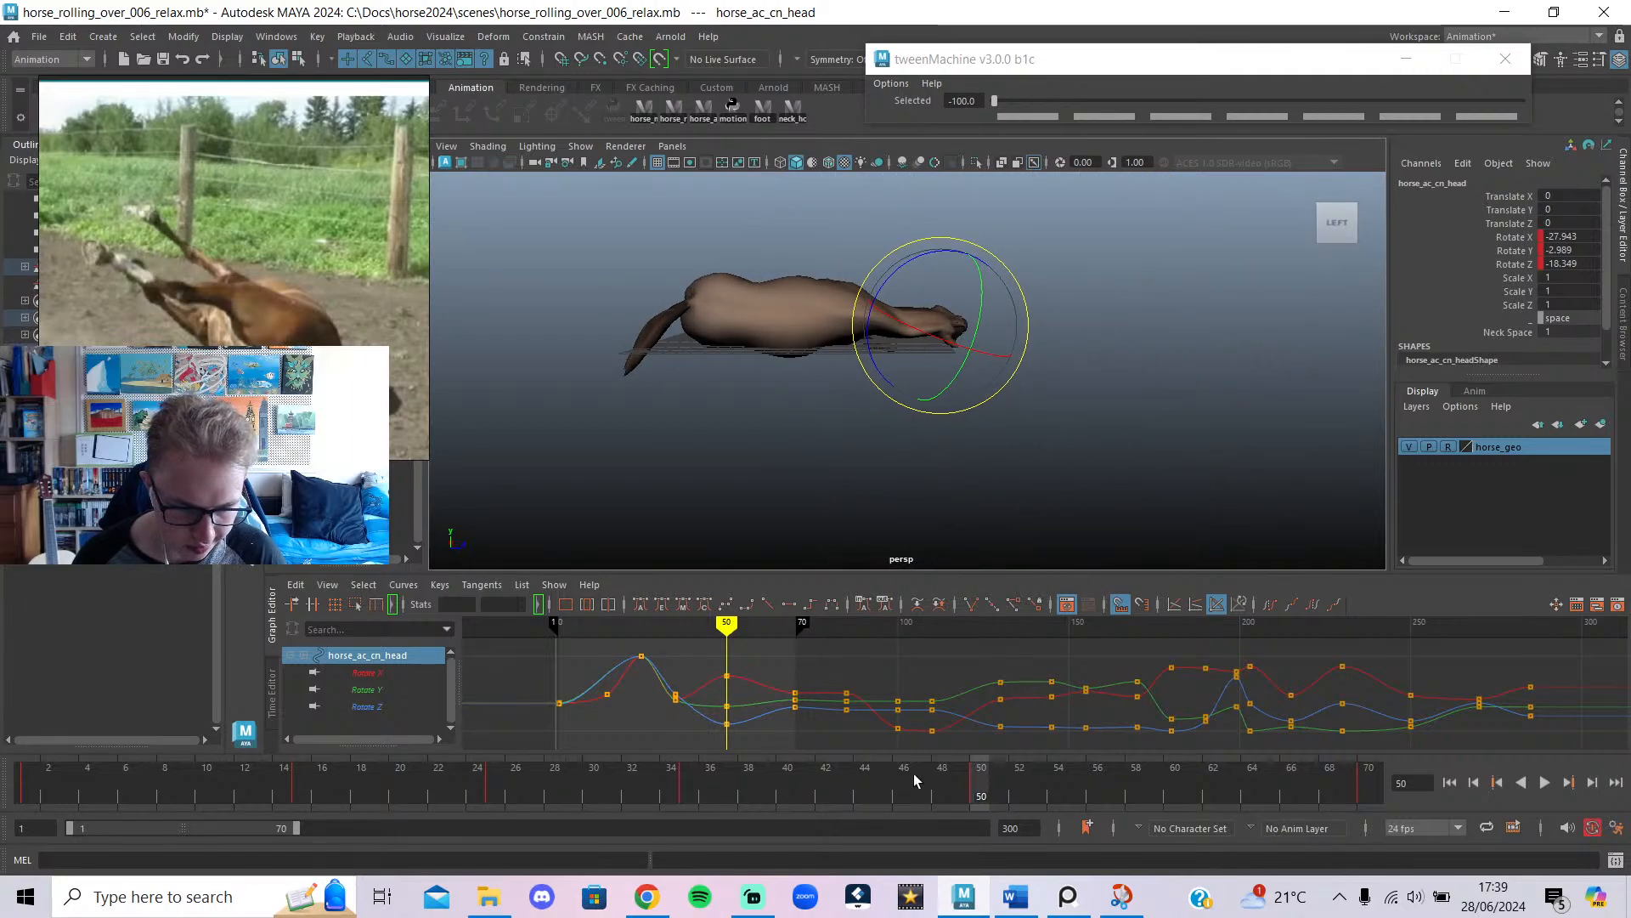
Scrub frames 35–46, end the playback range at frame 50, and play from frame 1.
{"action": "left_click_drag", "start_coordinate": [914, 773], "coordinate": [982, 836]}
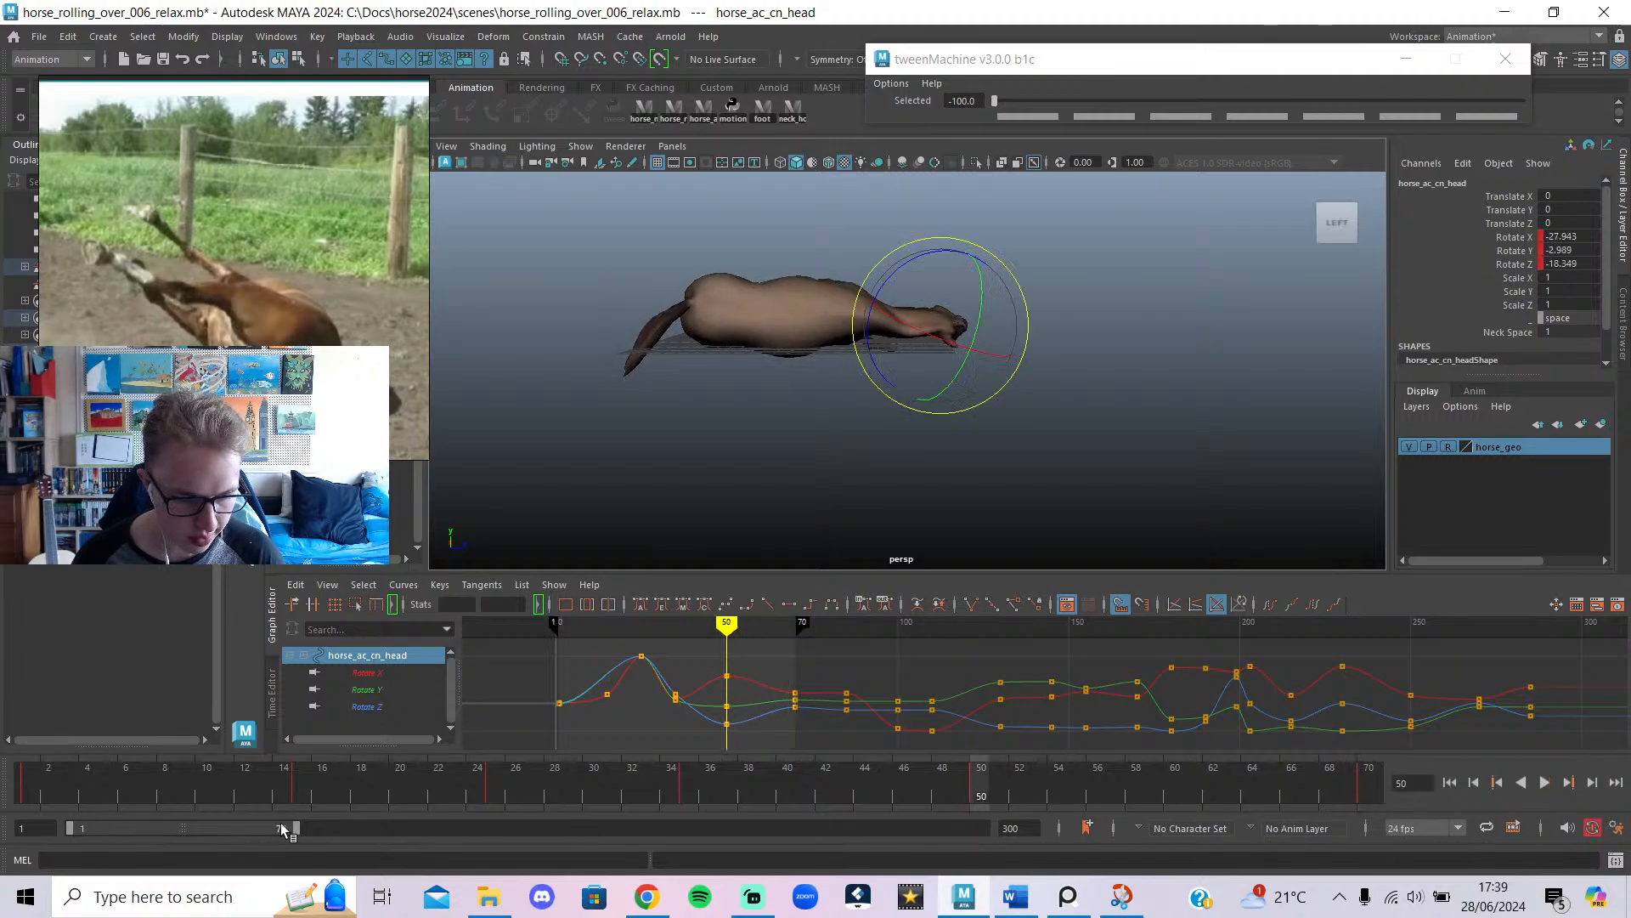
{"action": "left_click_drag", "start_coordinate": [295, 829], "coordinate": [237, 840]}
{"action": "left_click", "coordinate": [1545, 782]}
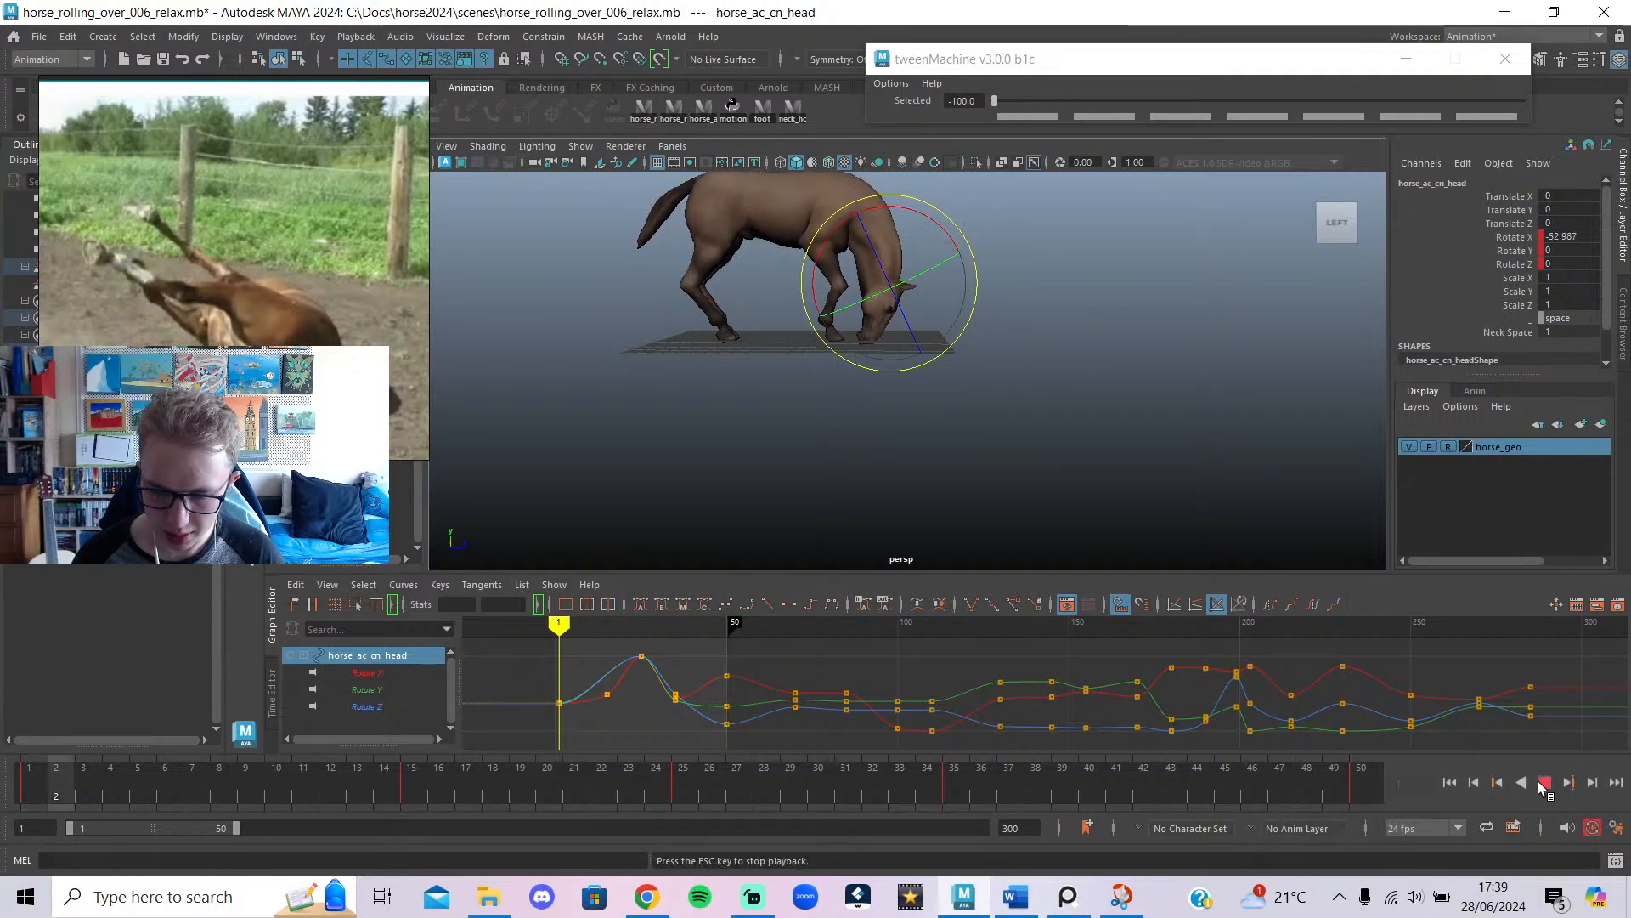
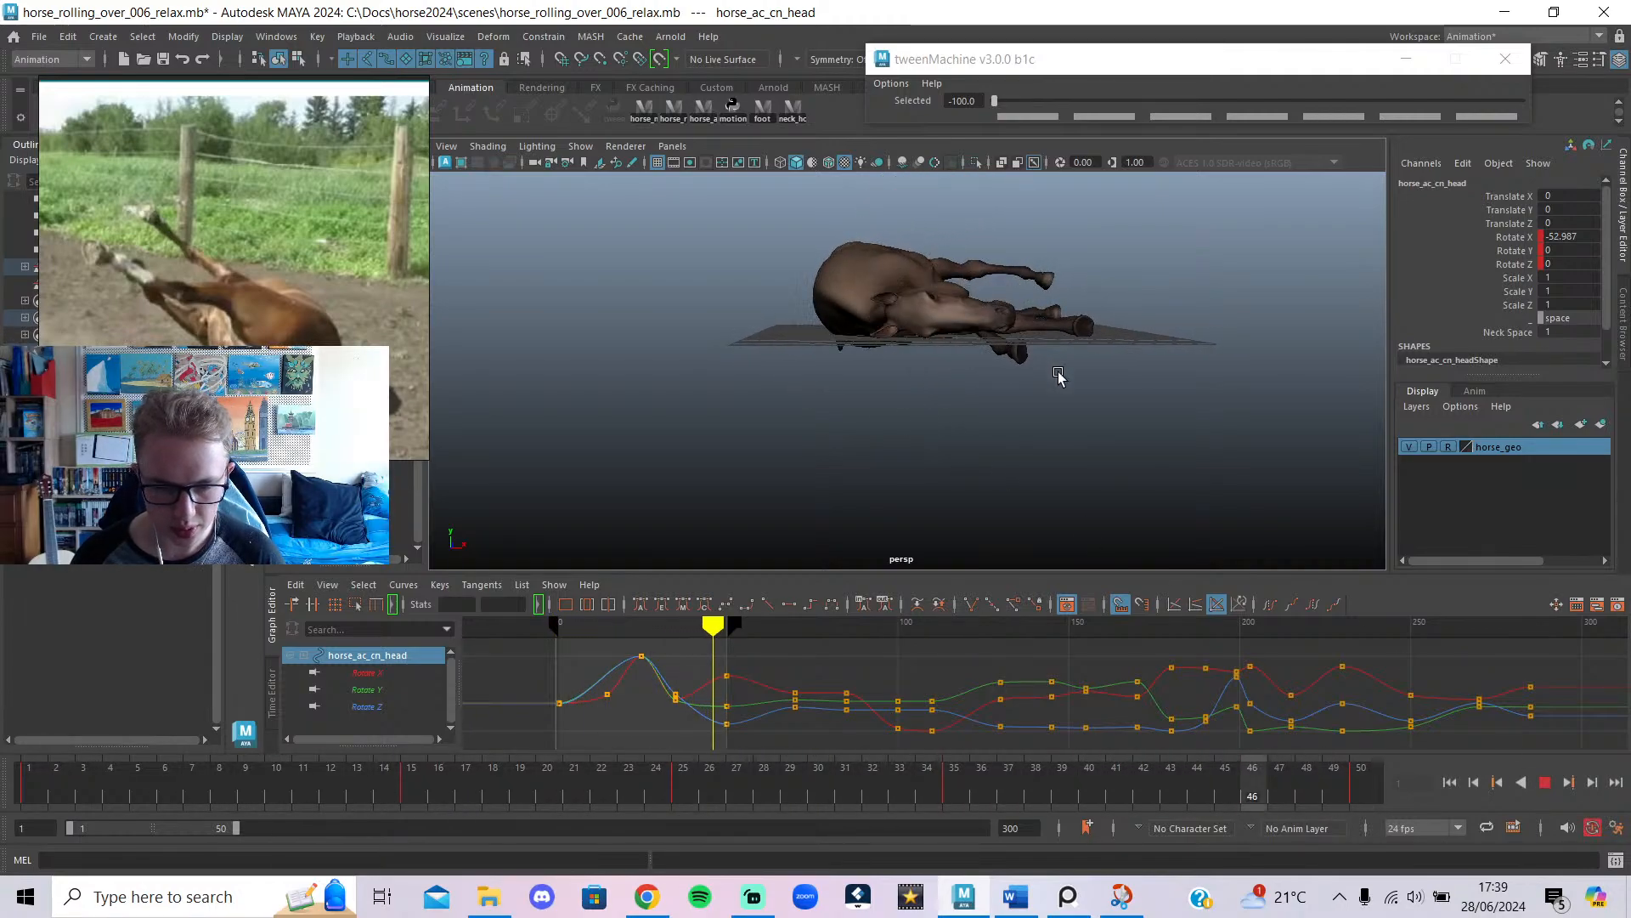
Replay the roll animation and scrub frames 43–50, orbiting behind the horse.
{"action": "left_click", "coordinate": [1545, 782]}
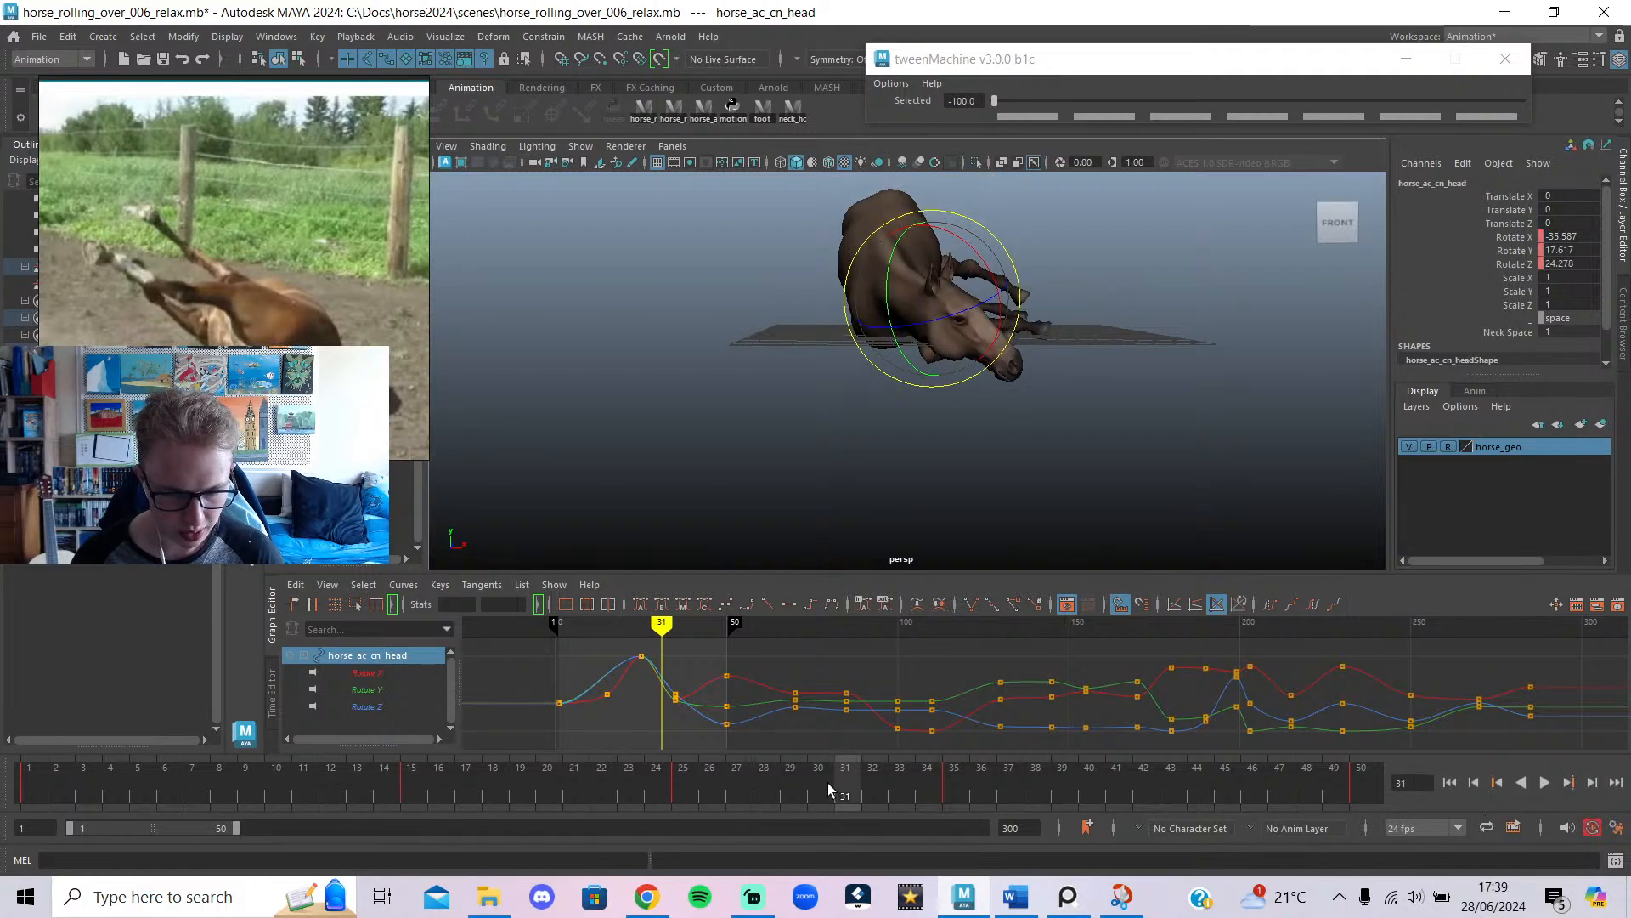
{"action": "left_click", "coordinate": [1545, 781]}
{"action": "left_click_drag", "start_coordinate": [950, 795], "coordinate": [1362, 786]}
{"action": "left_click_drag", "start_coordinate": [1227, 432], "coordinate": [935, 422], "text": "alt"}
{"action": "scroll", "coordinate": [861, 446], "scroll_direction": "down", "scroll_amount": 5}
Show the rig control curves and select only the left back foot IK control.
{"action": "key", "text": "alt+1"}
{"action": "left_click", "coordinate": [770, 459]}
{"action": "left_click", "coordinate": [920, 387]}
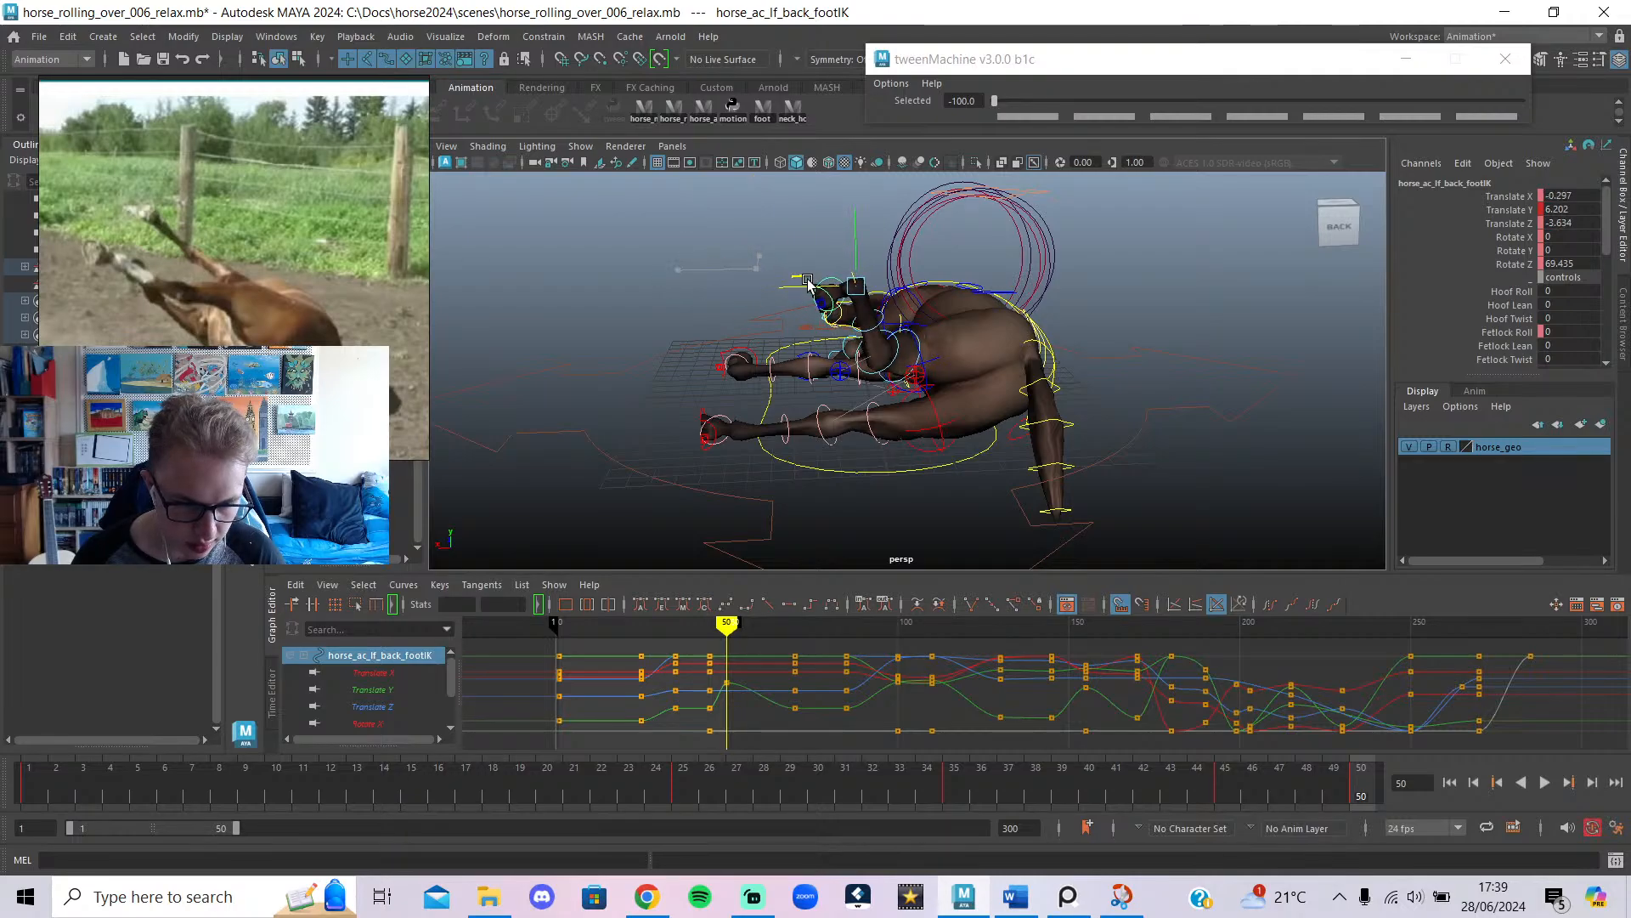
Frame the hind legs from above and slide the left back foot along Z.
{"action": "left_click_drag", "start_coordinate": [895, 371], "coordinate": [1172, 433], "text": "alt"}
{"action": "middle_click_drag", "start_coordinate": [1187, 411], "coordinate": [908, 486], "text": "alt"}
{"action": "scroll", "coordinate": [972, 308], "scroll_direction": "up", "scroll_amount": 5}
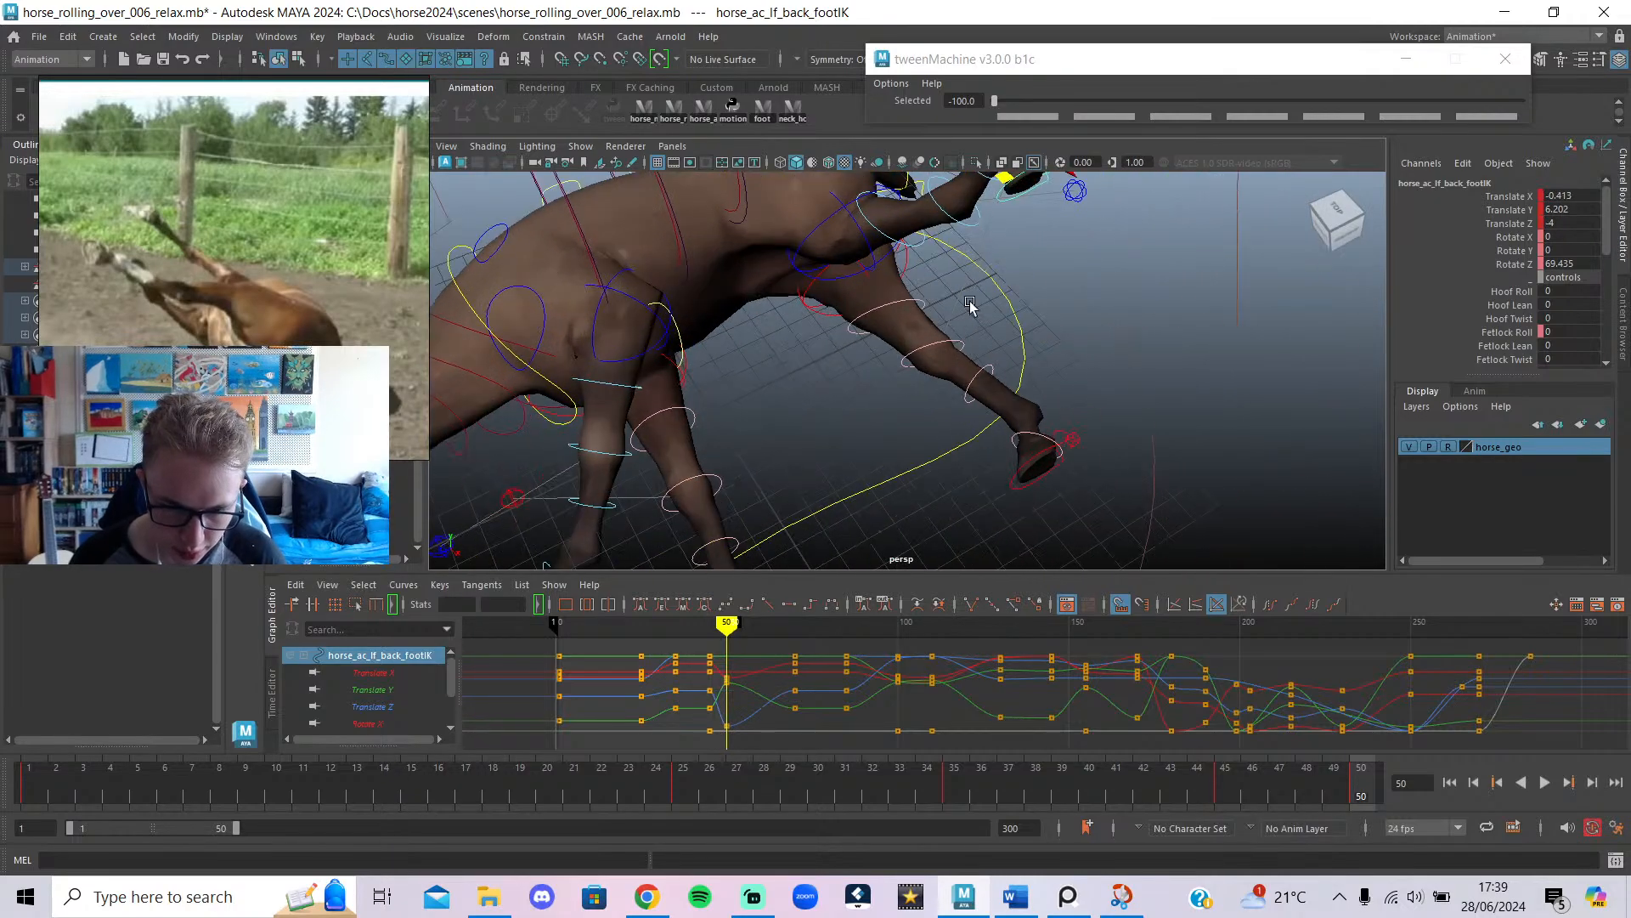
{"action": "middle_click_drag", "start_coordinate": [1050, 290], "coordinate": [1018, 434], "text": "alt"}
{"action": "left_click_drag", "start_coordinate": [1018, 433], "coordinate": [881, 450], "text": "alt"}
{"action": "scroll", "coordinate": [865, 461], "scroll_direction": "down", "scroll_amount": 3}
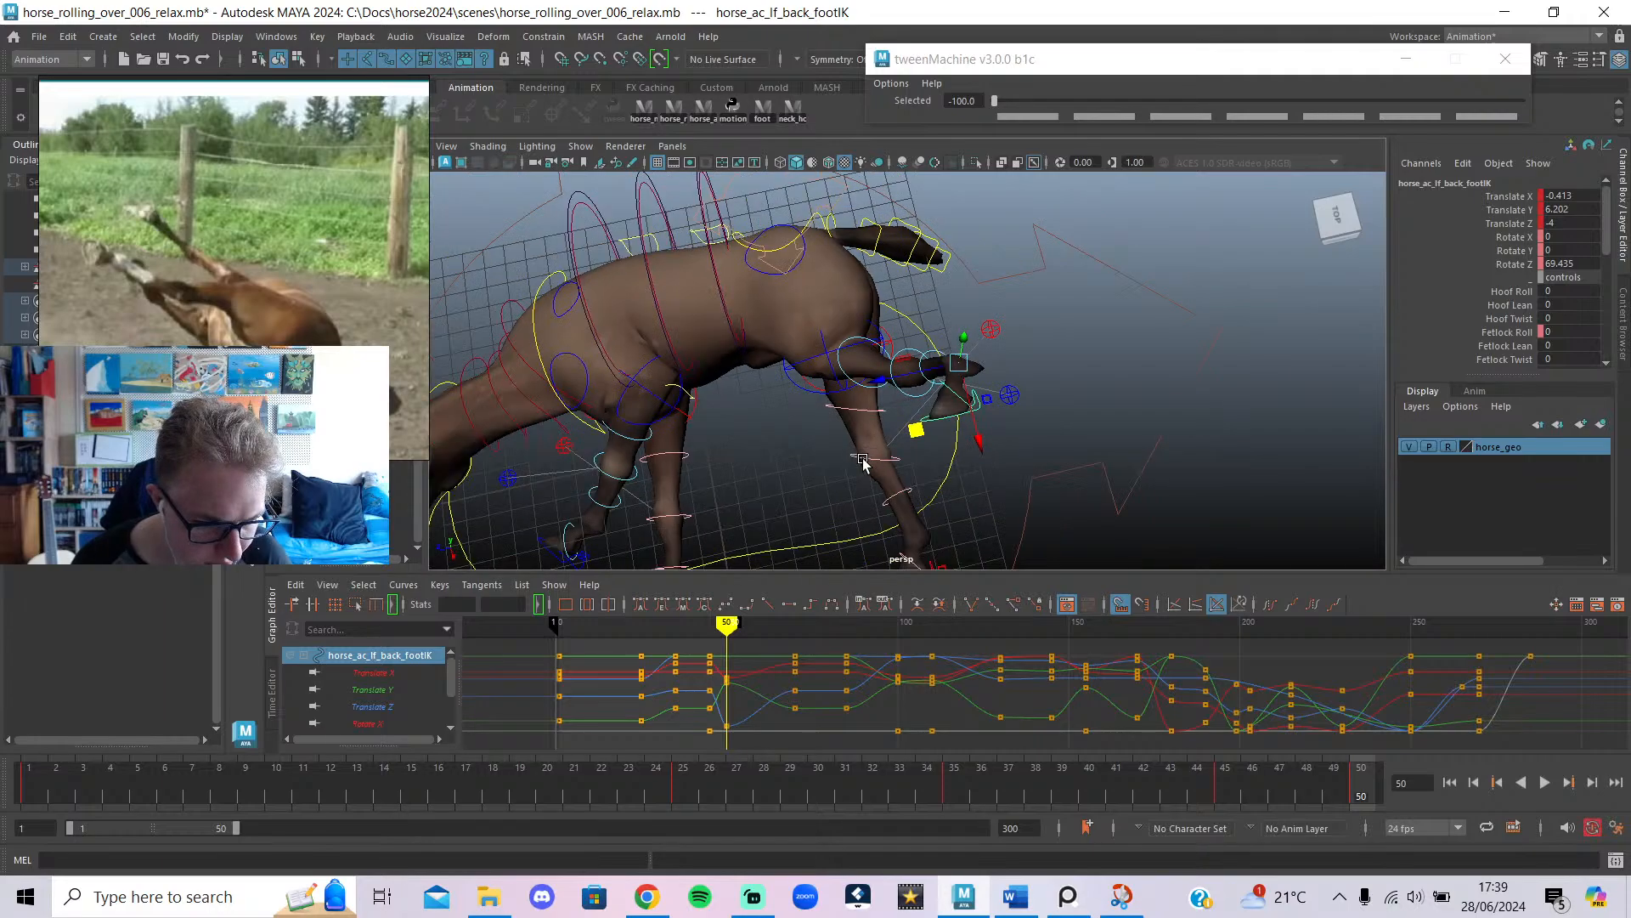
{"action": "middle_click_drag", "start_coordinate": [863, 462], "coordinate": [863, 499], "text": "alt"}
{"action": "middle_click_drag", "start_coordinate": [802, 423], "coordinate": [736, 433]}
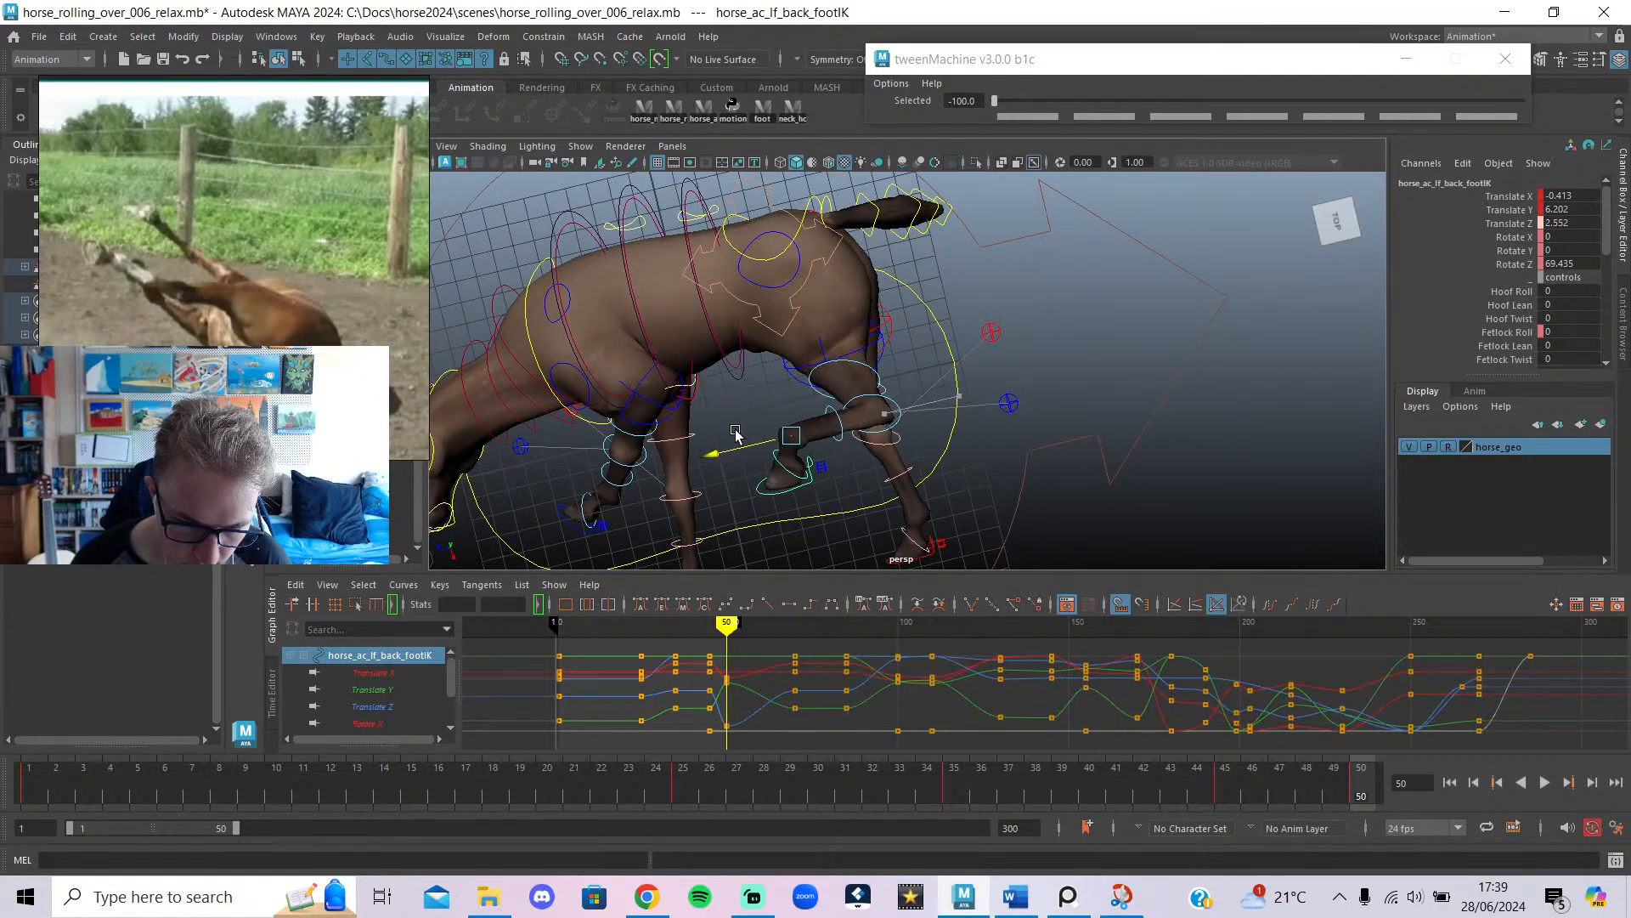
Rotate the left back foot to a new hoof angle and key it at frame 50.
{"action": "left_click_drag", "start_coordinate": [788, 461], "coordinate": [853, 333], "text": "alt"}
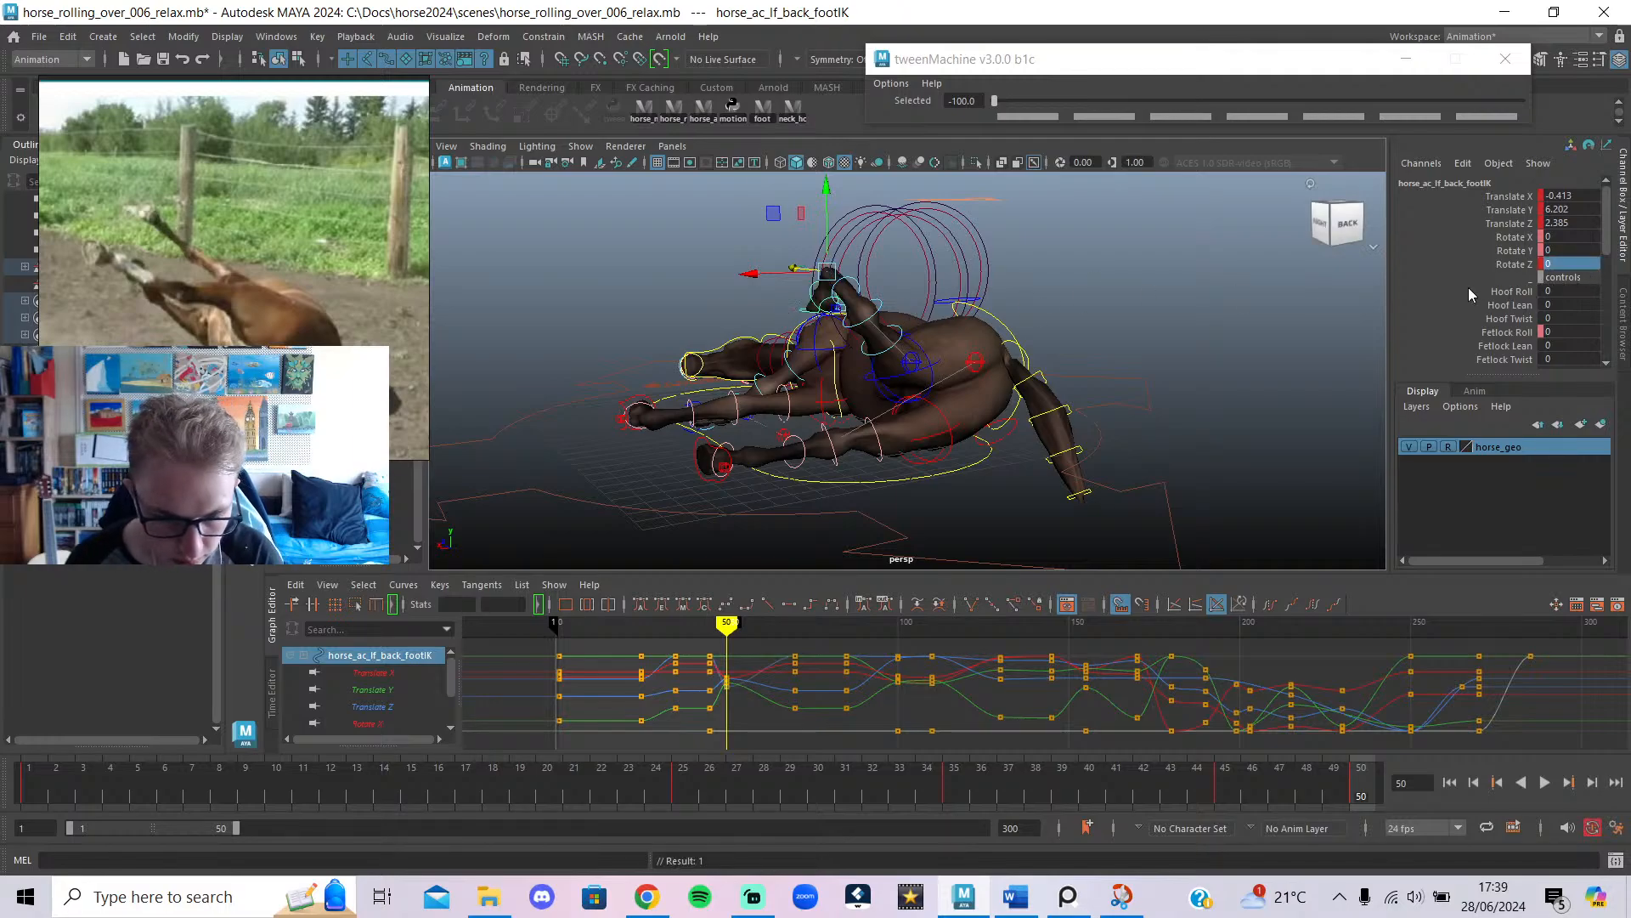
{"action": "left_click_drag", "start_coordinate": [795, 381], "coordinate": [831, 269], "text": "alt"}
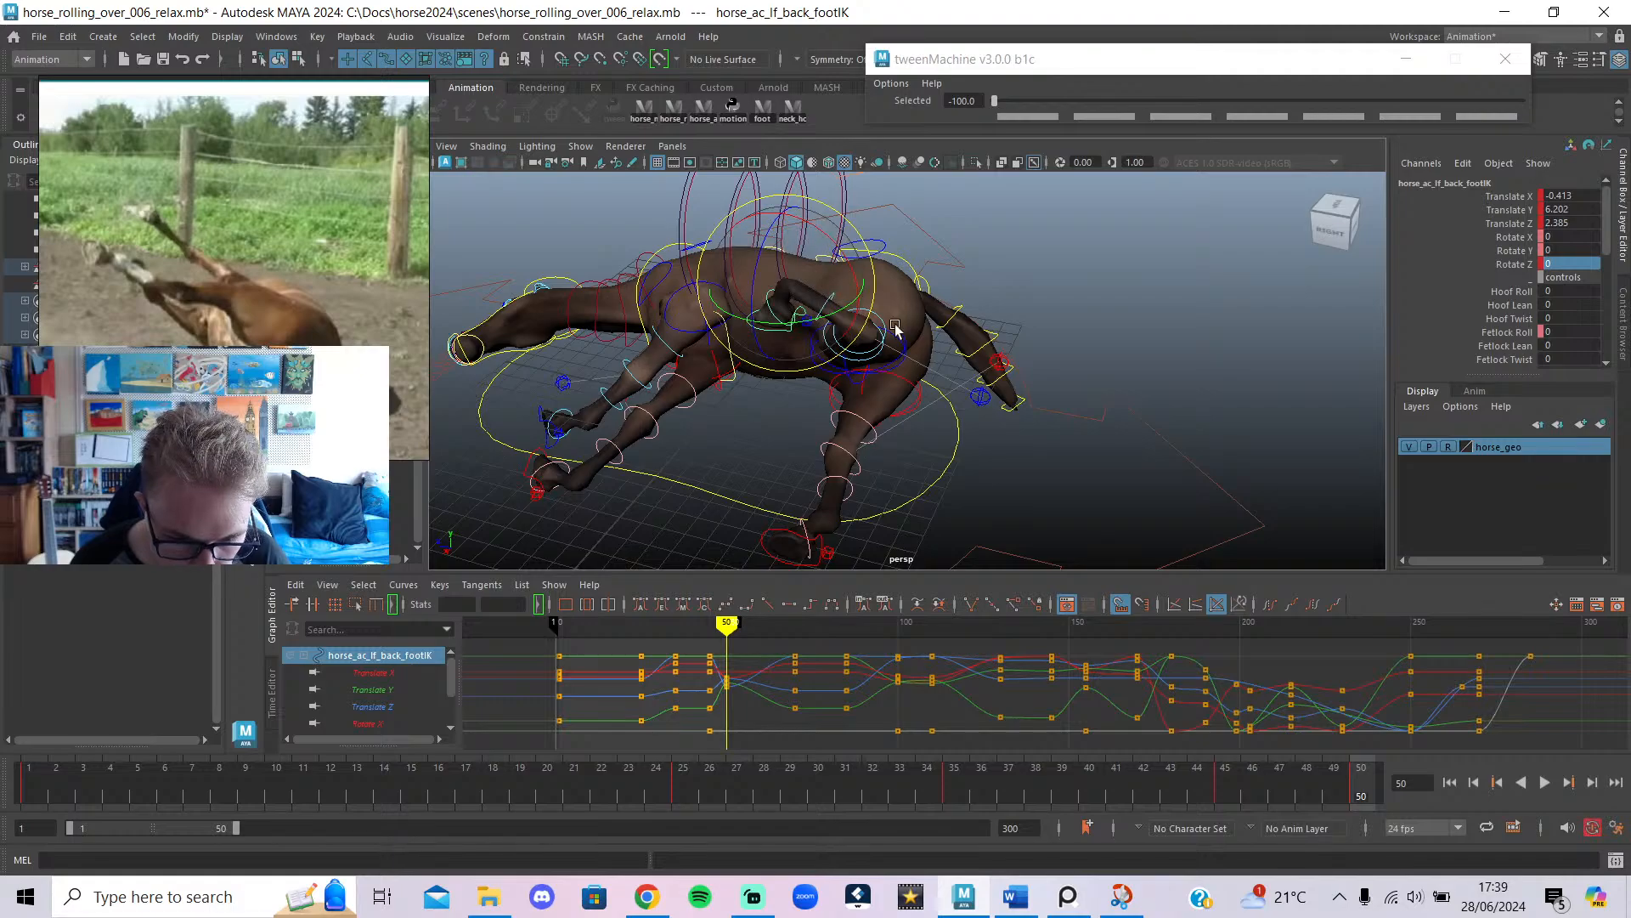
{"action": "left_click_drag", "start_coordinate": [949, 390], "coordinate": [880, 303], "text": "alt"}
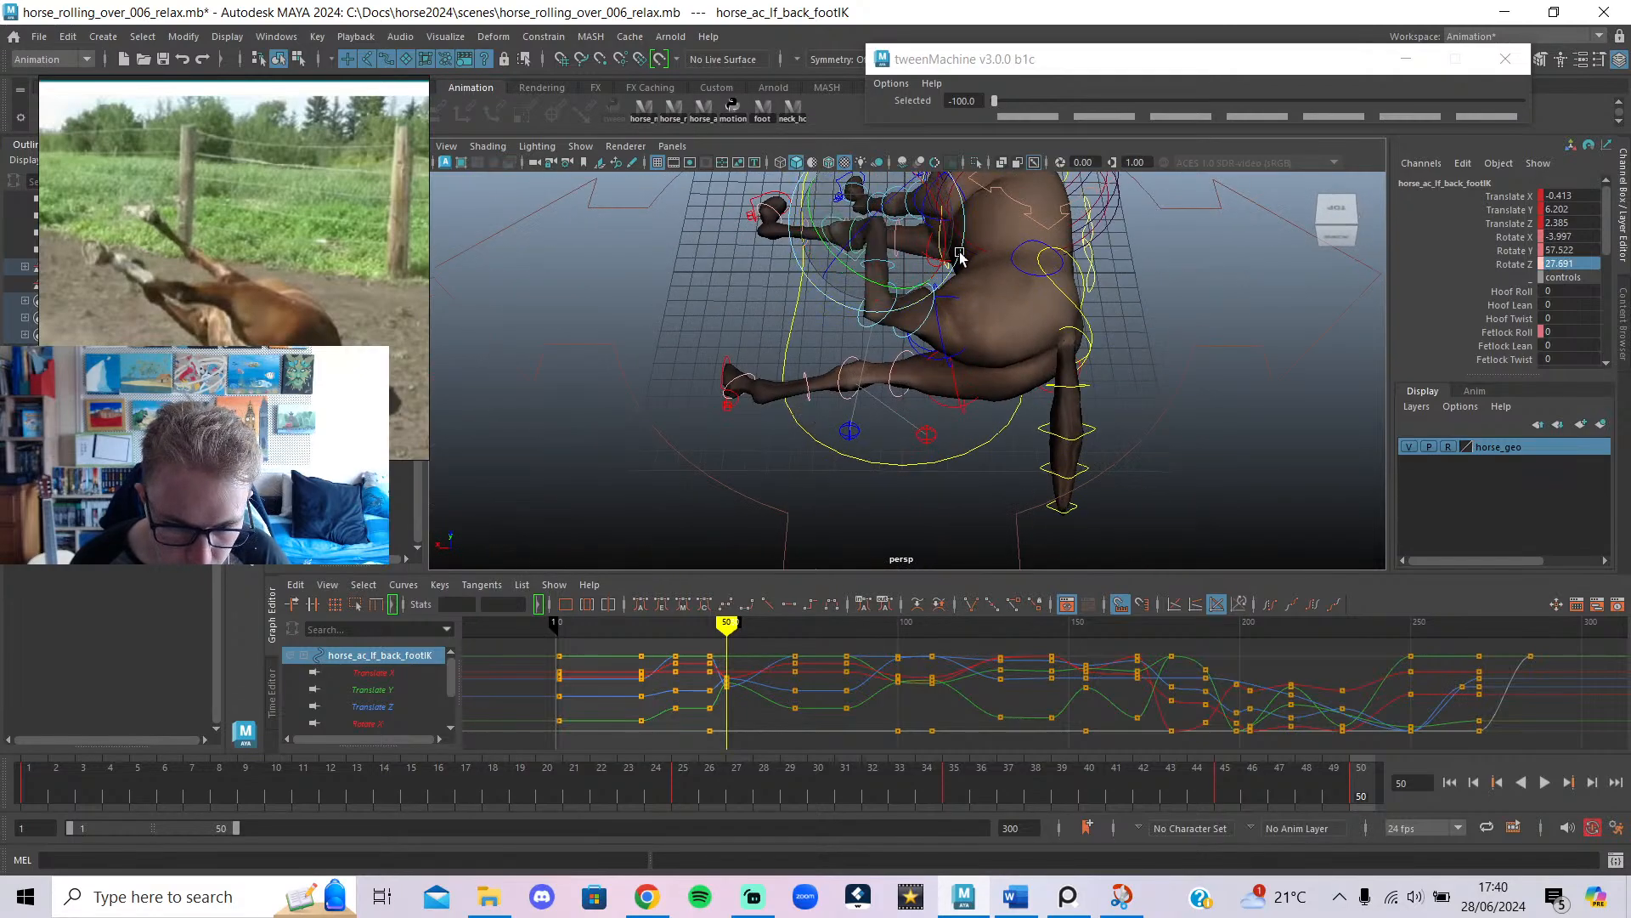
{"action": "left_click_drag", "start_coordinate": [959, 255], "coordinate": [844, 255]}
{"action": "left_click_drag", "start_coordinate": [912, 199], "coordinate": [915, 202]}
{"action": "key", "text": "w"}
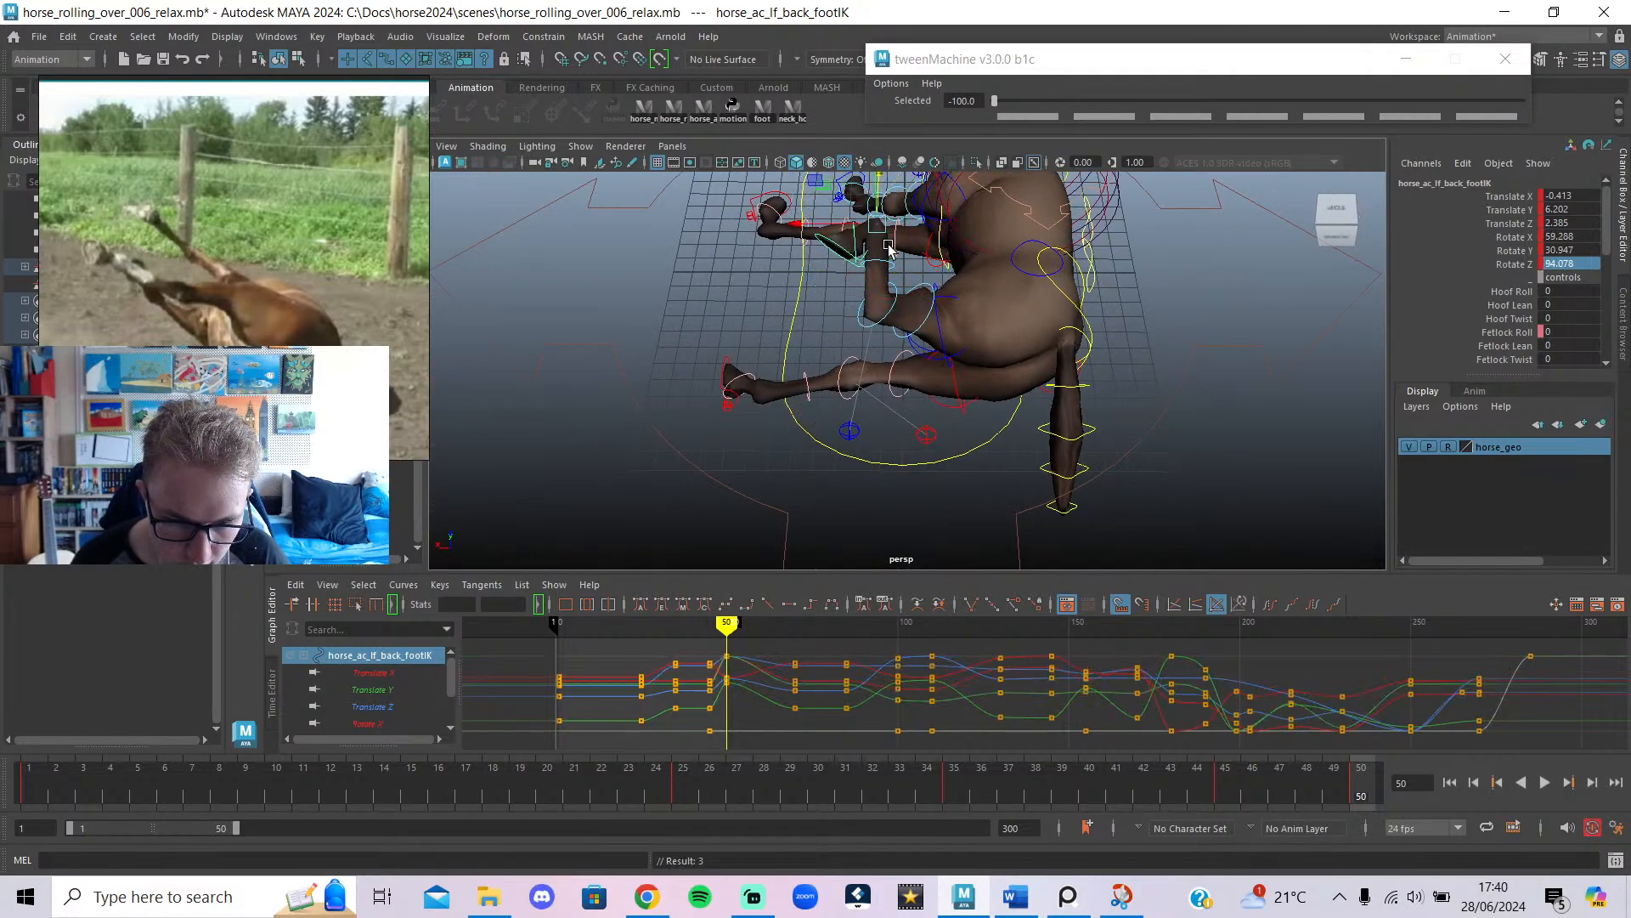
{"action": "left_click_drag", "start_coordinate": [858, 281], "coordinate": [1024, 257], "text": "alt"}
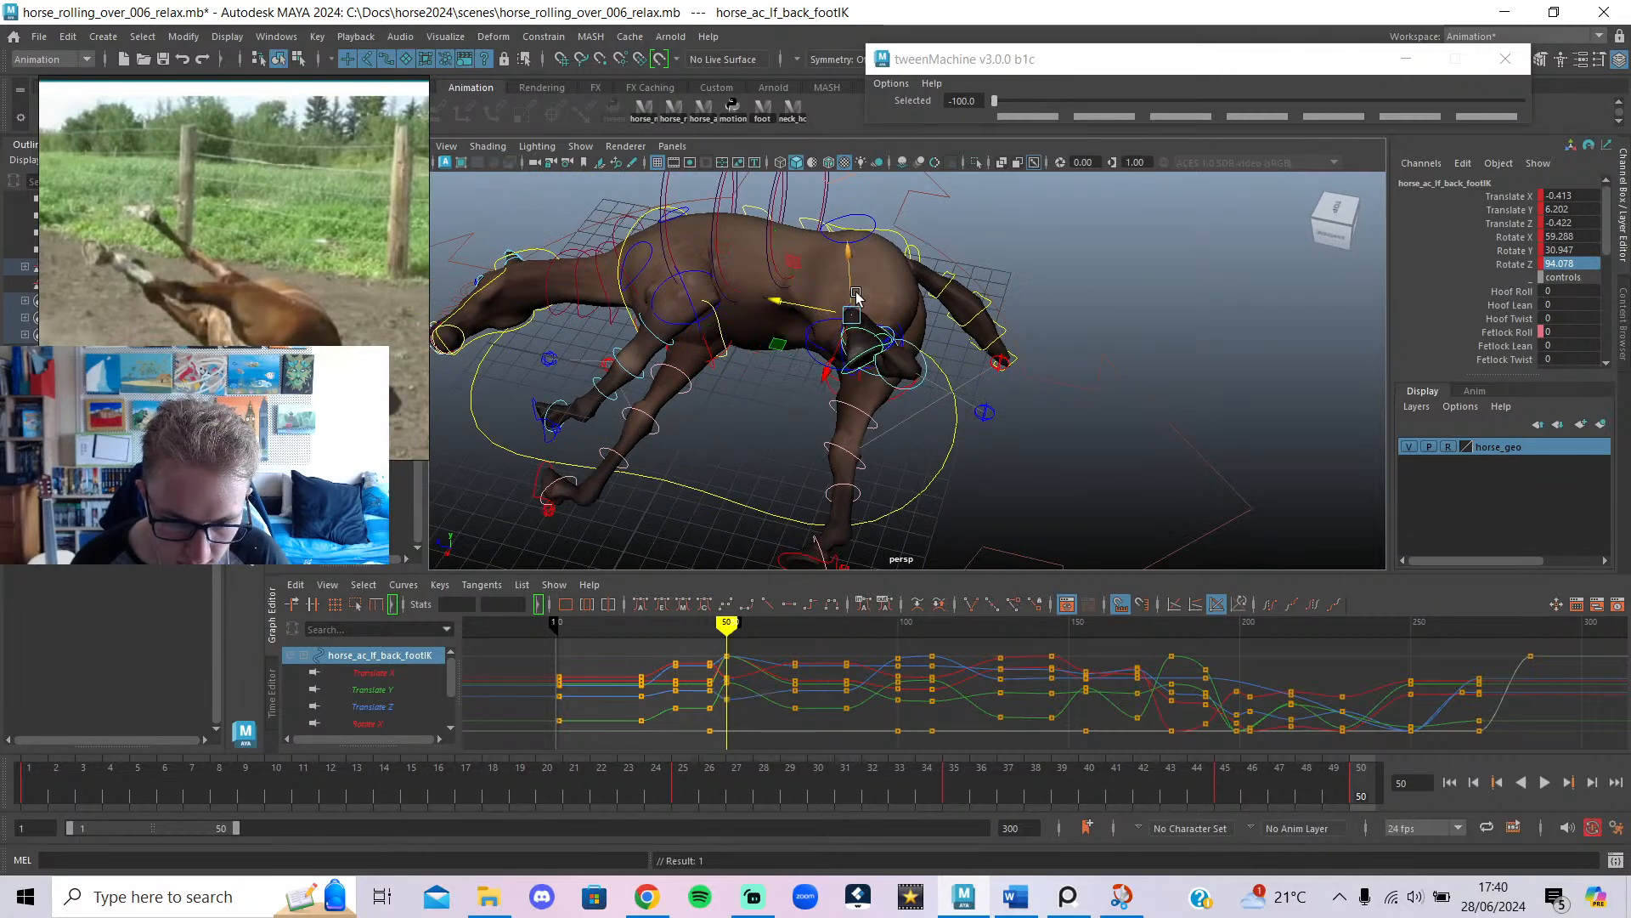
{"action": "left_click_drag", "start_coordinate": [922, 287], "coordinate": [890, 234], "text": "alt"}
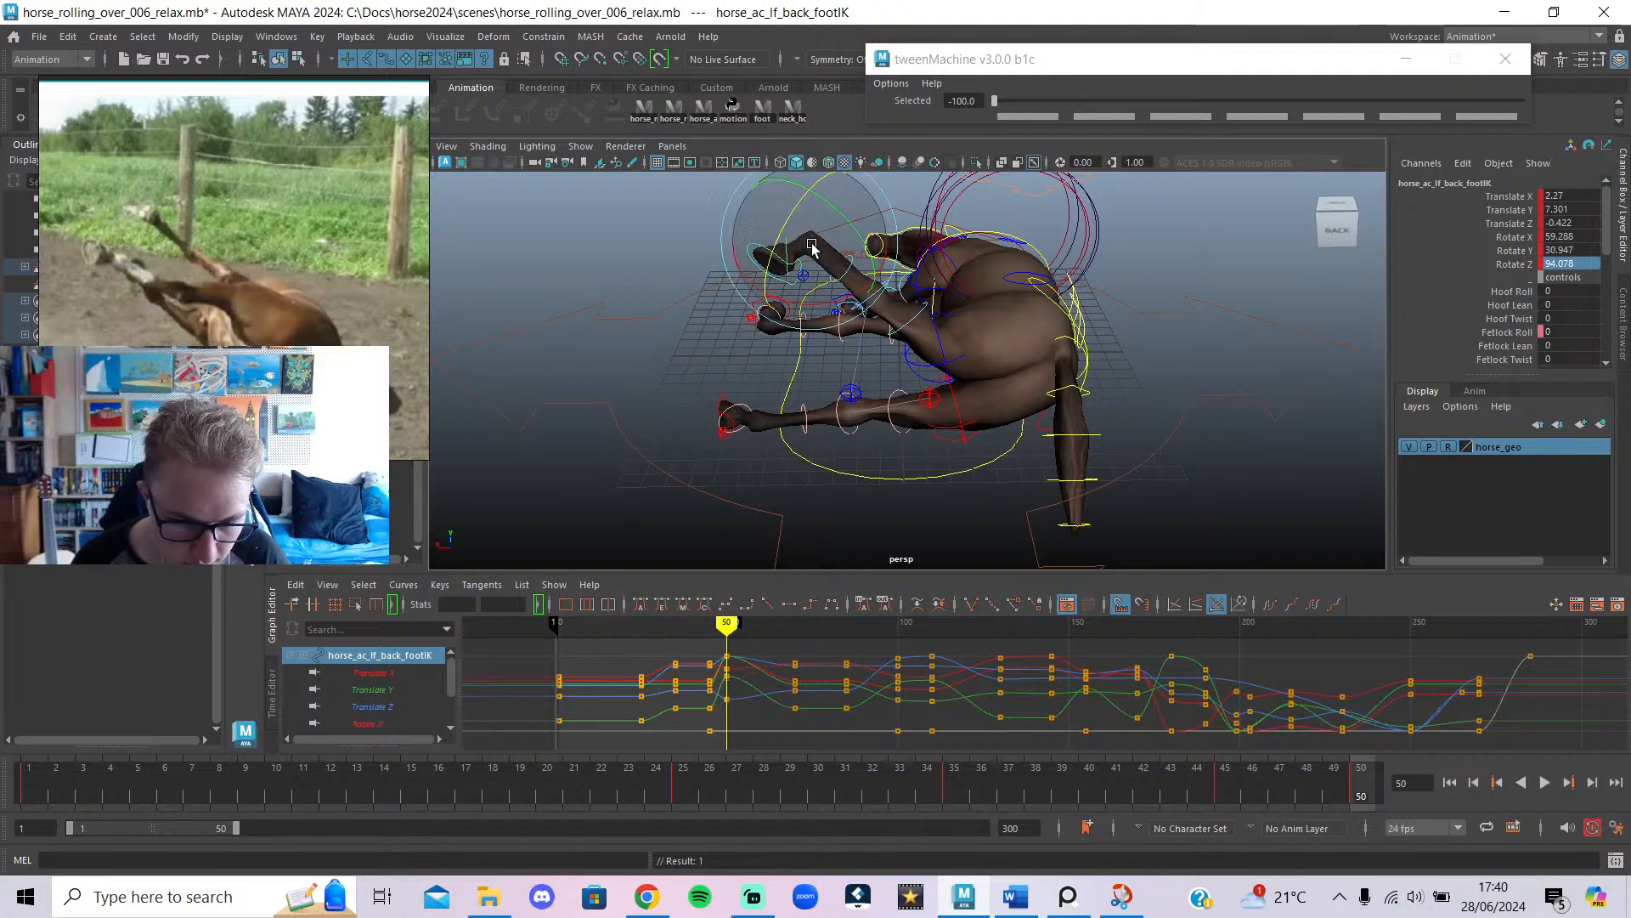
{"action": "left_click_drag", "start_coordinate": [803, 260], "coordinate": [887, 215]}
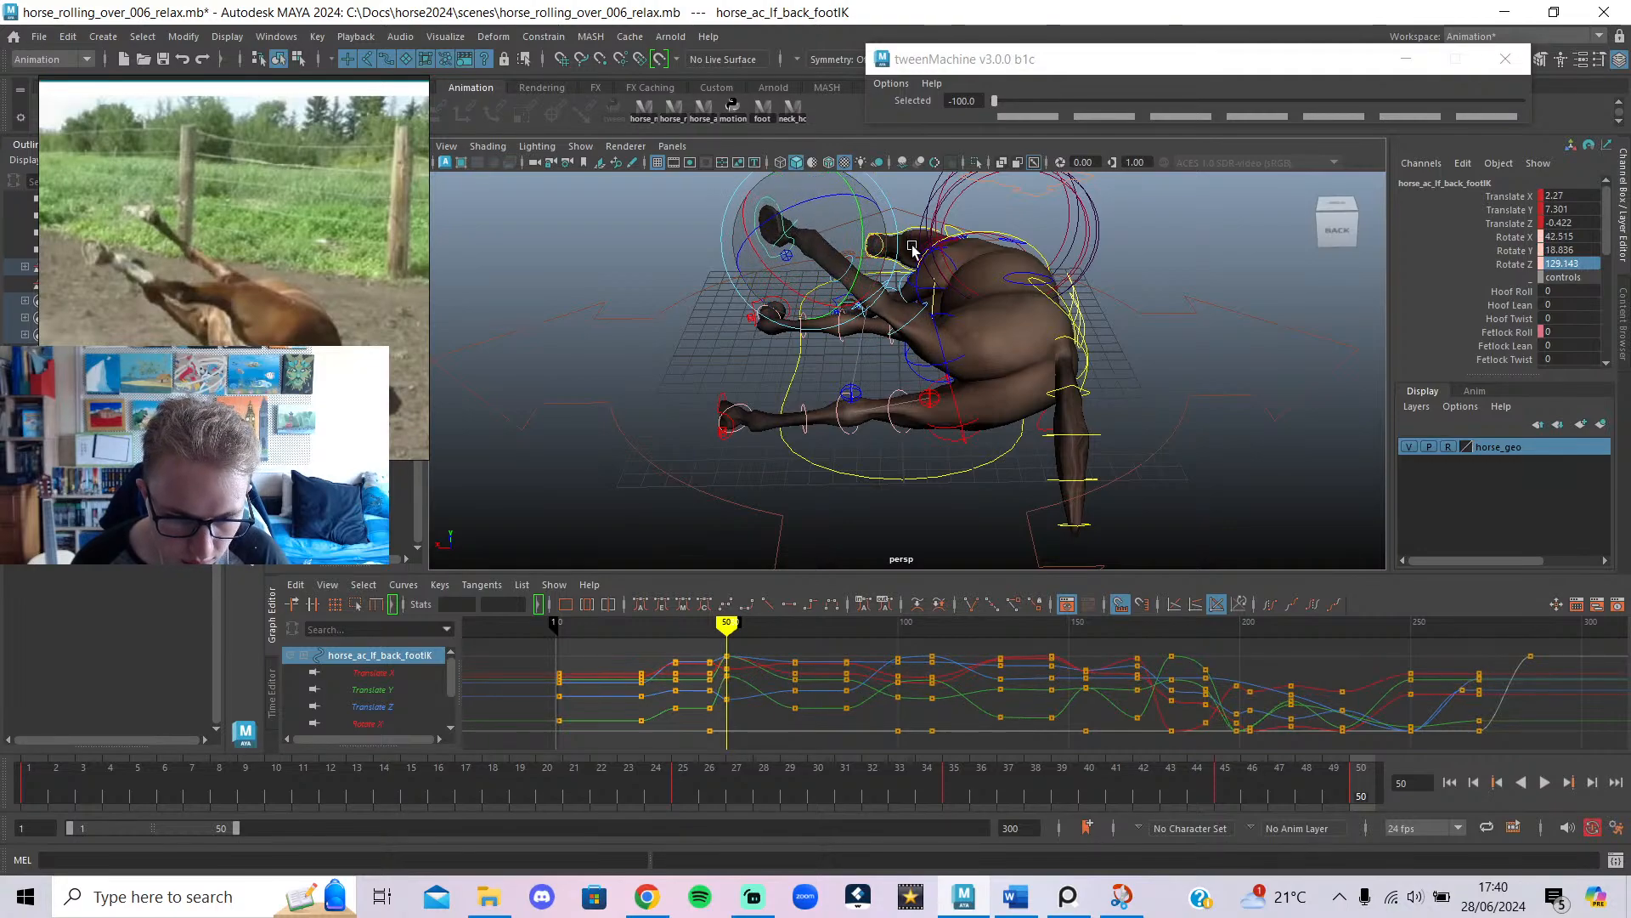
{"action": "key", "text": "s"}
Hide the controls to judge the pose, then reselect the left back foot and lower it slightly.
{"action": "key", "text": "alt+1"}
{"action": "left_click", "coordinate": [1071, 428]}
{"action": "mouse_move", "coordinate": [896, 431]}
{"action": "left_mouse_down", "text": "alt"}
{"action": "mouse_move", "coordinate": [1071, 442]}
{"action": "mouse_move", "coordinate": [1218, 510]}
{"action": "mouse_move", "coordinate": [972, 522]}
{"action": "mouse_move", "coordinate": [890, 434]}
{"action": "left_mouse_up", "text": "alt"}
{"action": "key", "text": "alt+1"}
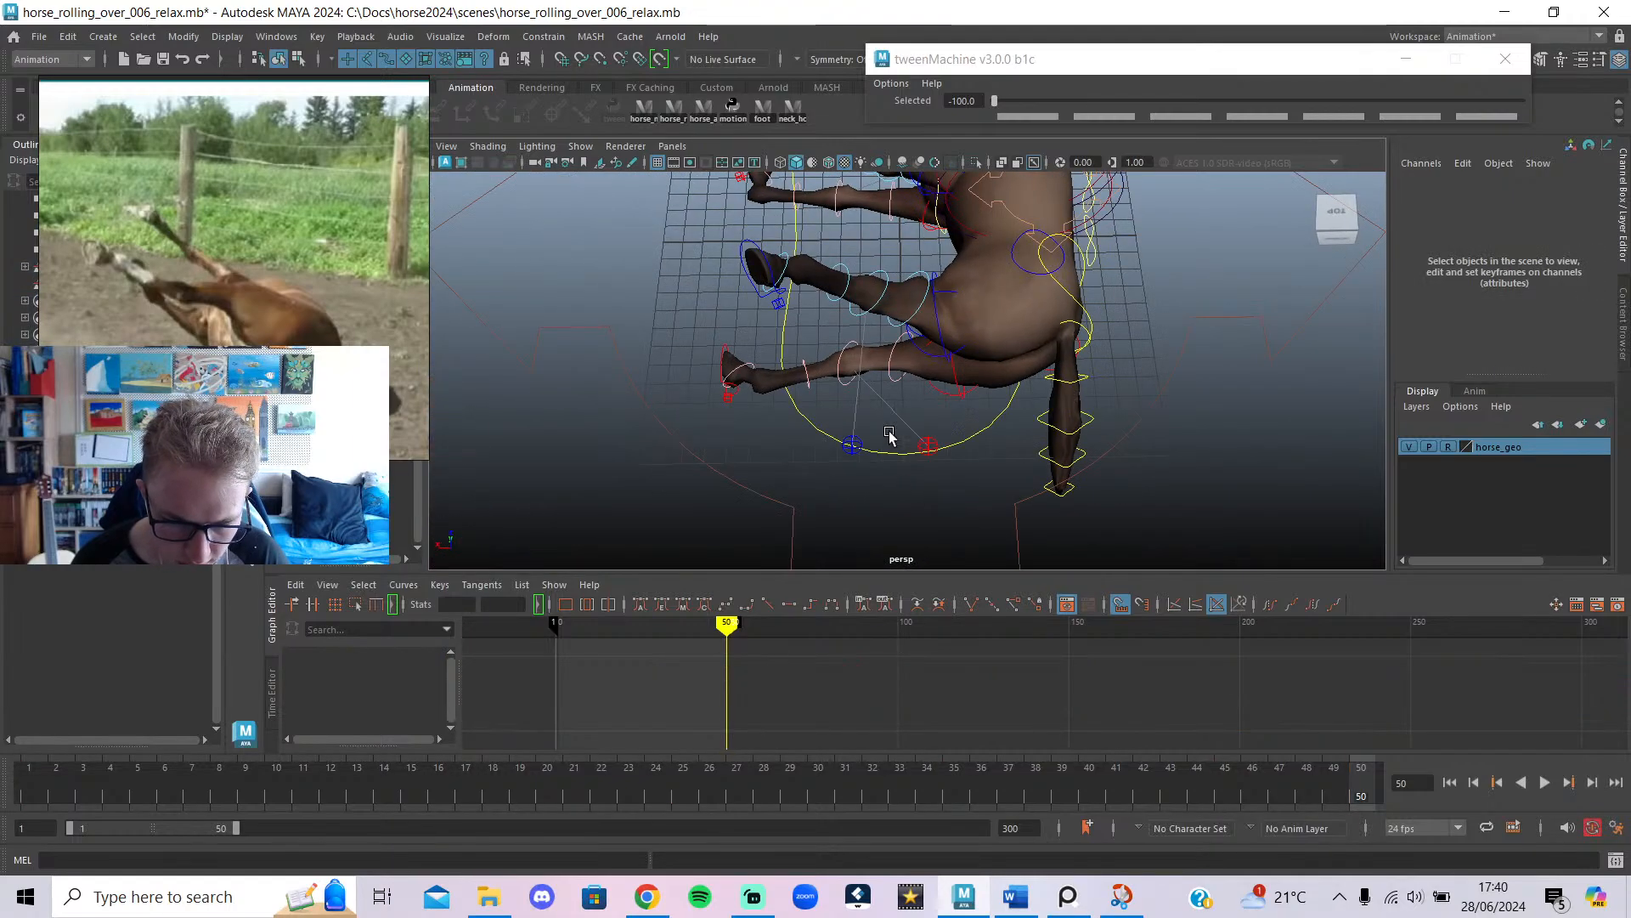
{"action": "left_click", "coordinate": [764, 263]}
{"action": "left_click_drag", "start_coordinate": [764, 262], "coordinate": [771, 308], "text": "alt"}
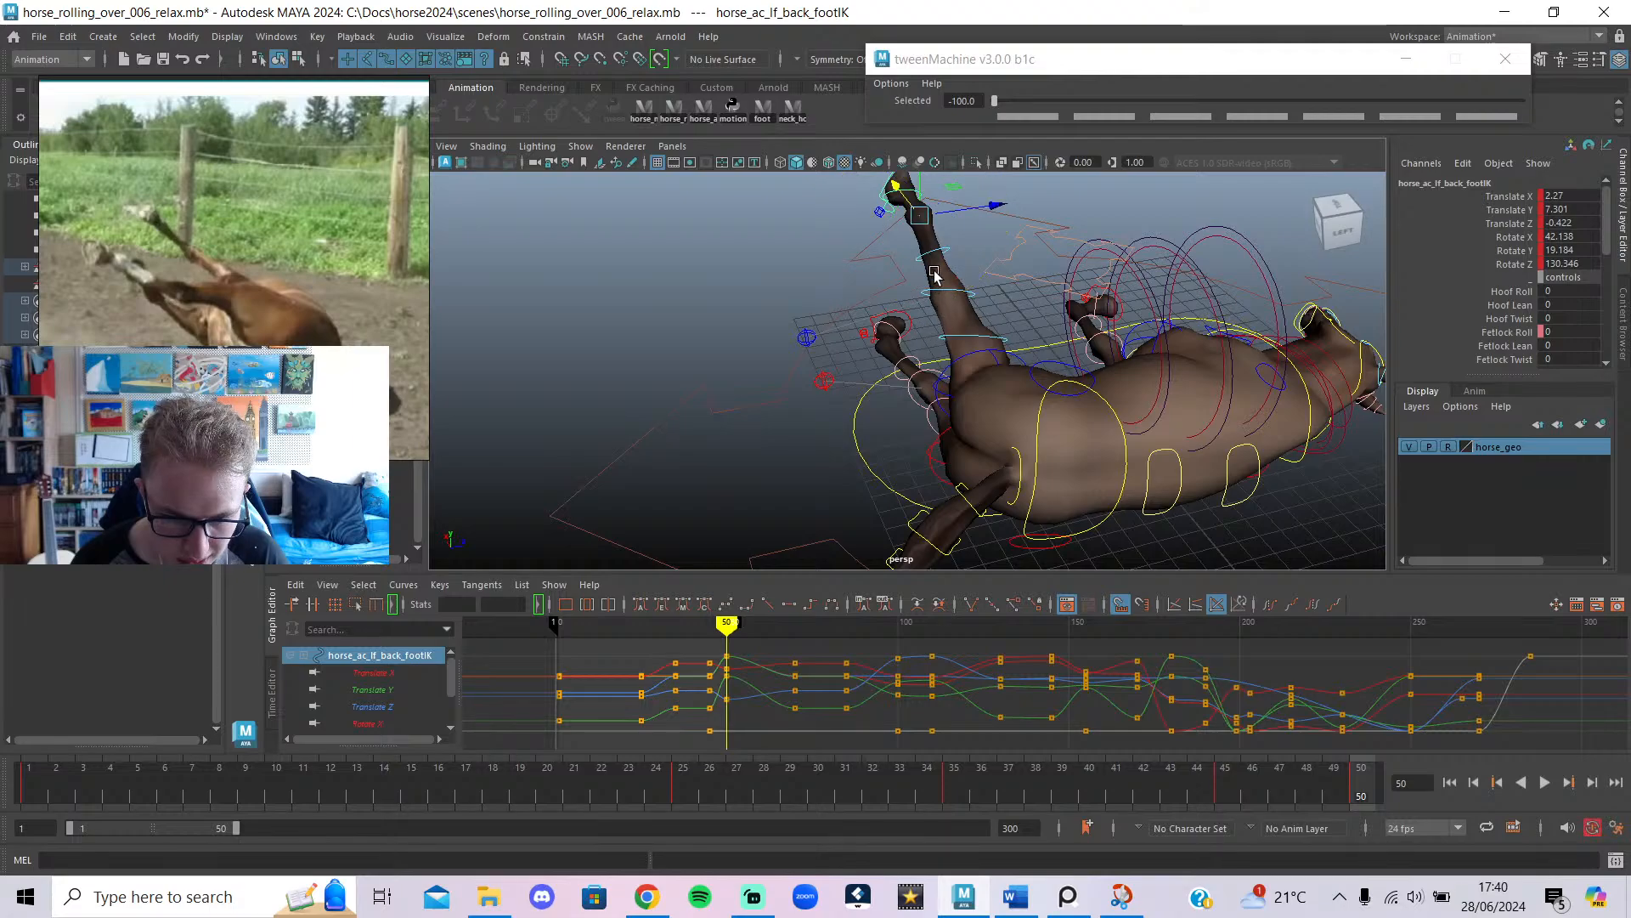
{"action": "left_click_drag", "start_coordinate": [916, 184], "coordinate": [920, 194]}
{"action": "key", "text": "e"}
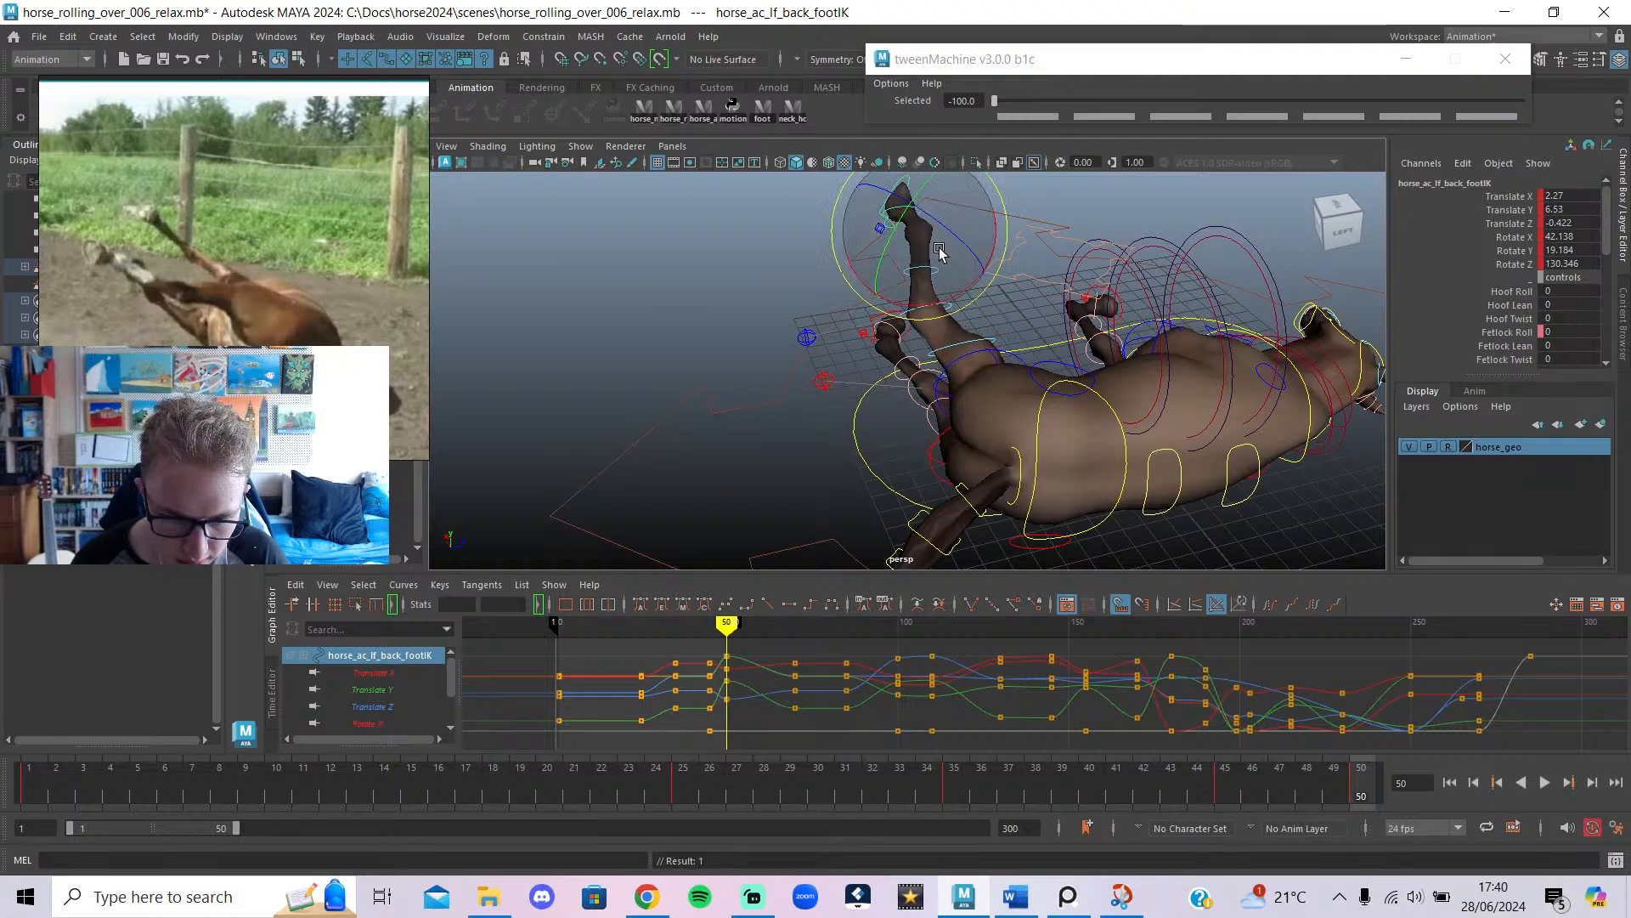
Select the left back knee pole and push it outward along Z.
{"action": "left_click_drag", "start_coordinate": [934, 306], "coordinate": [1444, 348], "text": "alt"}
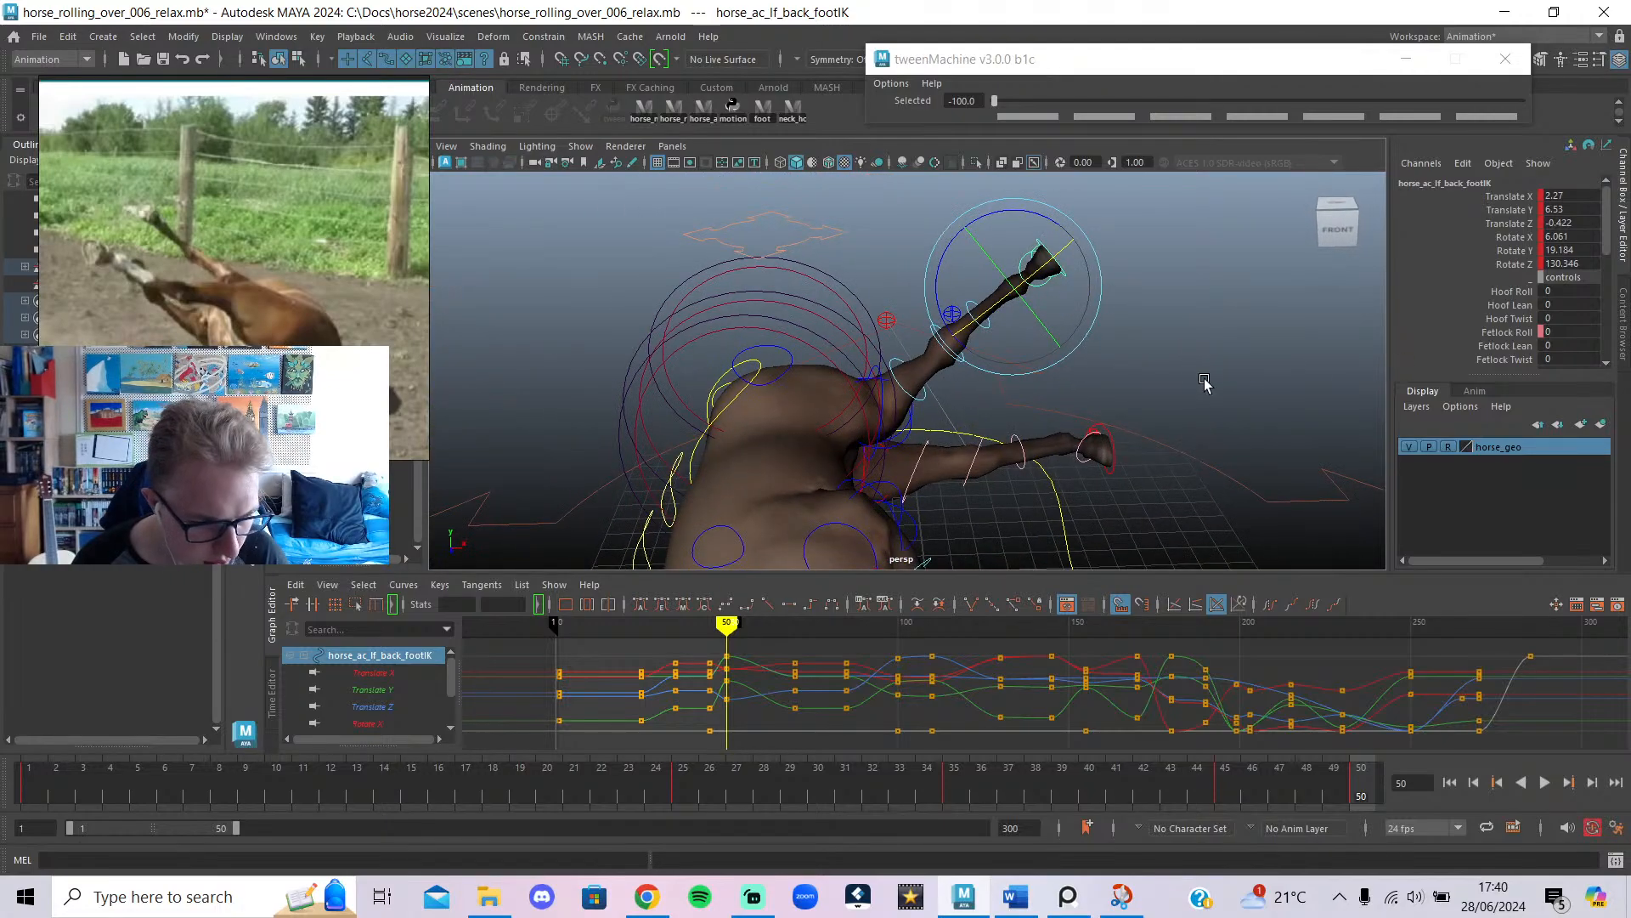
{"action": "left_click_drag", "start_coordinate": [1205, 384], "coordinate": [979, 365], "text": "alt"}
{"action": "left_click", "coordinate": [974, 381]}
{"action": "left_click", "coordinate": [1056, 421]}
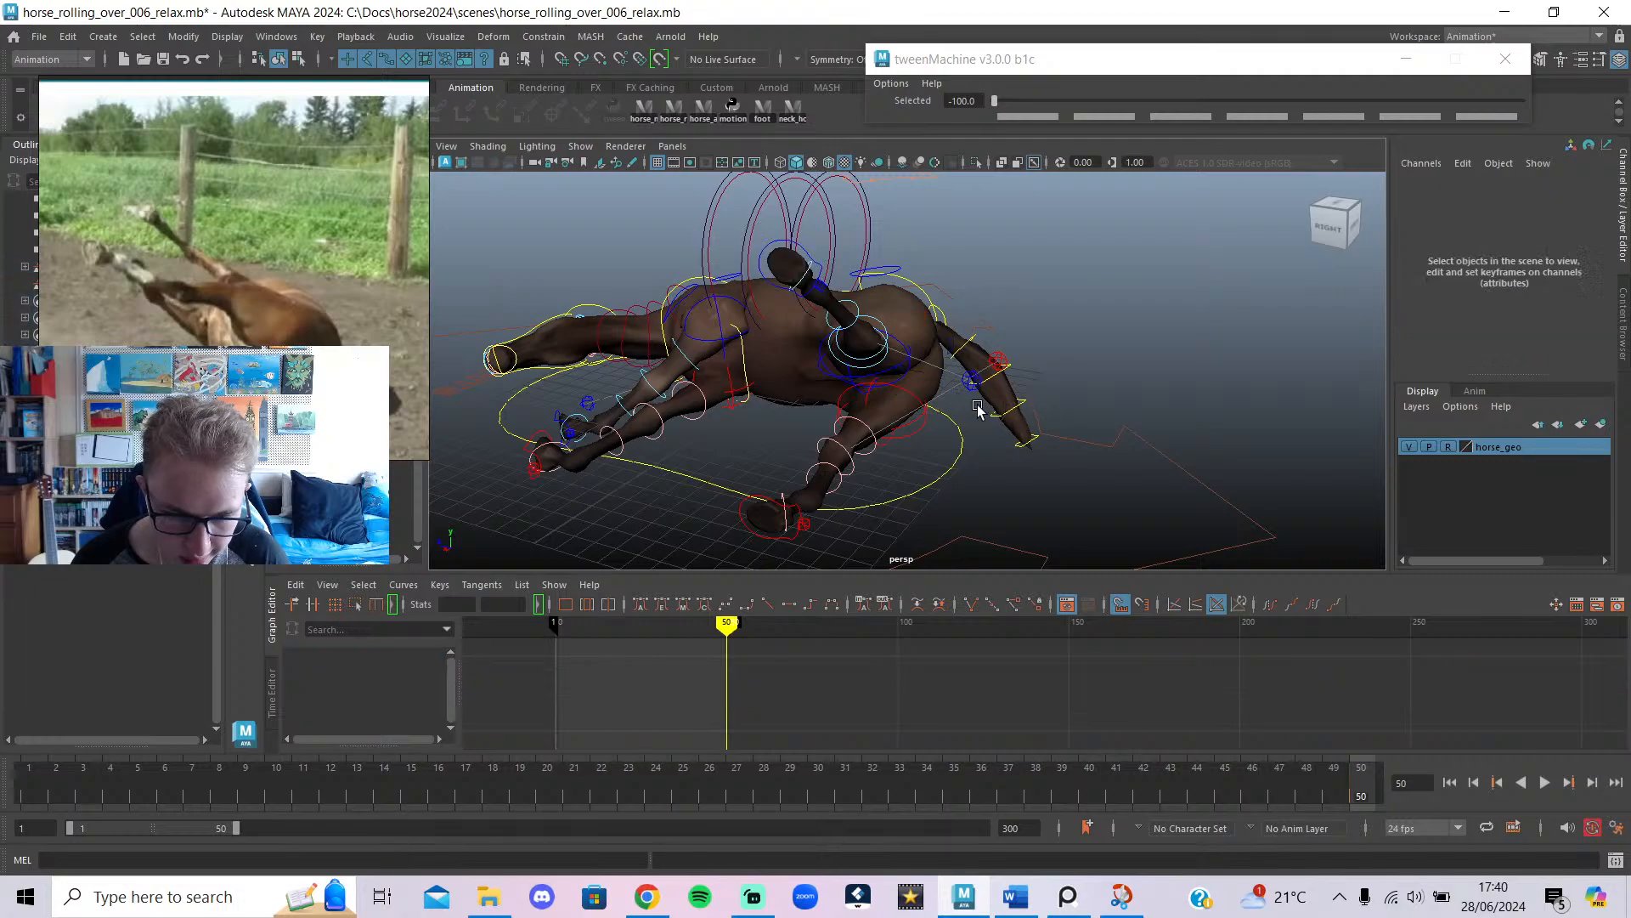
{"action": "key", "text": "ctrl+z"}
{"action": "left_click_drag", "start_coordinate": [943, 382], "coordinate": [808, 367]}
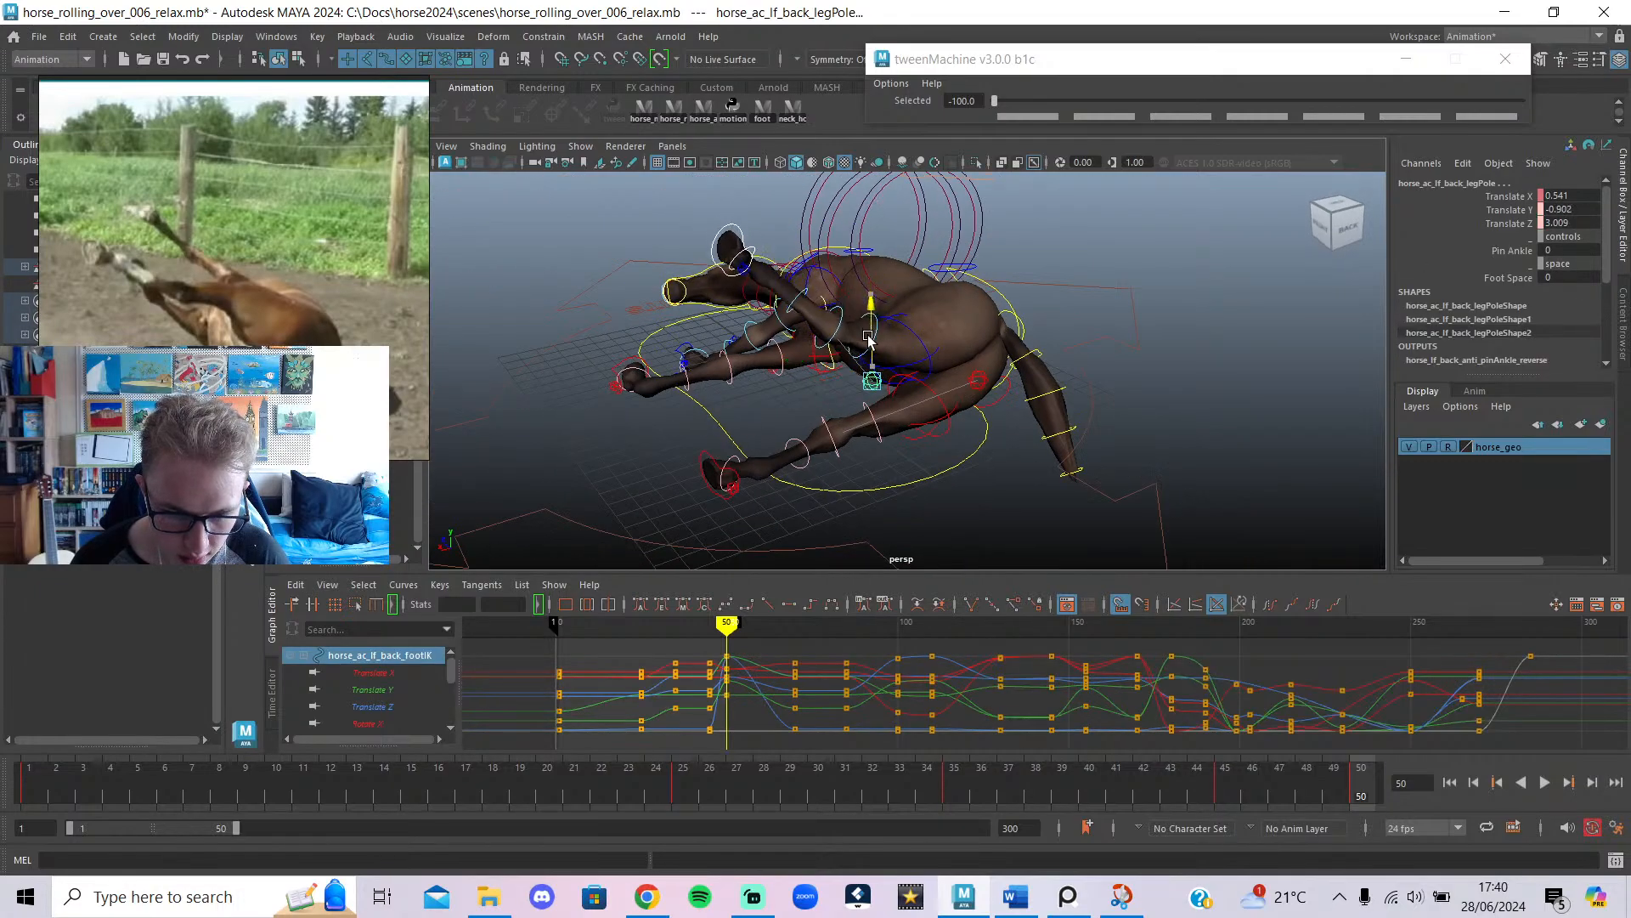
Shift the right back foot along X and Z and tilt it slightly.
{"action": "left_click_drag", "start_coordinate": [937, 431], "coordinate": [881, 426], "text": "alt"}
{"action": "left_click", "coordinate": [1036, 517]}
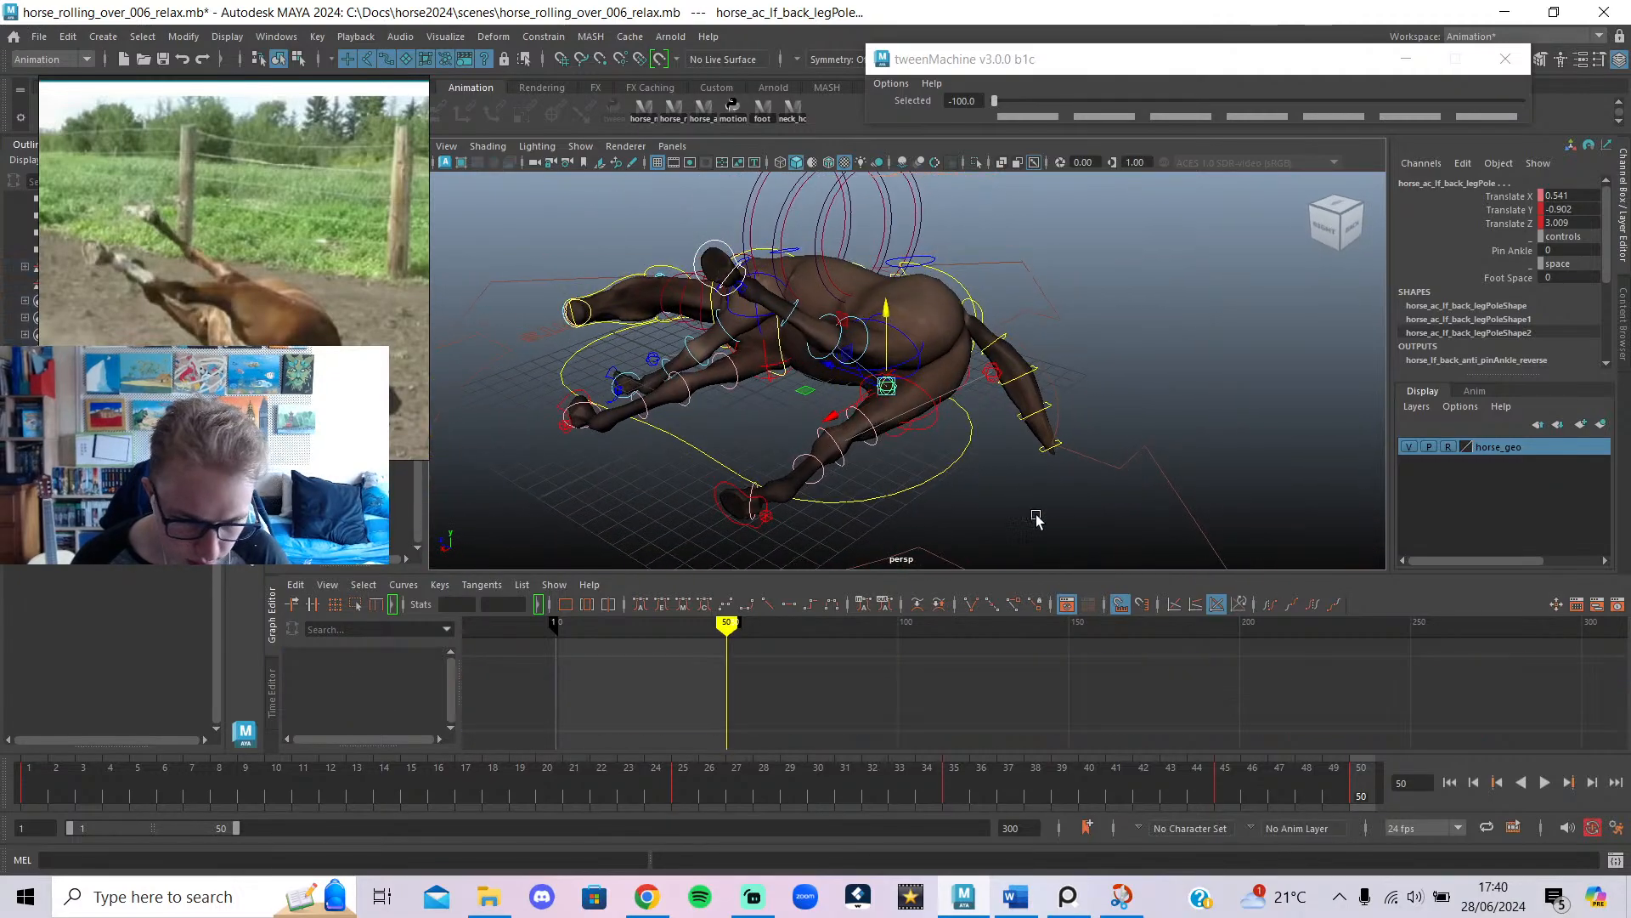
{"action": "left_click_drag", "start_coordinate": [960, 544], "coordinate": [1038, 528], "text": "alt"}
{"action": "left_click", "coordinate": [824, 537]}
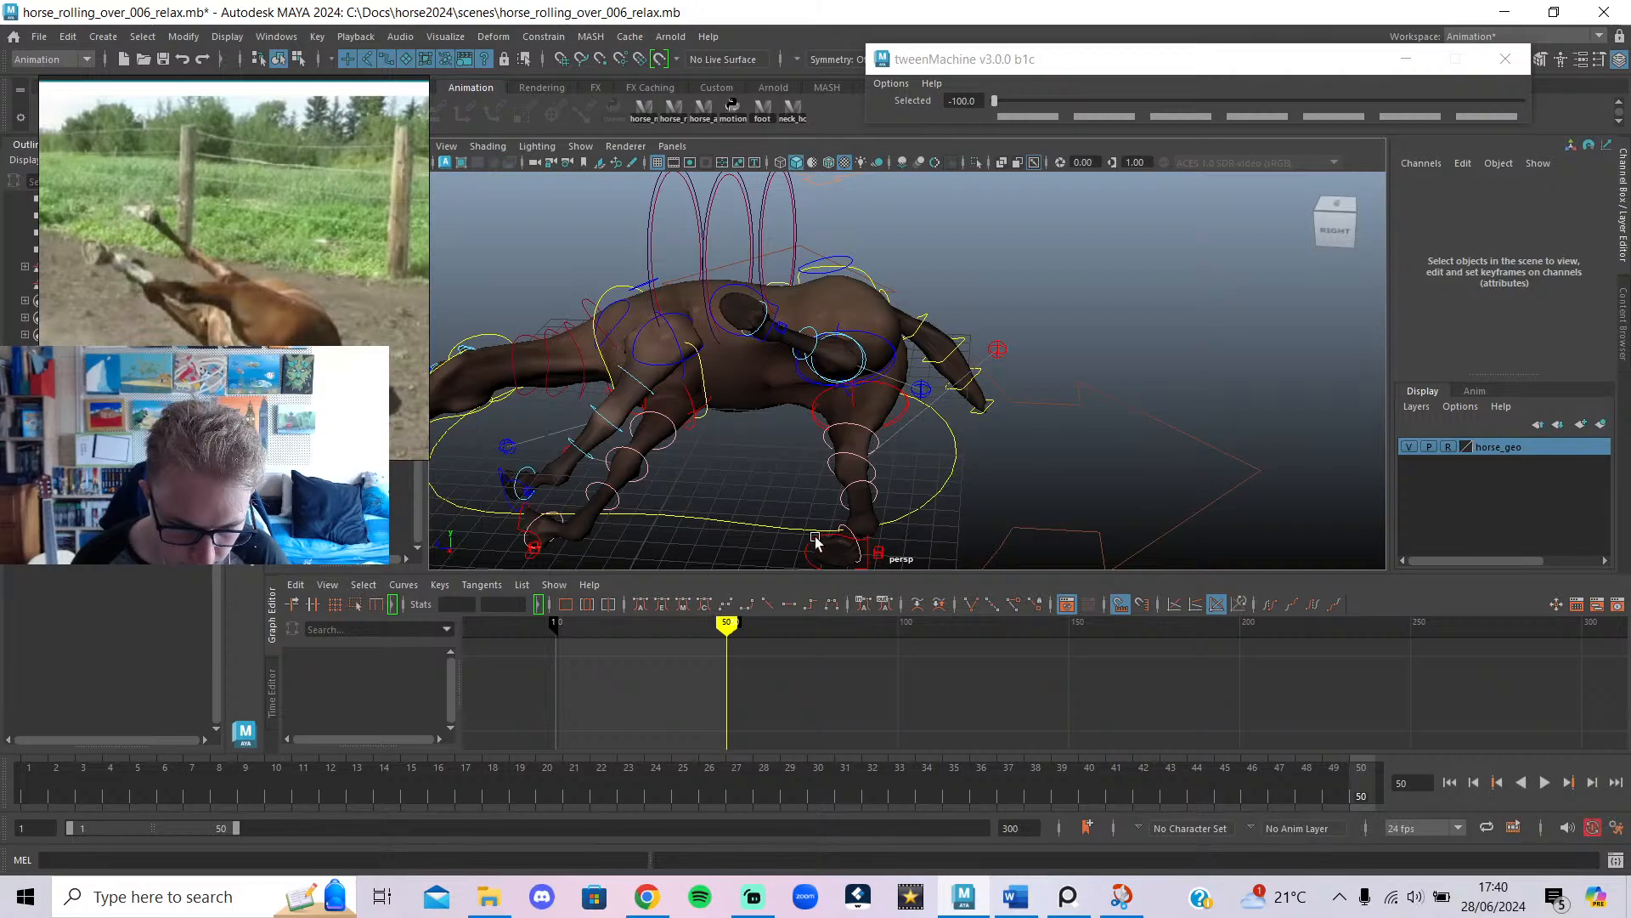
{"action": "left_click_drag", "start_coordinate": [884, 552], "coordinate": [806, 435], "text": "alt"}
{"action": "left_click_drag", "start_coordinate": [814, 444], "coordinate": [983, 488], "text": "alt"}
{"action": "left_click_drag", "start_coordinate": [883, 477], "coordinate": [797, 442]}
{"action": "key", "text": "e"}
{"action": "left_click_drag", "start_coordinate": [976, 476], "coordinate": [950, 434], "text": "alt"}
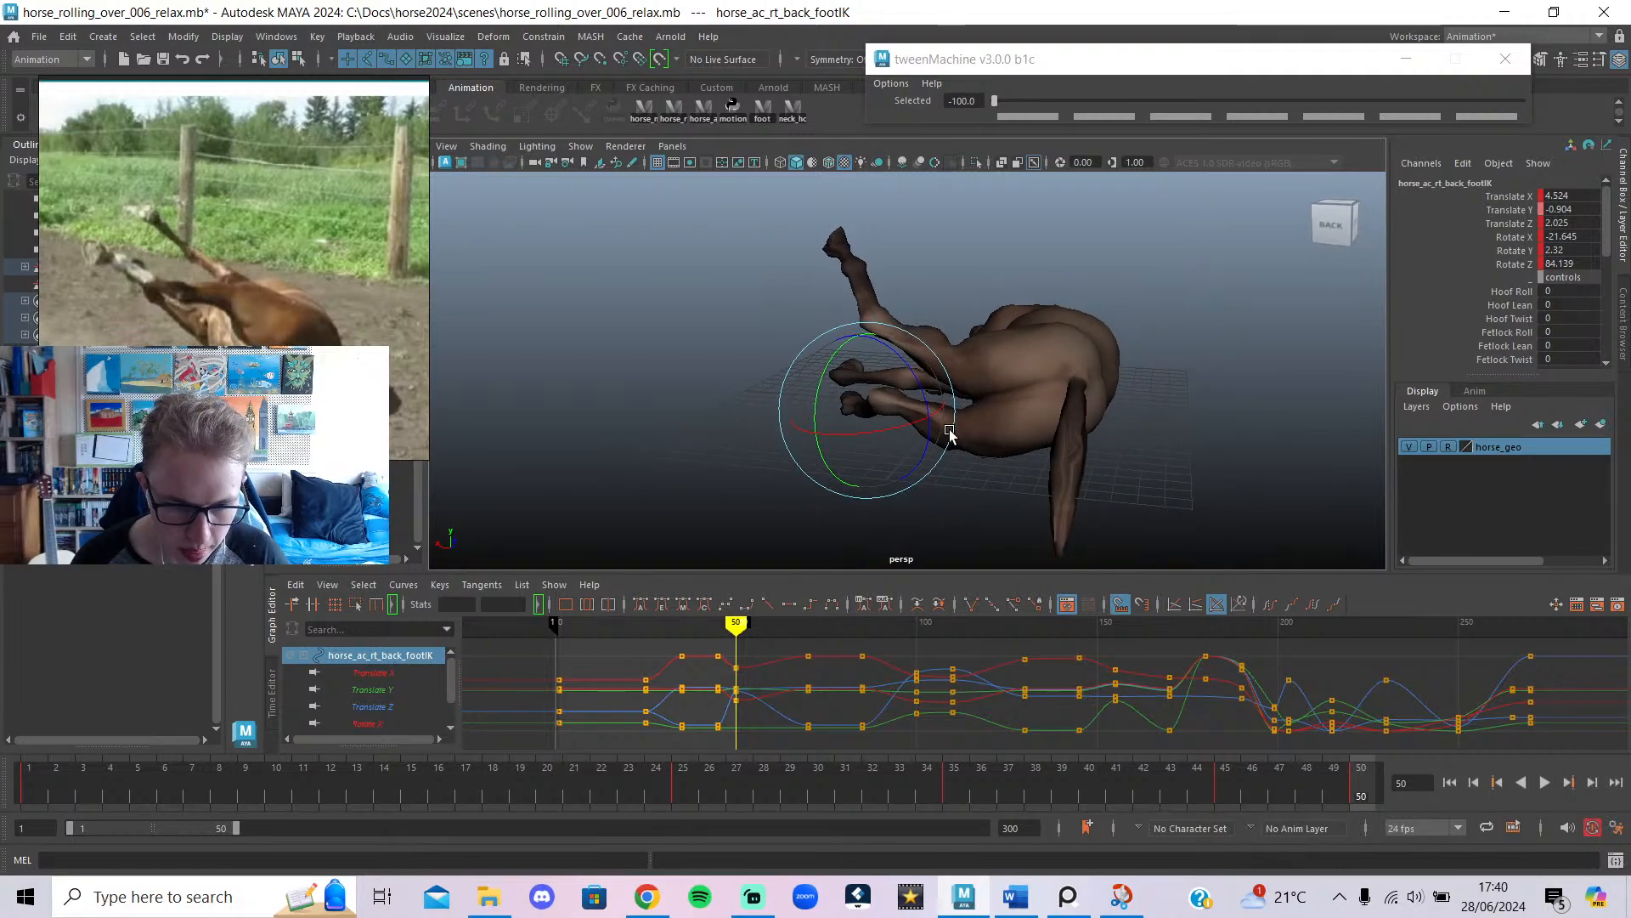
Raise the left back foot higher and pull it back along Z.
{"action": "left_click_drag", "start_coordinate": [938, 348], "coordinate": [960, 340], "text": "alt"}
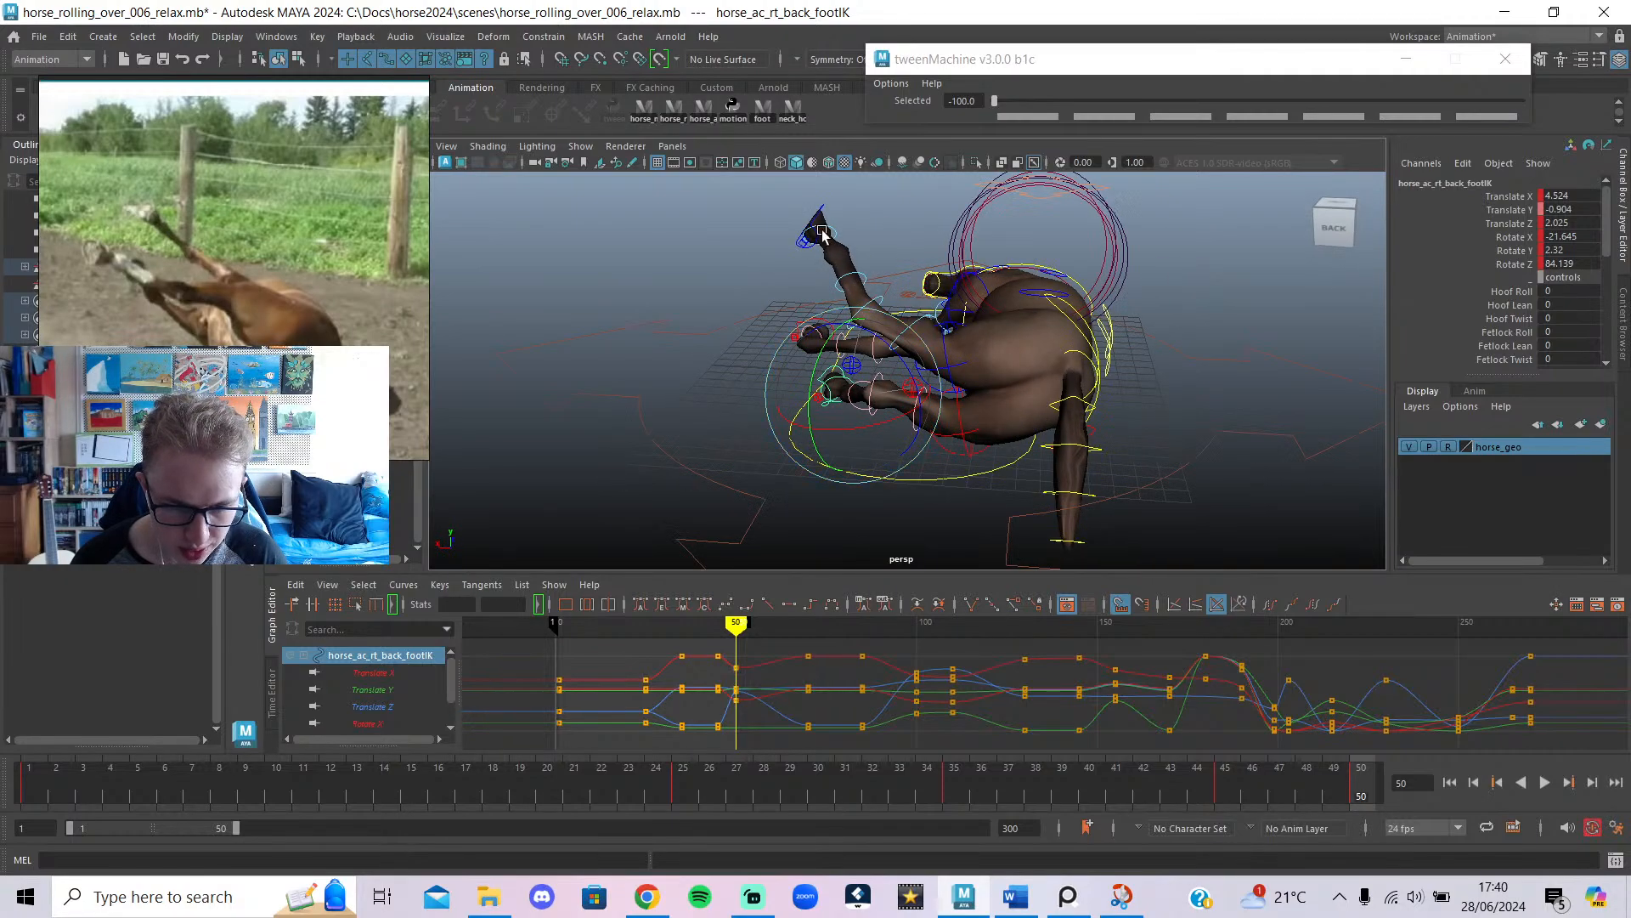
{"action": "left_click", "coordinate": [814, 212]}
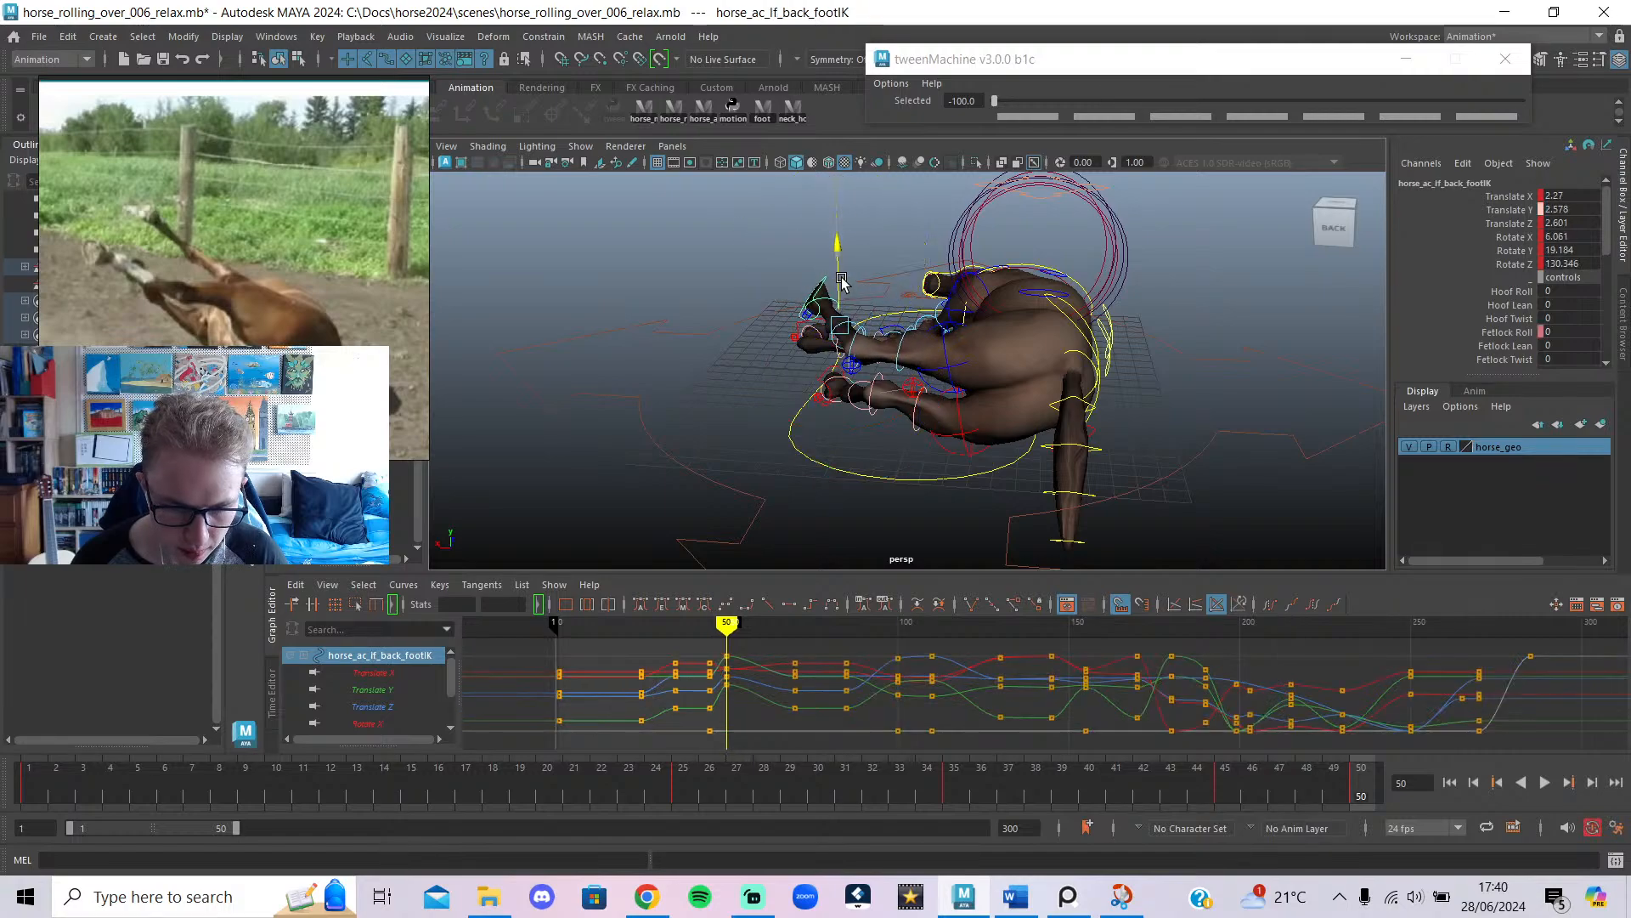
{"action": "left_click_drag", "start_coordinate": [894, 334], "coordinate": [1165, 408], "text": "alt"}
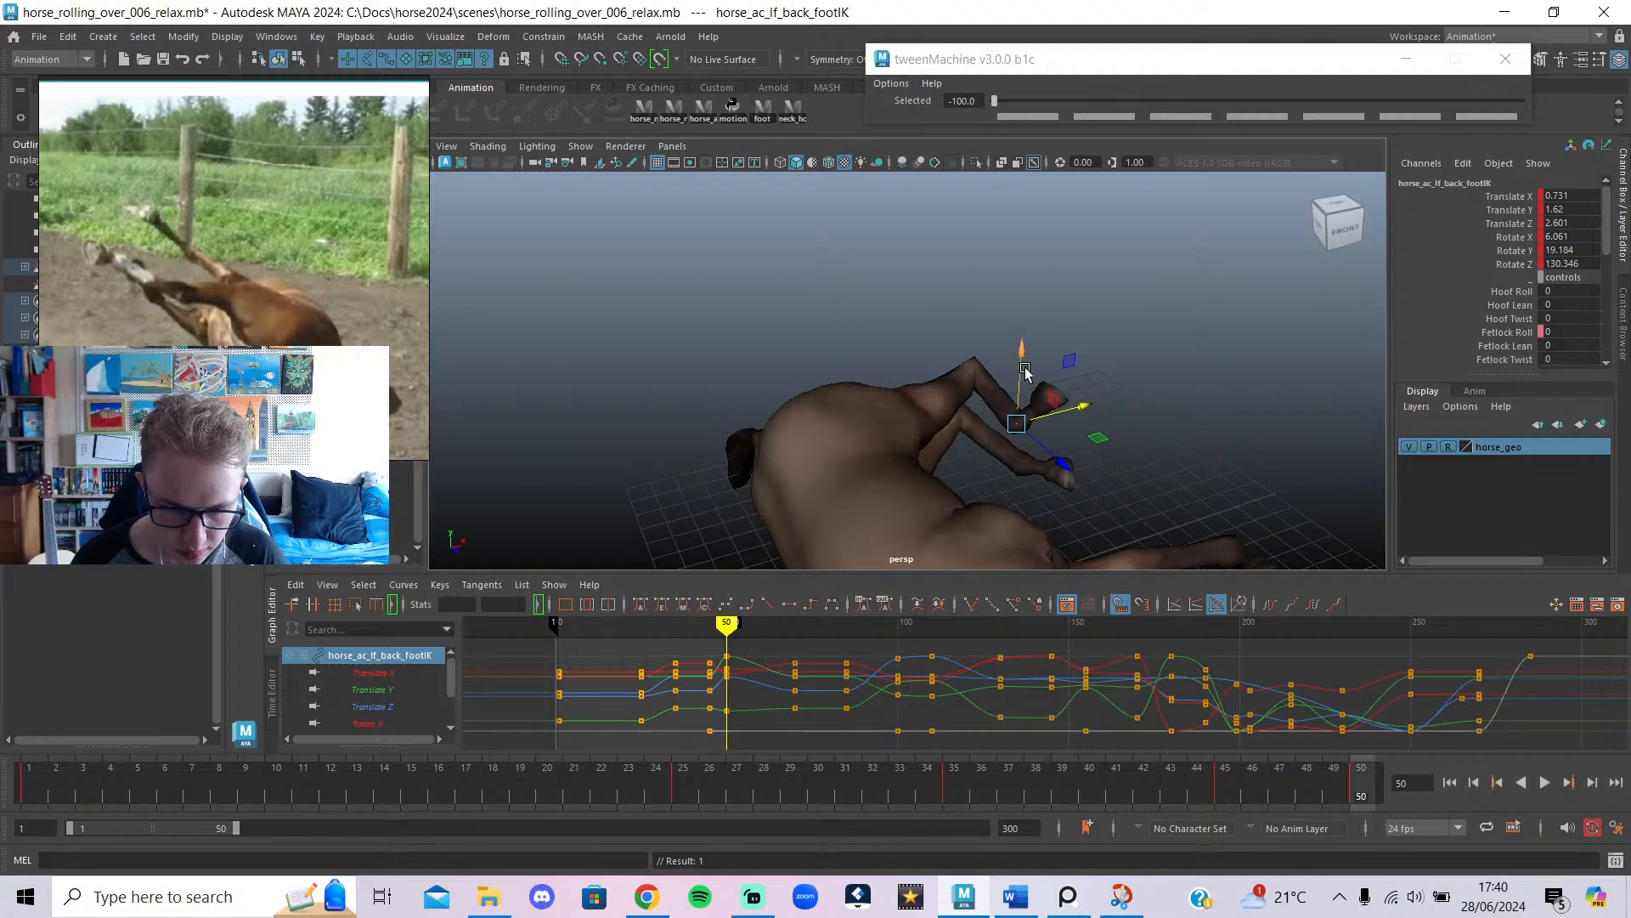
{"action": "left_click_drag", "start_coordinate": [1006, 301], "coordinate": [1011, 269]}
{"action": "left_click_drag", "start_coordinate": [1081, 328], "coordinate": [728, 345], "text": "alt"}
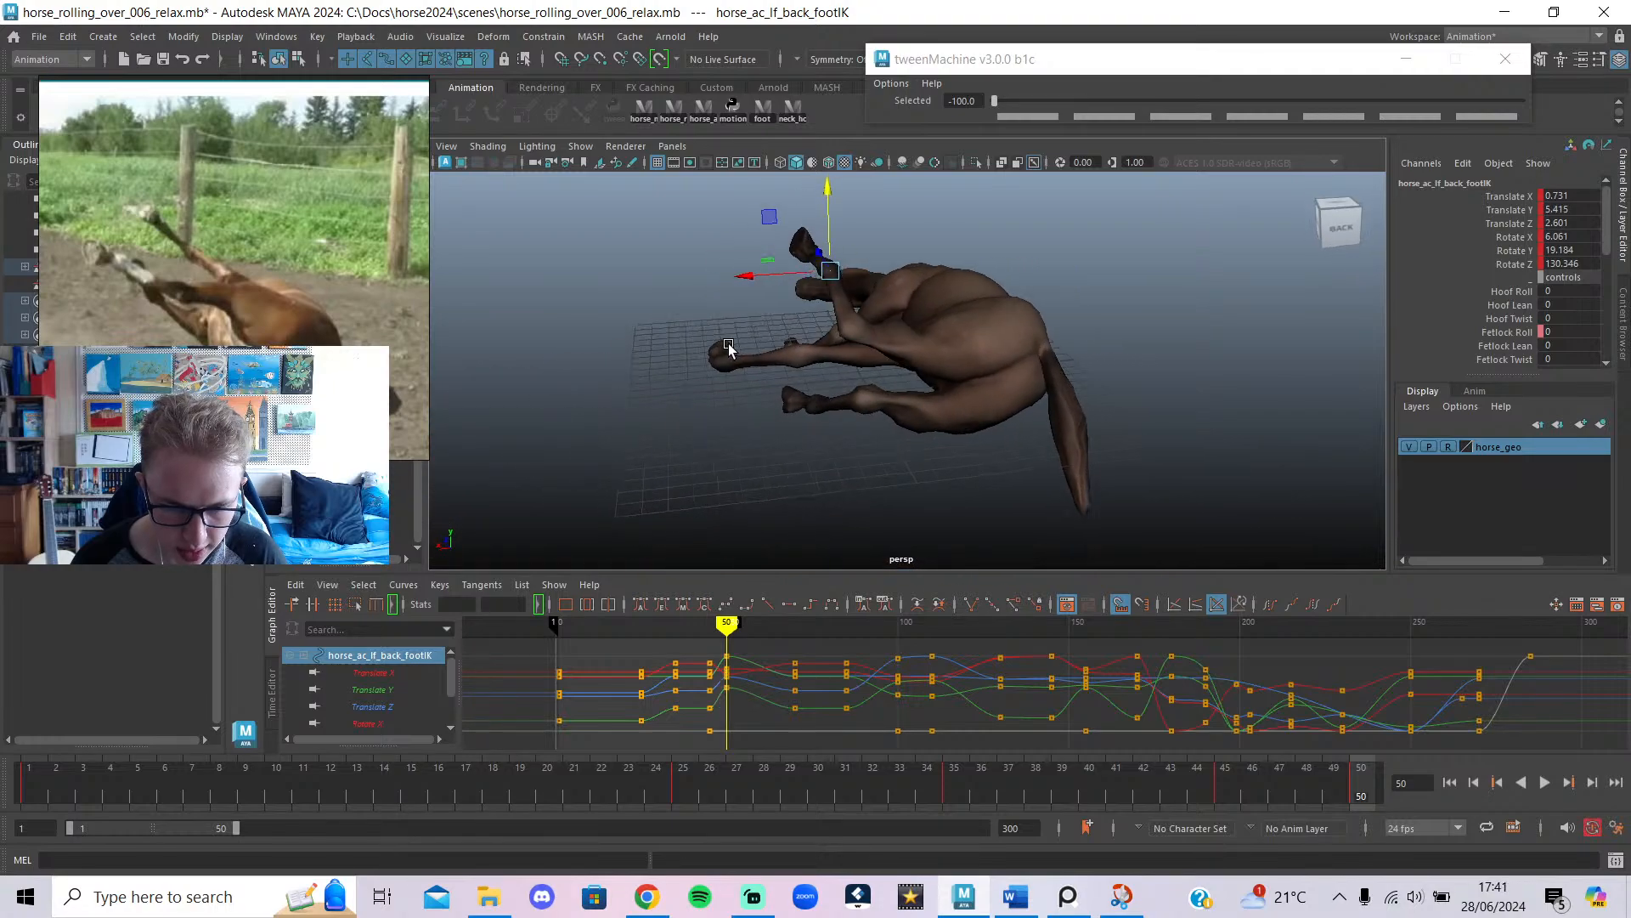
{"action": "left_click_drag", "start_coordinate": [836, 340], "coordinate": [619, 333], "text": "alt"}
{"action": "left_click_drag", "start_coordinate": [1033, 243], "coordinate": [817, 415]}
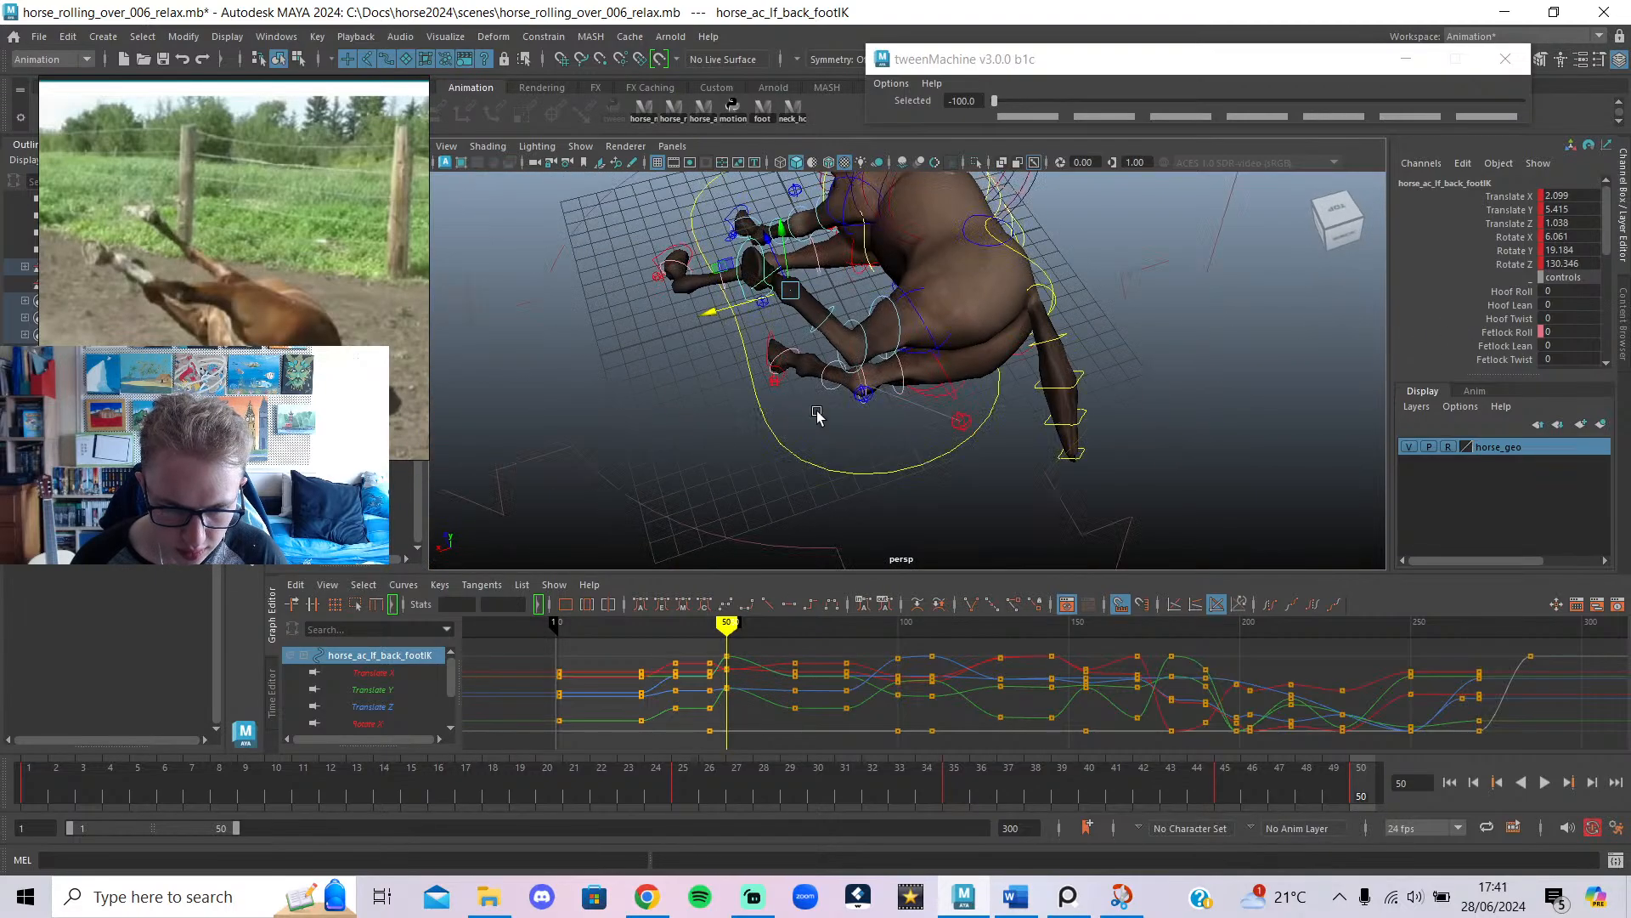
Orbit around the hind legs and select the left back knee pole control.
{"action": "left_click_drag", "start_coordinate": [937, 415], "coordinate": [828, 351], "text": "alt"}
{"action": "left_click", "coordinate": [867, 387]}
{"action": "left_click", "coordinate": [952, 324]}
{"action": "left_click", "coordinate": [927, 385]}
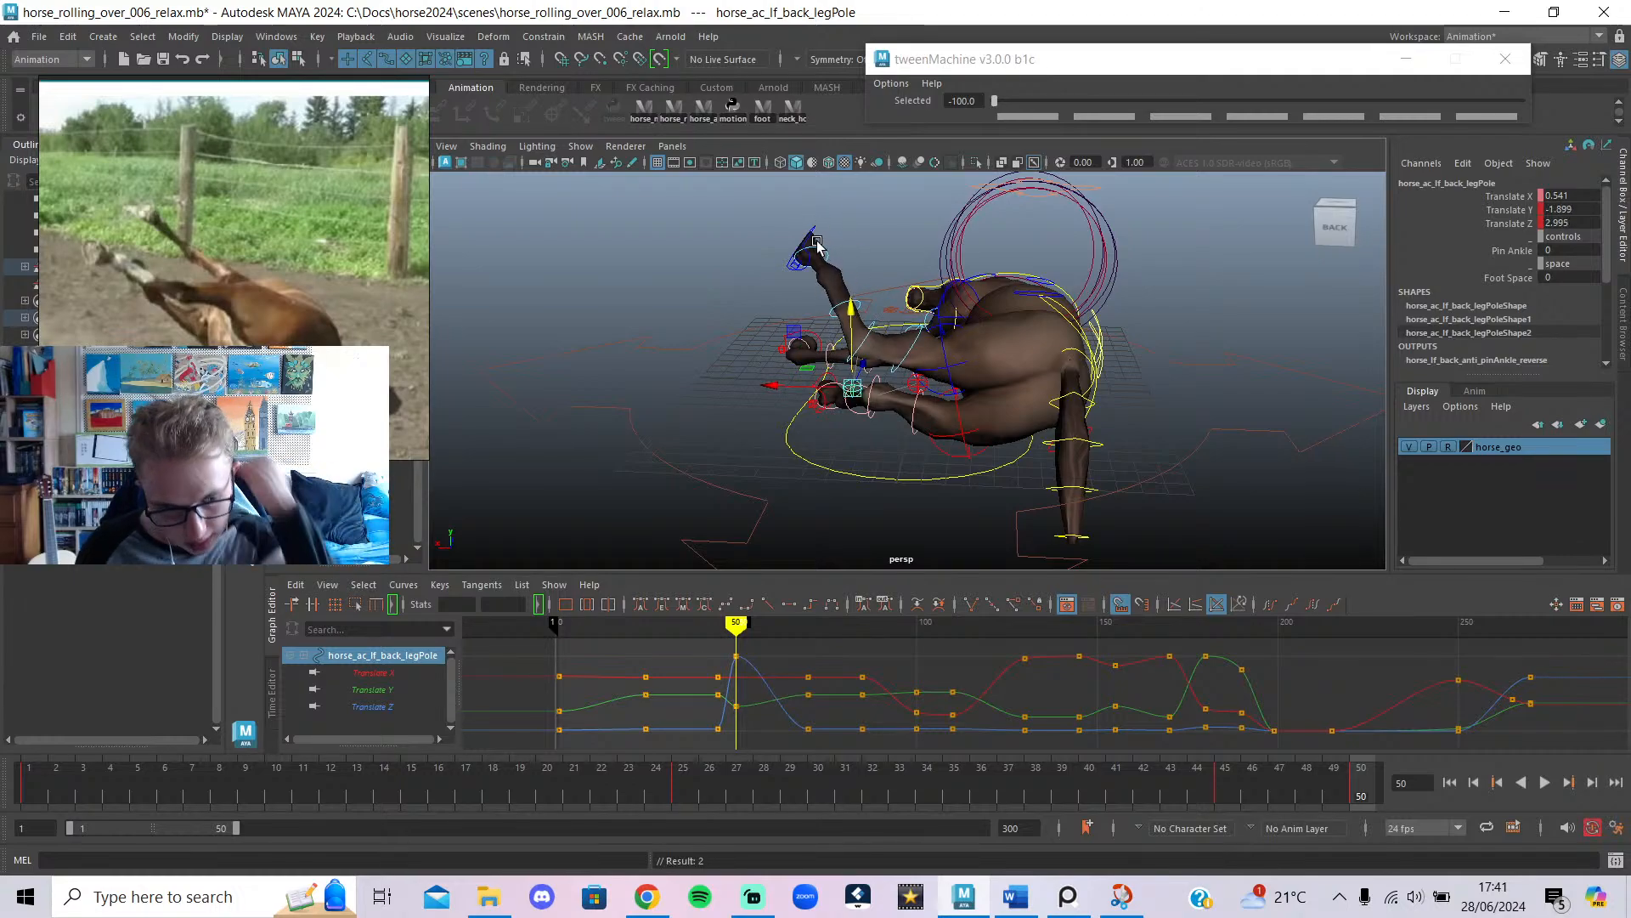
Rotate and lower the pelvis control, turning the body further onto its back.
{"action": "left_click", "coordinate": [1003, 330]}
{"action": "left_click_drag", "start_coordinate": [1020, 344], "coordinate": [1123, 426], "text": "alt"}
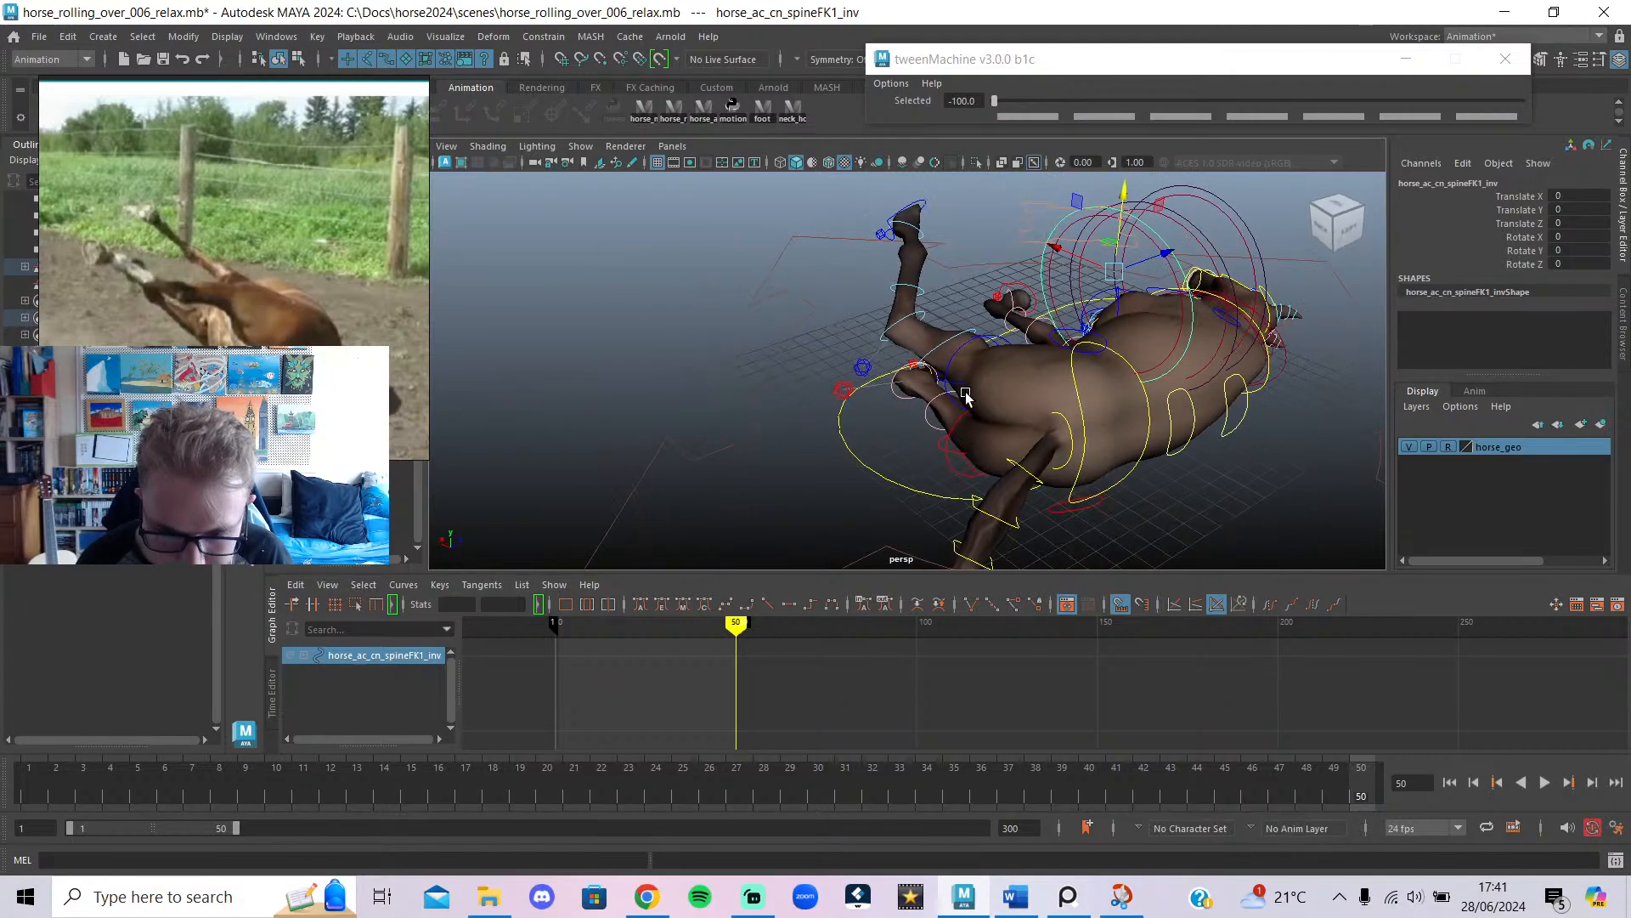
{"action": "left_click", "coordinate": [1104, 418]}
{"action": "left_click", "coordinate": [1232, 507]}
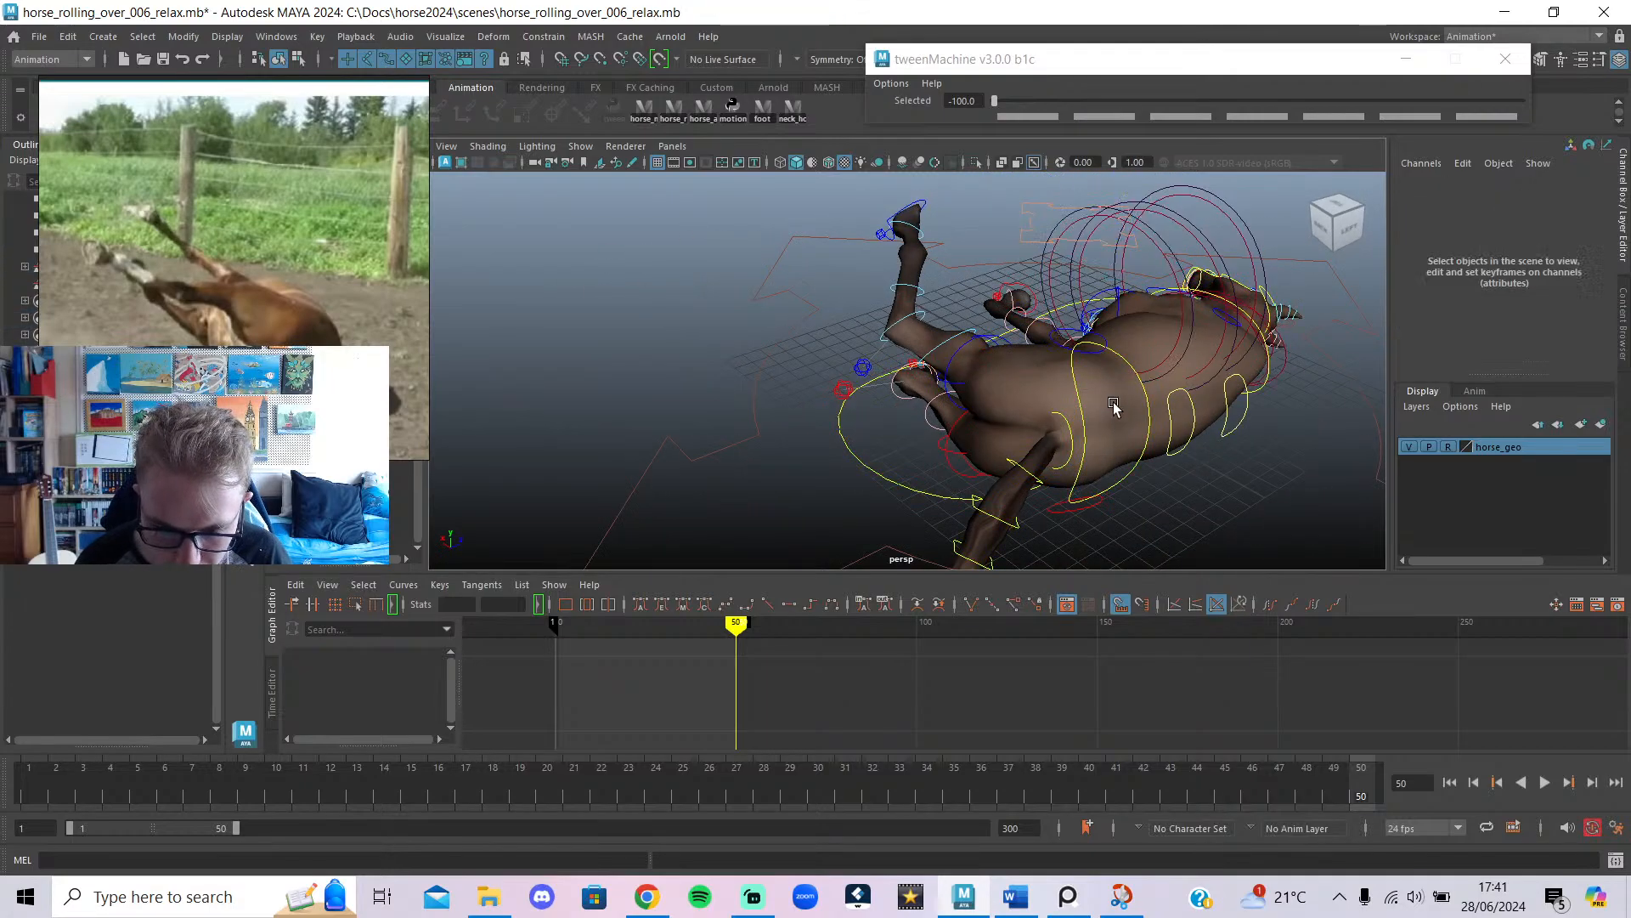
{"action": "left_click", "coordinate": [1072, 387]}
{"action": "left_click_drag", "start_coordinate": [1133, 457], "coordinate": [1116, 341], "text": "alt"}
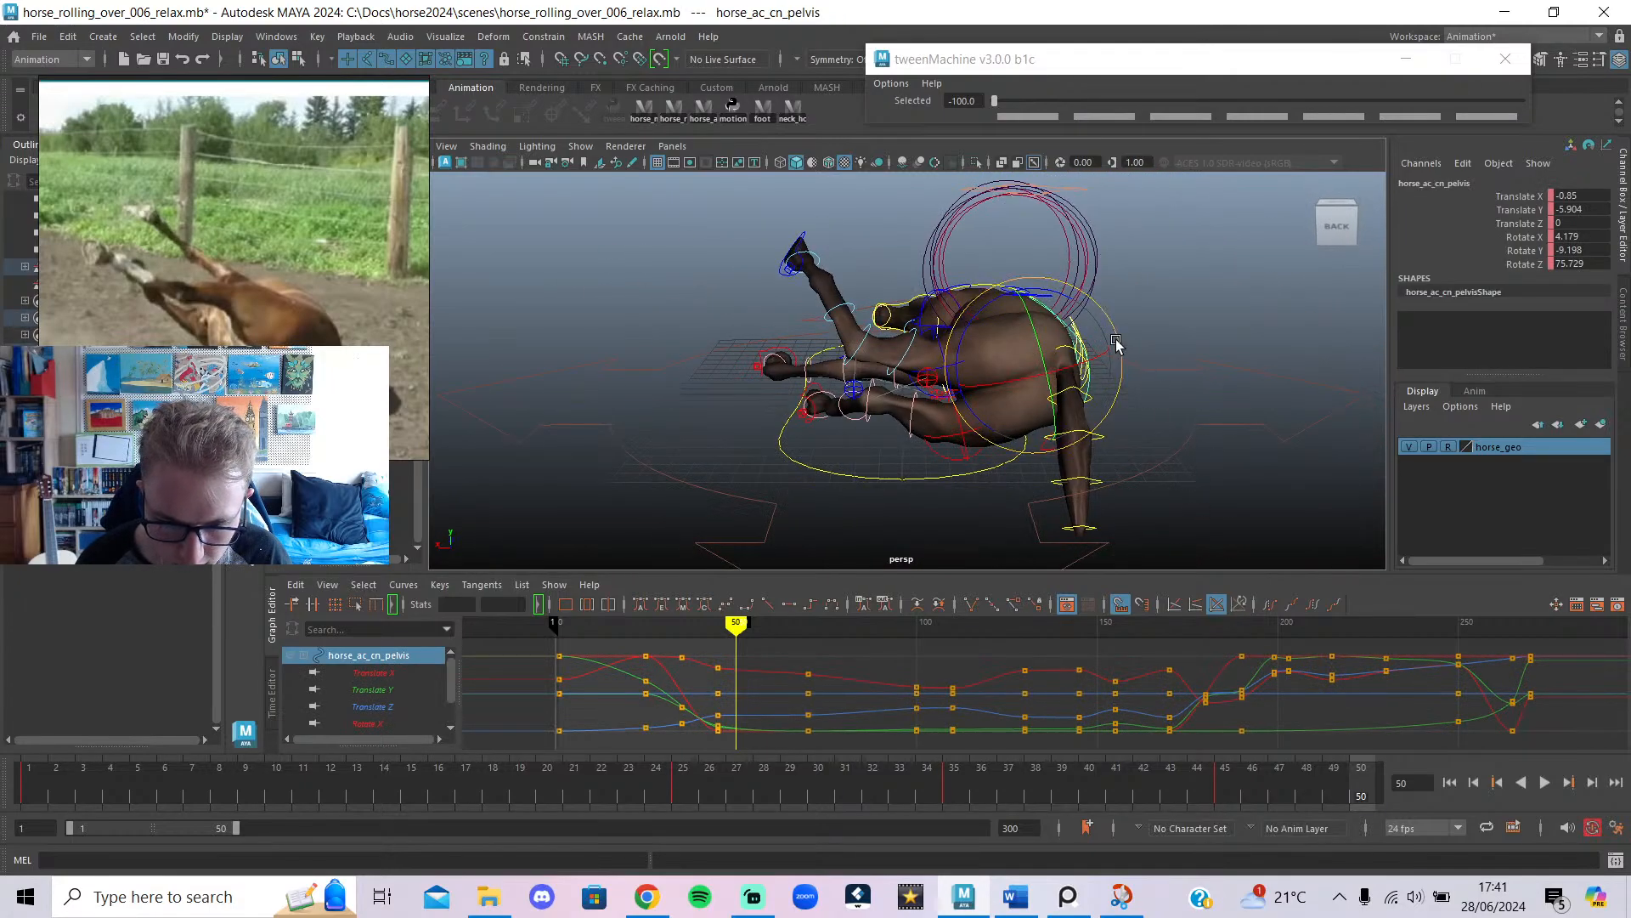
{"action": "mouse_move", "coordinate": [1045, 295]}
{"action": "left_mouse_down"}
{"action": "mouse_move", "coordinate": [1060, 303]}
{"action": "mouse_move", "coordinate": [1035, 322]}
{"action": "left_mouse_up"}
{"action": "key", "text": "w"}
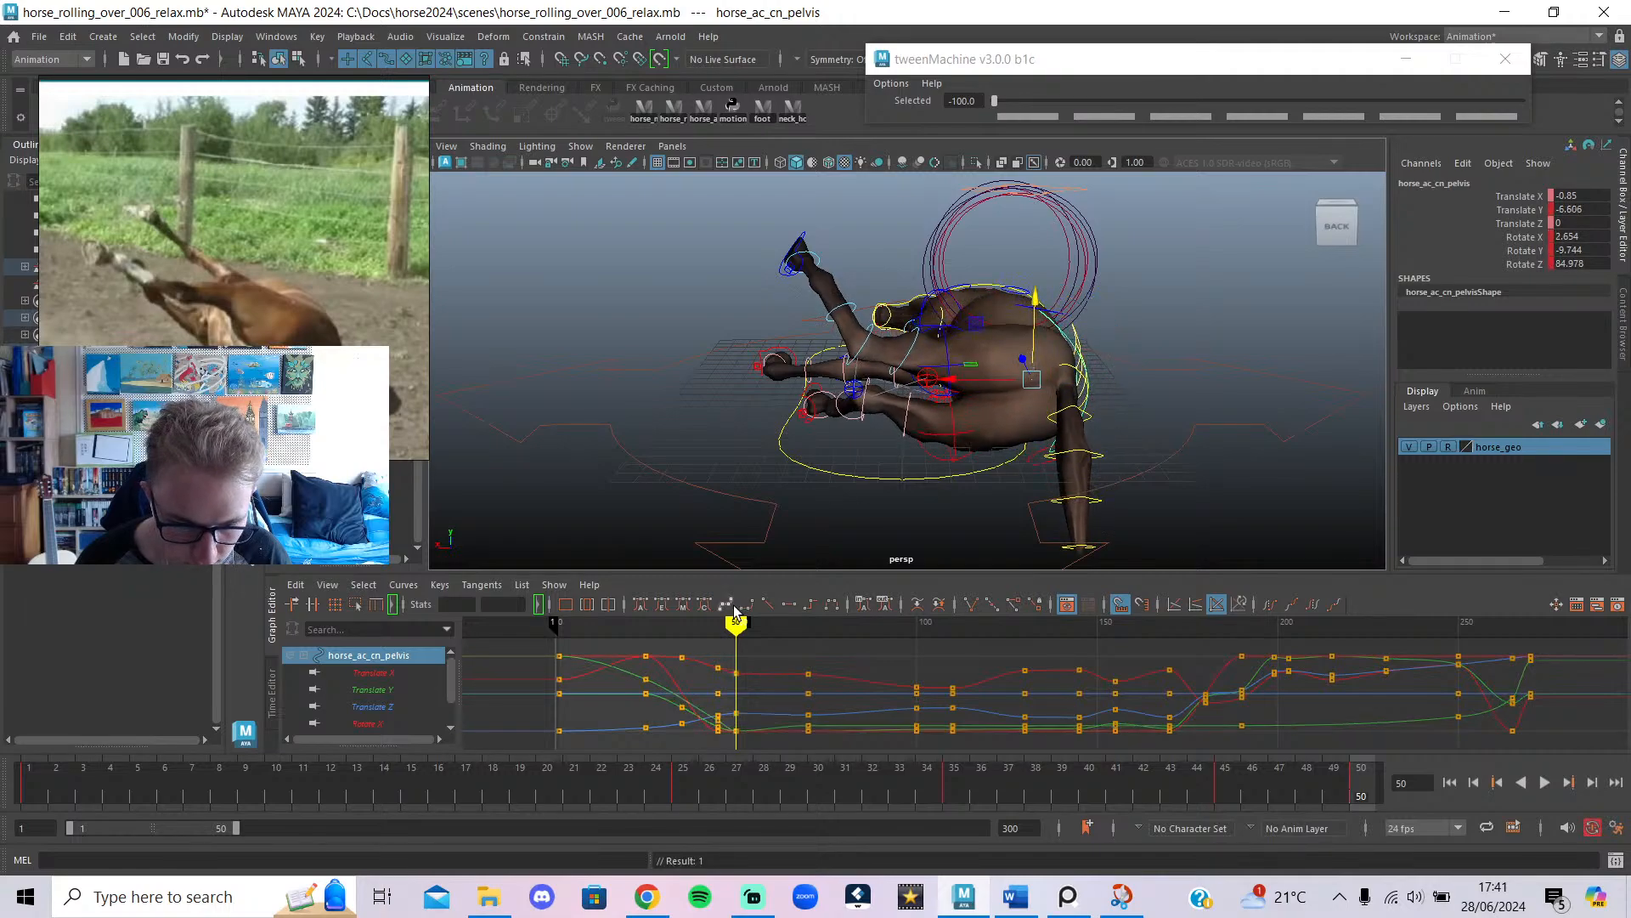
{"action": "mouse_move", "coordinate": [735, 610]}
{"action": "left_mouse_down"}
{"action": "mouse_move", "coordinate": [703, 627]}
{"action": "mouse_move", "coordinate": [745, 627]}
{"action": "mouse_move", "coordinate": [716, 633]}
{"action": "mouse_move", "coordinate": [736, 643]}
{"action": "left_mouse_up"}
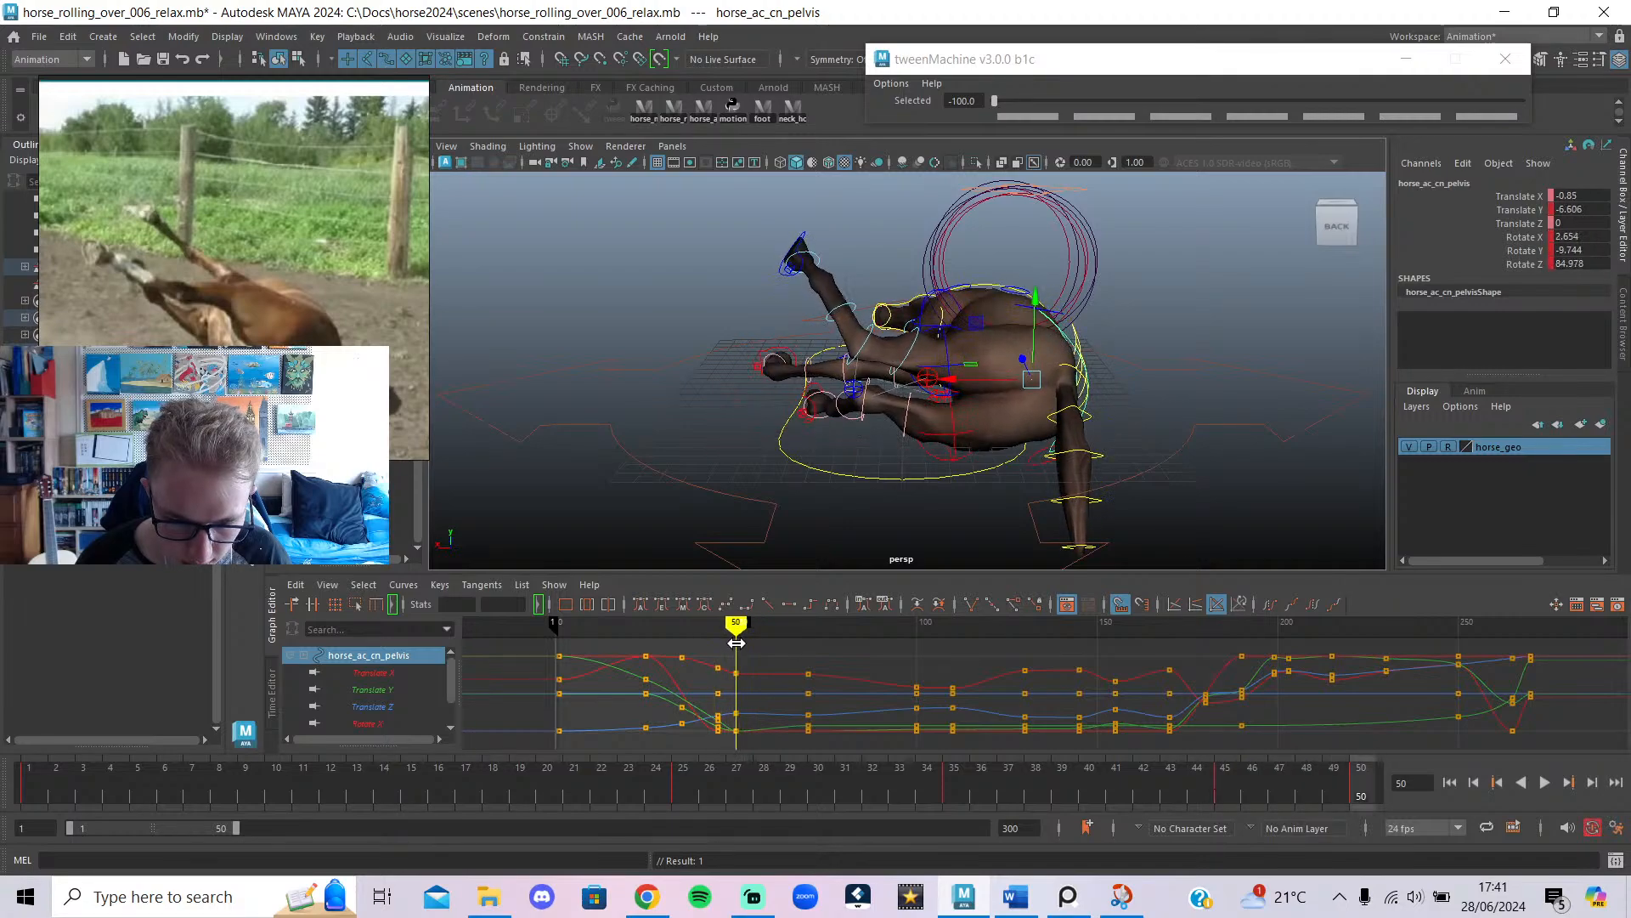
{"action": "key", "text": "e"}
{"action": "left_click_drag", "start_coordinate": [1073, 315], "coordinate": [1099, 364]}
Rotate the right hip control to swing the back leg and key it at frame 50.
{"action": "left_click", "coordinate": [1155, 460]}
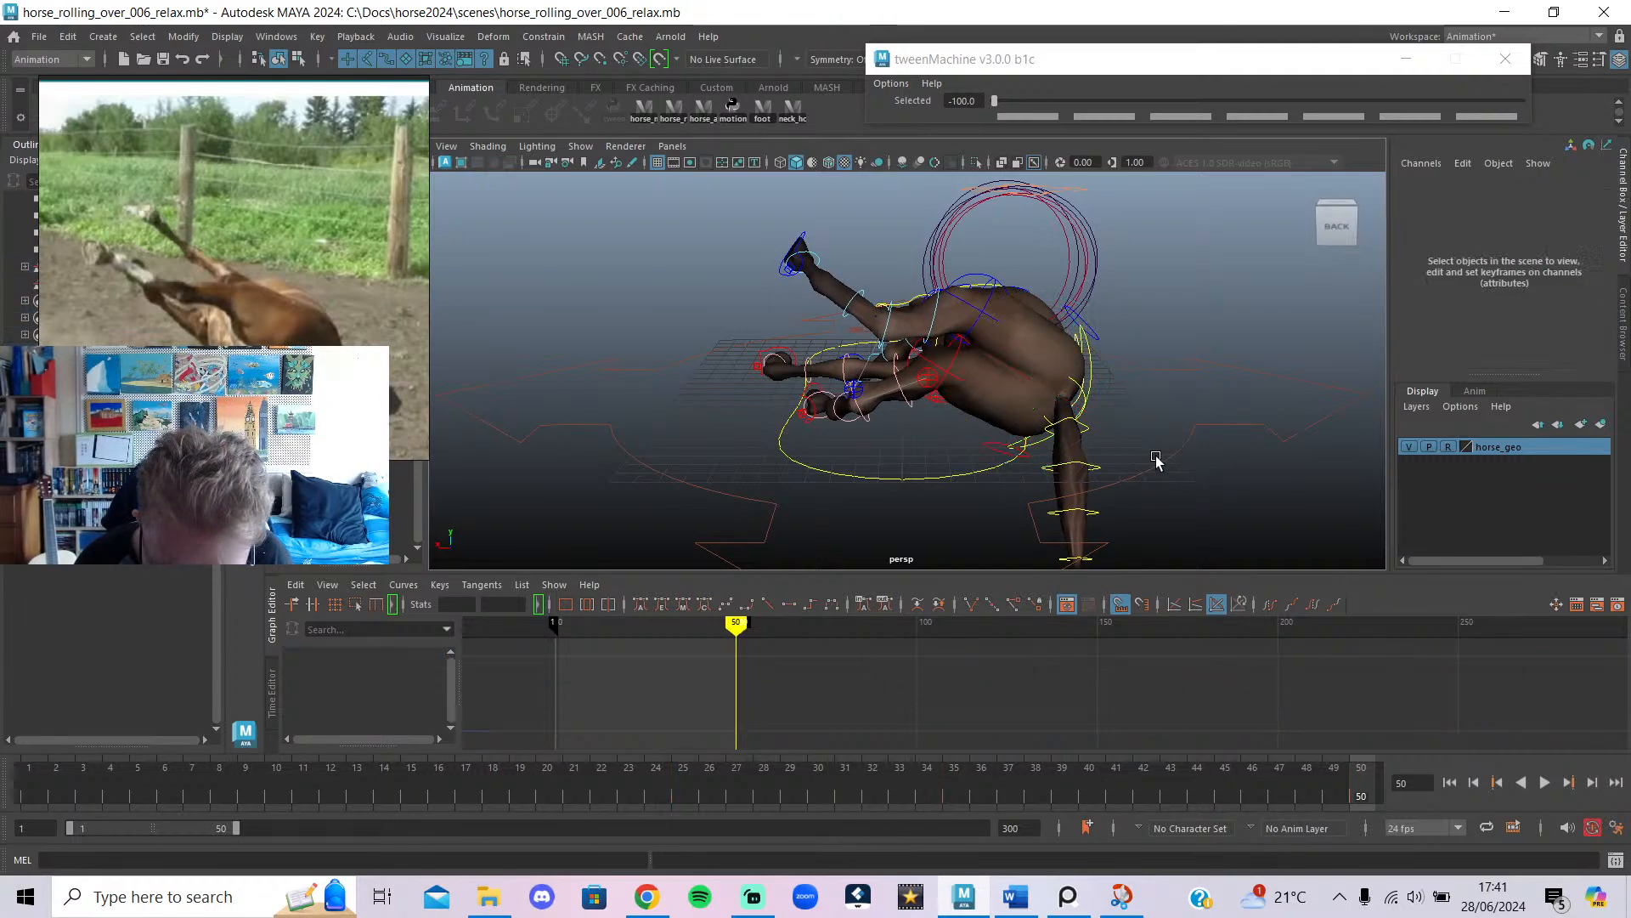
{"action": "left_click", "coordinate": [985, 427]}
{"action": "left_click_drag", "start_coordinate": [951, 413], "coordinate": [958, 448]}
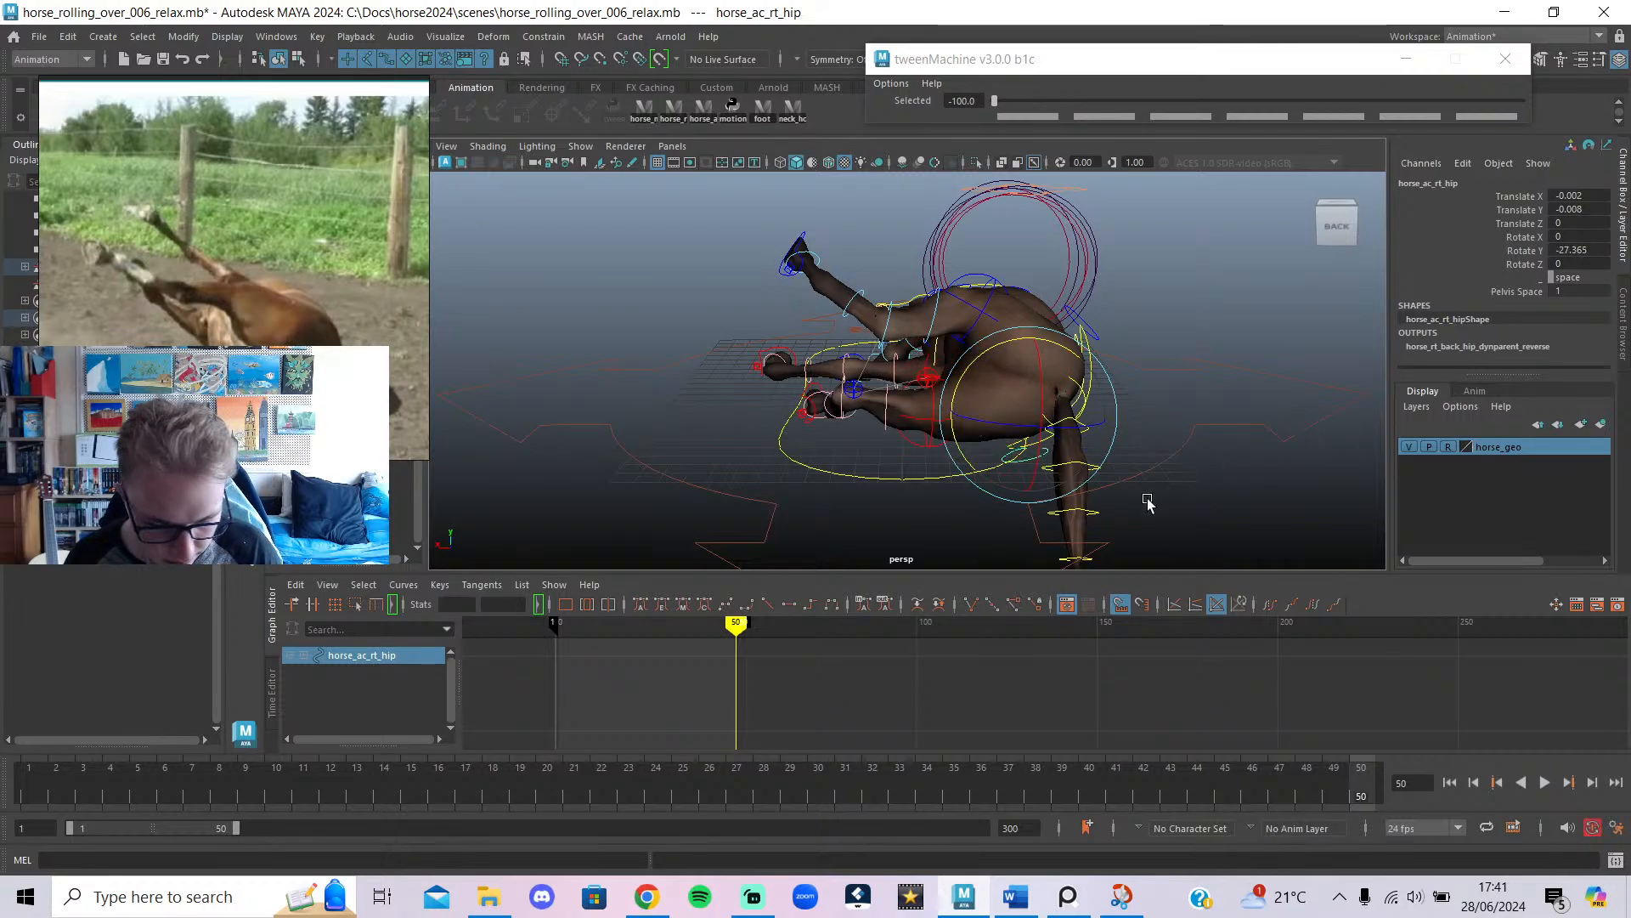
{"action": "key", "text": "s"}
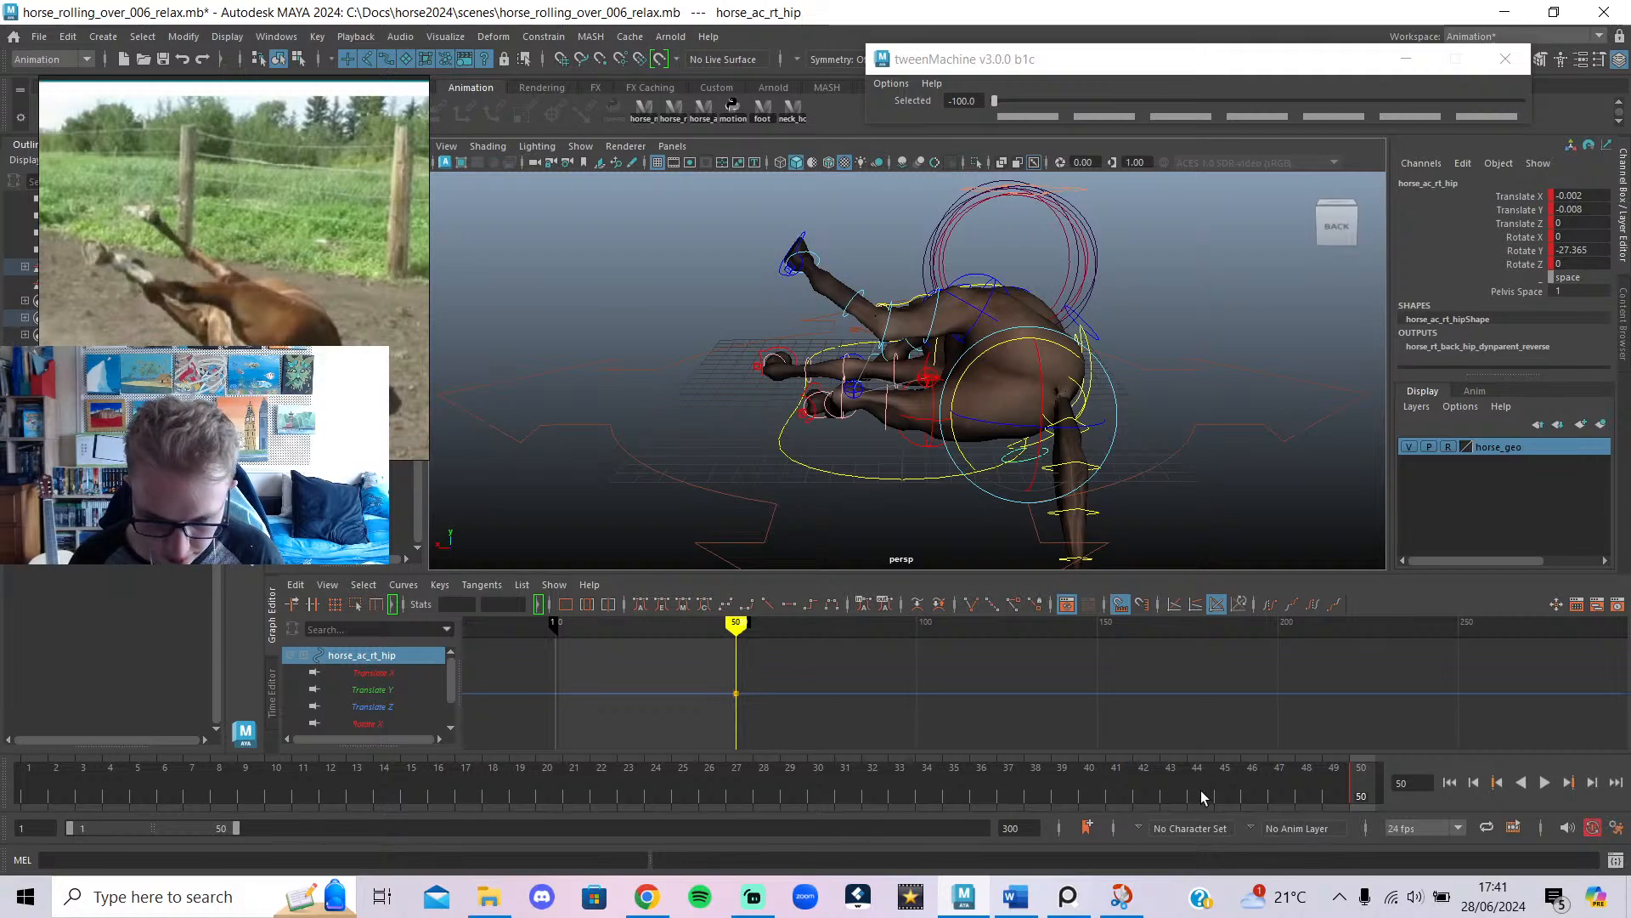
Key the right hip at frame 40 with all translate and rotate channels zeroed, then check the blend.
{"action": "double_click", "coordinate": [1076, 790]}
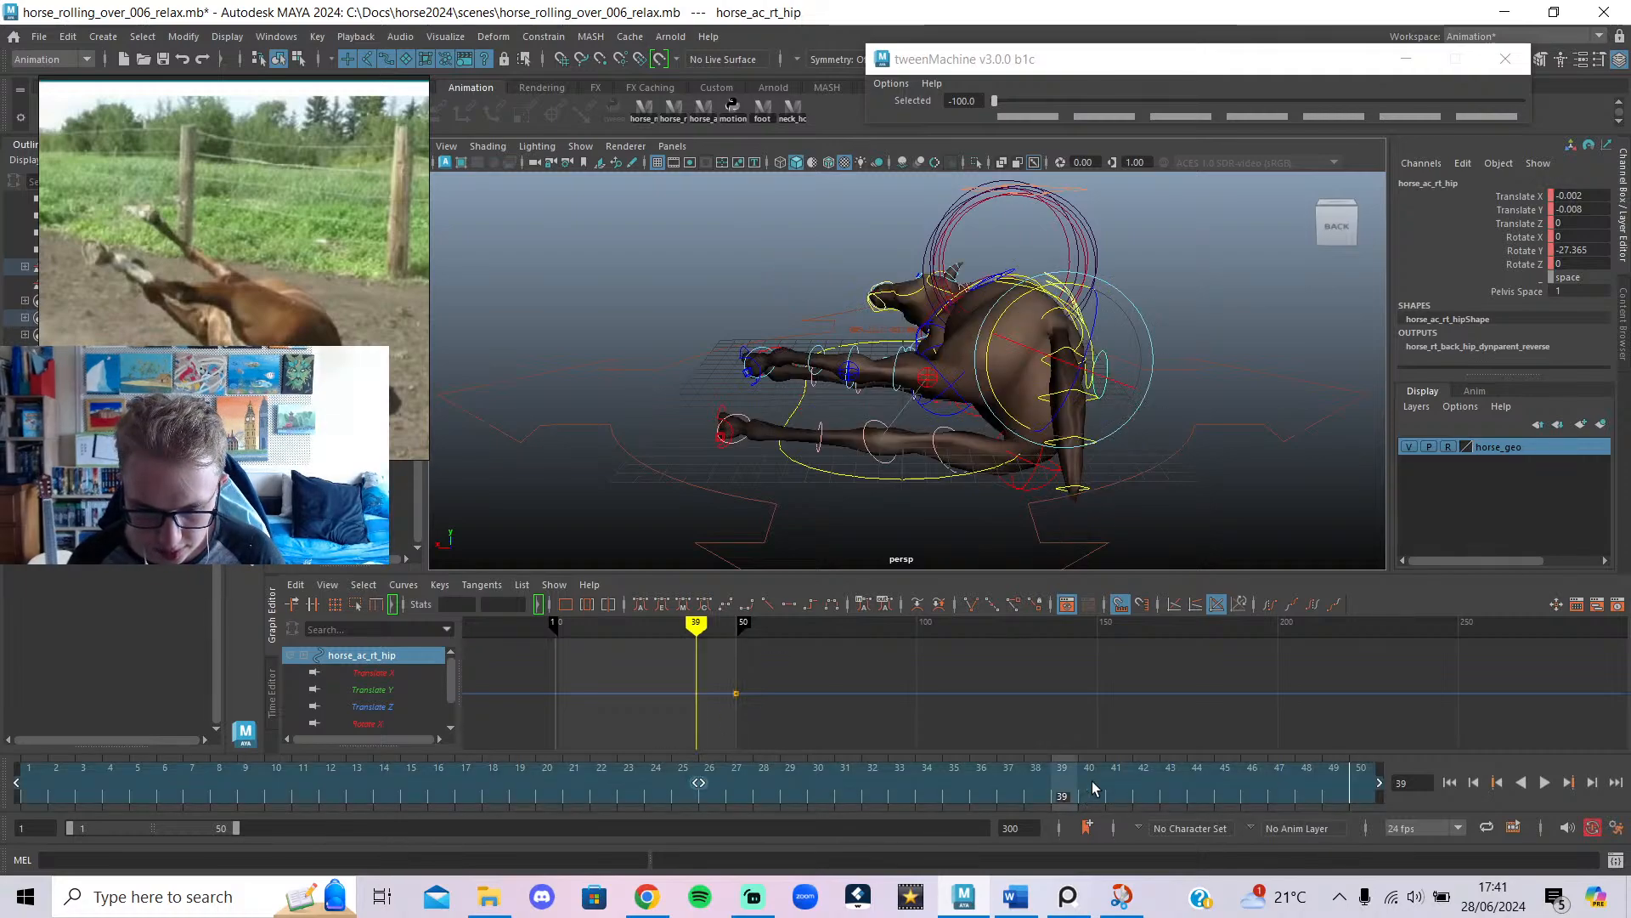
{"action": "left_click", "coordinate": [1093, 788]}
{"action": "key", "text": "shift+w"}
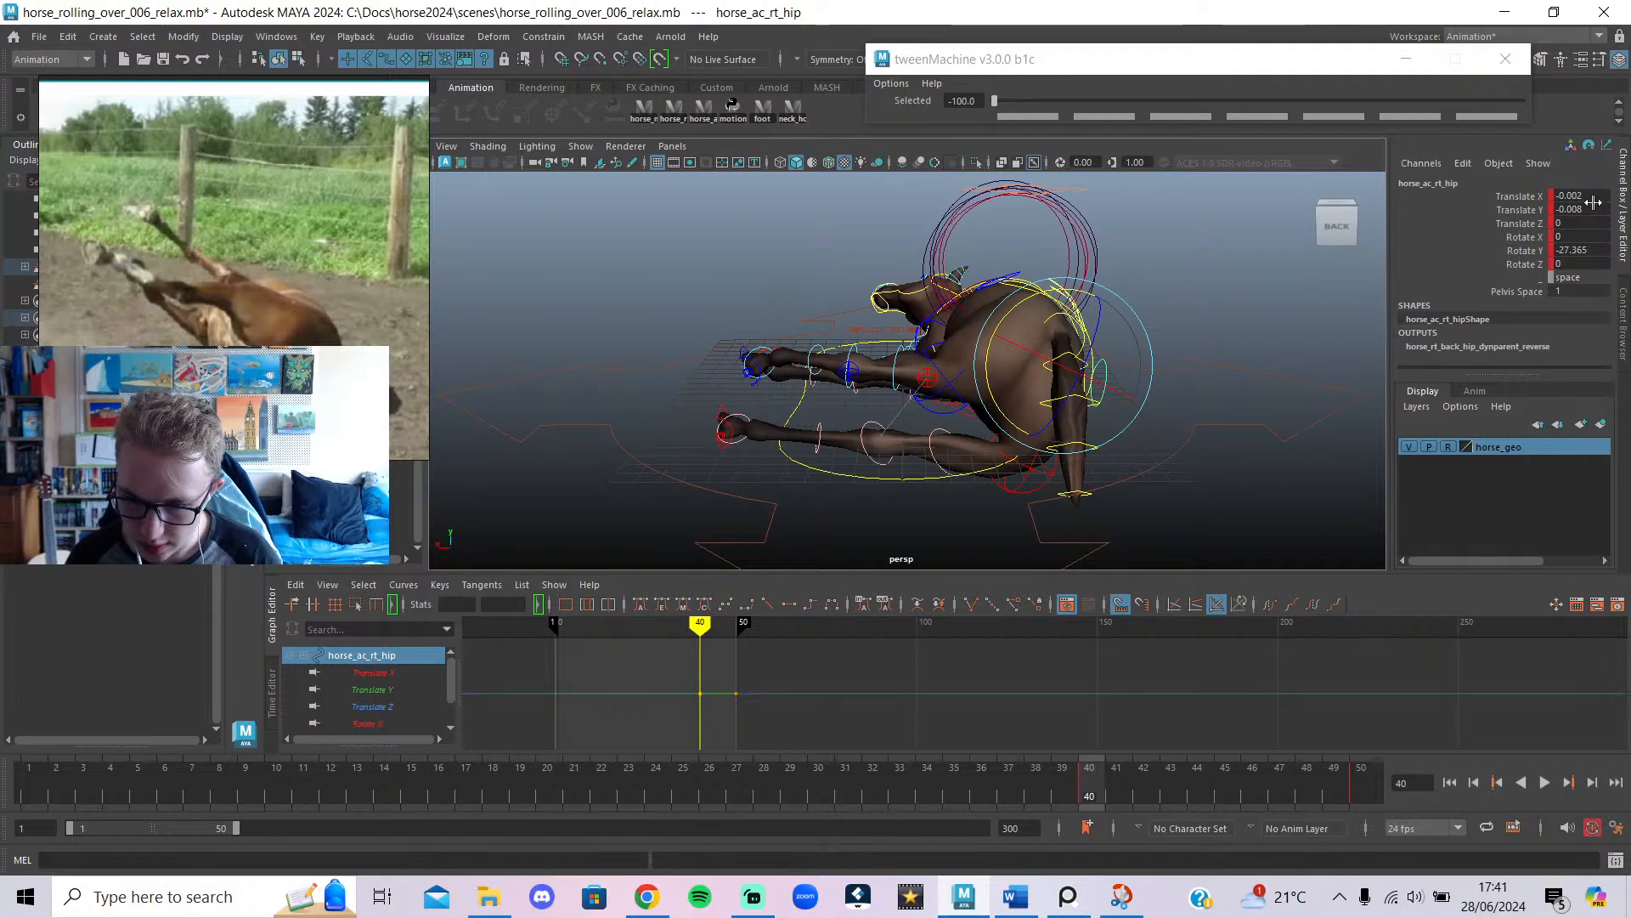
{"action": "left_click_drag", "start_coordinate": [1593, 200], "coordinate": [1592, 238]}
{"action": "key", "text": "Return"}
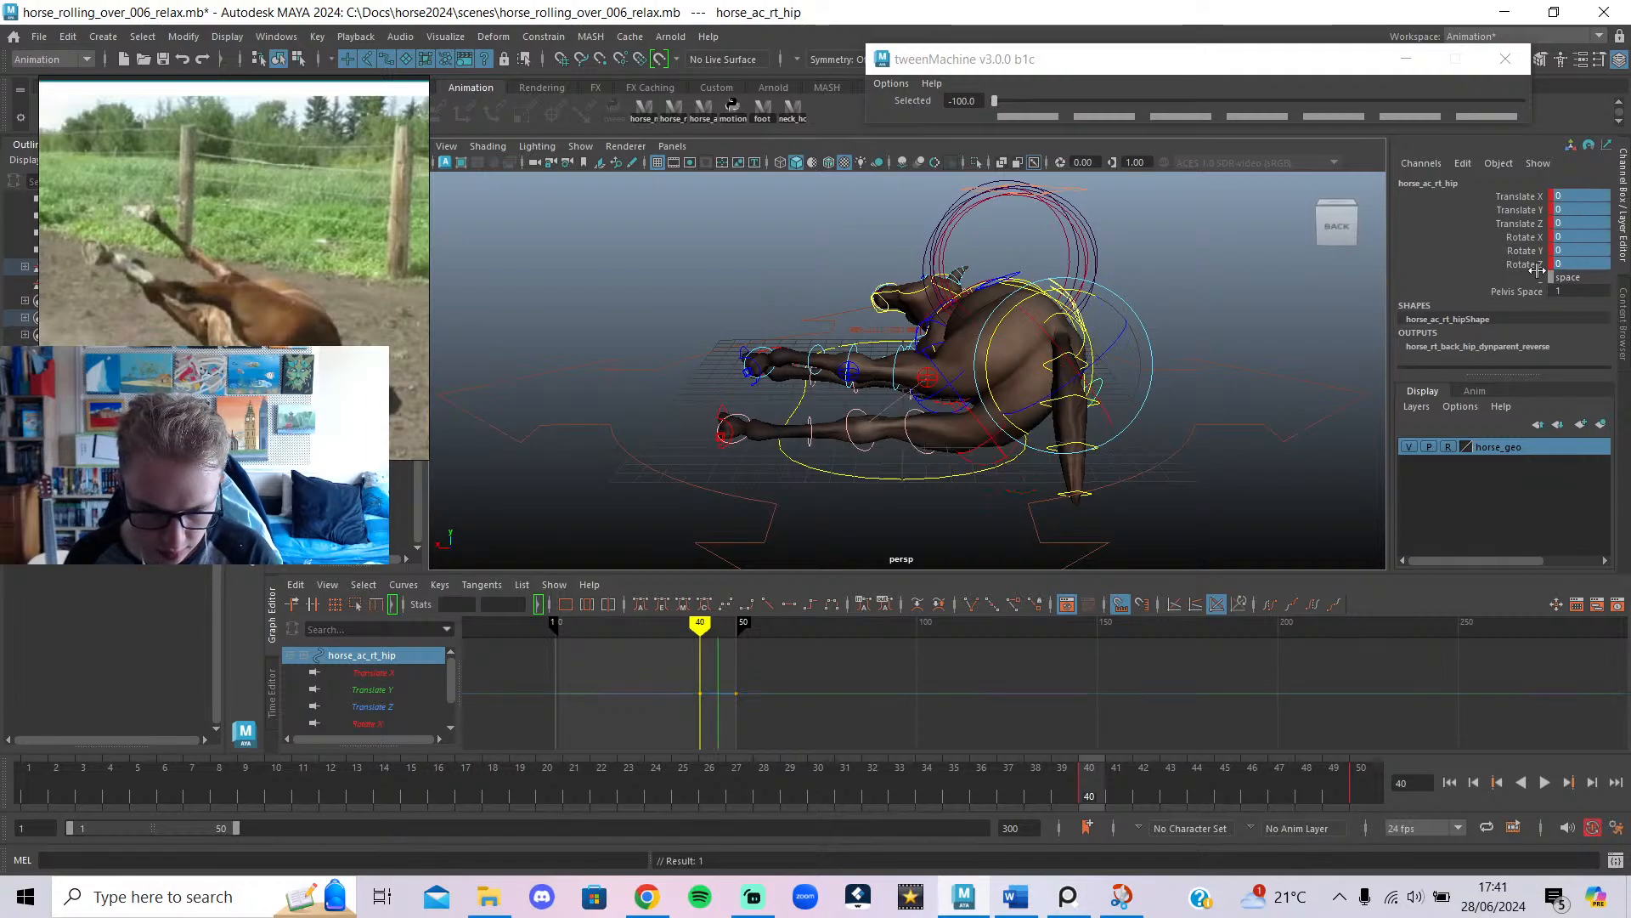
{"action": "key", "text": "f"}
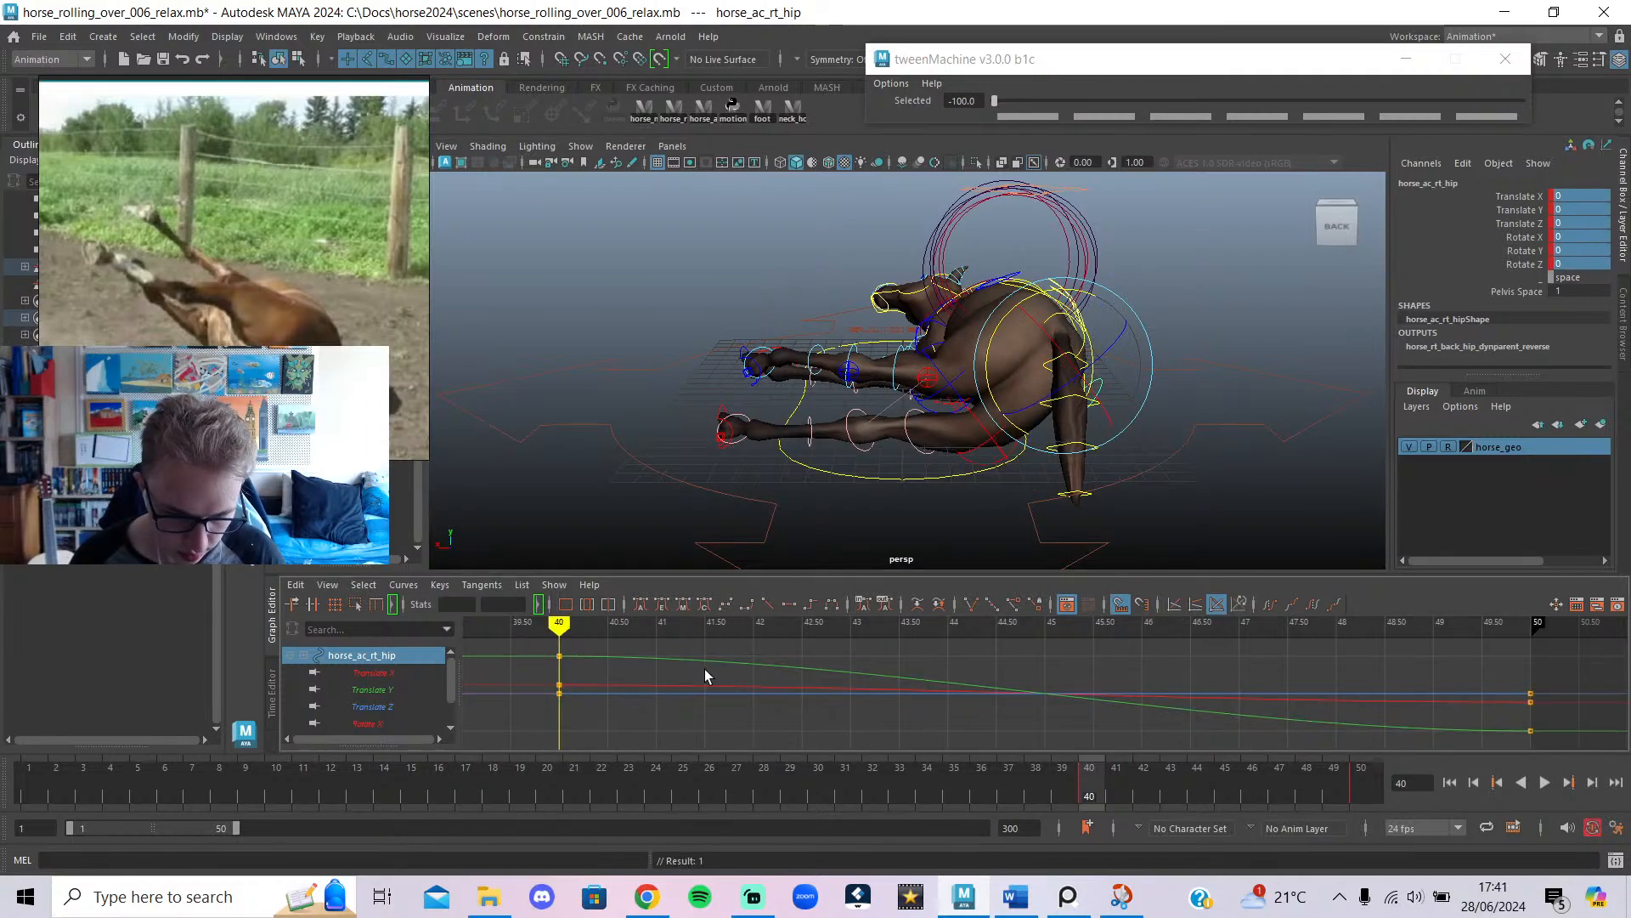
{"action": "scroll", "coordinate": [718, 667], "scroll_direction": "down", "scroll_amount": 5}
{"action": "mouse_move", "coordinate": [862, 627]}
{"action": "left_mouse_down"}
{"action": "mouse_move", "coordinate": [1231, 652]}
{"action": "mouse_move", "coordinate": [1158, 661]}
{"action": "mouse_move", "coordinate": [1220, 675]}
{"action": "left_mouse_up"}
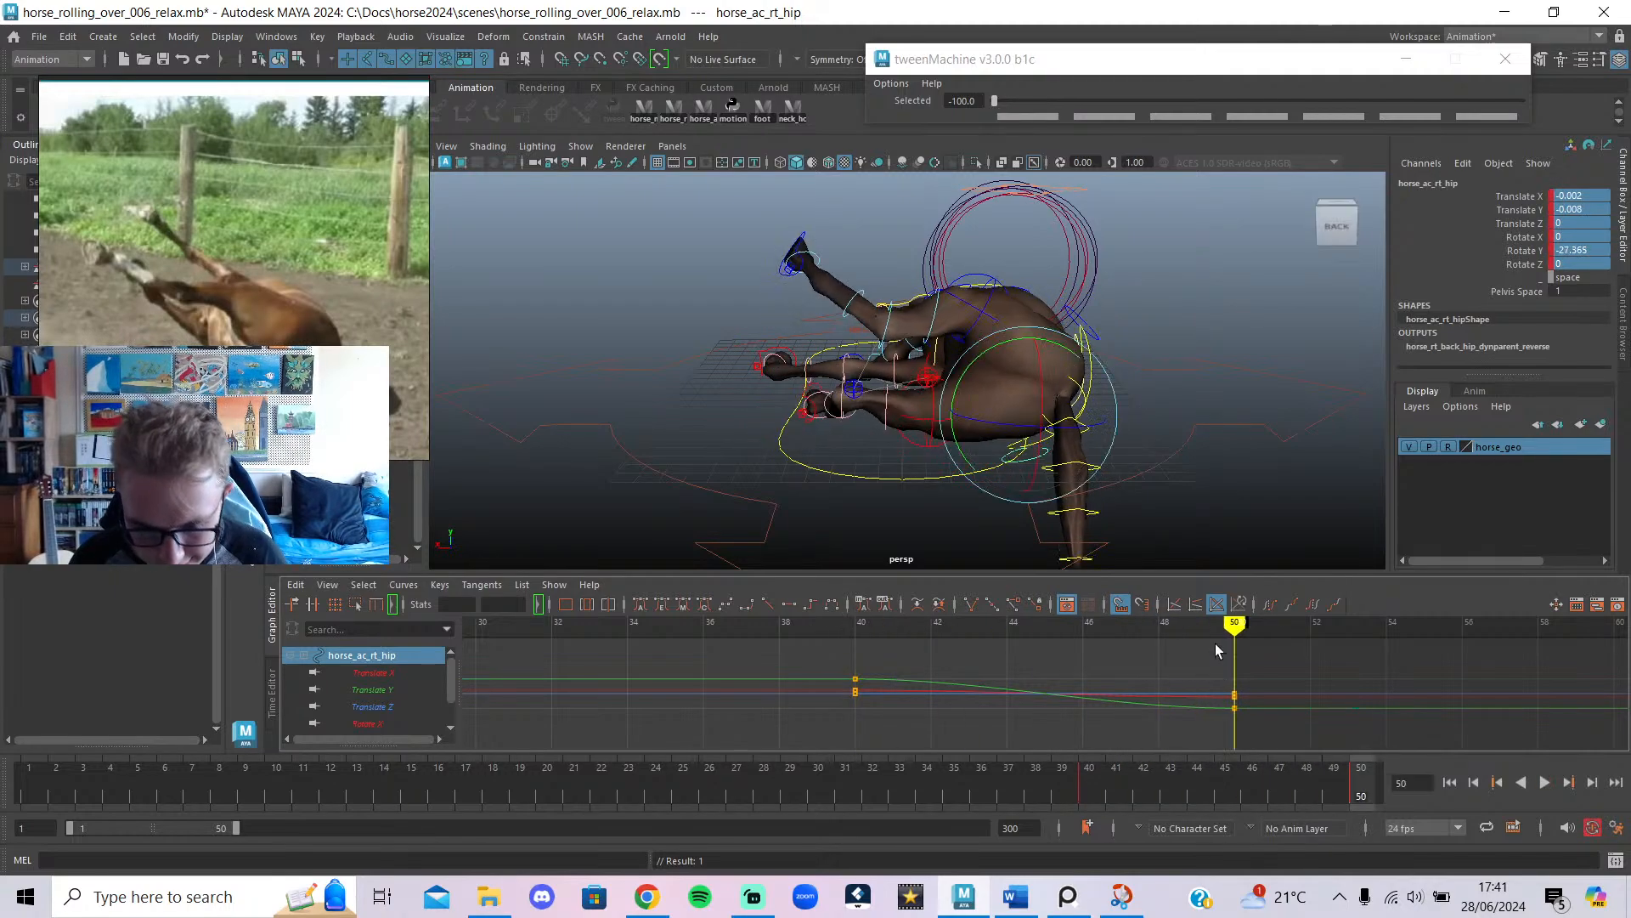
{"action": "scroll", "coordinate": [1138, 353], "scroll_direction": "up", "scroll_amount": 2}
{"action": "scroll", "coordinate": [1155, 431], "scroll_direction": "up", "scroll_amount": 3}
{"action": "left_click", "coordinate": [858, 262]}
{"action": "left_click_drag", "start_coordinate": [859, 262], "coordinate": [836, 312], "text": "alt"}
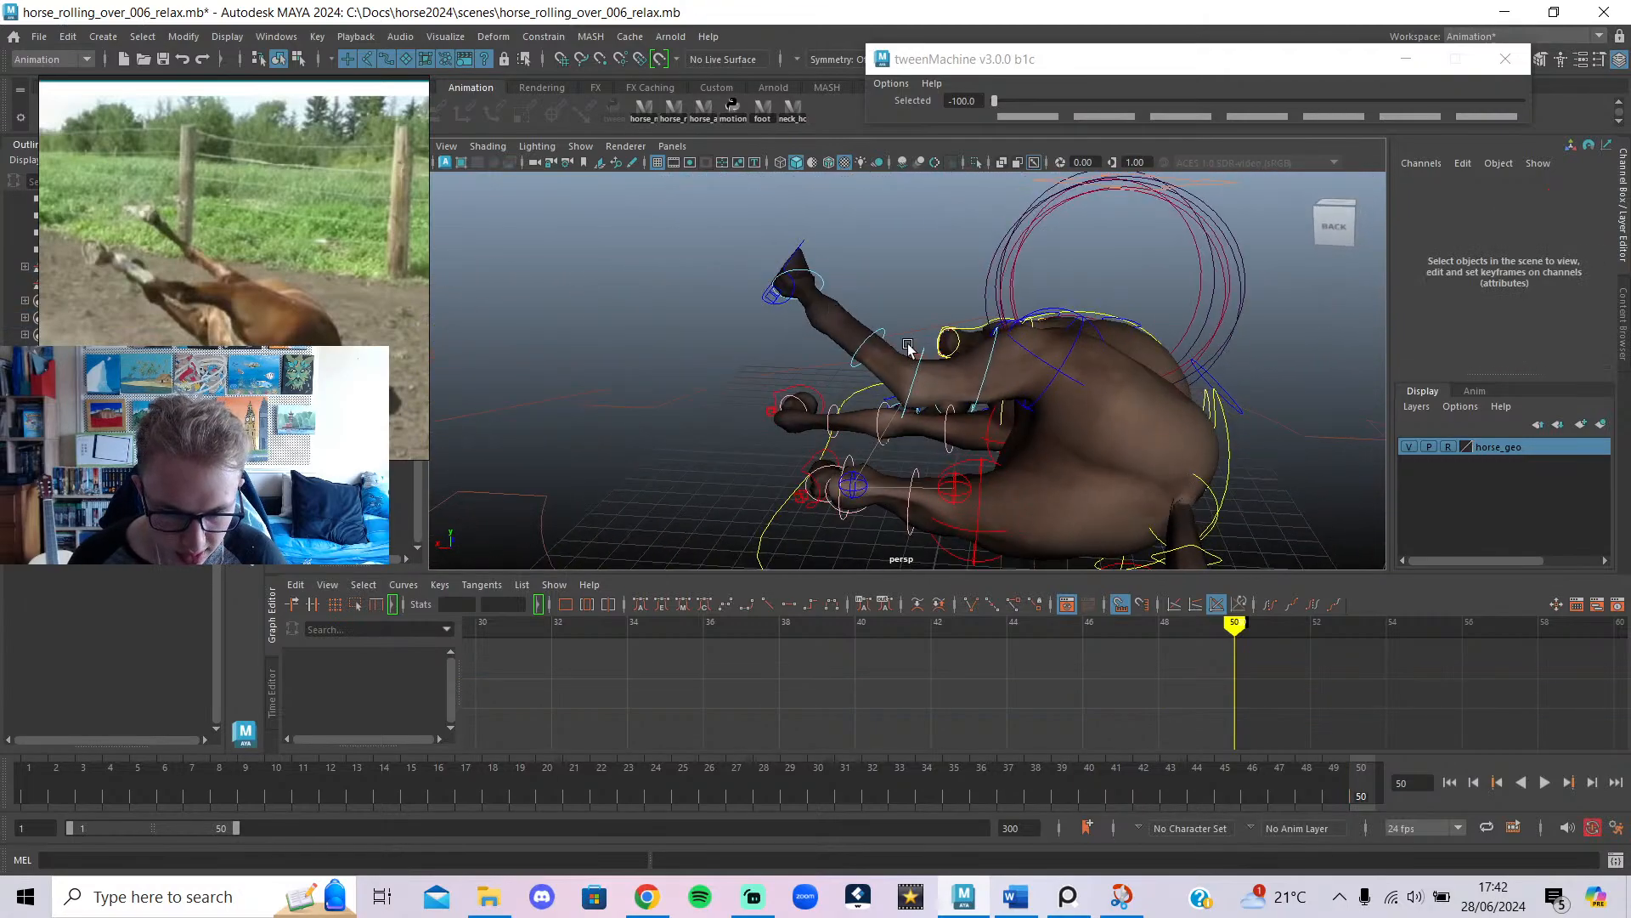
Raise the left back foot higher, slide it sideways and tilt the hoof.
{"action": "left_click", "coordinate": [809, 279]}
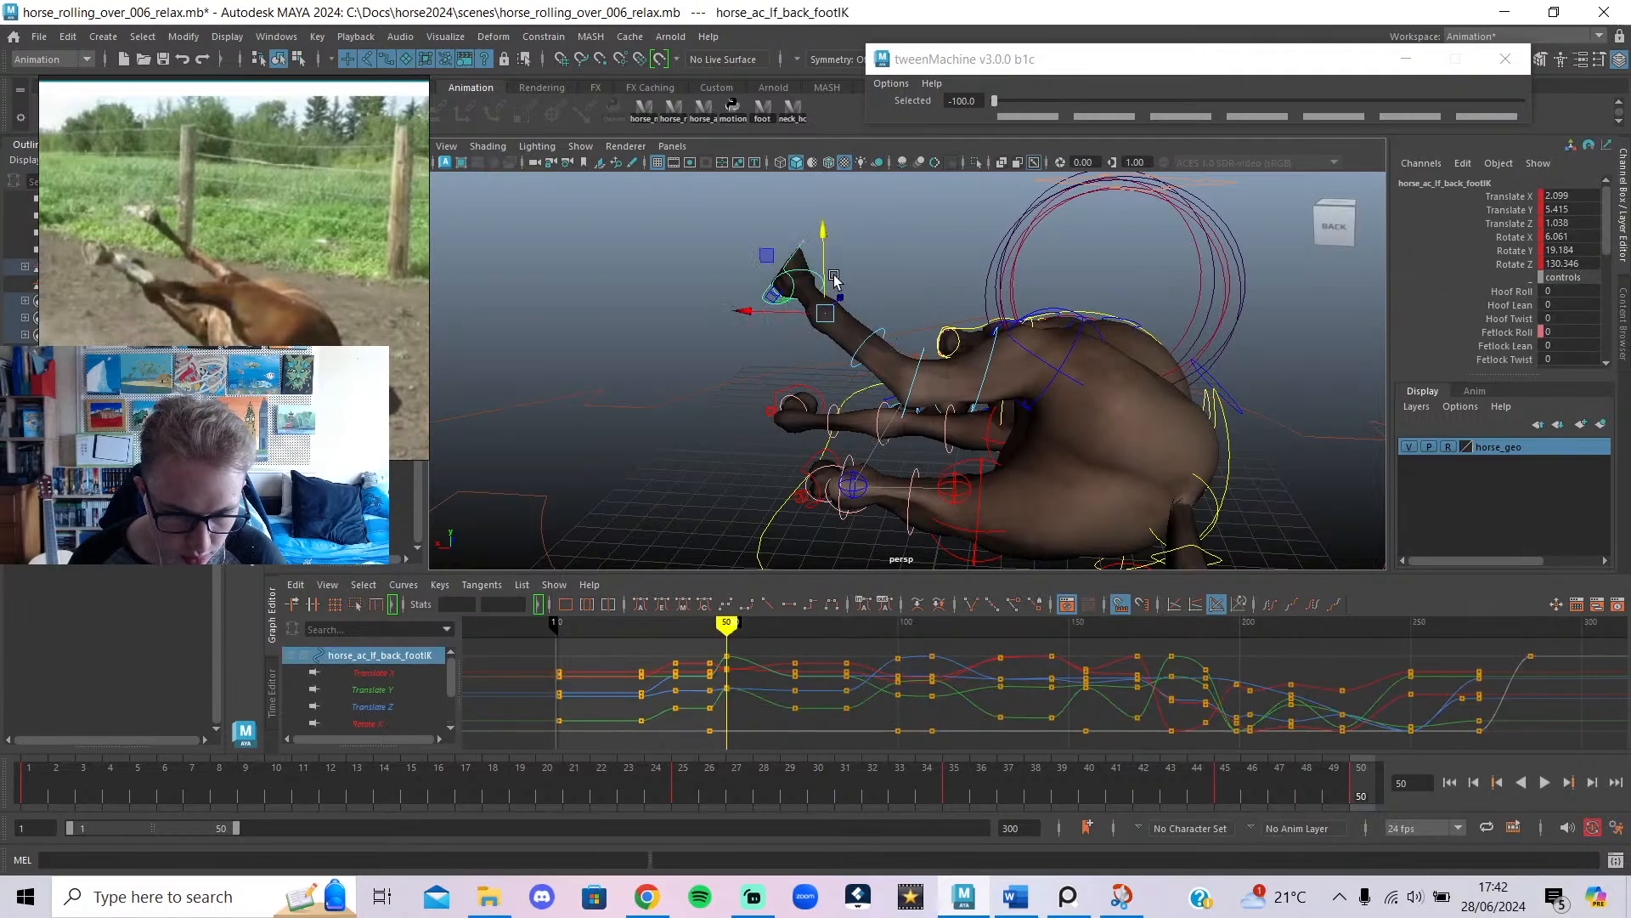
{"action": "middle_click_drag", "start_coordinate": [834, 280], "coordinate": [839, 199]}
{"action": "left_click", "coordinate": [764, 243]}
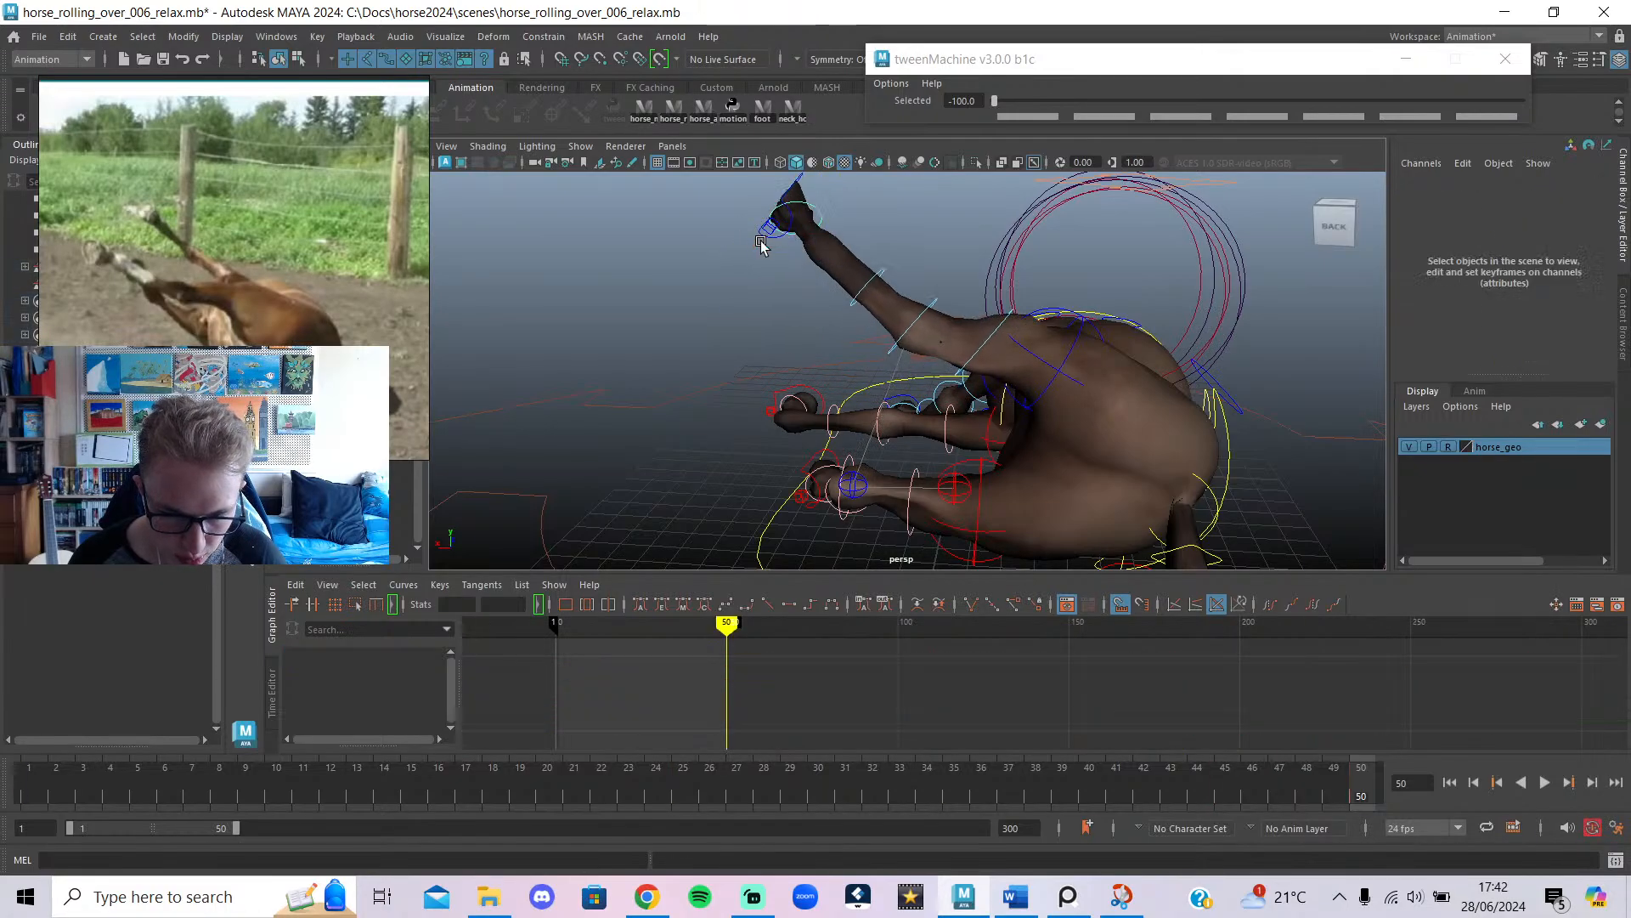
{"action": "left_click_drag", "start_coordinate": [901, 322], "coordinate": [794, 508], "text": "alt"}
{"action": "key", "text": "alt+1"}
{"action": "left_click", "coordinate": [765, 523]}
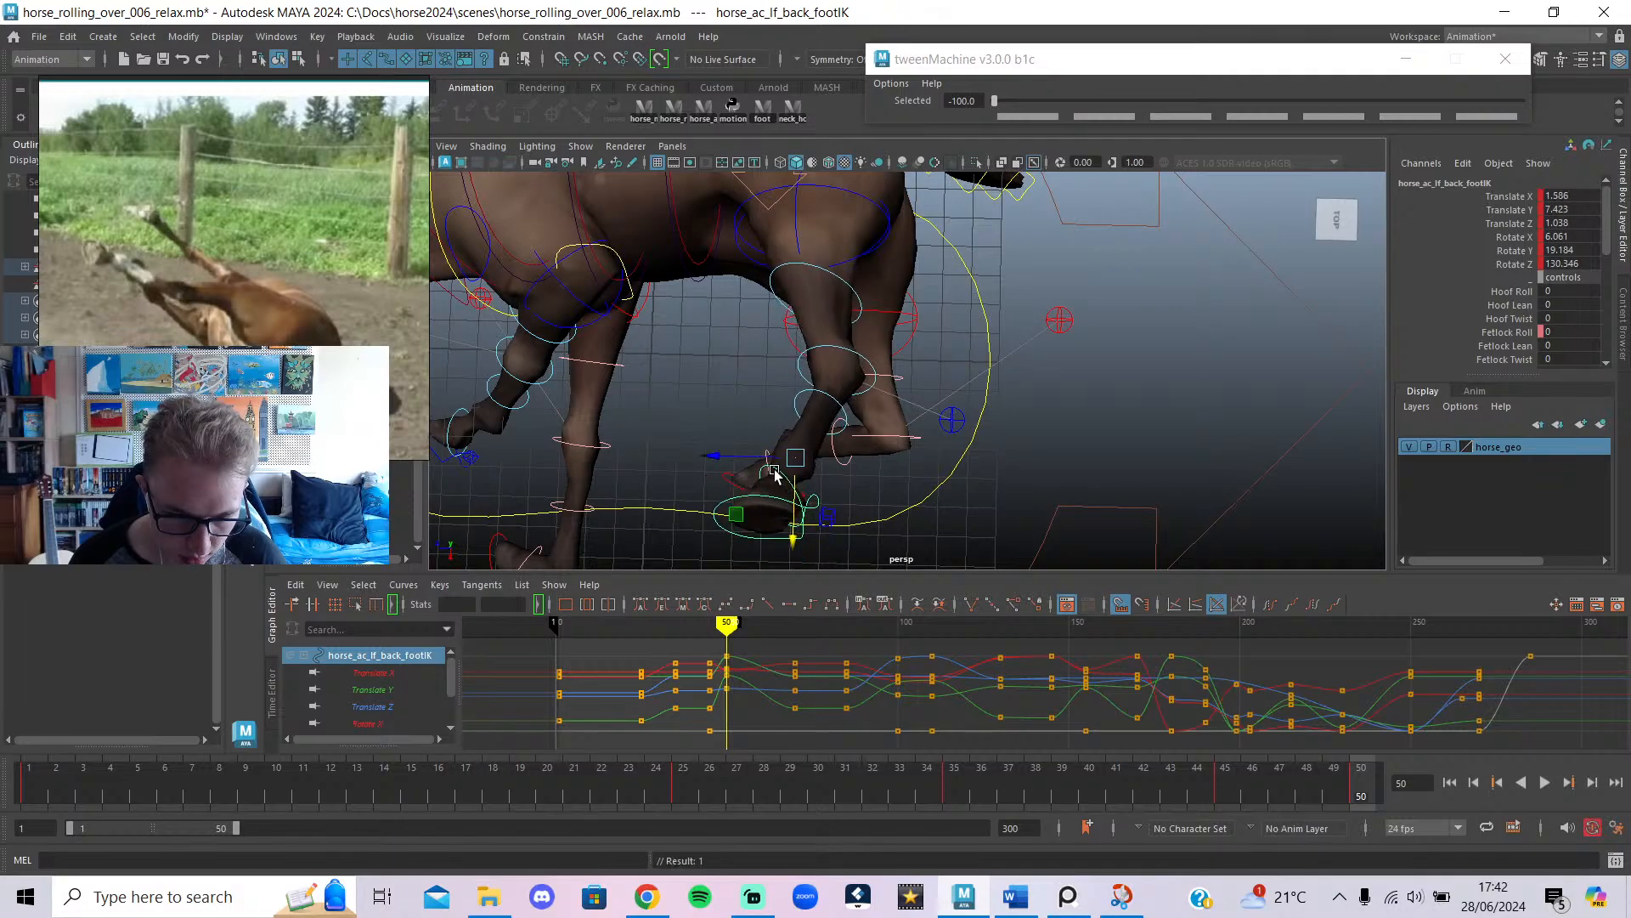
{"action": "left_click_drag", "start_coordinate": [751, 458], "coordinate": [720, 473]}
{"action": "key", "text": "e"}
{"action": "left_click_drag", "start_coordinate": [854, 491], "coordinate": [1037, 294], "text": "alt"}
{"action": "key", "text": "w"}
{"action": "key", "text": "e"}
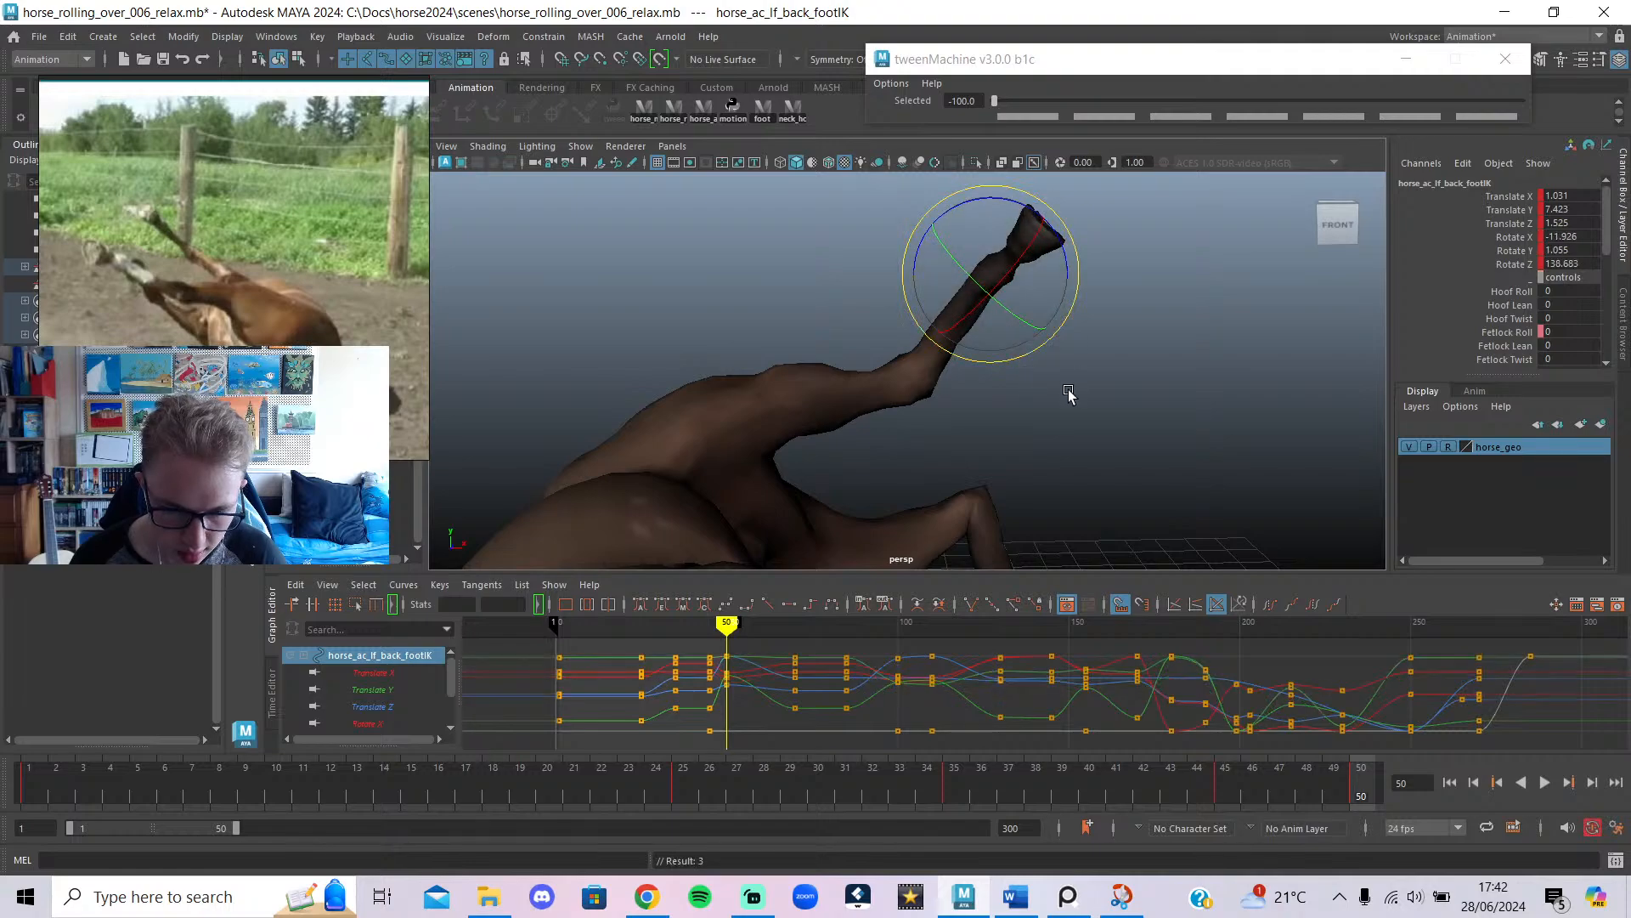
{"action": "left_click", "coordinate": [1097, 420]}
Lift the left back knee pole to bend the leg upward.
{"action": "left_click", "coordinate": [950, 459]}
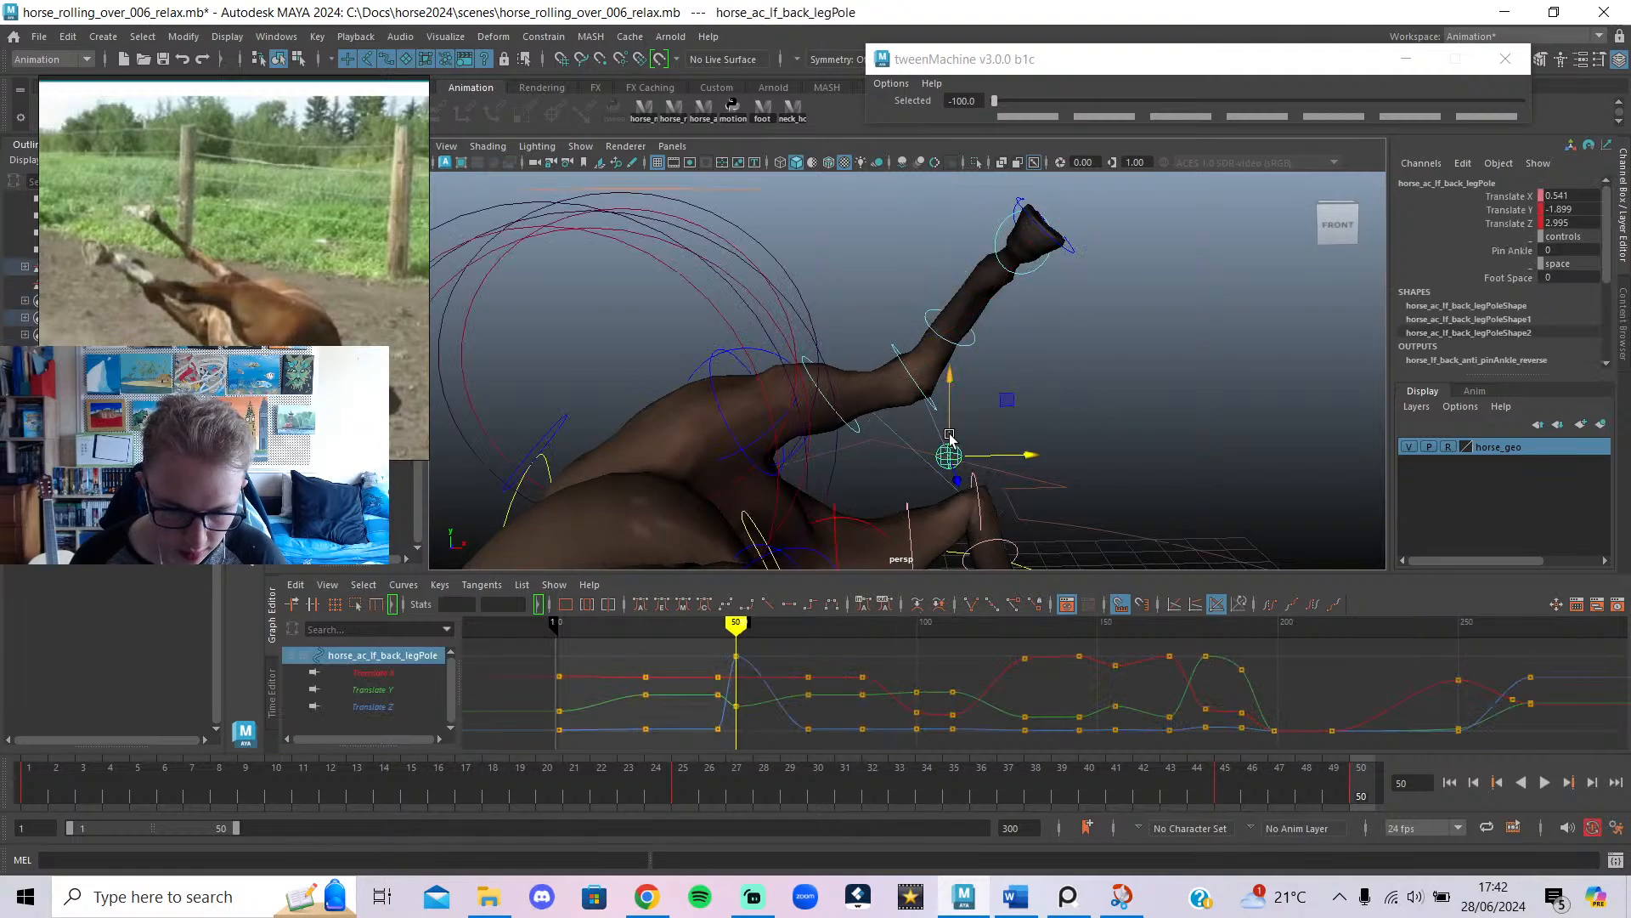
{"action": "left_click_drag", "start_coordinate": [950, 436], "coordinate": [931, 311]}
{"action": "left_click_drag", "start_coordinate": [990, 357], "coordinate": [1611, 491], "text": "alt"}
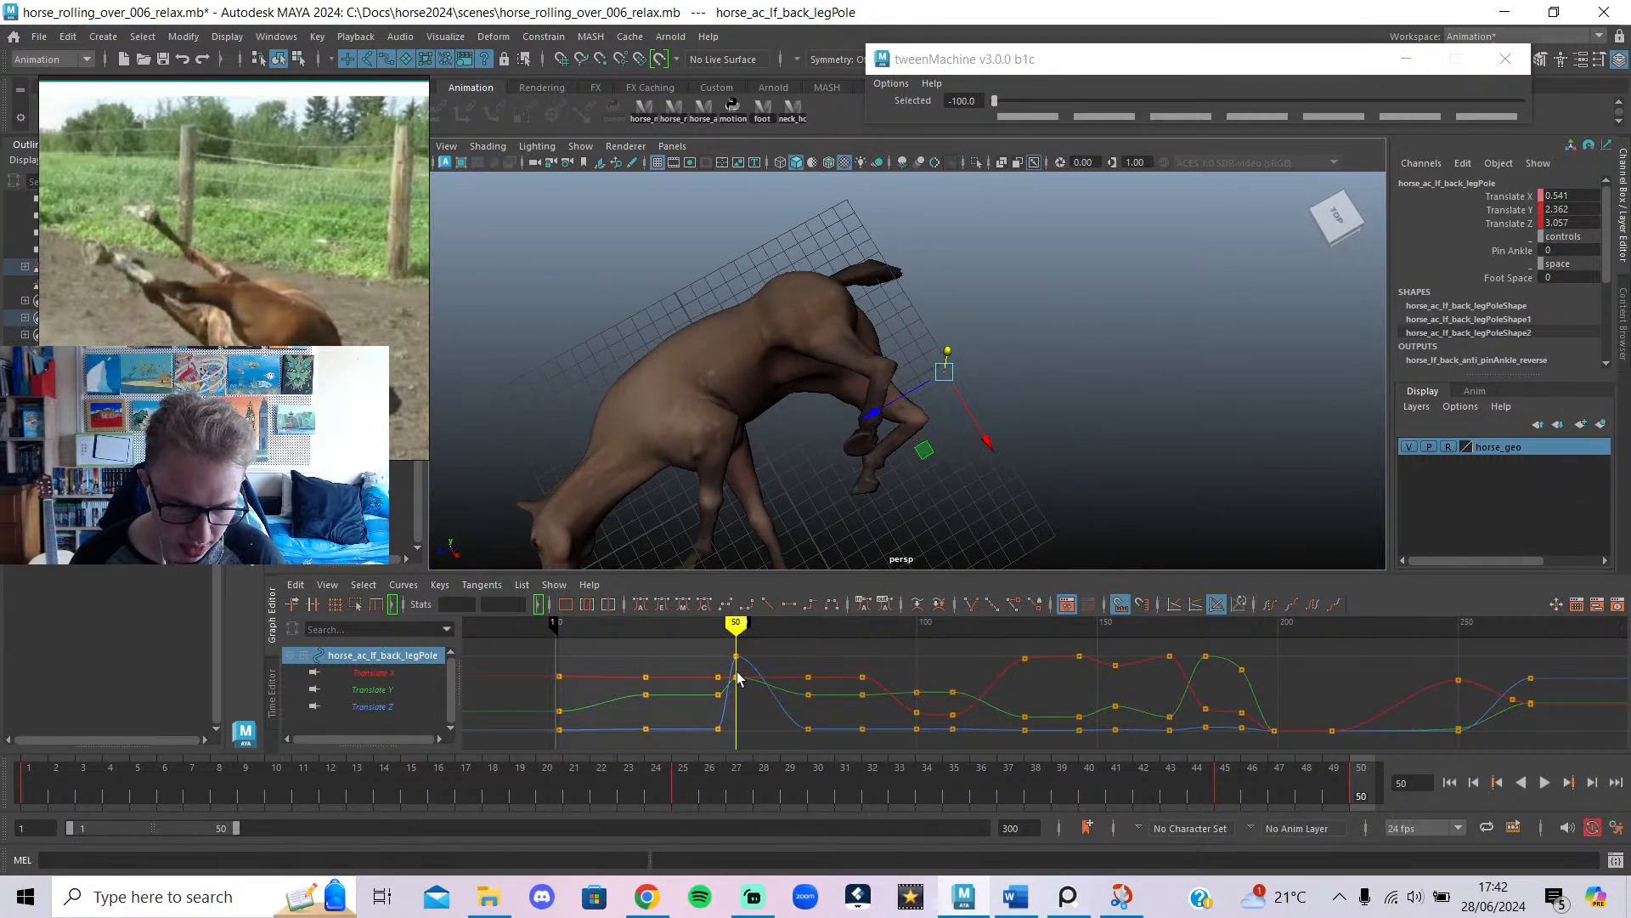
Play the animation twice to review the motion, then return to frame 50.
{"action": "key", "text": "alt+v"}
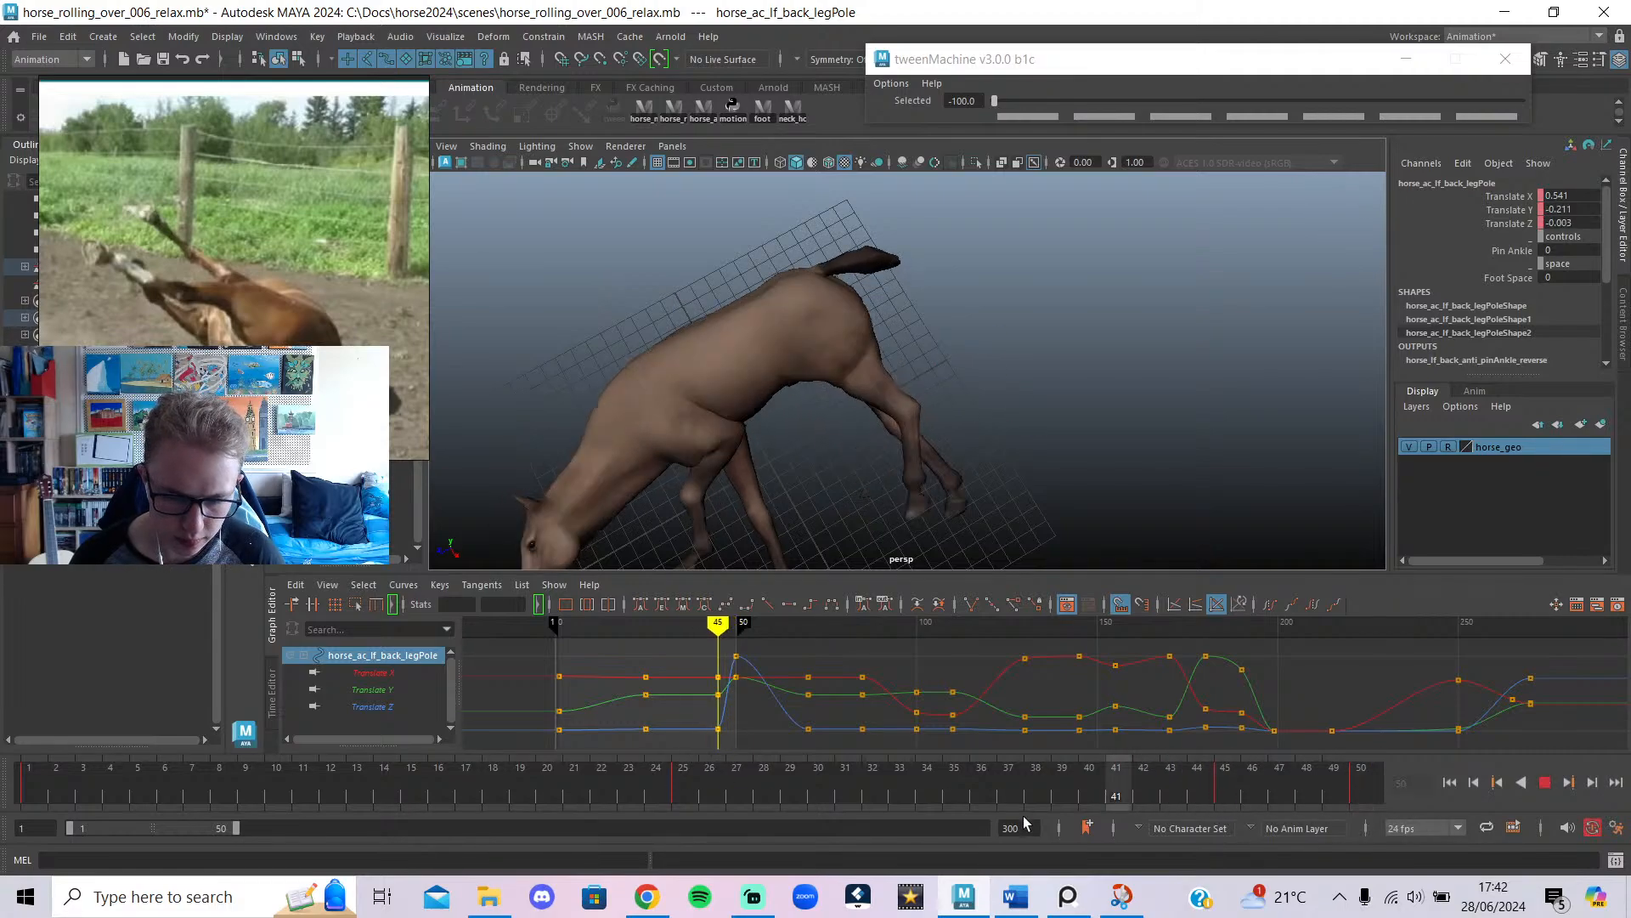
{"action": "left_click", "coordinate": [1538, 782]}
{"action": "left_click", "coordinate": [1544, 782]}
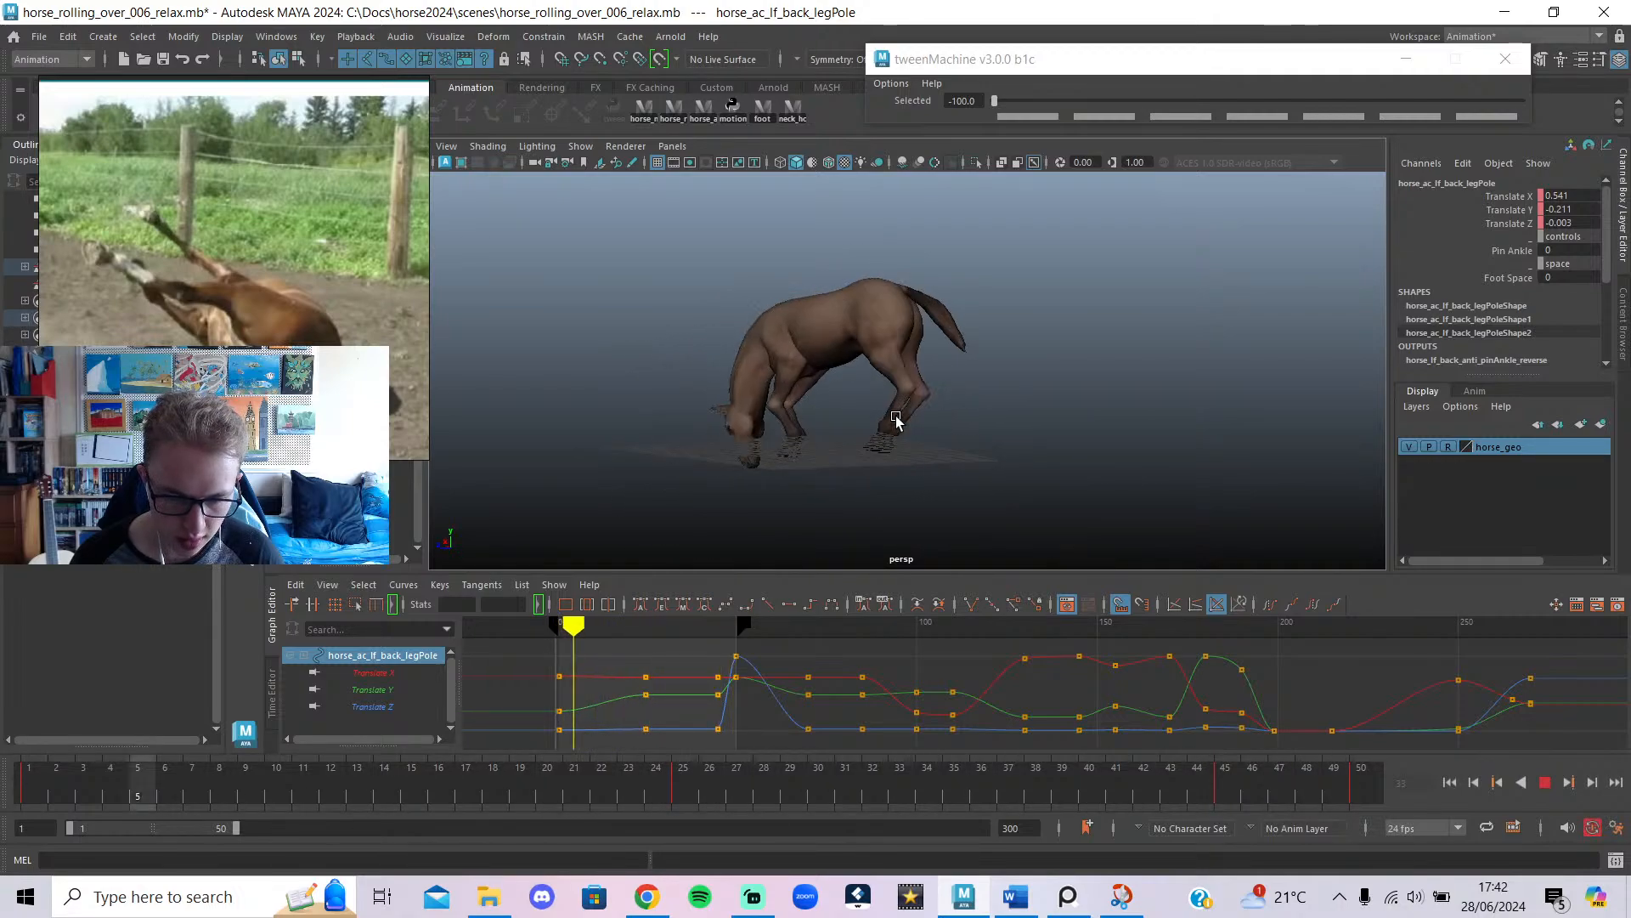
{"action": "left_click", "coordinate": [1545, 782]}
{"action": "left_click_drag", "start_coordinate": [1310, 785], "coordinate": [1363, 780]}
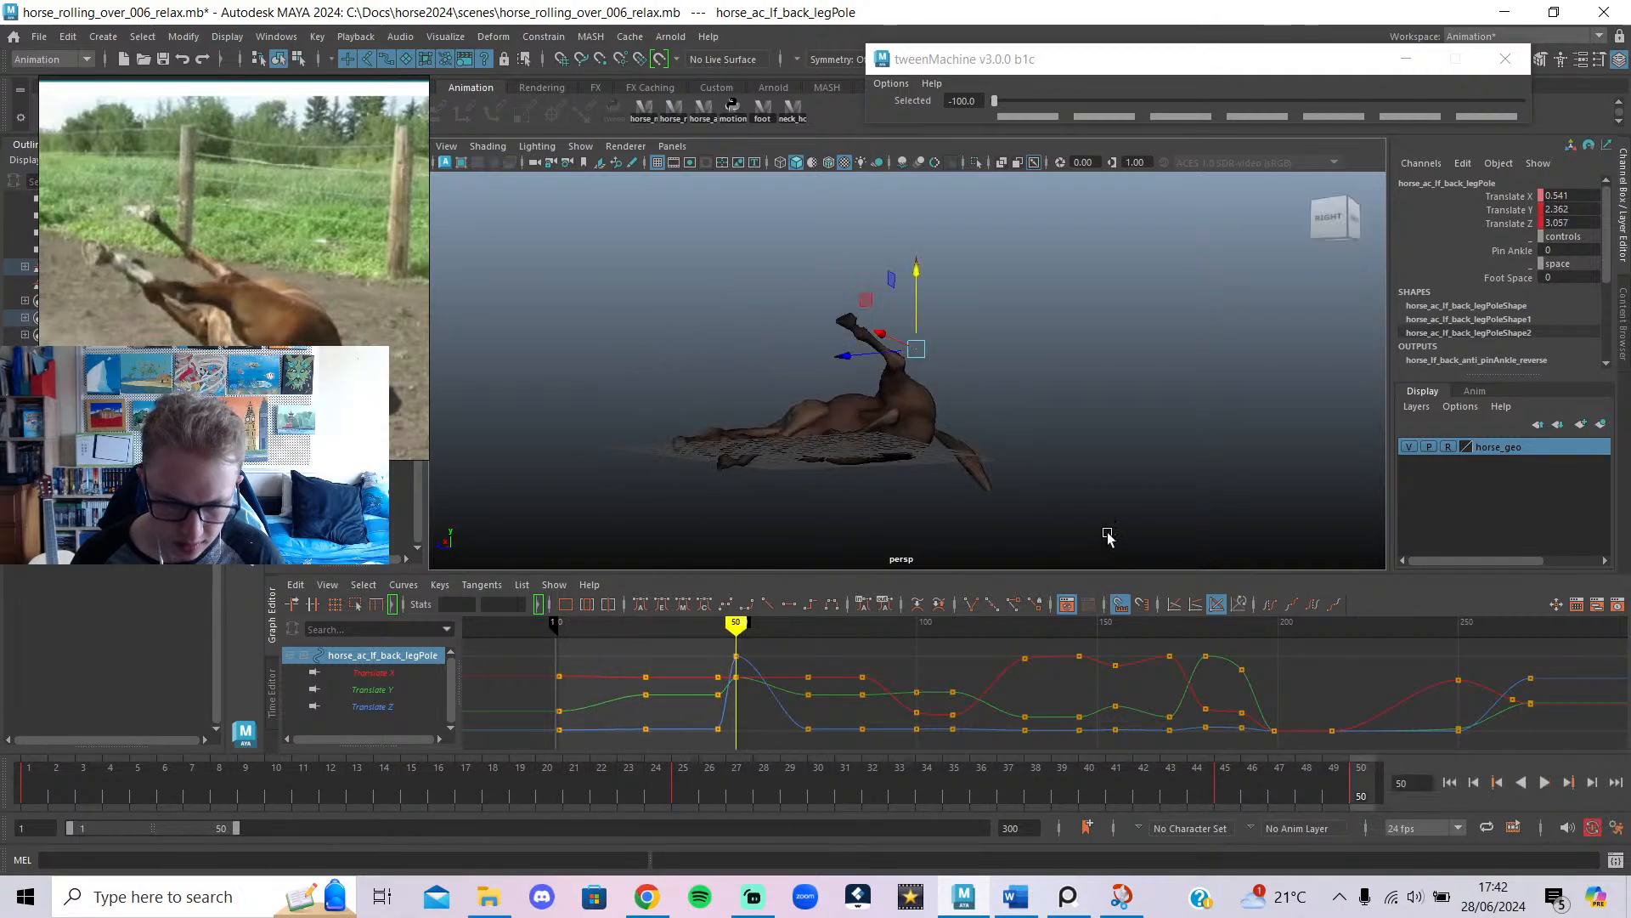
Shift the right back foot sideways out to Translate X 7.535.
{"action": "scroll", "coordinate": [935, 454], "scroll_direction": "up", "scroll_amount": 5}
{"action": "left_click_drag", "start_coordinate": [879, 463], "coordinate": [1007, 520], "text": "alt"}
{"action": "middle_click_drag", "start_coordinate": [1012, 520], "coordinate": [1111, 371], "text": "alt"}
{"action": "scroll", "coordinate": [1054, 407], "scroll_direction": "up", "scroll_amount": 2}
{"action": "key", "text": "alt+1"}
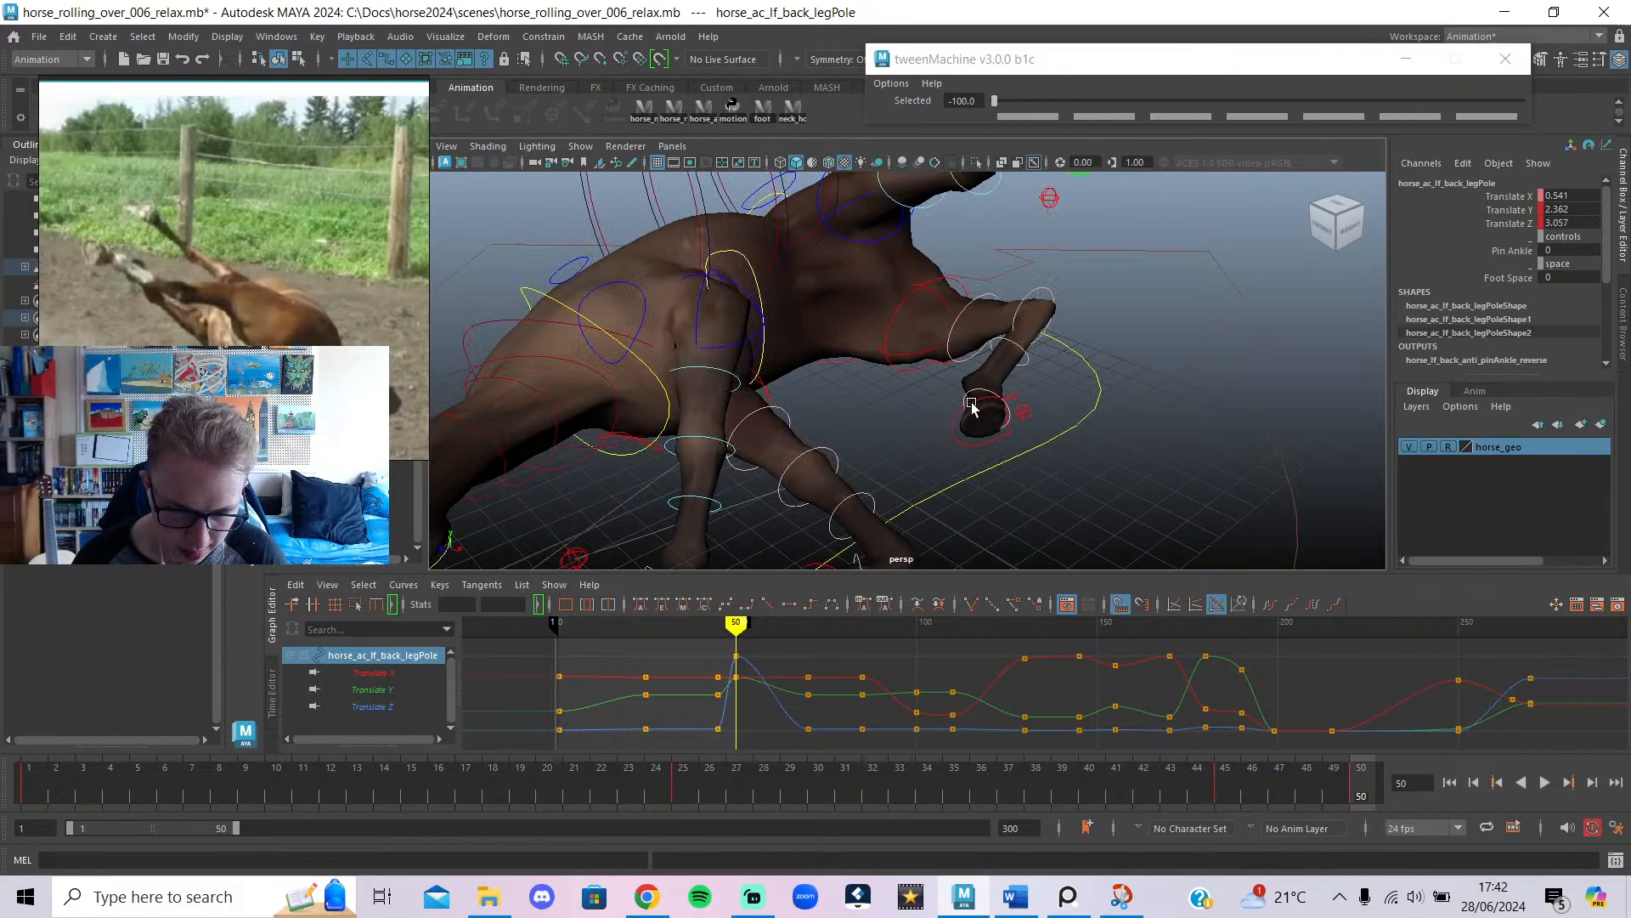
{"action": "left_click", "coordinate": [1006, 432]}
{"action": "scroll", "coordinate": [1066, 427], "scroll_direction": "down", "scroll_amount": 4}
{"action": "left_click_drag", "start_coordinate": [1019, 456], "coordinate": [870, 470], "text": "alt"}
{"action": "mouse_move", "coordinate": [863, 412]}
{"action": "left_mouse_down"}
{"action": "mouse_move", "coordinate": [836, 408]}
{"action": "mouse_move", "coordinate": [881, 522]}
{"action": "mouse_move", "coordinate": [952, 482]}
{"action": "mouse_move", "coordinate": [954, 451]}
{"action": "mouse_move", "coordinate": [918, 400]}
{"action": "mouse_move", "coordinate": [849, 394]}
{"action": "mouse_move", "coordinate": [1037, 426]}
{"action": "mouse_move", "coordinate": [1234, 420]}
{"action": "left_mouse_up"}
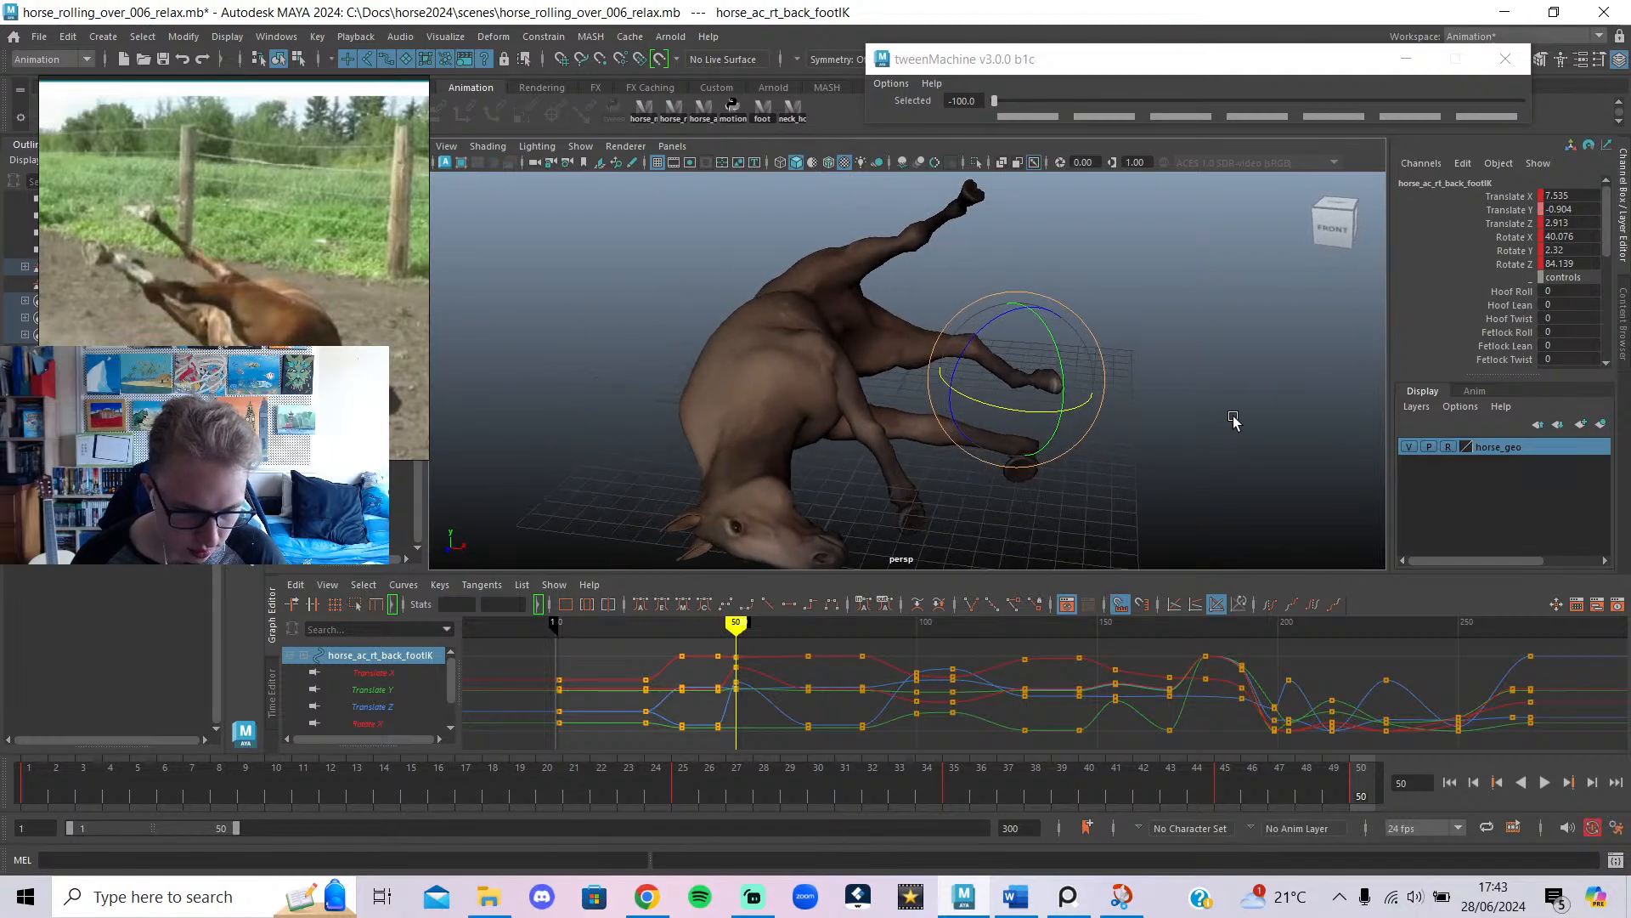
Rotate the chest control to Rotate X 37.877 and Z 135.518, then scrub back to frame 45.
{"action": "left_click_drag", "start_coordinate": [1034, 398], "coordinate": [990, 376], "text": "alt"}
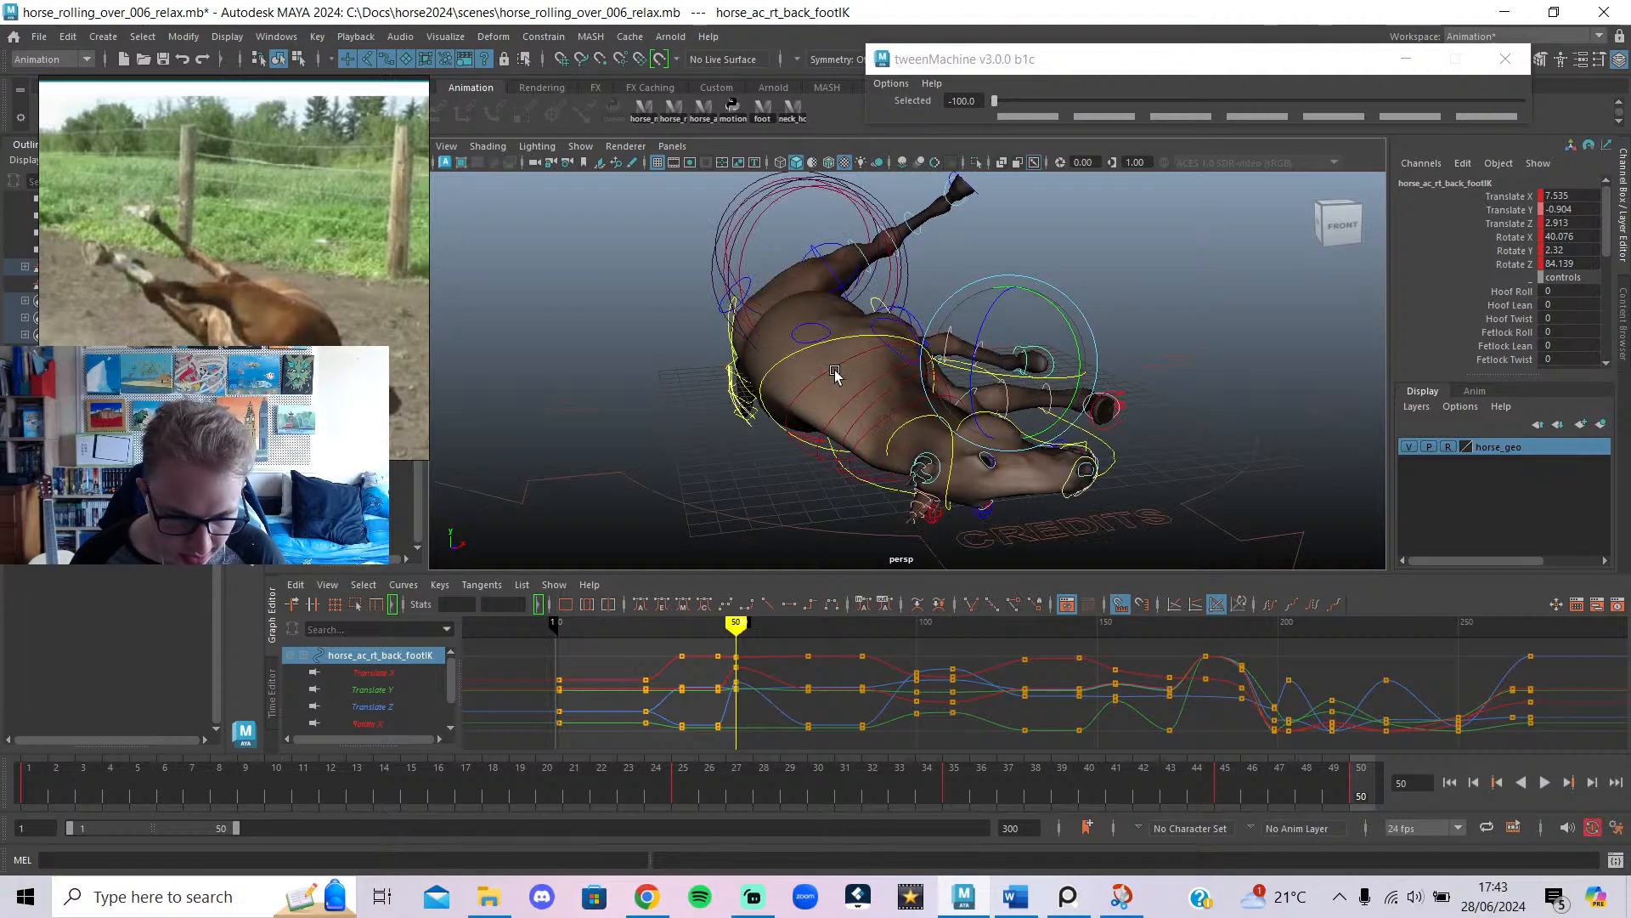
{"action": "left_click", "coordinate": [847, 343]}
{"action": "left_click_drag", "start_coordinate": [813, 342], "coordinate": [783, 445], "text": "alt"}
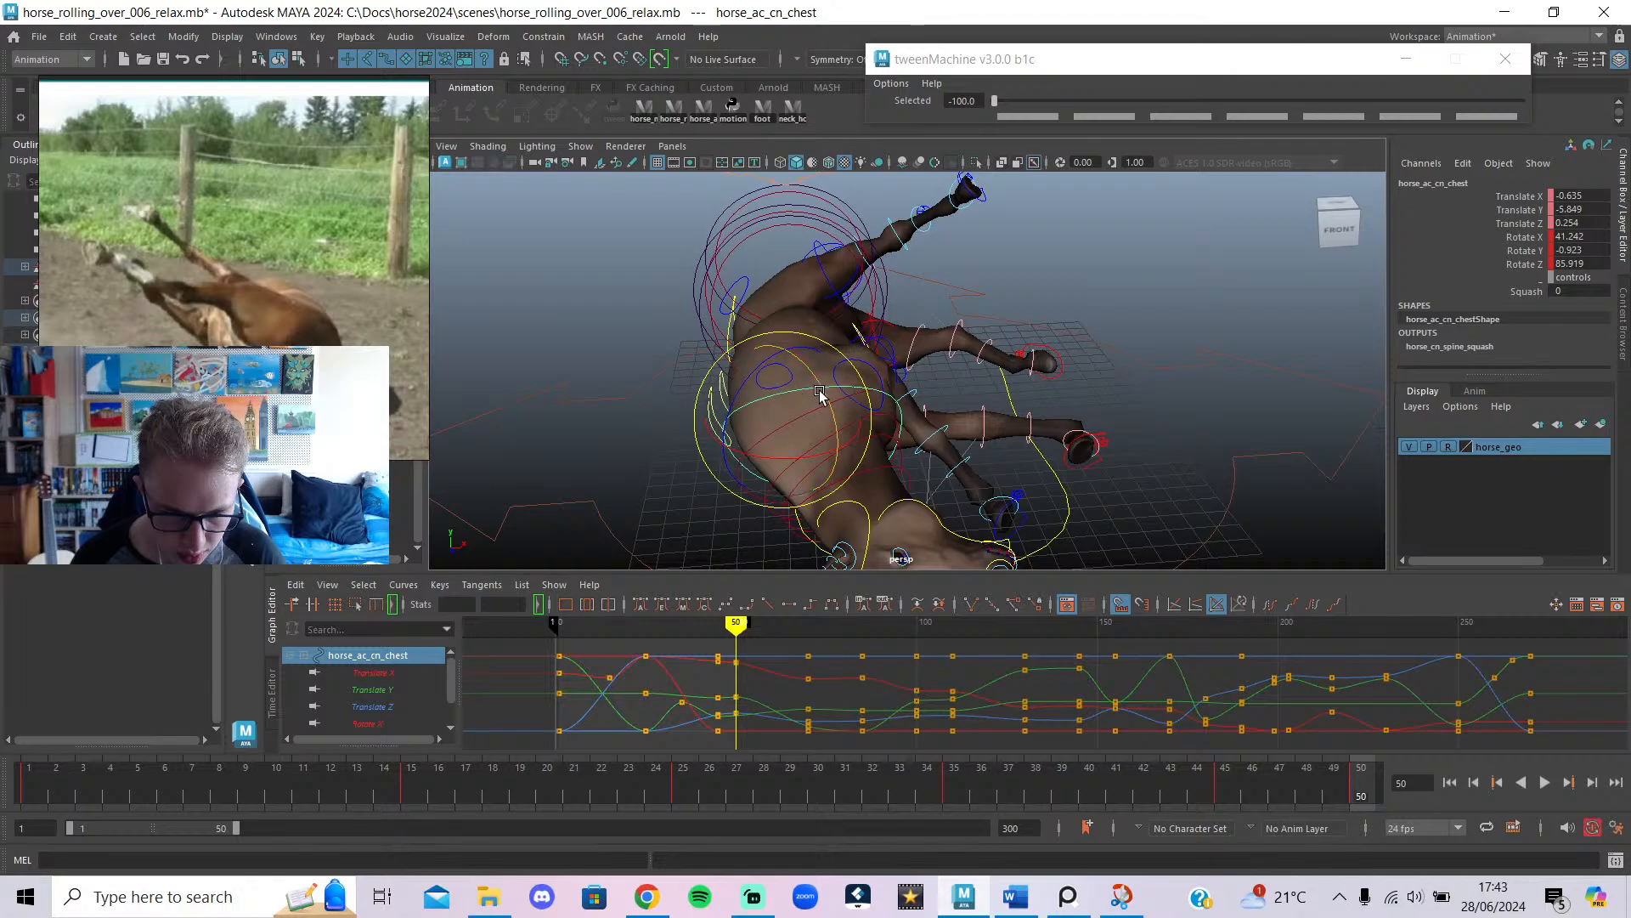
{"action": "left_click_drag", "start_coordinate": [820, 393], "coordinate": [1157, 344], "text": "alt"}
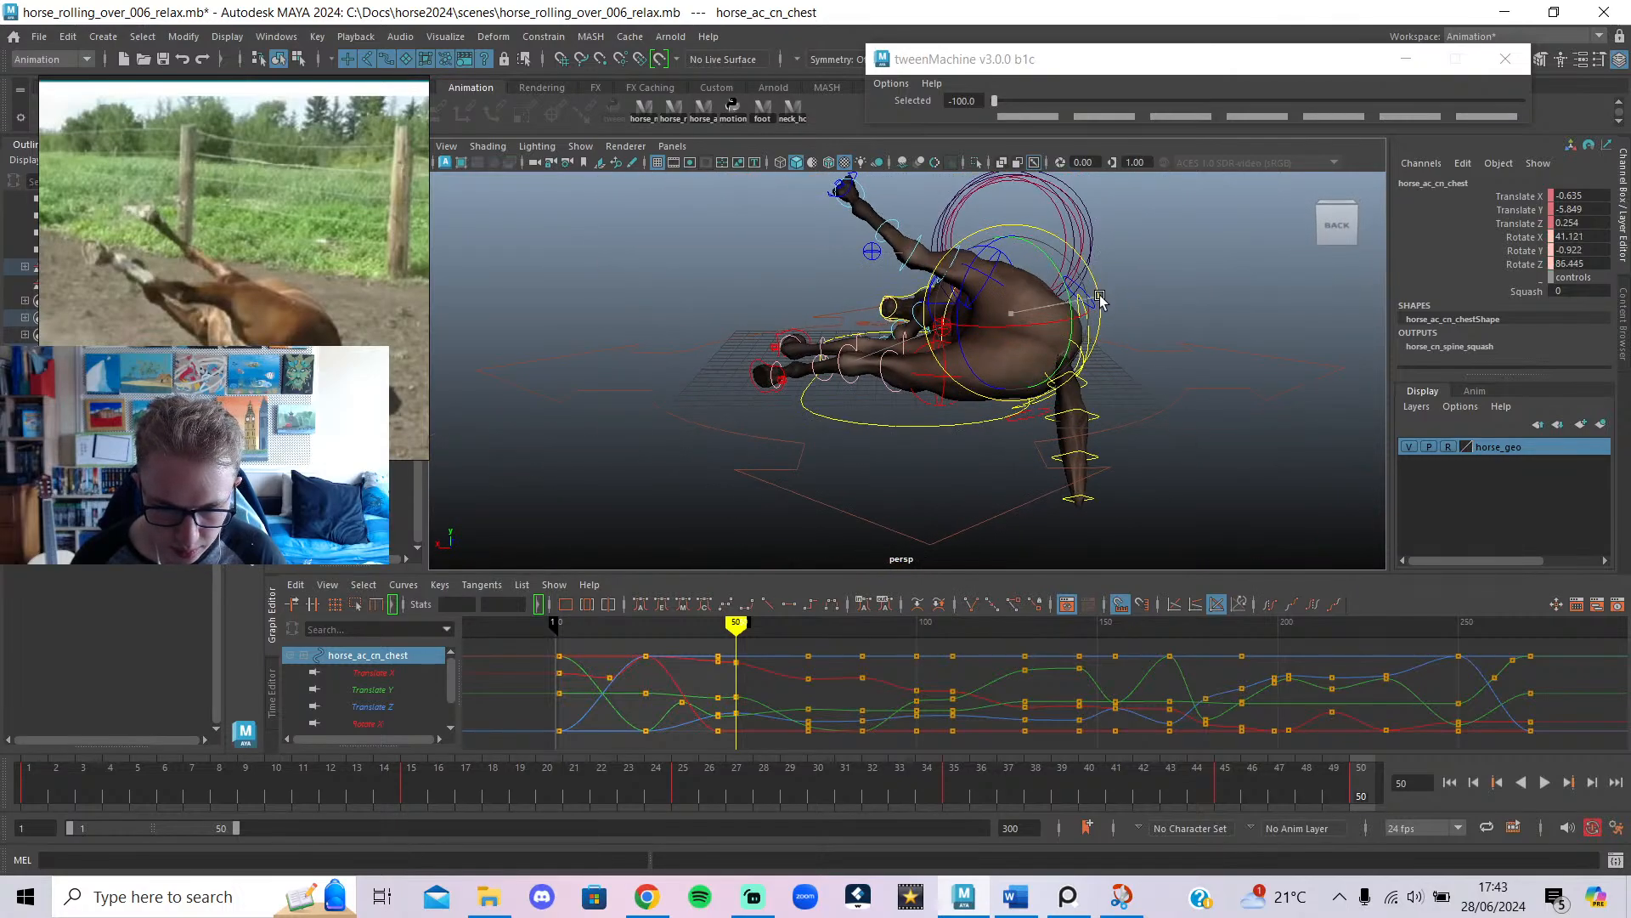
{"action": "left_click_drag", "start_coordinate": [1081, 345], "coordinate": [1192, 397], "text": "alt"}
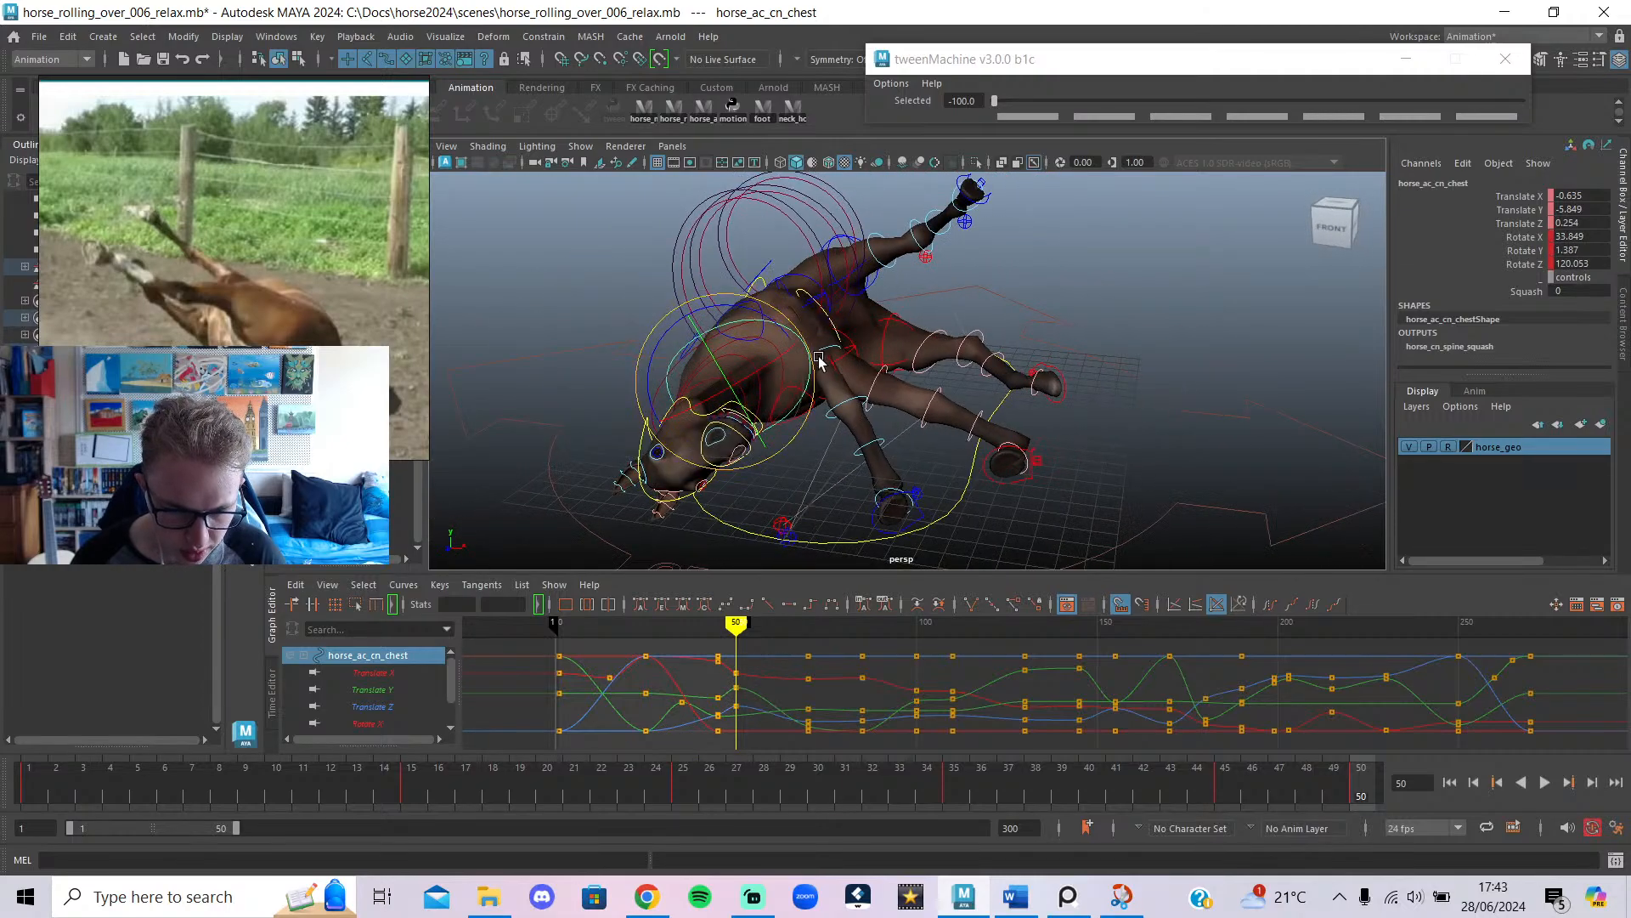
{"action": "left_click_drag", "start_coordinate": [820, 361], "coordinate": [852, 333], "text": "alt"}
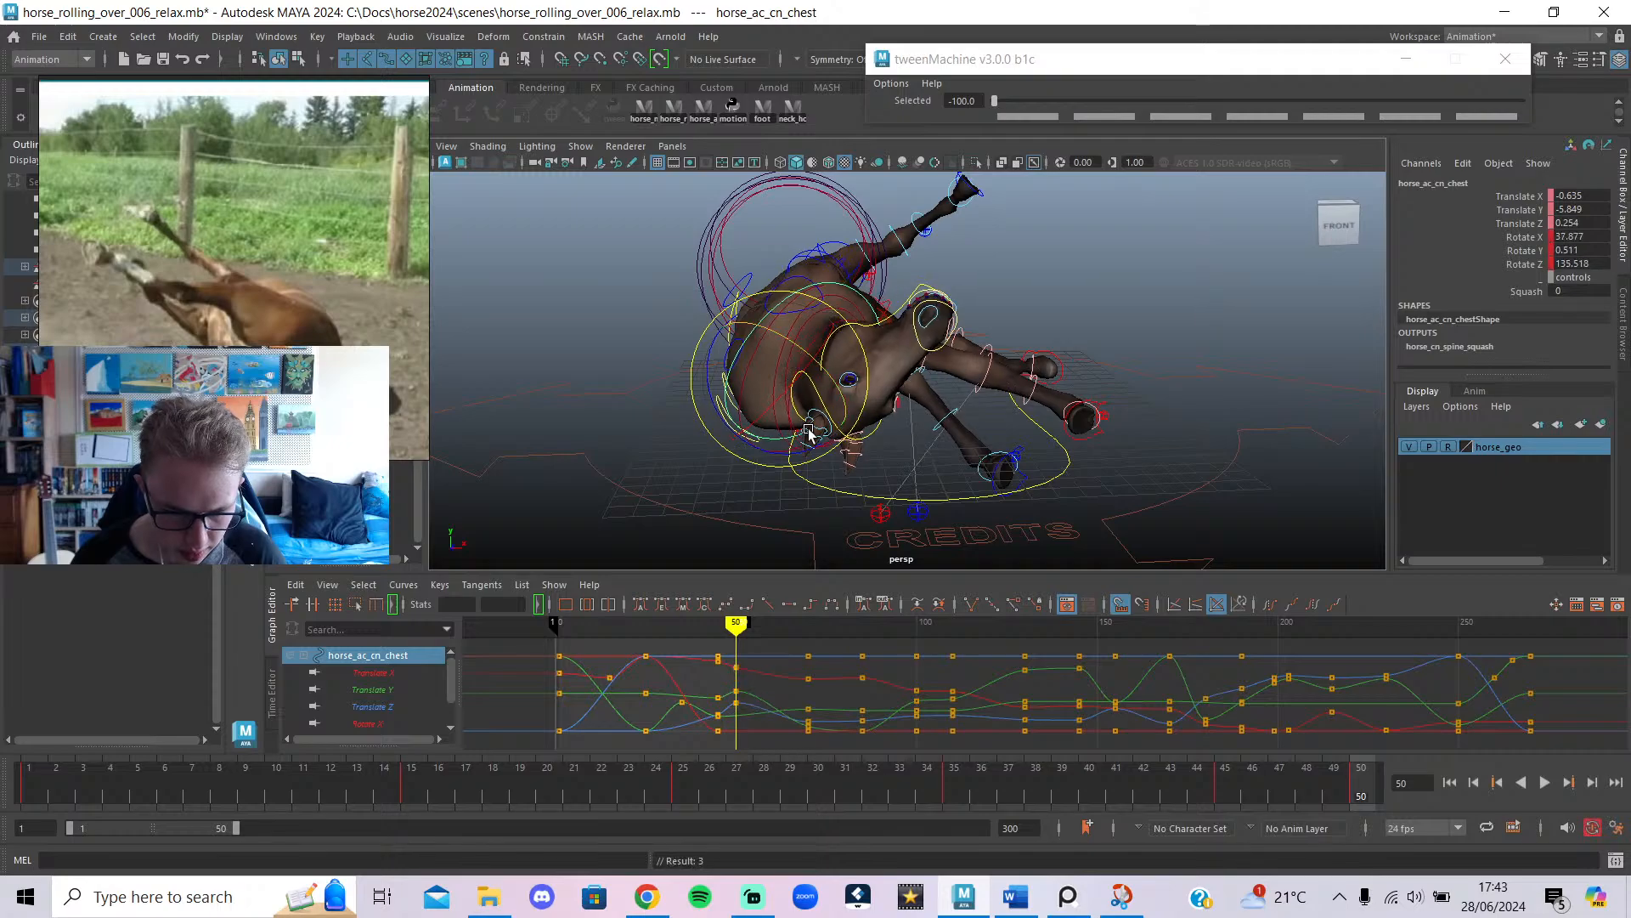
{"action": "mouse_move", "coordinate": [732, 618]}
{"action": "left_mouse_down"}
{"action": "mouse_move", "coordinate": [719, 623]}
{"action": "mouse_move", "coordinate": [743, 627]}
{"action": "mouse_move", "coordinate": [655, 626]}
{"action": "mouse_move", "coordinate": [812, 647]}
{"action": "mouse_move", "coordinate": [737, 644]}
{"action": "left_mouse_up"}
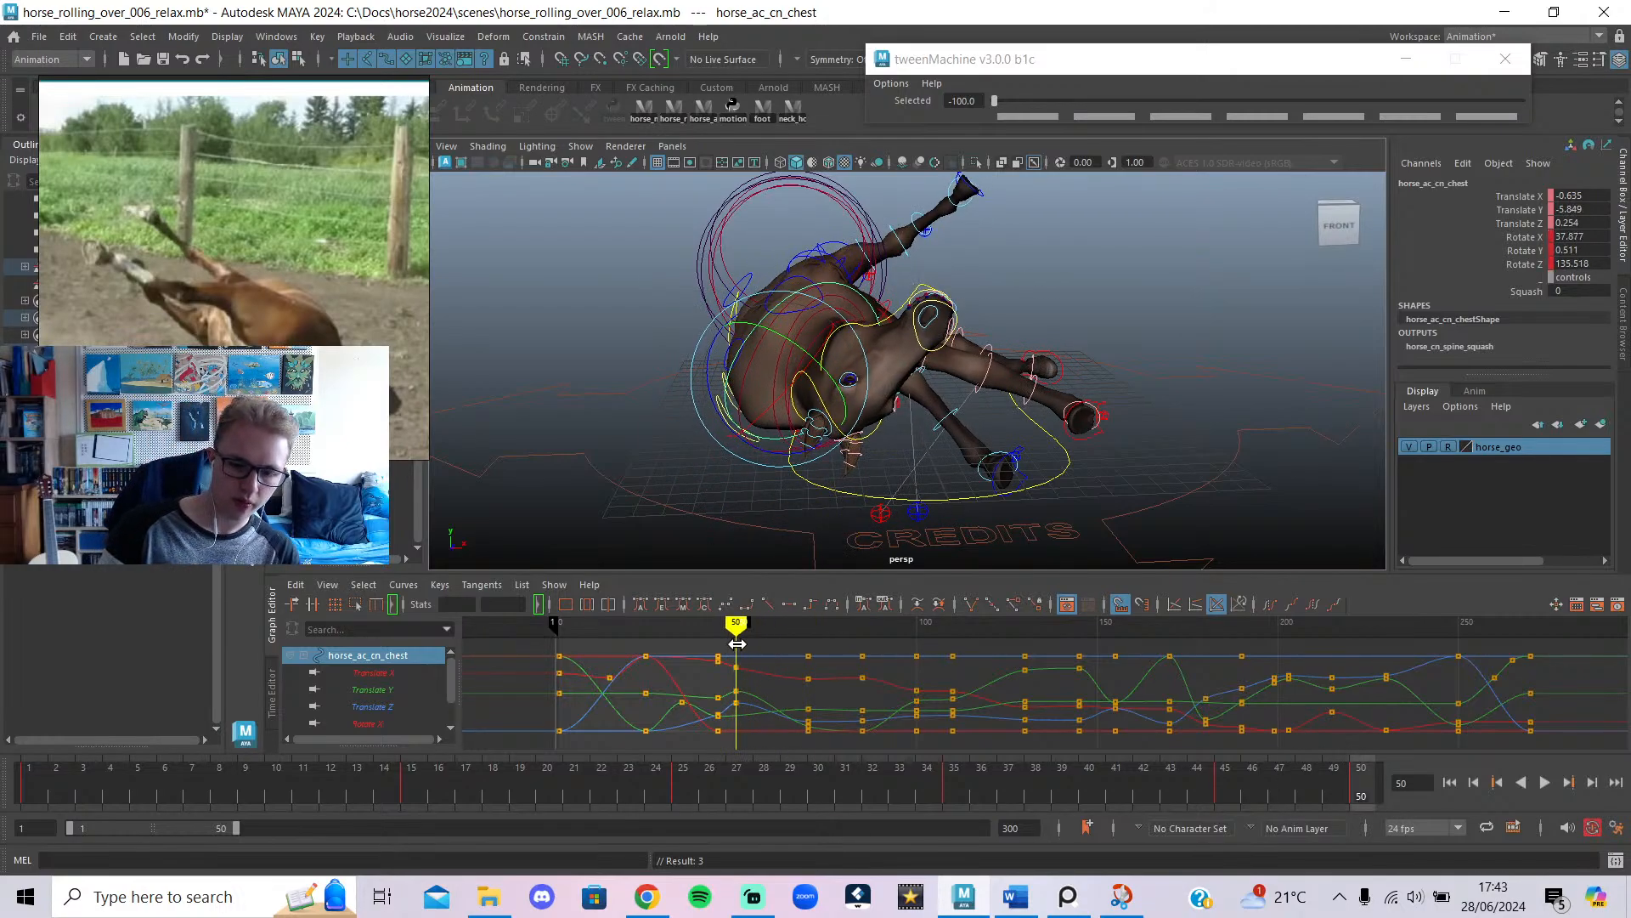
Hide and re-show the rig controls to check the body, then select the left front hoof.
{"action": "key", "text": "alt+1"}
{"action": "left_click_drag", "start_coordinate": [1140, 262], "coordinate": [1013, 435], "text": "alt"}
{"action": "key", "text": "alt+1"}
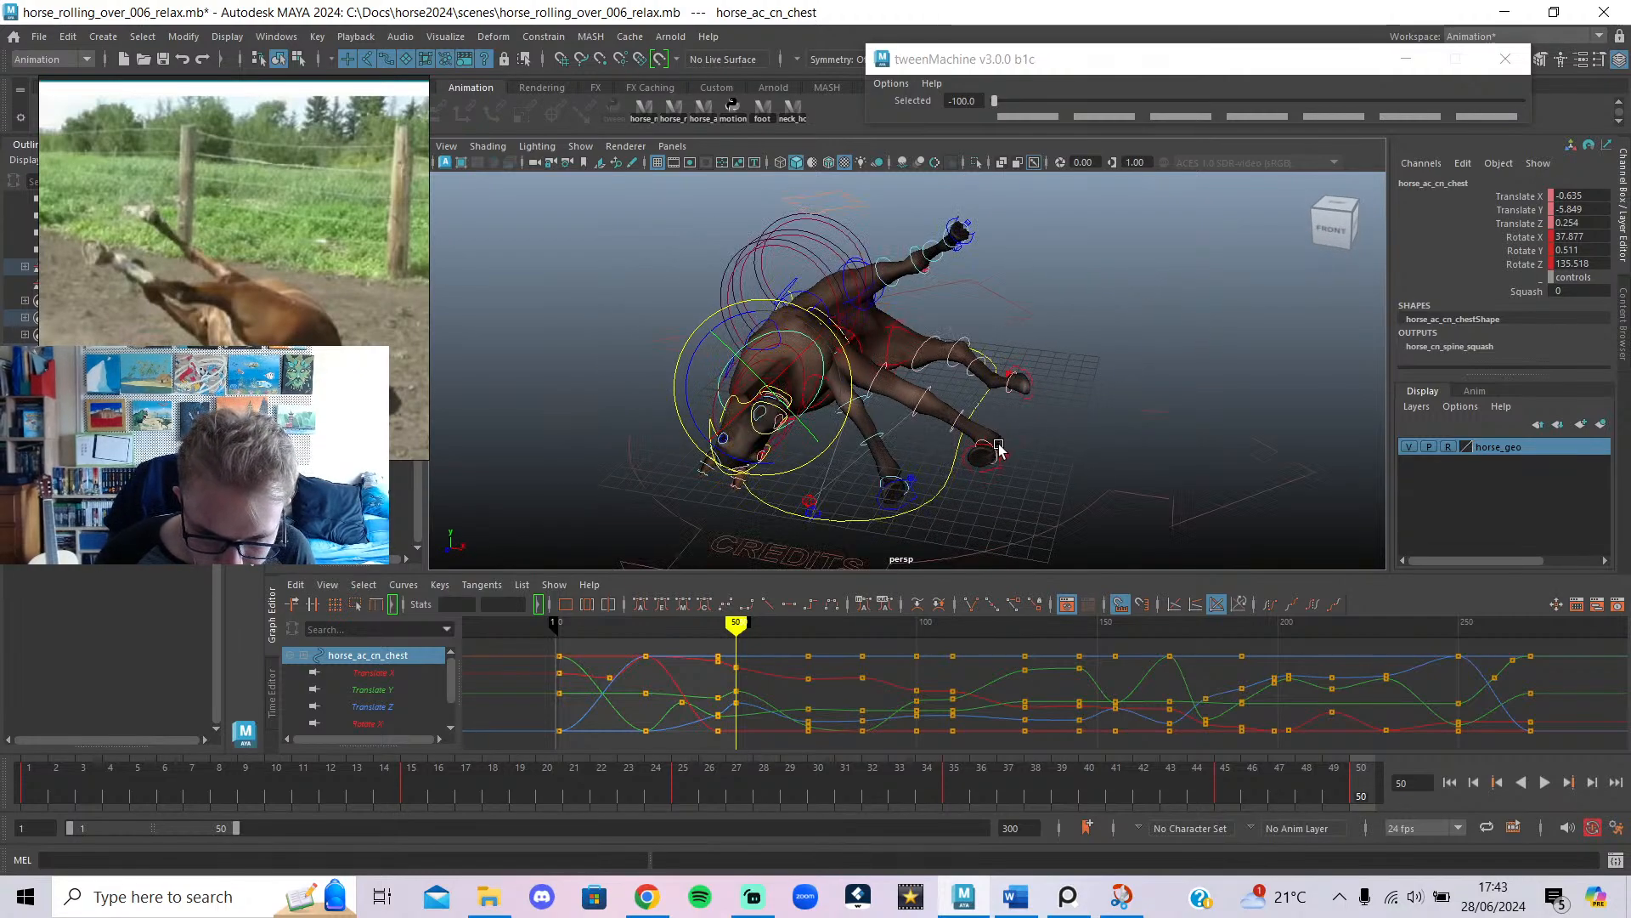
{"action": "left_click", "coordinate": [908, 486]}
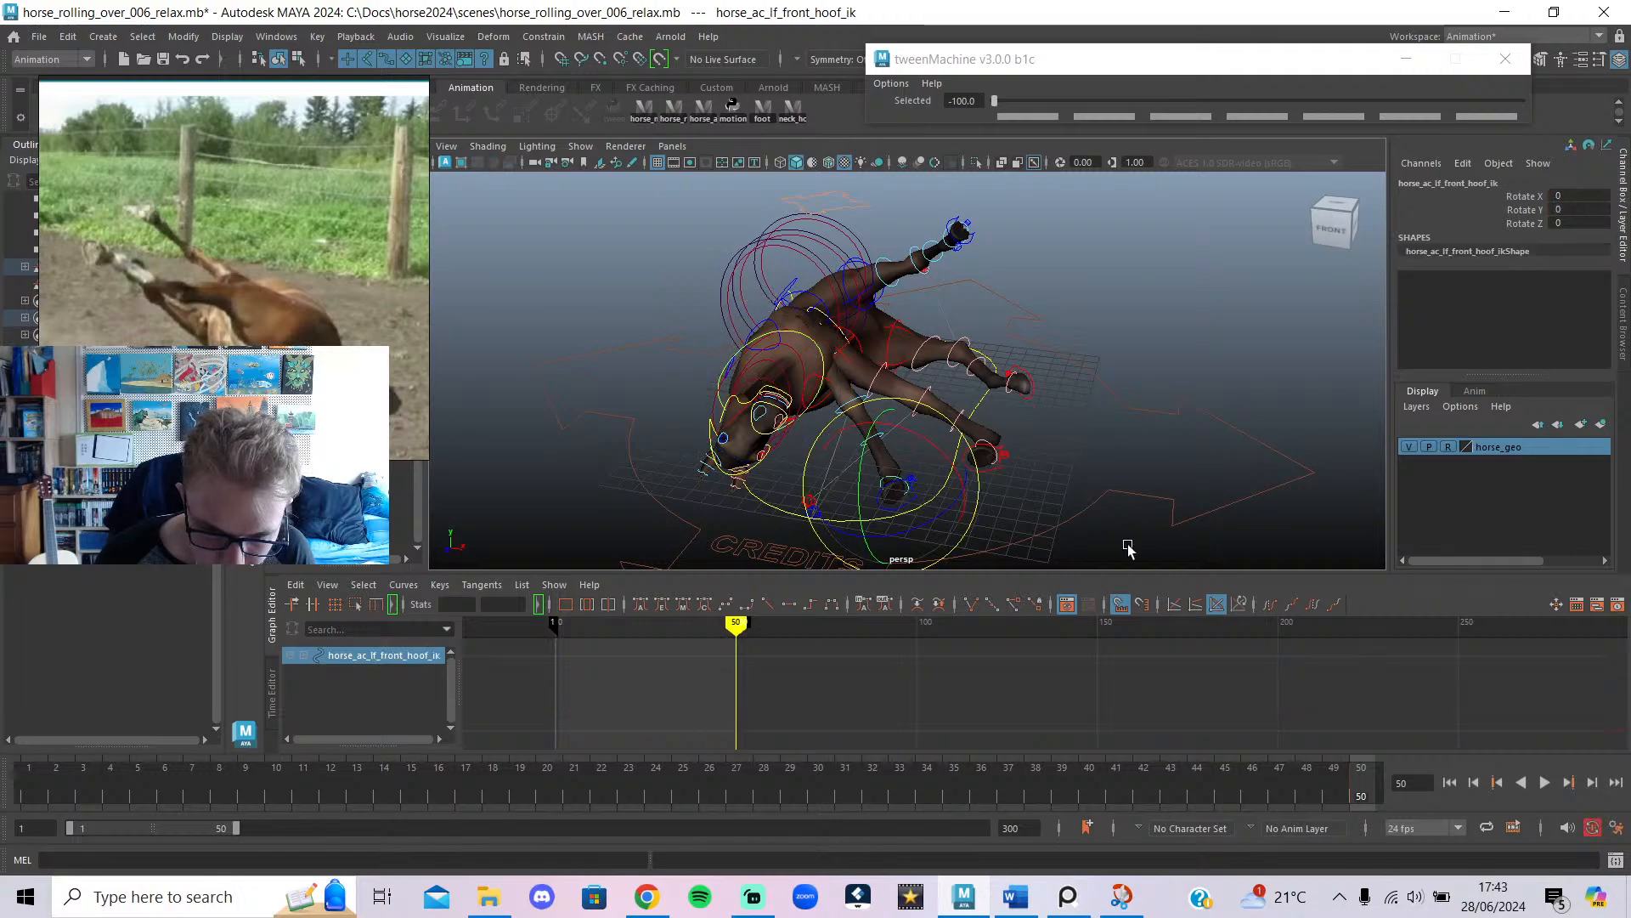
Lift the left front foot control high off the ground and shift it back in depth.
{"action": "left_click", "coordinate": [1127, 548]}
{"action": "left_click", "coordinate": [916, 498]}
{"action": "left_click_drag", "start_coordinate": [919, 500], "coordinate": [993, 459], "text": "alt"}
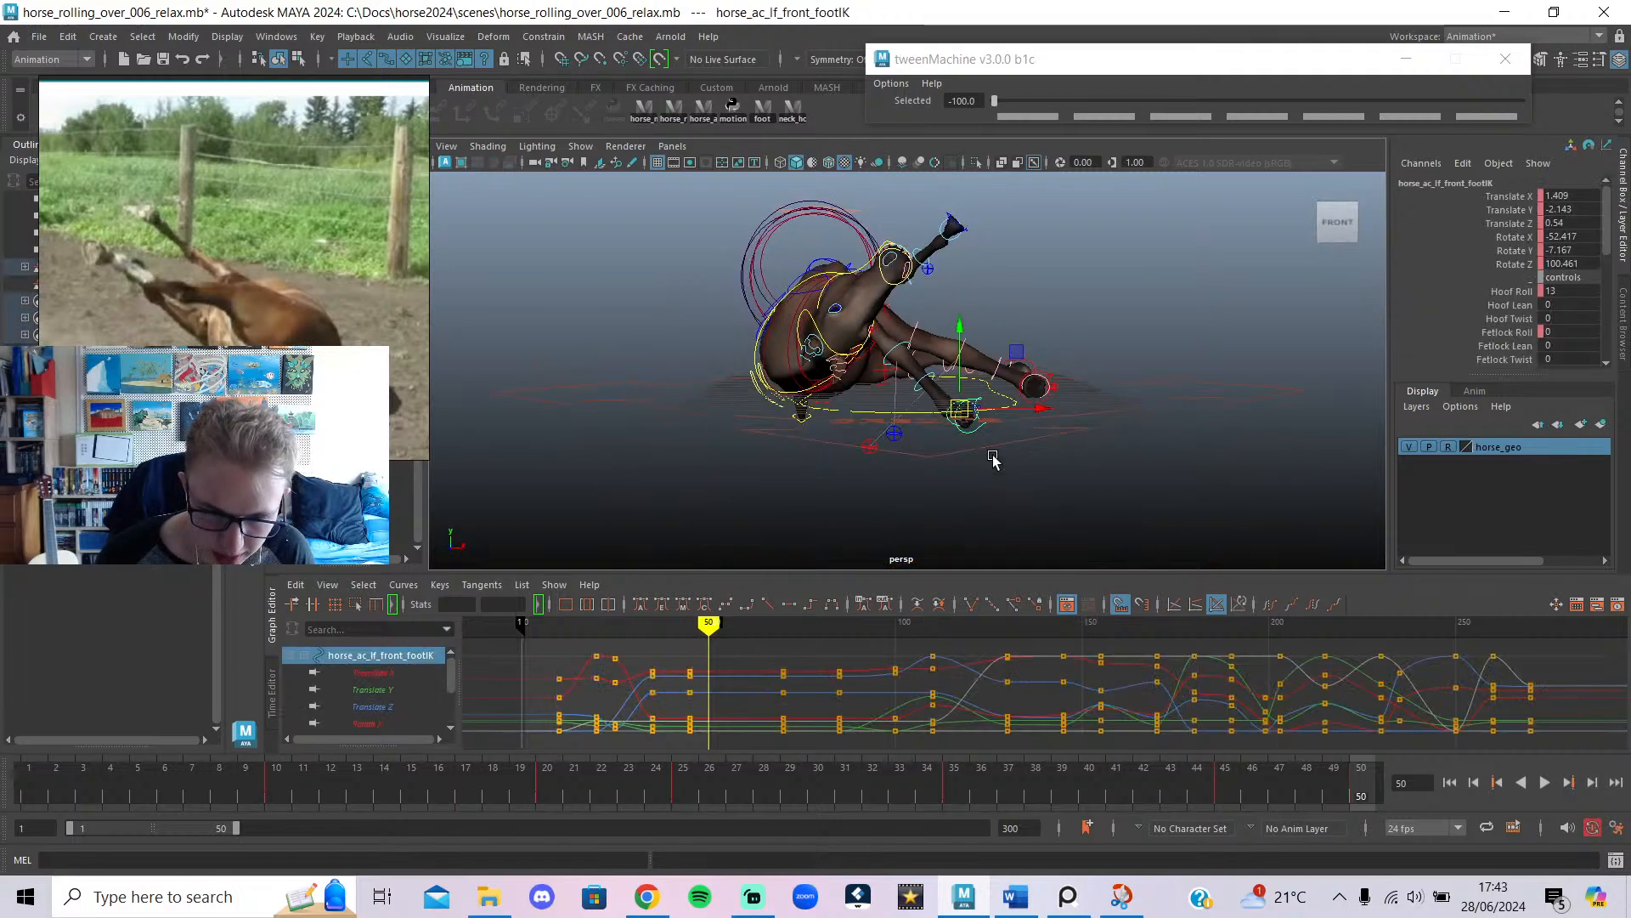
{"action": "left_click_drag", "start_coordinate": [957, 352], "coordinate": [959, 209]}
{"action": "left_click_drag", "start_coordinate": [947, 233], "coordinate": [936, 357], "text": "alt"}
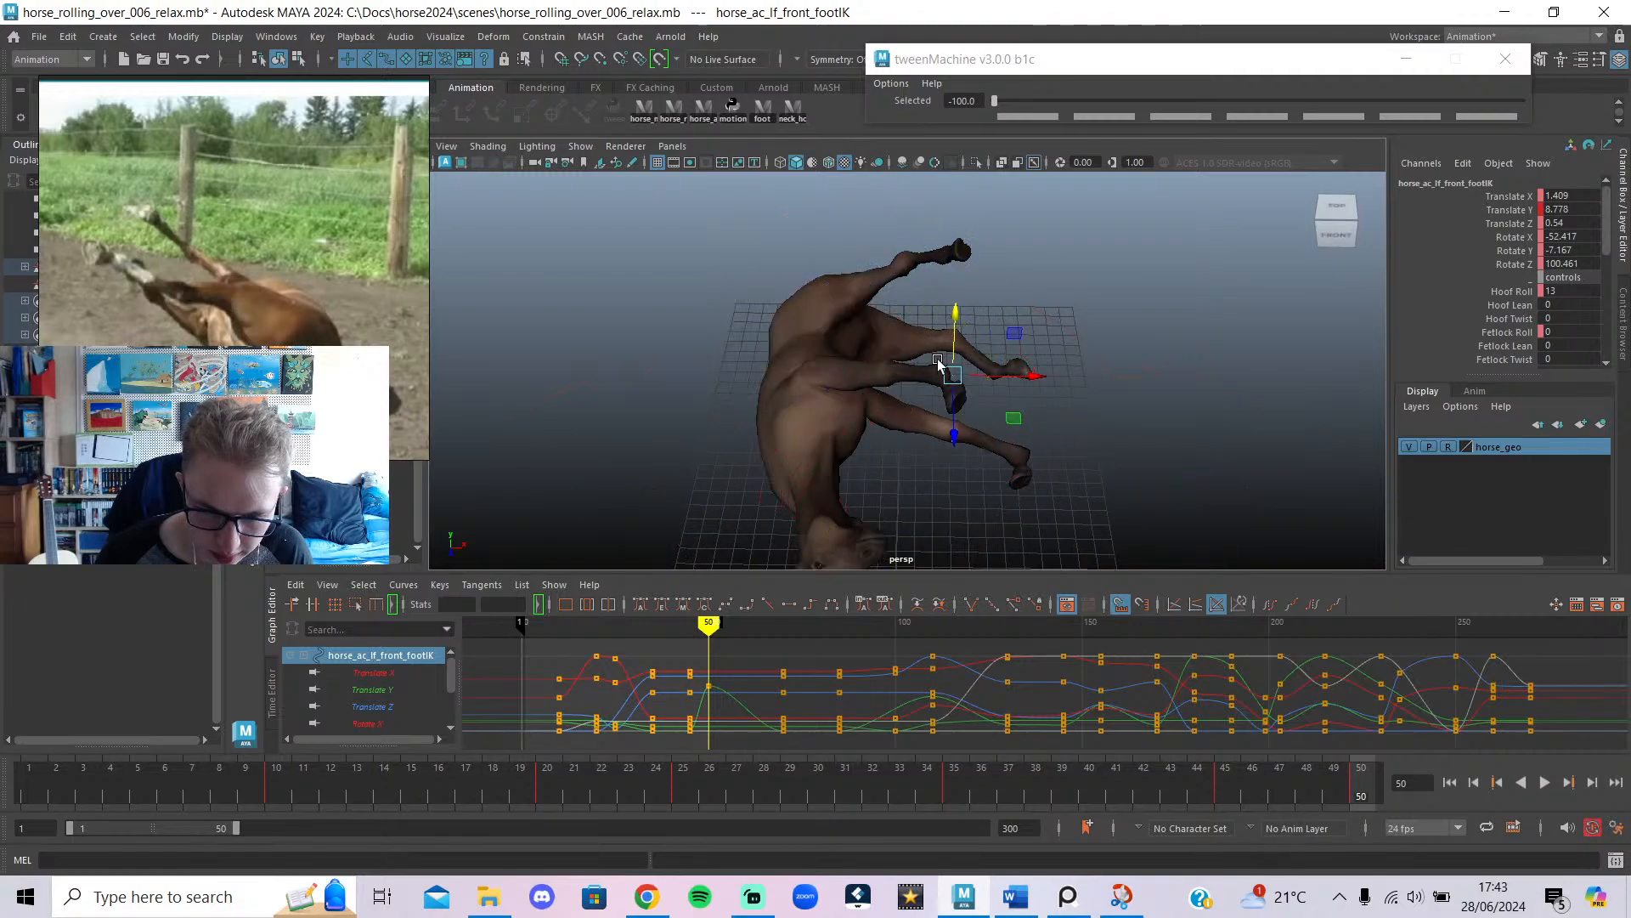
{"action": "left_click_drag", "start_coordinate": [969, 430], "coordinate": [762, 371], "text": "alt"}
{"action": "left_click_drag", "start_coordinate": [788, 397], "coordinate": [885, 363], "text": "alt"}
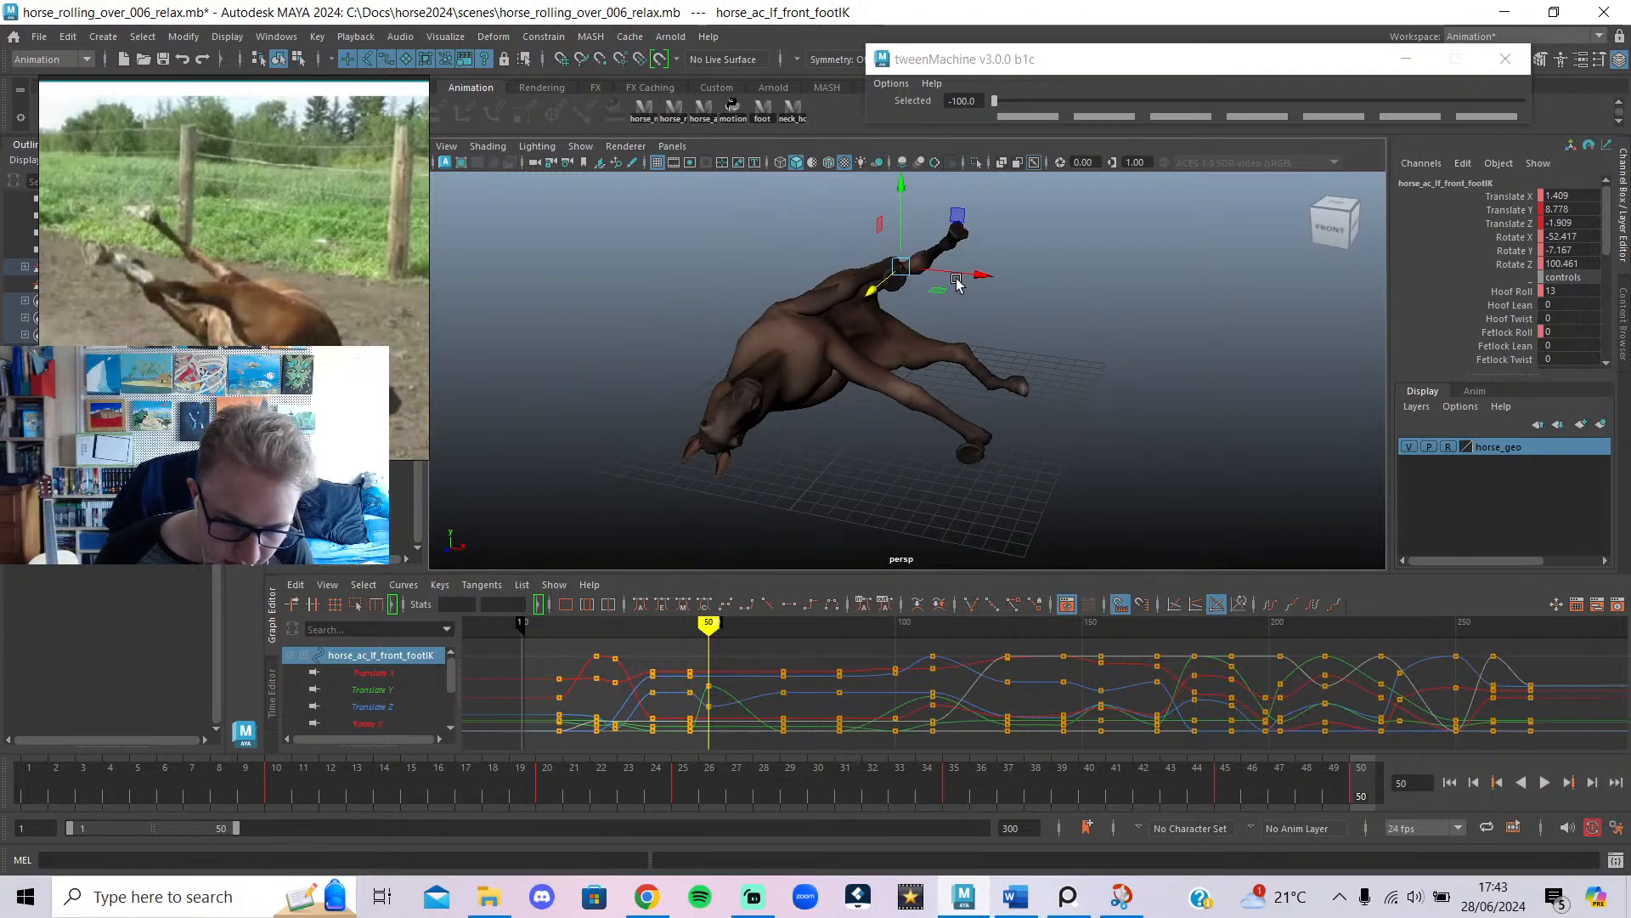
Rotate the left front foot so the hoof tips upward, to Rotate X -6.762.
{"action": "left_click_drag", "start_coordinate": [957, 283], "coordinate": [930, 208], "text": "alt"}
{"action": "left_click", "coordinate": [917, 202]}
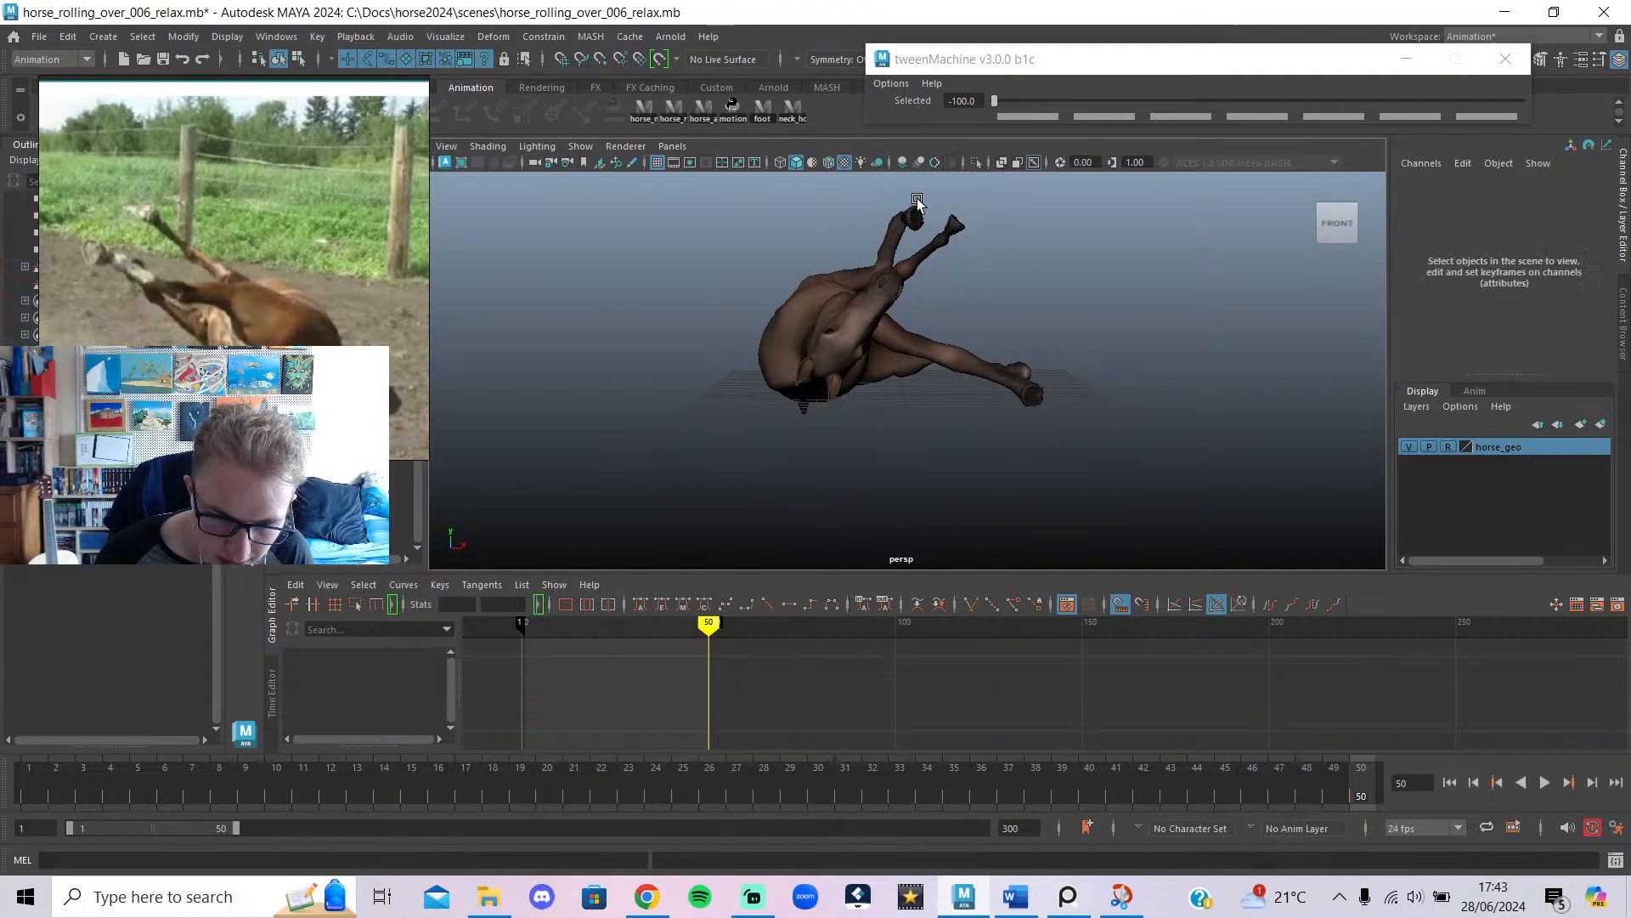
{"action": "left_click", "coordinate": [959, 216]}
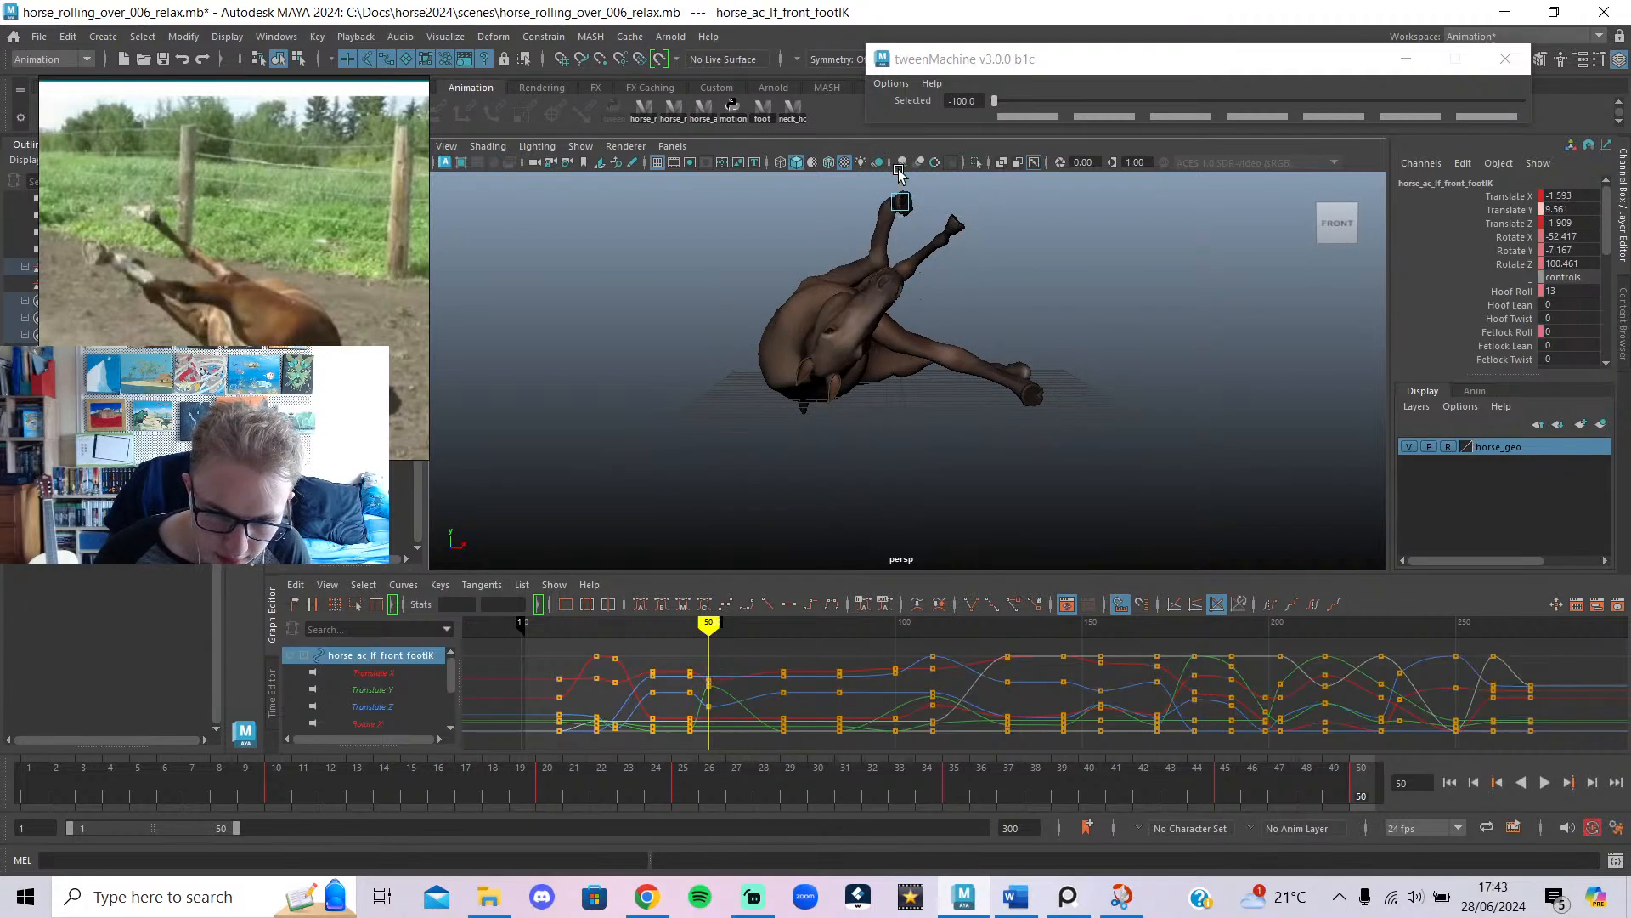
{"action": "left_click_drag", "start_coordinate": [930, 260], "coordinate": [595, 510], "text": "alt"}
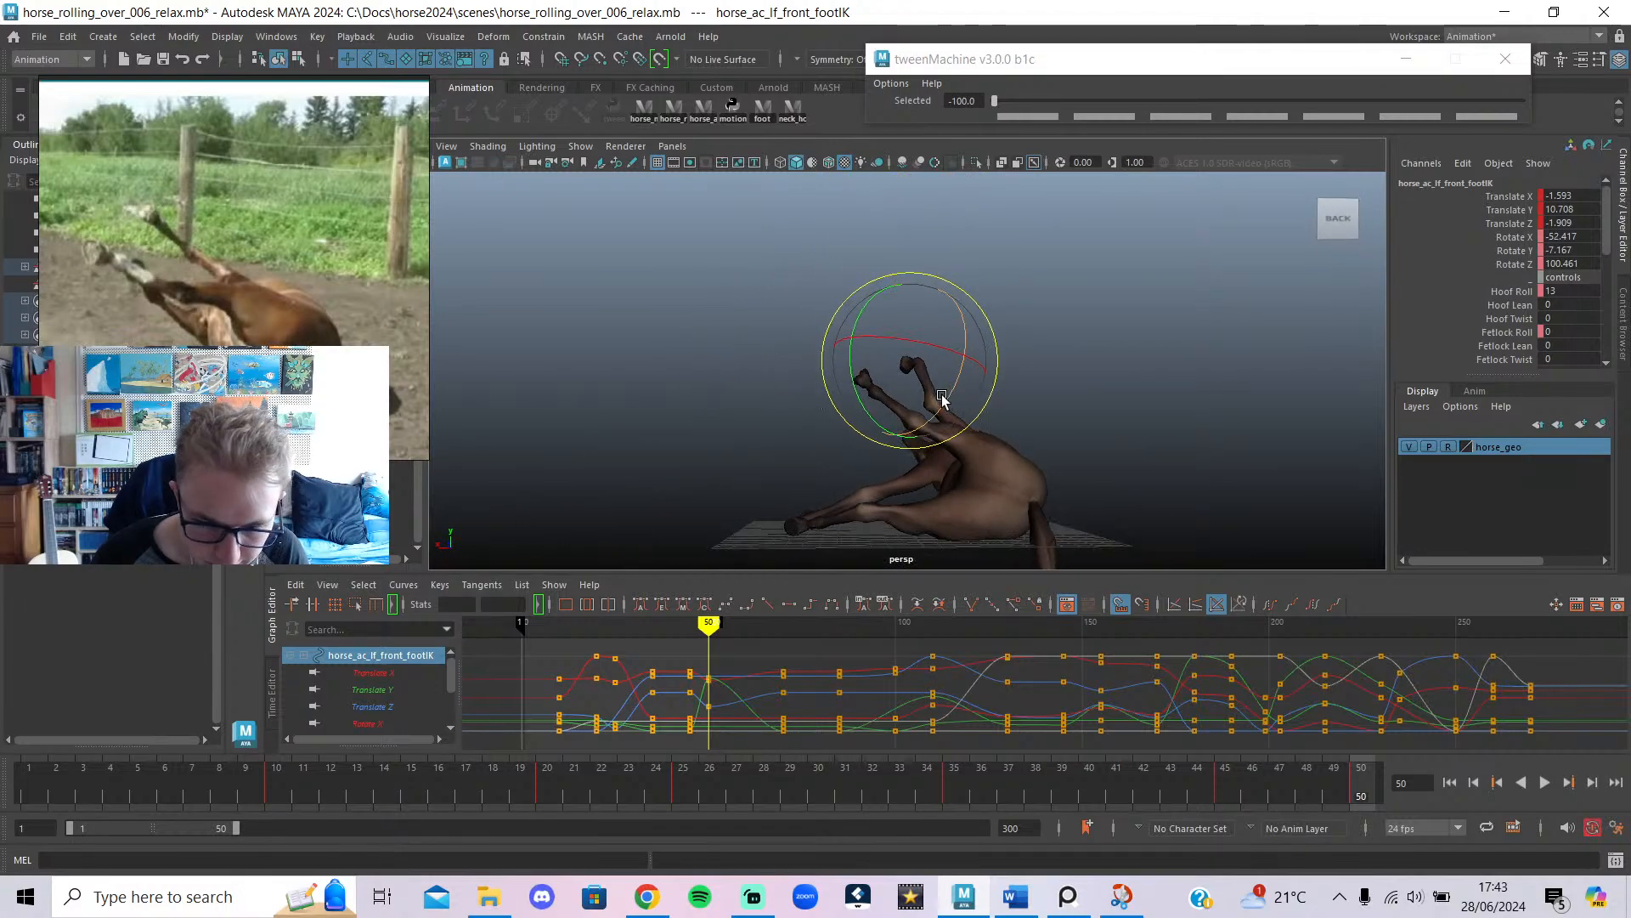
{"action": "key", "text": "w"}
{"action": "left_click", "coordinate": [899, 374]}
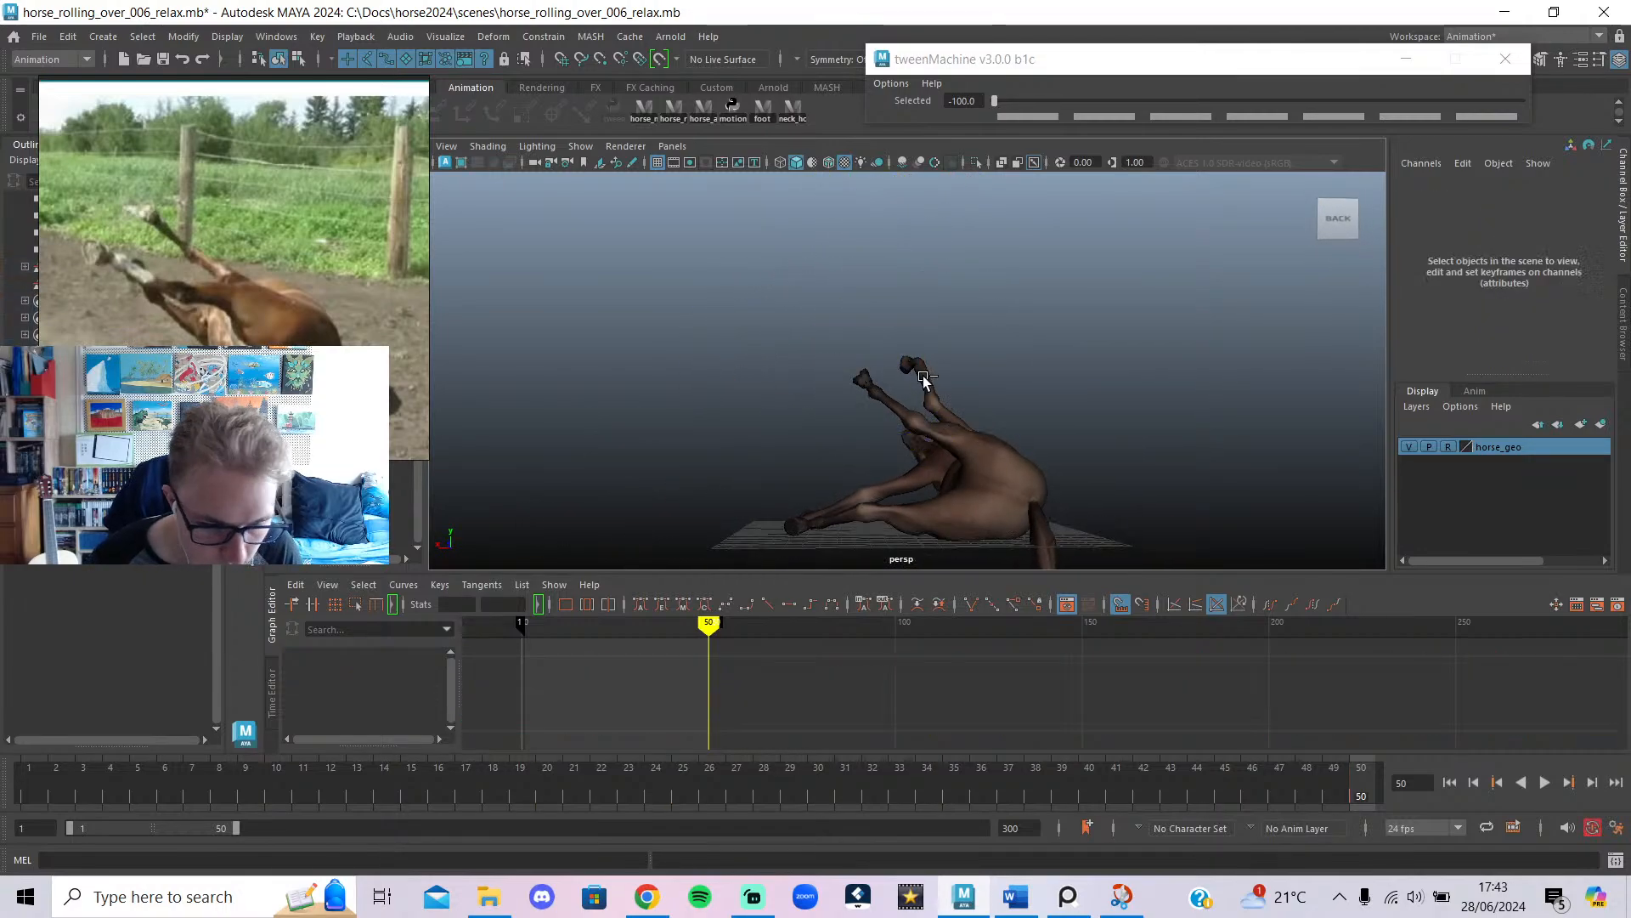
{"action": "key", "text": "ctrl+z"}
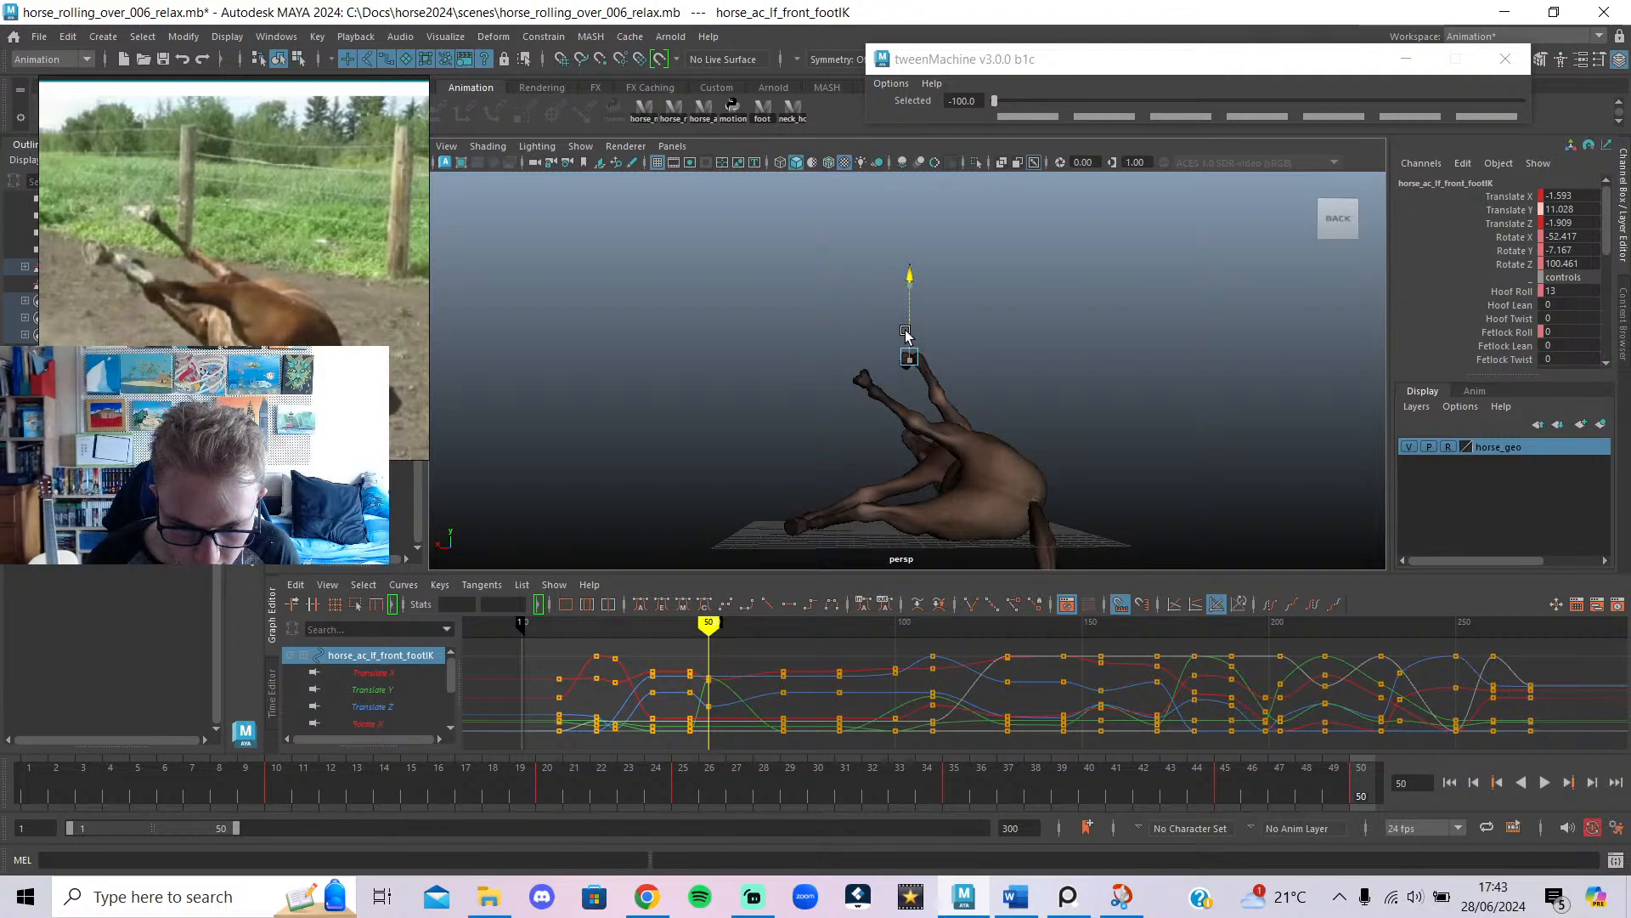
{"action": "left_click_drag", "start_coordinate": [951, 399], "coordinate": [908, 436]}
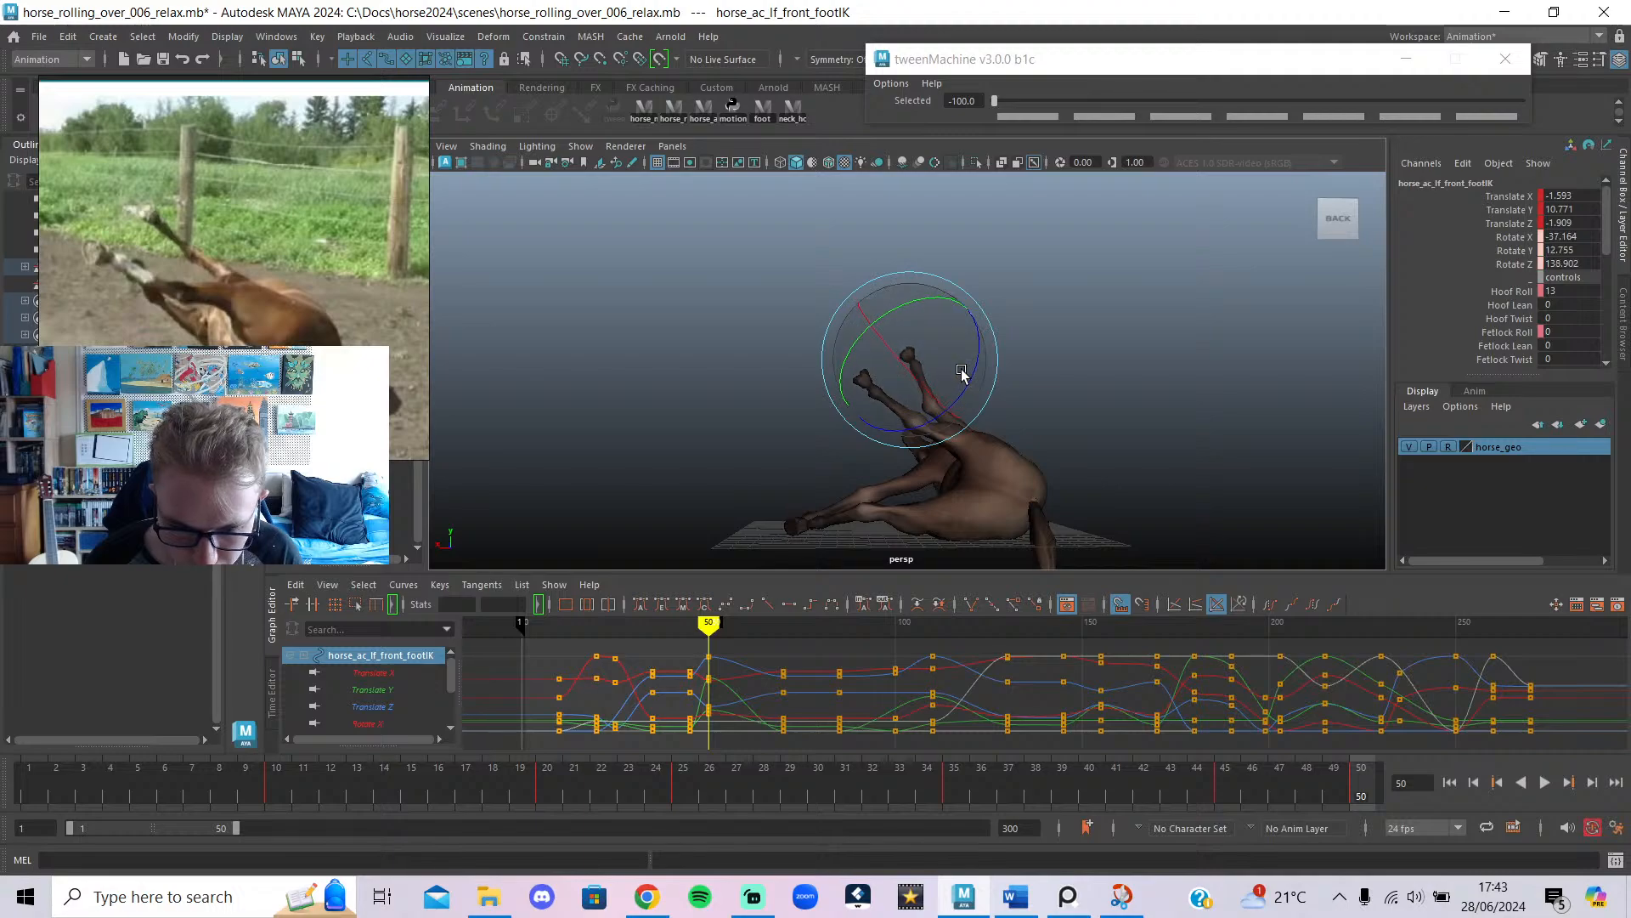
{"action": "left_click_drag", "start_coordinate": [951, 386], "coordinate": [1385, 460]}
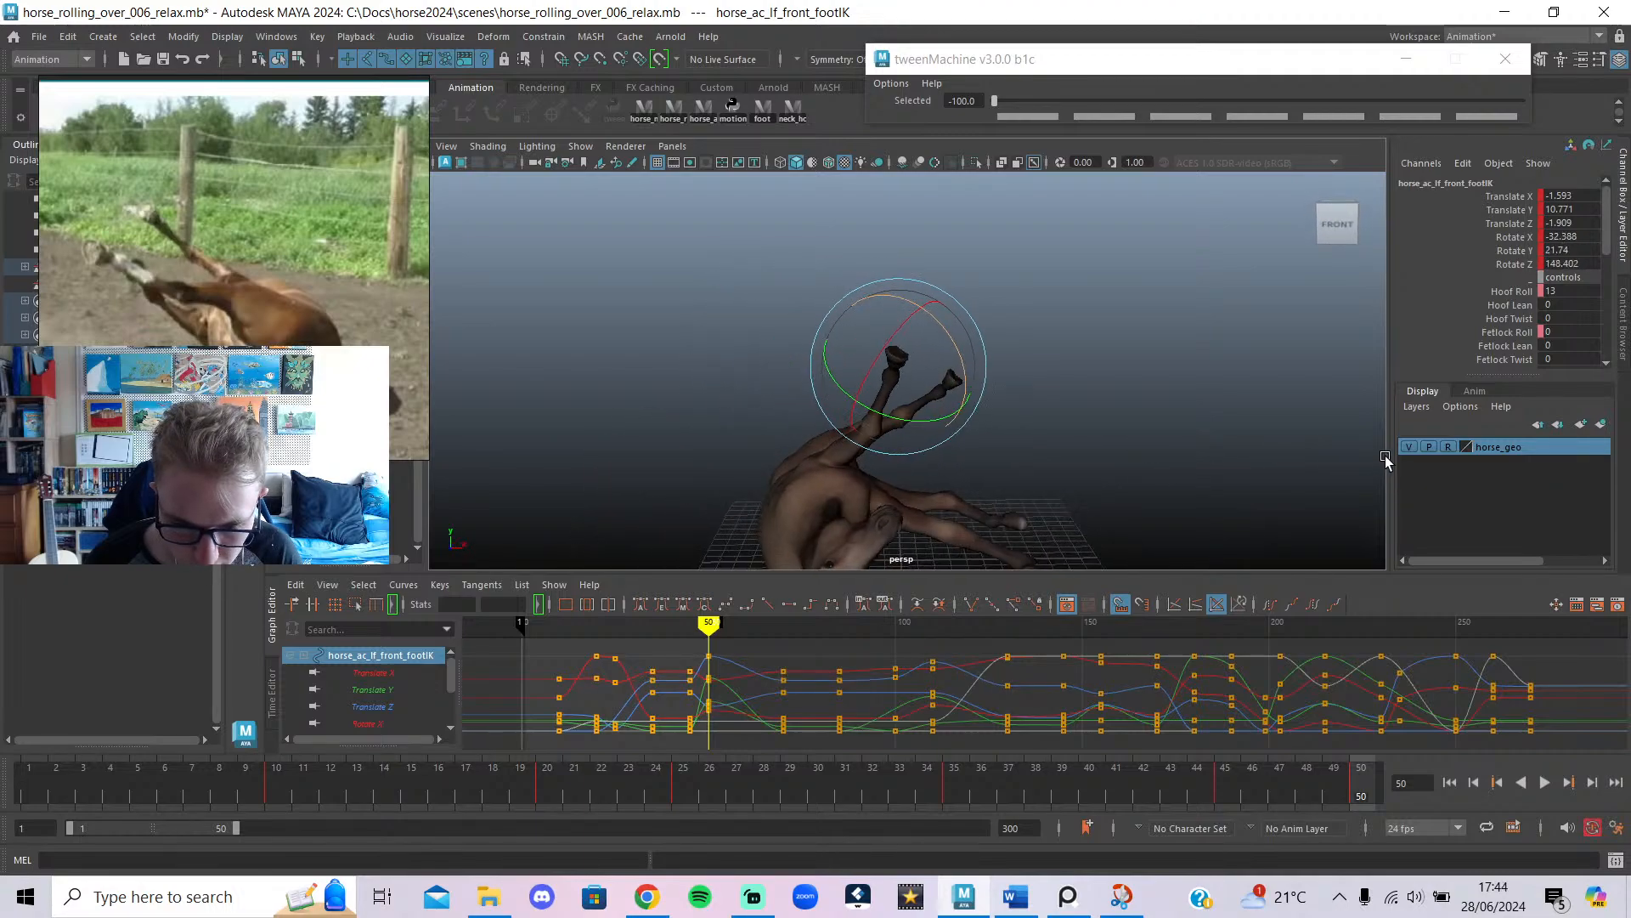
Inspect the left front leg pole and hoof controls from the side and back.
{"action": "left_click_drag", "start_coordinate": [1164, 477], "coordinate": [839, 445], "text": "alt"}
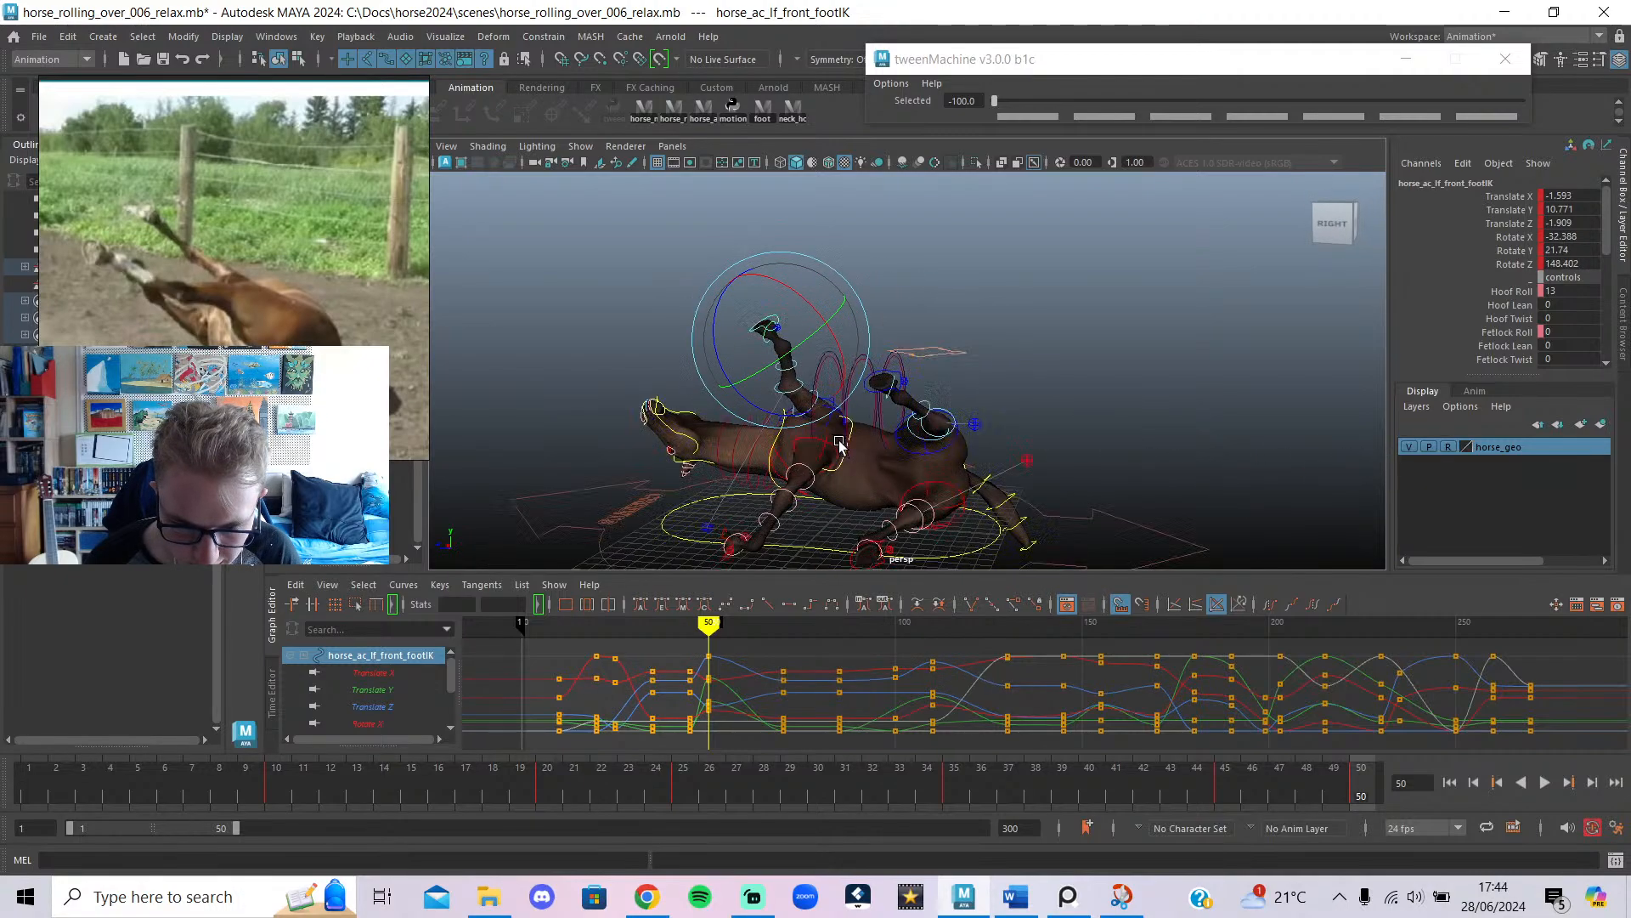
{"action": "left_click", "coordinate": [953, 283]}
{"action": "mouse_move", "coordinate": [955, 352]}
{"action": "left_mouse_down", "text": "alt"}
{"action": "mouse_move", "coordinate": [1008, 399]}
{"action": "mouse_move", "coordinate": [1132, 381]}
{"action": "mouse_move", "coordinate": [1062, 399]}
{"action": "mouse_move", "coordinate": [952, 367]}
{"action": "left_mouse_up", "text": "alt"}
{"action": "left_click", "coordinate": [688, 530]}
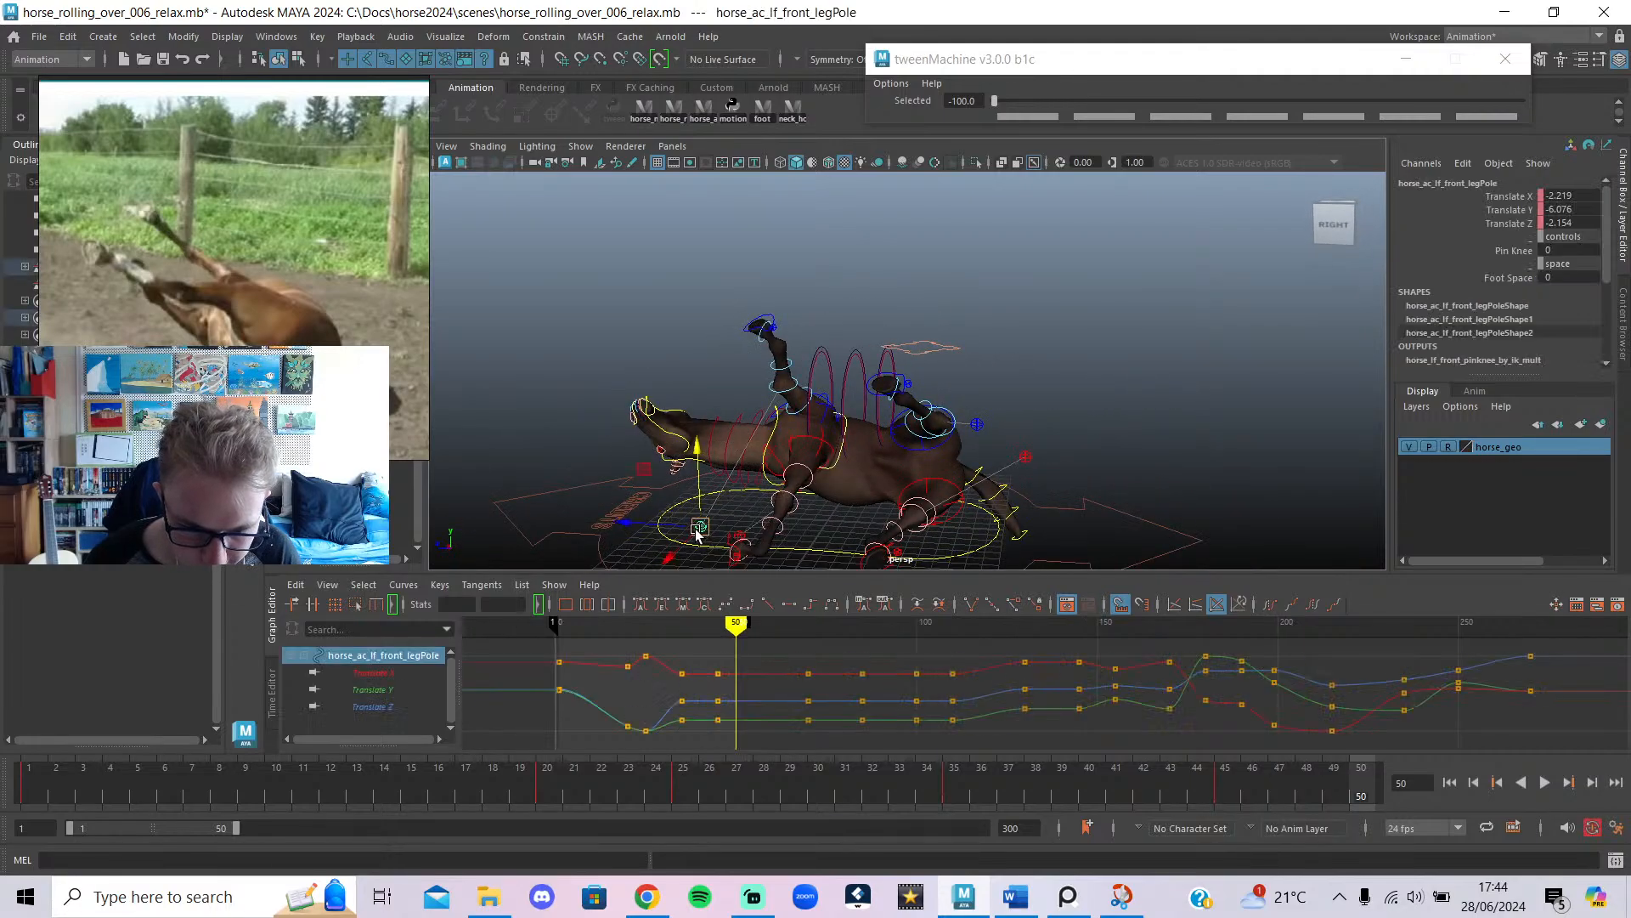
{"action": "left_click_drag", "start_coordinate": [687, 389], "coordinate": [945, 386], "text": "alt"}
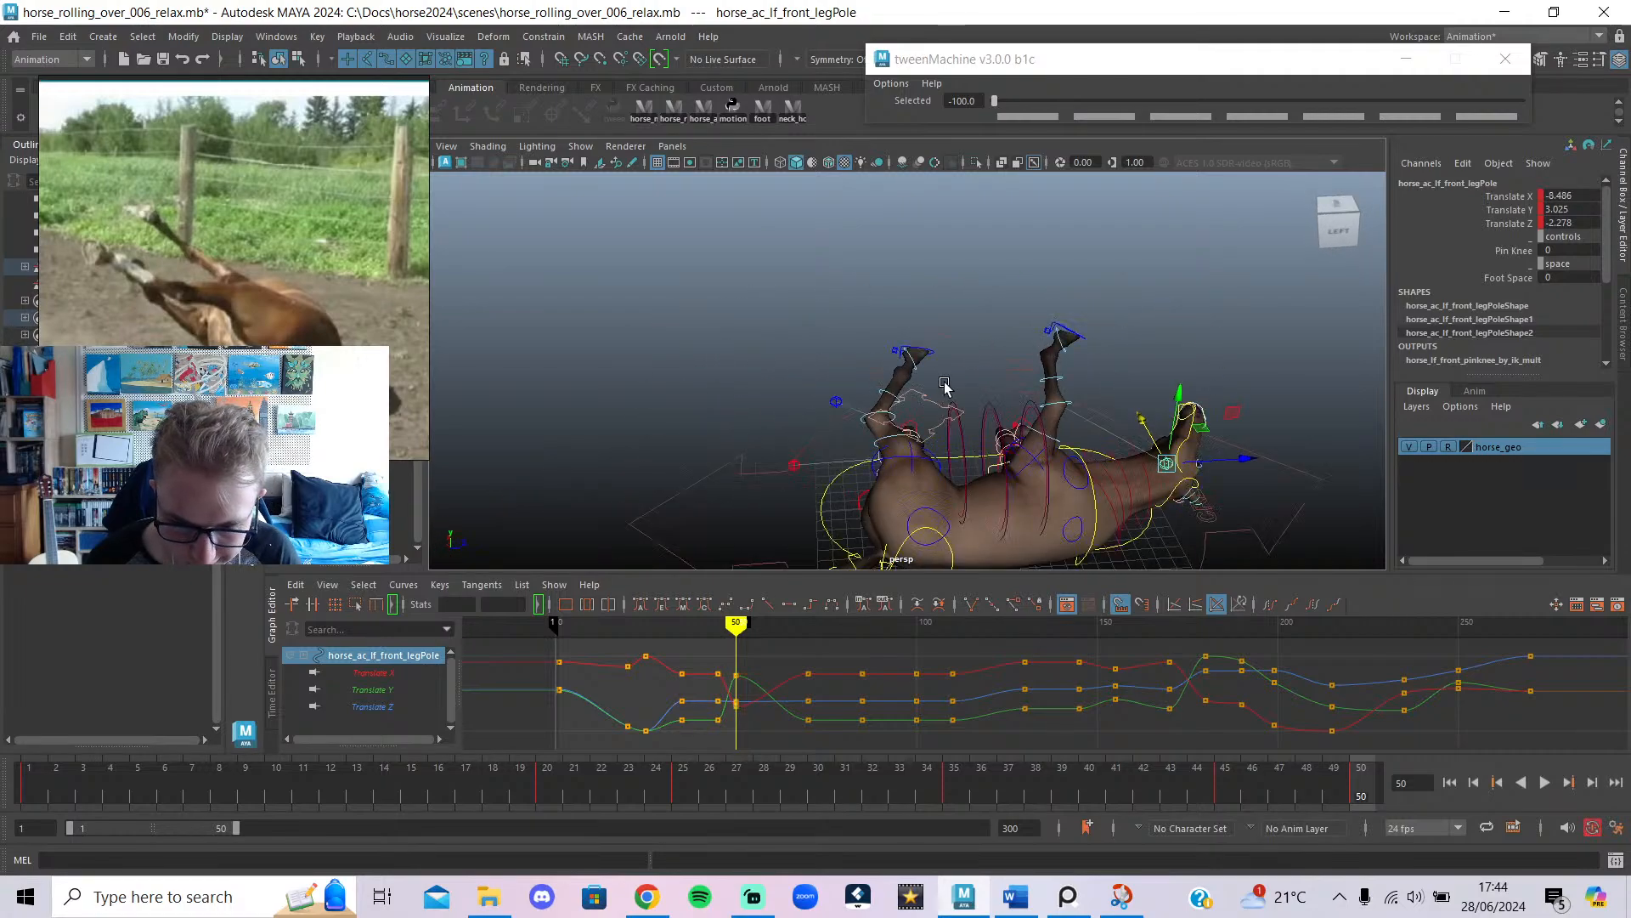
{"action": "left_click", "coordinate": [1069, 338]}
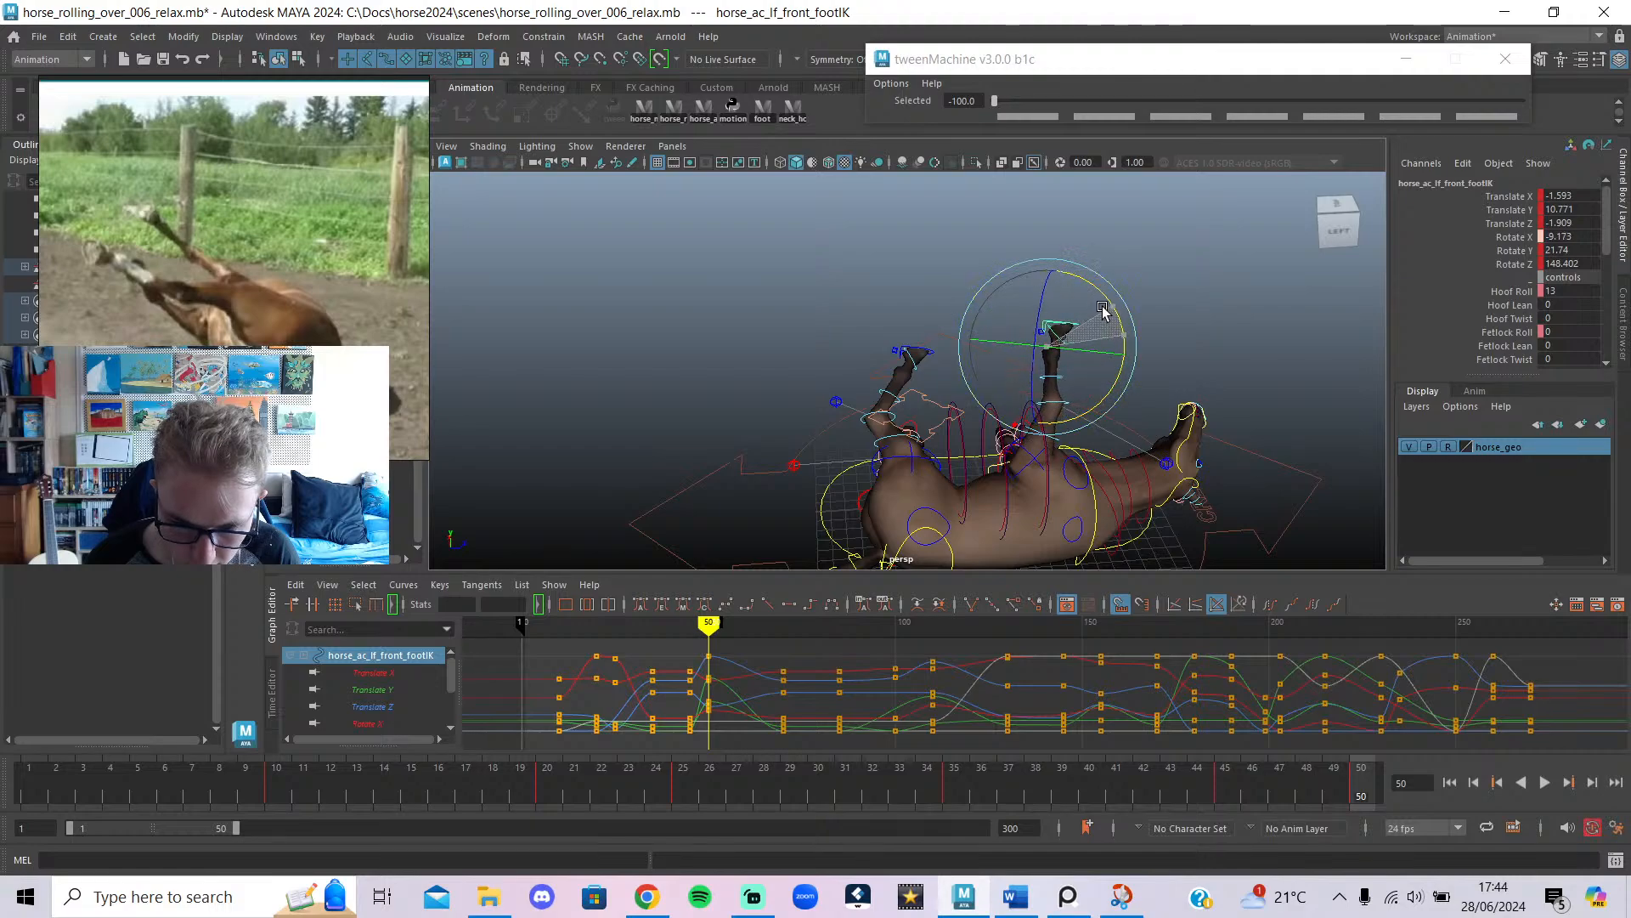
{"action": "left_click_drag", "start_coordinate": [1154, 408], "coordinate": [1138, 493], "text": "alt"}
Raise the right front foot, shift it sideways, zero its rotation and angle the hoof upward.
{"action": "left_click", "coordinate": [1051, 528]}
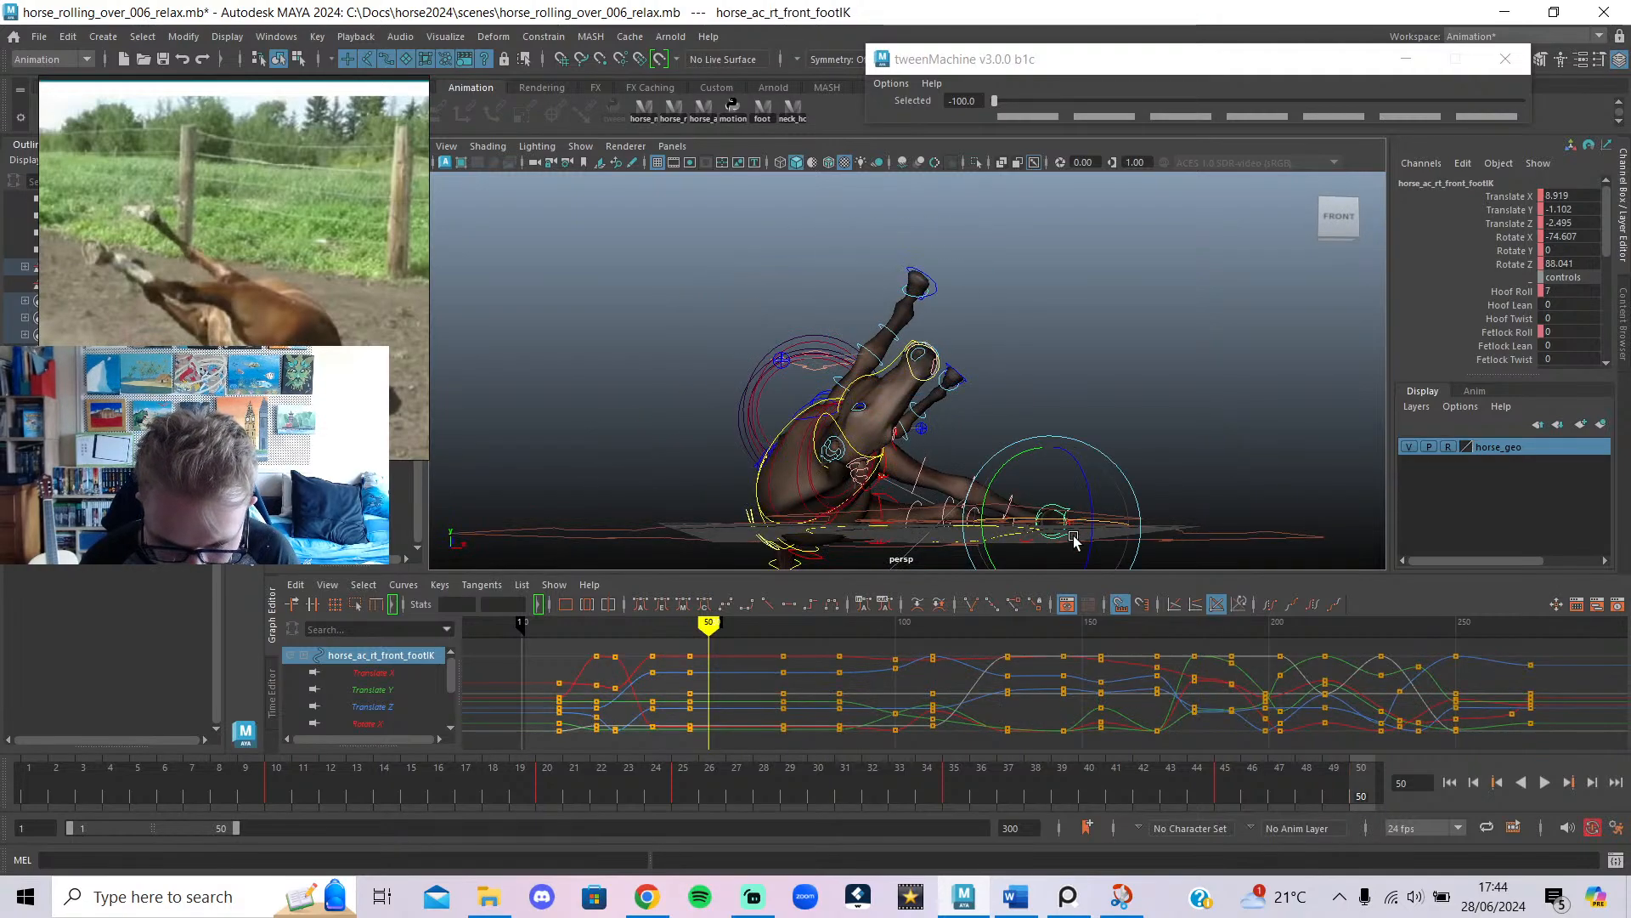
{"action": "left_click_drag", "start_coordinate": [1040, 486], "coordinate": [1004, 310]}
{"action": "left_click_drag", "start_coordinate": [1110, 351], "coordinate": [1032, 350]}
{"action": "left_click_drag", "start_coordinate": [1033, 350], "coordinate": [968, 376], "text": "alt"}
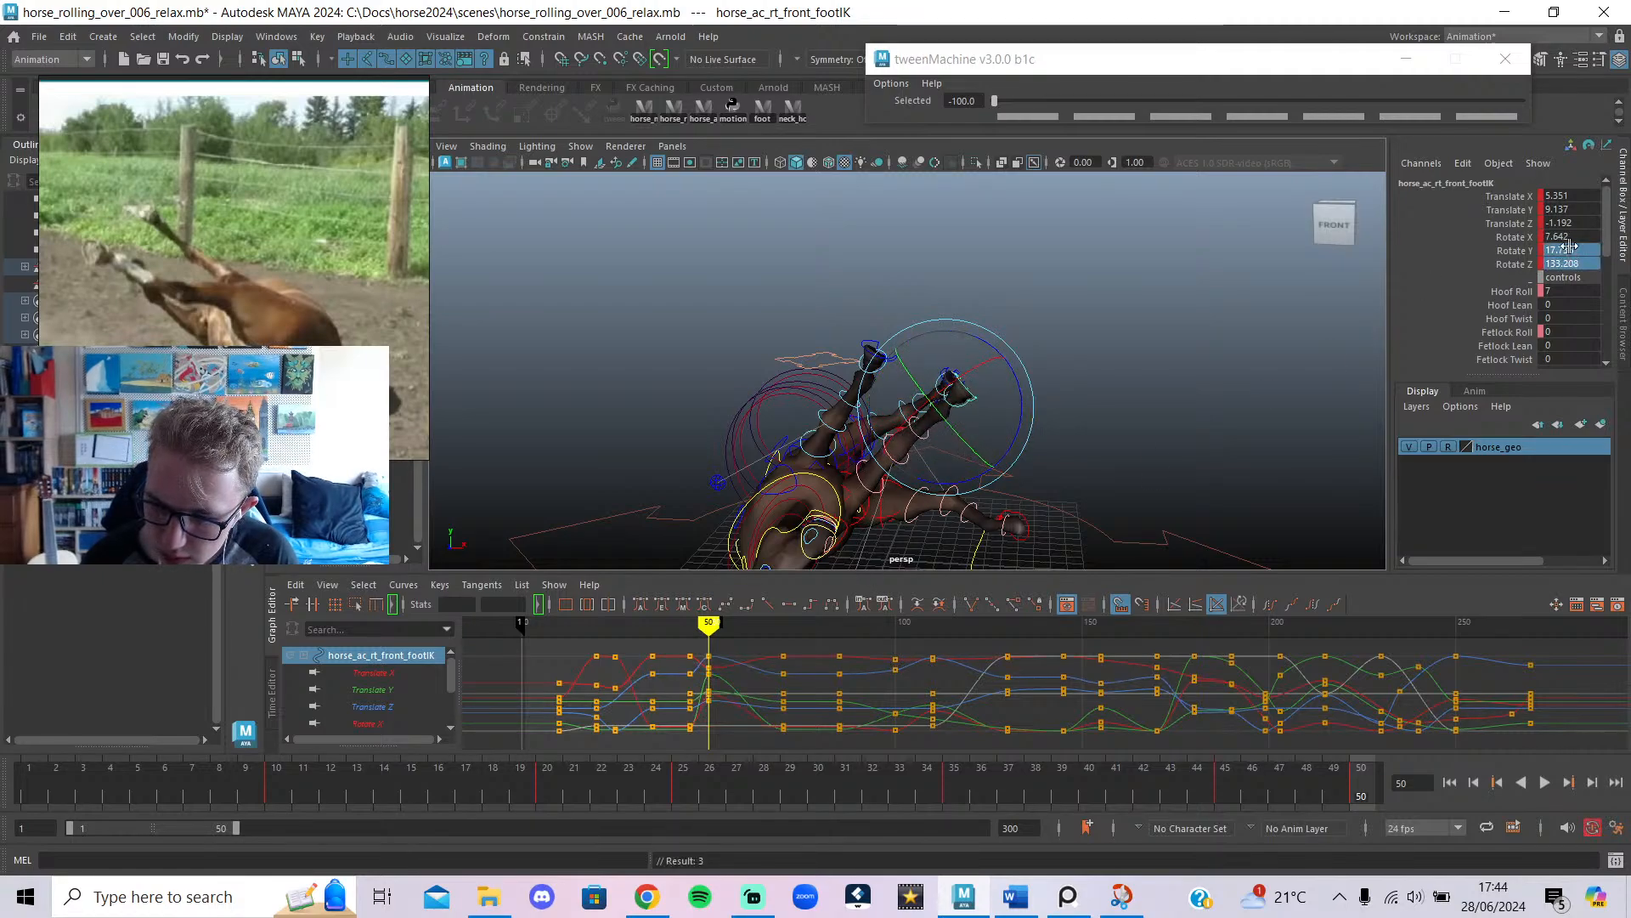
{"action": "key", "text": "Return"}
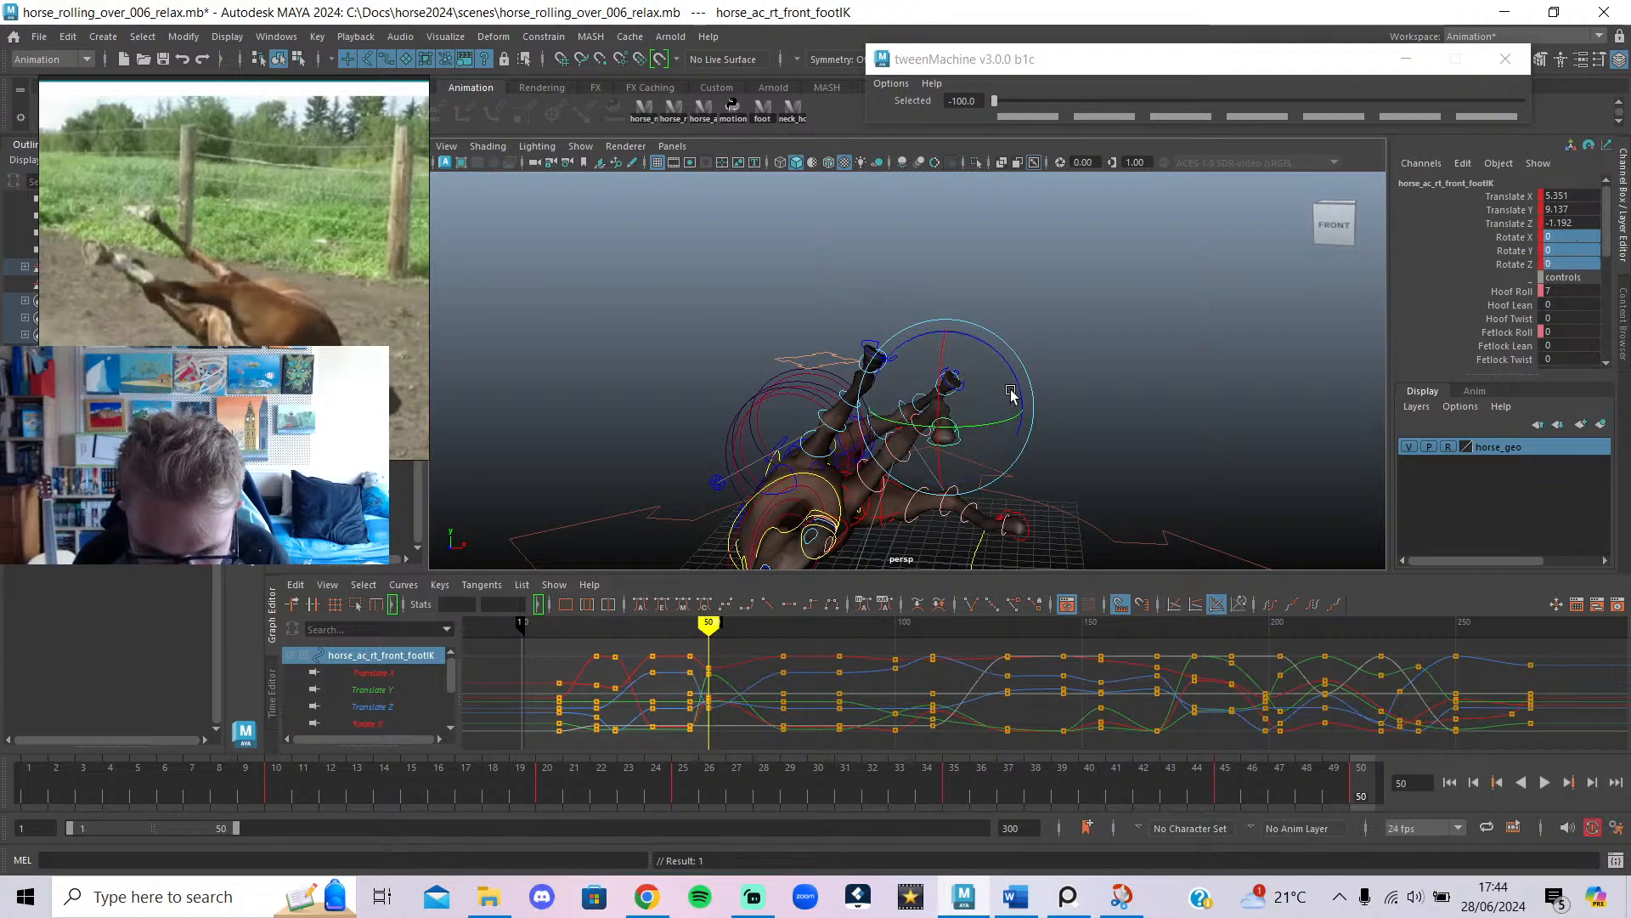
{"action": "left_click_drag", "start_coordinate": [1011, 394], "coordinate": [854, 308]}
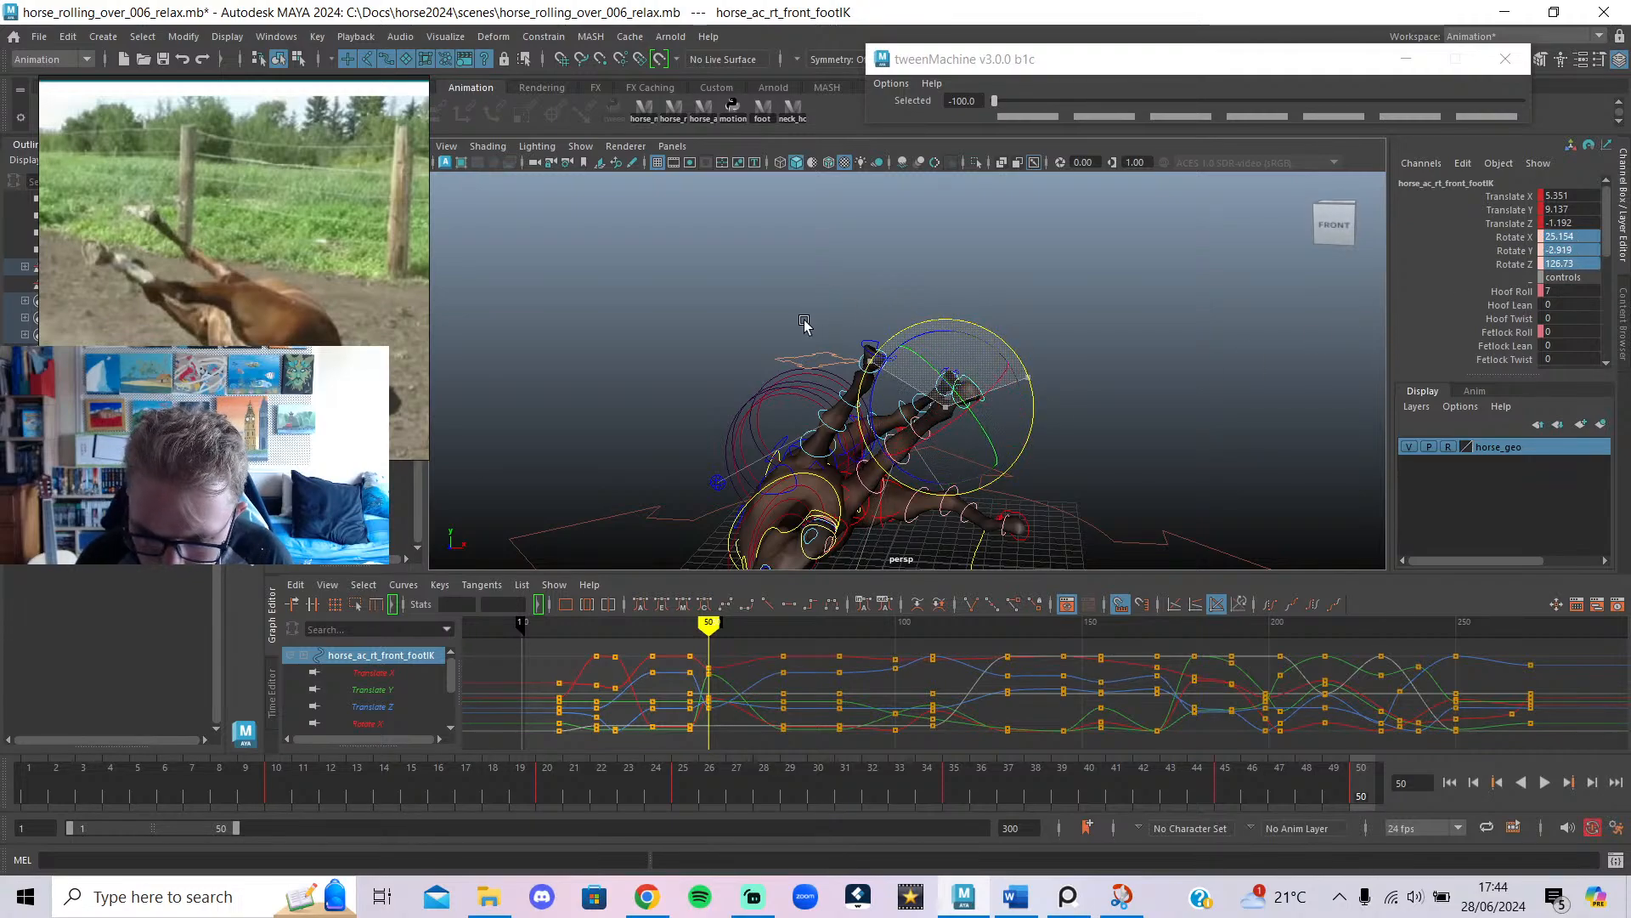
Select both front foot controls together to compare their positions.
{"action": "left_click_drag", "start_coordinate": [1016, 349], "coordinate": [807, 371], "text": "alt"}
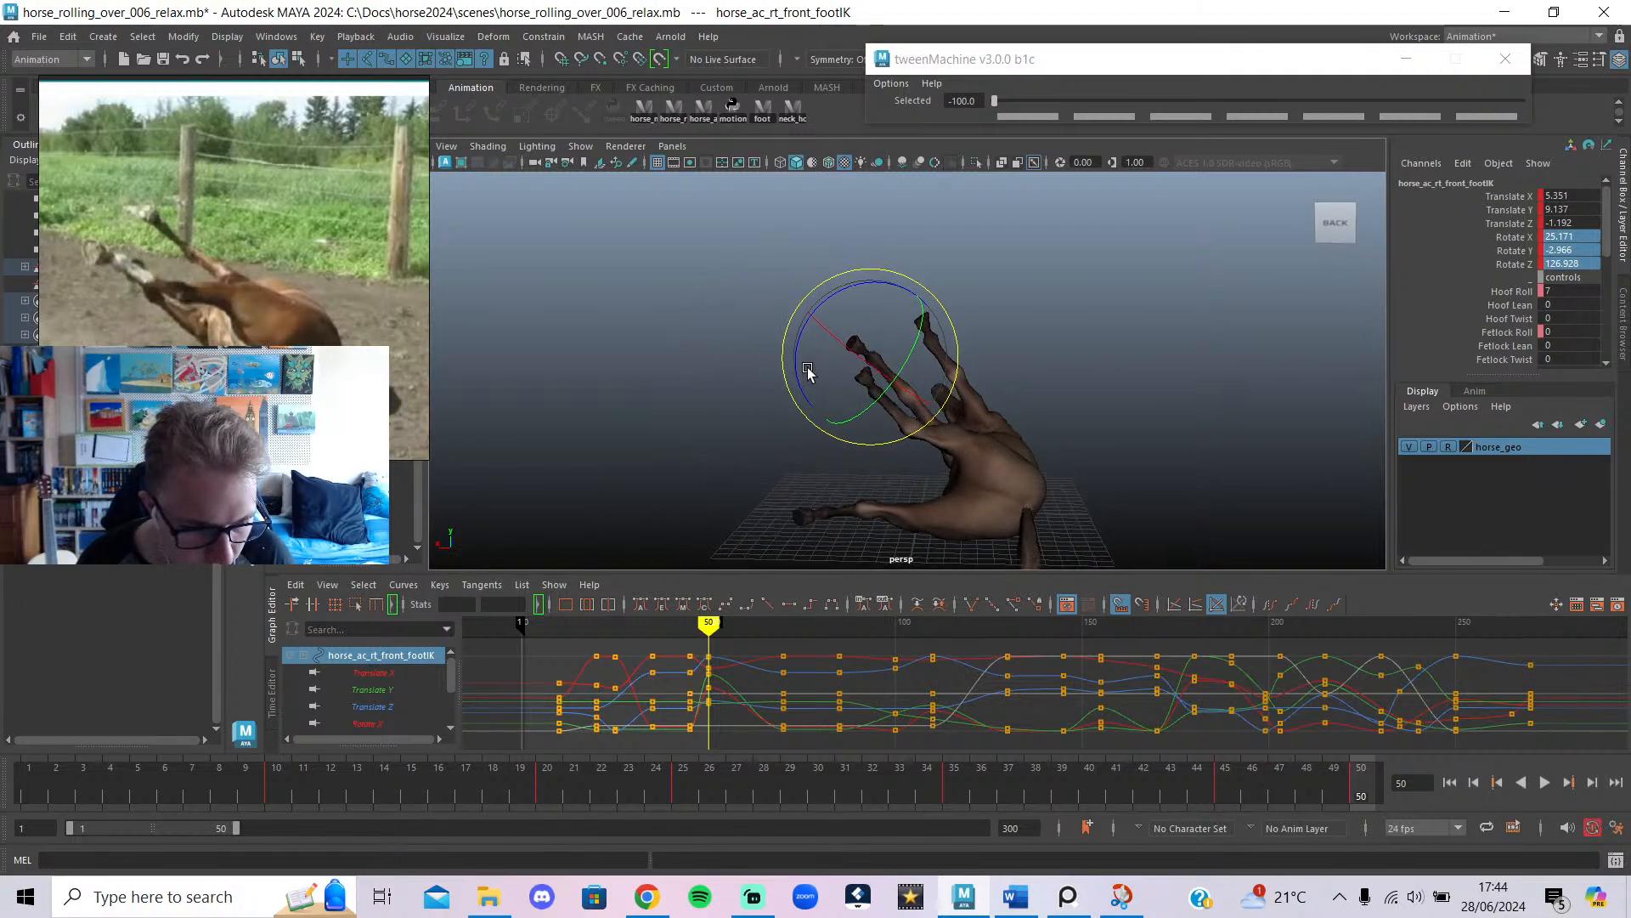
{"action": "left_click", "coordinate": [941, 311]}
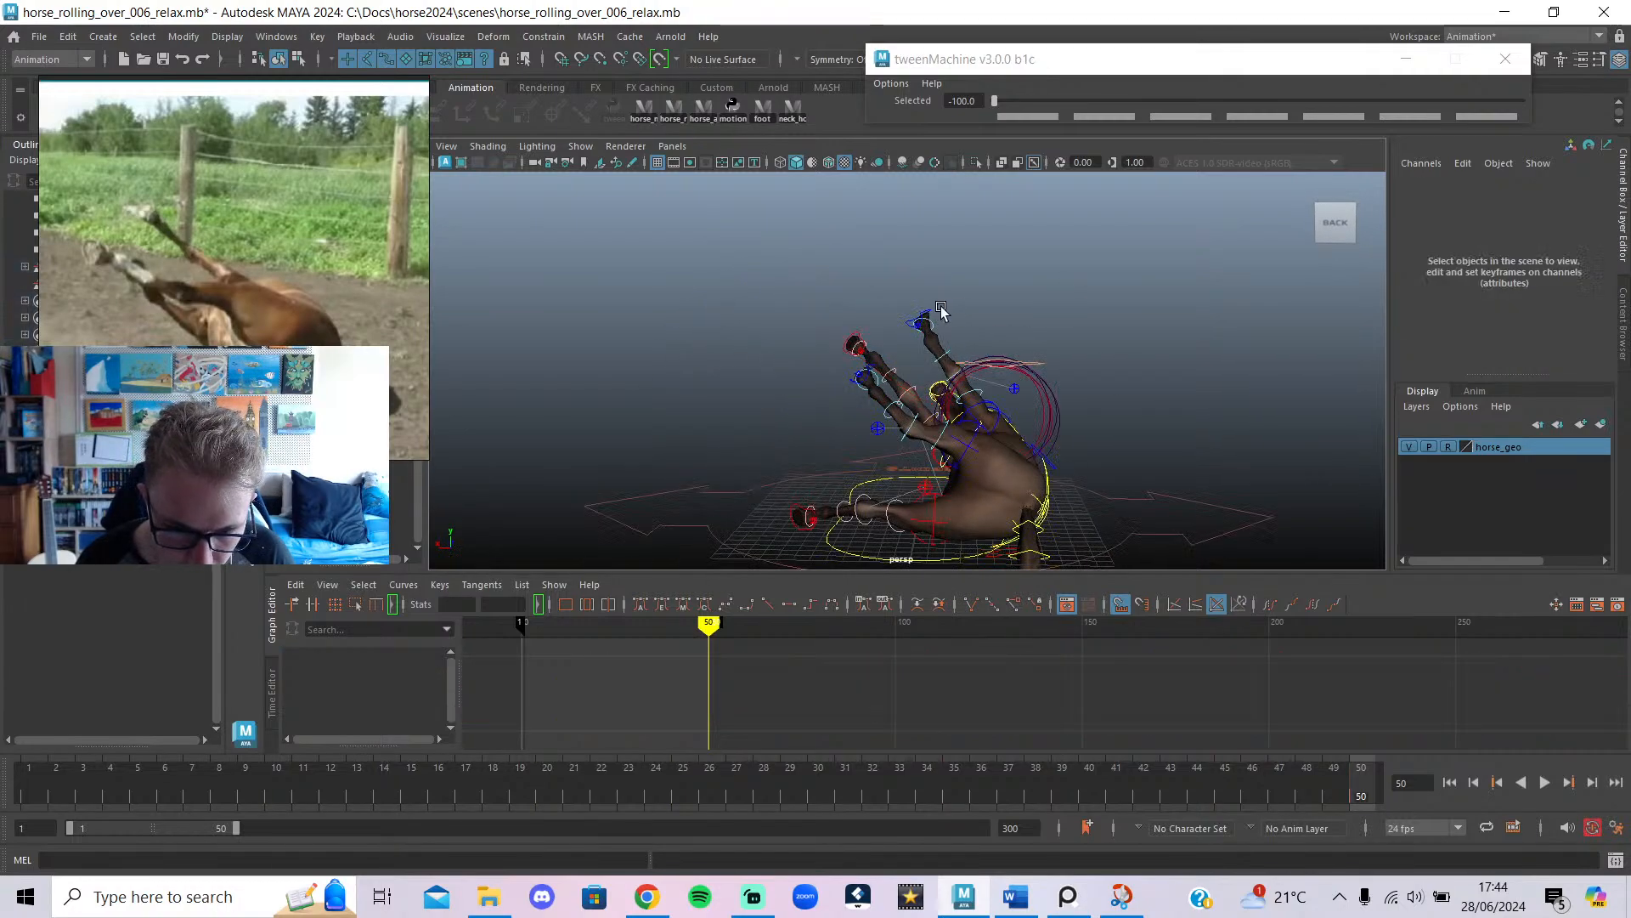
{"action": "left_click", "coordinate": [921, 316]}
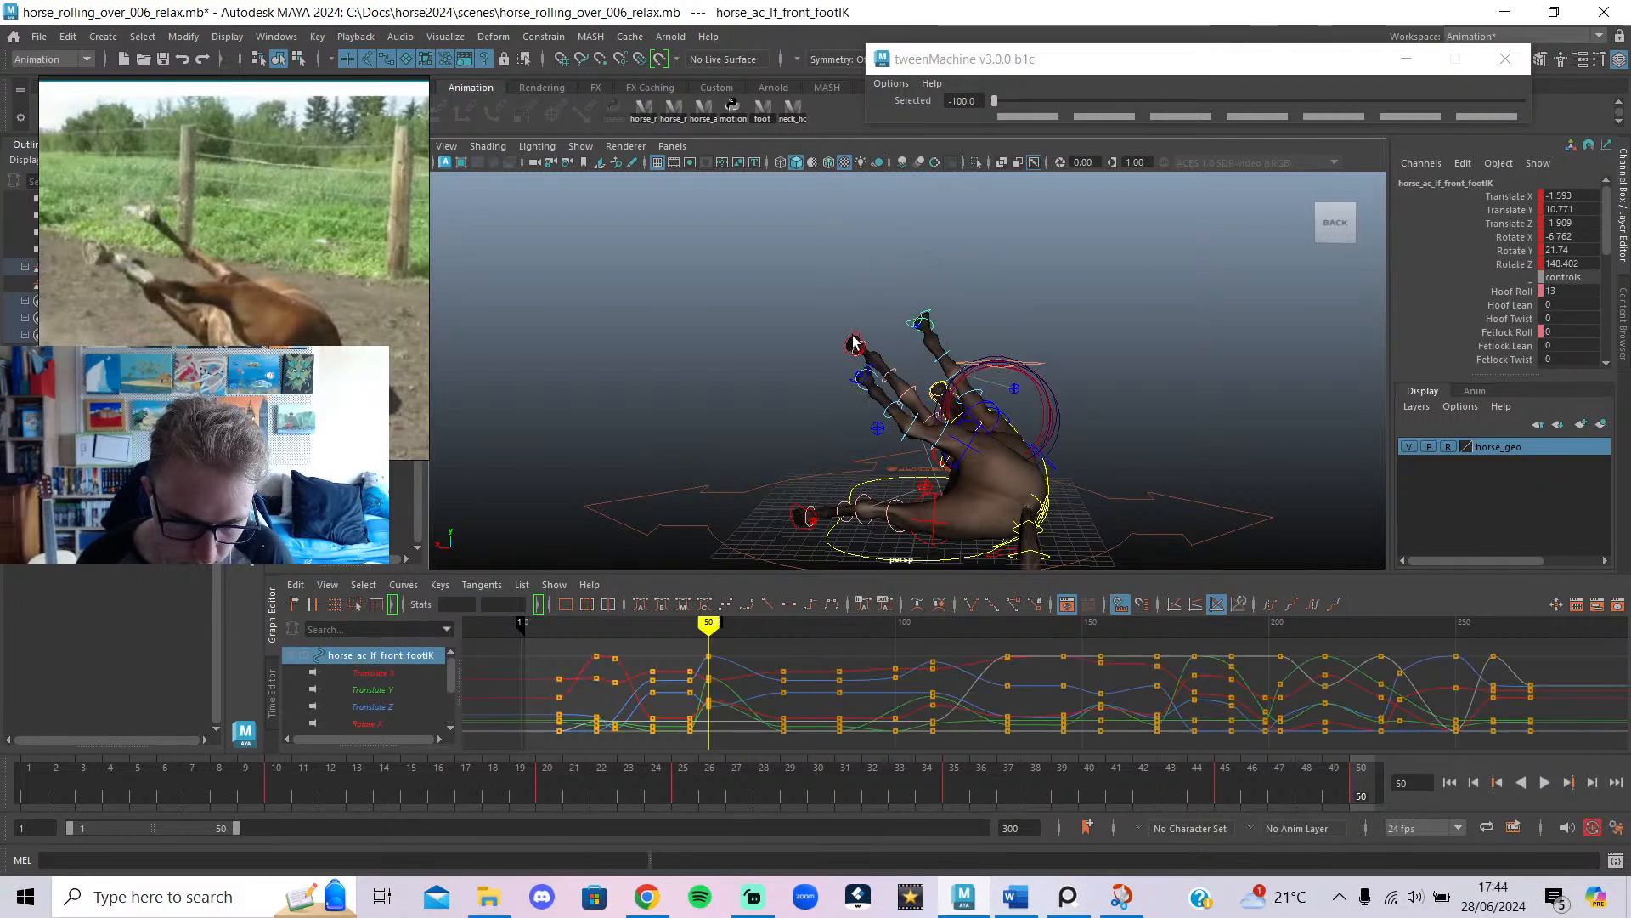
{"action": "left_click", "coordinate": [854, 342], "text": "shift"}
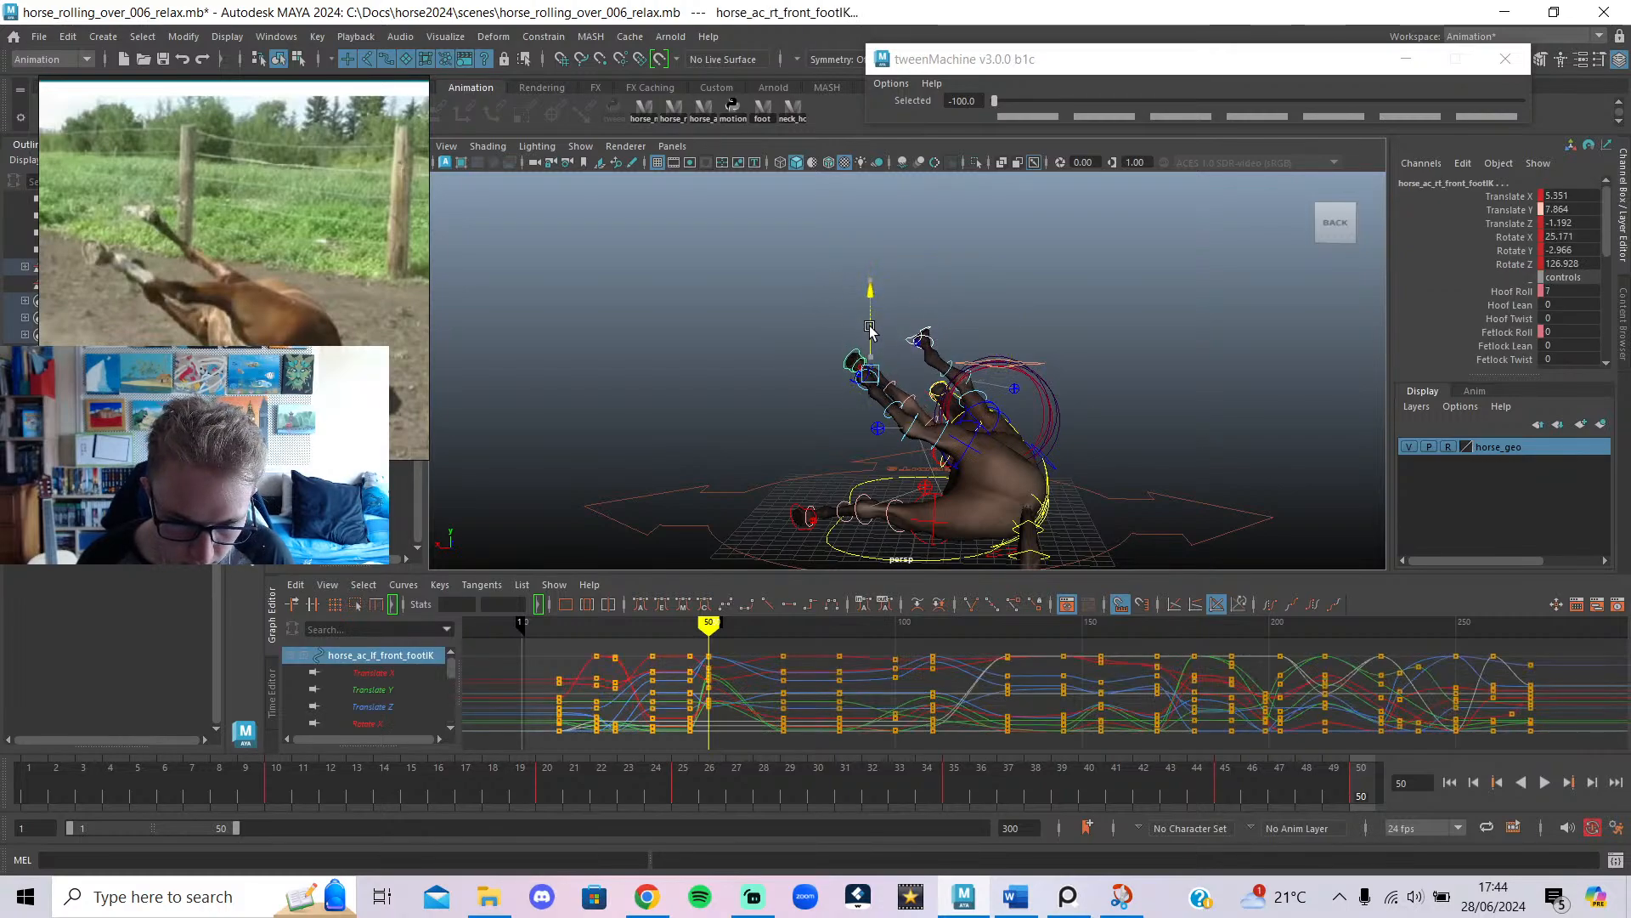
{"action": "left_click", "coordinate": [817, 435]}
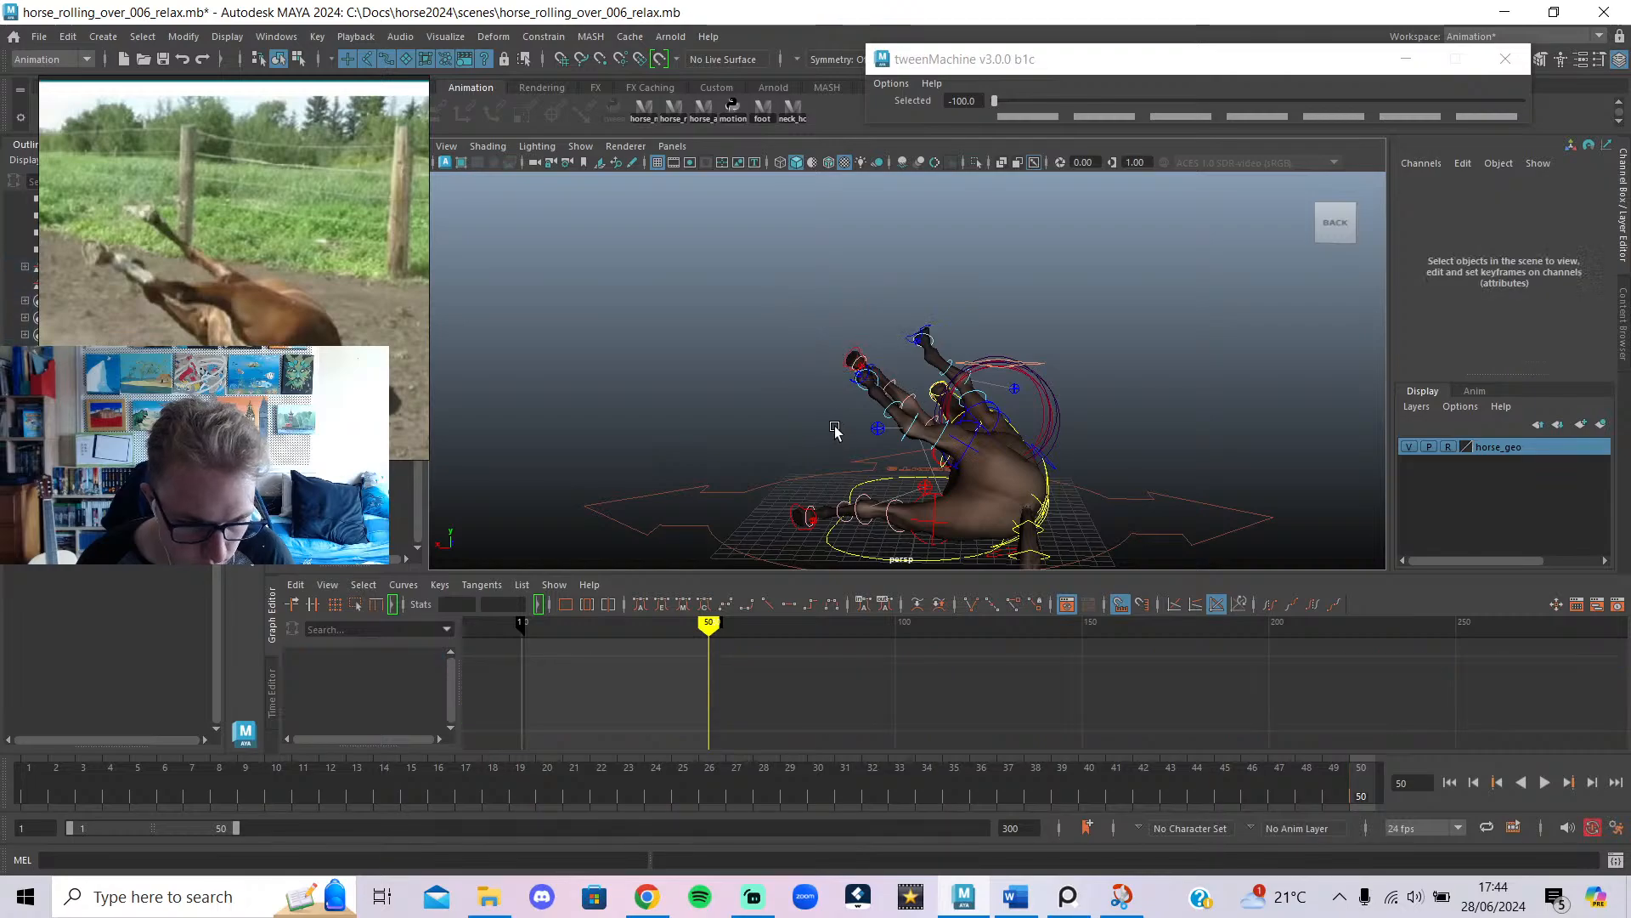
{"action": "left_click_drag", "start_coordinate": [834, 433], "coordinate": [970, 374], "text": "alt"}
Raise the left back foot control slightly with the Move tool.
{"action": "left_click", "coordinate": [860, 389]}
{"action": "key", "text": "w"}
{"action": "left_click_drag", "start_coordinate": [864, 342], "coordinate": [865, 329]}
{"action": "left_click_drag", "start_coordinate": [874, 350], "coordinate": [1041, 350], "text": "alt"}
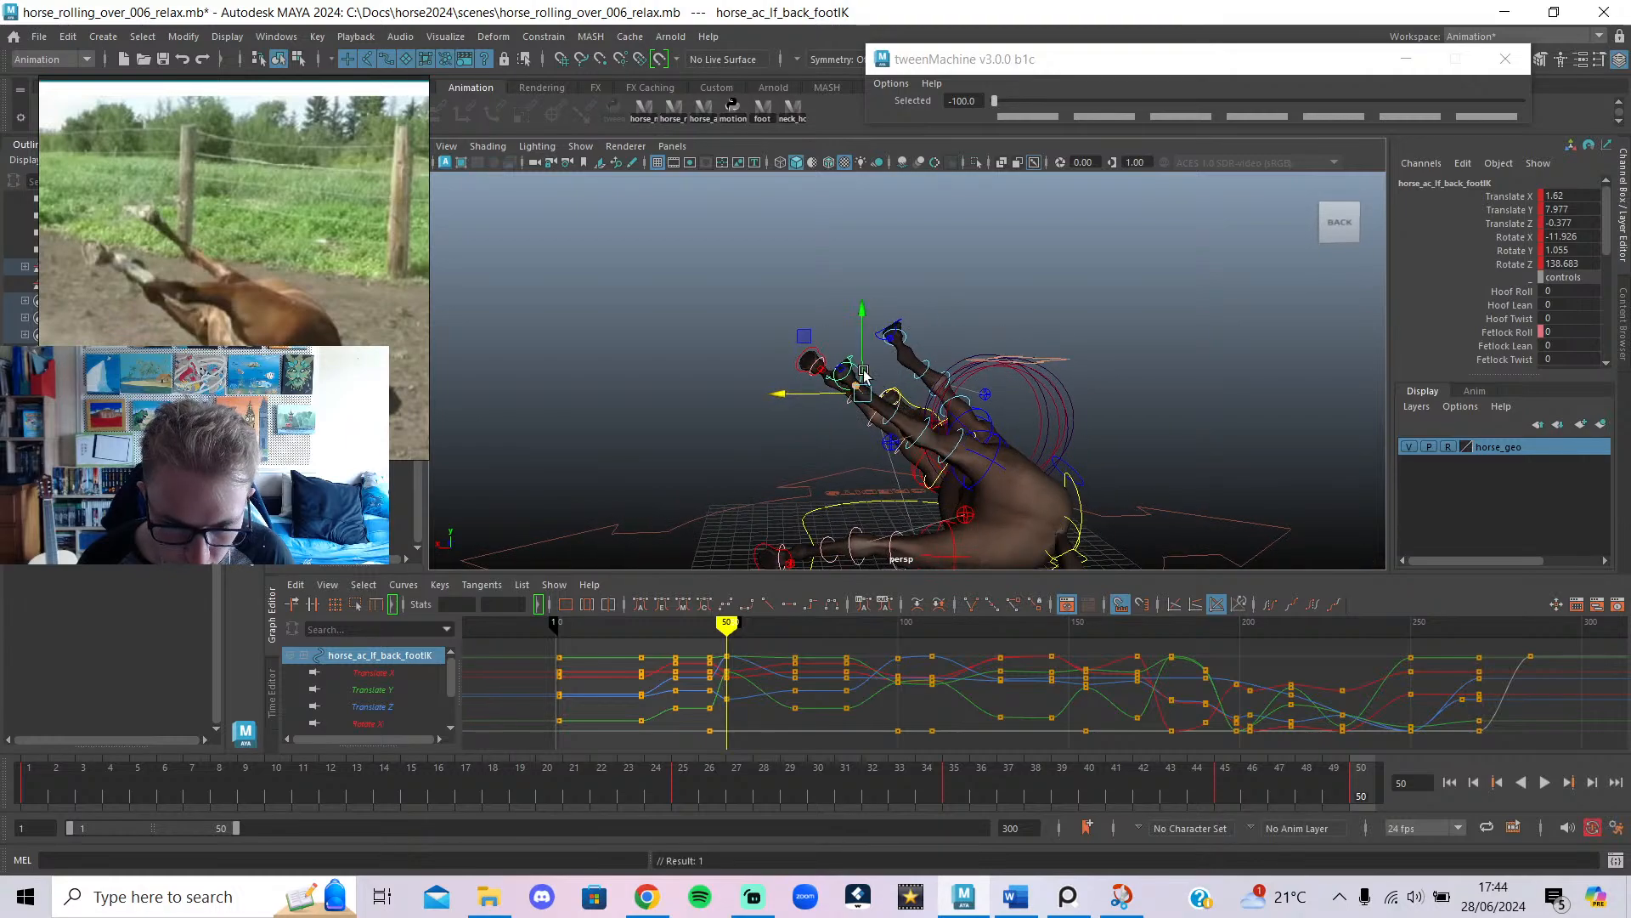
Nudge the left back foot control sideways.
{"action": "left_click_drag", "start_coordinate": [823, 416], "coordinate": [818, 416]}
{"action": "left_click_drag", "start_coordinate": [854, 415], "coordinate": [1186, 440], "text": "alt"}
{"action": "left_click_drag", "start_coordinate": [1041, 464], "coordinate": [977, 517], "text": "alt"}
Move the left front foot further left, to X -3.43.
{"action": "left_click", "coordinate": [977, 416]}
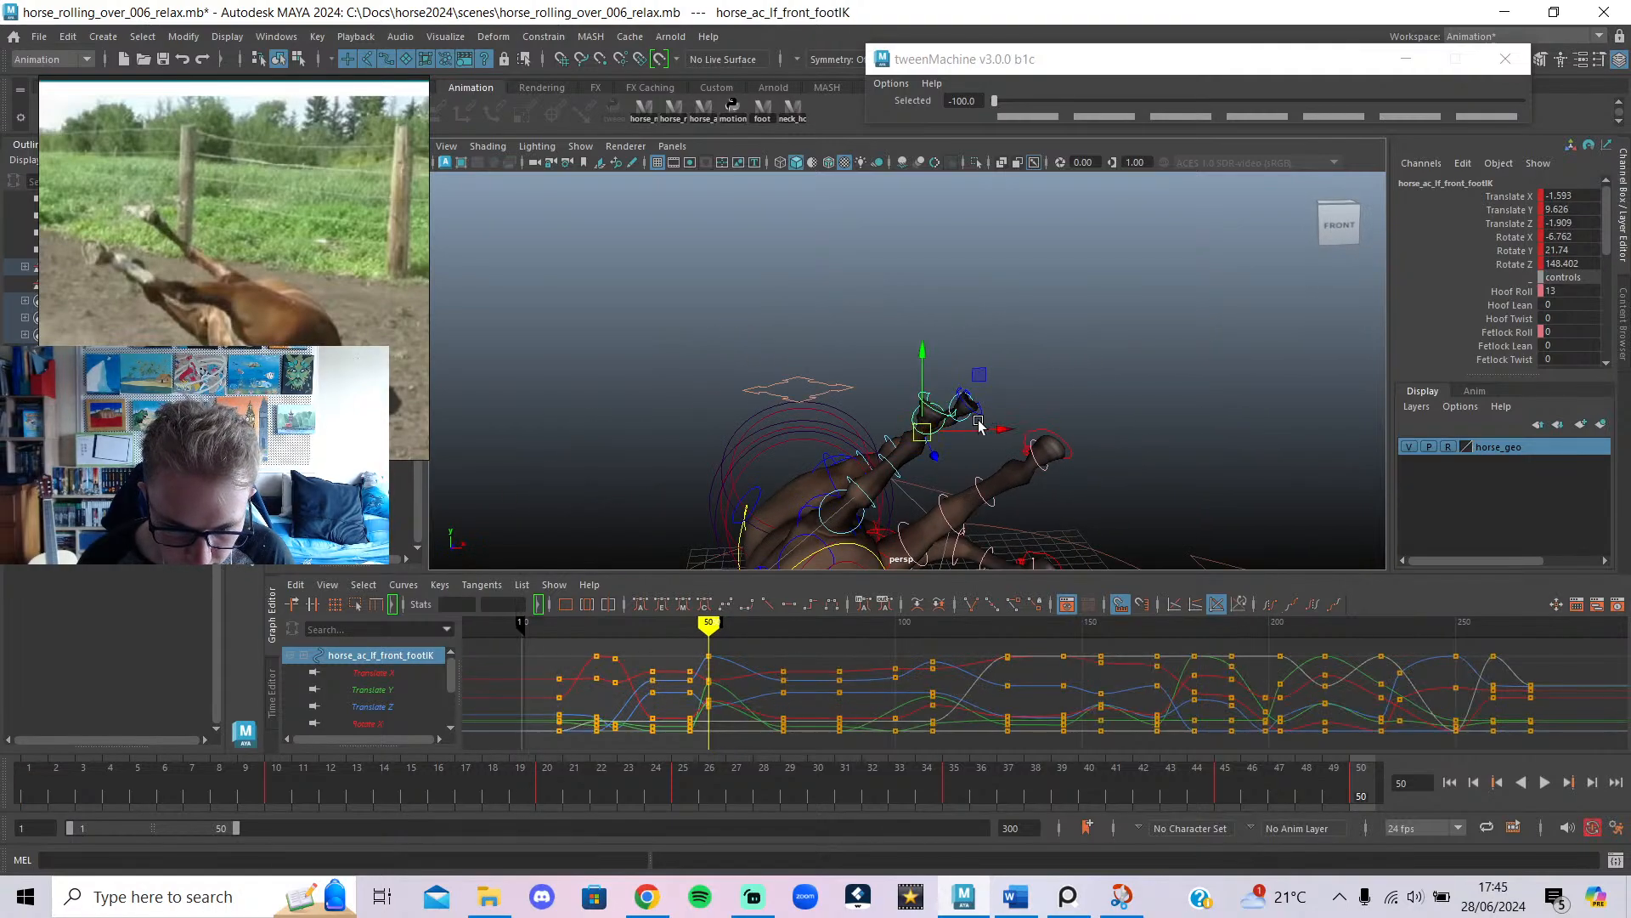
{"action": "left_click_drag", "start_coordinate": [978, 425], "coordinate": [936, 425]}
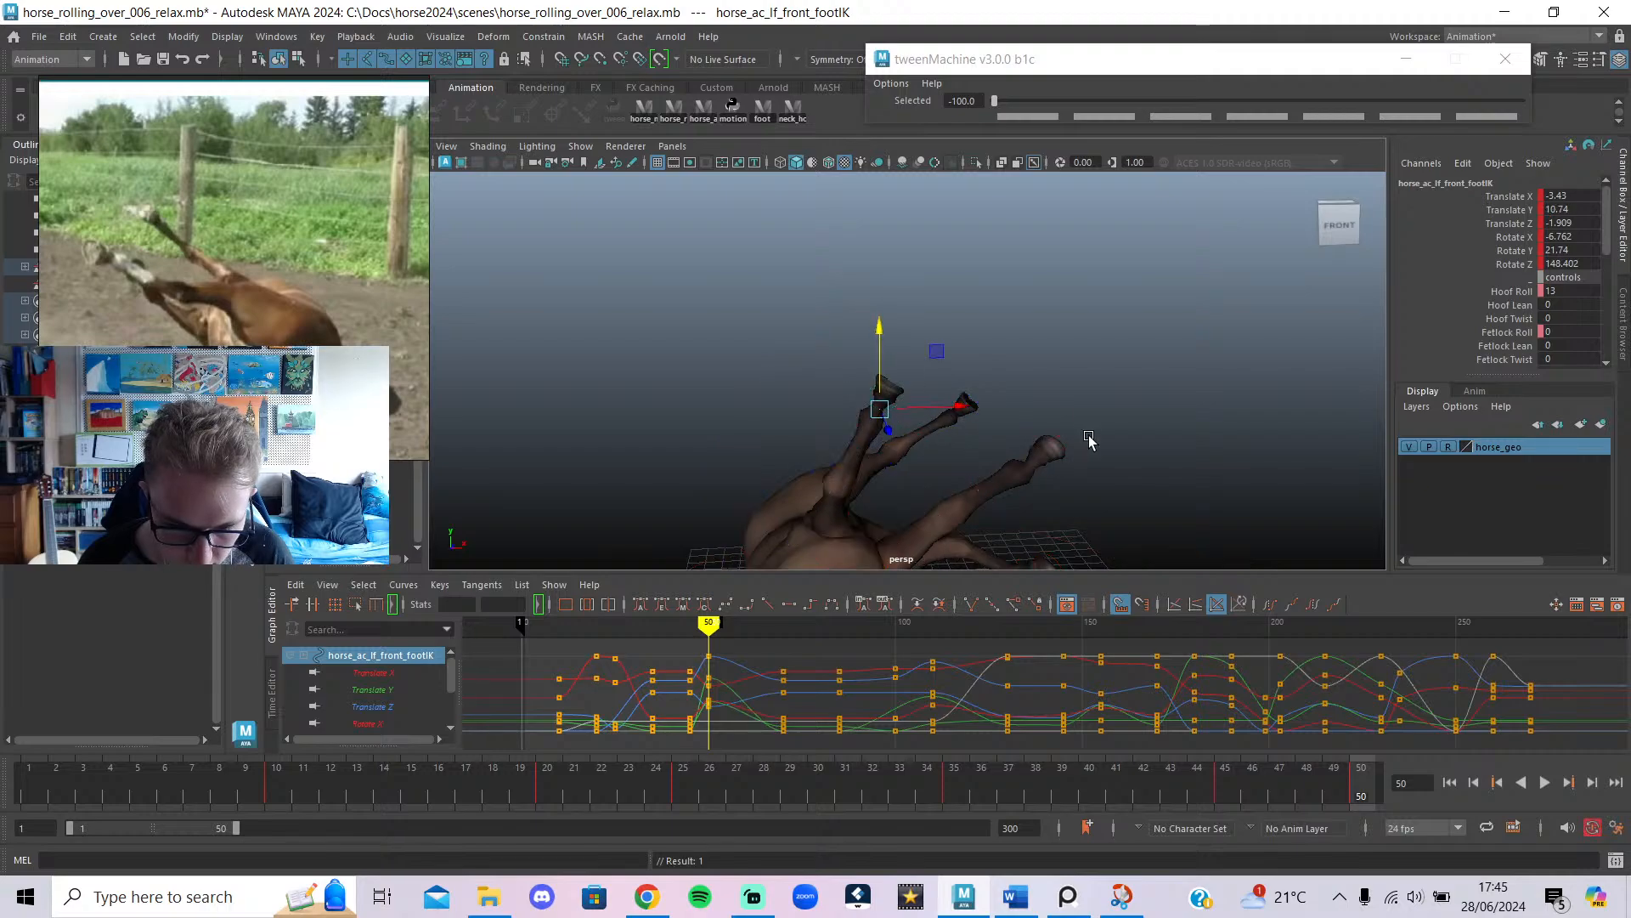
{"action": "left_click_drag", "start_coordinate": [1089, 439], "coordinate": [676, 488], "text": "alt"}
{"action": "left_click", "coordinate": [646, 896]}
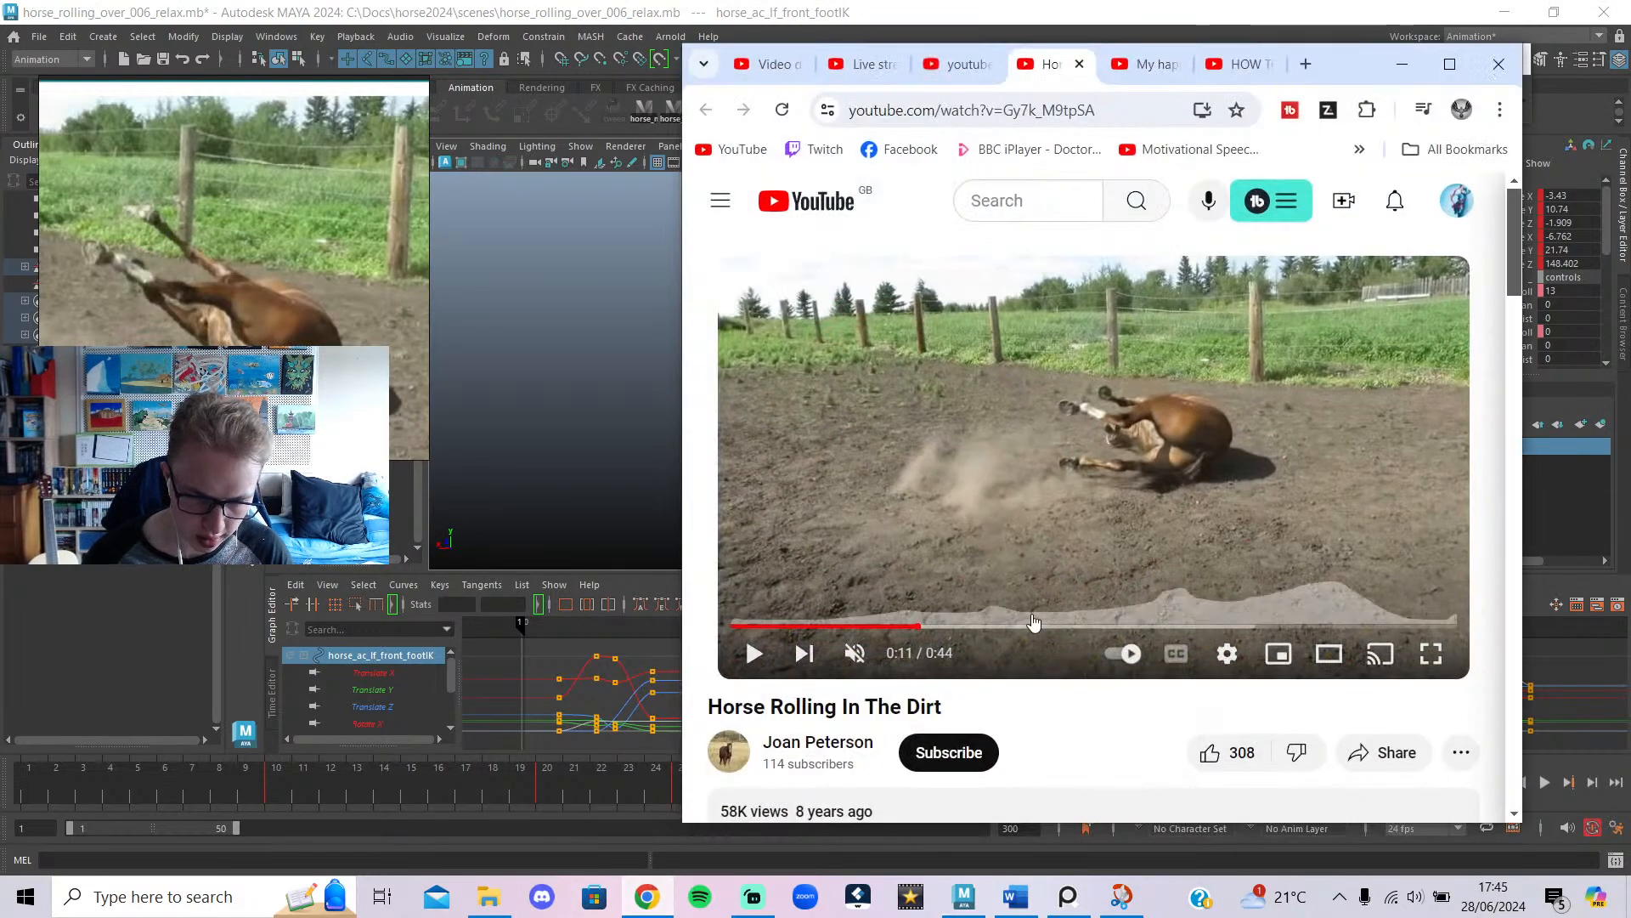
Scrub the reference video to 0:10, play it and pause at 0:16.
{"action": "mouse_move", "coordinate": [911, 627]}
{"action": "left_mouse_down"}
{"action": "mouse_move", "coordinate": [930, 610]}
{"action": "mouse_move", "coordinate": [906, 627]}
{"action": "left_mouse_up"}
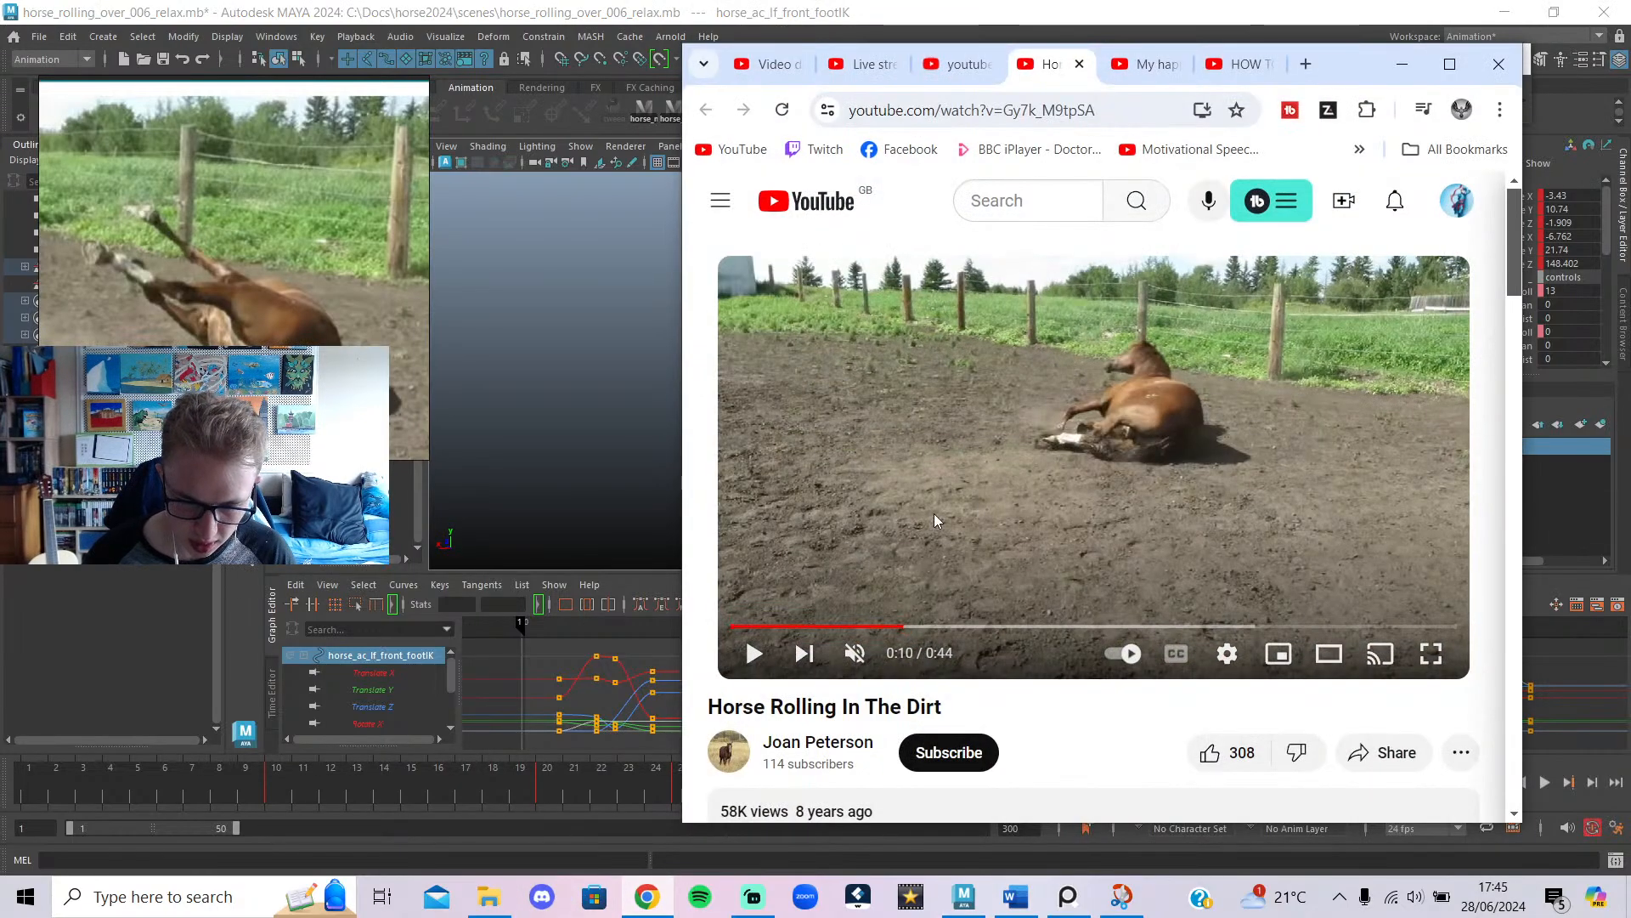
{"action": "left_click", "coordinate": [934, 515]}
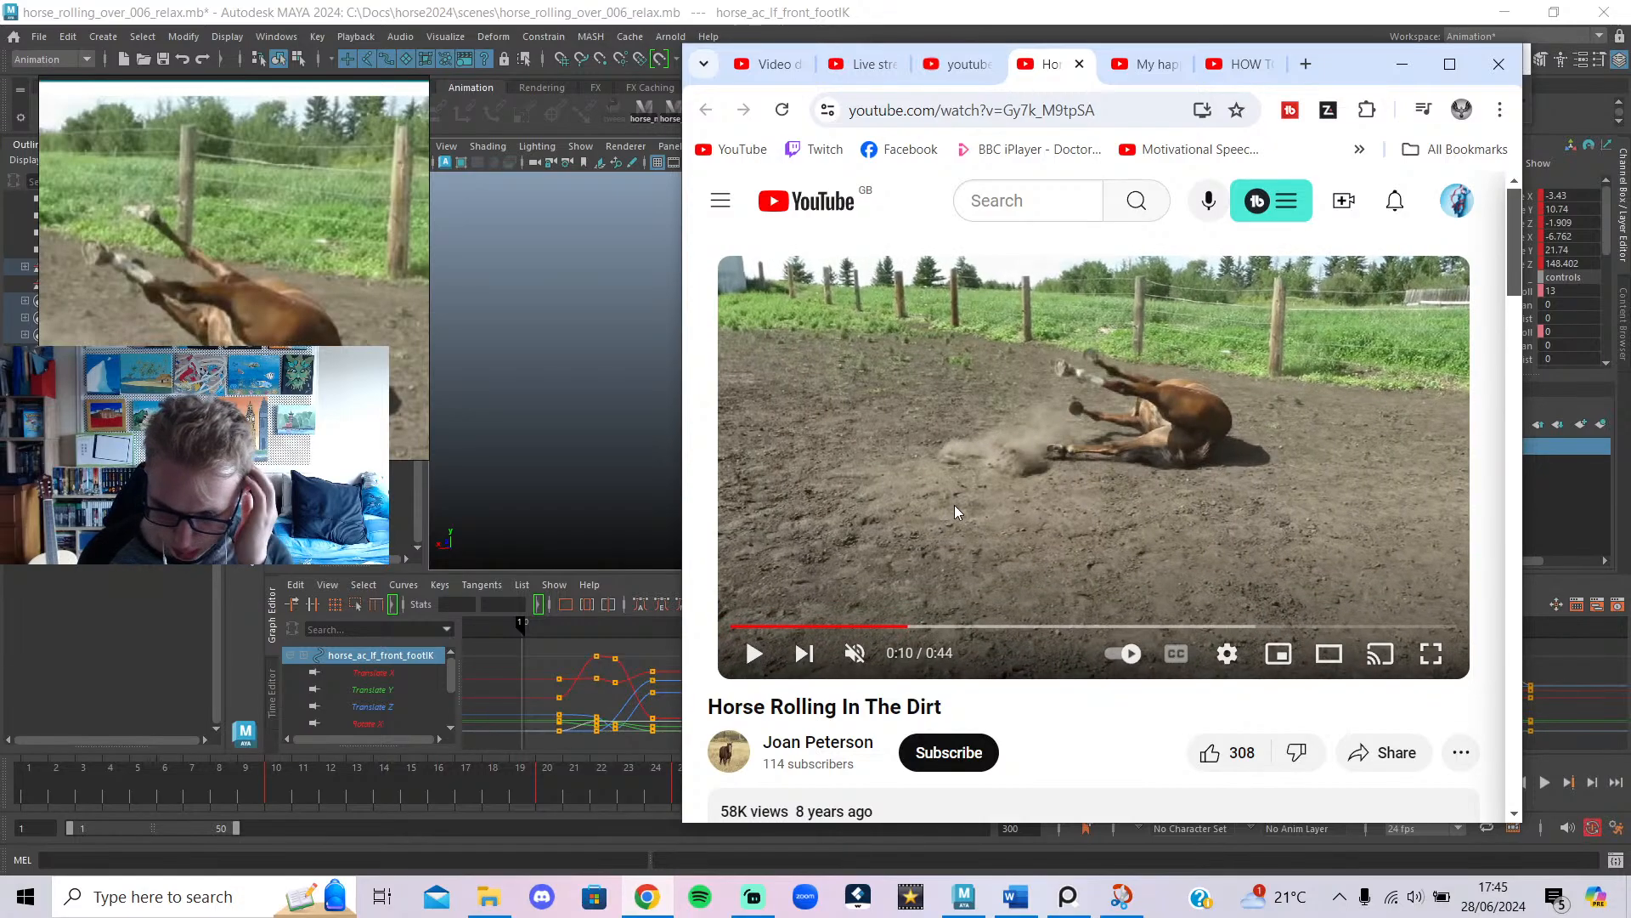
{"action": "left_click", "coordinate": [1022, 479]}
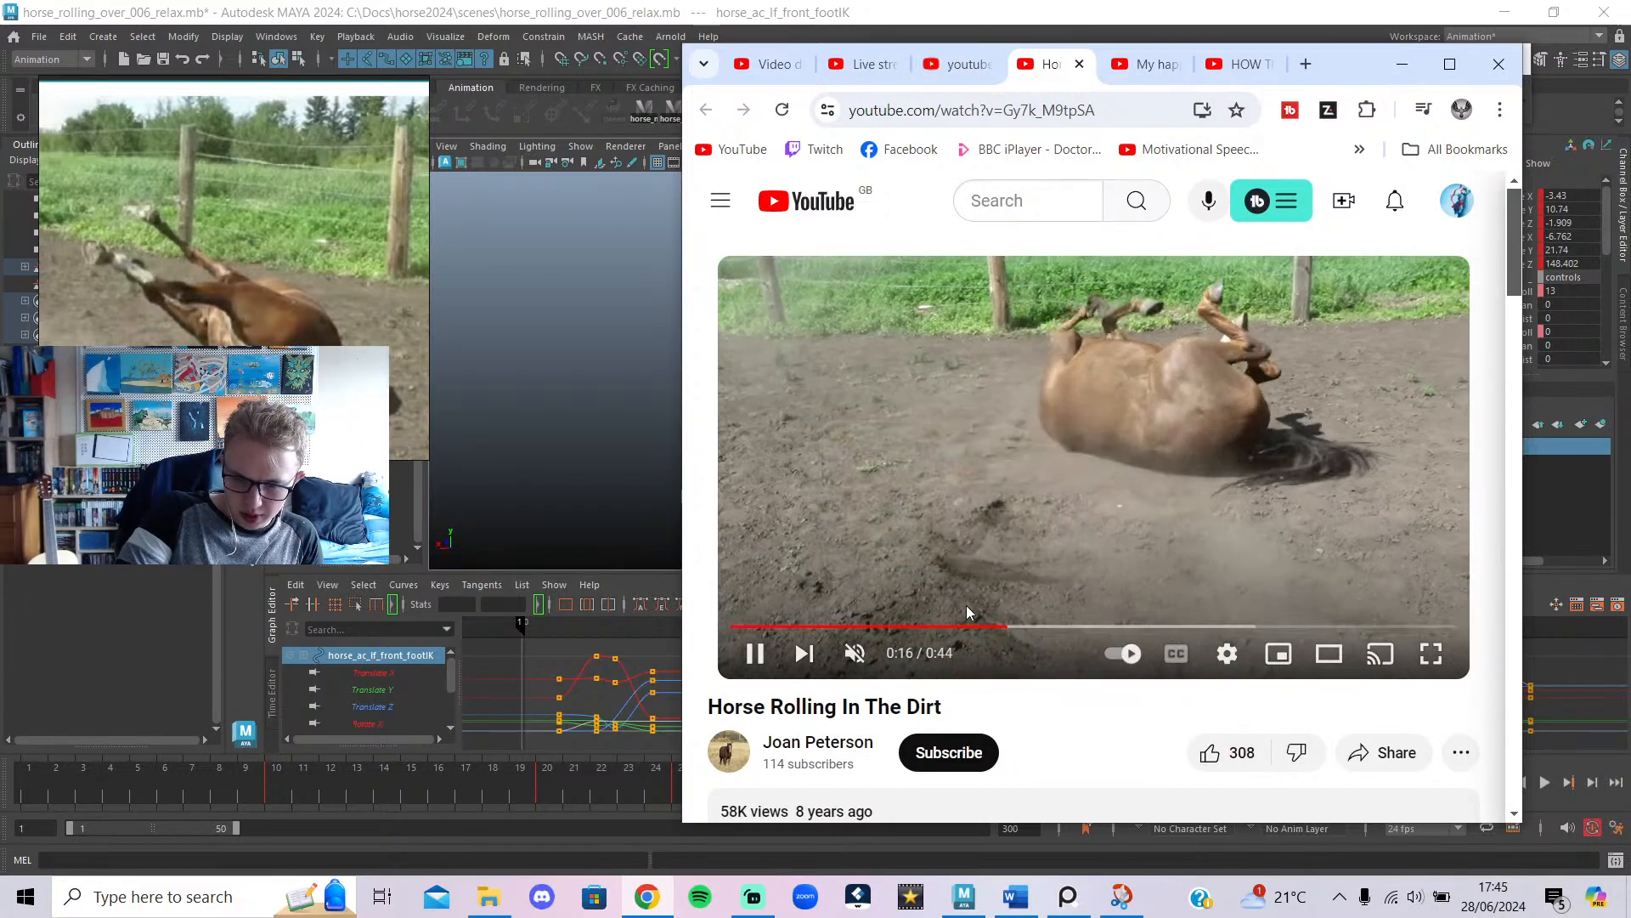
{"action": "left_click", "coordinate": [966, 605]}
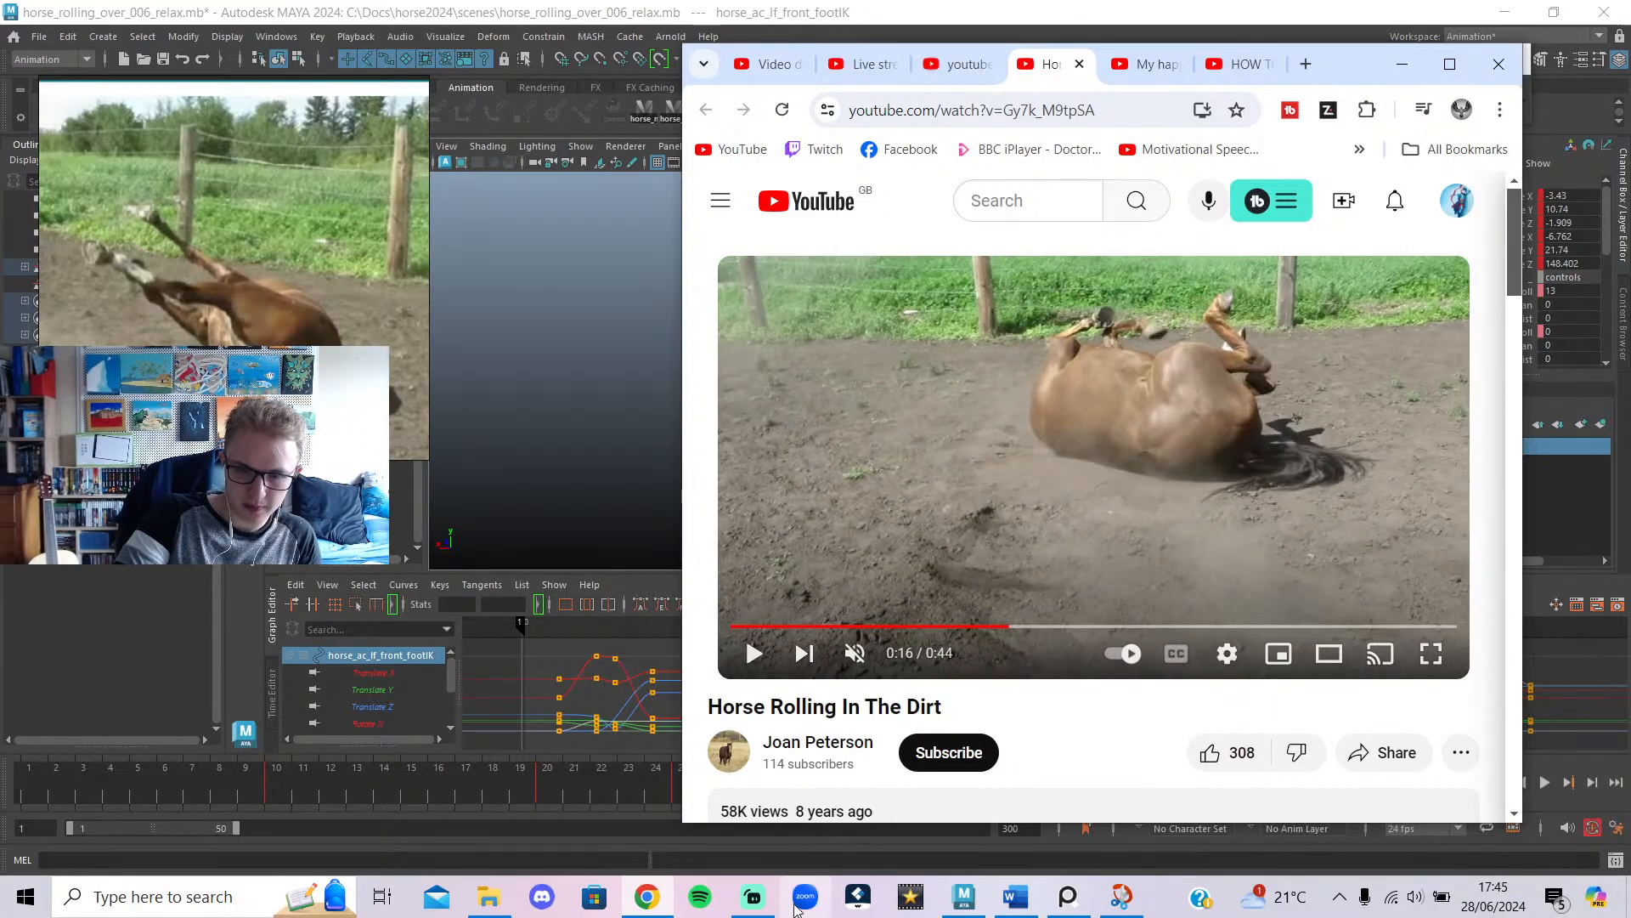
Check Maya and the streaming software, minimise the streaming software, and bring Chrome back.
{"action": "left_click", "coordinate": [961, 906]}
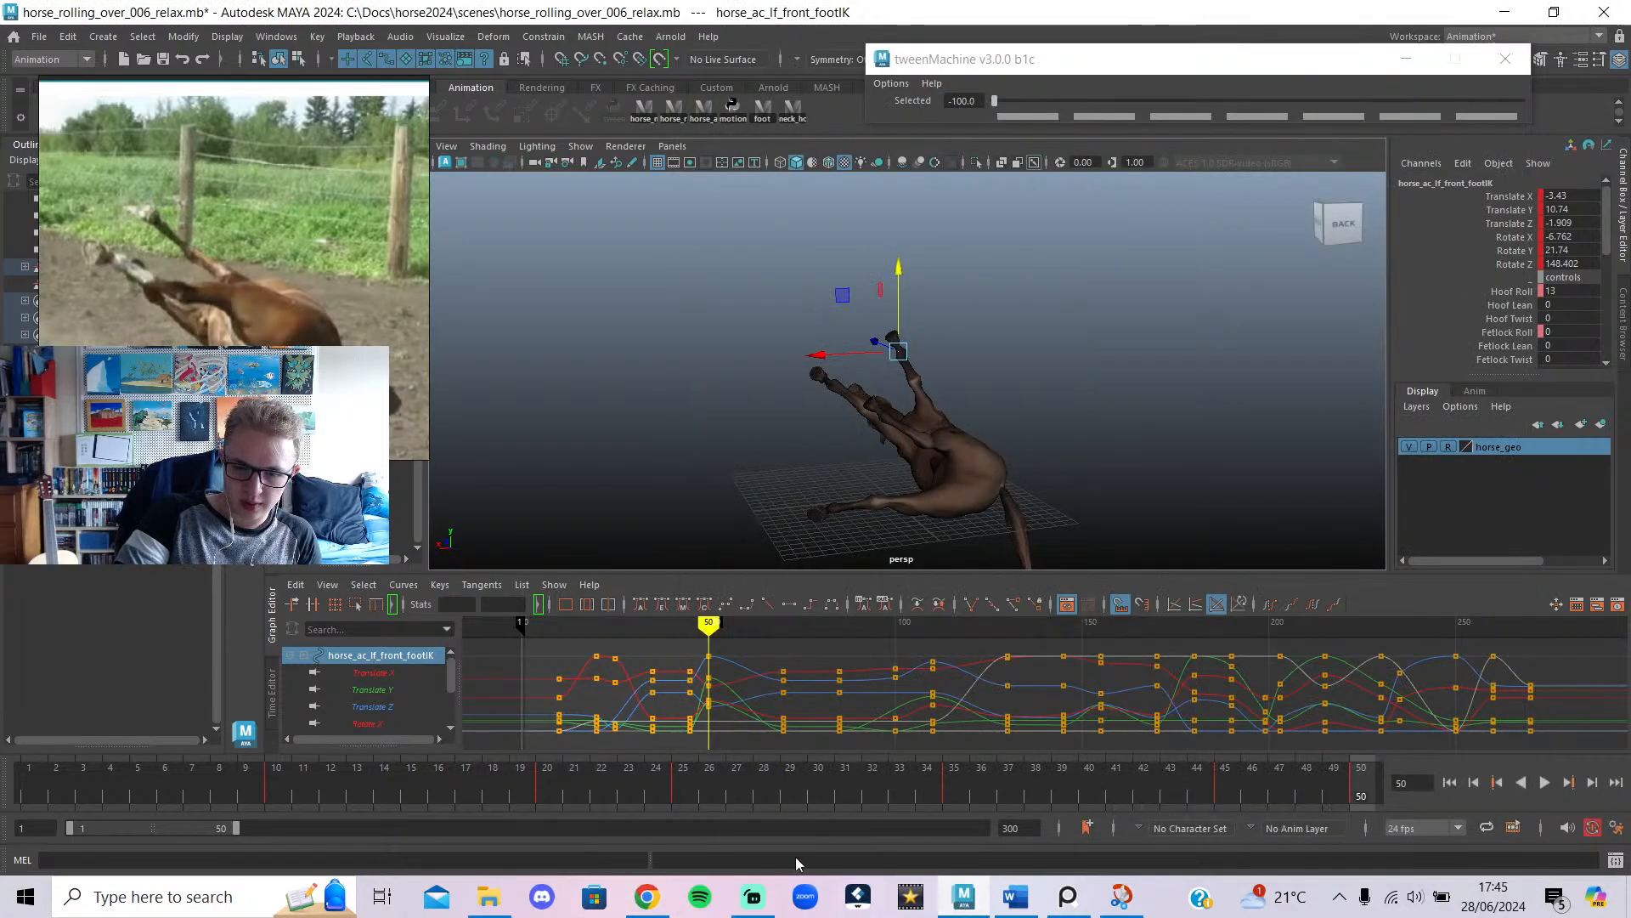
{"action": "left_click", "coordinate": [764, 894]}
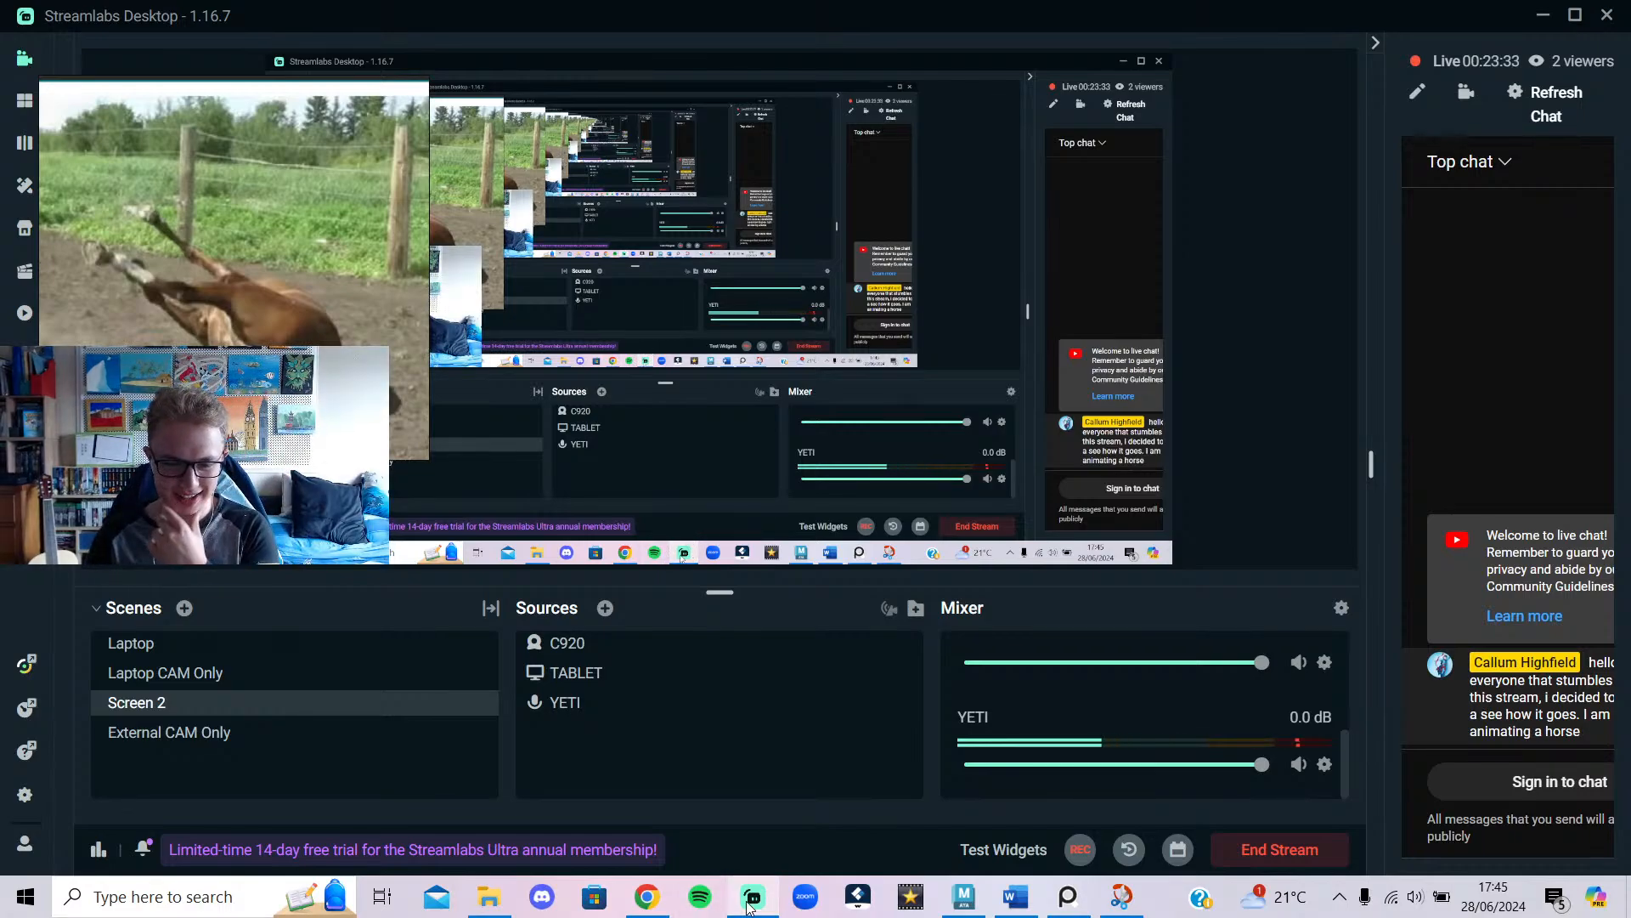
{"action": "left_click", "coordinate": [754, 896]}
{"action": "left_click", "coordinate": [648, 893]}
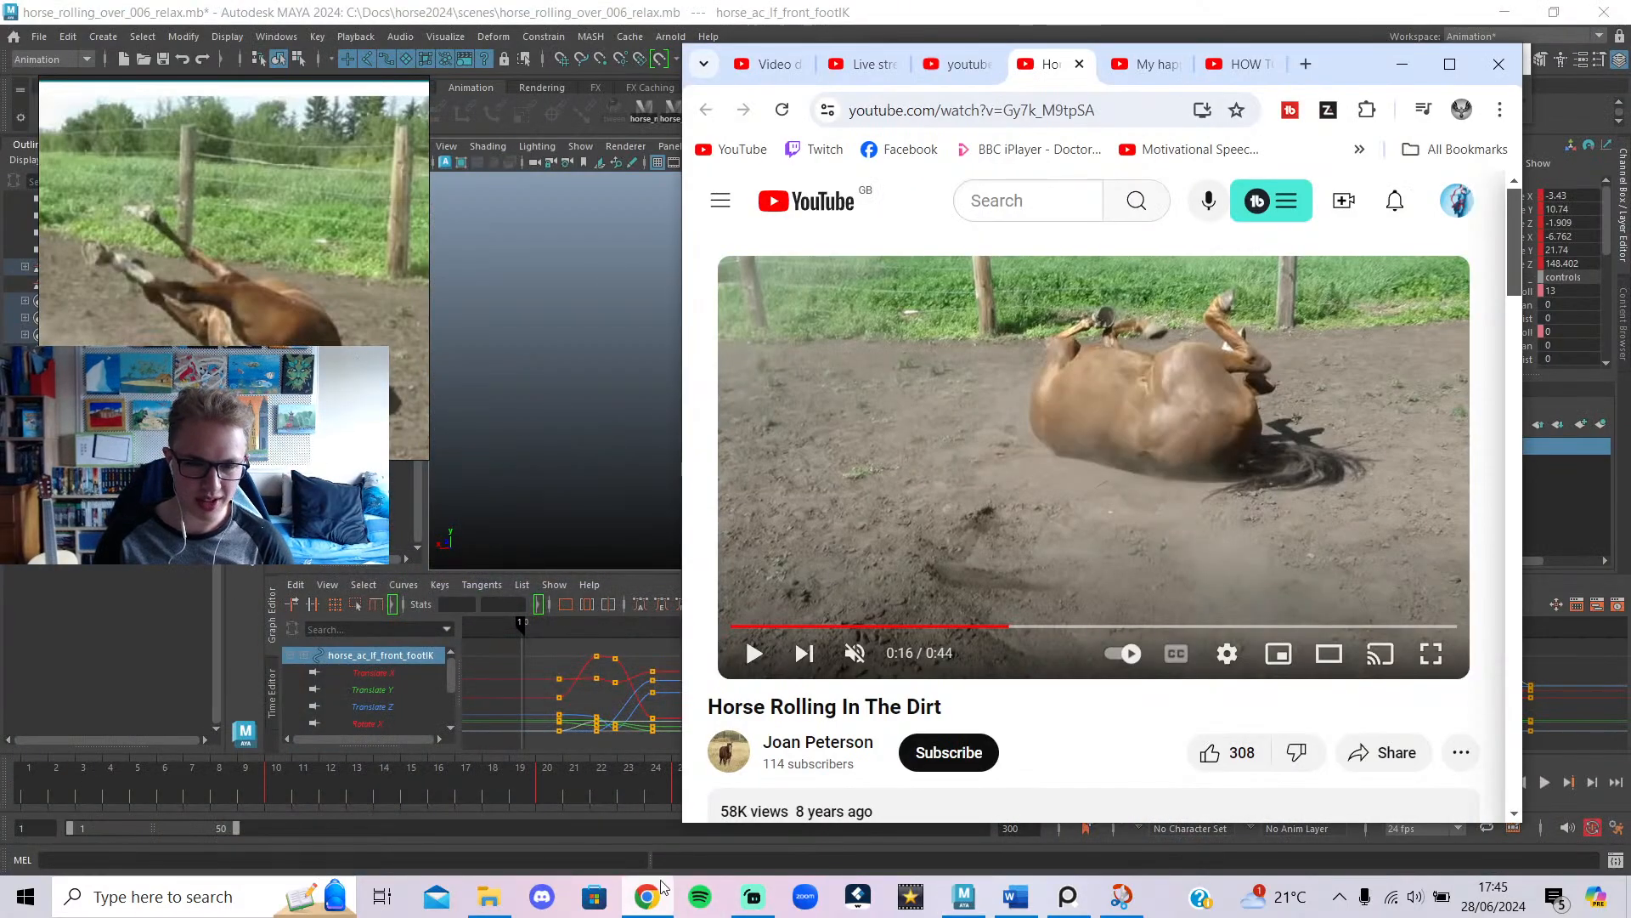
Cycle through the open Chrome tabs and return to the Horse Rolling In The Dirt video.
{"action": "left_click", "coordinate": [1236, 68]}
{"action": "left_click", "coordinate": [1147, 65]}
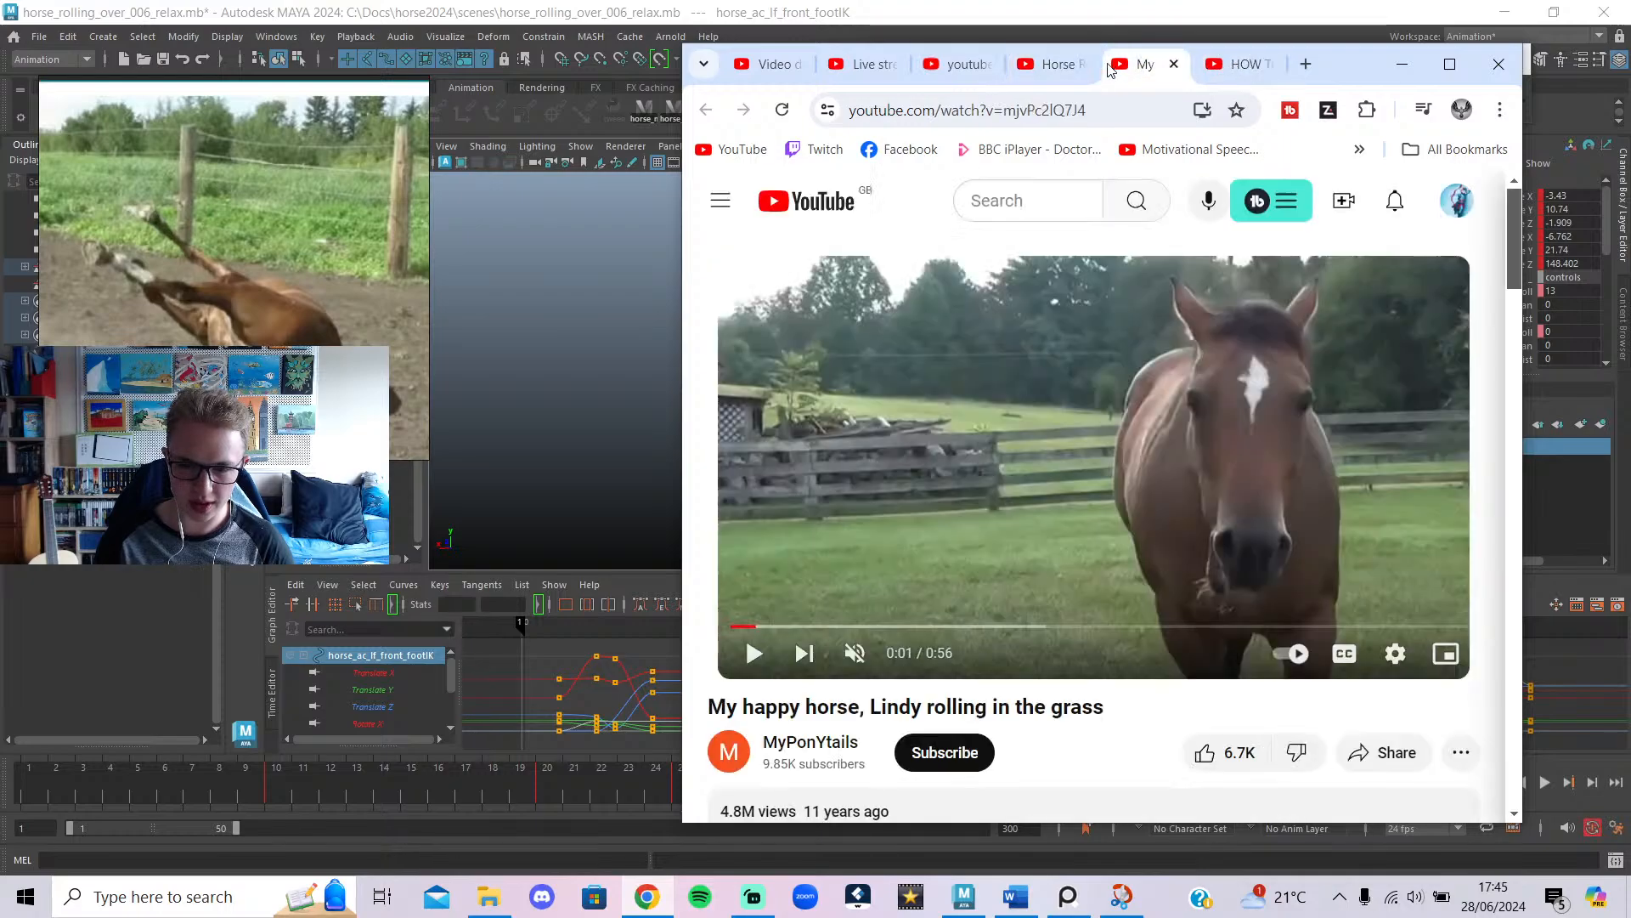
{"action": "left_click", "coordinate": [1053, 64]}
{"action": "left_click", "coordinate": [945, 68]}
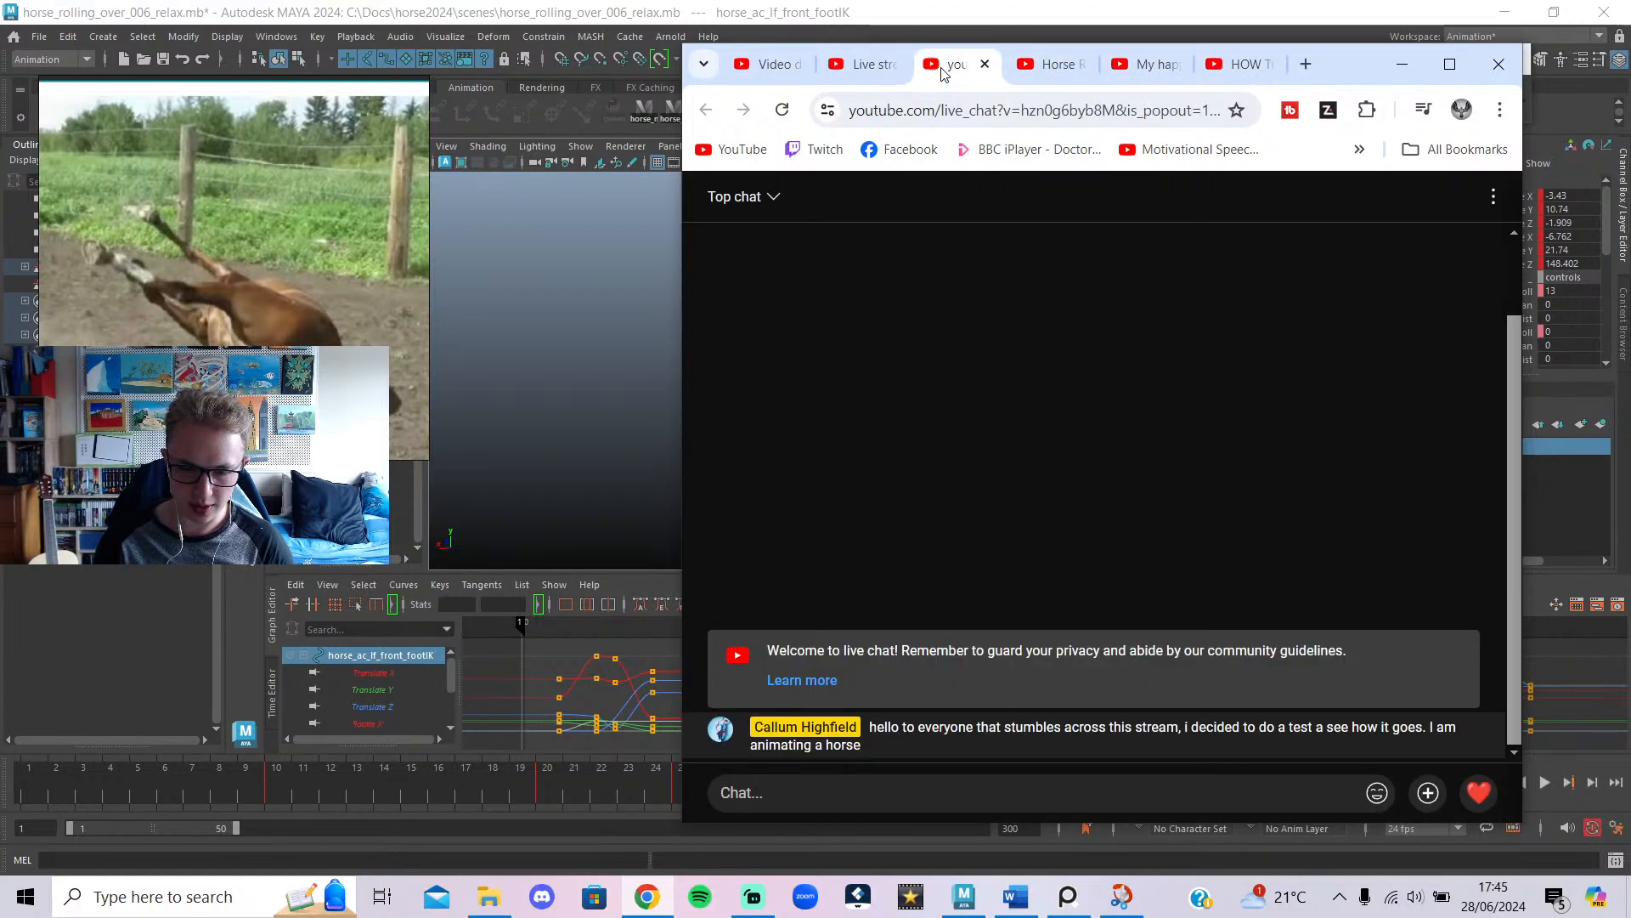
{"action": "left_click", "coordinate": [1029, 72]}
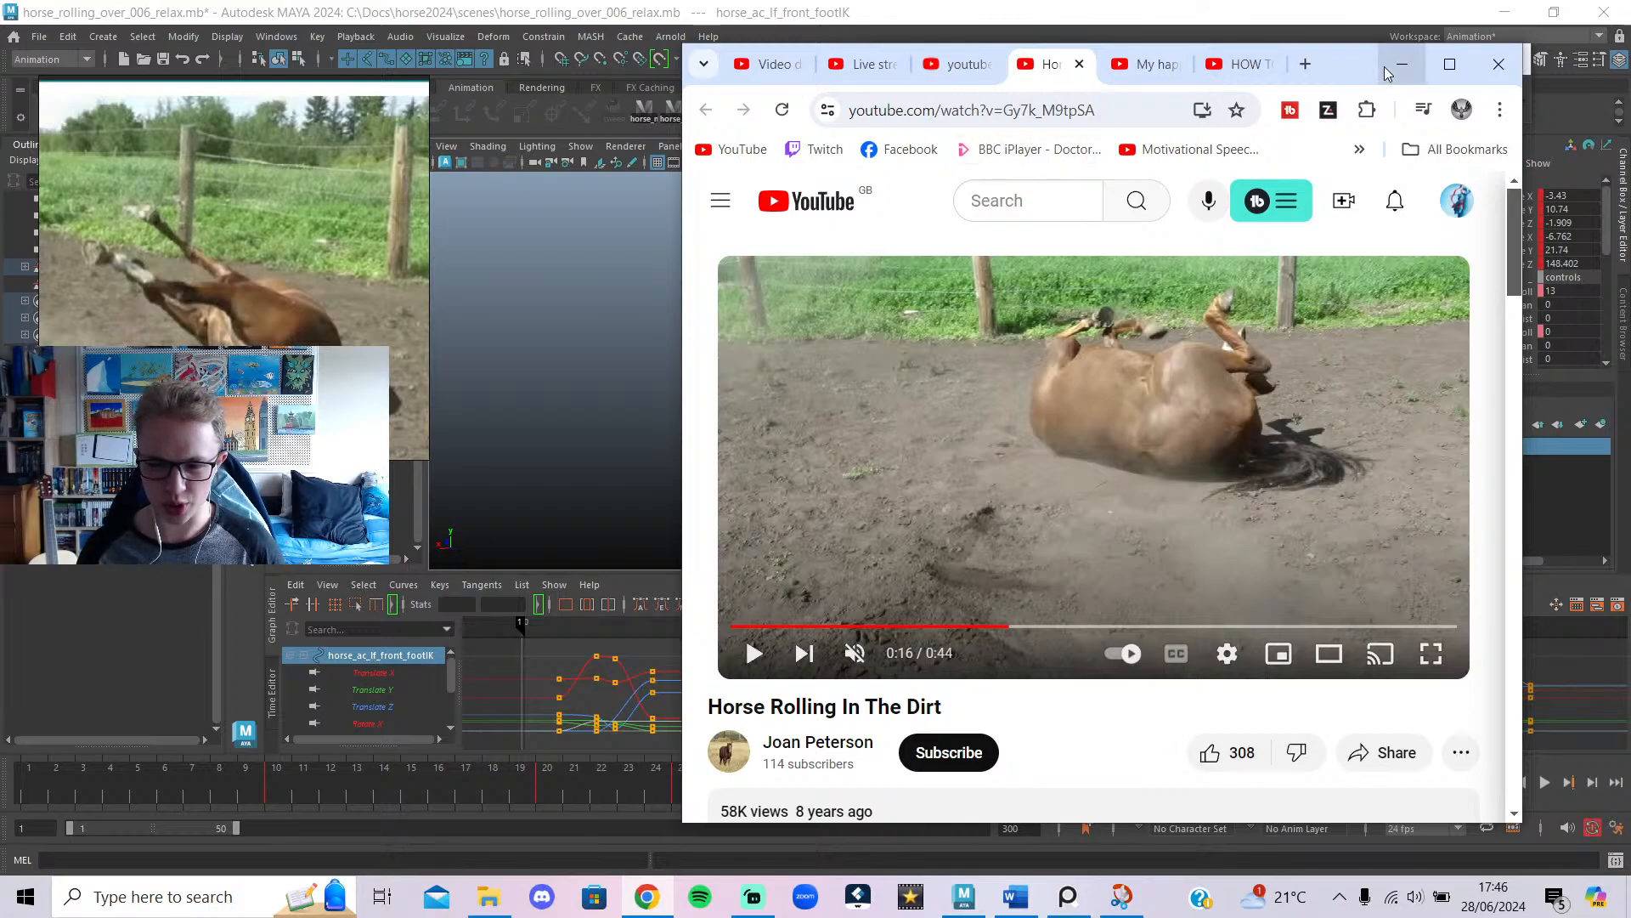
Rewind the dirt-rolling clip to 0:13, then switch to the My happy horse video.
{"action": "left_click", "coordinate": [991, 626]}
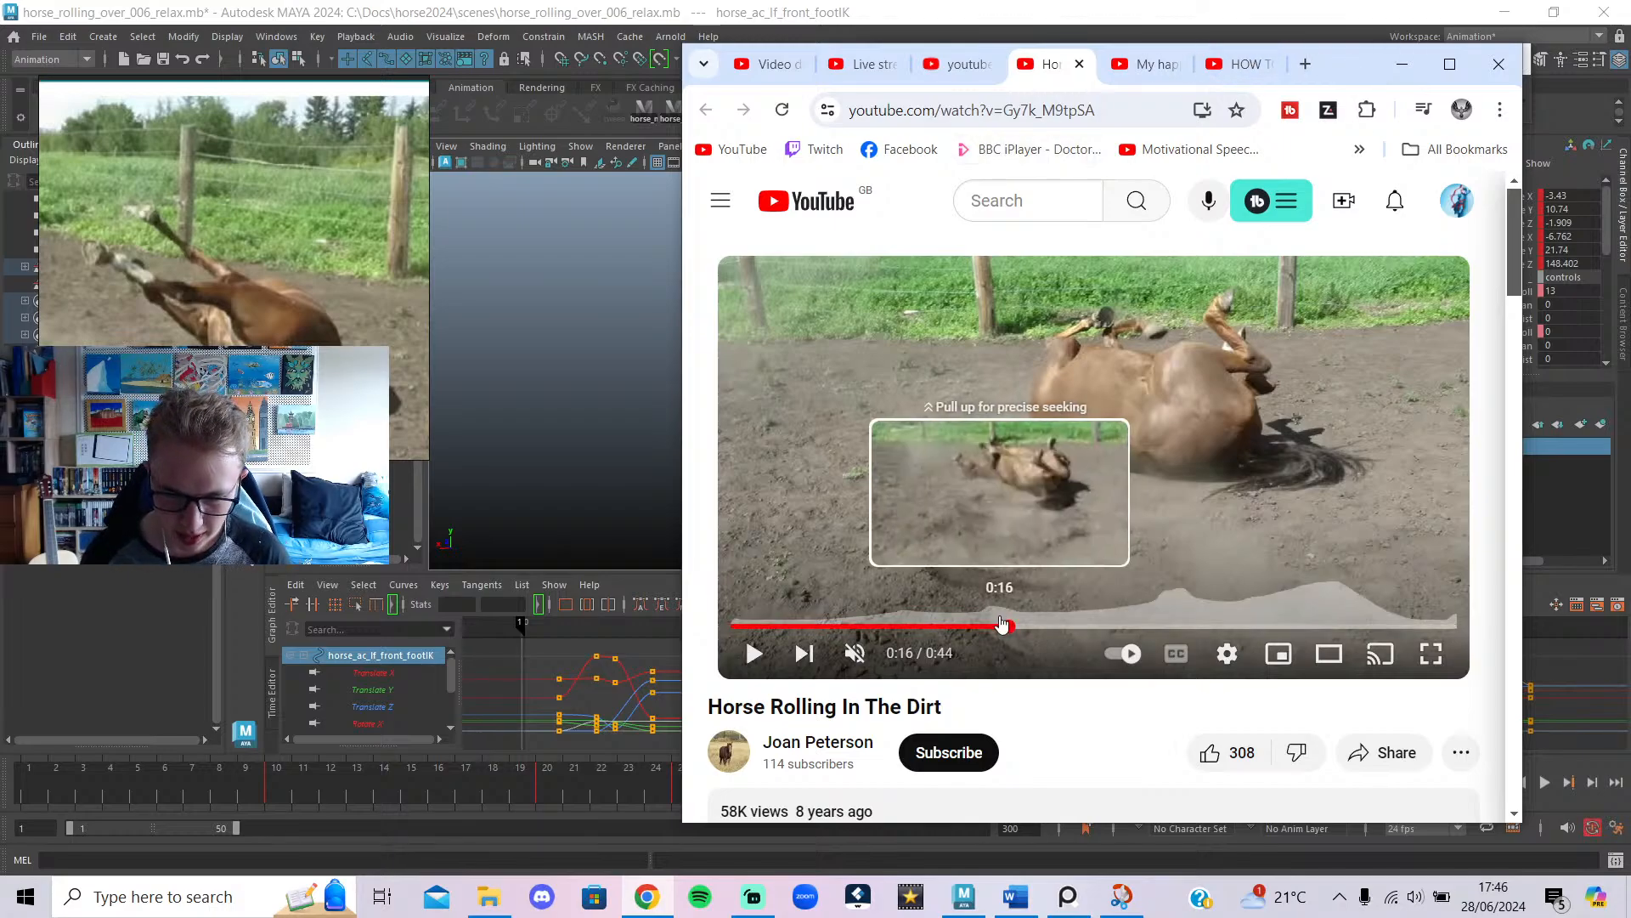
{"action": "left_click", "coordinate": [1015, 484]}
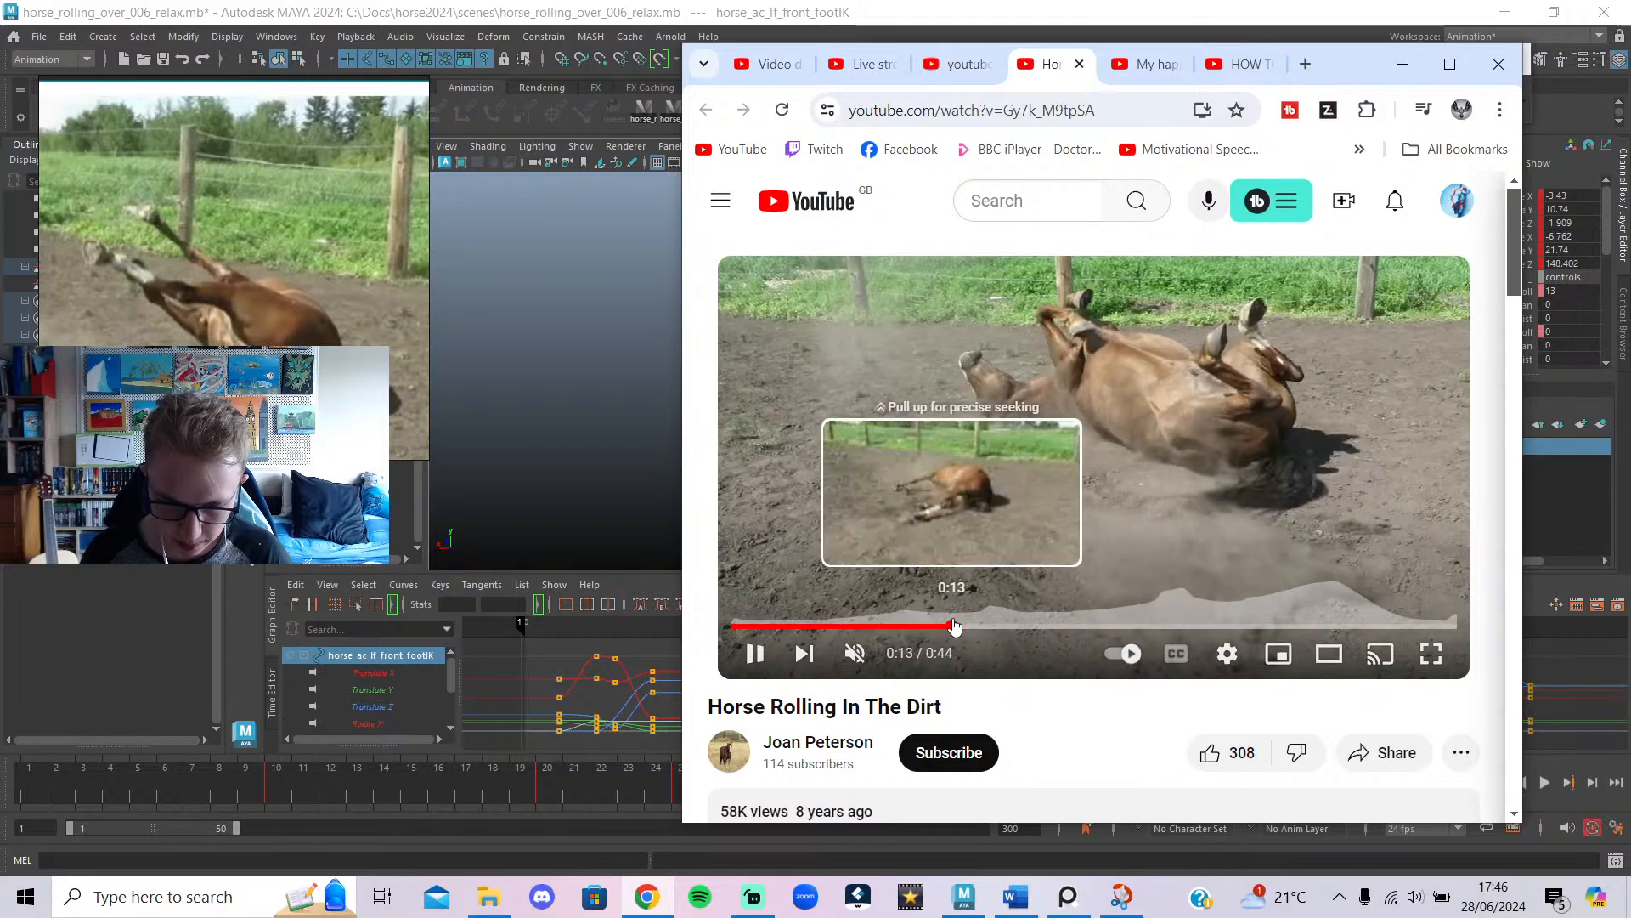
{"action": "left_click", "coordinate": [953, 626]}
{"action": "left_click", "coordinate": [1149, 64]}
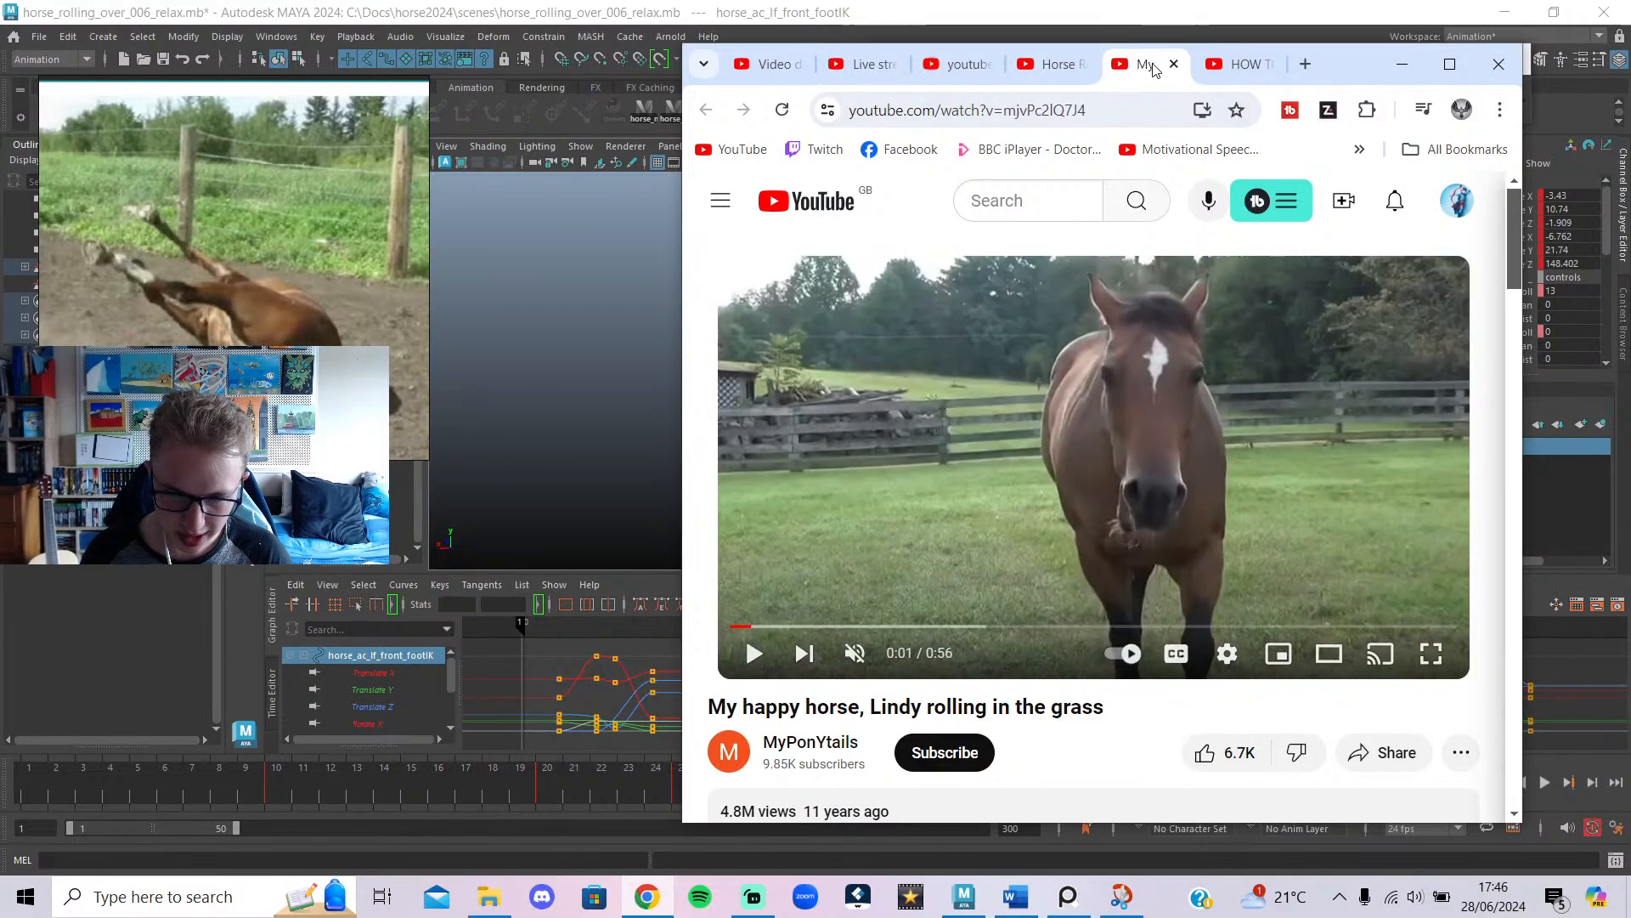
Play the My happy horse video and review the roll between 0:20 and 0:29.
{"action": "left_click", "coordinate": [1044, 361]}
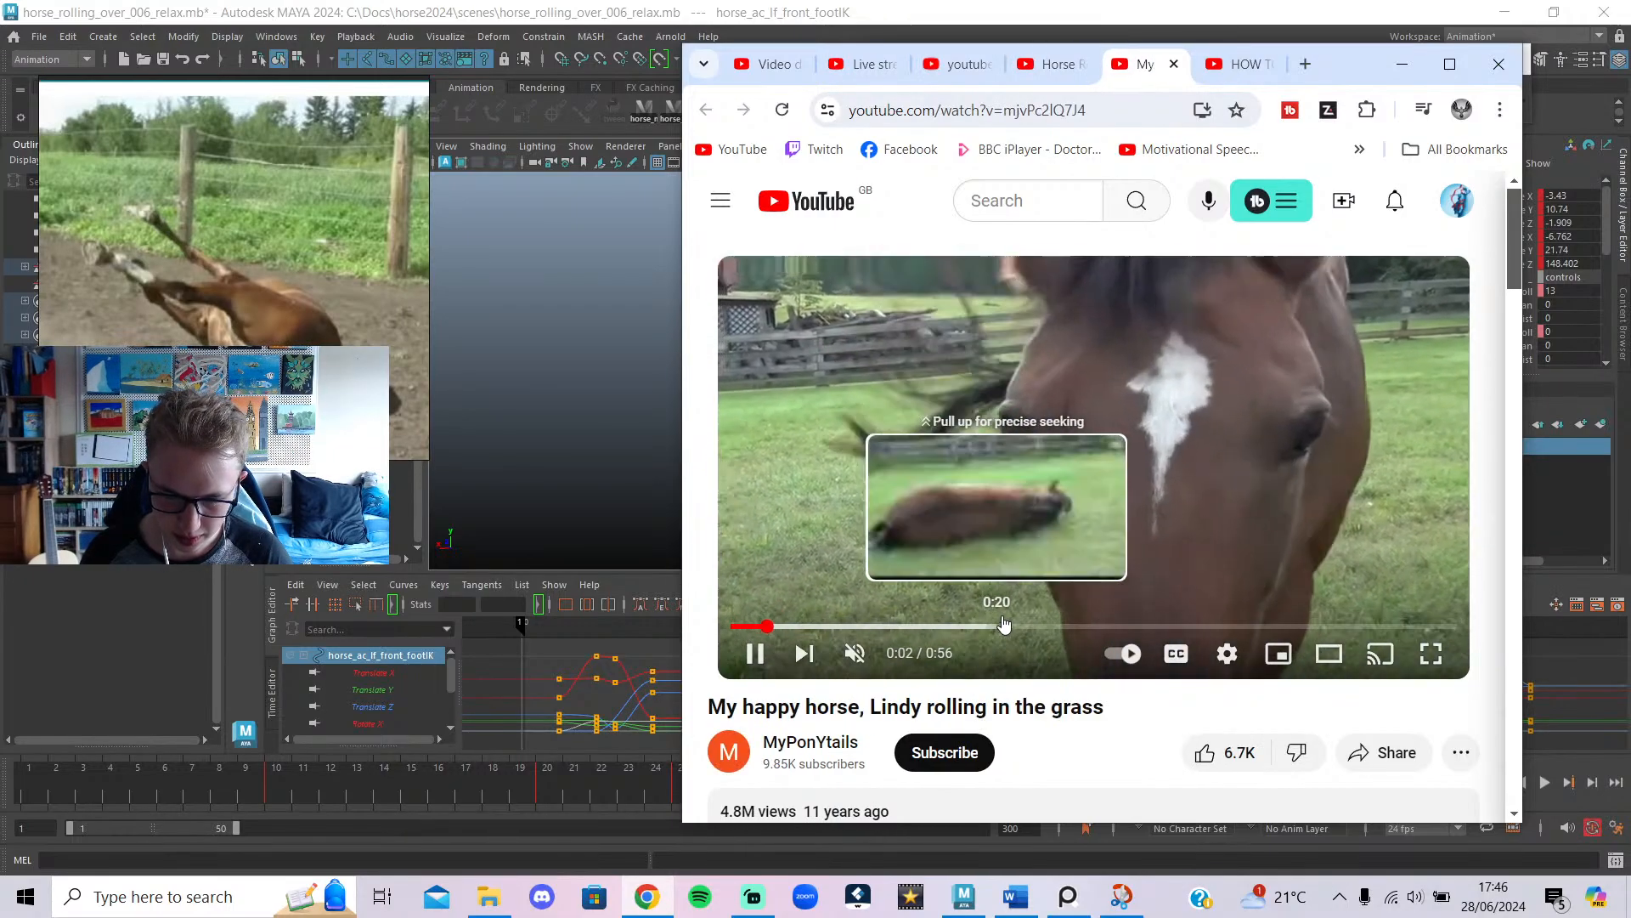
{"action": "left_click", "coordinate": [960, 626]}
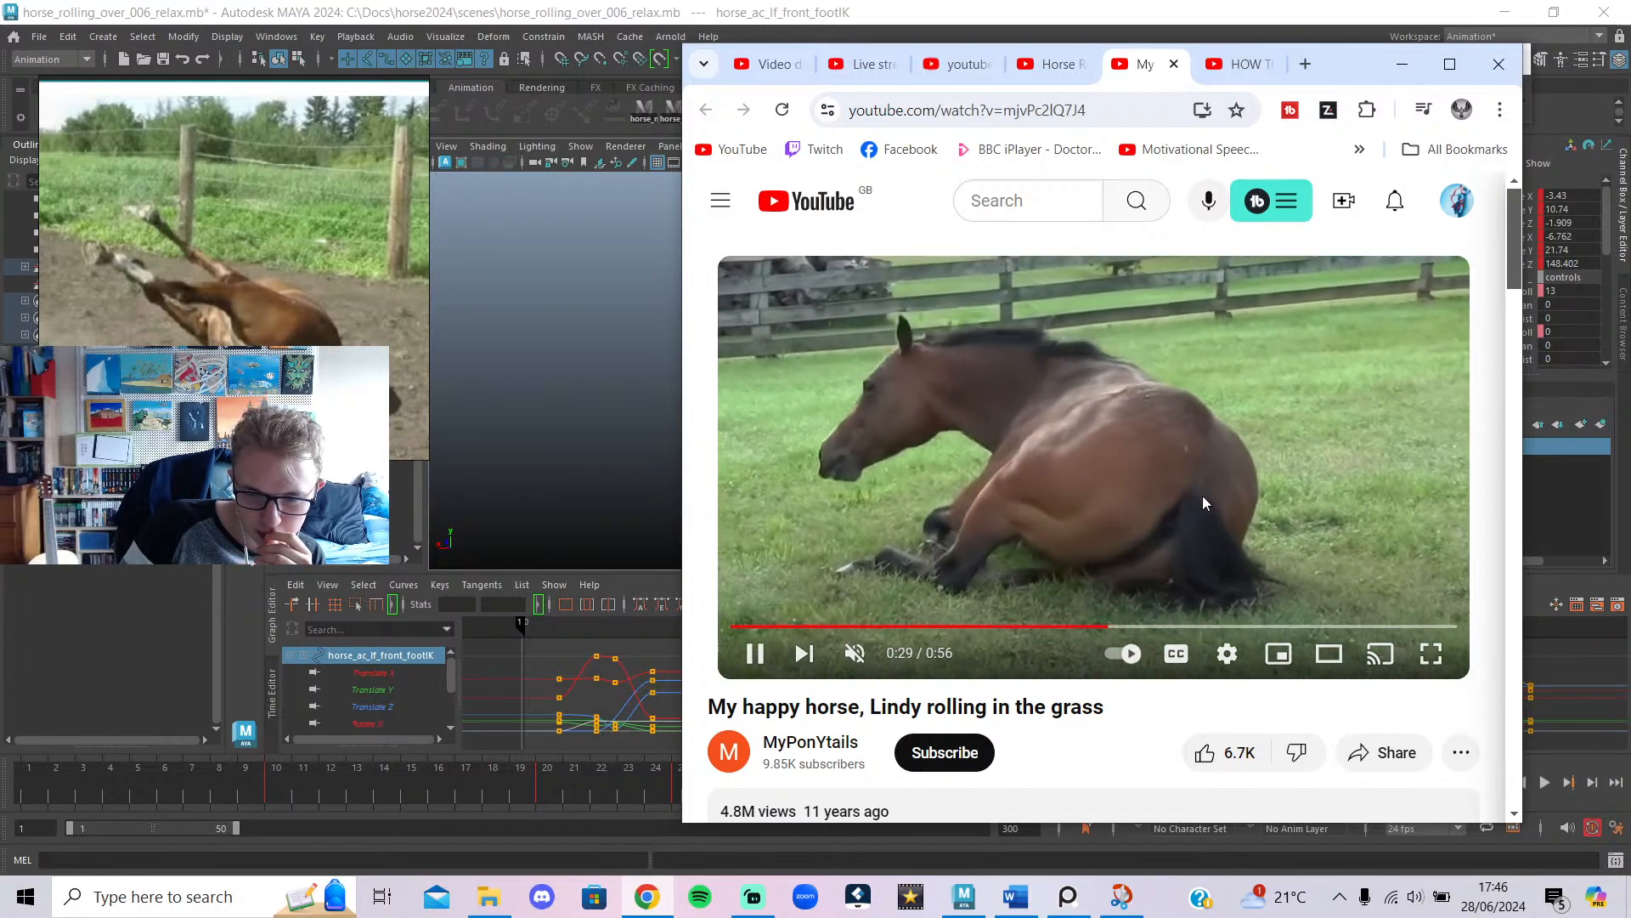
{"action": "left_click", "coordinate": [1092, 474]}
{"action": "left_click_drag", "start_coordinate": [1112, 626], "coordinate": [1101, 626]}
{"action": "left_click", "coordinate": [1211, 461]}
{"action": "left_click", "coordinate": [1211, 462]}
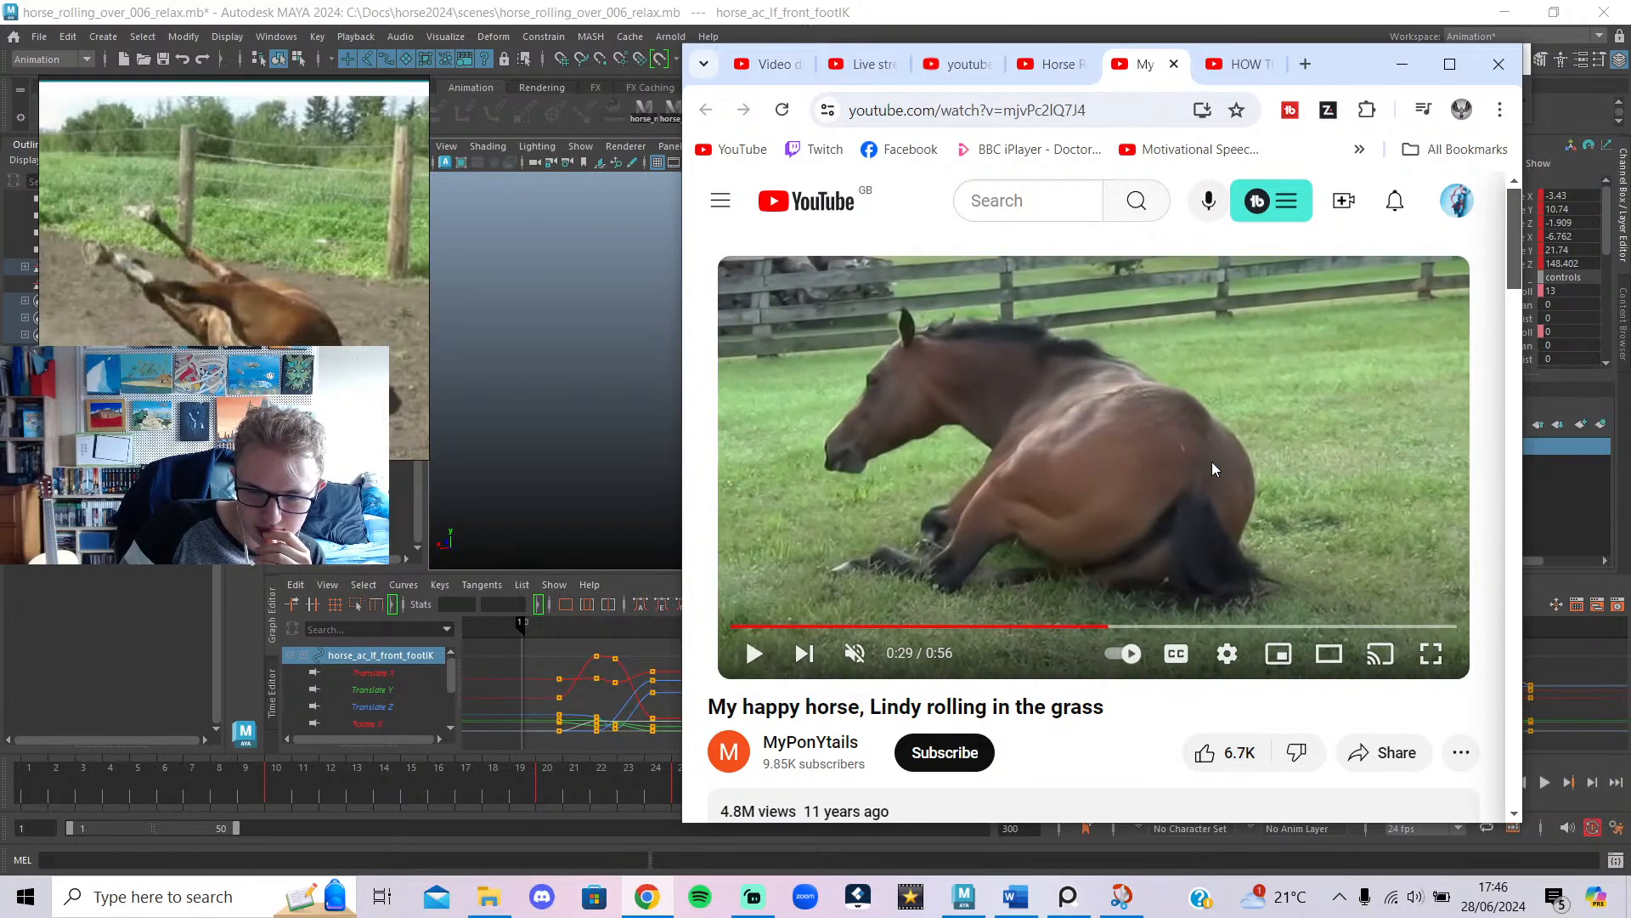
{"action": "left_click", "coordinate": [1211, 469]}
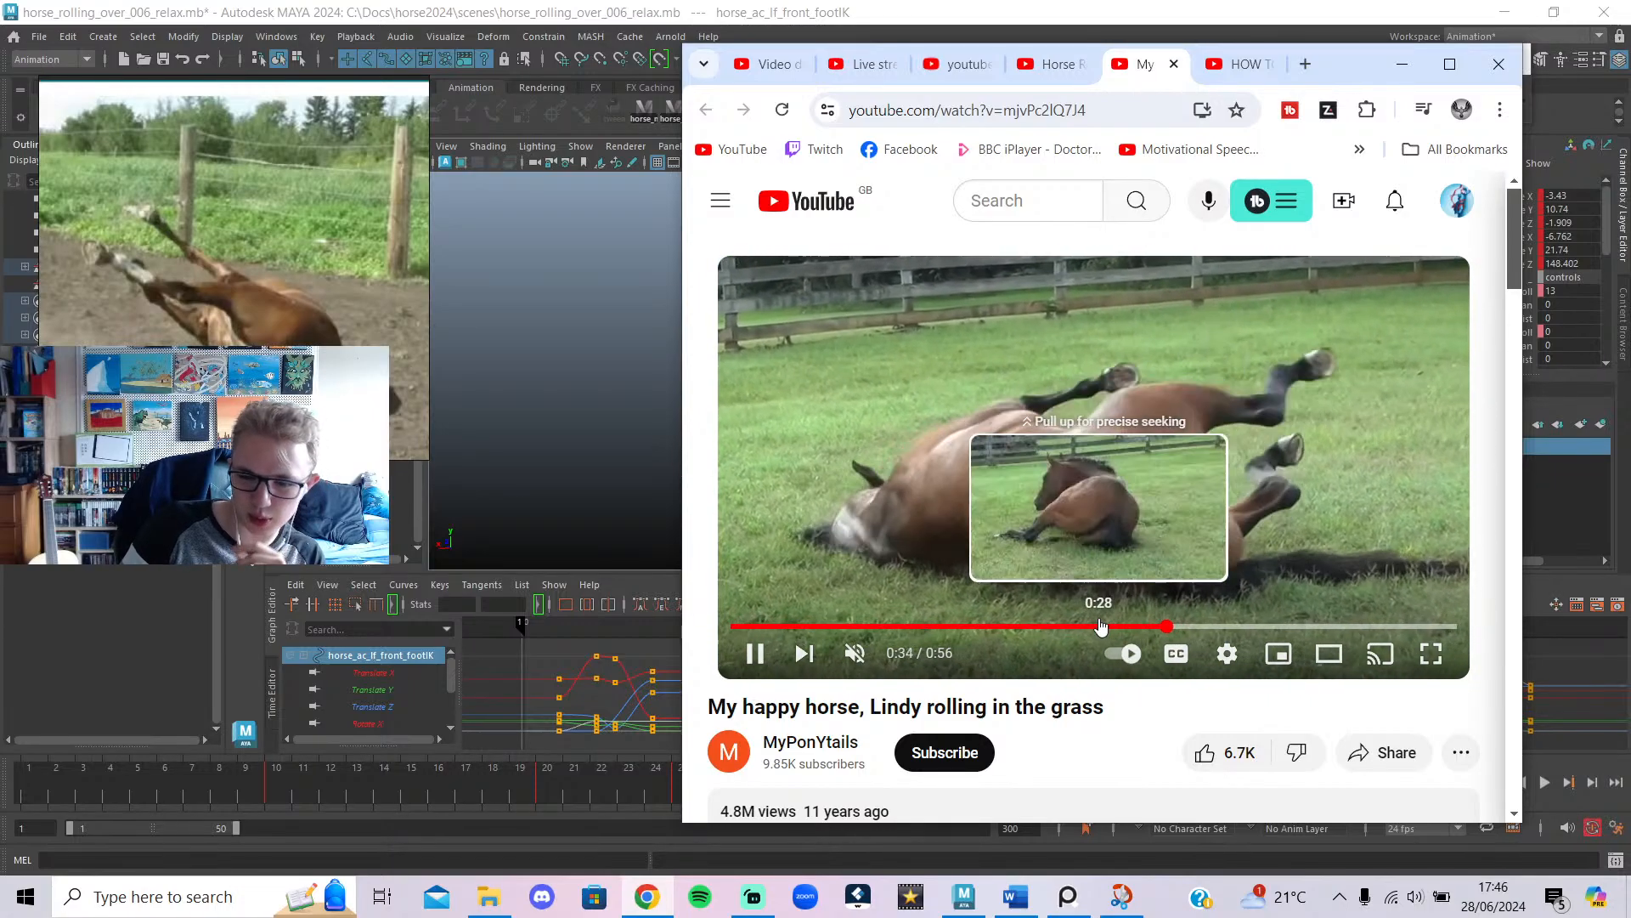
{"action": "left_click", "coordinate": [1046, 626]}
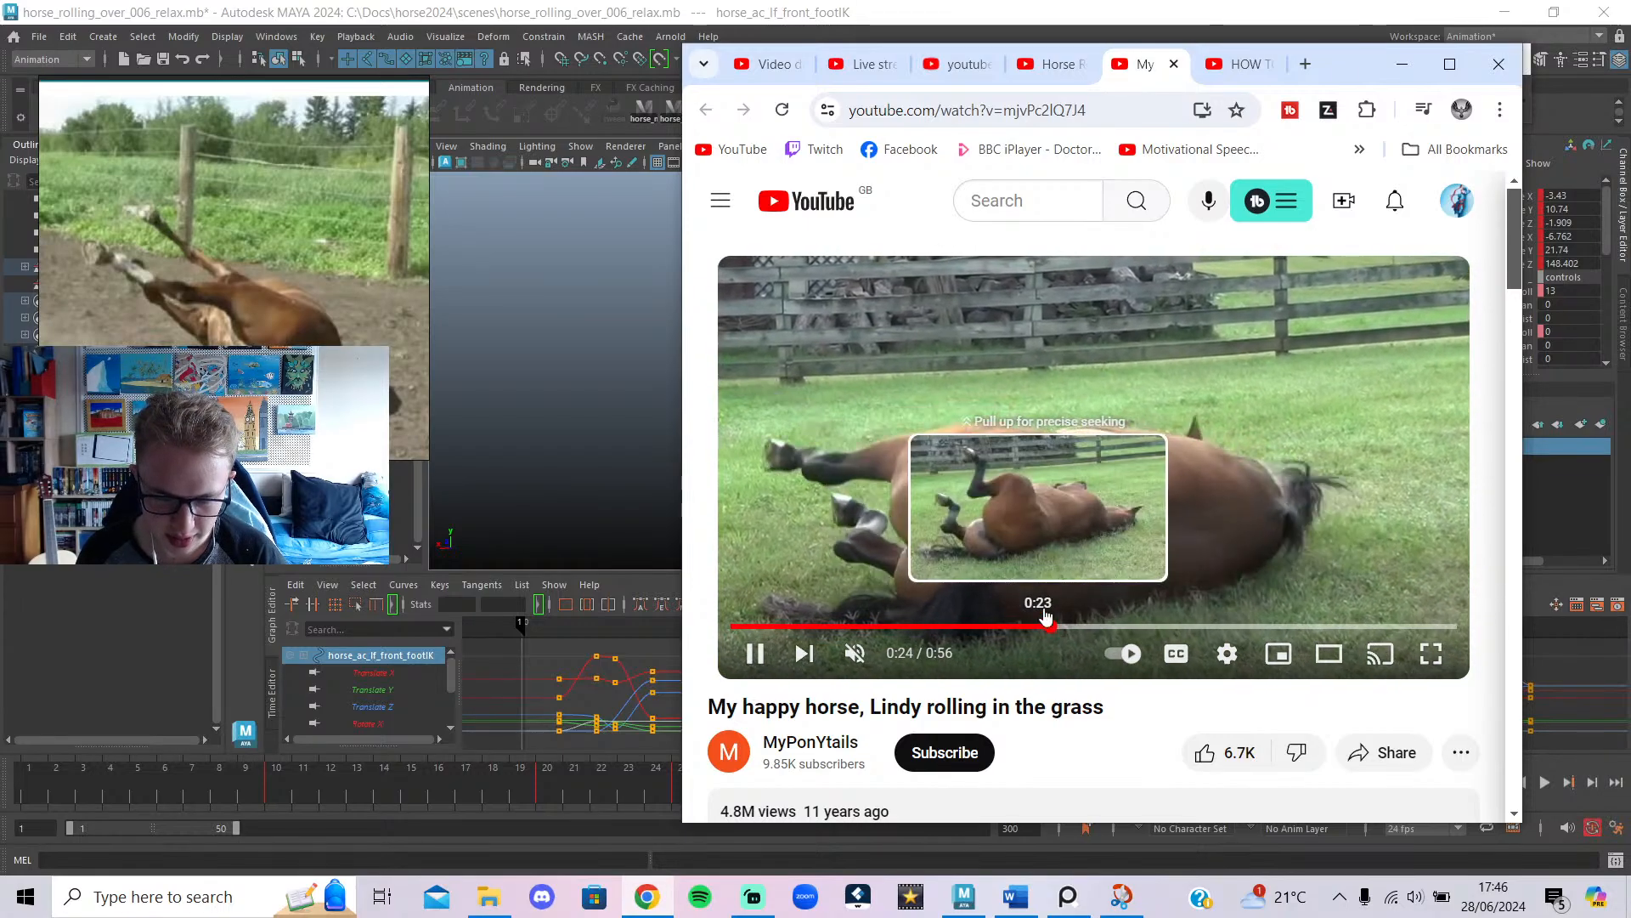
{"action": "left_click", "coordinate": [1048, 497]}
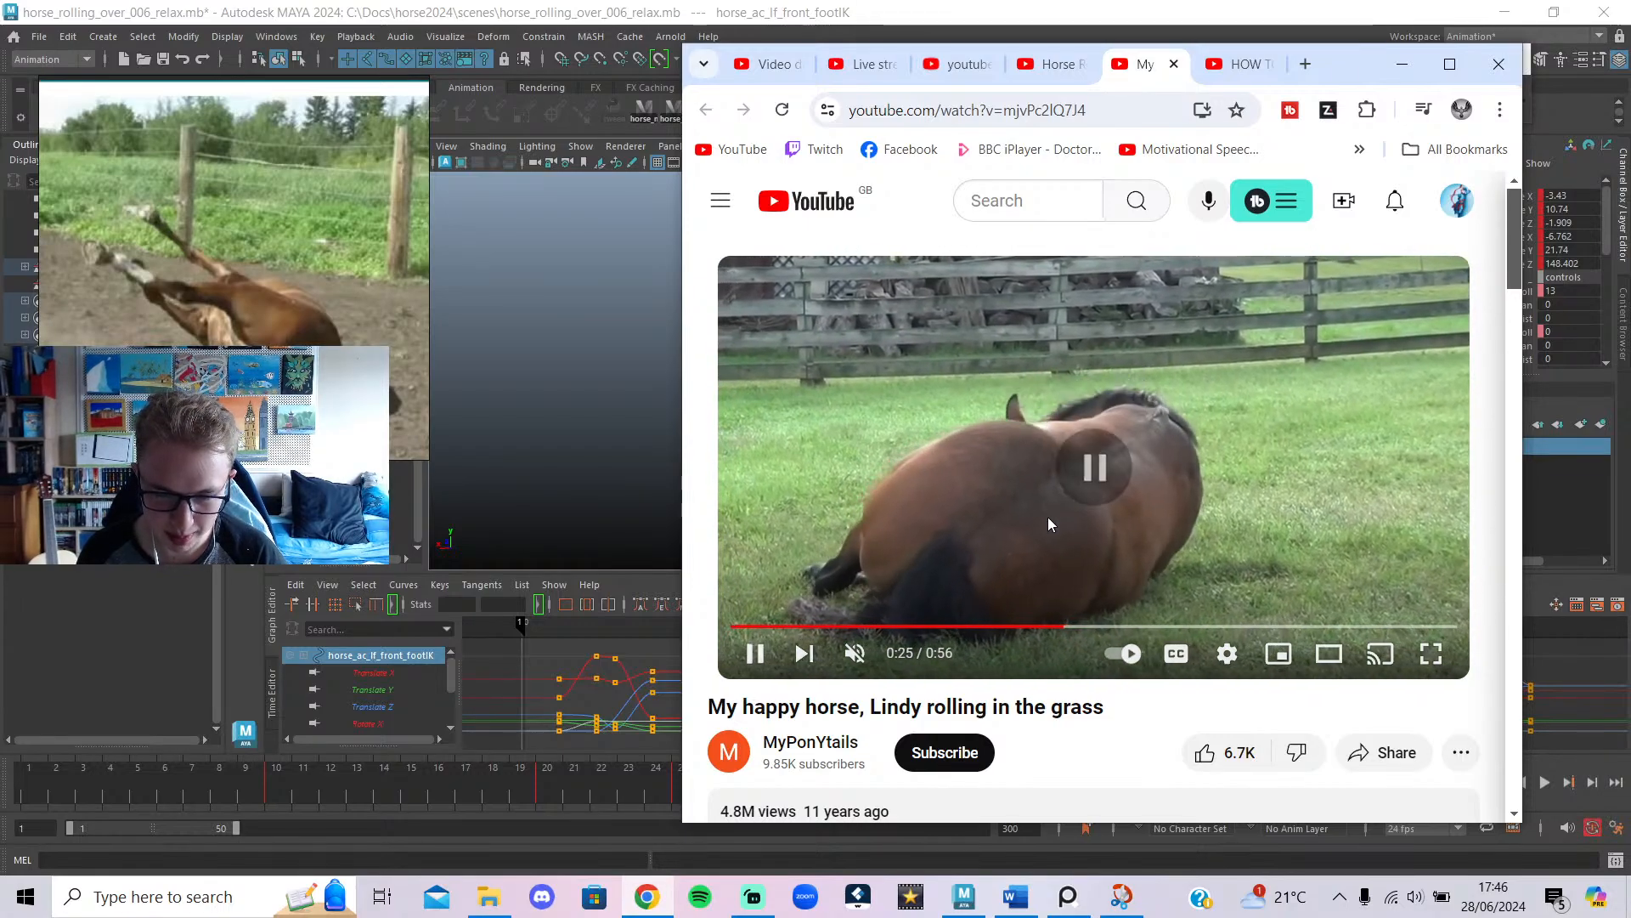
{"action": "left_click", "coordinate": [991, 628]}
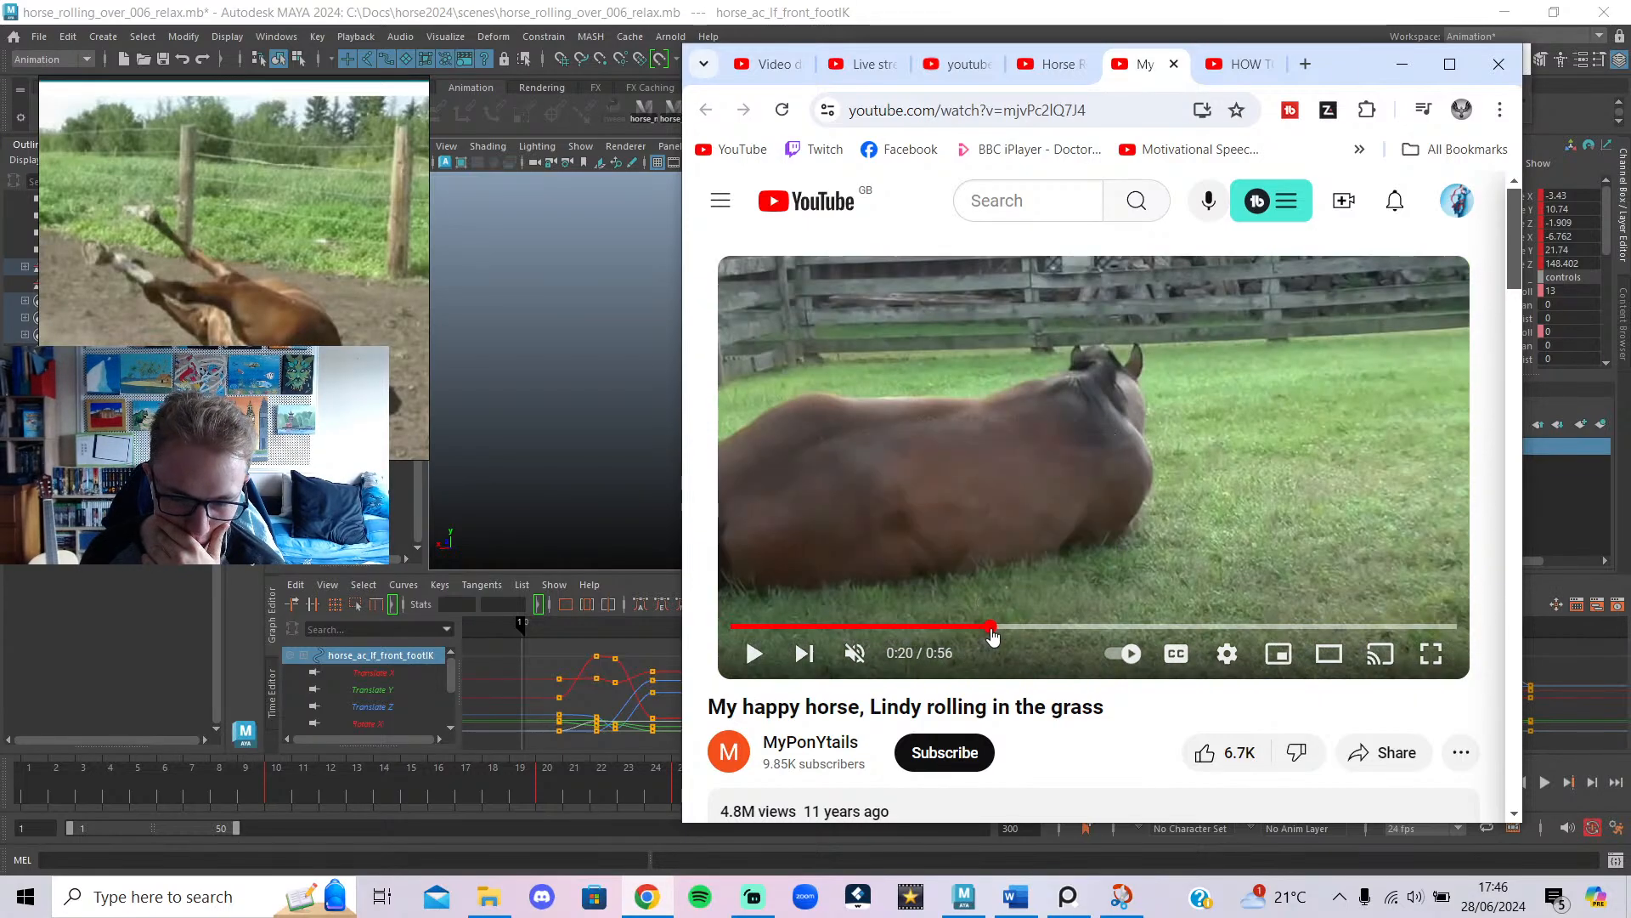
{"action": "left_click", "coordinate": [1001, 396]}
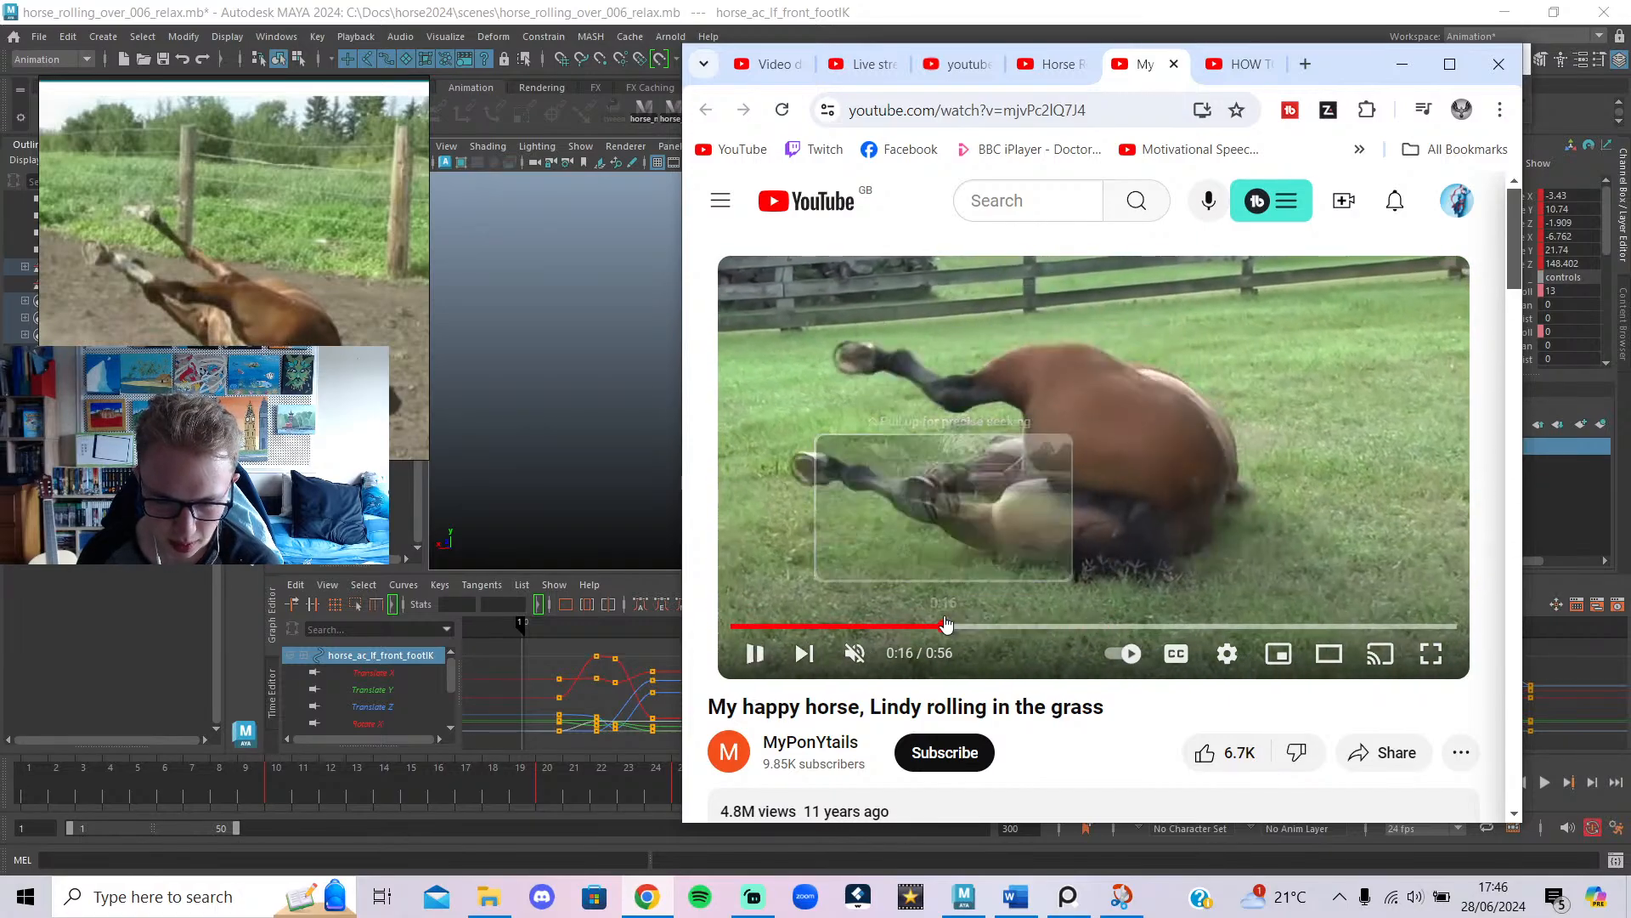
Step back and forth around 0:17–0:20, where the horse is still standing.
{"action": "left_click", "coordinate": [955, 626]}
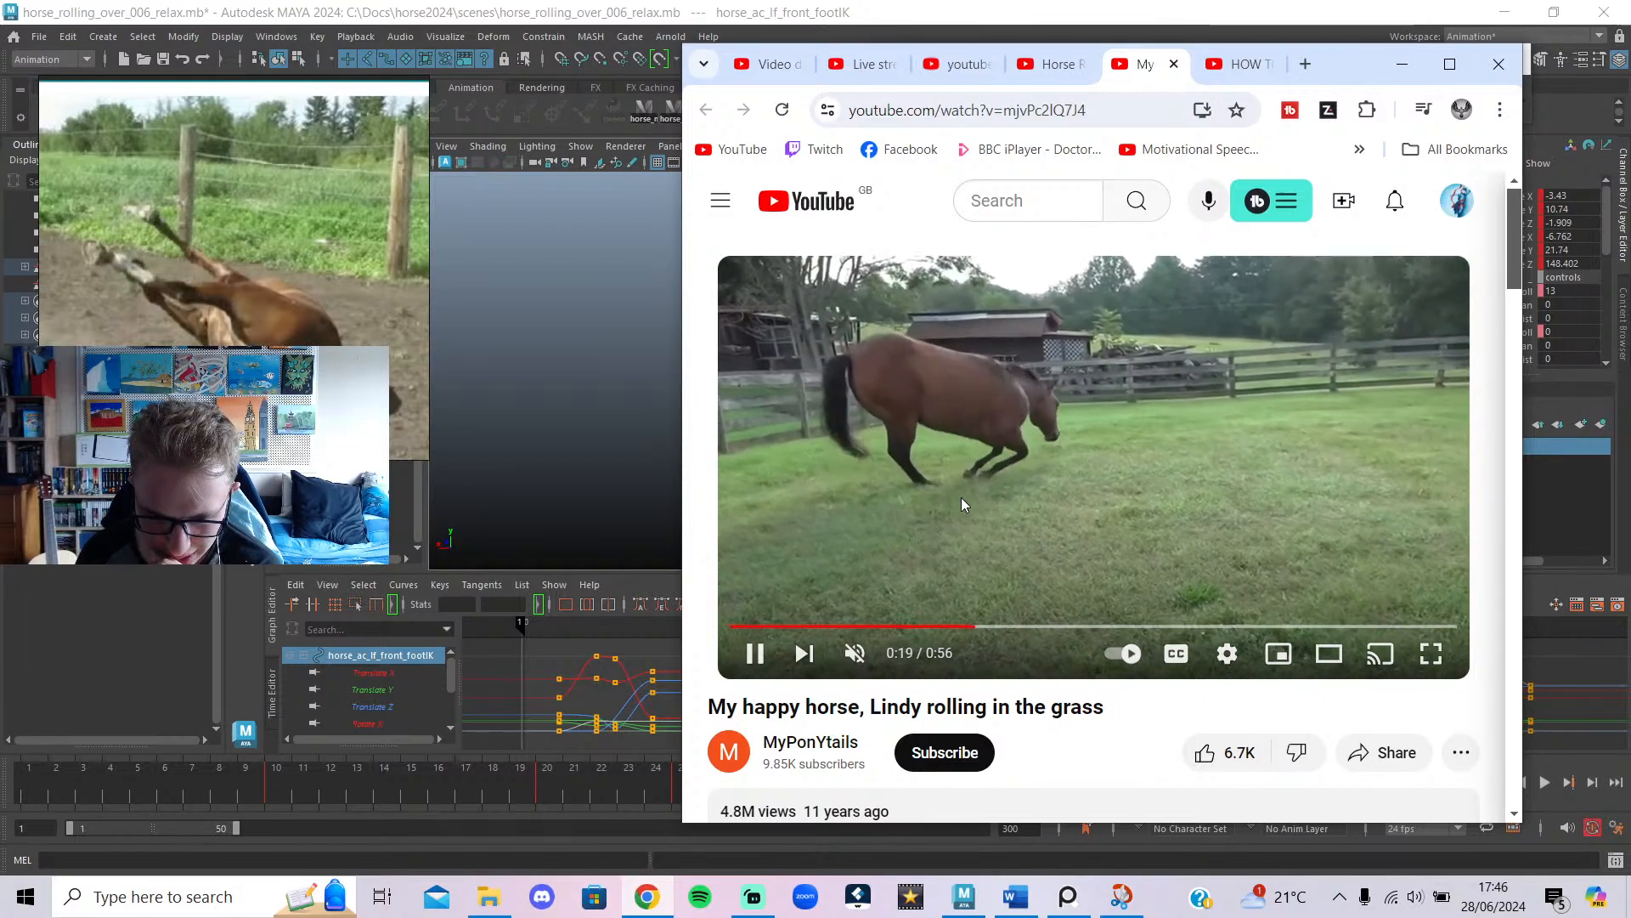
{"action": "left_click", "coordinate": [963, 503]}
{"action": "left_click", "coordinate": [976, 626]}
{"action": "left_click", "coordinate": [990, 529]}
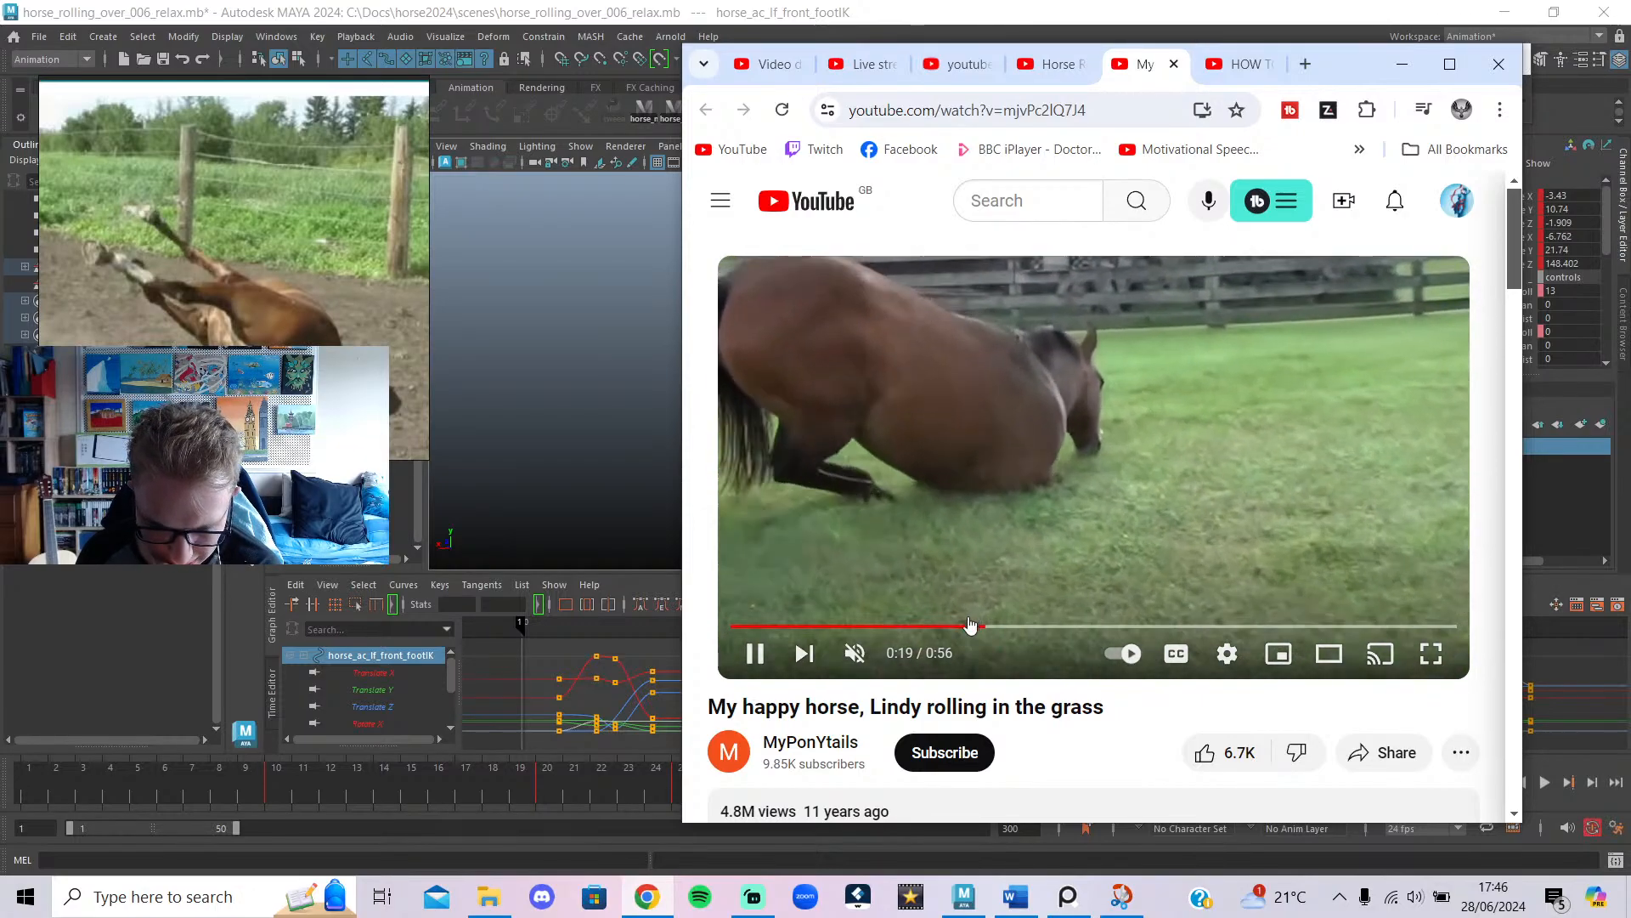
{"action": "left_click", "coordinate": [969, 626]}
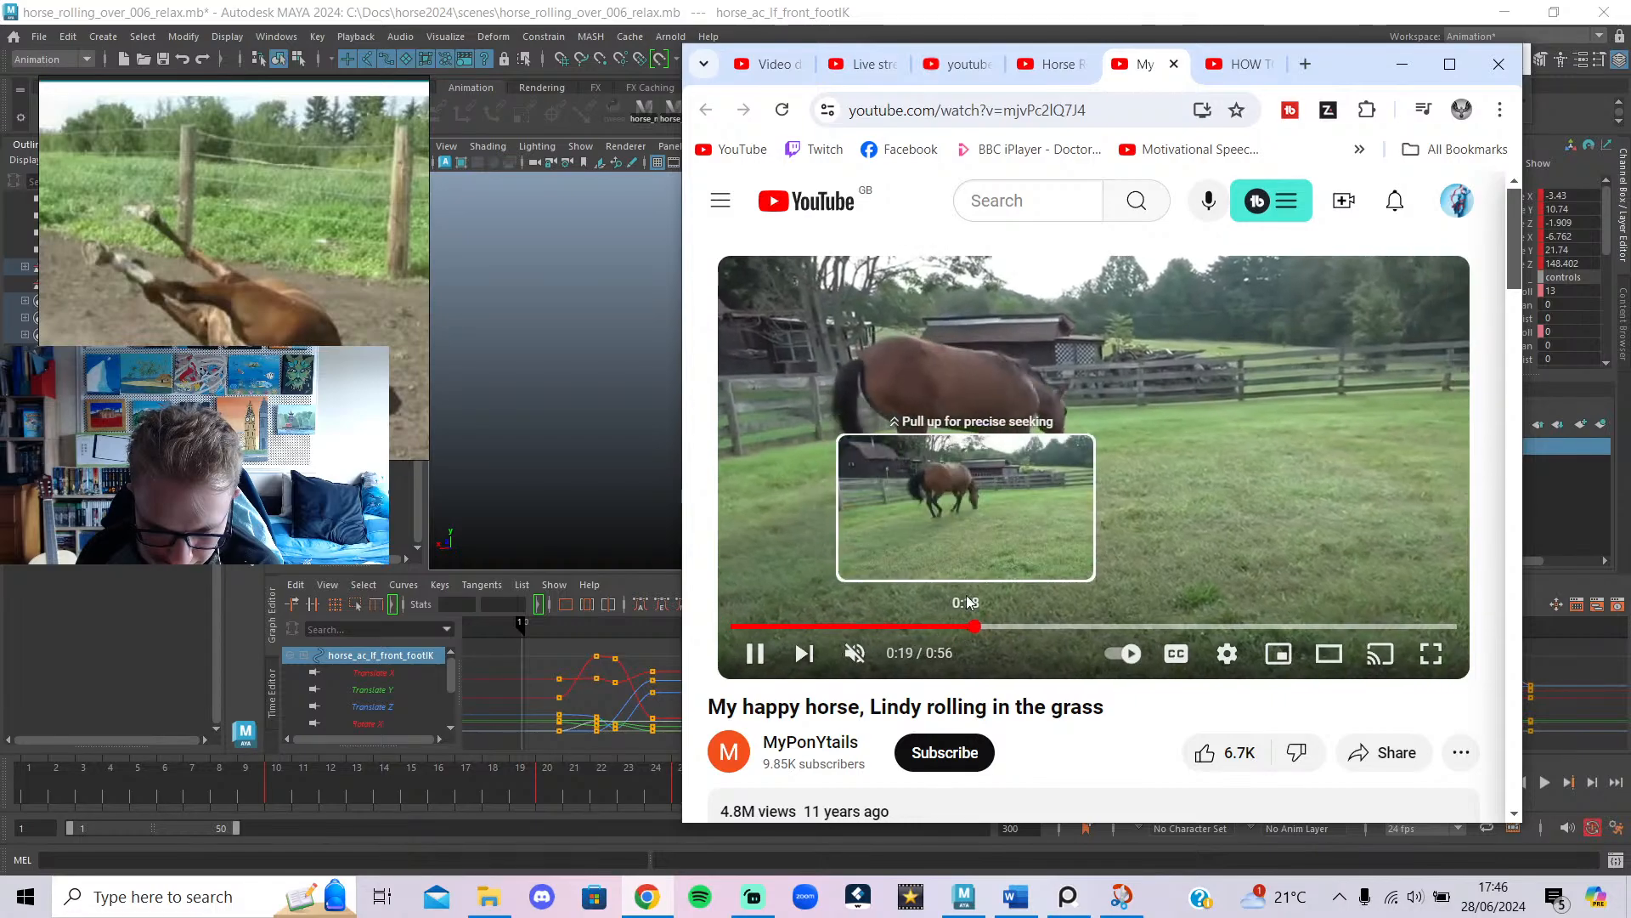
{"action": "left_click", "coordinate": [1014, 469]}
{"action": "left_click", "coordinate": [959, 627]}
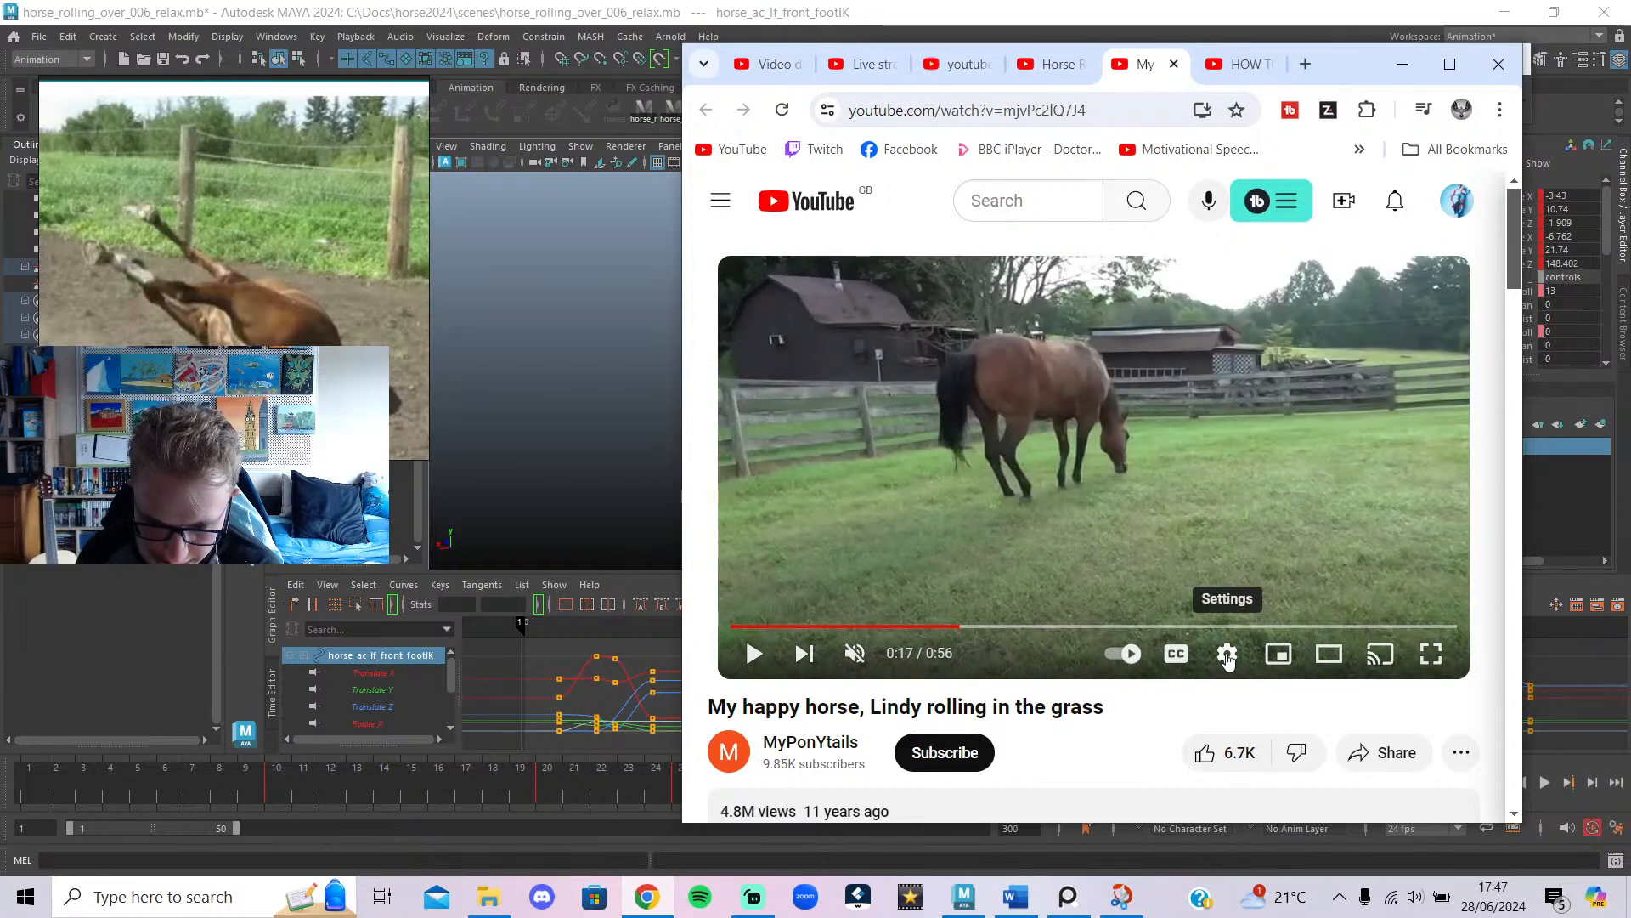
Slow playback to 0.25 speed and play the clip, pausing at 0:18.
{"action": "left_click", "coordinate": [1226, 652]}
{"action": "left_click", "coordinate": [1308, 541]}
{"action": "left_click", "coordinate": [1360, 416]}
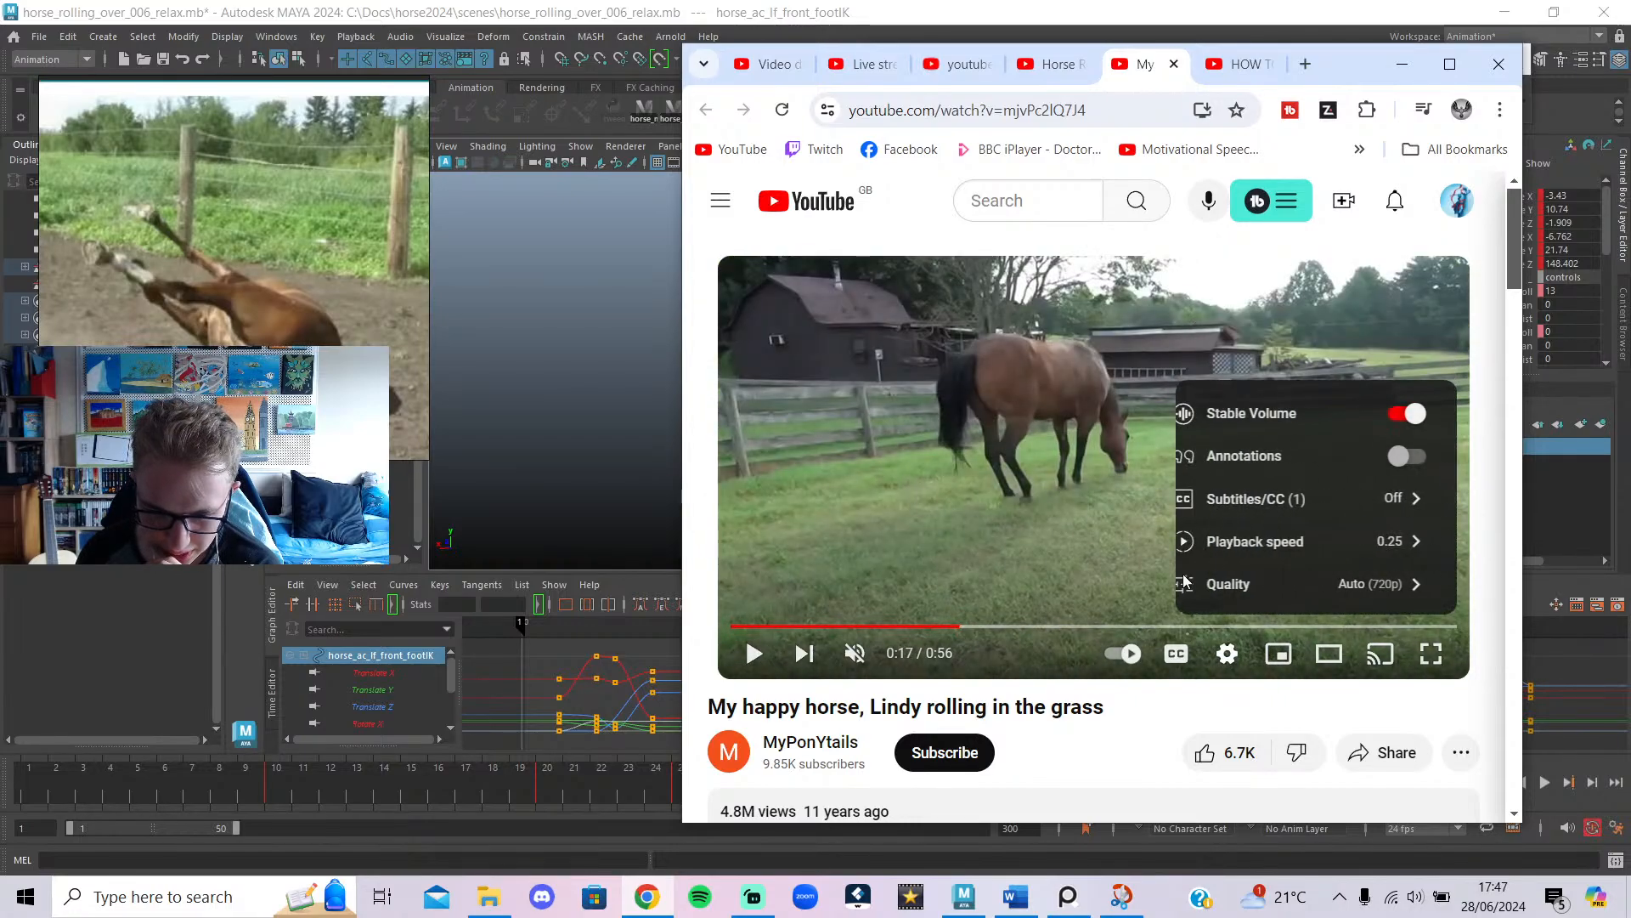
{"action": "left_click", "coordinate": [1008, 562]}
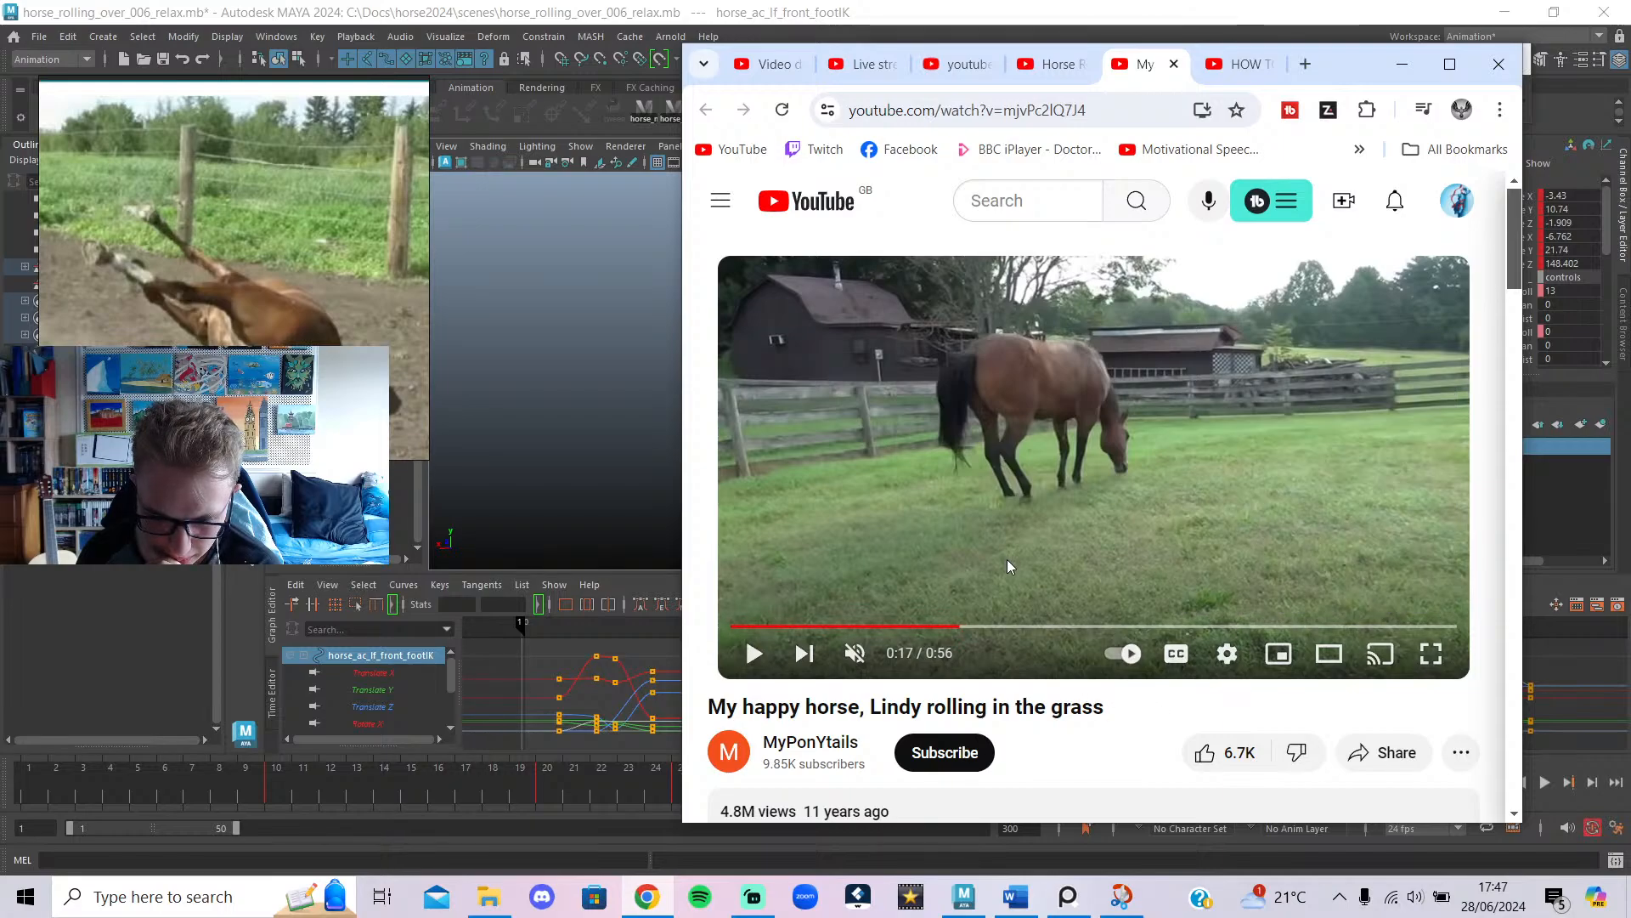
{"action": "left_click", "coordinate": [1057, 525]}
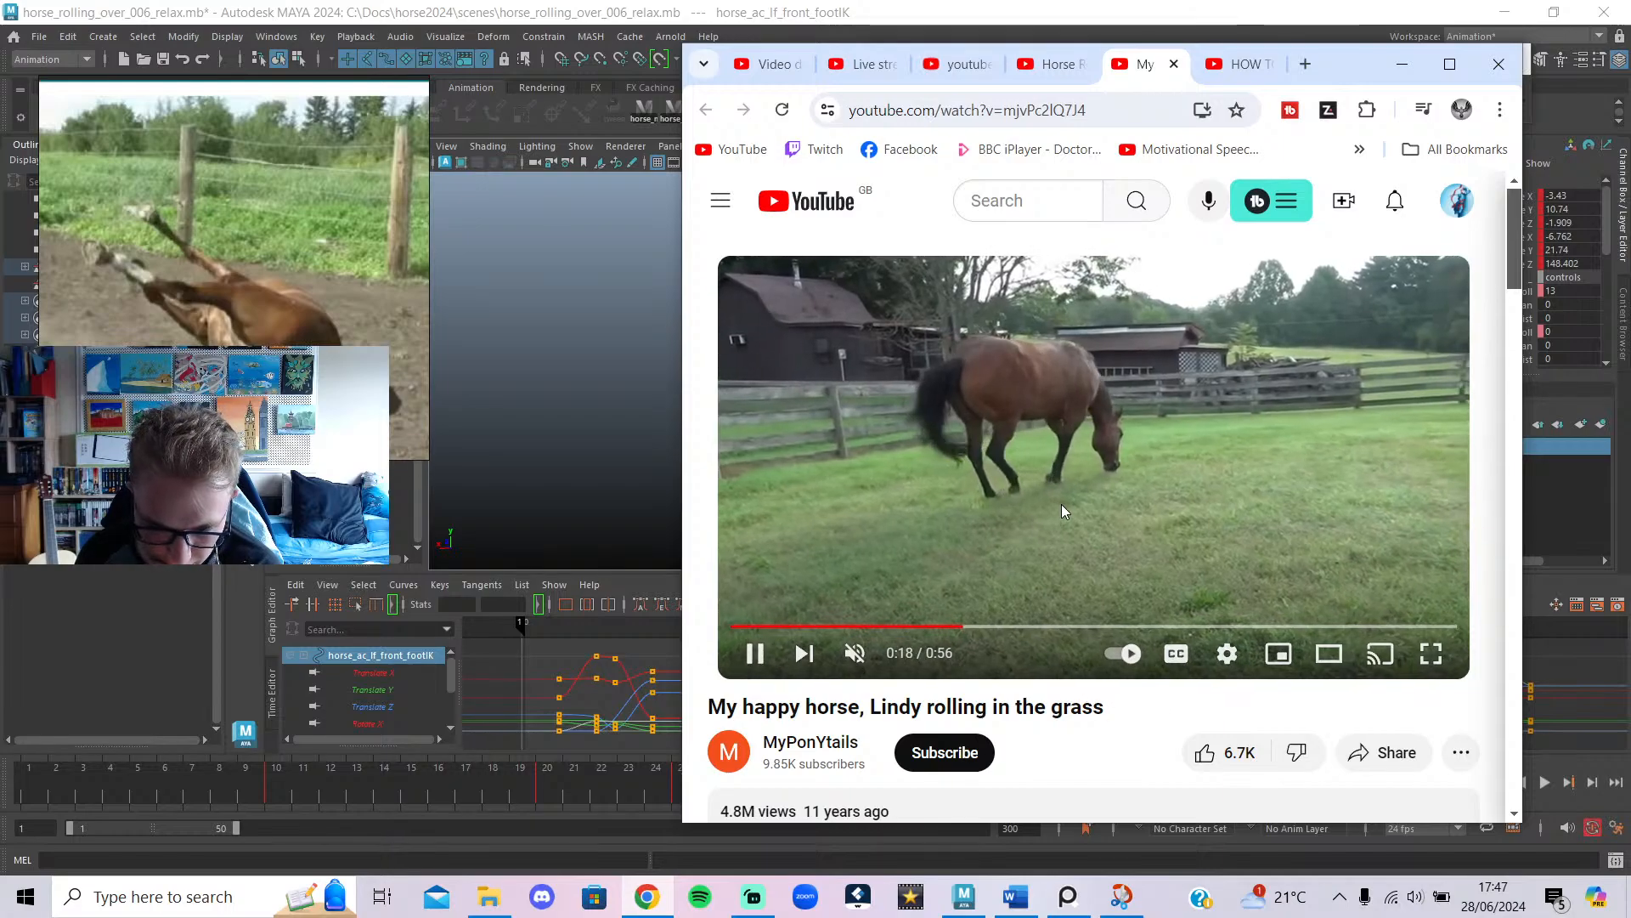
{"action": "left_click", "coordinate": [1057, 442]}
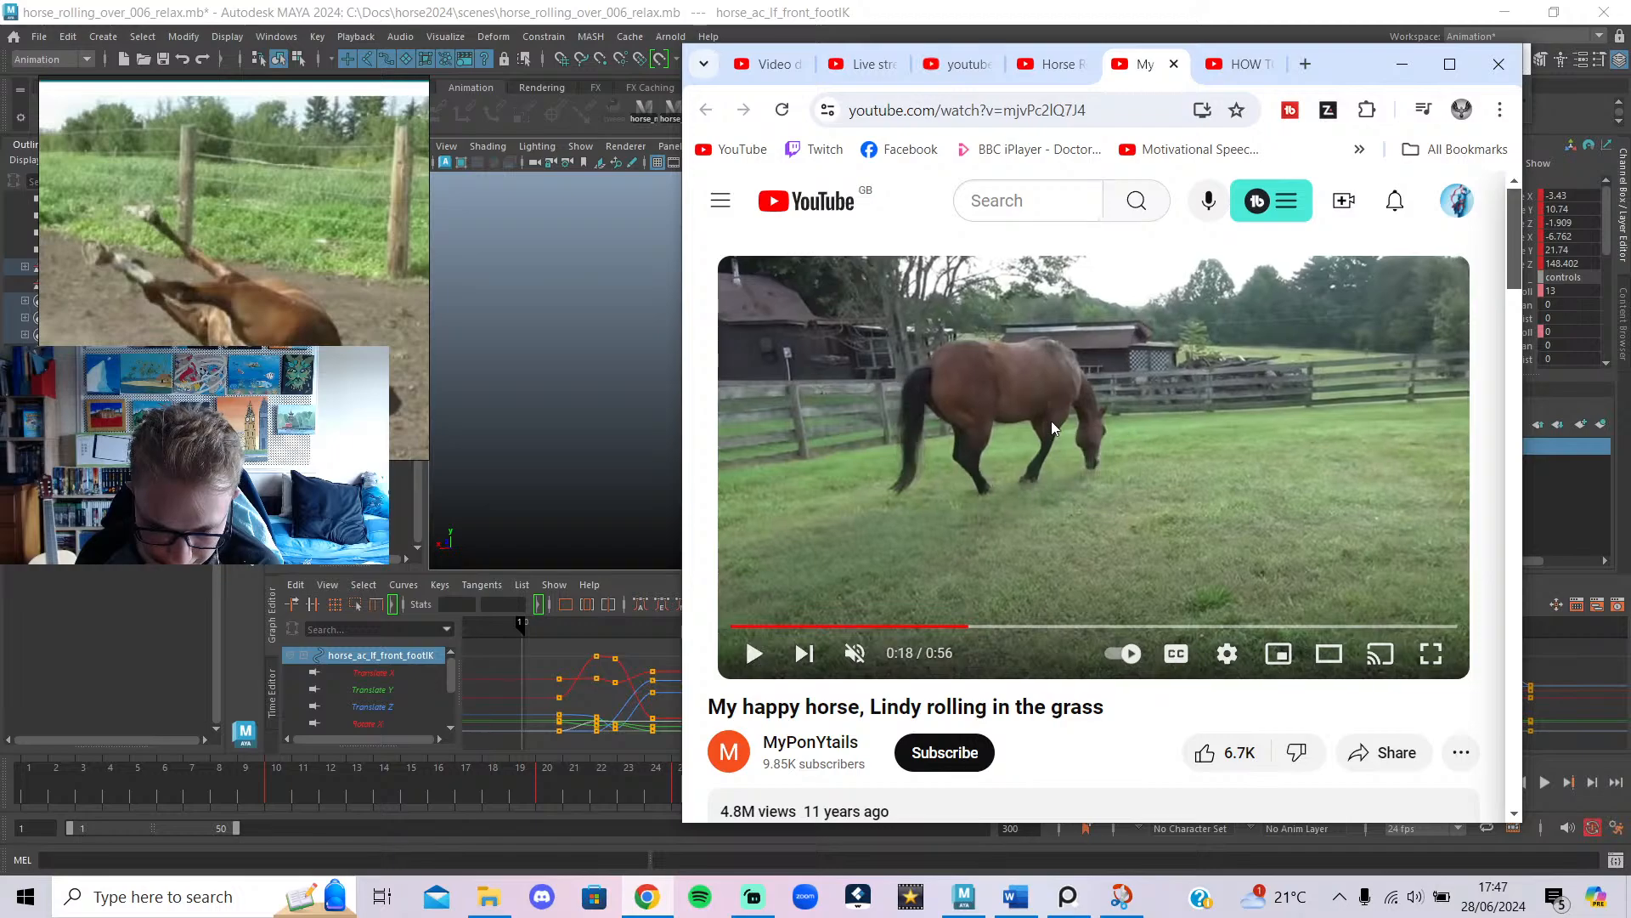
At frame 1, raise the right shoulder control slightly and key its translation and rotation.
{"action": "left_click_drag", "start_coordinate": [455, 788], "coordinate": [29, 786]}
{"action": "left_click_drag", "start_coordinate": [675, 449], "coordinate": [522, 425], "text": "alt"}
{"action": "right_click_drag", "start_coordinate": [752, 438], "coordinate": [1067, 449], "text": "alt"}
{"action": "left_click_drag", "start_coordinate": [1068, 453], "coordinate": [952, 386], "text": "alt"}
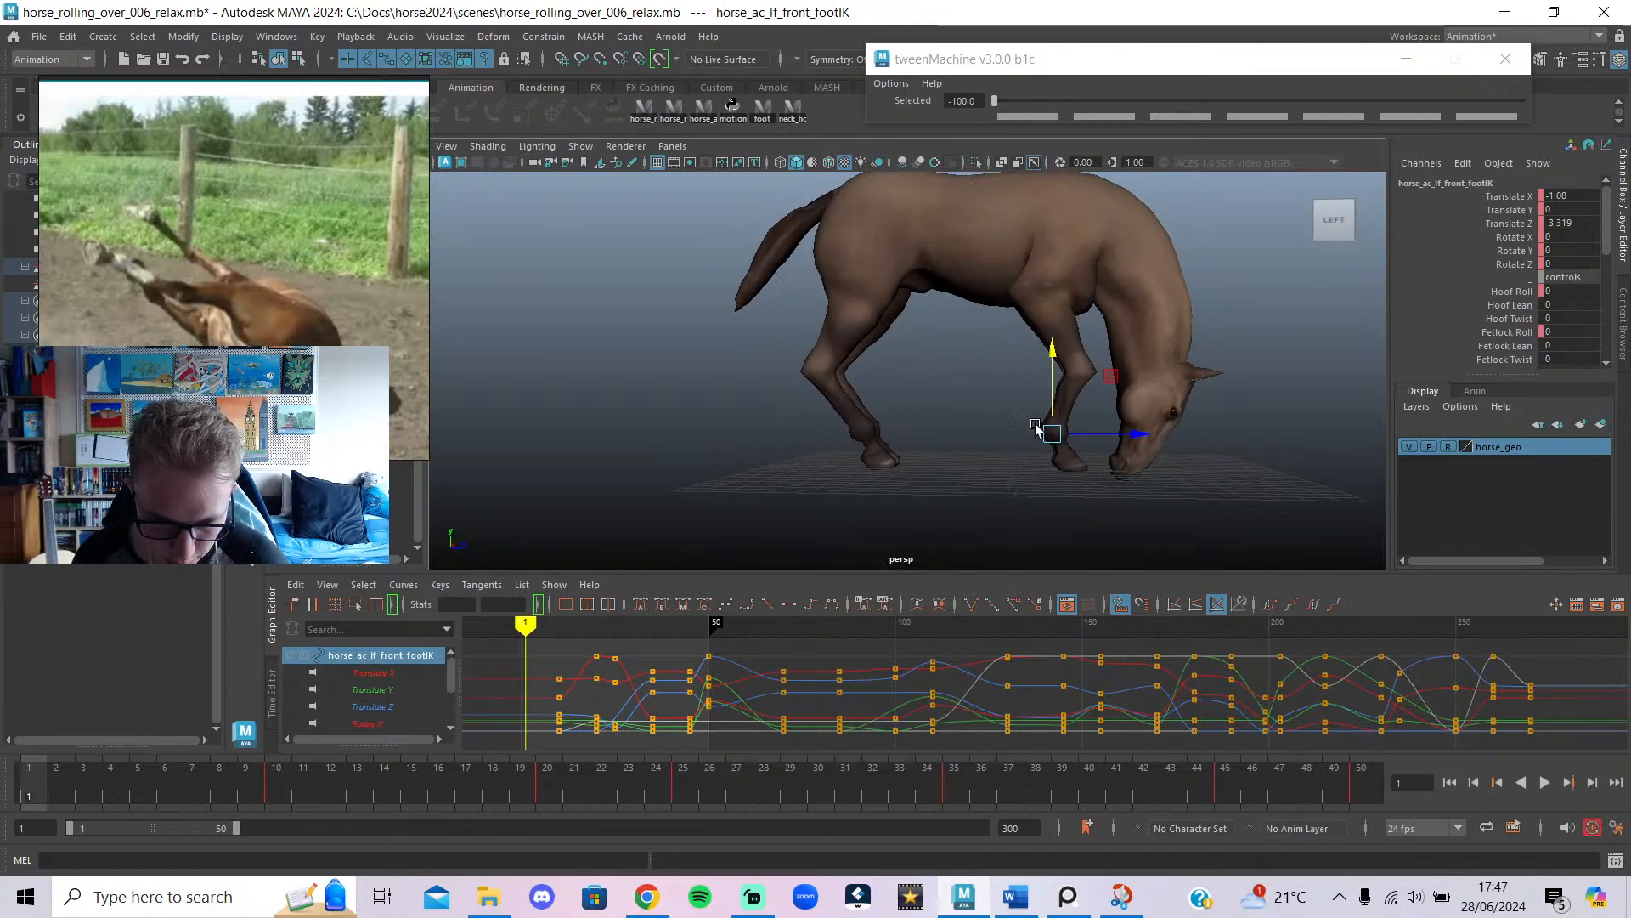
{"action": "key", "text": "alt+1"}
{"action": "left_click", "coordinate": [1077, 282]}
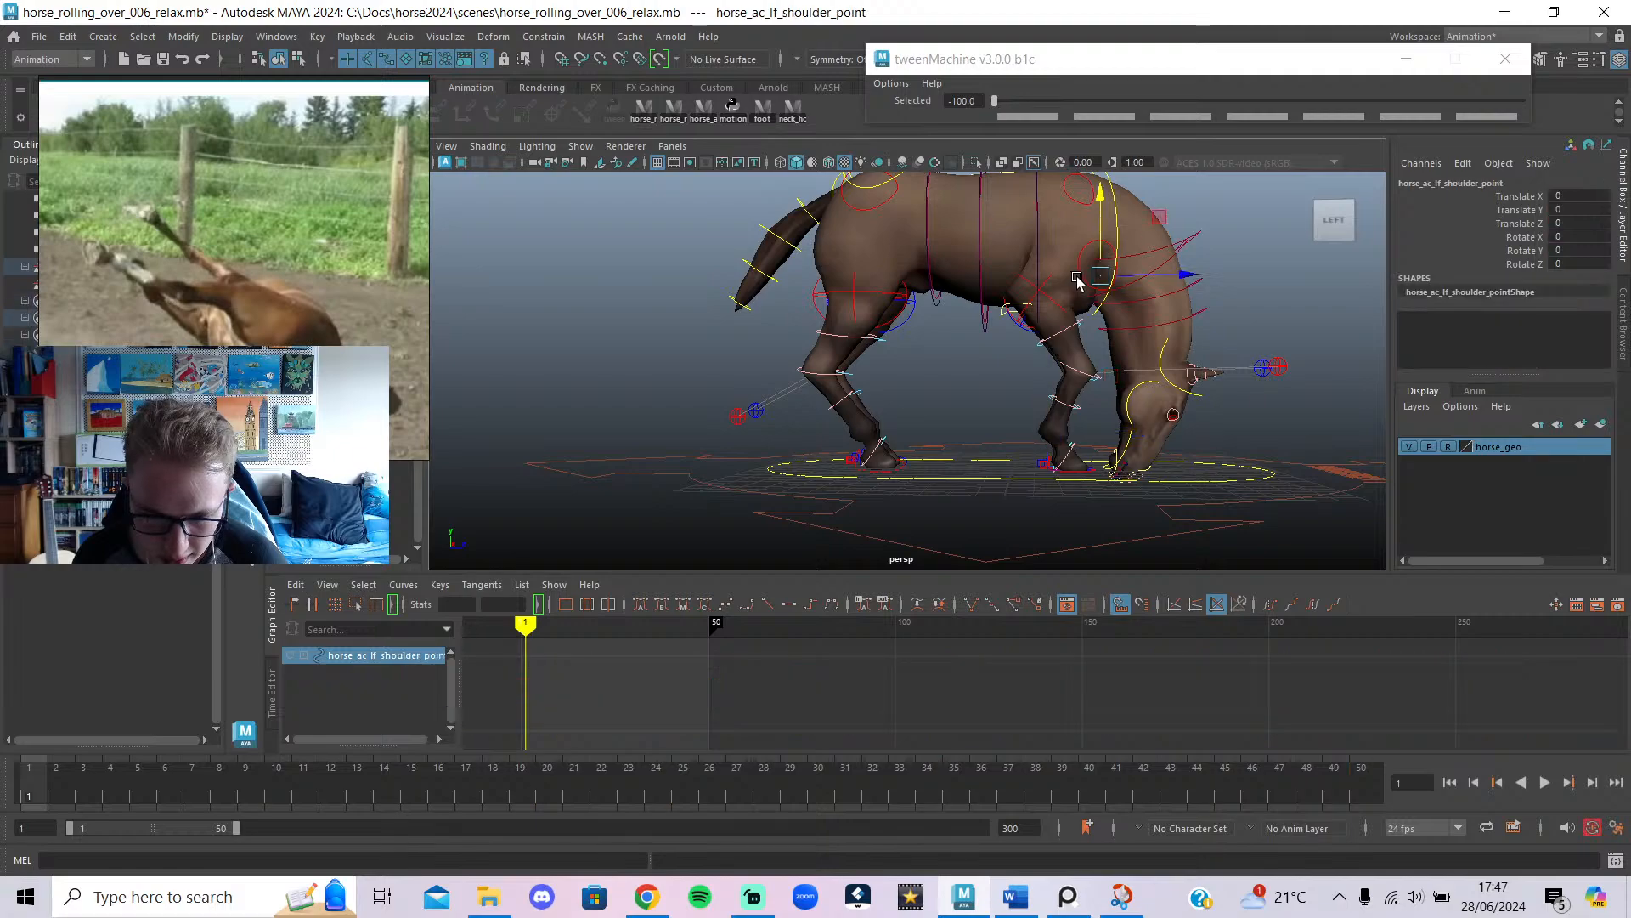
{"action": "left_click", "coordinate": [1089, 307]}
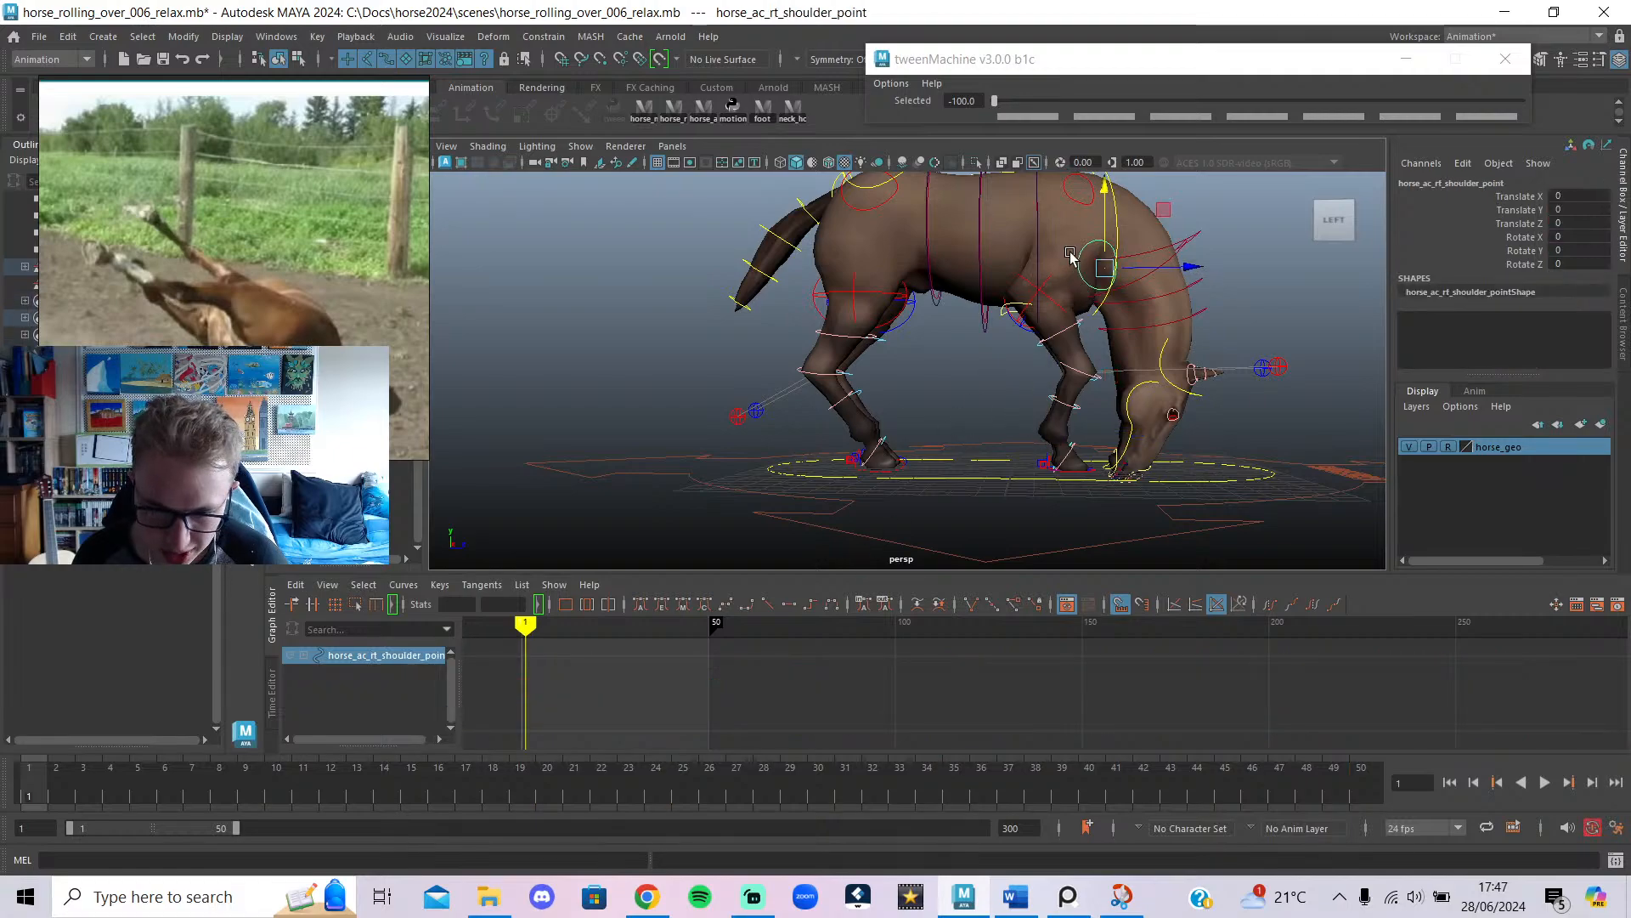
{"action": "left_click_drag", "start_coordinate": [1110, 221], "coordinate": [1111, 208]}
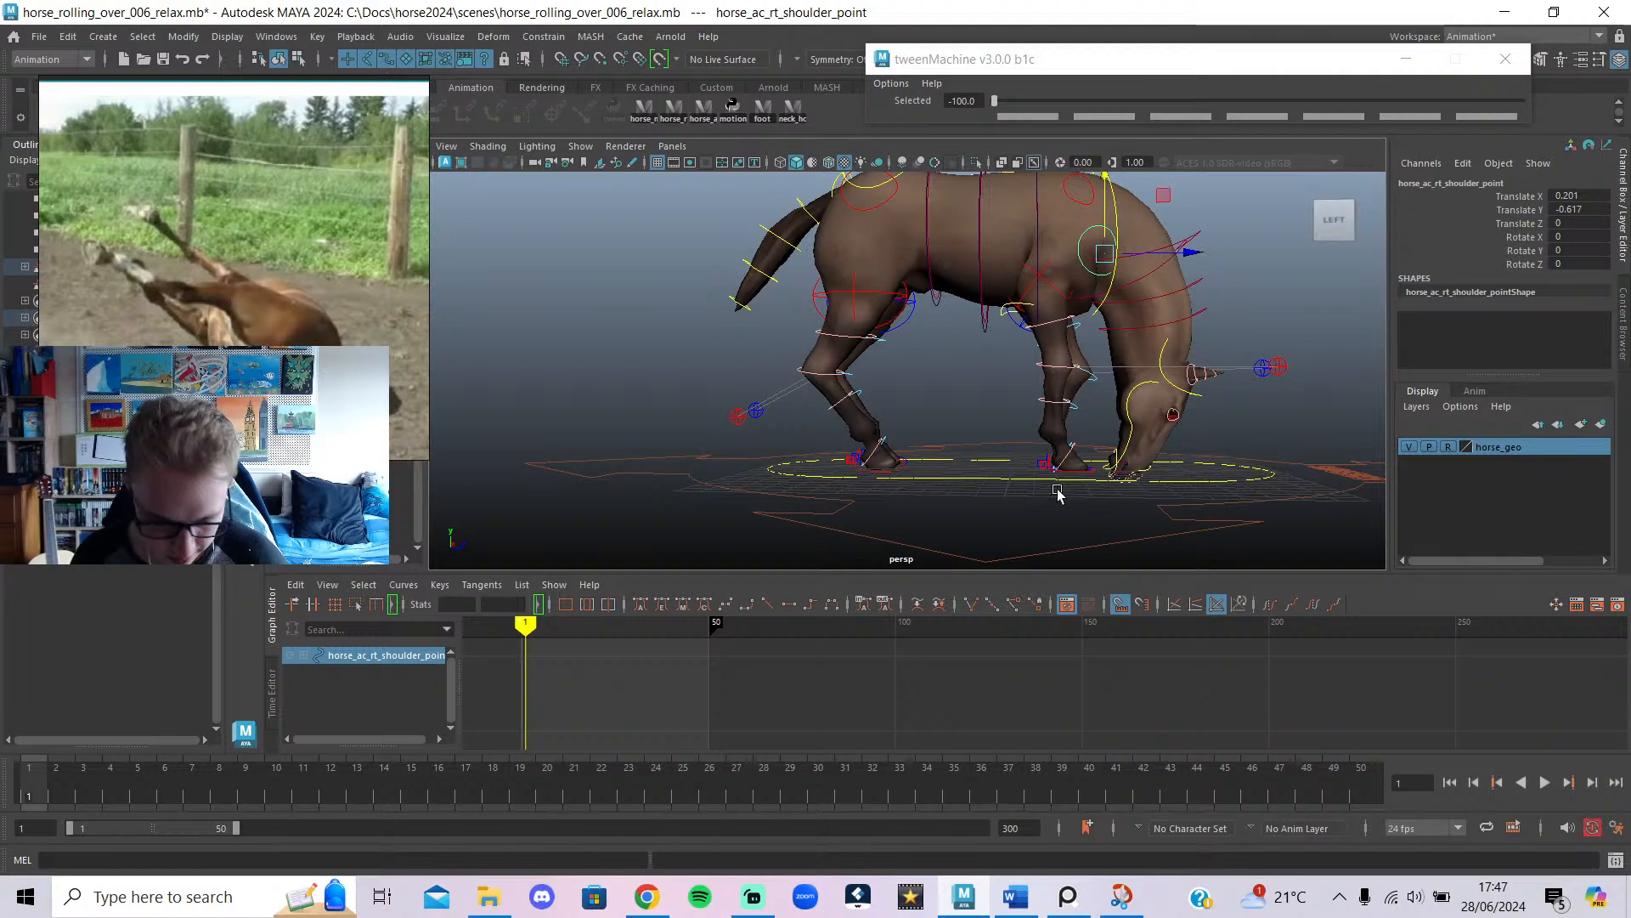
{"action": "key", "text": "shift+w"}
{"action": "key", "text": "shift+e"}
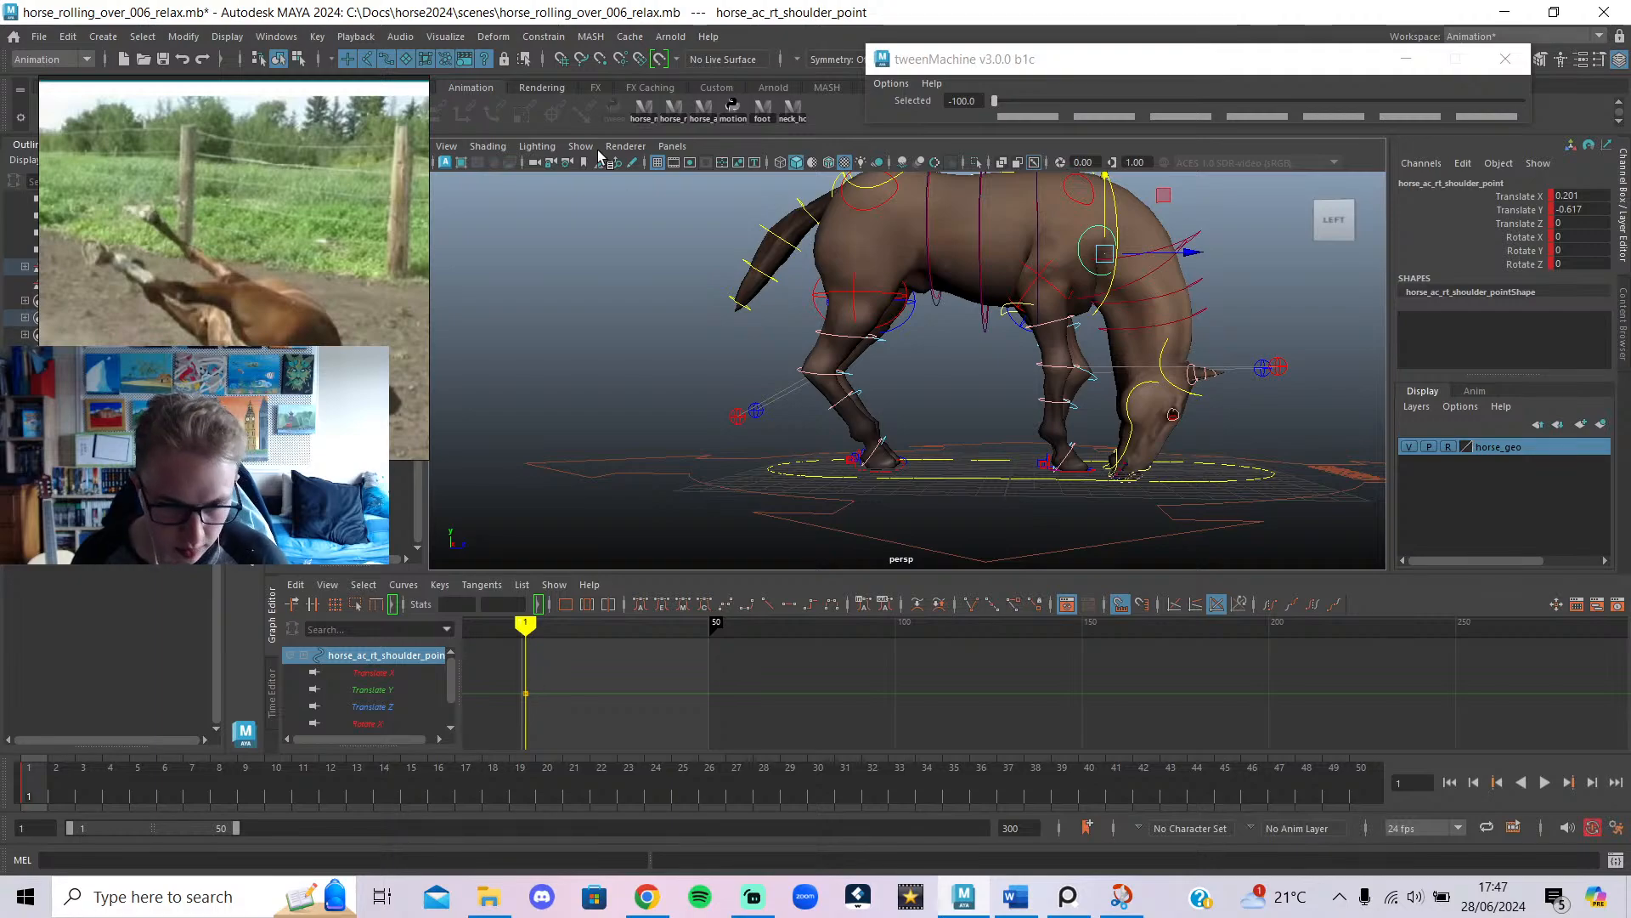
At frame 10, set the right shoulder control's Translate X and Y to 0 and key it.
{"action": "left_click", "coordinate": [707, 117]}
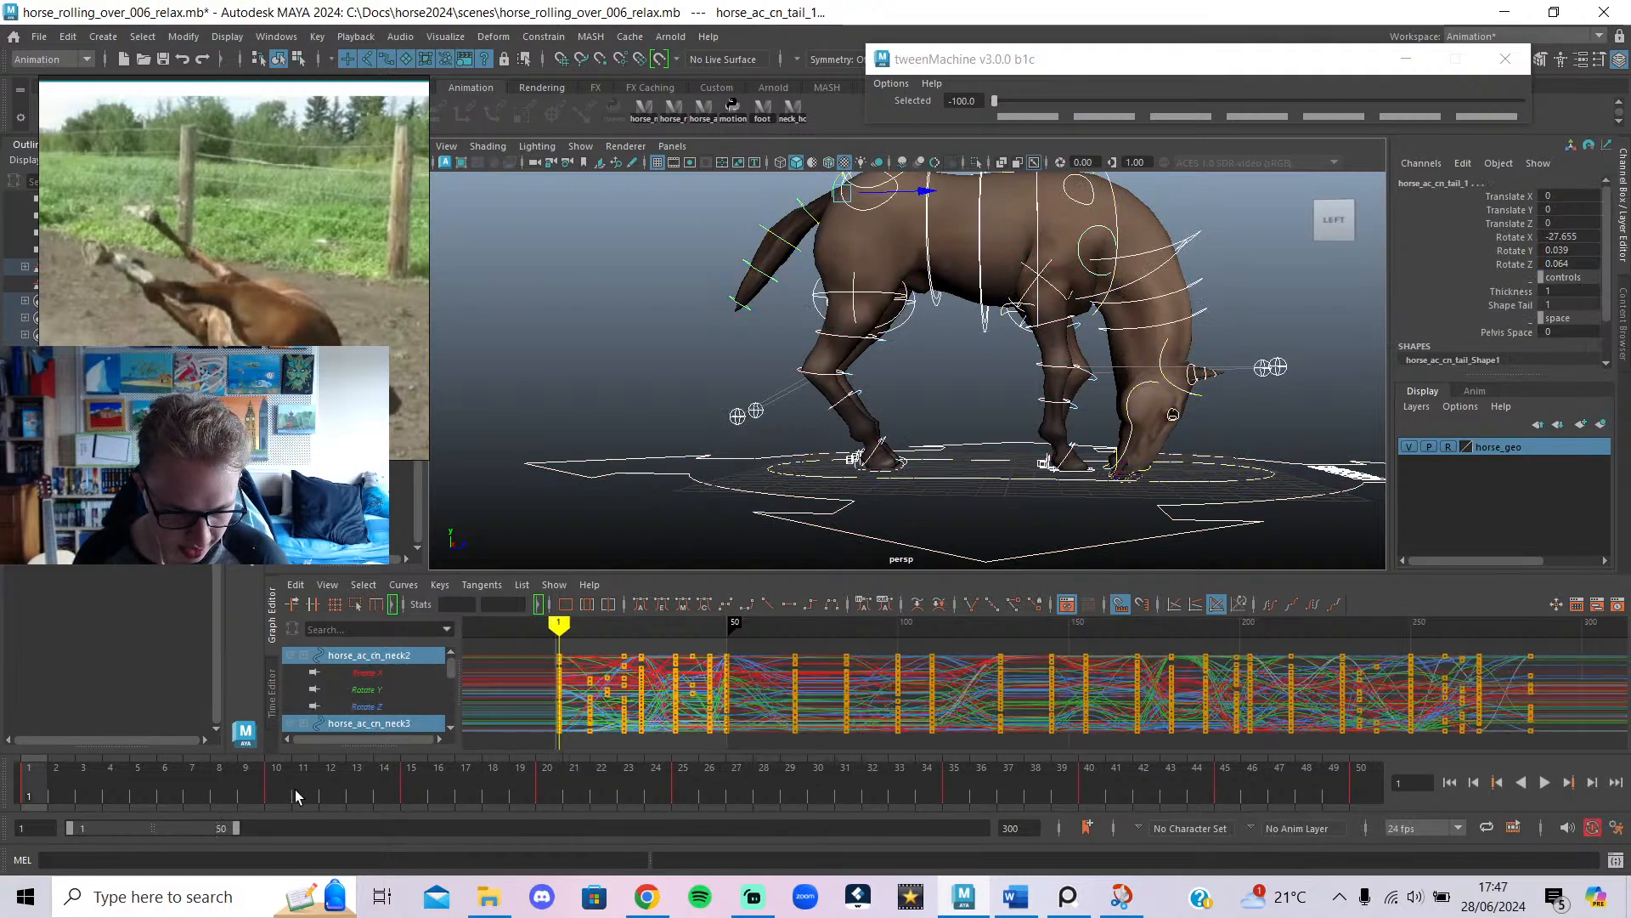
{"action": "key", "text": "alt+v"}
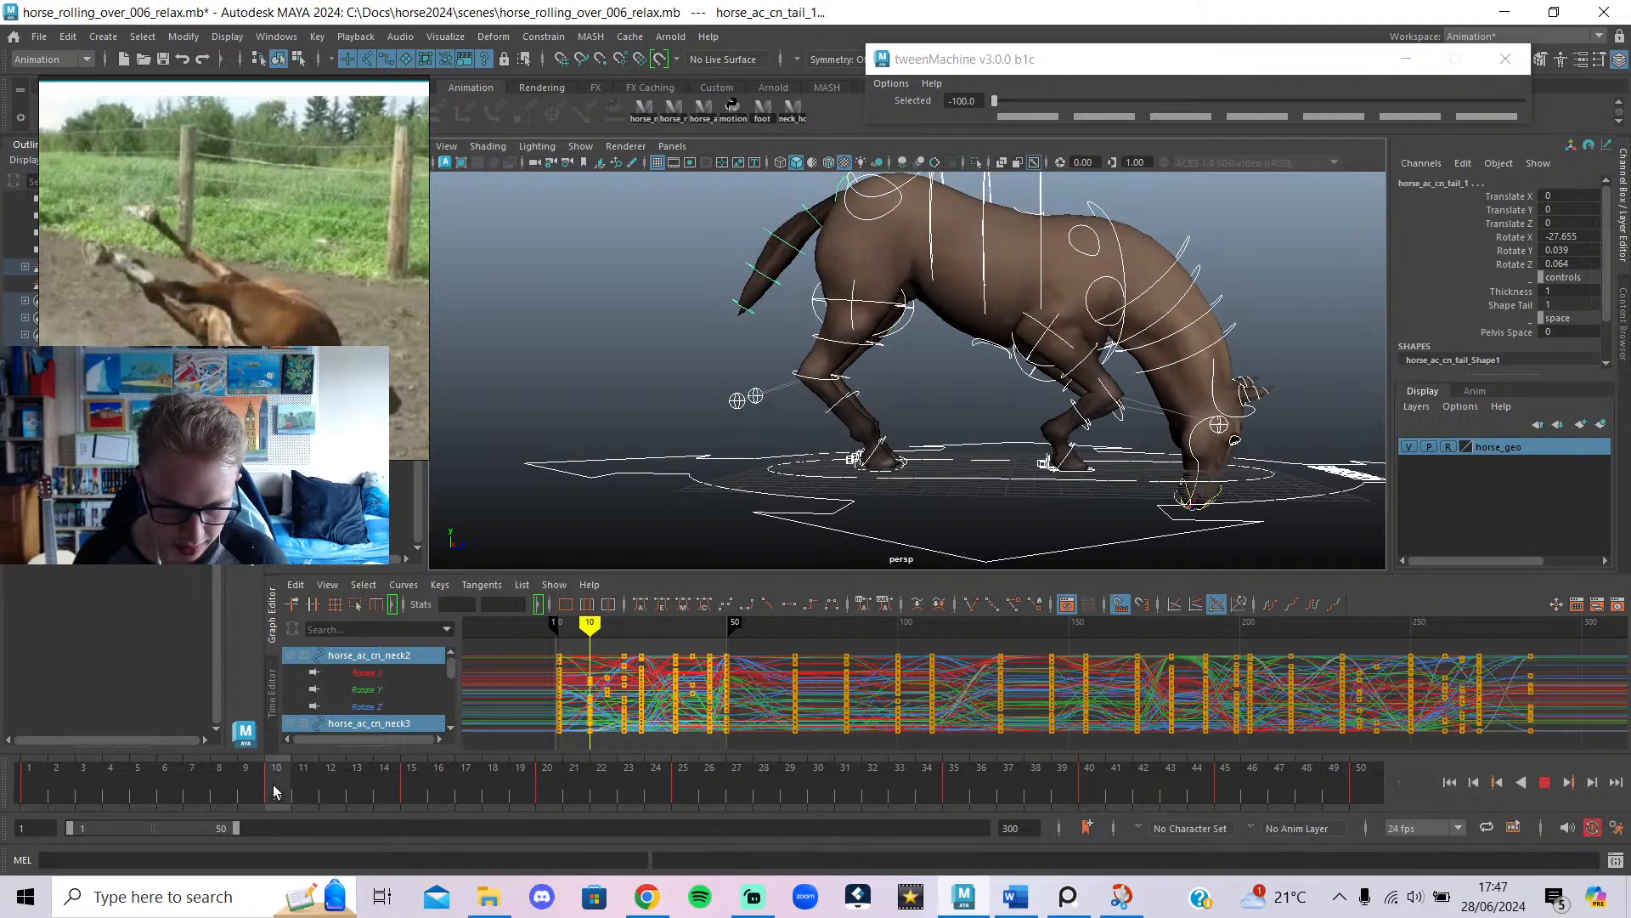
{"action": "key", "text": "alt+v"}
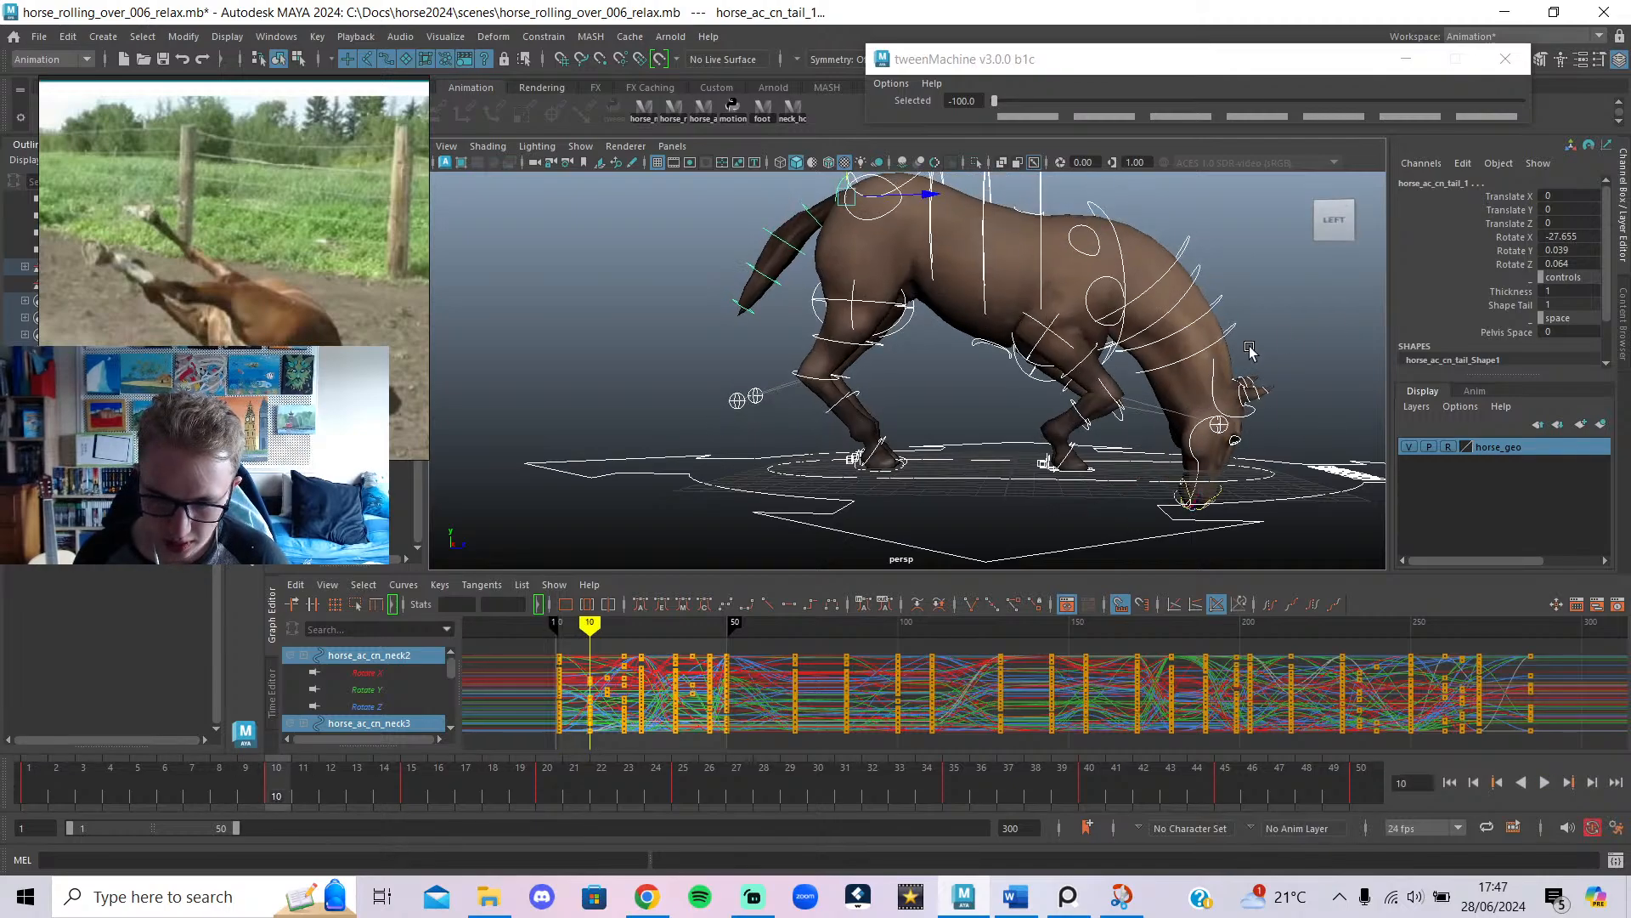
{"action": "left_click", "coordinate": [1146, 291]}
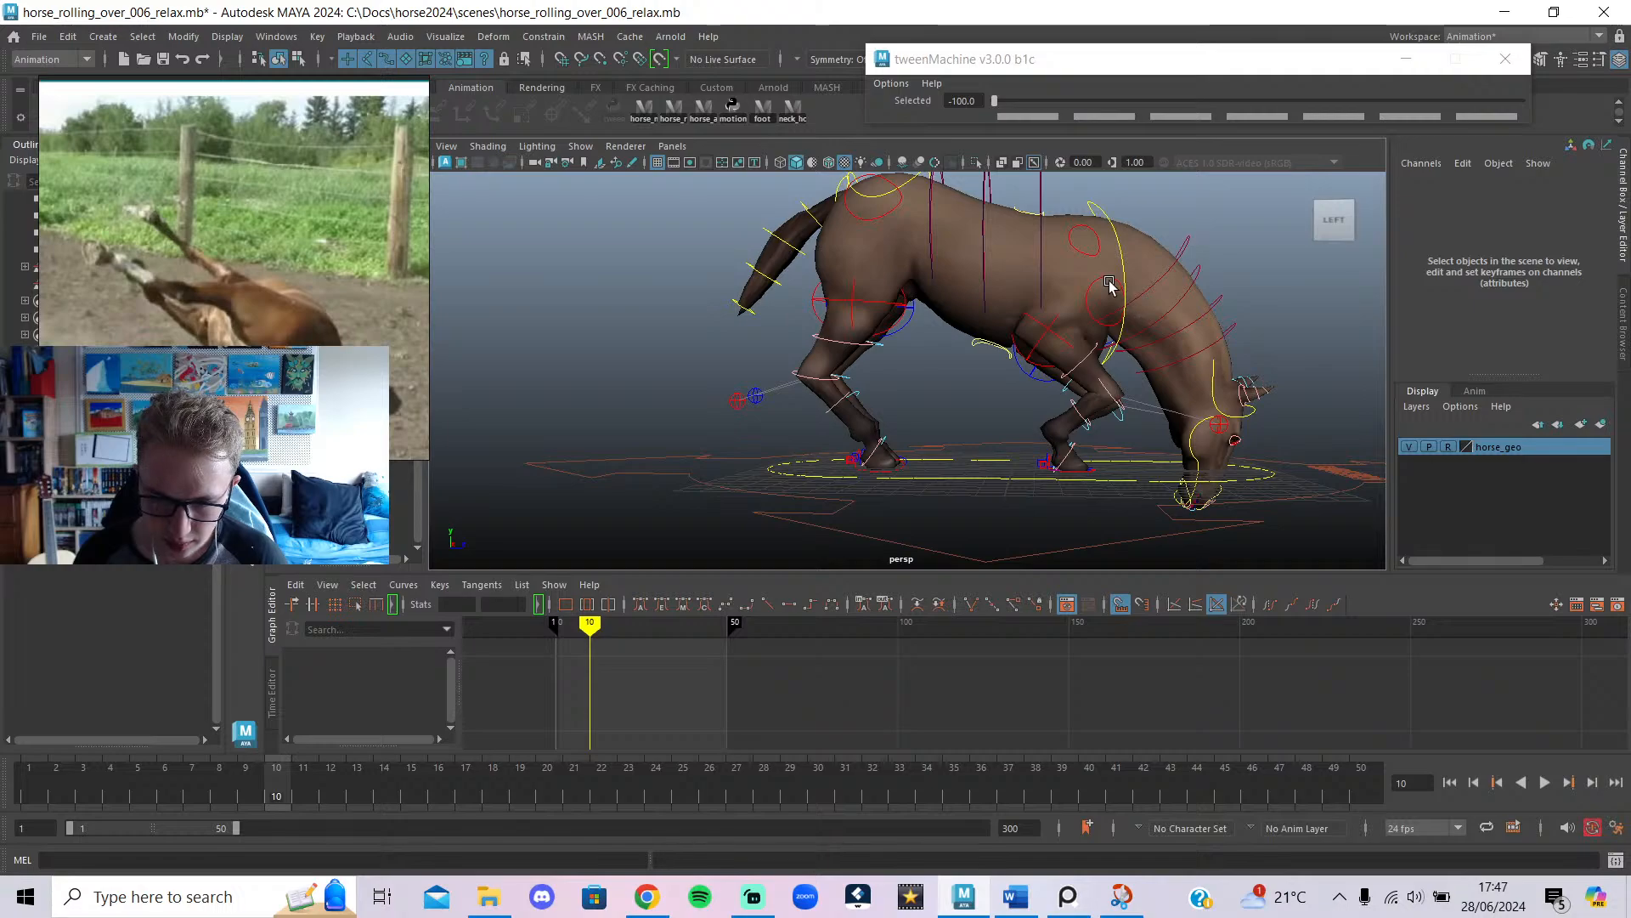
{"action": "left_click", "coordinate": [1109, 284]}
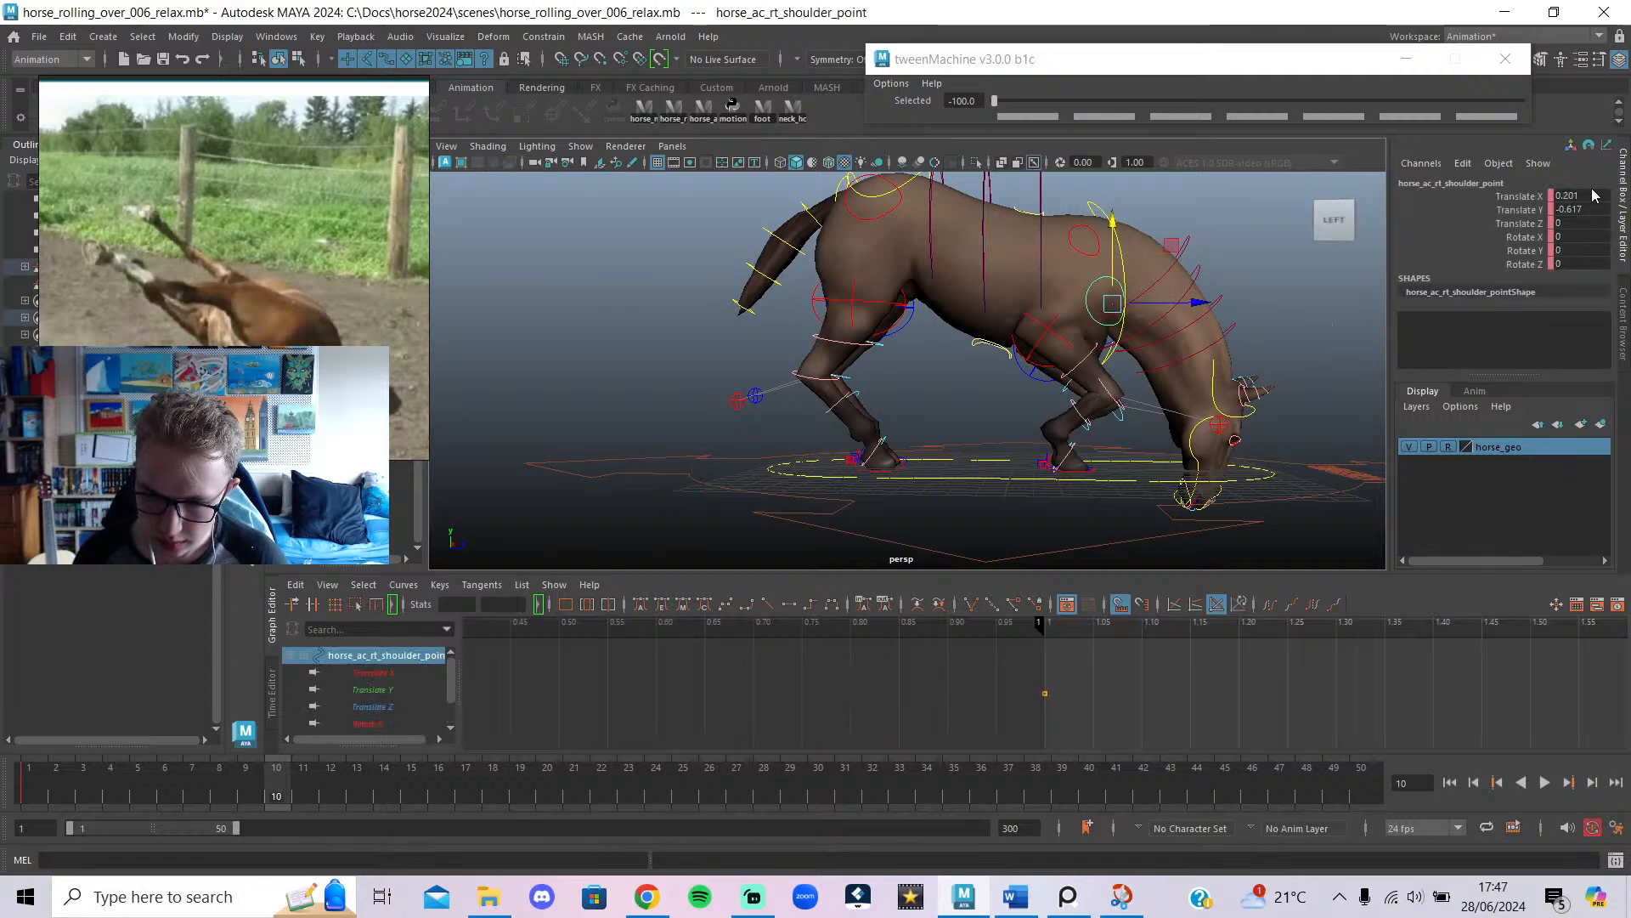
{"action": "type", "text": "0"}
{"action": "key", "text": "Return"}
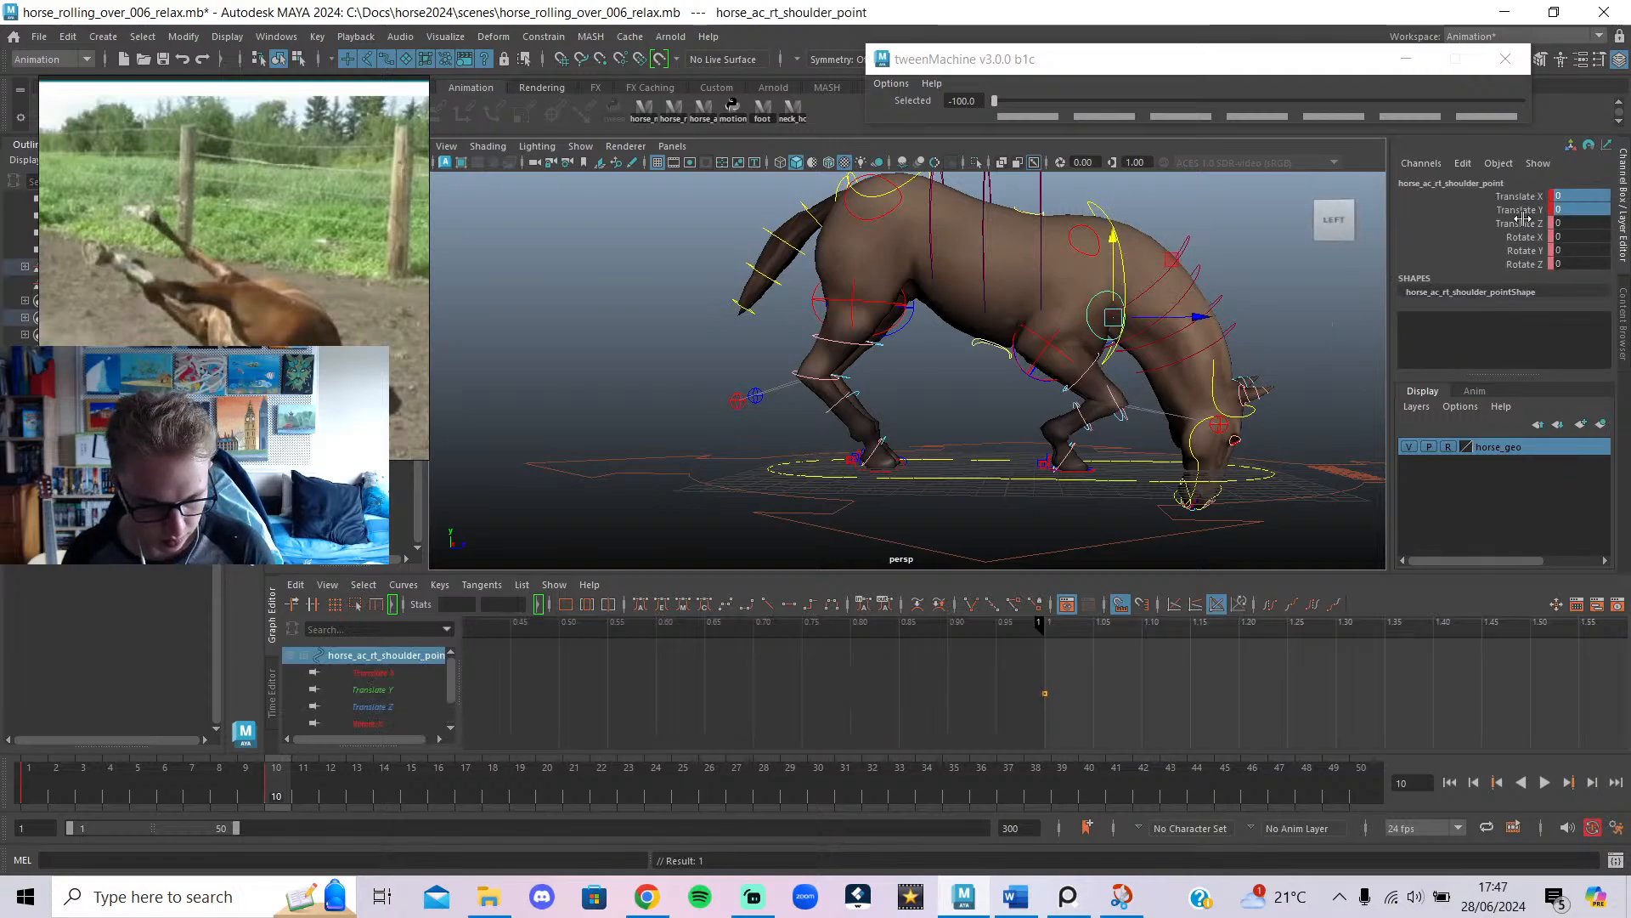
{"action": "key", "text": "s"}
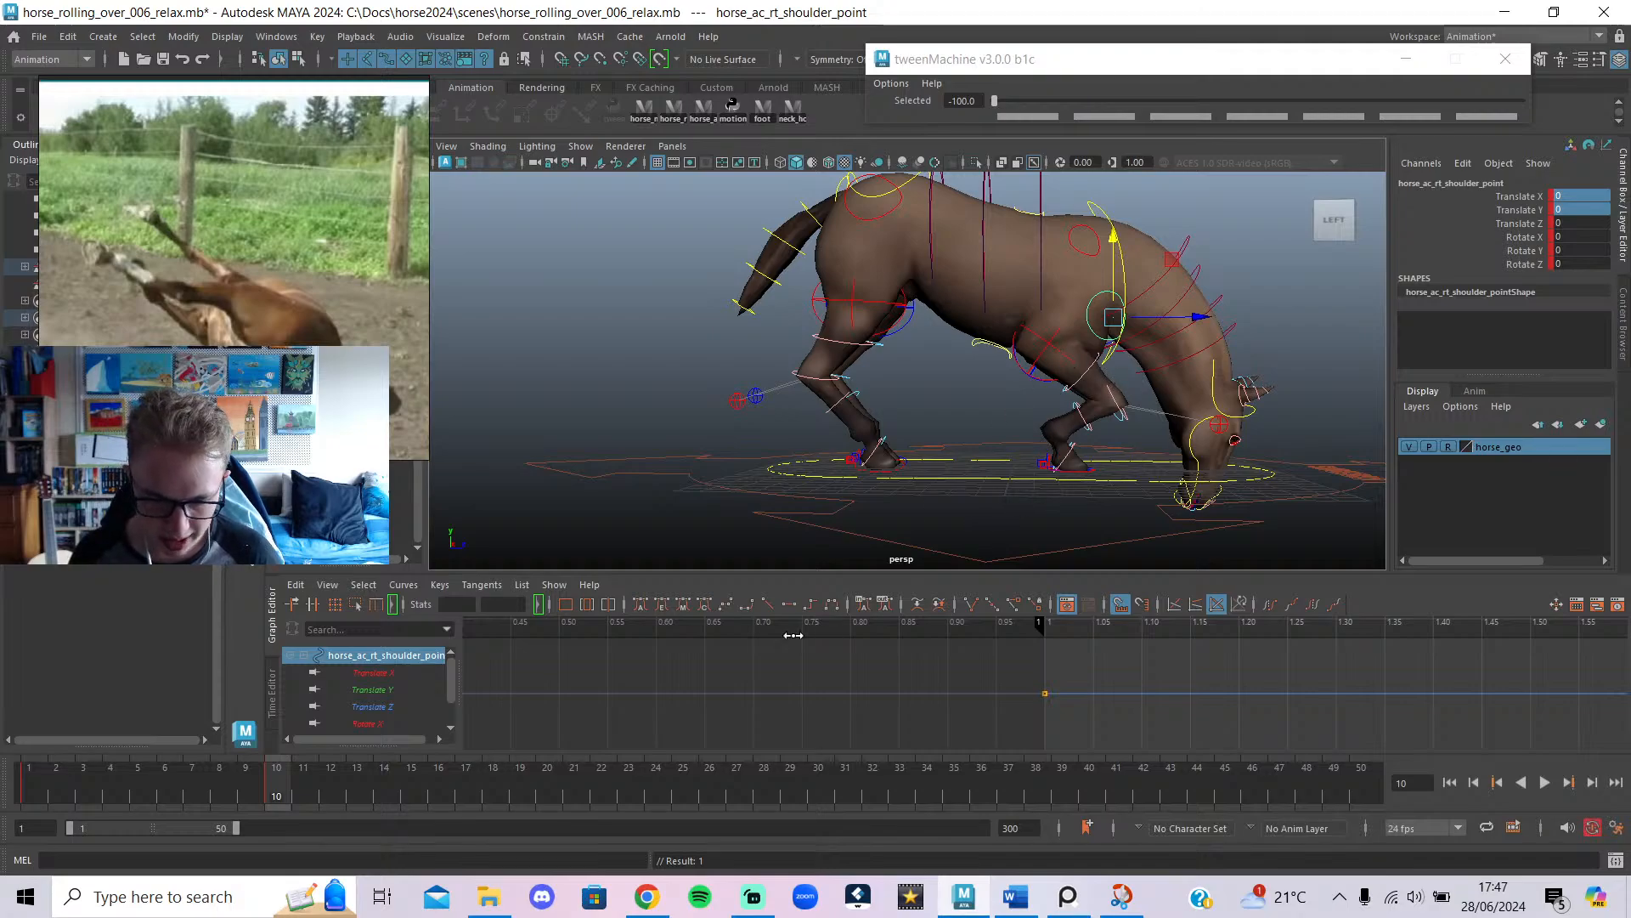
Back at frame 1, raise and pull back the left front shoulder control.
{"action": "left_click_drag", "start_coordinate": [289, 794], "coordinate": [85, 786]}
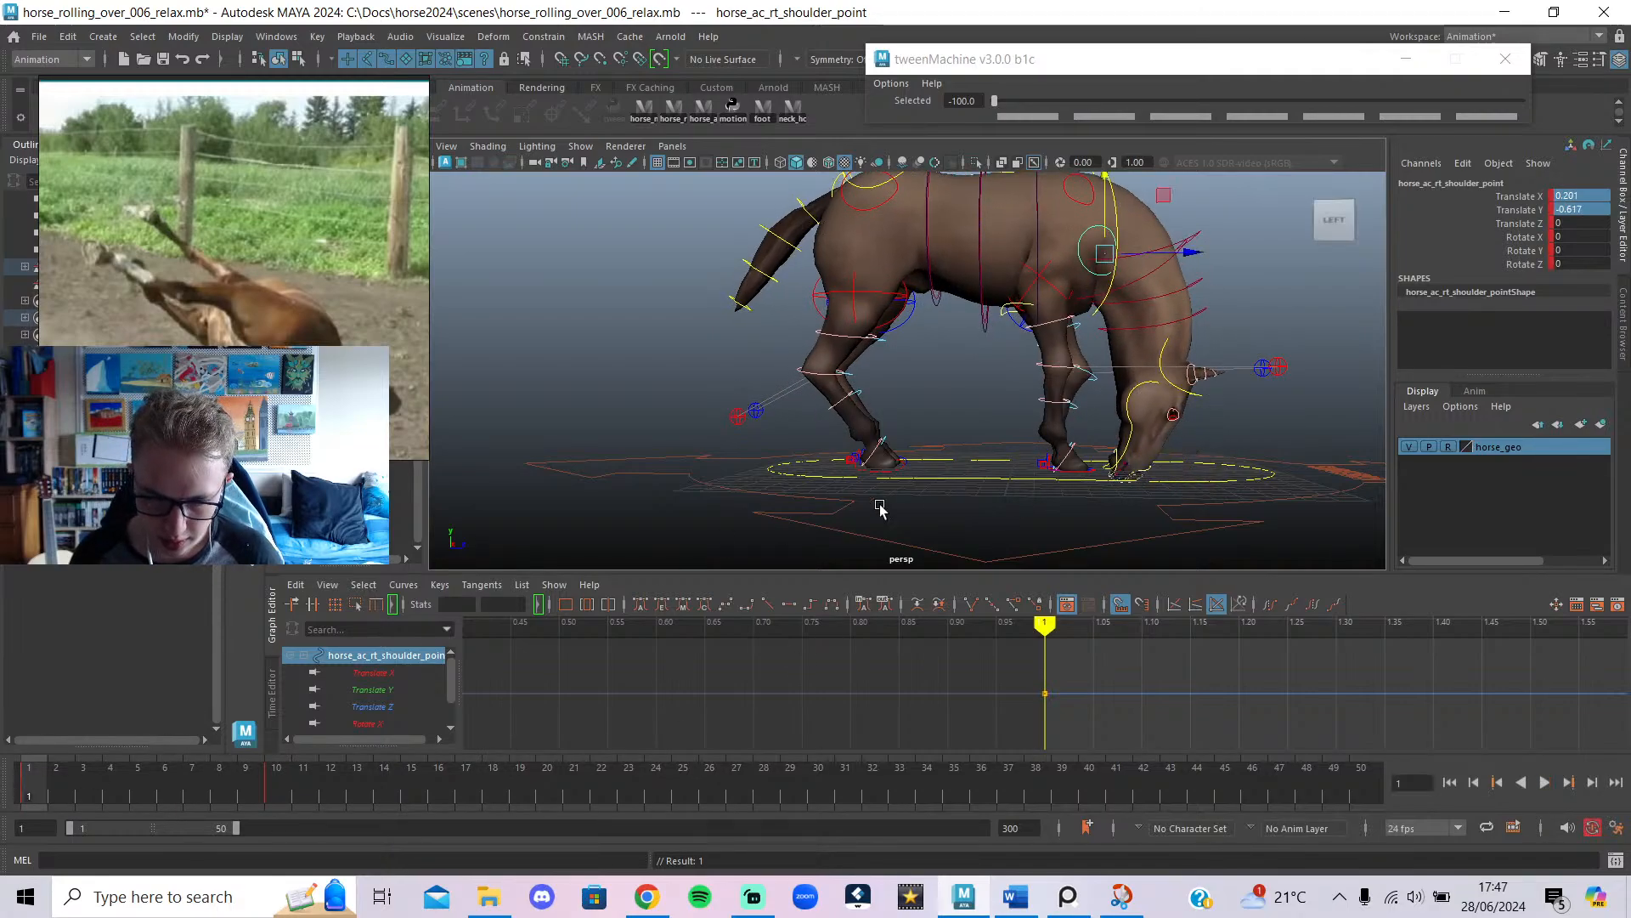
{"action": "left_click_drag", "start_coordinate": [874, 502], "coordinate": [1323, 499], "text": "alt"}
{"action": "left_click", "coordinate": [1215, 392]}
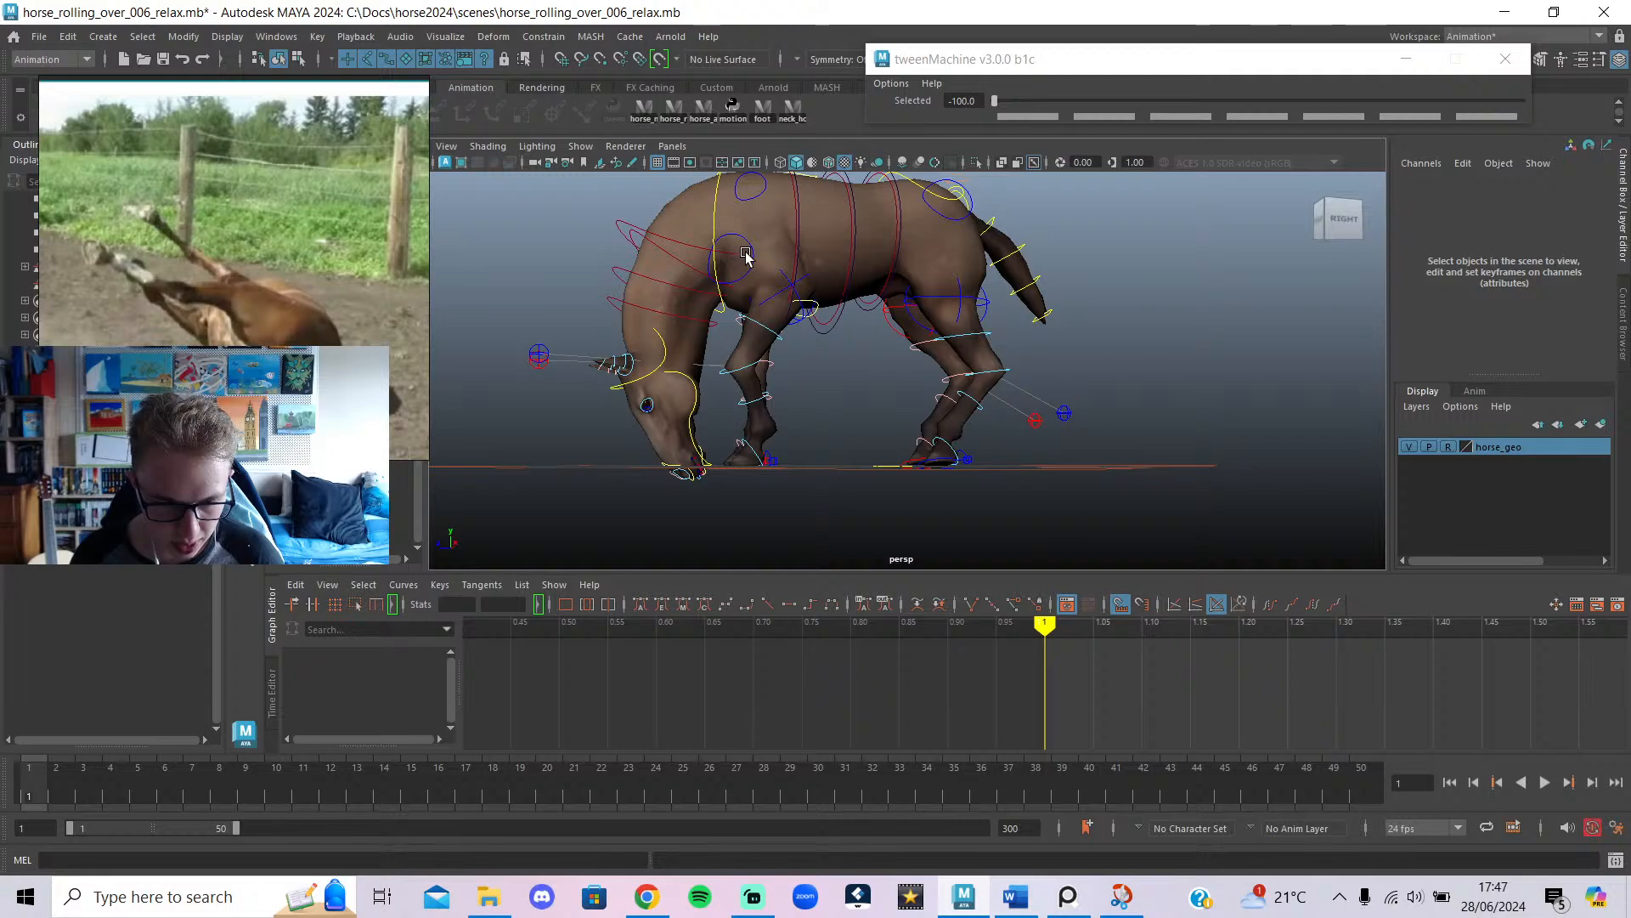
{"action": "left_click", "coordinate": [746, 255]}
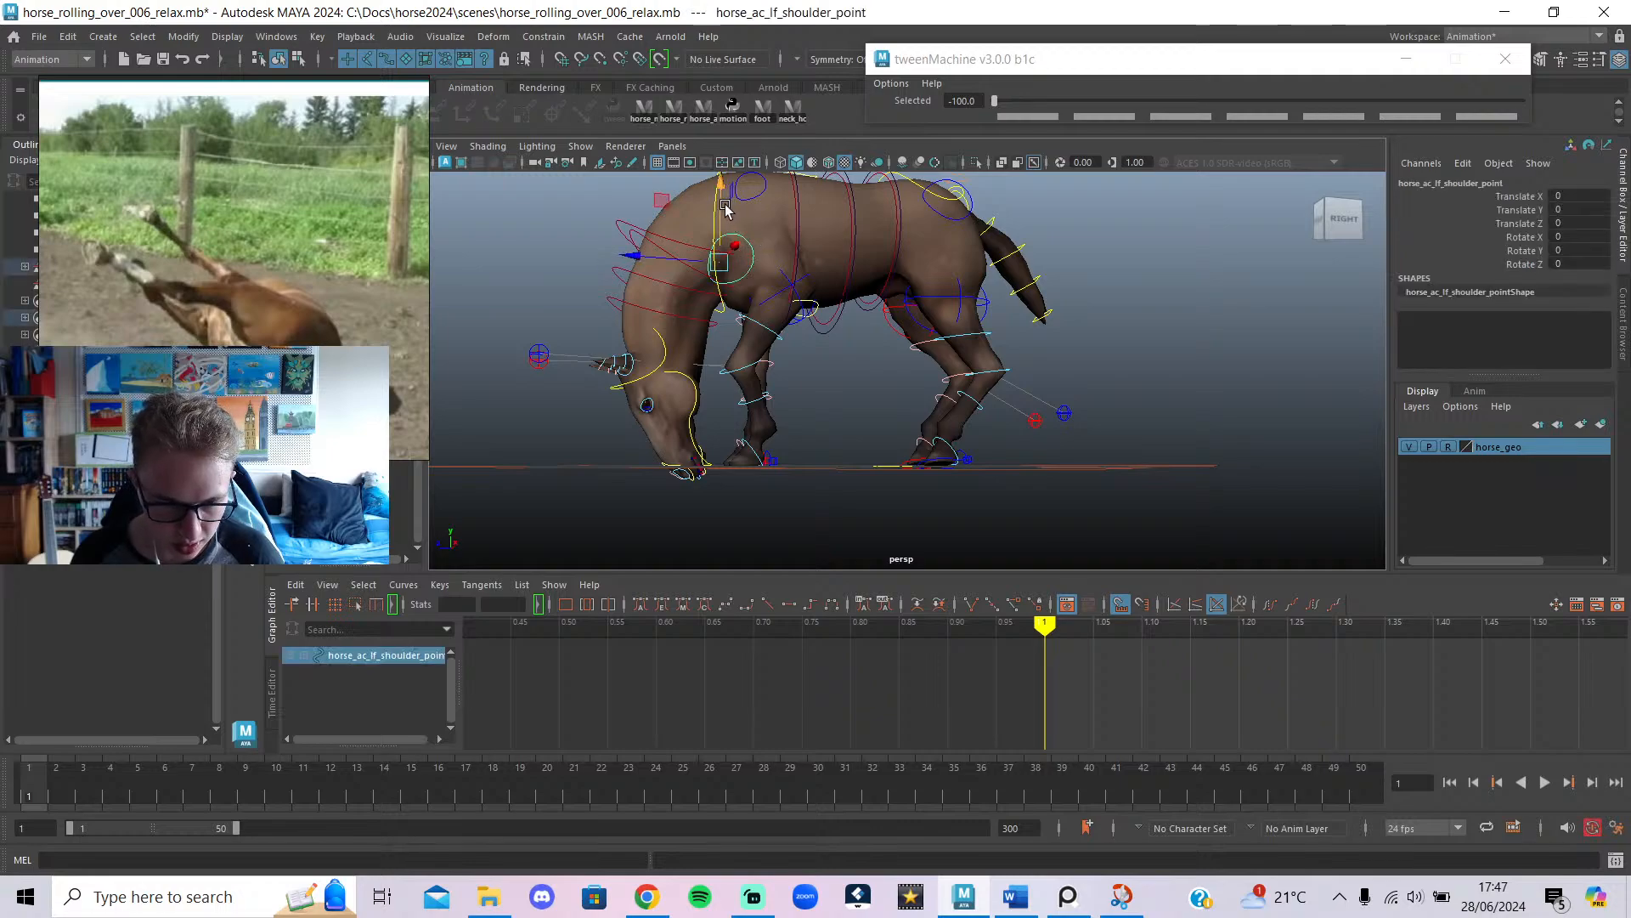
{"action": "left_click_drag", "start_coordinate": [726, 210], "coordinate": [723, 195]}
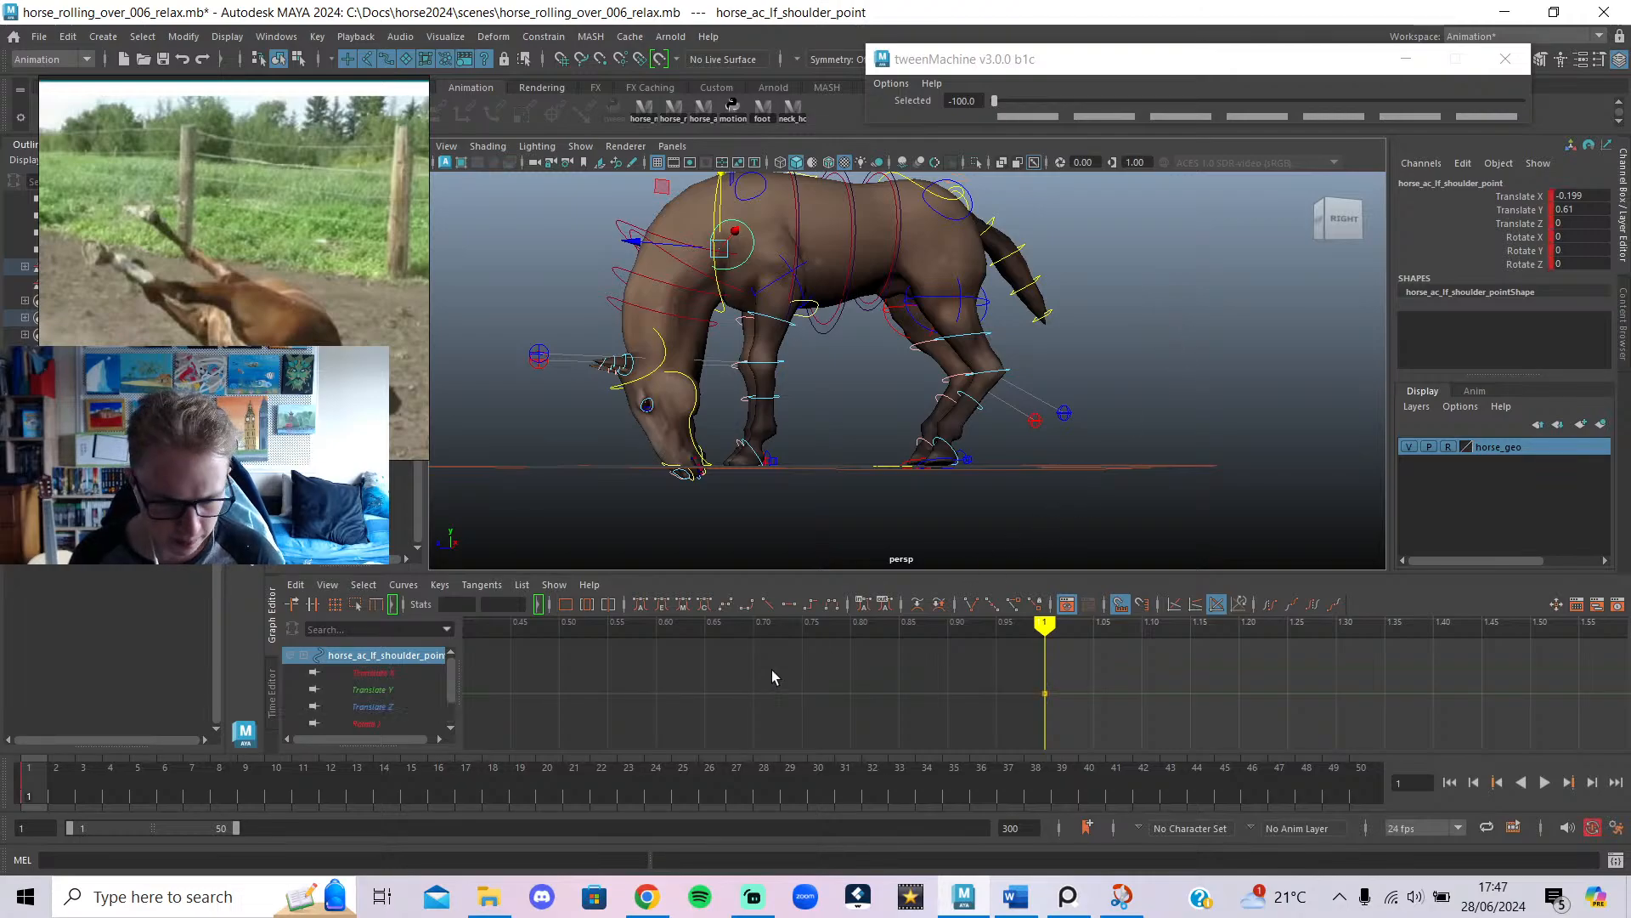
{"action": "scroll", "coordinate": [853, 491], "scroll_direction": "down", "scroll_amount": 2}
{"action": "left_click_drag", "start_coordinate": [905, 459], "coordinate": [1163, 439], "text": "alt"}
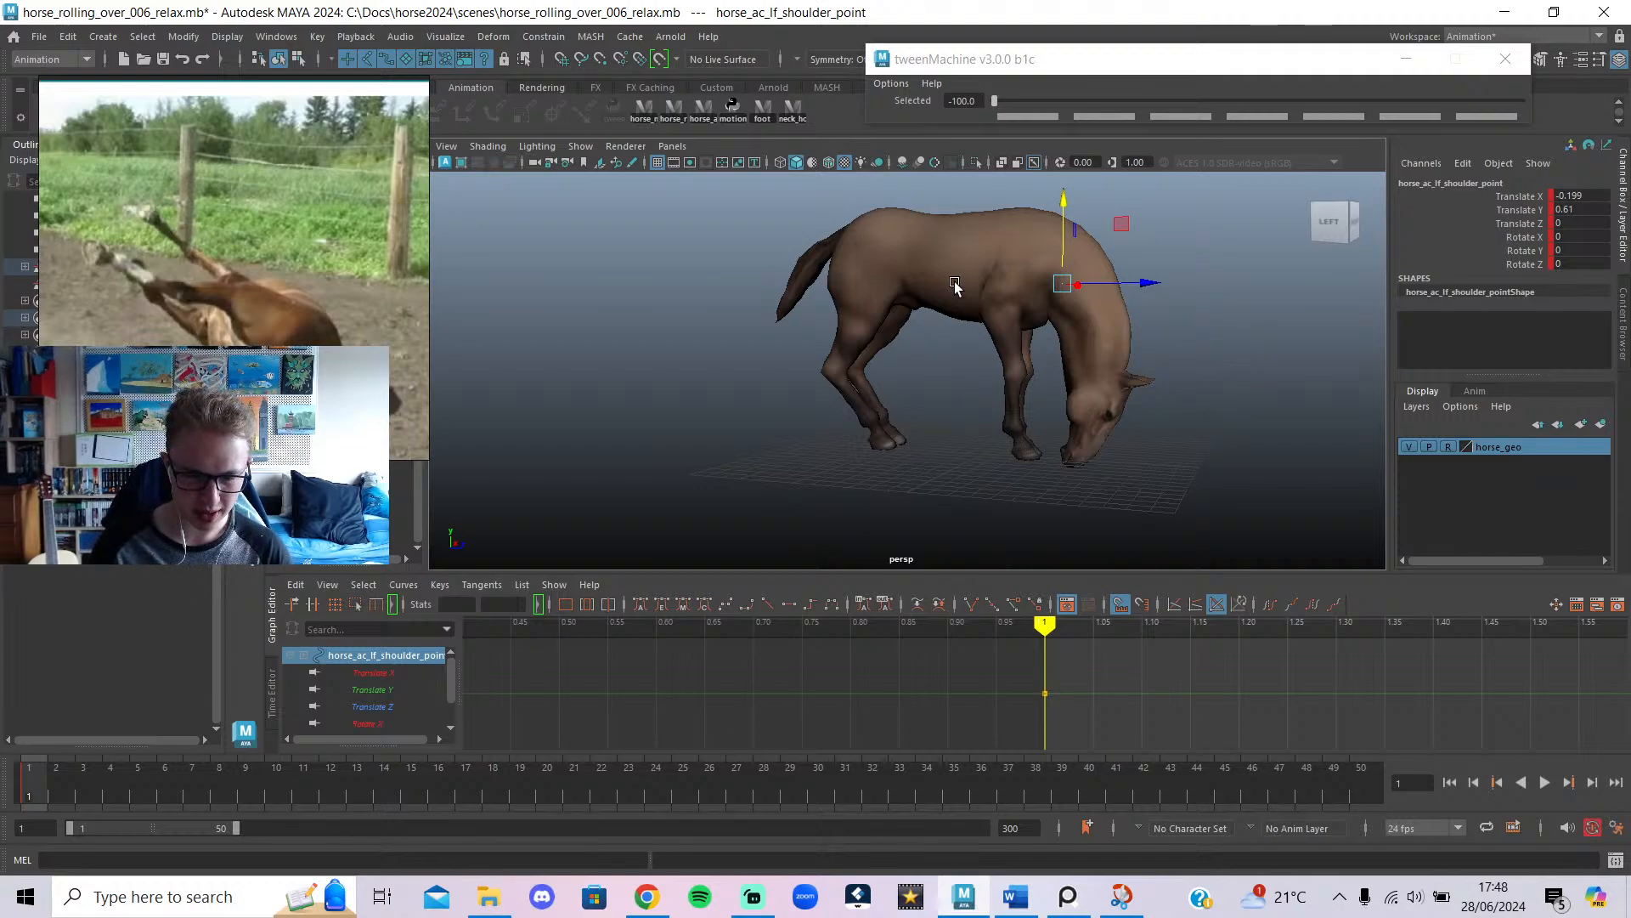
Select all rig controls and step through the animation to frame 11.
{"action": "left_click", "coordinate": [712, 117]}
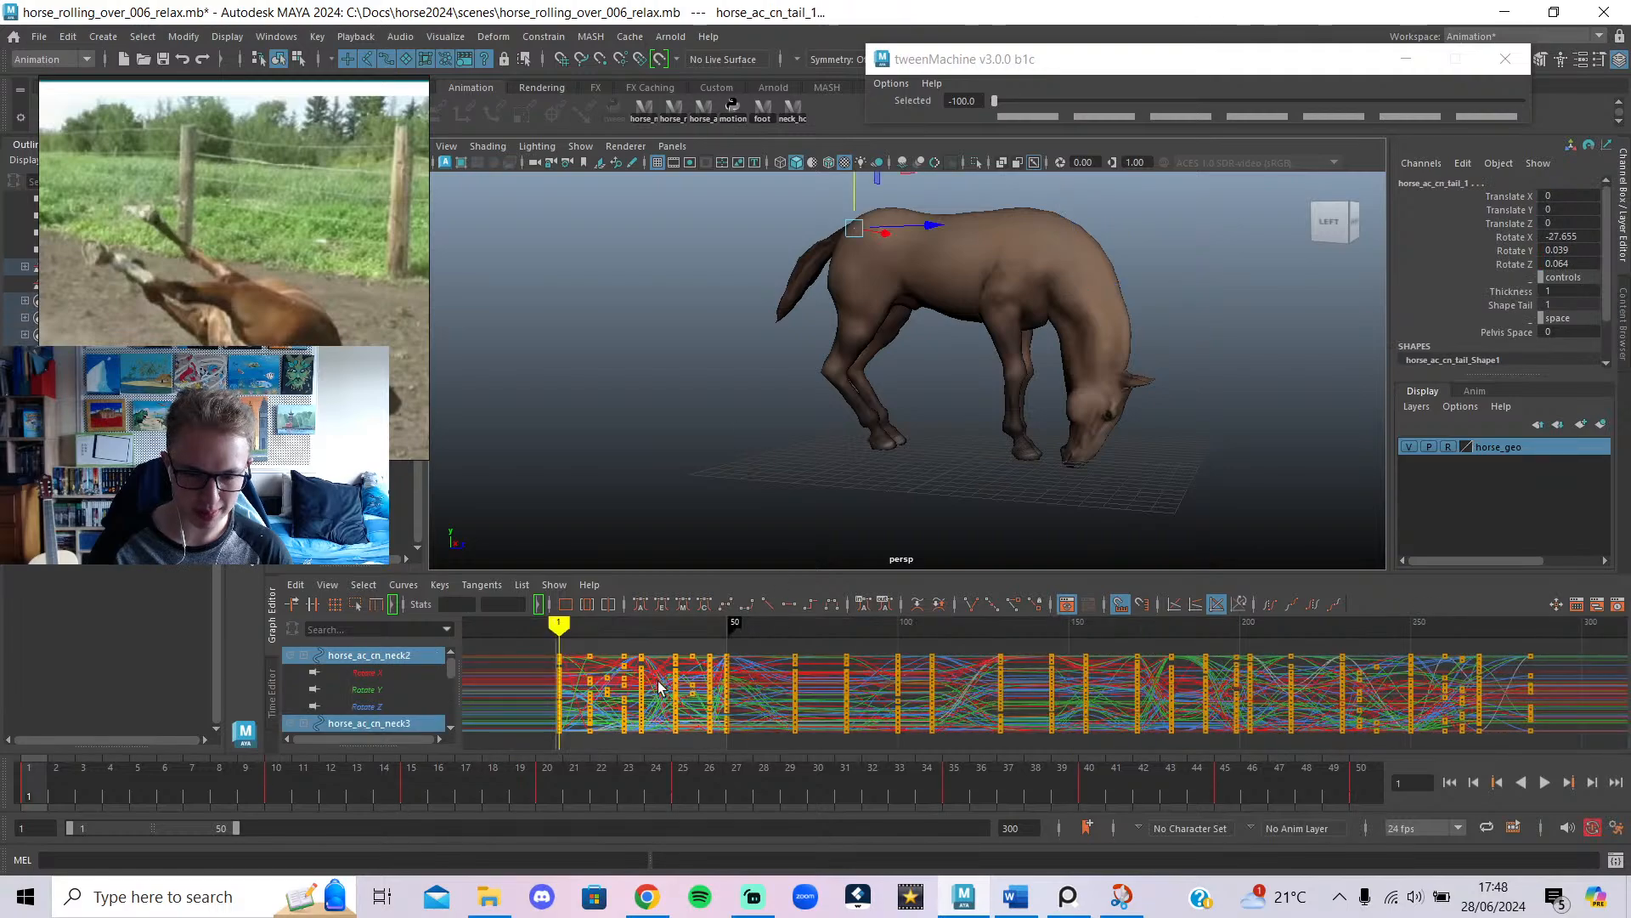
{"action": "left_click_drag", "start_coordinate": [492, 769], "coordinate": [492, 769]}
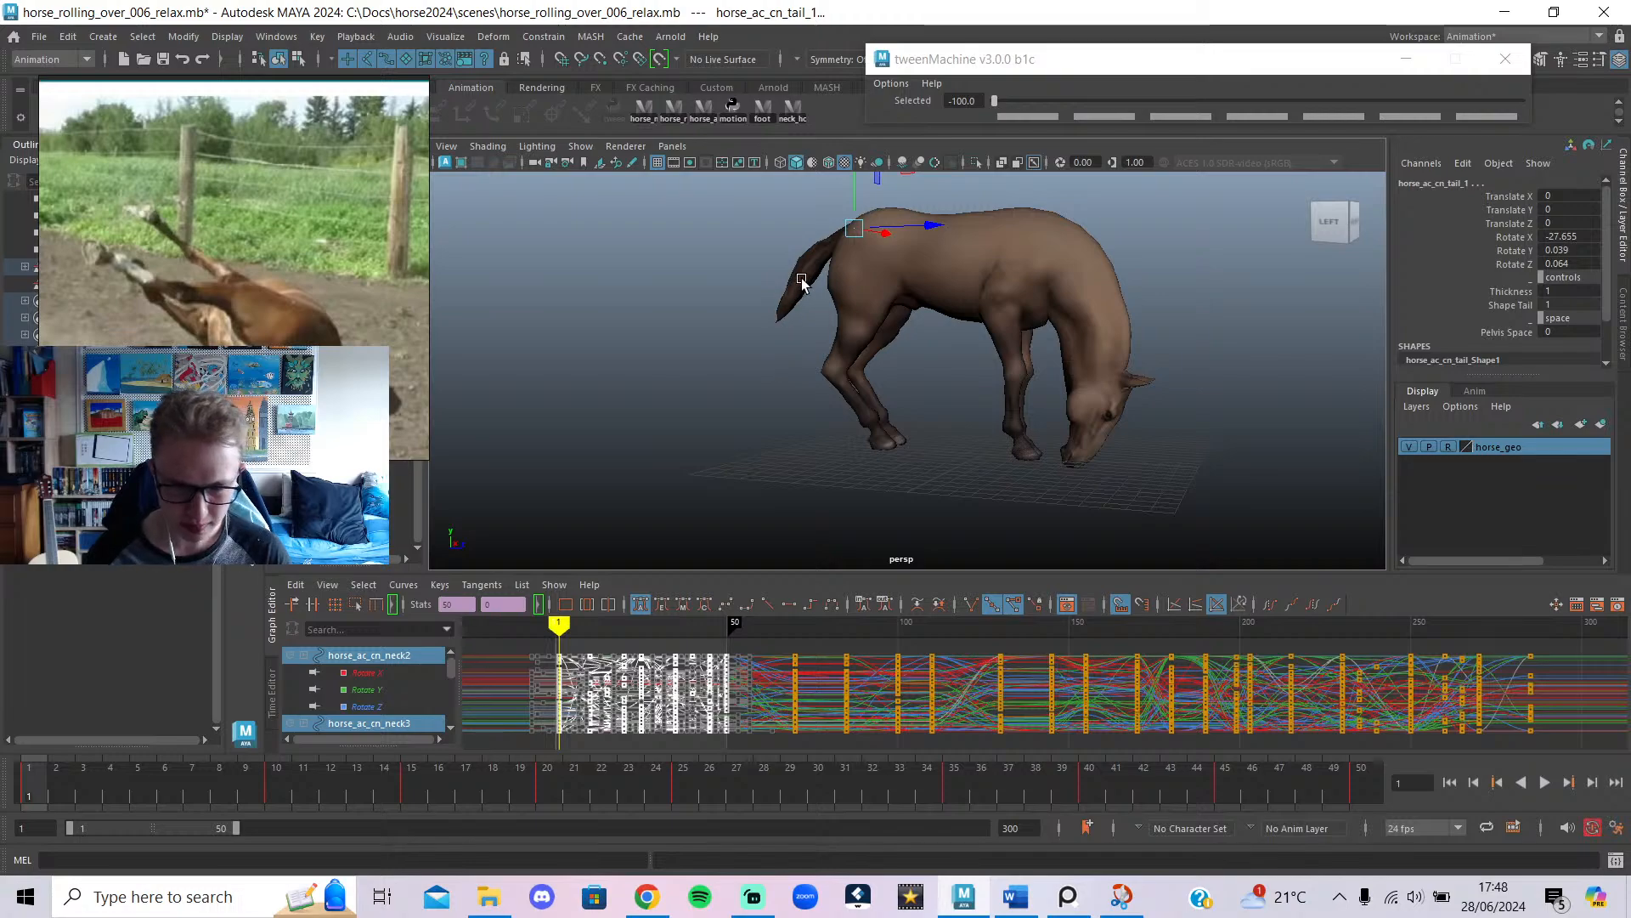
{"action": "left_click_drag", "start_coordinate": [9, 800], "coordinate": [671, 858]}
{"action": "left_click", "coordinate": [648, 897]}
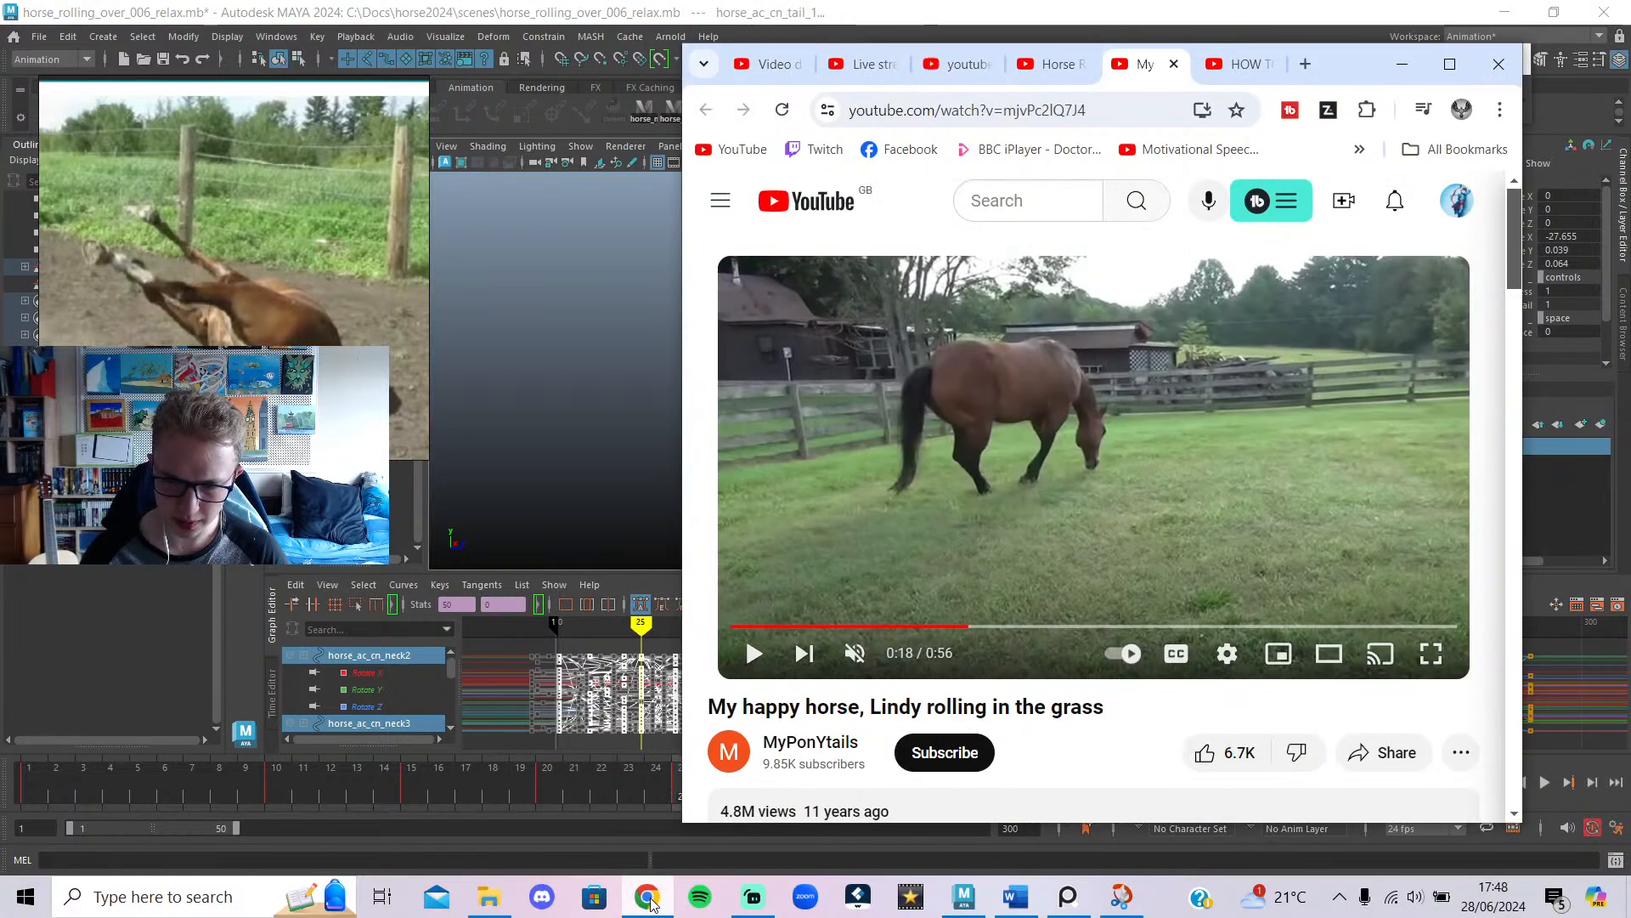
Replay the horse-rolling reference between 0:18 and 0:19 twice, then minimise Chrome.
{"action": "left_click", "coordinate": [1176, 448]}
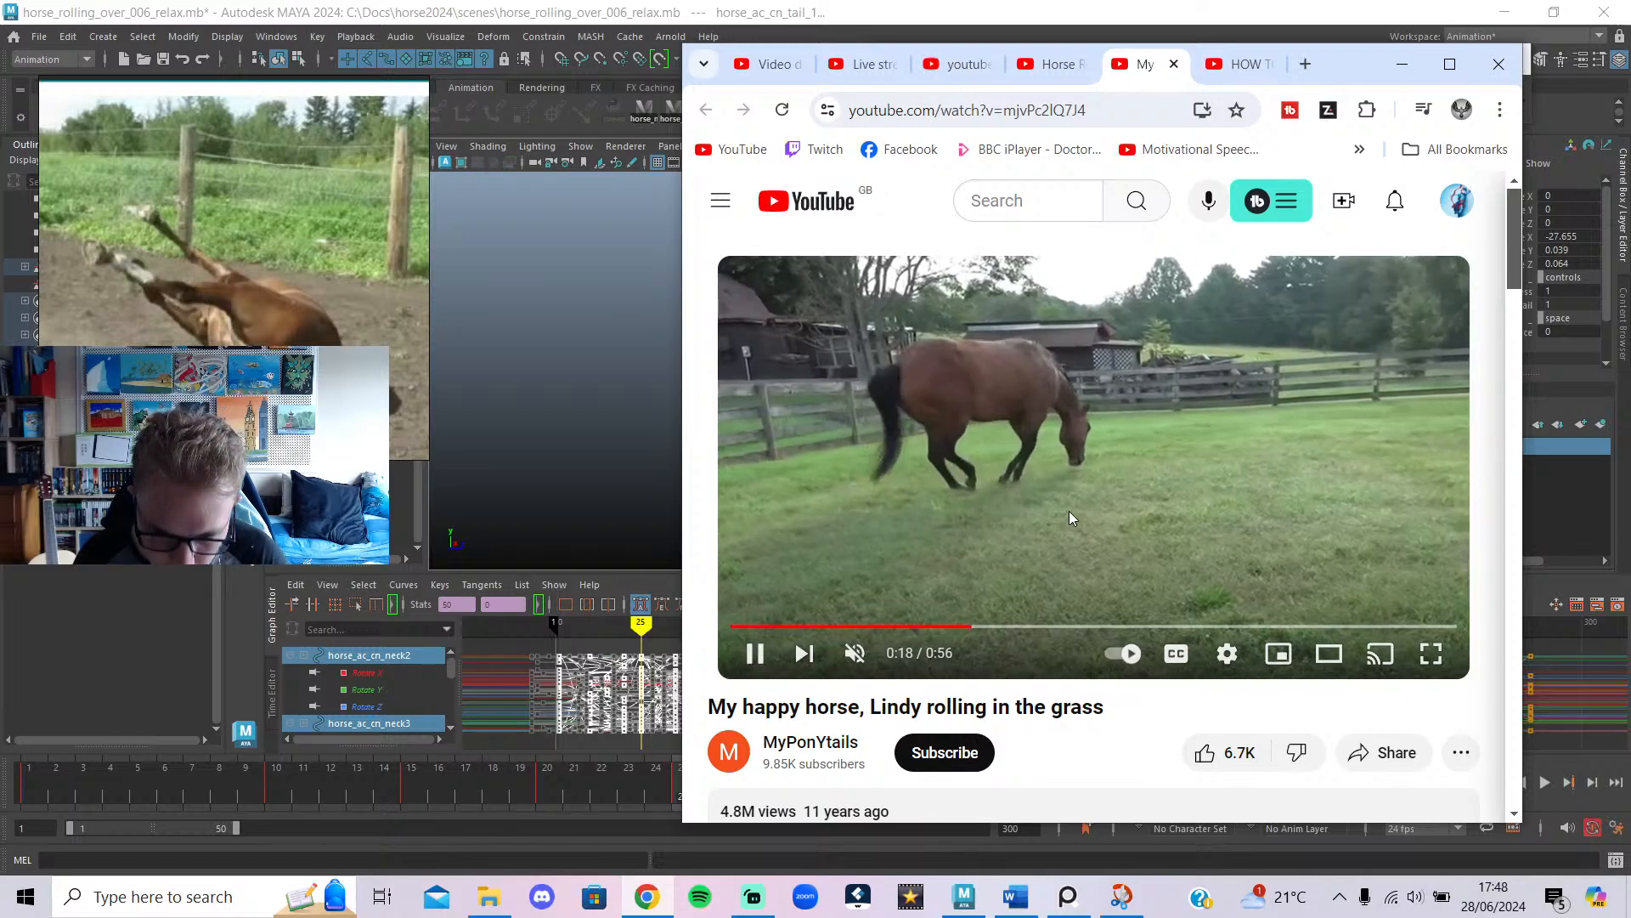
{"action": "left_click", "coordinate": [1038, 500]}
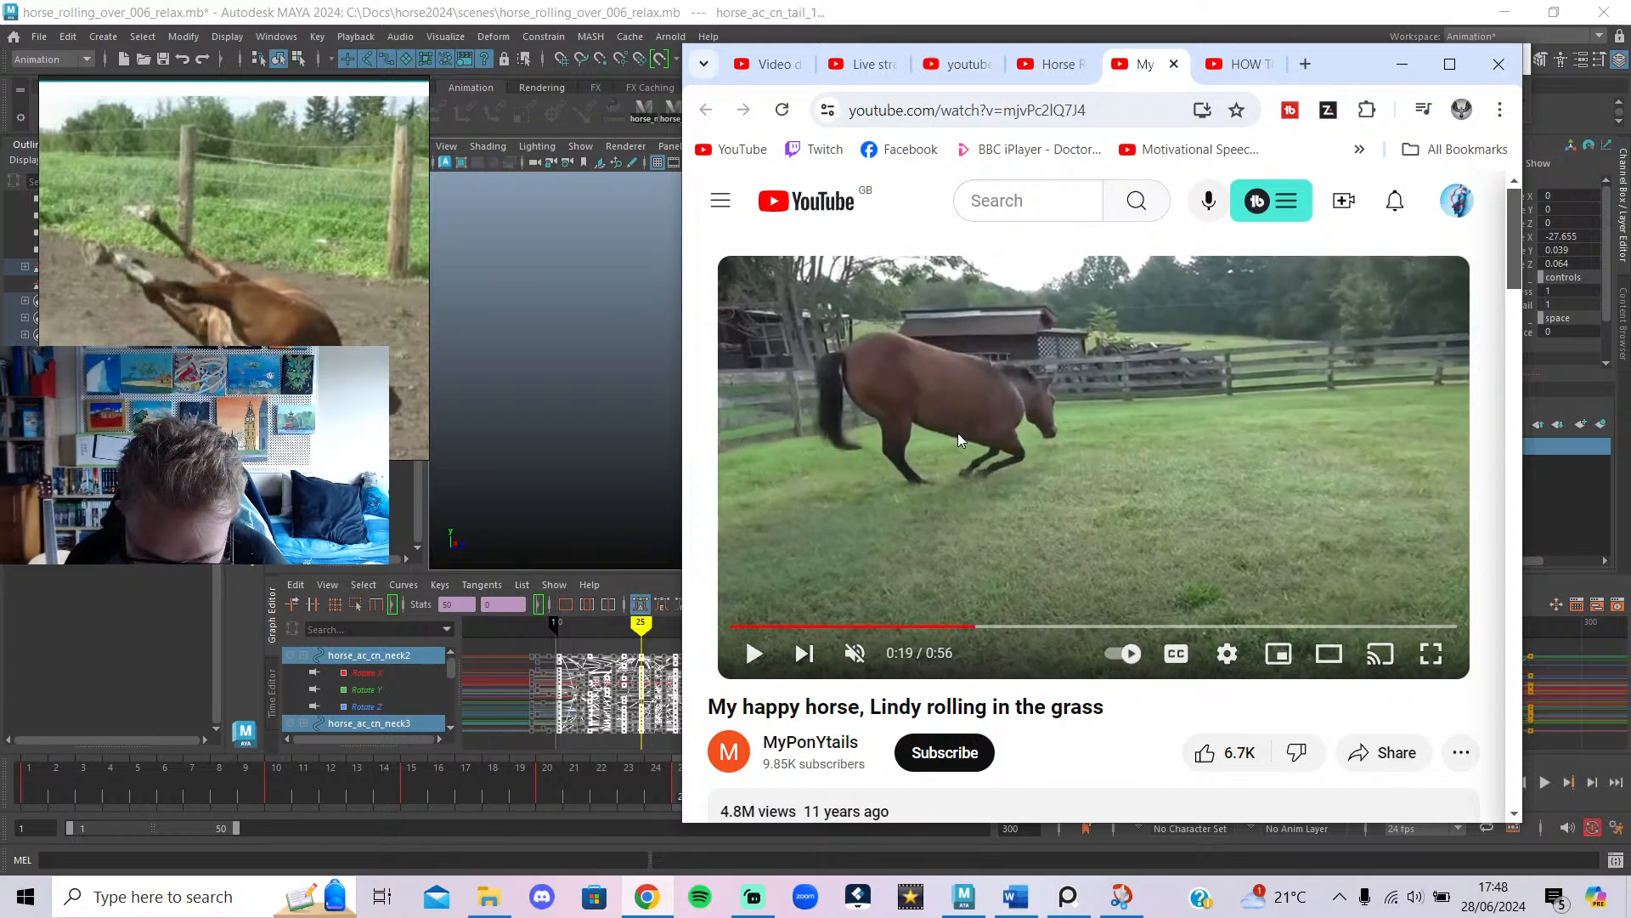
{"action": "left_click", "coordinate": [971, 608]}
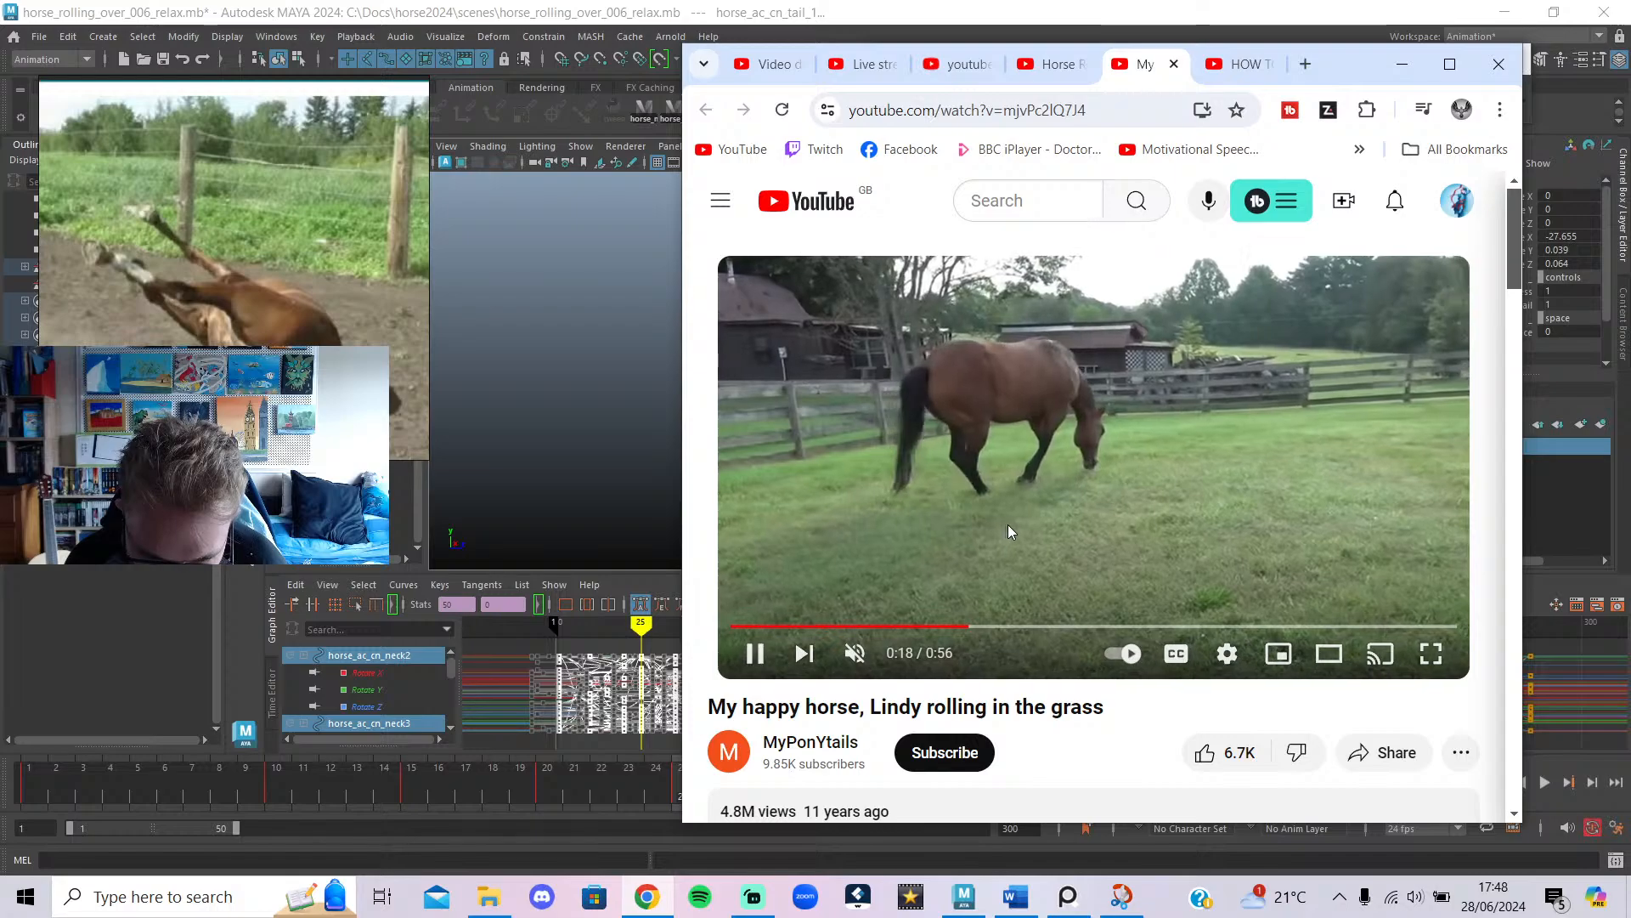
{"action": "left_click", "coordinate": [1008, 474]}
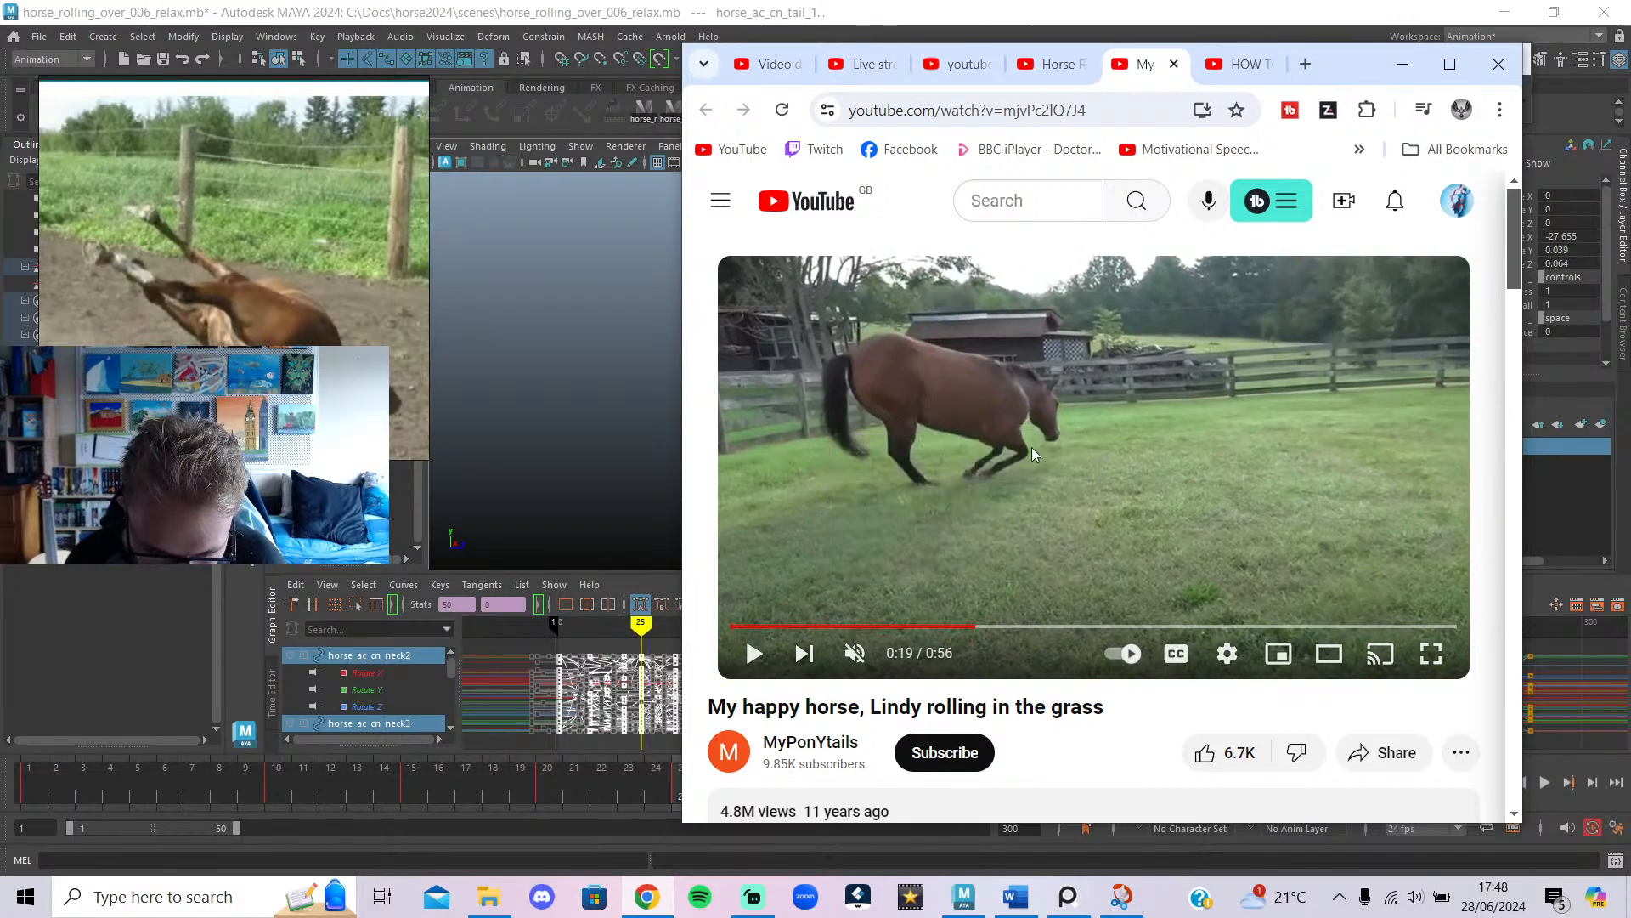
{"action": "left_click", "coordinate": [1400, 67]}
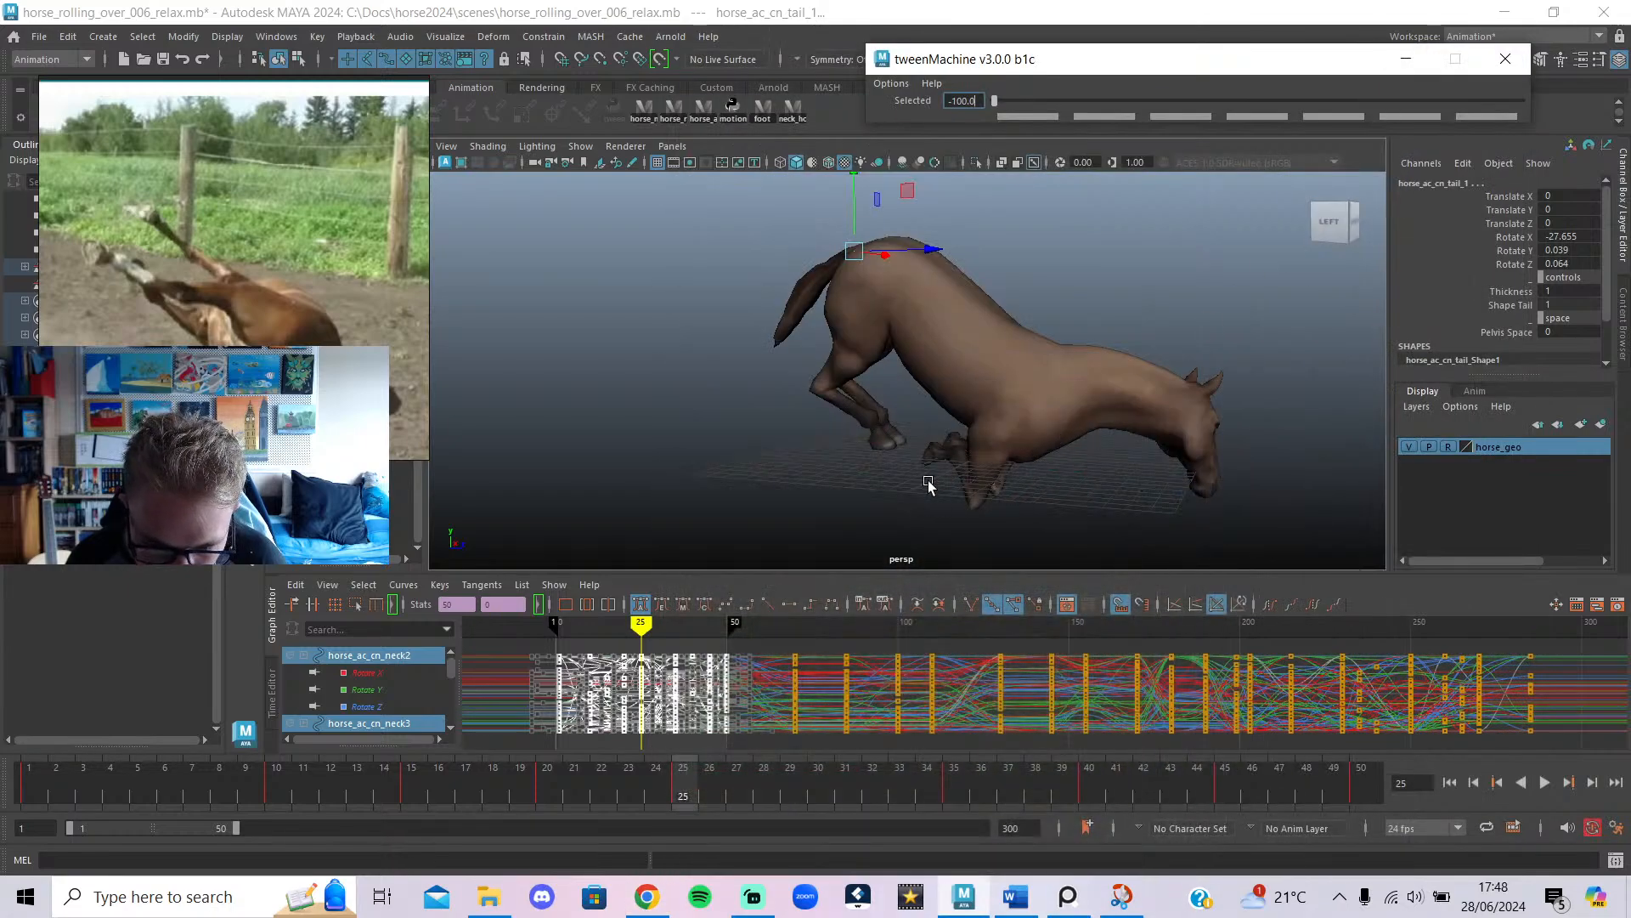
Zoom in on the hooves, play back the animation and select the front foot controls.
{"action": "scroll", "coordinate": [928, 485], "scroll_direction": "up", "scroll_amount": 5}
{"action": "key", "text": "alt+v"}
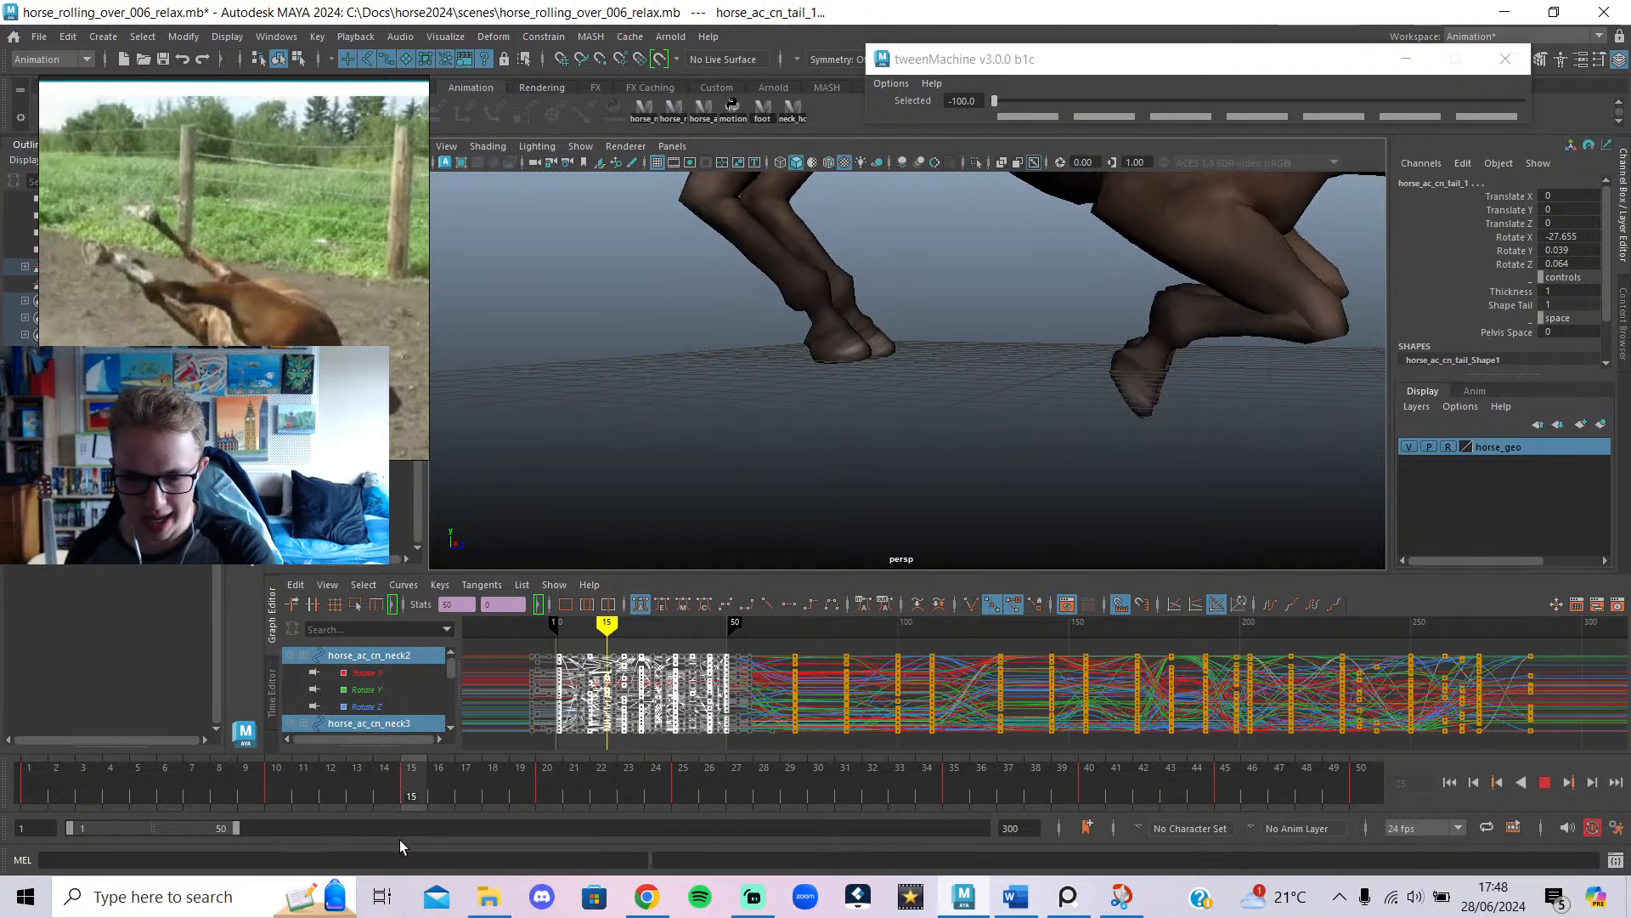
{"action": "key", "text": "alt+1"}
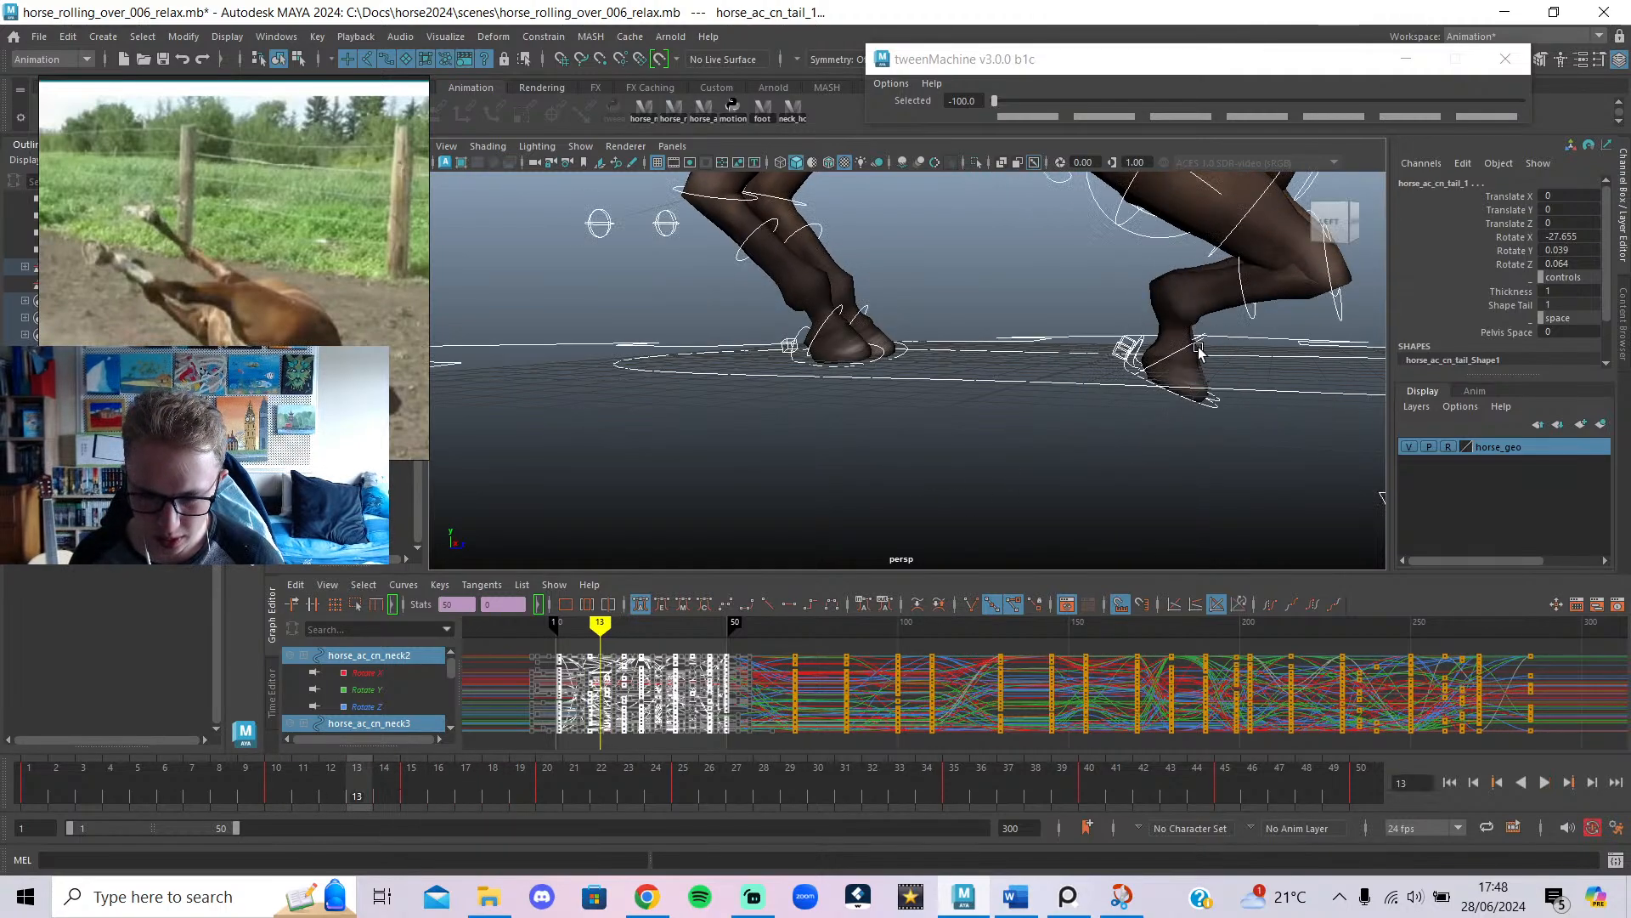
{"action": "left_click", "coordinate": [1166, 365]}
{"action": "left_click", "coordinate": [1150, 382]}
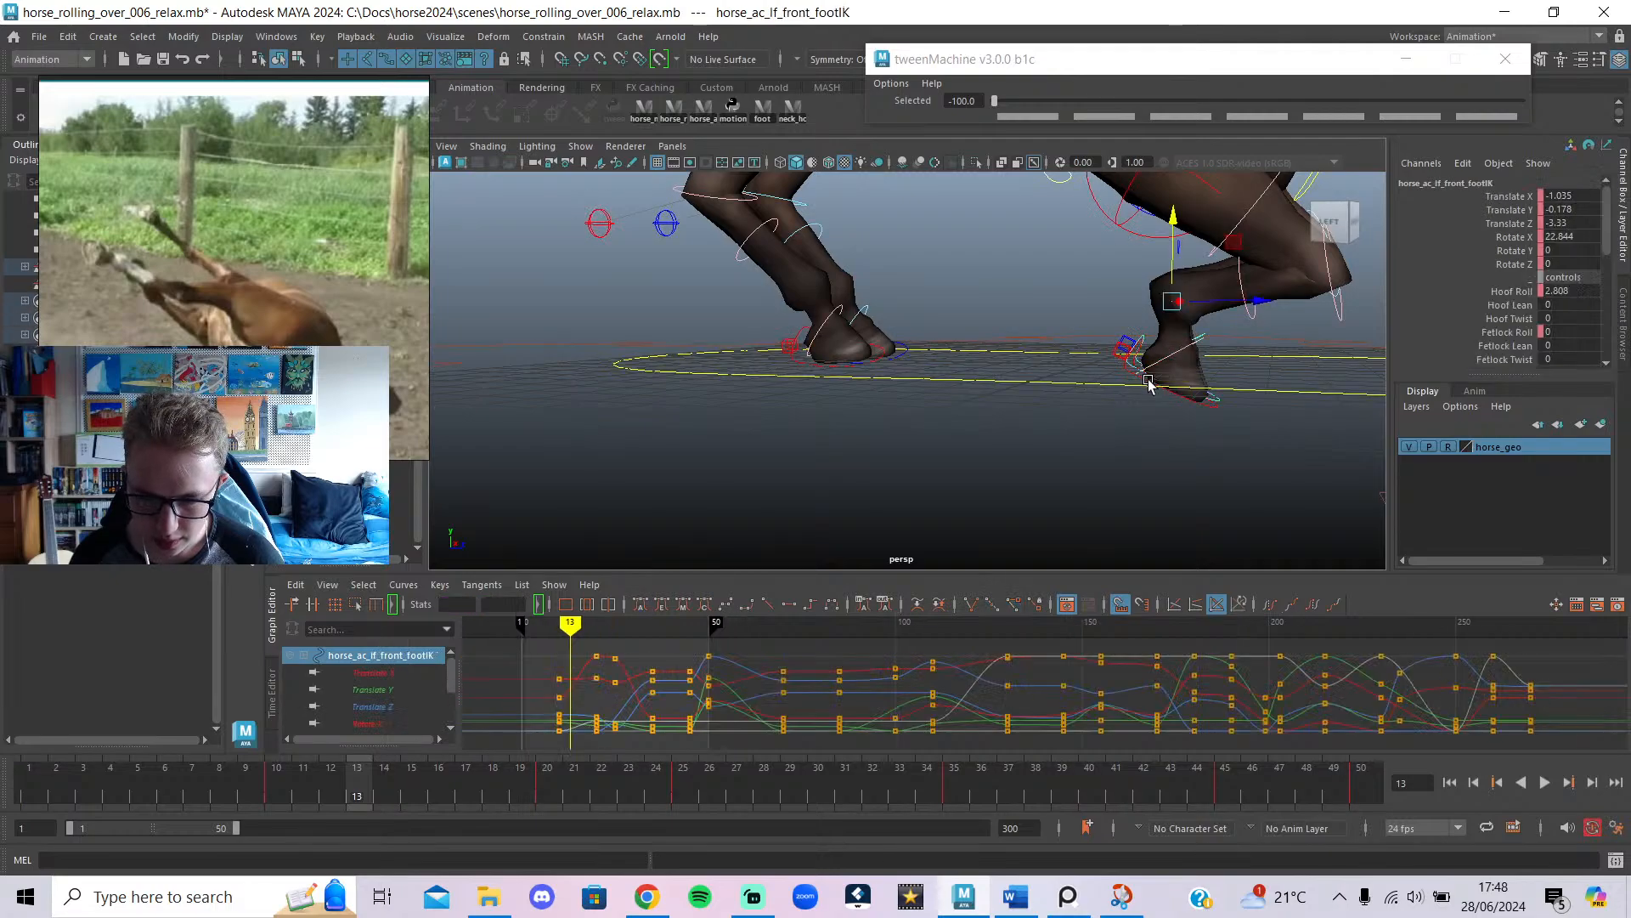
{"action": "left_click_drag", "start_coordinate": [1202, 405], "coordinate": [1190, 340], "text": "alt"}
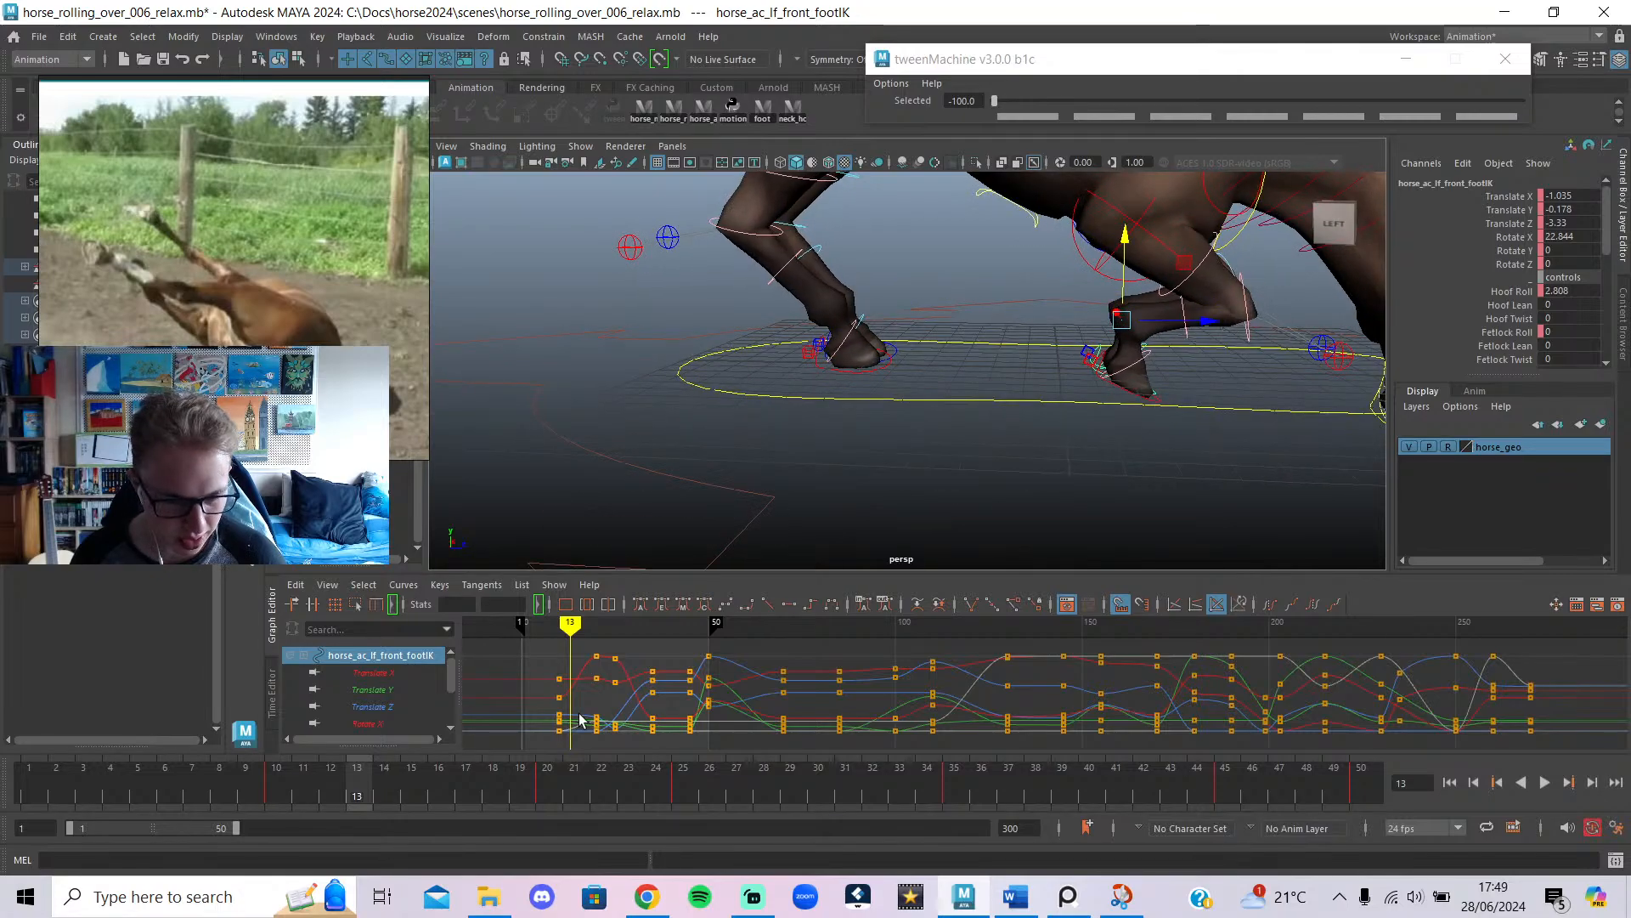
At frame 1, select both front foot controls and pick the Hoof Roll through Fetlock Roll channels.
{"action": "mouse_move", "coordinate": [565, 634]}
{"action": "left_mouse_down"}
{"action": "mouse_move", "coordinate": [728, 646]}
{"action": "mouse_move", "coordinate": [526, 690]}
{"action": "mouse_move", "coordinate": [559, 690]}
{"action": "left_mouse_up"}
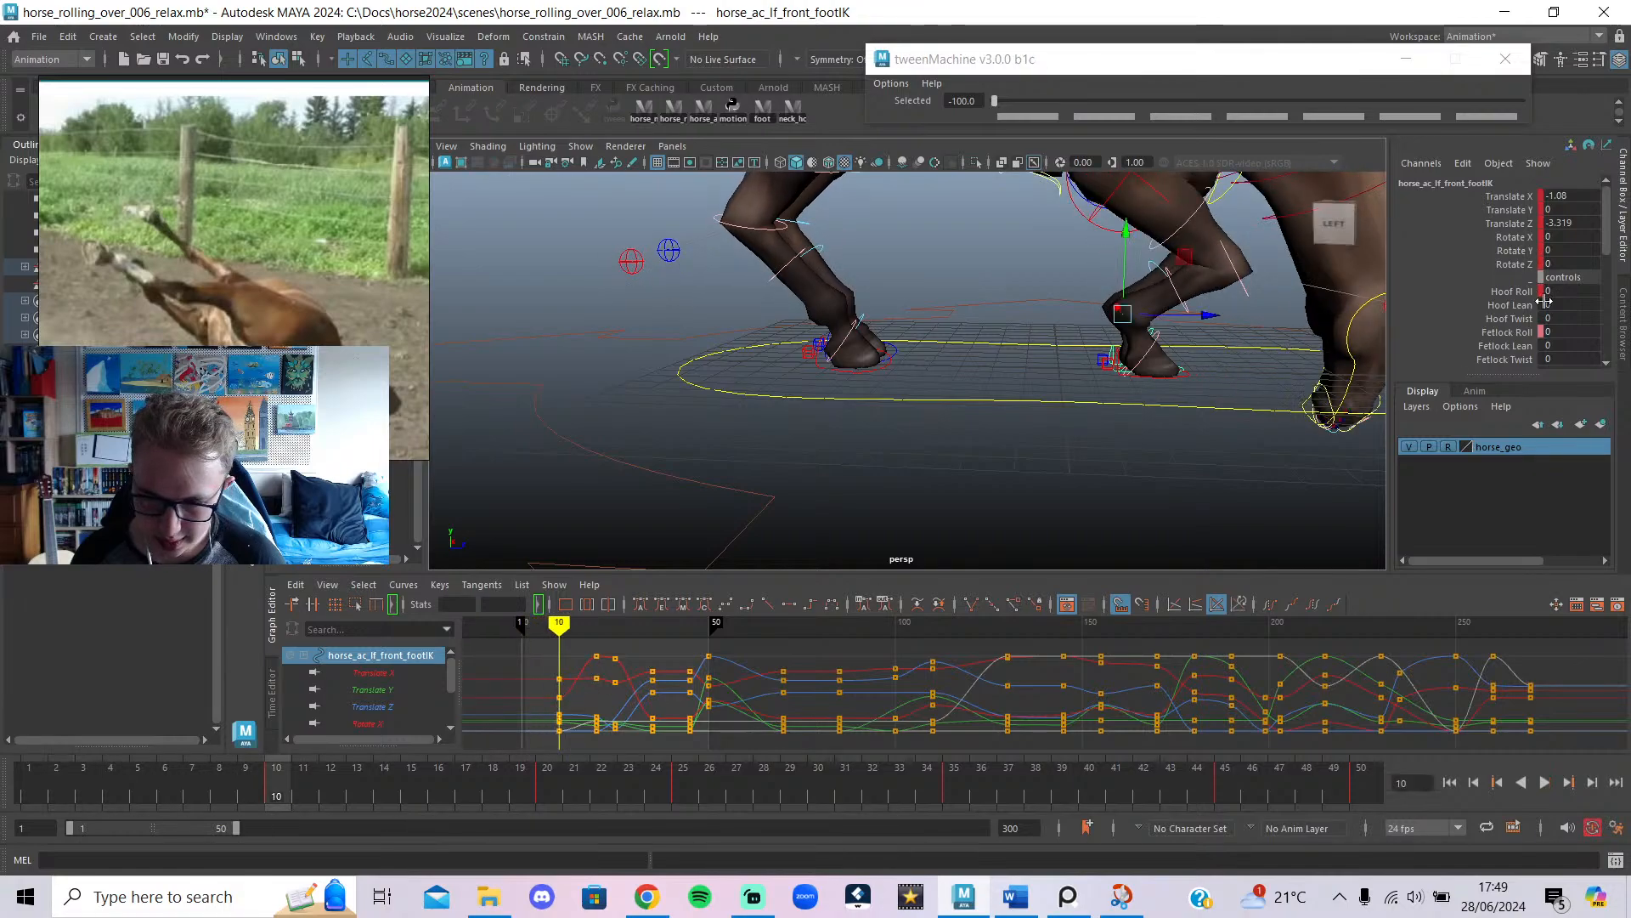
{"action": "left_click_drag", "start_coordinate": [282, 801], "coordinate": [12, 778]}
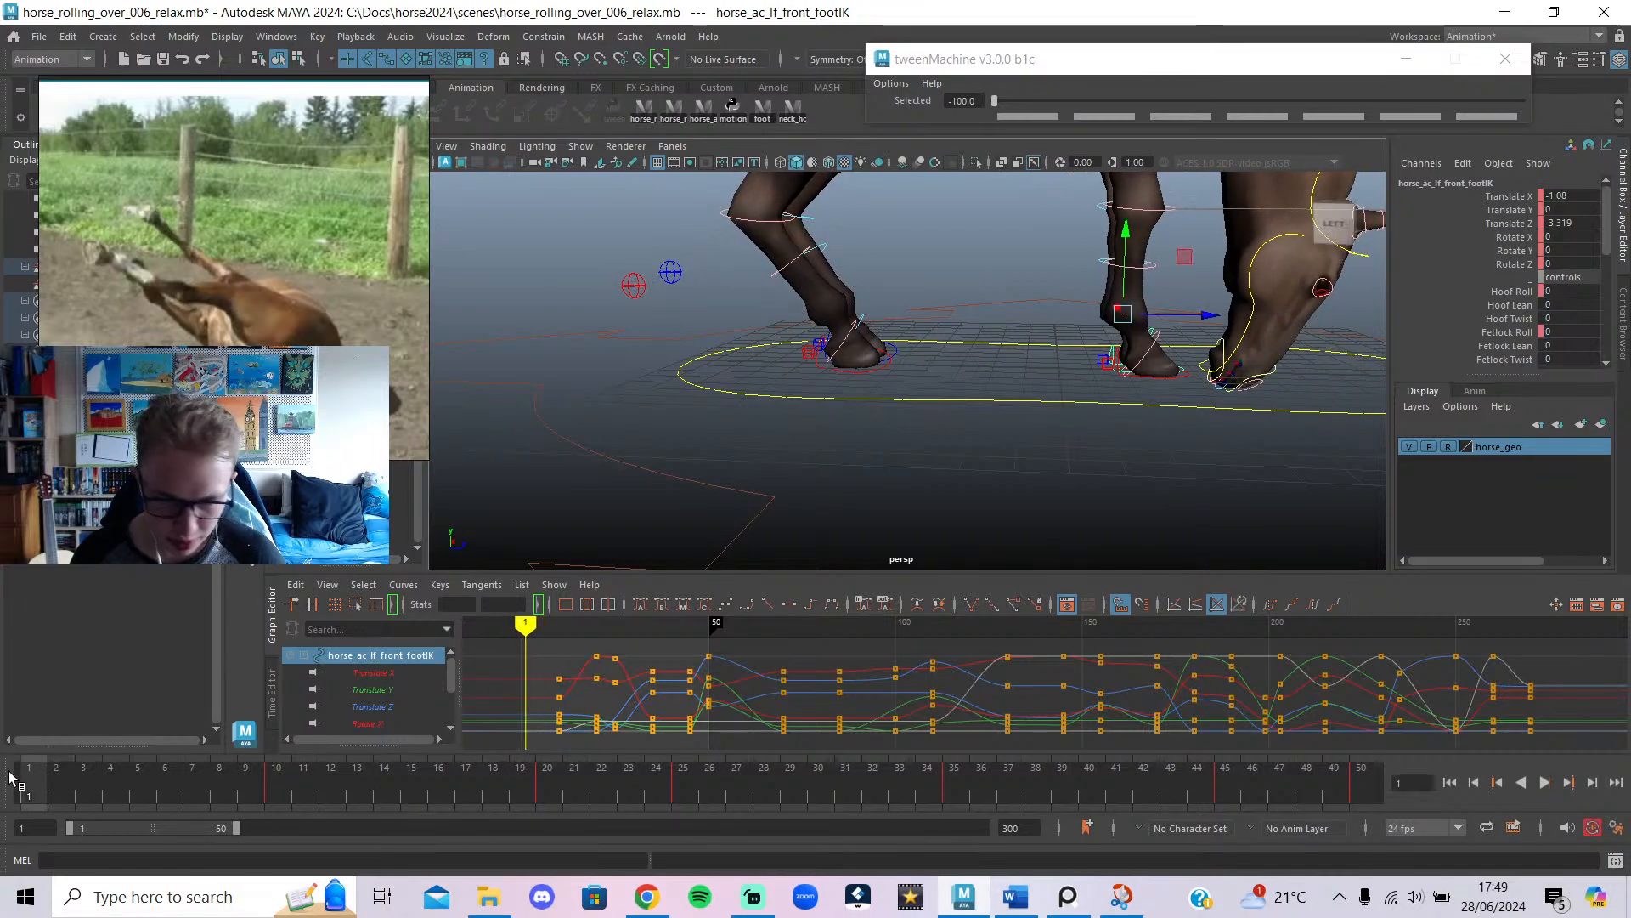
{"action": "left_click", "coordinate": [1167, 379], "text": "shift"}
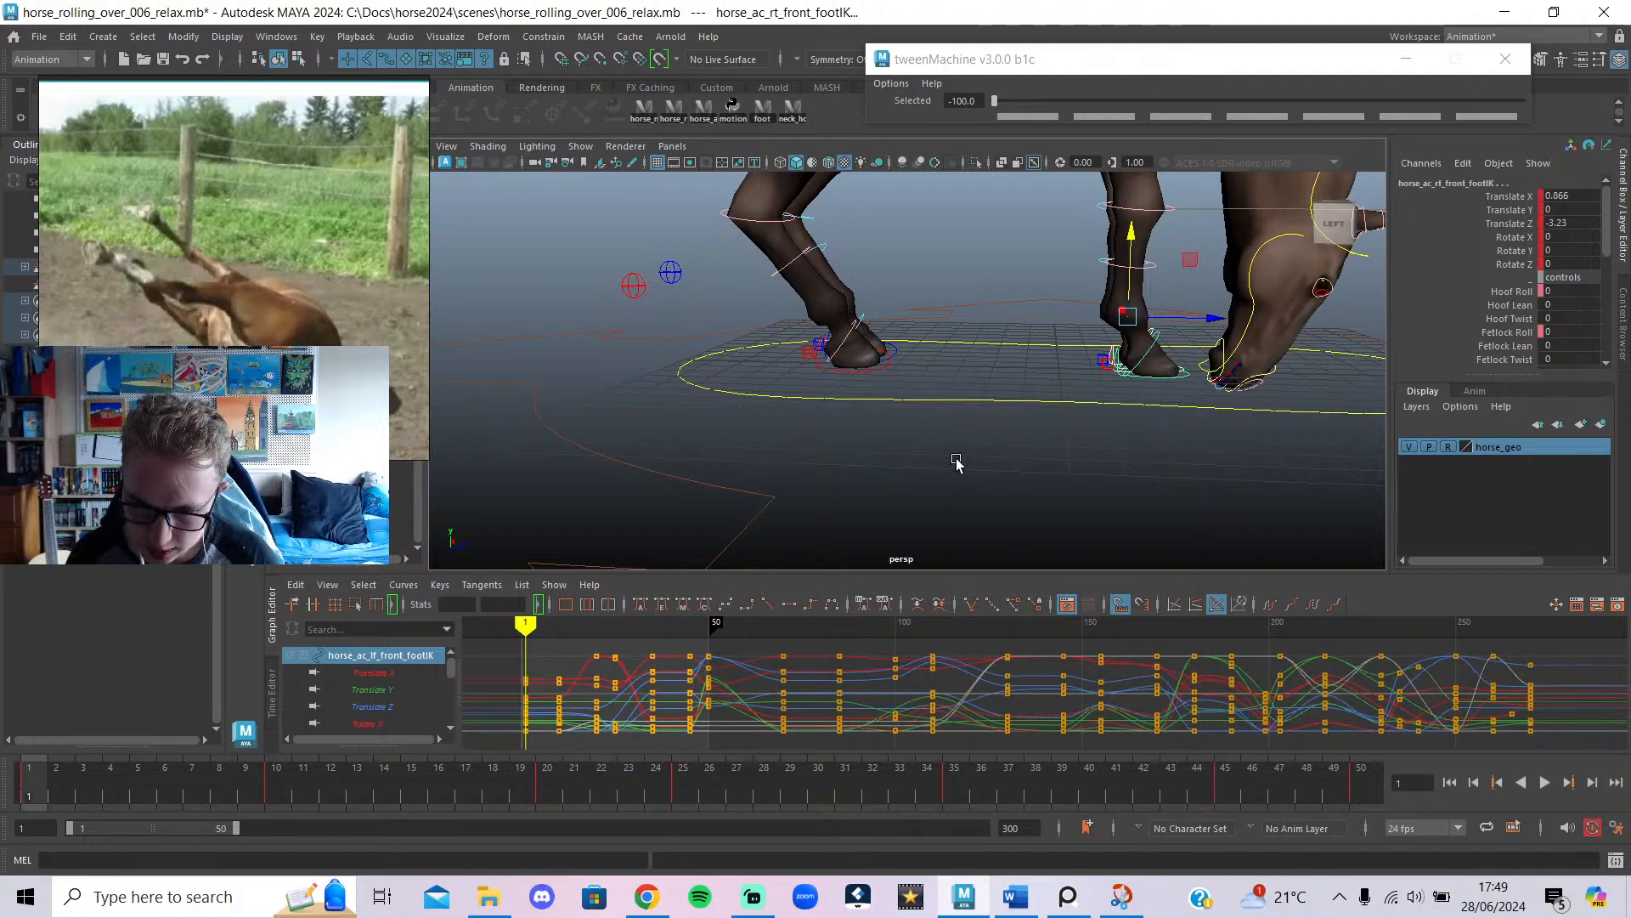
{"action": "left_click", "coordinate": [1521, 291]}
{"action": "left_click", "coordinate": [1519, 333], "text": "shift"}
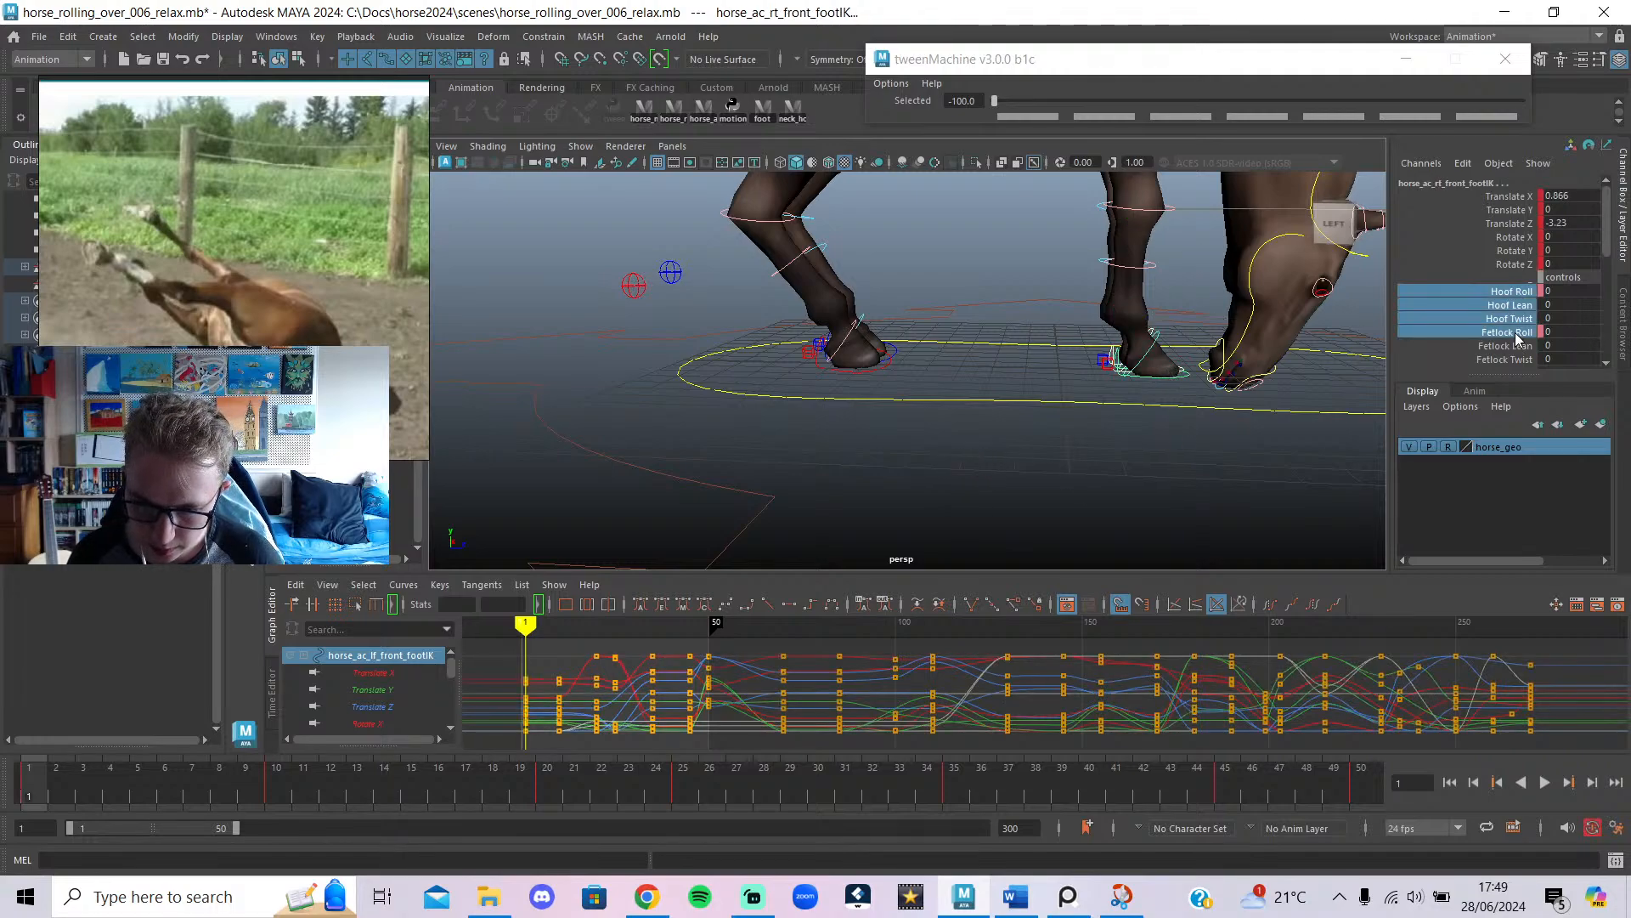
Key only the Hoof Roll and Fetlock Roll channels of the right front foot.
{"action": "left_click", "coordinate": [1524, 292]}
{"action": "left_click", "coordinate": [1512, 332], "text": "ctrl"}
{"action": "right_click", "coordinate": [1512, 334]}
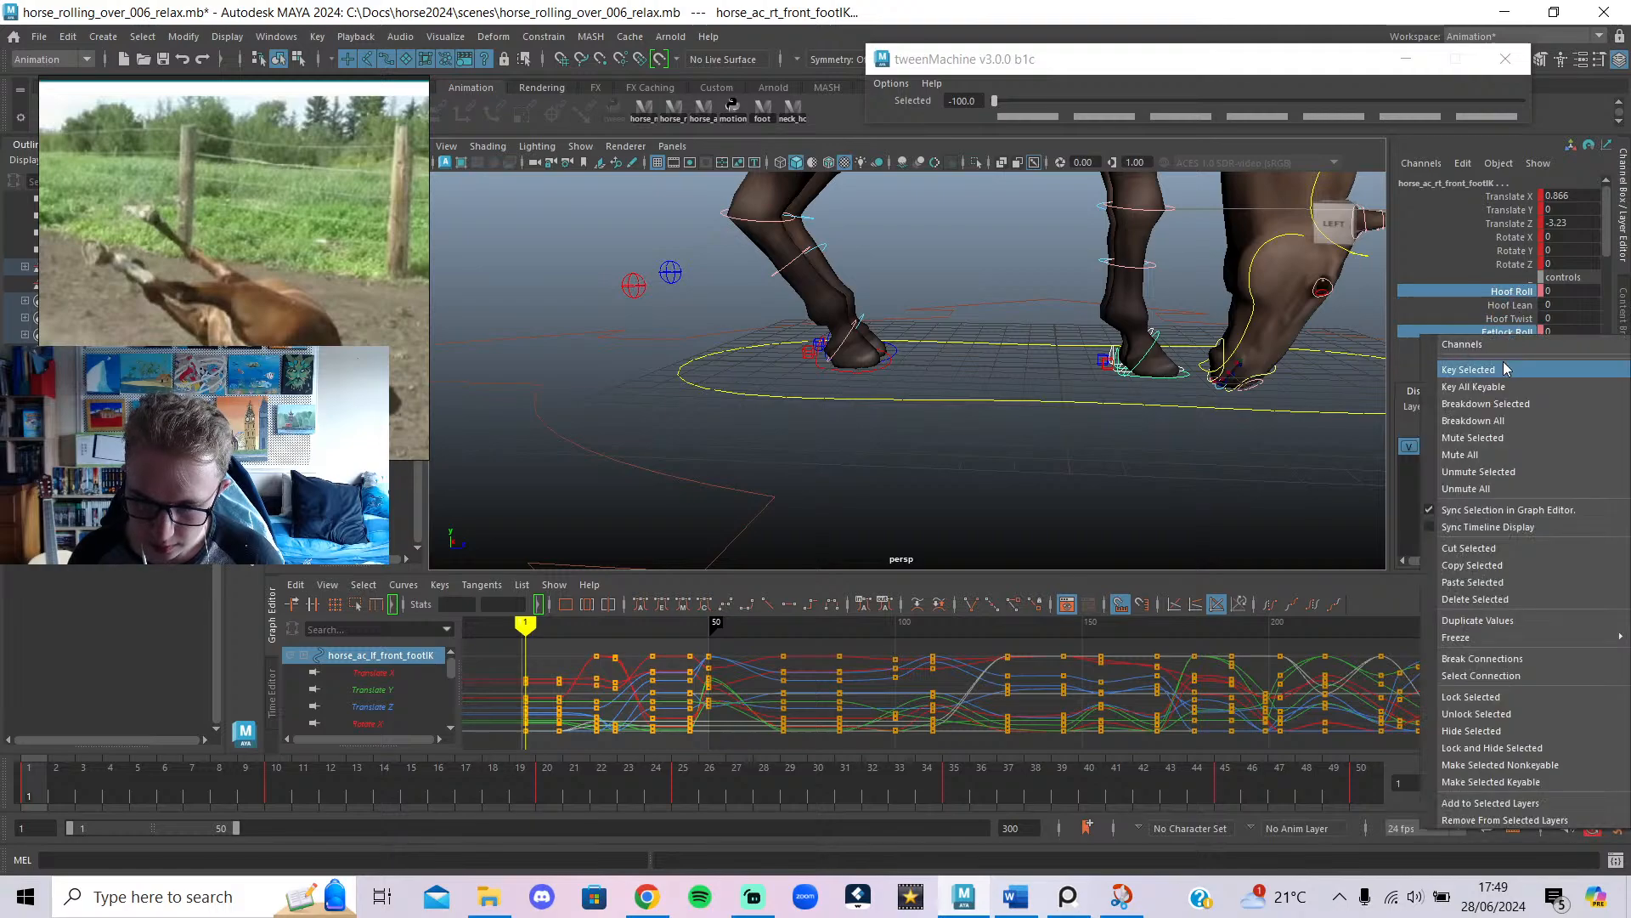
{"action": "left_click", "coordinate": [1502, 367]}
{"action": "left_click_drag", "start_coordinate": [1009, 437], "coordinate": [1027, 431], "text": "alt"}
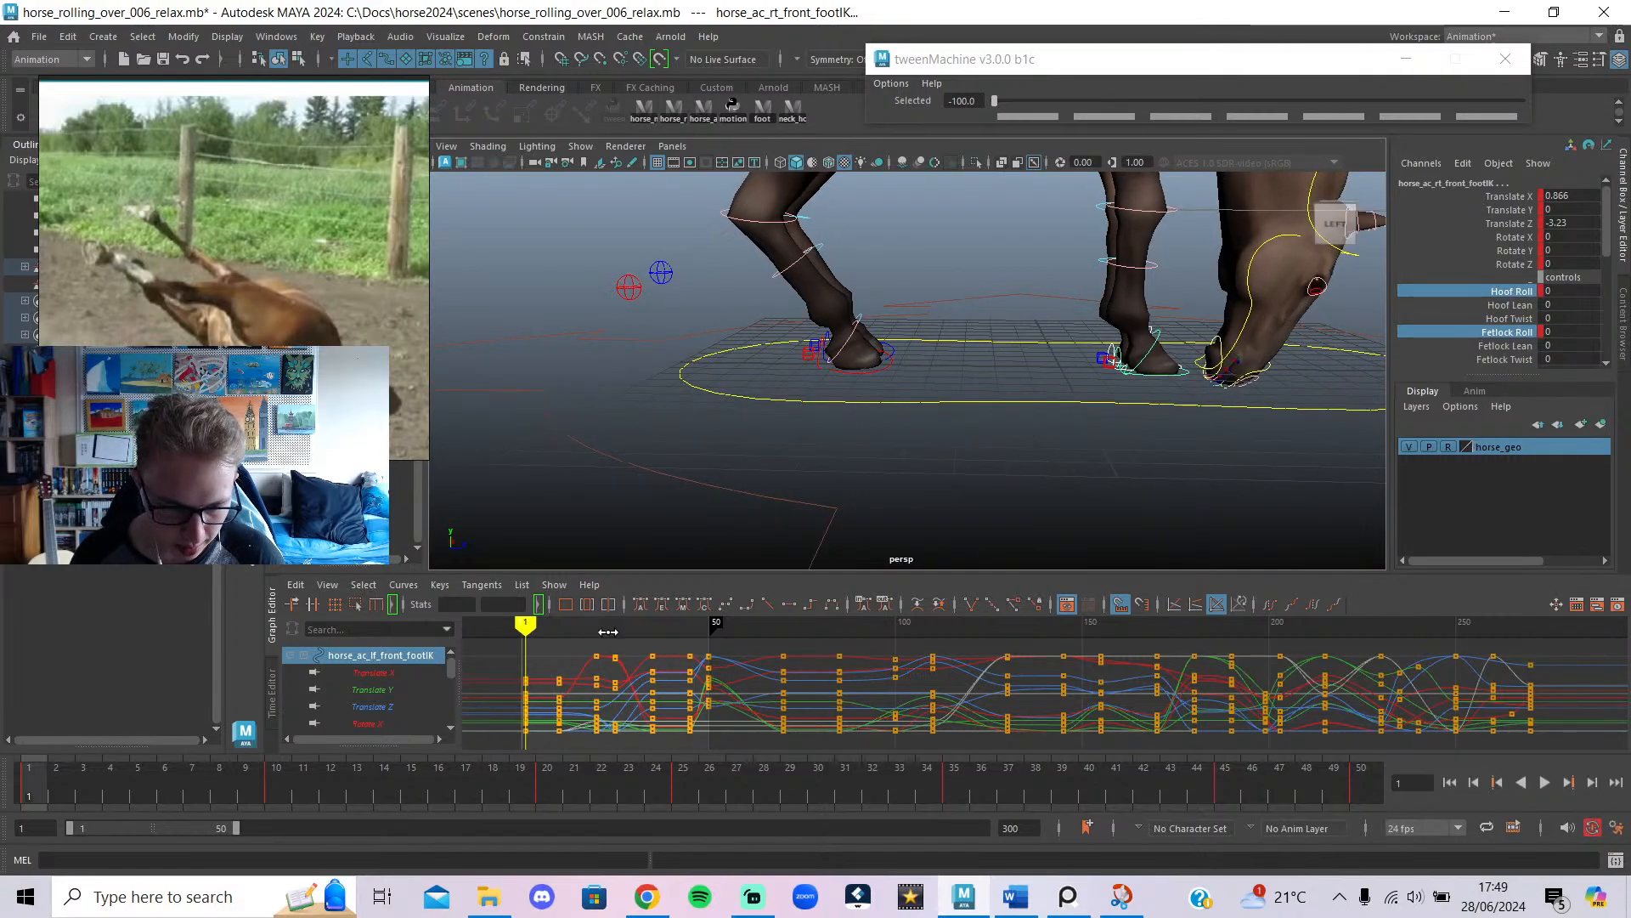
Jump to frame 10 and play back the animation to review the legs.
{"action": "left_click", "coordinate": [274, 793]}
{"action": "key", "text": "alt+v"}
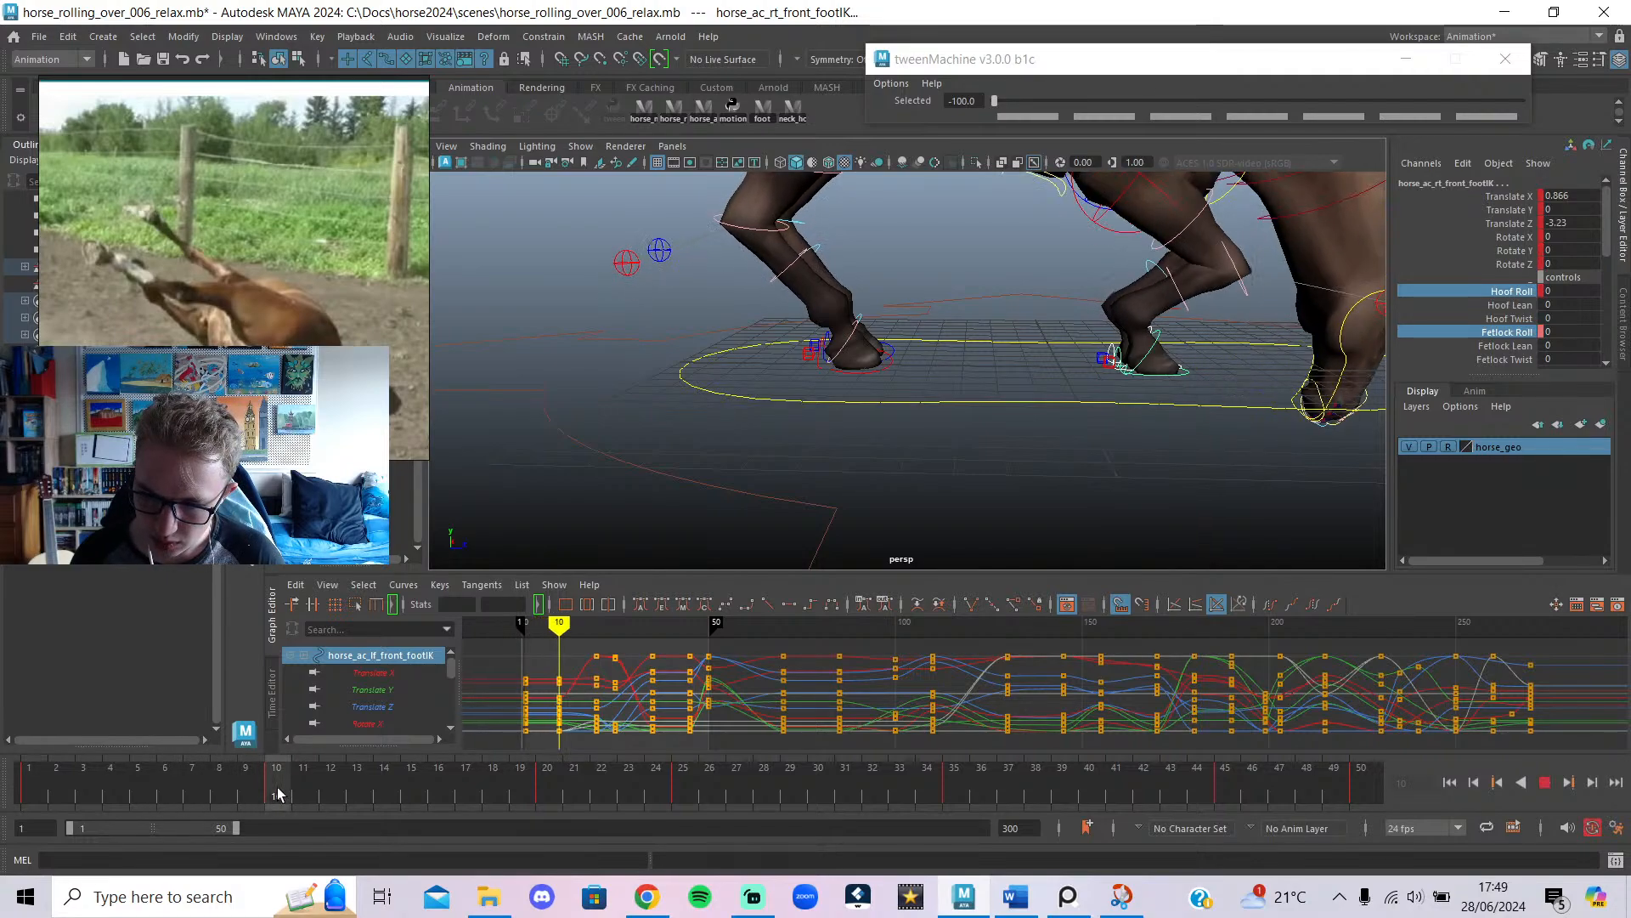
{"action": "key", "text": "alt+v"}
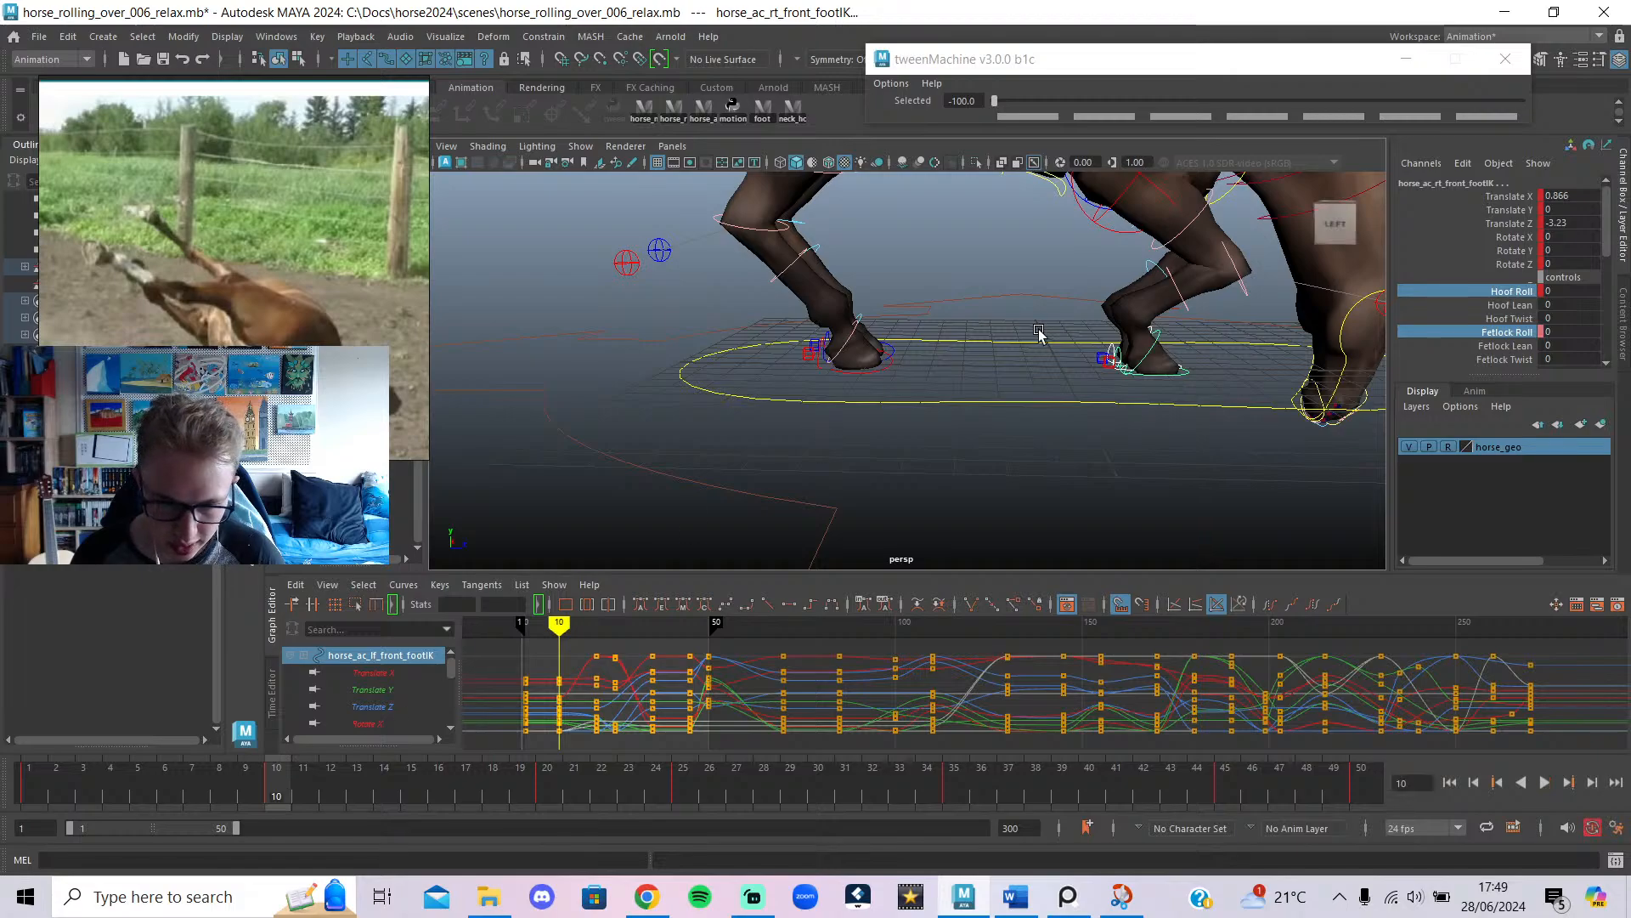
{"action": "middle_click_drag", "start_coordinate": [1045, 339], "coordinate": [826, 370], "text": "alt"}
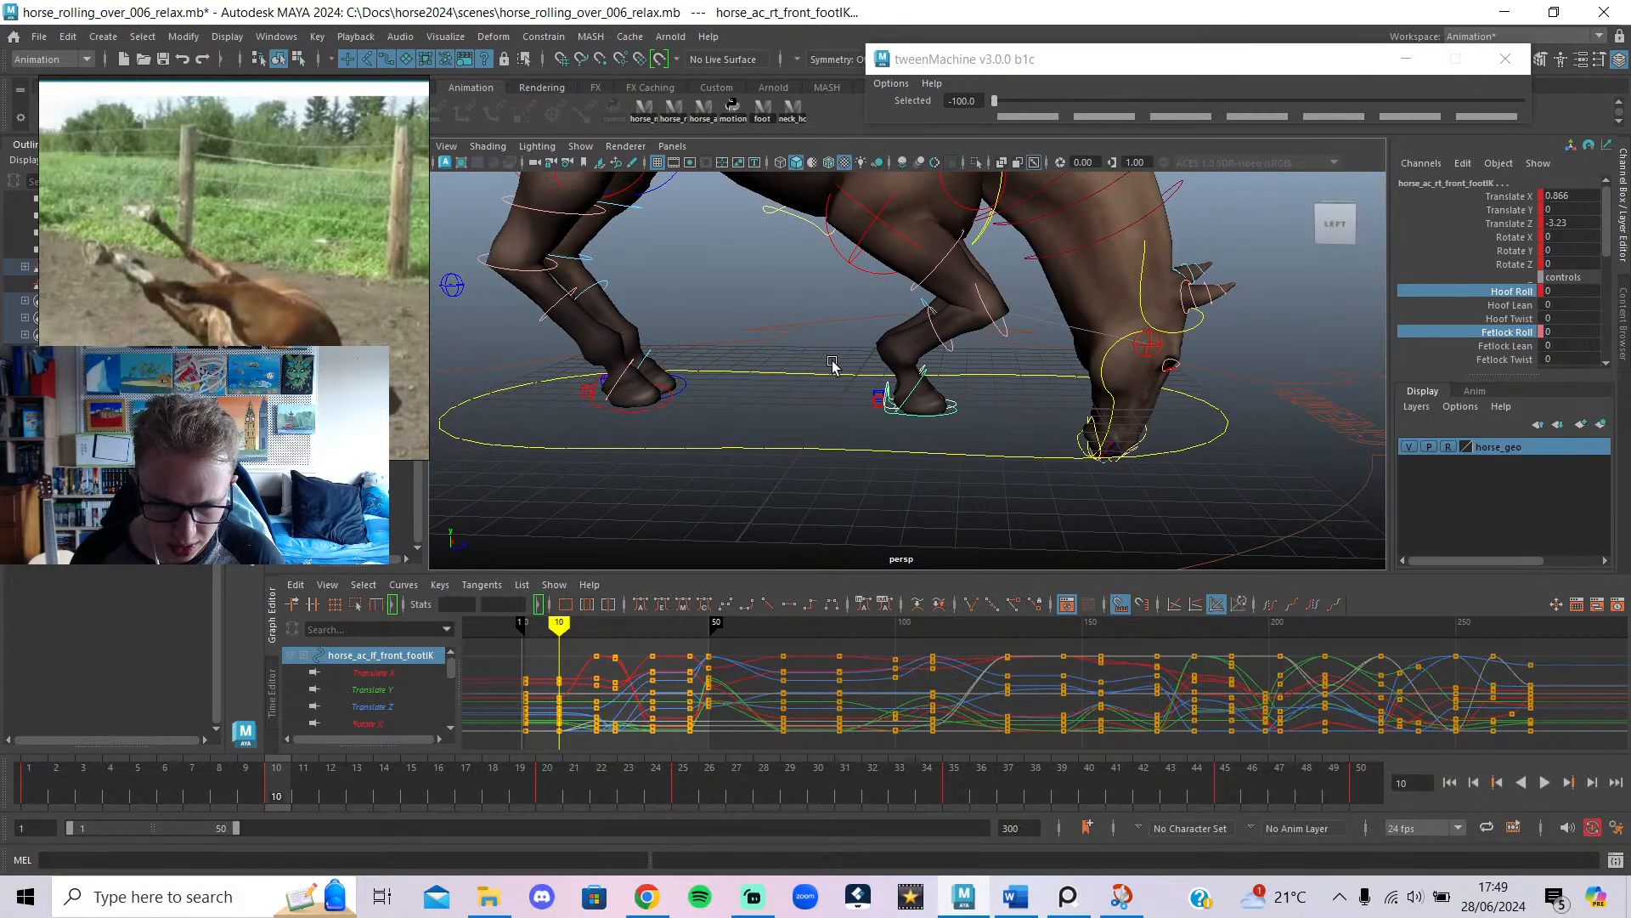
{"action": "scroll", "coordinate": [832, 366], "scroll_direction": "down", "scroll_amount": 2}
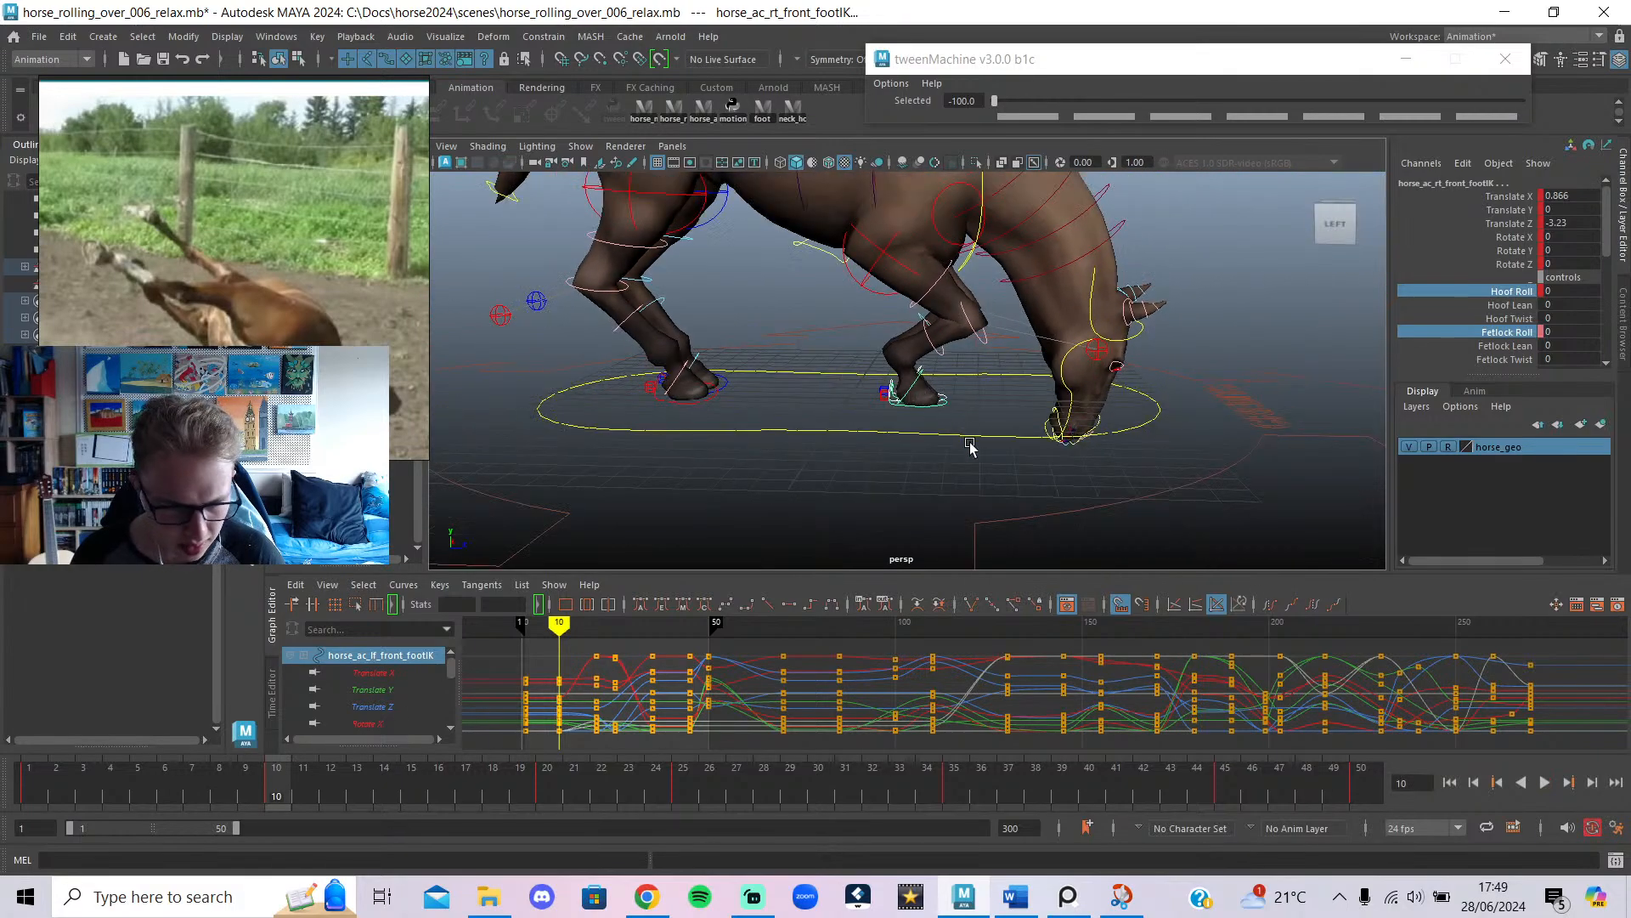
{"action": "scroll", "coordinate": [1561, 343], "scroll_direction": "down", "scroll_amount": 3}
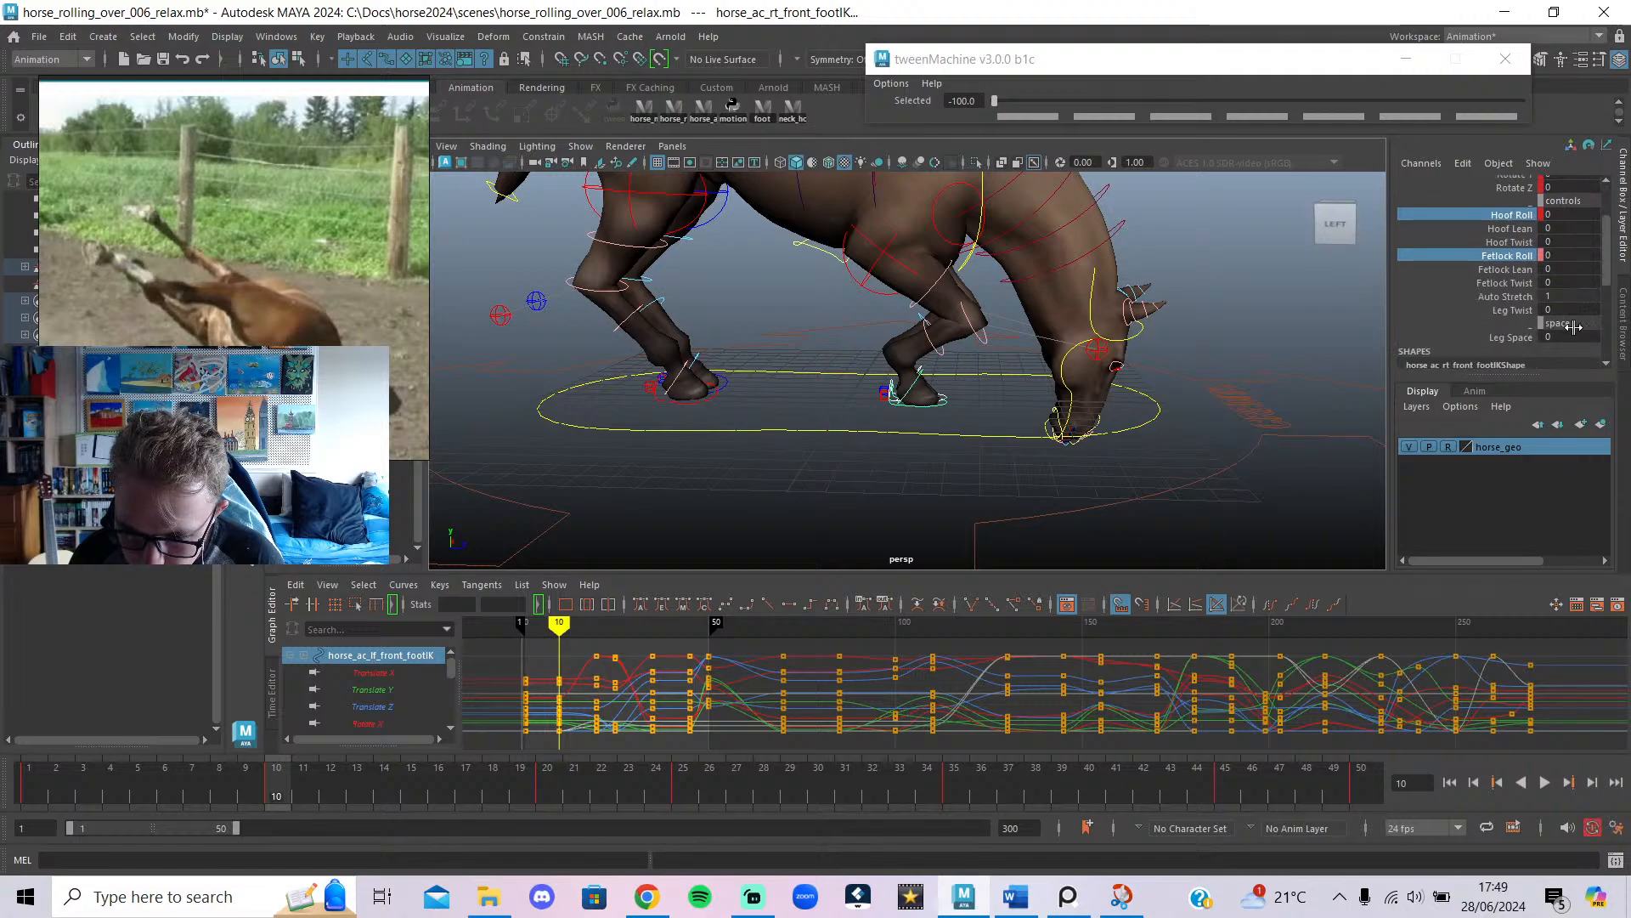
Try a Hoof Roll of 28 at frame 10, then undo it, leaving Hoof Roll at 0.
{"action": "key", "text": "ctrl+z"}
{"action": "key", "text": "ctrl+z"}
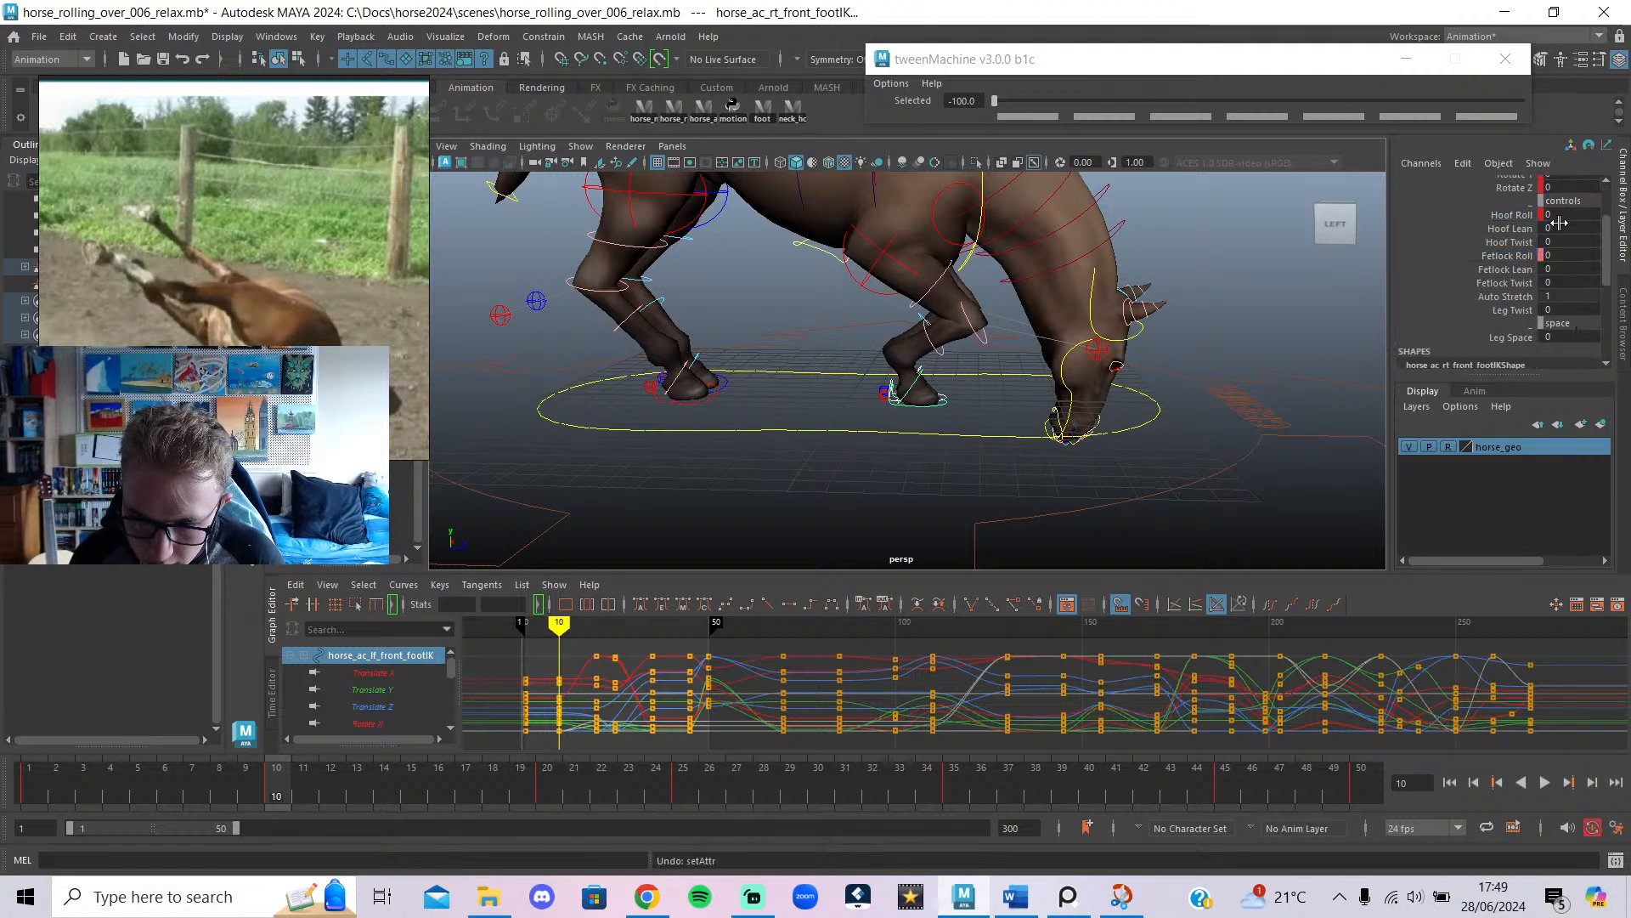
{"action": "middle_click_drag", "start_coordinate": [1559, 223], "coordinate": [1570, 261]}
{"action": "key", "text": "ctrl+z"}
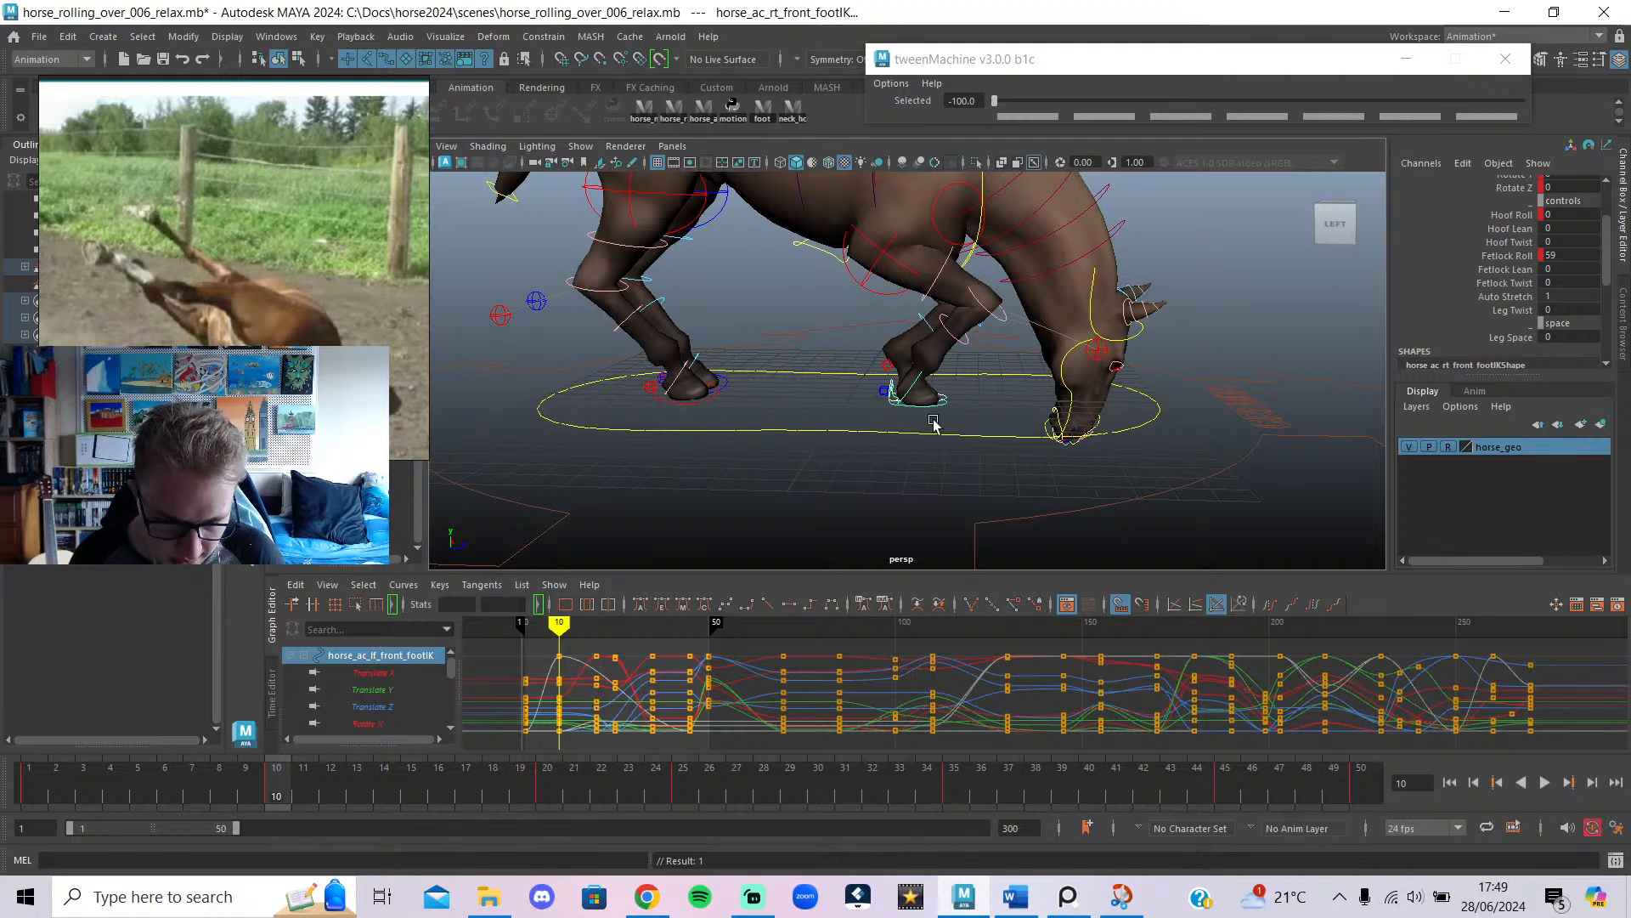
{"action": "left_click_drag", "start_coordinate": [789, 468], "coordinate": [889, 473], "text": "alt"}
{"action": "left_click", "coordinate": [918, 395]}
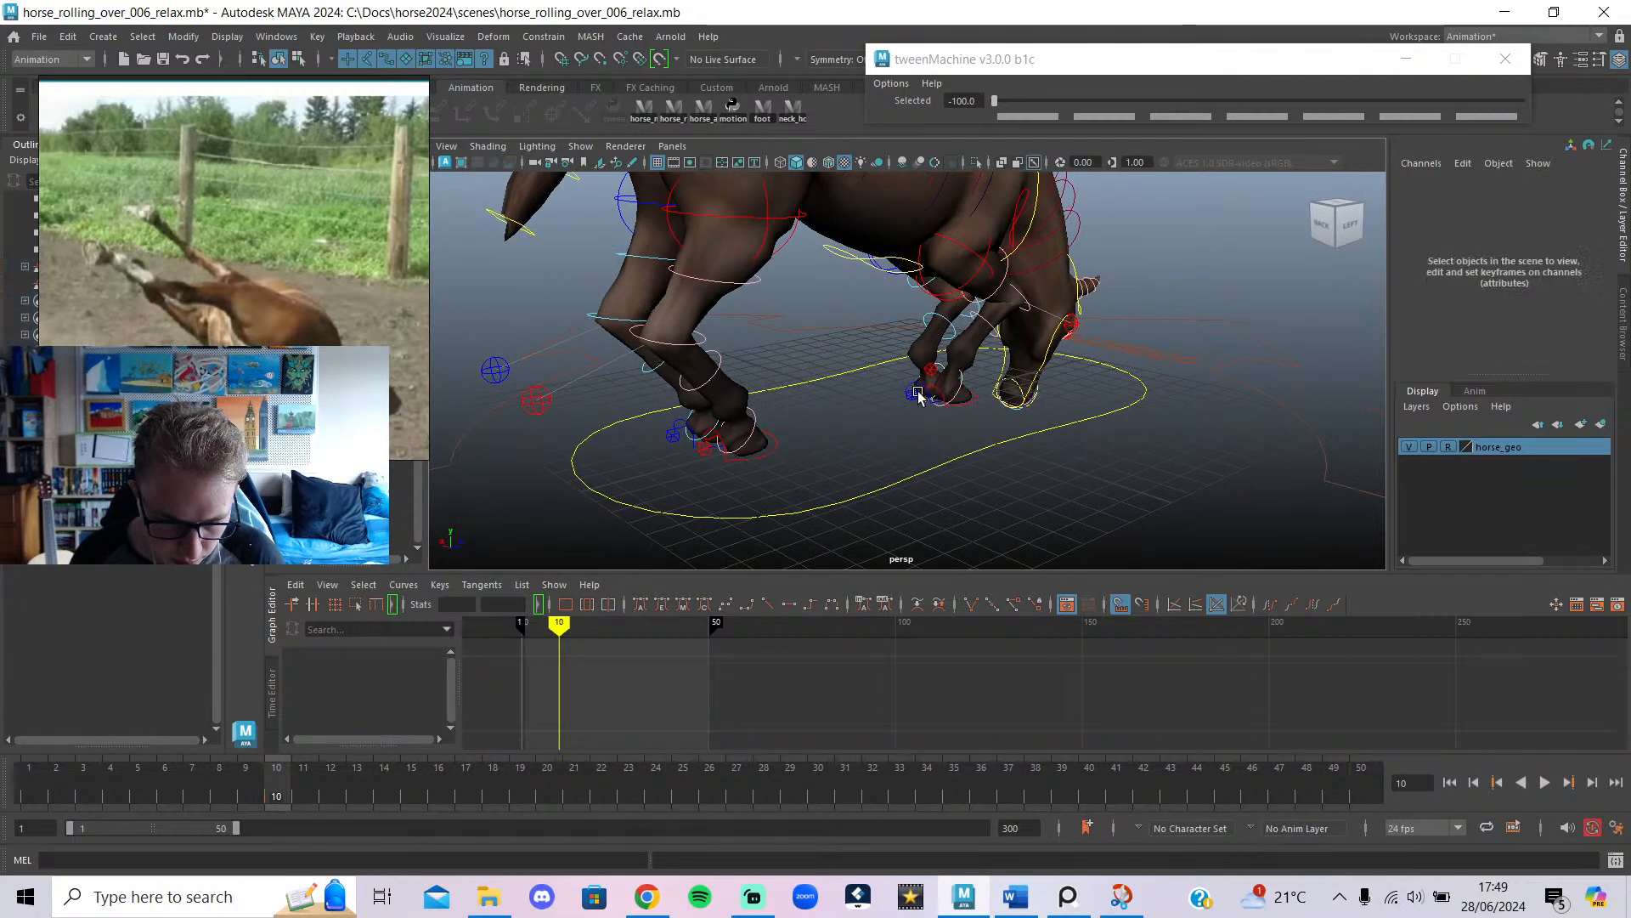
Bend the left front foot's Fetlock Roll to about 62 at frame 10.
{"action": "left_click", "coordinate": [917, 383]}
{"action": "left_click_drag", "start_coordinate": [985, 399], "coordinate": [1264, 390], "text": "alt"}
{"action": "left_click_drag", "start_coordinate": [1566, 329], "coordinate": [1619, 329]}
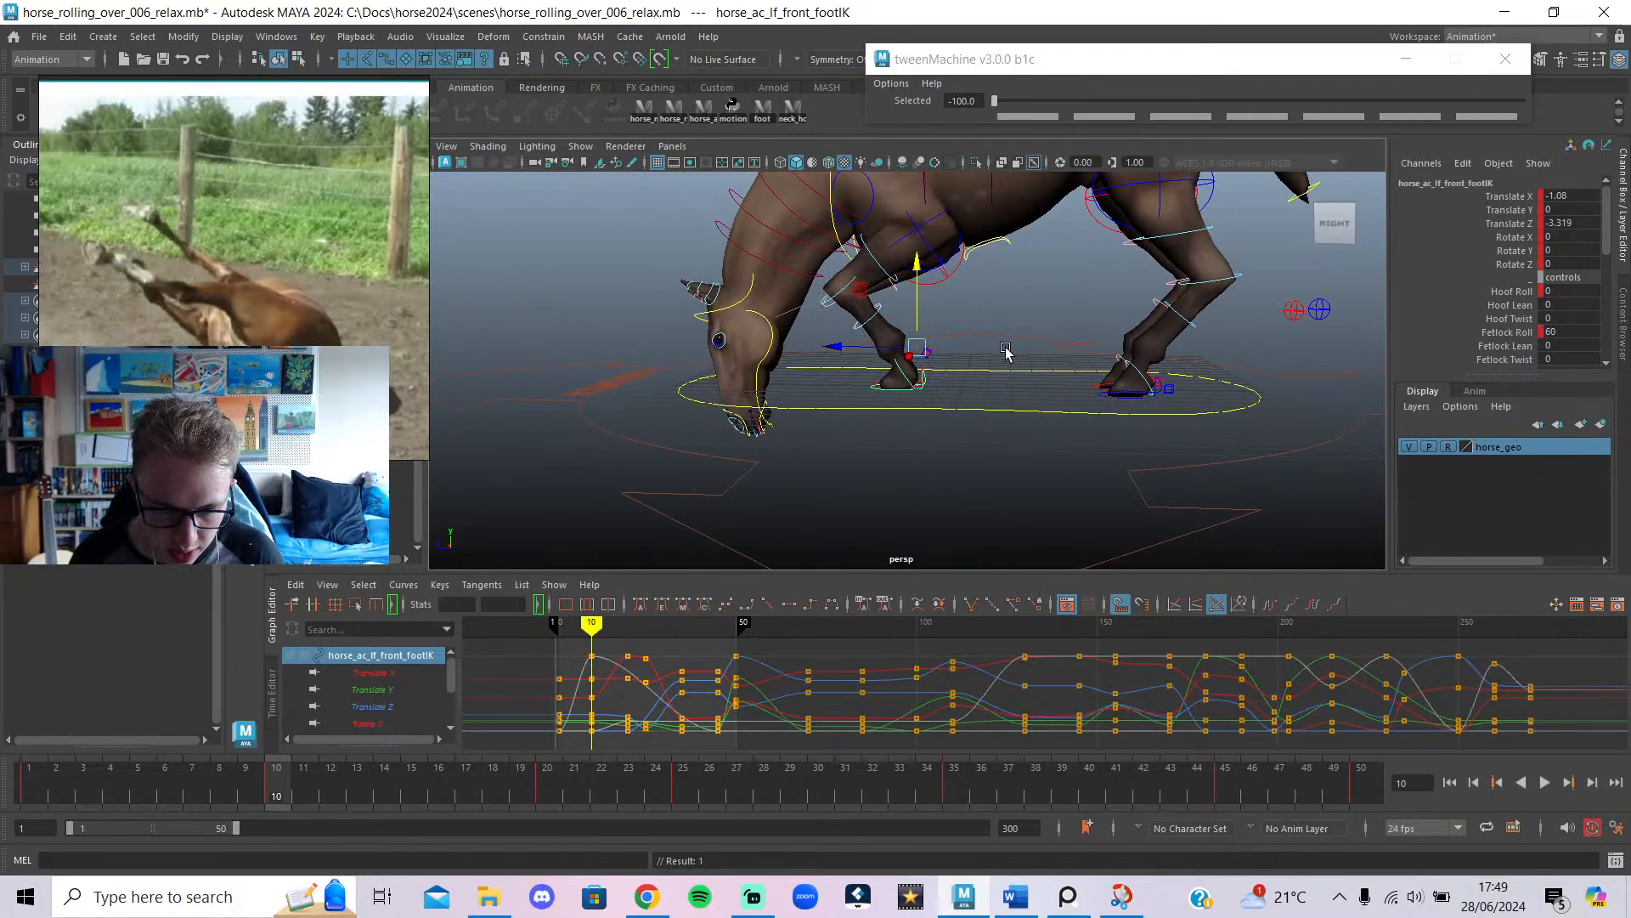
{"action": "scroll", "coordinate": [1005, 373], "scroll_direction": "up", "scroll_amount": 2}
Delete the back-foot keys at frame 25 after reviewing the leg motion.
{"action": "mouse_move", "coordinate": [274, 796]}
{"action": "left_mouse_down"}
{"action": "mouse_move", "coordinate": [27, 774]}
{"action": "mouse_move", "coordinate": [715, 811]}
{"action": "mouse_move", "coordinate": [559, 802]}
{"action": "mouse_move", "coordinate": [683, 812]}
{"action": "left_mouse_up"}
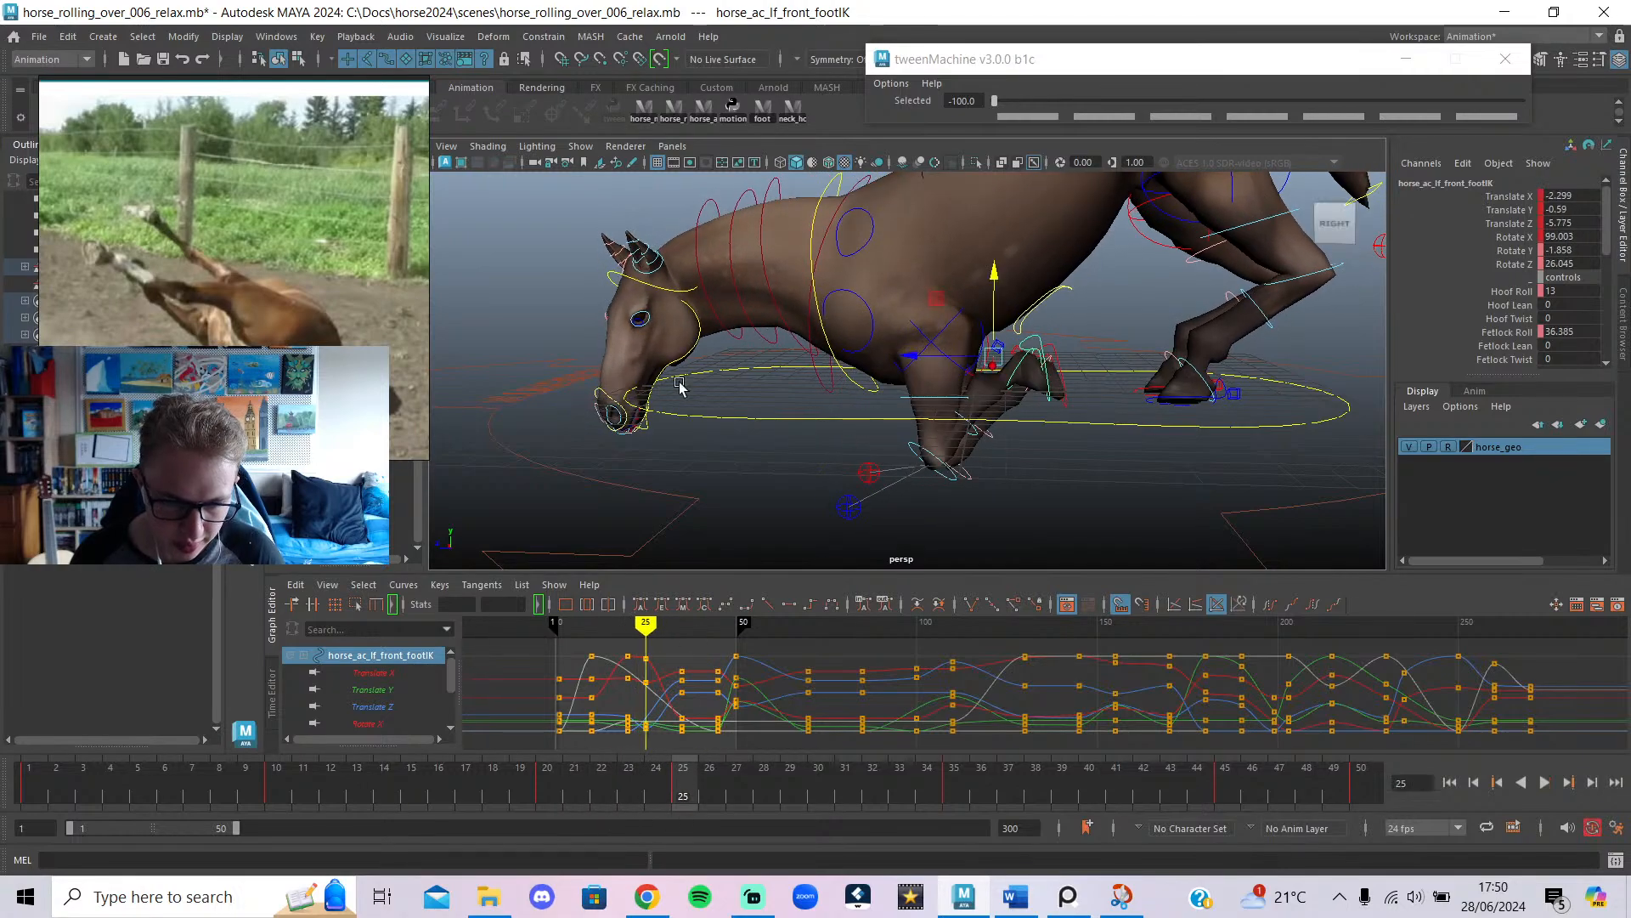
{"action": "left_click", "coordinate": [760, 108]}
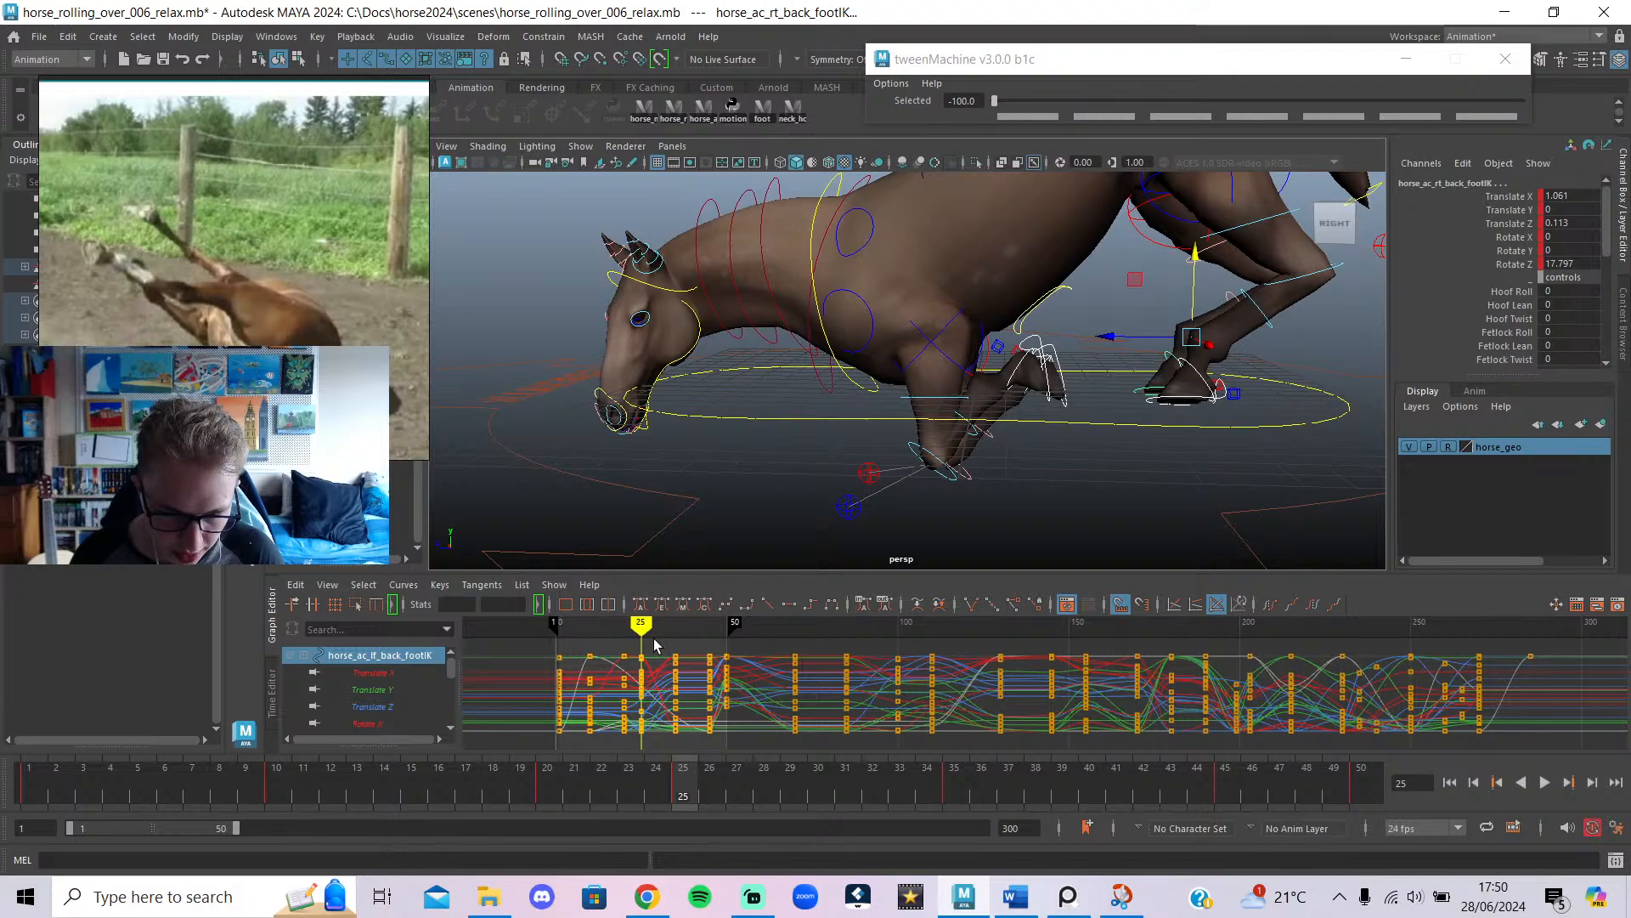
{"action": "mouse_move", "coordinate": [641, 626]}
{"action": "left_mouse_down"}
{"action": "mouse_move", "coordinate": [627, 638]}
{"action": "mouse_move", "coordinate": [661, 643]}
{"action": "mouse_move", "coordinate": [624, 643]}
{"action": "left_mouse_up"}
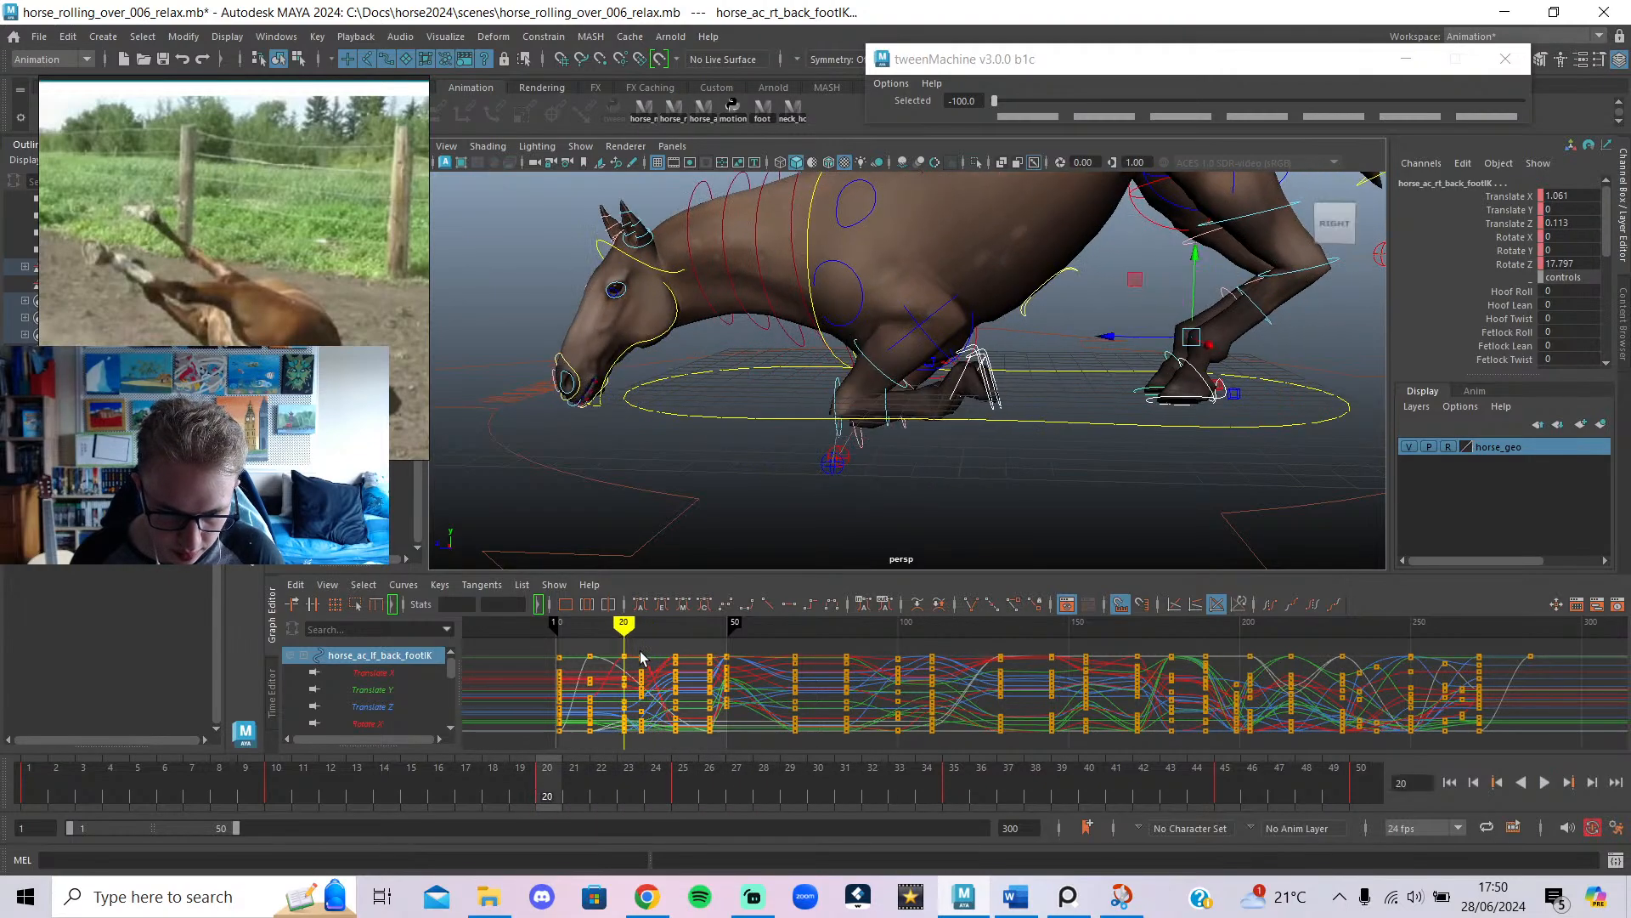
{"action": "left_click_drag", "start_coordinate": [638, 765], "coordinate": [638, 765]}
{"action": "key", "text": "Delete"}
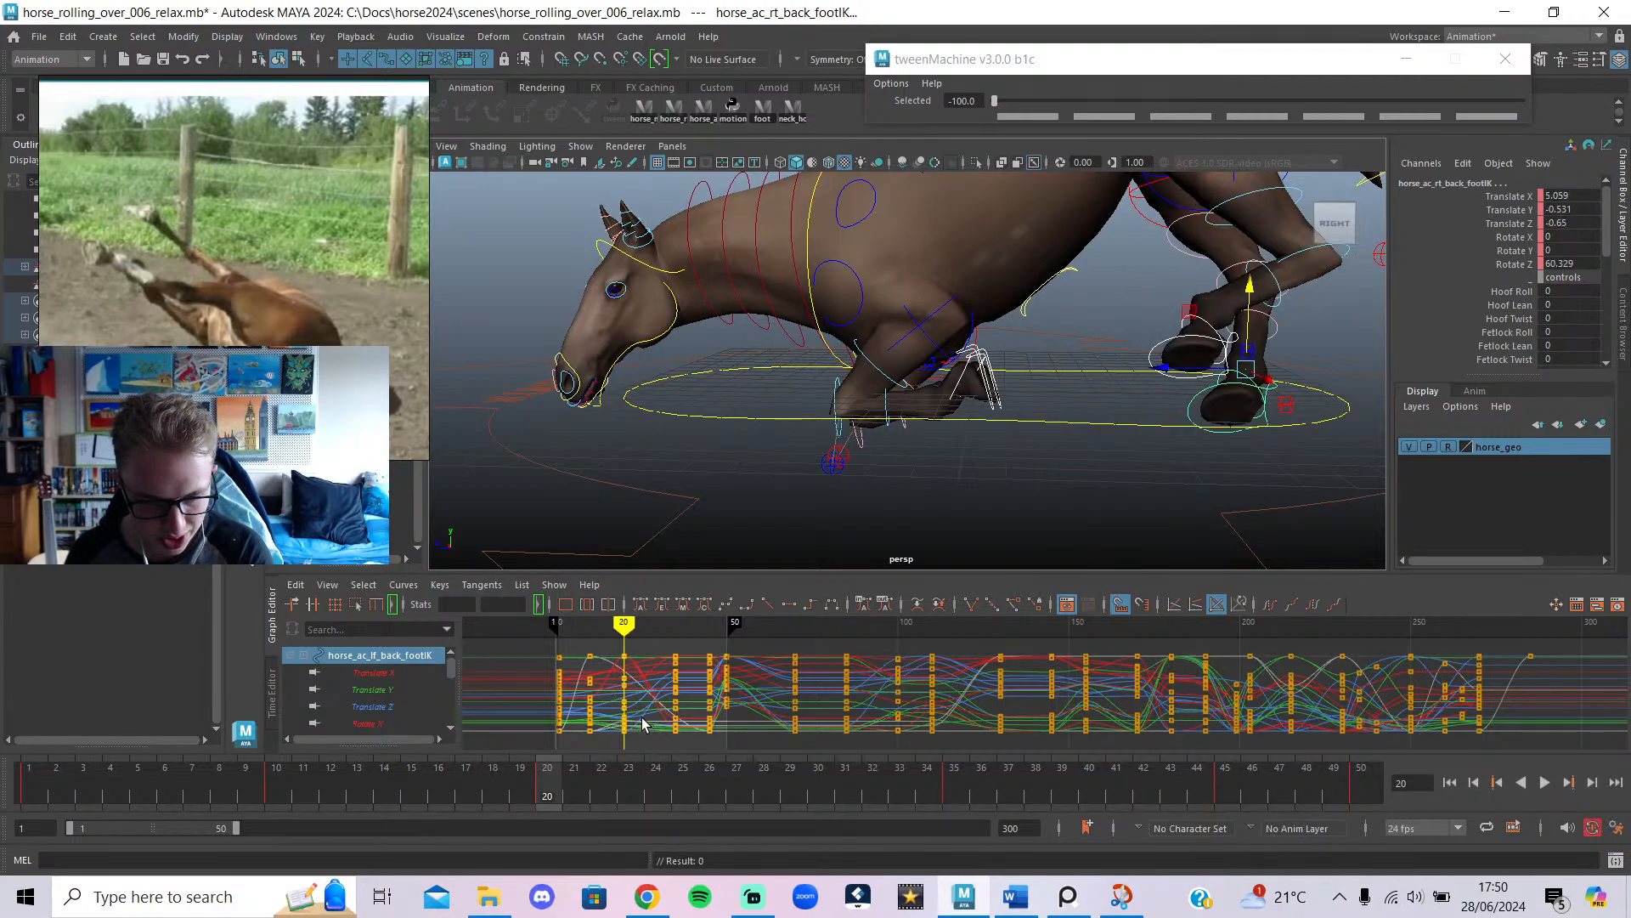
Review the back leg, then select the left front foot's keys near frame 10.
{"action": "left_click_drag", "start_coordinate": [535, 788], "coordinate": [552, 817]}
{"action": "left_click", "coordinate": [1020, 474]}
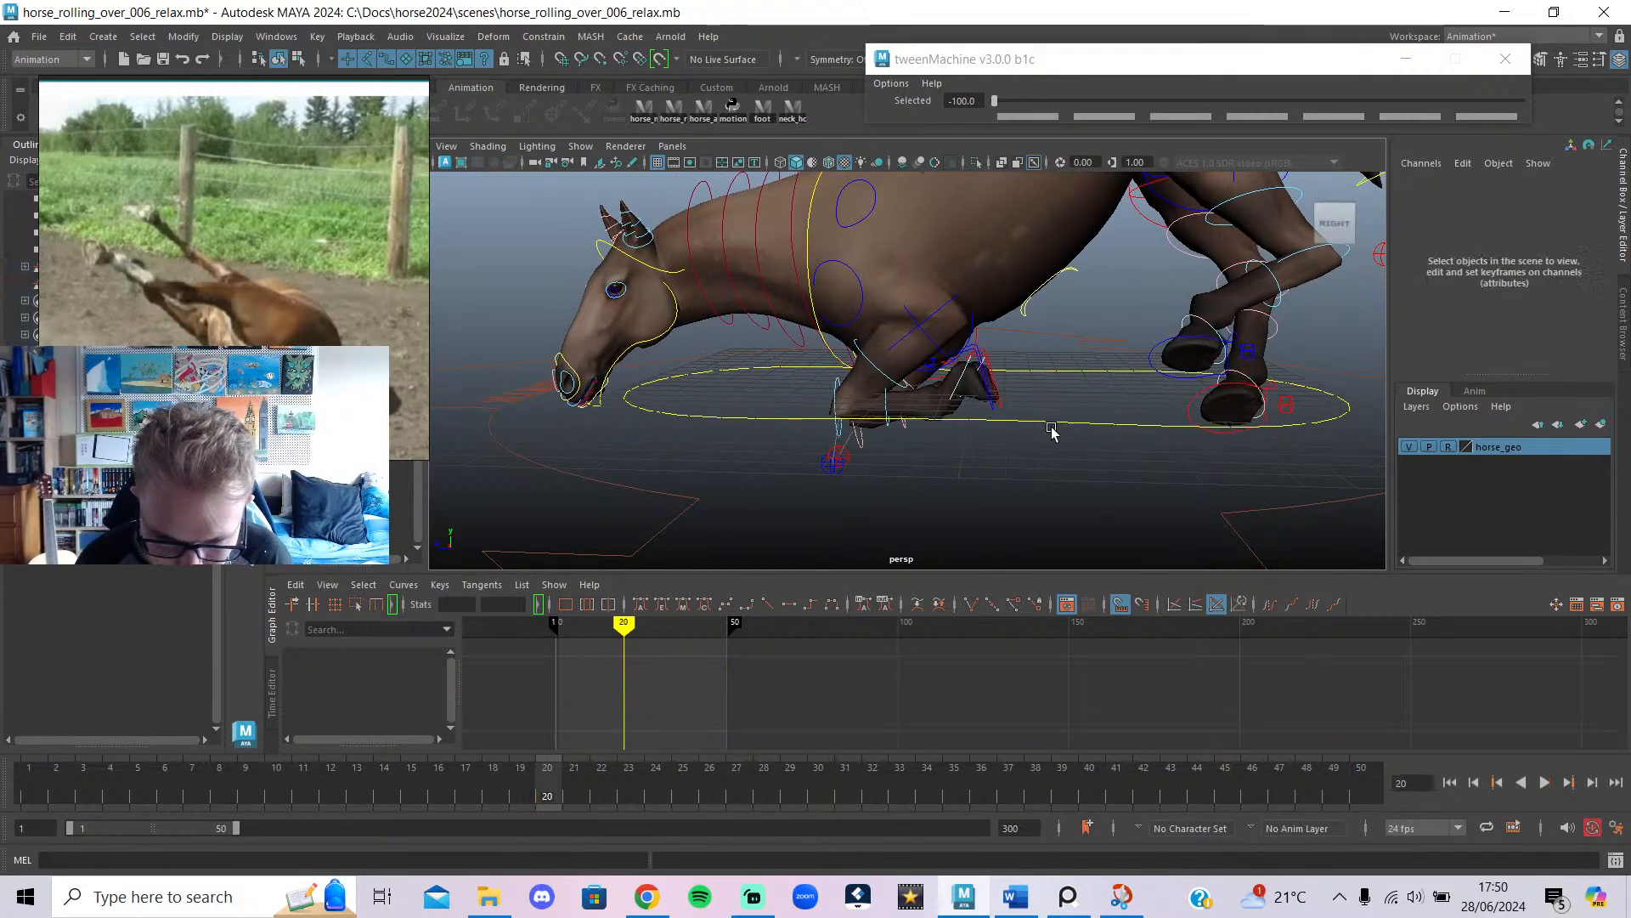
{"action": "left_click", "coordinate": [991, 398]}
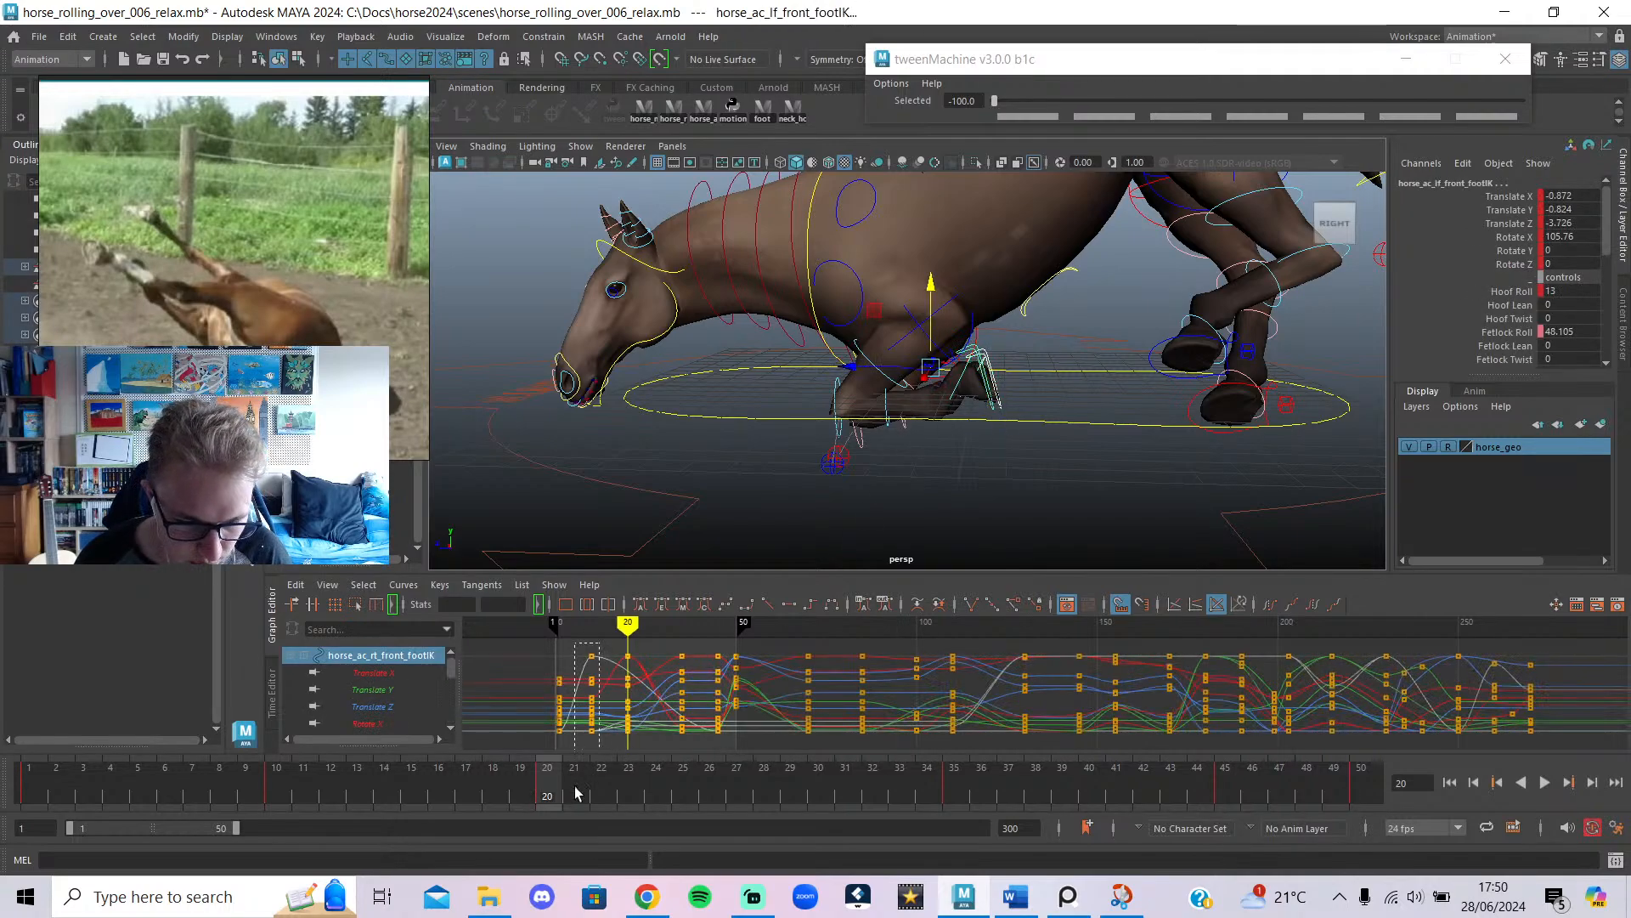
{"action": "left_click_drag", "start_coordinate": [575, 793], "coordinate": [577, 791]}
Make both front feet repeat their previous key at frame 20 with tweenMachine at -100.
{"action": "key", "text": "ctrl+v"}
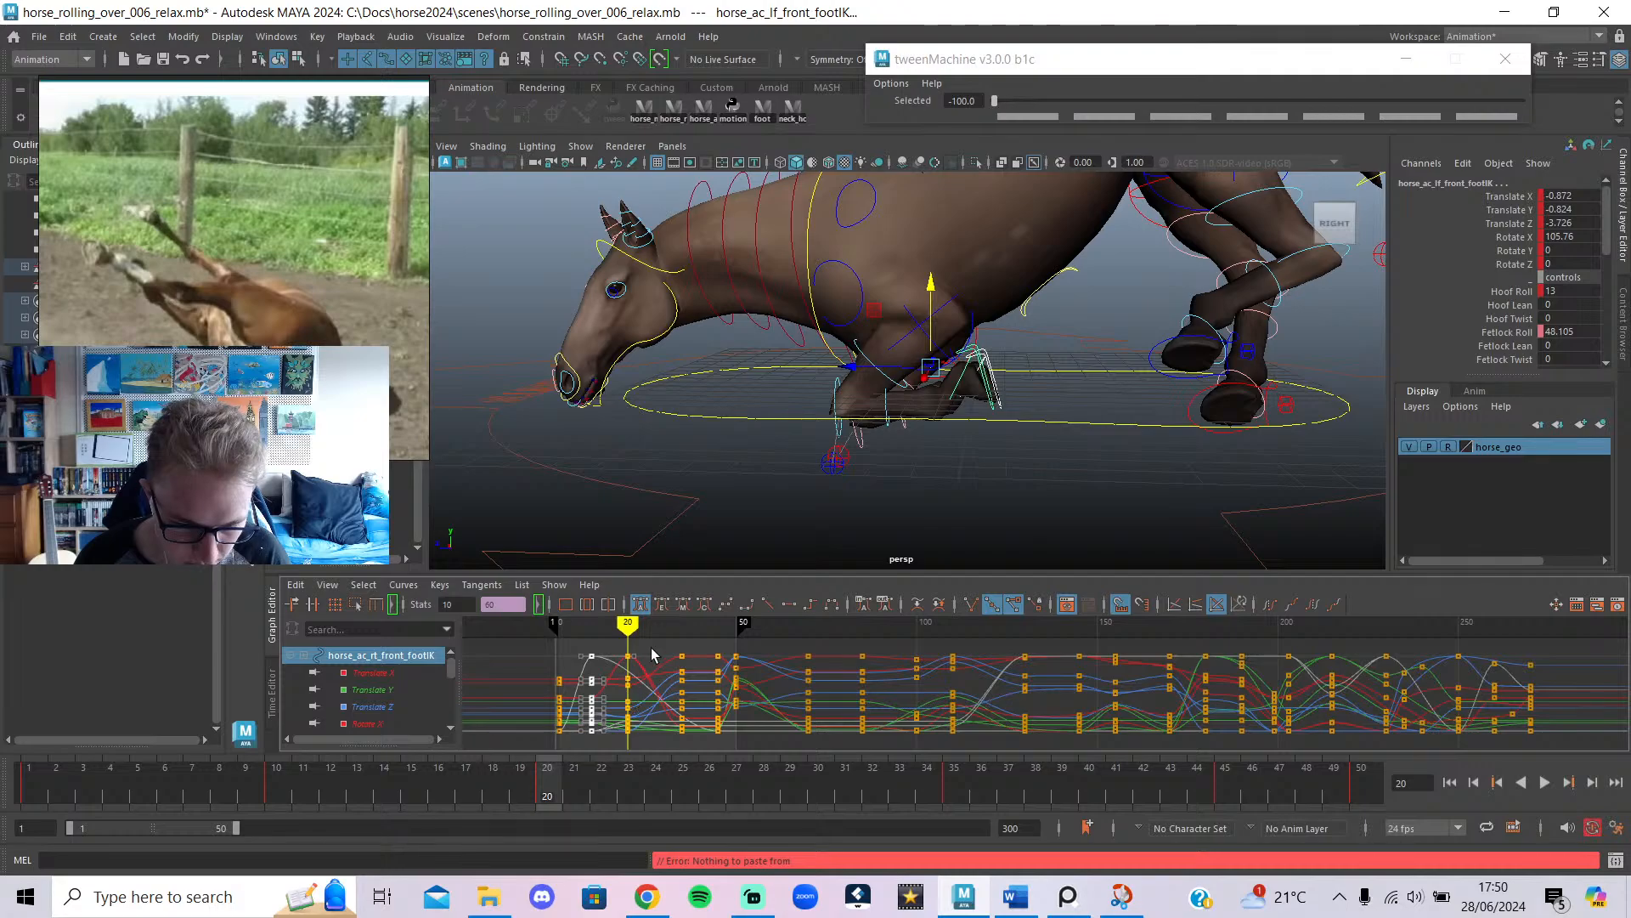
{"action": "left_click", "coordinate": [1051, 458]}
{"action": "scroll", "coordinate": [1051, 458], "scroll_direction": "up", "scroll_amount": 3}
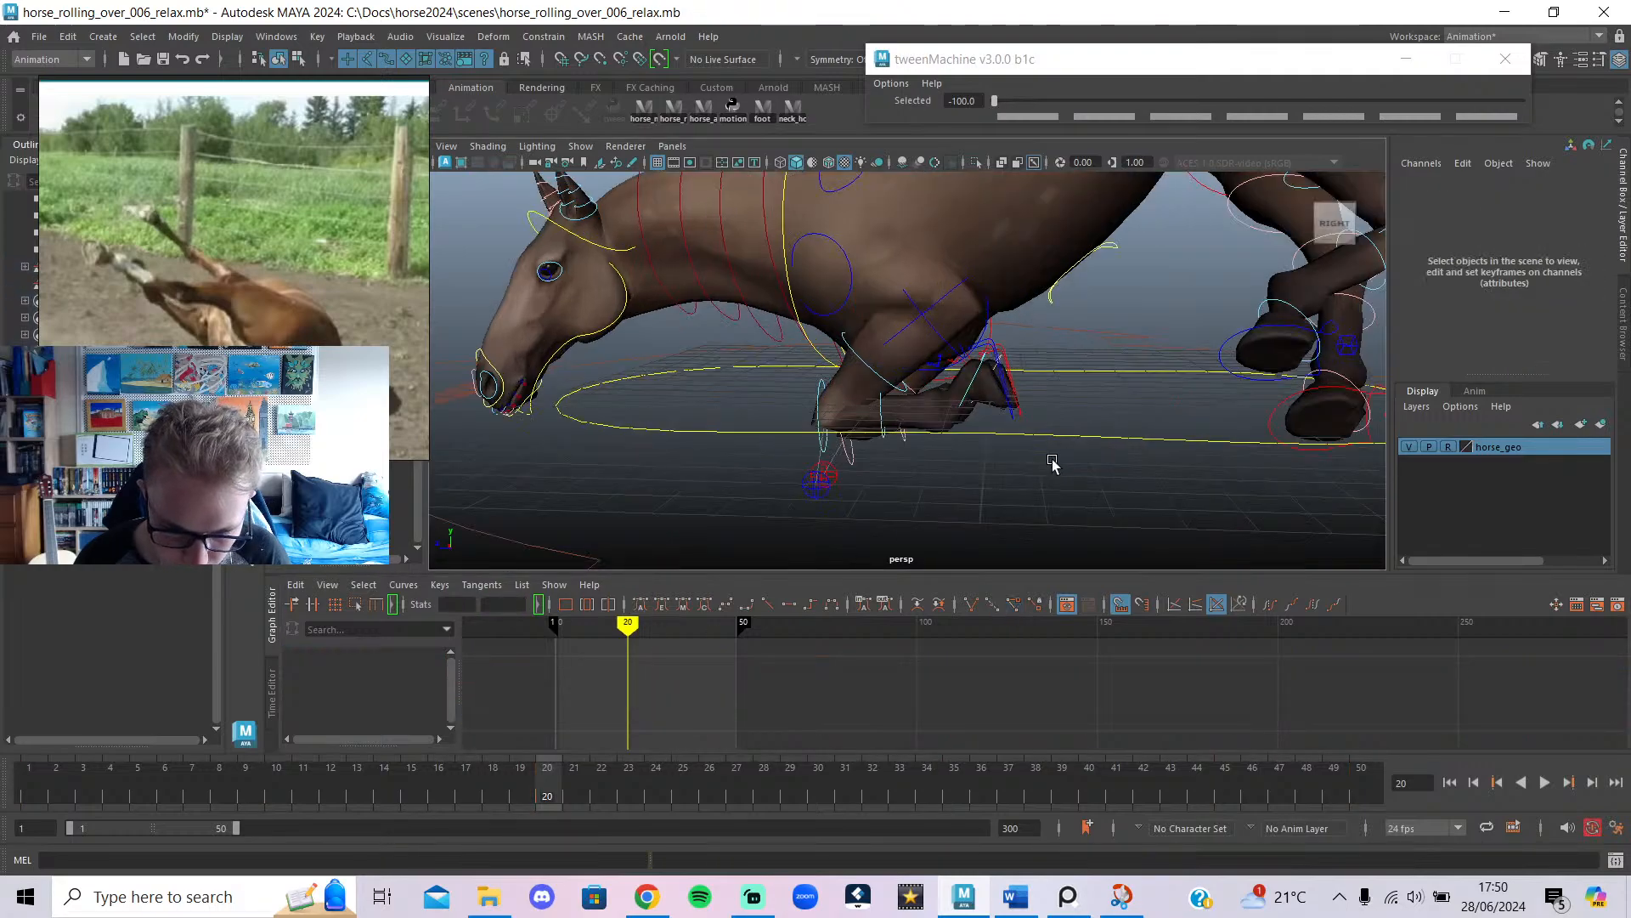
{"action": "left_click_drag", "start_coordinate": [1051, 458], "coordinate": [935, 460], "text": "alt"}
{"action": "left_click", "coordinate": [1029, 420]}
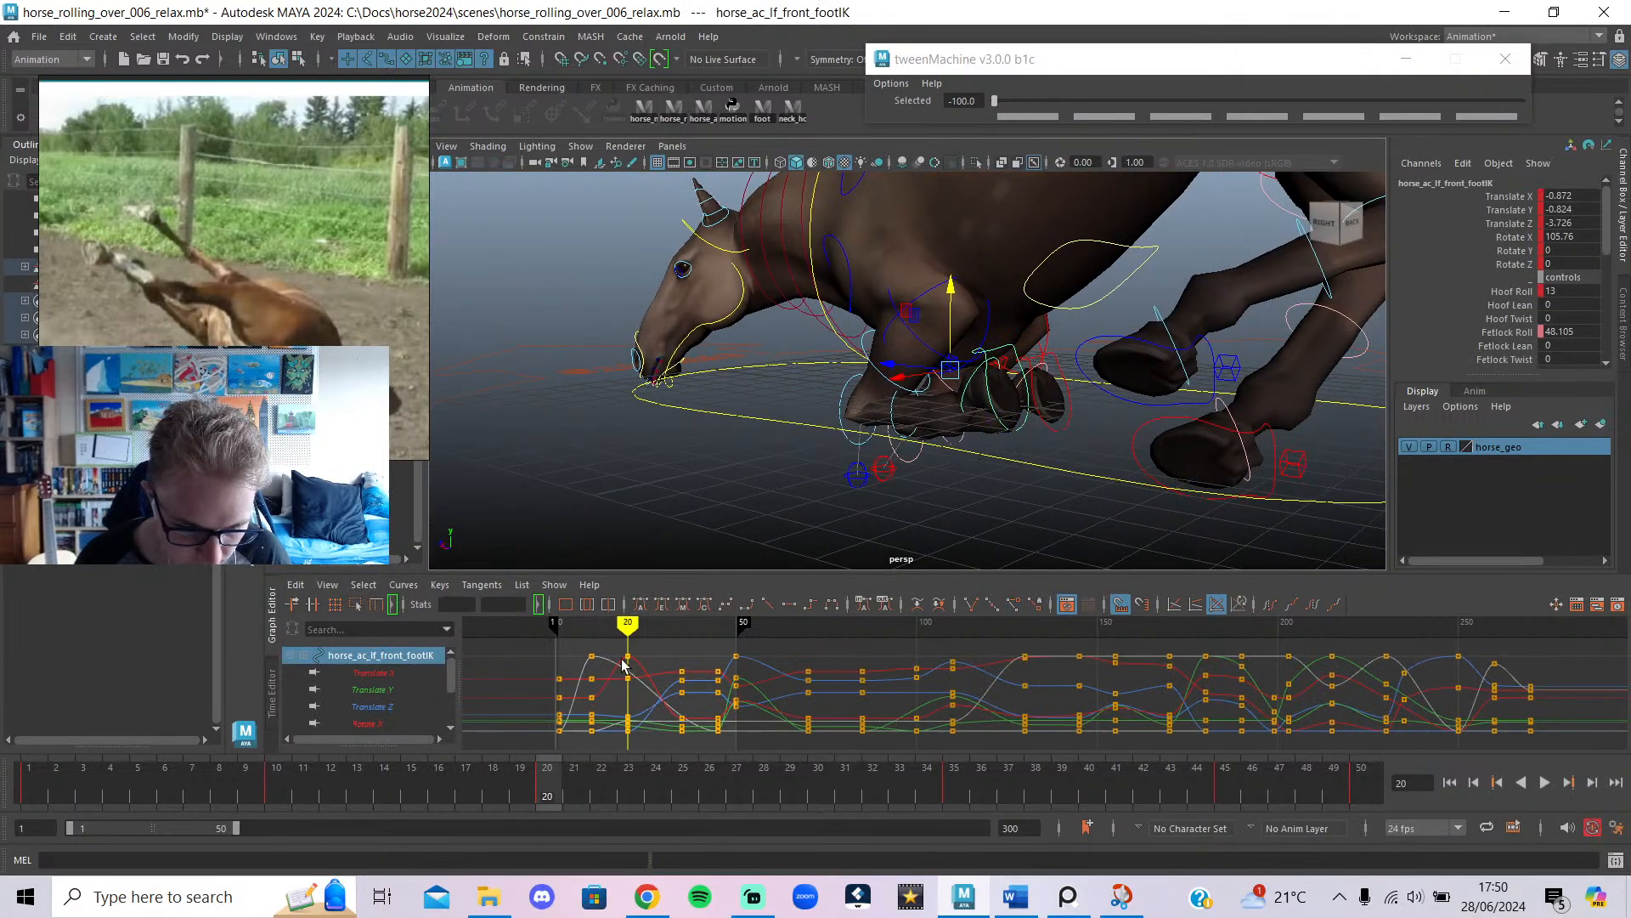
{"action": "left_click_drag", "start_coordinate": [604, 646], "coordinate": [574, 775]}
{"action": "key", "text": "ctrl+v"}
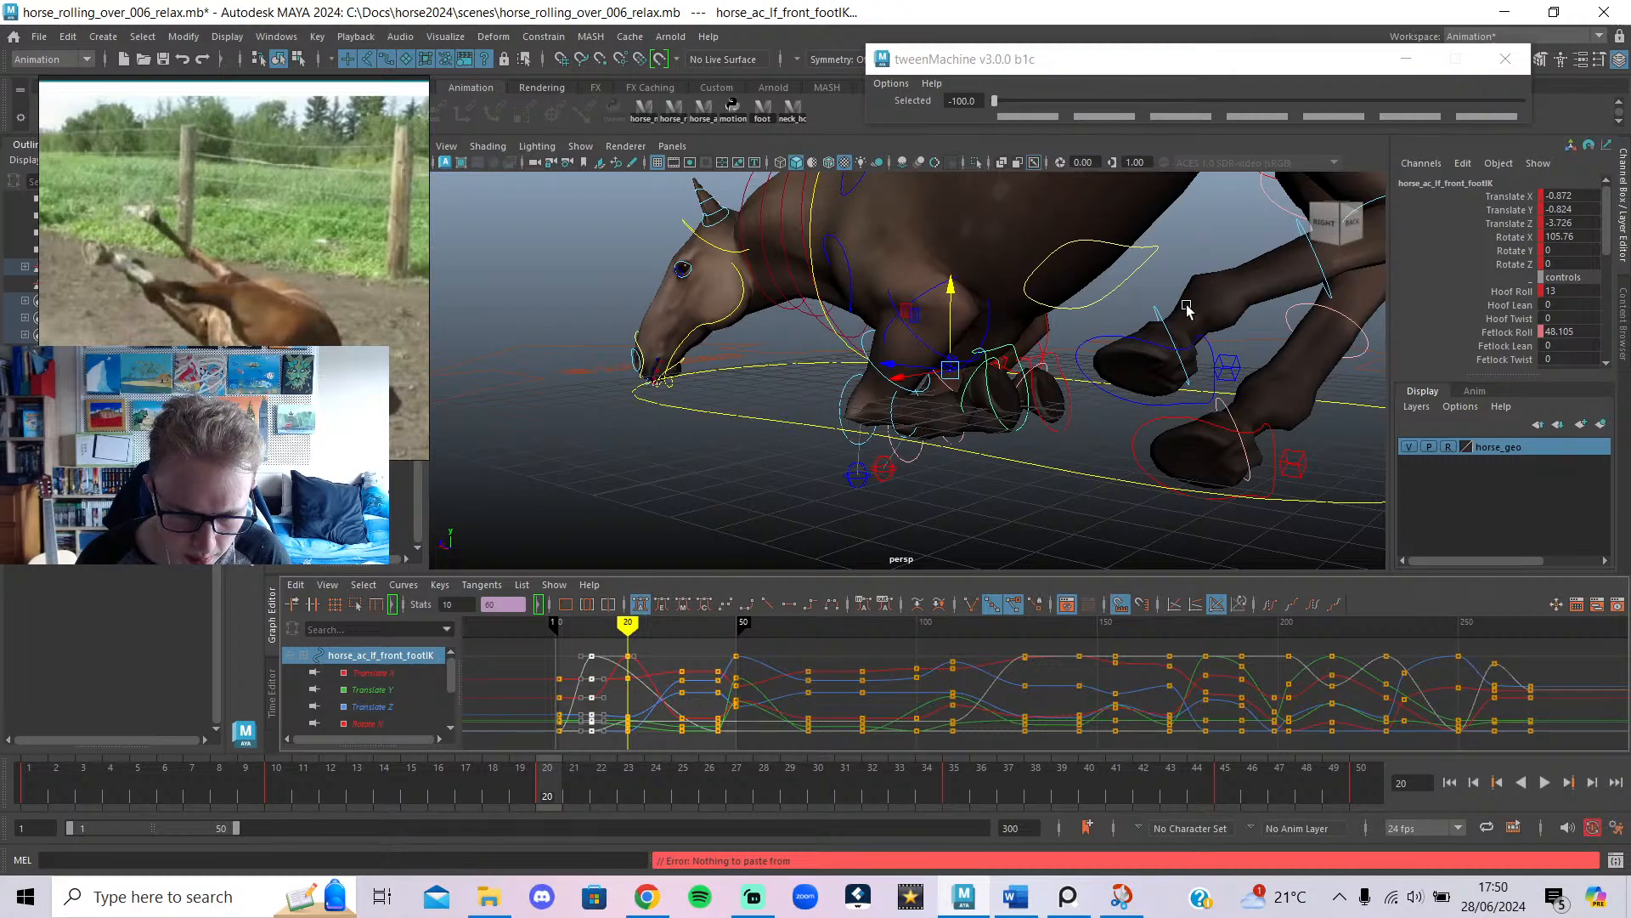
{"action": "left_click_drag", "start_coordinate": [1149, 102], "coordinate": [839, 109]}
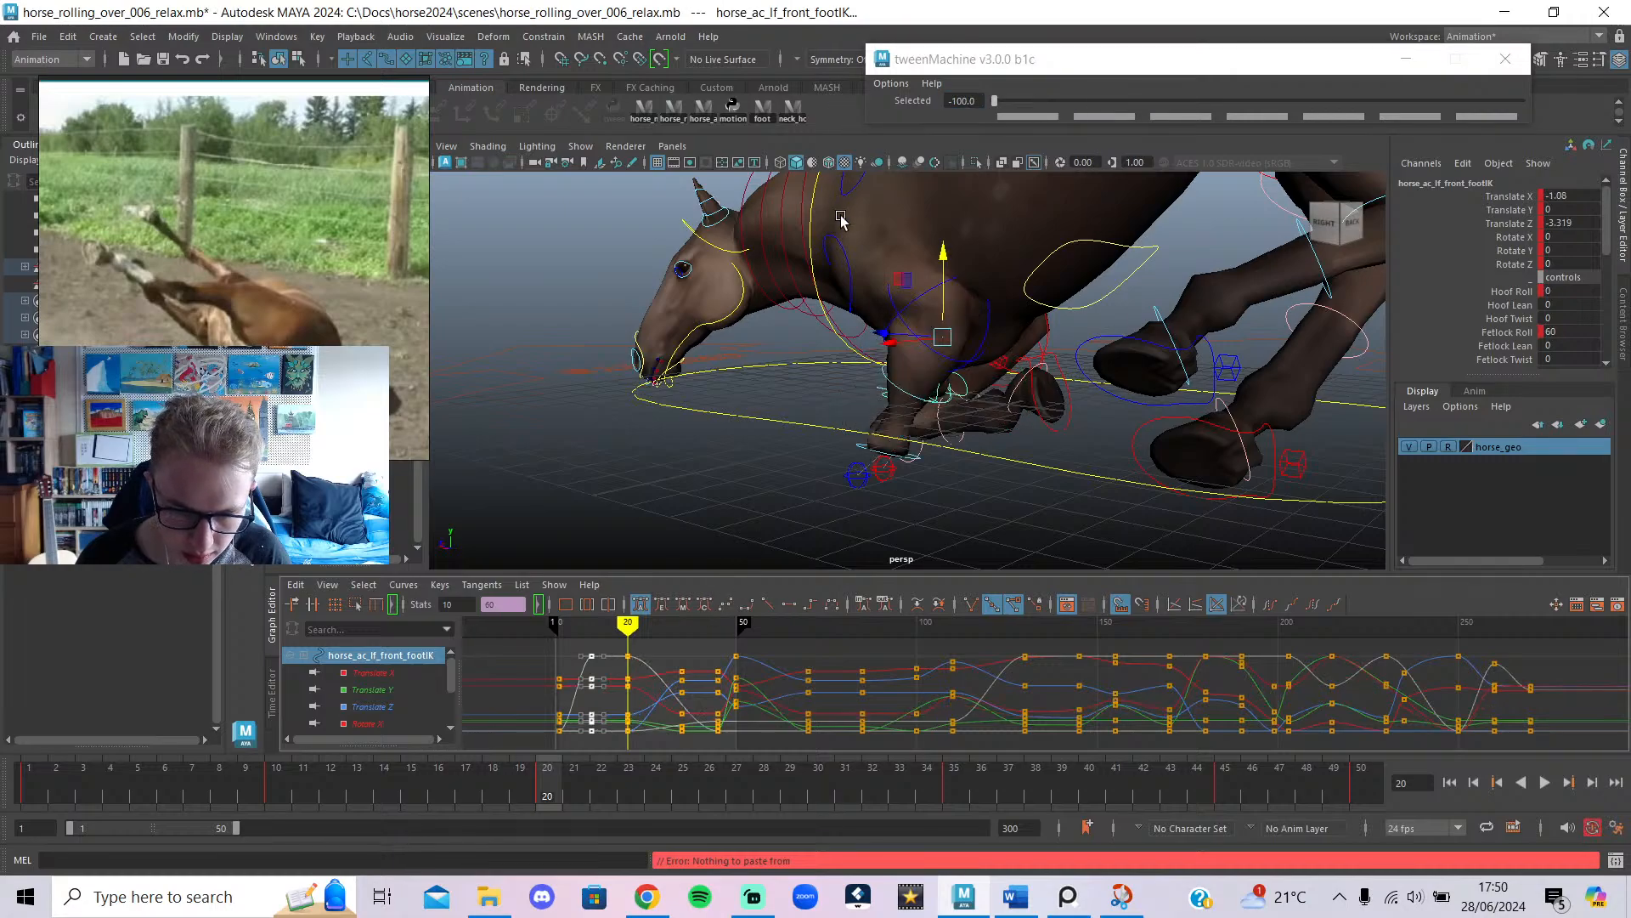
{"action": "left_click_drag", "start_coordinate": [848, 476], "coordinate": [918, 476], "text": "alt"}
{"action": "left_click", "coordinate": [1020, 381]}
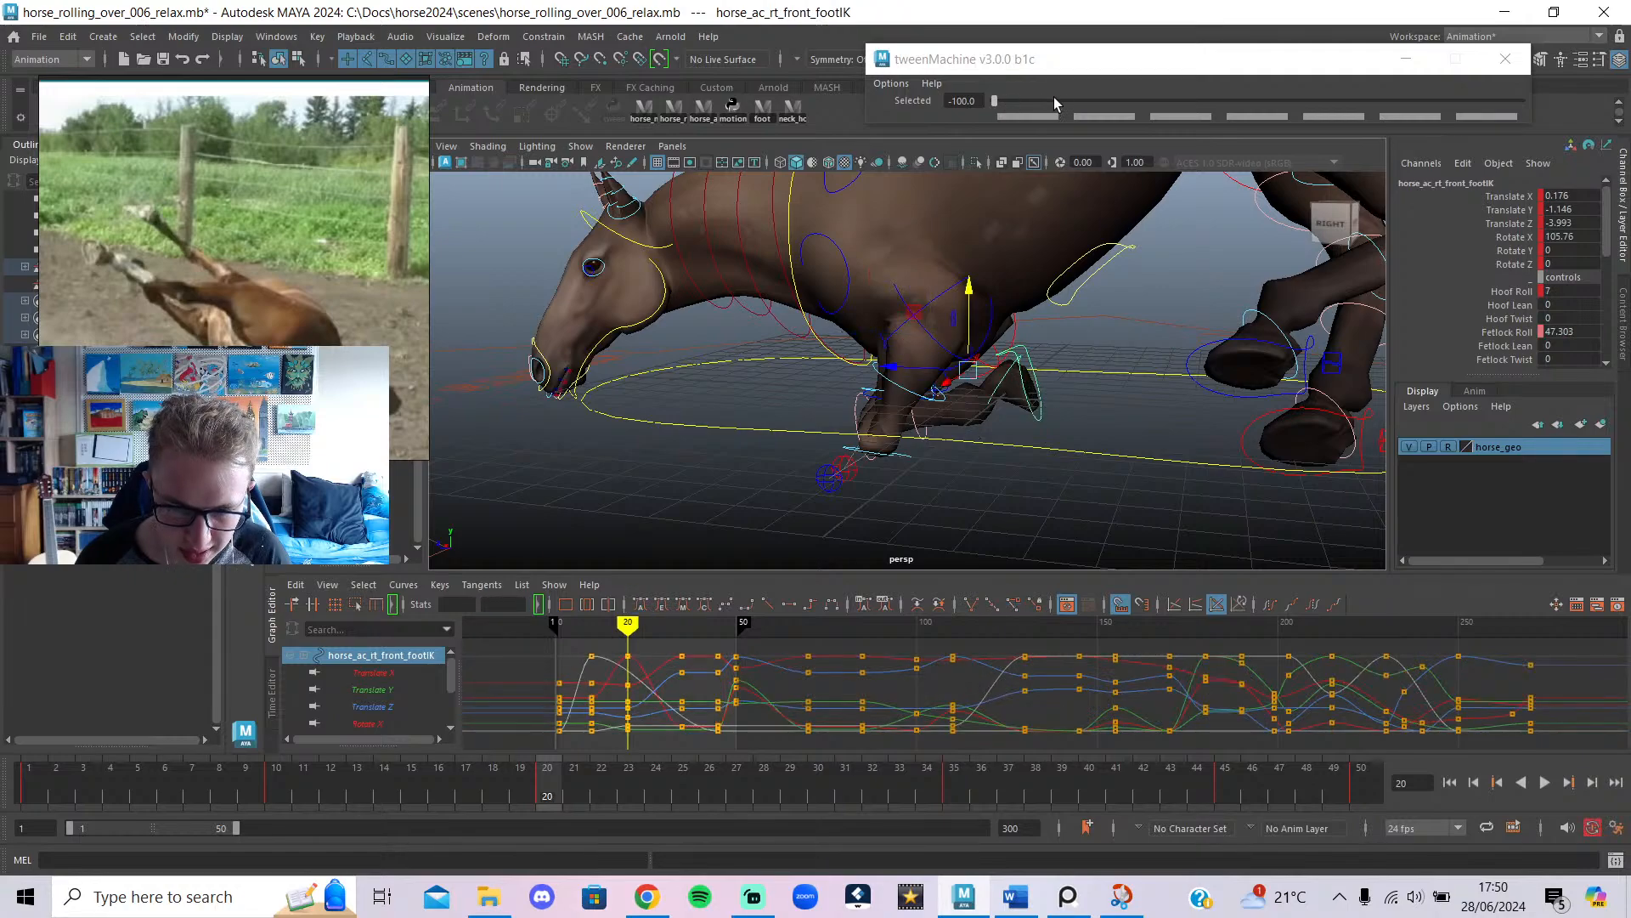
{"action": "left_click_drag", "start_coordinate": [1056, 103], "coordinate": [684, 98]}
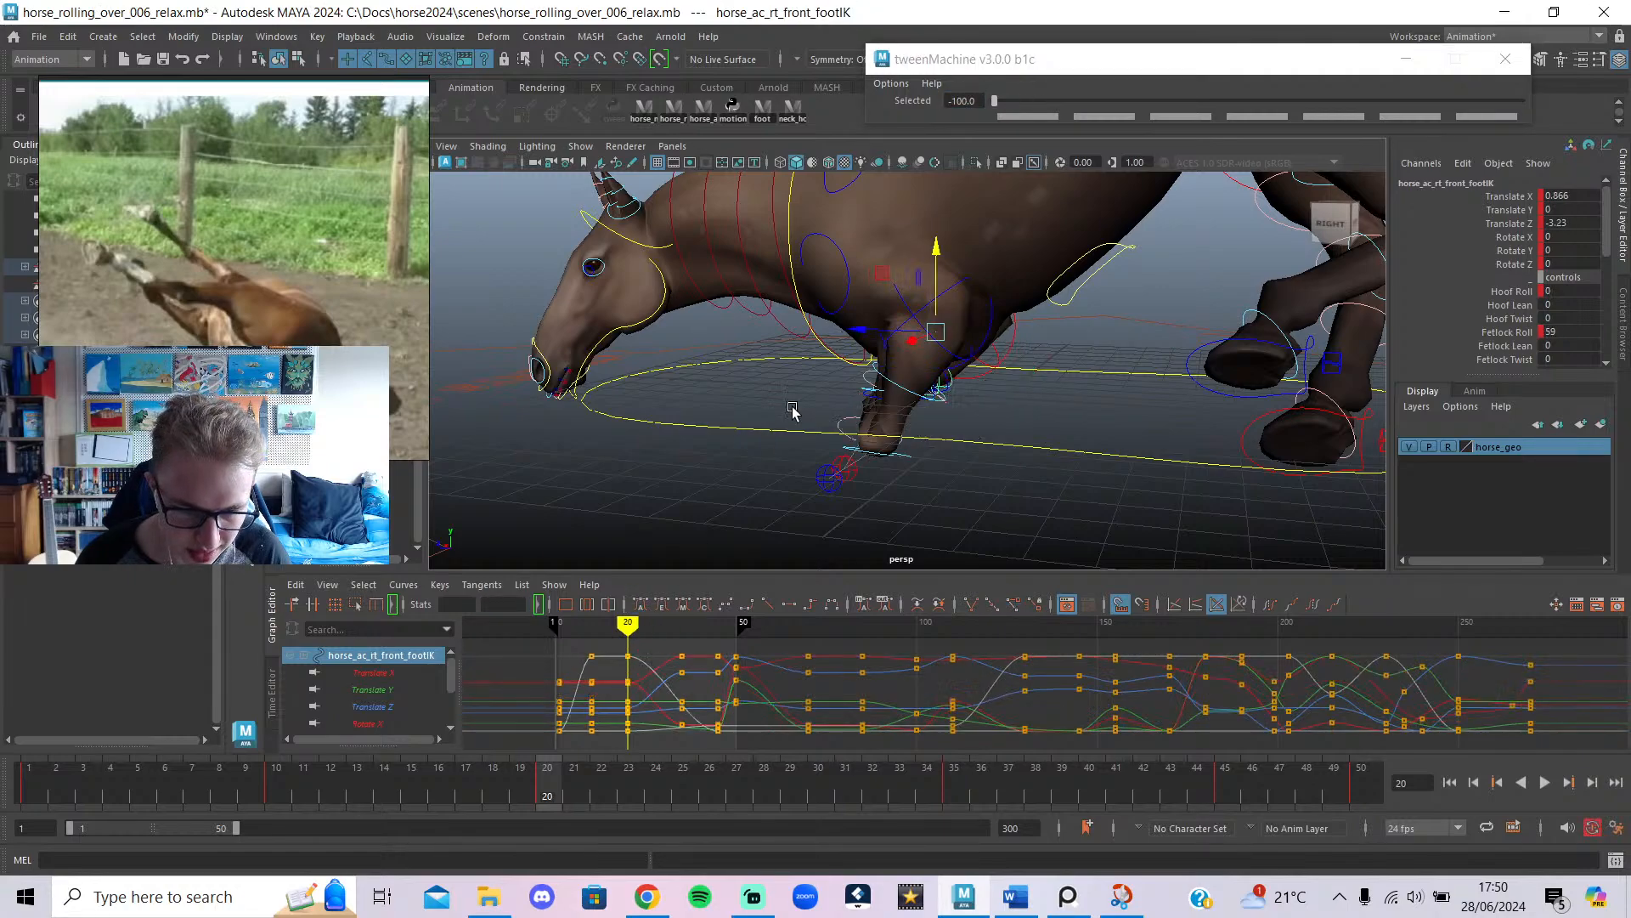
Change the tangent type of all foot keys from frame 1 to 50.
{"action": "left_click", "coordinate": [705, 110]}
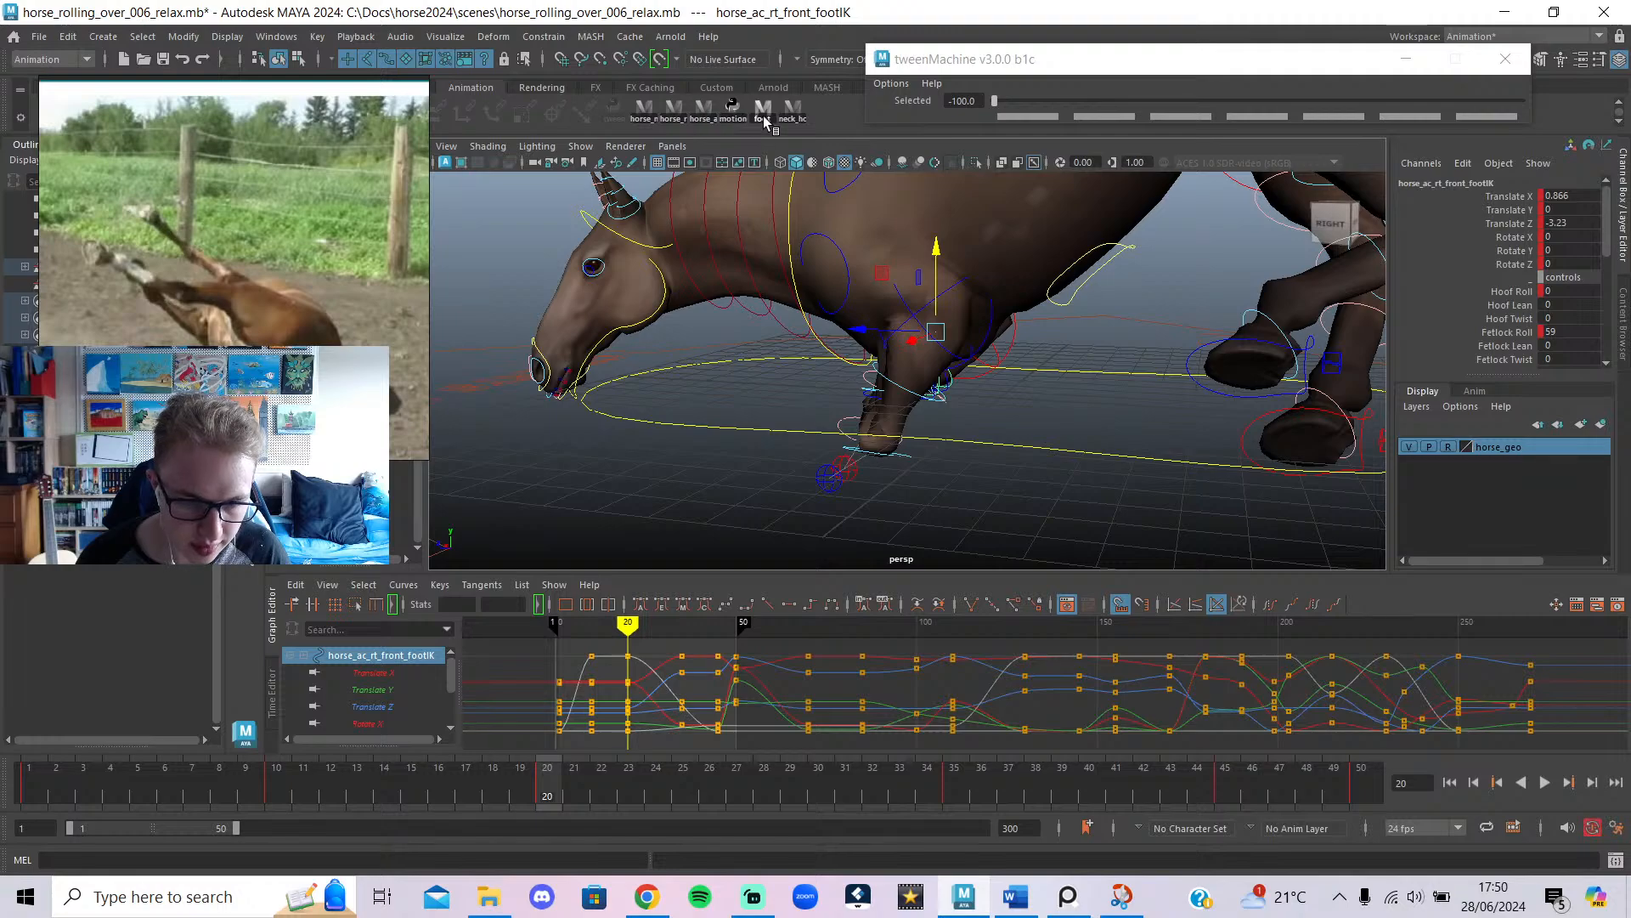
{"action": "left_click_drag", "start_coordinate": [667, 710], "coordinate": [532, 725]}
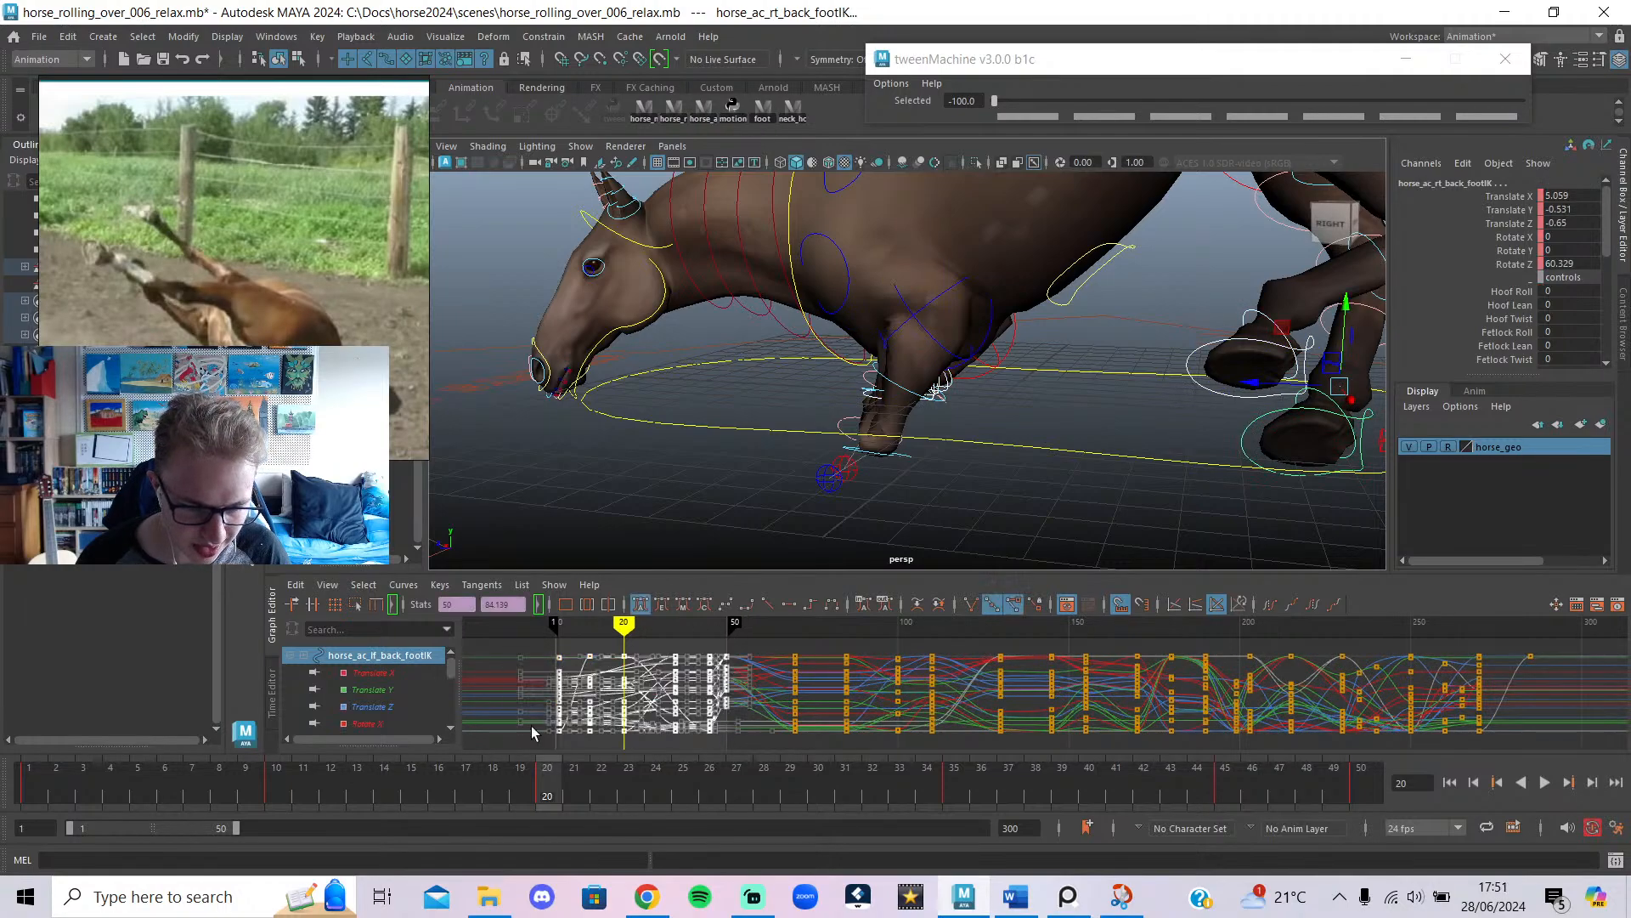
{"action": "left_click", "coordinate": [661, 604]}
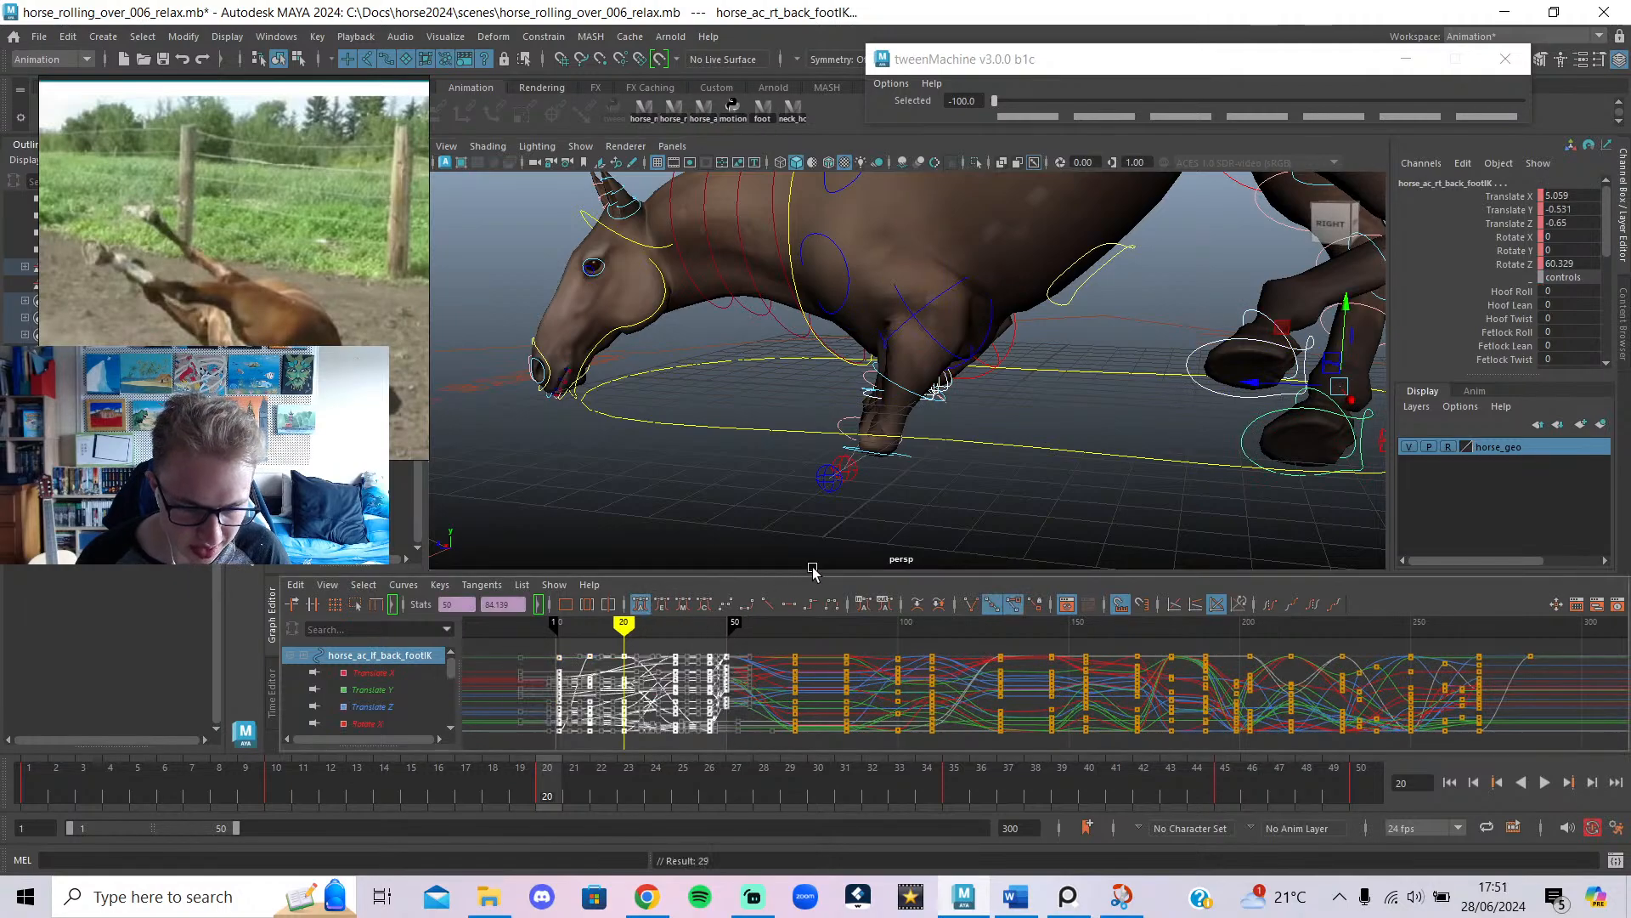
{"action": "left_click", "coordinate": [1063, 411]}
Hide the horse mesh and select both front leg pole controls.
{"action": "mouse_move", "coordinate": [1063, 411]}
{"action": "left_mouse_down", "text": "alt"}
{"action": "mouse_move", "coordinate": [983, 436]}
{"action": "mouse_move", "coordinate": [1093, 437]}
{"action": "mouse_move", "coordinate": [1085, 422]}
{"action": "left_mouse_up", "text": "alt"}
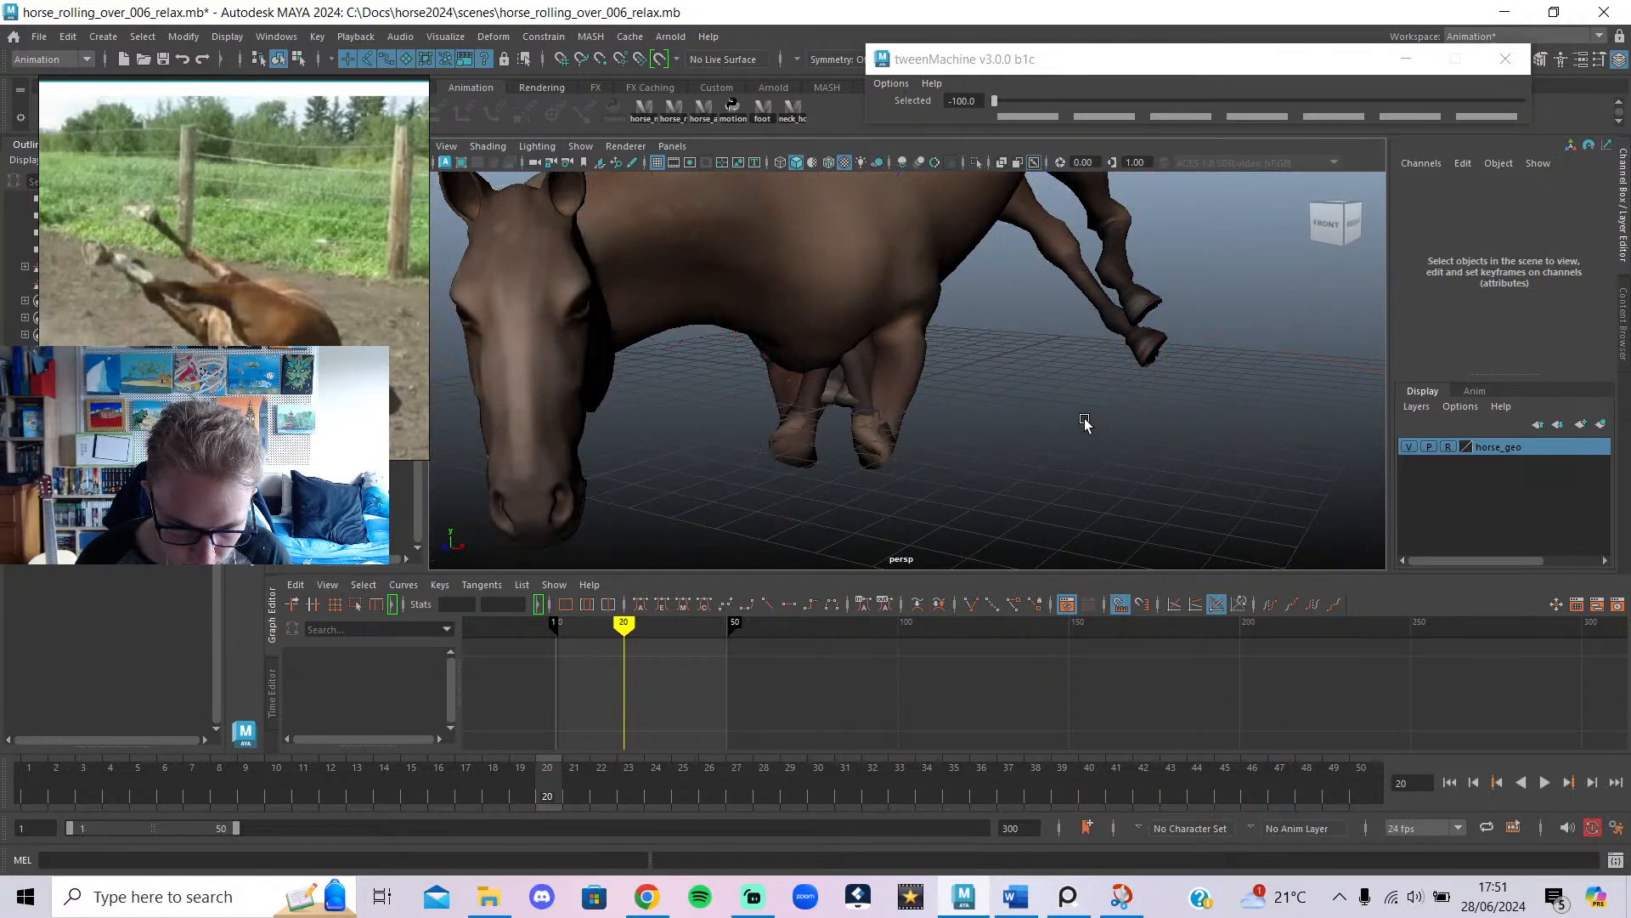
{"action": "key", "text": "alt+1"}
{"action": "key", "text": "alt+2"}
{"action": "left_click_drag", "start_coordinate": [946, 437], "coordinate": [1215, 359], "text": "alt"}
{"action": "left_click", "coordinate": [972, 536]}
{"action": "left_click", "coordinate": [972, 536], "text": "shift"}
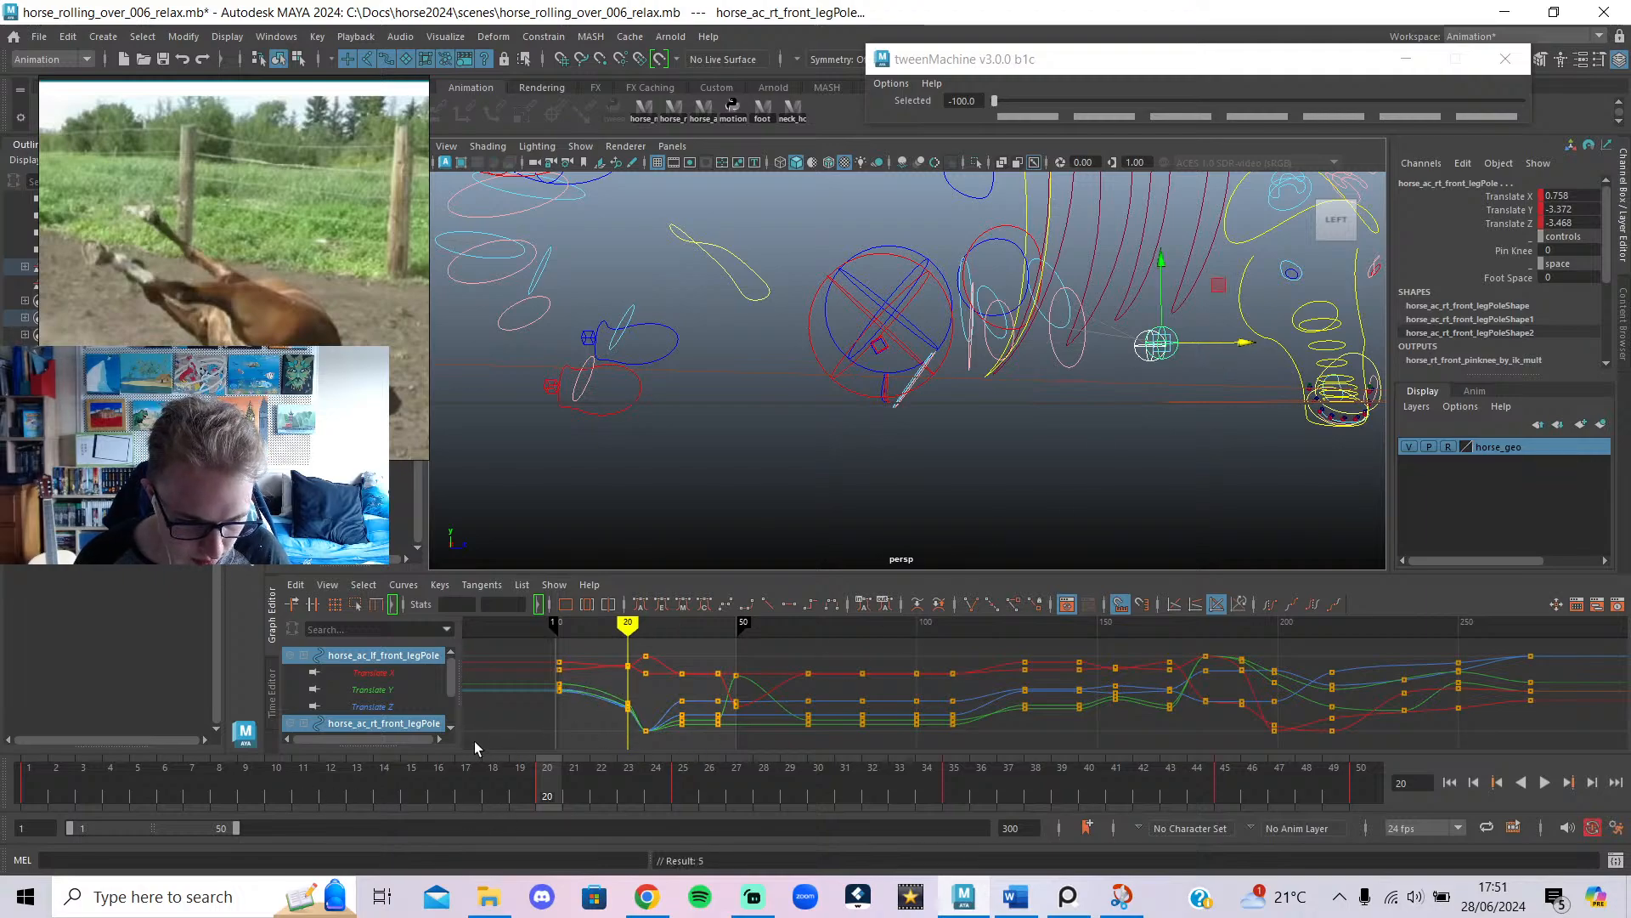
Copy the leg poles' frame-1 keys and paste them at frame 10.
{"action": "left_click", "coordinate": [274, 792]}
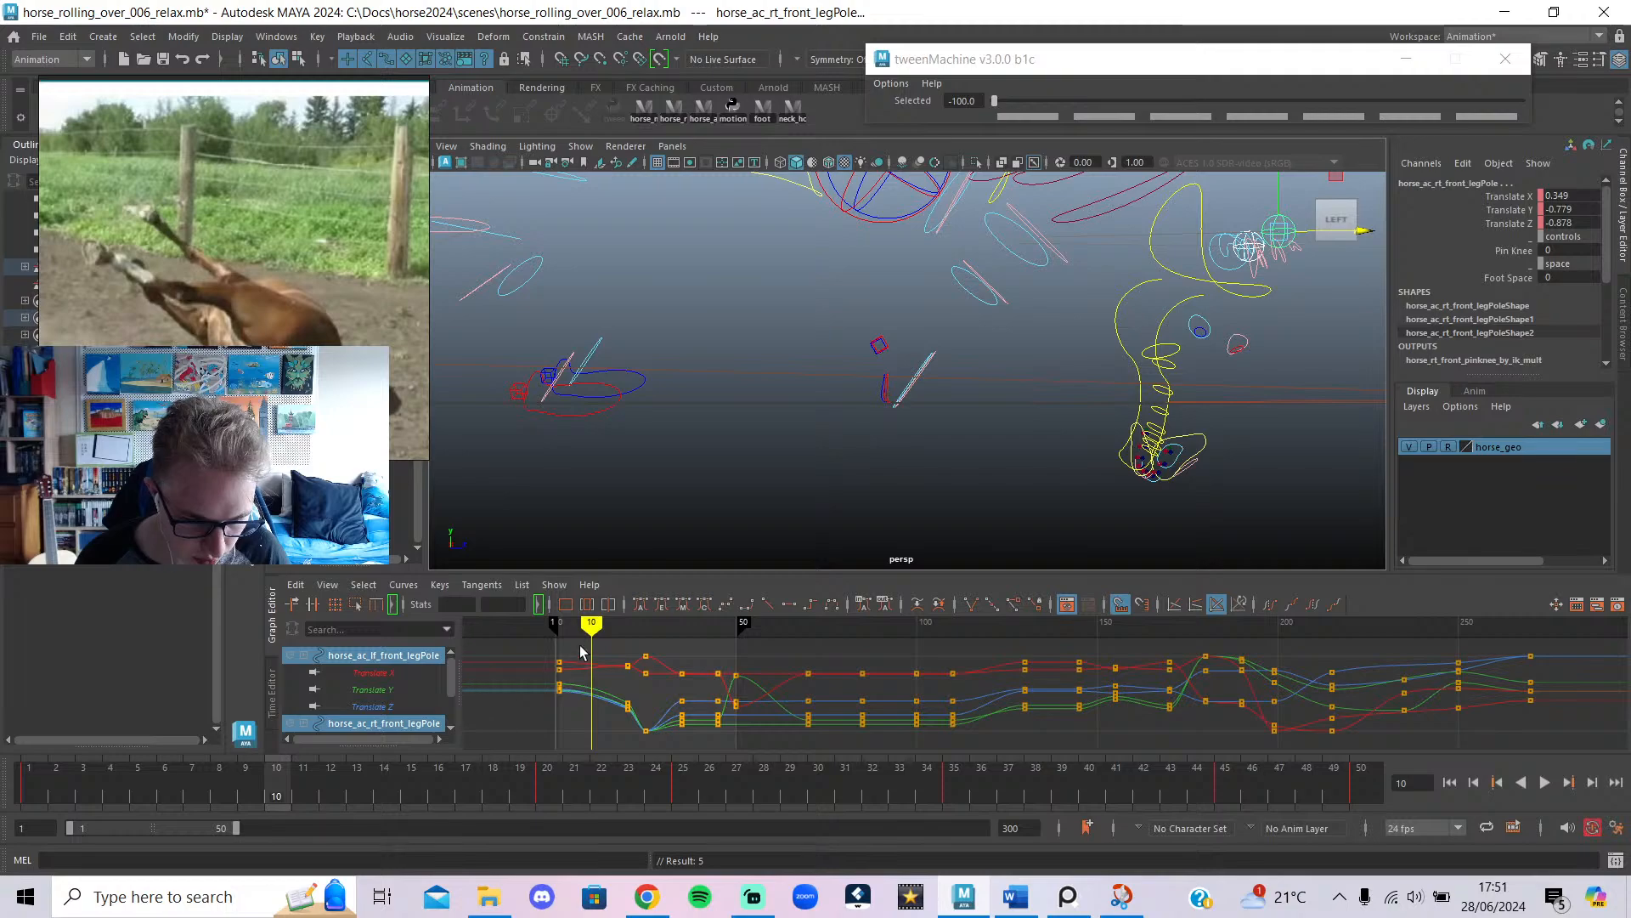
{"action": "left_click_drag", "start_coordinate": [579, 644], "coordinate": [544, 731]}
{"action": "key", "text": "ctrl+c"}
{"action": "key", "text": "ctrl+v"}
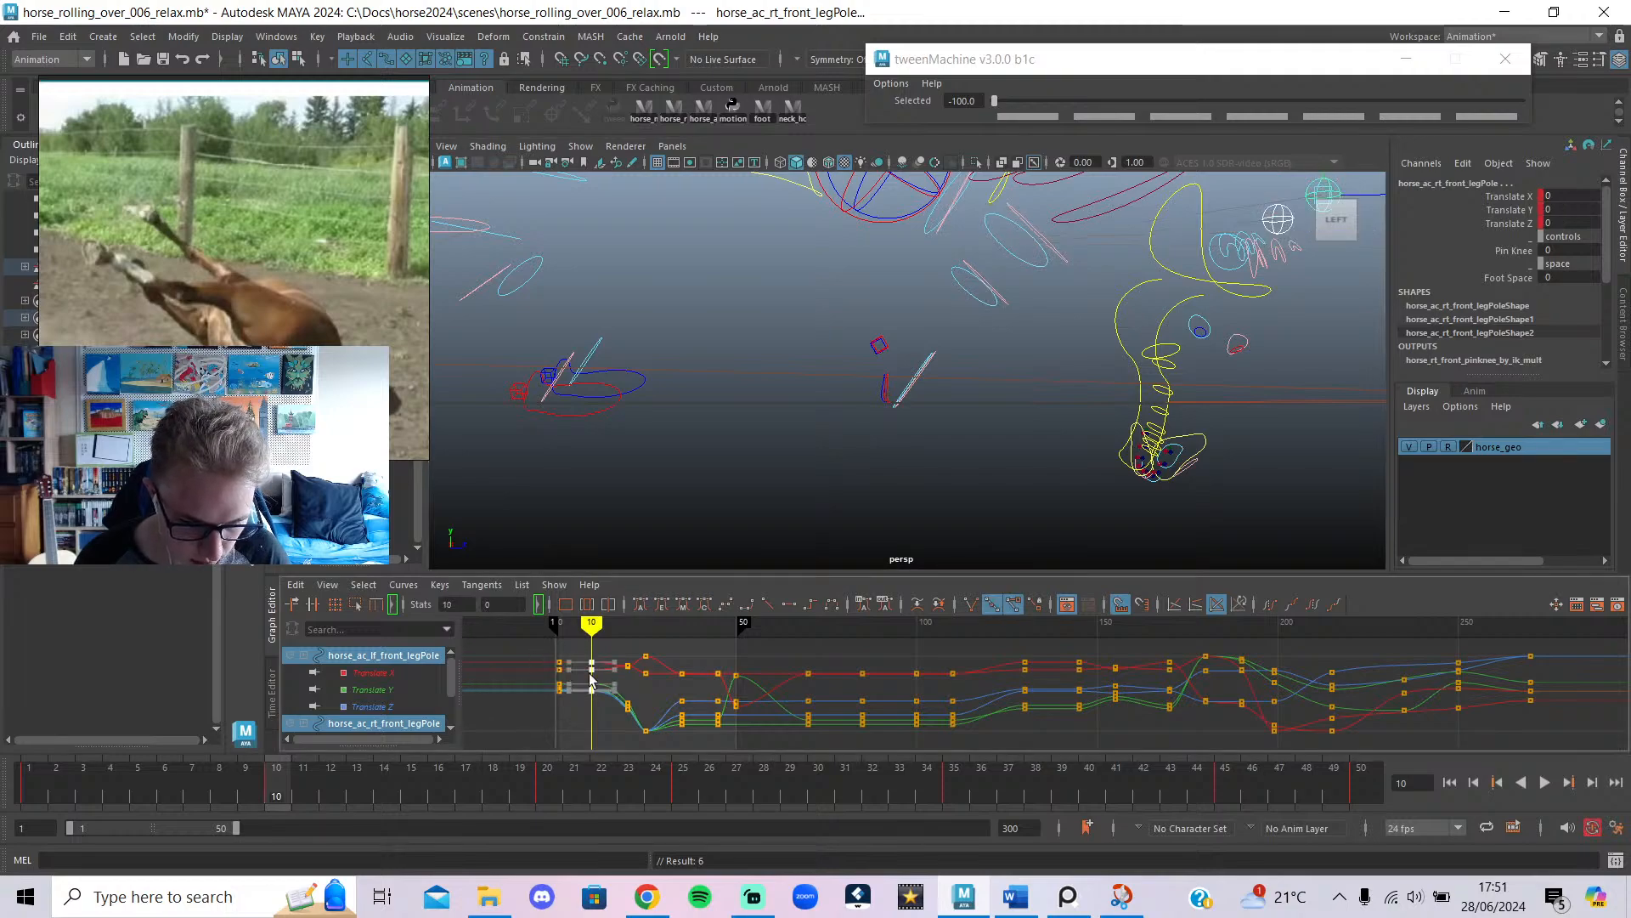
Give the pole keys from frame 1 to 35 Auto tangents and play back with the mesh shown.
{"action": "left_click_drag", "start_coordinate": [695, 651], "coordinate": [545, 735]}
{"action": "left_click", "coordinate": [641, 608]}
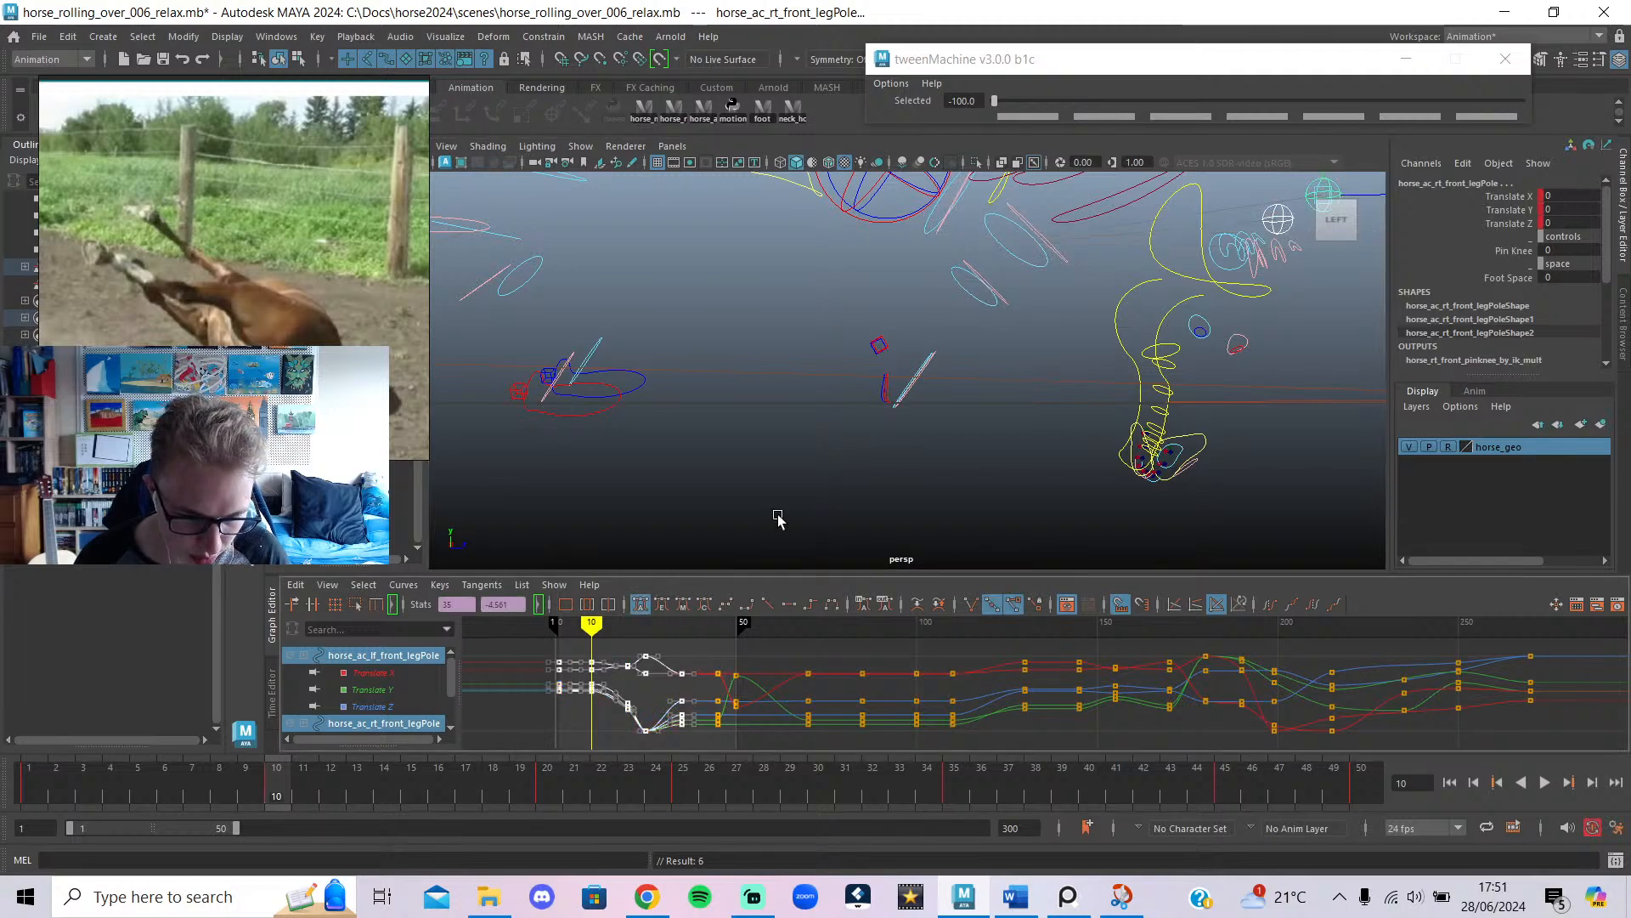
{"action": "key", "text": "alt+1"}
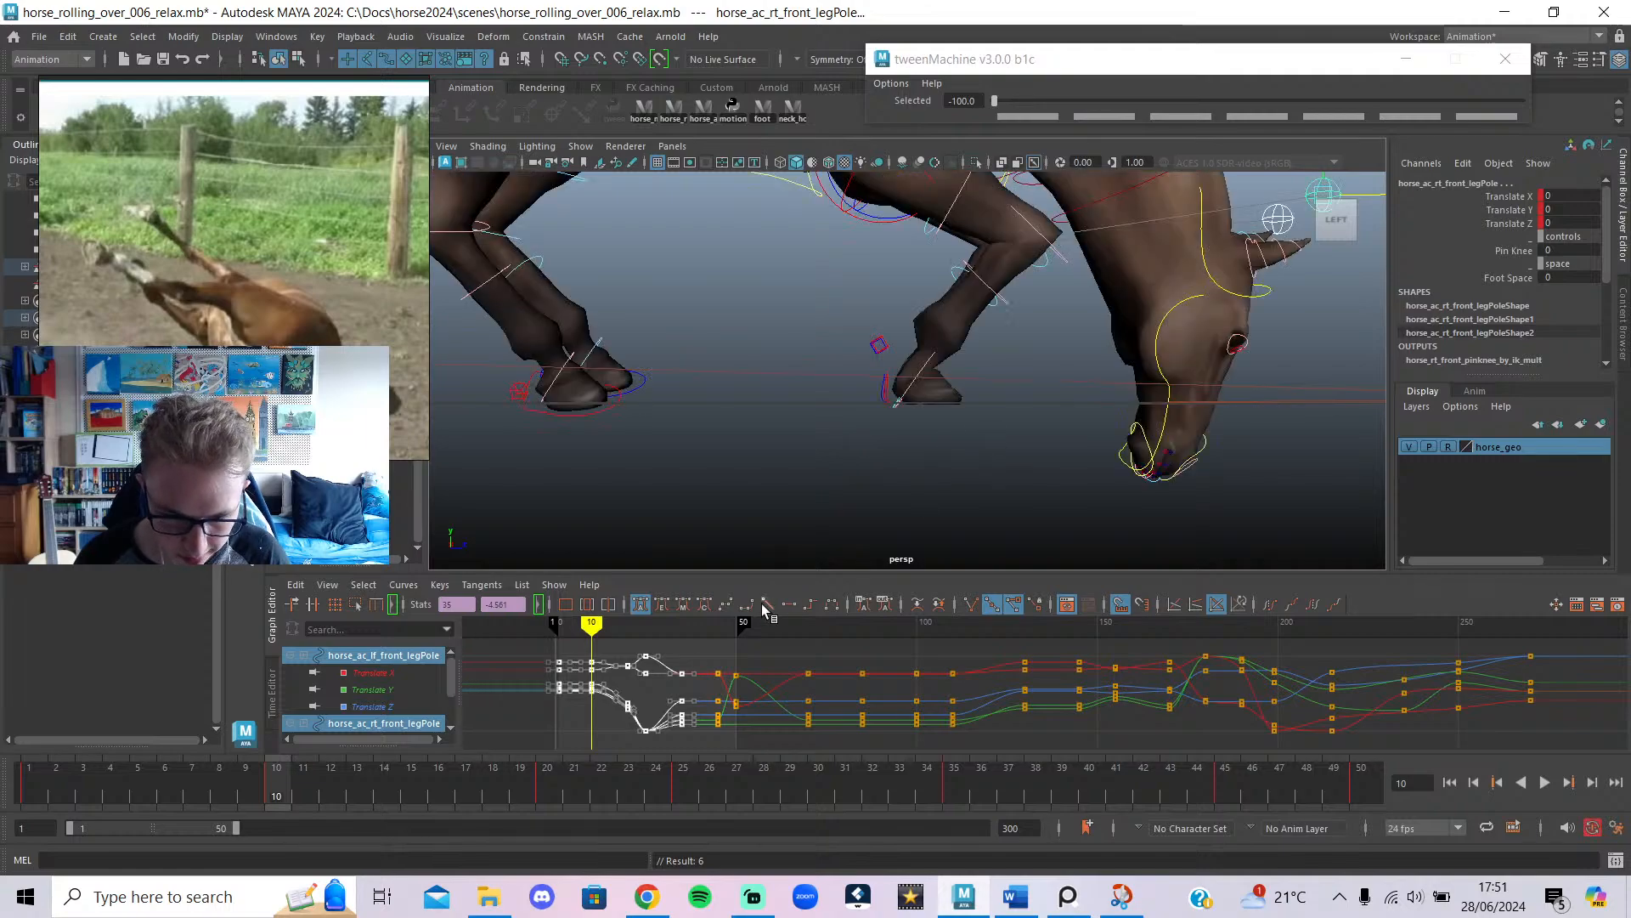
{"action": "key", "text": "alt+v"}
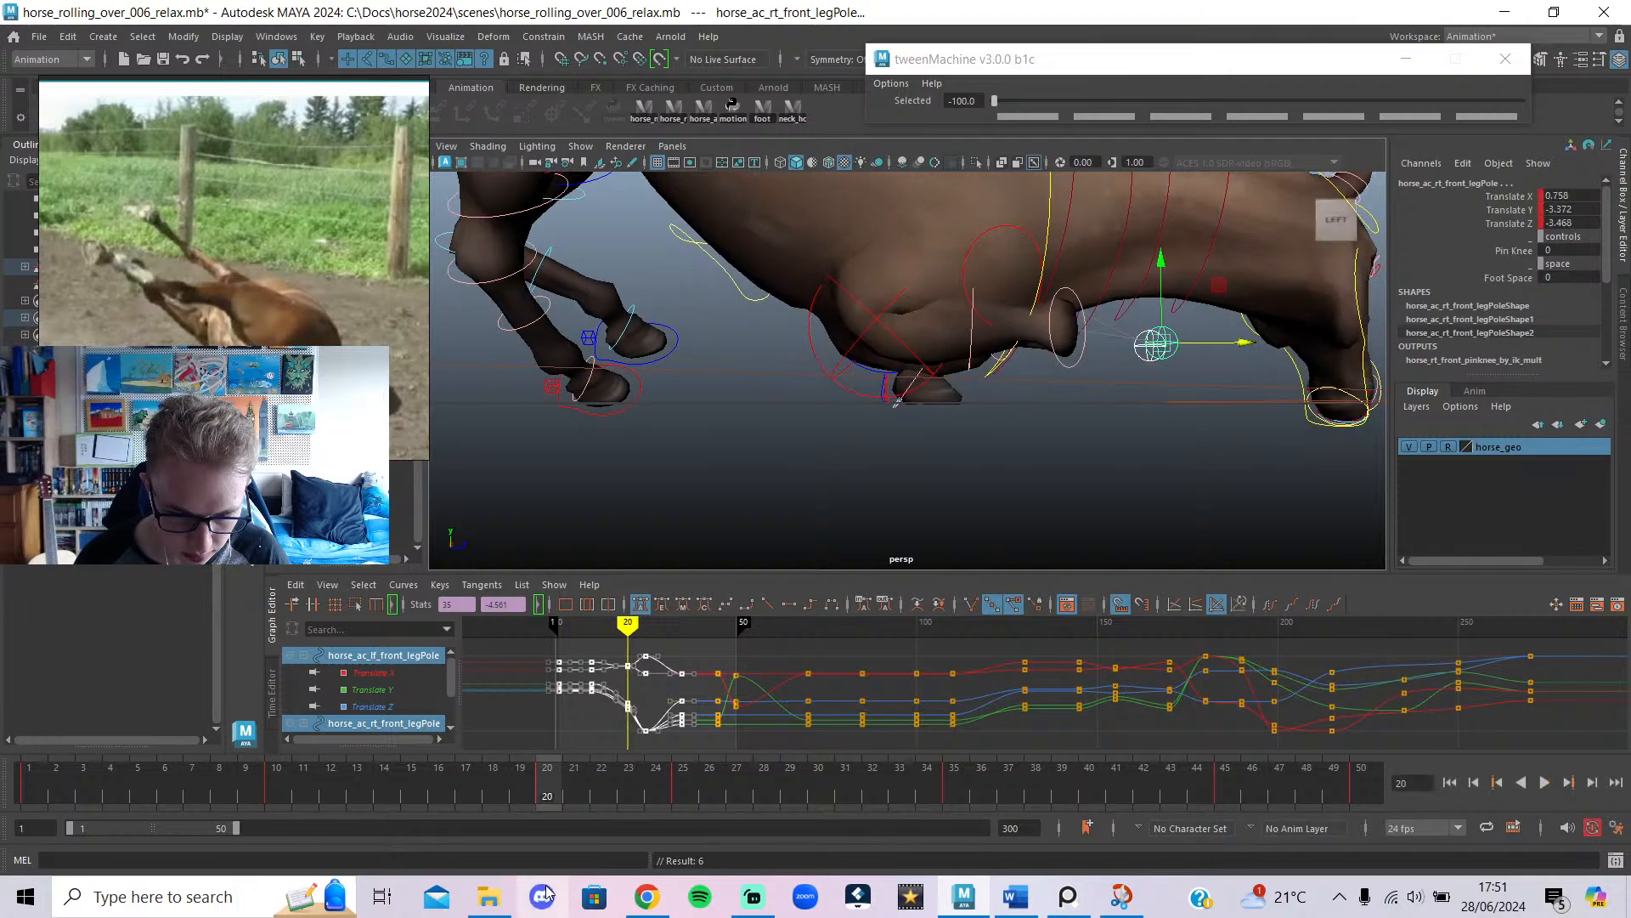
Nudge the right front leg pole to Translate Z -3.479, then bring up the horse reference video.
{"action": "mouse_move", "coordinate": [821, 481]}
{"action": "left_mouse_down", "text": "alt"}
{"action": "mouse_move", "coordinate": [724, 498]}
{"action": "mouse_move", "coordinate": [841, 484]}
{"action": "left_mouse_up", "text": "alt"}
{"action": "left_click_drag", "start_coordinate": [1256, 337], "coordinate": [1253, 399]}
{"action": "key", "text": "alt+1"}
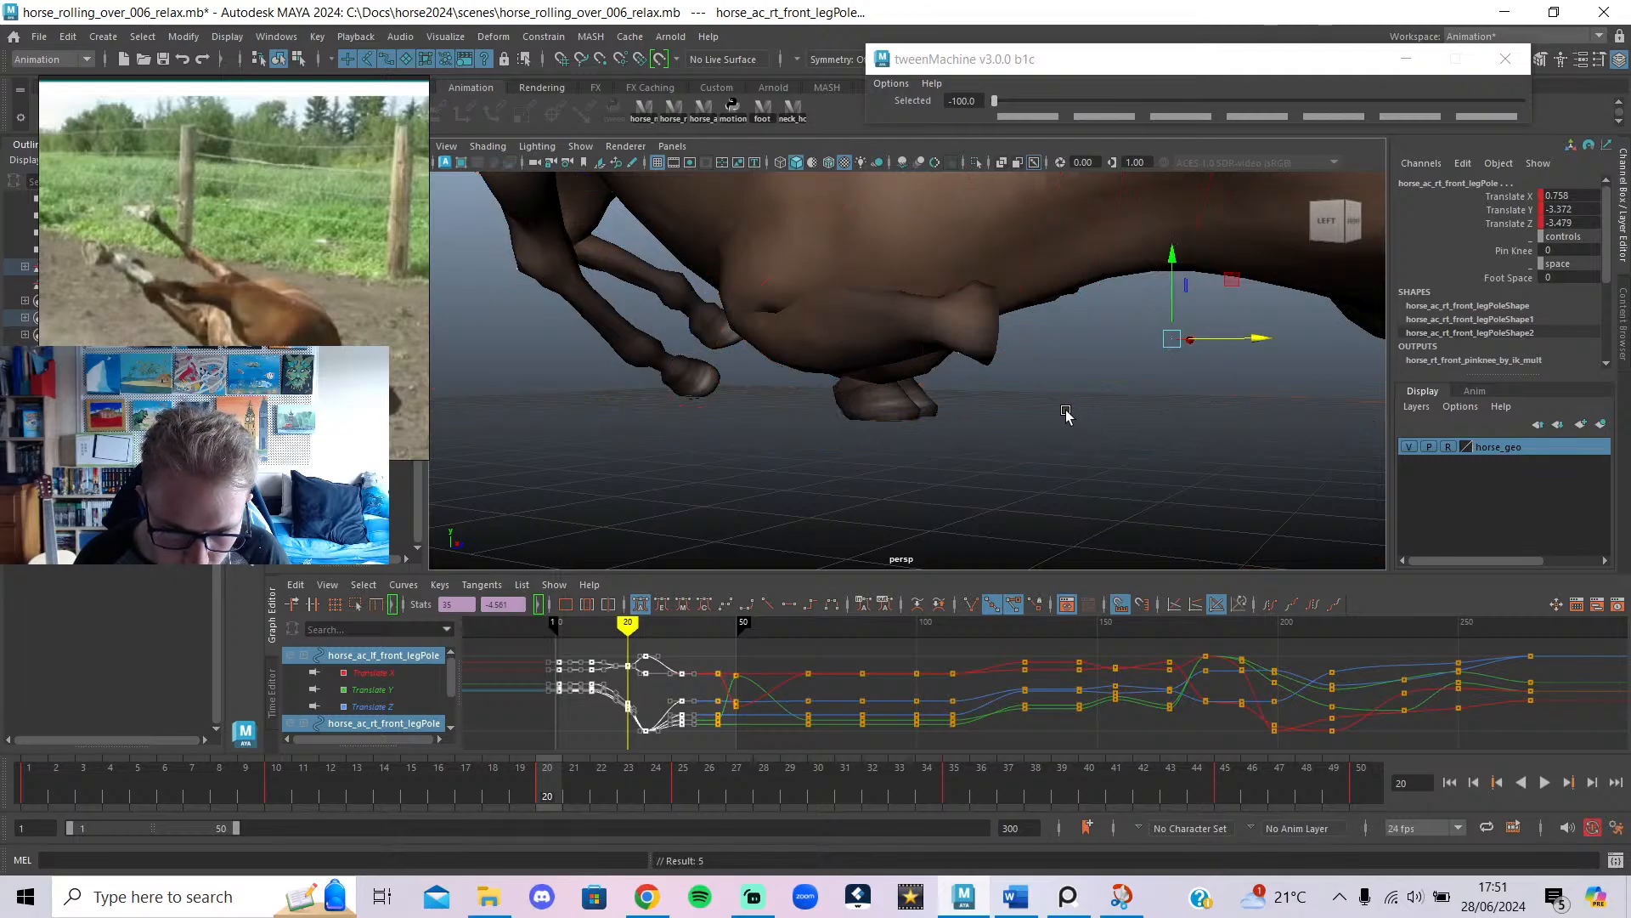
{"action": "key", "text": "alt+2"}
{"action": "key", "text": "alt+1"}
{"action": "left_click_drag", "start_coordinate": [871, 444], "coordinate": [983, 445], "text": "alt"}
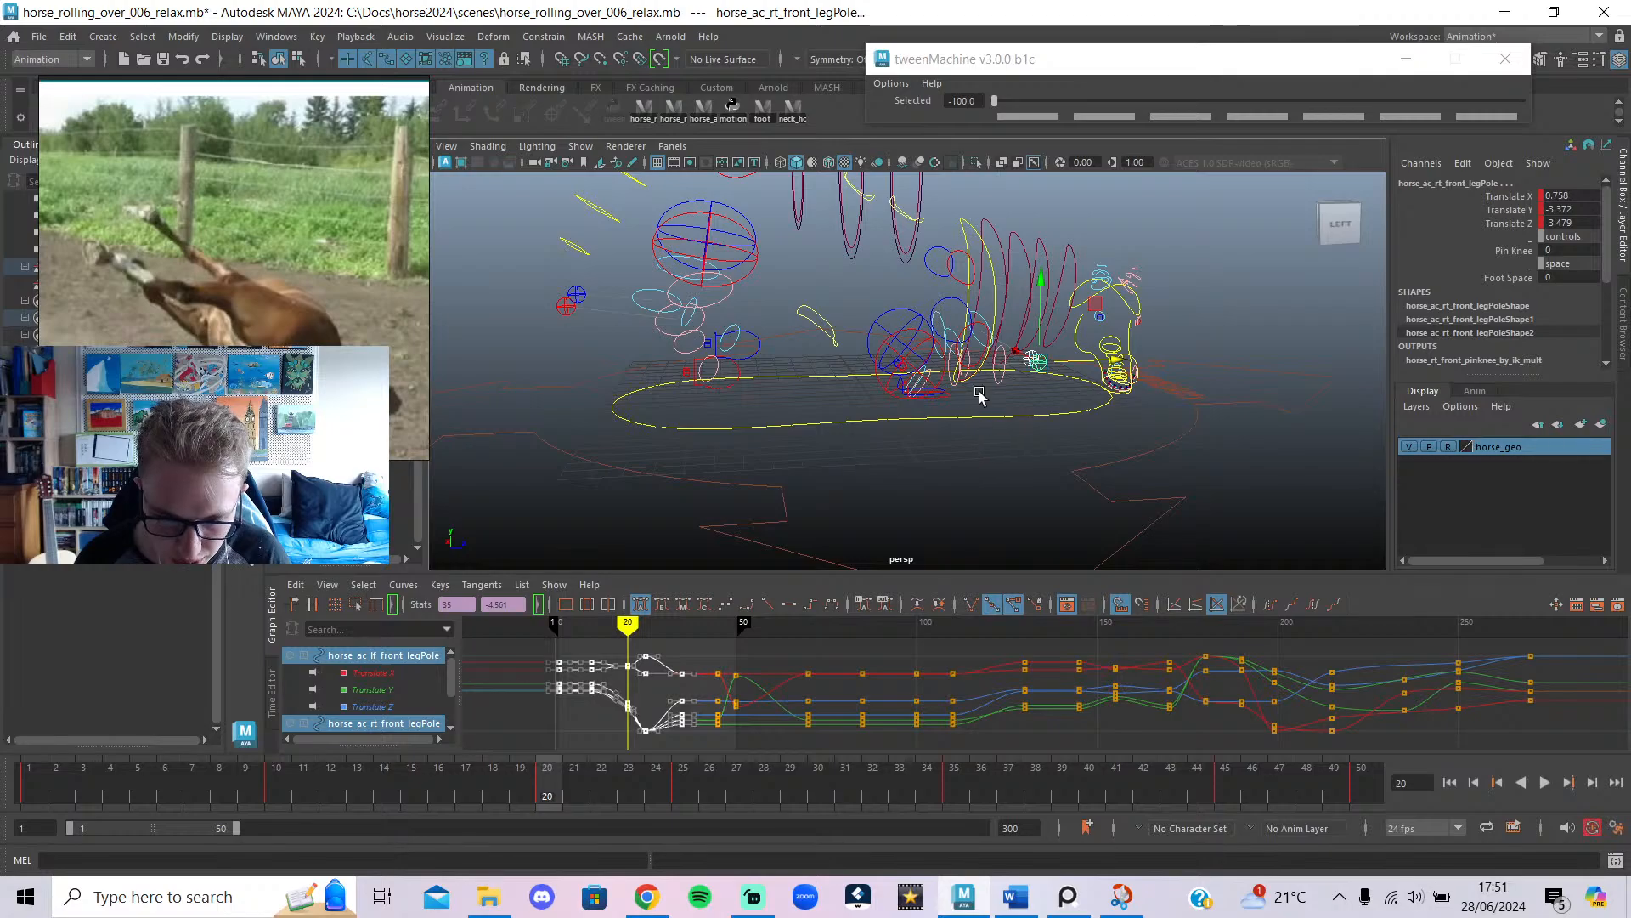
{"action": "left_click", "coordinate": [647, 896]}
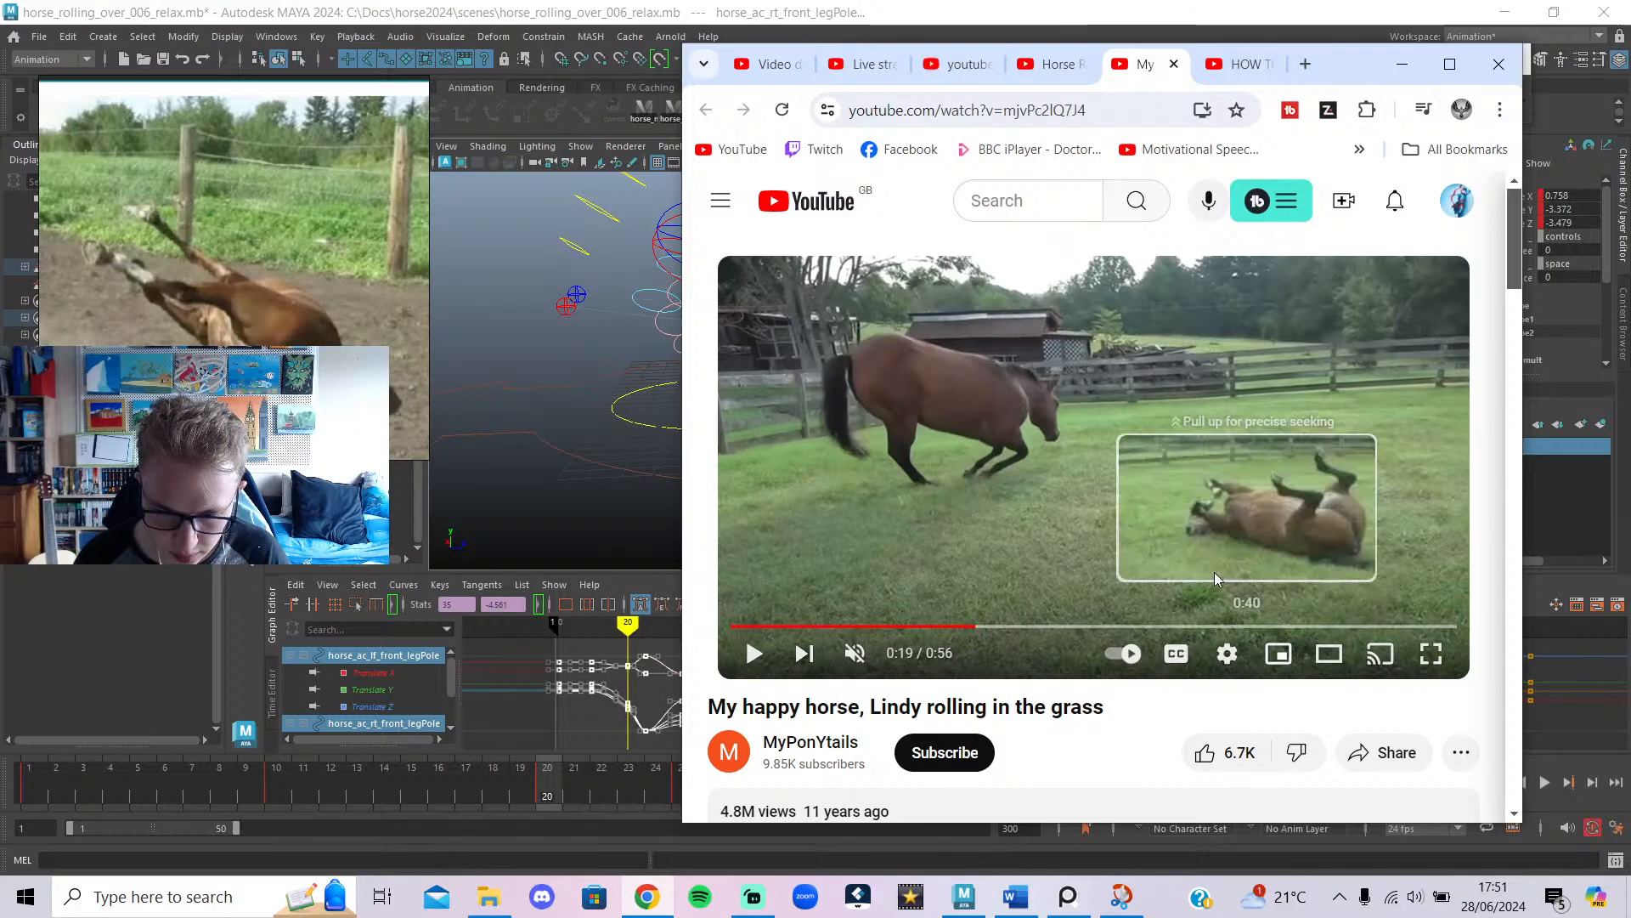
Play the grass-rolling reference, pause it at 0:19, and minimise the browser.
{"action": "left_click", "coordinate": [1183, 525]}
{"action": "left_click", "coordinate": [1046, 459]}
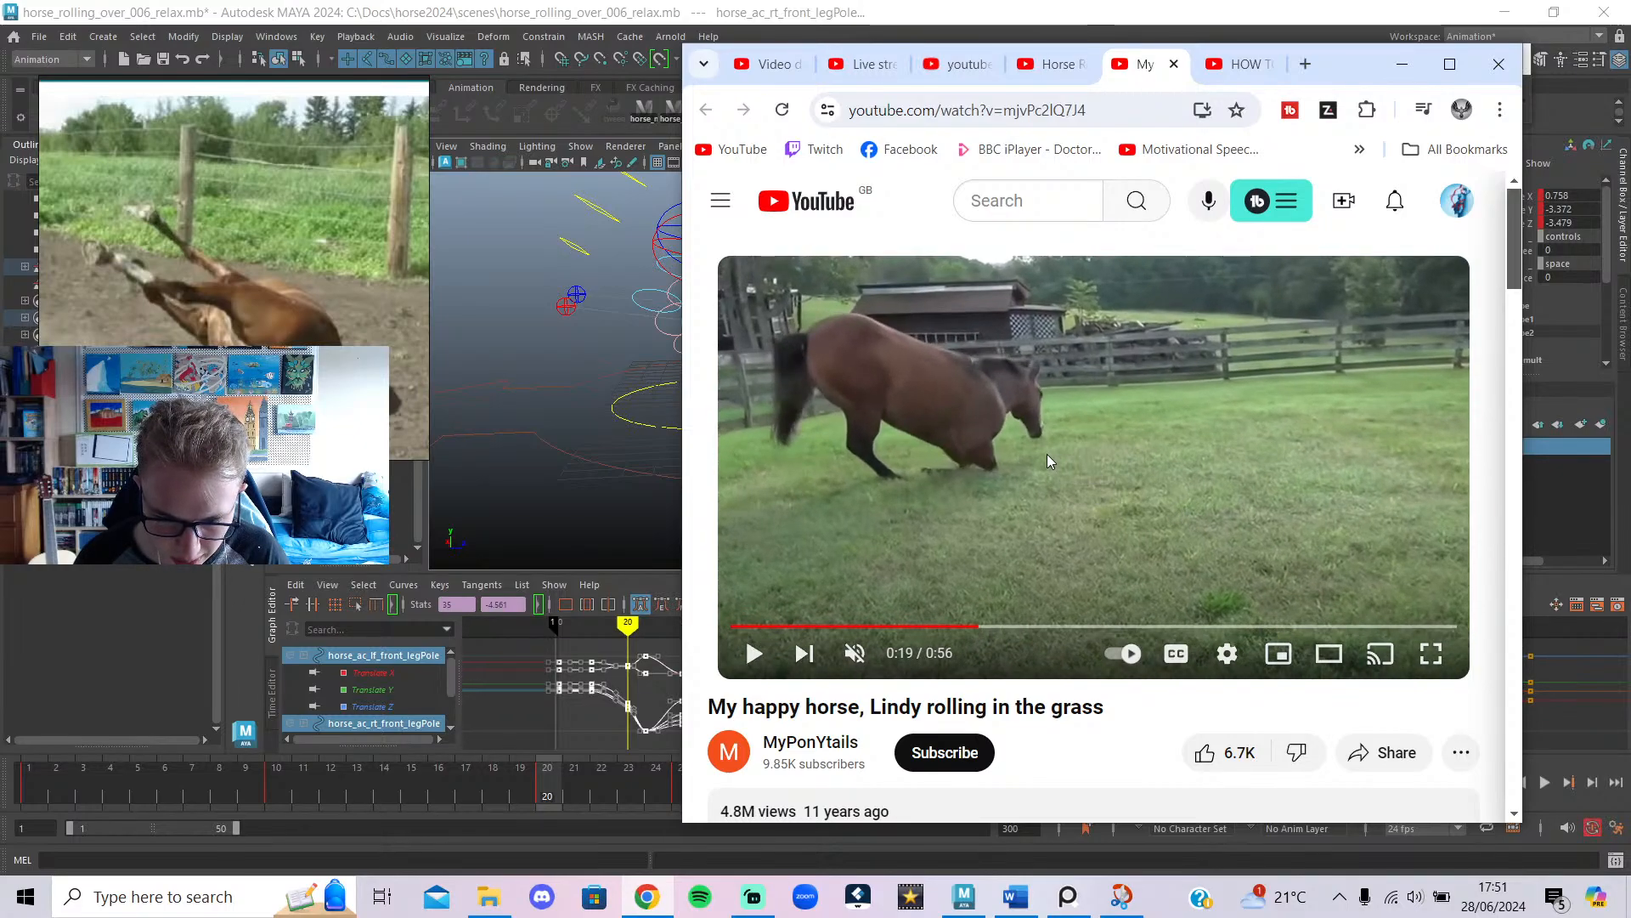
{"action": "left_click", "coordinate": [1402, 64]}
Select the chest control and view it side-on with control curves hidden.
{"action": "left_click", "coordinate": [975, 242]}
{"action": "left_click_drag", "start_coordinate": [975, 242], "coordinate": [963, 192], "text": "alt"}
{"action": "key", "text": "alt+1"}
Toggle the mesh and control curve display and deselect the chest control.
{"action": "key", "text": "alt+2"}
{"action": "key", "text": "alt+1"}
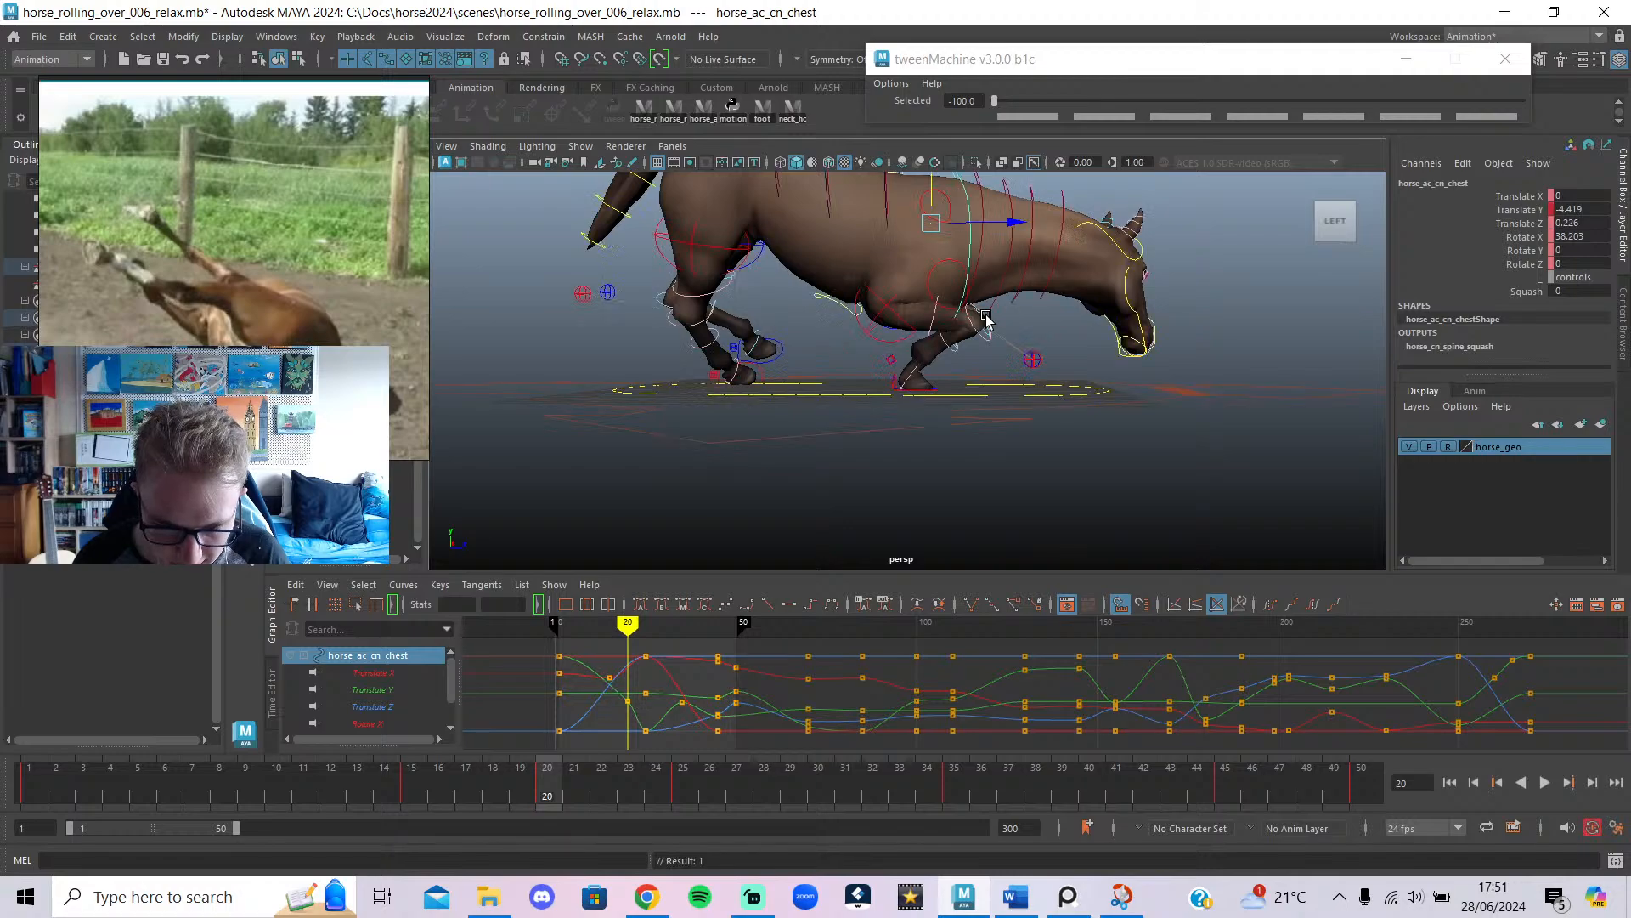
{"action": "scroll", "coordinate": [987, 491], "scroll_direction": "up", "scroll_amount": 4}
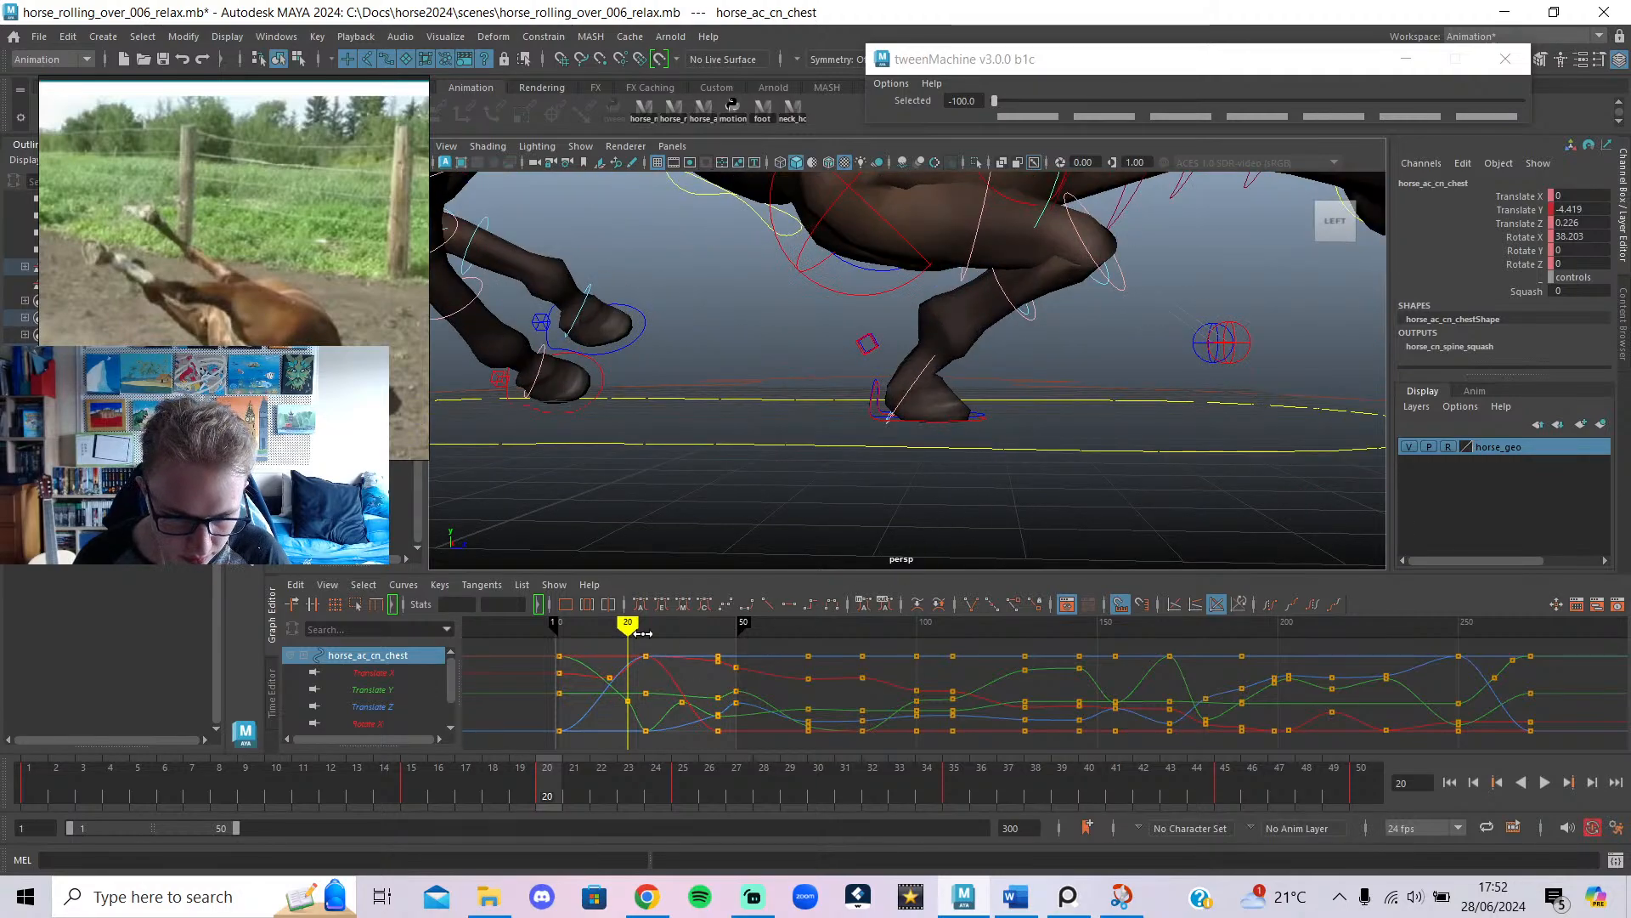
{"action": "left_click", "coordinate": [1000, 424]}
{"action": "left_click_drag", "start_coordinate": [1000, 425], "coordinate": [898, 453], "text": "alt"}
Select the right front foot IK at frame 1 and bring back the reference video at 0:16.
{"action": "left_click", "coordinate": [986, 433]}
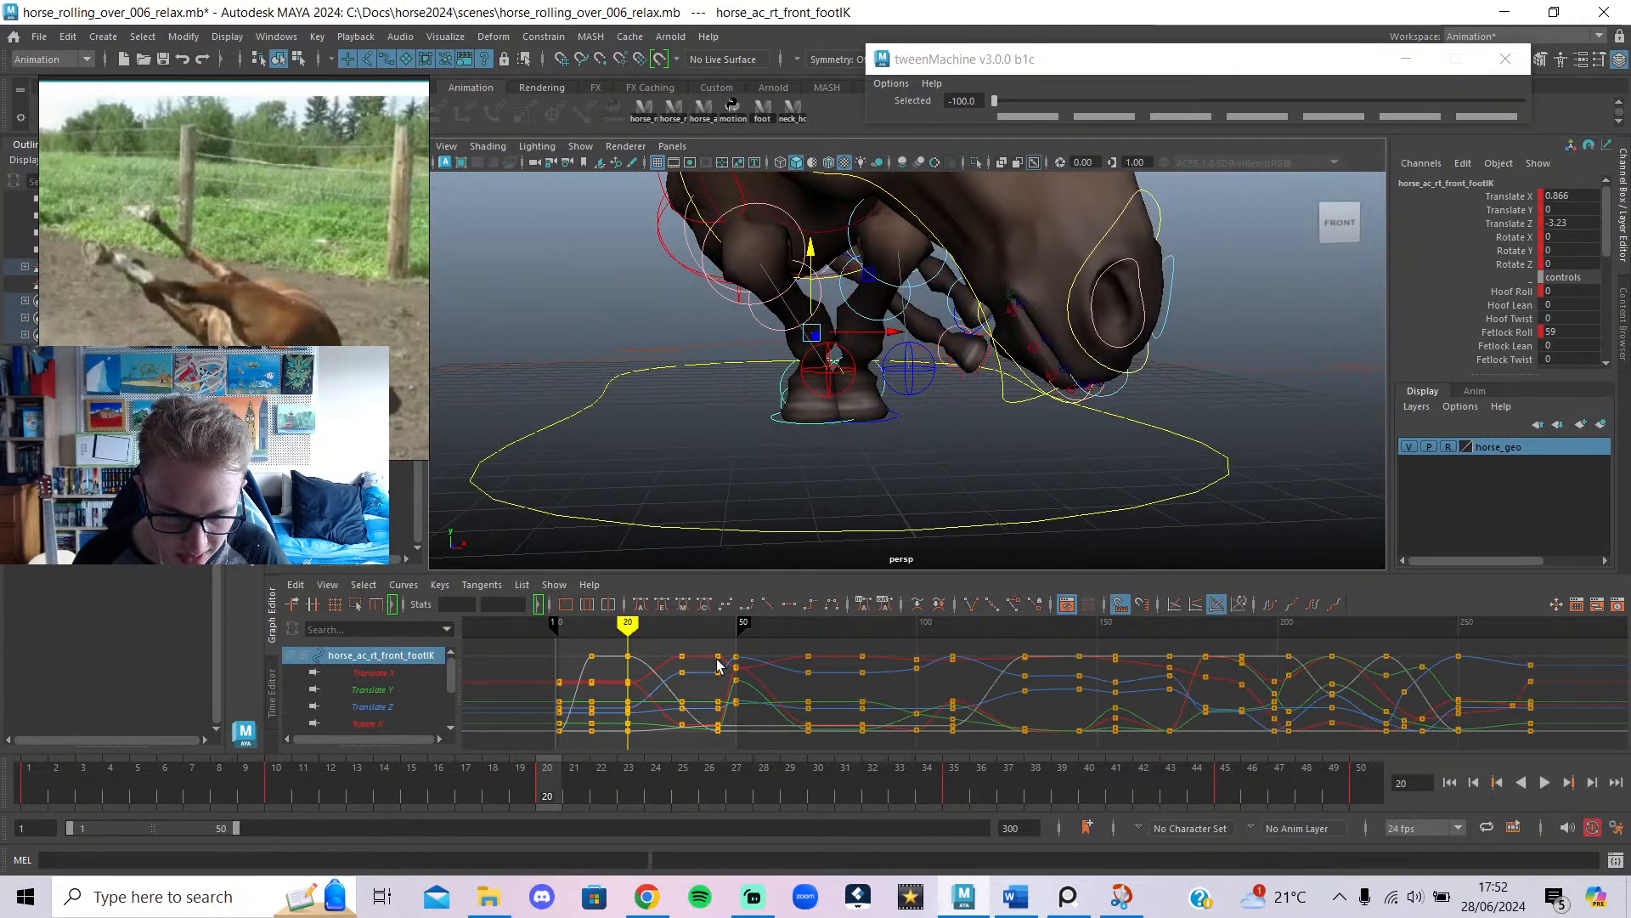
{"action": "key", "text": "alt+shift+v"}
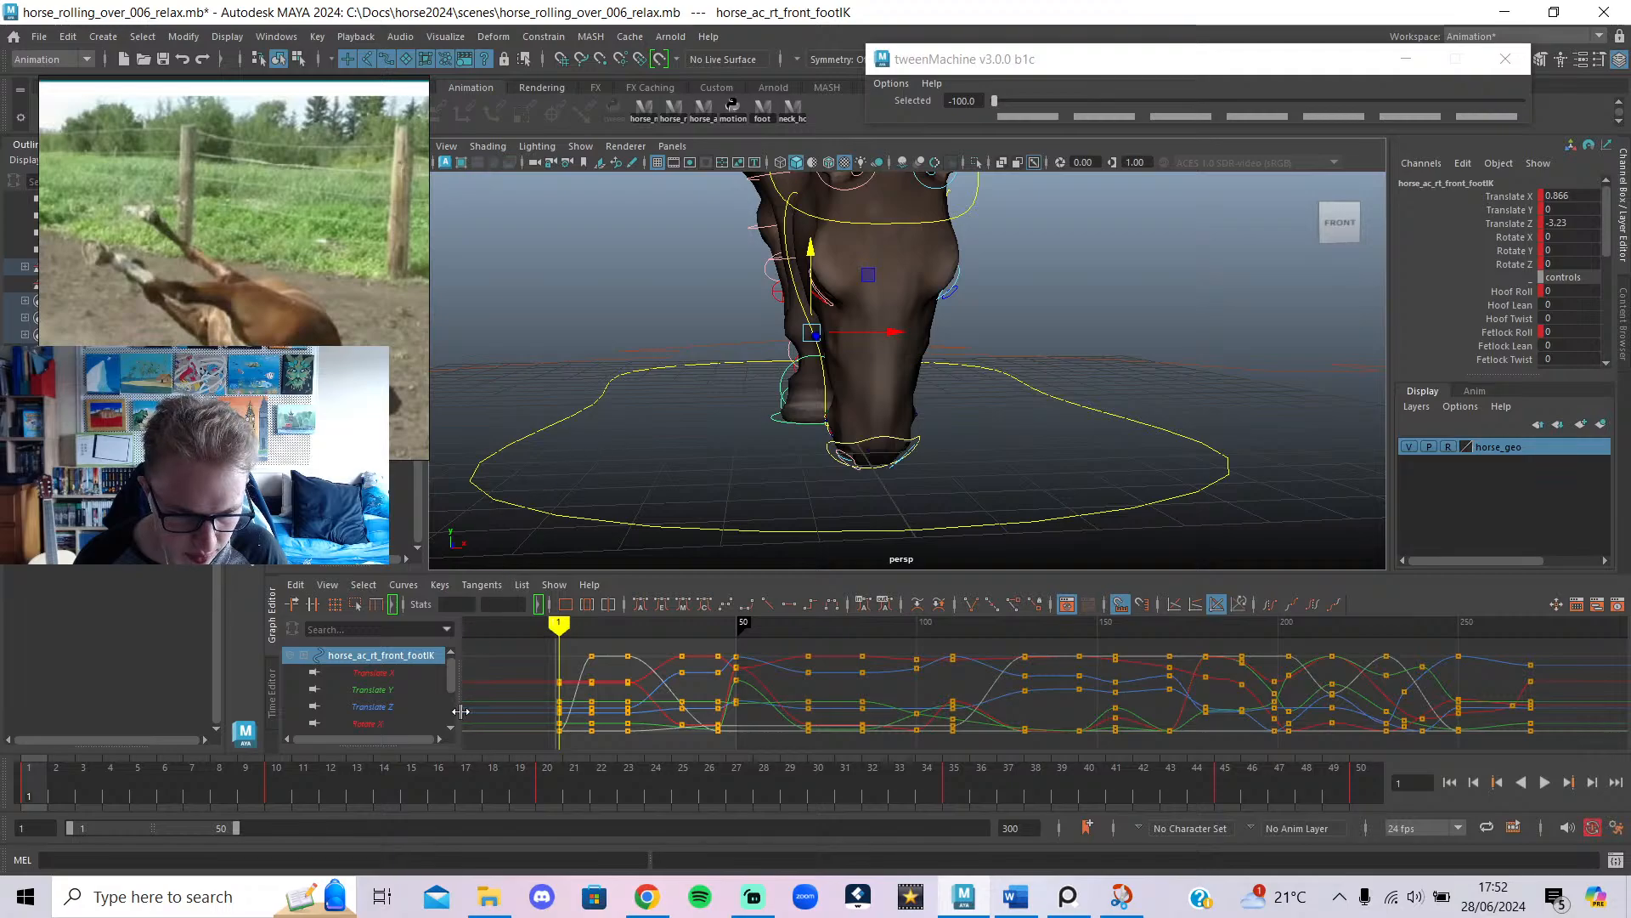
{"action": "left_click", "coordinate": [647, 898]}
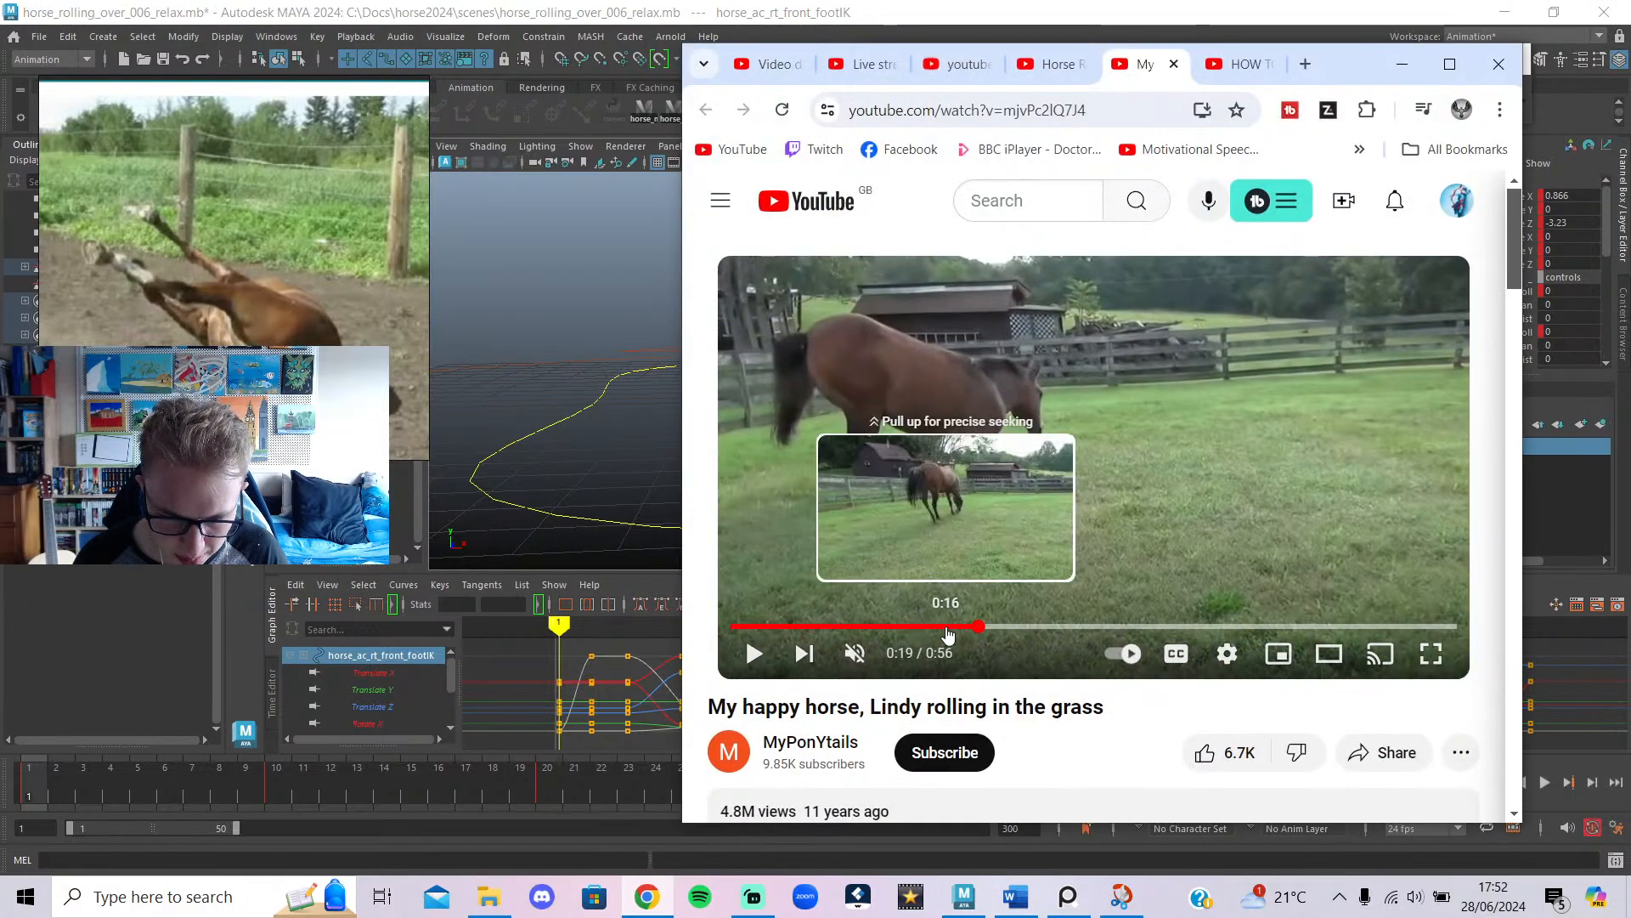
{"action": "left_click", "coordinate": [943, 626]}
Watch the grass-rolling clip from 0:16, then switch to Horse Rolling In The Dirt at 0:10.
{"action": "left_click", "coordinate": [983, 544]}
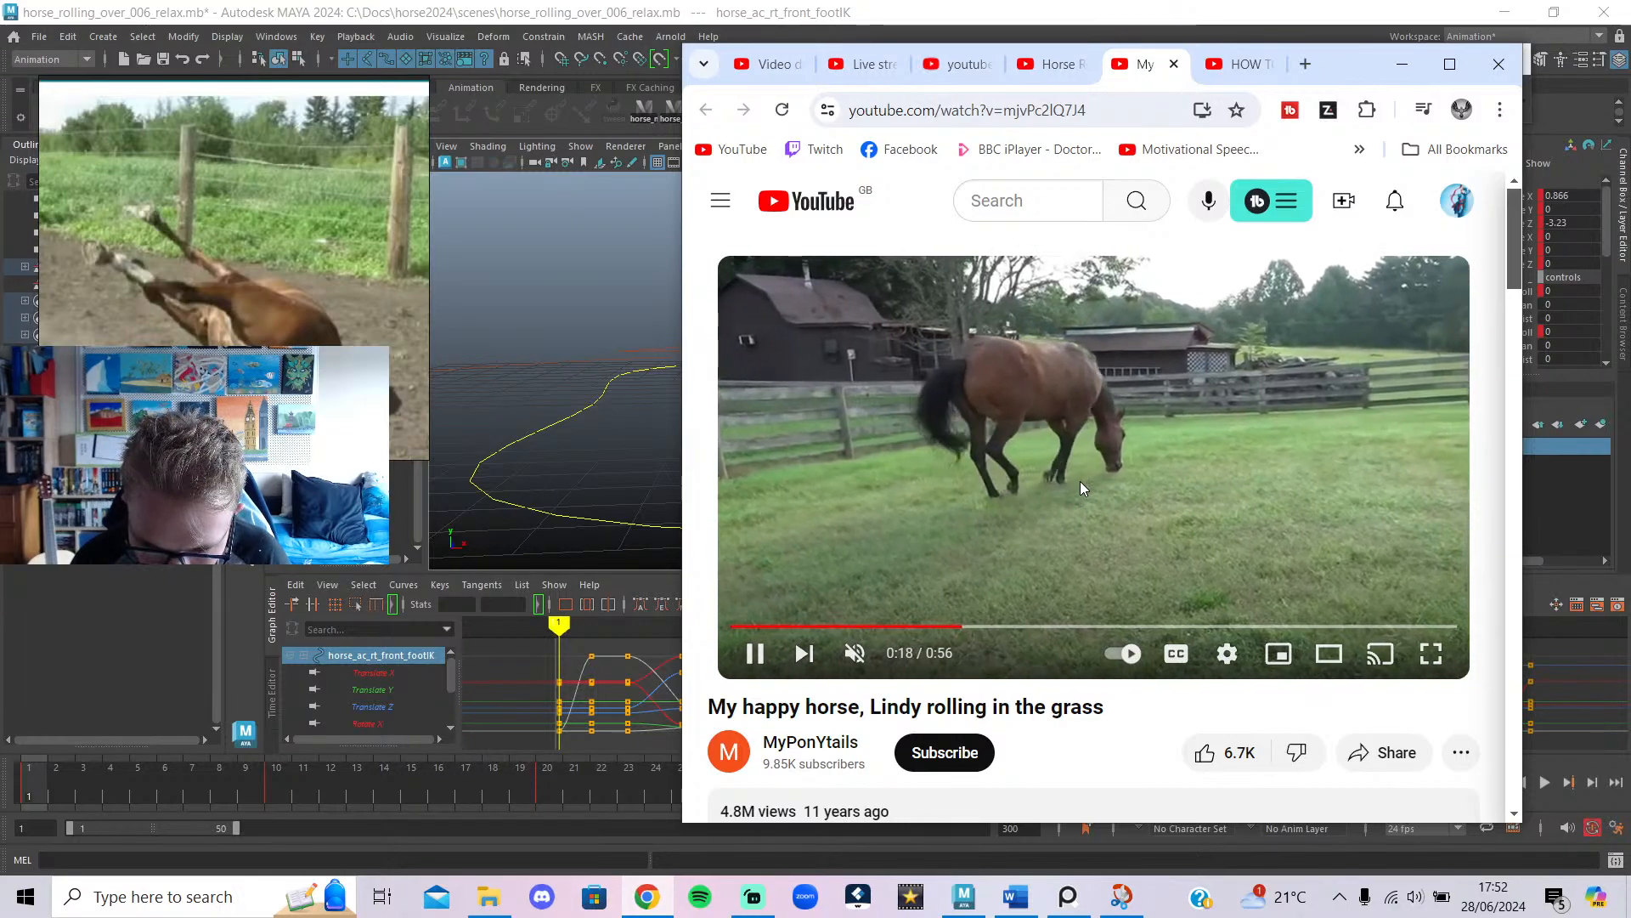
{"action": "left_click", "coordinate": [1039, 492]}
{"action": "left_click", "coordinate": [1060, 68]}
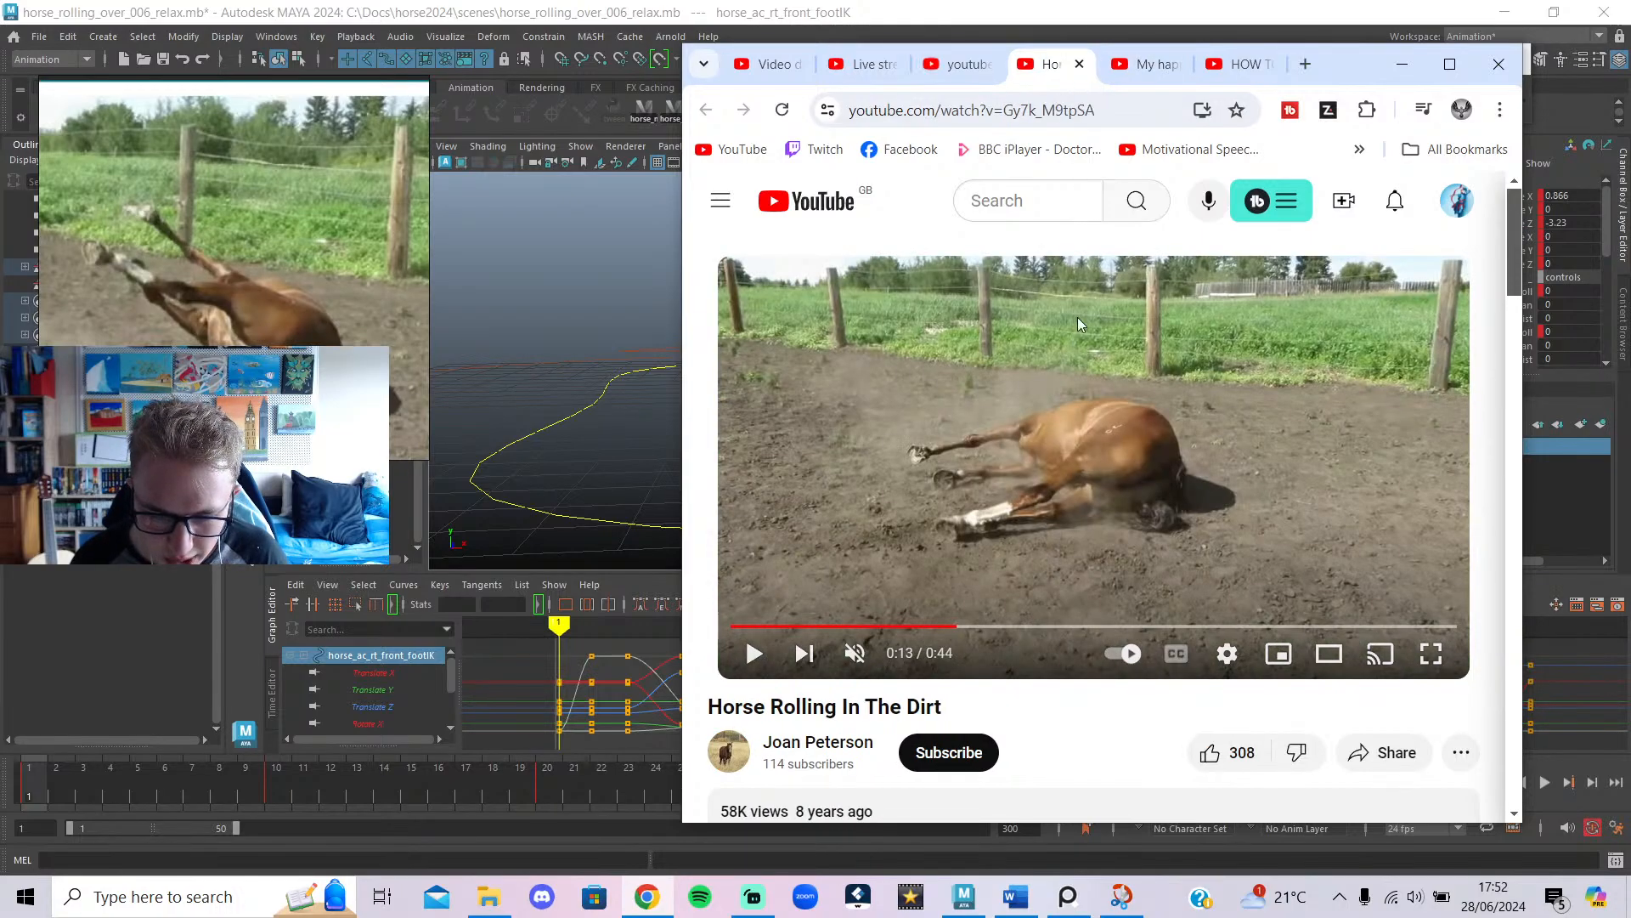
{"action": "left_click", "coordinate": [910, 627]}
Pause the dirt-rolling video at 0:09, minimise the browser, and bring Streamlabs forward.
{"action": "left_click", "coordinate": [938, 571]}
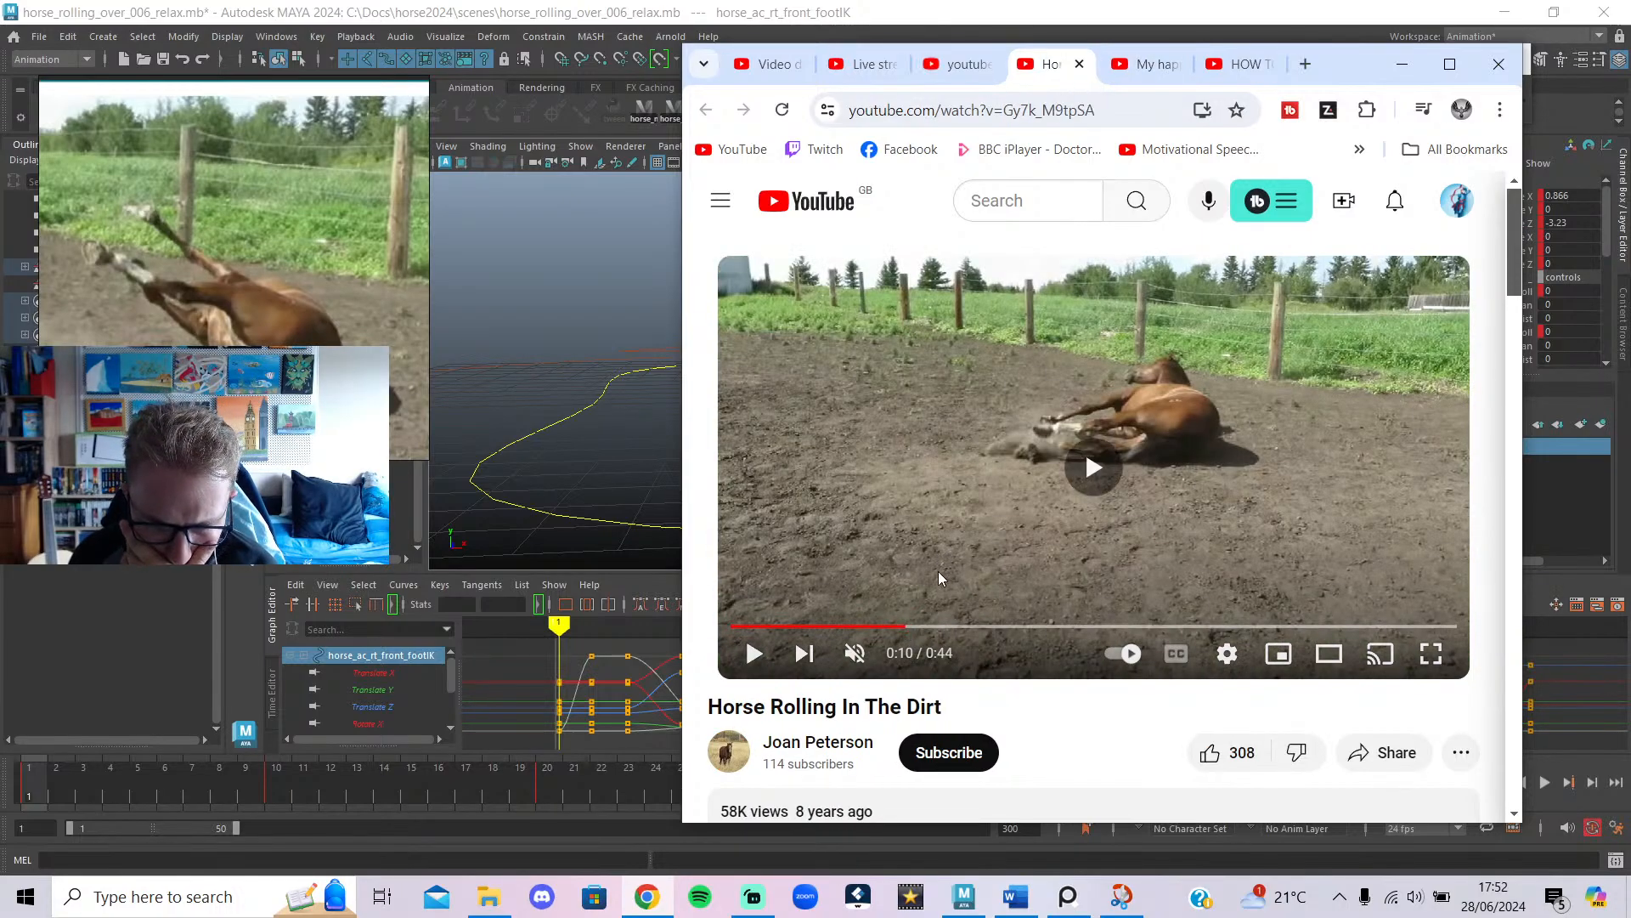
{"action": "left_click", "coordinate": [881, 627]}
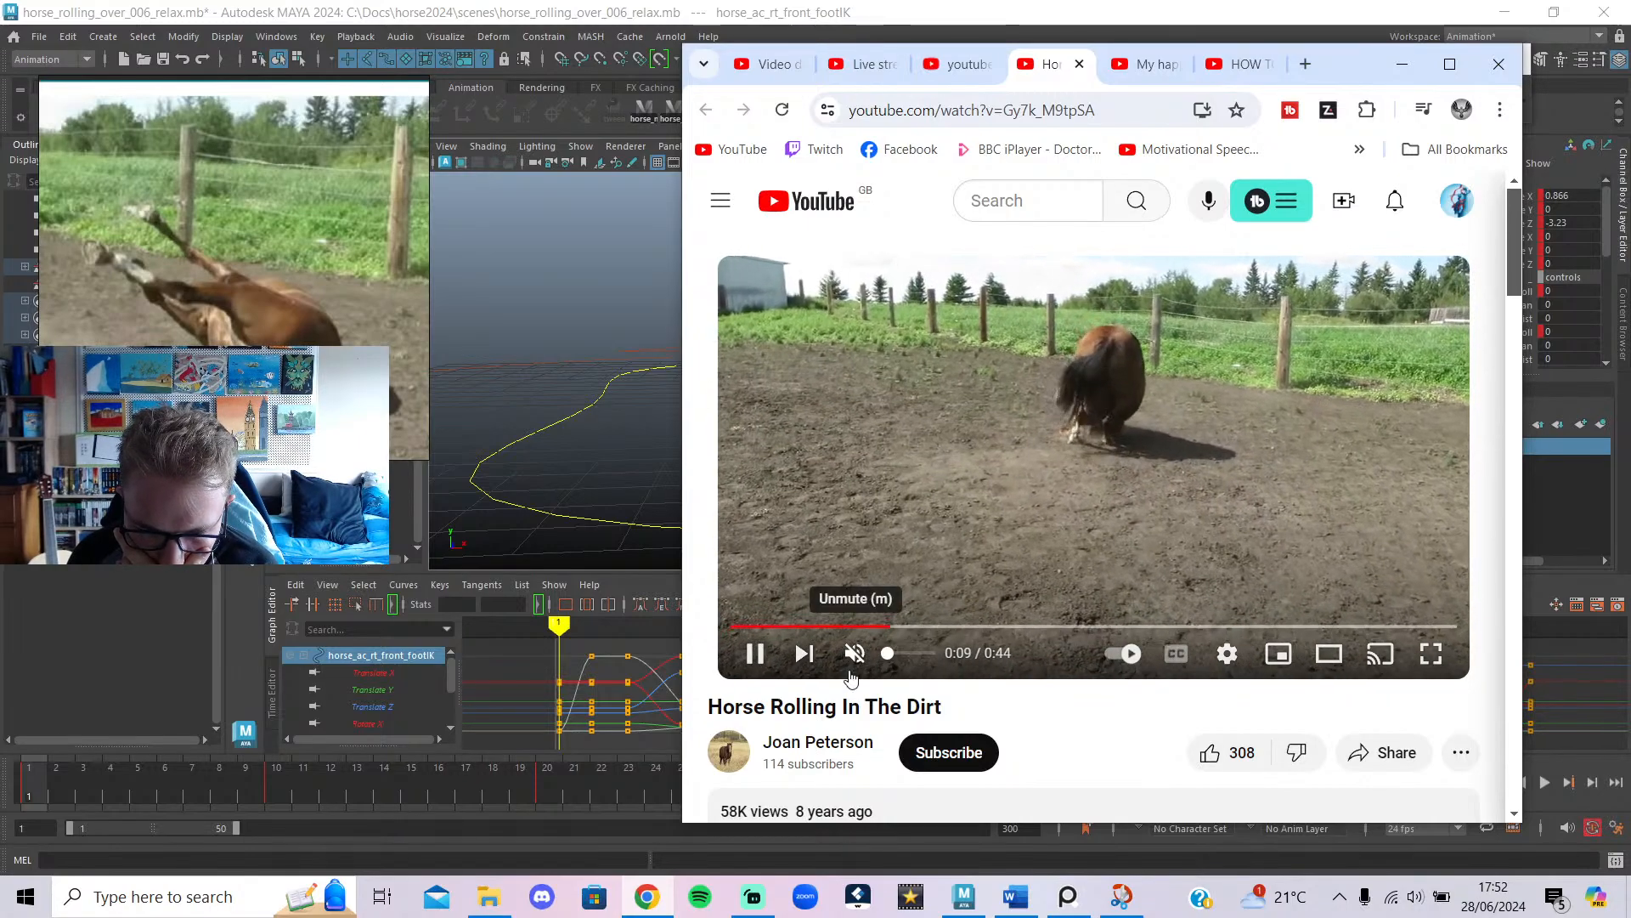
{"action": "left_click", "coordinate": [886, 626]}
{"action": "left_click_drag", "start_coordinate": [884, 625], "coordinate": [871, 625]}
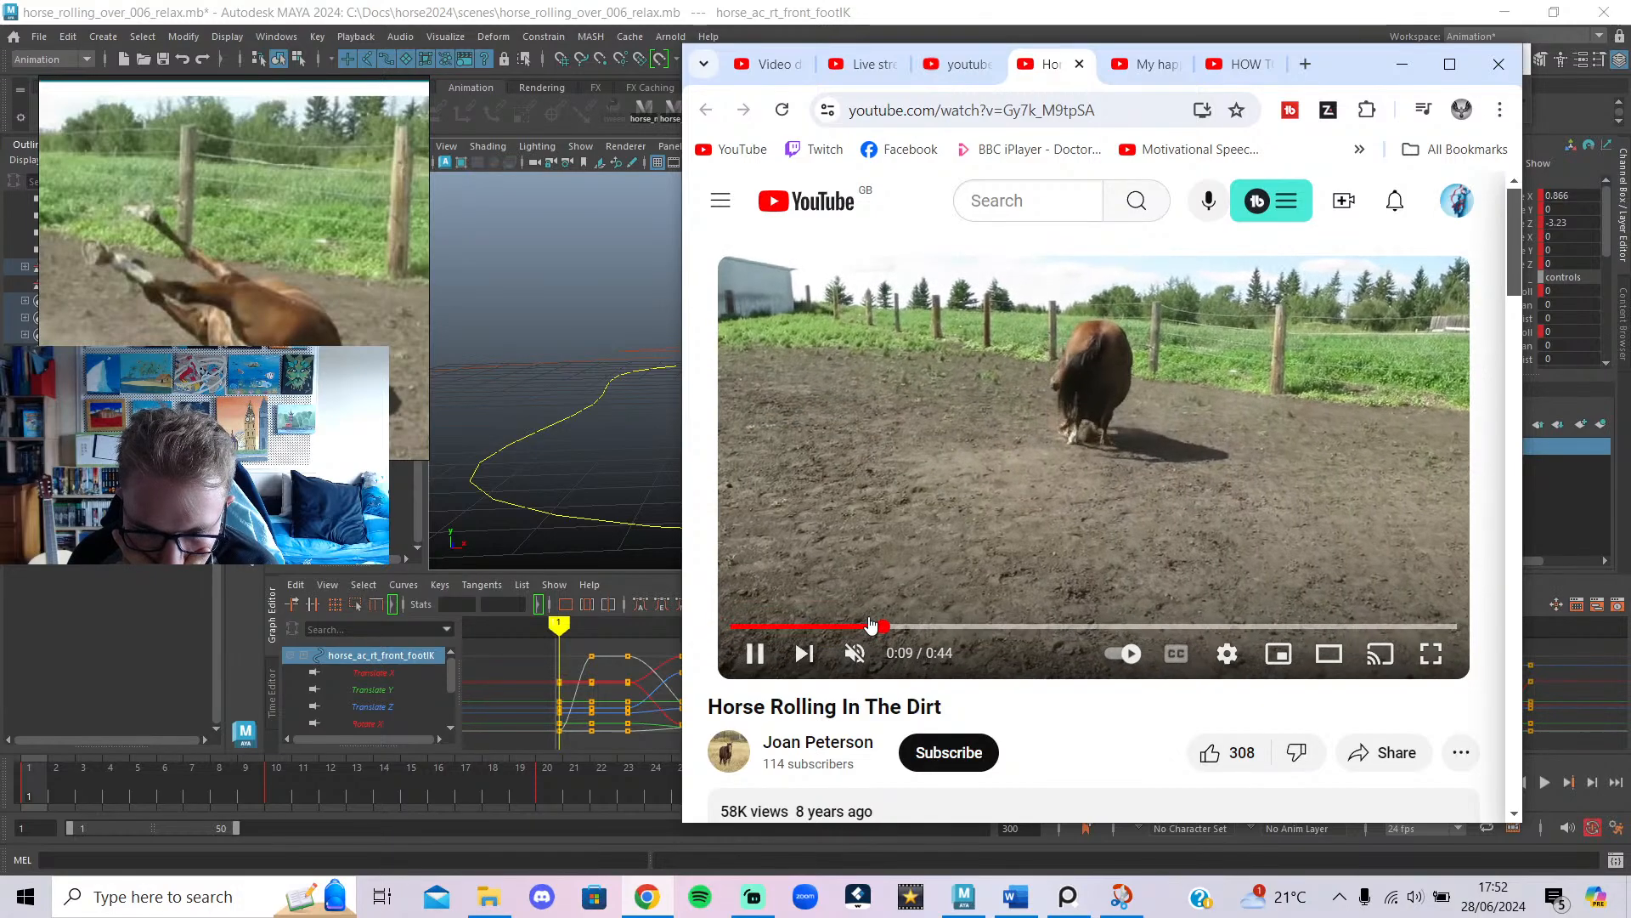
{"action": "left_click", "coordinate": [972, 525]}
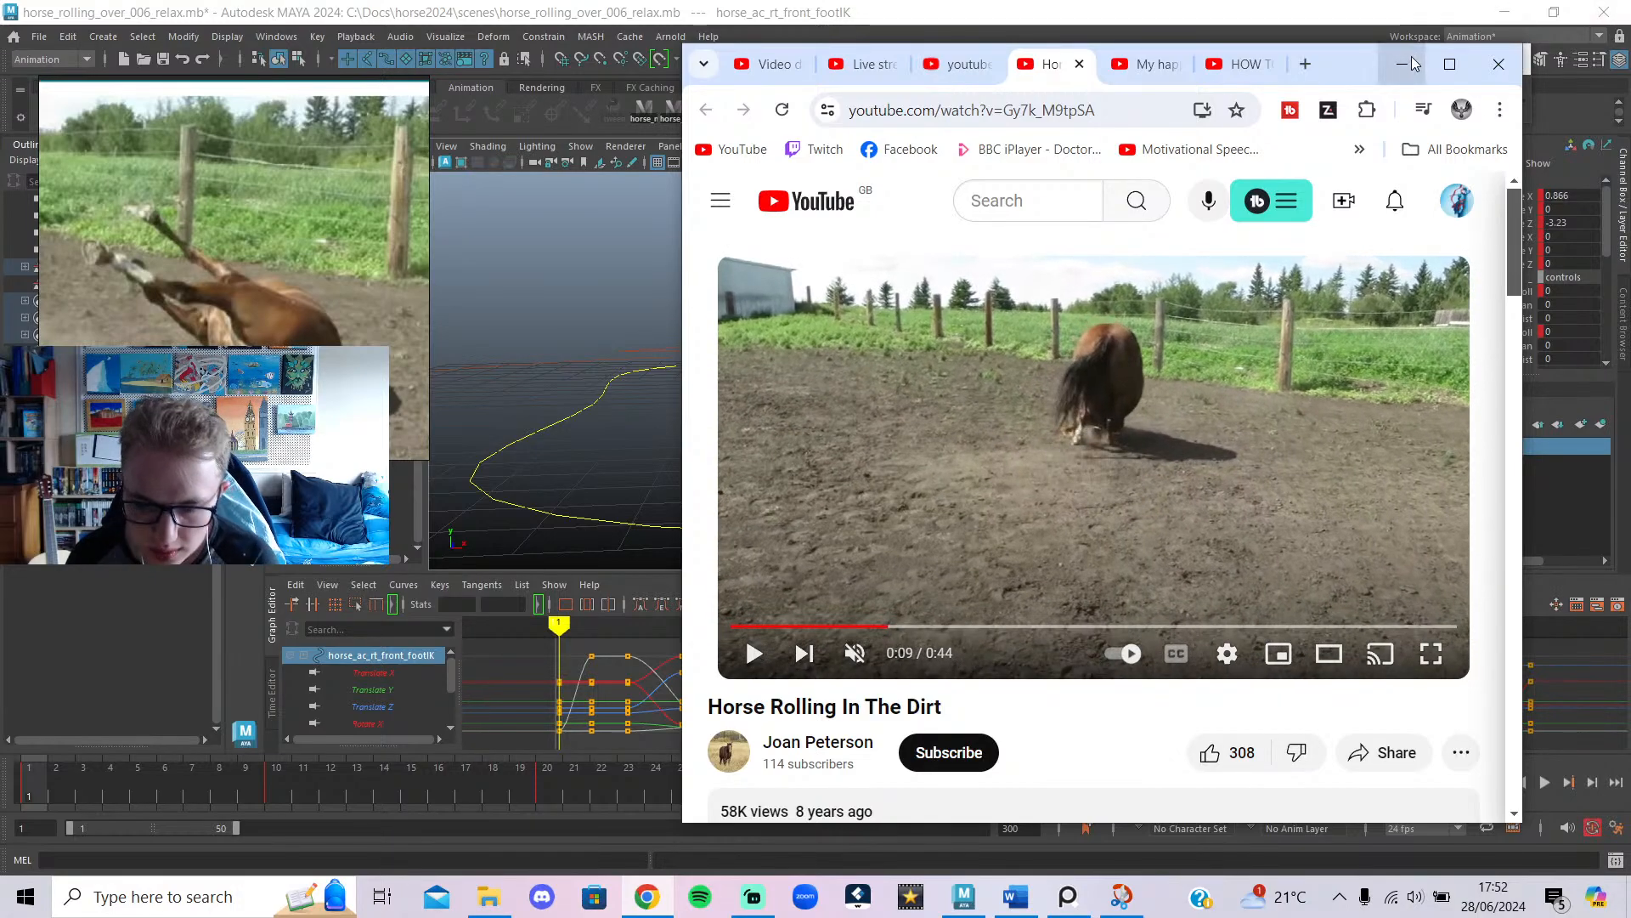
{"action": "left_click", "coordinate": [1402, 64]}
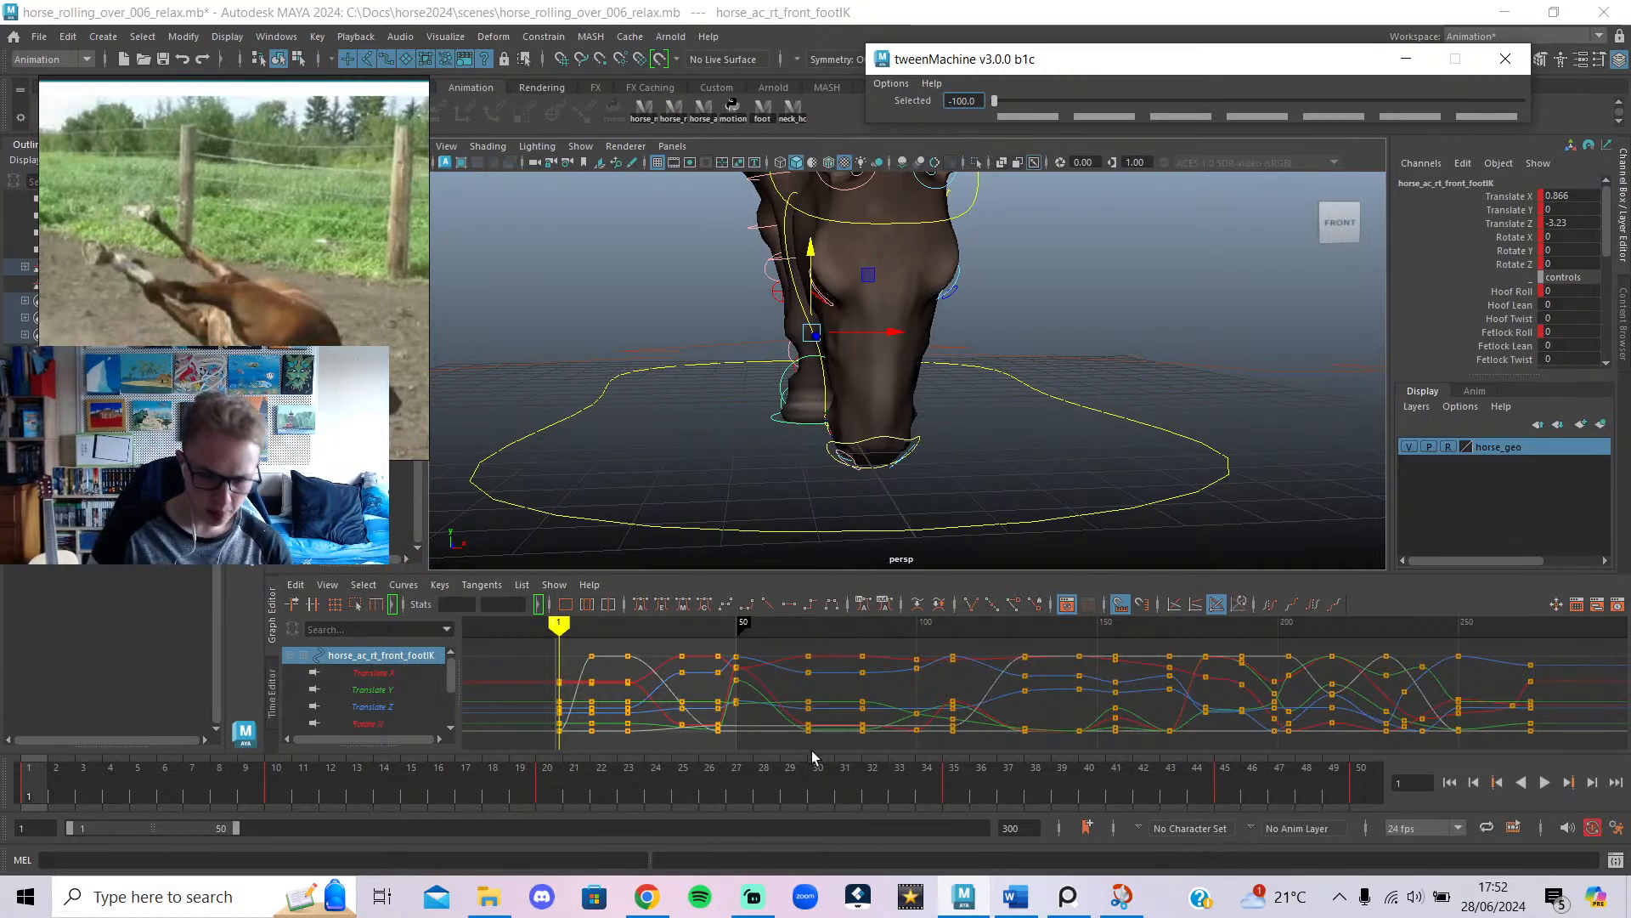
{"action": "left_click", "coordinate": [753, 896]}
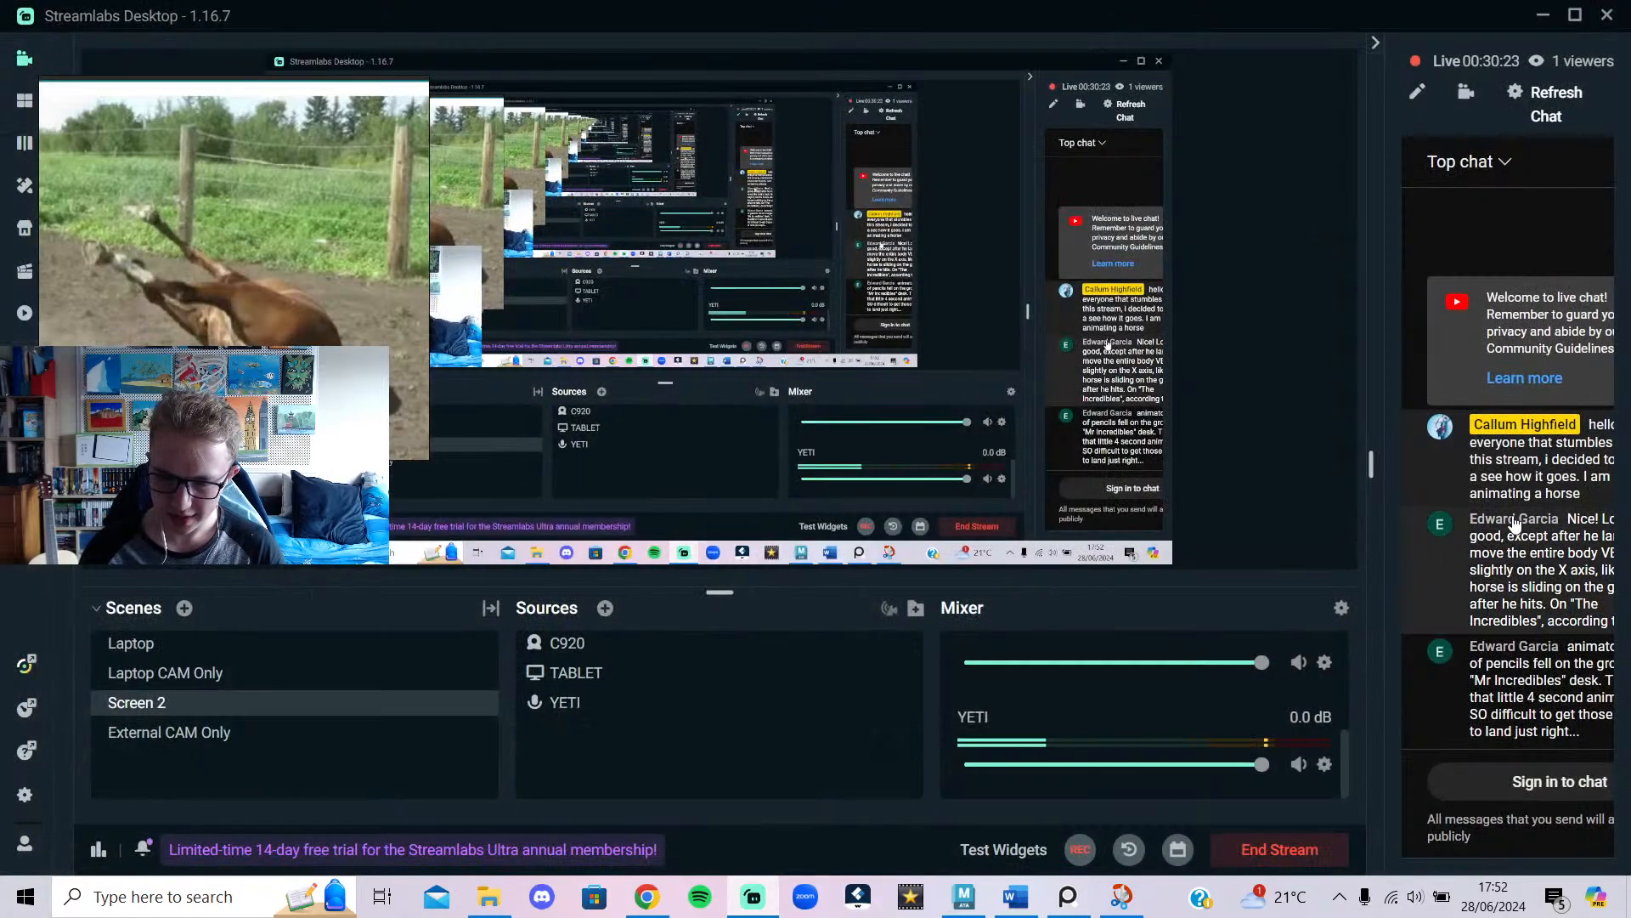
Bring the browser forward and open the YouTube Studio live-streaming and live chat pages.
{"action": "left_click", "coordinate": [647, 897]}
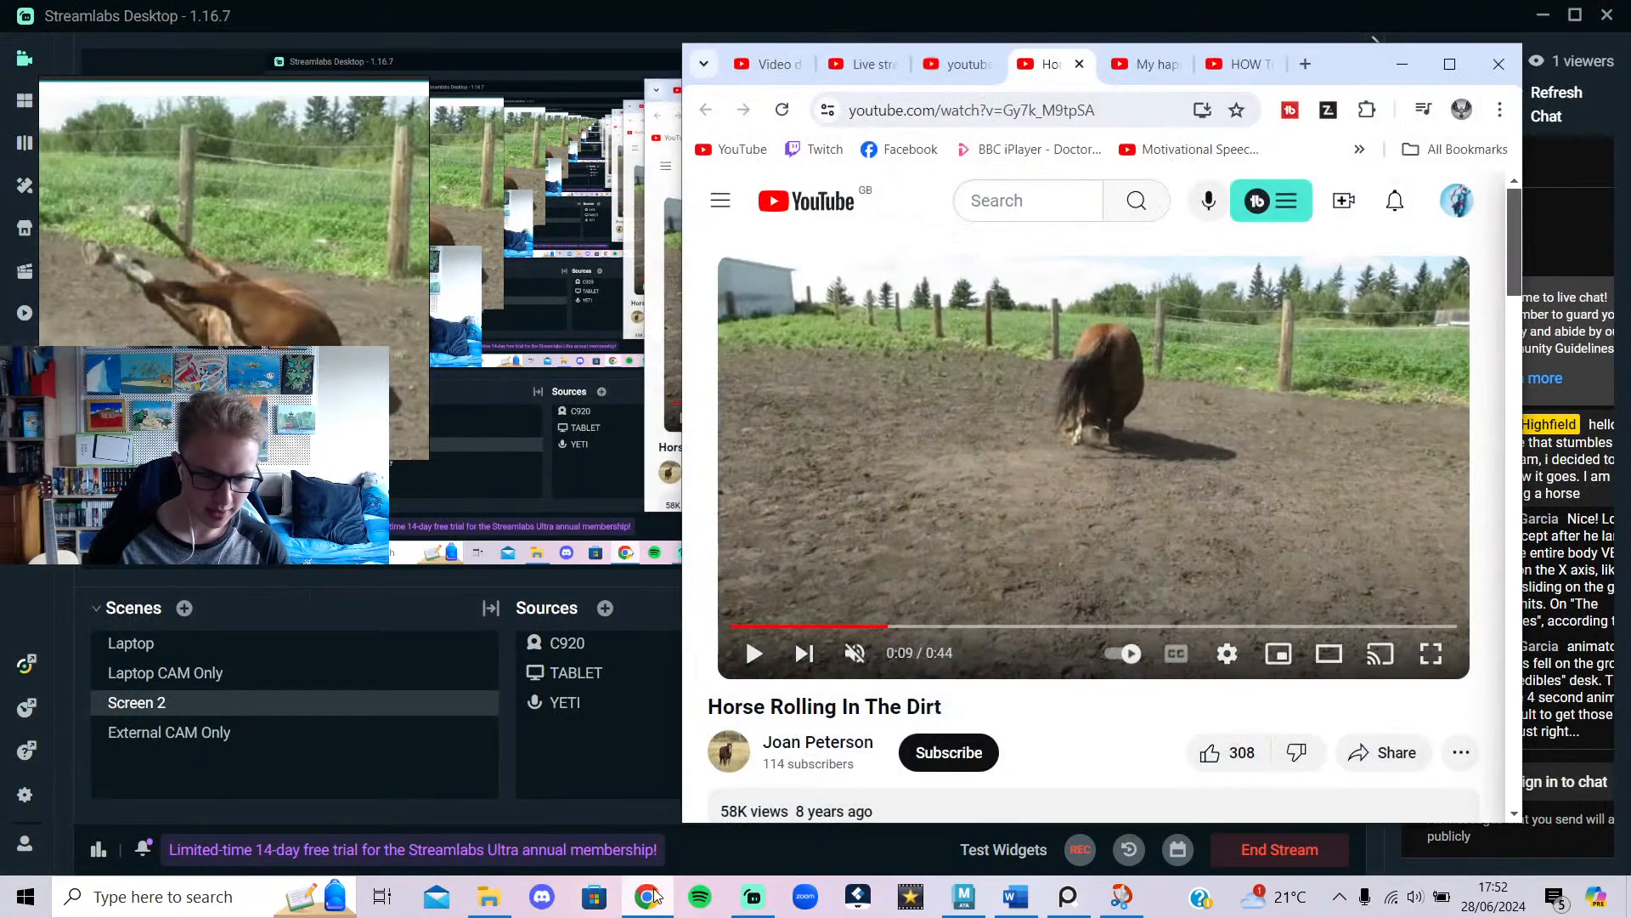
{"action": "left_click", "coordinate": [856, 68]}
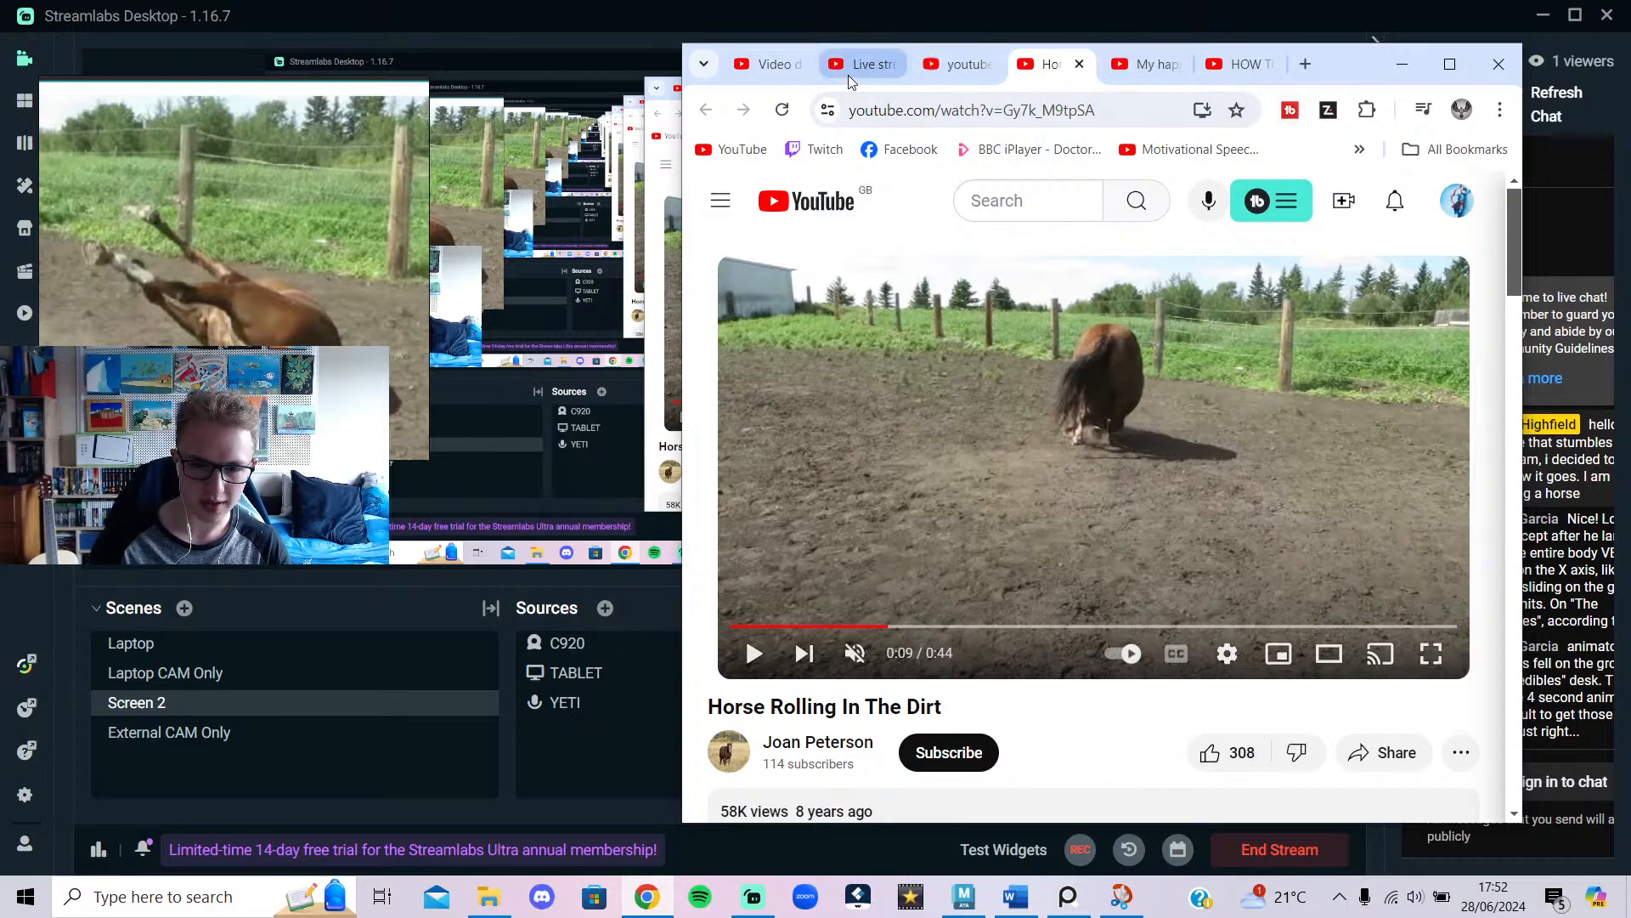
{"action": "left_click", "coordinate": [977, 65]}
Maximise the live chat, post the reply 'i agree', and return to Maya.
{"action": "left_click", "coordinate": [1450, 64]}
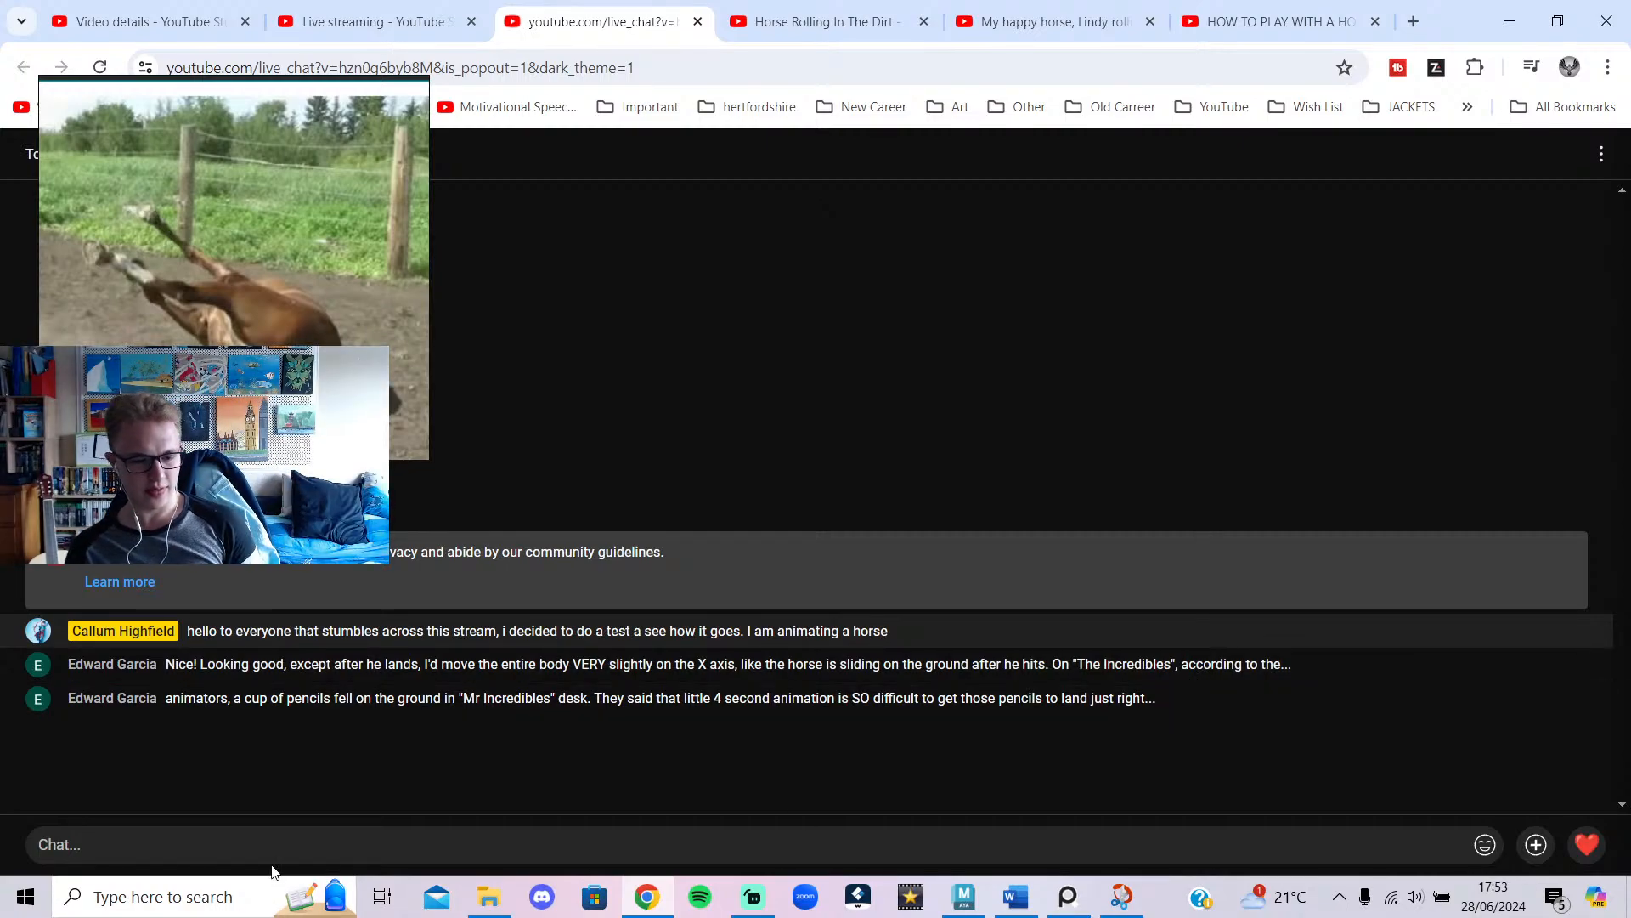
{"action": "type", "text": "i agre"}
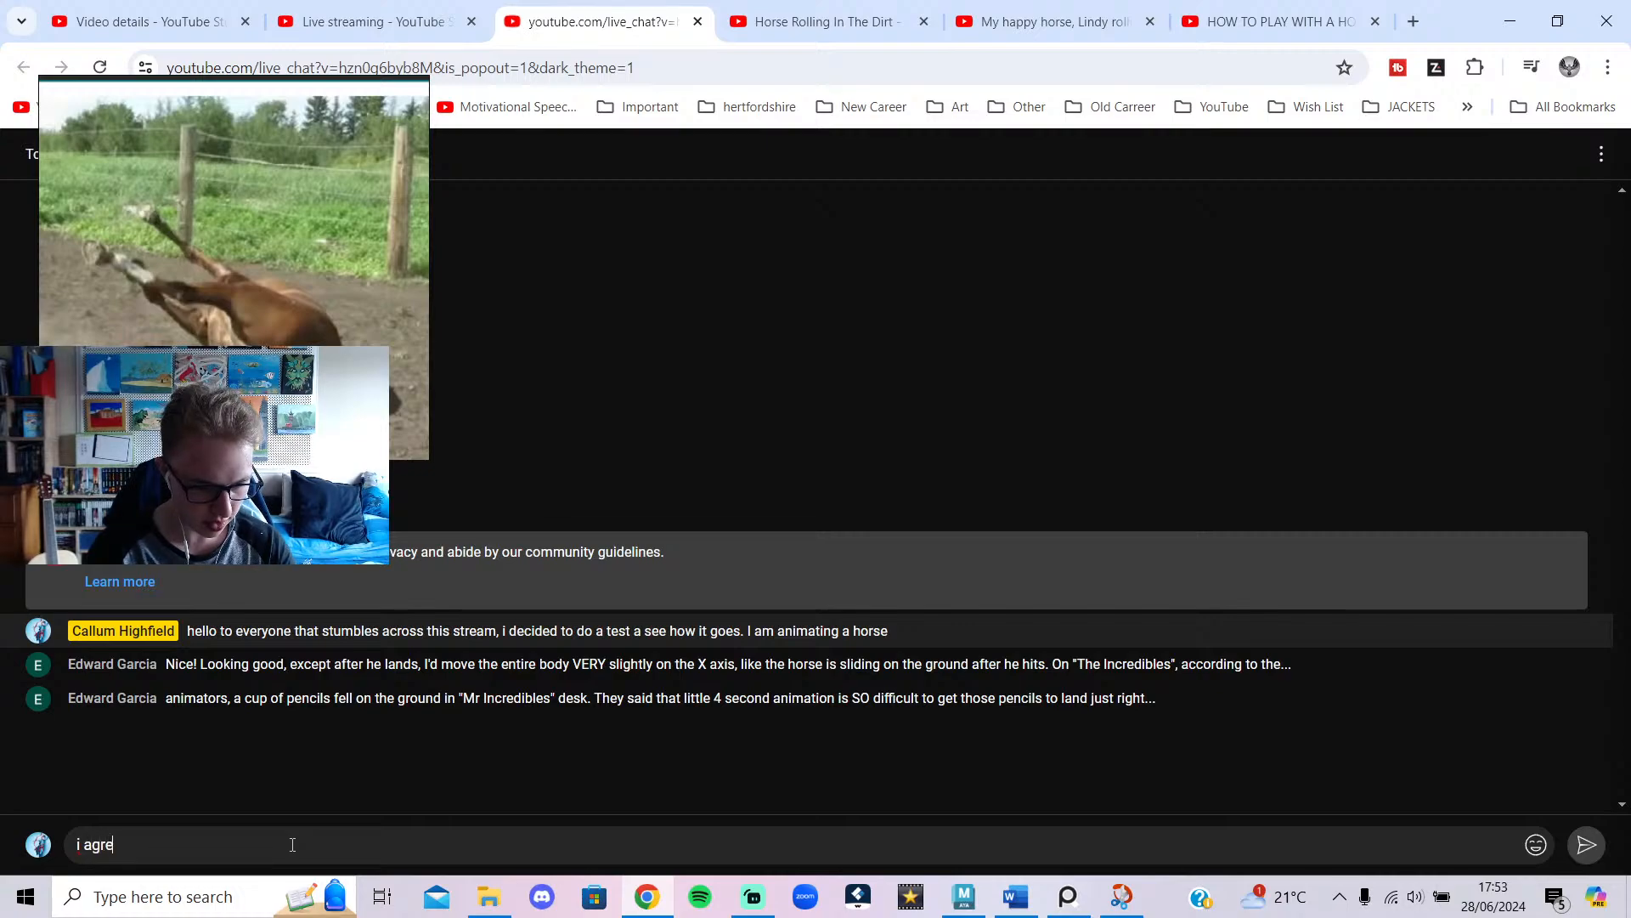
{"action": "type", "text": "e"}
{"action": "key", "text": "Return"}
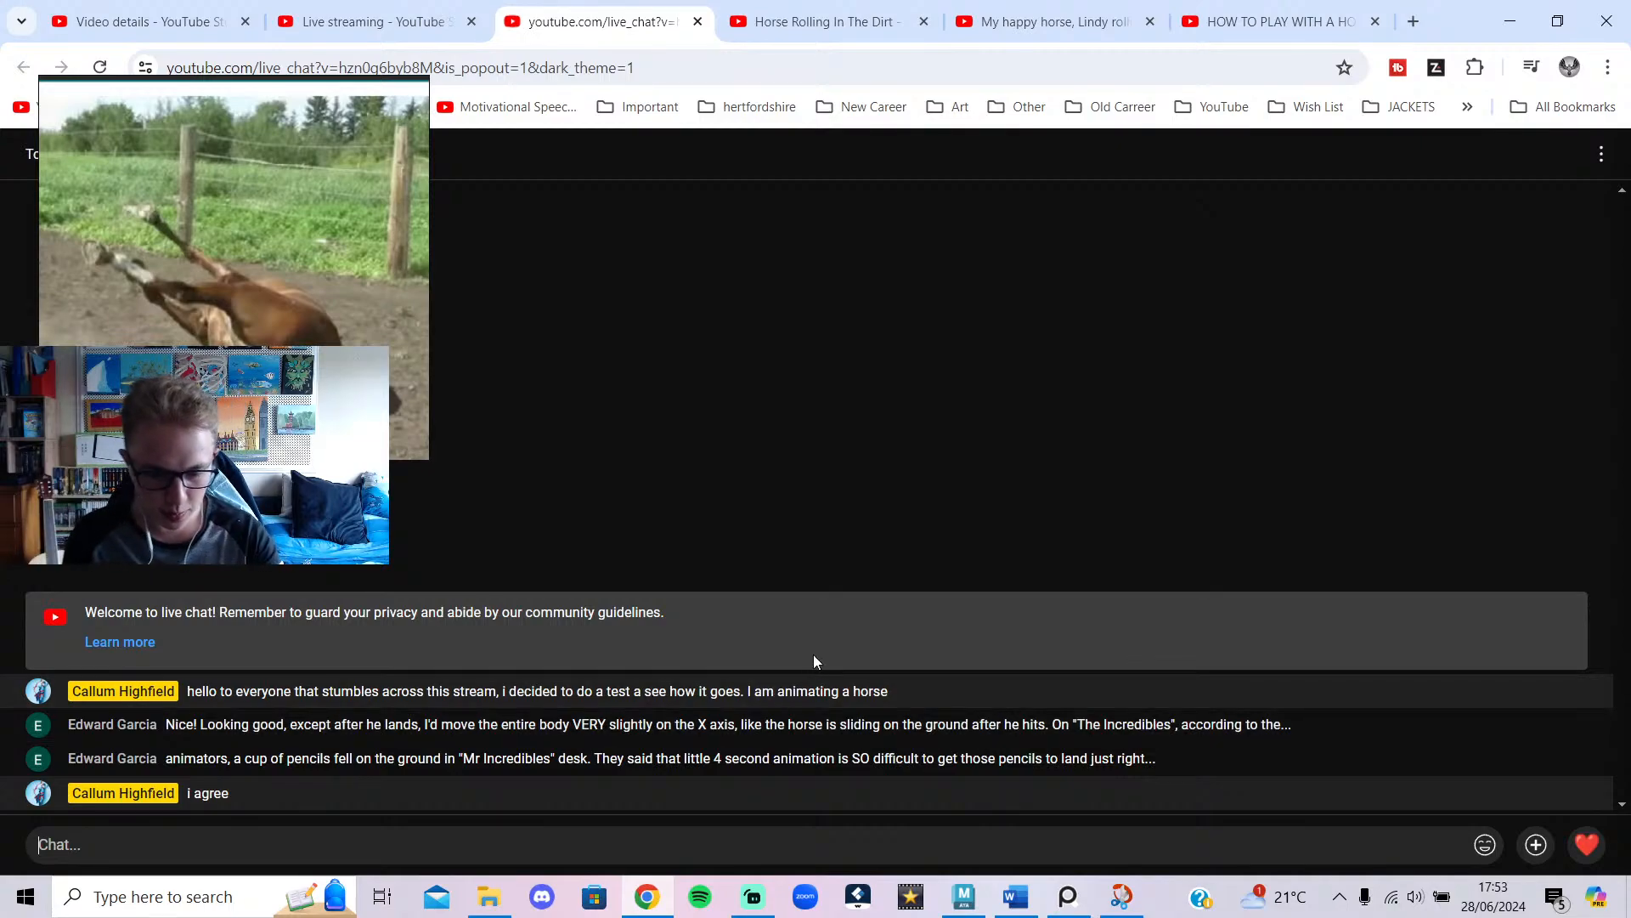
{"action": "left_click", "coordinate": [986, 898]}
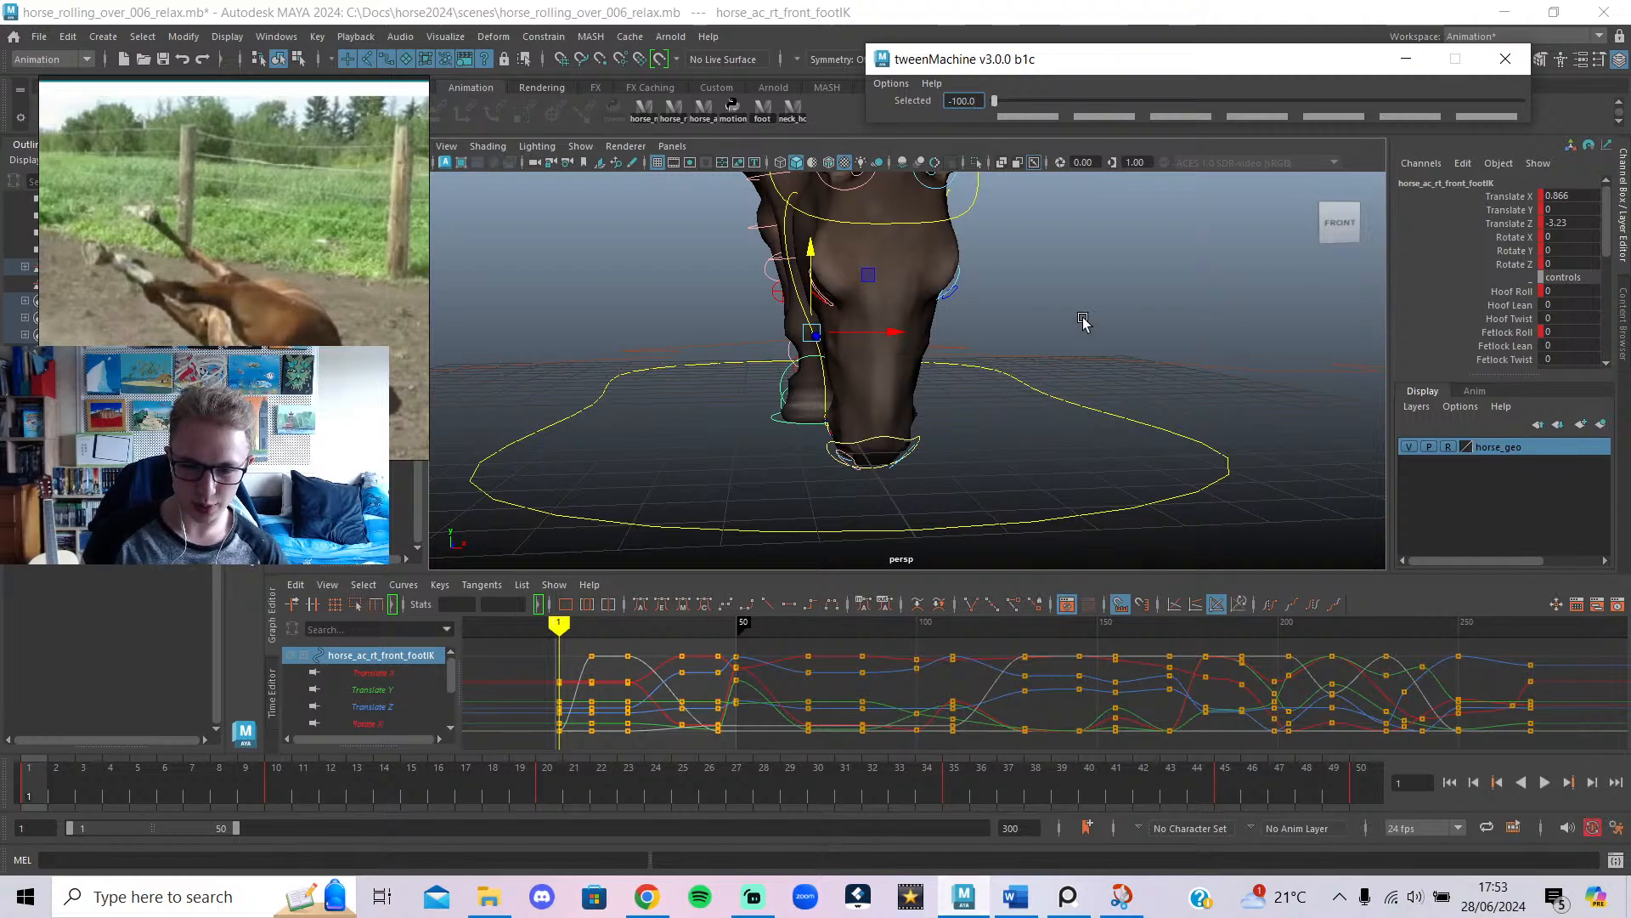
View the horse from behind without control curves and play the roll up to frame 26.
{"action": "scroll", "coordinate": [1083, 319], "scroll_direction": "down", "scroll_amount": 10}
{"action": "left_click_drag", "start_coordinate": [969, 415], "coordinate": [1342, 437], "text": "alt"}
{"action": "key", "text": "alt+1"}
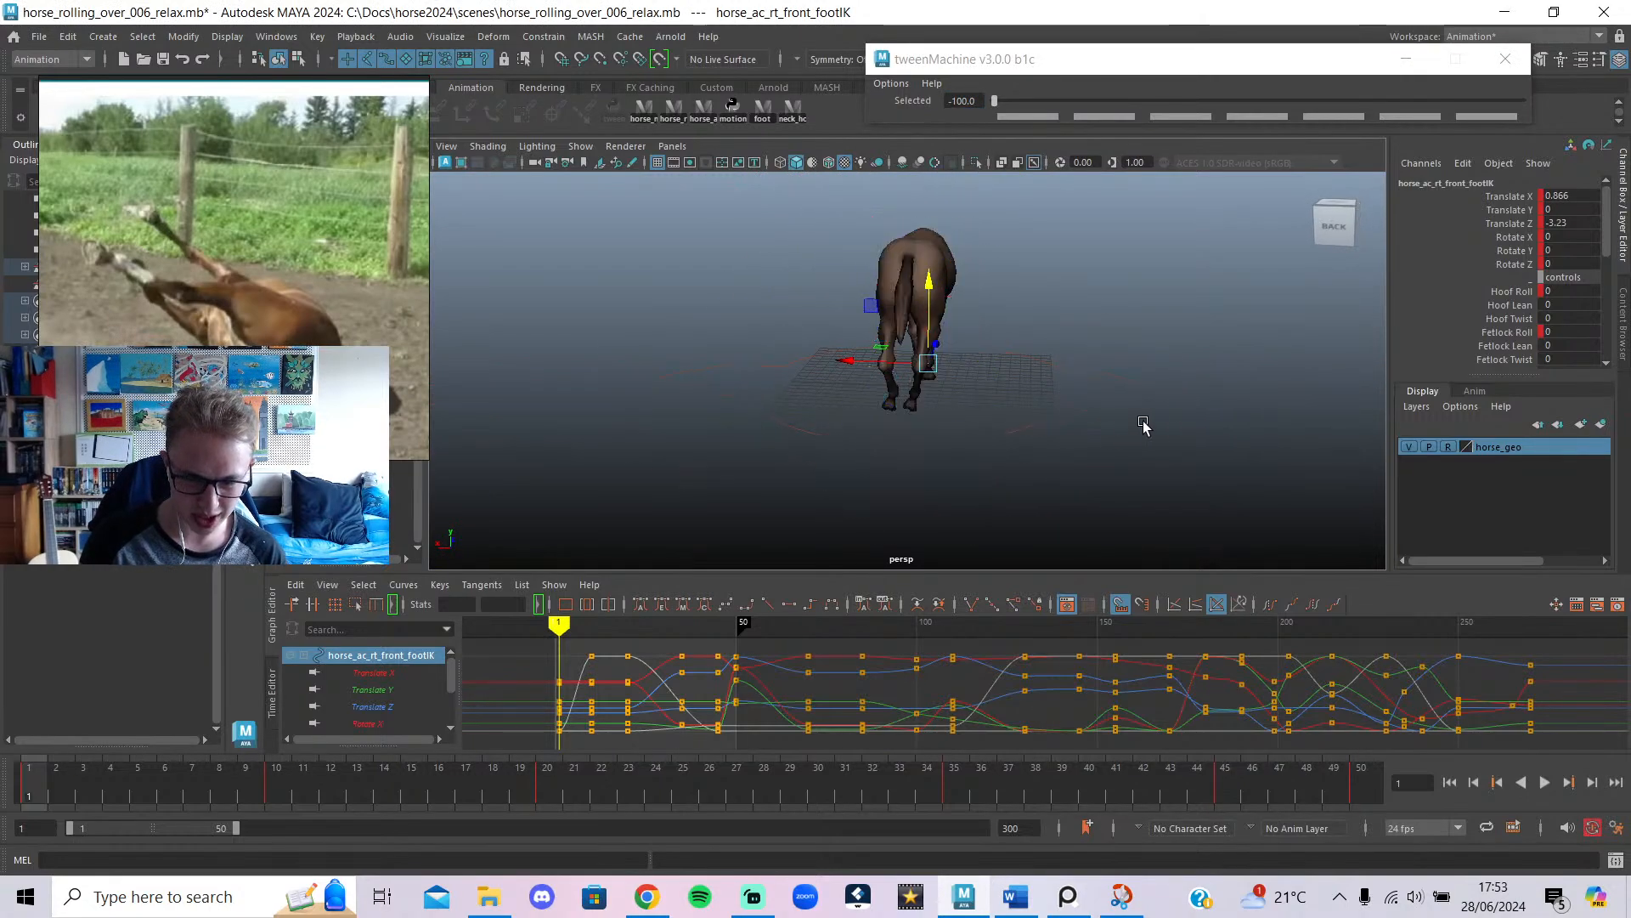
{"action": "left_click", "coordinate": [1544, 782]}
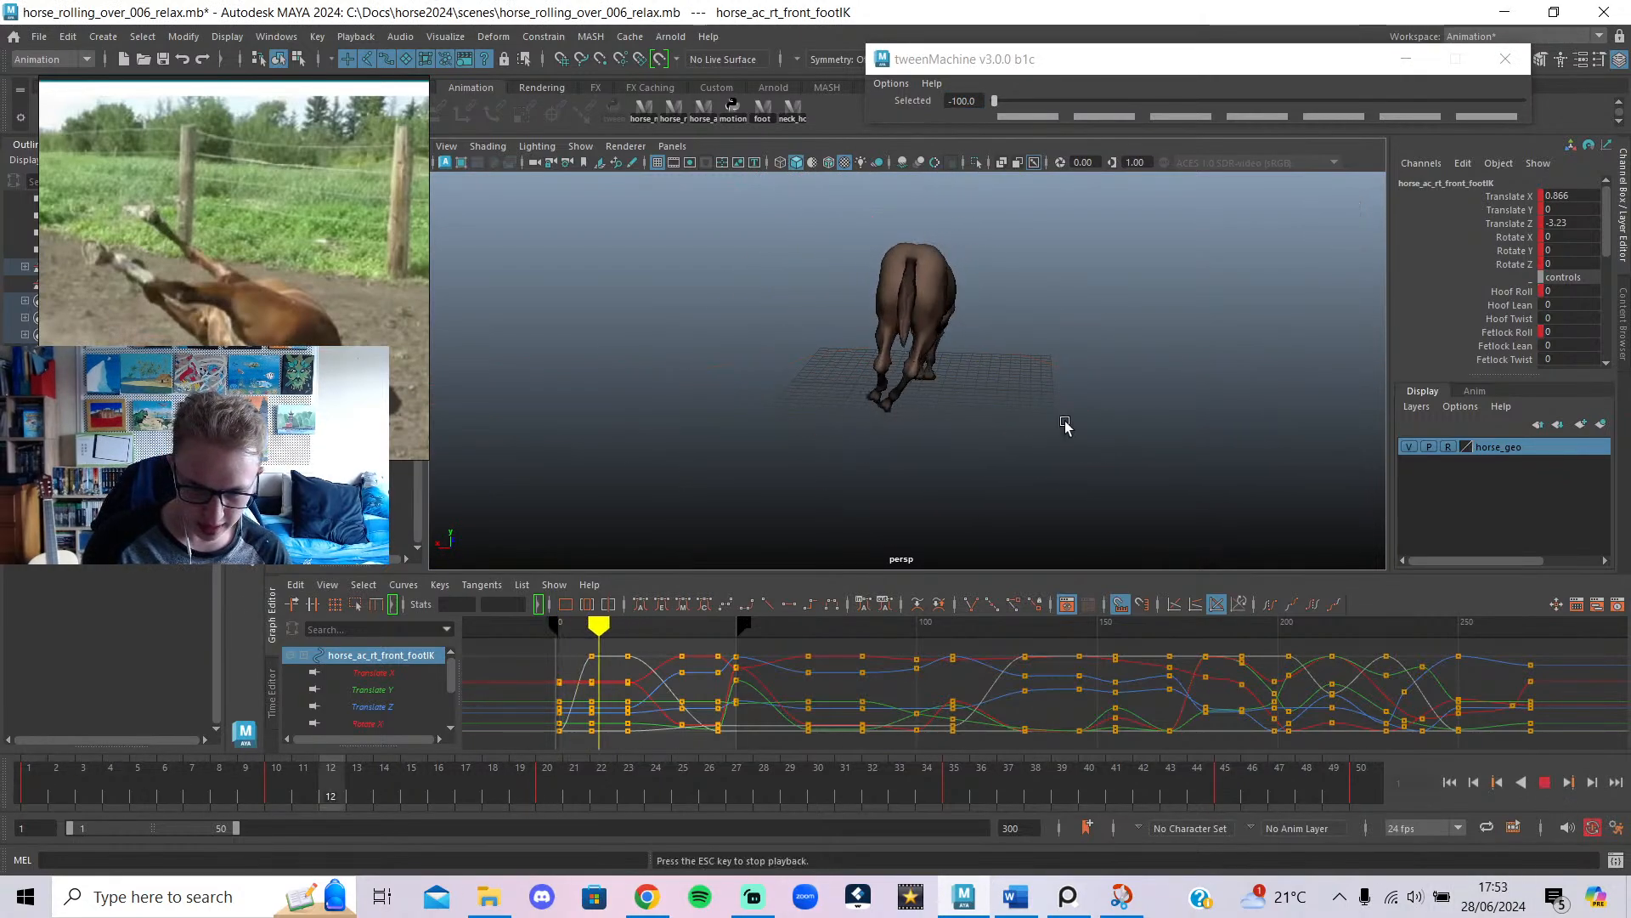
{"action": "left_click", "coordinate": [1544, 783]}
{"action": "key", "text": "alt+v"}
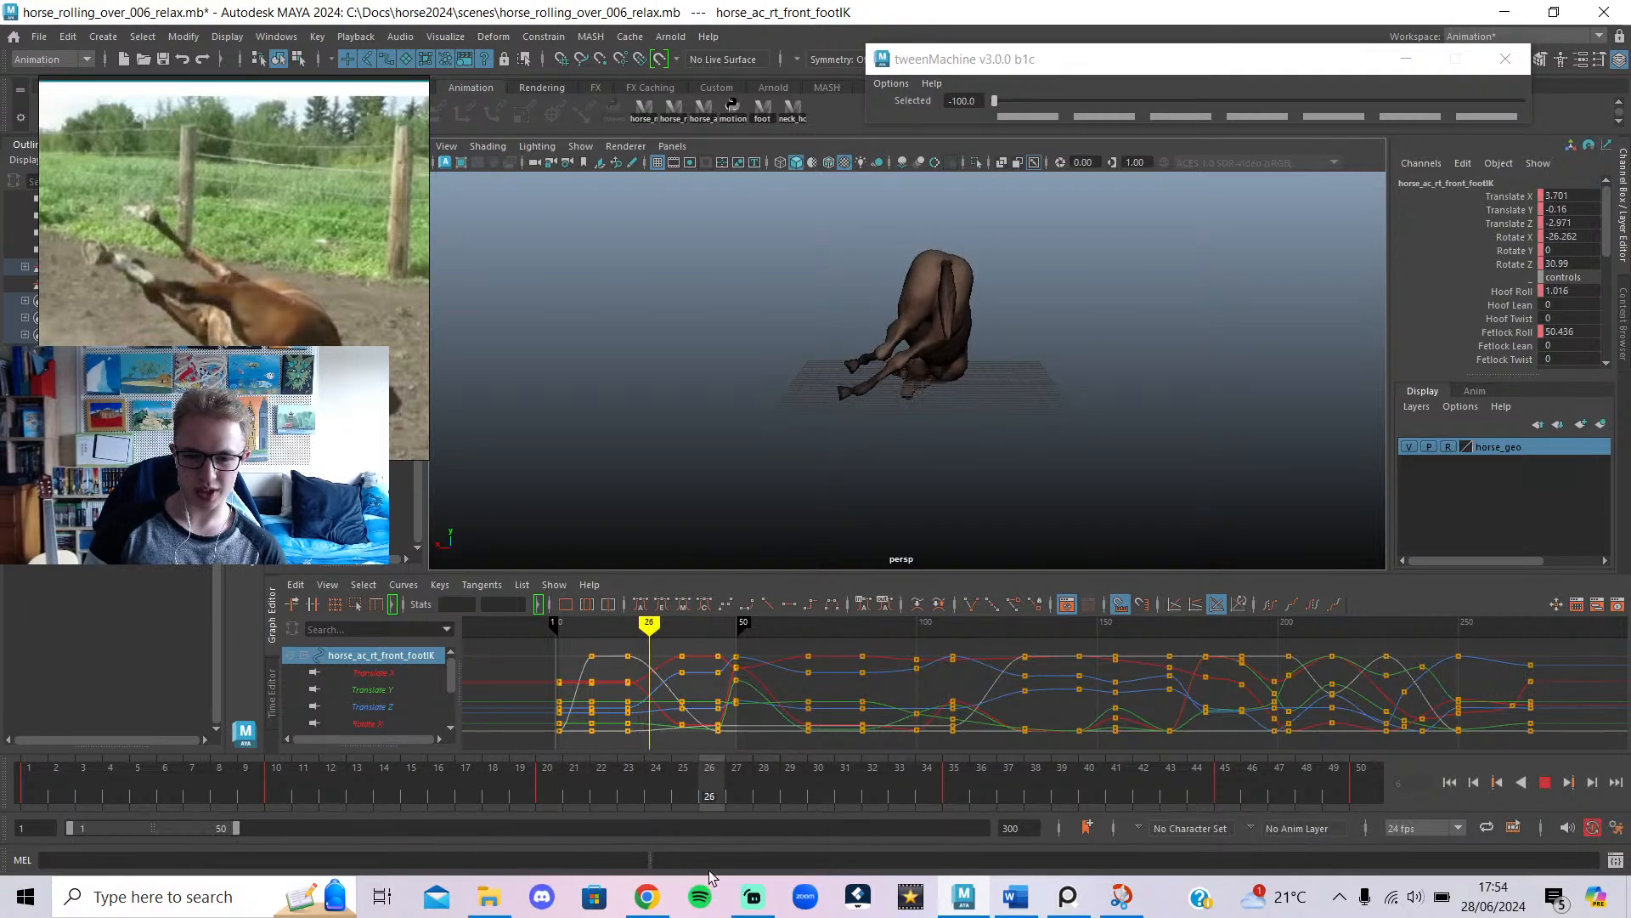
{"action": "key", "text": "alt+v"}
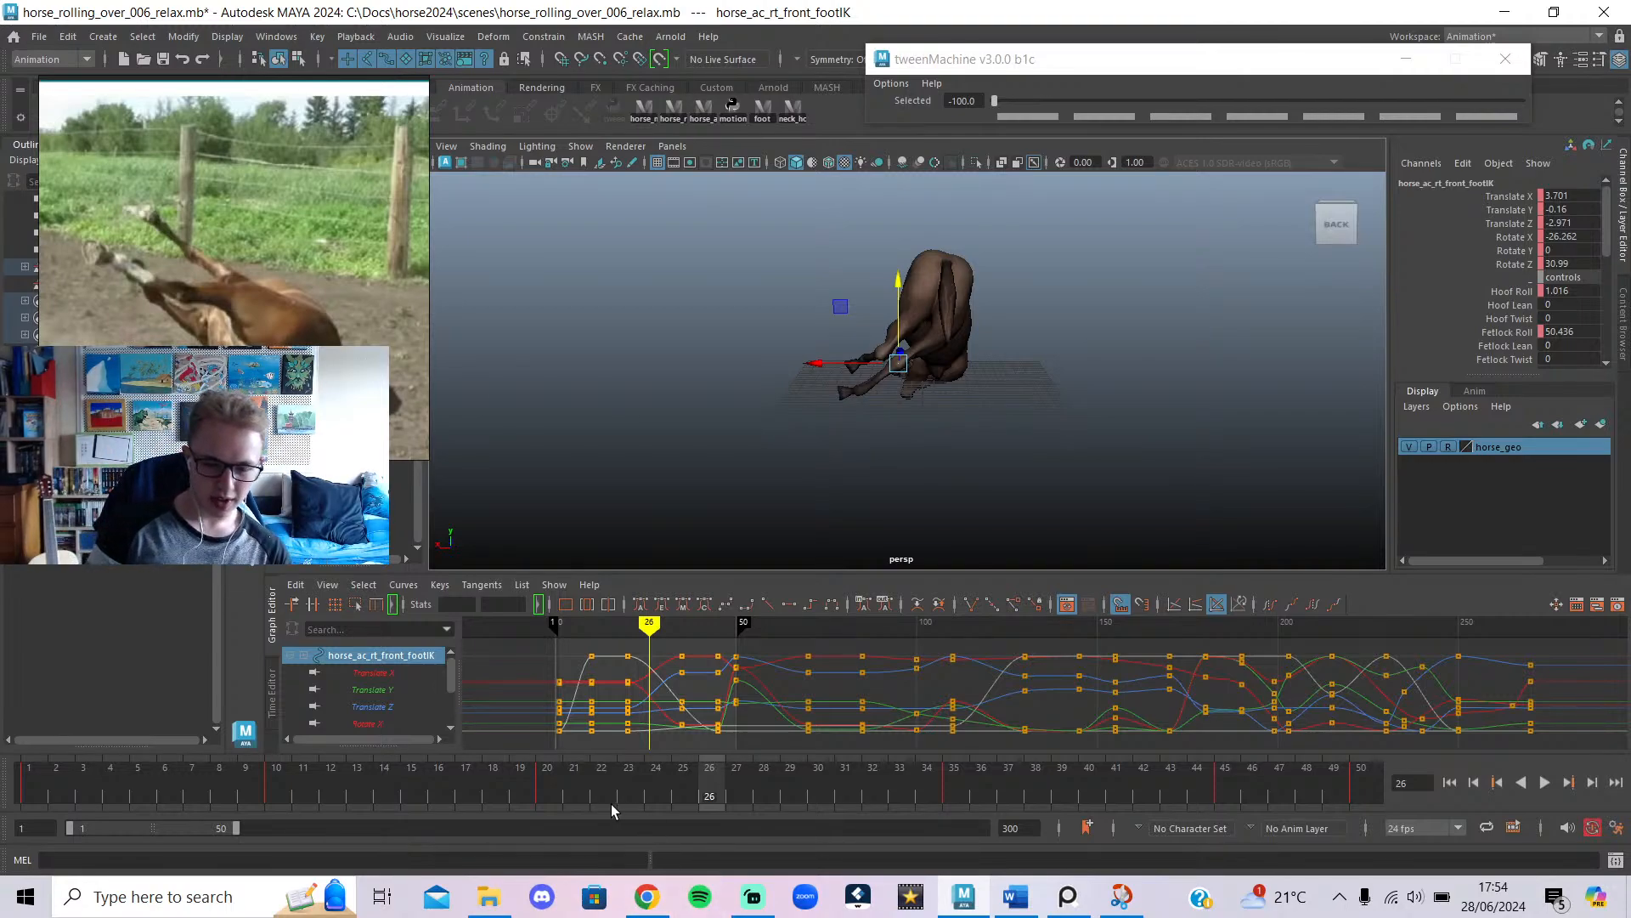
Scrub back to about frame 14 and zoom in with the control curves shown.
{"action": "left_click_drag", "start_coordinate": [360, 779], "coordinate": [270, 784]}
{"action": "key", "text": "alt+1"}
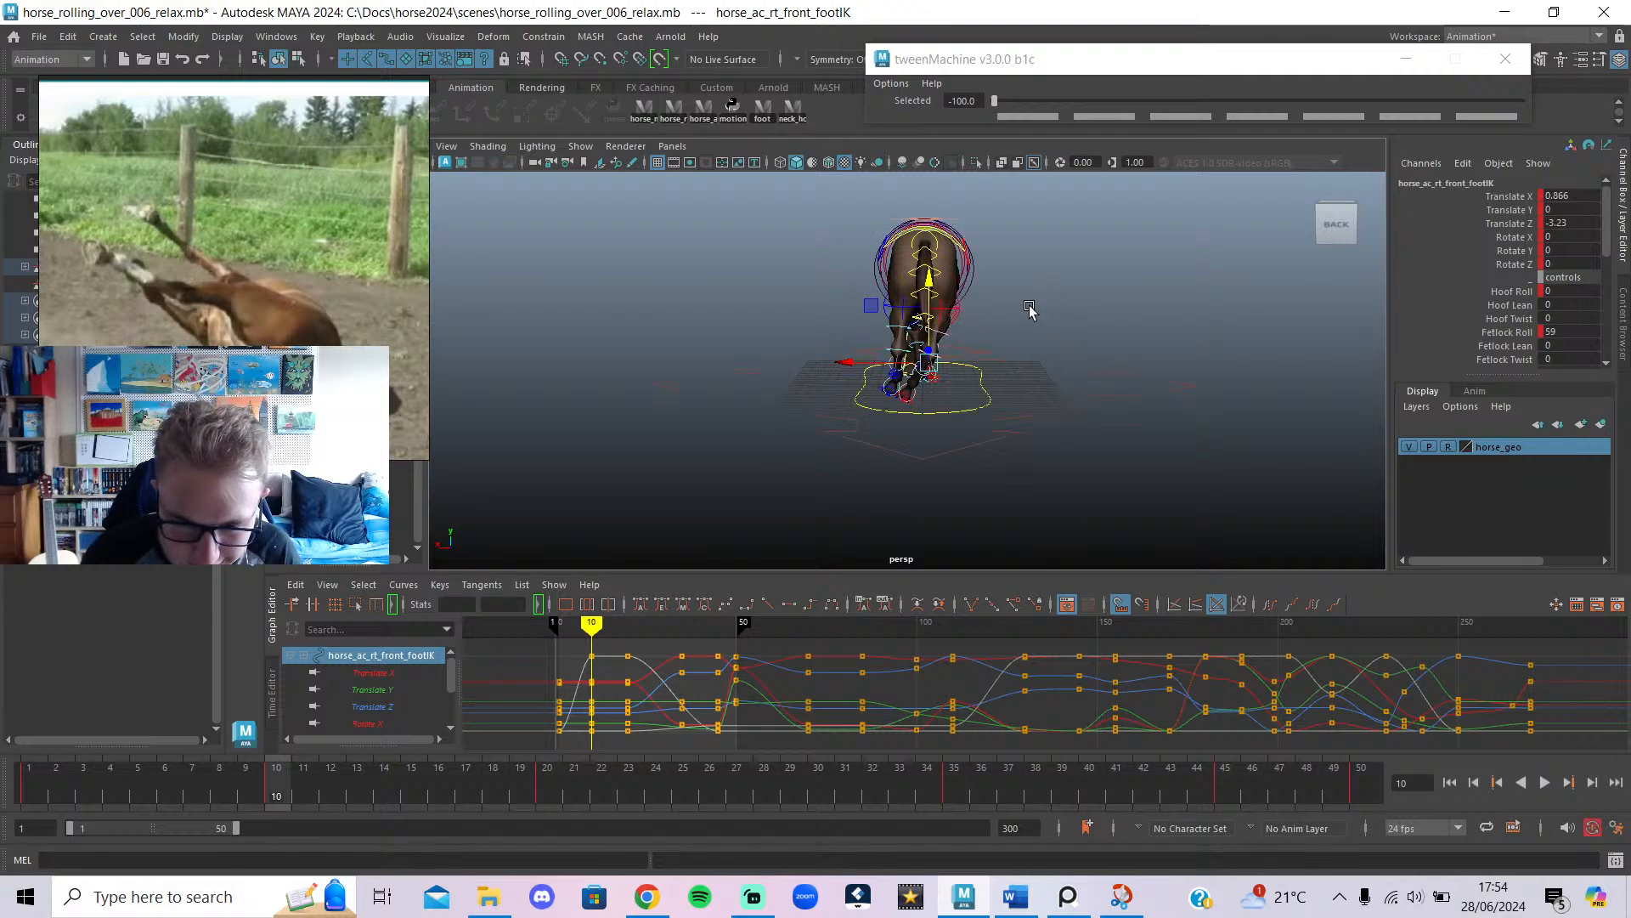
{"action": "right_click_drag", "start_coordinate": [1031, 309], "coordinate": [1105, 245], "text": "alt"}
Select the horse's pelvis control, tilt it sideways and shift it along X.
{"action": "middle_click_drag", "start_coordinate": [1105, 245], "coordinate": [1071, 333], "text": "alt"}
{"action": "left_click", "coordinate": [1071, 336]}
{"action": "left_click", "coordinate": [926, 350]}
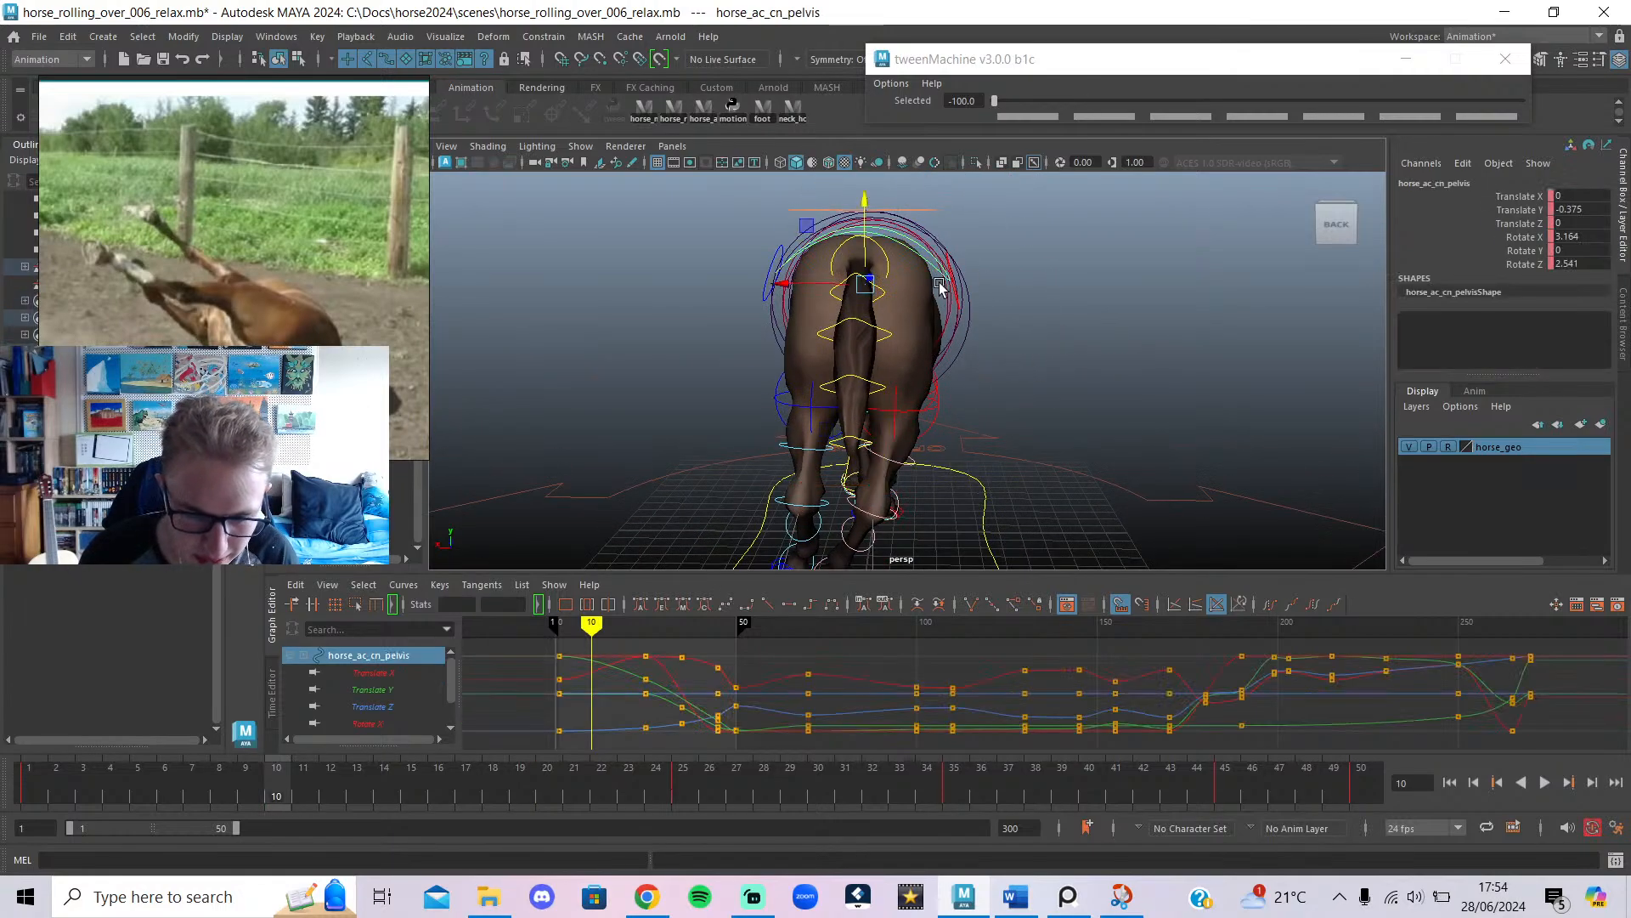
{"action": "left_click_drag", "start_coordinate": [931, 256], "coordinate": [944, 272]}
{"action": "key", "text": "w"}
{"action": "left_click_drag", "start_coordinate": [815, 286], "coordinate": [838, 297]}
At frame 25, shift the pelvis along X and lower it.
{"action": "key", "text": "alt+v"}
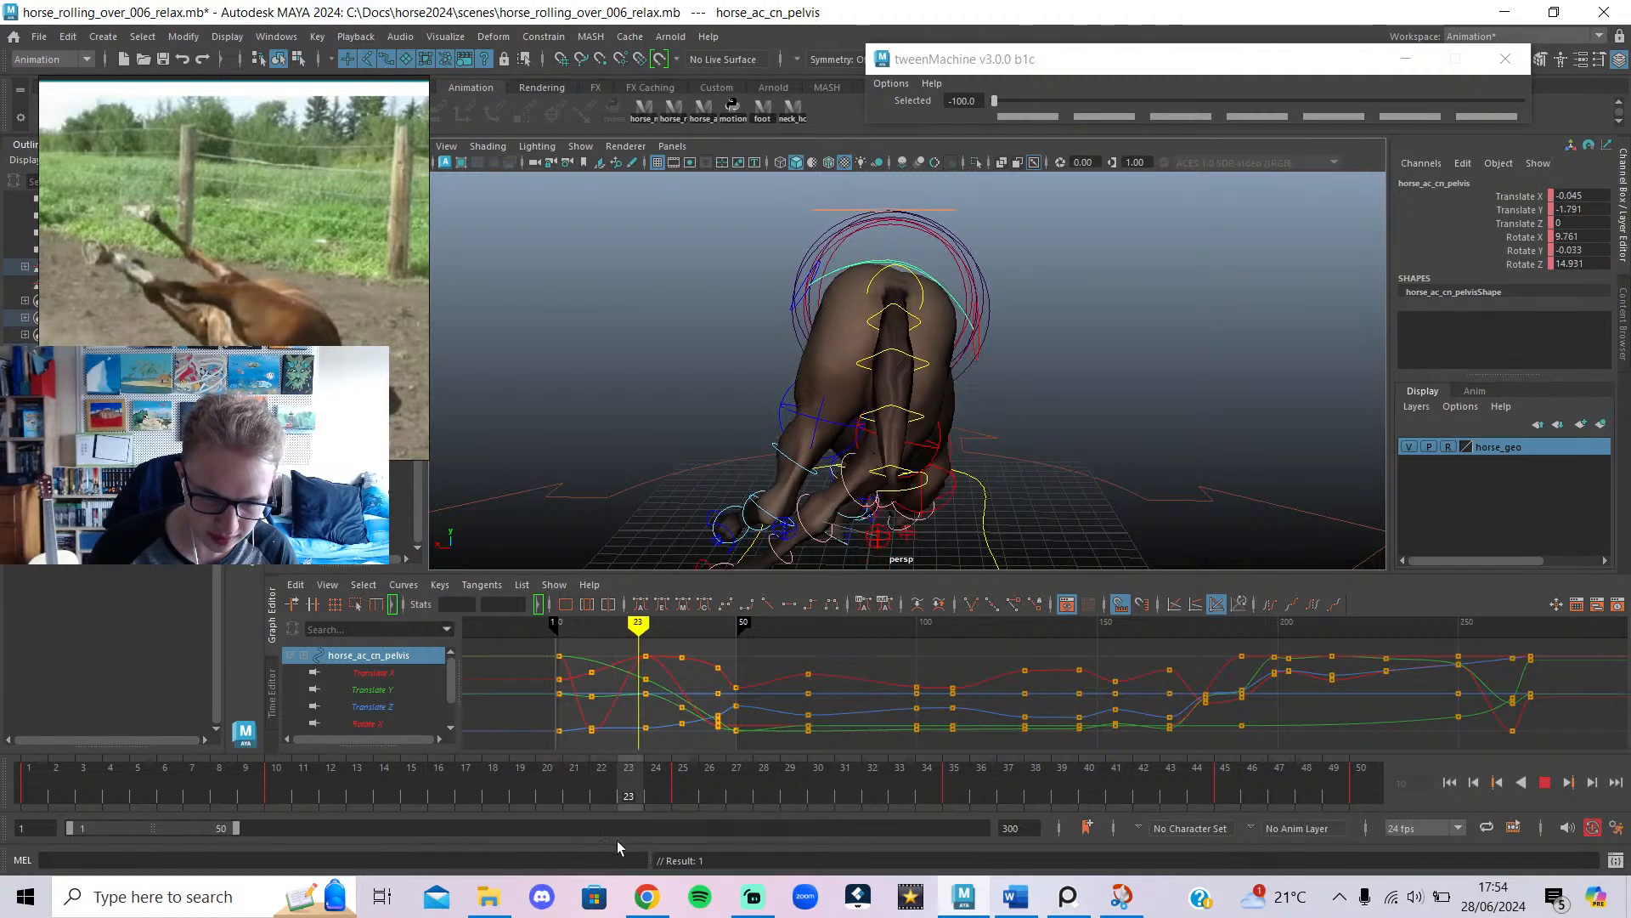
{"action": "key", "text": "alt+v"}
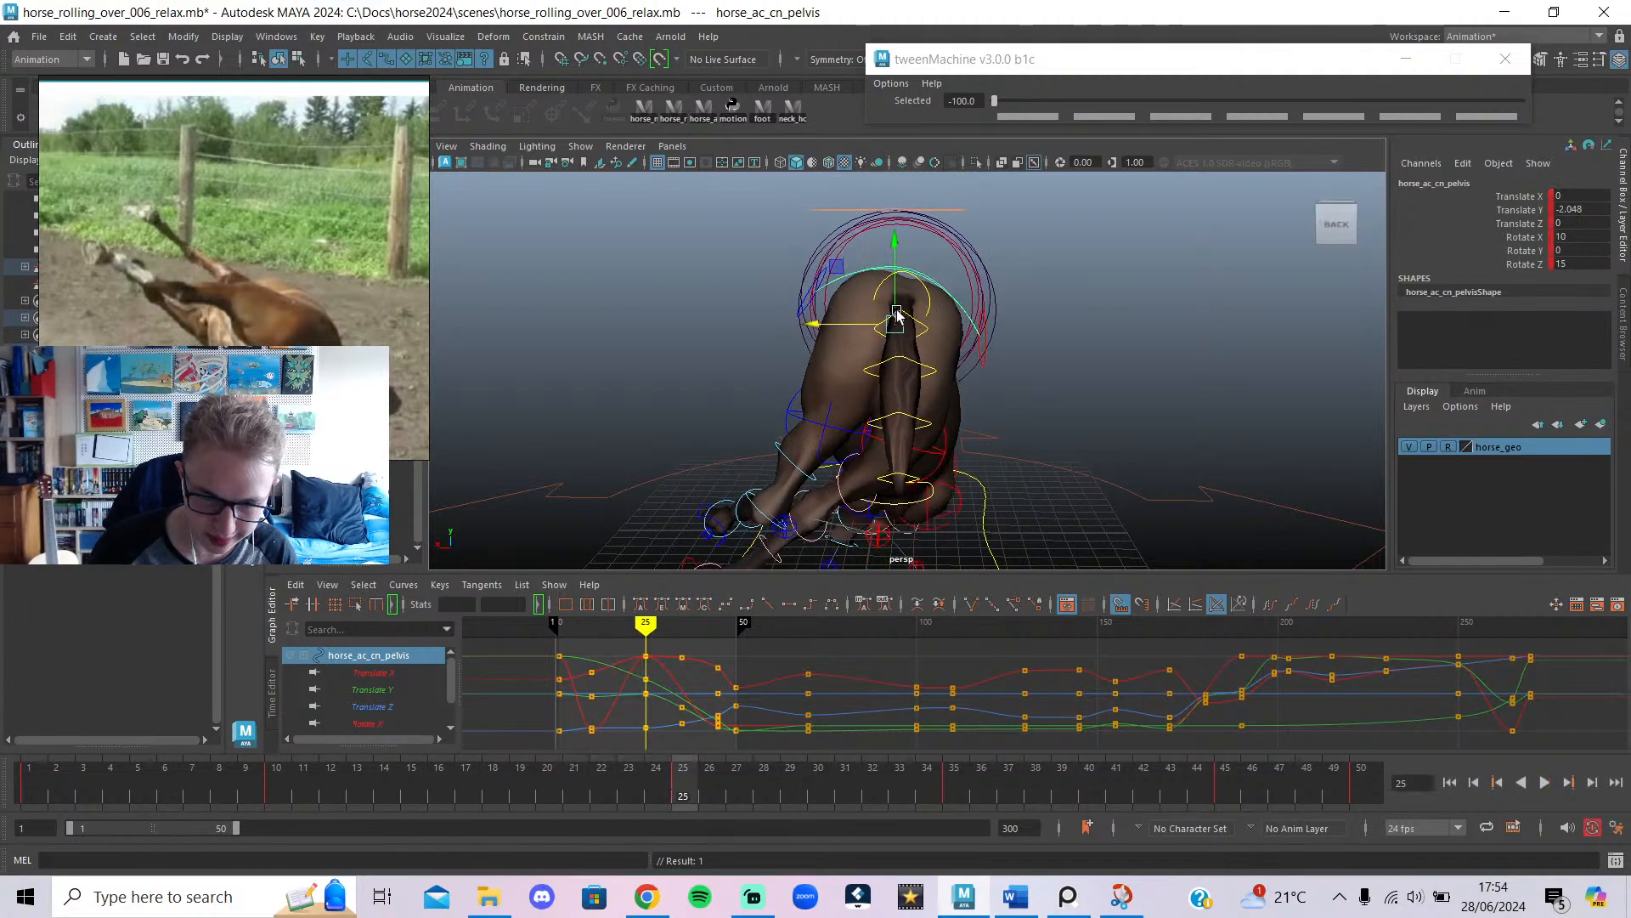
{"action": "left_click_drag", "start_coordinate": [863, 328], "coordinate": [908, 322]}
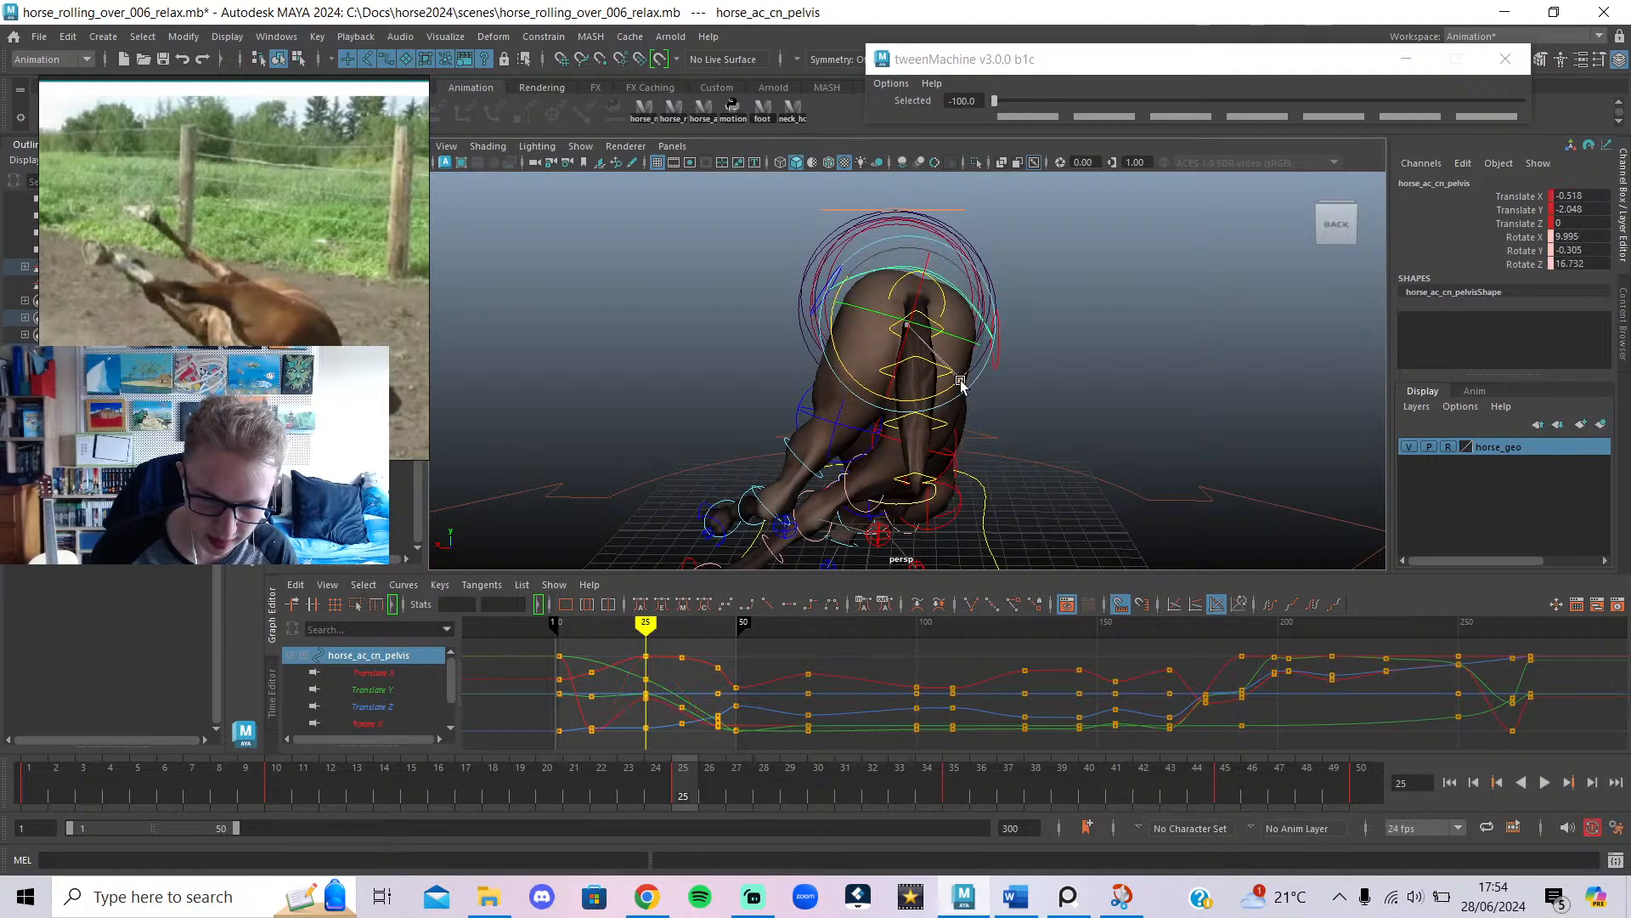
{"action": "key", "text": "w"}
{"action": "left_click_drag", "start_coordinate": [907, 319], "coordinate": [906, 319]}
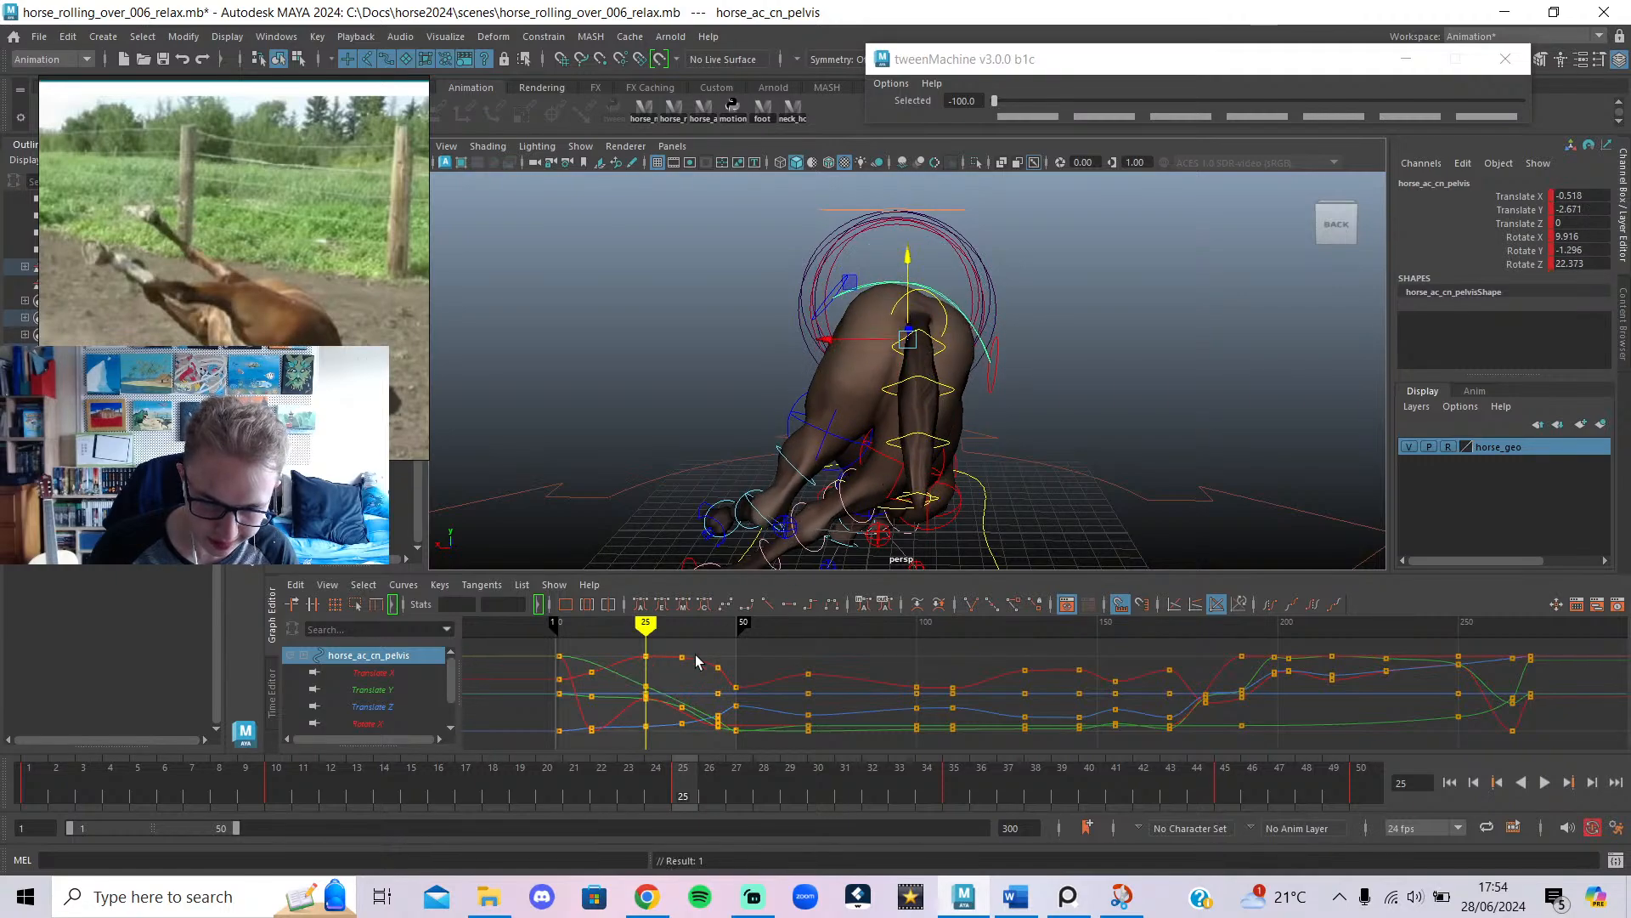
At frame 35, rotate the pelvis further into the roll and lower it.
{"action": "left_click_drag", "start_coordinate": [684, 800], "coordinate": [26, 775]}
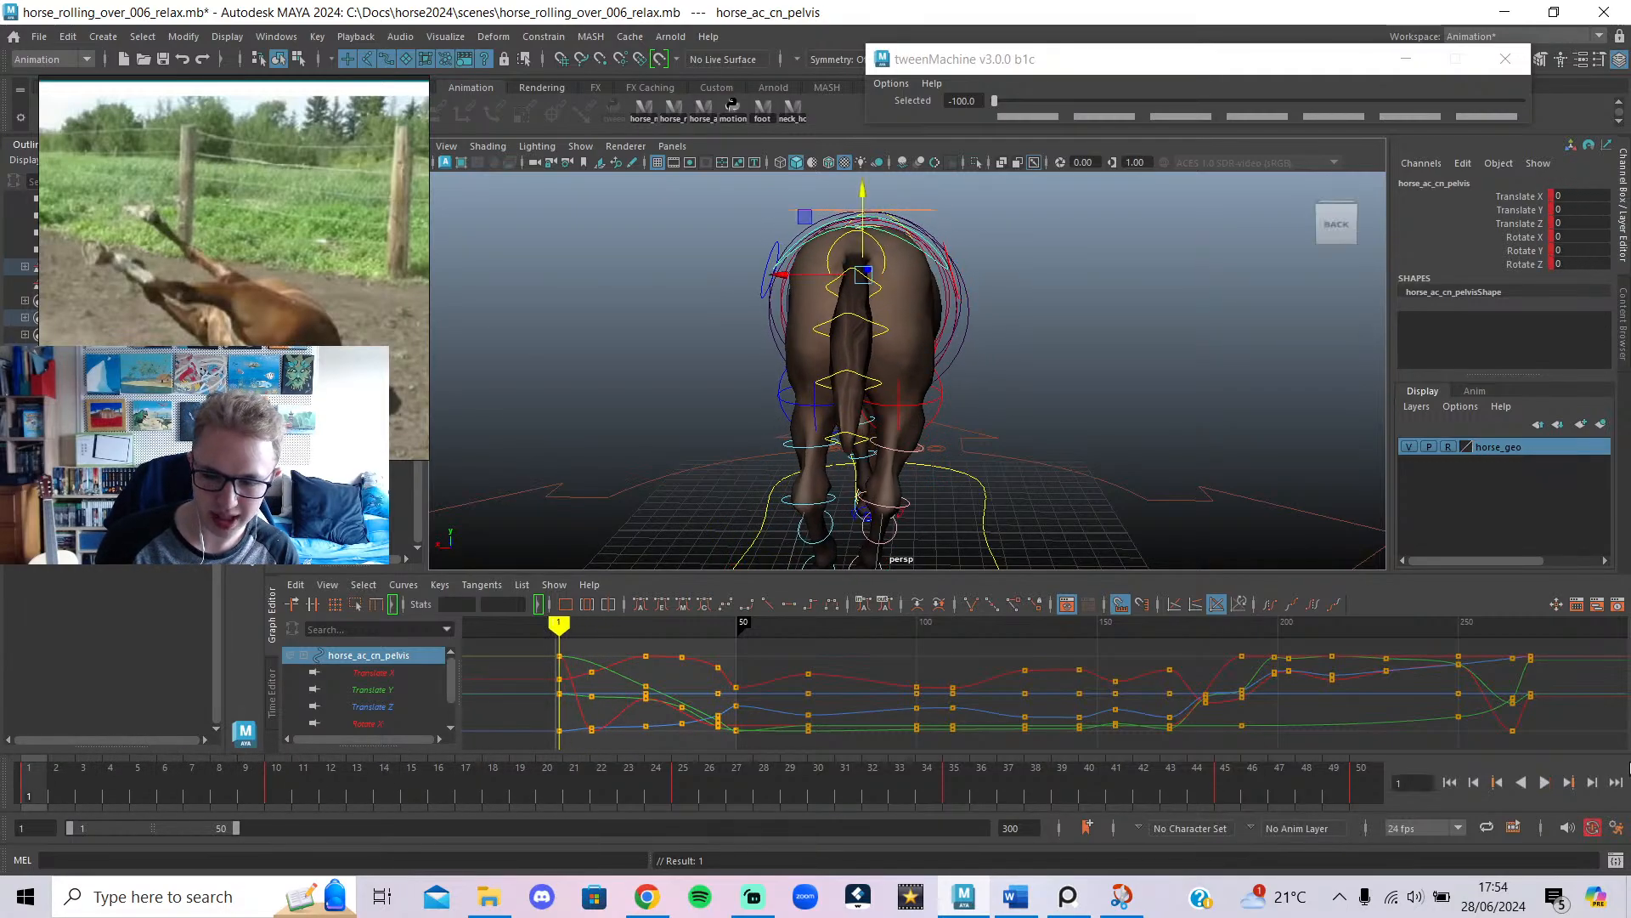
{"action": "left_click", "coordinate": [1544, 780]}
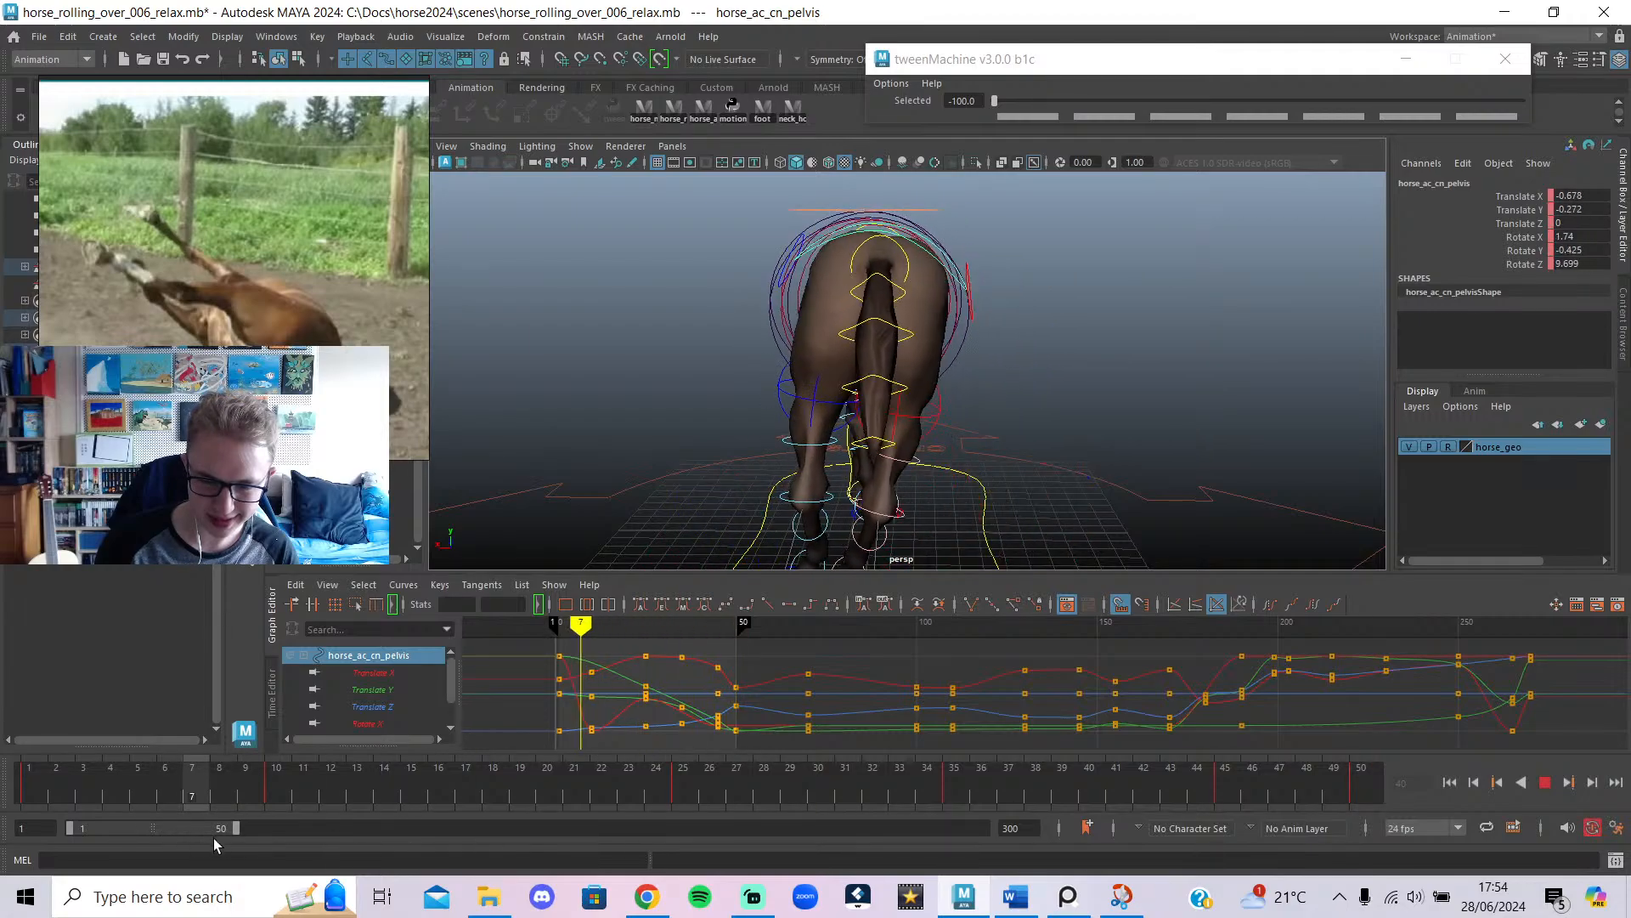
{"action": "left_click_drag", "start_coordinate": [991, 916], "coordinate": [960, 909]}
{"action": "middle_click_drag", "start_coordinate": [1044, 332], "coordinate": [982, 166], "text": "alt"}
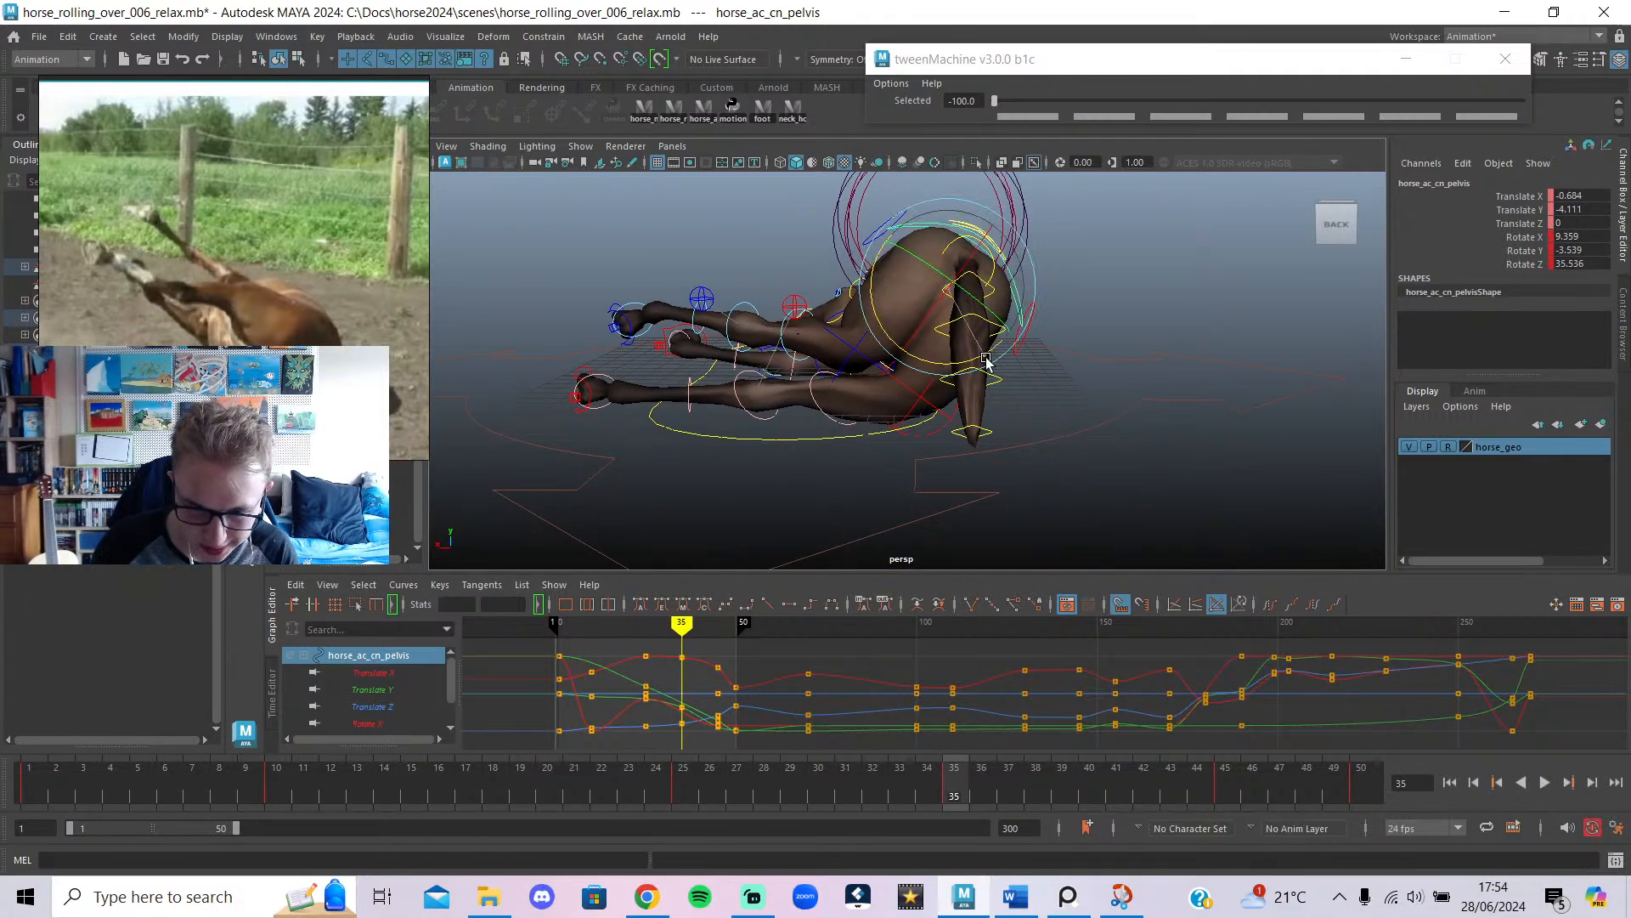
{"action": "left_click_drag", "start_coordinate": [985, 358], "coordinate": [946, 375]}
{"action": "key", "text": "w"}
{"action": "left_click_drag", "start_coordinate": [946, 255], "coordinate": [952, 286]}
{"action": "left_click_drag", "start_coordinate": [664, 632], "coordinate": [682, 666]}
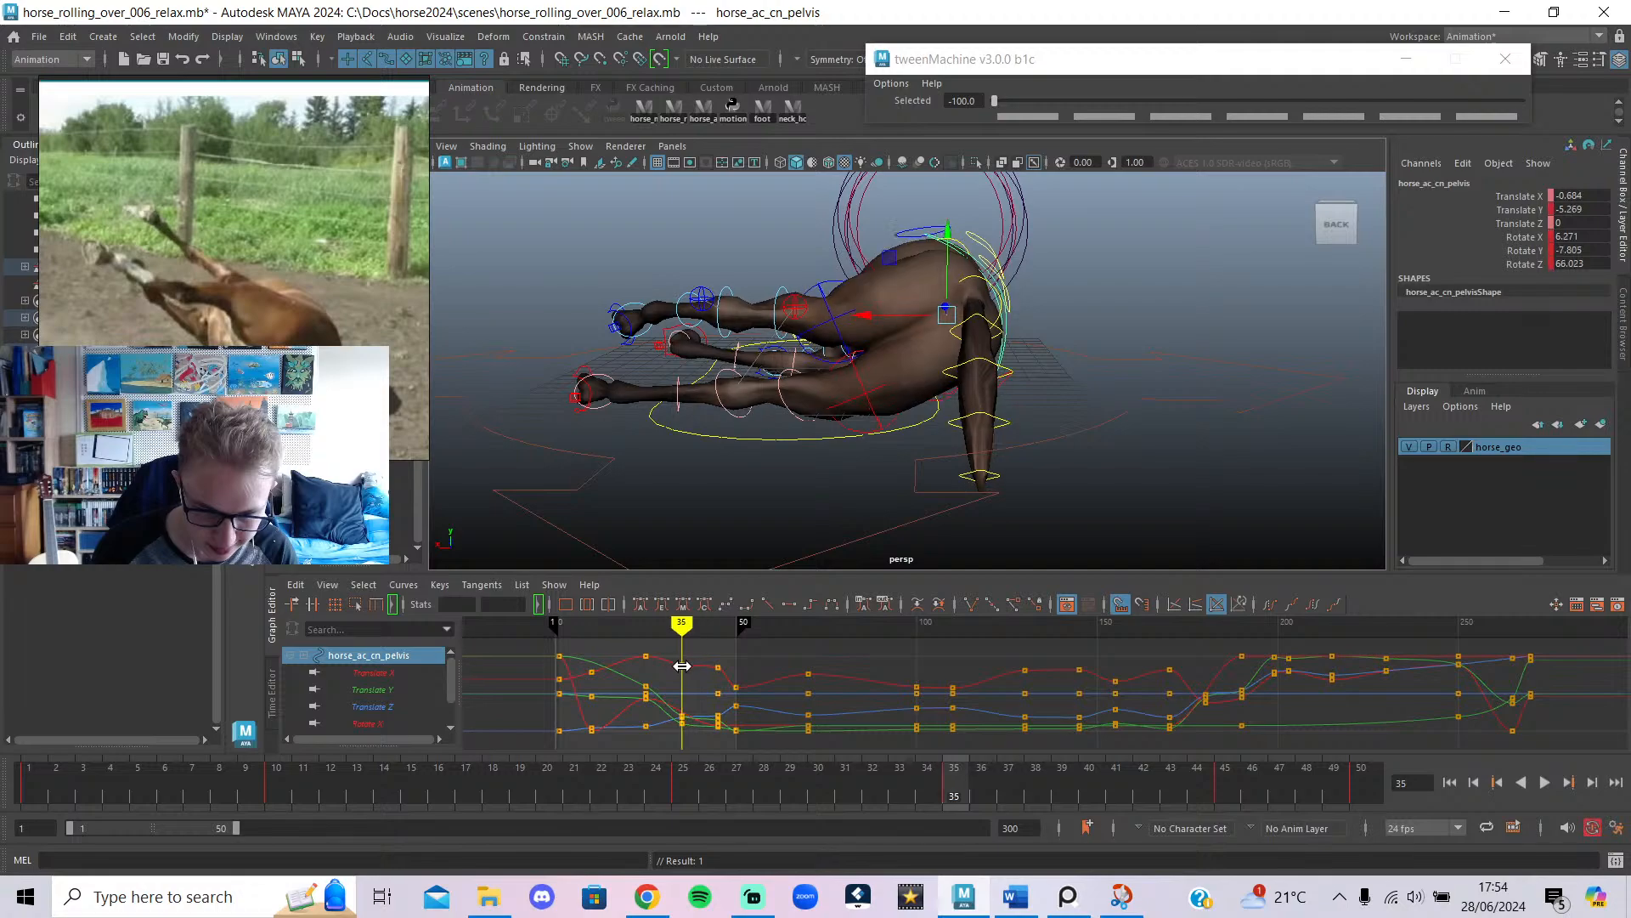
{"action": "left_click_drag", "start_coordinate": [602, 628], "coordinate": [664, 762]}
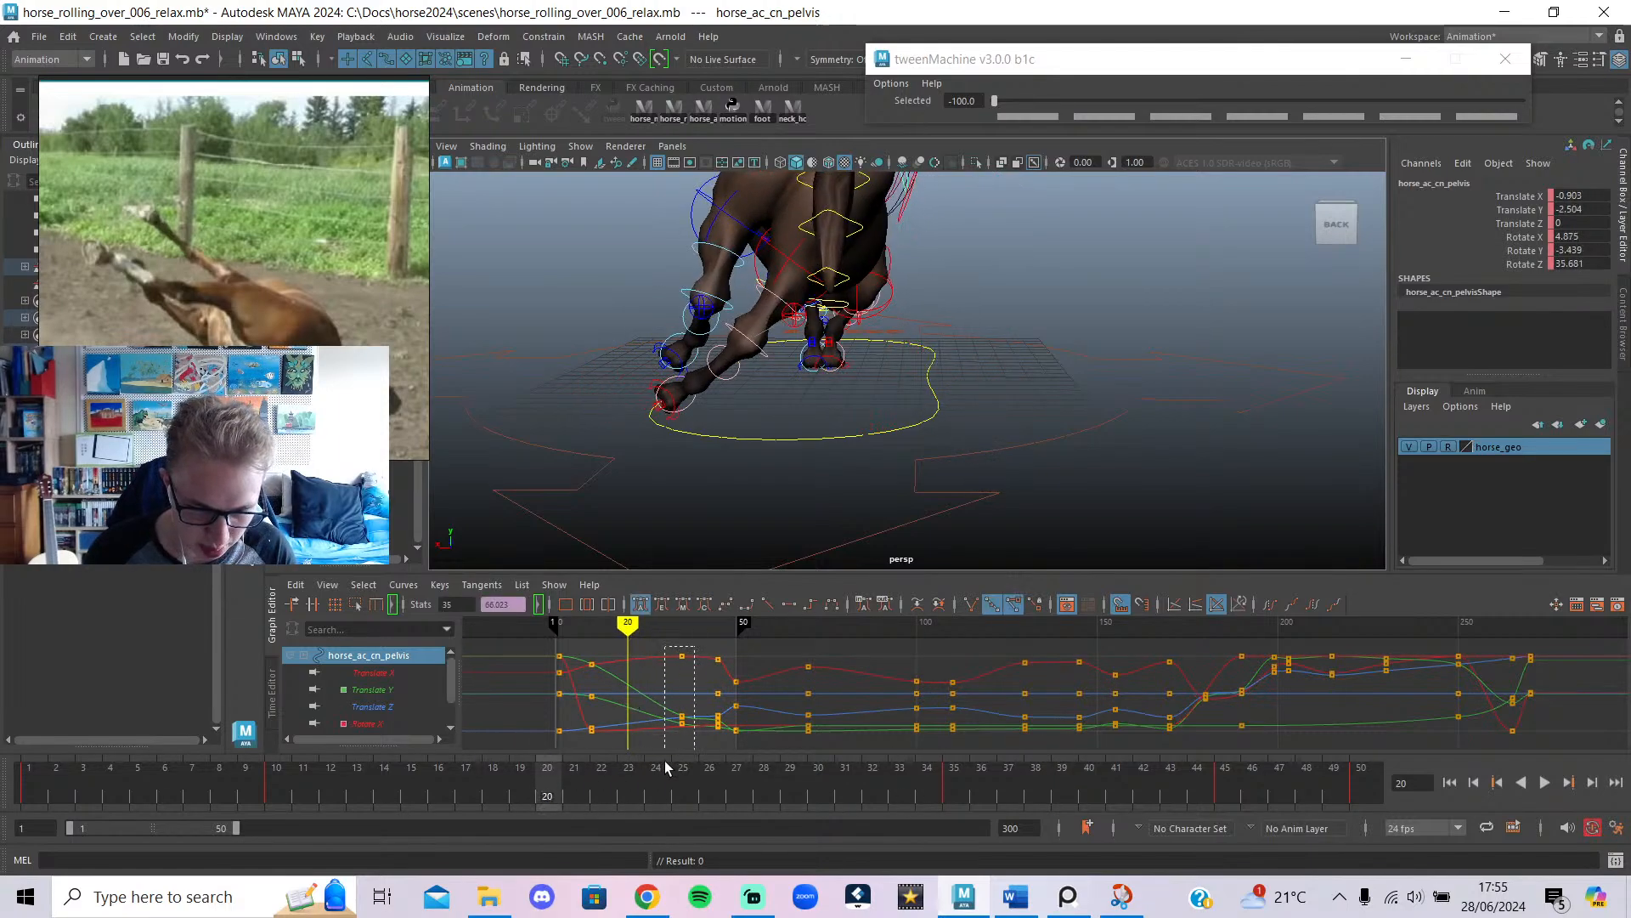
{"action": "left_click", "coordinate": [685, 625]}
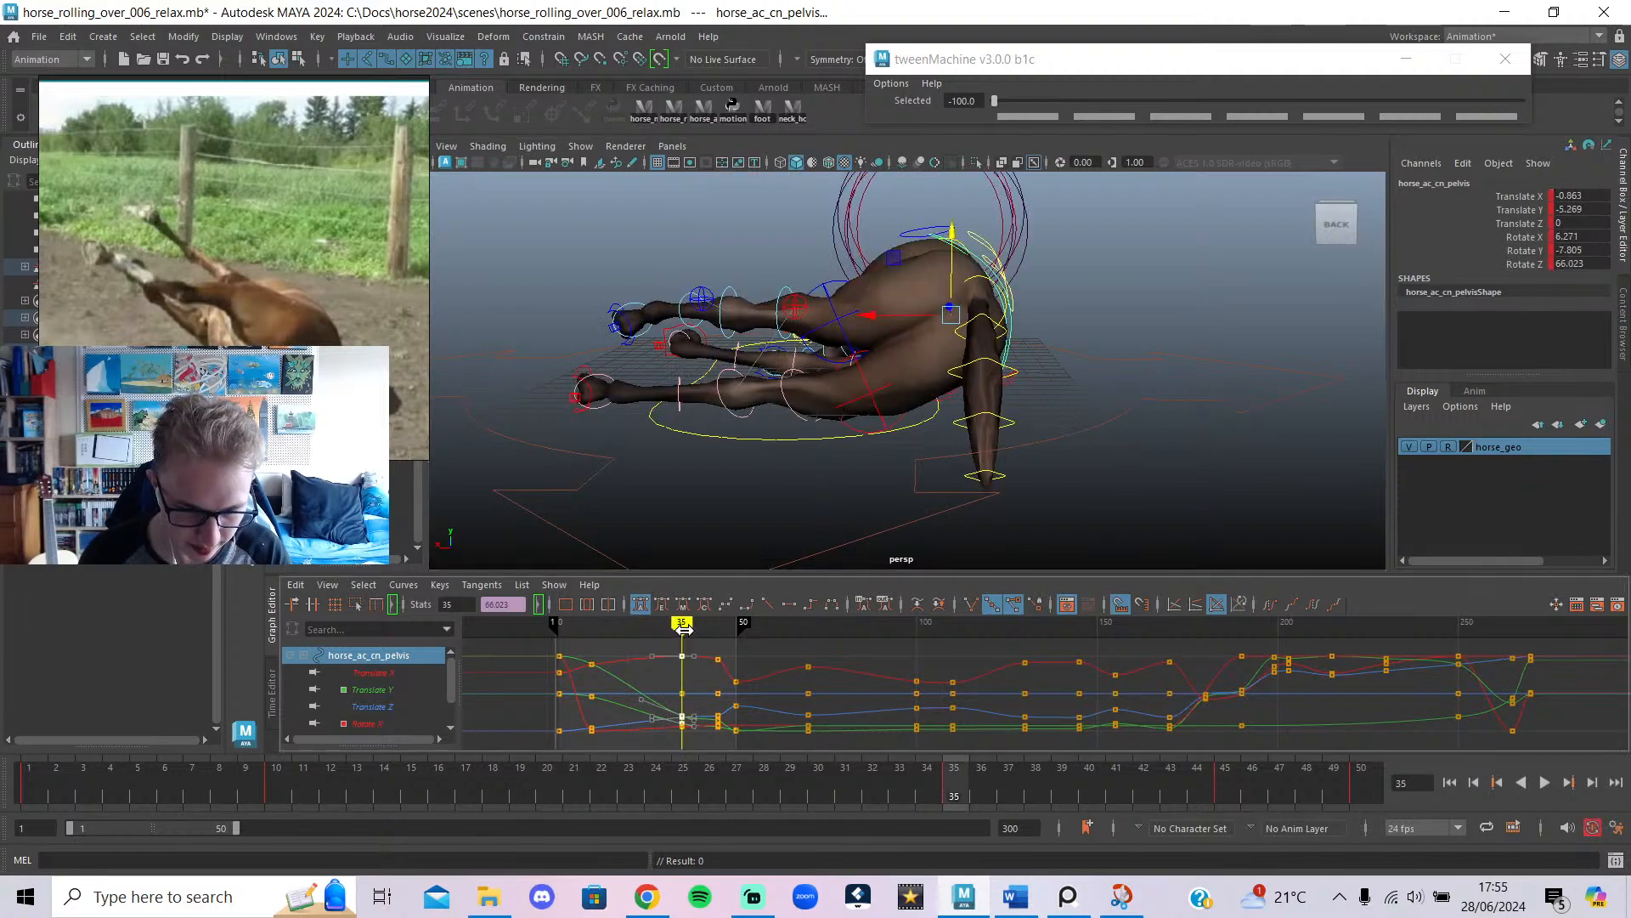
Move the frame-35 pelvis keys to frame 20, then on to frame 30.
{"action": "key", "text": "alt+v"}
{"action": "key", "text": "alt+v"}
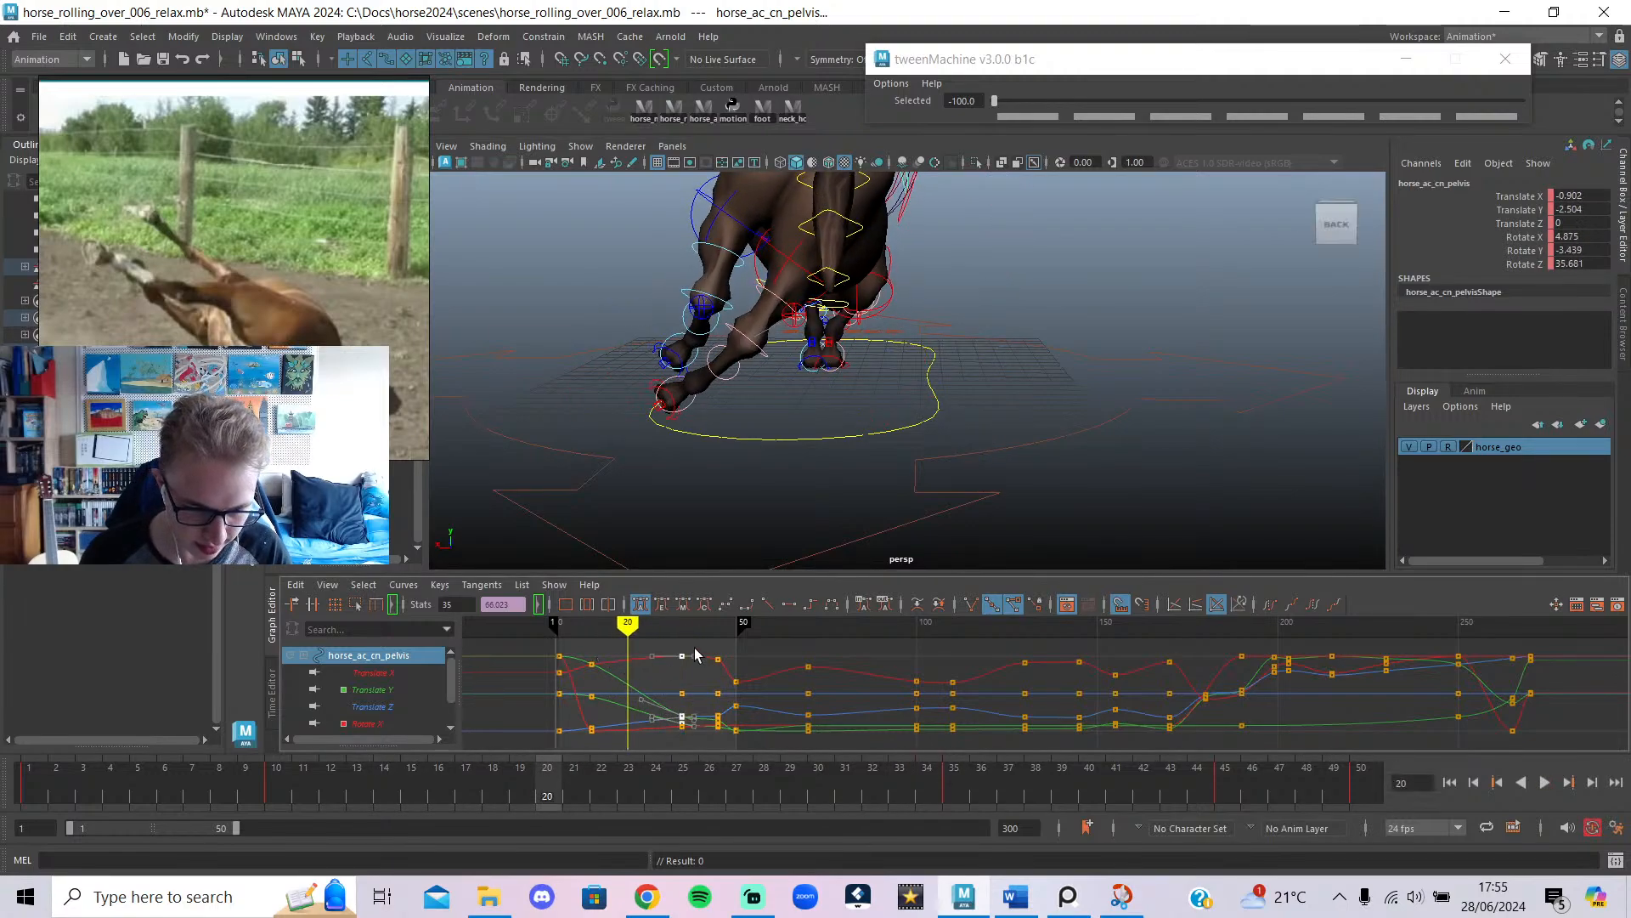
{"action": "left_click_drag", "start_coordinate": [684, 698], "coordinate": [626, 704]}
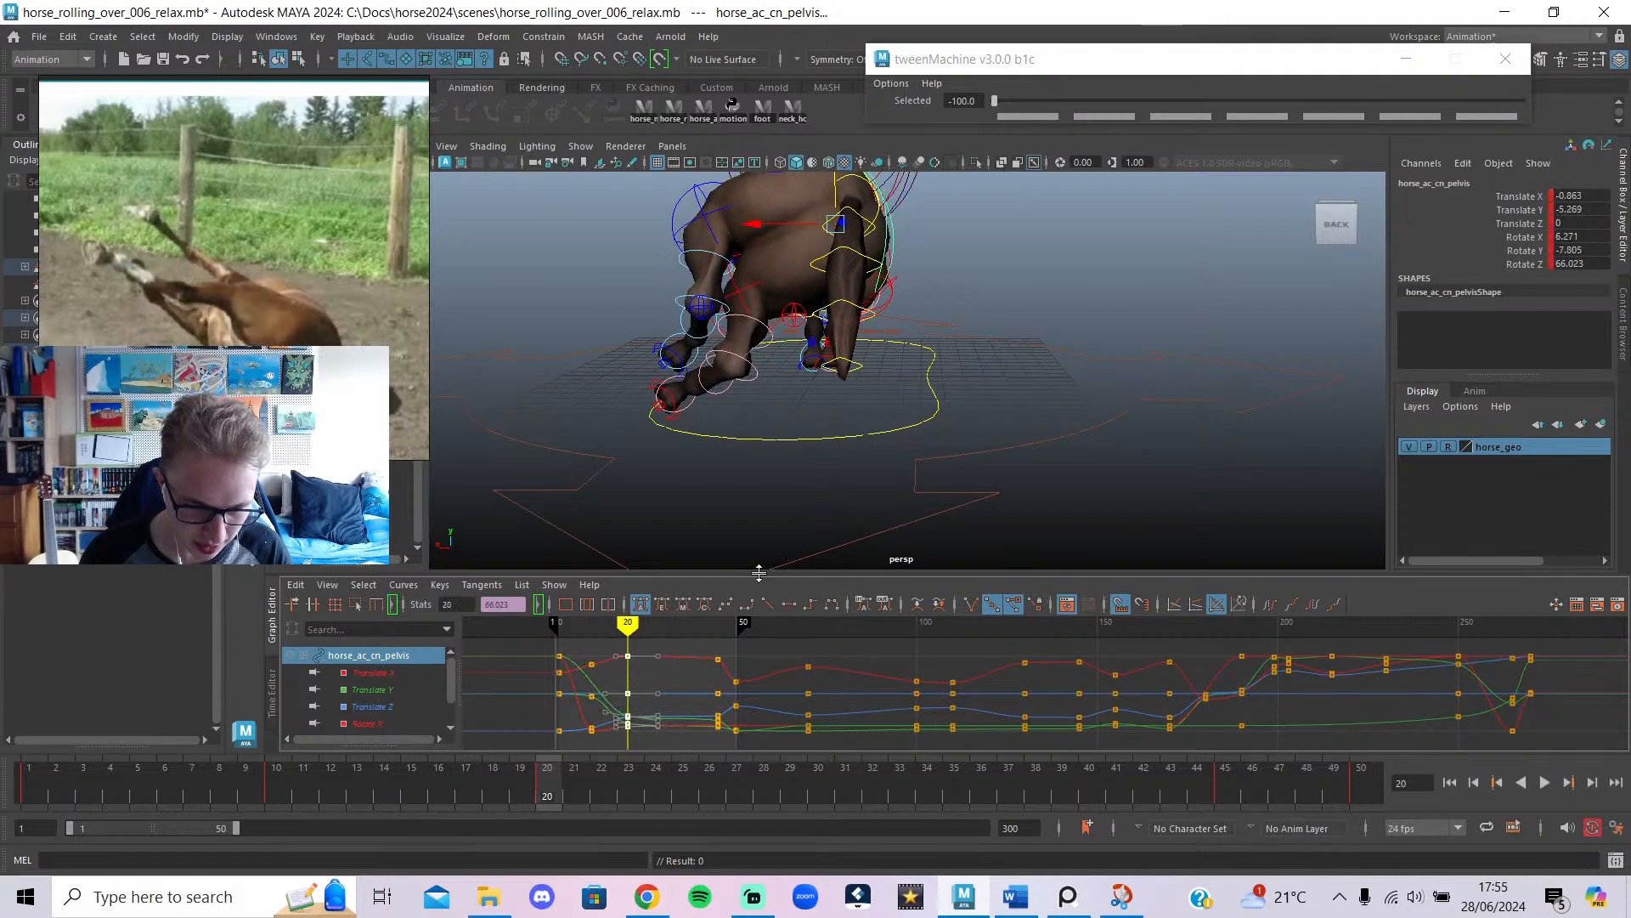
{"action": "left_click_drag", "start_coordinate": [641, 648], "coordinate": [663, 644]}
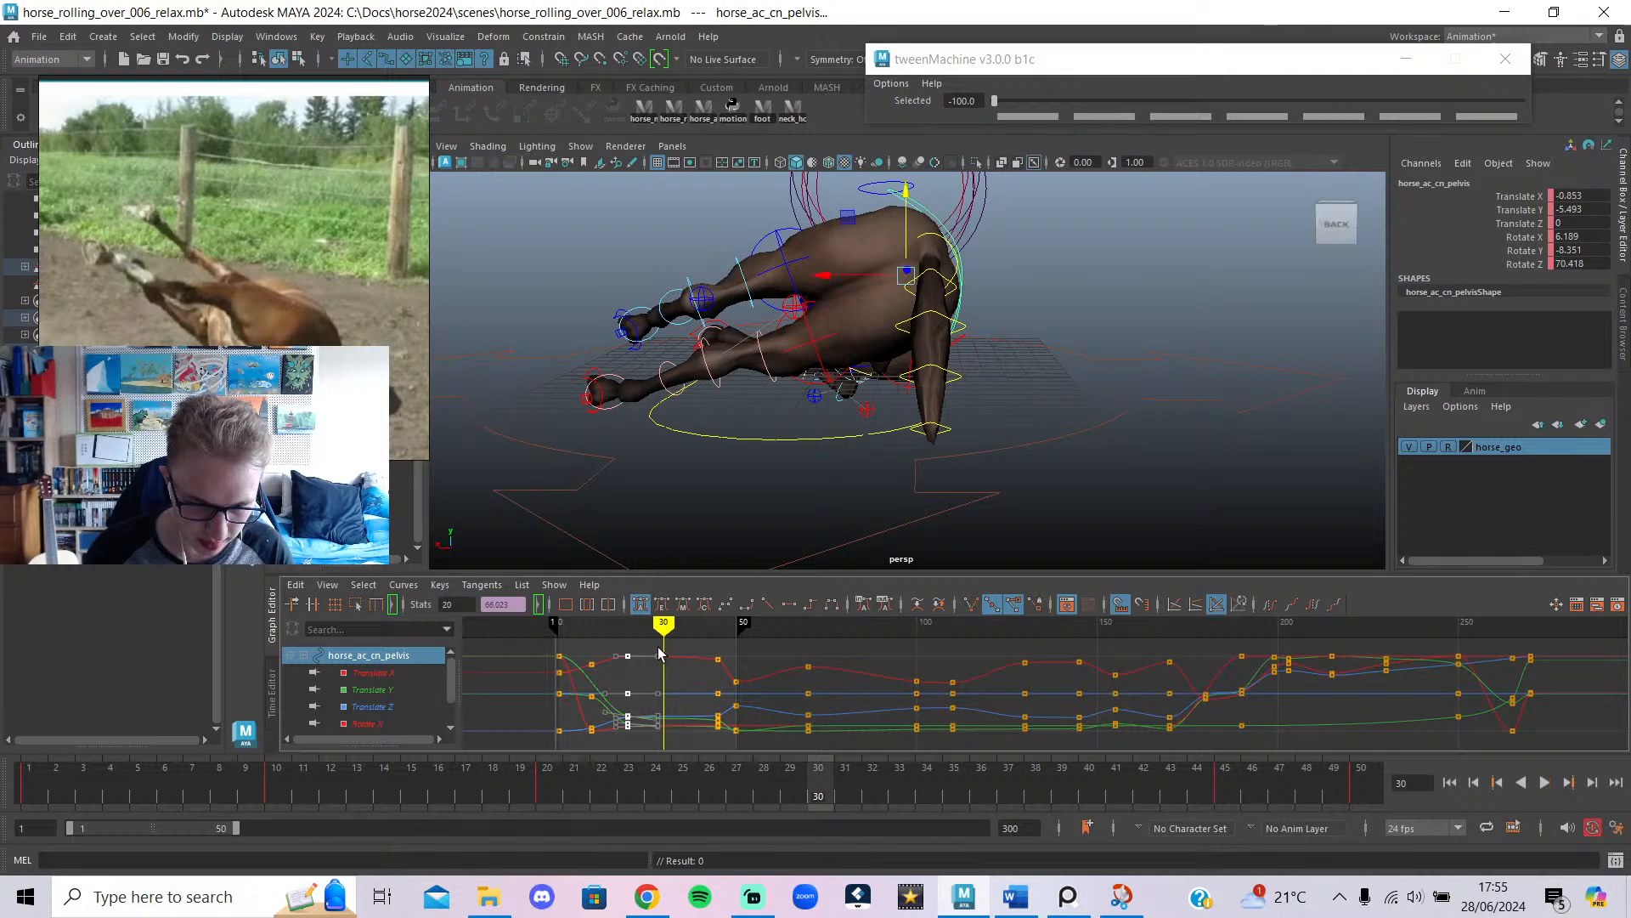
{"action": "left_click_drag", "start_coordinate": [628, 695], "coordinate": [667, 695]}
{"action": "left_click_drag", "start_coordinate": [664, 633], "coordinate": [627, 634]}
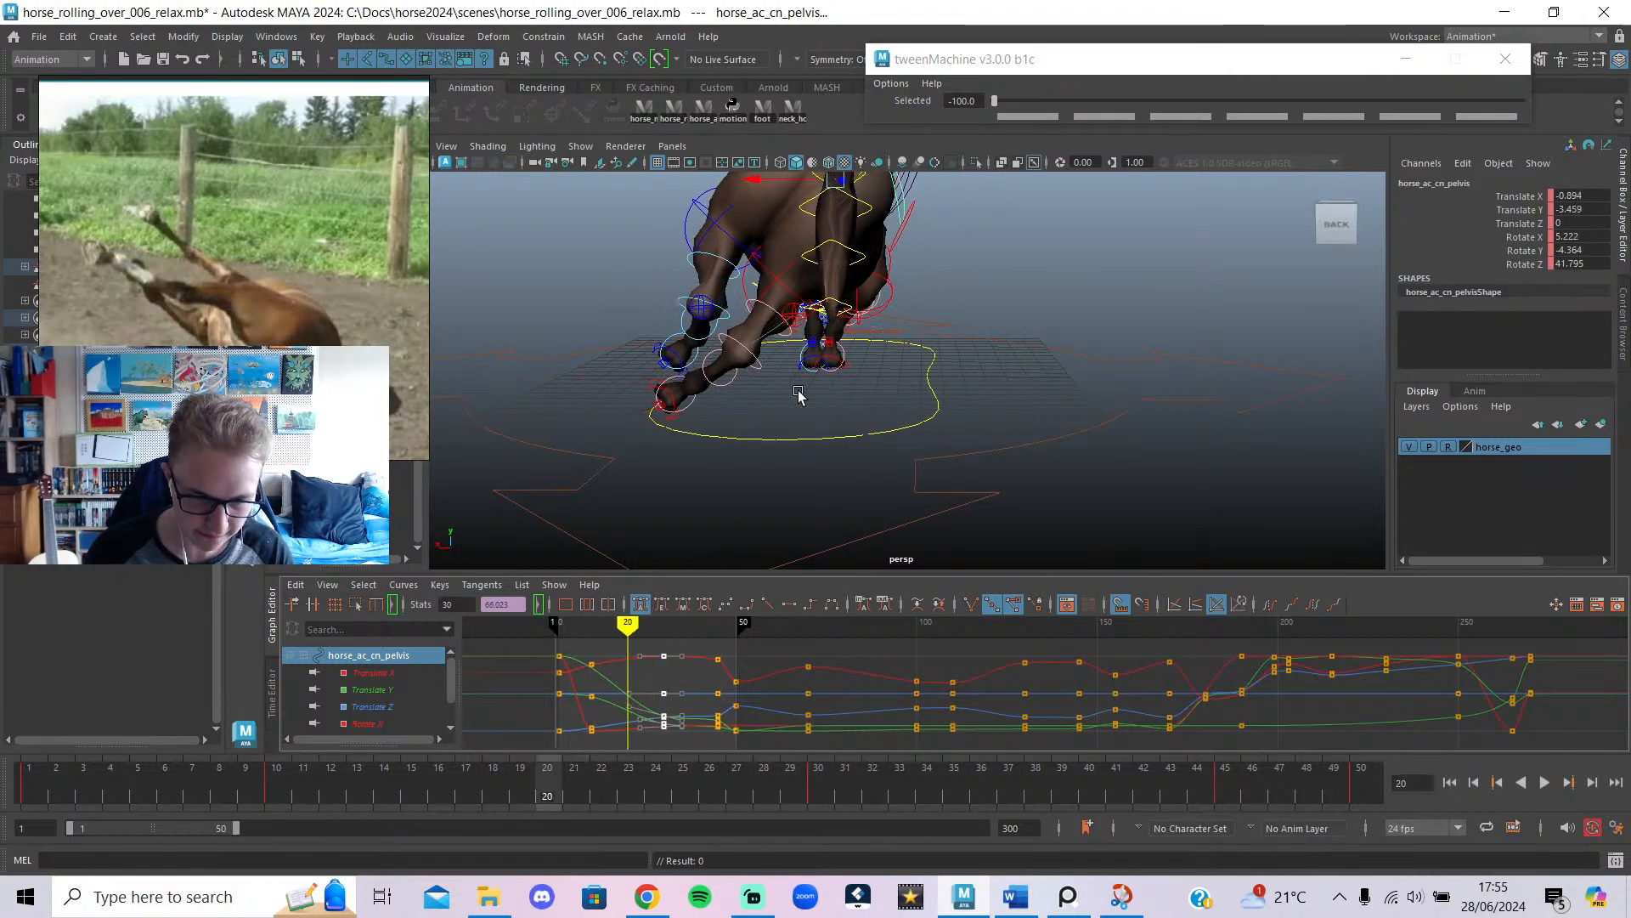
Key a less-tilted pelvis pose at frame 20 and nudge it along X.
{"action": "key", "text": "e"}
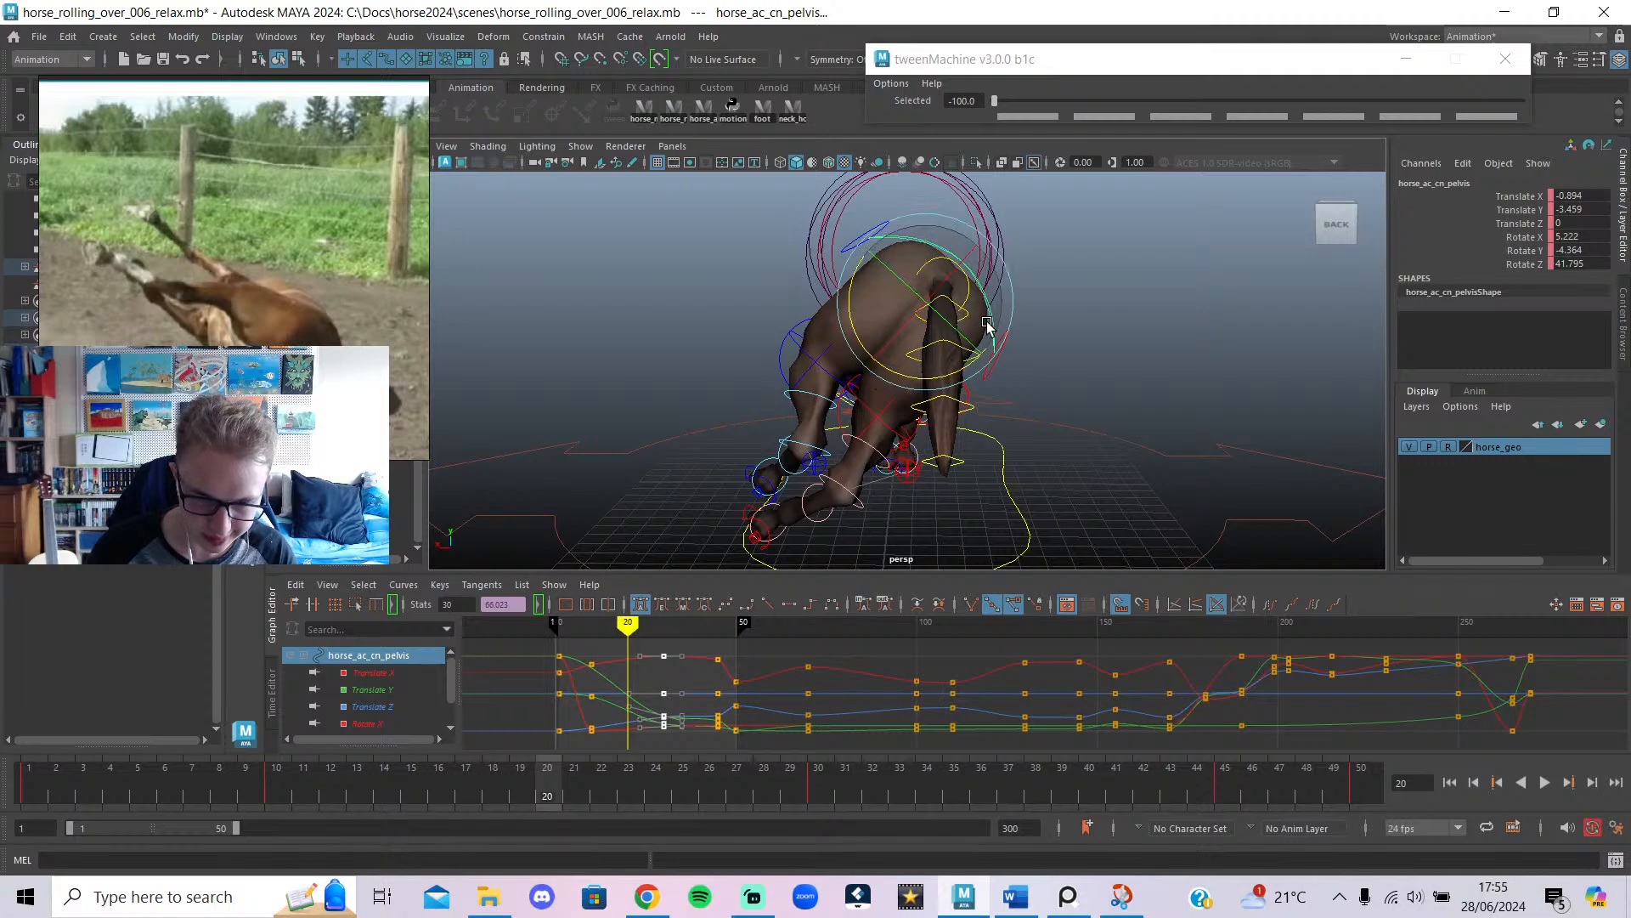
{"action": "left_click_drag", "start_coordinate": [974, 349], "coordinate": [992, 285]}
{"action": "key", "text": "s"}
{"action": "key", "text": "w"}
{"action": "key", "text": "e"}
{"action": "left_click_drag", "start_coordinate": [906, 329], "coordinate": [905, 351]}
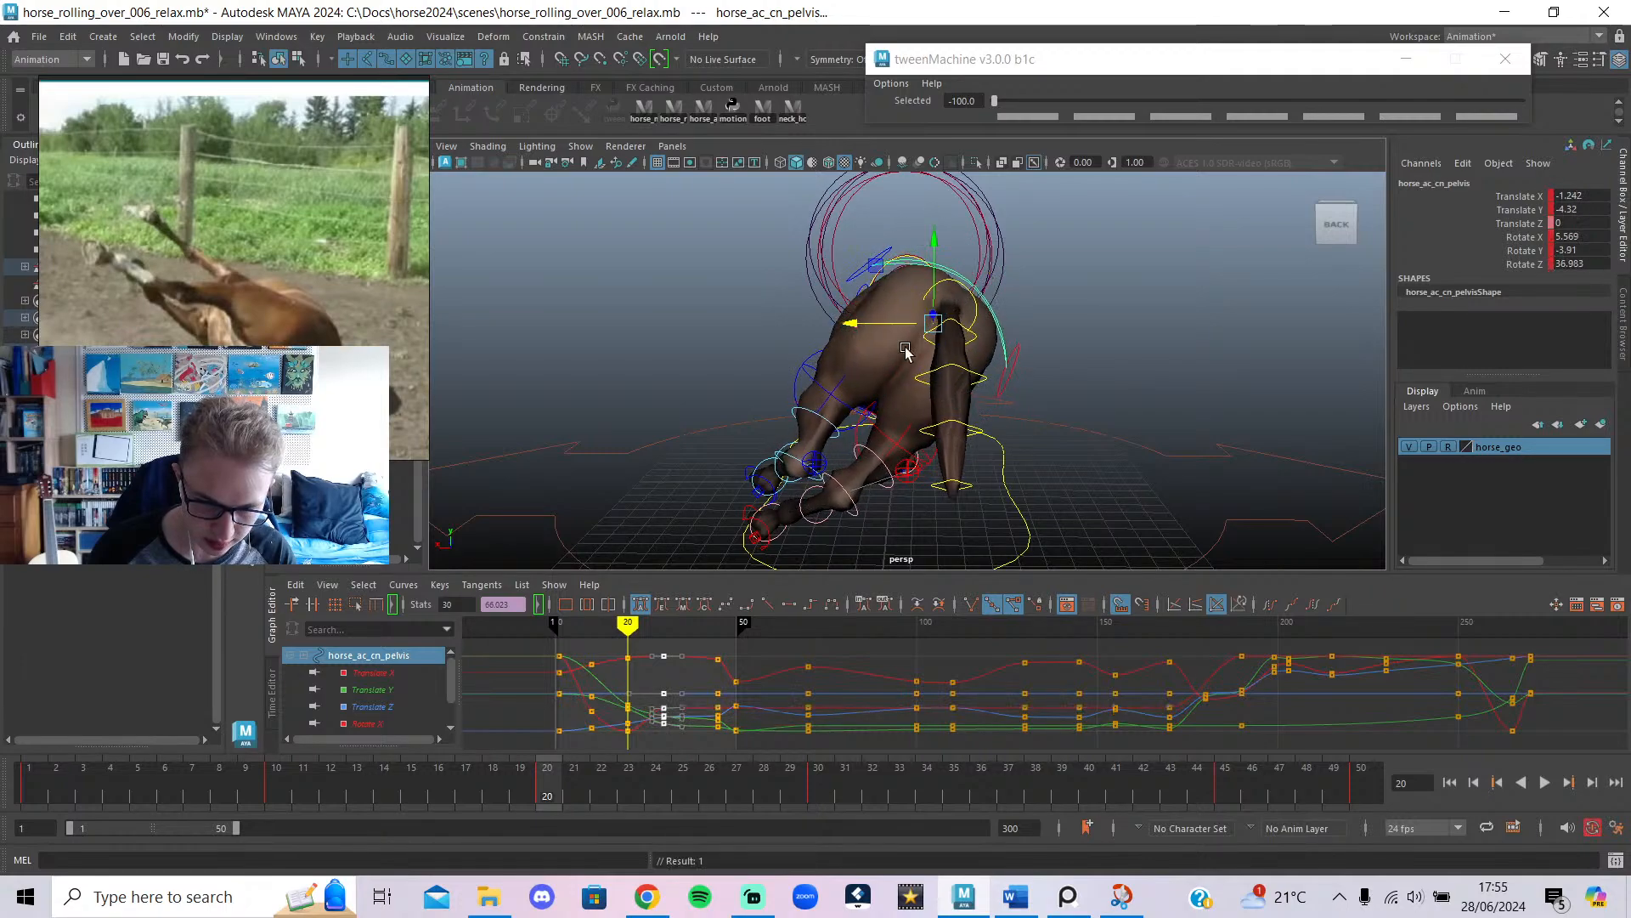
{"action": "left_click_drag", "start_coordinate": [126, 780], "coordinate": [547, 794]}
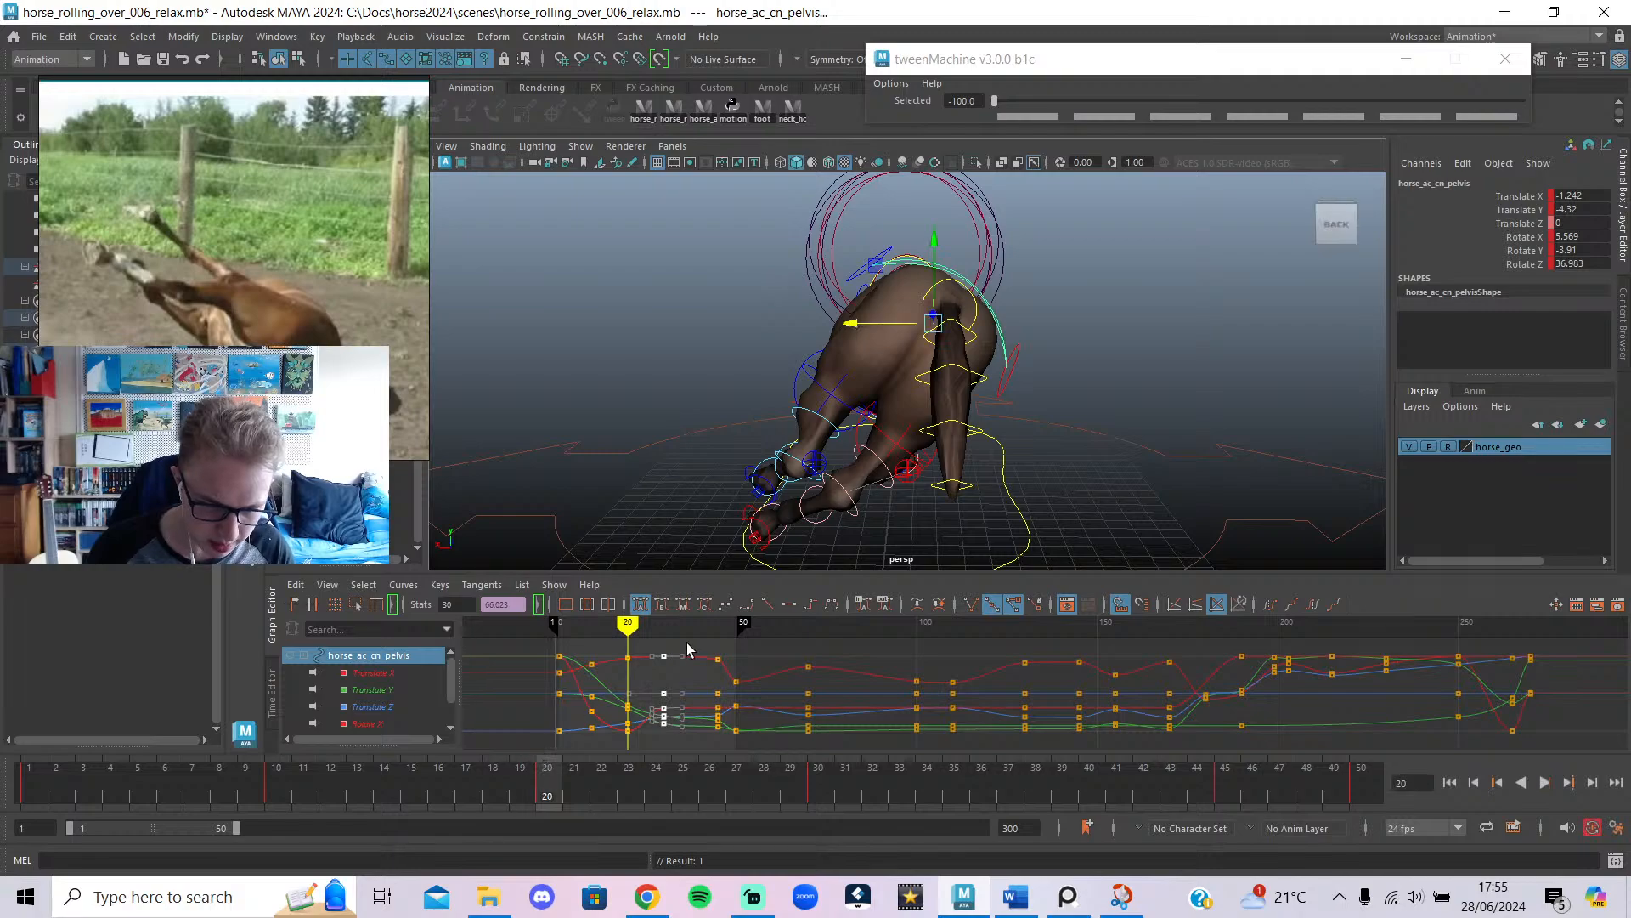
Slide the pelvis keys around frames 20–23 two frames later and play back the roll.
{"action": "left_click_drag", "start_coordinate": [608, 707], "coordinate": [597, 714]}
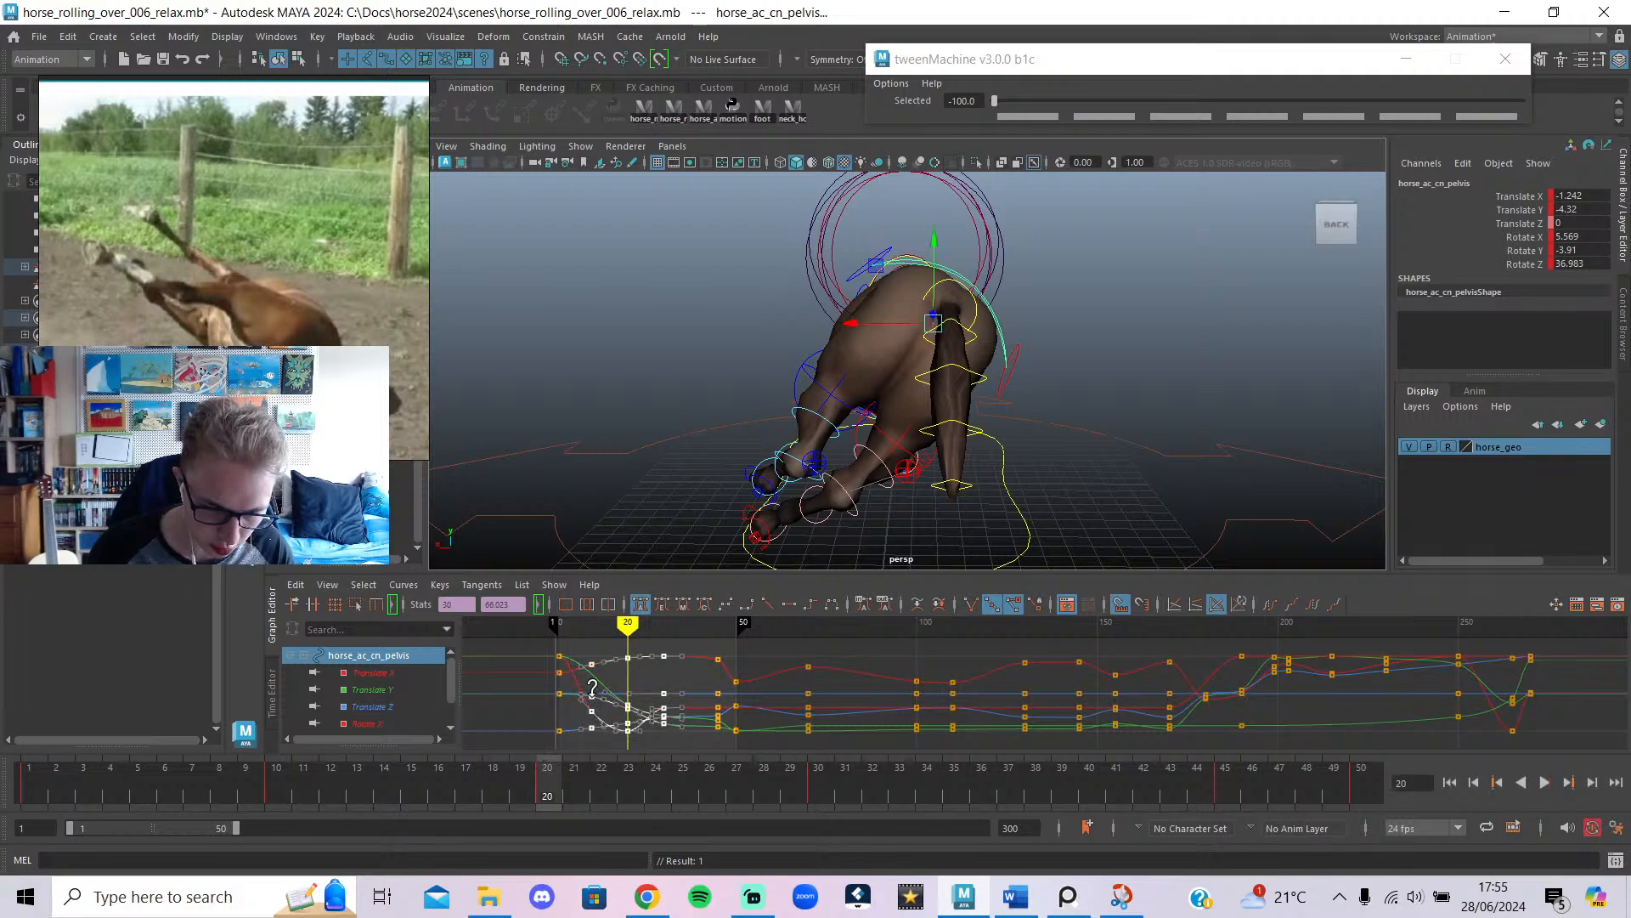
{"action": "middle_click_drag", "start_coordinate": [593, 687], "coordinate": [632, 698], "text": "shift"}
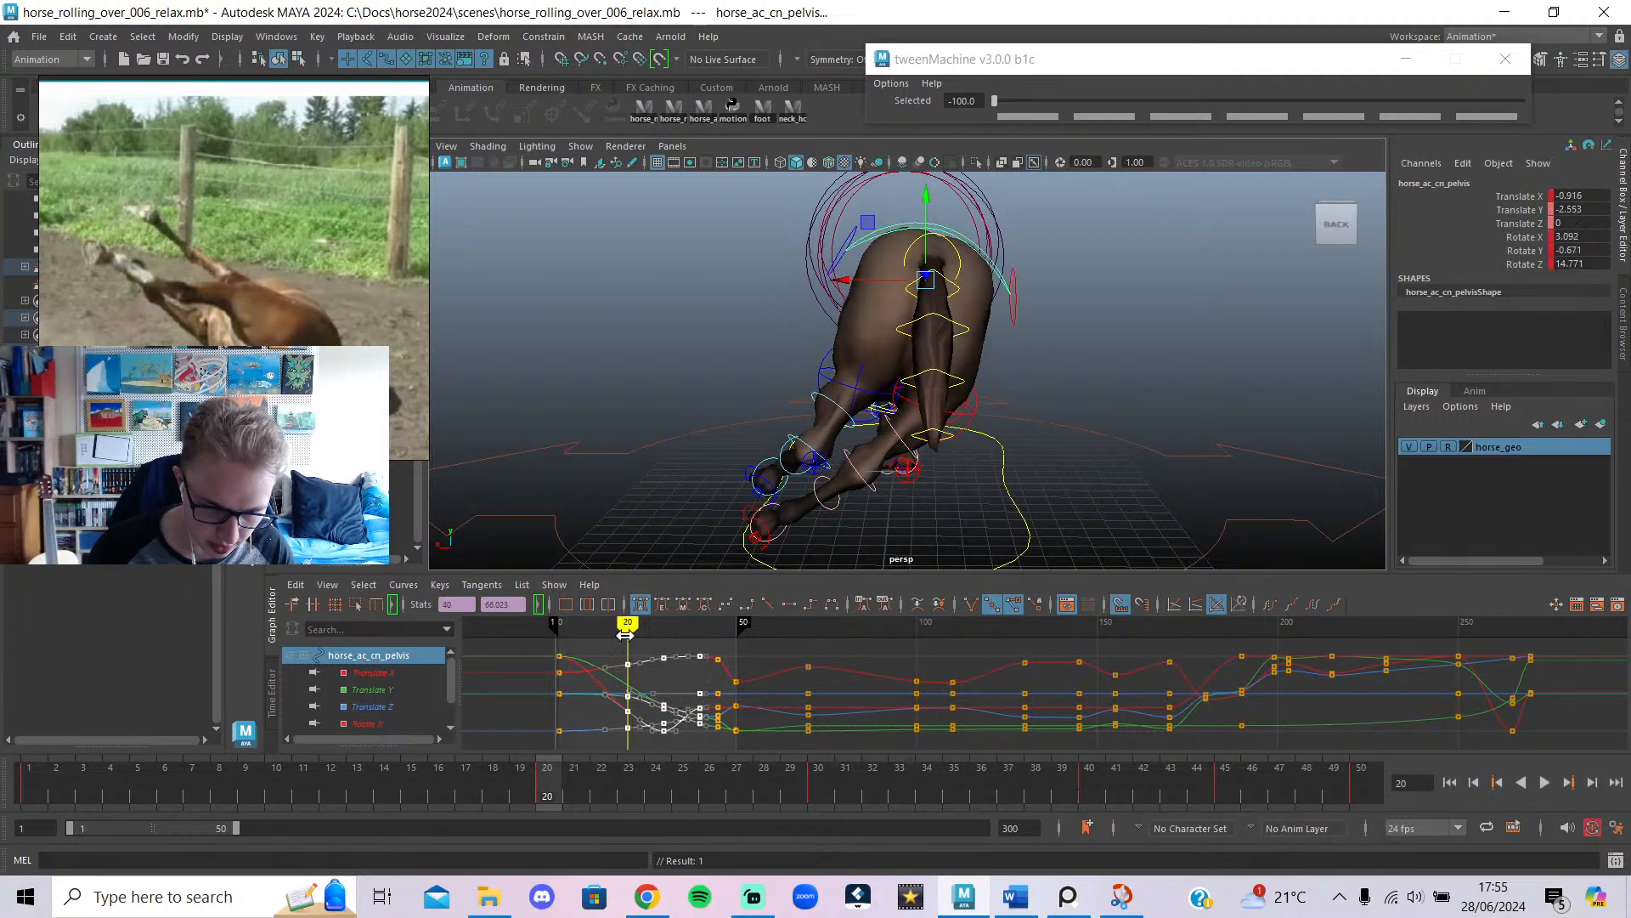
{"action": "key", "text": "alt+v"}
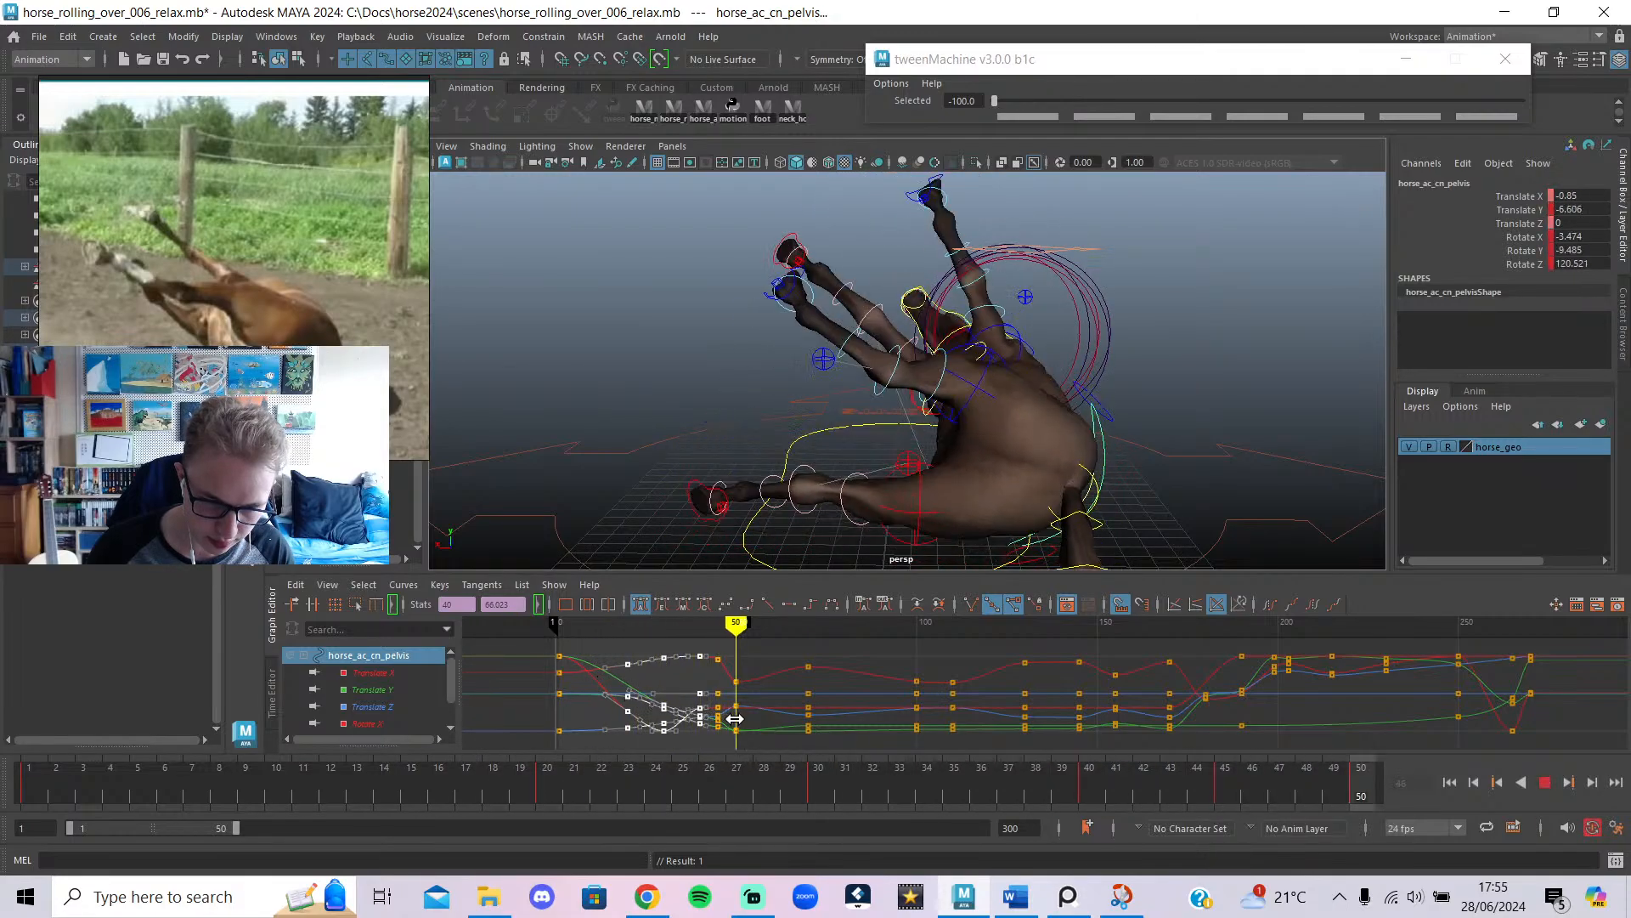
{"action": "left_click_drag", "start_coordinate": [741, 719], "coordinate": [557, 747]}
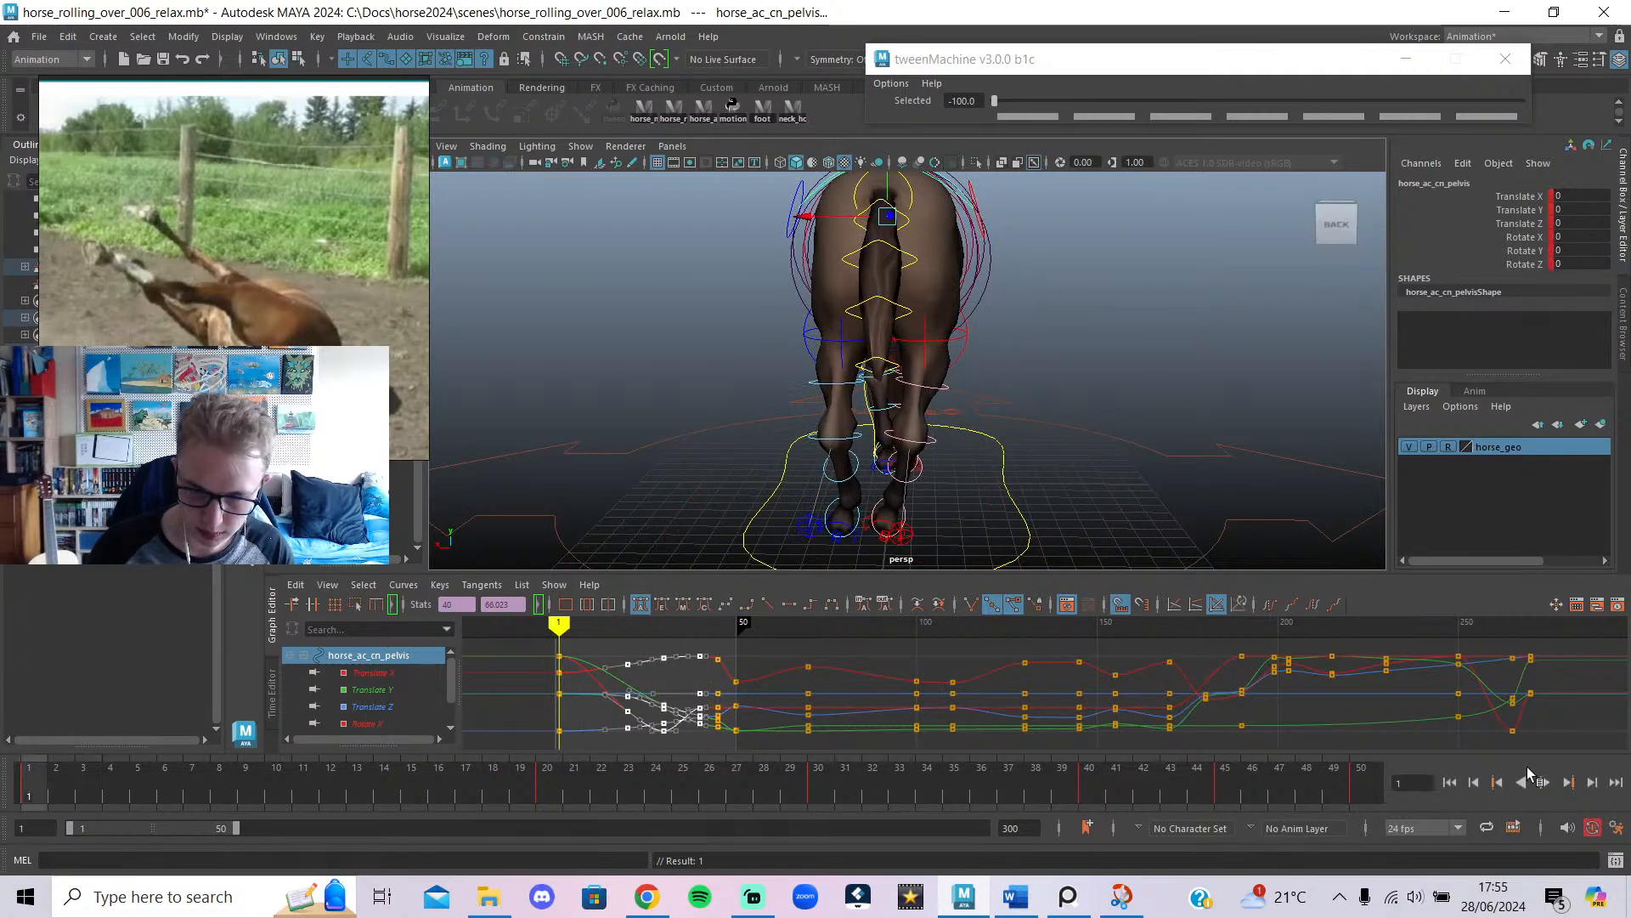
{"action": "left_click", "coordinate": [1538, 780]}
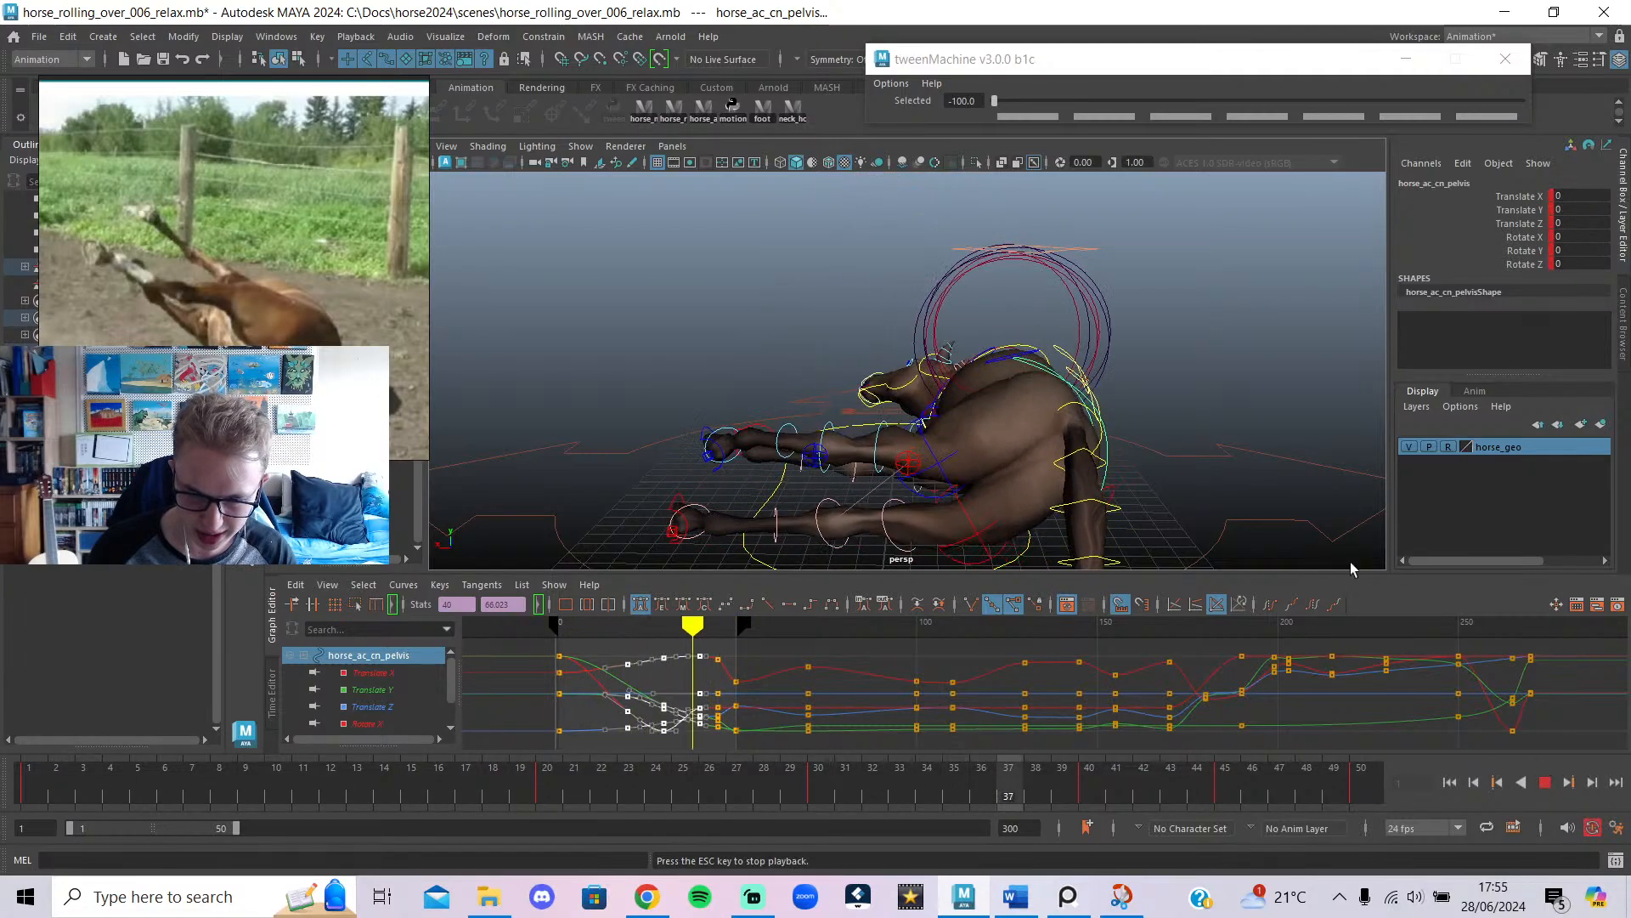
Add a tweenMachine pelvis breakdown at about -82 toward the start pose, moved from frame 14 to 10.
{"action": "left_click", "coordinate": [1543, 781]}
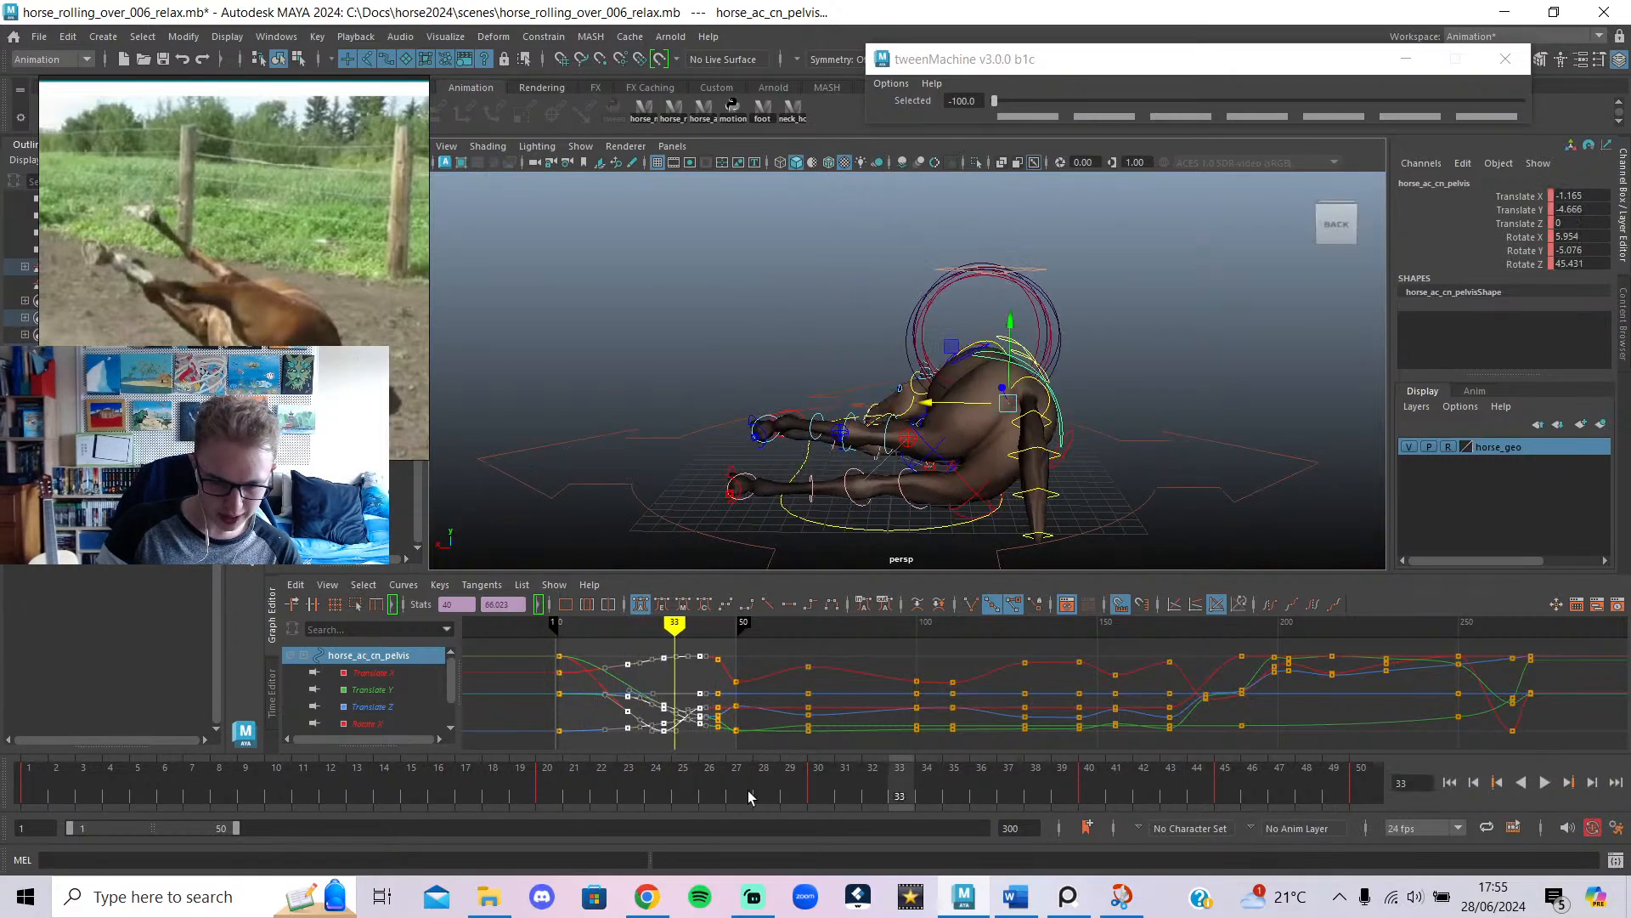
{"action": "left_click_drag", "start_coordinate": [748, 790], "coordinate": [280, 805]}
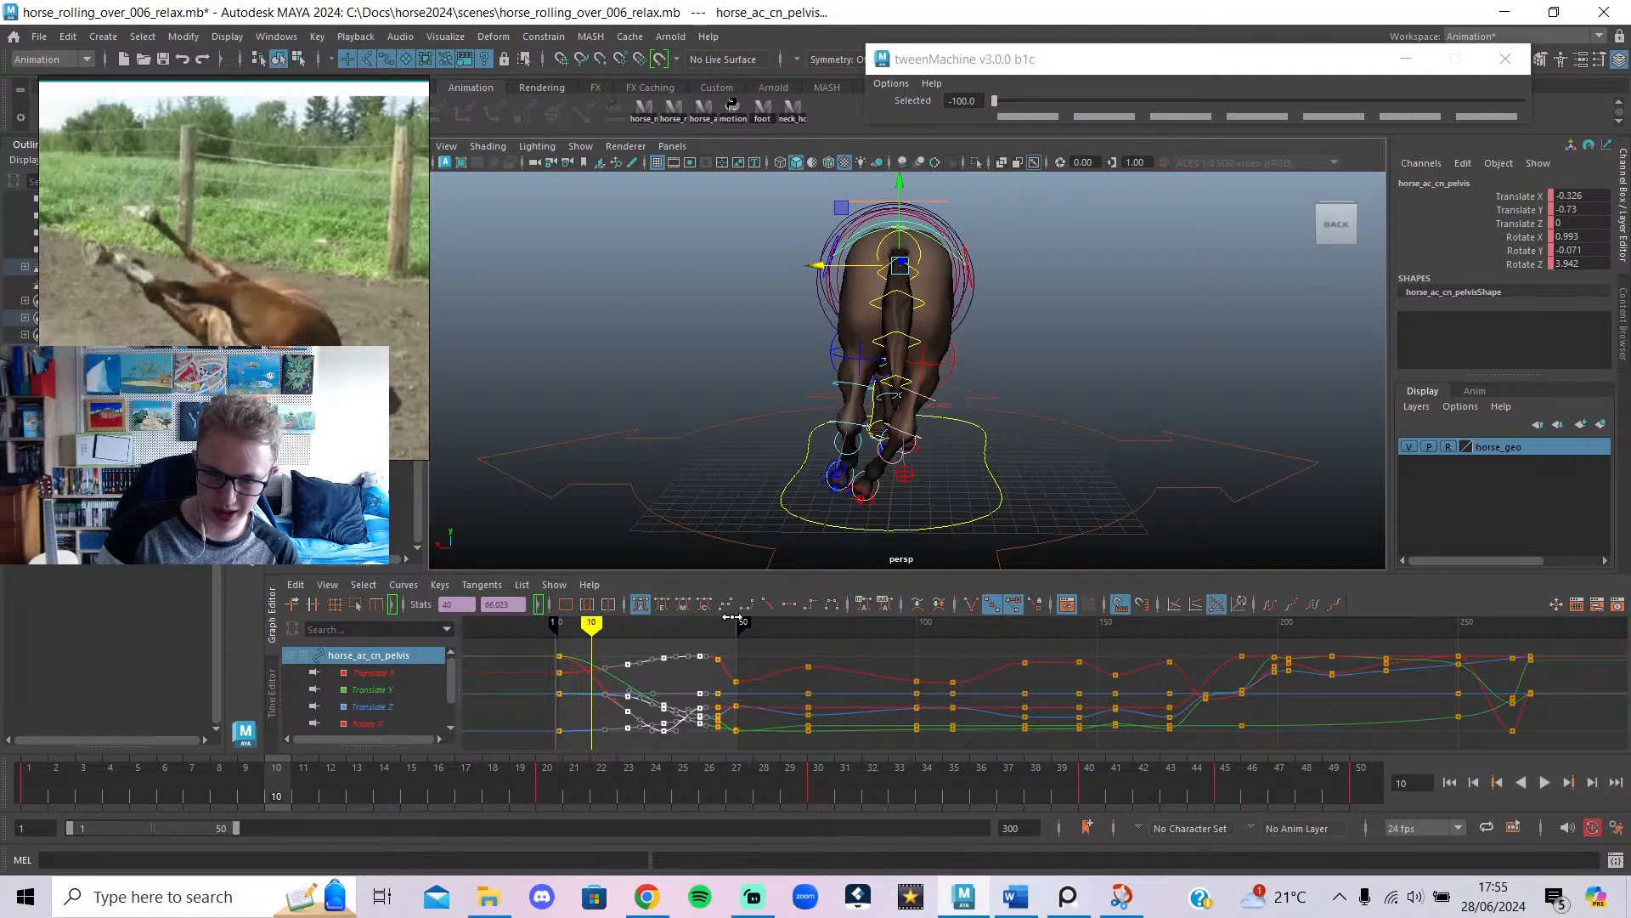
{"action": "mouse_move", "coordinate": [621, 643]}
{"action": "left_mouse_down"}
{"action": "mouse_move", "coordinate": [592, 667]}
{"action": "mouse_move", "coordinate": [606, 671]}
{"action": "left_mouse_up"}
{"action": "left_click_drag", "start_coordinate": [994, 101], "coordinate": [1042, 104]}
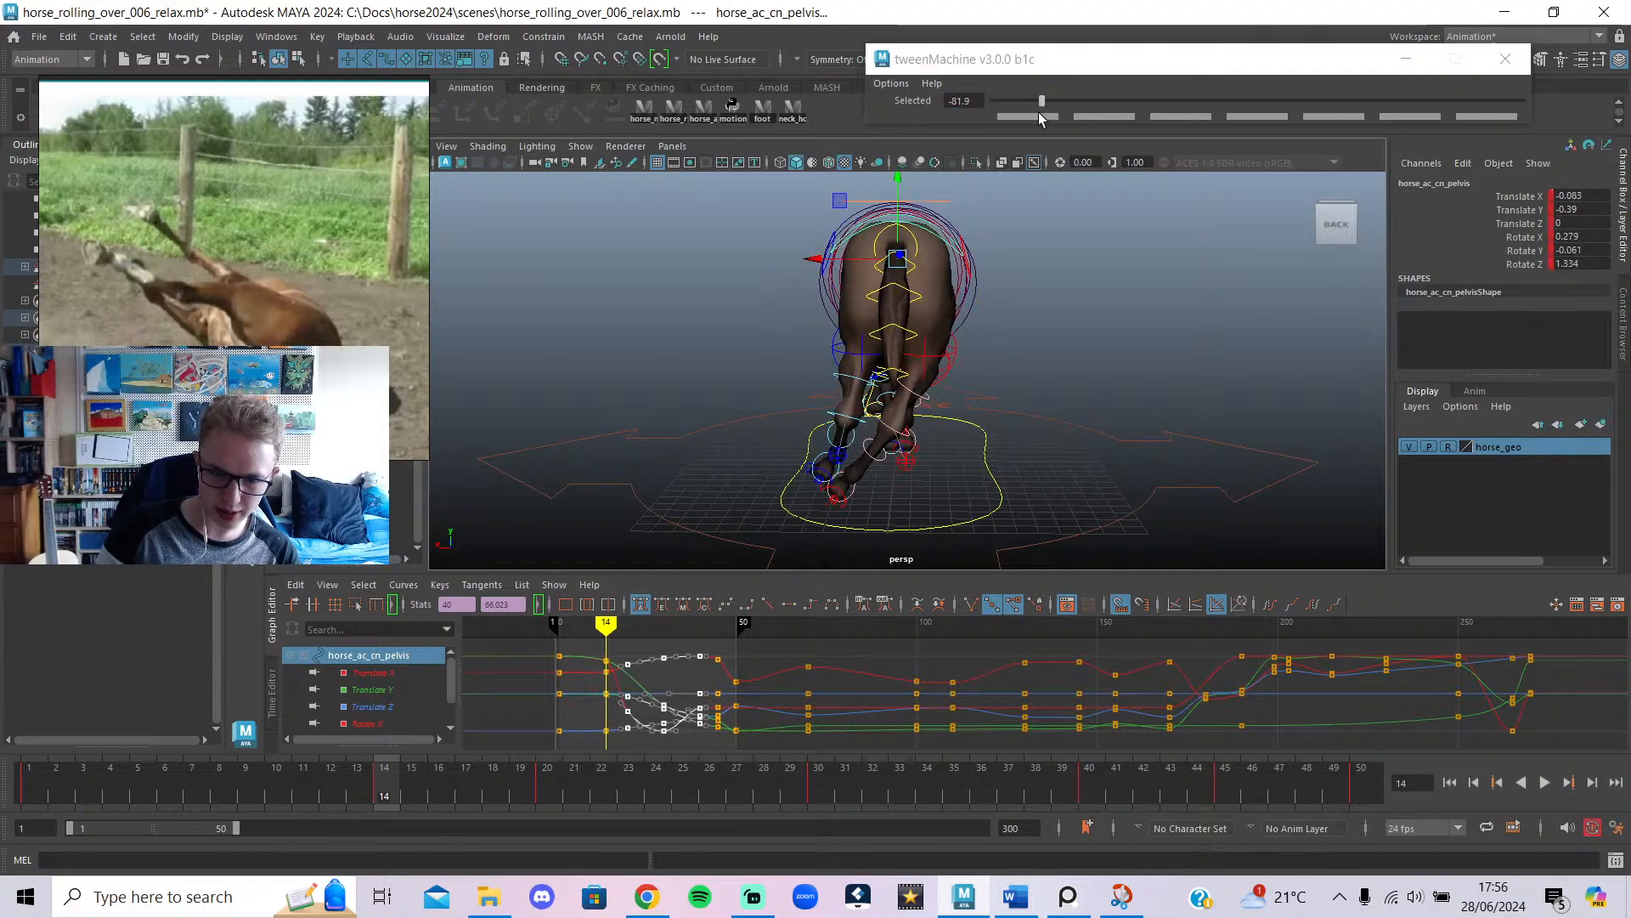
{"action": "left_click_drag", "start_coordinate": [625, 650], "coordinate": [607, 647]}
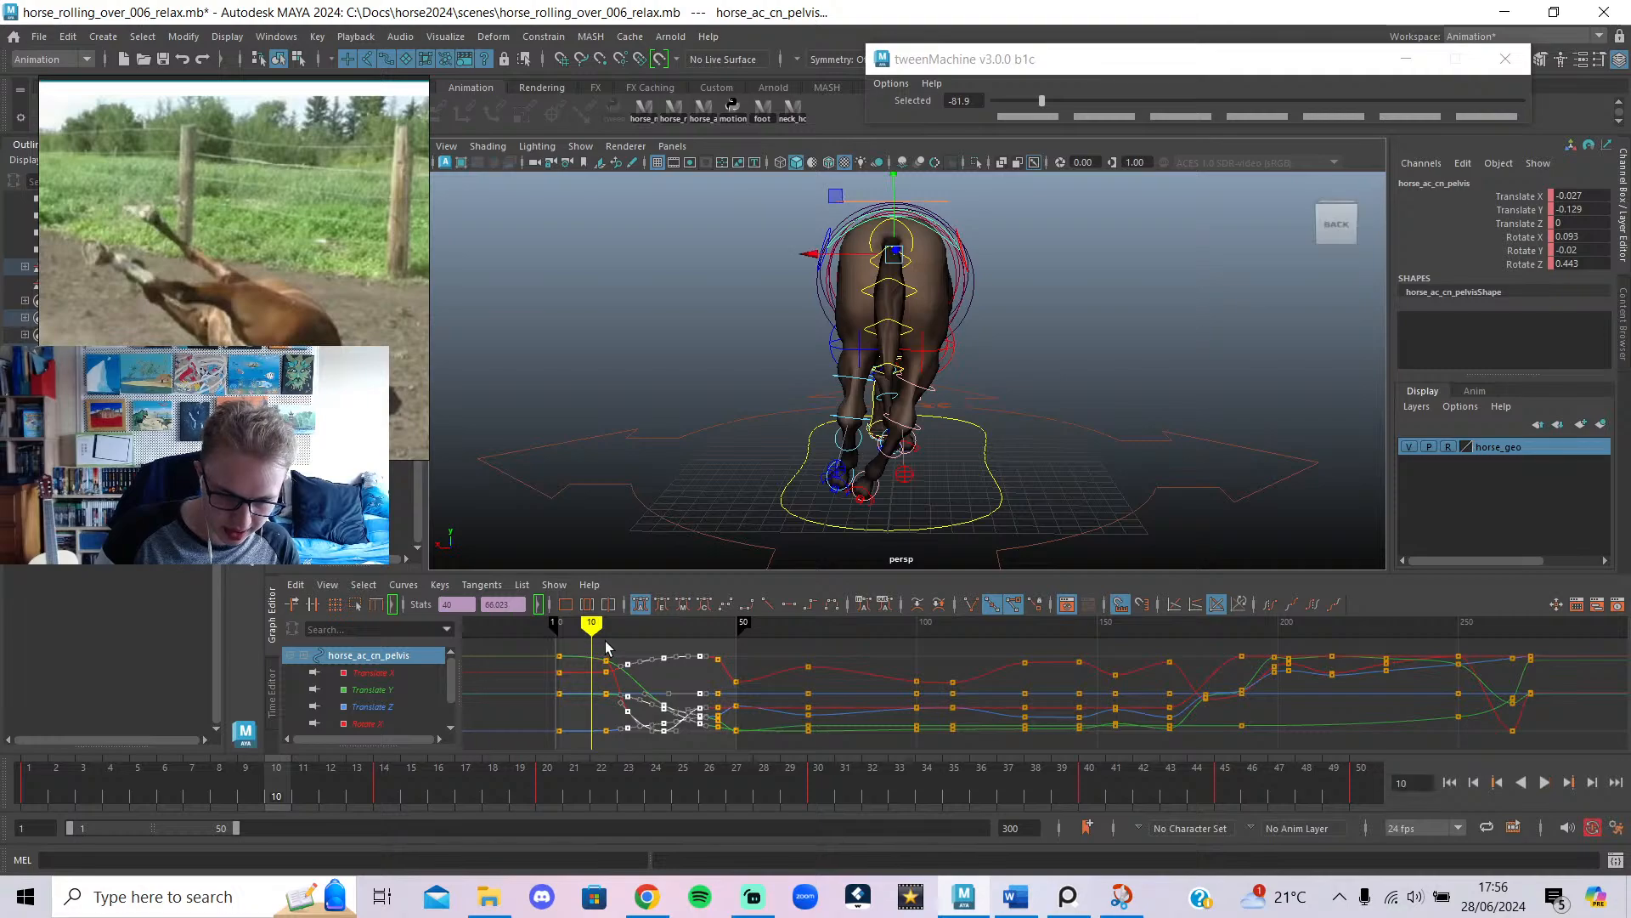
{"action": "left_click_drag", "start_coordinate": [605, 777], "coordinate": [607, 774]}
{"action": "middle_click_drag", "start_coordinate": [606, 665], "coordinate": [592, 673], "text": "shift"}
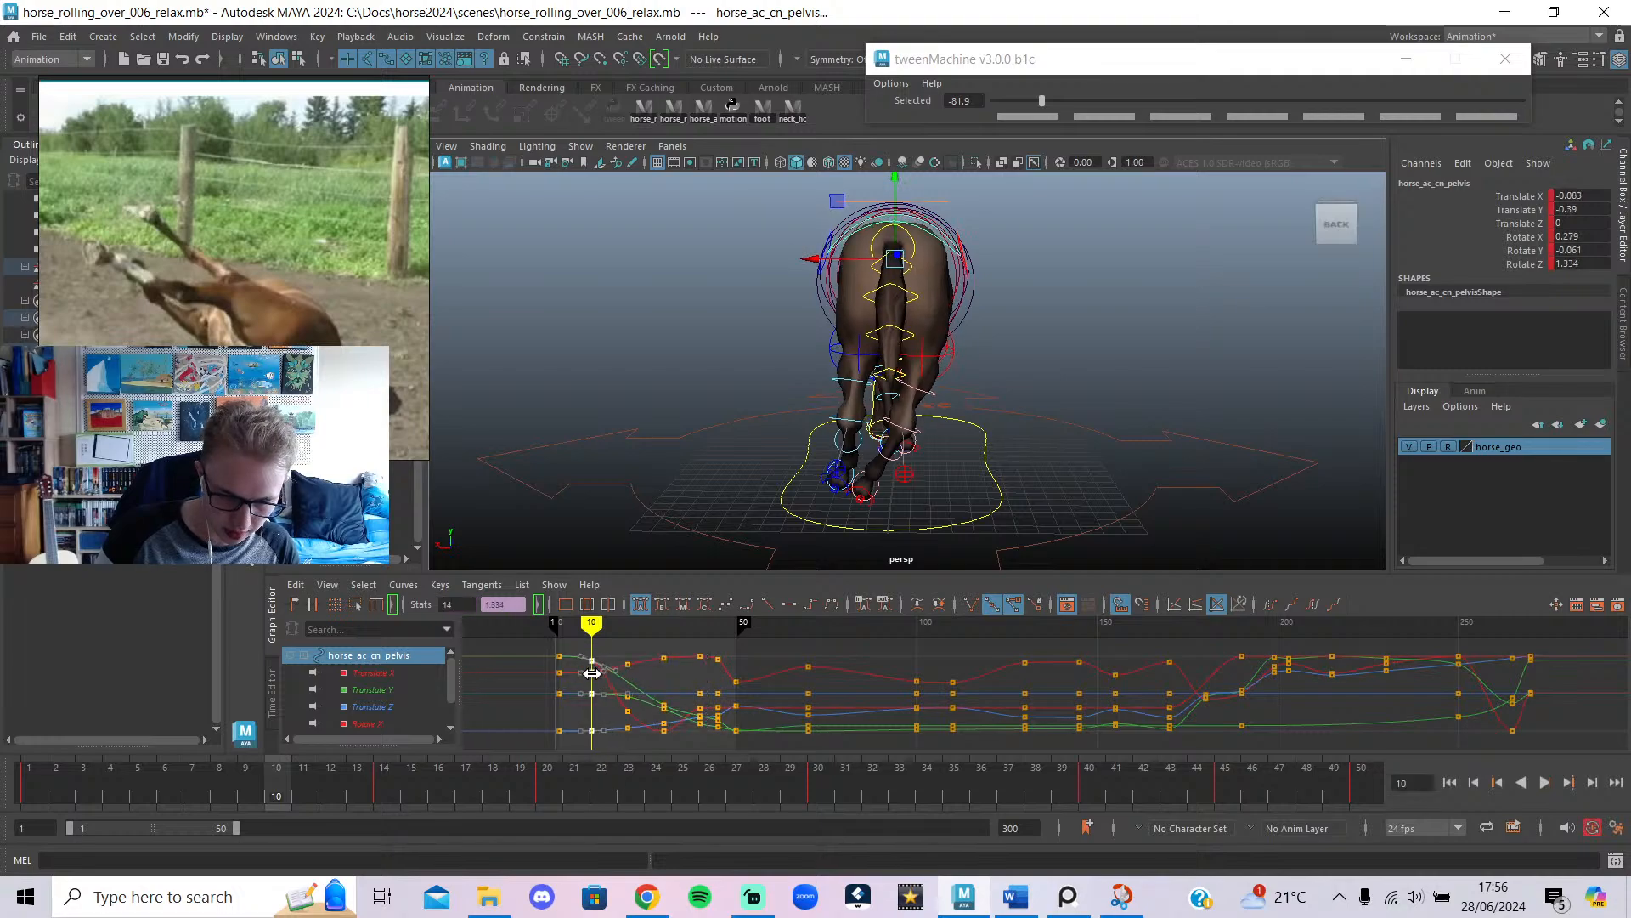
{"action": "left_click_drag", "start_coordinate": [459, 776], "coordinate": [31, 782]}
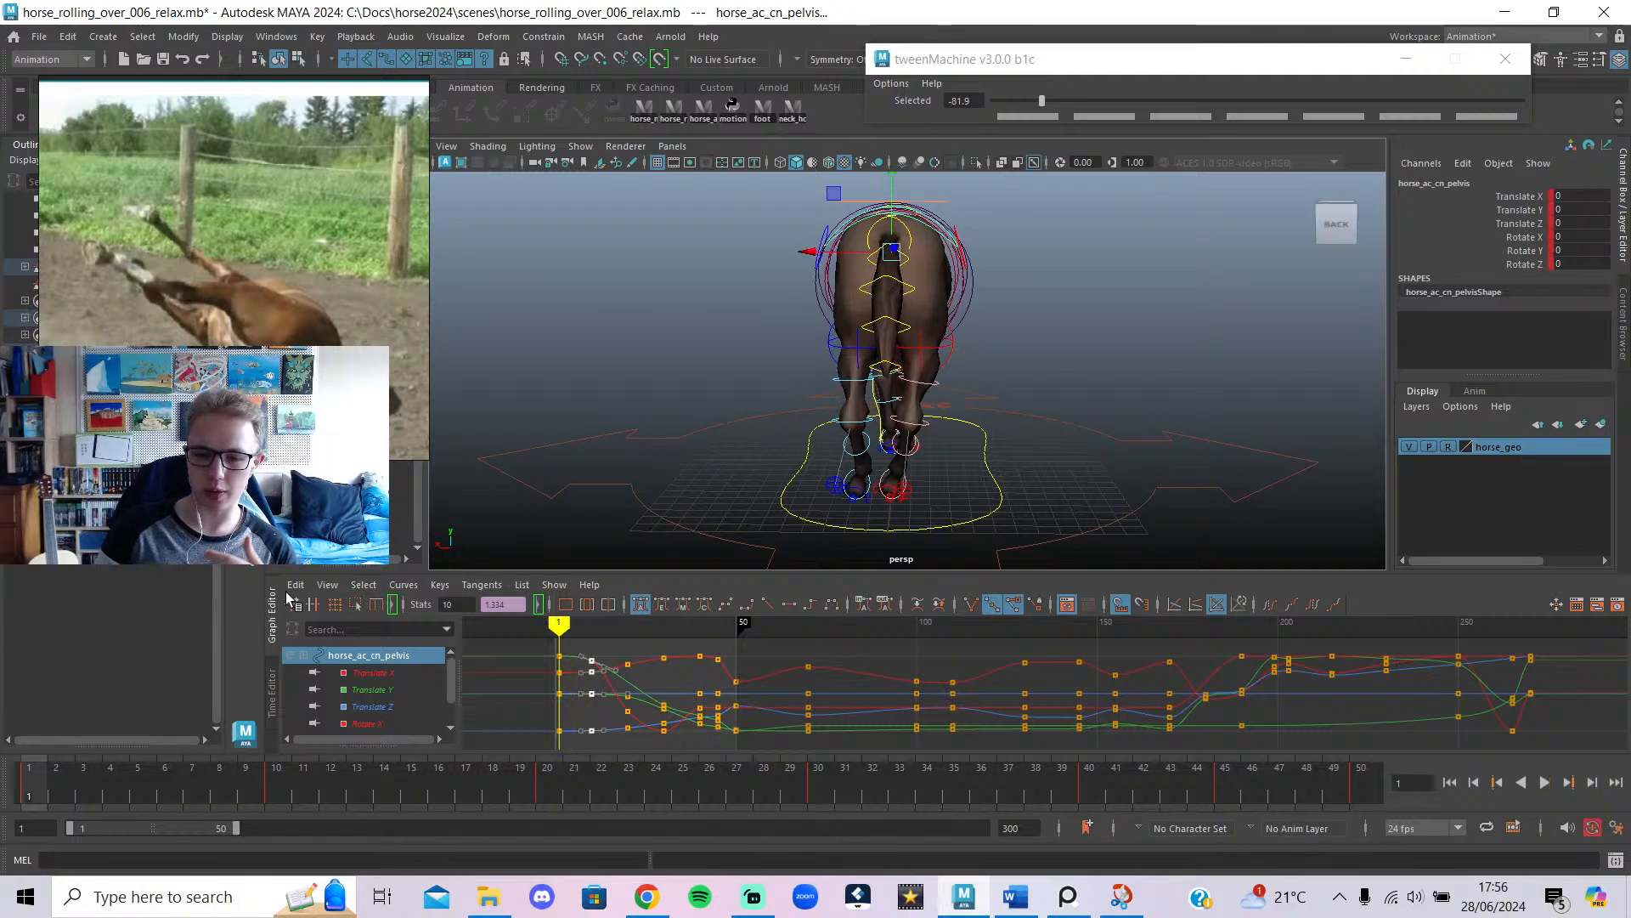
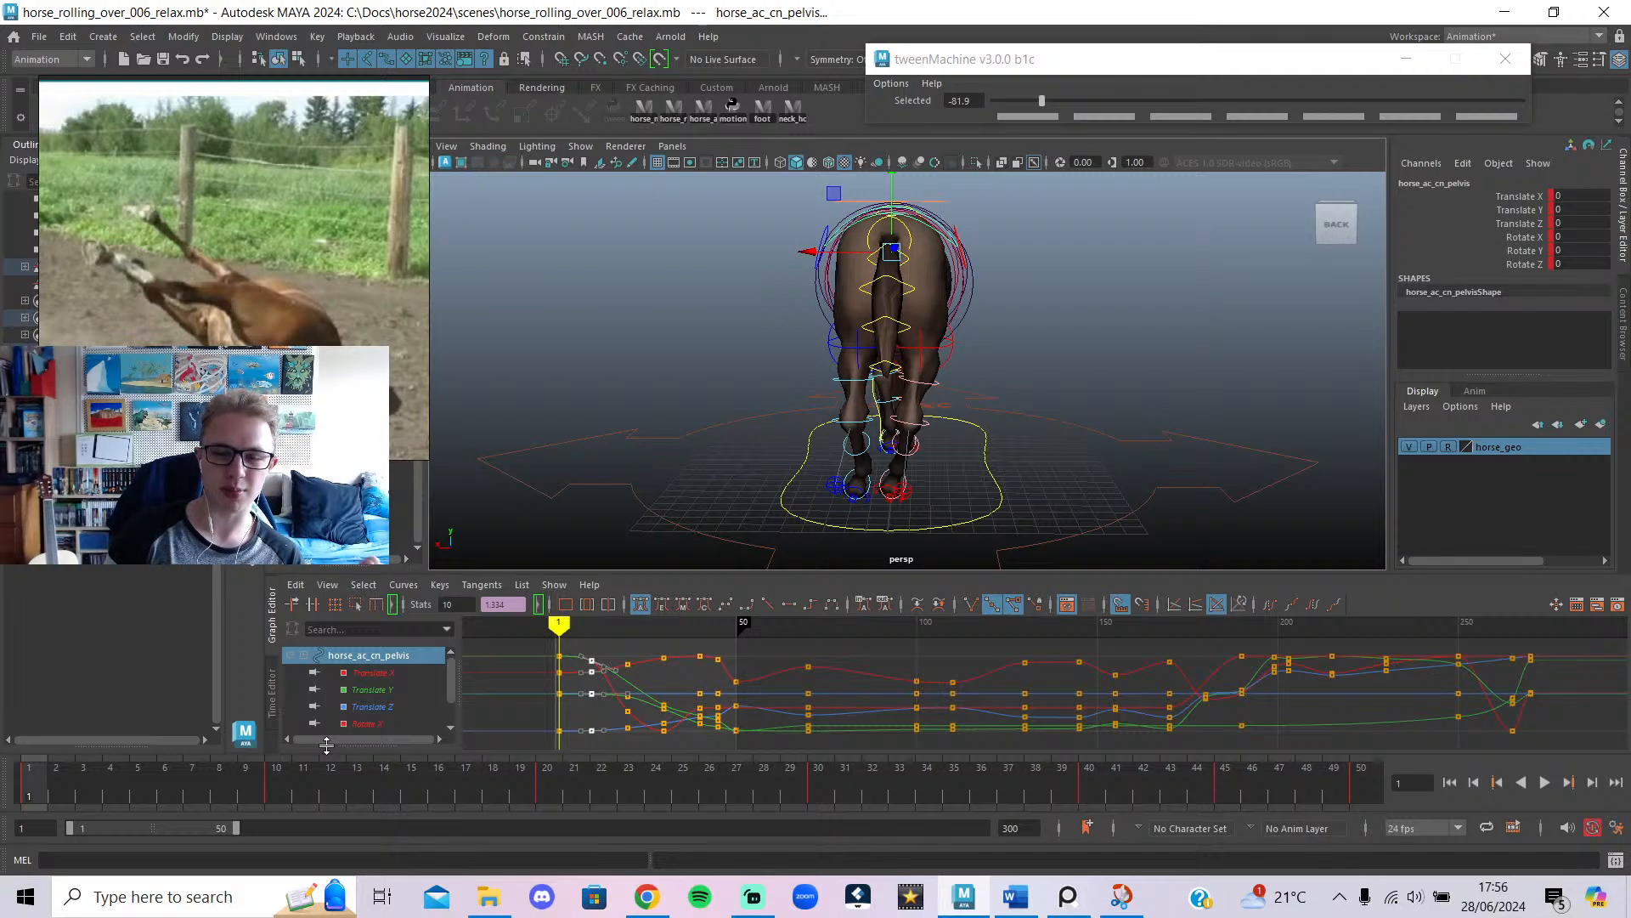
Review the roll and ease the frame-20 pelvis pose toward the previous key with tweenMachine.
{"action": "left_click_drag", "start_coordinate": [340, 782], "coordinate": [30, 795]}
{"action": "left_click", "coordinate": [1545, 783]}
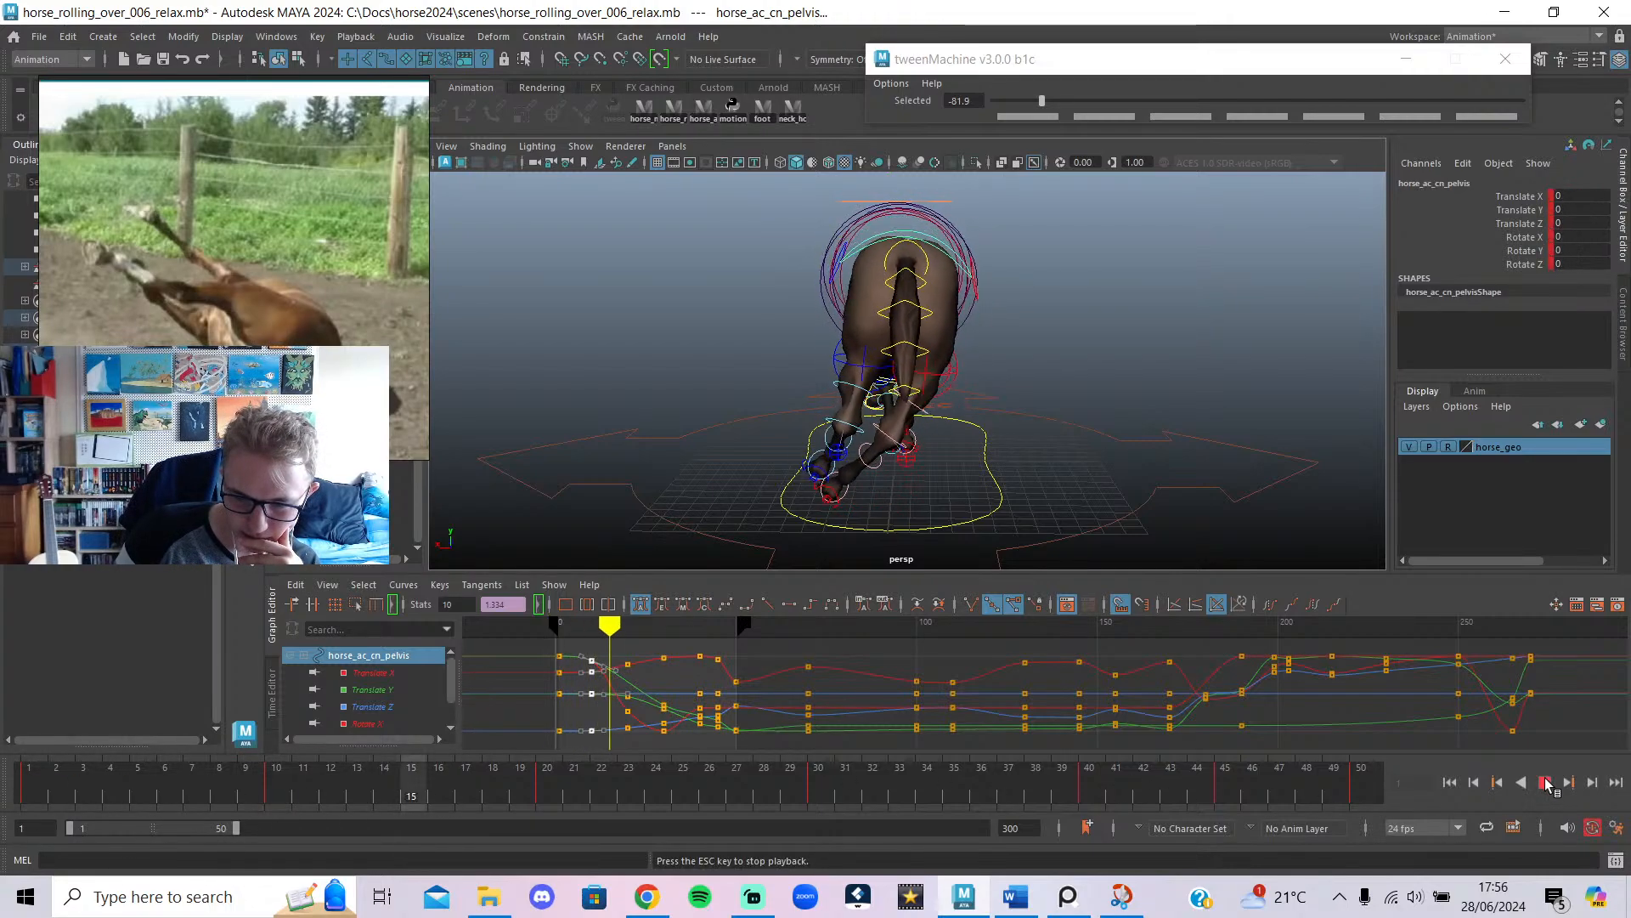
{"action": "left_click", "coordinate": [627, 621]}
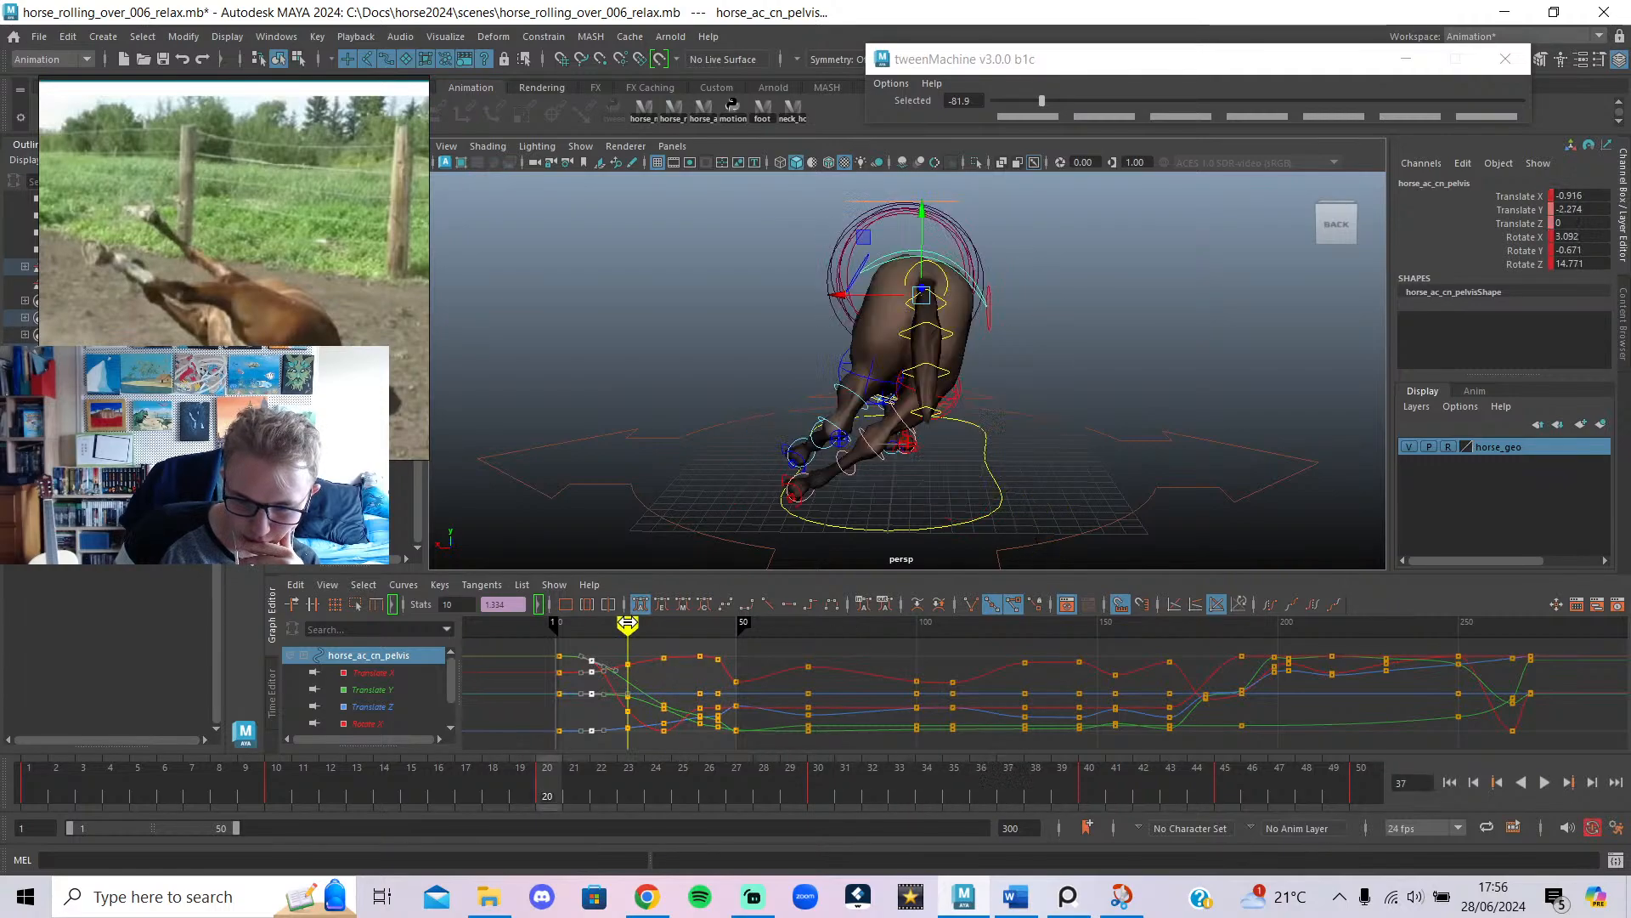
{"action": "left_click_drag", "start_coordinate": [1042, 101], "coordinate": [1072, 103]}
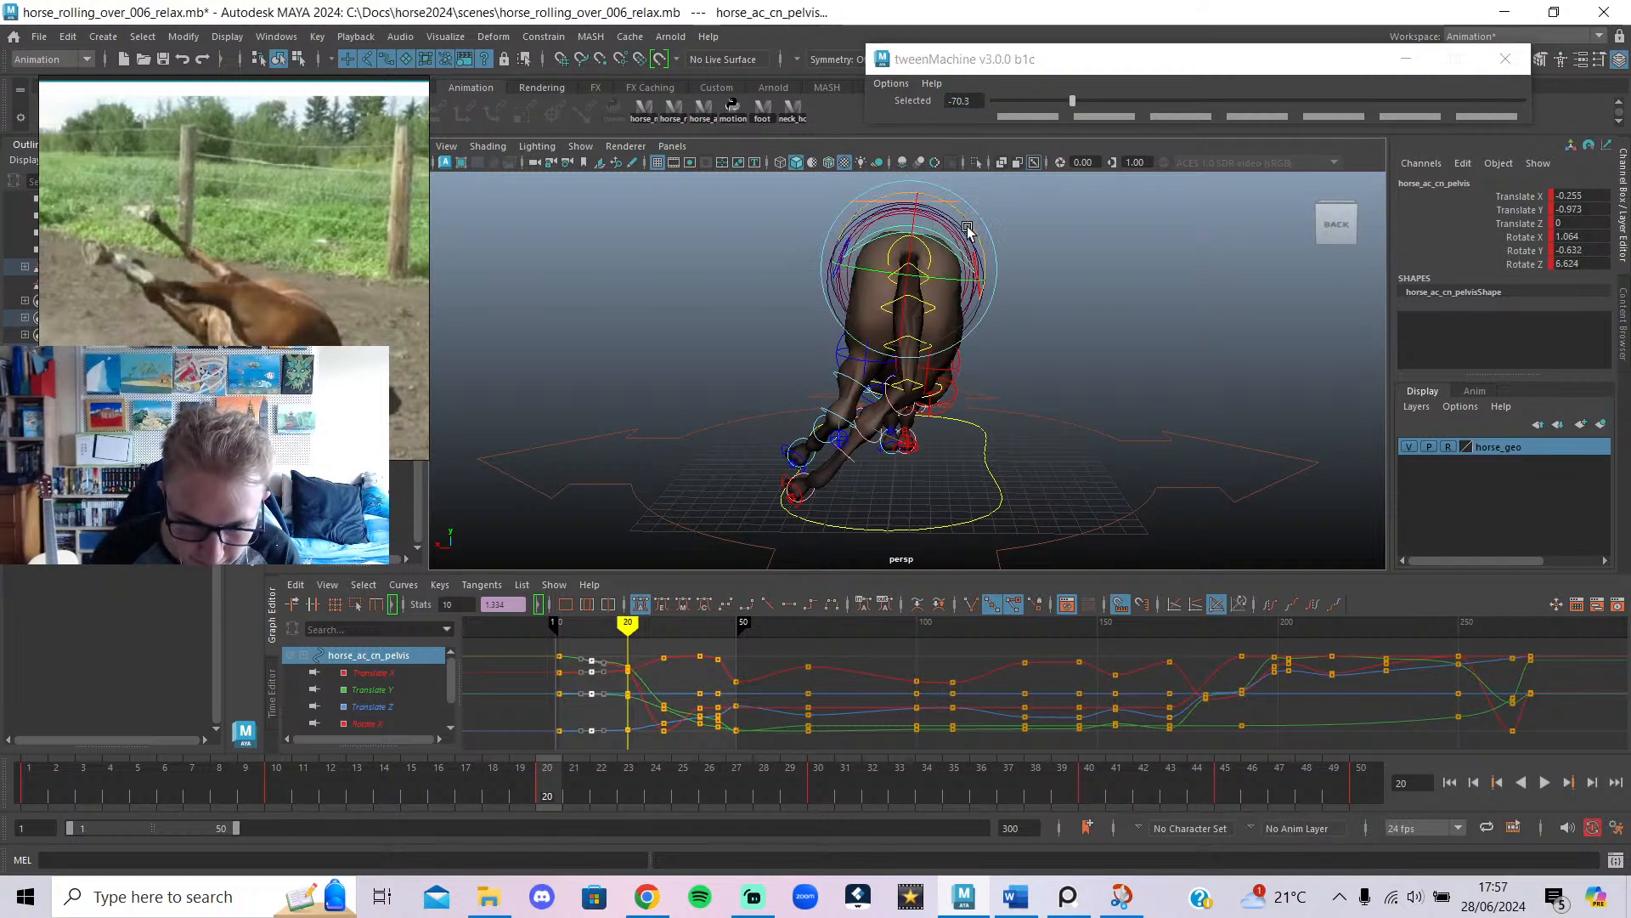
{"action": "key", "text": "alt+v"}
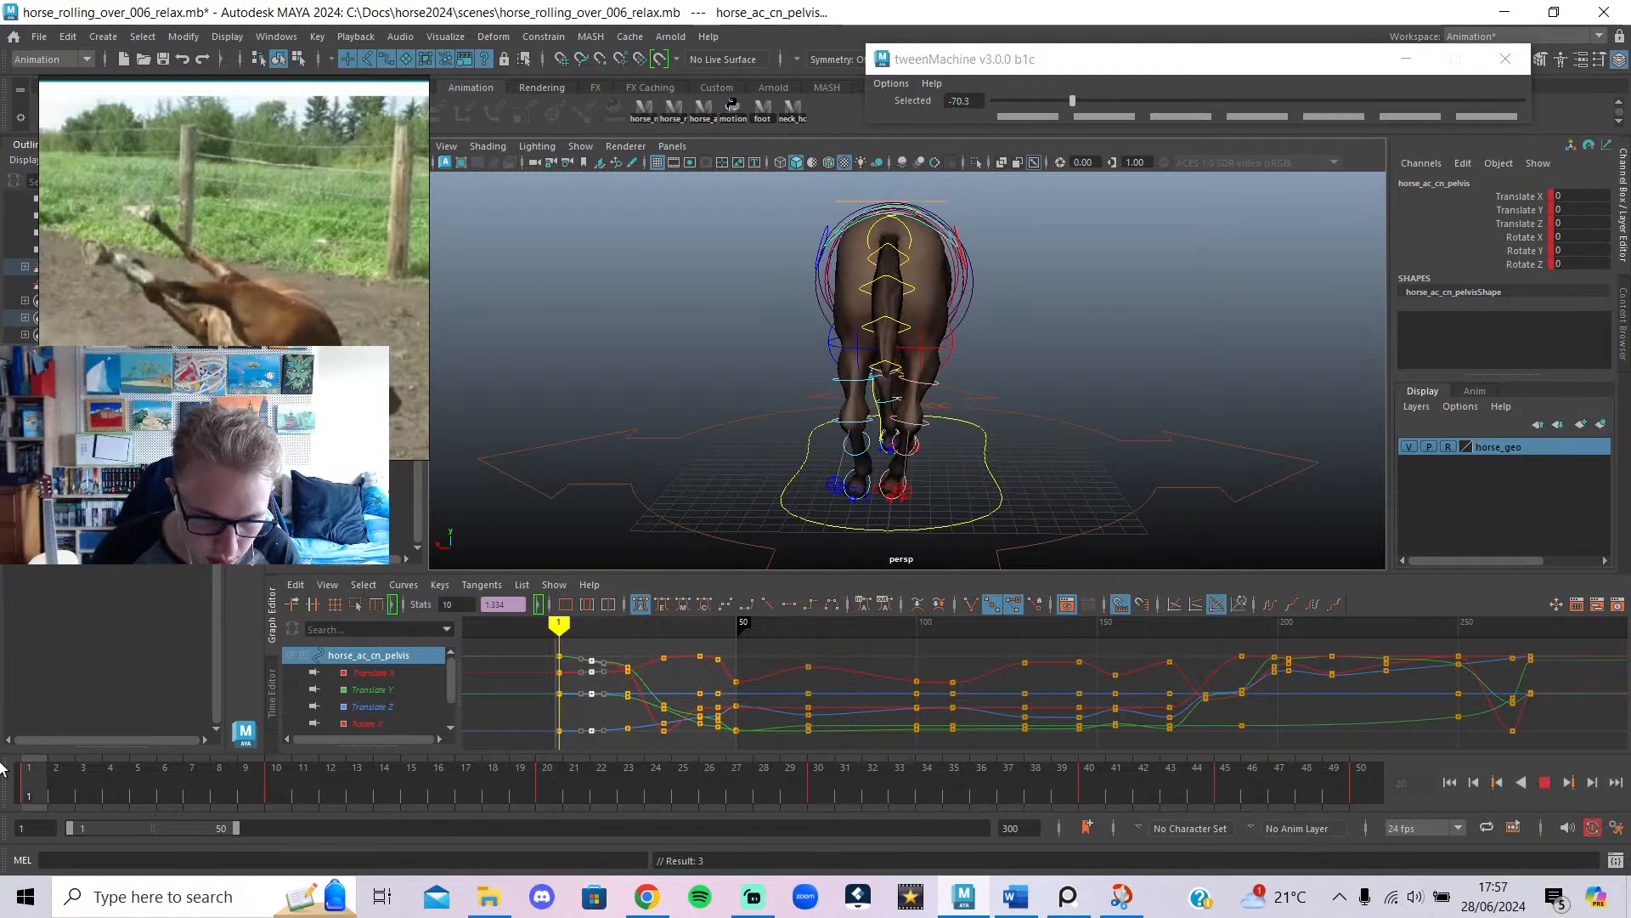
{"action": "key", "text": "alt+v"}
Blend the frame-10 pelvis pose closer to the previous key and replay from frame 1.
{"action": "left_click_drag", "start_coordinate": [578, 627], "coordinate": [596, 627]}
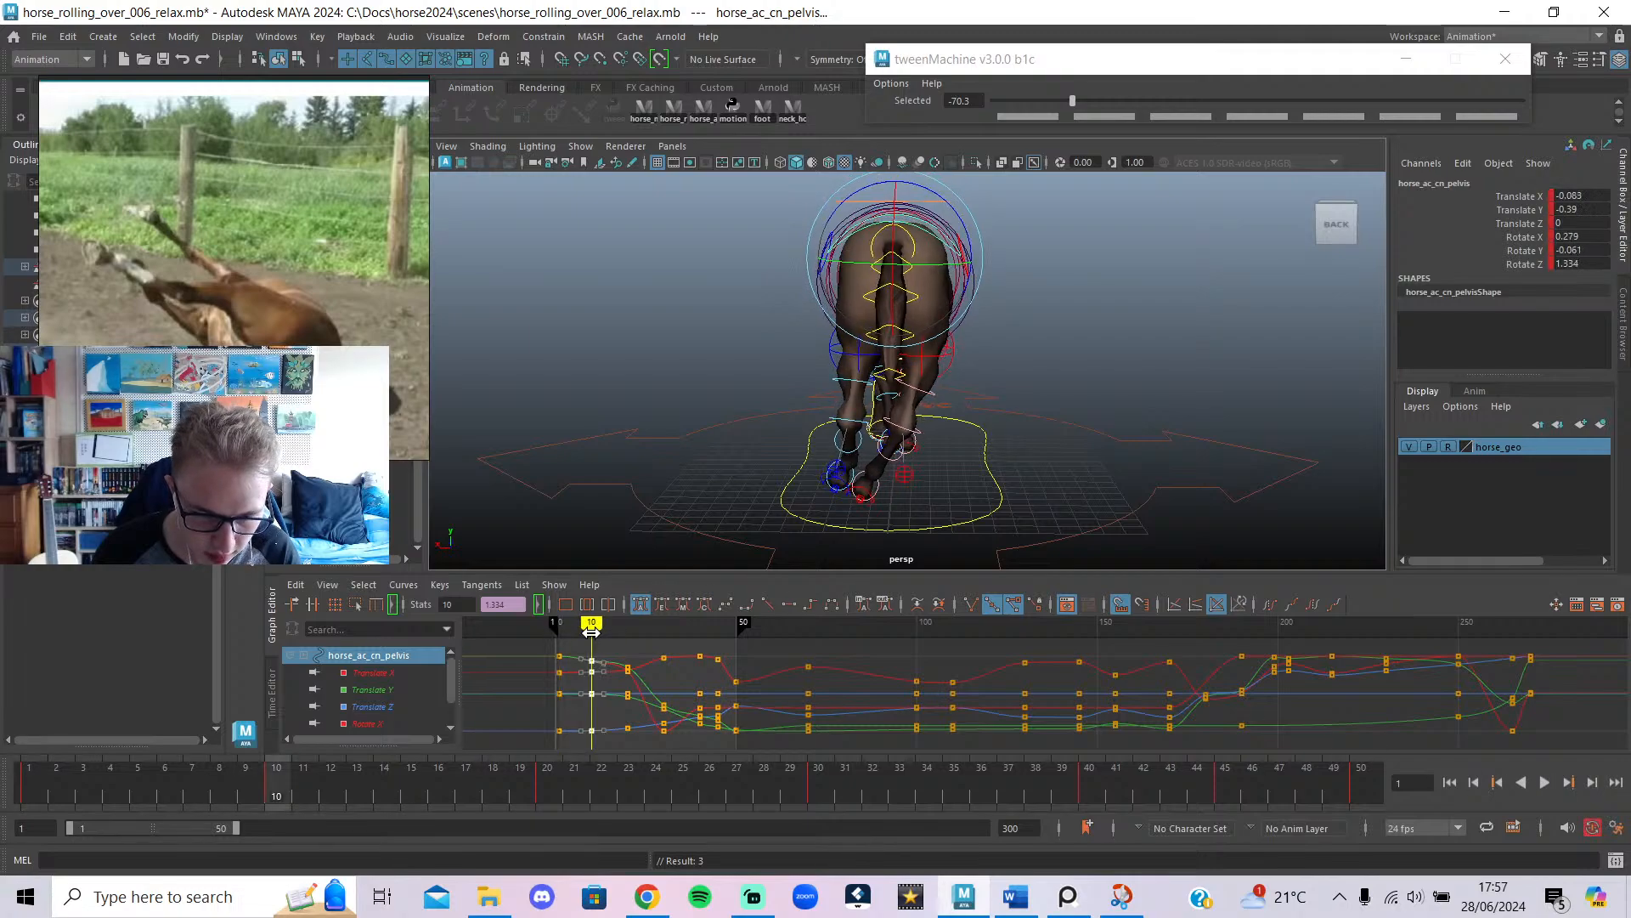
{"action": "left_click", "coordinate": [597, 623]}
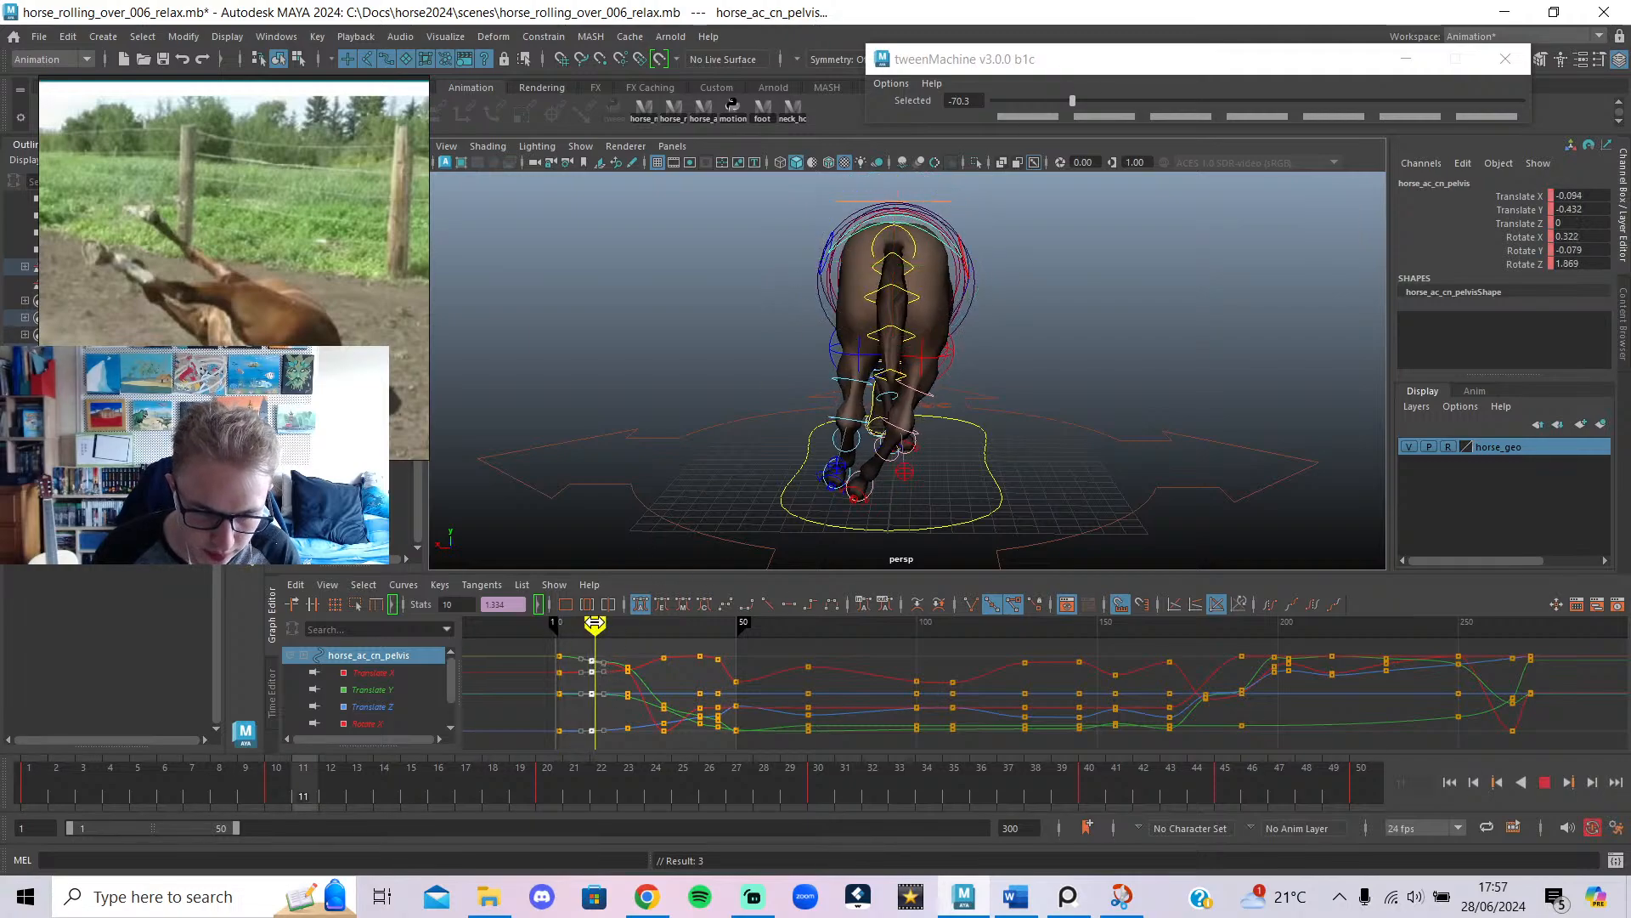
{"action": "left_click_drag", "start_coordinate": [1071, 100], "coordinate": [1042, 102]}
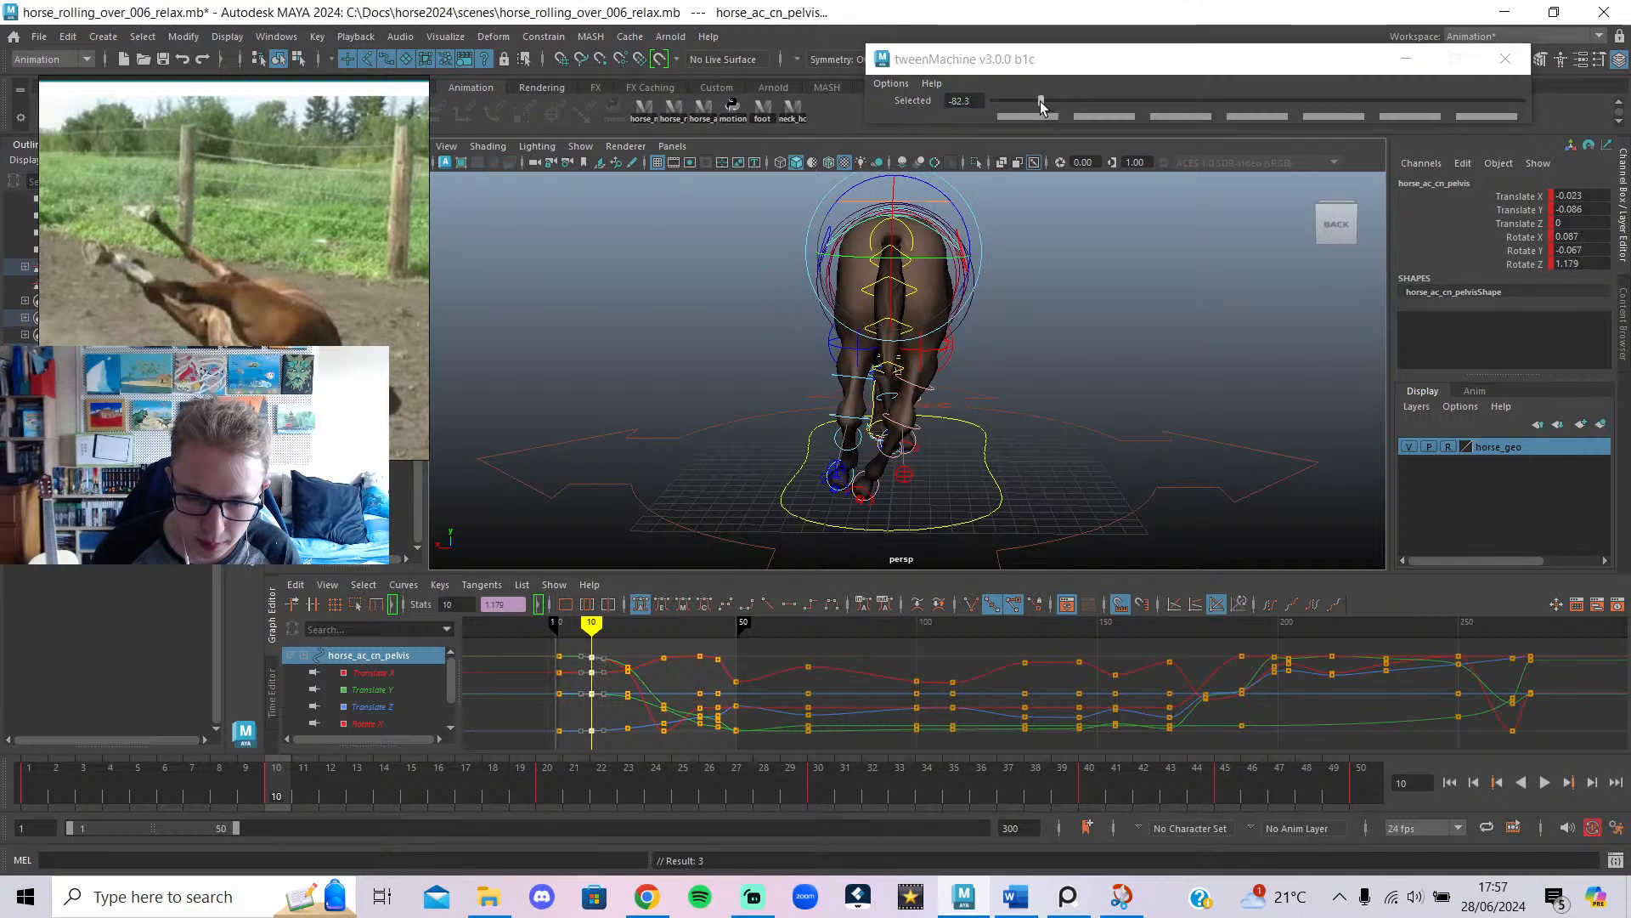
{"action": "left_click_drag", "start_coordinate": [459, 767], "coordinate": [3, 798]}
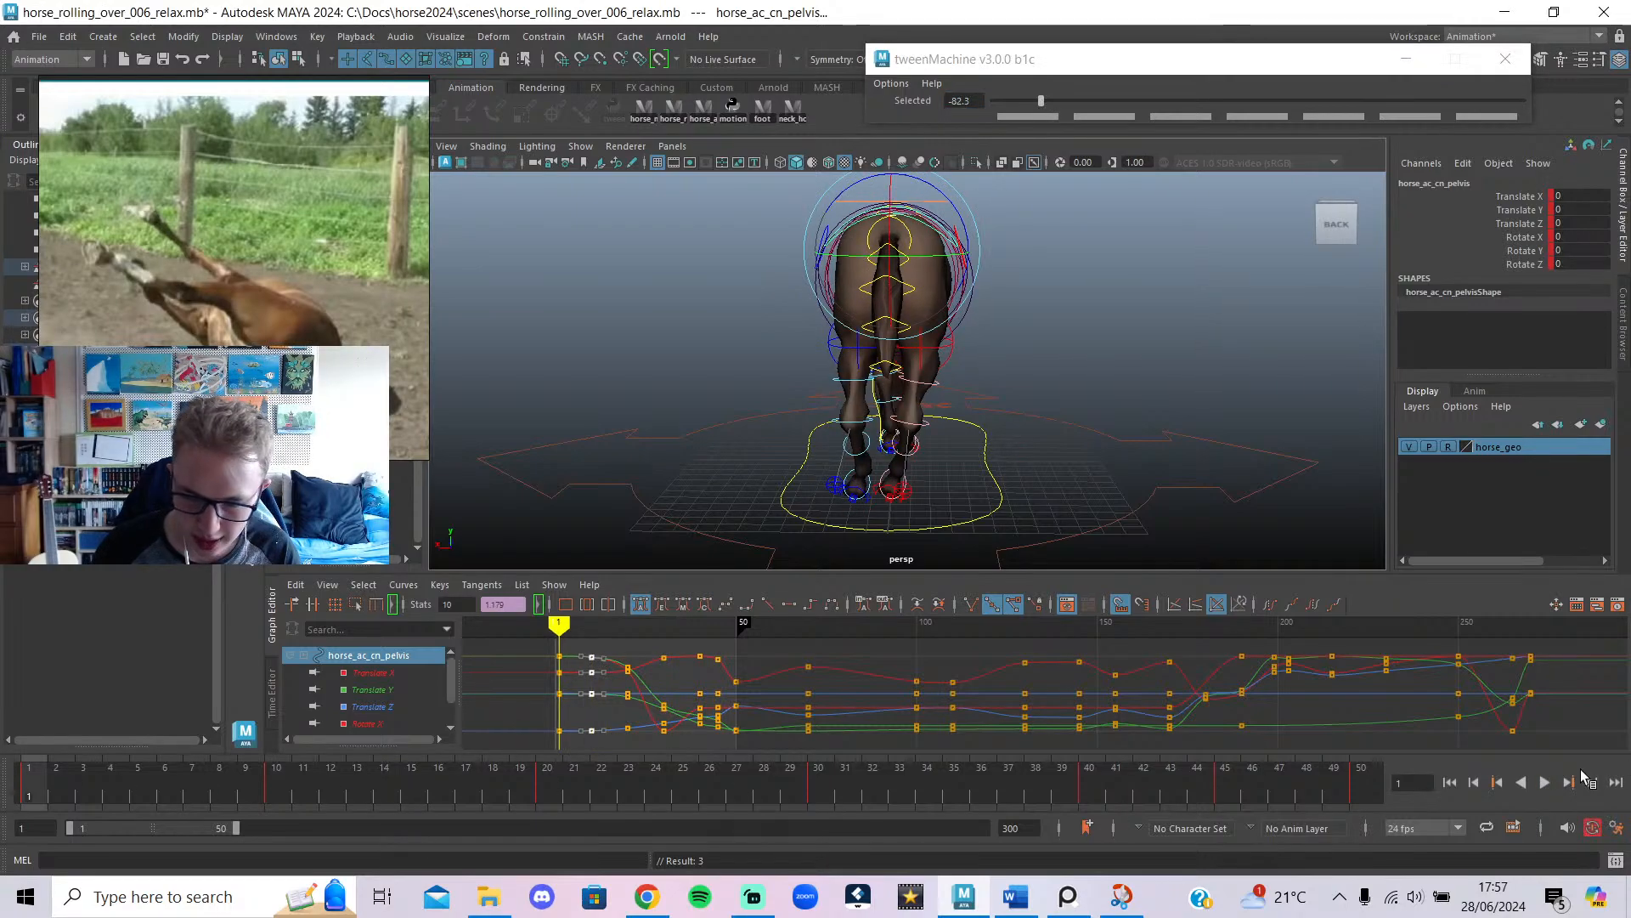
{"action": "left_click", "coordinate": [1544, 783]}
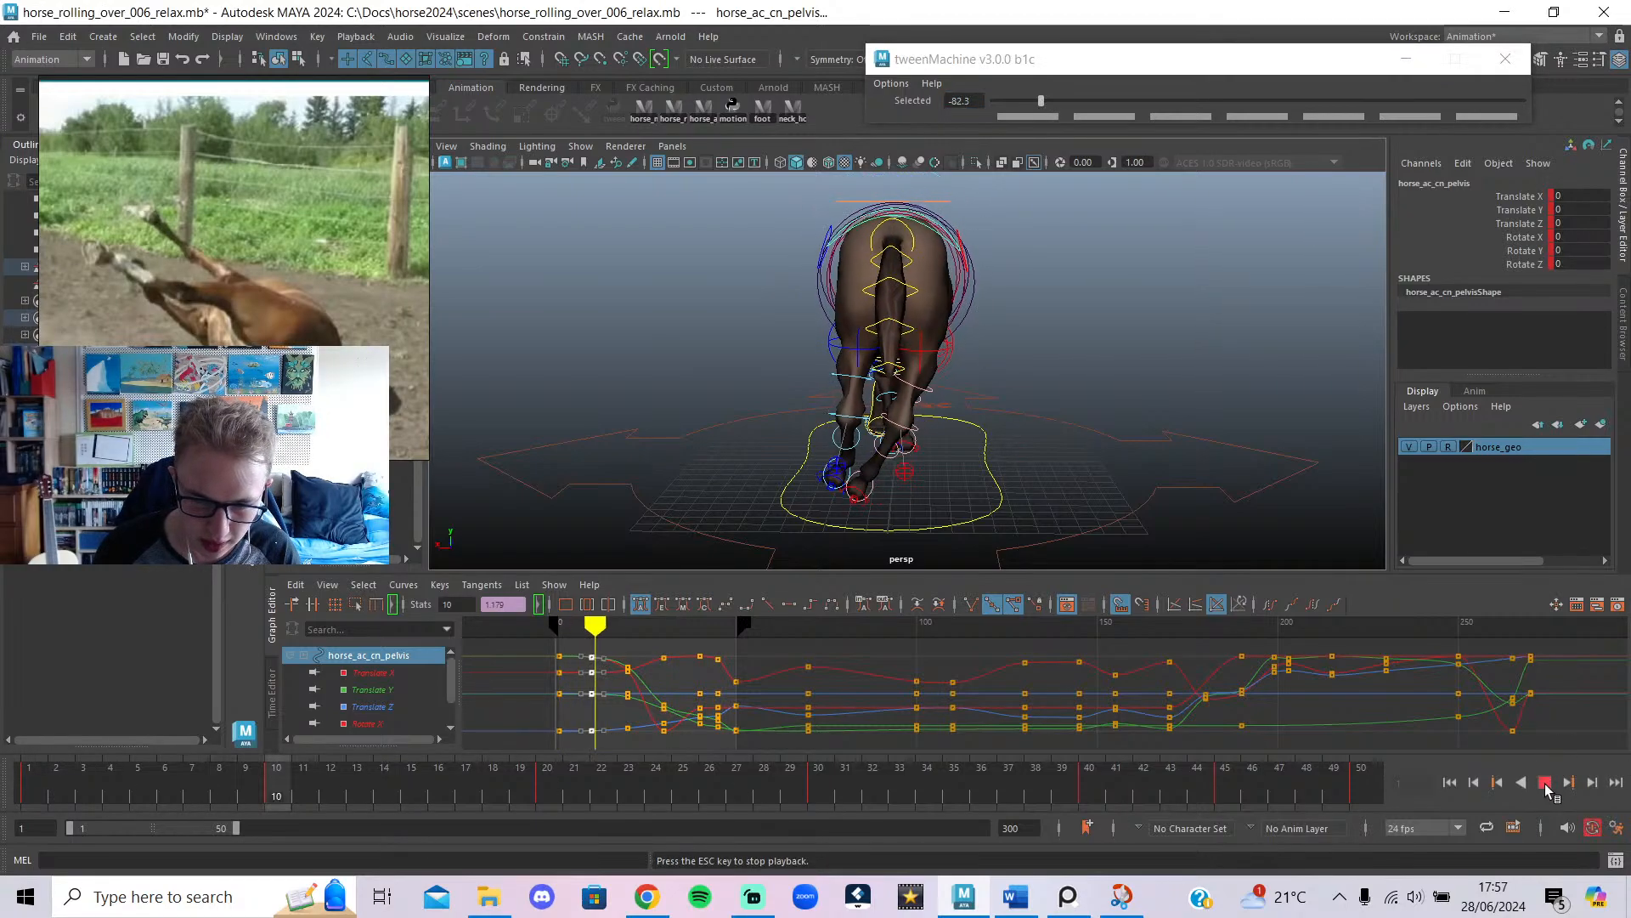
{"action": "left_click", "coordinate": [1545, 783]}
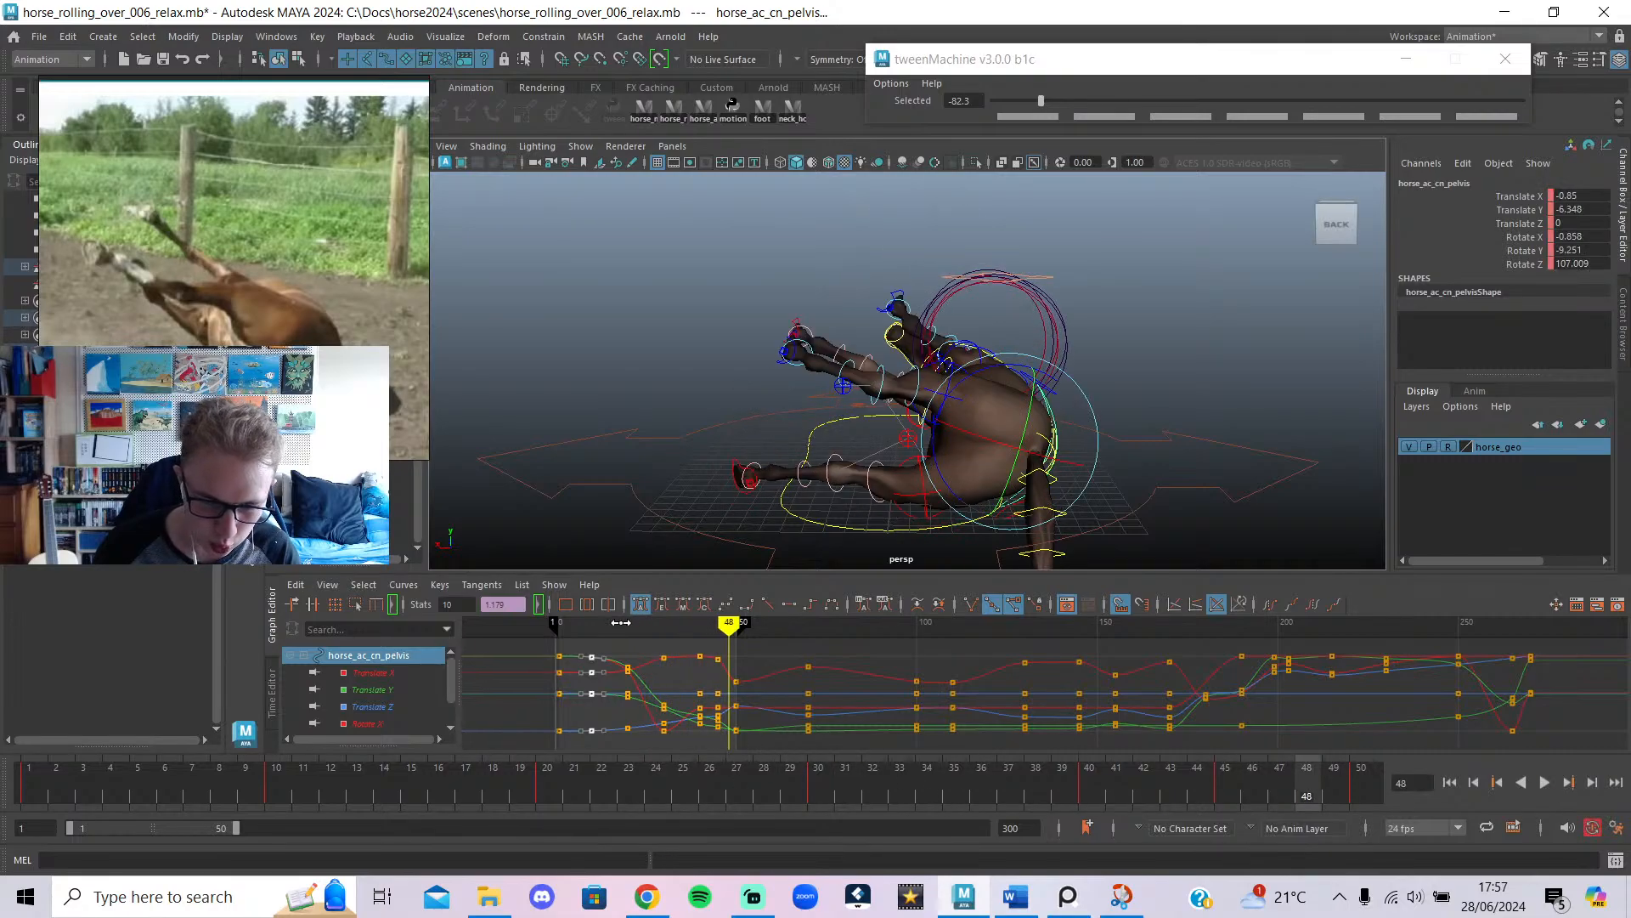
Push the frame-30 pelvis pose toward the next key, tweenMachine at 79.7.
{"action": "left_click_drag", "start_coordinate": [613, 674], "coordinate": [664, 697]}
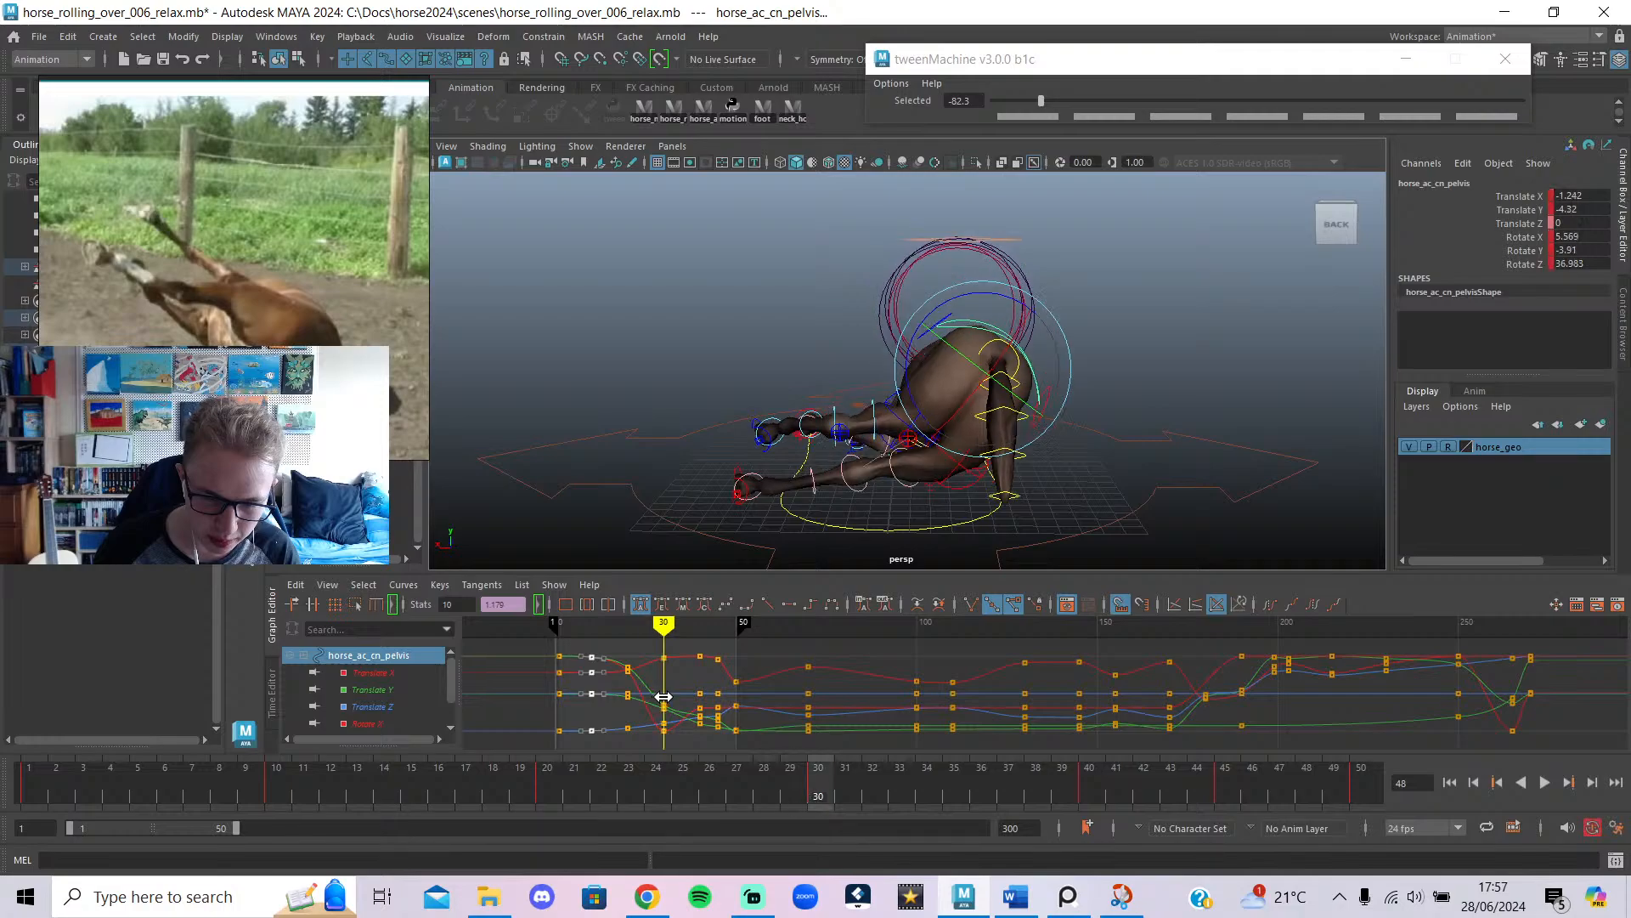
{"action": "left_click_drag", "start_coordinate": [733, 629], "coordinate": [663, 650]}
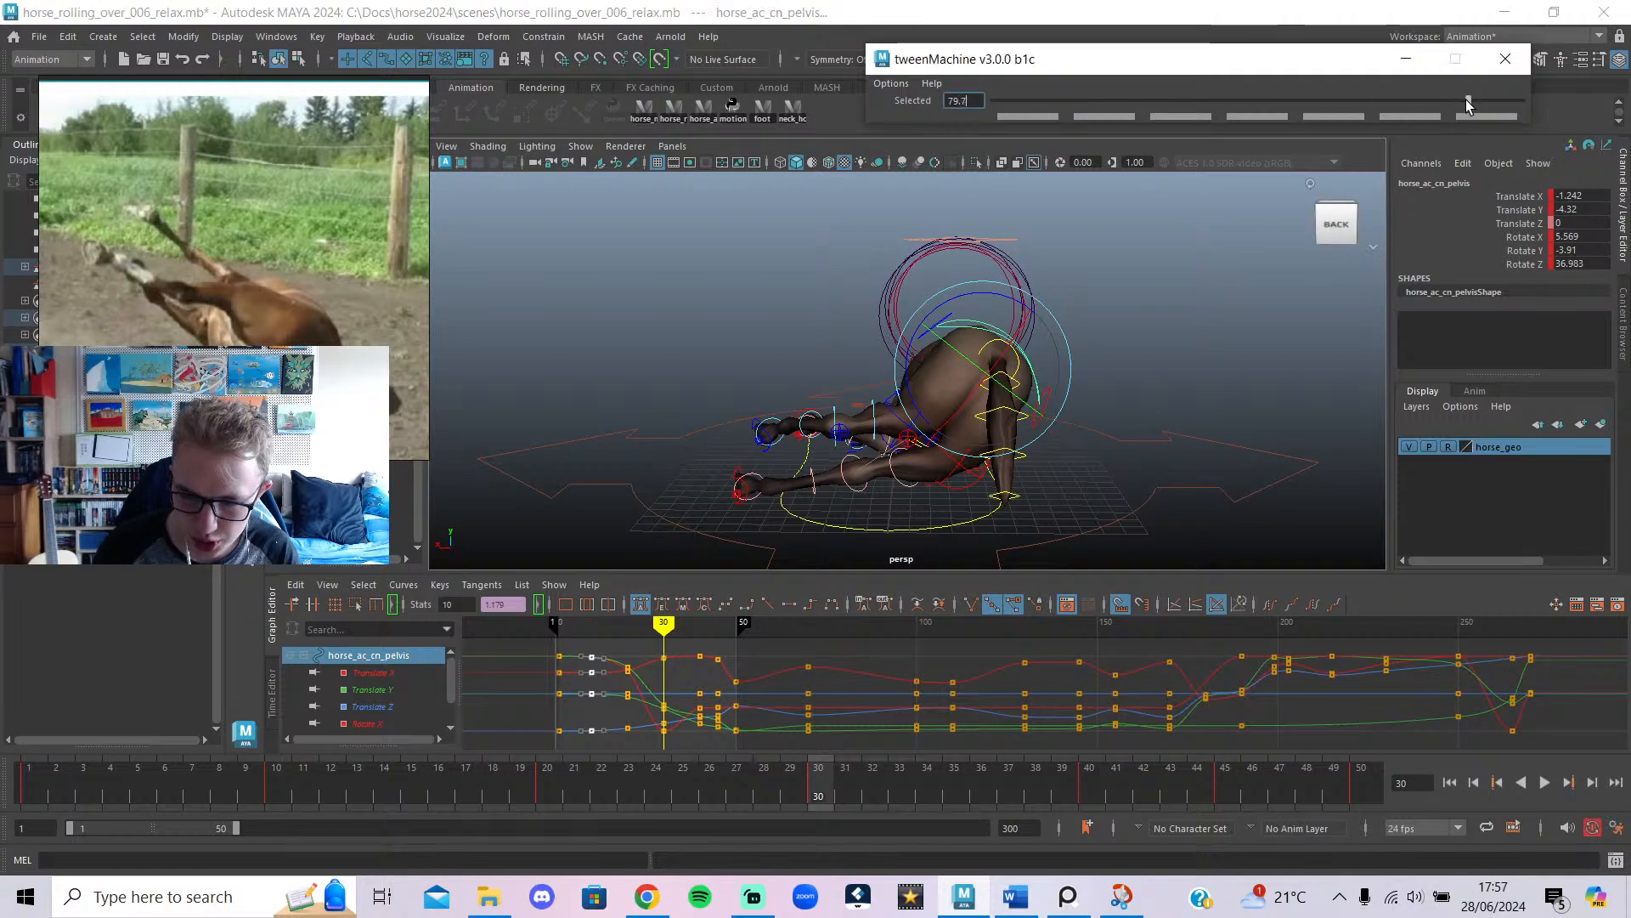
{"action": "left_click", "coordinate": [1469, 102]}
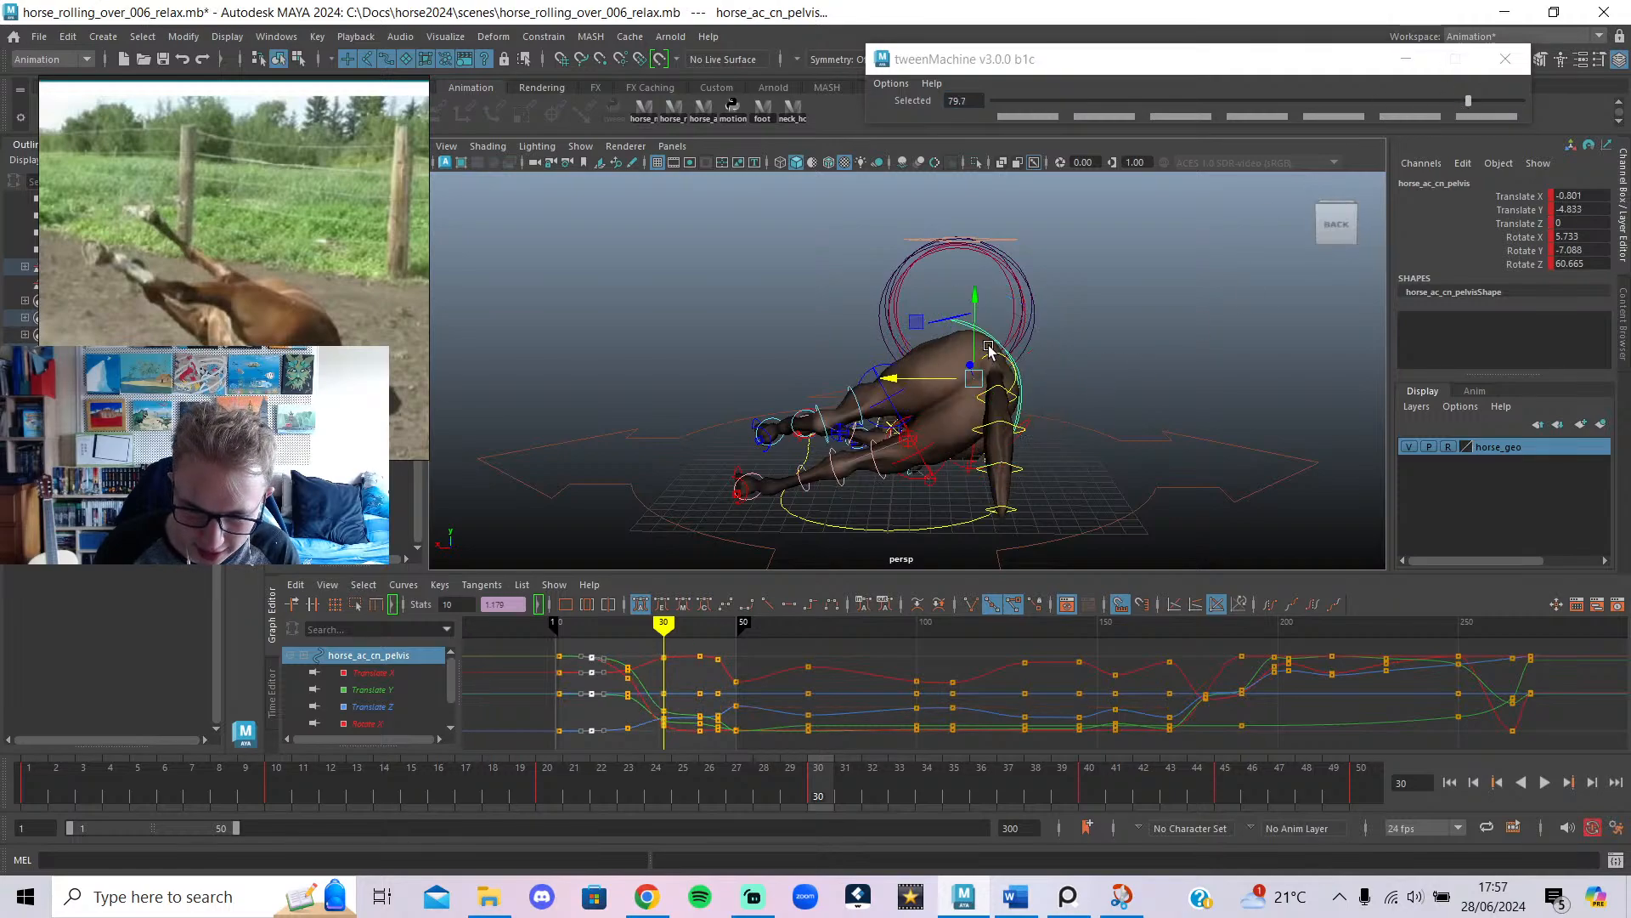
Orbit around the horse to check the frame-30 pelvis, then isolate its Translate X curve (now -1.481).
{"action": "left_click_drag", "start_coordinate": [977, 357], "coordinate": [1016, 497], "text": "alt"}
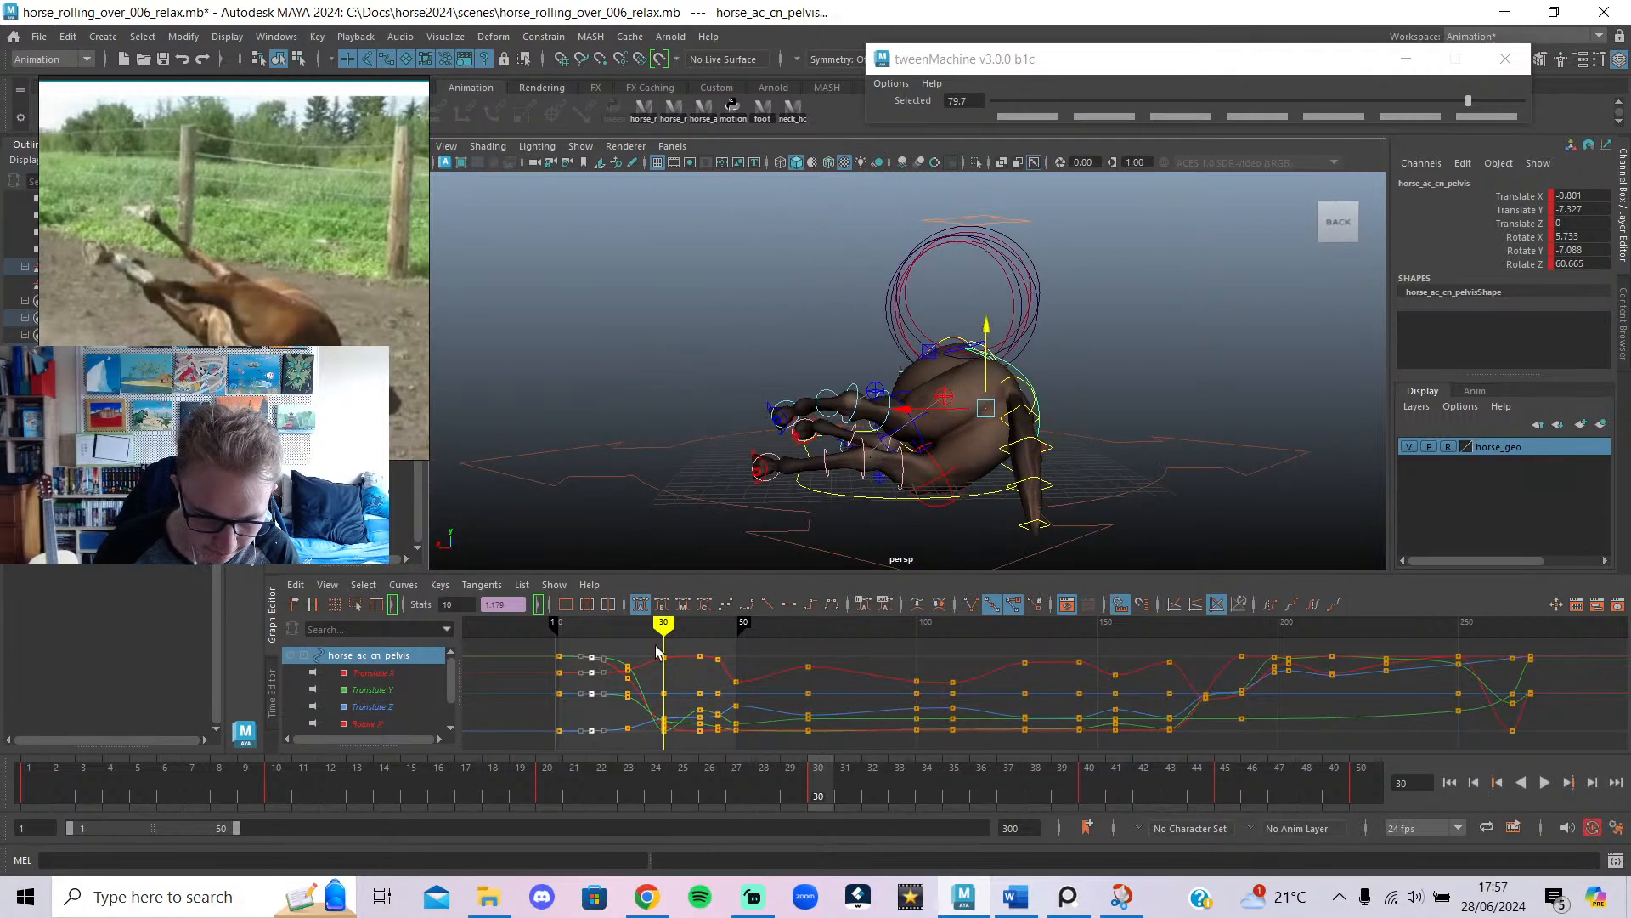
{"action": "left_click_drag", "start_coordinate": [740, 503], "coordinate": [1200, 340], "text": "alt"}
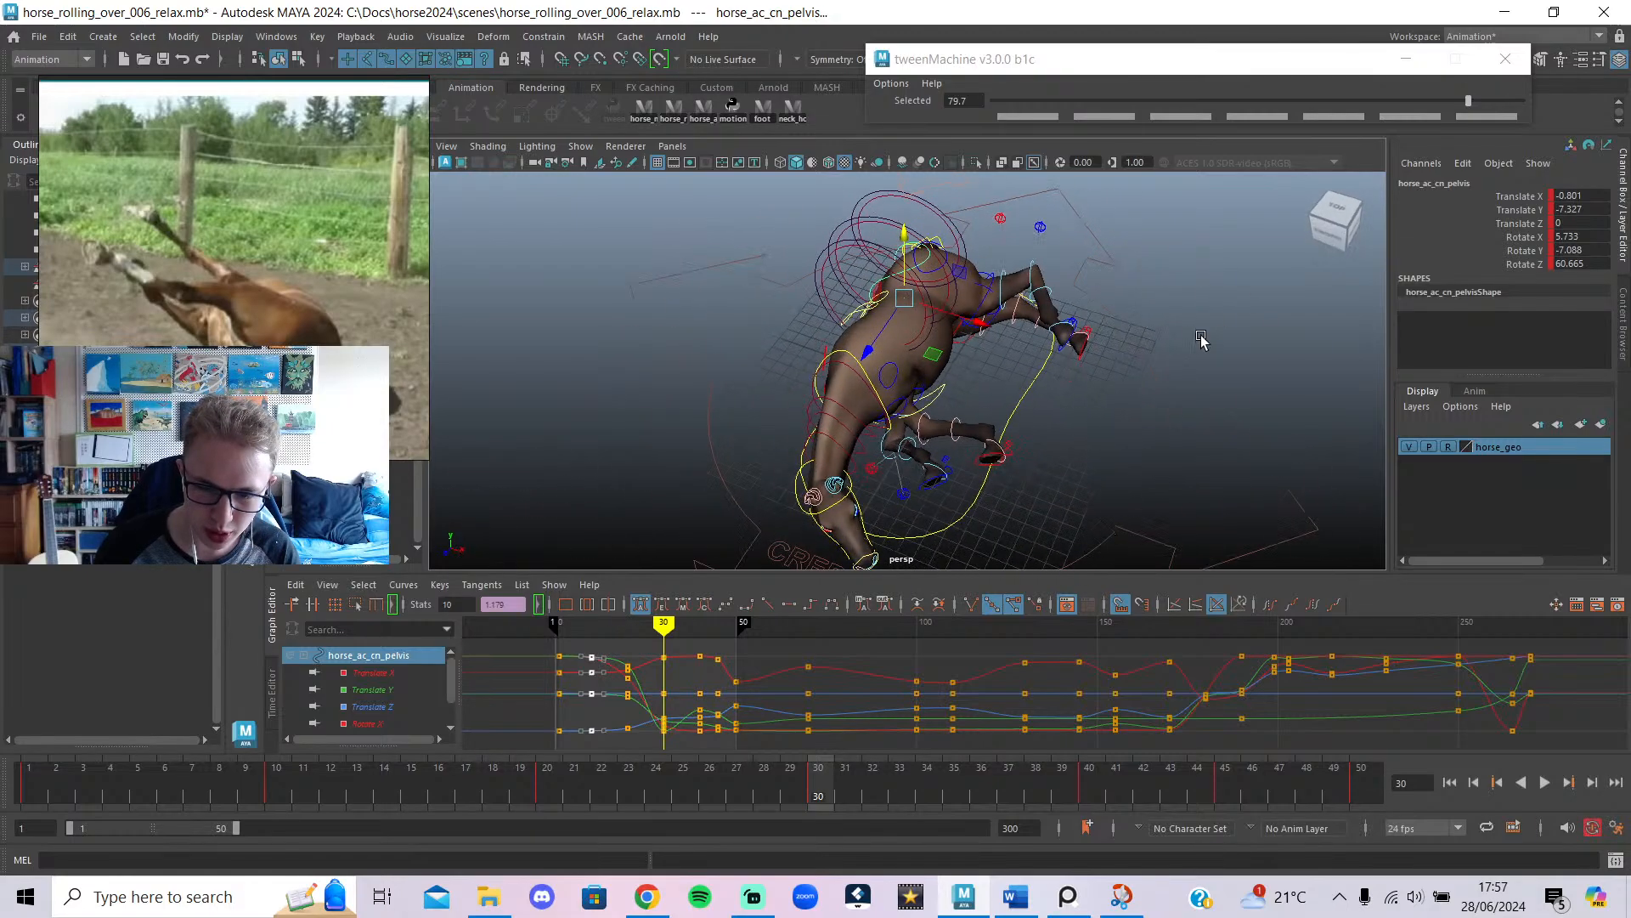
{"action": "left_click_drag", "start_coordinate": [1110, 281], "coordinate": [706, 222], "text": "alt"}
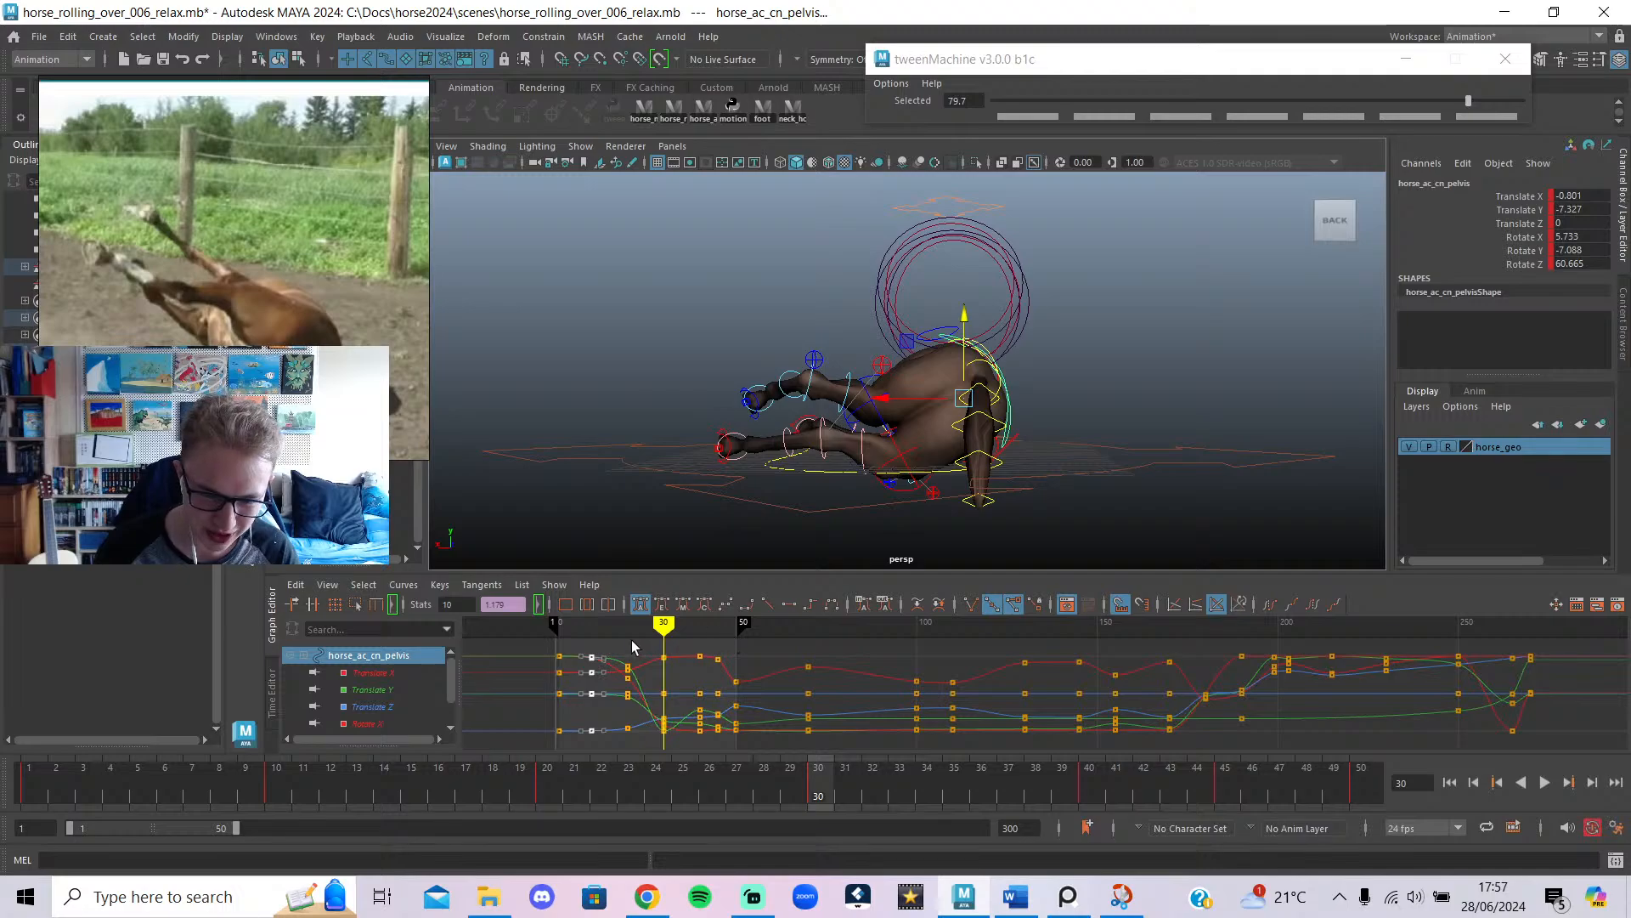
{"action": "left_click_drag", "start_coordinate": [633, 647], "coordinate": [664, 716]}
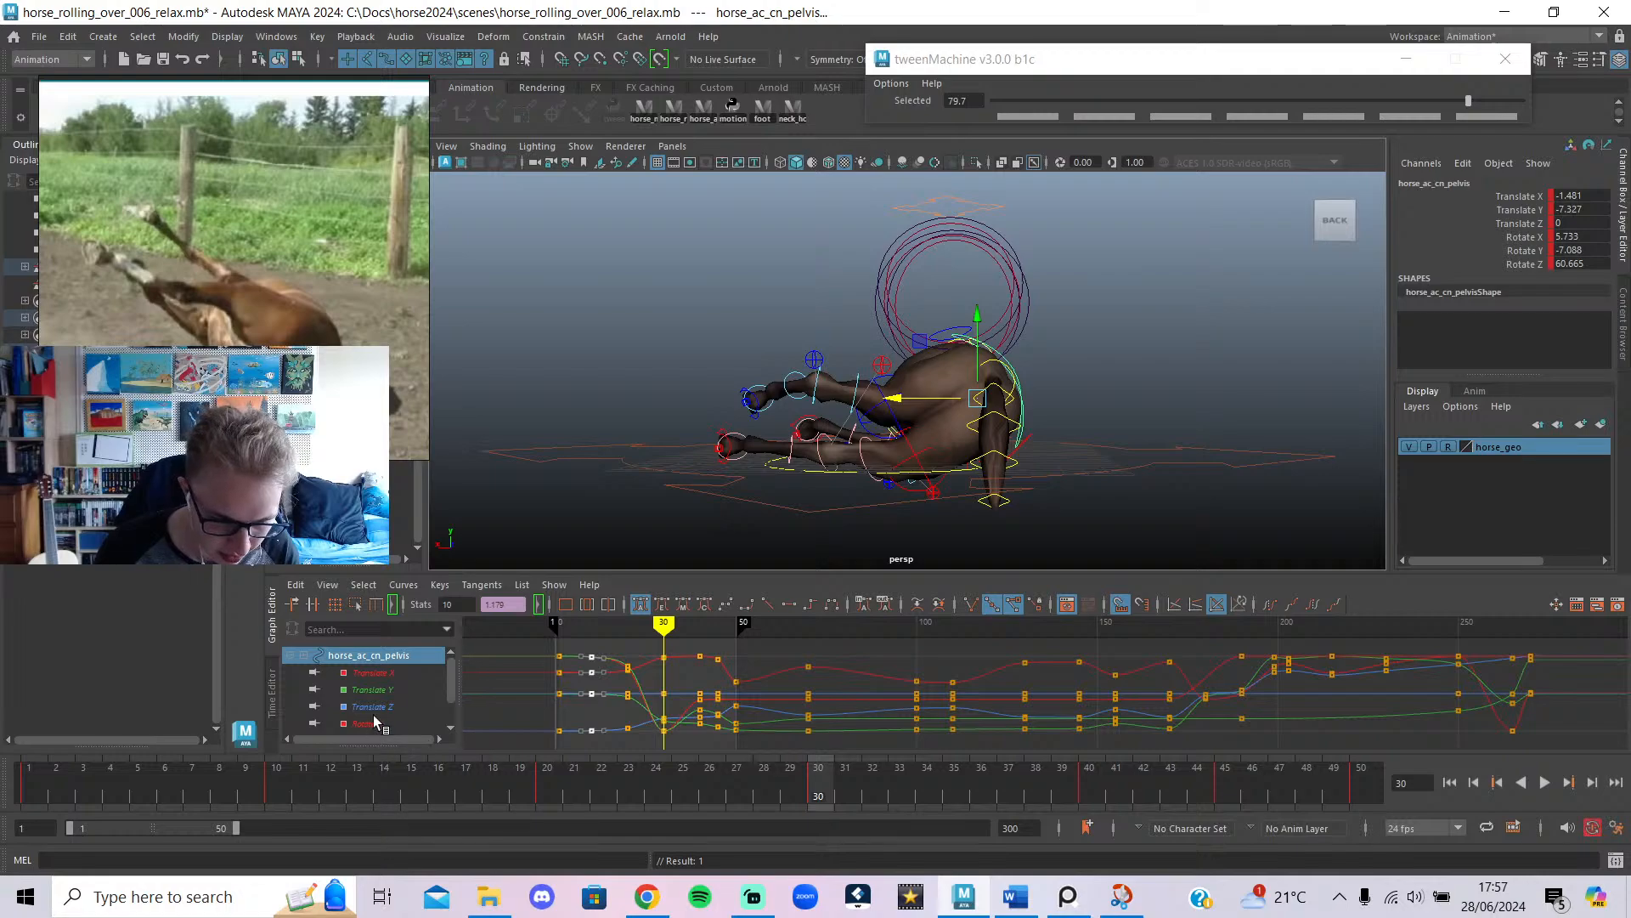
{"action": "left_click", "coordinate": [371, 672]}
{"action": "left_click_drag", "start_coordinate": [639, 646], "coordinate": [700, 709]}
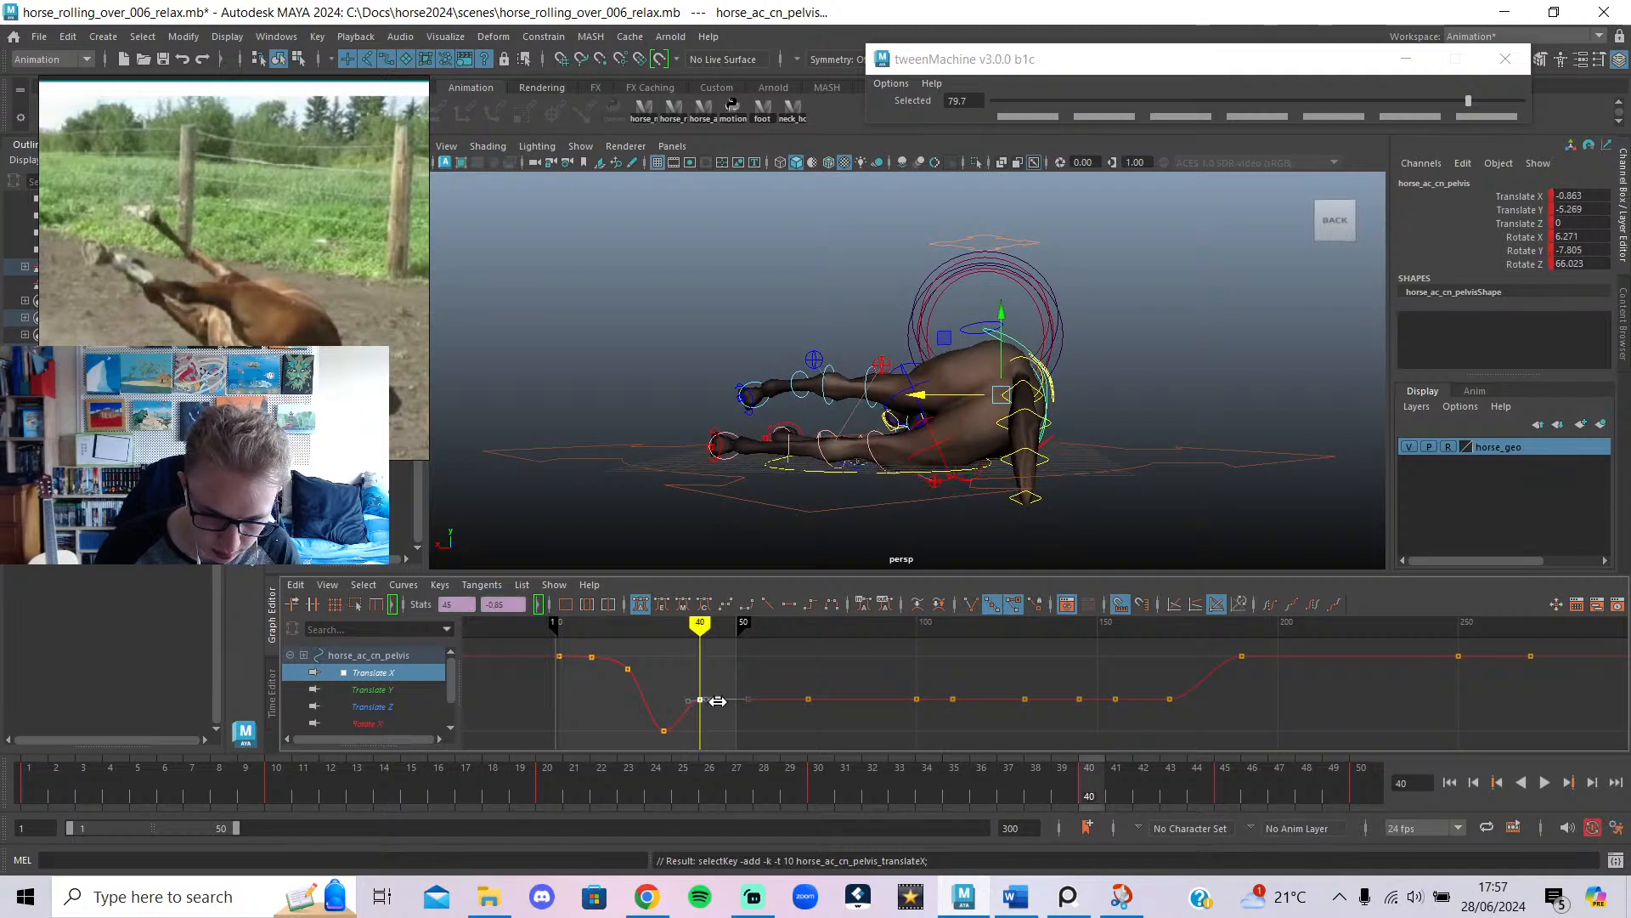
{"action": "key", "text": "ctrl+z"}
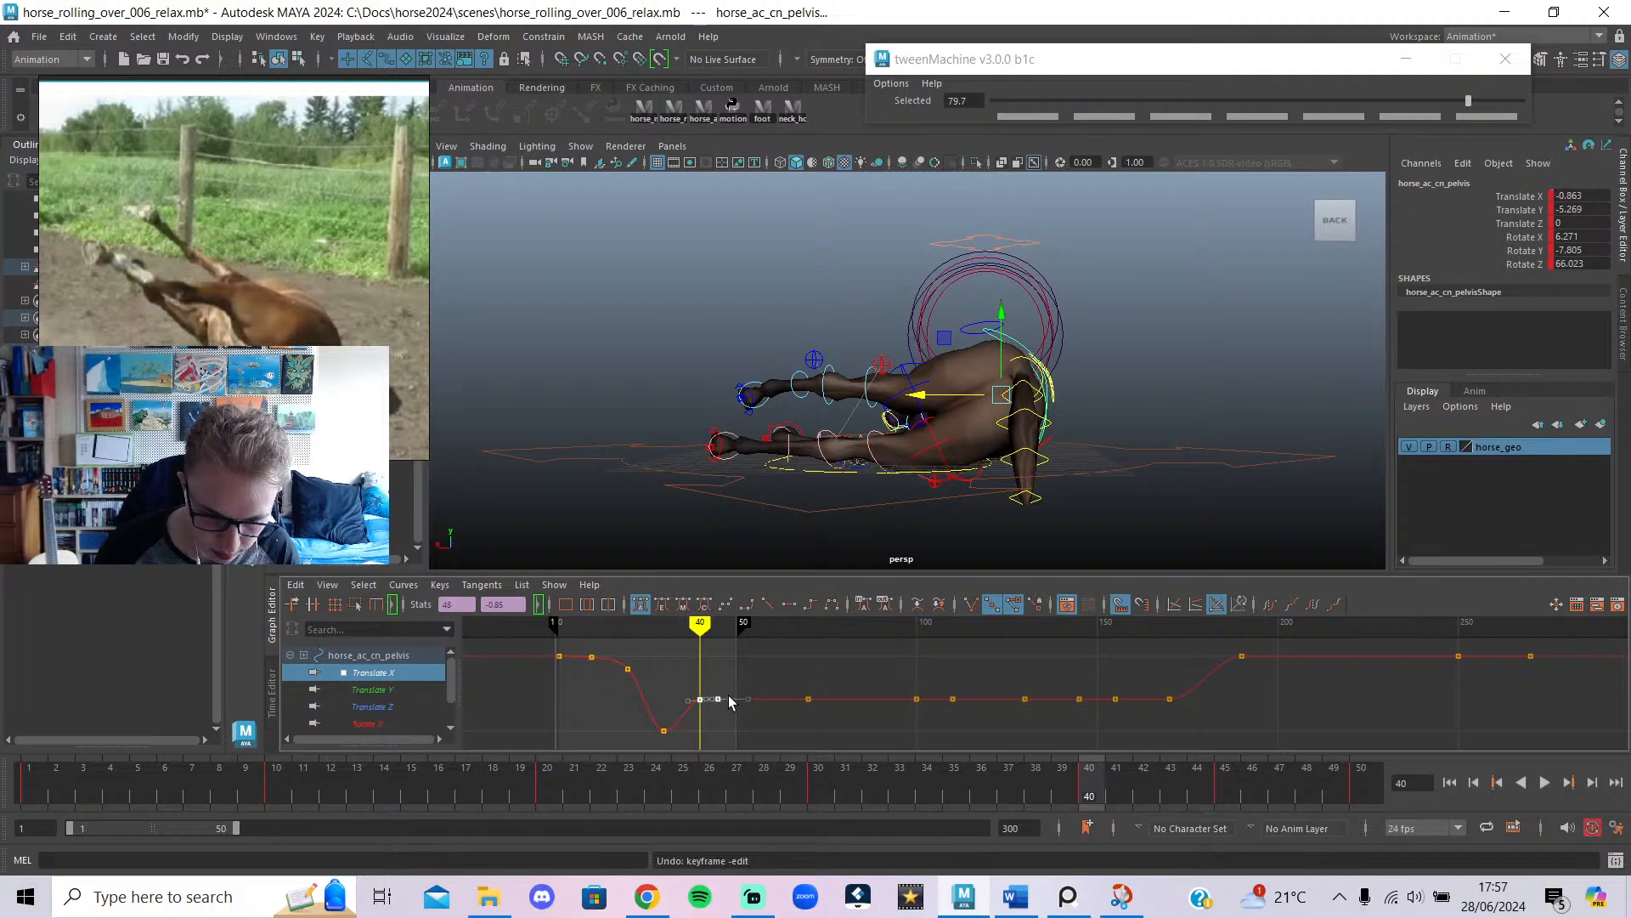
{"action": "middle_click_drag", "start_coordinate": [720, 706], "coordinate": [723, 716]}
{"action": "key", "text": "ctrl+z"}
{"action": "left_click_drag", "start_coordinate": [685, 652], "coordinate": [664, 650]}
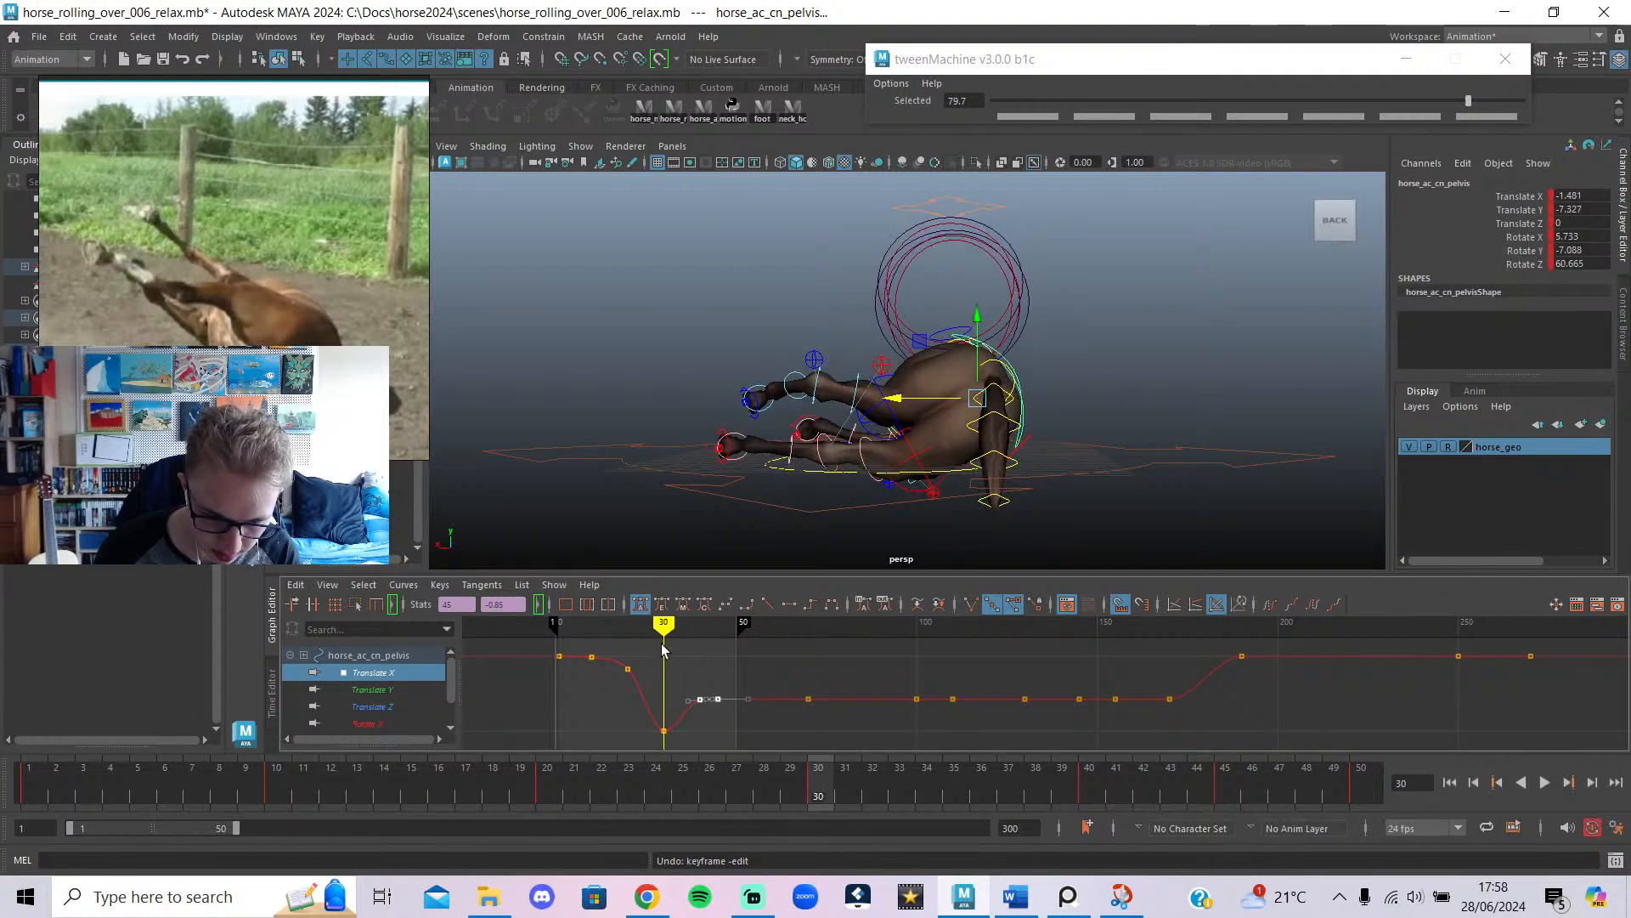
{"action": "left_click", "coordinate": [740, 265]}
{"action": "mouse_move", "coordinate": [957, 385]}
{"action": "left_mouse_down", "text": "alt"}
{"action": "mouse_move", "coordinate": [1021, 470]}
{"action": "mouse_move", "coordinate": [973, 418]}
{"action": "mouse_move", "coordinate": [989, 382]}
{"action": "left_mouse_up", "text": "alt"}
{"action": "left_click", "coordinate": [962, 440]}
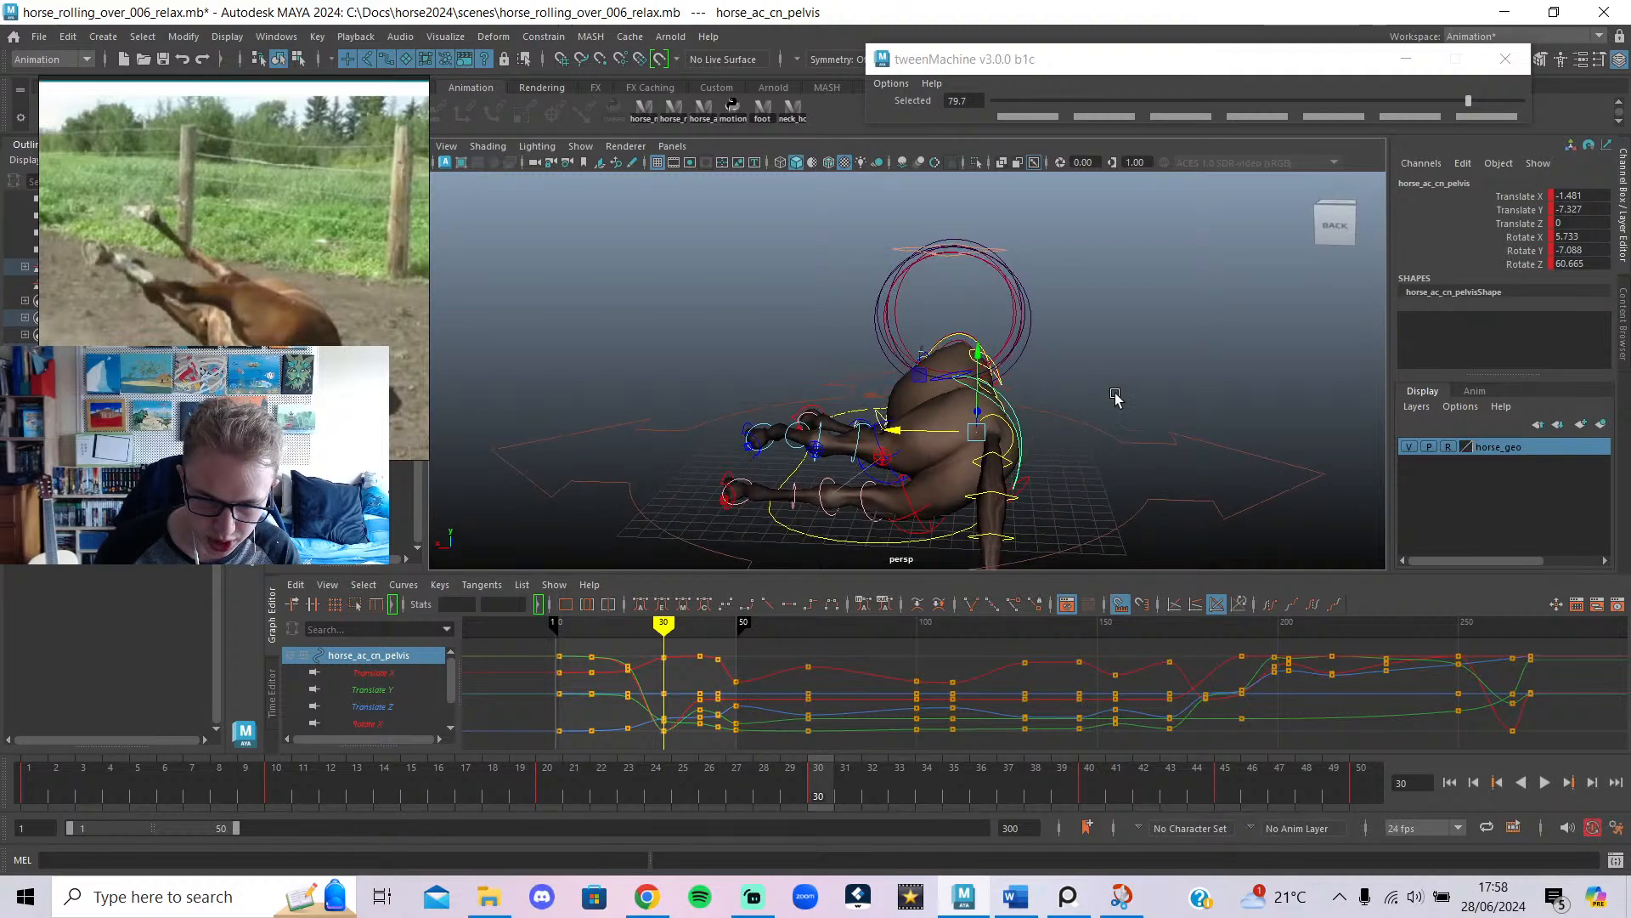
{"action": "left_click", "coordinate": [1115, 395]}
Select the pelvis control at frame 40 and tumble the view to check its lowered pose.
{"action": "left_click", "coordinate": [971, 393]}
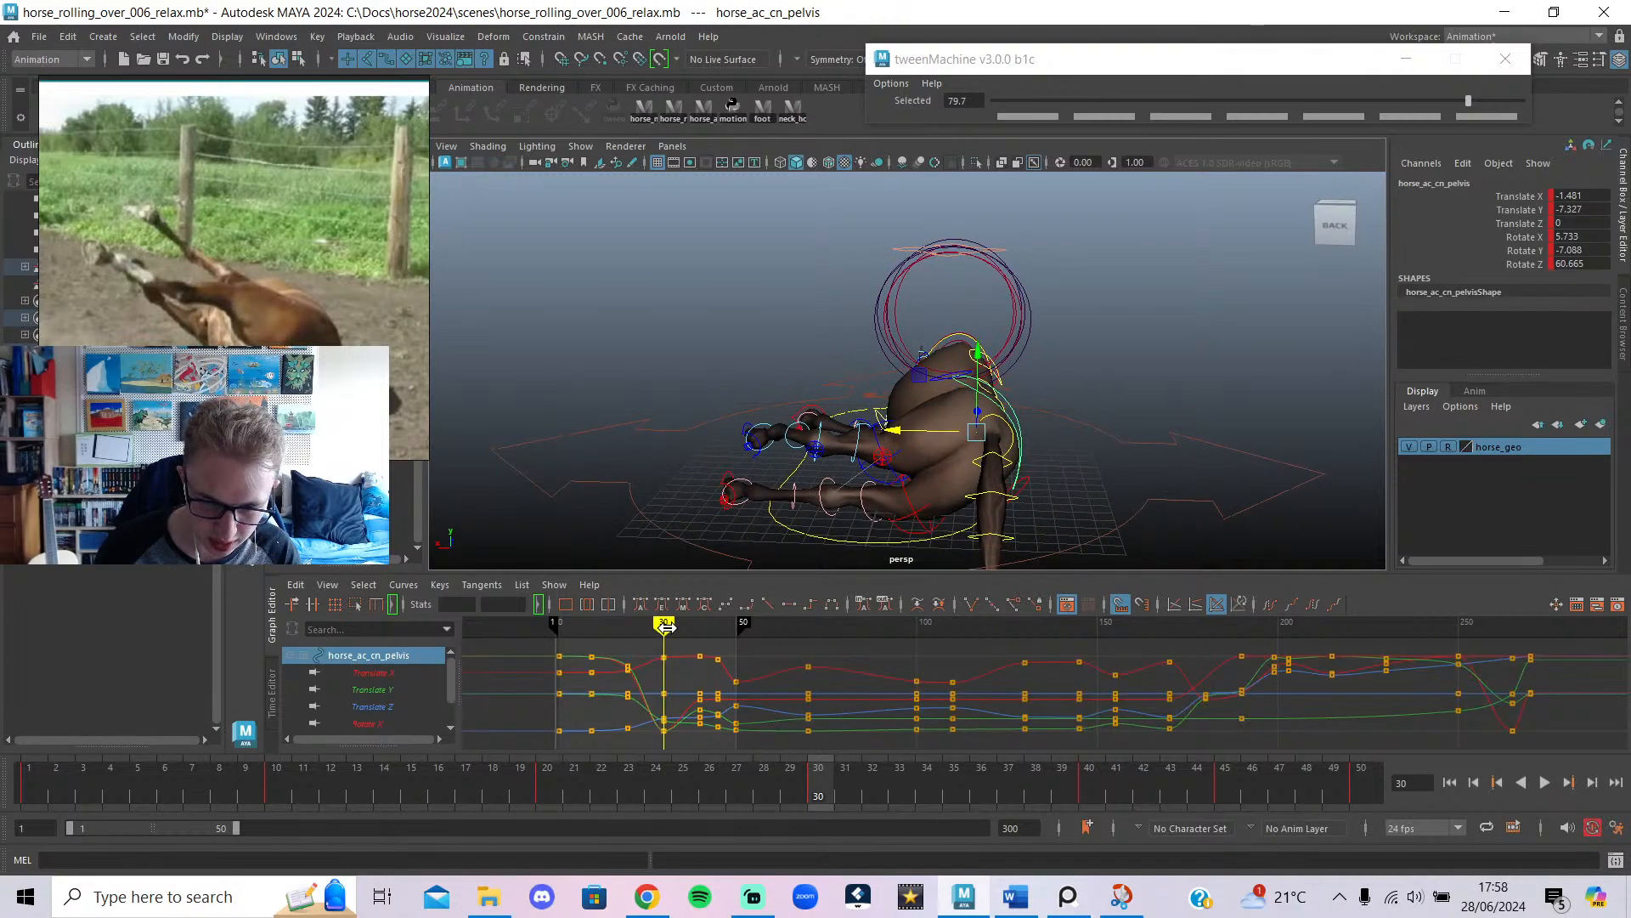
{"action": "left_click_drag", "start_coordinate": [665, 626], "coordinate": [700, 637]}
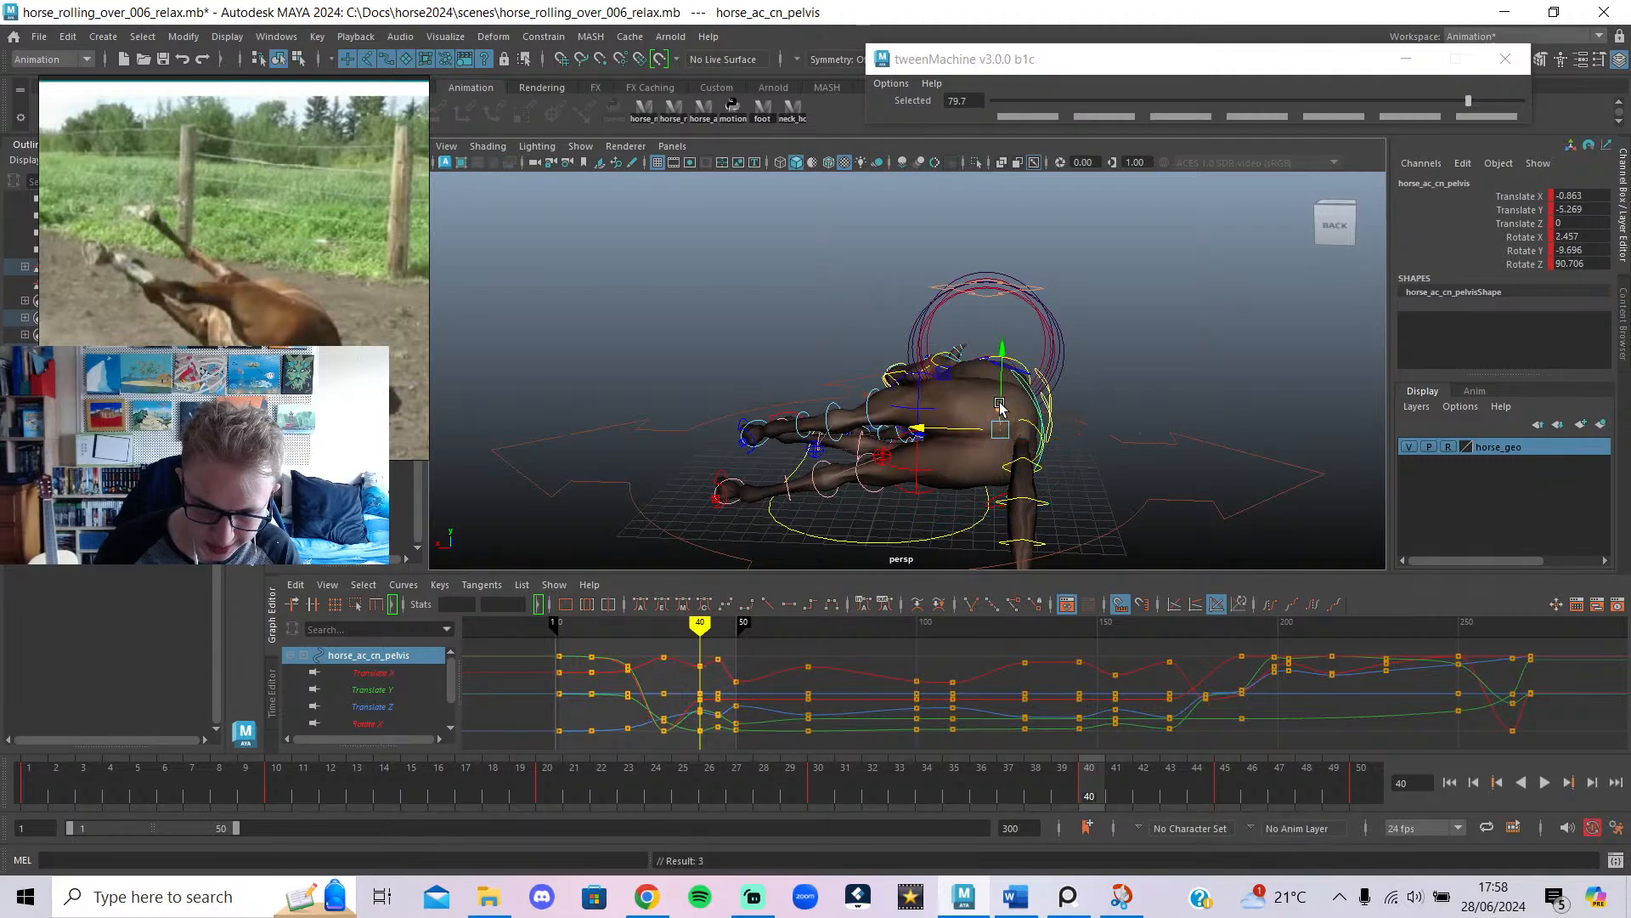
{"action": "left_click_drag", "start_coordinate": [1147, 474], "coordinate": [969, 452], "text": "alt"}
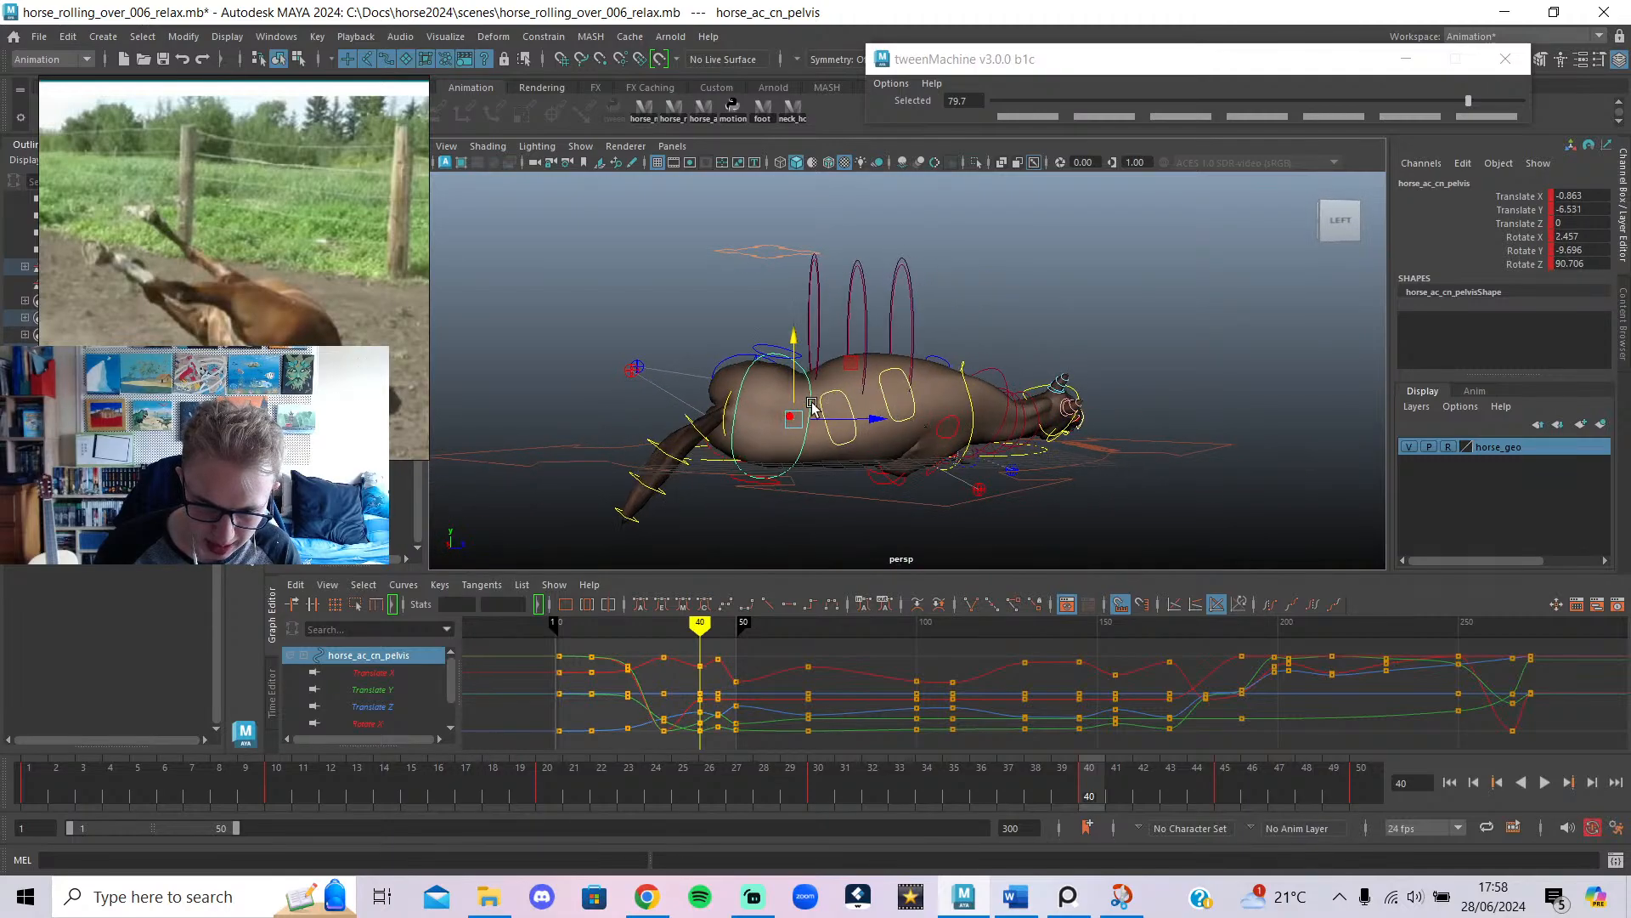
{"action": "left_click_drag", "start_coordinate": [816, 408], "coordinate": [1002, 425], "text": "alt"}
{"action": "mouse_move", "coordinate": [666, 623]}
{"action": "left_mouse_down"}
{"action": "mouse_move", "coordinate": [589, 633]}
{"action": "mouse_move", "coordinate": [705, 712]}
{"action": "mouse_move", "coordinate": [663, 716]}
{"action": "mouse_move", "coordinate": [739, 725]}
{"action": "mouse_move", "coordinate": [718, 724]}
{"action": "mouse_move", "coordinate": [719, 702]}
{"action": "left_mouse_up"}
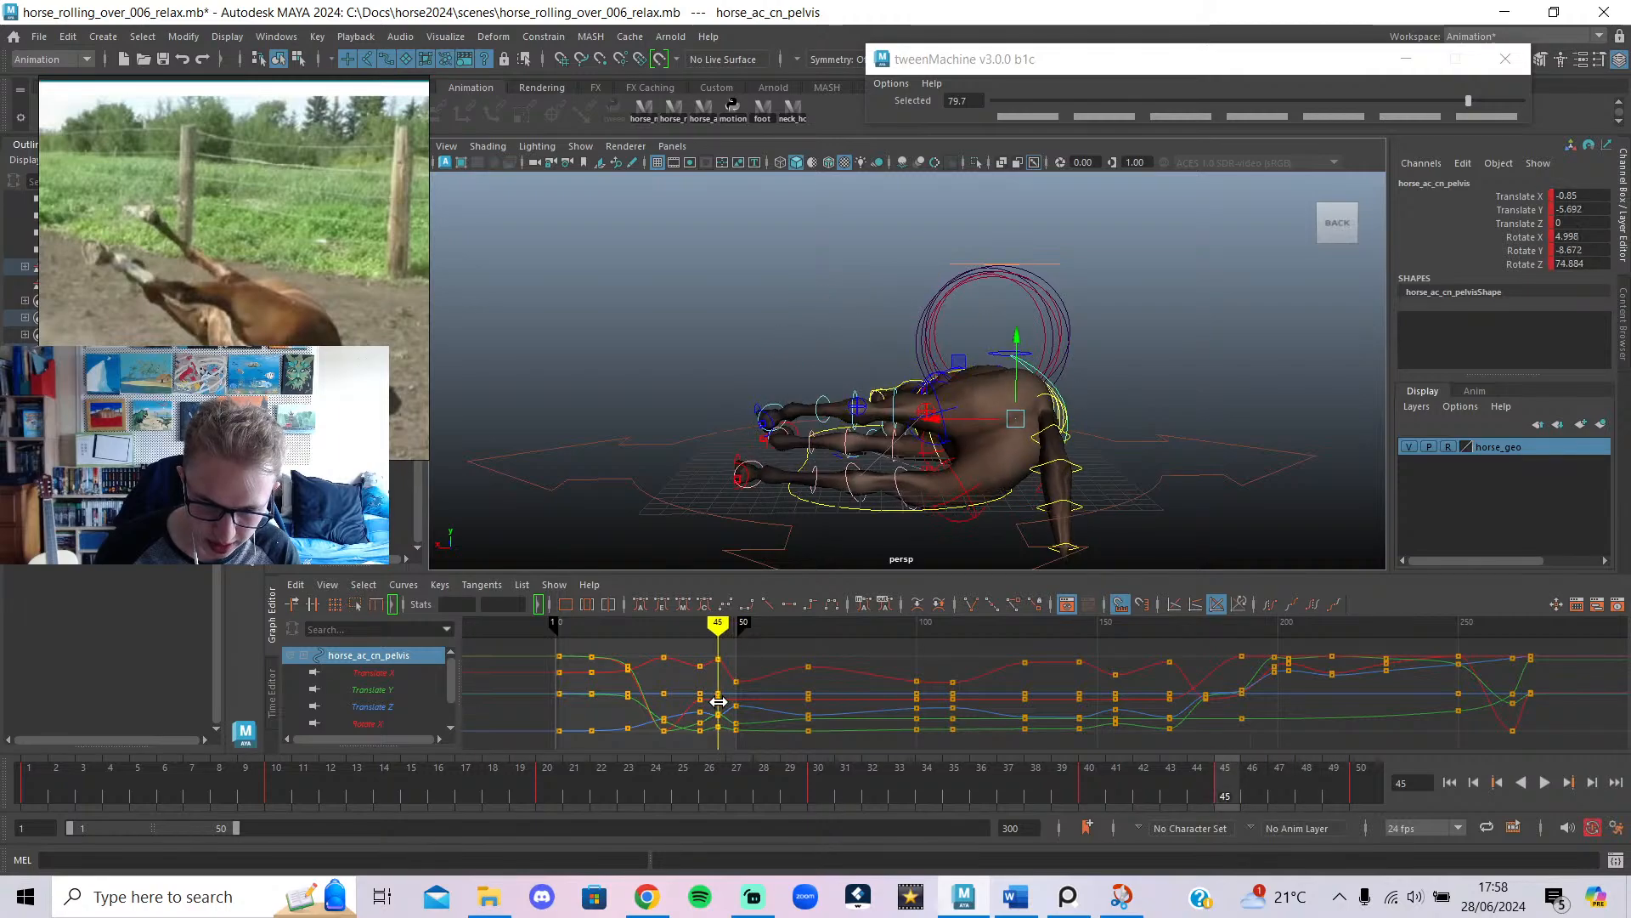
Deselect the frame-45 keys, hide rig controls to show only the horse mesh, and play.
{"action": "left_click", "coordinate": [721, 746]}
{"action": "mouse_move", "coordinate": [718, 628]}
{"action": "left_mouse_down"}
{"action": "mouse_move", "coordinate": [688, 633]}
{"action": "mouse_move", "coordinate": [741, 721]}
{"action": "mouse_move", "coordinate": [558, 766]}
{"action": "left_mouse_up"}
{"action": "key", "text": "alt+1"}
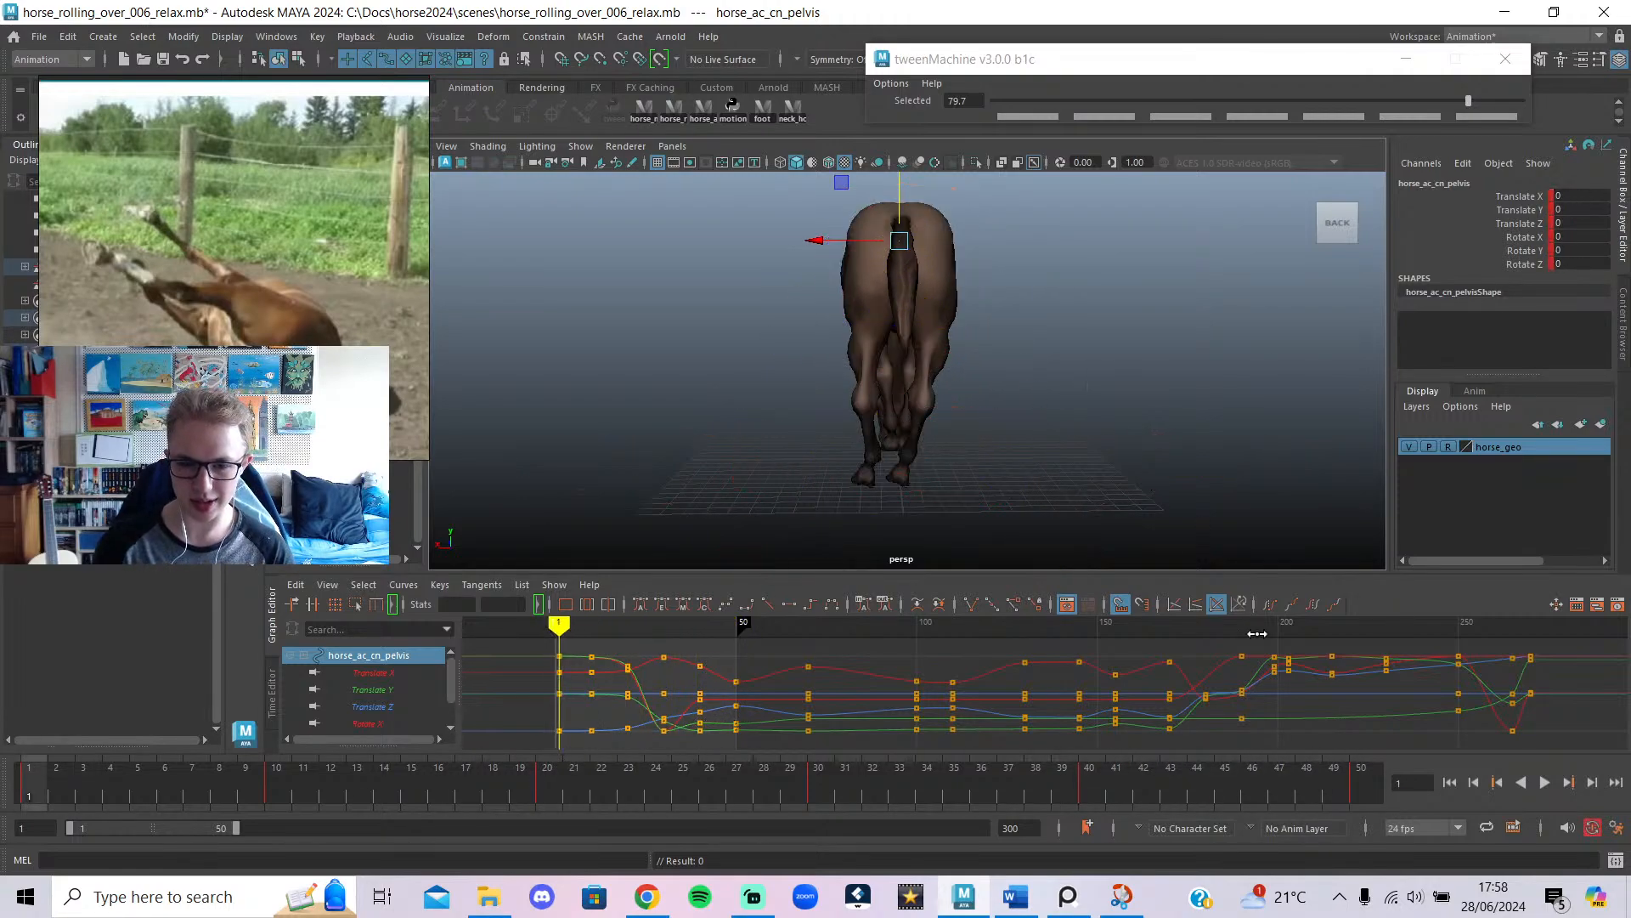
{"action": "left_click", "coordinate": [1547, 783]}
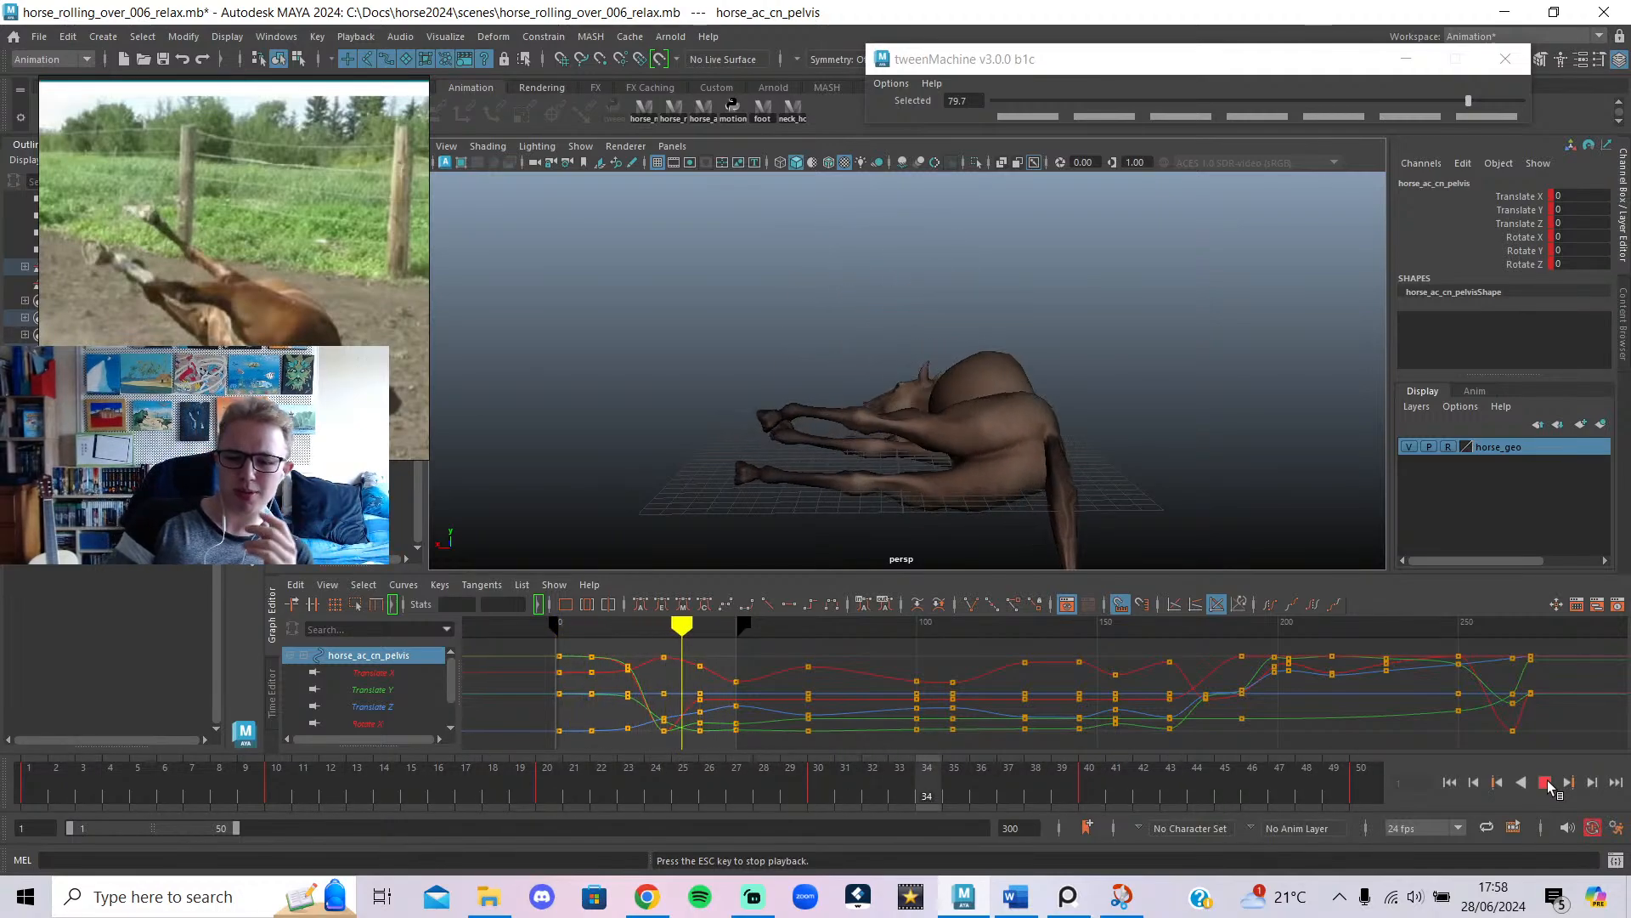
Play and scrub through the roll, orbiting around the horse to check the pelvis poses.
{"action": "left_click", "coordinate": [1546, 782]}
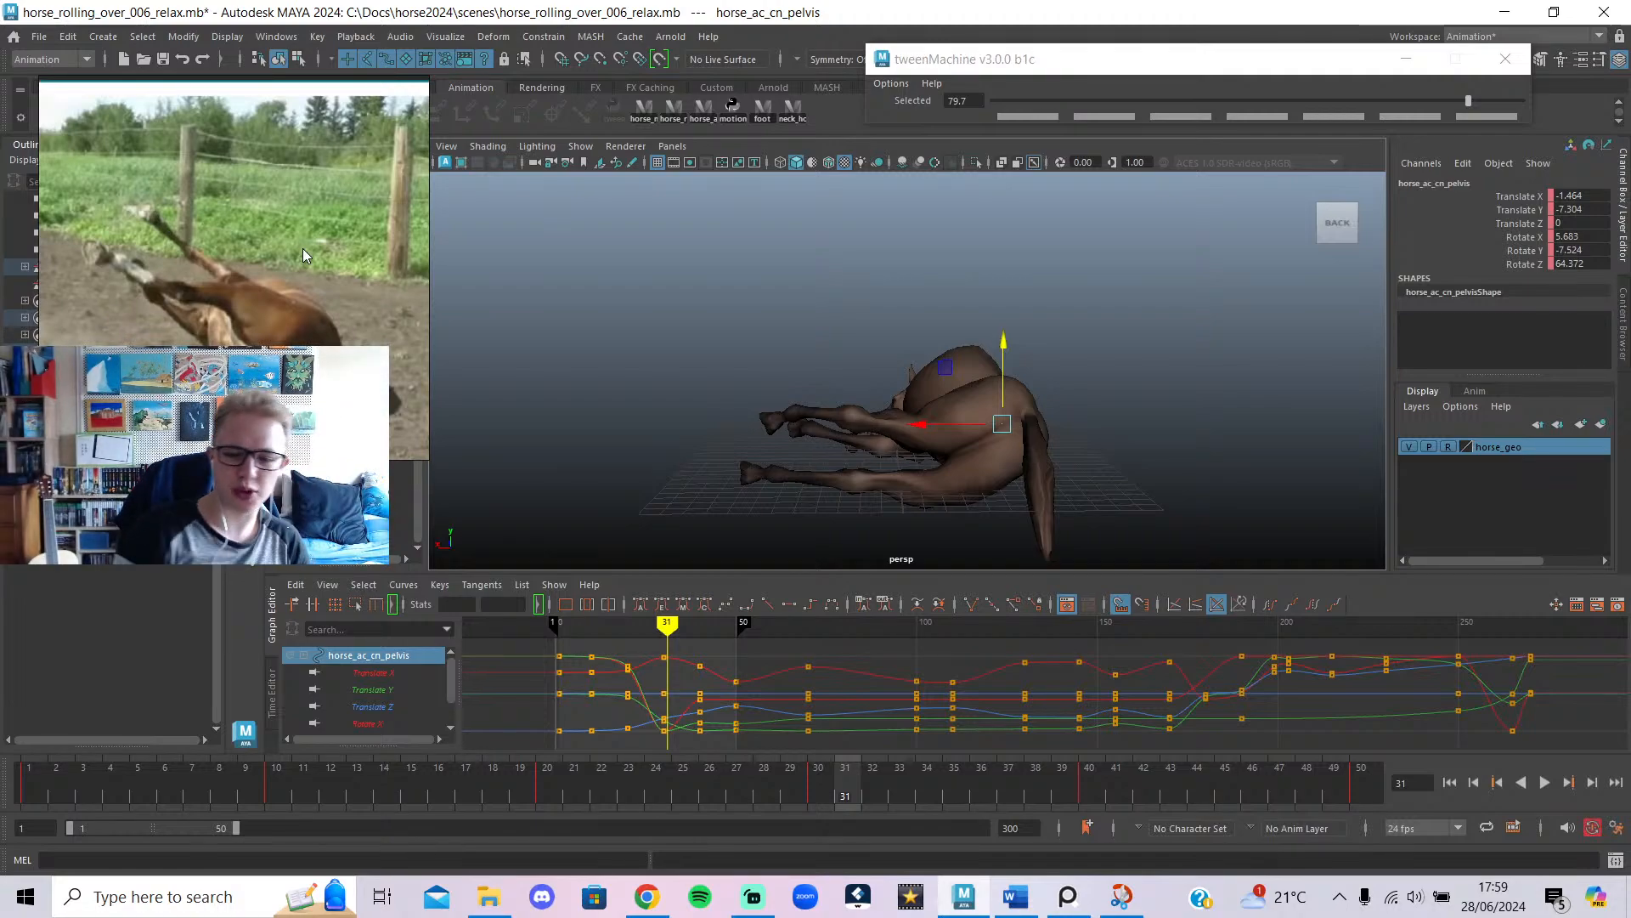
{"action": "key", "text": "alt+v"}
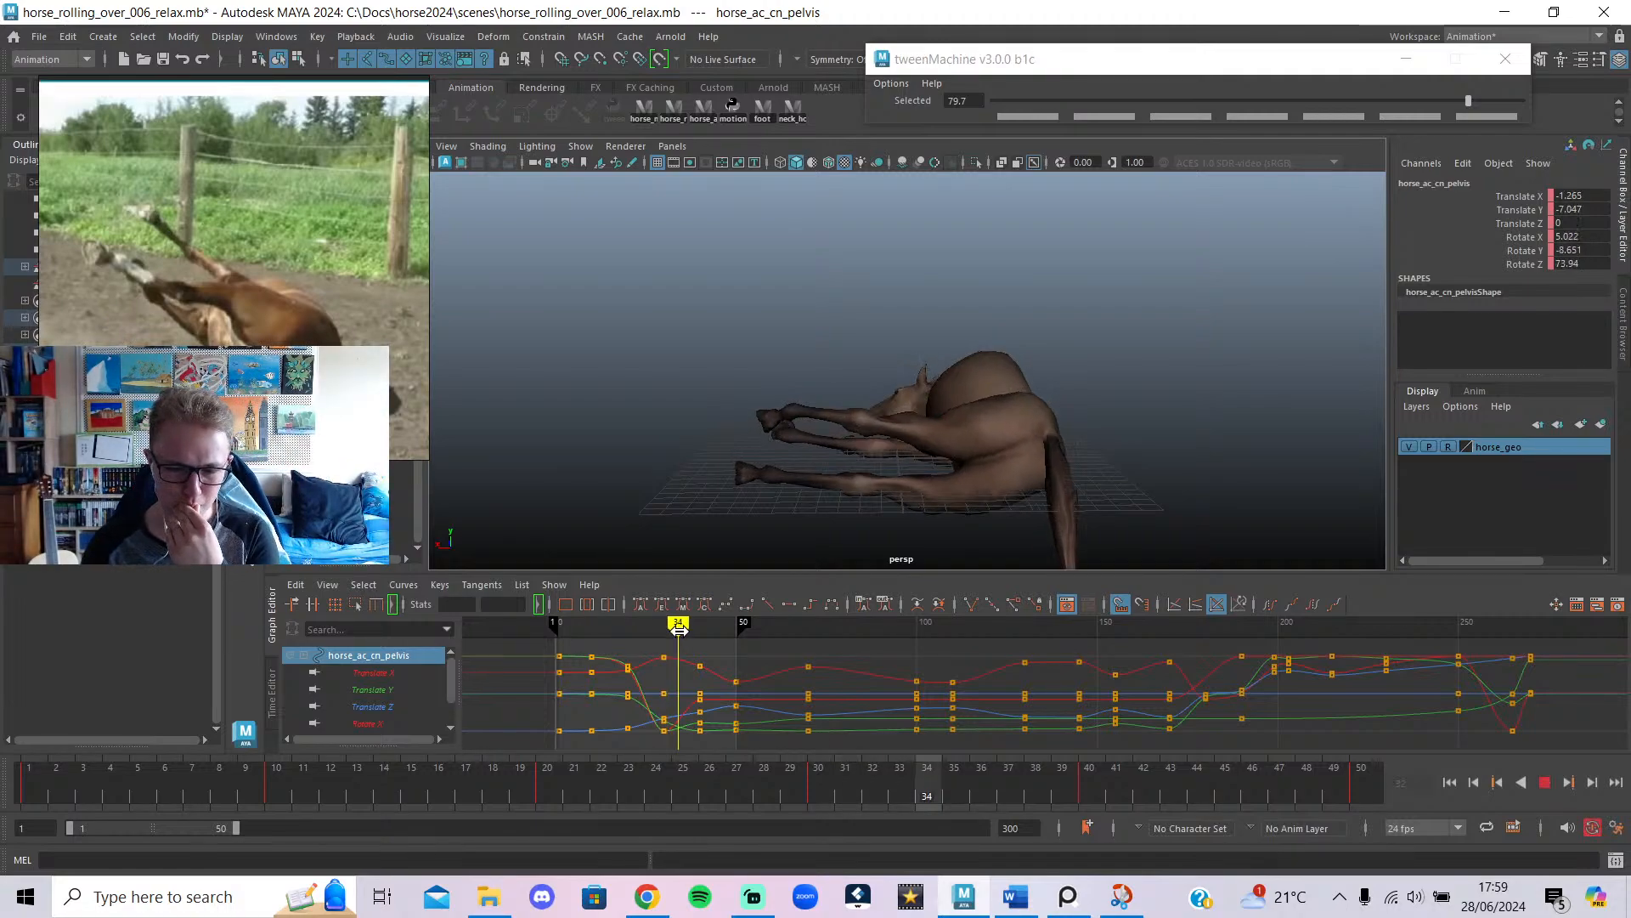
{"action": "mouse_move", "coordinate": [702, 651]}
{"action": "left_mouse_down"}
{"action": "mouse_move", "coordinate": [667, 649]}
{"action": "mouse_move", "coordinate": [740, 675]}
{"action": "left_mouse_up"}
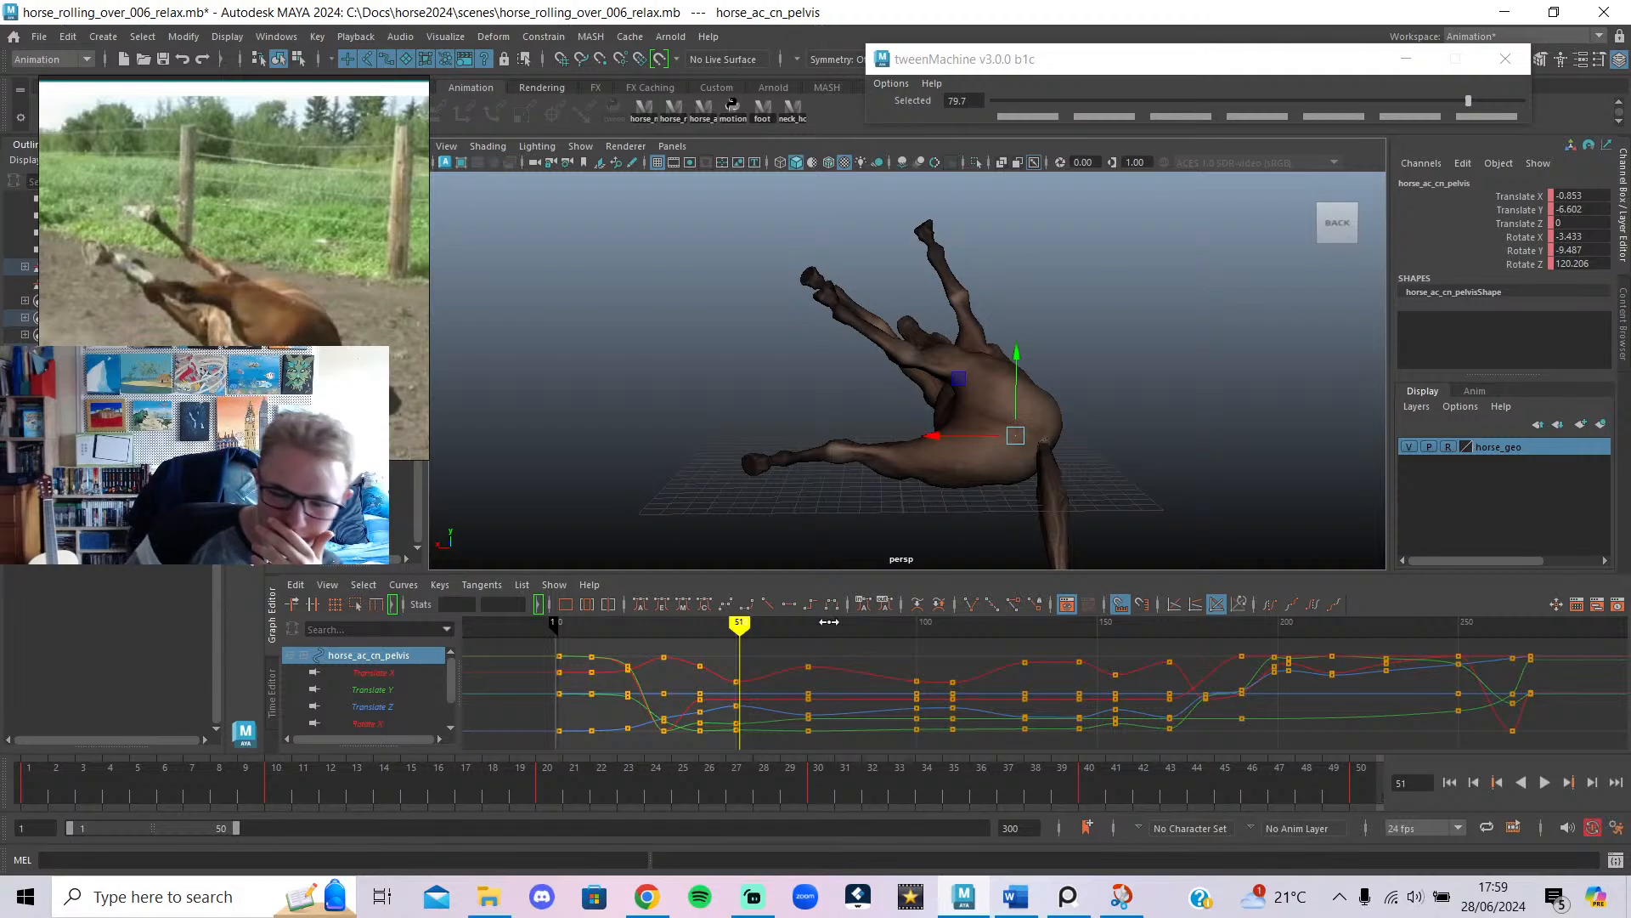
{"action": "mouse_move", "coordinate": [739, 639]}
{"action": "left_mouse_down"}
{"action": "mouse_move", "coordinate": [706, 638]}
{"action": "mouse_move", "coordinate": [739, 649]}
{"action": "left_mouse_up"}
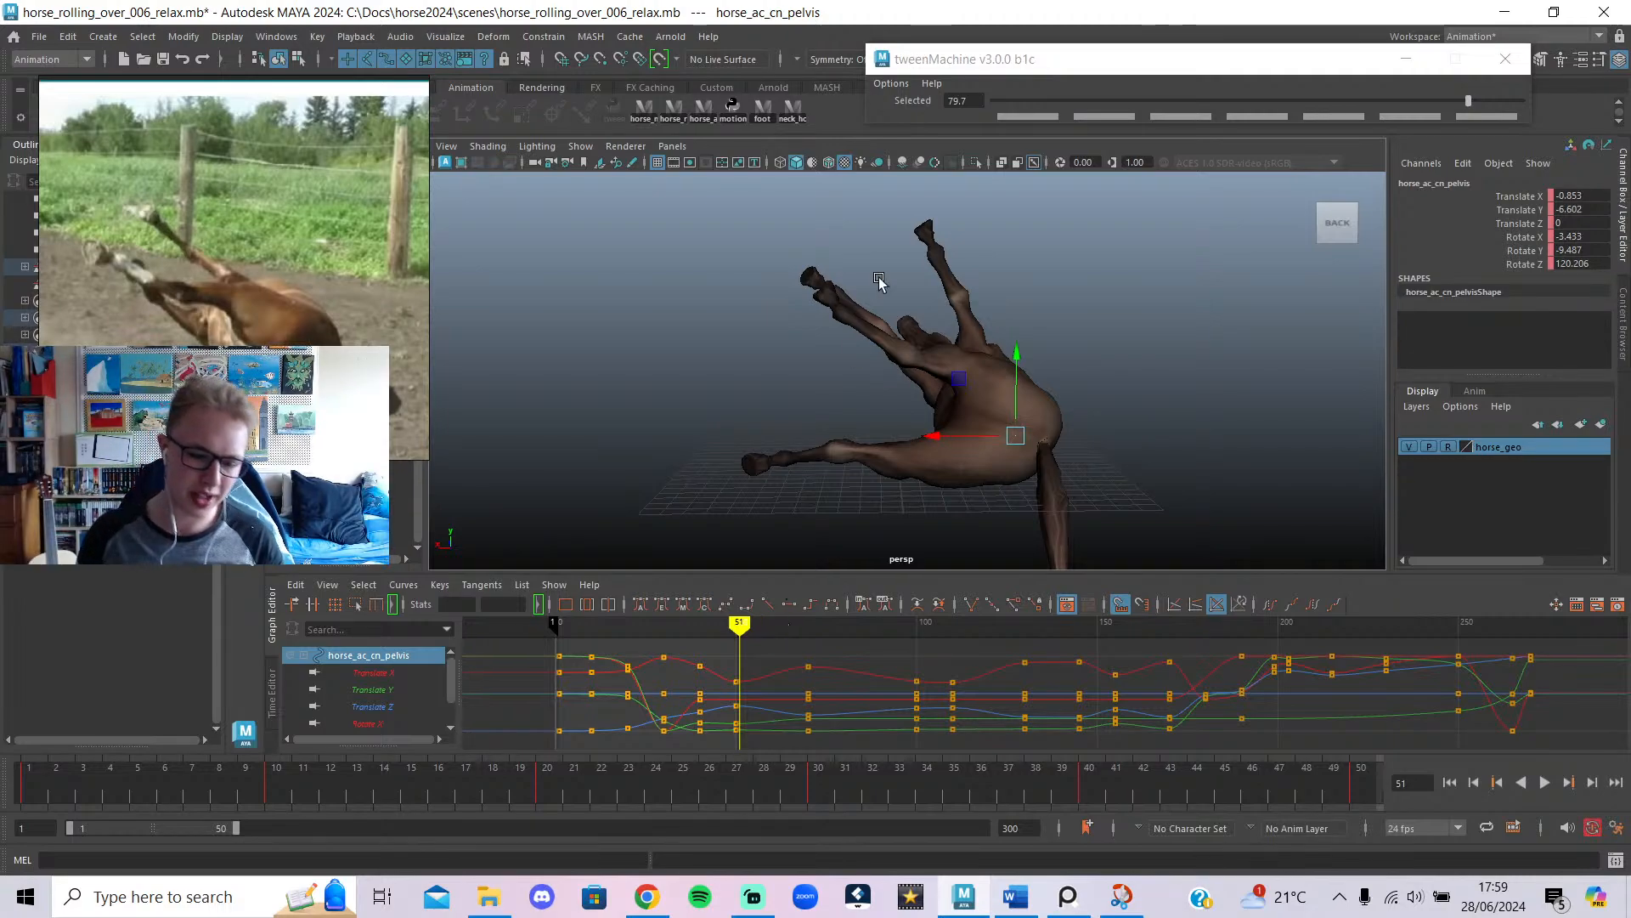
{"action": "left_click_drag", "start_coordinate": [840, 416], "coordinate": [975, 439], "text": "alt"}
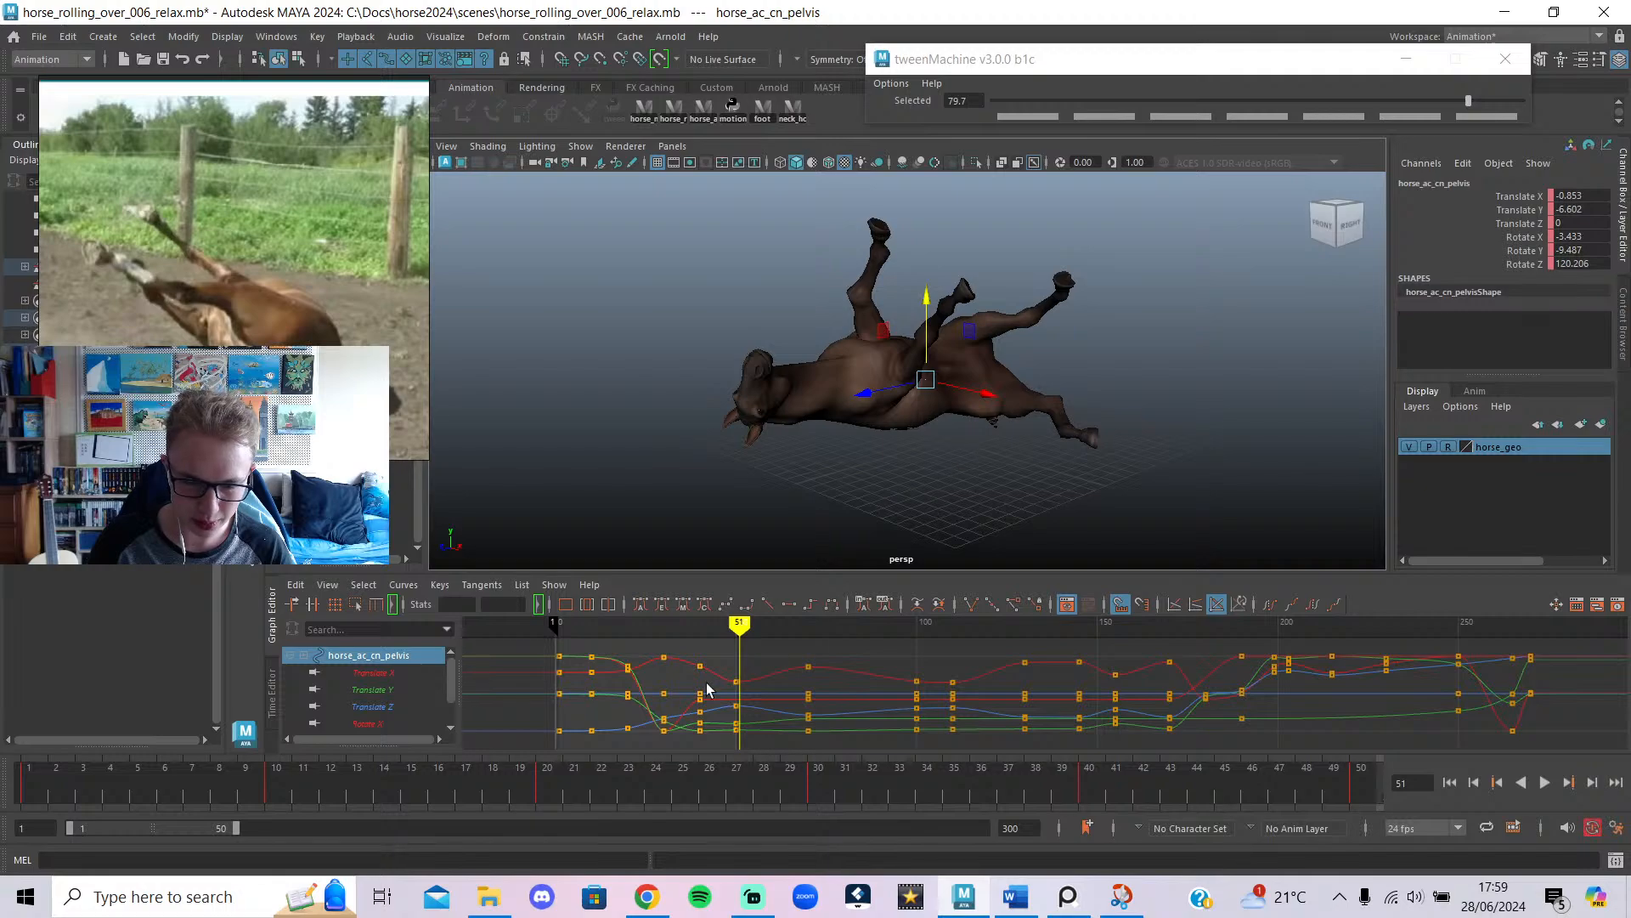
{"action": "key", "text": "alt+v"}
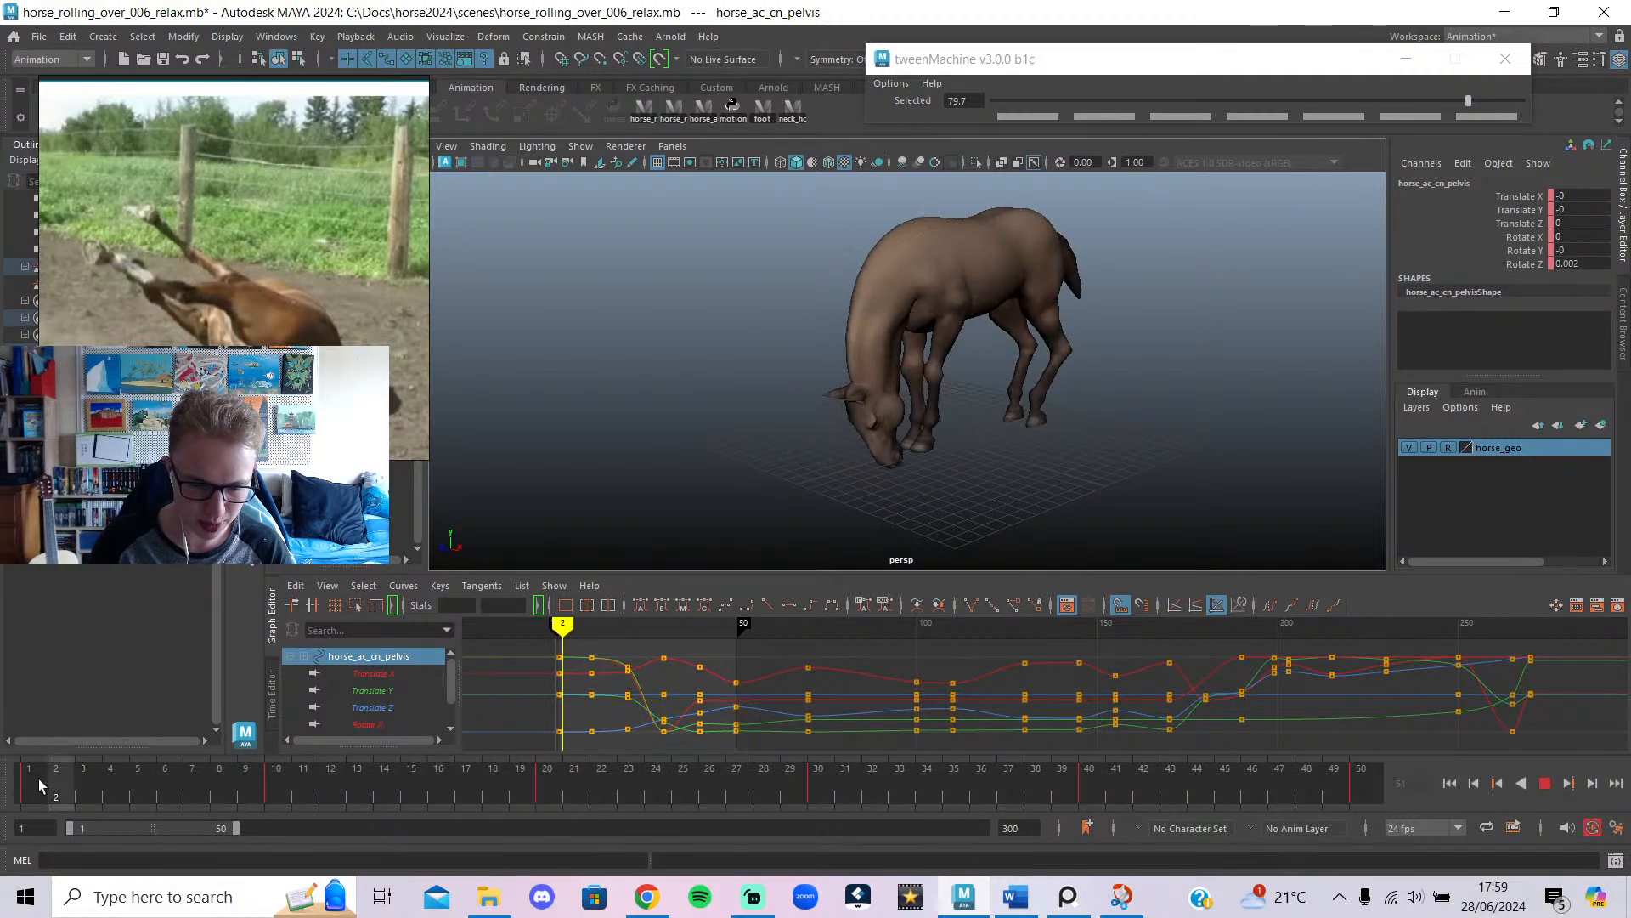
{"action": "left_click", "coordinate": [39, 785]}
Replay the roll-over and select all horse rig controls from the shelf.
{"action": "left_click_drag", "start_coordinate": [1039, 755], "coordinate": [1039, 751]}
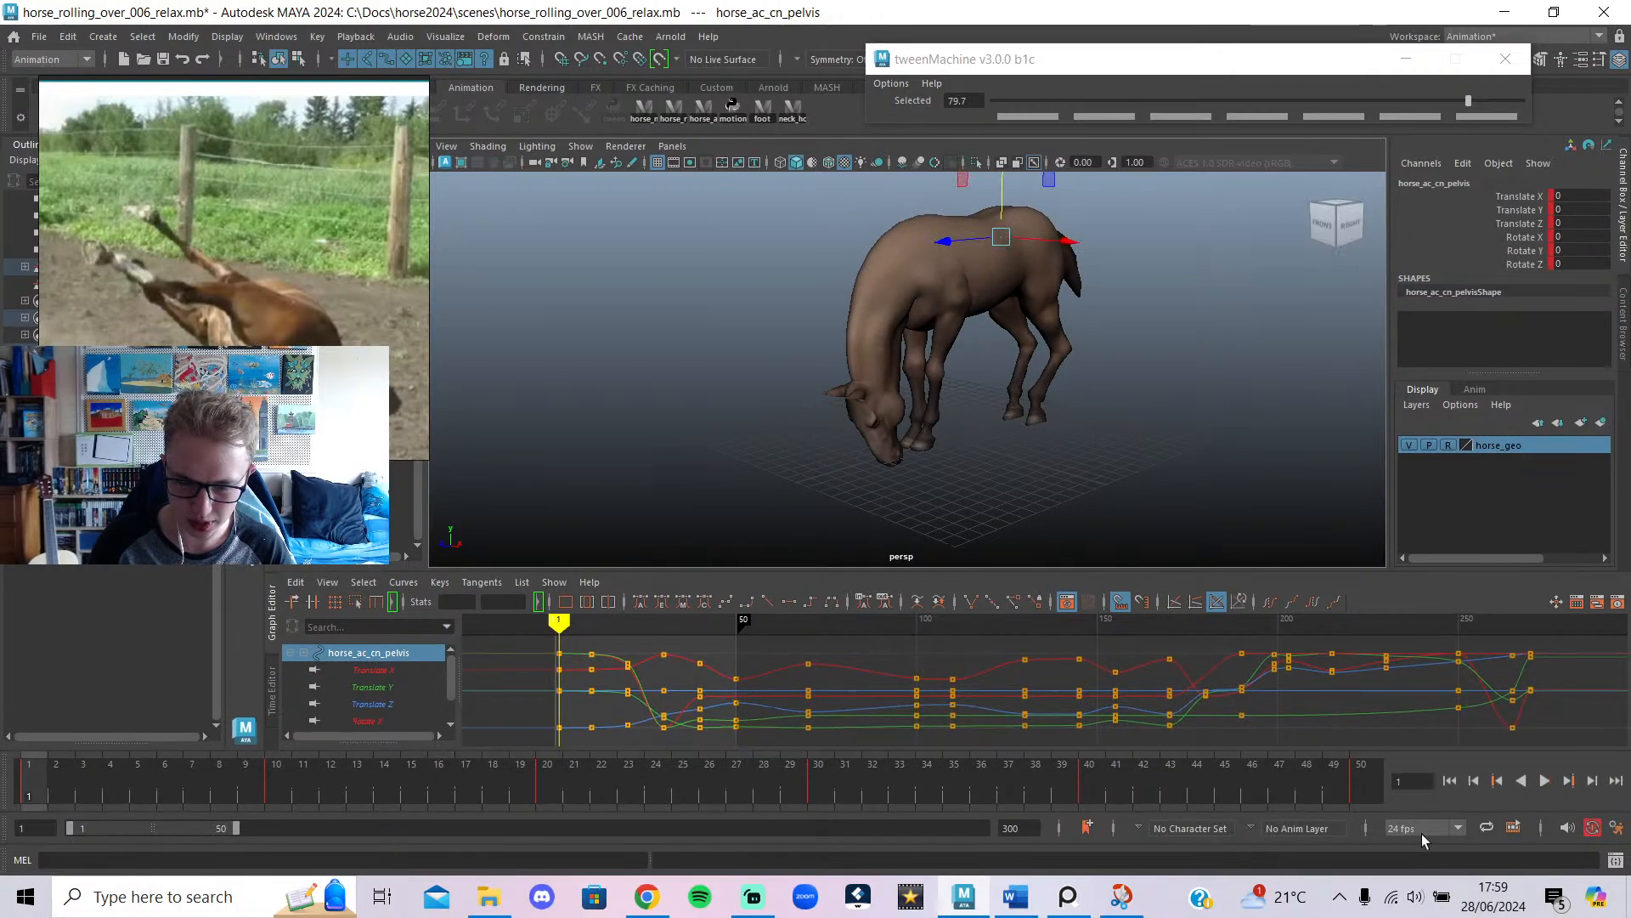
{"action": "left_click", "coordinate": [1543, 781]}
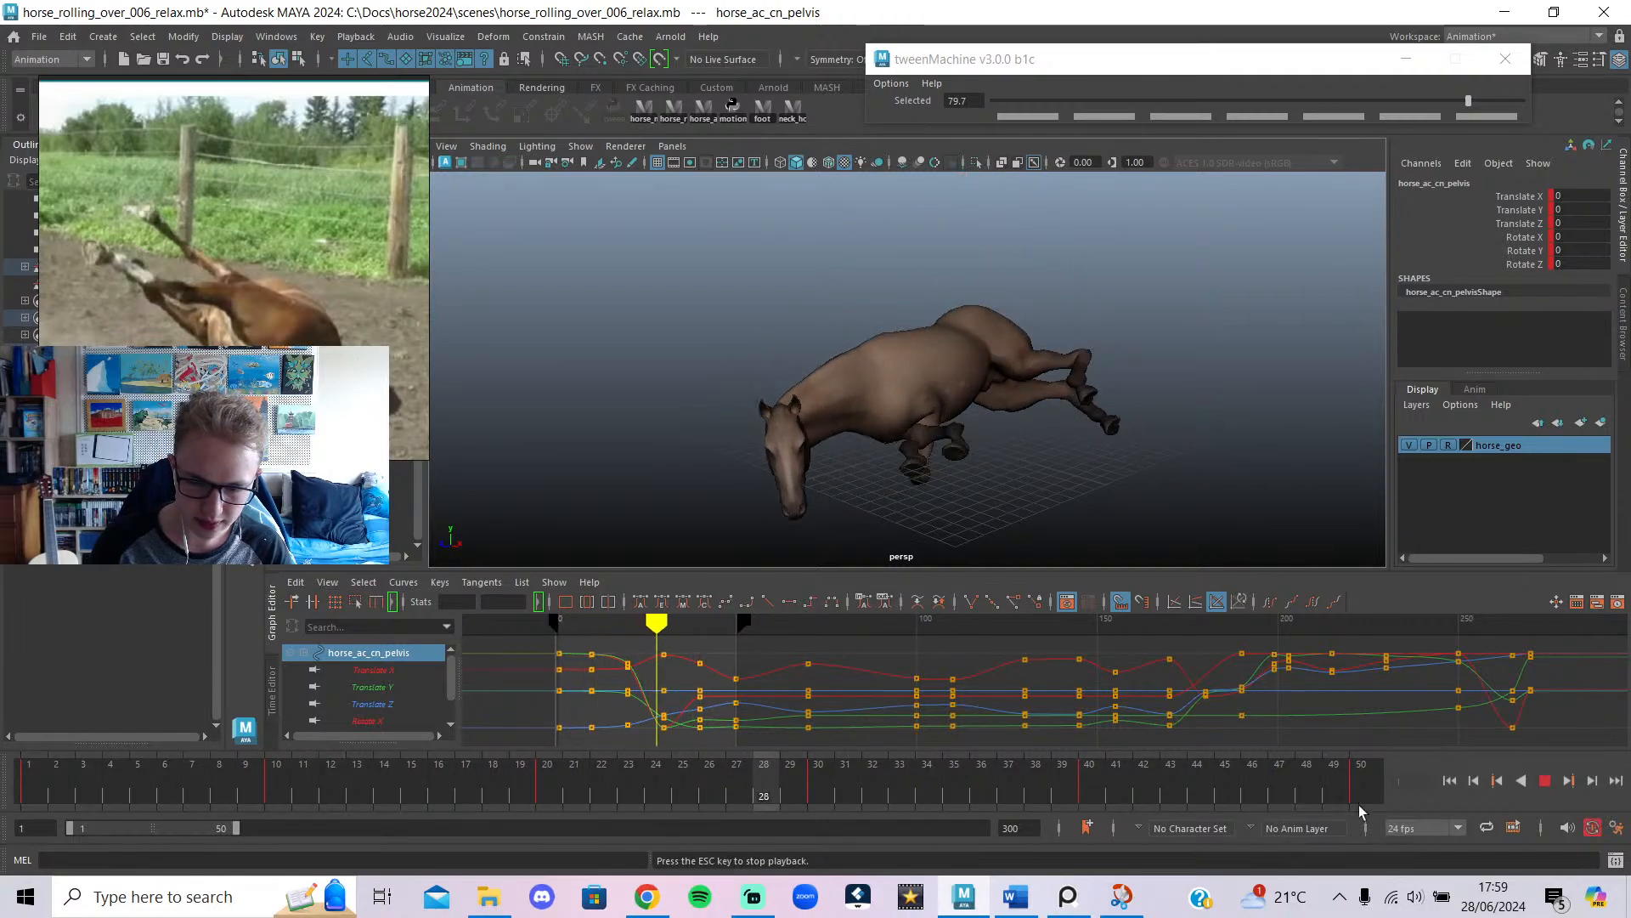
{"action": "left_click", "coordinate": [1545, 781]}
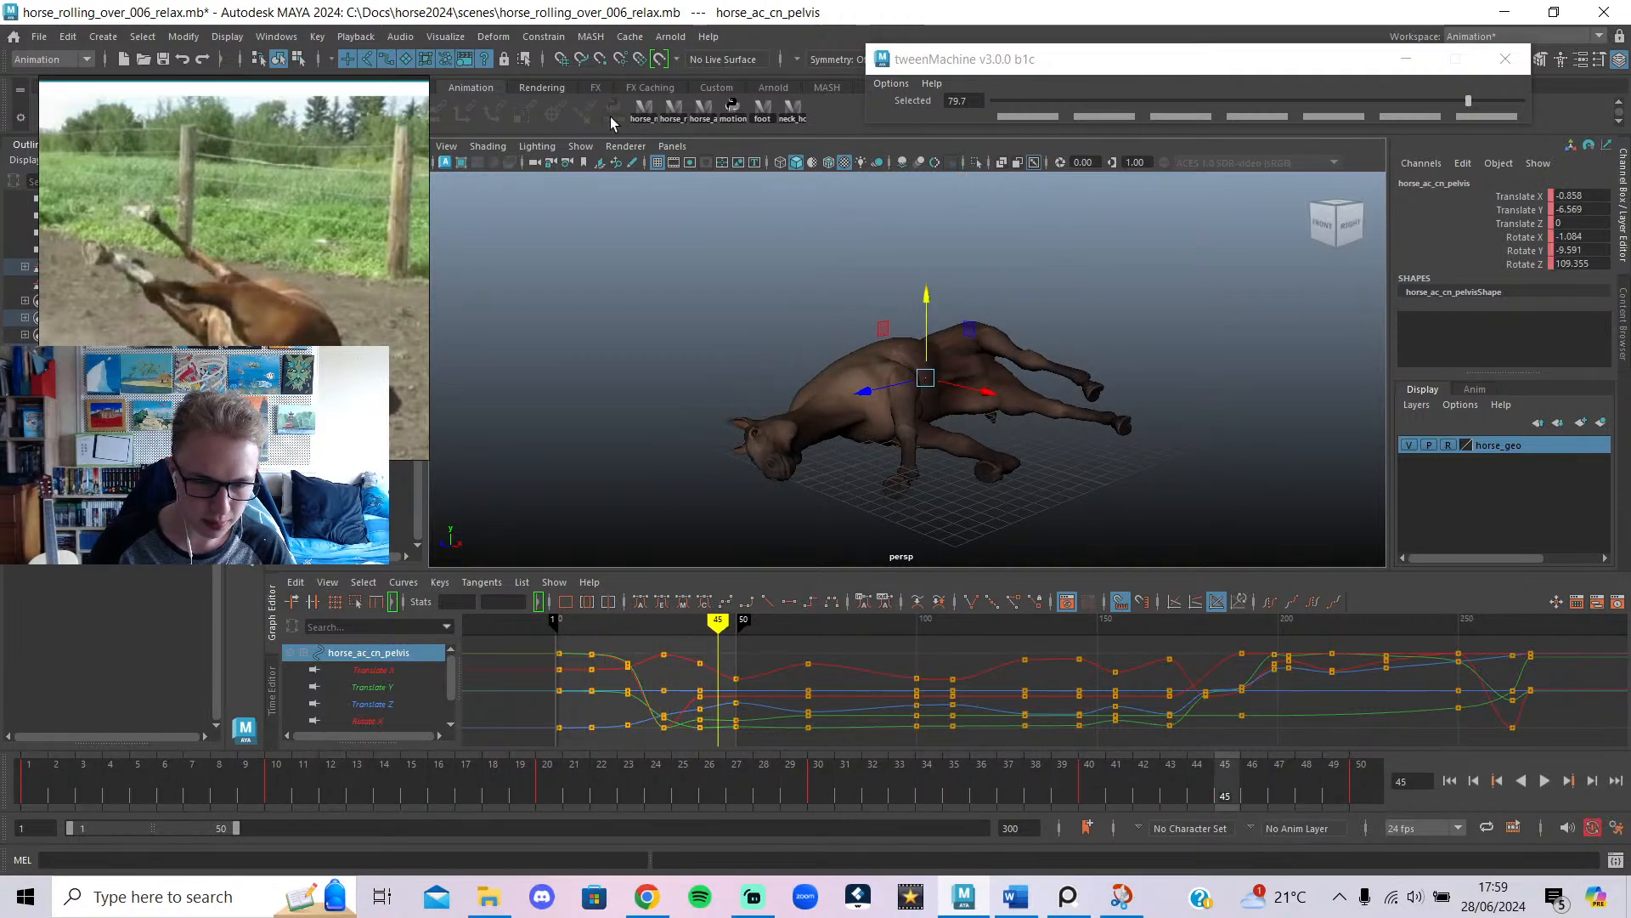
{"action": "left_click", "coordinate": [725, 114]}
Save the scene as horse_rolling_over_007_relax.mb, bumping the version from 006.
{"action": "left_click", "coordinate": [40, 36]}
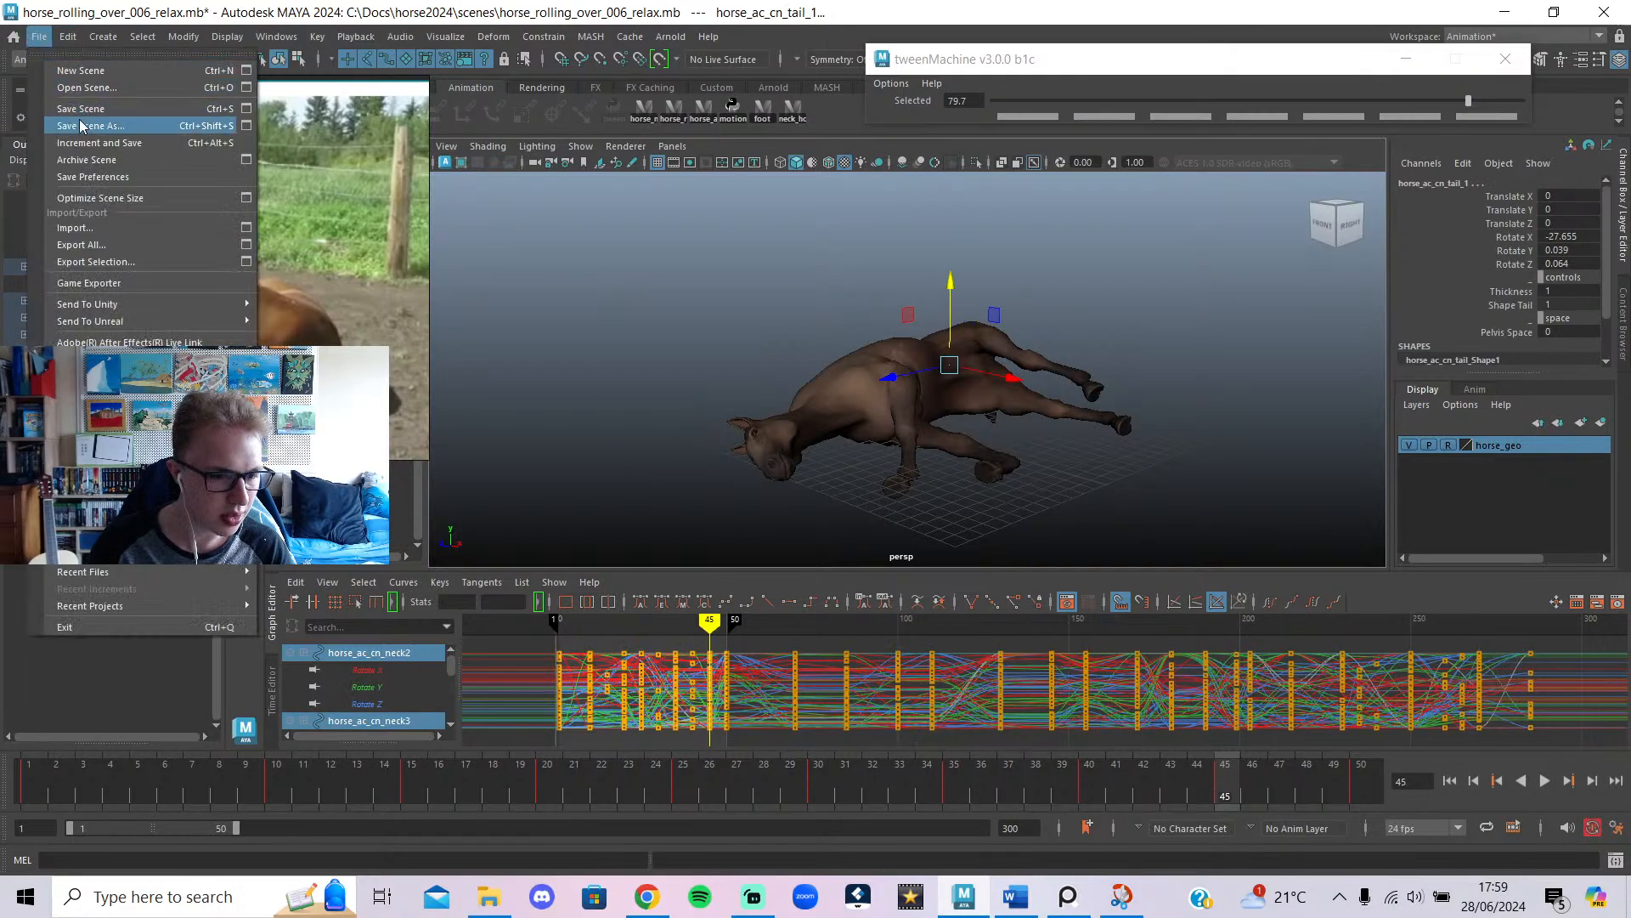
{"action": "left_click", "coordinate": [85, 125]}
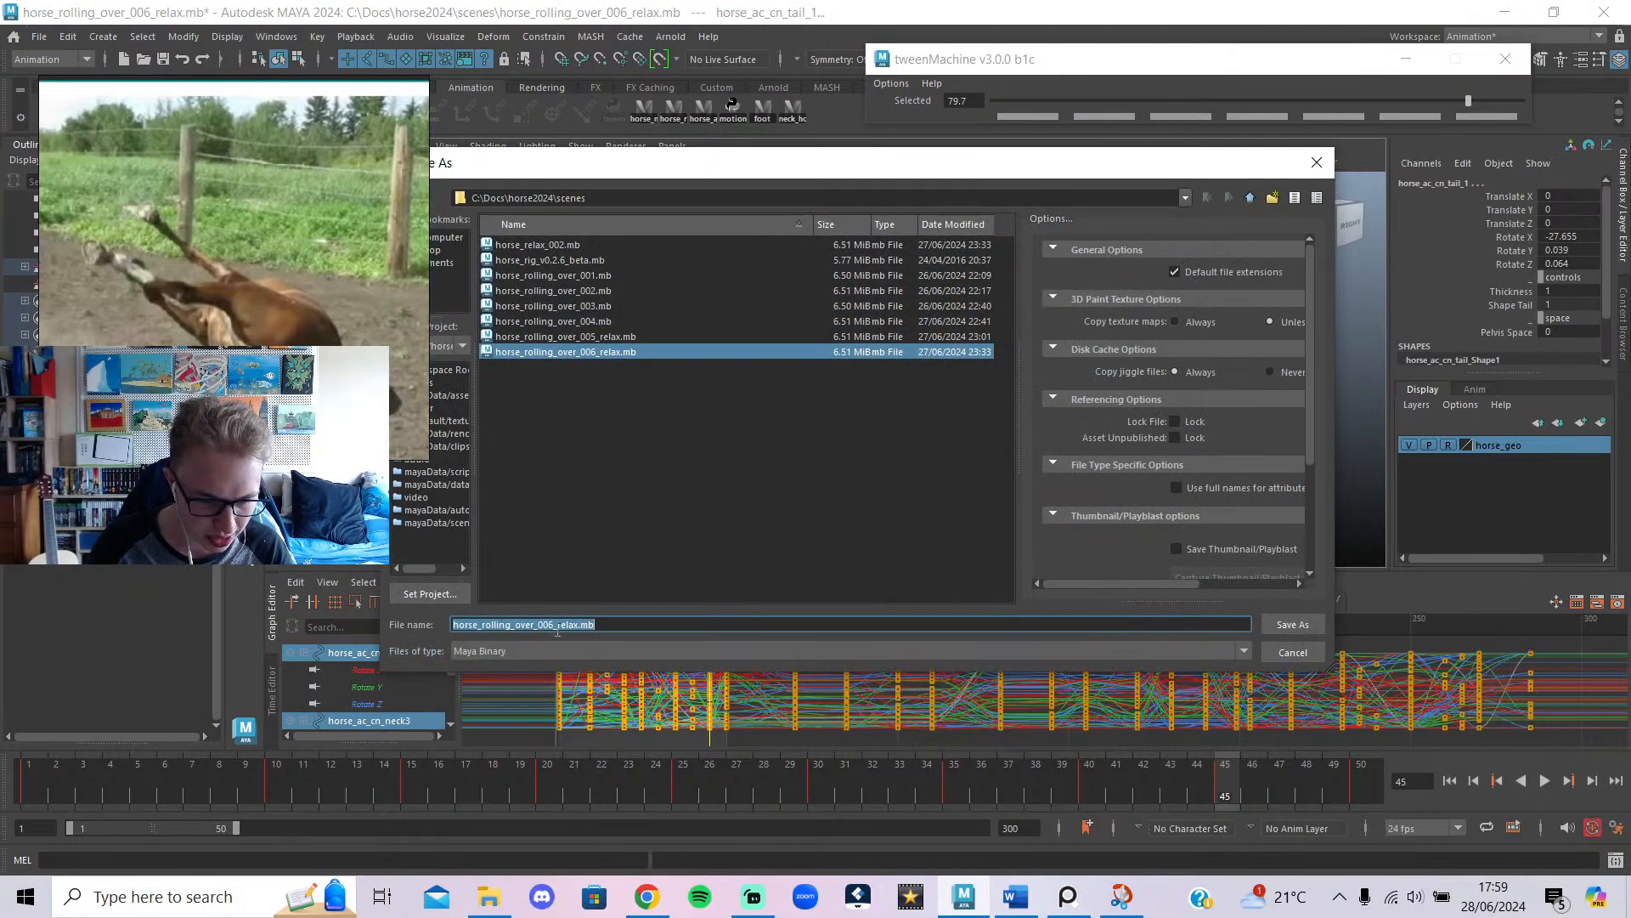
{"action": "key", "text": "Delete"}
{"action": "type", "text": "7"}
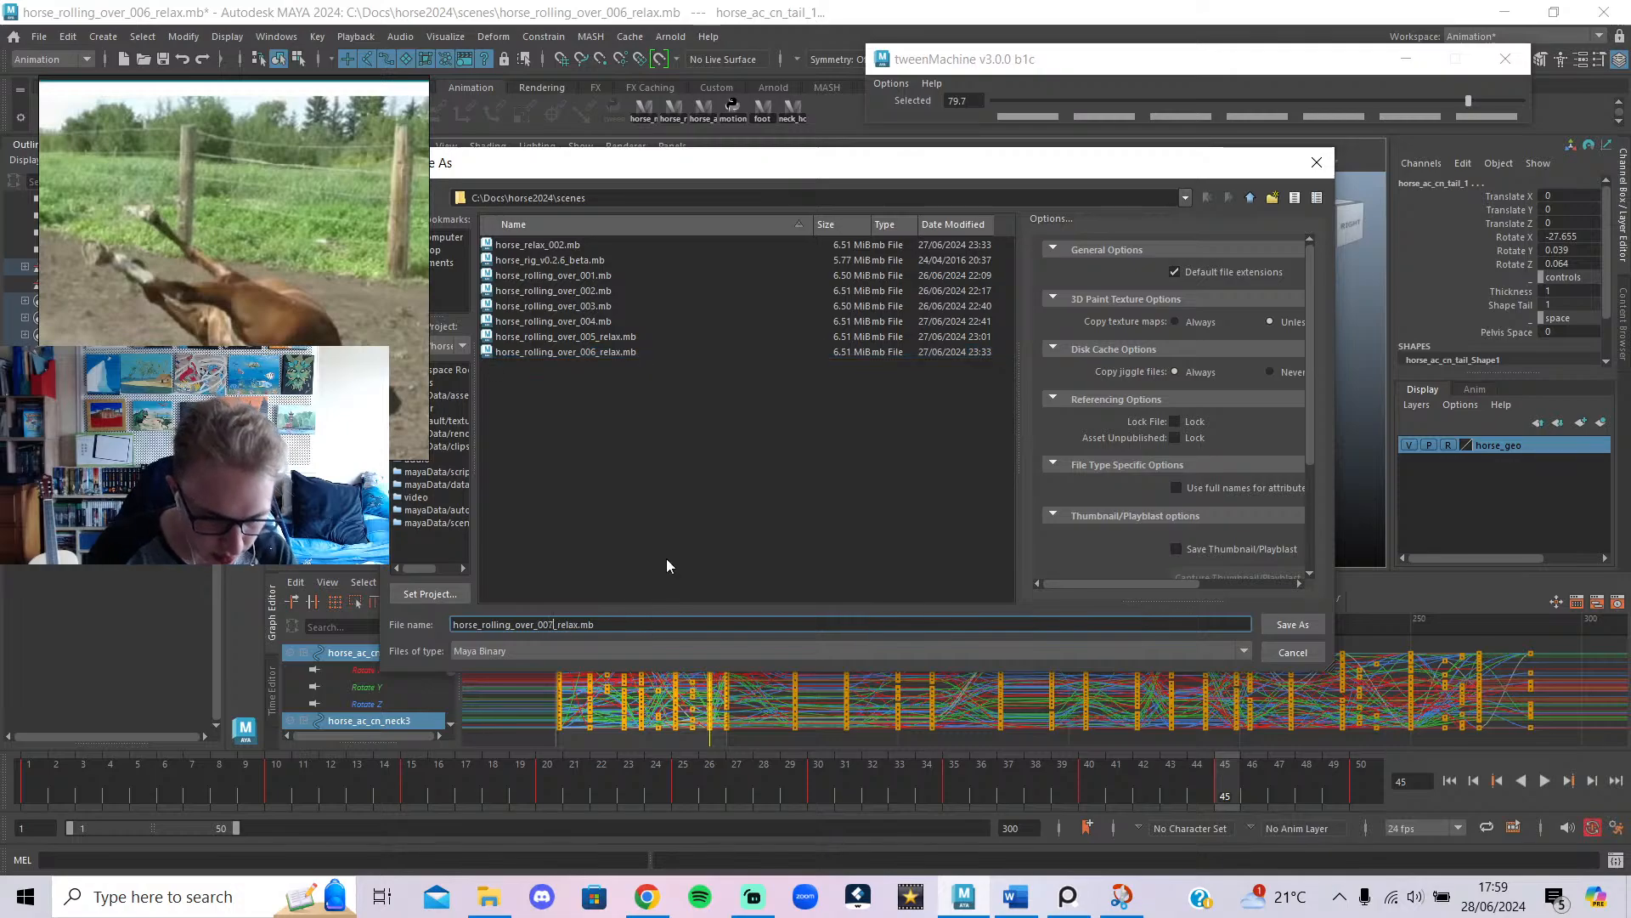
{"action": "left_click", "coordinate": [1292, 624]}
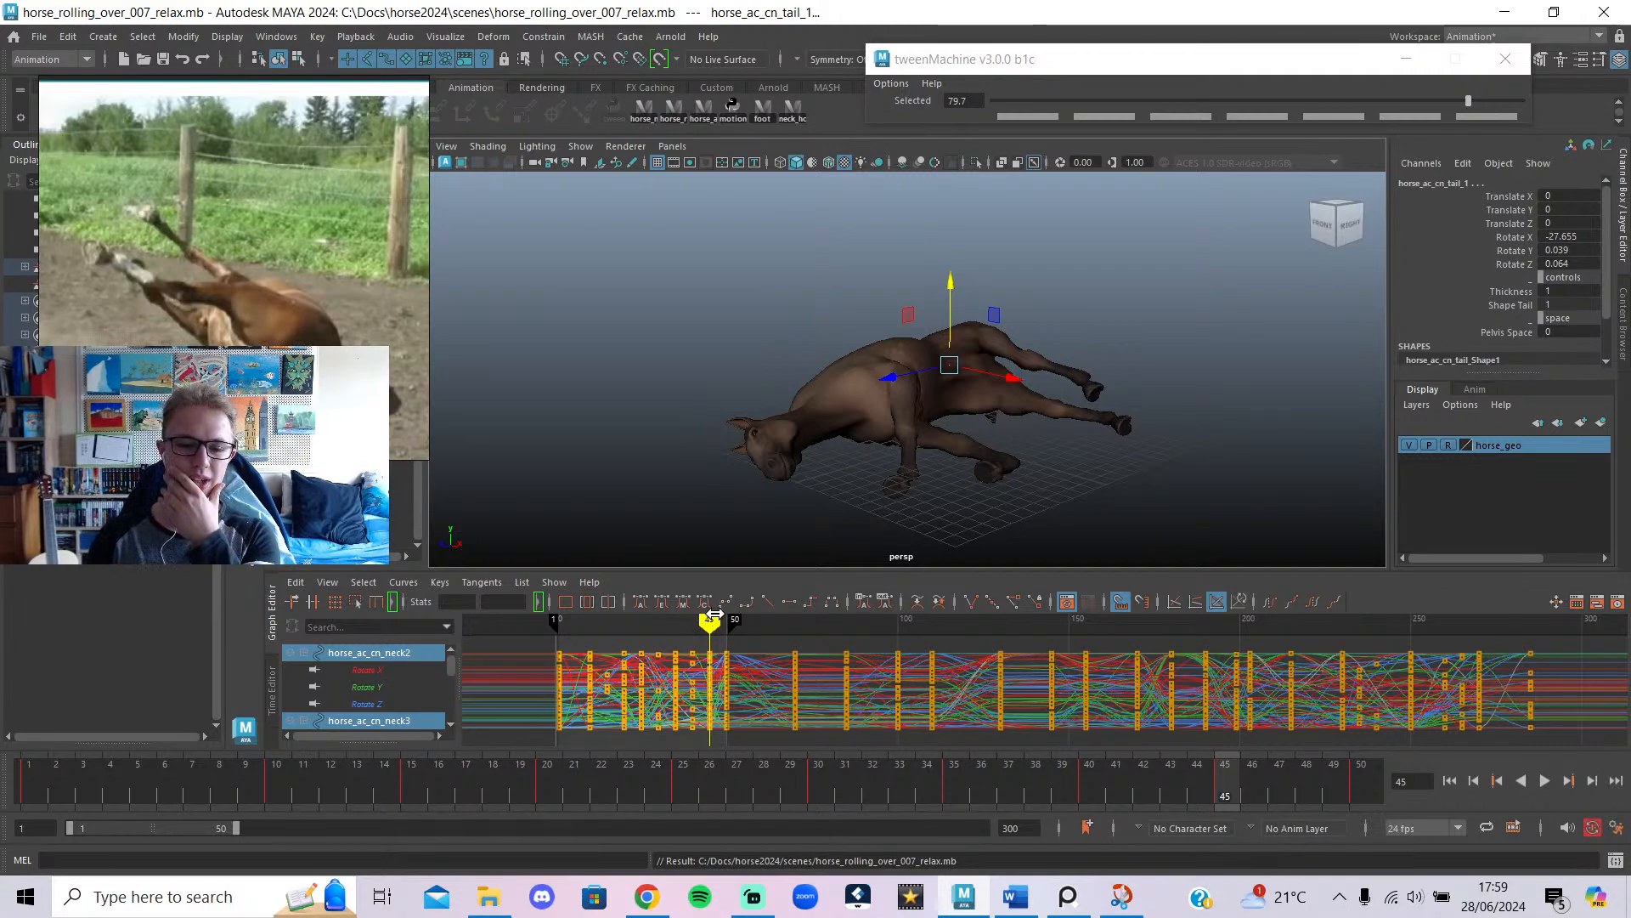
Review the roll, then extend the playback range end from frame 50 to 70 and replay.
{"action": "mouse_move", "coordinate": [709, 624]}
{"action": "left_mouse_down"}
{"action": "mouse_move", "coordinate": [689, 627]}
{"action": "mouse_move", "coordinate": [721, 648]}
{"action": "mouse_move", "coordinate": [983, 674]}
{"action": "mouse_move", "coordinate": [1394, 688]}
{"action": "mouse_move", "coordinate": [688, 710]}
{"action": "mouse_move", "coordinate": [747, 728]}
{"action": "mouse_move", "coordinate": [703, 740]}
{"action": "mouse_move", "coordinate": [747, 740]}
{"action": "mouse_move", "coordinate": [634, 740]}
{"action": "left_mouse_up"}
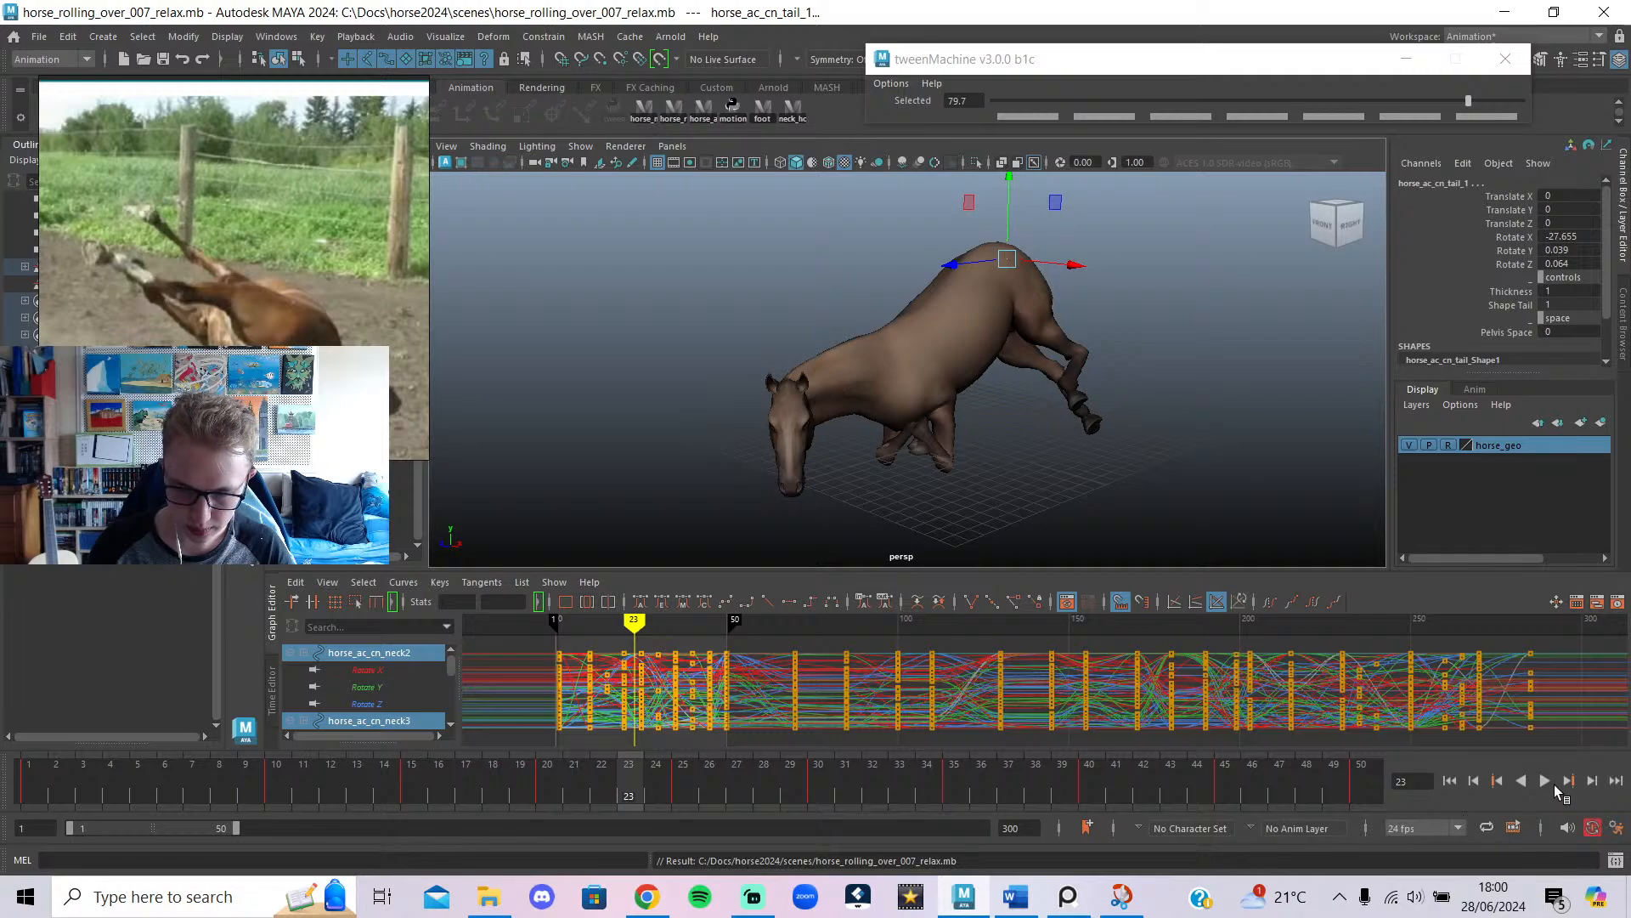
{"action": "left_click", "coordinate": [1546, 782]}
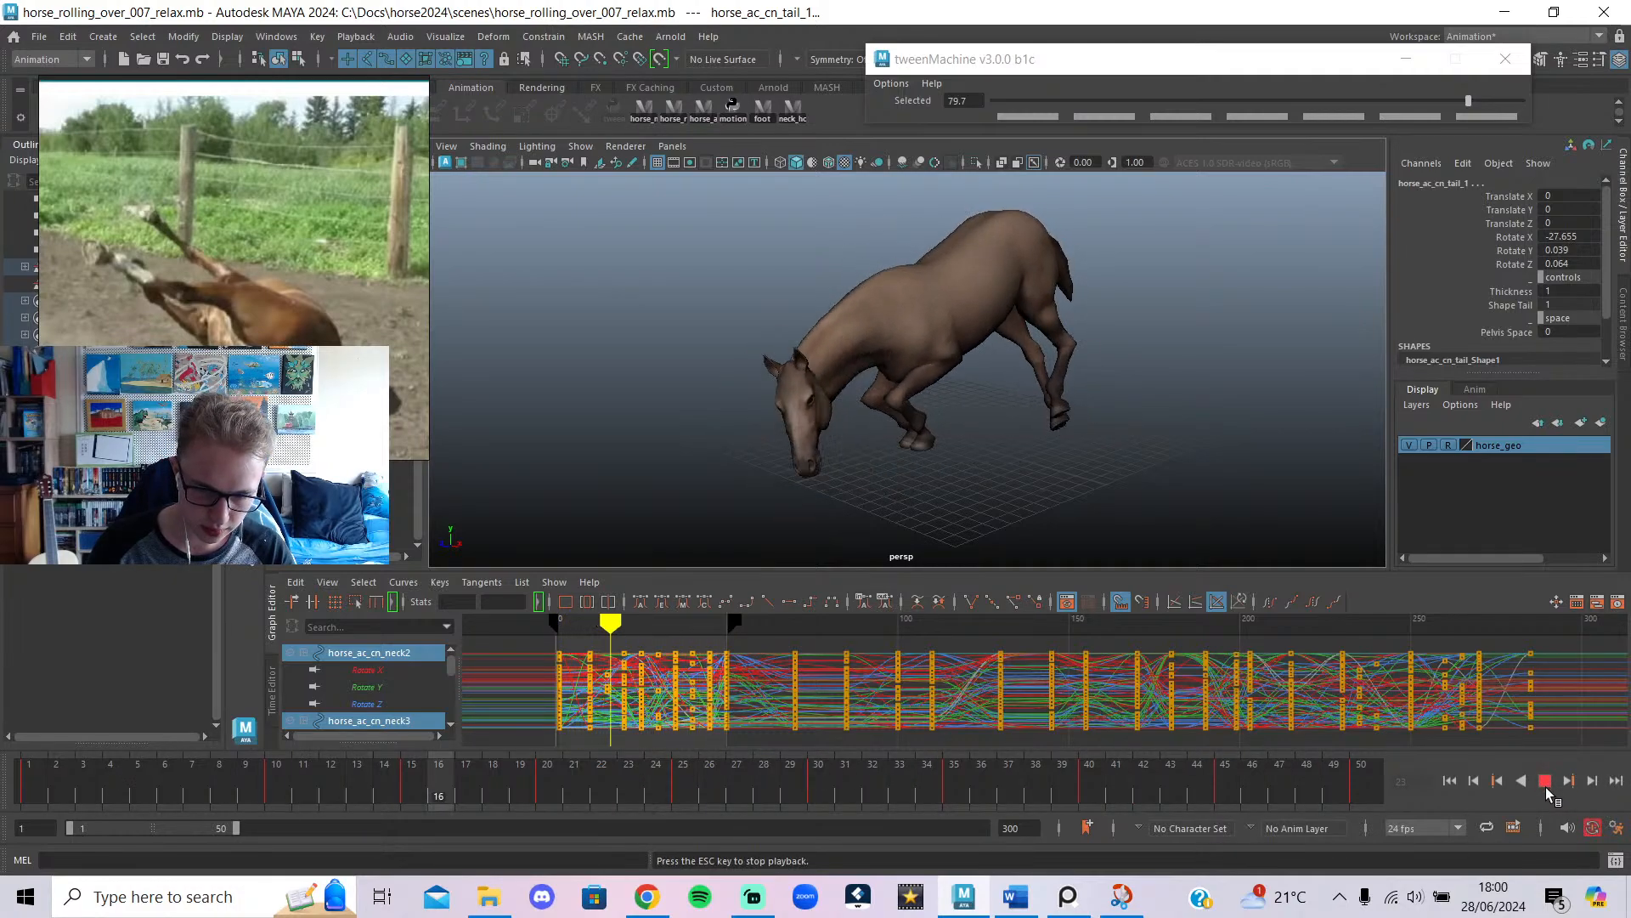
{"action": "left_click", "coordinate": [1546, 782]}
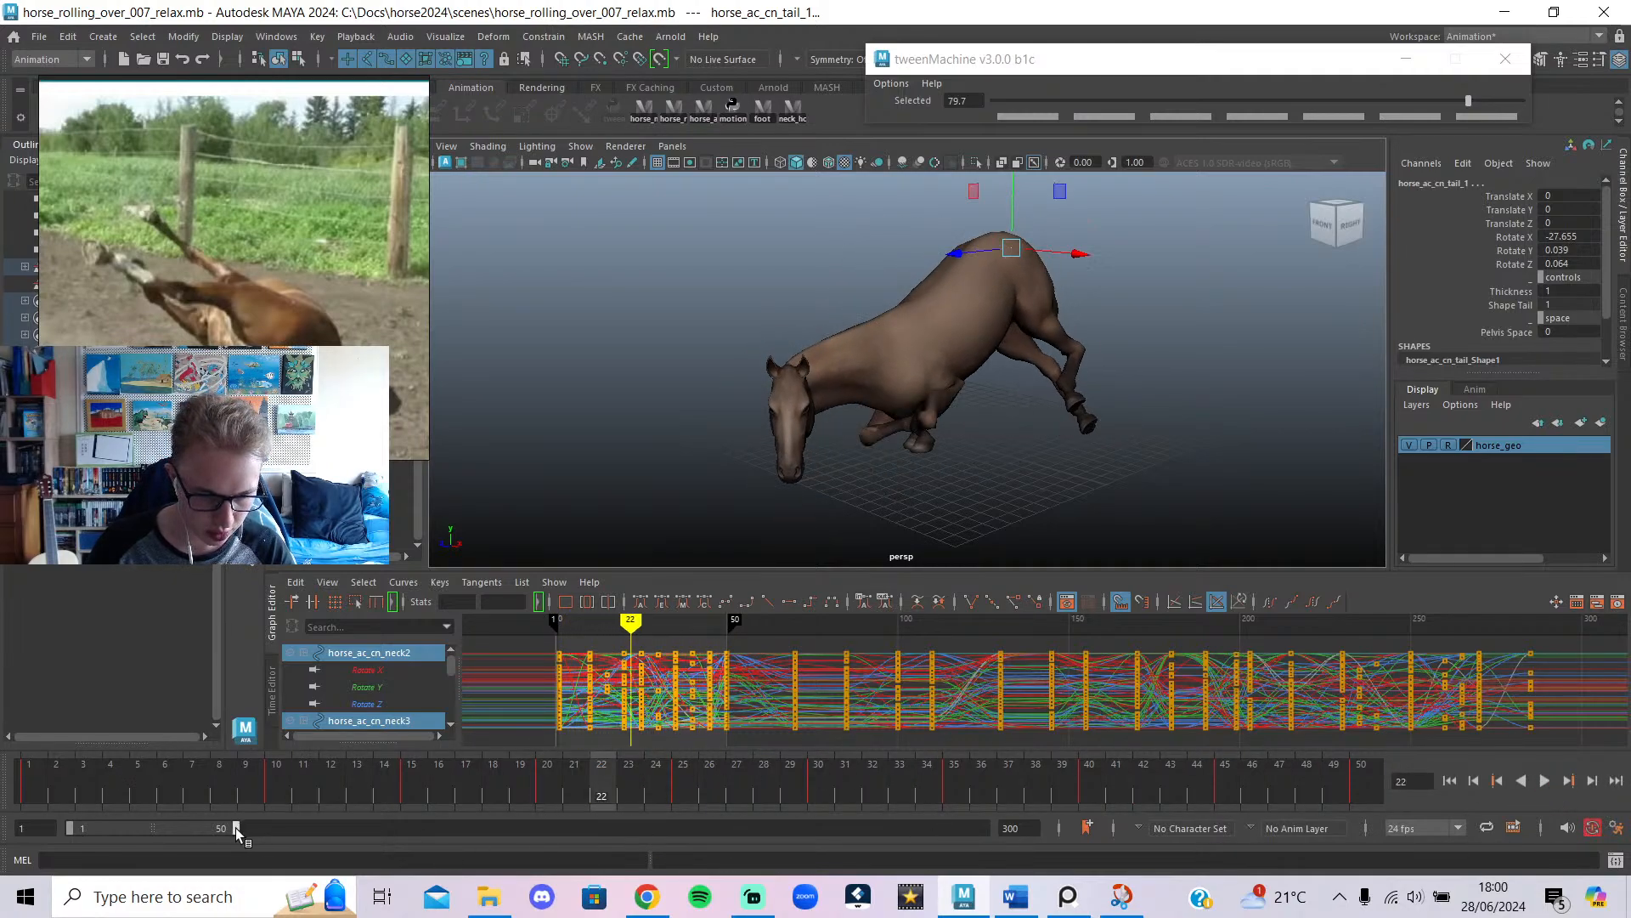
{"action": "left_click_drag", "start_coordinate": [236, 828], "coordinate": [294, 863]}
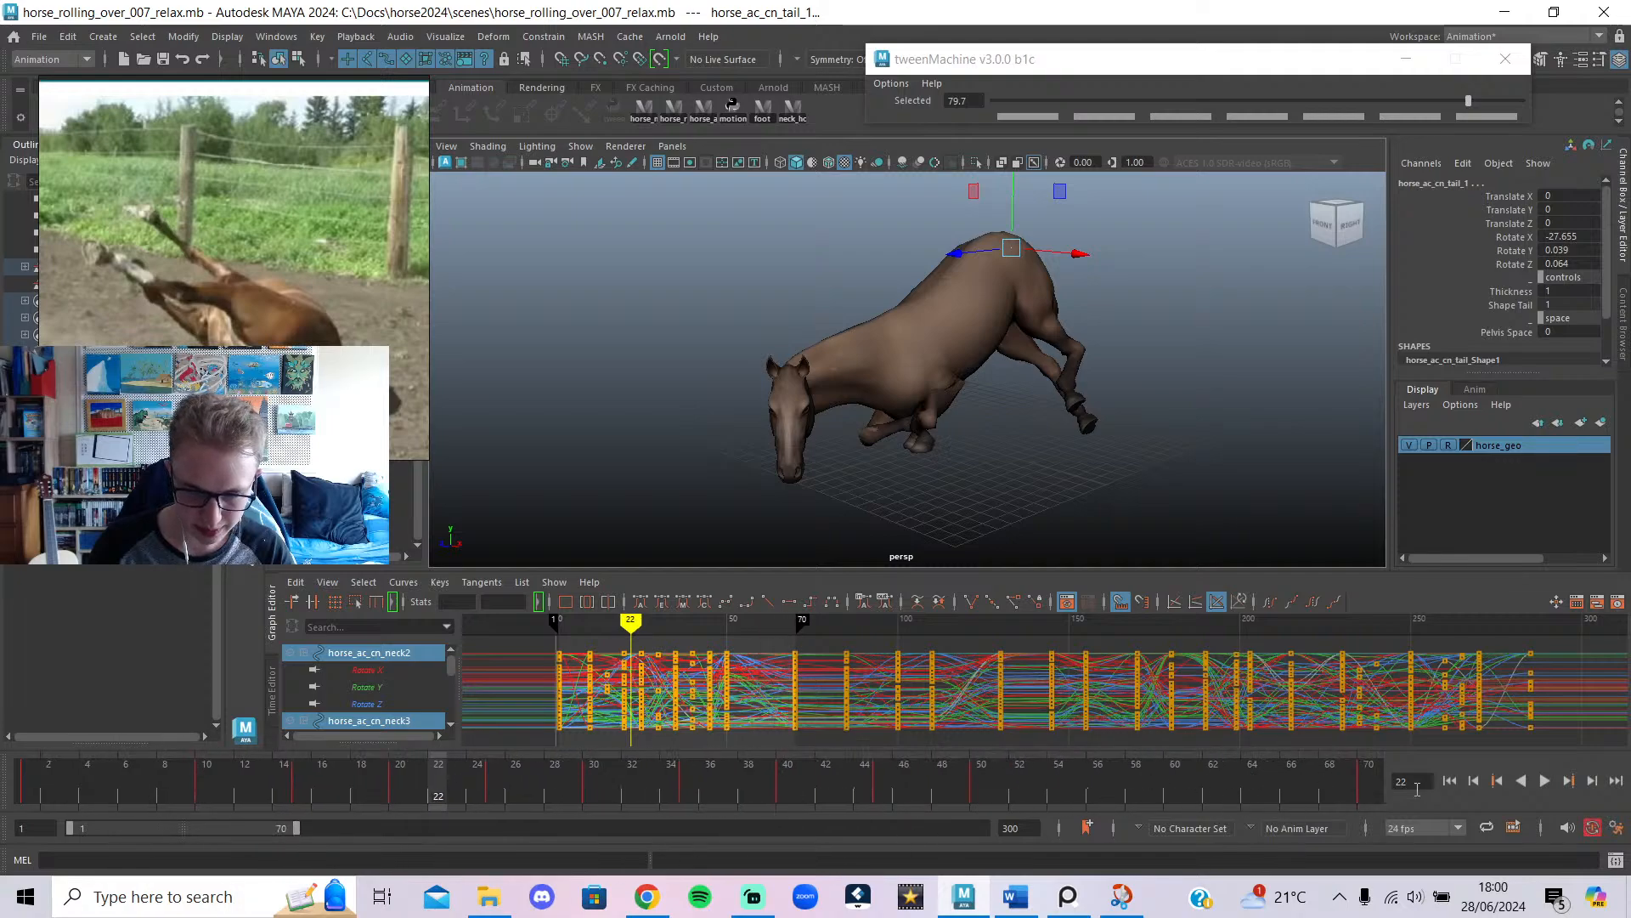
{"action": "left_click", "coordinate": [1547, 782]}
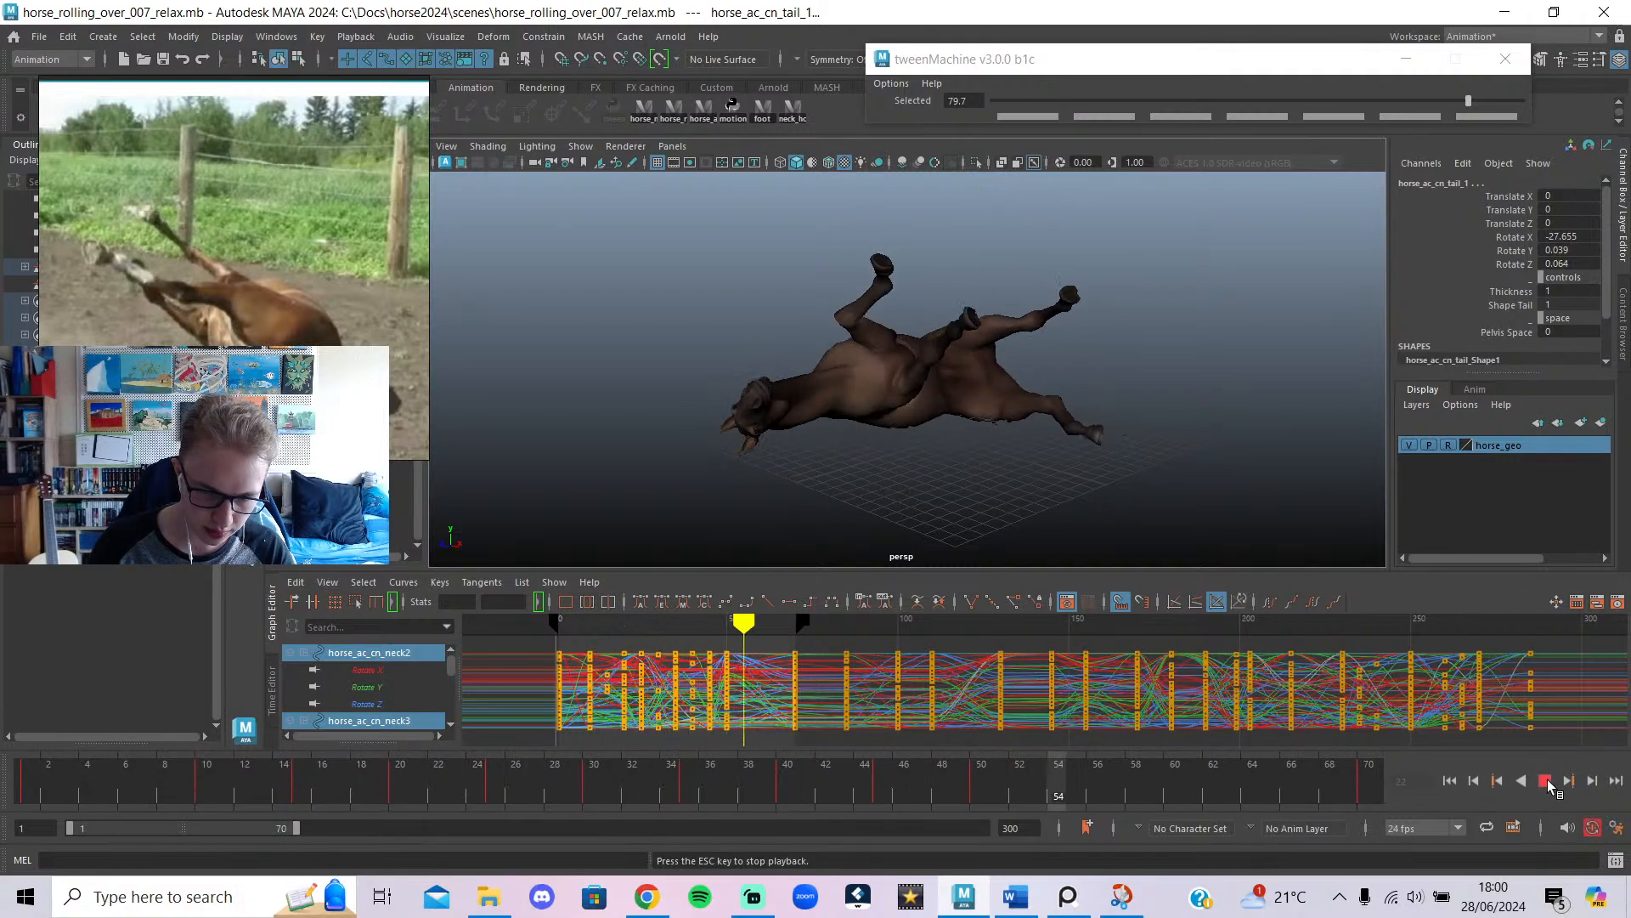
Shift the key column at frame 50 later to frame 59.
{"action": "key", "text": "Escape"}
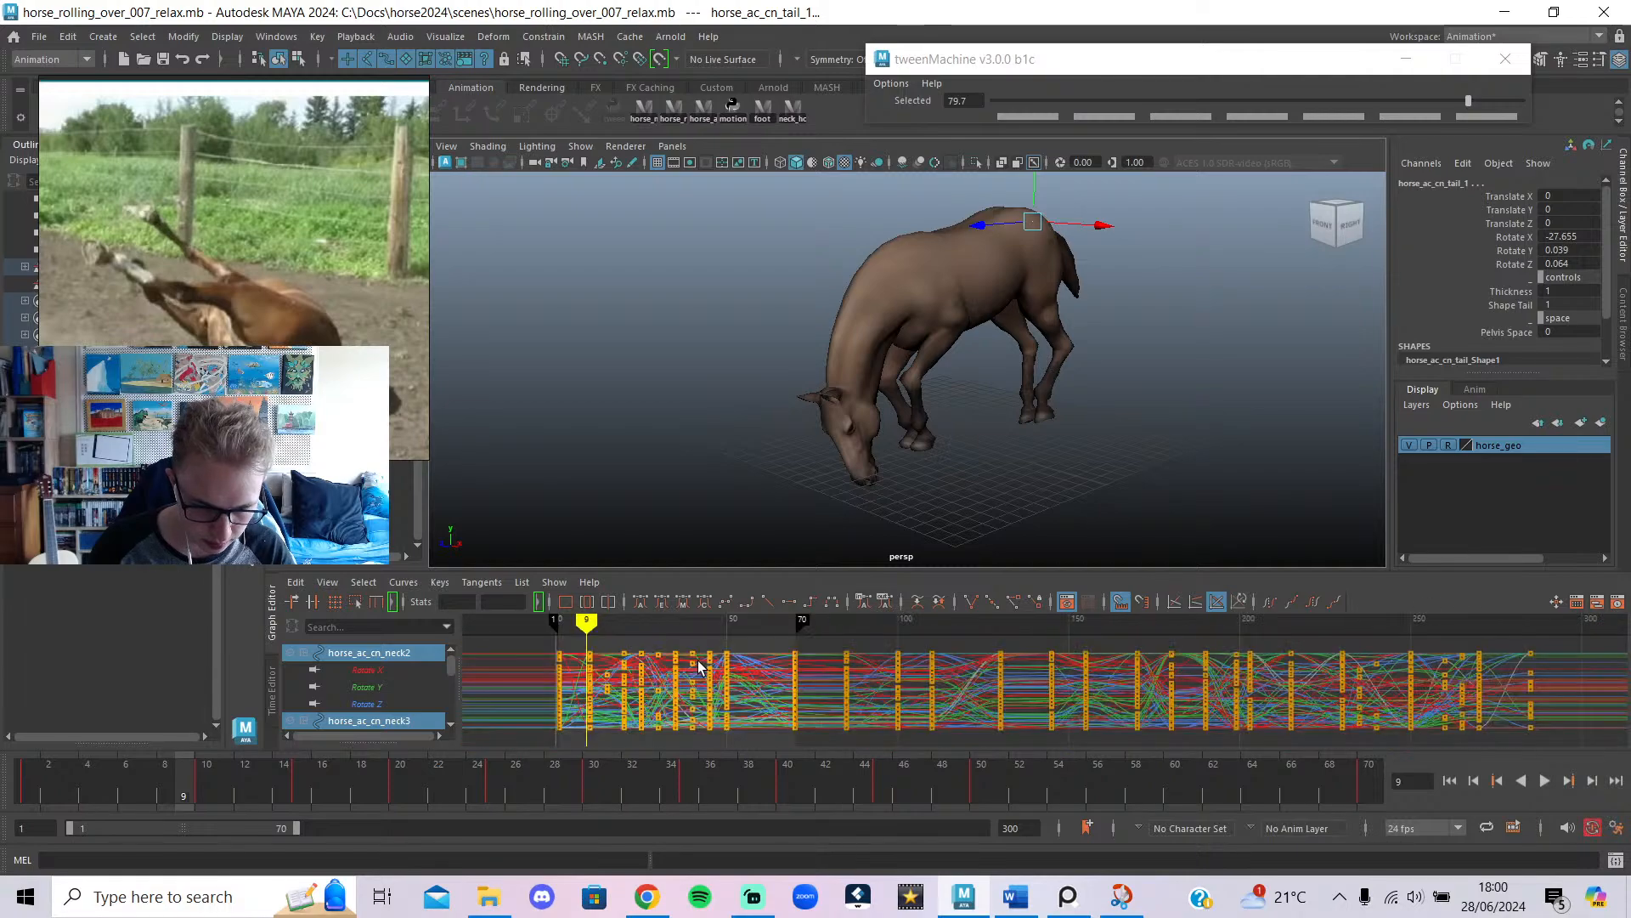
{"action": "left_click_drag", "start_coordinate": [719, 623], "coordinate": [759, 660]}
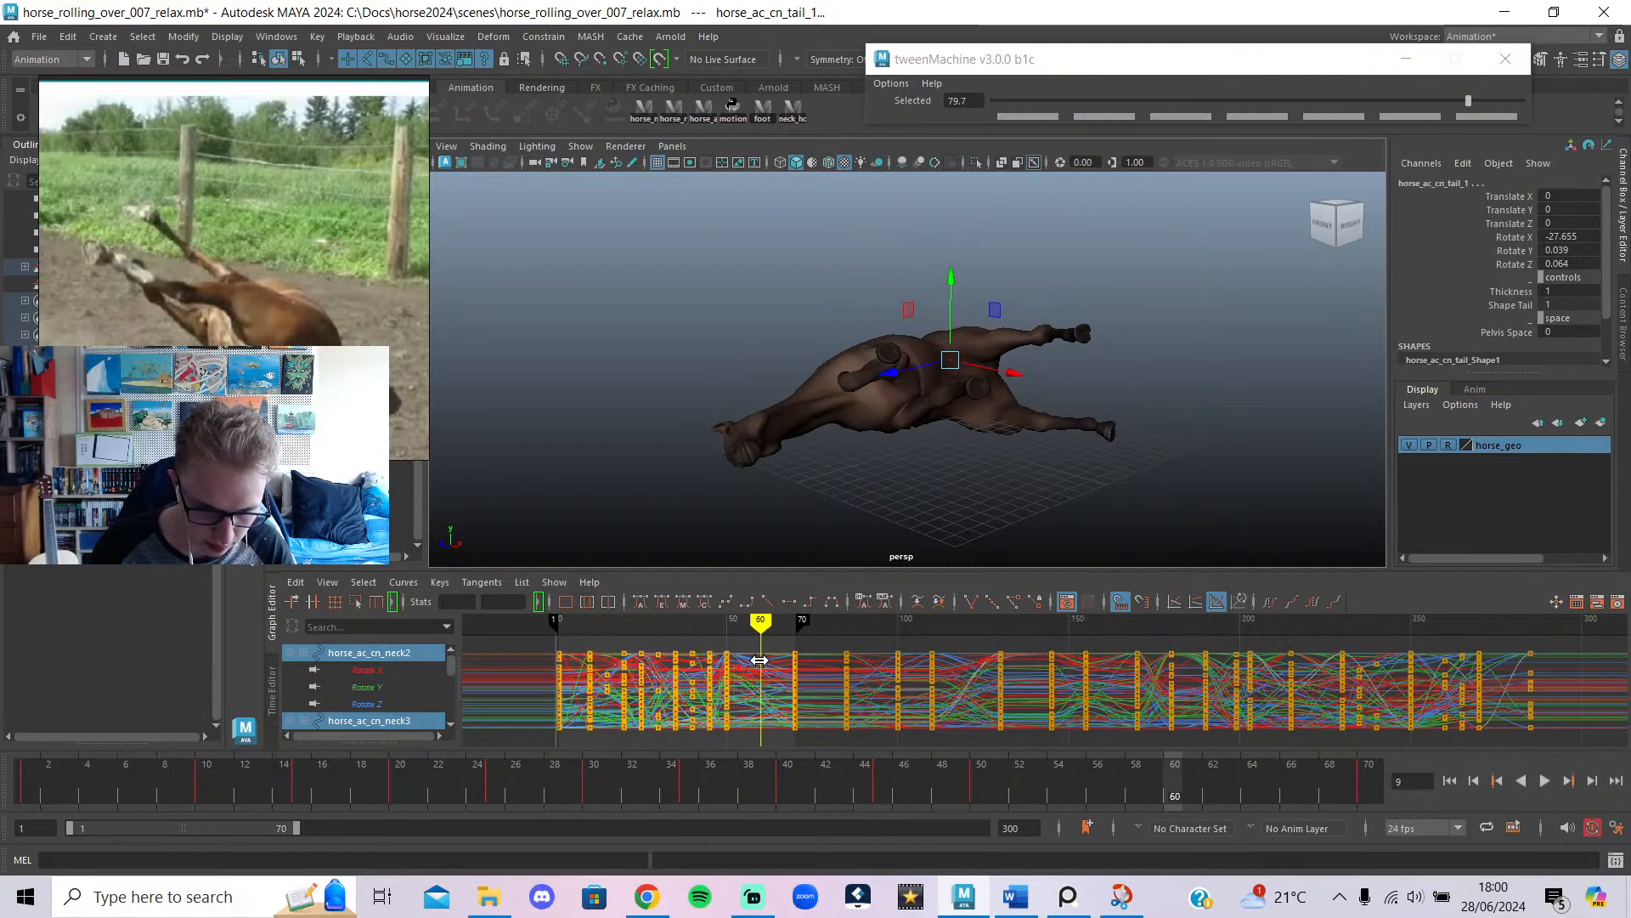
{"action": "left_click_drag", "start_coordinate": [726, 768], "coordinate": [721, 768]}
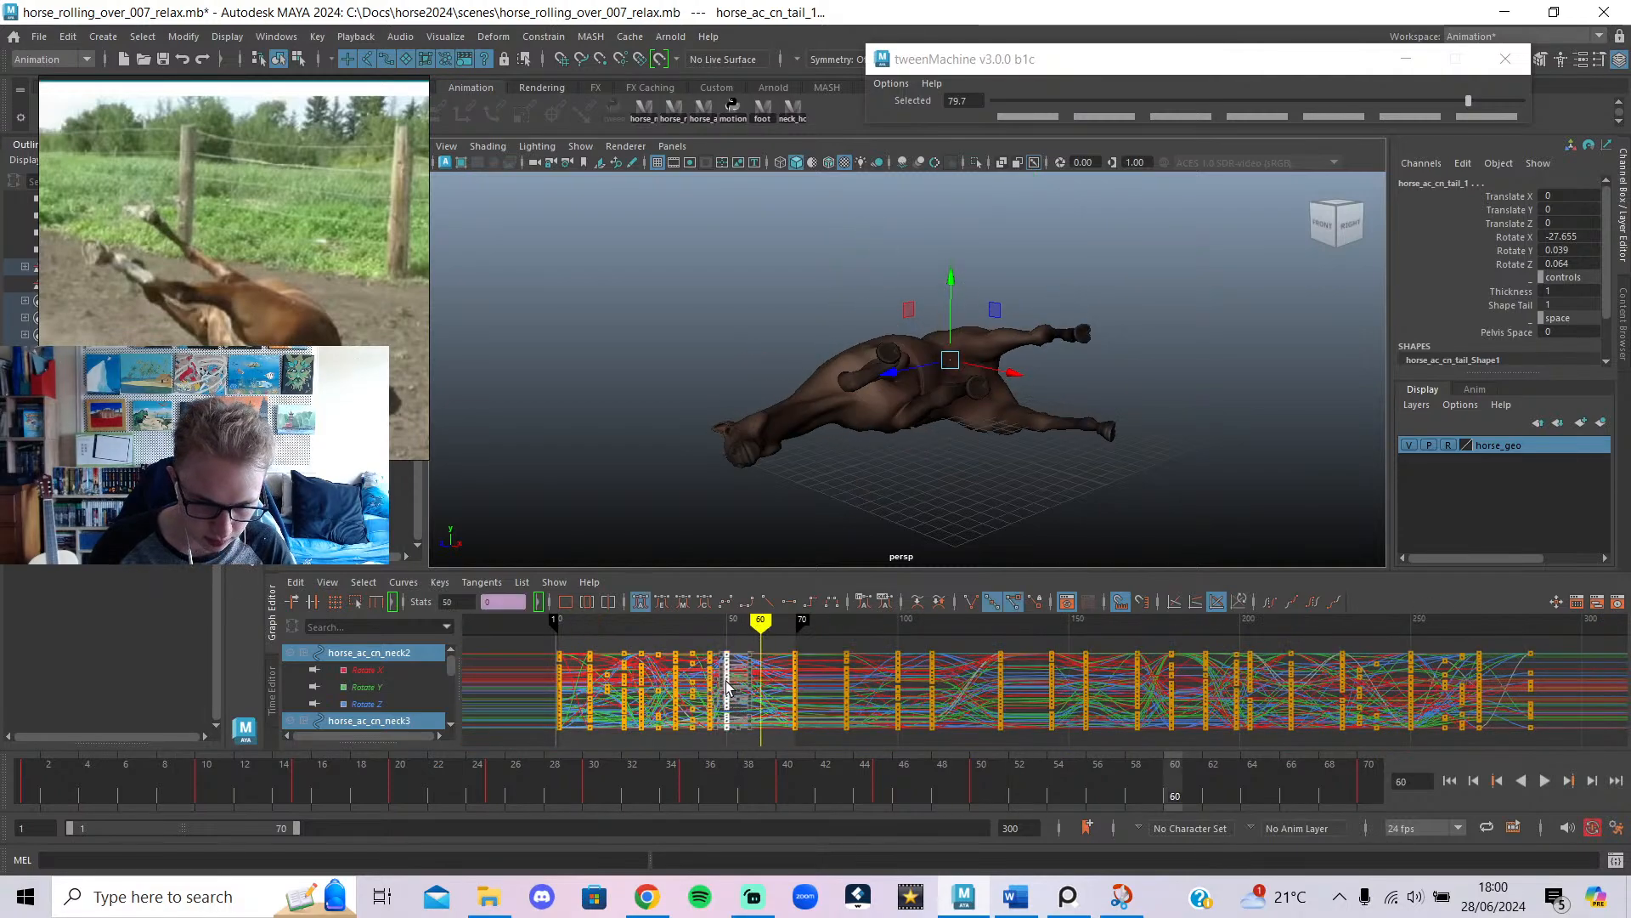
{"action": "middle_click_drag", "start_coordinate": [729, 683], "coordinate": [764, 690], "text": "shift"}
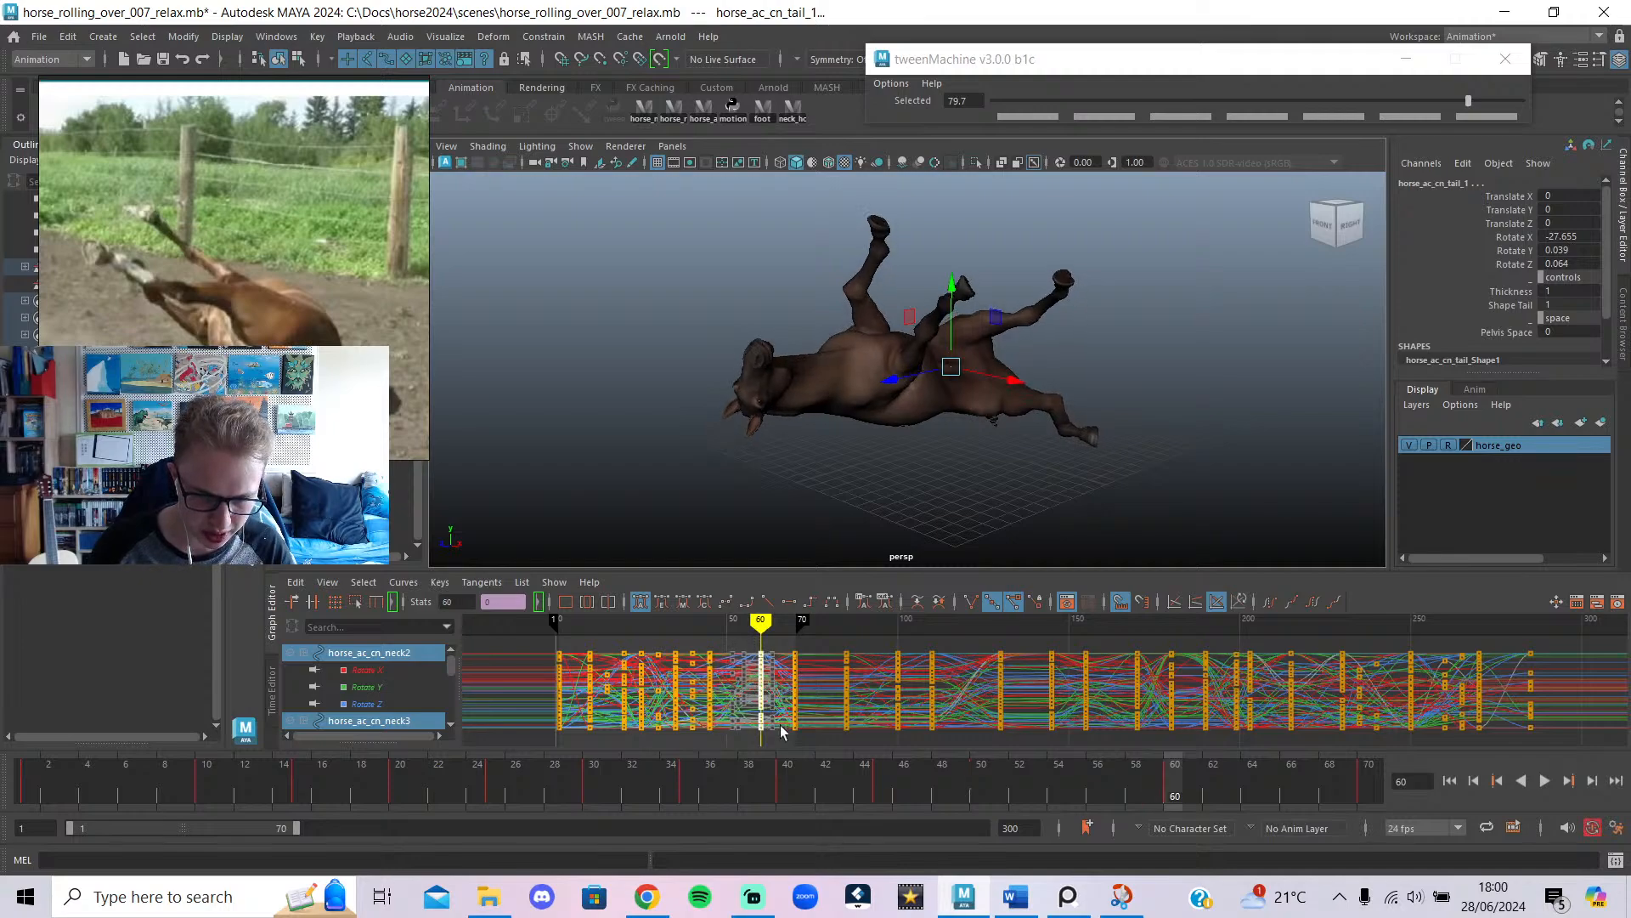
Move the later key column to frame 80, extend playback to frame 80 and replay.
{"action": "left_click", "coordinate": [768, 774]}
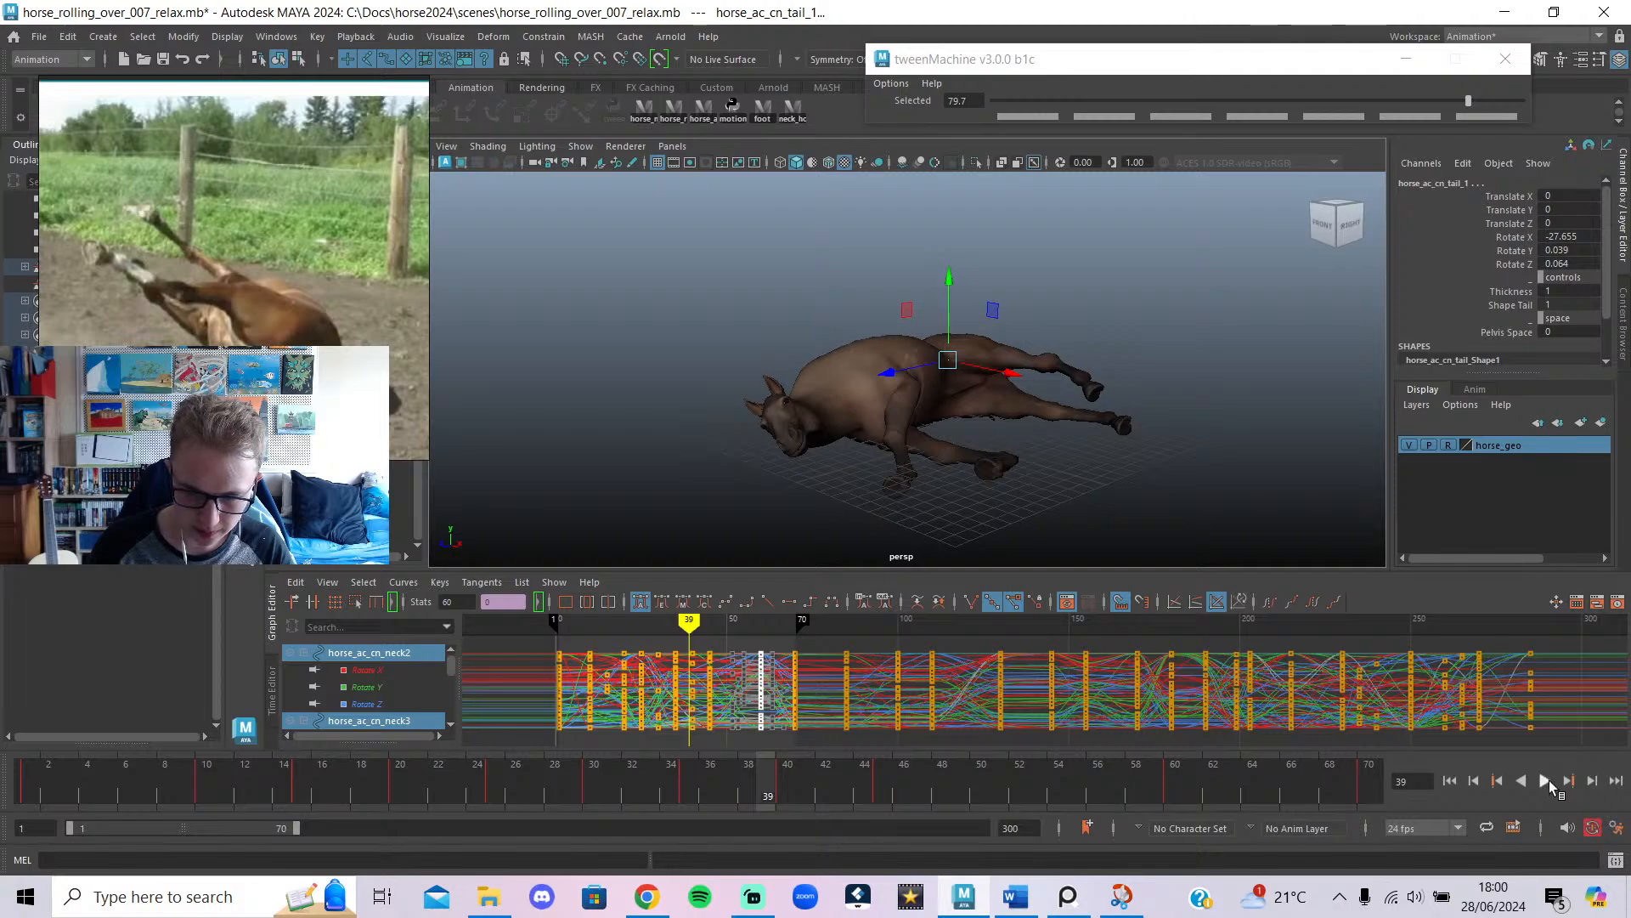
{"action": "left_click", "coordinate": [1544, 780]}
{"action": "key", "text": "Escape"}
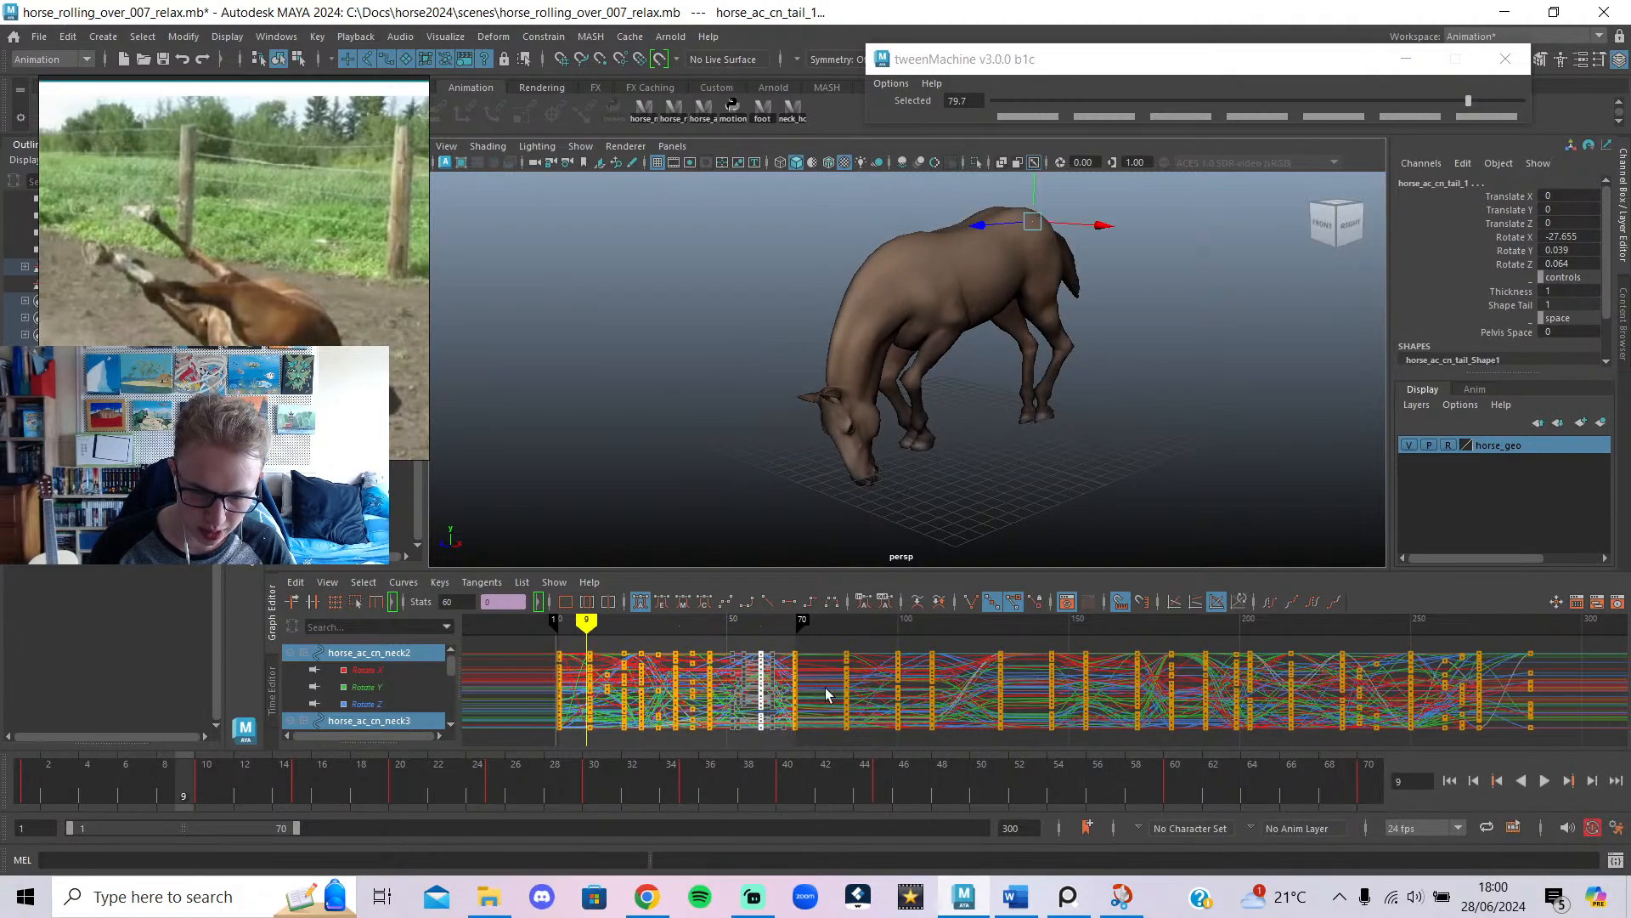
{"action": "mouse_move", "coordinate": [825, 695]}
{"action": "left_mouse_down"}
{"action": "mouse_move", "coordinate": [776, 671]}
{"action": "mouse_move", "coordinate": [822, 651]}
{"action": "mouse_move", "coordinate": [765, 688]}
{"action": "mouse_move", "coordinate": [821, 708]}
{"action": "left_mouse_up"}
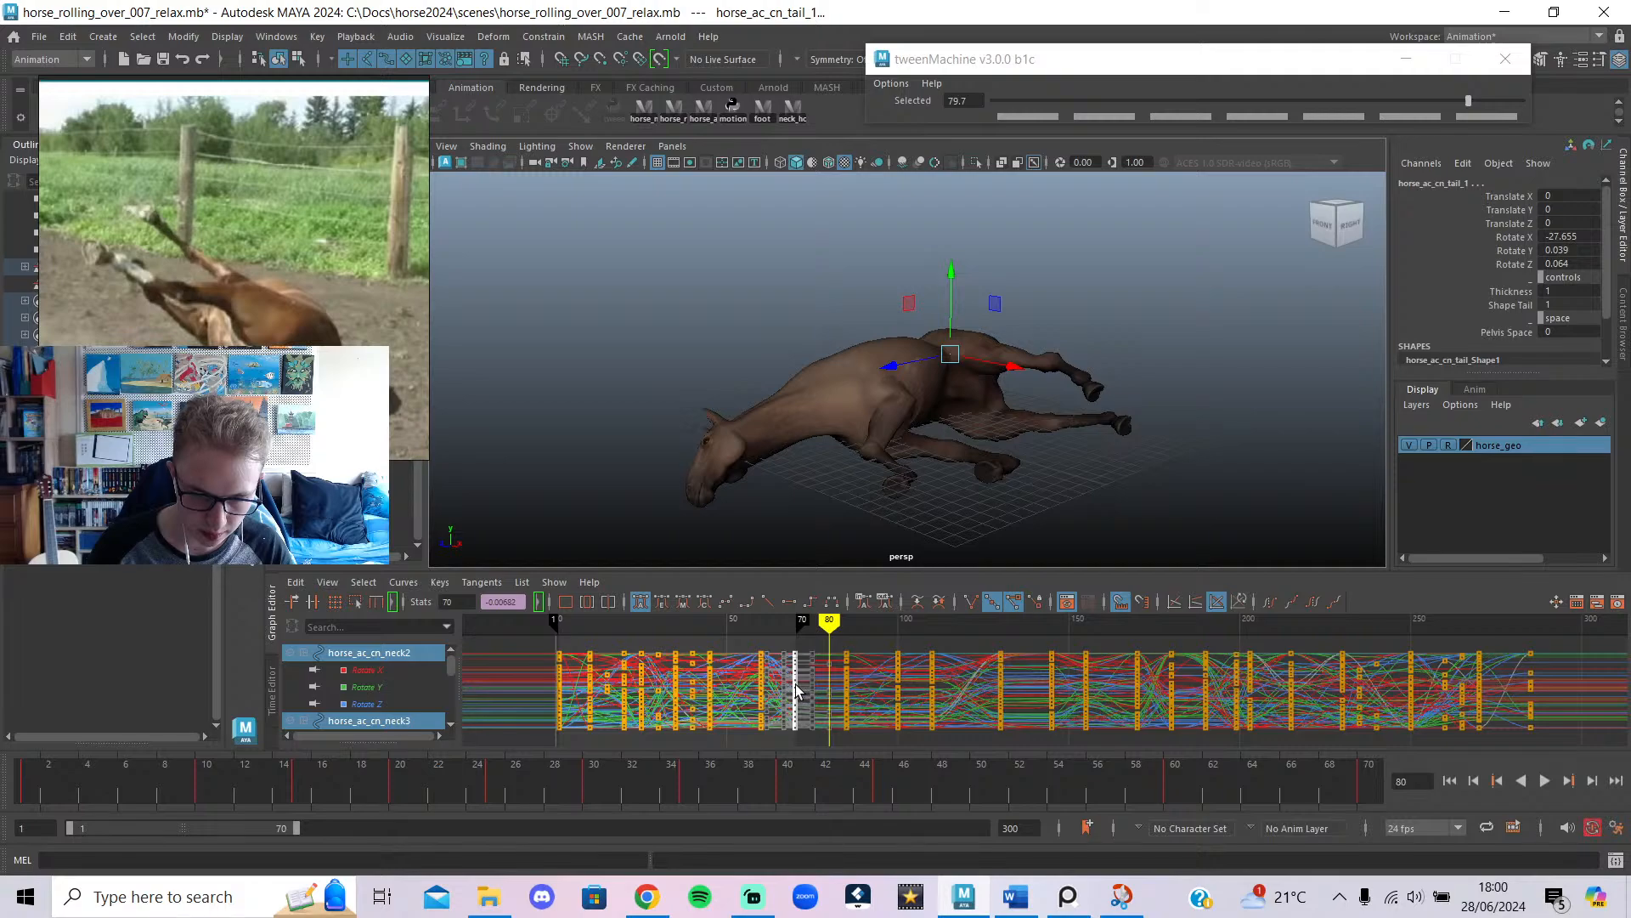
{"action": "left_click_drag", "start_coordinate": [796, 685], "coordinate": [833, 699]}
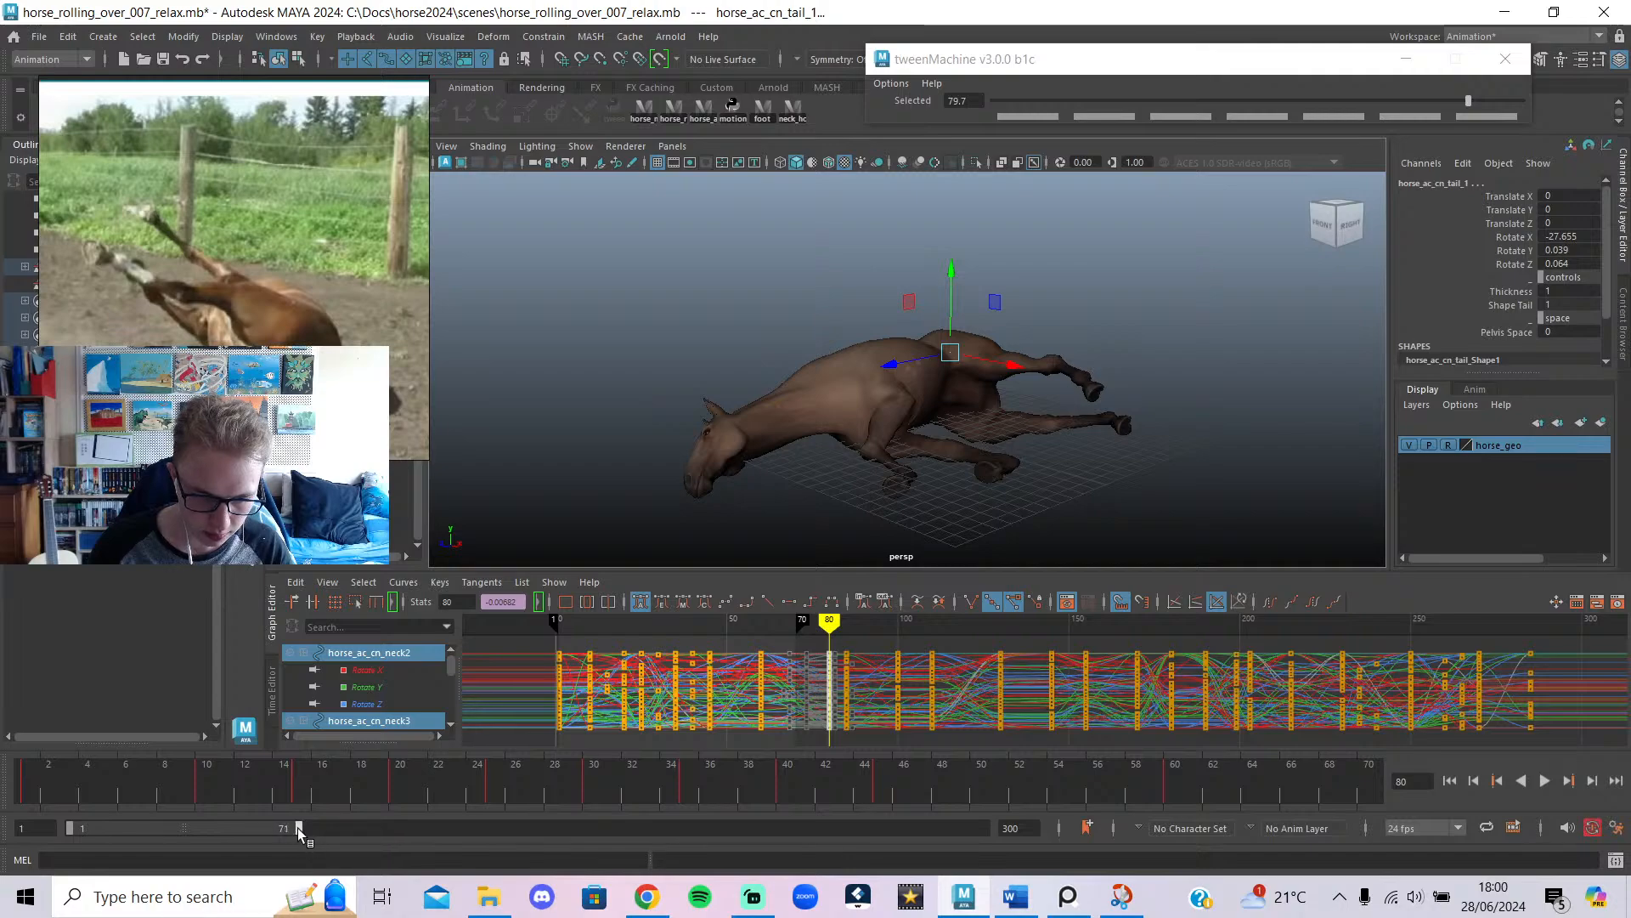
{"action": "left_click_drag", "start_coordinate": [298, 829], "coordinate": [324, 834]}
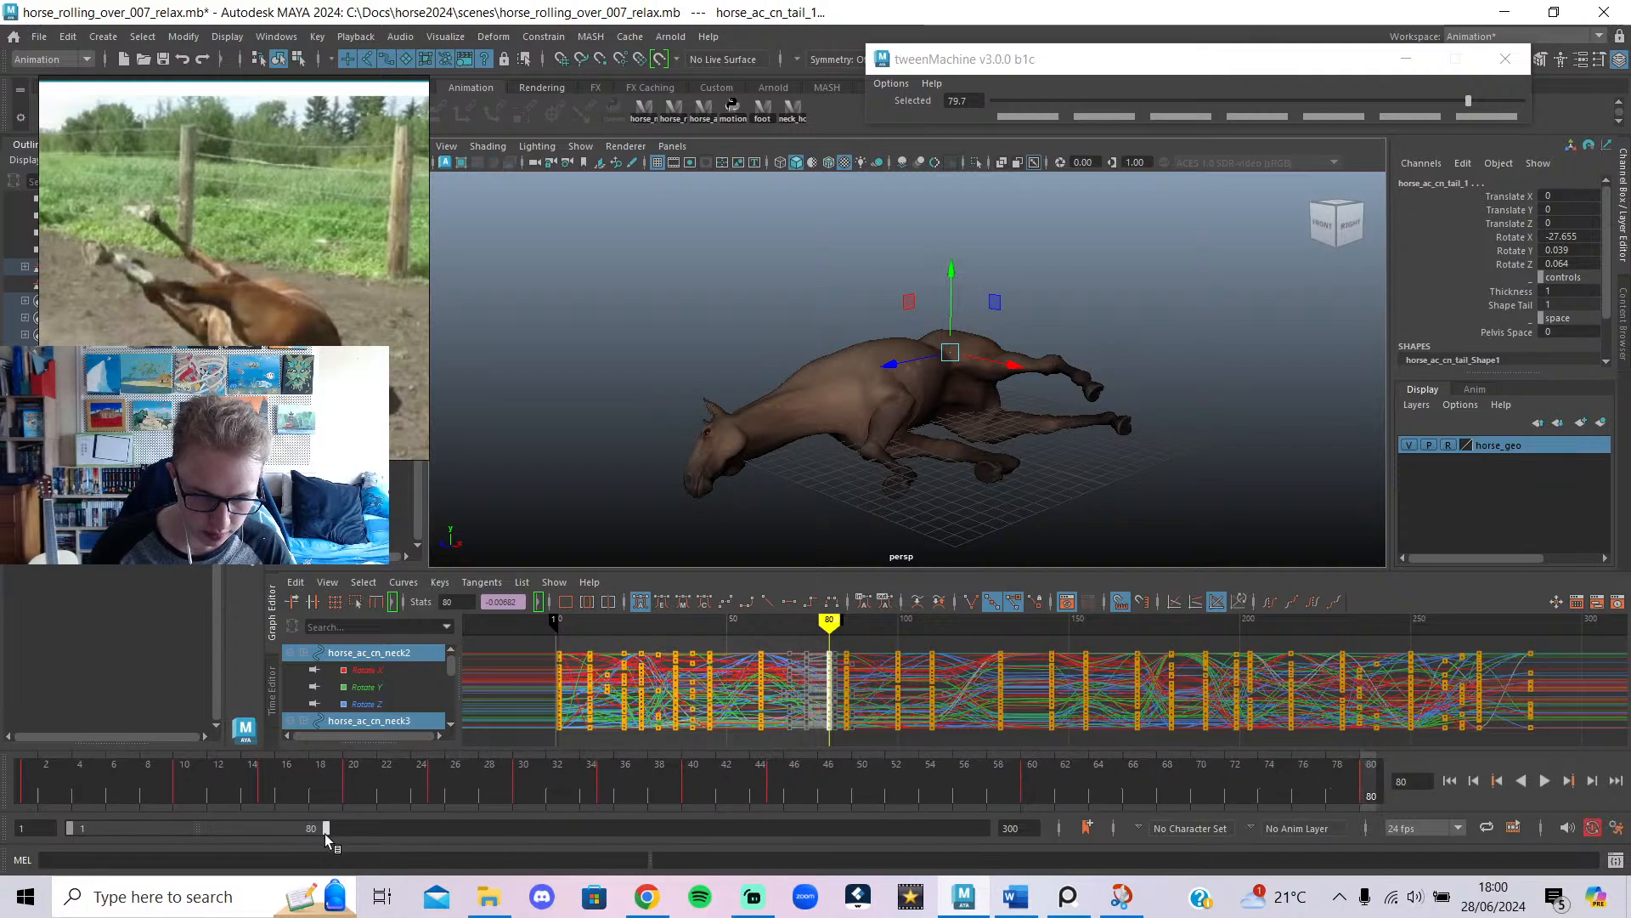
{"action": "key", "text": "alt+v"}
{"action": "key", "text": "alt+v"}
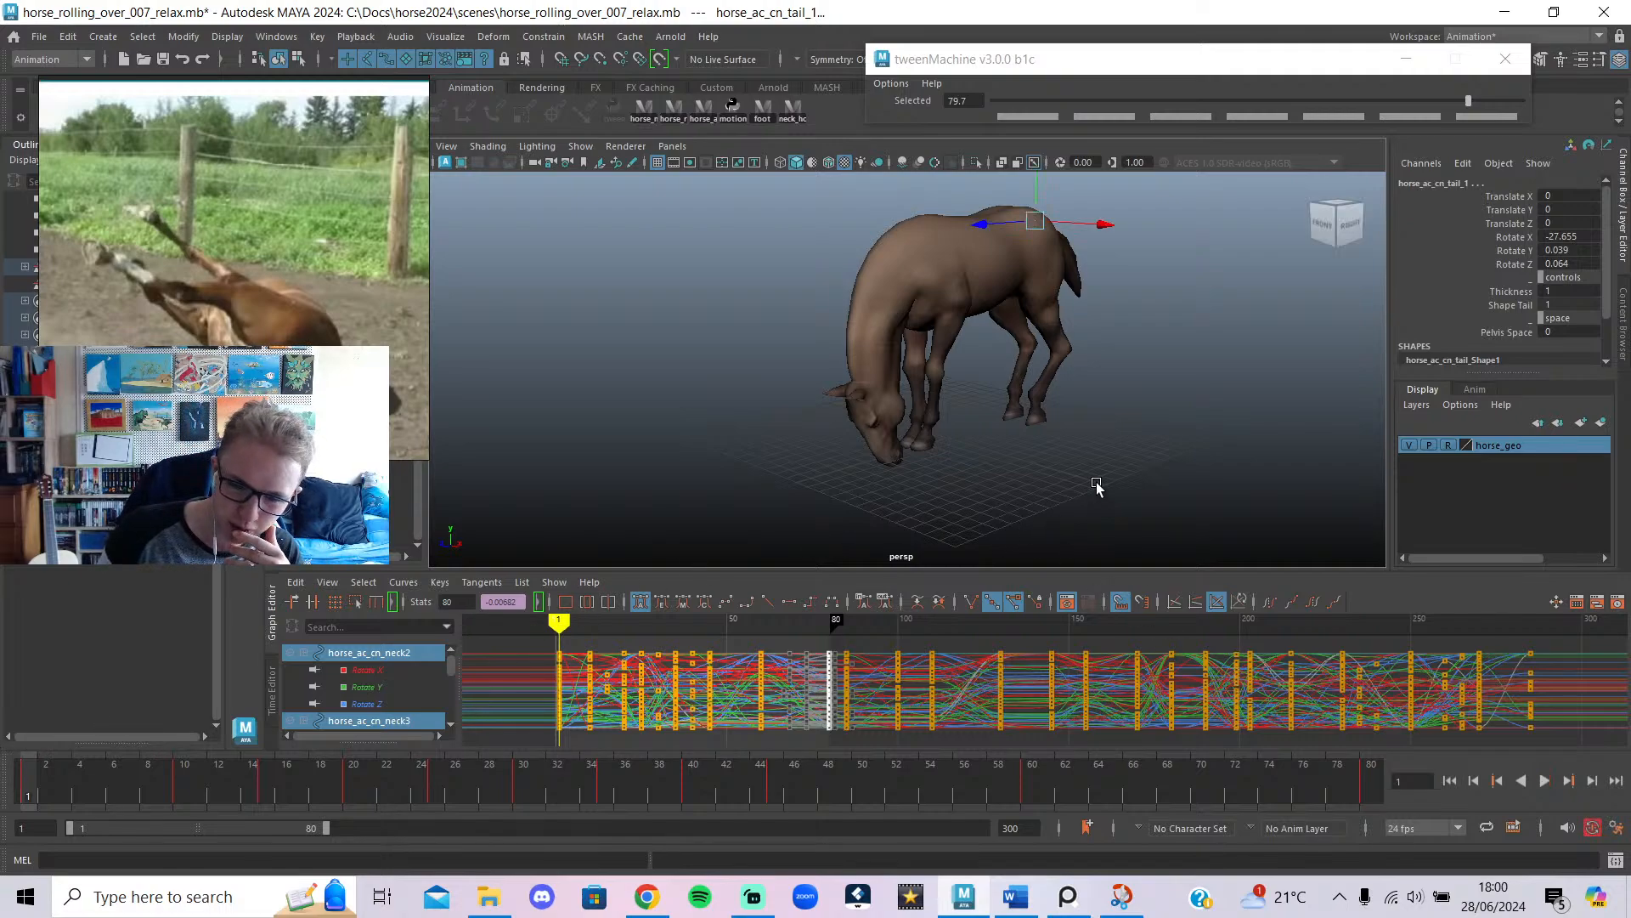
{"action": "left_click", "coordinate": [1173, 489]}
Play the extended roll-over through frame 72, then again from the first frame.
{"action": "key", "text": "alt+v"}
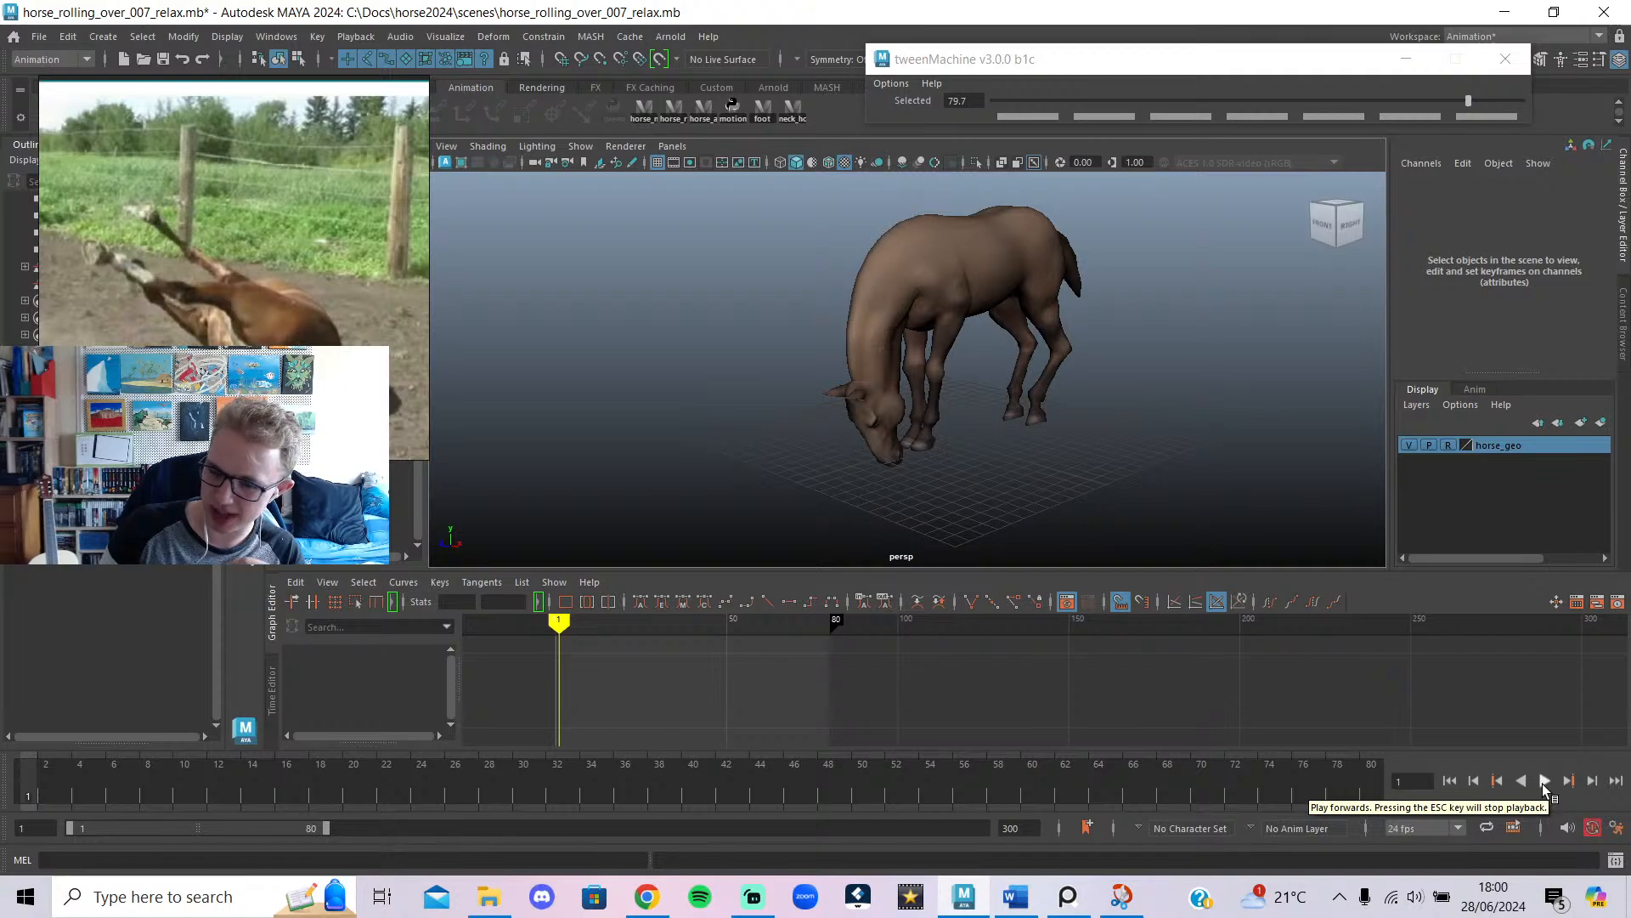
{"action": "left_click", "coordinate": [1543, 781]}
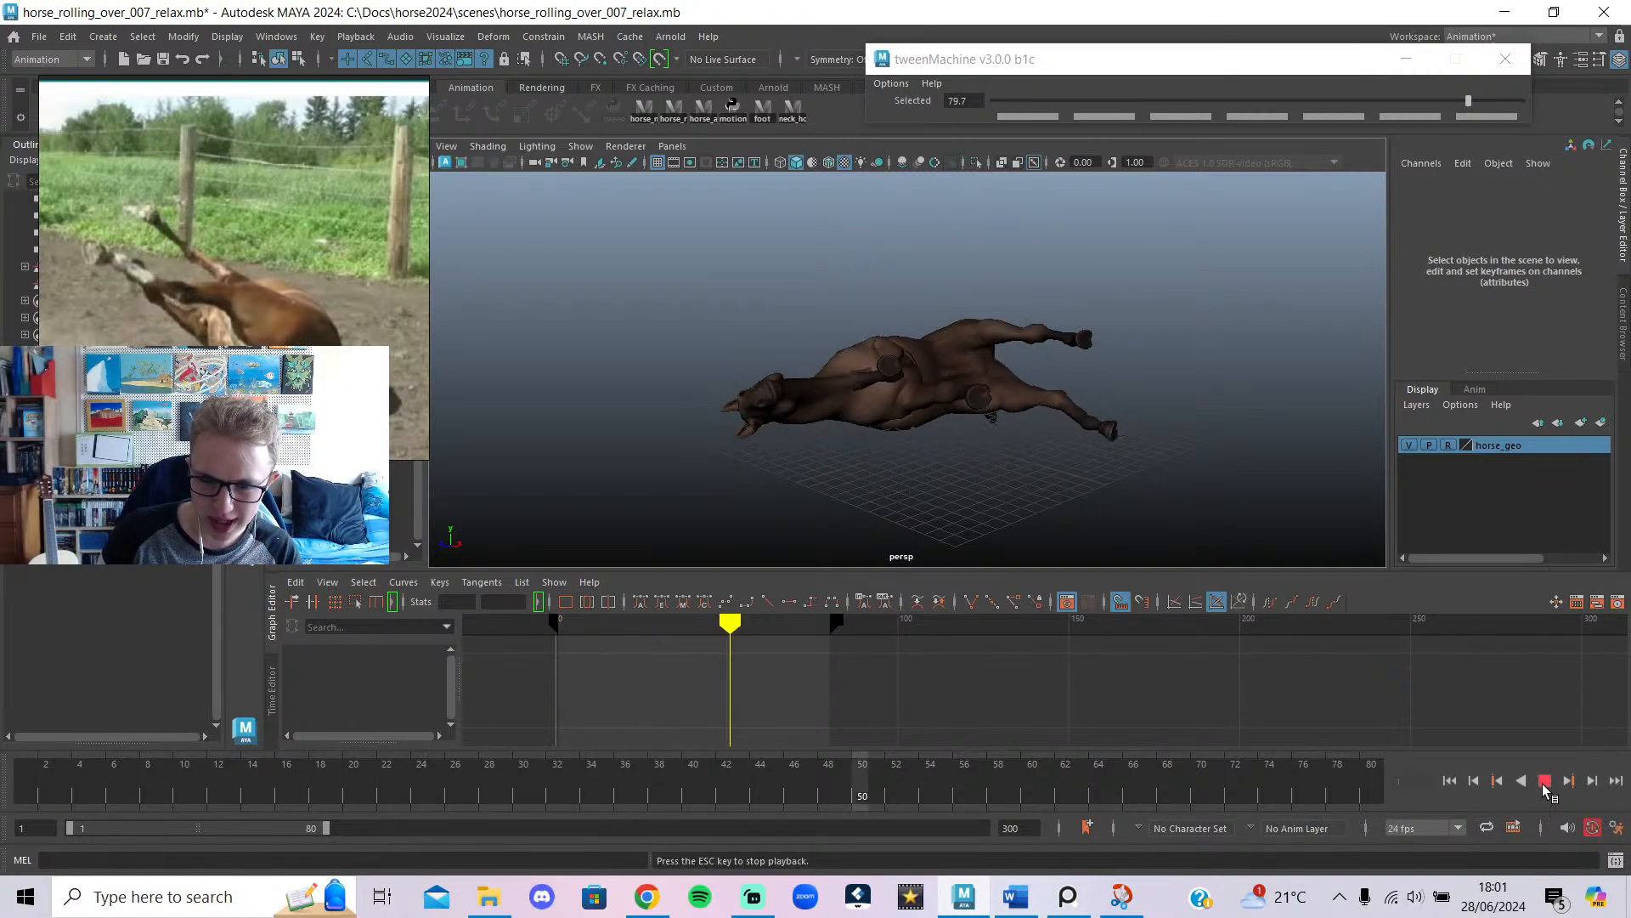
{"action": "left_click", "coordinate": [1545, 782]}
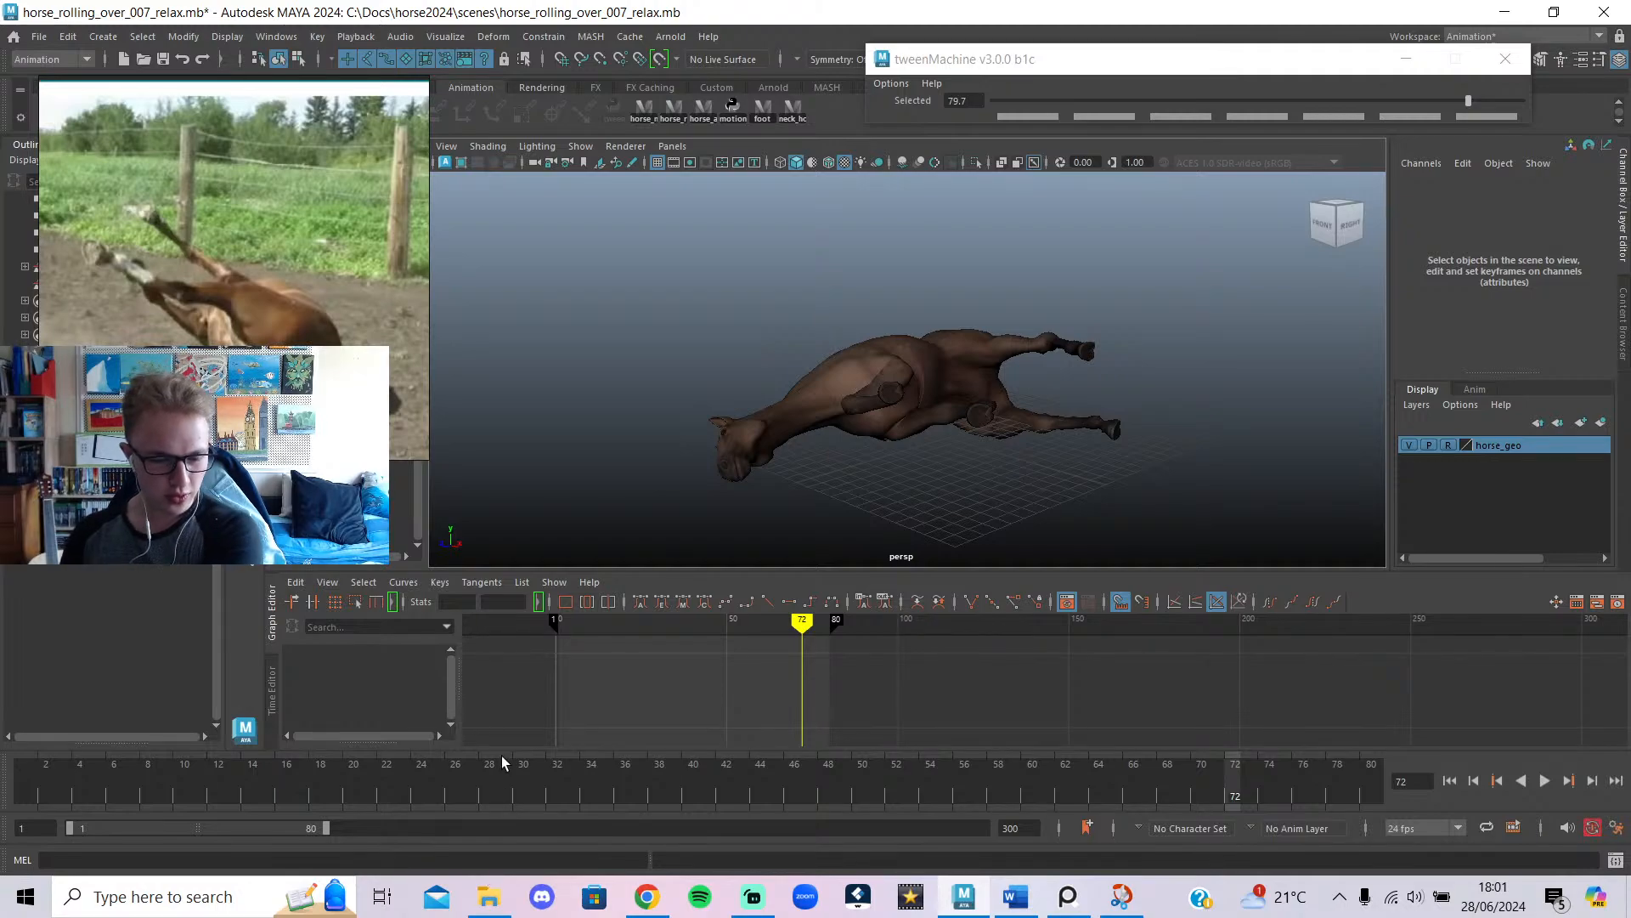
{"action": "left_click", "coordinate": [4, 780]}
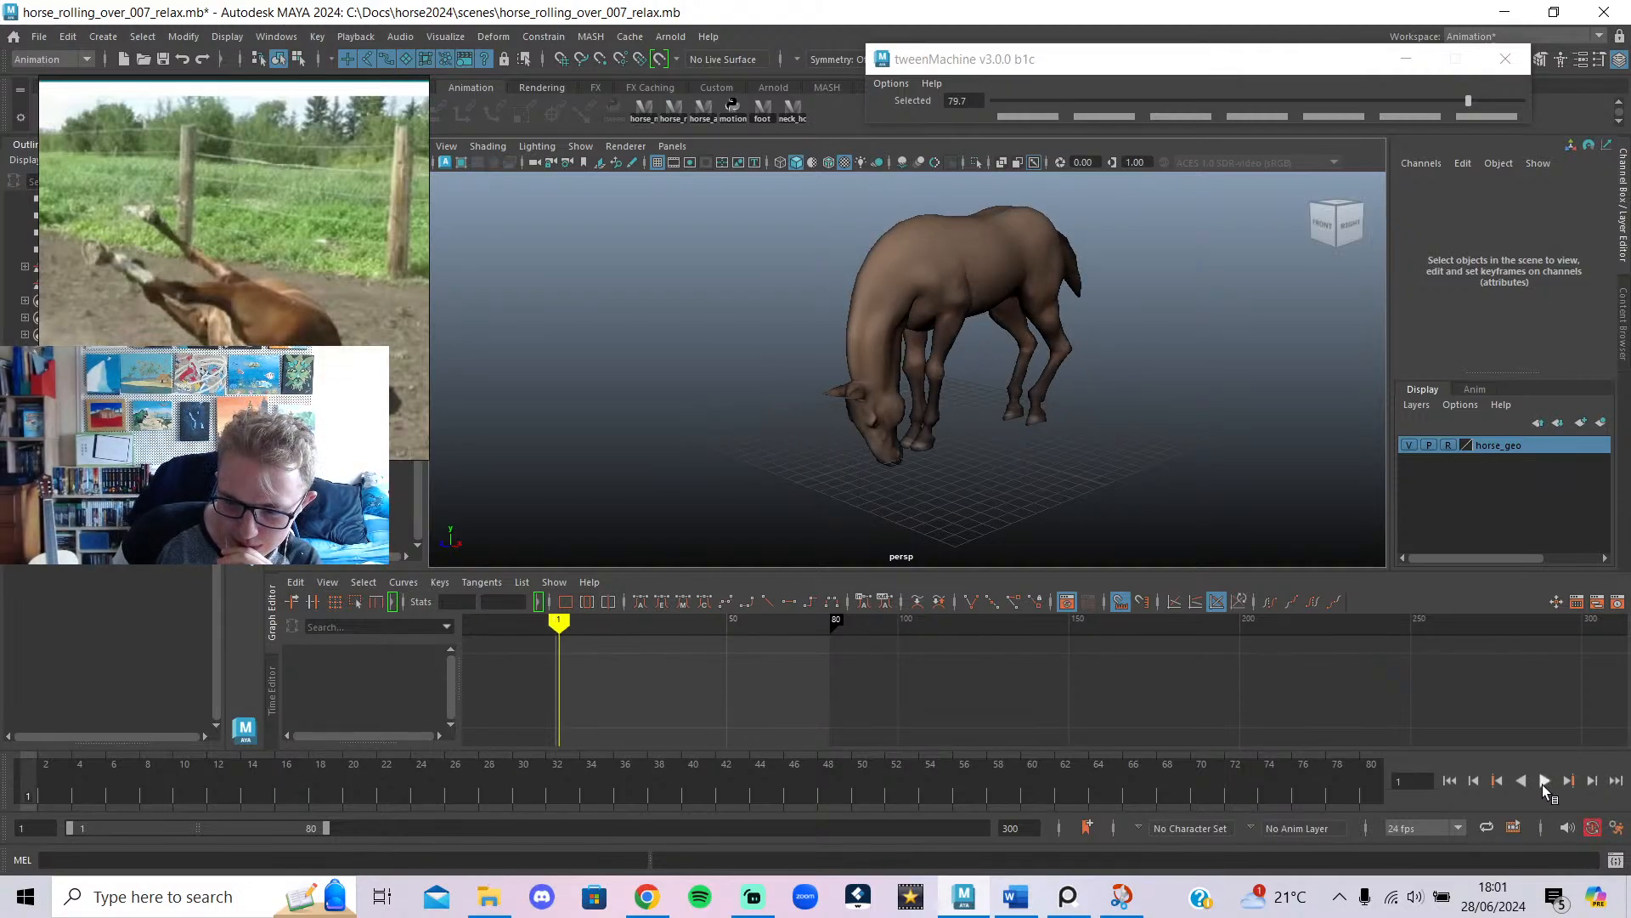
{"action": "left_click", "coordinate": [1544, 783]}
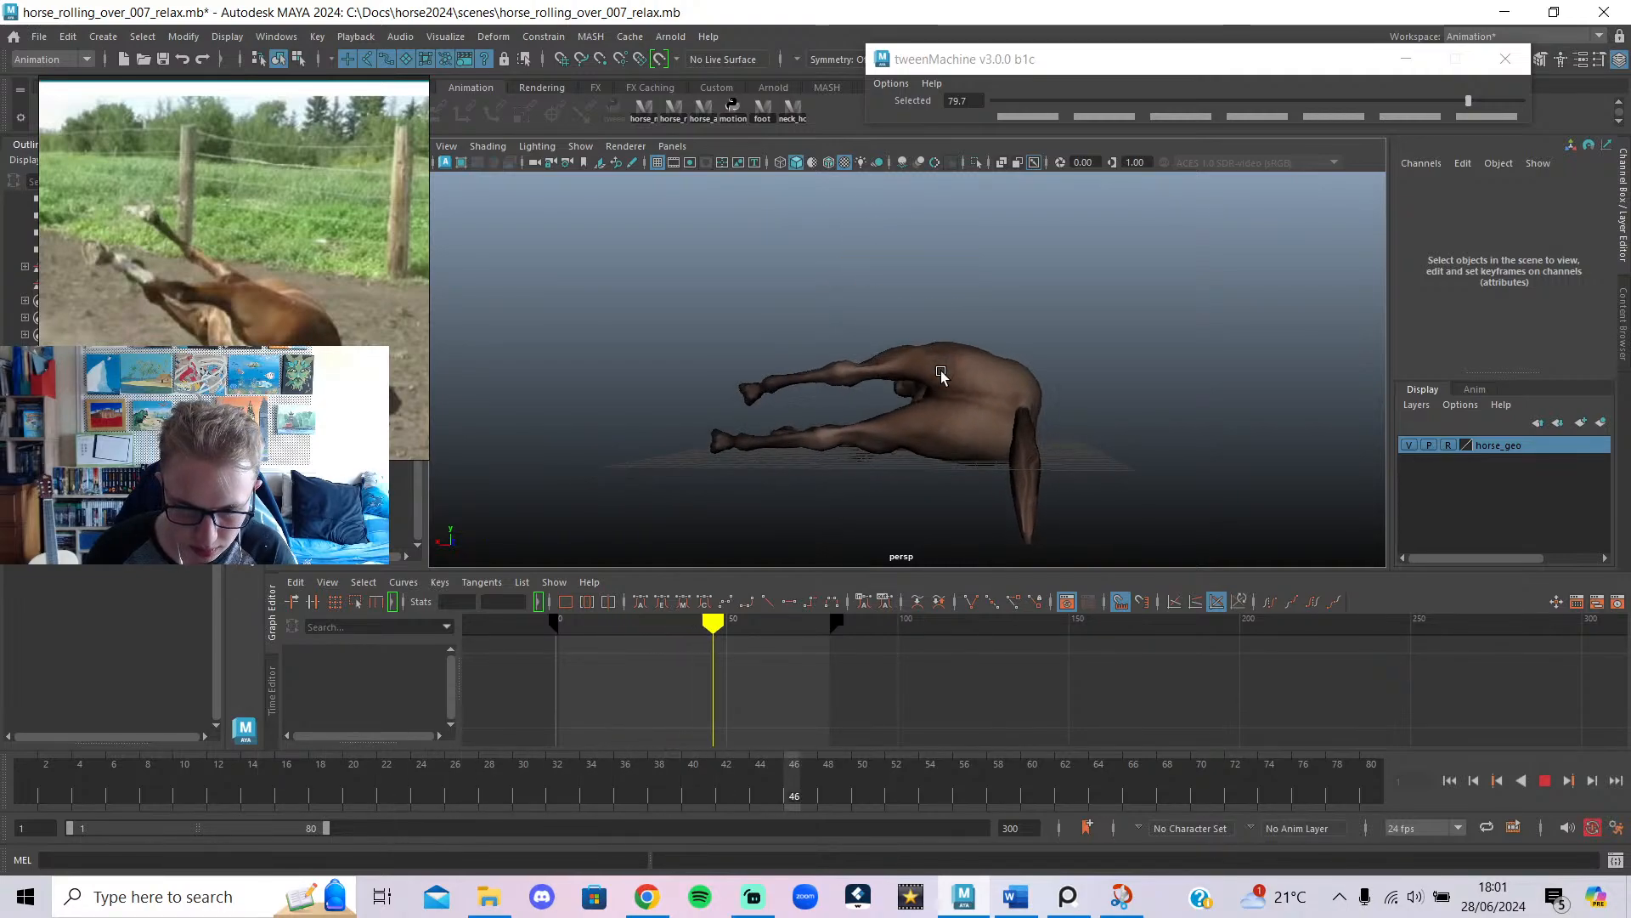
{"action": "left_click", "coordinate": [1548, 782]}
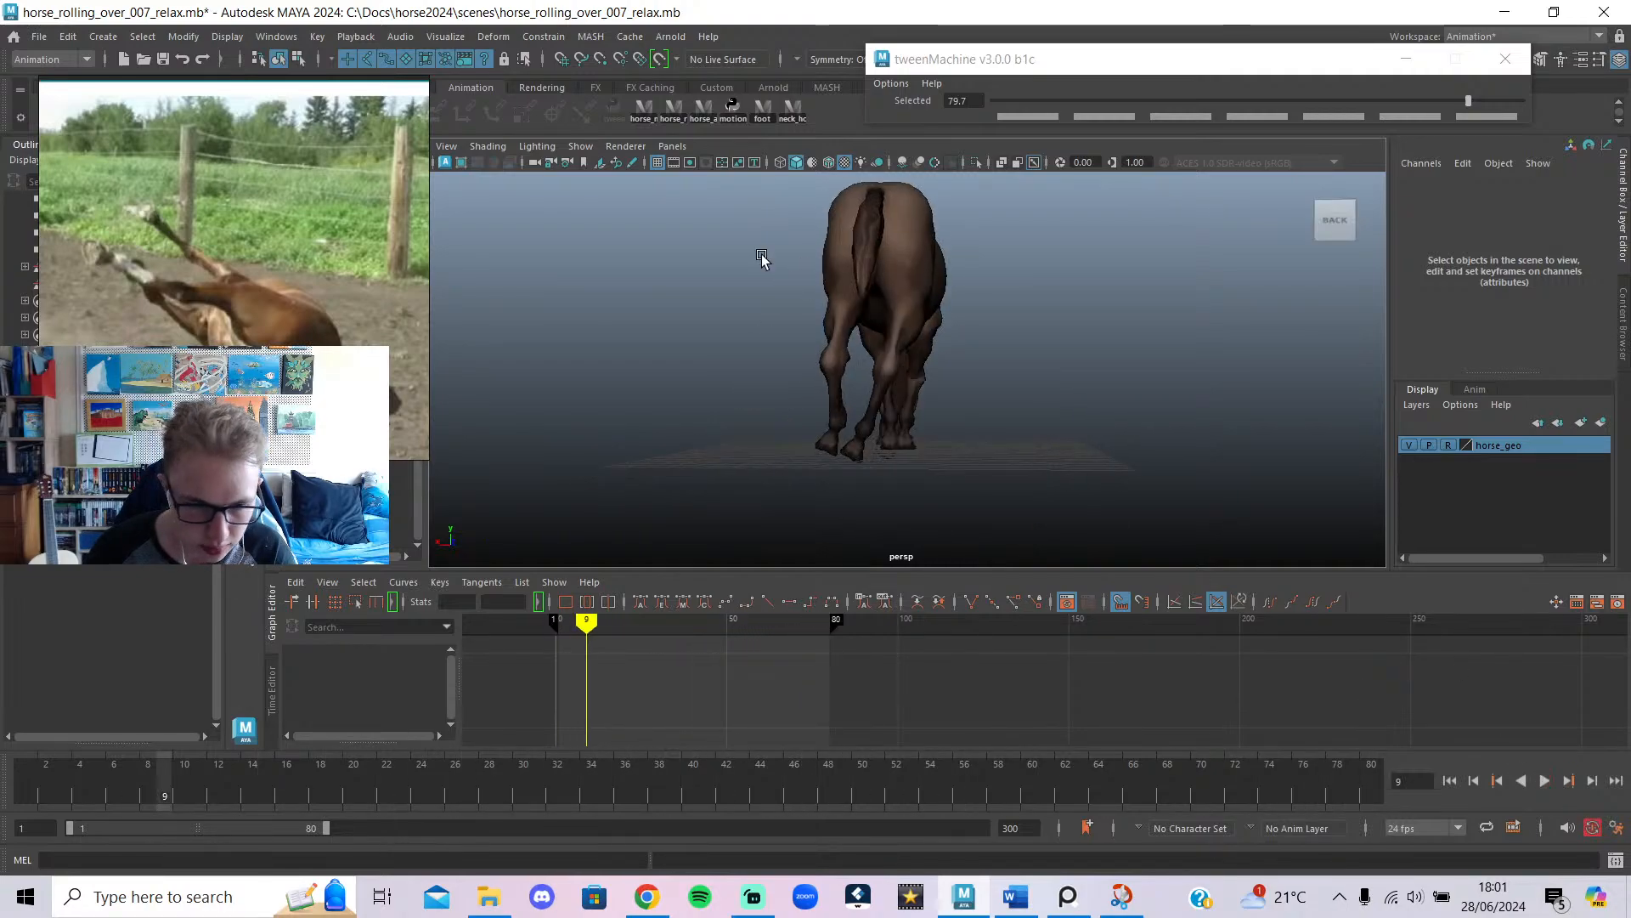
Select the rig controls, check the lying poses at frames 39–48, then switch to the live chat.
{"action": "left_click", "coordinate": [708, 115]}
{"action": "left_click", "coordinate": [688, 641]}
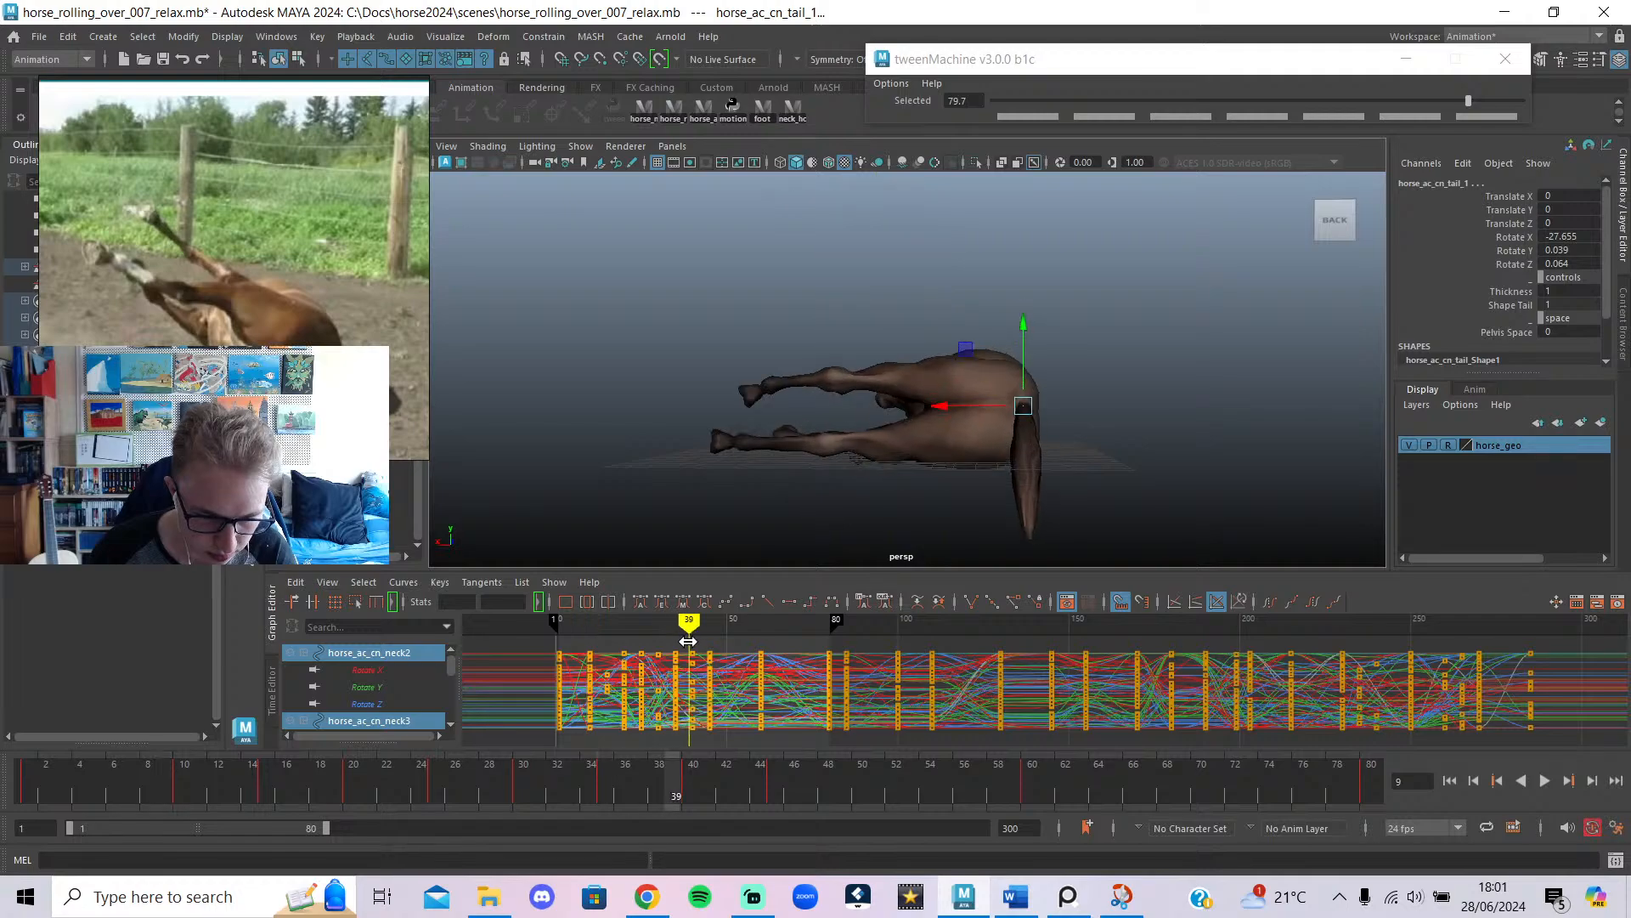
{"action": "left_click_drag", "start_coordinate": [709, 659], "coordinate": [708, 683]}
{"action": "left_click", "coordinate": [646, 896]}
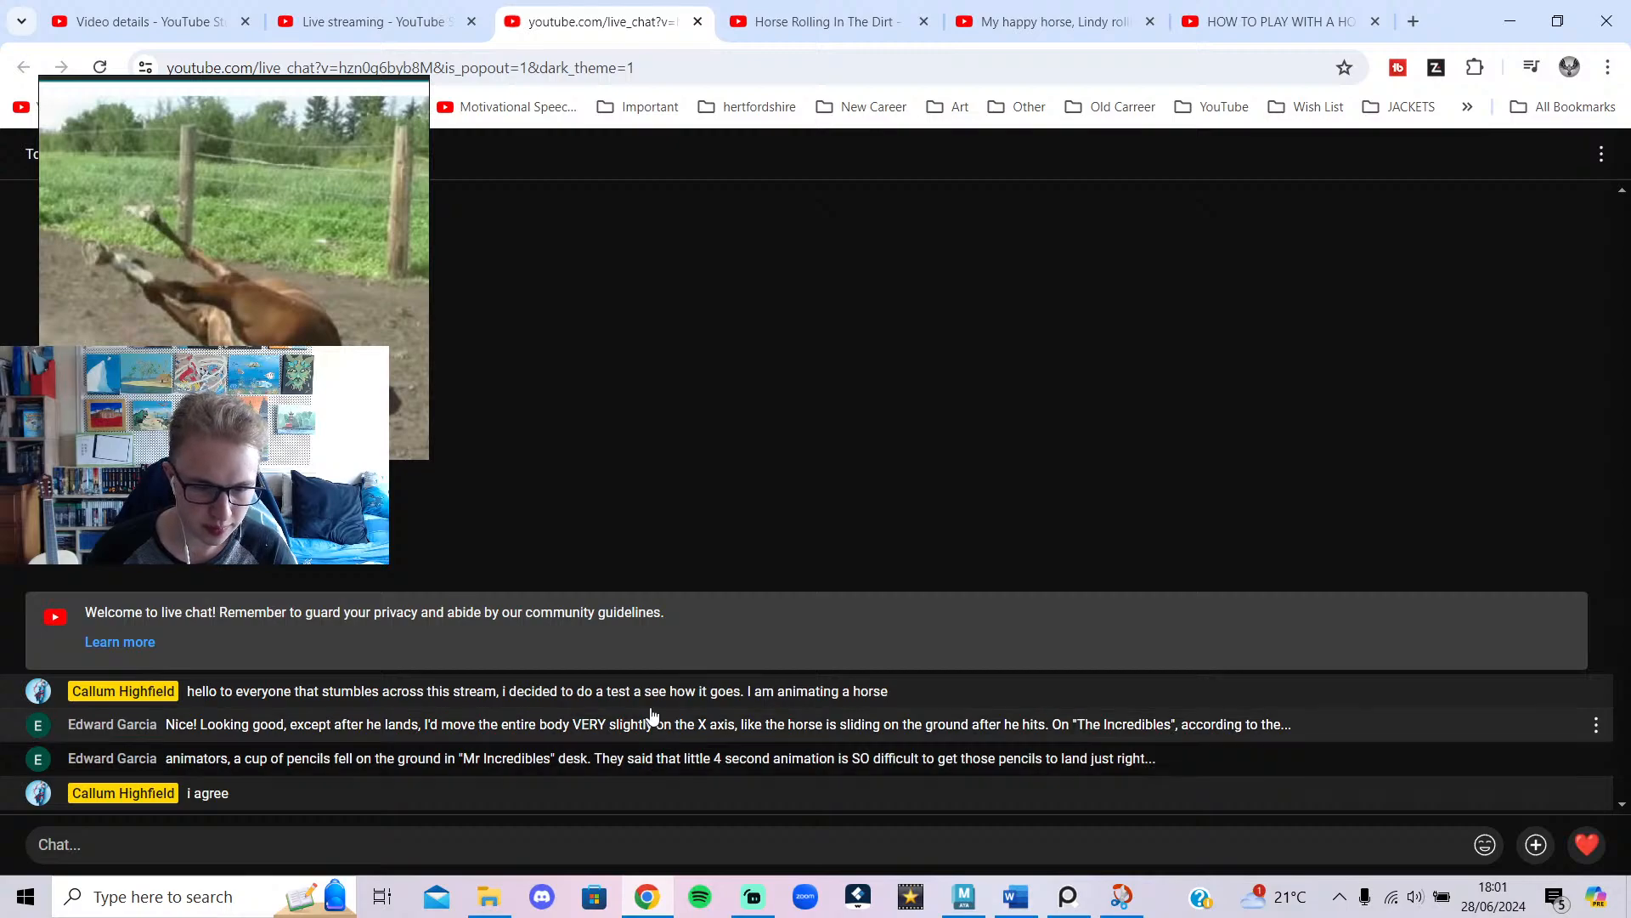
{"action": "left_click", "coordinate": [754, 900]}
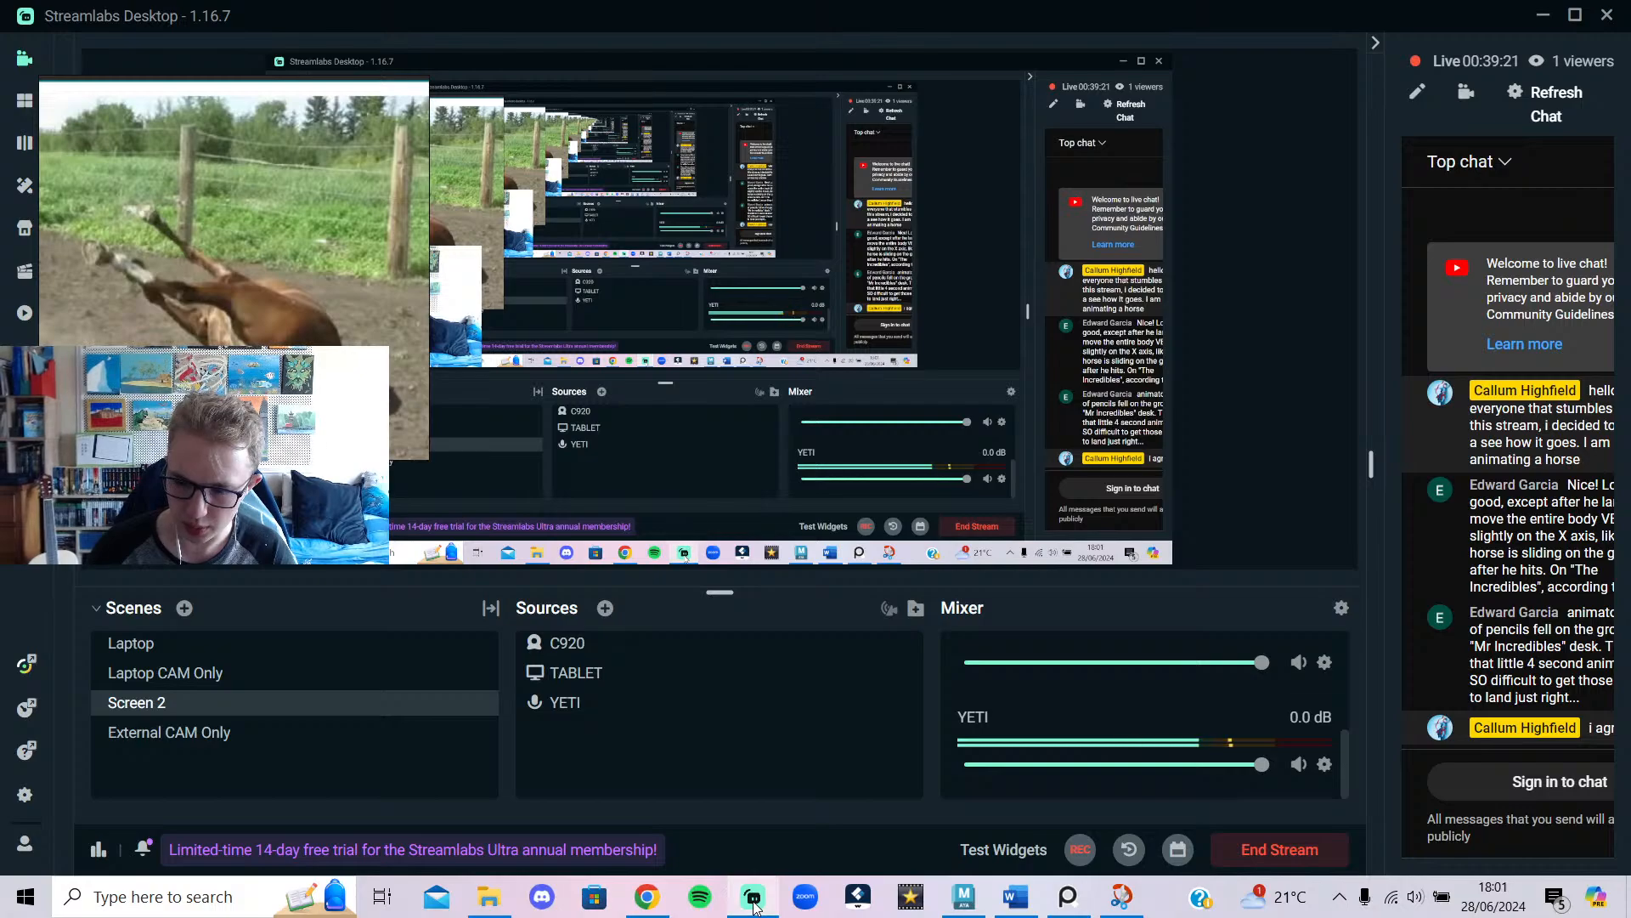
Play the Horse Rolling In The Dirt reference to 0:11 and set playback speed to Normal.
{"action": "left_click", "coordinate": [753, 901]}
{"action": "left_click", "coordinate": [782, 24]}
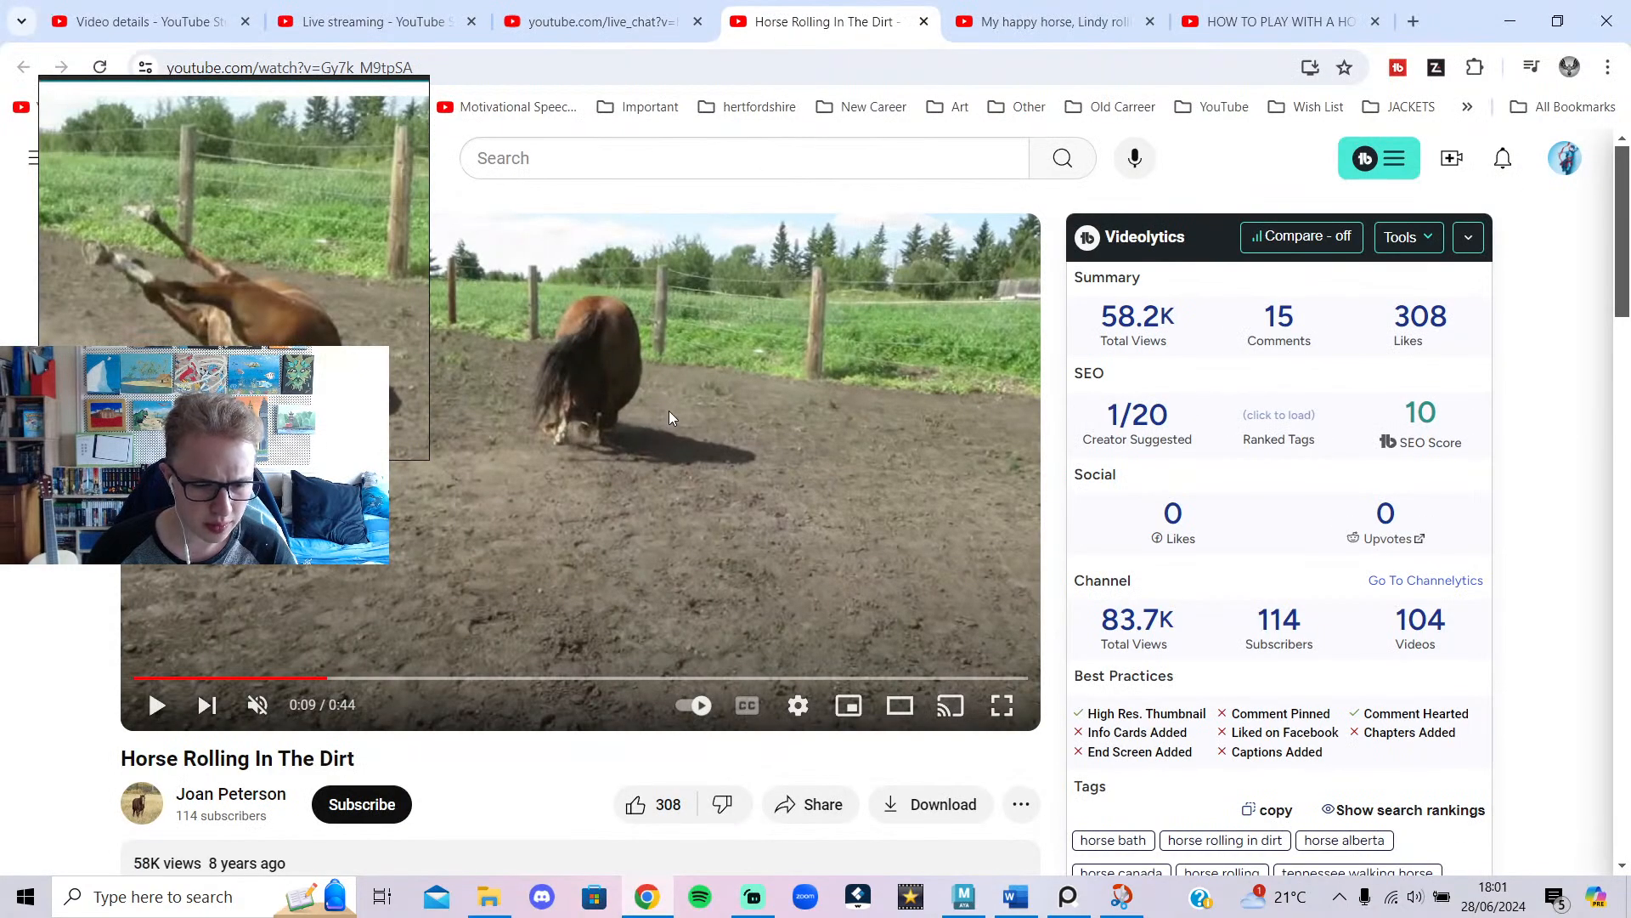
{"action": "left_click", "coordinate": [510, 581]}
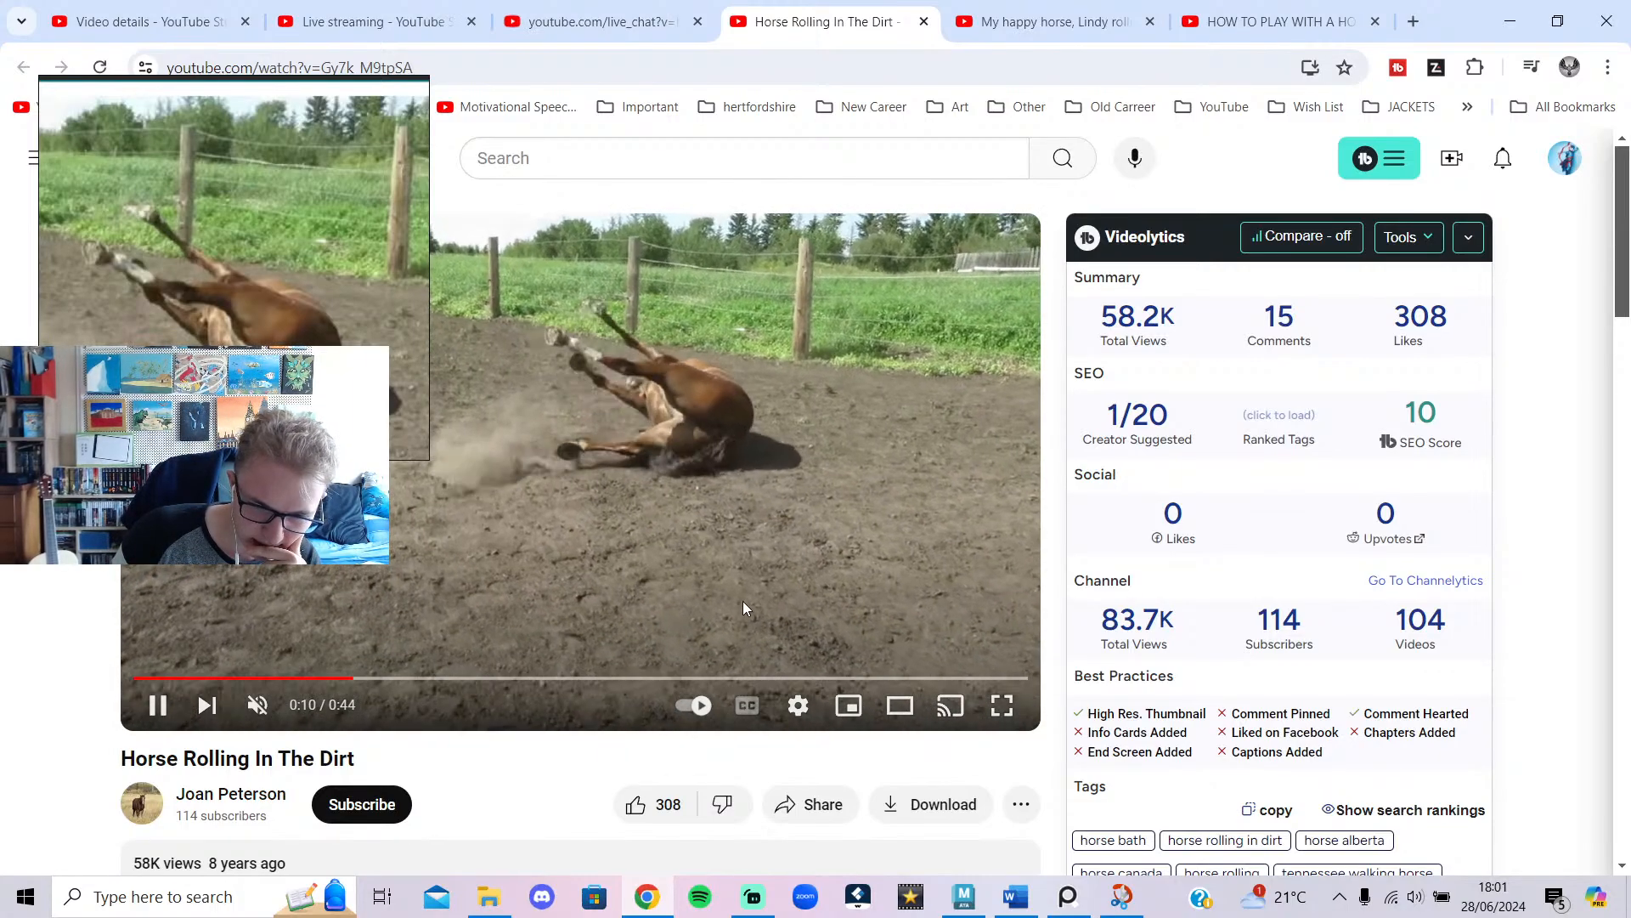
{"action": "left_click", "coordinate": [360, 610]}
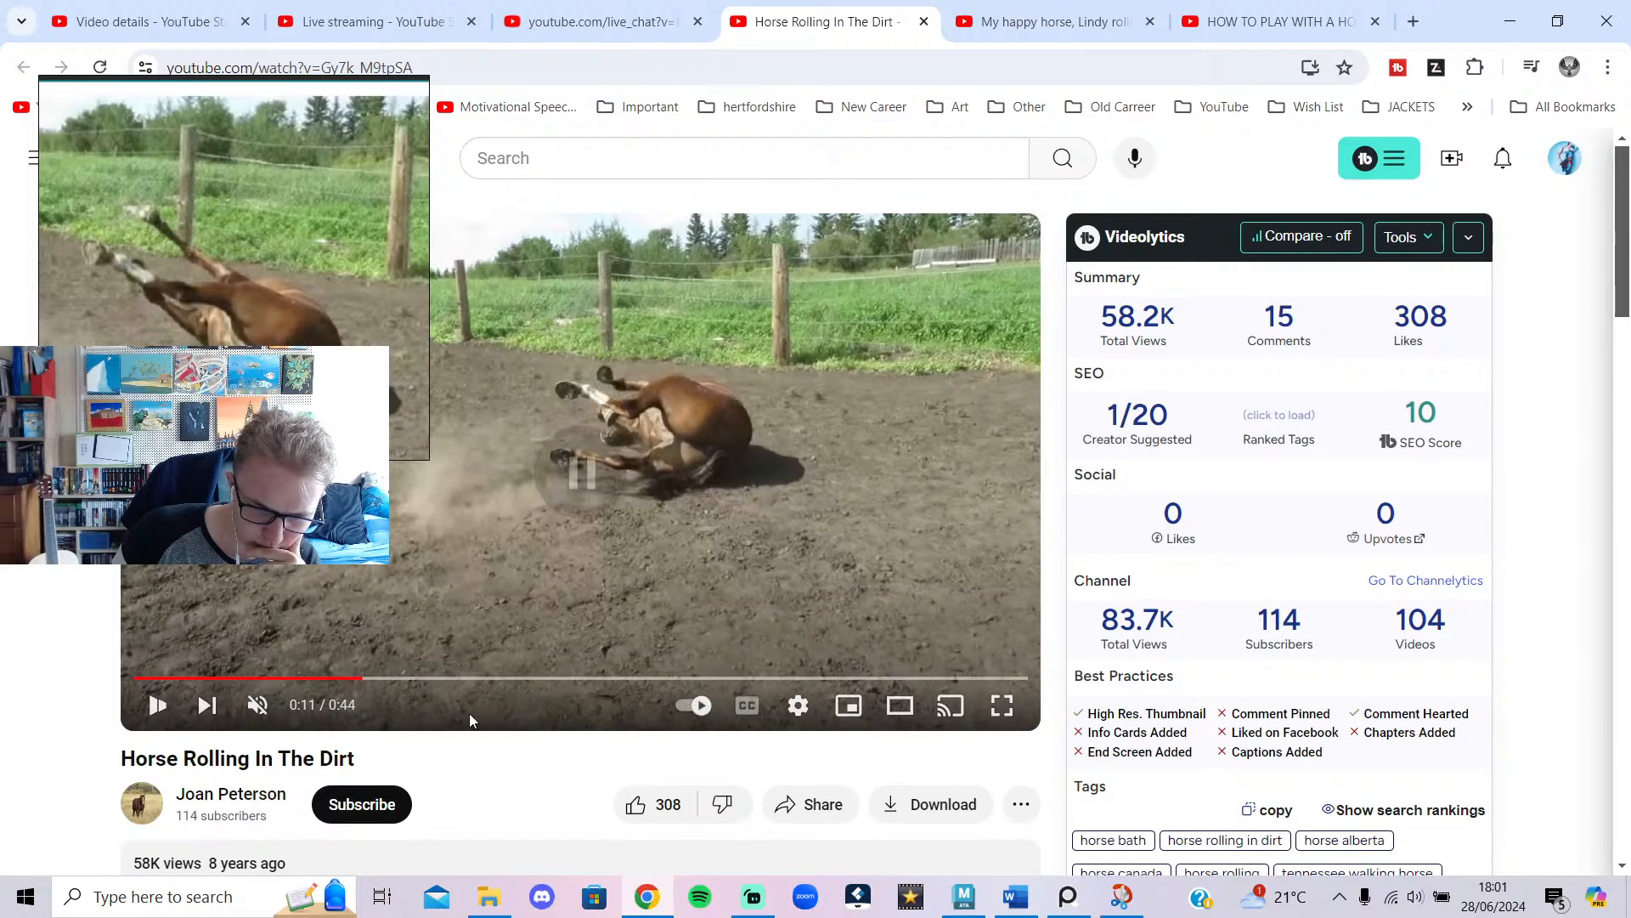
{"action": "left_click", "coordinate": [800, 707]}
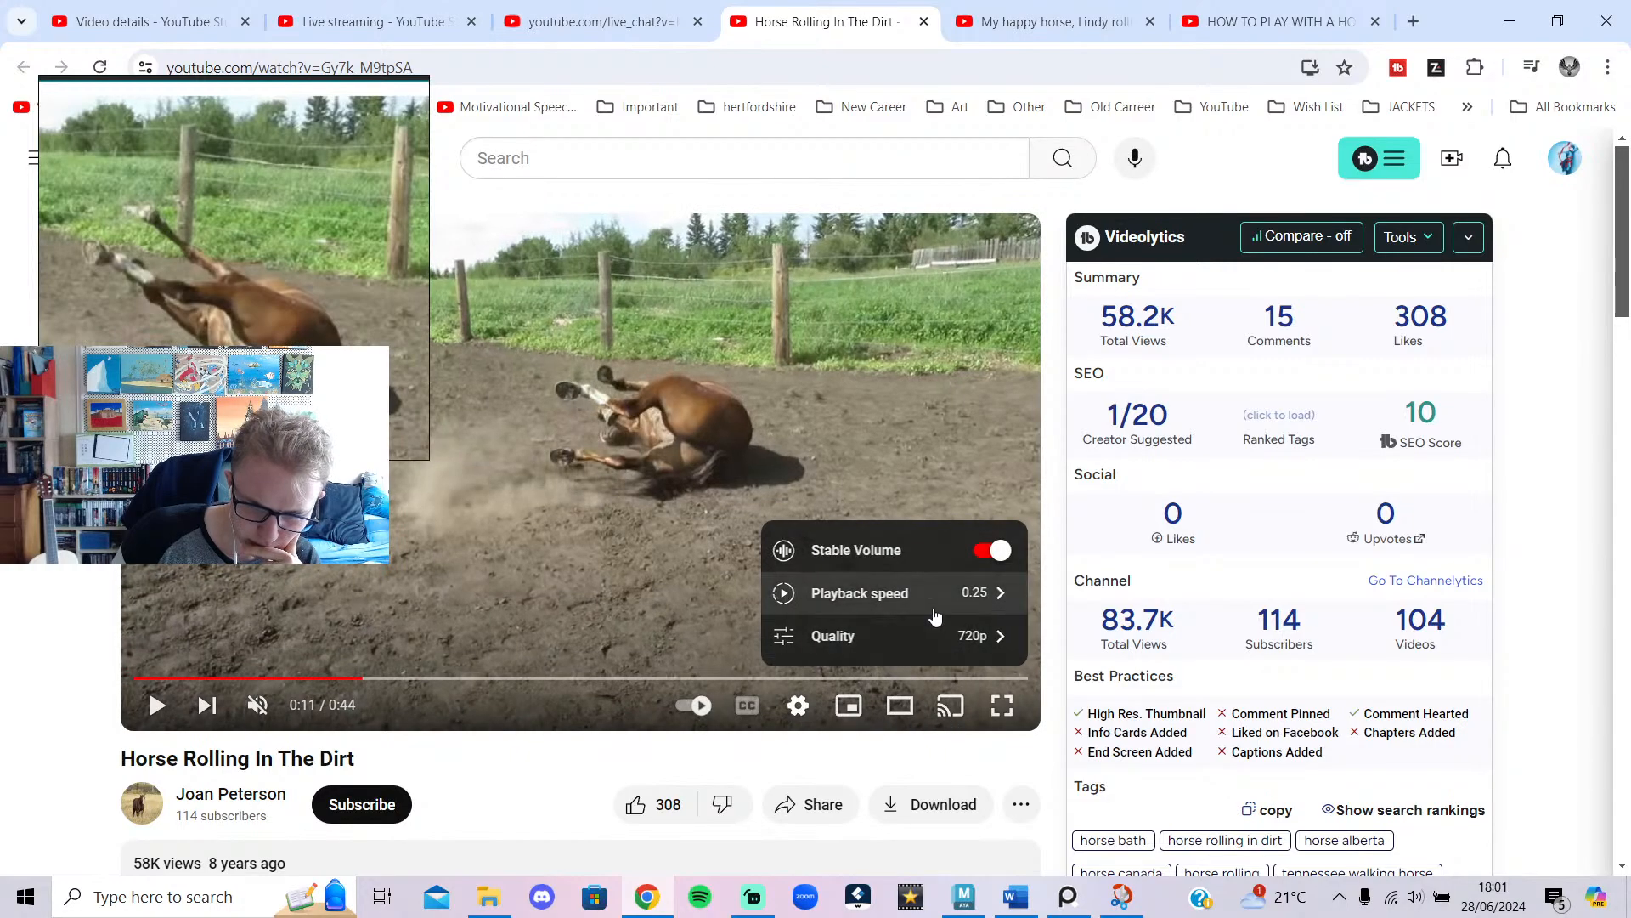
{"action": "left_click", "coordinate": [935, 596]}
{"action": "left_click", "coordinate": [839, 514]}
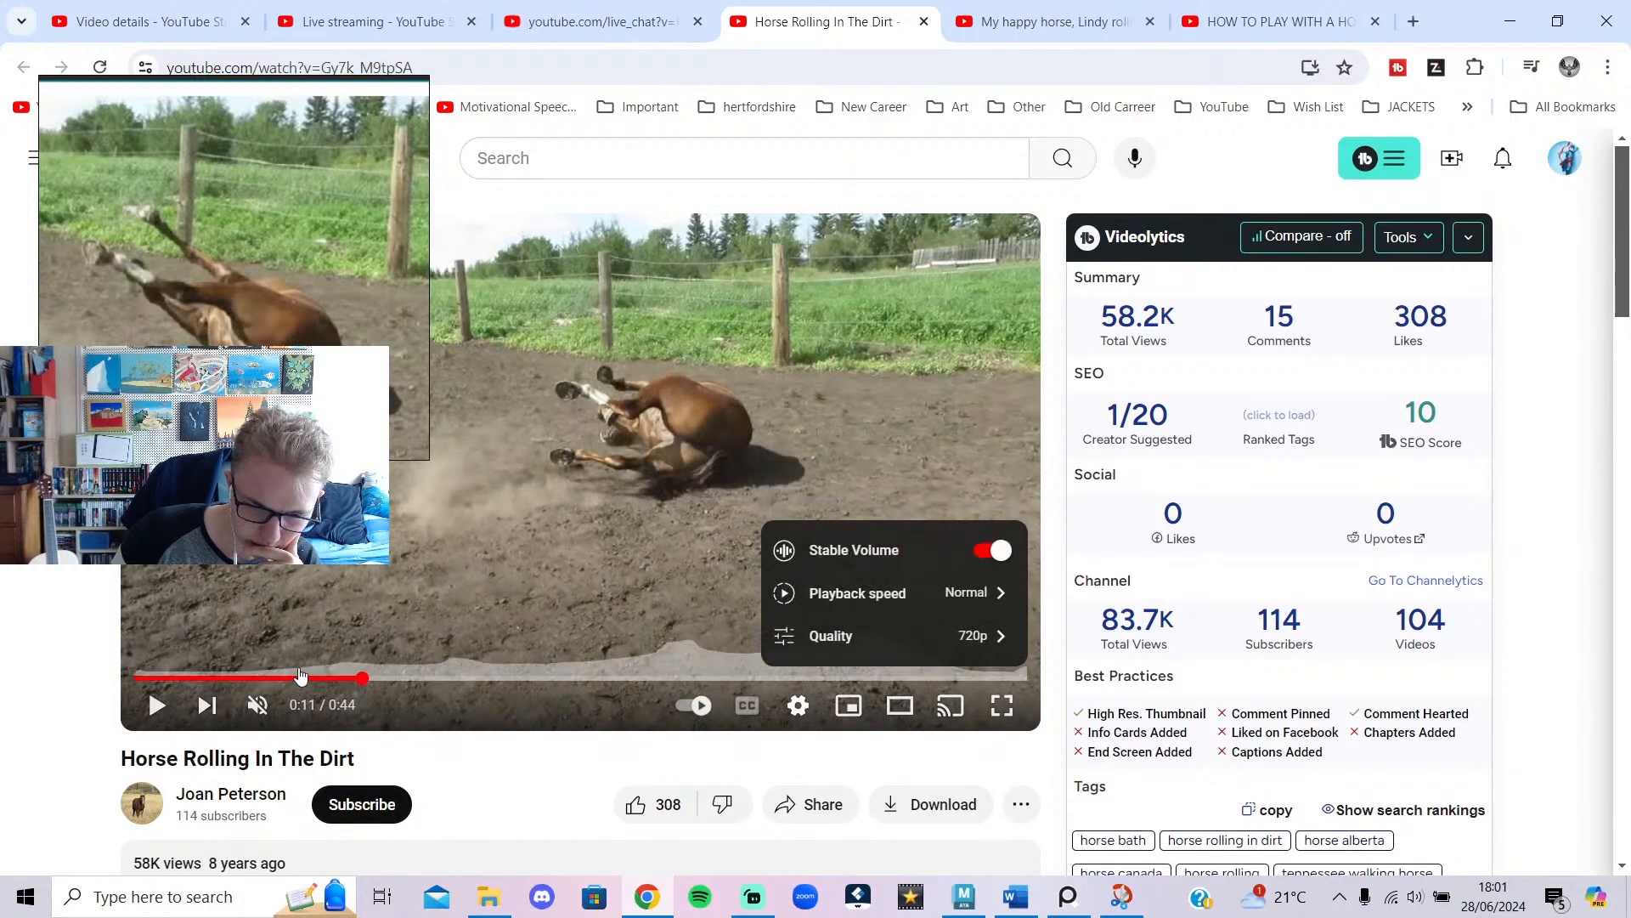
Rewatch the roll around 0:08–0:10, then minimise the browser back to Maya.
{"action": "left_click", "coordinate": [300, 675]}
{"action": "left_click", "coordinate": [365, 563]}
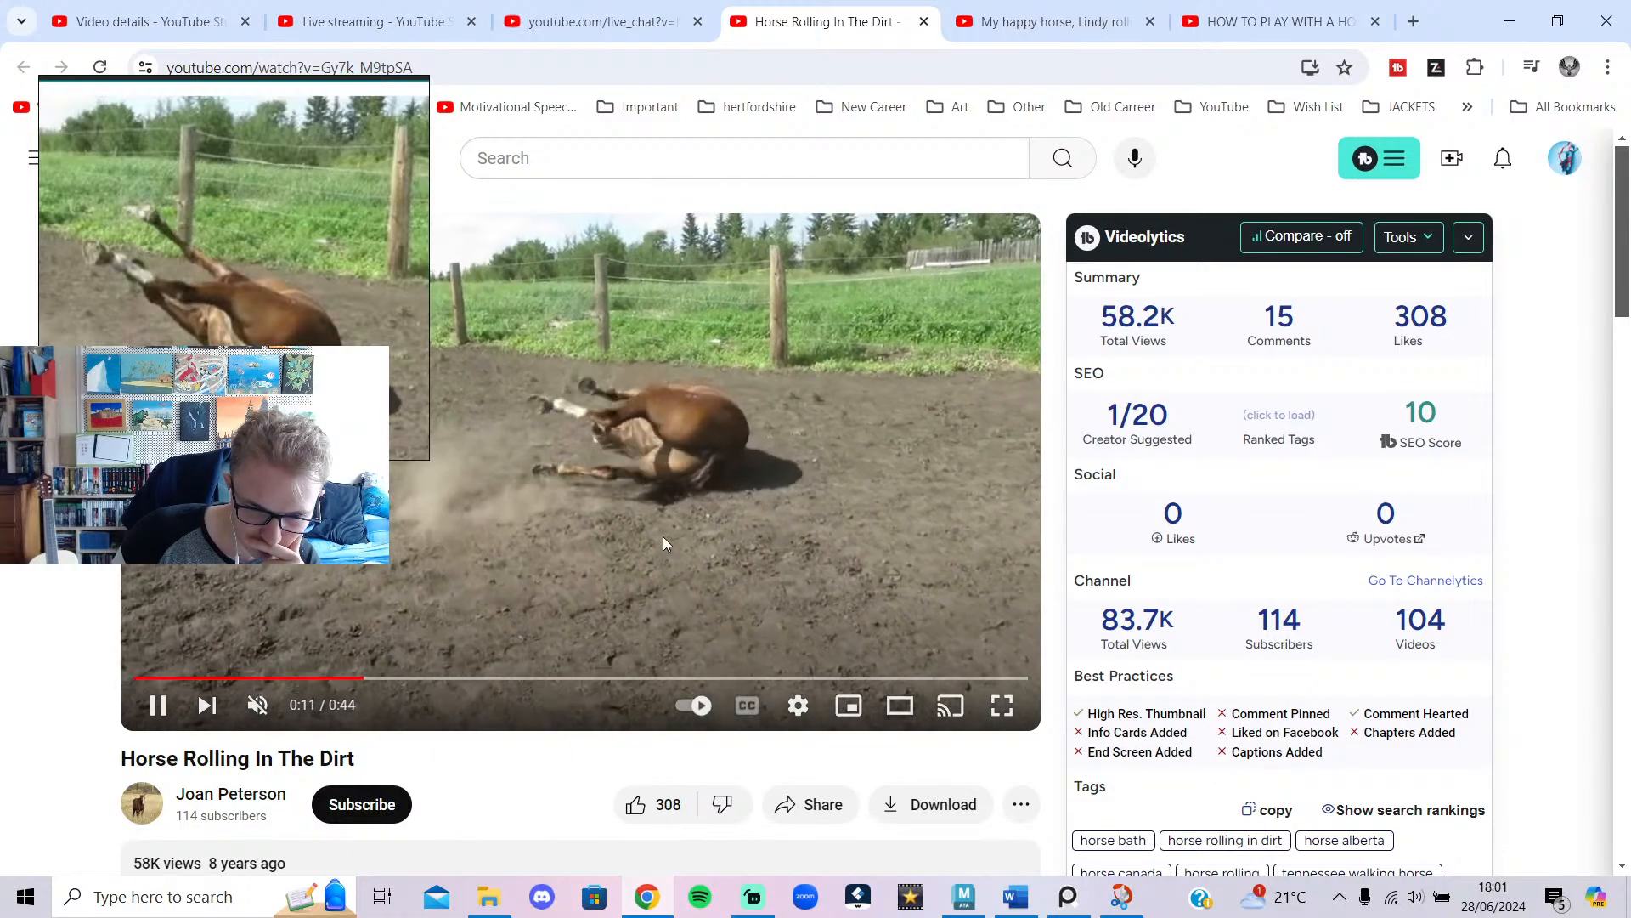
{"action": "left_click", "coordinate": [663, 544]}
{"action": "left_click", "coordinate": [336, 677]}
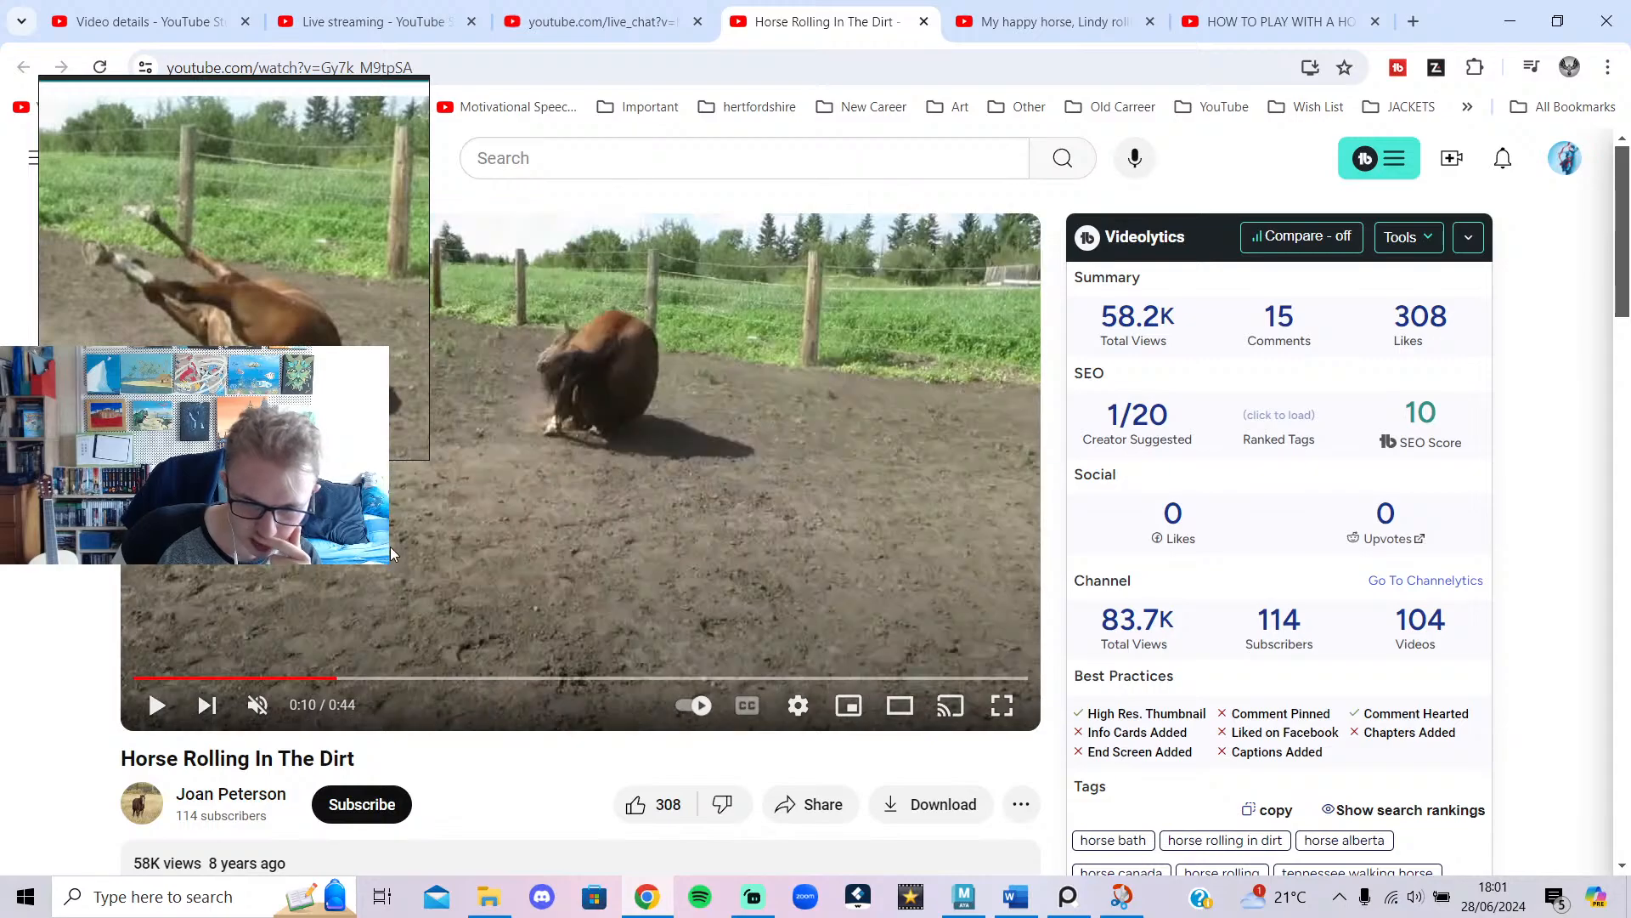
{"action": "left_click", "coordinate": [451, 548]}
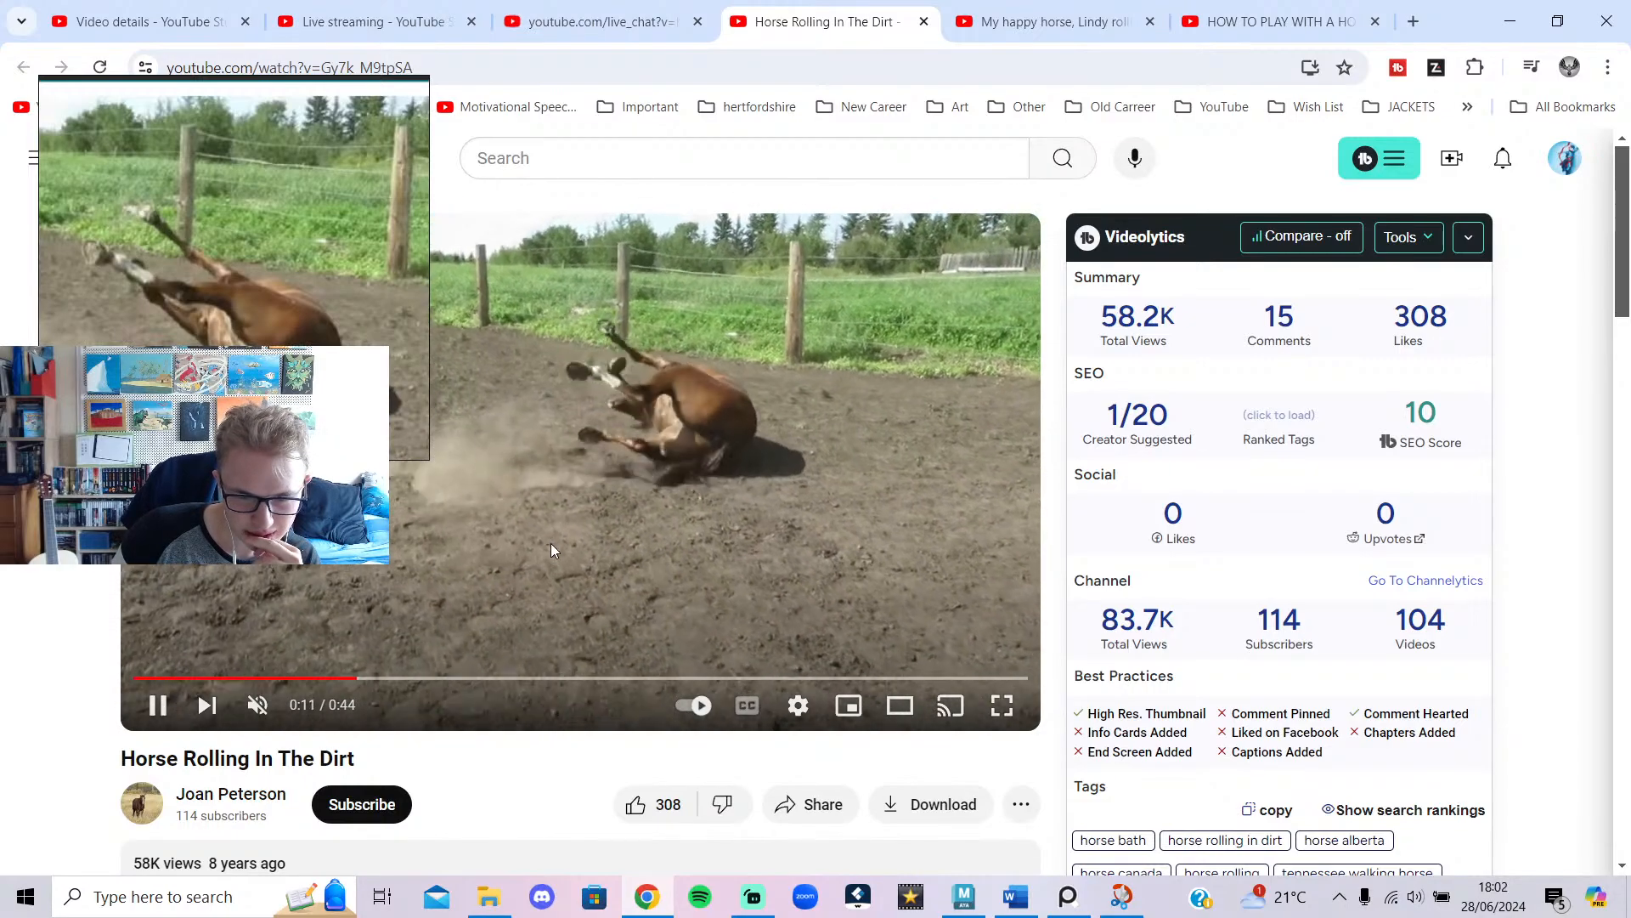
{"action": "left_click", "coordinate": [330, 677]}
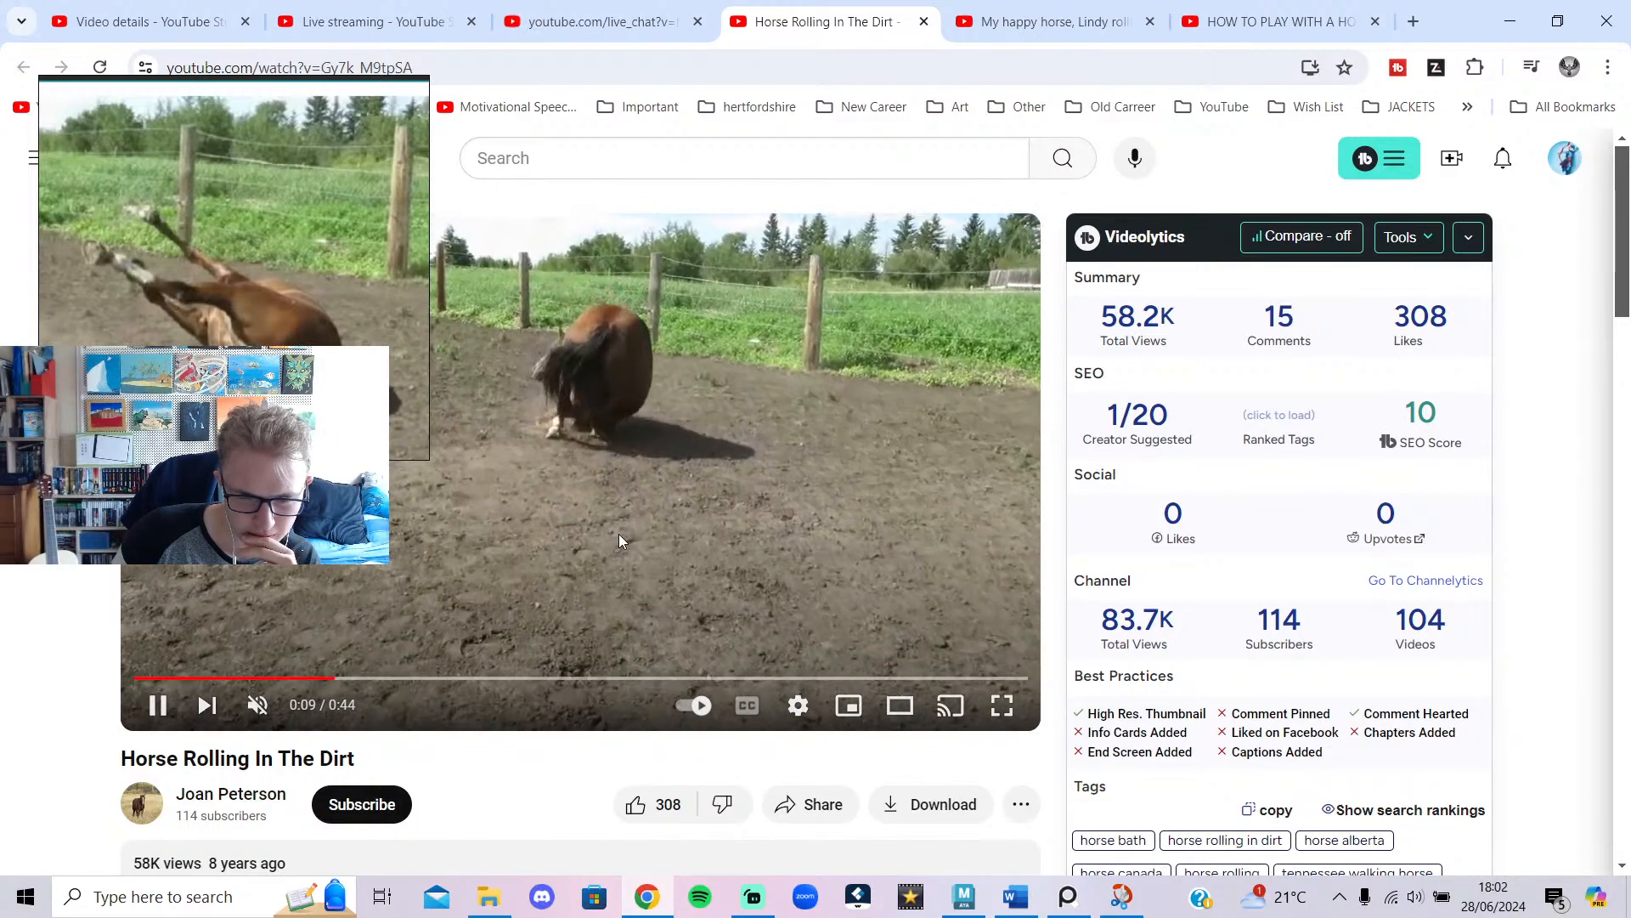
{"action": "left_click", "coordinate": [620, 540]}
{"action": "left_click", "coordinate": [661, 901]}
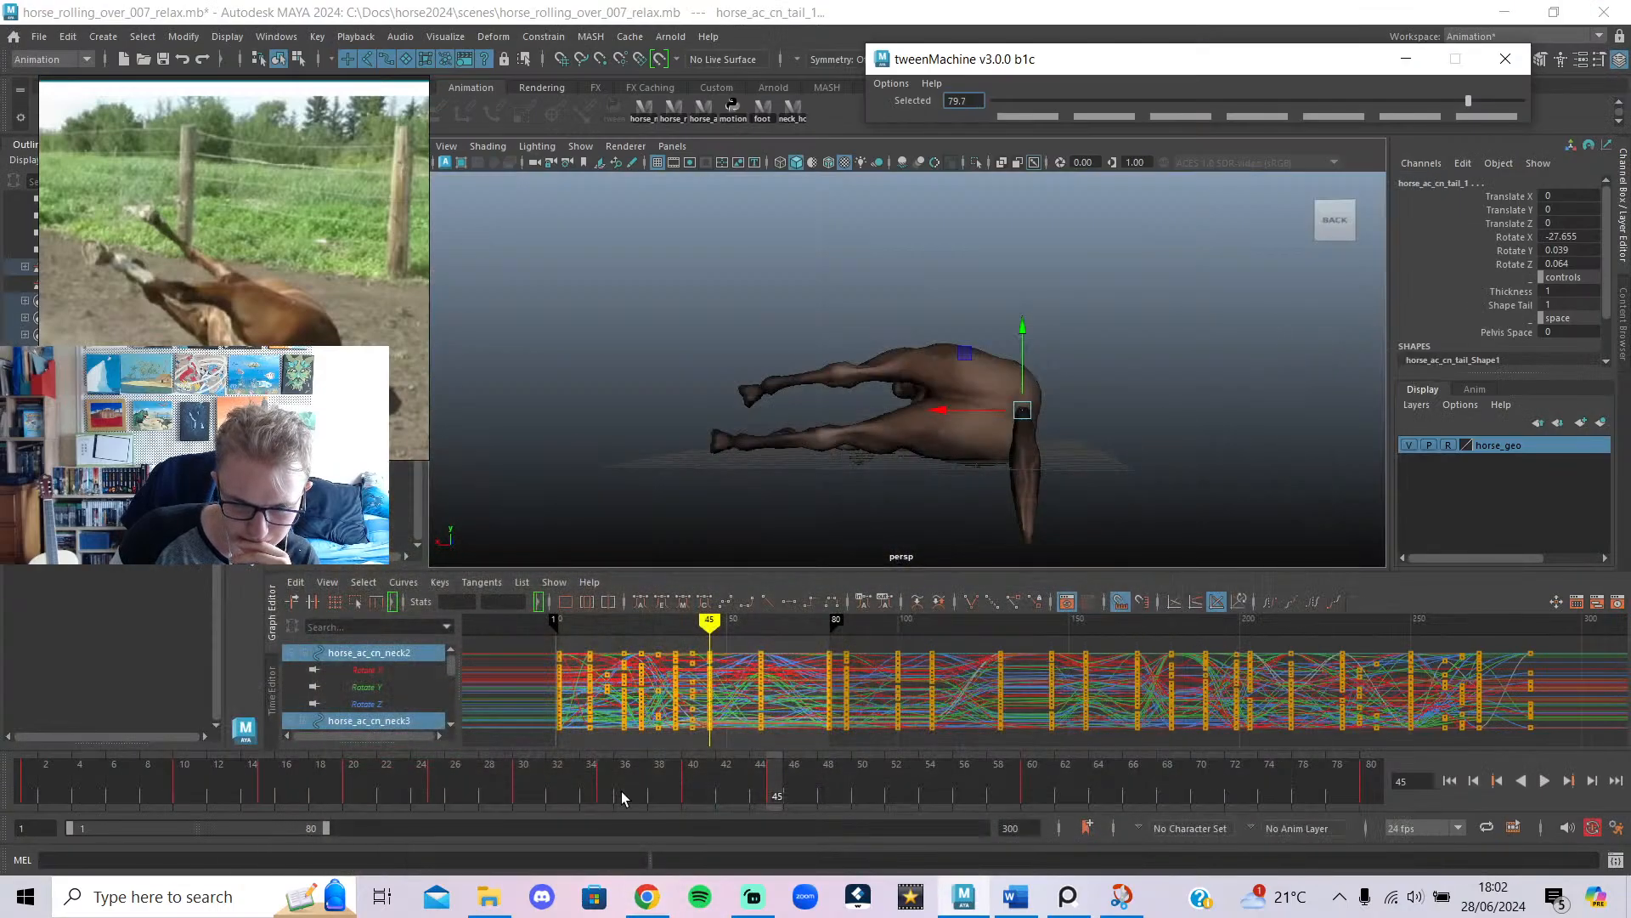
Select the neck control and slide its frame-44 keys to frame 42.
{"action": "left_click", "coordinate": [1547, 782]}
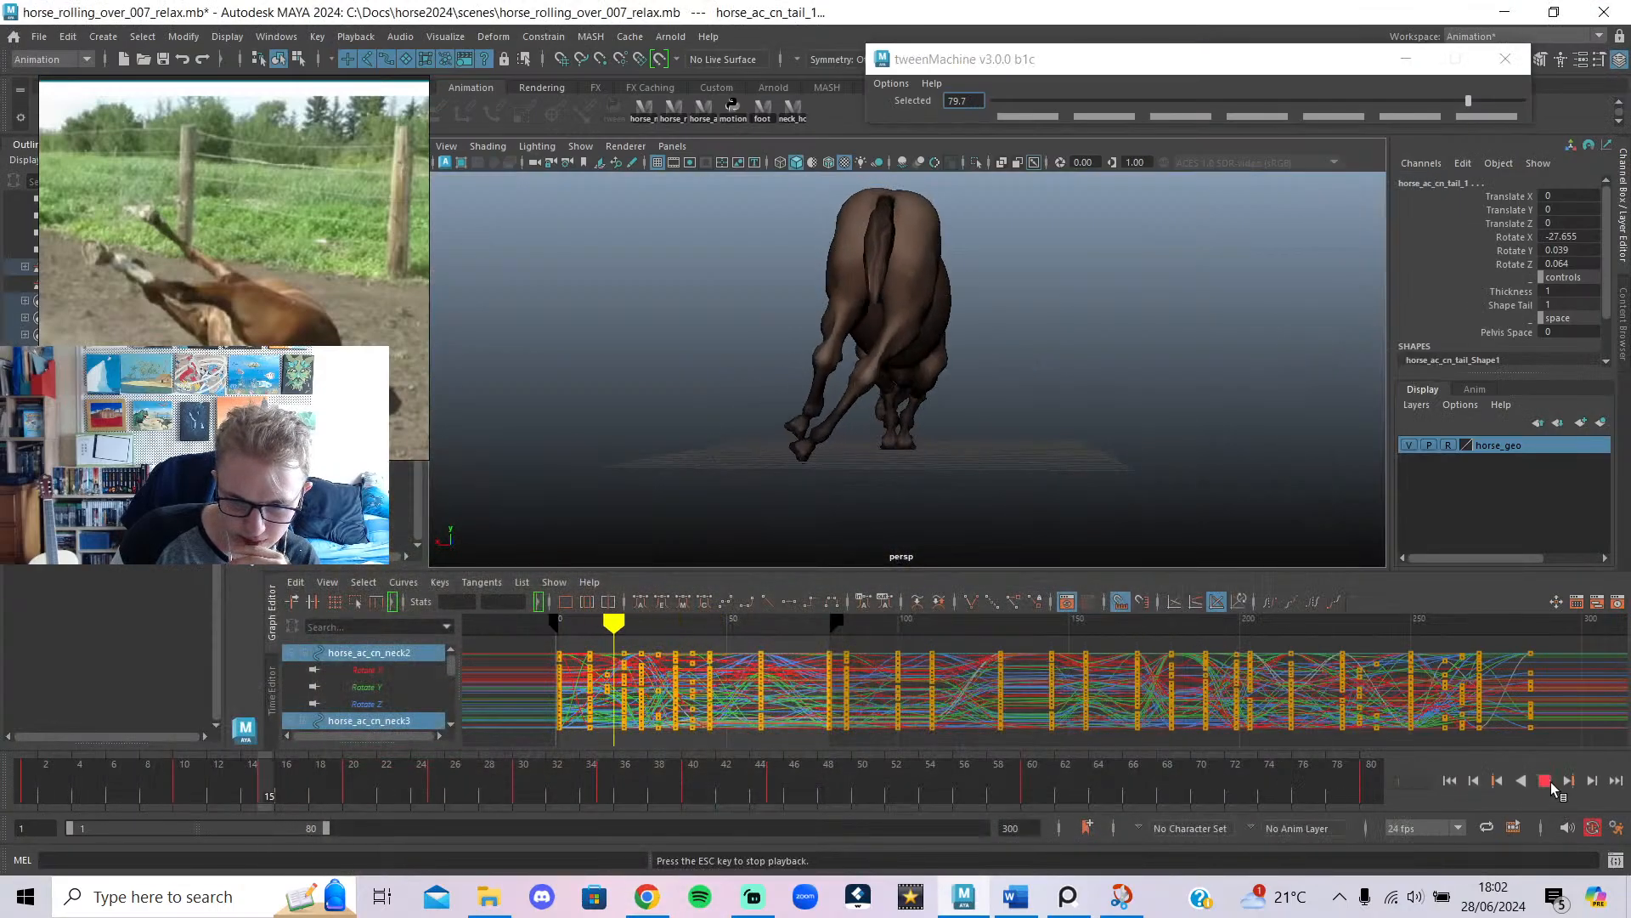
{"action": "left_click", "coordinate": [1551, 782]}
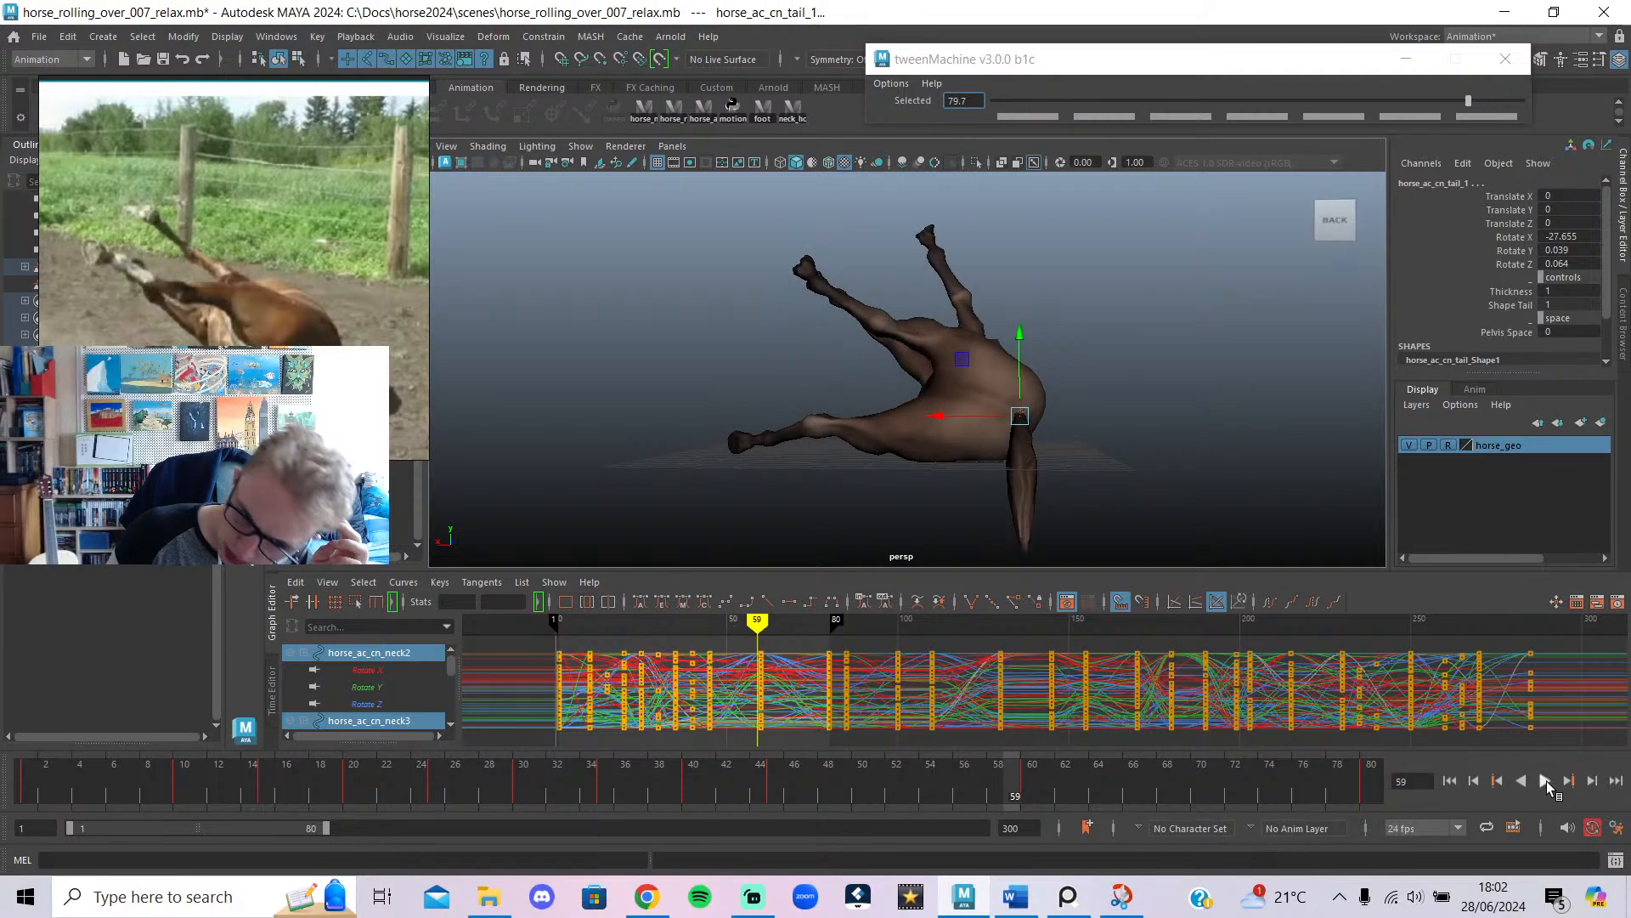
{"action": "left_click", "coordinate": [794, 126]}
{"action": "key", "text": "alt+v"}
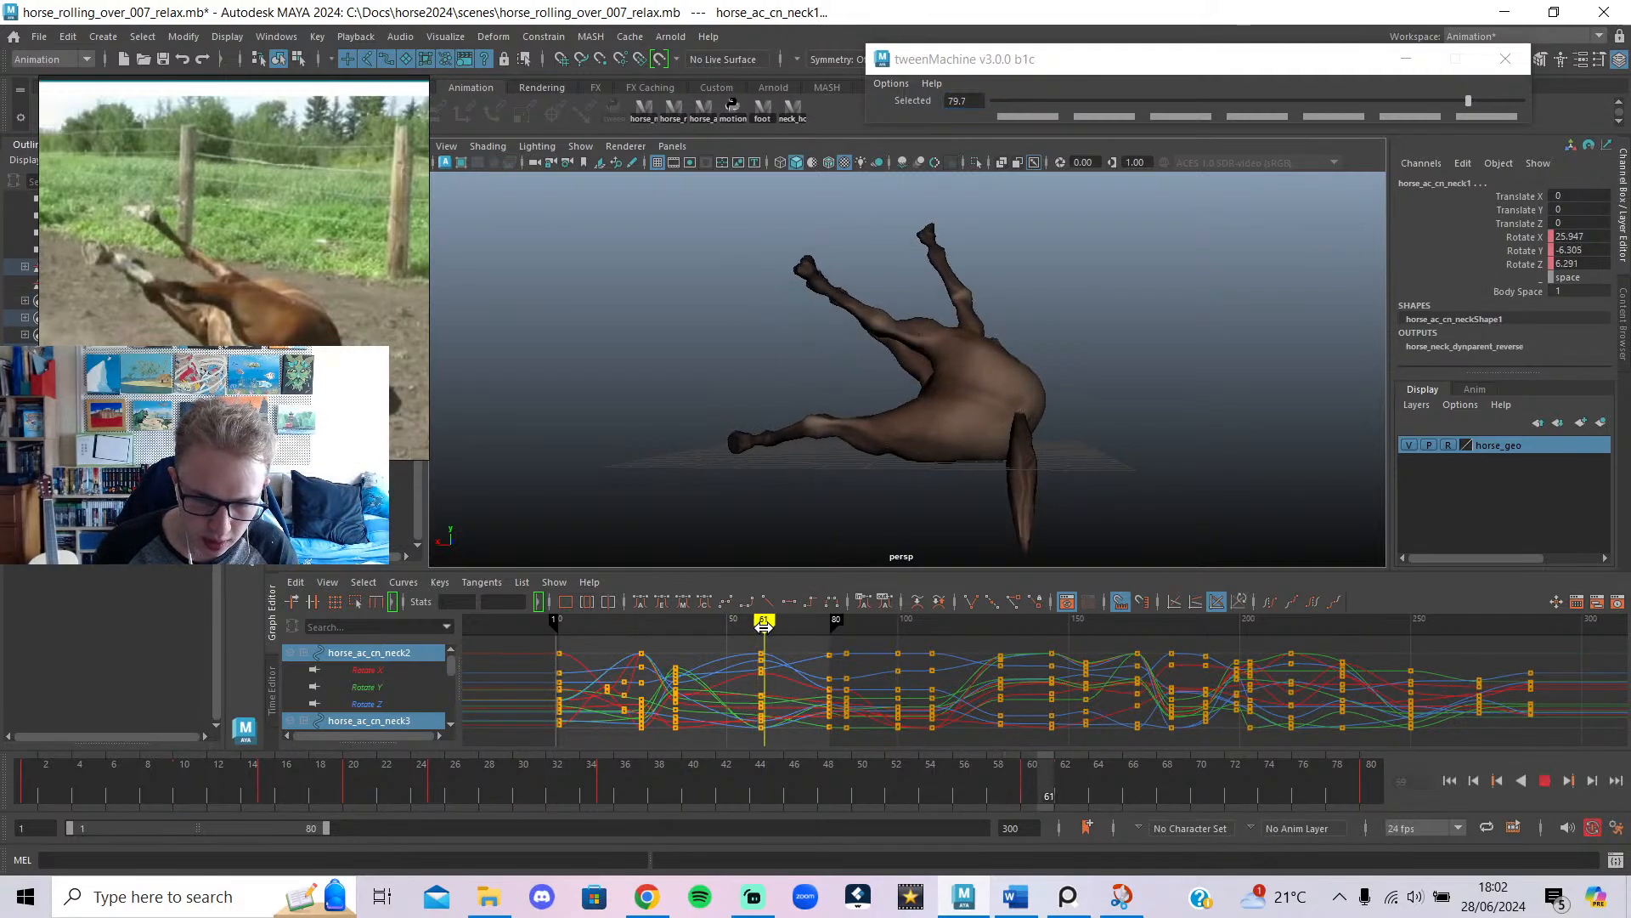
{"action": "mouse_move", "coordinate": [760, 624]}
{"action": "left_mouse_down"}
{"action": "mouse_move", "coordinate": [706, 662]}
{"action": "mouse_move", "coordinate": [648, 671]}
{"action": "mouse_move", "coordinate": [692, 690]}
{"action": "left_mouse_up"}
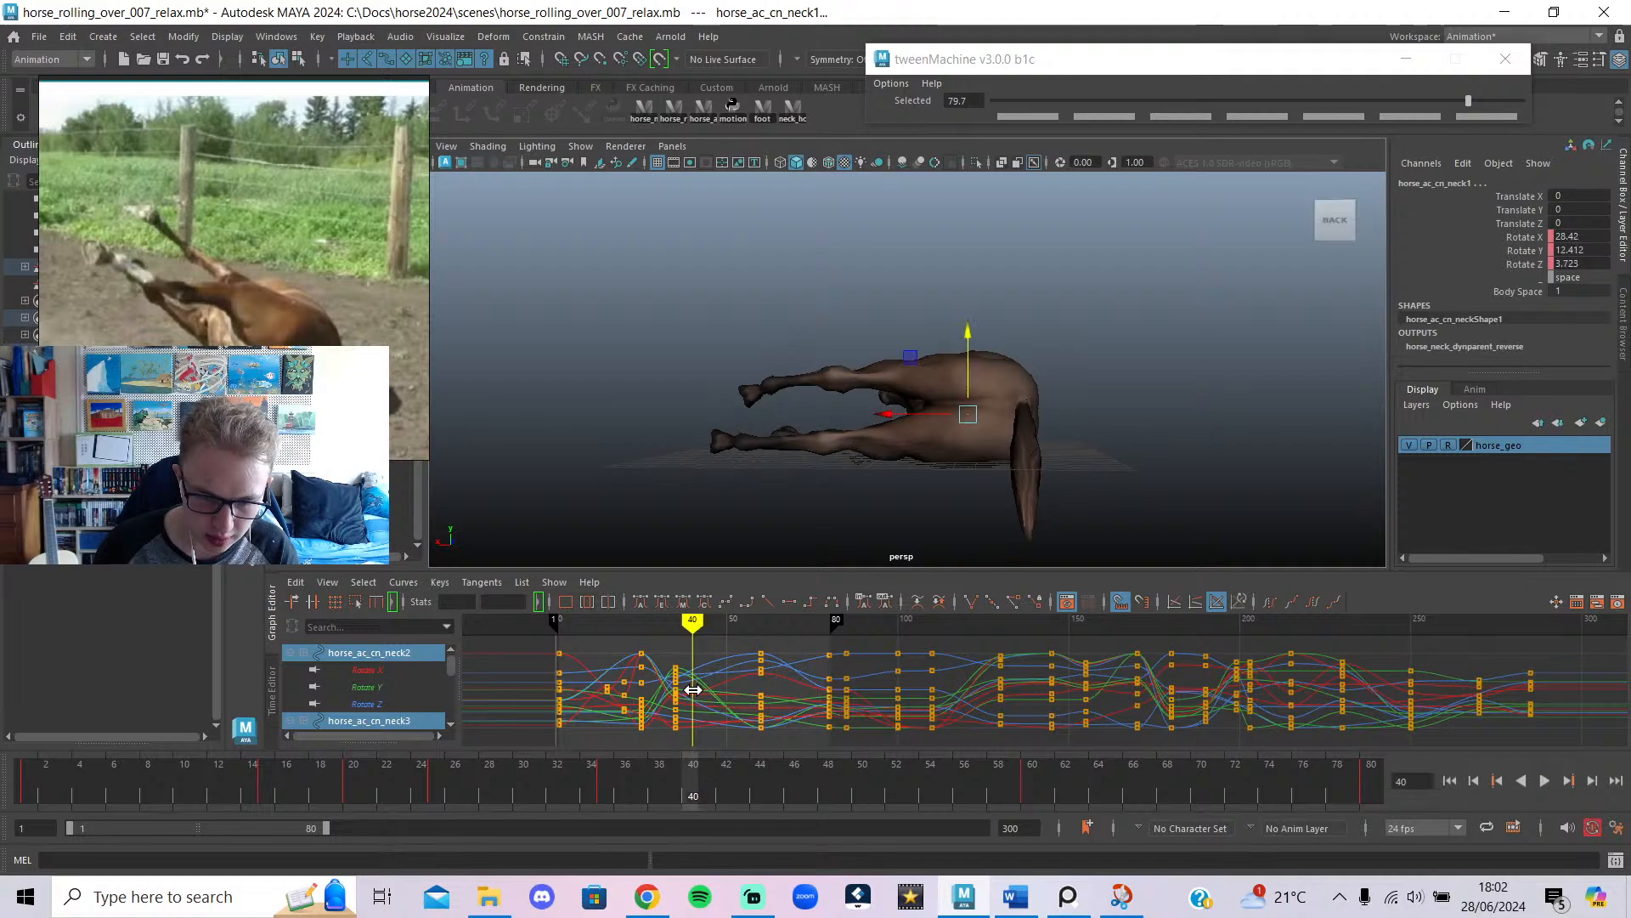
{"action": "left_click", "coordinate": [728, 625]}
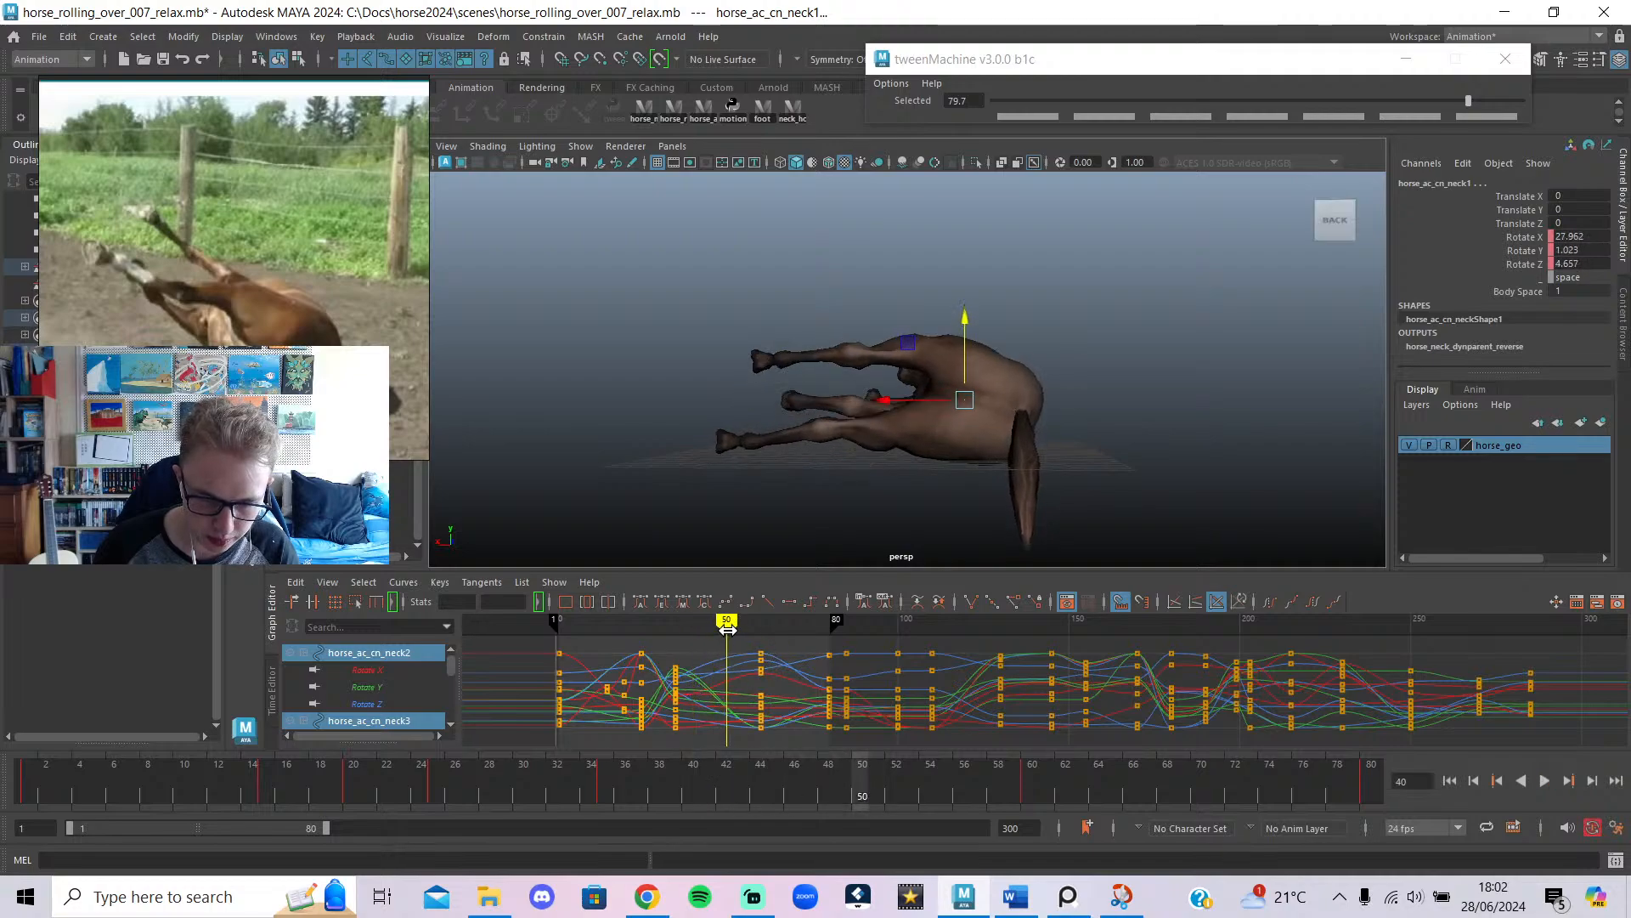
{"action": "left_click_drag", "start_coordinate": [747, 770], "coordinate": [748, 769]}
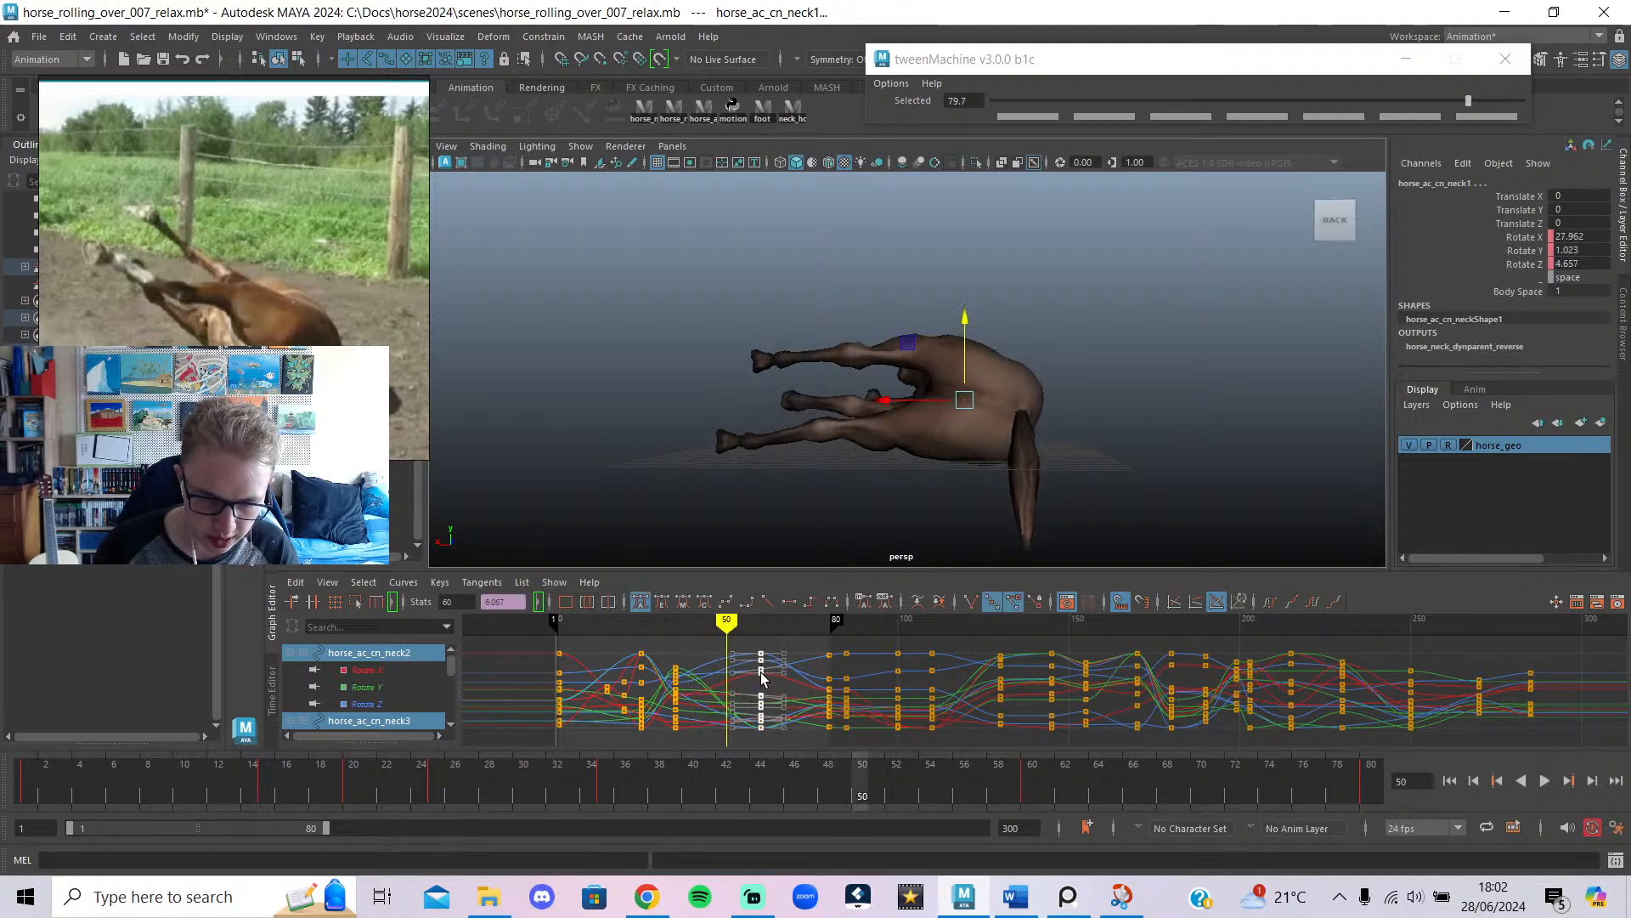
{"action": "mouse_move", "coordinate": [761, 677]}
{"action": "left_mouse_down"}
{"action": "mouse_move", "coordinate": [692, 658]}
{"action": "mouse_move", "coordinate": [747, 658]}
{"action": "mouse_move", "coordinate": [709, 657]}
{"action": "mouse_move", "coordinate": [743, 662]}
{"action": "mouse_move", "coordinate": [669, 686]}
{"action": "left_mouse_up"}
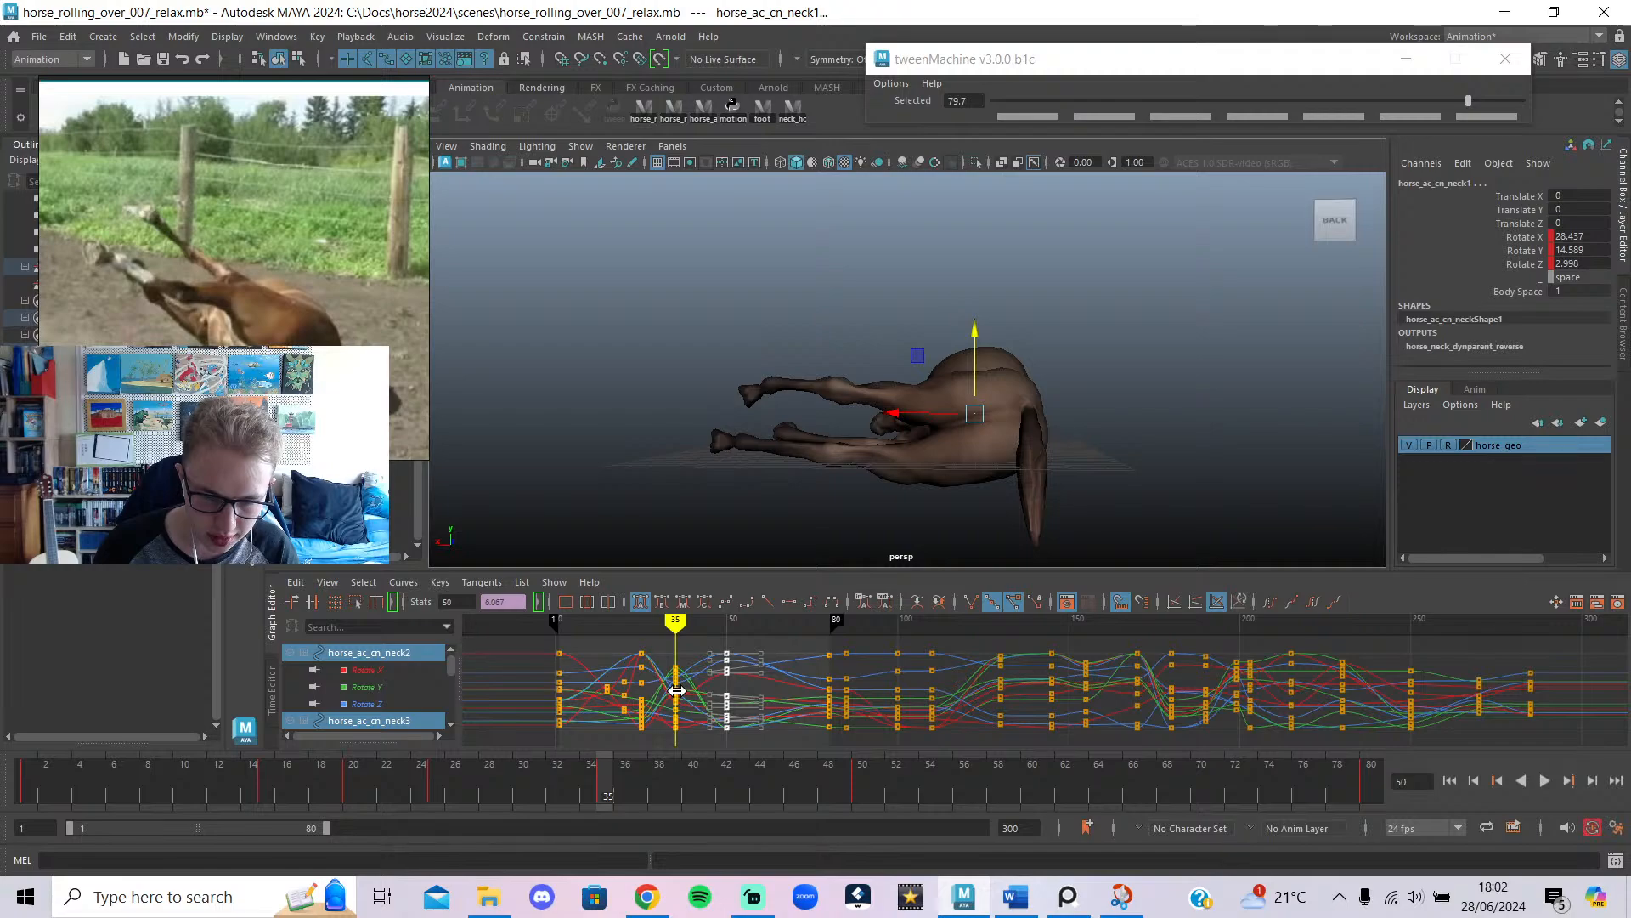
Try a 43.5 neck tween and a foot selection, undo both, and orbit to a three-quarter view.
{"action": "mouse_move", "coordinate": [677, 691]}
{"action": "left_mouse_down"}
{"action": "mouse_move", "coordinate": [617, 718]}
{"action": "mouse_move", "coordinate": [663, 742]}
{"action": "mouse_move", "coordinate": [637, 743]}
{"action": "mouse_move", "coordinate": [695, 752]}
{"action": "left_mouse_up"}
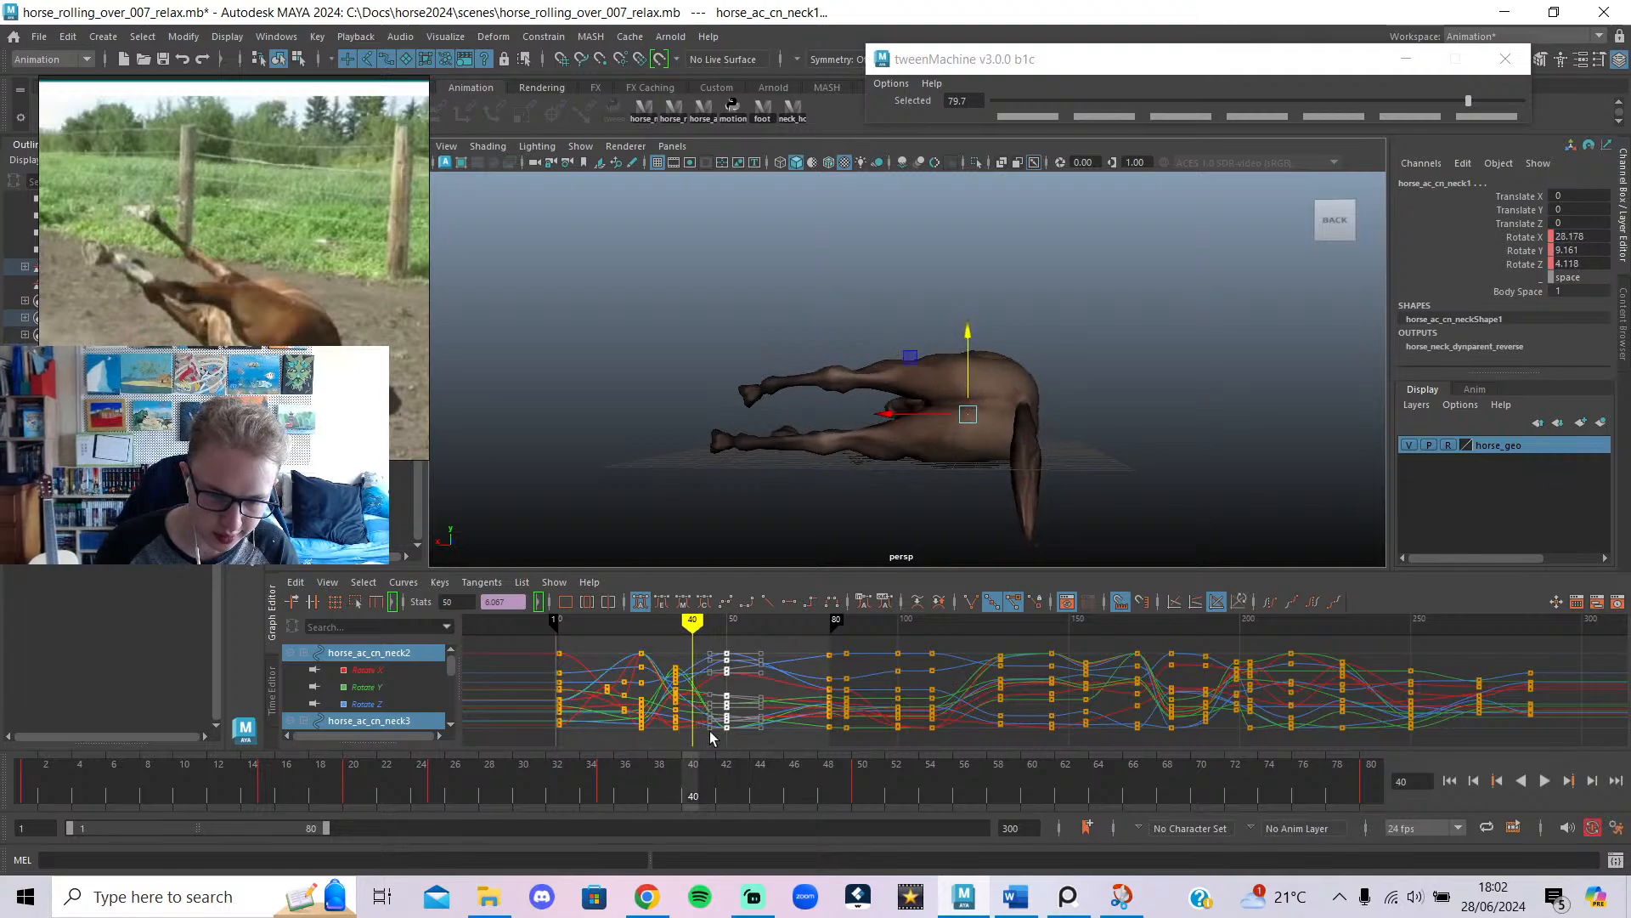
{"action": "left_click", "coordinate": [1374, 103]}
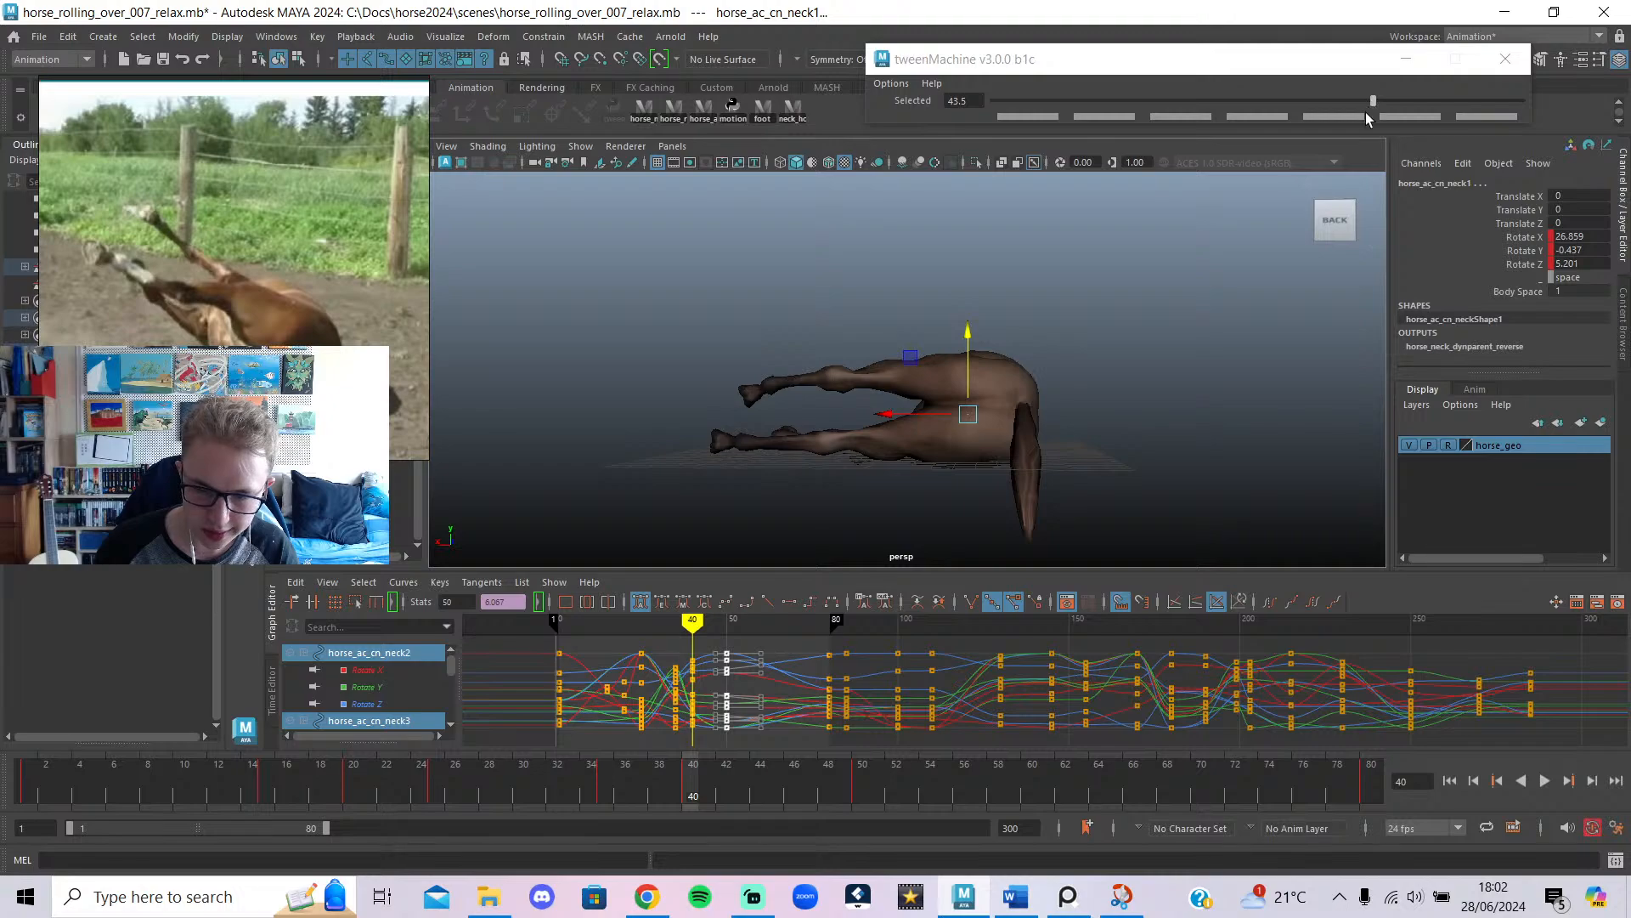
{"action": "left_click", "coordinate": [770, 113]}
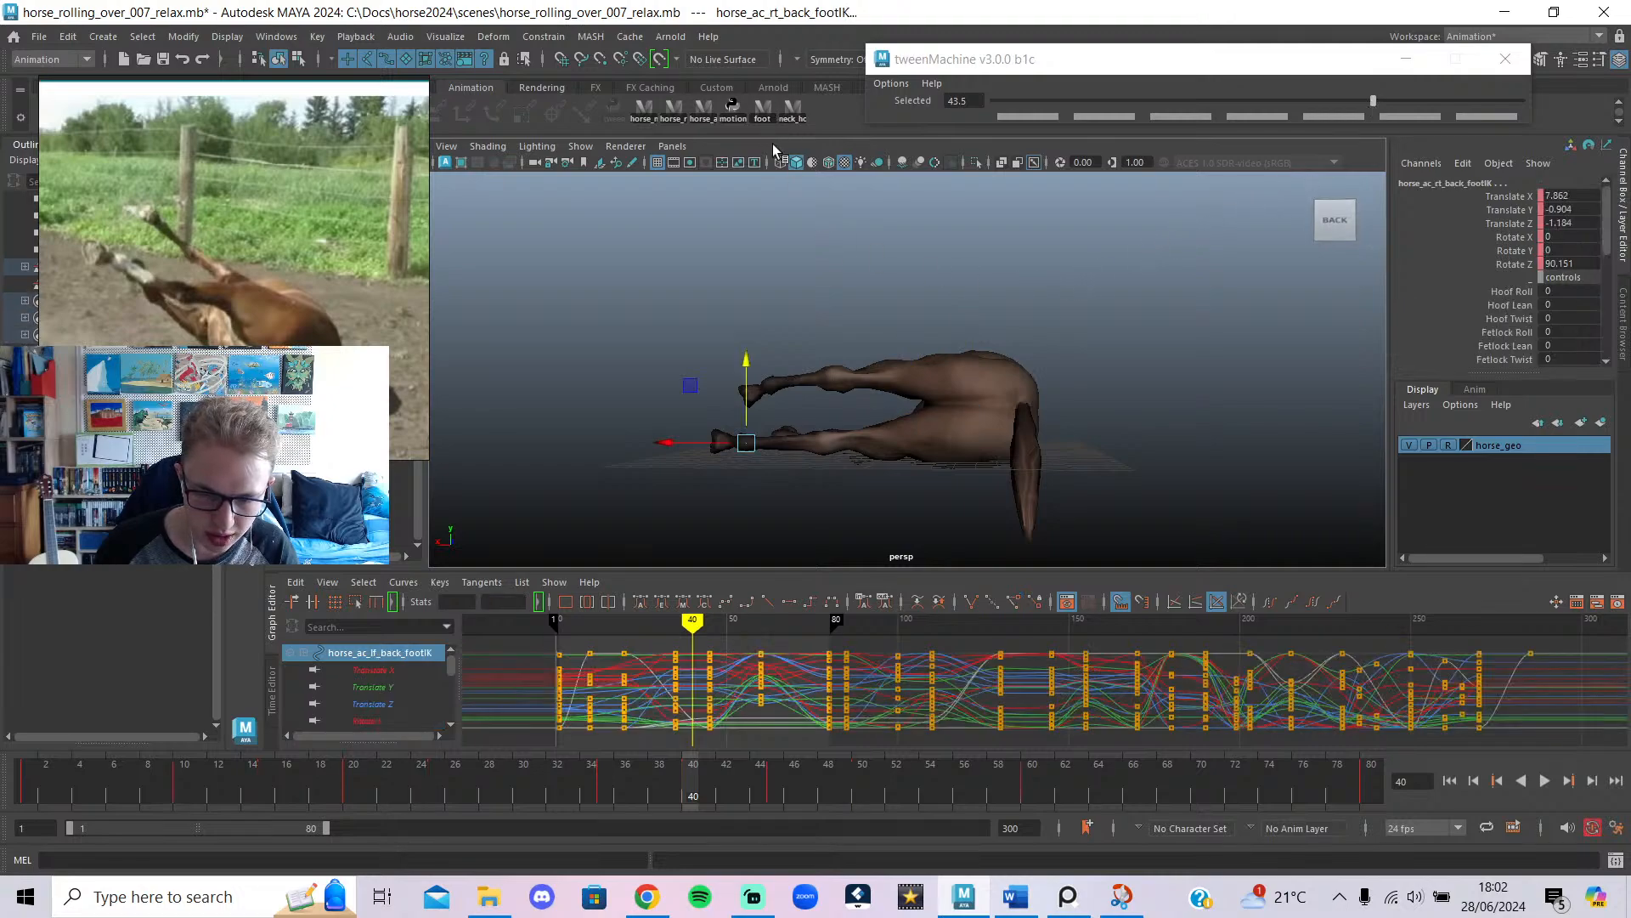
{"action": "mouse_move", "coordinate": [695, 621]}
{"action": "left_mouse_down"}
{"action": "mouse_move", "coordinate": [710, 635]}
{"action": "mouse_move", "coordinate": [677, 637]}
{"action": "mouse_move", "coordinate": [711, 653]}
{"action": "left_mouse_up"}
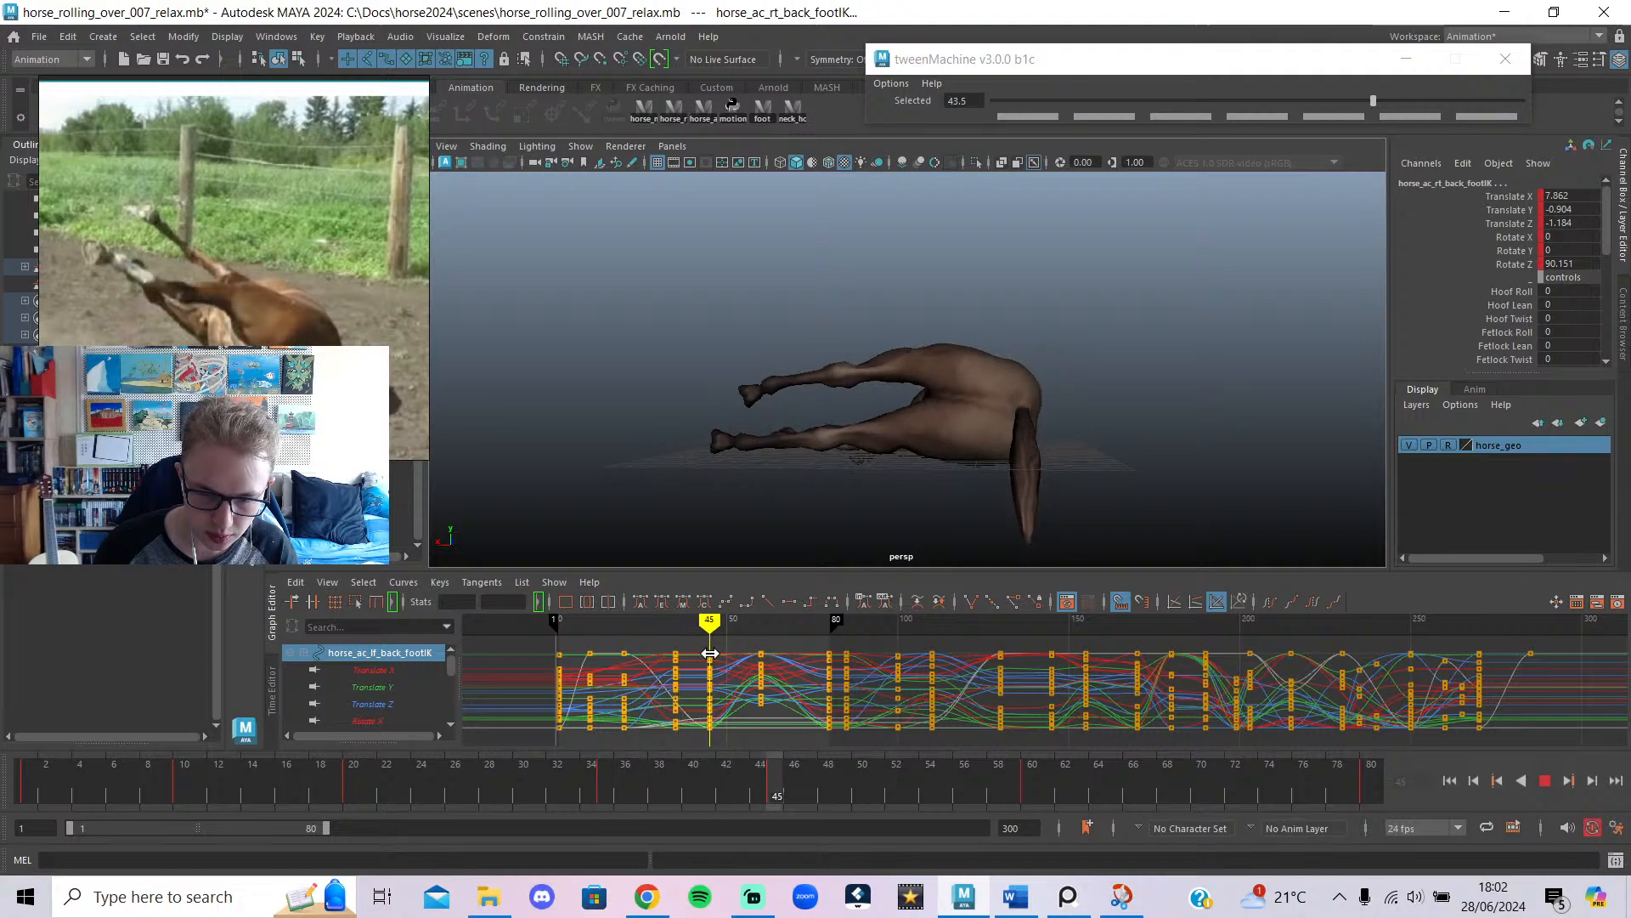
{"action": "key", "text": "ctrl+z"}
{"action": "key", "text": "ctrl+z"}
{"action": "key", "text": "ctrl+z"}
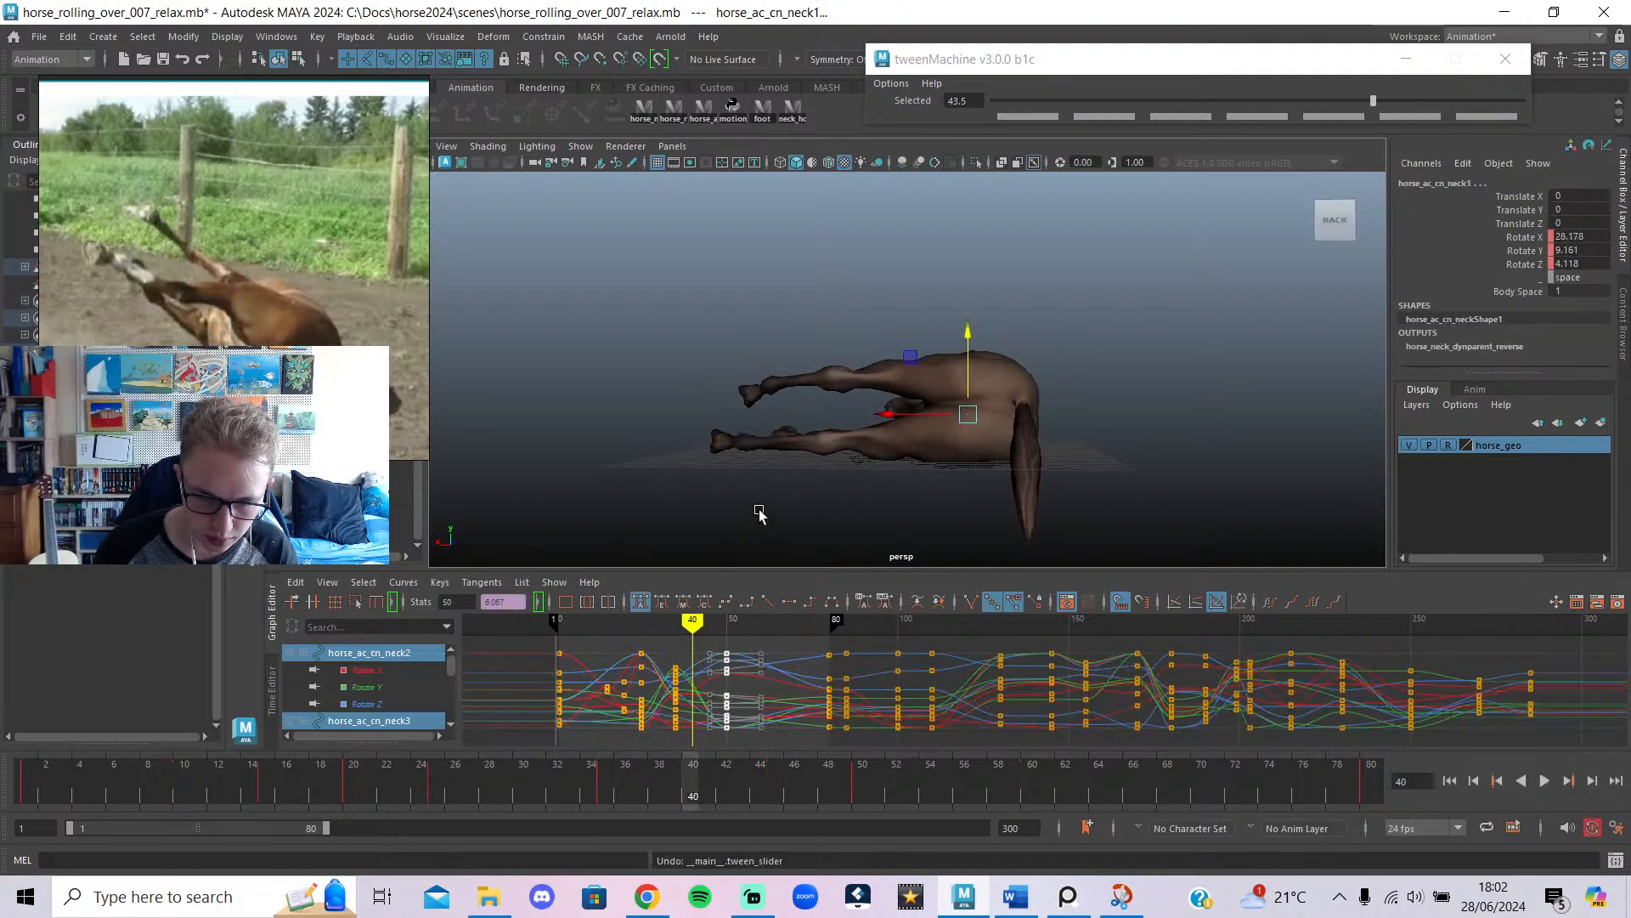
{"action": "left_click_drag", "start_coordinate": [787, 448], "coordinate": [988, 522], "text": "alt"}
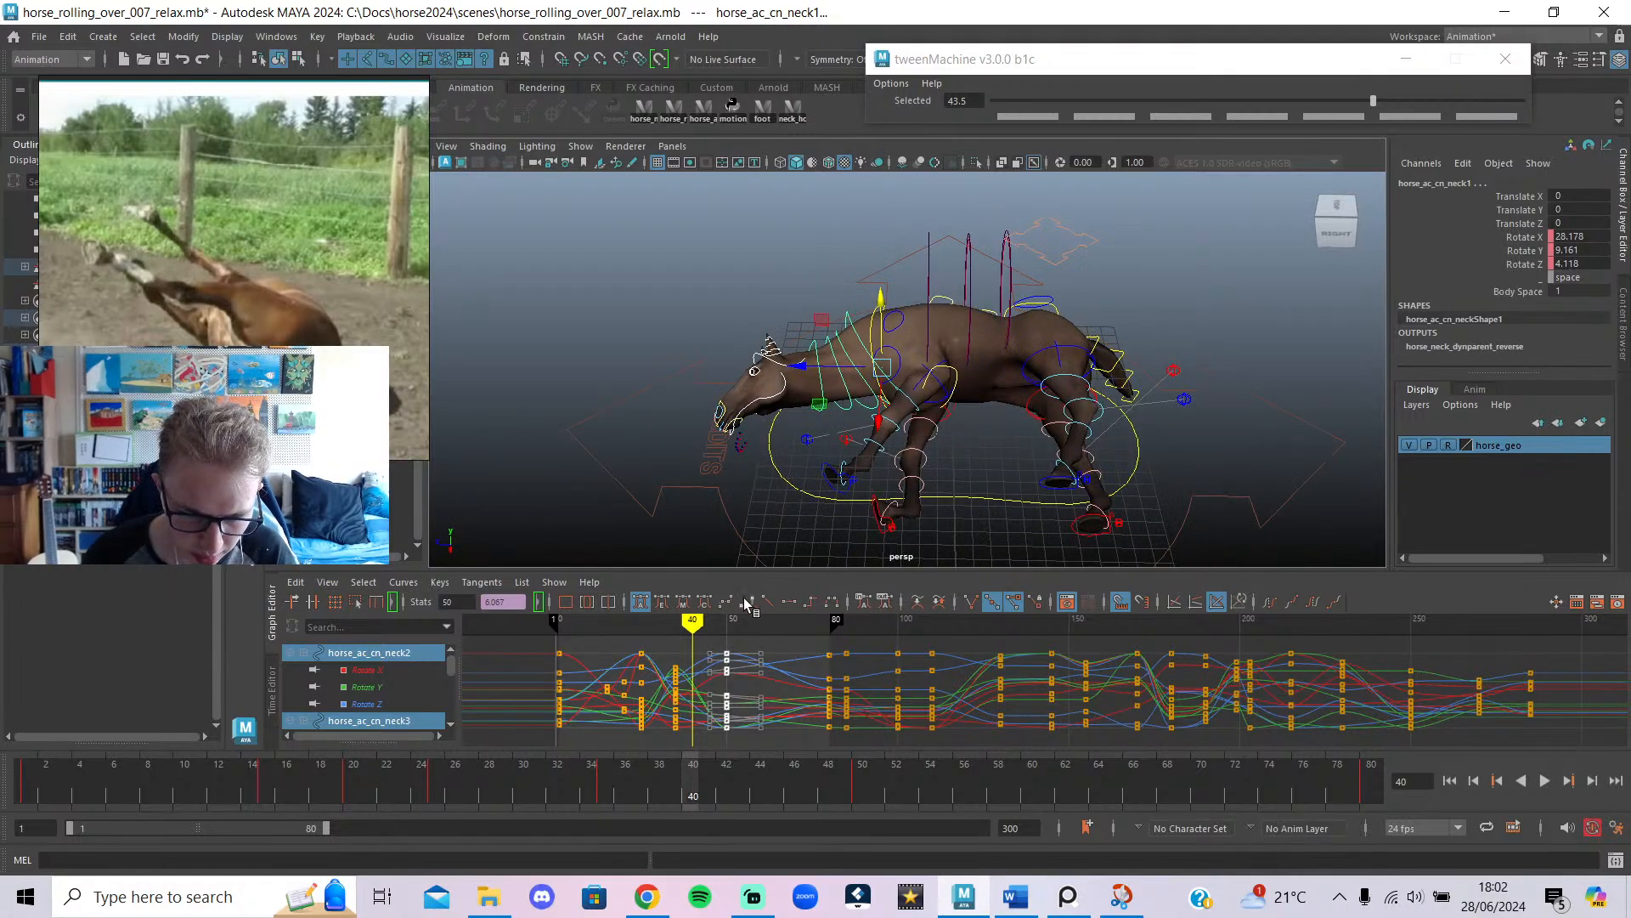
Undo the shift of the neck keys so they return to about frame 44.
{"action": "mouse_move", "coordinate": [693, 657]}
{"action": "left_mouse_down"}
{"action": "mouse_move", "coordinate": [764, 678]}
{"action": "mouse_move", "coordinate": [703, 662]}
{"action": "mouse_move", "coordinate": [765, 654]}
{"action": "mouse_move", "coordinate": [720, 641]}
{"action": "left_mouse_up"}
{"action": "key", "text": "ctrl+z"}
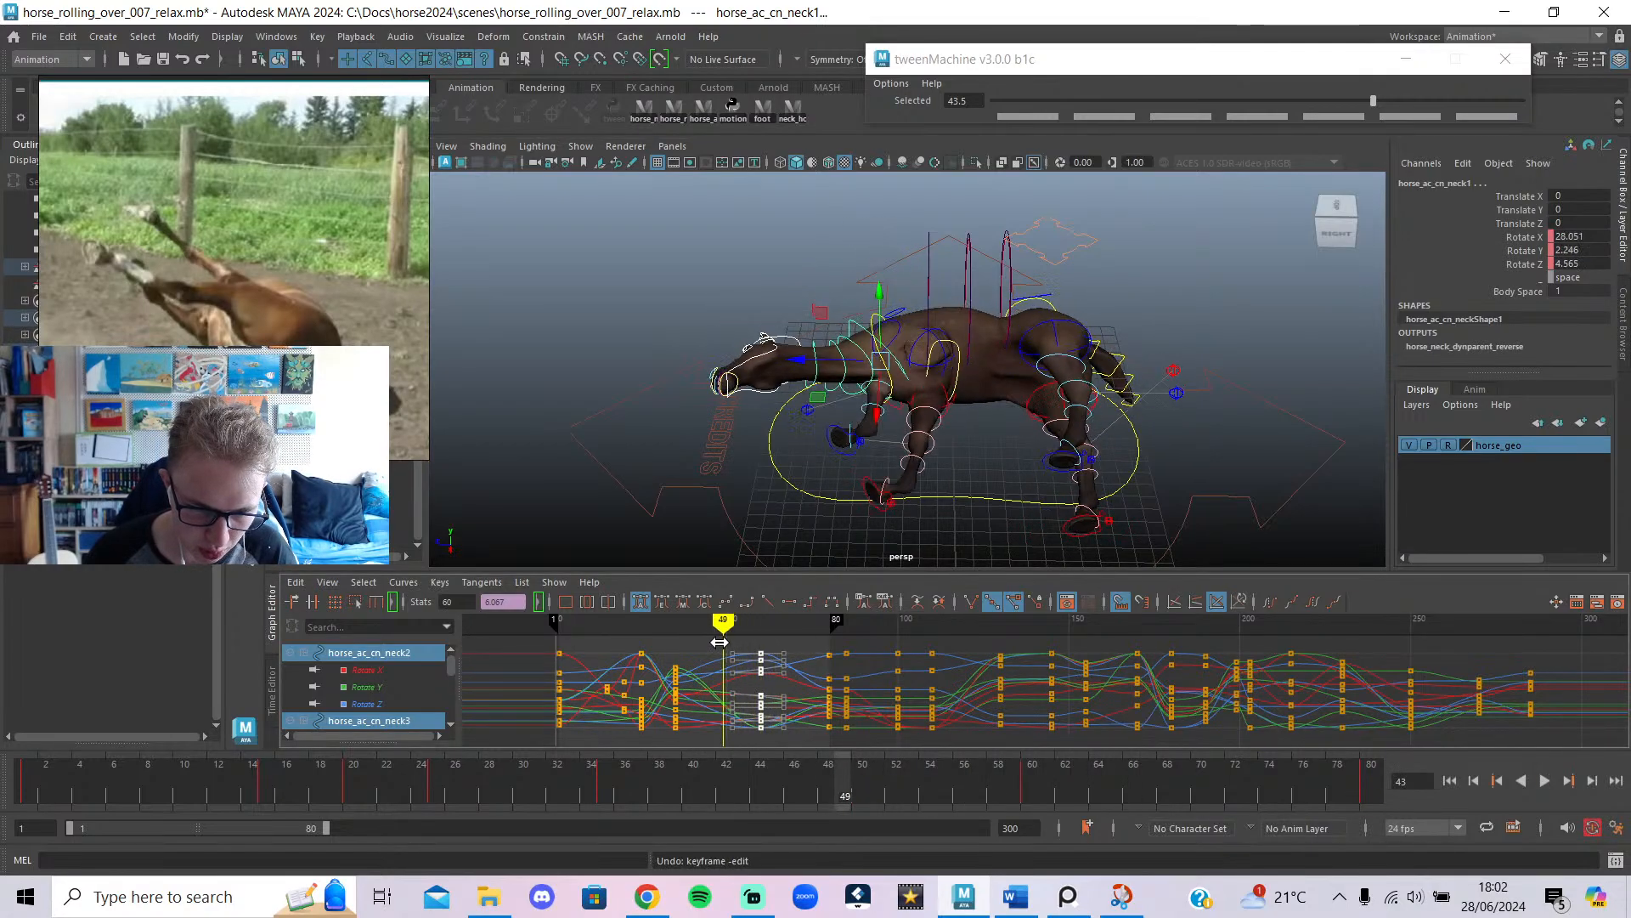
{"action": "left_click", "coordinate": [728, 187]}
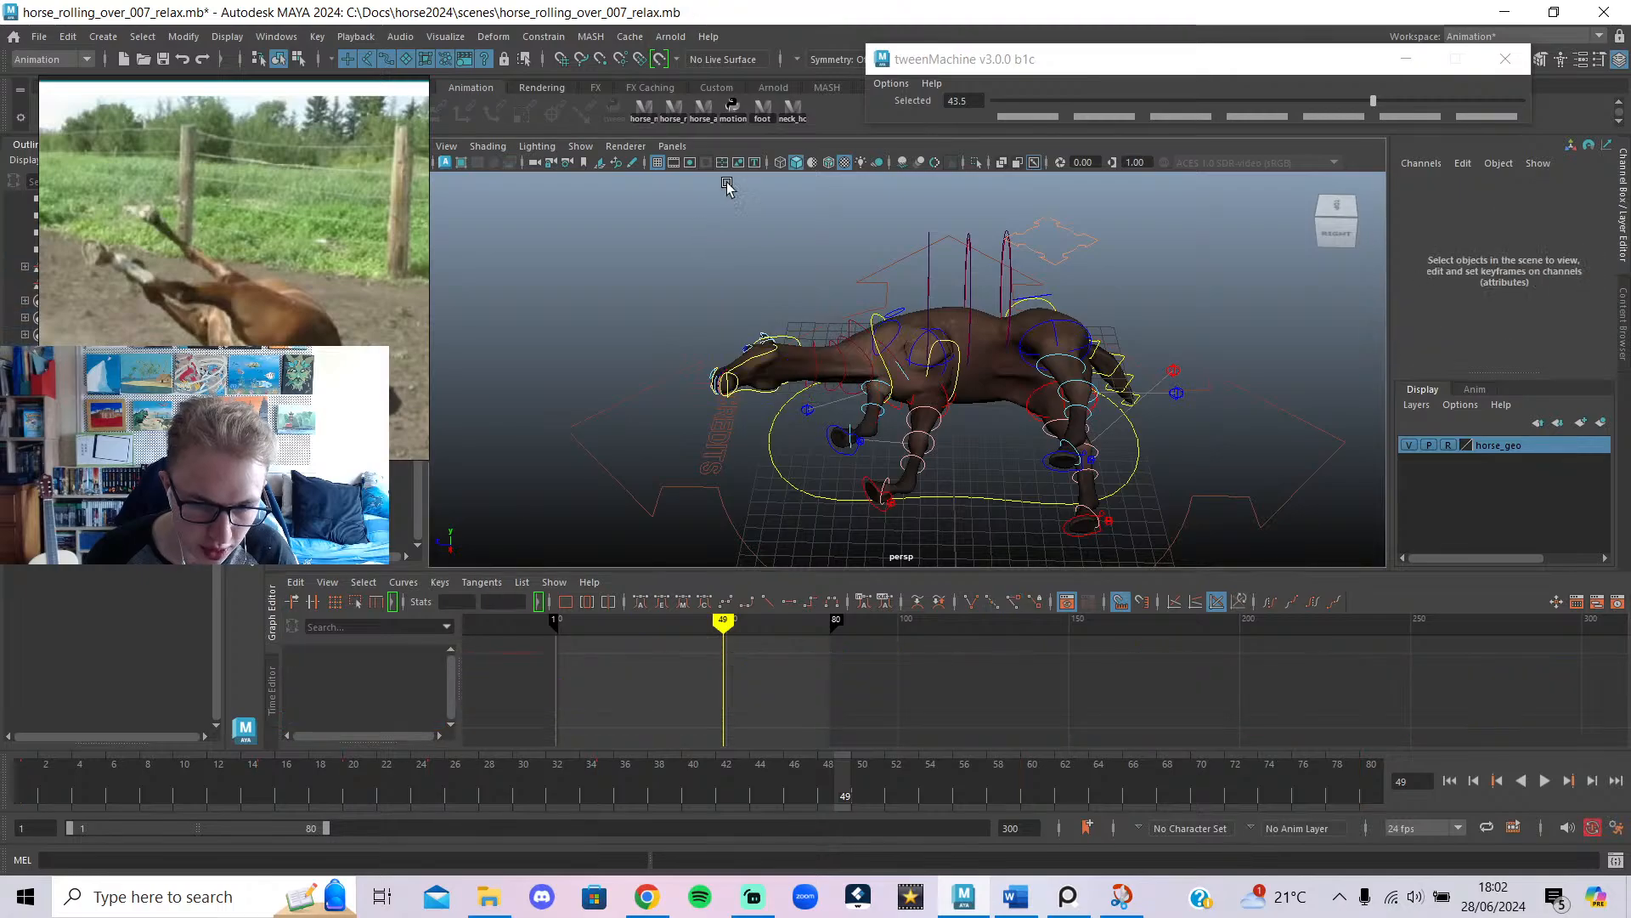
Select the back foot IK control and review the roll from frame 45 to 61.
{"action": "left_click", "coordinate": [764, 105]}
{"action": "left_click_drag", "start_coordinate": [710, 633], "coordinate": [710, 643]}
{"action": "left_click_drag", "start_coordinate": [829, 503], "coordinate": [705, 459], "text": "alt"}
{"action": "mouse_move", "coordinate": [711, 637]}
{"action": "left_mouse_down"}
{"action": "mouse_move", "coordinate": [761, 639]}
{"action": "mouse_move", "coordinate": [685, 671]}
{"action": "mouse_move", "coordinate": [710, 687]}
{"action": "left_mouse_up"}
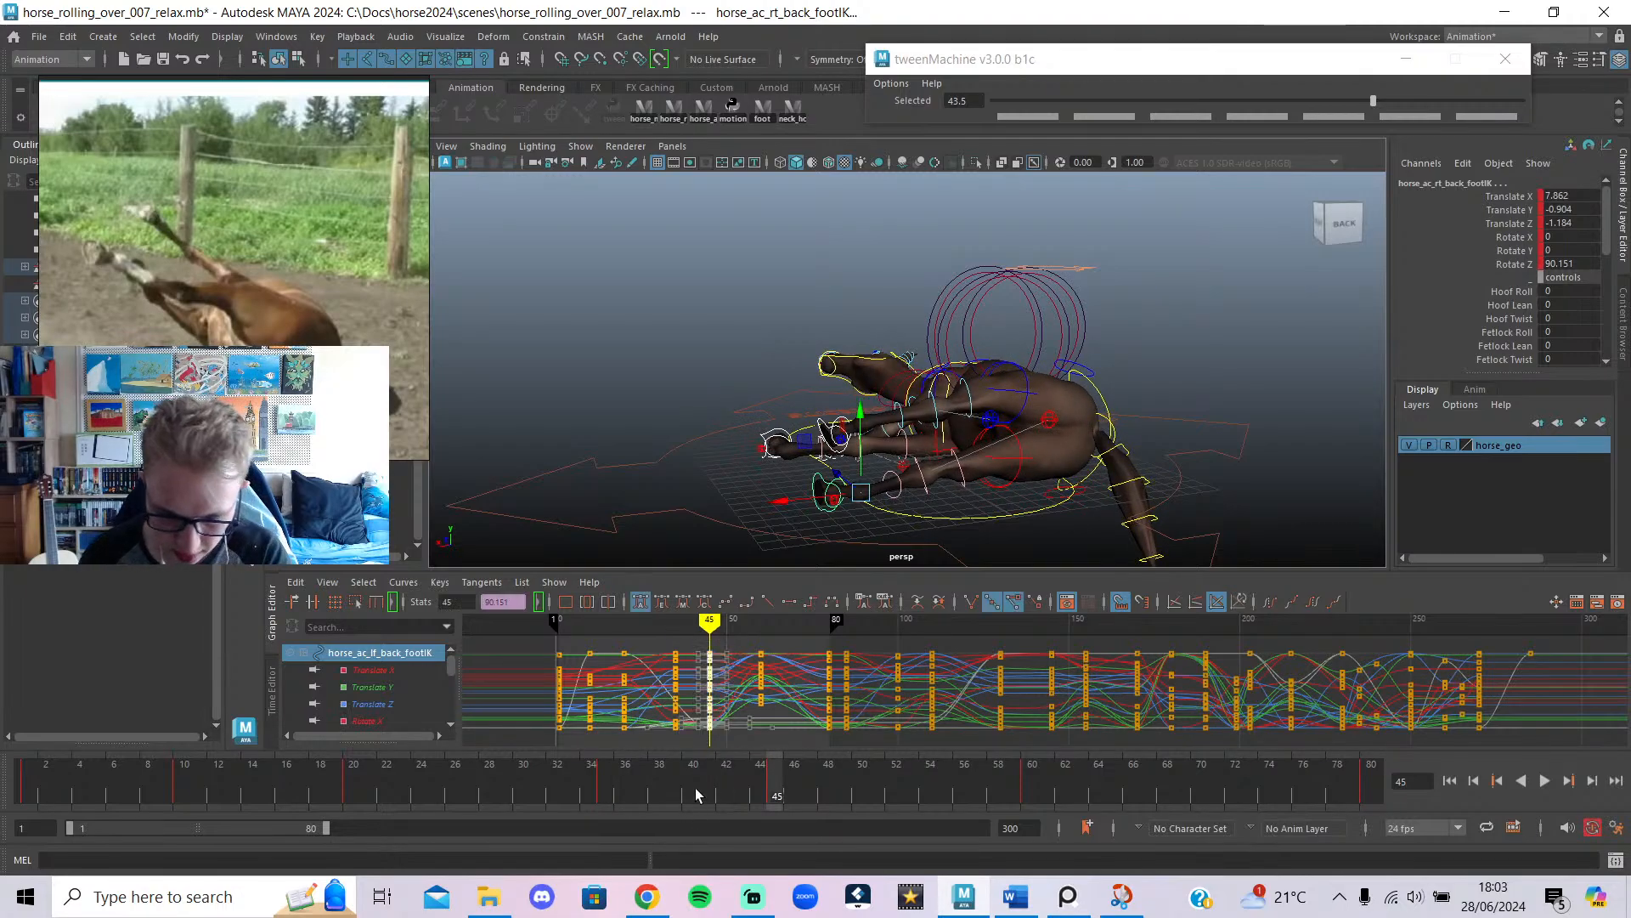
Delete the foot keys at frame 45 and move the selected key column to frame 45.
{"action": "key", "text": "Delete"}
{"action": "left_click_drag", "start_coordinate": [768, 633], "coordinate": [710, 708]}
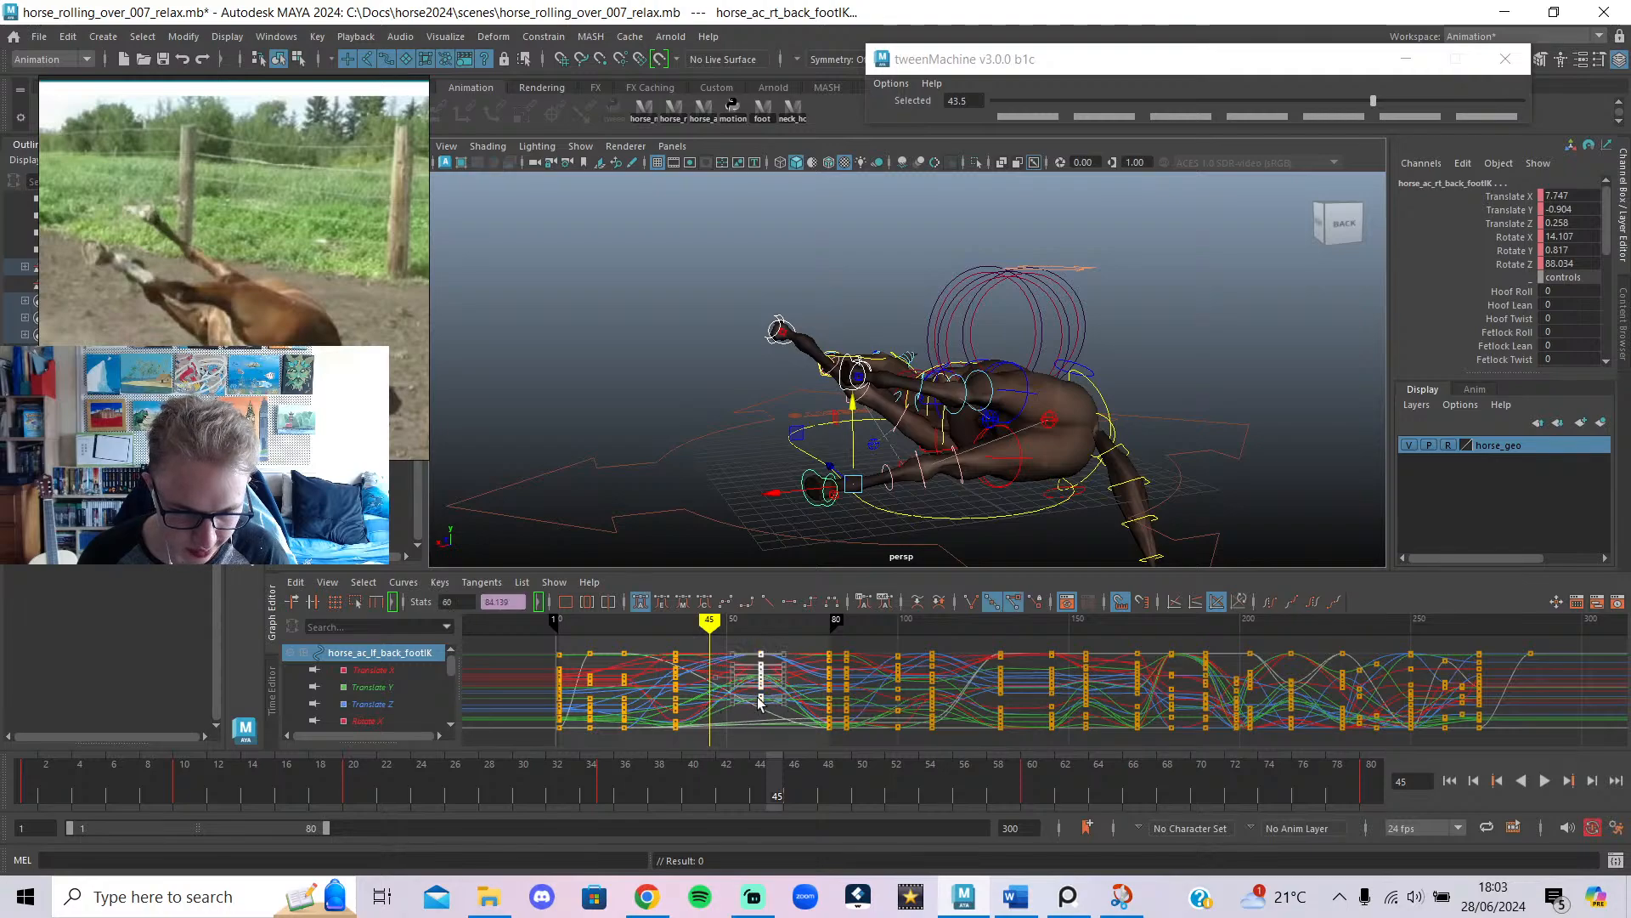
{"action": "middle_click_drag", "start_coordinate": [762, 675], "coordinate": [711, 698], "text": "shift"}
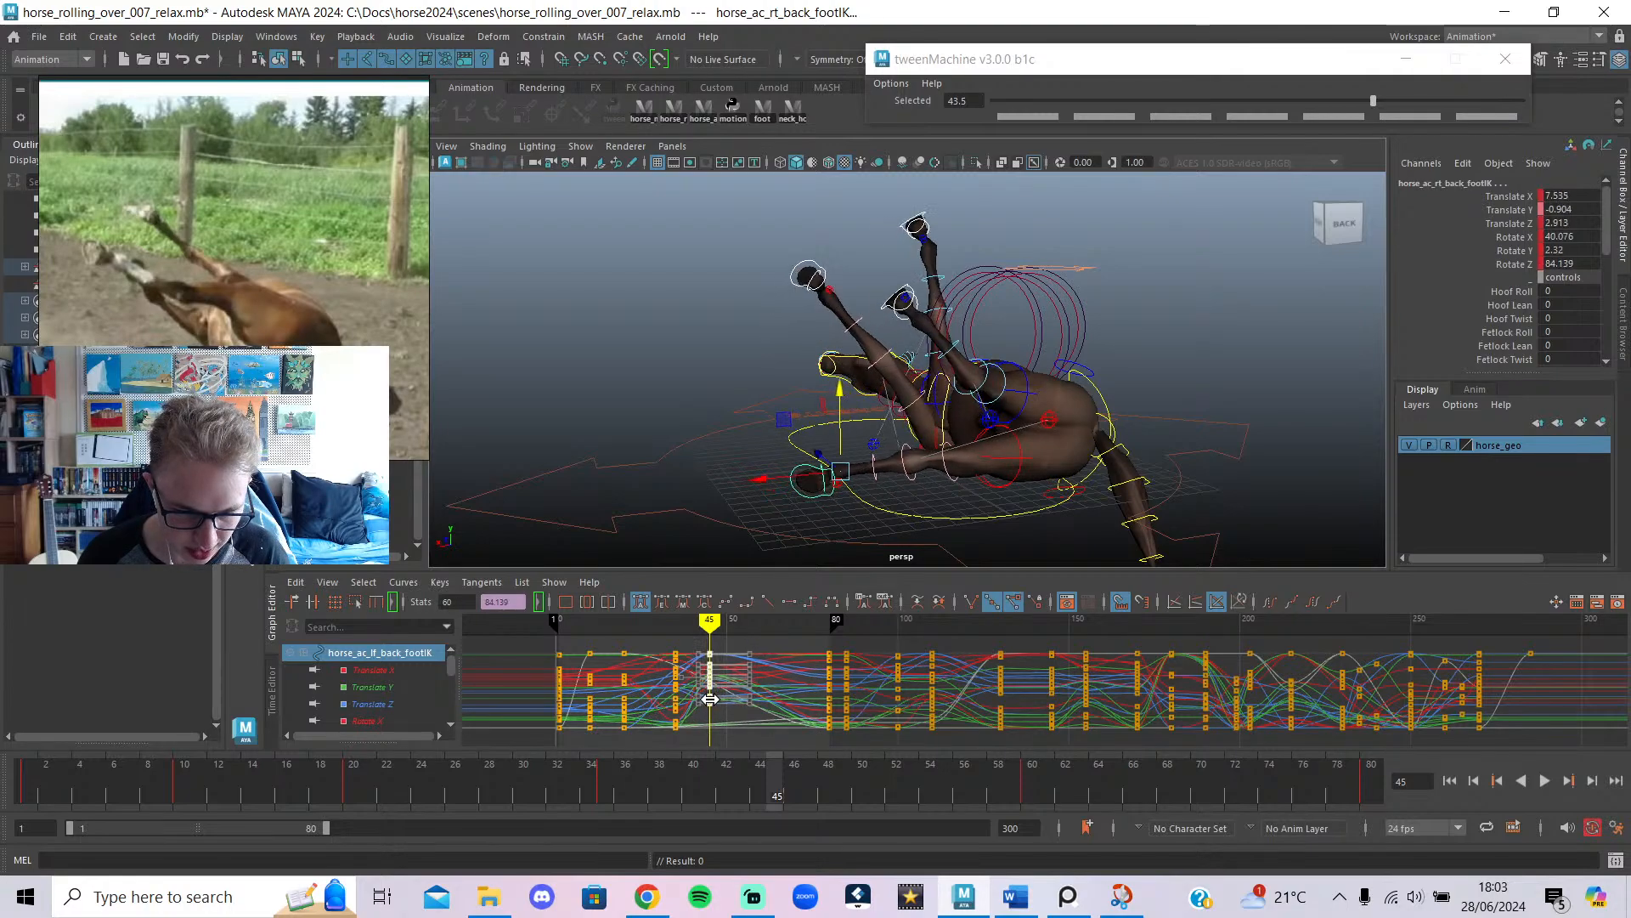
Key a tweened leg pose at frame 60 with tweenMachine at -91.6, then play the roll.
{"action": "left_click_drag", "start_coordinate": [722, 623], "coordinate": [762, 663]}
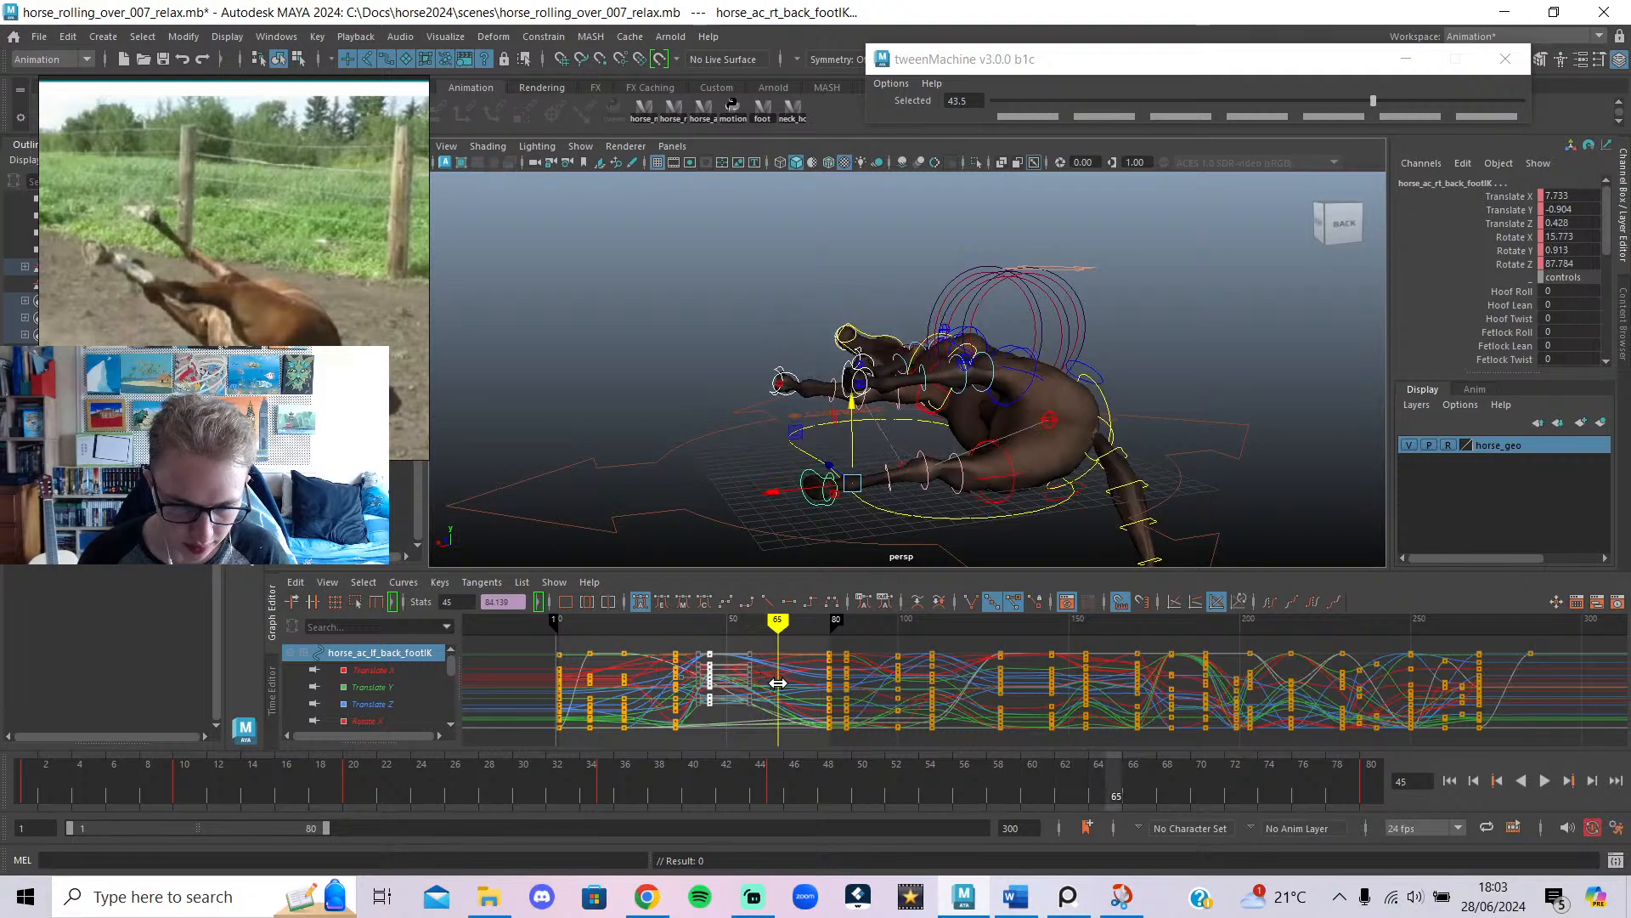
{"action": "mouse_move", "coordinate": [779, 682]}
{"action": "left_mouse_down"}
{"action": "mouse_move", "coordinate": [811, 697]}
{"action": "mouse_move", "coordinate": [752, 714]}
{"action": "left_mouse_up"}
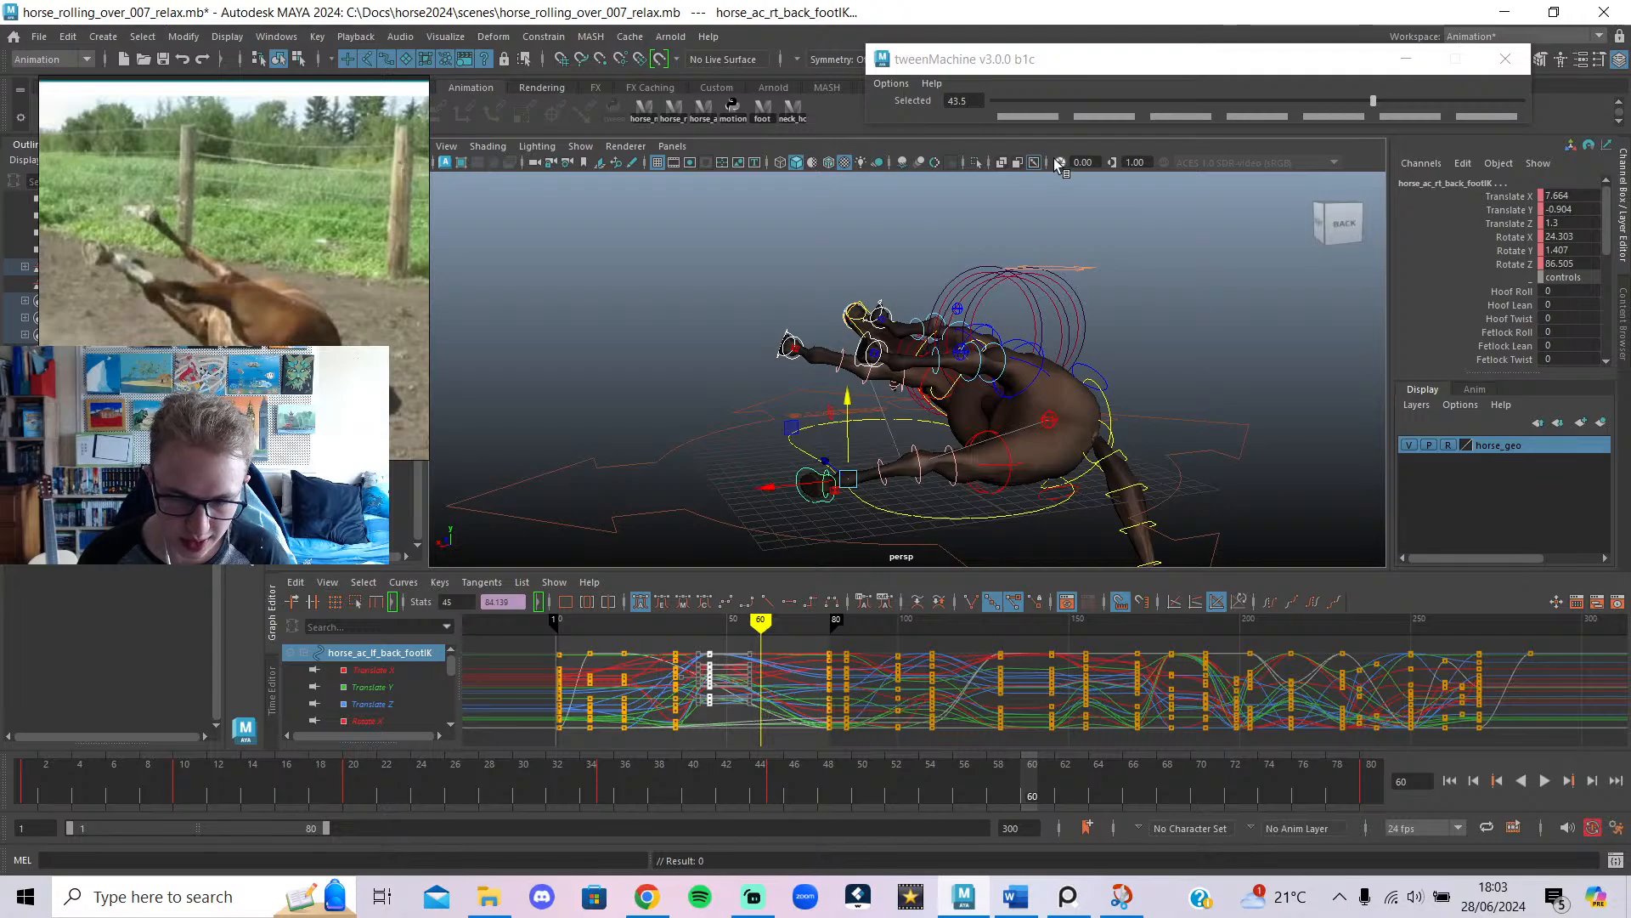
{"action": "left_click", "coordinate": [1017, 101]}
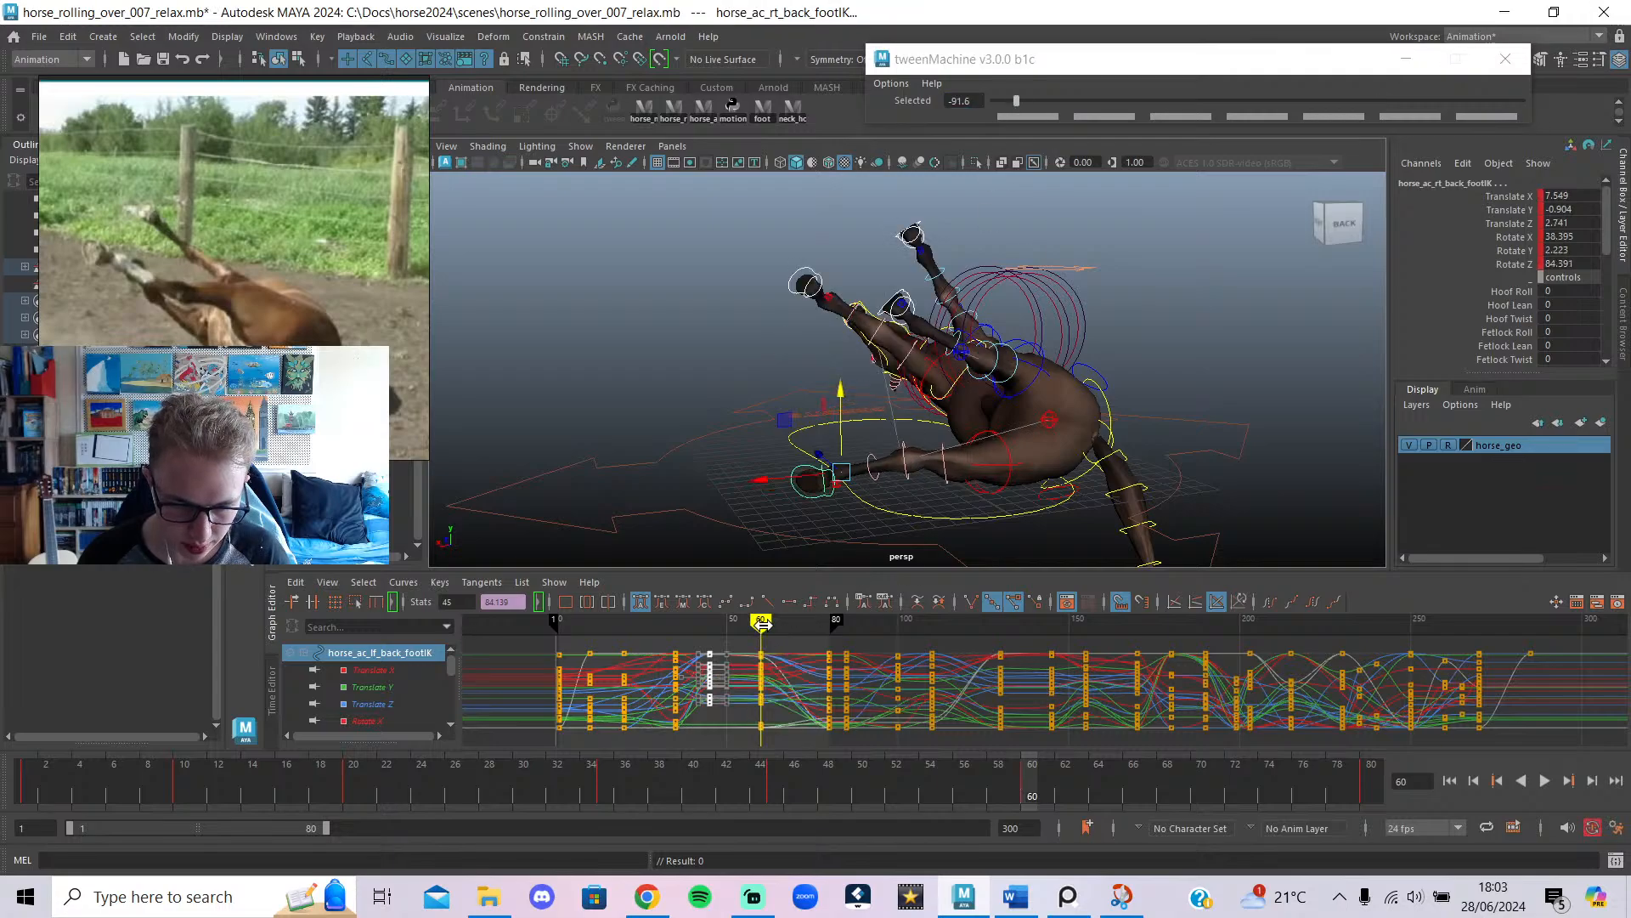
{"action": "left_click_drag", "start_coordinate": [762, 624], "coordinate": [716, 627]}
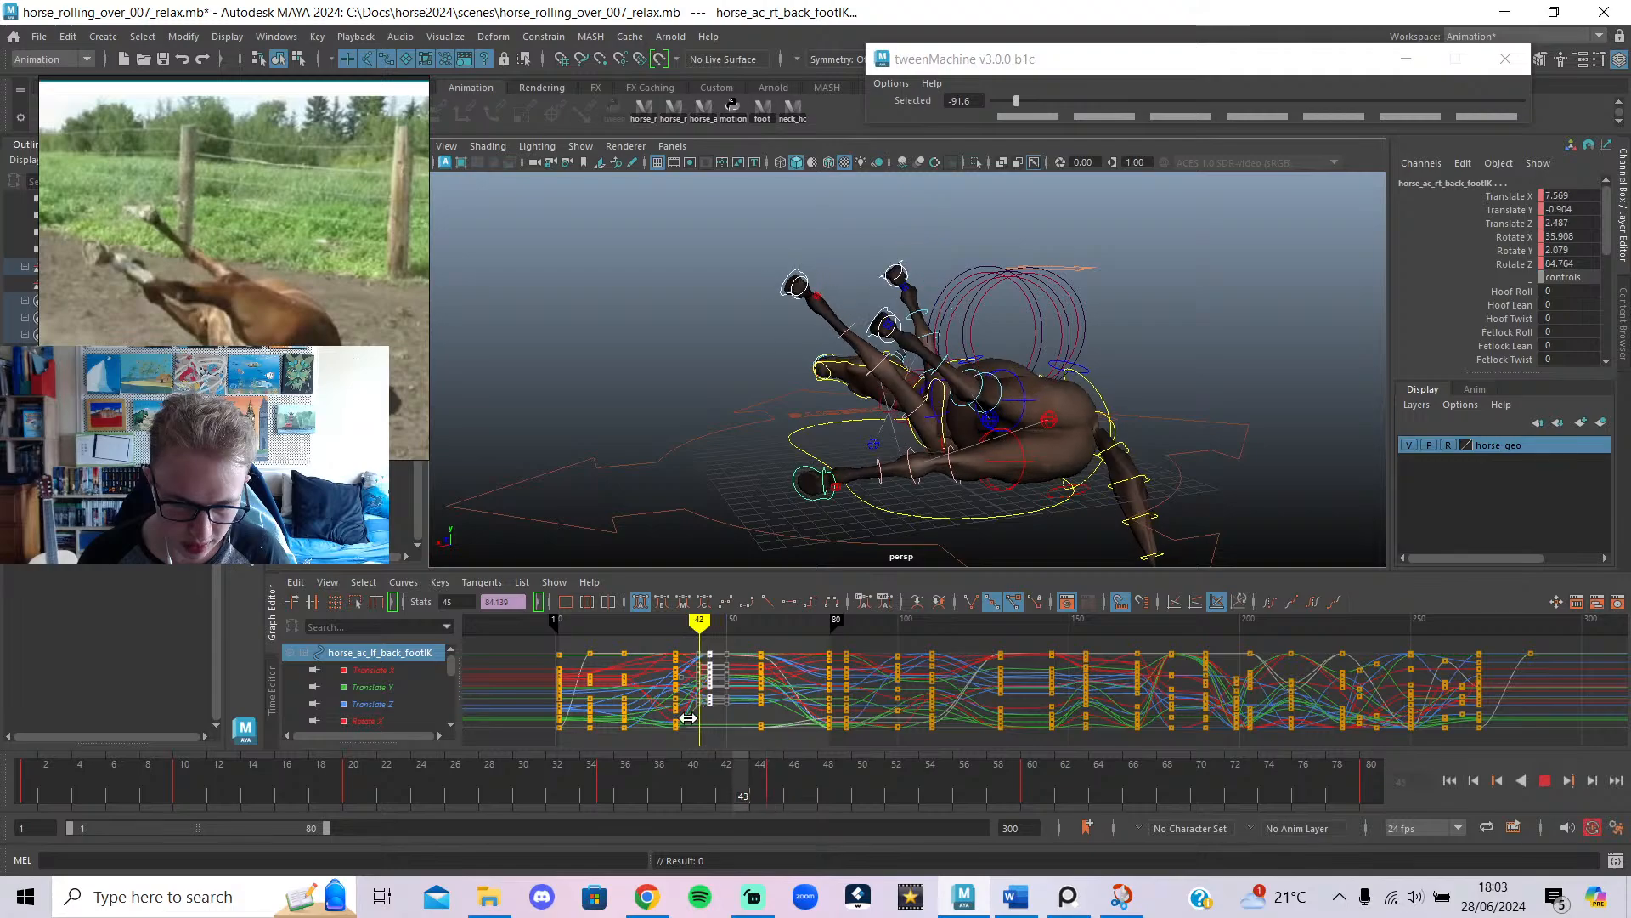
{"action": "key", "text": "Escape"}
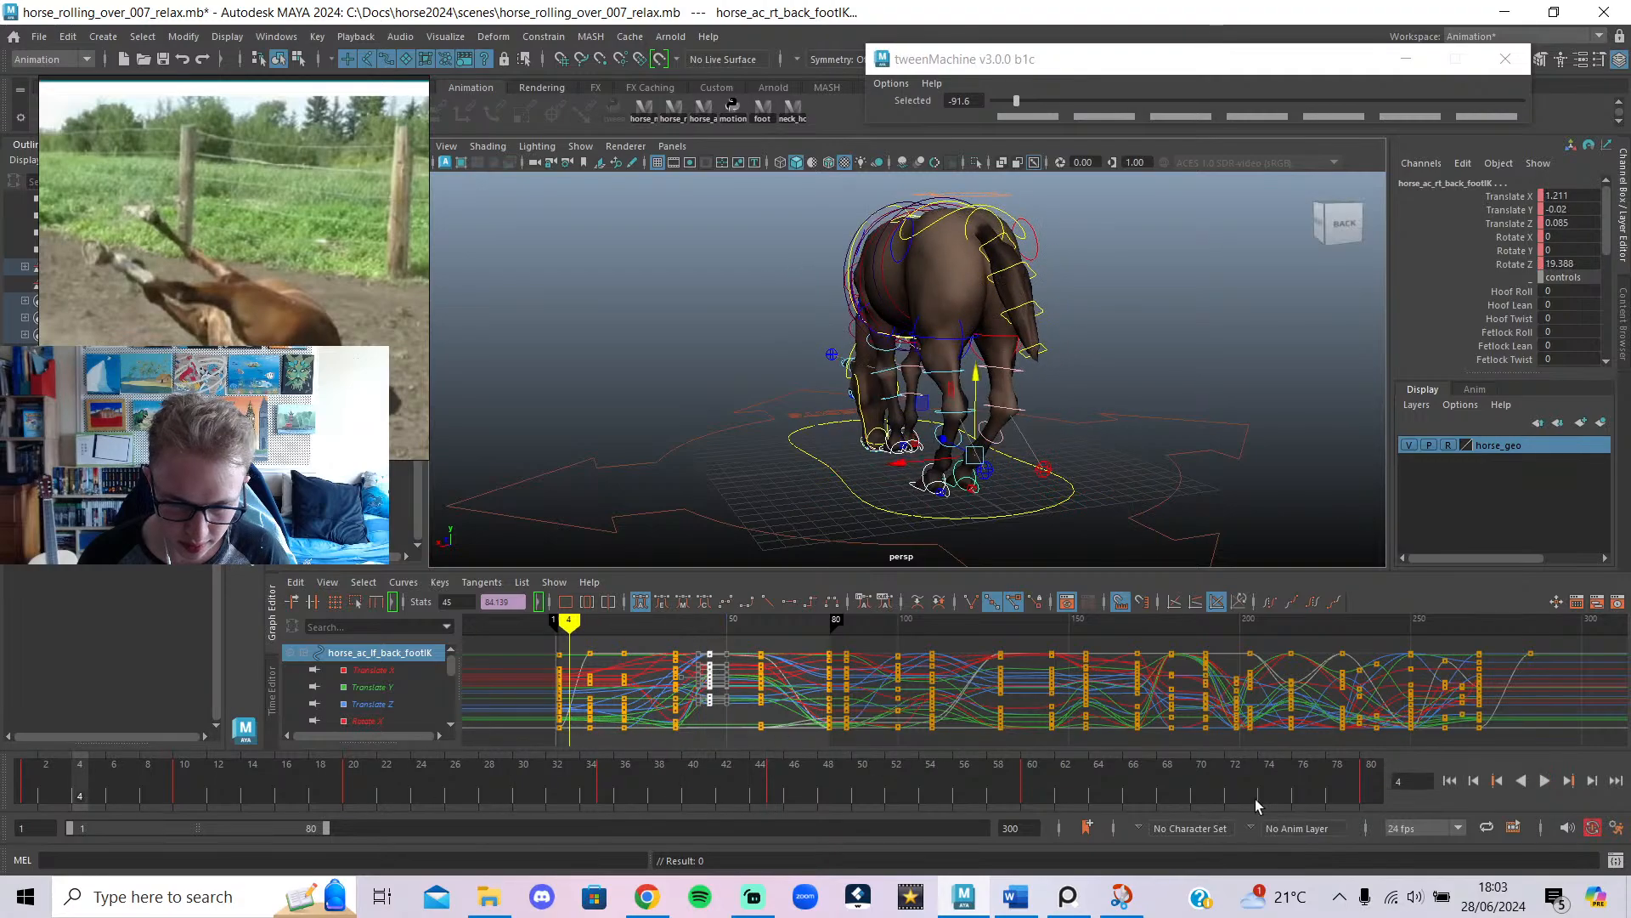
{"action": "left_click", "coordinate": [1544, 783]}
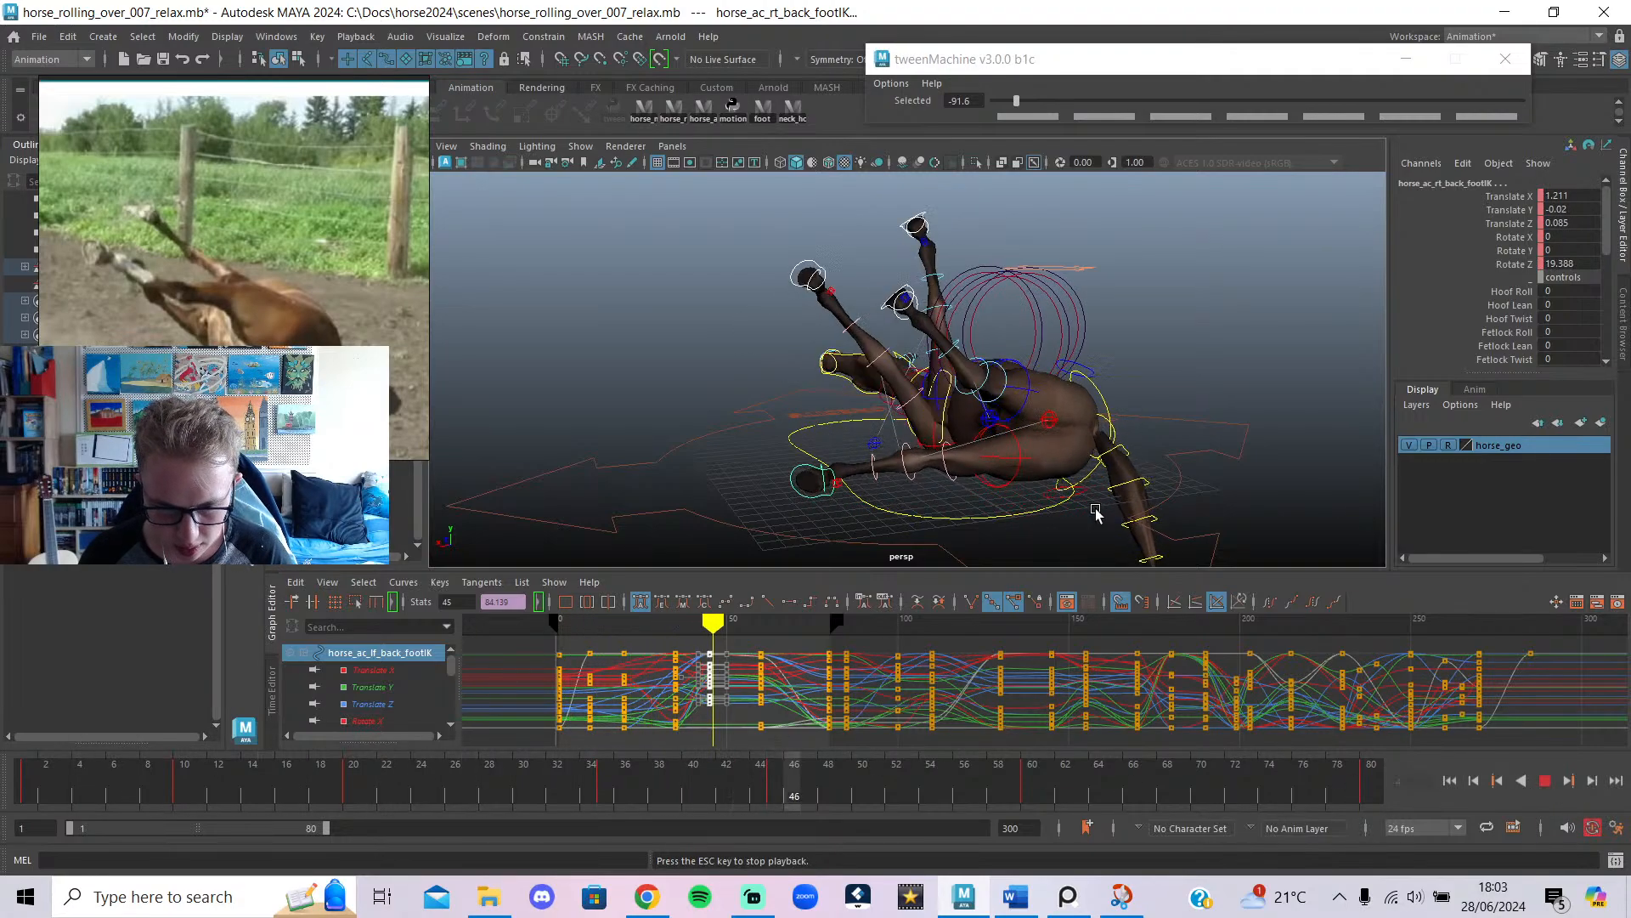
Undo the latest key changes near frame 45 and replay the roll from frame 30.
{"action": "left_click", "coordinate": [1544, 782]}
{"action": "key", "text": "ctrl+z"}
{"action": "key", "text": "ctrl+z"}
{"action": "key", "text": "ctrl+z"}
{"action": "key", "text": "ctrl+z"}
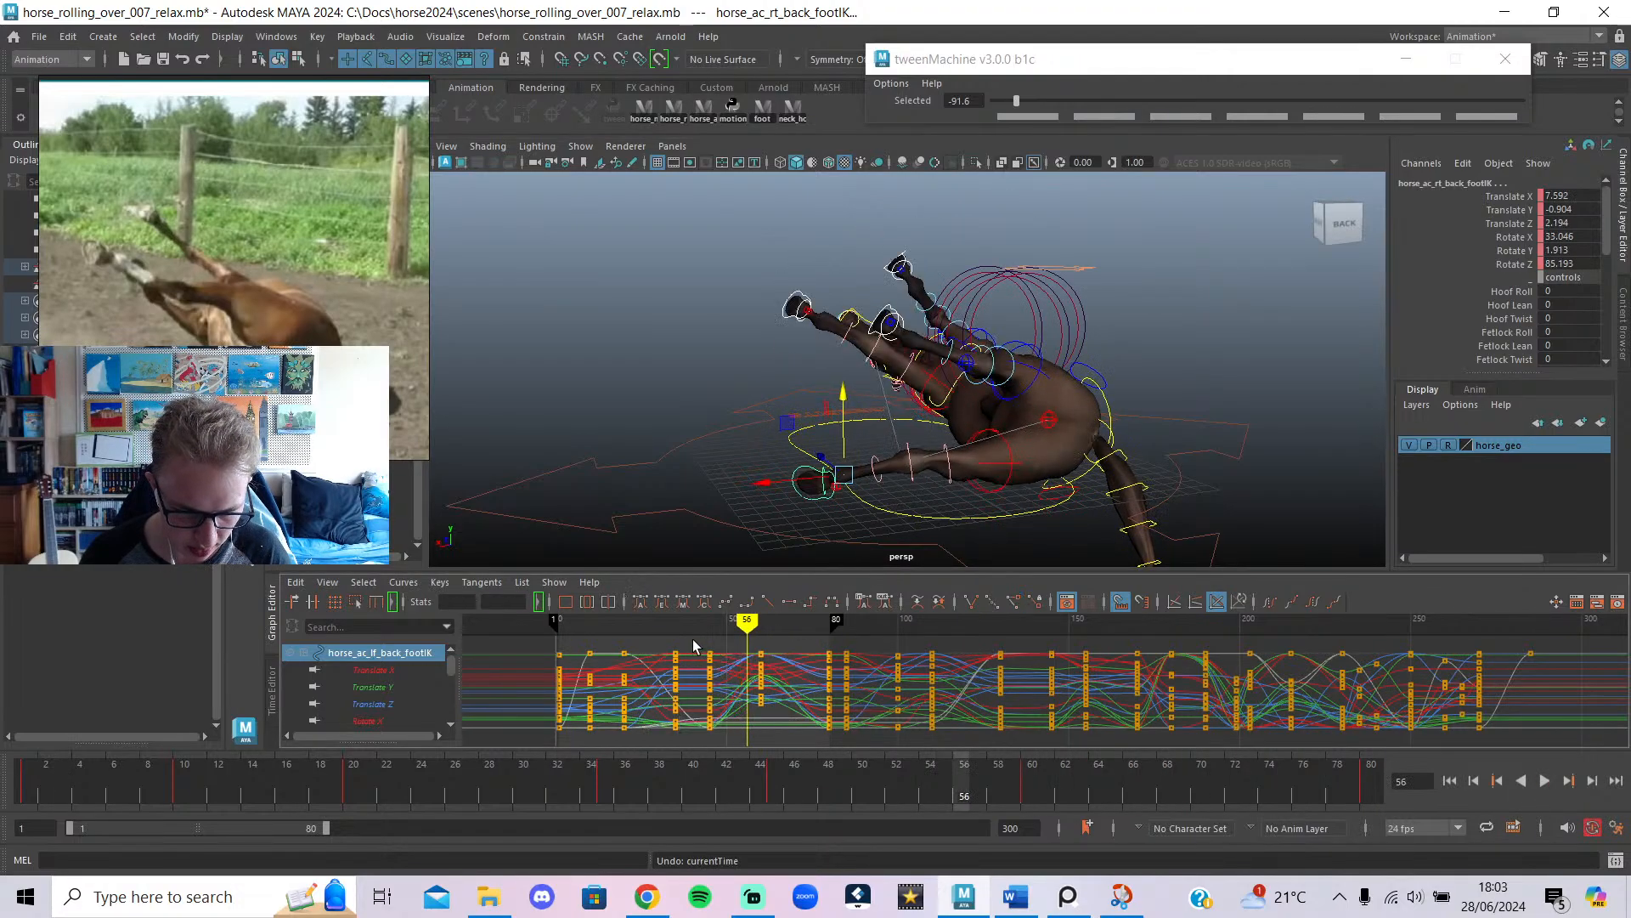
{"action": "left_click", "coordinate": [696, 627]}
{"action": "mouse_move", "coordinate": [696, 626]}
{"action": "left_mouse_down"}
{"action": "mouse_move", "coordinate": [765, 626]}
{"action": "mouse_move", "coordinate": [658, 626]}
{"action": "left_mouse_up"}
{"action": "left_click", "coordinate": [1544, 781]}
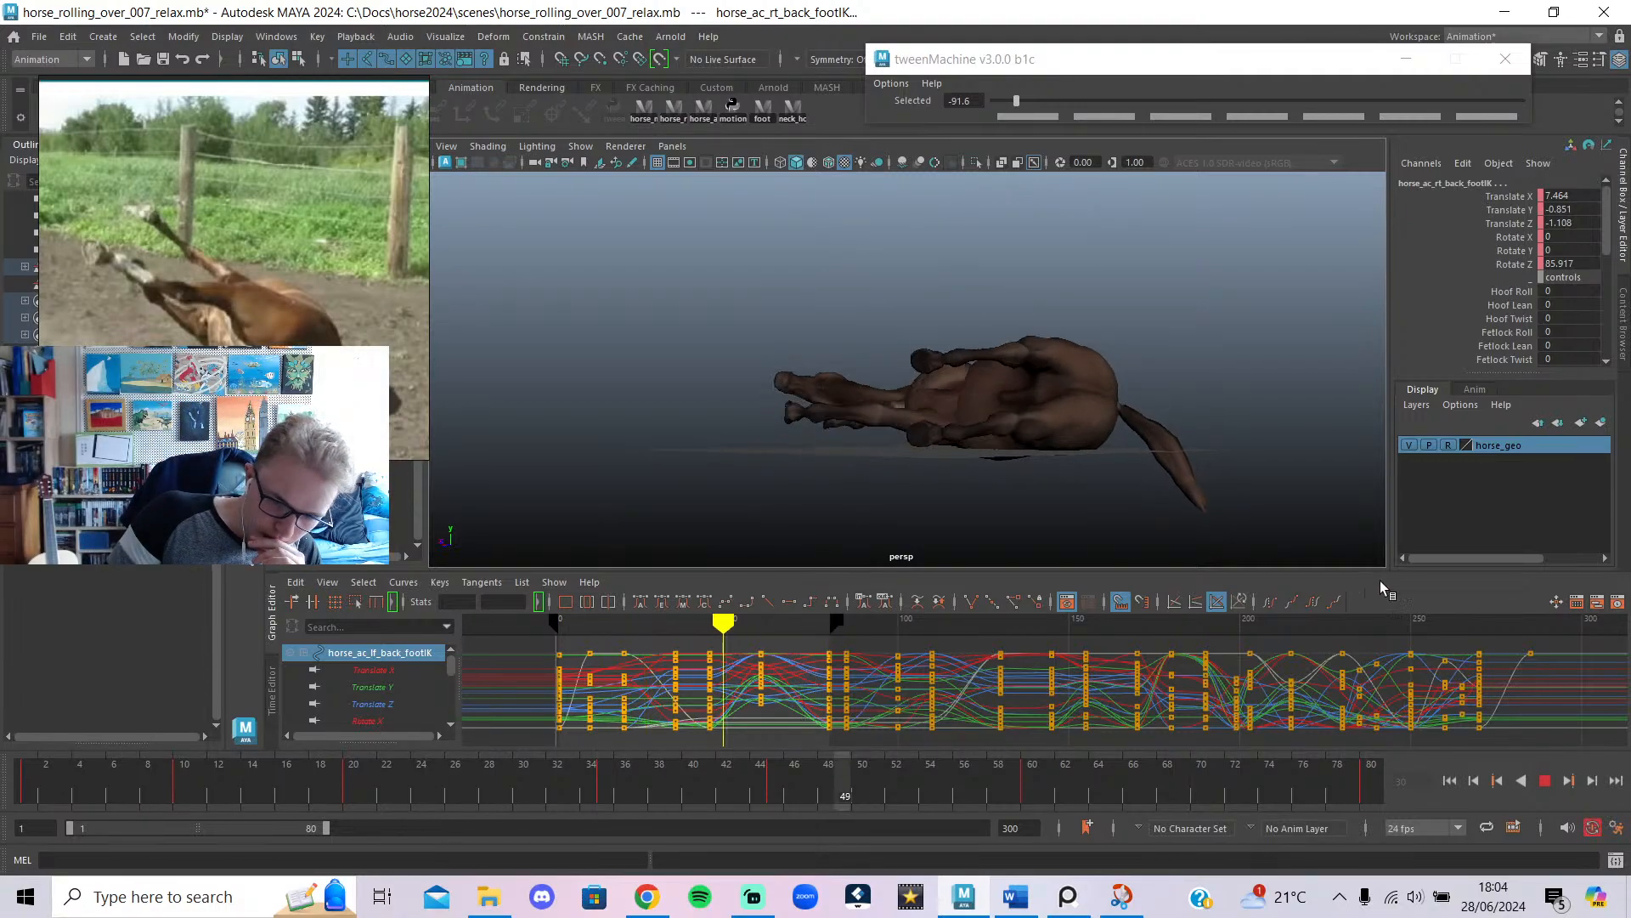
{"action": "left_click", "coordinate": [1544, 780]}
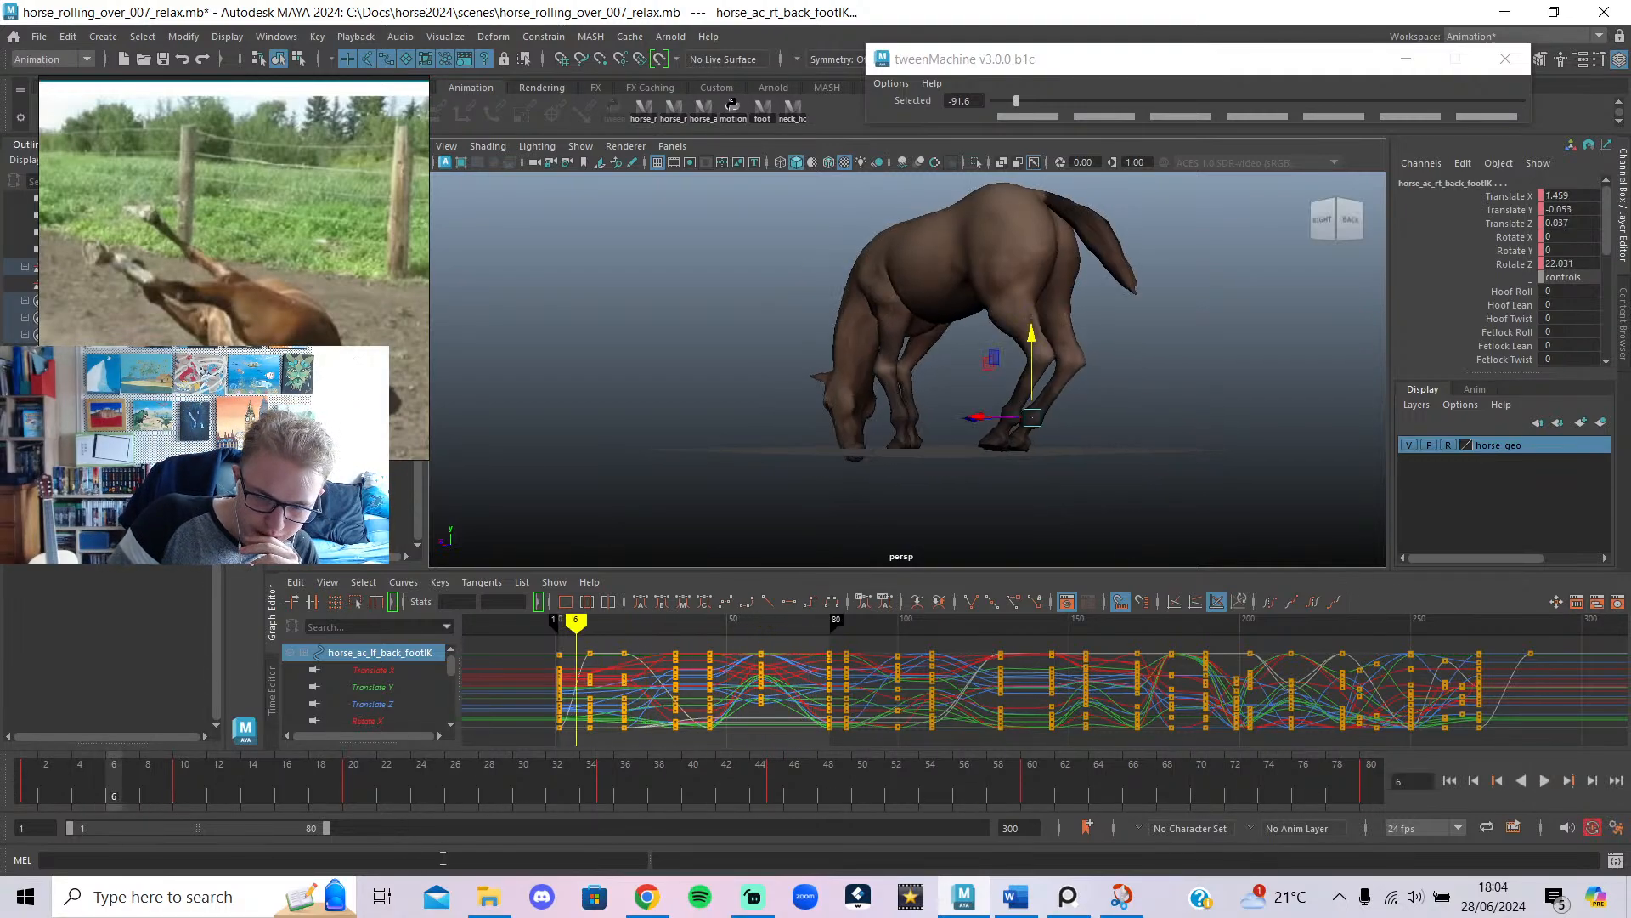
{"action": "left_click", "coordinate": [652, 906]}
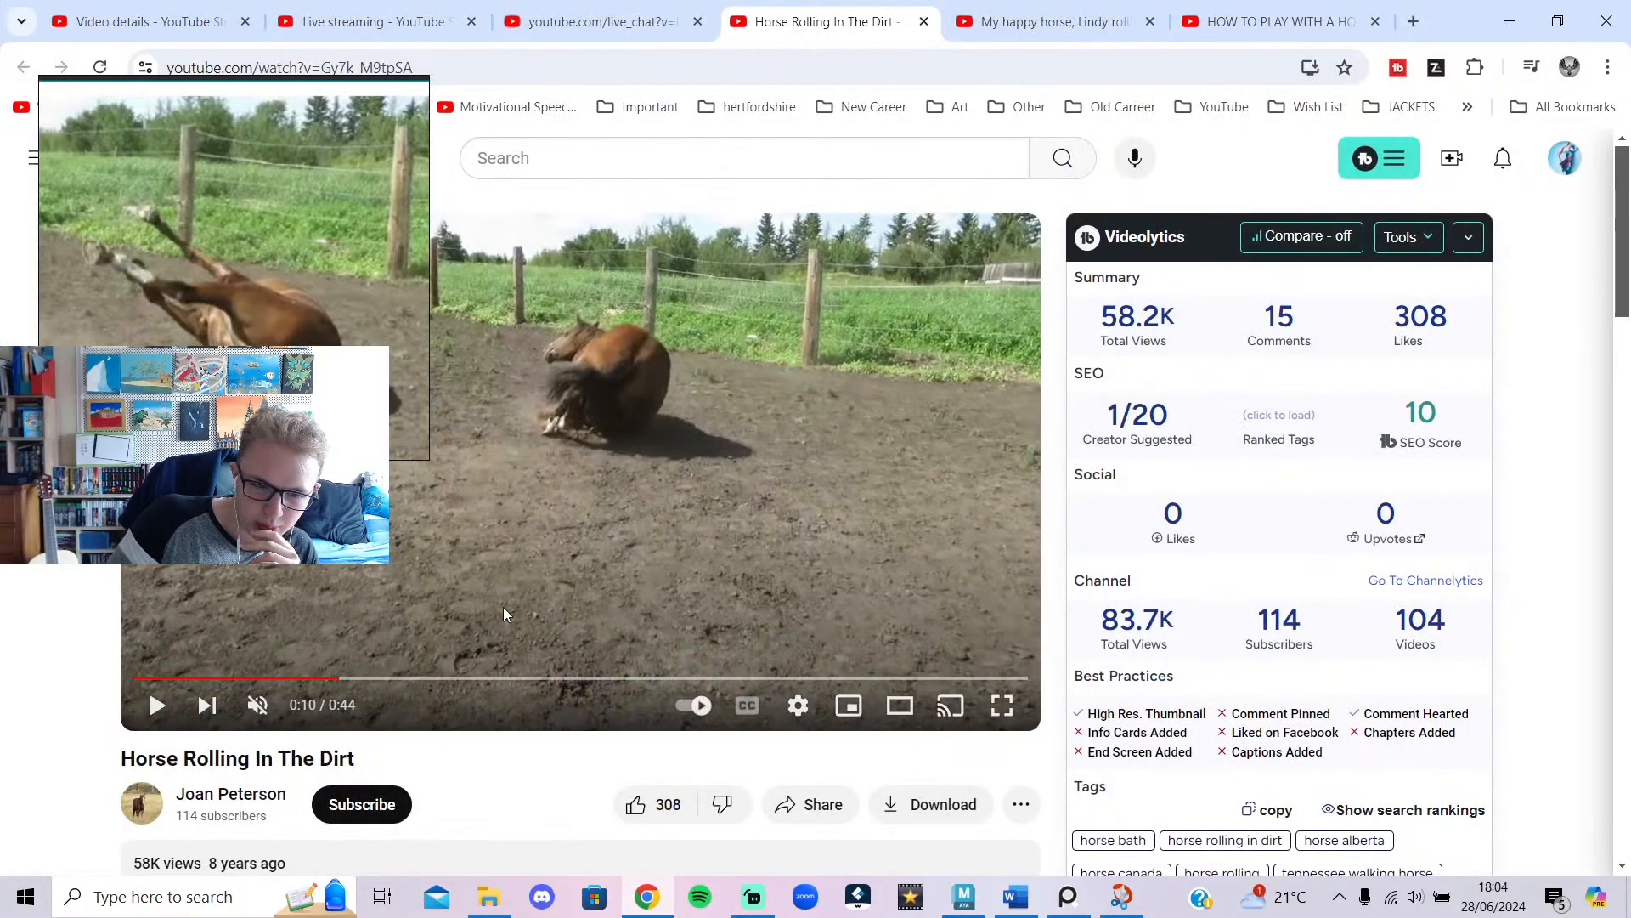
Replay the Horse Rolling In The Dirt clip from 0:09 to 0:12.
{"action": "left_click", "coordinate": [316, 678]}
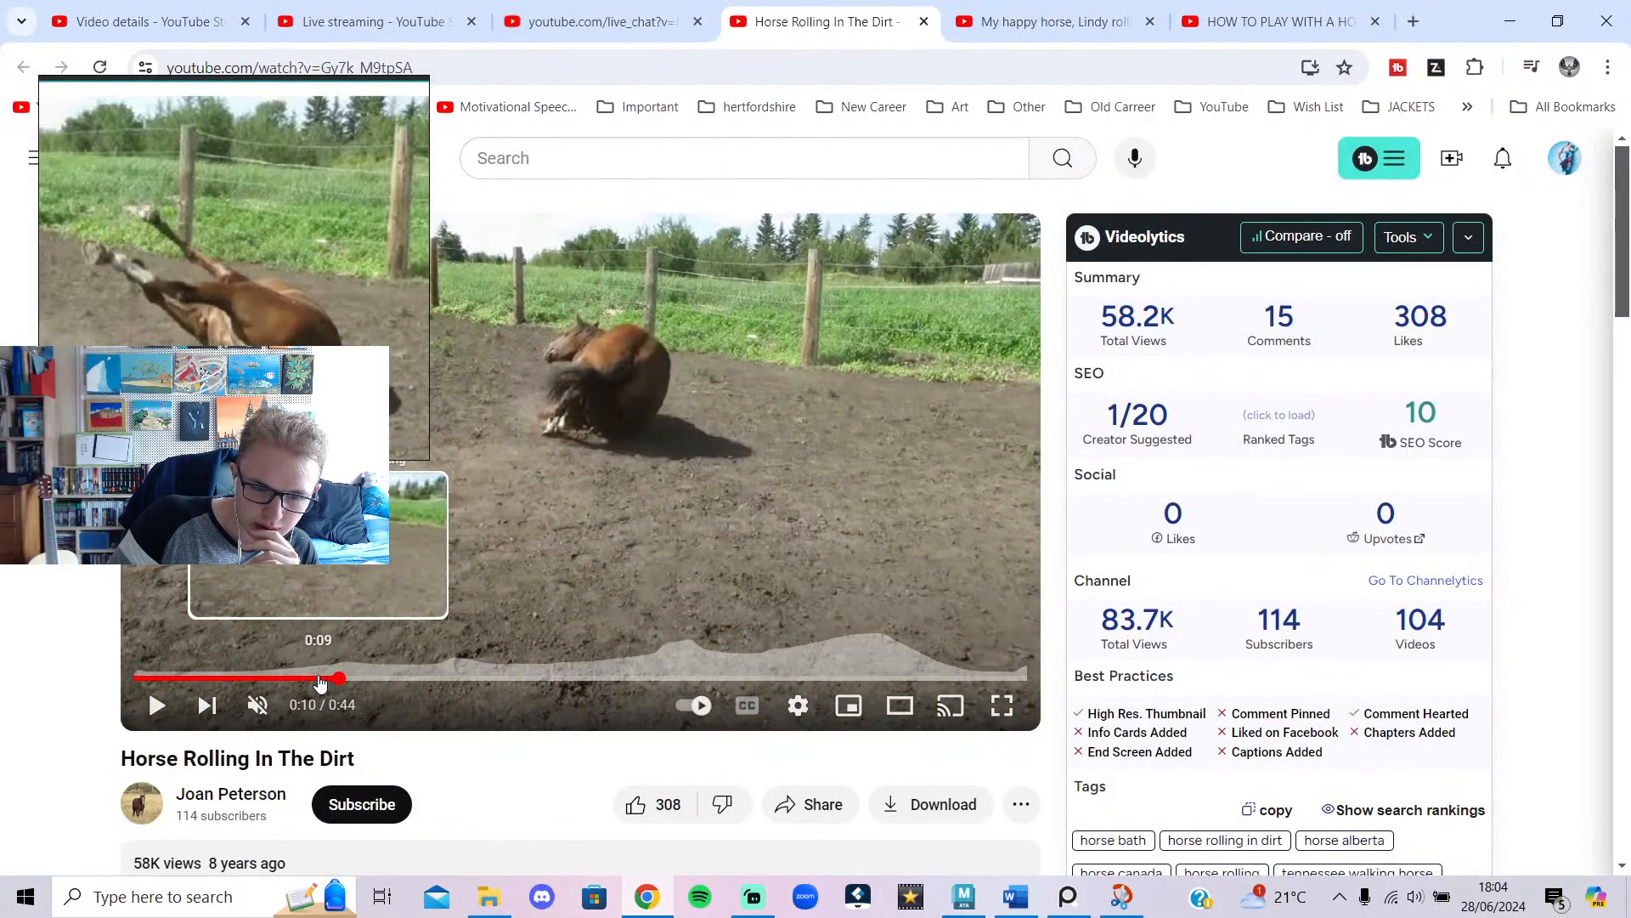
{"action": "left_click", "coordinate": [471, 538]}
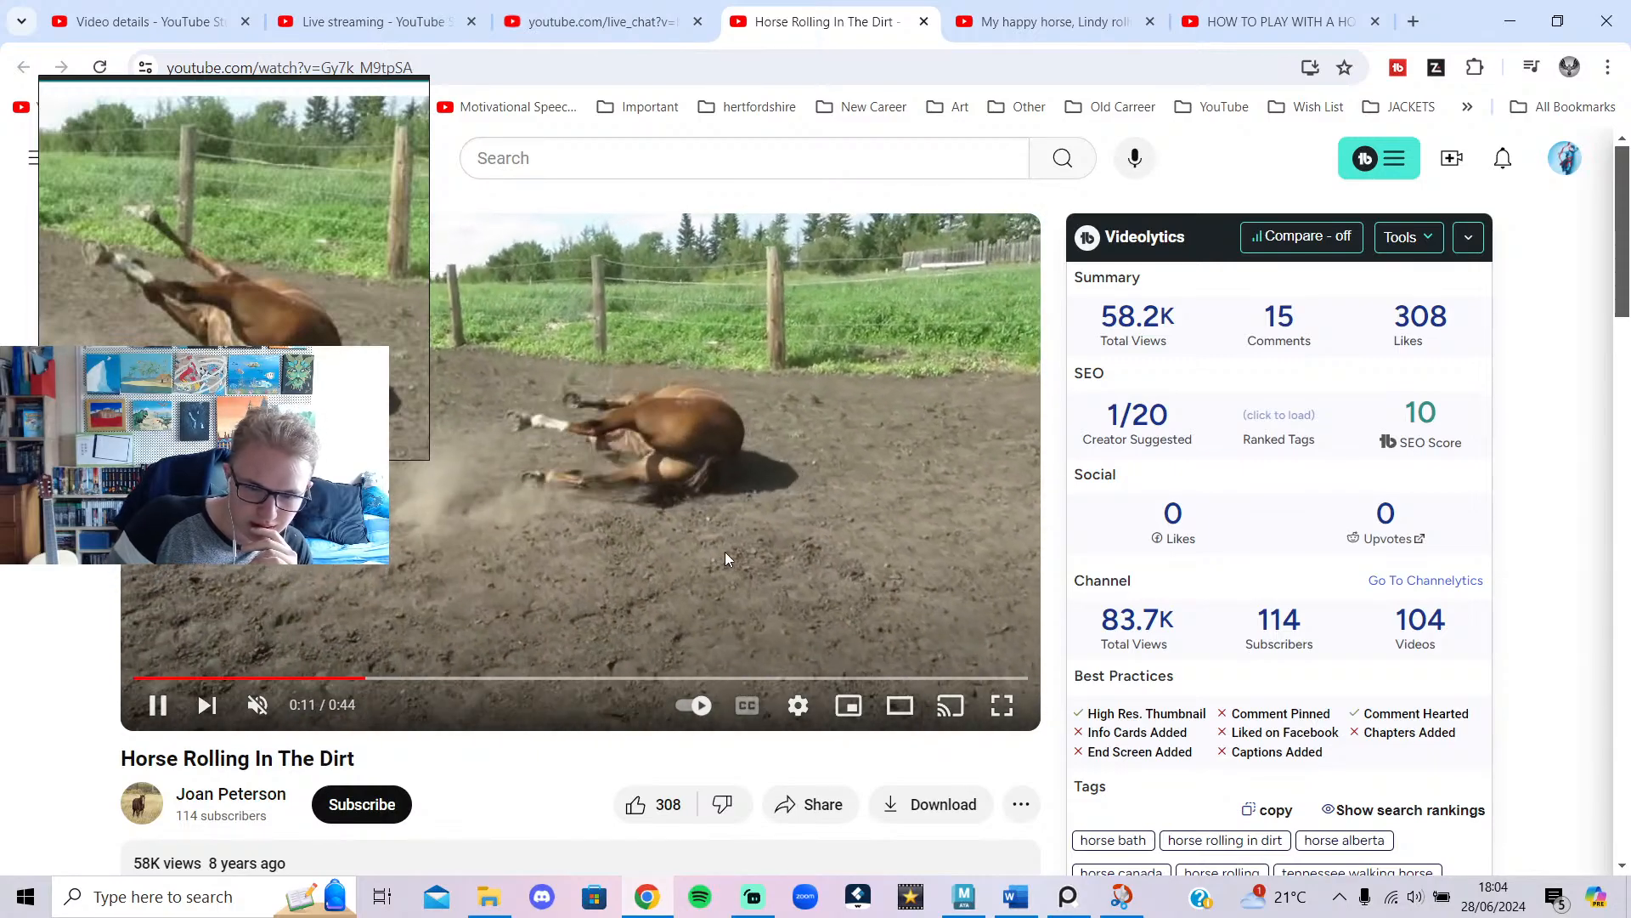
{"action": "left_click", "coordinate": [731, 550]}
Open the Lindy rolling-in-the-grass video, set playback speed to Normal, and play to 0:20.
{"action": "left_click", "coordinate": [1076, 8]}
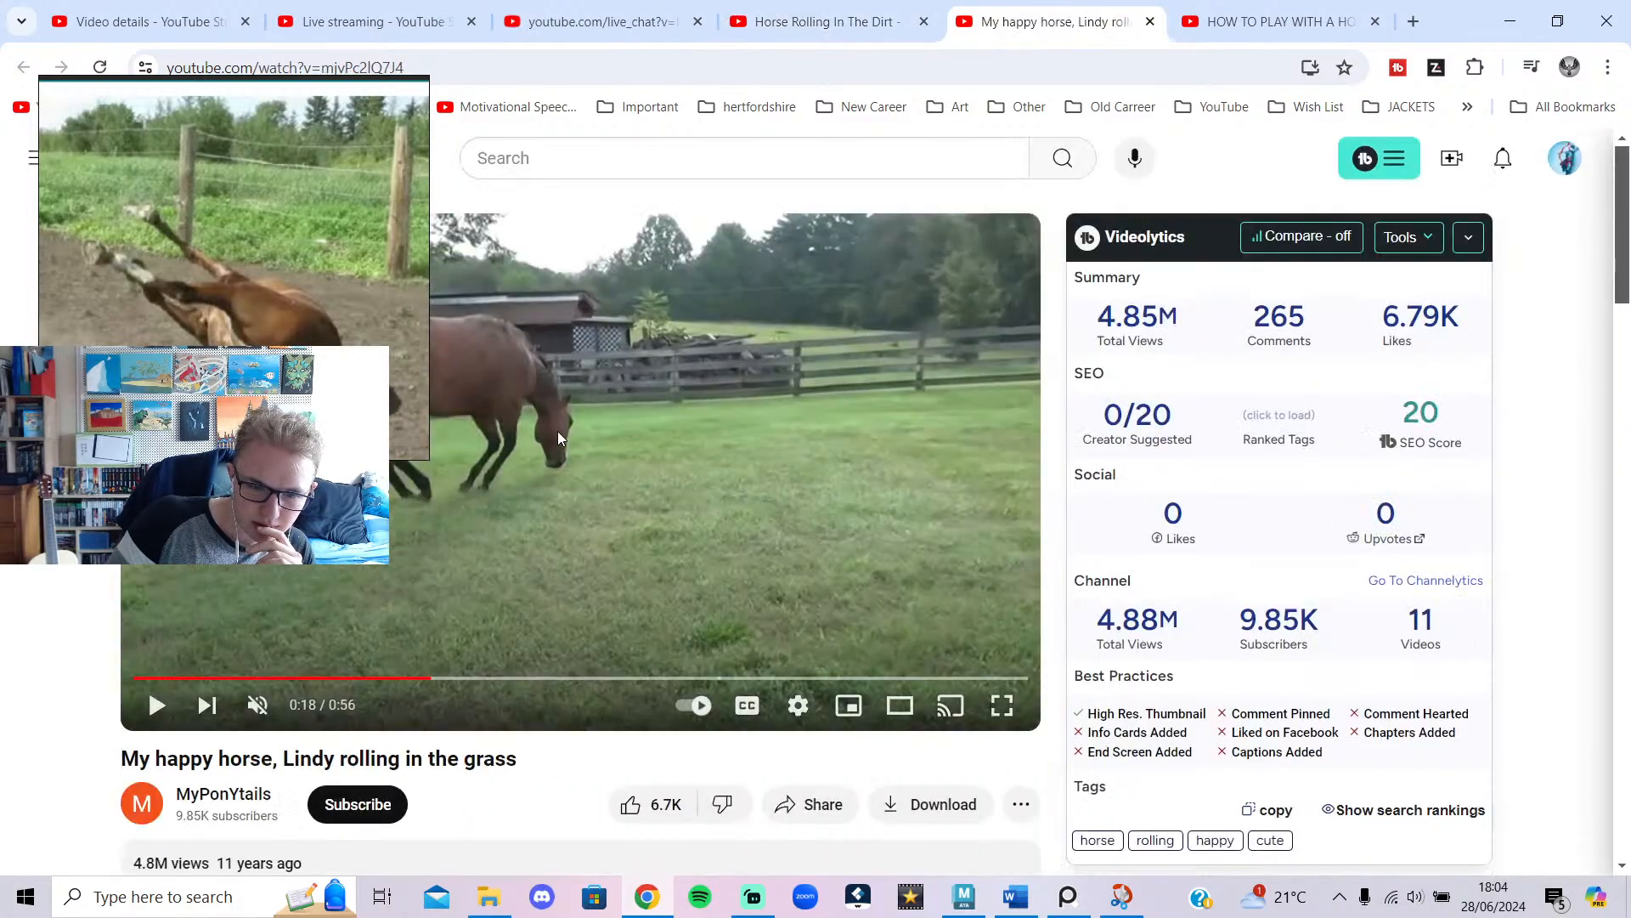
{"action": "left_click_drag", "start_coordinate": [456, 677], "coordinate": [494, 635]}
{"action": "left_click", "coordinate": [837, 595]}
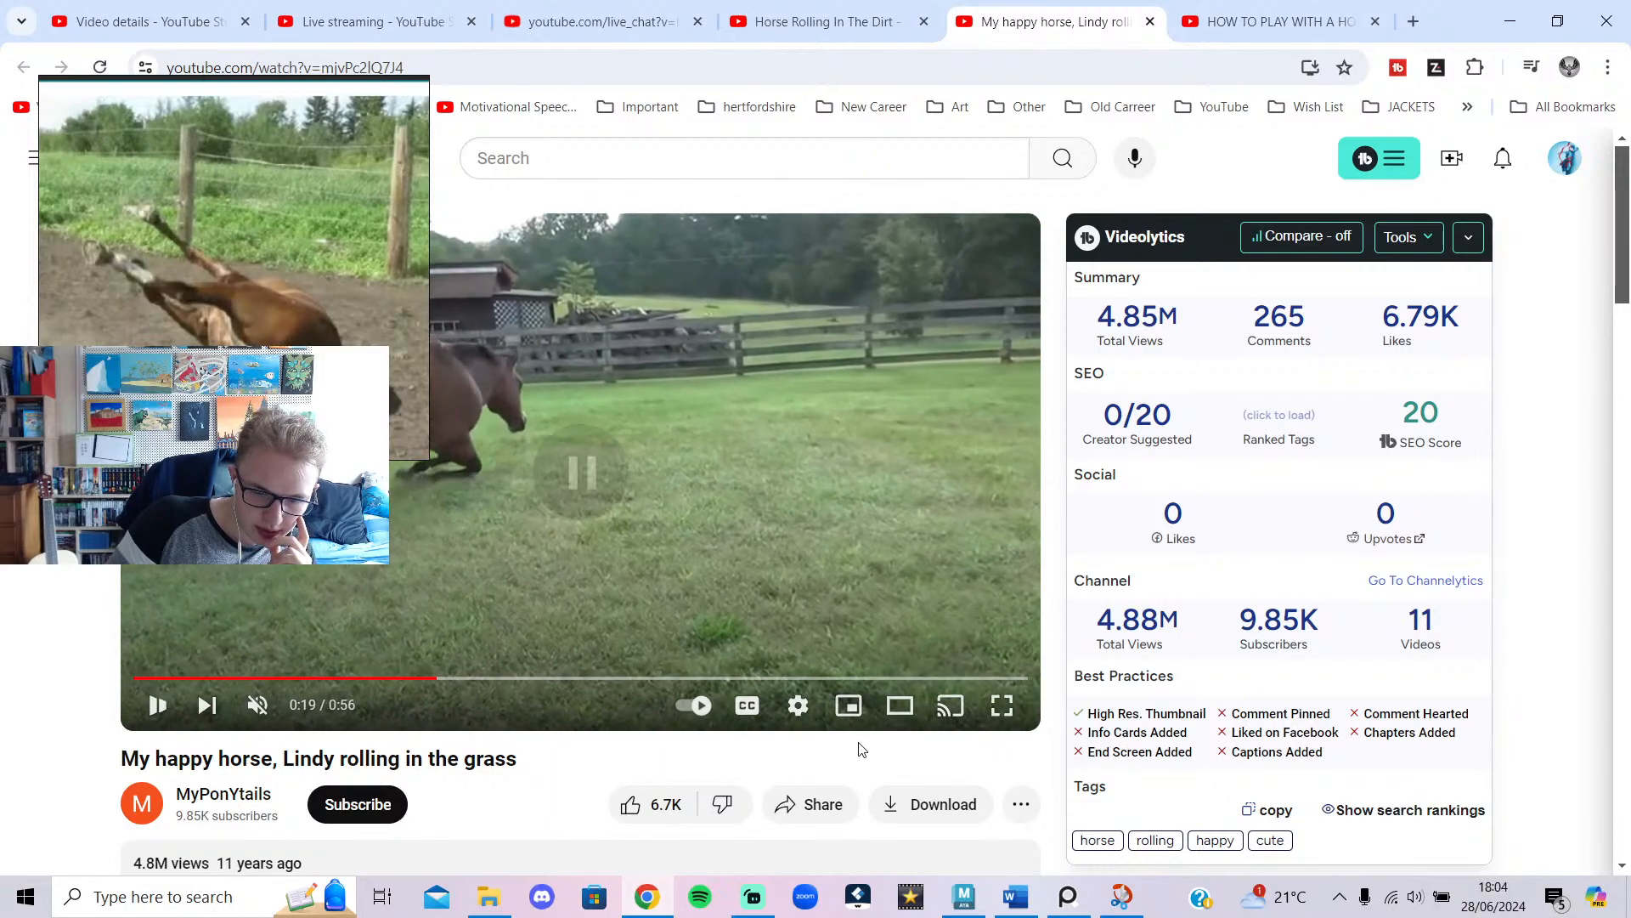
{"action": "left_click", "coordinate": [798, 709]}
{"action": "left_click", "coordinate": [914, 595]}
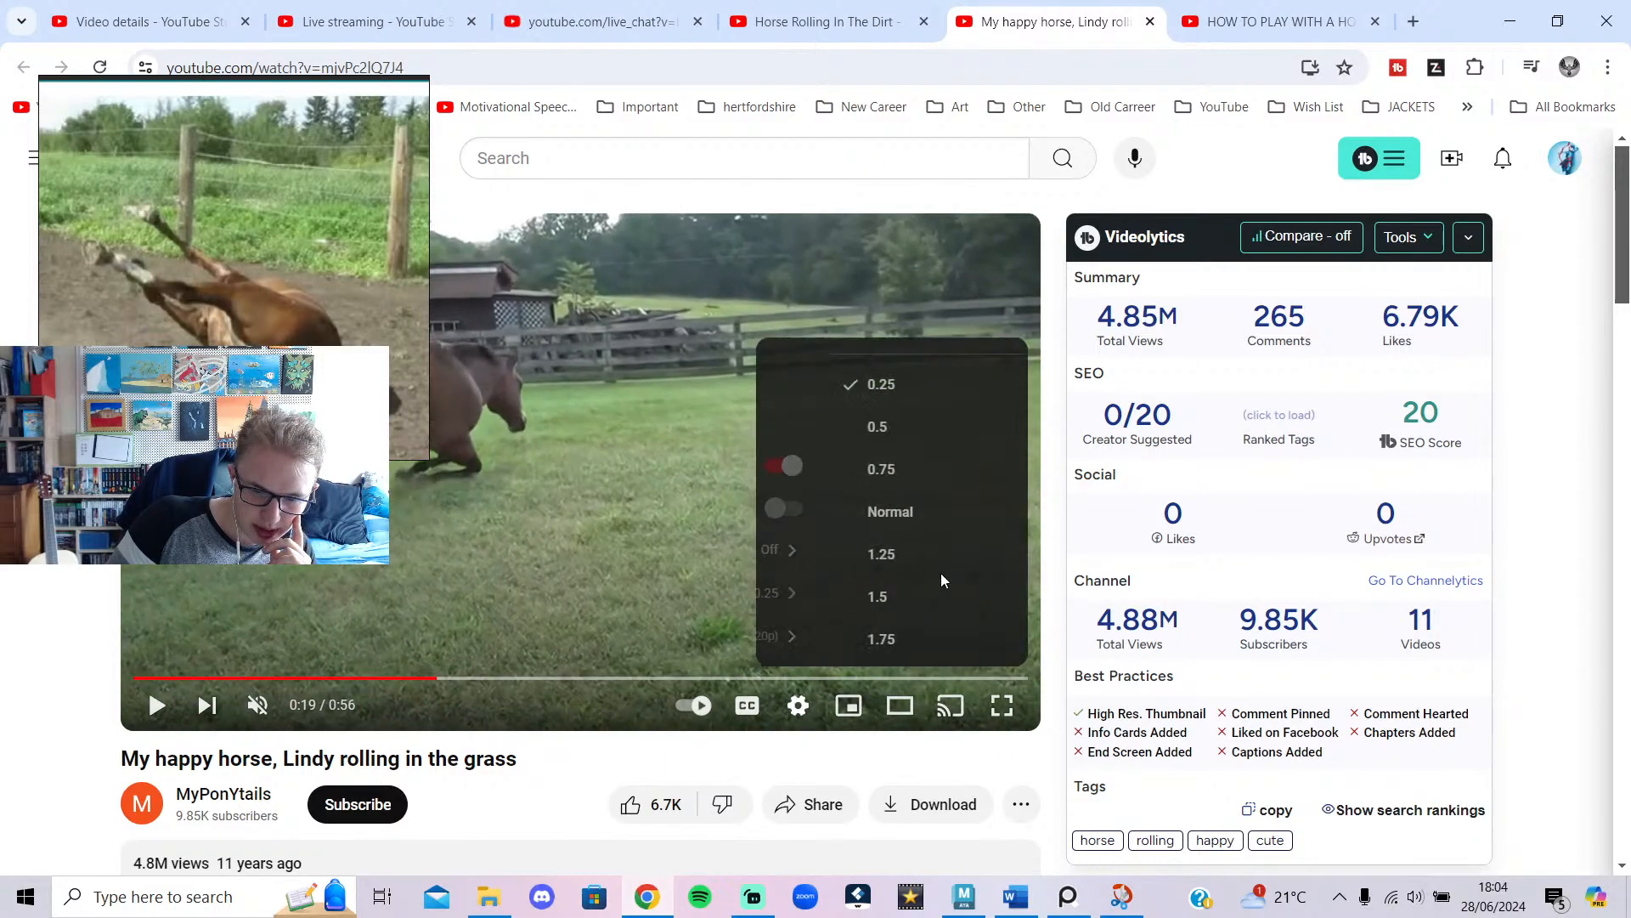
{"action": "left_click", "coordinate": [906, 525]}
{"action": "left_click", "coordinate": [585, 515]}
{"action": "left_click", "coordinate": [596, 513]}
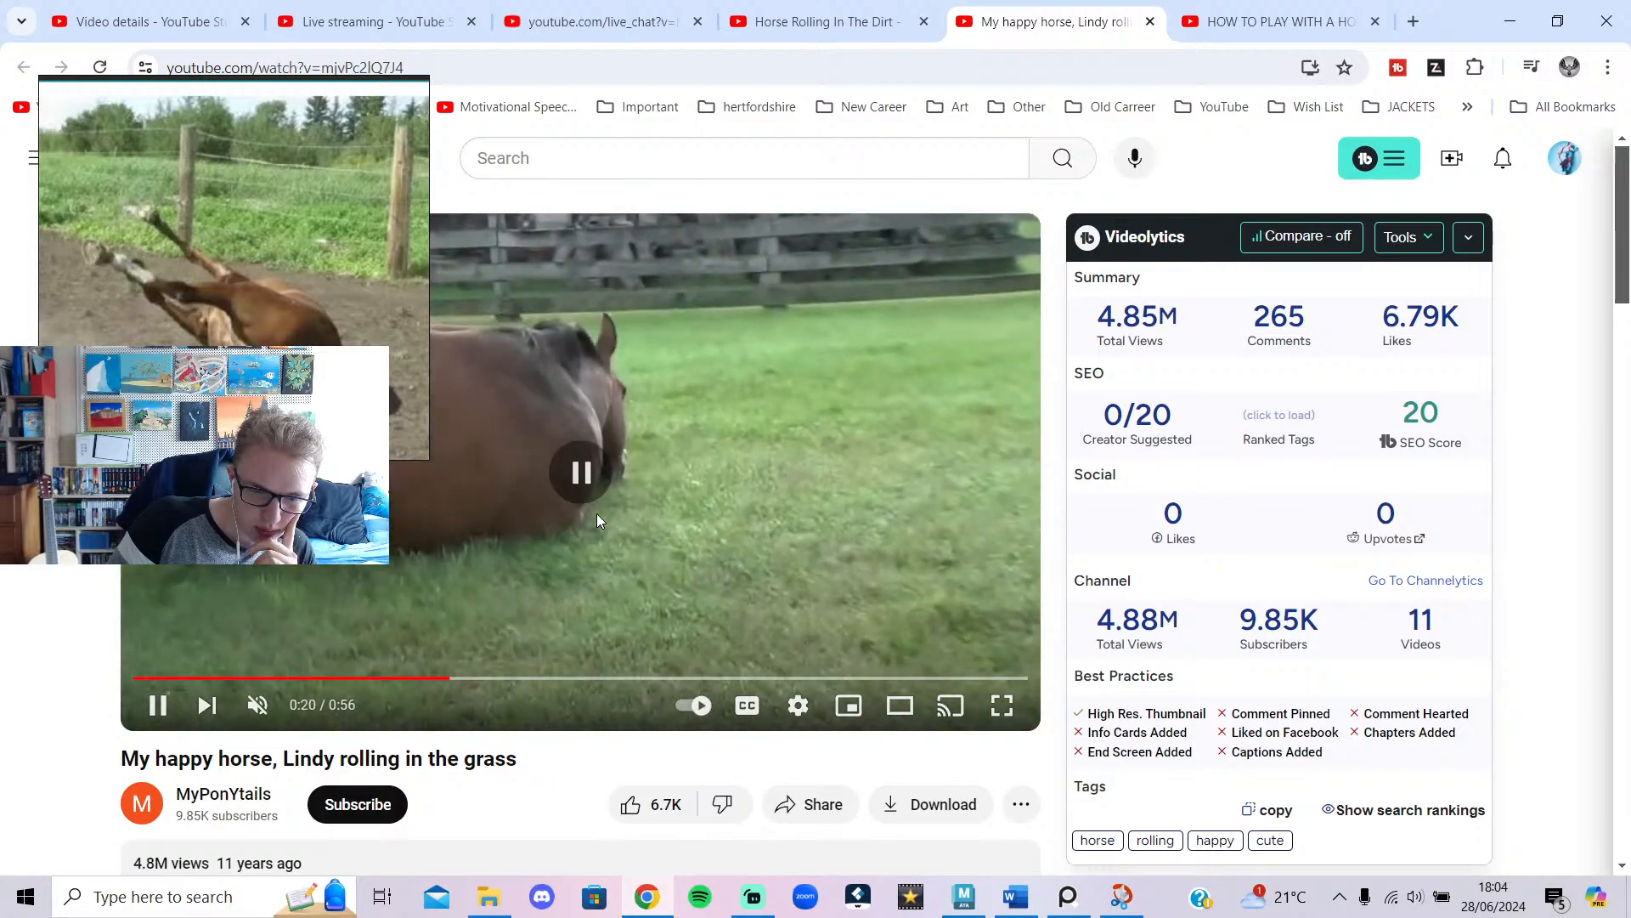
{"action": "left_click_drag", "start_coordinate": [1416, 9], "coordinate": [1255, 61]}
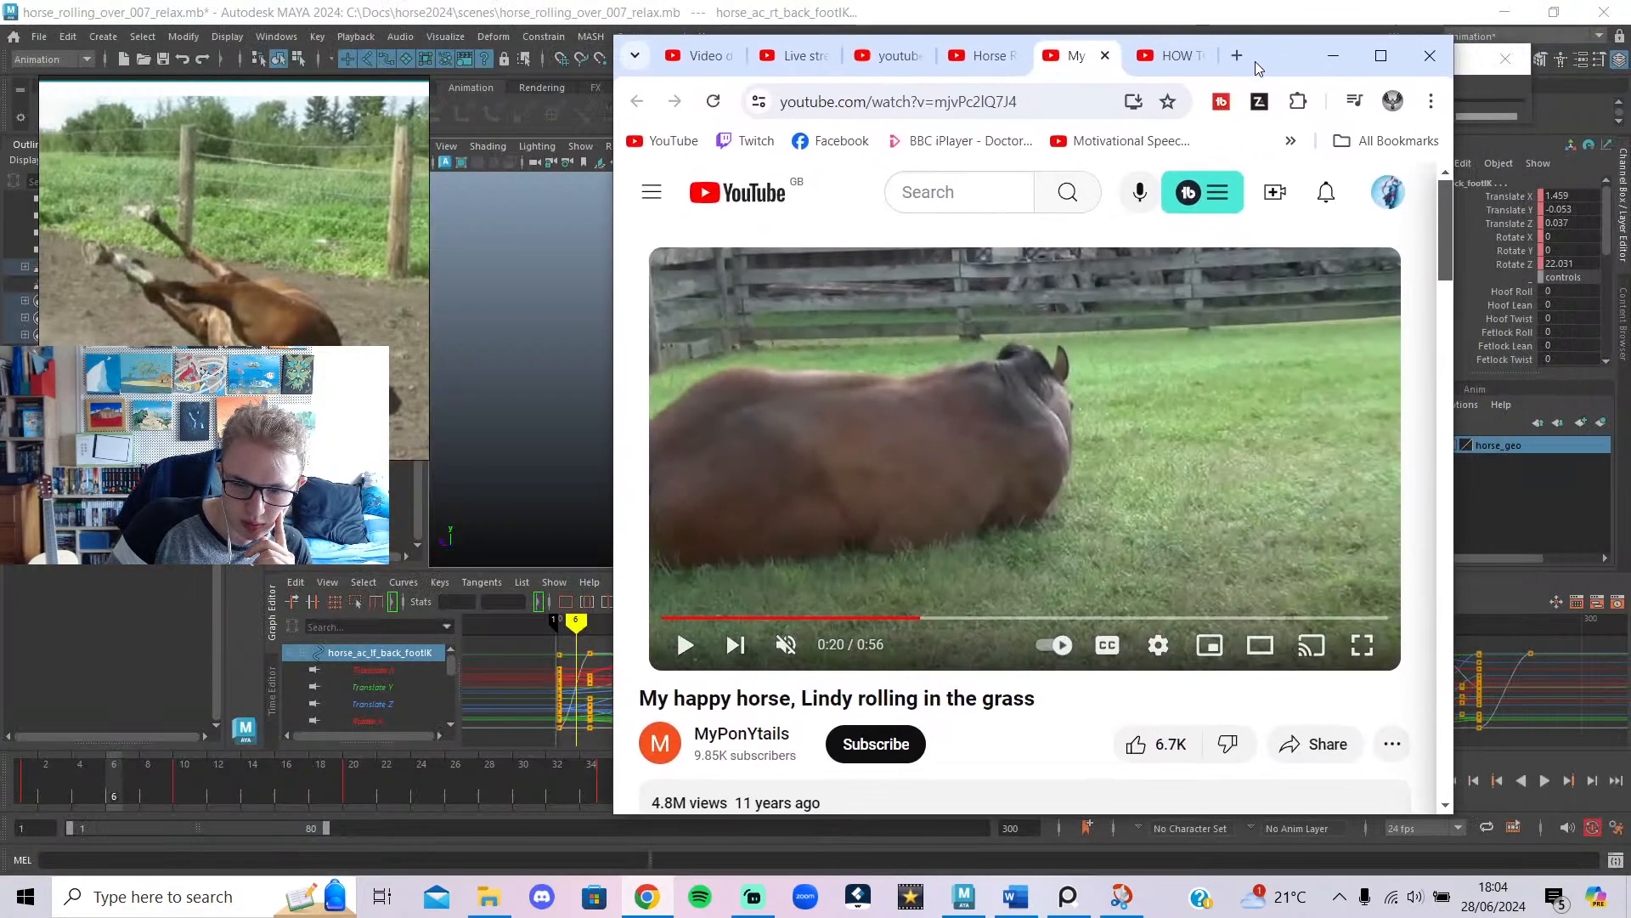
Compare the Lindy clip around 0:17–0:20 with the dirt-rolling clip from 0:10.
{"action": "left_click", "coordinate": [943, 512]}
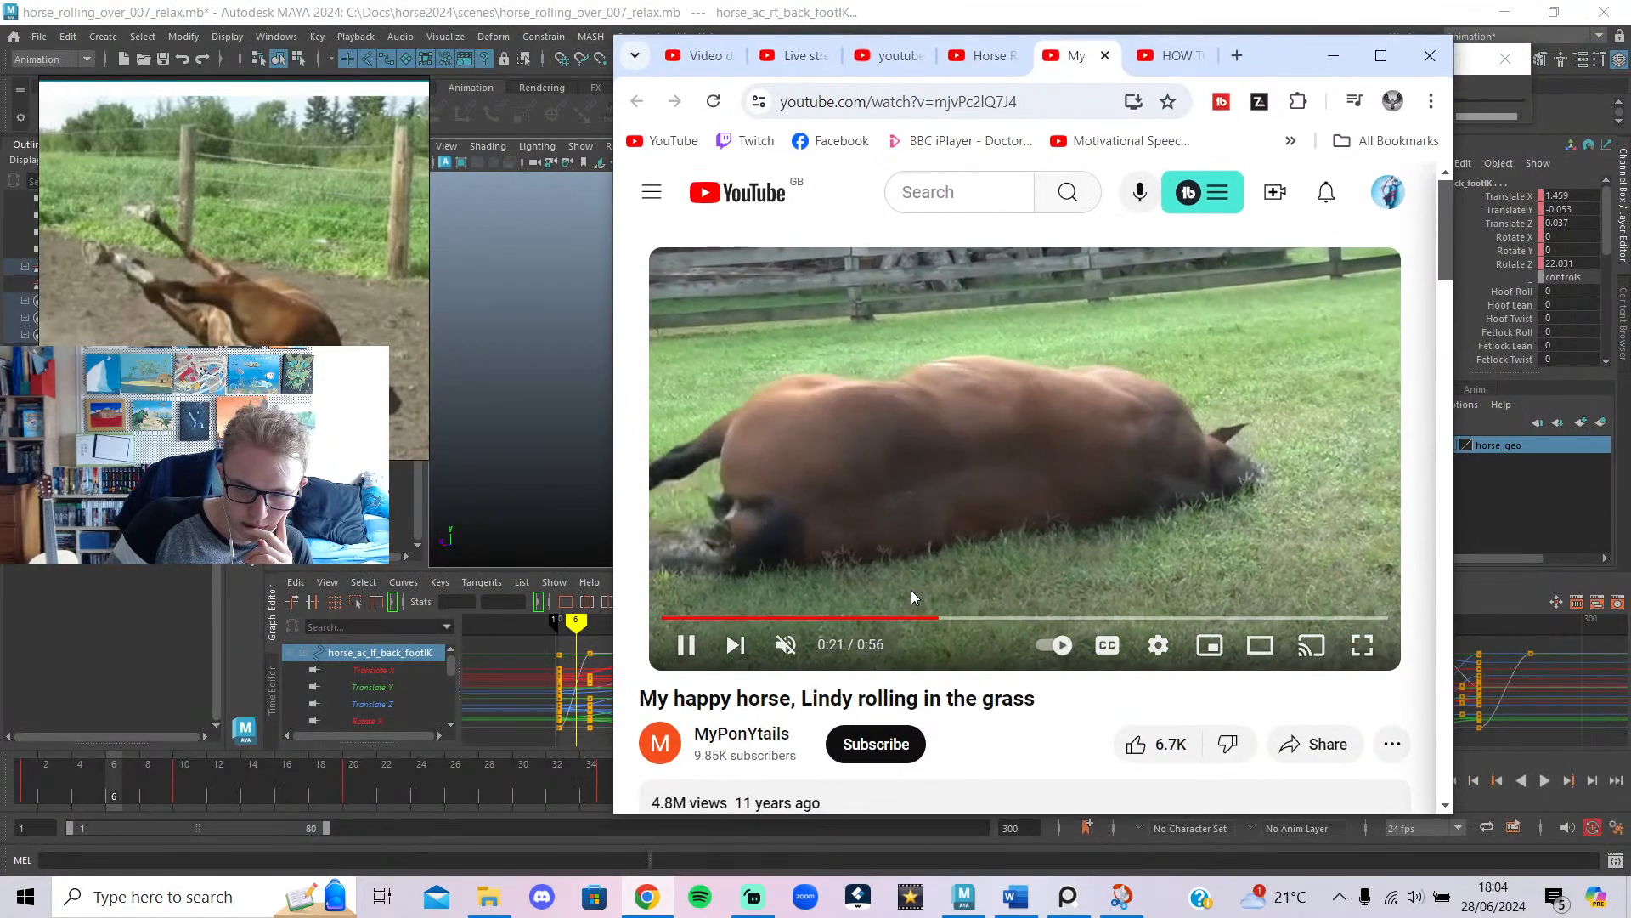
{"action": "left_click_drag", "start_coordinate": [944, 619], "coordinate": [894, 621]}
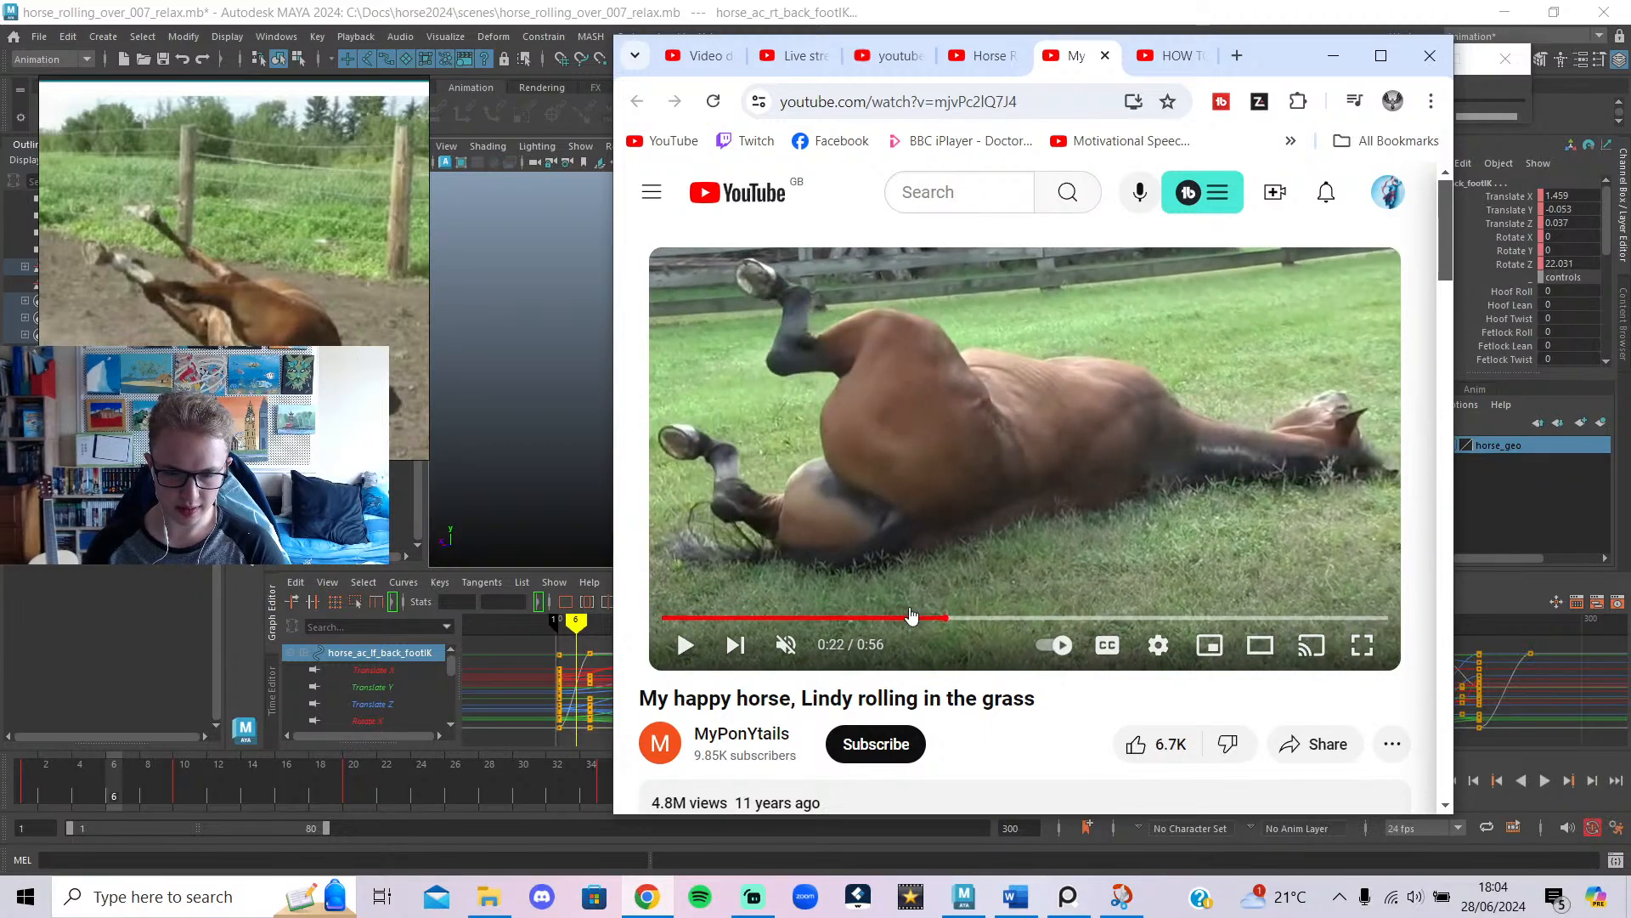
{"action": "left_click", "coordinate": [902, 617]}
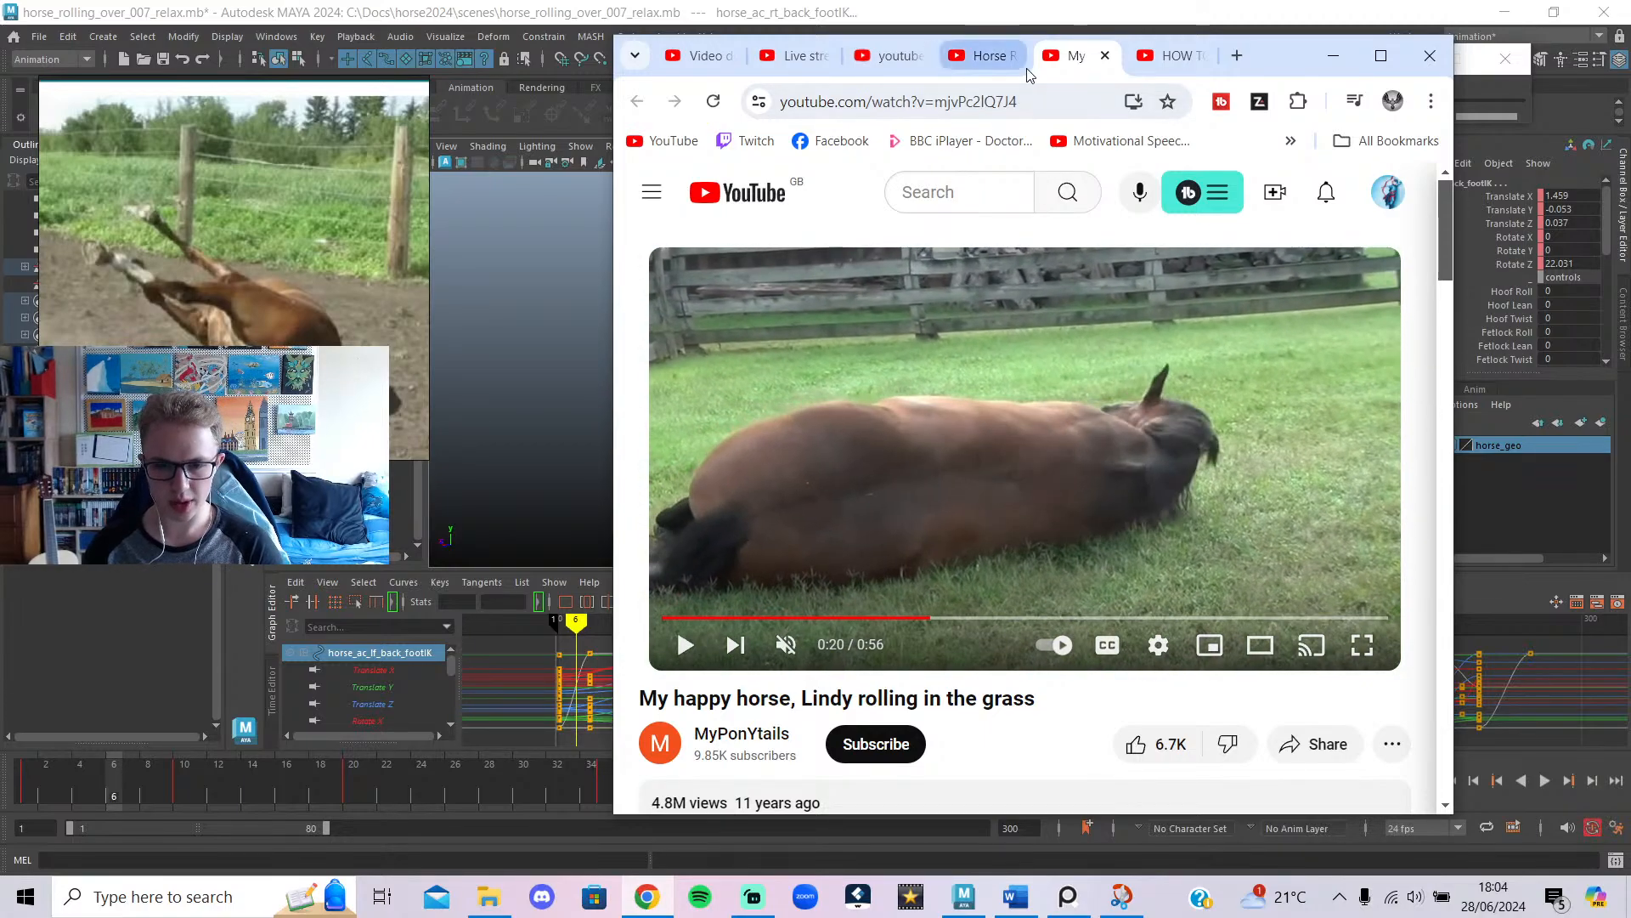
{"action": "left_click", "coordinate": [985, 55]}
{"action": "left_click", "coordinate": [963, 392]}
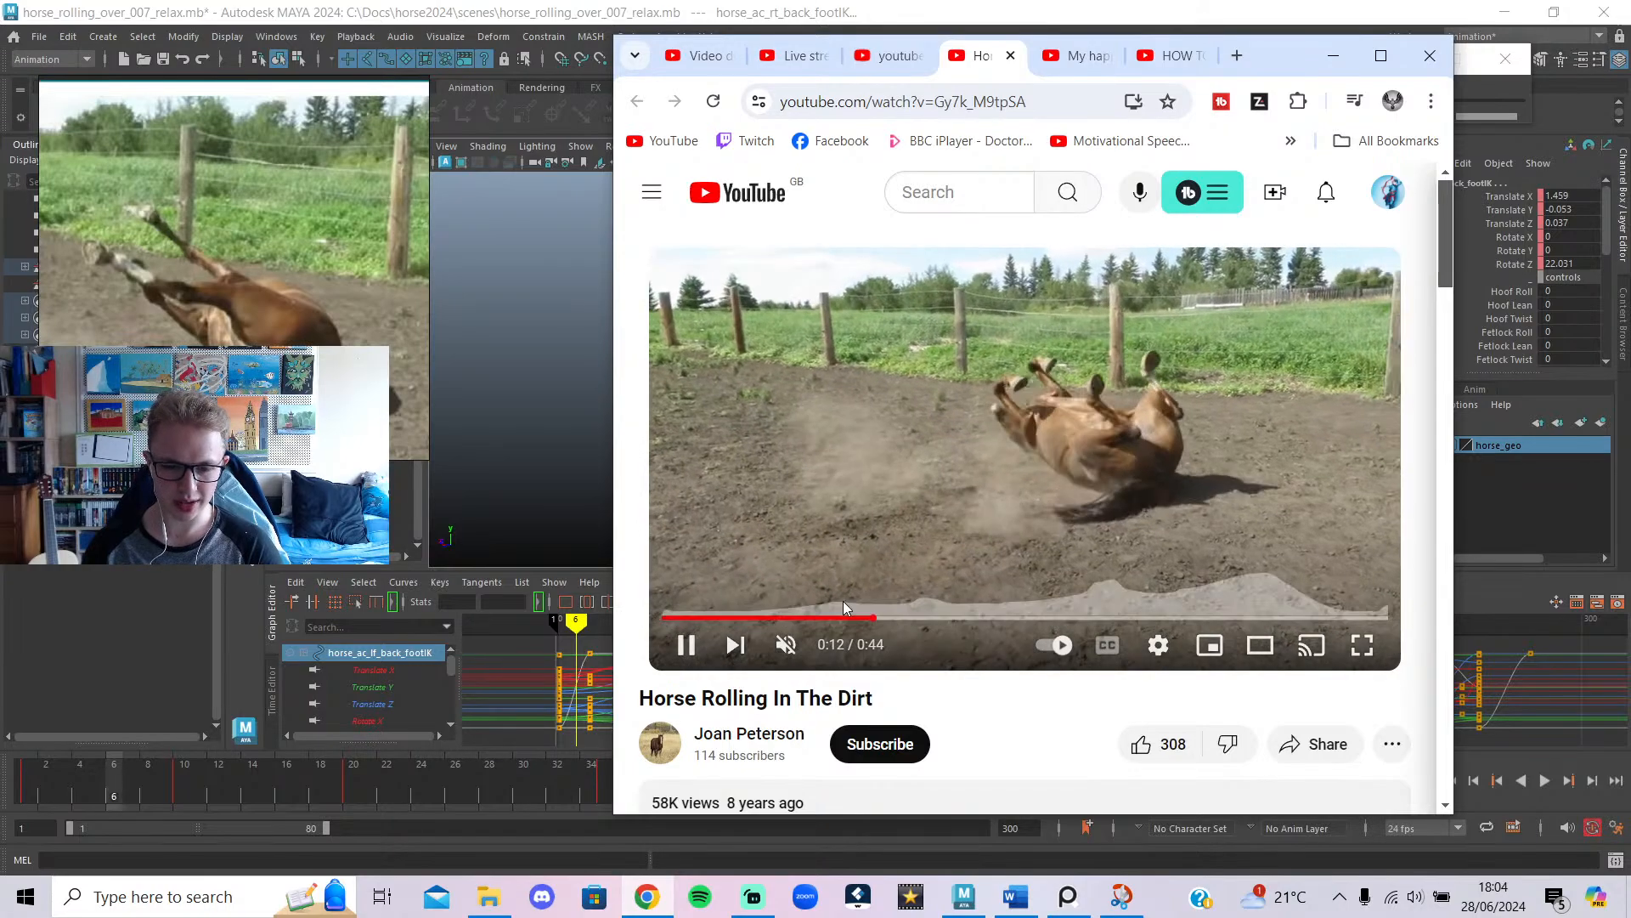
{"action": "left_click_drag", "start_coordinate": [843, 617], "coordinate": [840, 618]}
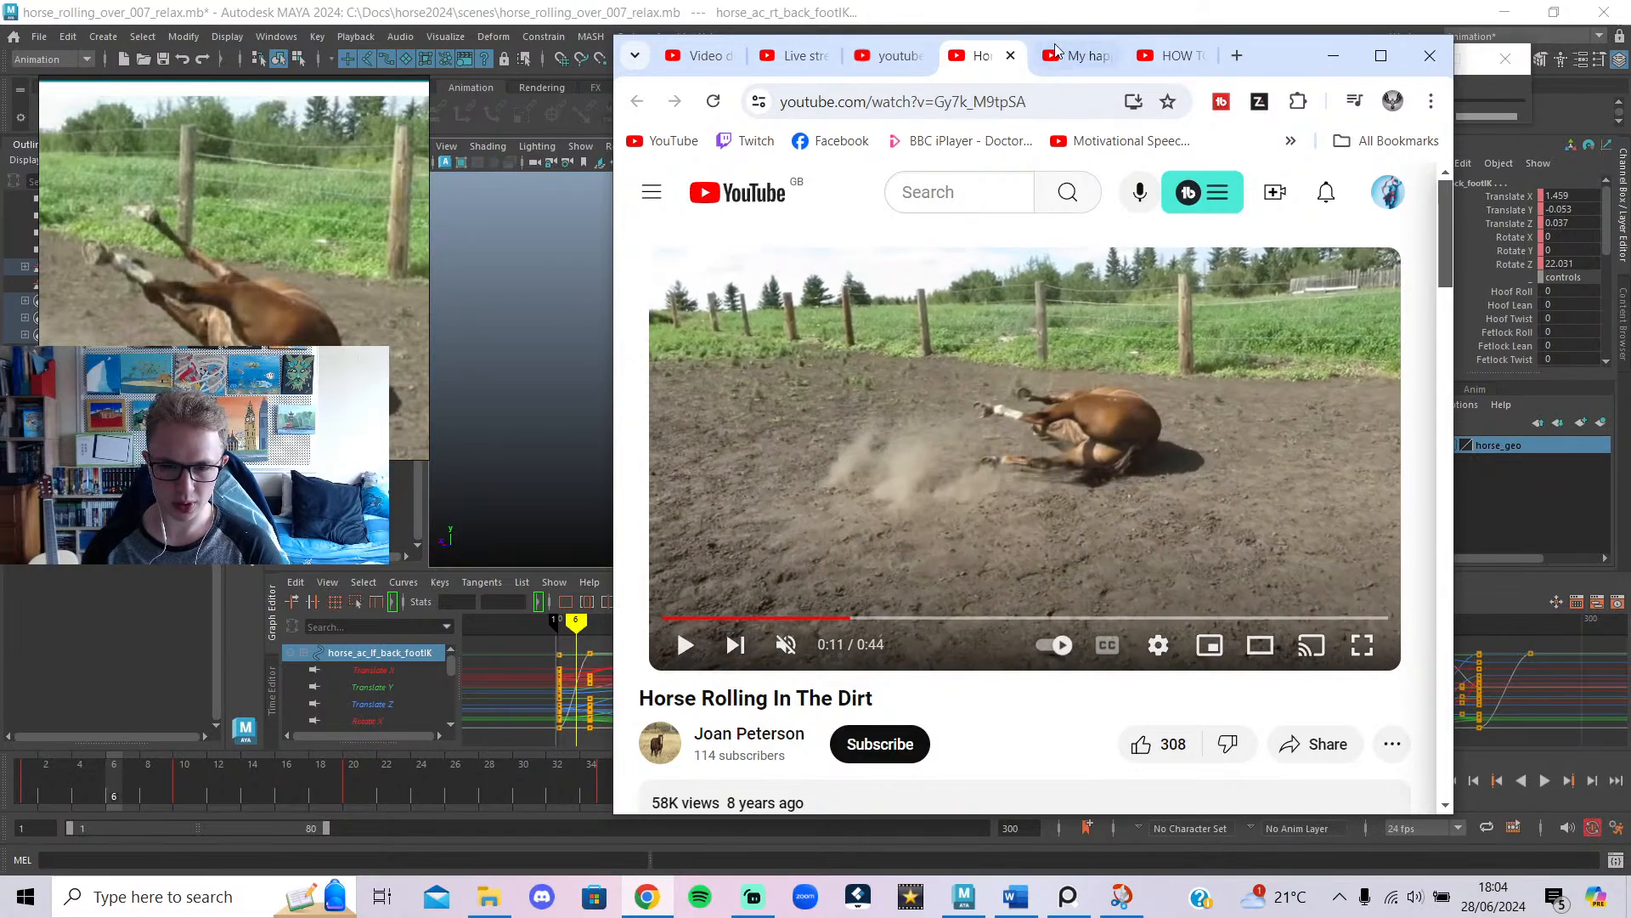
Replay the Lindy clip from 0:17 to 0:22, pause it, and minimize the browser.
{"action": "left_click", "coordinate": [1073, 55]}
{"action": "left_click", "coordinate": [989, 379]}
{"action": "left_click", "coordinate": [892, 617]}
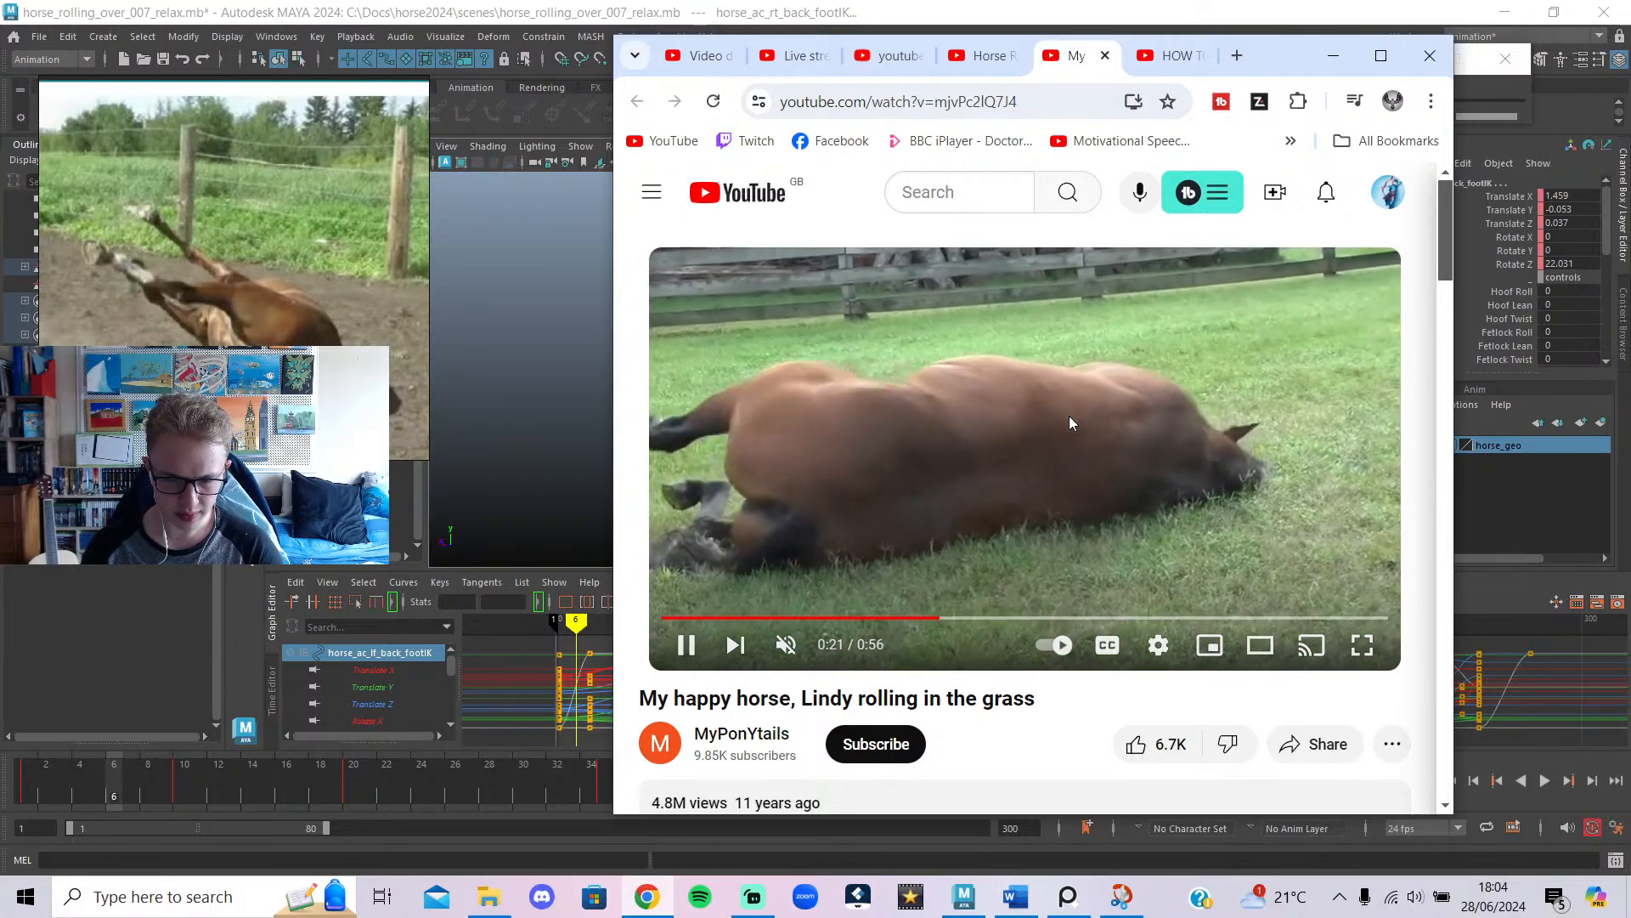
{"action": "left_click", "coordinate": [1069, 418]}
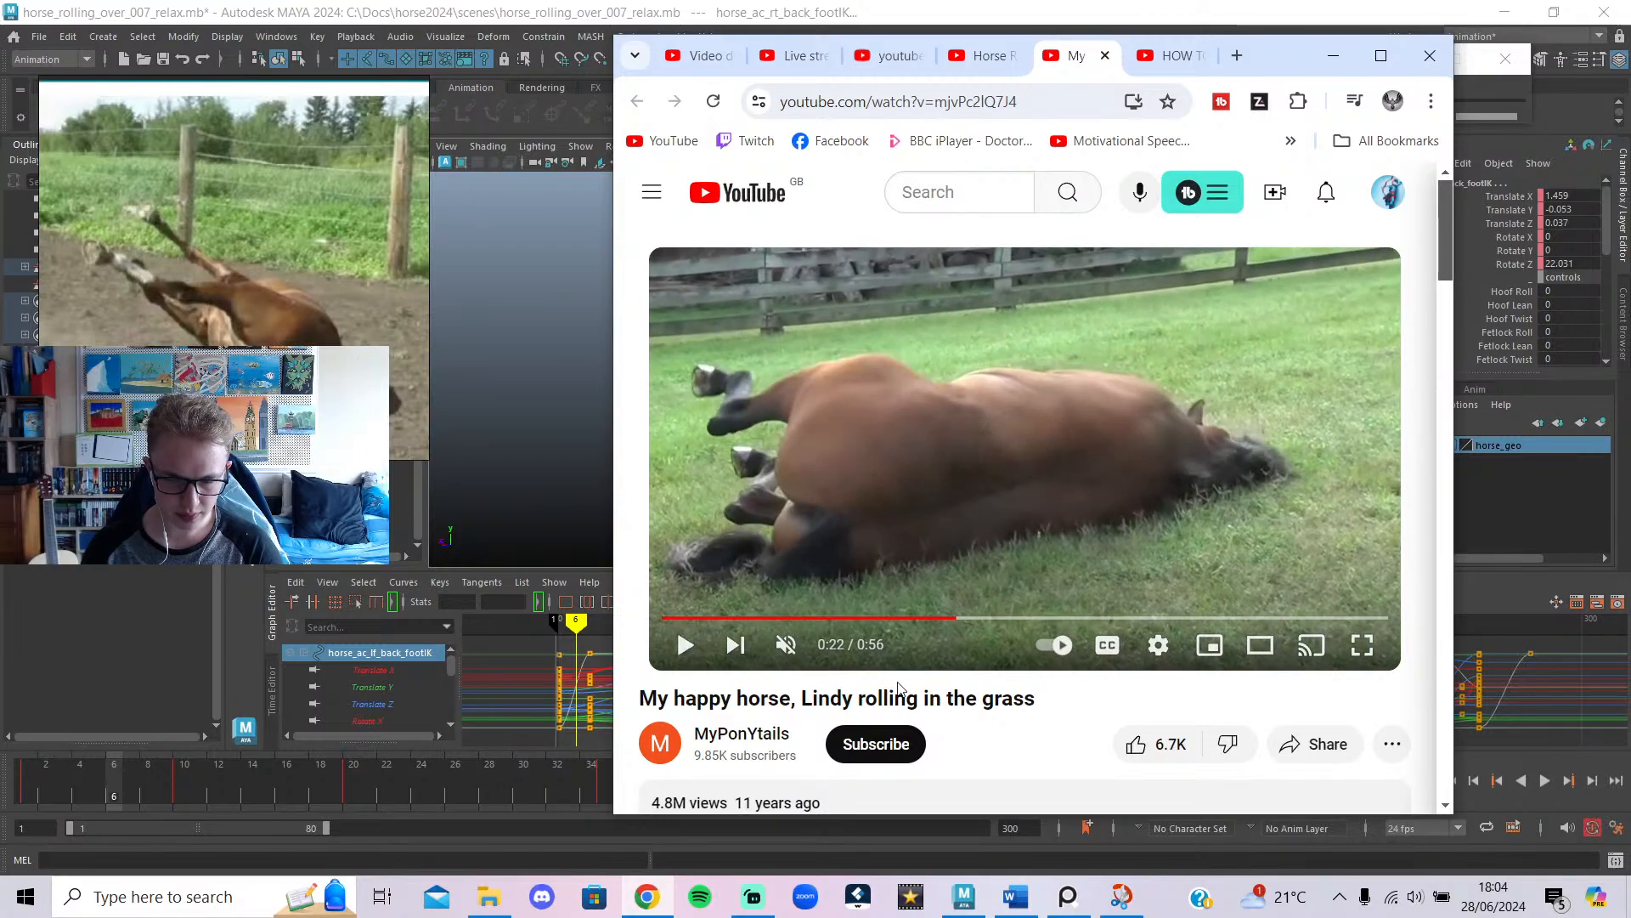
{"action": "left_click", "coordinate": [924, 618]}
{"action": "left_click", "coordinate": [982, 508]}
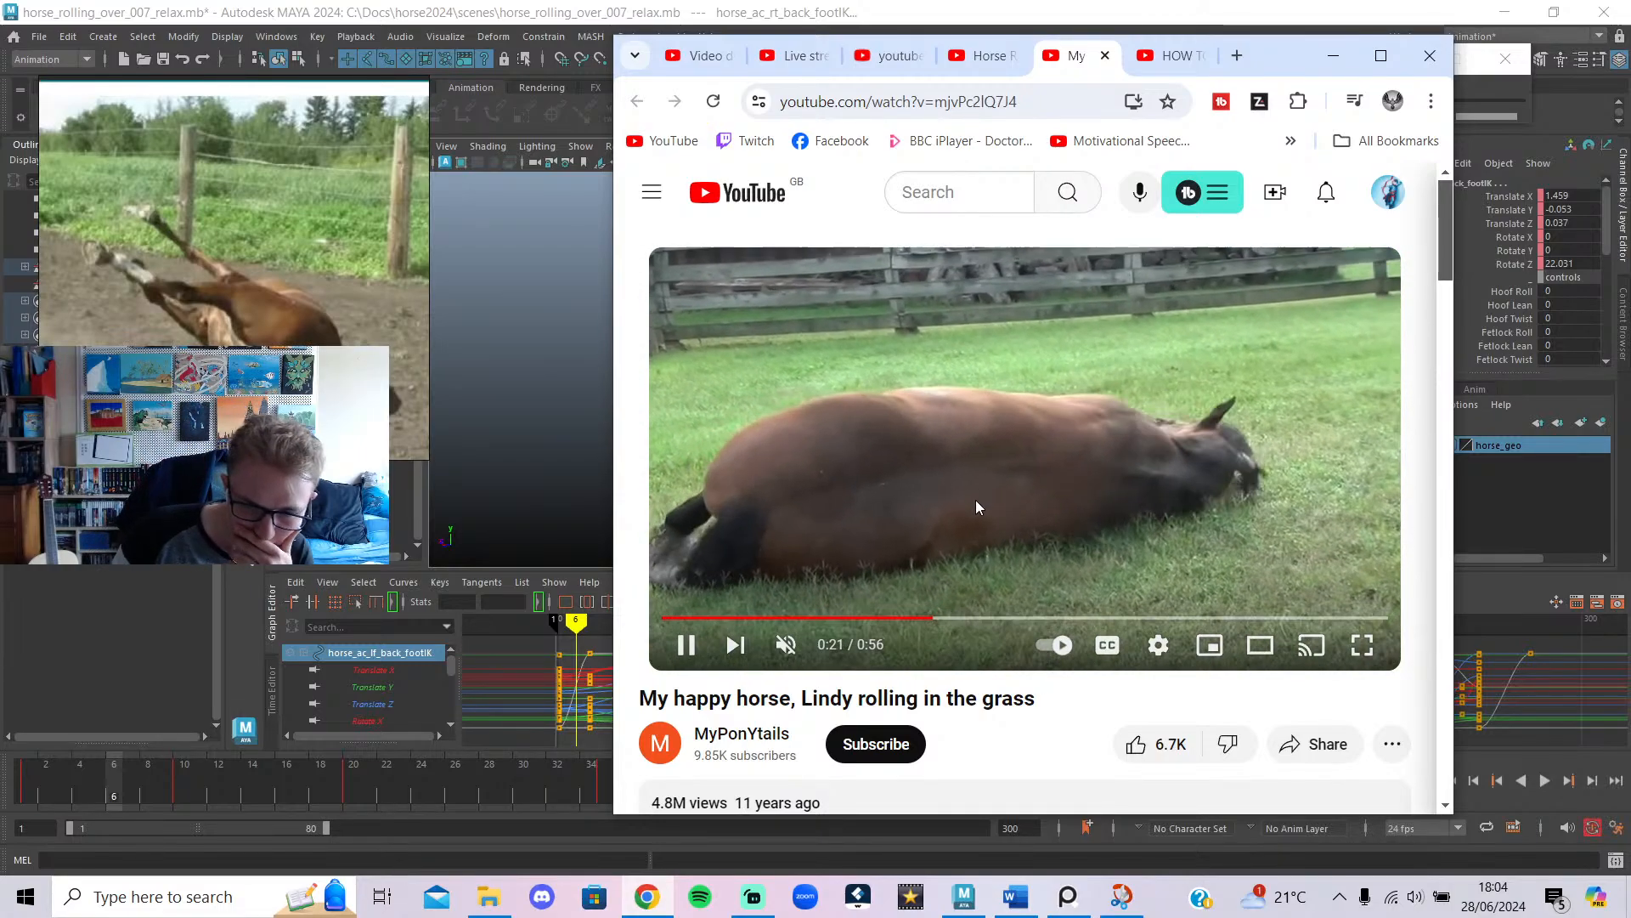
{"action": "left_click", "coordinate": [966, 523]}
{"action": "left_click", "coordinate": [1333, 55]}
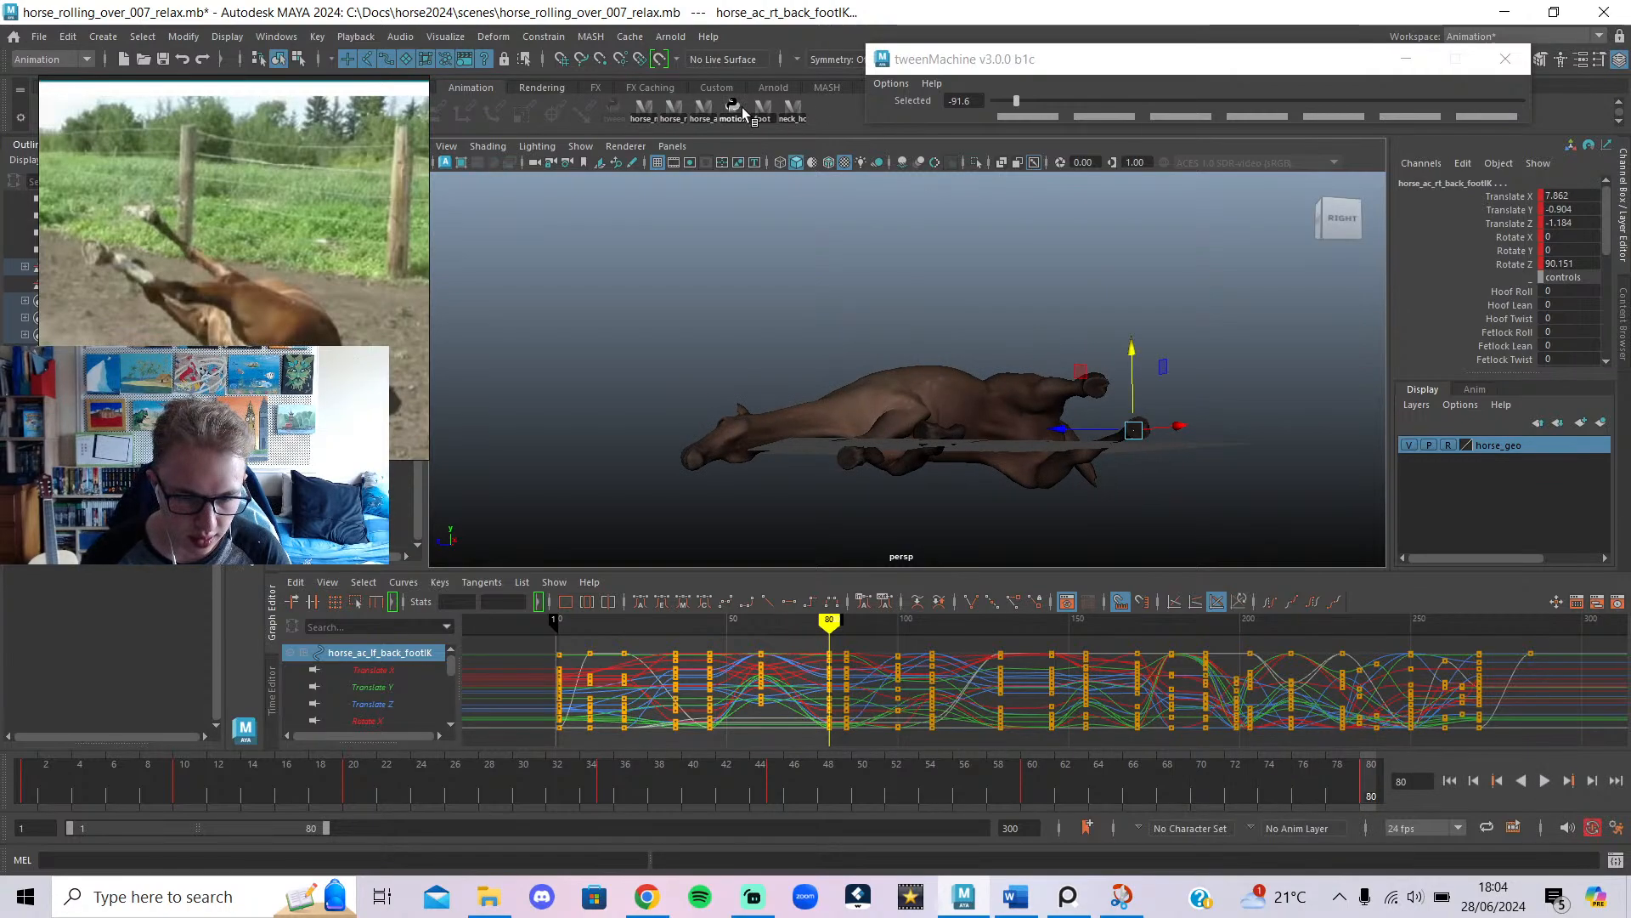
Select the back foot IK and key an in-between pose at frame 45 with tweenMachine at -63.5.
{"action": "left_click", "coordinate": [795, 257]}
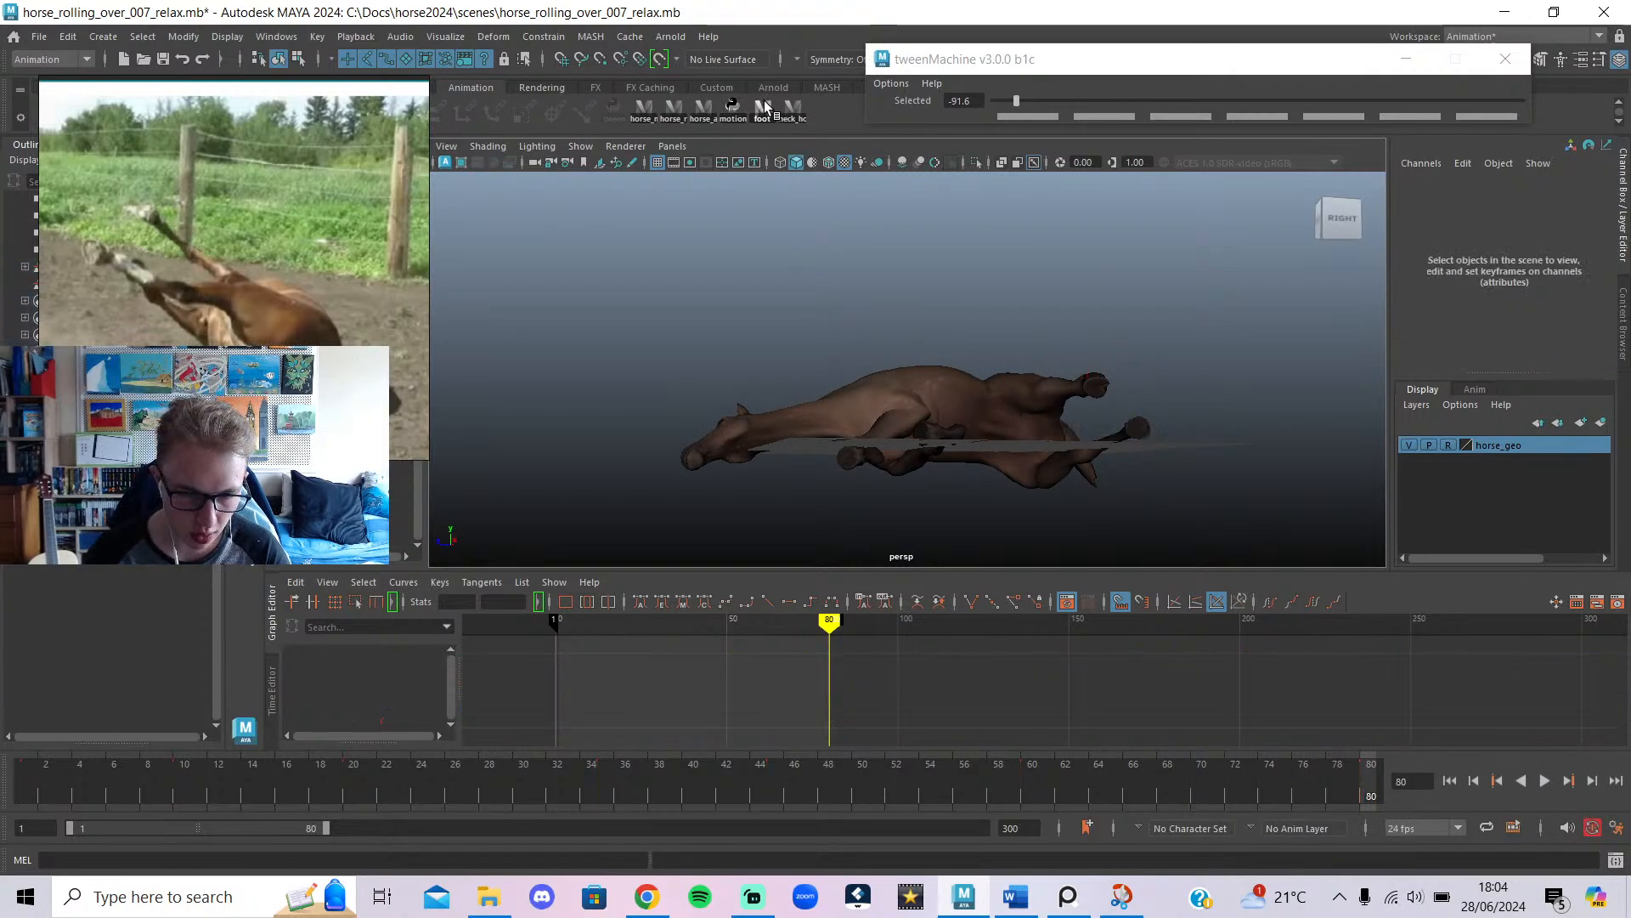
{"action": "left_click", "coordinate": [765, 106]}
{"action": "left_click", "coordinate": [763, 627]}
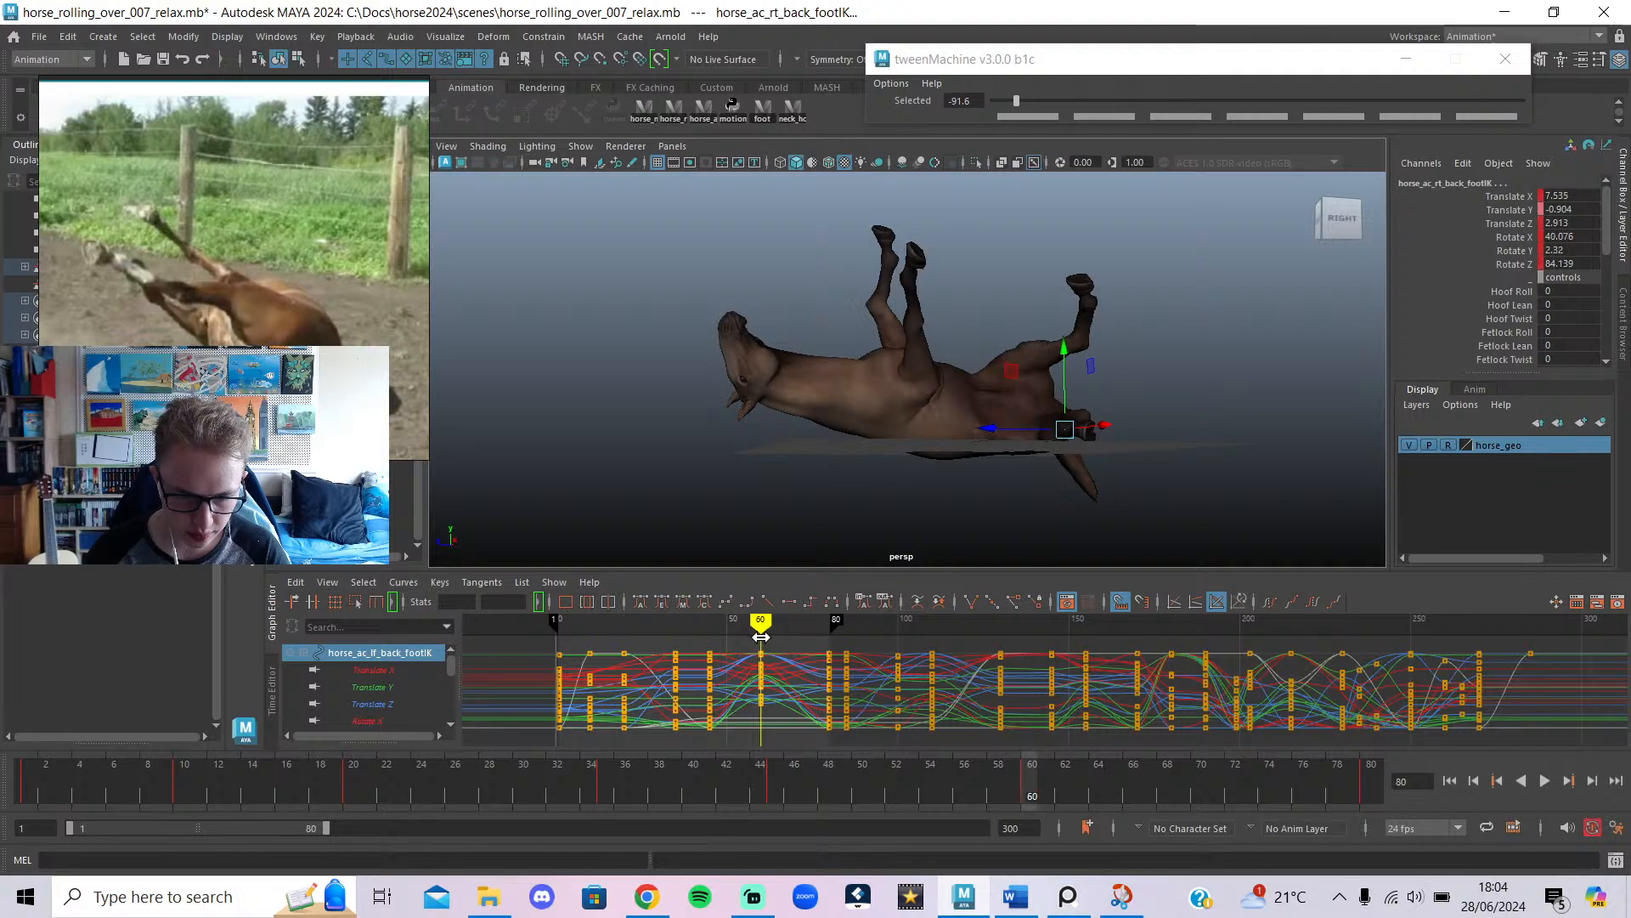
{"action": "left_click_drag", "start_coordinate": [786, 643], "coordinate": [675, 728]}
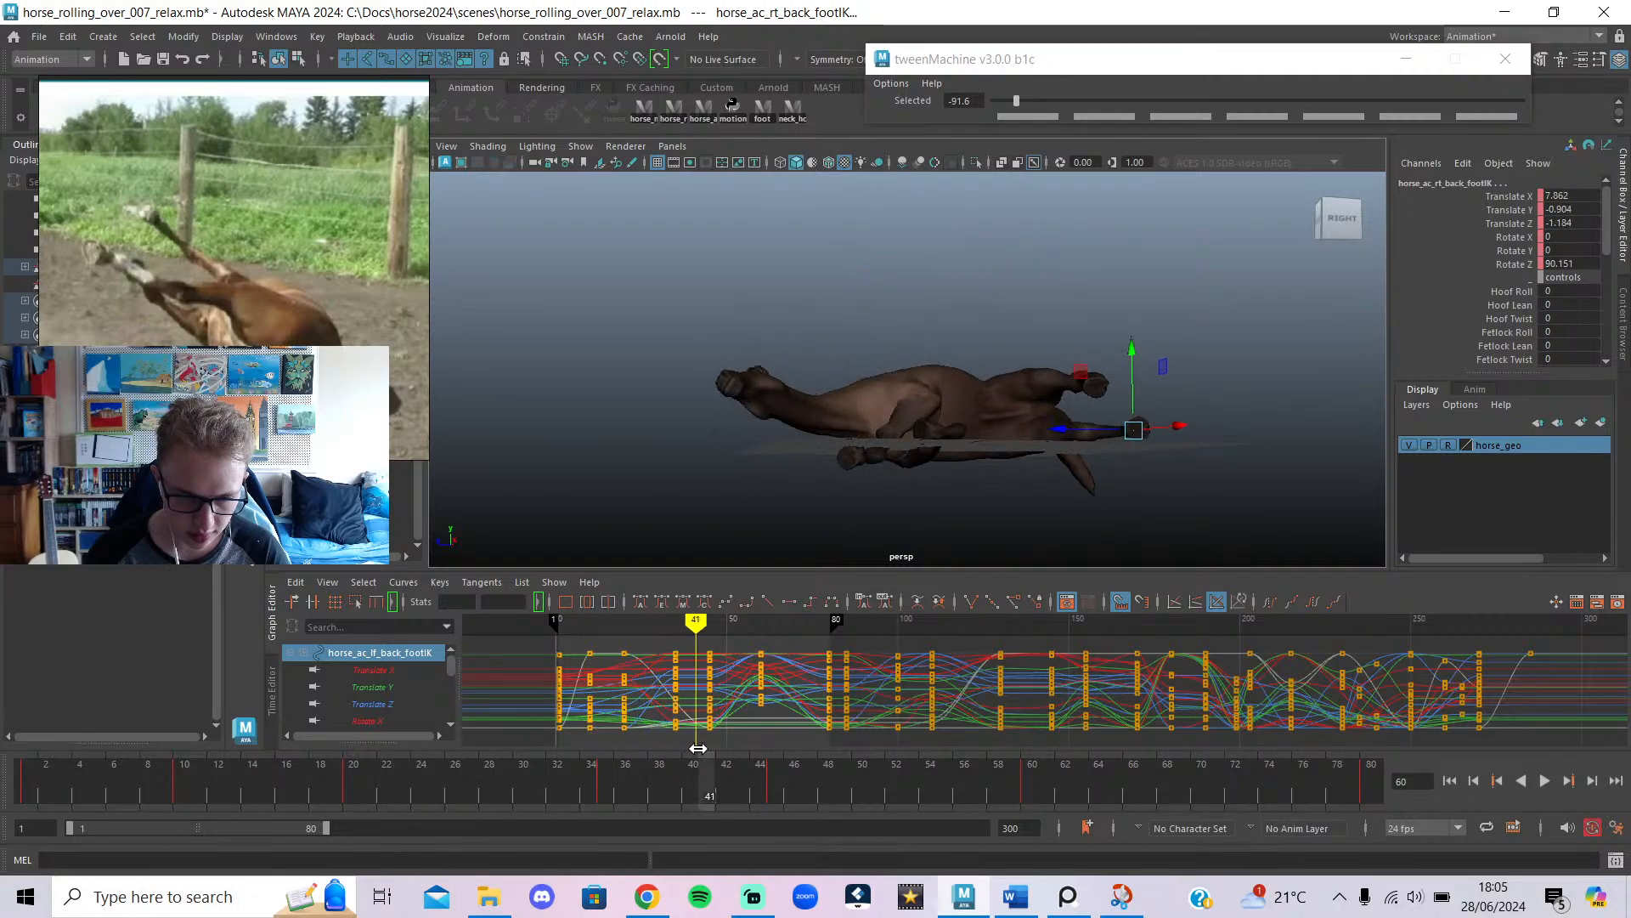
{"action": "left_click_drag", "start_coordinate": [682, 740], "coordinate": [669, 737]}
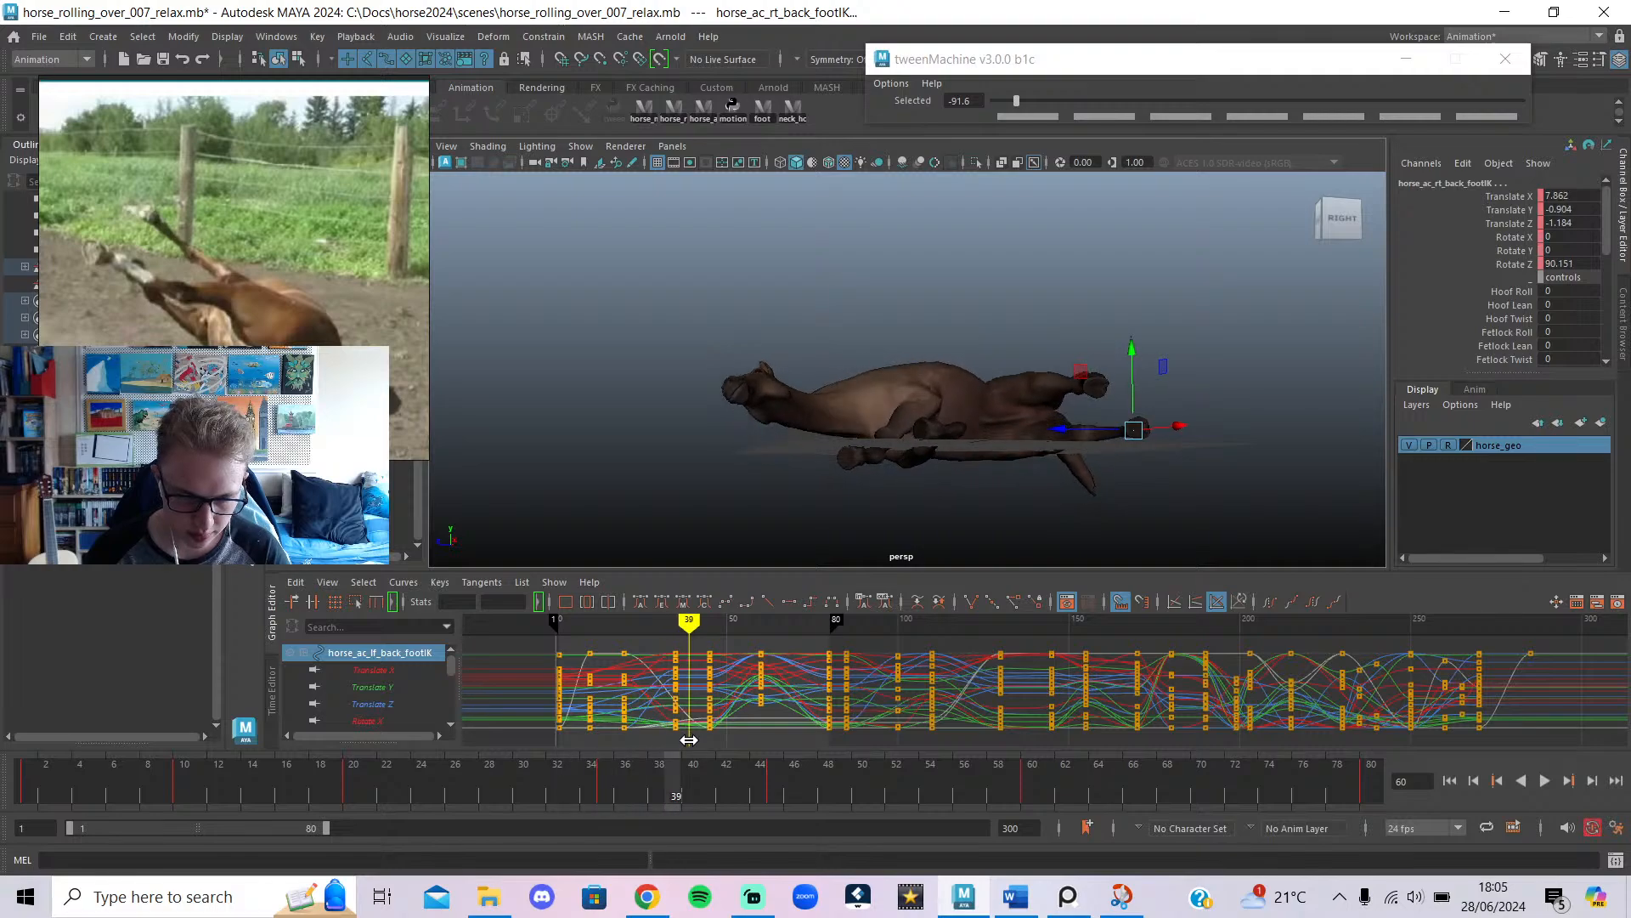
{"action": "mouse_move", "coordinate": [734, 769]}
{"action": "left_mouse_down"}
{"action": "mouse_move", "coordinate": [776, 775]}
{"action": "mouse_move", "coordinate": [740, 777]}
{"action": "left_mouse_up"}
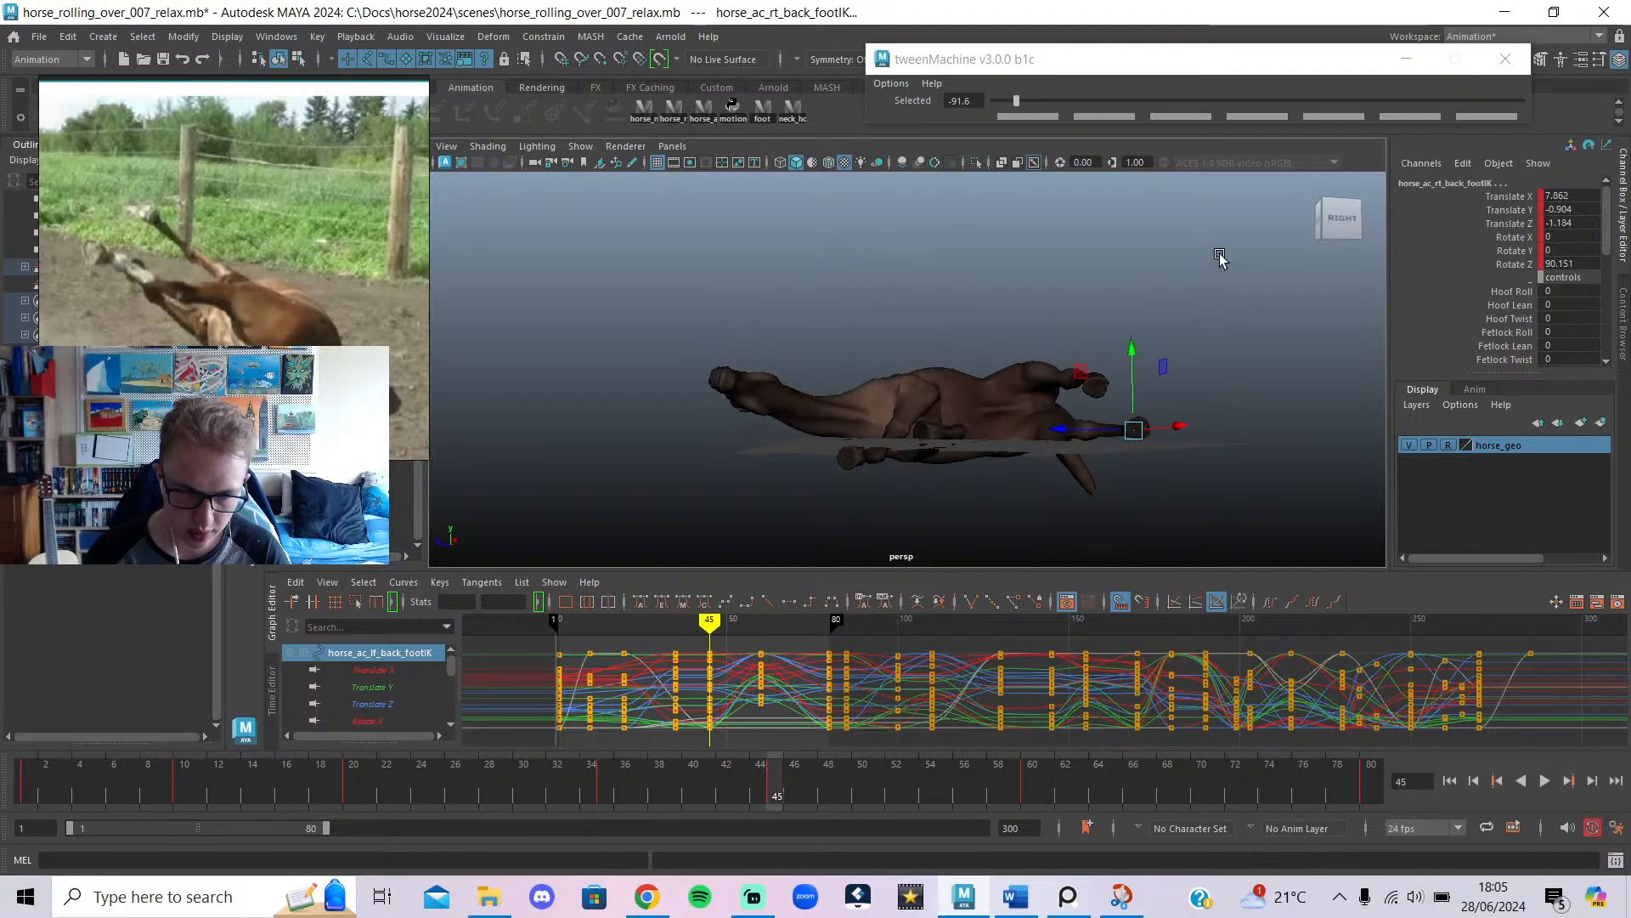
{"action": "left_click", "coordinate": [1267, 99]}
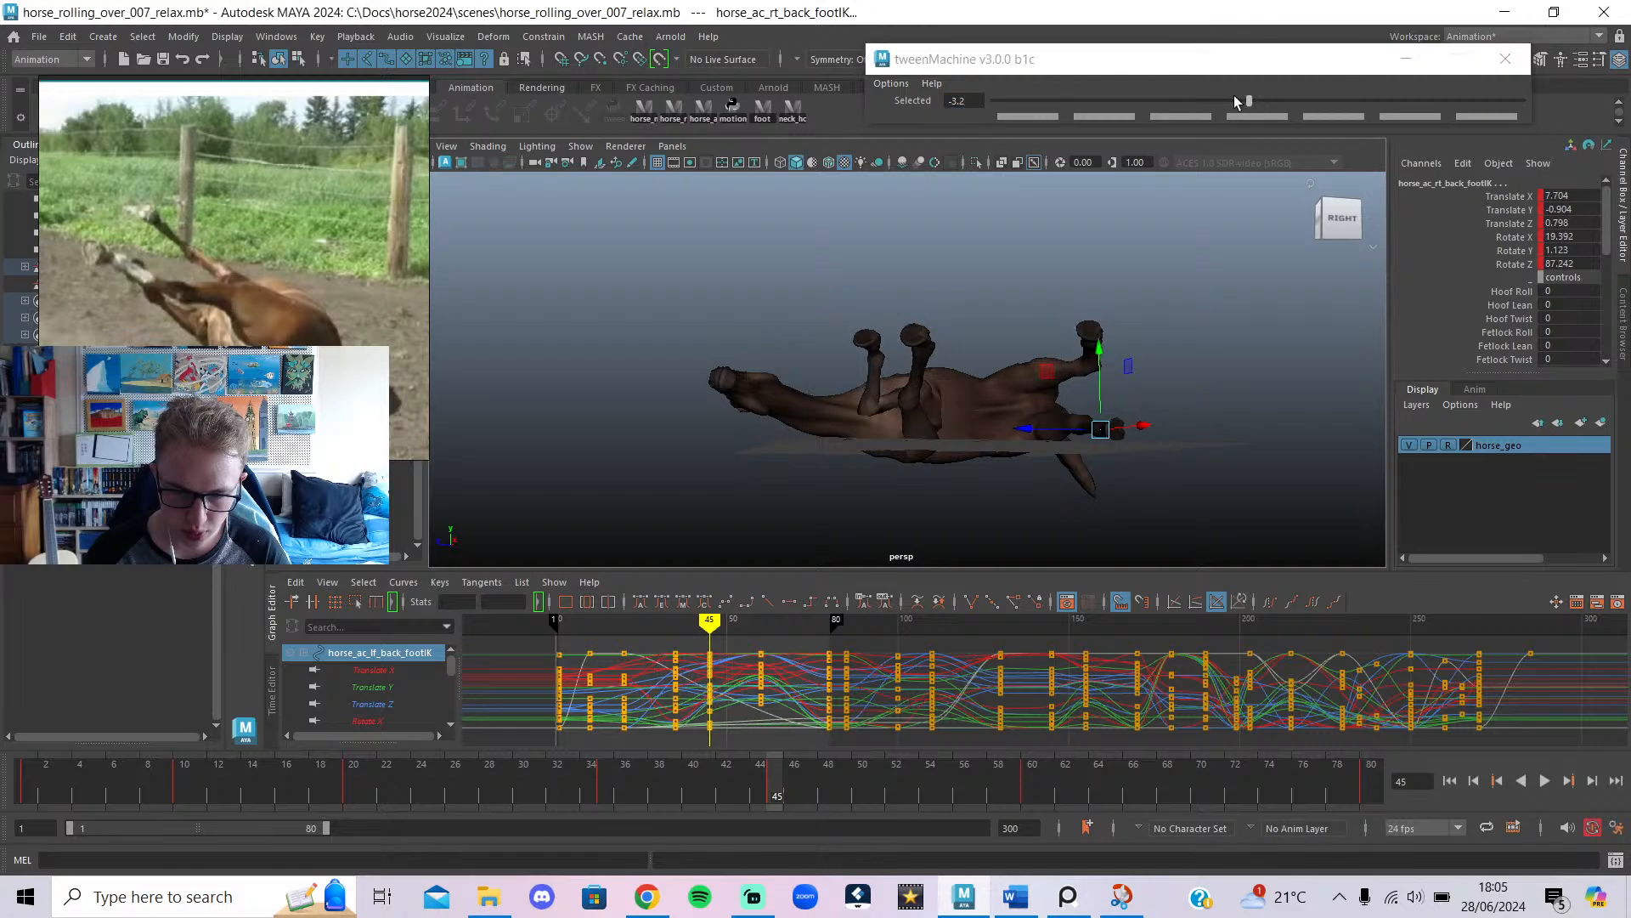
{"action": "left_click", "coordinate": [1090, 101]}
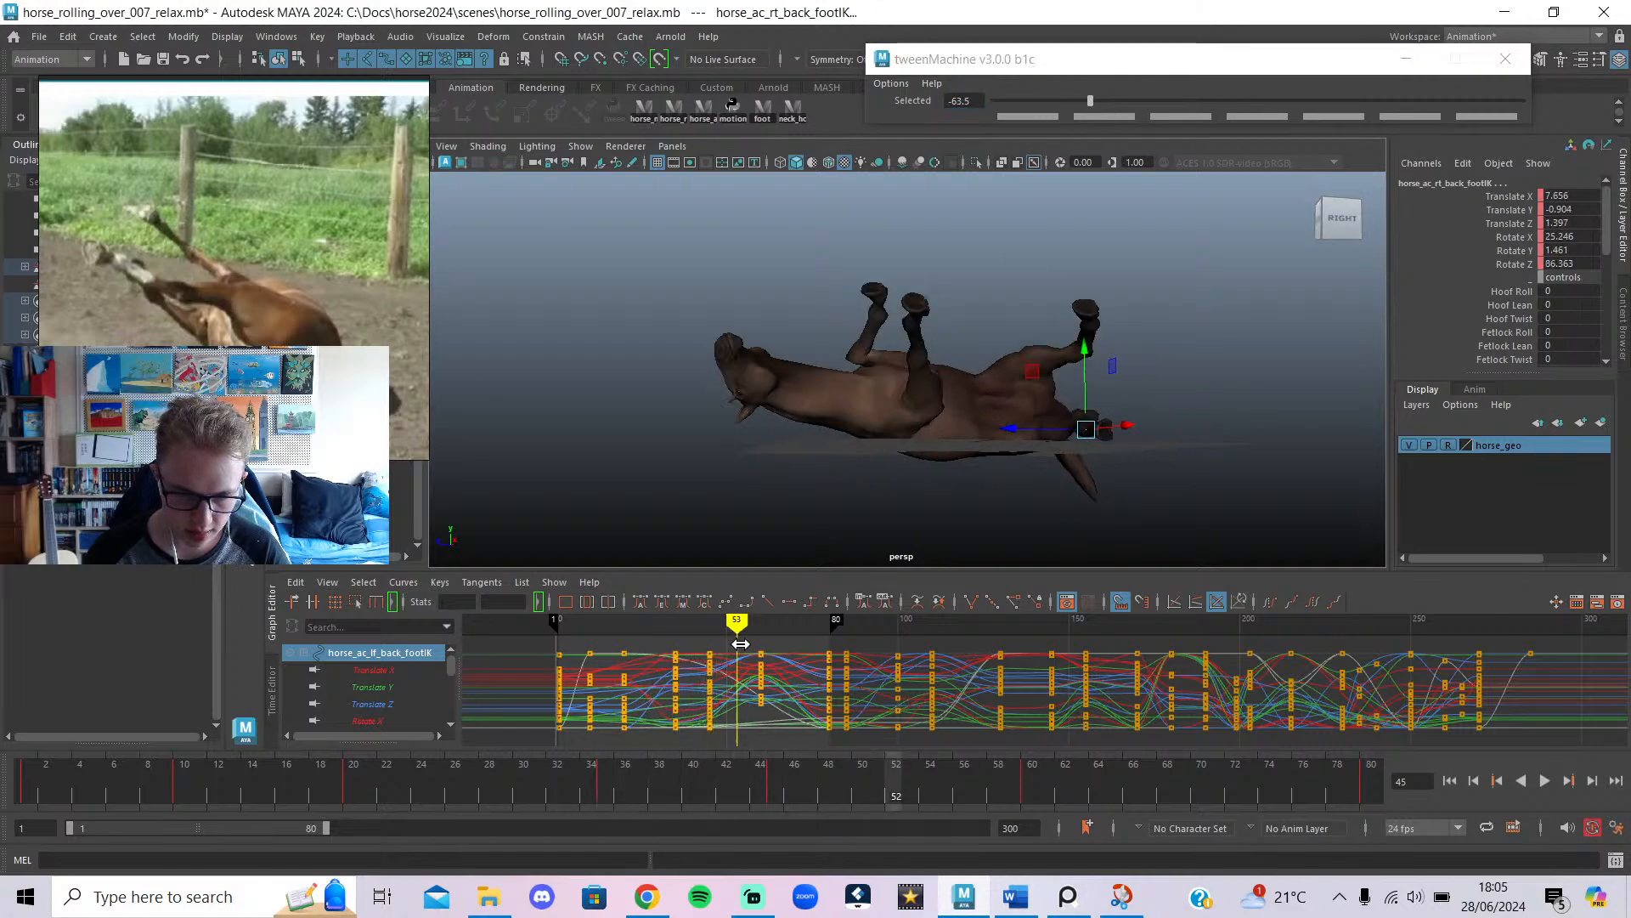
Move the later foot keys earlier to frame 55 and play back to check timing.
{"action": "left_click_drag", "start_coordinate": [741, 644], "coordinate": [824, 658]}
{"action": "left_click_drag", "start_coordinate": [706, 679], "coordinate": [597, 682]}
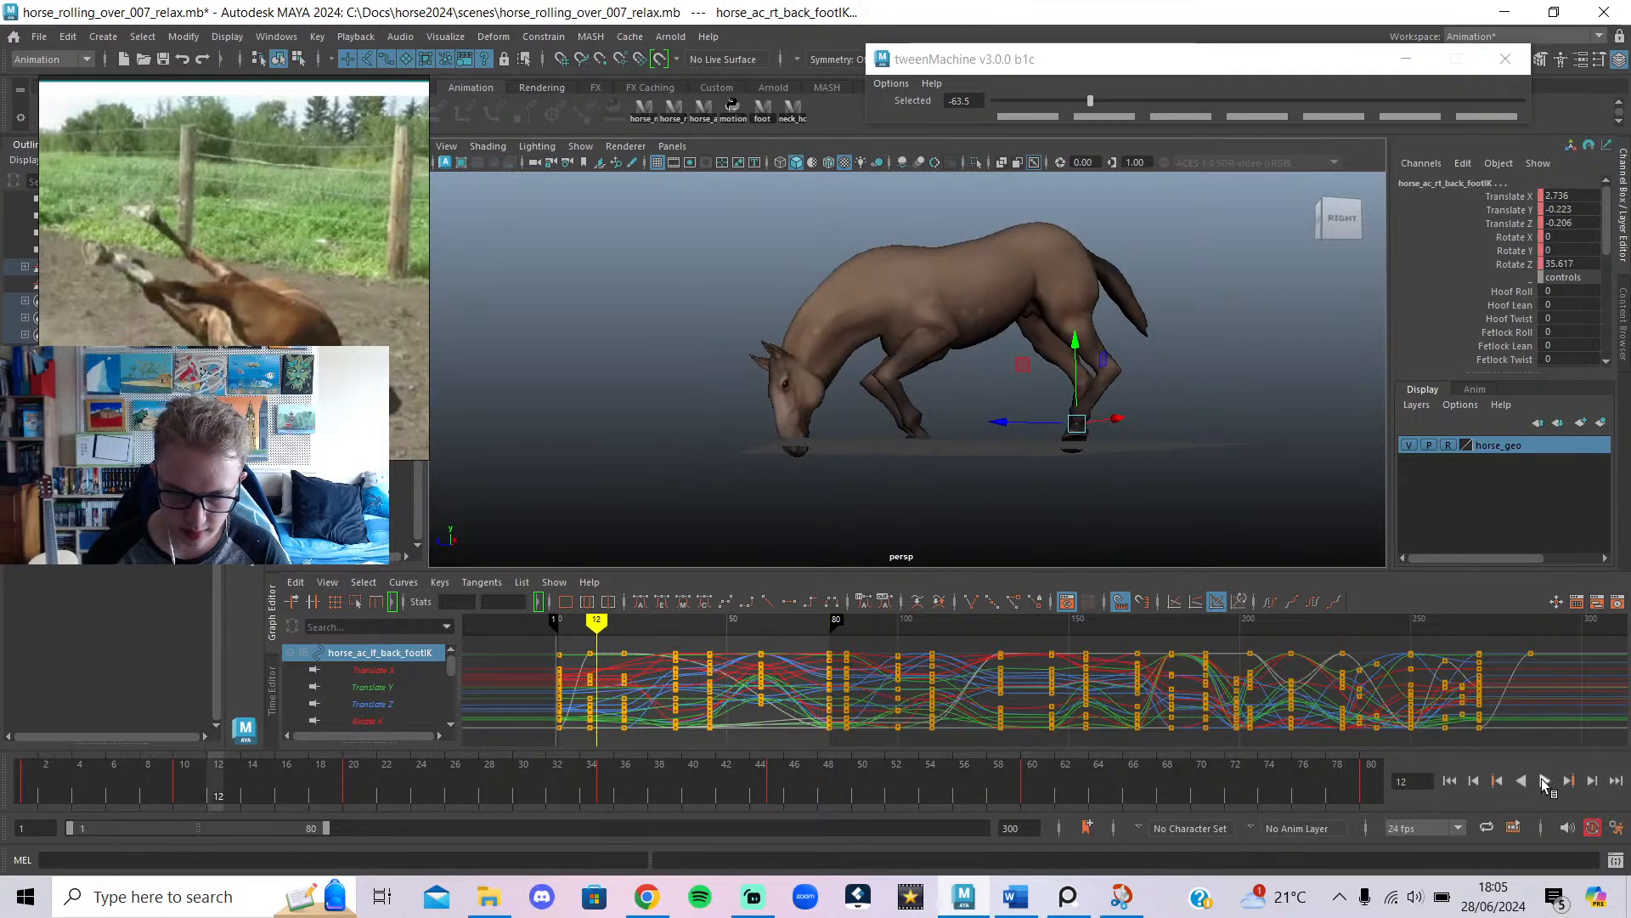
{"action": "left_click", "coordinate": [1545, 781]}
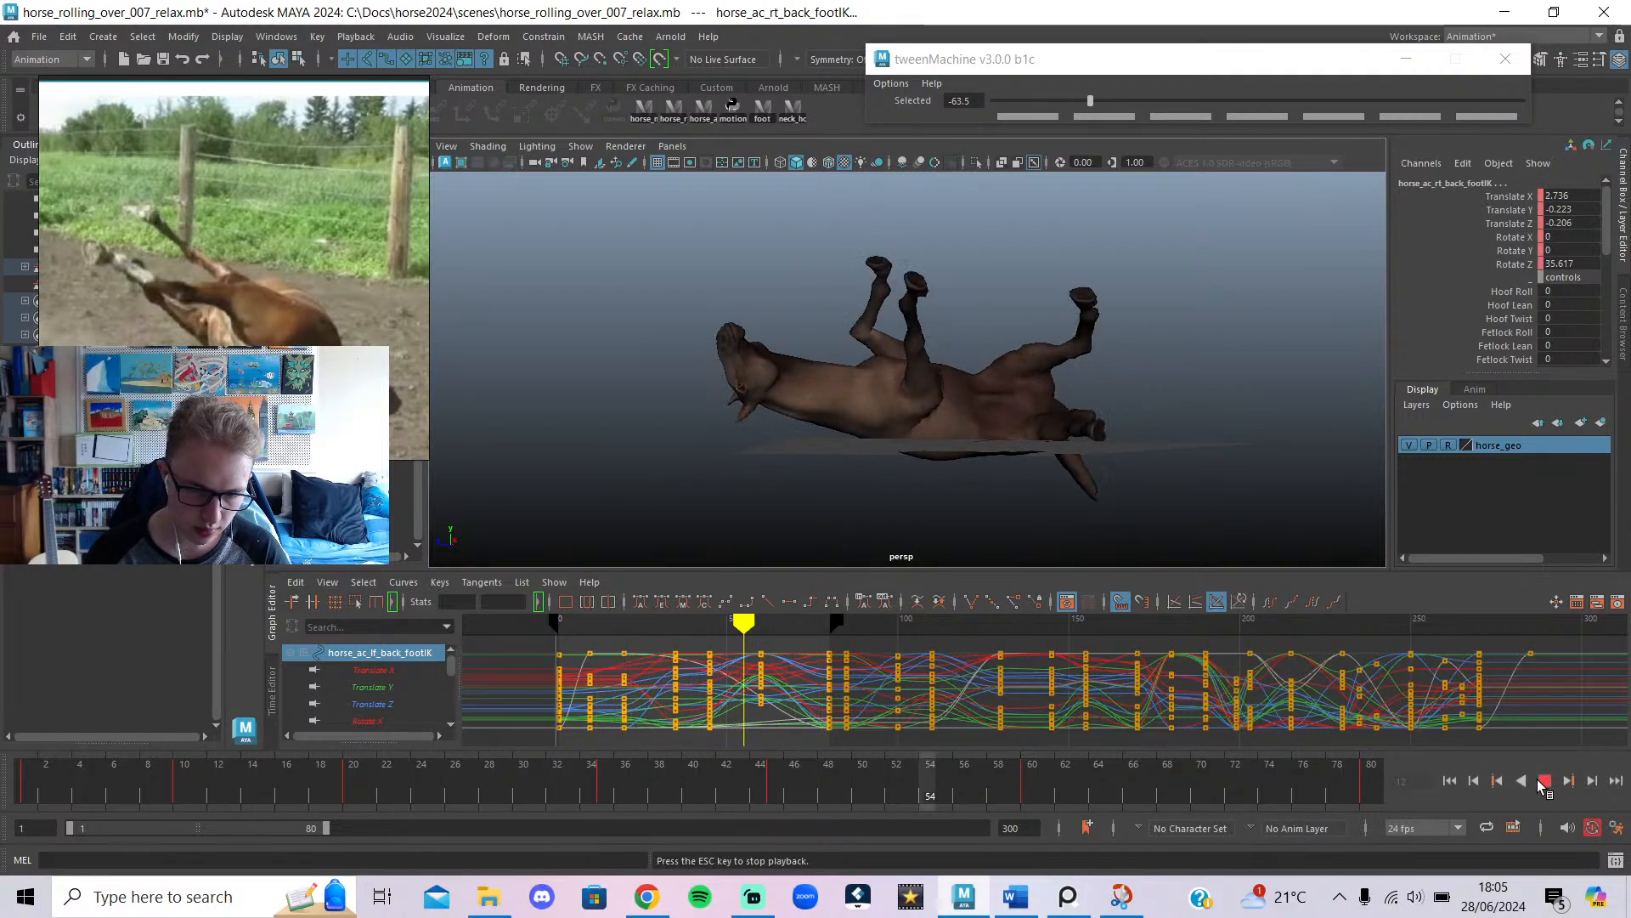
{"action": "left_click", "coordinate": [1545, 781]}
{"action": "mouse_move", "coordinate": [715, 624]}
{"action": "left_mouse_down"}
{"action": "mouse_move", "coordinate": [765, 633]}
{"action": "mouse_move", "coordinate": [744, 642]}
{"action": "left_mouse_up"}
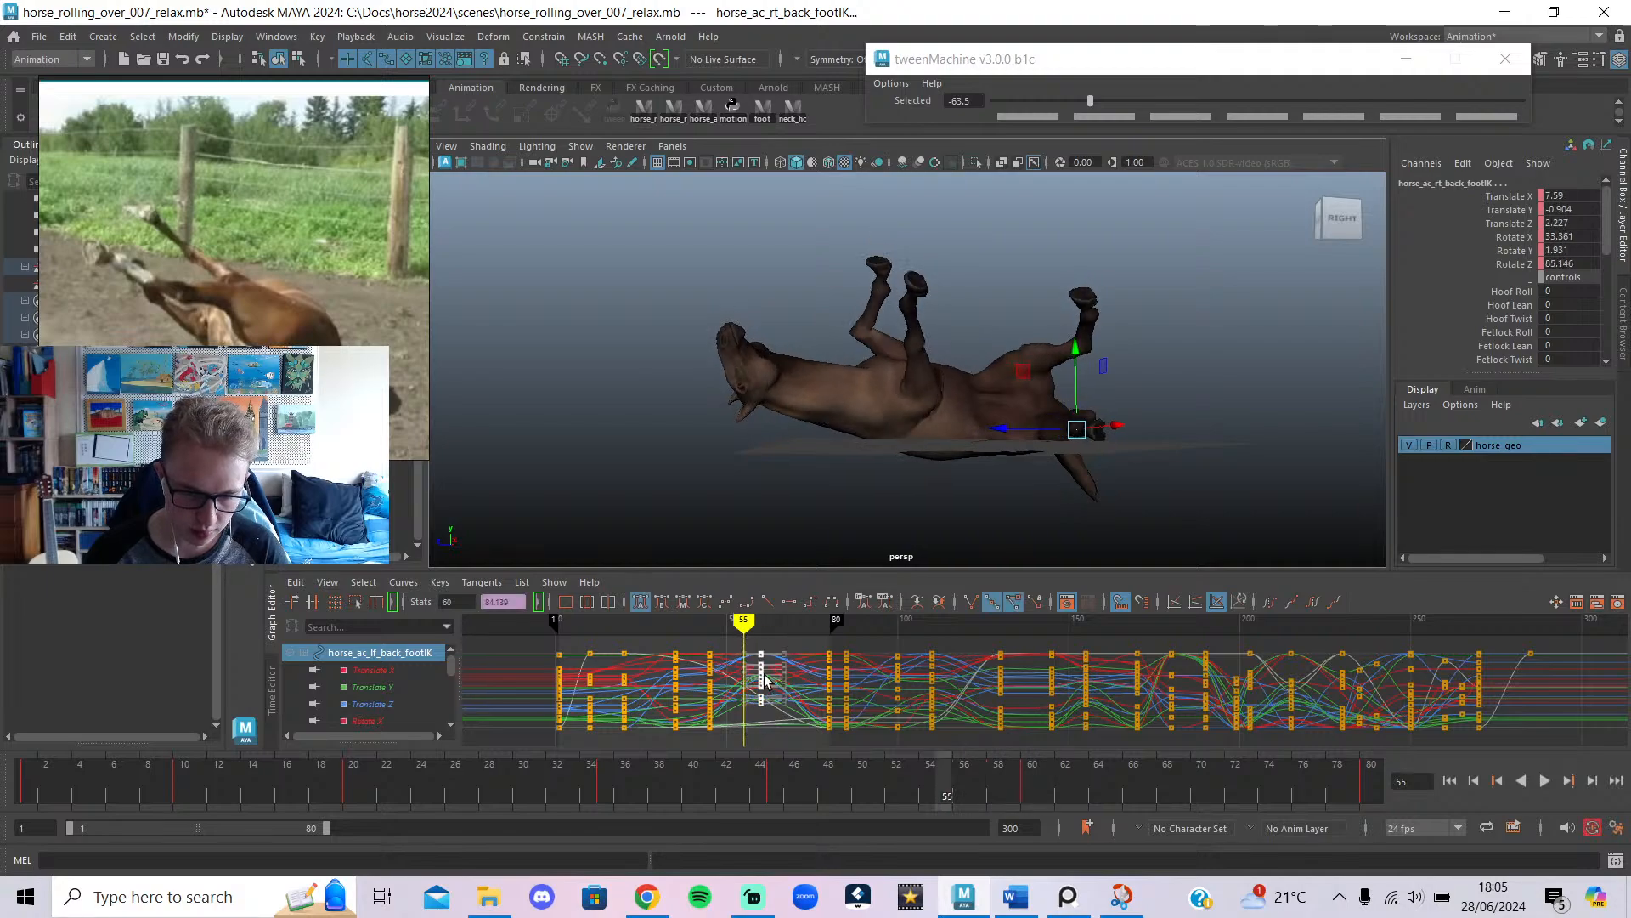
{"action": "middle_click_drag", "start_coordinate": [765, 680], "coordinate": [744, 669]}
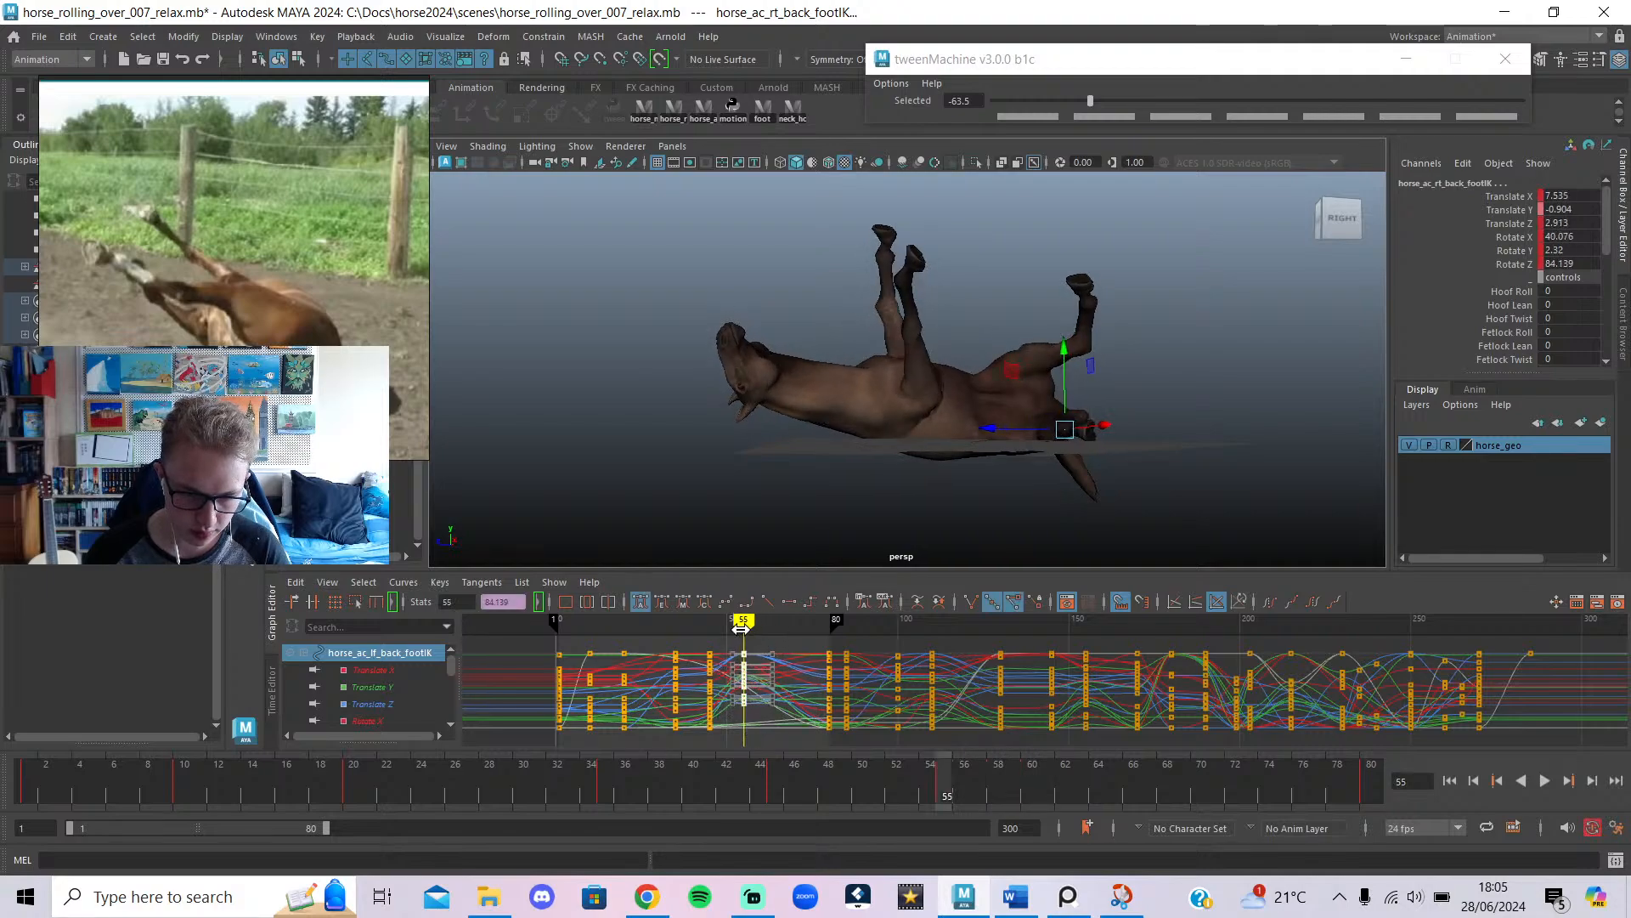
{"action": "key", "text": "alt+v"}
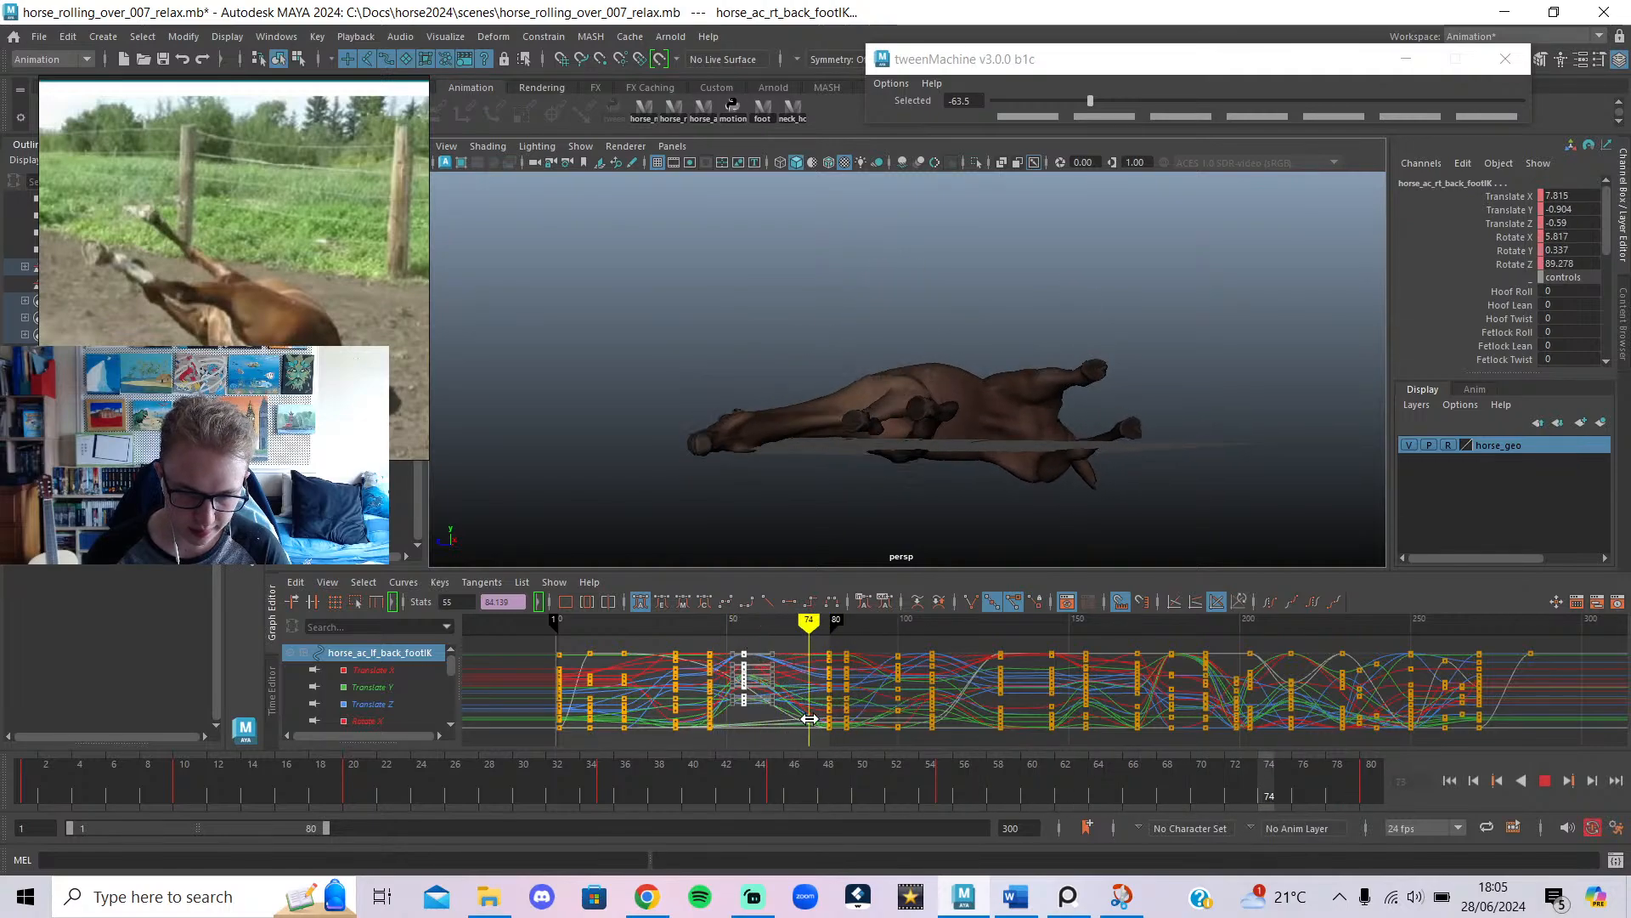
Select all horse controls, nudge their key column near frame 75 slightly earlier, and replay.
{"action": "left_click", "coordinate": [710, 116]}
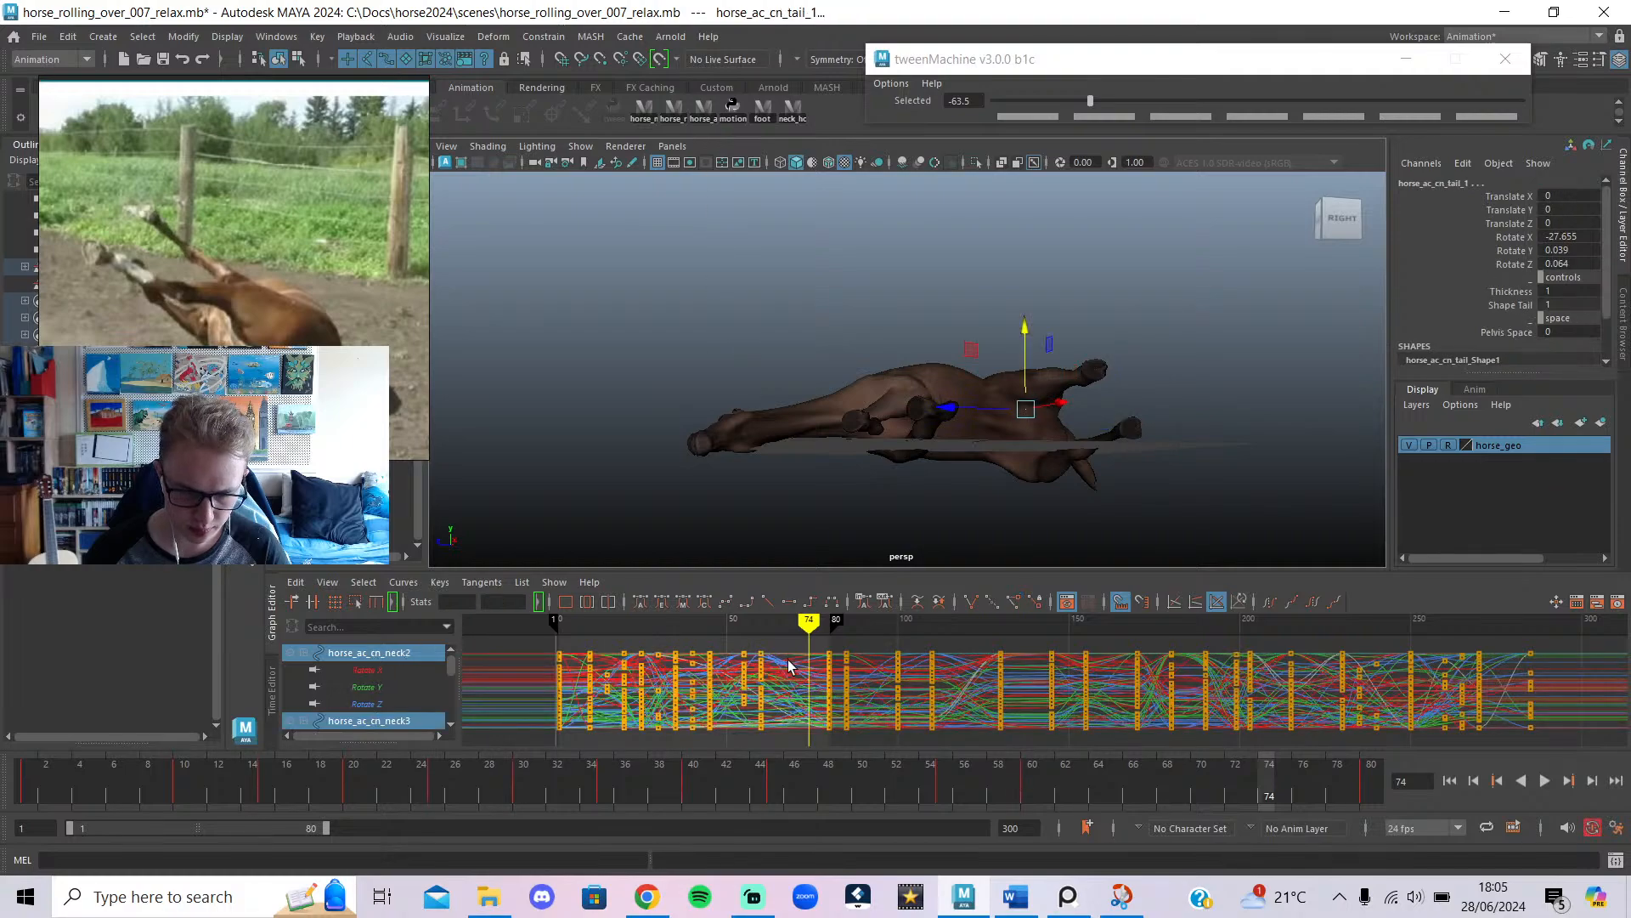
{"action": "key", "text": "alt+v"}
{"action": "left_click_drag", "start_coordinate": [816, 623], "coordinate": [811, 623]}
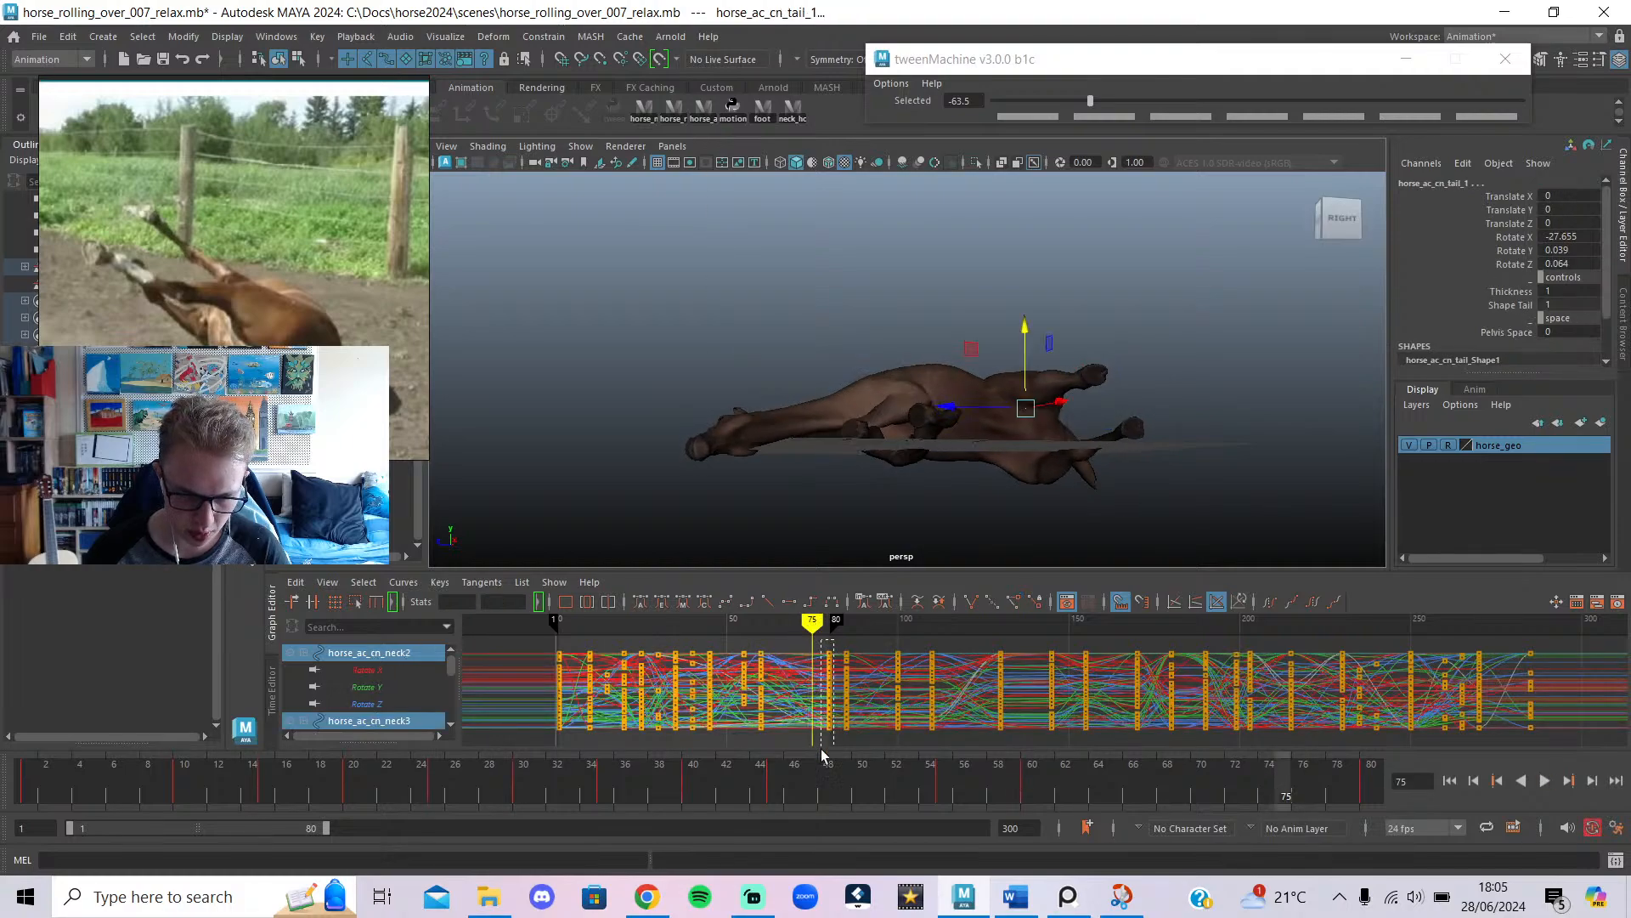
{"action": "left_click_drag", "start_coordinate": [831, 689], "coordinate": [817, 681]}
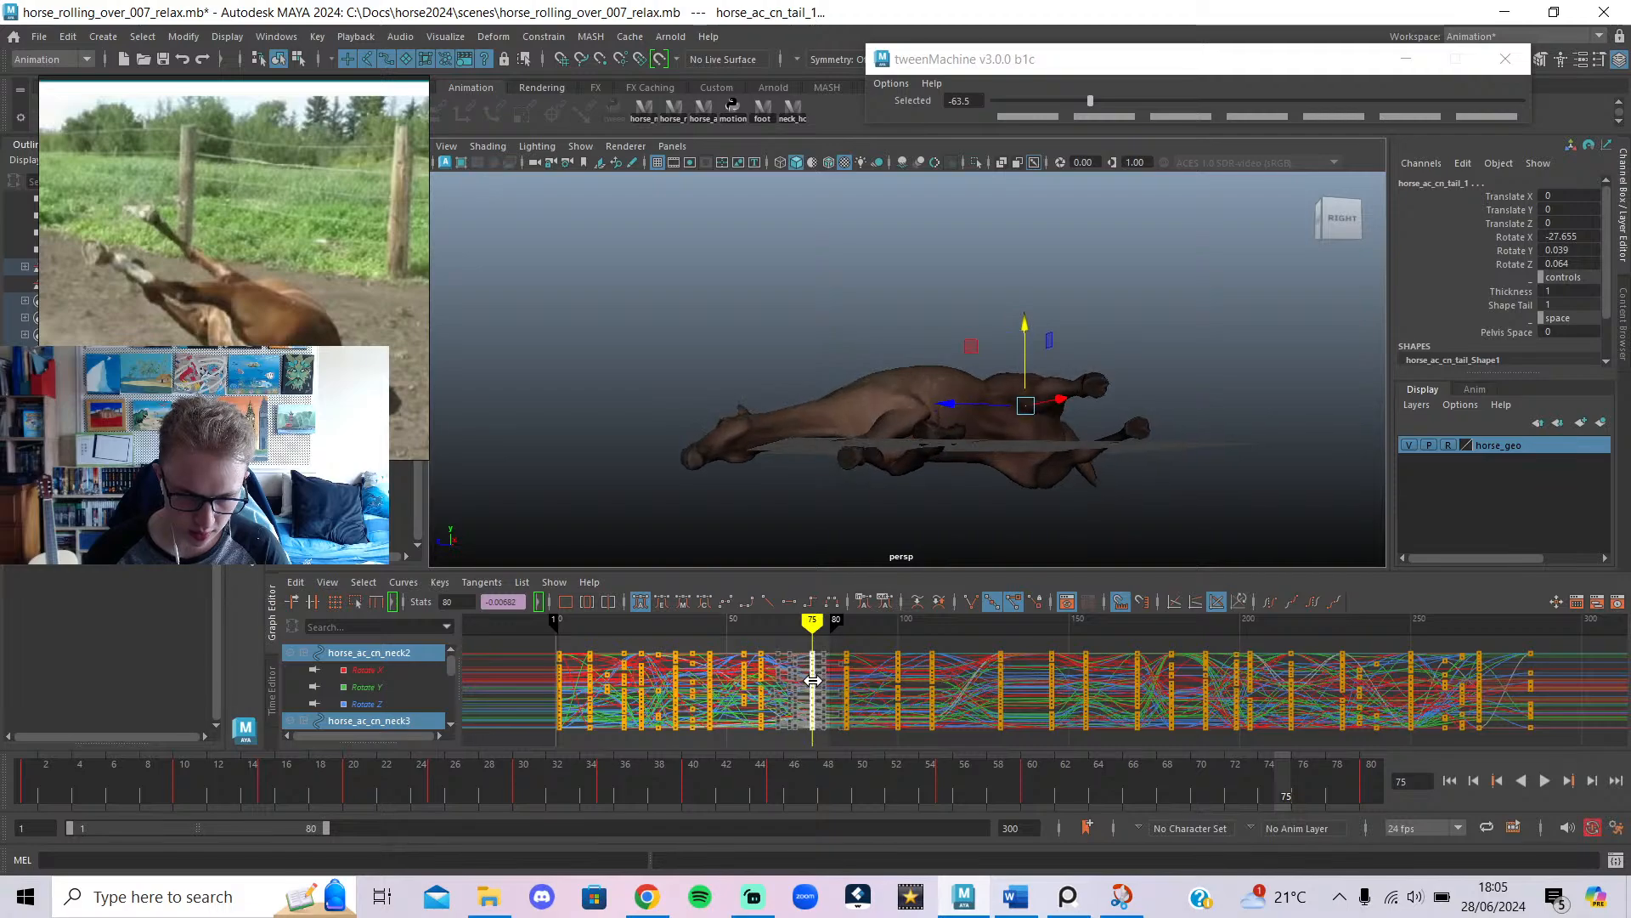
{"action": "mouse_move", "coordinate": [811, 621]}
{"action": "left_mouse_down"}
{"action": "mouse_move", "coordinate": [838, 621]}
{"action": "mouse_move", "coordinate": [614, 622]}
{"action": "left_mouse_up"}
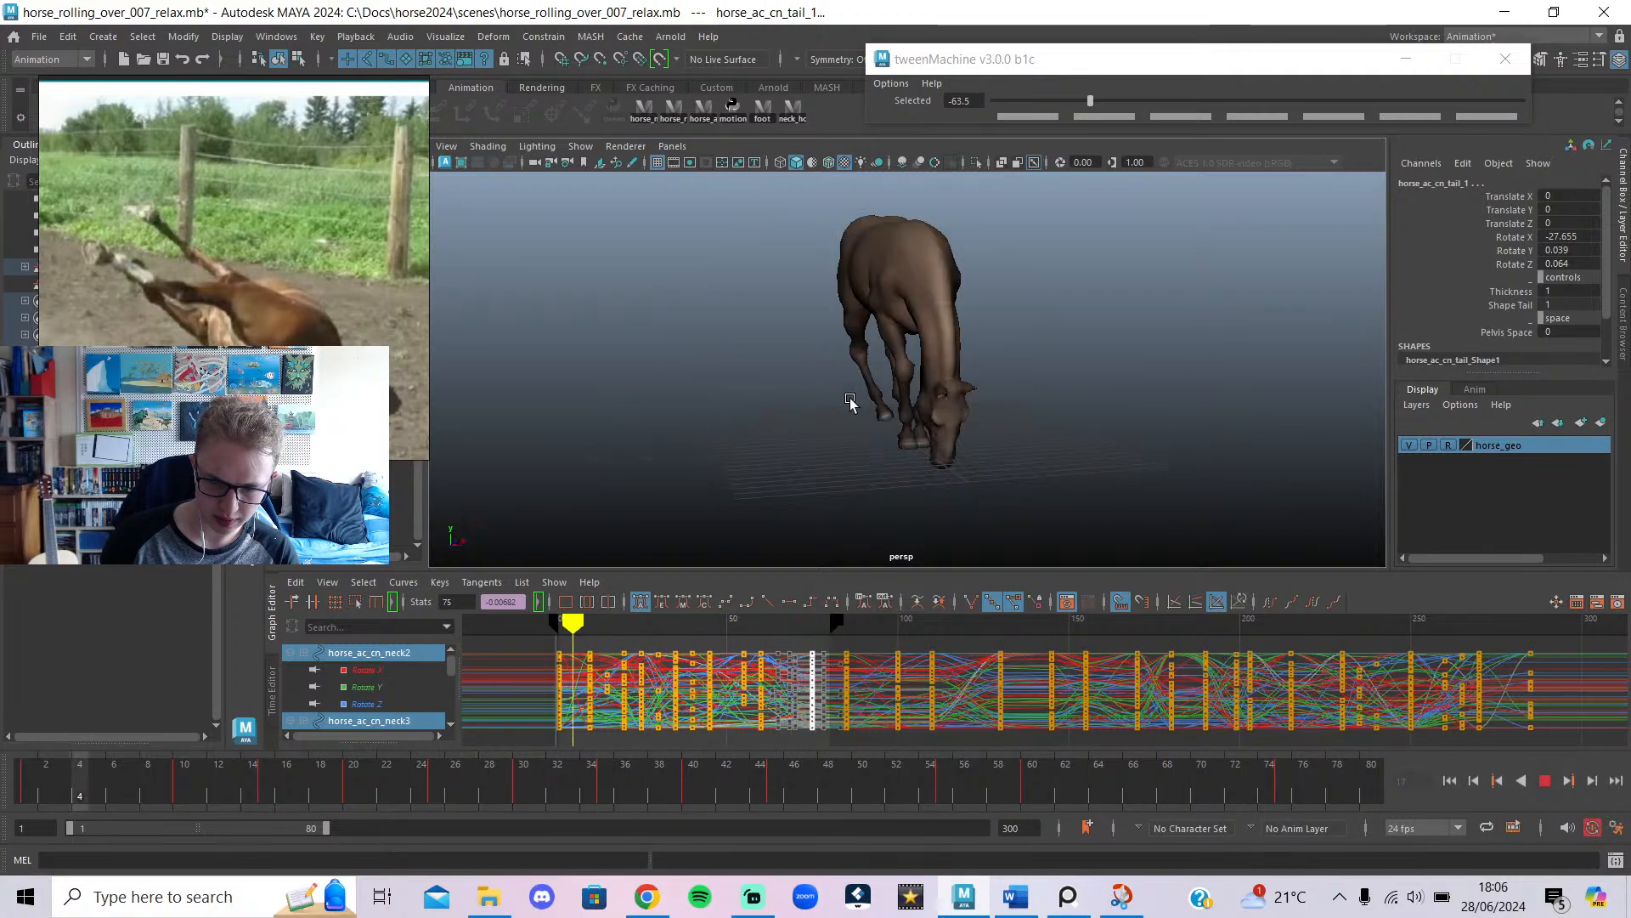
{"action": "left_click", "coordinate": [1549, 783]}
{"action": "left_click_drag", "start_coordinate": [746, 623], "coordinate": [730, 624]}
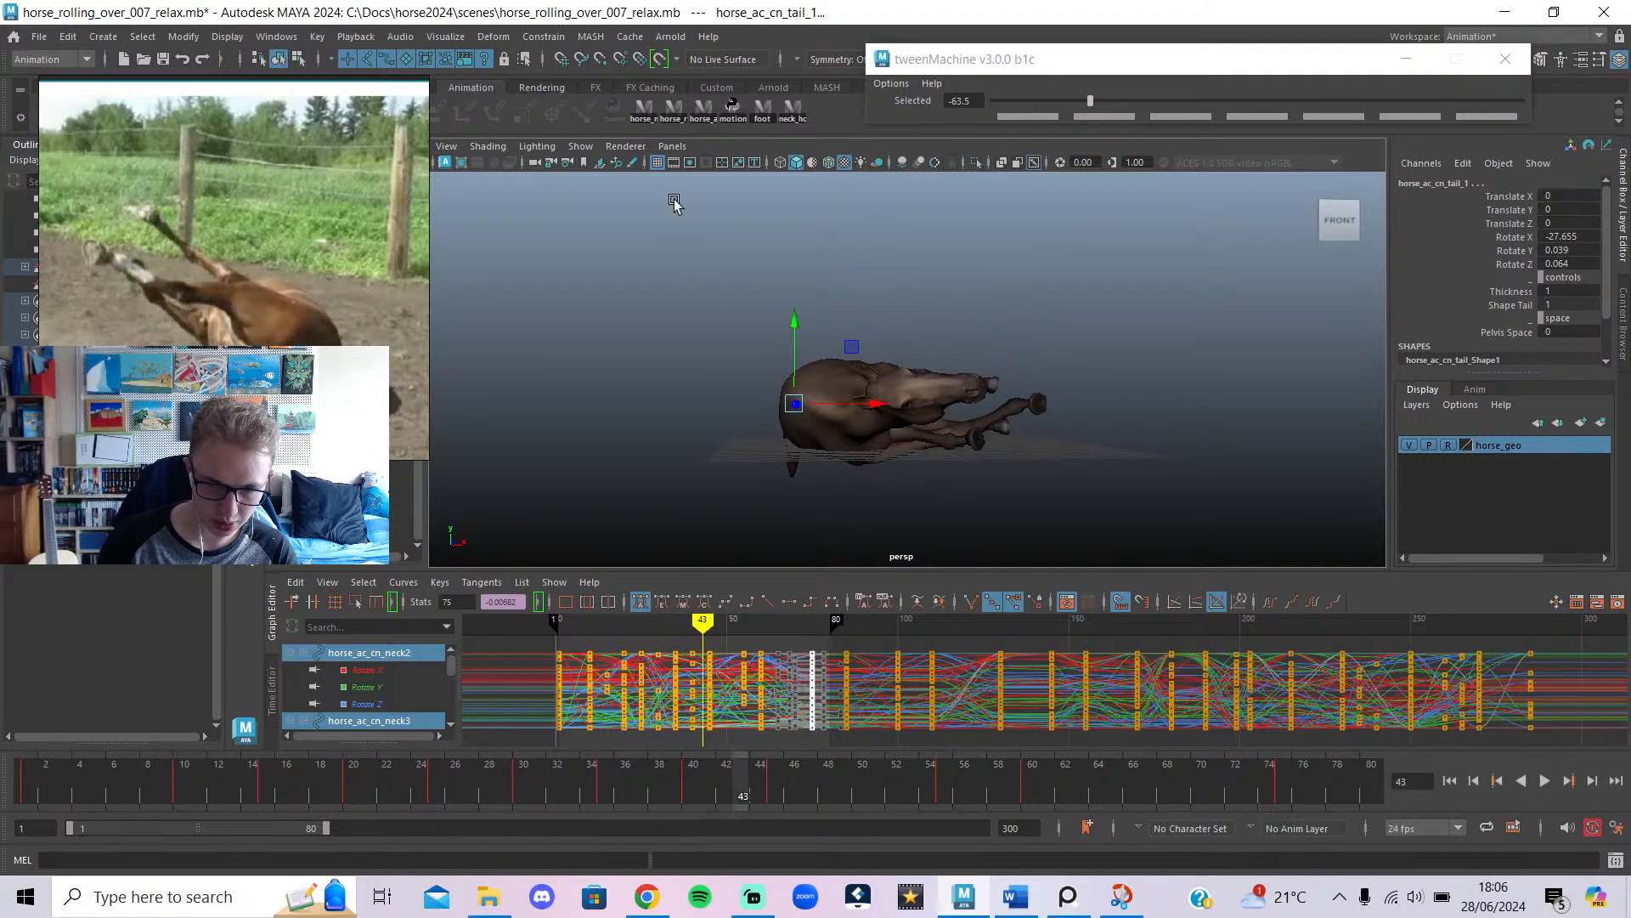
Select the back foot IK, try sliding its keys about five frames earlier, then undo it.
{"action": "left_click", "coordinate": [706, 240]}
{"action": "left_click", "coordinate": [758, 108]}
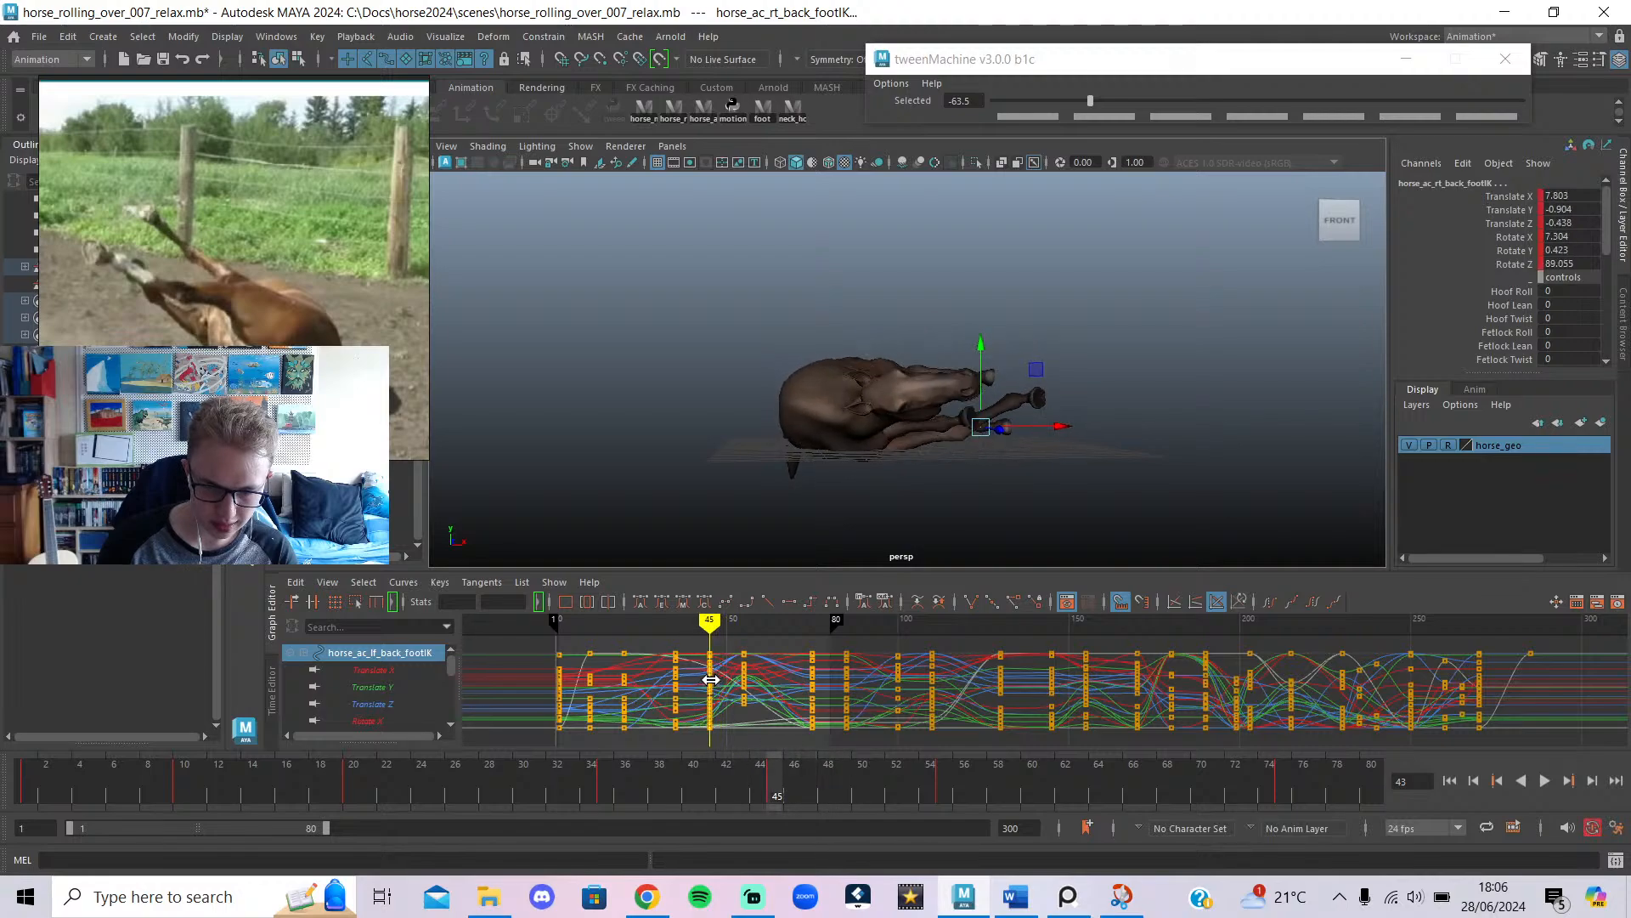
{"action": "mouse_move", "coordinate": [710, 680]}
{"action": "left_mouse_down"}
{"action": "mouse_move", "coordinate": [743, 692]}
{"action": "mouse_move", "coordinate": [668, 709]}
{"action": "left_mouse_up"}
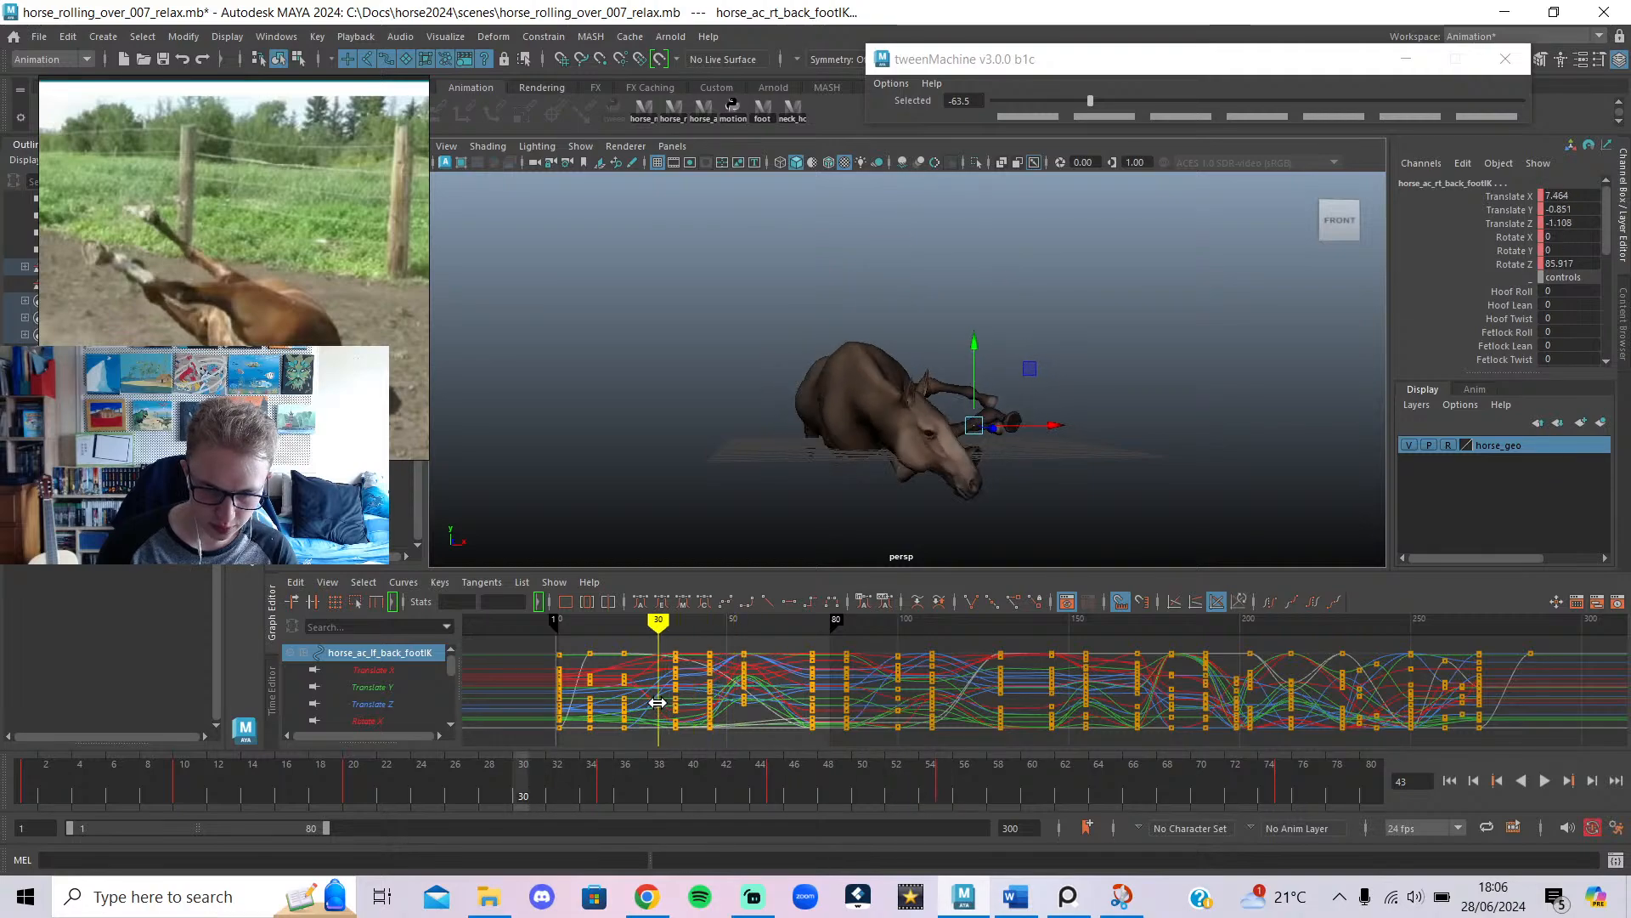
{"action": "left_click_drag", "start_coordinate": [756, 640], "coordinate": [672, 761]}
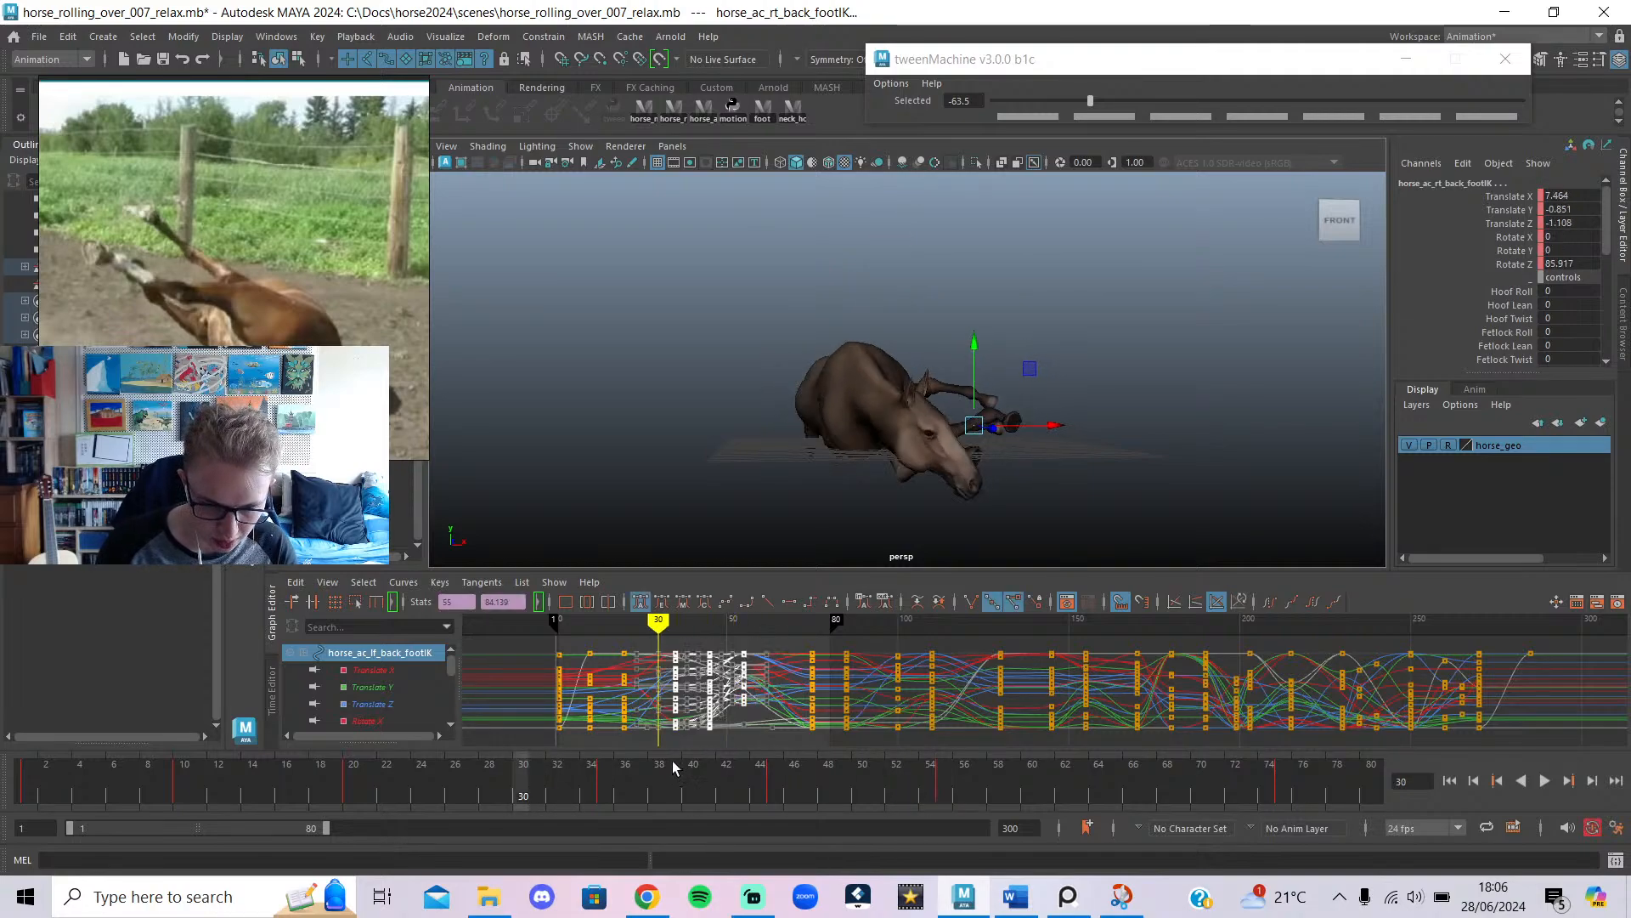
{"action": "middle_click_drag", "start_coordinate": [707, 662], "coordinate": [691, 657], "text": "shift"}
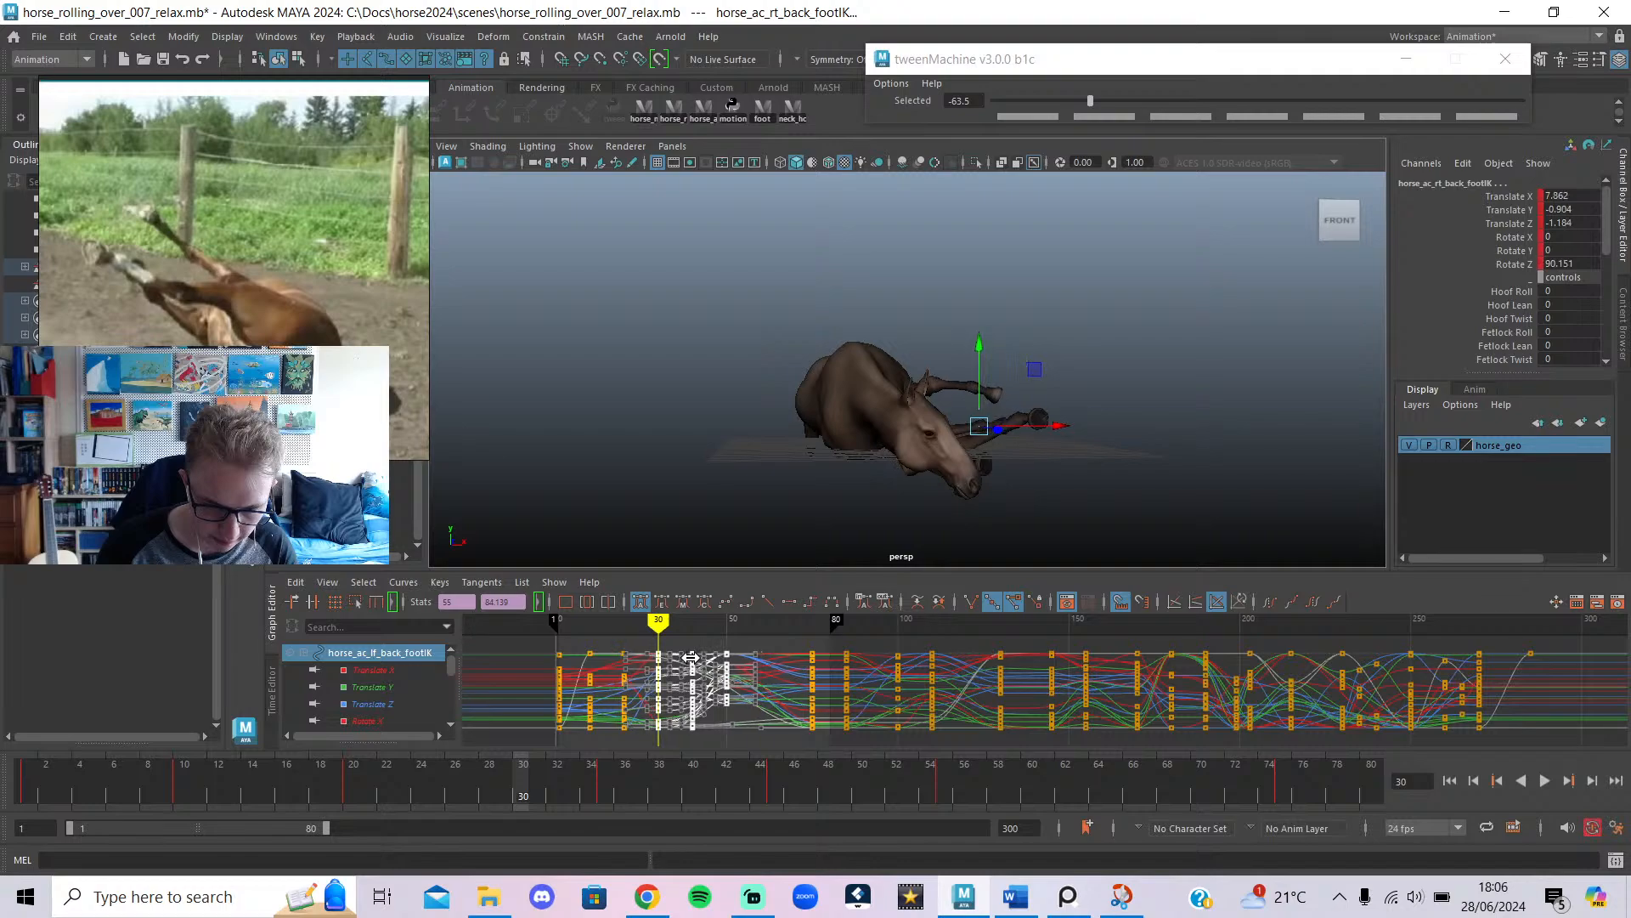
{"action": "mouse_move", "coordinate": [658, 637]}
{"action": "left_mouse_down"}
{"action": "mouse_move", "coordinate": [618, 639]}
{"action": "mouse_move", "coordinate": [636, 640]}
{"action": "left_mouse_up"}
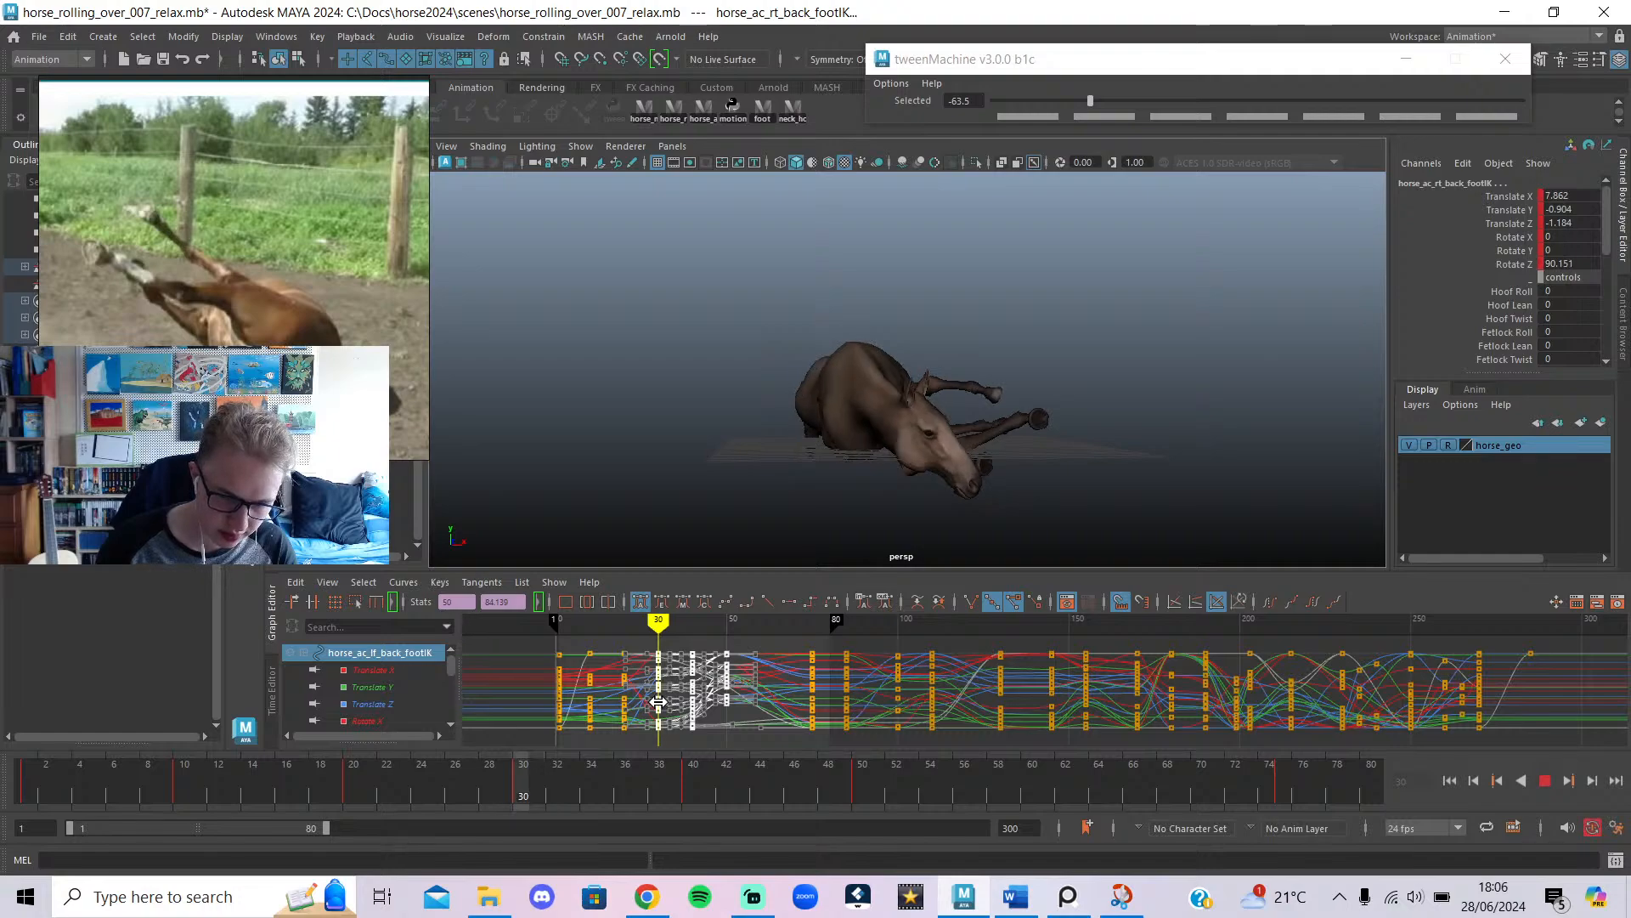
{"action": "mouse_move", "coordinate": [658, 702]}
{"action": "left_mouse_down"}
{"action": "mouse_move", "coordinate": [586, 709]}
{"action": "mouse_move", "coordinate": [717, 732]}
{"action": "mouse_move", "coordinate": [770, 762]}
{"action": "mouse_move", "coordinate": [614, 756]}
{"action": "left_mouse_up"}
{"action": "left_click", "coordinate": [1545, 781]}
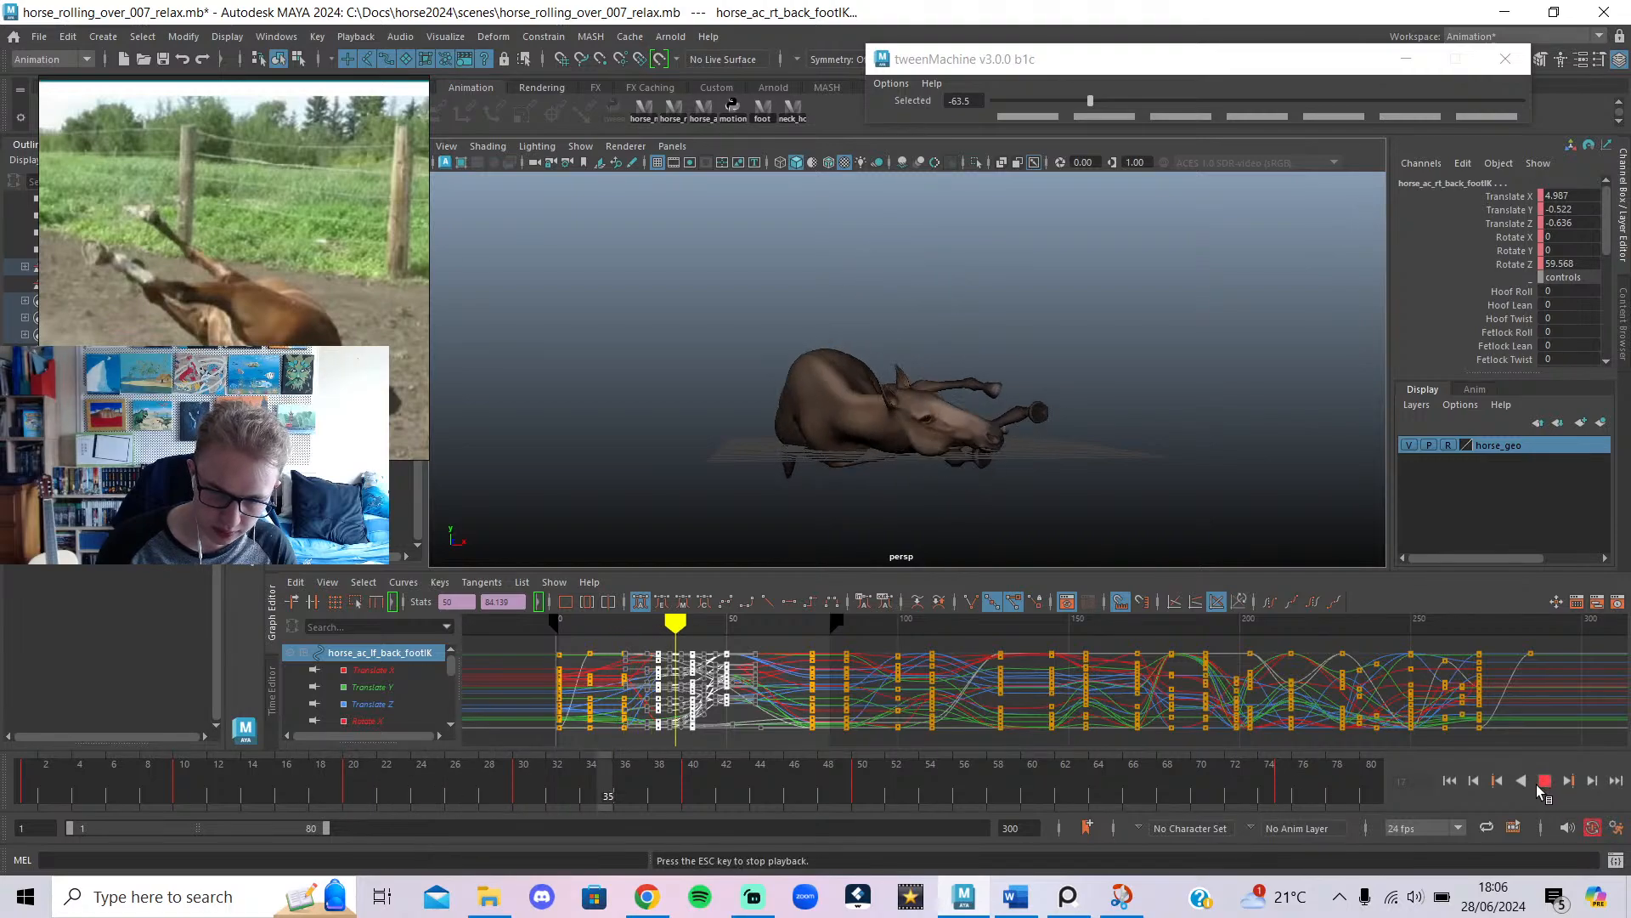
{"action": "left_click", "coordinate": [1538, 783]}
{"action": "key", "text": "ctrl+z"}
{"action": "key", "text": "ctrl+z"}
{"action": "key", "text": "ctrl+z"}
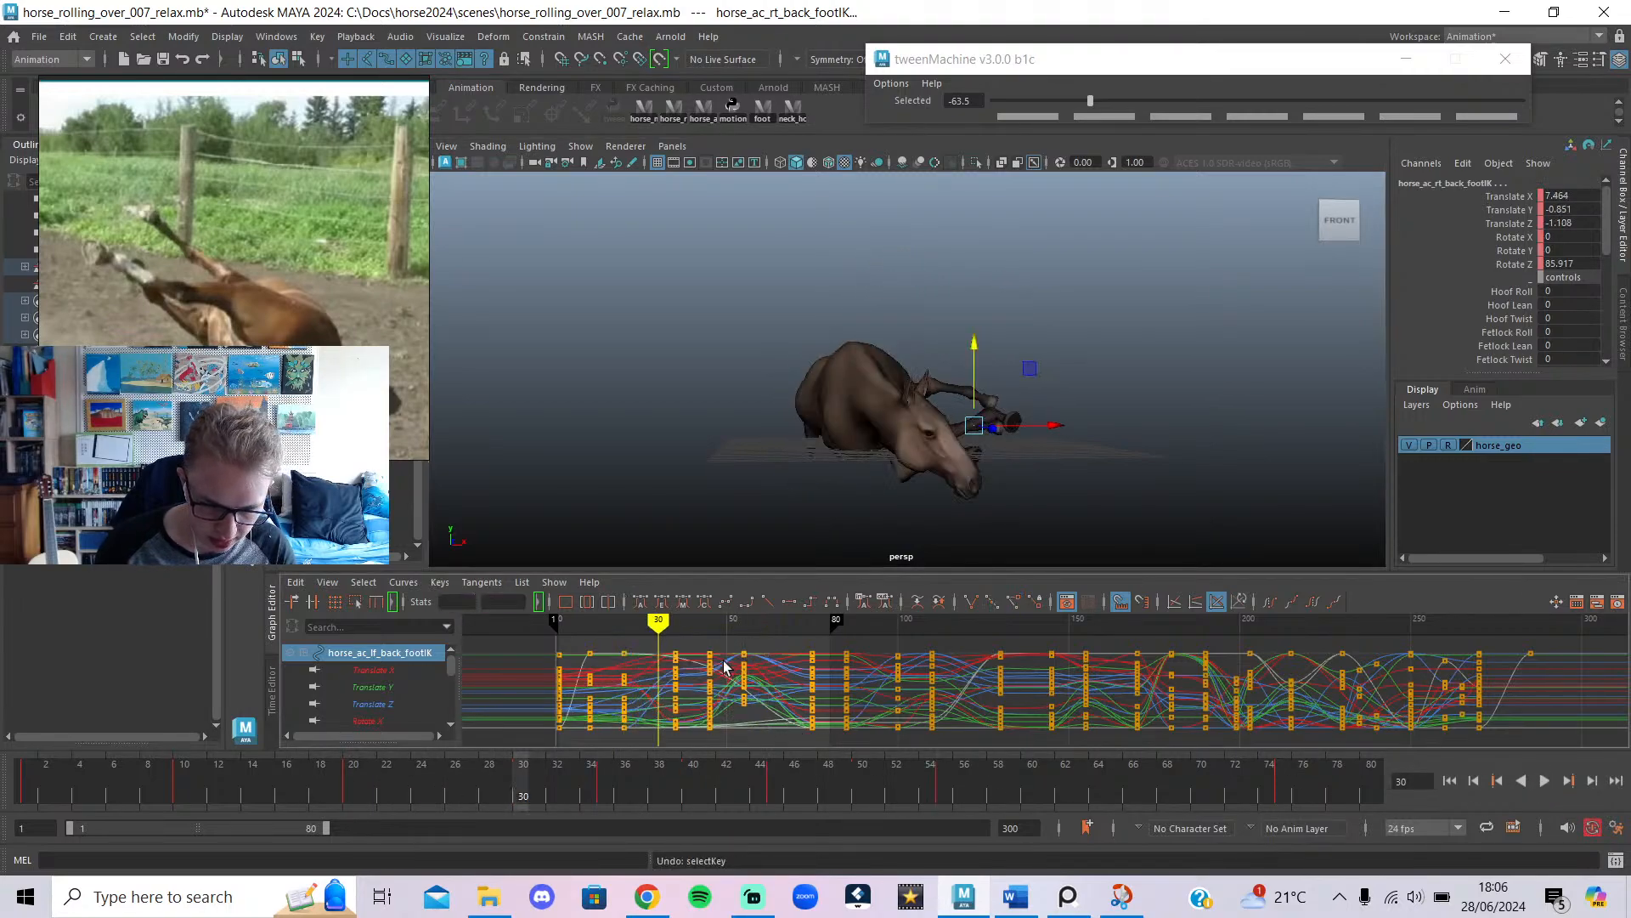
Move the frame-45 foot keys later to about frame 50 and review the playback.
{"action": "left_click_drag", "start_coordinate": [707, 624], "coordinate": [728, 647]}
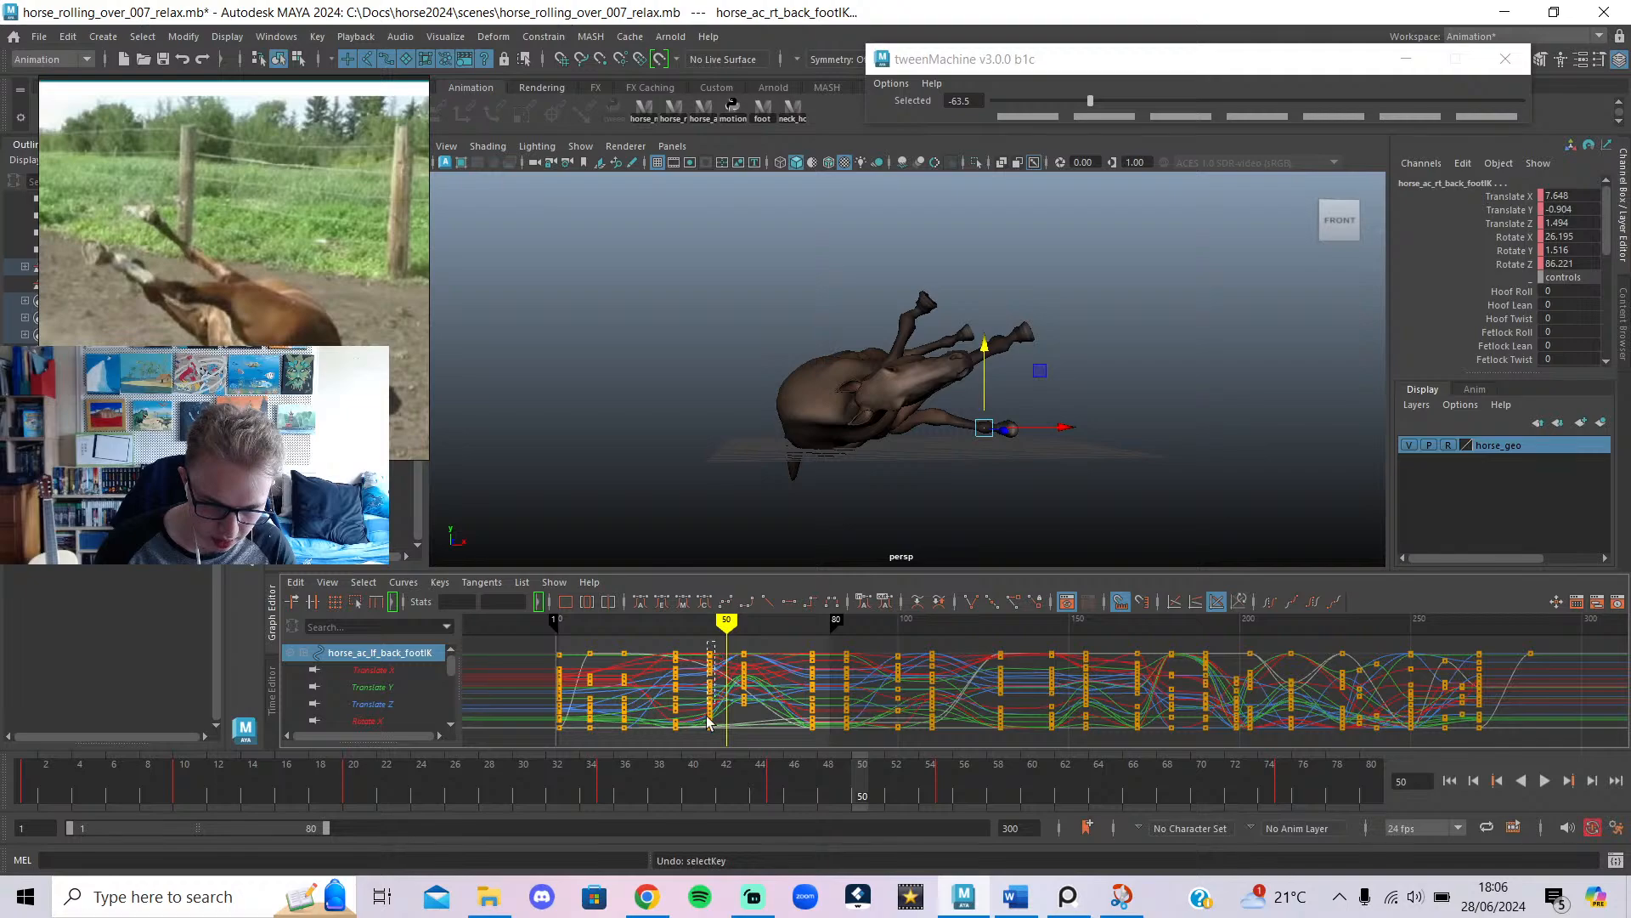
{"action": "middle_click_drag", "start_coordinate": [710, 674], "coordinate": [727, 672], "text": "shift"}
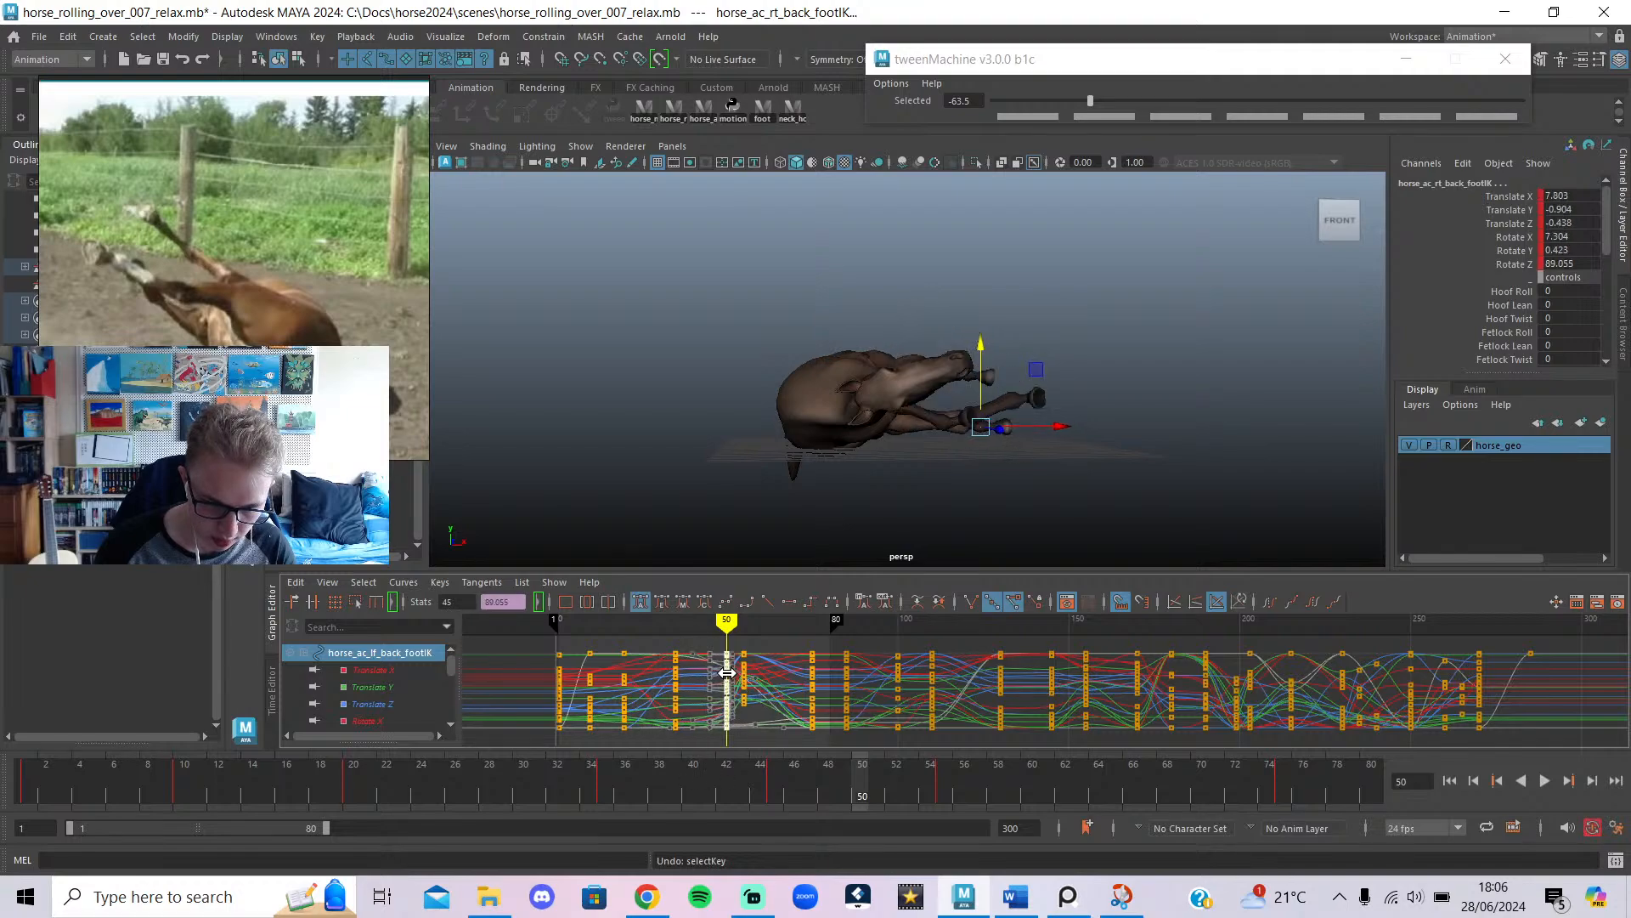
{"action": "key", "text": "alt+v"}
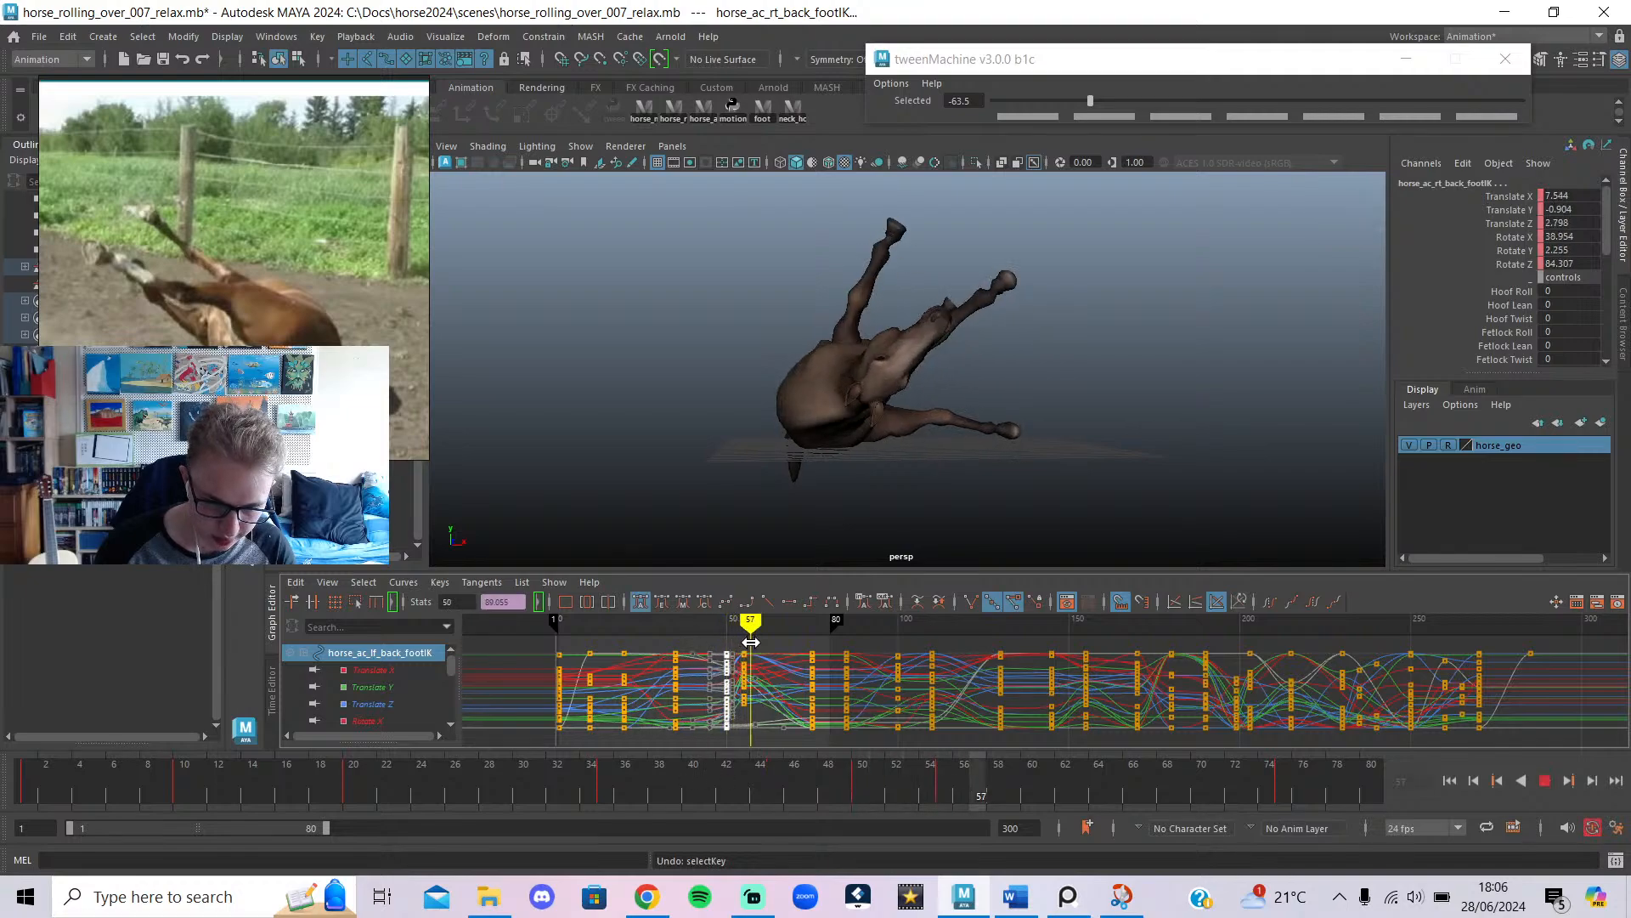
{"action": "key", "text": "alt+v"}
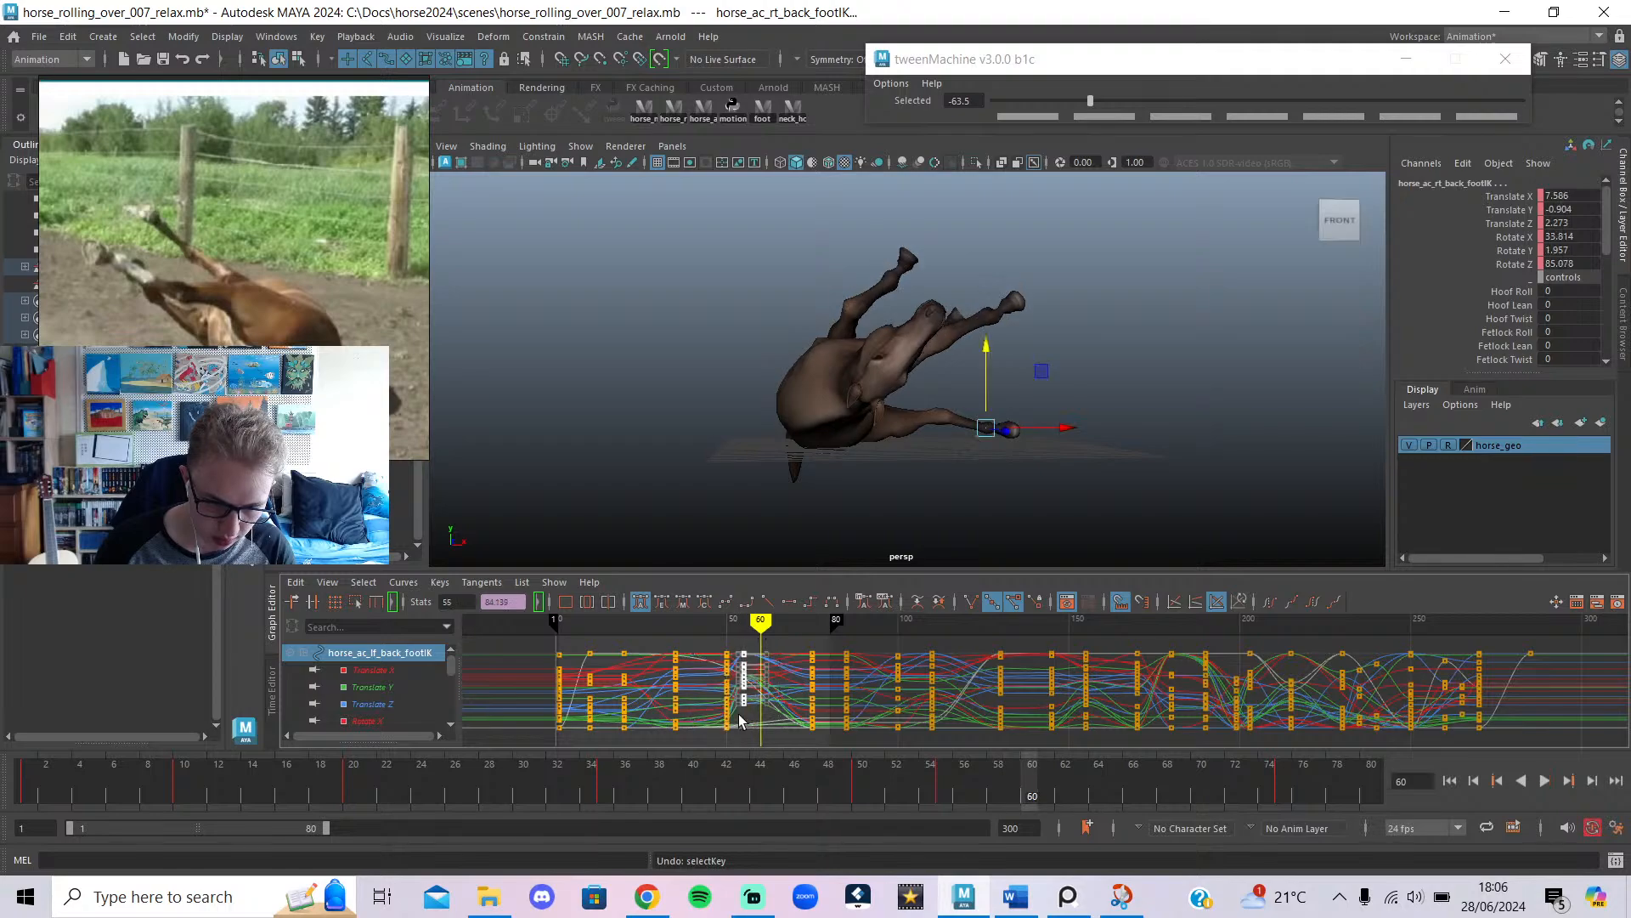
{"action": "middle_click_drag", "start_coordinate": [744, 675], "coordinate": [760, 673], "text": "shift"}
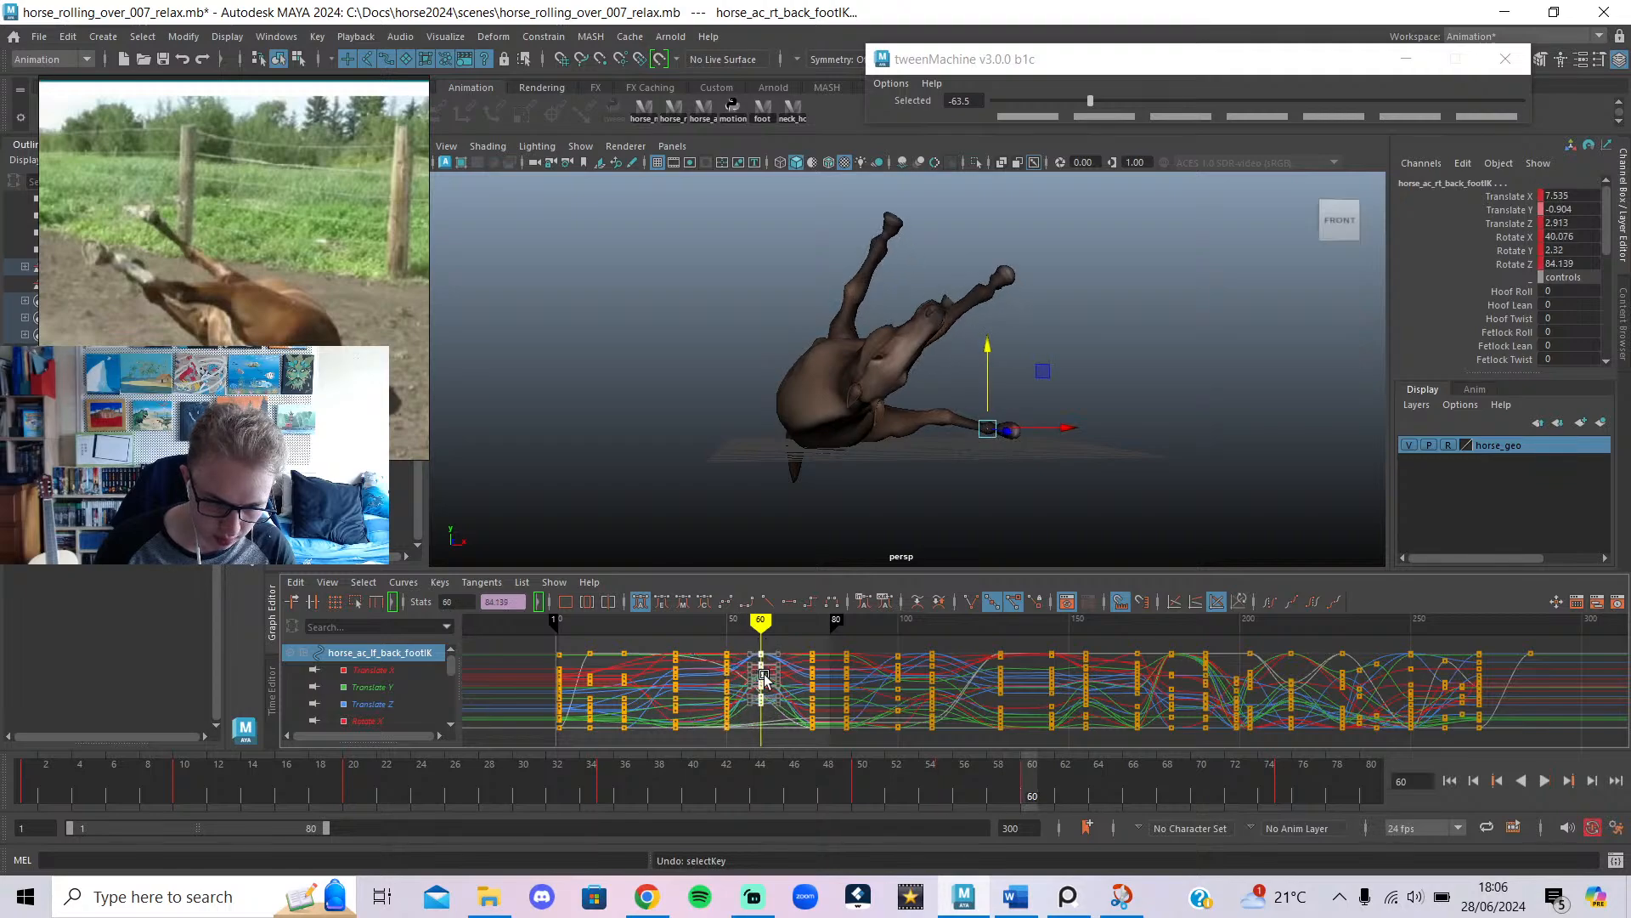
{"action": "left_click_drag", "start_coordinate": [763, 677], "coordinate": [678, 699]}
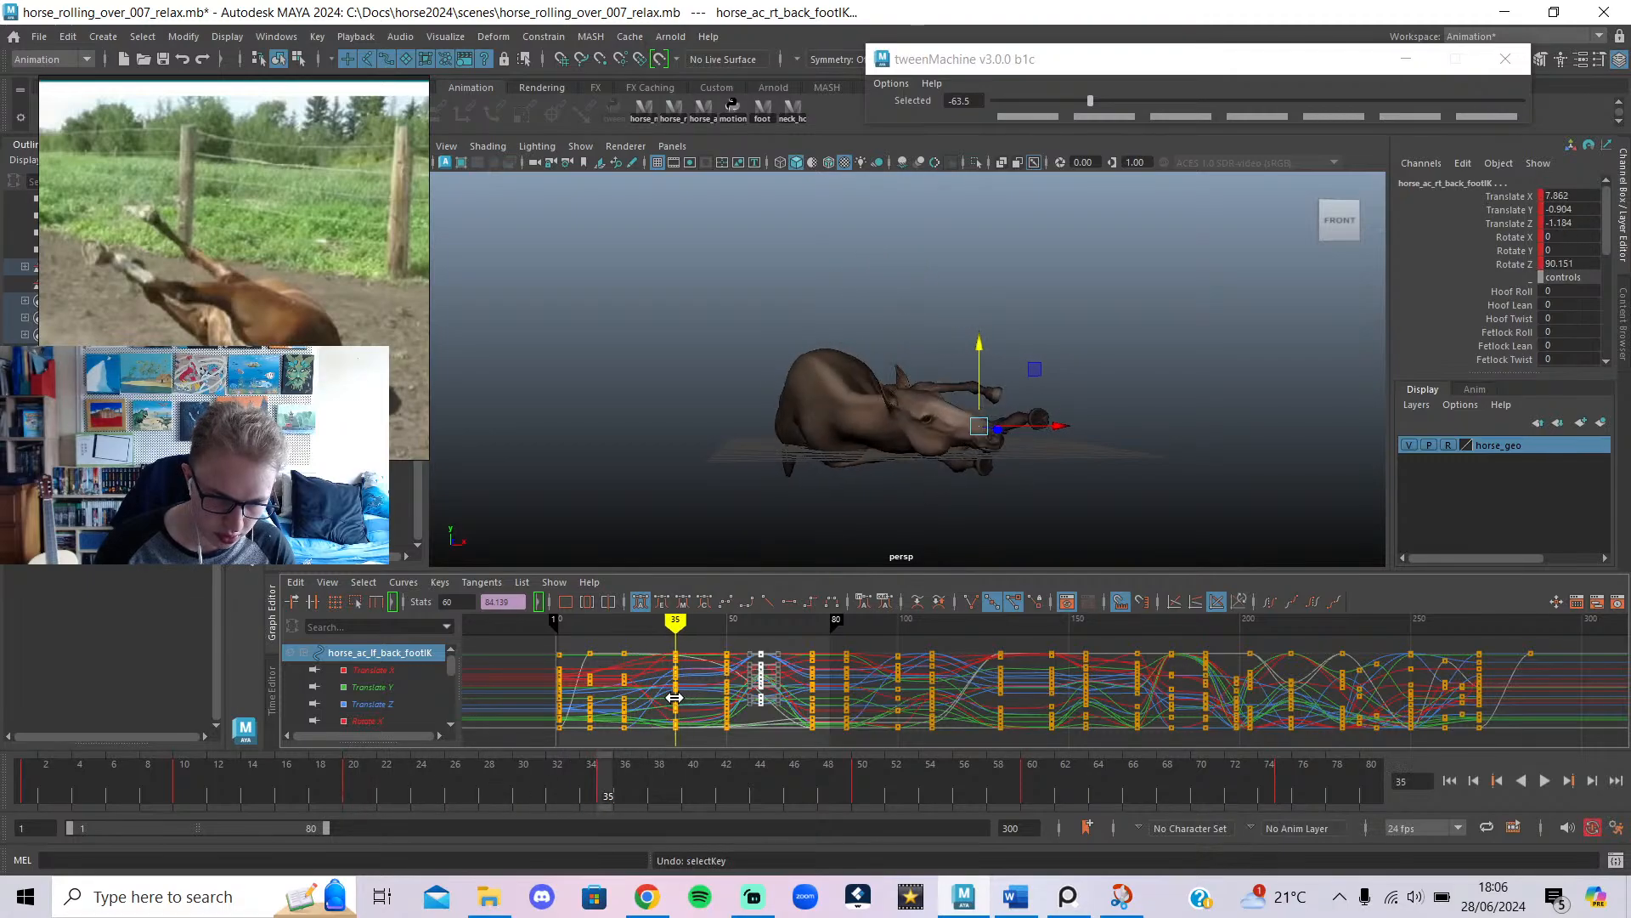
{"action": "left_click", "coordinate": [648, 897]}
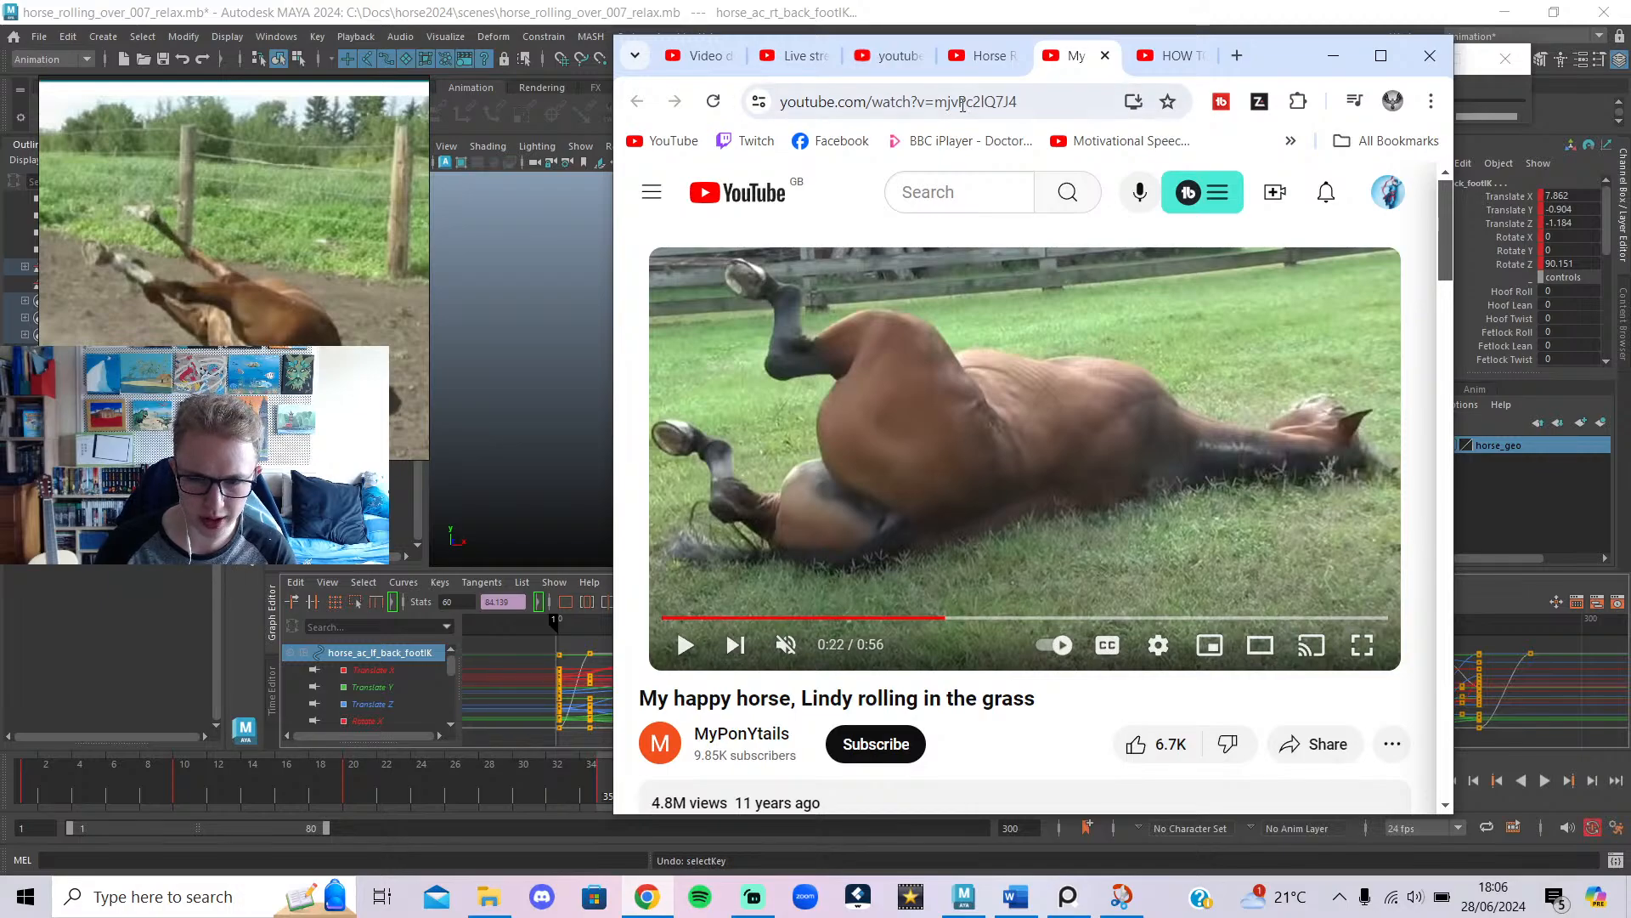
Pause the Horse Rolling In The Dirt video at 0:10 on the horse lying down.
{"action": "left_click_drag", "start_coordinate": [914, 618], "coordinate": [928, 618]}
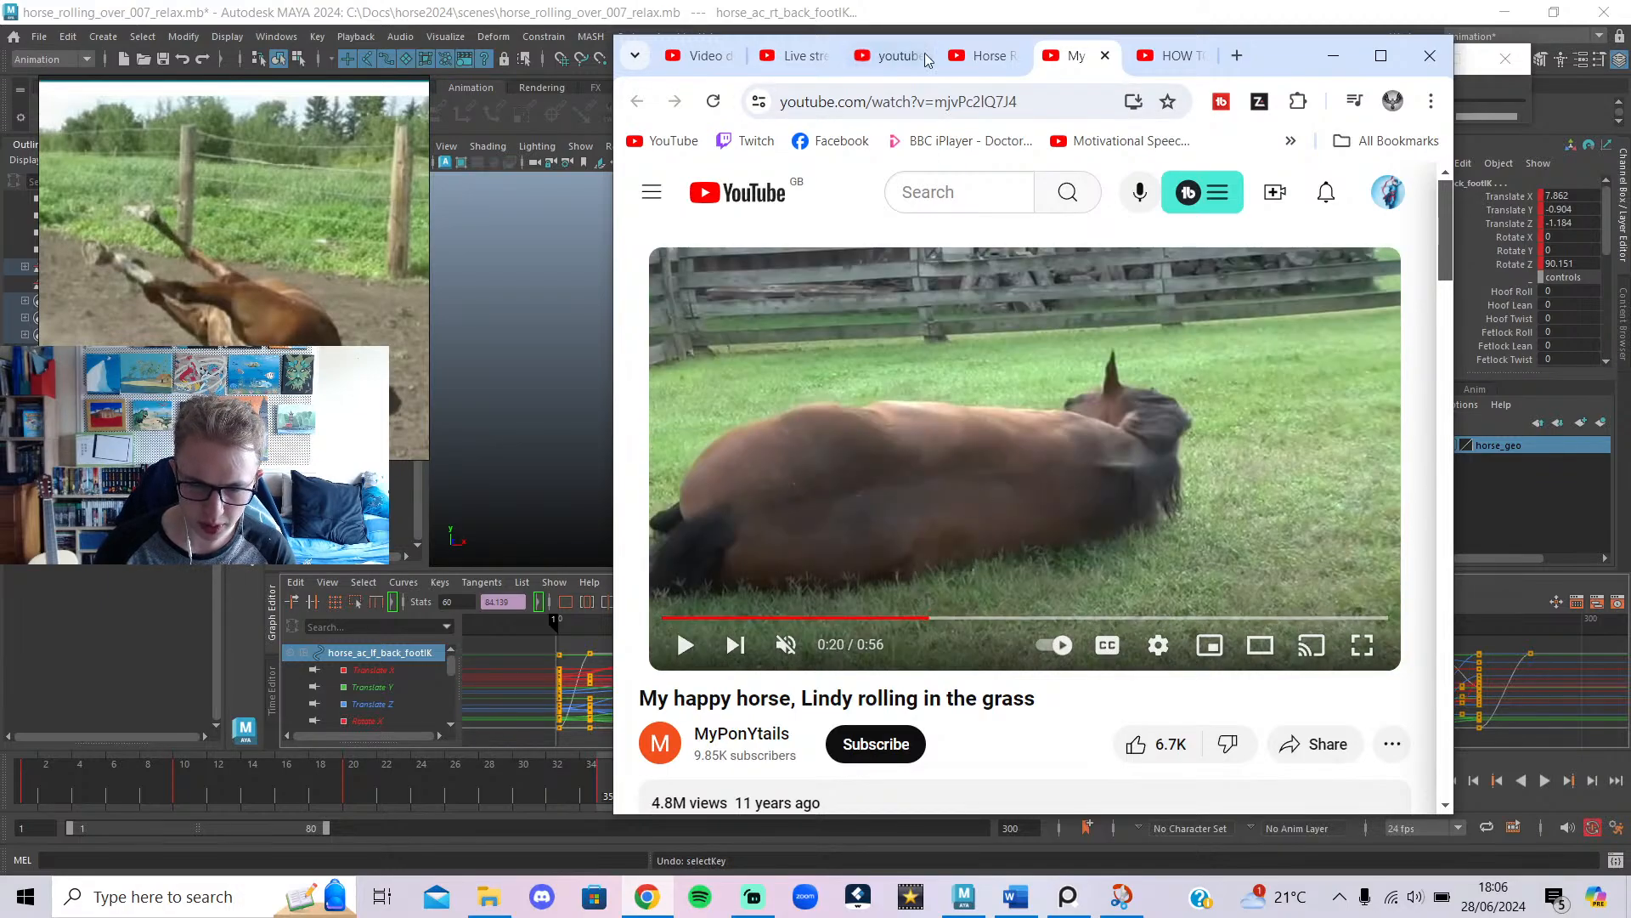
{"action": "left_click", "coordinate": [986, 56]}
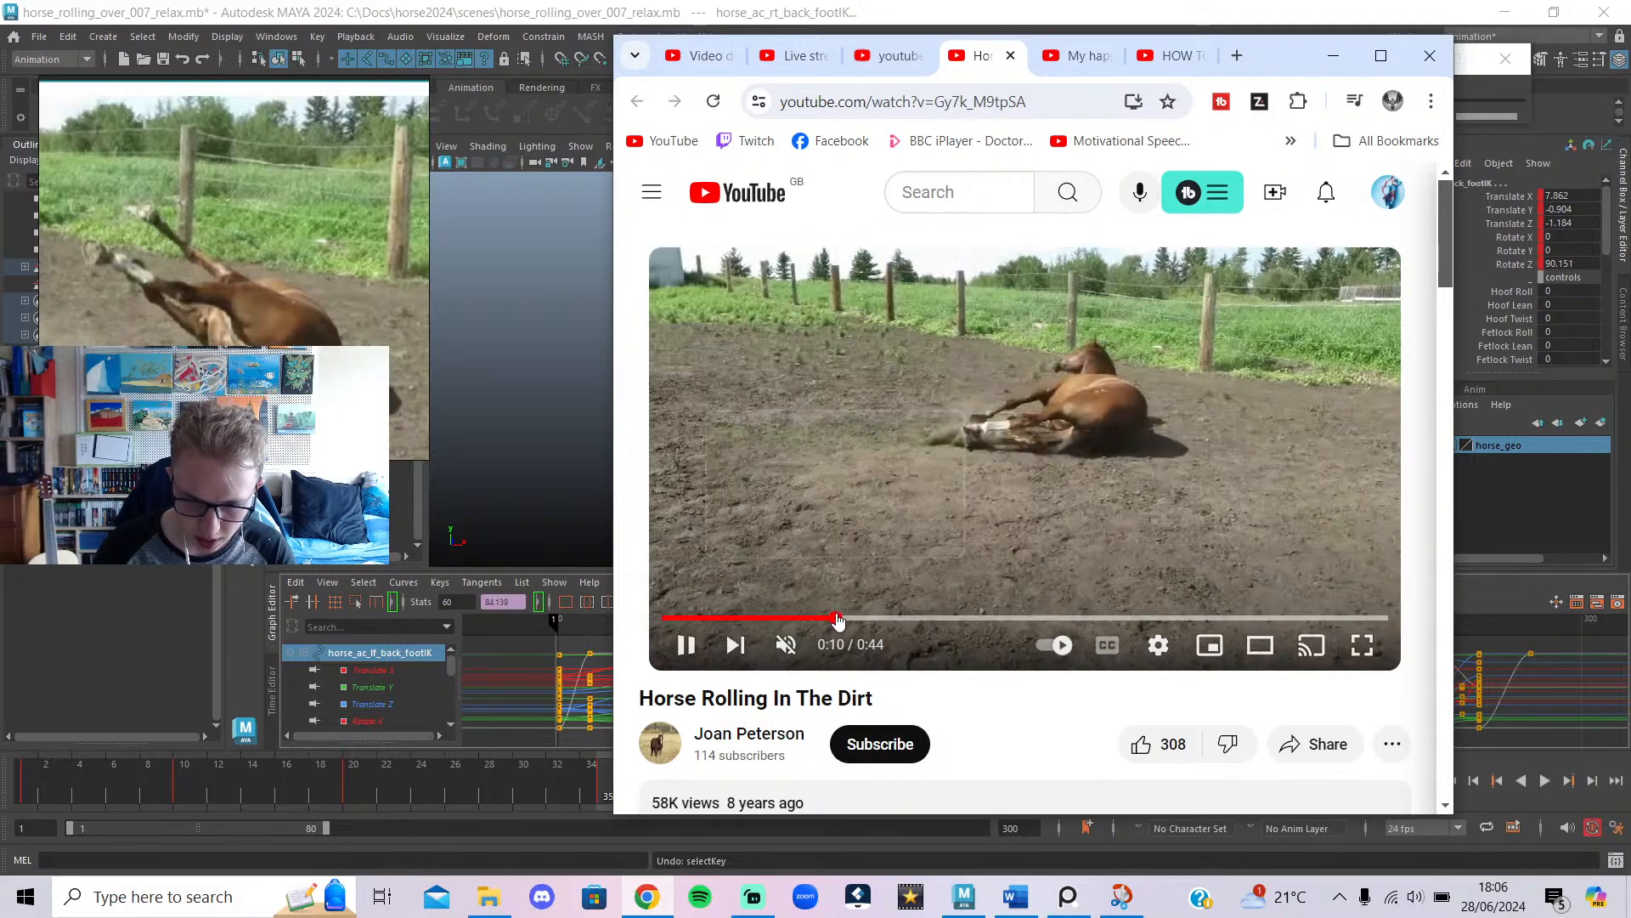
{"action": "mouse_move", "coordinate": [850, 618]}
{"action": "left_mouse_down"}
{"action": "mouse_move", "coordinate": [815, 629]}
{"action": "mouse_move", "coordinate": [837, 621]}
{"action": "left_mouse_up"}
{"action": "left_click", "coordinate": [1057, 440]}
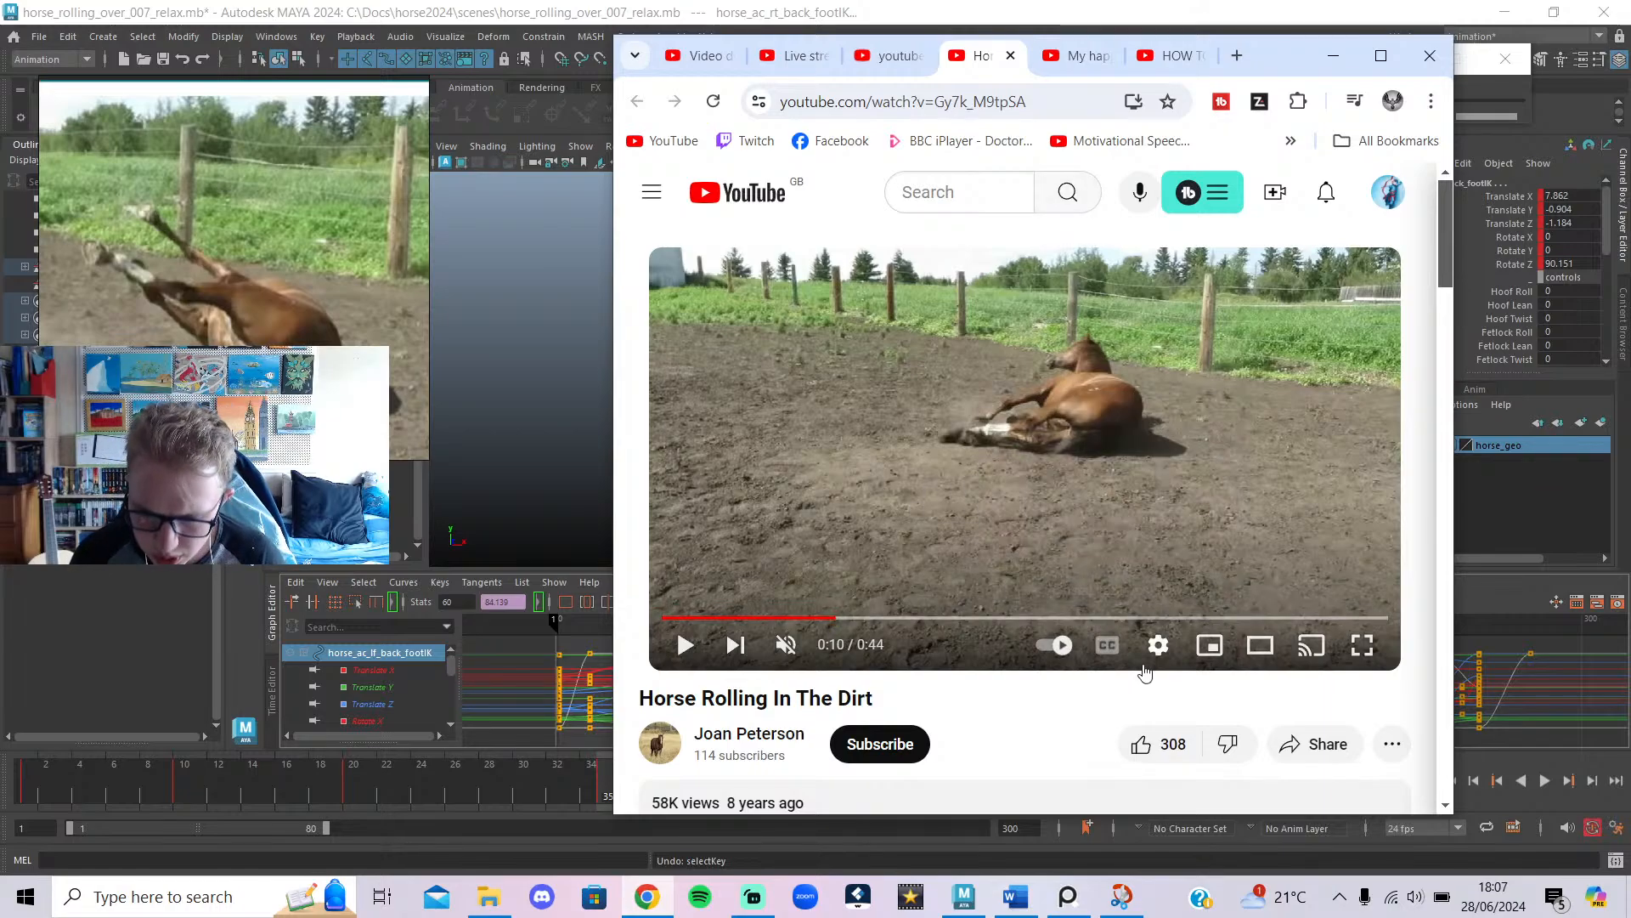
{"action": "left_click", "coordinate": [1108, 558]}
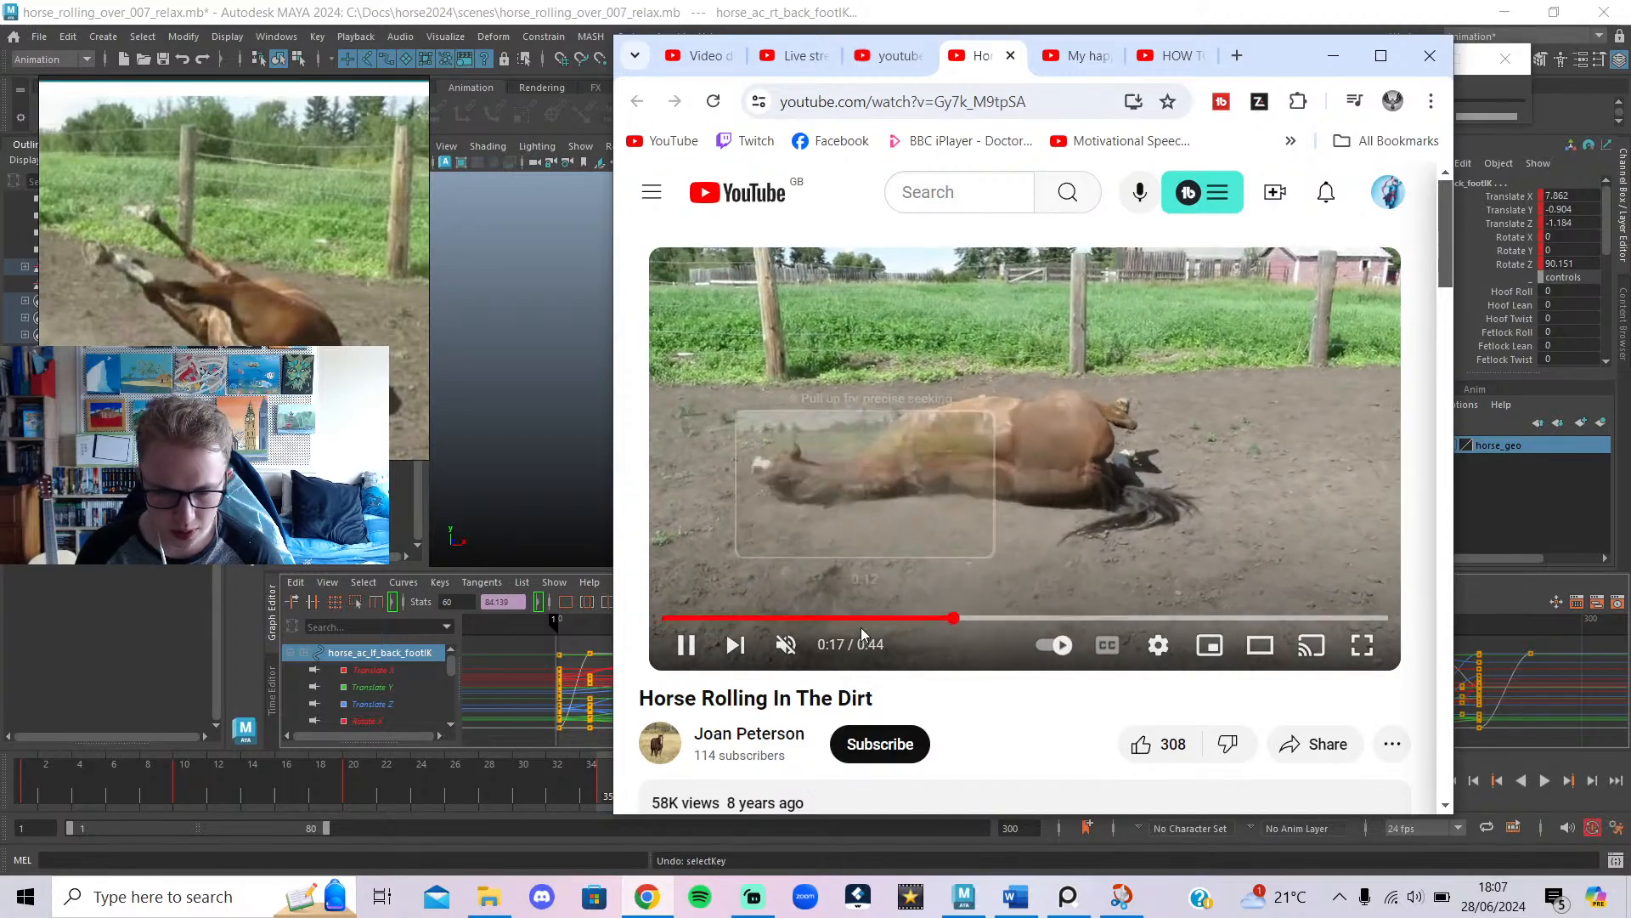
{"action": "left_click", "coordinate": [862, 618]}
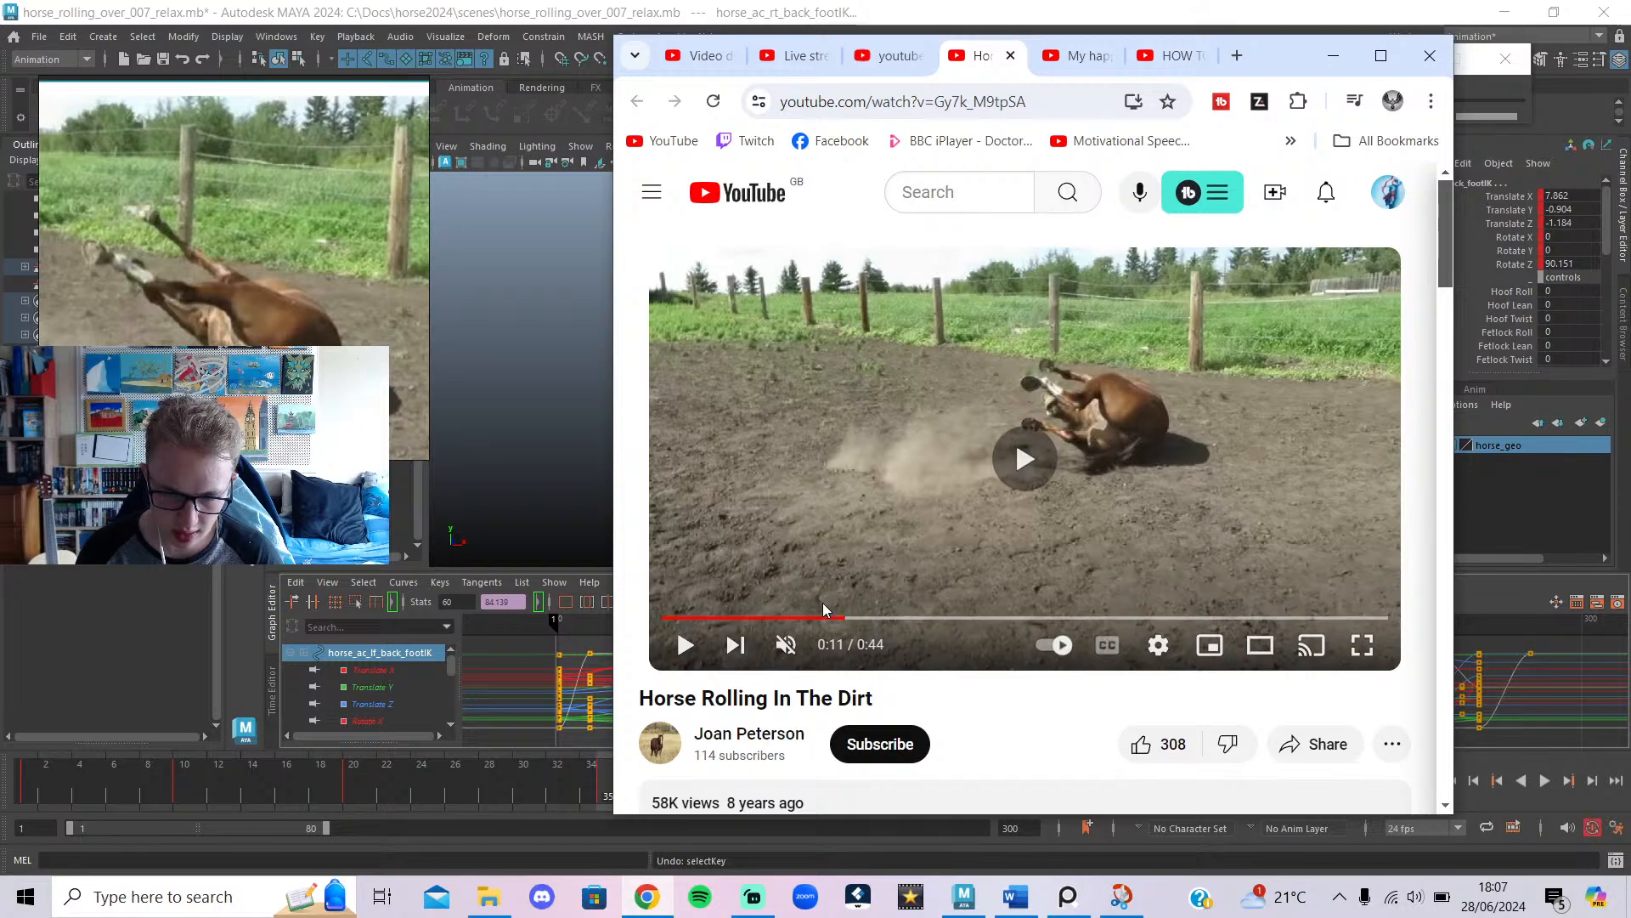
{"action": "left_click", "coordinate": [813, 618]}
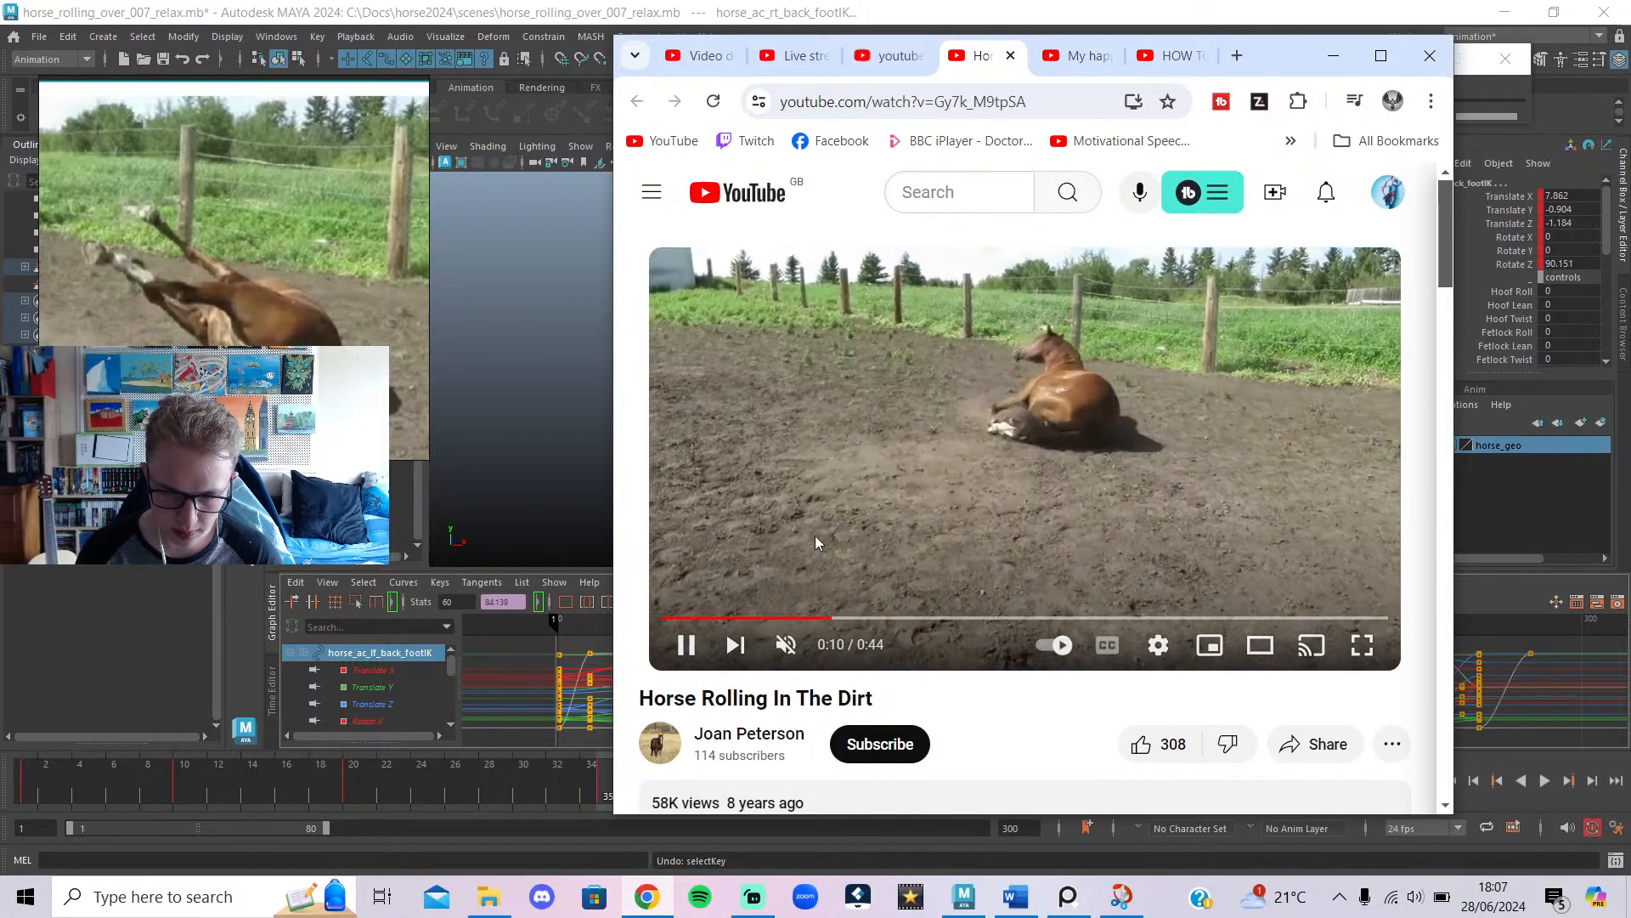
{"action": "left_click", "coordinate": [815, 542]}
{"action": "left_click", "coordinate": [828, 618]}
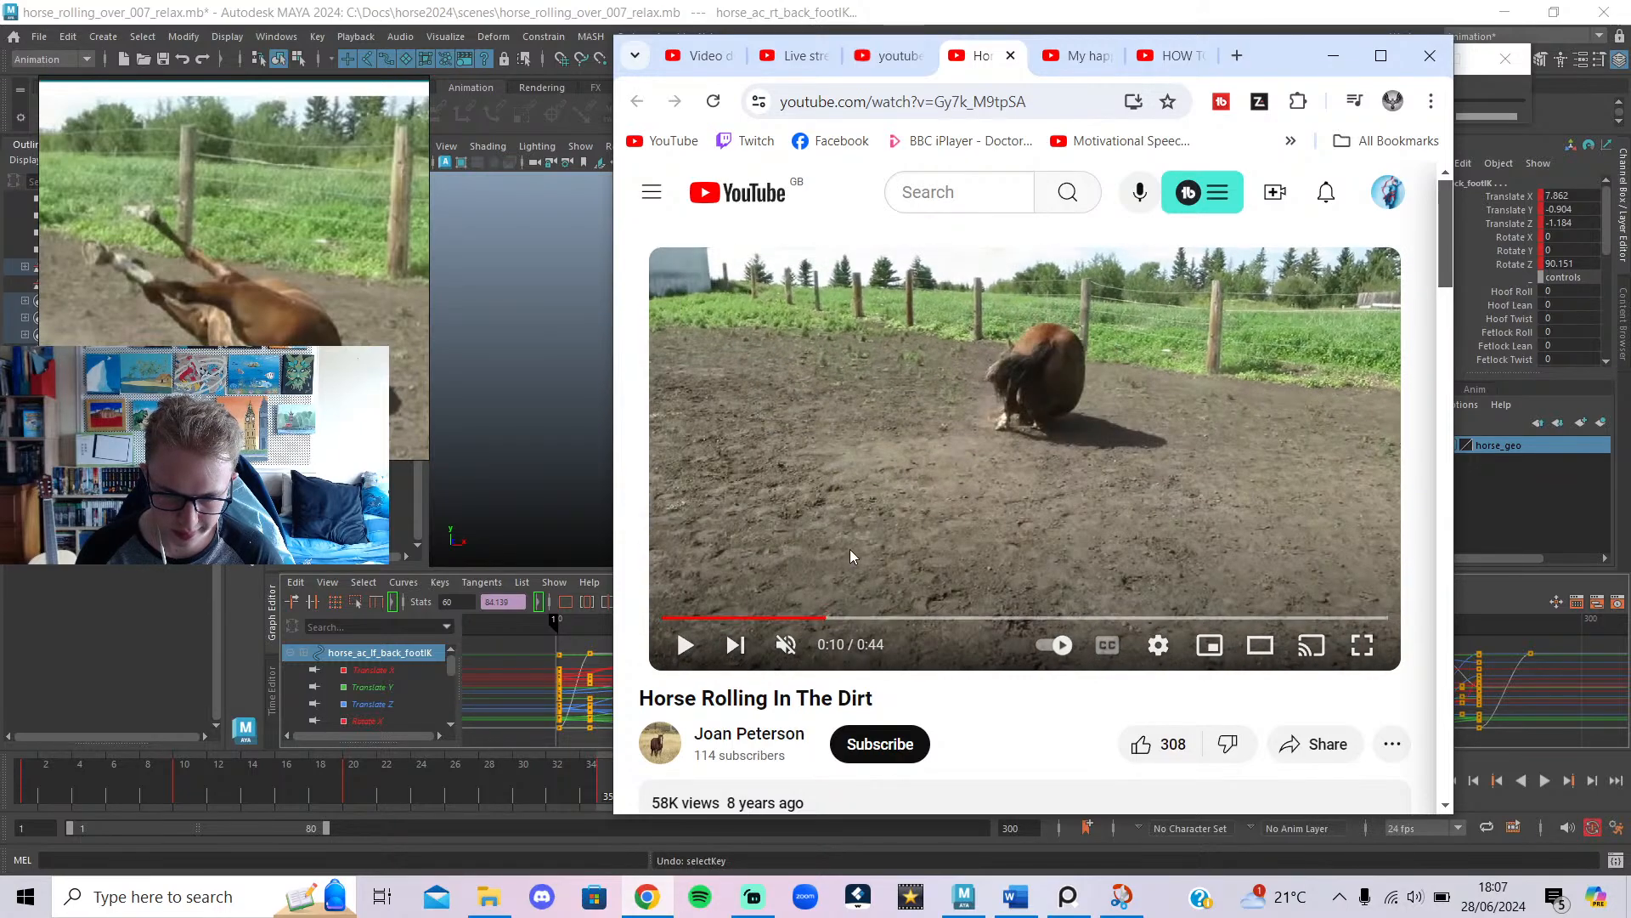
{"action": "left_click", "coordinate": [849, 548]}
{"action": "left_click", "coordinate": [850, 549]}
Check the other reference tabs, leaving My happy horse paused at 0:22.
{"action": "left_click", "coordinate": [1177, 55]}
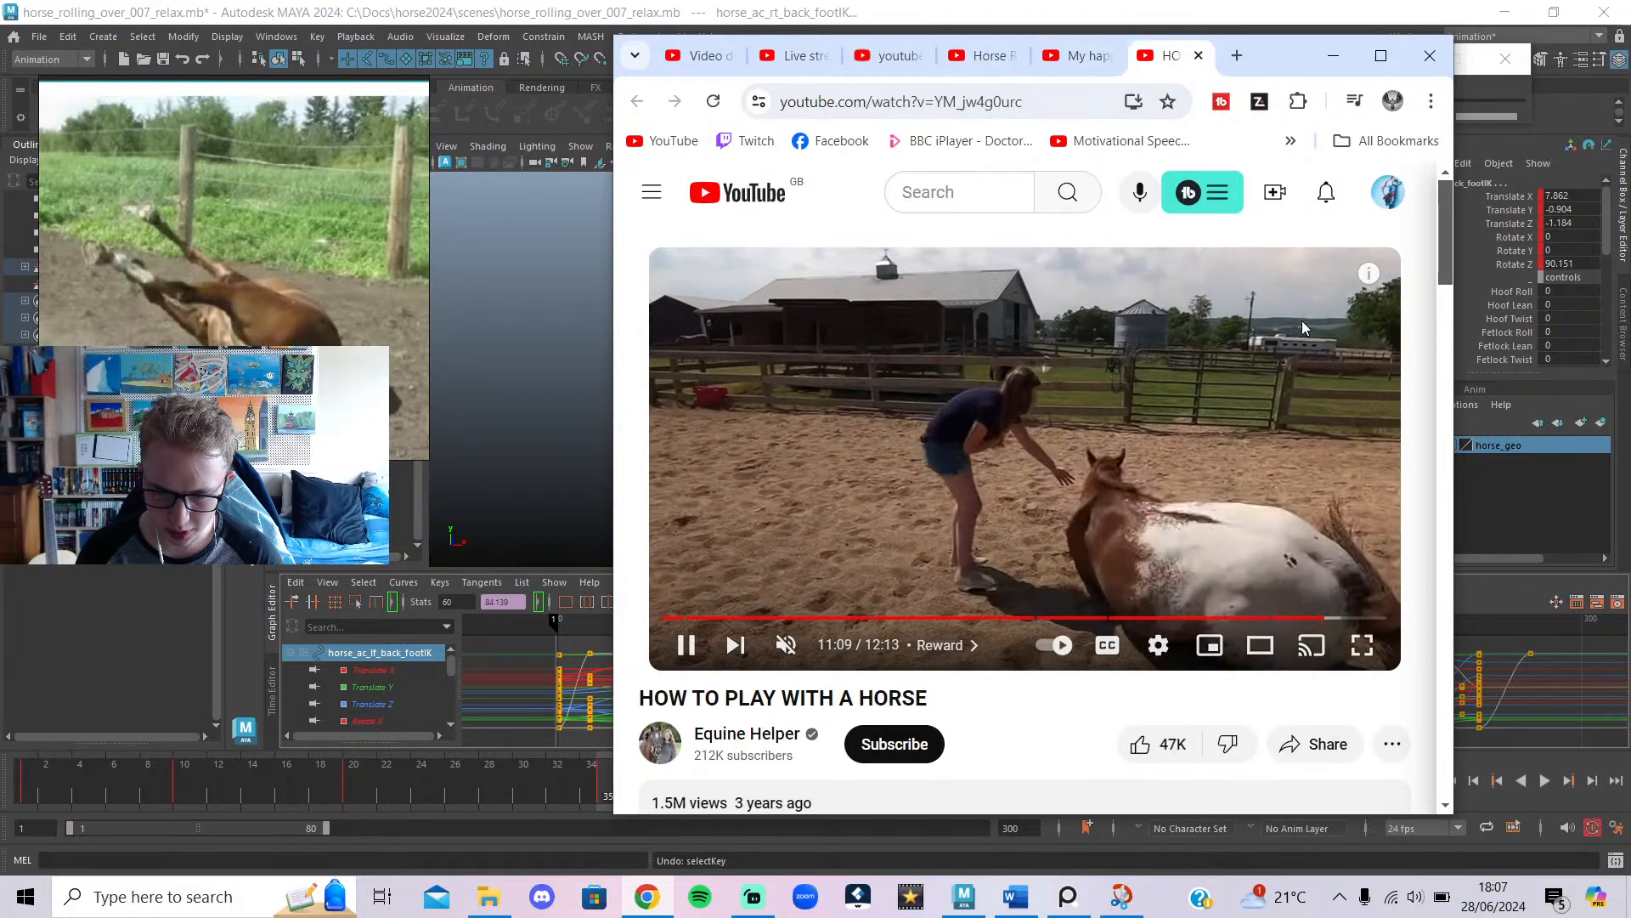
{"action": "left_click", "coordinate": [1262, 382]}
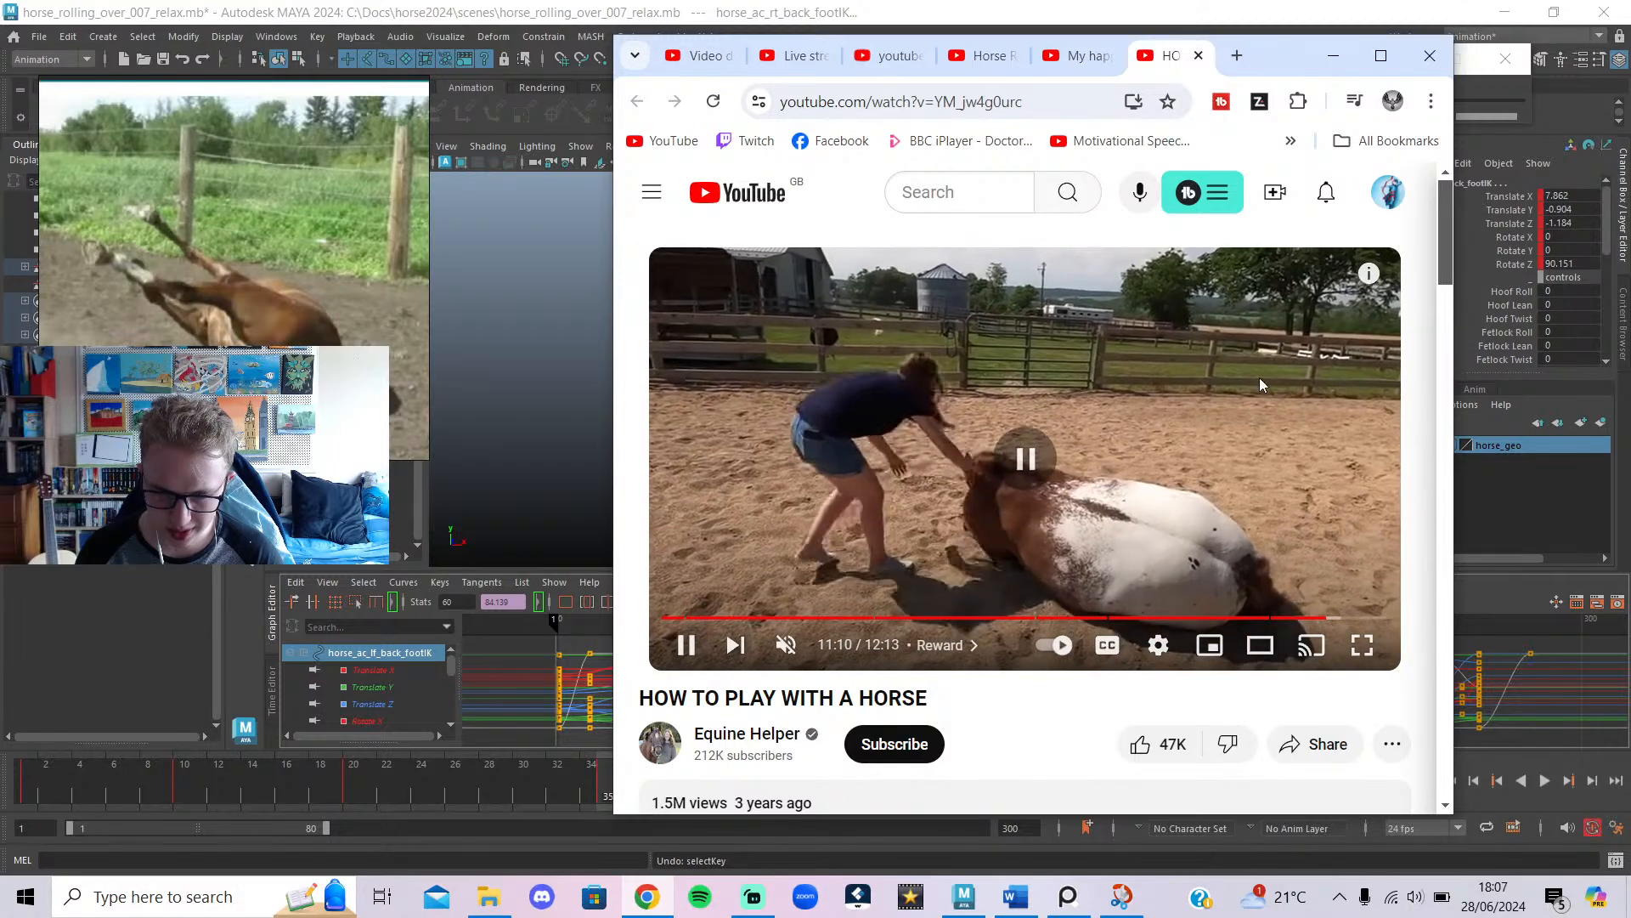
{"action": "left_click", "coordinate": [1077, 55]}
{"action": "left_click", "coordinate": [998, 490]}
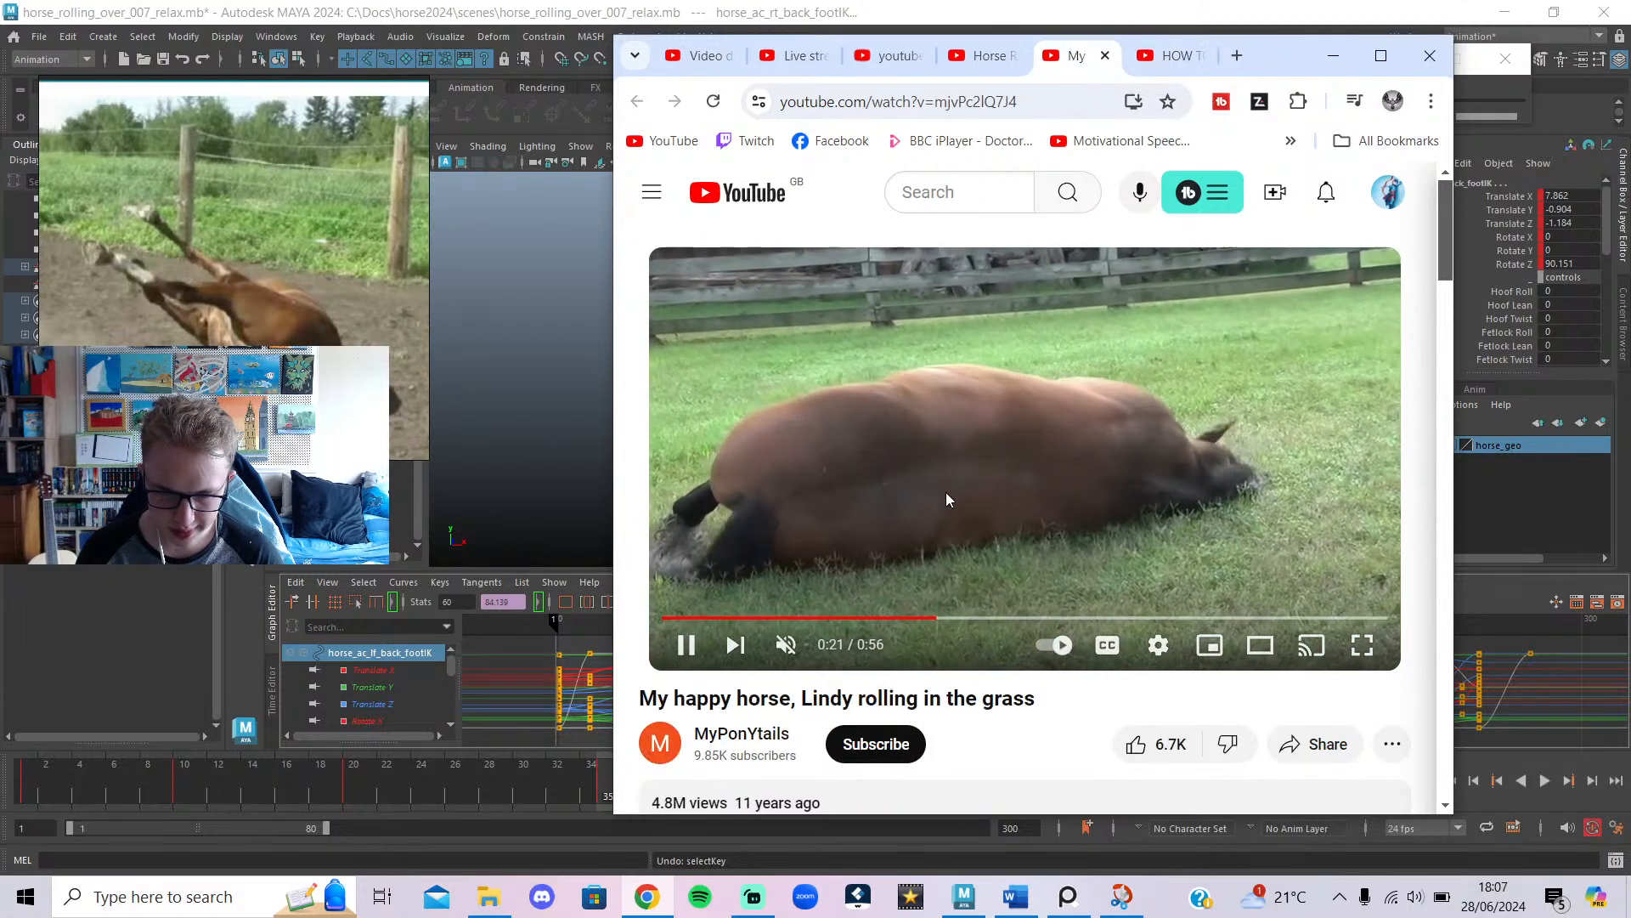
{"action": "left_click", "coordinate": [958, 472]}
{"action": "left_click", "coordinate": [986, 55]}
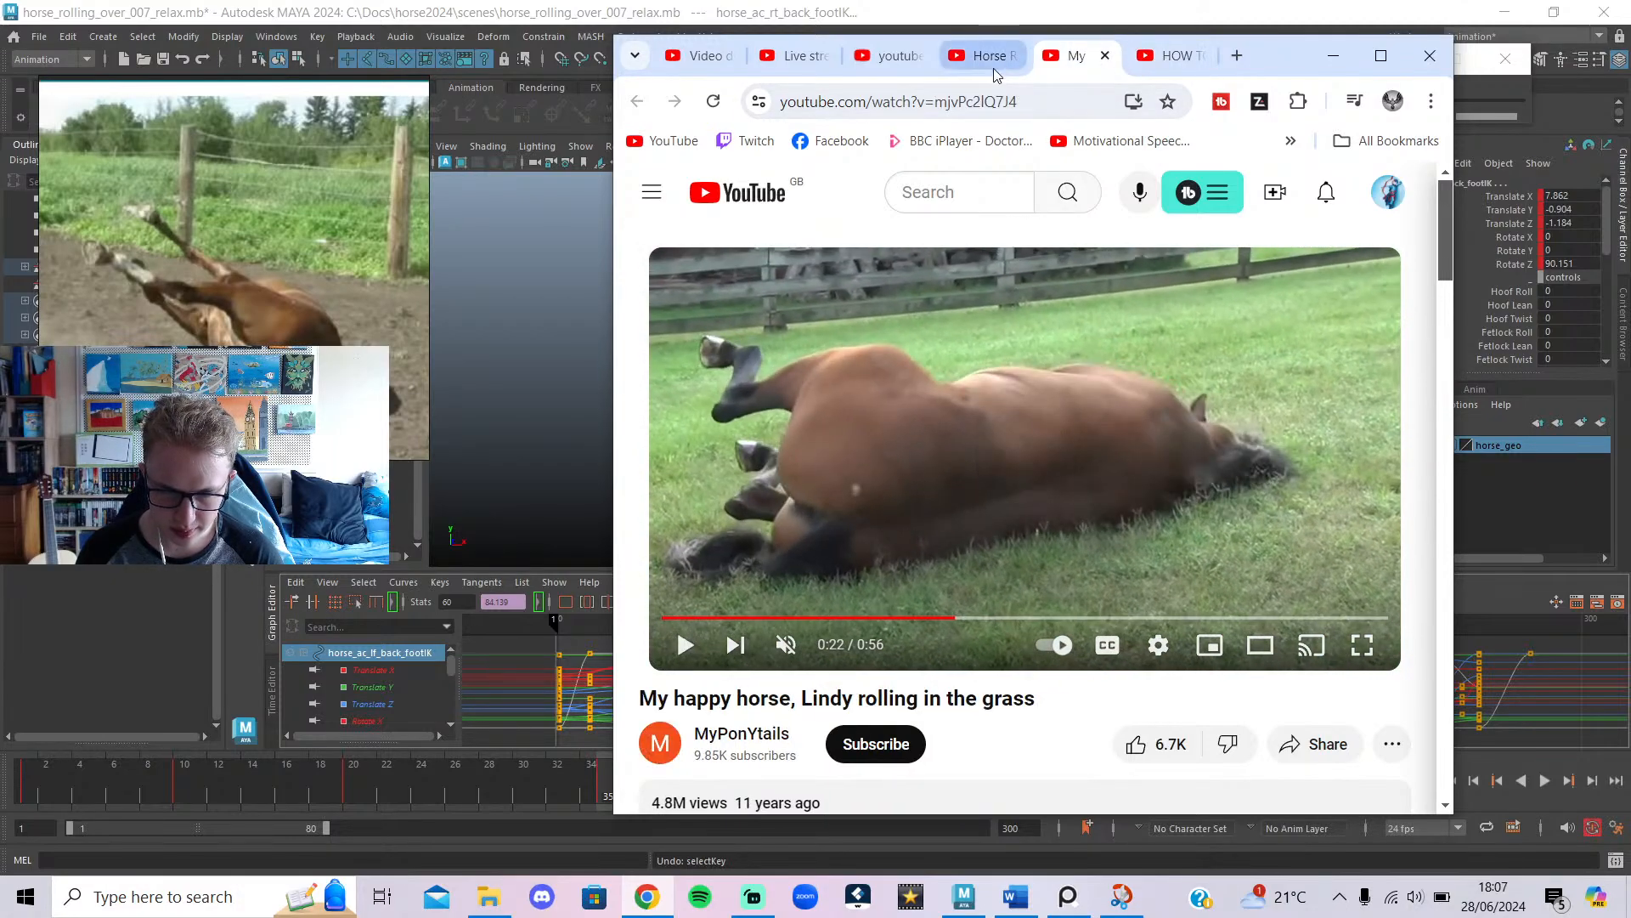
Scroll to show the whole video frame and start a Win+Shift+S region snip.
{"action": "scroll", "coordinate": [264, 255], "scroll_direction": "down", "scroll_amount": 2}
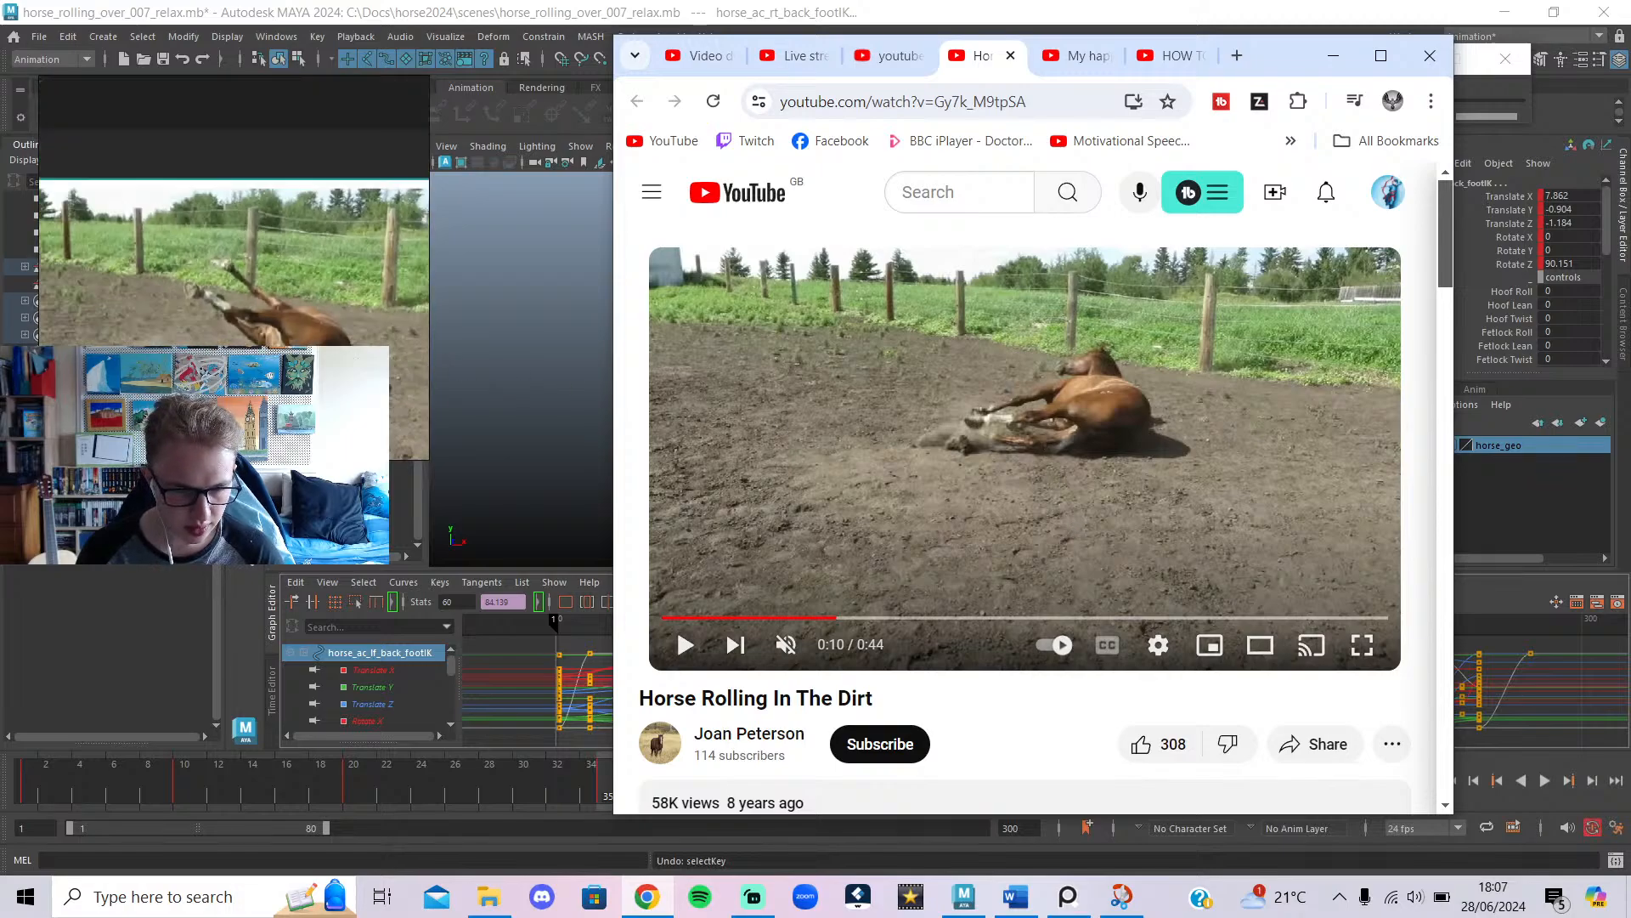
{"action": "middle_click_drag", "start_coordinate": [258, 281], "coordinate": [255, 201]}
{"action": "scroll", "coordinate": [256, 301], "scroll_direction": "down", "scroll_amount": 7}
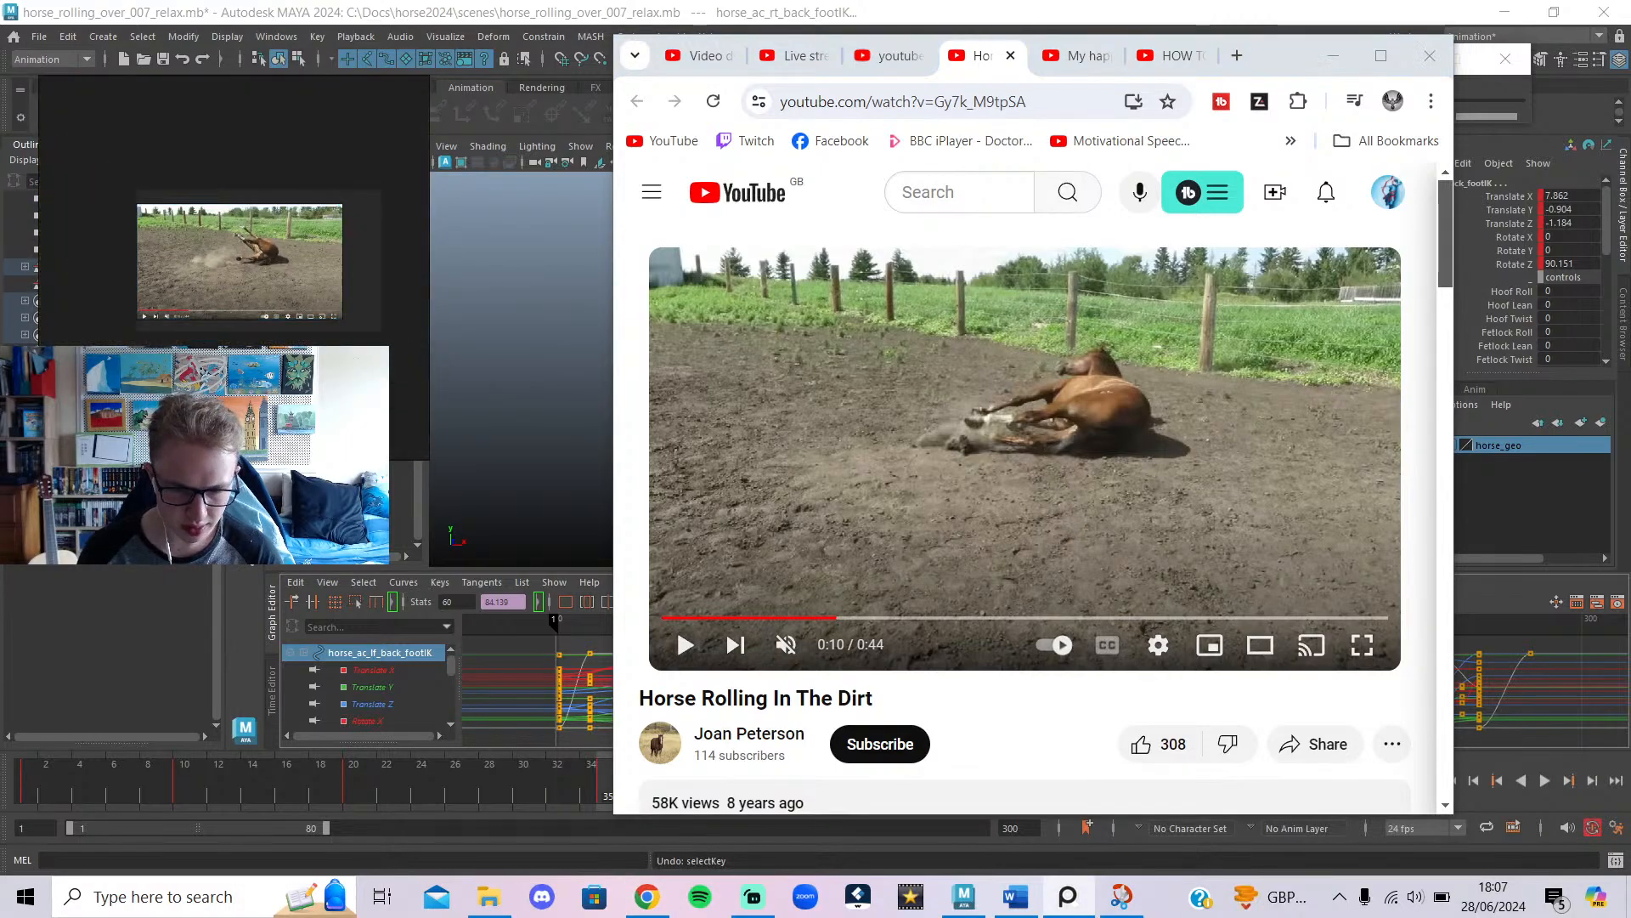
{"action": "key", "text": "super+s"}
{"action": "key", "text": "Escape"}
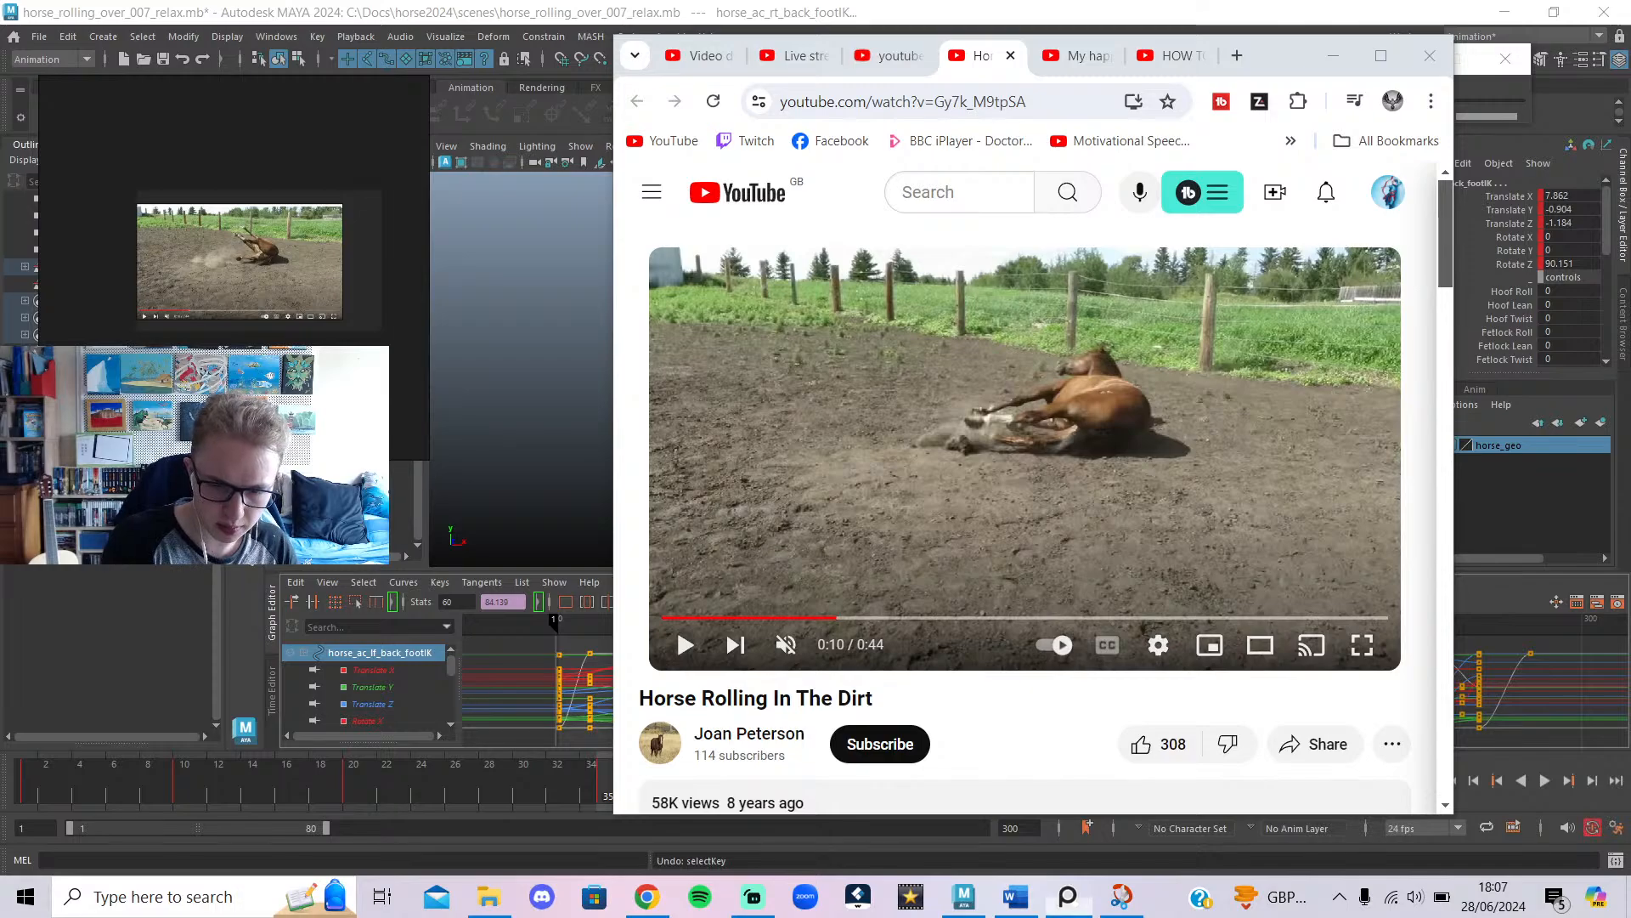
{"action": "key", "text": "super+shift+s"}
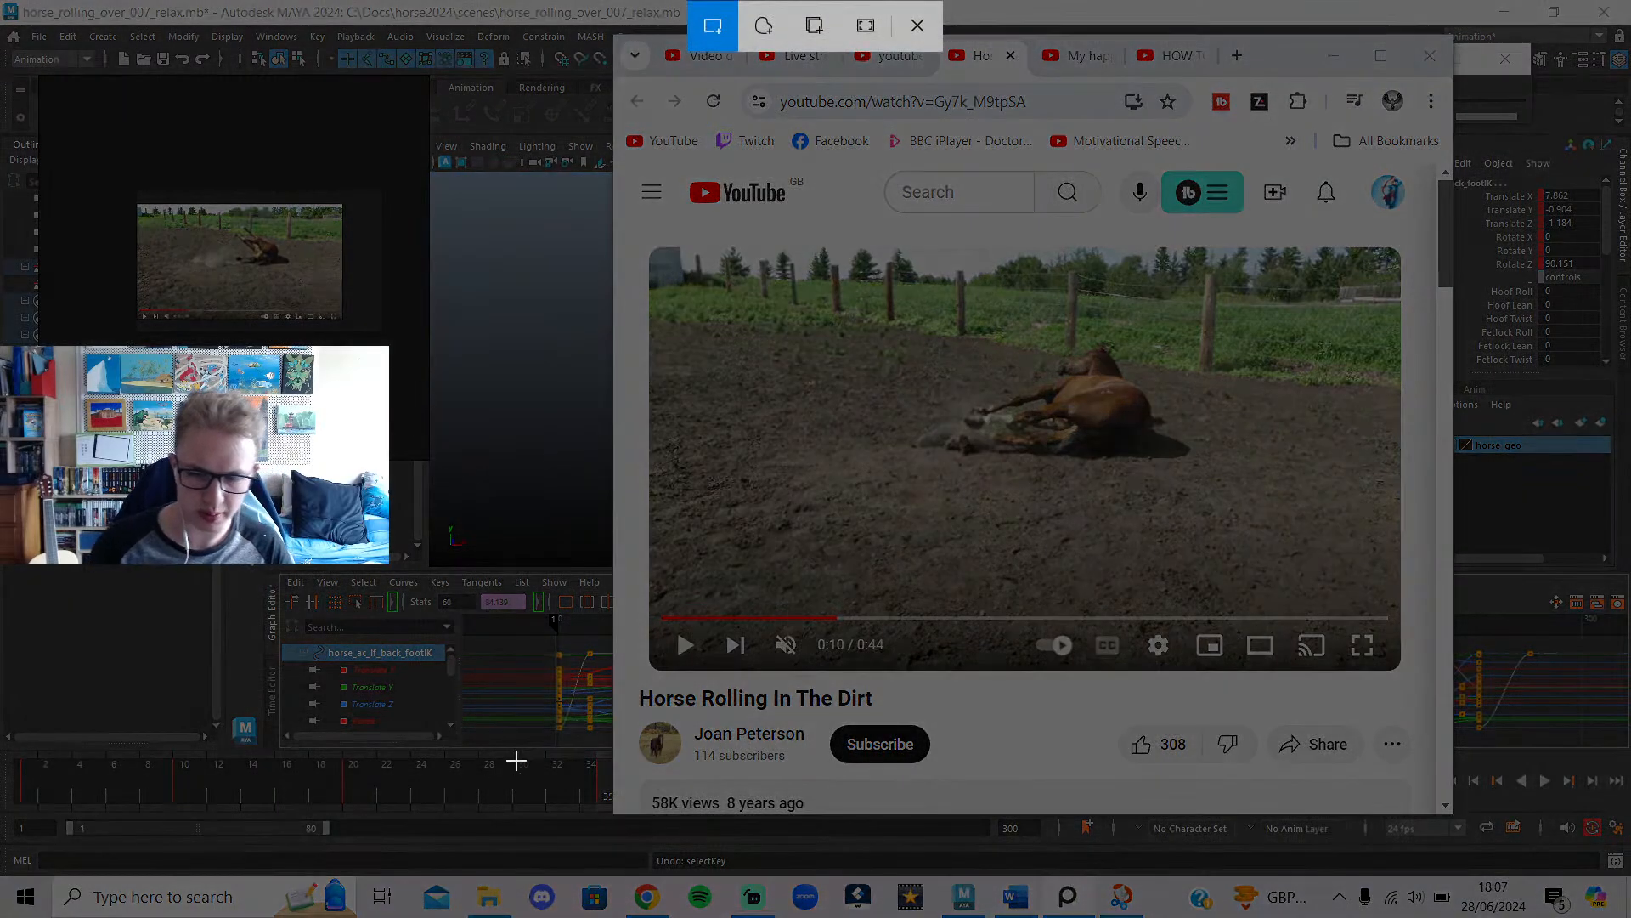
Snip the paused horse frame, copy it, and paste it onto the PureRef reference board.
{"action": "left_click_drag", "start_coordinate": [649, 248], "coordinate": [1402, 658]}
{"action": "left_click", "coordinate": [1422, 652]}
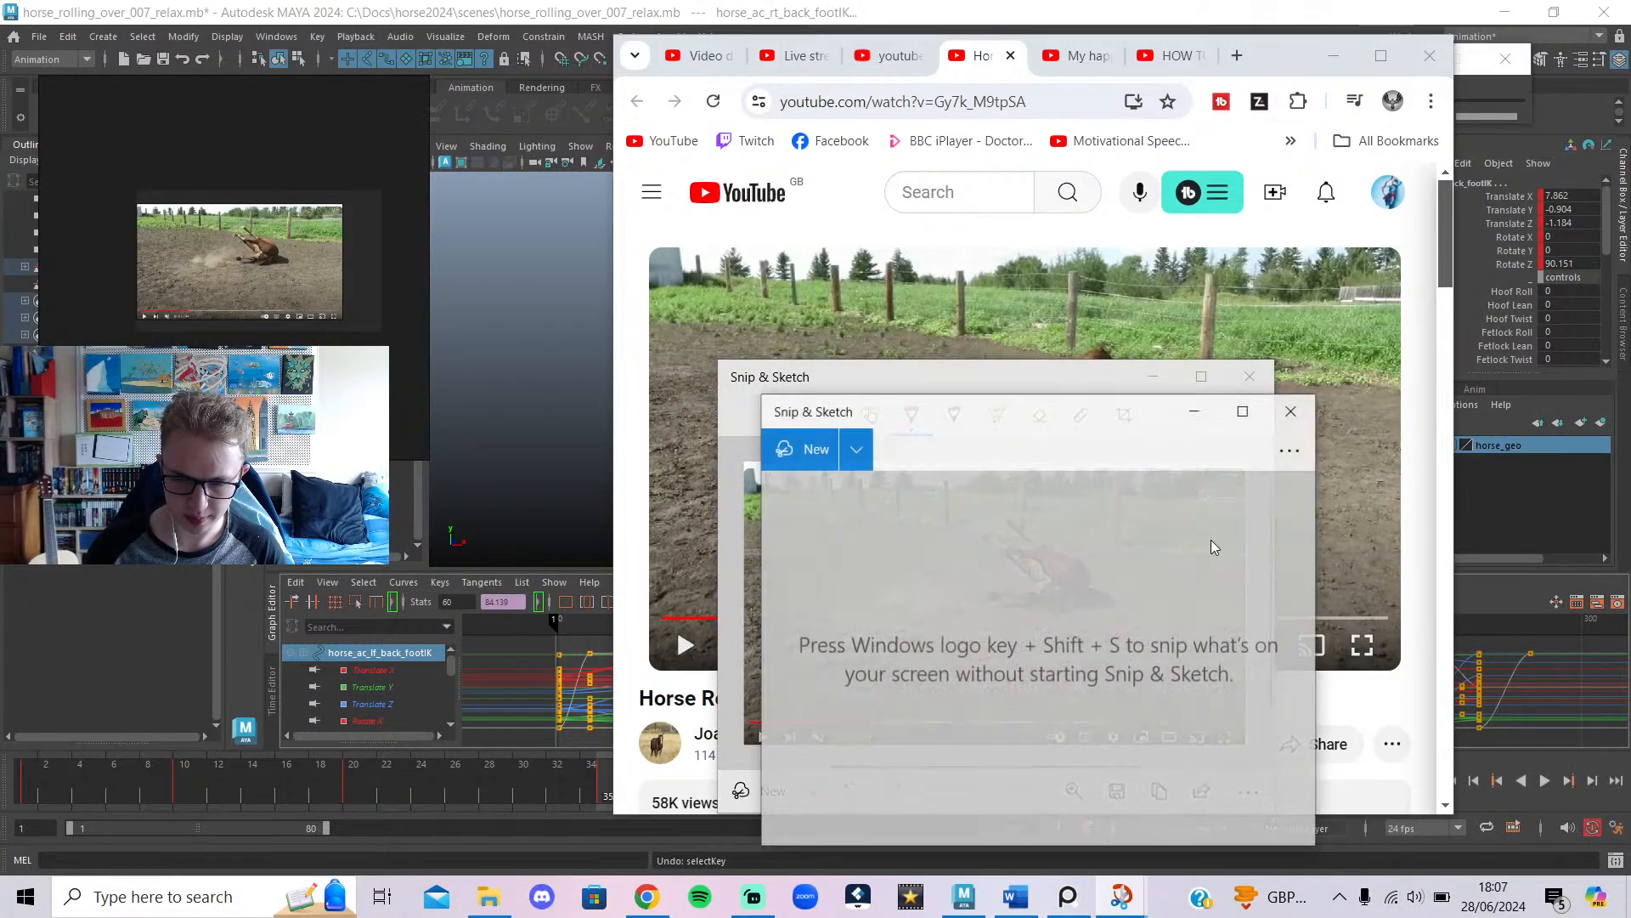
{"action": "left_click", "coordinate": [1201, 825]}
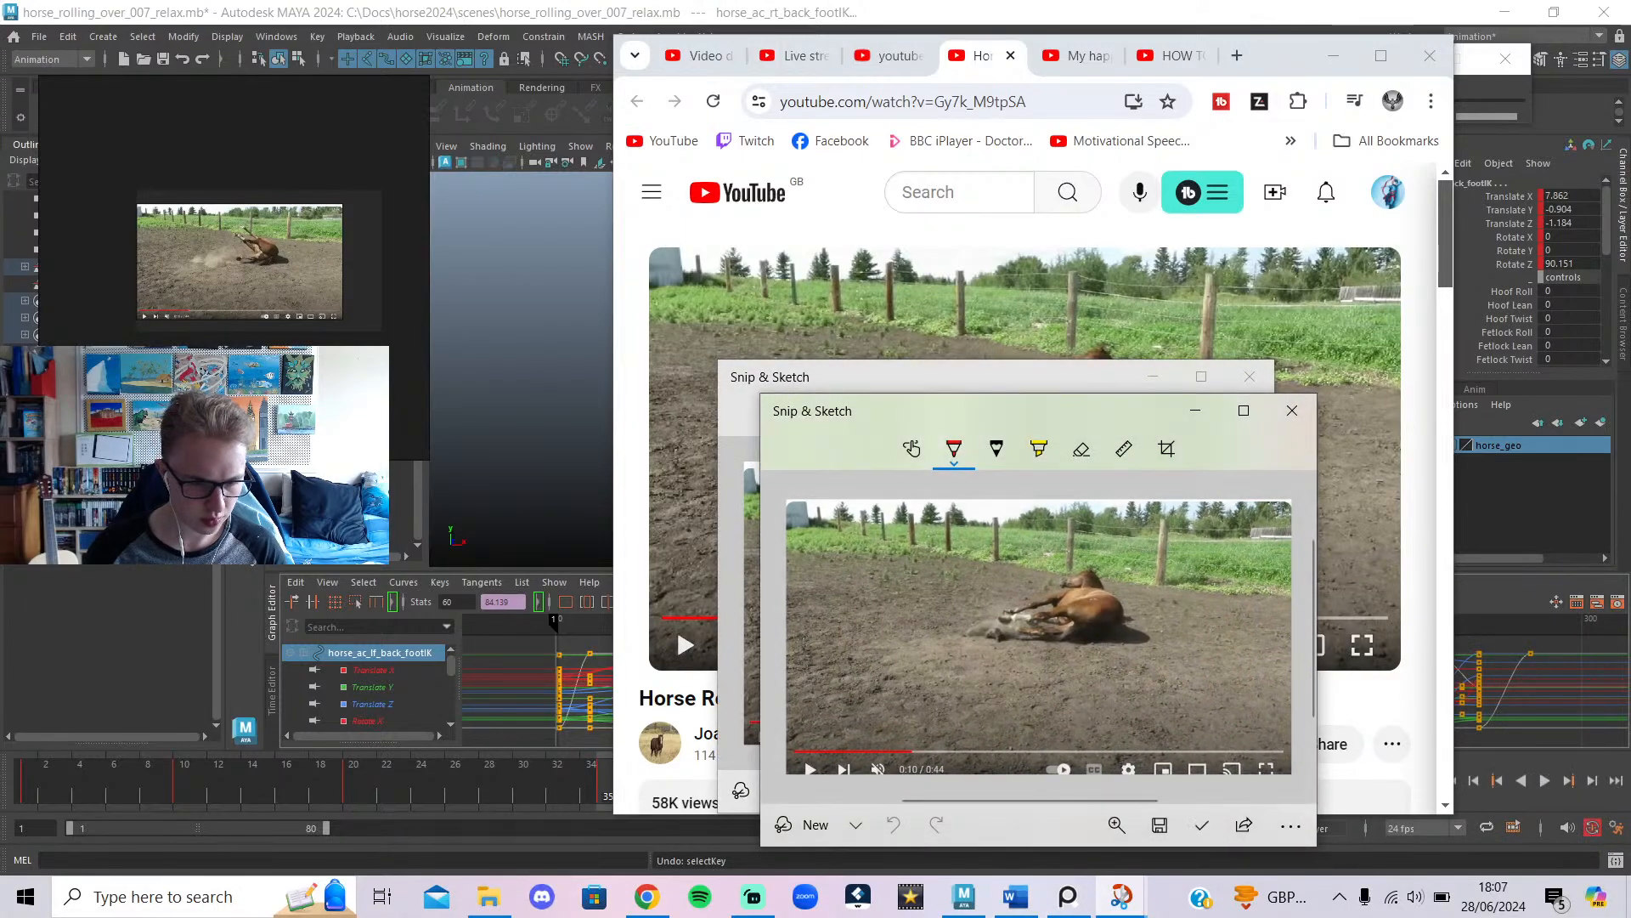
{"action": "key", "text": "ctrl+v"}
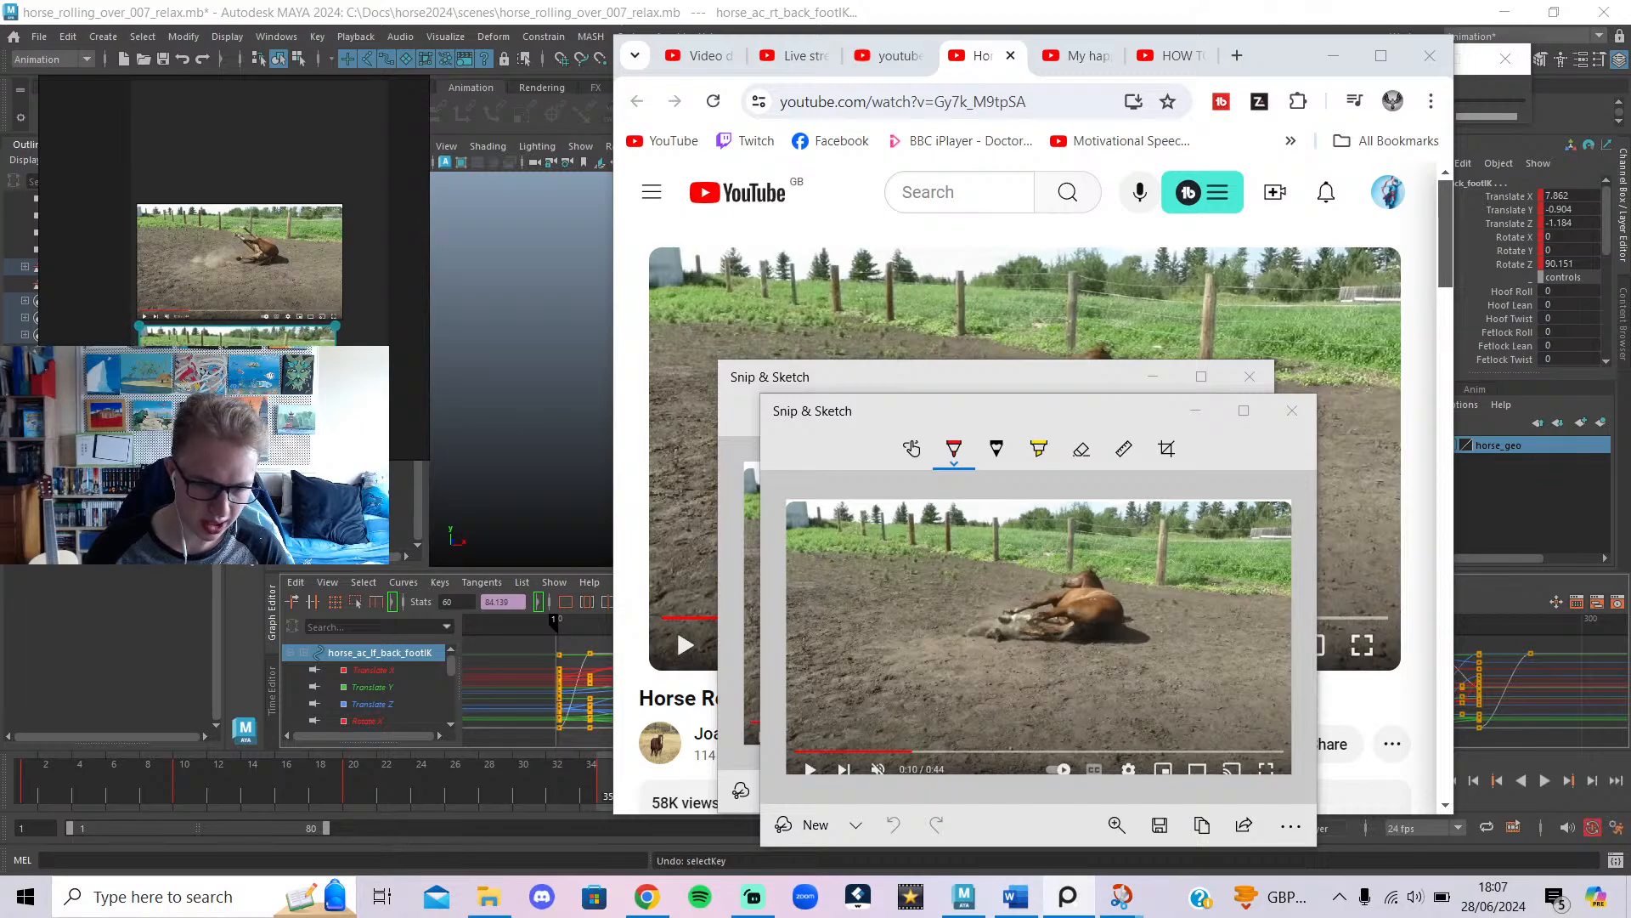
{"action": "middle_click_drag", "start_coordinate": [371, 382], "coordinate": [399, 244]}
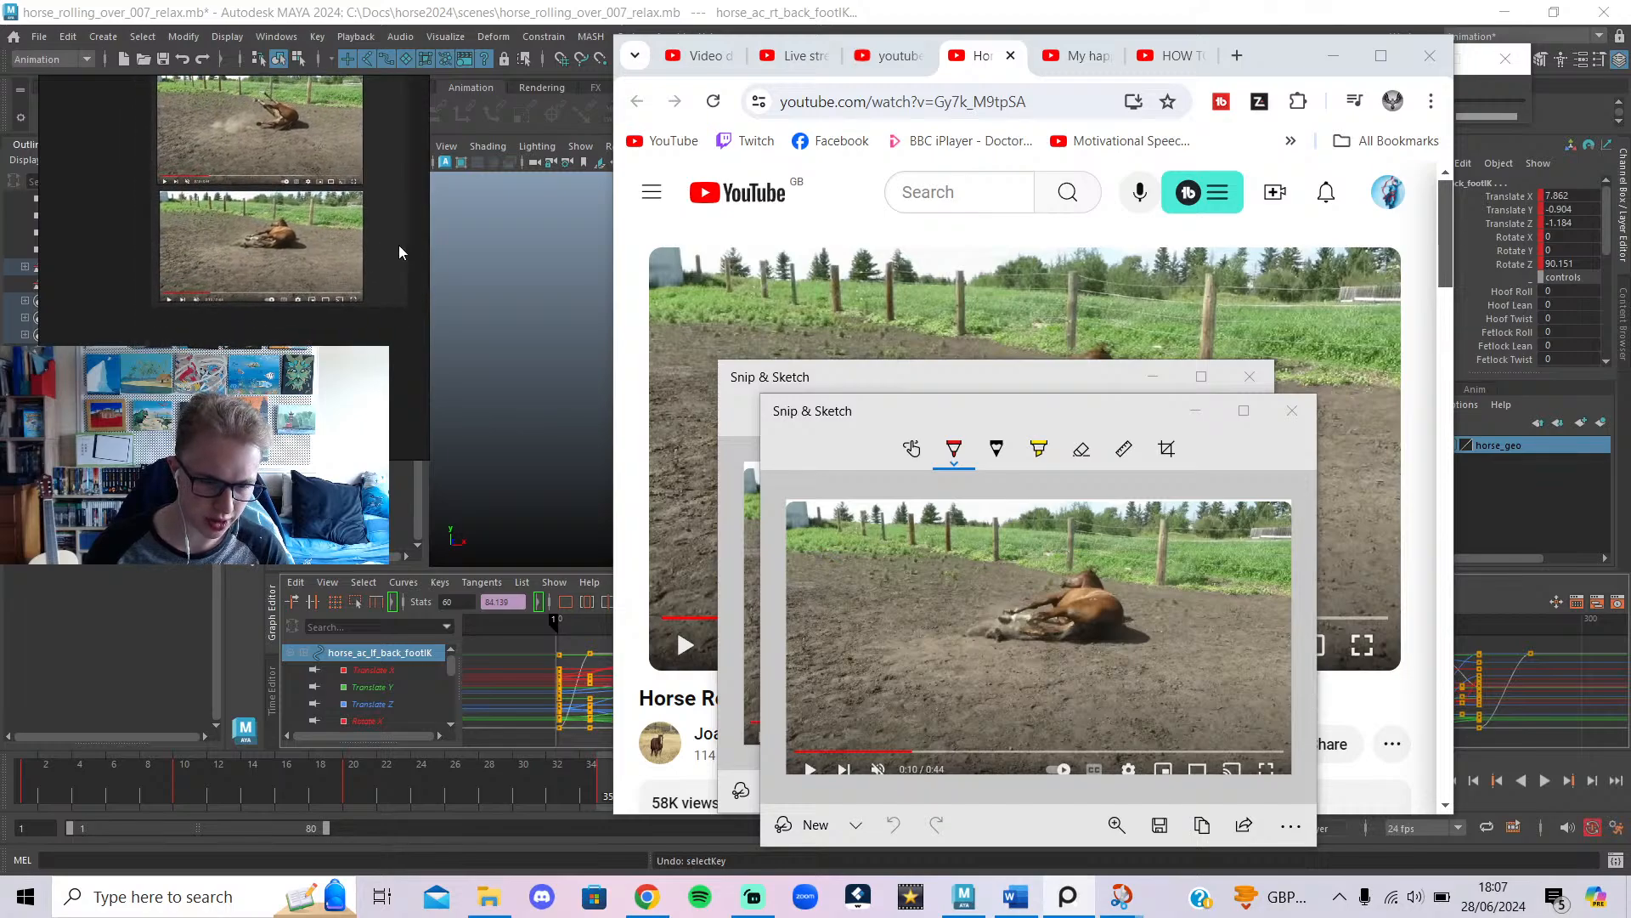
{"action": "scroll", "coordinate": [283, 327], "scroll_direction": "up", "scroll_amount": 5}
{"action": "scroll", "coordinate": [303, 327], "scroll_direction": "up", "scroll_amount": 2}
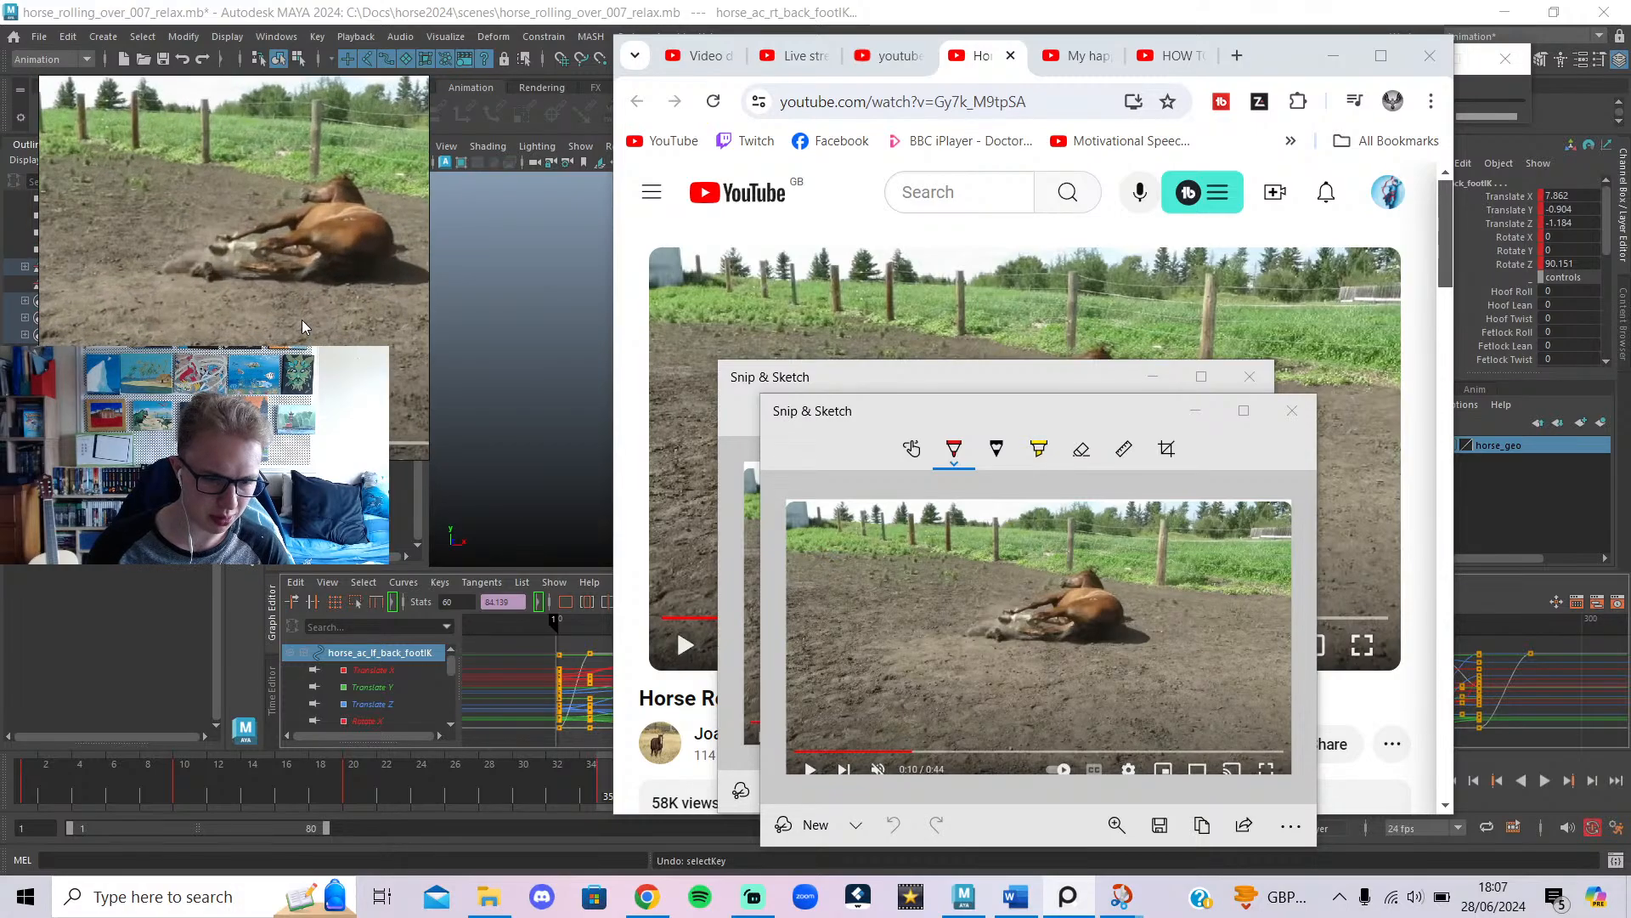
Minimize the browser and both Snip & Sketch windows to bring Maya back.
{"action": "left_click", "coordinate": [1339, 61]}
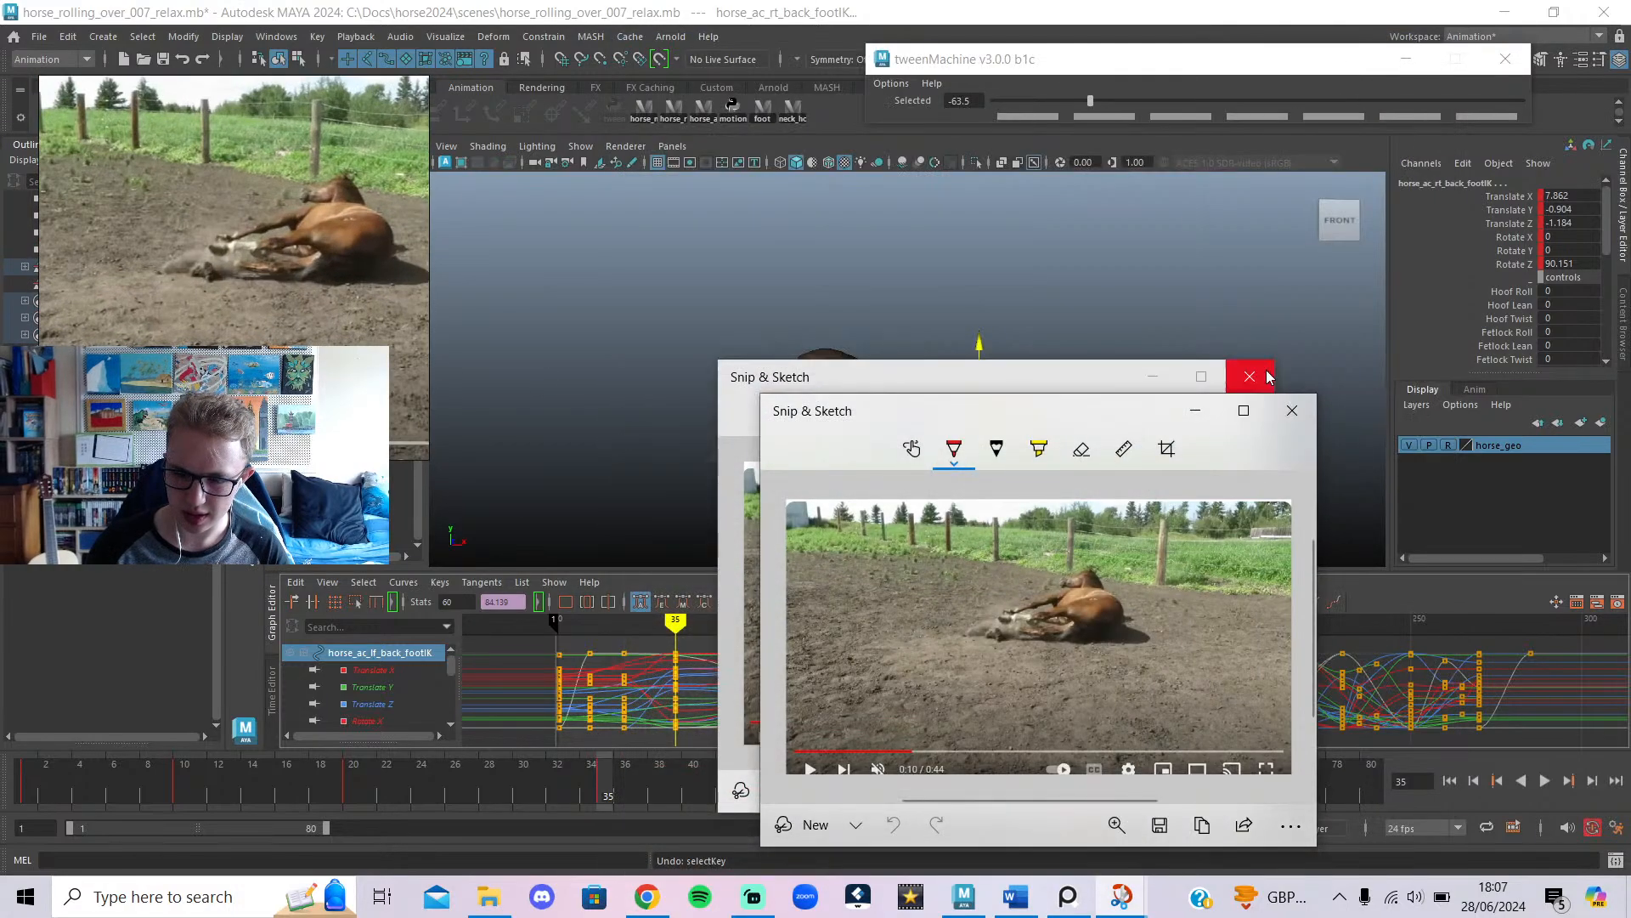
{"action": "left_click", "coordinate": [1195, 412]}
{"action": "left_click", "coordinate": [1152, 376]}
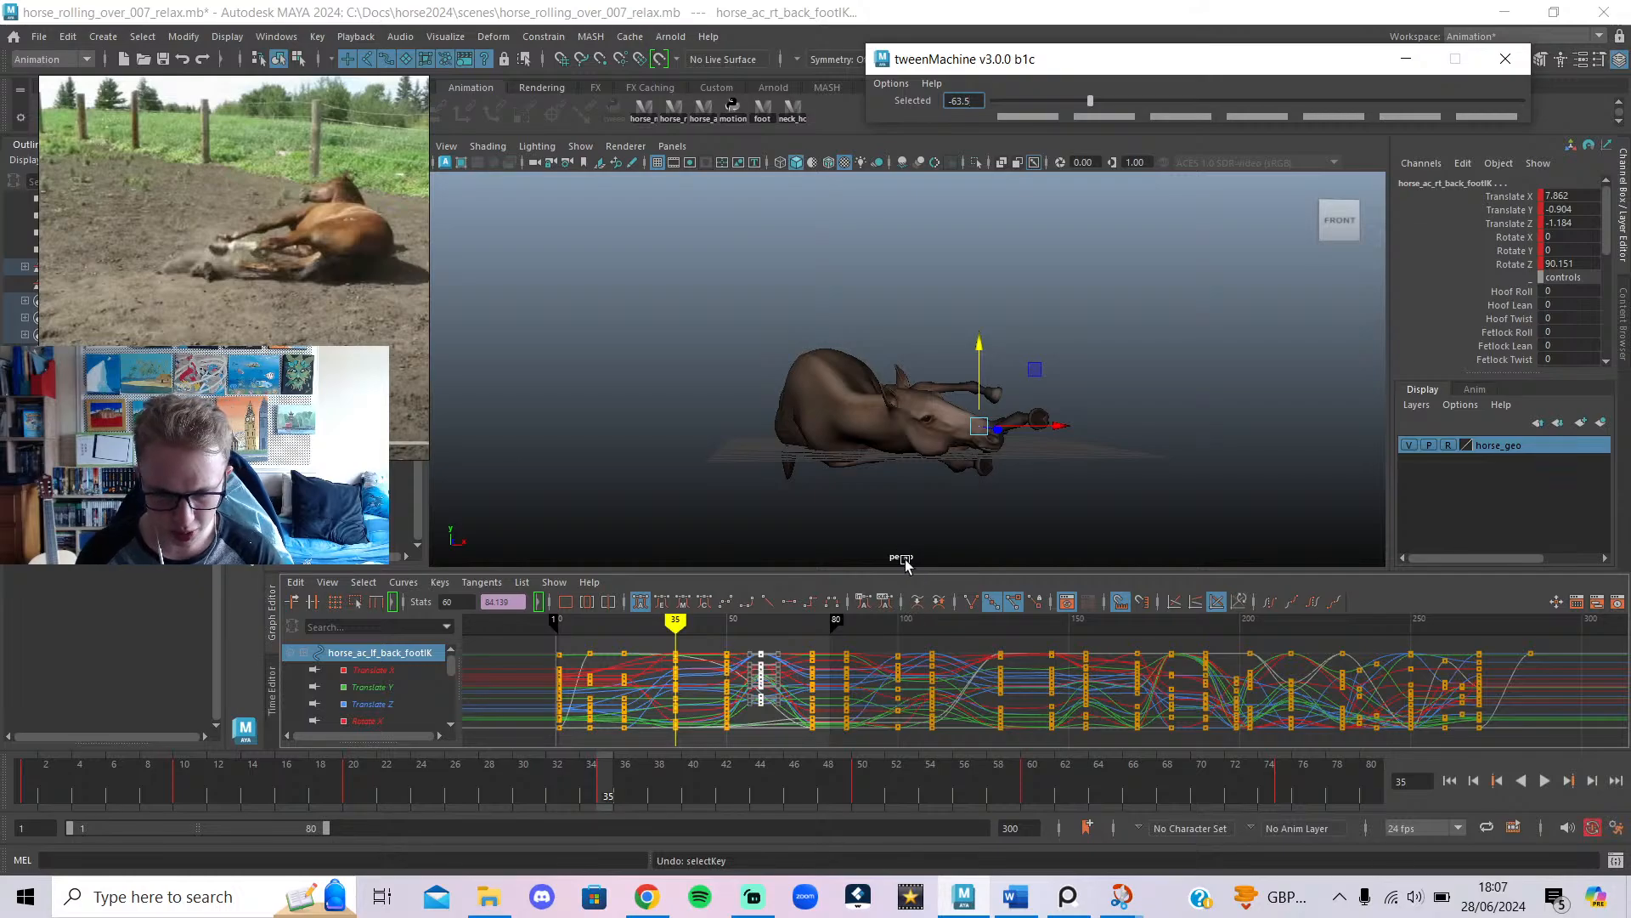
Lower the left back foot to Translate Y -0.667 and shift it slightly along X.
{"action": "left_click_drag", "start_coordinate": [1031, 435], "coordinate": [1018, 518], "text": "alt"}
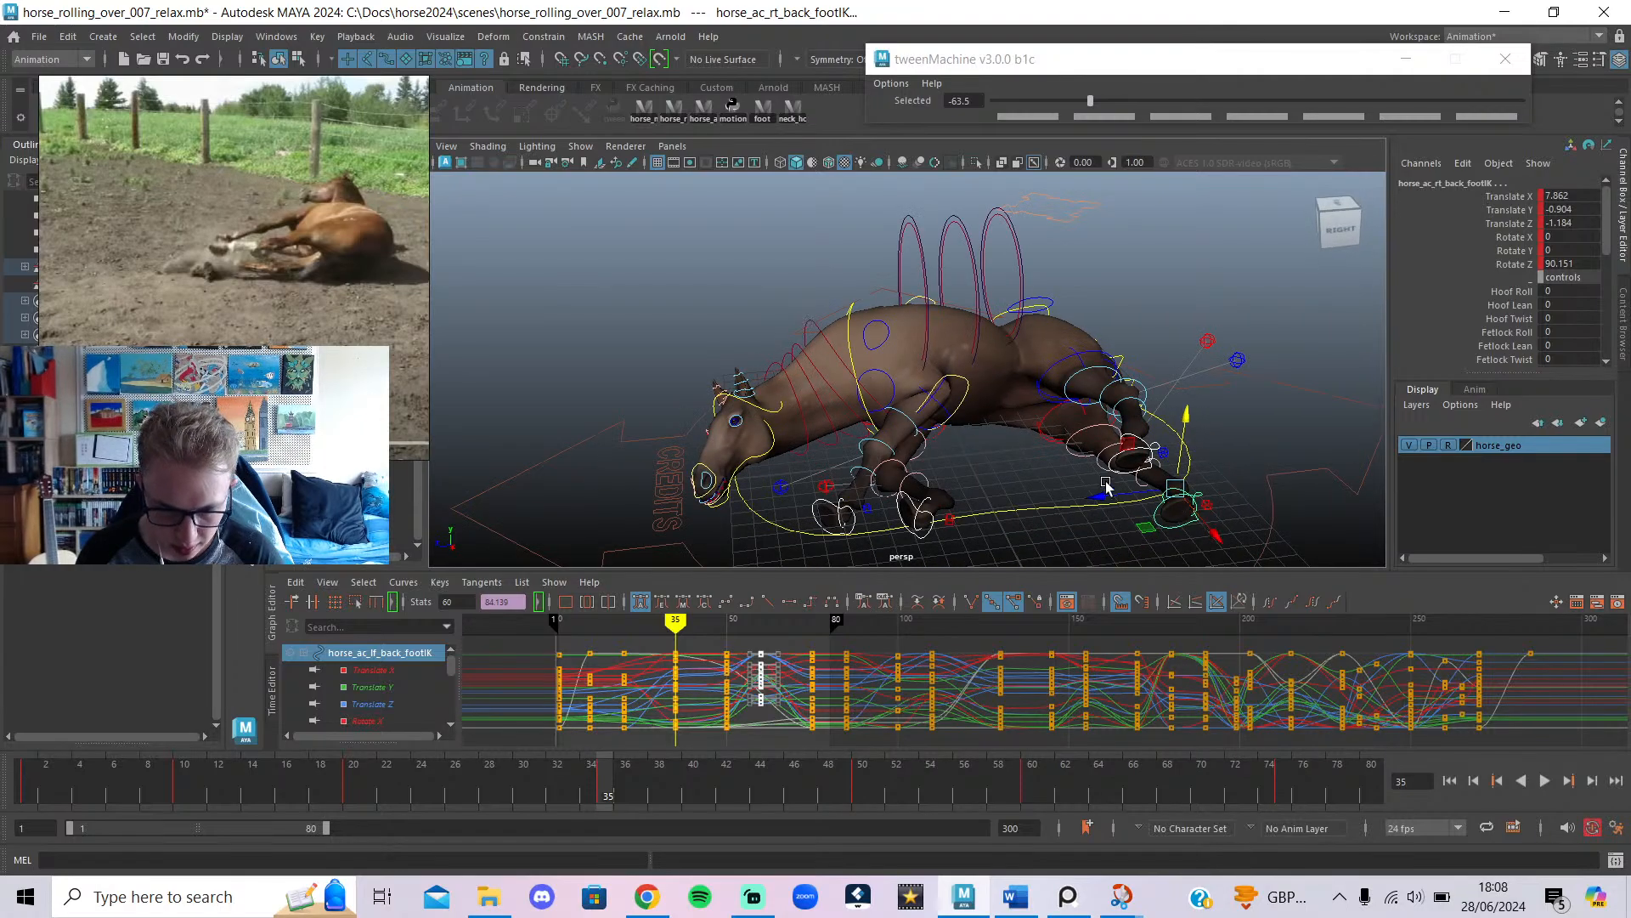
{"action": "left_click", "coordinate": [1143, 446]}
{"action": "scroll", "coordinate": [976, 444], "scroll_direction": "up", "scroll_amount": 3}
{"action": "middle_click_drag", "start_coordinate": [976, 444], "coordinate": [824, 384], "text": "alt"}
{"action": "left_click_drag", "start_coordinate": [843, 330], "coordinate": [885, 377]}
{"action": "left_click_drag", "start_coordinate": [917, 429], "coordinate": [910, 371]}
Move the left and right back leg poles along X, keying the left pole at frame 35.
{"action": "left_click", "coordinate": [1020, 309]}
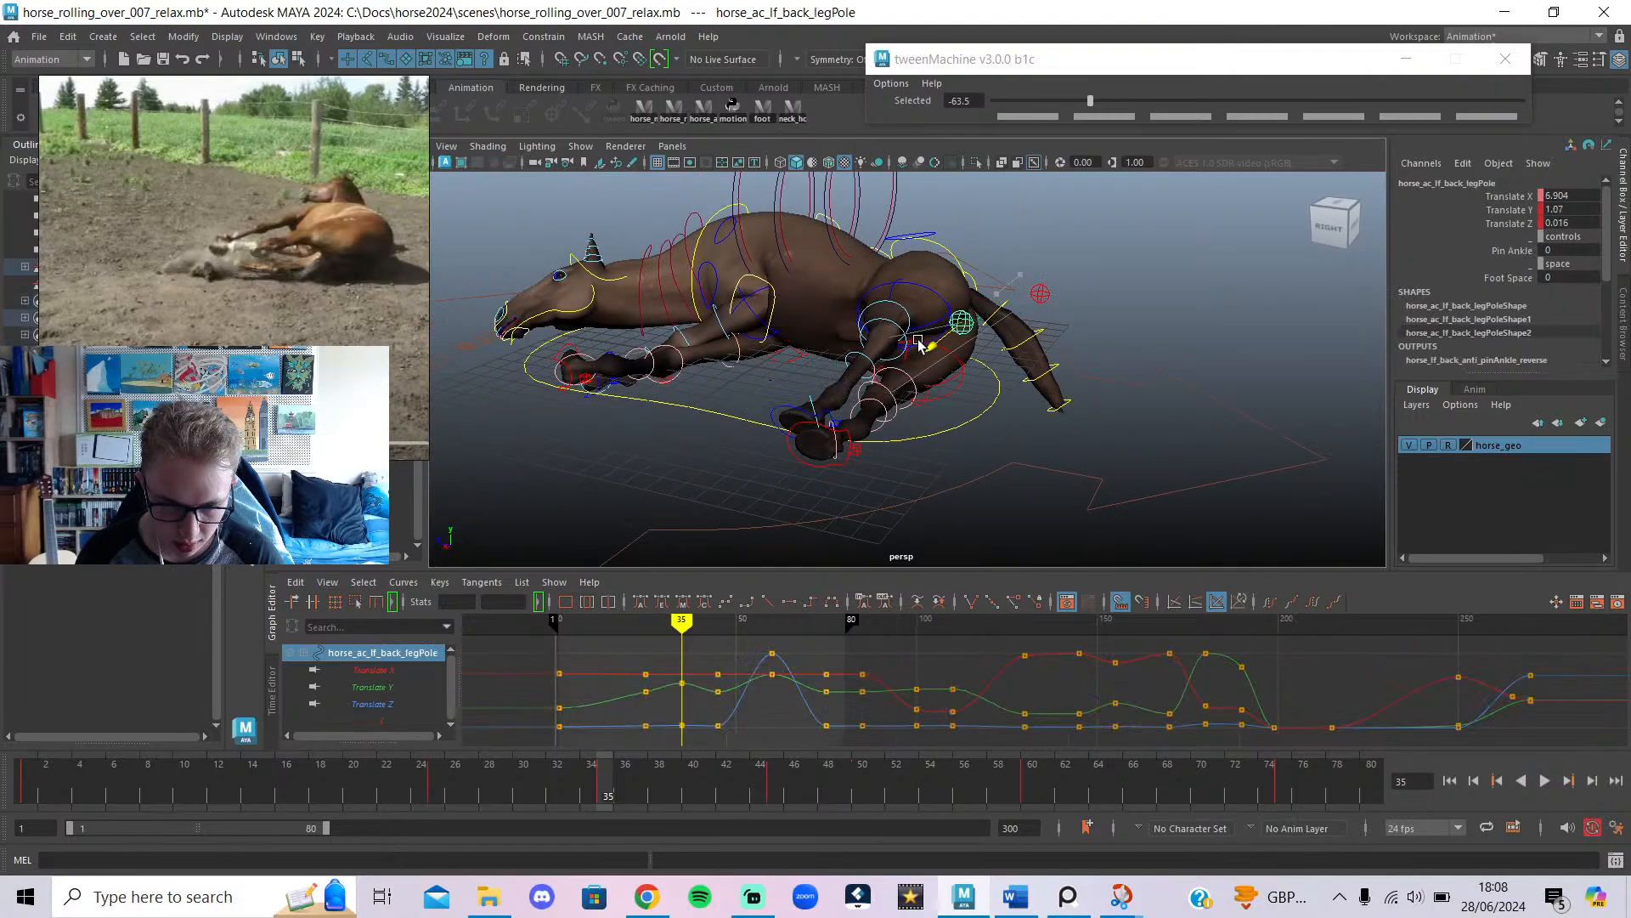
{"action": "left_click_drag", "start_coordinate": [918, 341], "coordinate": [917, 341]}
{"action": "left_click_drag", "start_coordinate": [916, 343], "coordinate": [795, 484], "text": "alt"}
{"action": "key", "text": "alt+1"}
{"action": "left_click", "coordinate": [843, 444]}
{"action": "left_click", "coordinate": [1030, 385]}
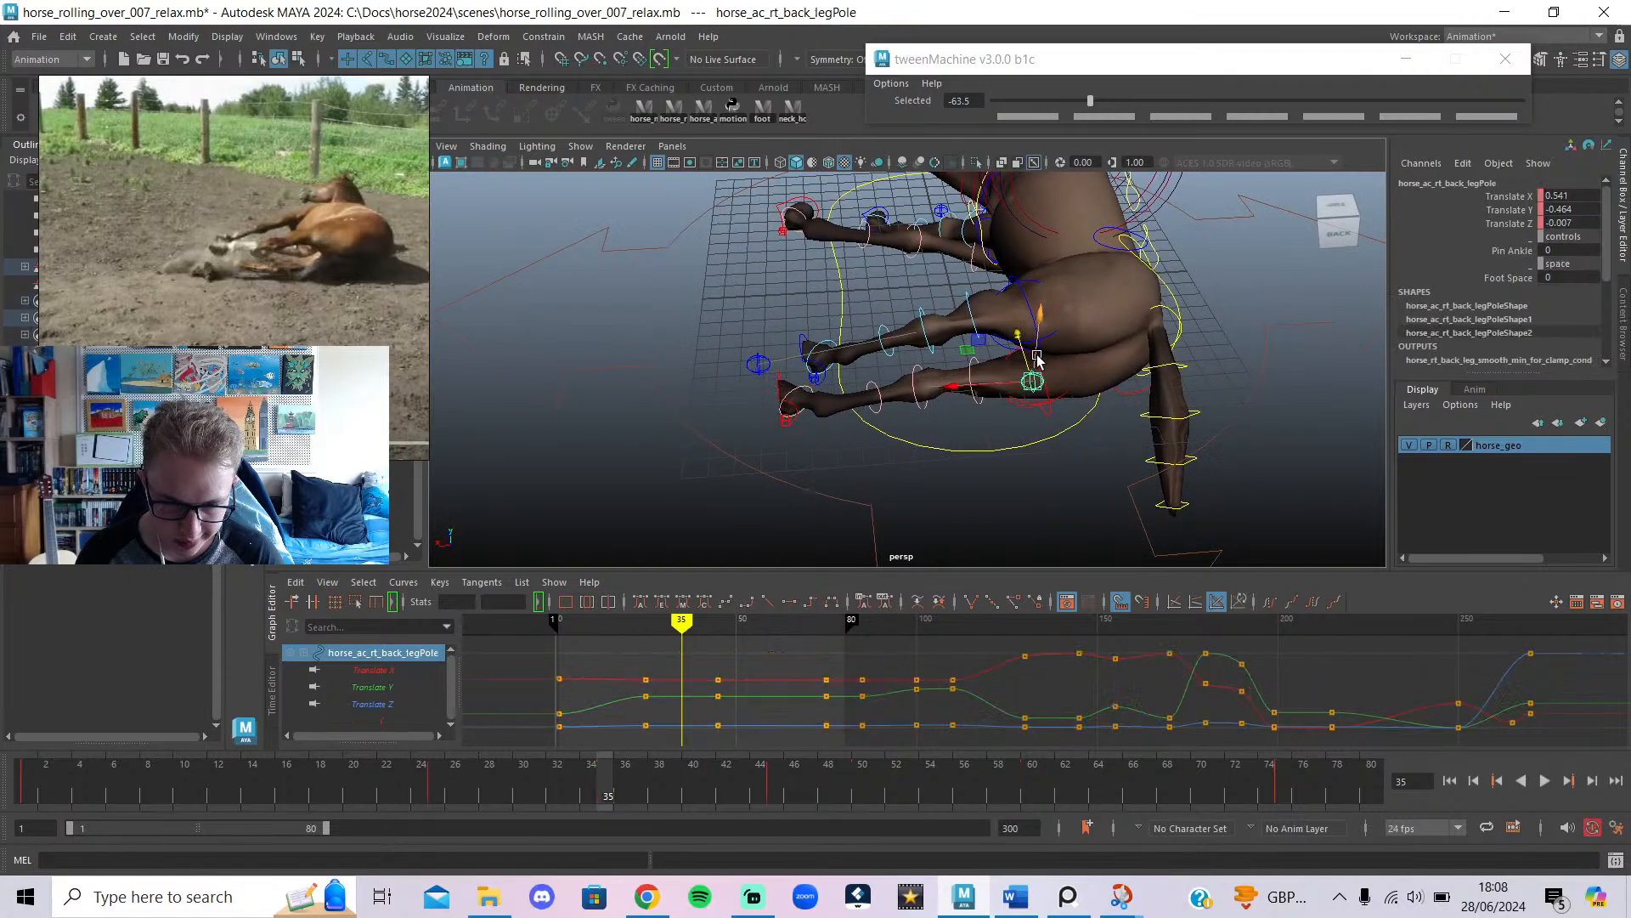
{"action": "left_click_drag", "start_coordinate": [911, 449], "coordinate": [911, 450]}
{"action": "left_click_drag", "start_coordinate": [771, 447], "coordinate": [893, 490], "text": "alt"}
Rotate the back hoof to a new angle and recheck the left back foot control.
{"action": "left_click", "coordinate": [886, 472]}
{"action": "key", "text": "e"}
{"action": "mouse_move", "coordinate": [794, 493]}
{"action": "left_mouse_down", "text": "alt"}
{"action": "mouse_move", "coordinate": [858, 481]}
{"action": "mouse_move", "coordinate": [991, 532]}
{"action": "mouse_move", "coordinate": [768, 484]}
{"action": "mouse_move", "coordinate": [837, 499]}
{"action": "mouse_move", "coordinate": [1114, 474]}
{"action": "mouse_move", "coordinate": [1011, 496]}
{"action": "mouse_move", "coordinate": [1001, 349]}
{"action": "mouse_move", "coordinate": [910, 343]}
{"action": "mouse_move", "coordinate": [724, 448]}
{"action": "mouse_move", "coordinate": [759, 451]}
{"action": "left_mouse_up", "text": "alt"}
{"action": "left_click", "coordinate": [907, 477]}
{"action": "left_click", "coordinate": [911, 481]}
{"action": "left_click", "coordinate": [671, 427]}
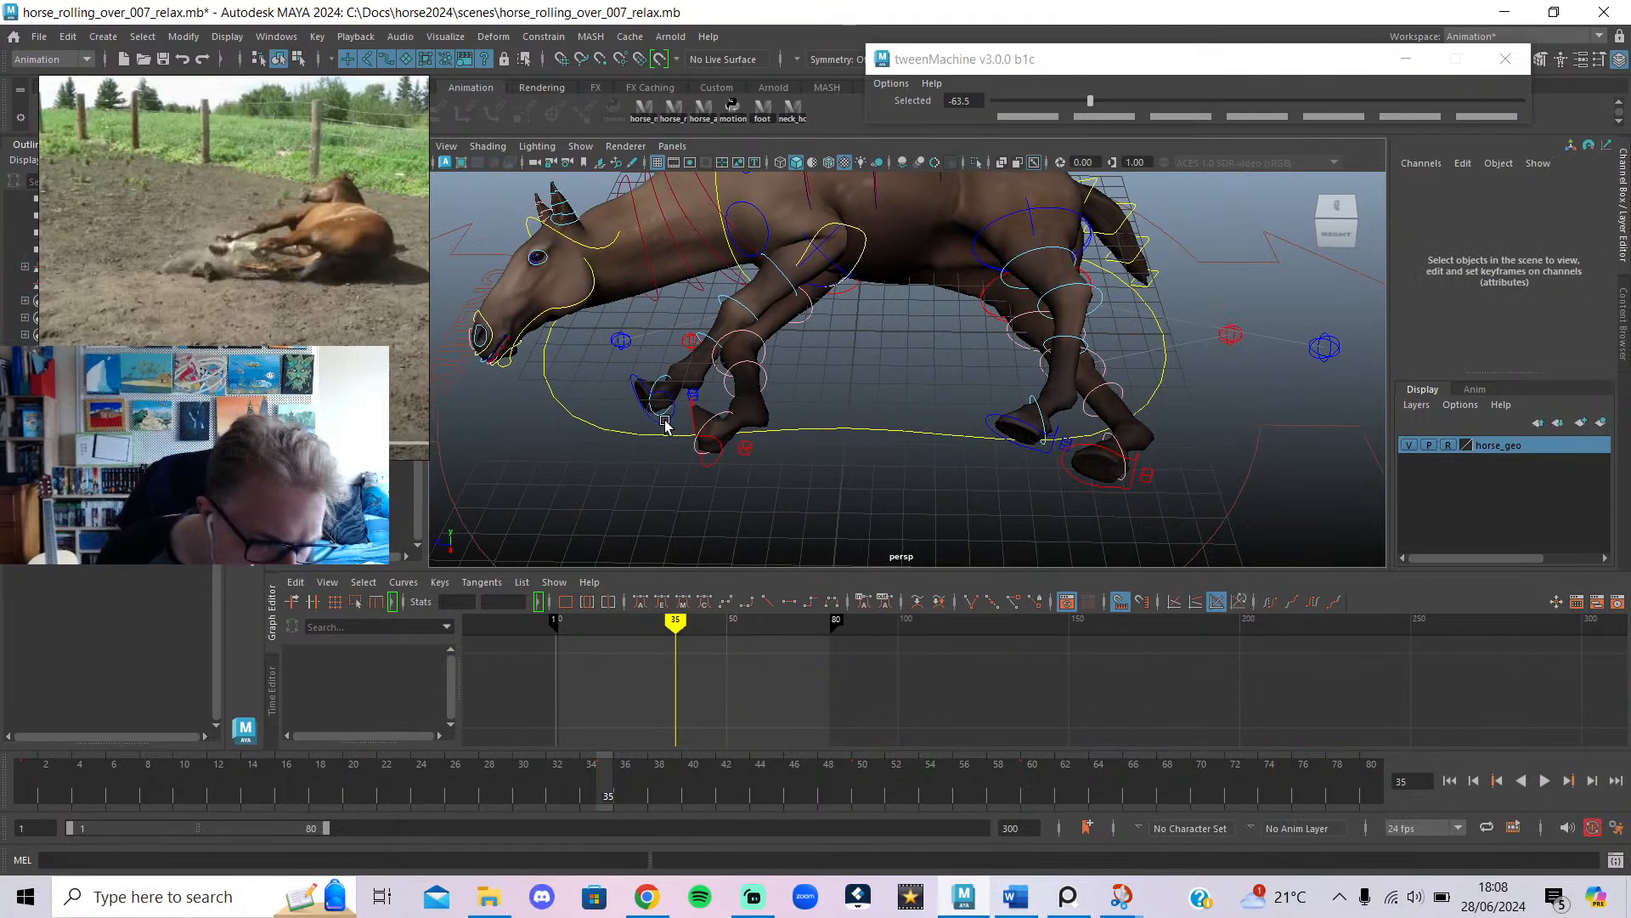
{"action": "left_click_drag", "start_coordinate": [692, 393], "coordinate": [873, 349], "text": "alt"}
Select the right front leg pole and compare the lying pose with the standing horse at frame 1.
{"action": "left_click", "coordinate": [1143, 293]}
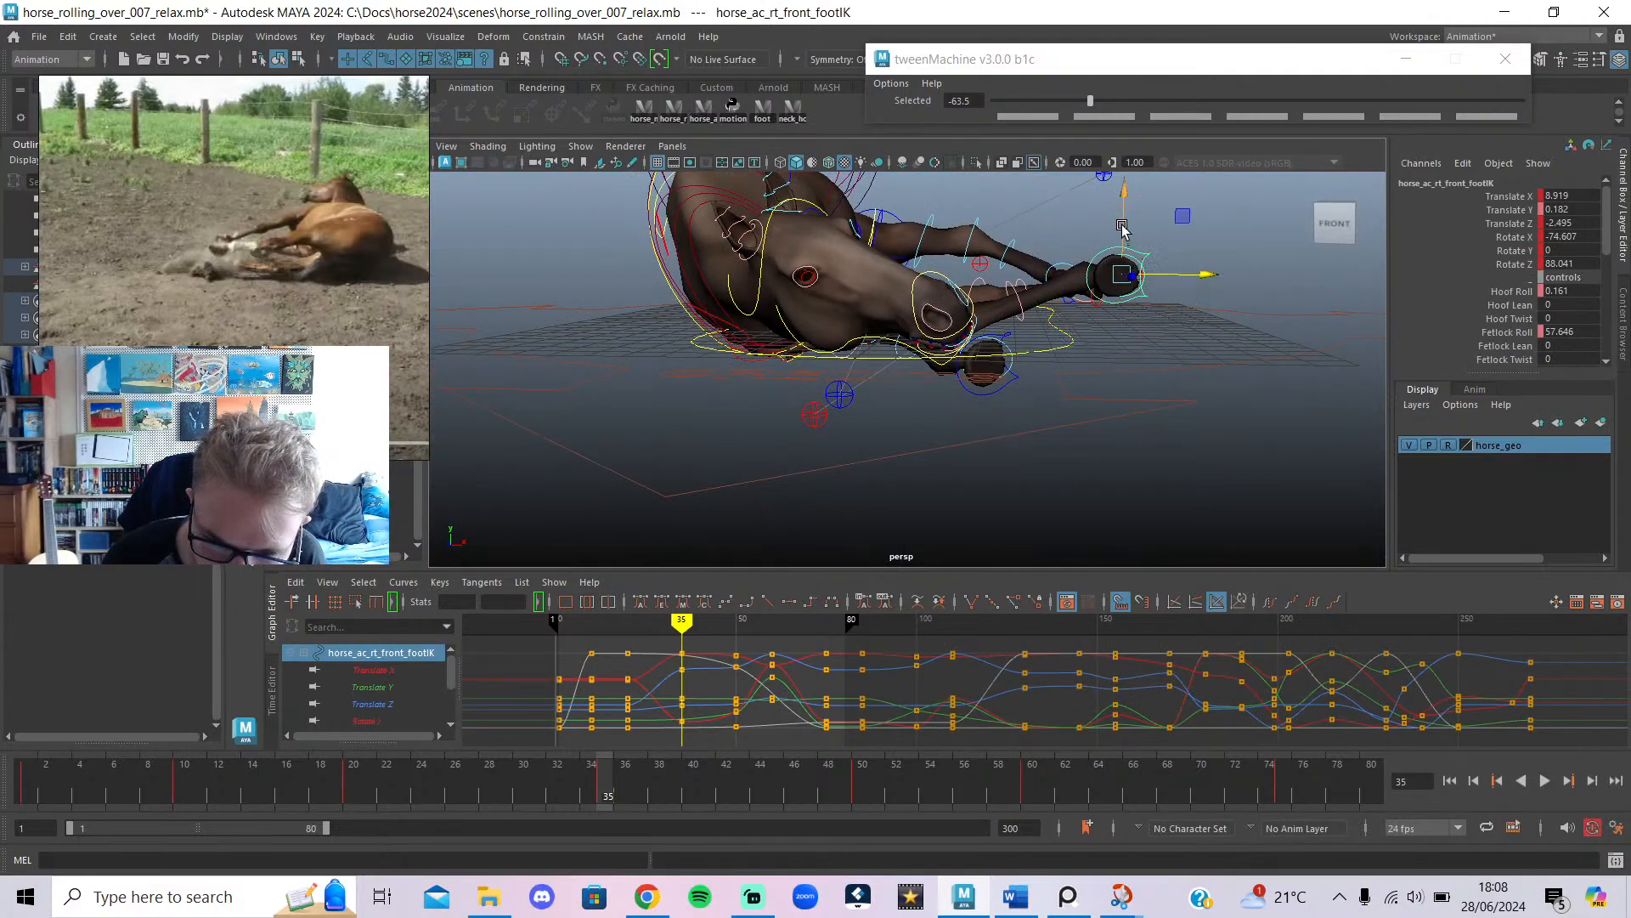
{"action": "left_click_drag", "start_coordinate": [1130, 278], "coordinate": [1025, 378], "text": "alt"}
{"action": "left_click", "coordinate": [705, 386]}
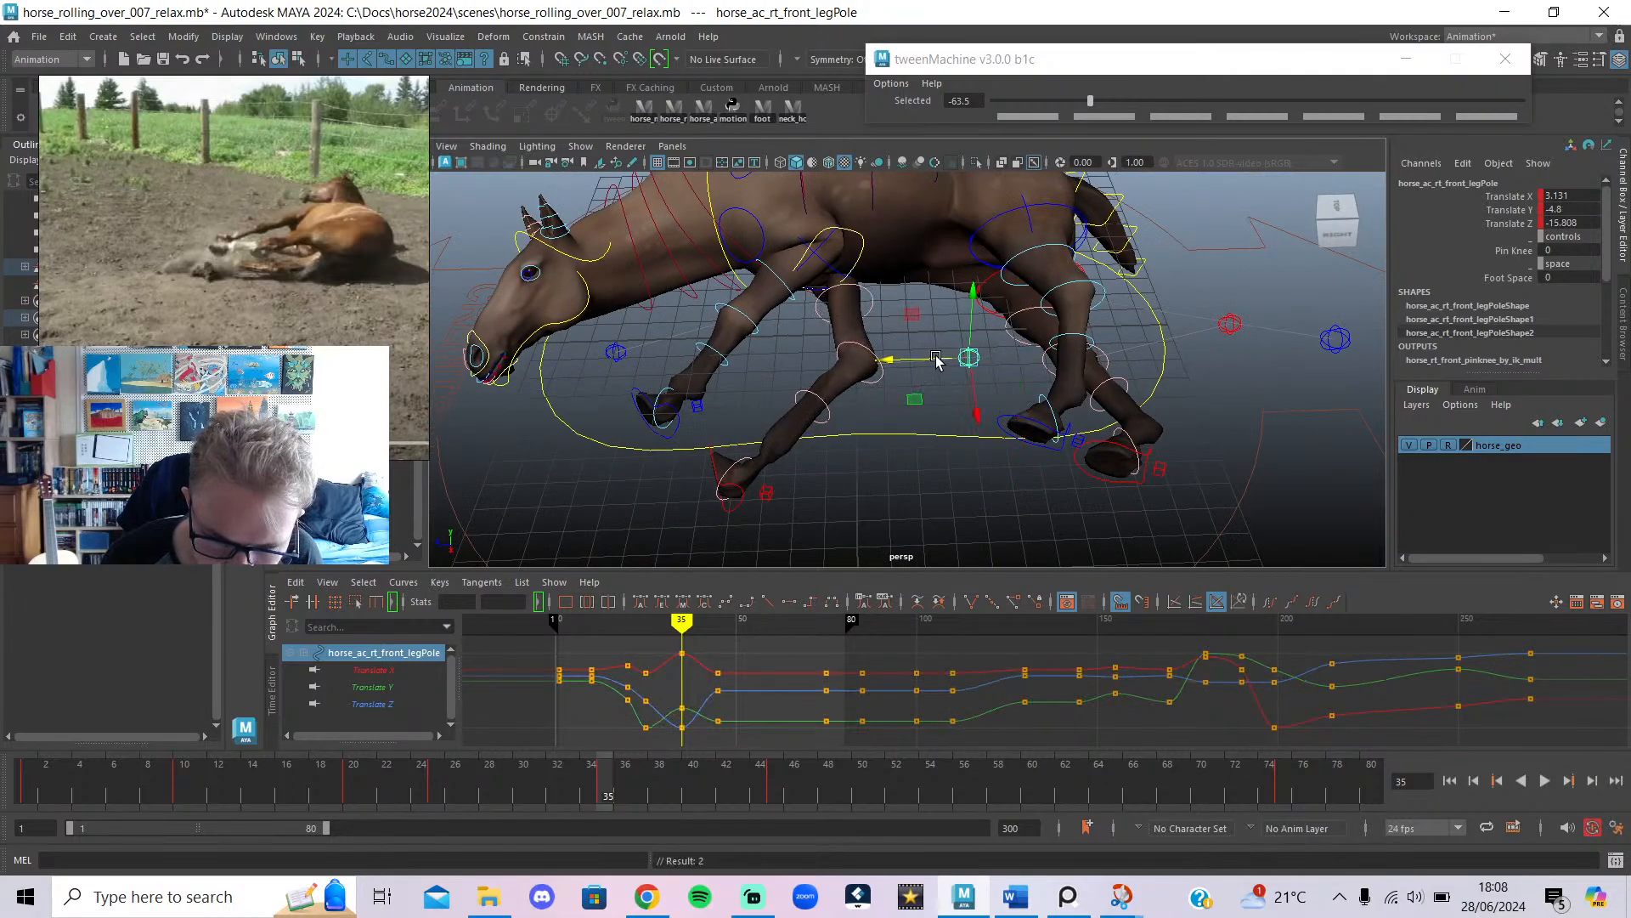
{"action": "left_click_drag", "start_coordinate": [906, 375], "coordinate": [1021, 354], "text": "alt"}
{"action": "left_click_drag", "start_coordinate": [374, 788], "coordinate": [28, 787]}
{"action": "scroll", "coordinate": [935, 306], "scroll_direction": "down", "scroll_amount": 4}
{"action": "left_click_drag", "start_coordinate": [956, 298], "coordinate": [623, 301], "text": "alt"}
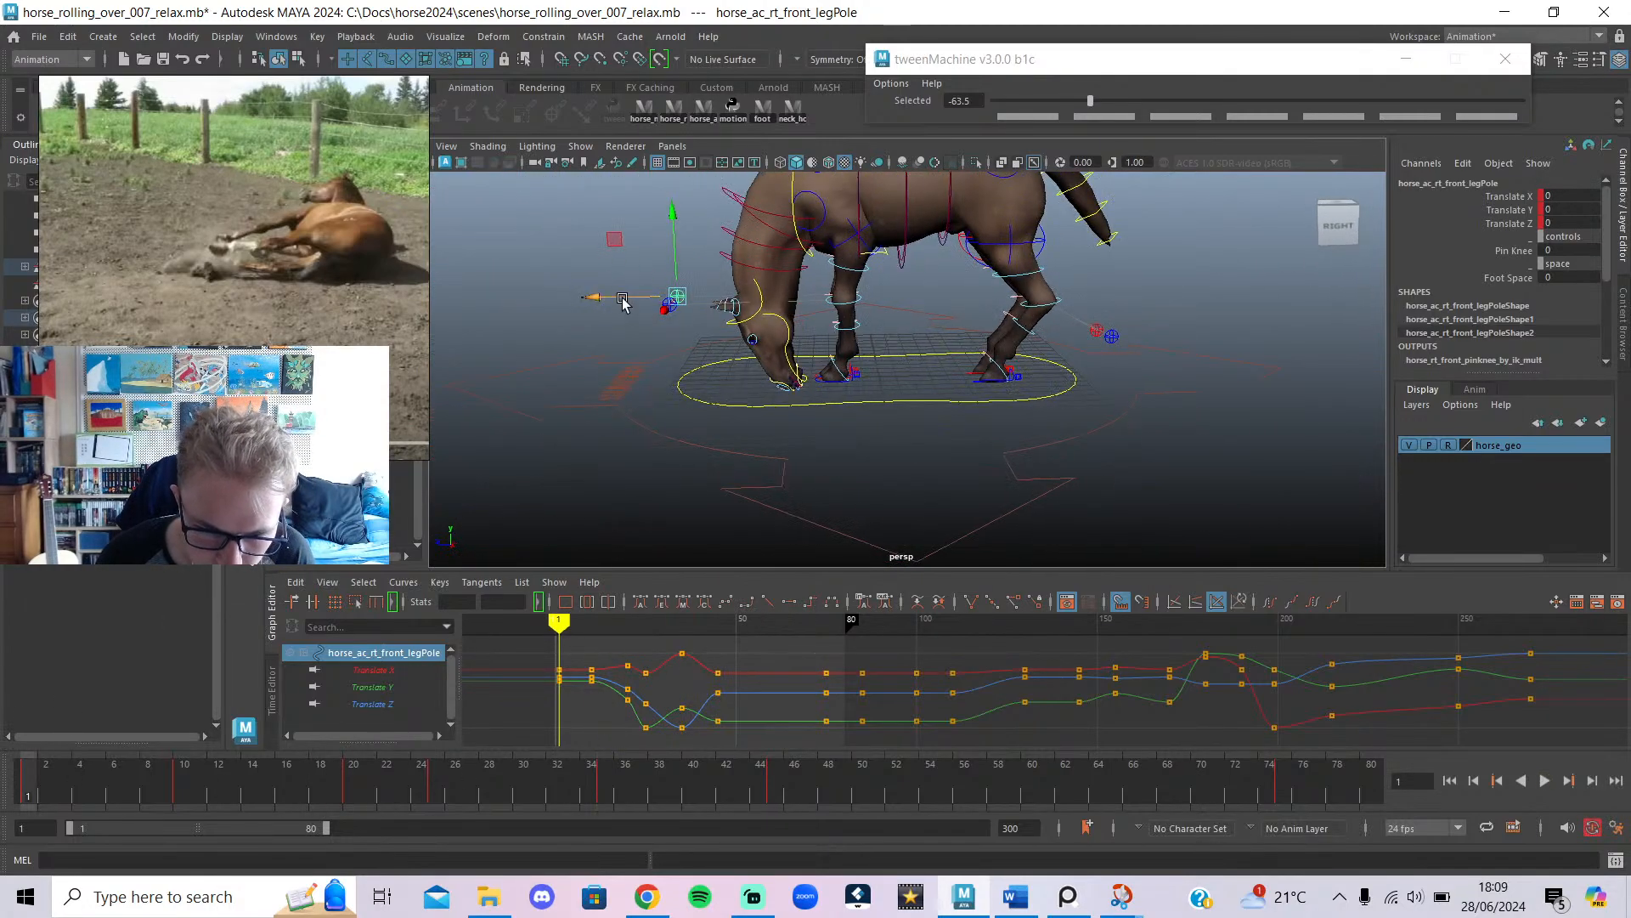
Move the right front leg pole to Translate Z -16.353, then pull it to -17.986 at frame 10.
{"action": "left_click_drag", "start_coordinate": [862, 321], "coordinate": [921, 323]}
{"action": "left_click_drag", "start_coordinate": [828, 344], "coordinate": [1183, 349], "text": "alt"}
{"action": "scroll", "coordinate": [1083, 319], "scroll_direction": "up", "scroll_amount": 5}
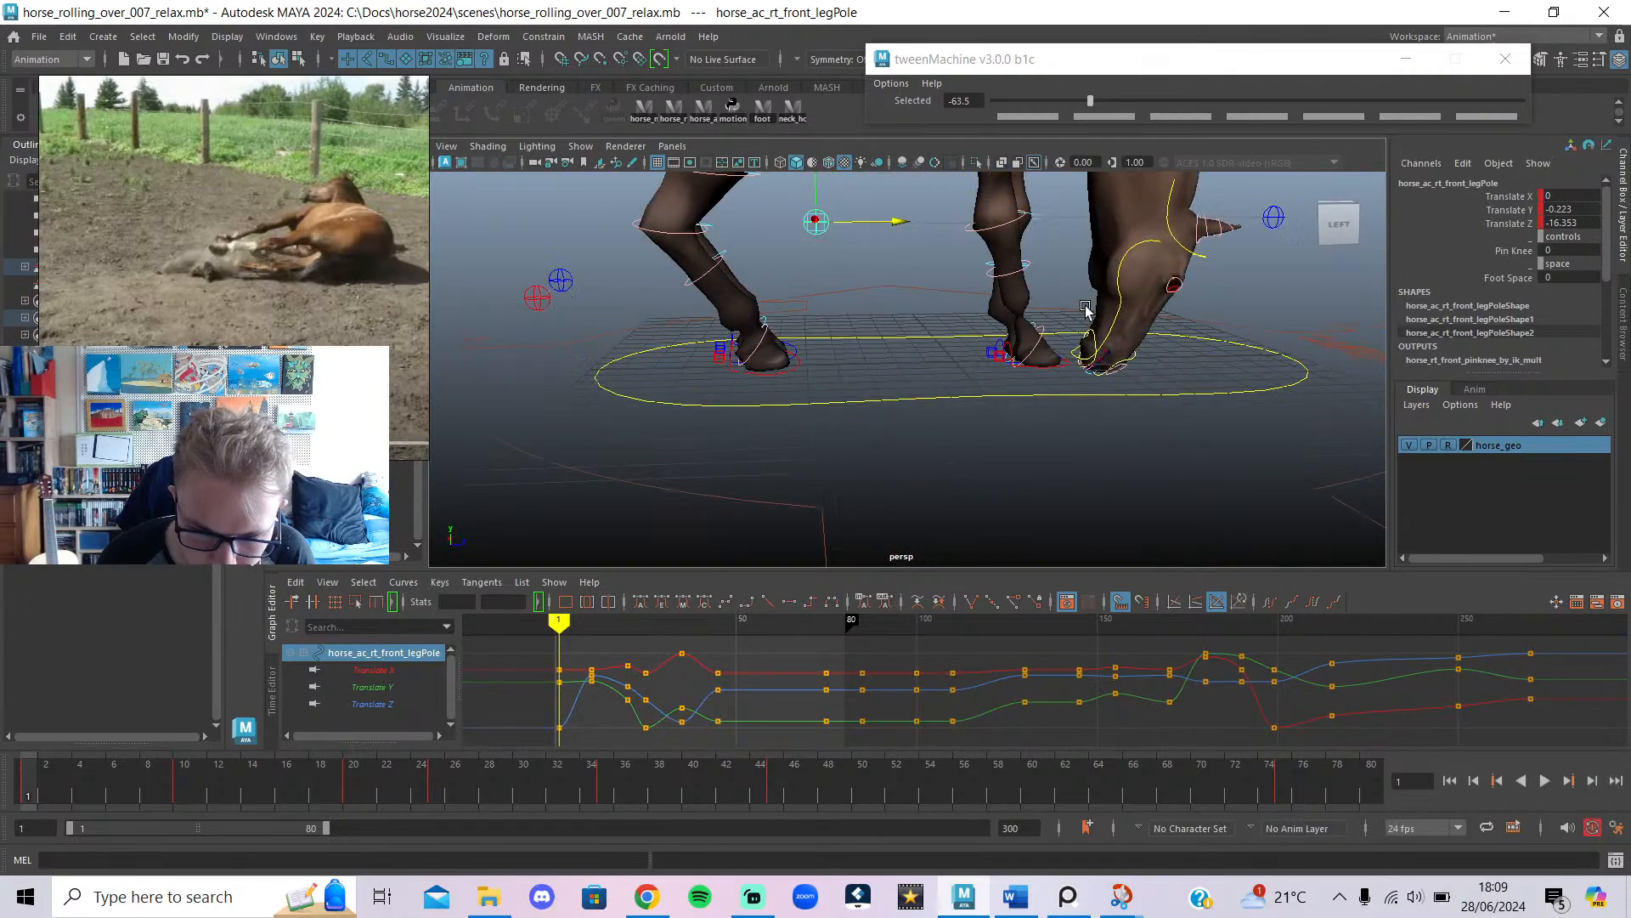
{"action": "middle_click_drag", "start_coordinate": [1083, 317], "coordinate": [1005, 404], "text": "alt"}
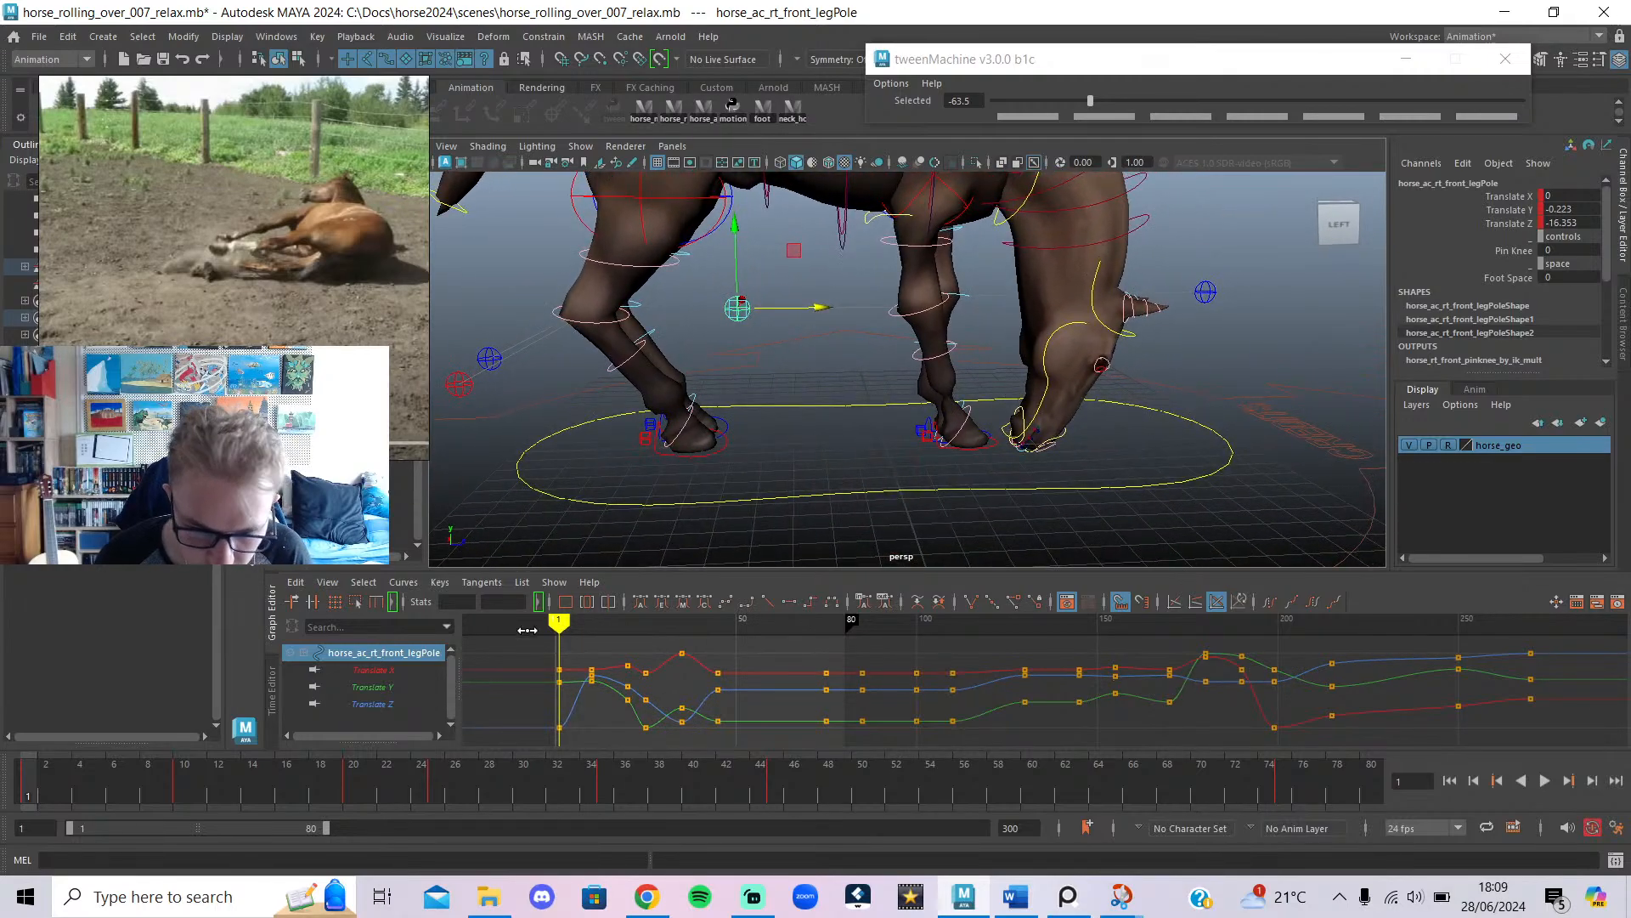
{"action": "left_click", "coordinate": [182, 800]}
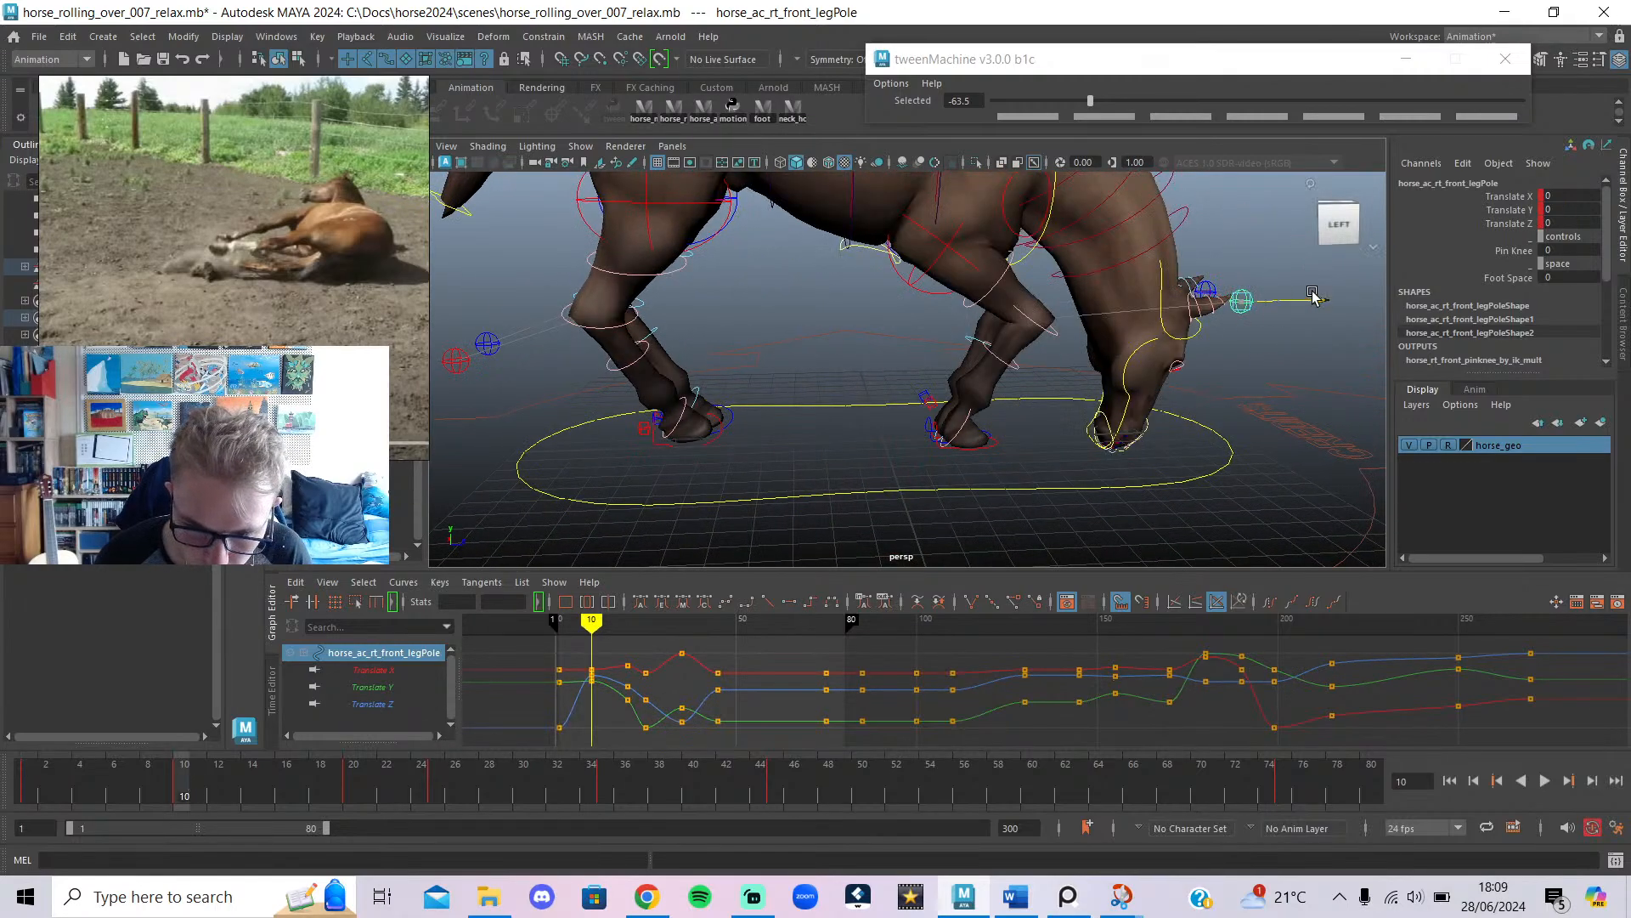
{"action": "left_click_drag", "start_coordinate": [1312, 295], "coordinate": [835, 355]}
{"action": "left_click", "coordinate": [648, 894]}
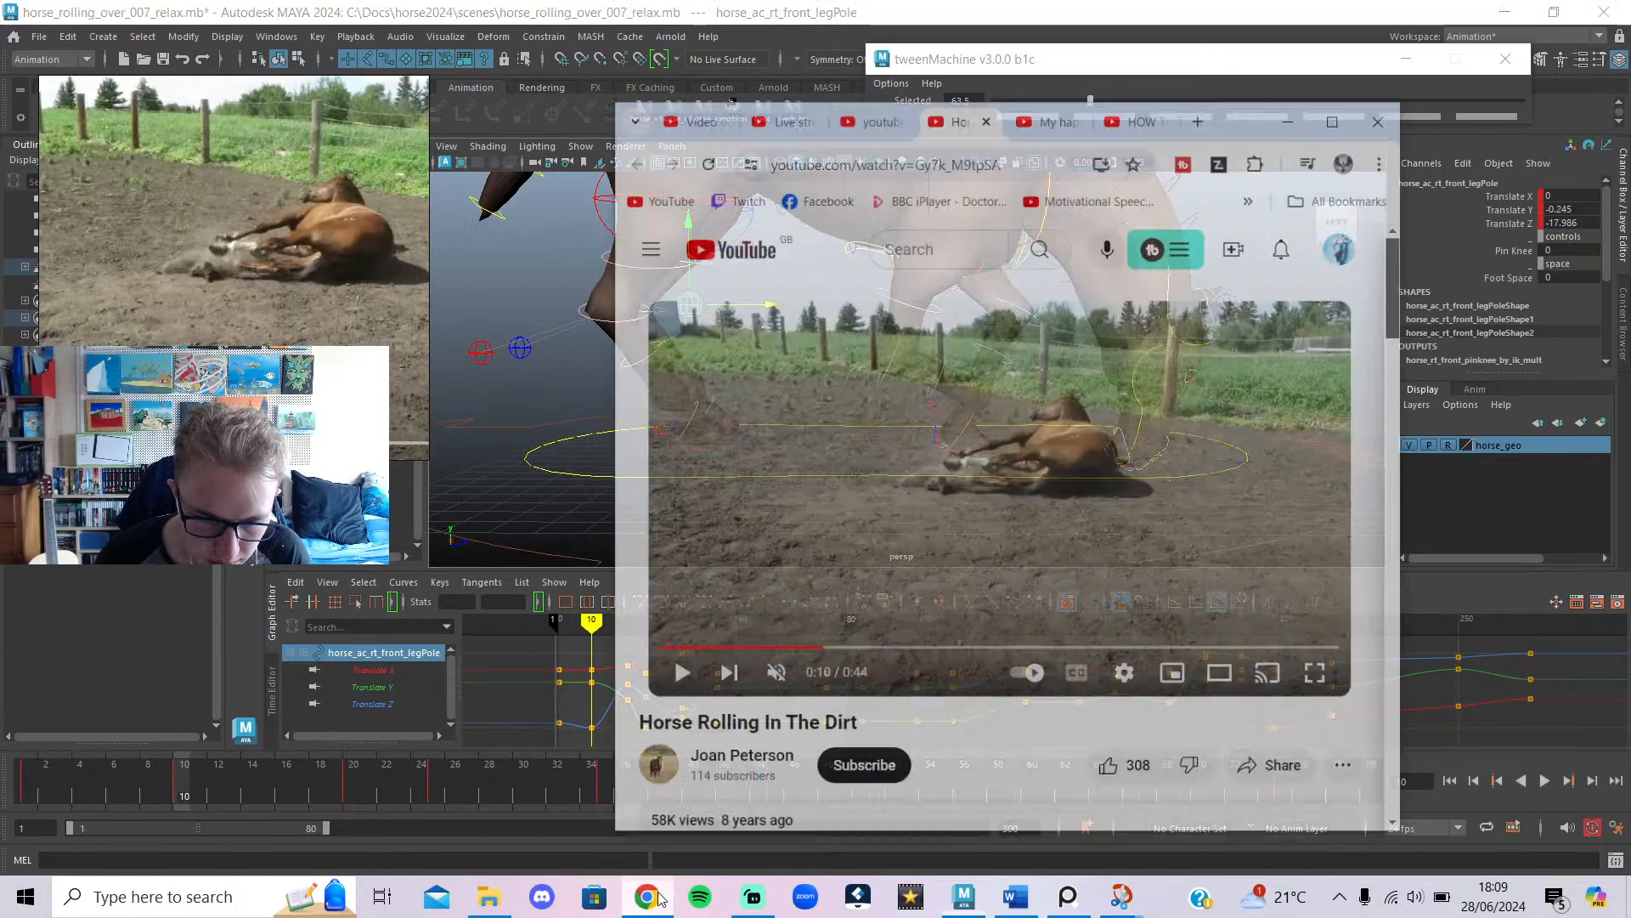
{"action": "left_click", "coordinate": [883, 58]}
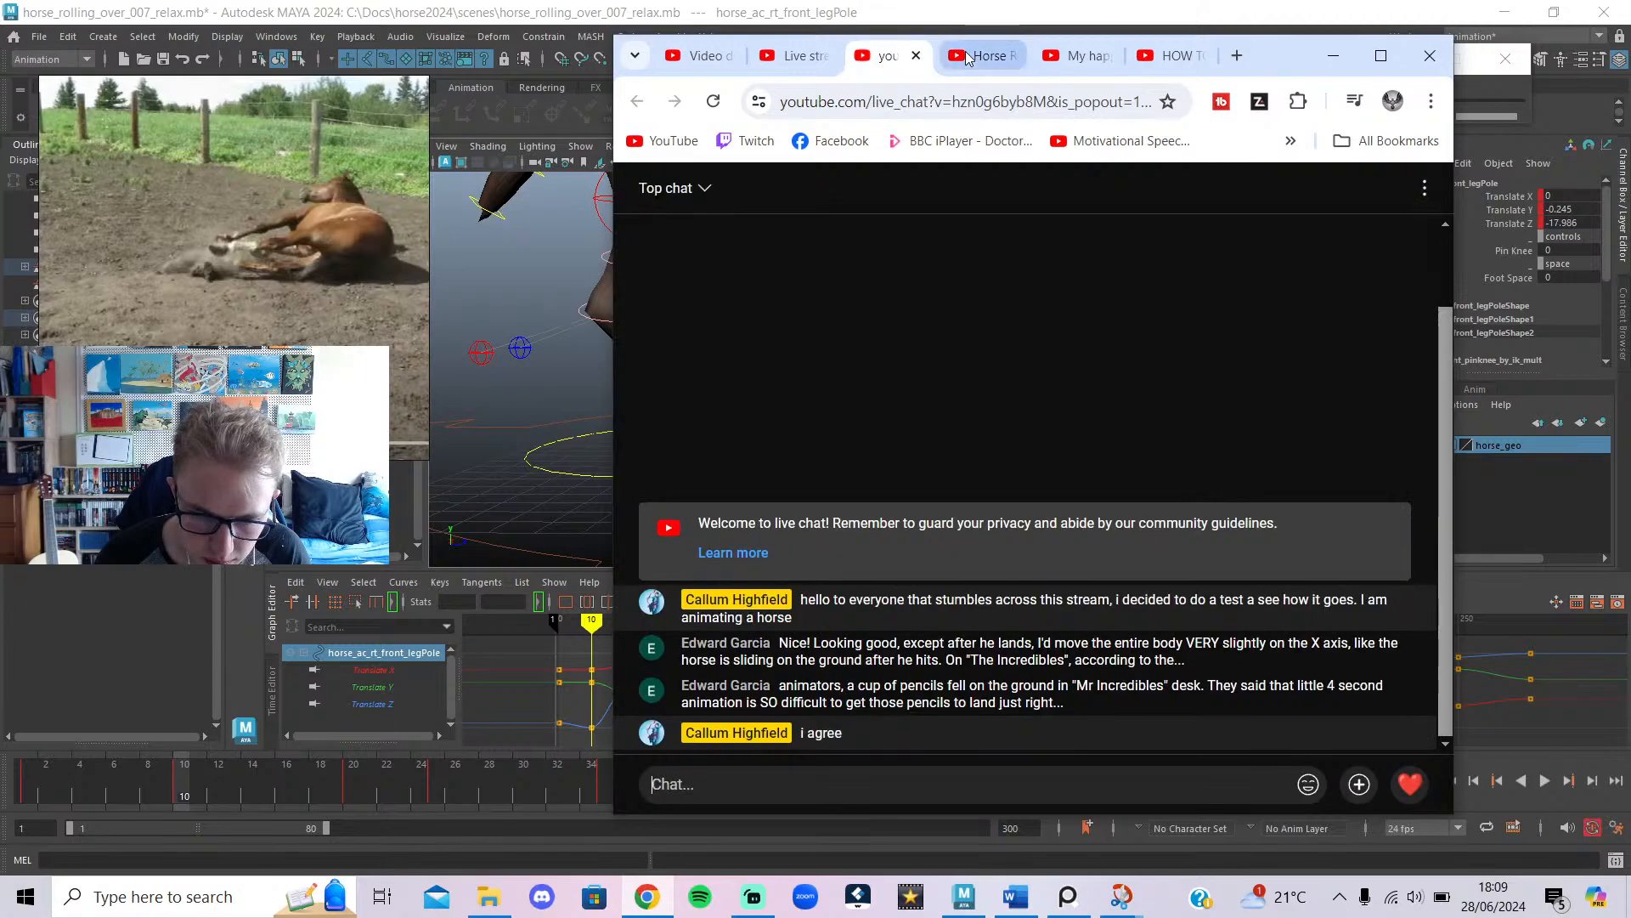
{"action": "left_click", "coordinate": [977, 55]}
{"action": "left_click_drag", "start_coordinate": [822, 617], "coordinate": [793, 615]}
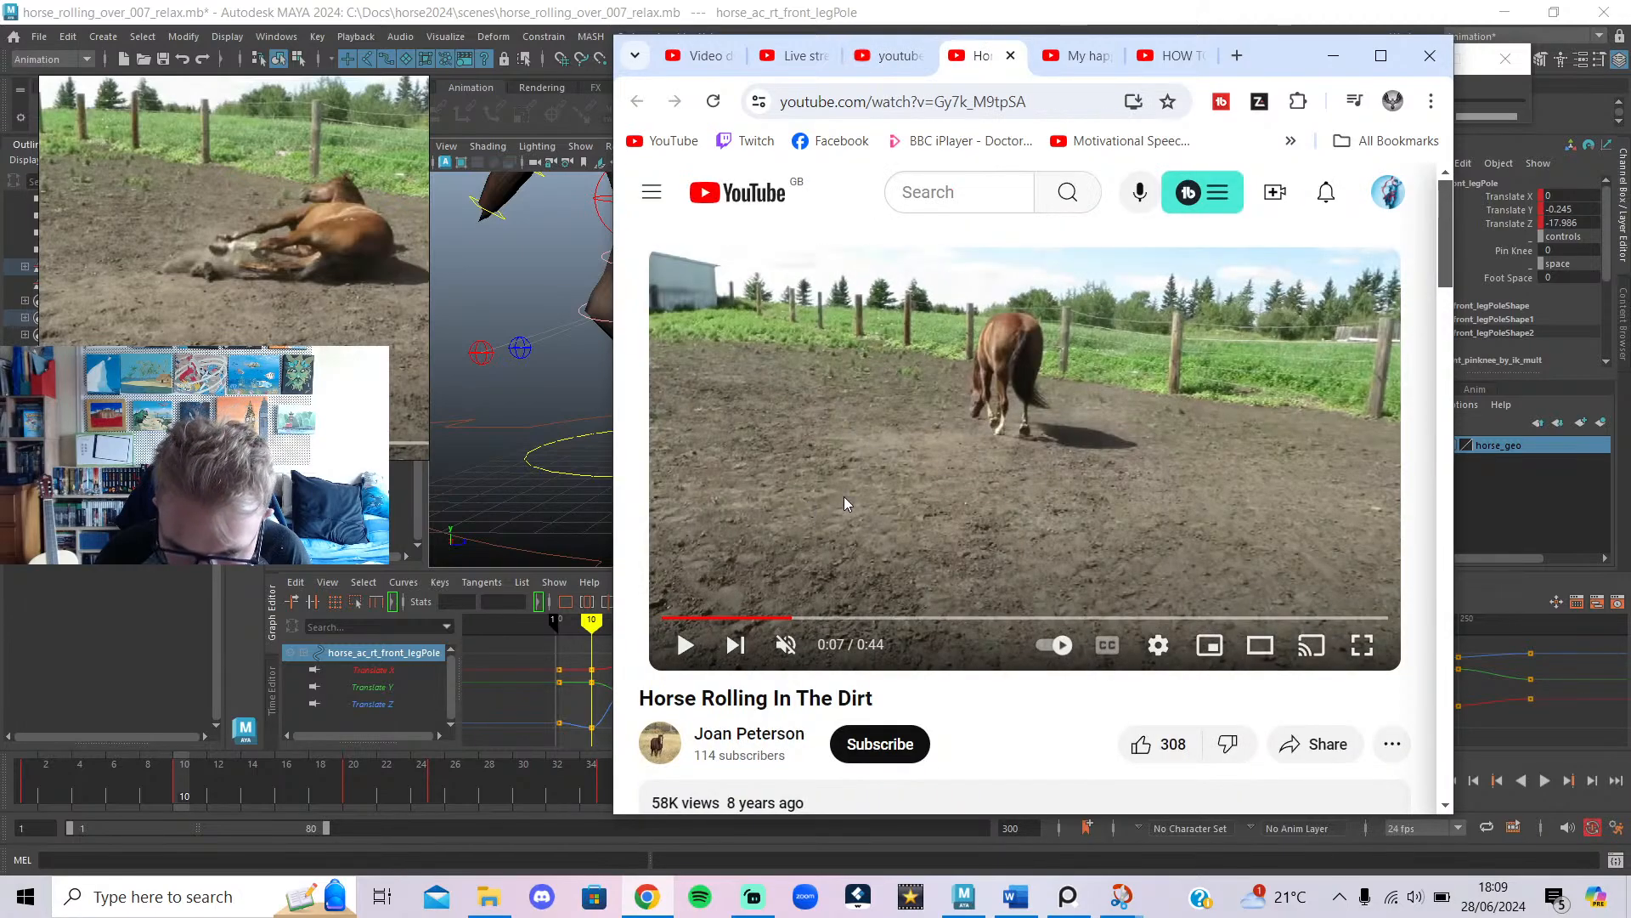
{"action": "left_click", "coordinate": [843, 496]}
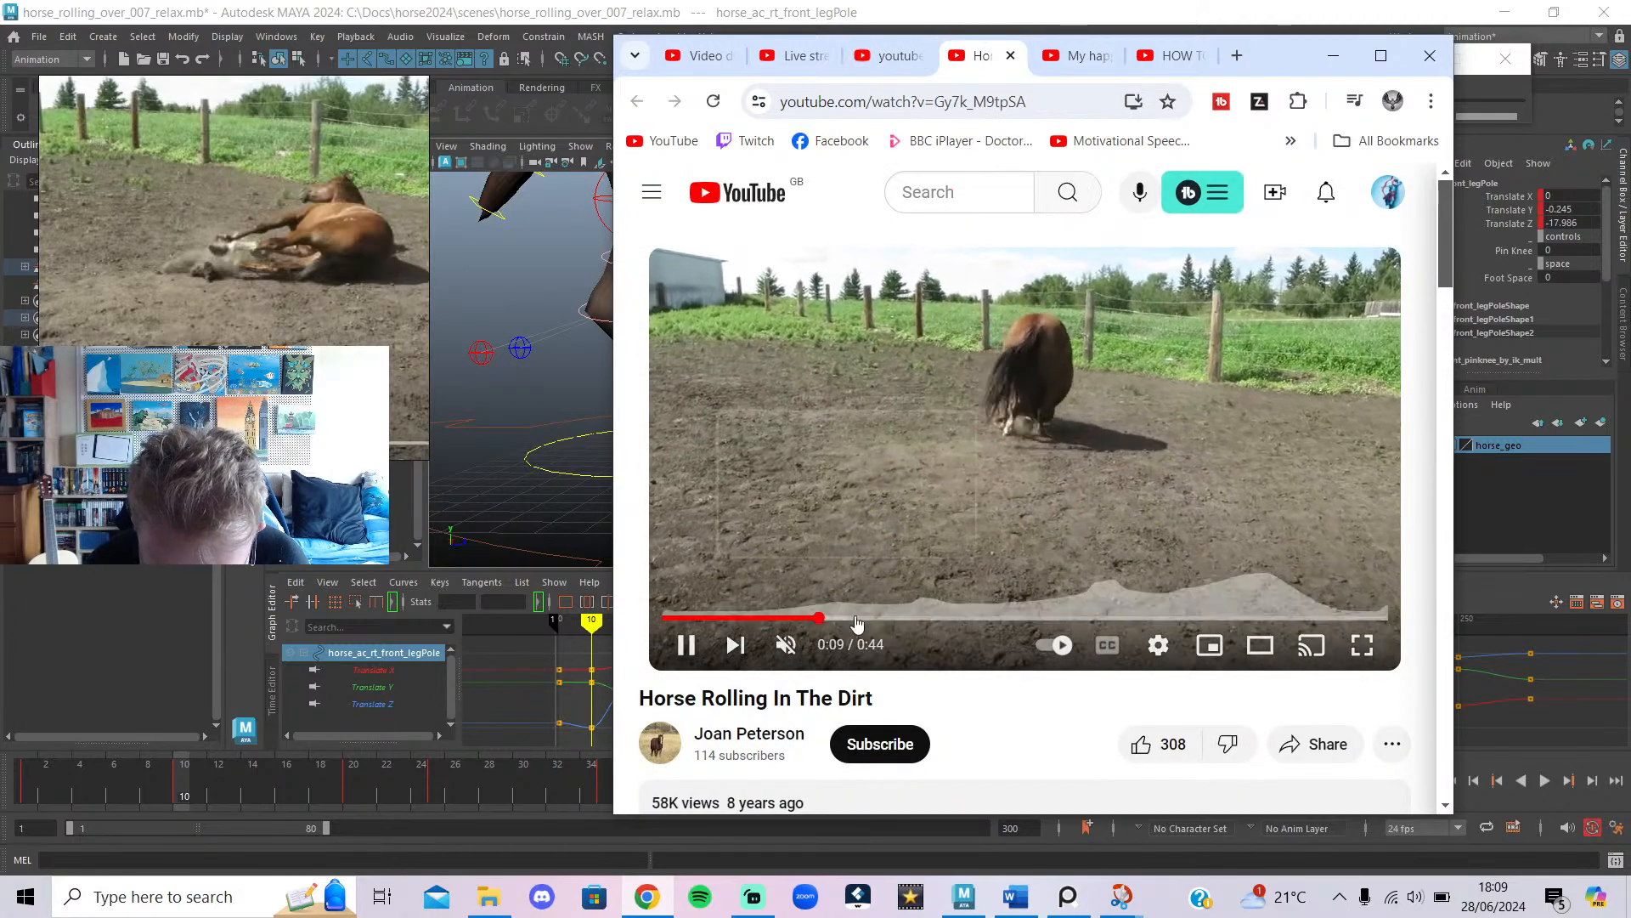
{"action": "left_click", "coordinate": [940, 452]}
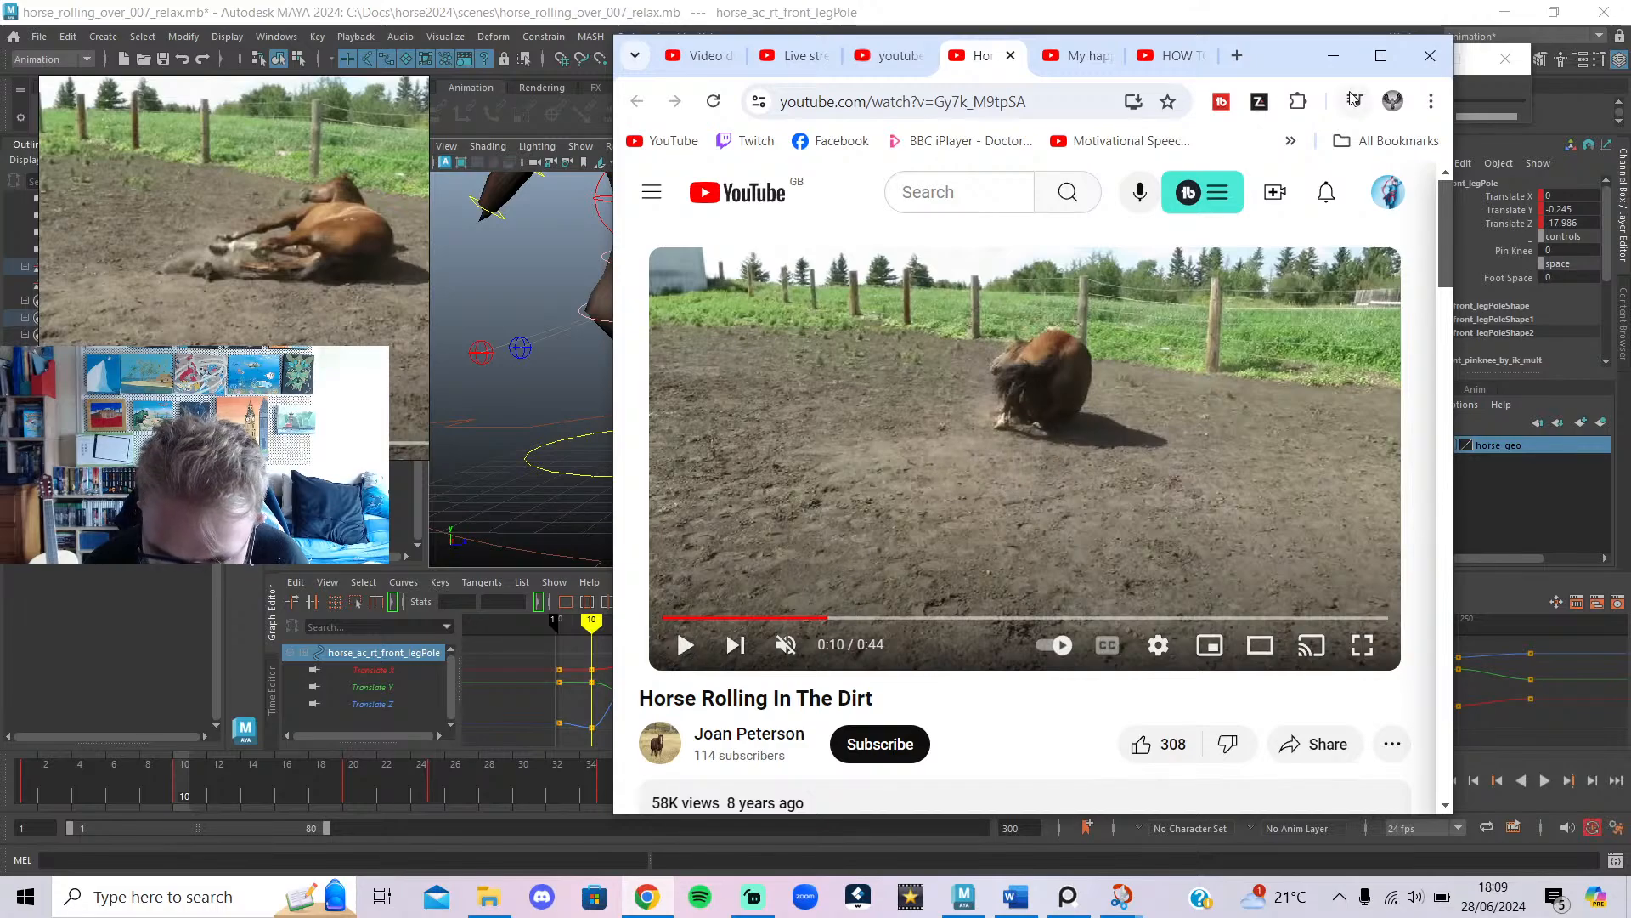
{"action": "left_click", "coordinate": [1334, 55]}
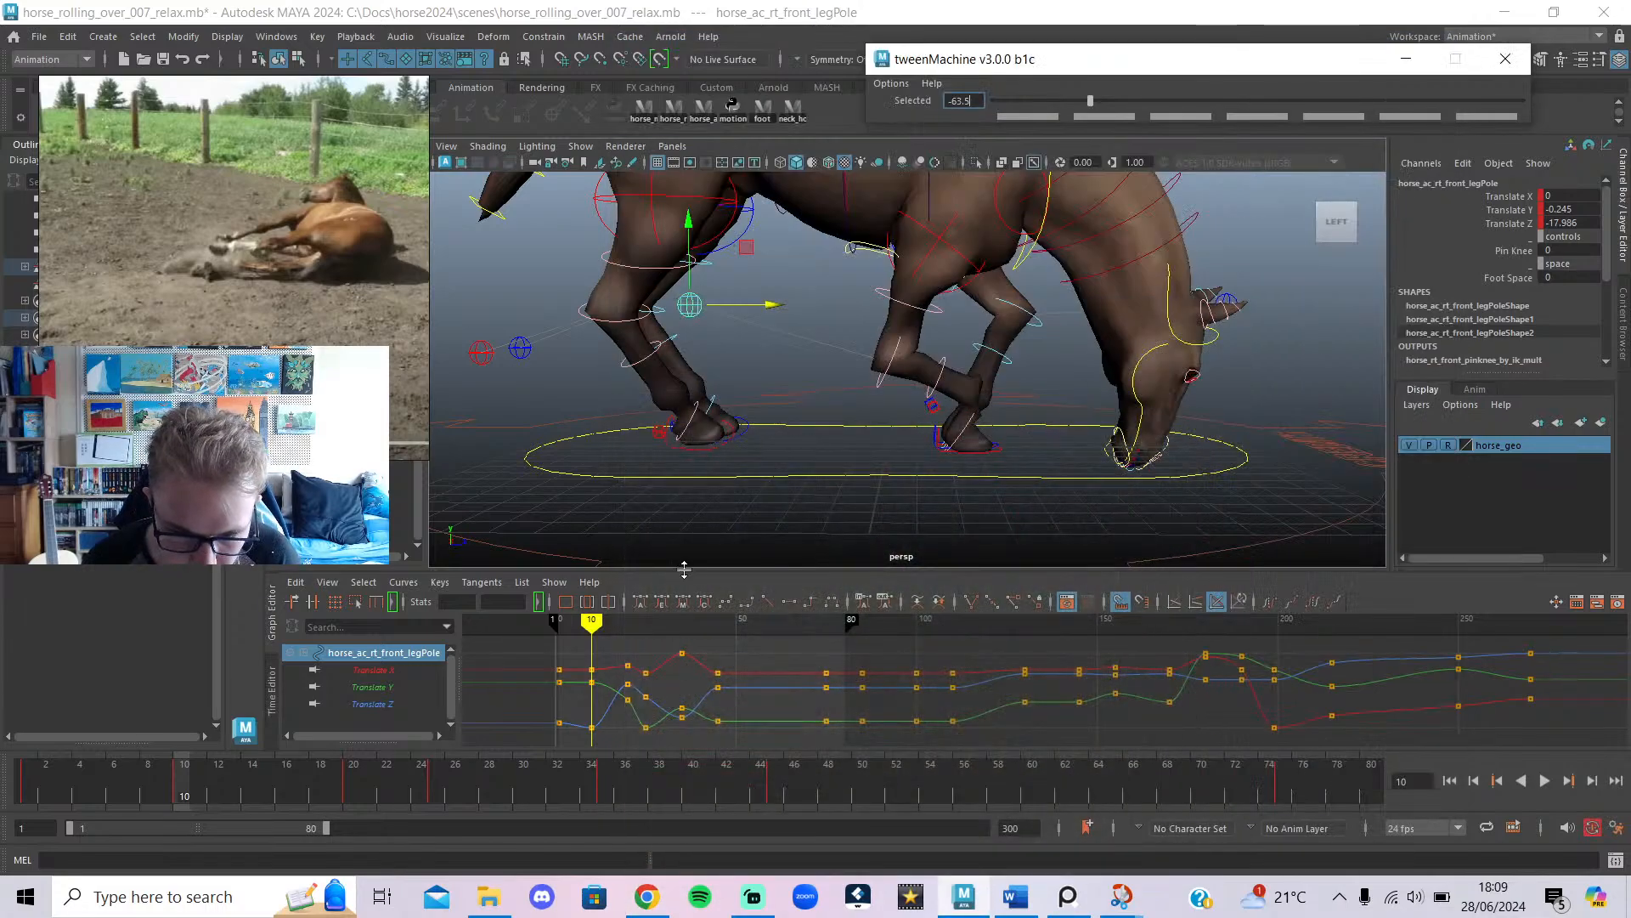
Undo the leg pole moves and scrub the animation to around frame 35.
{"action": "key", "text": "ctrl+z"}
{"action": "key", "text": "ctrl+z"}
{"action": "key", "text": "ctrl+z"}
{"action": "key", "text": "ctrl+z"}
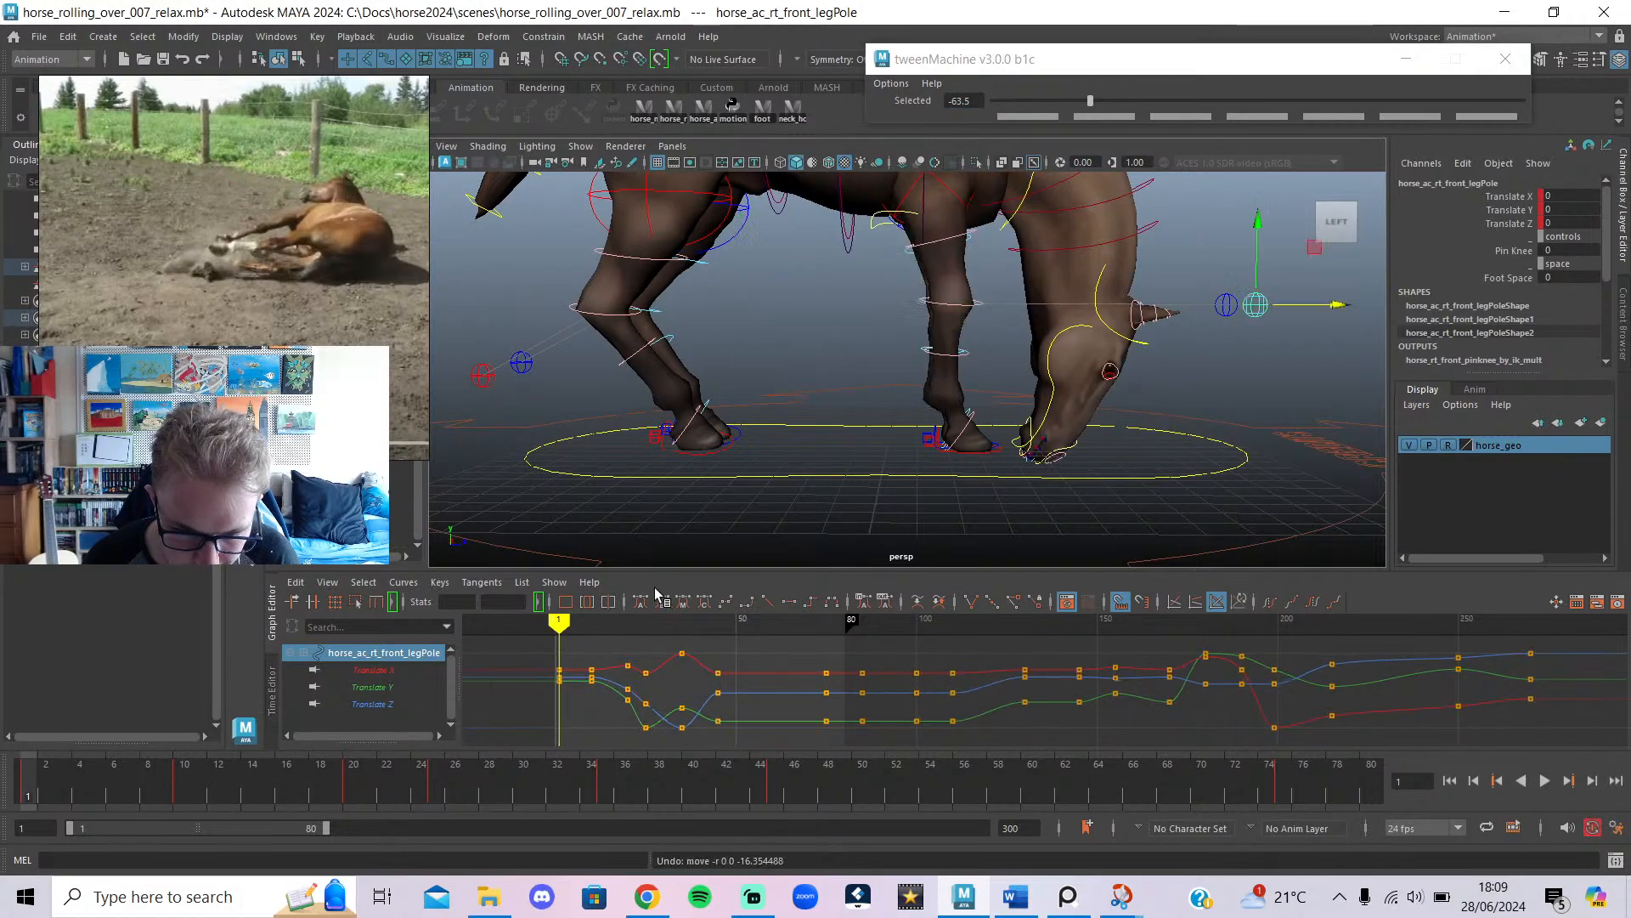
{"action": "left_click_drag", "start_coordinate": [571, 623], "coordinate": [657, 677]}
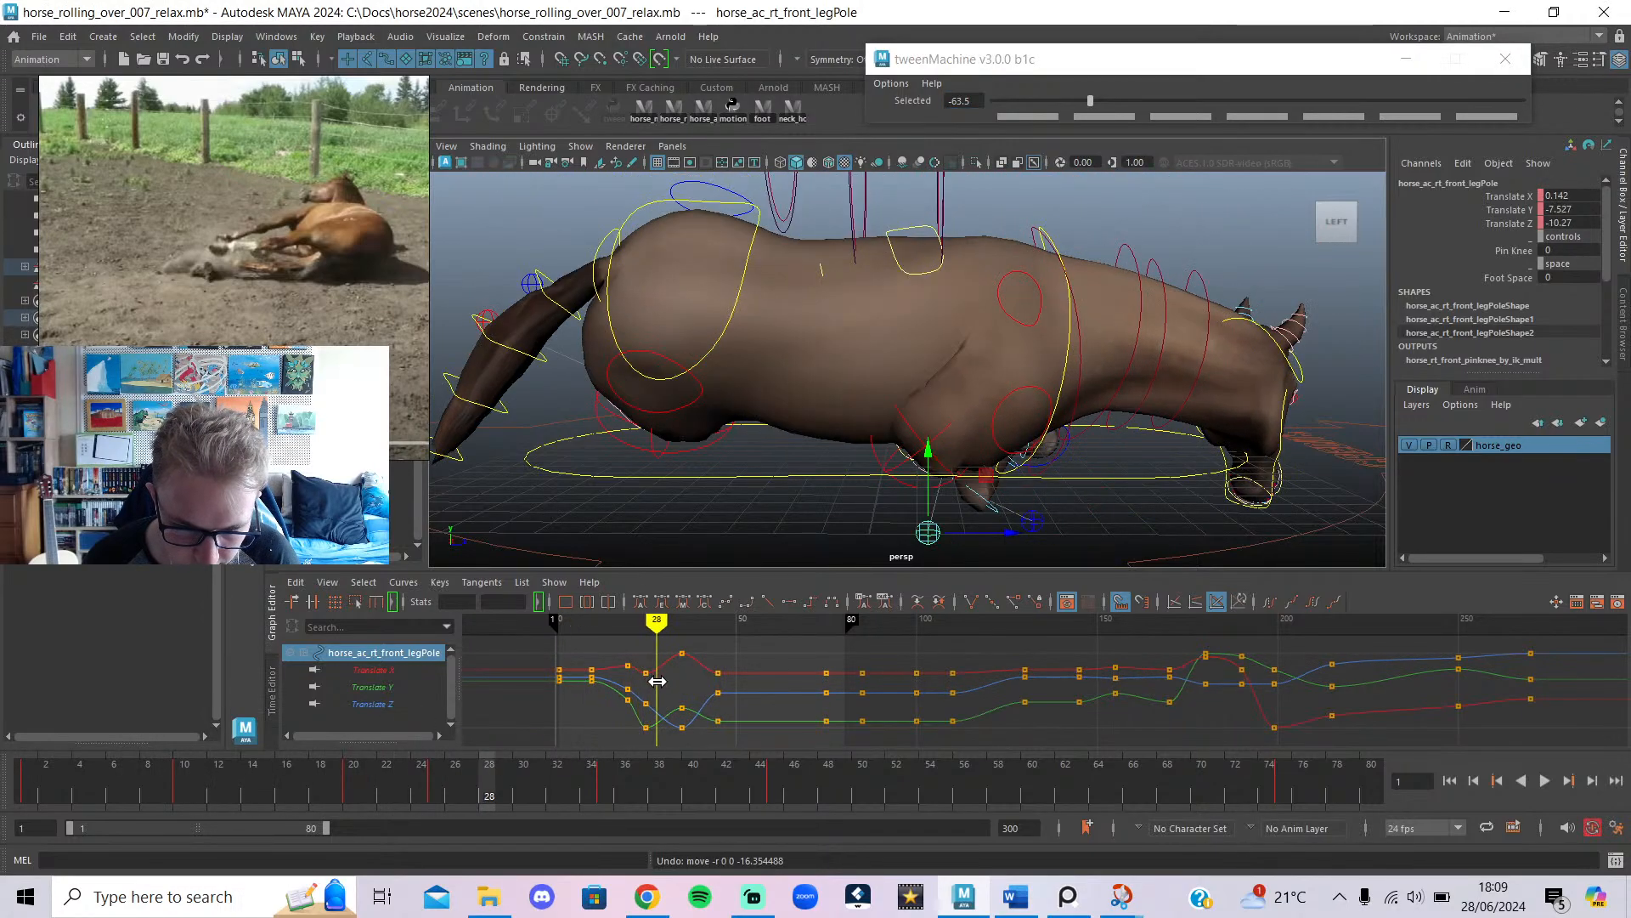
{"action": "left_click_drag", "start_coordinate": [1104, 372], "coordinate": [764, 391], "text": "alt"}
{"action": "mouse_move", "coordinate": [656, 659]}
{"action": "left_mouse_down"}
{"action": "mouse_move", "coordinate": [721, 649]}
{"action": "mouse_move", "coordinate": [681, 661]}
{"action": "left_mouse_up"}
{"action": "scroll", "coordinate": [901, 450], "scroll_direction": "down", "scroll_amount": 3}
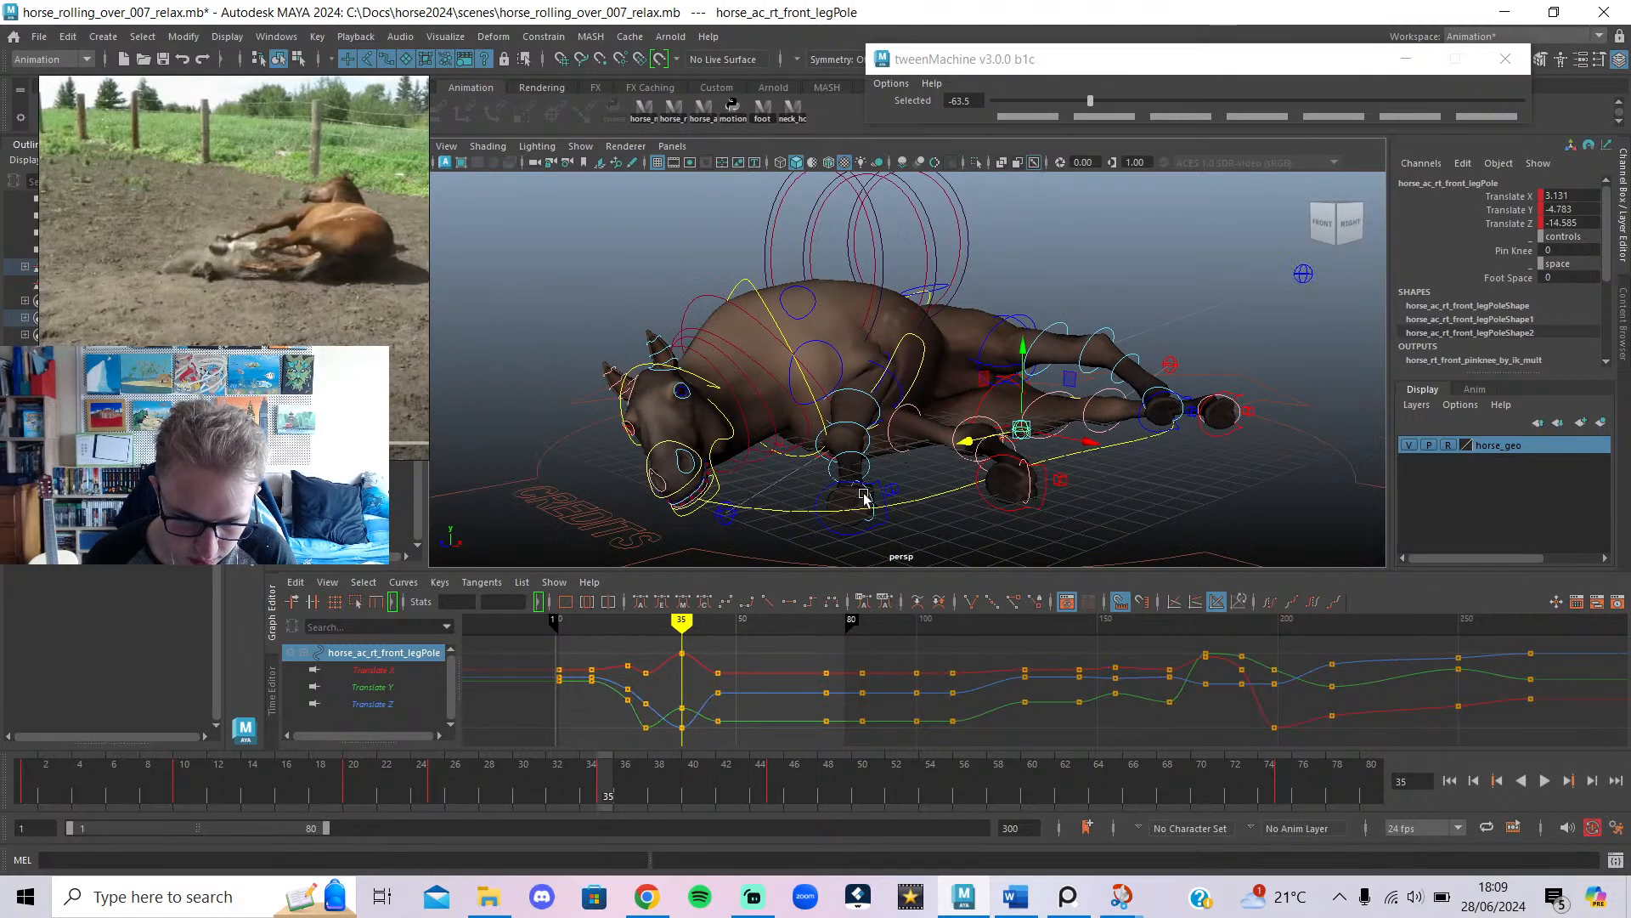
Move the left front hoof sideways and back along Z and X to Translate X 3.421.
{"action": "left_click", "coordinate": [881, 482]}
{"action": "left_click_drag", "start_coordinate": [946, 477], "coordinate": [806, 553], "text": "alt"}
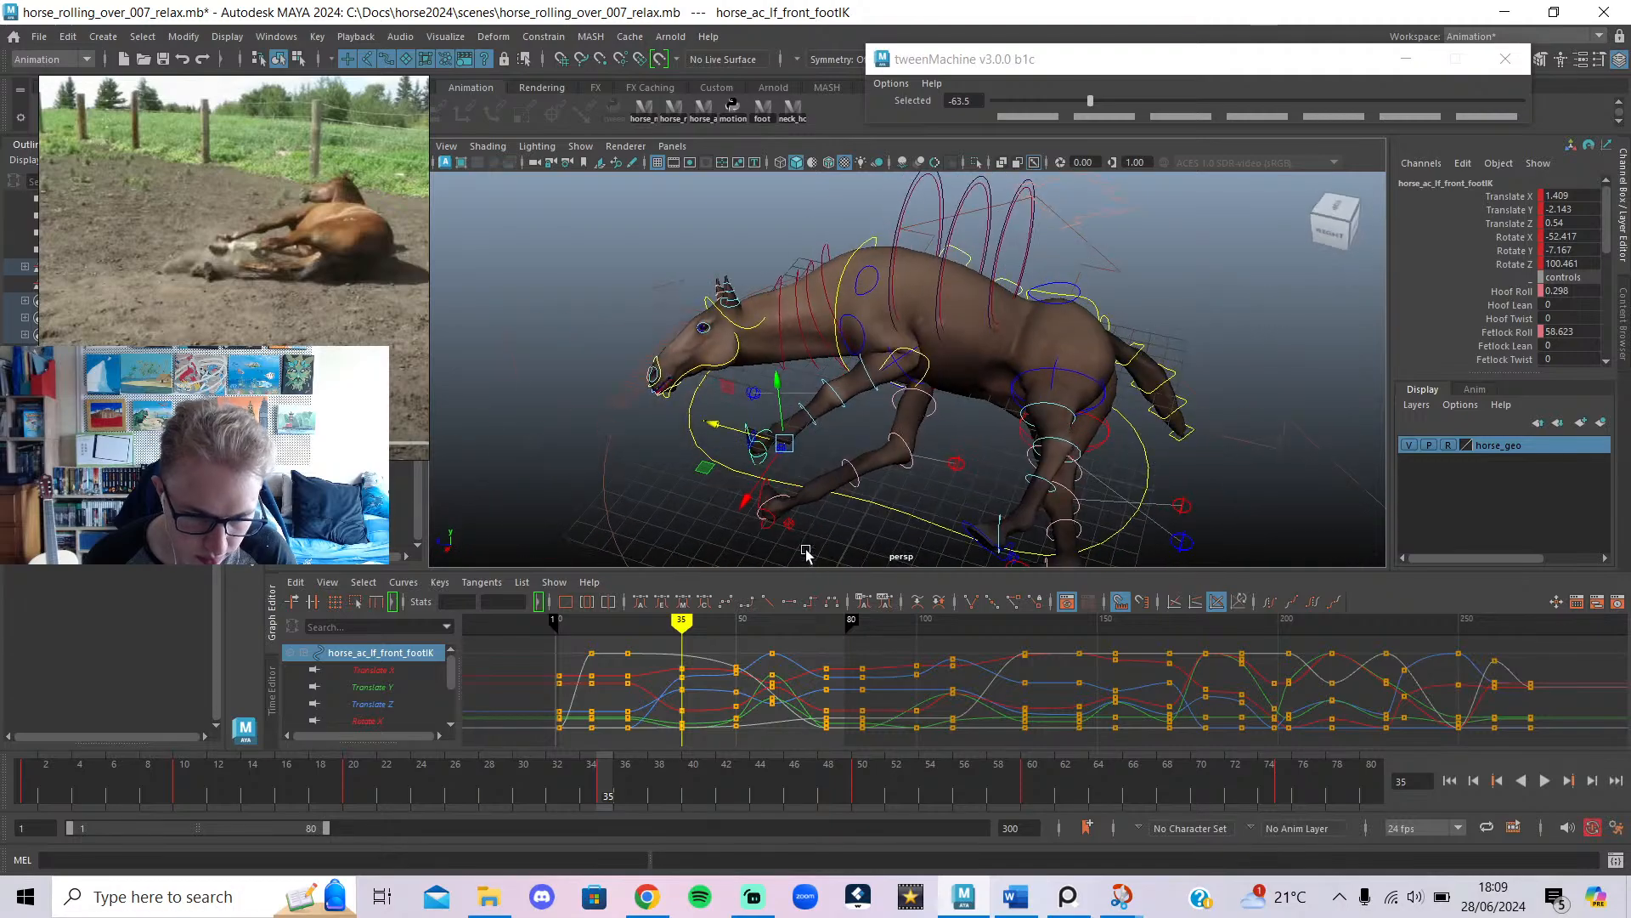
{"action": "left_click_drag", "start_coordinate": [746, 440], "coordinate": [1086, 412]}
{"action": "middle_click_drag", "start_coordinate": [1086, 412], "coordinate": [1012, 321], "text": "alt"}
{"action": "left_click_drag", "start_coordinate": [910, 439], "coordinate": [800, 435]}
{"action": "left_click_drag", "start_coordinate": [705, 314], "coordinate": [954, 214]}
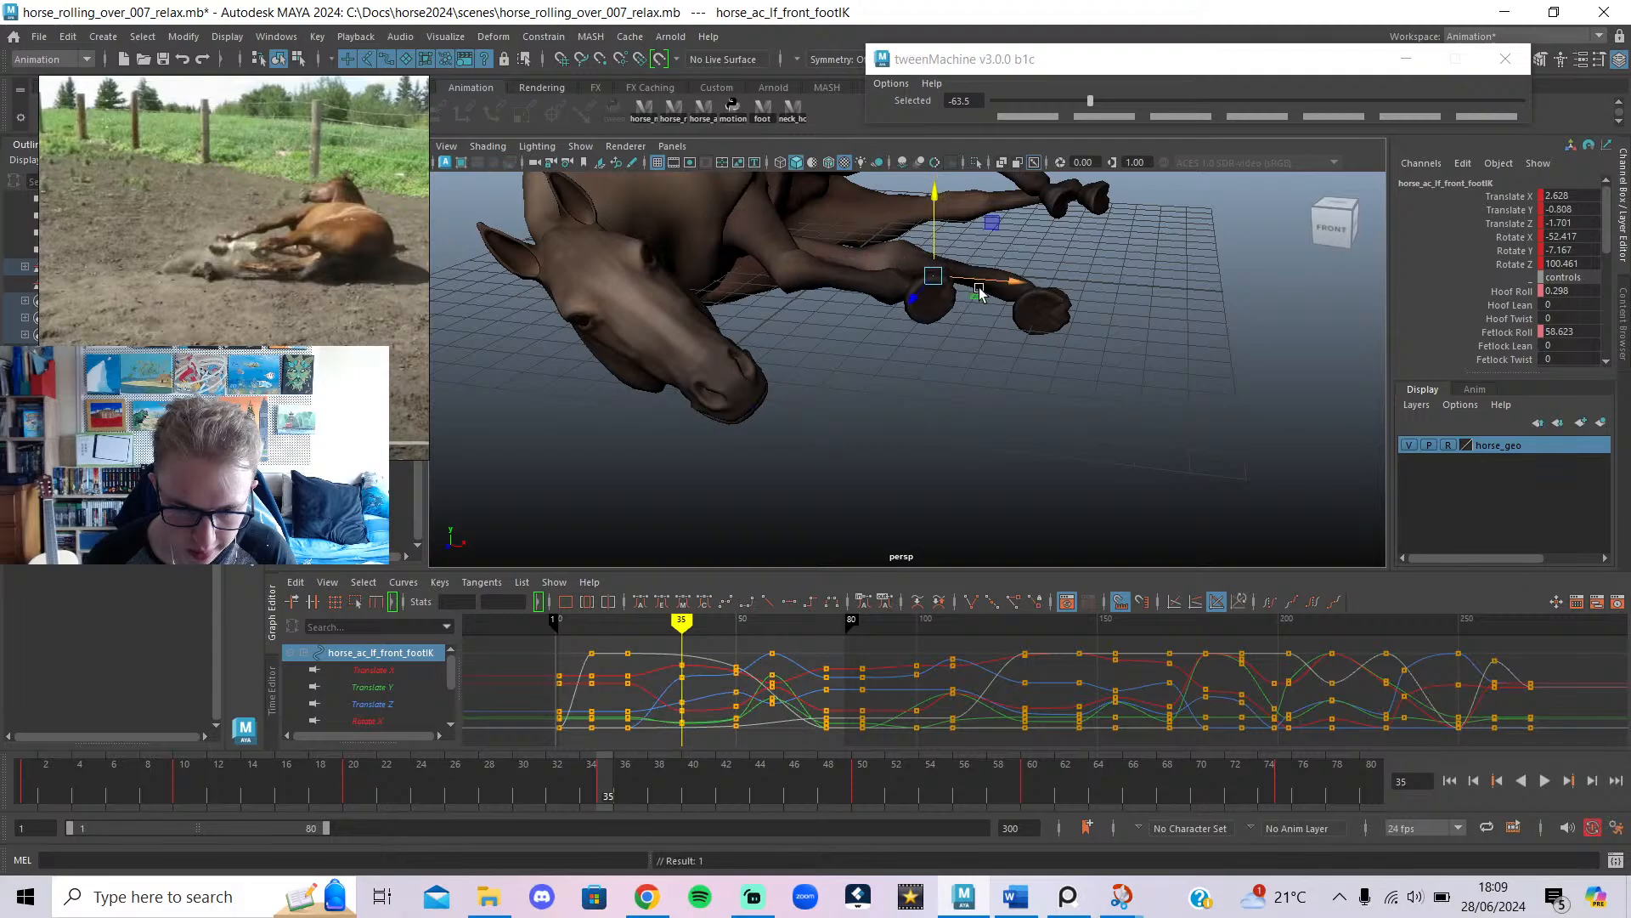
{"action": "left_click_drag", "start_coordinate": [1078, 312], "coordinate": [966, 429]}
Rotate the left front foot to Rotate X -32.883 and lower it to Translate Y -0.973.
{"action": "key", "text": "e"}
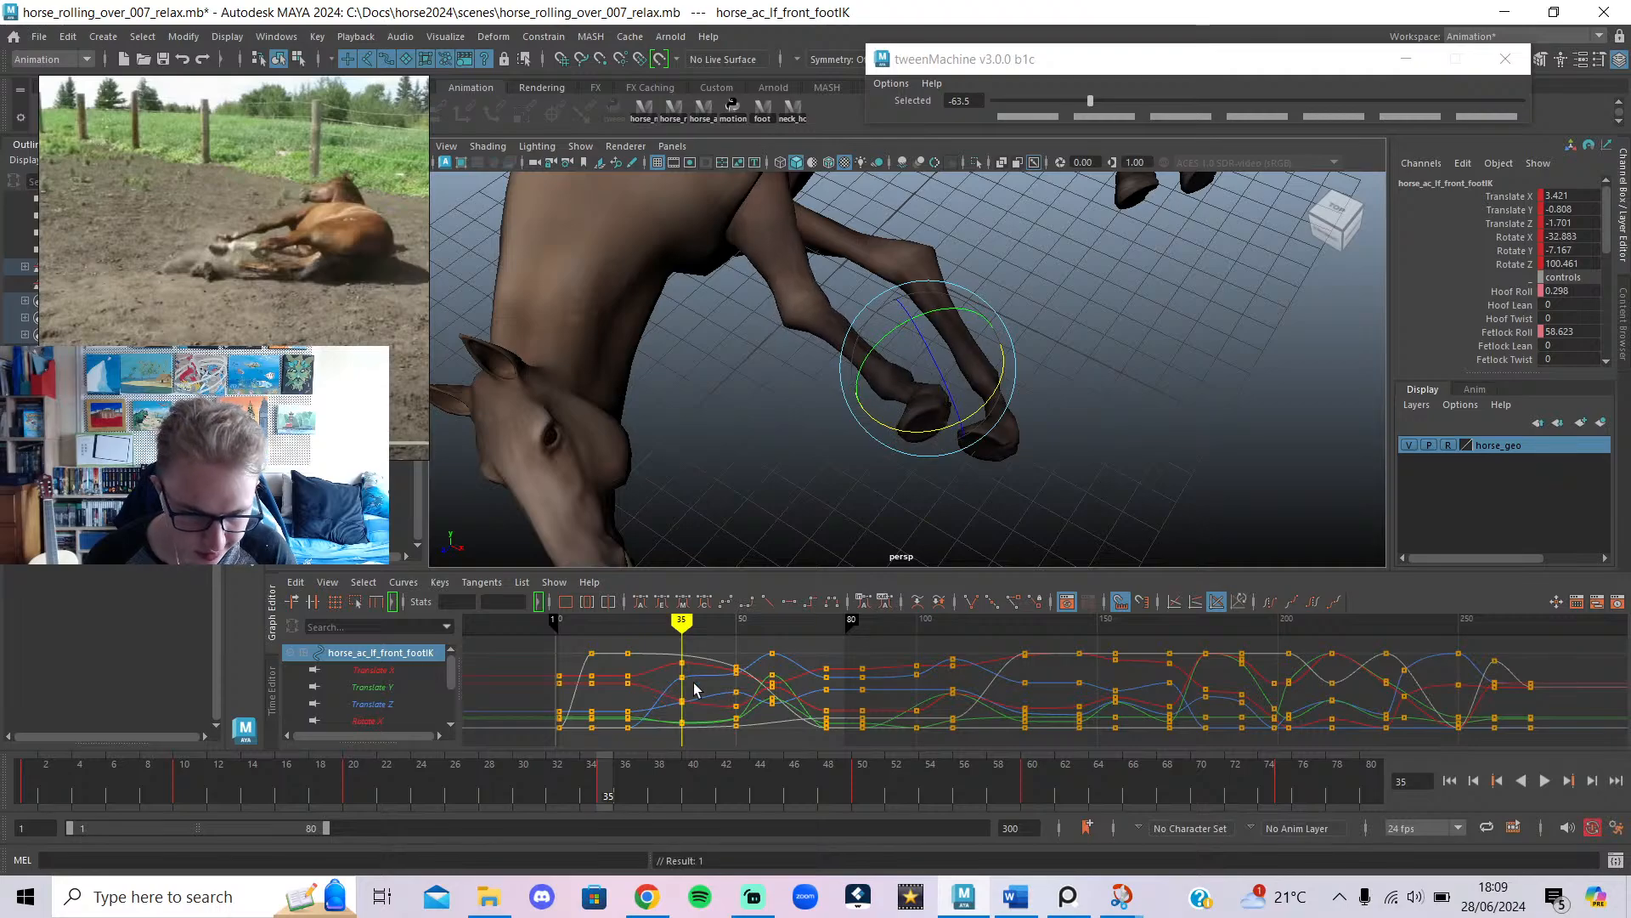
{"action": "left_click_drag", "start_coordinate": [796, 465], "coordinate": [867, 386], "text": "alt"}
{"action": "key", "text": "w"}
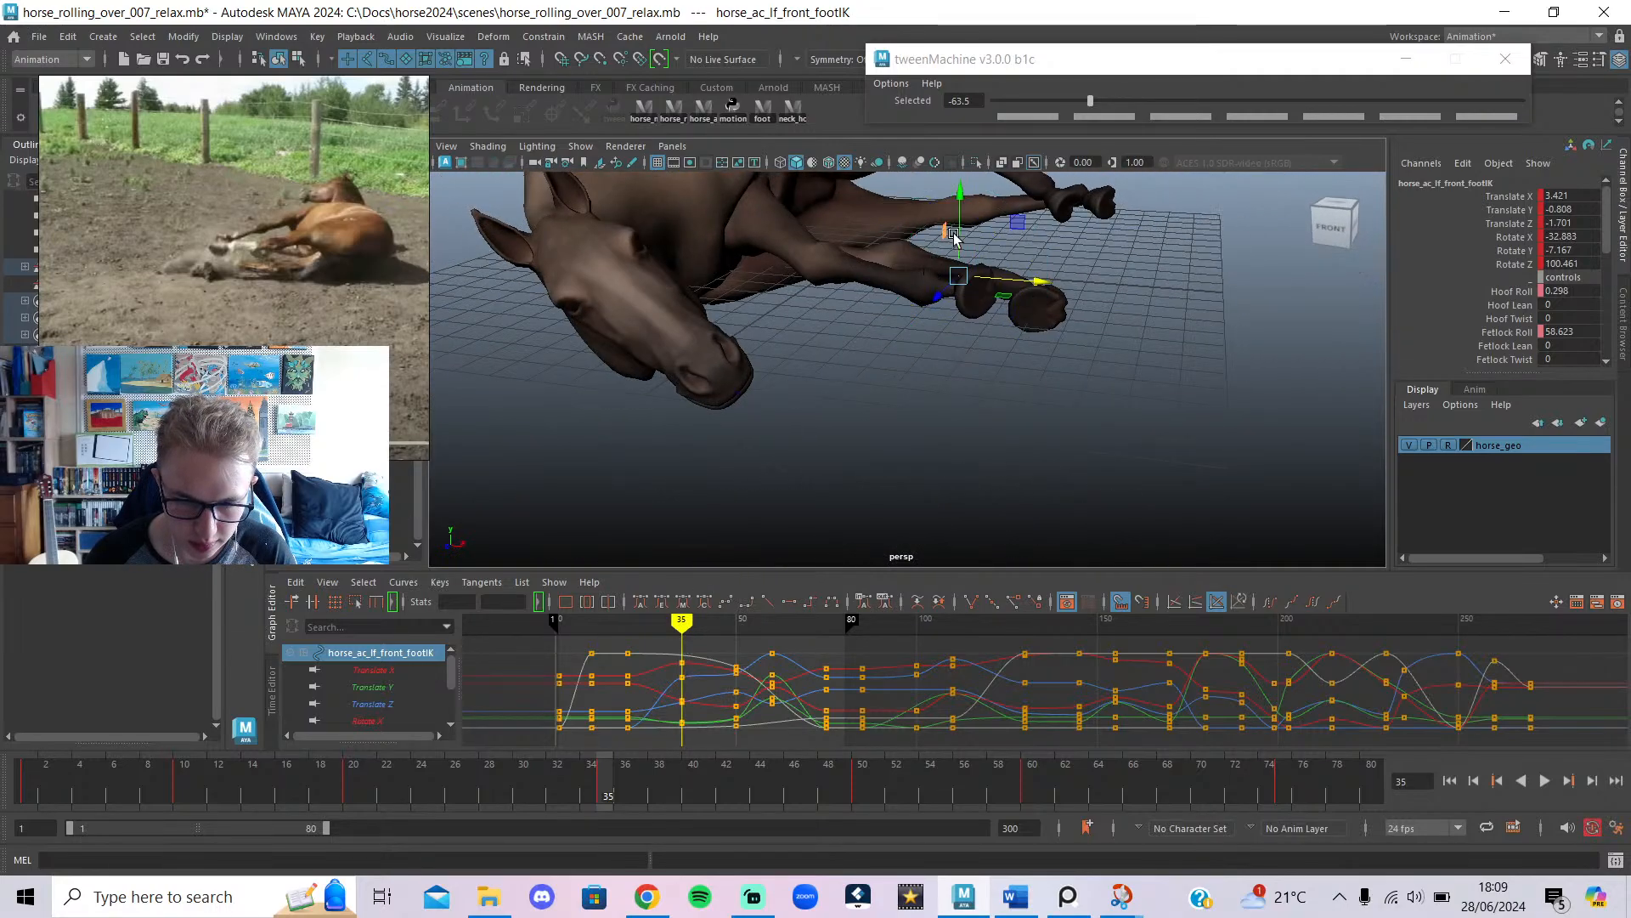
{"action": "left_click_drag", "start_coordinate": [958, 231], "coordinate": [960, 237]}
{"action": "scroll", "coordinate": [998, 298], "scroll_direction": "down", "scroll_amount": 5}
{"action": "left_click_drag", "start_coordinate": [998, 298], "coordinate": [1147, 339], "text": "alt"}
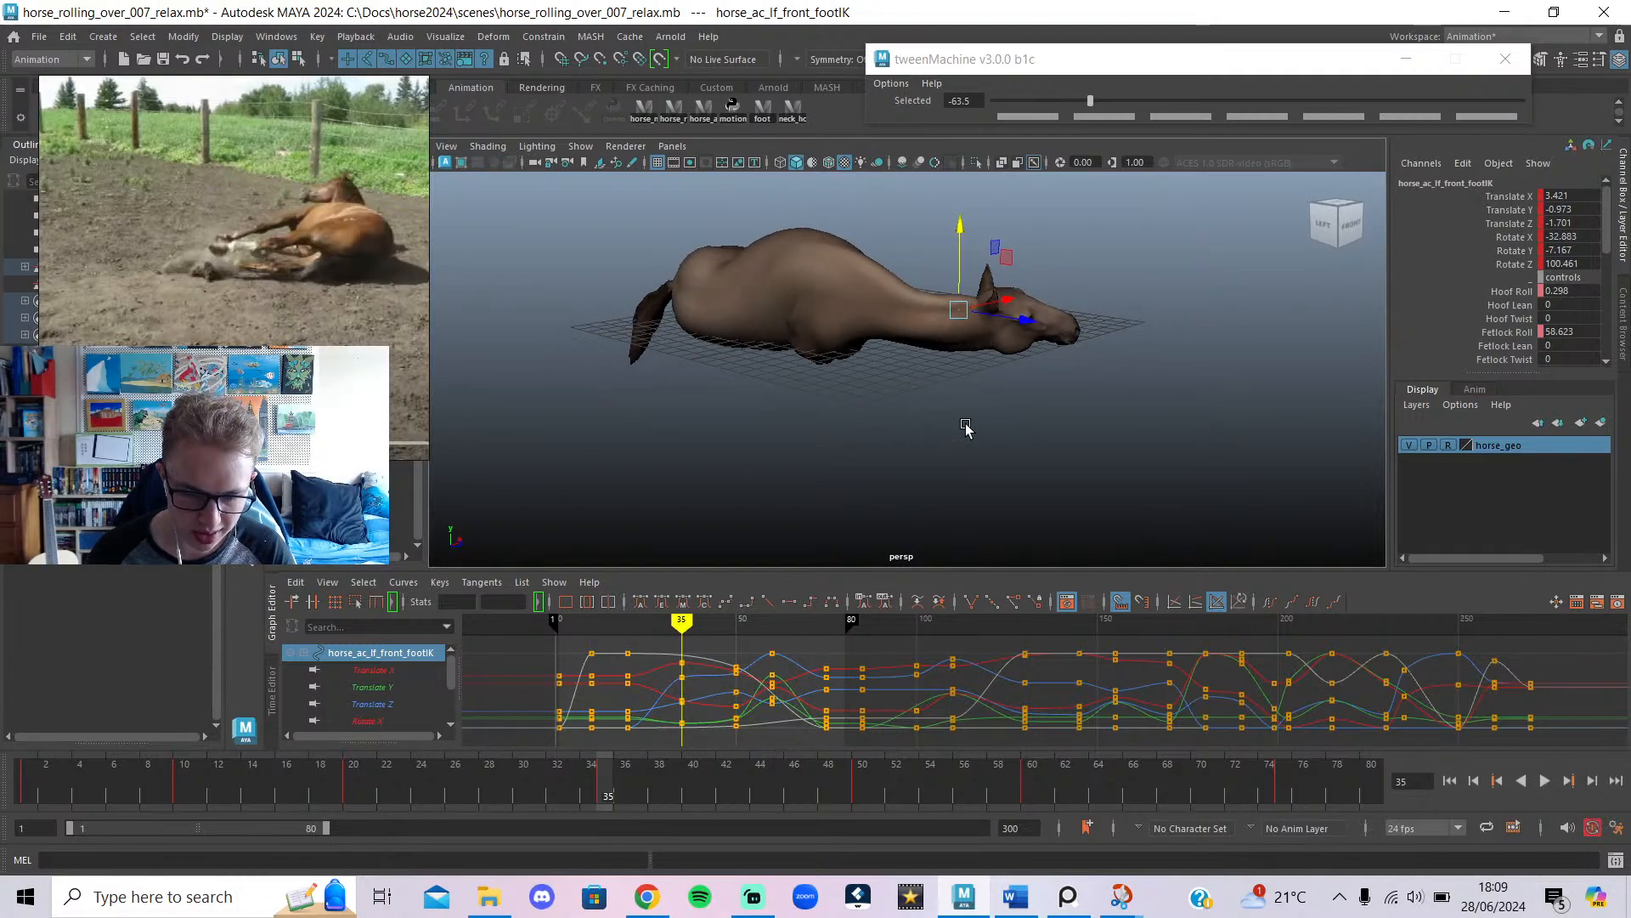
{"action": "left_click", "coordinate": [705, 109]}
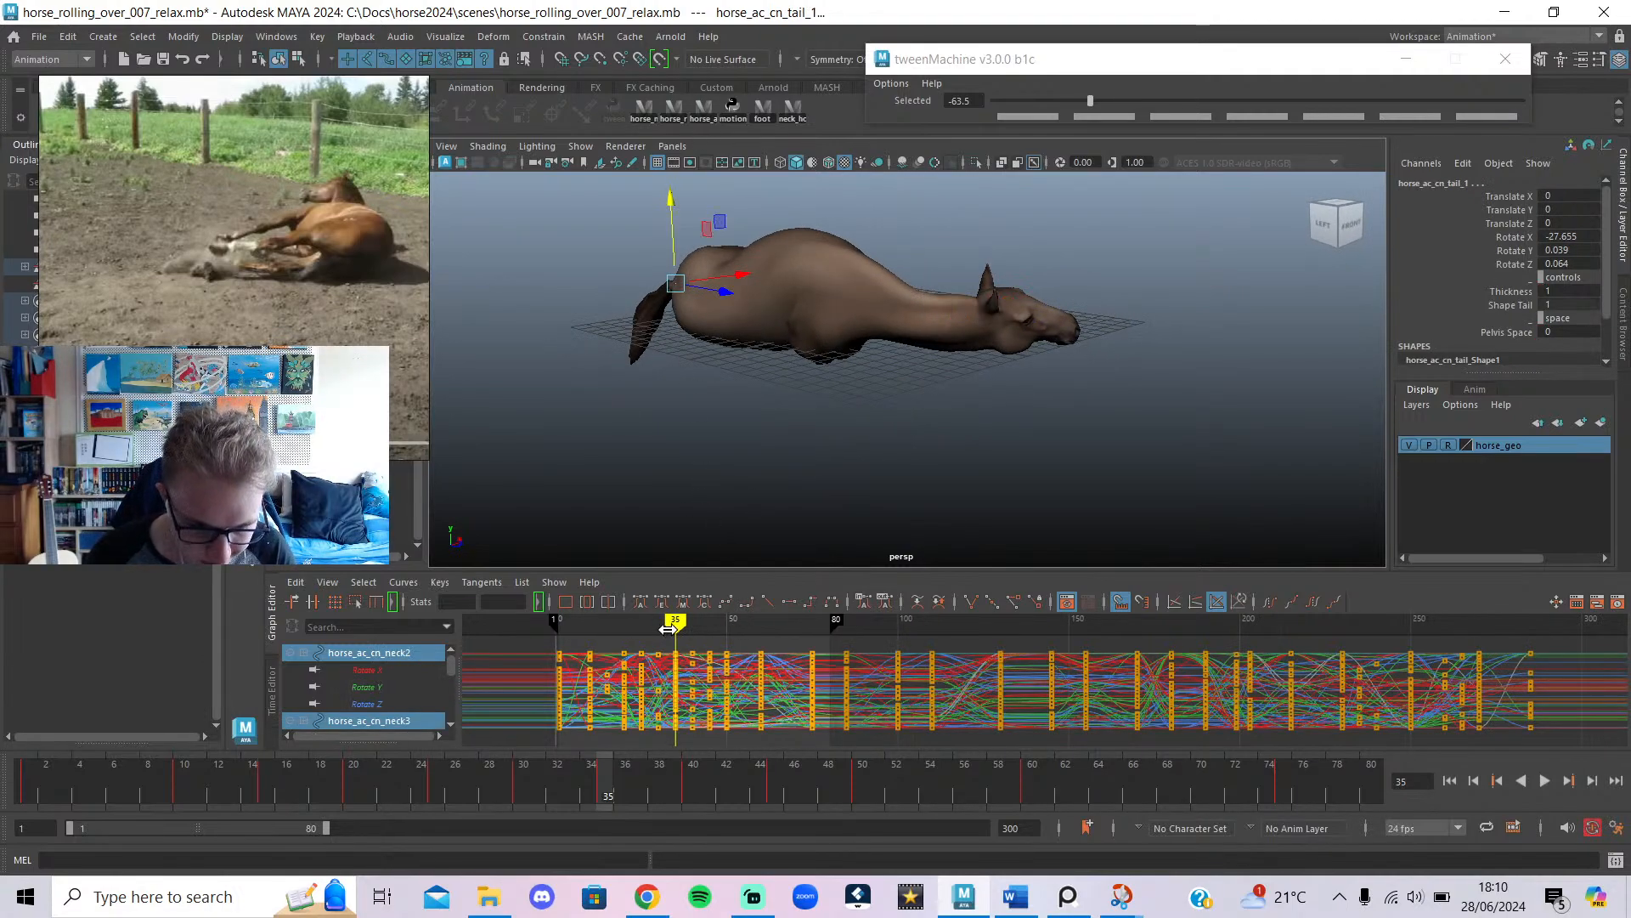
At frame 40, shift the selected keys one frame later.
{"action": "left_click_drag", "start_coordinate": [925, 463], "coordinate": [748, 514], "text": "alt"}
{"action": "mouse_move", "coordinate": [675, 625]}
{"action": "left_mouse_down"}
{"action": "mouse_move", "coordinate": [743, 644]}
{"action": "mouse_move", "coordinate": [711, 768]}
{"action": "mouse_move", "coordinate": [732, 773]}
{"action": "left_mouse_up"}
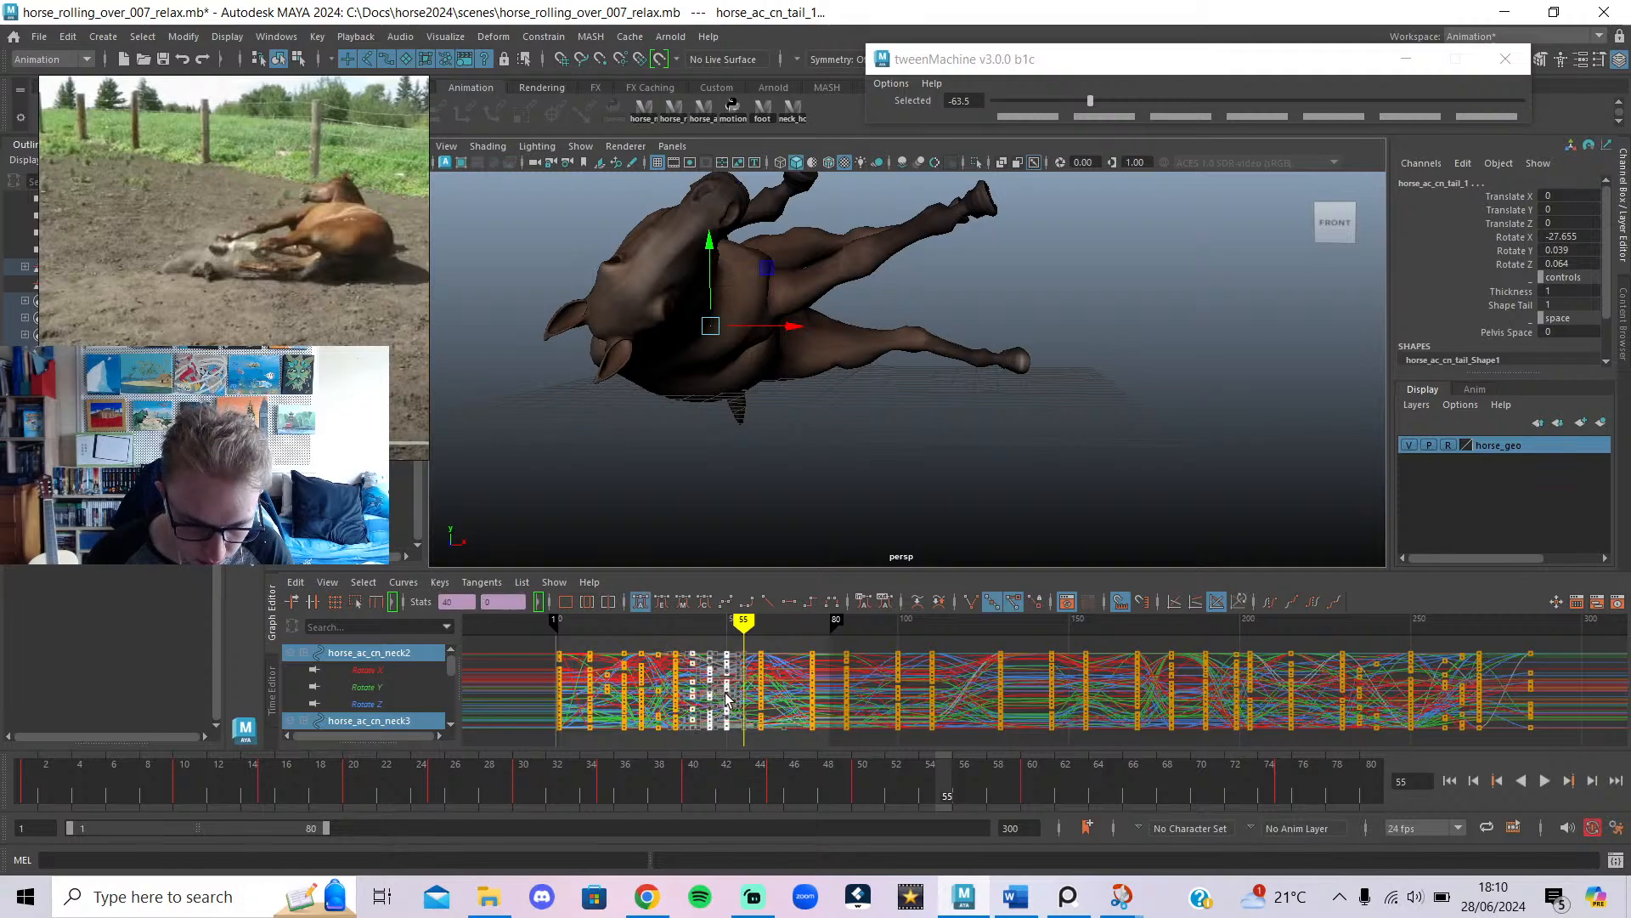
{"action": "mouse_move", "coordinate": [729, 689]}
{"action": "left_mouse_down"}
{"action": "mouse_move", "coordinate": [745, 698]}
{"action": "mouse_move", "coordinate": [699, 670]}
{"action": "mouse_move", "coordinate": [675, 675]}
{"action": "mouse_move", "coordinate": [693, 677]}
{"action": "left_mouse_up"}
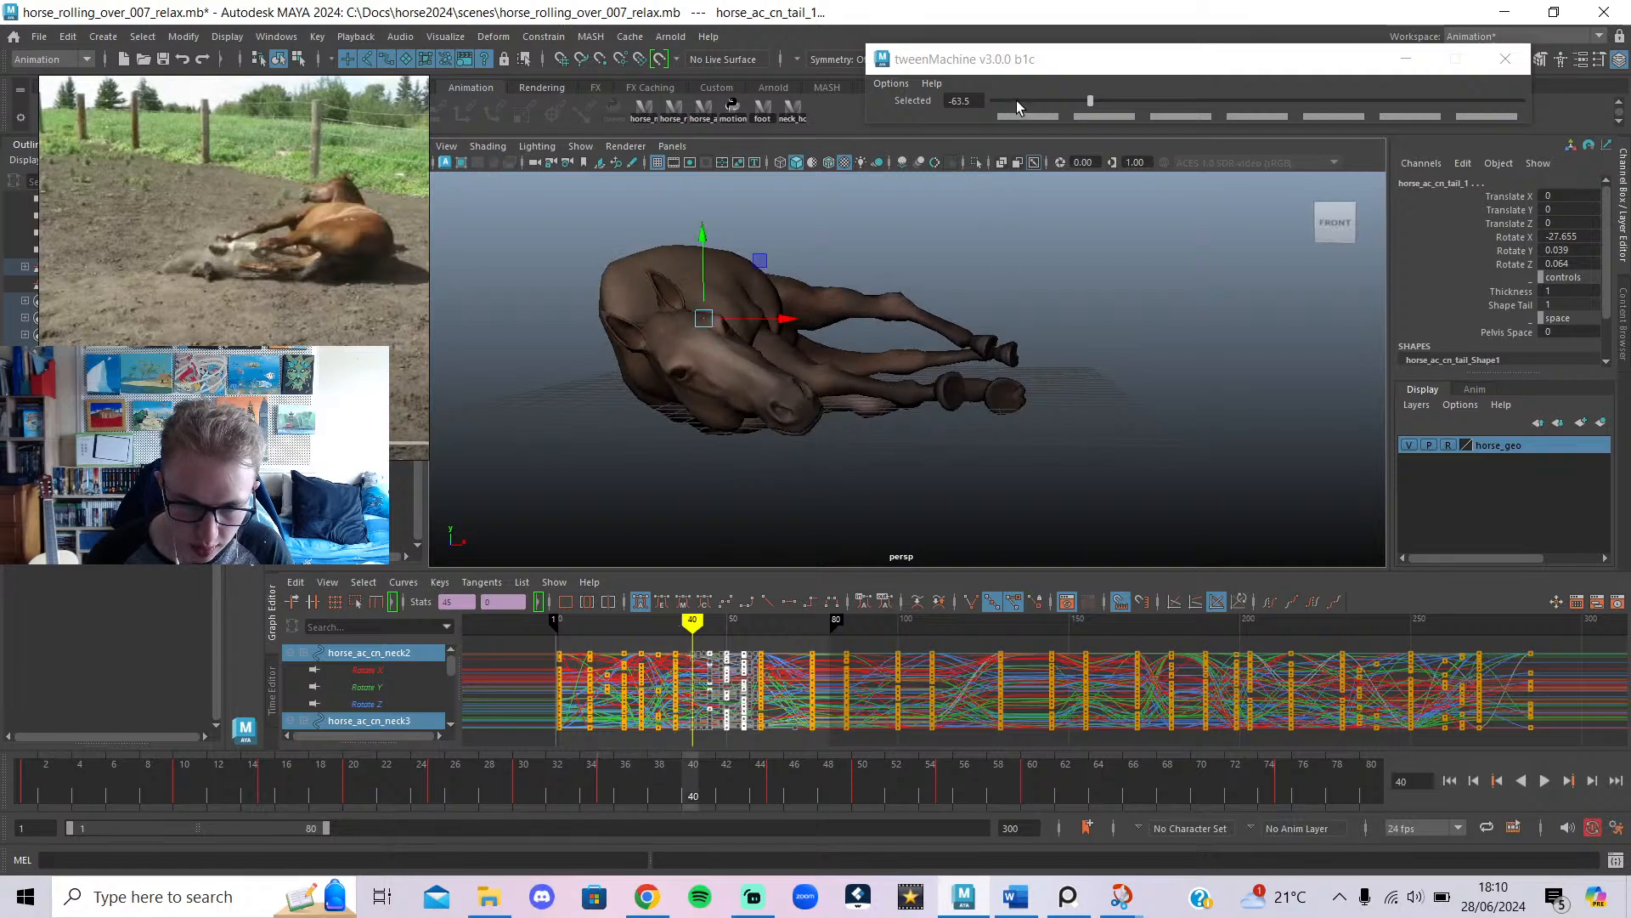
Try easing the whole pose toward the previous key, then undo that blend.
{"action": "left_click_drag", "start_coordinate": [1018, 105], "coordinate": [1037, 103]}
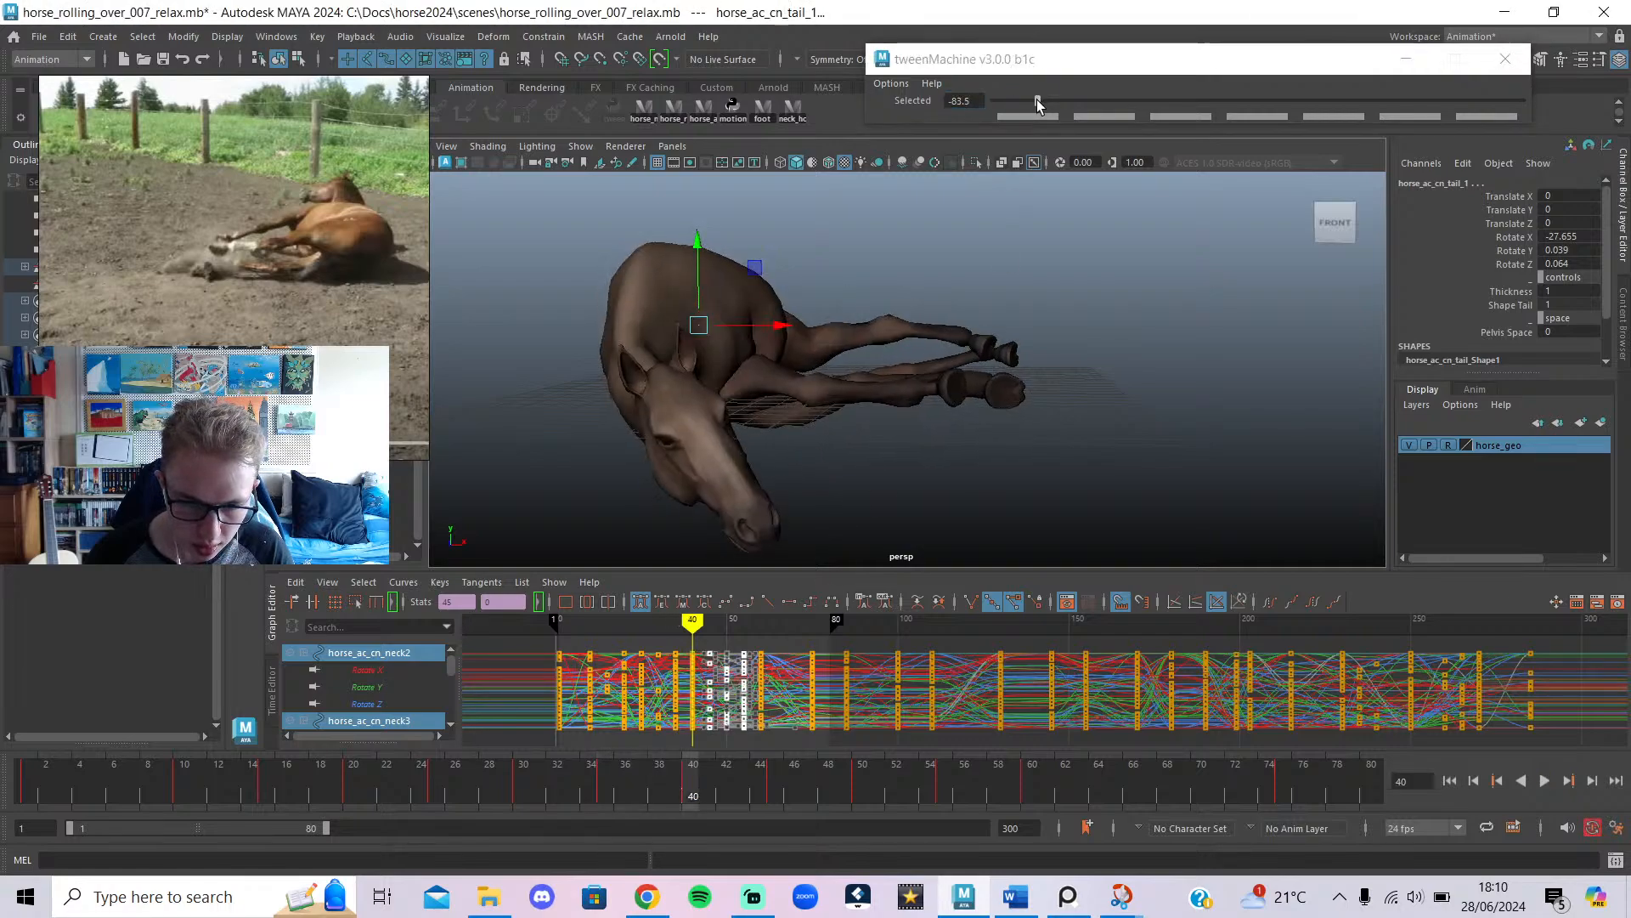
{"action": "left_click_drag", "start_coordinate": [783, 503], "coordinate": [863, 535], "text": "alt"}
{"action": "key", "text": "ctrl+z"}
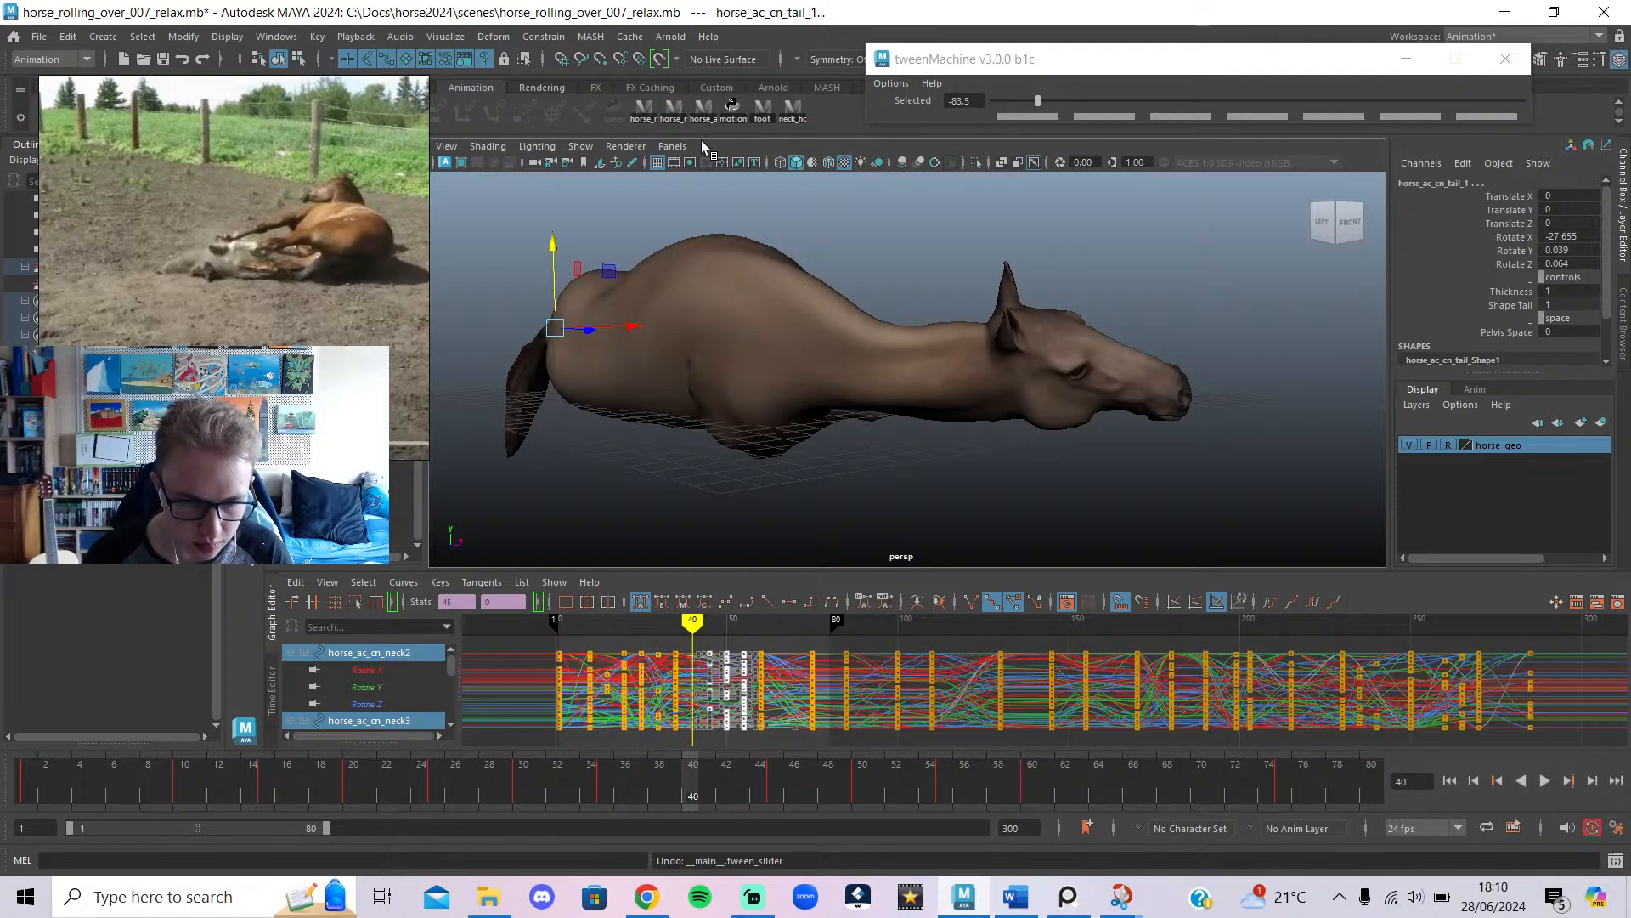
{"action": "left_click", "coordinate": [712, 117]}
{"action": "left_click_drag", "start_coordinate": [733, 293], "coordinate": [900, 379], "text": "alt"}
{"action": "key", "text": "alt+1"}
{"action": "middle_click_drag", "start_coordinate": [900, 379], "coordinate": [783, 286], "text": "alt"}
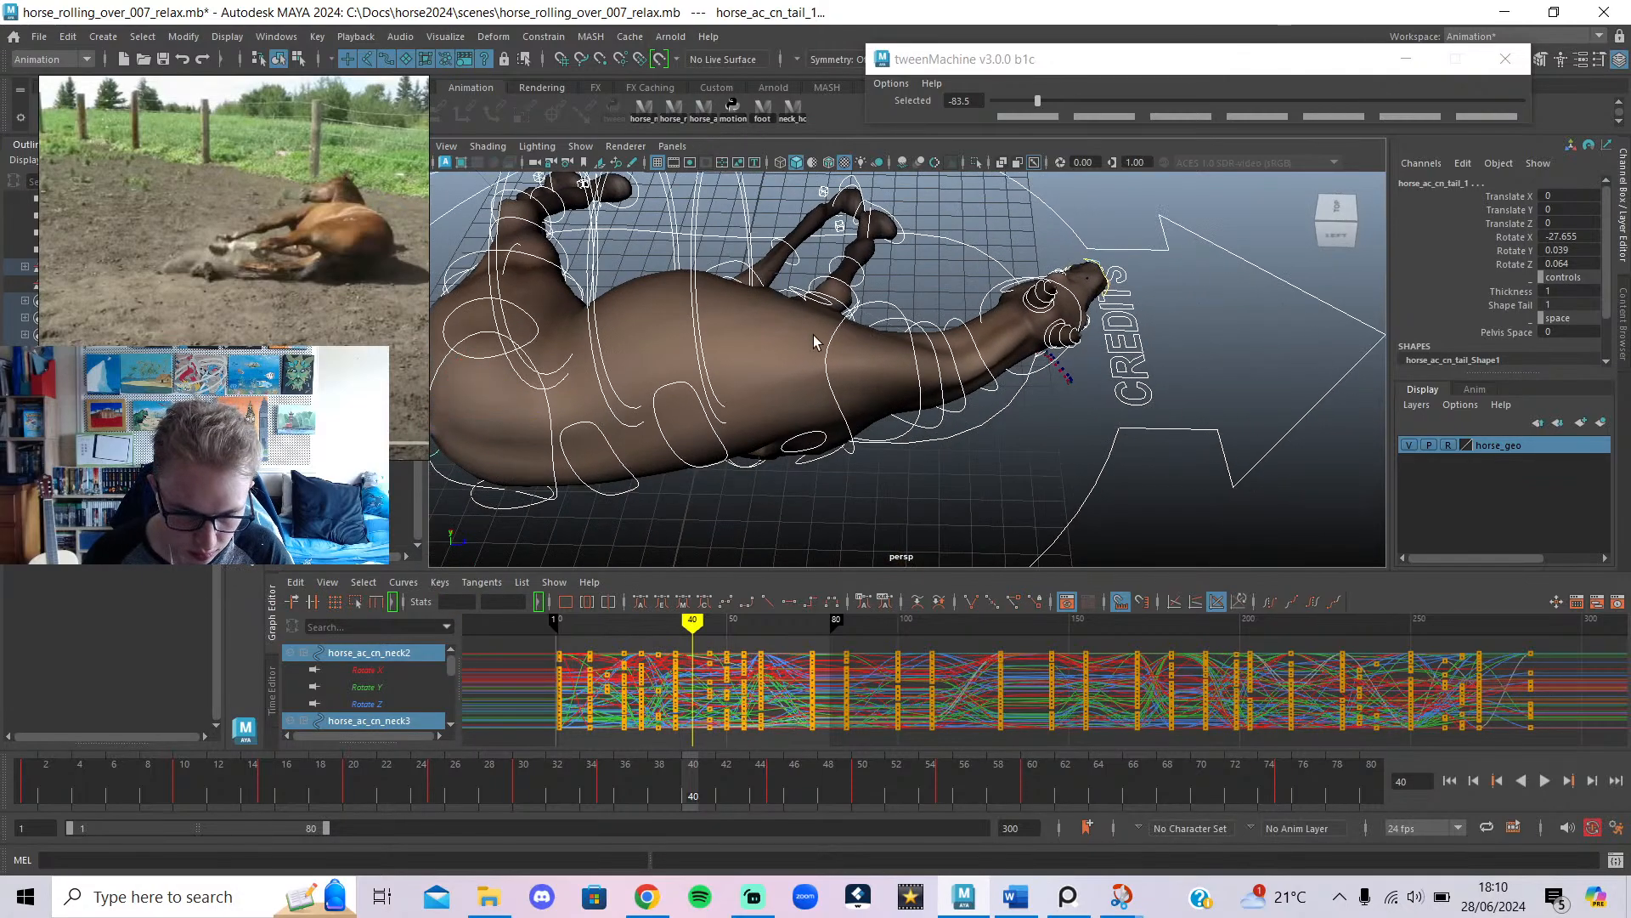
{"action": "left_click_drag", "start_coordinate": [767, 406], "coordinate": [877, 374], "text": "alt"}
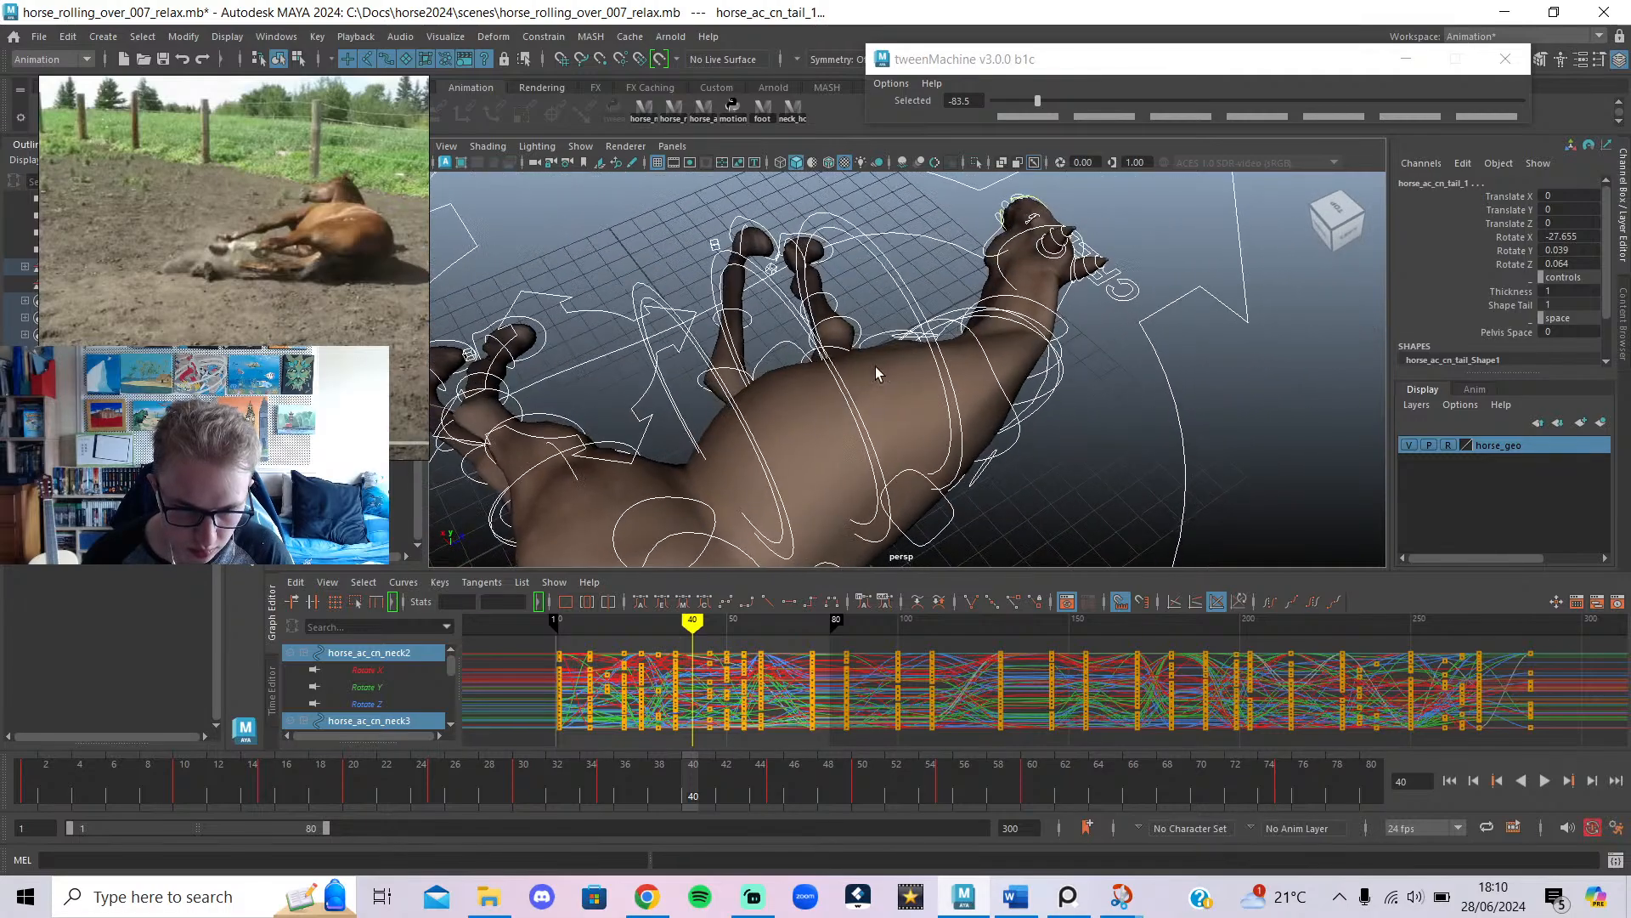
Ease the back feet toward the previous key and review frames 35 to 55.
{"action": "left_click", "coordinate": [1115, 501]}
{"action": "left_click_drag", "start_coordinate": [1082, 510], "coordinate": [766, 462], "text": "alt"}
{"action": "left_click", "coordinate": [758, 108]}
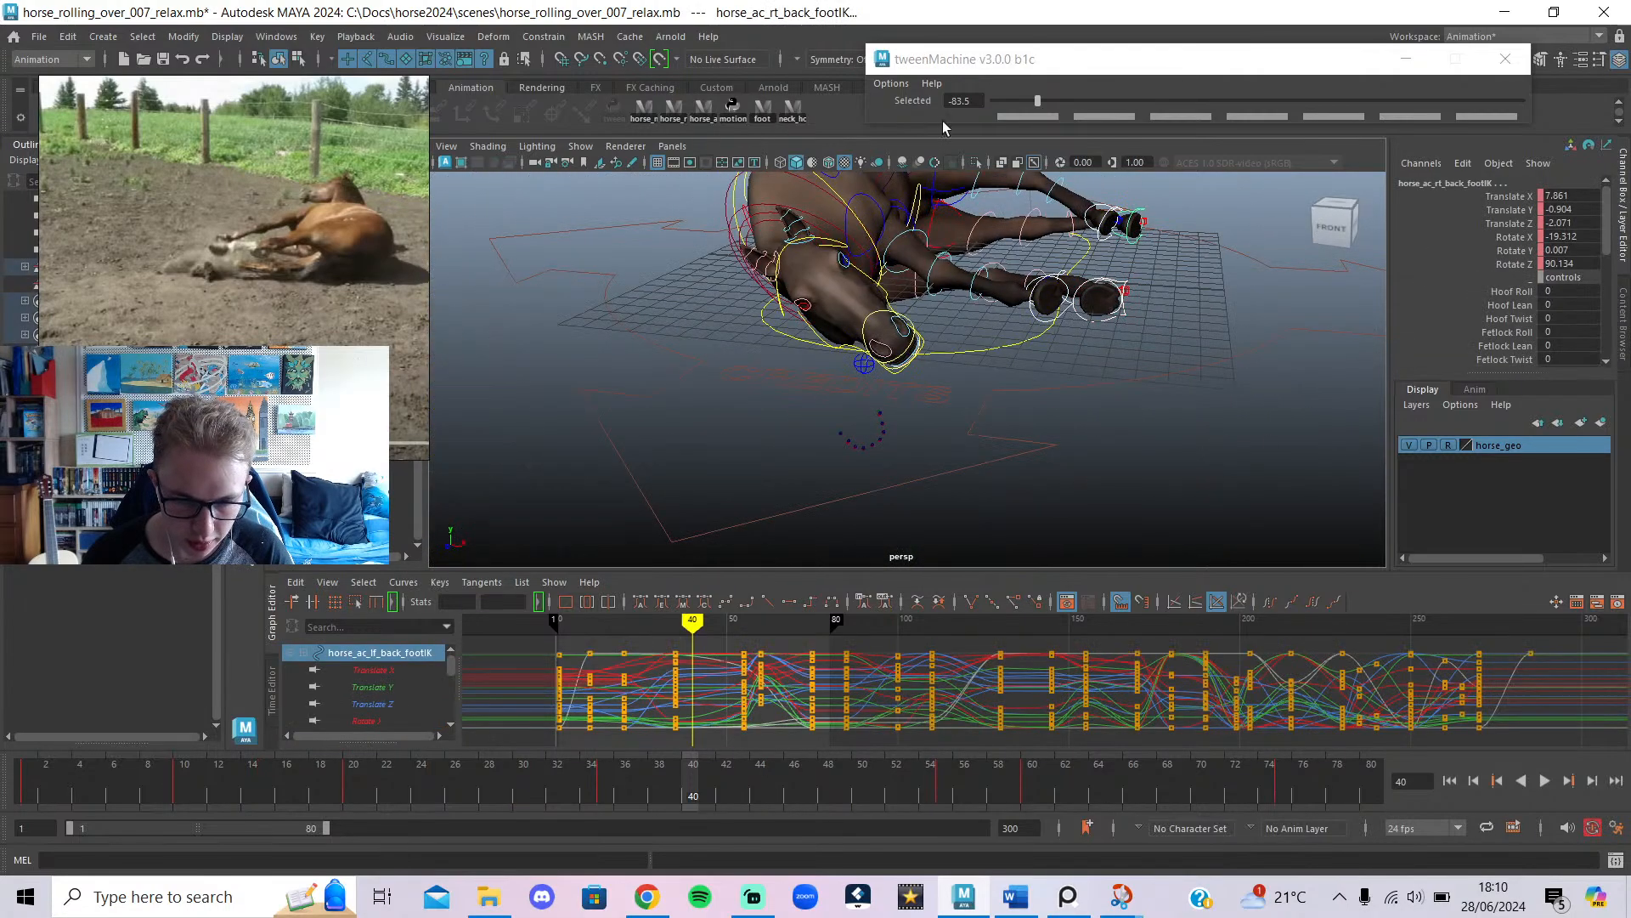
{"action": "left_click_drag", "start_coordinate": [1033, 105], "coordinate": [1026, 104]}
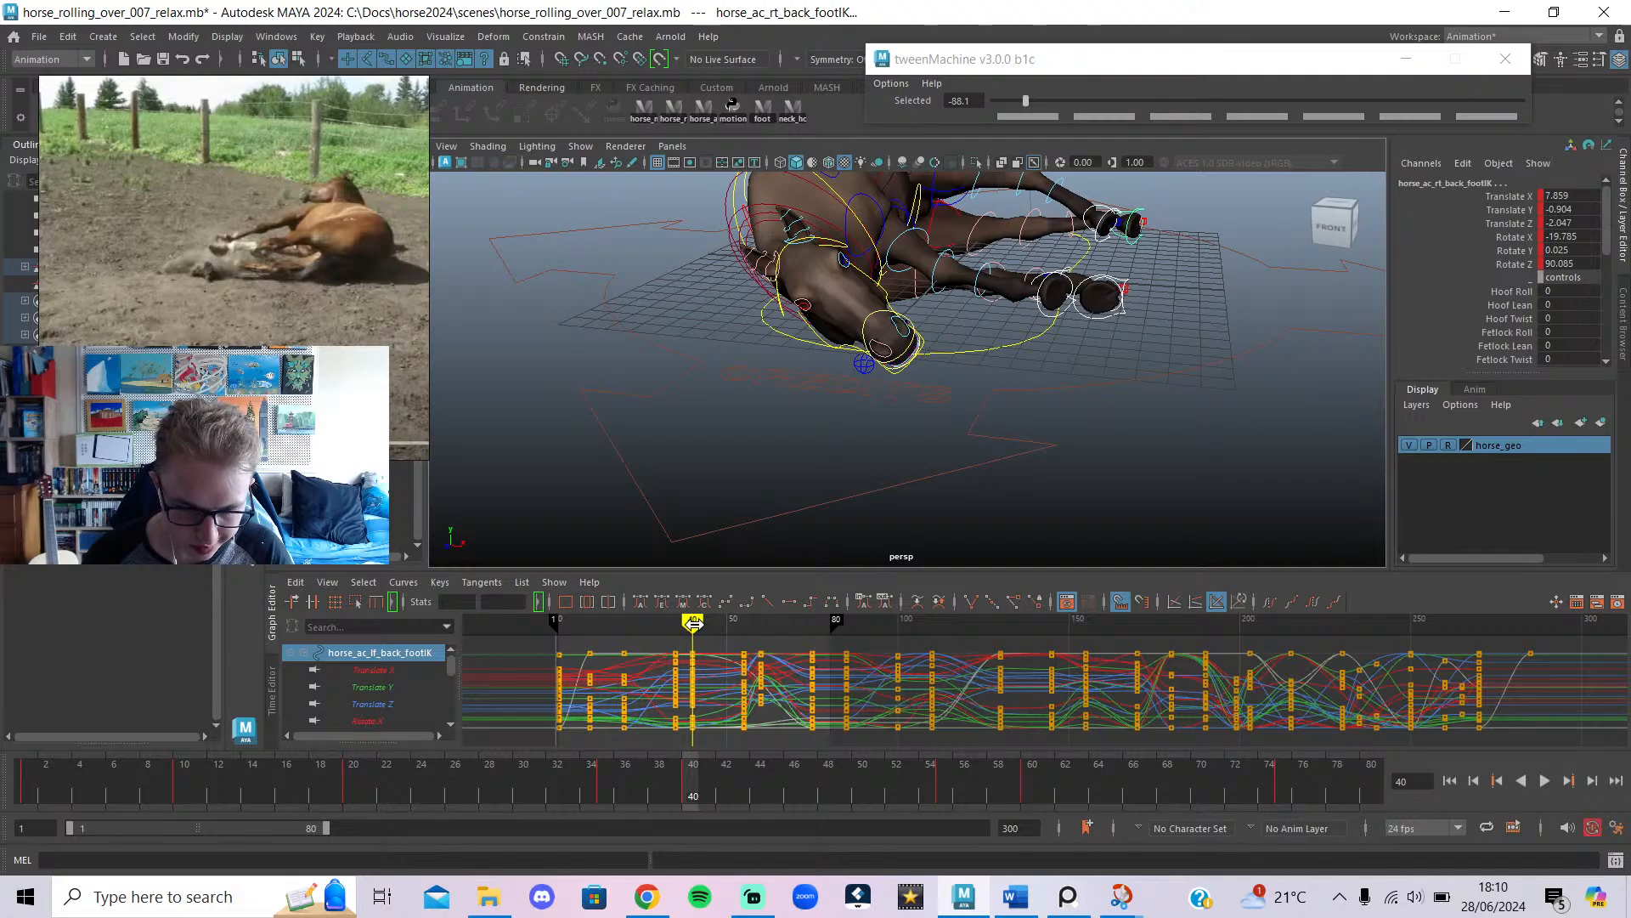
{"action": "mouse_move", "coordinate": [694, 623]}
{"action": "left_mouse_down"}
{"action": "mouse_move", "coordinate": [679, 627]}
{"action": "mouse_move", "coordinate": [747, 654]}
{"action": "mouse_move", "coordinate": [674, 660]}
{"action": "mouse_move", "coordinate": [694, 662]}
{"action": "left_mouse_up"}
Blend the neck pose to tweenMachine -96.1, giving Rotate Y 14.184 and Rotate Z 3.057.
{"action": "left_click", "coordinate": [844, 356]}
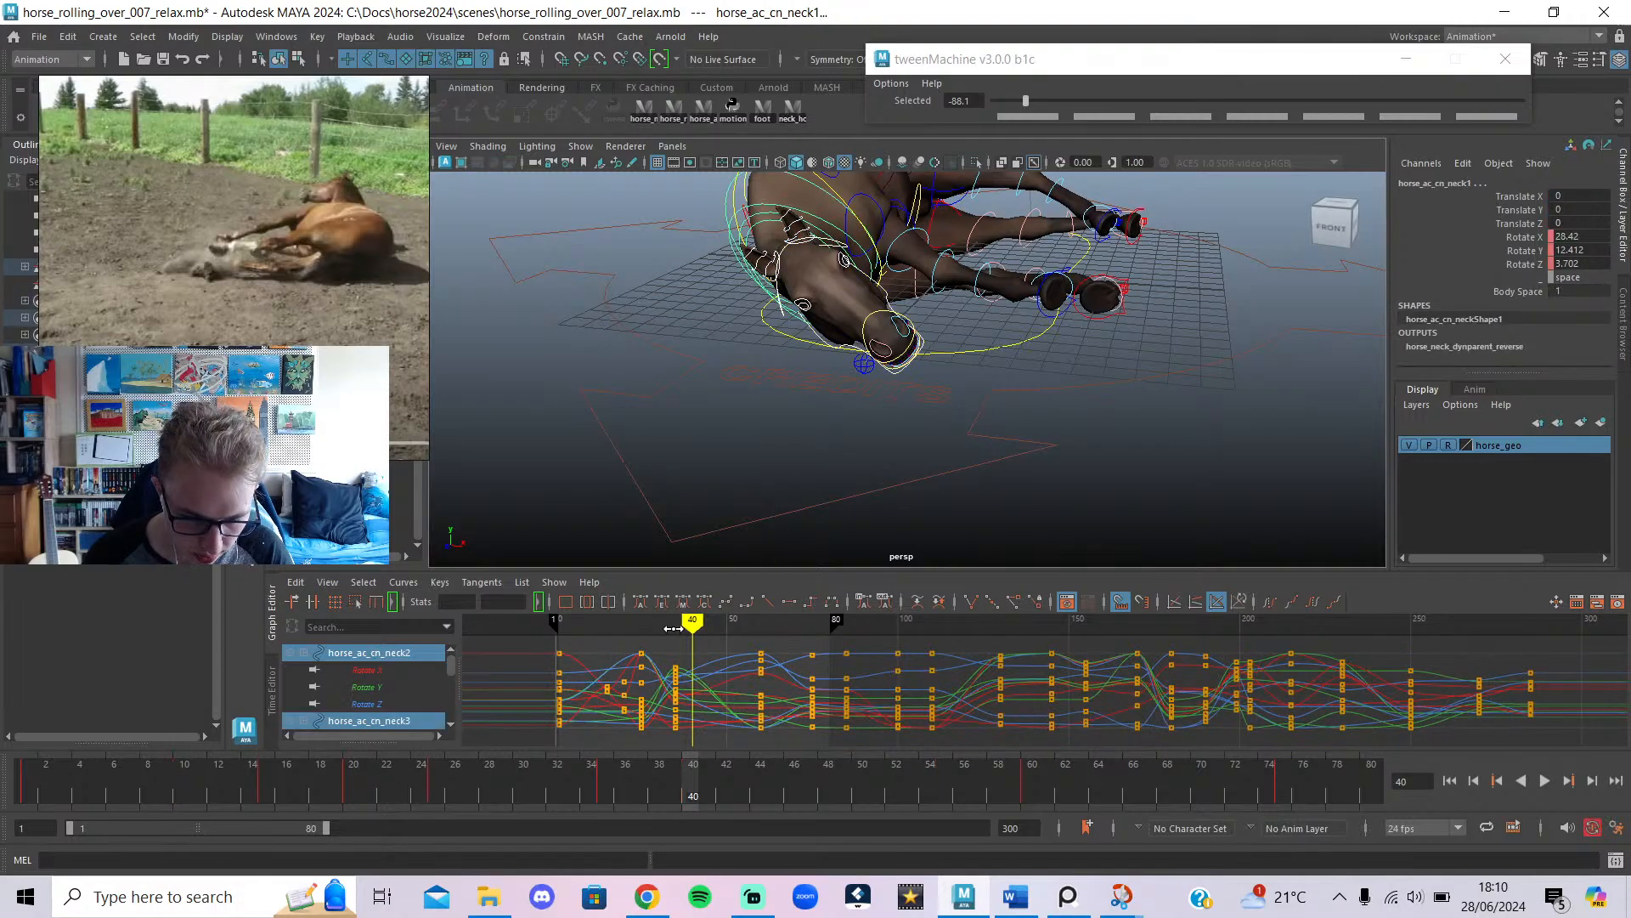
{"action": "left_click_drag", "start_coordinate": [1024, 100], "coordinate": [1006, 102]}
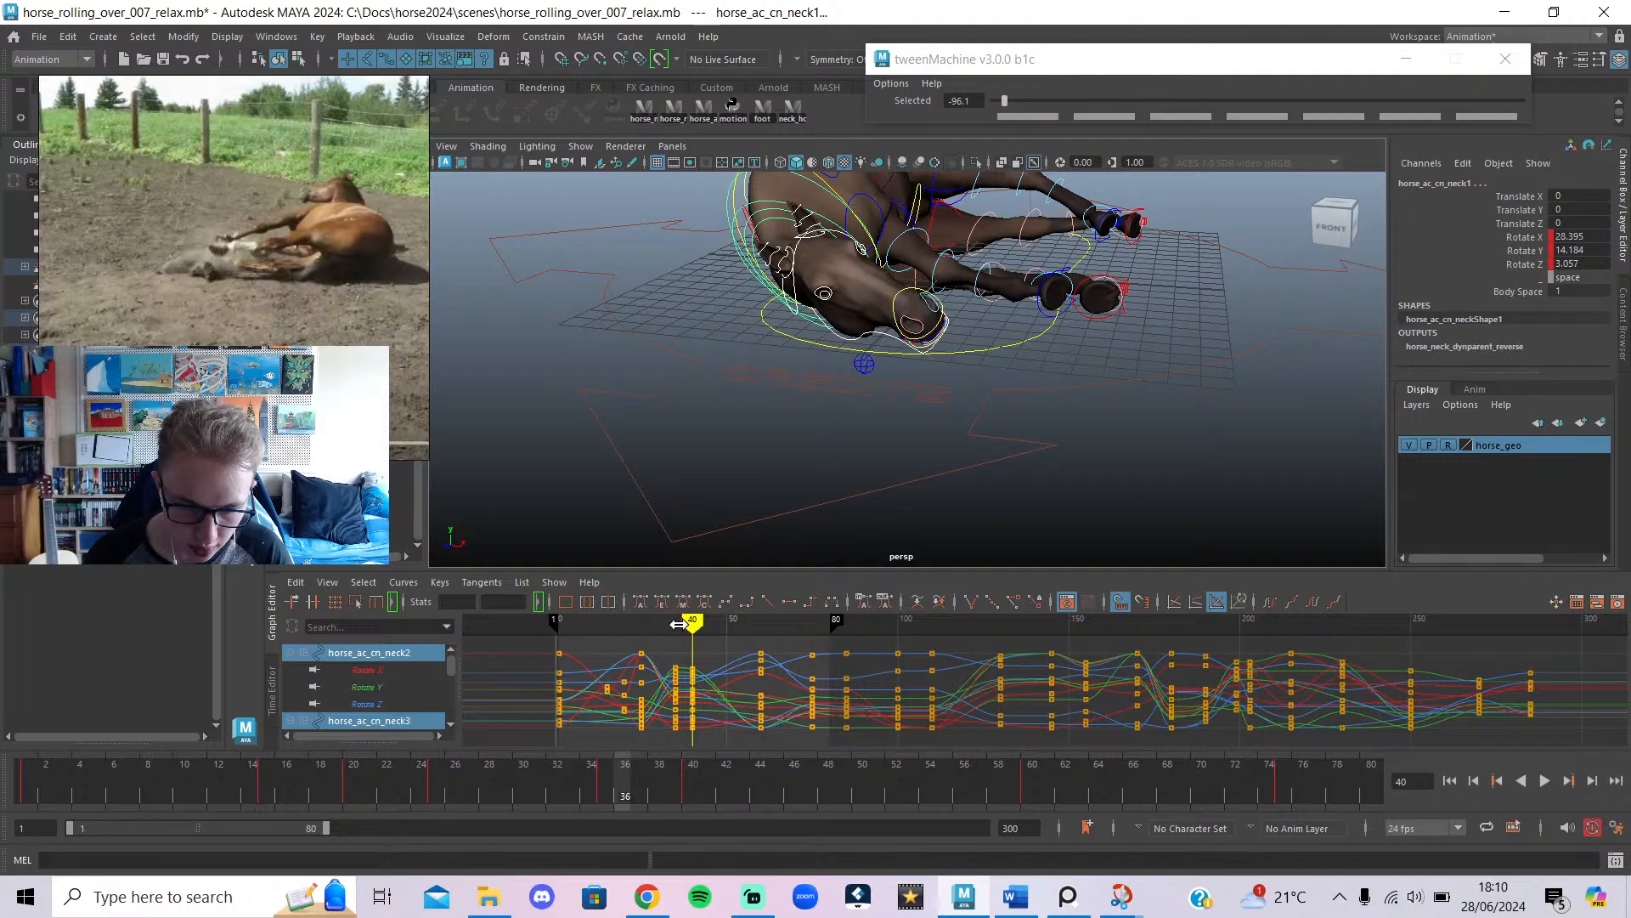
{"action": "left_click_drag", "start_coordinate": [678, 624], "coordinate": [694, 633]}
{"action": "middle_click_drag", "start_coordinate": [783, 376], "coordinate": [808, 491], "text": "alt"}
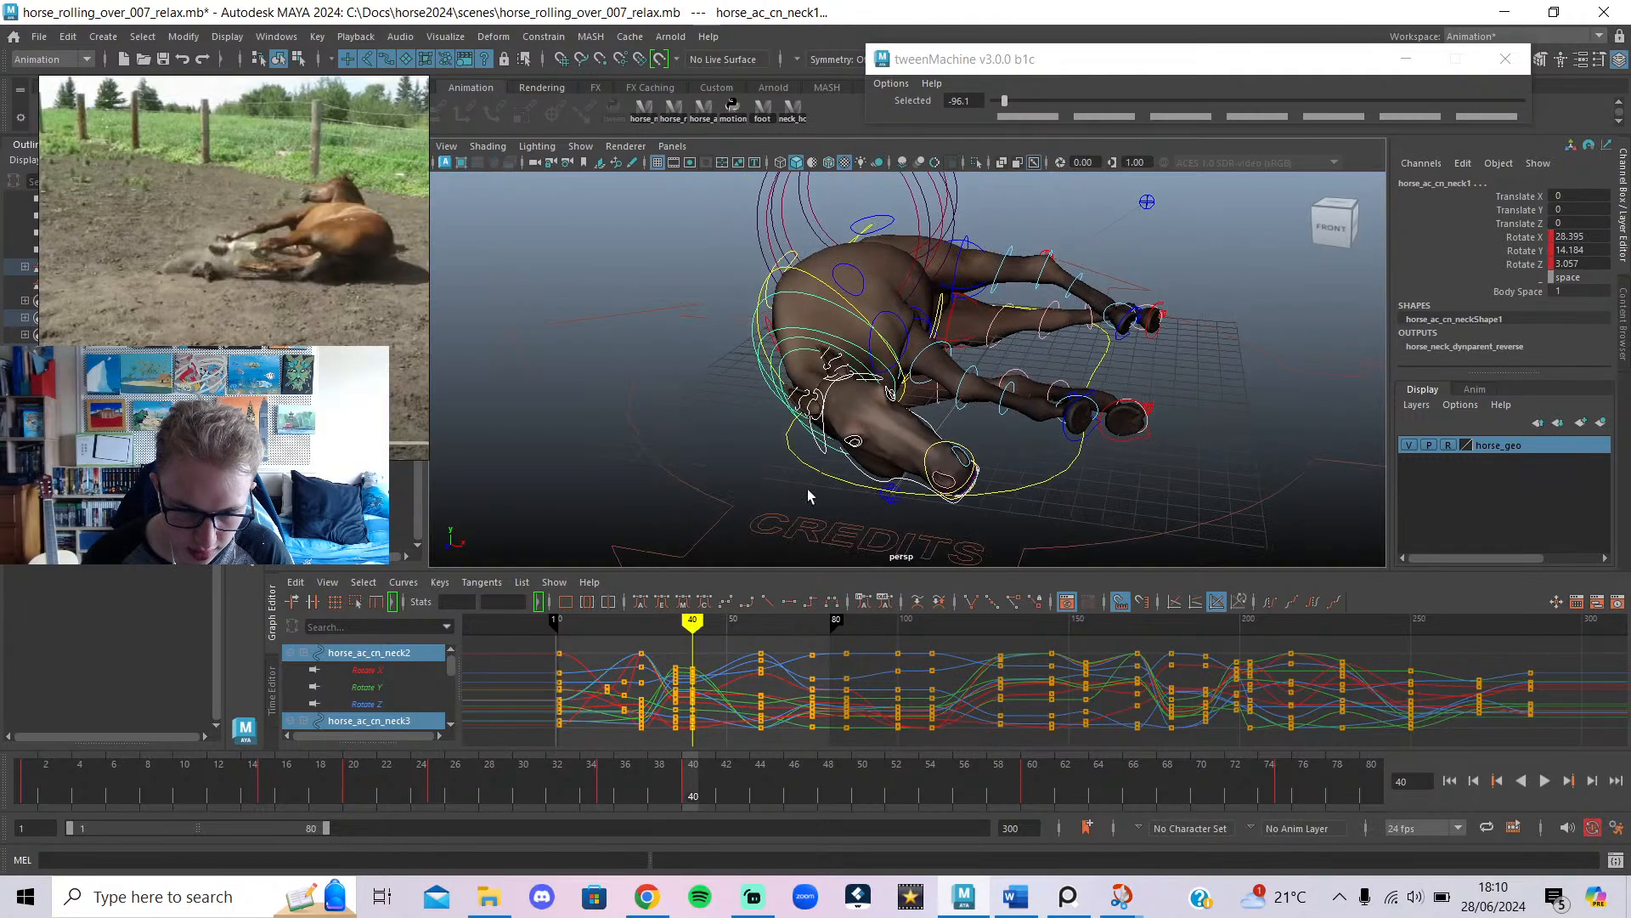
{"action": "left_click", "coordinate": [813, 283]}
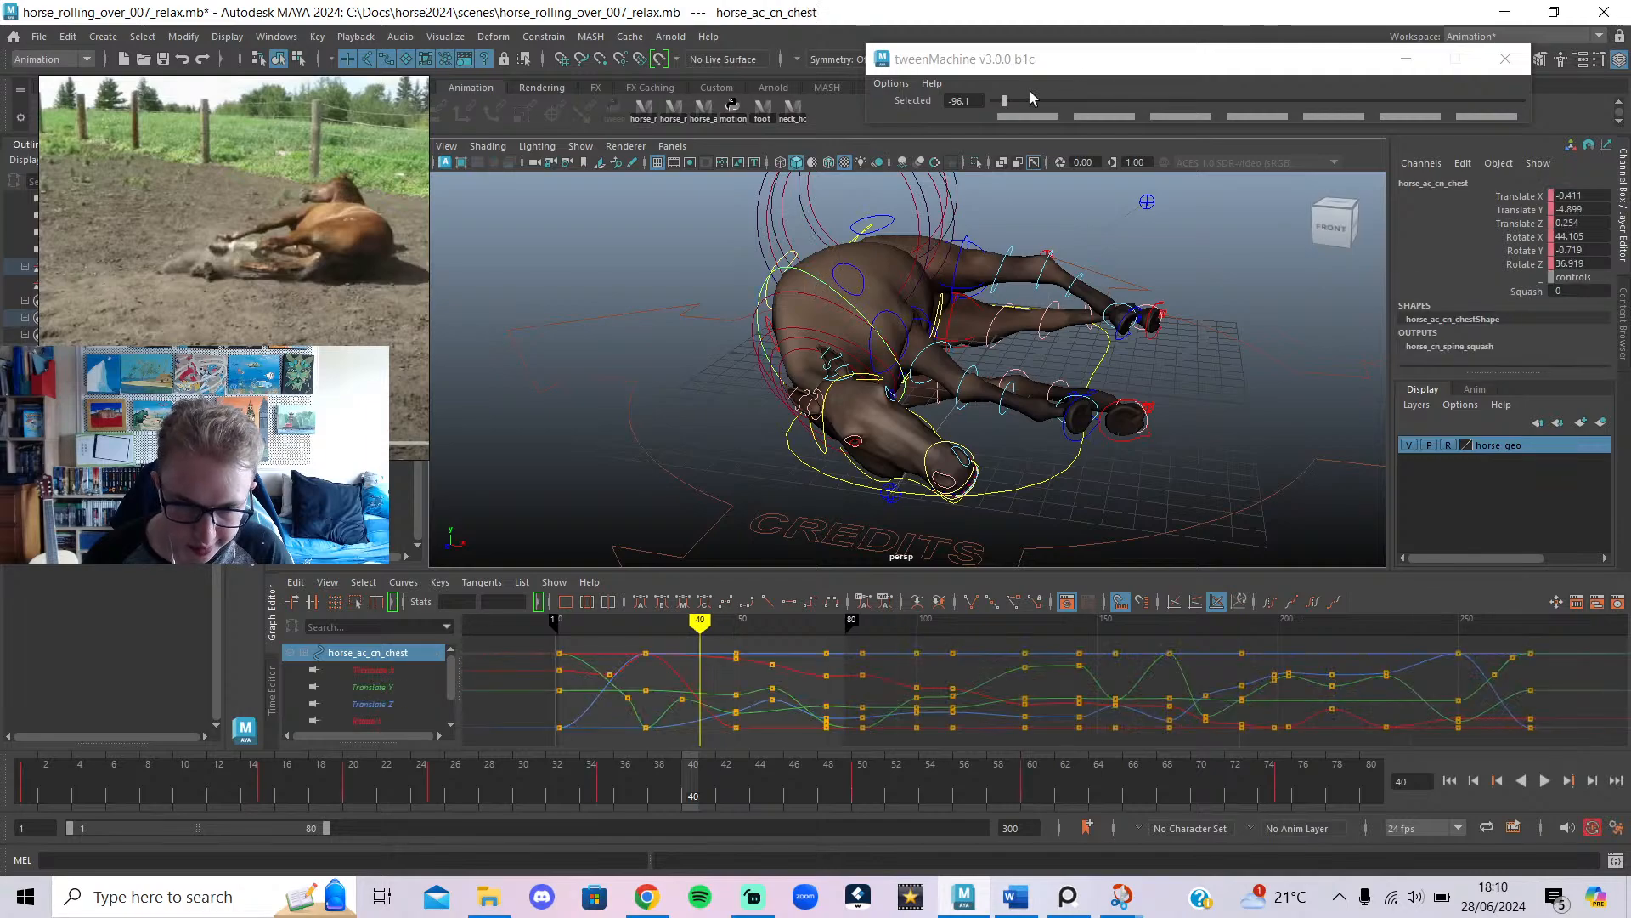
Ease the chest pose at frame 40 toward the previous key, then lessen the blend.
{"action": "left_click", "coordinate": [681, 623]}
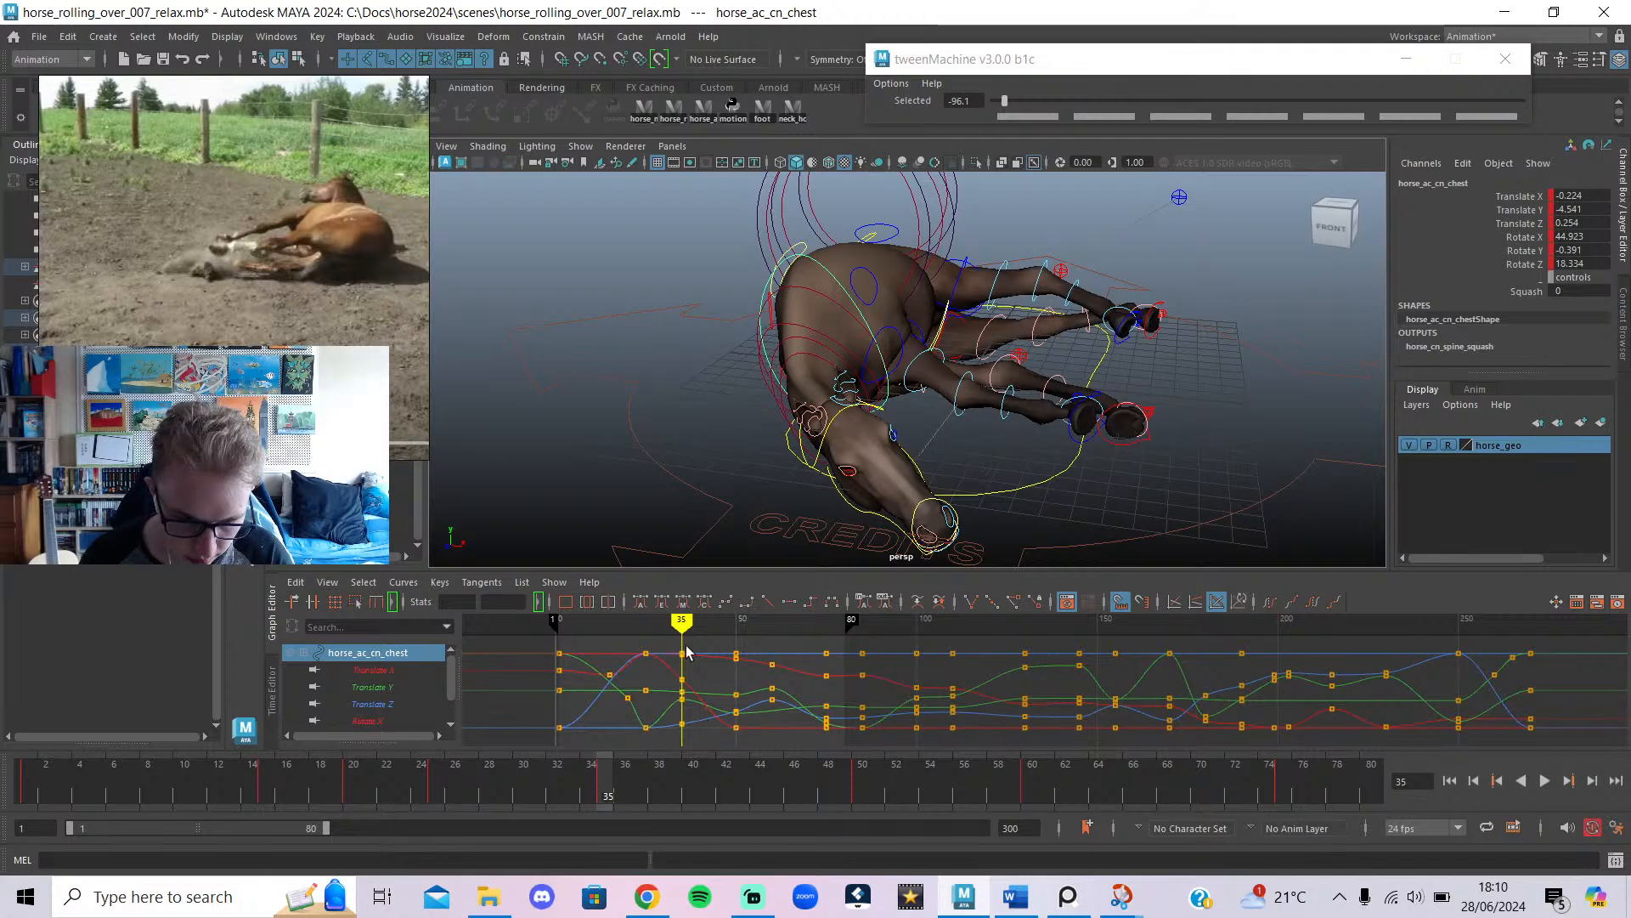
{"action": "left_click_drag", "start_coordinate": [683, 644], "coordinate": [700, 647]}
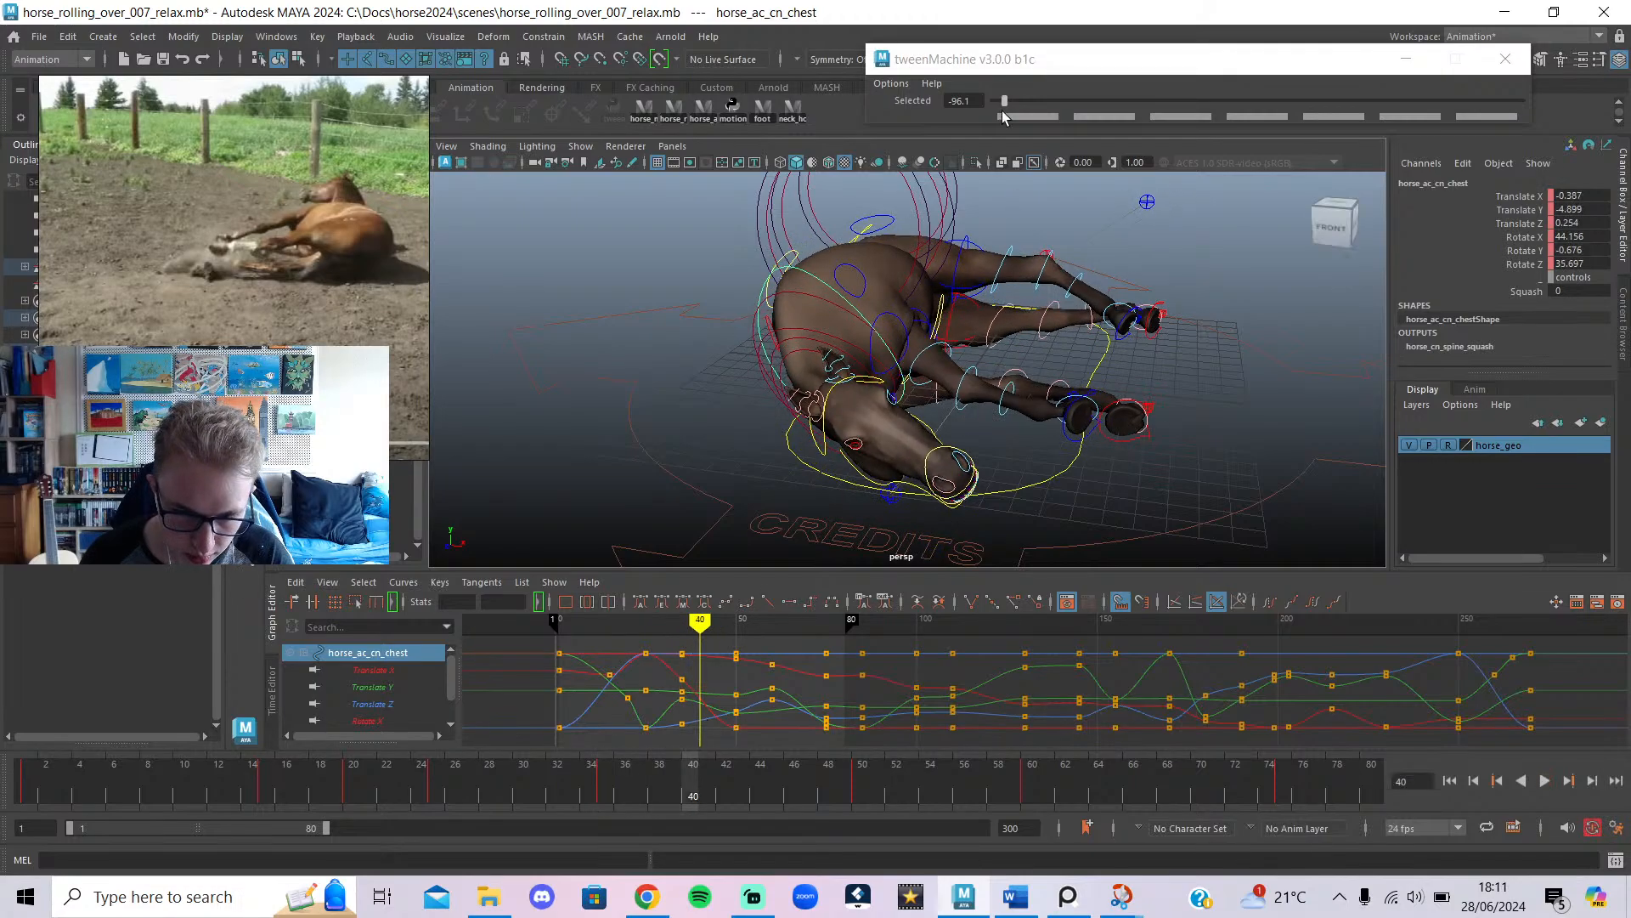
{"action": "left_click_drag", "start_coordinate": [1003, 115], "coordinate": [1009, 114]}
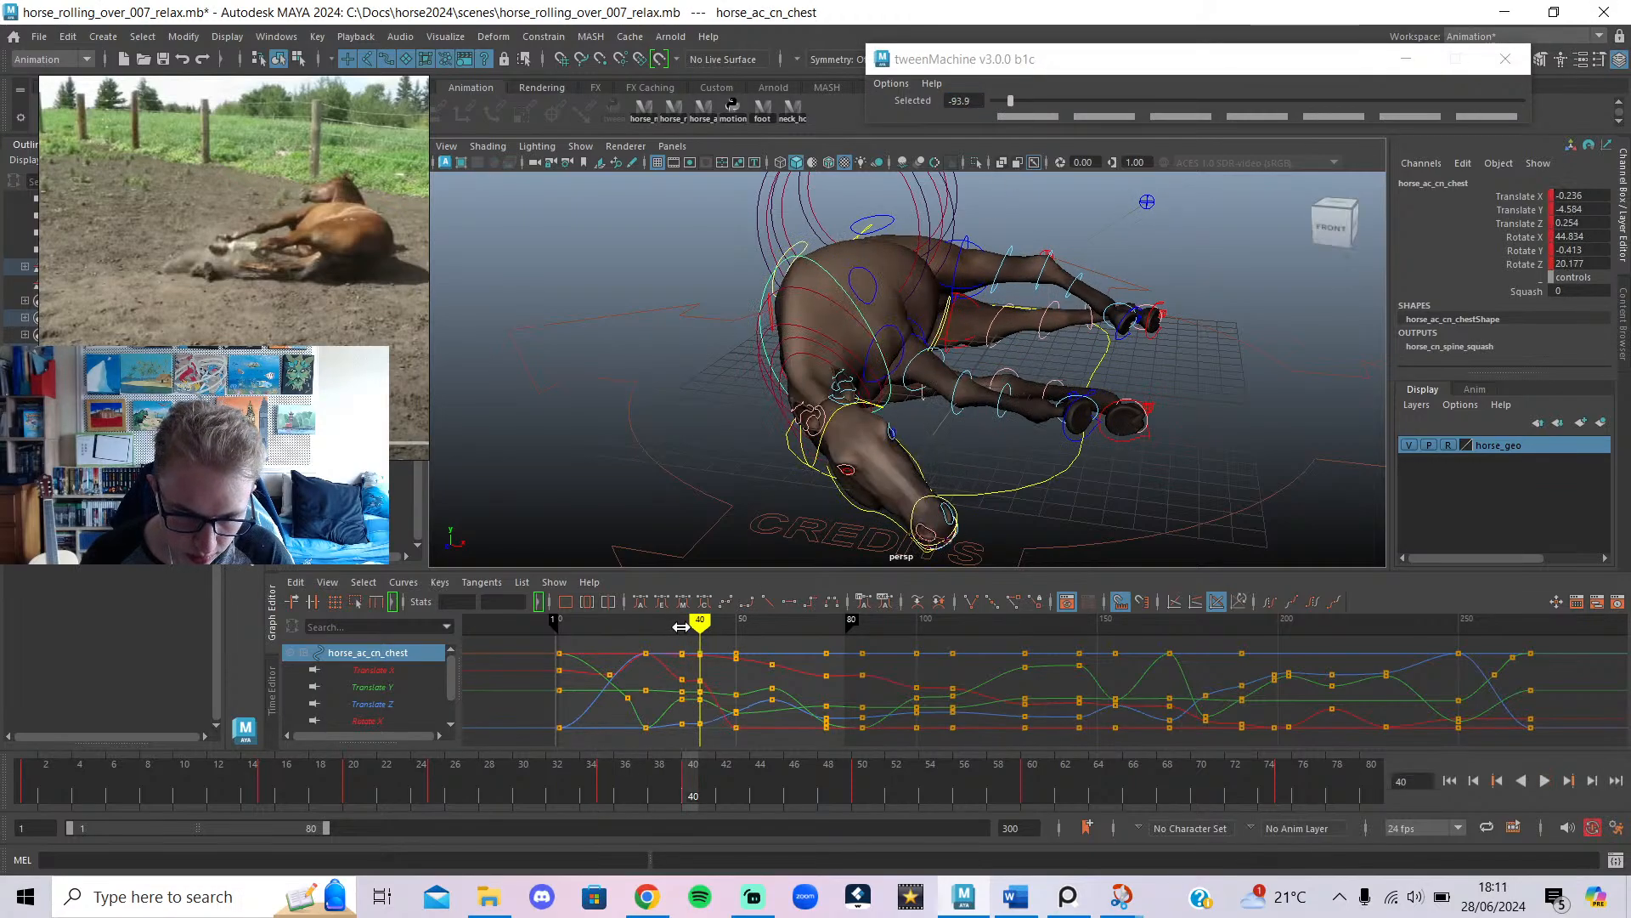
{"action": "mouse_move", "coordinate": [681, 626]}
{"action": "left_mouse_down"}
{"action": "mouse_move", "coordinate": [706, 628]}
{"action": "mouse_move", "coordinate": [661, 633]}
{"action": "mouse_move", "coordinate": [701, 646]}
{"action": "left_mouse_up"}
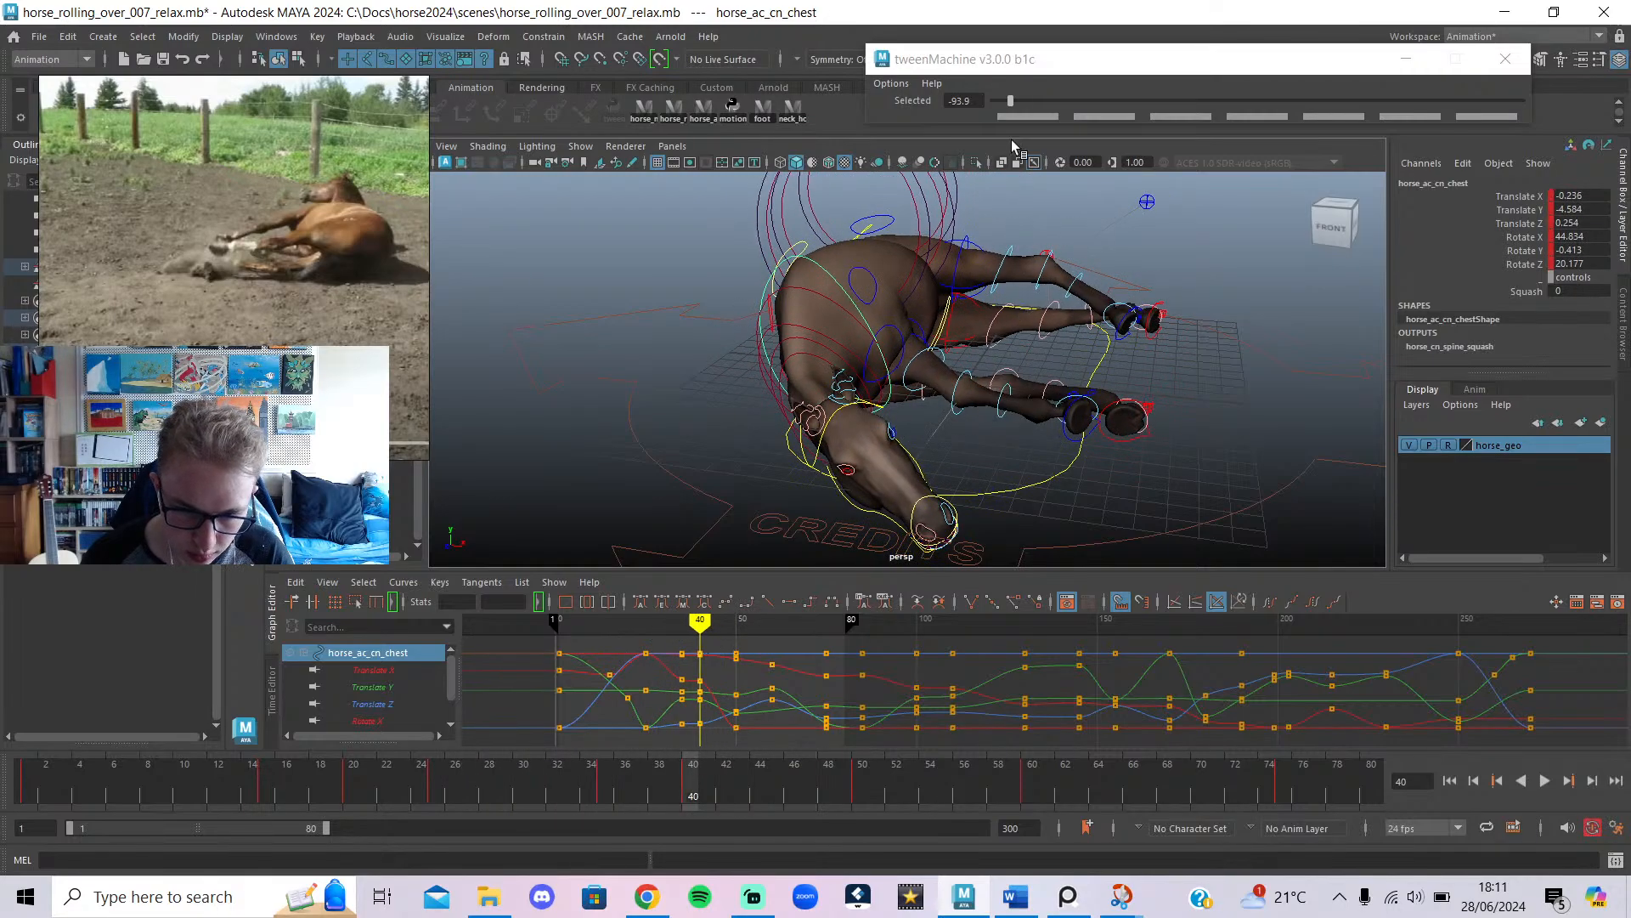
{"action": "left_click_drag", "start_coordinate": [1012, 101], "coordinate": [1042, 101]}
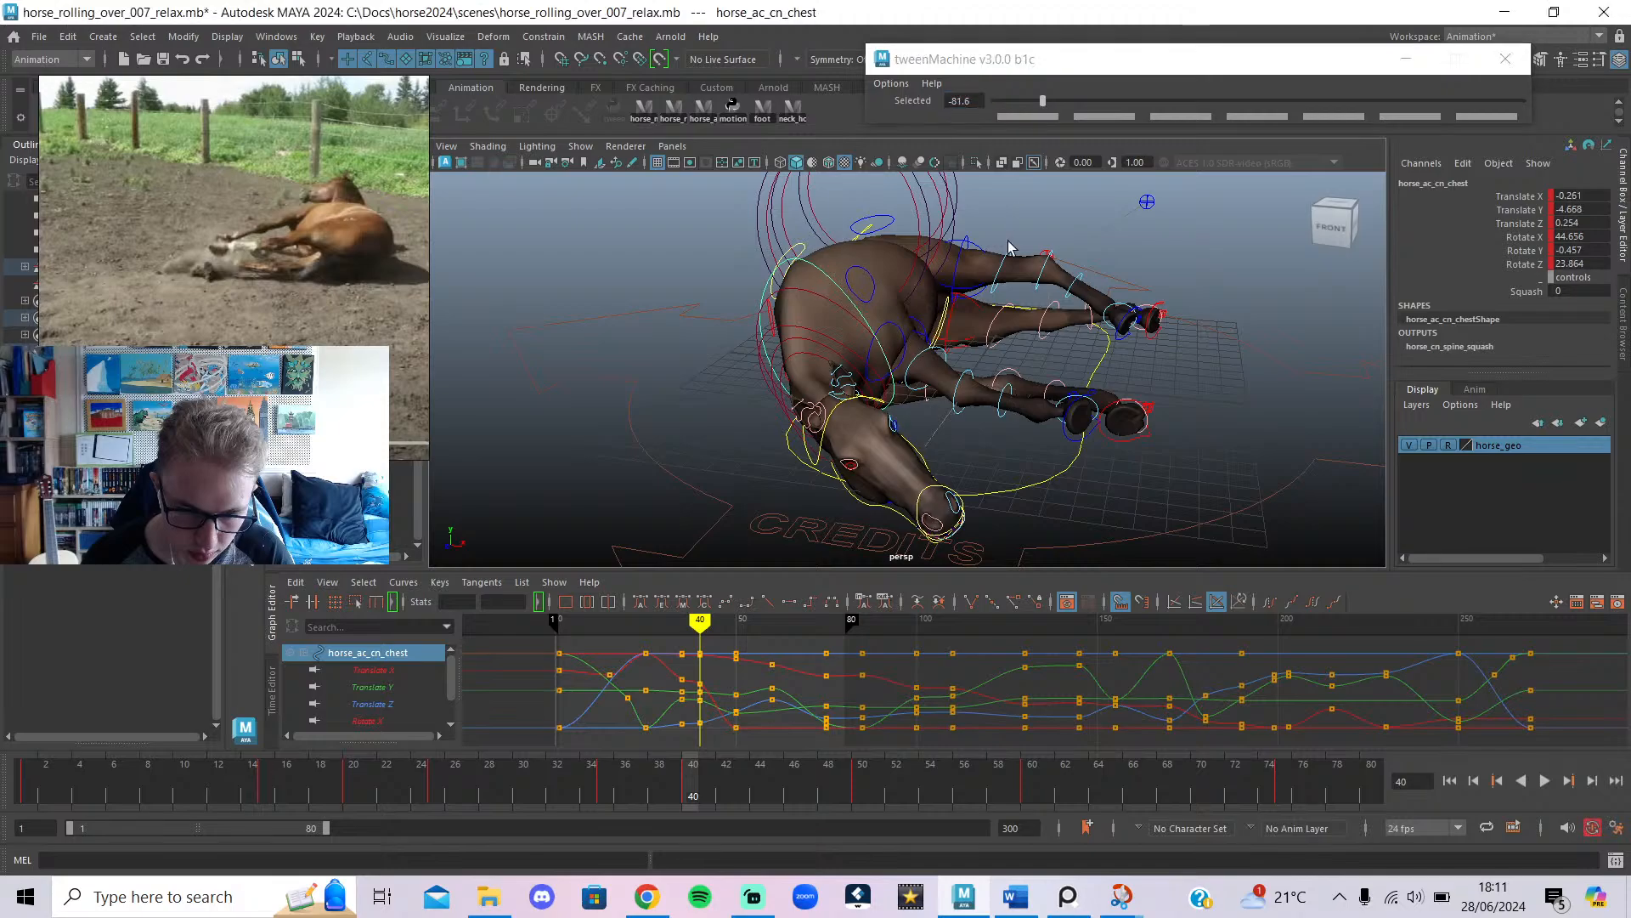
Try blending the pelvis pose toward the next key, then strongly toward the previous key.
{"action": "left_click_drag", "start_coordinate": [943, 314], "coordinate": [876, 342], "text": "alt"}
{"action": "left_click", "coordinate": [1189, 249]}
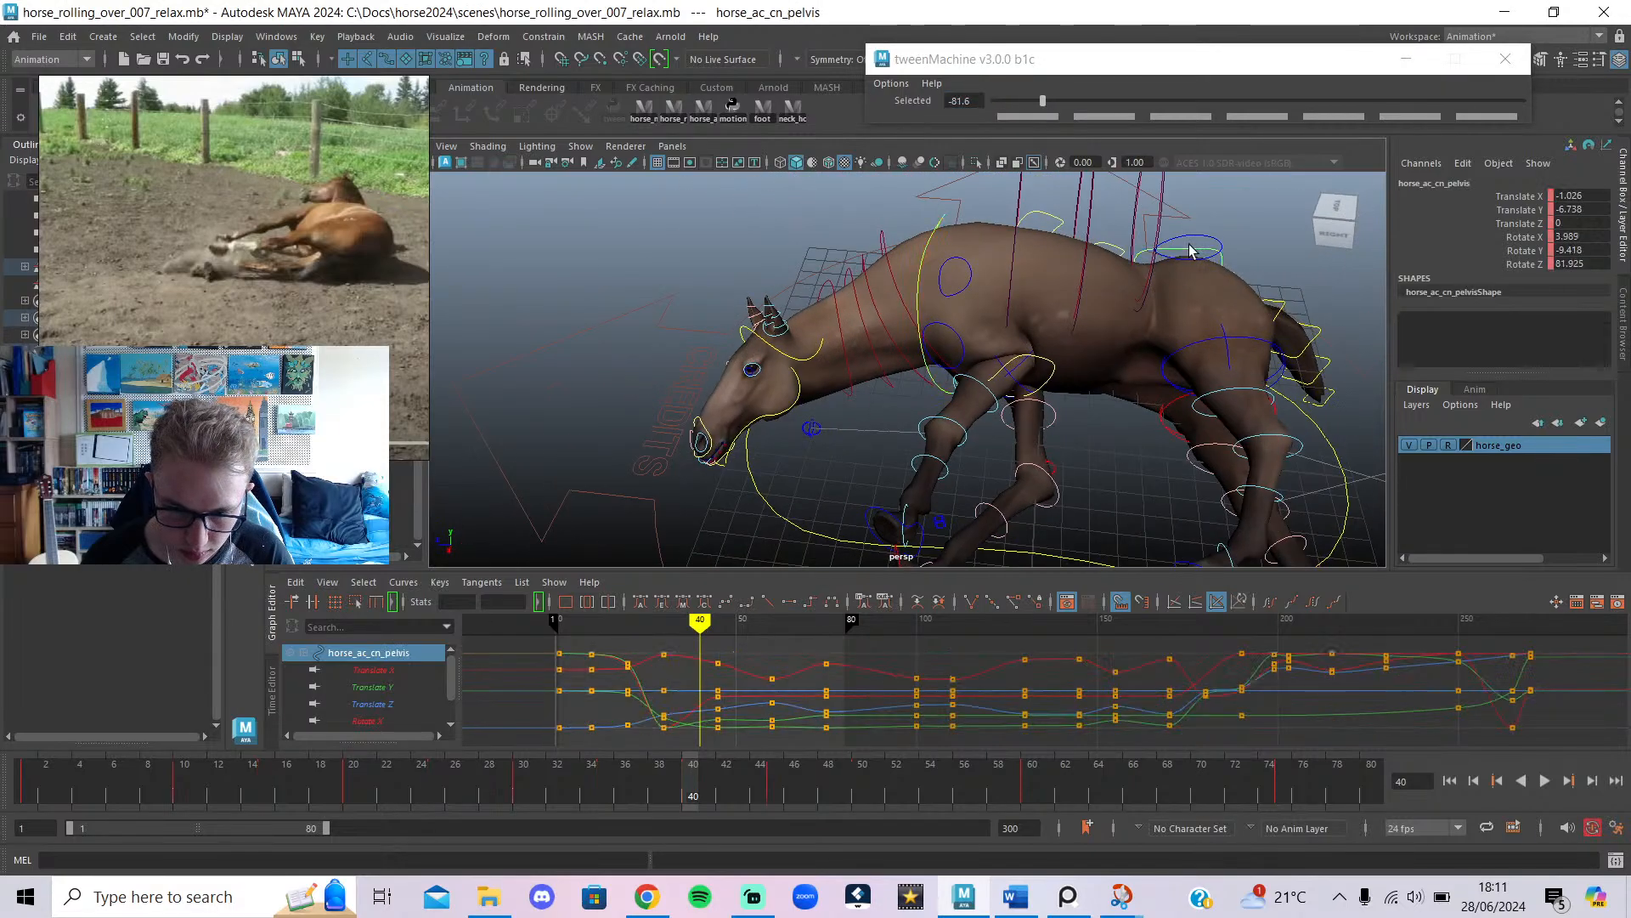
{"action": "left_click_drag", "start_coordinate": [844, 440], "coordinate": [610, 517], "text": "alt"}
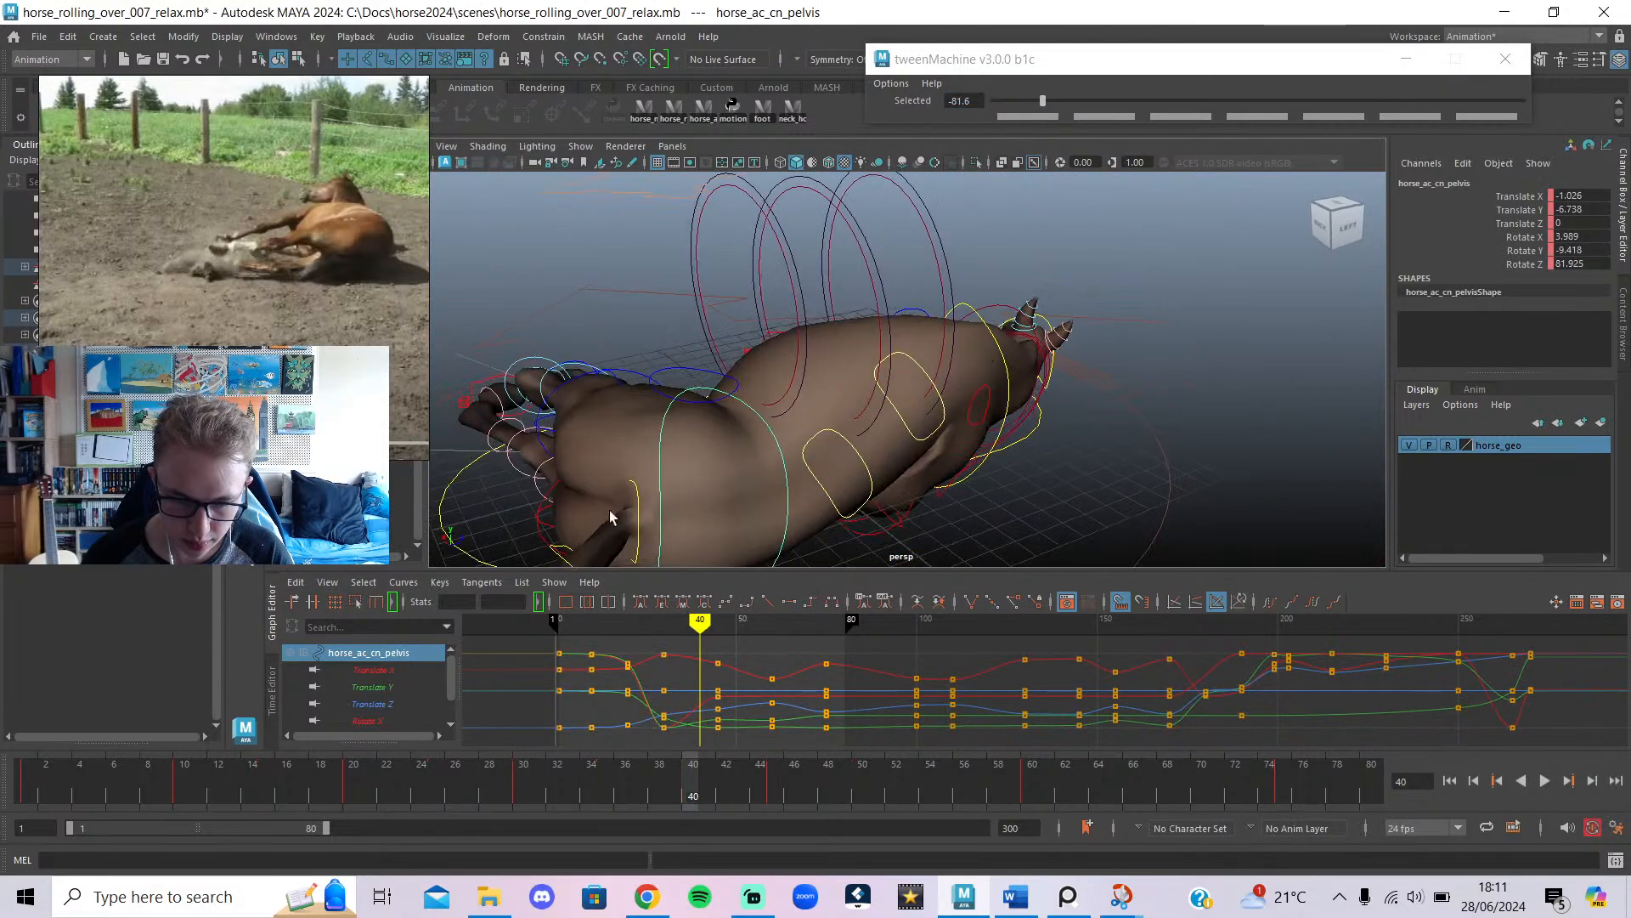
{"action": "mouse_move", "coordinate": [701, 621]}
{"action": "left_mouse_down"}
{"action": "mouse_move", "coordinate": [717, 621]}
{"action": "mouse_move", "coordinate": [701, 671]}
{"action": "left_mouse_up"}
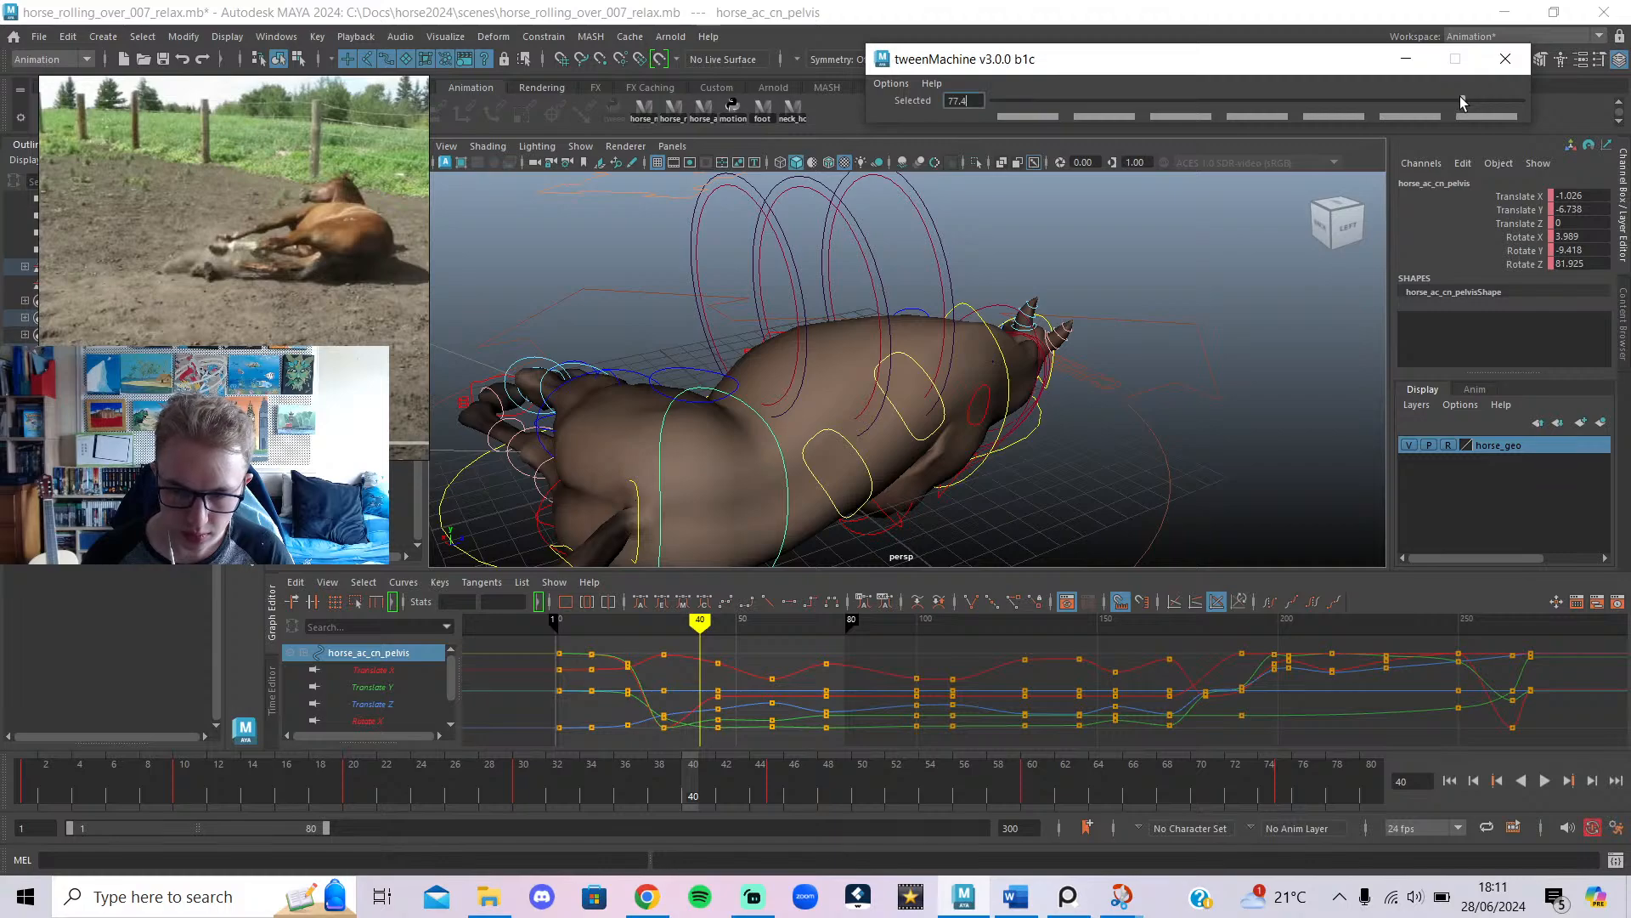
{"action": "left_click", "coordinate": [1462, 101]}
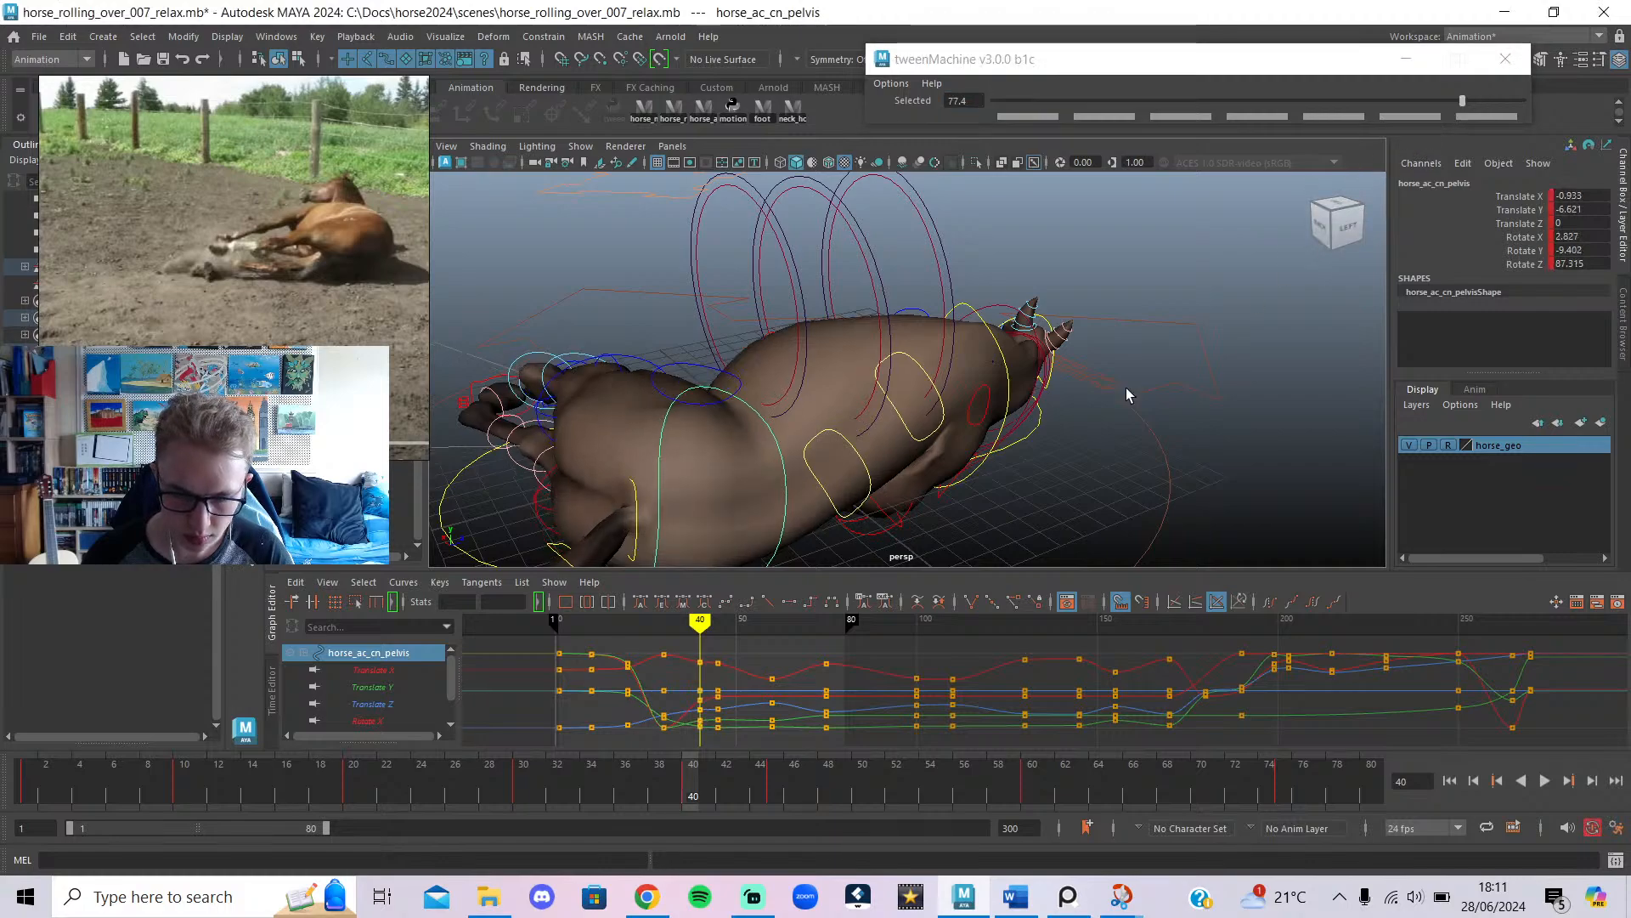
{"action": "mouse_move", "coordinate": [716, 653]}
{"action": "left_mouse_down"}
{"action": "mouse_move", "coordinate": [674, 646]}
{"action": "mouse_move", "coordinate": [696, 642]}
{"action": "mouse_move", "coordinate": [663, 667]}
{"action": "mouse_move", "coordinate": [700, 692]}
{"action": "left_mouse_up"}
{"action": "left_click_drag", "start_coordinate": [1006, 103], "coordinate": [1007, 103]}
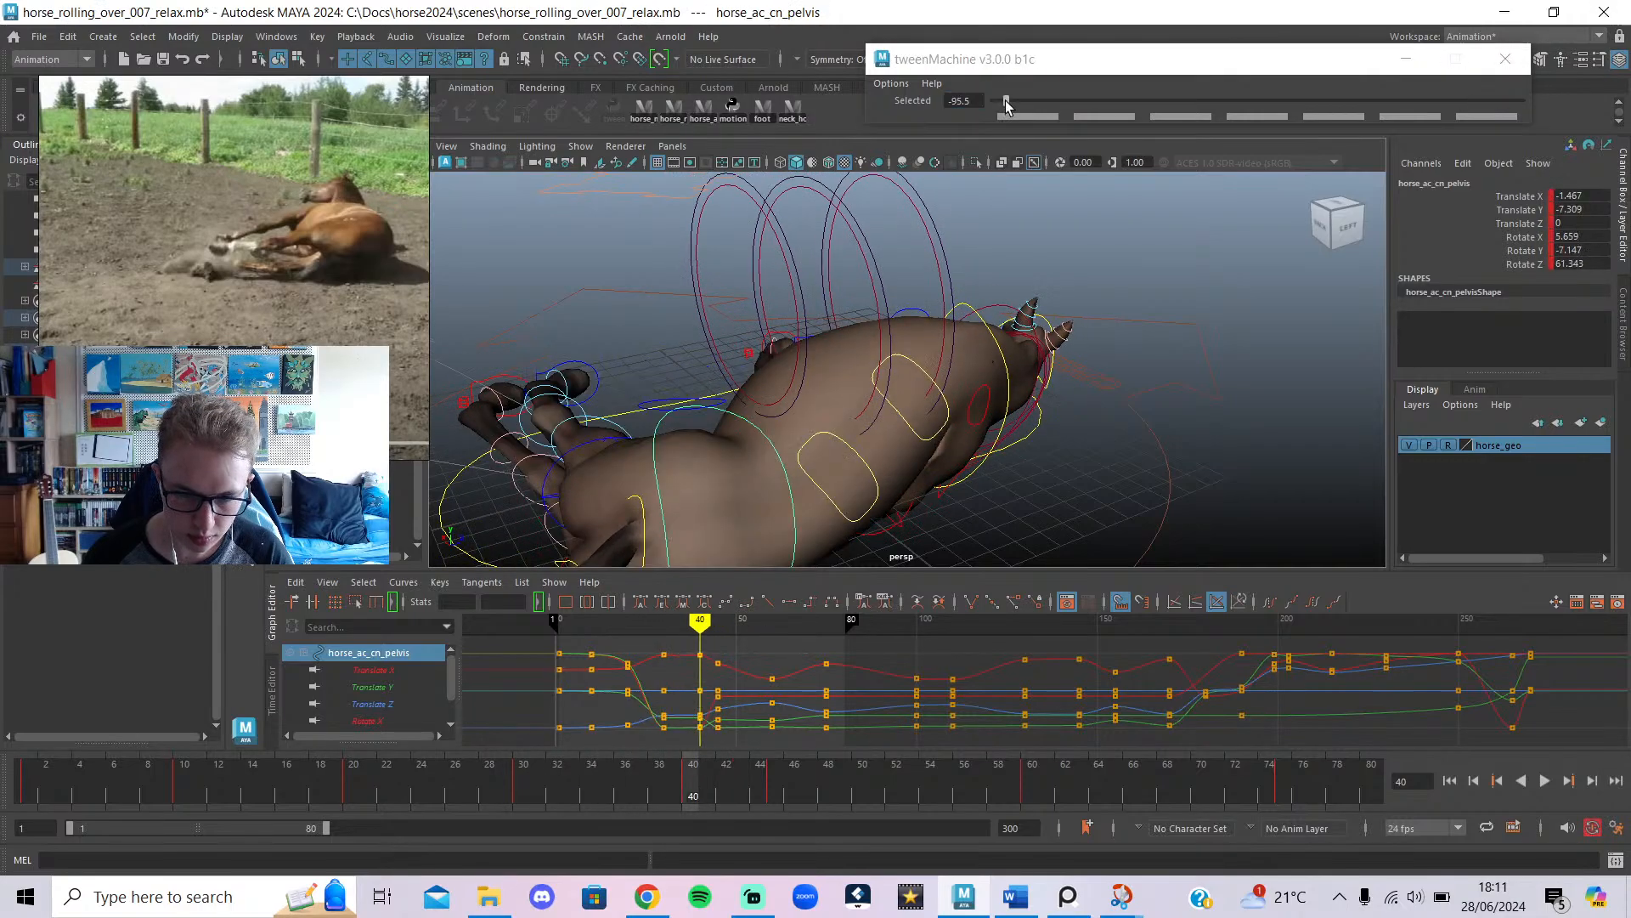
Settle the pelvis blend at -91.3 (Rotate Z 61.973) and check the mesh without controls.
{"action": "left_click_drag", "start_coordinate": [926, 272], "coordinate": [1259, 347], "text": "alt"}
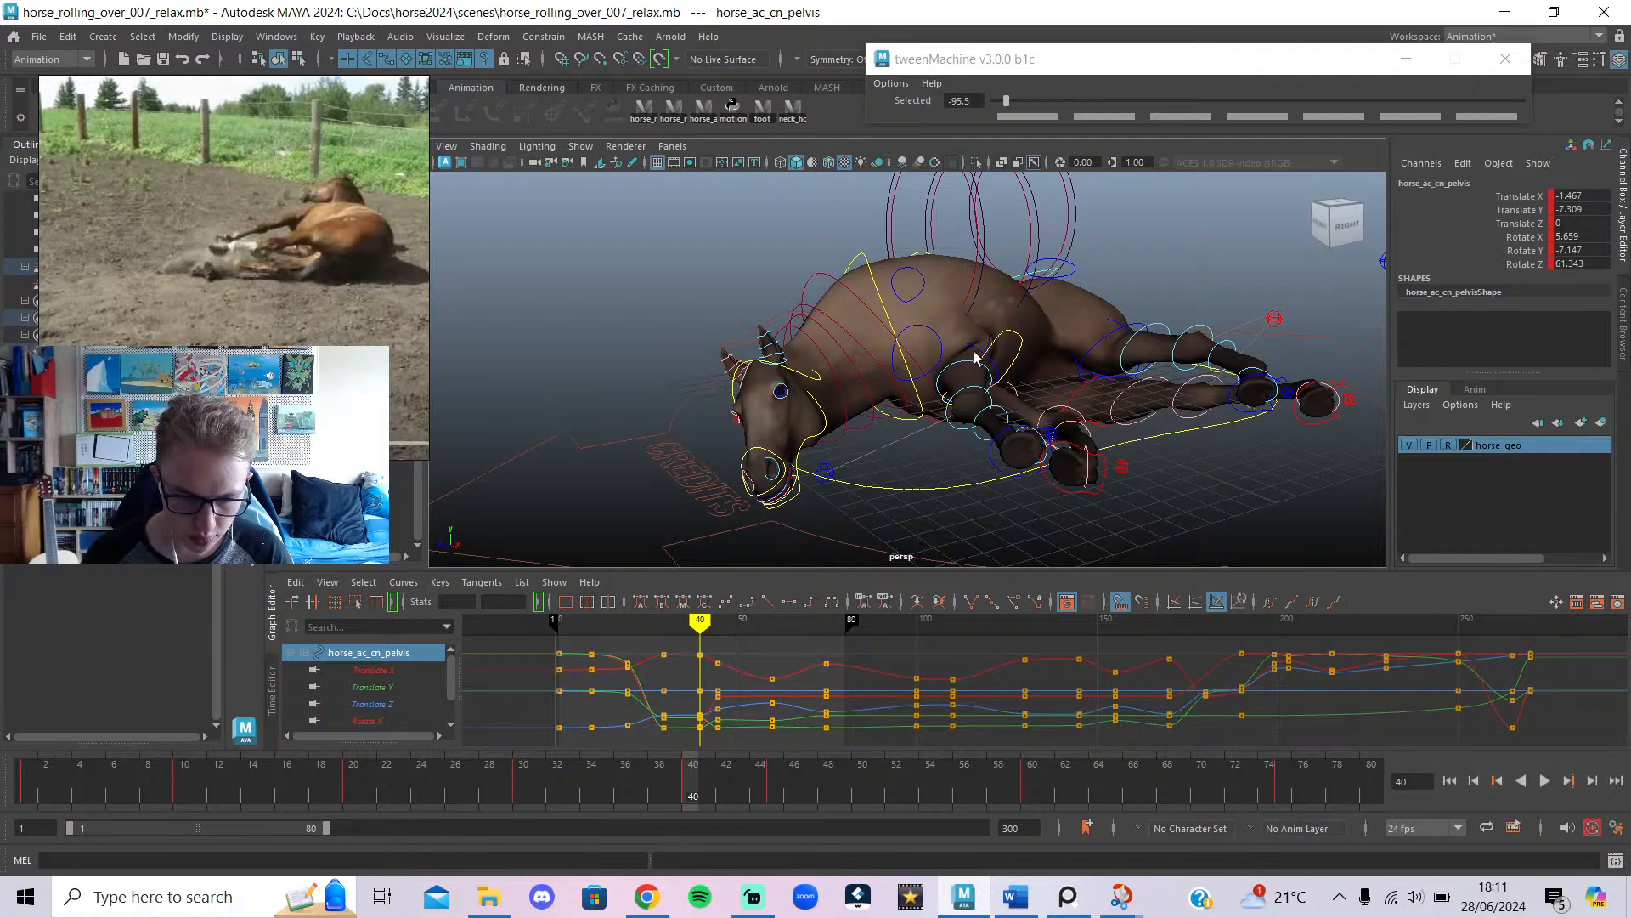
{"action": "left_click", "coordinate": [1018, 102]}
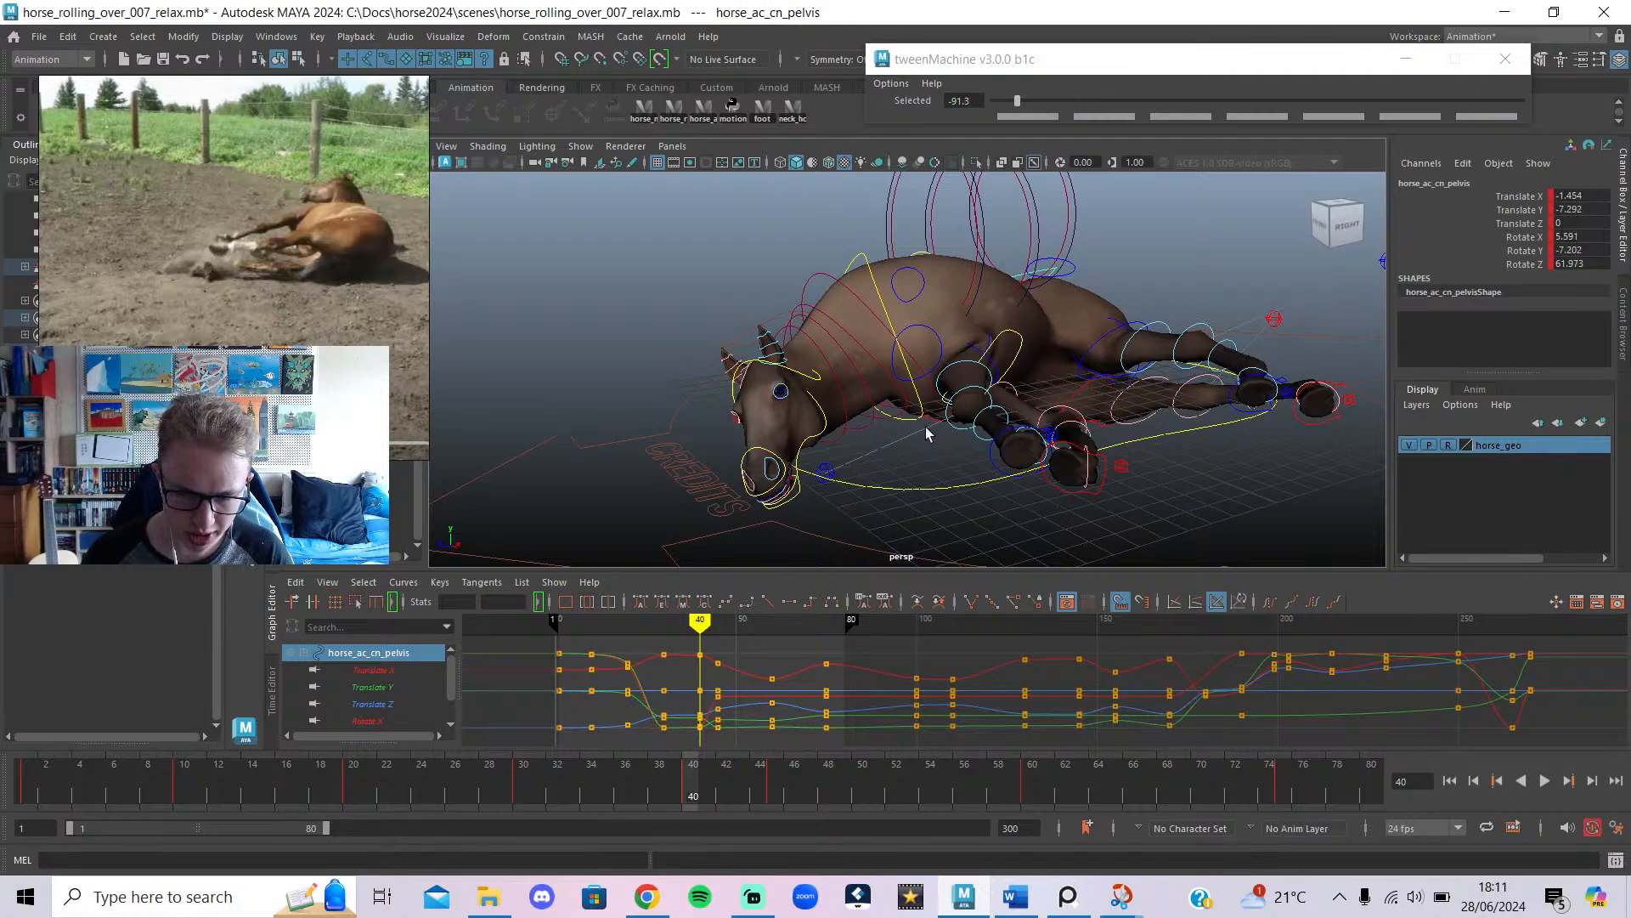
{"action": "left_click_drag", "start_coordinate": [926, 426], "coordinate": [1037, 473], "text": "alt"}
{"action": "key", "text": "alt+1"}
{"action": "key", "text": "ctrl+z"}
{"action": "key", "text": "shift+z"}
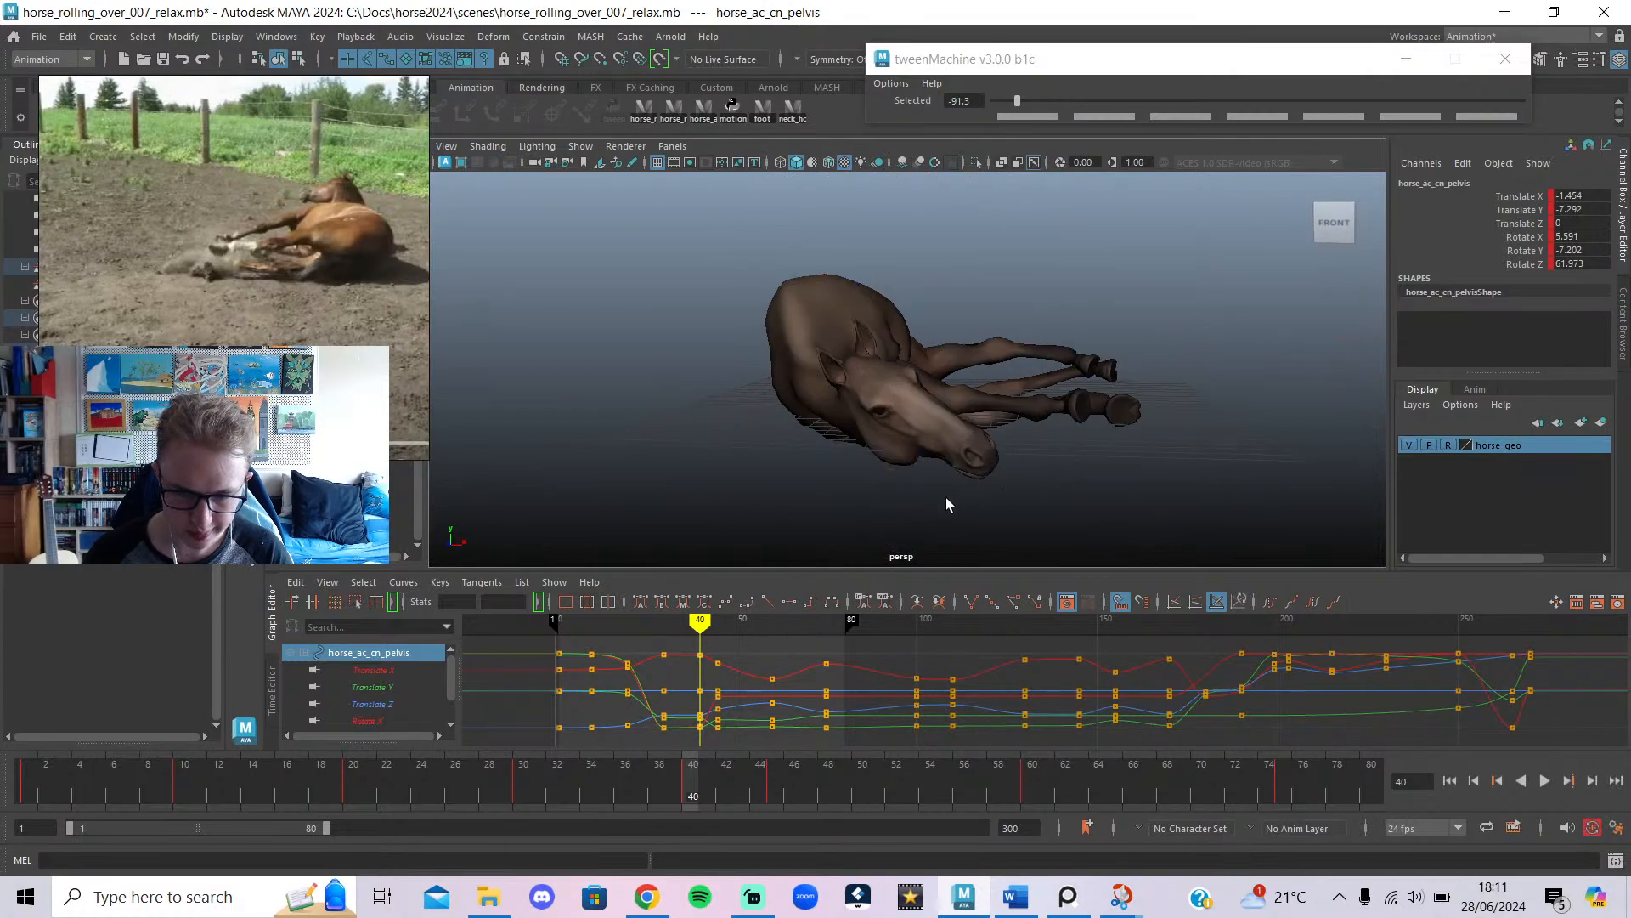
{"action": "left_click_drag", "start_coordinate": [946, 497], "coordinate": [1213, 515], "text": "alt"}
Shift both middle spine controls sideways and key them at frame 40.
{"action": "key", "text": "alt+1"}
{"action": "left_click", "coordinate": [1135, 374]}
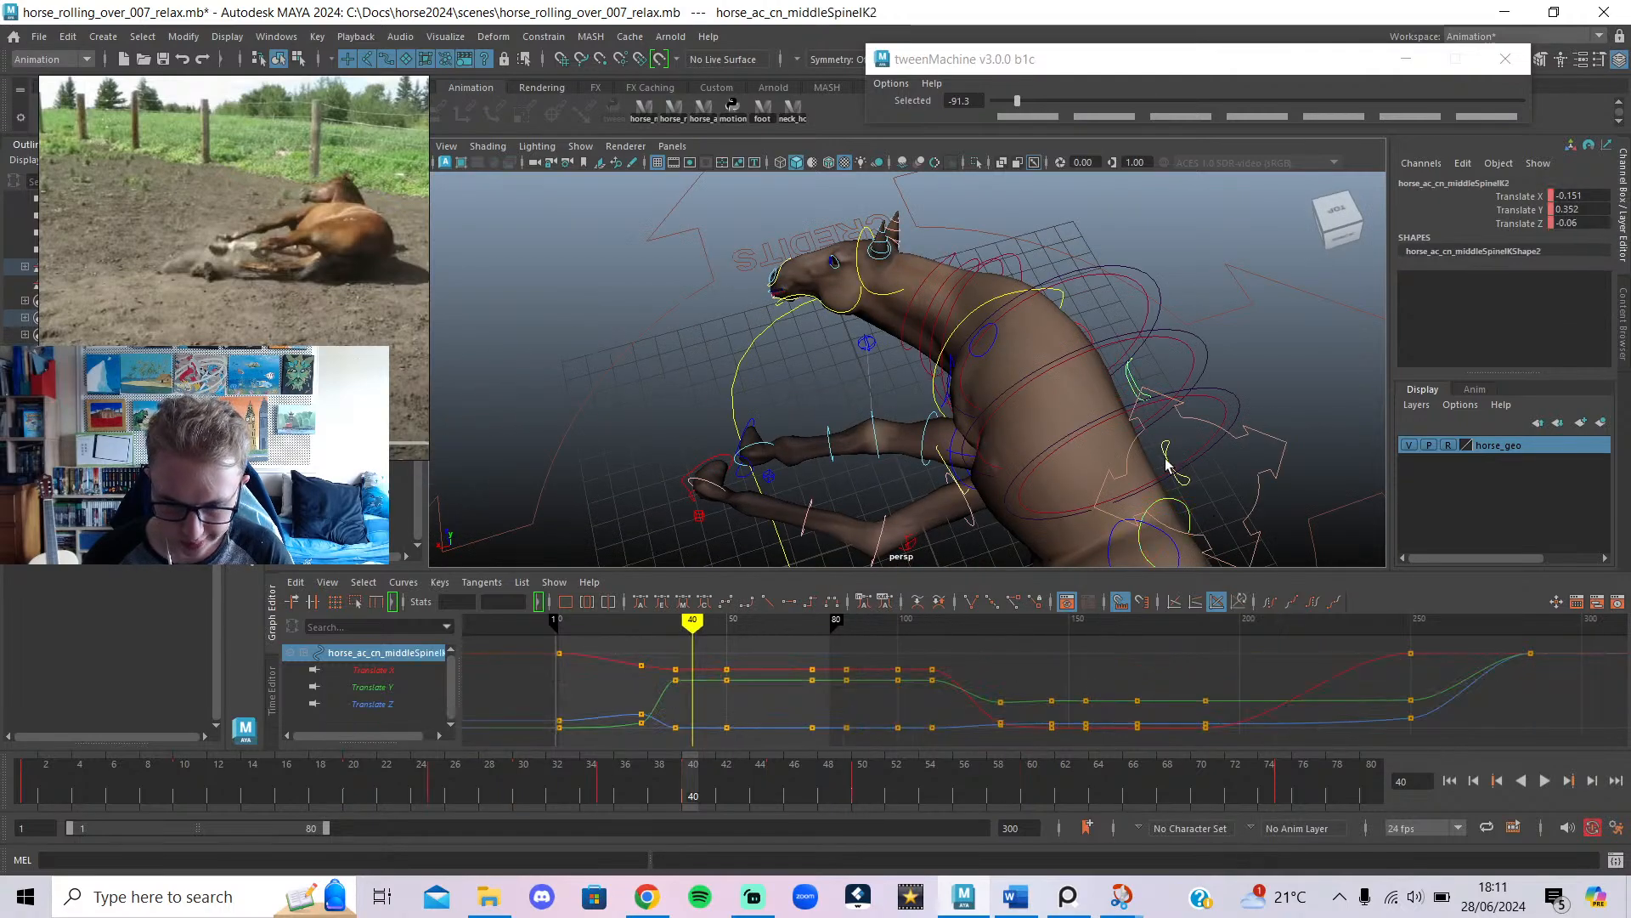
{"action": "left_click", "coordinate": [1166, 460], "text": "shift"}
{"action": "key", "text": "alt+1"}
{"action": "scroll", "coordinate": [1115, 420], "scroll_direction": "down", "scroll_amount": 5}
{"action": "key", "text": "w"}
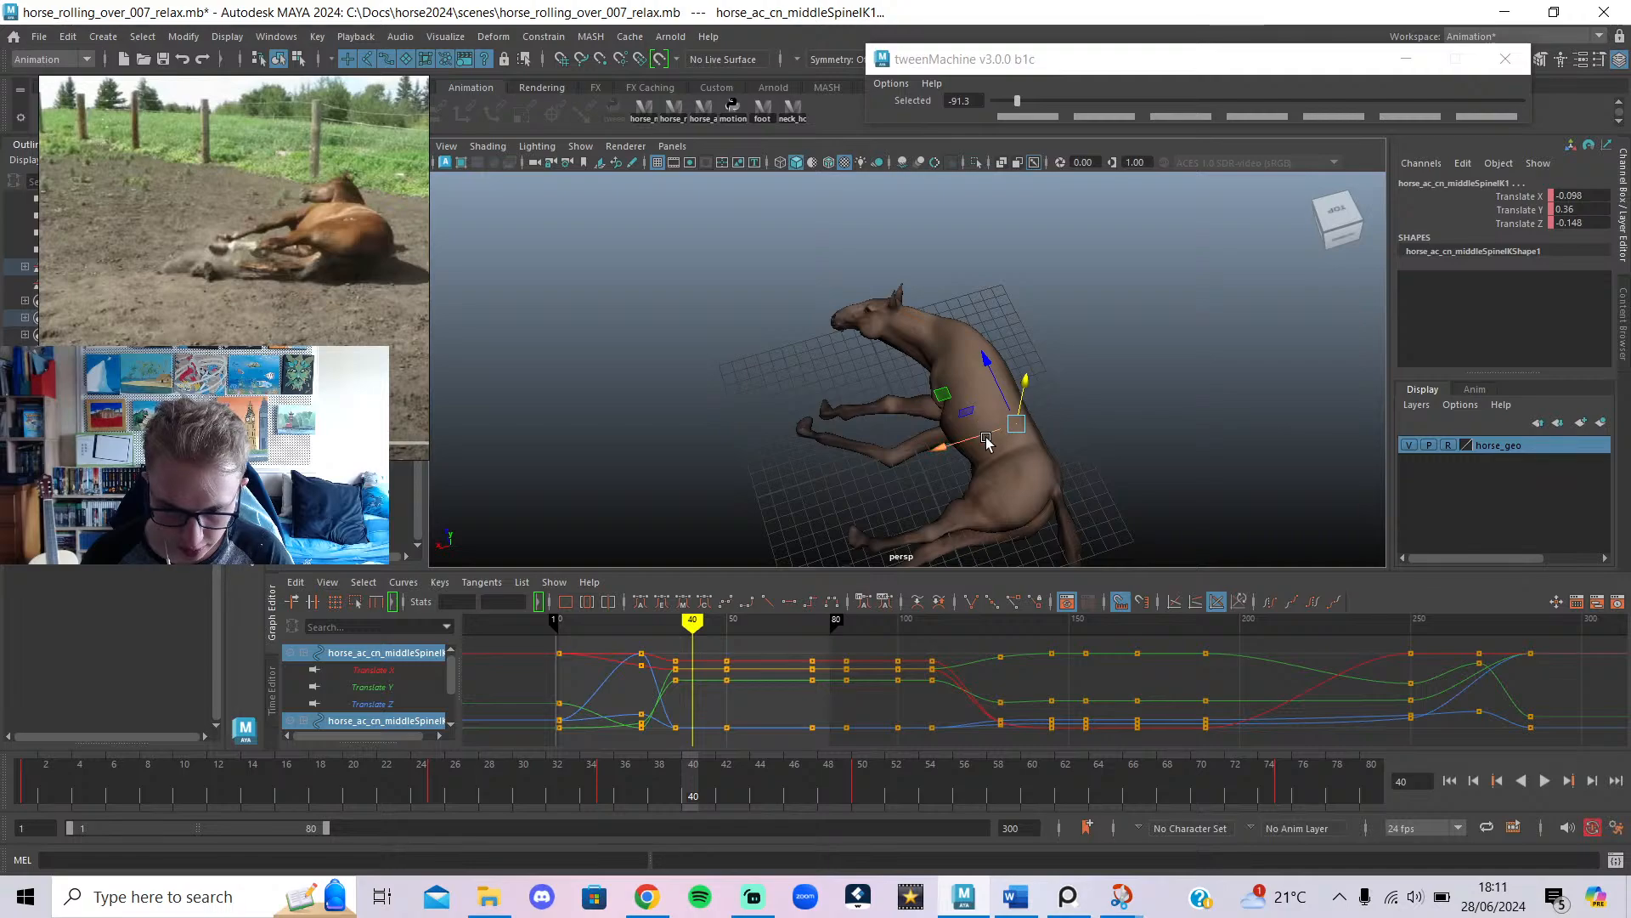
{"action": "left_click_drag", "start_coordinate": [986, 440], "coordinate": [1147, 389]}
{"action": "key", "text": "s"}
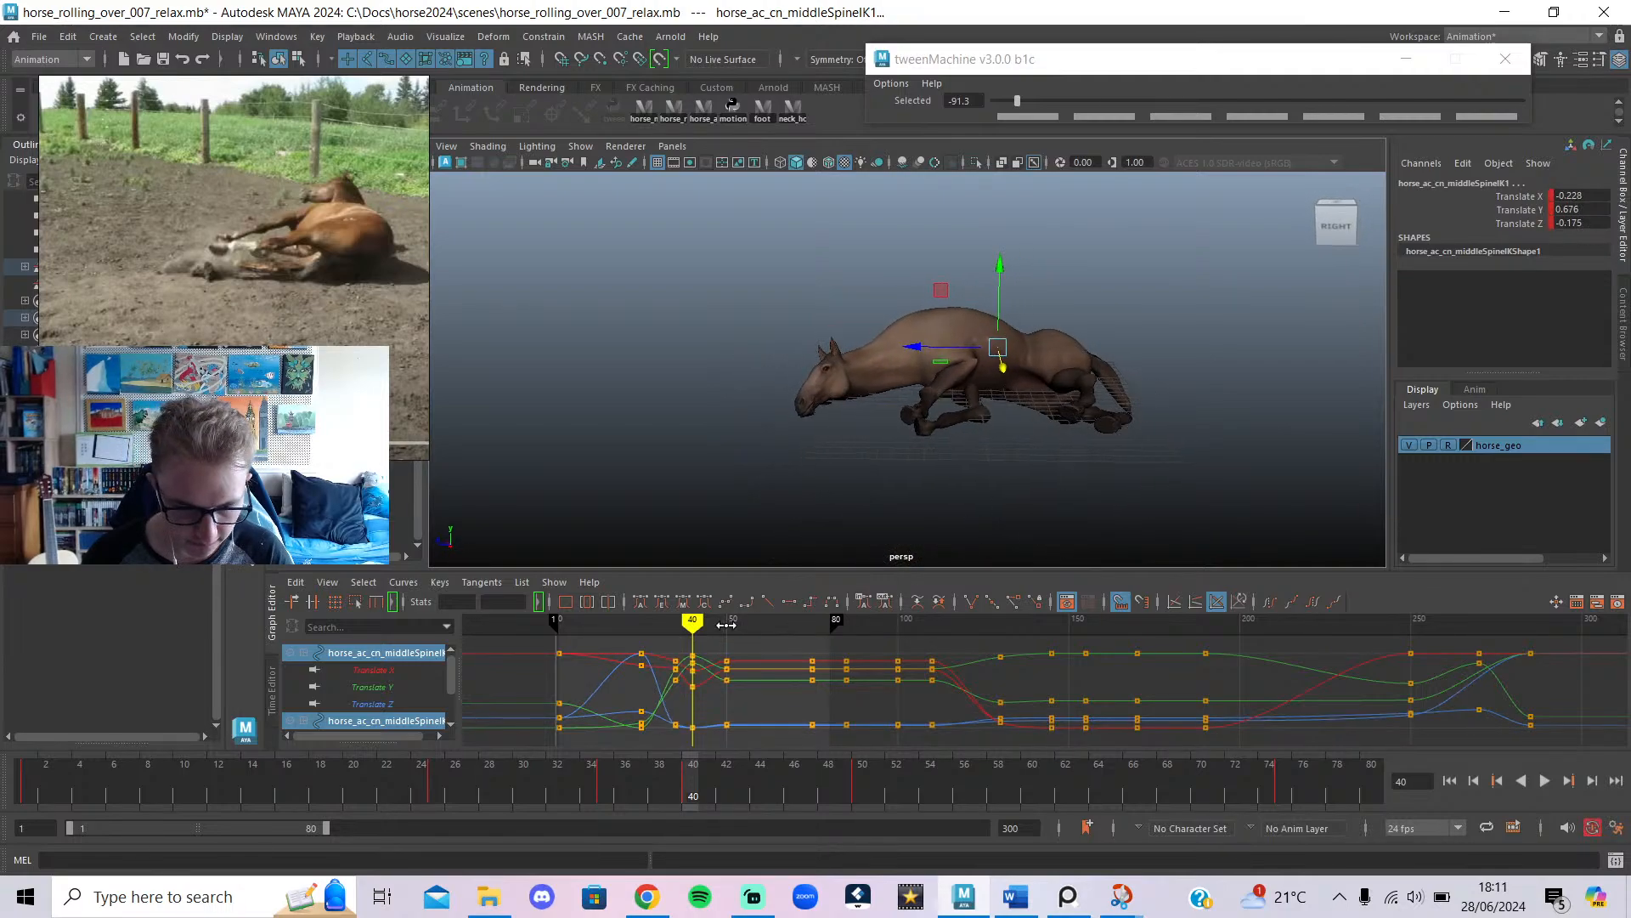
{"action": "mouse_move", "coordinate": [726, 625]}
{"action": "left_mouse_down"}
{"action": "mouse_move", "coordinate": [673, 625]}
{"action": "mouse_move", "coordinate": [725, 629]}
{"action": "left_mouse_up"}
Reposition the middle spine controls at frame 50.
{"action": "mouse_move", "coordinate": [873, 473]}
{"action": "left_mouse_down", "text": "alt"}
{"action": "mouse_move", "coordinate": [1062, 441]}
{"action": "mouse_move", "coordinate": [1158, 528]}
{"action": "mouse_move", "coordinate": [847, 572]}
{"action": "left_mouse_up", "text": "alt"}
{"action": "left_click_drag", "start_coordinate": [723, 626], "coordinate": [728, 633]}
{"action": "mouse_move", "coordinate": [847, 319]}
{"action": "left_mouse_down"}
{"action": "mouse_move", "coordinate": [776, 441]}
{"action": "mouse_move", "coordinate": [663, 426]}
{"action": "mouse_move", "coordinate": [656, 395]}
{"action": "left_mouse_up"}
{"action": "left_click", "coordinate": [692, 623]}
Replace the sideways spine move at frame 40 with a raise that arches the back.
{"action": "left_click_drag", "start_coordinate": [813, 489], "coordinate": [915, 399], "text": "alt"}
{"action": "key", "text": "e"}
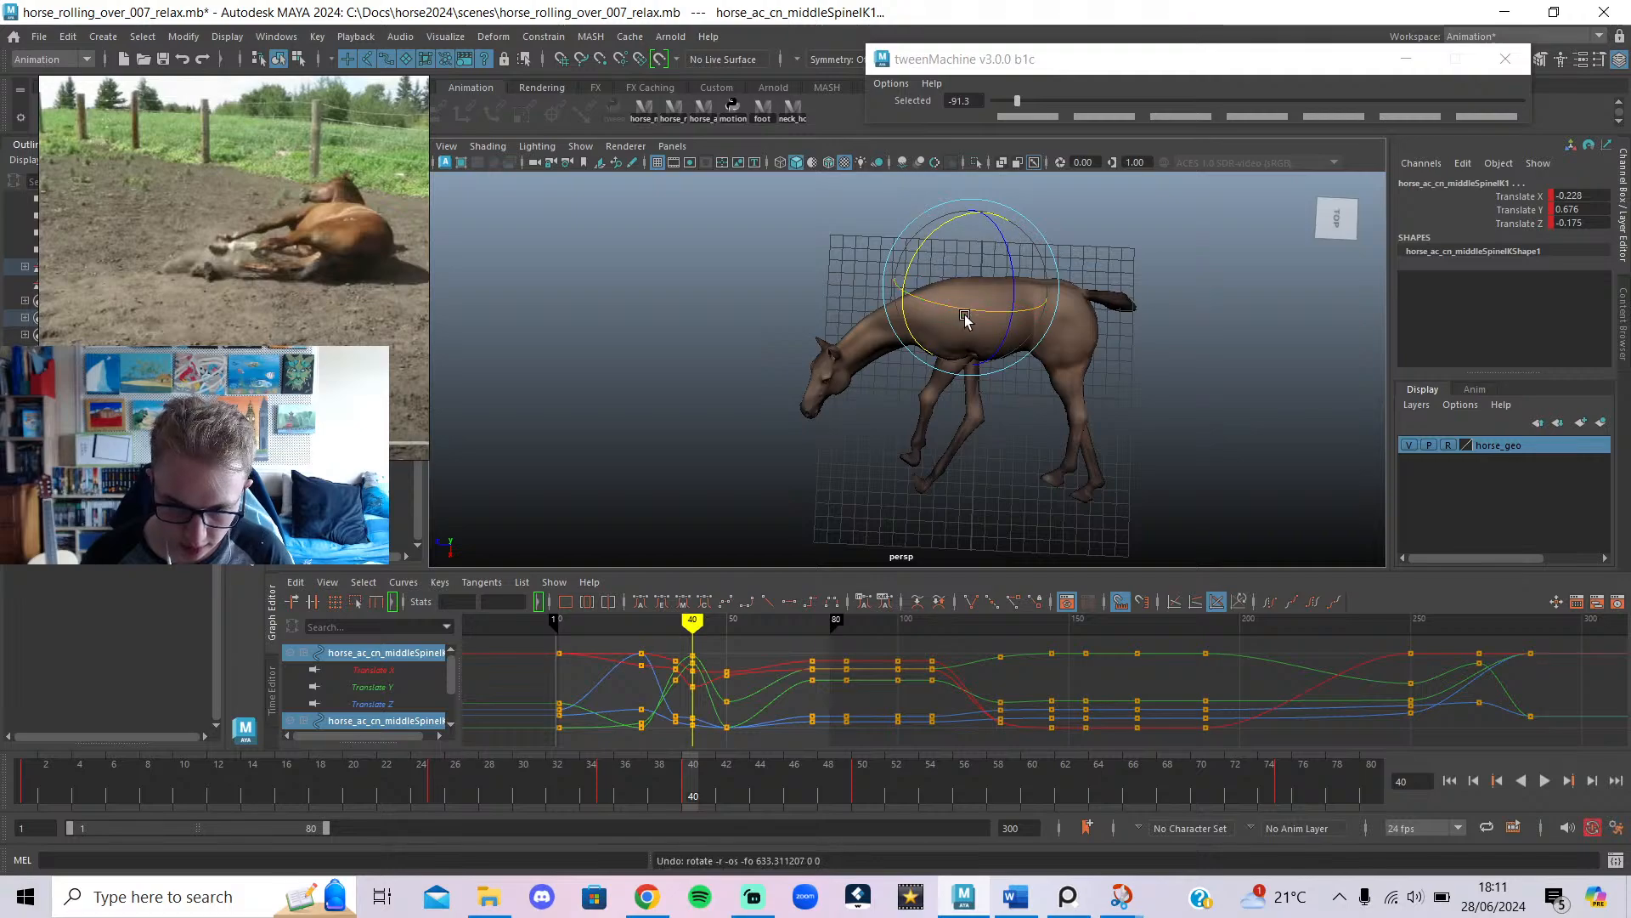
{"action": "key", "text": "ctrl+z"}
{"action": "key", "text": "w"}
{"action": "key", "text": "ctrl+z"}
{"action": "left_click_drag", "start_coordinate": [981, 297], "coordinate": [1005, 319]}
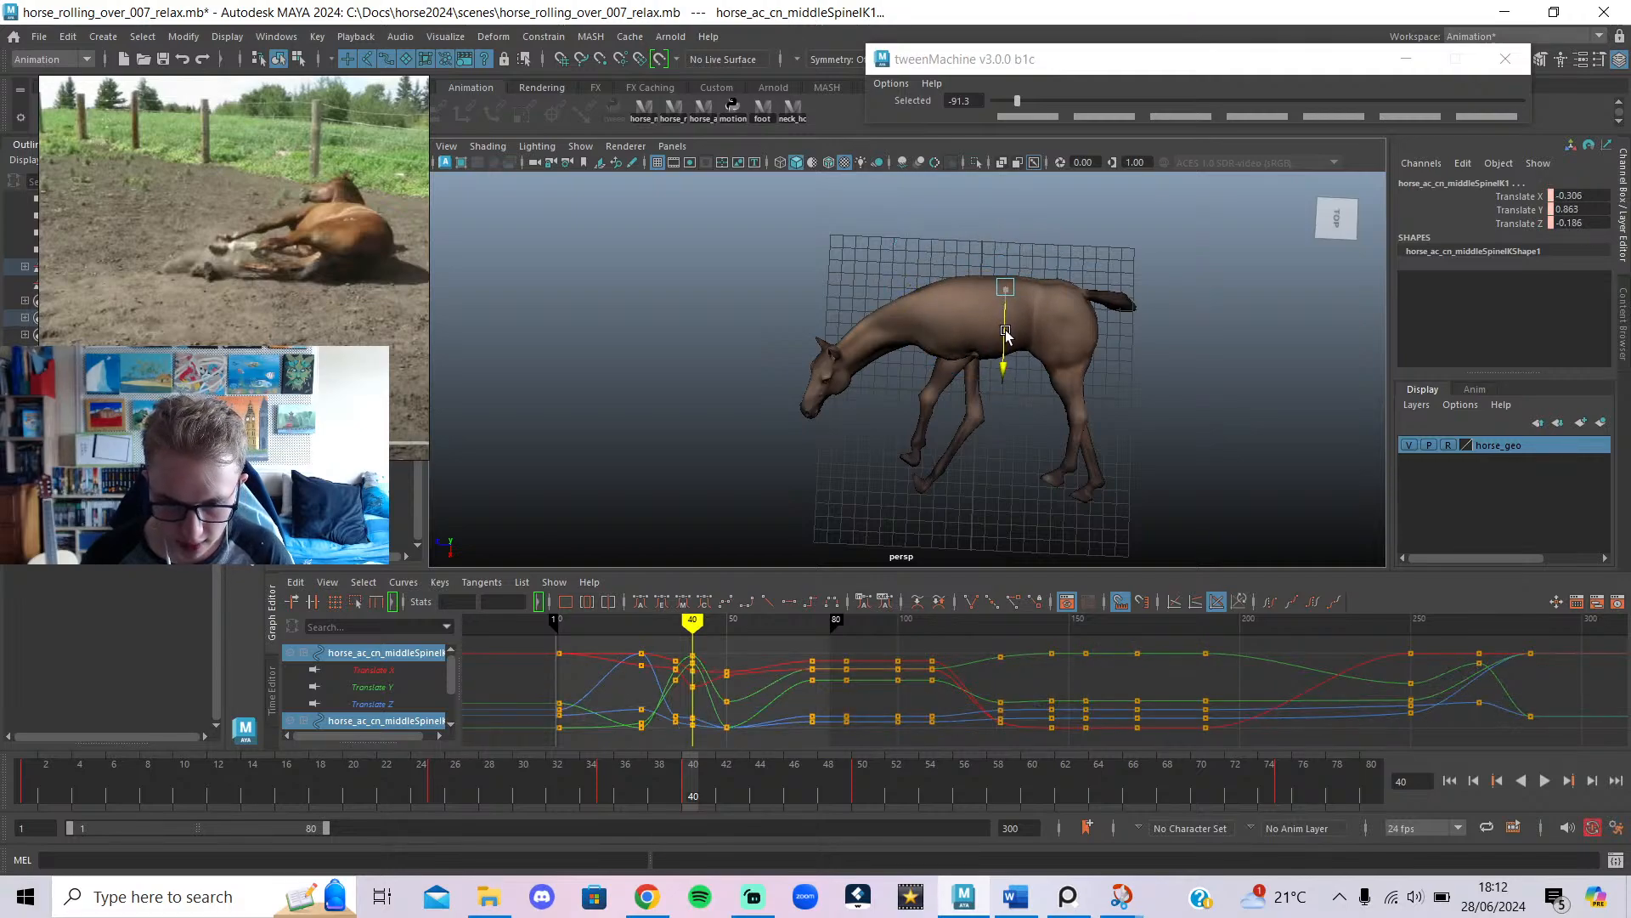
Lower the middle spine controls at frame 25 and play back frames 23 to 60.
{"action": "left_click_drag", "start_coordinate": [705, 629], "coordinate": [641, 635]}
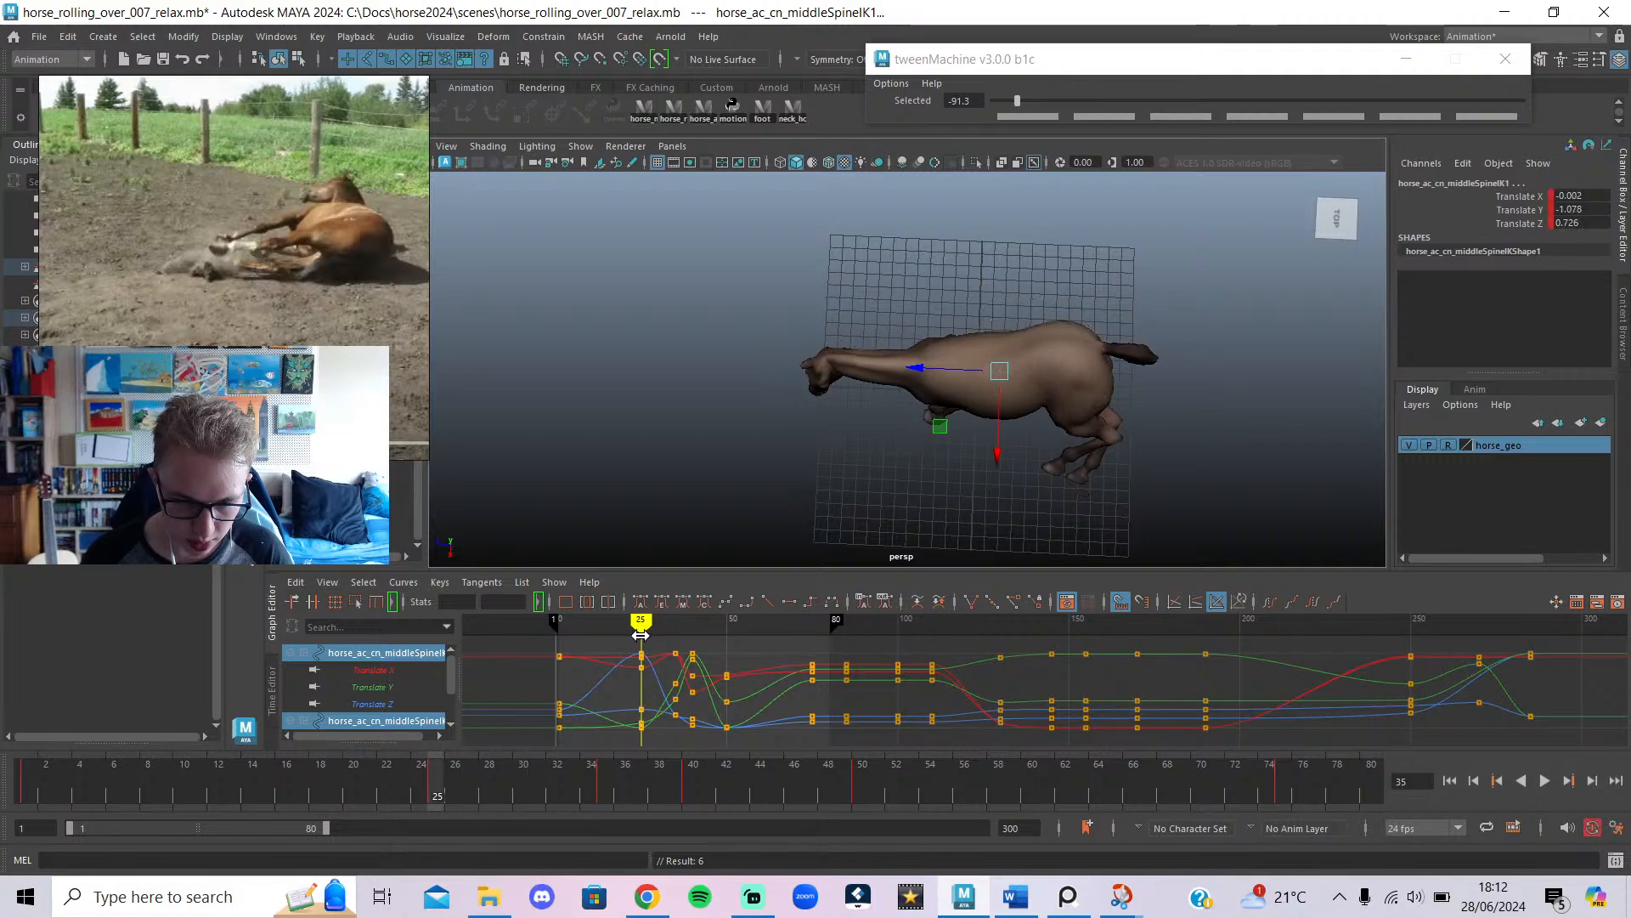
{"action": "left_click_drag", "start_coordinate": [1028, 480], "coordinate": [1113, 346], "text": "alt"}
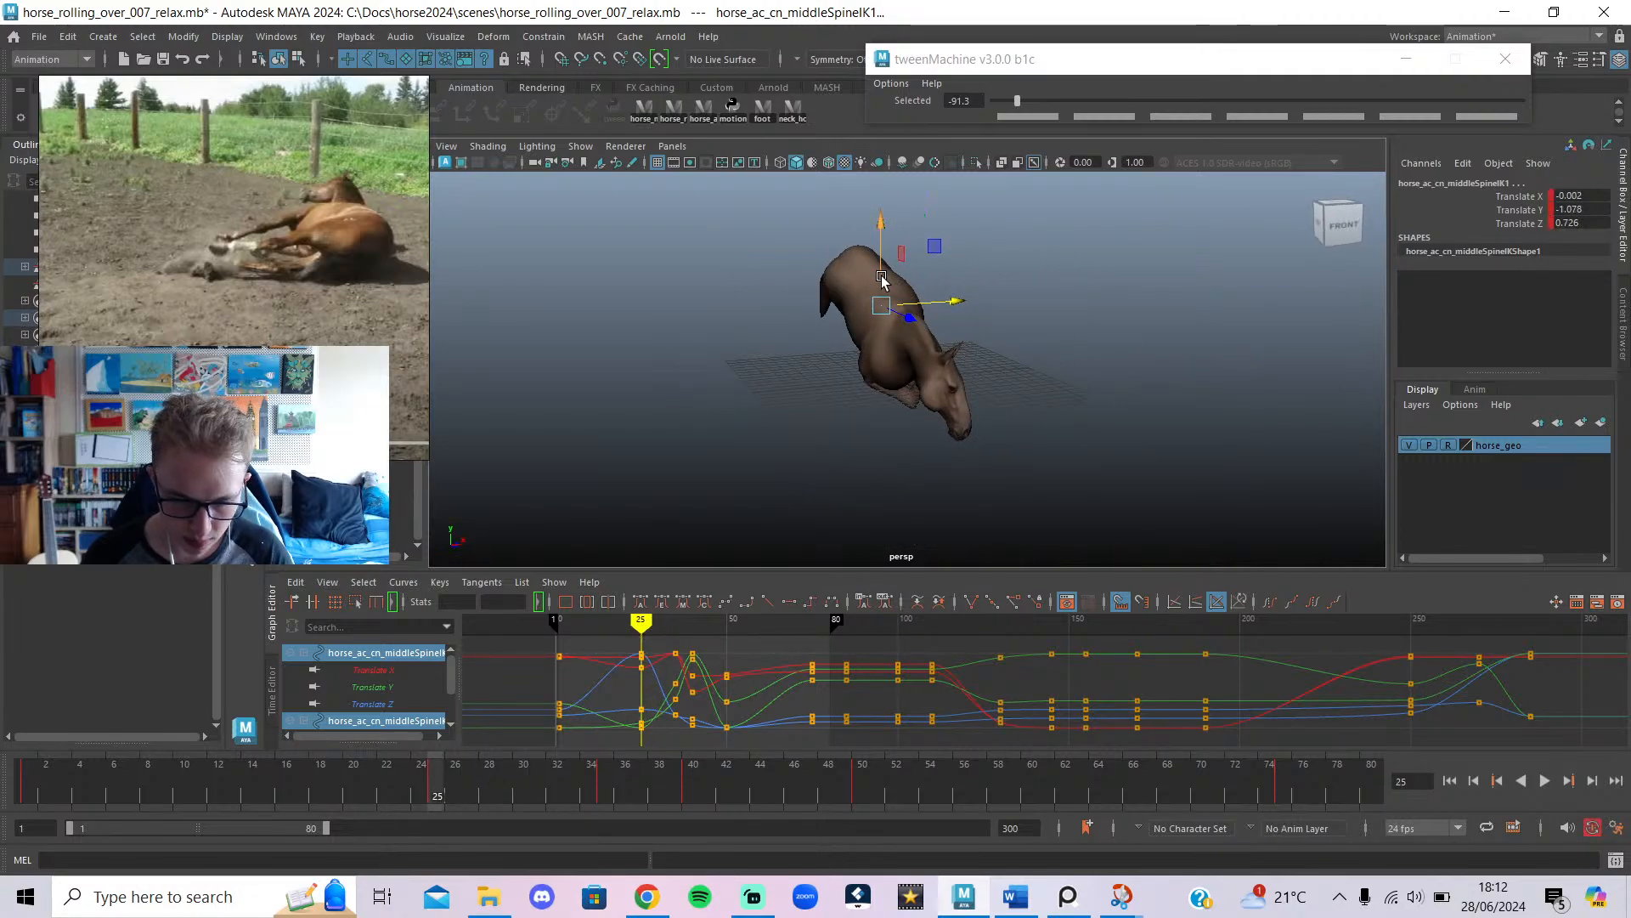
{"action": "key", "text": "alt+1"}
{"action": "left_click_drag", "start_coordinate": [908, 320], "coordinate": [1034, 298], "text": "alt"}
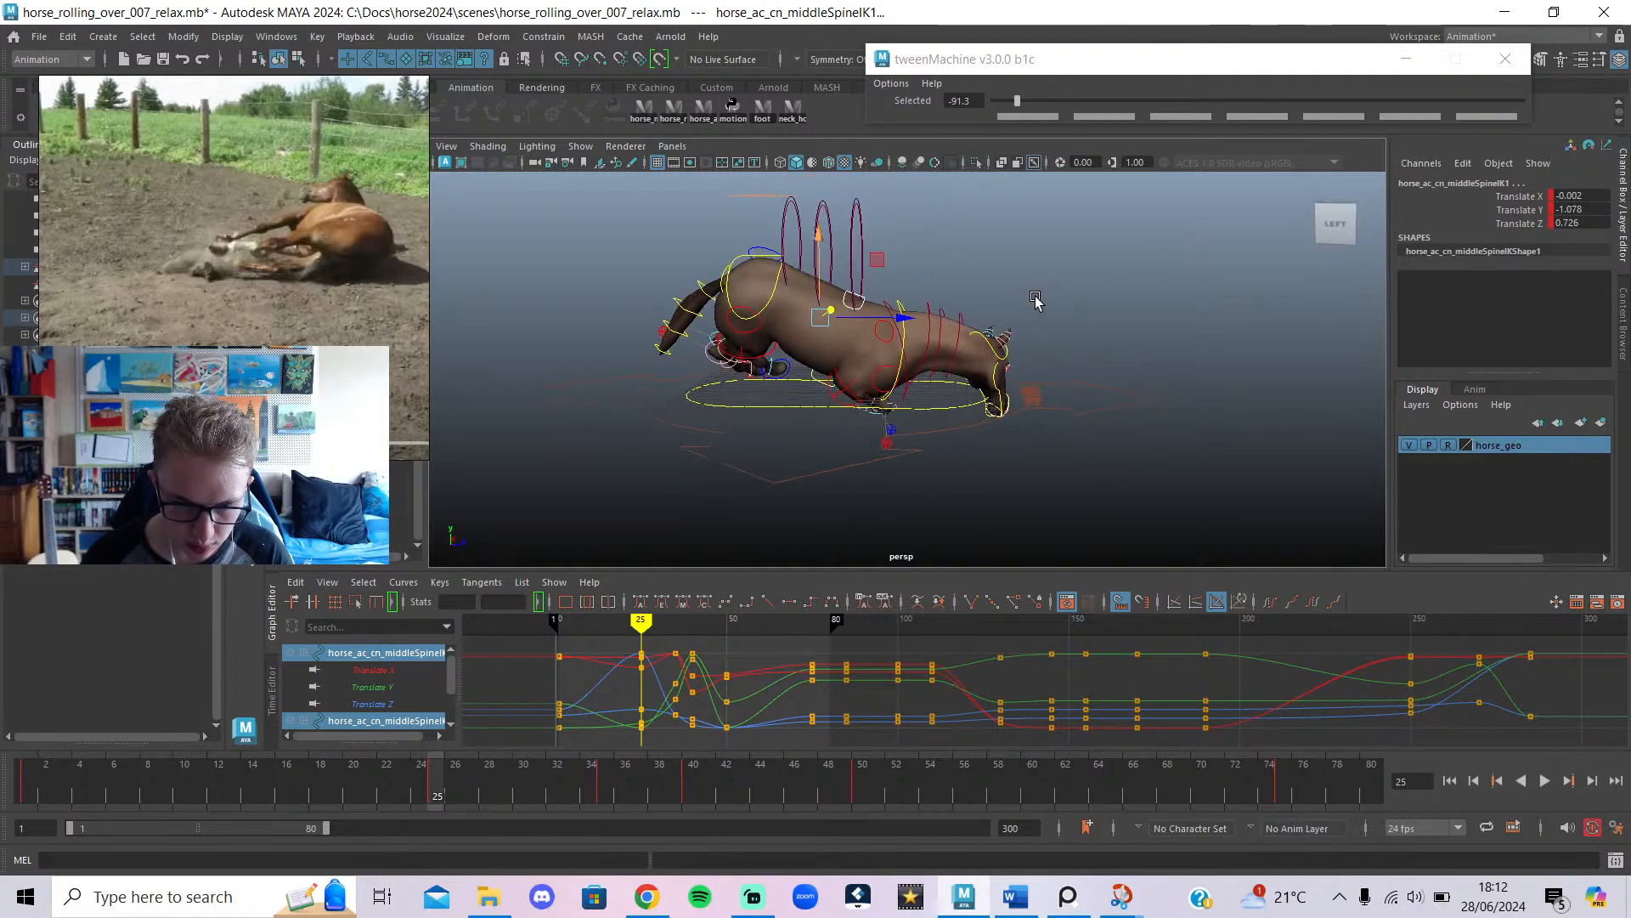
{"action": "key", "text": "alt+1"}
{"action": "left_click_drag", "start_coordinate": [818, 280], "coordinate": [995, 290]}
{"action": "key", "text": "alt+v"}
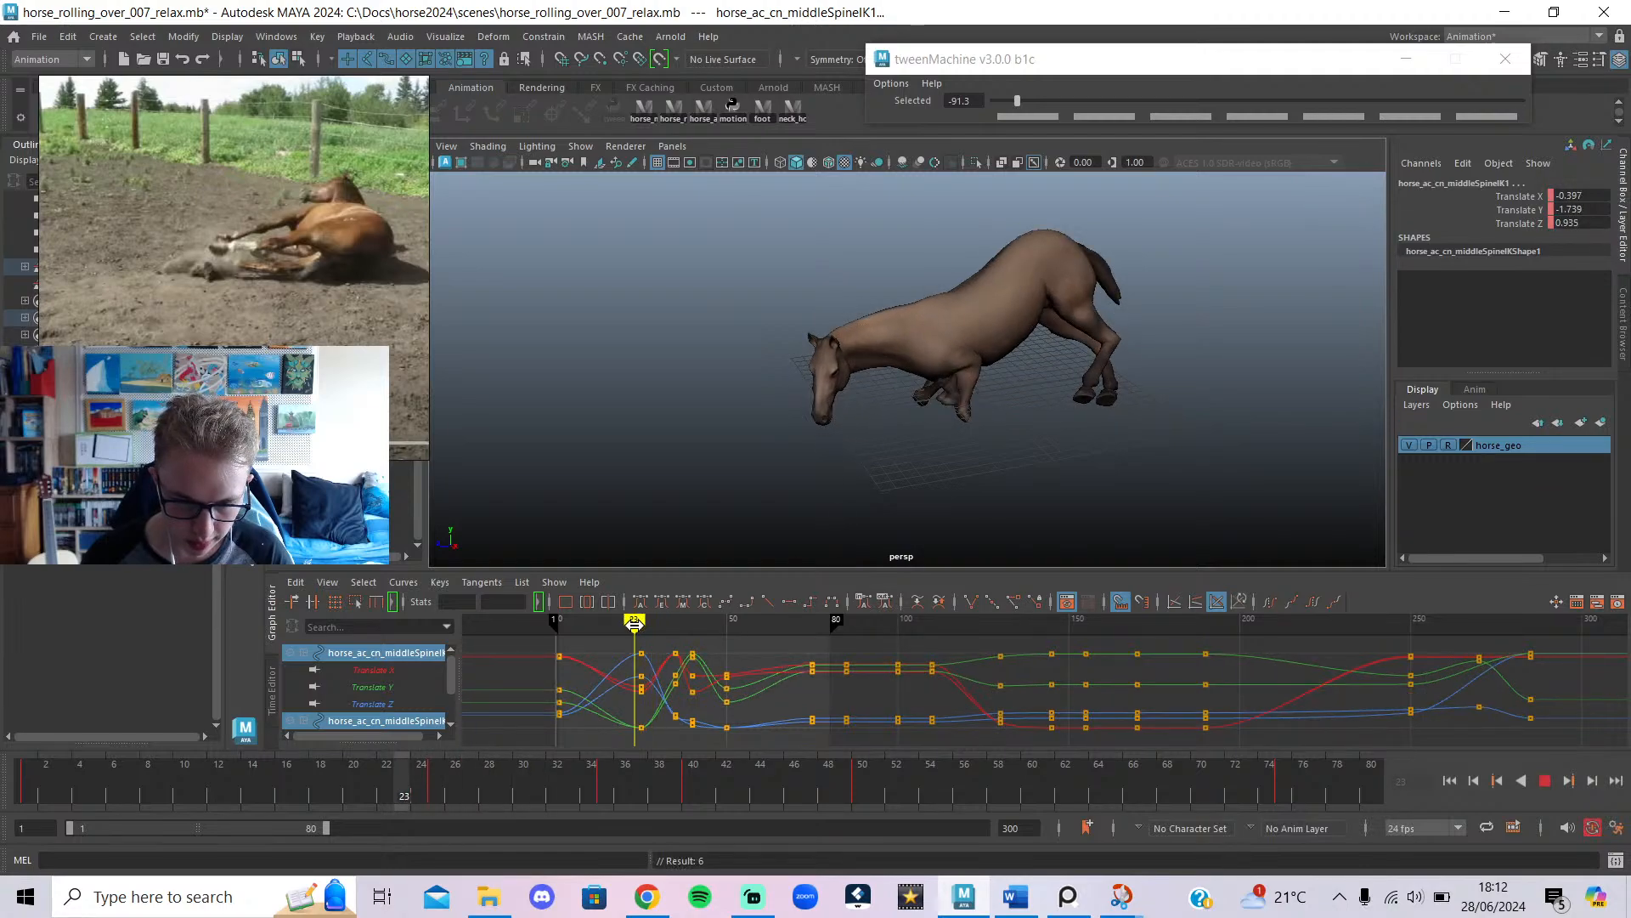
{"action": "mouse_move", "coordinate": [635, 624]}
{"action": "left_mouse_down"}
{"action": "mouse_move", "coordinate": [763, 632]}
{"action": "mouse_move", "coordinate": [564, 644]}
{"action": "mouse_move", "coordinate": [590, 663]}
{"action": "left_mouse_up"}
Key the spine controls at frame 10 and review frames 5 to 21.
{"action": "key", "text": "s"}
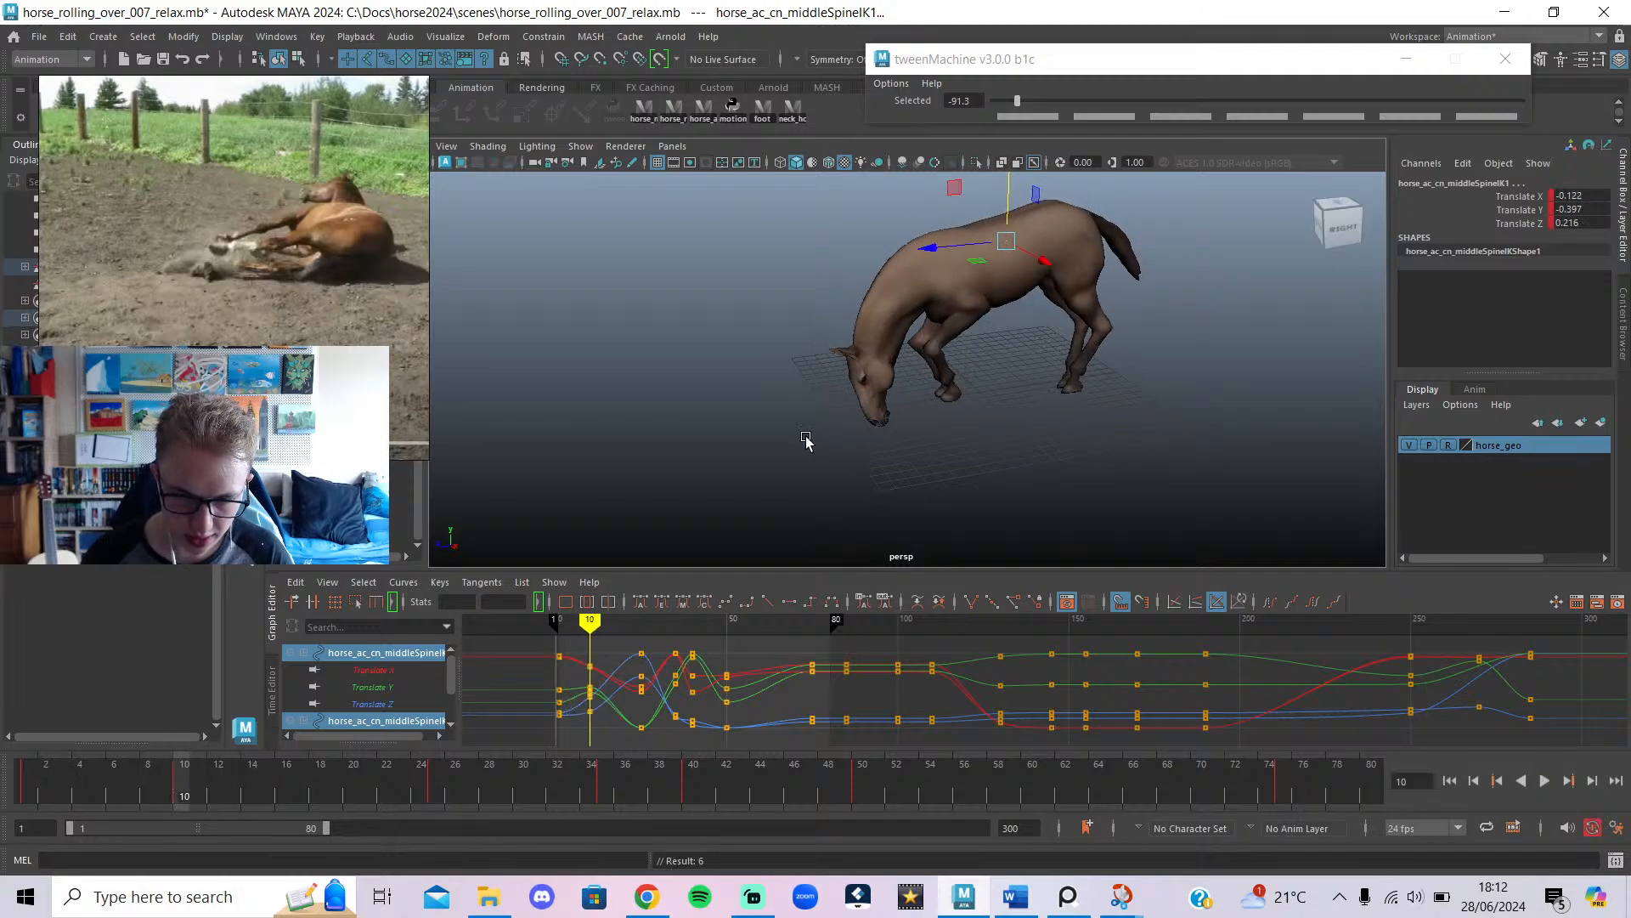
{"action": "left_click_drag", "start_coordinate": [158, 768], "coordinate": [158, 768]}
{"action": "left_click_drag", "start_coordinate": [100, 763], "coordinate": [369, 803]}
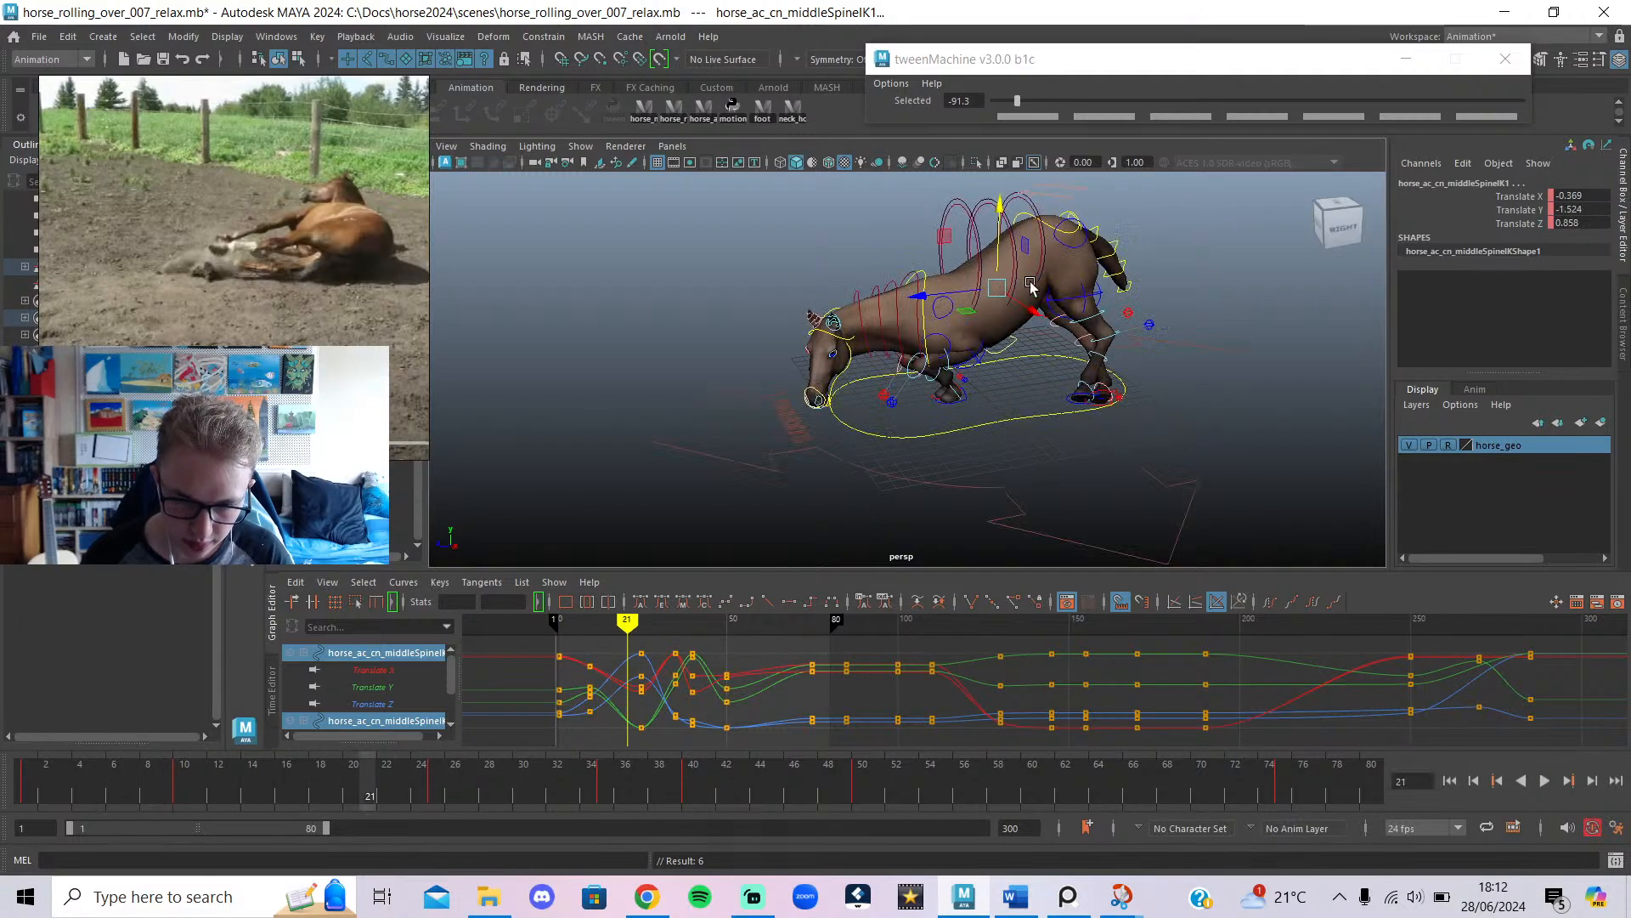
{"action": "left_click", "coordinate": [1126, 201]}
{"action": "left_click", "coordinate": [1053, 226]}
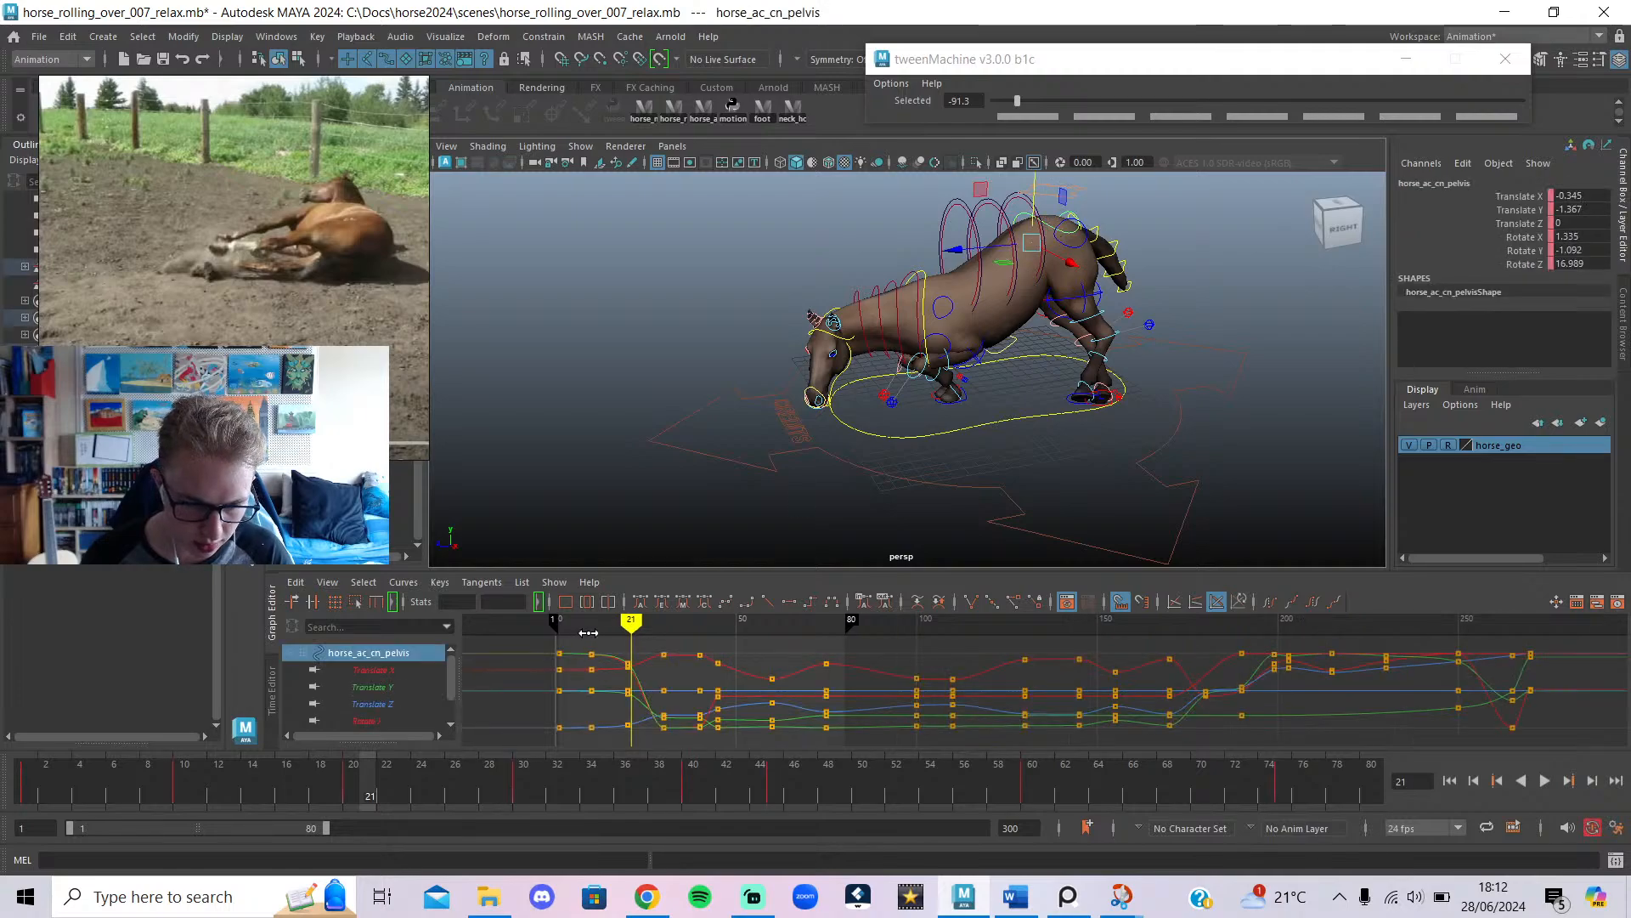
Lower the pelvis at frame 20 and review frames 20 to 28.
{"action": "left_click_drag", "start_coordinate": [586, 632], "coordinate": [630, 642]}
{"action": "left_click_drag", "start_coordinate": [872, 440], "coordinate": [1443, 396], "text": "alt"}
{"action": "left_click_drag", "start_coordinate": [768, 206], "coordinate": [769, 212]}
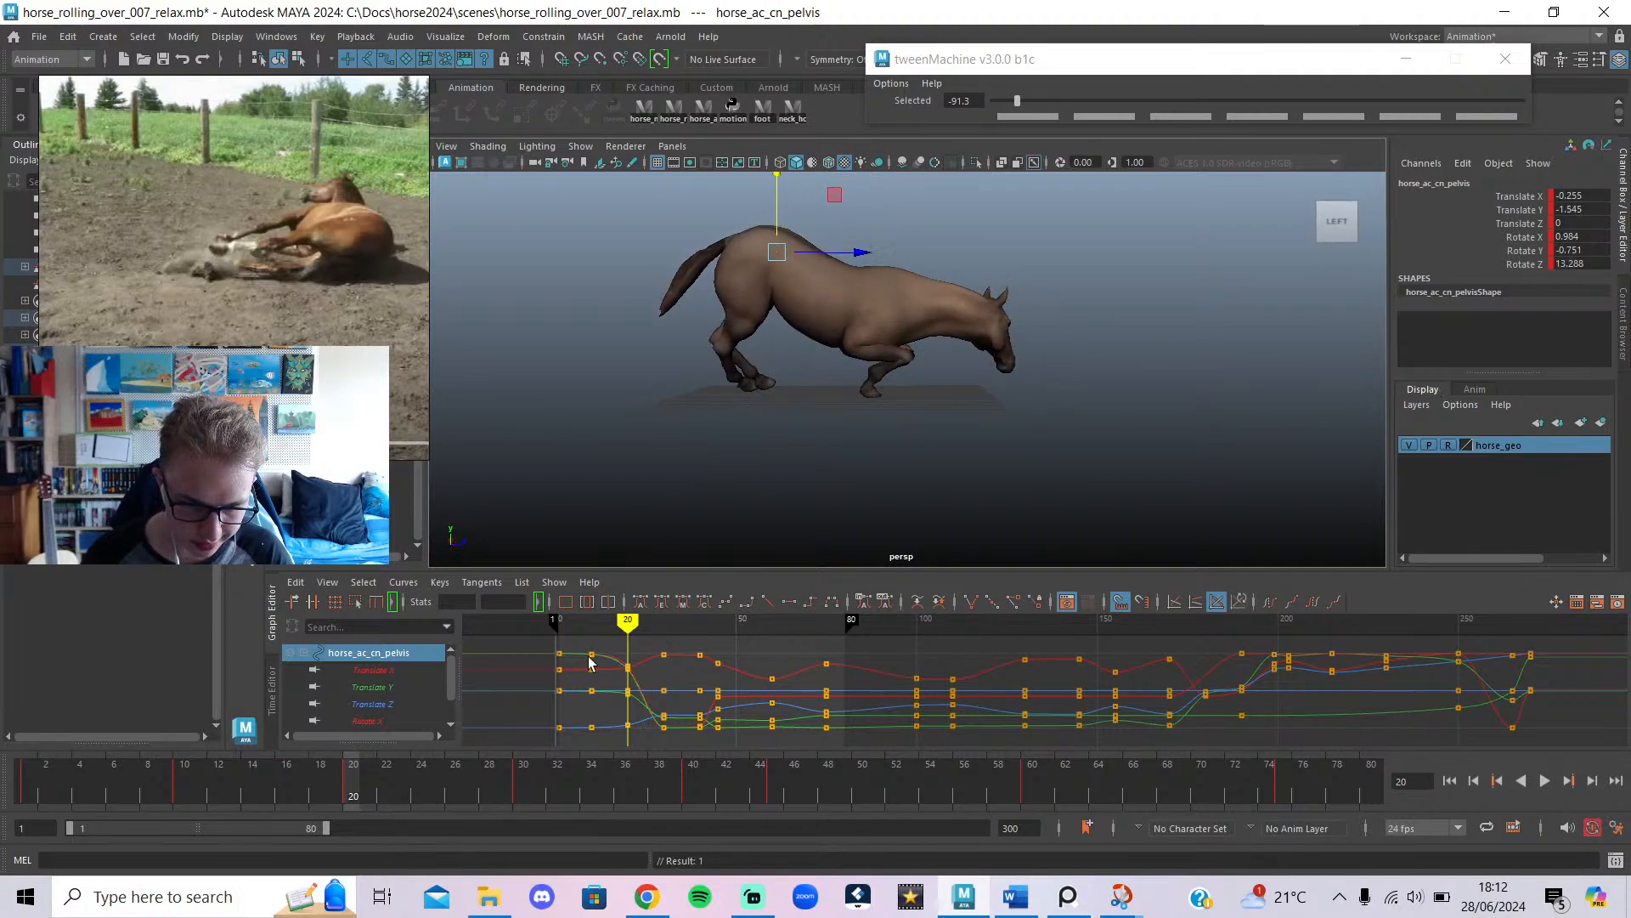
{"action": "mouse_move", "coordinate": [630, 624]}
{"action": "left_mouse_down"}
{"action": "mouse_move", "coordinate": [663, 631]}
{"action": "mouse_move", "coordinate": [604, 637]}
{"action": "mouse_move", "coordinate": [663, 658]}
{"action": "left_mouse_up"}
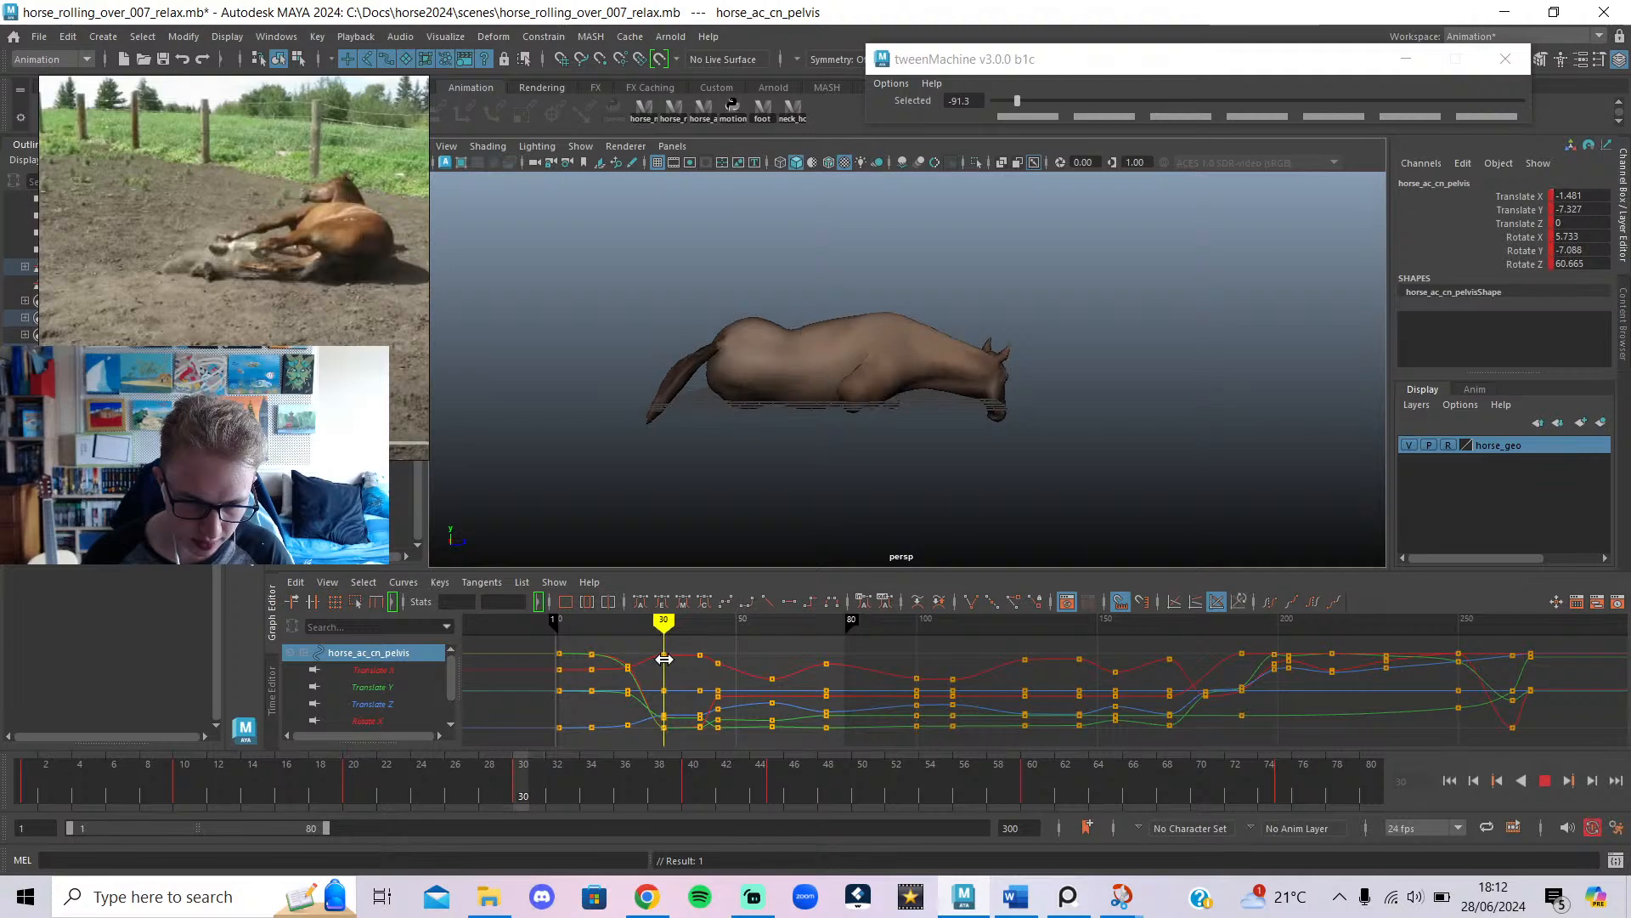
Adjust the pelvis height at frames 30 and 40, leaving frame 40 at Translate Y -5.055.
{"action": "left_click_drag", "start_coordinate": [771, 330], "coordinate": [771, 320]}
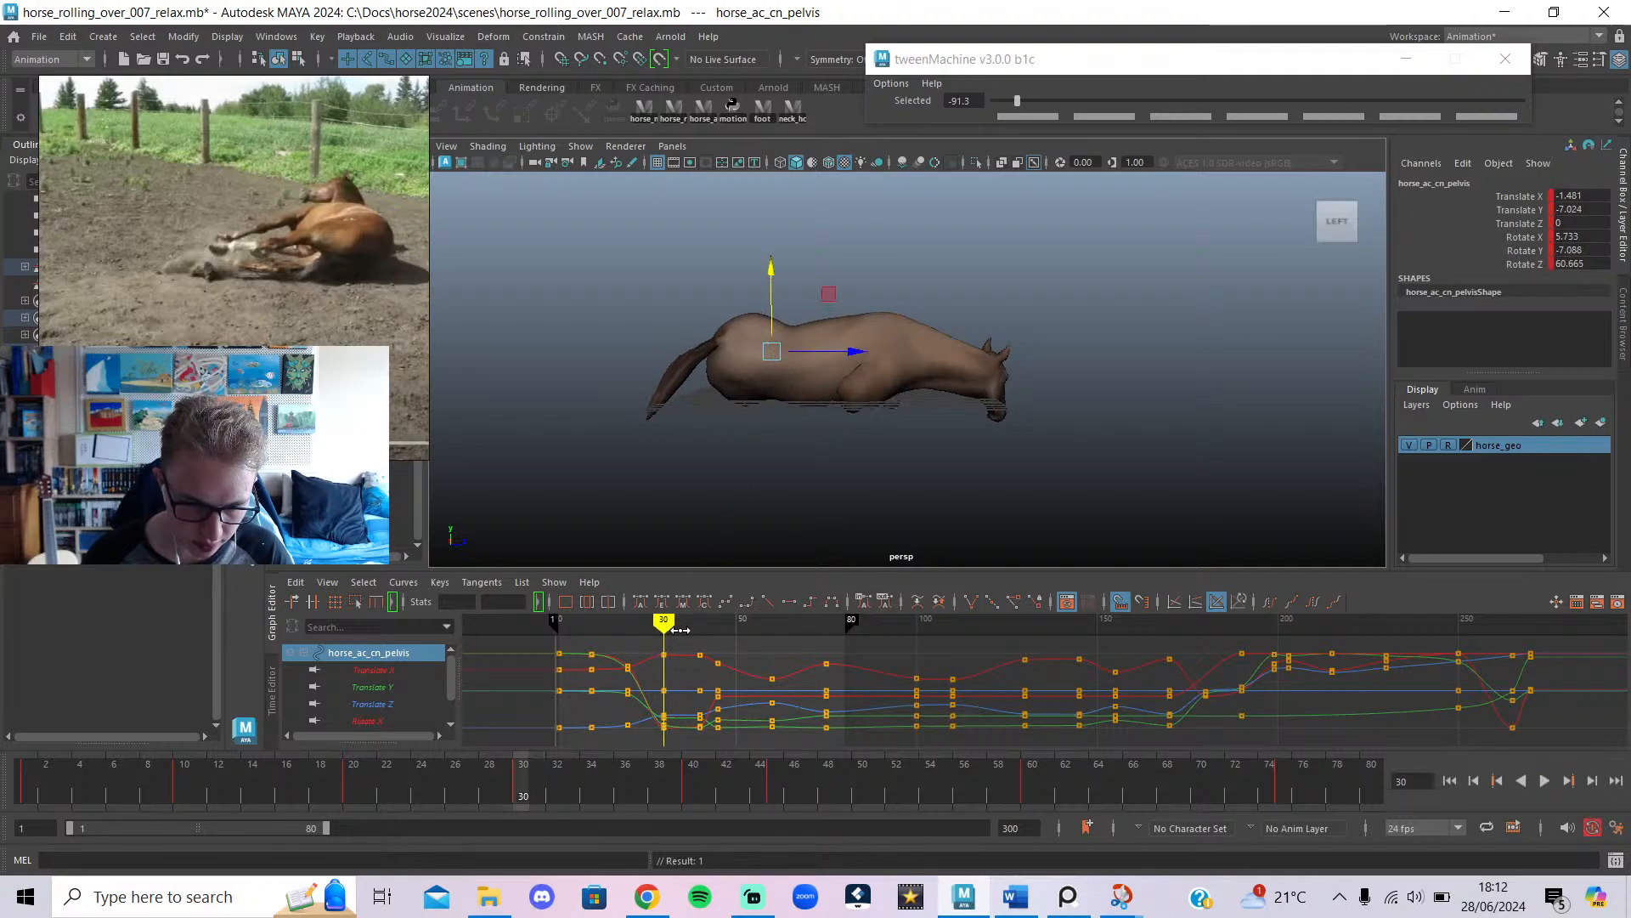
{"action": "left_click_drag", "start_coordinate": [667, 627], "coordinate": [699, 631]}
{"action": "left_click_drag", "start_coordinate": [775, 359], "coordinate": [768, 318]}
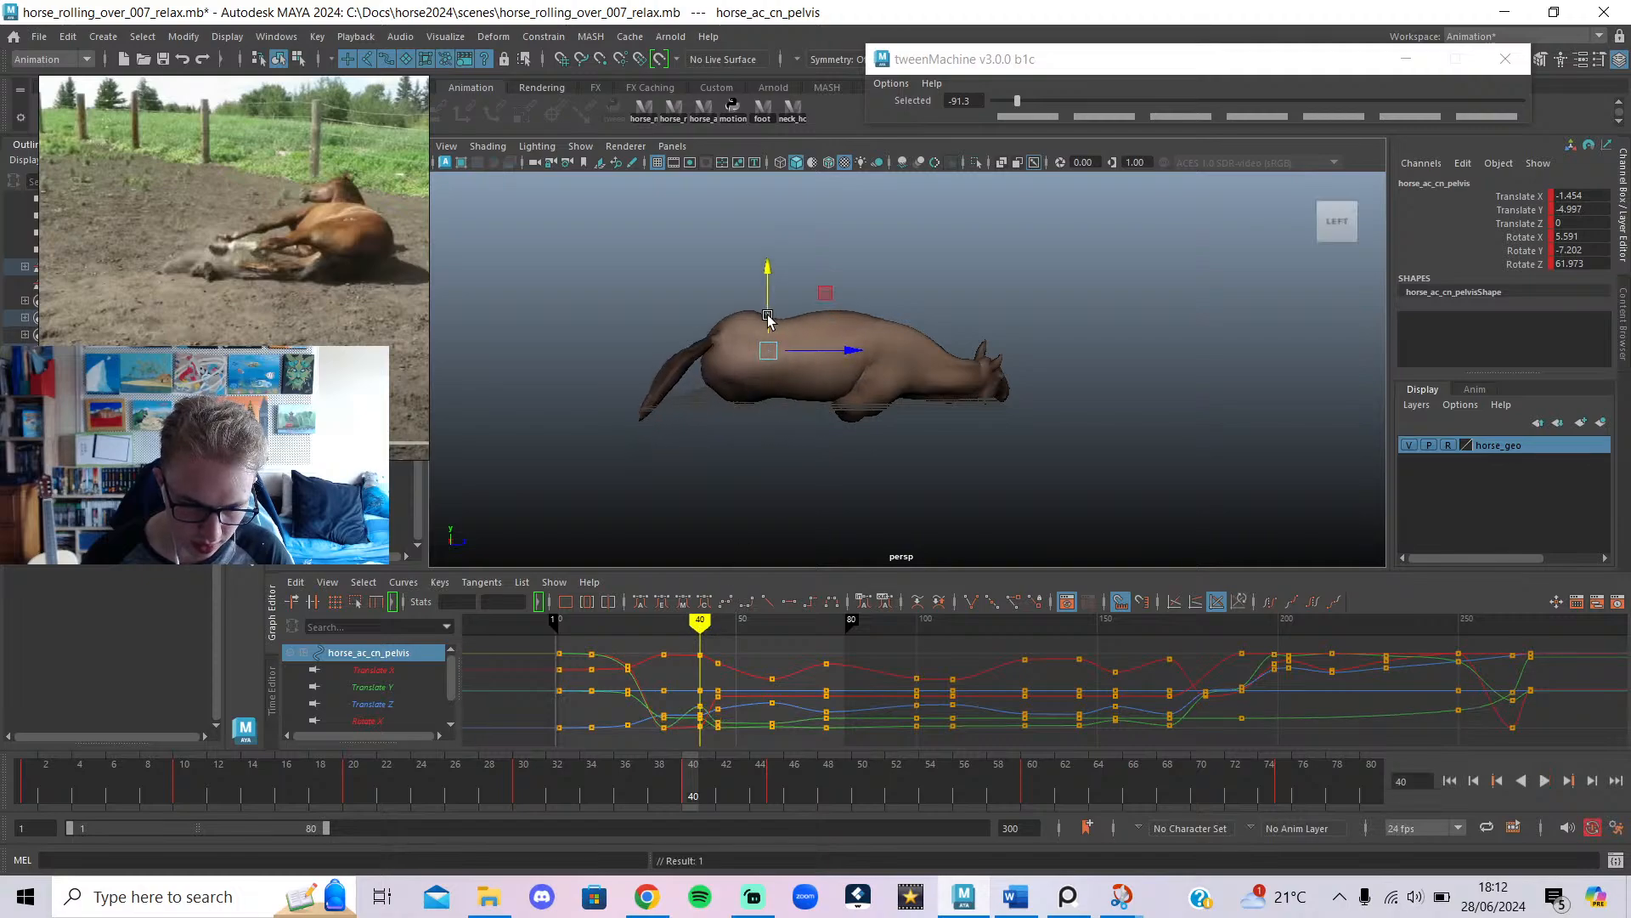
{"action": "left_click_drag", "start_coordinate": [661, 628], "coordinate": [718, 653]}
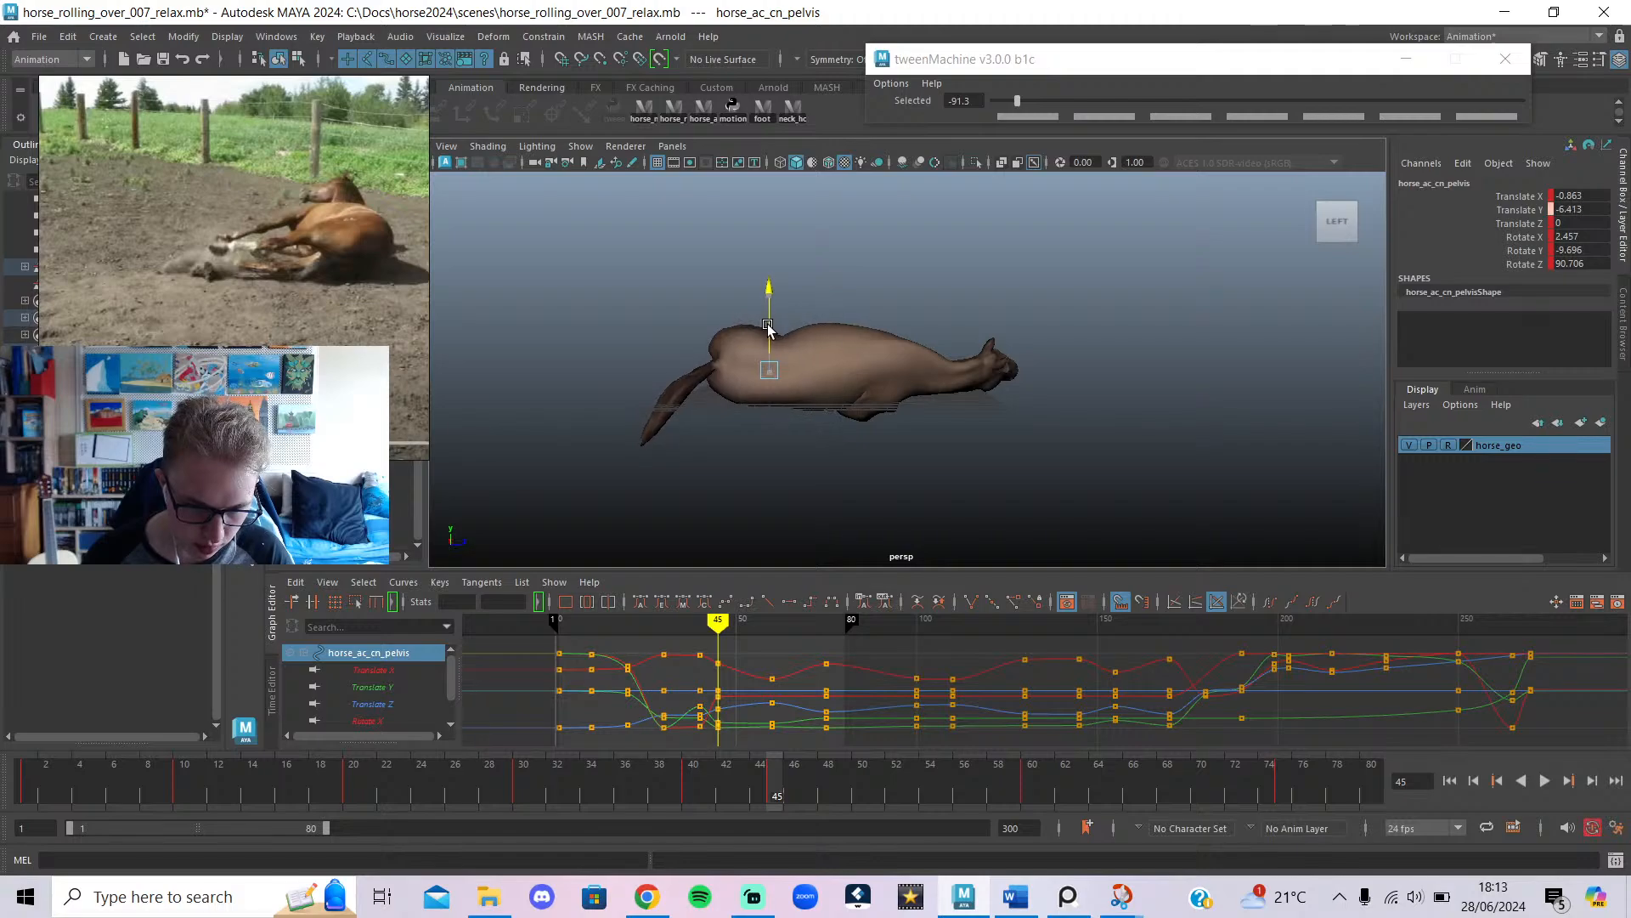
Lift the pelvis slightly at frame 35 and review frames 35 to 39.
{"action": "left_click", "coordinate": [699, 625]}
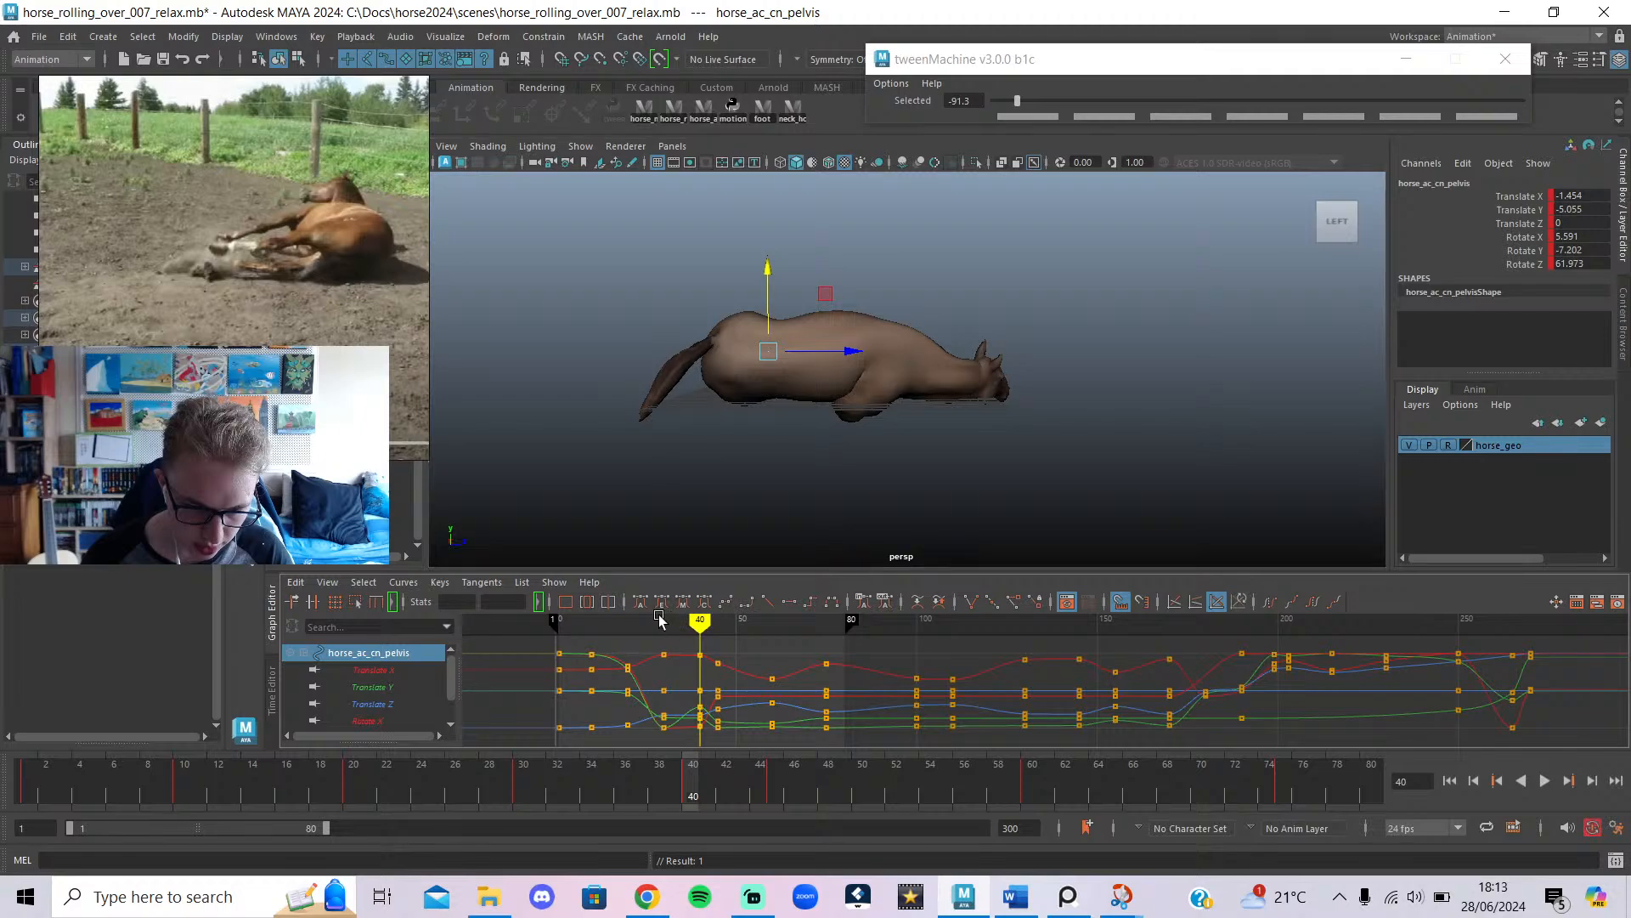
{"action": "left_click_drag", "start_coordinate": [661, 625], "coordinate": [682, 668]}
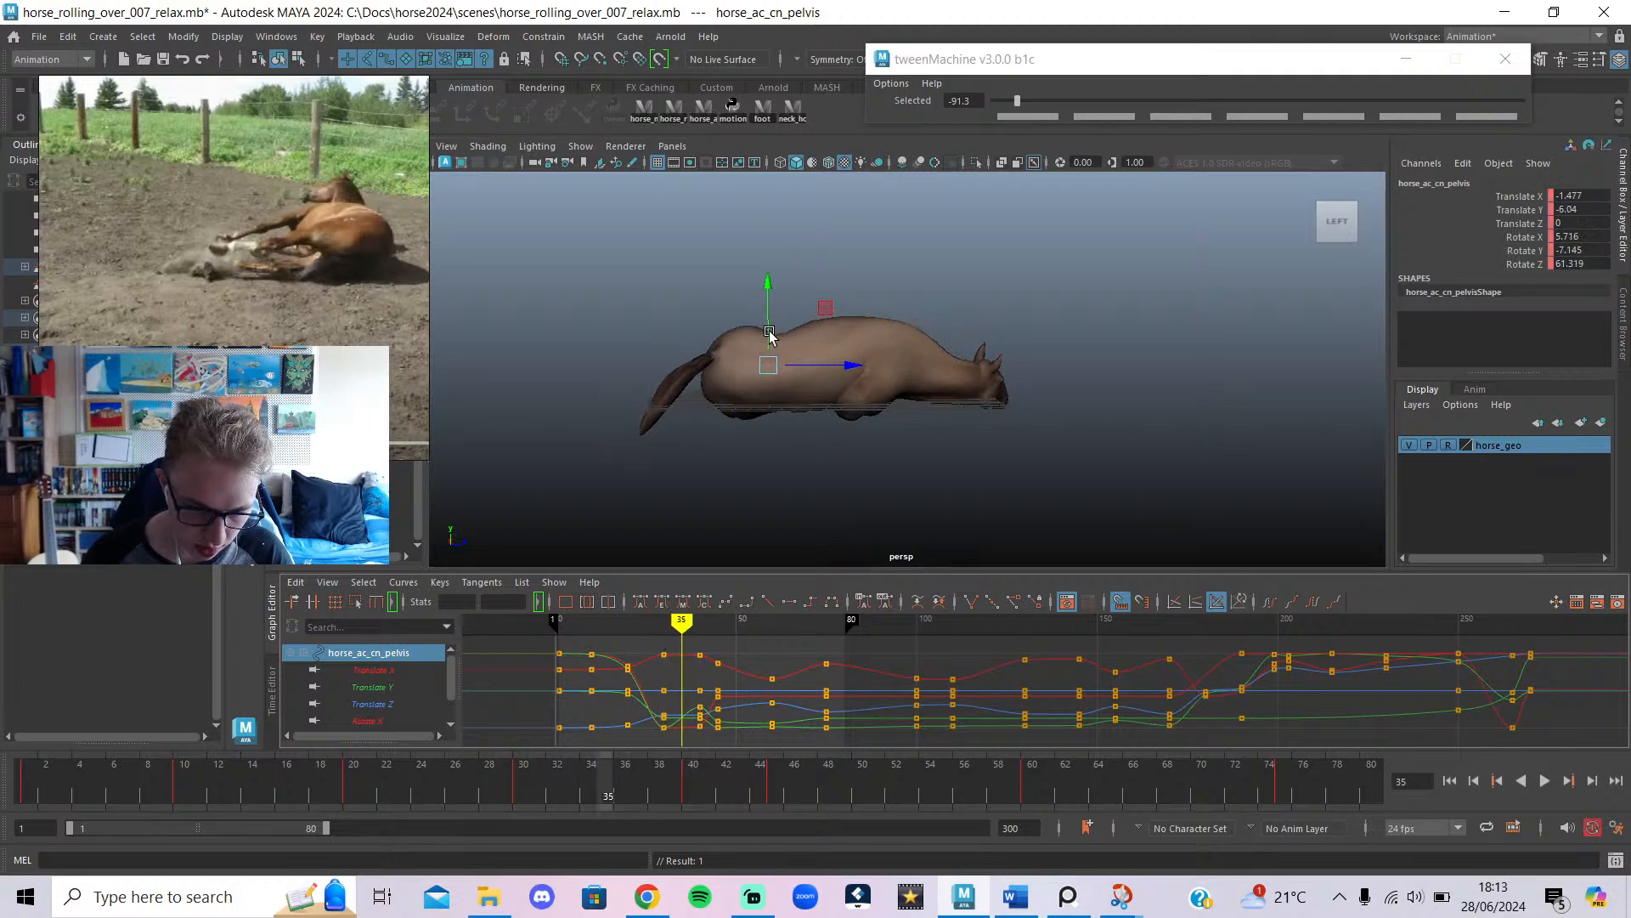
{"action": "left_click_drag", "start_coordinate": [769, 334], "coordinate": [767, 323]}
{"action": "mouse_move", "coordinate": [665, 657]}
{"action": "left_mouse_down"}
{"action": "mouse_move", "coordinate": [697, 651]}
{"action": "mouse_move", "coordinate": [803, 710]}
{"action": "mouse_move", "coordinate": [558, 748]}
{"action": "left_mouse_up"}
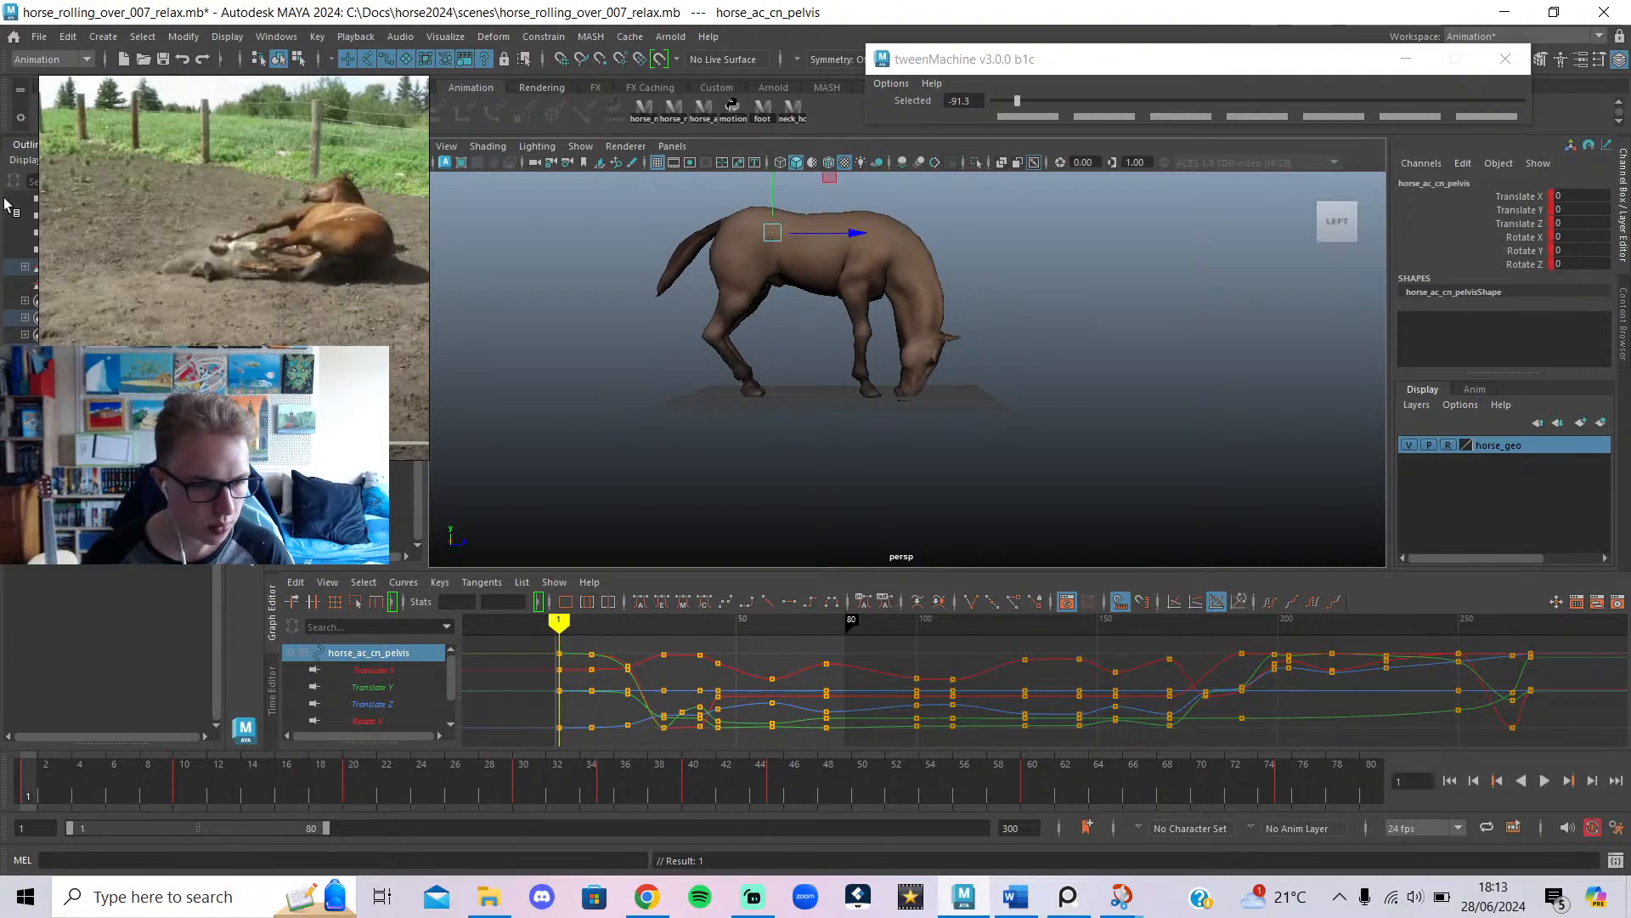
Save the horse rolling scene and play back the roll to review it.
{"action": "left_click", "coordinate": [162, 58]}
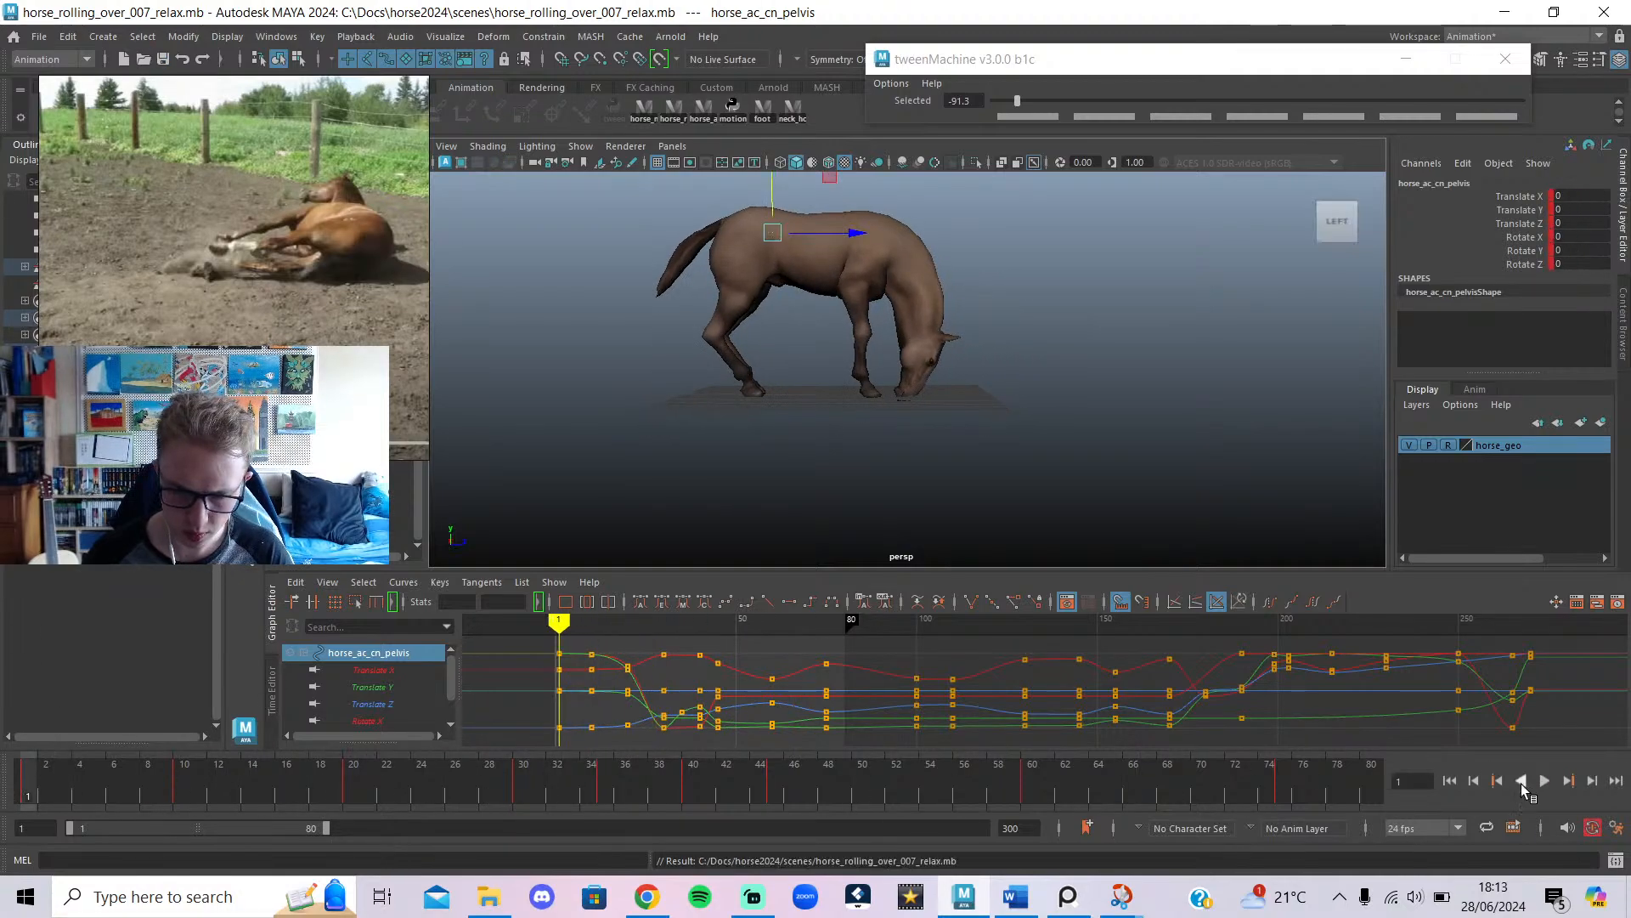
{"action": "left_click", "coordinate": [1540, 783]}
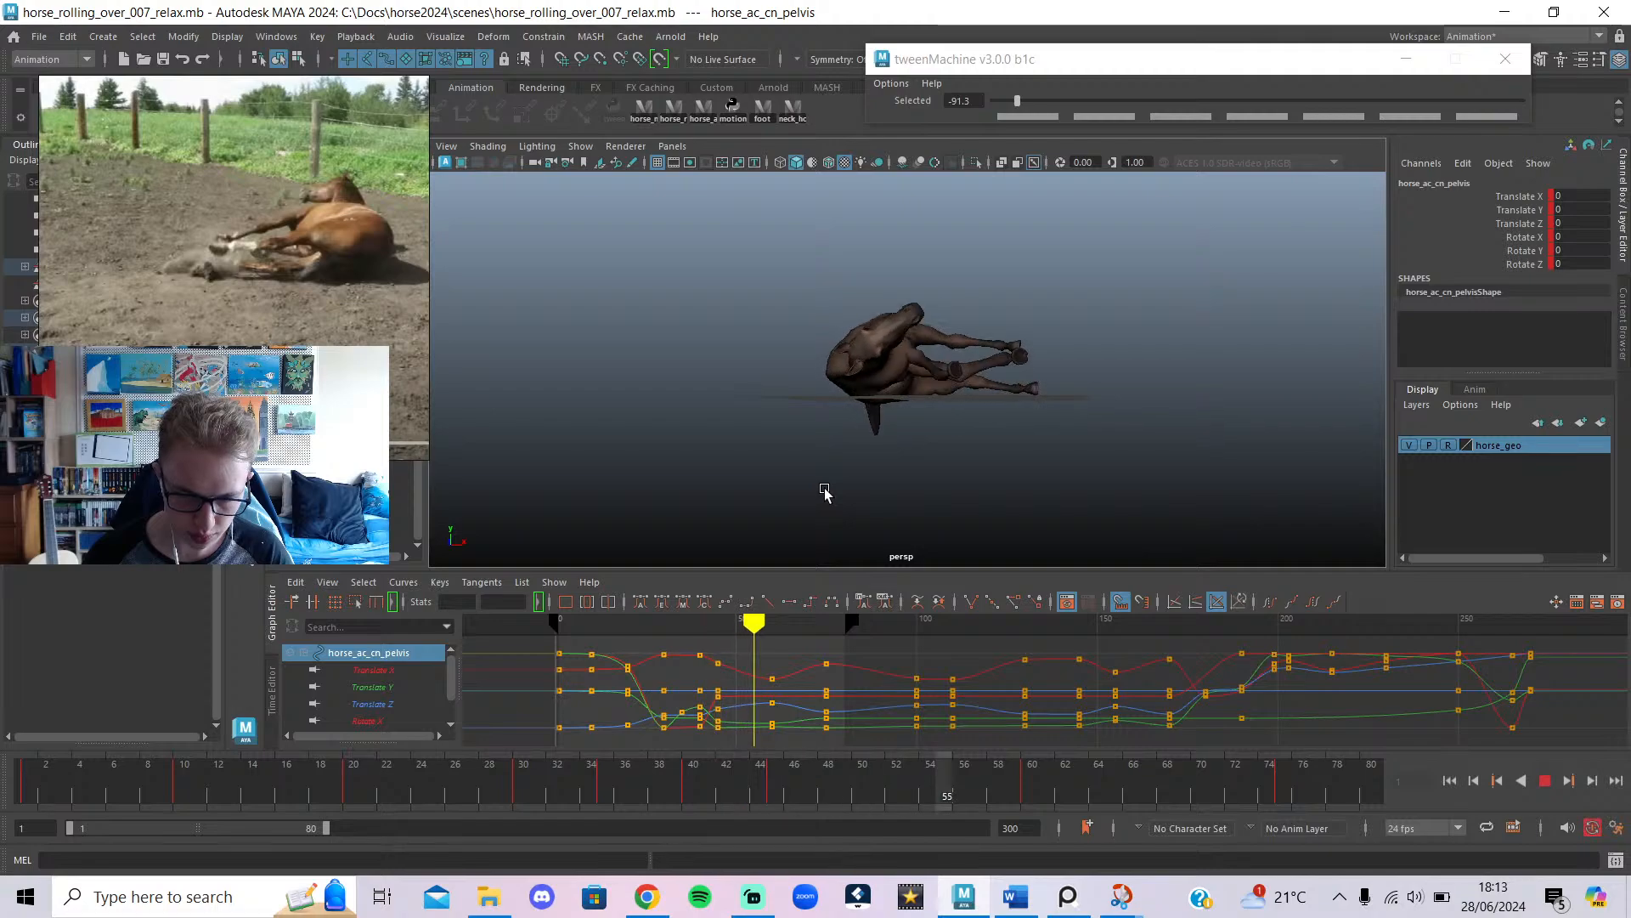
{"action": "left_click", "coordinate": [1545, 781]}
Pick frame 35 as a pose, with the horse on its side, and bring up the Word notes.
{"action": "key", "text": "alt+v"}
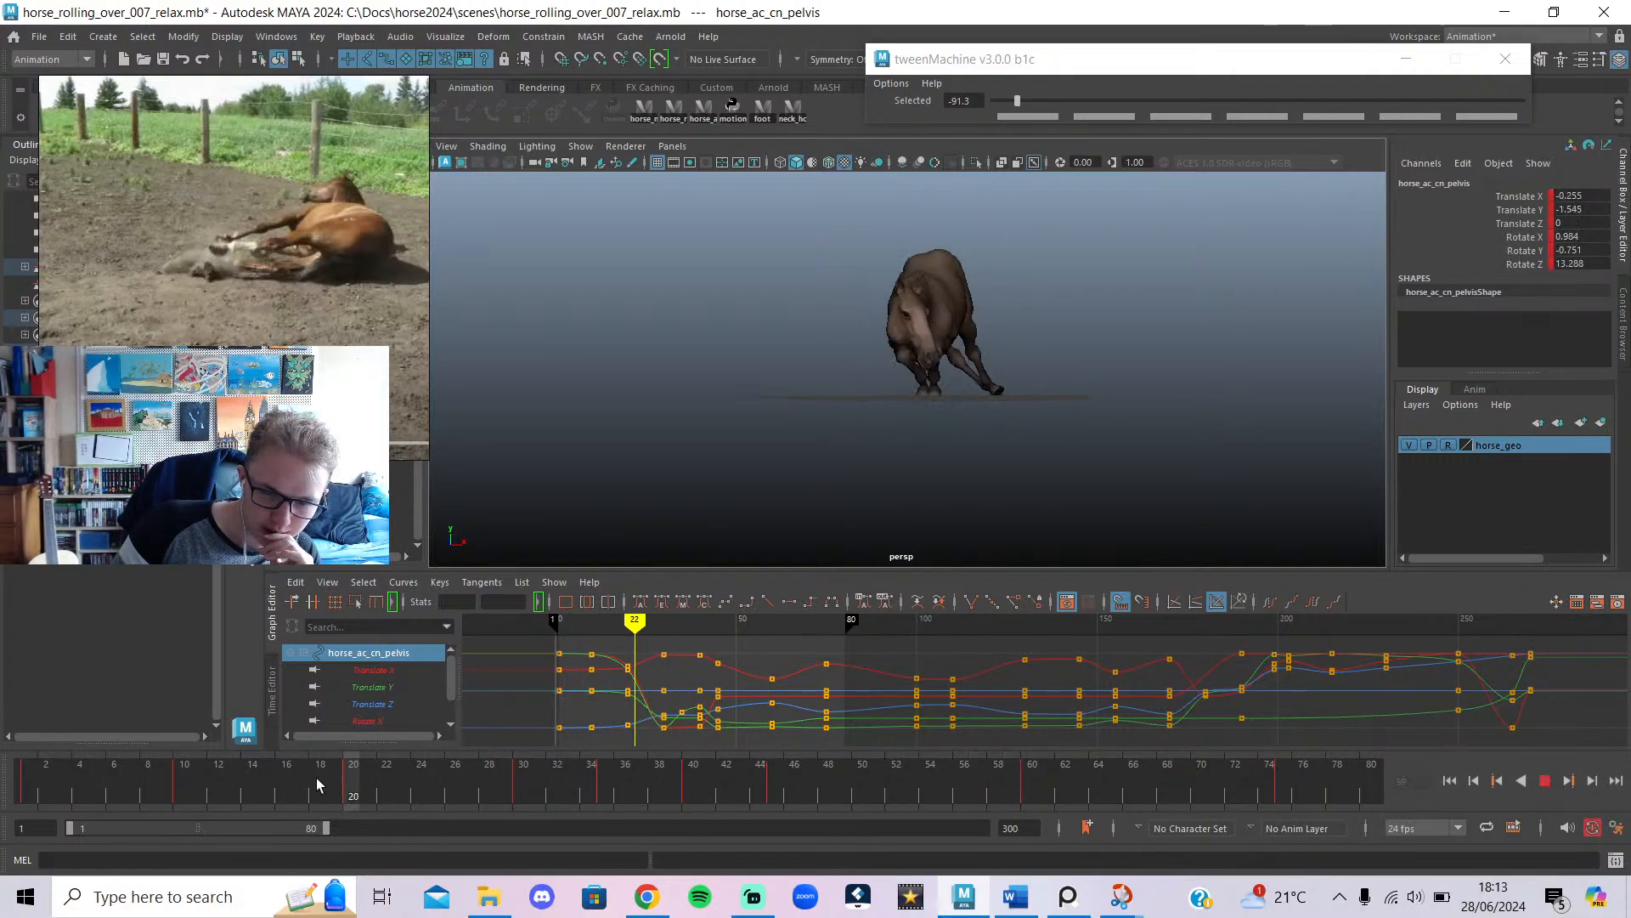
{"action": "left_click_drag", "start_coordinate": [527, 815], "coordinate": [600, 818]}
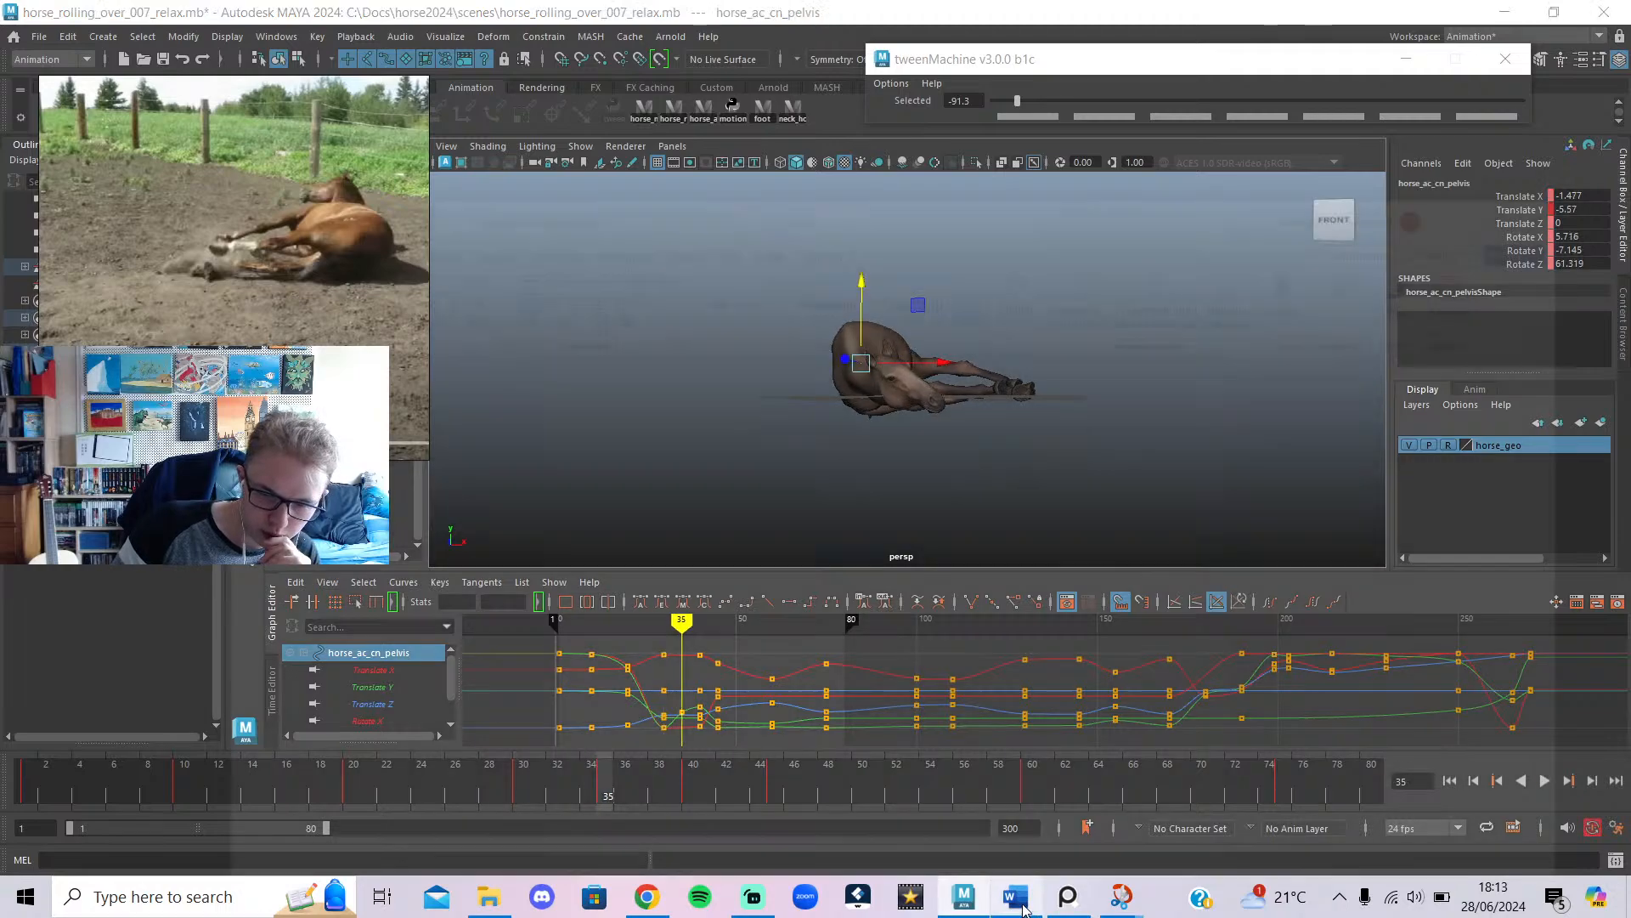
{"action": "left_click", "coordinate": [1026, 901]}
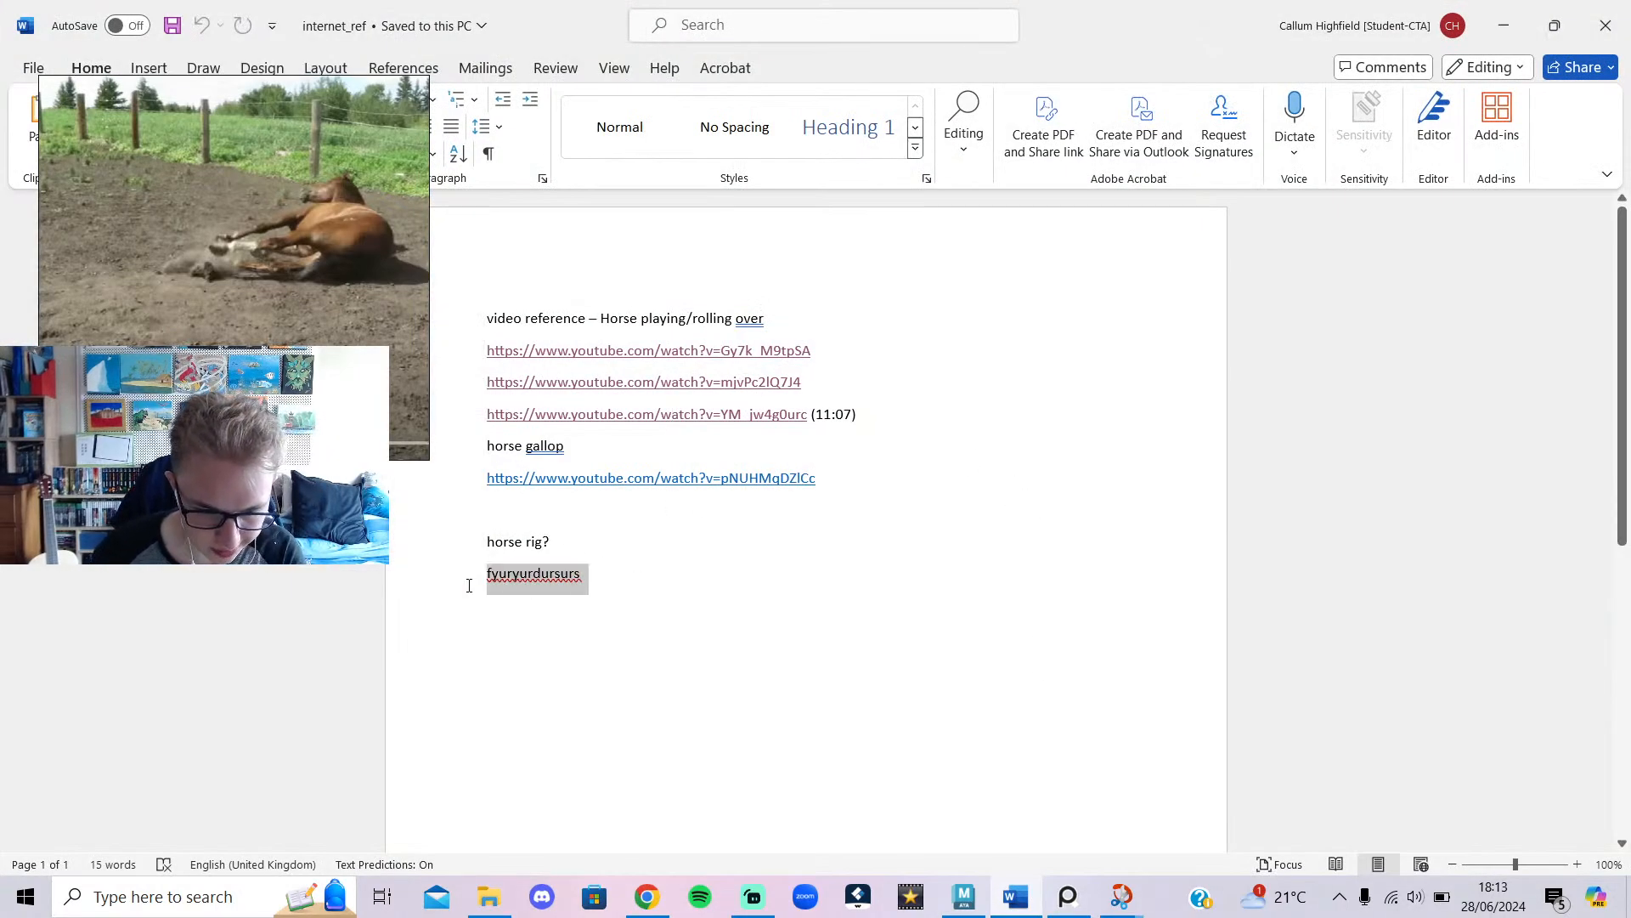
Replace the stray Word lines with a 'key poses' line listing 1,35, then return to Maya at frame 20.
{"action": "key", "text": "BackSpace"}
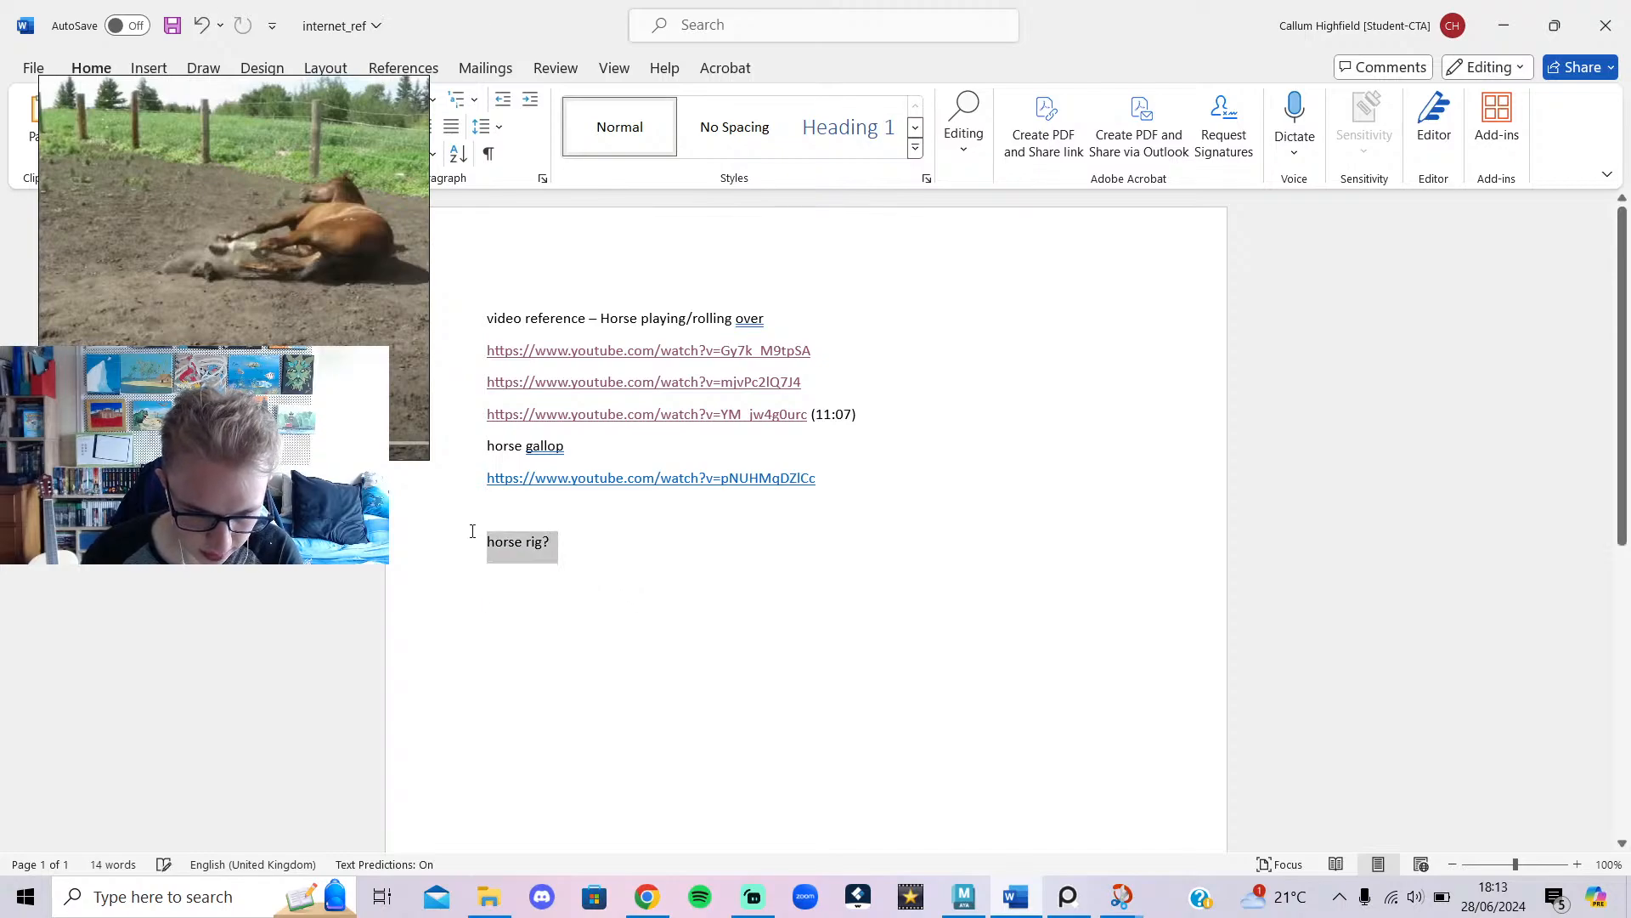
{"action": "key", "text": "Return"}
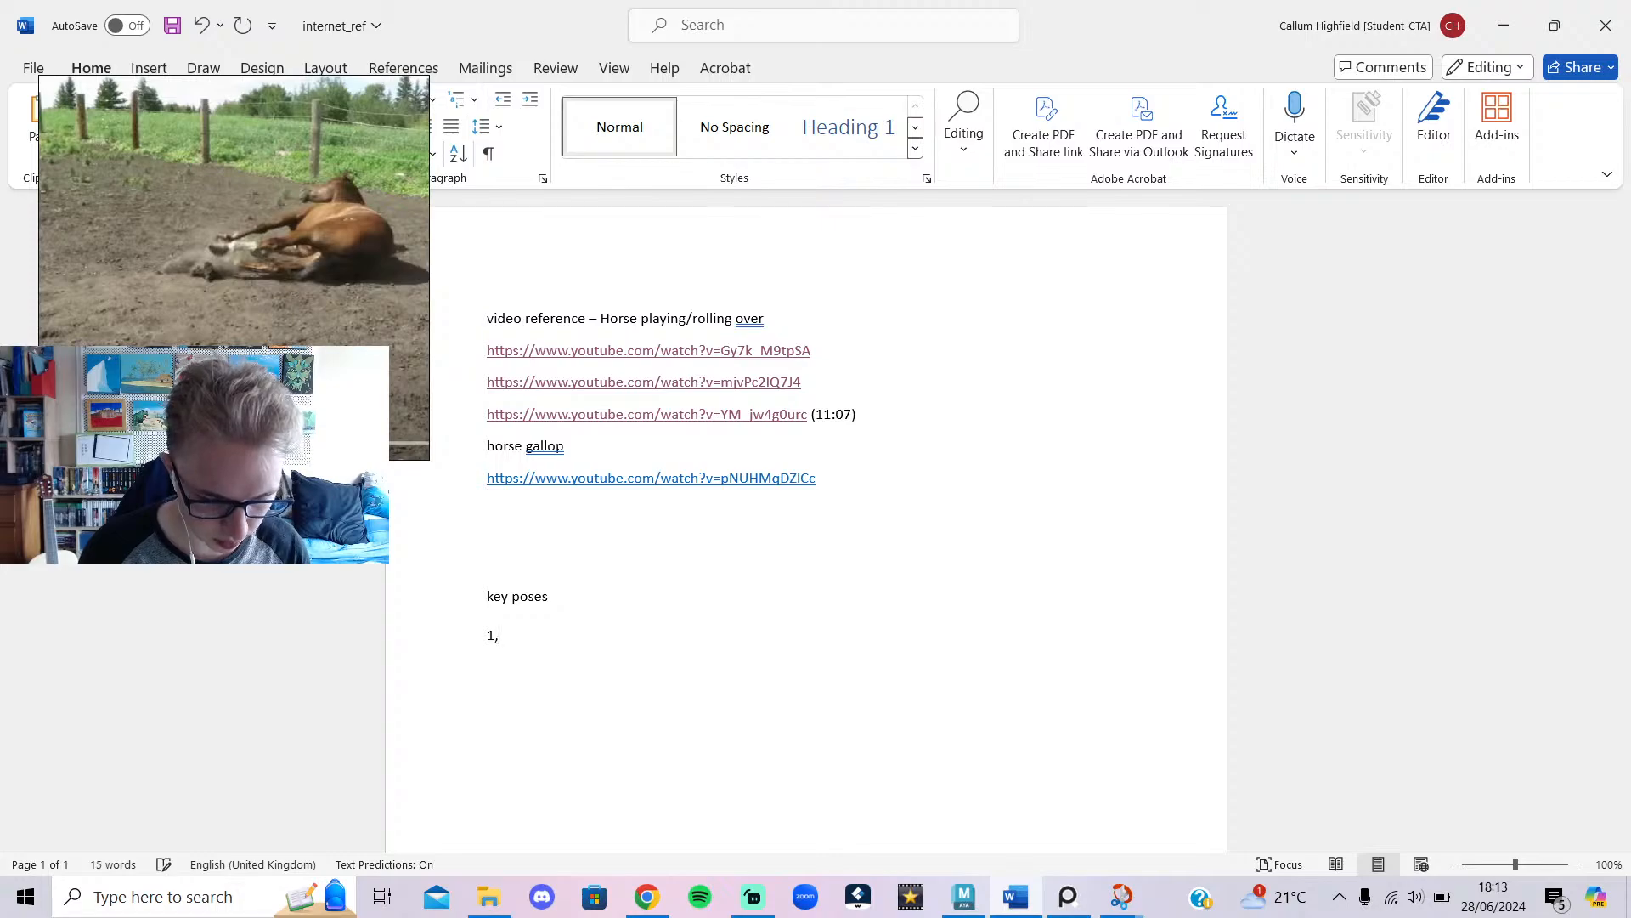
{"action": "left_click", "coordinate": [964, 896]}
{"action": "left_click_drag", "start_coordinate": [546, 788], "coordinate": [343, 807]}
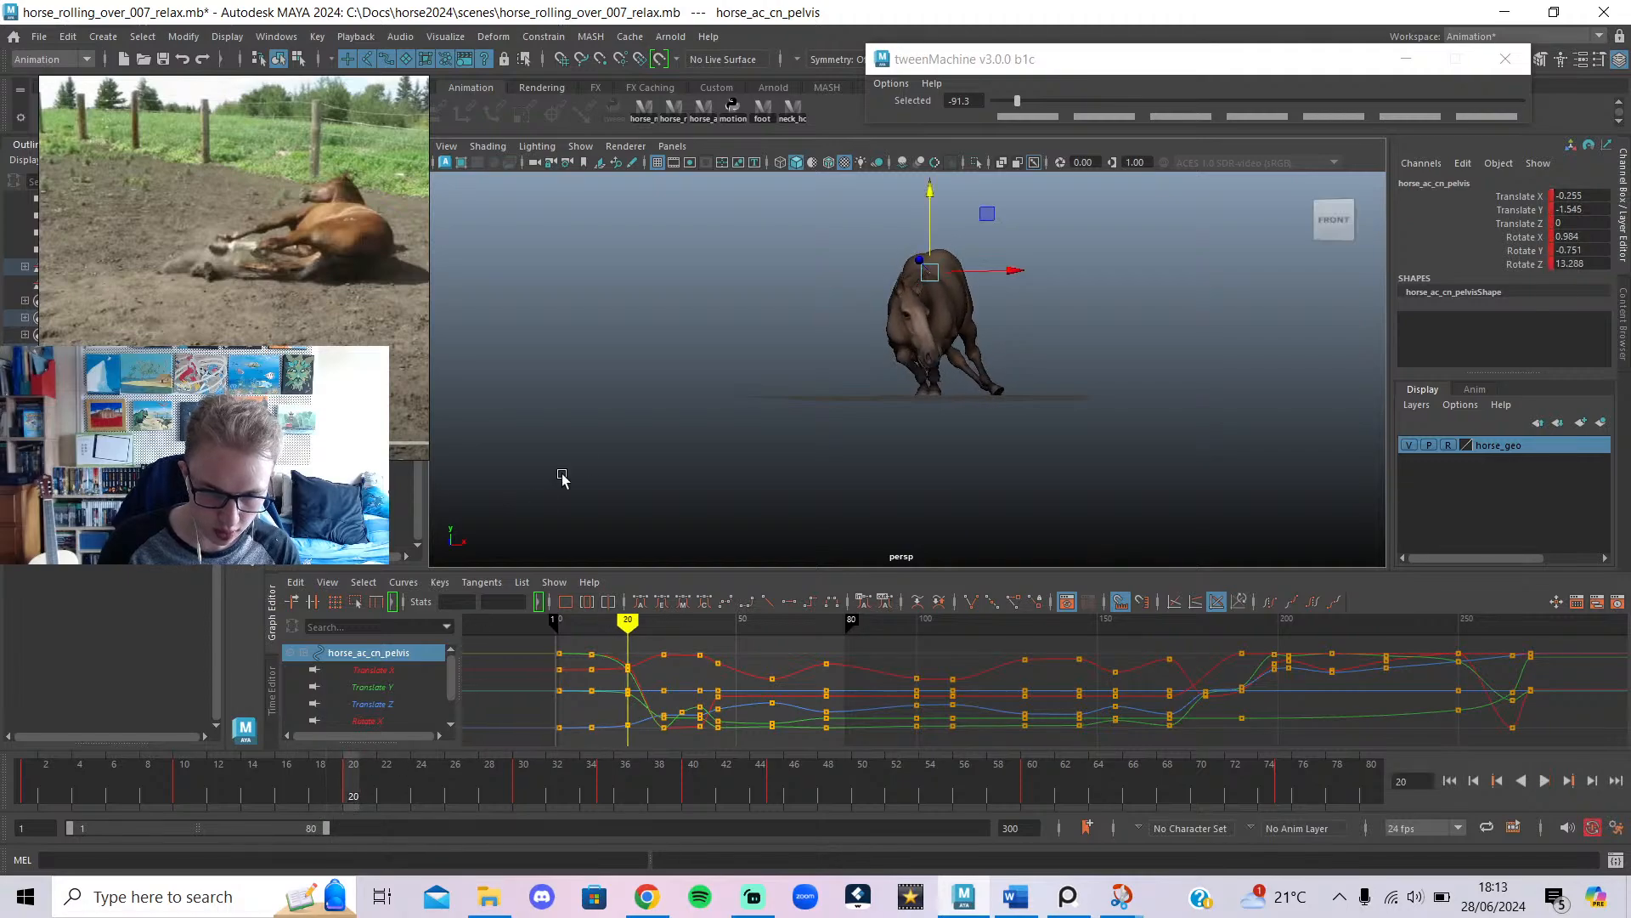
Review the early frames from the side and select all the horse's controls from the shelf.
{"action": "left_click_drag", "start_coordinate": [564, 477], "coordinate": [1266, 469], "text": "alt"}
{"action": "left_click_drag", "start_coordinate": [547, 795], "coordinate": [1035, 884]}
{"action": "left_click", "coordinate": [704, 106]}
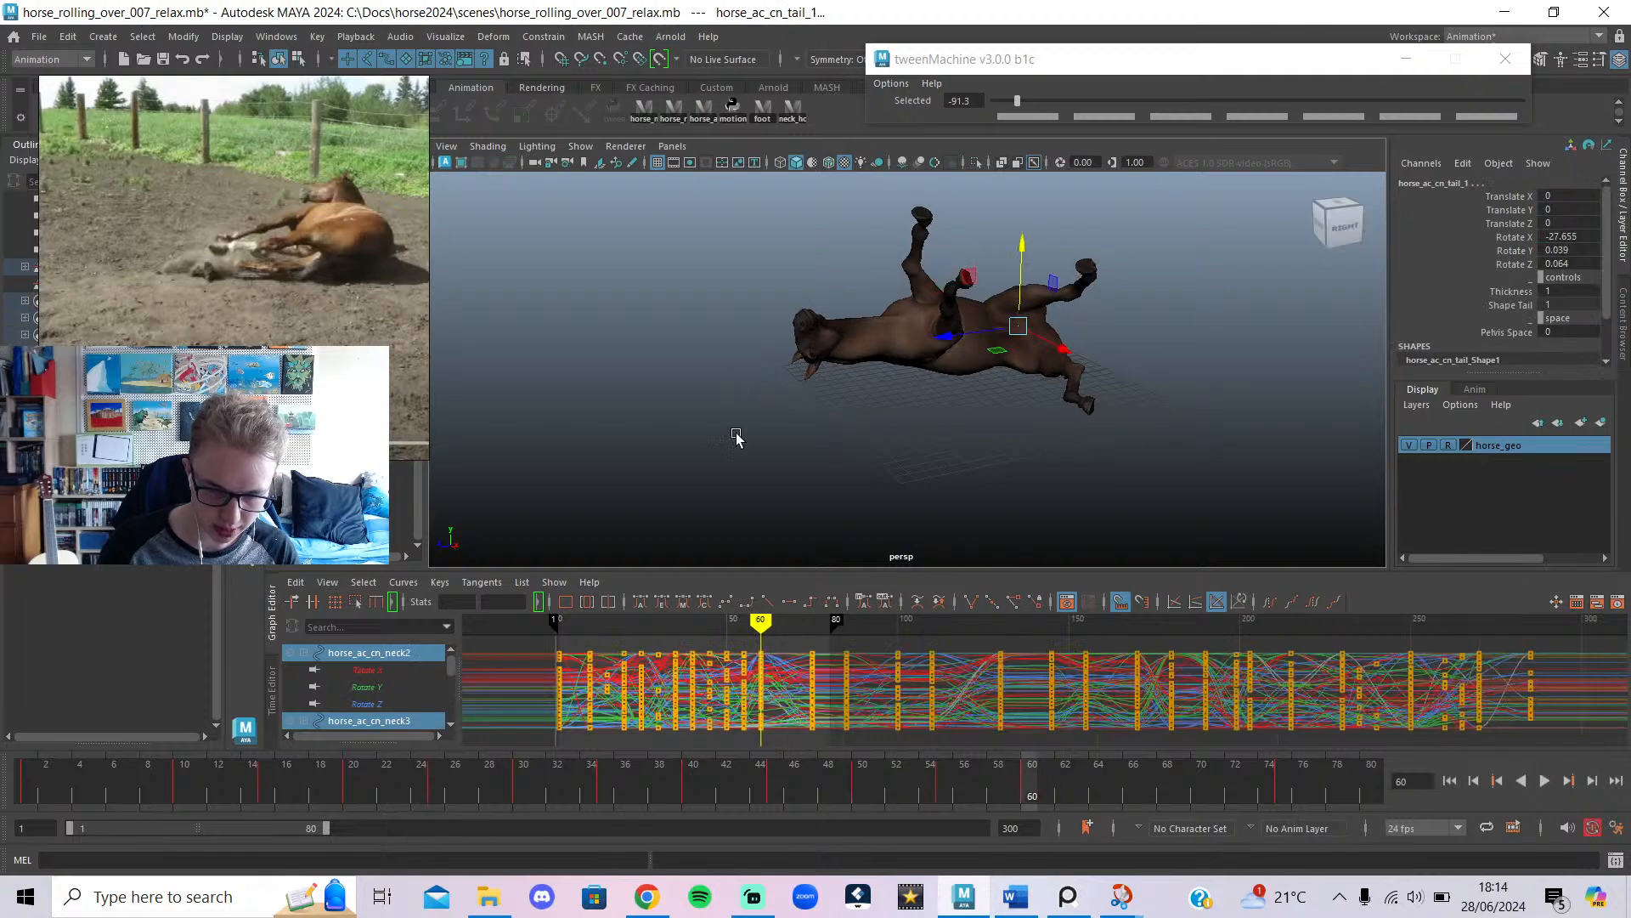
{"action": "left_click_drag", "start_coordinate": [734, 442], "coordinate": [882, 414], "text": "alt"}
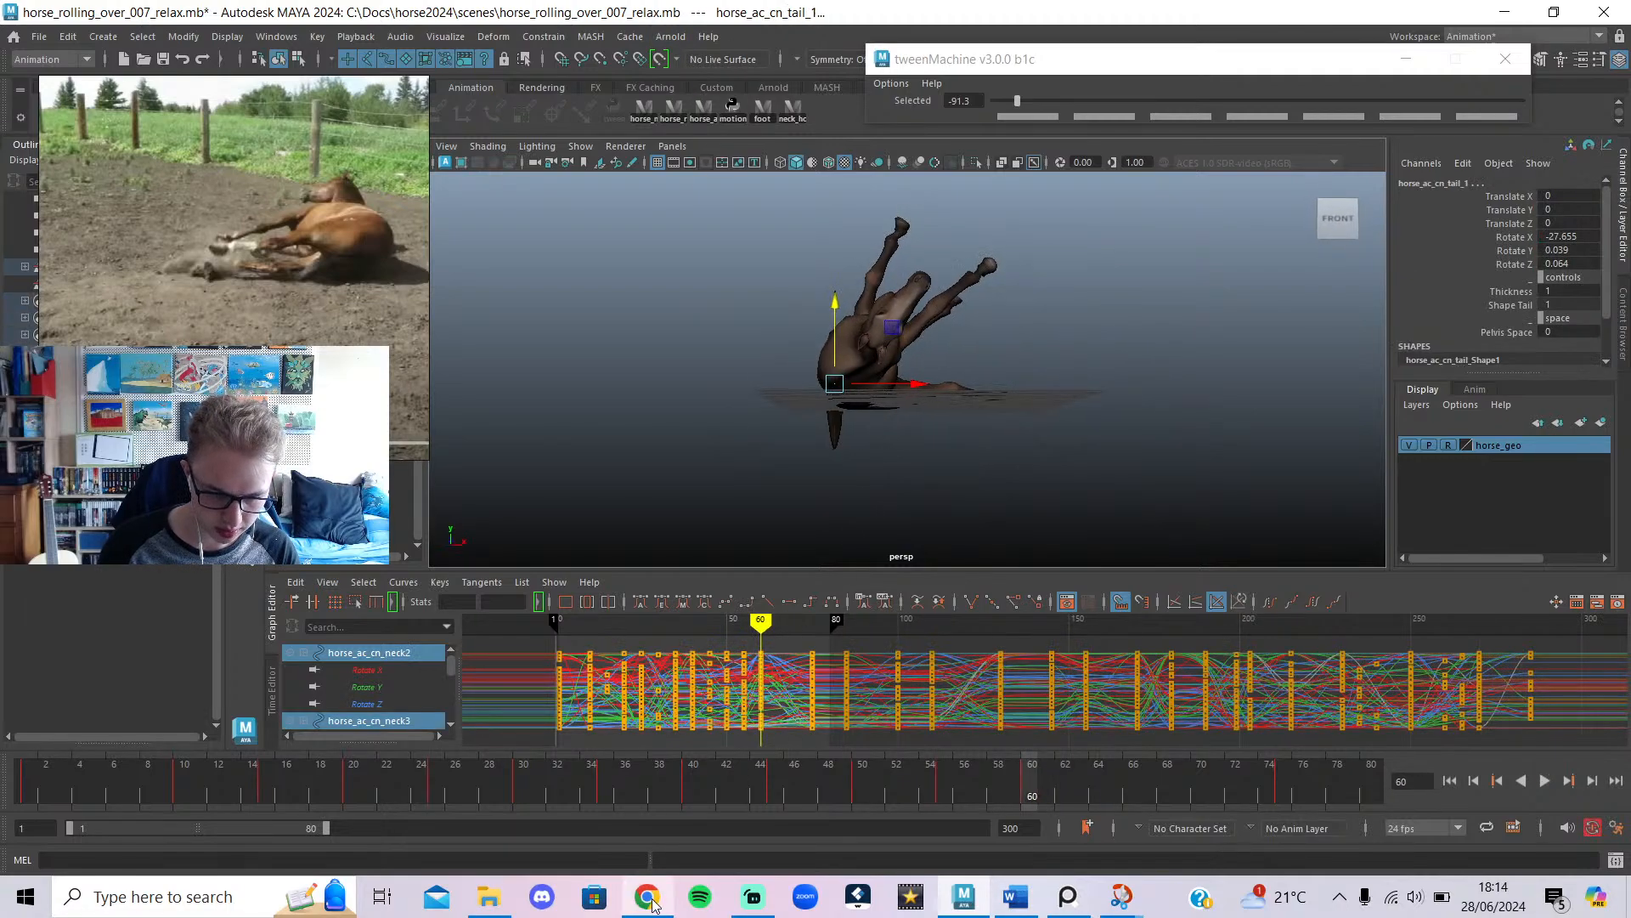
Add 60 to the Word key poses line so it reads 1,35,60, then replay the roll in Maya.
{"action": "left_click", "coordinate": [1033, 898]}
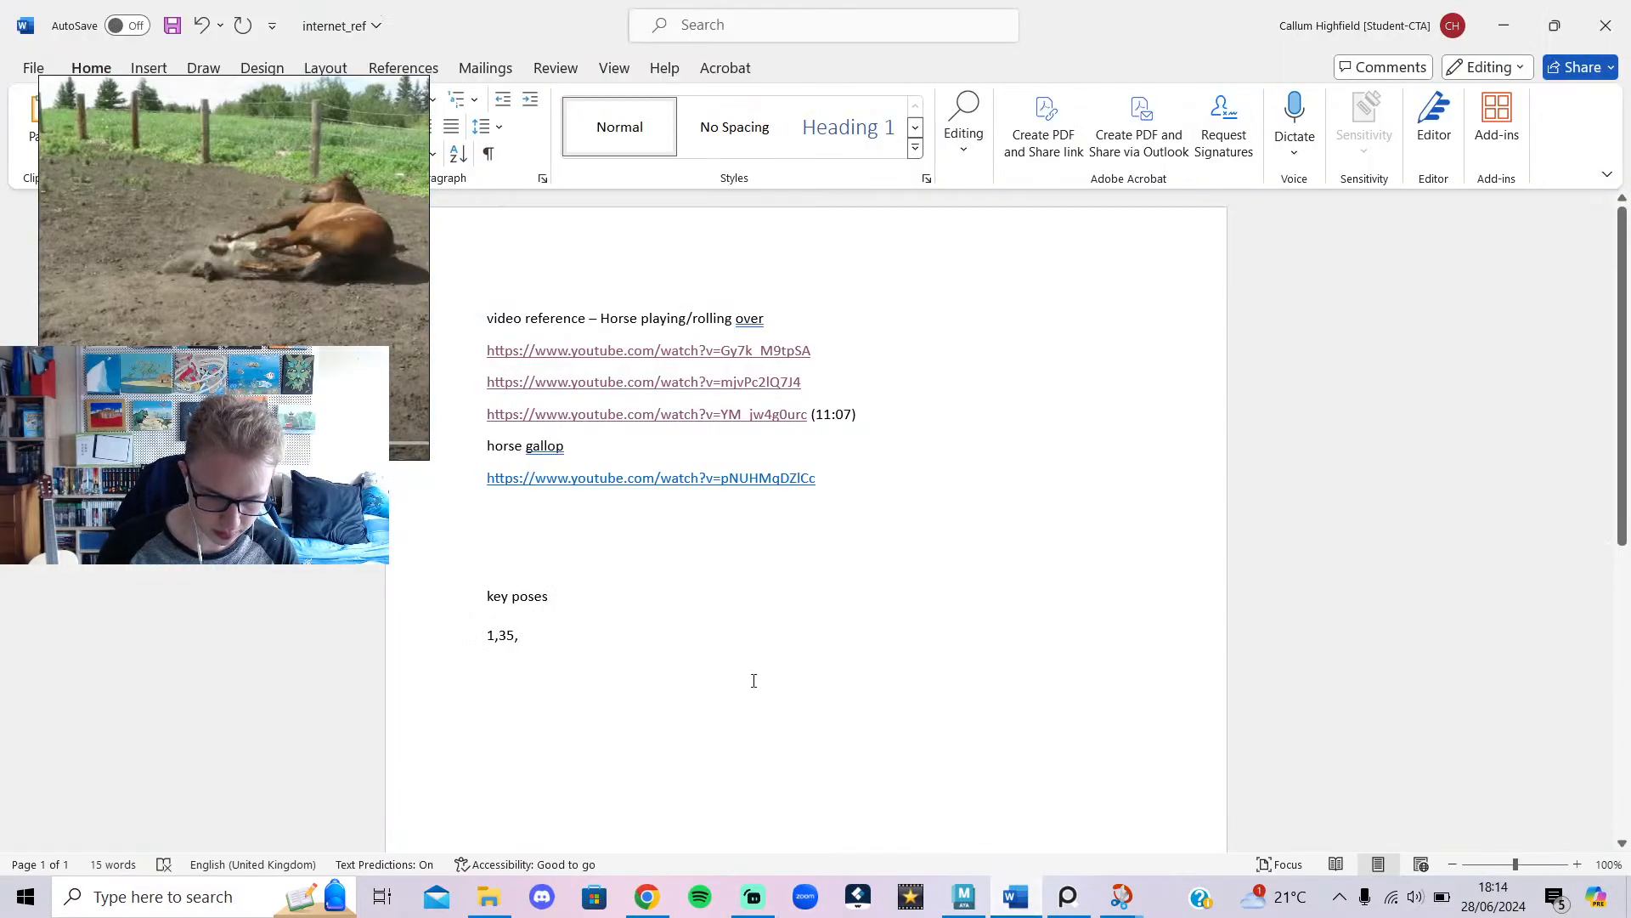
{"action": "type", "text": "60"}
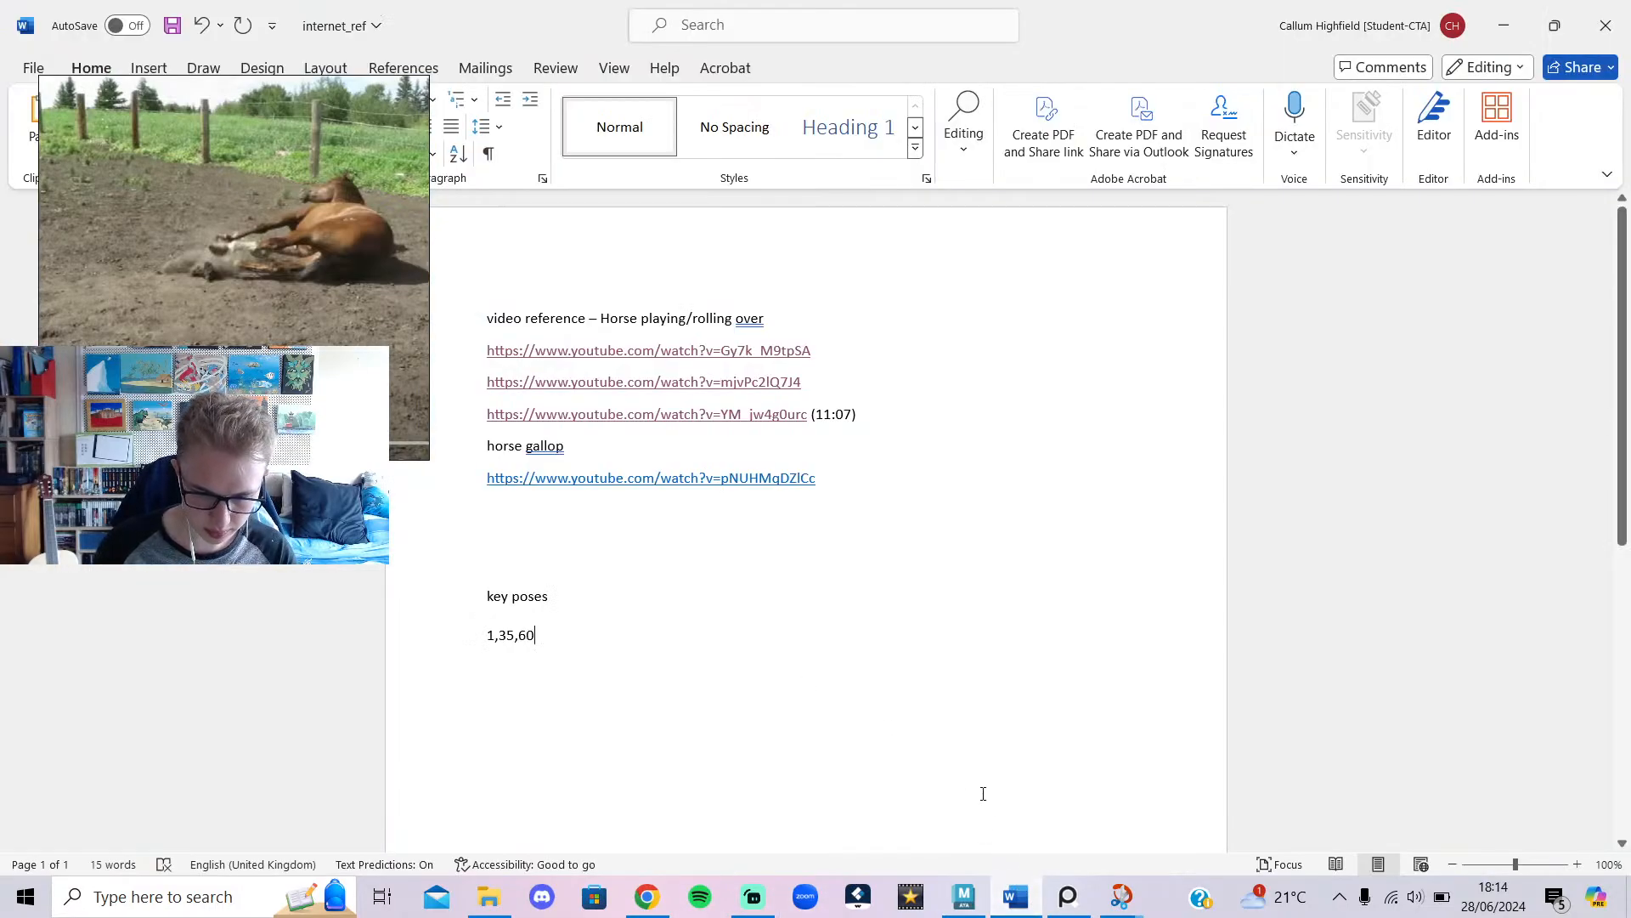
{"action": "key", "text": "alt+Tab"}
{"action": "key", "text": "alt+v"}
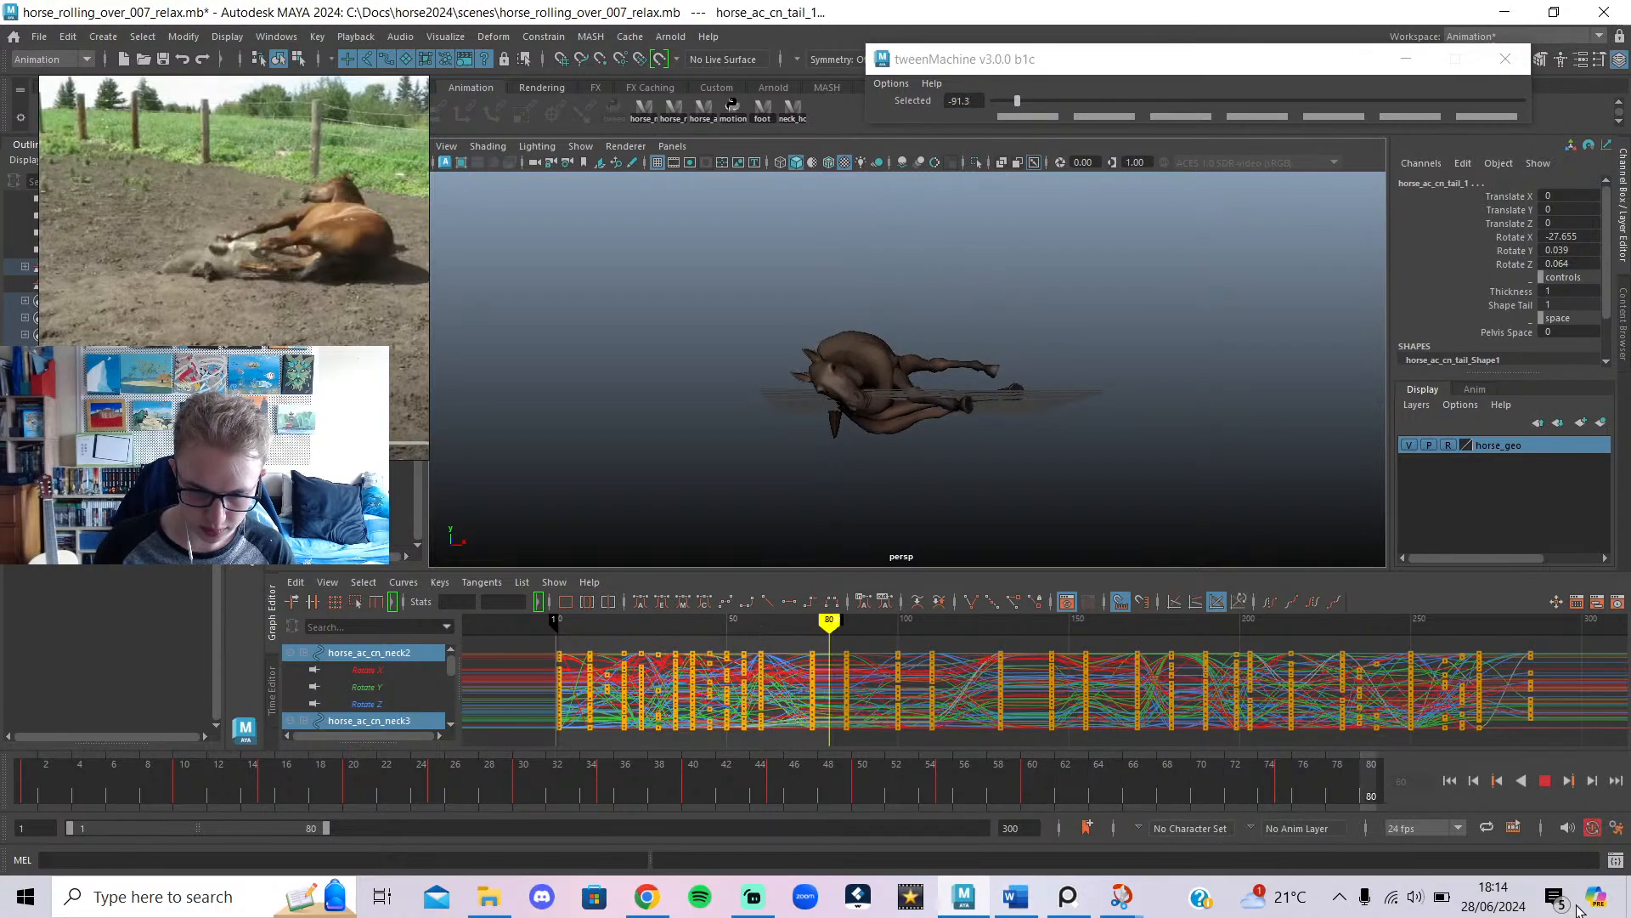
{"action": "left_click_drag", "start_coordinate": [831, 621], "coordinate": [777, 643]}
{"action": "left_click", "coordinate": [1550, 779]}
{"action": "left_click", "coordinate": [1551, 779]}
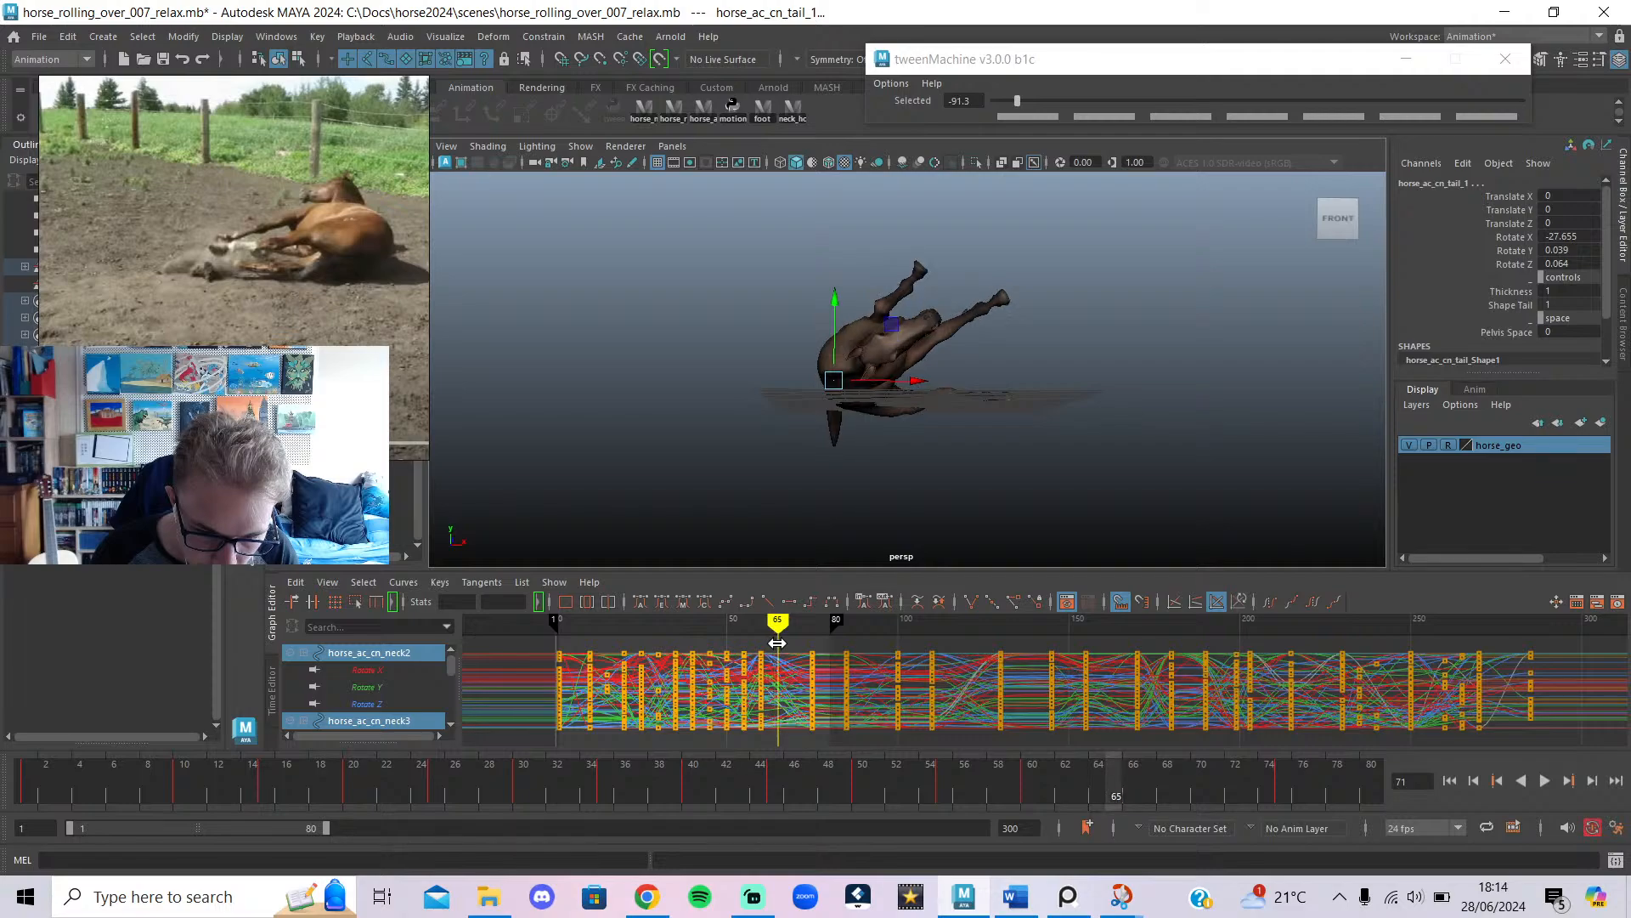
{"action": "left_click_drag", "start_coordinate": [760, 765], "coordinate": [760, 718]}
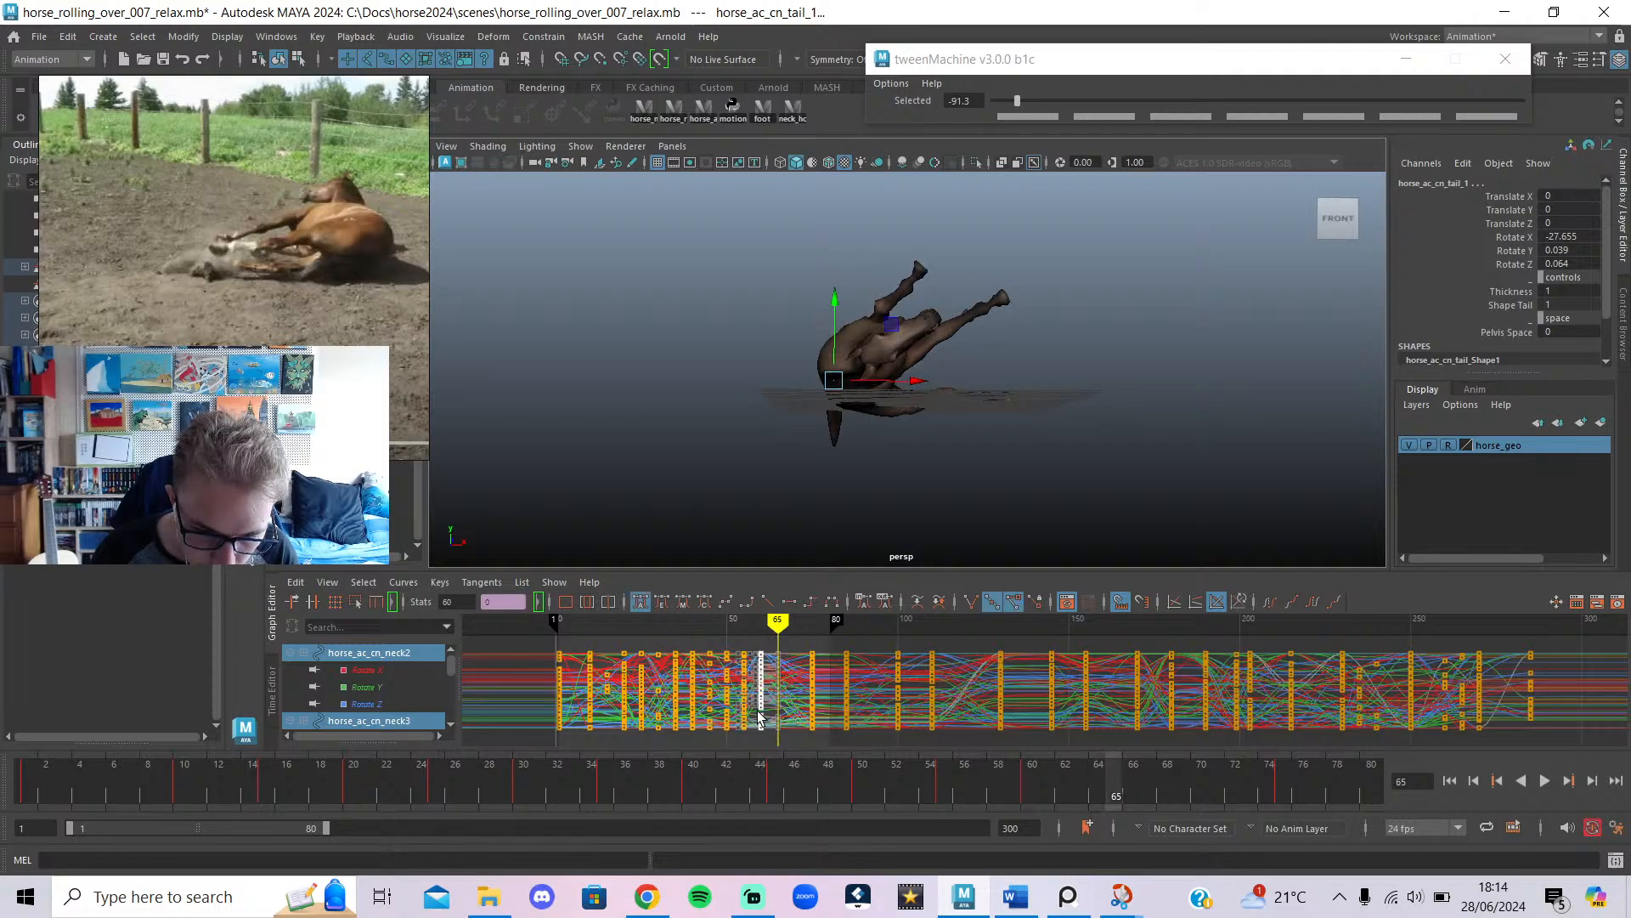
{"action": "middle_click_drag", "start_coordinate": [761, 697], "coordinate": [780, 698], "text": "shift"}
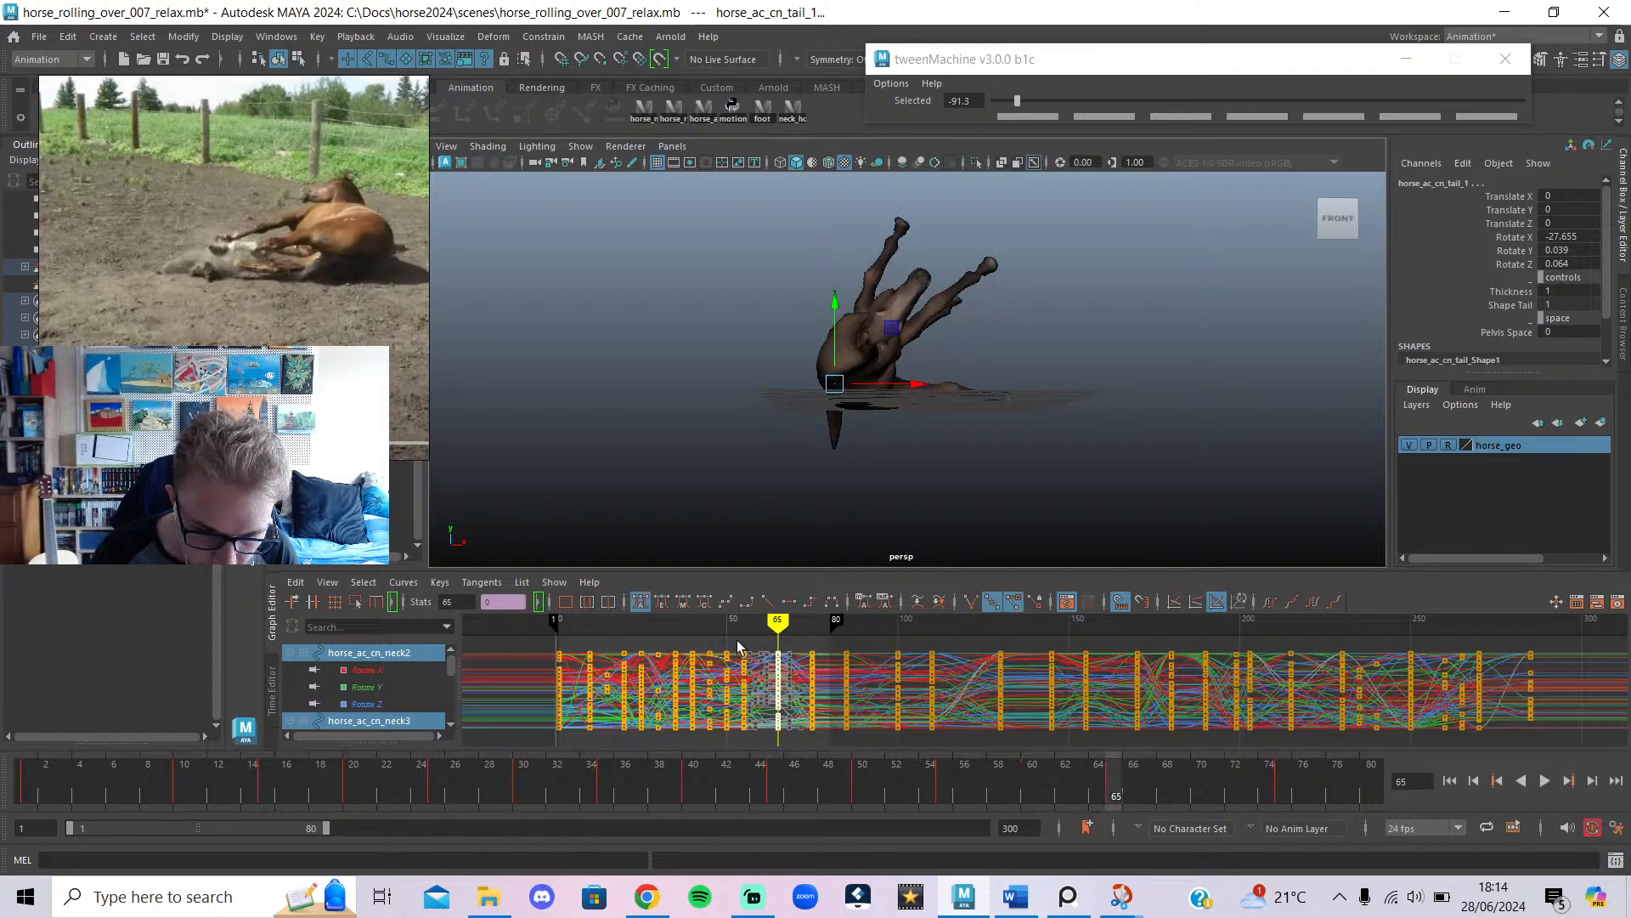
{"action": "left_click_drag", "start_coordinate": [736, 640], "coordinate": [798, 671]}
{"action": "left_click", "coordinate": [1544, 780]}
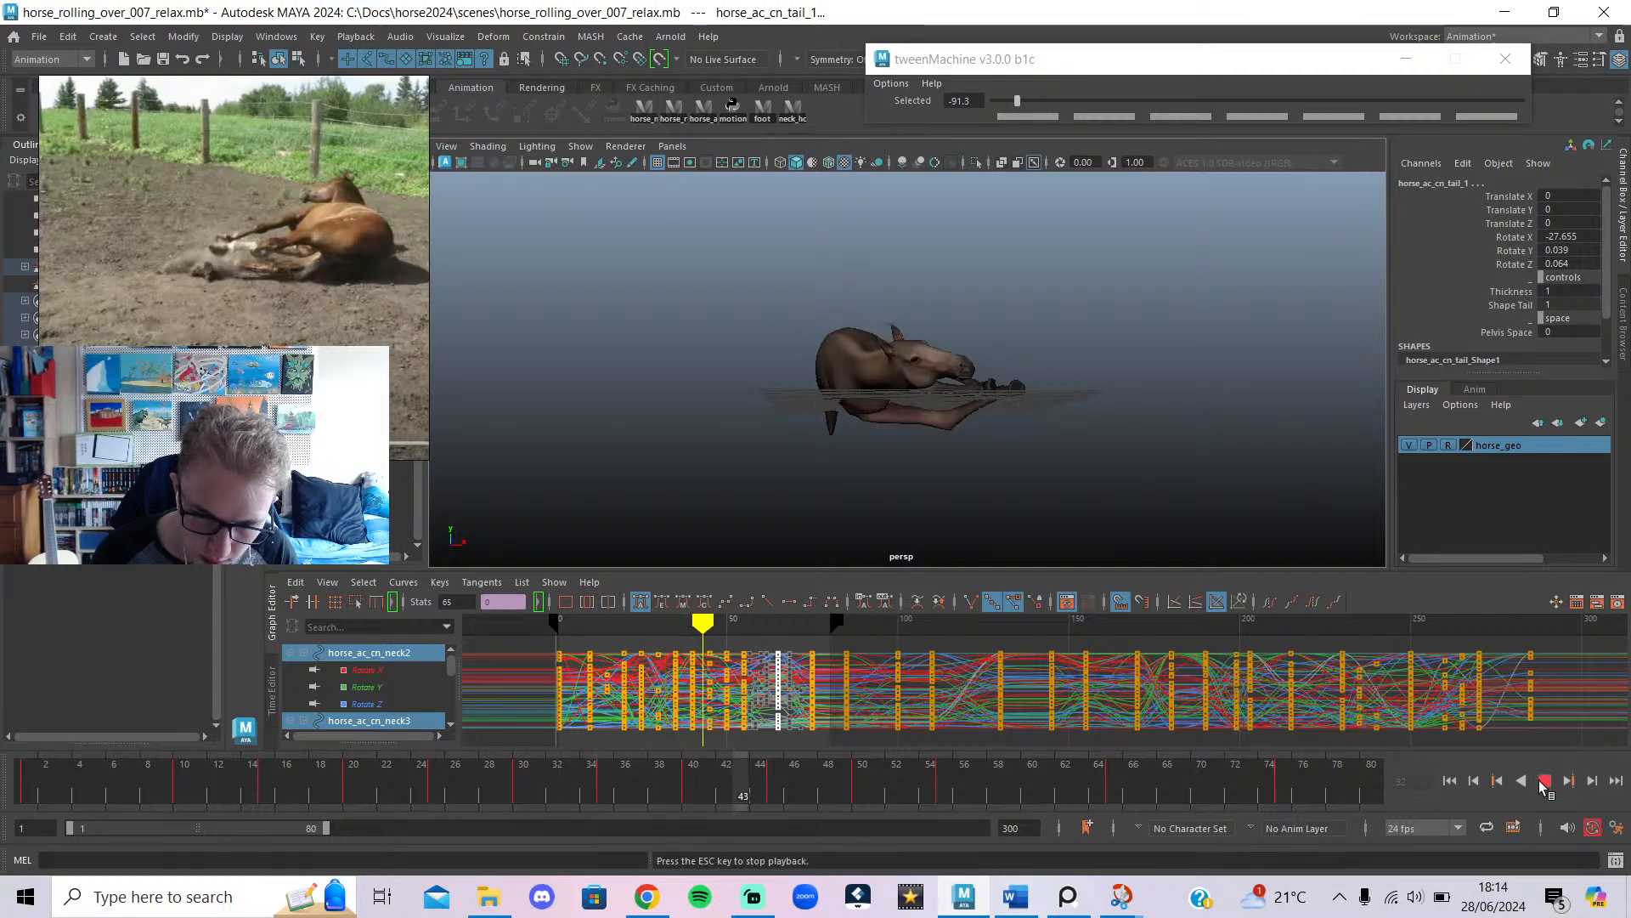
{"action": "left_click", "coordinate": [1539, 781]}
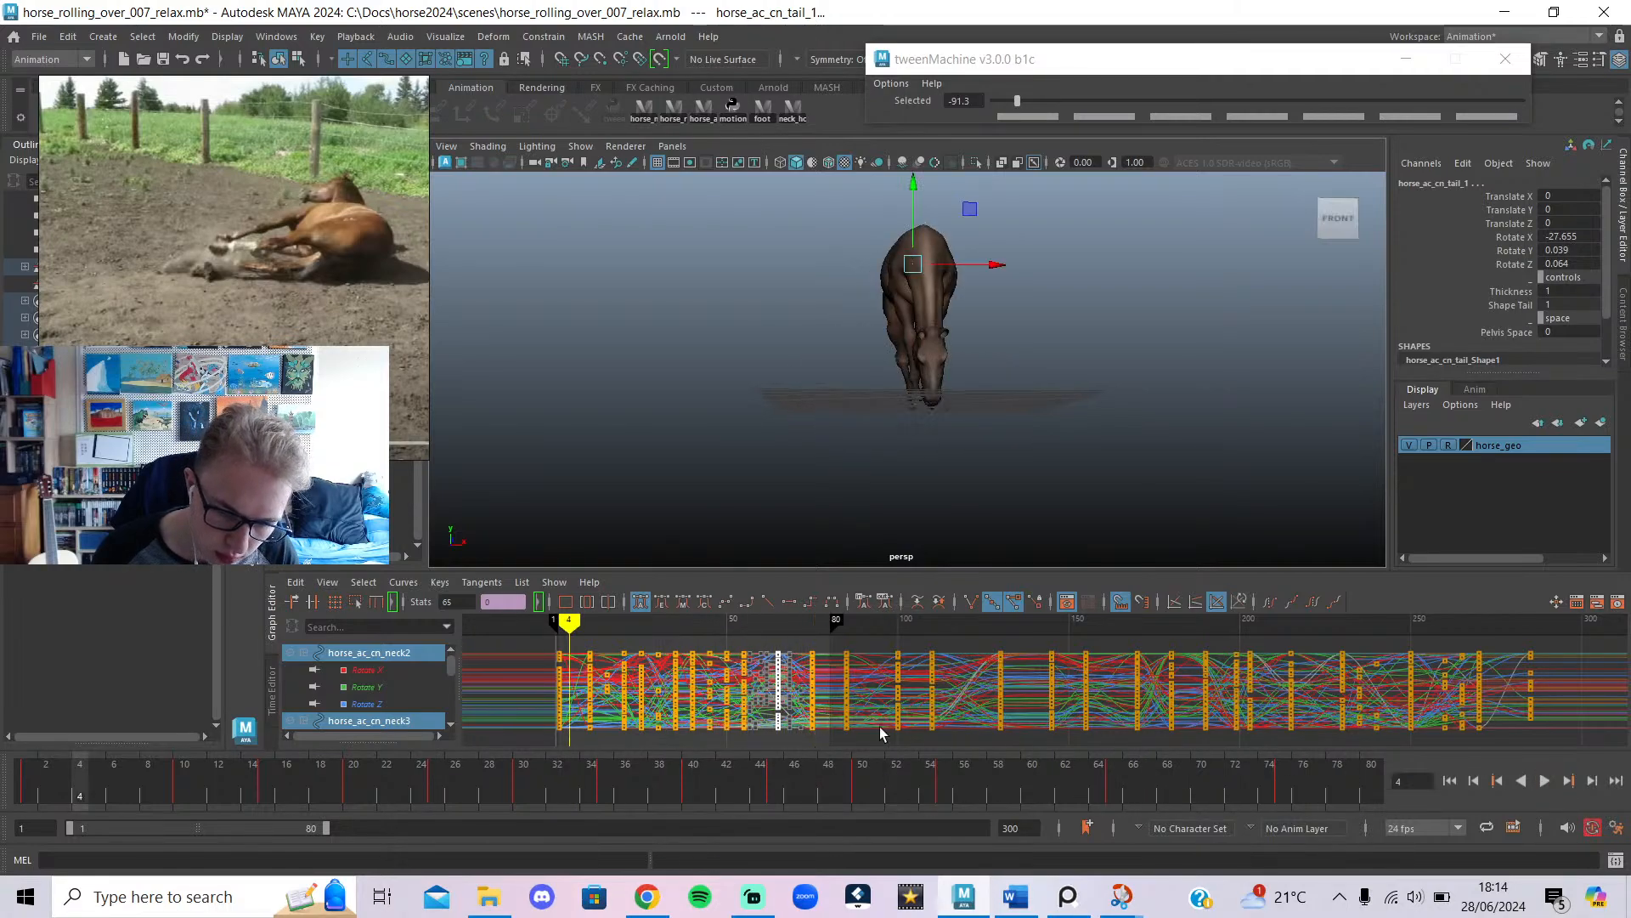
{"action": "key", "text": "ctrl+z"}
{"action": "key", "text": "ctrl+z"}
{"action": "left_click_drag", "start_coordinate": [744, 630], "coordinate": [776, 643]}
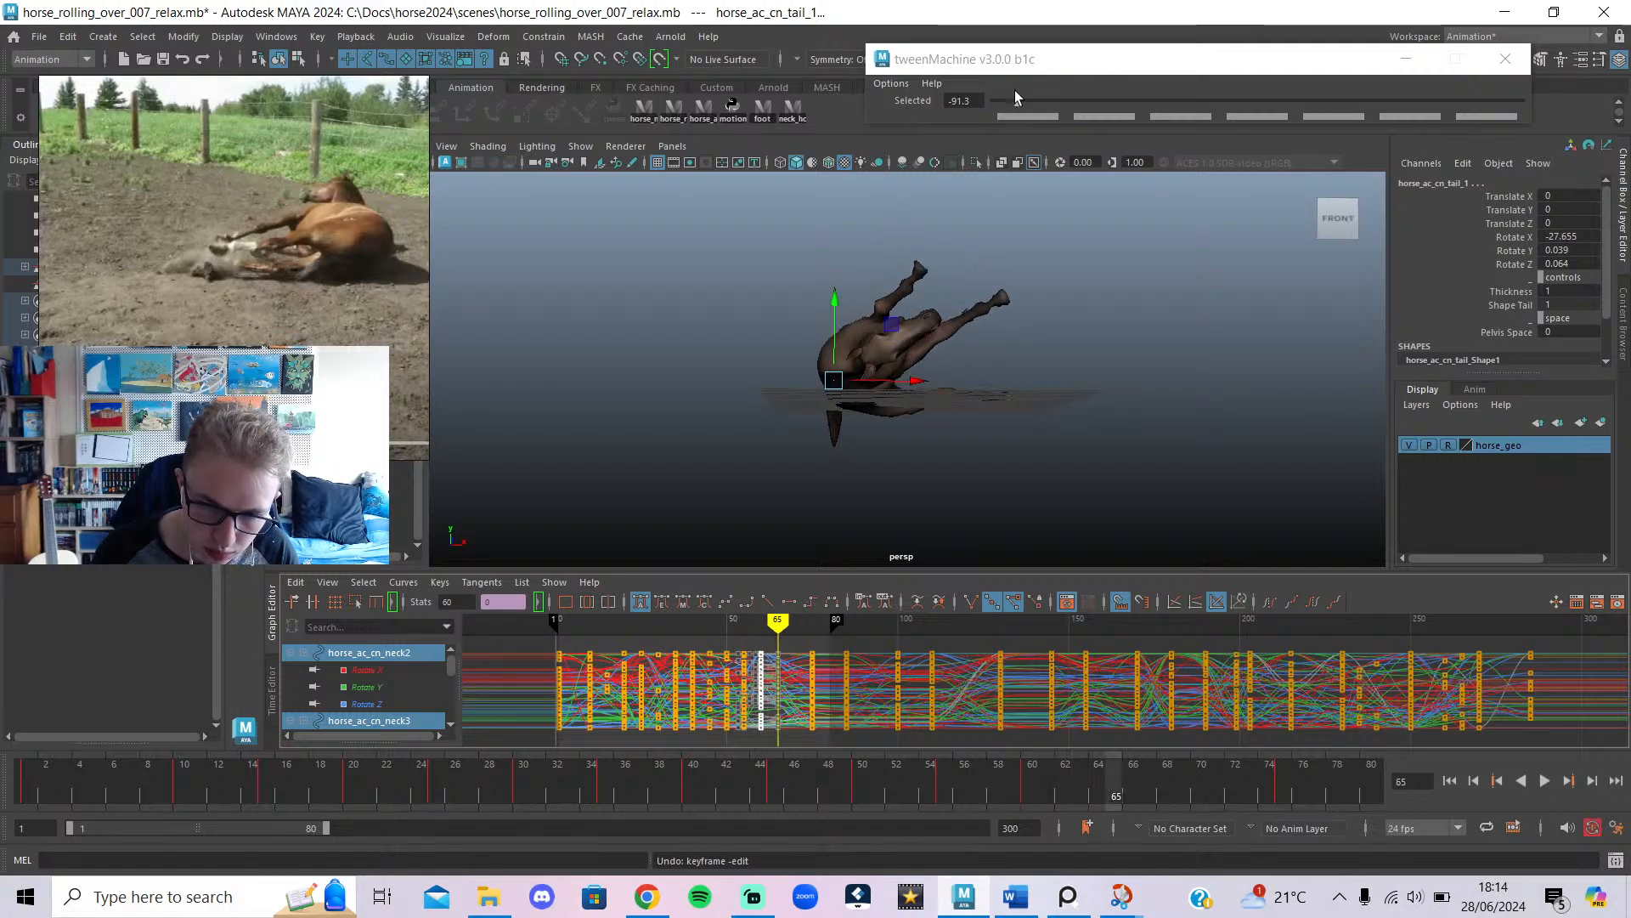
{"action": "left_click", "coordinate": [1017, 100]}
Rebalance the frame-65 pose to -89 with tweenMachine and shift the keys near frame 80 later.
{"action": "left_click_drag", "start_coordinate": [1013, 103], "coordinate": [1022, 103]}
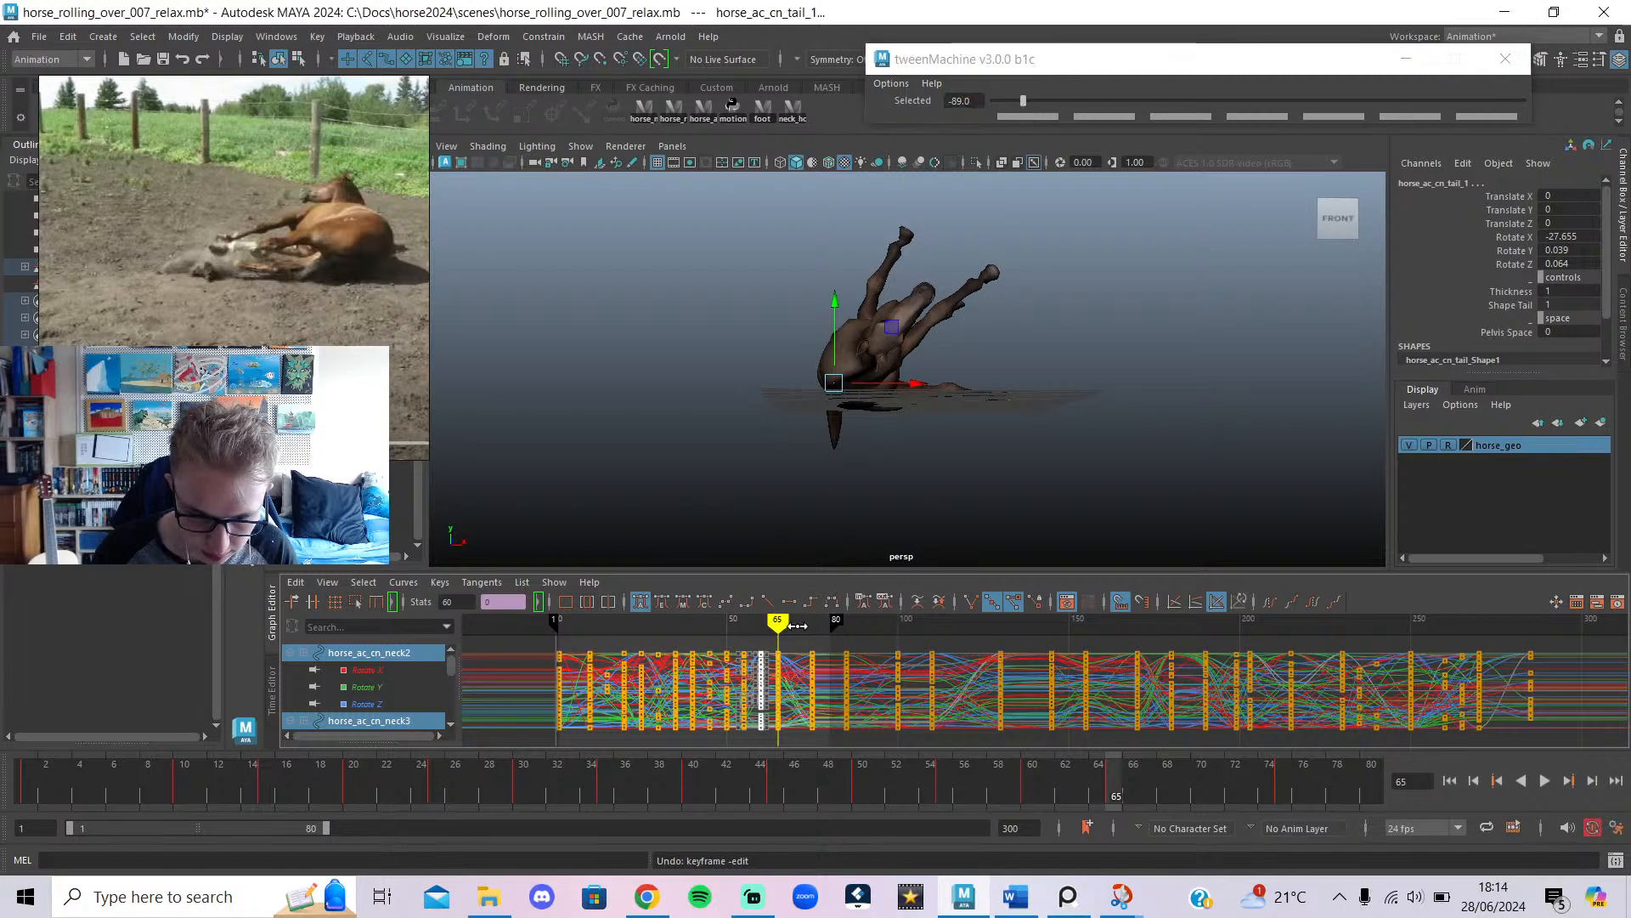
{"action": "mouse_move", "coordinate": [809, 633]}
{"action": "left_mouse_down"}
{"action": "mouse_move", "coordinate": [830, 635]}
{"action": "mouse_move", "coordinate": [795, 747]}
{"action": "left_mouse_up"}
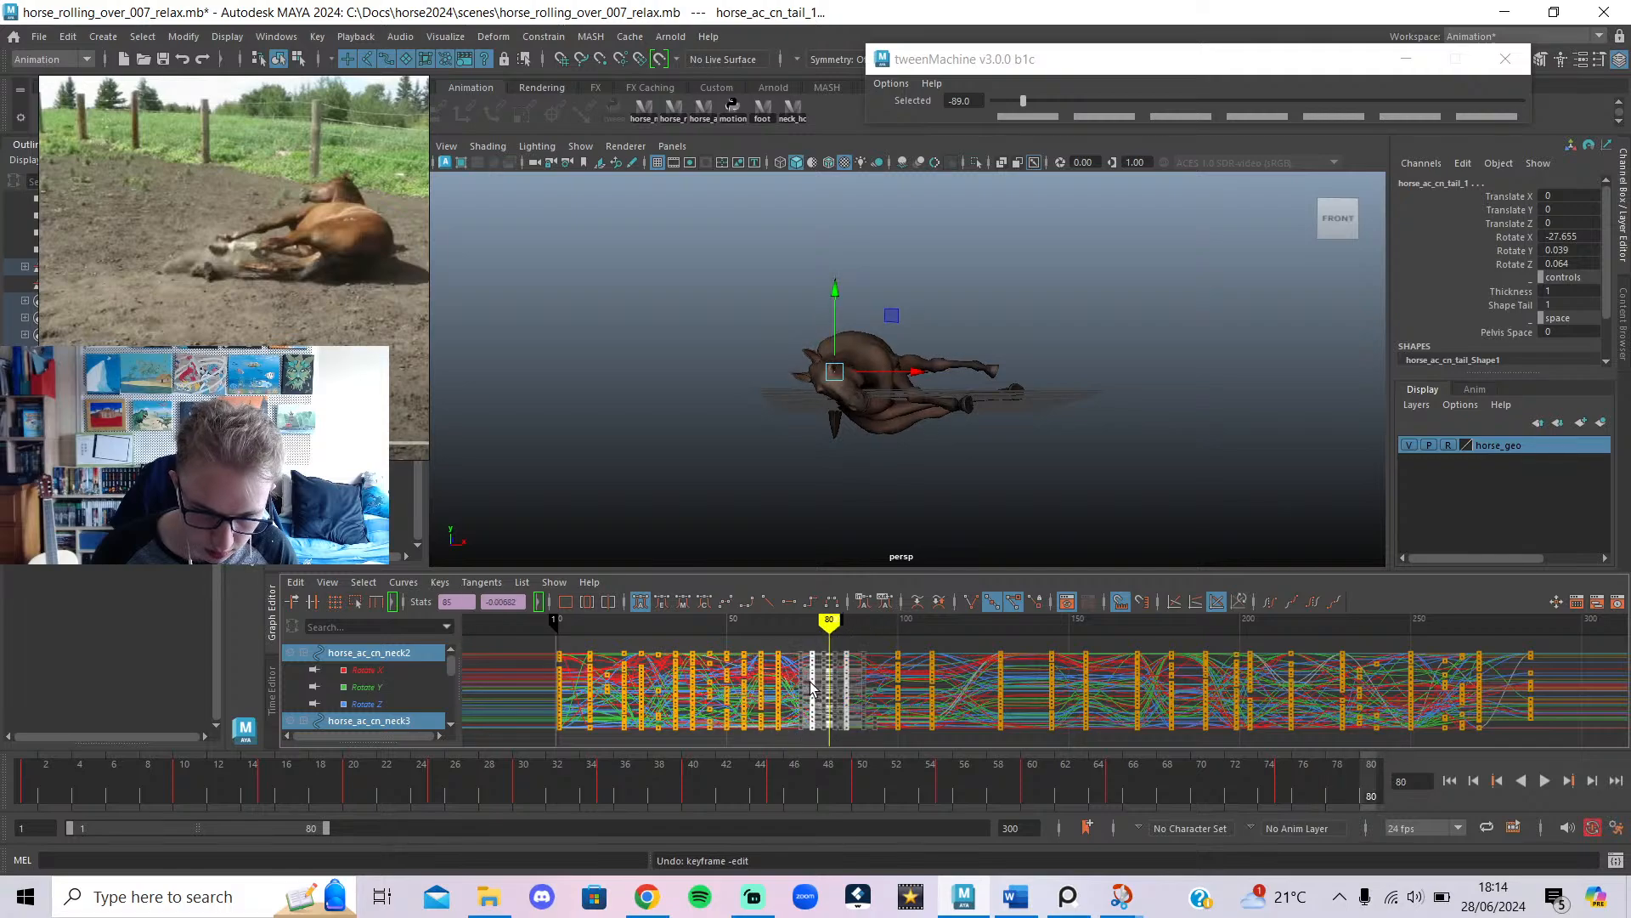
{"action": "middle_click_drag", "start_coordinate": [811, 683], "coordinate": [834, 694], "text": "shift"}
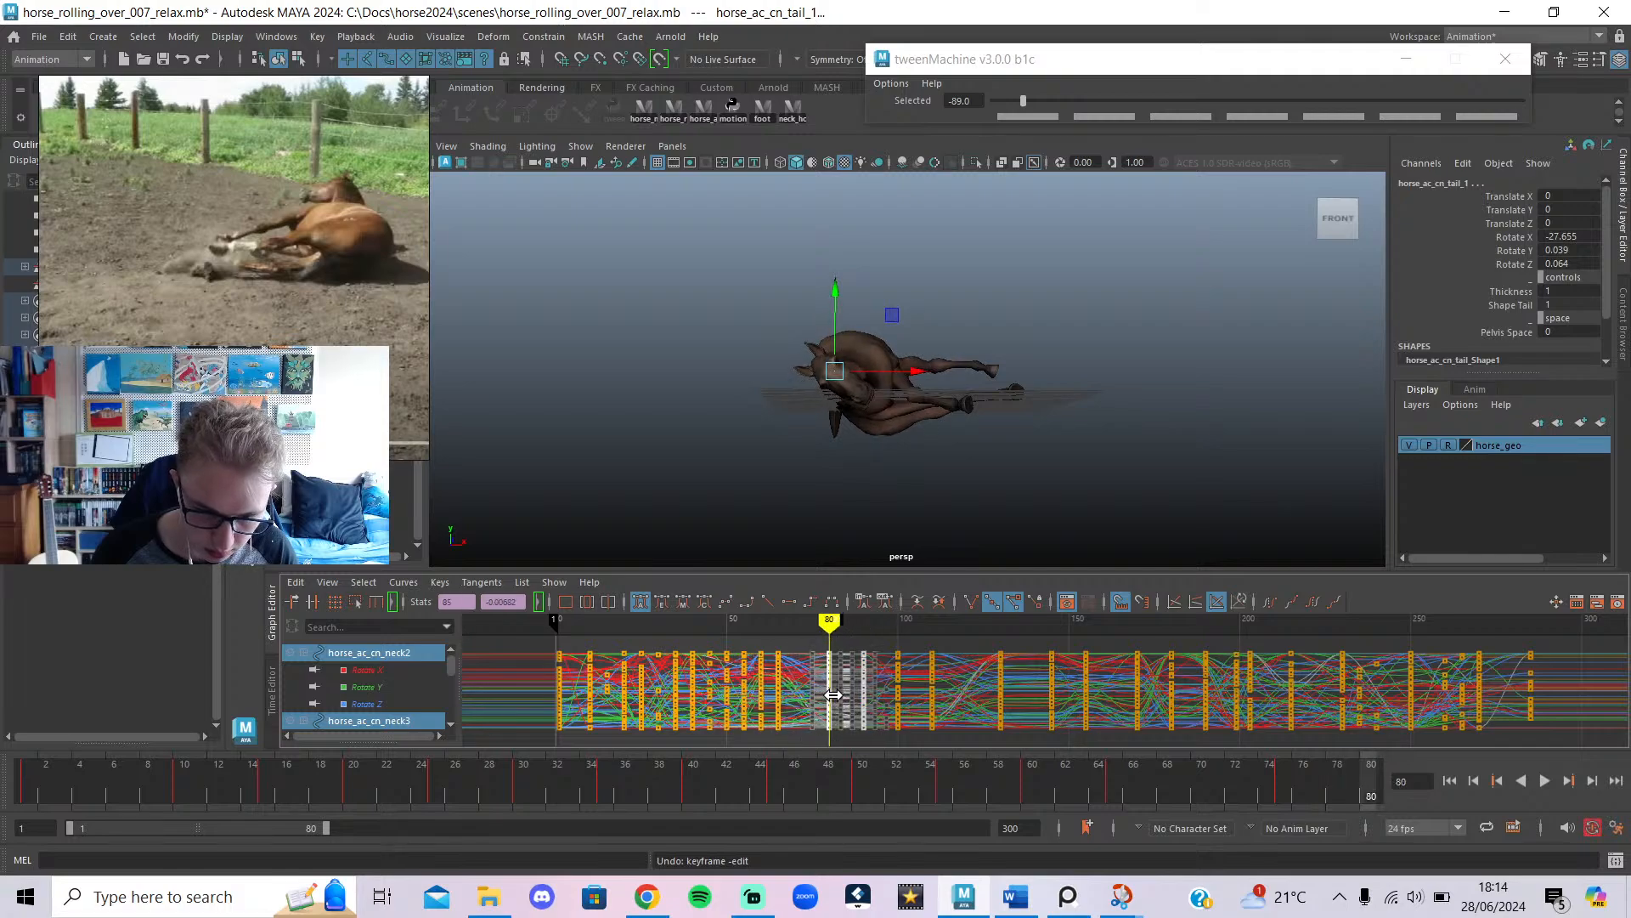
Replay the roll to check the change and extend the playback range to frames 1–145.
{"action": "key", "text": "alt+v"}
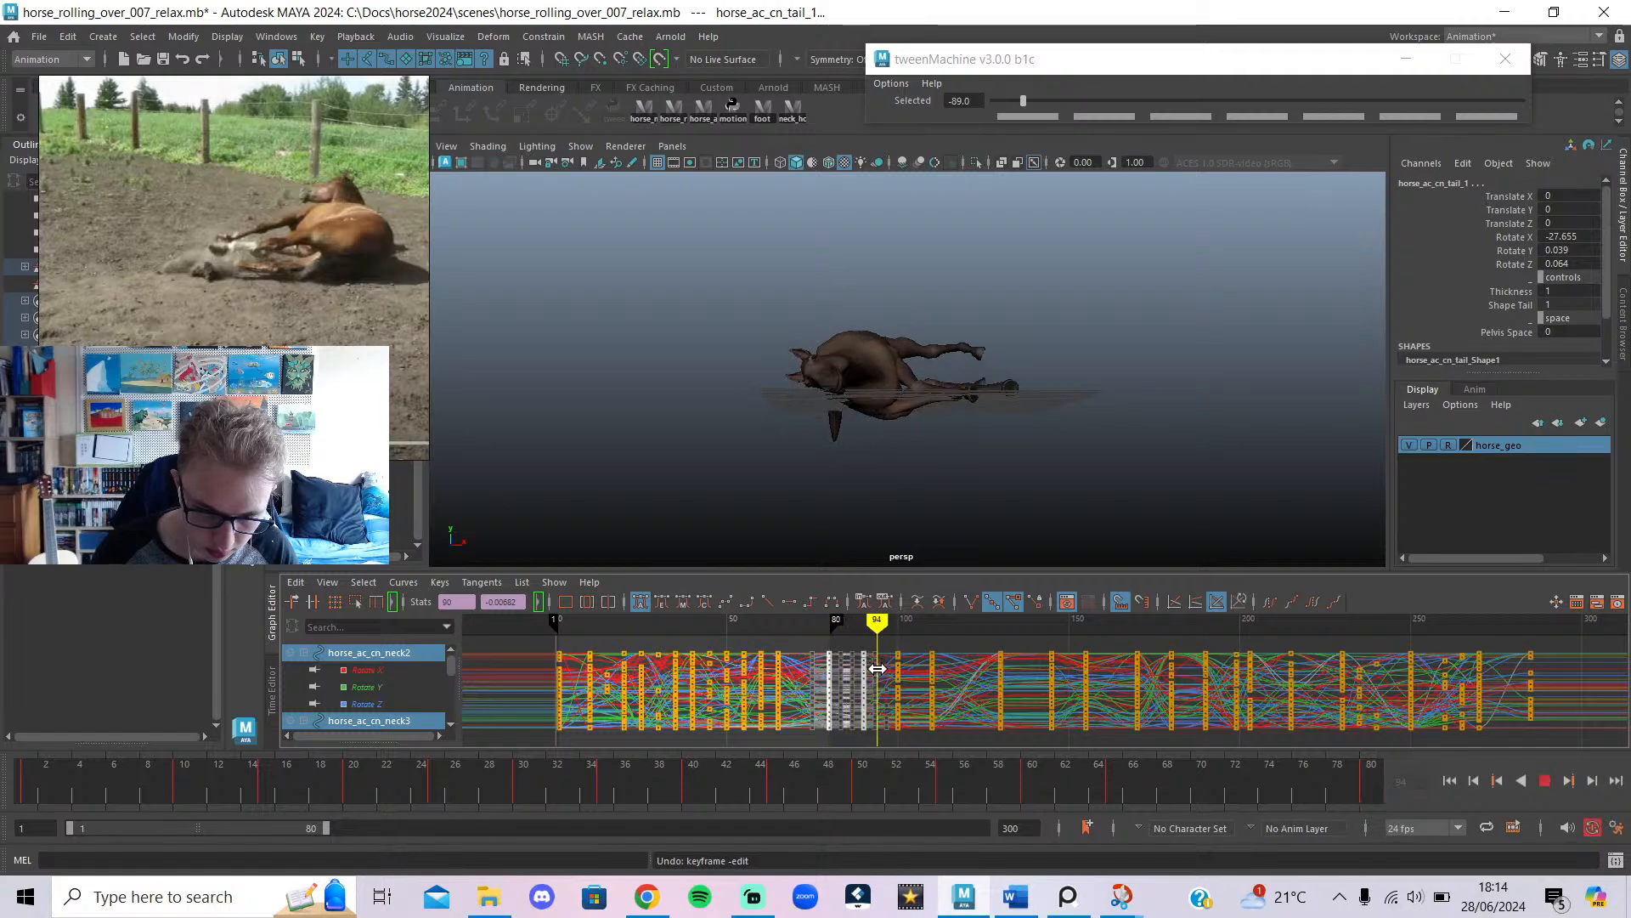
{"action": "key", "text": "alt+v"}
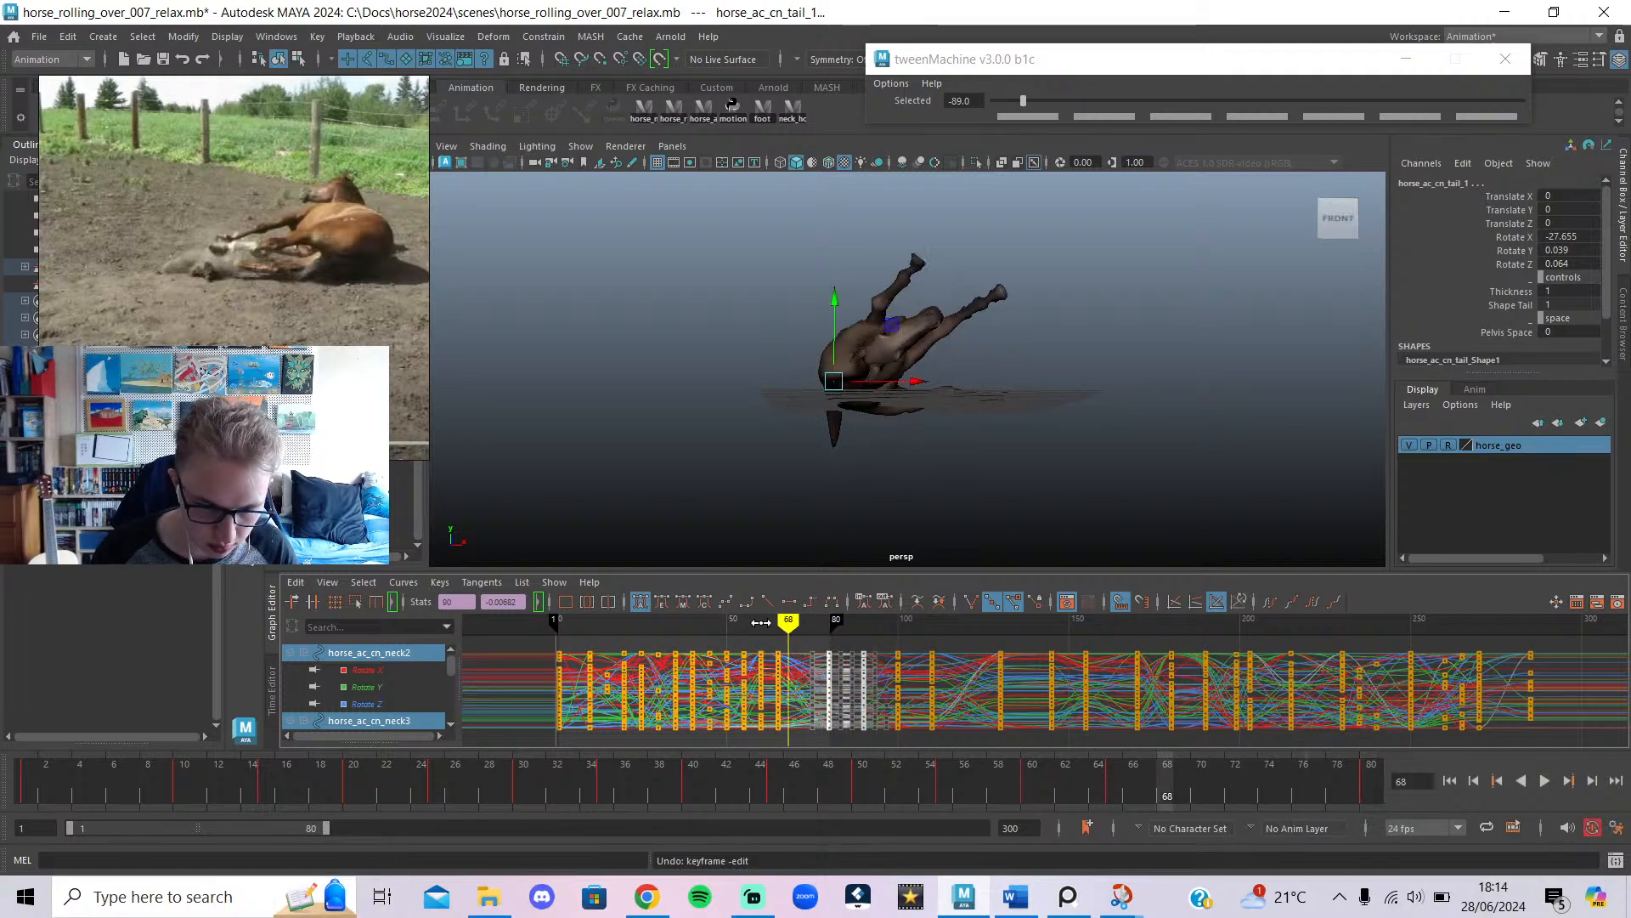
{"action": "mouse_move", "coordinate": [849, 625]}
{"action": "left_mouse_down"}
{"action": "mouse_move", "coordinate": [960, 663]}
{"action": "mouse_move", "coordinate": [802, 694]}
{"action": "mouse_move", "coordinate": [949, 707]}
{"action": "mouse_move", "coordinate": [1050, 755]}
{"action": "left_mouse_up"}
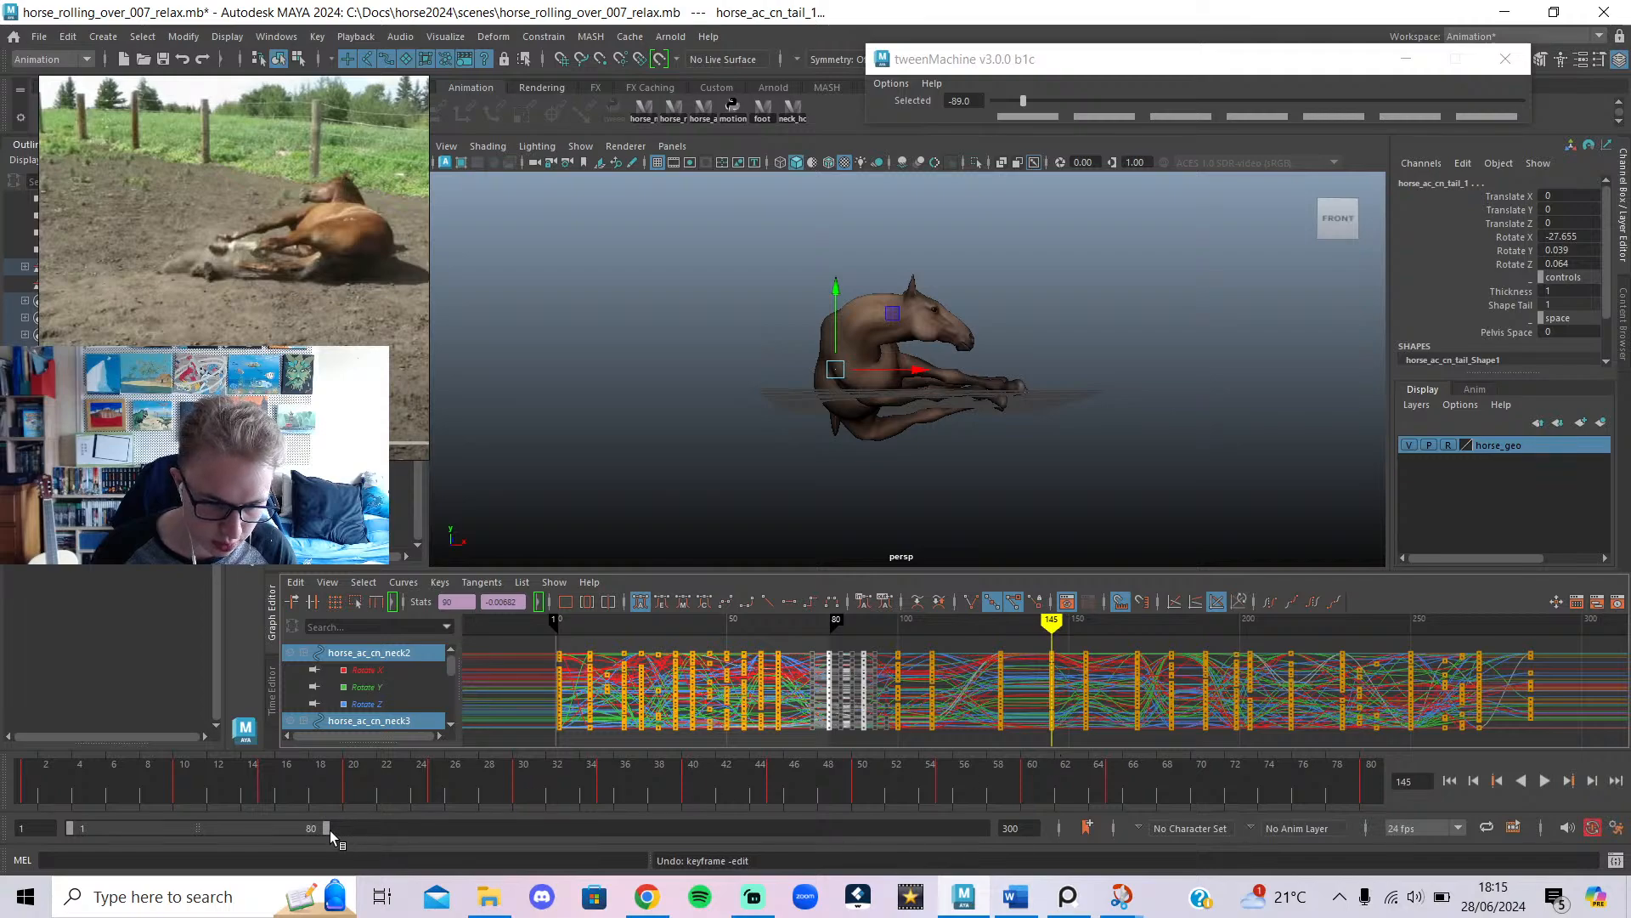
{"action": "left_click_drag", "start_coordinate": [330, 830], "coordinate": [25, 790]}
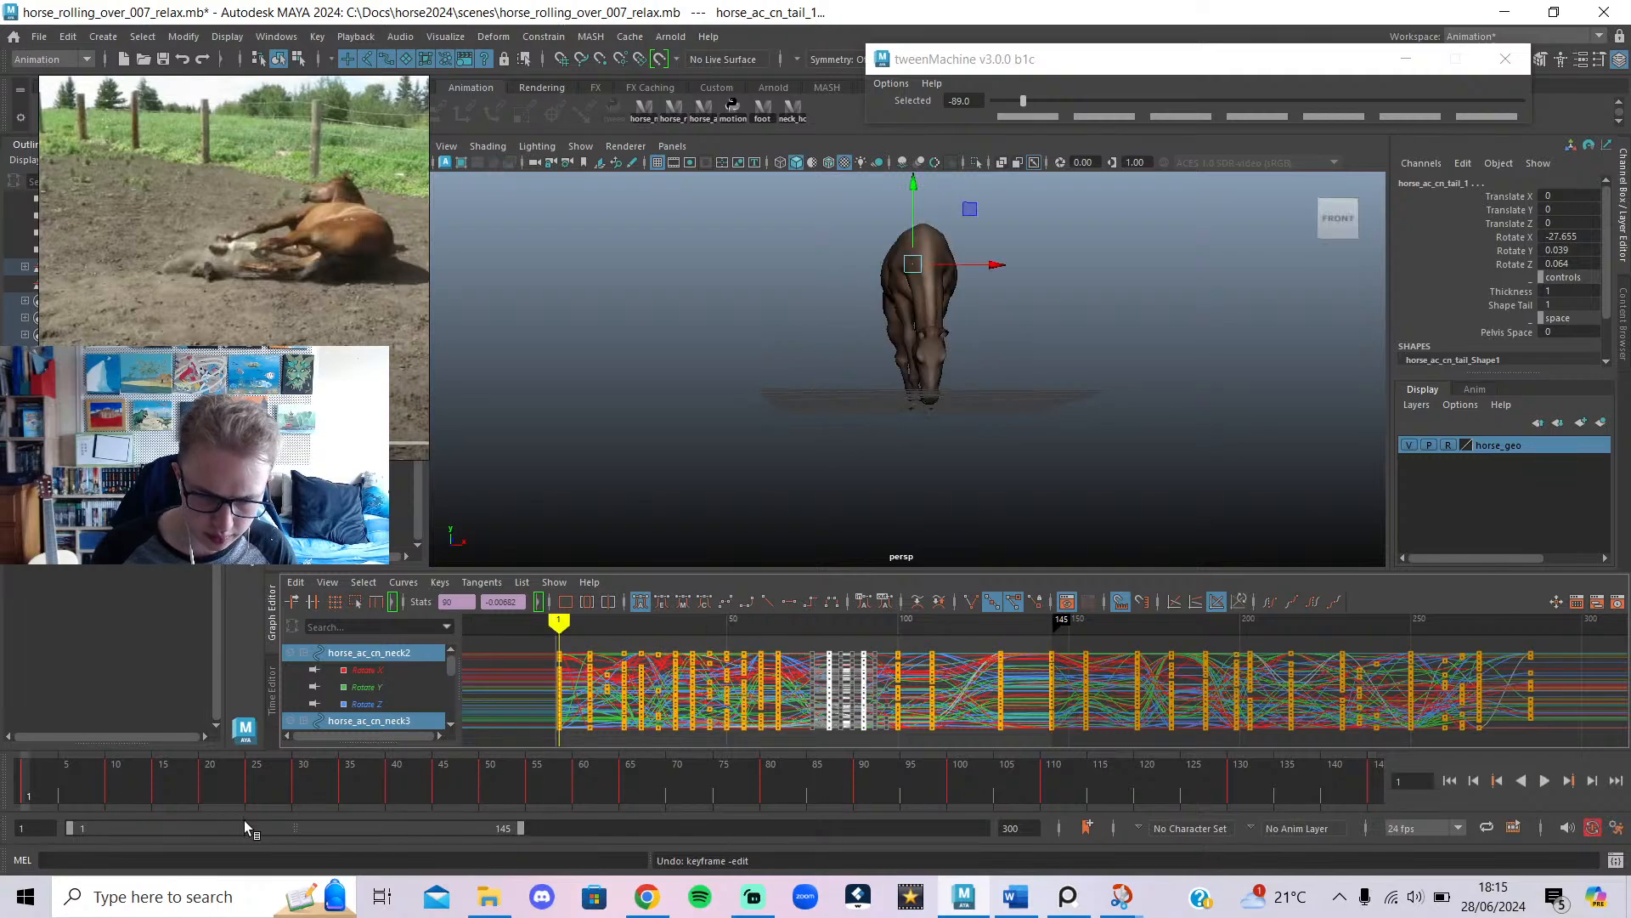
{"action": "left_click", "coordinate": [1546, 785]}
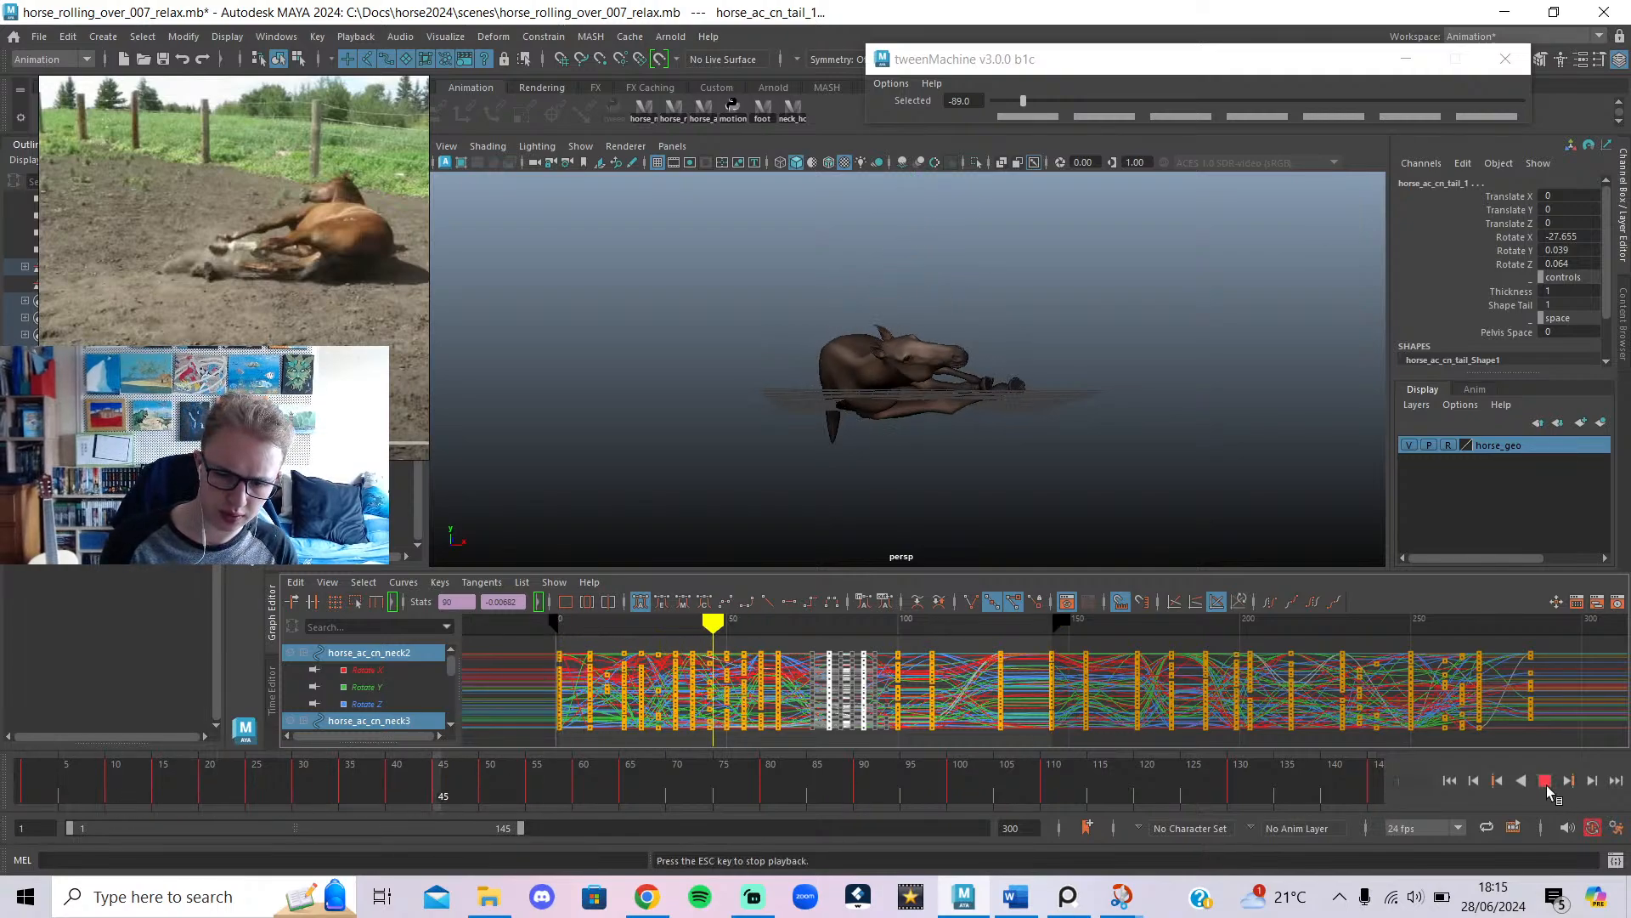
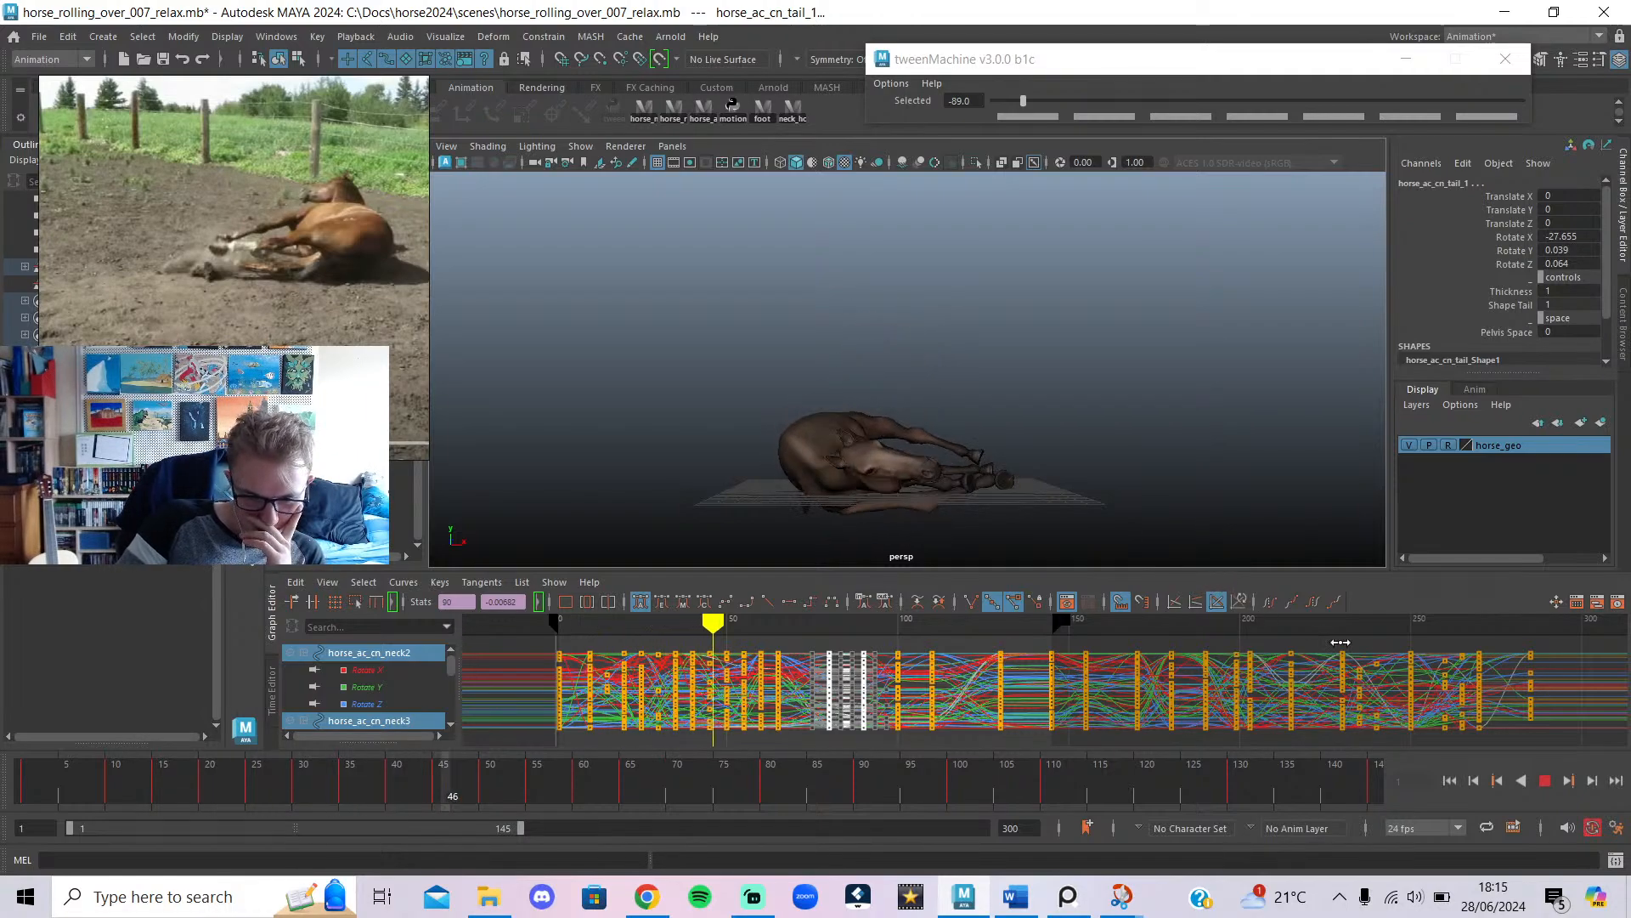
Push the keys after frame 45 later in the Graph Editor and replay the roll from frame 1.
{"action": "left_click", "coordinate": [270, 765]}
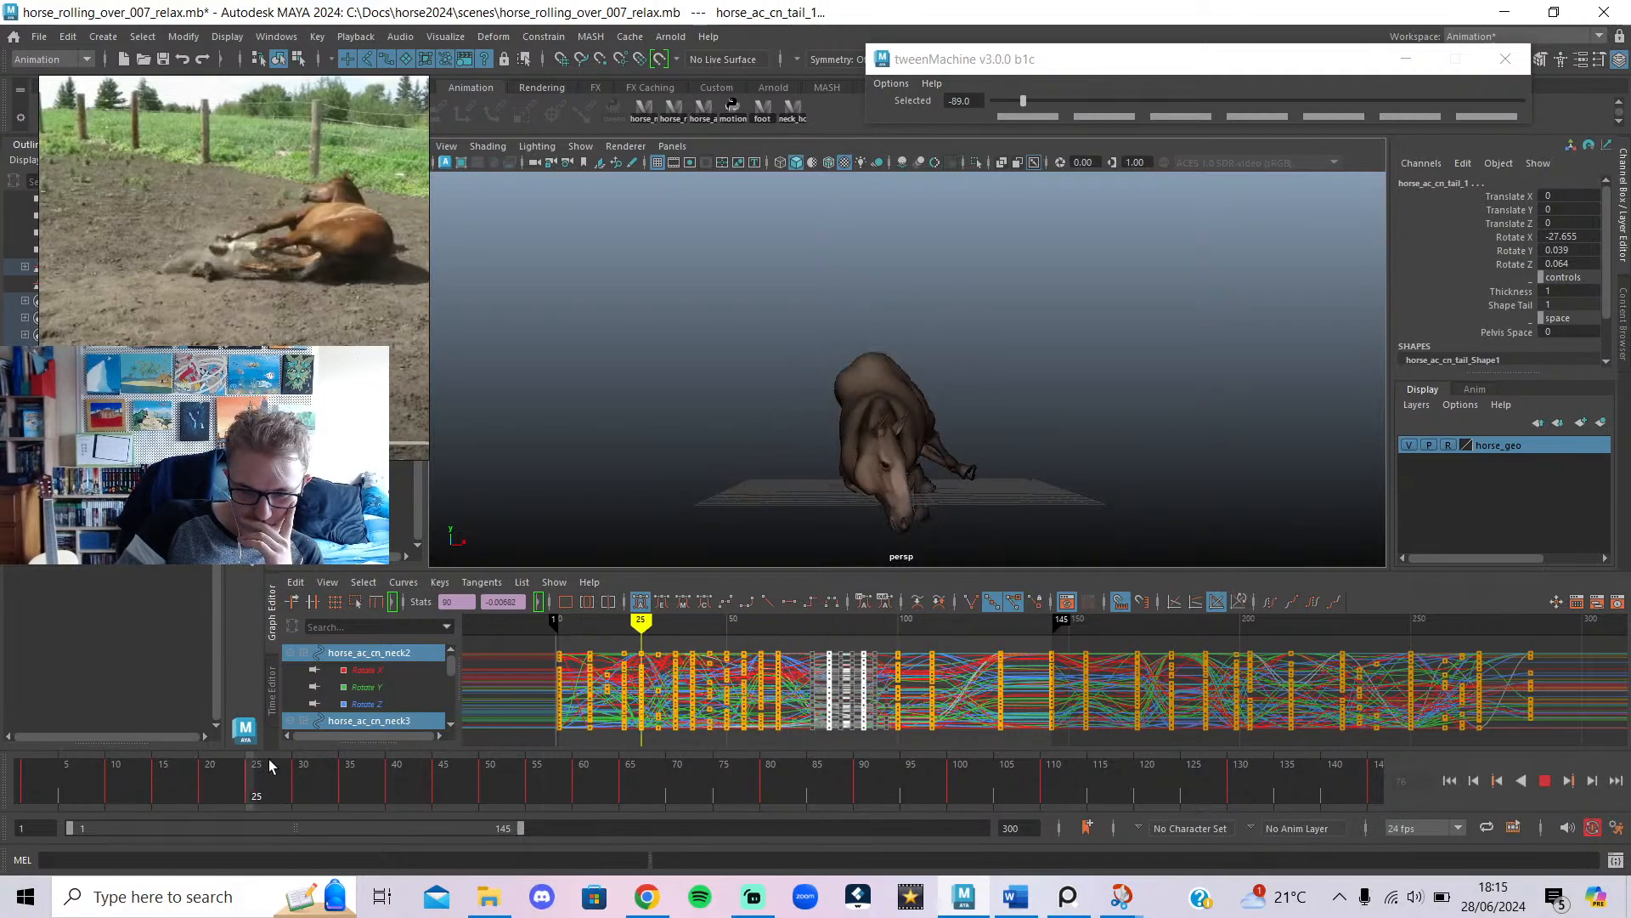
{"action": "mouse_move", "coordinate": [270, 764]}
{"action": "left_mouse_down"}
{"action": "mouse_move", "coordinate": [394, 790]}
{"action": "mouse_move", "coordinate": [364, 794]}
{"action": "mouse_move", "coordinate": [391, 825]}
{"action": "left_mouse_up"}
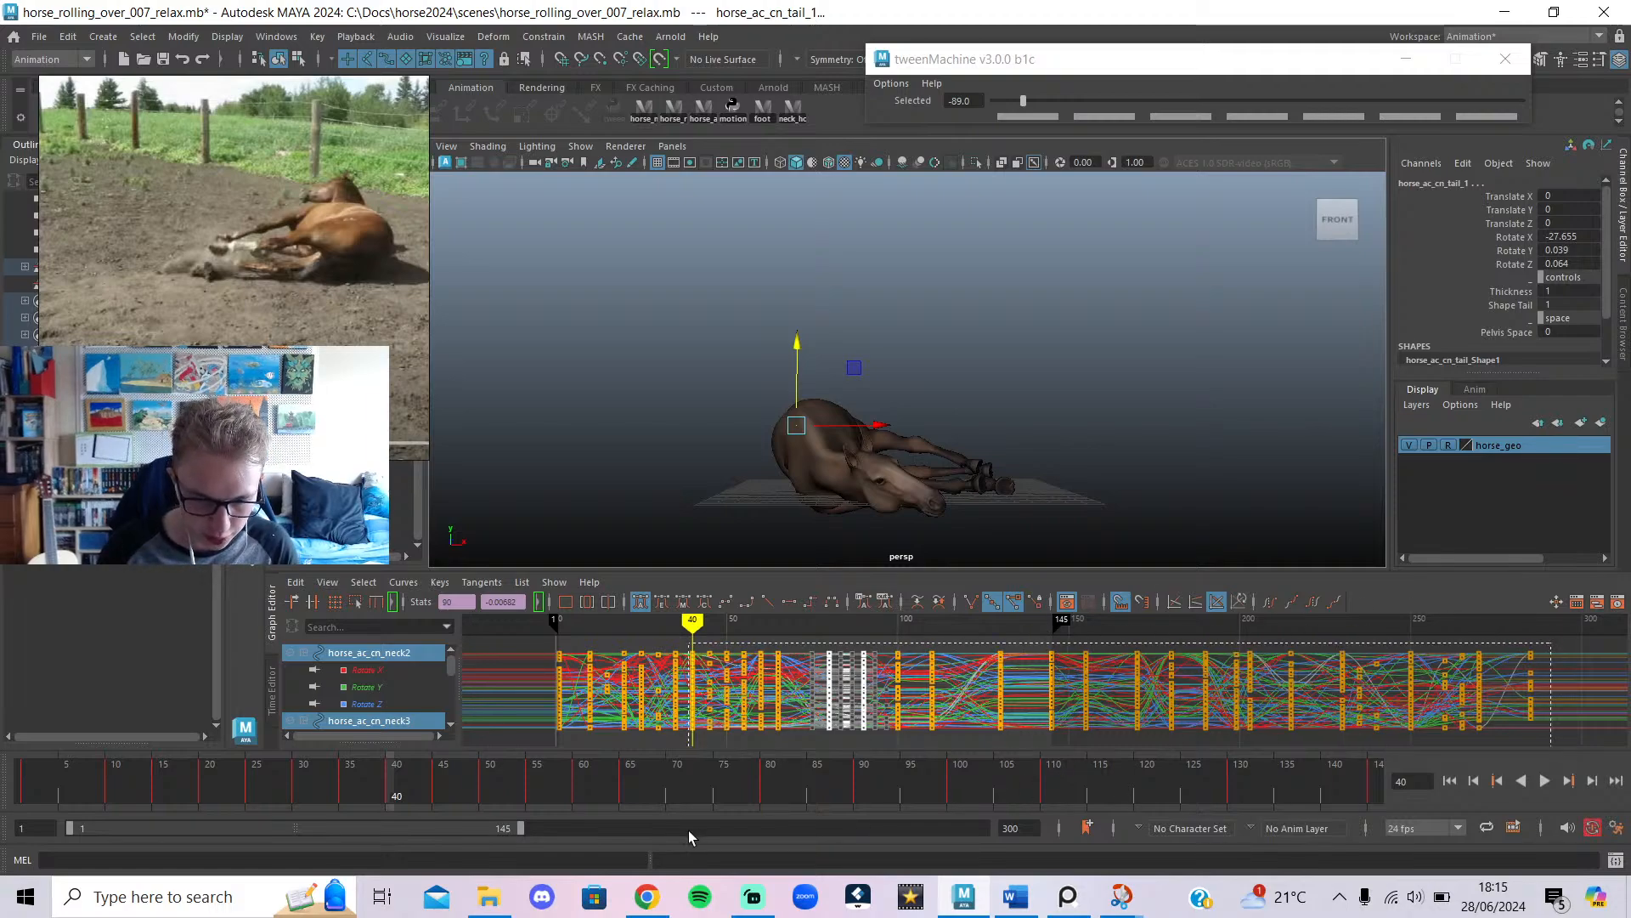
{"action": "key", "text": "alt+v"}
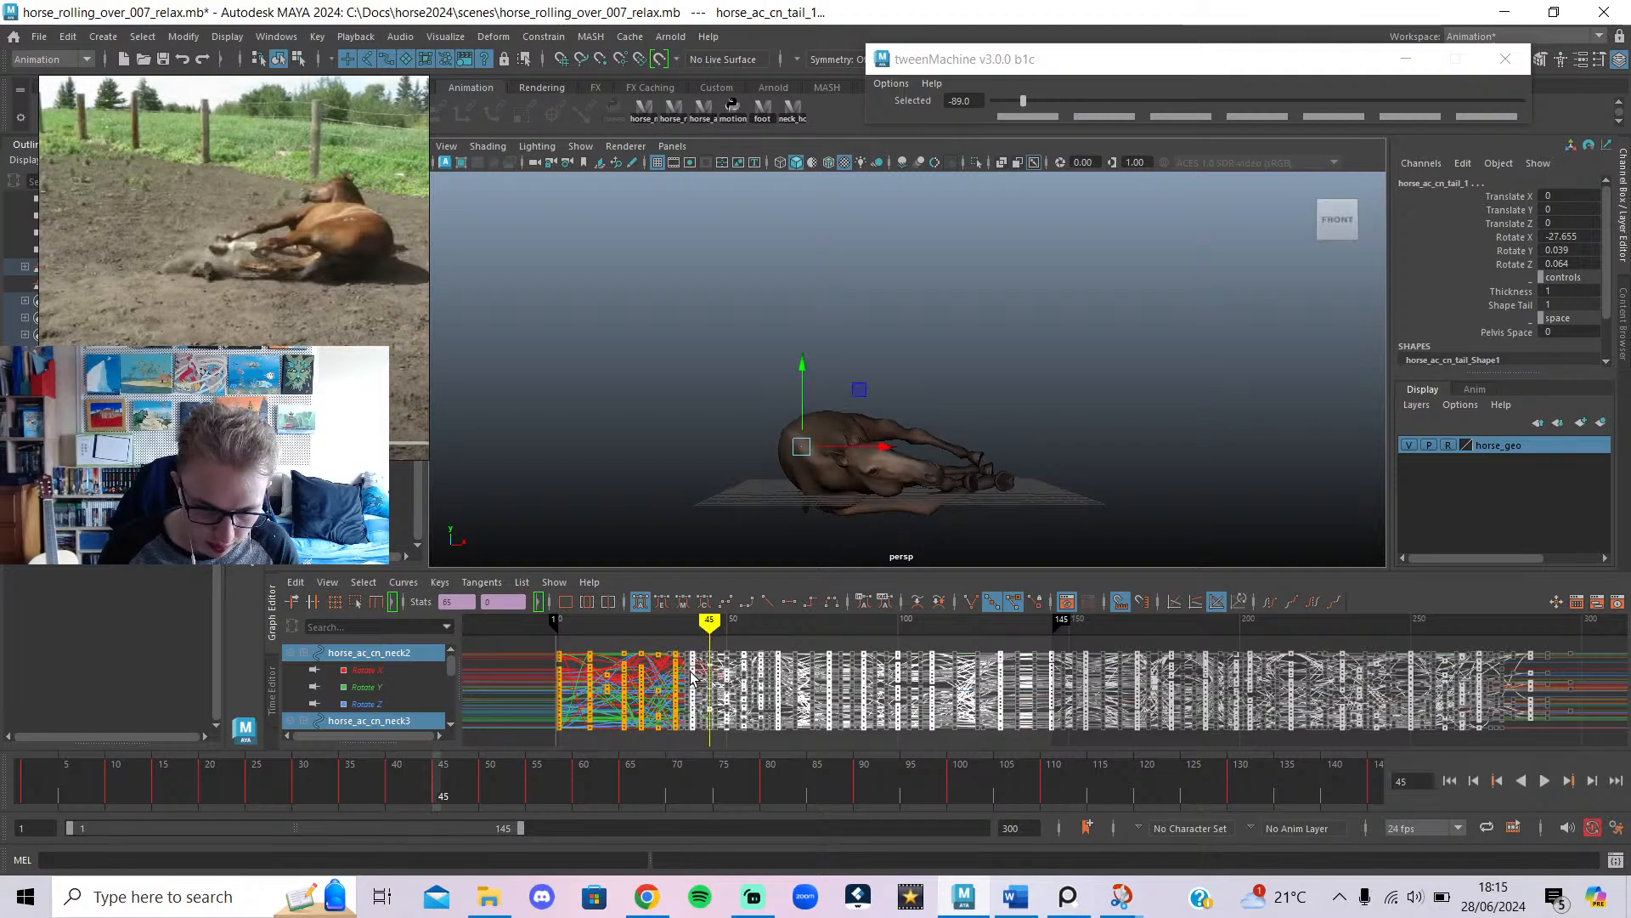
{"action": "left_click_drag", "start_coordinate": [694, 663], "coordinate": [712, 679]}
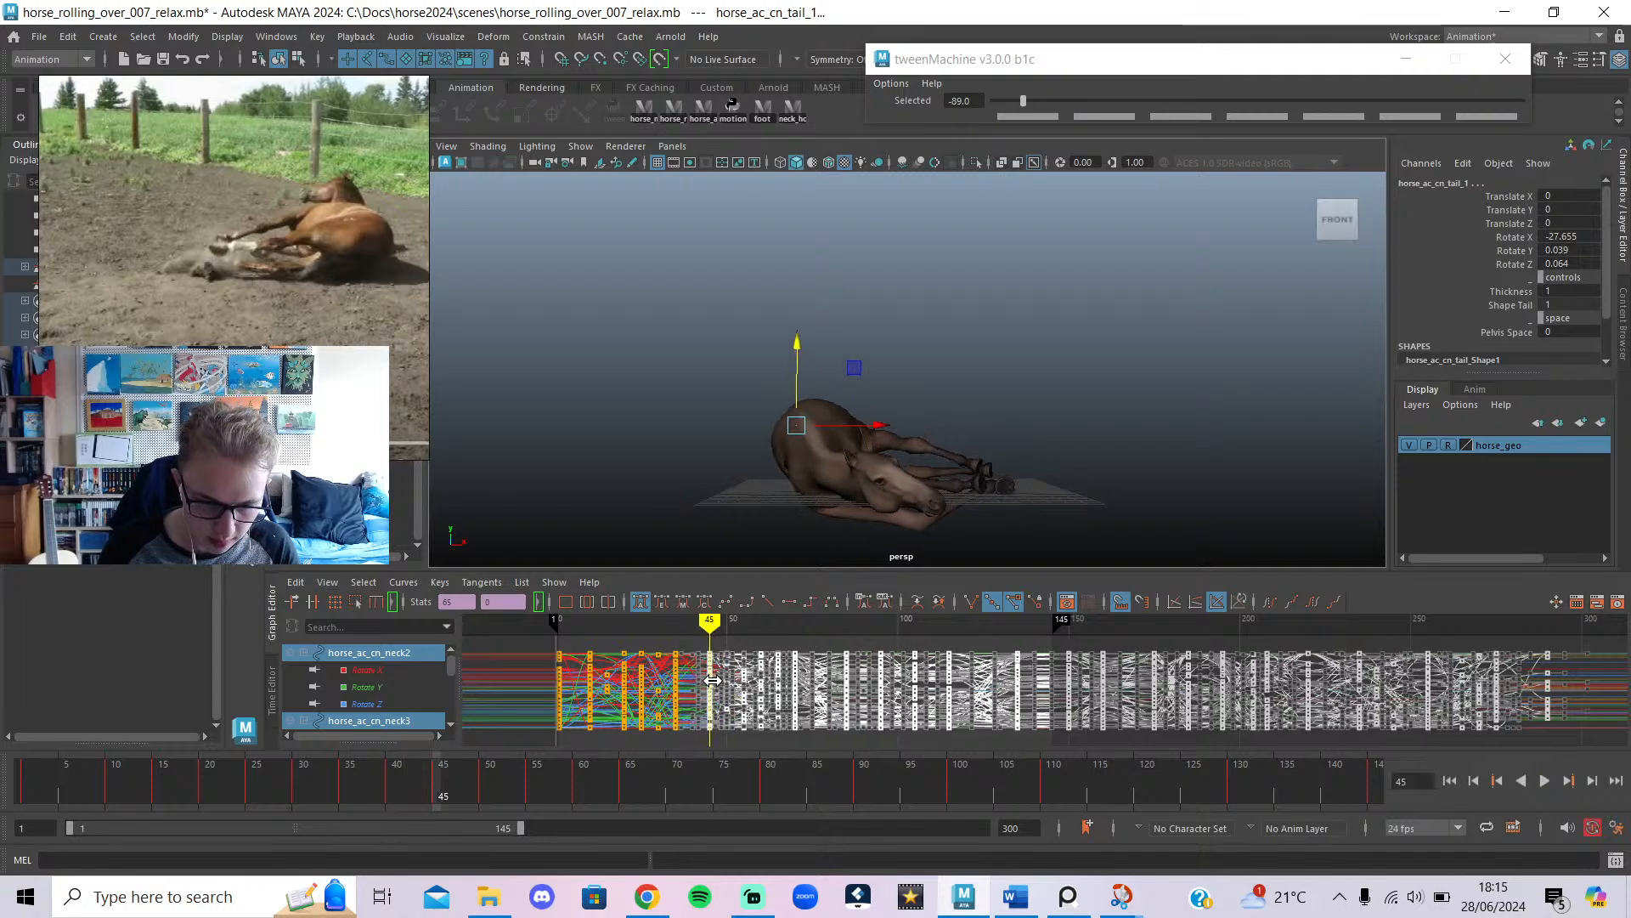
{"action": "key", "text": "alt+shift+v"}
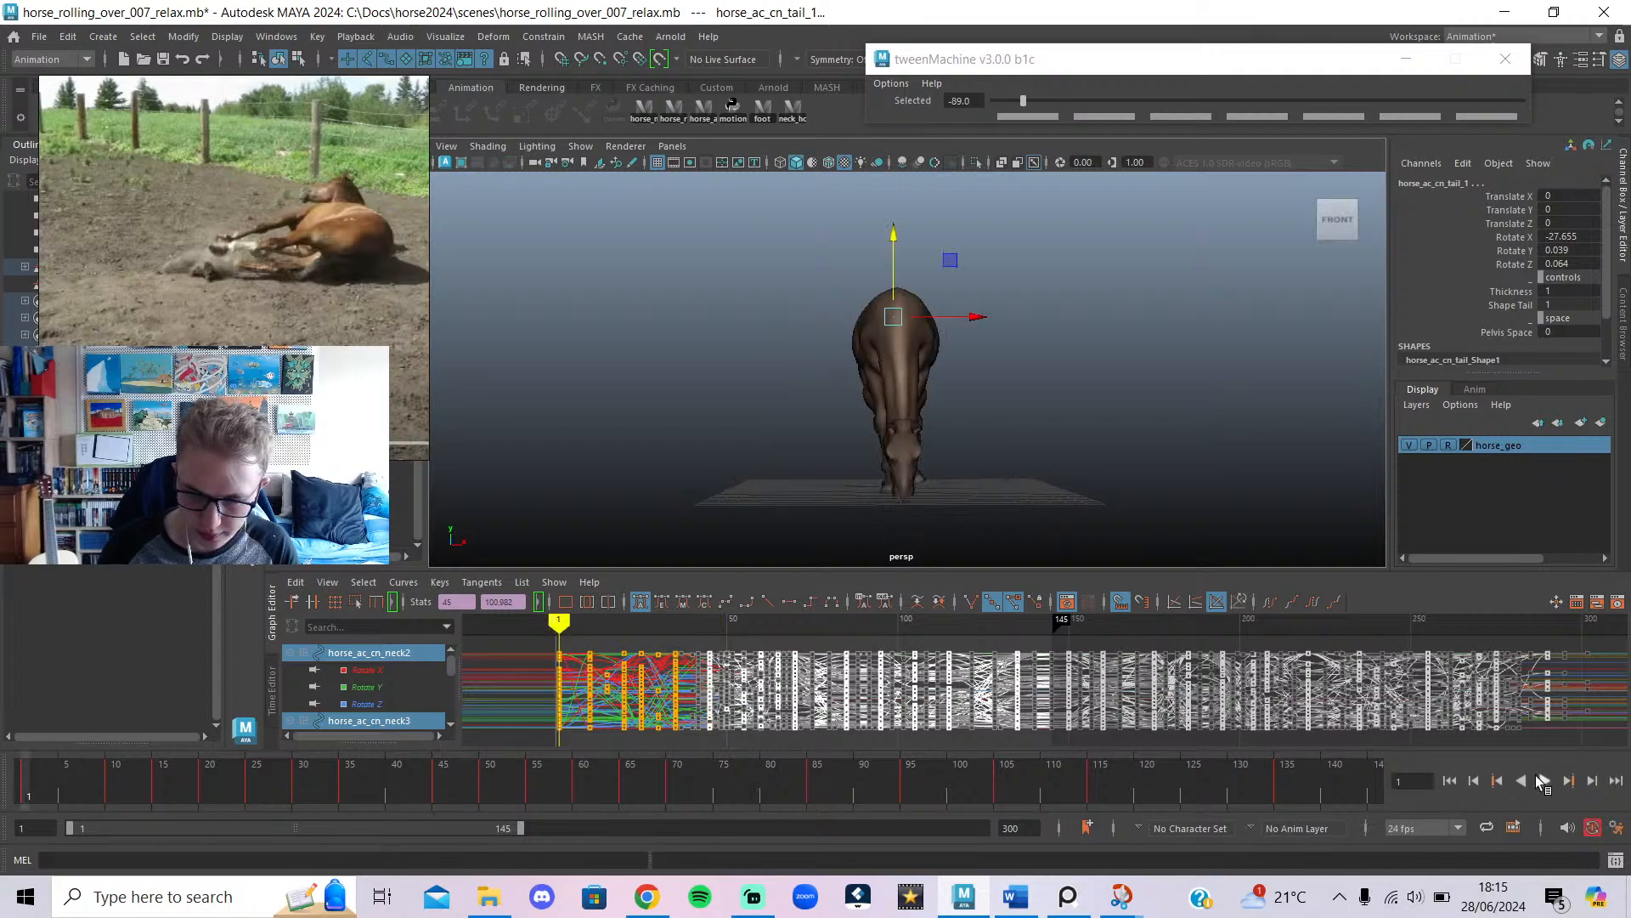
{"action": "left_click", "coordinate": [1539, 779]}
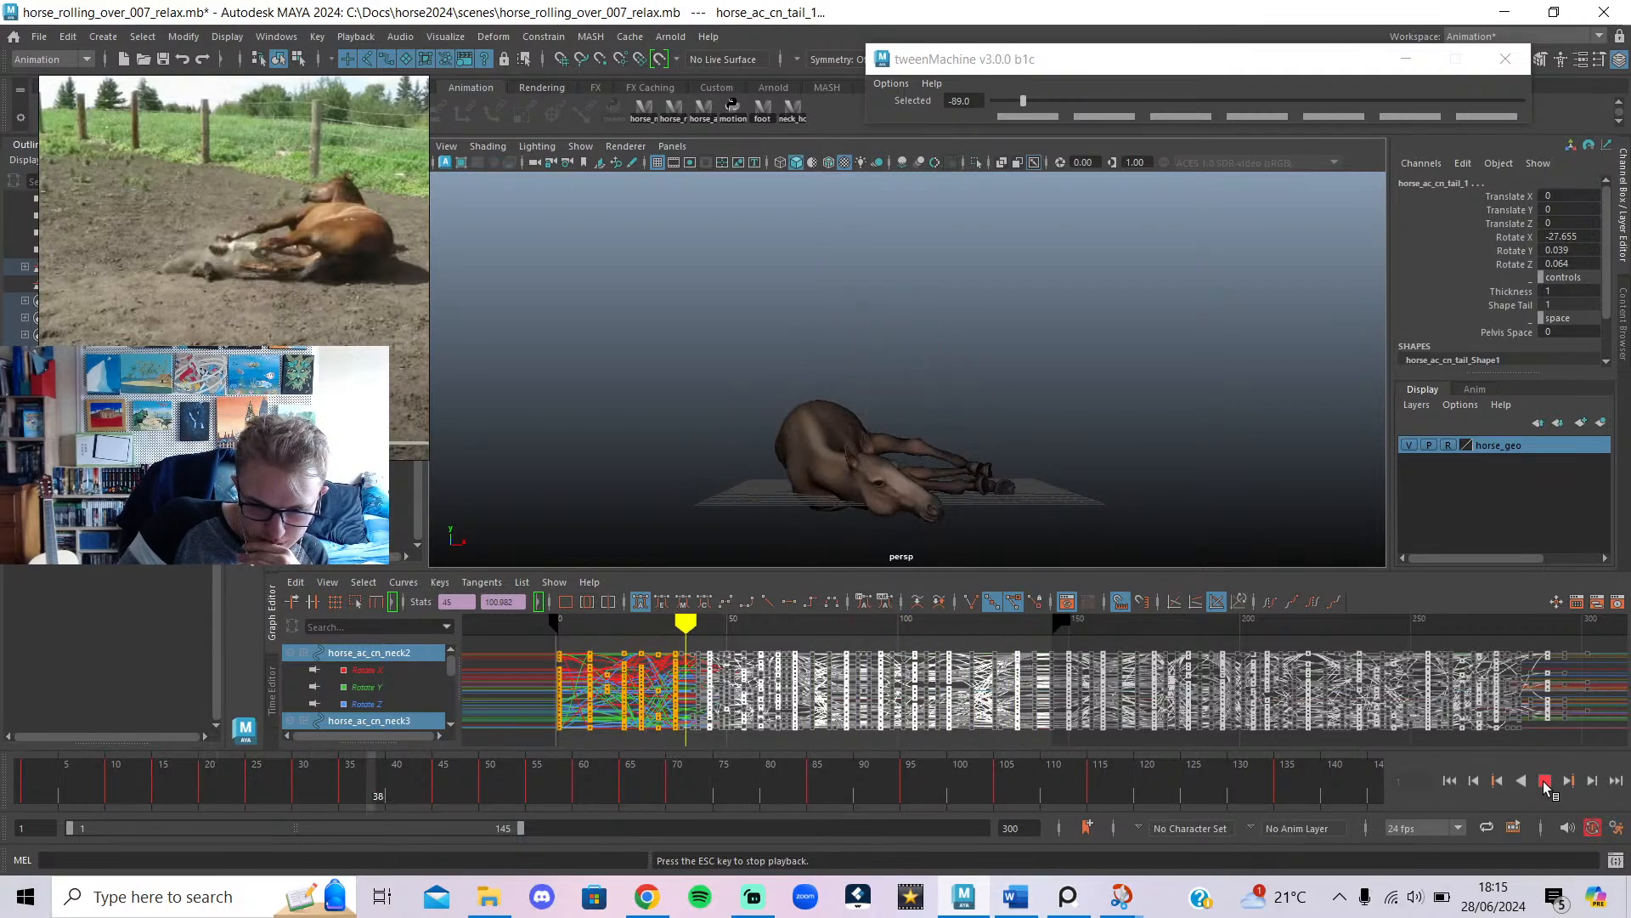
{"action": "left_click", "coordinate": [1545, 786]}
Delete the whole key column at frame 50.
{"action": "left_click_drag", "start_coordinate": [595, 792], "coordinate": [484, 825]}
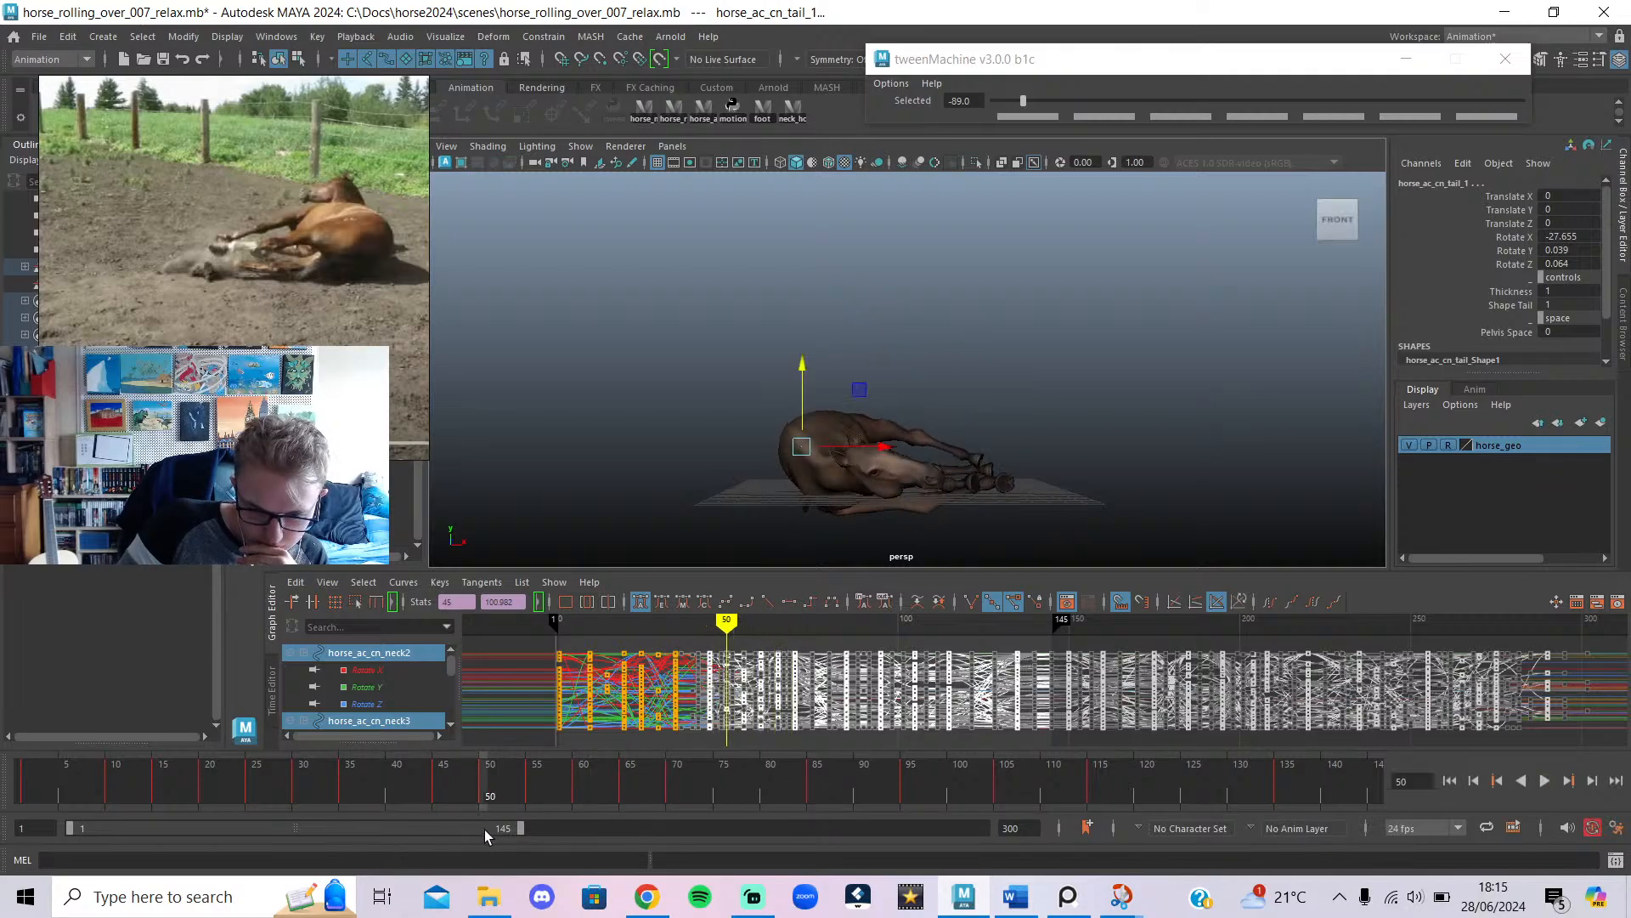
{"action": "left_click", "coordinate": [687, 650]}
{"action": "mouse_move", "coordinate": [713, 633]}
{"action": "left_mouse_down"}
{"action": "mouse_move", "coordinate": [761, 650]}
{"action": "mouse_move", "coordinate": [714, 672]}
{"action": "mouse_move", "coordinate": [729, 685]}
{"action": "left_mouse_up"}
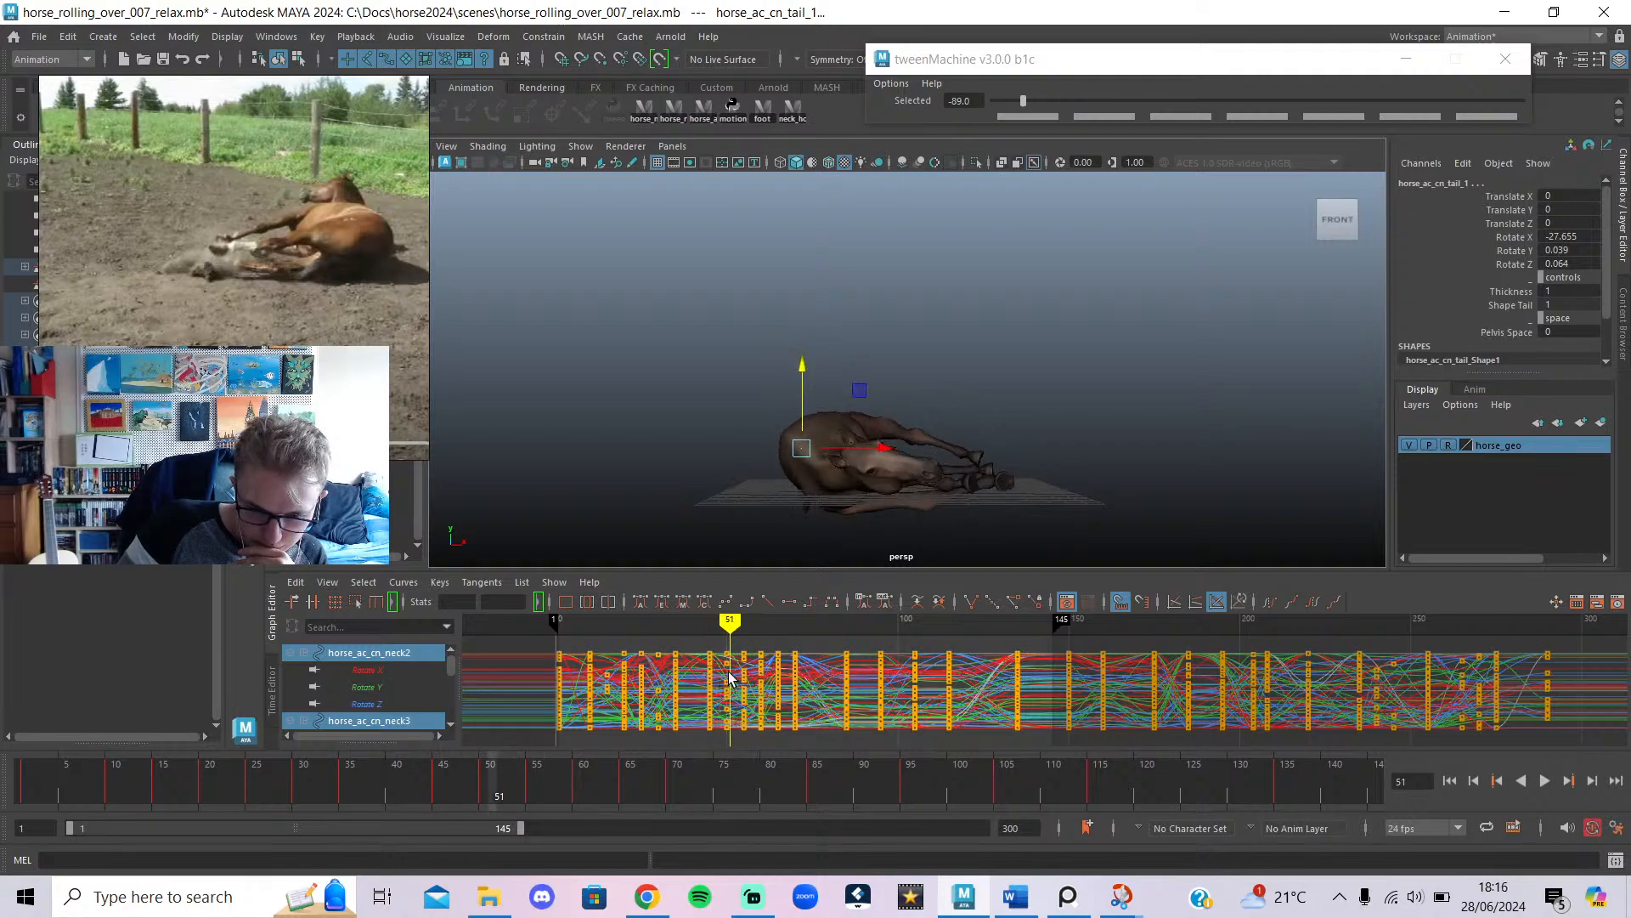
{"action": "left_click_drag", "start_coordinate": [723, 627], "coordinate": [723, 770]}
{"action": "key", "text": "Delete"}
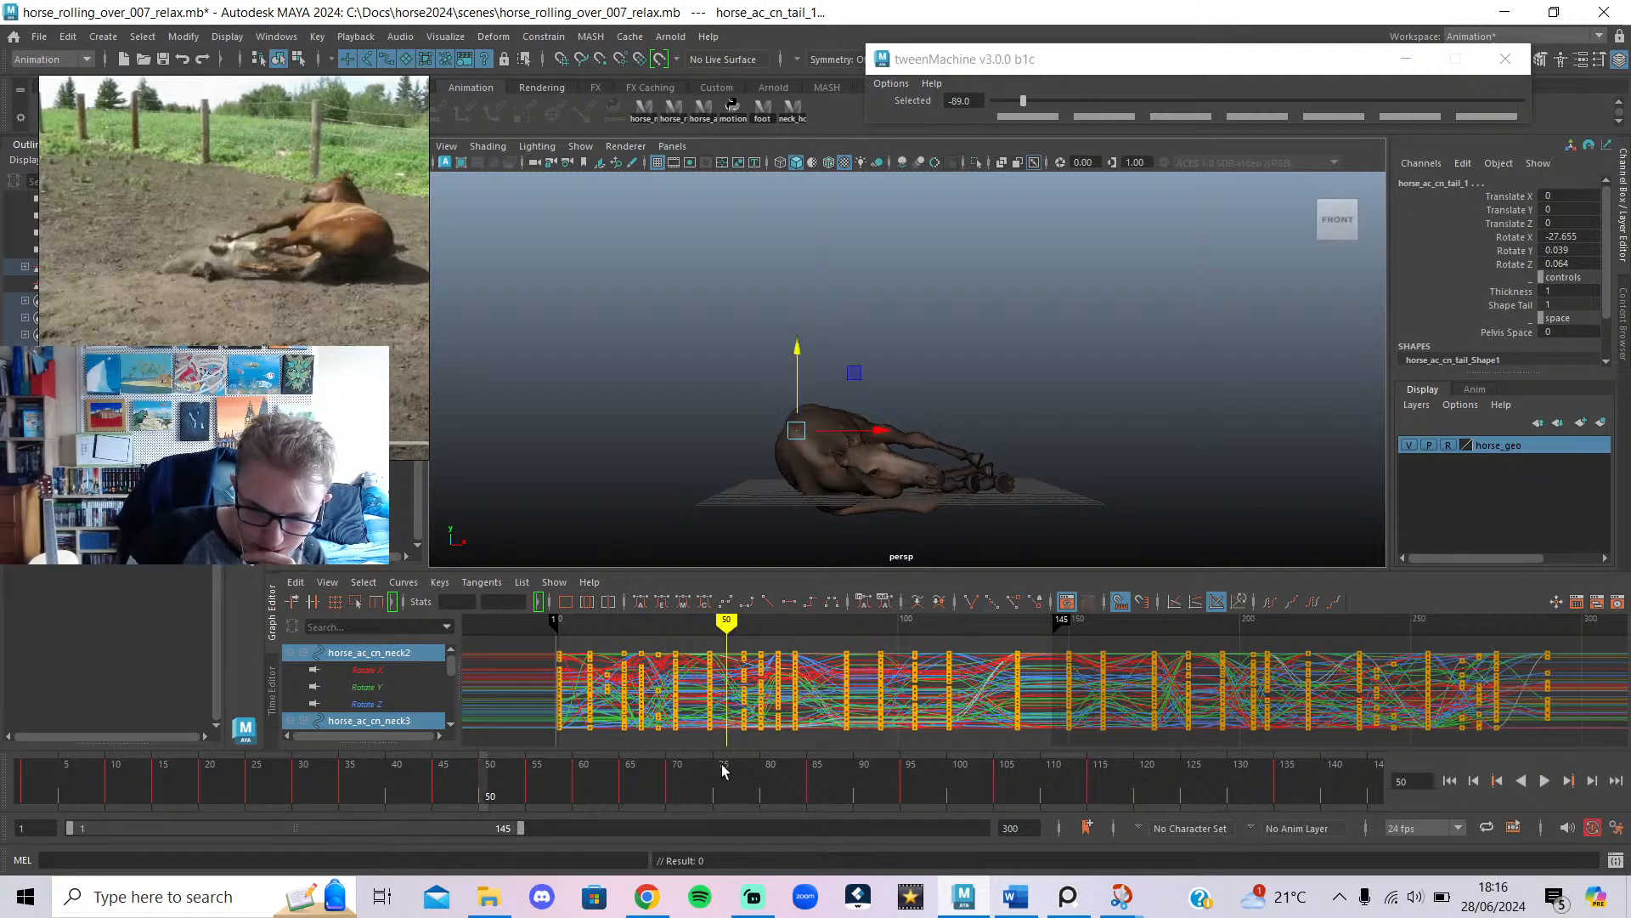
{"action": "left_click_drag", "start_coordinate": [767, 482], "coordinate": [983, 553], "text": "alt"}
Restore the frame-50 keys, comparing the roll with and without them during playback.
{"action": "key", "text": "ctrl+z"}
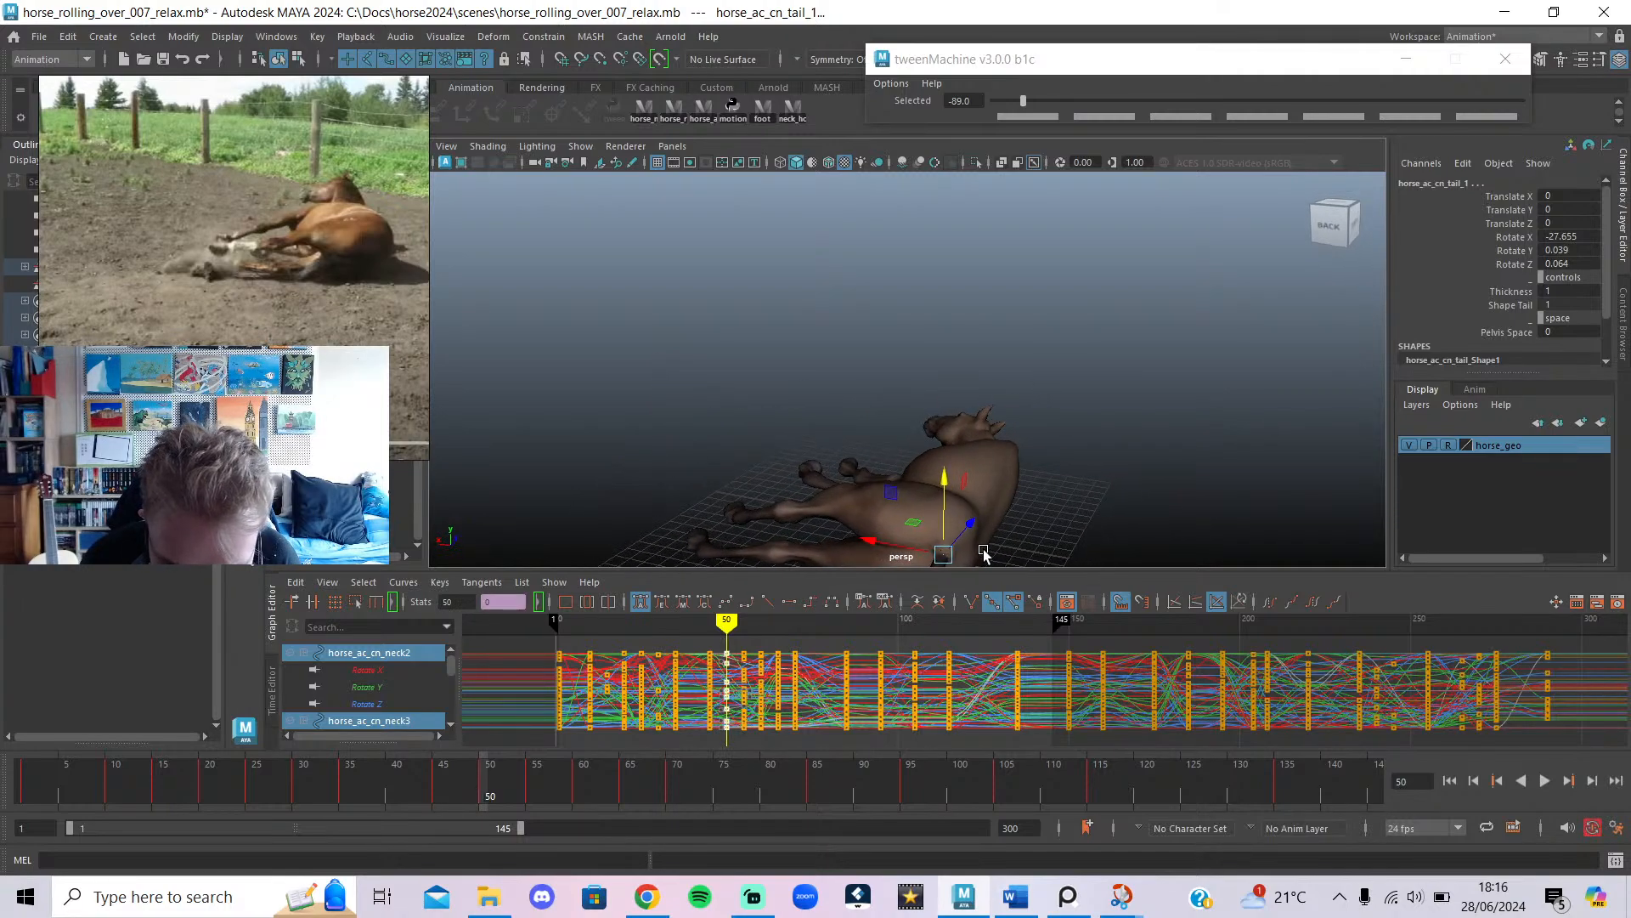
{"action": "middle_click_drag", "start_coordinate": [1060, 525], "coordinate": [1081, 430], "text": "alt"}
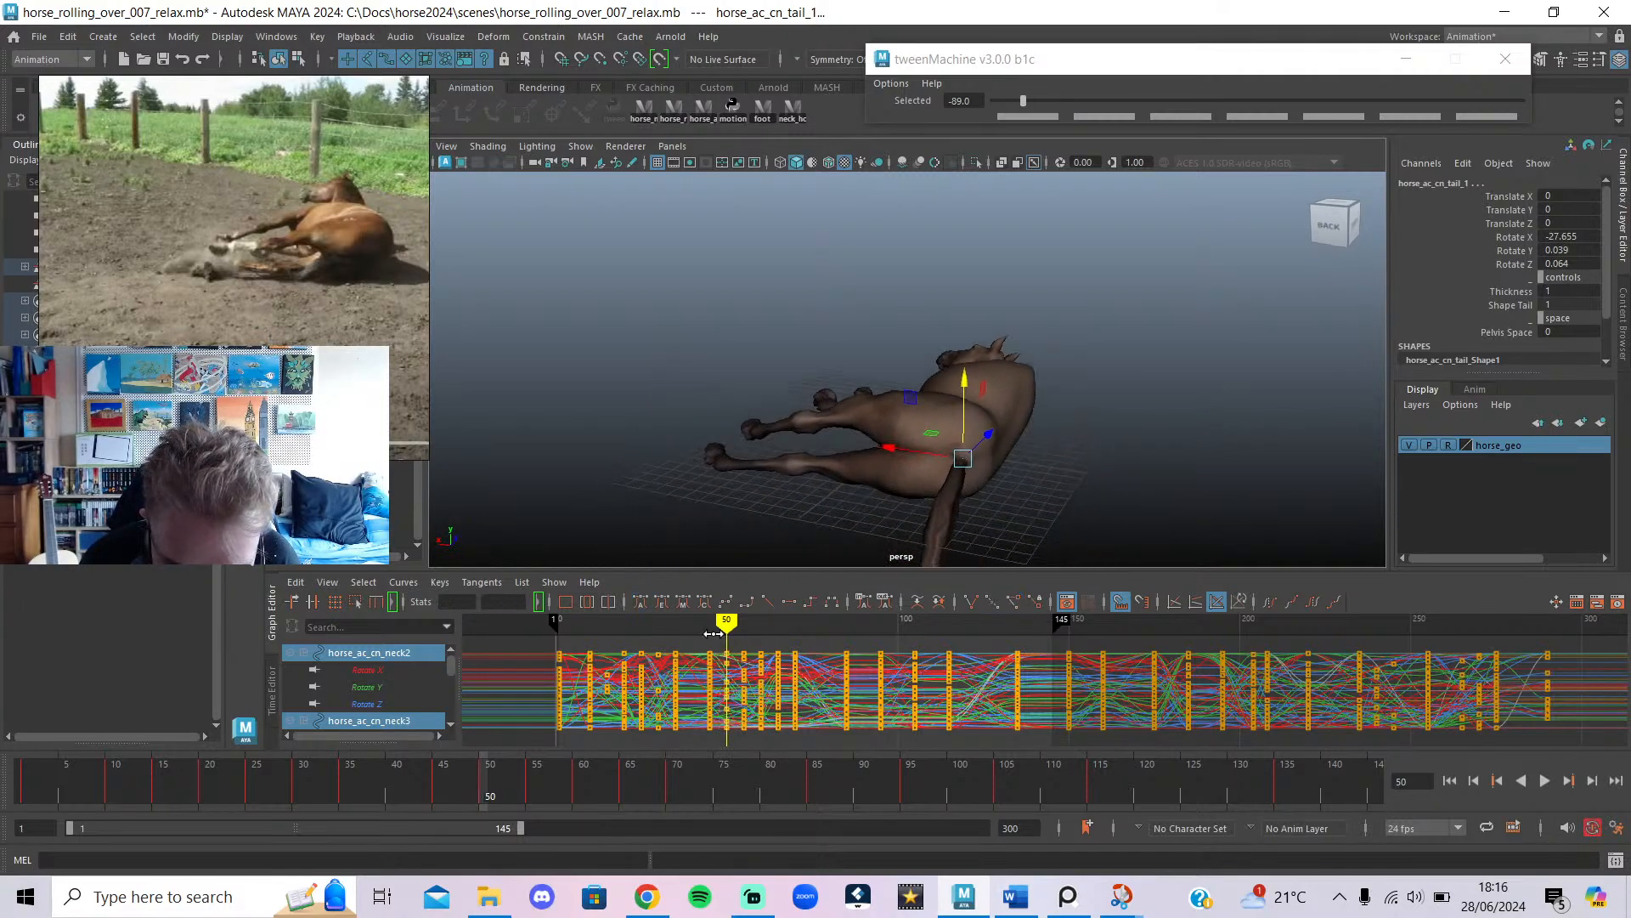
{"action": "left_click", "coordinate": [198, 60]}
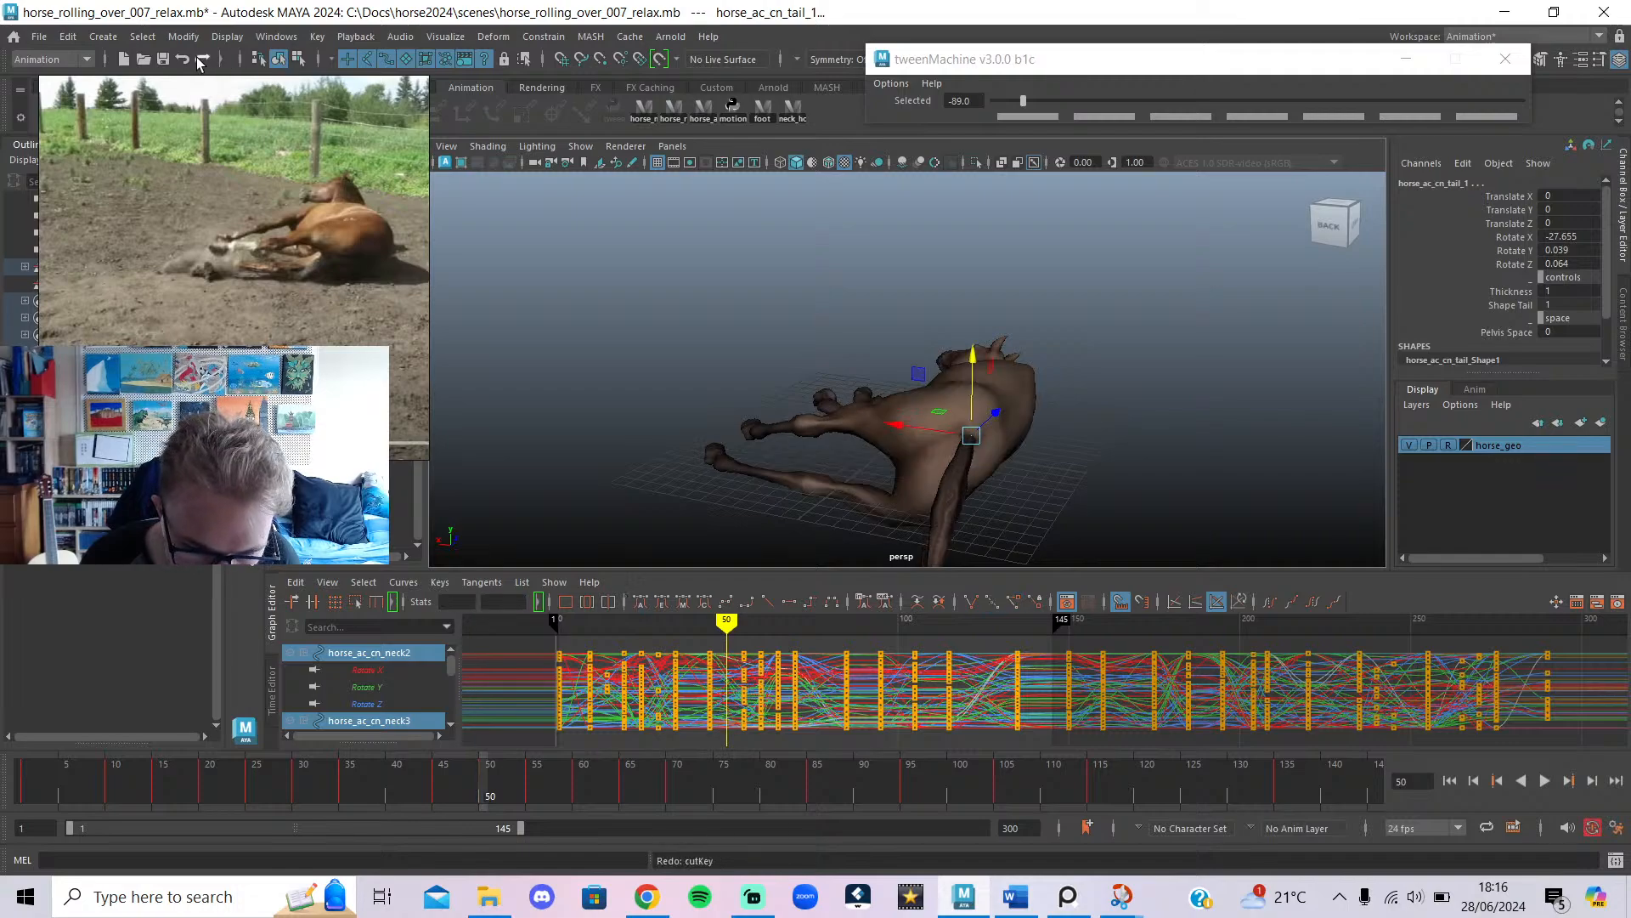
{"action": "left_click_drag", "start_coordinate": [752, 486], "coordinate": [571, 336], "text": "alt"}
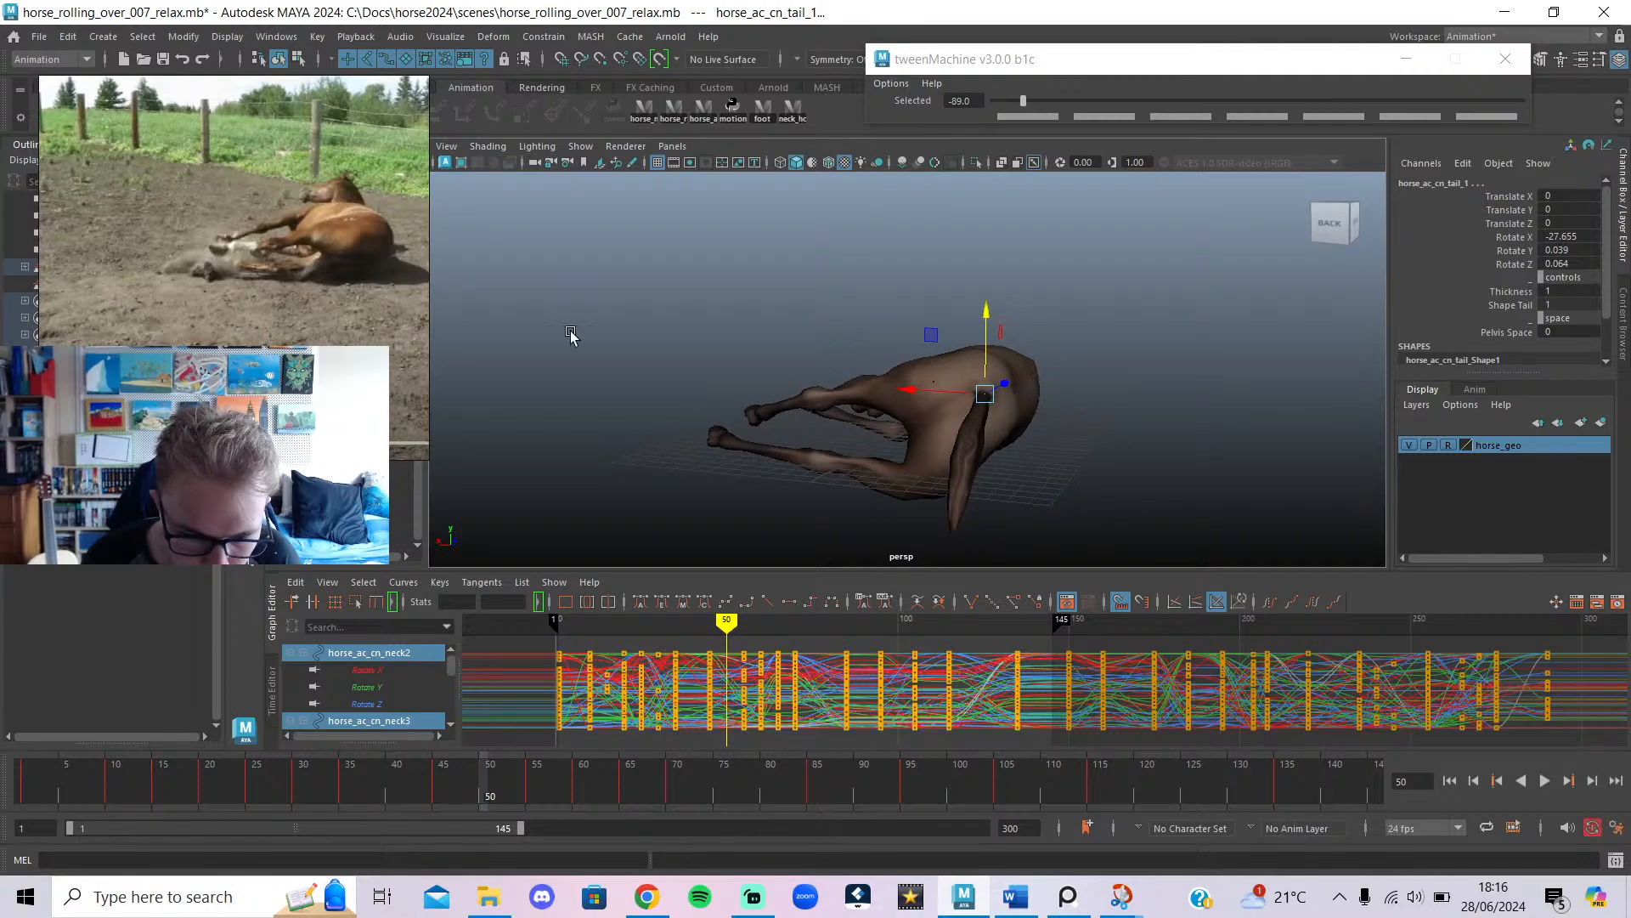
{"action": "left_click", "coordinate": [181, 60]}
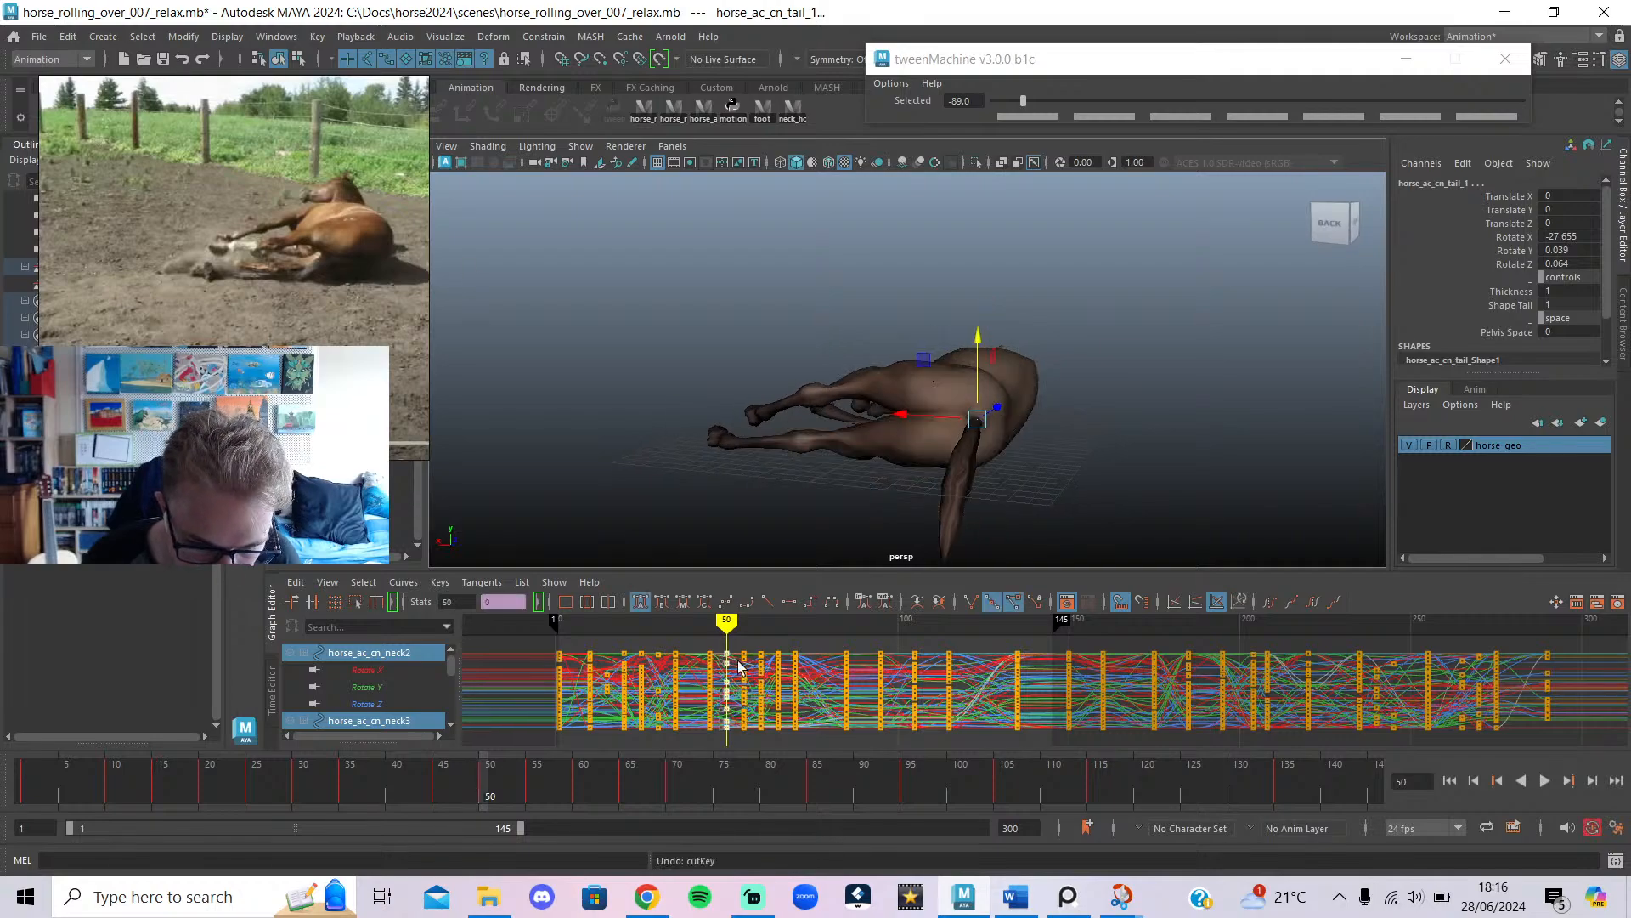
{"action": "key", "text": "alt+v"}
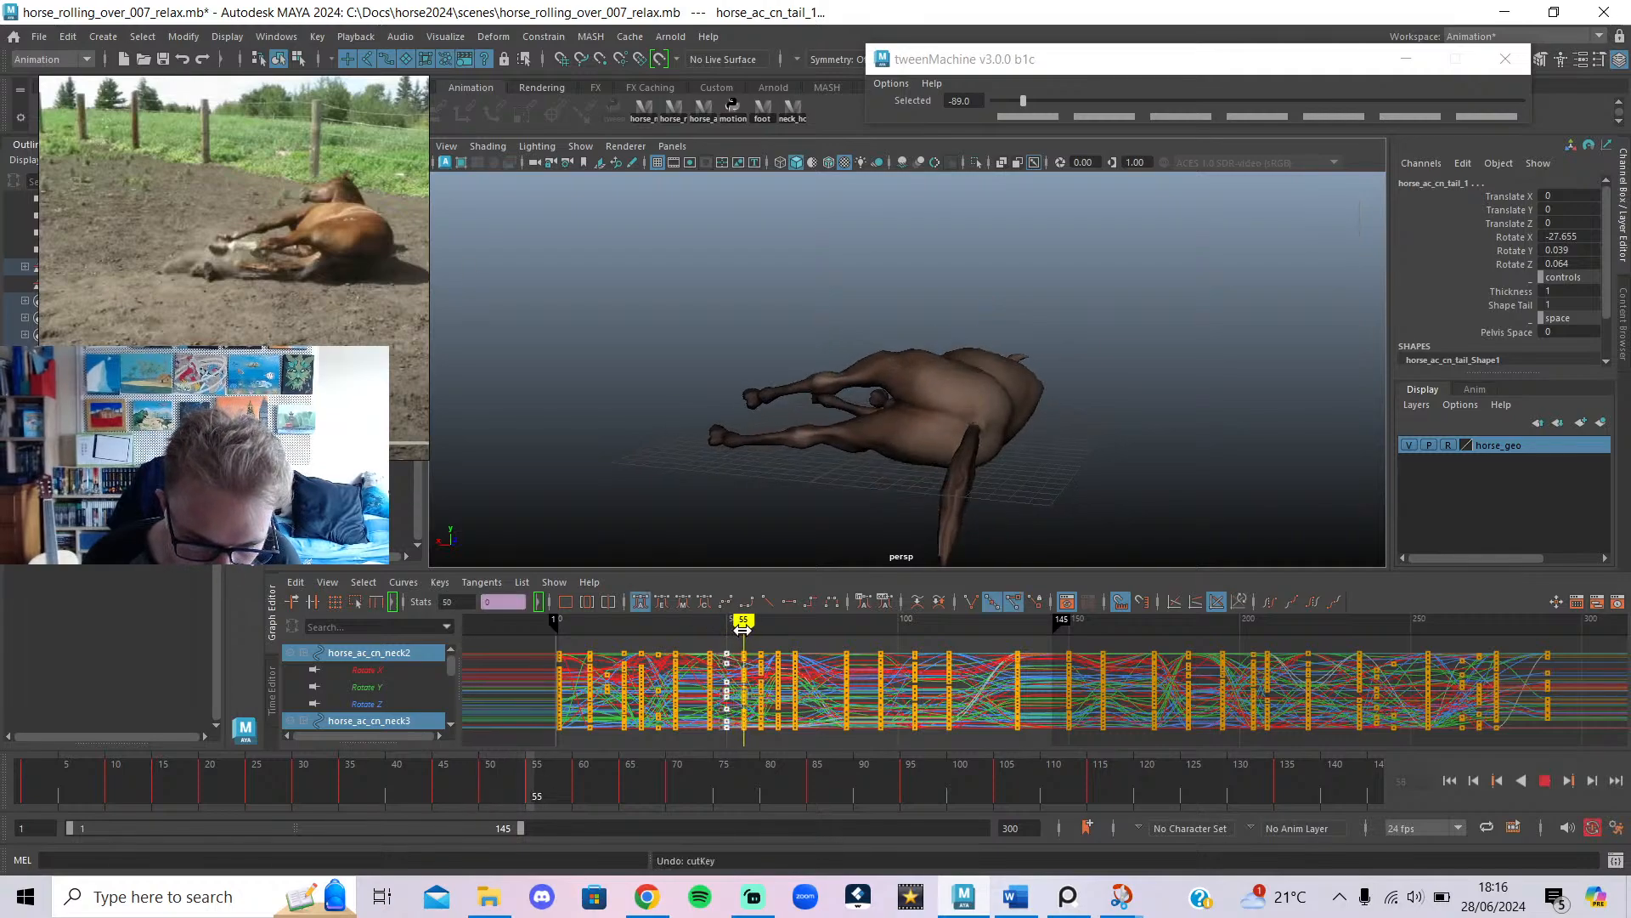
{"action": "mouse_move", "coordinate": [726, 629]}
{"action": "left_mouse_down"}
{"action": "mouse_move", "coordinate": [710, 628]}
{"action": "mouse_move", "coordinate": [742, 635]}
{"action": "mouse_move", "coordinate": [727, 633]}
{"action": "left_mouse_up"}
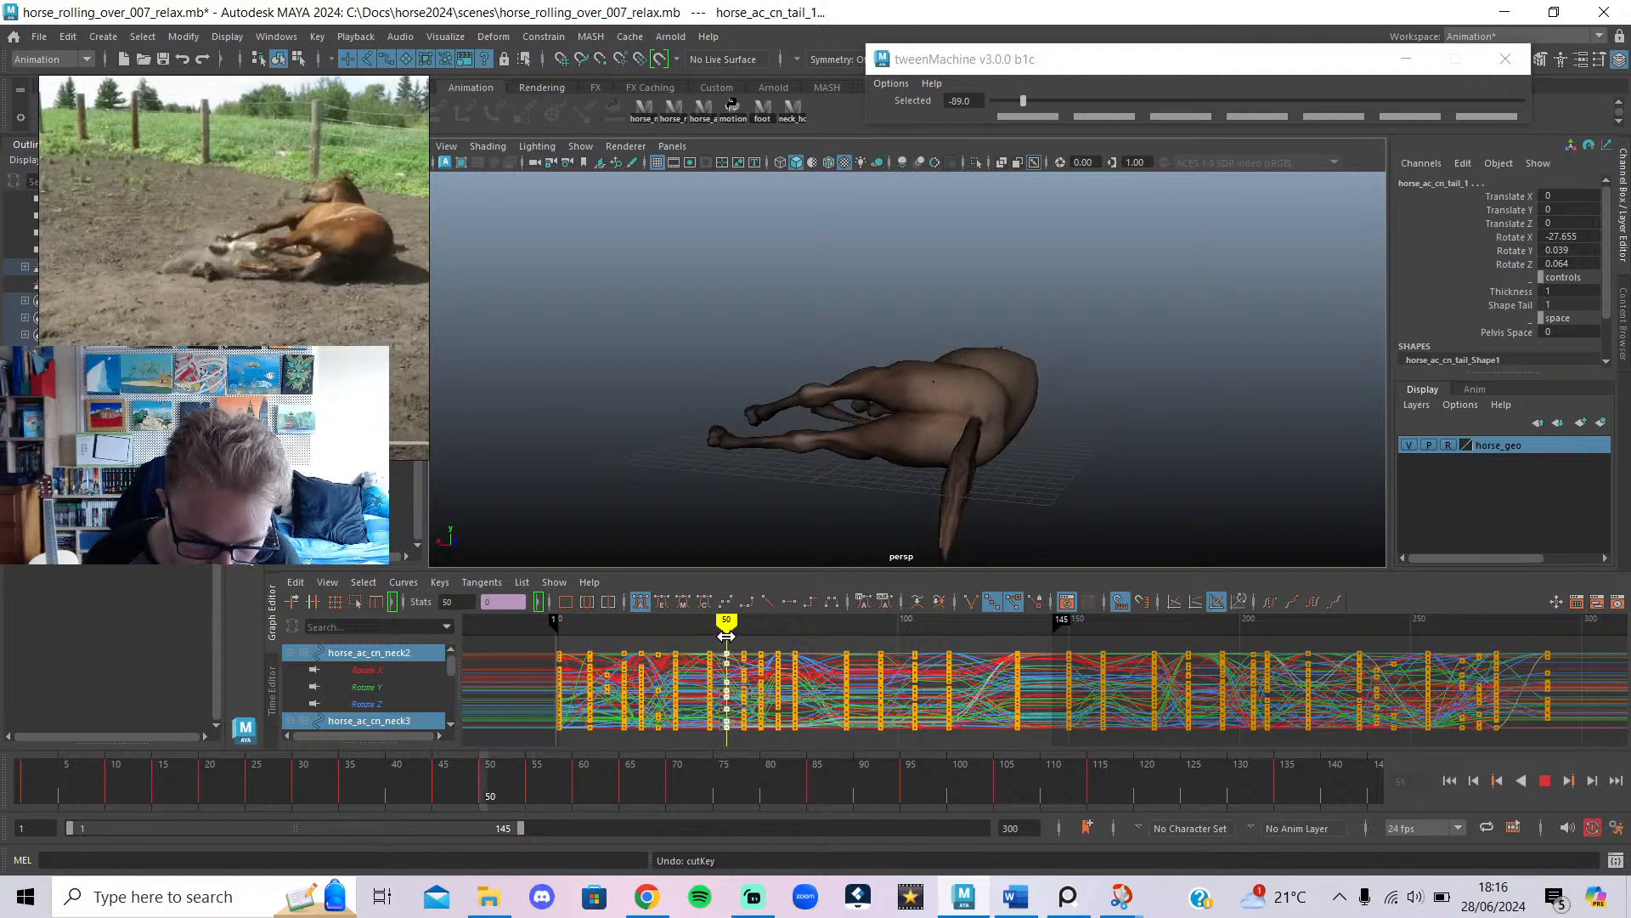
{"action": "key", "text": "alt+v"}
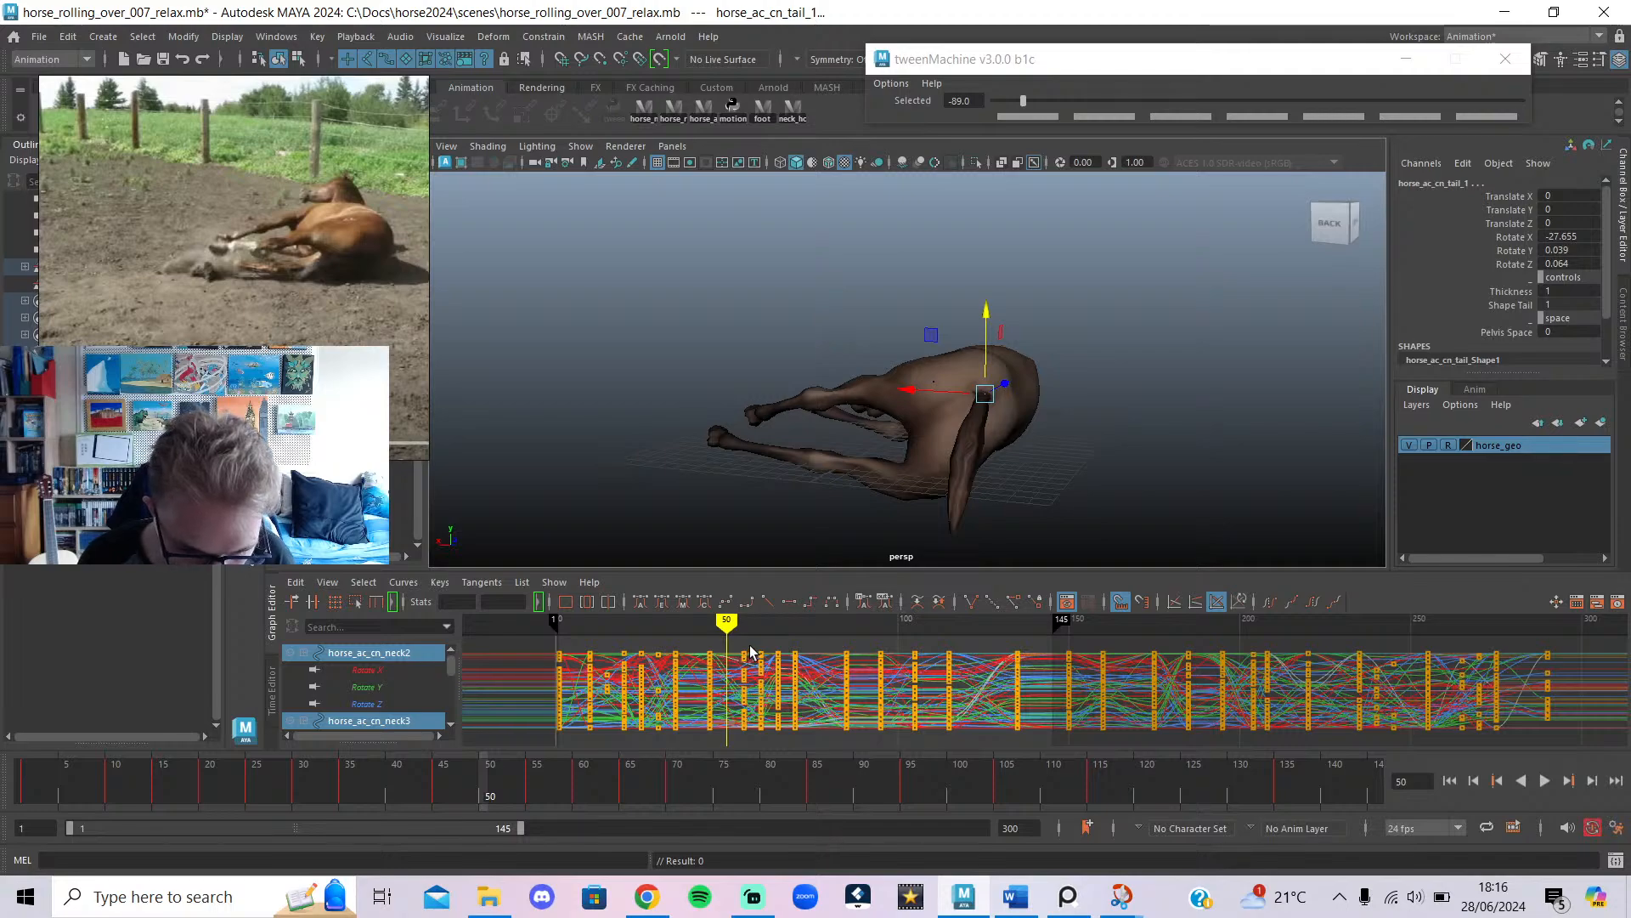
Review the roll from frame 28, leaving the frame-55 keys unchanged, and go to frame 60.
{"action": "left_click_drag", "start_coordinate": [739, 772], "coordinate": [742, 714]}
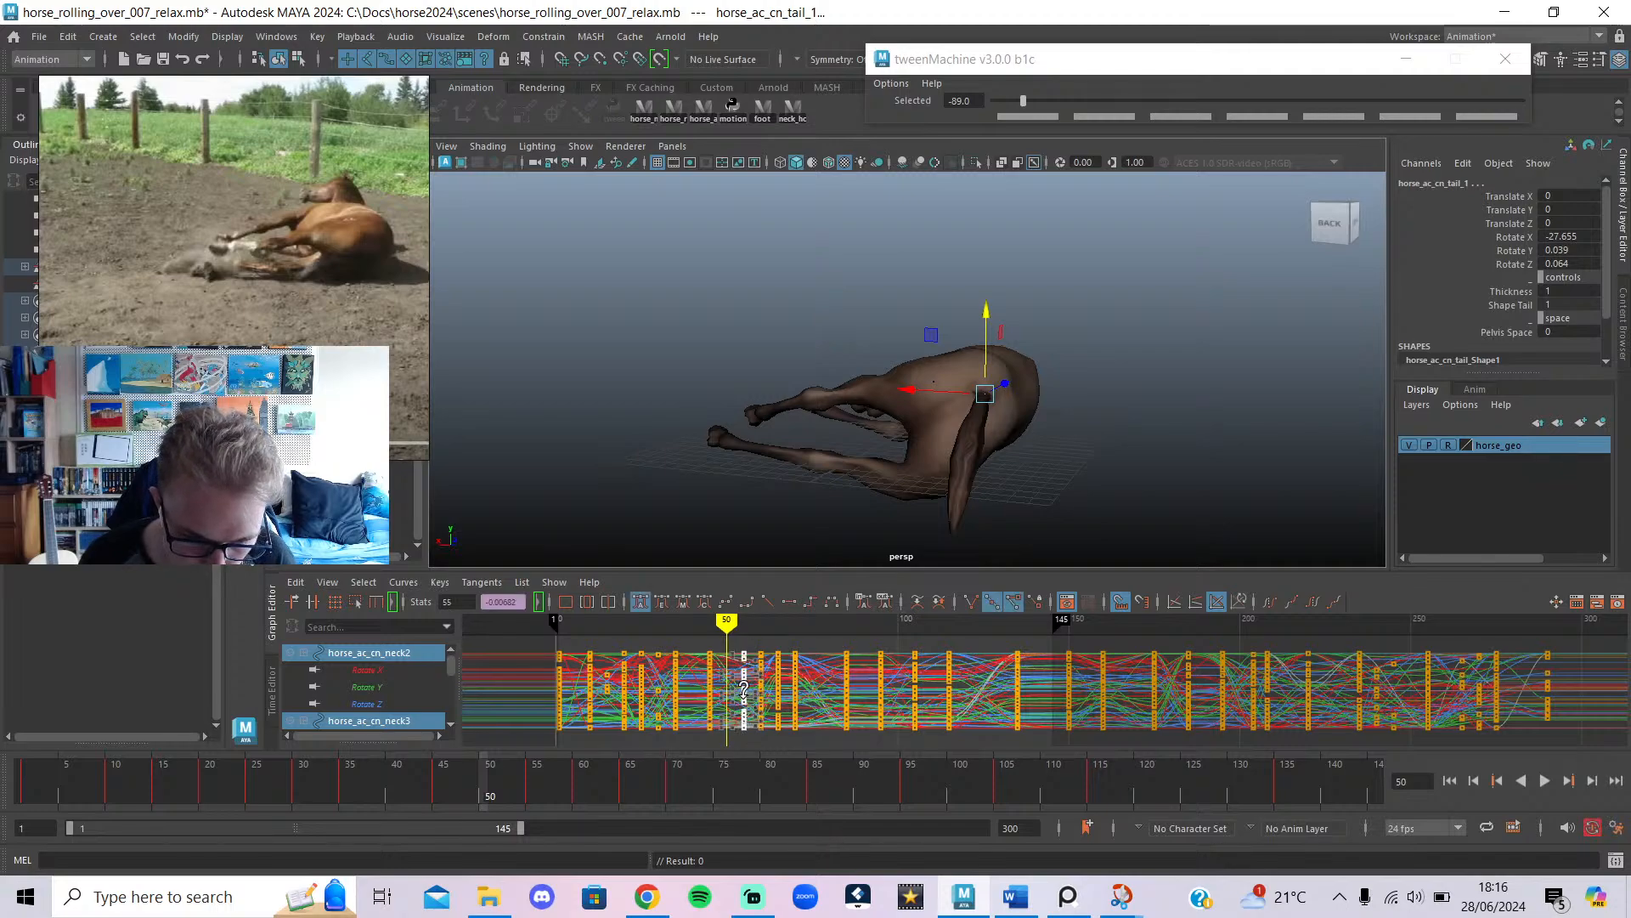
{"action": "key", "text": "ctrl+z"}
{"action": "key", "text": "ctrl+z"}
{"action": "key", "text": "ctrl+z"}
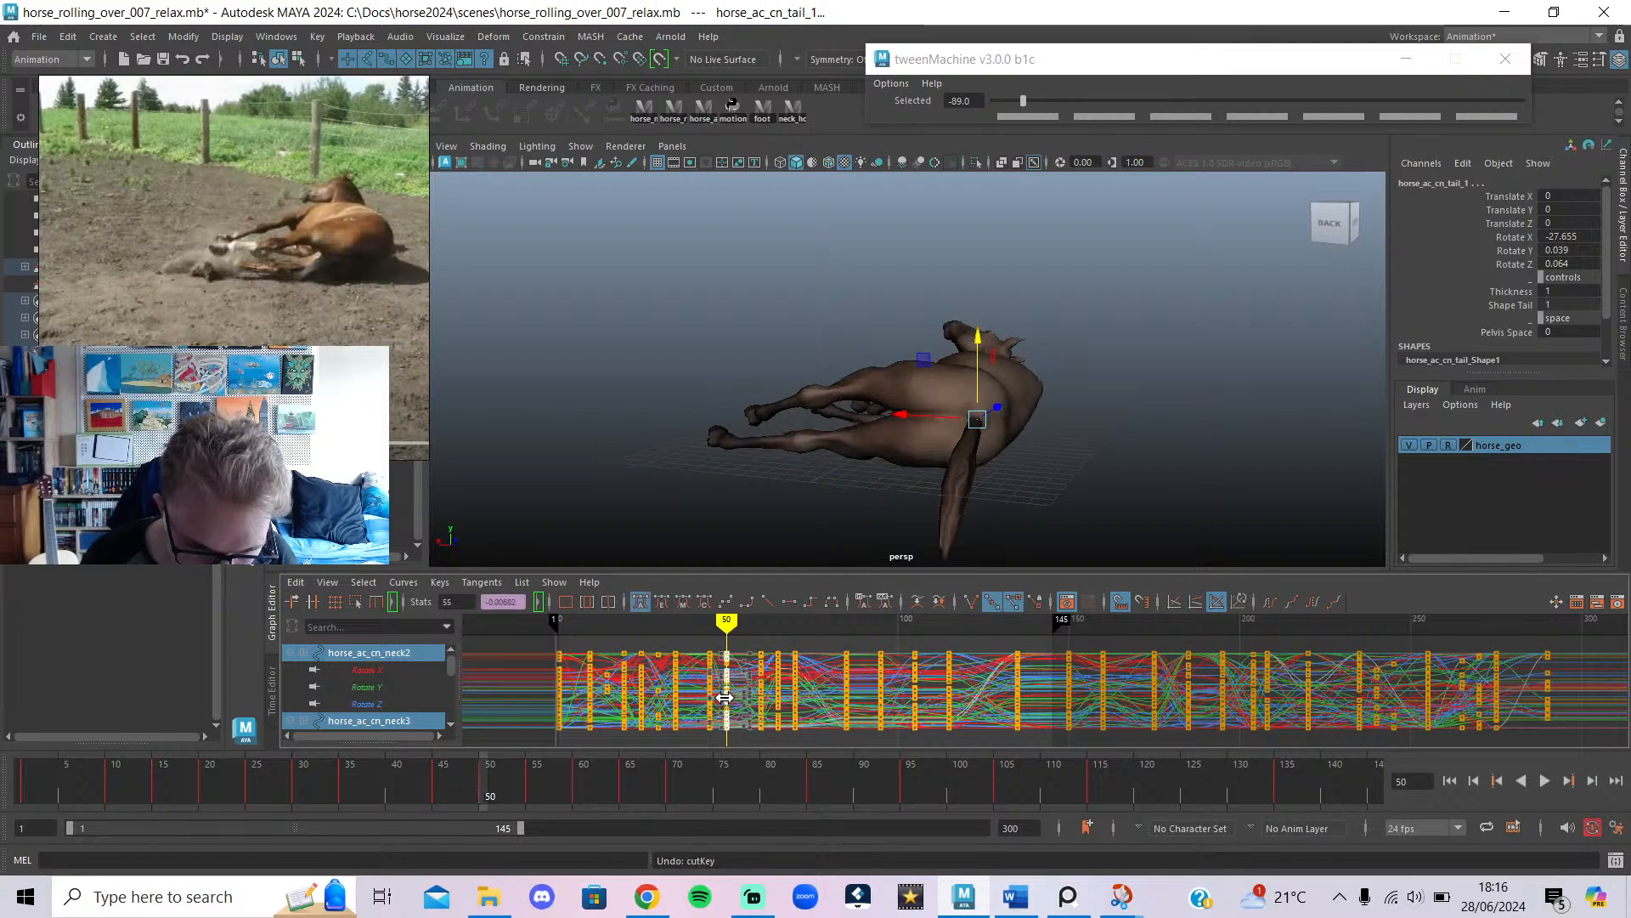
{"action": "mouse_move", "coordinate": [701, 629]}
{"action": "left_mouse_down"}
{"action": "mouse_move", "coordinate": [730, 663]}
{"action": "mouse_move", "coordinate": [653, 670]}
{"action": "left_mouse_up"}
{"action": "left_click", "coordinate": [1543, 781]}
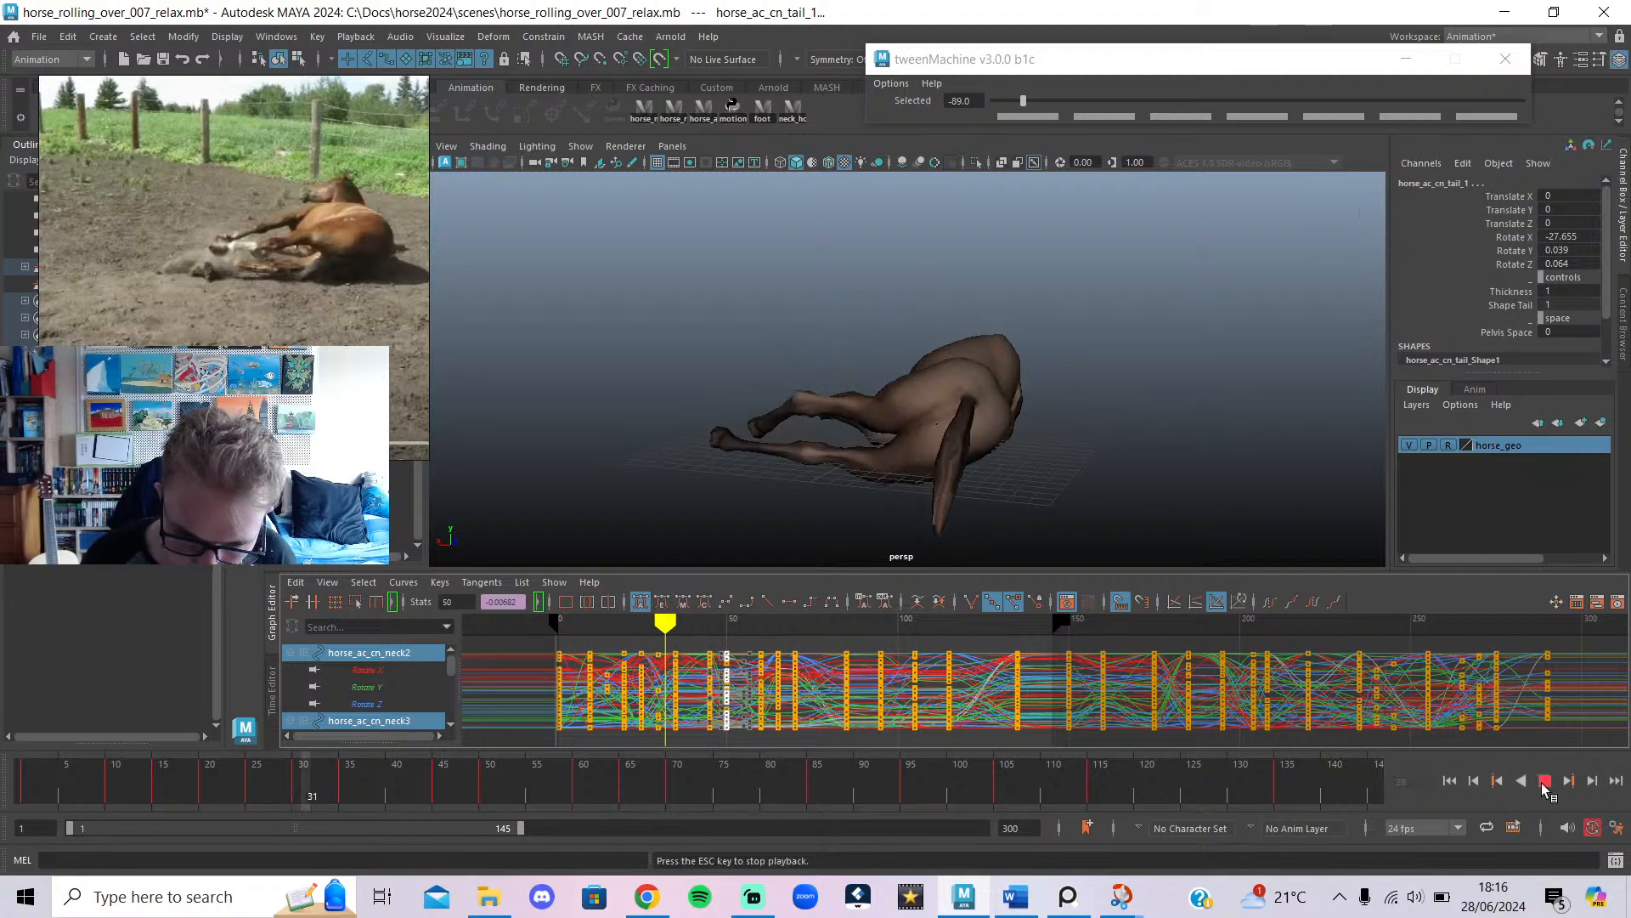
{"action": "key", "text": "ctrl+z"}
{"action": "key", "text": "ctrl+z"}
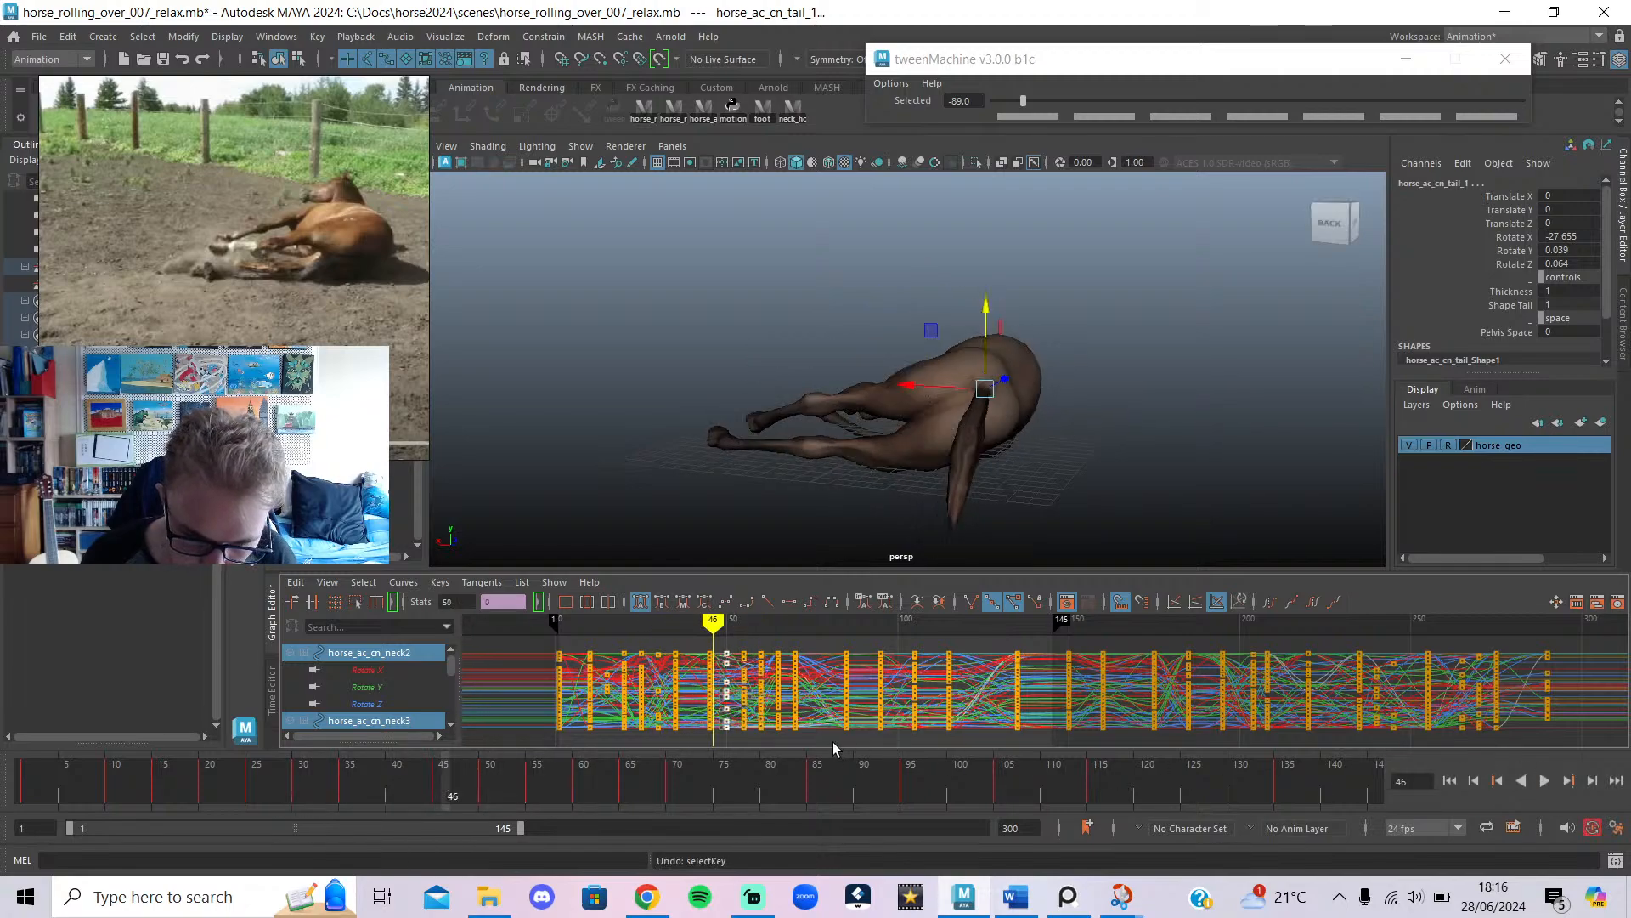
{"action": "mouse_move", "coordinate": [713, 631]}
{"action": "left_mouse_down"}
{"action": "mouse_move", "coordinate": [737, 631]}
{"action": "mouse_move", "coordinate": [604, 663]}
{"action": "mouse_move", "coordinate": [703, 680]}
{"action": "mouse_move", "coordinate": [779, 738]}
{"action": "mouse_move", "coordinate": [738, 733]}
{"action": "mouse_move", "coordinate": [795, 758]}
{"action": "mouse_move", "coordinate": [759, 741]}
{"action": "left_mouse_up"}
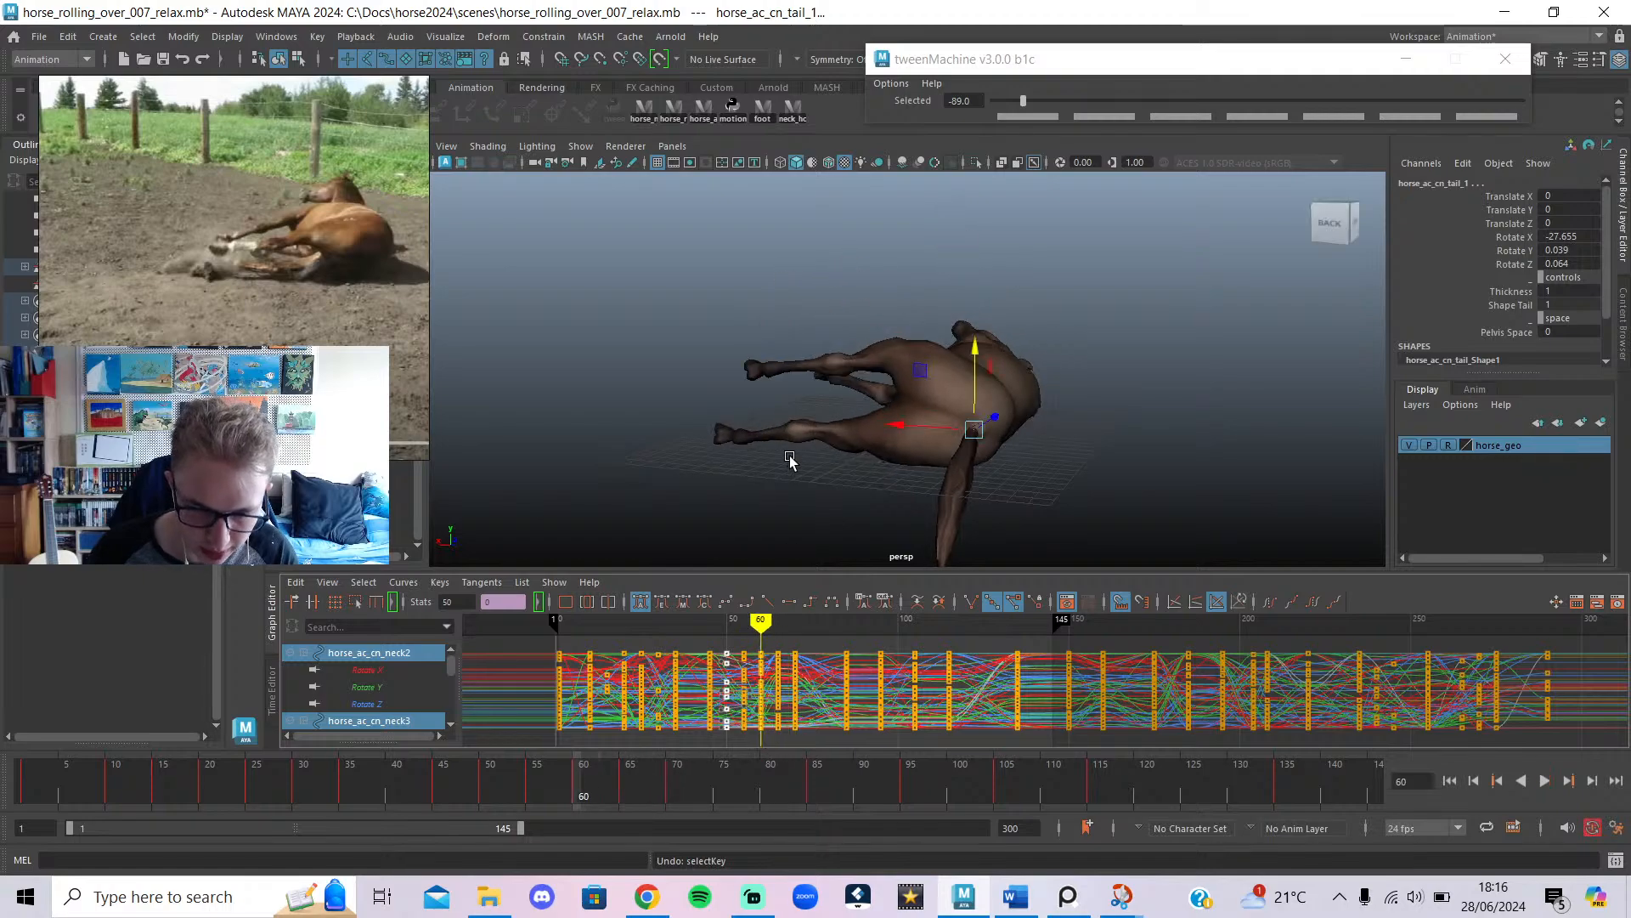
{"action": "mouse_move", "coordinate": [759, 623]}
{"action": "left_mouse_down"}
{"action": "mouse_move", "coordinate": [742, 633]}
{"action": "mouse_move", "coordinate": [760, 639]}
{"action": "left_mouse_up"}
At frame 60, move horse_ac_lf_front_footIK to Translate X -0.614 and lift it.
{"action": "mouse_move", "coordinate": [784, 559]}
{"action": "left_mouse_down", "text": "alt"}
{"action": "mouse_move", "coordinate": [972, 603]}
{"action": "mouse_move", "coordinate": [1130, 531]}
{"action": "left_mouse_up", "text": "alt"}
{"action": "key", "text": "alt+1"}
{"action": "left_click_drag", "start_coordinate": [1030, 409], "coordinate": [1043, 404], "text": "alt"}
{"action": "left_click", "coordinate": [1152, 436]}
{"action": "left_click_drag", "start_coordinate": [1148, 440], "coordinate": [907, 500], "text": "alt"}
{"action": "left_click", "coordinate": [878, 407]}
{"action": "left_click_drag", "start_coordinate": [889, 435], "coordinate": [1019, 332]}
{"action": "left_click_drag", "start_coordinate": [890, 380], "coordinate": [952, 388]}
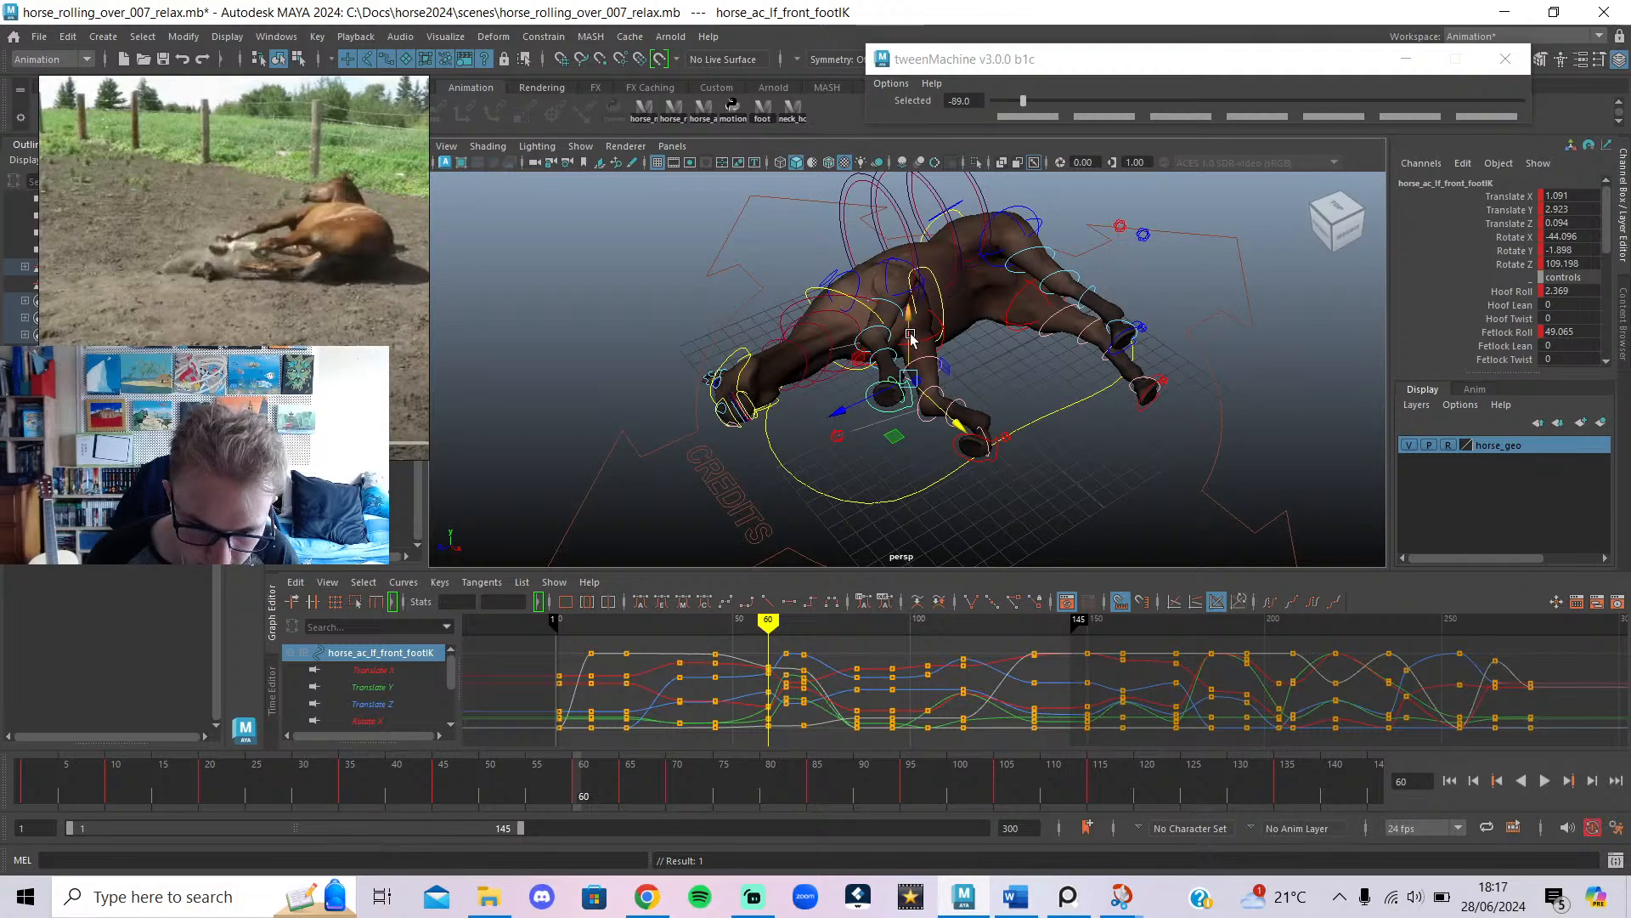
{"action": "left_click_drag", "start_coordinate": [910, 336], "coordinate": [915, 317]}
{"action": "left_click_drag", "start_coordinate": [890, 384], "coordinate": [972, 399]}
{"action": "key", "text": "e"}
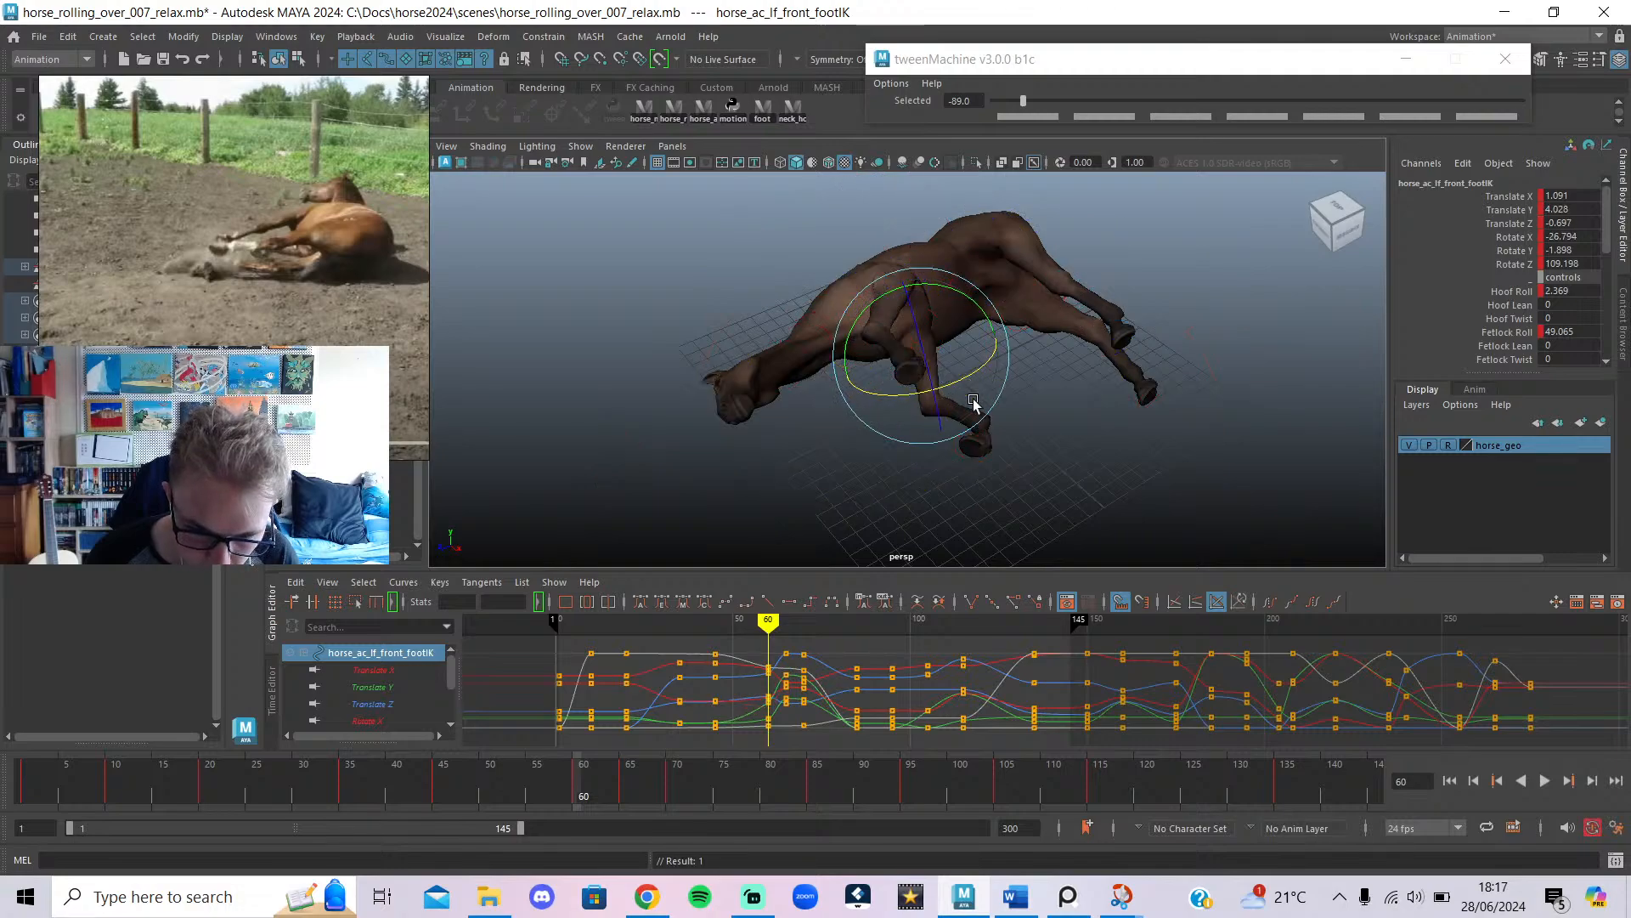
{"action": "scroll", "coordinate": [1044, 502], "scroll_direction": "up", "scroll_amount": 4}
{"action": "left_click", "coordinate": [1067, 510]}
{"action": "key", "text": "alt+1"}
{"action": "left_click", "coordinate": [1009, 478]}
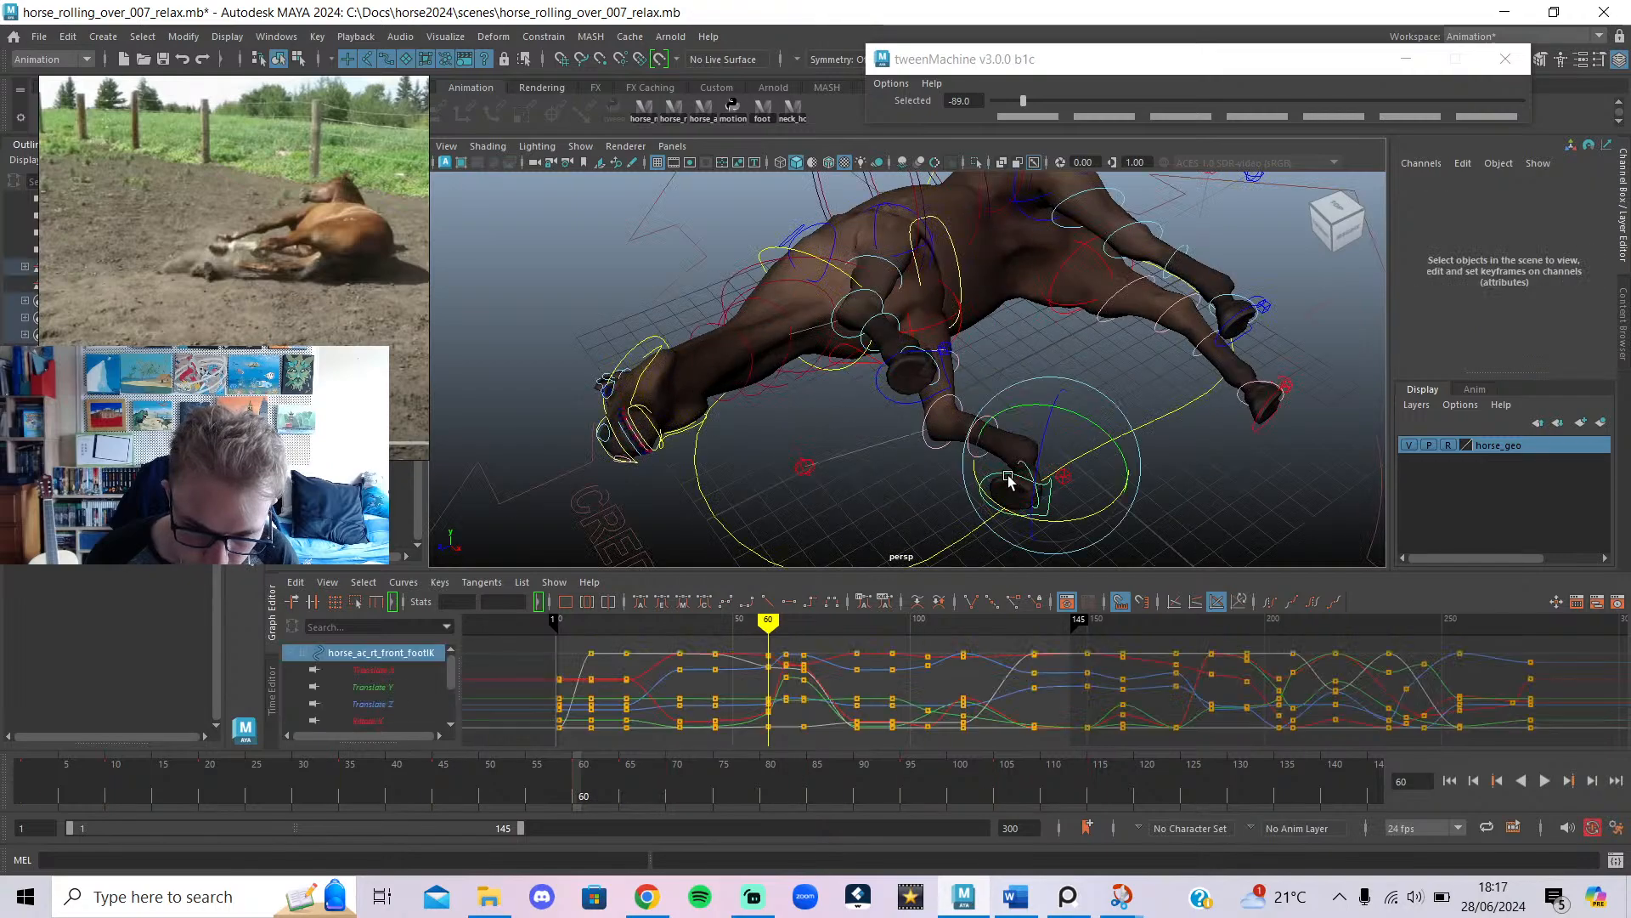
{"action": "key", "text": "w"}
{"action": "left_click_drag", "start_coordinate": [1053, 437], "coordinate": [843, 303]}
{"action": "key", "text": "e"}
{"action": "key", "text": "w"}
{"action": "key", "text": "alt+1"}
{"action": "key", "text": "alt+1"}
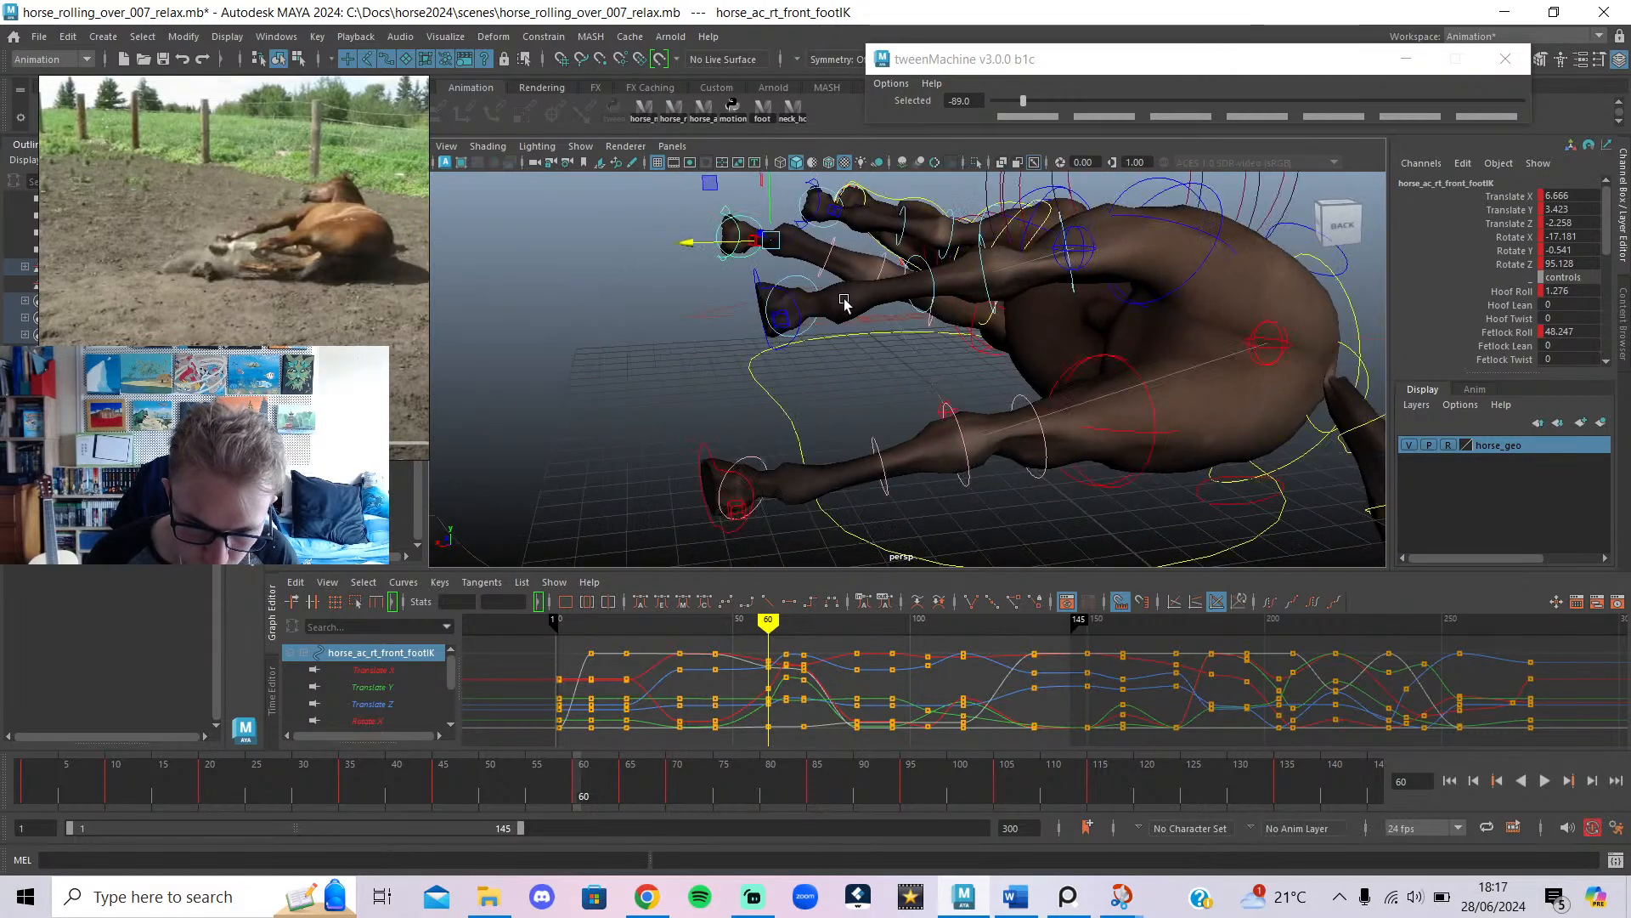
{"action": "left_click", "coordinate": [784, 295]}
{"action": "left_click", "coordinate": [708, 457], "text": "shift"}
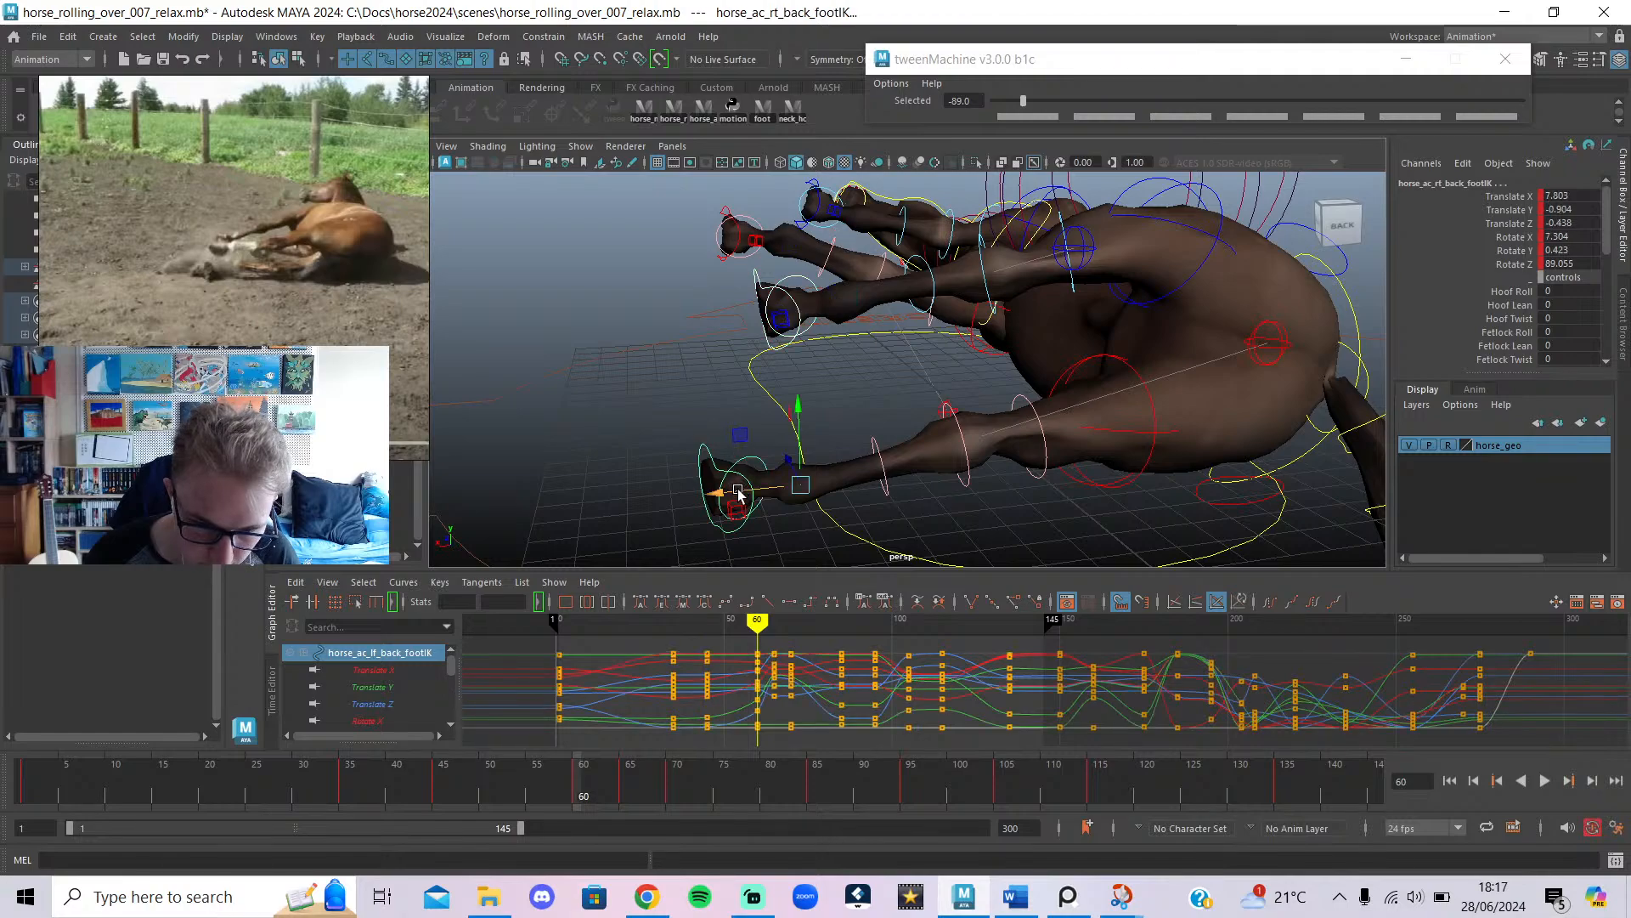
{"action": "left_click_drag", "start_coordinate": [738, 490], "coordinate": [967, 507]}
{"action": "key", "text": "alt+1"}
{"action": "scroll", "coordinate": [848, 472], "scroll_direction": "down", "scroll_amount": 5}
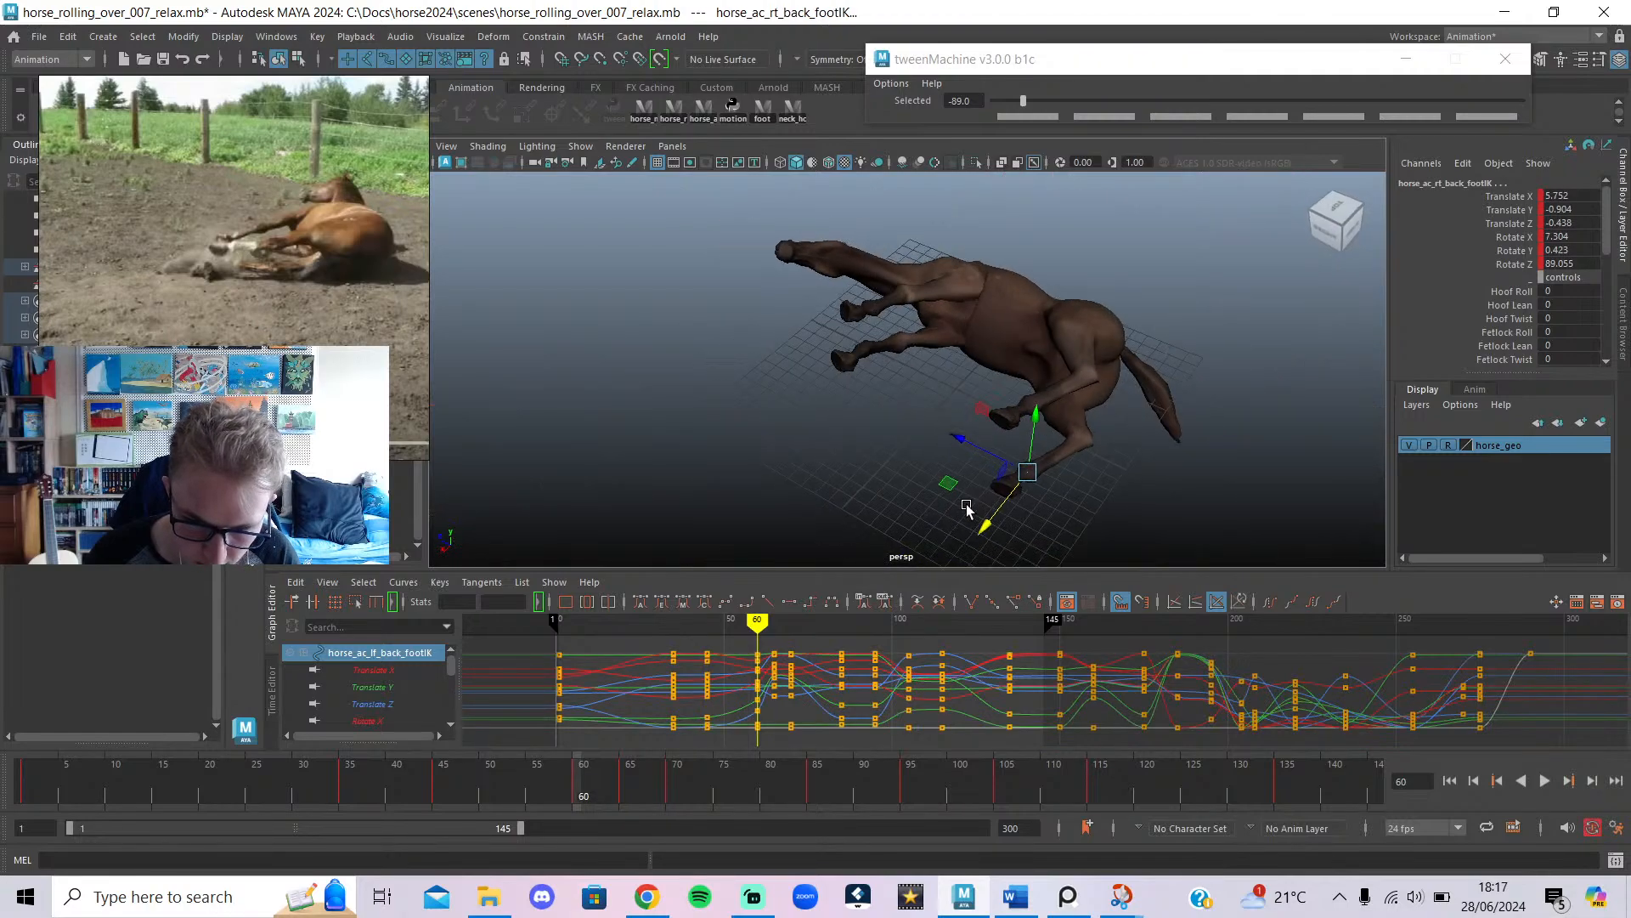
{"action": "left_click_drag", "start_coordinate": [1027, 437], "coordinate": [1026, 399]}
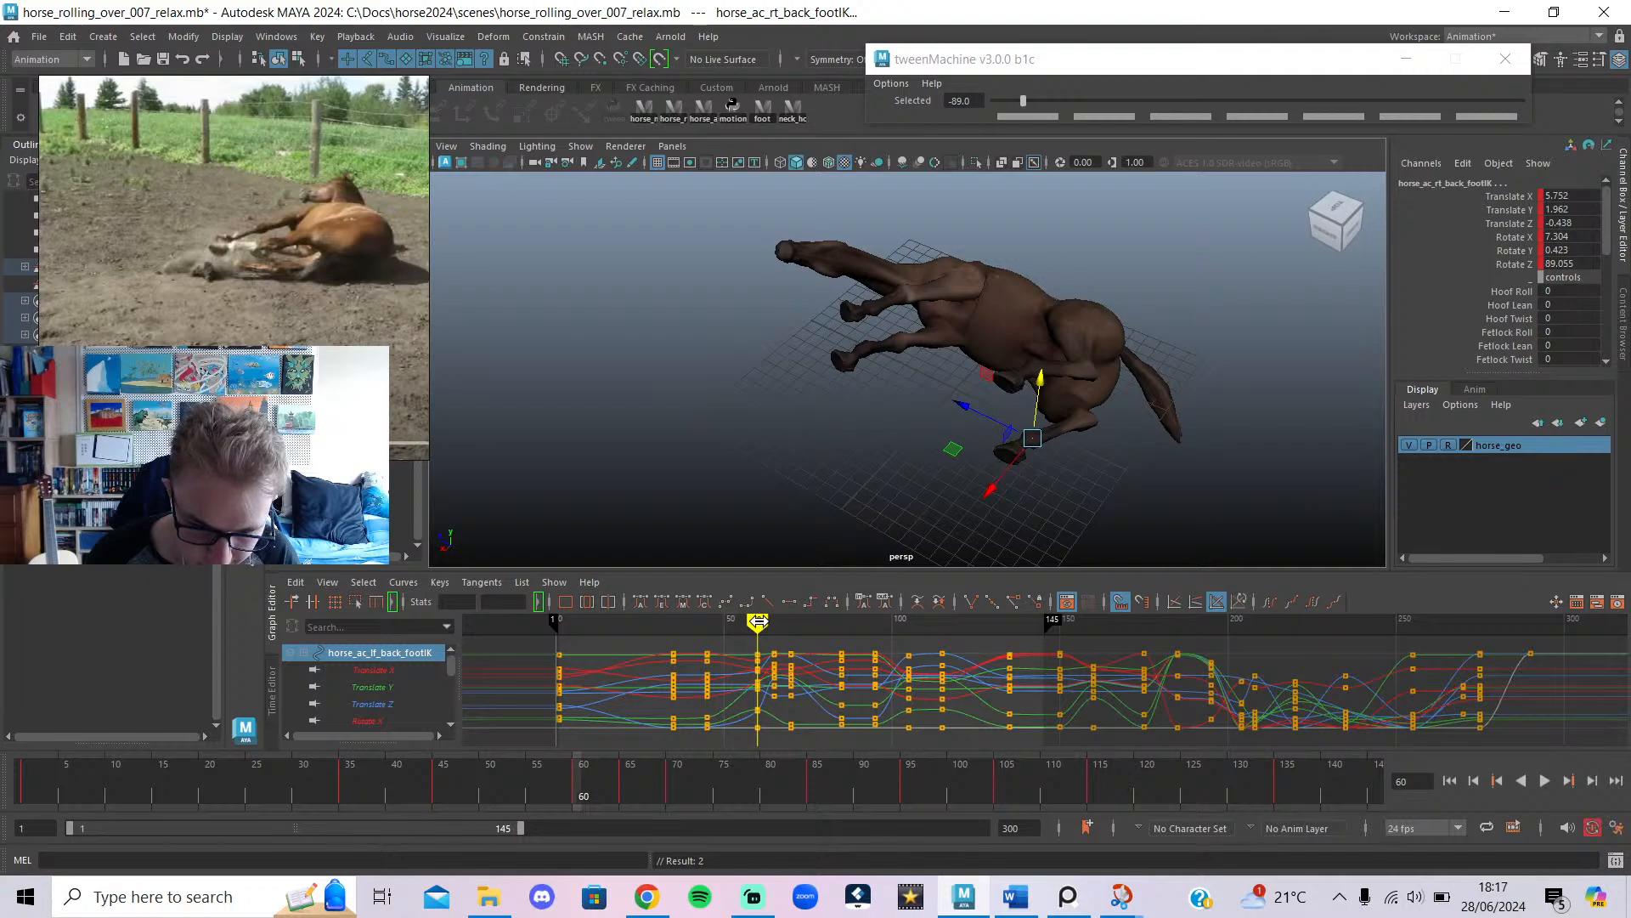
{"action": "key", "text": "alt+v"}
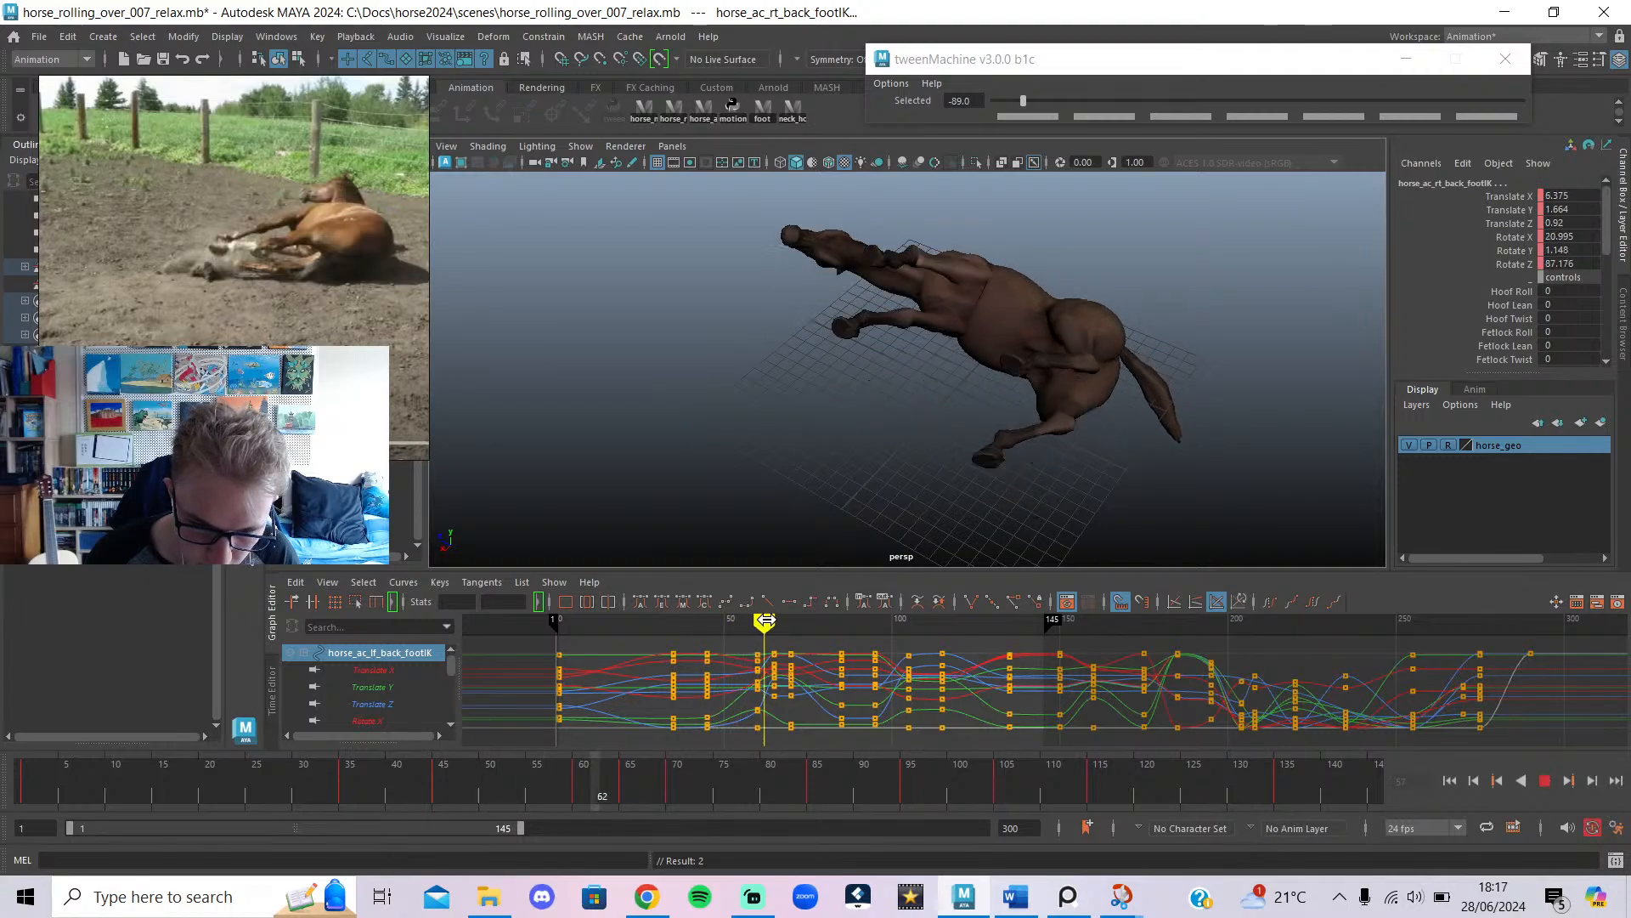
{"action": "left_click_drag", "start_coordinate": [766, 620], "coordinate": [755, 644]}
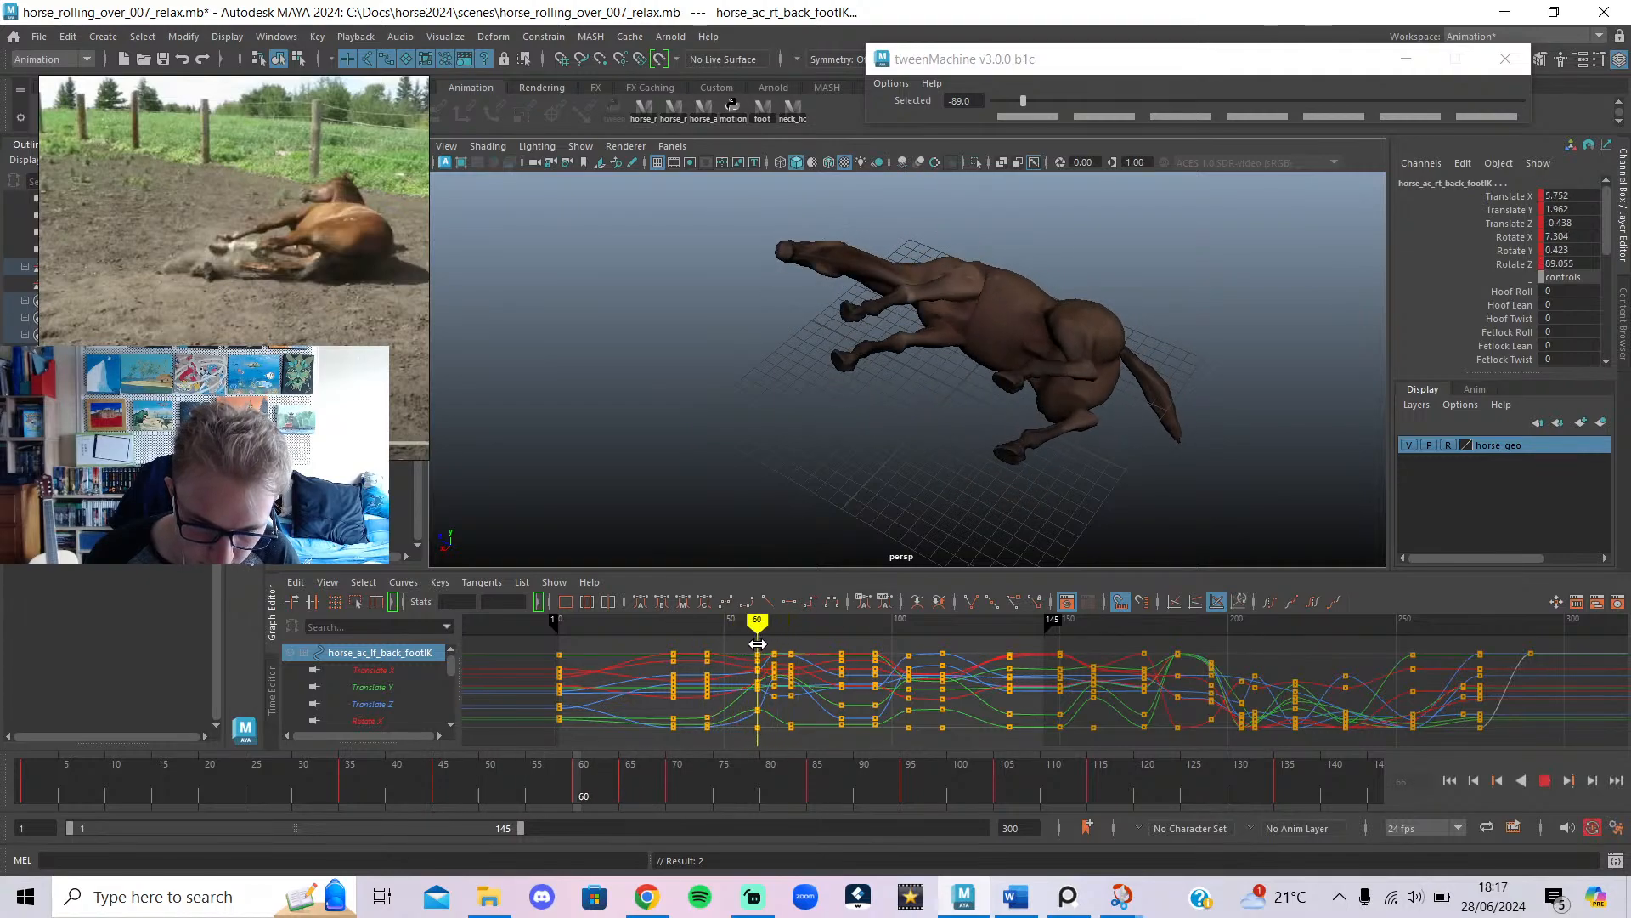
{"action": "left_click_drag", "start_coordinate": [826, 374], "coordinate": [763, 369], "text": "alt"}
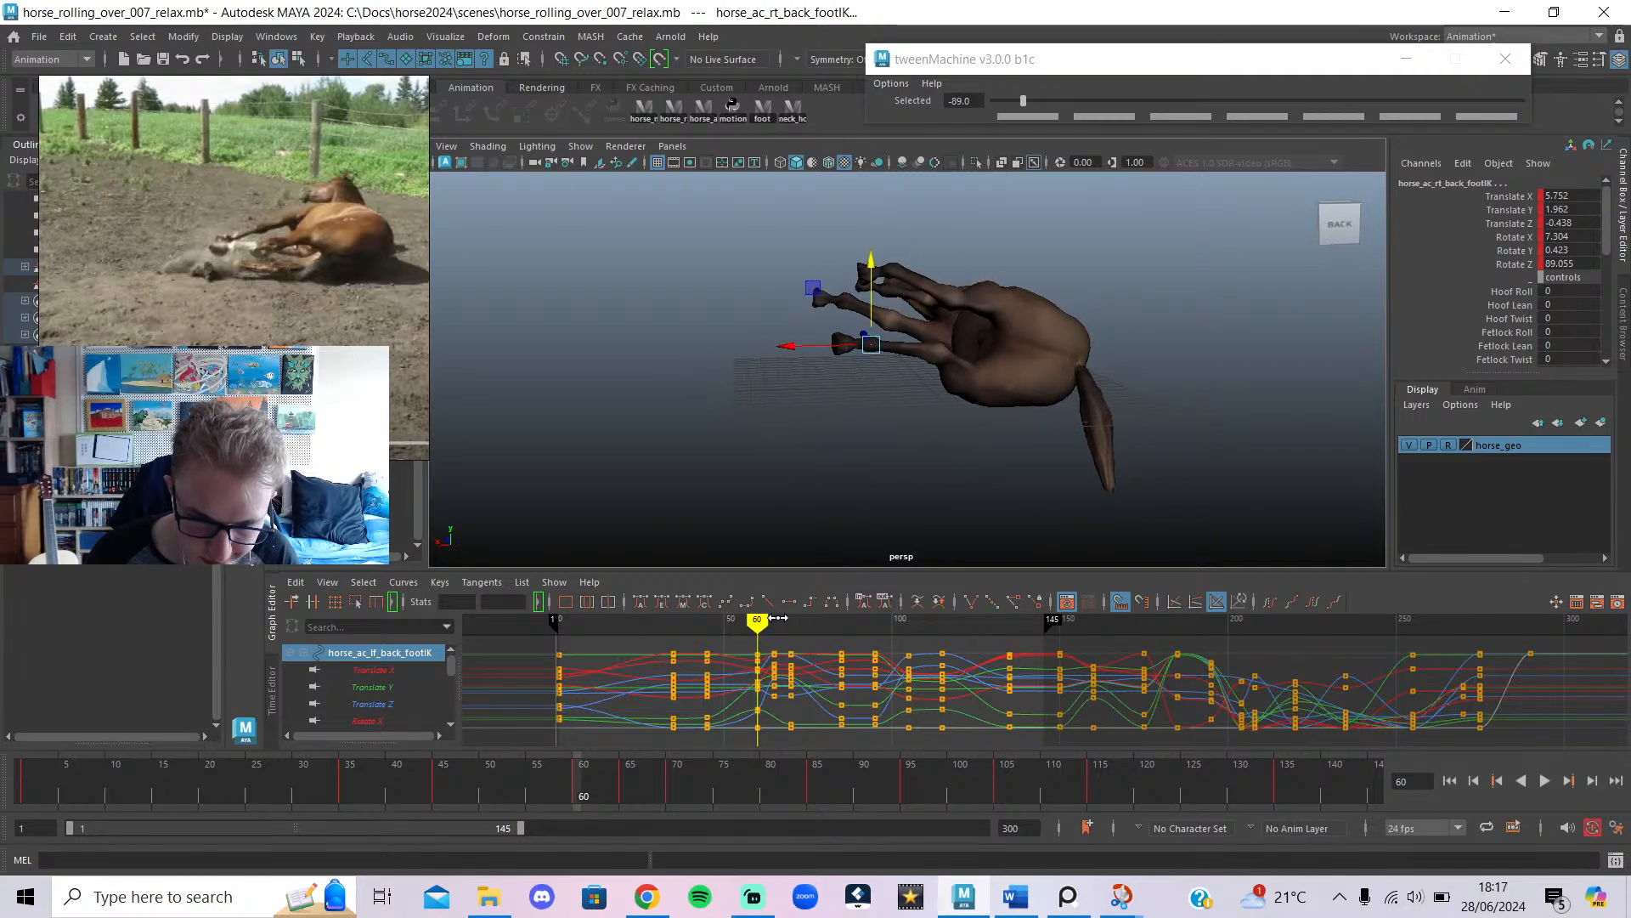
{"action": "mouse_move", "coordinate": [777, 618]}
{"action": "left_mouse_down"}
{"action": "mouse_move", "coordinate": [706, 626]}
{"action": "mouse_move", "coordinate": [677, 656]}
{"action": "mouse_move", "coordinate": [746, 710]}
{"action": "mouse_move", "coordinate": [724, 699]}
{"action": "left_mouse_up"}
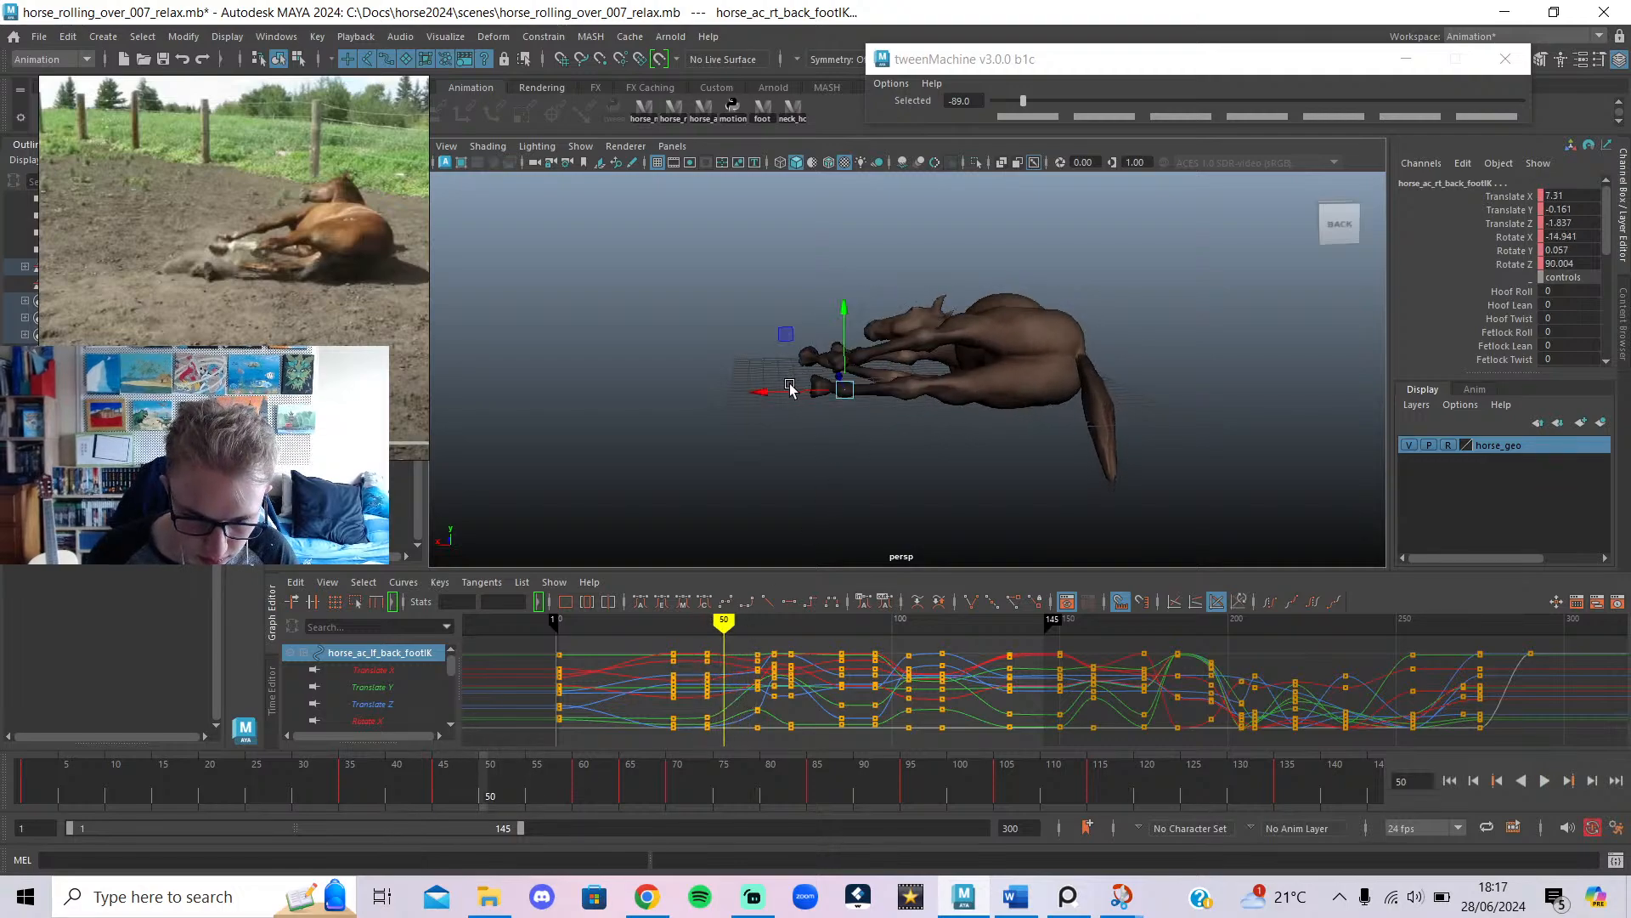
Select the foot controls and slide the back foot along X, checking frames 45–56.
{"action": "left_click", "coordinate": [762, 118]}
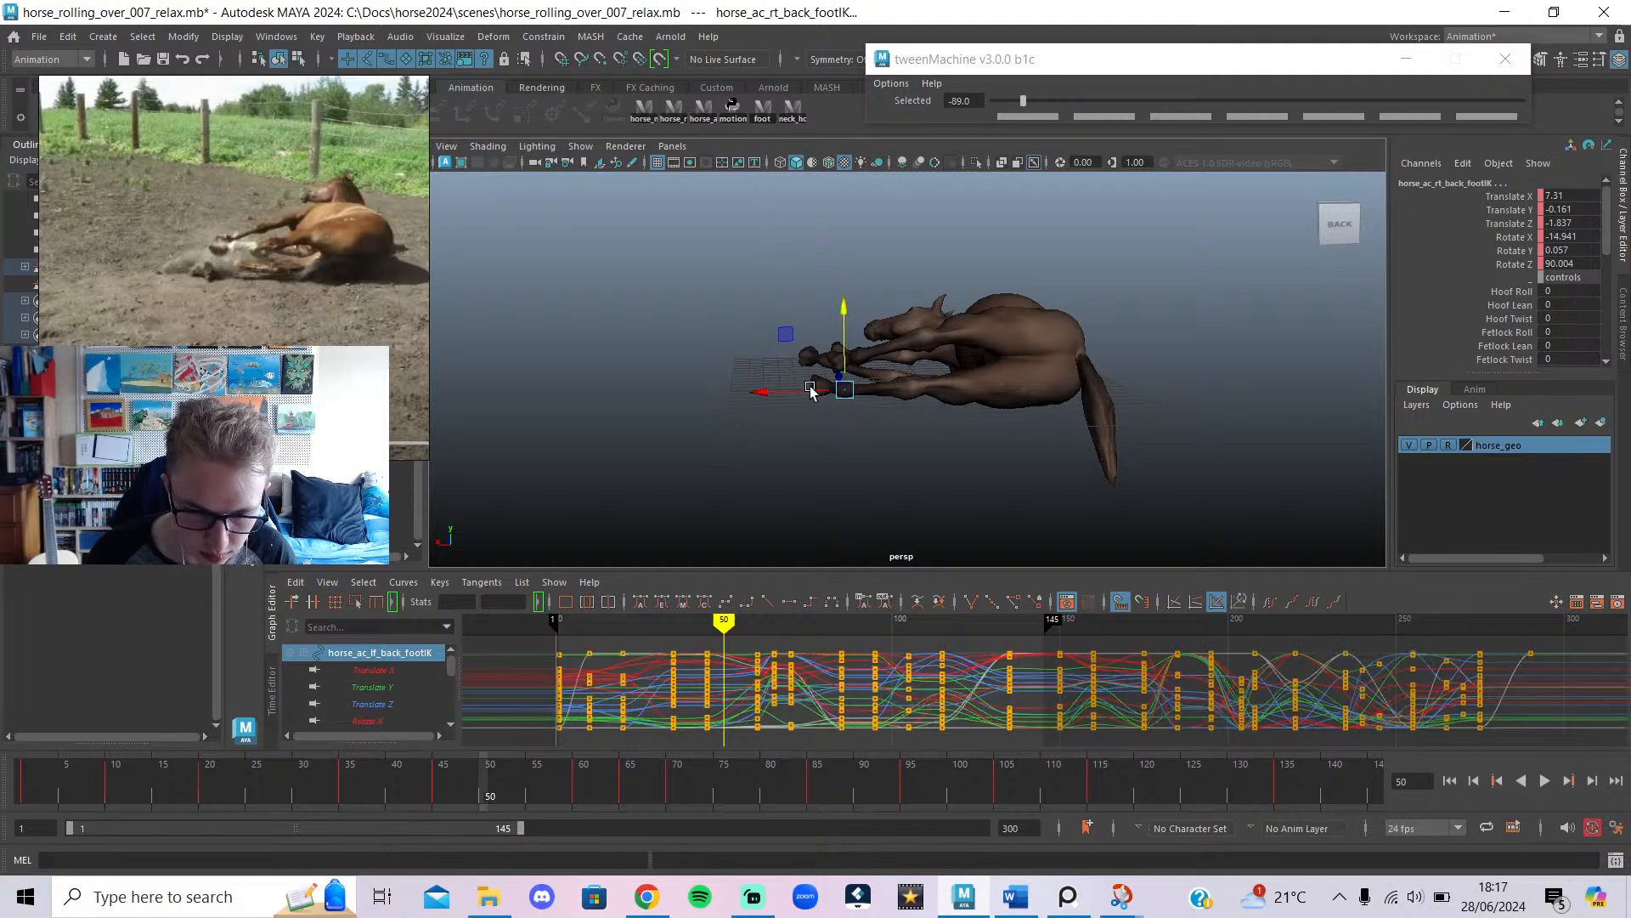
{"action": "left_click_drag", "start_coordinate": [790, 393], "coordinate": [799, 394]}
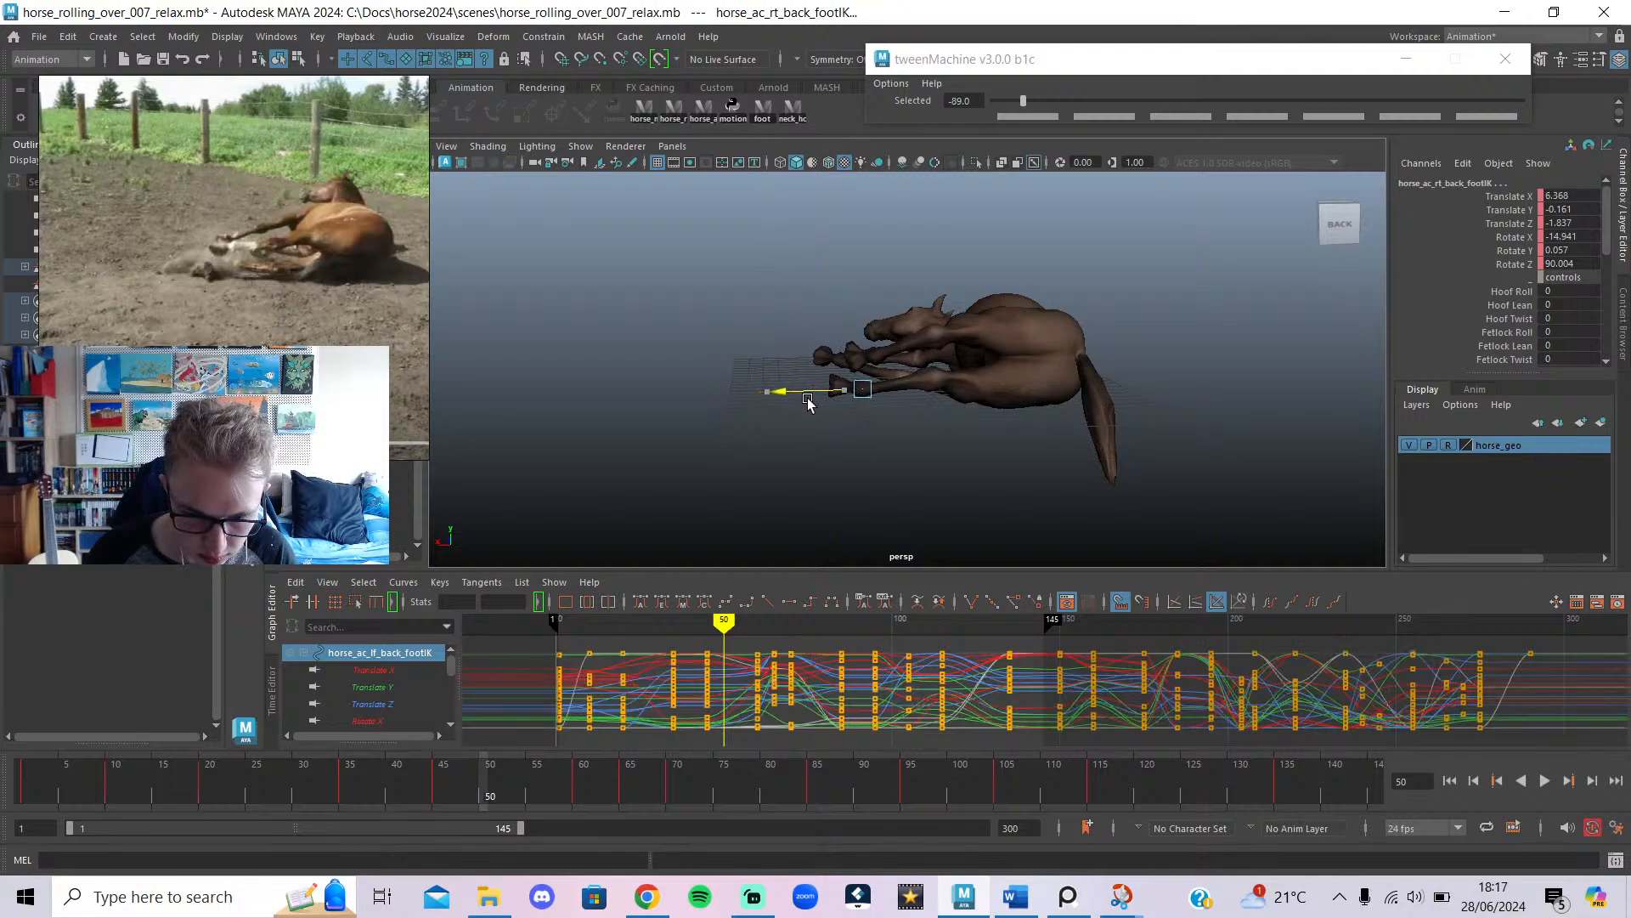
{"action": "mouse_move", "coordinate": [702, 627]}
{"action": "left_mouse_down"}
{"action": "mouse_move", "coordinate": [743, 647]}
{"action": "mouse_move", "coordinate": [724, 643]}
{"action": "left_mouse_up"}
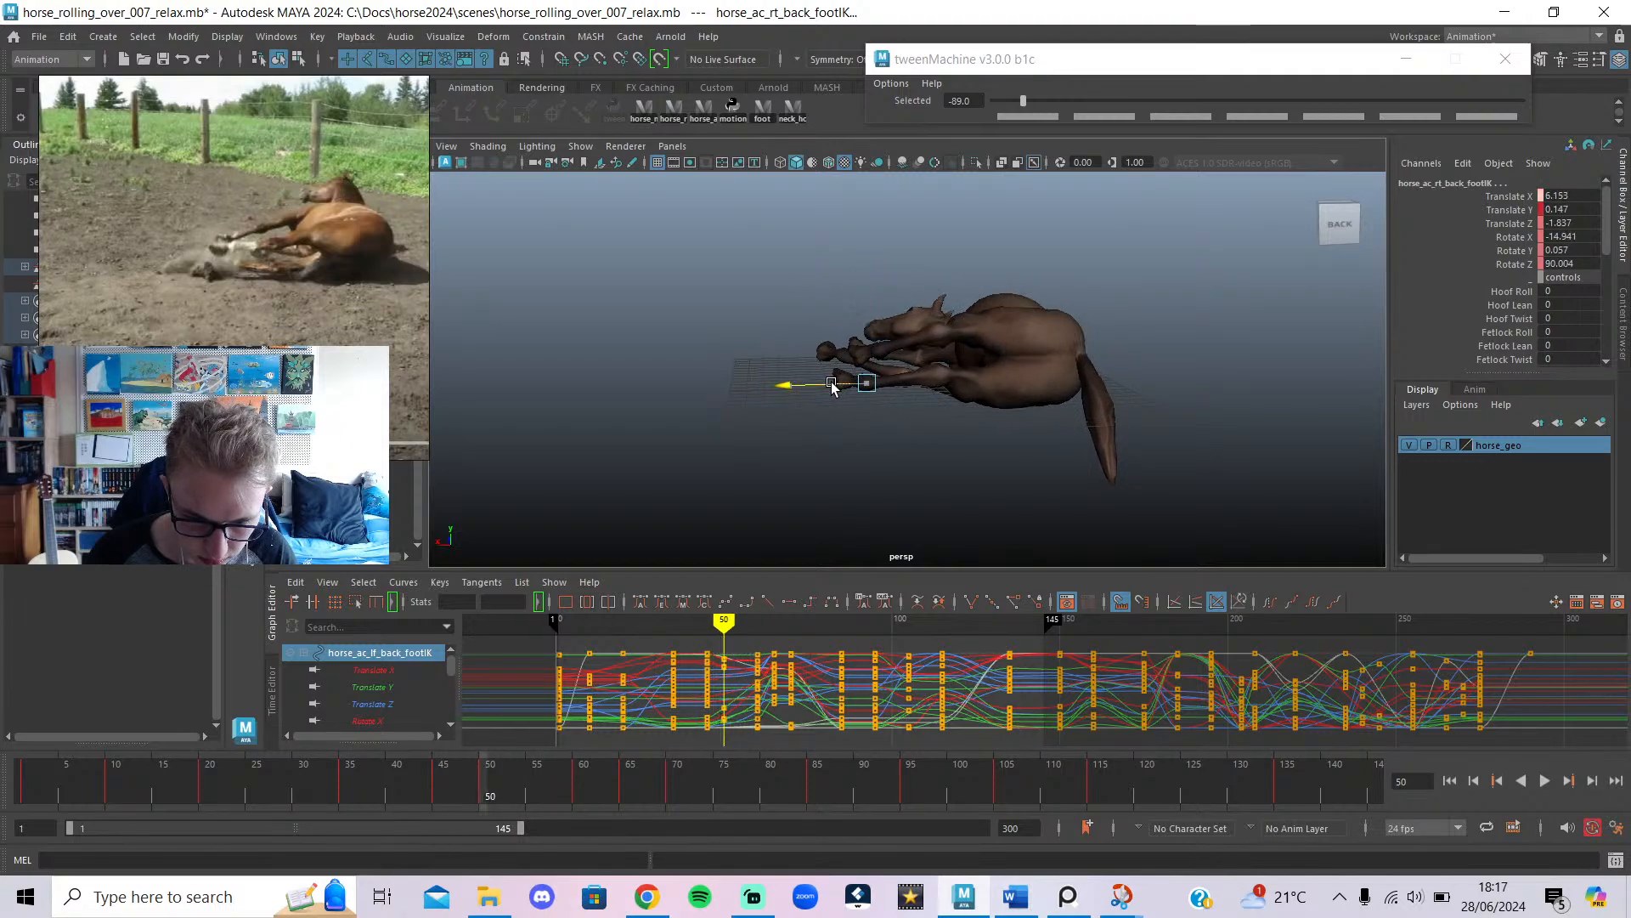
{"action": "left_click_drag", "start_coordinate": [832, 384], "coordinate": [833, 384]}
{"action": "key", "text": "e"}
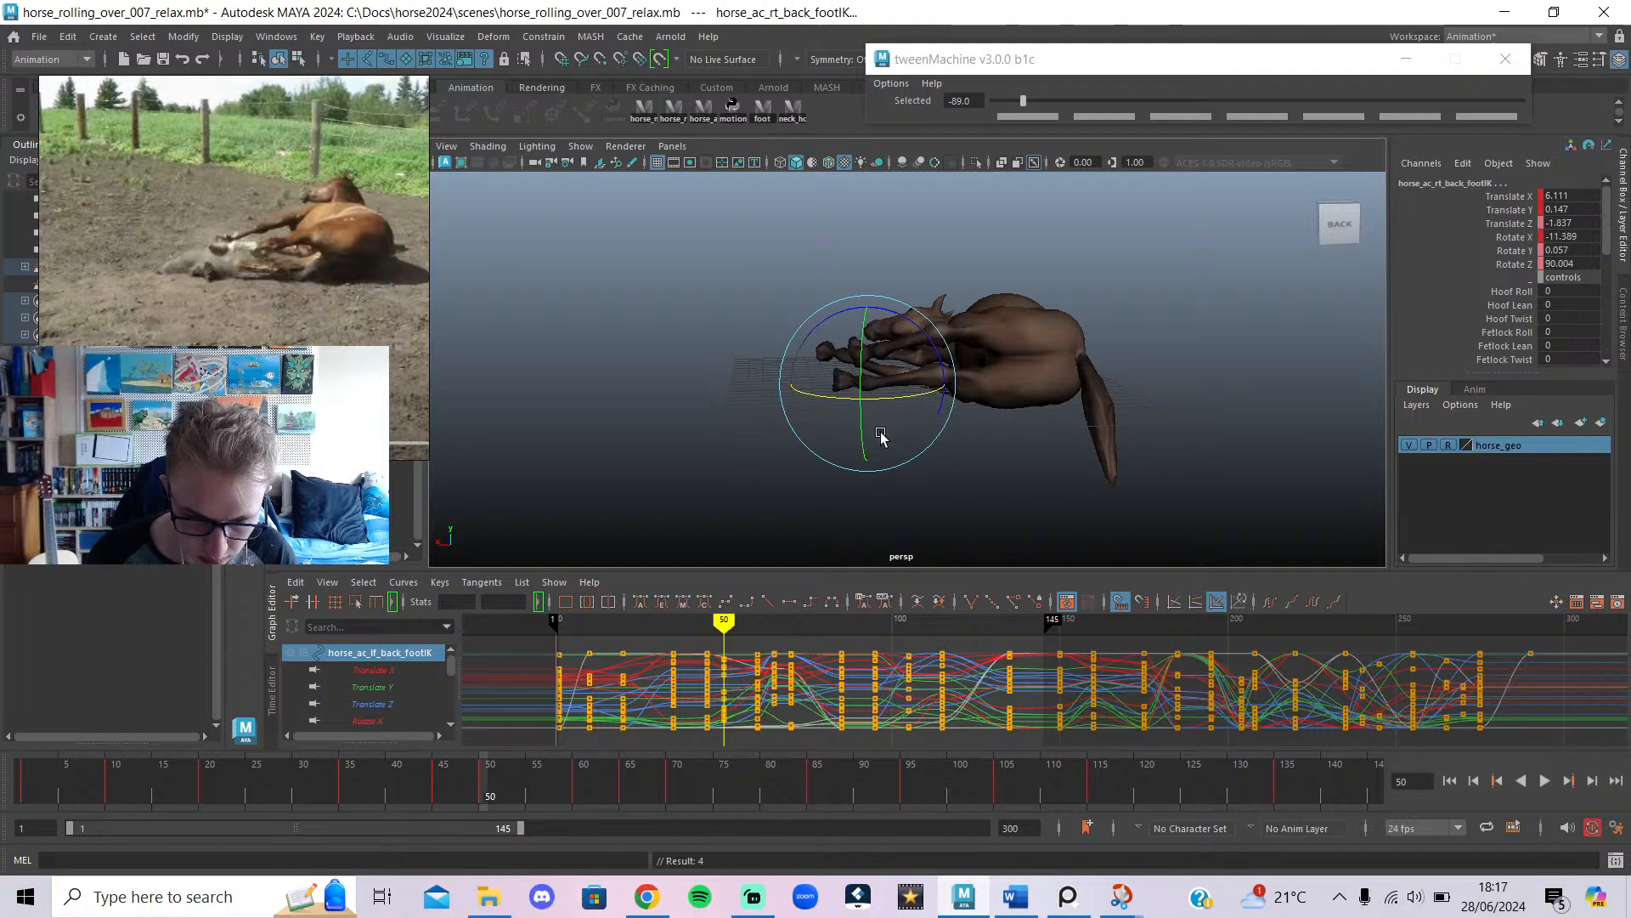
{"action": "left_click_drag", "start_coordinate": [881, 436], "coordinate": [1055, 441], "text": "alt"}
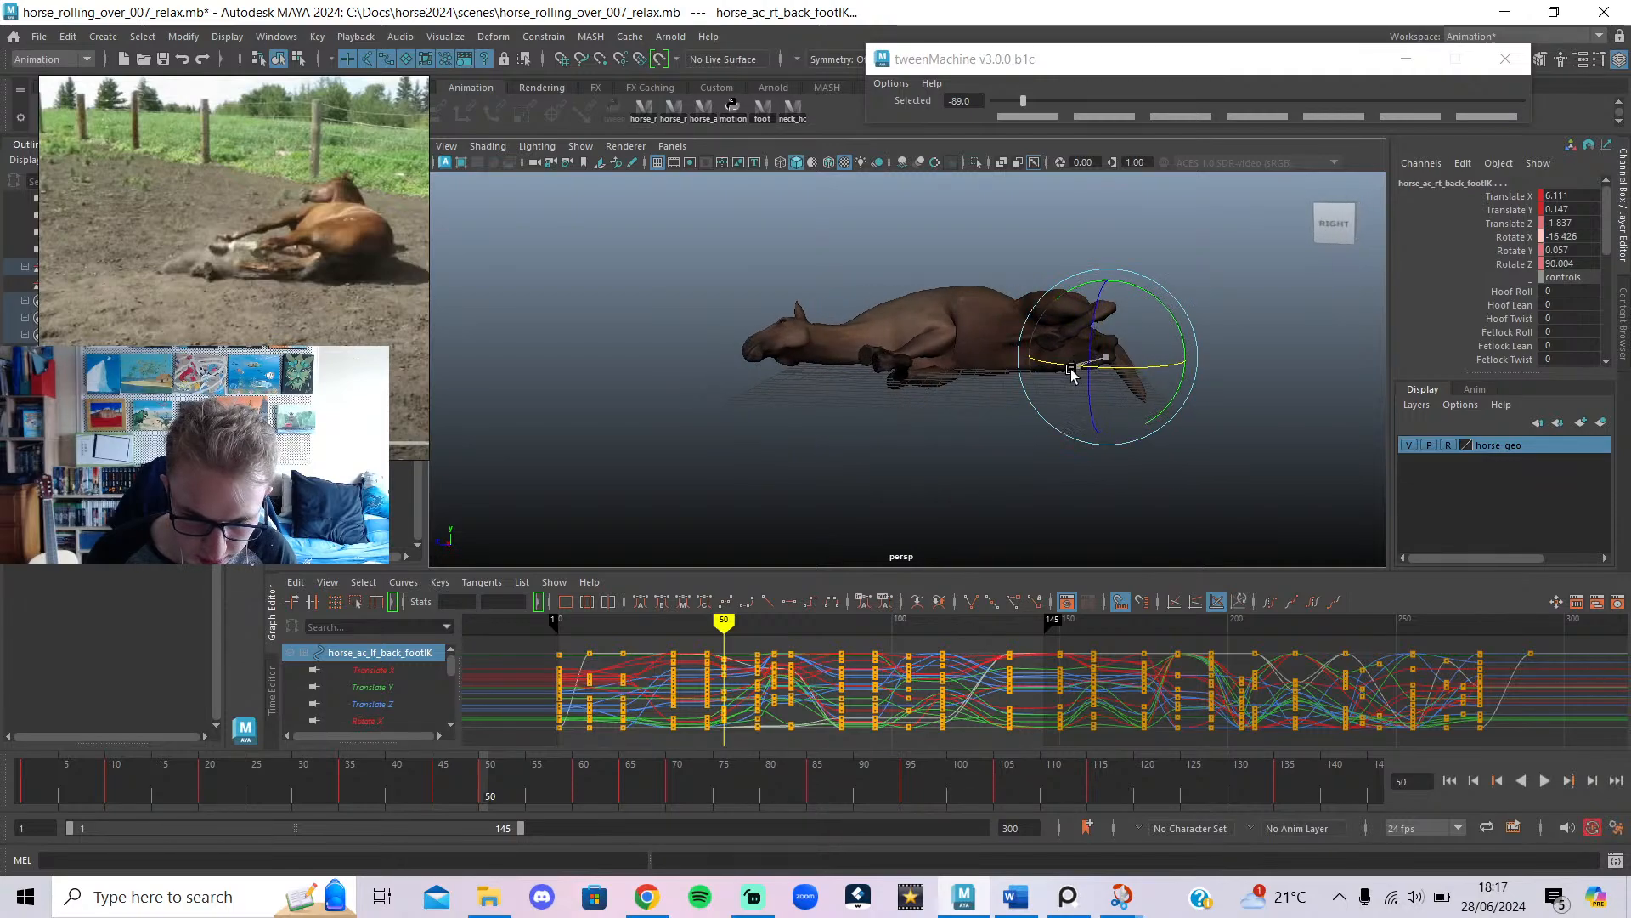
{"action": "mouse_move", "coordinate": [723, 627]}
{"action": "left_mouse_down"}
{"action": "mouse_move", "coordinate": [707, 629]}
{"action": "mouse_move", "coordinate": [776, 633]}
{"action": "mouse_move", "coordinate": [731, 646]}
{"action": "mouse_move", "coordinate": [755, 673]}
{"action": "mouse_move", "coordinate": [732, 678]}
{"action": "mouse_move", "coordinate": [765, 681]}
{"action": "mouse_move", "coordinate": [738, 678]}
{"action": "left_mouse_up"}
Lower the back foot at frame 55, tween it toward the previous key, then raise it.
{"action": "left_click_drag", "start_coordinate": [1011, 410], "coordinate": [916, 401], "text": "alt"}
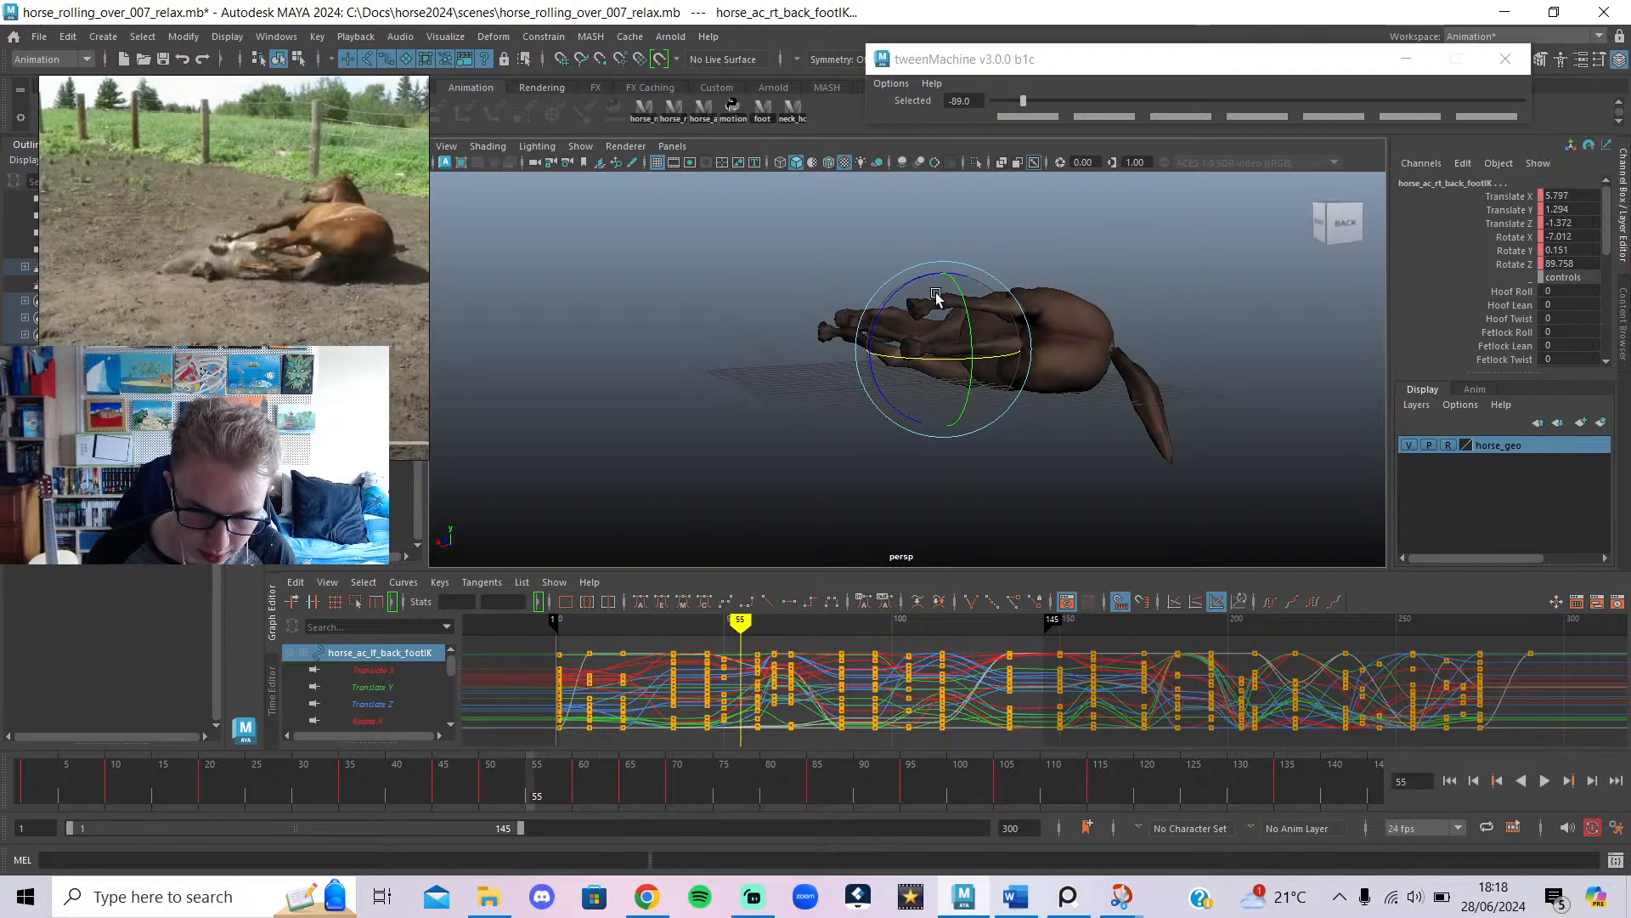
{"action": "key", "text": "w"}
{"action": "left_click_drag", "start_coordinate": [941, 299], "coordinate": [926, 335]}
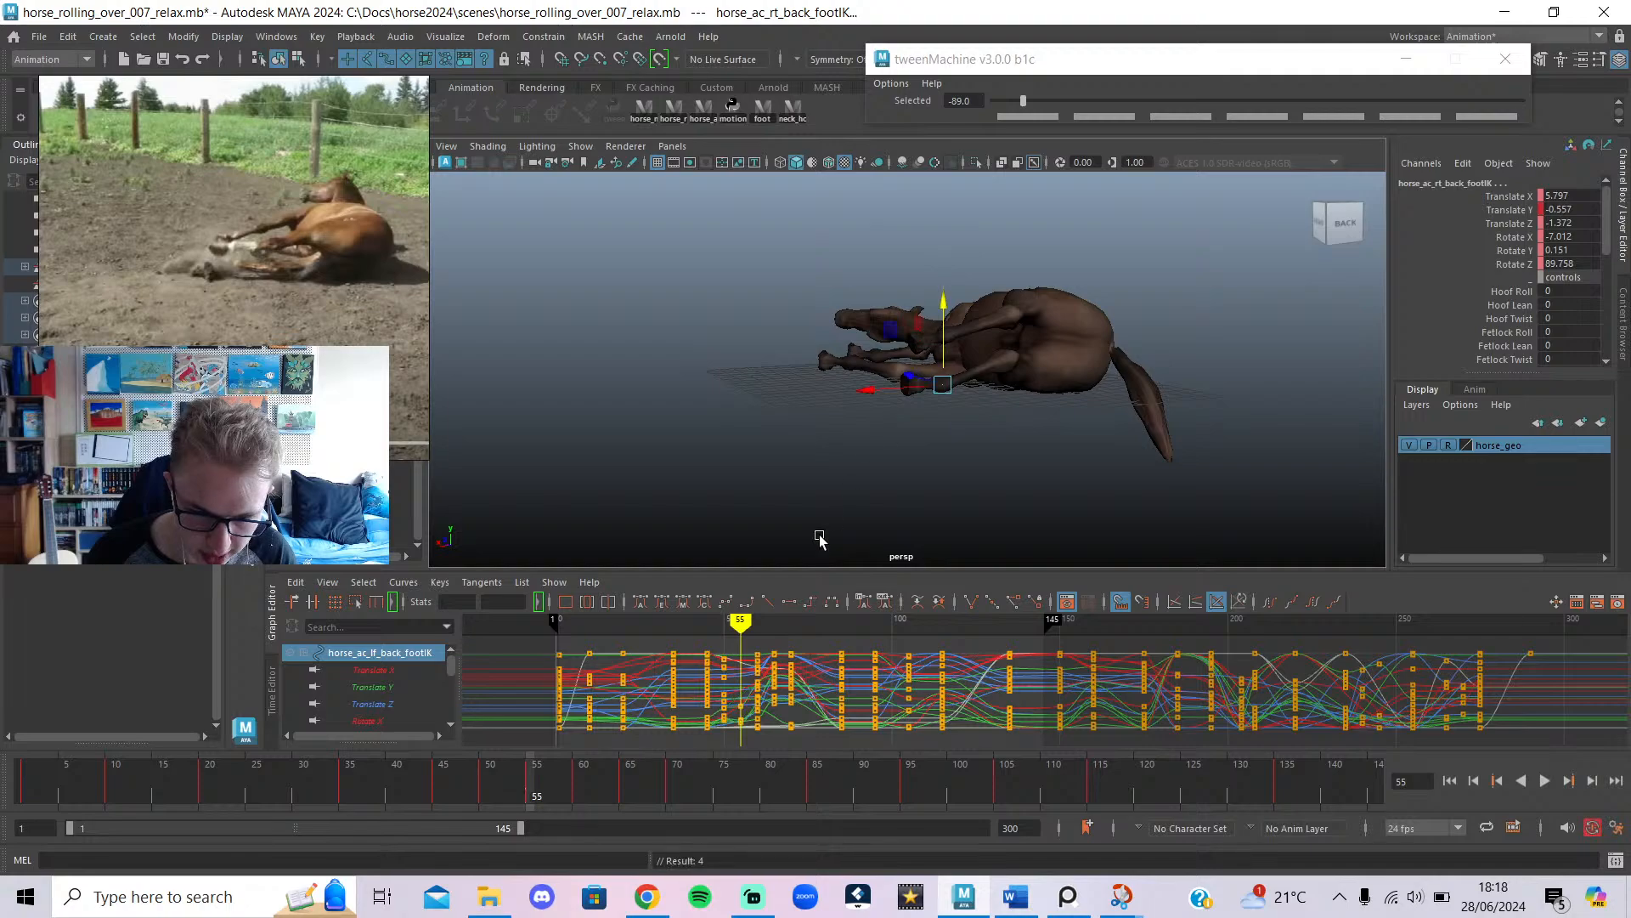
{"action": "left_click", "coordinate": [1028, 103]}
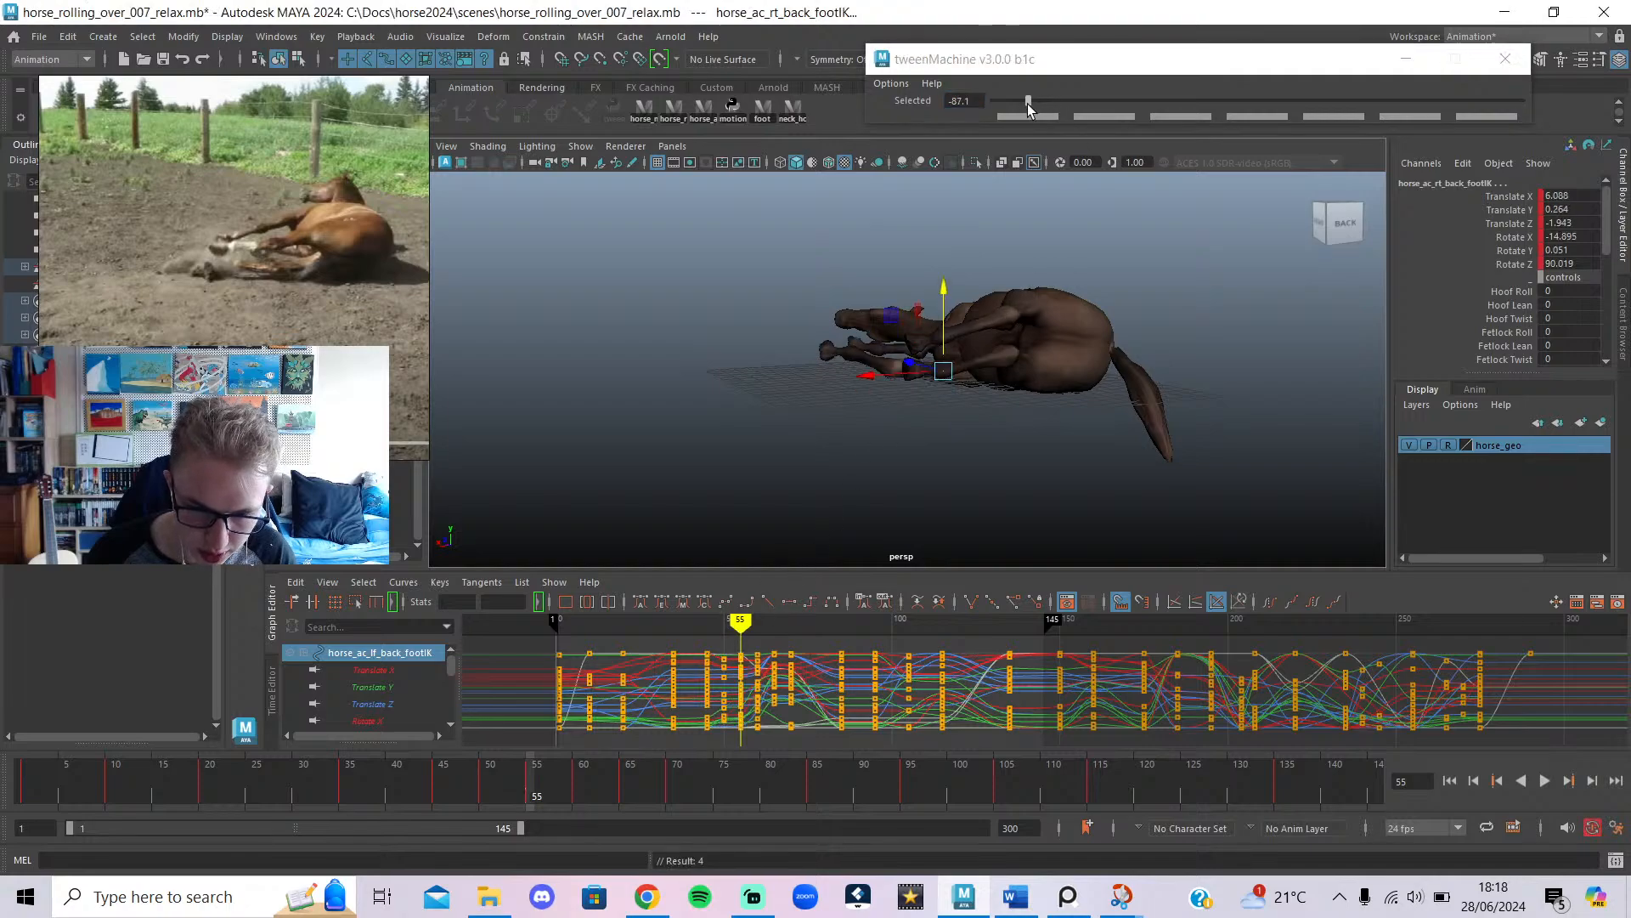
{"action": "left_click_drag", "start_coordinate": [728, 624], "coordinate": [740, 638]}
{"action": "left_click_drag", "start_coordinate": [823, 539], "coordinate": [856, 486], "text": "alt"}
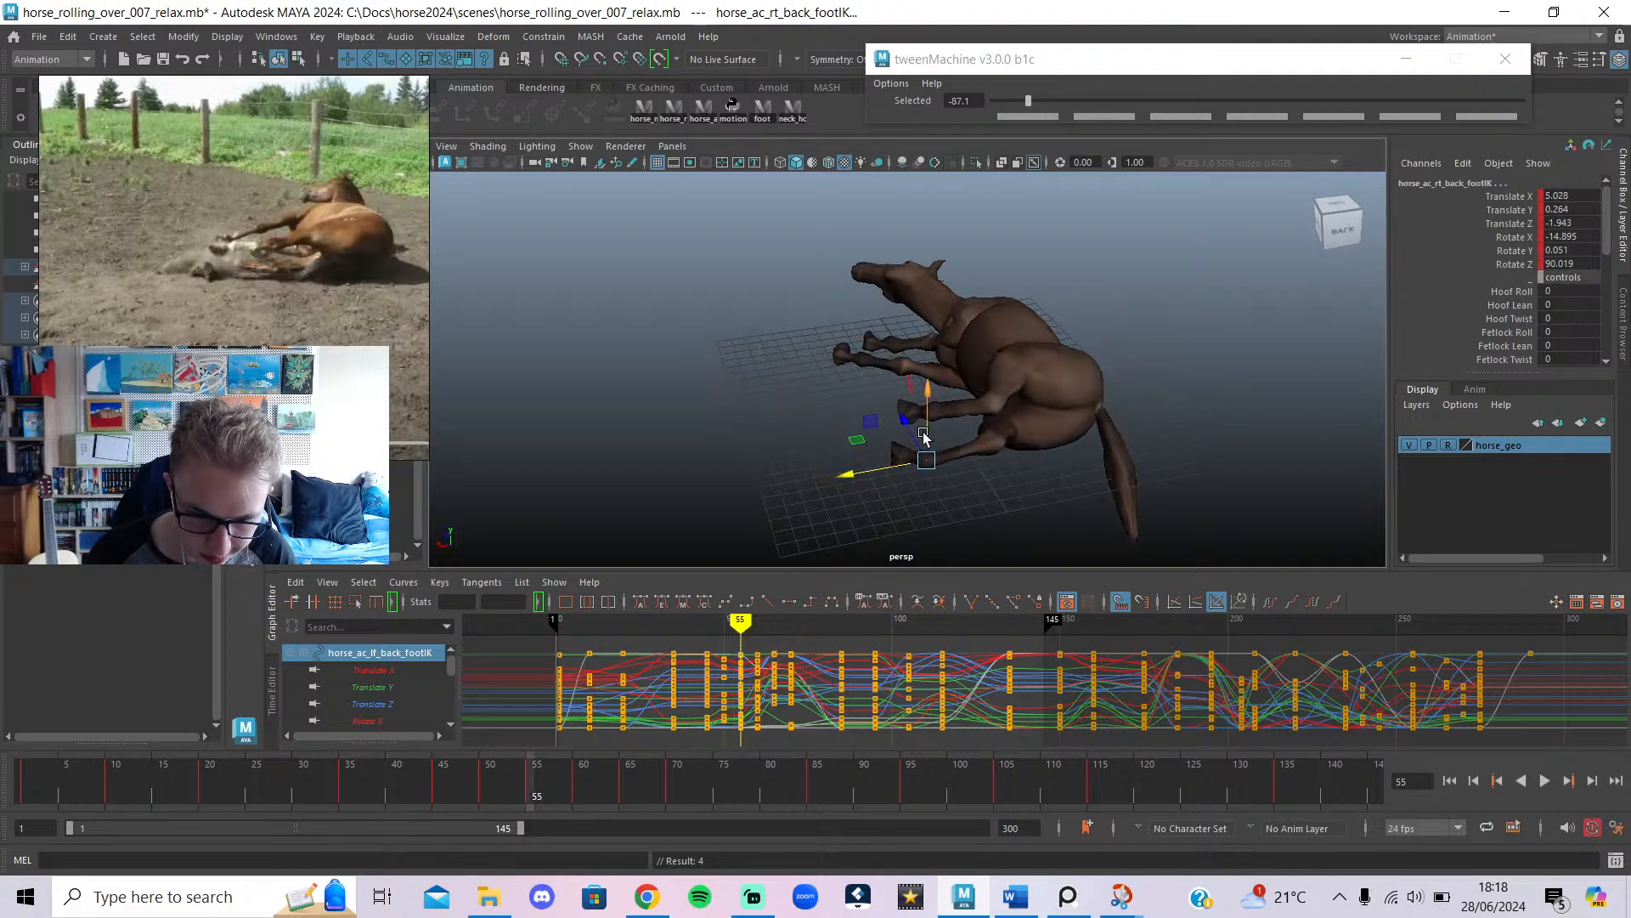
{"action": "left_click_drag", "start_coordinate": [925, 436], "coordinate": [928, 415]}
Review the hind leg between frames 47 and 66 and reselect the back foot IK.
{"action": "key", "text": "e"}
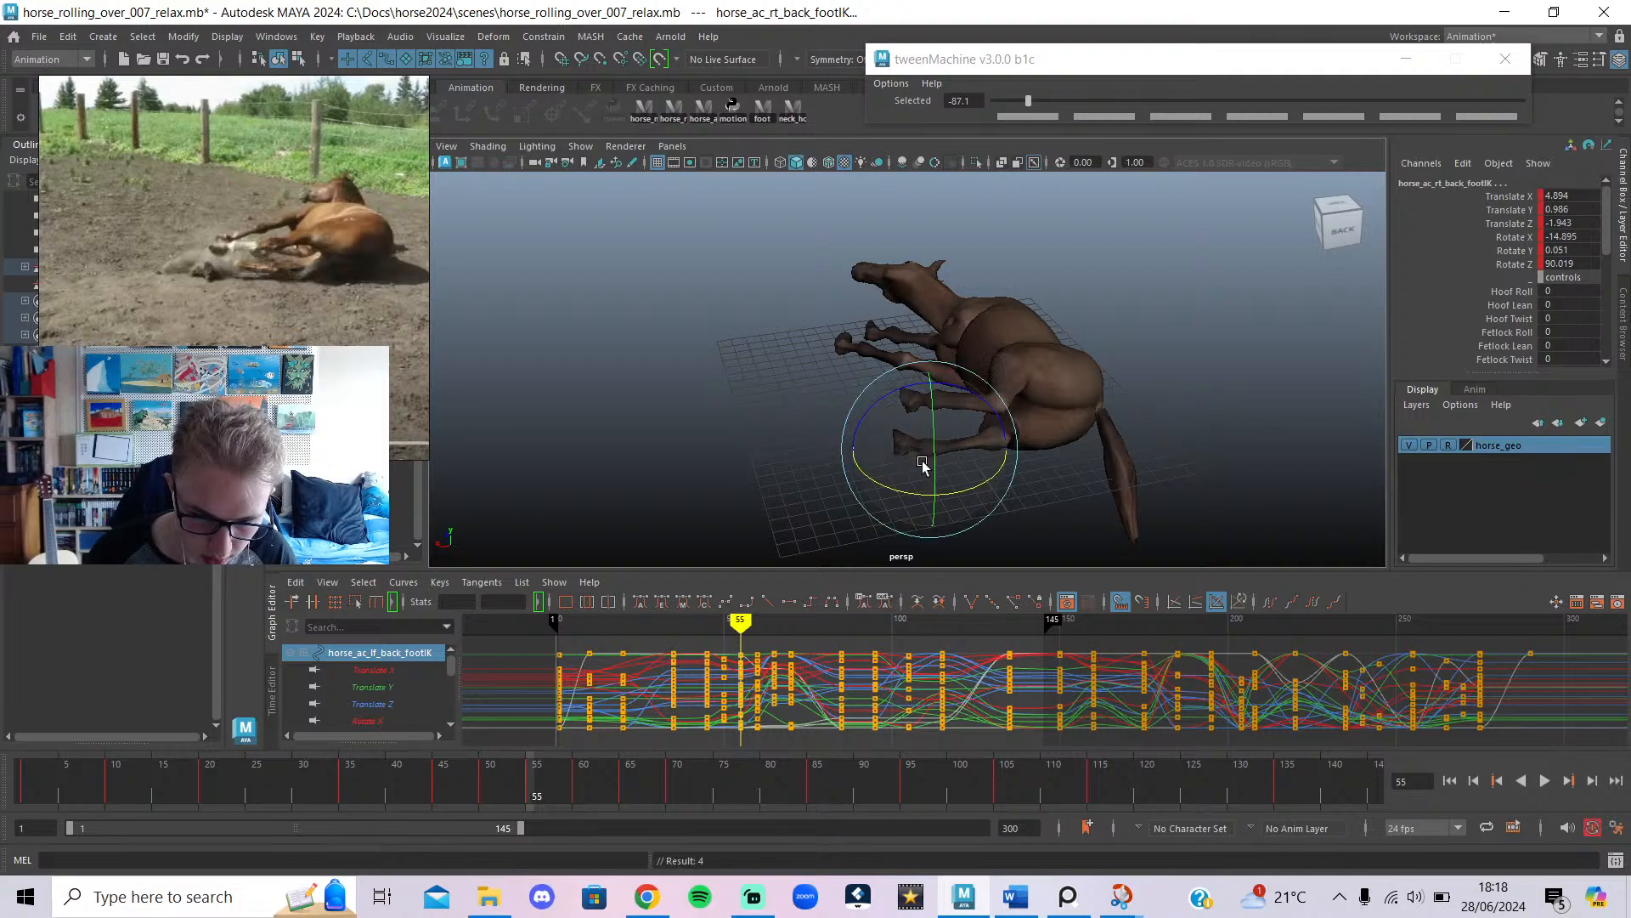
{"action": "mouse_move", "coordinate": [740, 624]}
{"action": "left_mouse_down"}
{"action": "mouse_move", "coordinate": [713, 629]}
{"action": "mouse_move", "coordinate": [775, 629]}
{"action": "mouse_move", "coordinate": [760, 645]}
{"action": "mouse_move", "coordinate": [758, 627]}
{"action": "left_mouse_up"}
{"action": "left_click_drag", "start_coordinate": [879, 511], "coordinate": [850, 452], "text": "alt"}
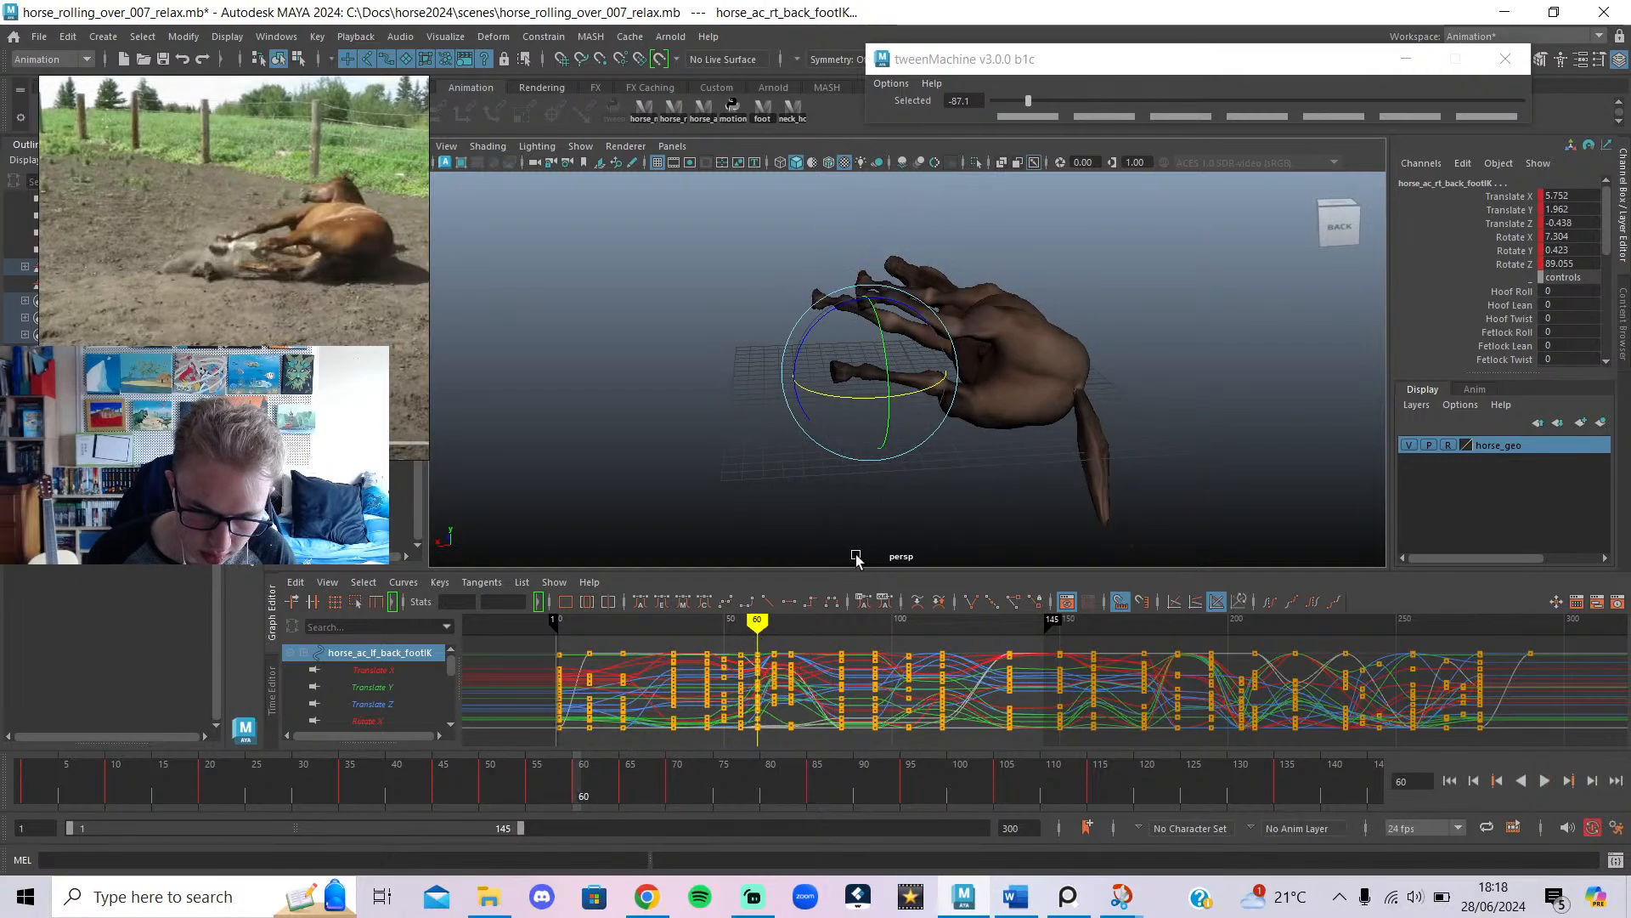
{"action": "mouse_move", "coordinate": [758, 624]}
{"action": "left_mouse_down"}
{"action": "mouse_move", "coordinate": [778, 627]}
{"action": "mouse_move", "coordinate": [721, 649]}
{"action": "mouse_move", "coordinate": [774, 690]}
{"action": "left_mouse_up"}
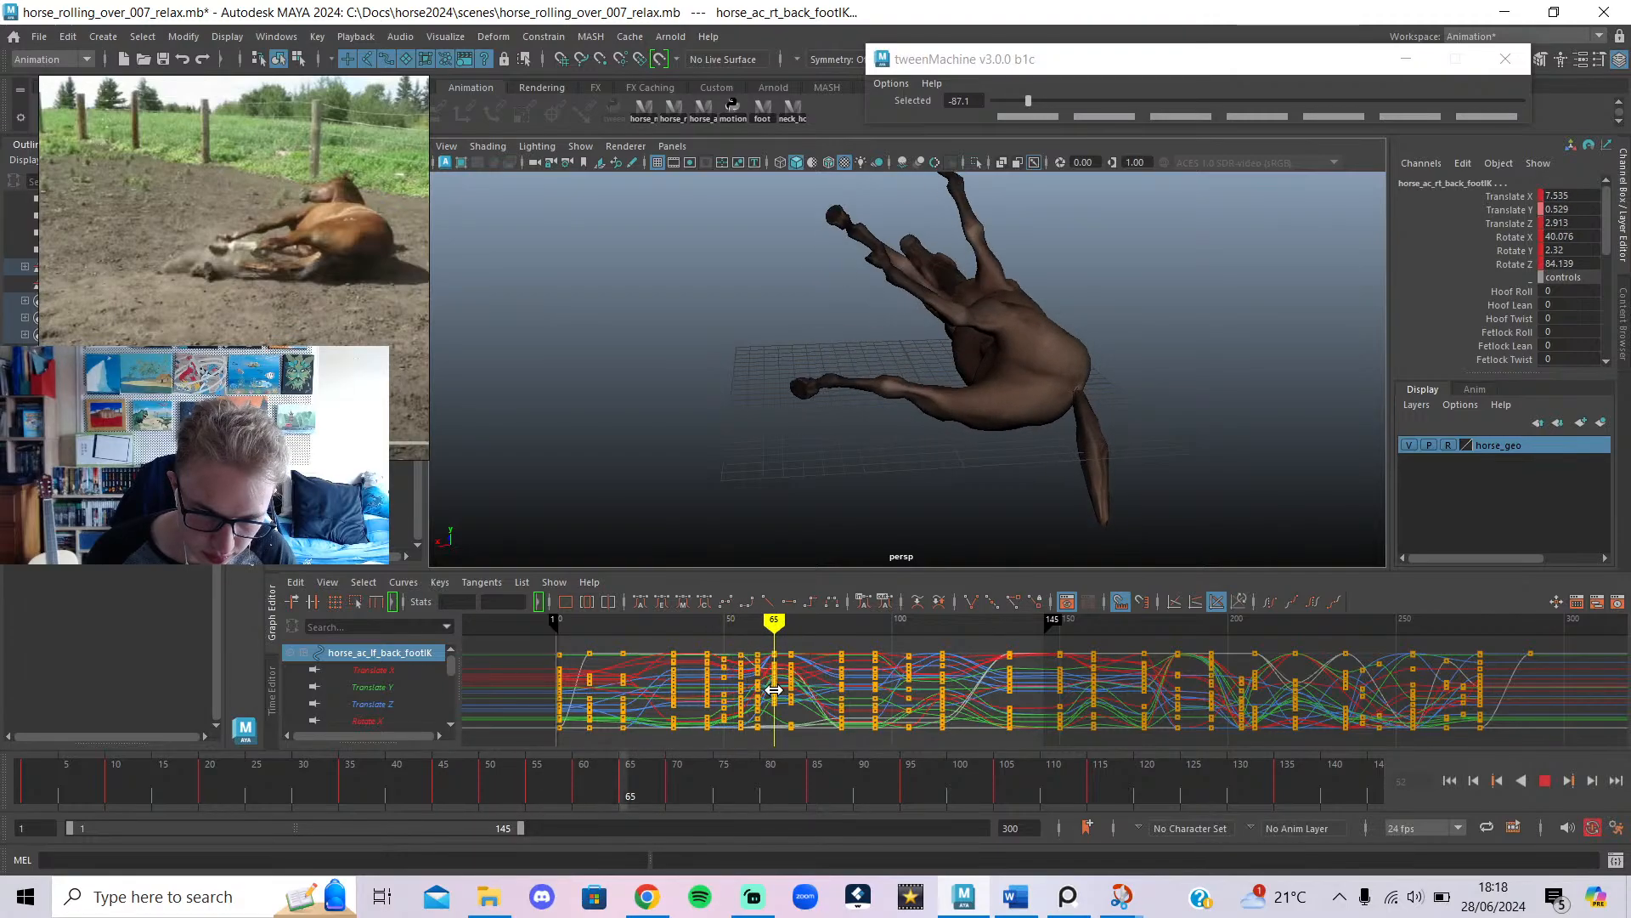
{"action": "left_click_drag", "start_coordinate": [892, 553], "coordinate": [1145, 382], "text": "alt"}
{"action": "left_click", "coordinate": [957, 491]}
{"action": "left_click", "coordinate": [995, 466]}
Lower the right back leg pole at frame 70, with the right back foot at Translate X 5.808.
{"action": "left_click", "coordinate": [1174, 315]}
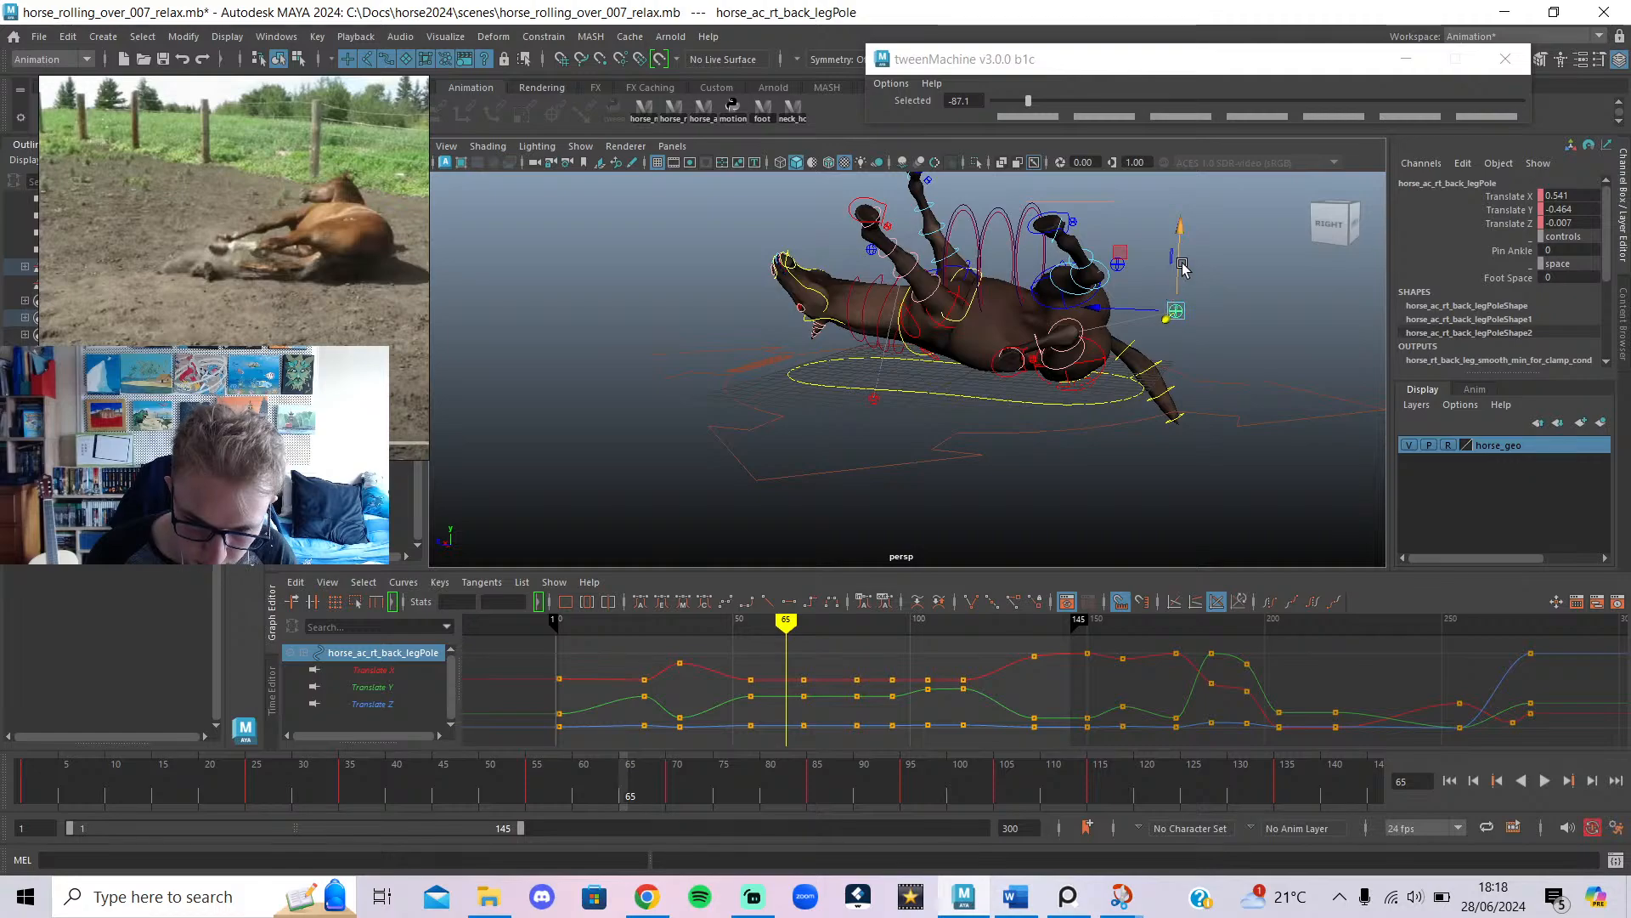
{"action": "left_click_drag", "start_coordinate": [1174, 316], "coordinate": [1175, 329]}
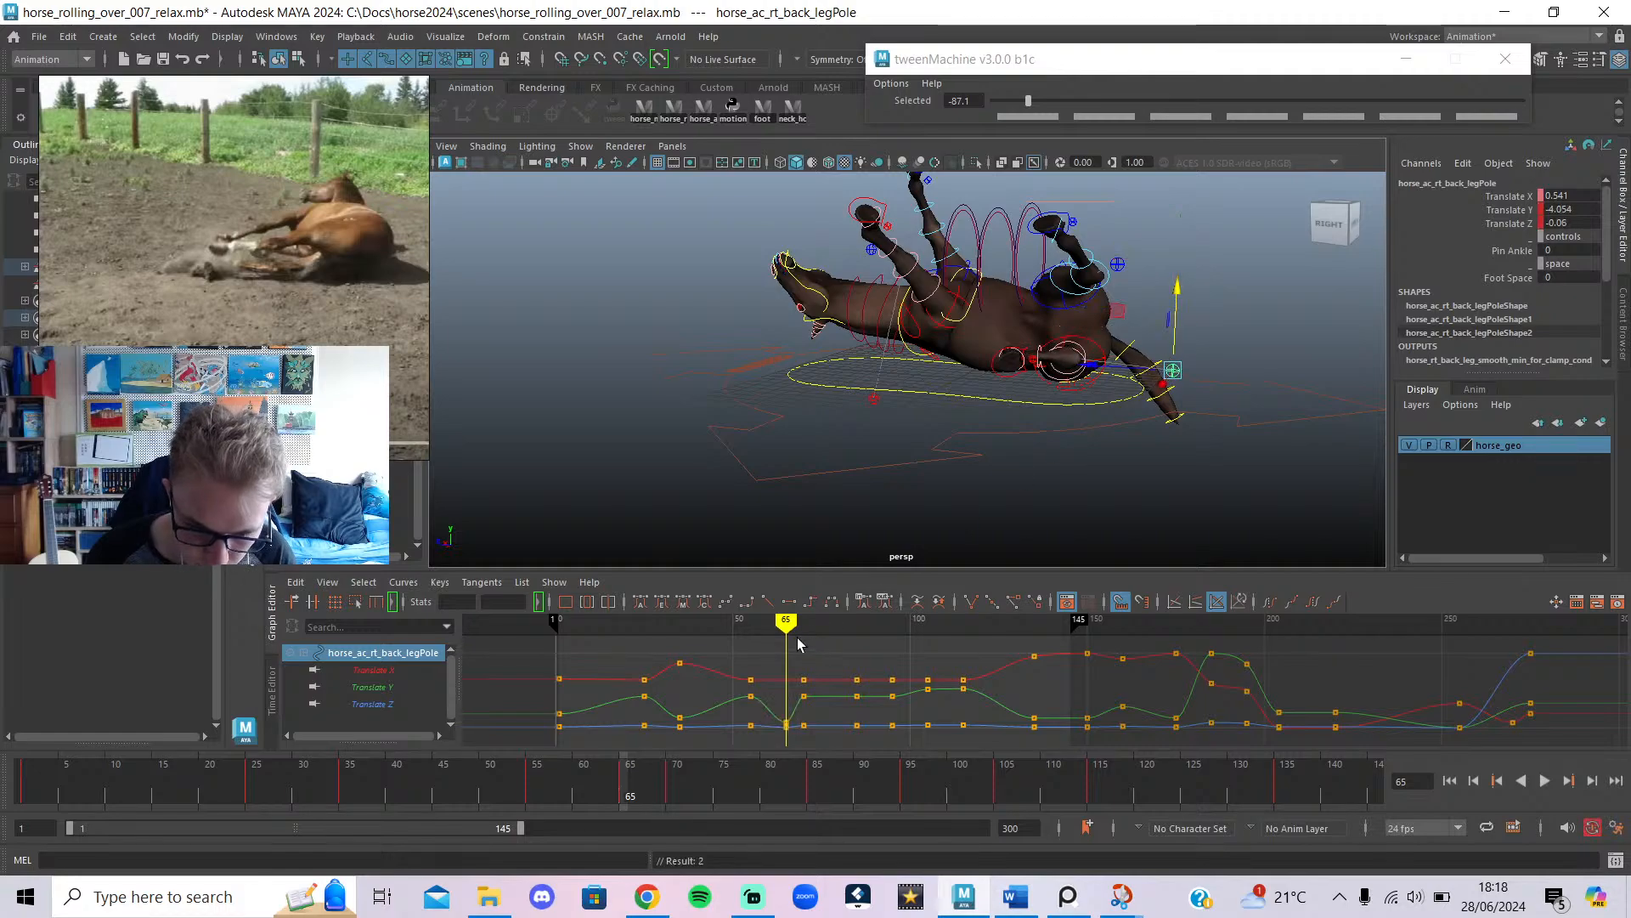
{"action": "key", "text": "ctrl+z"}
{"action": "key", "text": "period"}
{"action": "left_click_drag", "start_coordinate": [1176, 266], "coordinate": [1059, 498]}
{"action": "left_click", "coordinate": [1009, 403]}
{"action": "key", "text": "w"}
{"action": "key", "text": "e"}
{"action": "key", "text": "ctrl+z"}
{"action": "key", "text": "ctrl+z"}
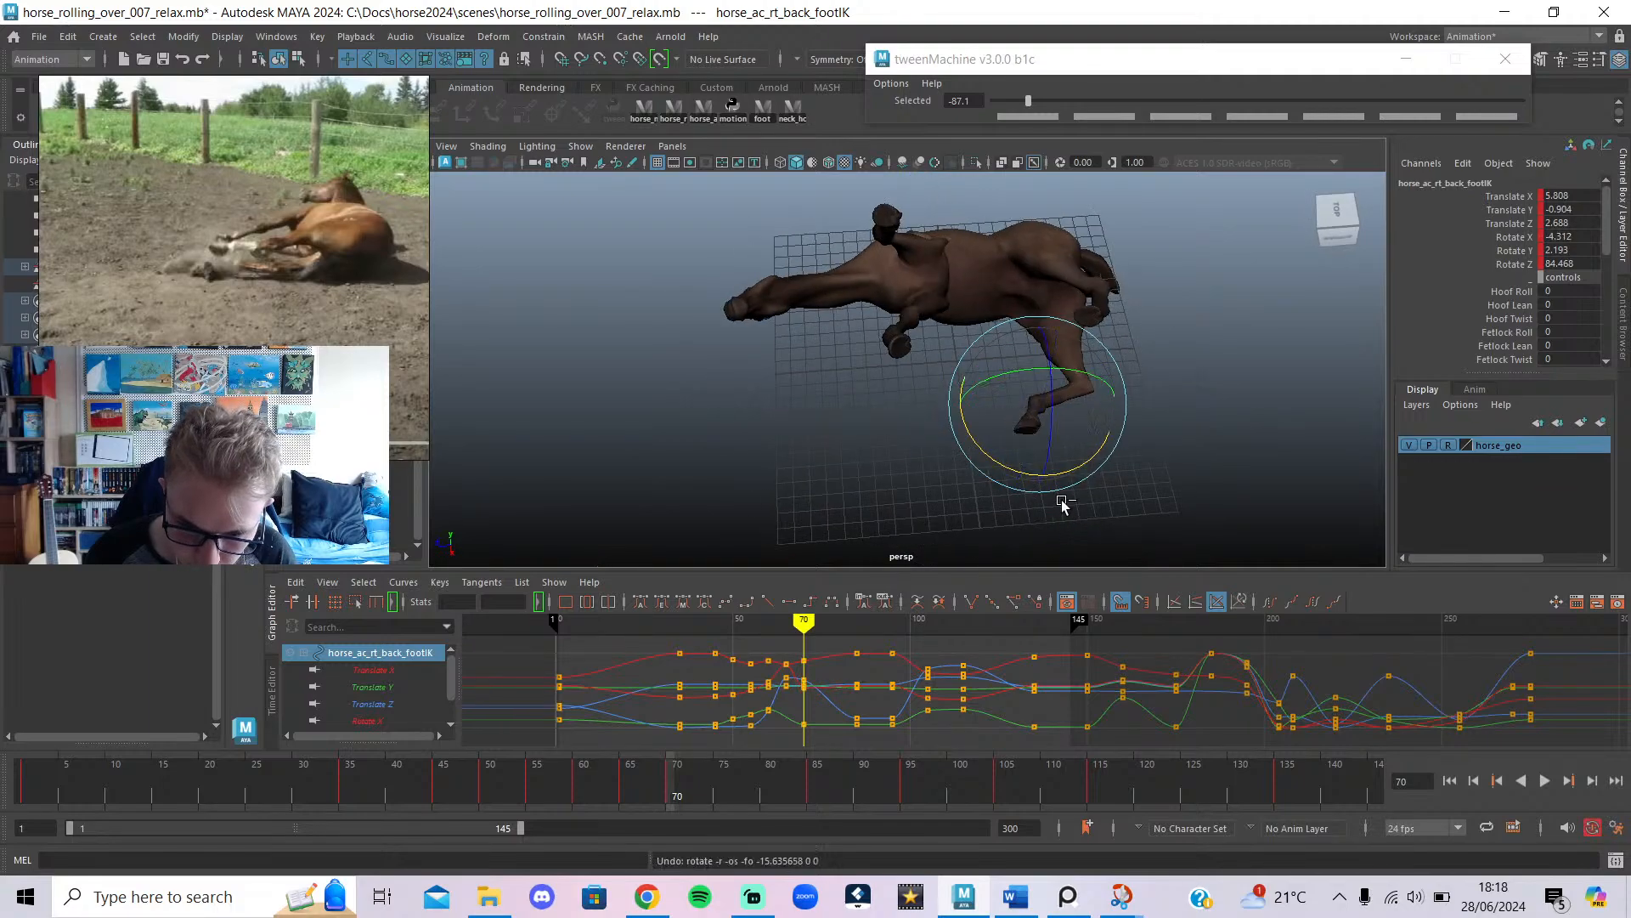
Delete the right back foot keys around frames 56–60 and re-tween the foot pose.
{"action": "mouse_move", "coordinate": [790, 625]}
{"action": "left_mouse_down"}
{"action": "mouse_move", "coordinate": [804, 629]}
{"action": "mouse_move", "coordinate": [714, 654]}
{"action": "mouse_move", "coordinate": [806, 630]}
{"action": "mouse_move", "coordinate": [729, 651]}
{"action": "mouse_move", "coordinate": [746, 658]}
{"action": "left_mouse_up"}
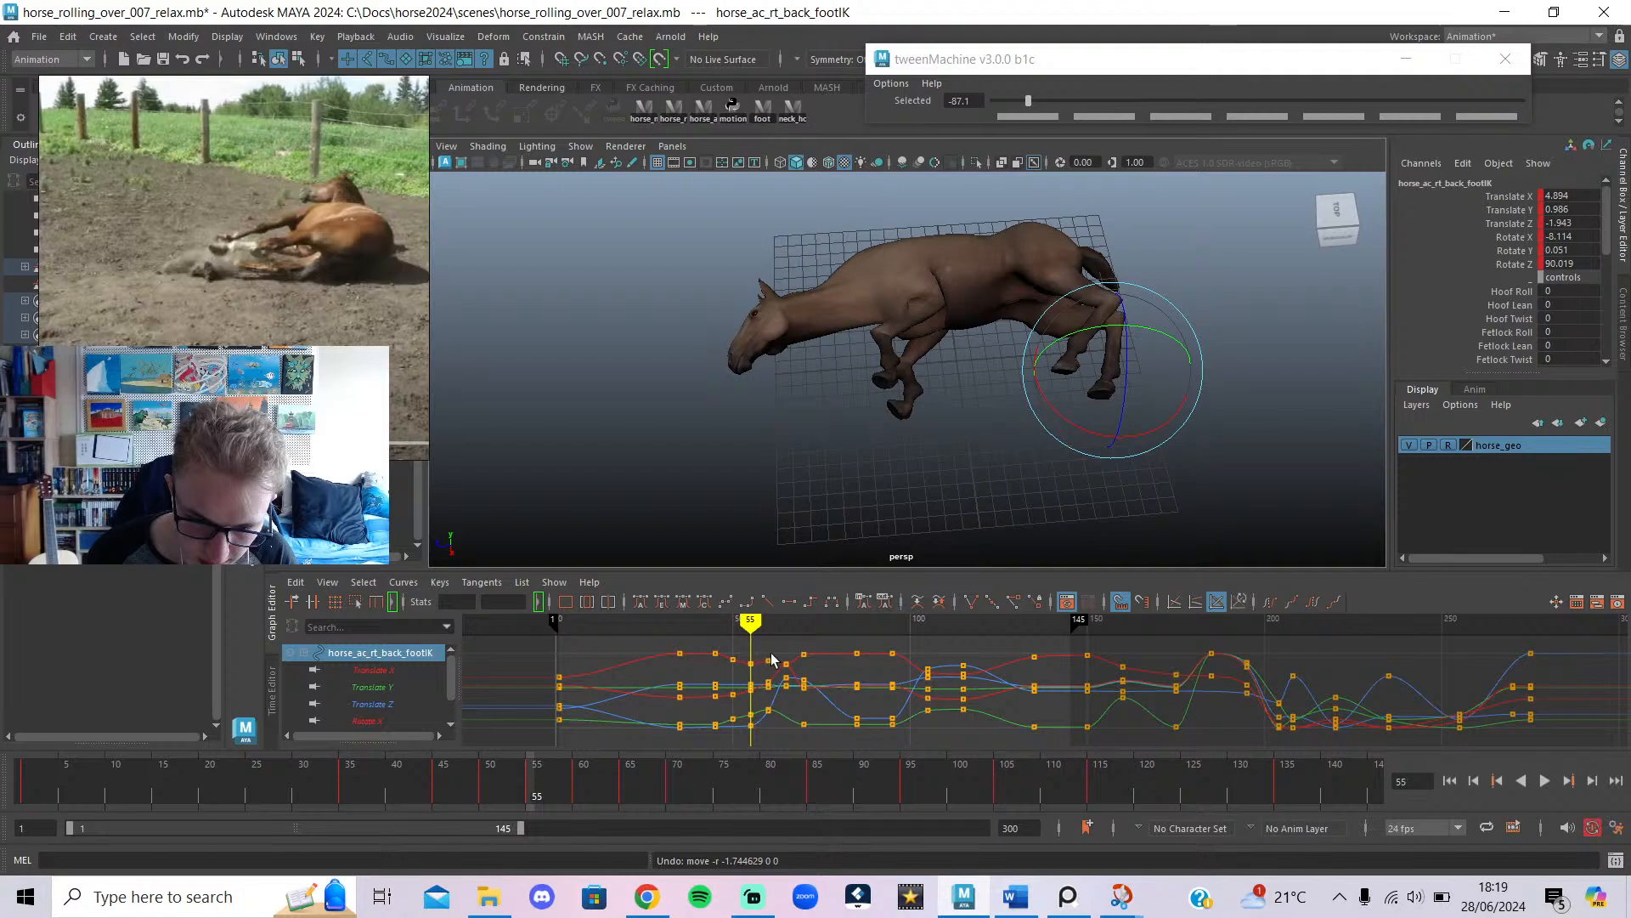
{"action": "mouse_move", "coordinate": [772, 626]}
{"action": "left_mouse_down"}
{"action": "mouse_move", "coordinate": [808, 629]}
{"action": "mouse_move", "coordinate": [751, 661]}
{"action": "left_mouse_up"}
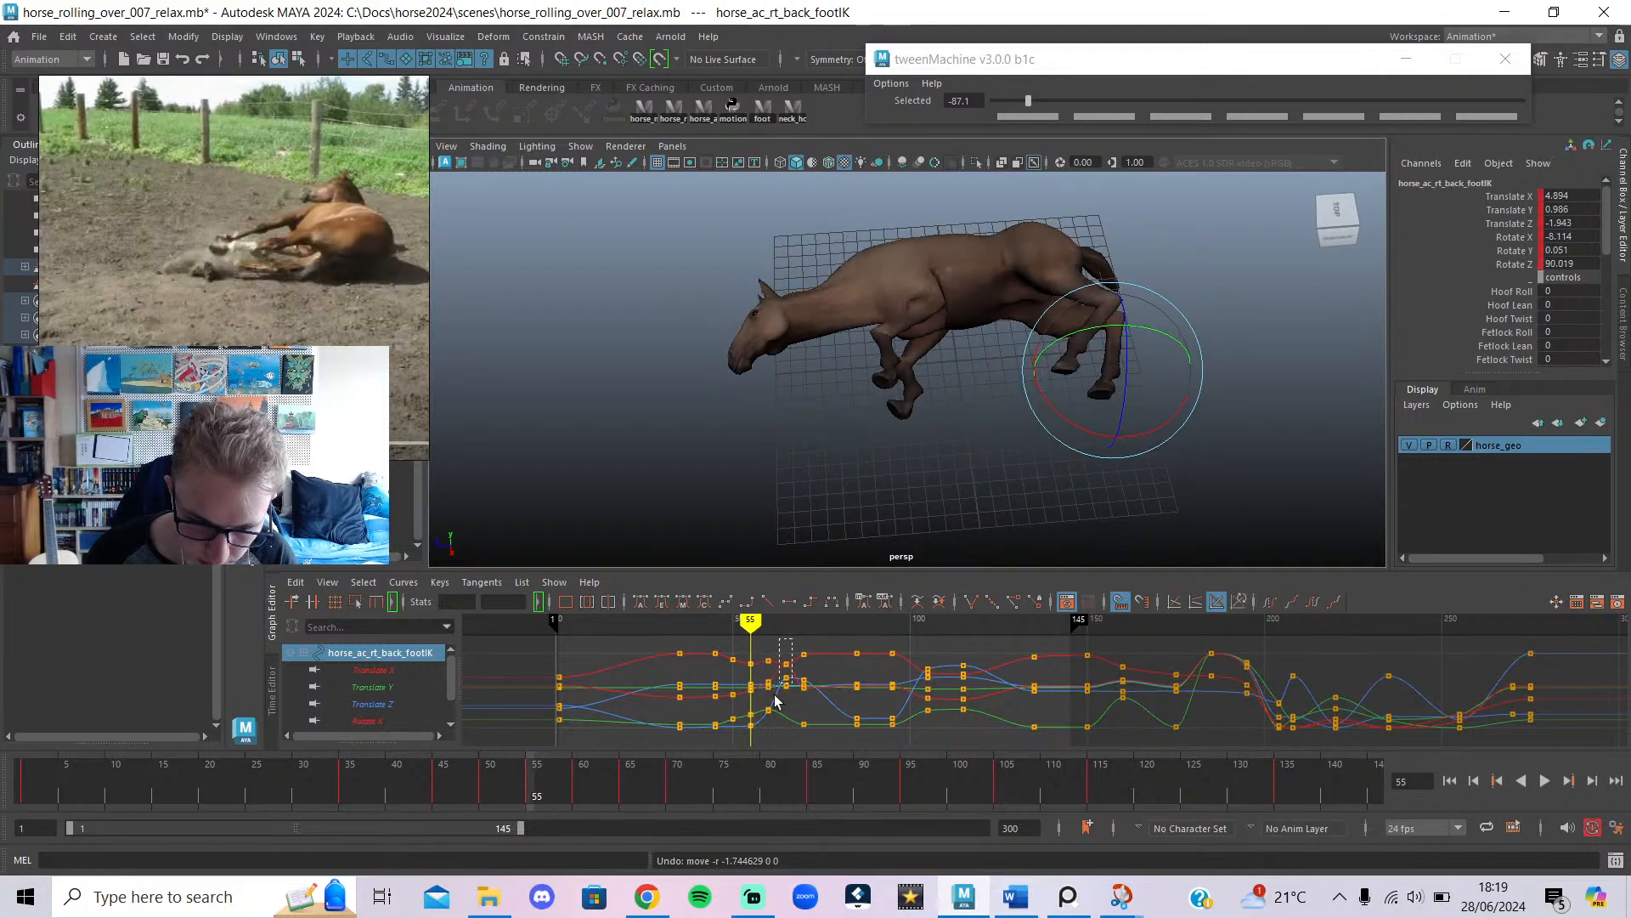
{"action": "key", "text": "Delete"}
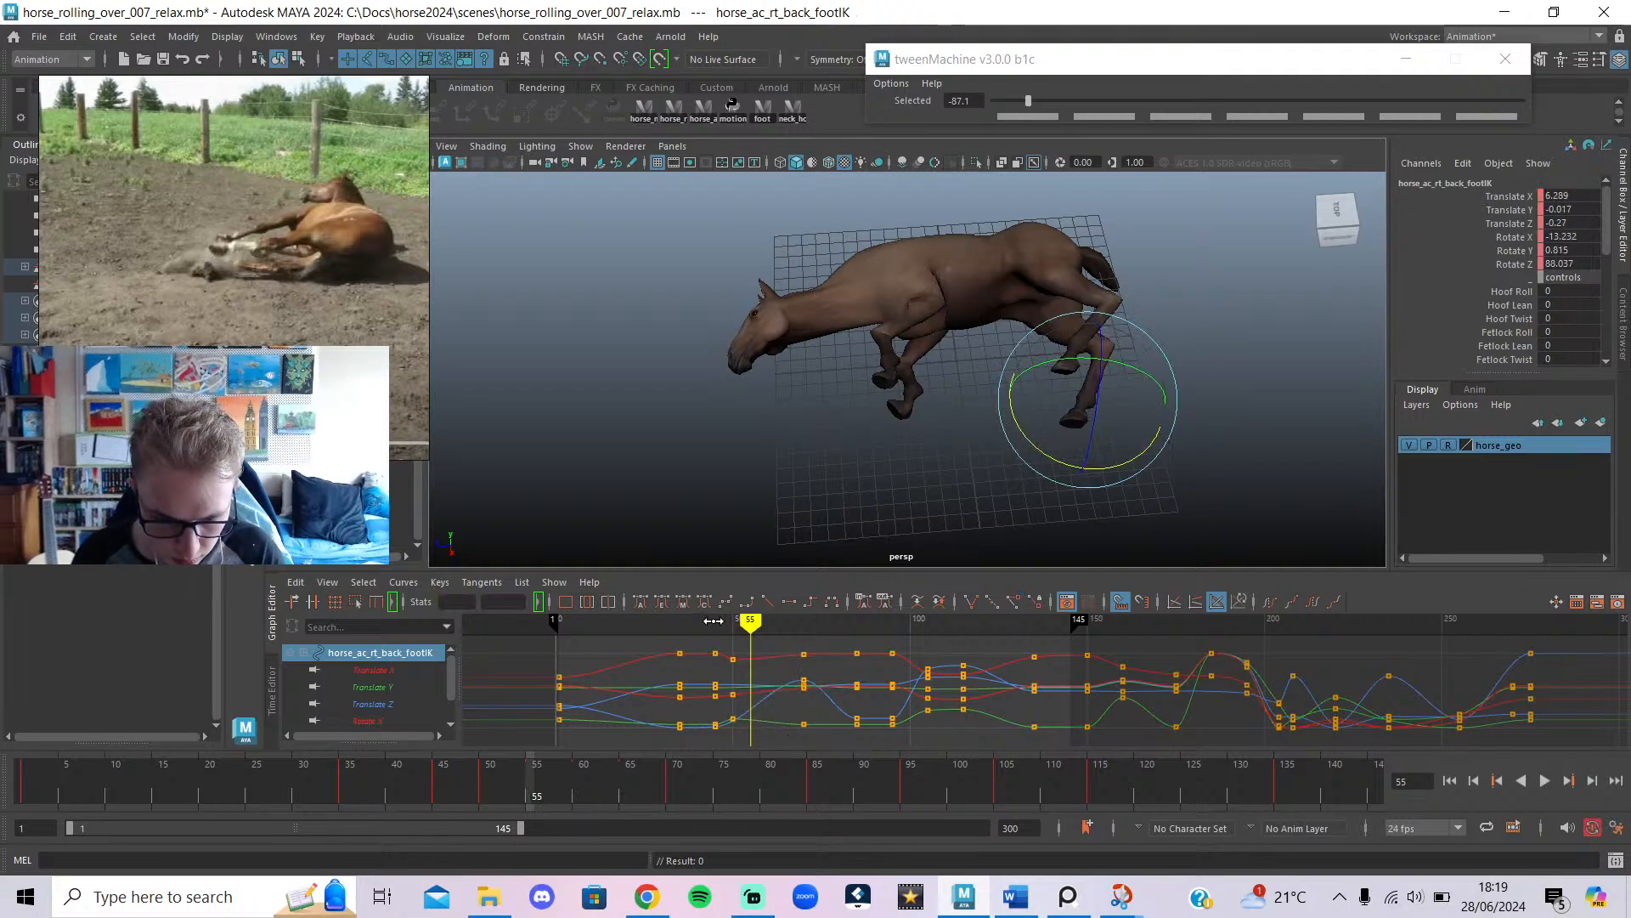
{"action": "mouse_move", "coordinate": [713, 621]}
{"action": "left_mouse_down"}
{"action": "mouse_move", "coordinate": [807, 680]}
{"action": "mouse_move", "coordinate": [768, 672]}
{"action": "left_mouse_up"}
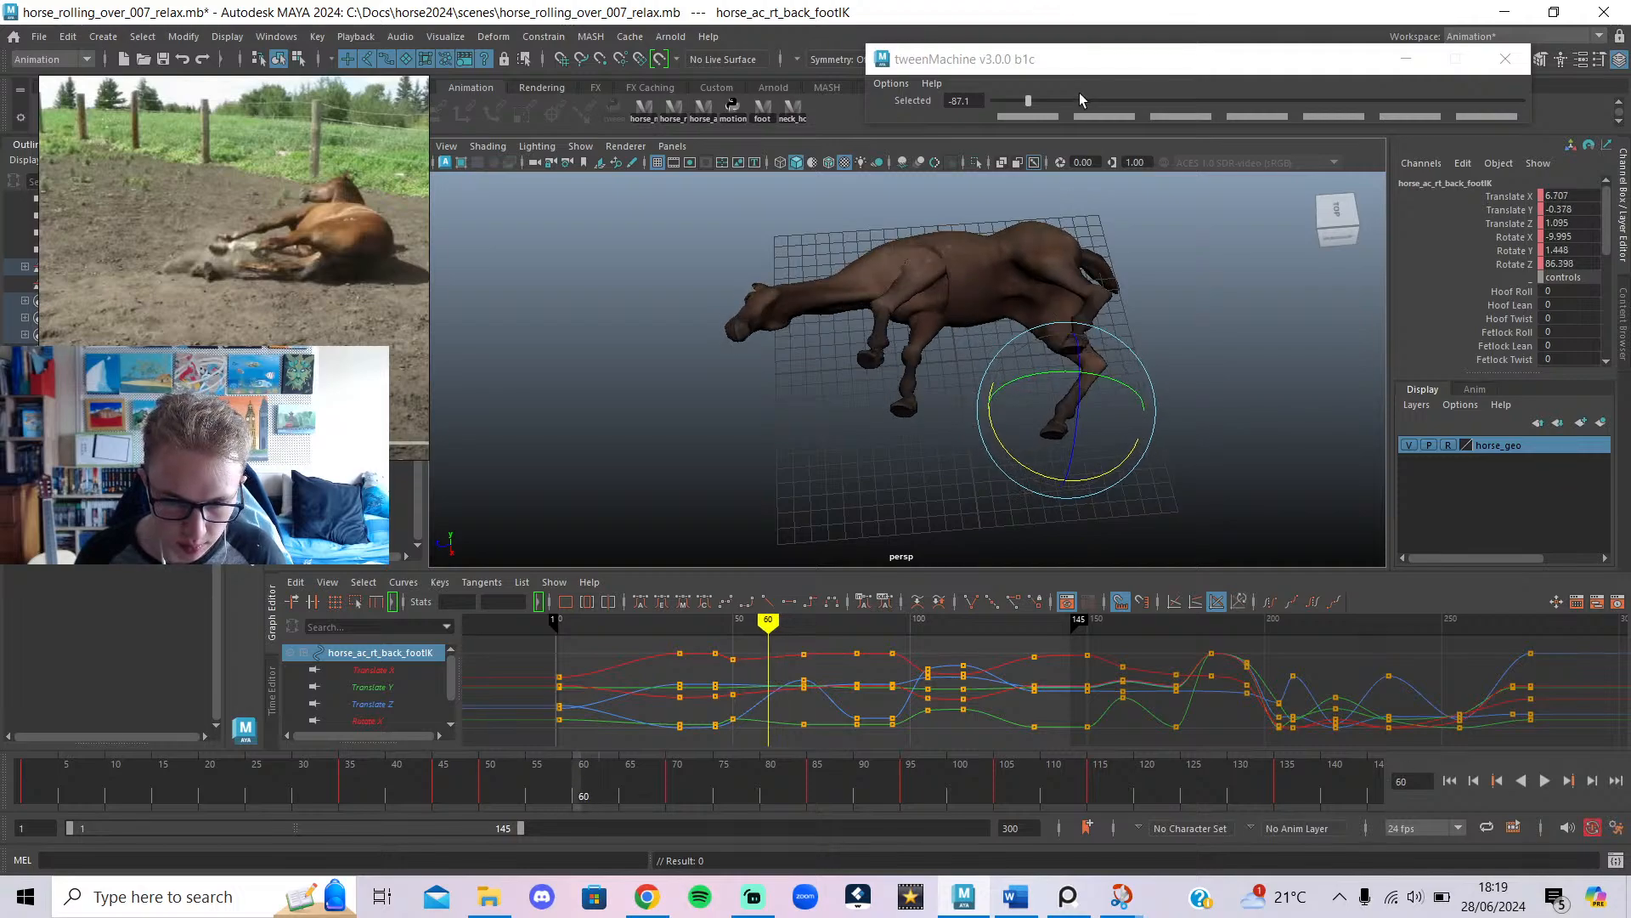
{"action": "left_click_drag", "start_coordinate": [1080, 100], "coordinate": [1071, 101]}
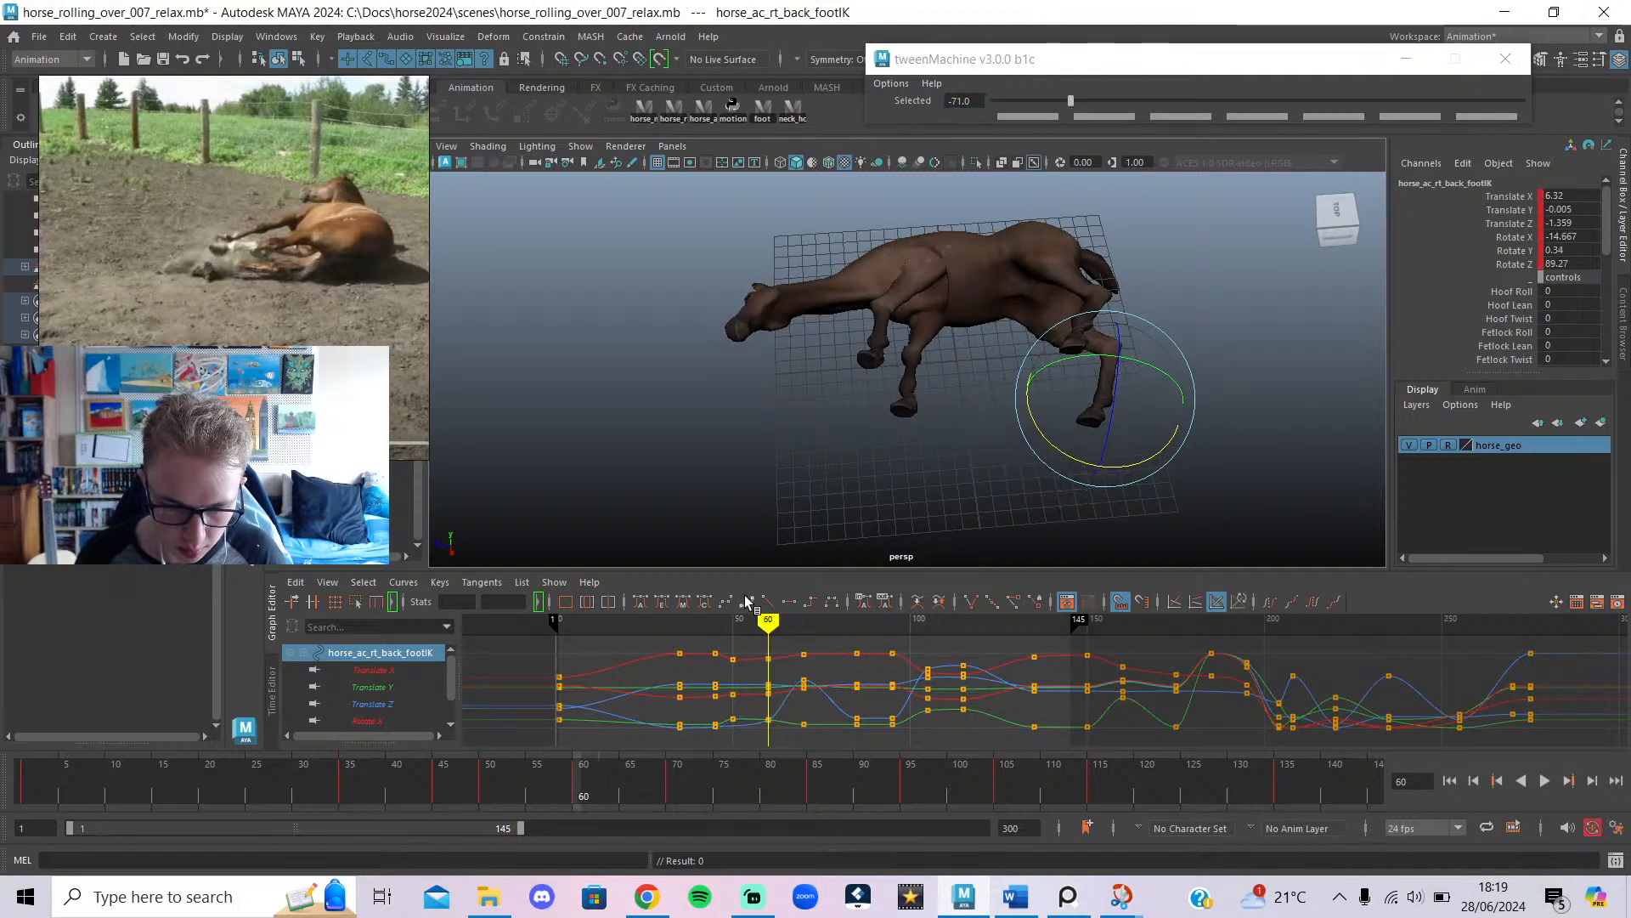
Replay the roll, then shift and re-tween the right back foot around frames 31–45.
{"action": "mouse_move", "coordinate": [752, 658]}
{"action": "left_mouse_down"}
{"action": "mouse_move", "coordinate": [793, 657]}
{"action": "mouse_move", "coordinate": [859, 710]}
{"action": "mouse_move", "coordinate": [636, 720]}
{"action": "left_mouse_up"}
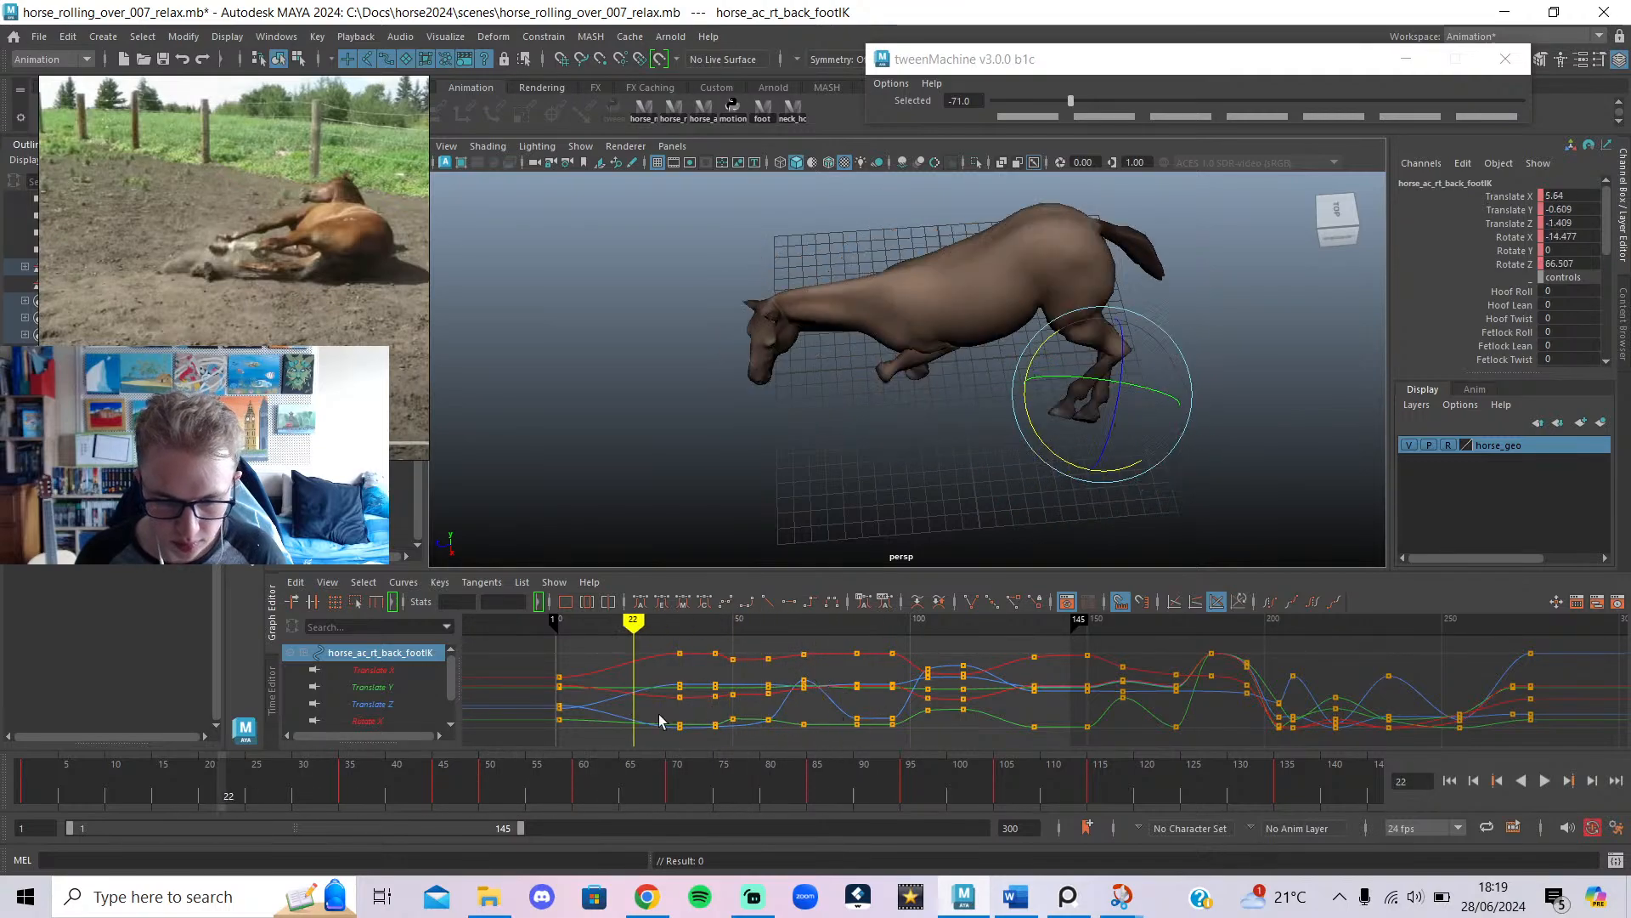
{"action": "left_click", "coordinate": [1546, 781]}
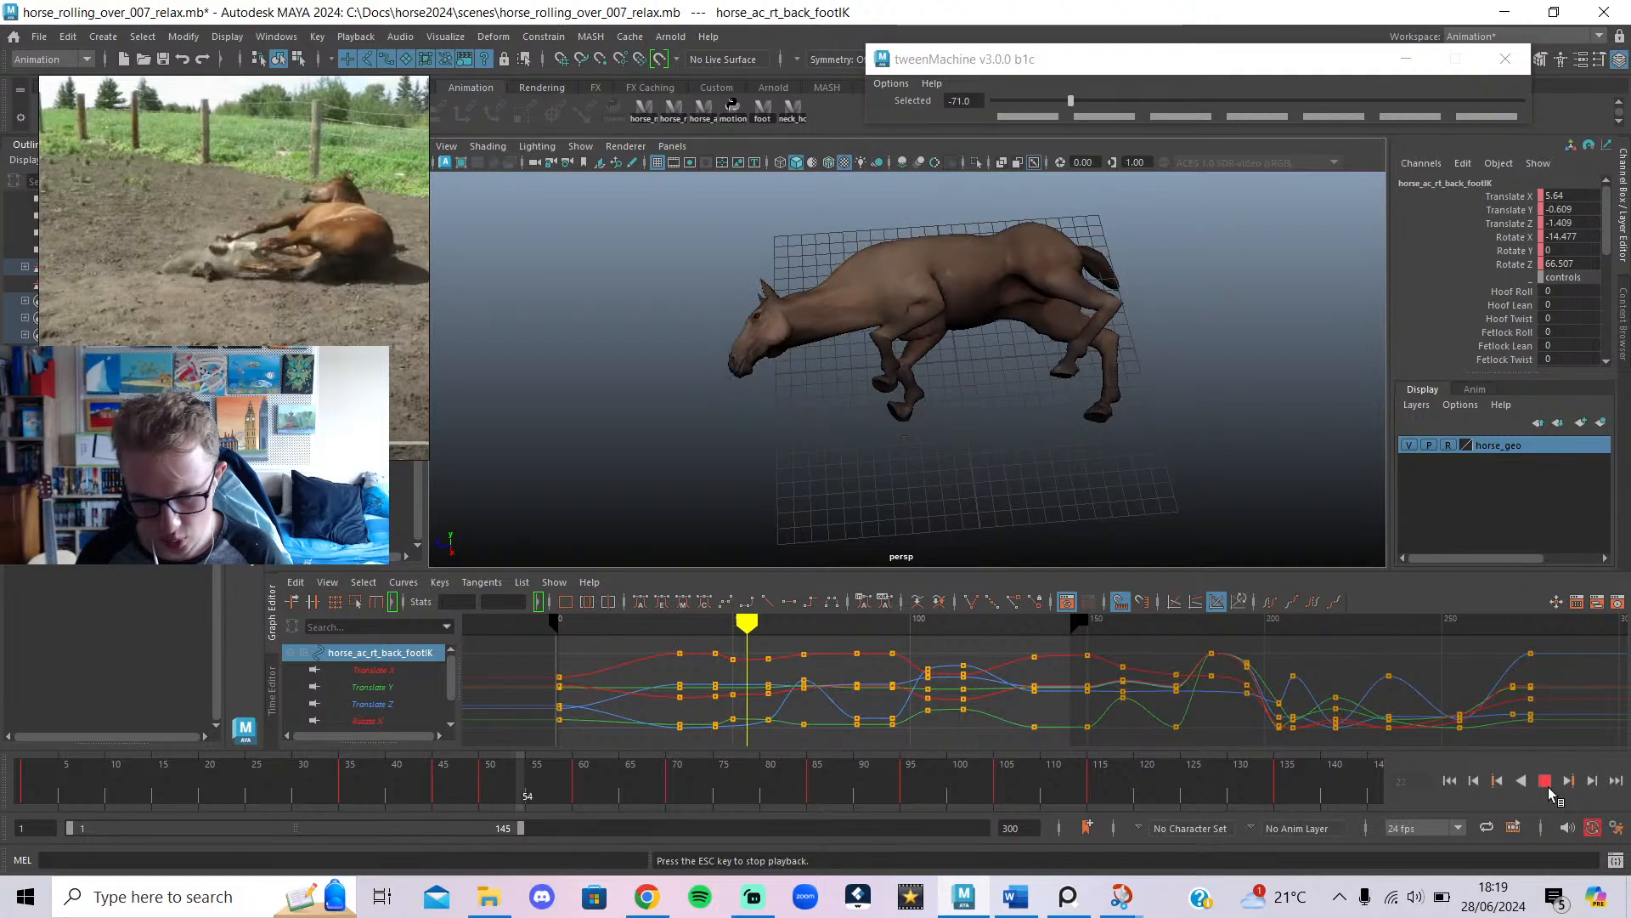
{"action": "left_click", "coordinate": [1548, 788]}
{"action": "left_click_drag", "start_coordinate": [757, 662], "coordinate": [679, 658]}
{"action": "mouse_move", "coordinate": [922, 536]}
{"action": "left_mouse_down", "text": "alt"}
{"action": "mouse_move", "coordinate": [846, 485]}
{"action": "mouse_move", "coordinate": [1045, 539]}
{"action": "left_mouse_up", "text": "alt"}
{"action": "key", "text": "w"}
{"action": "mouse_move", "coordinate": [680, 623]}
{"action": "left_mouse_down"}
{"action": "mouse_move", "coordinate": [629, 629]}
{"action": "mouse_move", "coordinate": [714, 666]}
{"action": "left_mouse_up"}
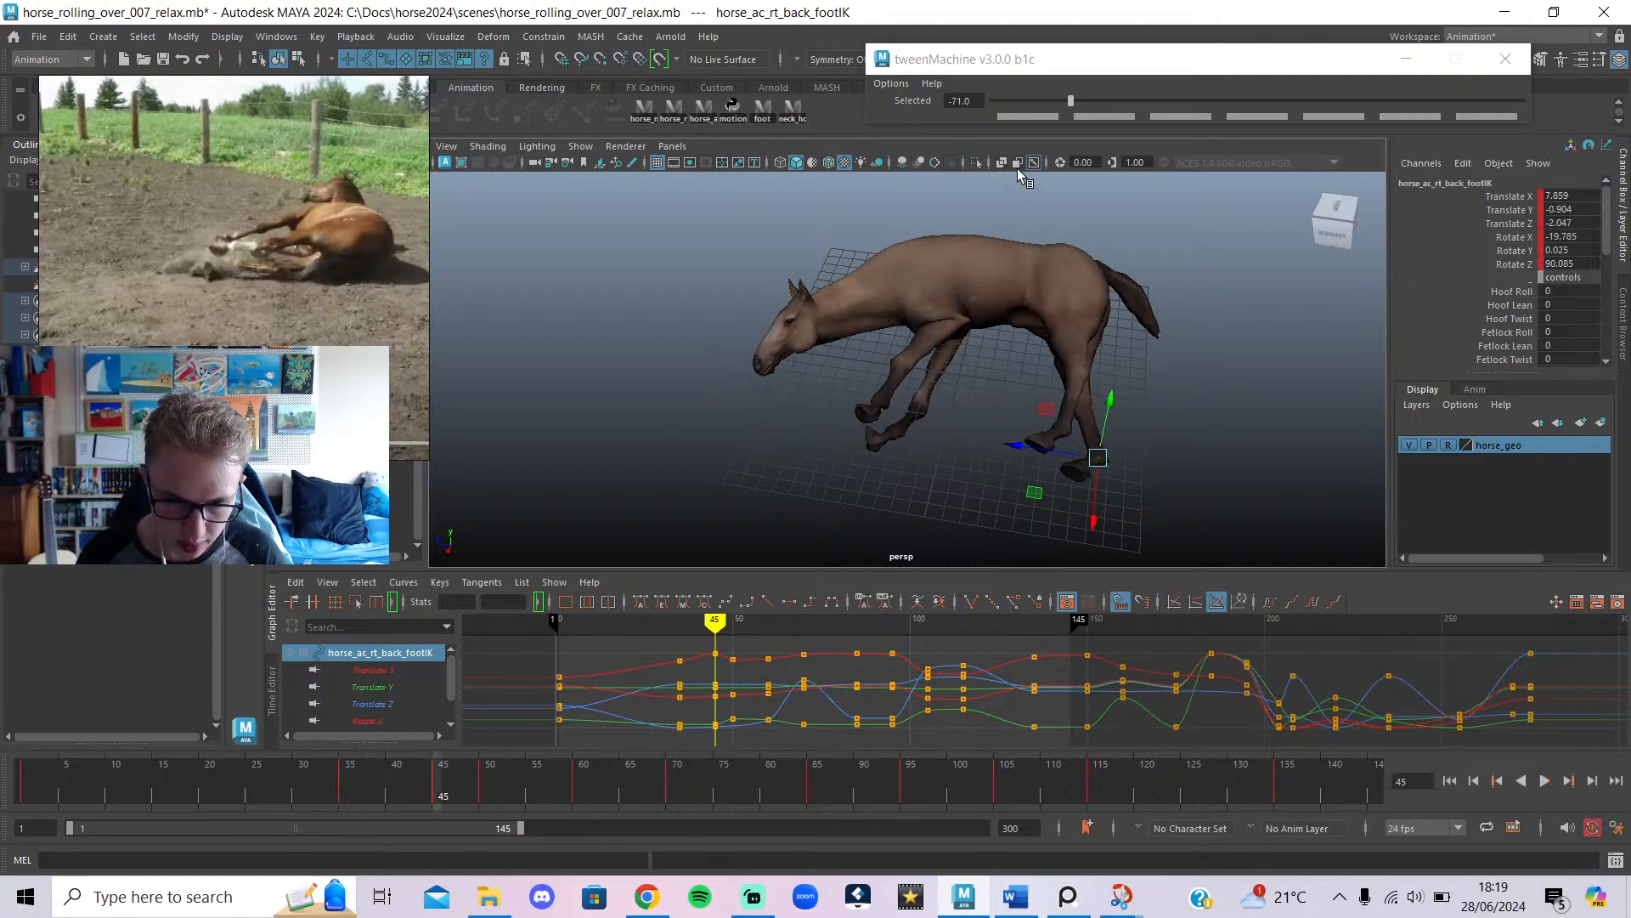
{"action": "left_click_drag", "start_coordinate": [1011, 108], "coordinate": [1010, 101]}
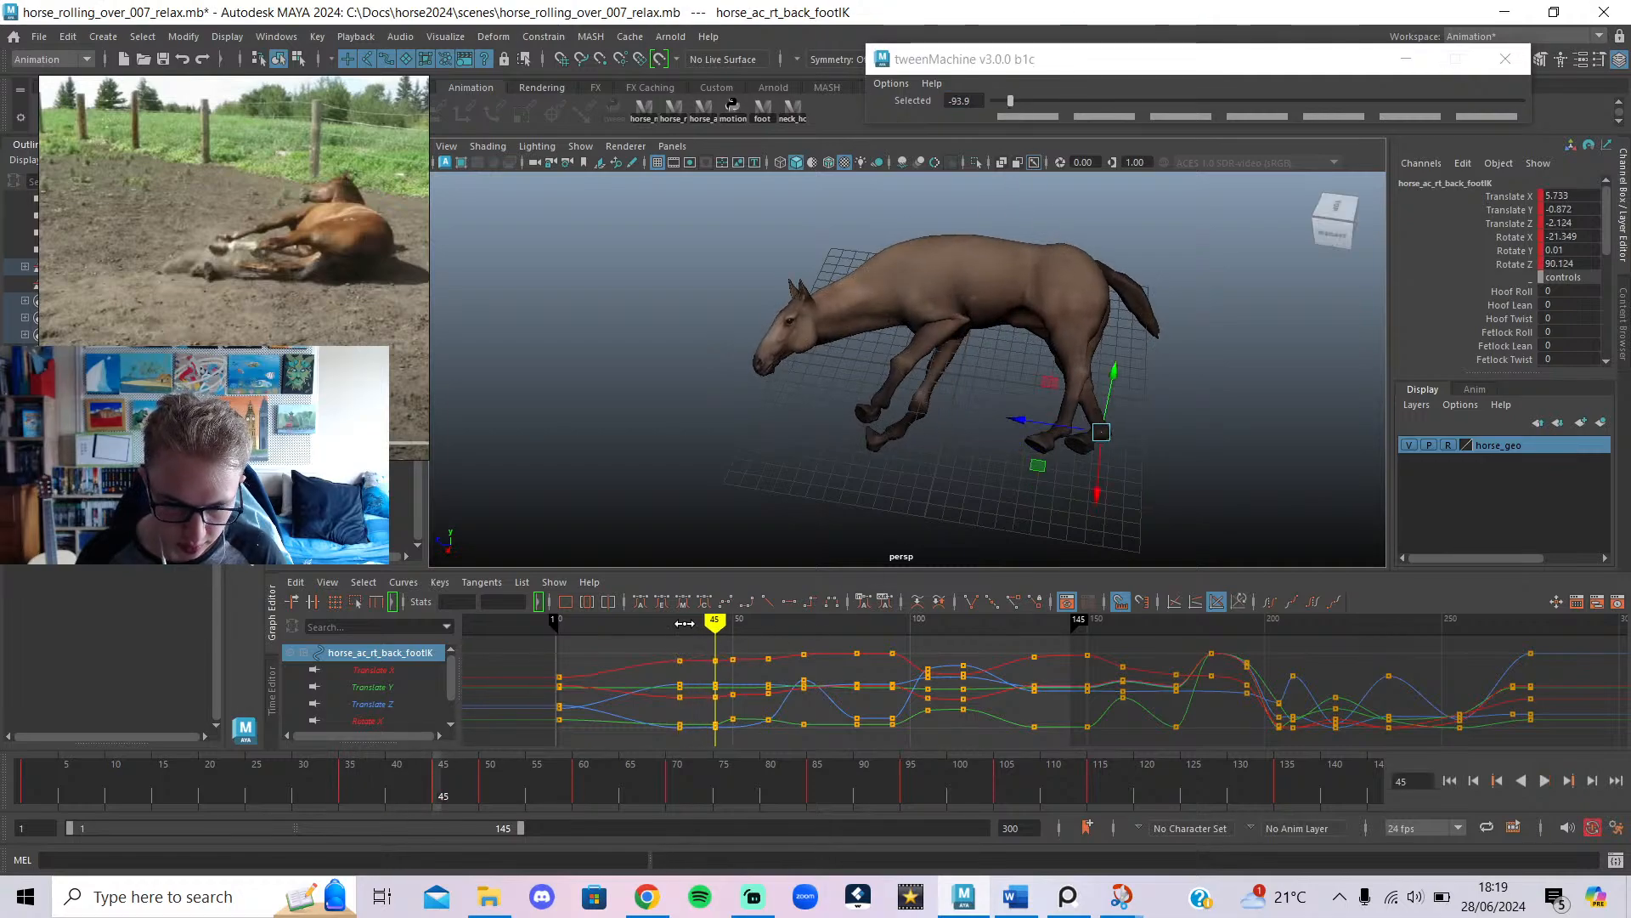
Delete the right back foot keys at frame 50 and select the right hind leg pole.
{"action": "mouse_move", "coordinate": [685, 623]}
{"action": "left_mouse_down"}
{"action": "mouse_move", "coordinate": [765, 667]}
{"action": "mouse_move", "coordinate": [716, 680]}
{"action": "mouse_move", "coordinate": [757, 703]}
{"action": "mouse_move", "coordinate": [724, 705]}
{"action": "mouse_move", "coordinate": [725, 755]}
{"action": "left_mouse_up"}
{"action": "key", "text": "Delete"}
{"action": "mouse_move", "coordinate": [723, 625]}
{"action": "left_mouse_down"}
{"action": "mouse_move", "coordinate": [721, 662]}
{"action": "mouse_move", "coordinate": [762, 671]}
{"action": "mouse_move", "coordinate": [729, 679]}
{"action": "left_mouse_up"}
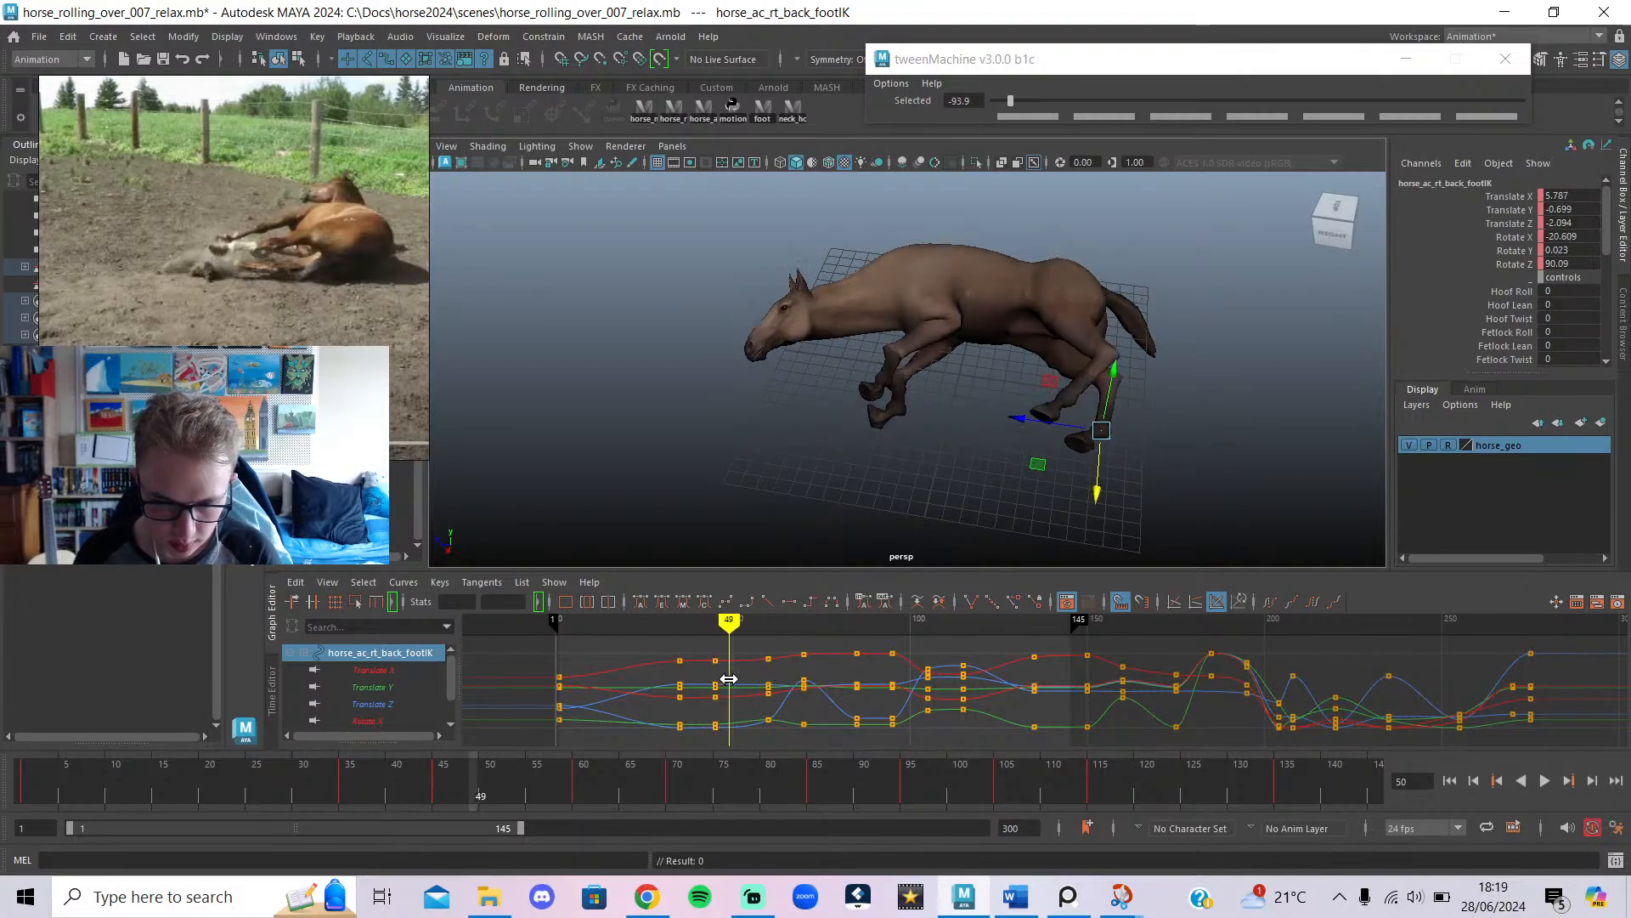
{"action": "left_click_drag", "start_coordinate": [1178, 387], "coordinate": [1105, 370], "text": "alt"}
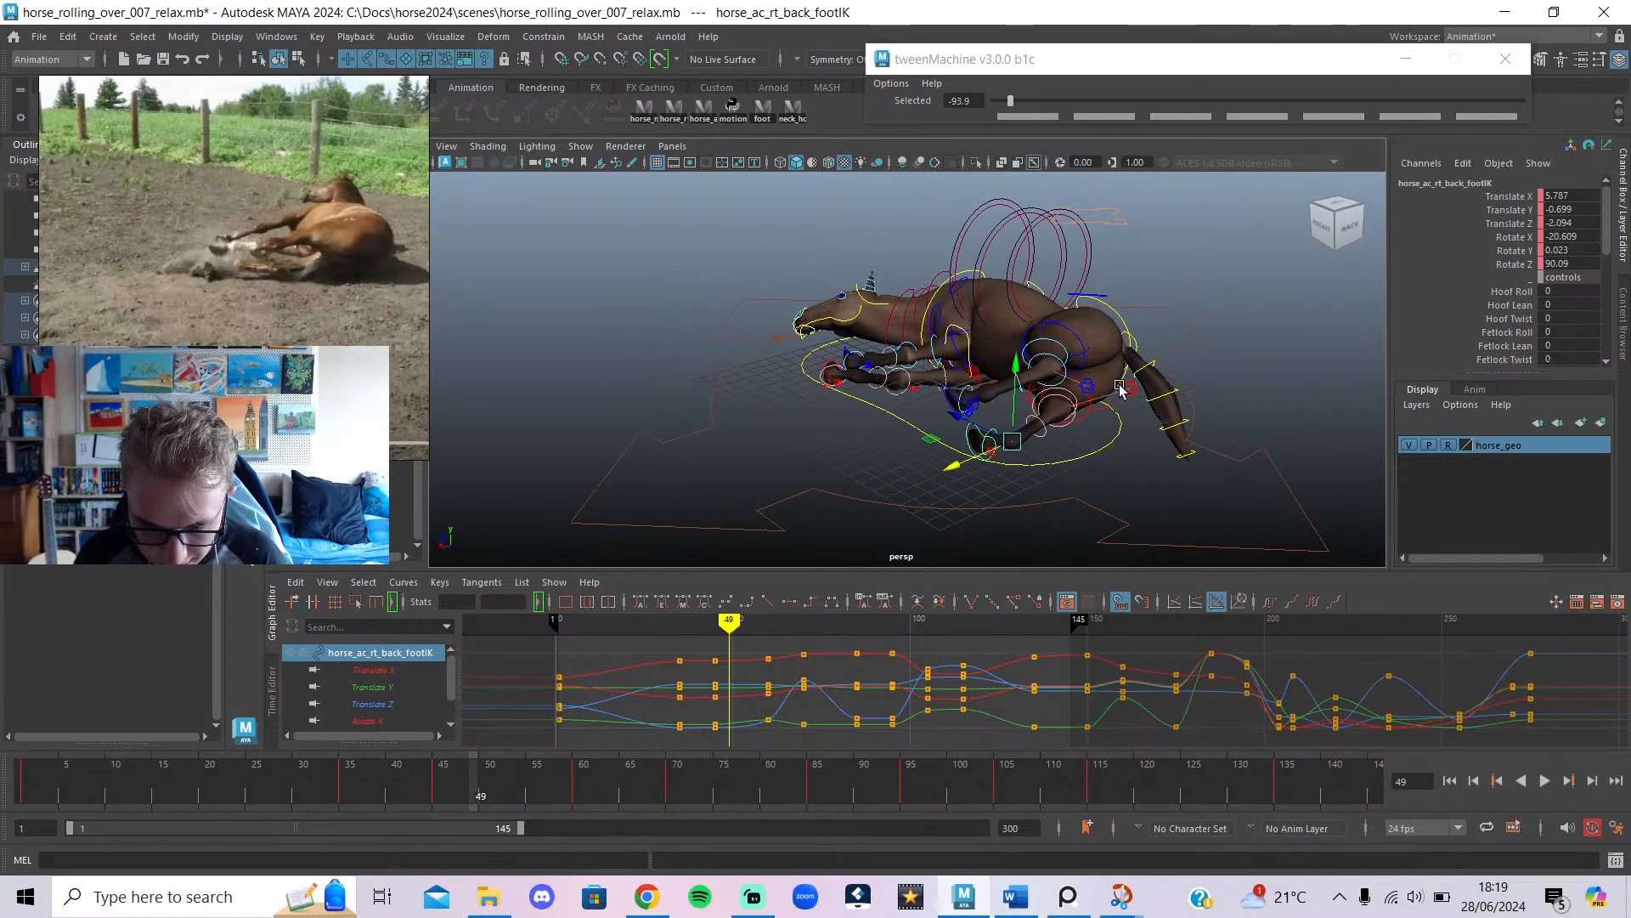
{"action": "left_click", "coordinate": [1130, 388]}
Review the back-leg poses between frames 29 and 55 and zoom in on the back hooves.
{"action": "left_click", "coordinate": [680, 641]}
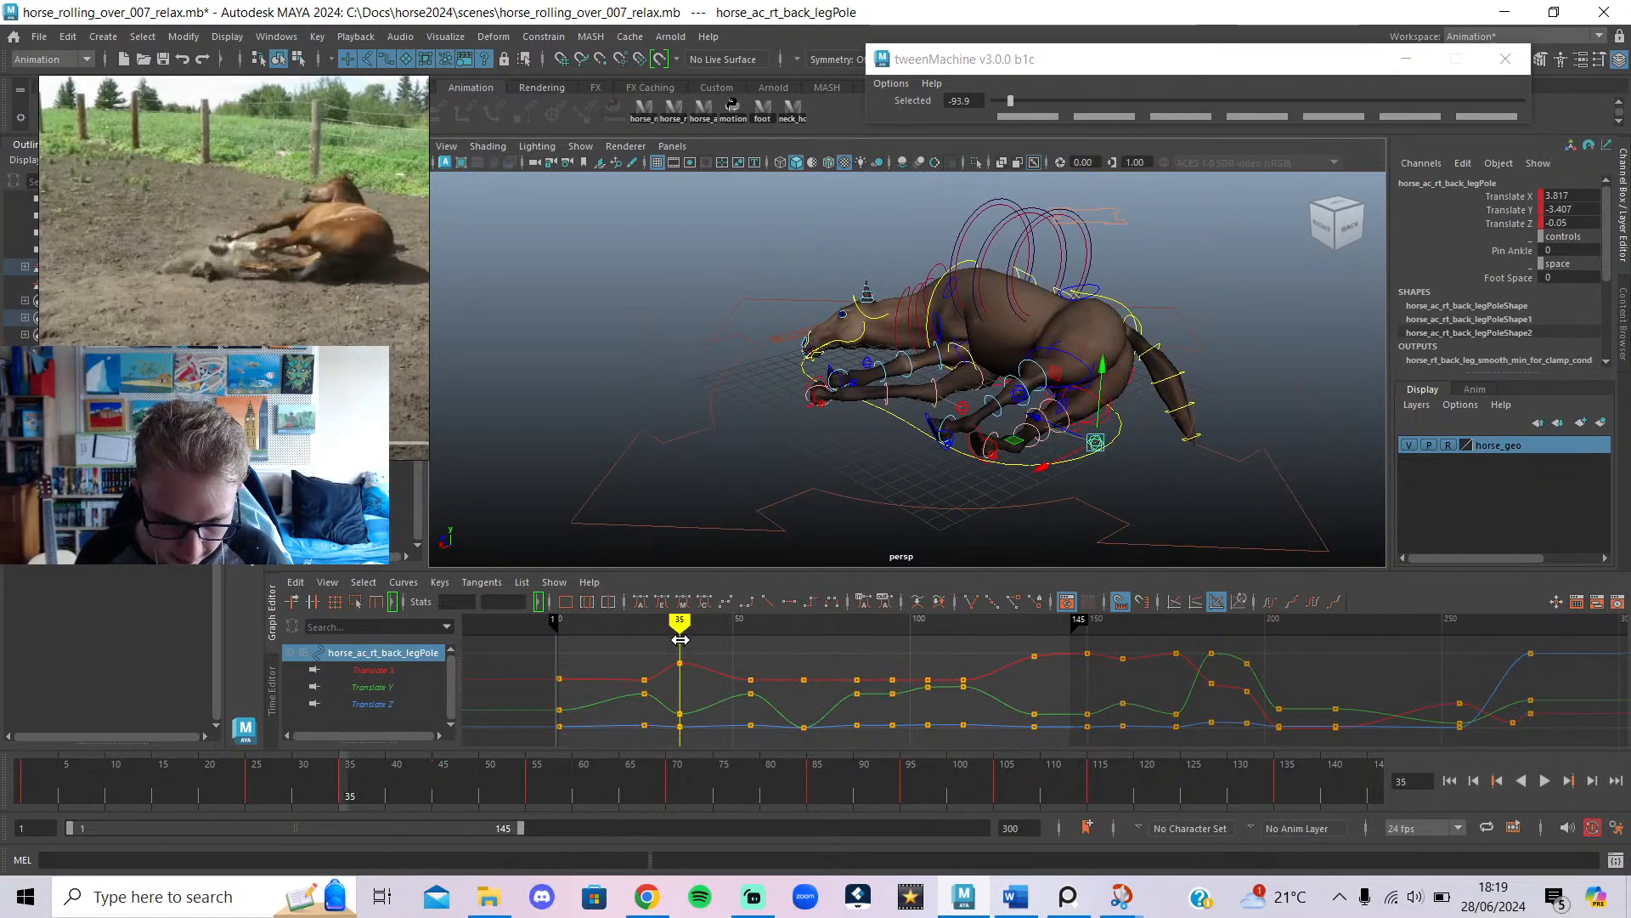
{"action": "left_click_drag", "start_coordinate": [1094, 494], "coordinate": [1049, 451], "text": "alt"}
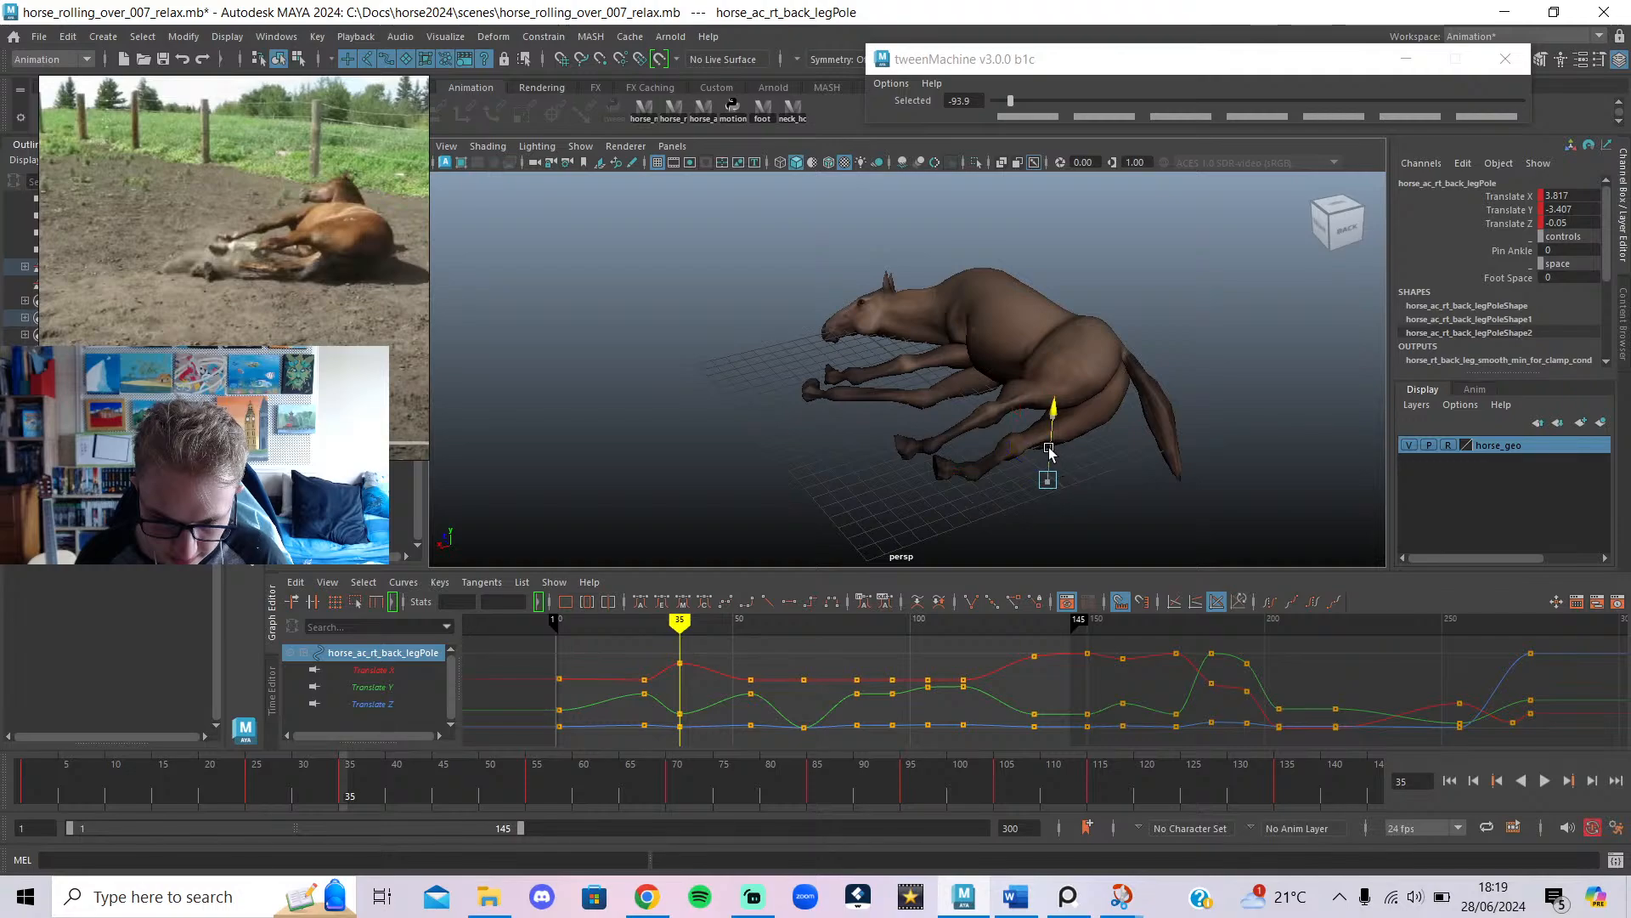
{"action": "mouse_move", "coordinate": [679, 649]}
{"action": "left_mouse_down"}
{"action": "mouse_move", "coordinate": [660, 648]}
{"action": "mouse_move", "coordinate": [758, 676]}
{"action": "left_mouse_up"}
{"action": "left_click_drag", "start_coordinate": [765, 620], "coordinate": [750, 629]}
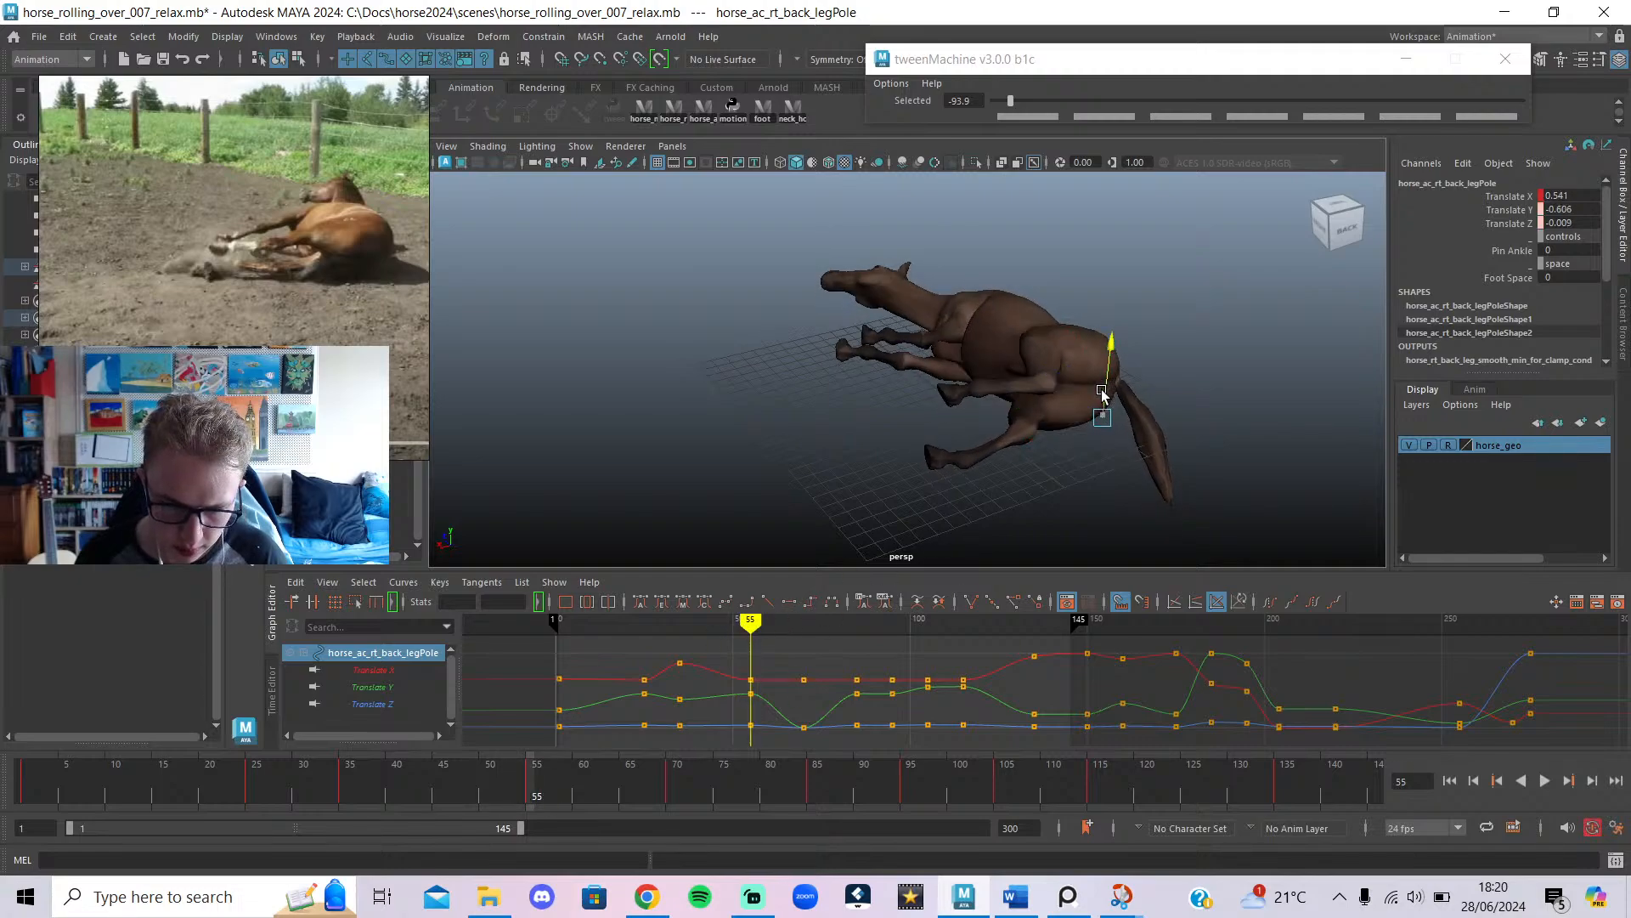
{"action": "key", "text": "w"}
{"action": "left_click_drag", "start_coordinate": [750, 628], "coordinate": [709, 645]}
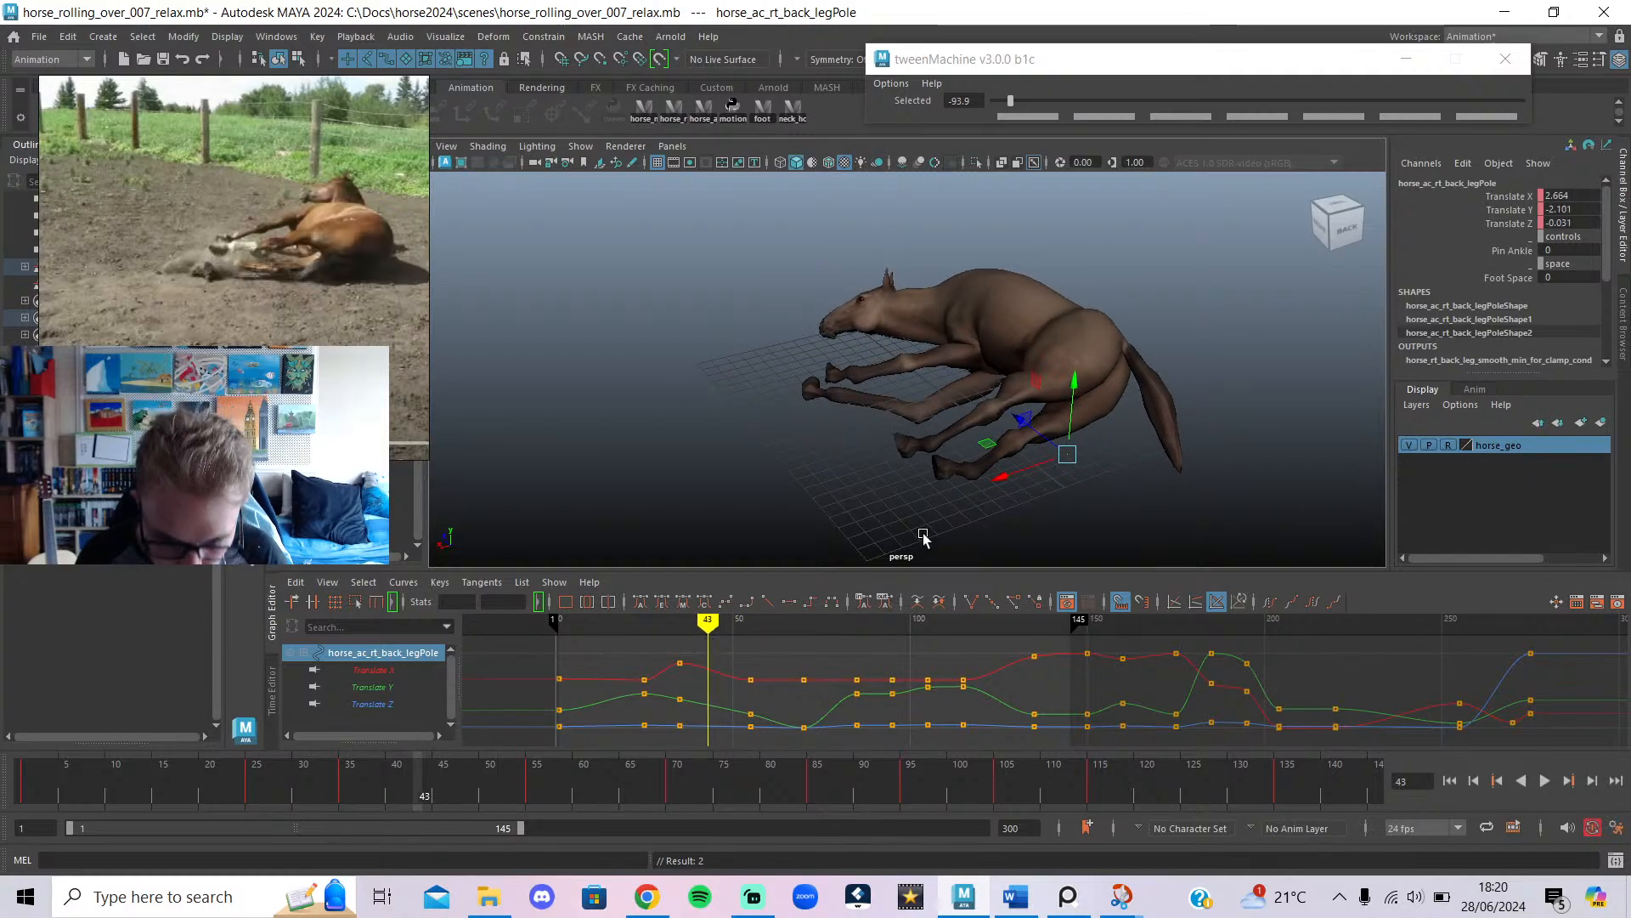
{"action": "scroll", "coordinate": [923, 535], "scroll_direction": "up", "scroll_amount": 4}
{"action": "middle_click_drag", "start_coordinate": [923, 536], "coordinate": [848, 399], "text": "alt"}
{"action": "key", "text": "alt+1"}
{"action": "left_click_drag", "start_coordinate": [849, 400], "coordinate": [969, 486], "text": "alt"}
At frame 35, rotate rt_back_footIK to Rotate X 12.669 instead of -21.504.
{"action": "left_click", "coordinate": [1088, 415]}
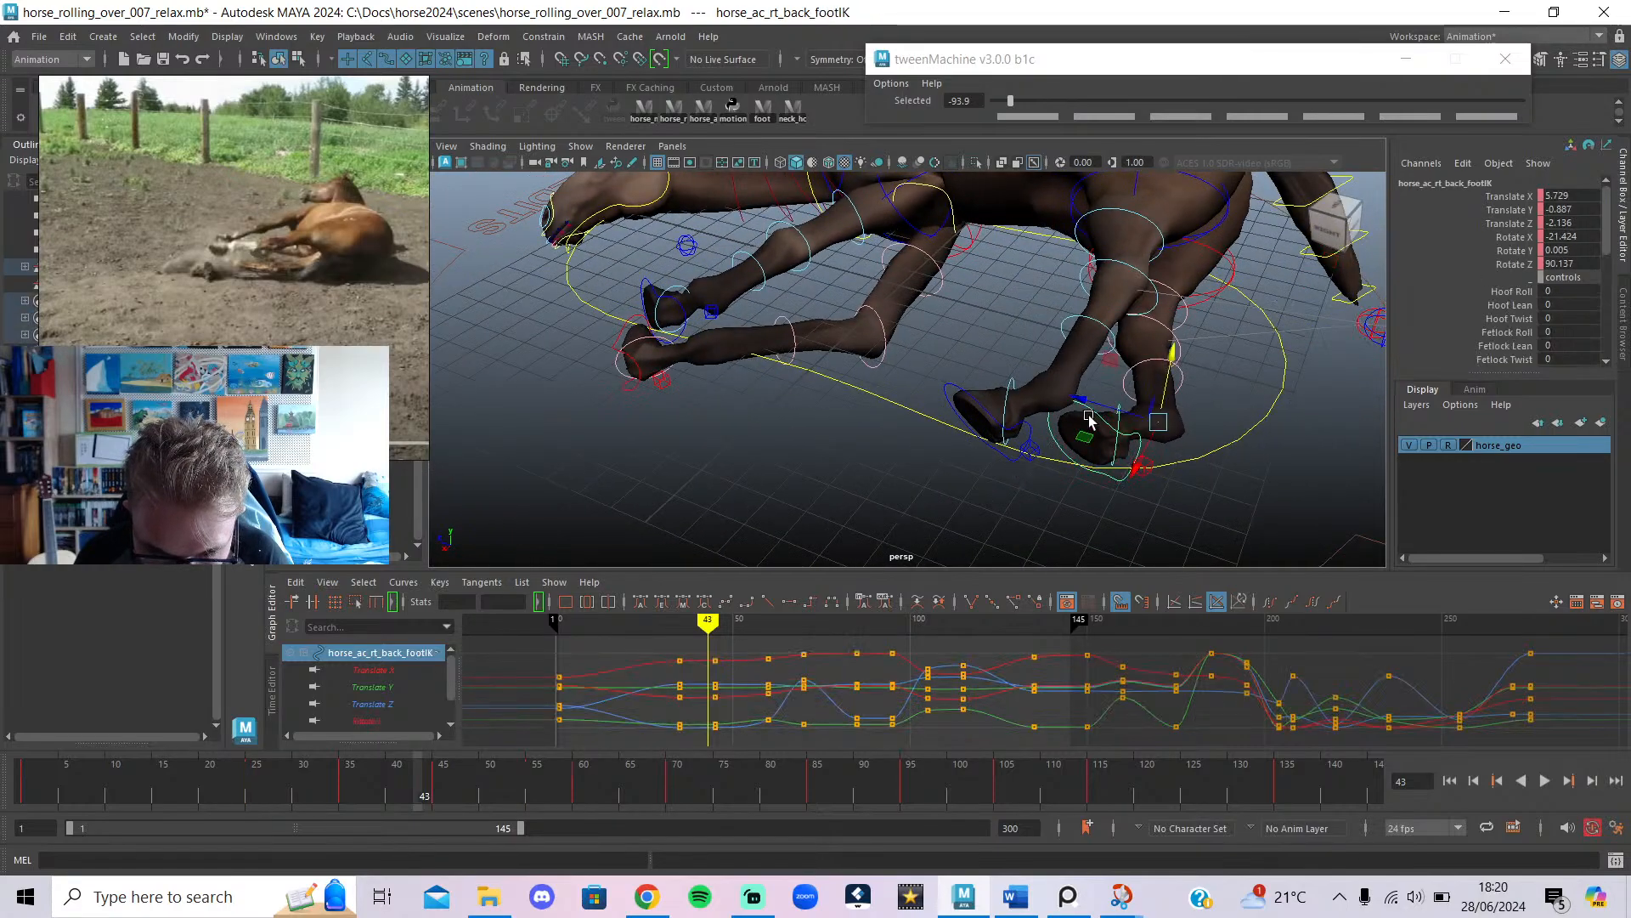
{"action": "key", "text": "."}
{"action": "key", "text": "e"}
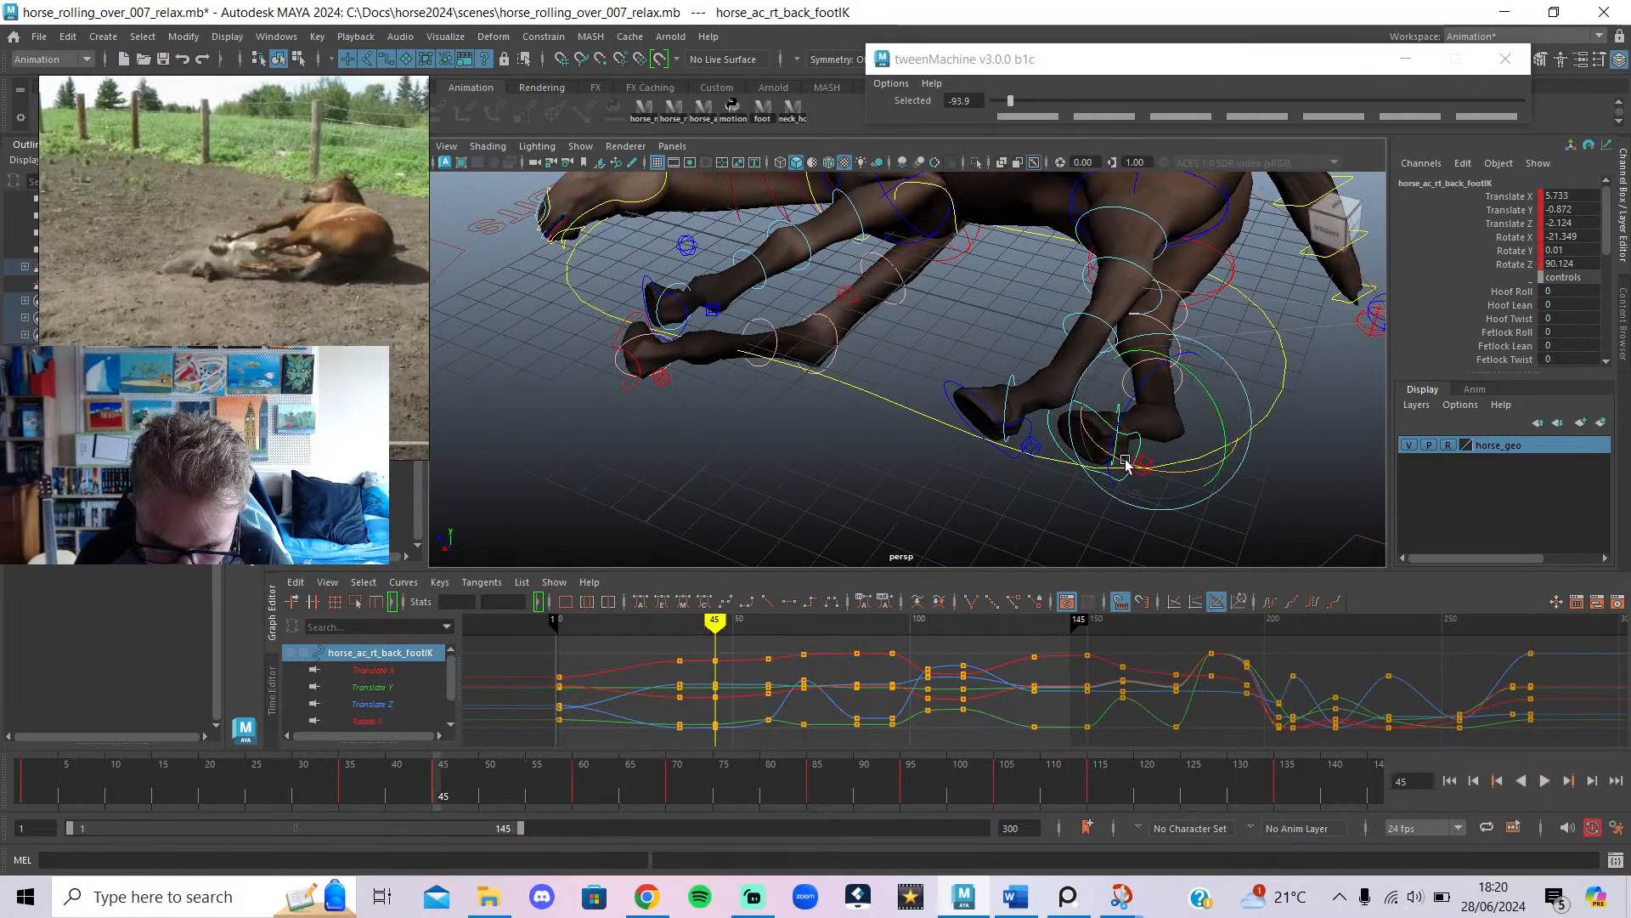
{"action": "left_click_drag", "start_coordinate": [677, 627], "coordinate": [680, 629]}
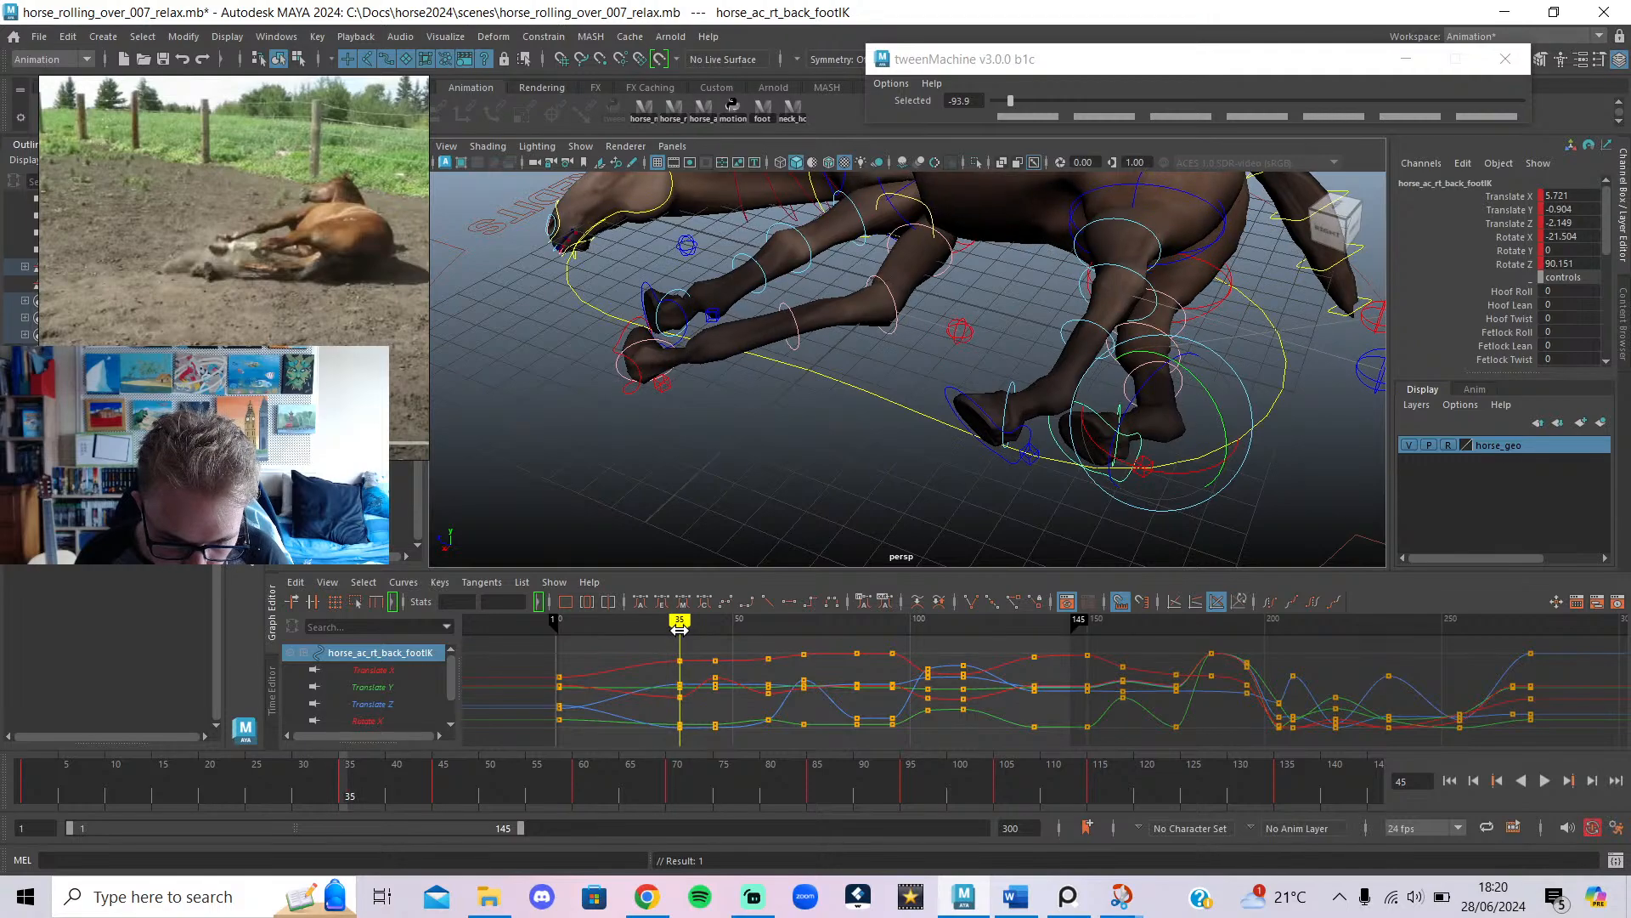
{"action": "left_click_drag", "start_coordinate": [1137, 481], "coordinate": [1208, 484]}
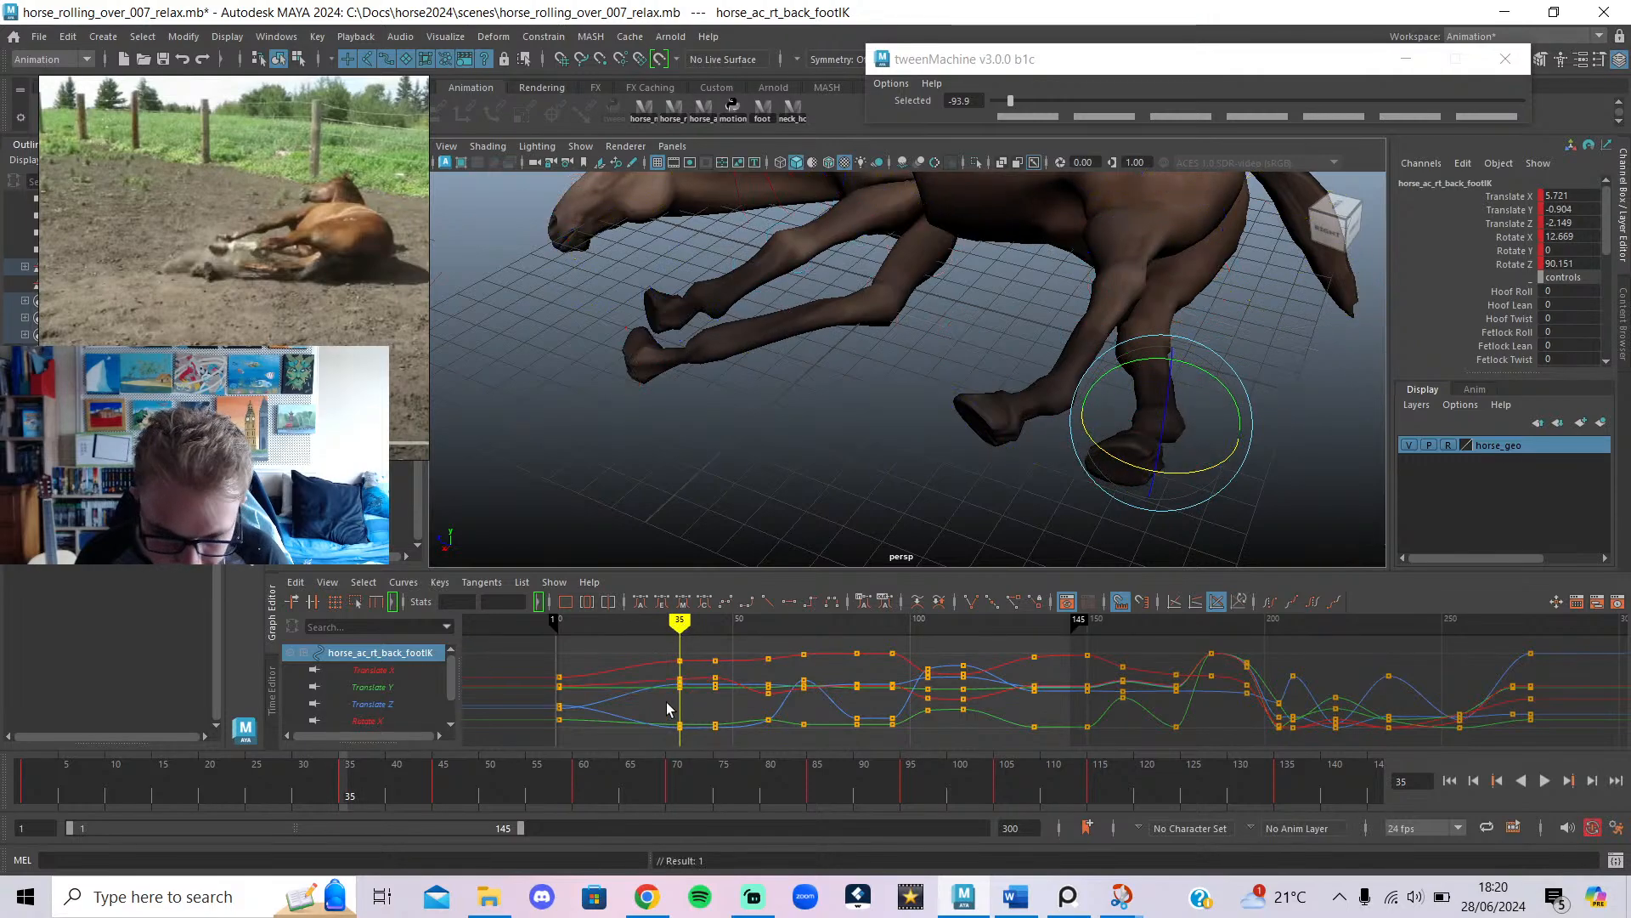
{"action": "scroll", "coordinate": [693, 554], "scroll_direction": "down", "scroll_amount": 3}
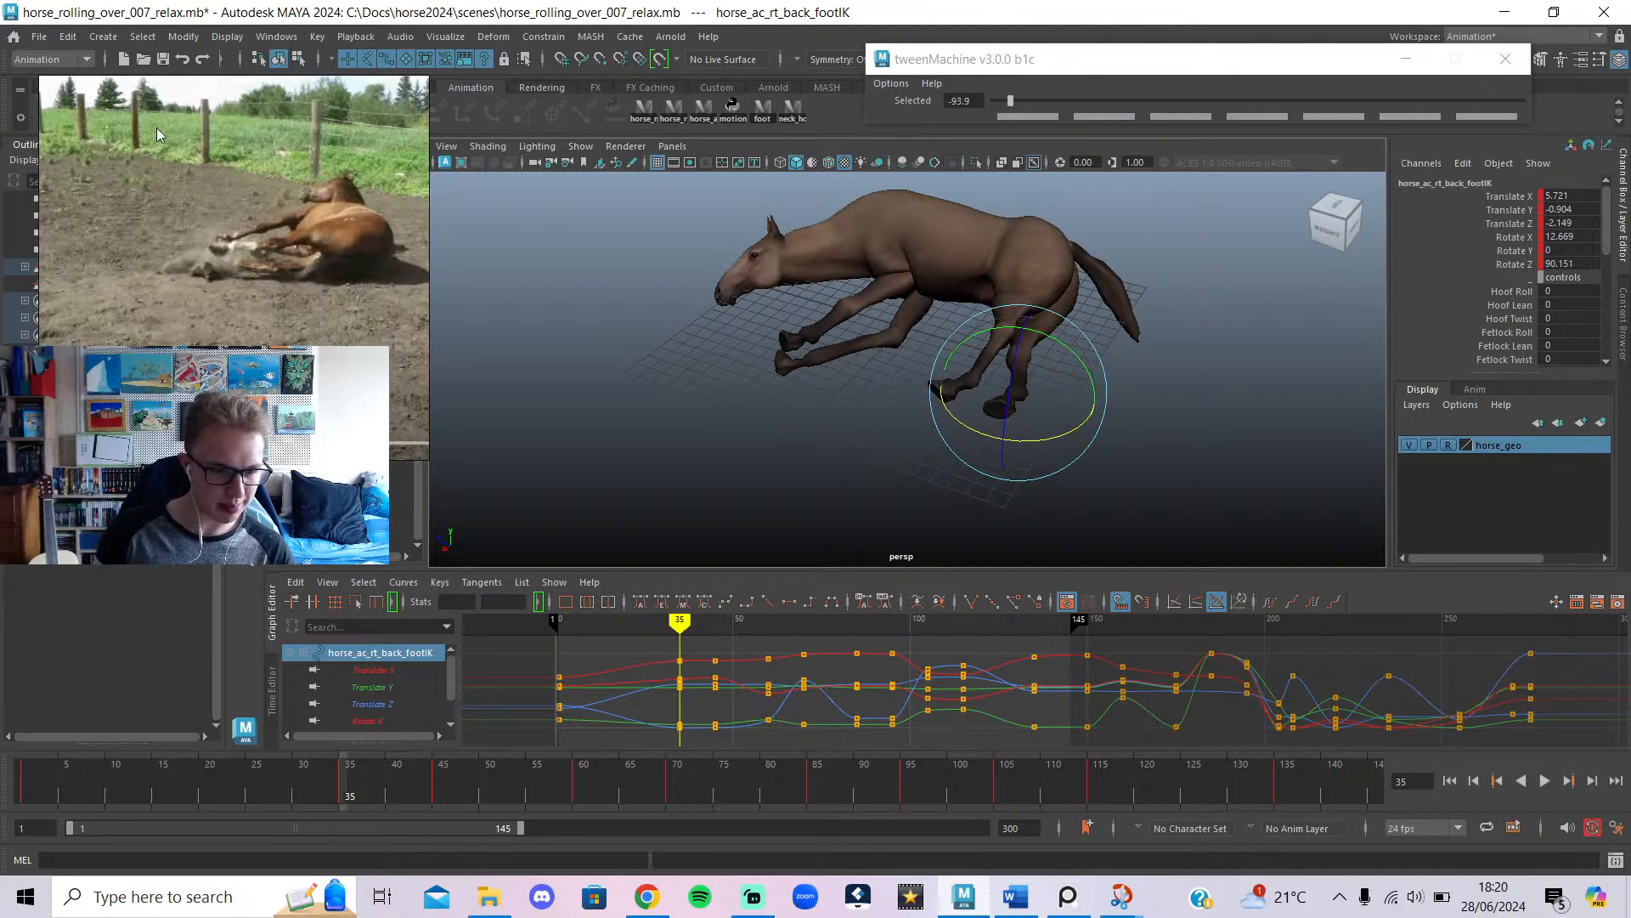
{"action": "left_click", "coordinate": [39, 37]}
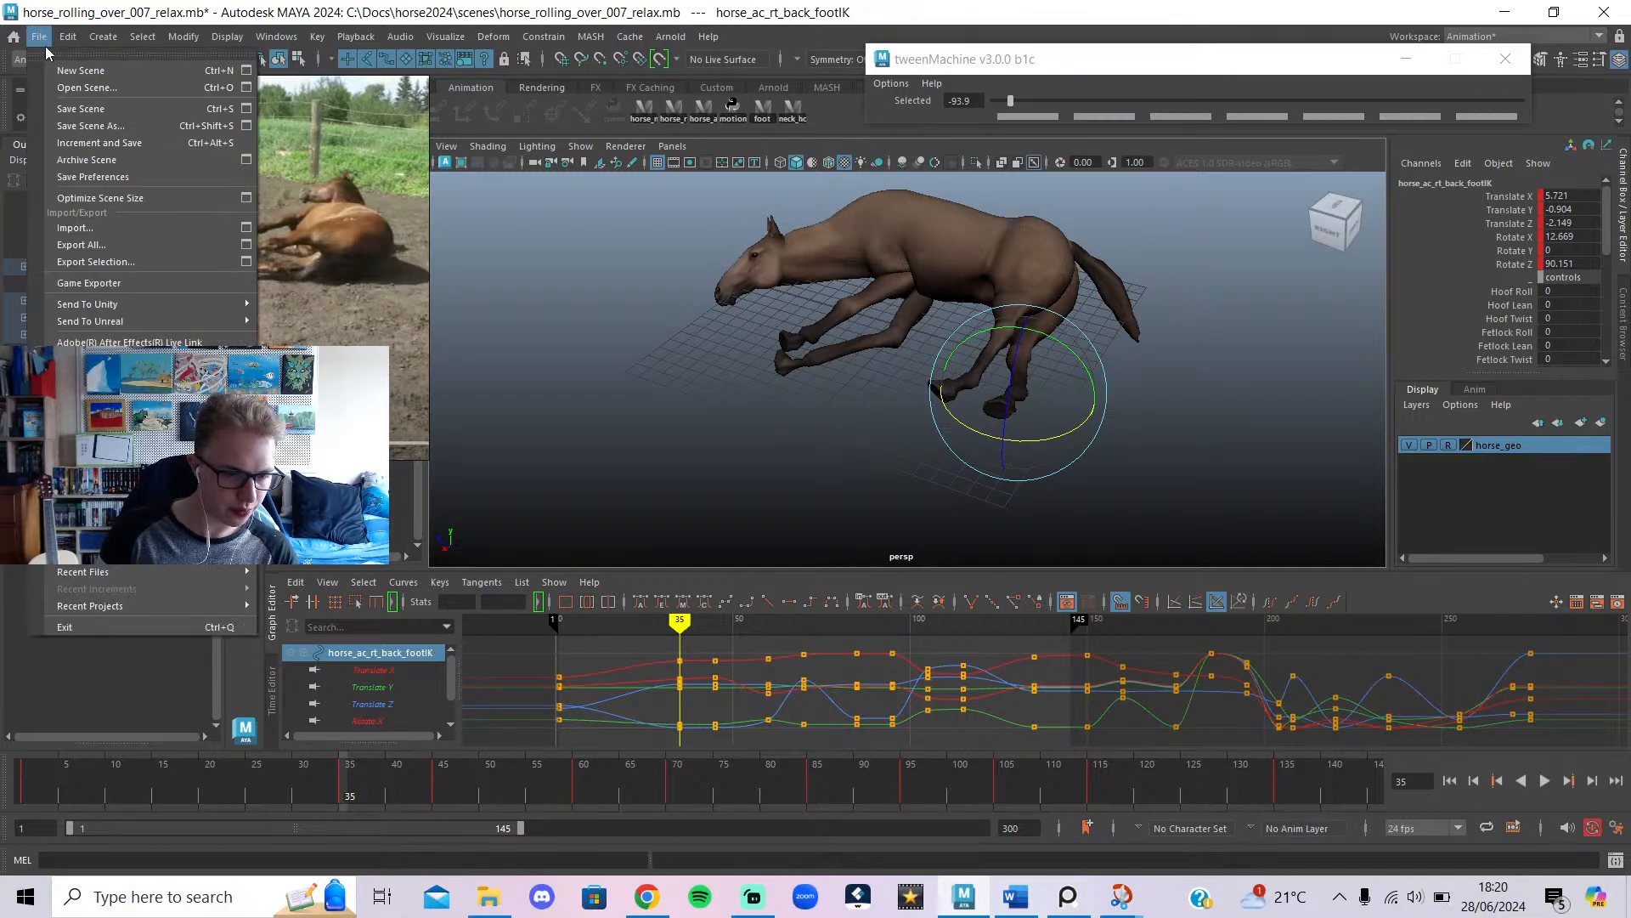
Save the scene as horse_rolling_over_008_relax.mb.
{"action": "left_click", "coordinate": [109, 124]}
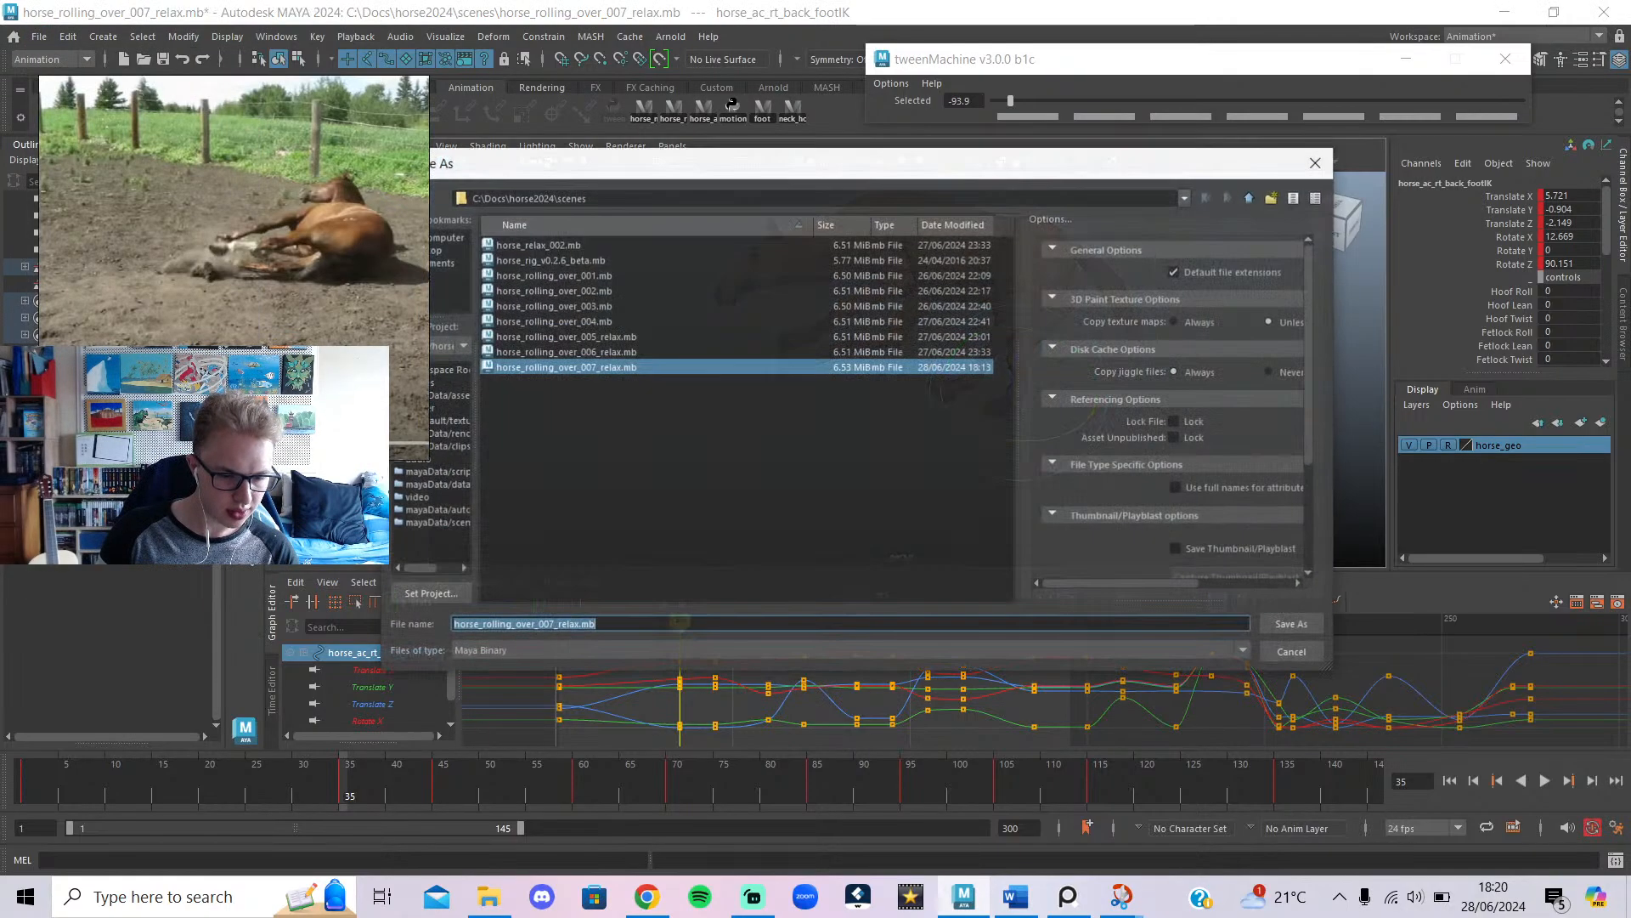
{"action": "left_click", "coordinate": [556, 627]}
{"action": "key", "text": "BackSpace"}
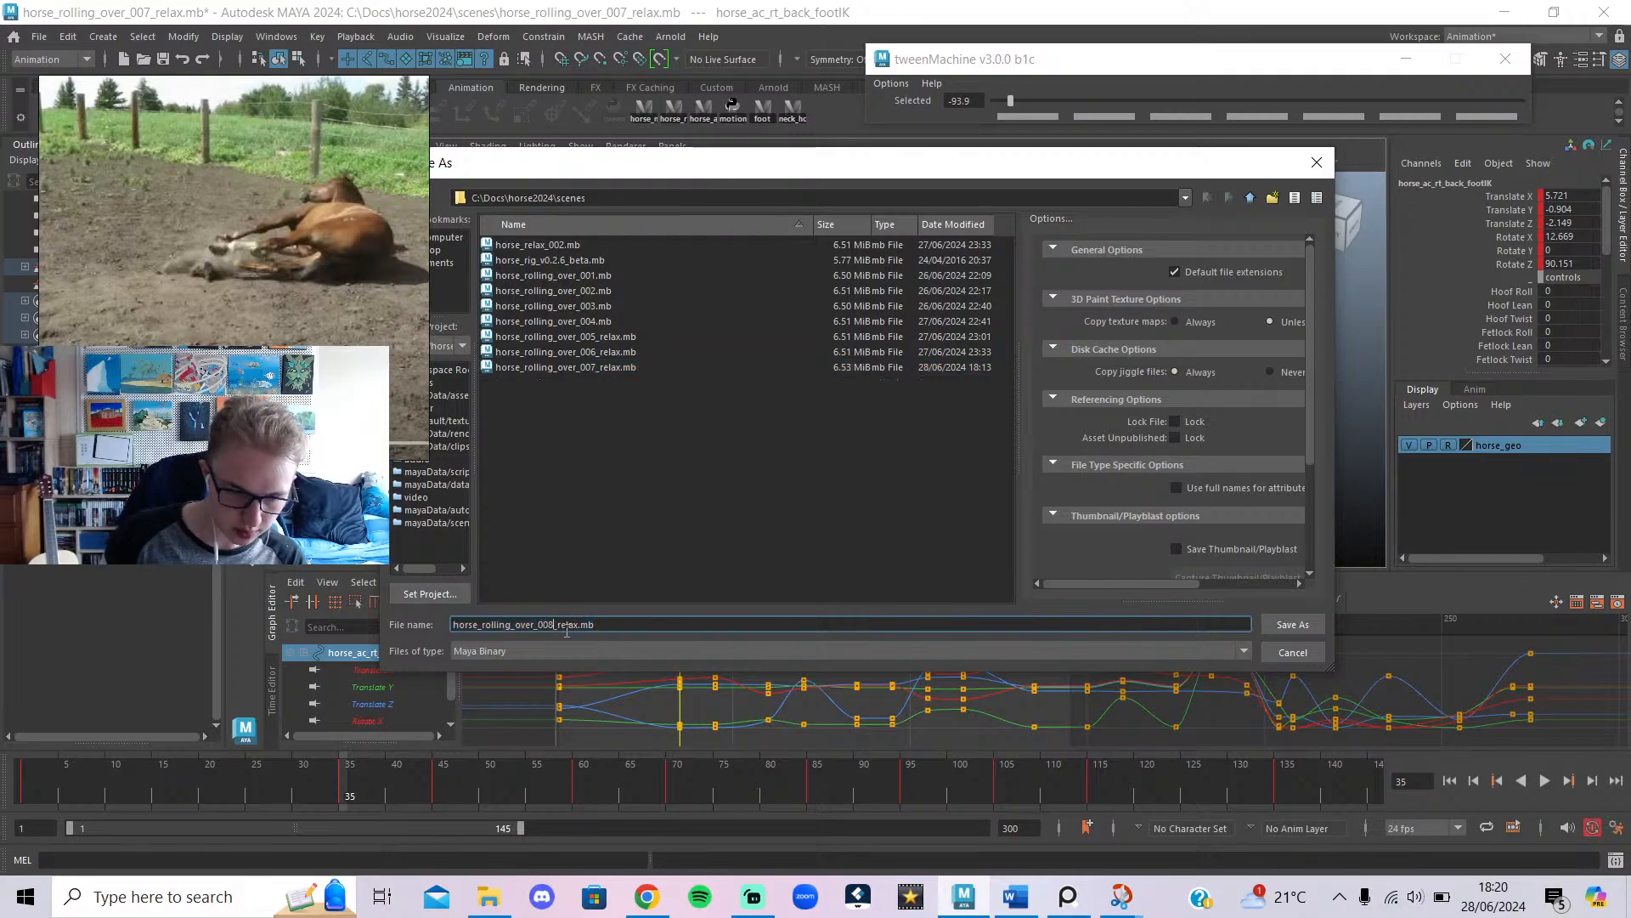
{"action": "type", "text": "8"}
{"action": "left_click", "coordinate": [1302, 628]}
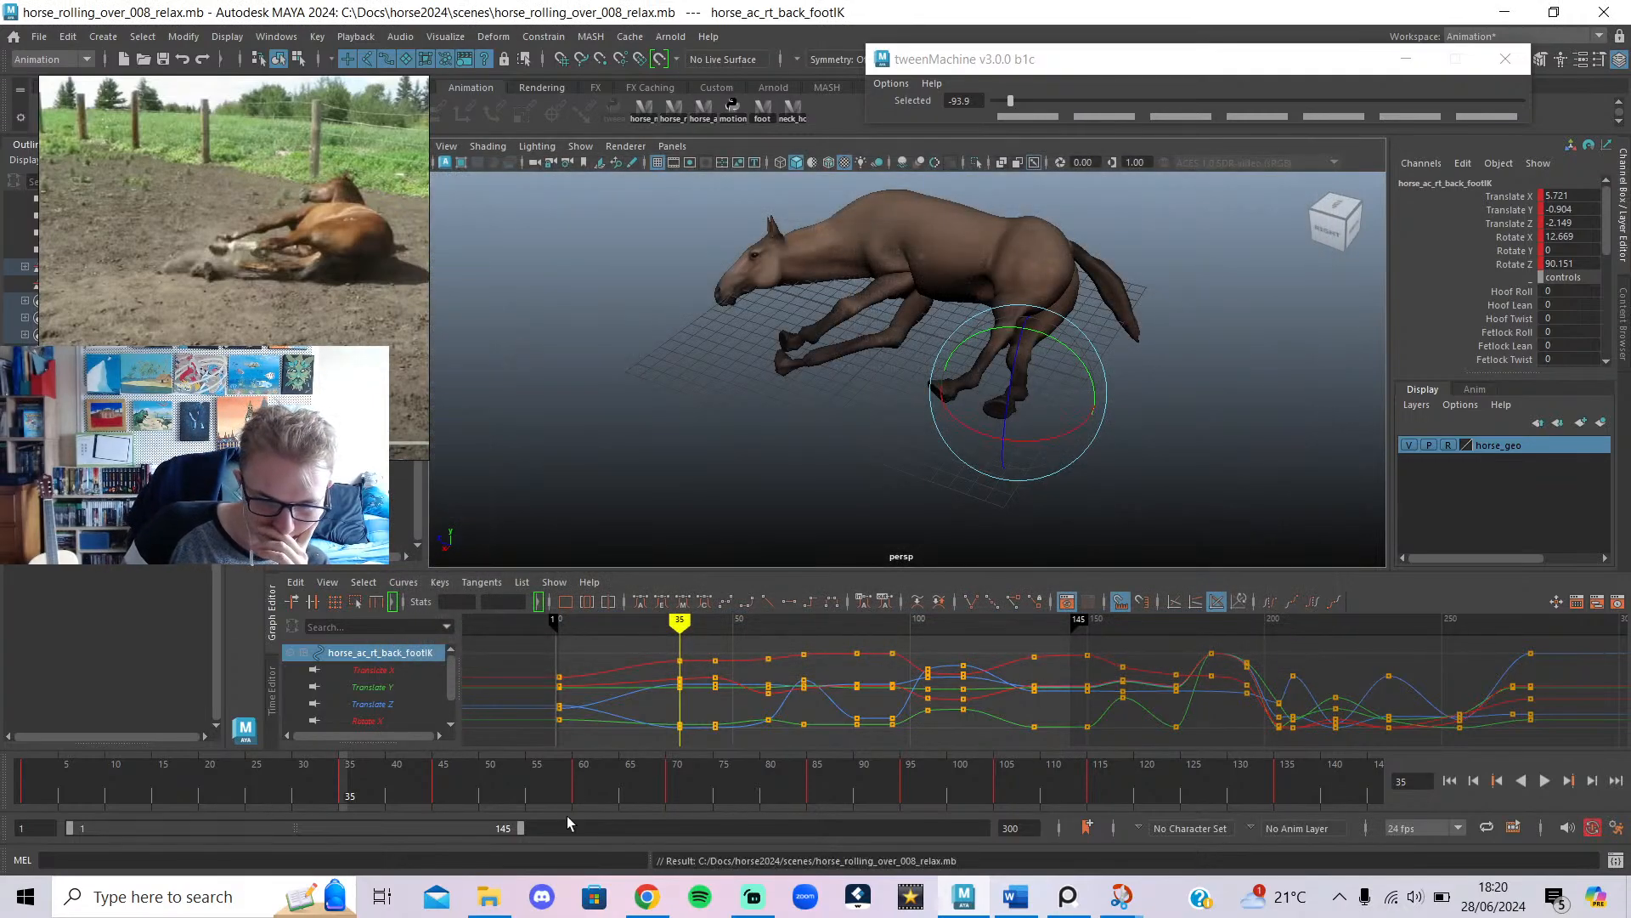
Play the roll from frame 1, viewing the horse from the front.
{"action": "left_click_drag", "start_coordinate": [527, 794], "coordinate": [22, 795]}
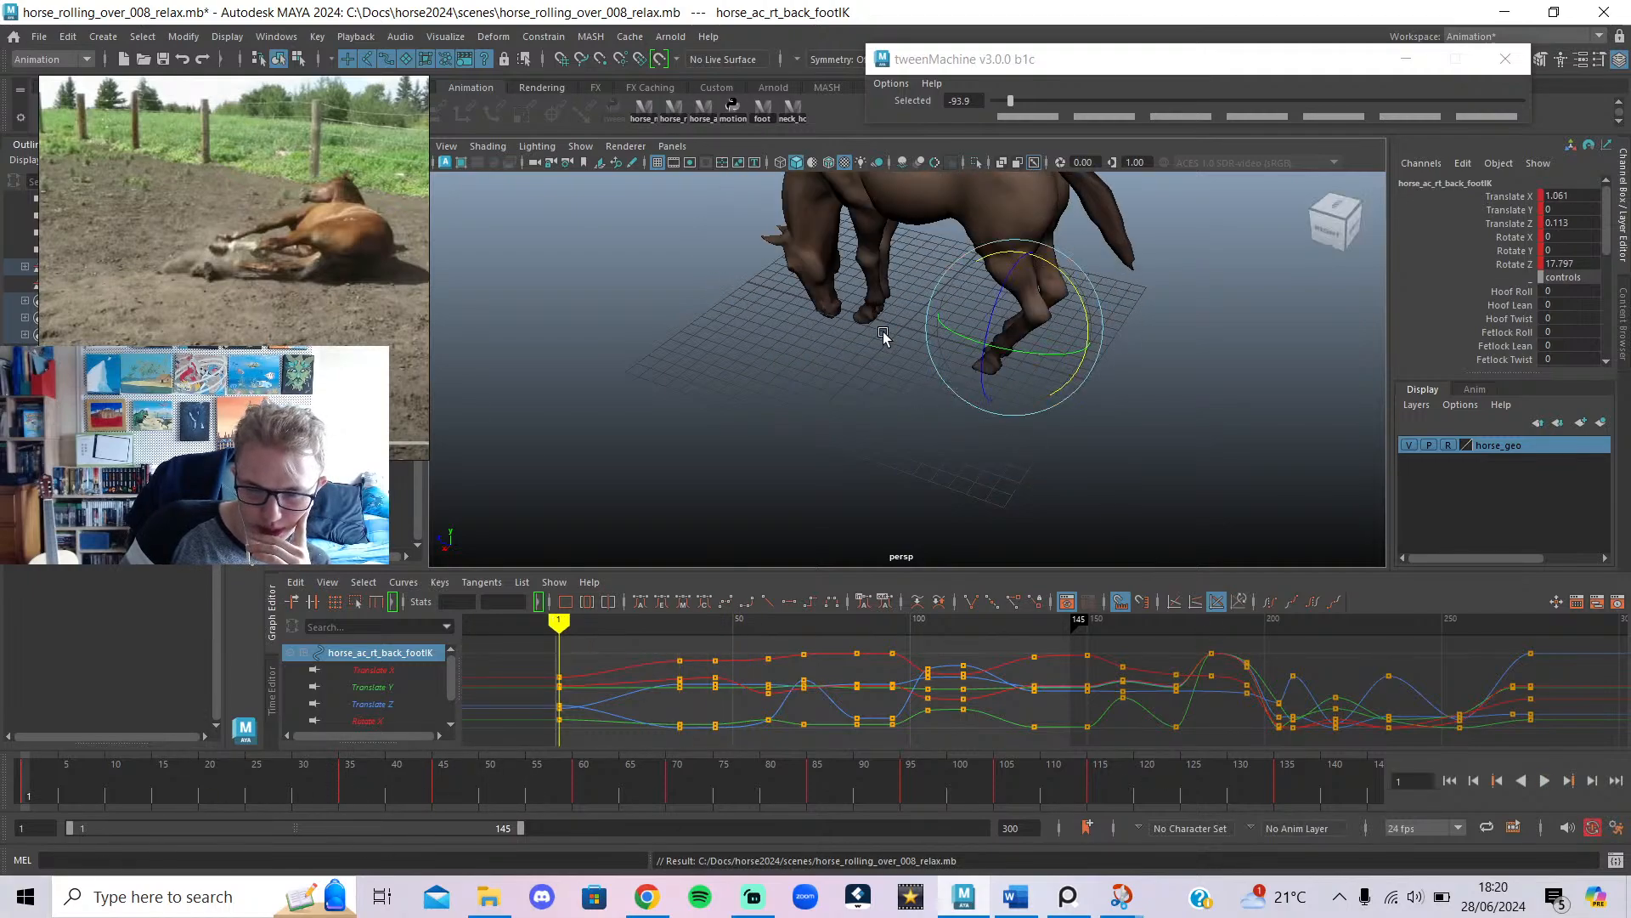
{"action": "left_click_drag", "start_coordinate": [884, 336], "coordinate": [1164, 408], "text": "alt"}
{"action": "middle_click_drag", "start_coordinate": [1164, 408], "coordinate": [1181, 456], "text": "alt"}
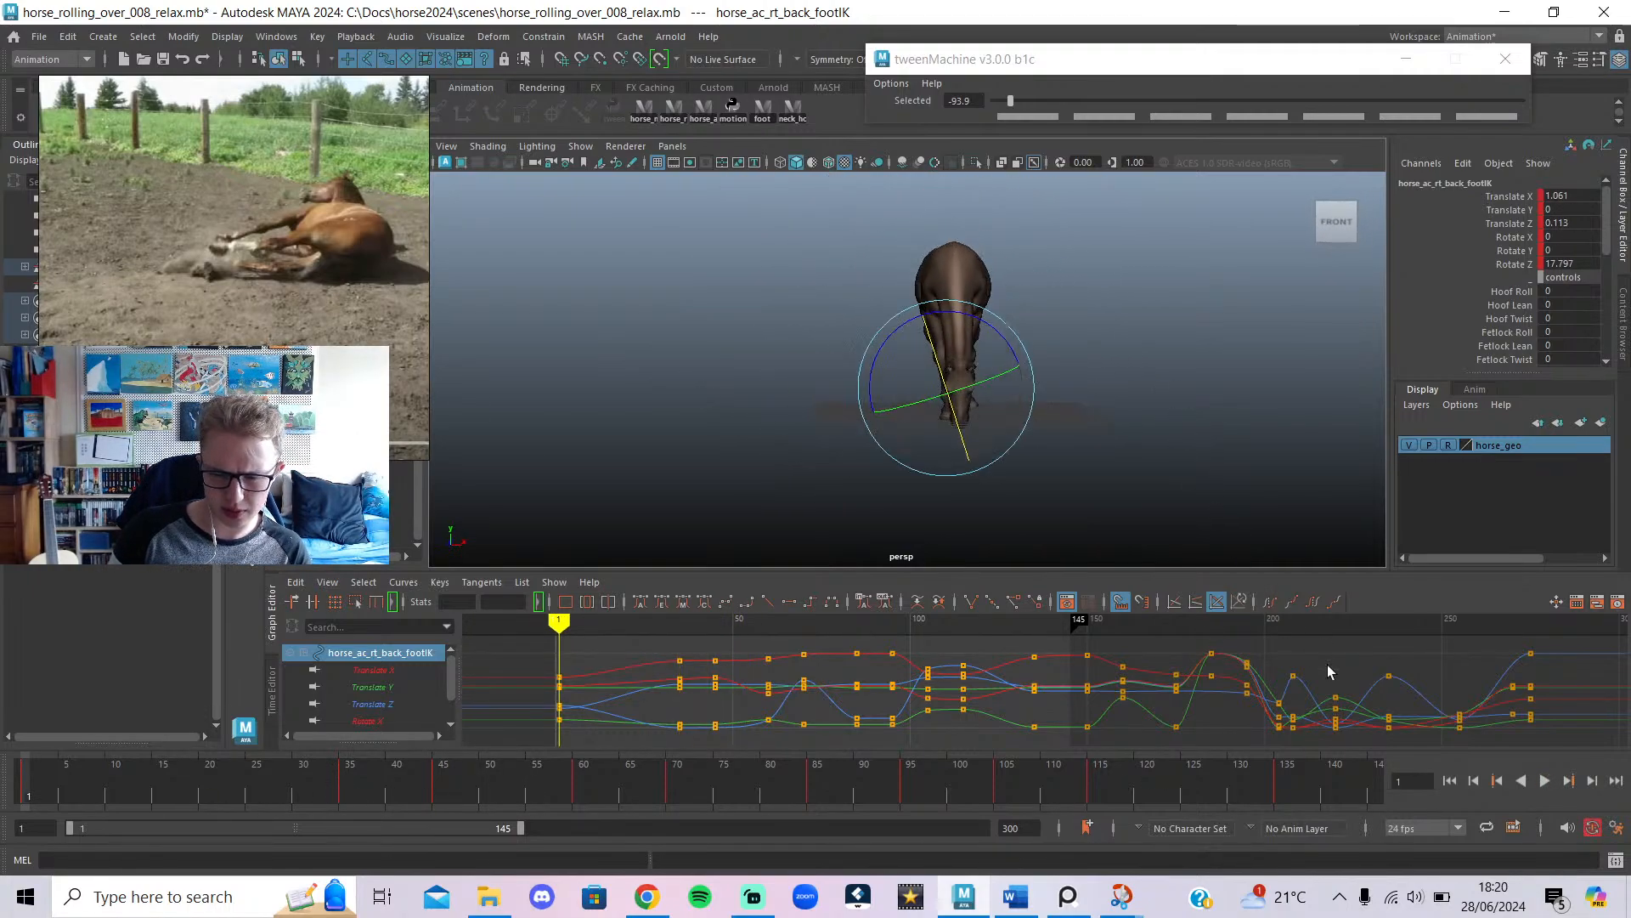
{"action": "left_click", "coordinate": [1544, 778]}
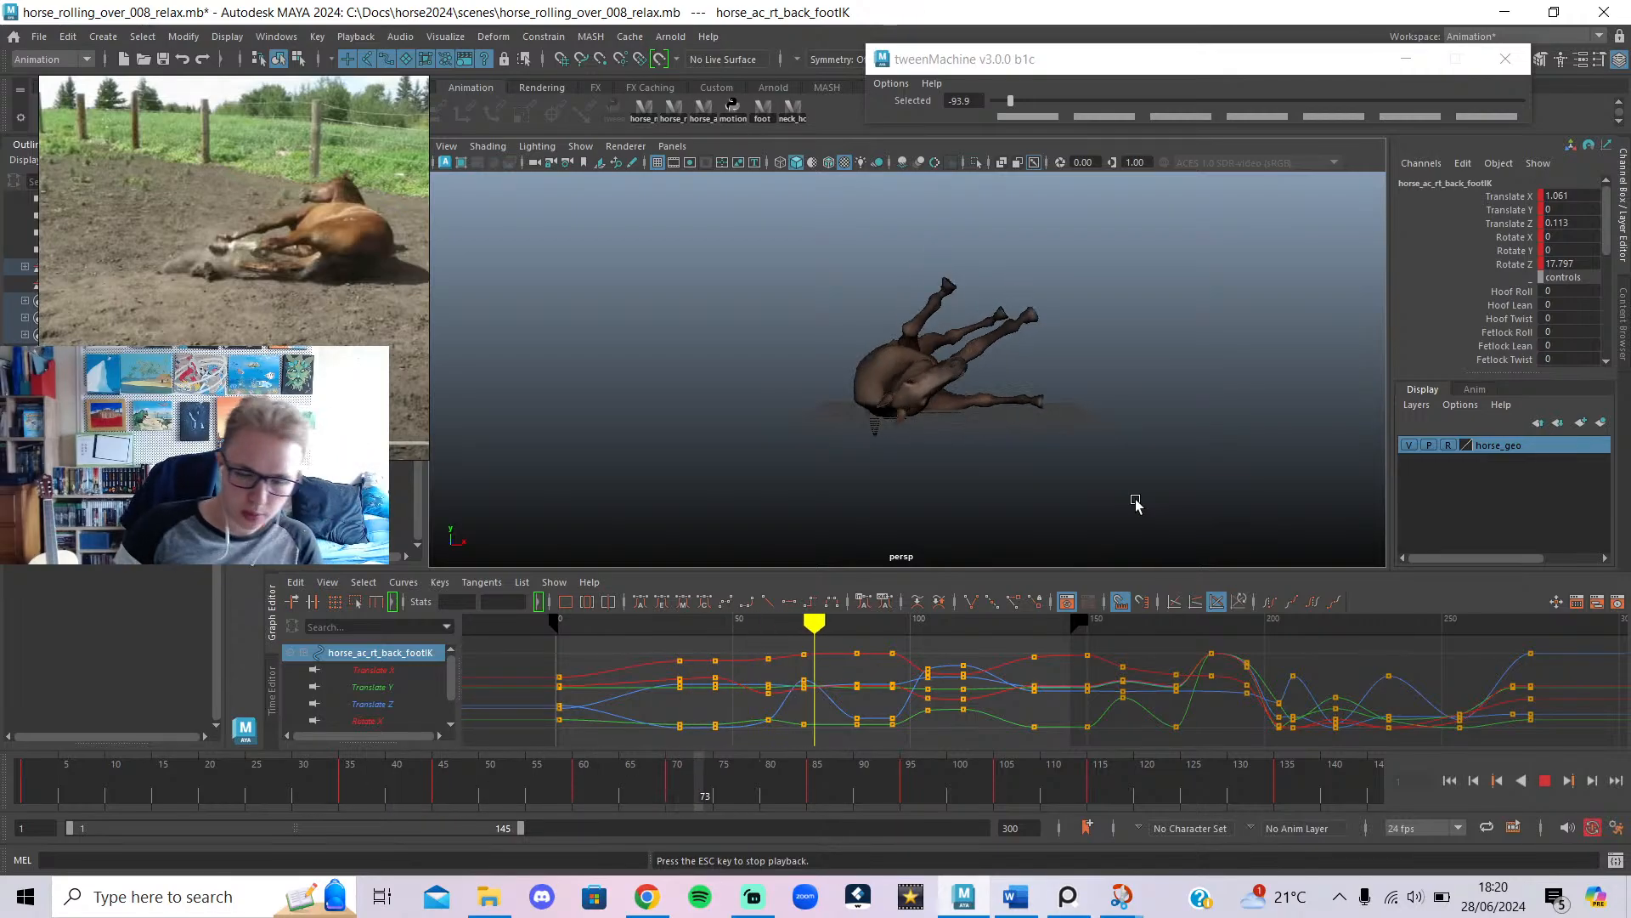
Stop the Maya playback and bring up the YouTube popout live chat, maximized.
{"action": "left_click", "coordinate": [752, 897]}
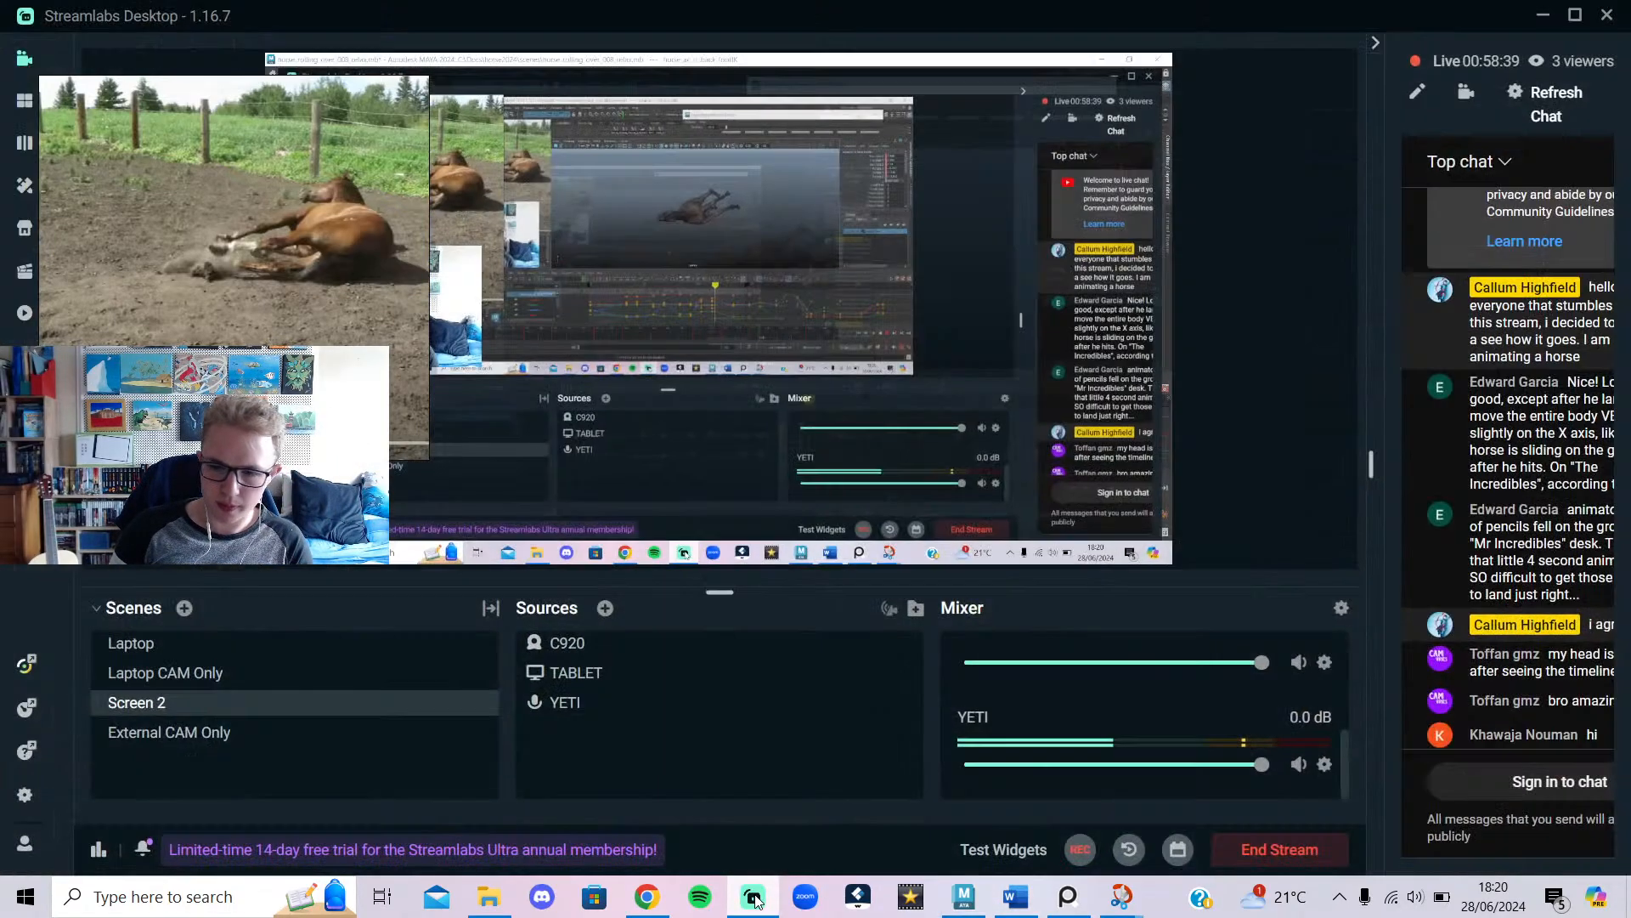
{"action": "left_click", "coordinate": [752, 898]}
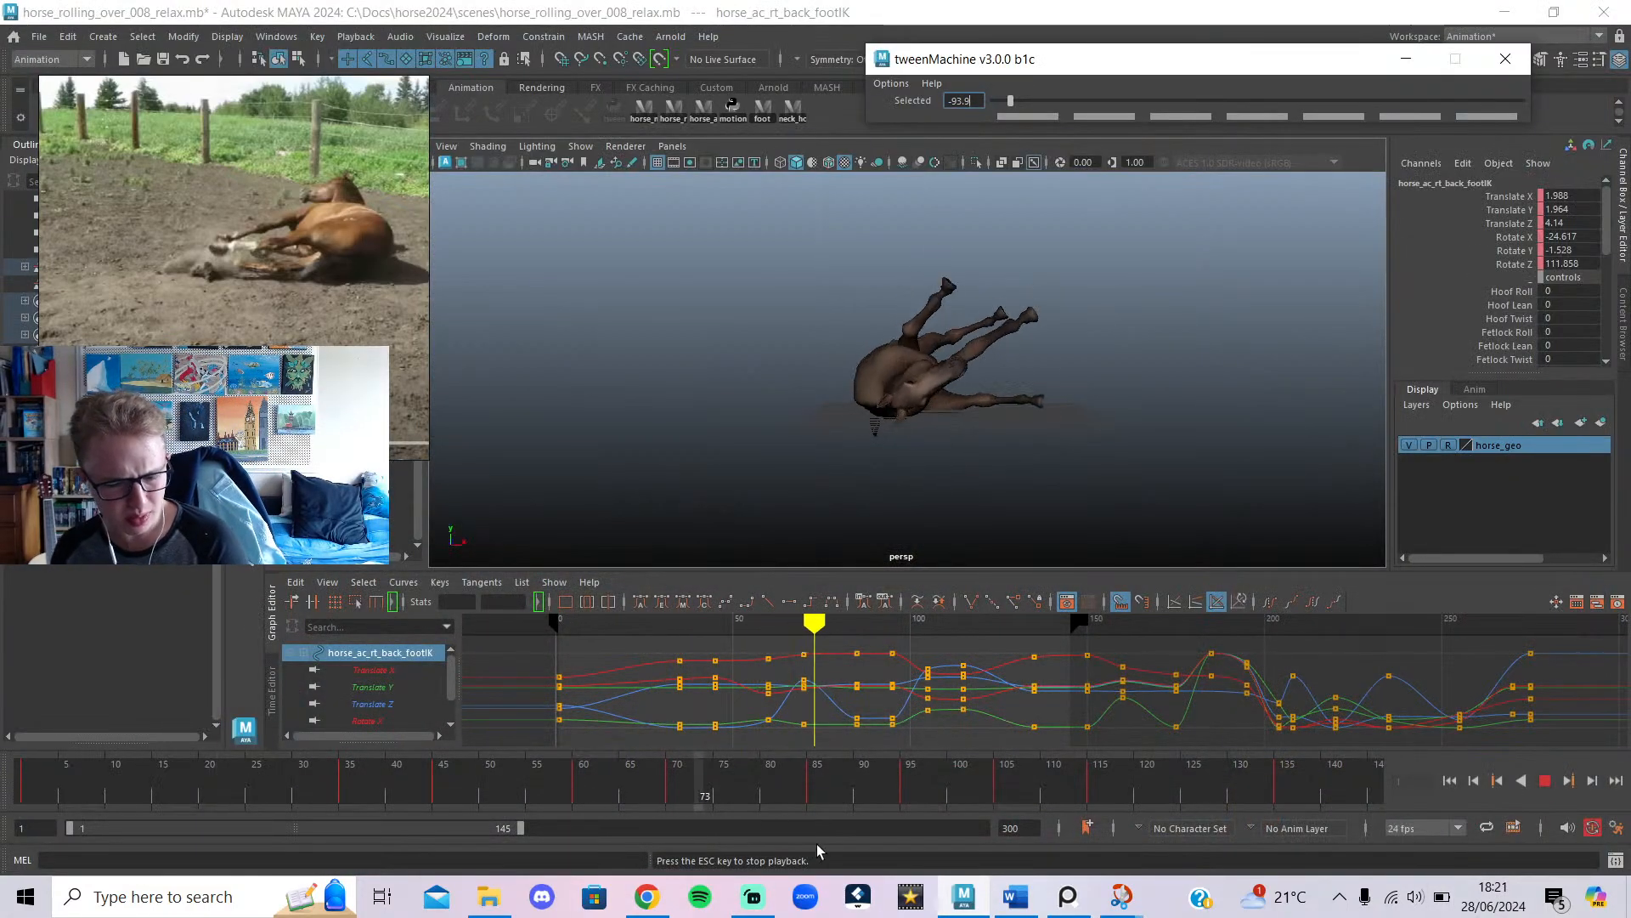
{"action": "left_click", "coordinate": [1551, 782]}
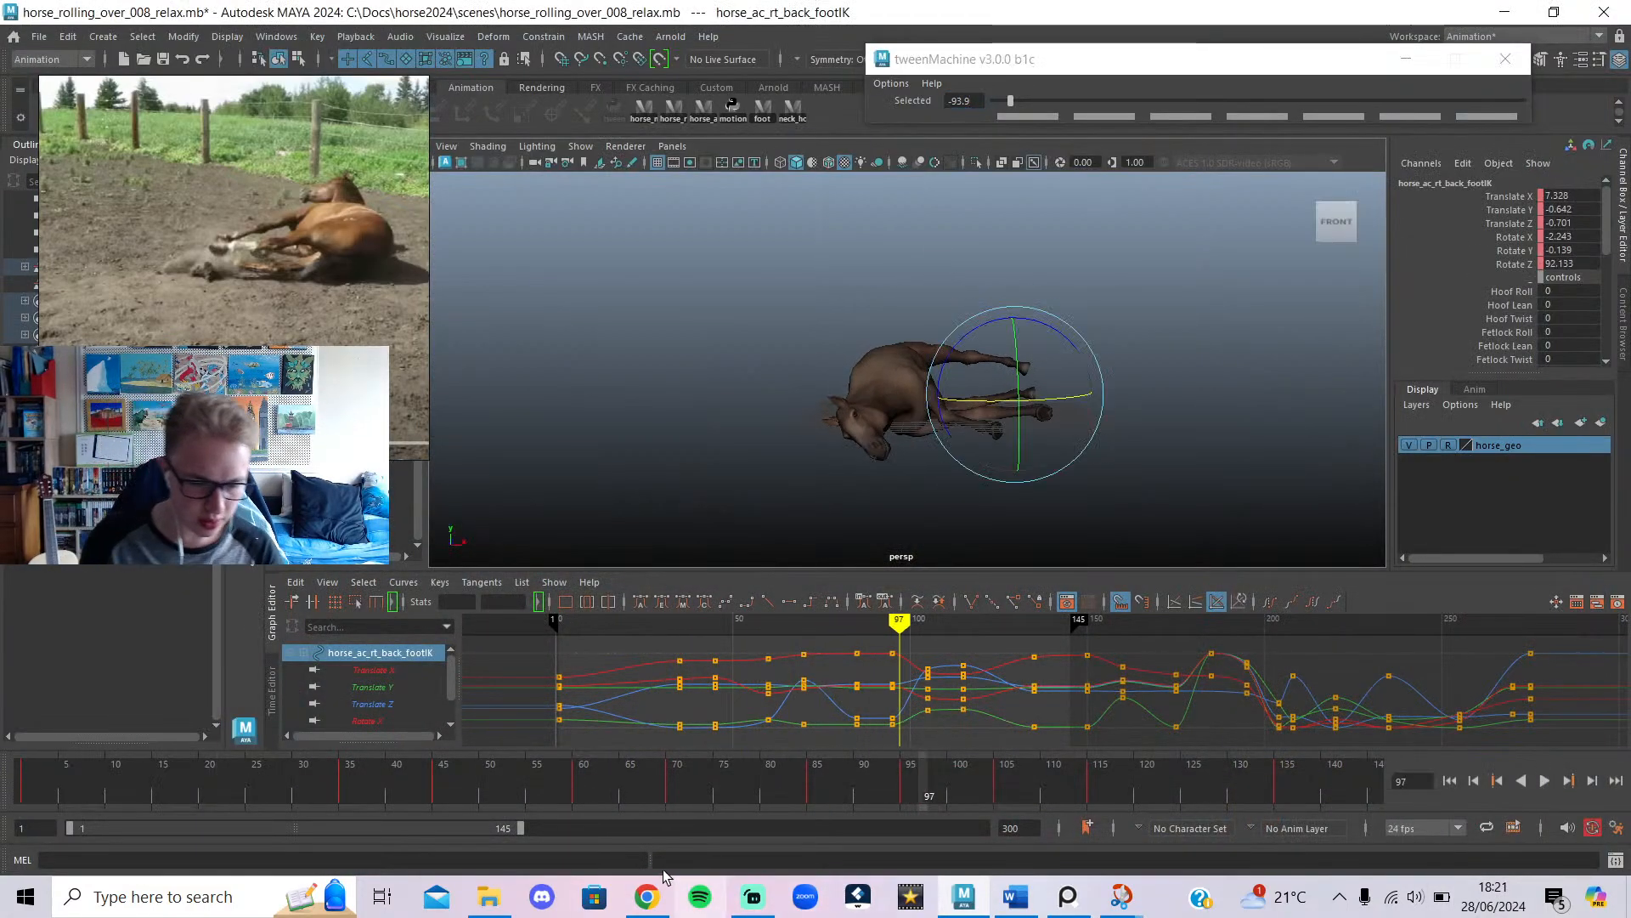
{"action": "left_click", "coordinate": [647, 897]}
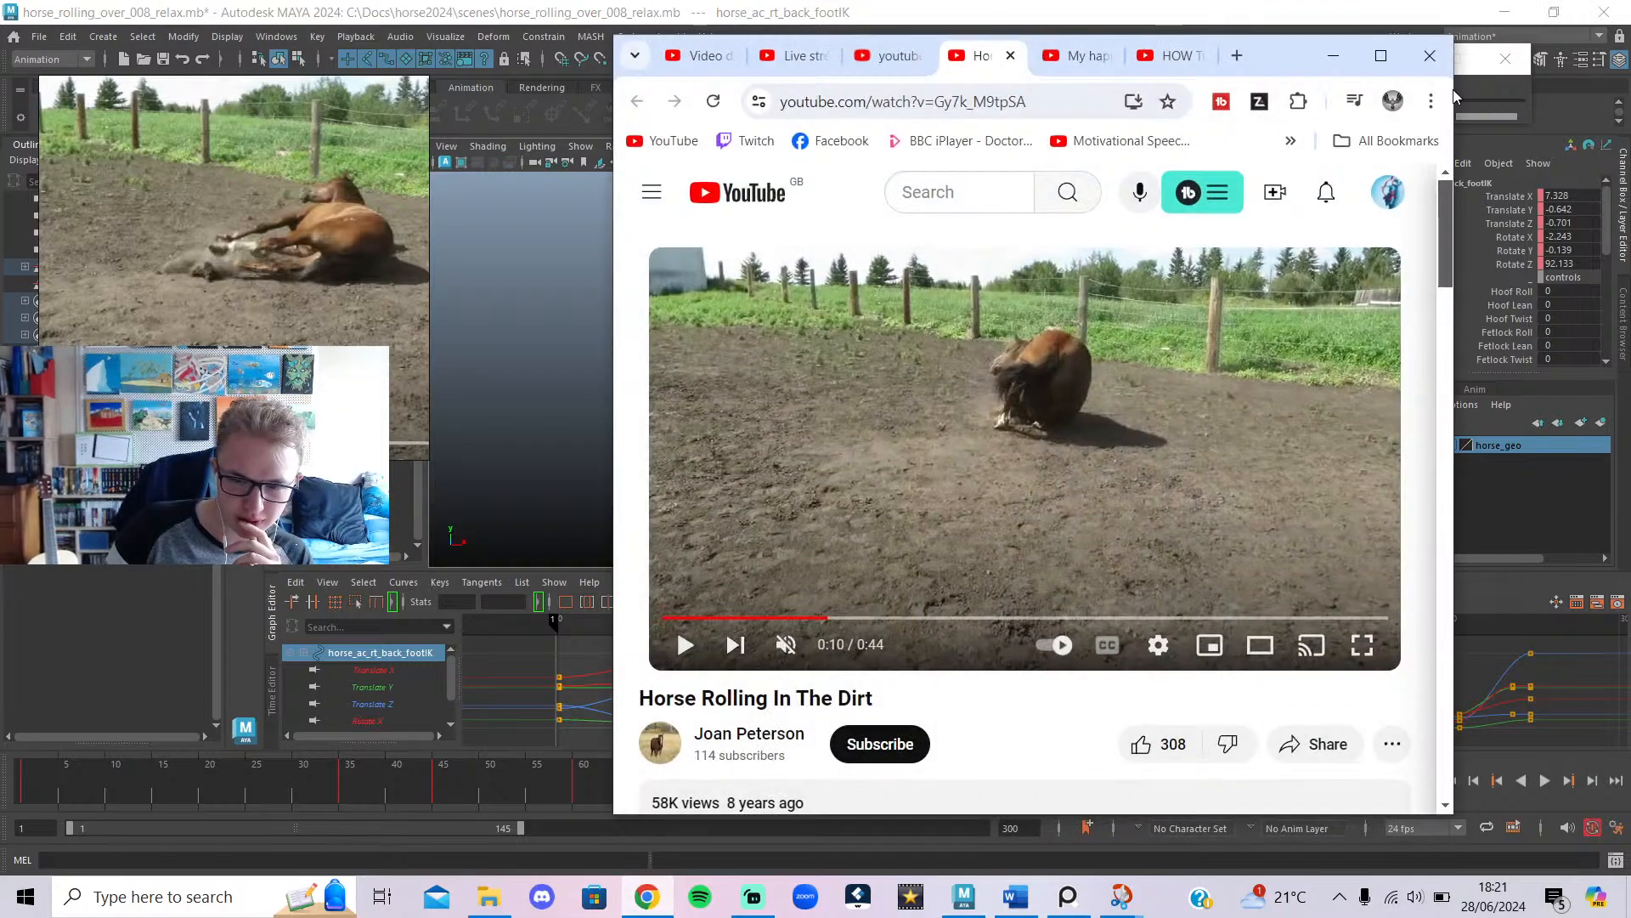
{"action": "left_click", "coordinate": [788, 56]}
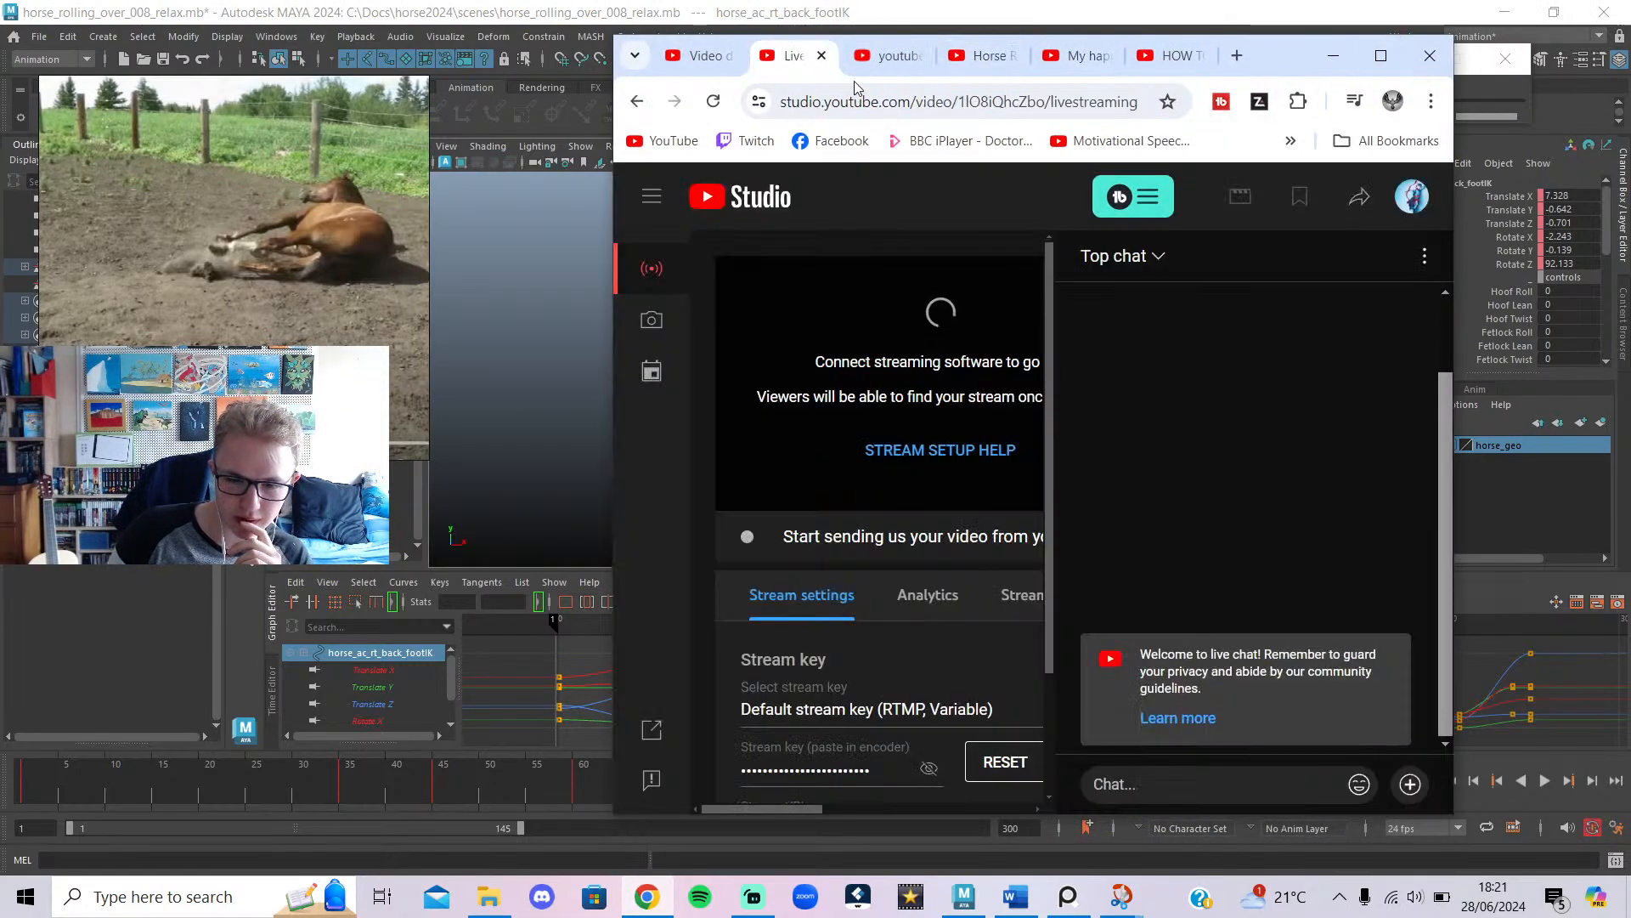
{"action": "left_click", "coordinate": [860, 58]}
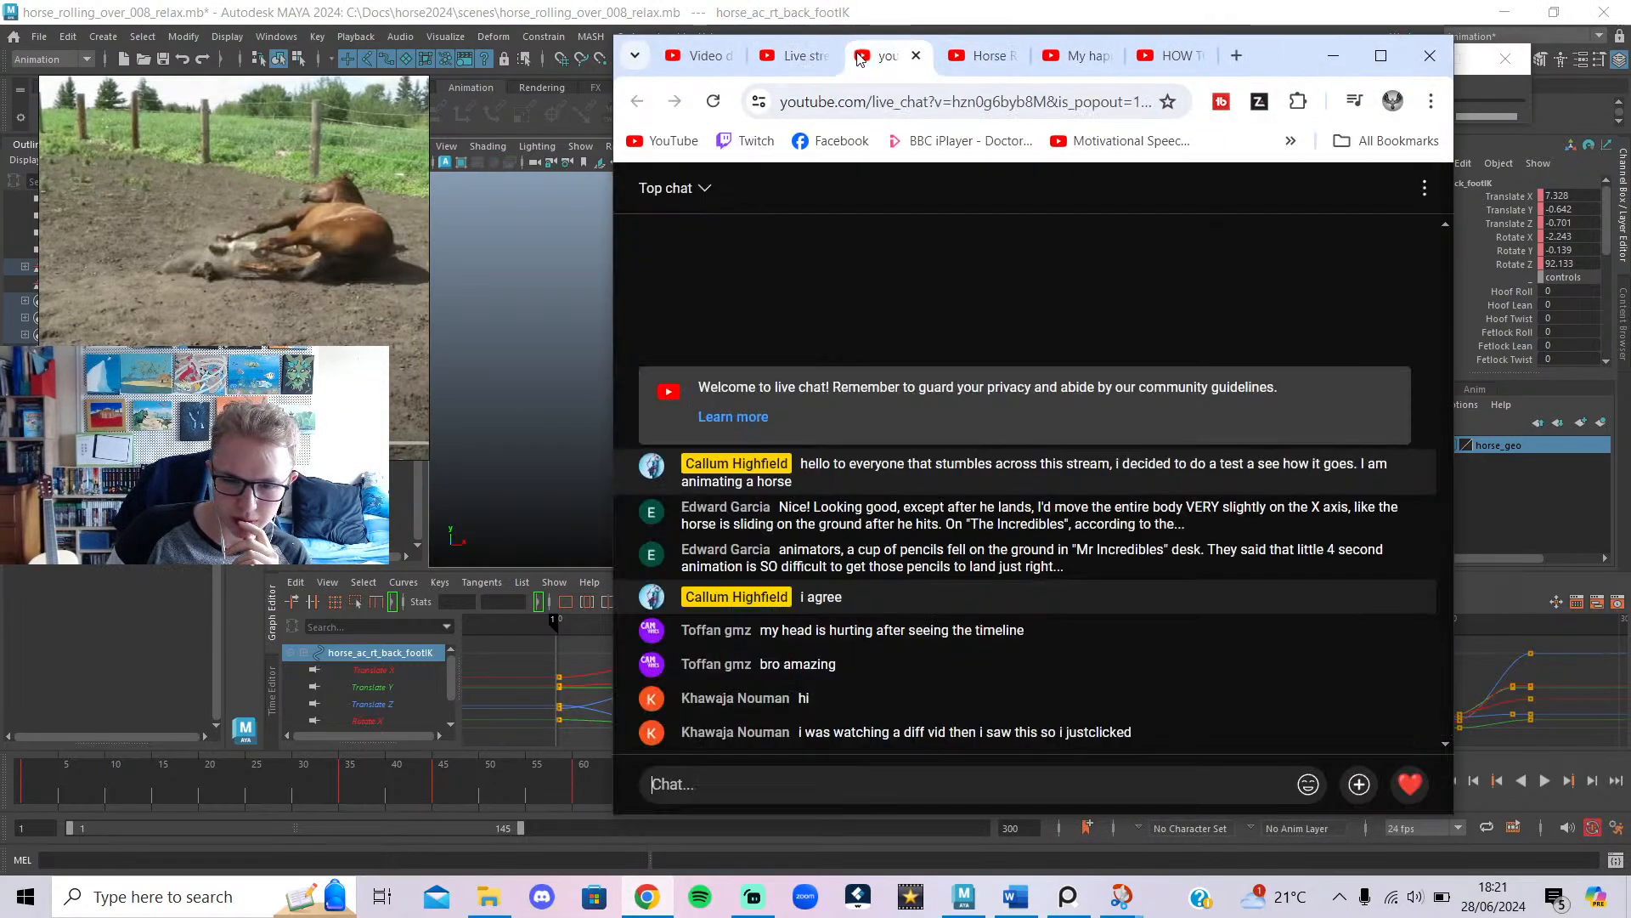
{"action": "left_click", "coordinate": [1382, 57]}
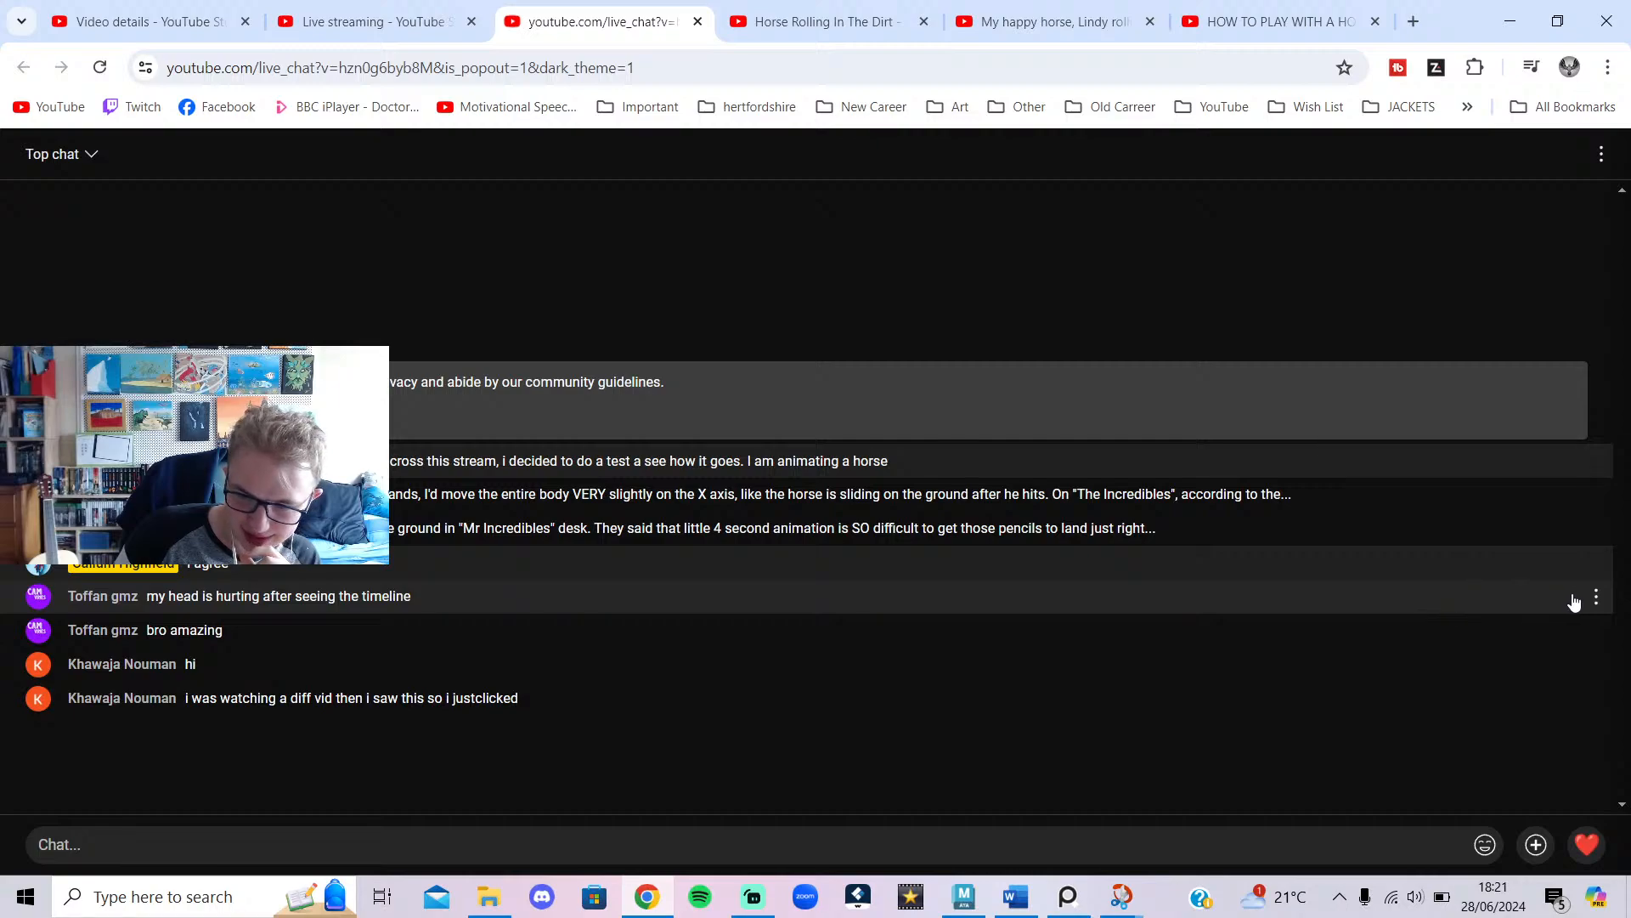
Post the chat reply 'you get used to the timeline' and return to Maya.
{"action": "left_click", "coordinate": [1595, 597]}
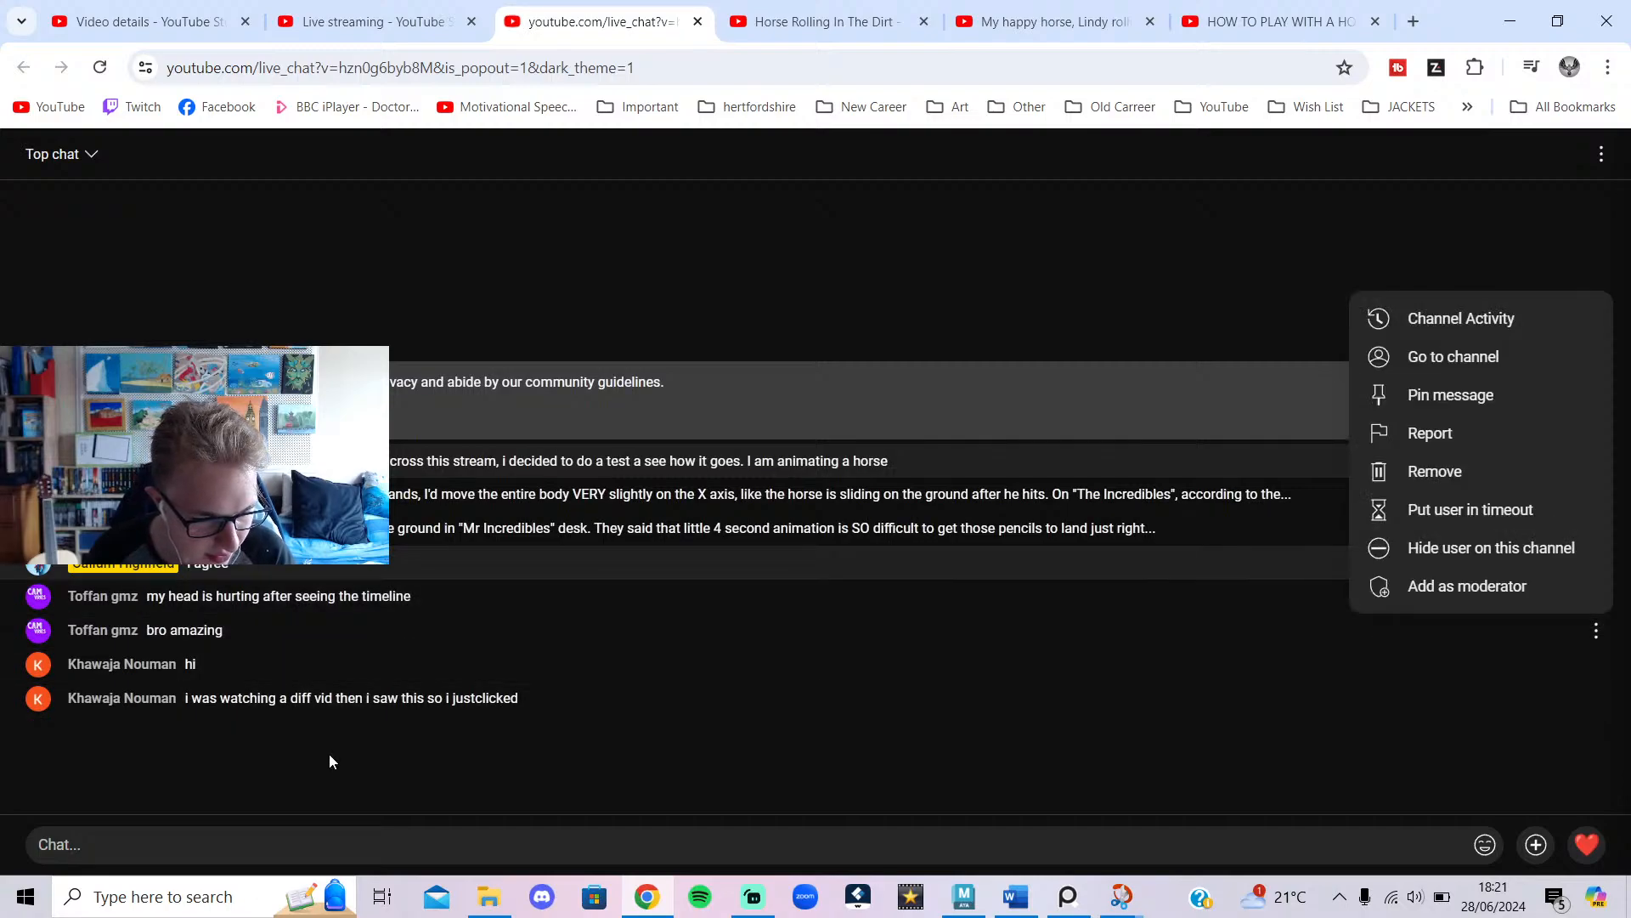
{"action": "left_click", "coordinate": [276, 833]}
{"action": "left_click", "coordinate": [282, 831]}
{"action": "type", "text": "you"}
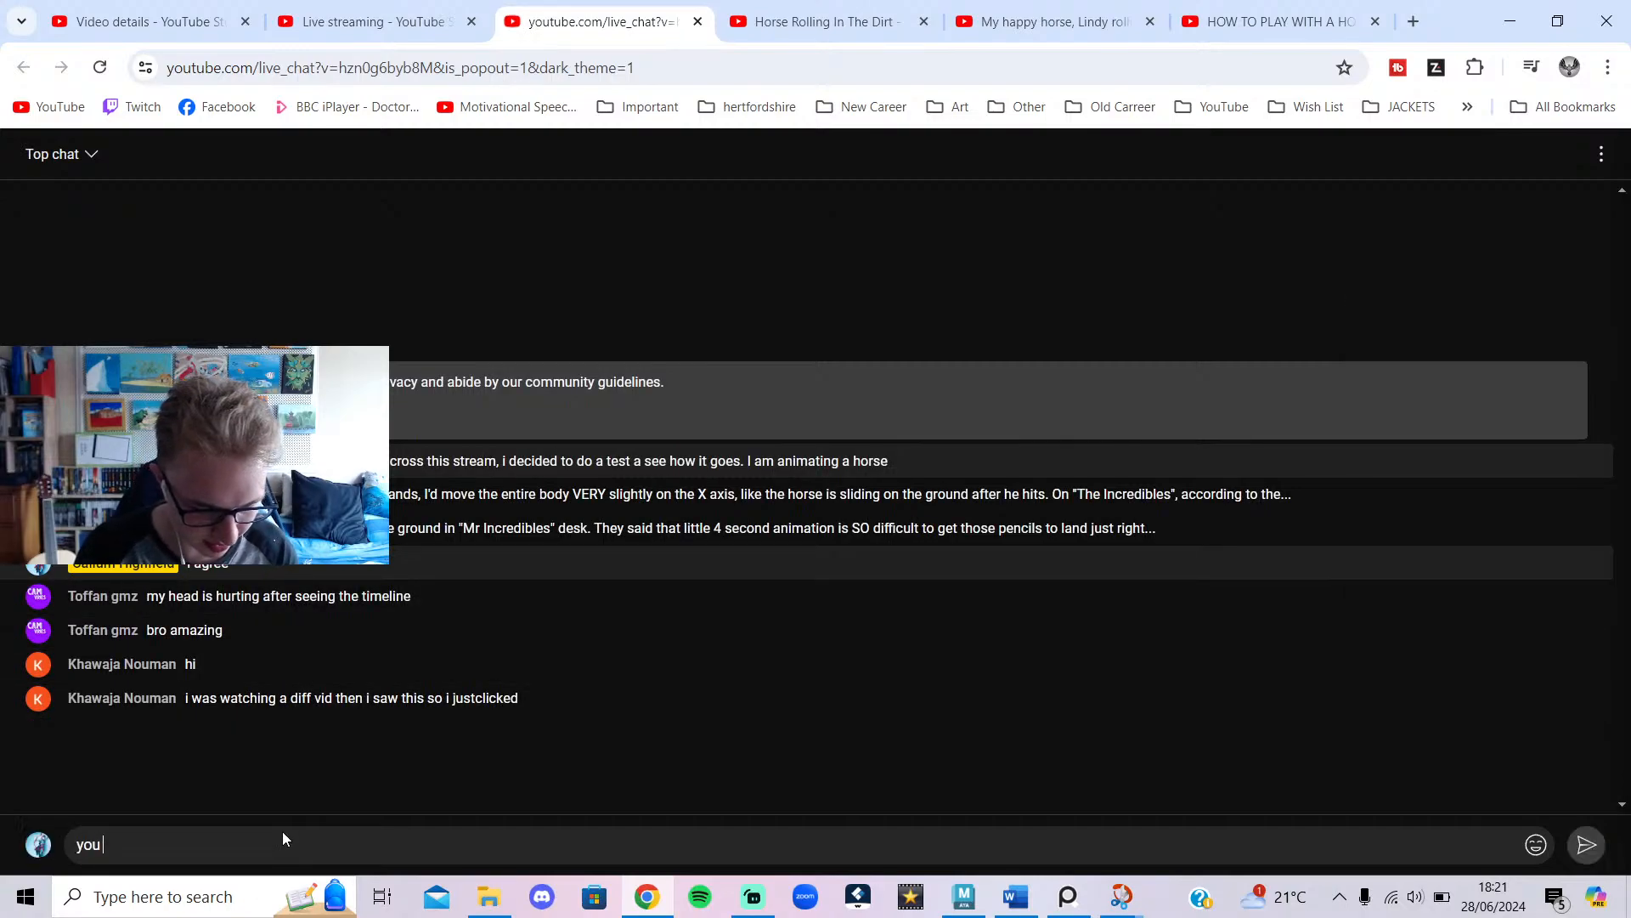
{"action": "type", "text": " get used to the "}
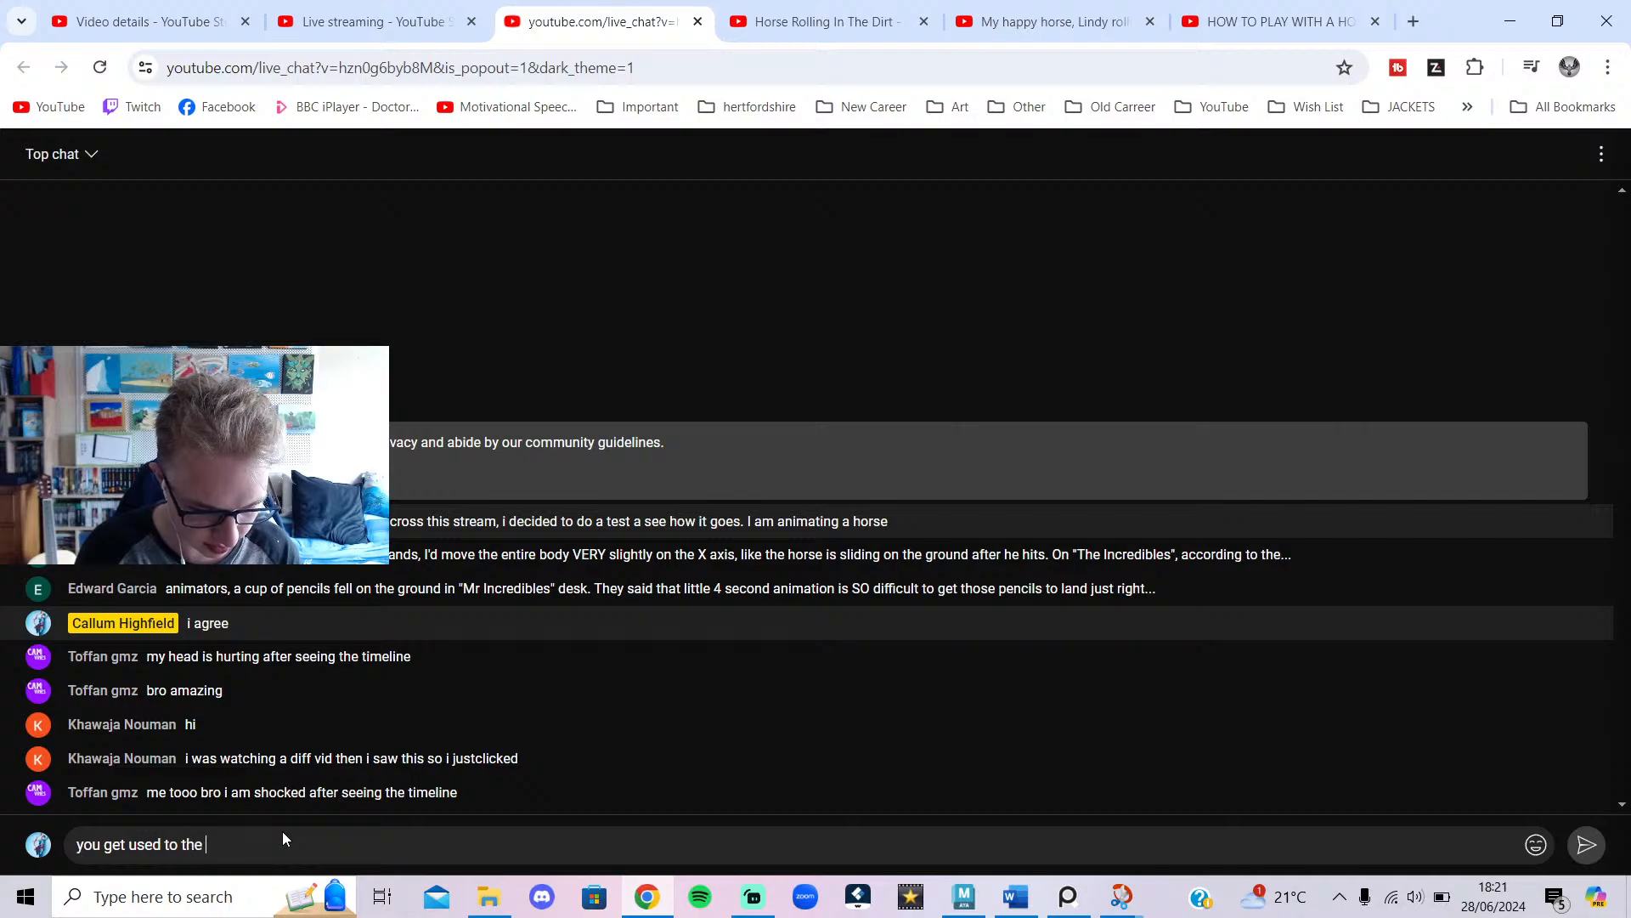
{"action": "type", "text": "timeline"}
{"action": "key", "text": "Return"}
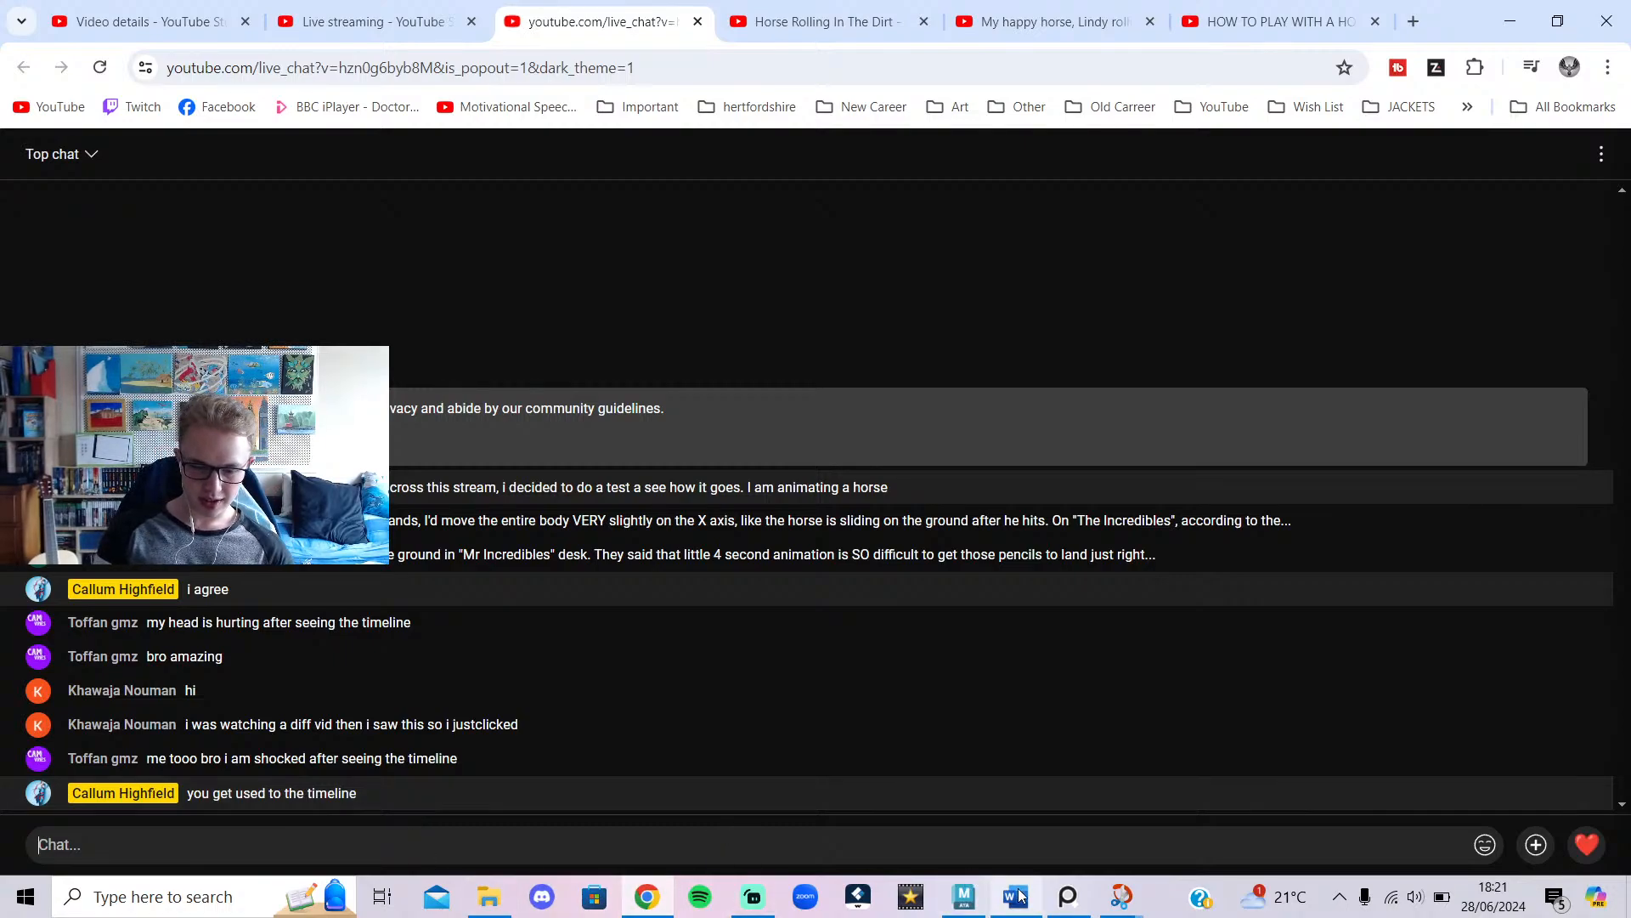
{"action": "left_click", "coordinate": [963, 896]}
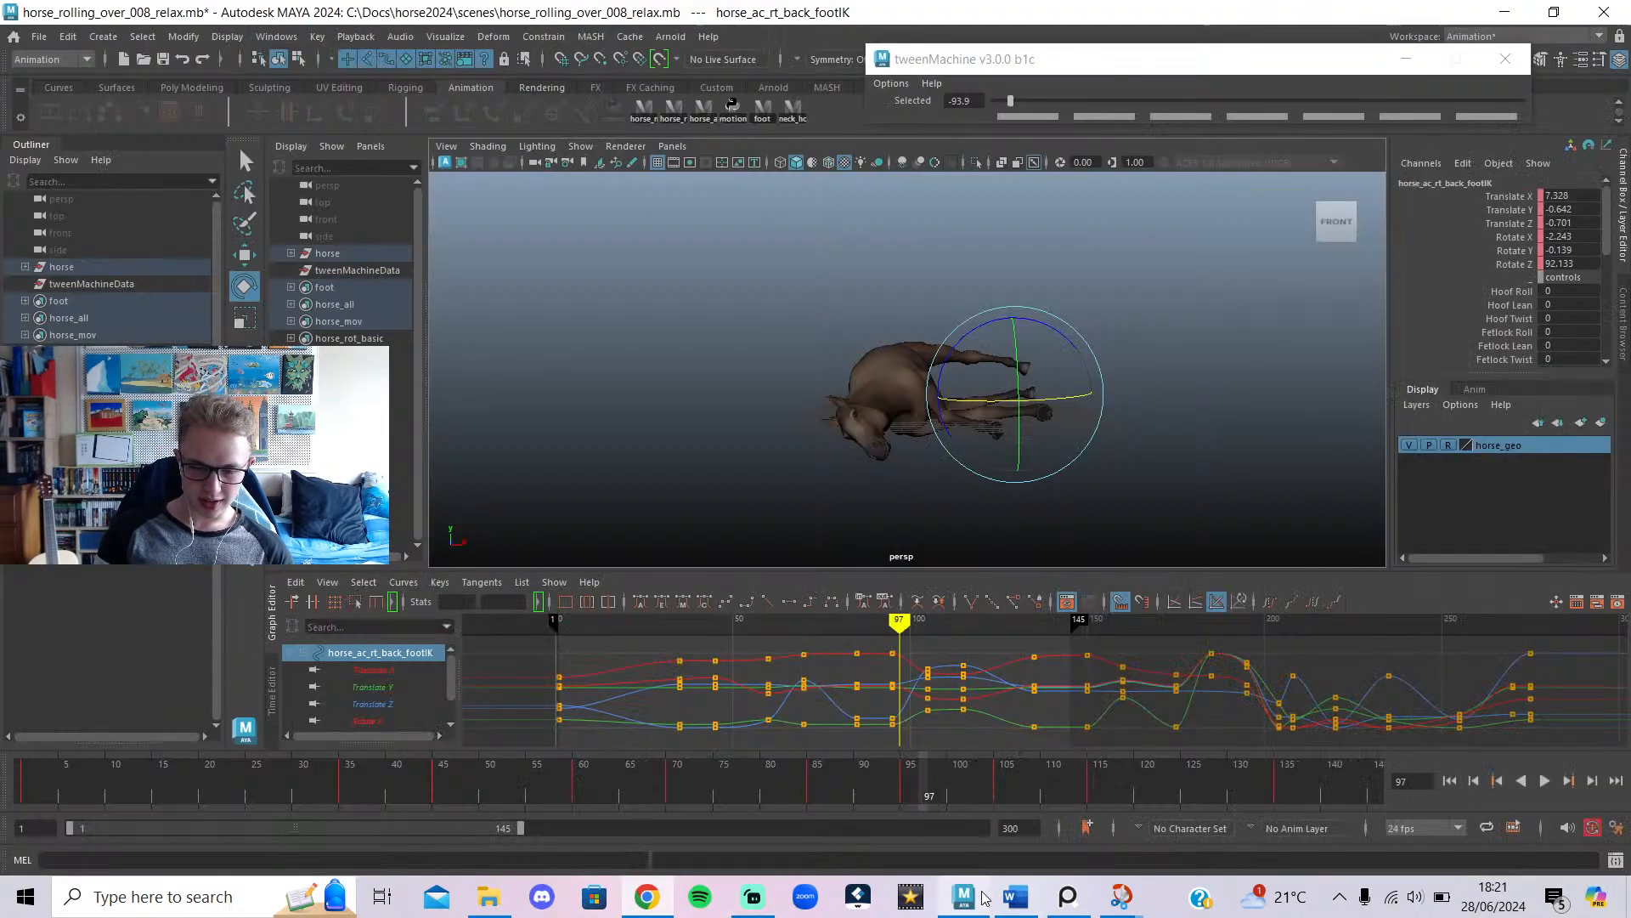
{"action": "left_click", "coordinate": [703, 109]}
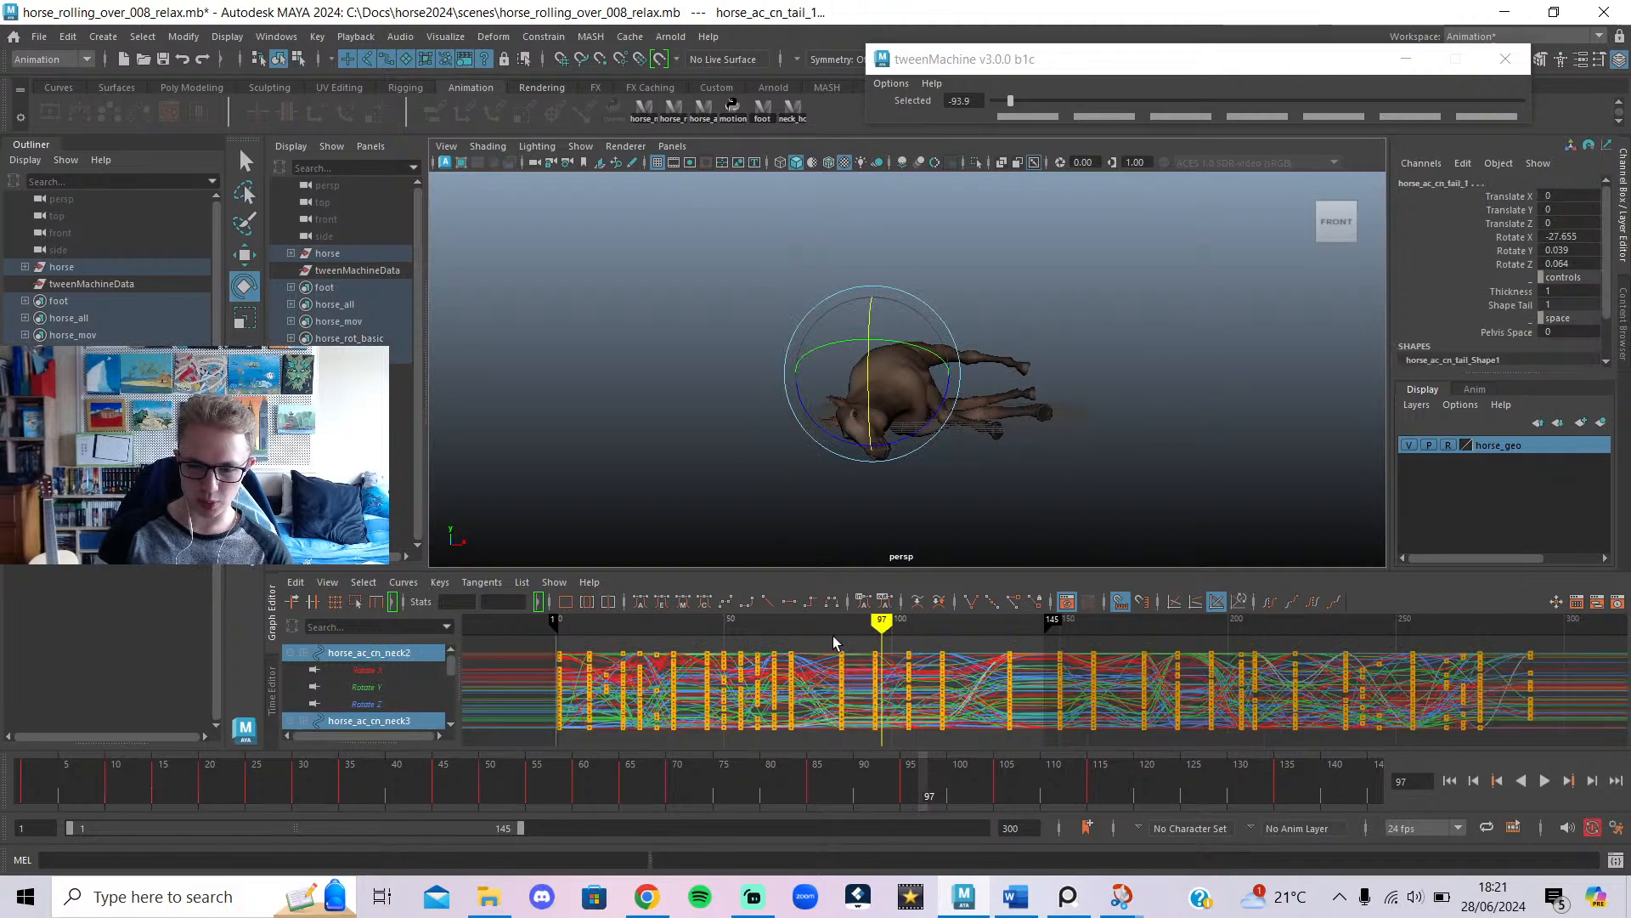
Marquee-select the horse controls' keys after frame 145, then switch to the YouTube live chat.
{"action": "left_click_drag", "start_coordinate": [520, 800], "coordinate": [453, 824]}
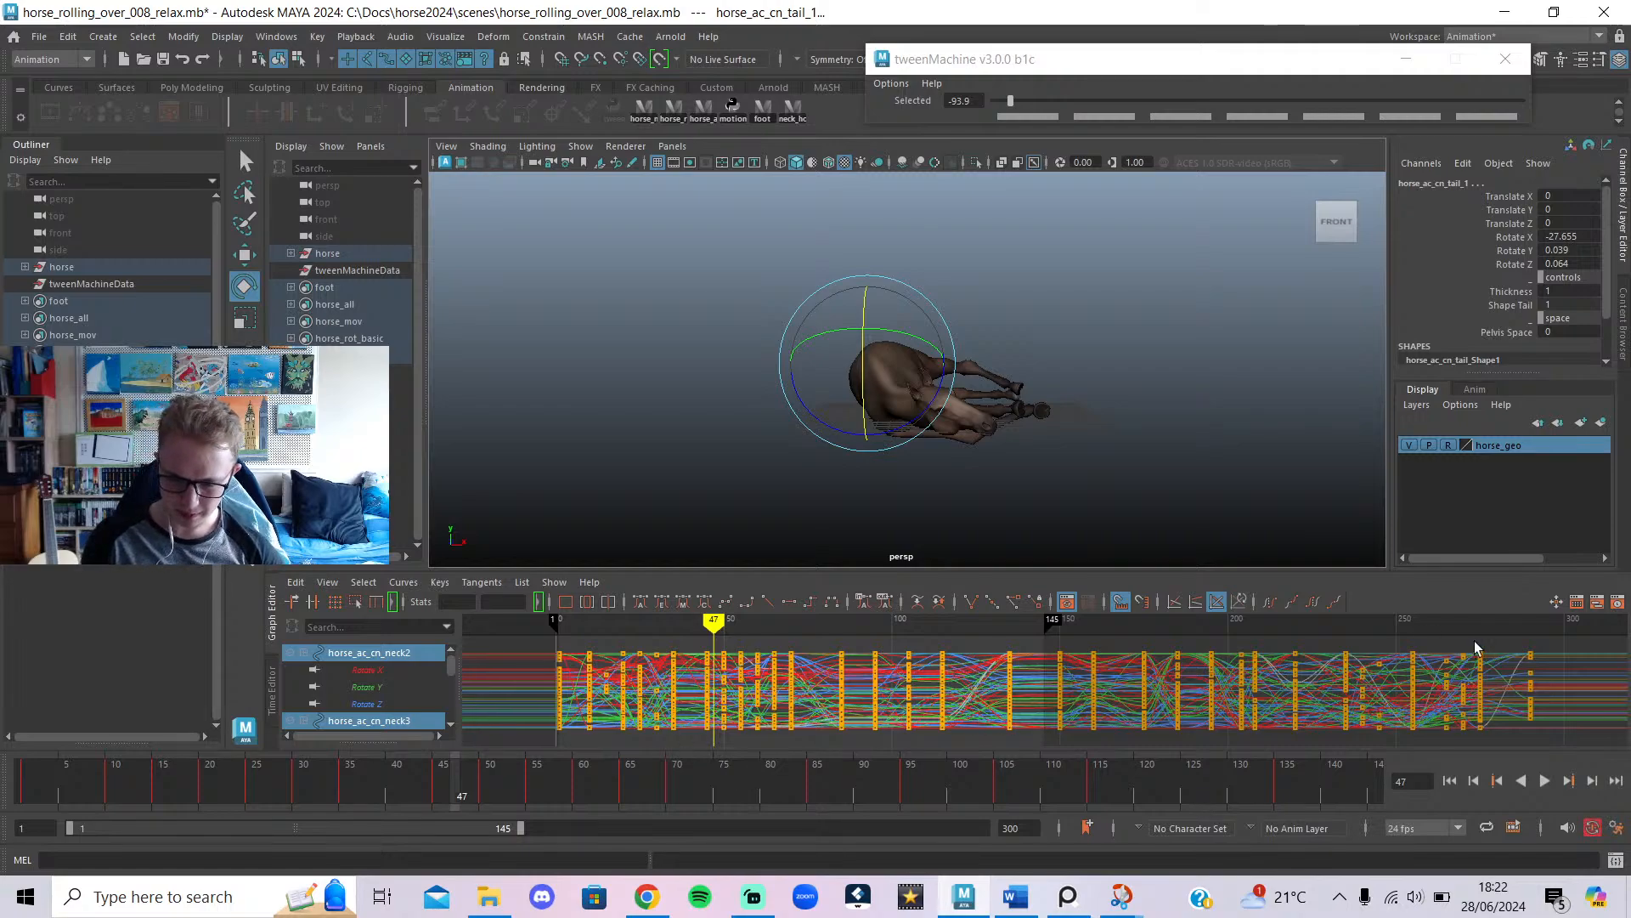
{"action": "left_click_drag", "start_coordinate": [1053, 874], "coordinate": [1053, 874]}
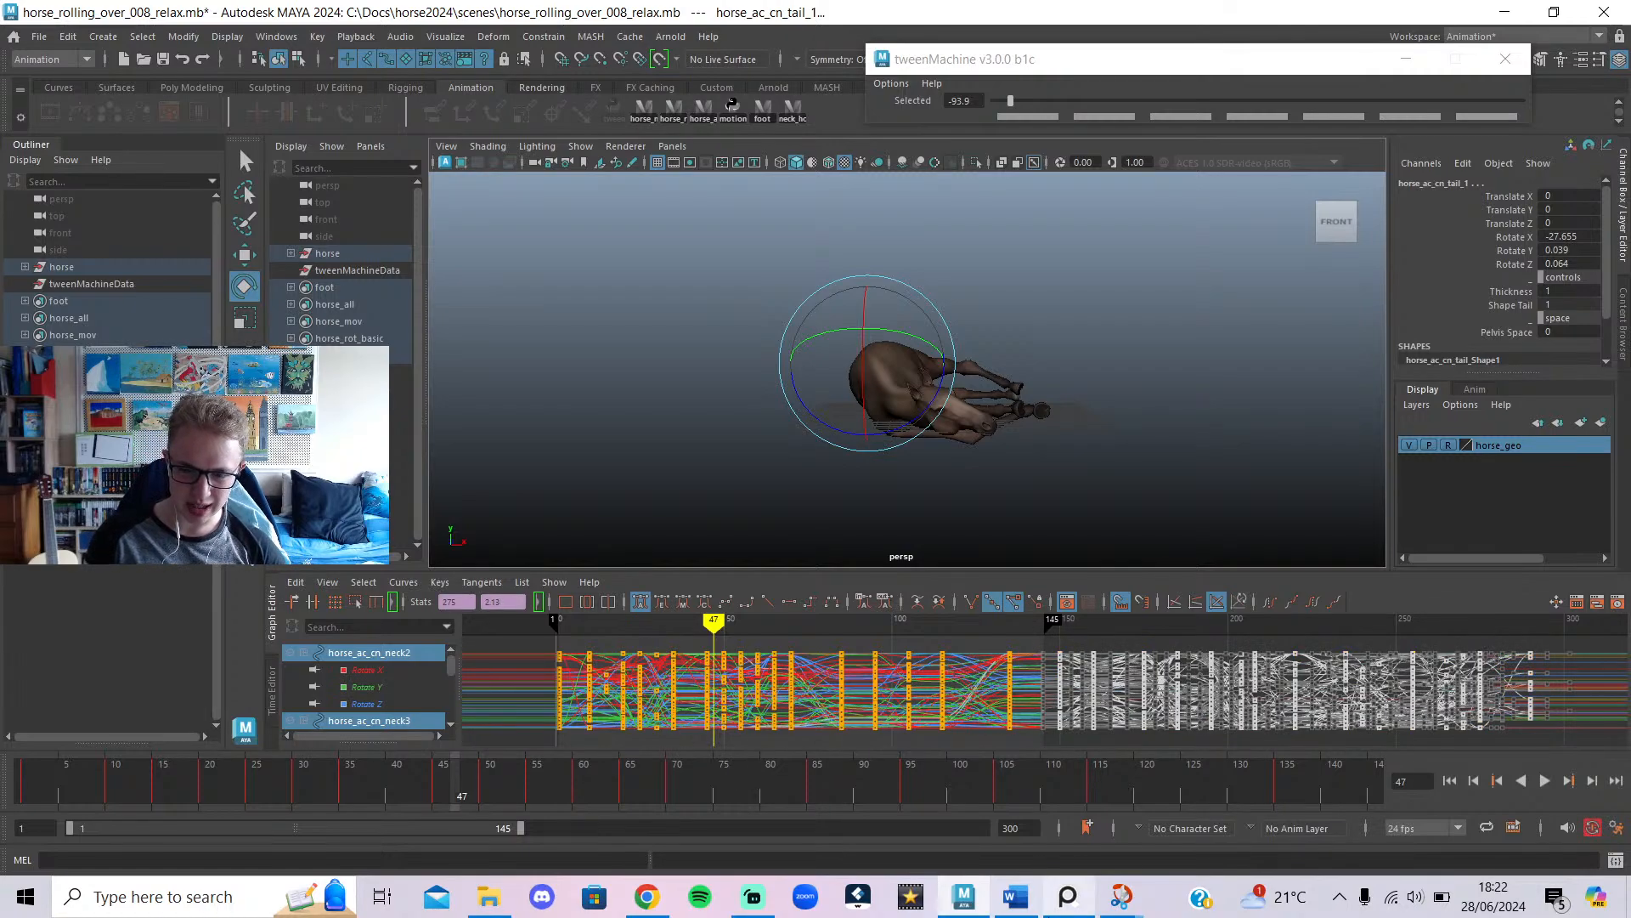
{"action": "mouse_move", "coordinate": [1068, 896]}
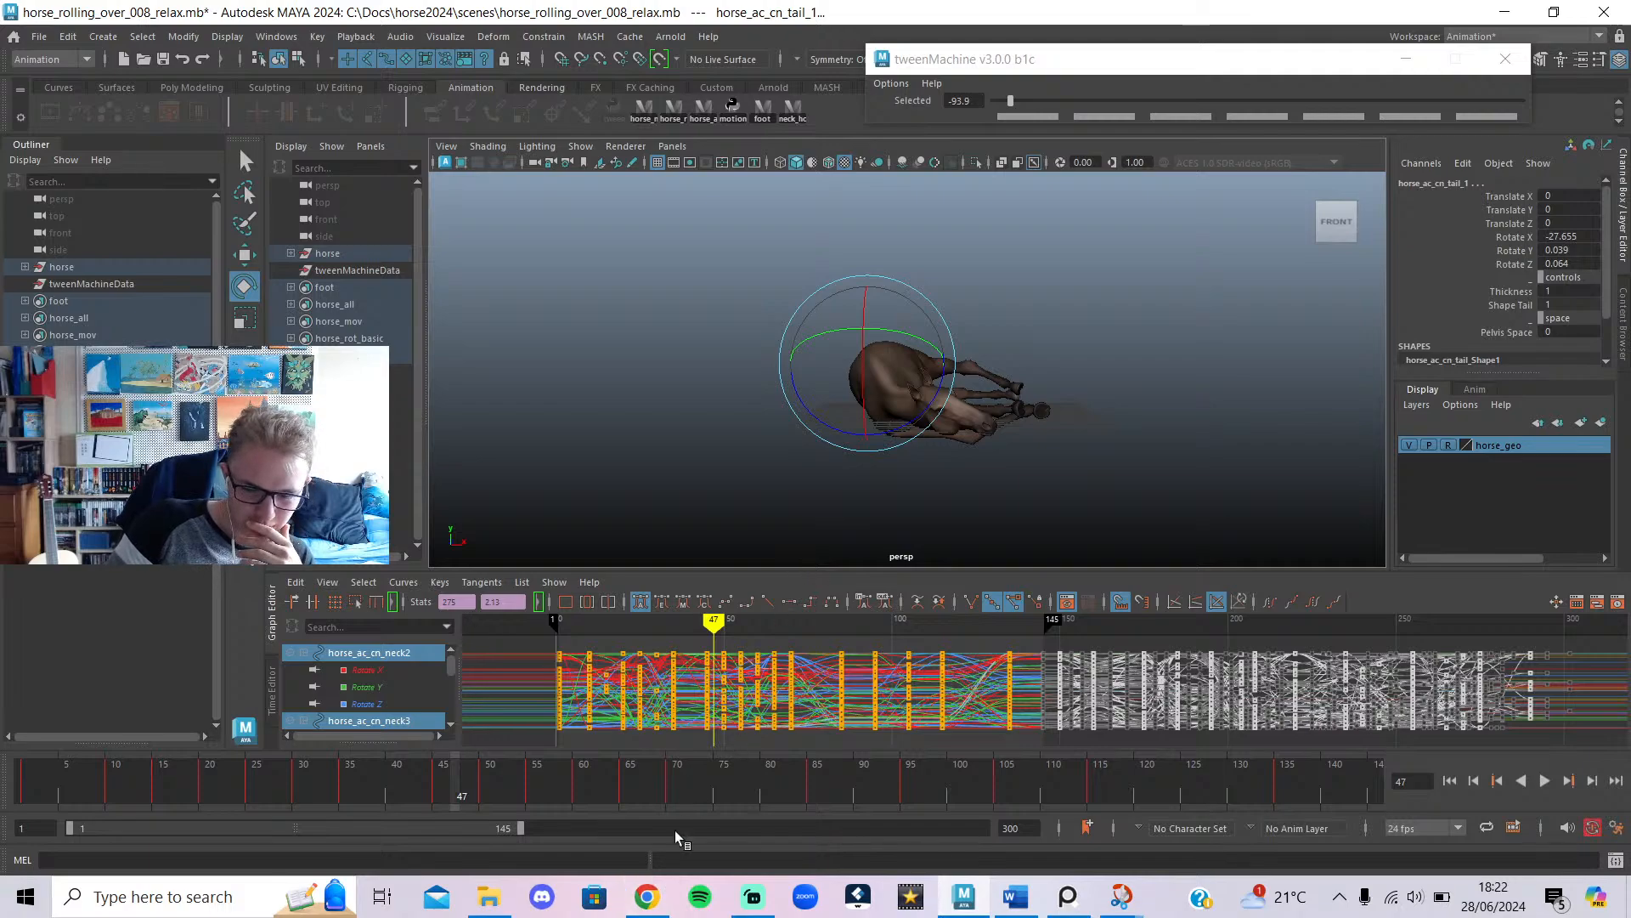
{"action": "left_click", "coordinate": [646, 896]}
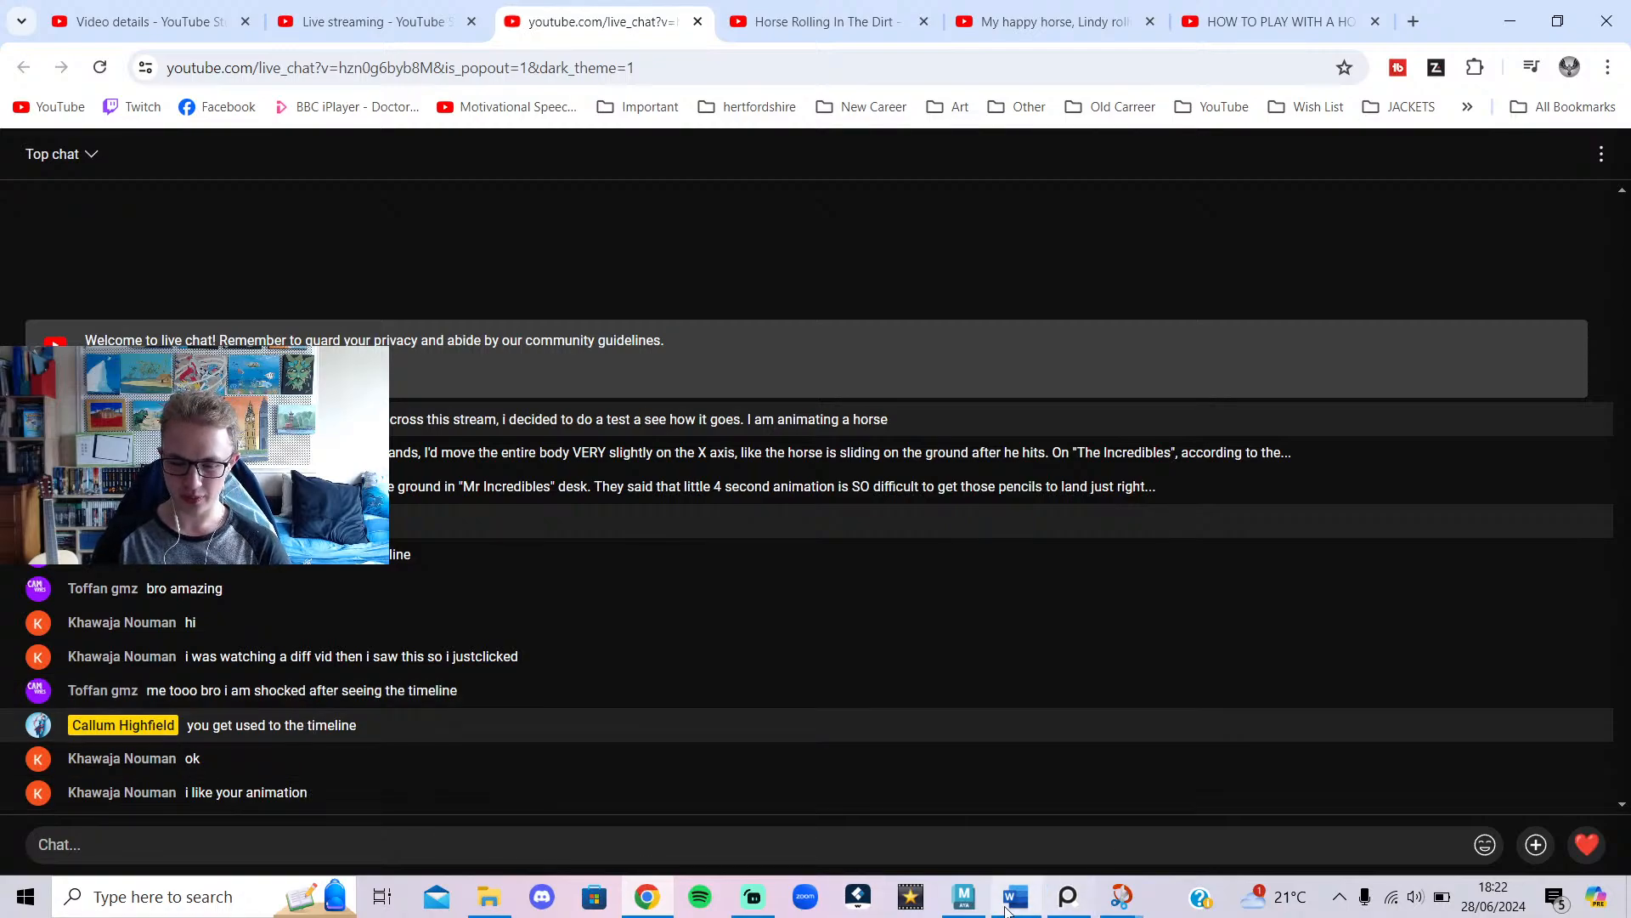
Leave the YouTube live chat and bring back the Maya horse scene at frame 47.
{"action": "mouse_move", "coordinate": [969, 901]}
{"action": "left_click", "coordinate": [922, 841]}
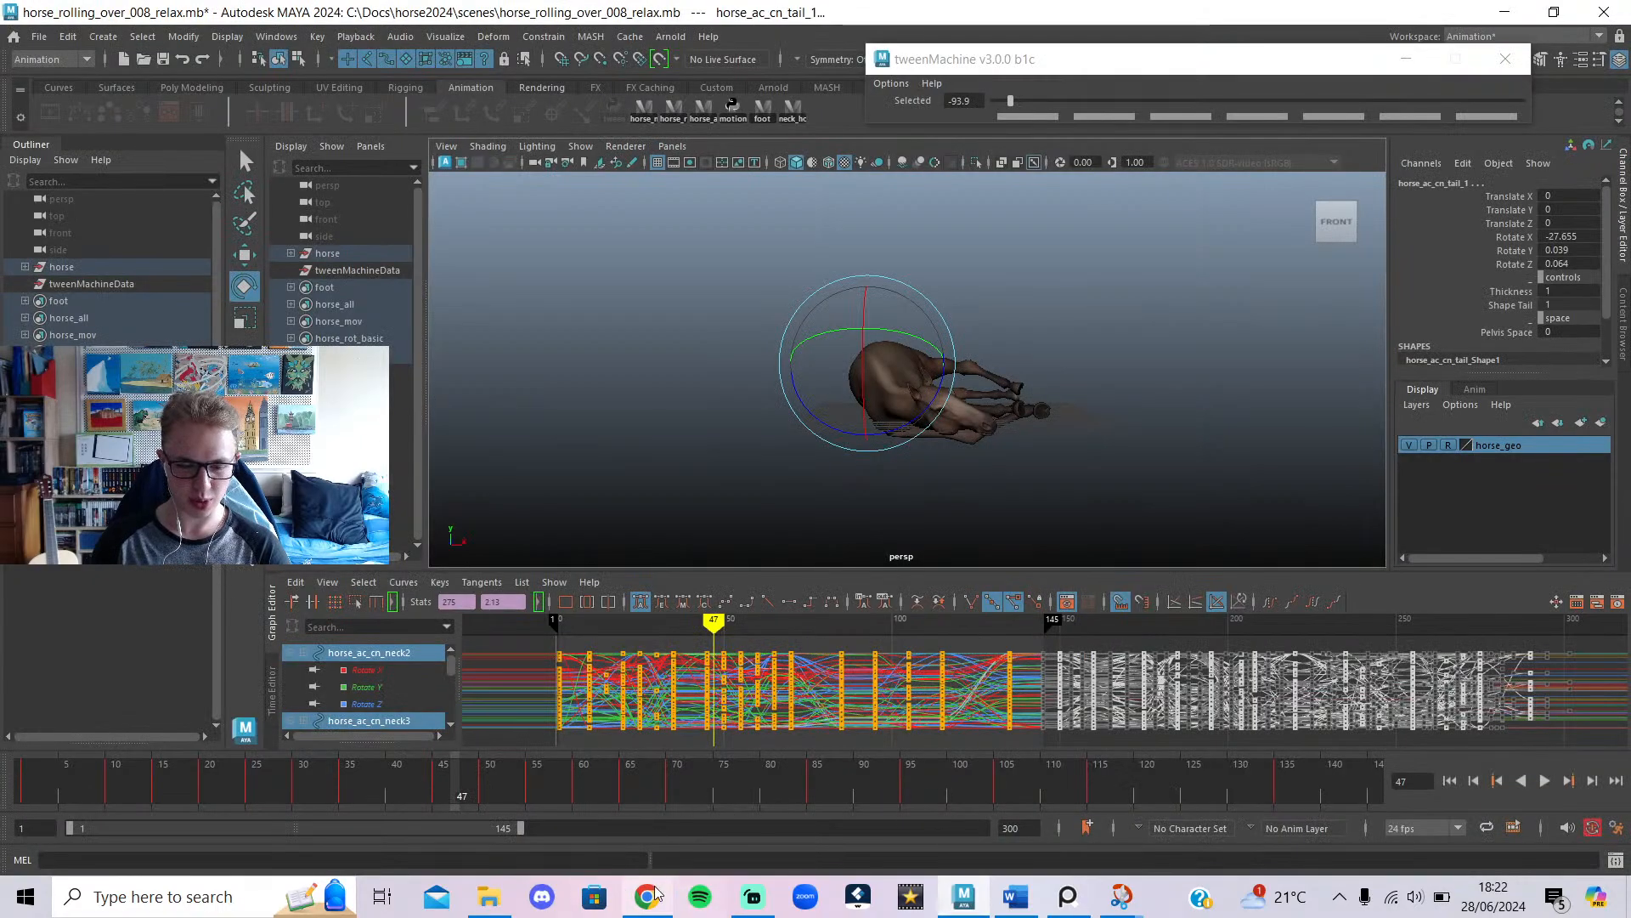
Dismiss Streamlabs, scrub and play the roll, and stop at frame 36 with the horse on its side.
{"action": "left_click", "coordinate": [754, 900]}
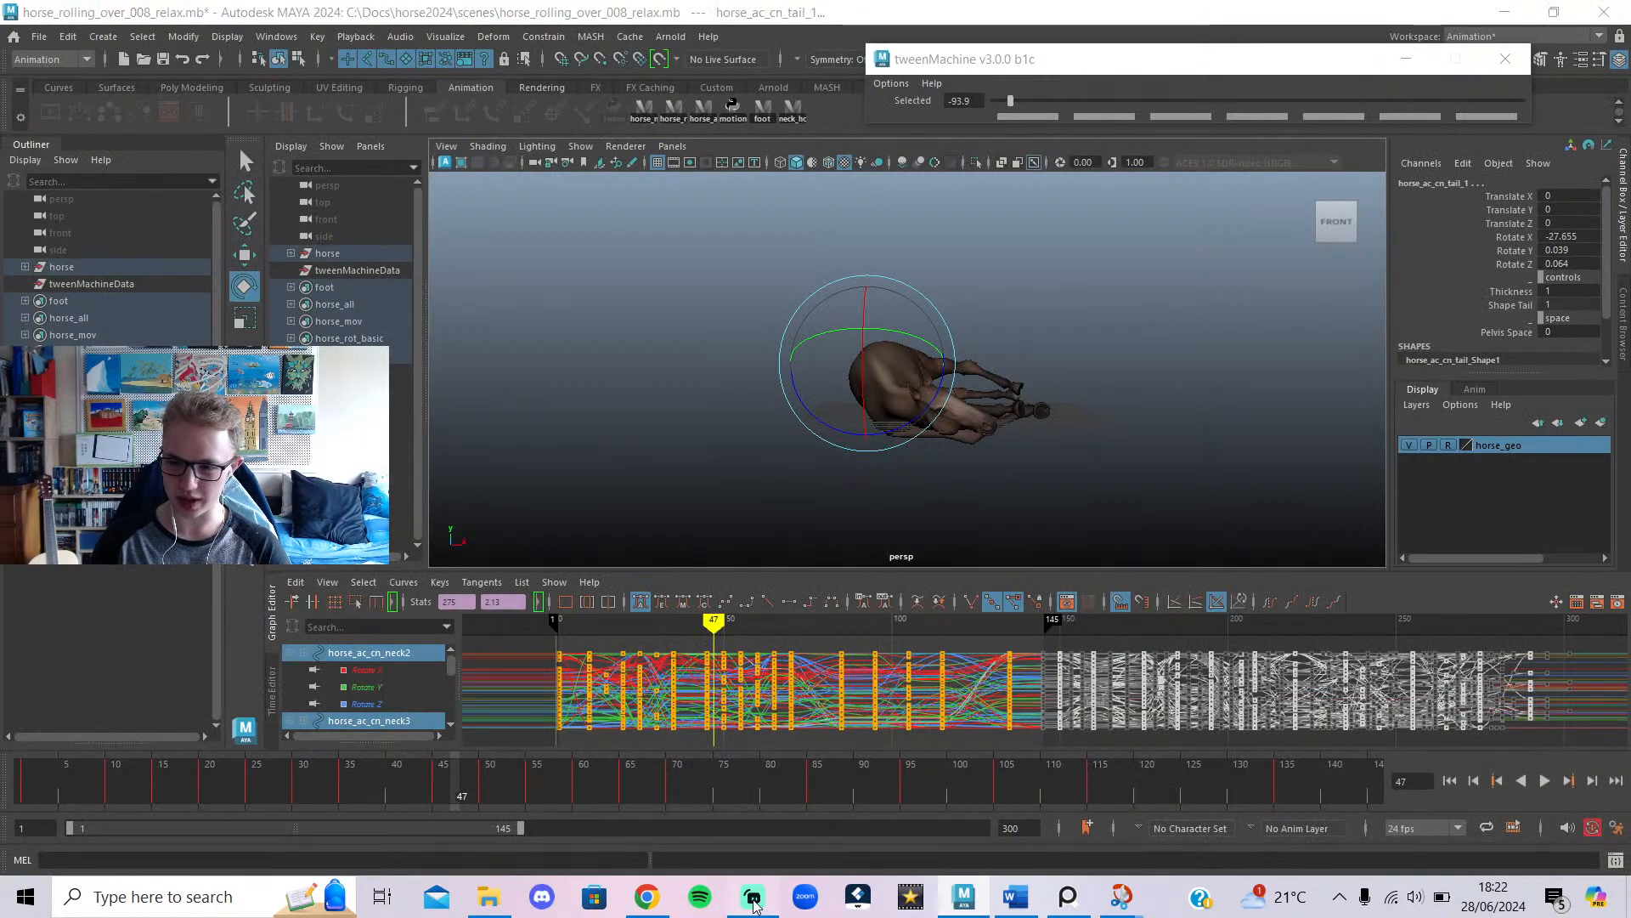
{"action": "left_click", "coordinate": [754, 903]}
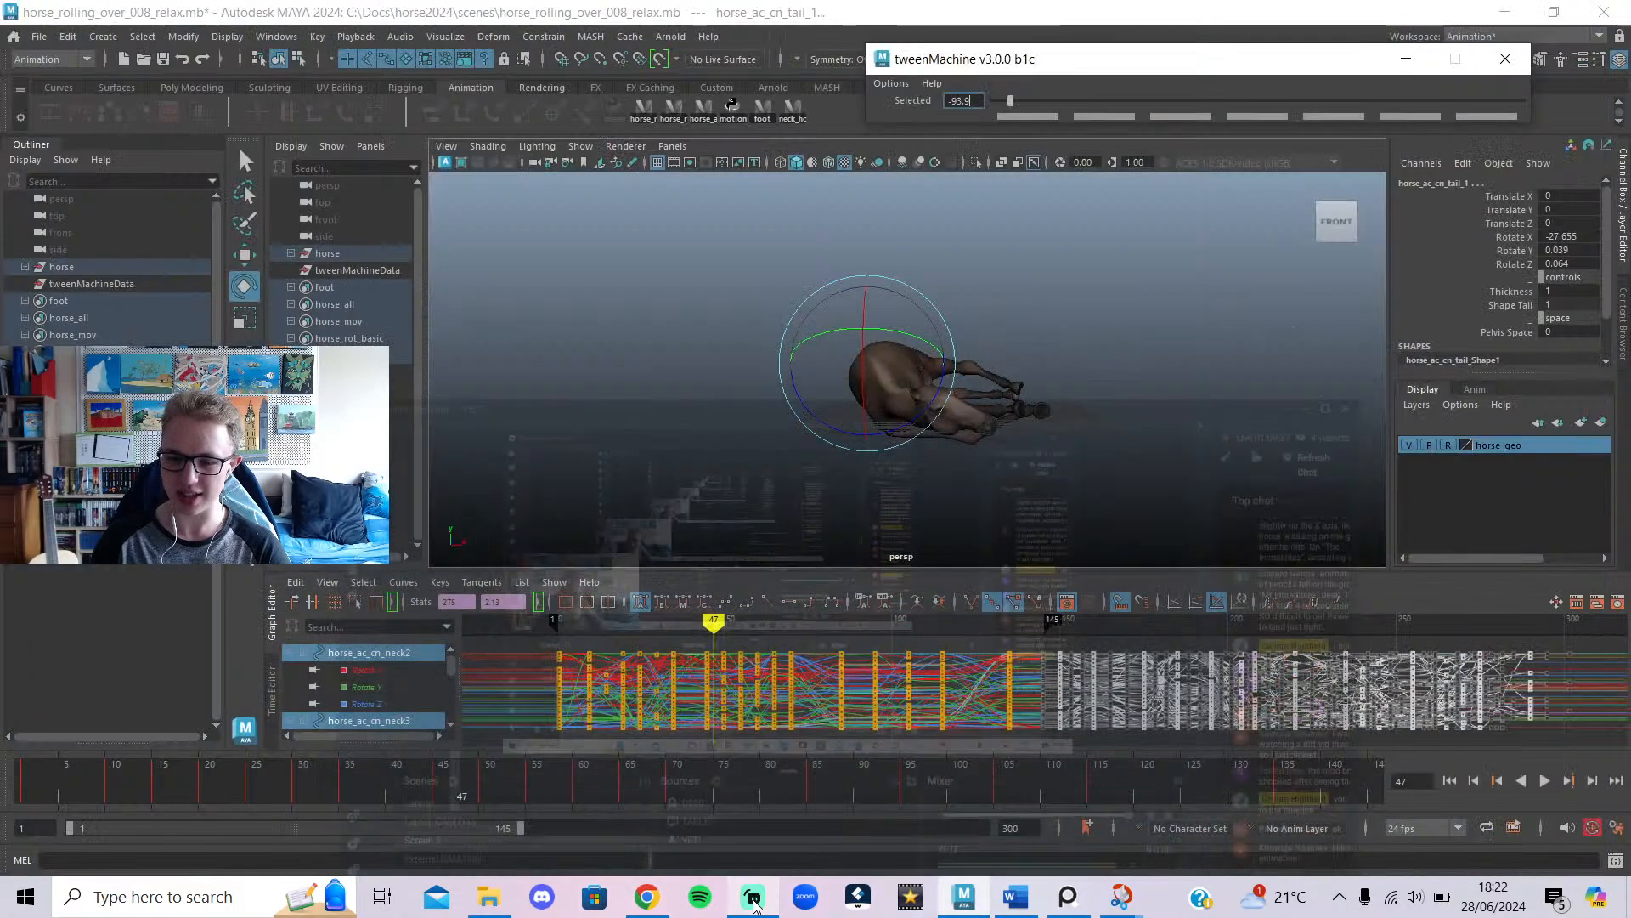
{"action": "left_click_drag", "start_coordinate": [697, 783], "coordinate": [3, 734]}
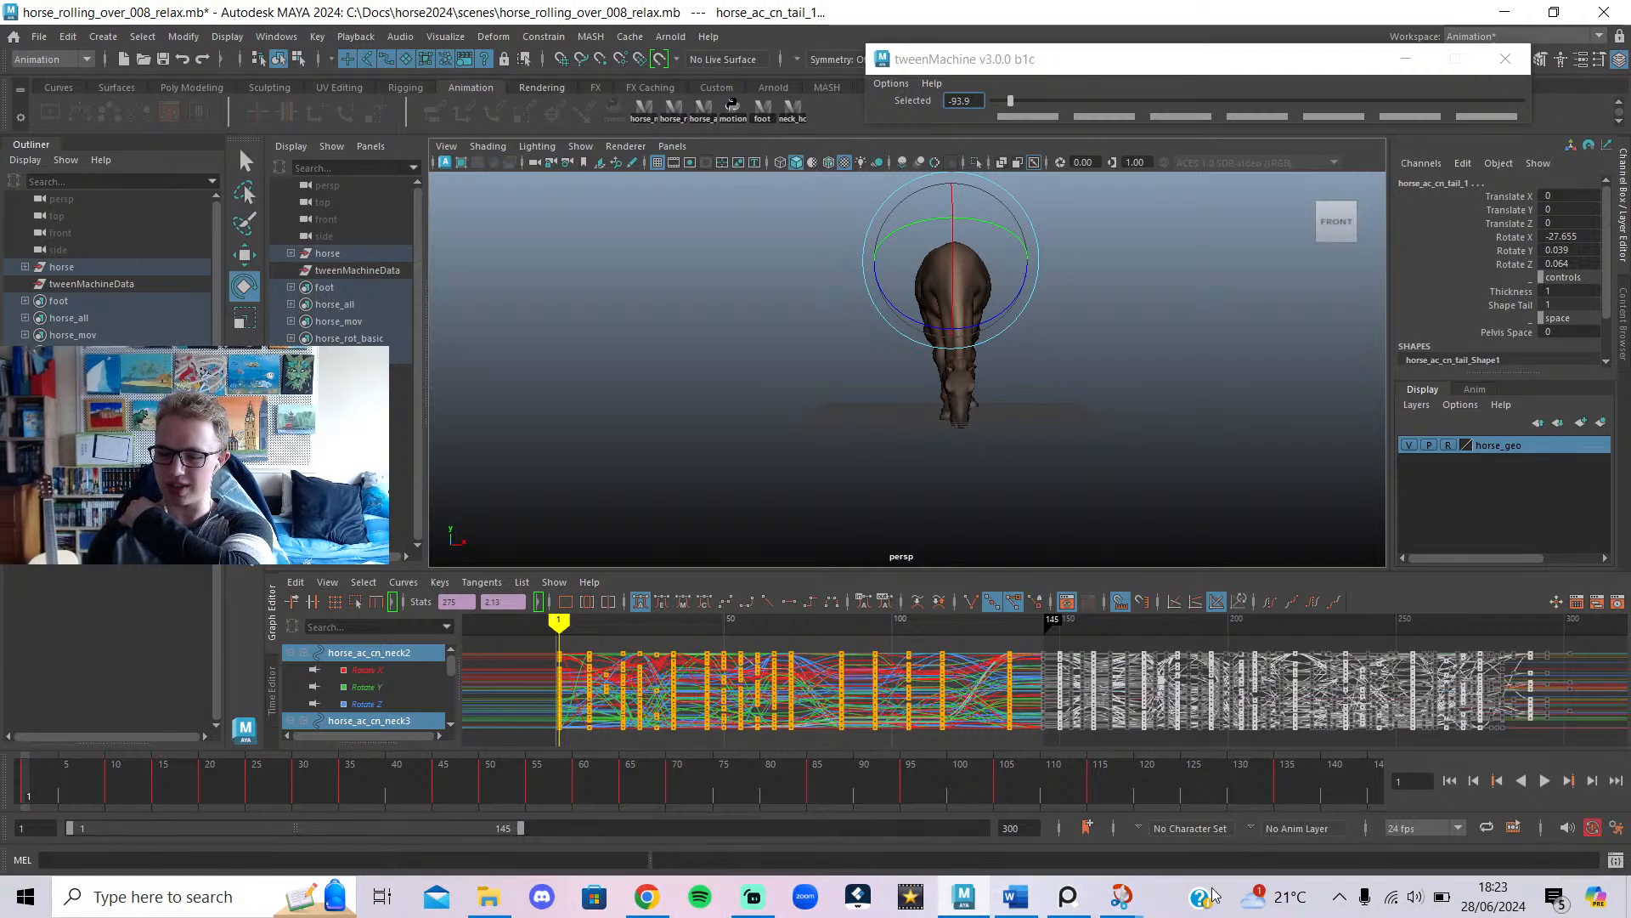
{"action": "key", "text": "alt+v"}
{"action": "key", "text": "alt+v"}
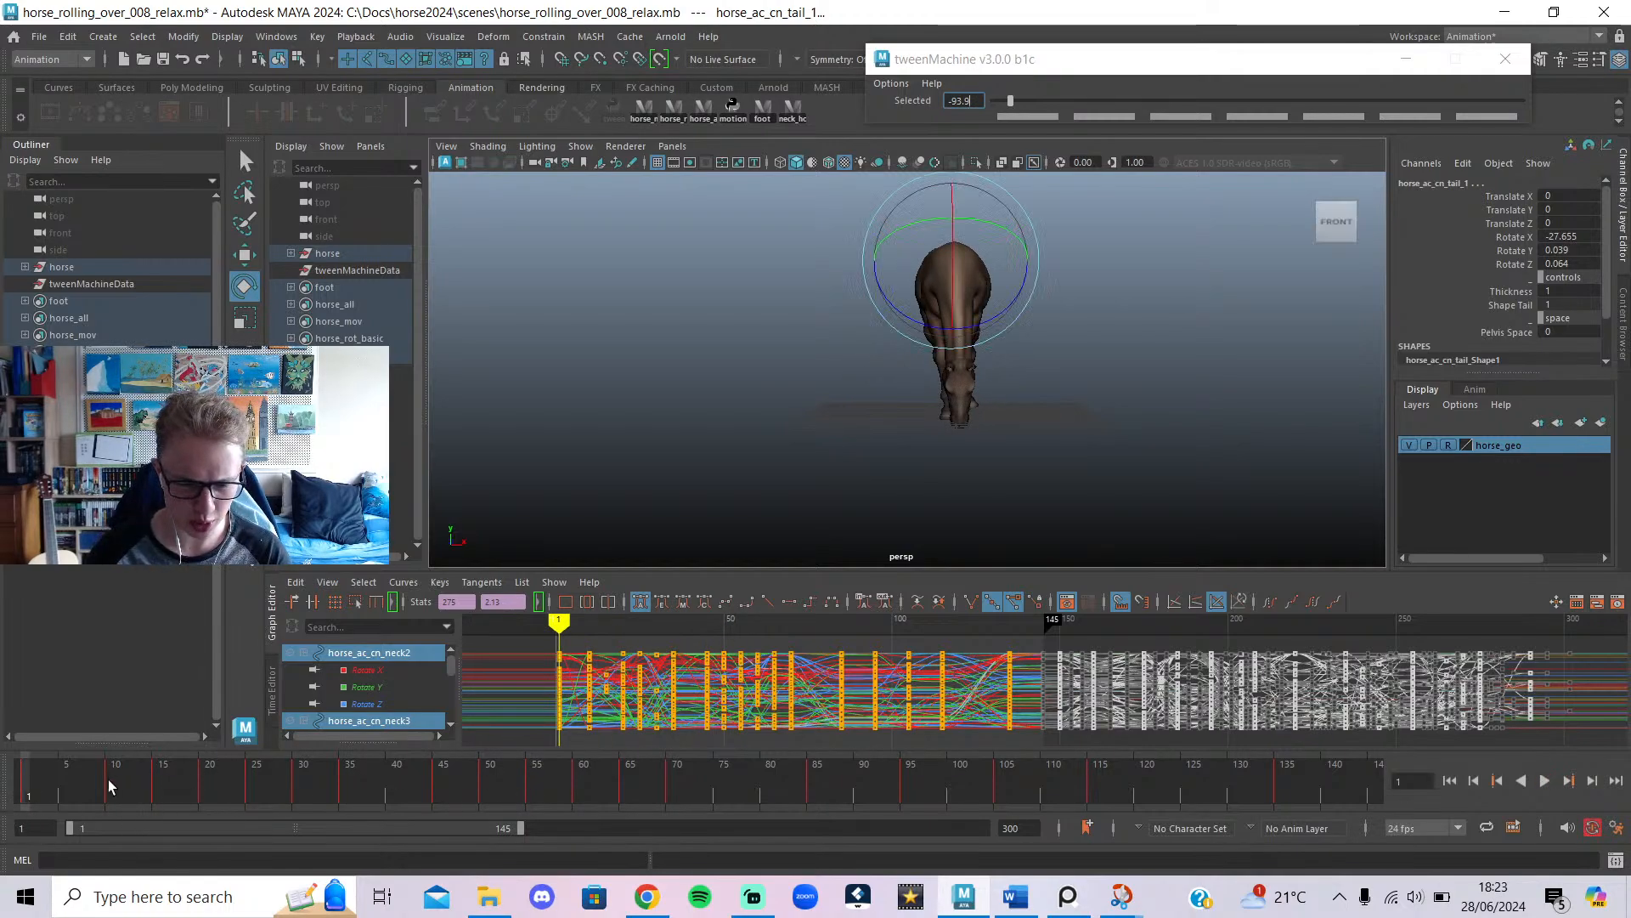
{"action": "mouse_move", "coordinate": [110, 786]}
{"action": "left_mouse_down"}
{"action": "mouse_move", "coordinate": [354, 785]}
{"action": "mouse_move", "coordinate": [357, 807]}
{"action": "left_mouse_up"}
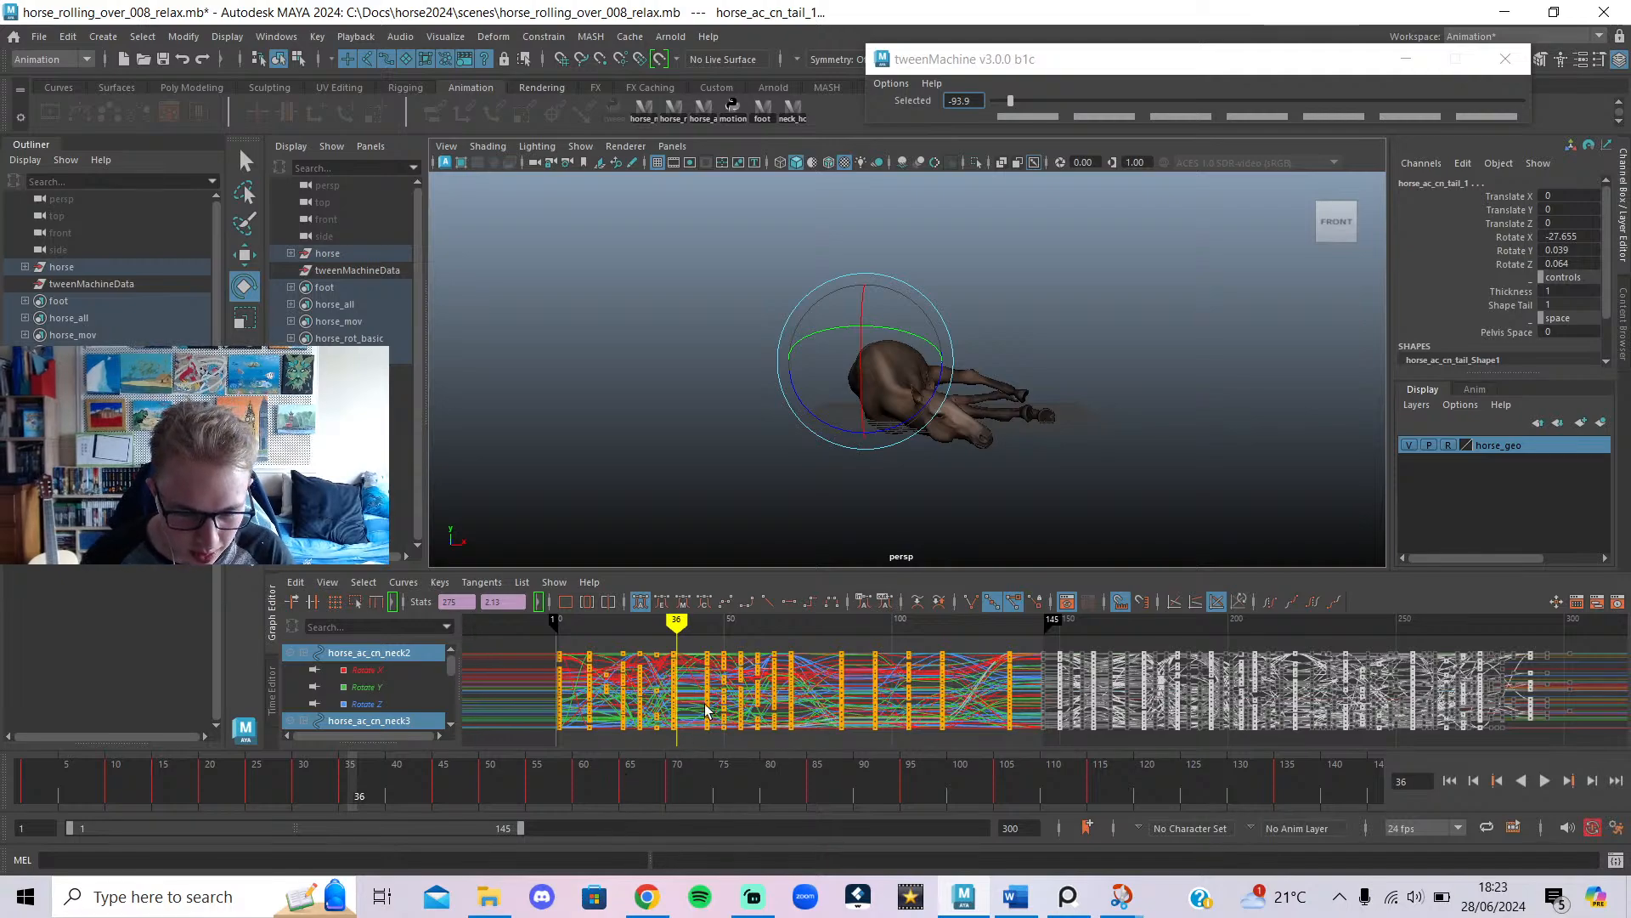
Cycle through the shelf's control-set buttons: back foot IK, neck, chest and full horse controls.
{"action": "left_click", "coordinate": [1130, 211]}
{"action": "left_click", "coordinate": [769, 112]}
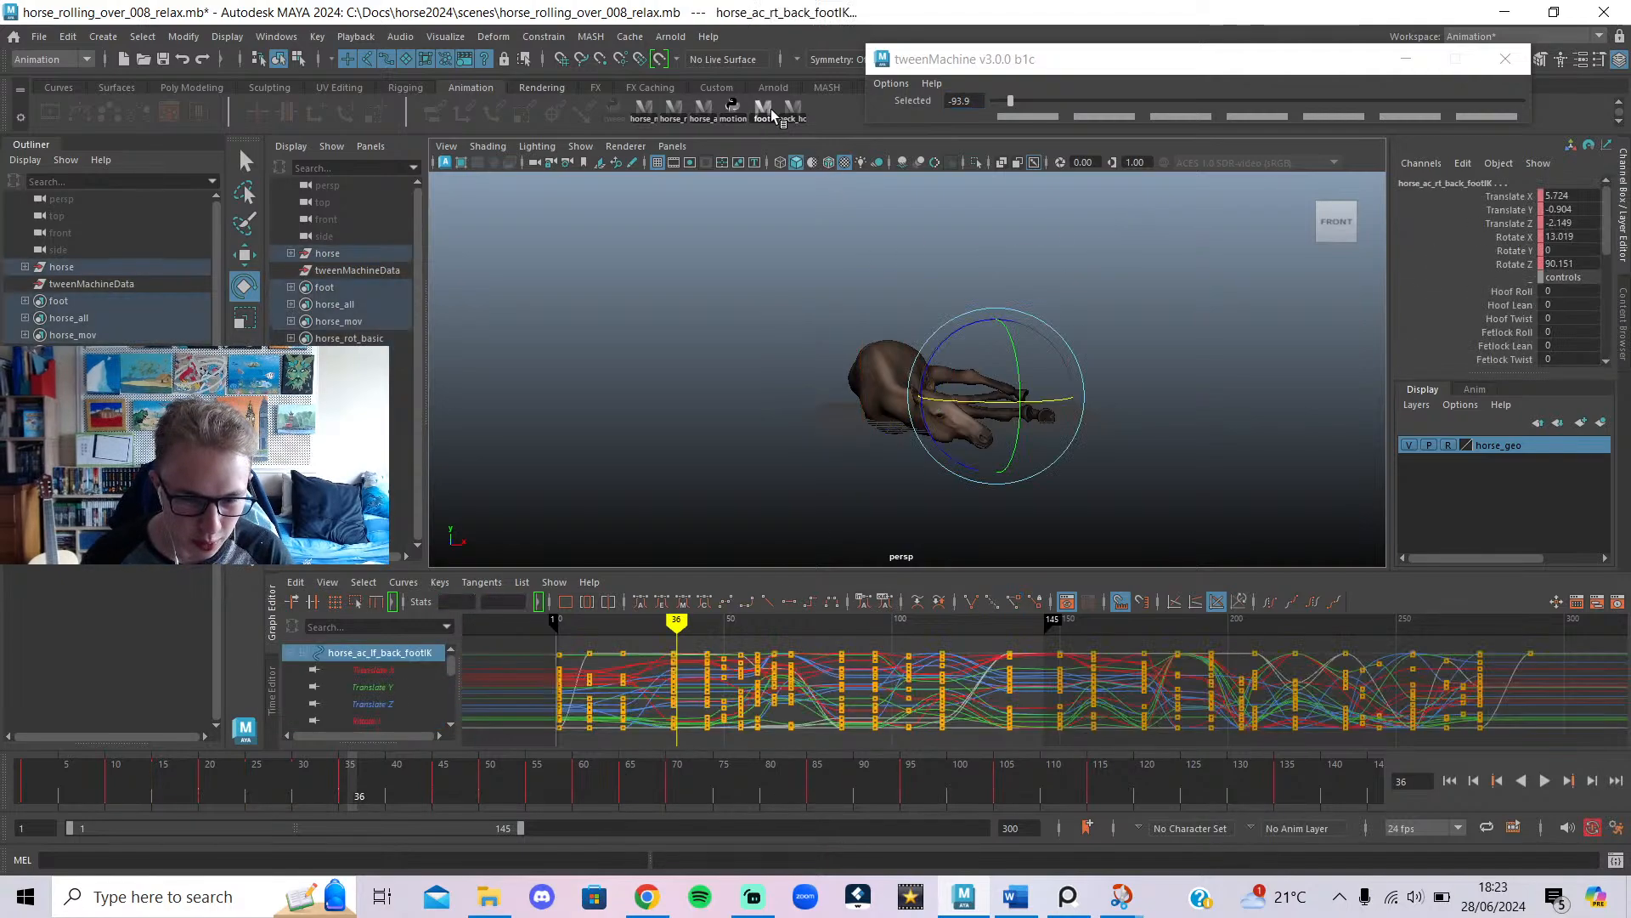
{"action": "left_click", "coordinate": [790, 112]}
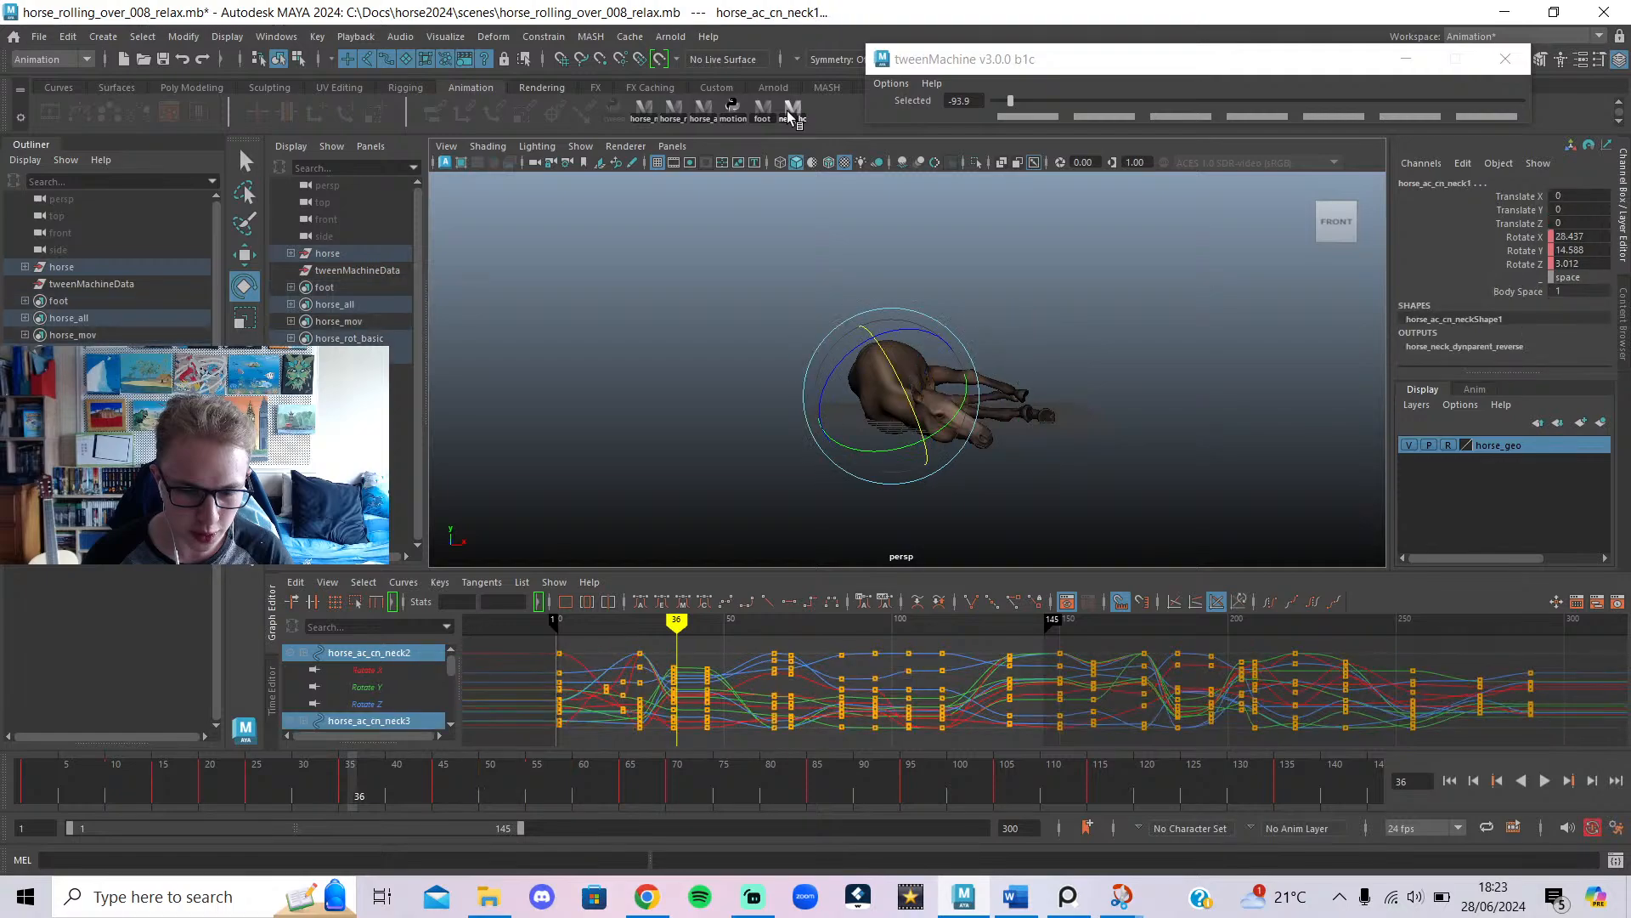
{"action": "left_click", "coordinate": [708, 117]}
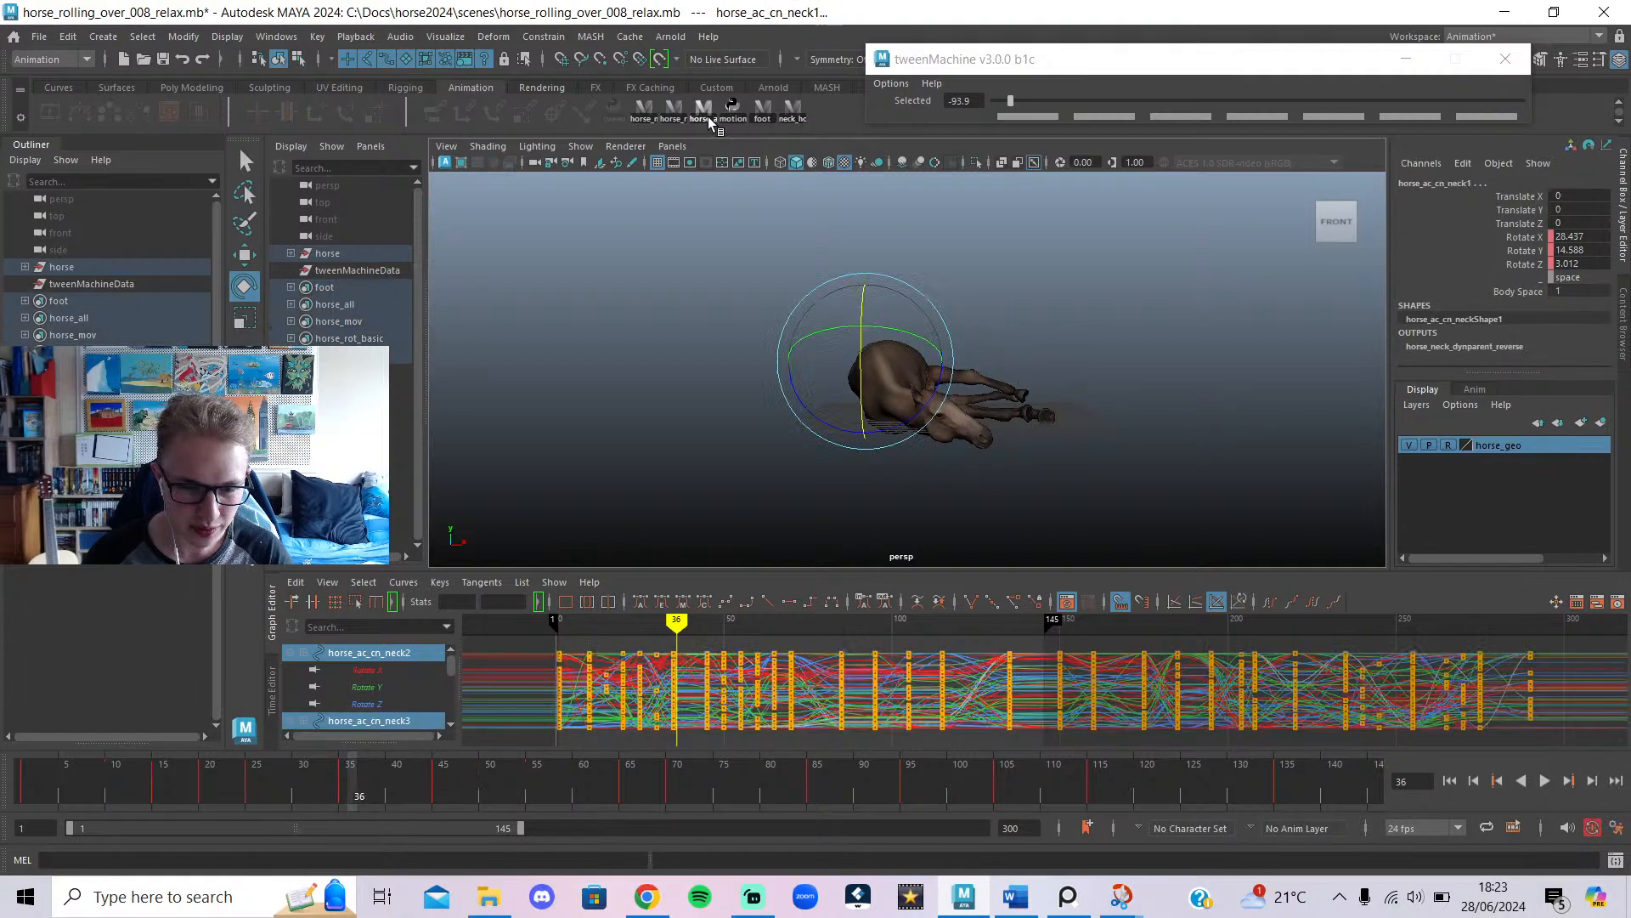
{"action": "left_click", "coordinate": [664, 109]}
{"action": "left_click", "coordinate": [672, 110]}
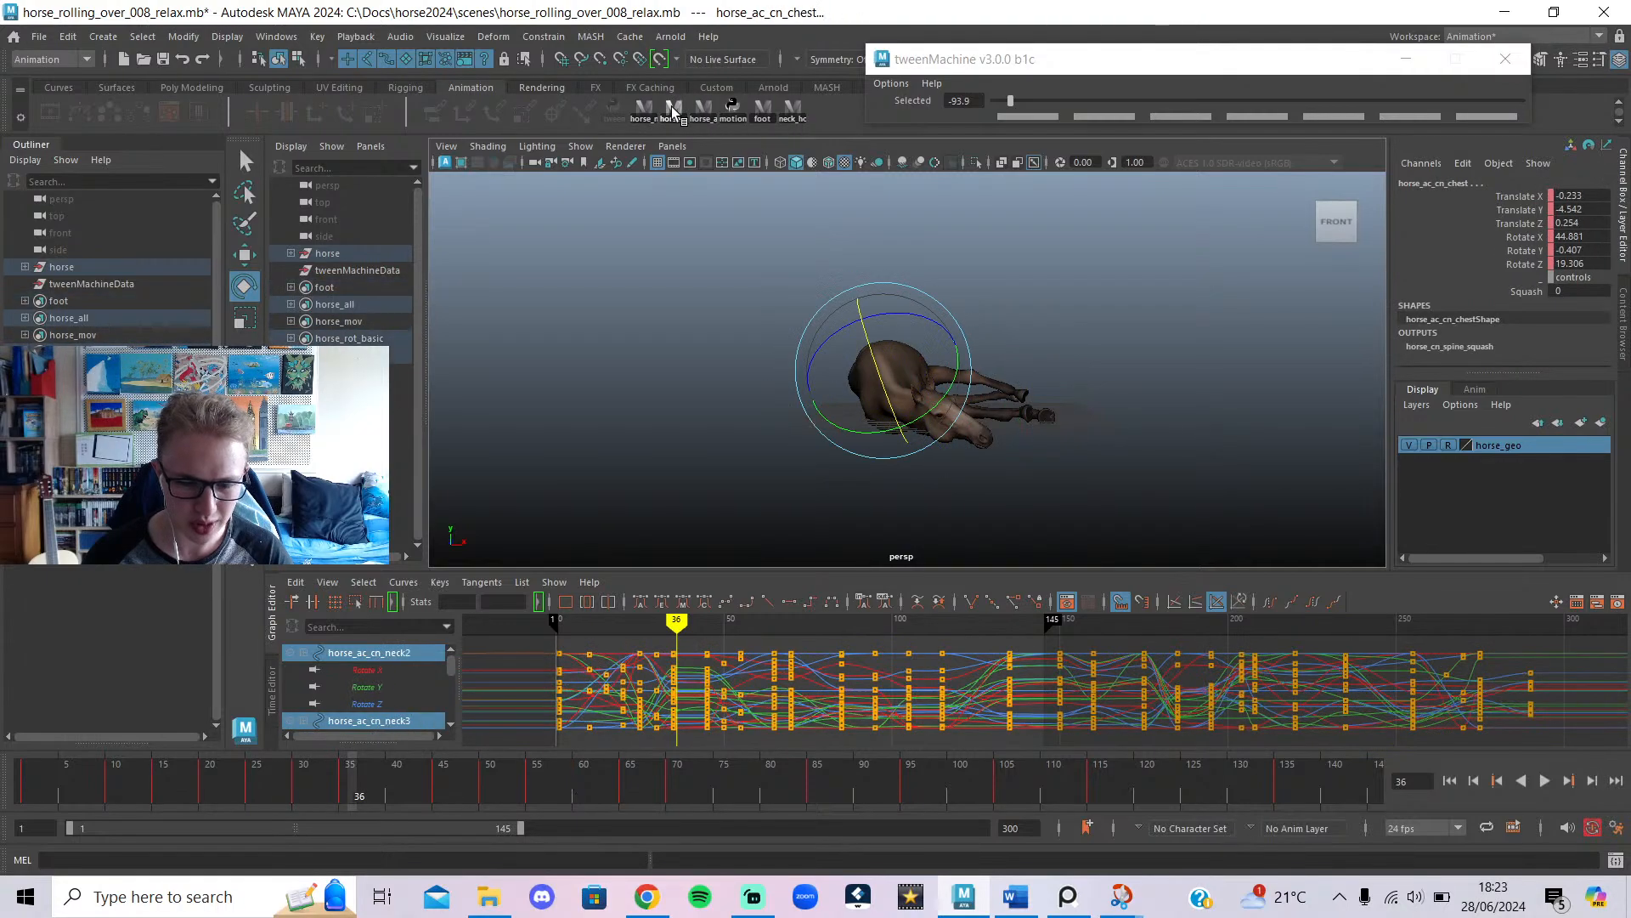
{"action": "left_click", "coordinate": [663, 111]}
{"action": "left_click", "coordinate": [674, 111]}
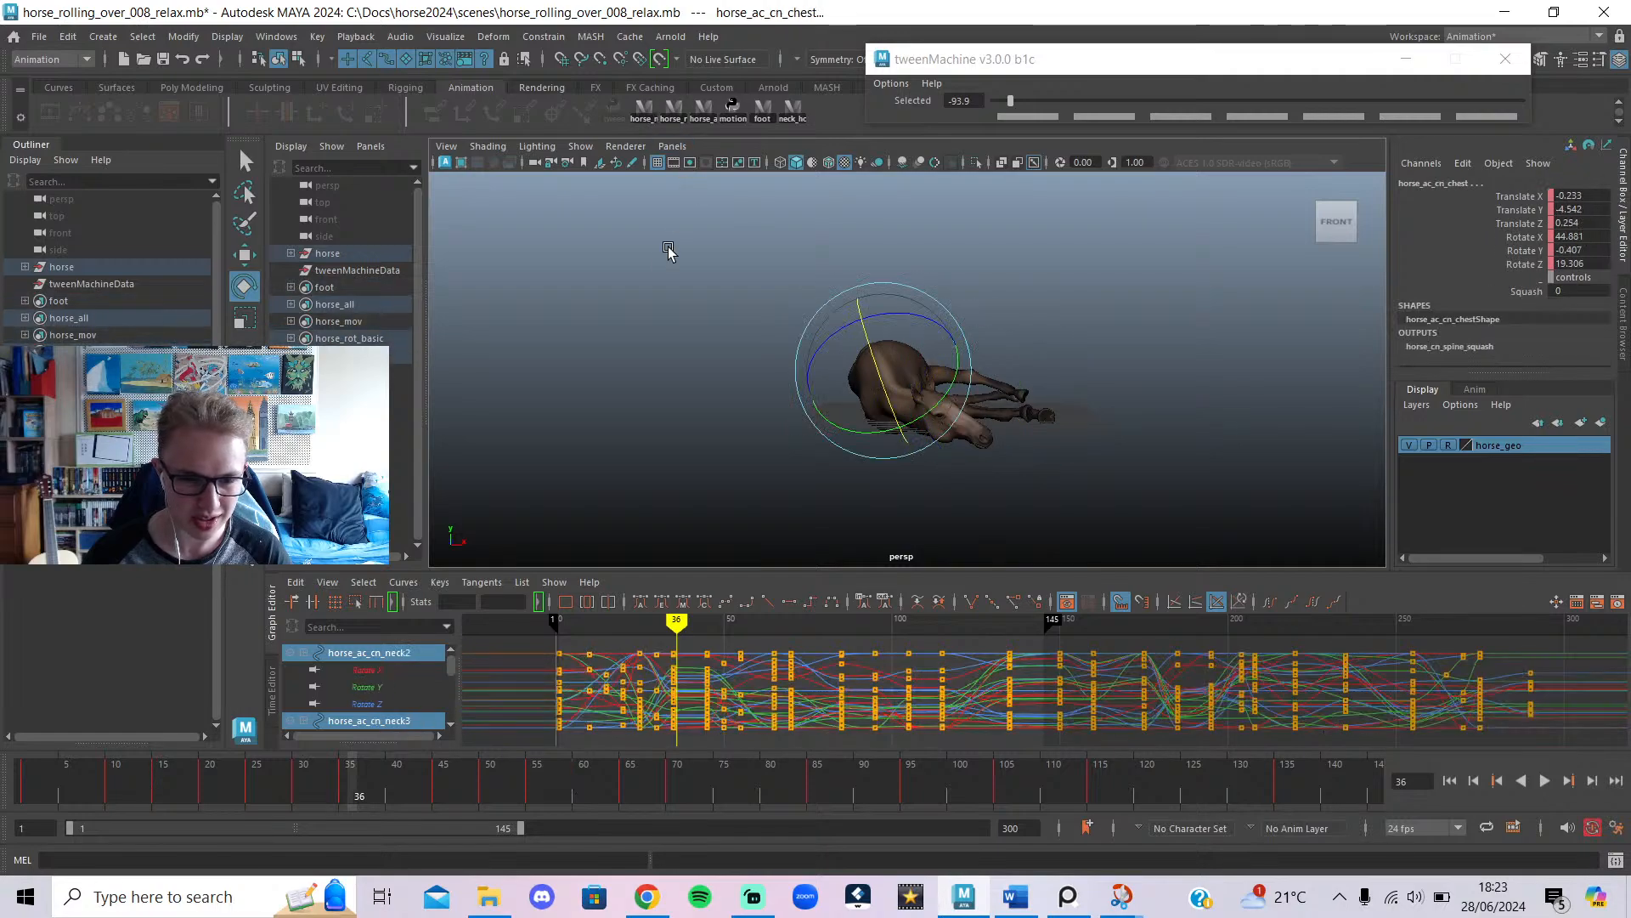
{"action": "left_click", "coordinate": [652, 385]}
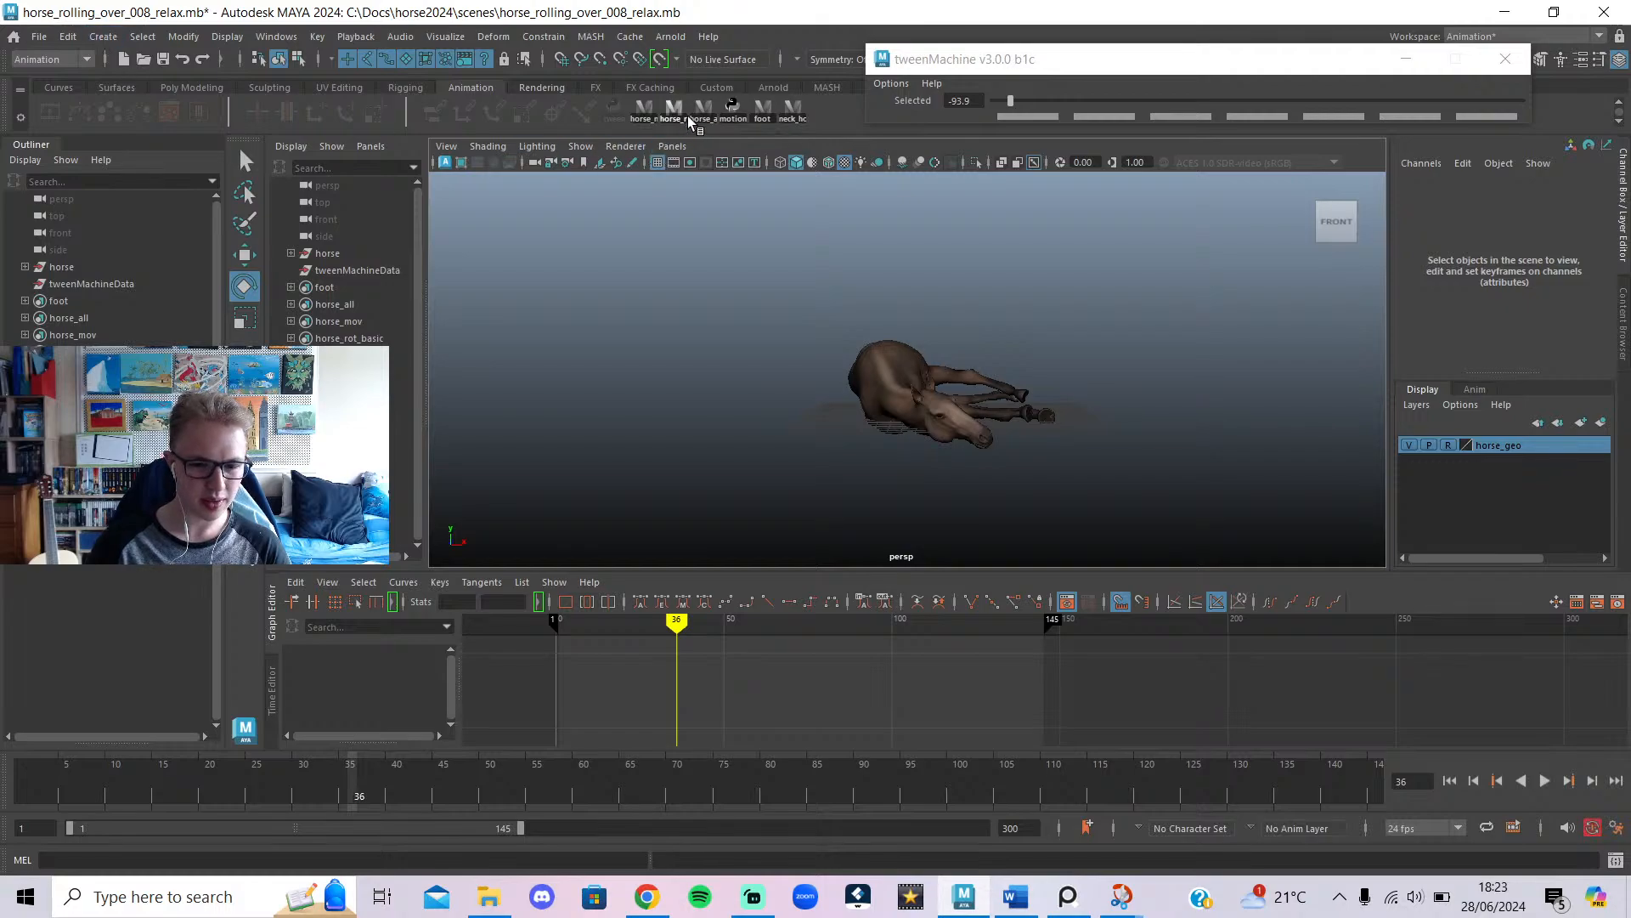
{"action": "left_click", "coordinate": [650, 125]}
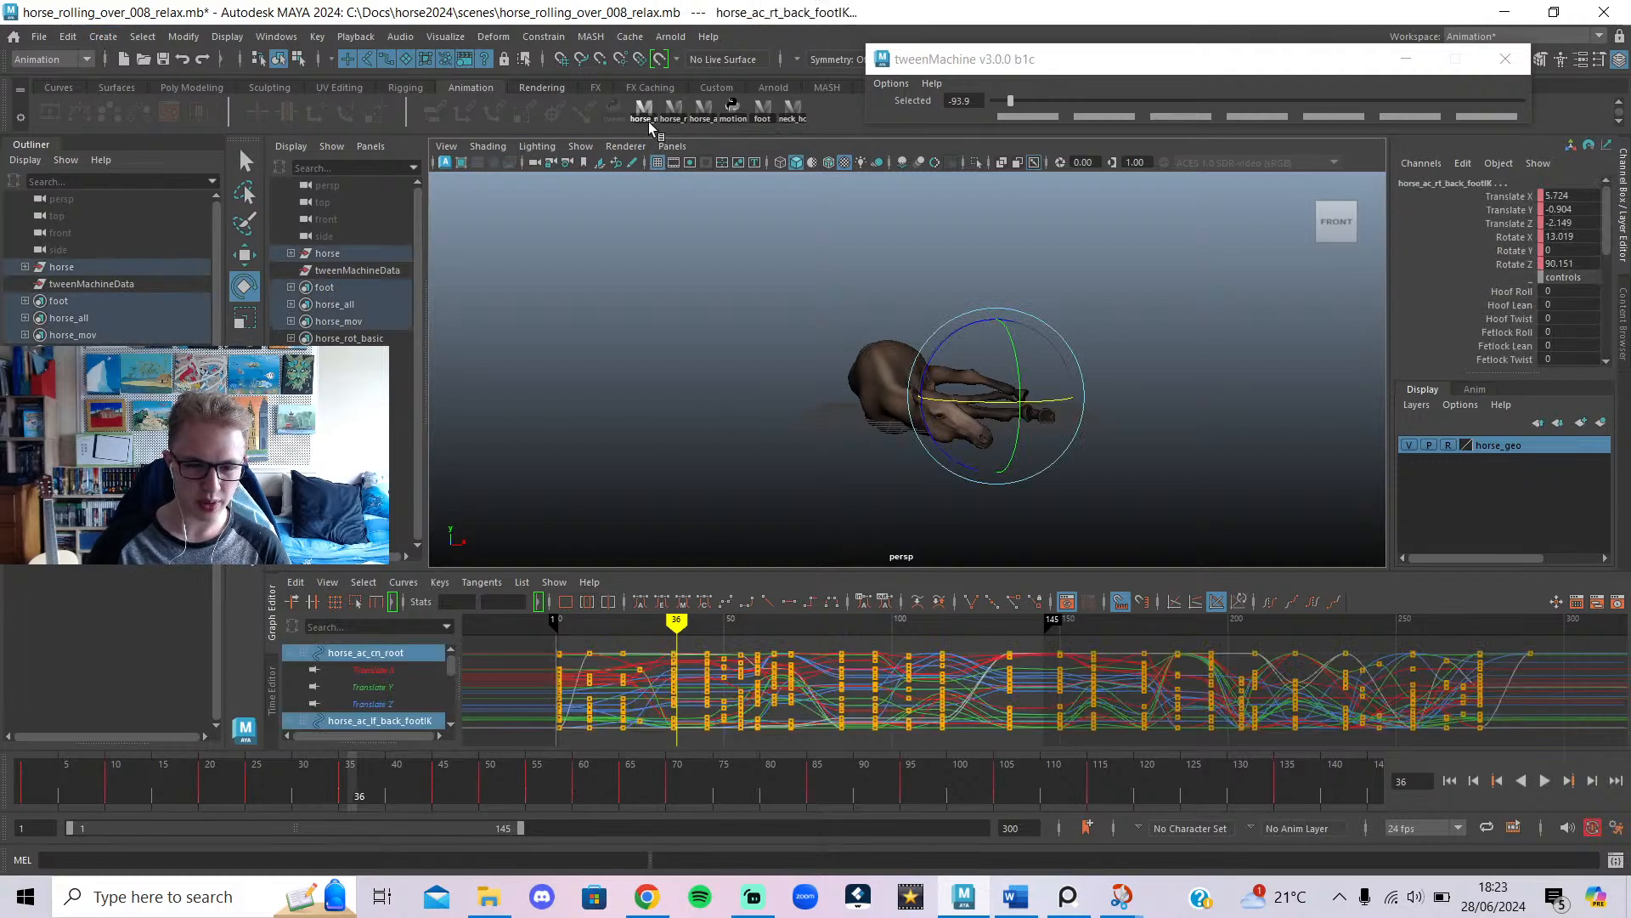
{"action": "left_click", "coordinate": [673, 116]}
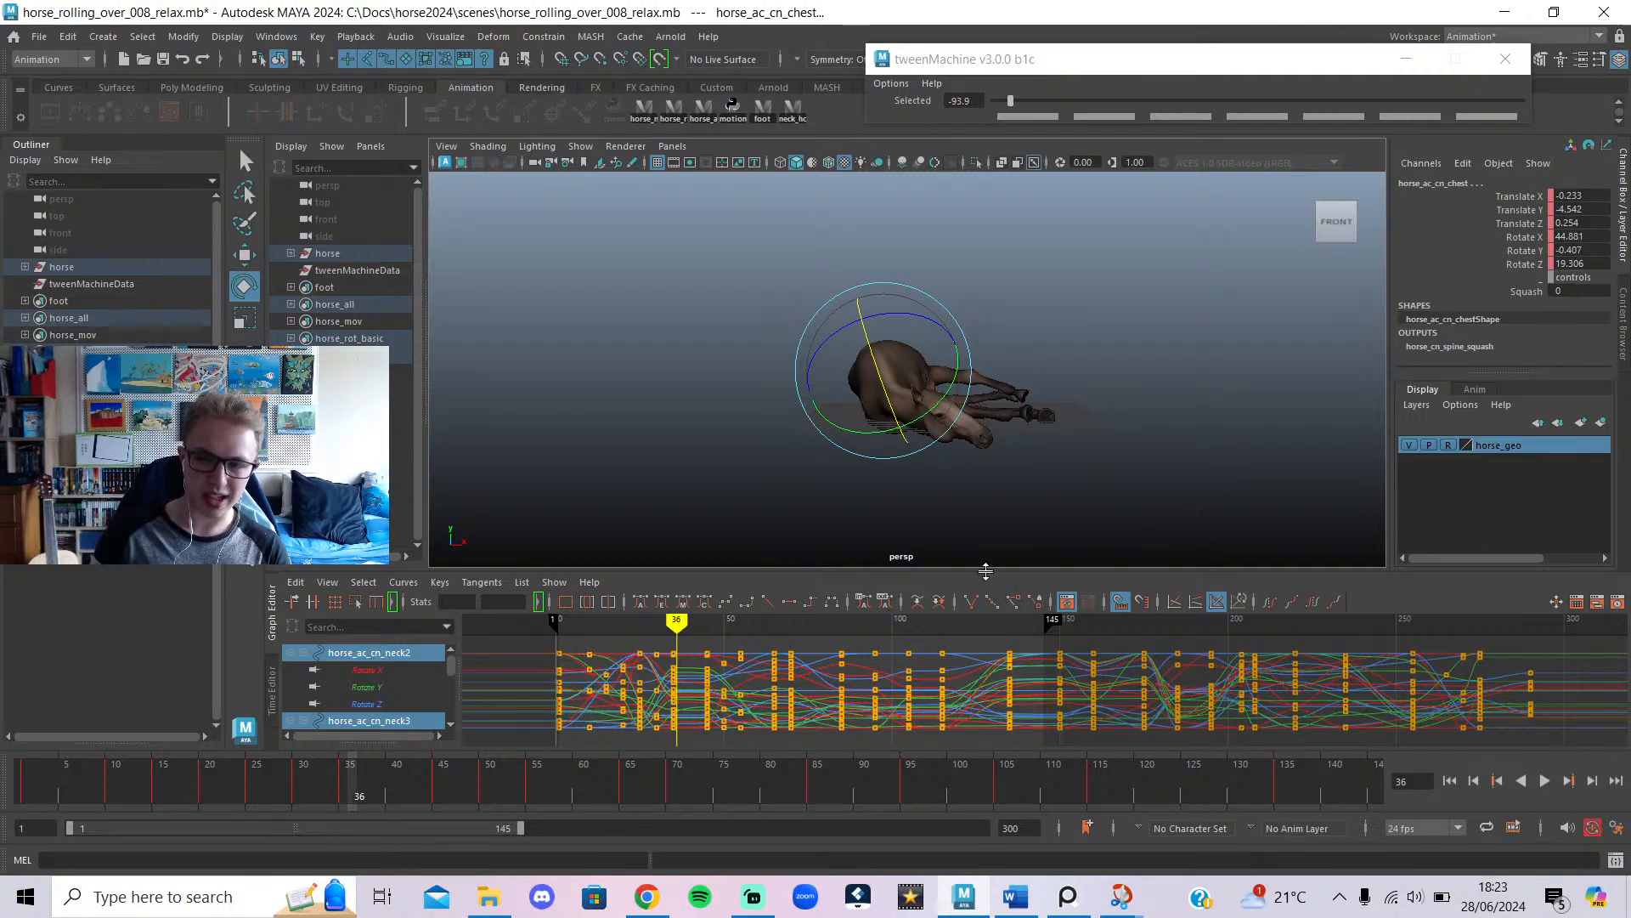
Orbit side-on, replay the get-up from frame 1, and bring the live-chat browser forward.
{"action": "scroll", "coordinate": [965, 474], "scroll_direction": "up", "scroll_amount": 2}
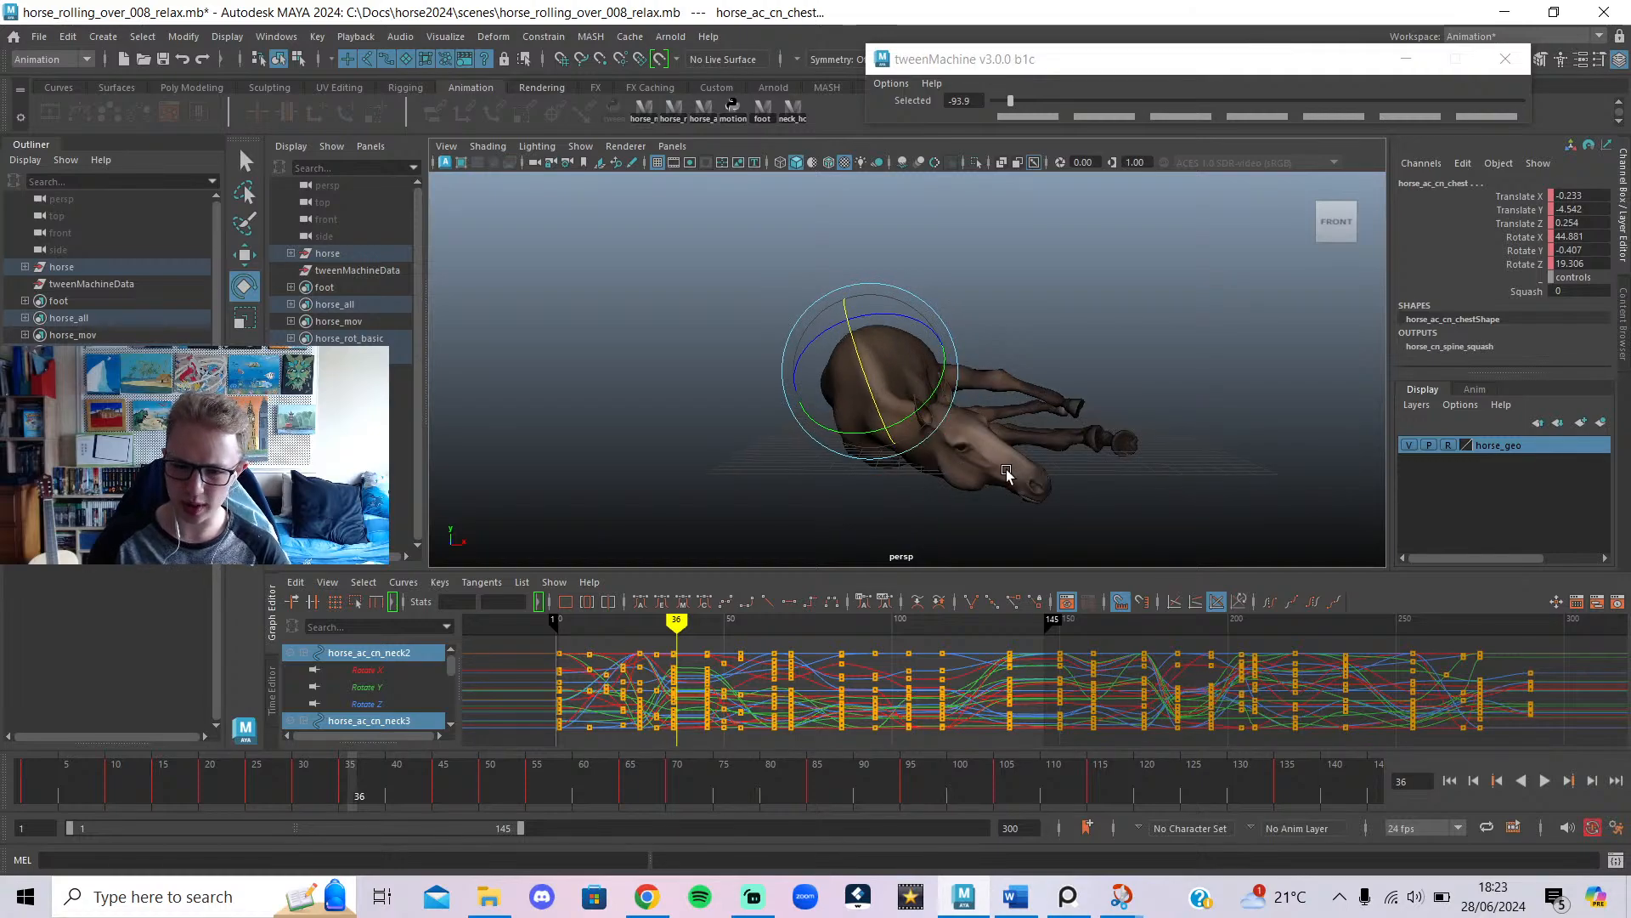
{"action": "left_click_drag", "start_coordinate": [1007, 474], "coordinate": [827, 497], "text": "alt"}
{"action": "left_click_drag", "start_coordinate": [221, 777], "coordinate": [14, 737]}
{"action": "left_click", "coordinate": [1543, 780]}
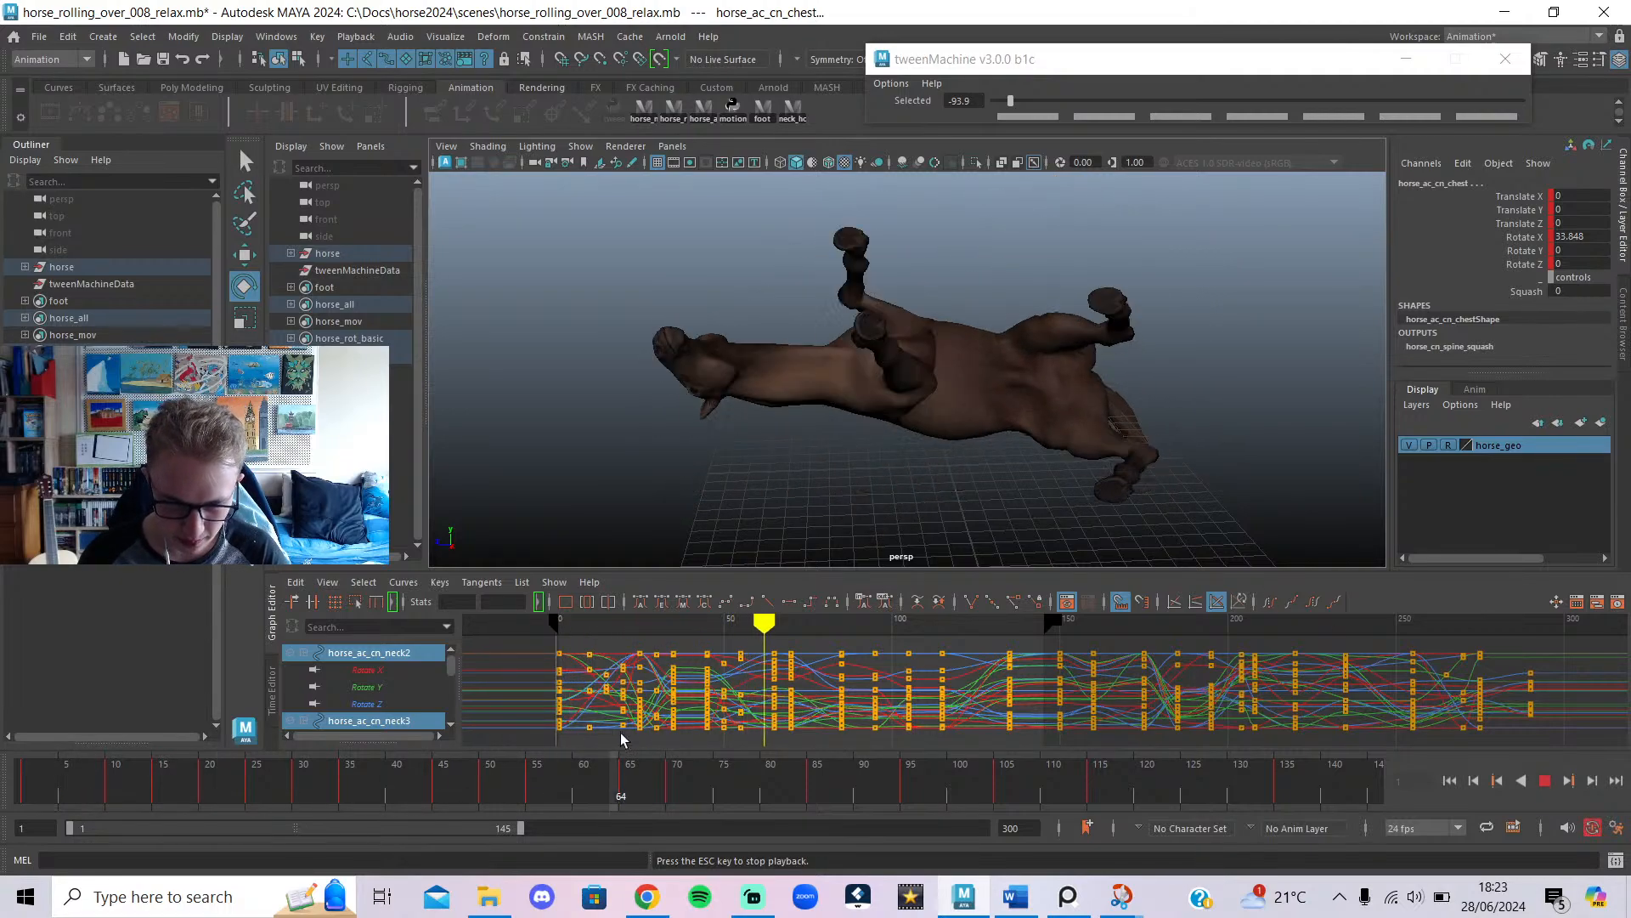
{"action": "left_click_drag", "start_coordinate": [165, 767], "coordinate": [26, 766]}
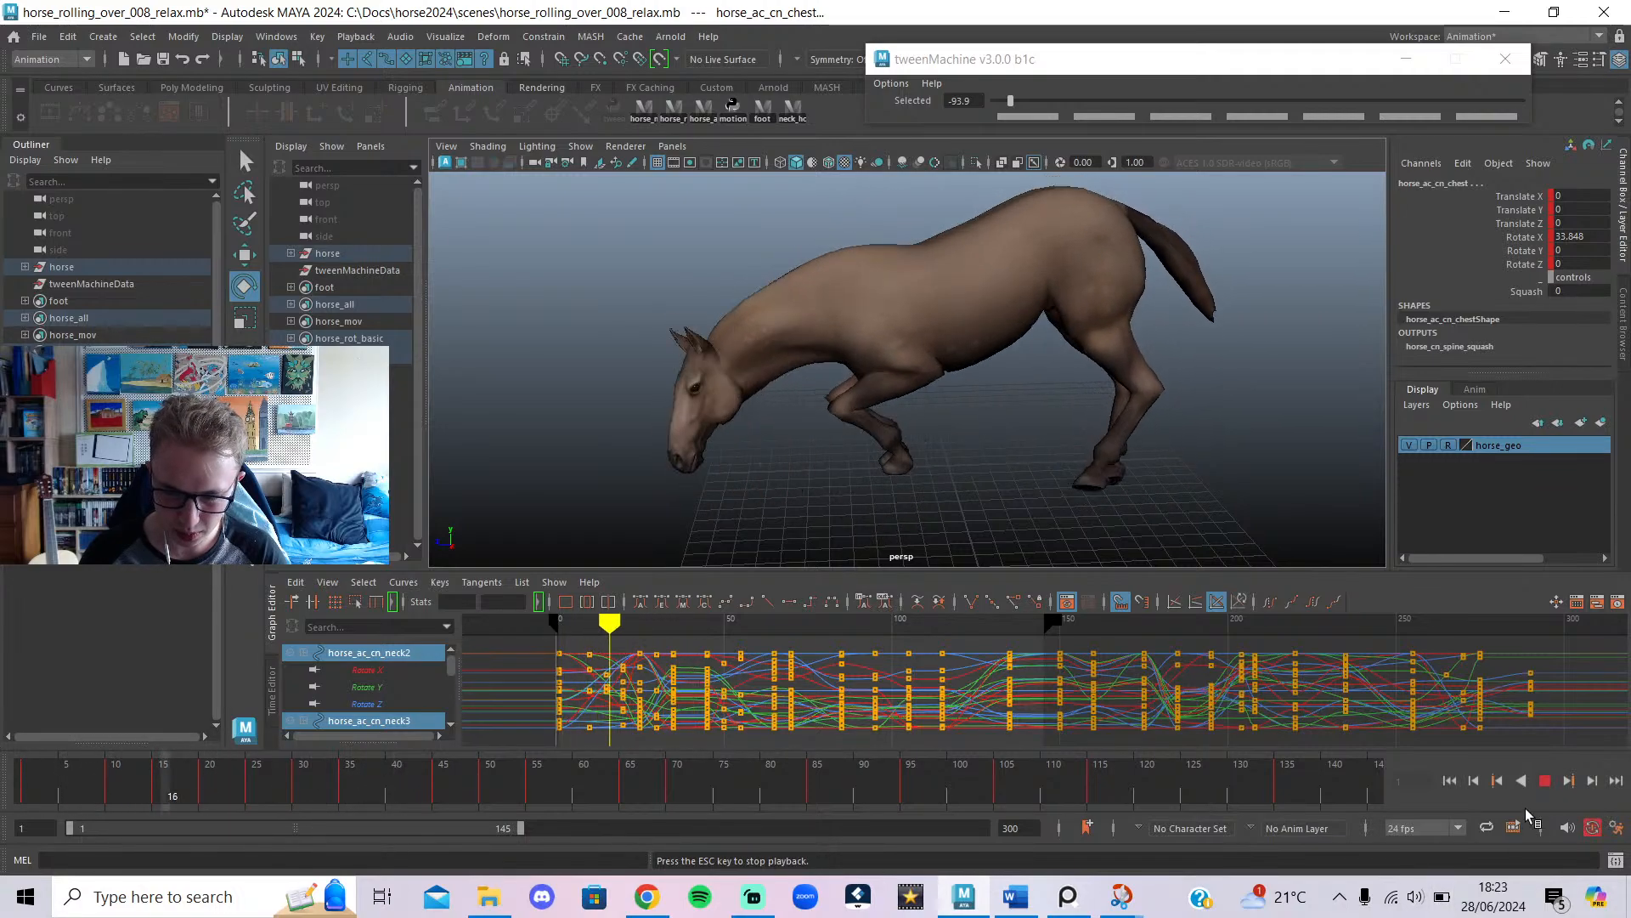
{"action": "left_click", "coordinate": [1545, 781]}
{"action": "left_click", "coordinate": [643, 898]}
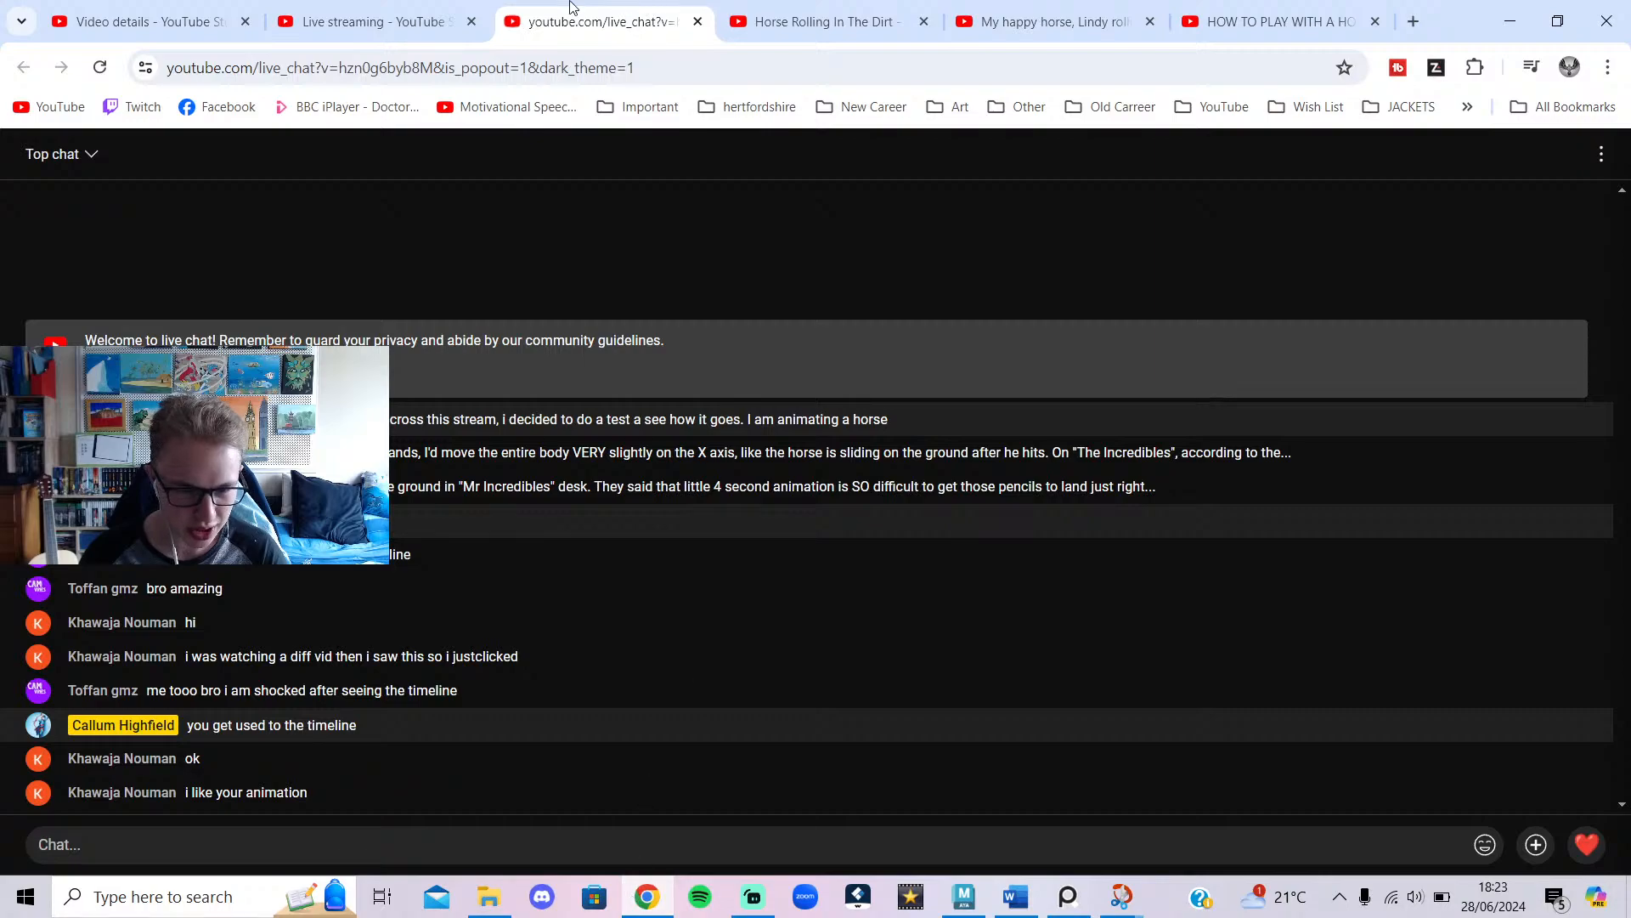
Slow the Horse Rolling In The Dirt reference to 0.25 speed, paused around 0:09.
{"action": "left_click", "coordinate": [785, 11]}
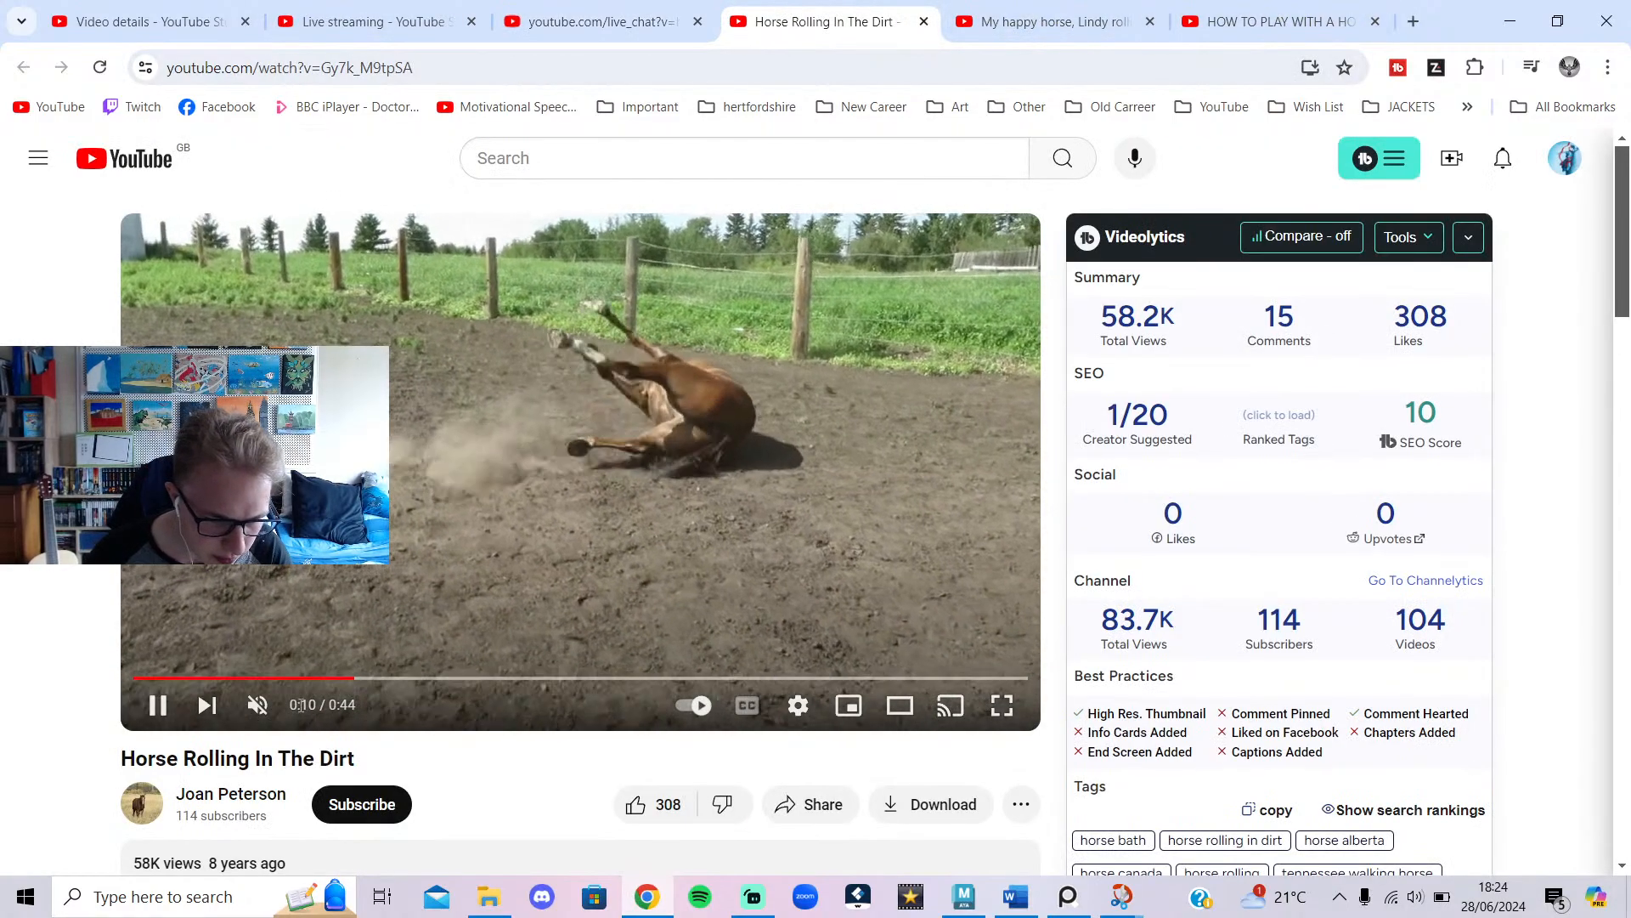
{"action": "left_click", "coordinate": [319, 677]}
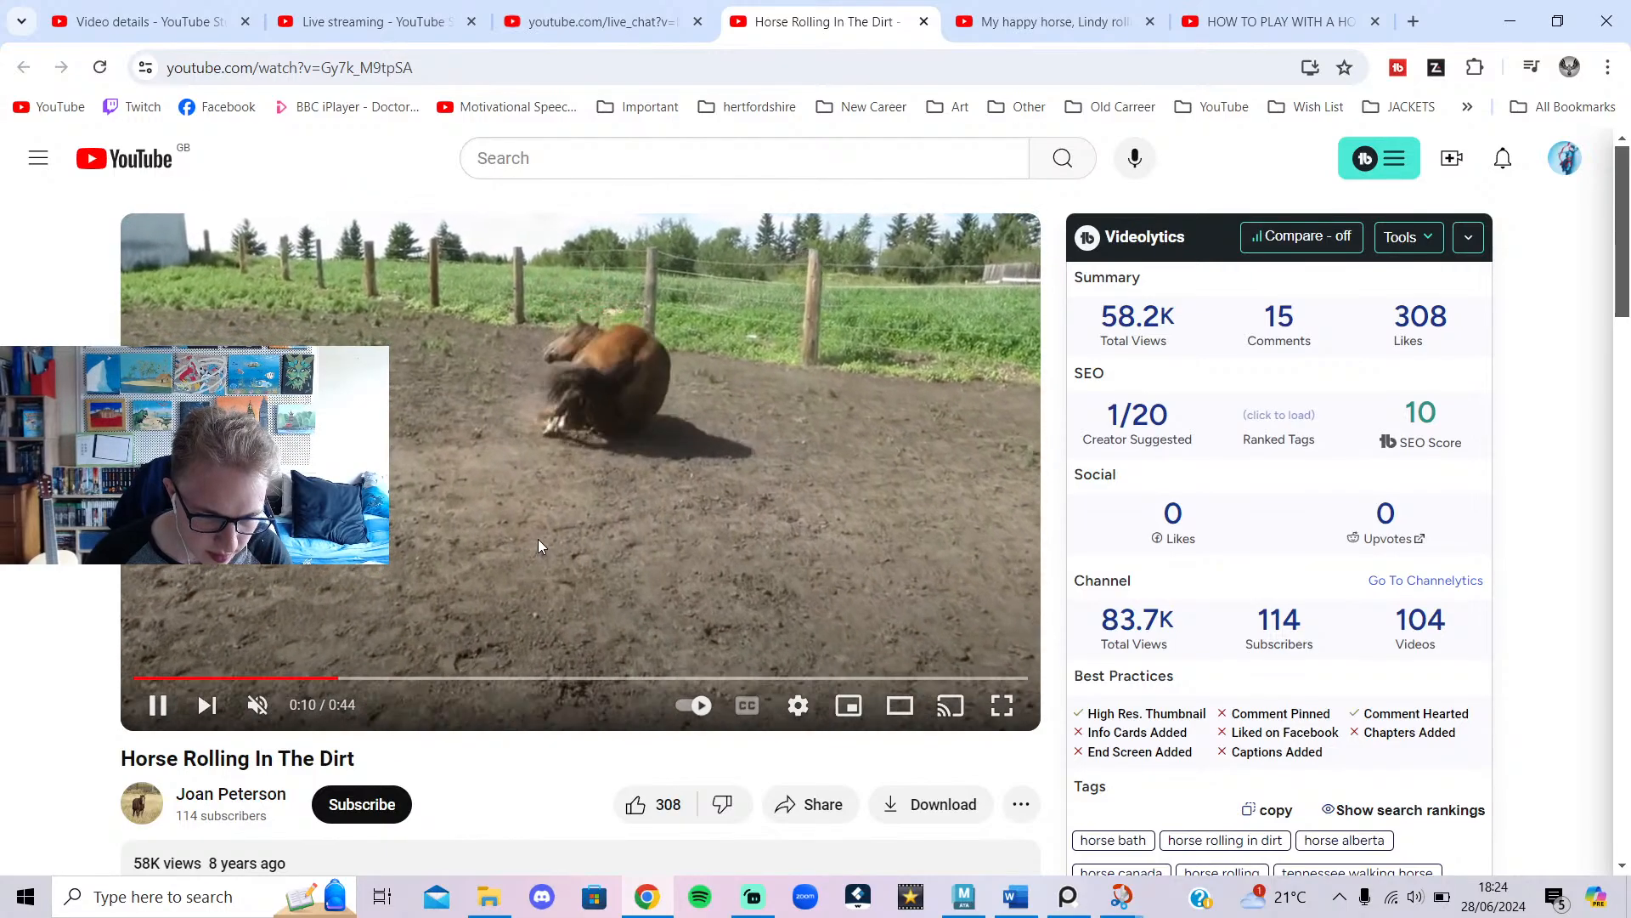
{"action": "left_click", "coordinate": [538, 539]}
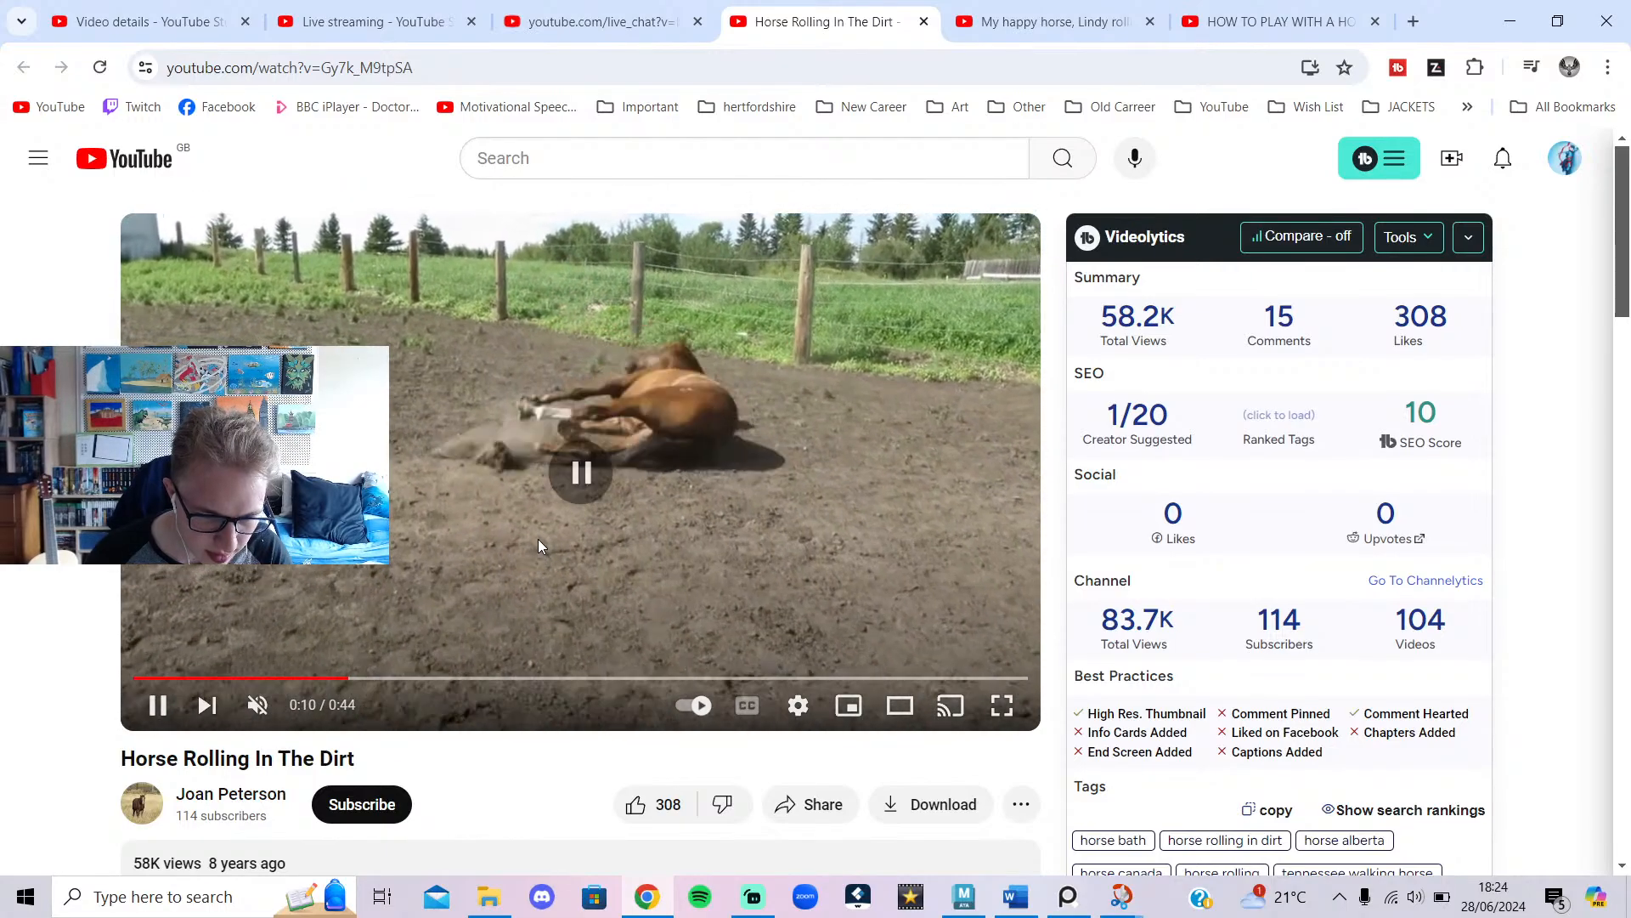
{"action": "left_click", "coordinate": [797, 705]}
{"action": "left_click", "coordinate": [956, 592]}
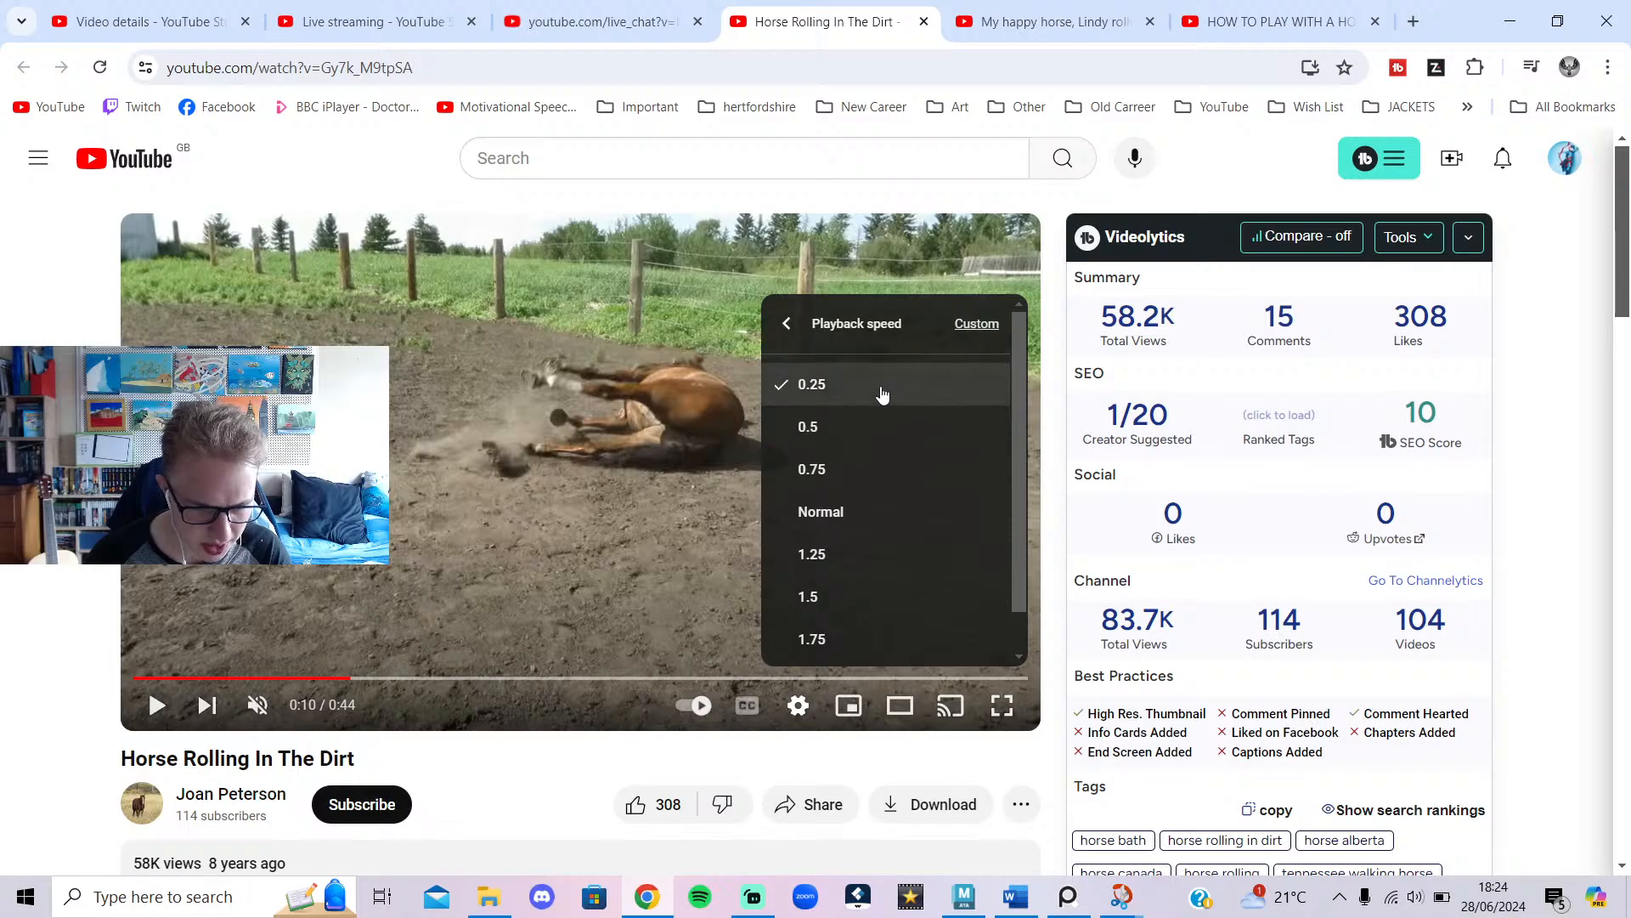
{"action": "left_click", "coordinate": [883, 389]}
{"action": "left_click", "coordinate": [316, 677]}
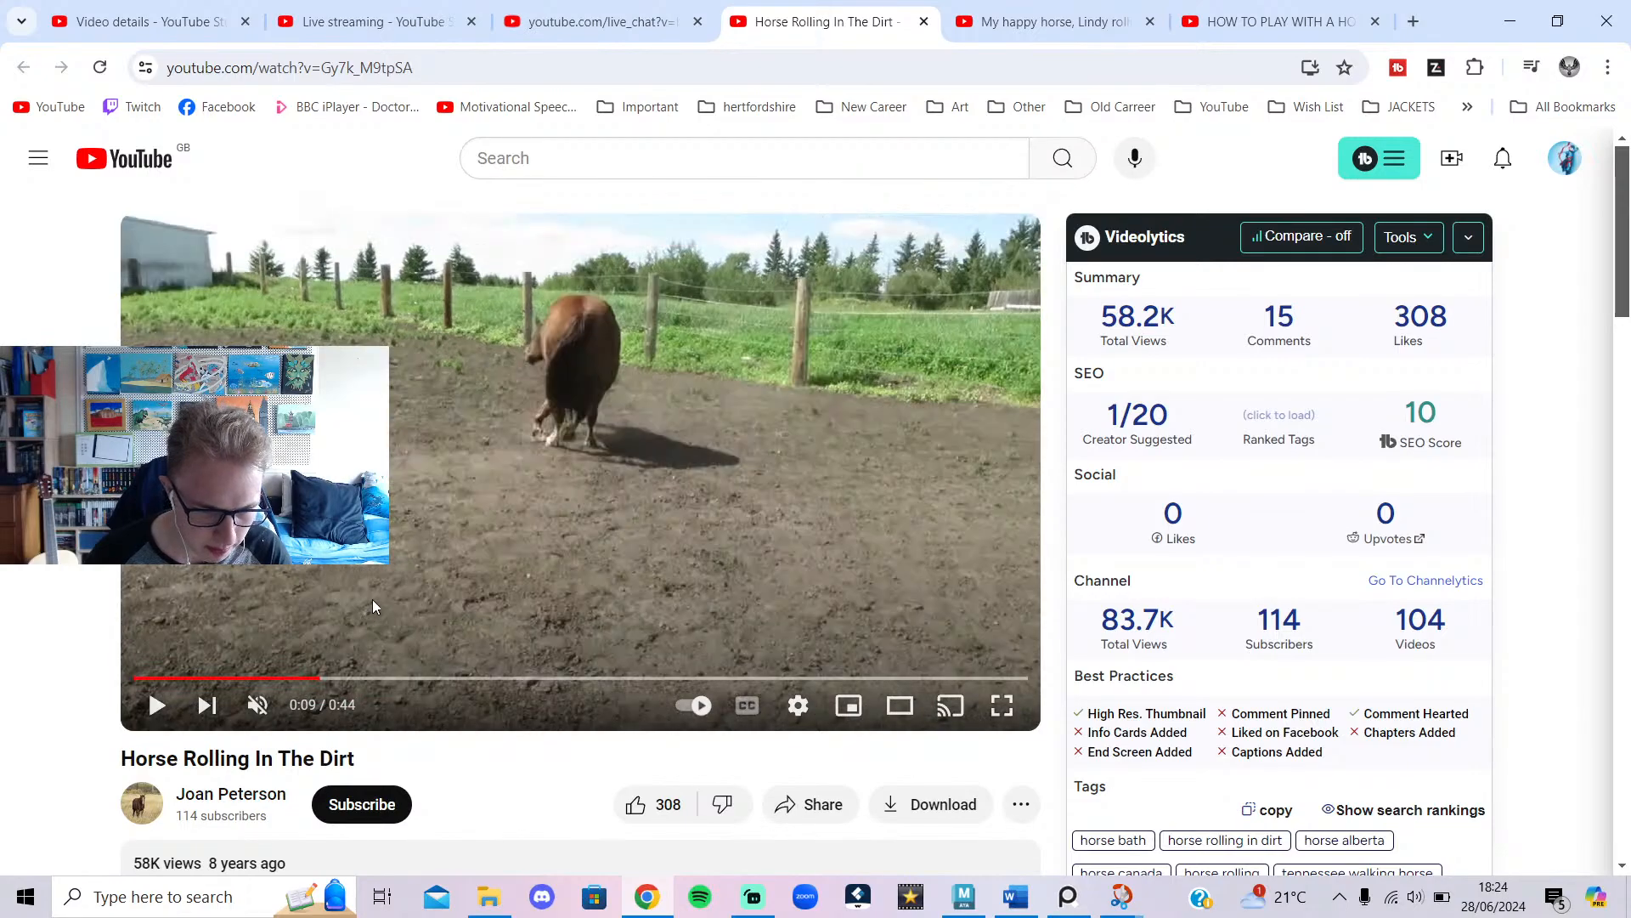
Review the grass-rolling video from 0:15 to 0:19, then return to Maya.
{"action": "left_click", "coordinate": [1023, 12]}
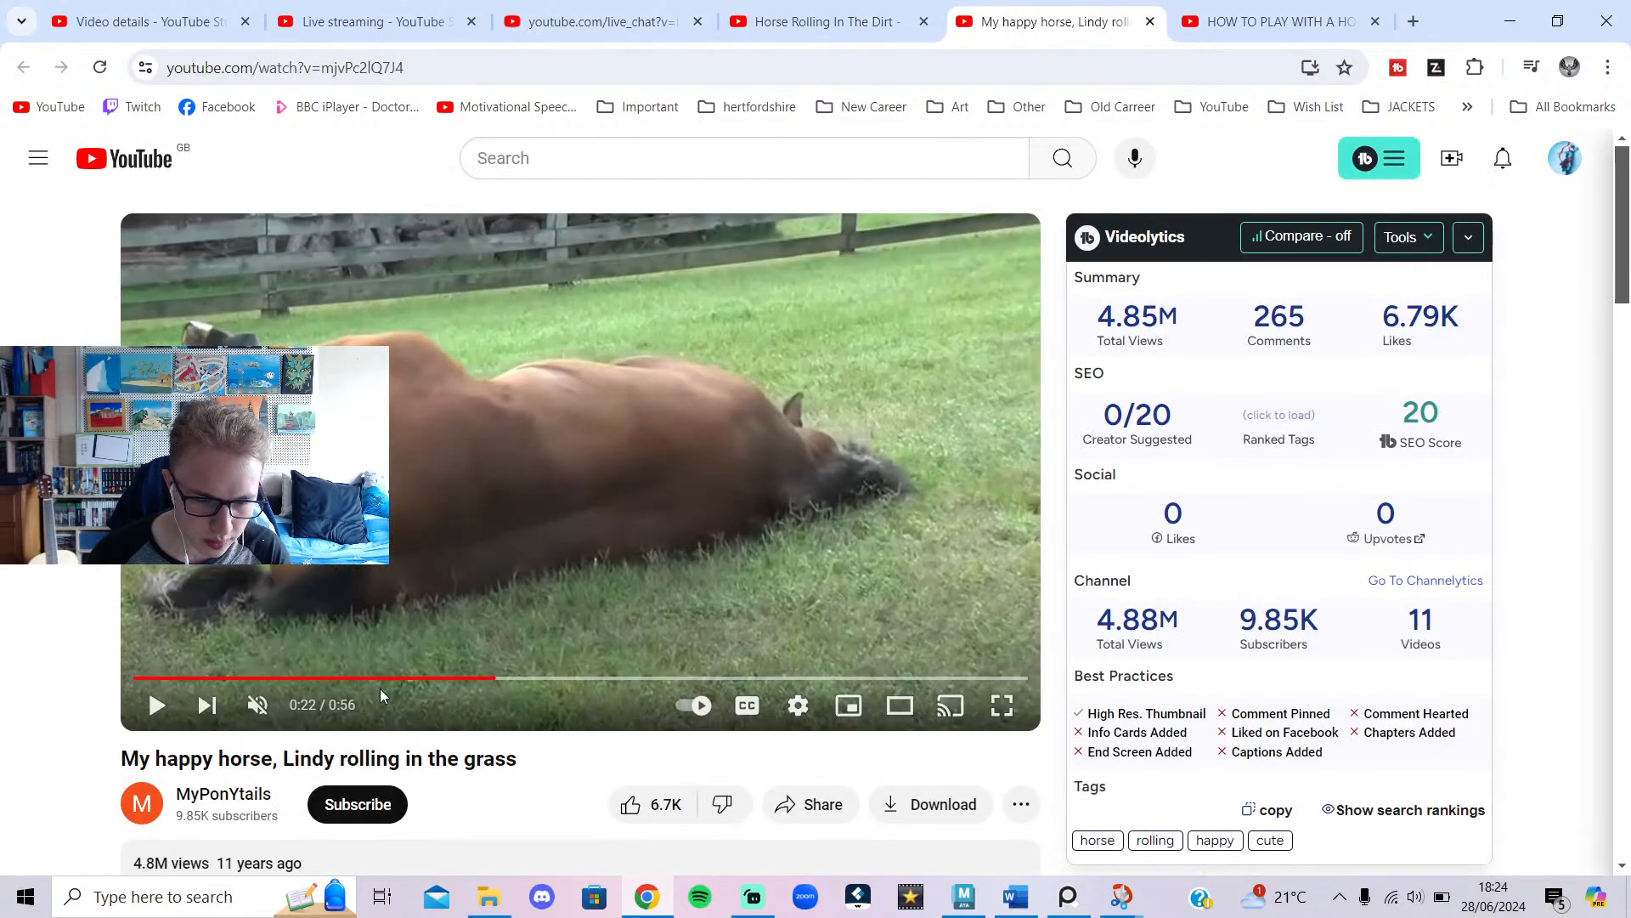
{"action": "left_click_drag", "start_coordinate": [373, 678], "coordinate": [366, 683]}
{"action": "left_click", "coordinate": [436, 599]}
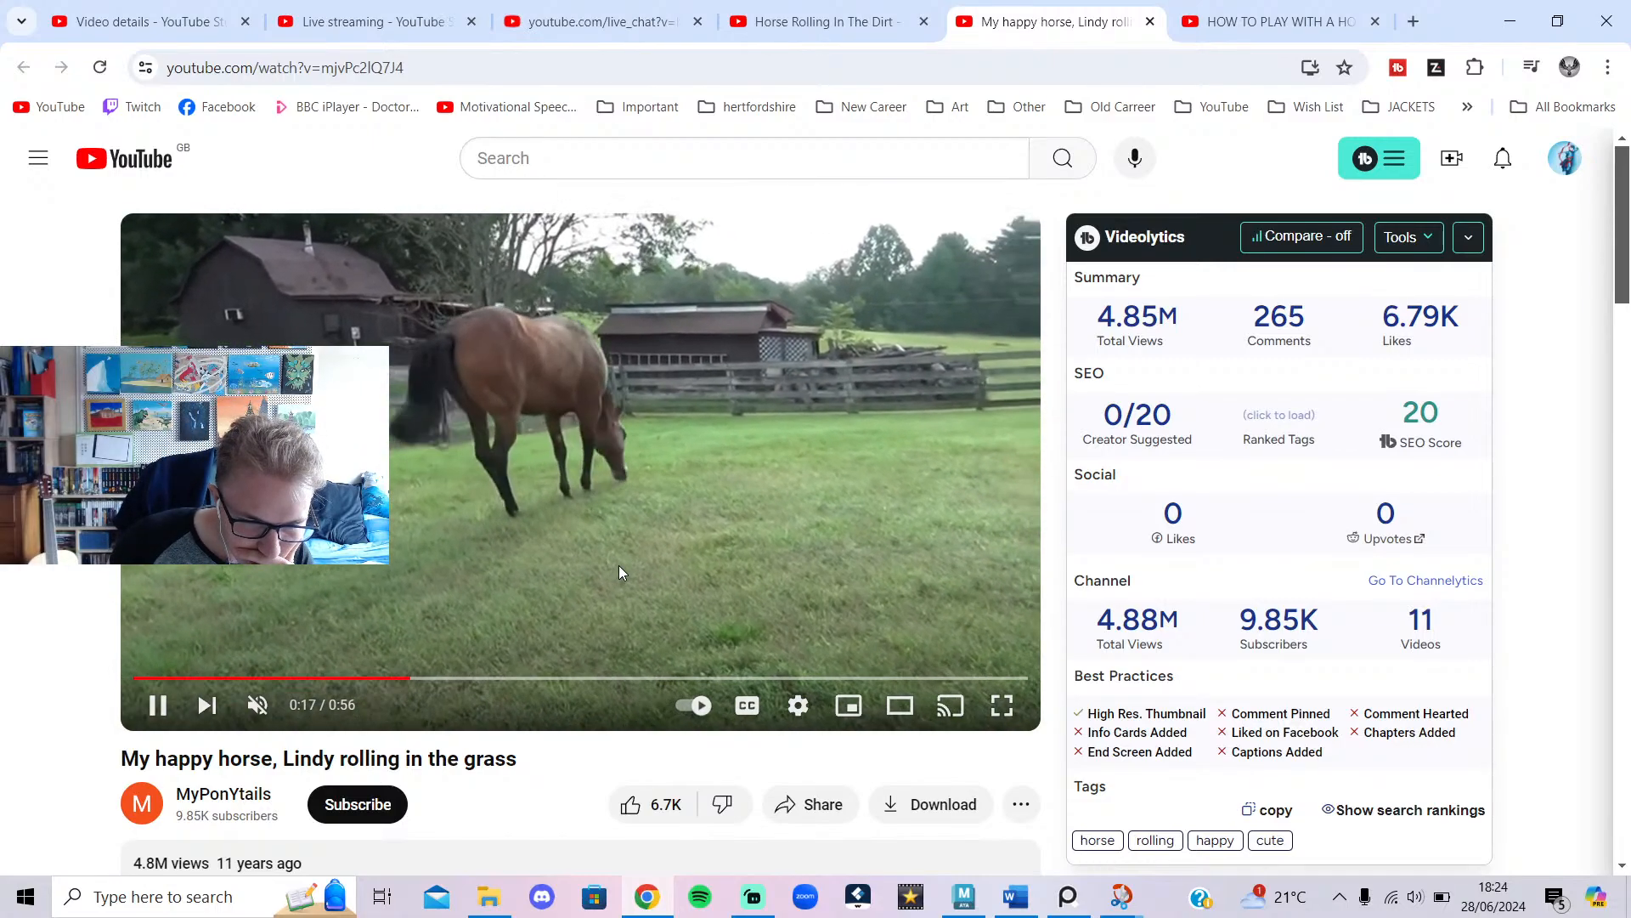
{"action": "left_click", "coordinate": [618, 564]}
{"action": "left_click", "coordinate": [599, 576]}
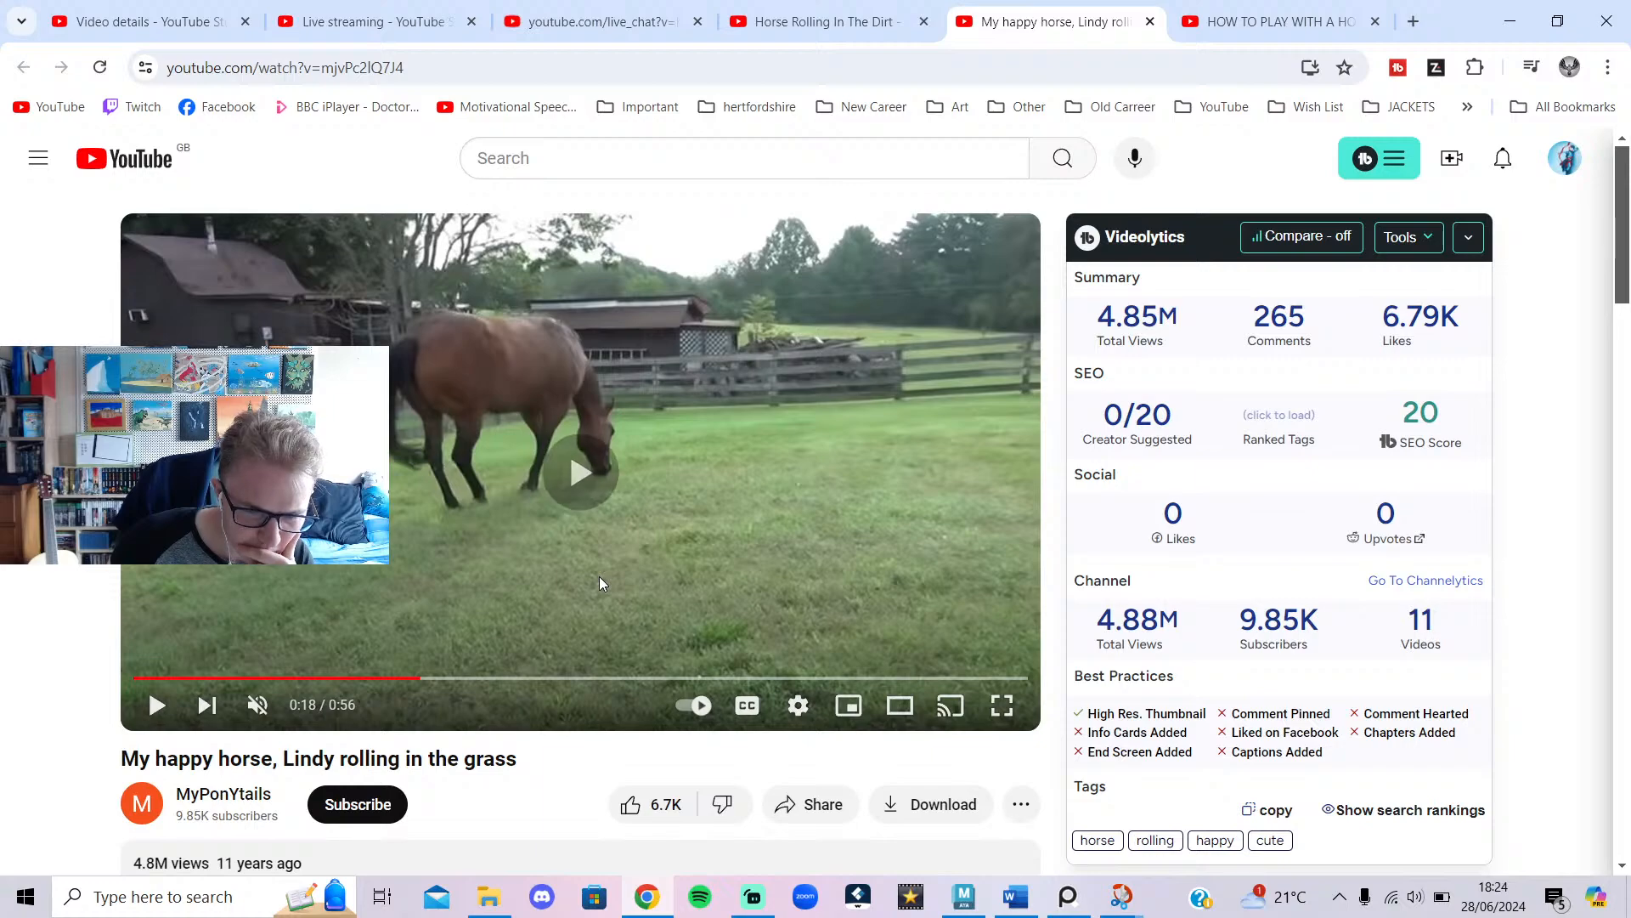
{"action": "left_click", "coordinate": [563, 609]}
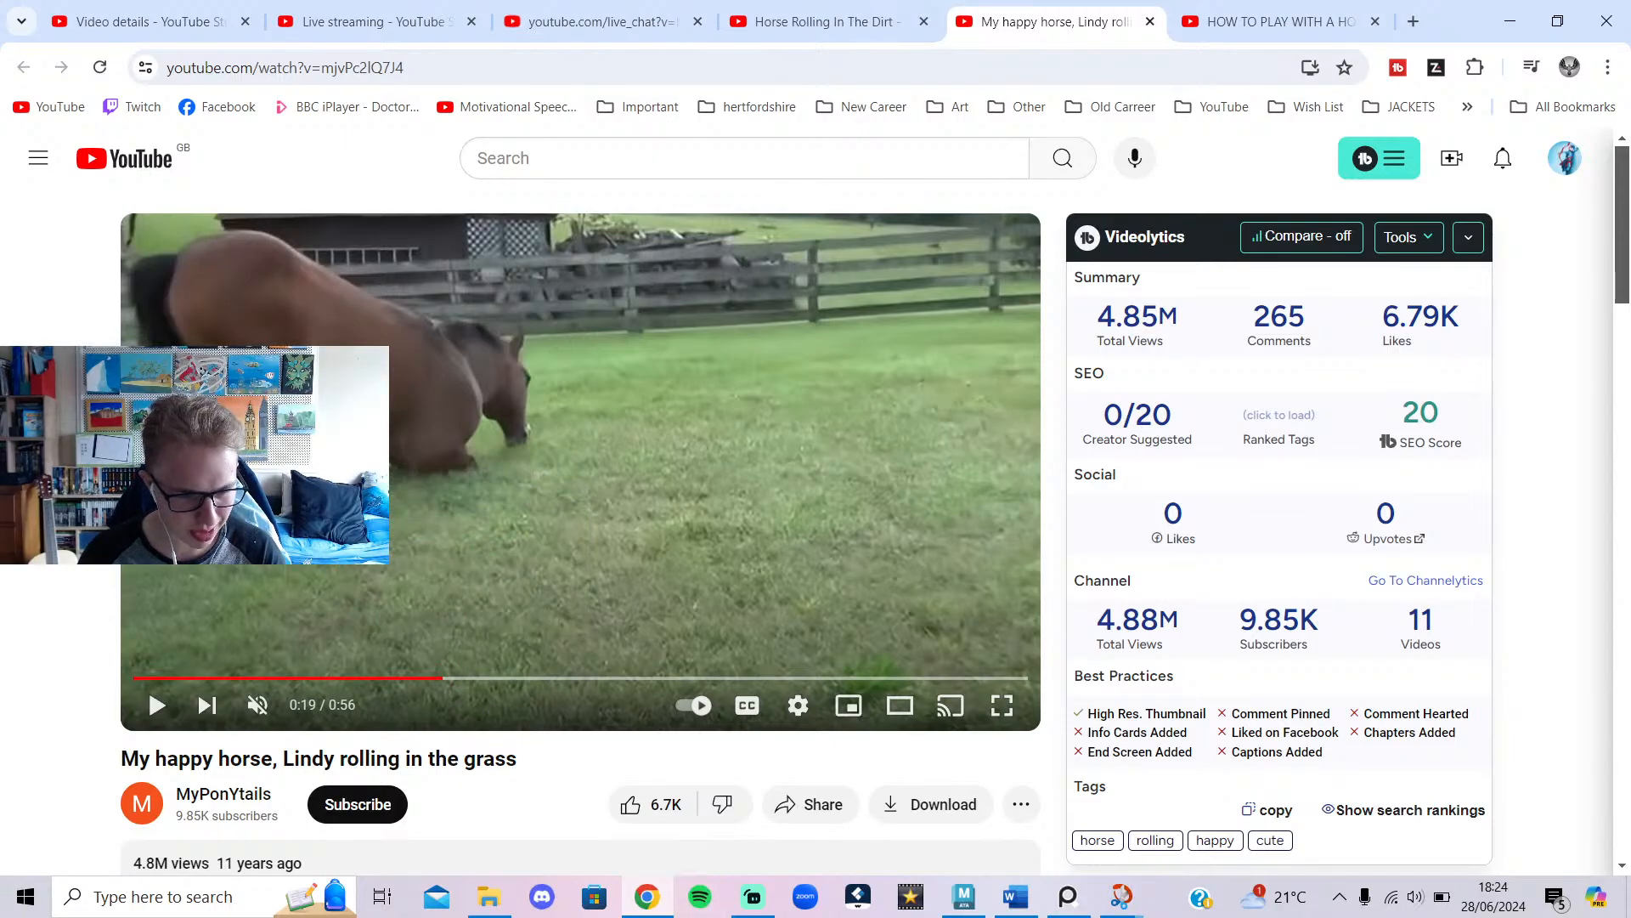
{"action": "left_click", "coordinate": [963, 897]}
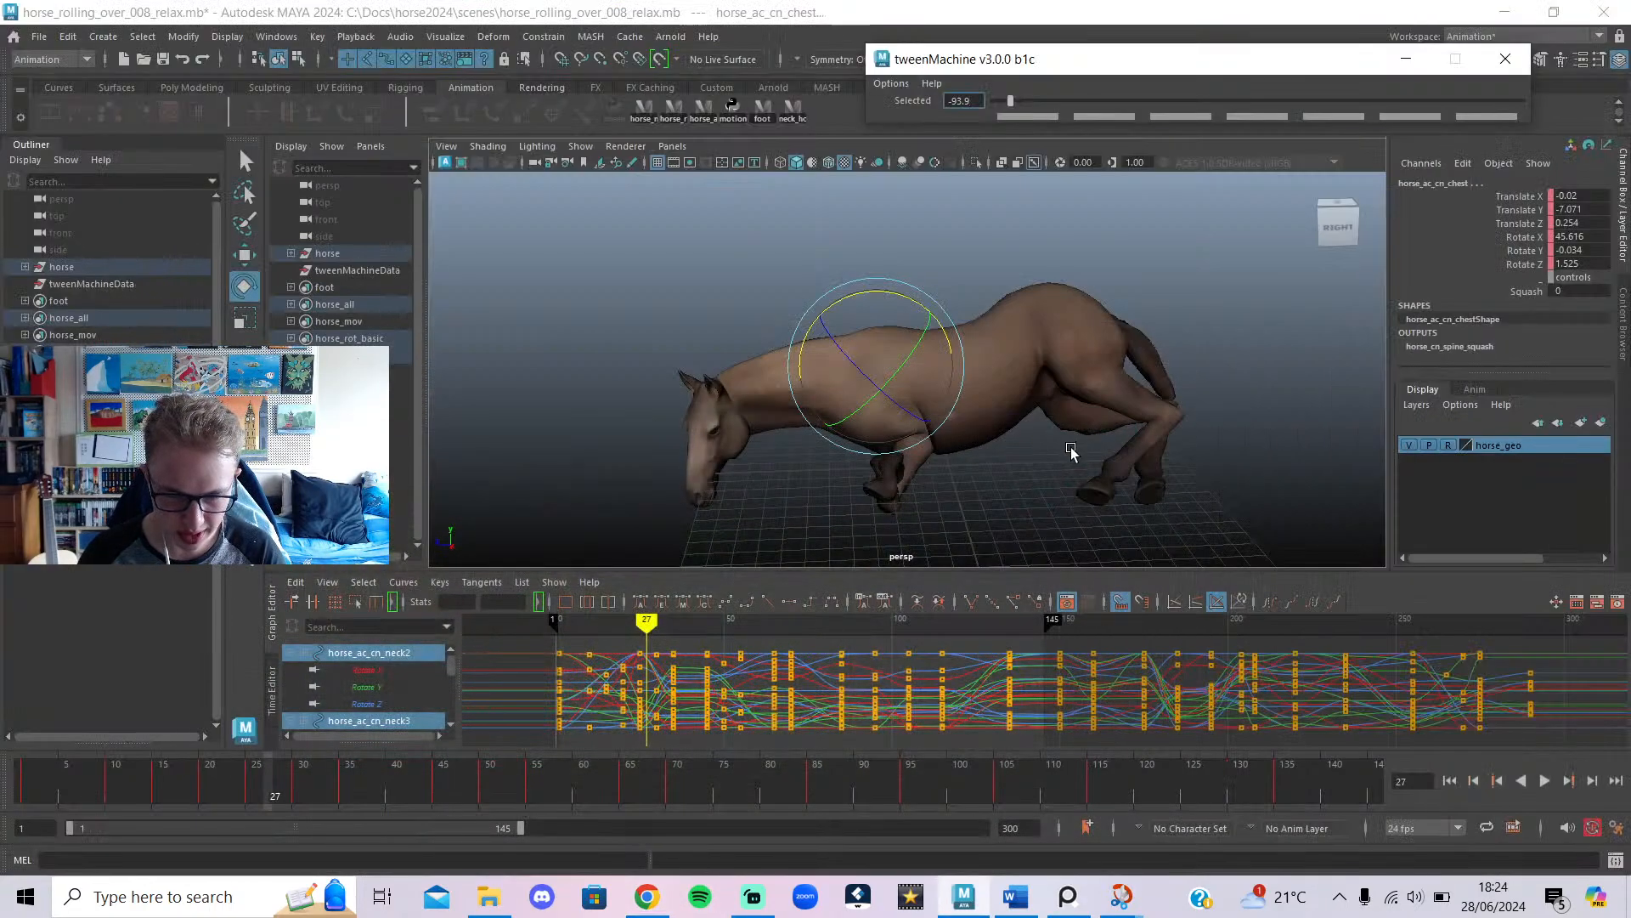
{"action": "scroll", "coordinate": [1096, 464], "scroll_direction": "up", "scroll_amount": 5}
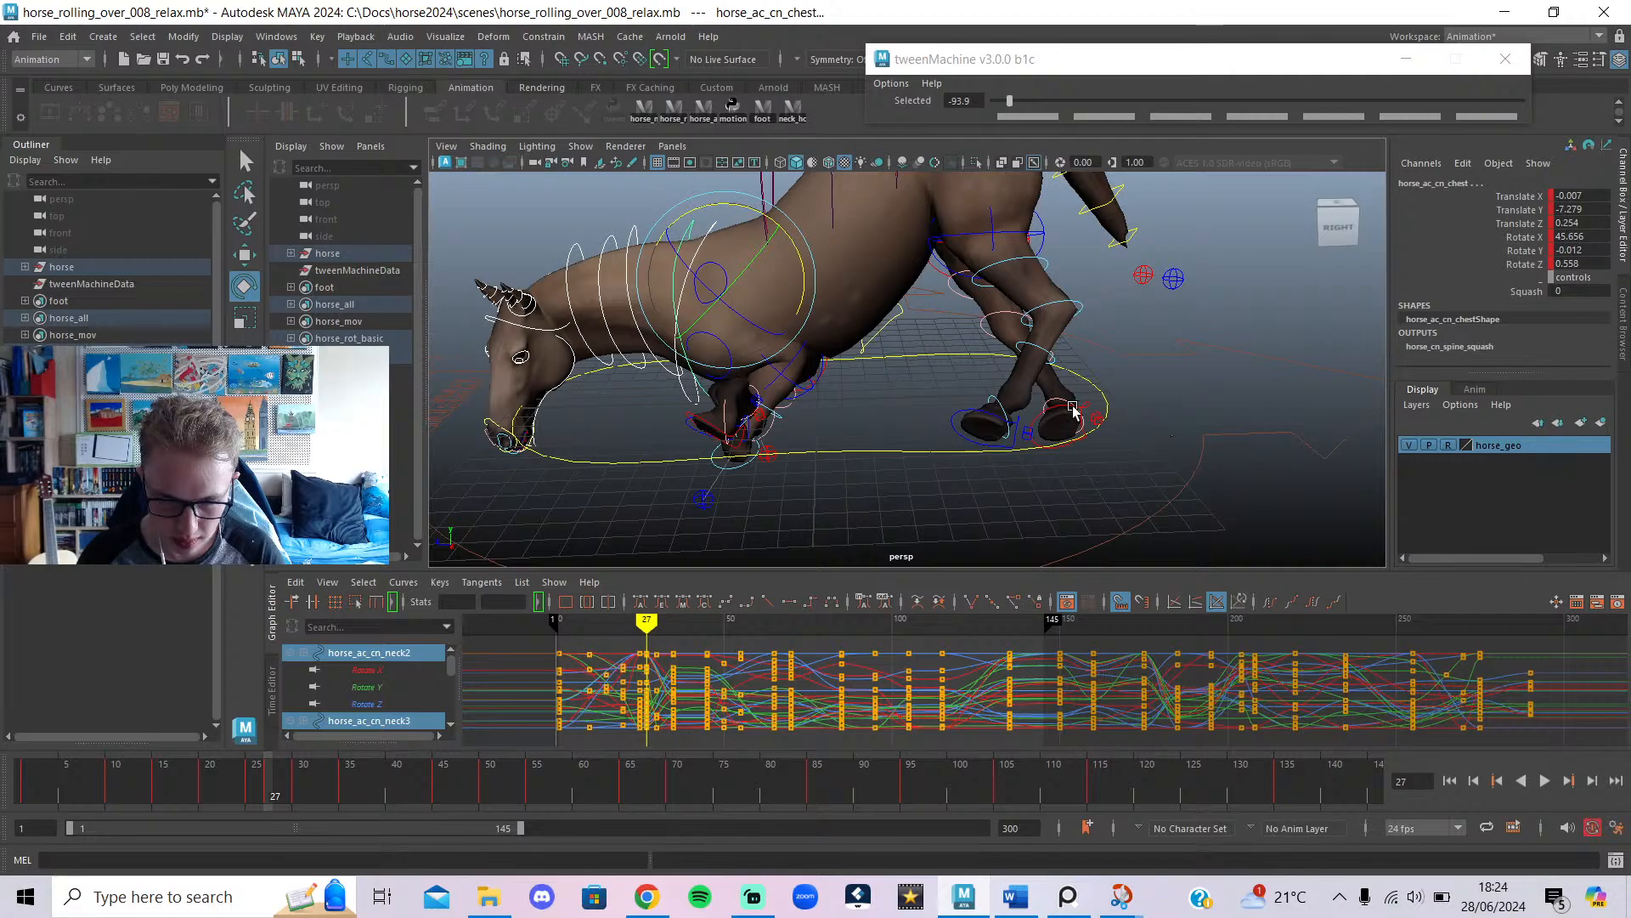
At frame 25, push both back foot IK controls fully to their previous key with tweenMachine.
{"action": "left_click", "coordinate": [963, 422]}
{"action": "key", "text": "q"}
{"action": "left_click", "coordinate": [981, 420], "text": "shift"}
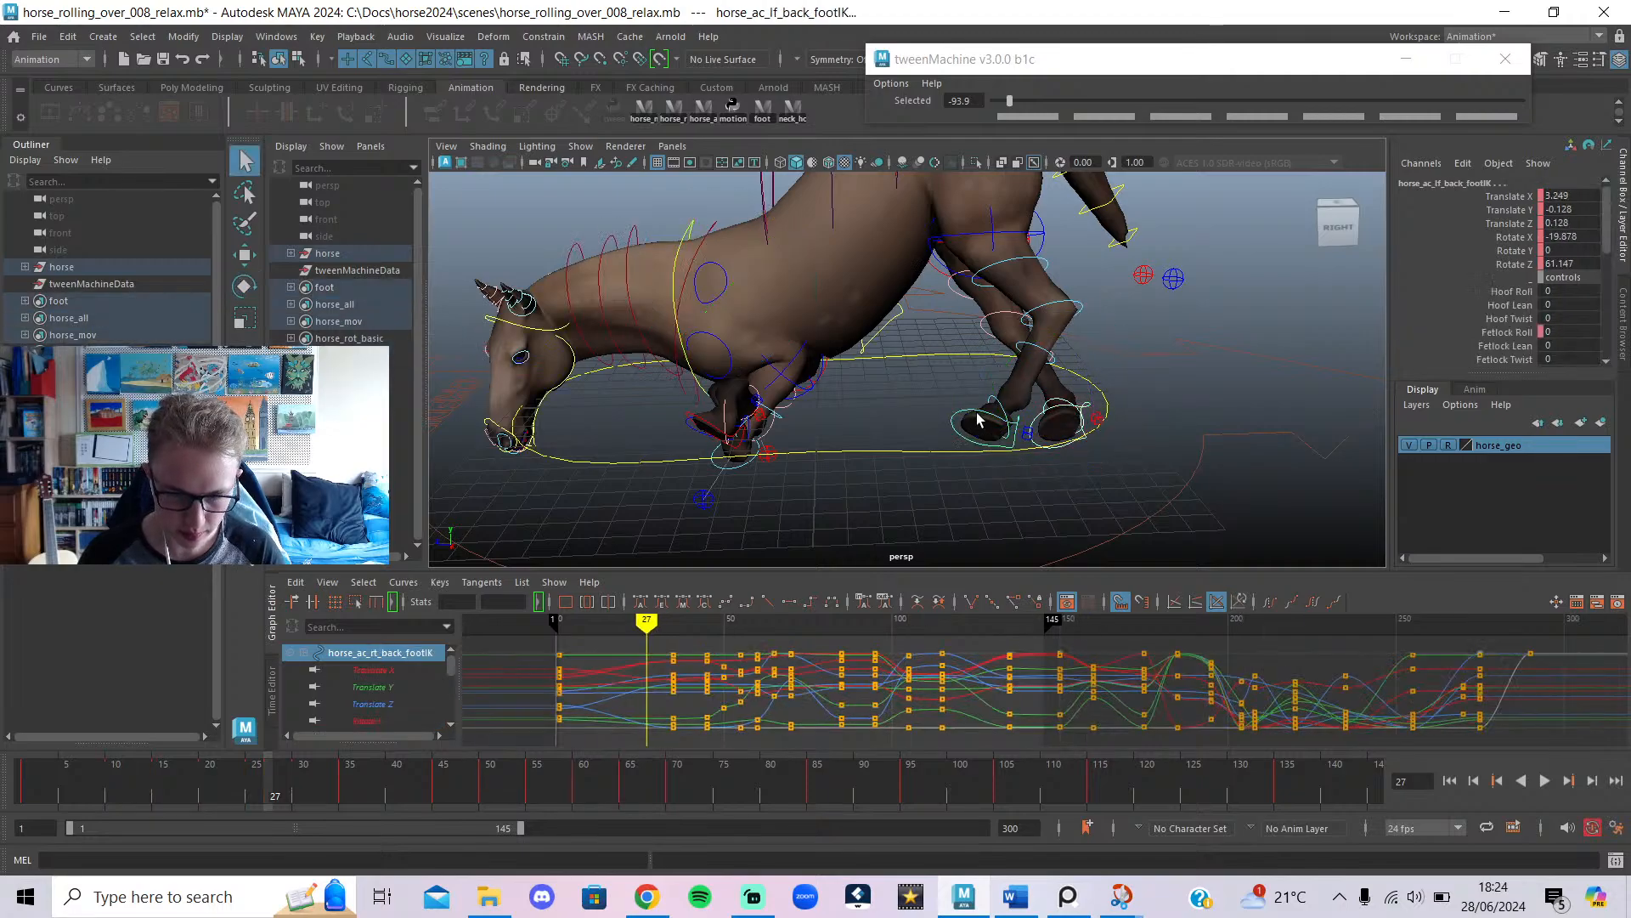
{"action": "mouse_move", "coordinate": [651, 621]}
{"action": "left_mouse_down"}
{"action": "mouse_move", "coordinate": [666, 633]}
{"action": "mouse_move", "coordinate": [620, 680]}
{"action": "mouse_move", "coordinate": [542, 710]}
{"action": "mouse_move", "coordinate": [642, 736]}
{"action": "left_mouse_up"}
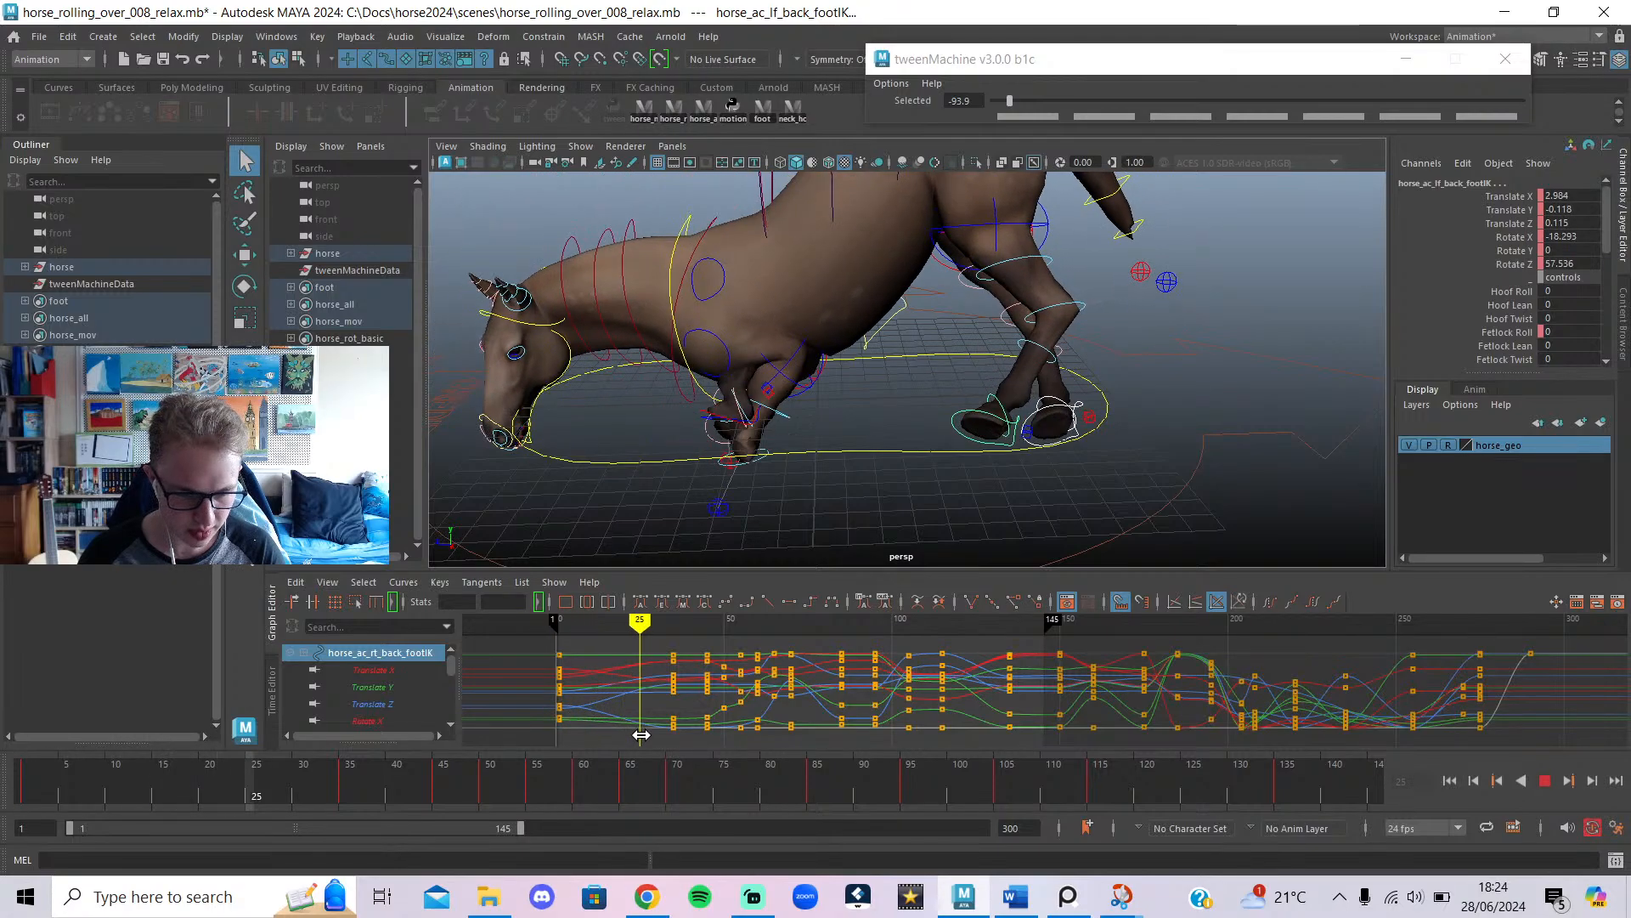
{"action": "left_click_drag", "start_coordinate": [702, 506], "coordinate": [760, 465], "text": "alt"}
{"action": "left_click_drag", "start_coordinate": [1010, 101], "coordinate": [841, 109]}
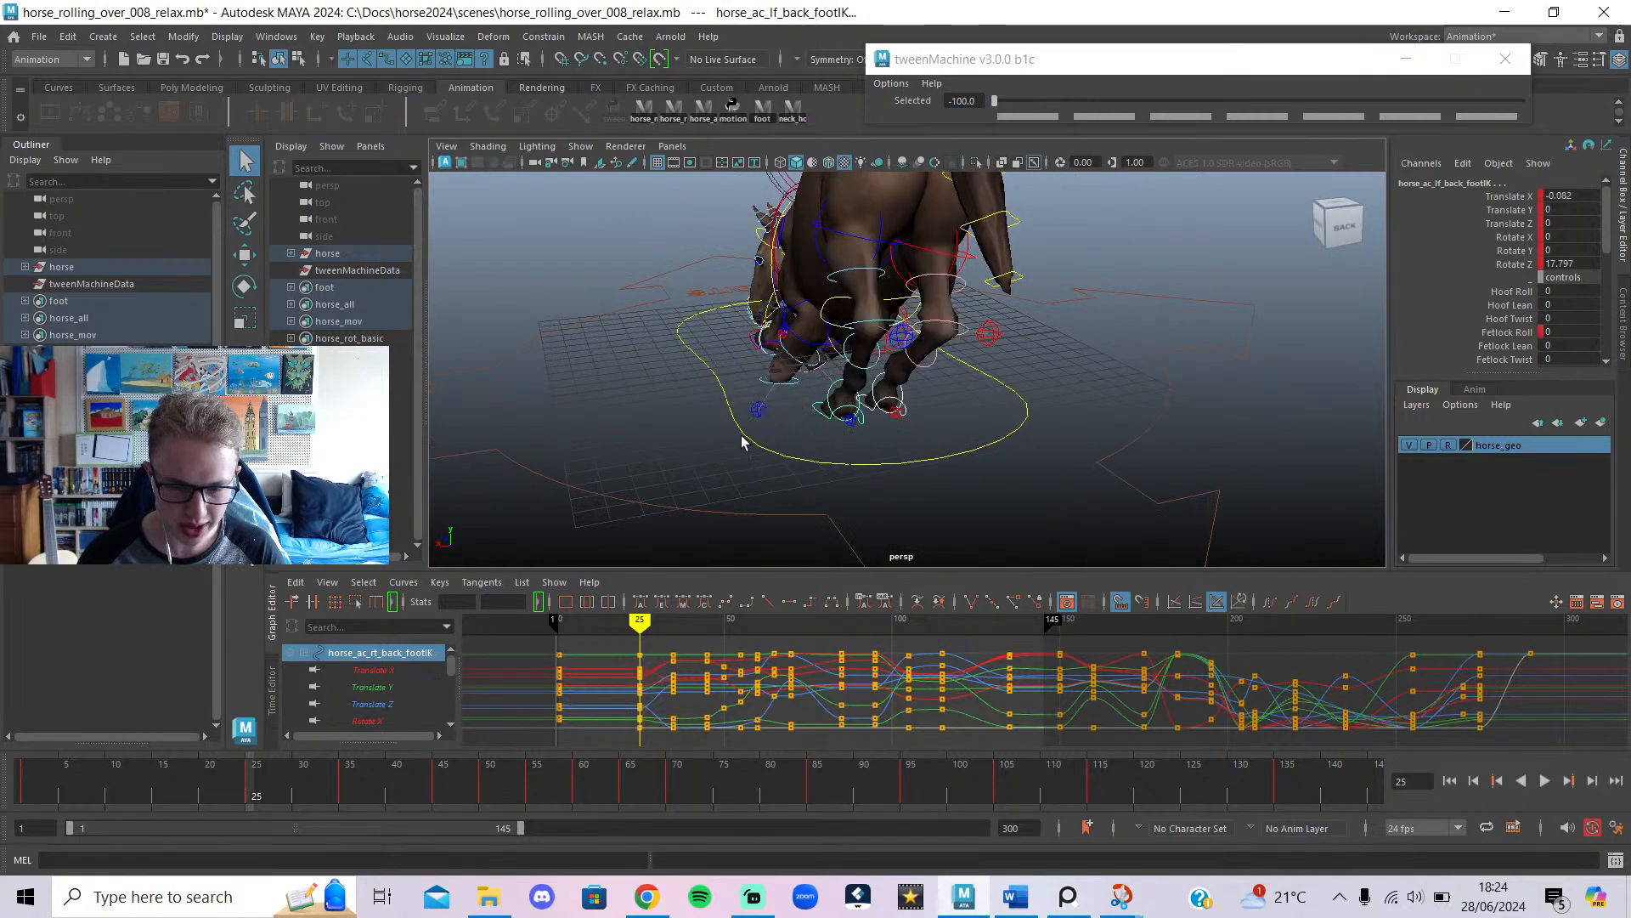
{"action": "left_click_drag", "start_coordinate": [745, 444], "coordinate": [627, 479], "text": "alt"}
Push both back-leg pole controls fully to the previous key with tweenMachine.
{"action": "left_click", "coordinate": [782, 294]}
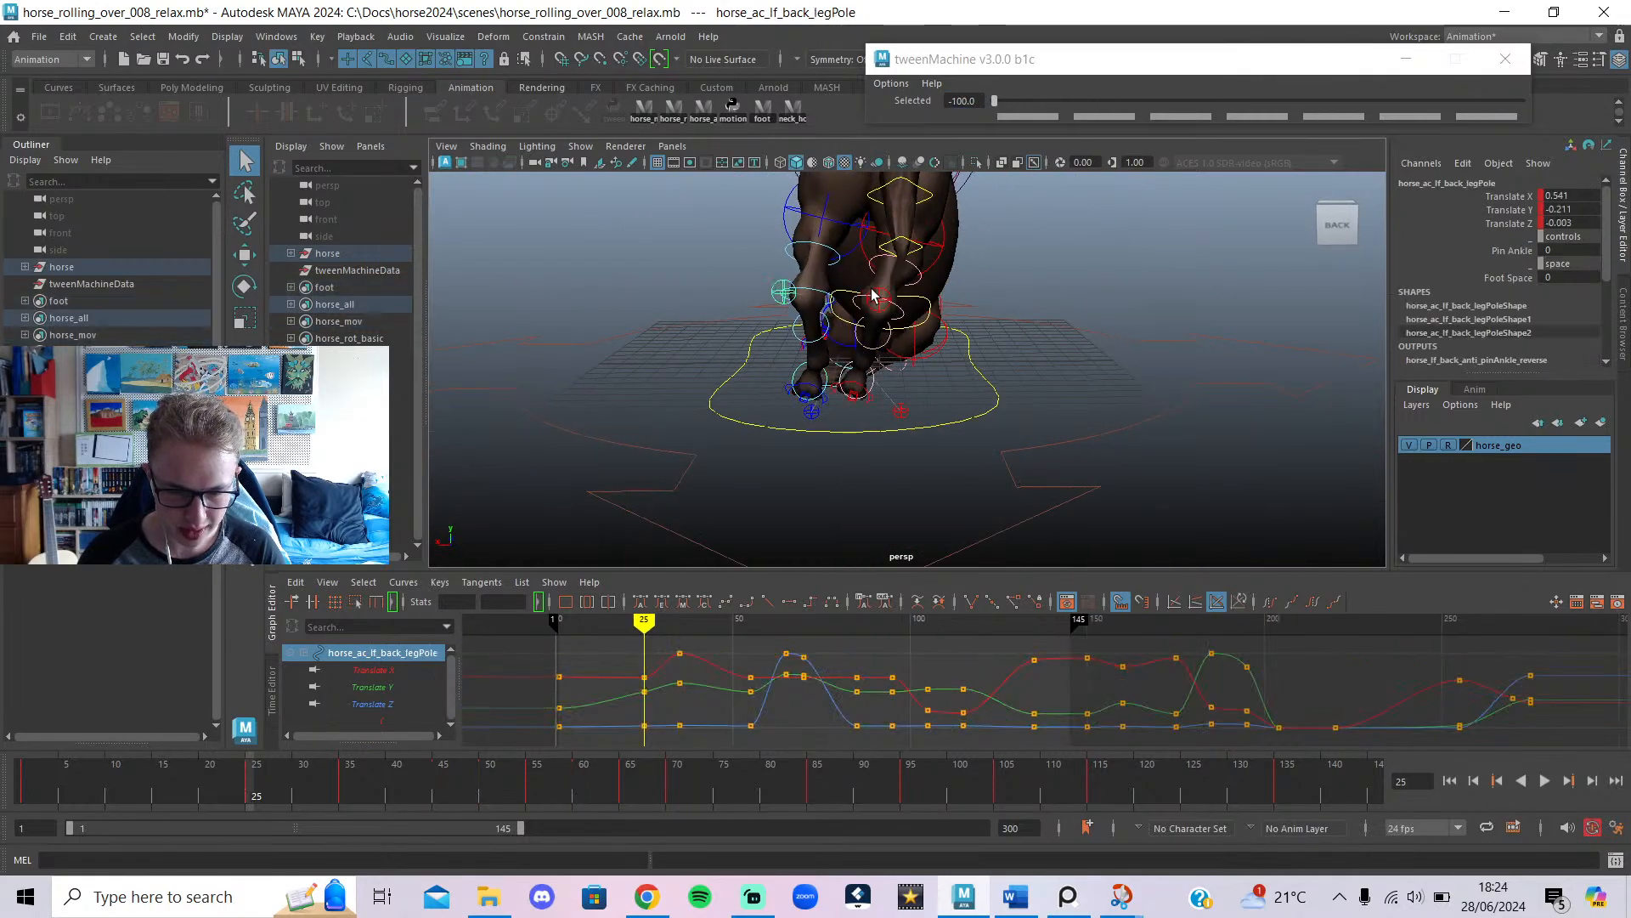
{"action": "left_click", "coordinate": [878, 299], "text": "shift"}
{"action": "left_click", "coordinate": [946, 101]}
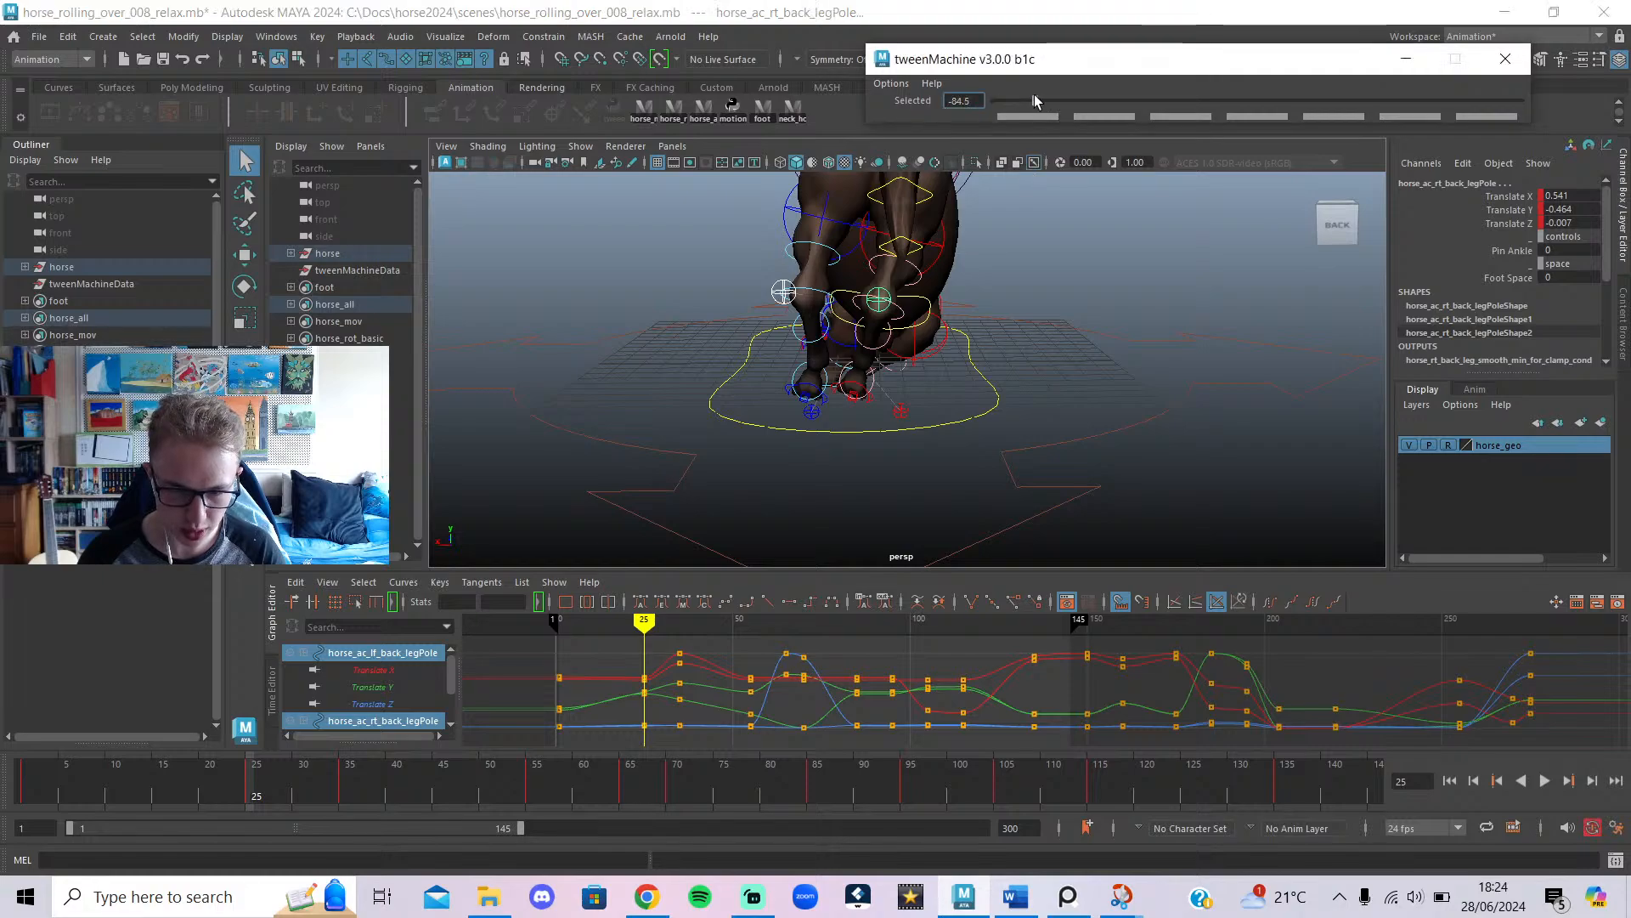
{"action": "left_click_drag", "start_coordinate": [1034, 101], "coordinate": [864, 119]}
{"action": "left_click_drag", "start_coordinate": [843, 357], "coordinate": [834, 440], "text": "alt"}
Set Rotate Z to 0 on the right and left back foot controls.
{"action": "scroll", "coordinate": [838, 440], "scroll_direction": "up", "scroll_amount": 3}
{"action": "scroll", "coordinate": [838, 435], "scroll_direction": "up", "scroll_amount": 3}
{"action": "key", "text": "alt+1"}
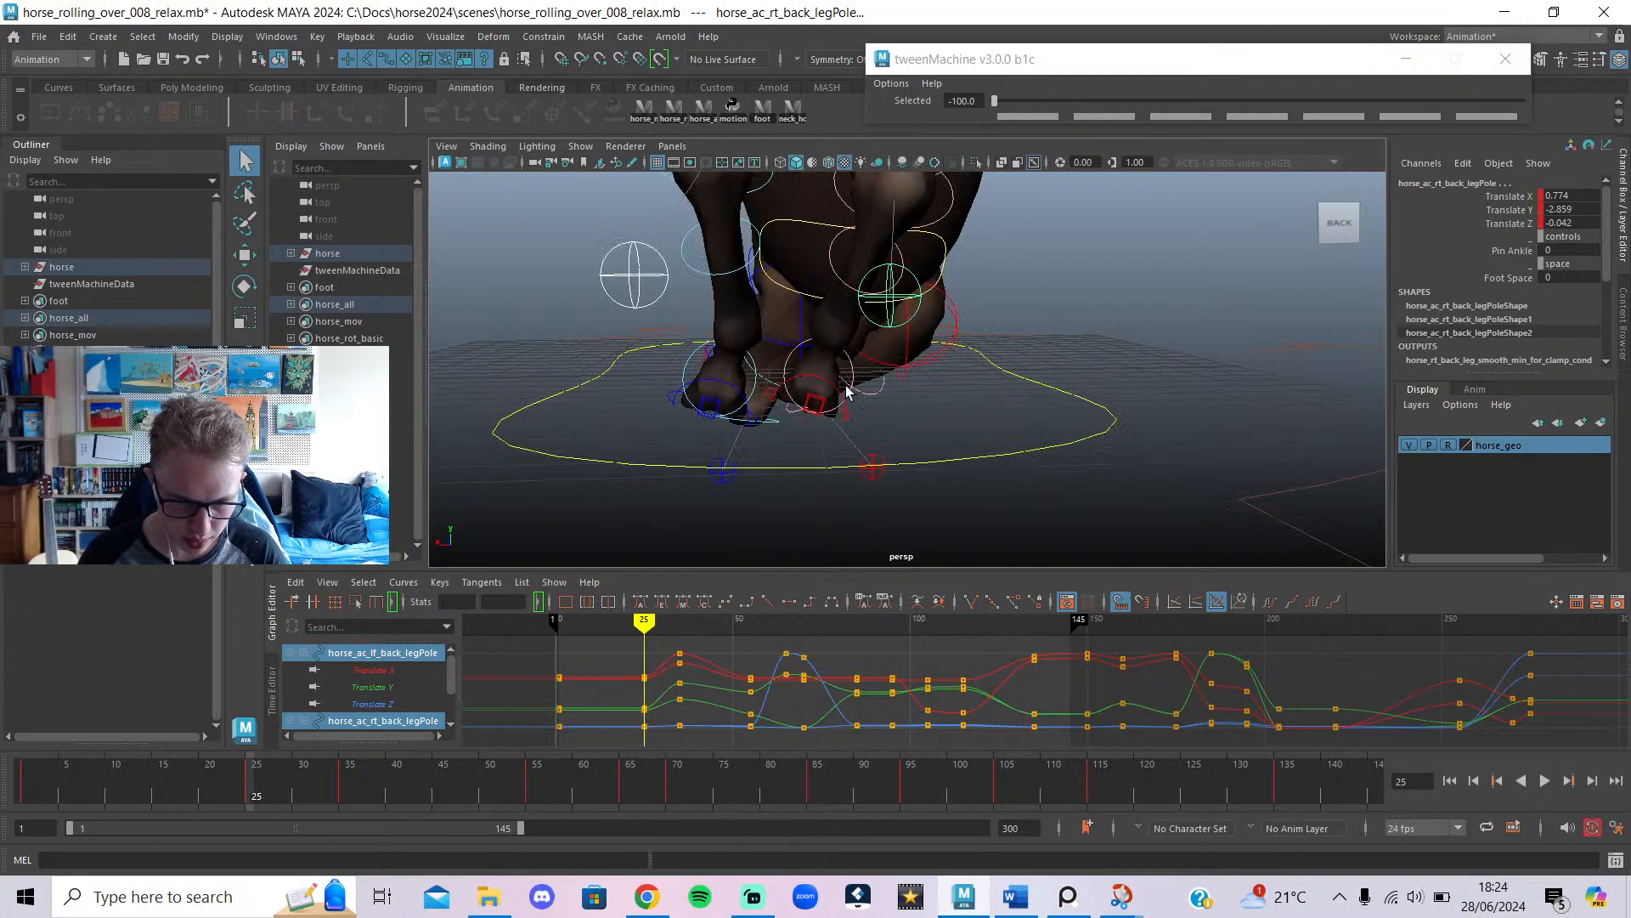
{"action": "left_click", "coordinate": [852, 404]}
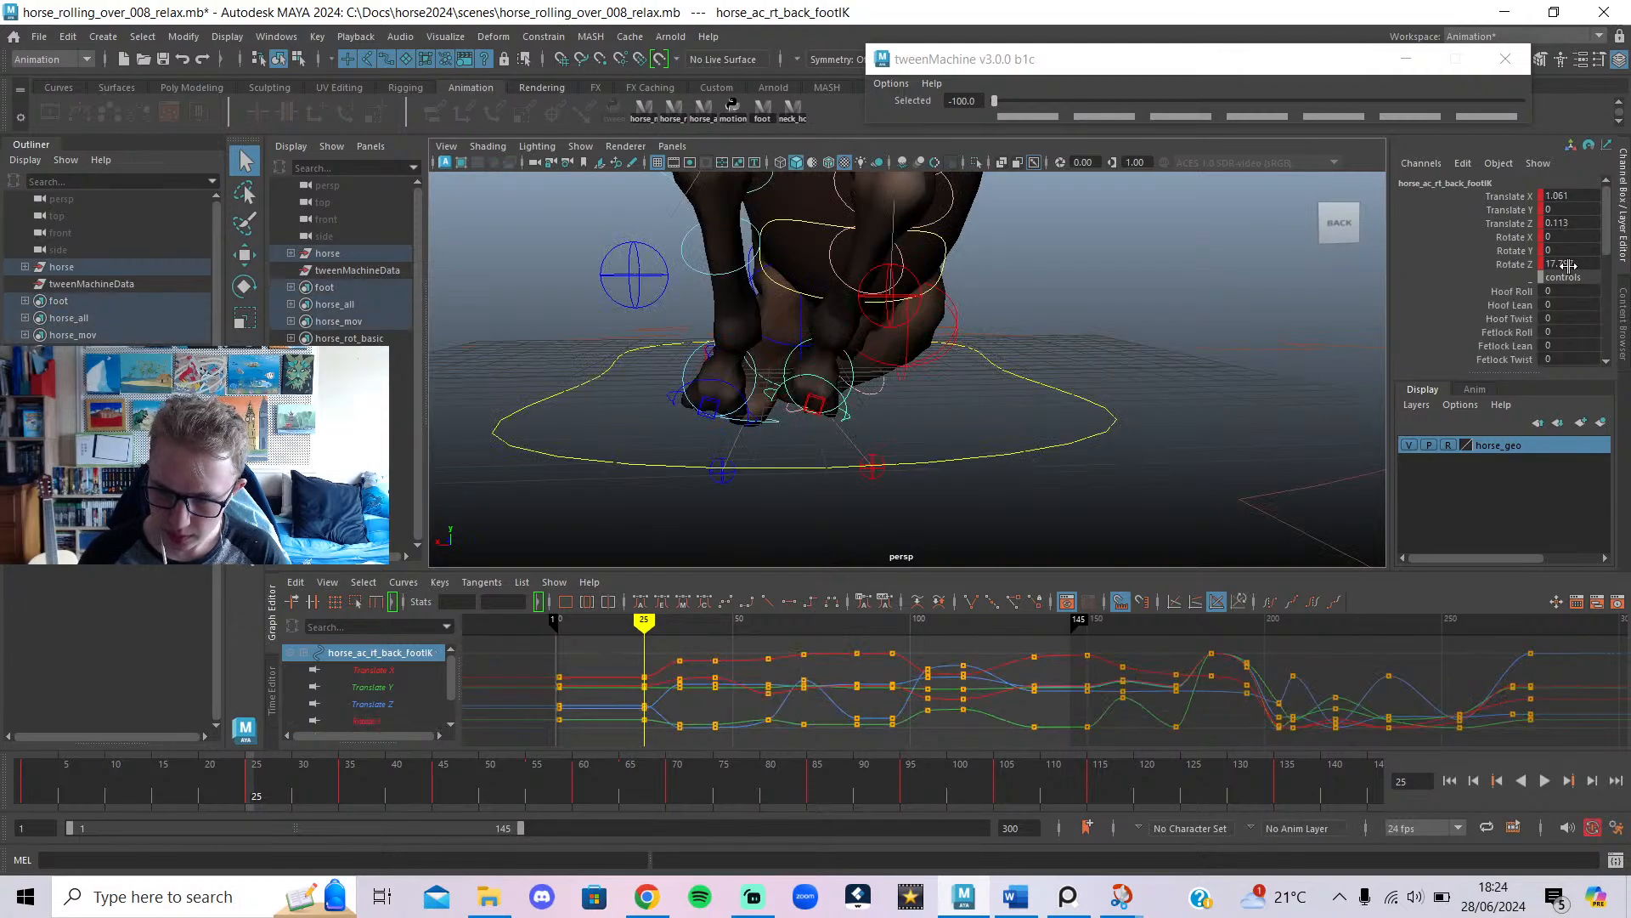
{"action": "type", "text": "0"}
{"action": "key", "text": "Return"}
{"action": "left_click", "coordinate": [718, 388]}
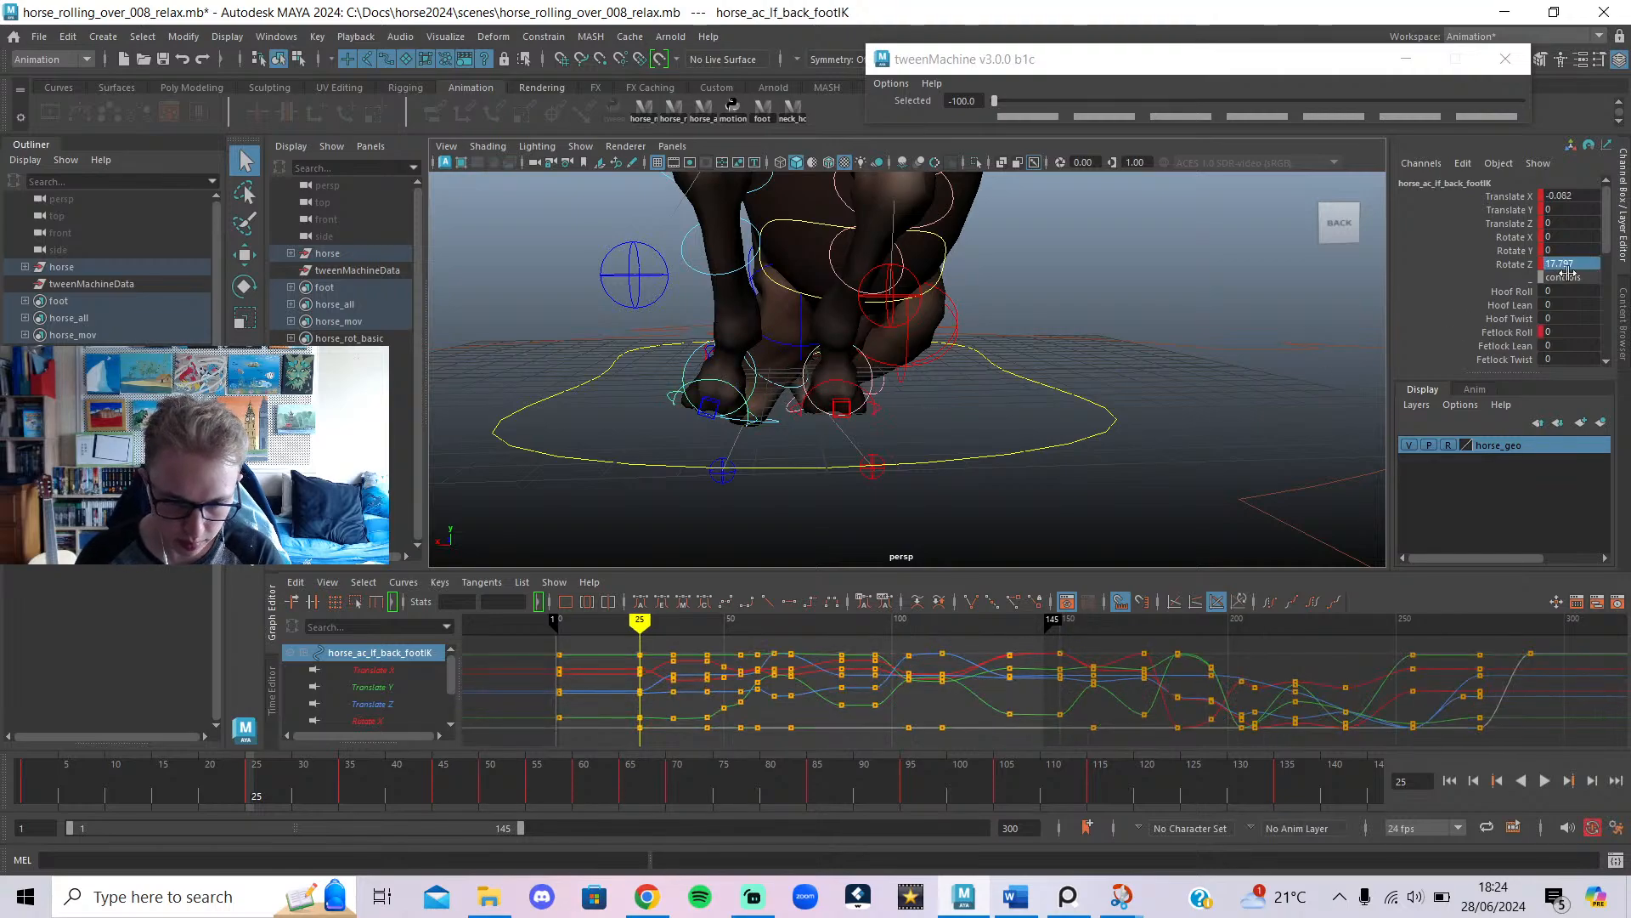
{"action": "type", "text": "0"}
{"action": "key", "text": "Return"}
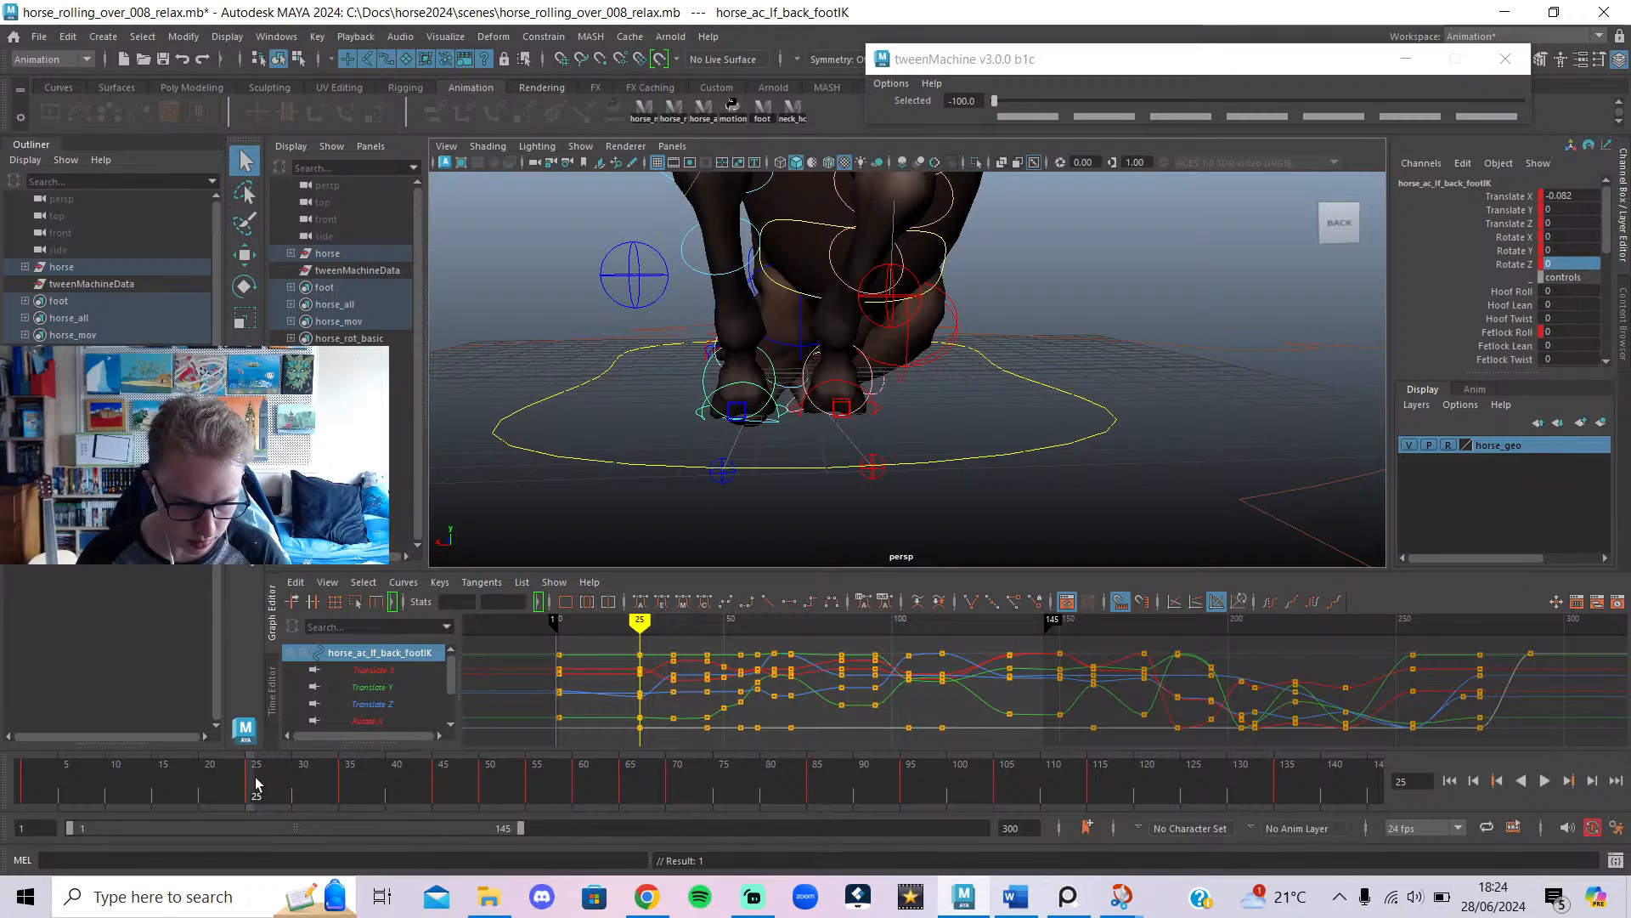
At frame 1, also set Rotate Z to 0 on both back foot controls.
{"action": "left_click_drag", "start_coordinate": [254, 781], "coordinate": [2, 769]}
{"action": "key", "text": "alt+v"}
{"action": "left_click", "coordinate": [26, 775]}
{"action": "left_click_drag", "start_coordinate": [671, 383], "coordinate": [765, 382], "text": "alt"}
{"action": "left_click", "coordinate": [1577, 265]}
{"action": "type", "text": "0"}
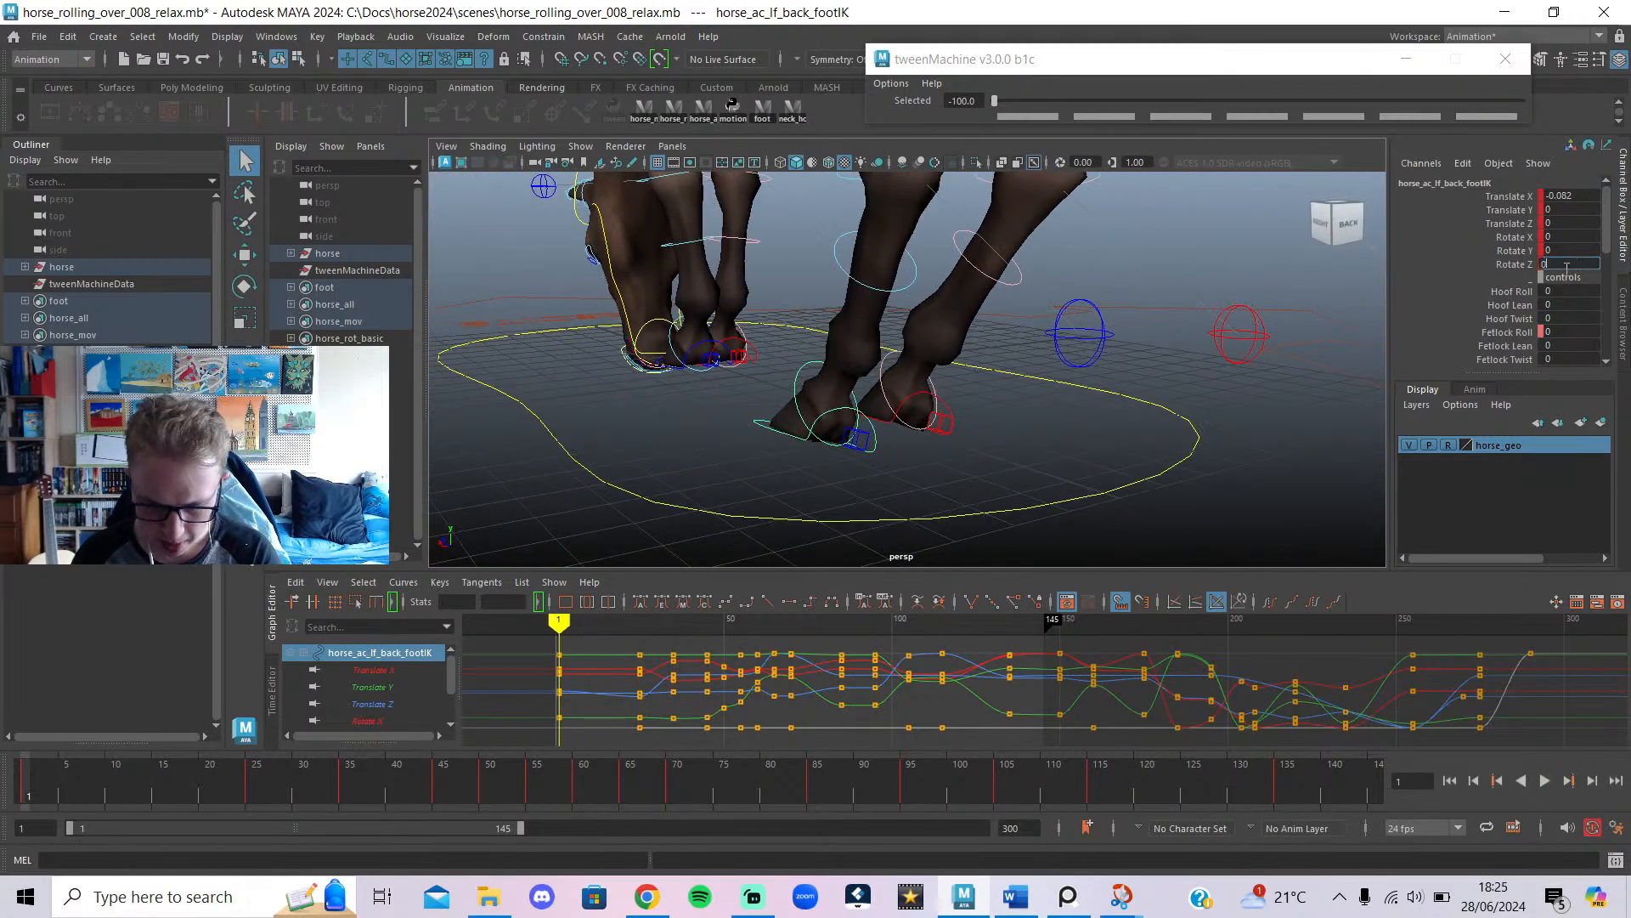
{"action": "key", "text": "Return"}
{"action": "left_click", "coordinate": [924, 387]}
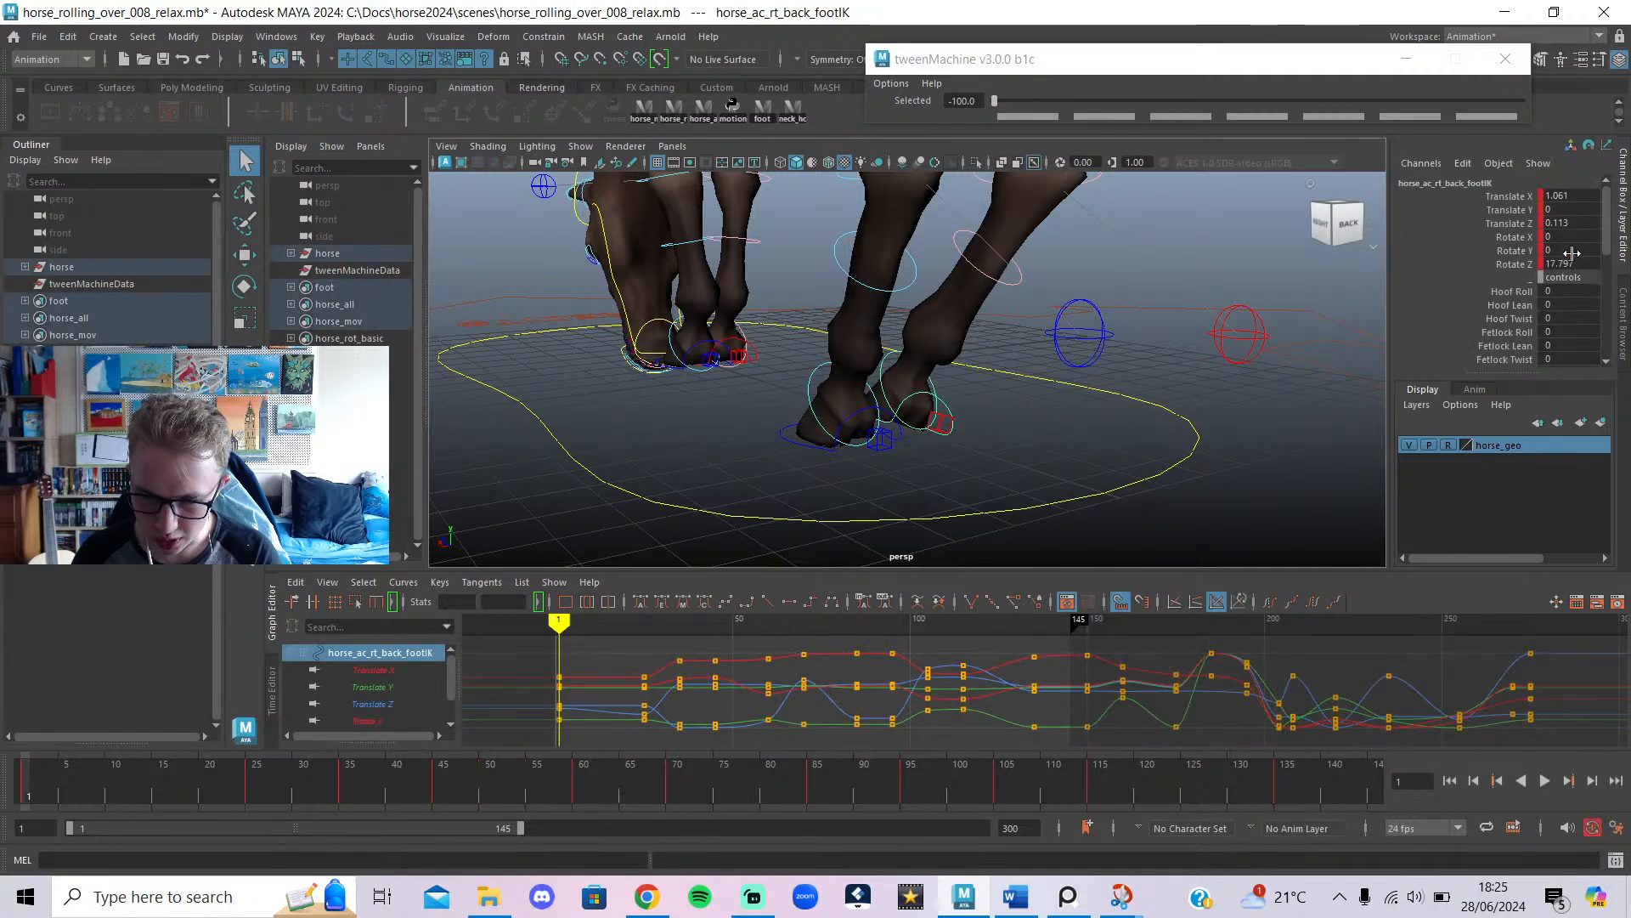
{"action": "left_click", "coordinate": [1577, 264]}
{"action": "type", "text": "0"}
{"action": "key", "text": "Return"}
Play back the animation with controls hidden and compare it with the reference video.
{"action": "scroll", "coordinate": [1011, 463], "scroll_direction": "down", "scroll_amount": 5}
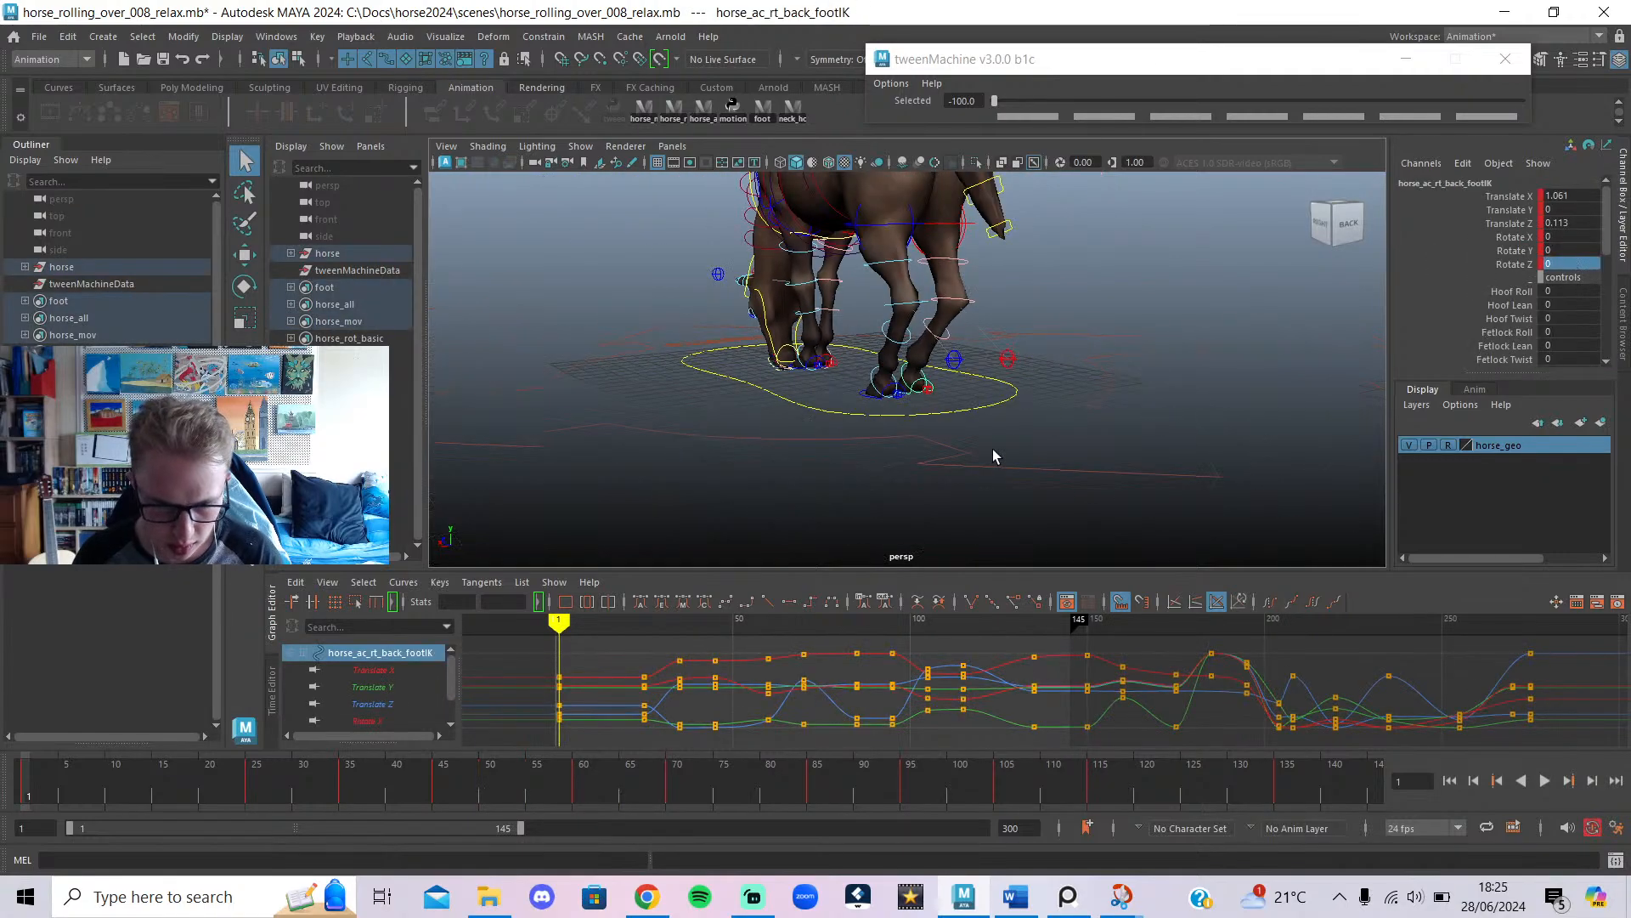
{"action": "key", "text": "alt+1"}
{"action": "key", "text": "alt+v"}
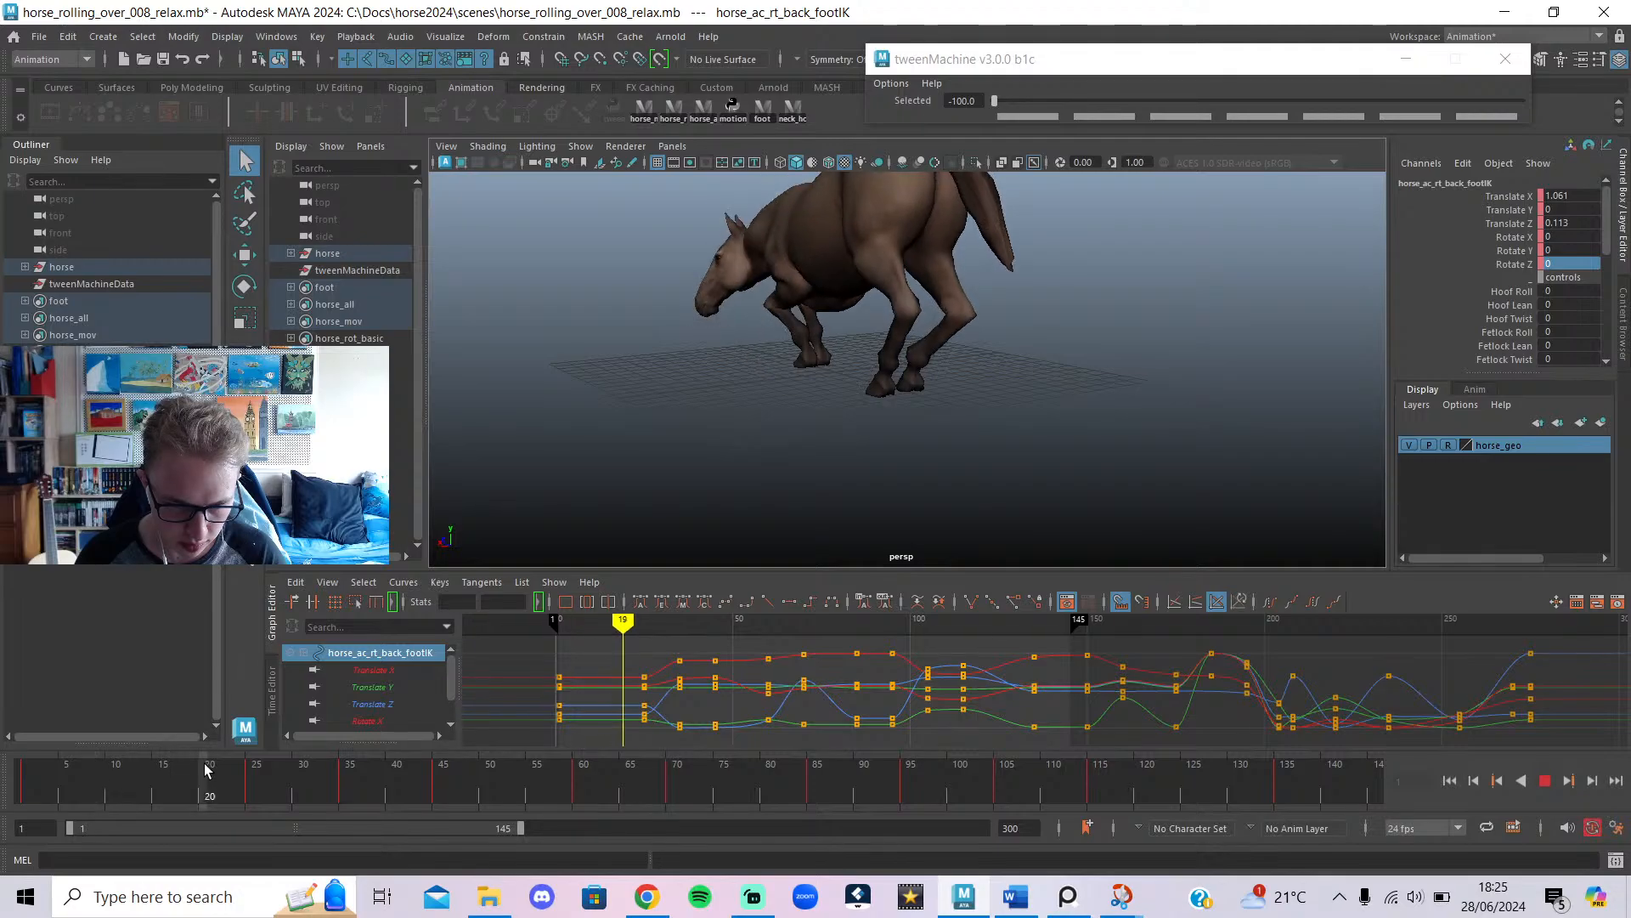
{"action": "left_click", "coordinate": [648, 896]}
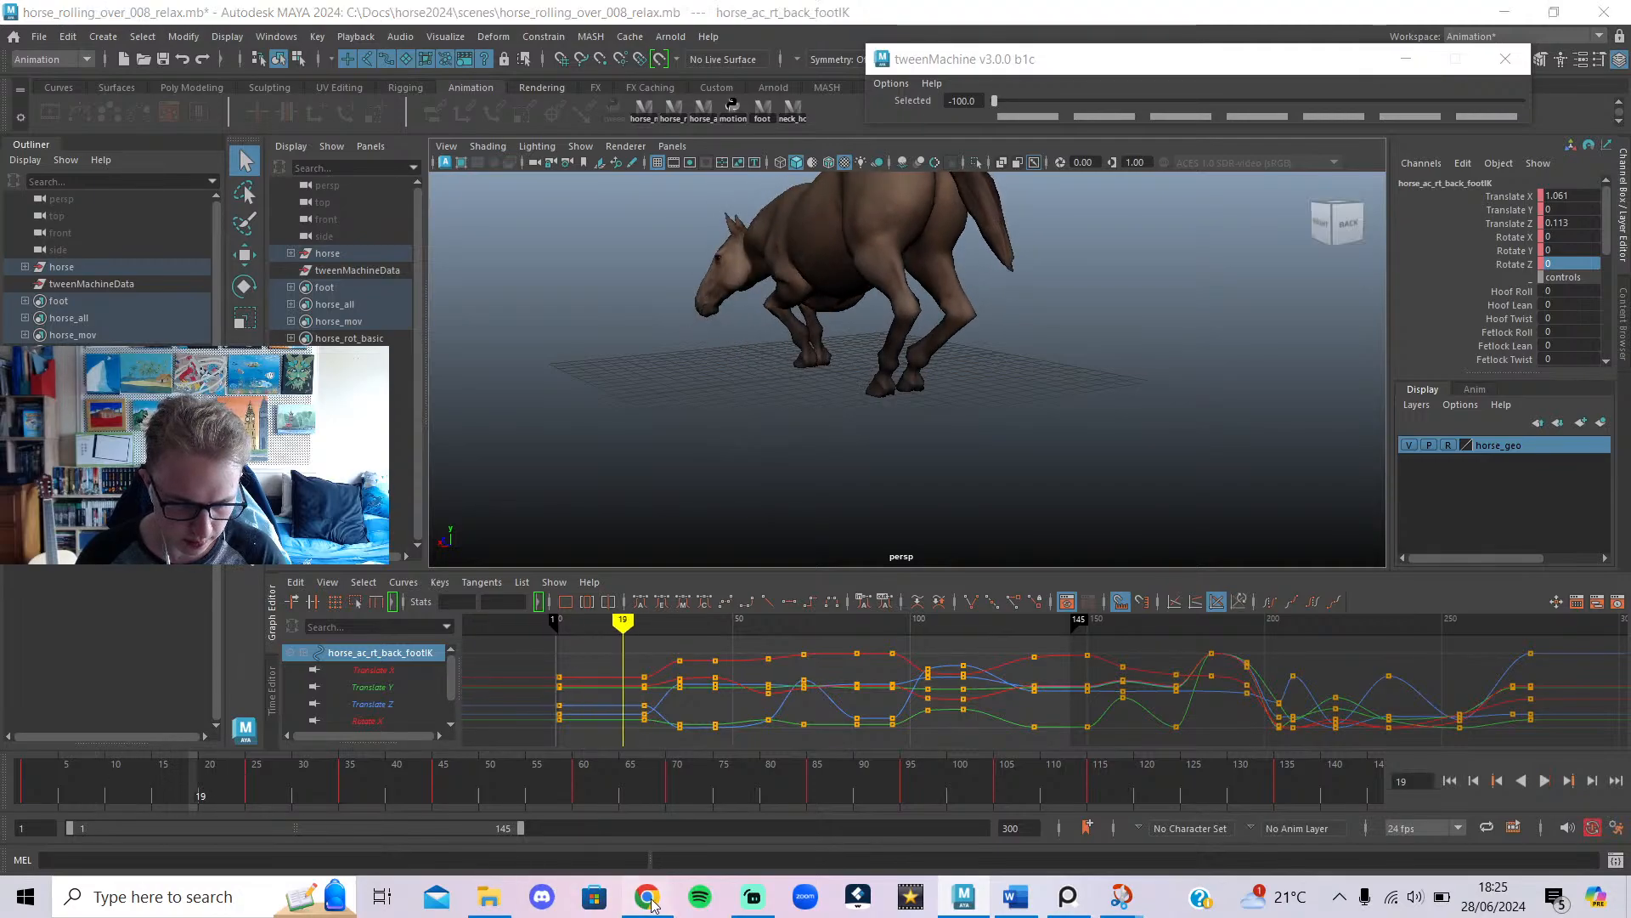
{"action": "left_click", "coordinate": [651, 476]}
{"action": "left_click", "coordinate": [640, 483]}
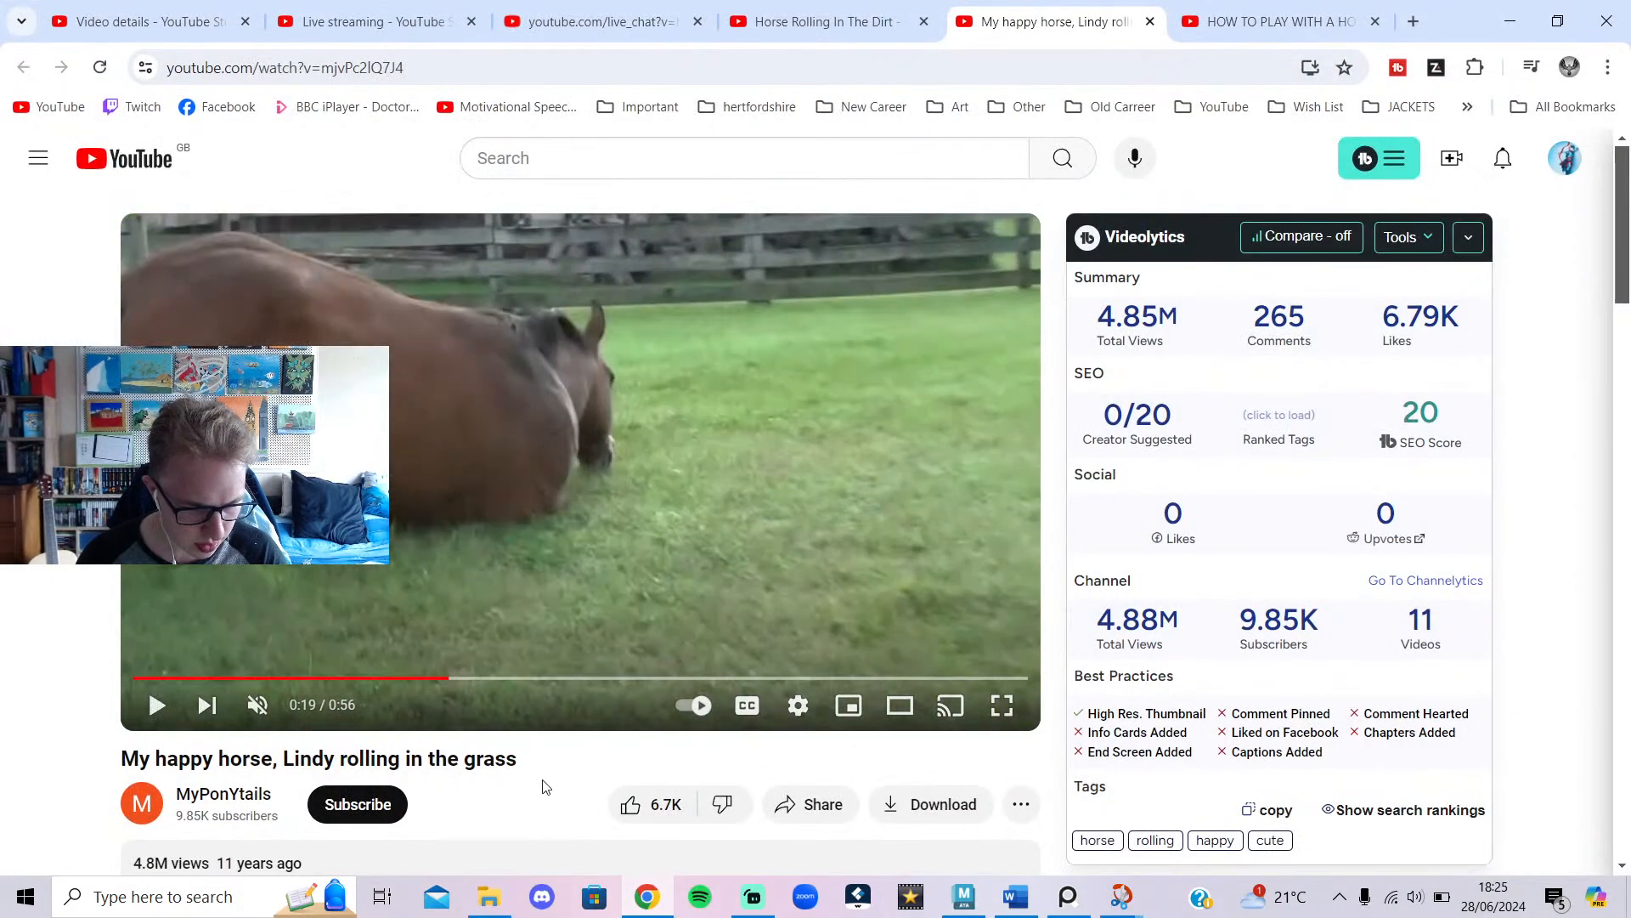
Seek the grass-rolling video to the rolling moment near 0:19, then return to Maya.
{"action": "left_click_drag", "start_coordinate": [421, 680], "coordinate": [444, 679]}
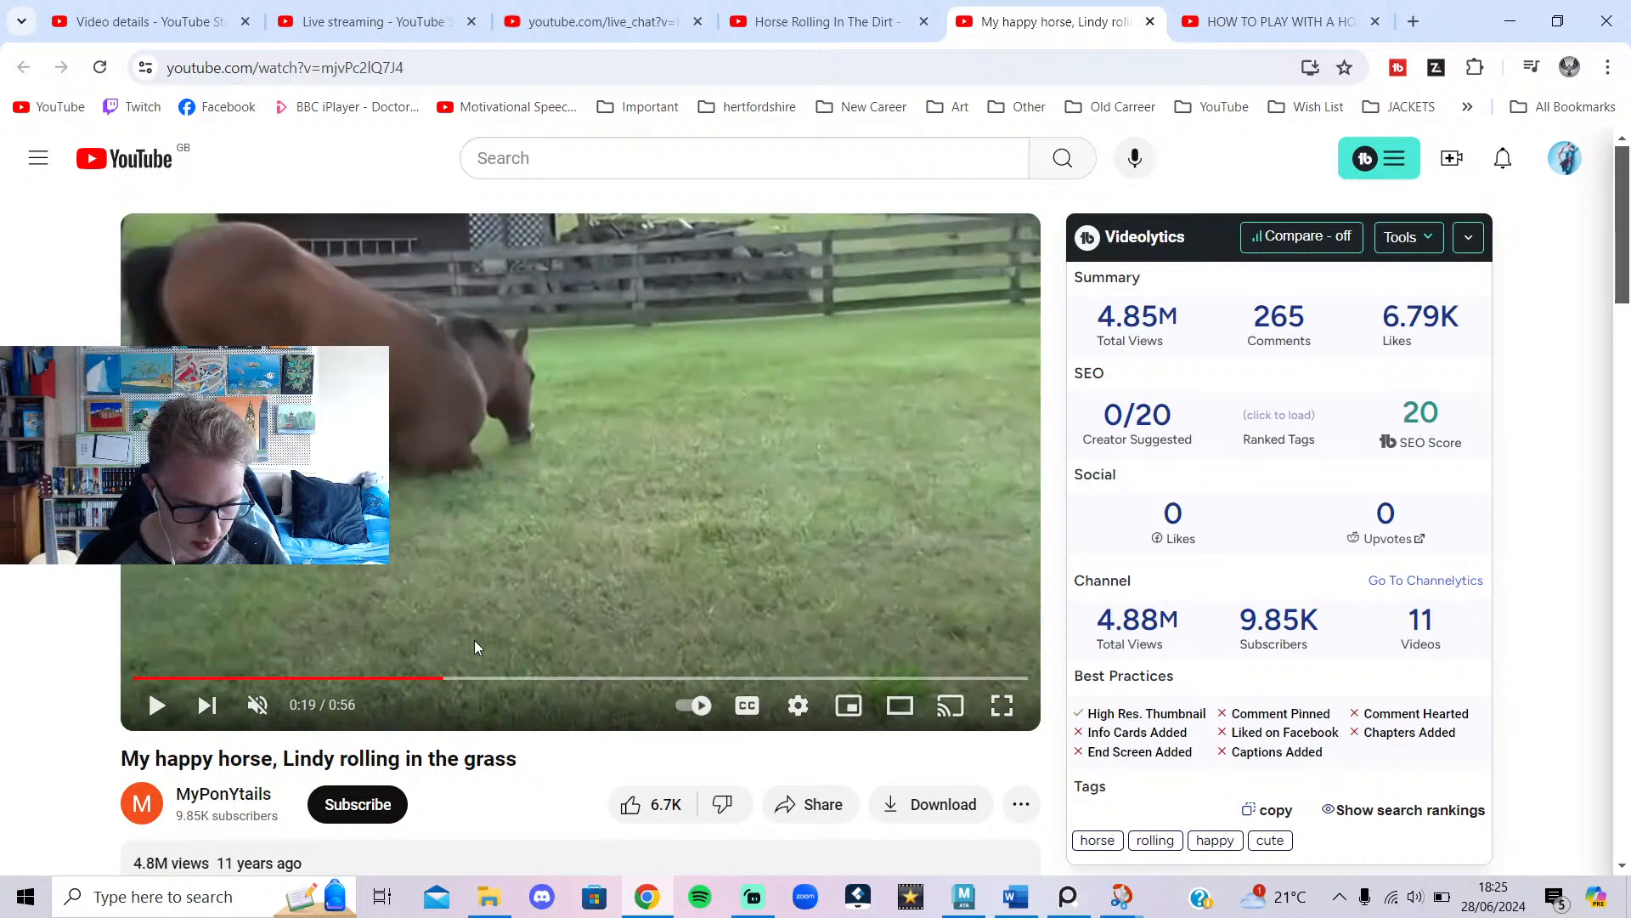
{"action": "mouse_move", "coordinate": [670, 914]}
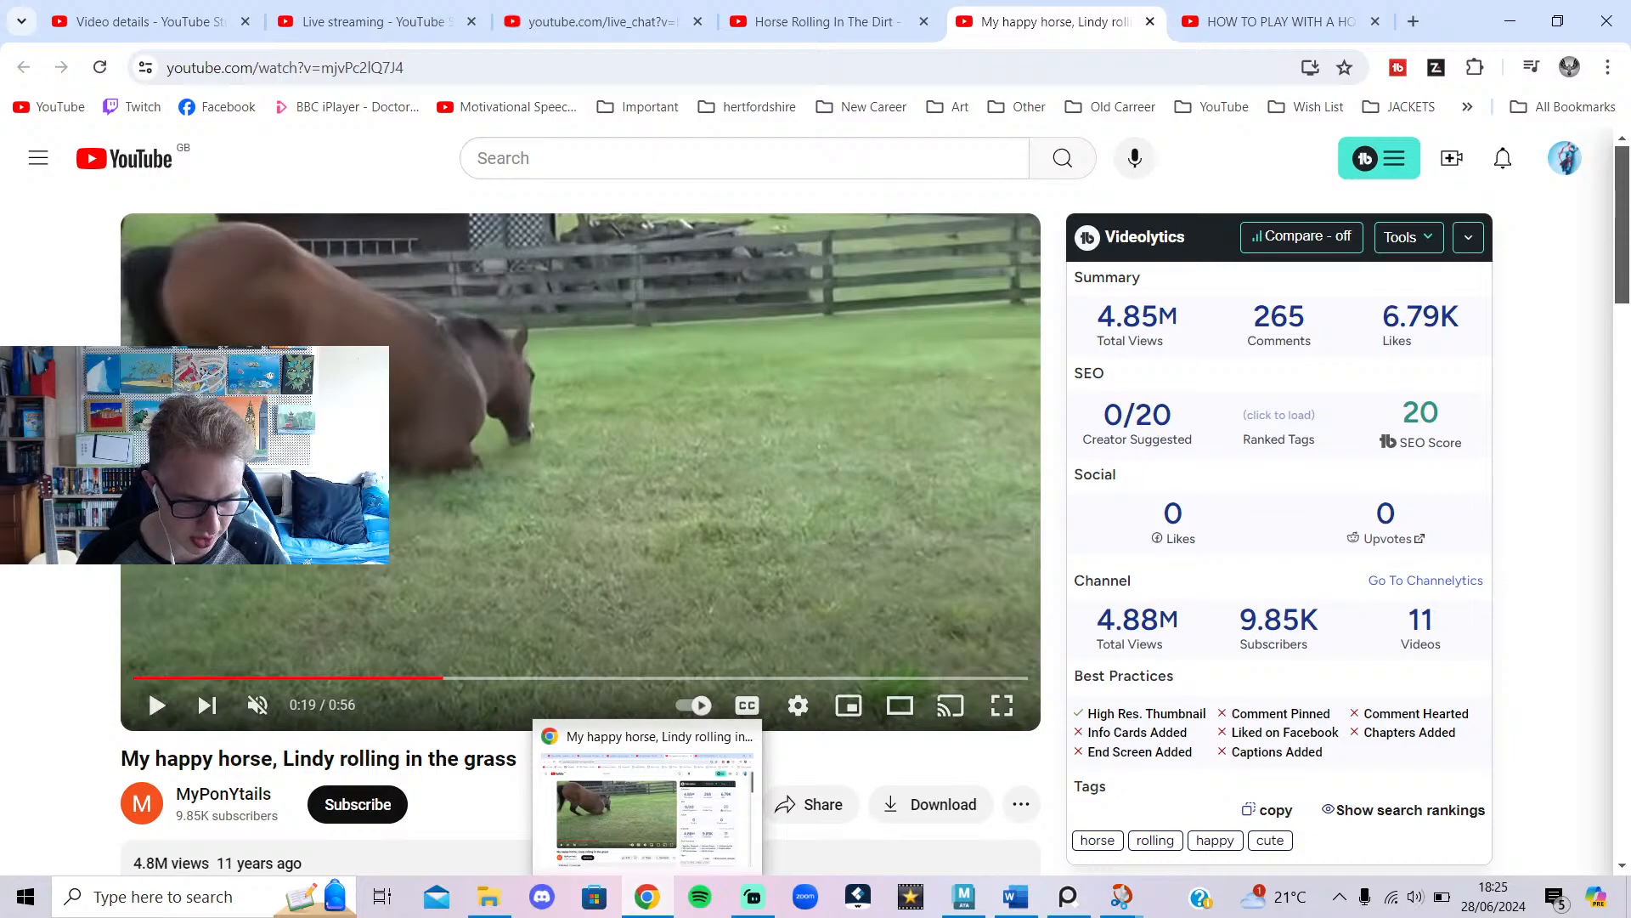
{"action": "left_click", "coordinate": [647, 896]}
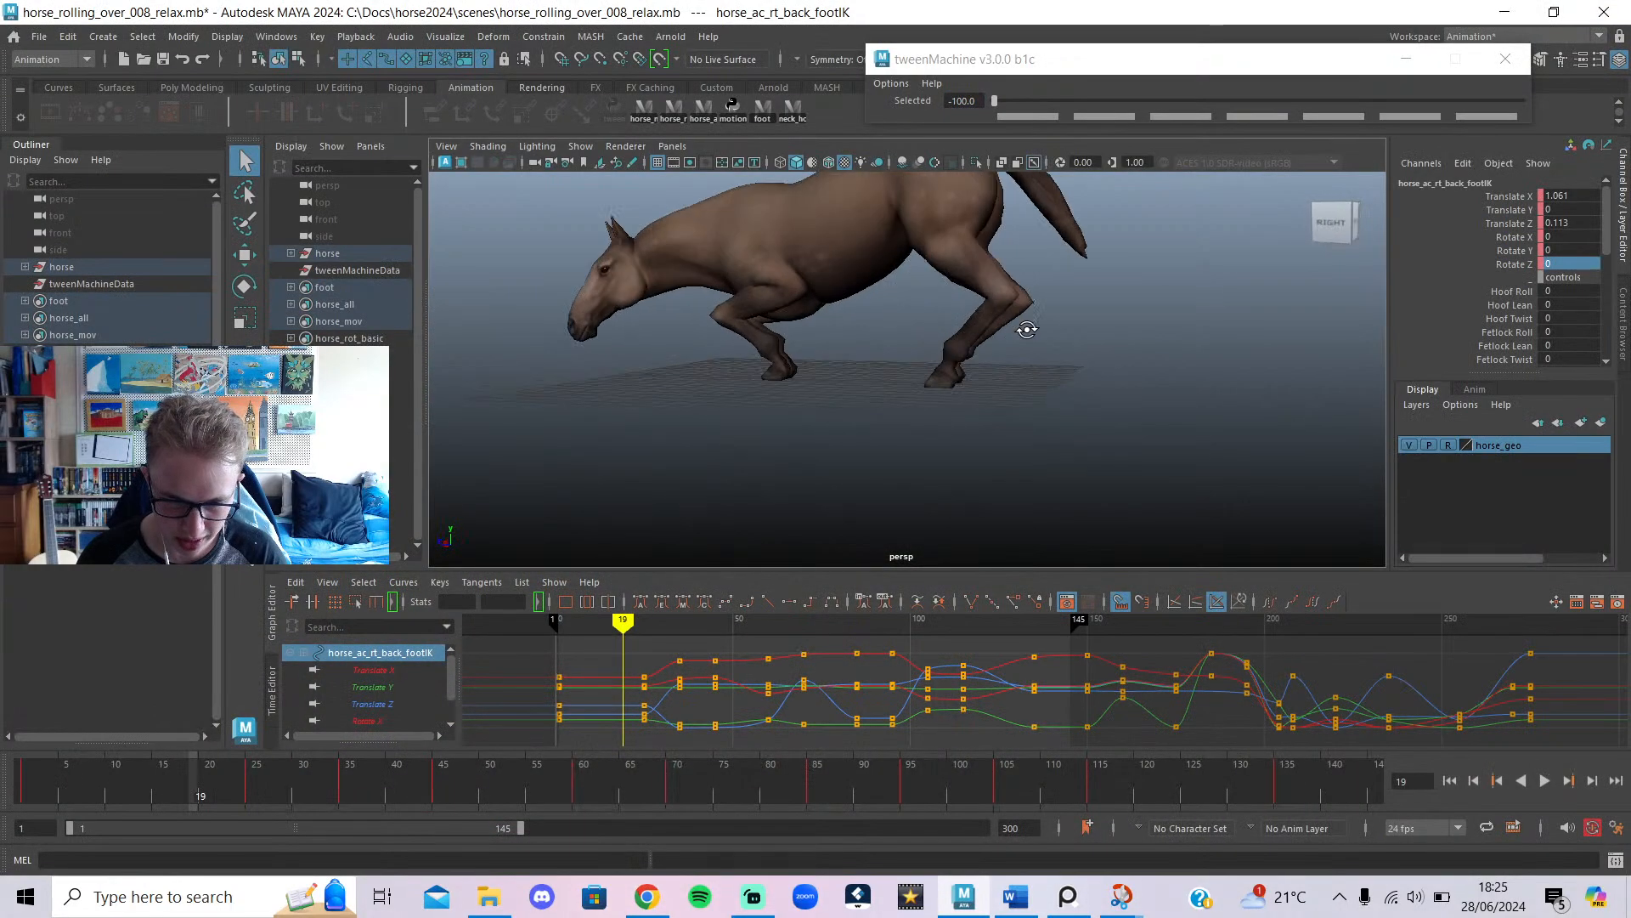
At frame 25, move the pelvis control down in Y.
{"action": "left_click_drag", "start_coordinate": [1026, 330], "coordinate": [1012, 365], "text": "alt"}
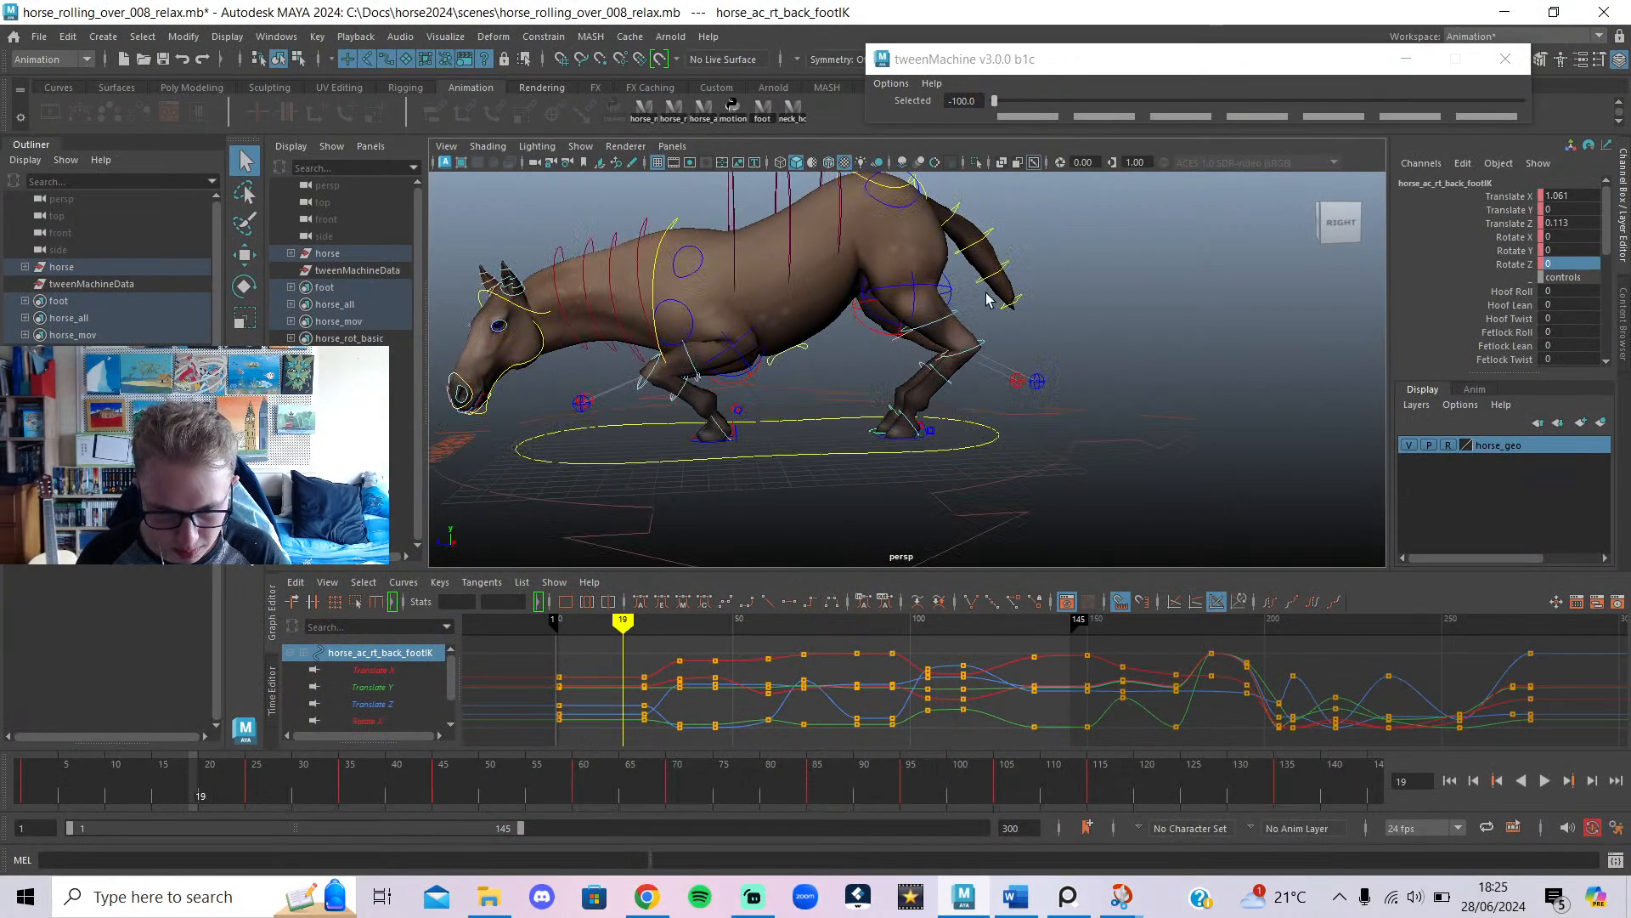
{"action": "middle_click_drag", "start_coordinate": [986, 292], "coordinate": [975, 330], "text": "alt"}
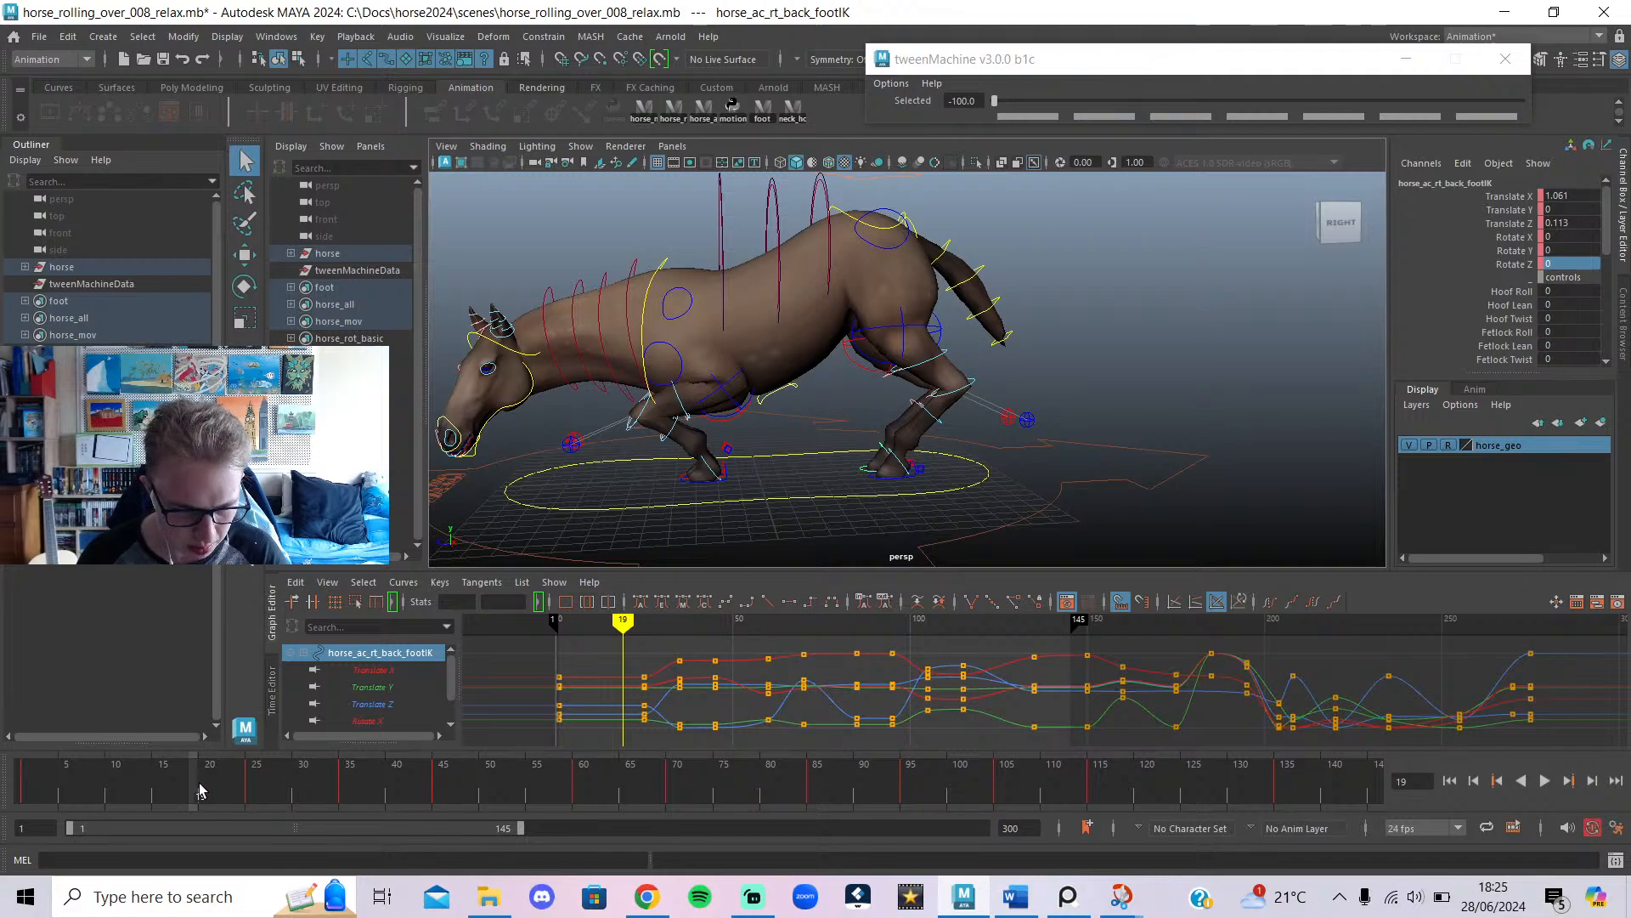
{"action": "left_click_drag", "start_coordinate": [201, 791], "coordinate": [256, 791]}
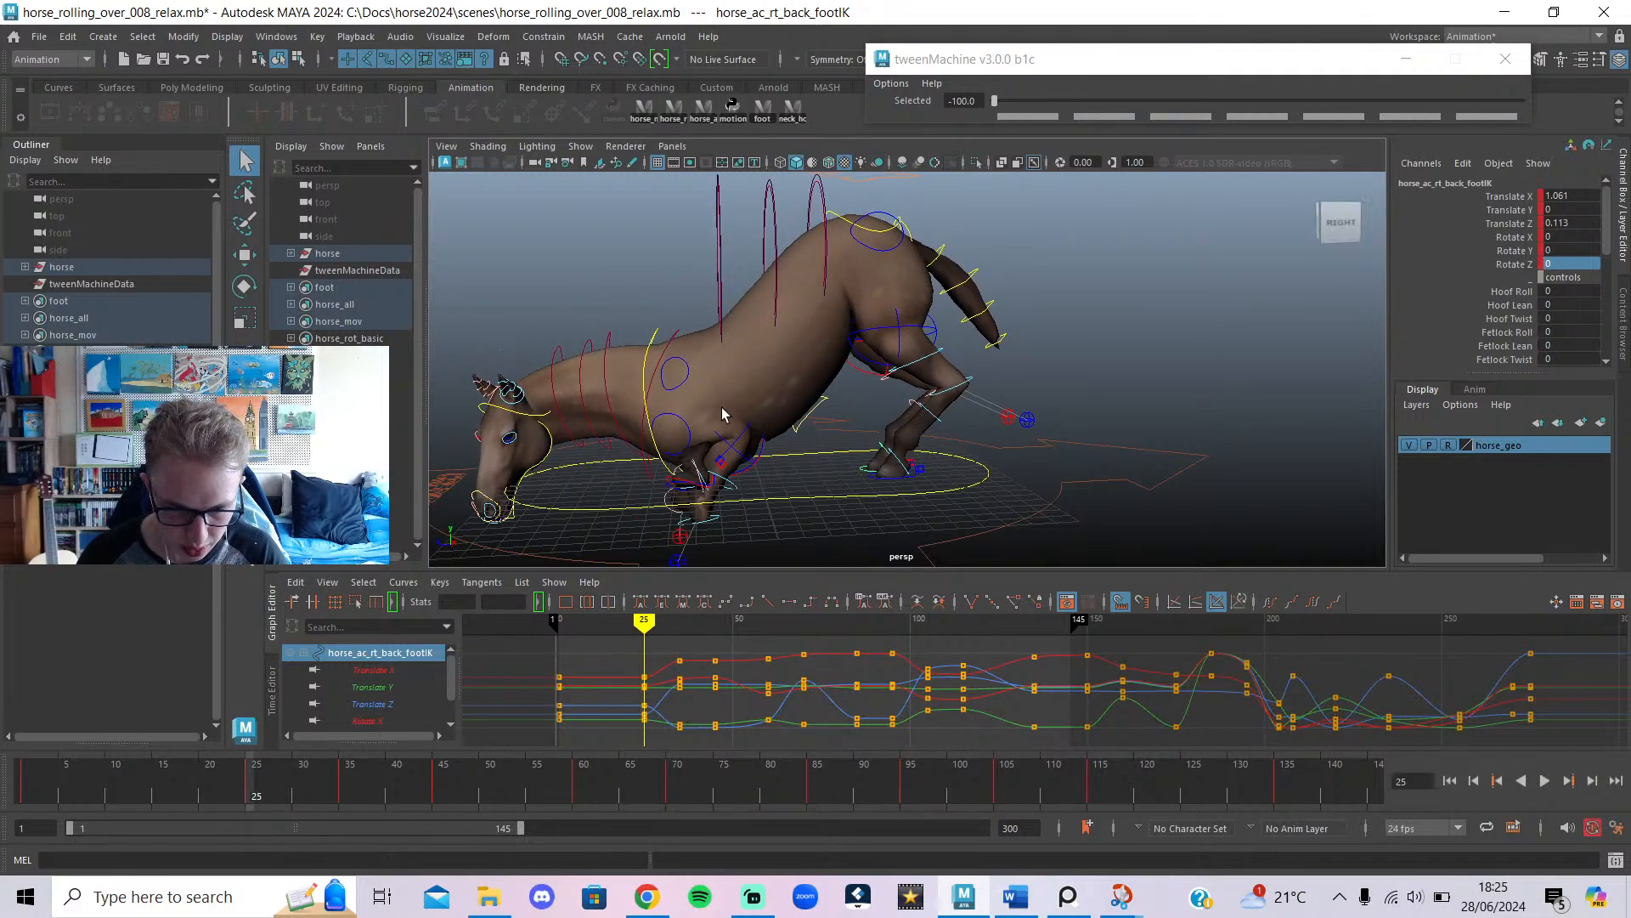
{"action": "left_click", "coordinate": [881, 237]}
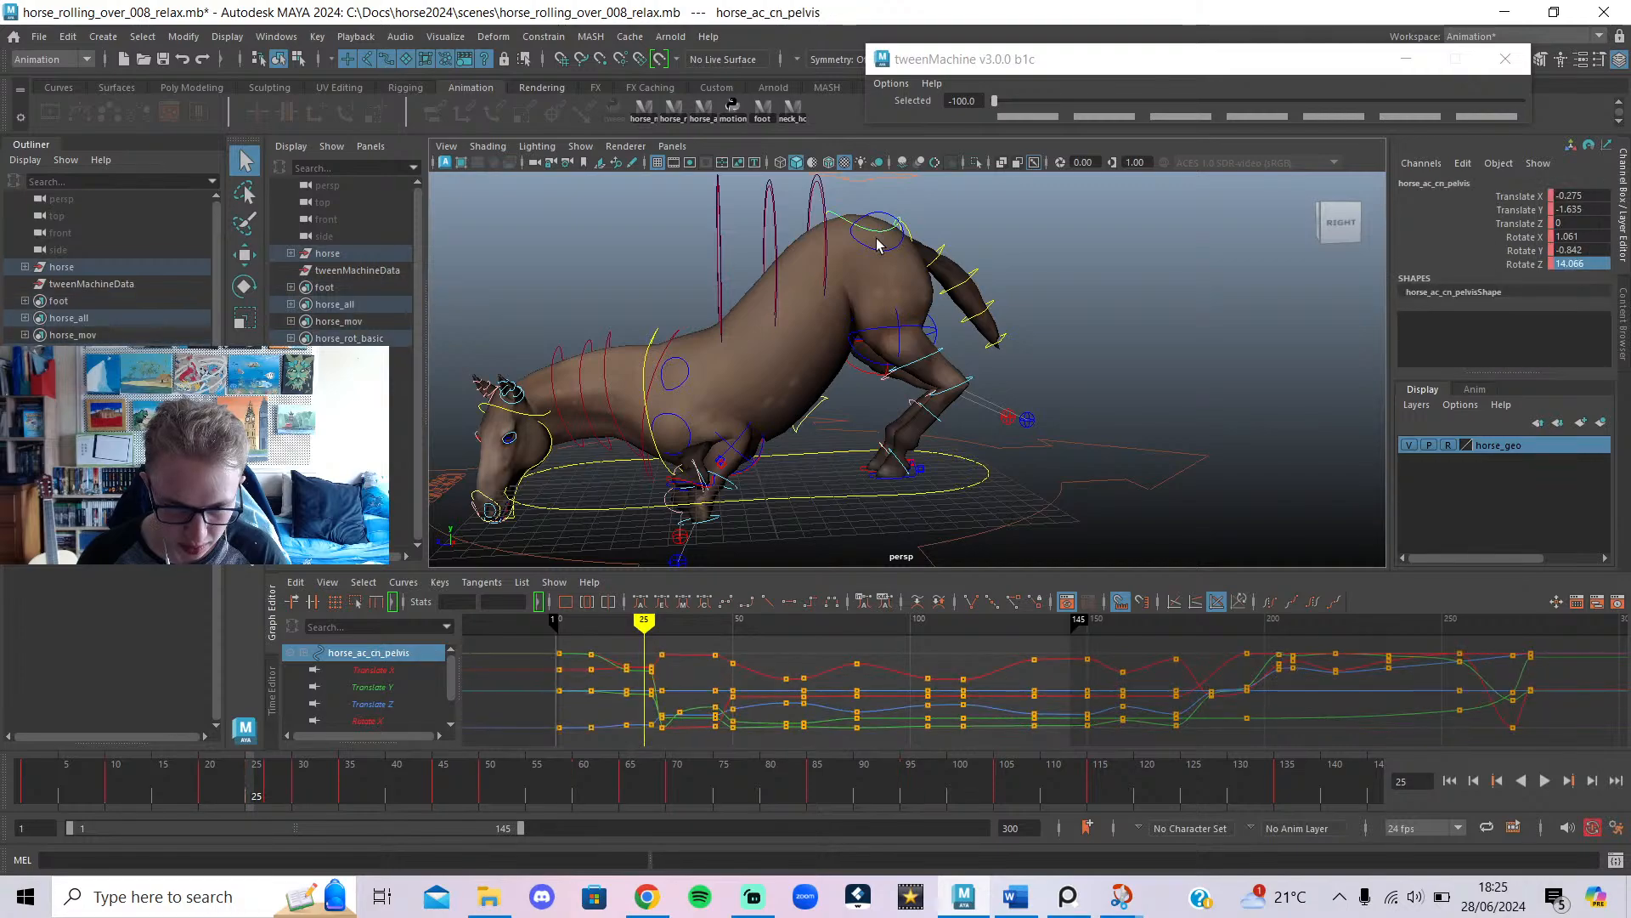
{"action": "key", "text": "w"}
{"action": "left_click_drag", "start_coordinate": [841, 226], "coordinate": [844, 262]}
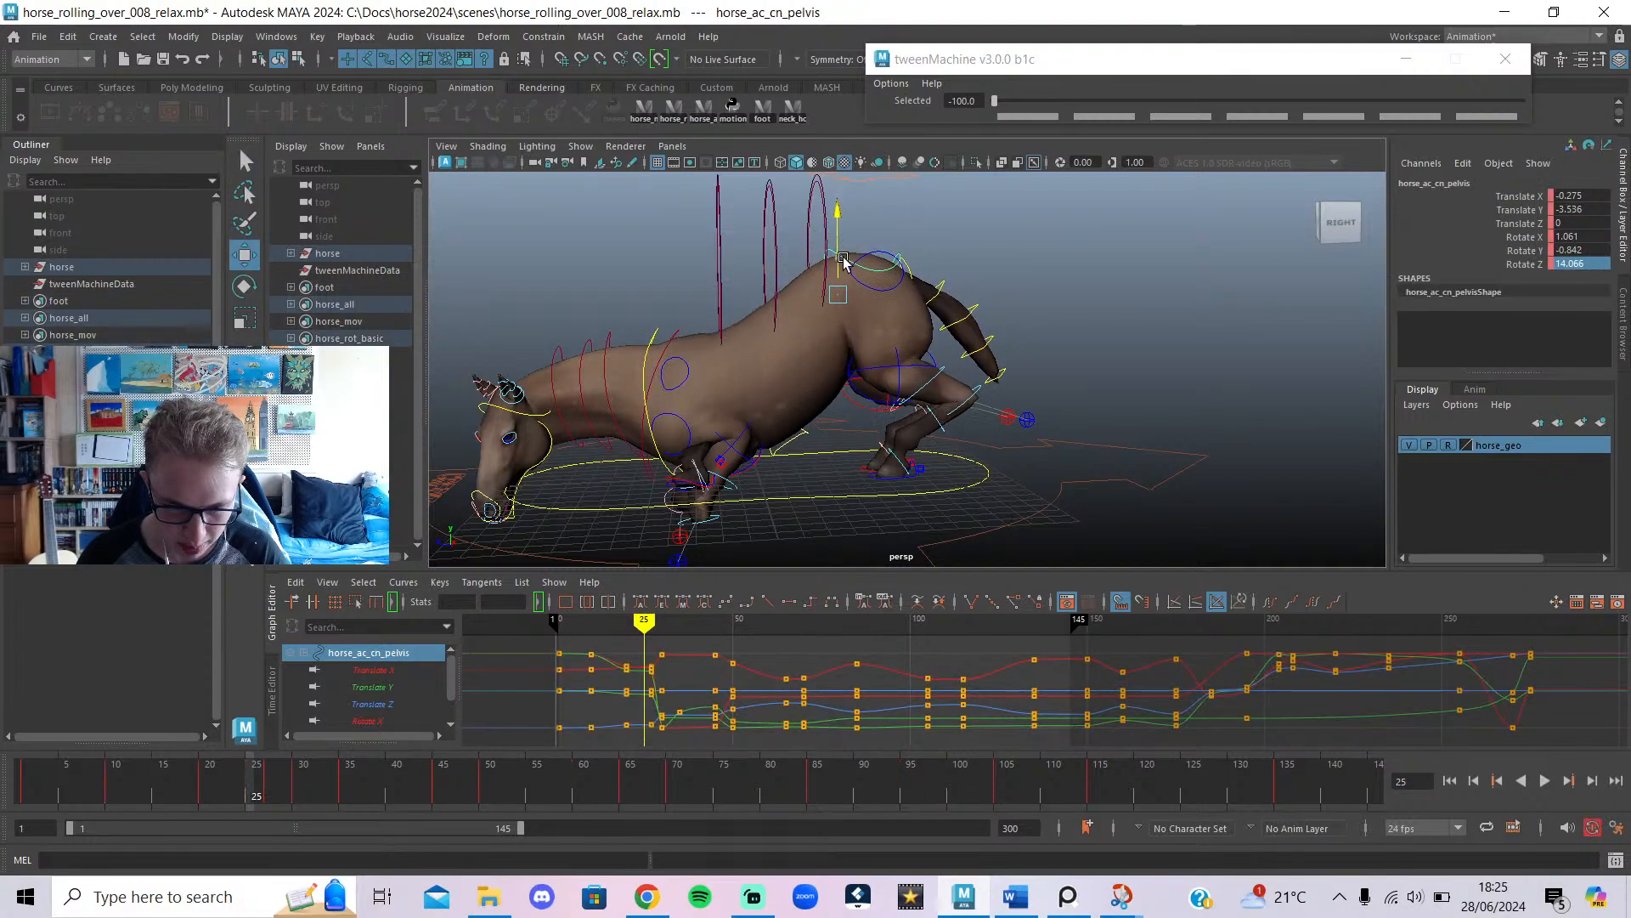
Delete the chest's keys at frame 27 and raise the chest to Translate Y -5.305.
{"action": "left_click", "coordinate": [667, 347]}
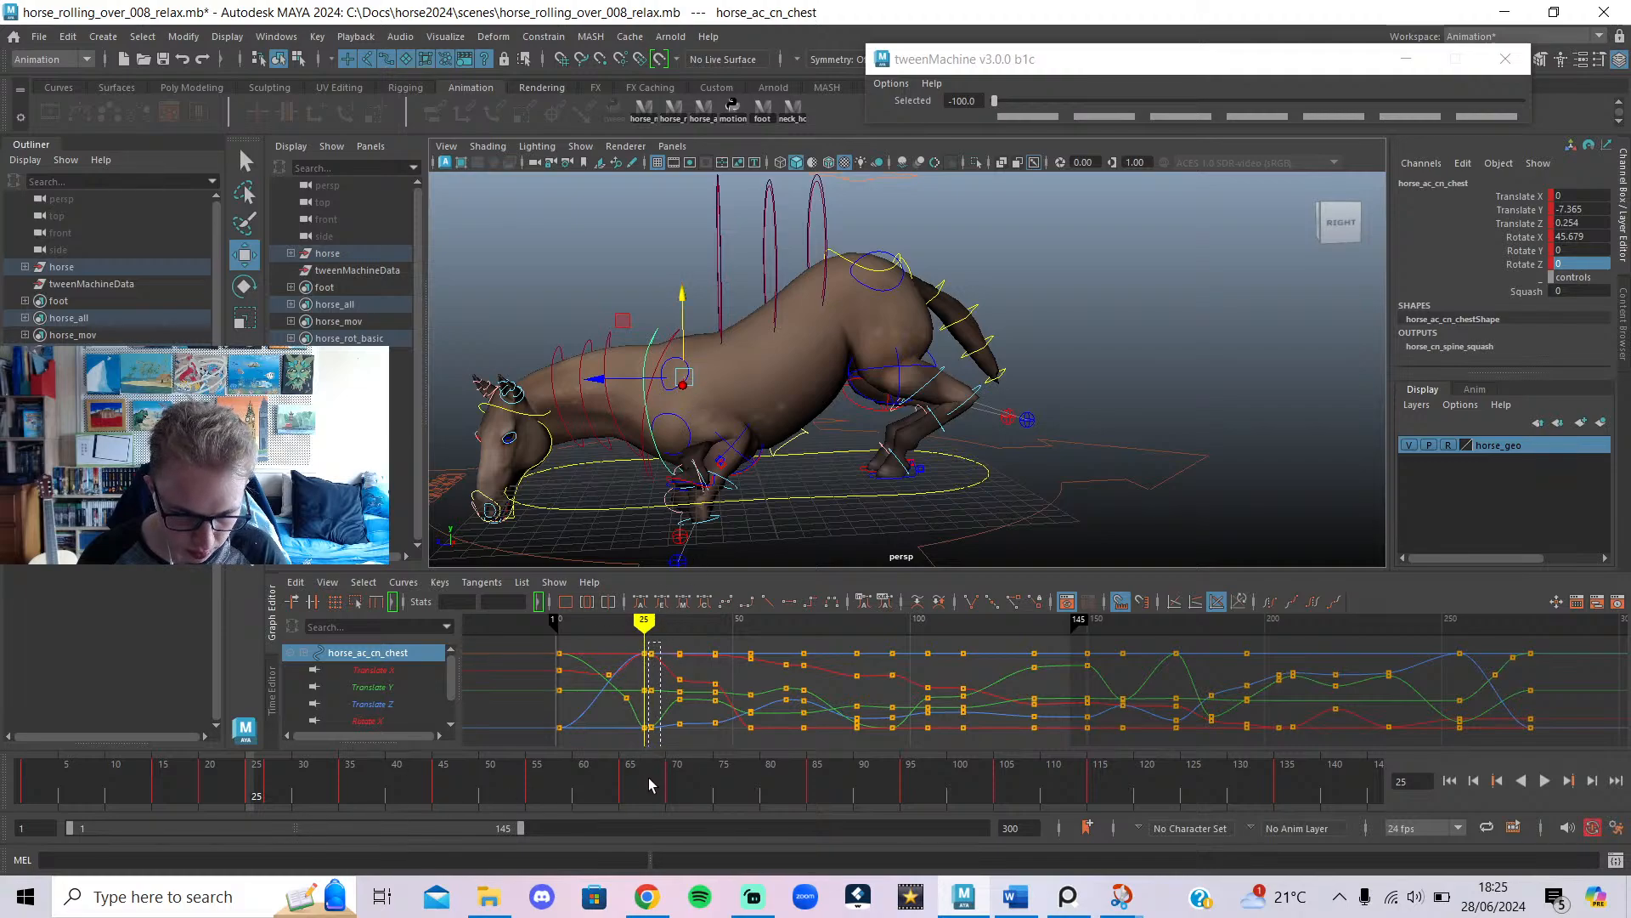
{"action": "left_click_drag", "start_coordinate": [649, 778], "coordinate": [650, 778]}
{"action": "key", "text": "Delete"}
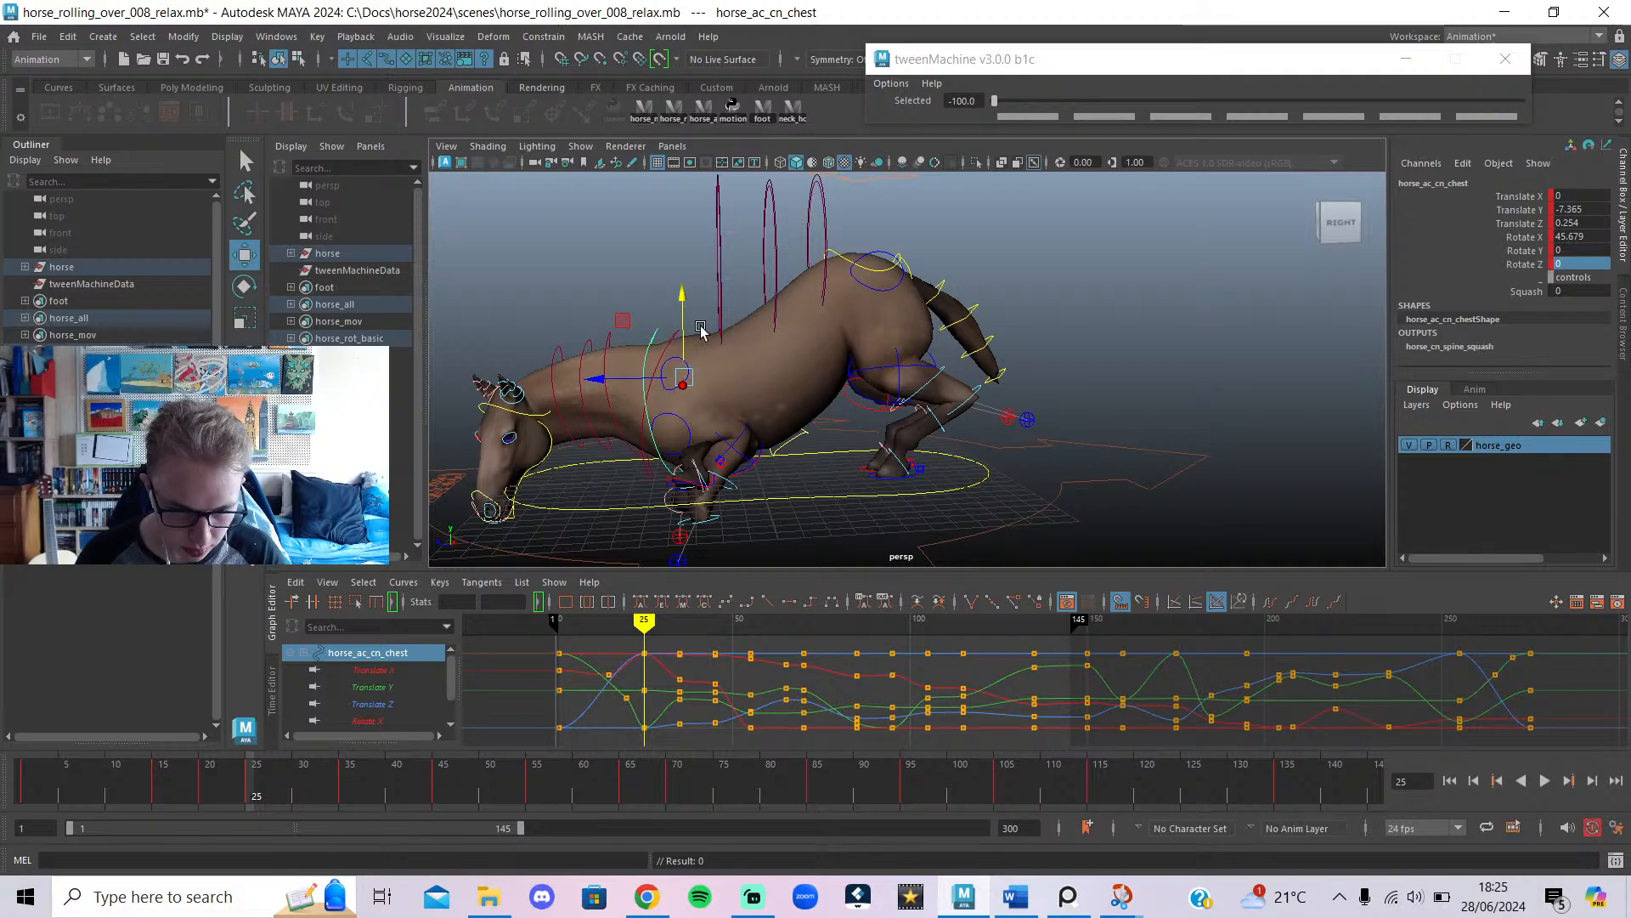
{"action": "left_click_drag", "start_coordinate": [680, 340], "coordinate": [670, 296]}
{"action": "middle_click_drag", "start_coordinate": [730, 422], "coordinate": [763, 367], "text": "alt"}
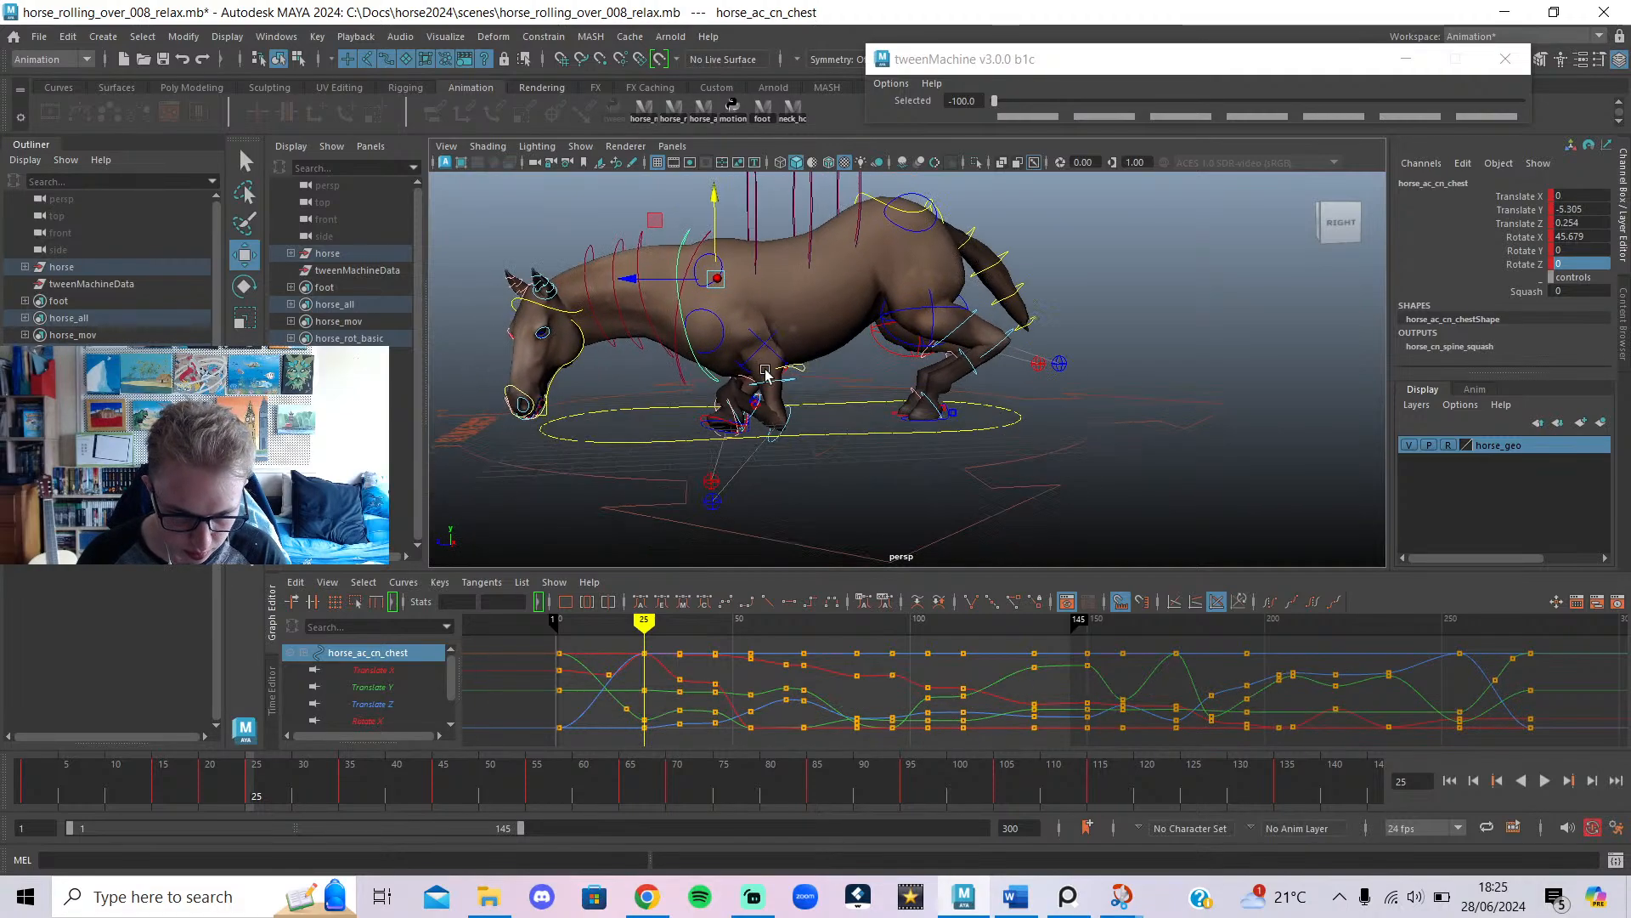
{"action": "left_click", "coordinate": [712, 491]}
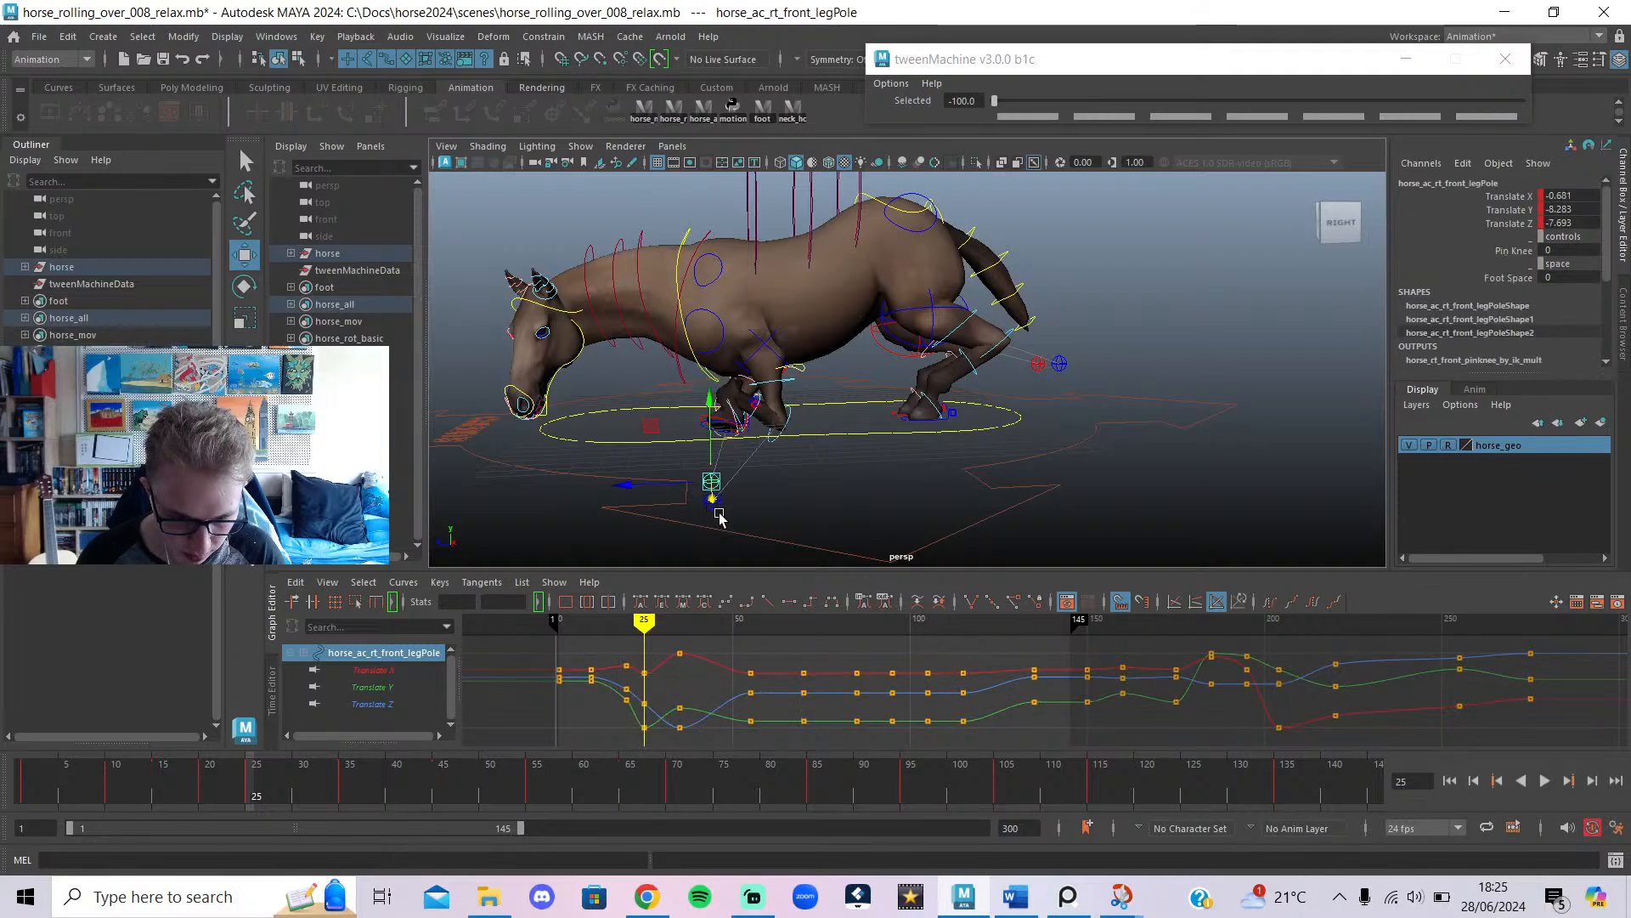
{"action": "left_click_drag", "start_coordinate": [718, 515], "coordinate": [793, 495], "text": "alt"}
Lower both front-leg pole controls and push them along Z at frame 25.
{"action": "left_click", "coordinate": [792, 491], "text": "shift"}
{"action": "left_click_drag", "start_coordinate": [867, 535], "coordinate": [787, 461], "text": "alt"}
{"action": "left_click_drag", "start_coordinate": [747, 383], "coordinate": [757, 450]}
{"action": "left_click_drag", "start_coordinate": [672, 508], "coordinate": [860, 372]}
{"action": "key", "text": "alt+1"}
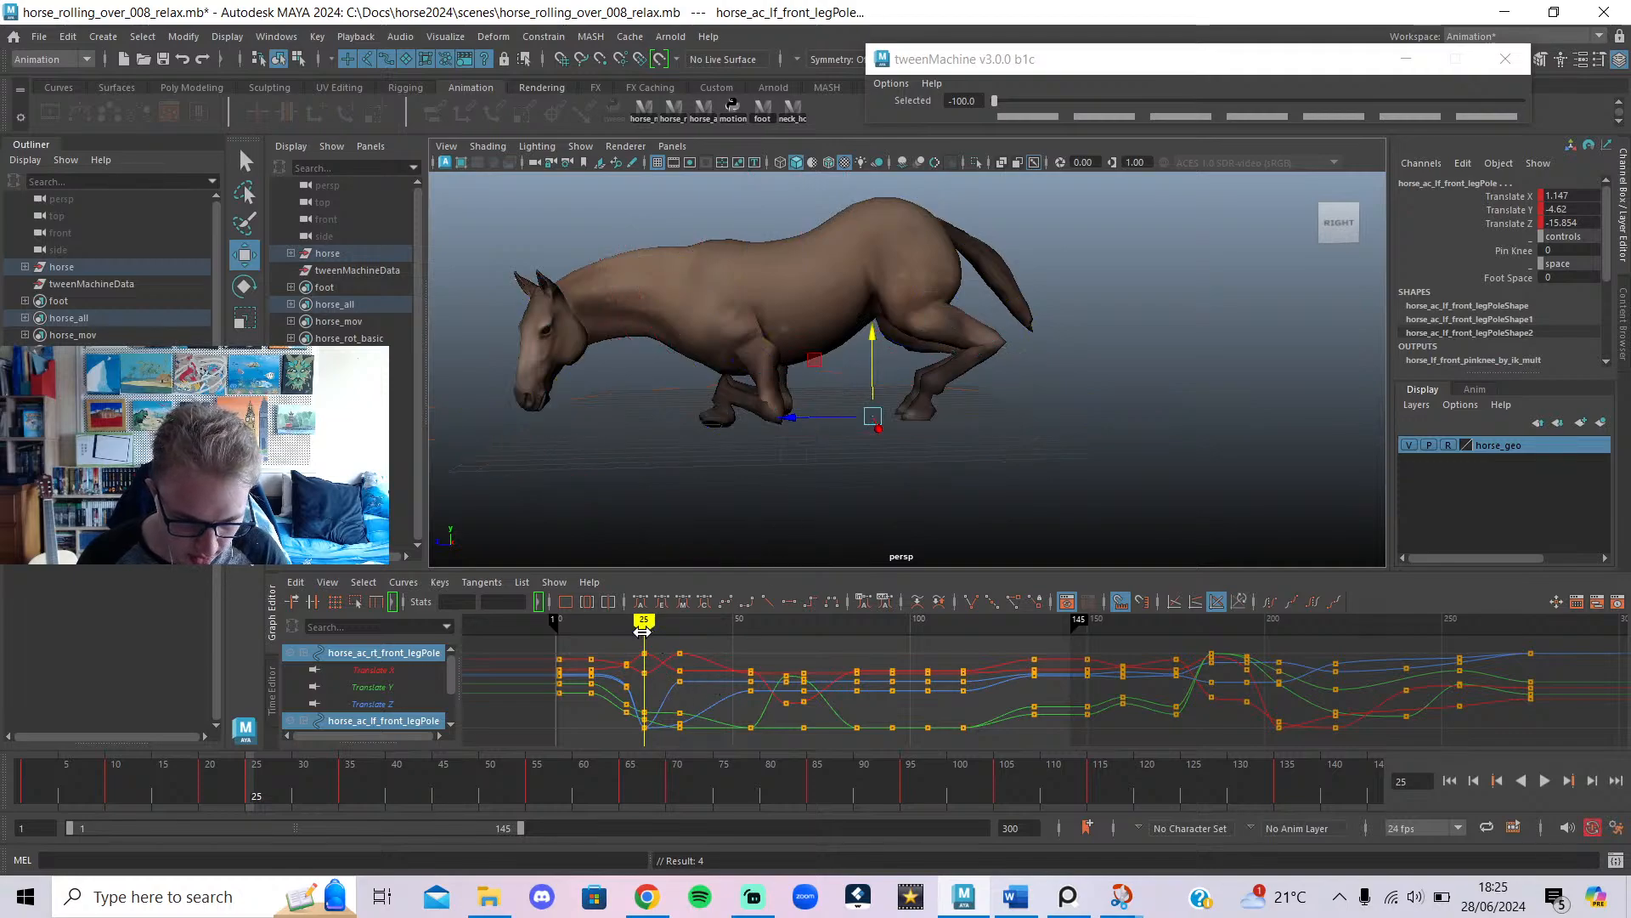
{"action": "mouse_move", "coordinate": [643, 631]}
{"action": "left_mouse_down"}
{"action": "mouse_move", "coordinate": [620, 638]}
{"action": "mouse_move", "coordinate": [626, 652]}
{"action": "left_mouse_up"}
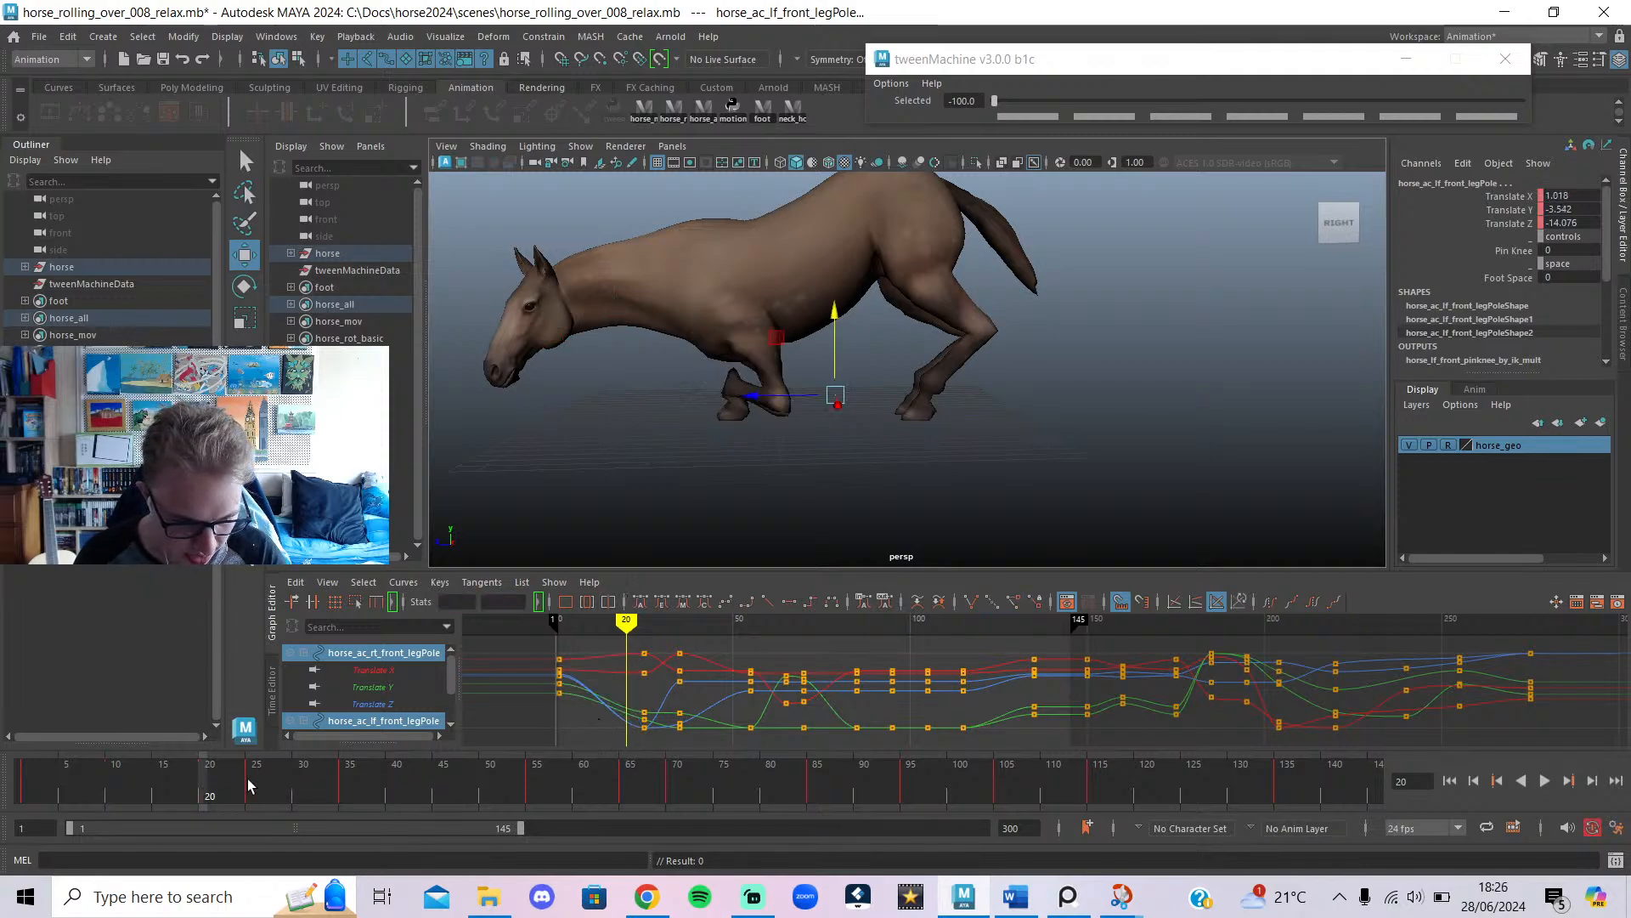
Undo a stray pole move at frame 1, then adjust and key both front-leg poles at frame 25.
{"action": "left_click_drag", "start_coordinate": [247, 780], "coordinate": [22, 786]}
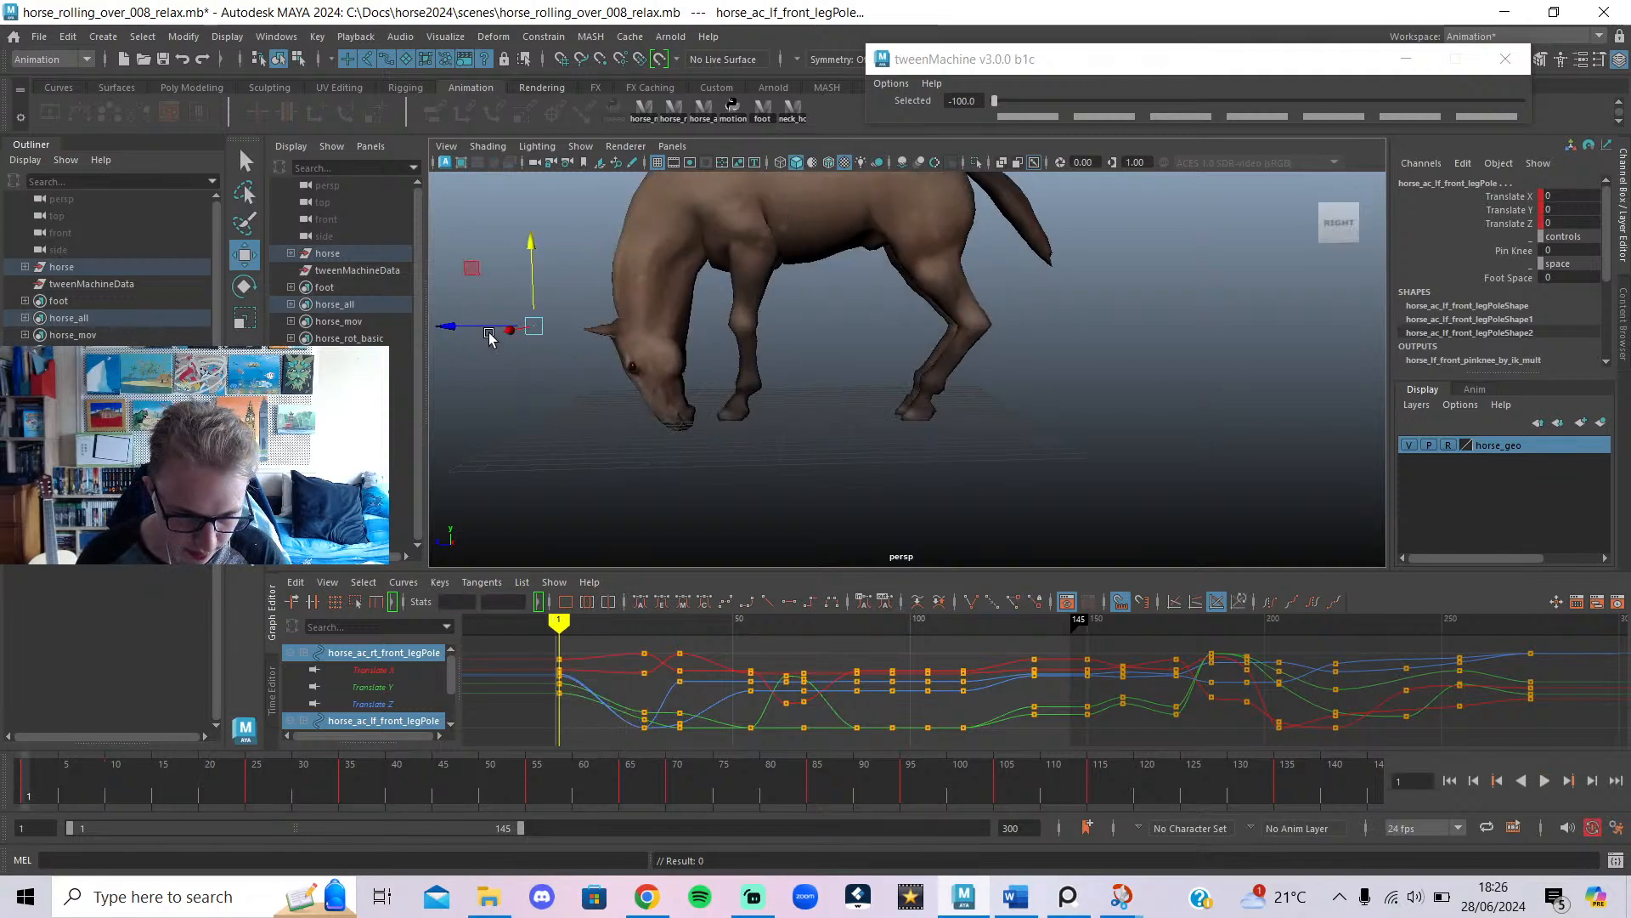
{"action": "middle_click_drag", "start_coordinate": [744, 384], "coordinate": [847, 397]}
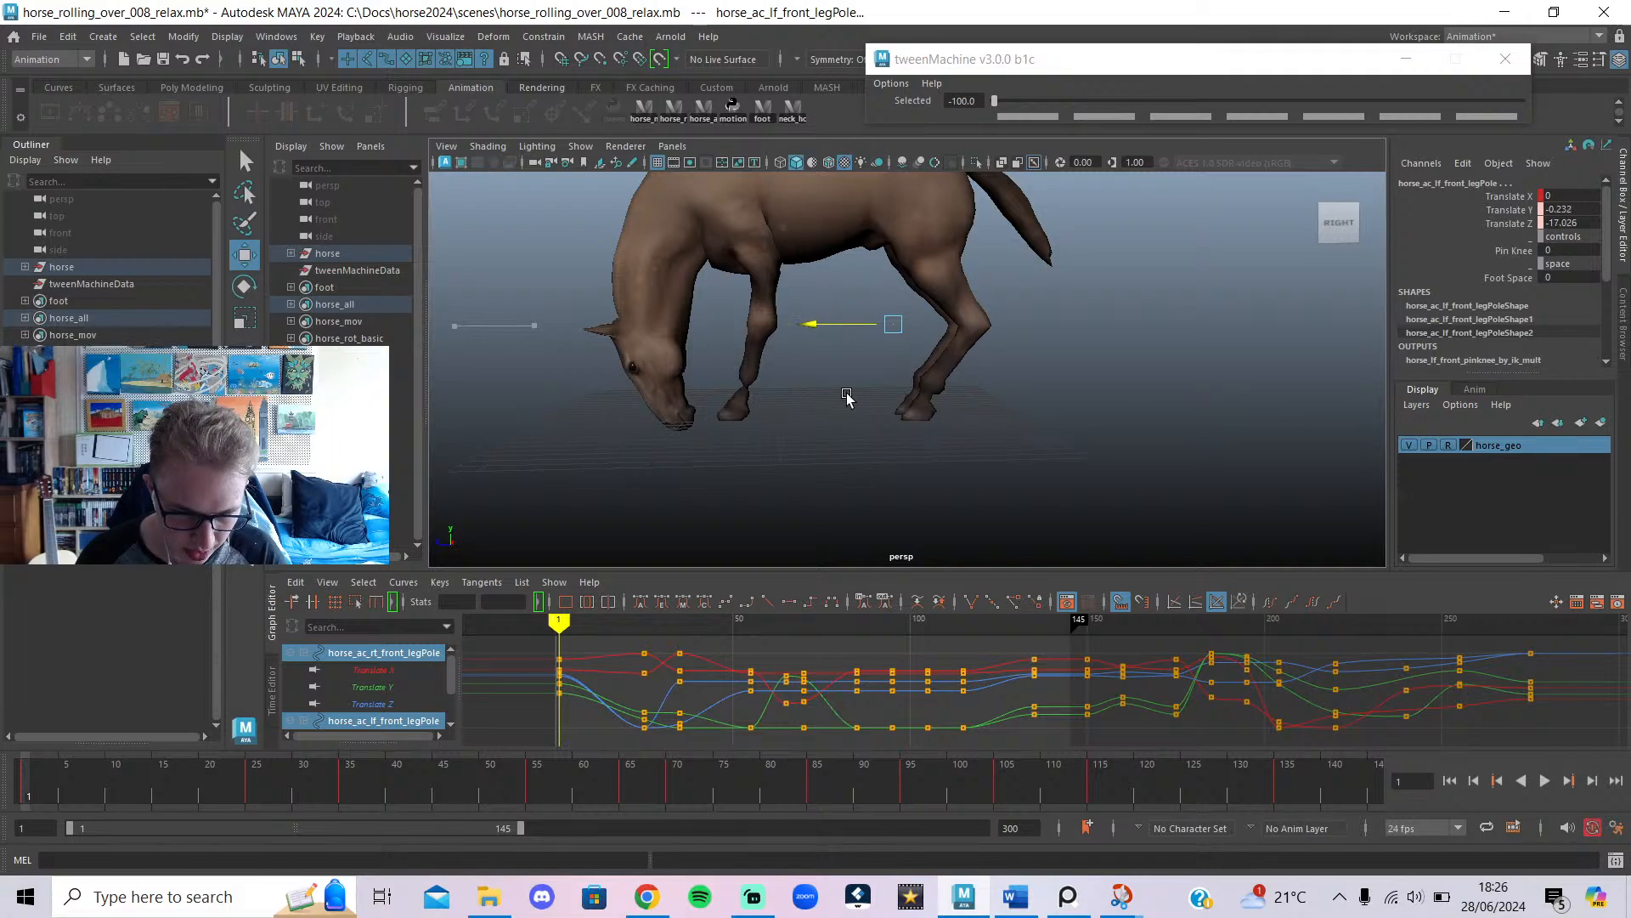
{"action": "key", "text": "ctrl+z"}
{"action": "mouse_move", "coordinate": [558, 621]}
{"action": "left_mouse_down"}
{"action": "mouse_move", "coordinate": [619, 645]}
{"action": "mouse_move", "coordinate": [542, 658]}
{"action": "mouse_move", "coordinate": [594, 697]}
{"action": "mouse_move", "coordinate": [643, 801]}
{"action": "left_mouse_up"}
{"action": "left_click_drag", "start_coordinate": [829, 415], "coordinate": [542, 402]}
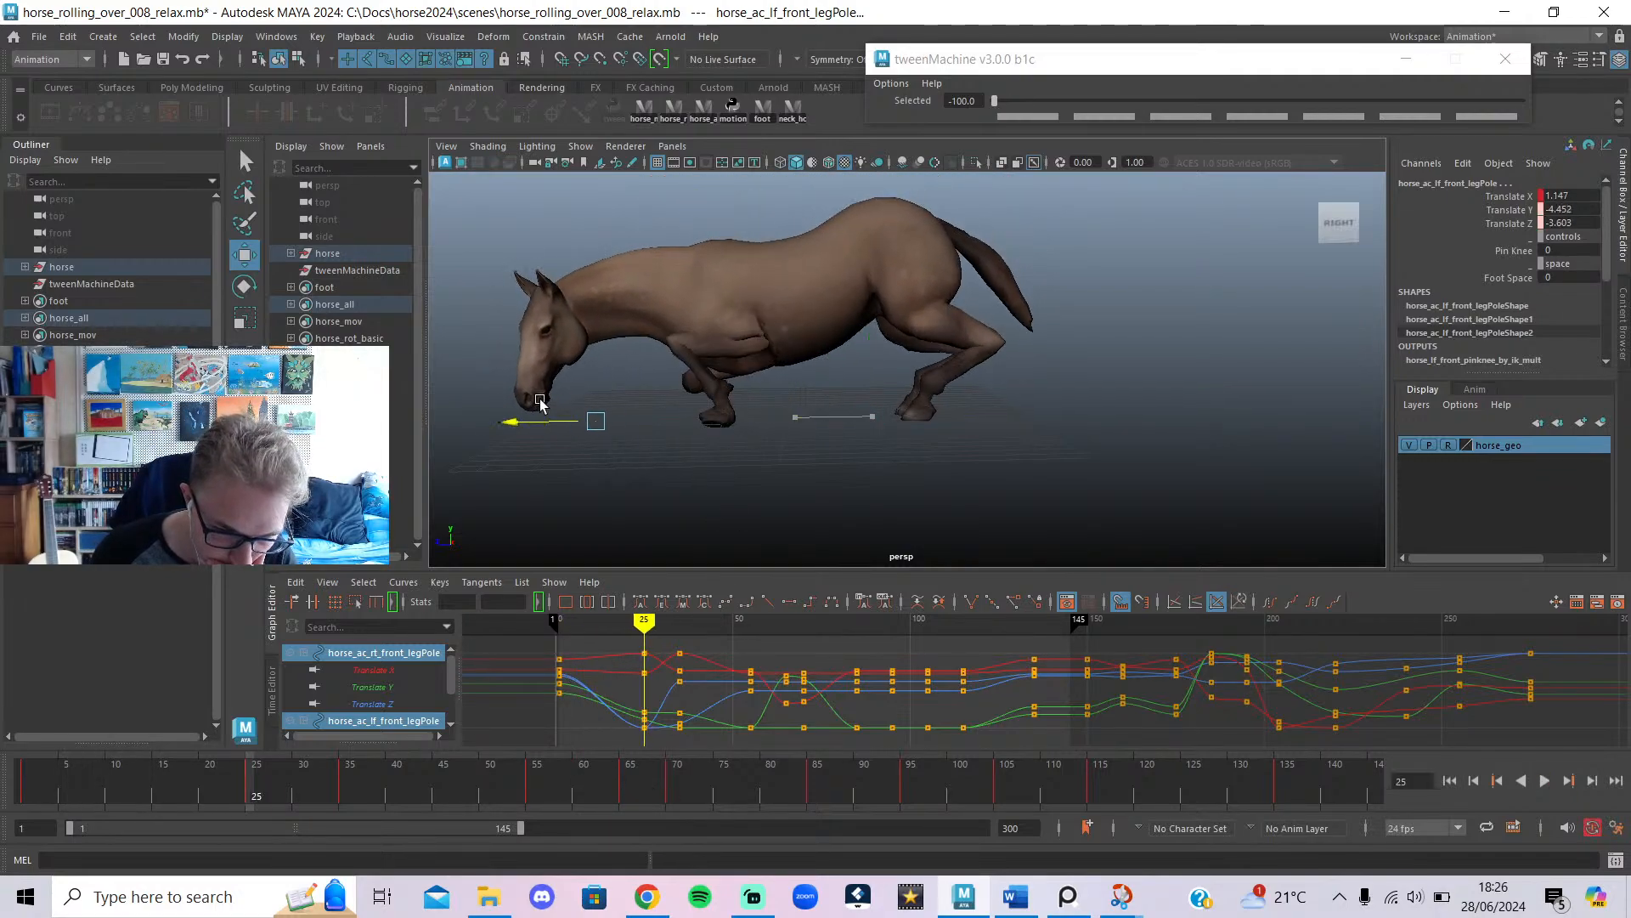
{"action": "key", "text": "s"}
{"action": "left_click_drag", "start_coordinate": [722, 540], "coordinate": [1181, 496], "text": "alt"}
{"action": "left_click", "coordinate": [1179, 497]}
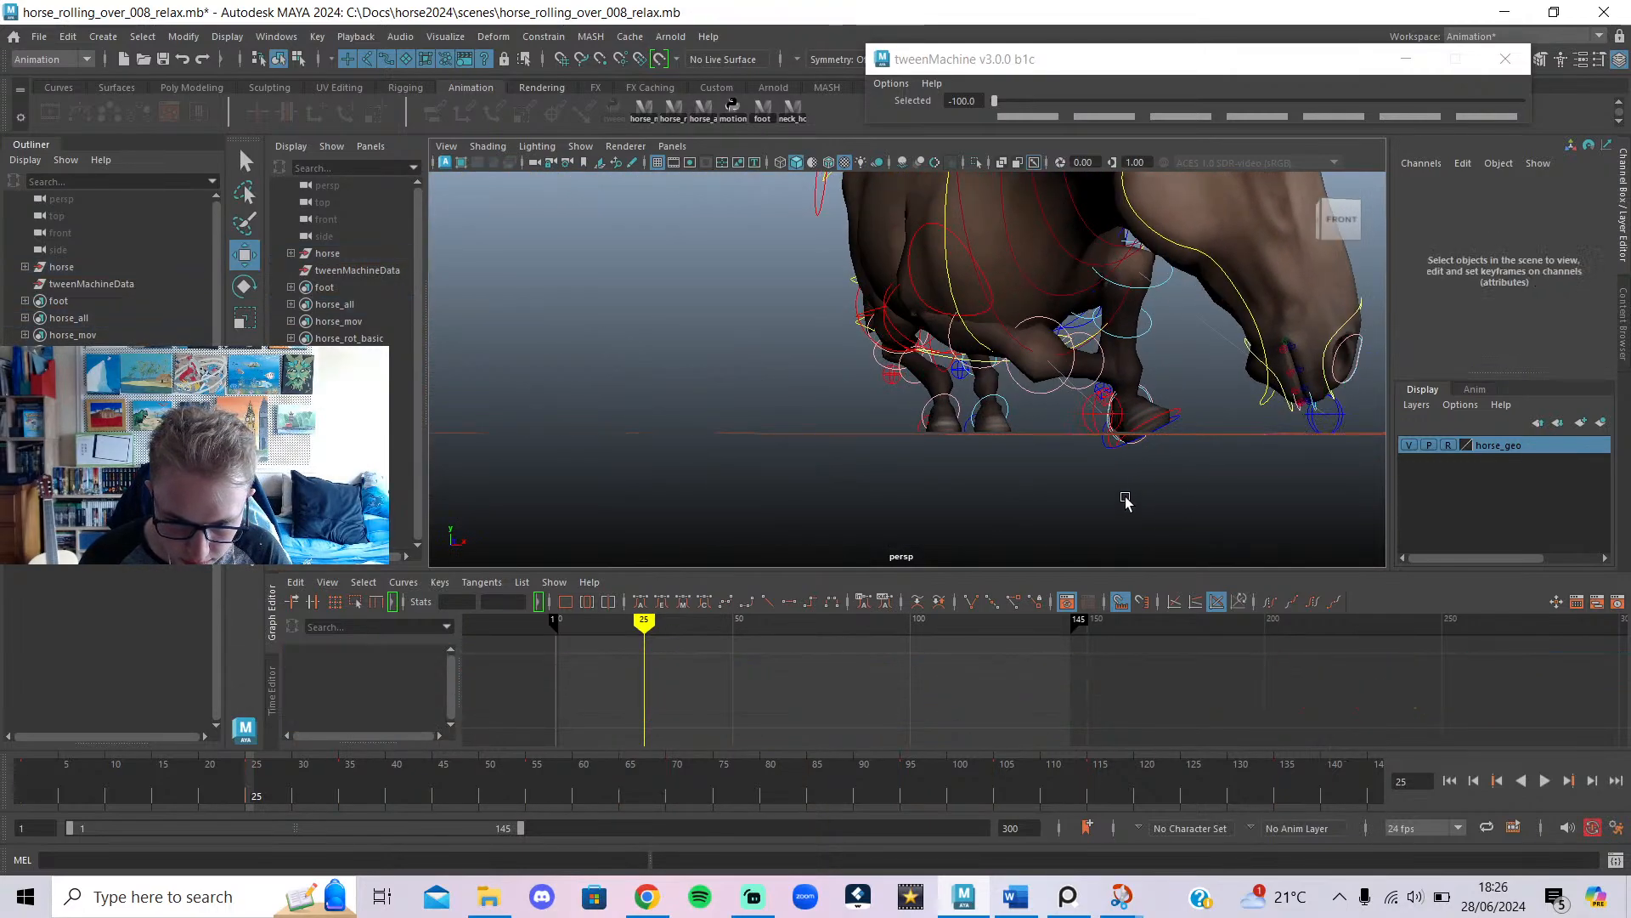
Ease the left front foot IK toward its previous pose with tweenMachine.
{"action": "left_click", "coordinate": [1167, 432]}
{"action": "mouse_move", "coordinate": [295, 780]}
{"action": "left_mouse_down"}
{"action": "mouse_move", "coordinate": [54, 786]}
{"action": "mouse_move", "coordinate": [256, 791]}
{"action": "mouse_move", "coordinate": [254, 805]}
{"action": "left_mouse_up"}
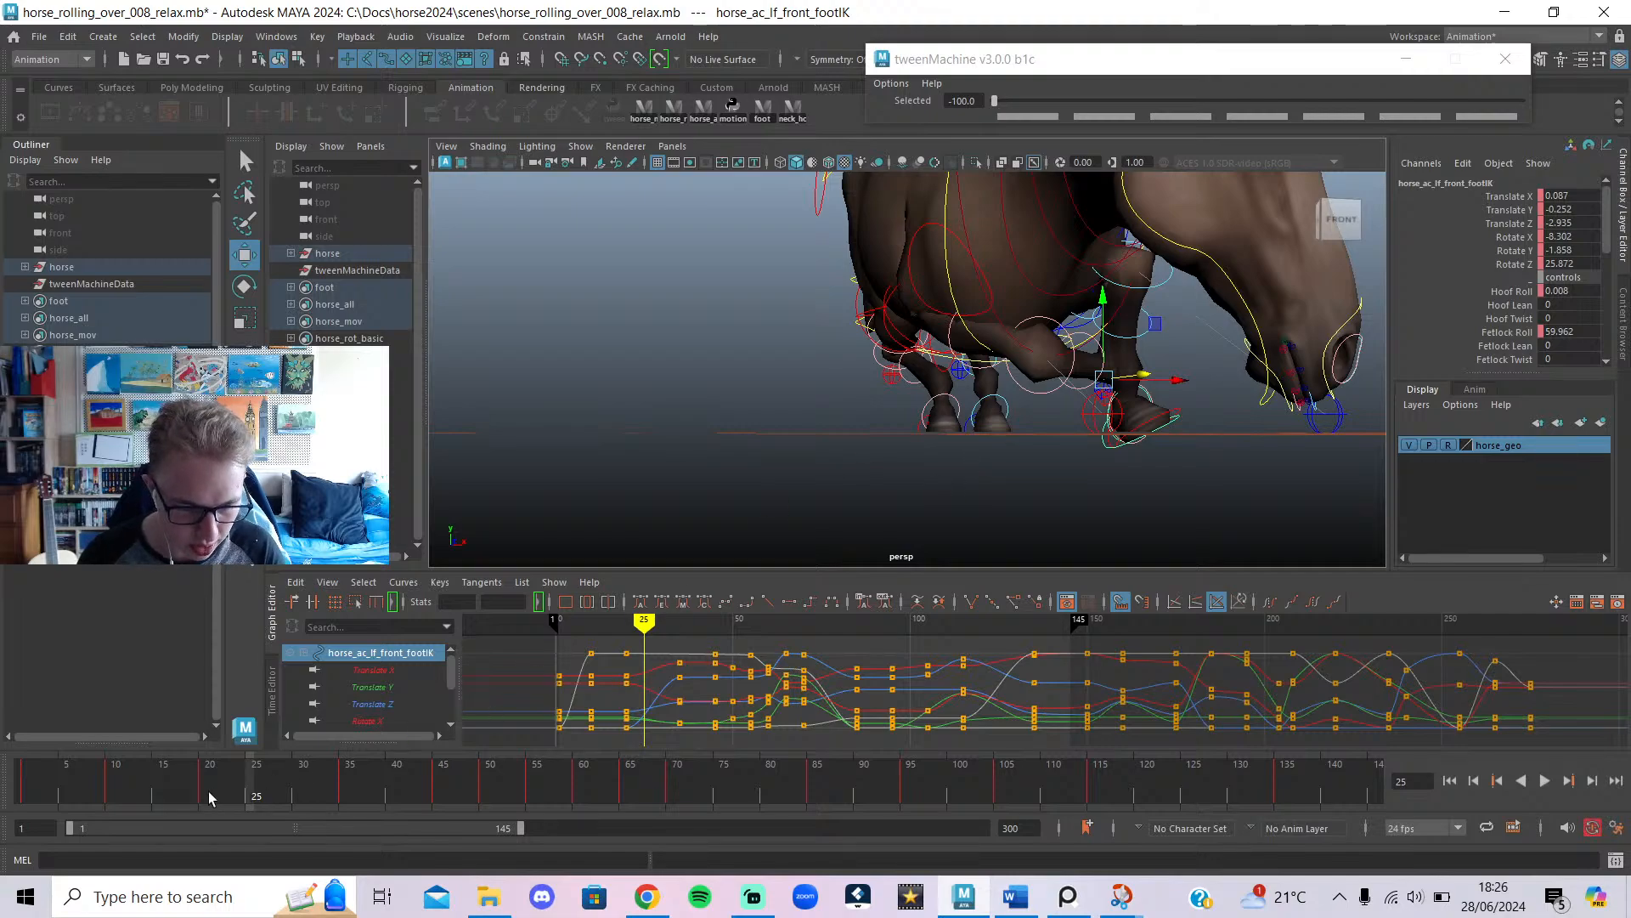
{"action": "key", "text": "alt+v"}
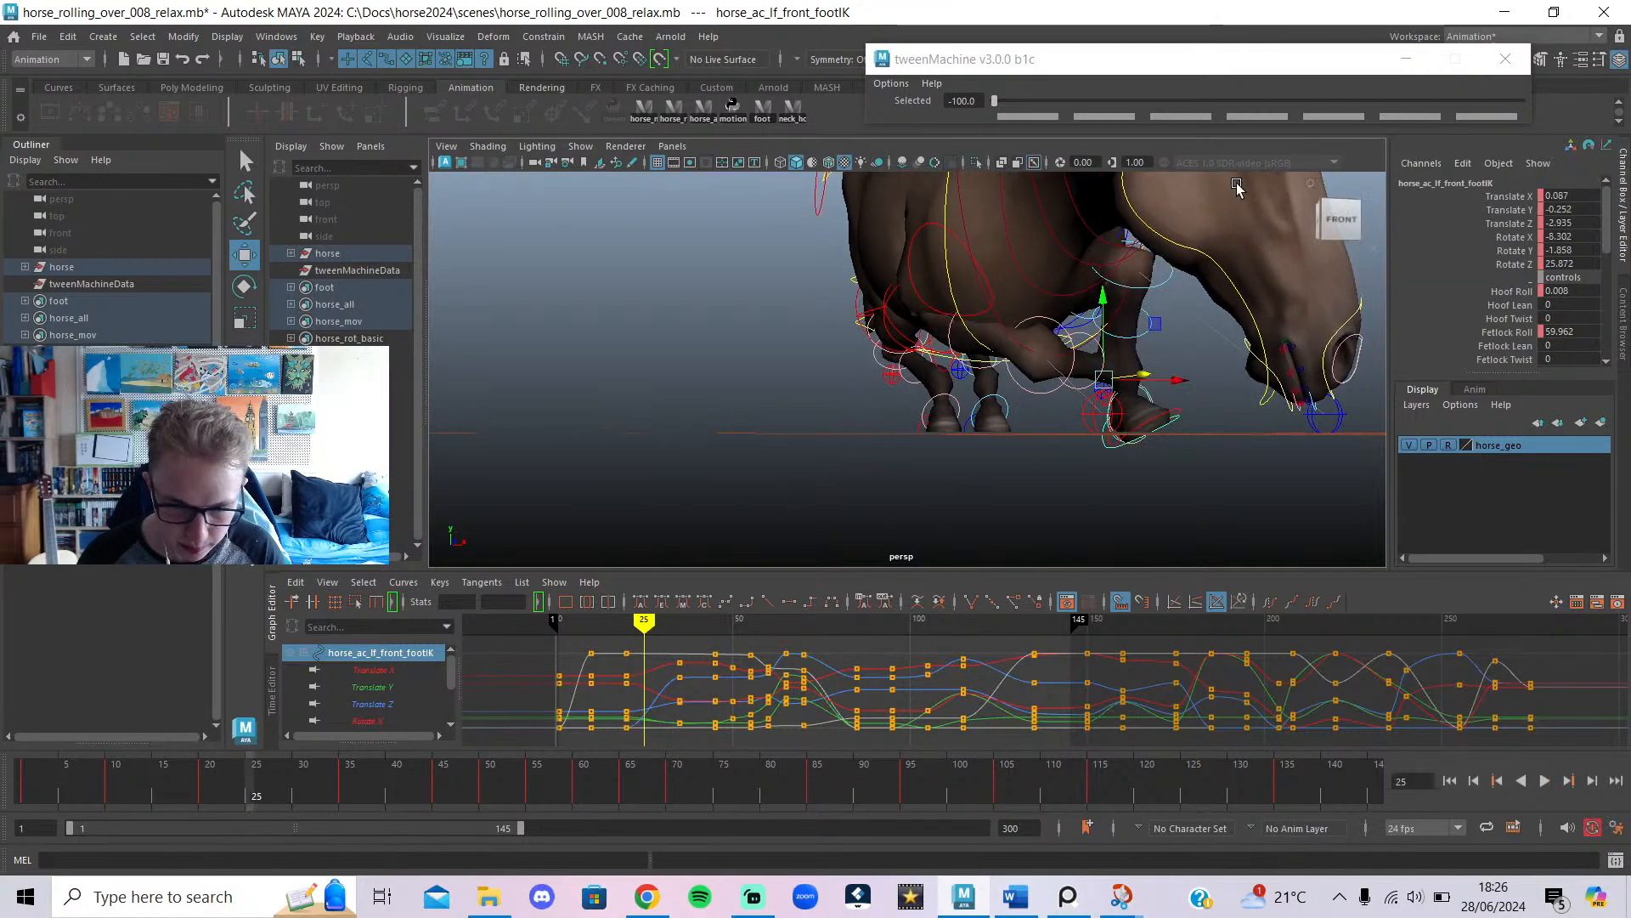
{"action": "left_click_drag", "start_coordinate": [1115, 100], "coordinate": [935, 102]}
Move the left front leg pole outward along X to 2.583.
{"action": "left_click", "coordinate": [1157, 413]}
{"action": "key", "text": "alt+1"}
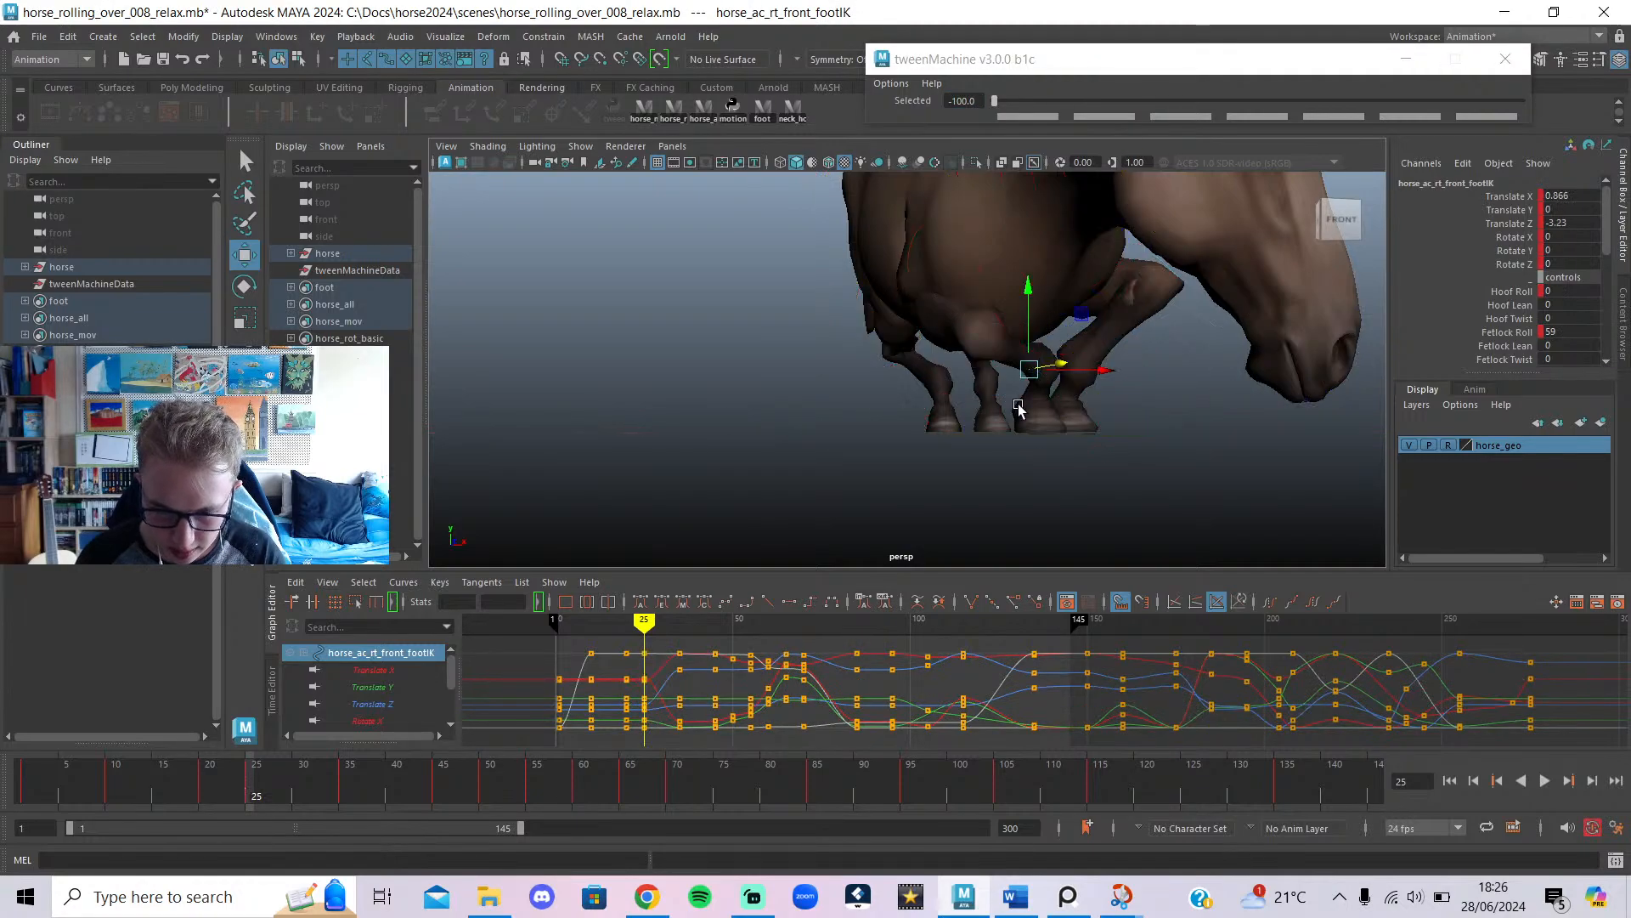
{"action": "scroll", "coordinate": [1022, 423], "scroll_direction": "down", "scroll_amount": 3}
{"action": "left_click_drag", "start_coordinate": [1022, 423], "coordinate": [983, 428], "text": "alt"}
{"action": "scroll", "coordinate": [1059, 400], "scroll_direction": "up", "scroll_amount": 4}
{"action": "key", "text": "alt+1"}
{"action": "scroll", "coordinate": [1155, 448], "scroll_direction": "down", "scroll_amount": 3}
{"action": "left_click_drag", "start_coordinate": [1155, 448], "coordinate": [987, 444], "text": "alt"}
{"action": "left_click", "coordinate": [1019, 447]}
{"action": "key", "text": "alt+1"}
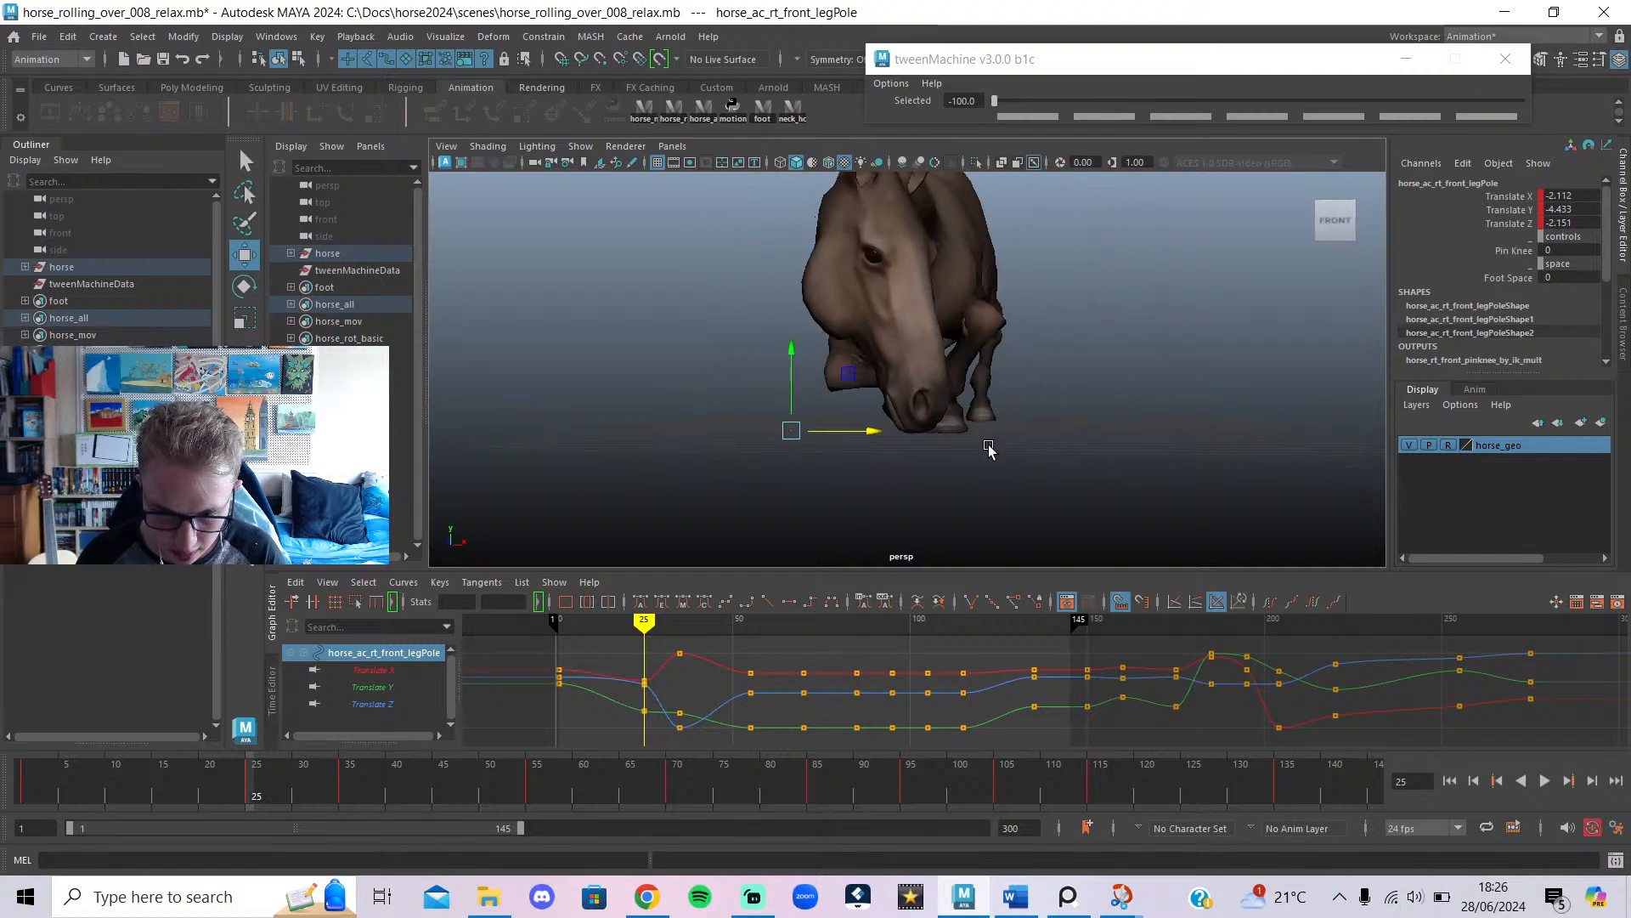
{"action": "key", "text": "alt+1"}
{"action": "left_click", "coordinate": [1039, 433]}
{"action": "left_click", "coordinate": [1048, 433]}
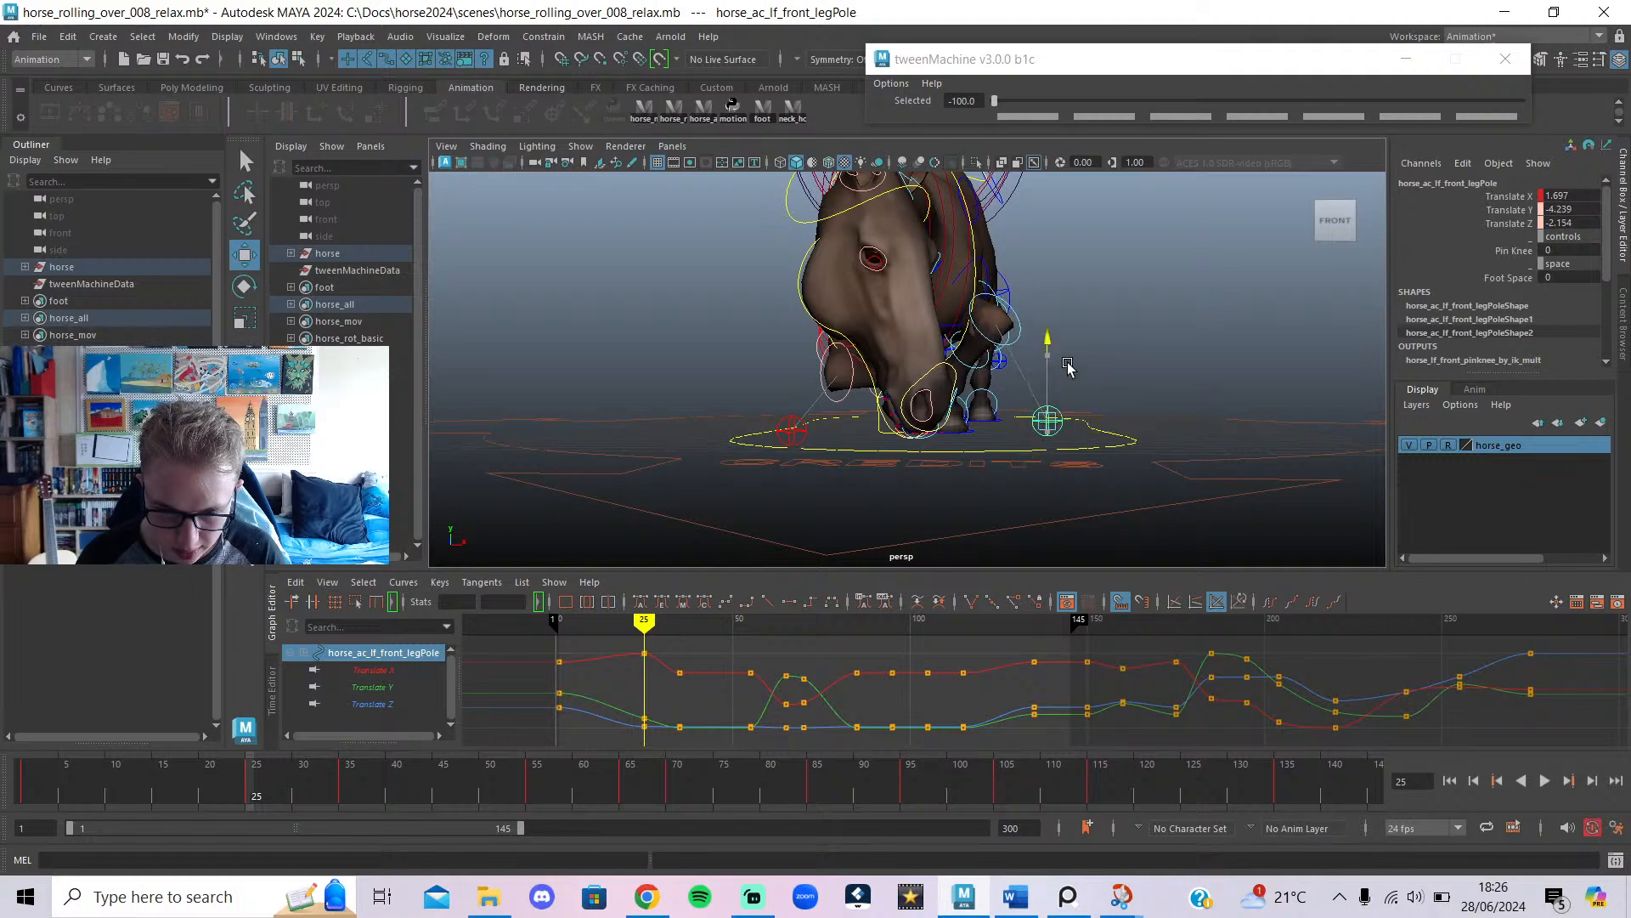
{"action": "left_click_drag", "start_coordinate": [1095, 411], "coordinate": [1129, 409]}
Shift the root control along X to 0.32 and review frames 5 to 25.
{"action": "key", "text": "alt+1"}
{"action": "left_click_drag", "start_coordinate": [977, 374], "coordinate": [1189, 266], "text": "alt"}
{"action": "key", "text": "alt+1"}
{"action": "left_click", "coordinate": [1184, 270]}
{"action": "left_click", "coordinate": [1075, 337]}
{"action": "left_click_drag", "start_coordinate": [1076, 337], "coordinate": [929, 271], "text": "alt"}
{"action": "left_click_drag", "start_coordinate": [961, 306], "coordinate": [1326, 255], "text": "alt"}
{"action": "left_click_drag", "start_coordinate": [1101, 374], "coordinate": [1394, 463], "text": "alt"}
{"action": "key", "text": "ctrl+z"}
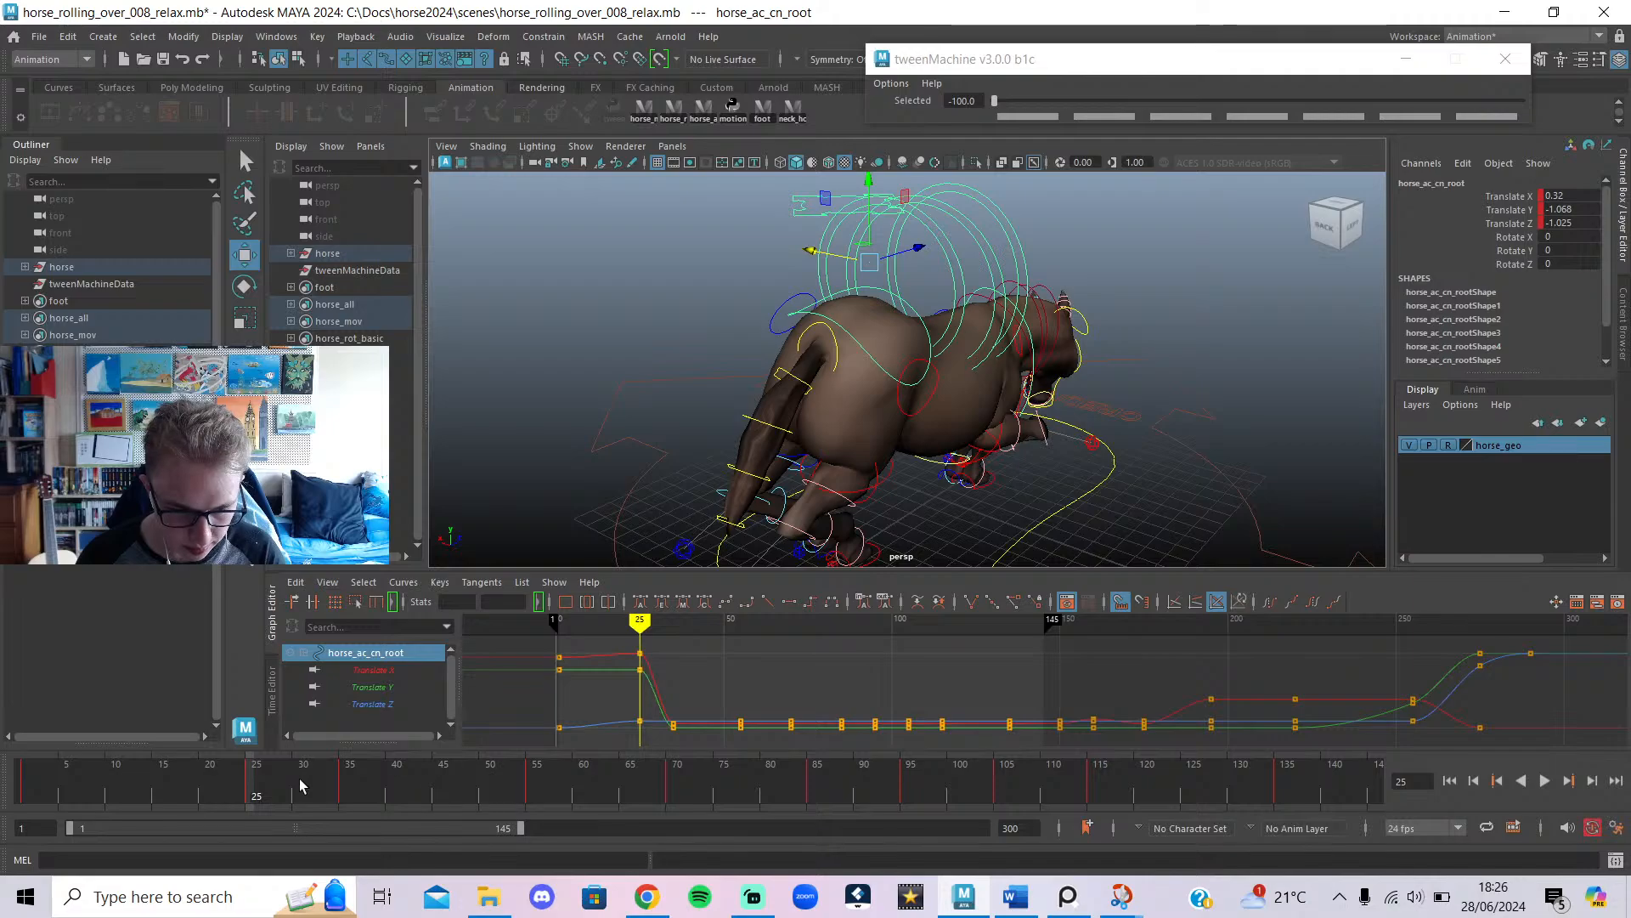
{"action": "left_click_drag", "start_coordinate": [300, 786], "coordinate": [252, 819]}
Check the chest, then select the pelvis control and marquee its keys near frame 30.
{"action": "left_click_drag", "start_coordinate": [632, 492], "coordinate": [999, 437], "text": "alt"}
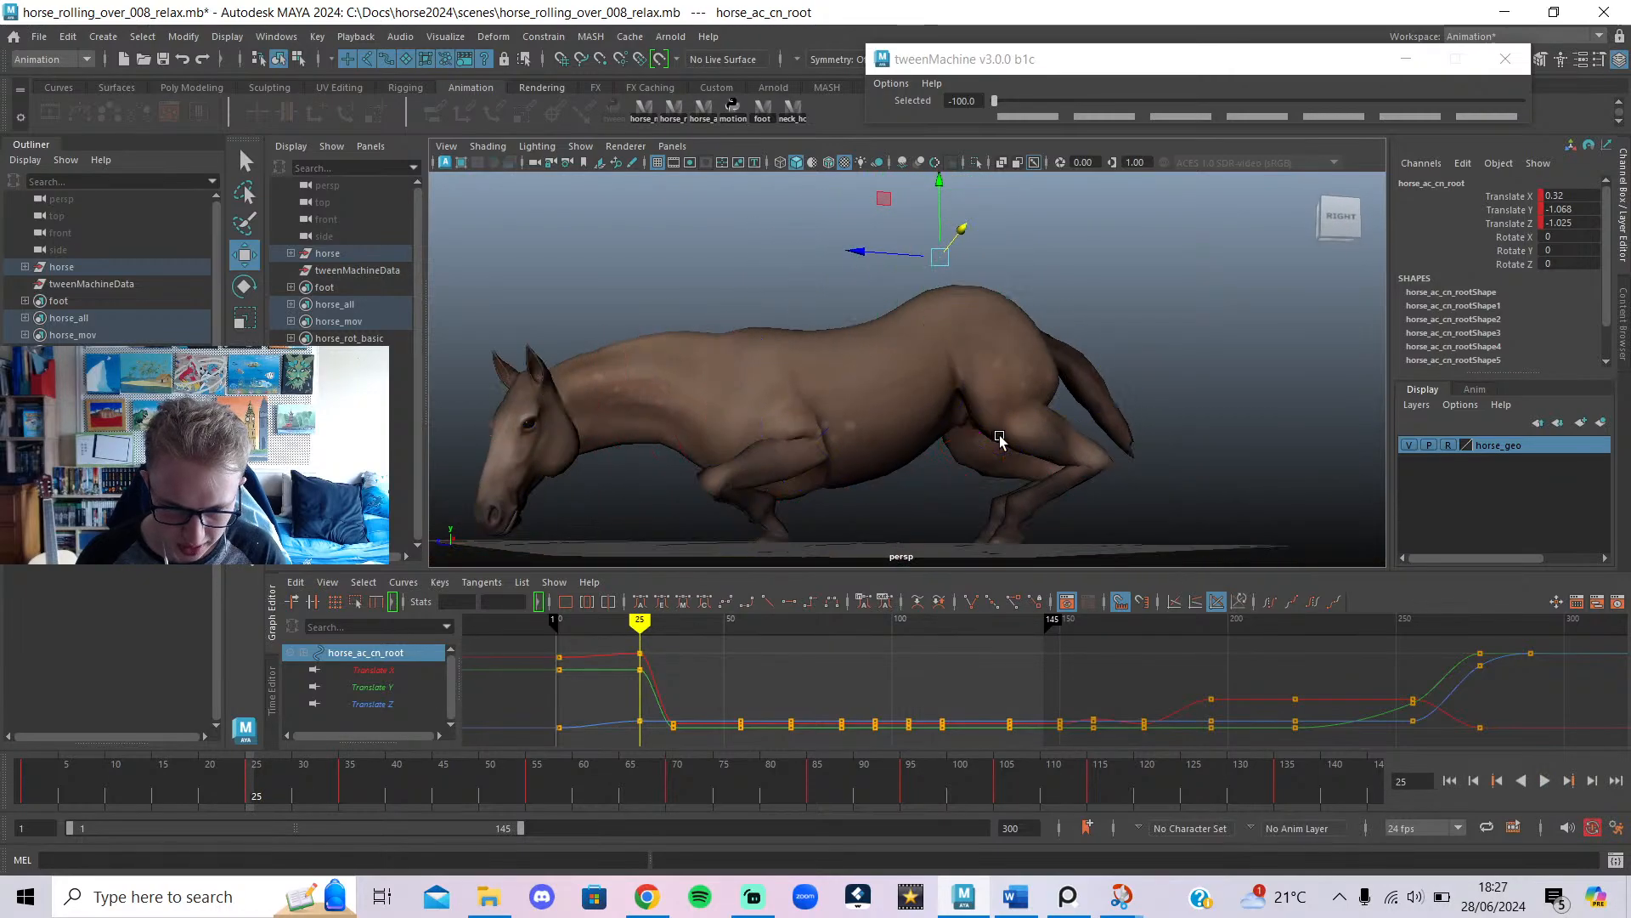
{"action": "left_click", "coordinate": [1183, 255]}
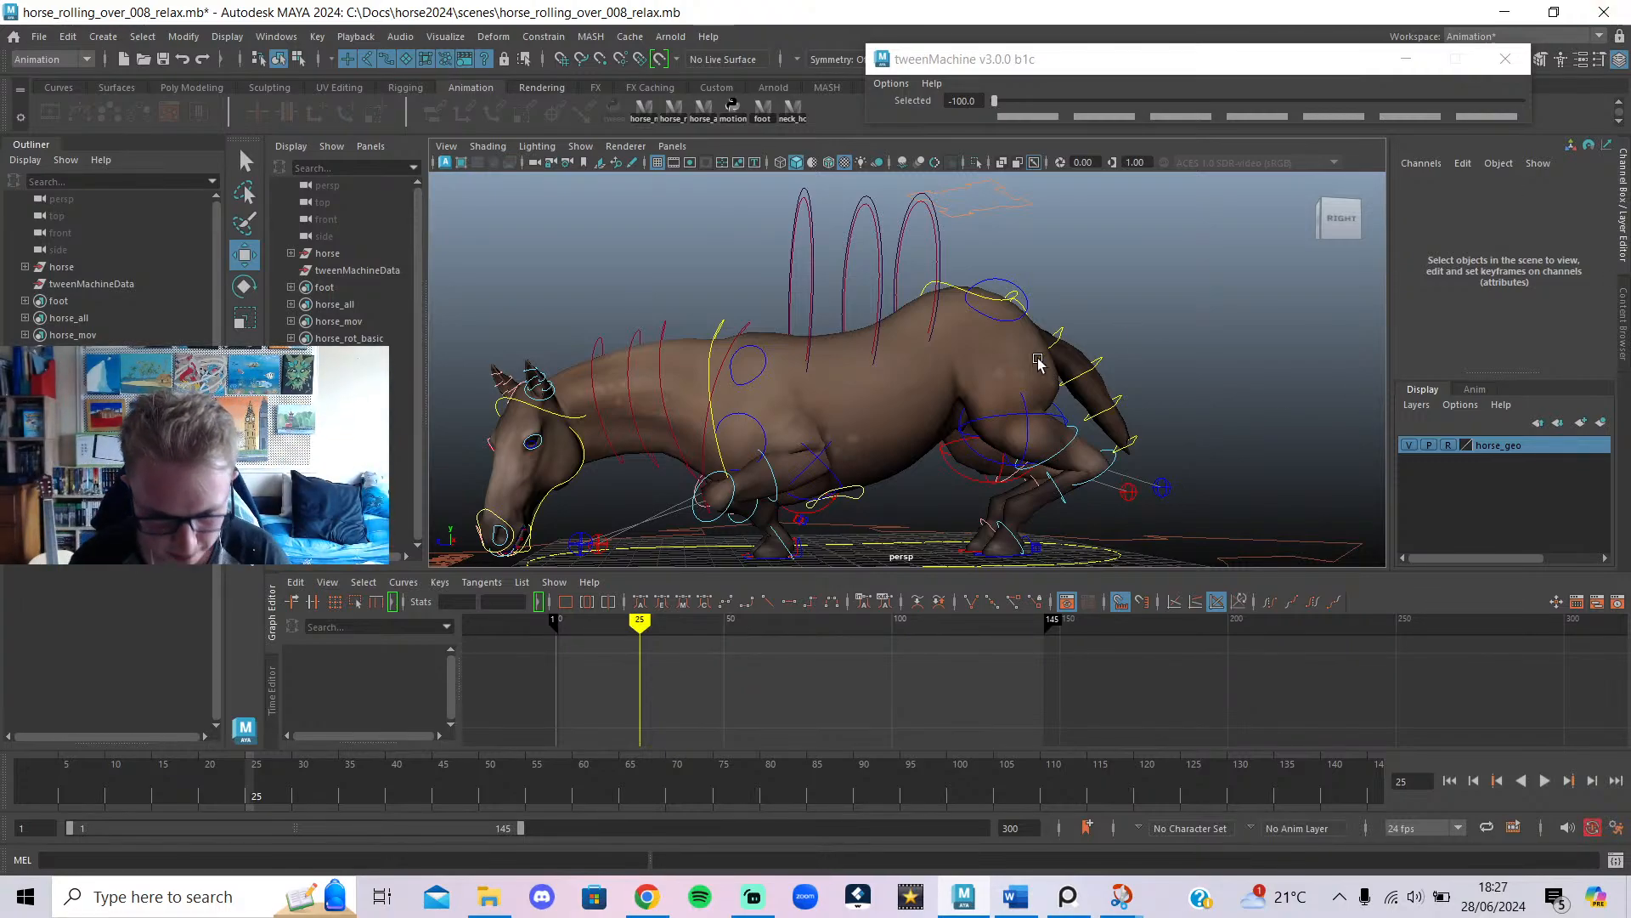
{"action": "left_click", "coordinate": [714, 327]}
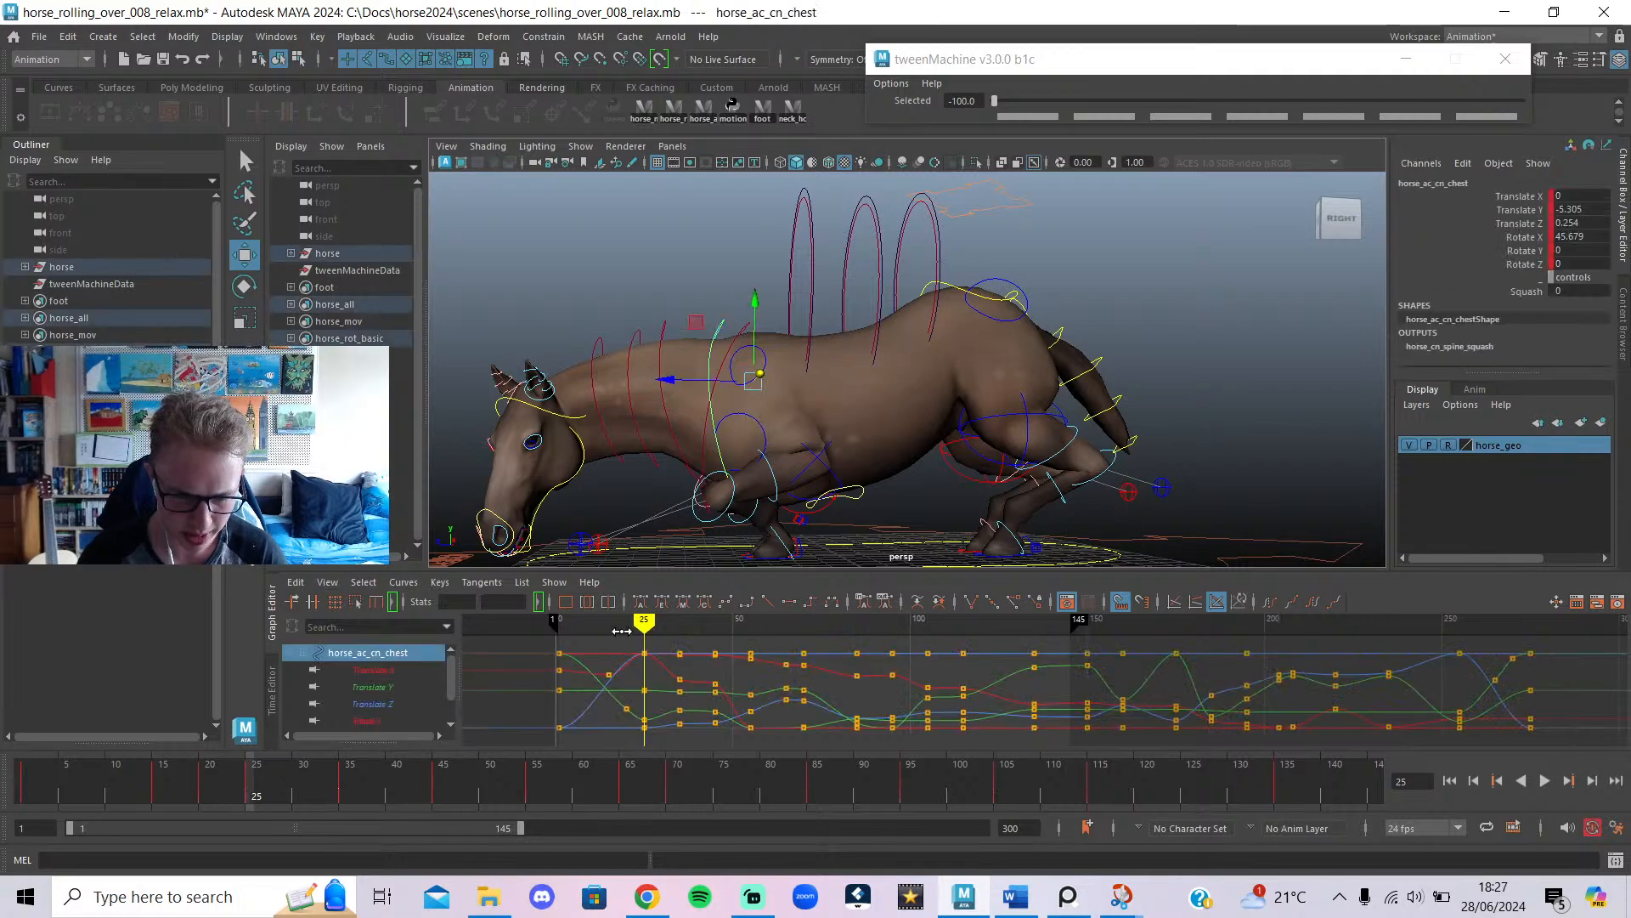
{"action": "left_click_drag", "start_coordinate": [607, 631], "coordinate": [648, 673]}
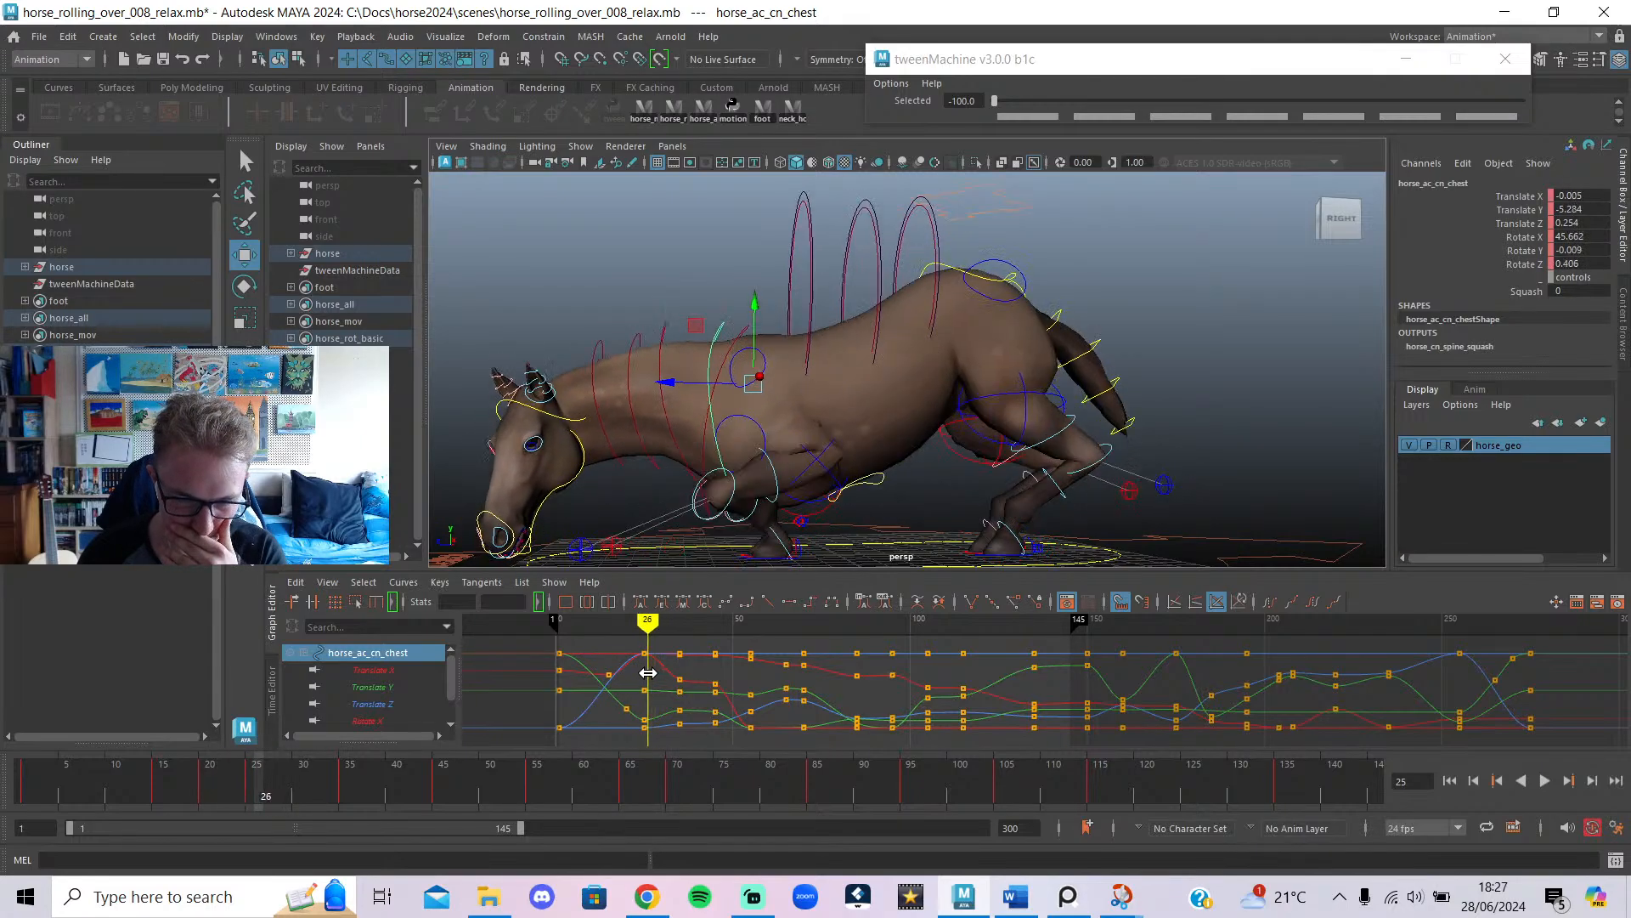
{"action": "left_click", "coordinate": [997, 283]}
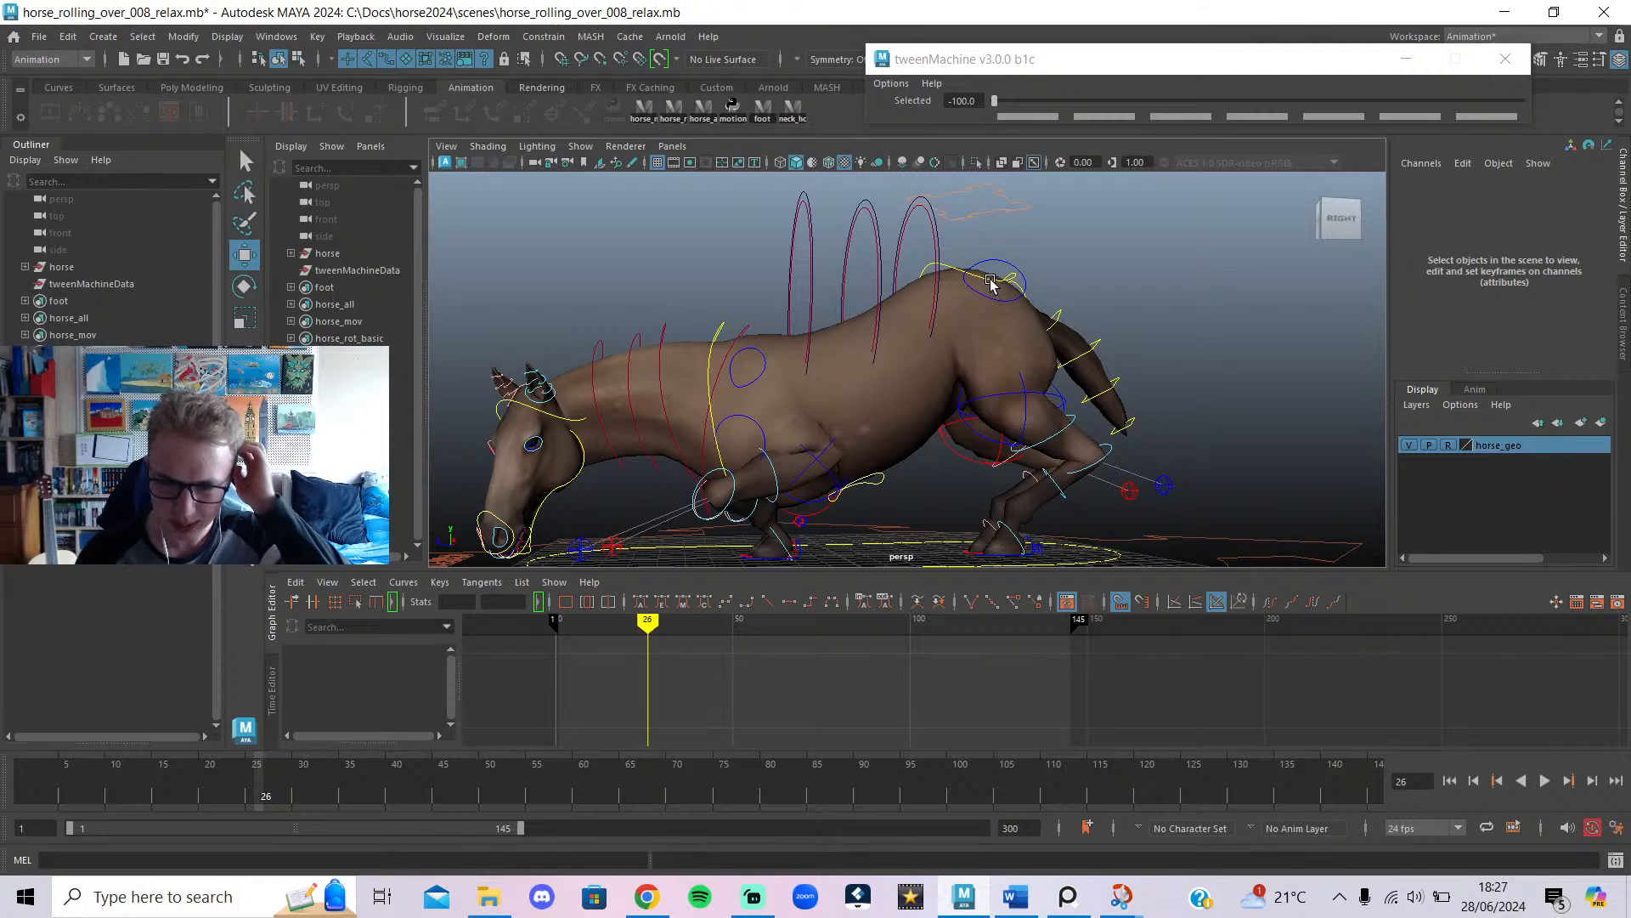
{"action": "left_click", "coordinate": [991, 283]}
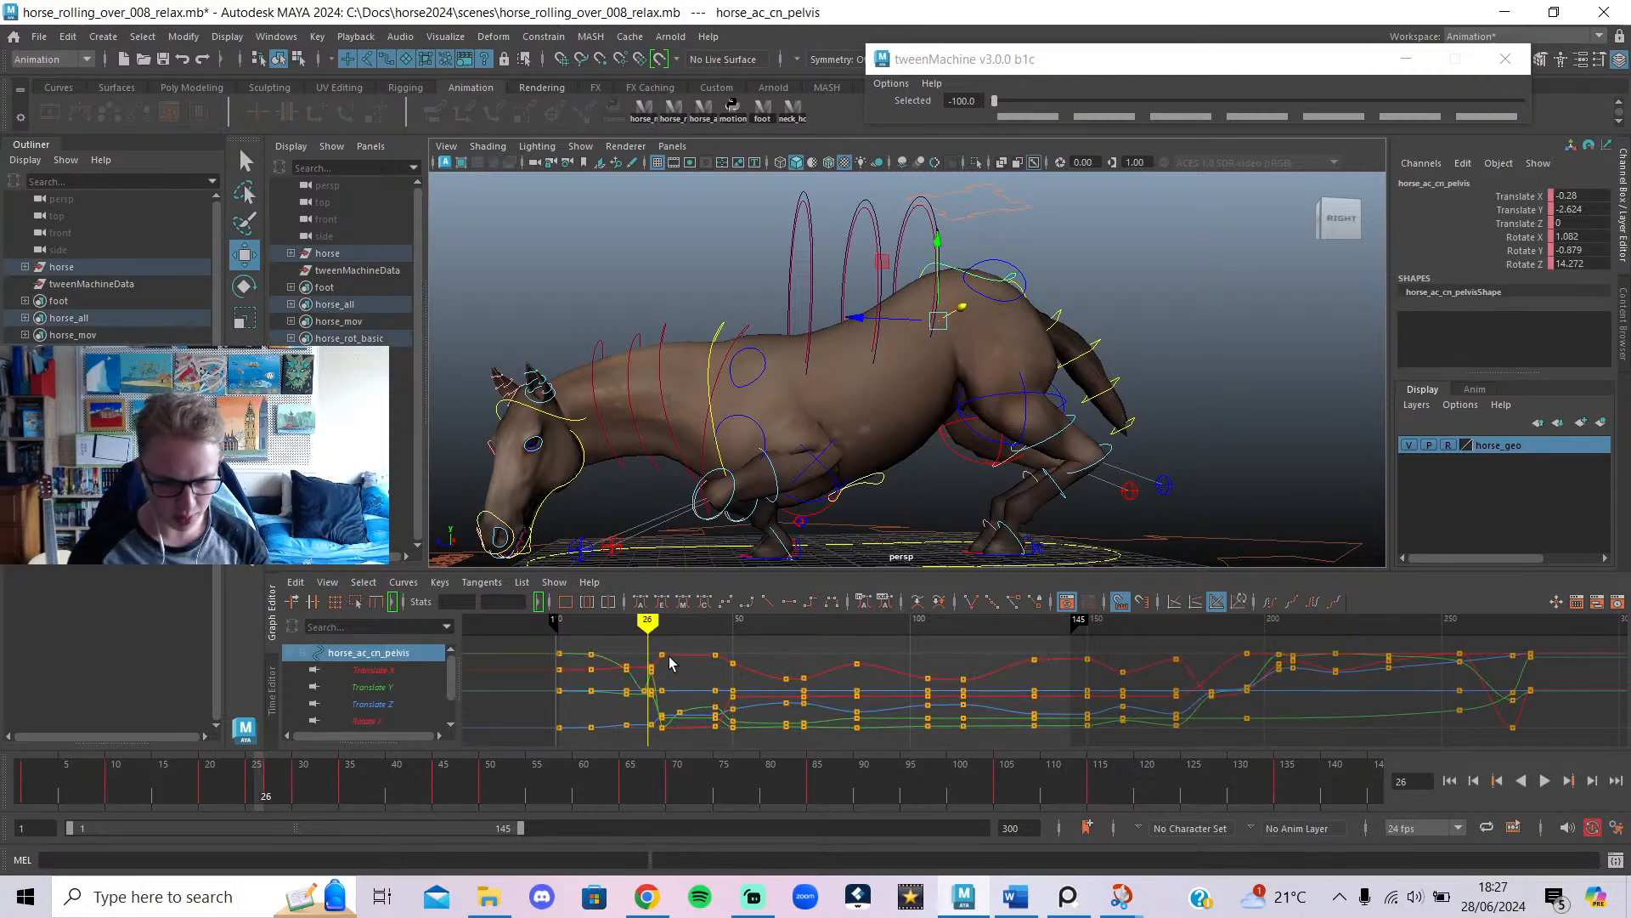
{"action": "left_click_drag", "start_coordinate": [655, 742], "coordinate": [653, 745]}
Key all pelvis channels at frame 25 and delete the pelvis keys at frame 27.
{"action": "key", "text": "f"}
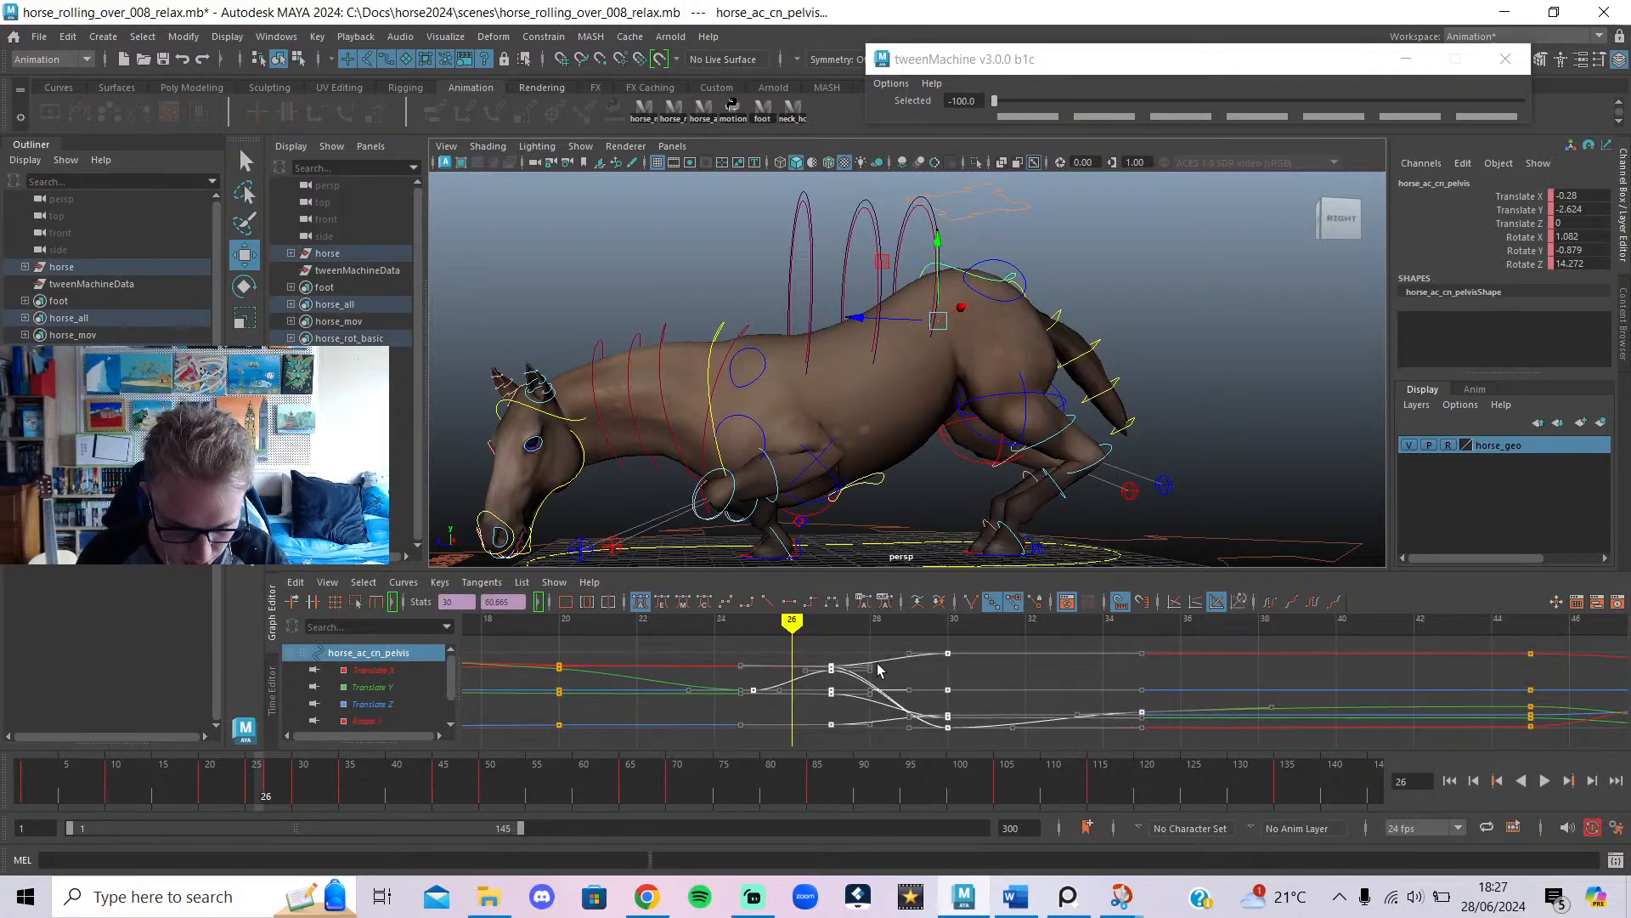
{"action": "left_click", "coordinate": [808, 643]}
{"action": "mouse_move", "coordinate": [791, 624]}
{"action": "left_mouse_down"}
{"action": "mouse_move", "coordinate": [752, 646]}
{"action": "mouse_move", "coordinate": [837, 671]}
{"action": "mouse_move", "coordinate": [786, 838]}
{"action": "left_mouse_up"}
{"action": "key", "text": "s"}
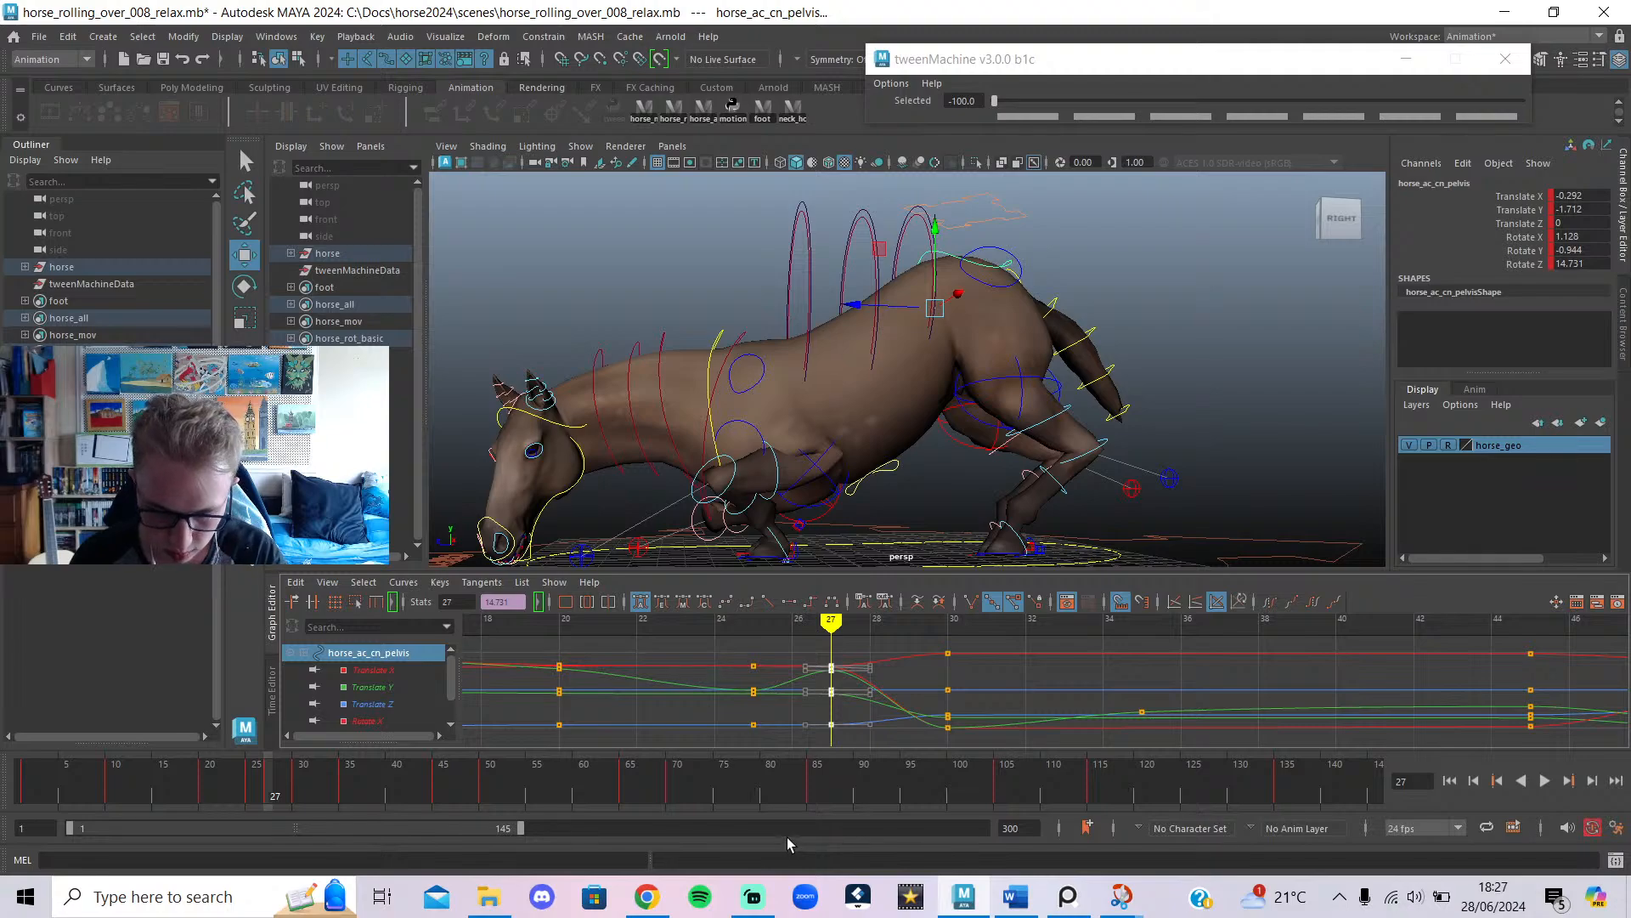
{"action": "key", "text": "Delete"}
Scrub frames 25–35 to check the pelvis, then return to frame 1 and play.
{"action": "mouse_move", "coordinate": [788, 655]}
{"action": "left_mouse_down"}
{"action": "mouse_move", "coordinate": [747, 667]}
{"action": "mouse_move", "coordinate": [975, 712]}
{"action": "mouse_move", "coordinate": [756, 754]}
{"action": "left_mouse_up"}
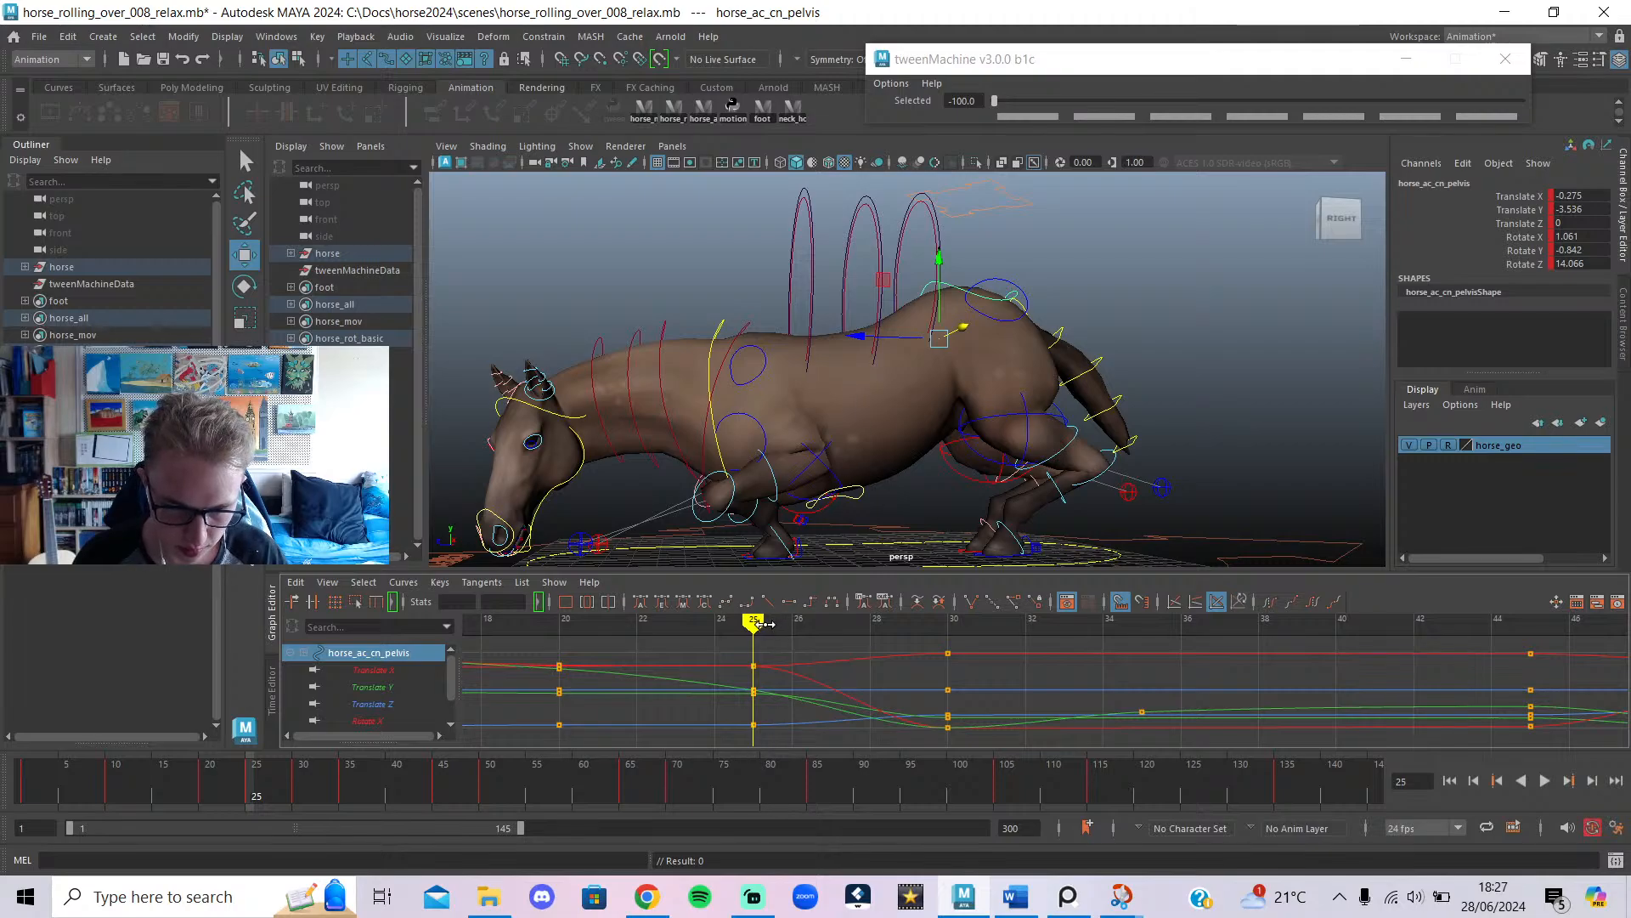
{"action": "mouse_move", "coordinate": [765, 624]}
{"action": "left_mouse_down"}
{"action": "mouse_move", "coordinate": [1090, 738]}
{"action": "mouse_move", "coordinate": [384, 759]}
{"action": "mouse_move", "coordinate": [749, 786]}
{"action": "left_mouse_up"}
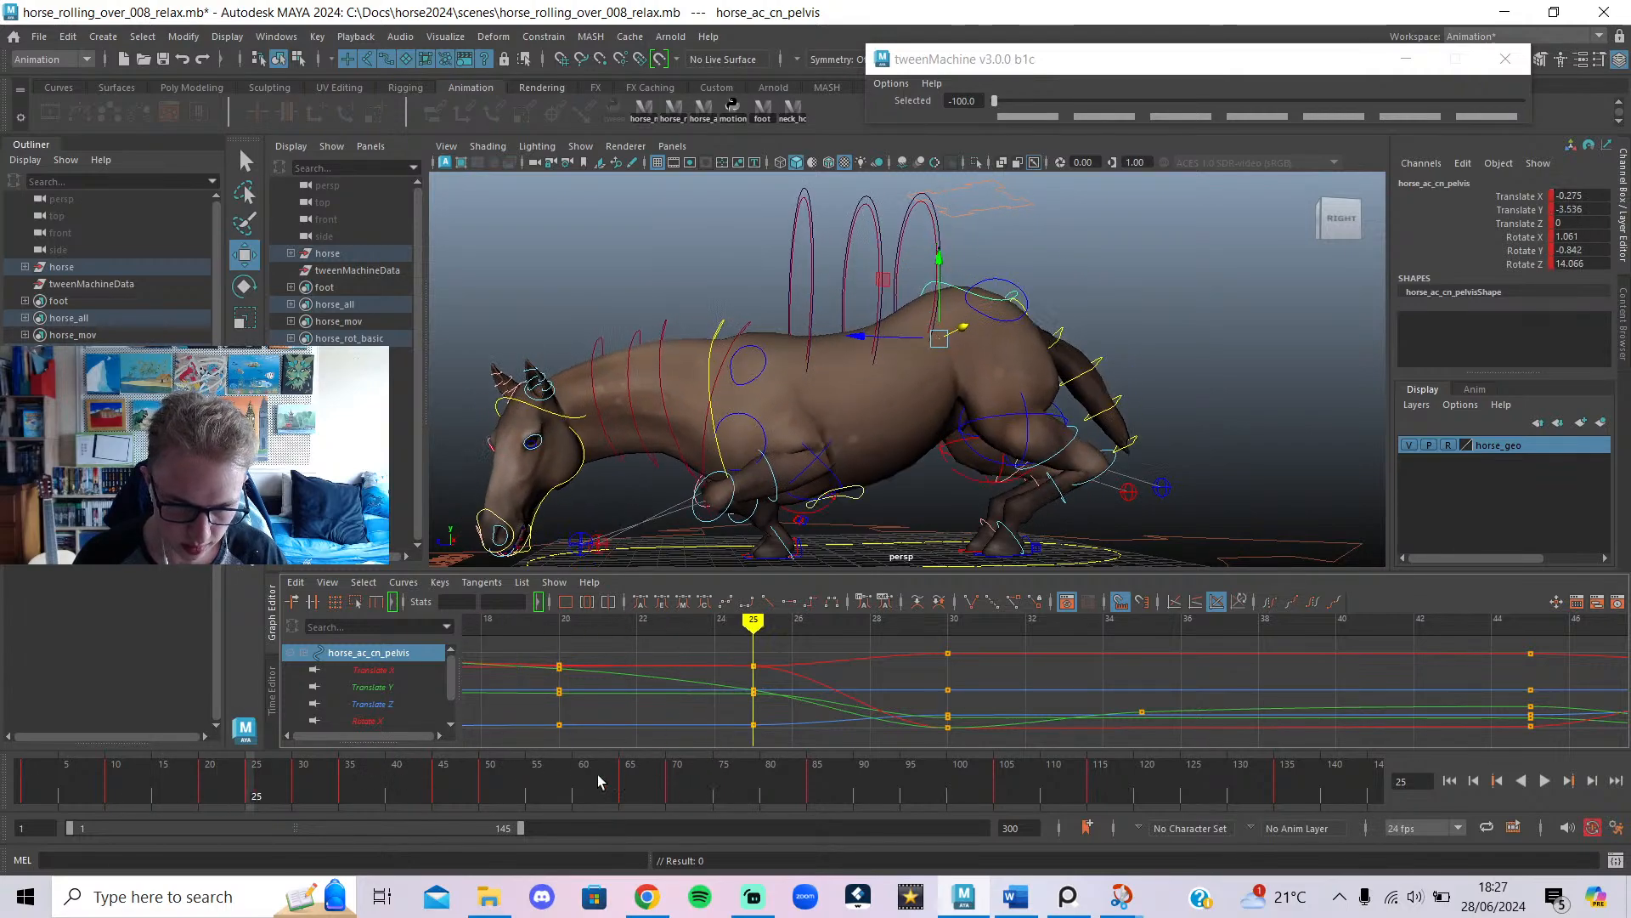
{"action": "left_click", "coordinate": [205, 783]}
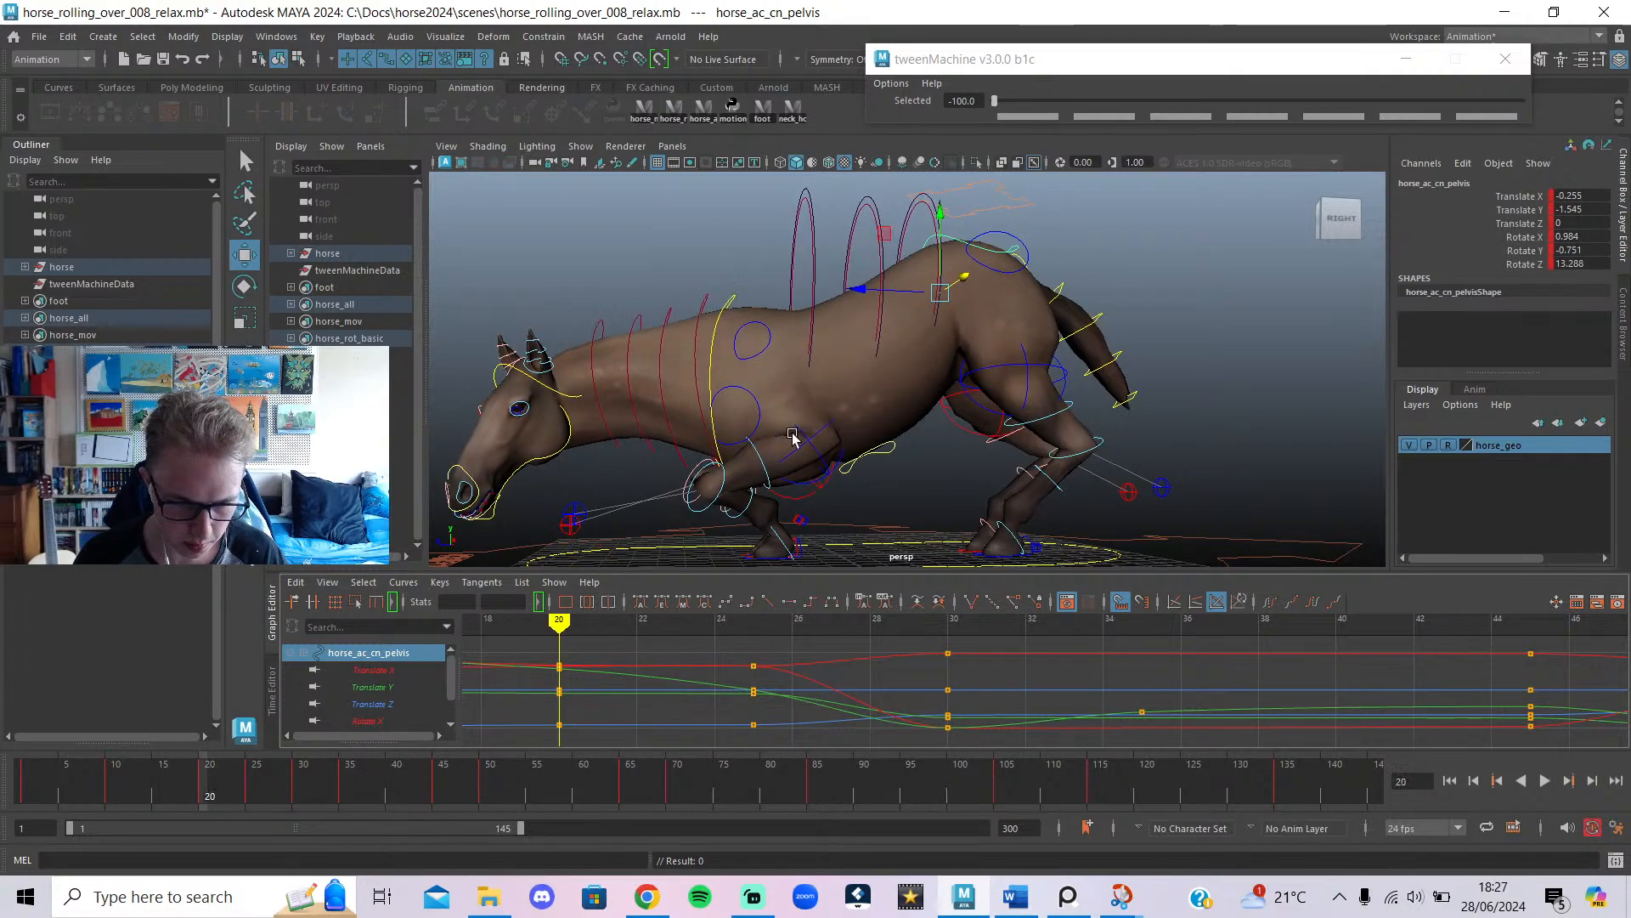
{"action": "scroll", "coordinate": [792, 436], "scroll_direction": "down", "scroll_amount": 4}
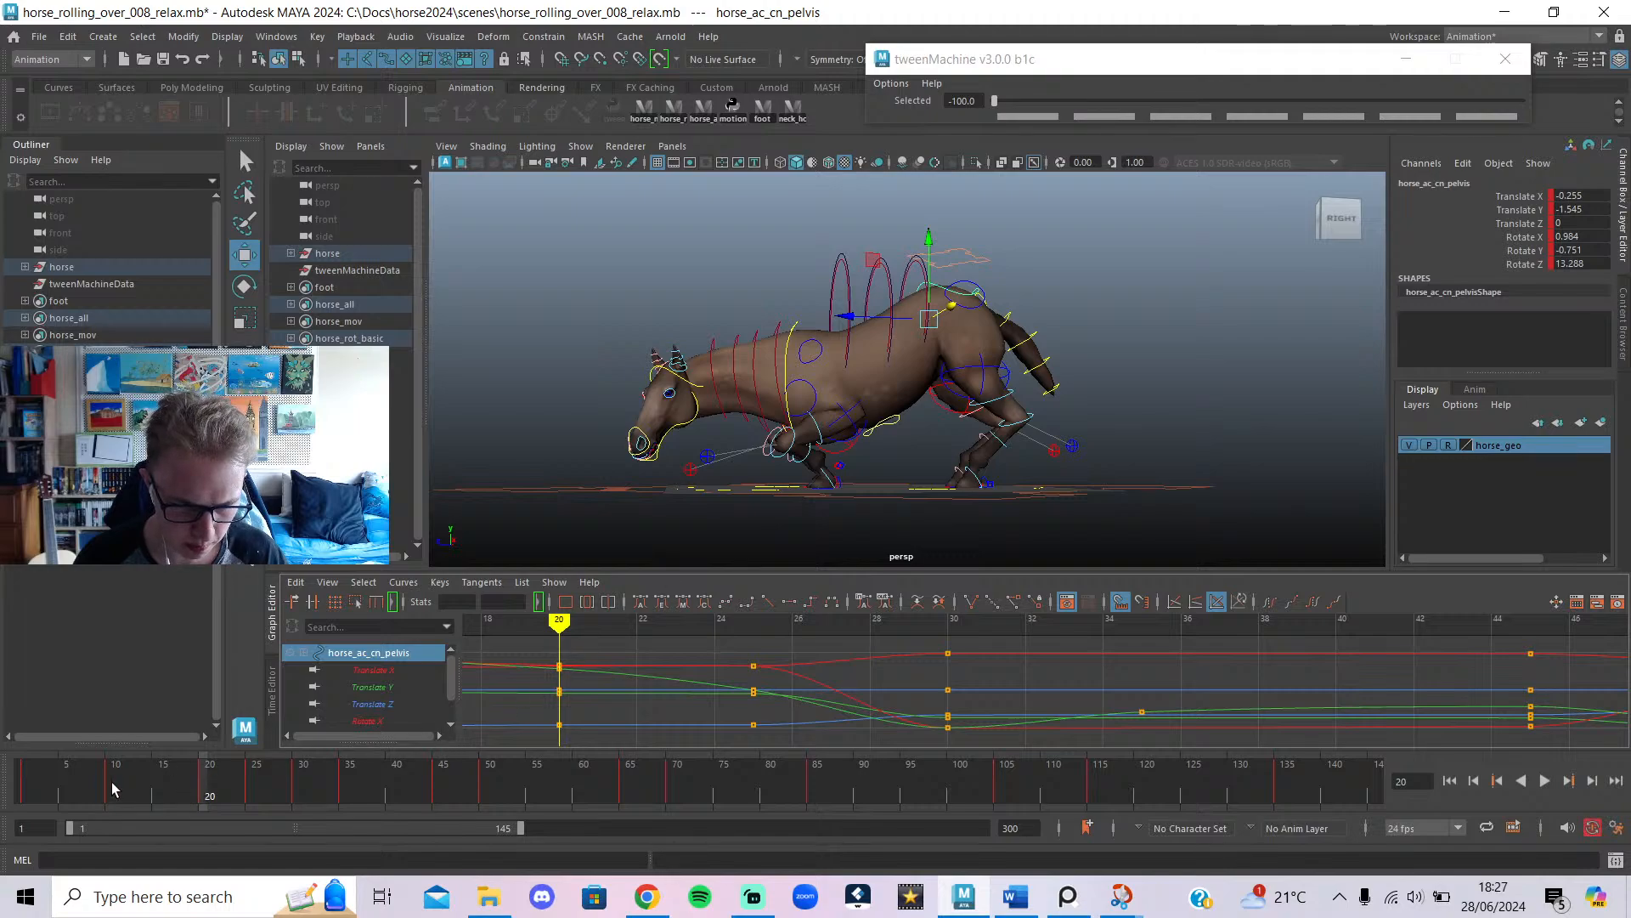
{"action": "left_click_drag", "start_coordinate": [112, 789], "coordinate": [3, 790]}
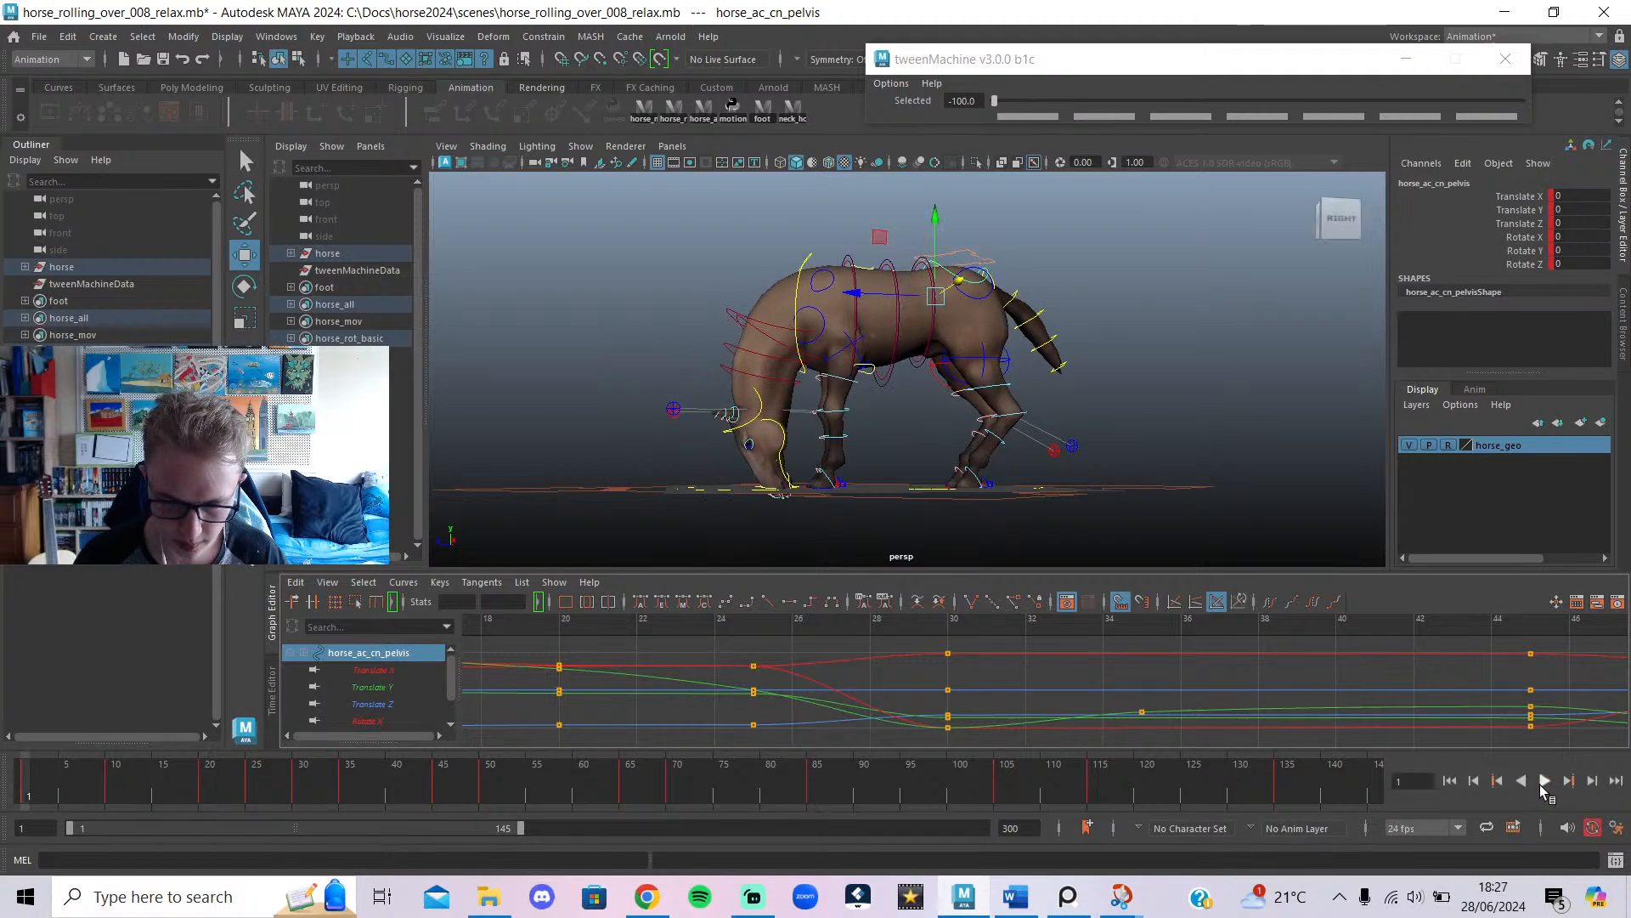
{"action": "left_click", "coordinate": [1543, 781]}
Stop at frame 41, rewind to frame 1, set the playback range to 1–50, and play.
{"action": "left_click", "coordinate": [1545, 782]}
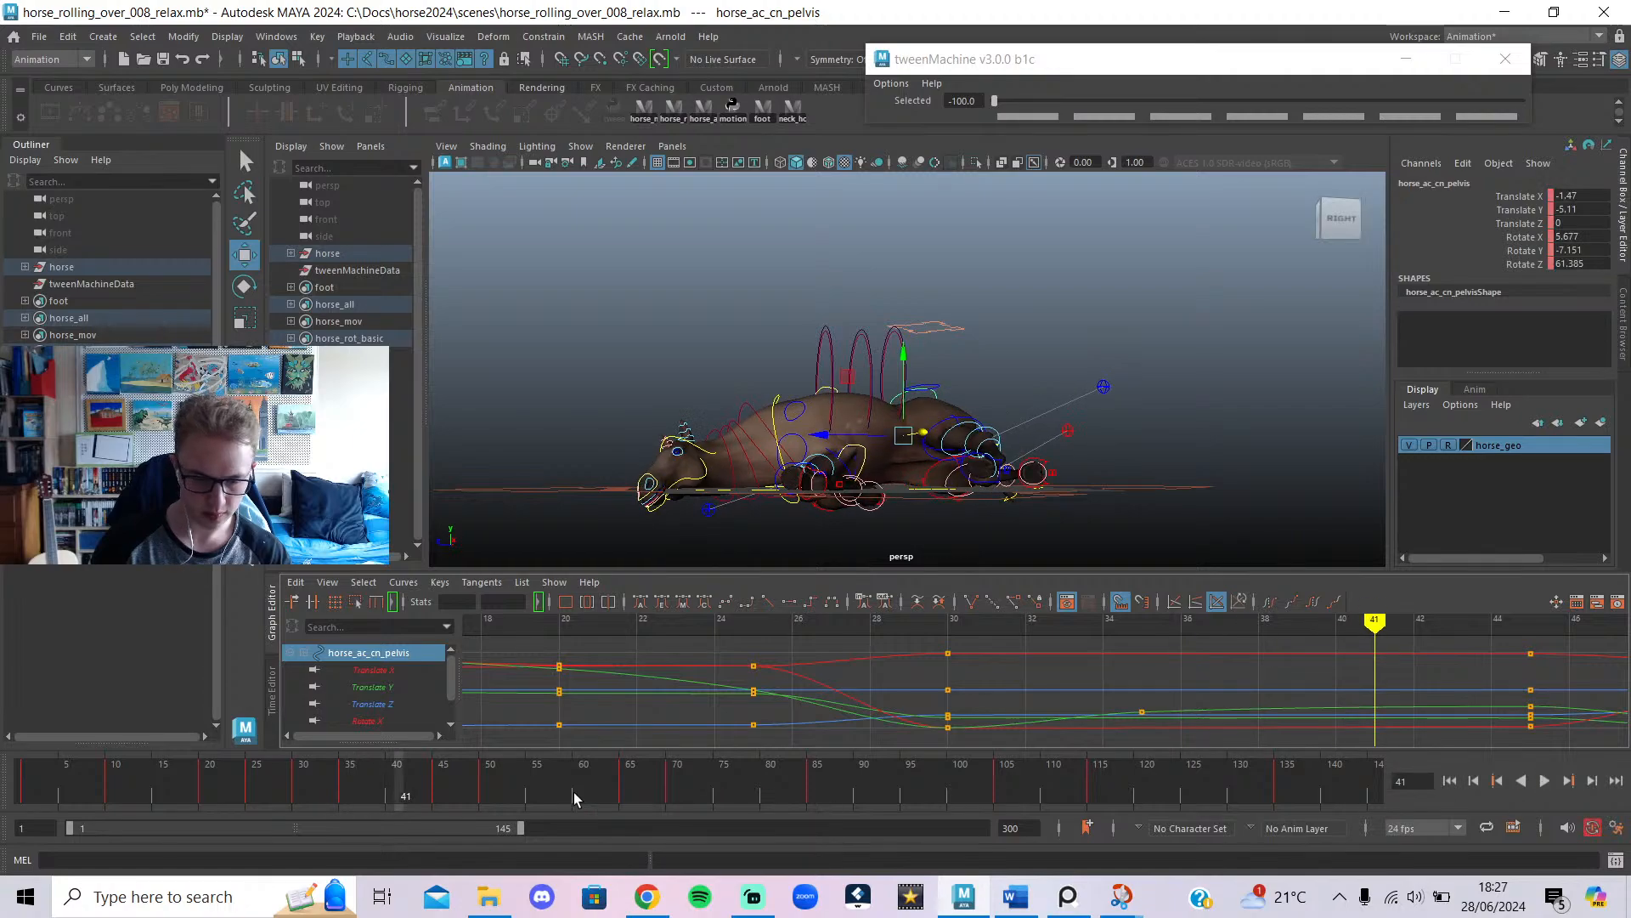
{"action": "left_click_drag", "start_coordinate": [601, 794], "coordinate": [21, 792]}
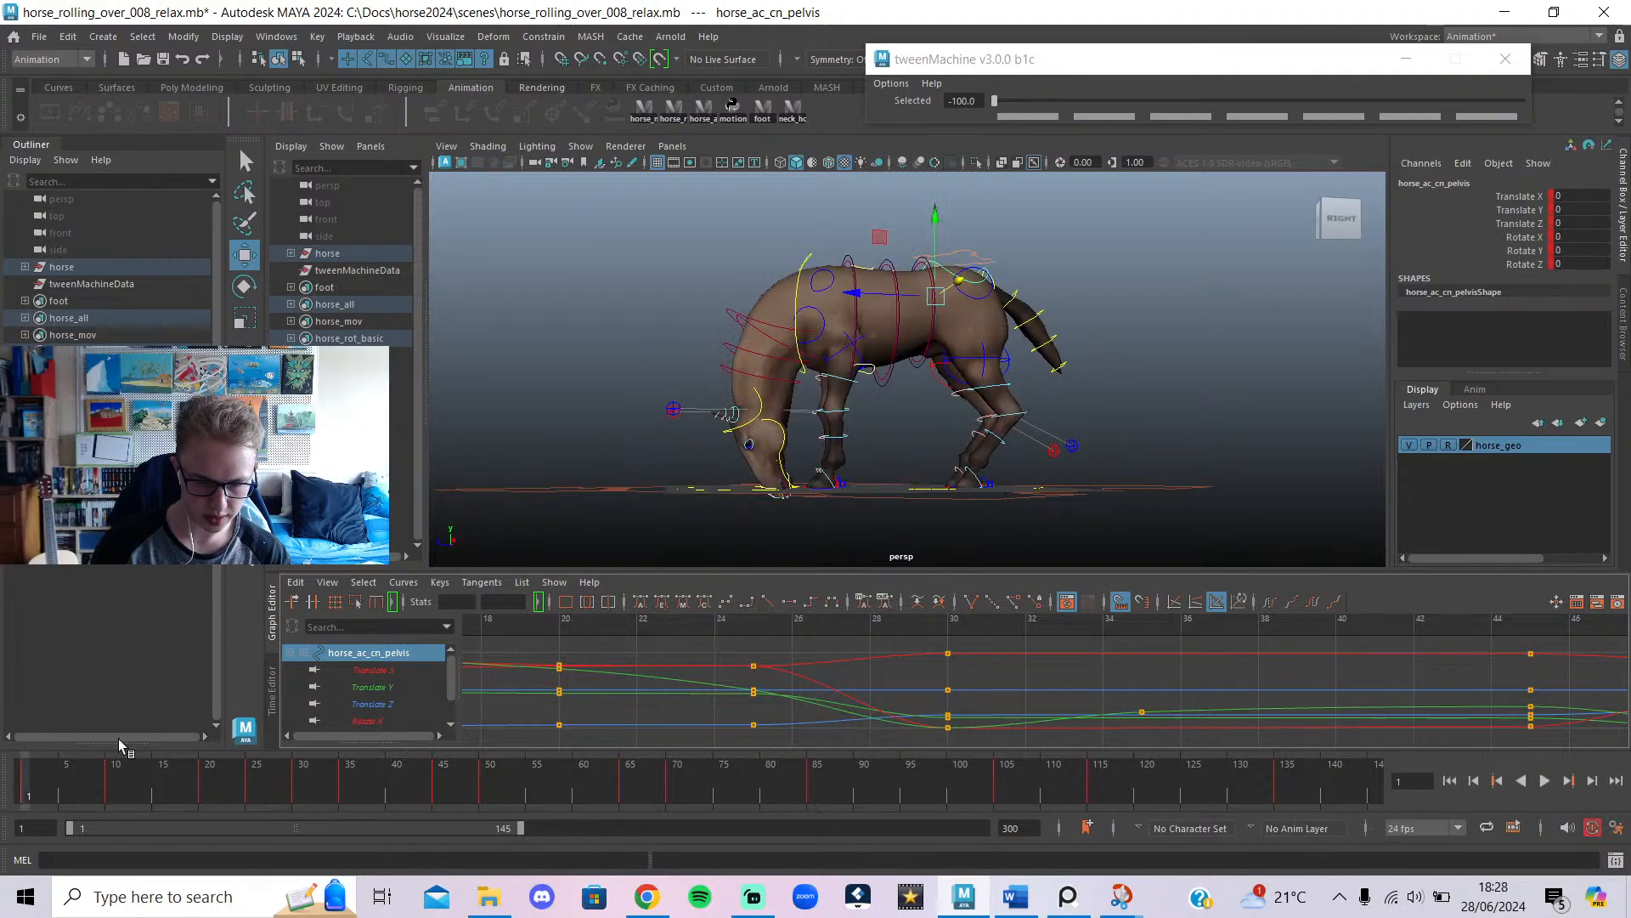
{"action": "left_click_drag", "start_coordinate": [523, 825], "coordinate": [236, 859]}
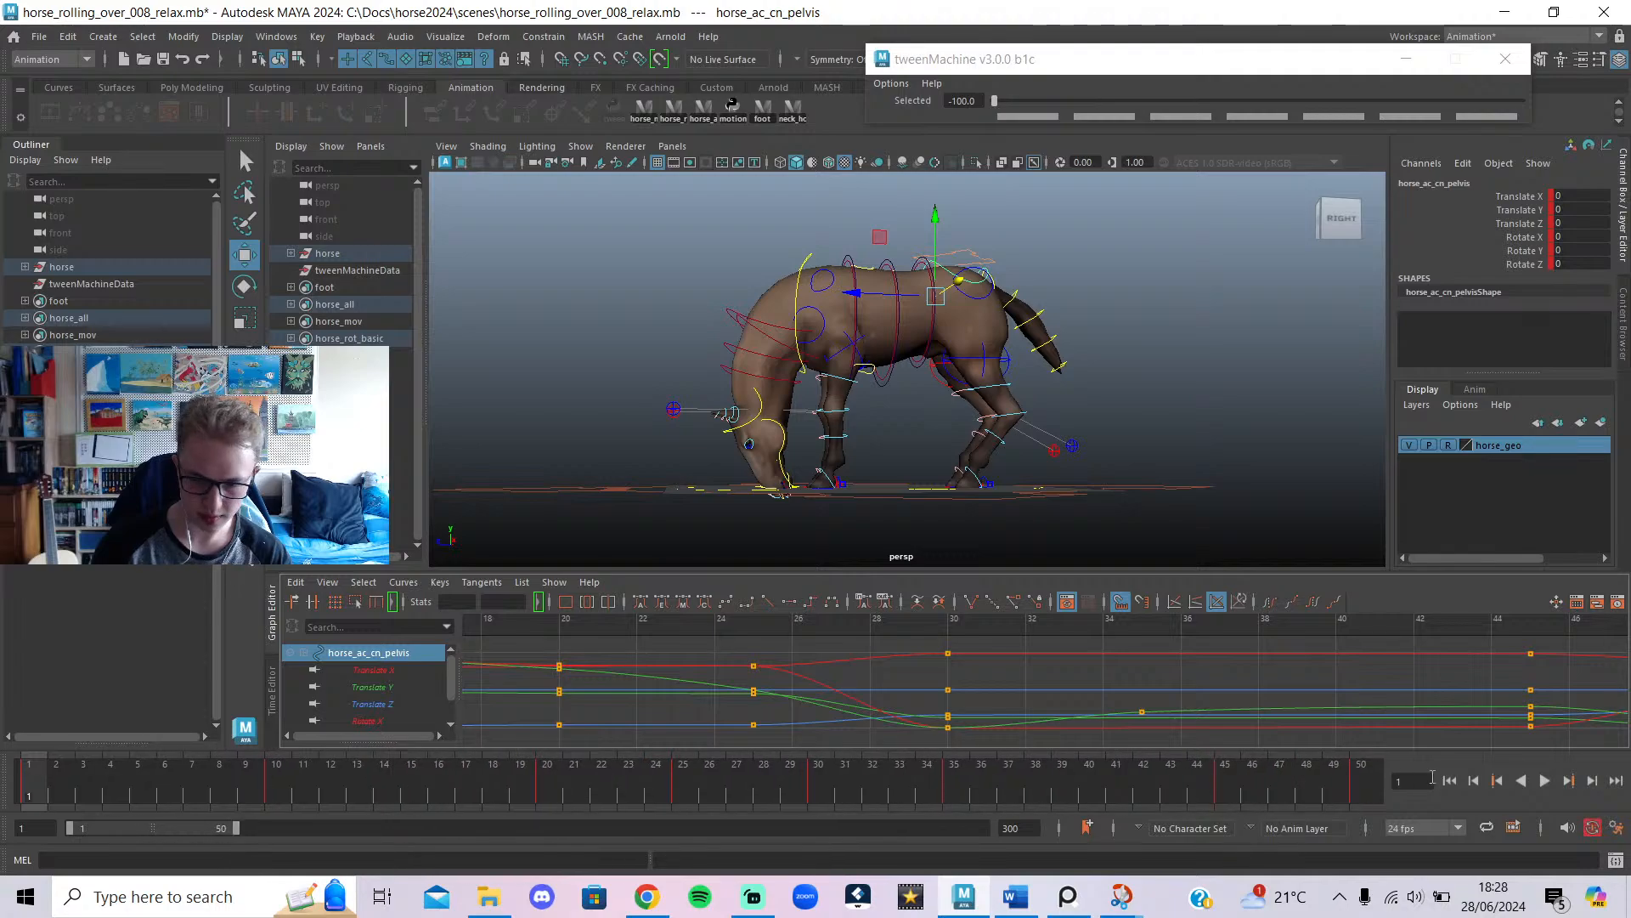
{"action": "left_click", "coordinate": [1546, 781]}
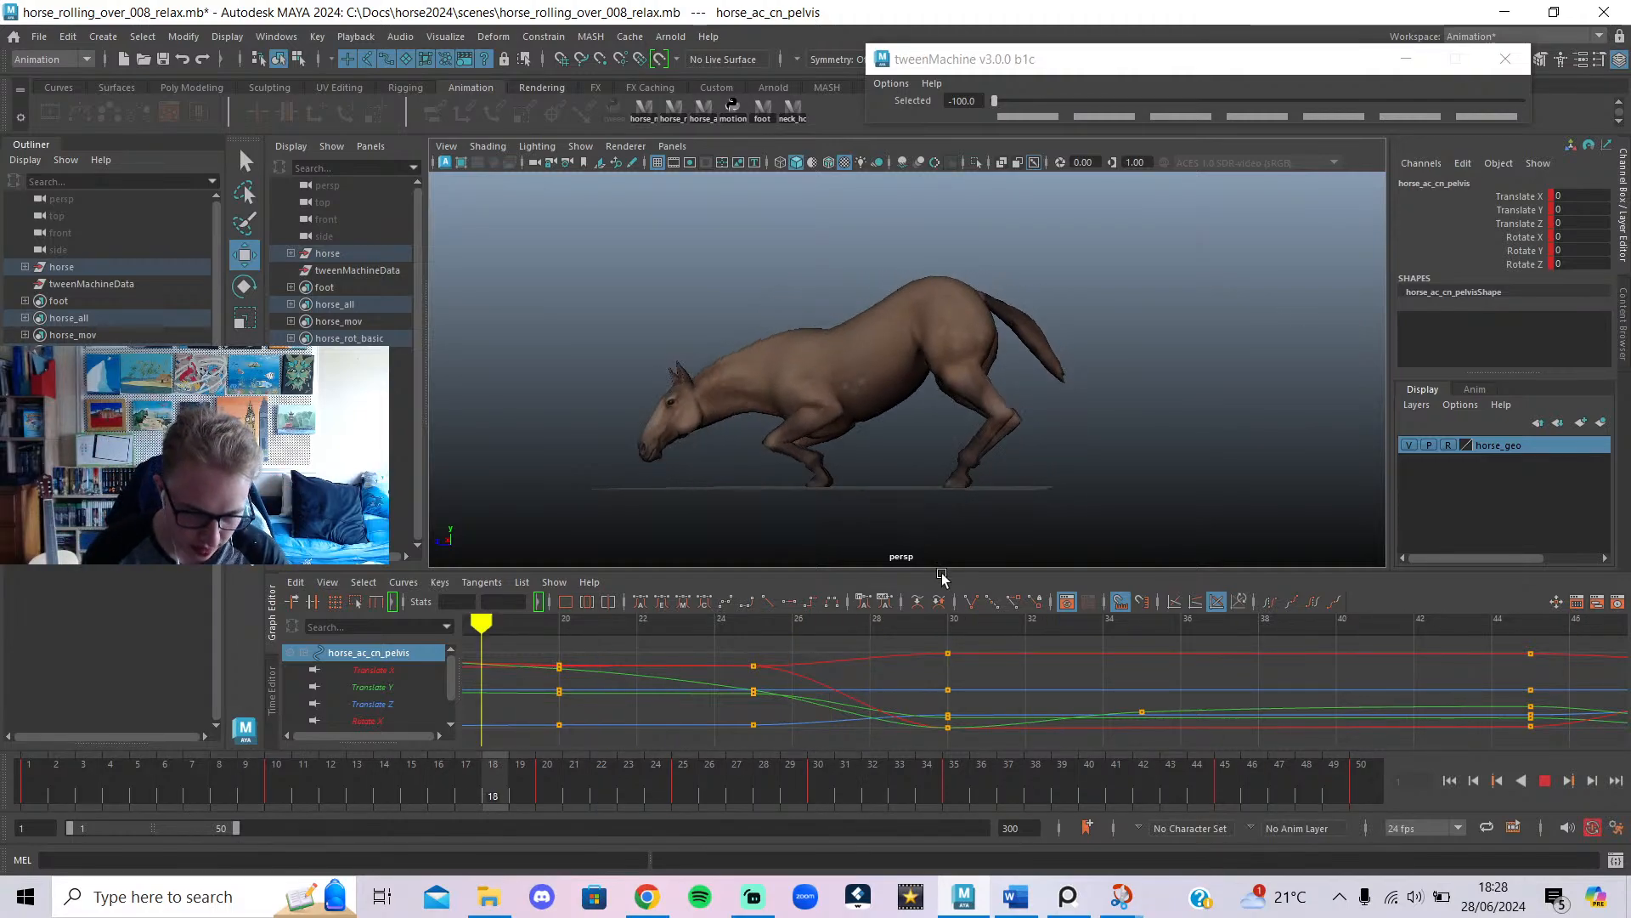
{"action": "scroll", "coordinate": [859, 545], "scroll_direction": "up", "scroll_amount": 2}
Stop playback and select the left front leg pole control, inspecting frames 27–34.
{"action": "left_click_drag", "start_coordinate": [859, 545], "coordinate": [1051, 517], "text": "alt"}
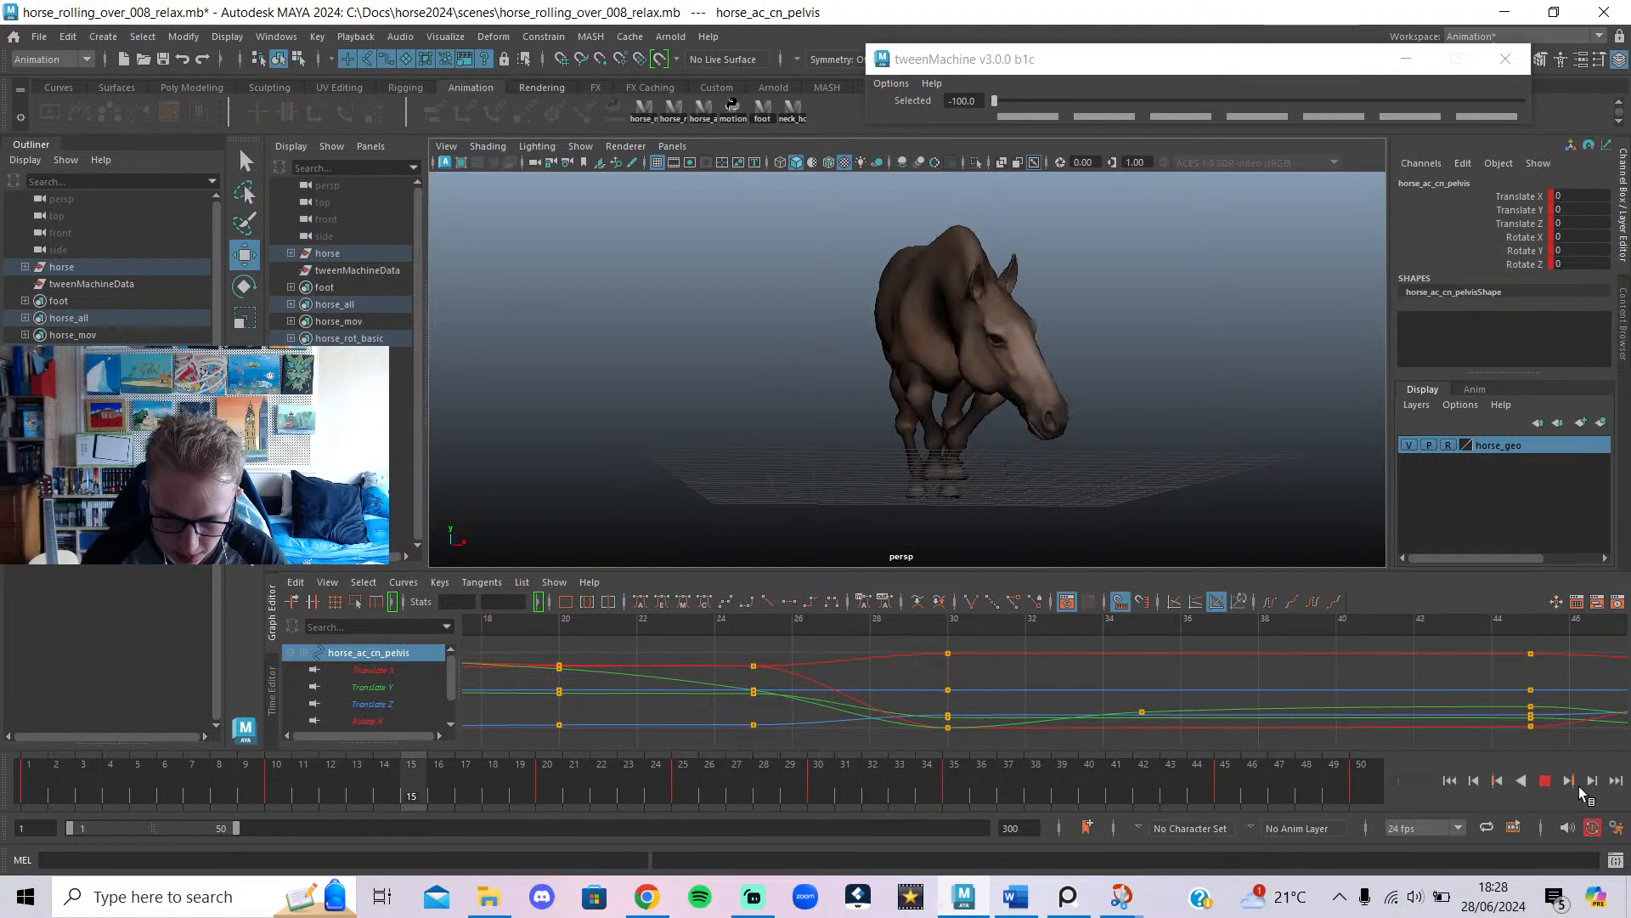
{"action": "left_click", "coordinate": [1545, 780]}
{"action": "left_click", "coordinate": [654, 438]}
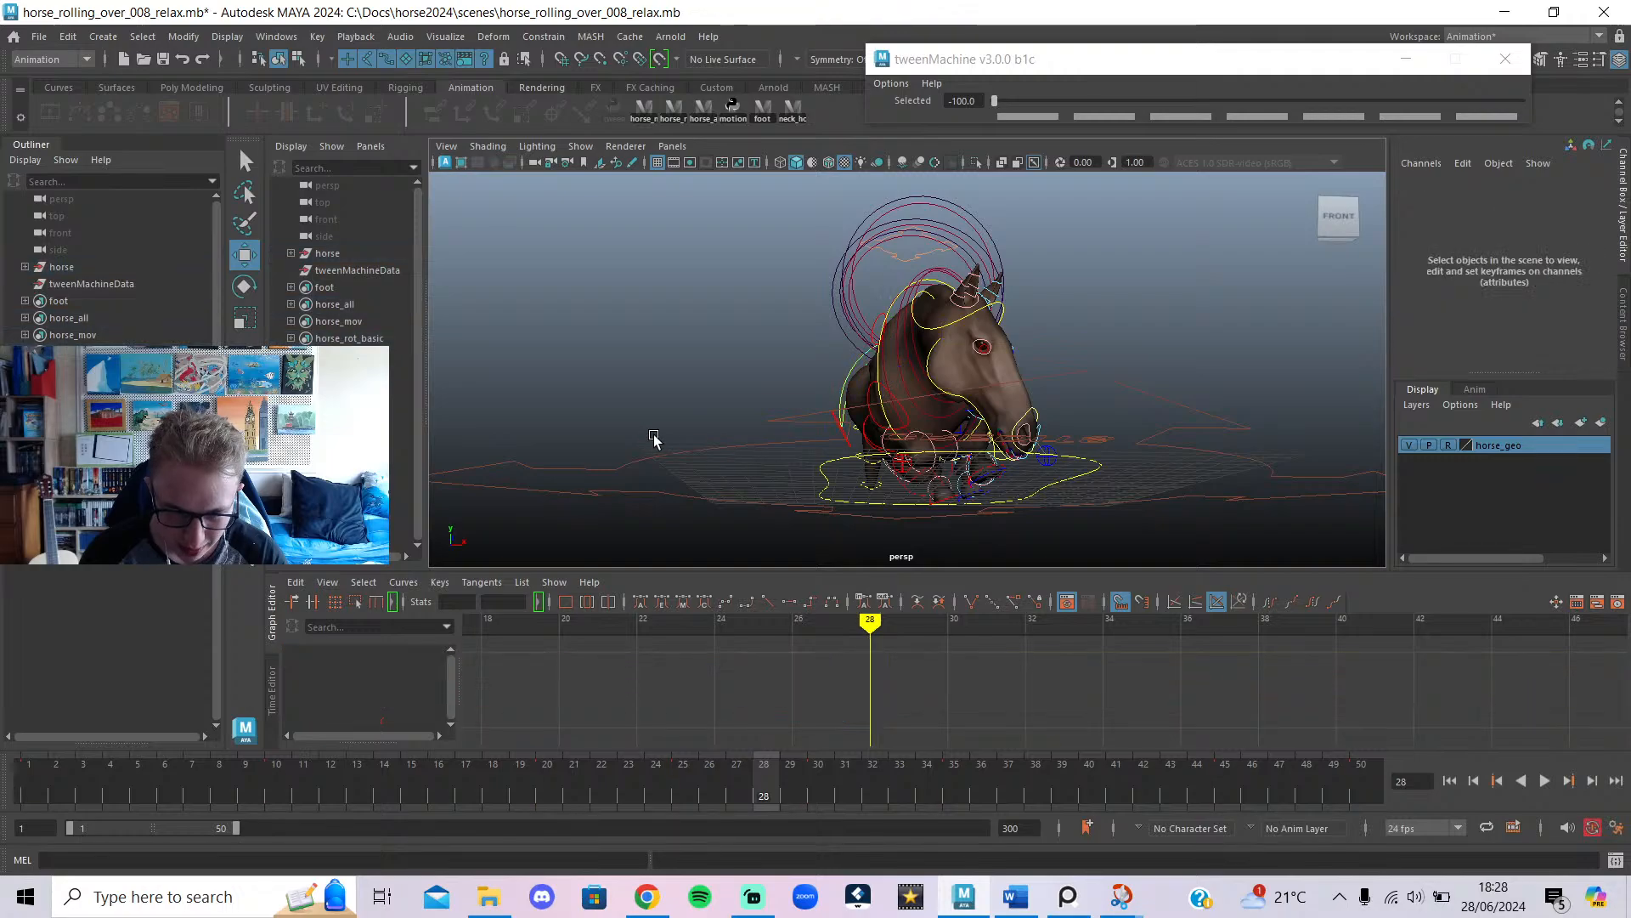
{"action": "left_click_drag", "start_coordinate": [778, 777], "coordinate": [935, 775]}
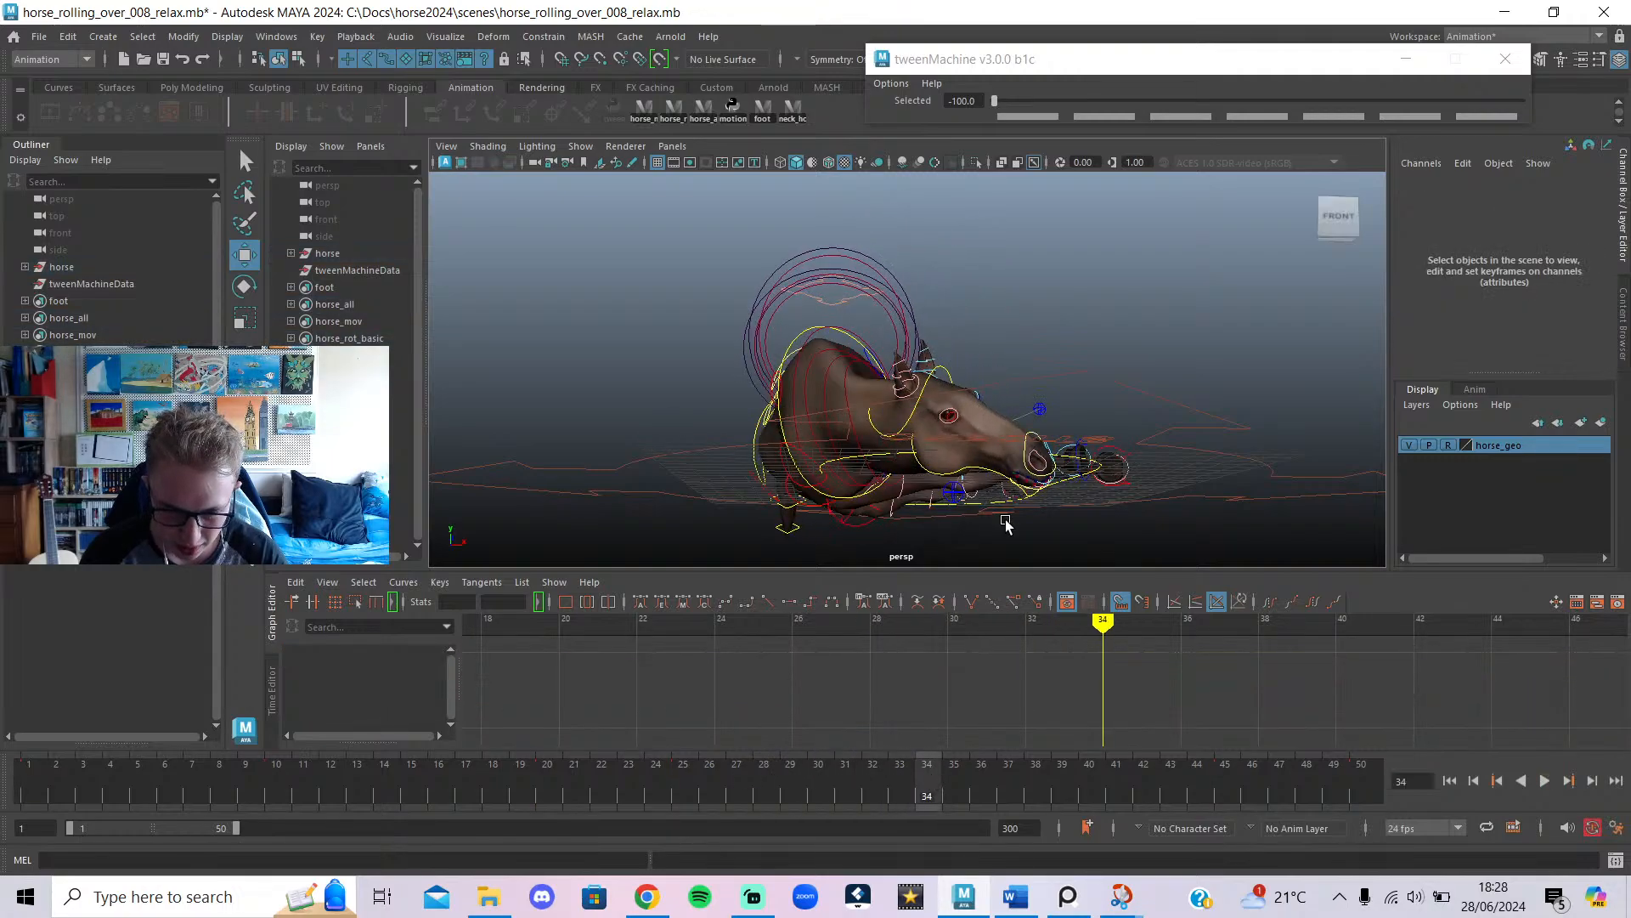
{"action": "left_click_drag", "start_coordinate": [1005, 525], "coordinate": [808, 412], "text": "alt"}
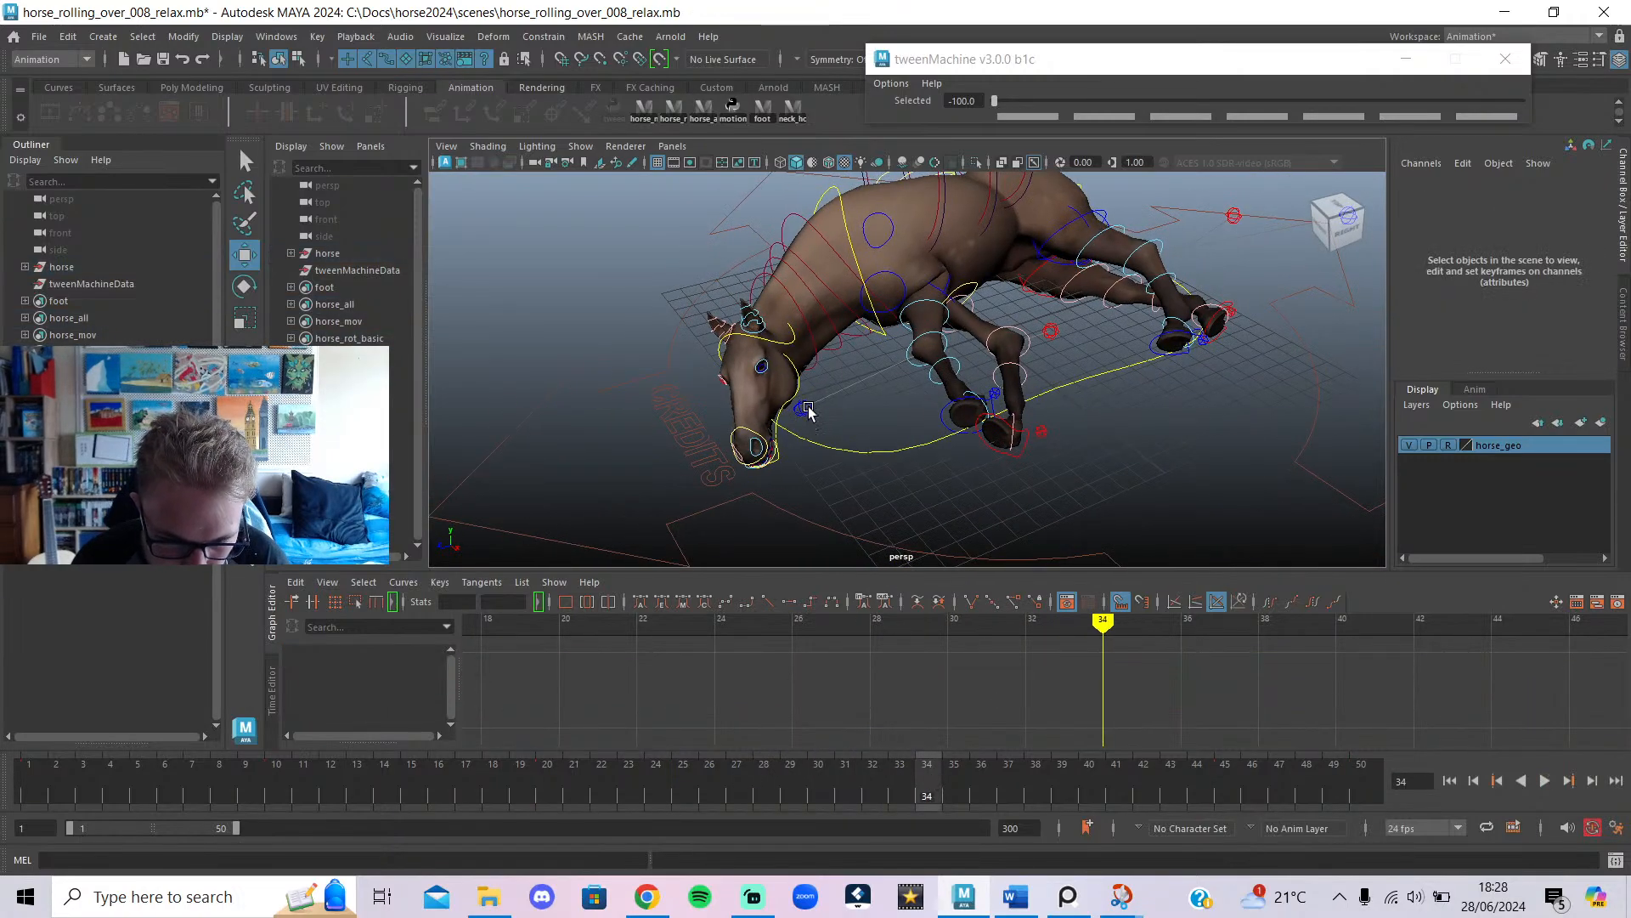
{"action": "left_click", "coordinate": [808, 412]}
{"action": "mouse_move", "coordinate": [676, 627]}
{"action": "left_mouse_down"}
{"action": "mouse_move", "coordinate": [644, 628]}
{"action": "mouse_move", "coordinate": [667, 642]}
{"action": "left_mouse_up"}
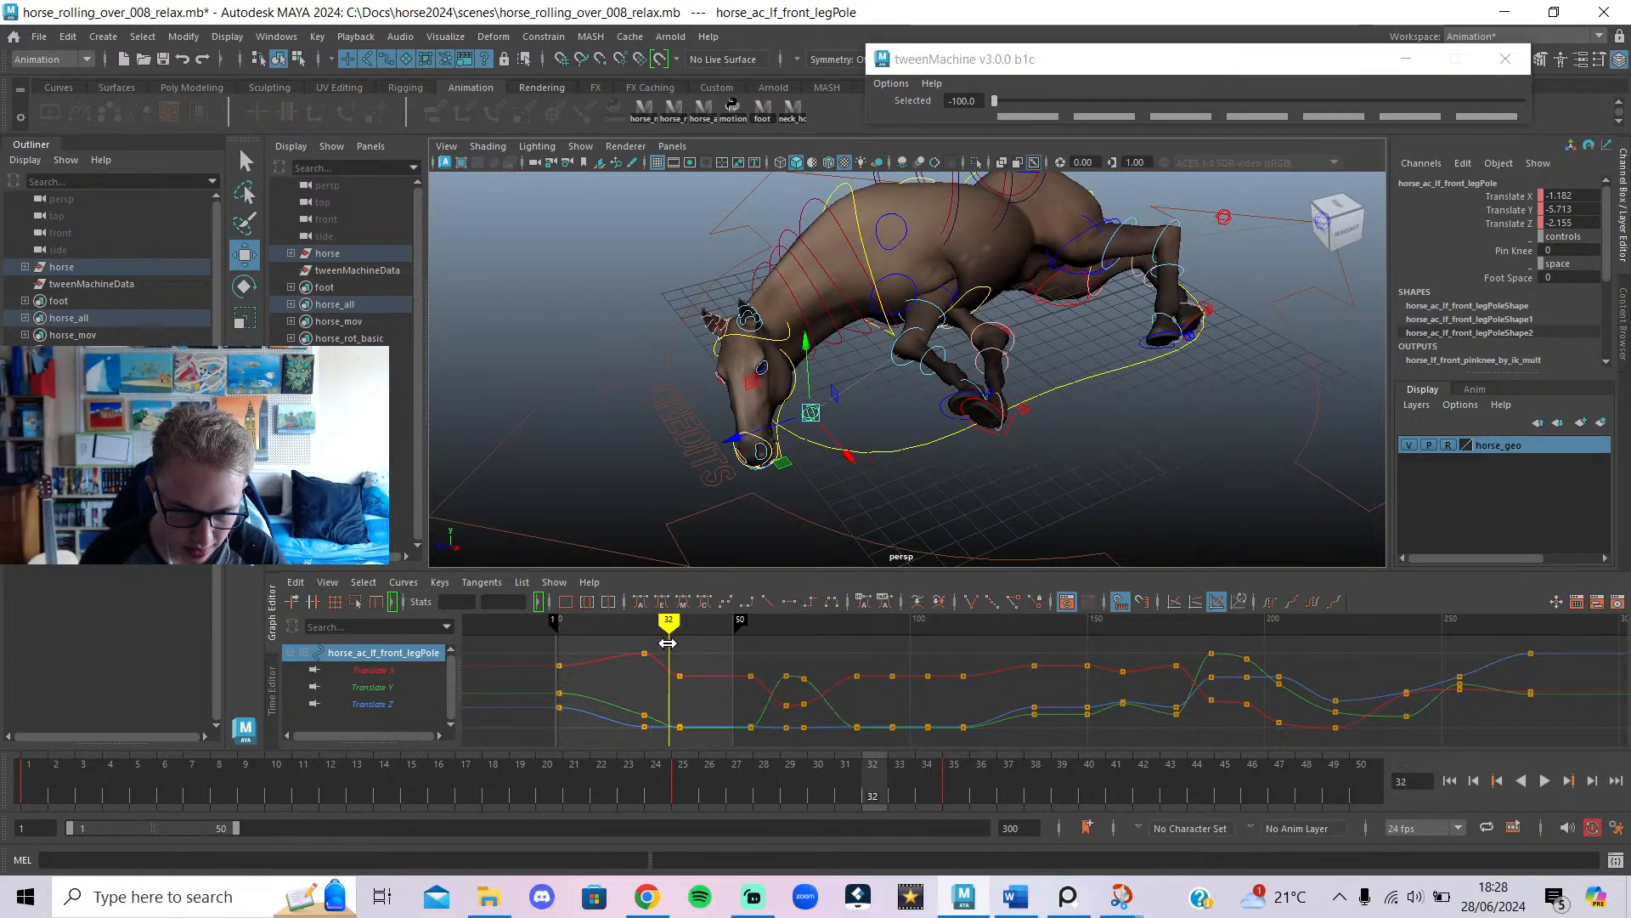
{"action": "mouse_move", "coordinate": [679, 518]}
{"action": "left_mouse_down", "text": "alt"}
{"action": "mouse_move", "coordinate": [812, 488]}
{"action": "mouse_move", "coordinate": [828, 463]}
{"action": "left_mouse_up", "text": "alt"}
{"action": "mouse_move", "coordinate": [640, 627]}
{"action": "left_mouse_down"}
{"action": "mouse_move", "coordinate": [676, 642]}
{"action": "mouse_move", "coordinate": [681, 629]}
{"action": "left_mouse_up"}
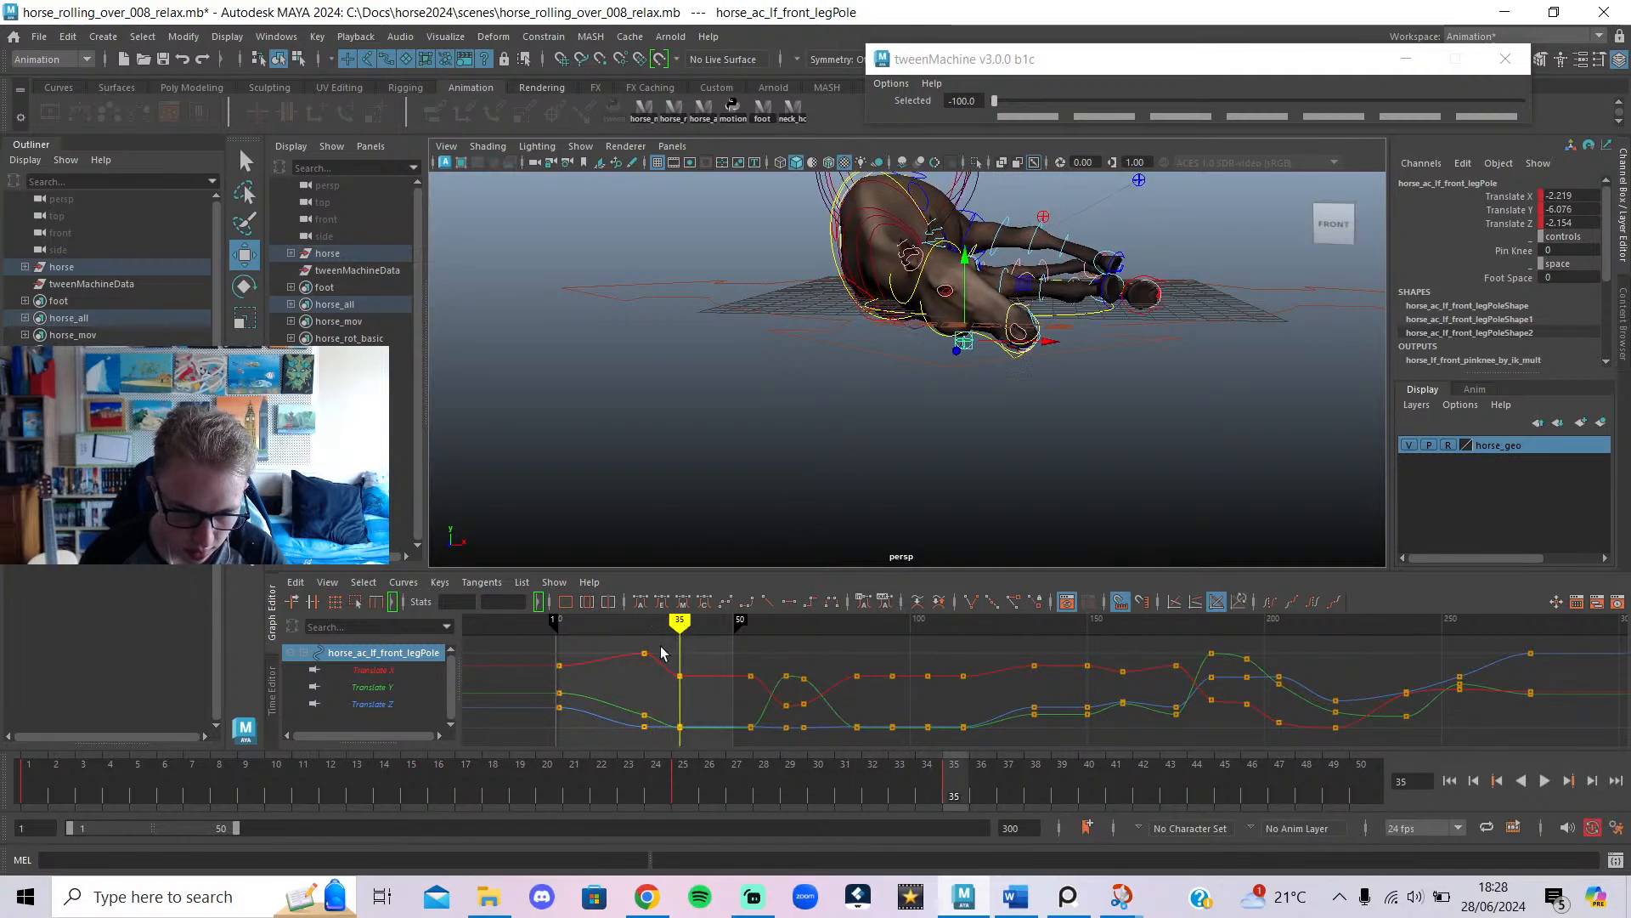
Copy the leg pole's frame-25 keys to frame 35 and give them auto tangents.
{"action": "left_click_drag", "start_coordinate": [609, 752], "coordinate": [610, 745]}
{"action": "key", "text": "ctrl+c"}
{"action": "key", "text": "ctrl+v"}
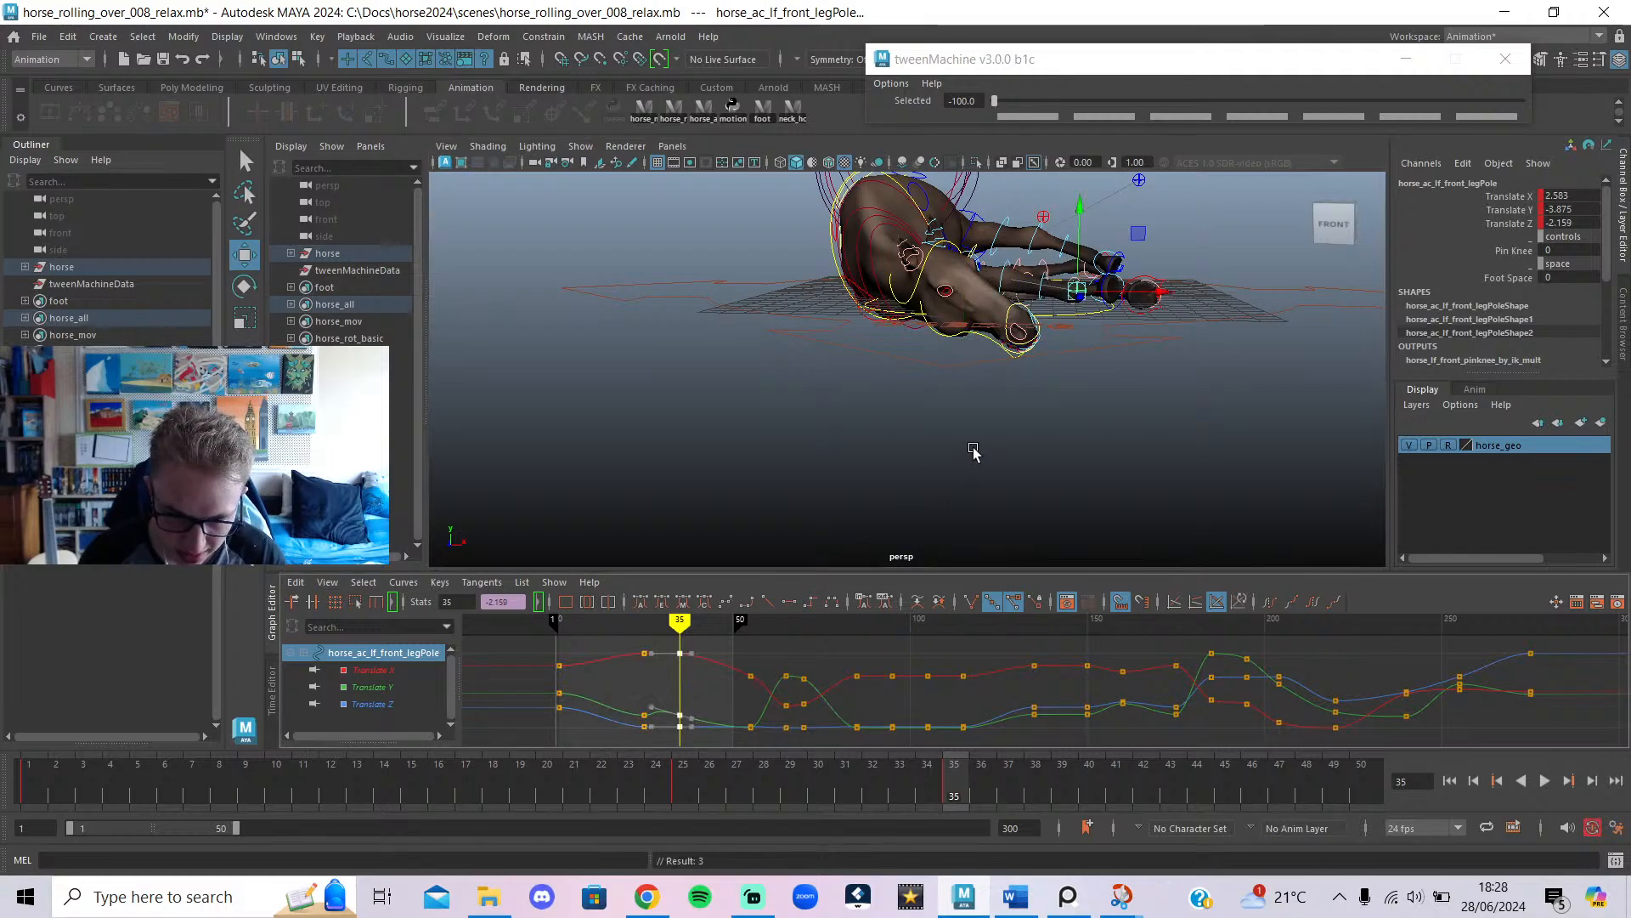
{"action": "mouse_move", "coordinate": [970, 444]}
{"action": "left_mouse_down", "text": "alt"}
{"action": "mouse_move", "coordinate": [1022, 473]}
{"action": "mouse_move", "coordinate": [827, 522]}
{"action": "left_mouse_up", "text": "alt"}
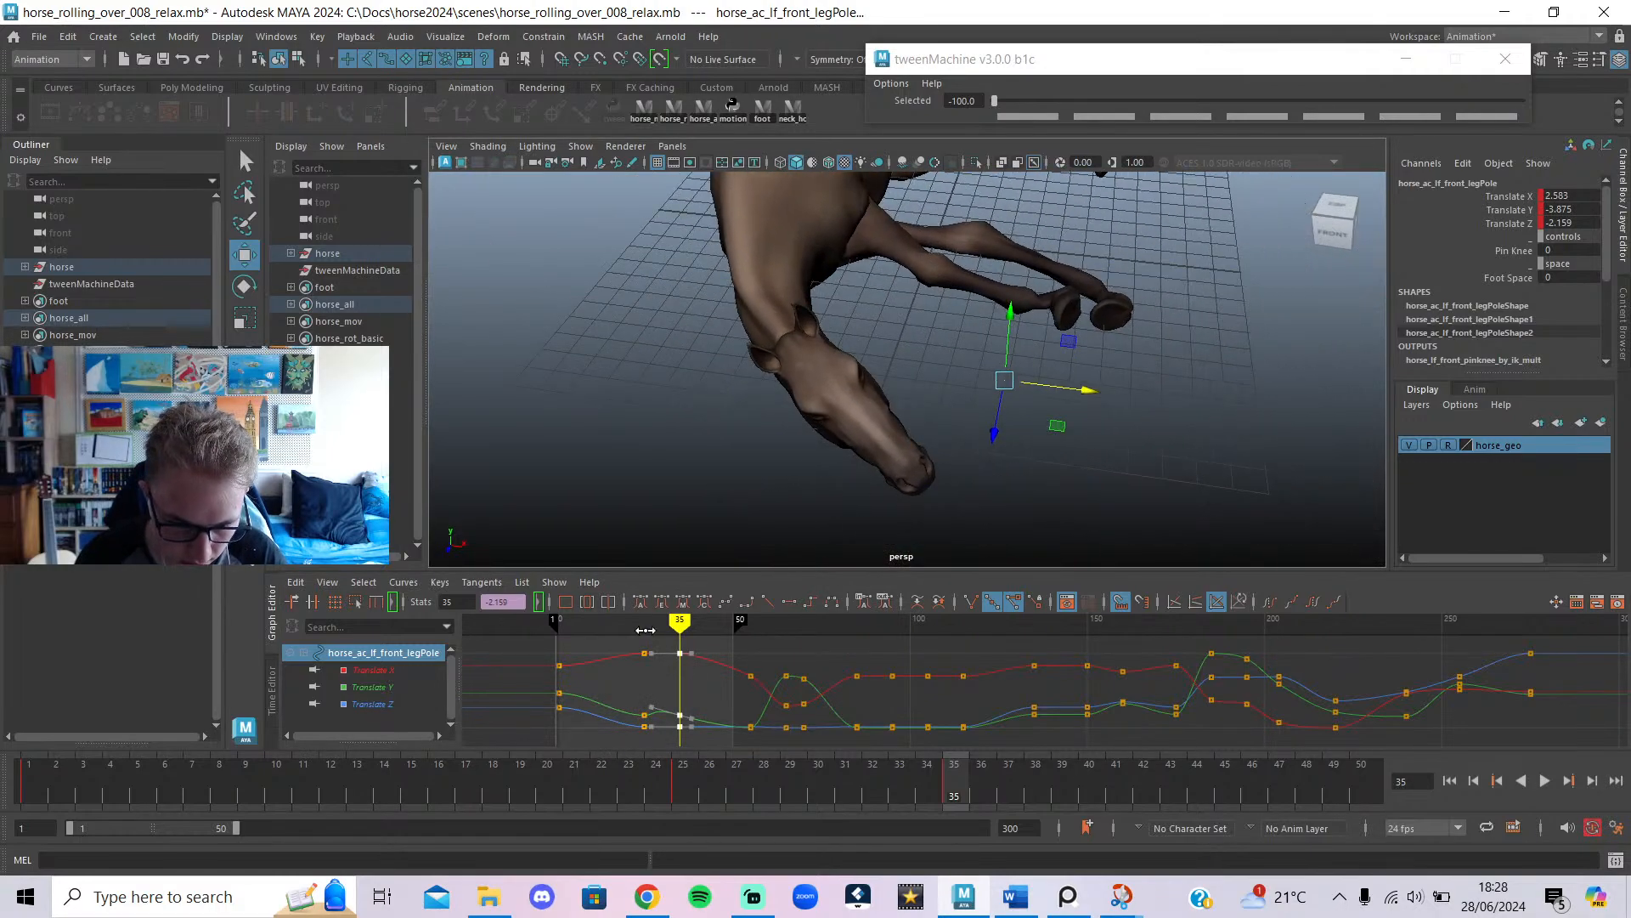
{"action": "left_click_drag", "start_coordinate": [646, 630], "coordinate": [677, 649]}
{"action": "left_click", "coordinate": [643, 602]}
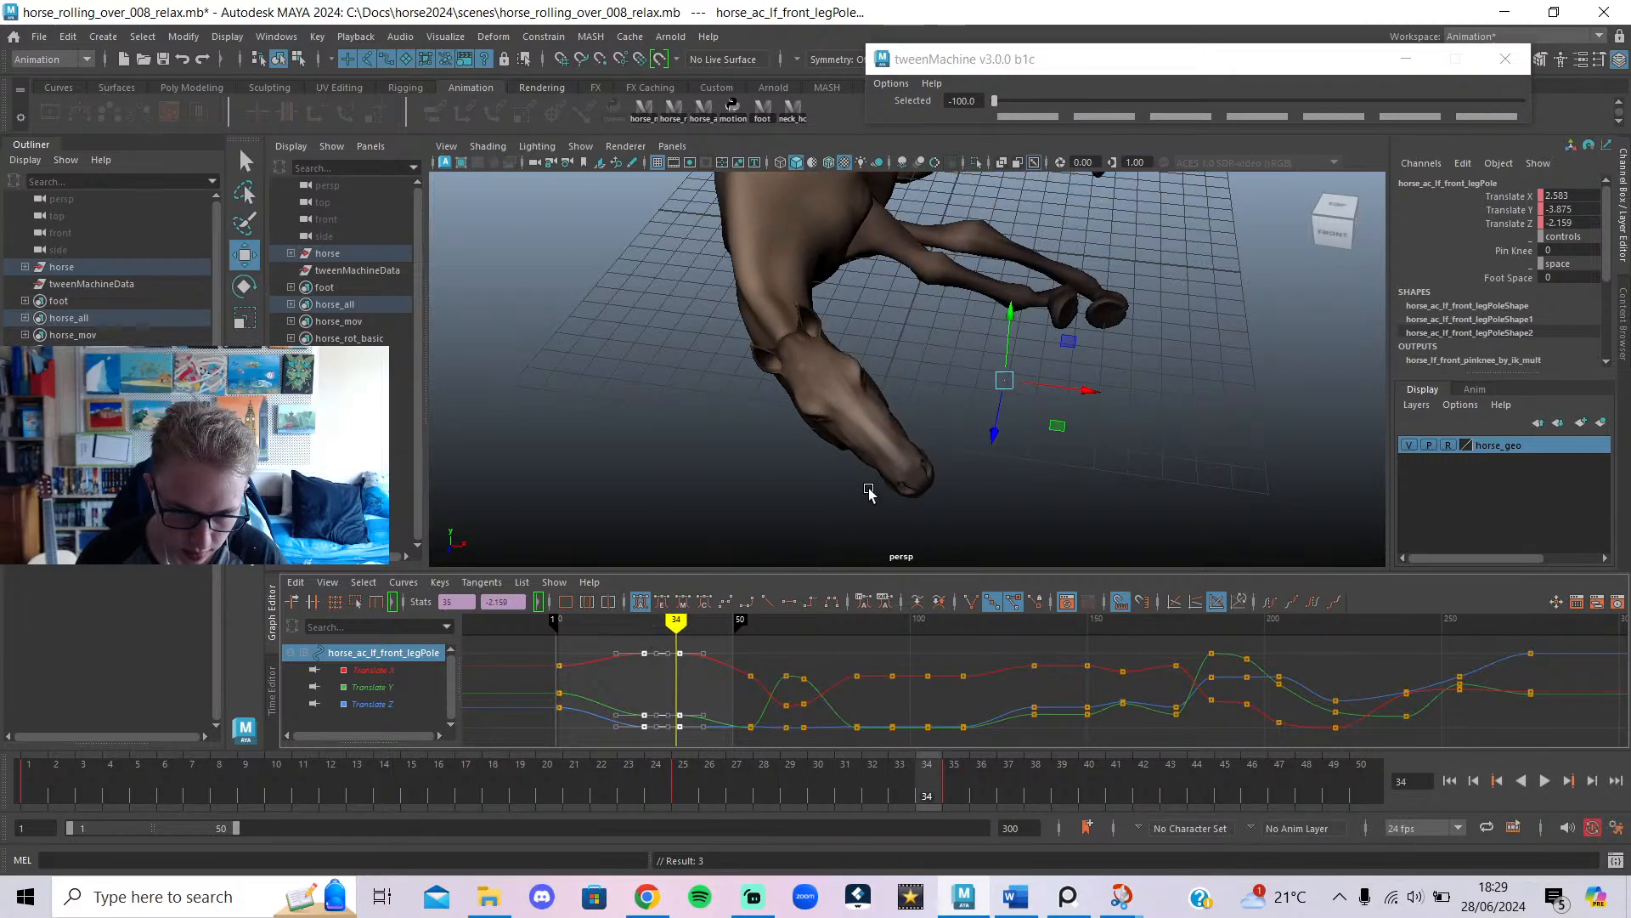
Review the front leg between frames 25 and 34 from front, three-quarter and side views.
{"action": "left_click_drag", "start_coordinate": [918, 484], "coordinate": [814, 510], "text": "alt"}
{"action": "left_click_drag", "start_coordinate": [650, 635], "coordinate": [661, 637]}
{"action": "left_click_drag", "start_coordinate": [655, 635], "coordinate": [659, 636]}
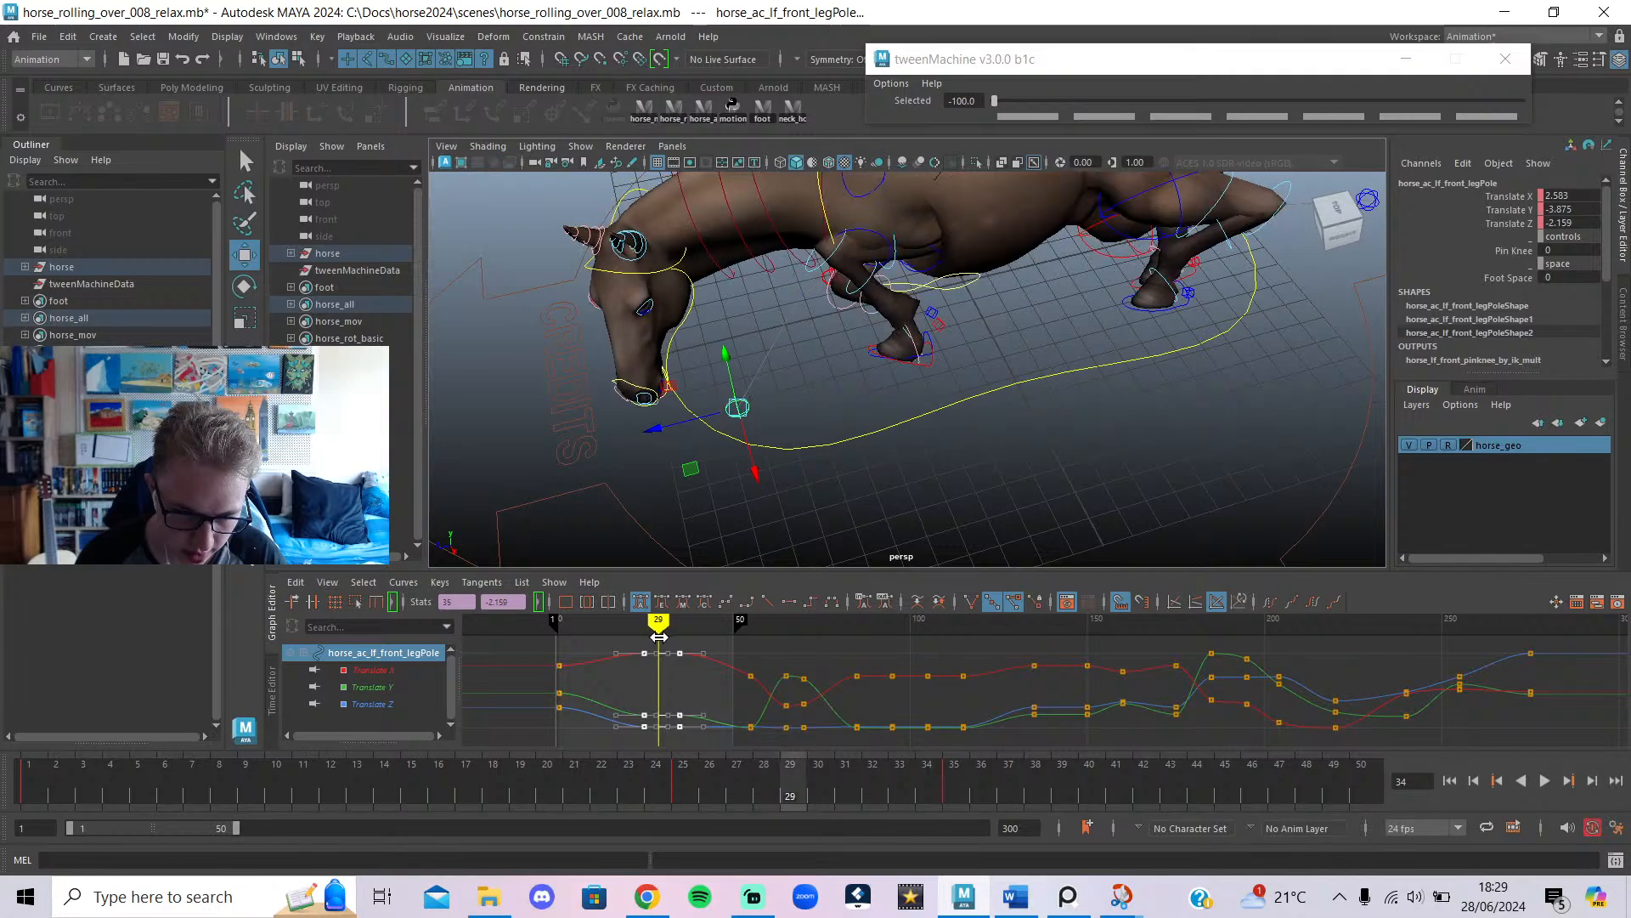
{"action": "left_click_drag", "start_coordinate": [784, 473], "coordinate": [922, 410], "text": "alt"}
{"action": "mouse_move", "coordinate": [660, 630]}
{"action": "left_mouse_down"}
{"action": "mouse_move", "coordinate": [675, 633]}
{"action": "mouse_move", "coordinate": [653, 648]}
{"action": "mouse_move", "coordinate": [664, 659]}
{"action": "left_mouse_up"}
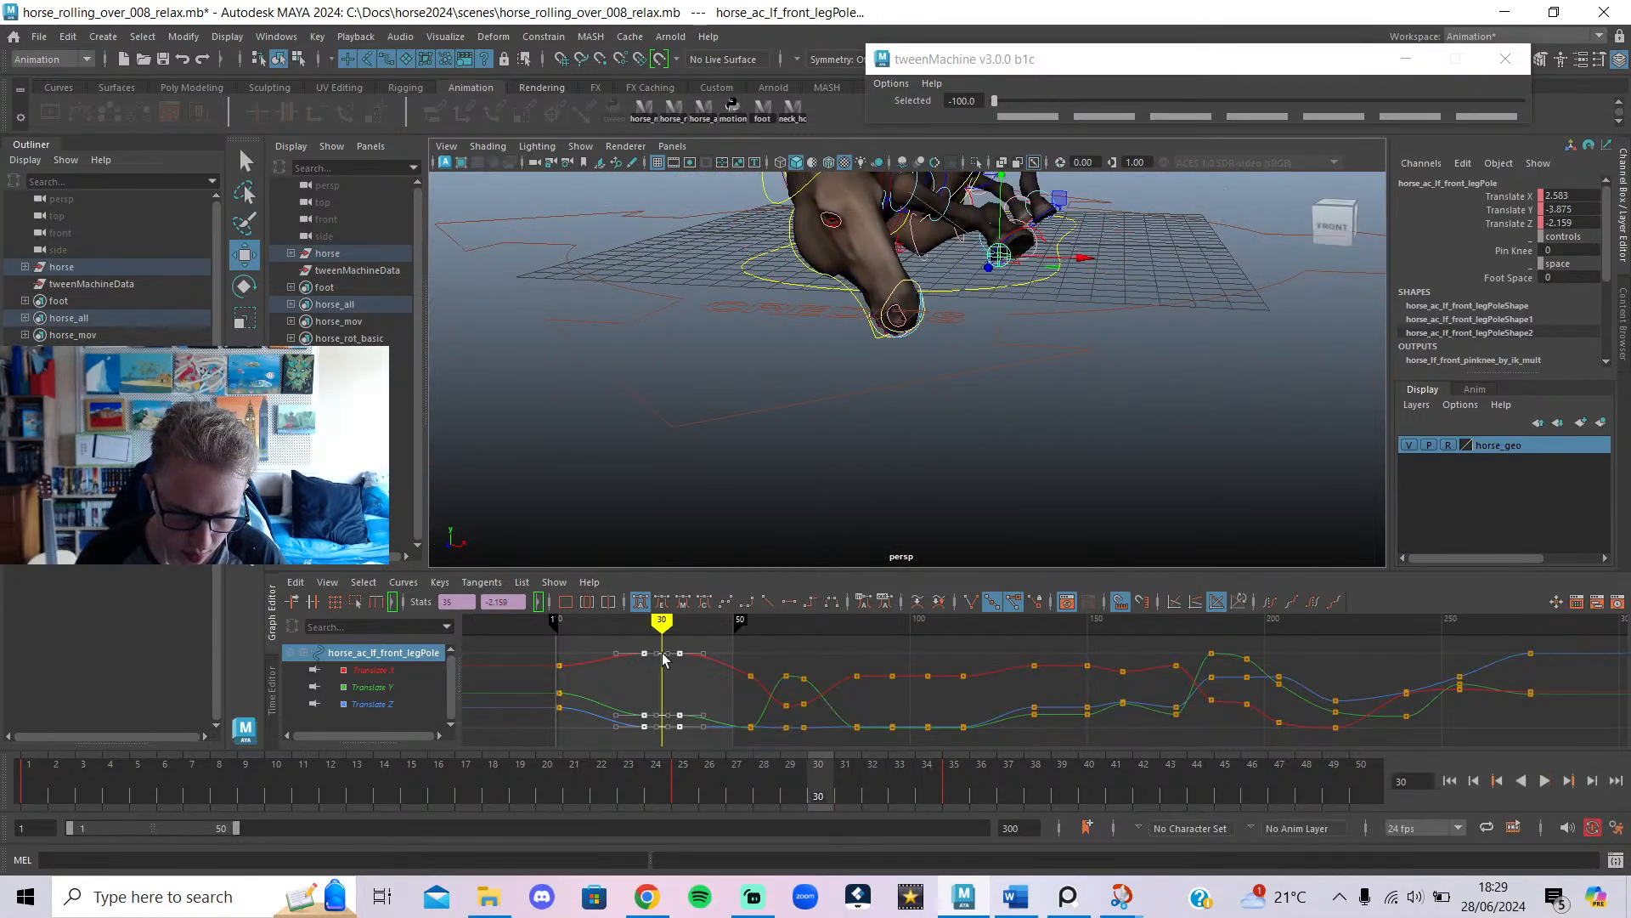
{"action": "left_click_drag", "start_coordinate": [921, 349], "coordinate": [765, 407], "text": "alt"}
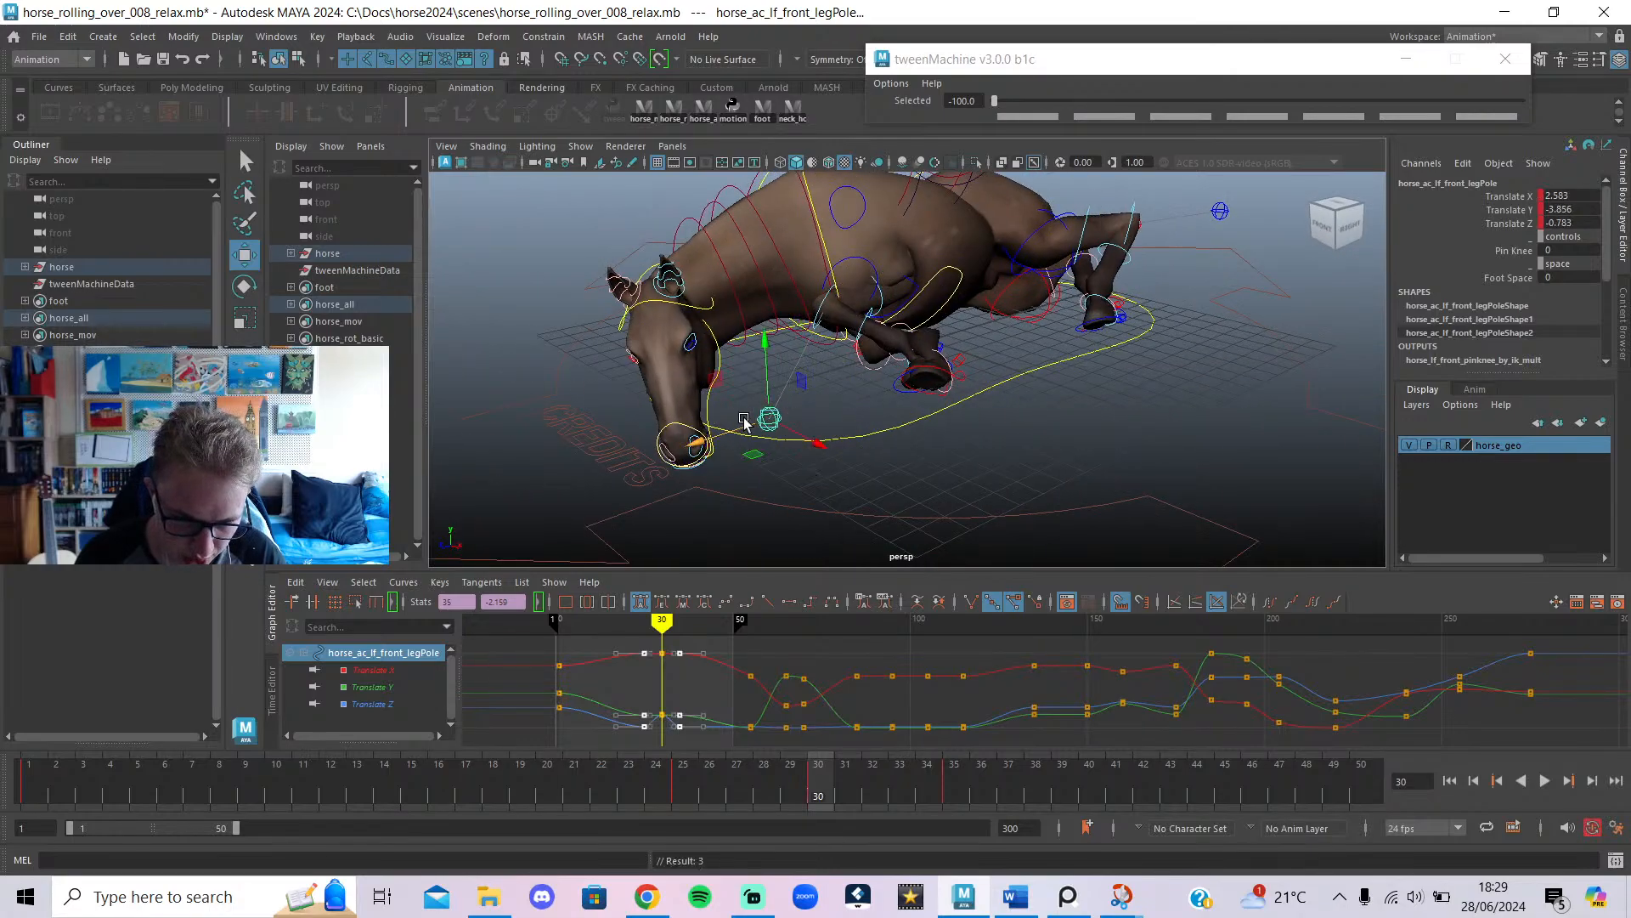
{"action": "left_click_drag", "start_coordinate": [926, 455], "coordinate": [829, 480], "text": "alt"}
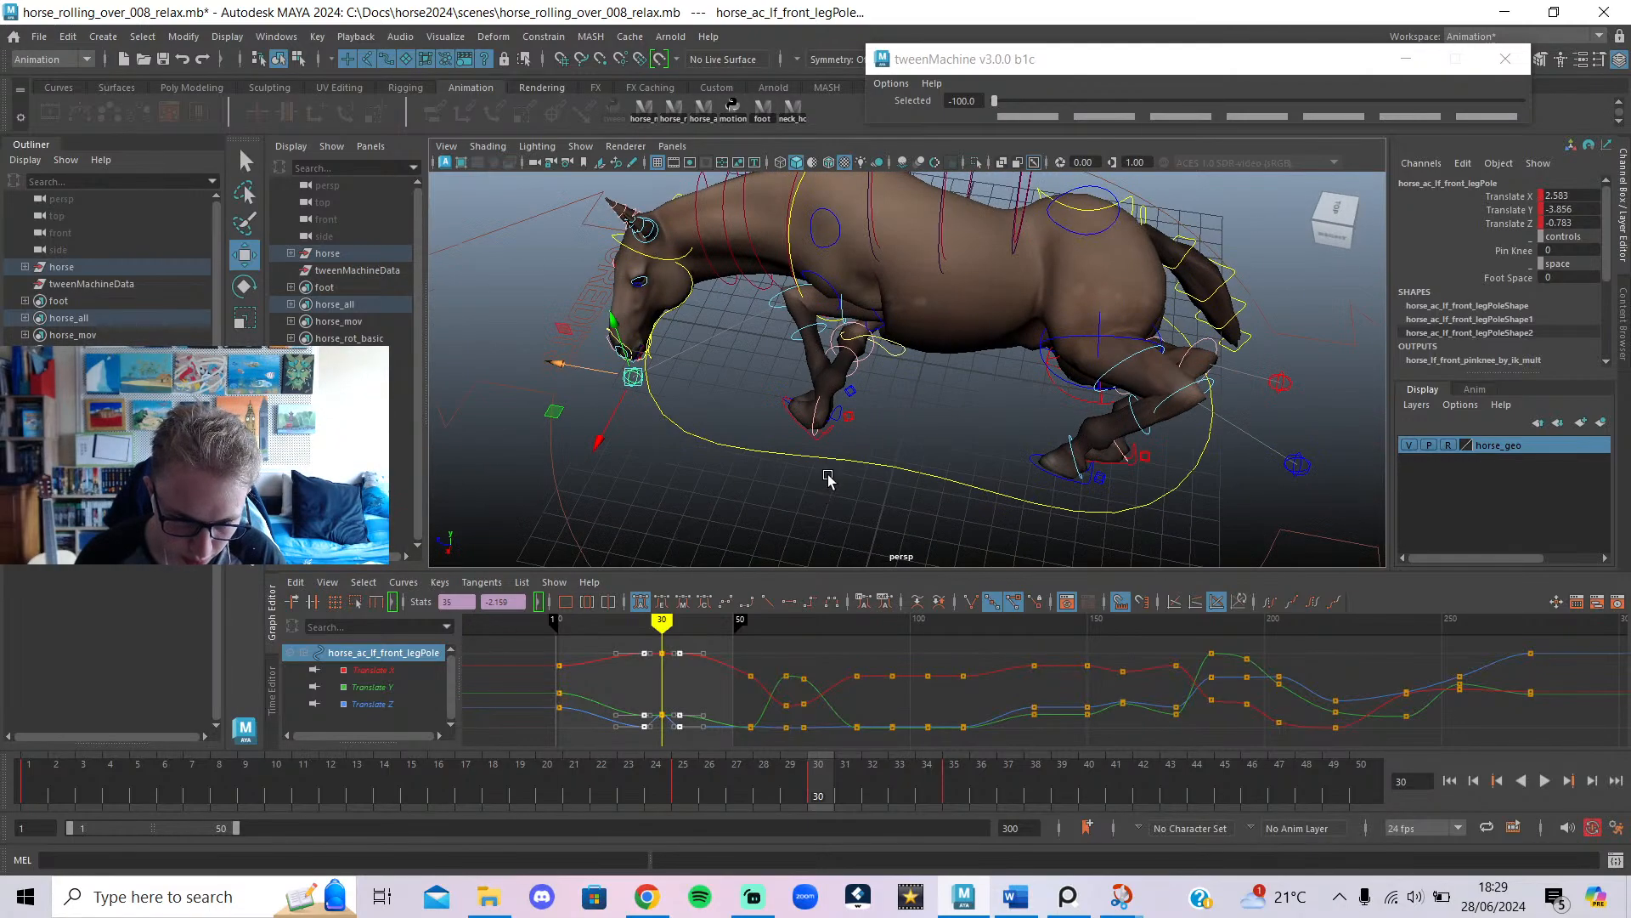
{"action": "left_click", "coordinate": [804, 433]}
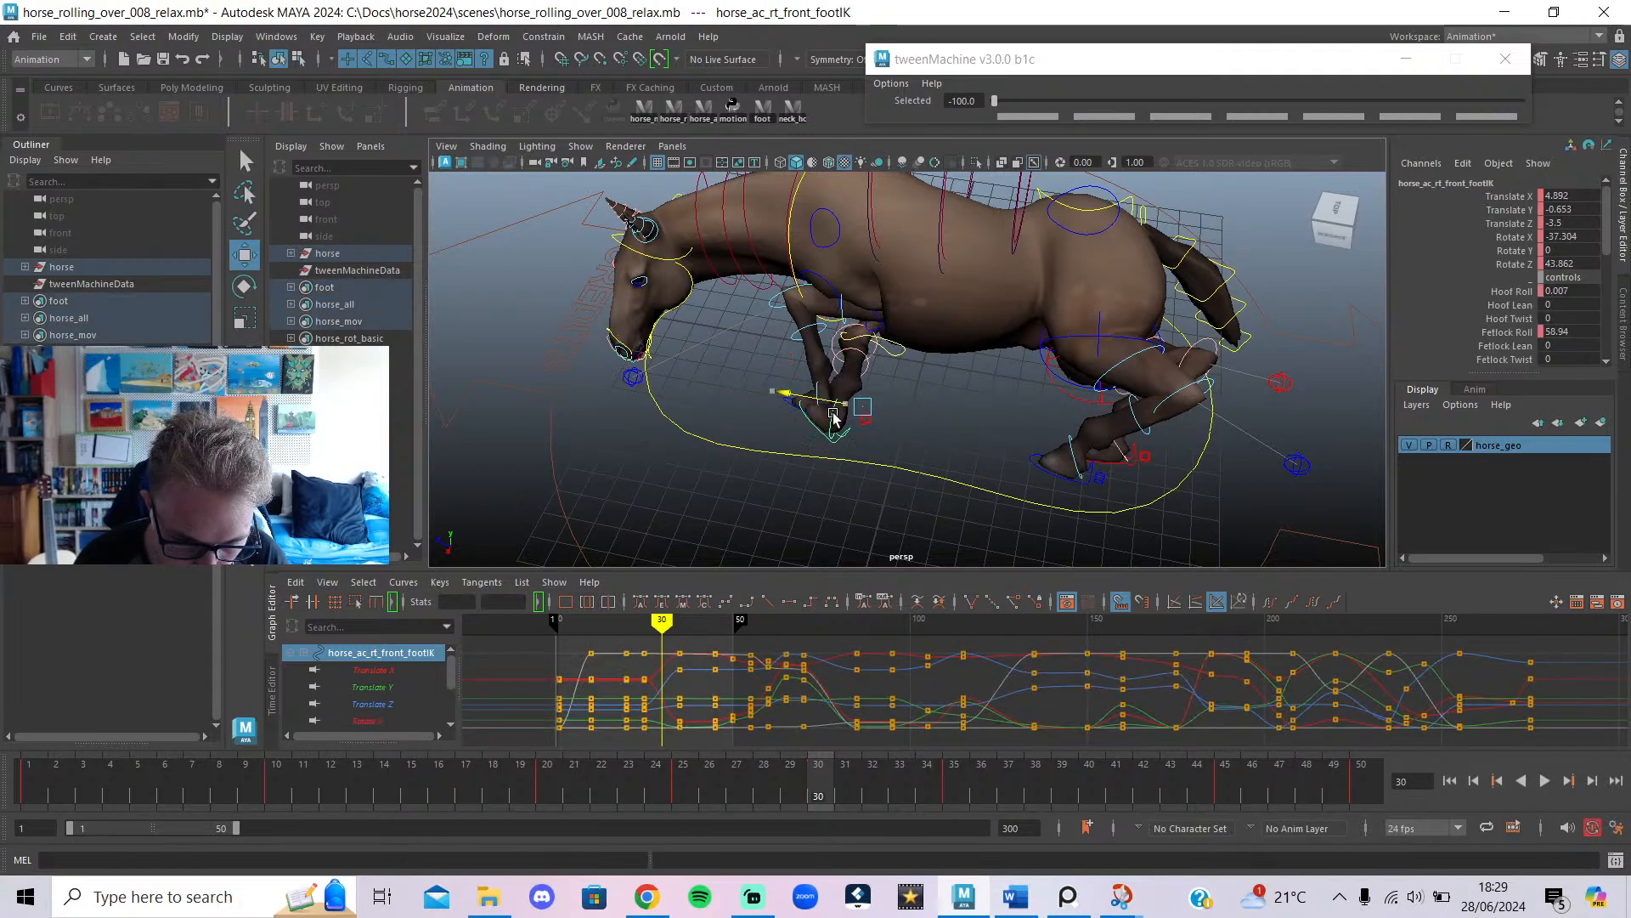
Slide the front foot control sideways and raise the left front leg pole slightly.
{"action": "left_click", "coordinate": [804, 417]}
{"action": "left_click_drag", "start_coordinate": [809, 381], "coordinate": [942, 337]}
{"action": "key", "text": "e"}
{"action": "key", "text": "w"}
{"action": "key", "text": "e"}
{"action": "key", "text": "w"}
{"action": "left_click", "coordinate": [860, 406]}
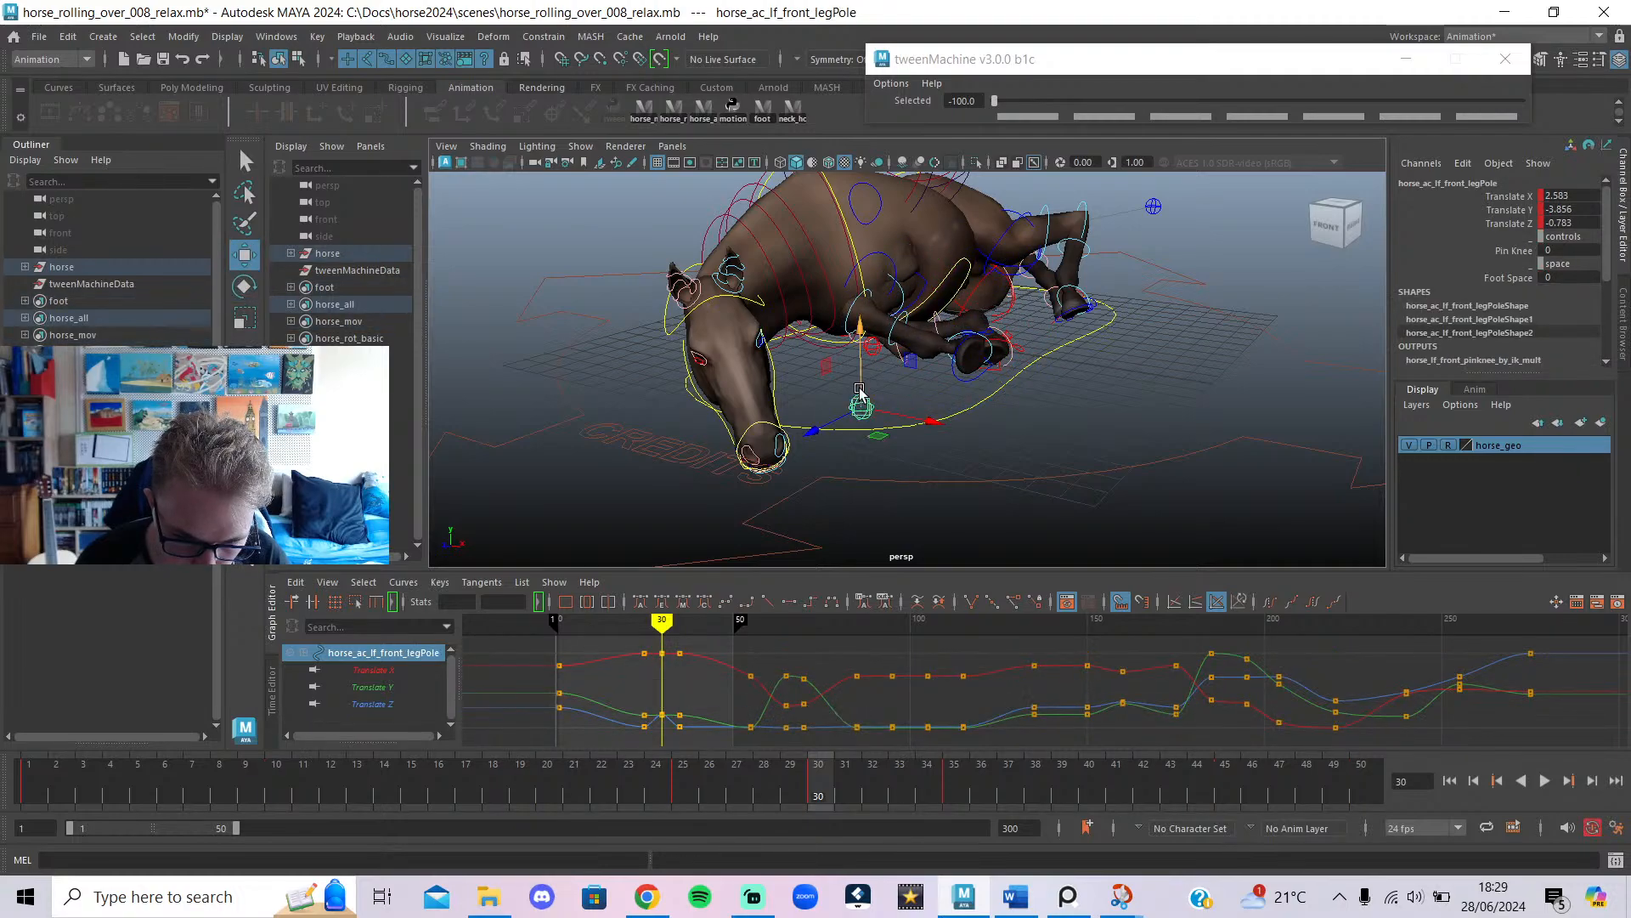
{"action": "left_click_drag", "start_coordinate": [857, 465], "coordinate": [858, 462]}
{"action": "key", "text": "alt+1"}
{"action": "left_click_drag", "start_coordinate": [906, 393], "coordinate": [805, 394], "text": "alt"}
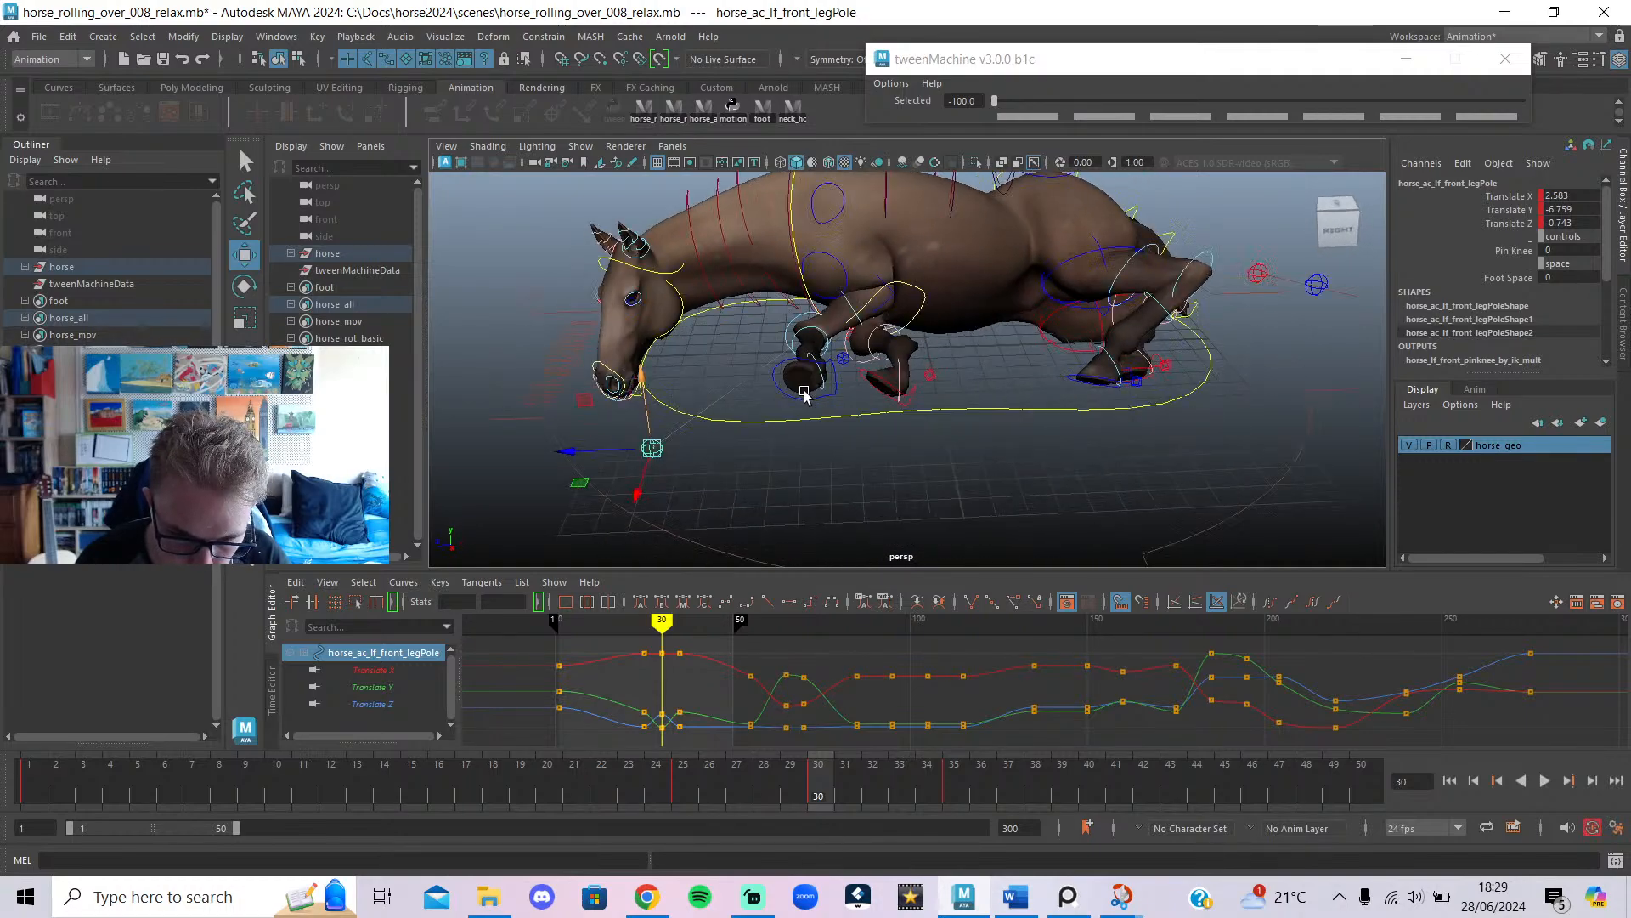
Rotate the right front hoof further over and check it around frame 30.
{"action": "left_click", "coordinate": [884, 380]}
{"action": "key", "text": "e"}
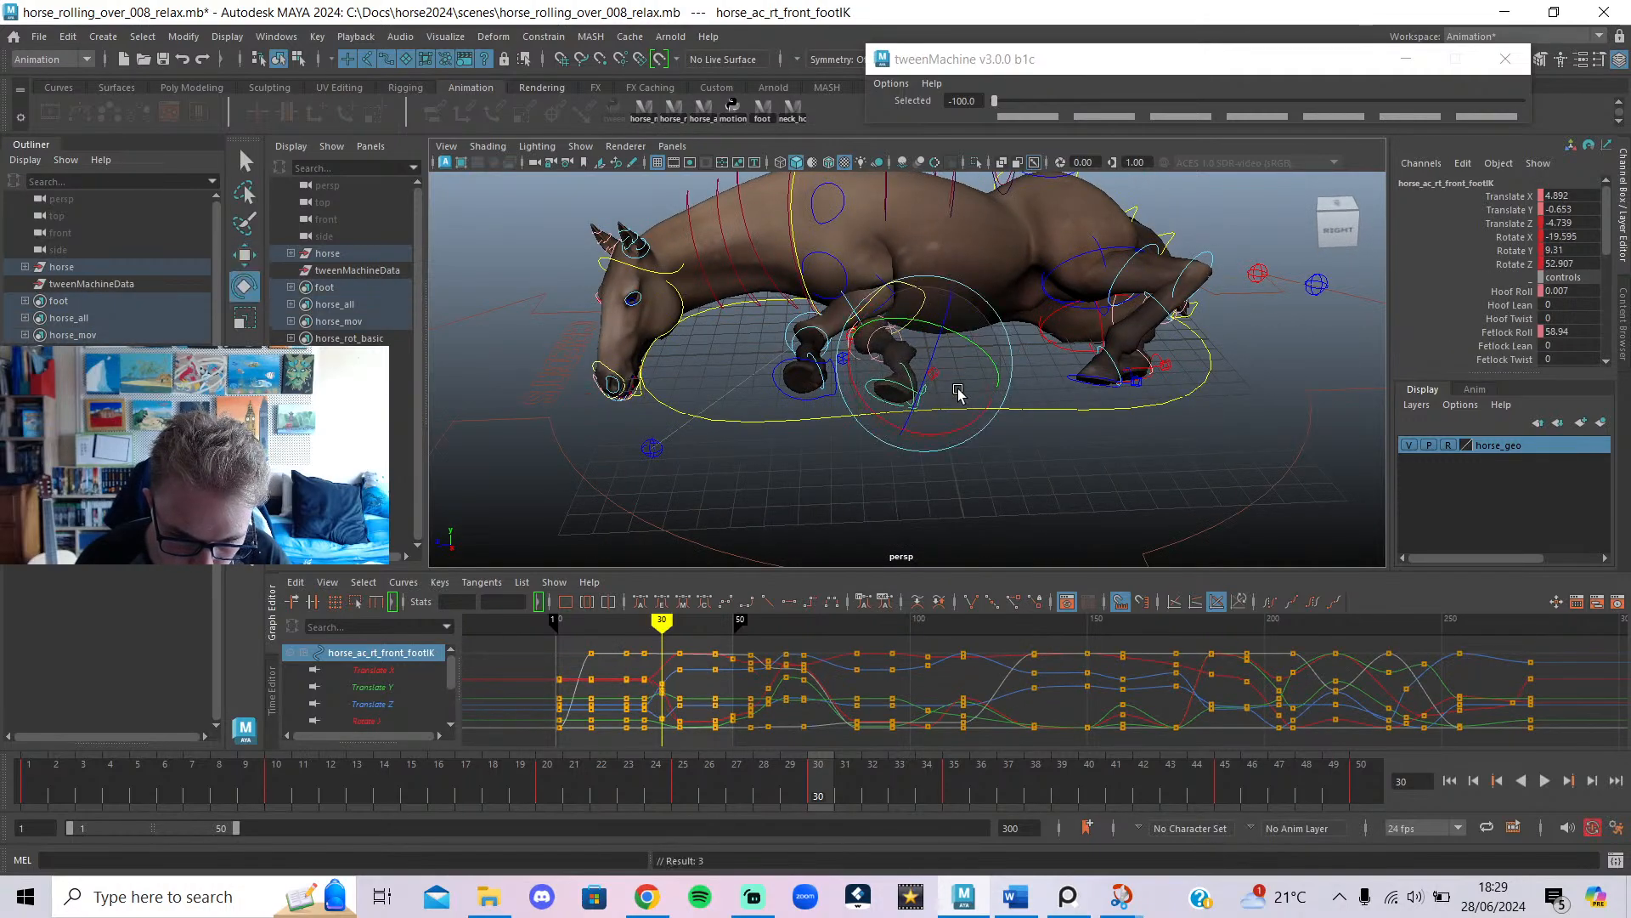
{"action": "left_click_drag", "start_coordinate": [957, 392], "coordinate": [908, 401]}
{"action": "mouse_move", "coordinate": [665, 620]}
{"action": "left_mouse_down"}
{"action": "mouse_move", "coordinate": [646, 624]}
{"action": "mouse_move", "coordinate": [714, 659]}
{"action": "mouse_move", "coordinate": [662, 677]}
{"action": "left_mouse_up"}
Blend both front foot controls toward the next key with tweenMachine at 66.
{"action": "left_click", "coordinate": [802, 404], "text": "shift"}
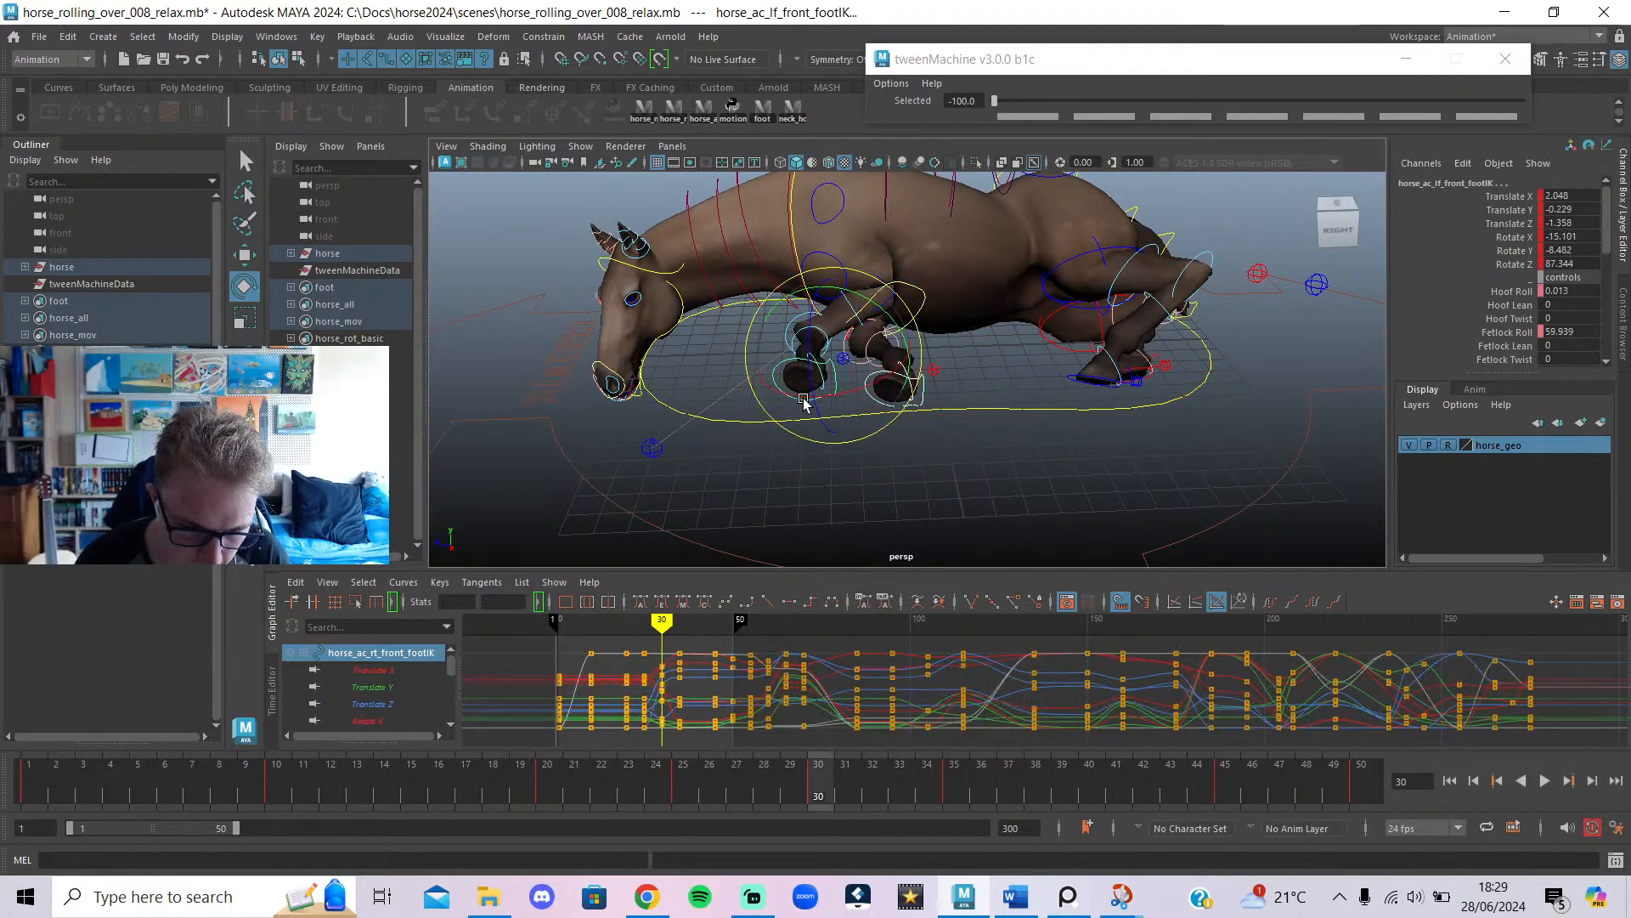
{"action": "left_click", "coordinate": [1320, 102]}
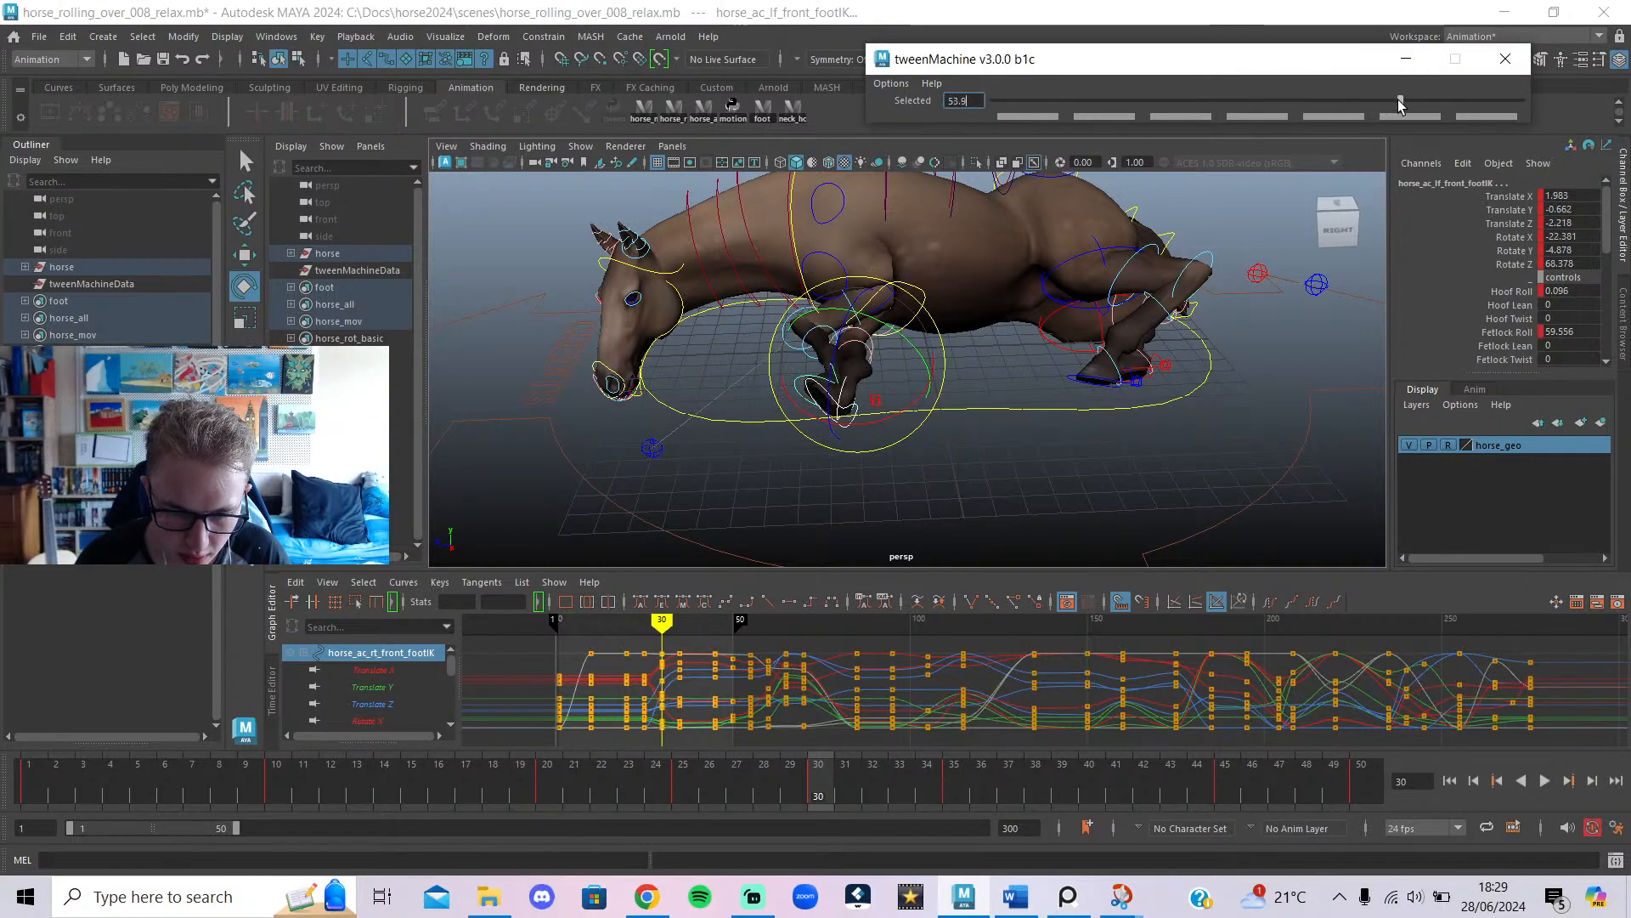
{"action": "left_click_drag", "start_coordinate": [1400, 104], "coordinate": [1457, 104]}
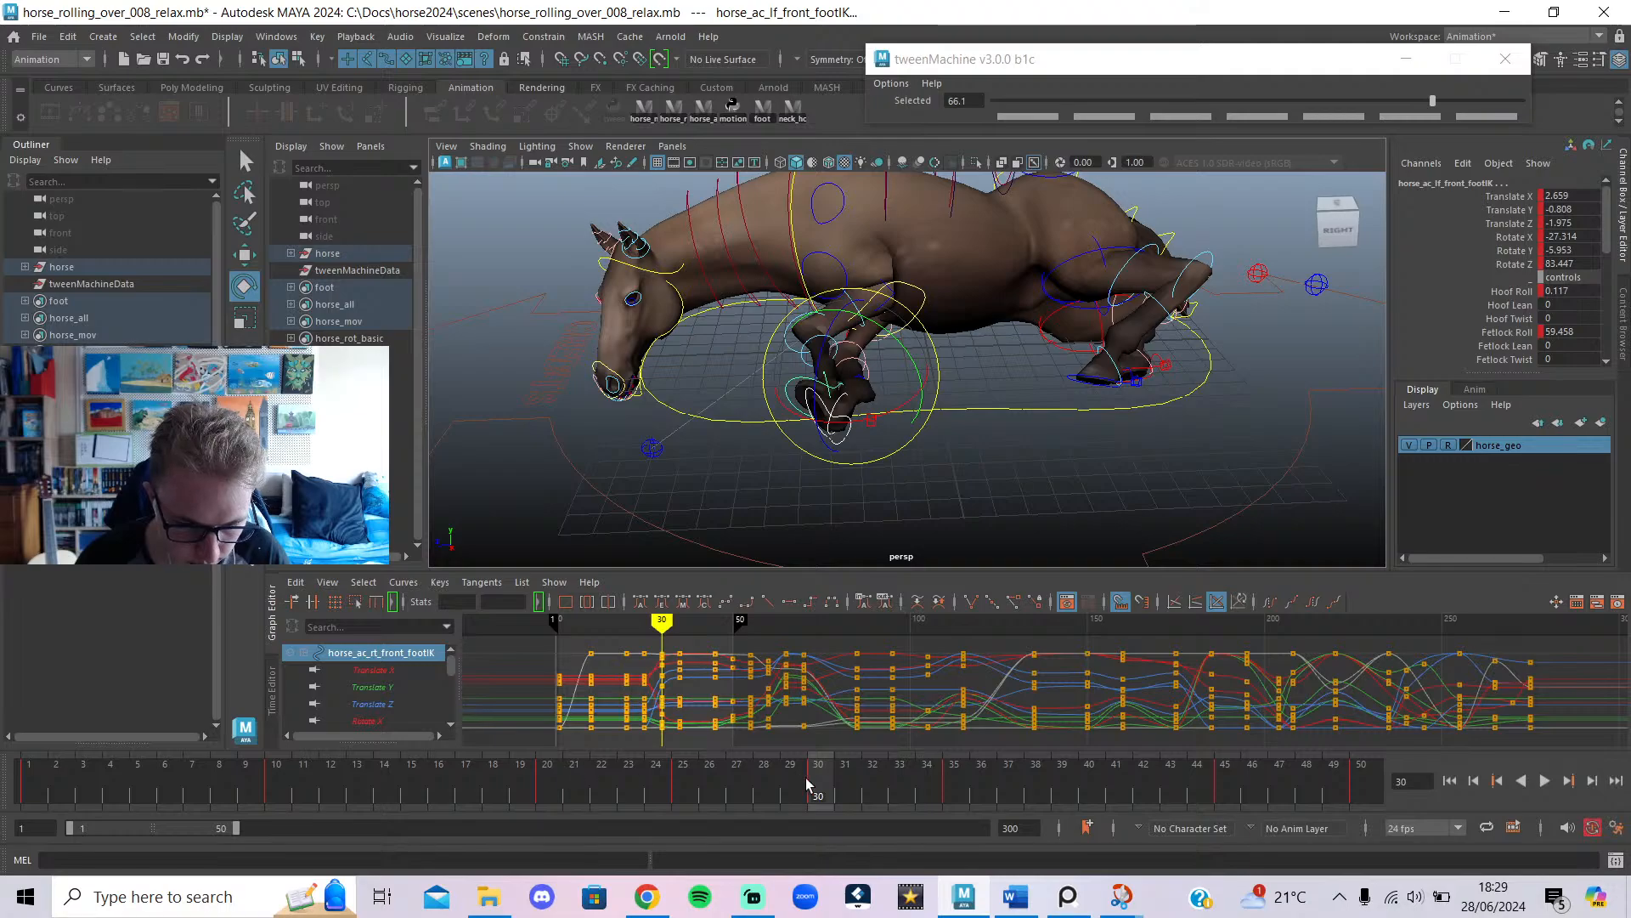
{"action": "left_click_drag", "start_coordinate": [808, 784], "coordinate": [676, 861]}
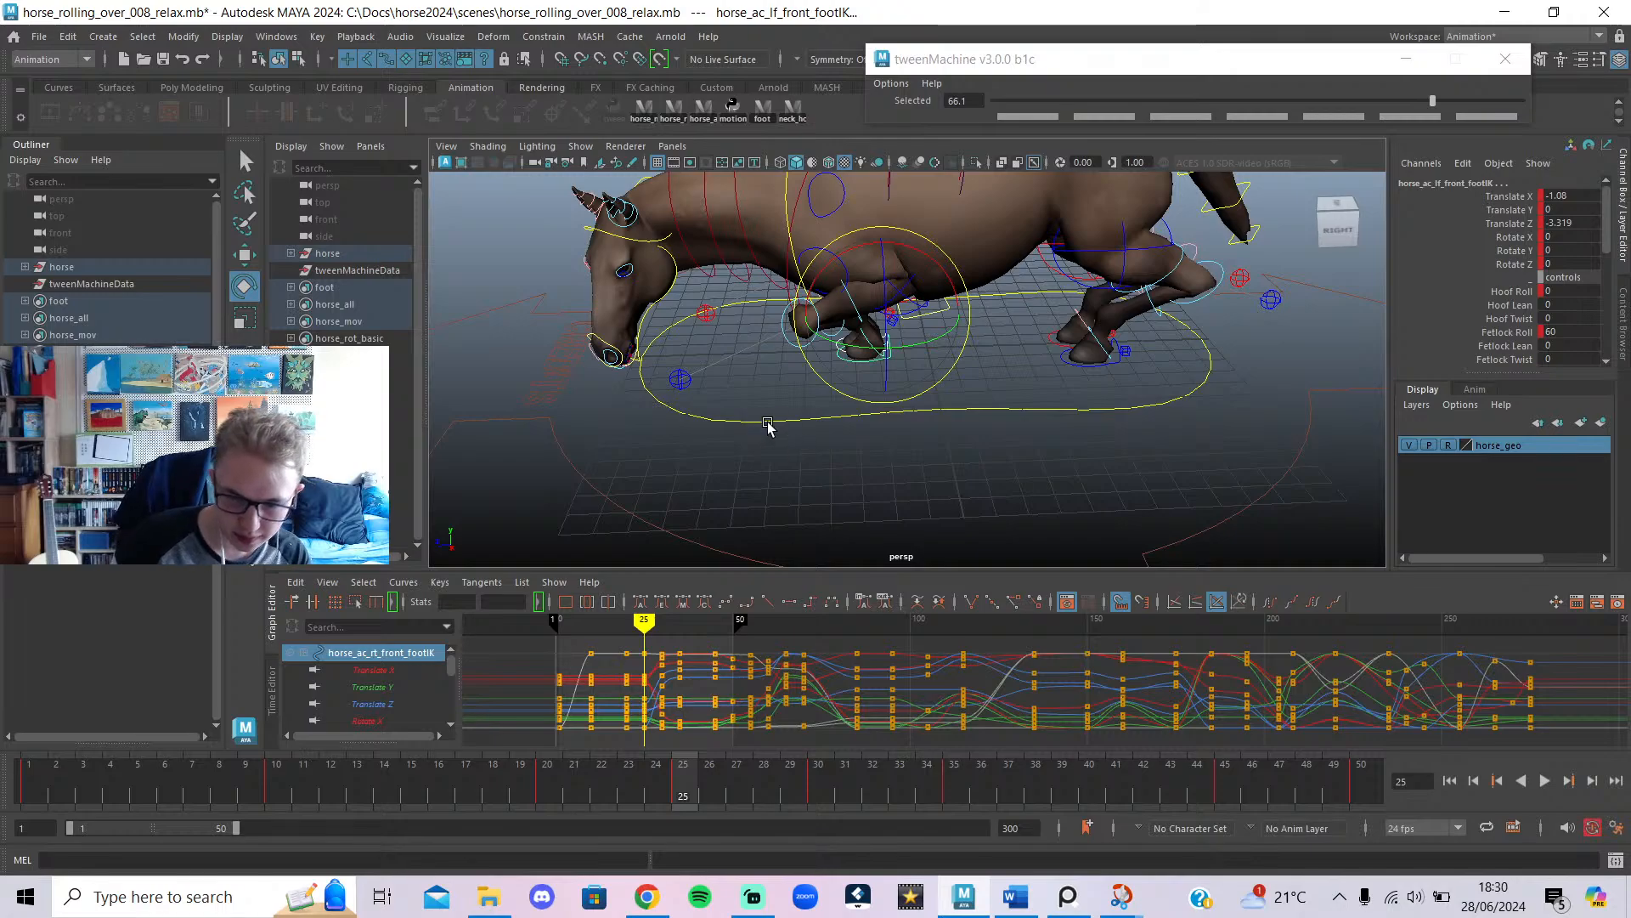
{"action": "left_click_drag", "start_coordinate": [765, 417], "coordinate": [884, 411], "text": "alt"}
{"action": "left_click", "coordinate": [963, 450]}
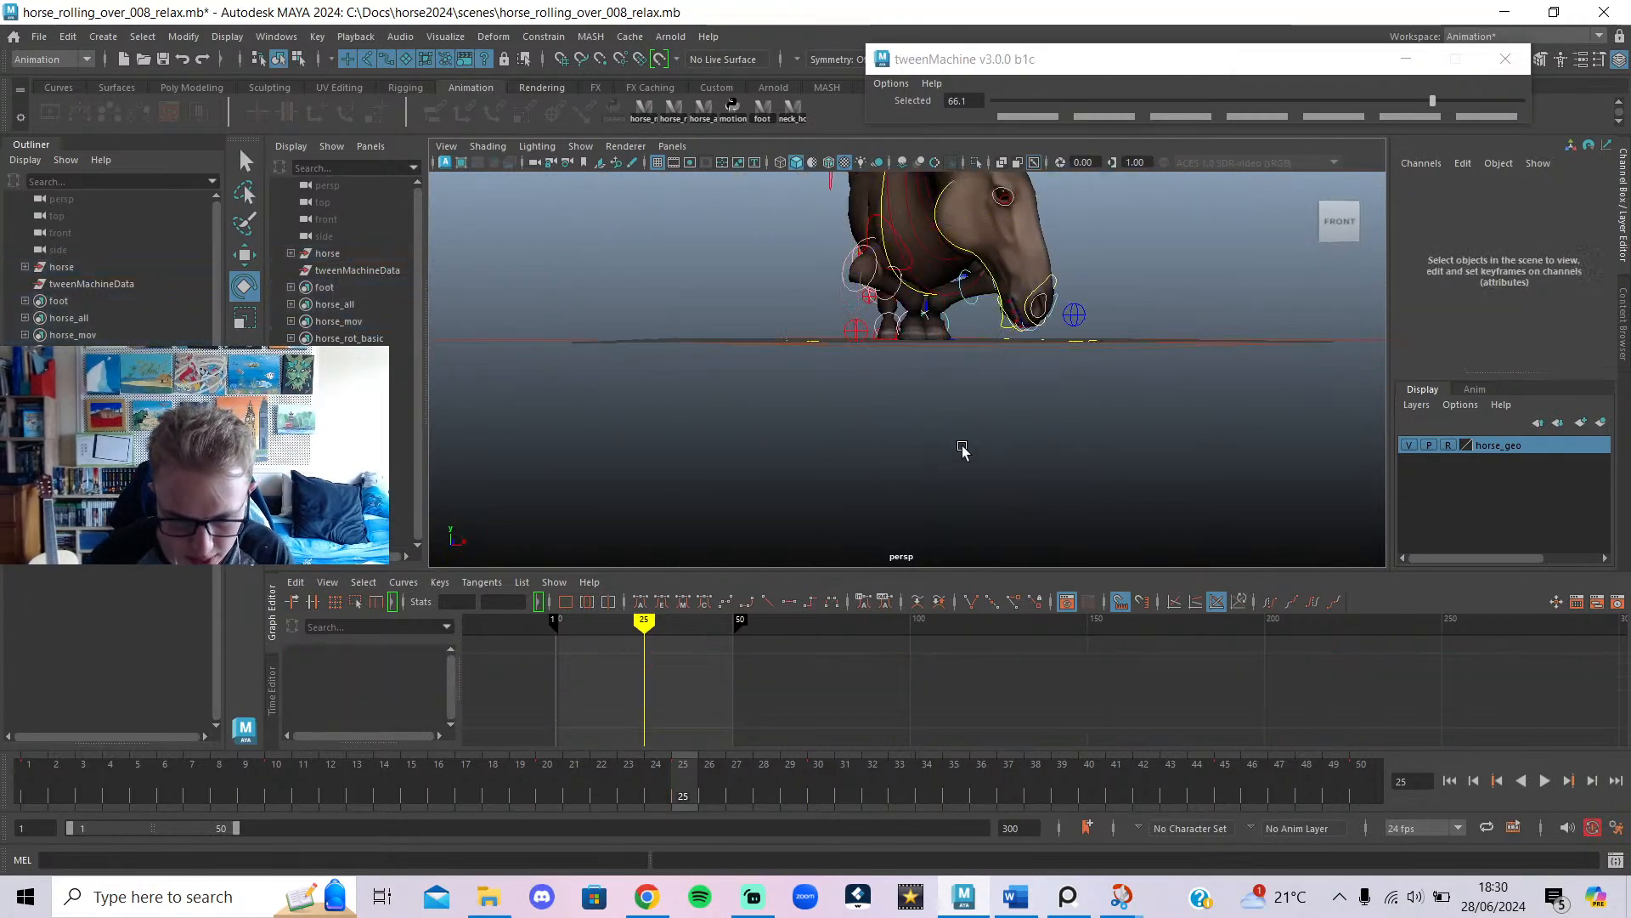
Select the left front leg pole, check it at frame 30, and play from frame 1.
{"action": "left_click", "coordinate": [854, 328]}
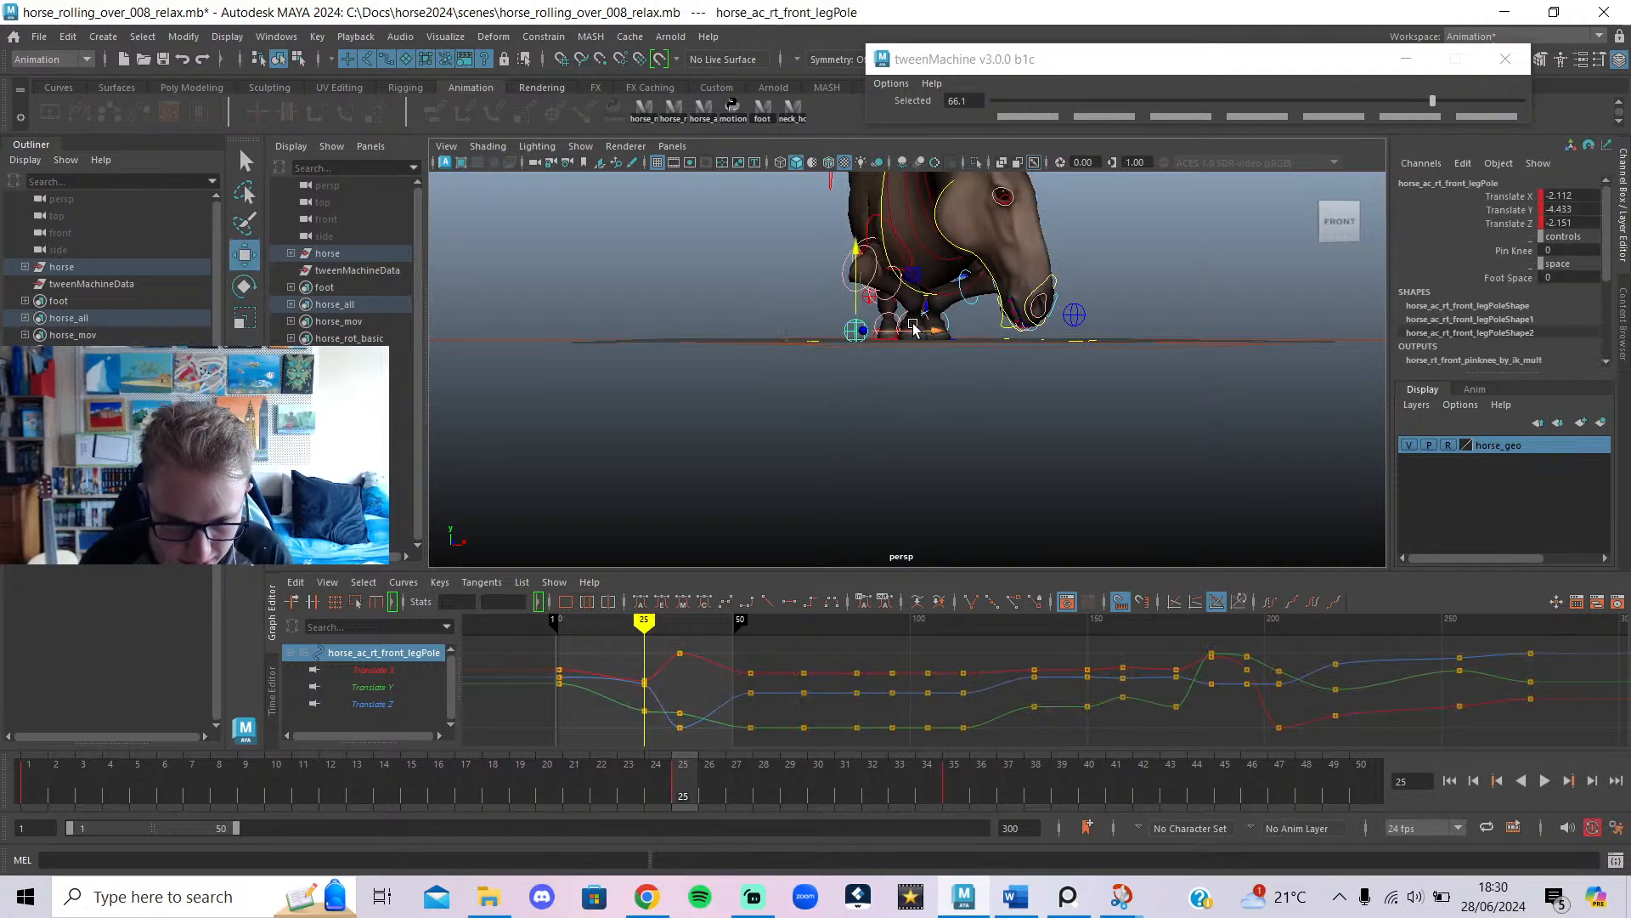
{"action": "left_click", "coordinate": [1076, 320]}
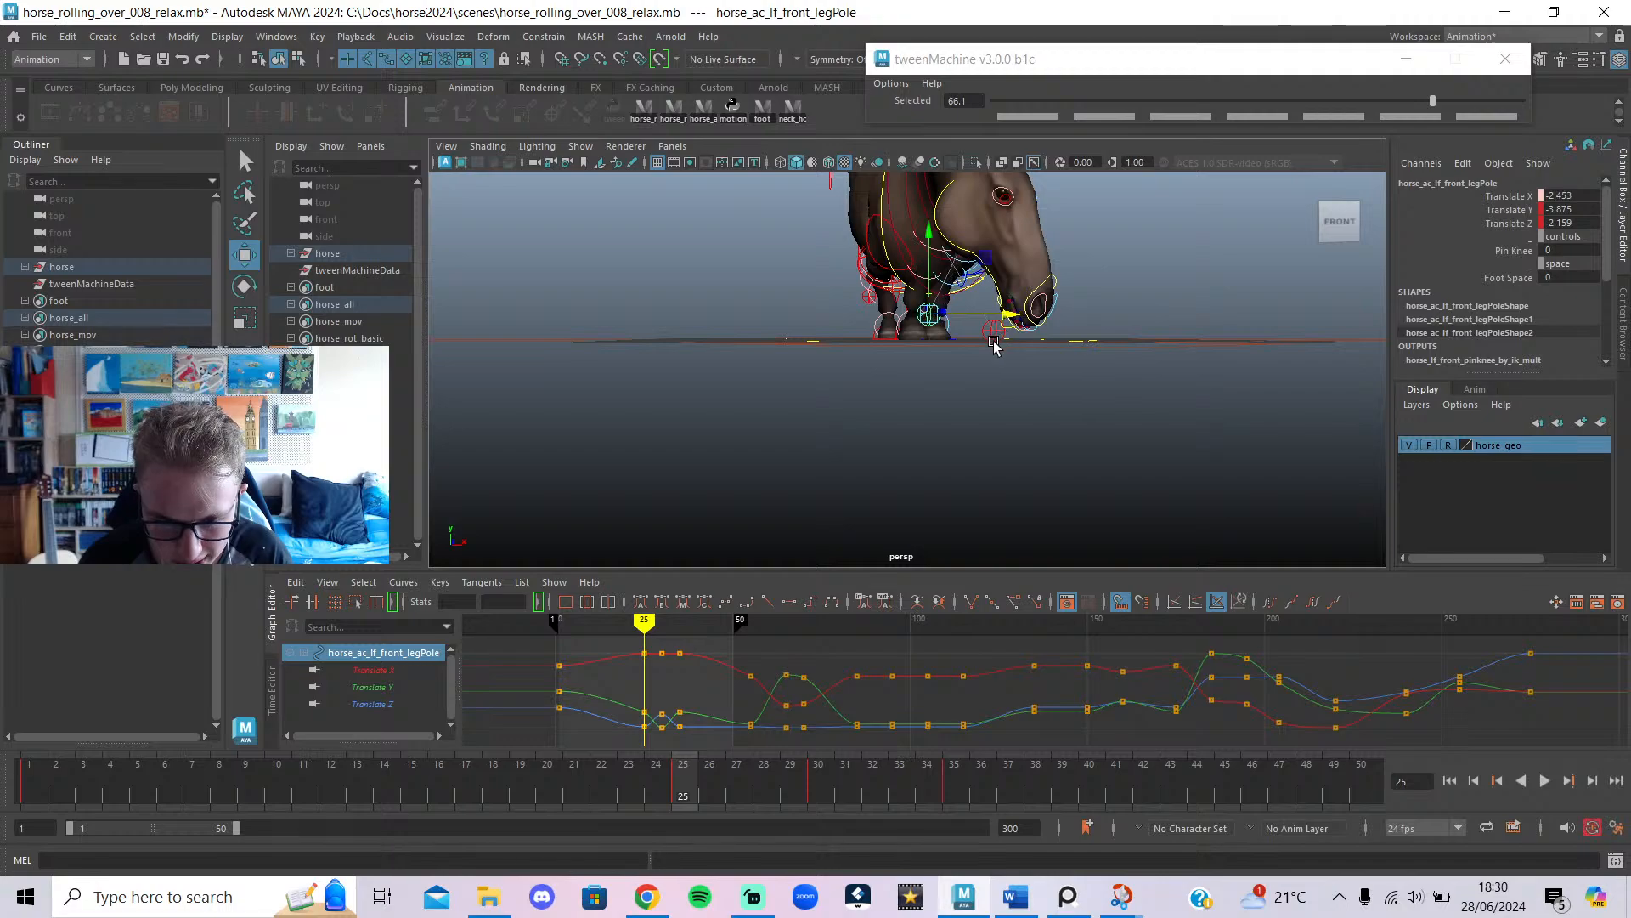
{"action": "left_click_drag", "start_coordinate": [924, 437], "coordinate": [1180, 429], "text": "alt"}
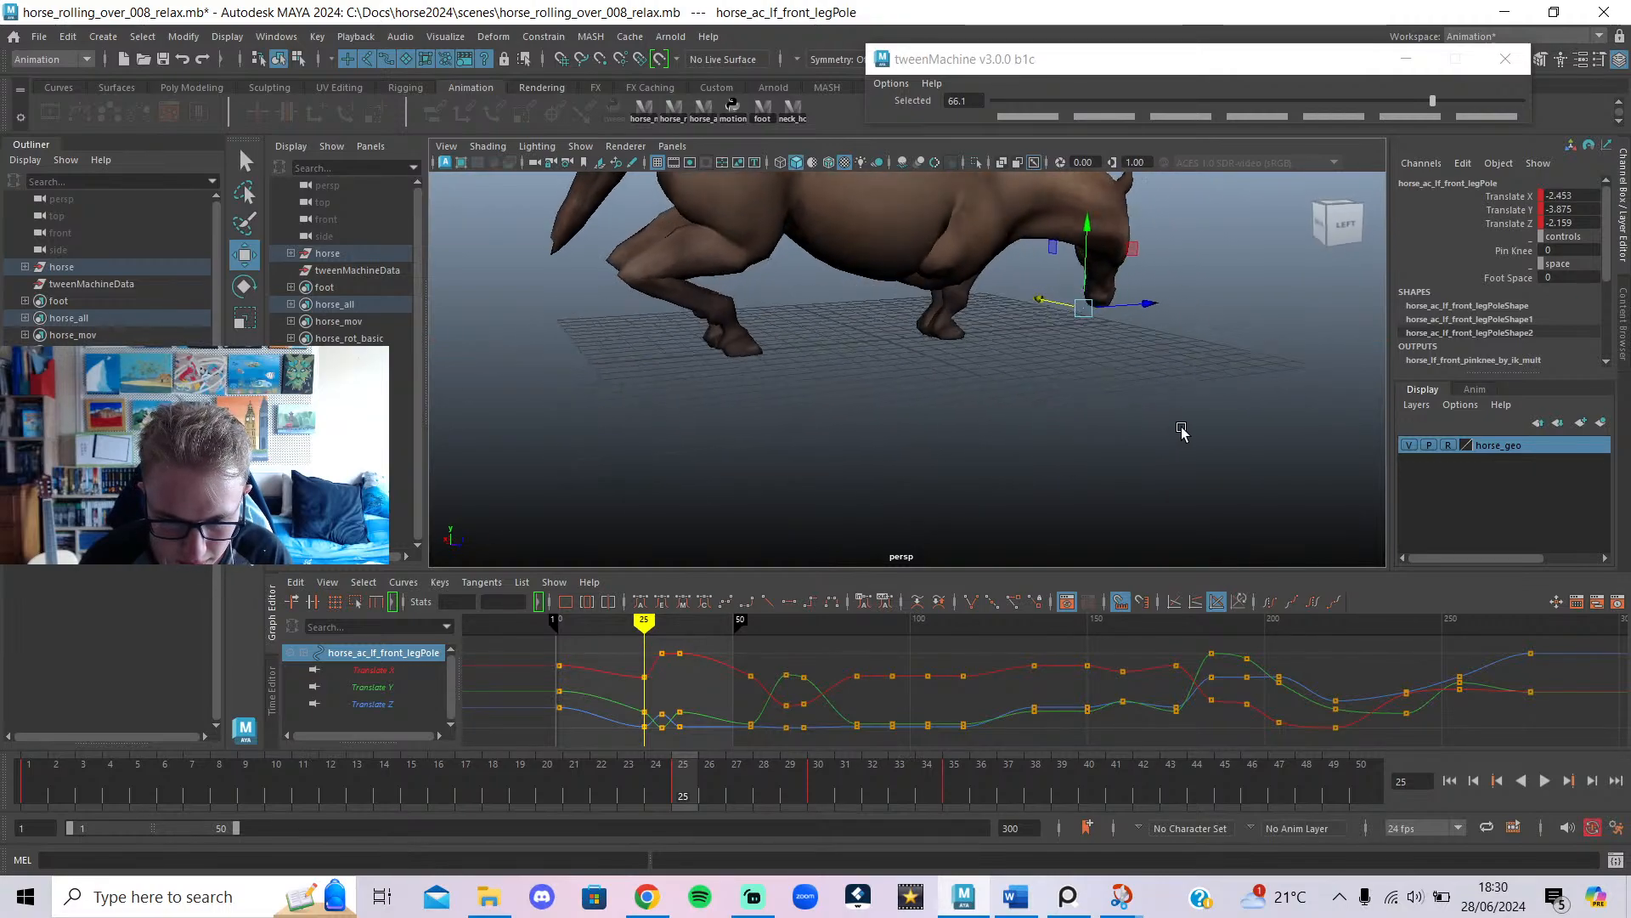
{"action": "left_click_drag", "start_coordinate": [653, 624], "coordinate": [662, 624]}
{"action": "left_click_drag", "start_coordinate": [833, 546], "coordinate": [655, 506], "text": "alt"}
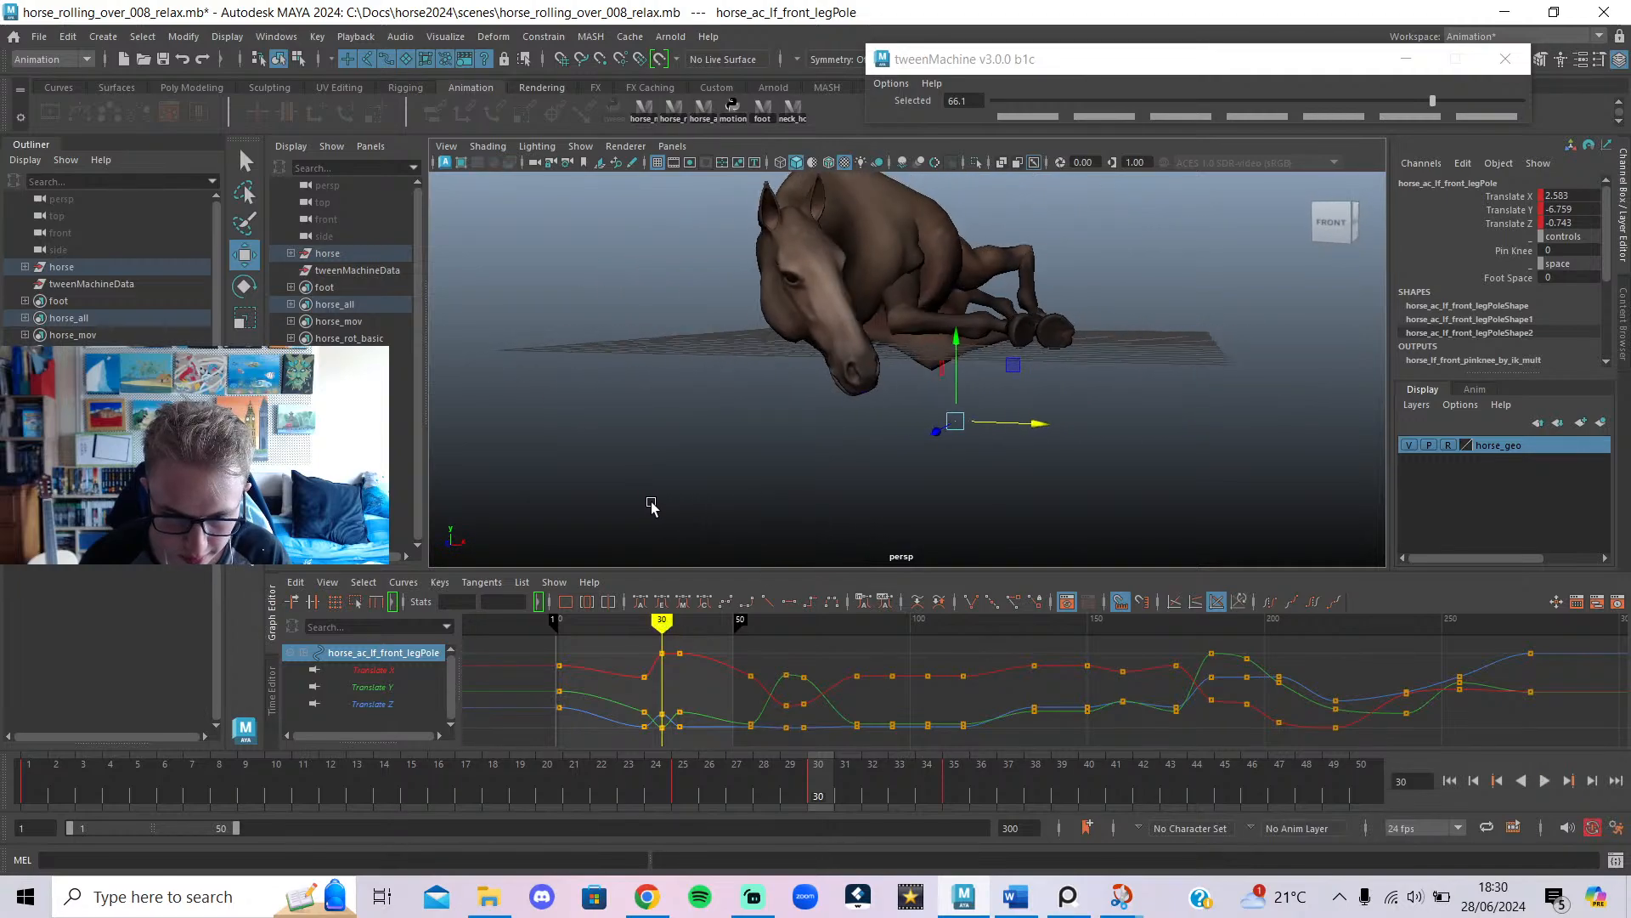
{"action": "key", "text": "alt+shift+v"}
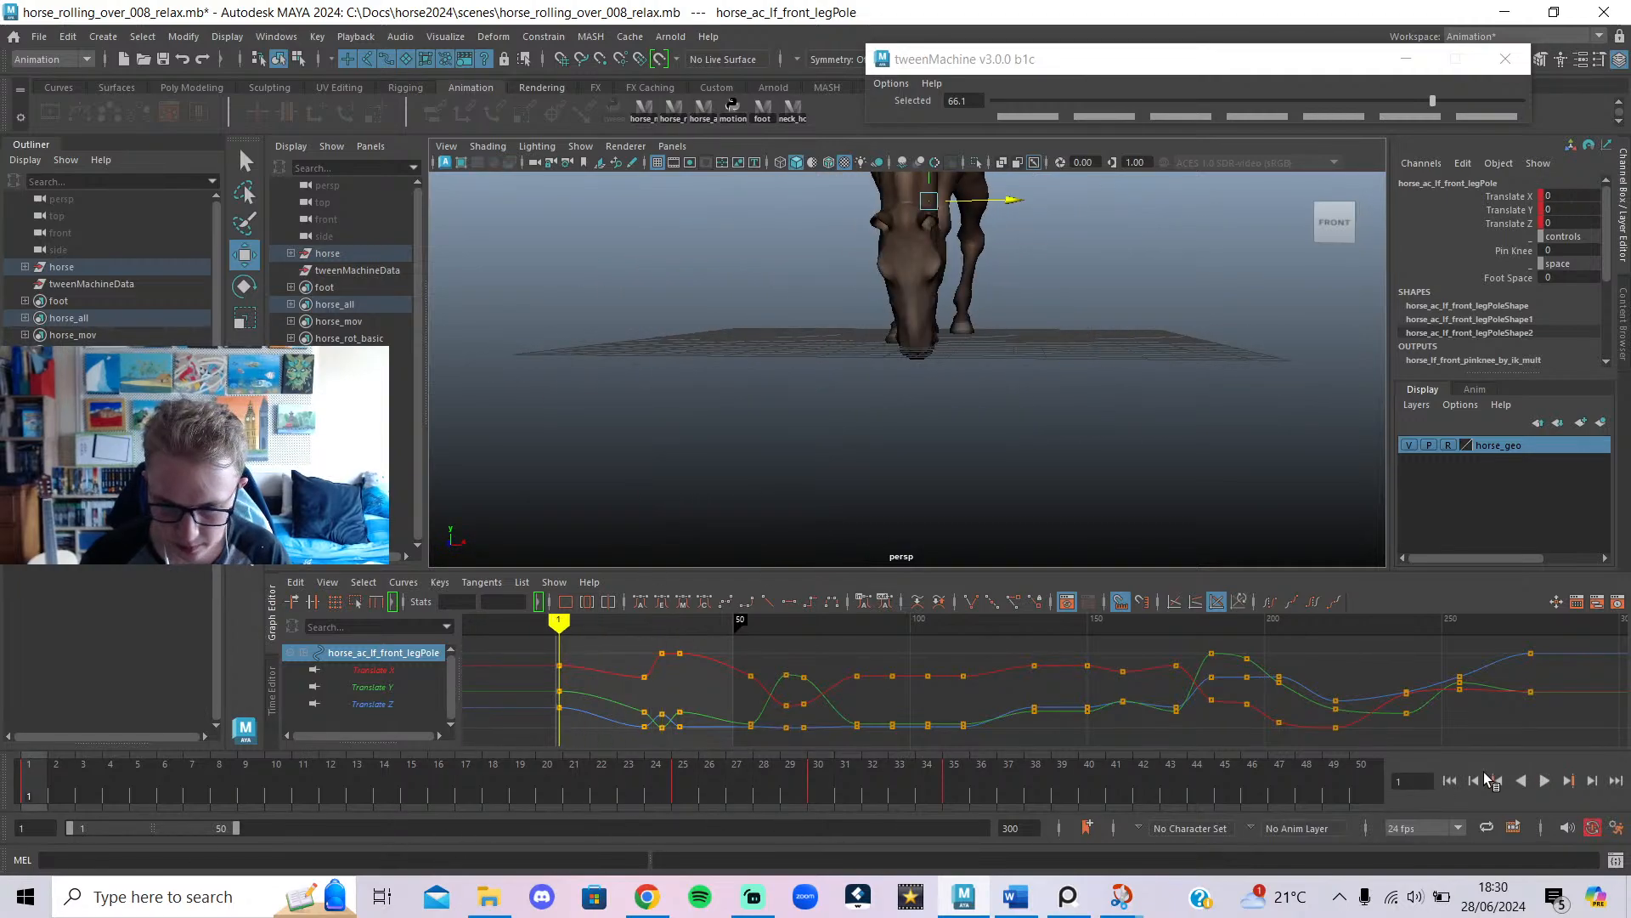
{"action": "left_click", "coordinate": [1544, 780]}
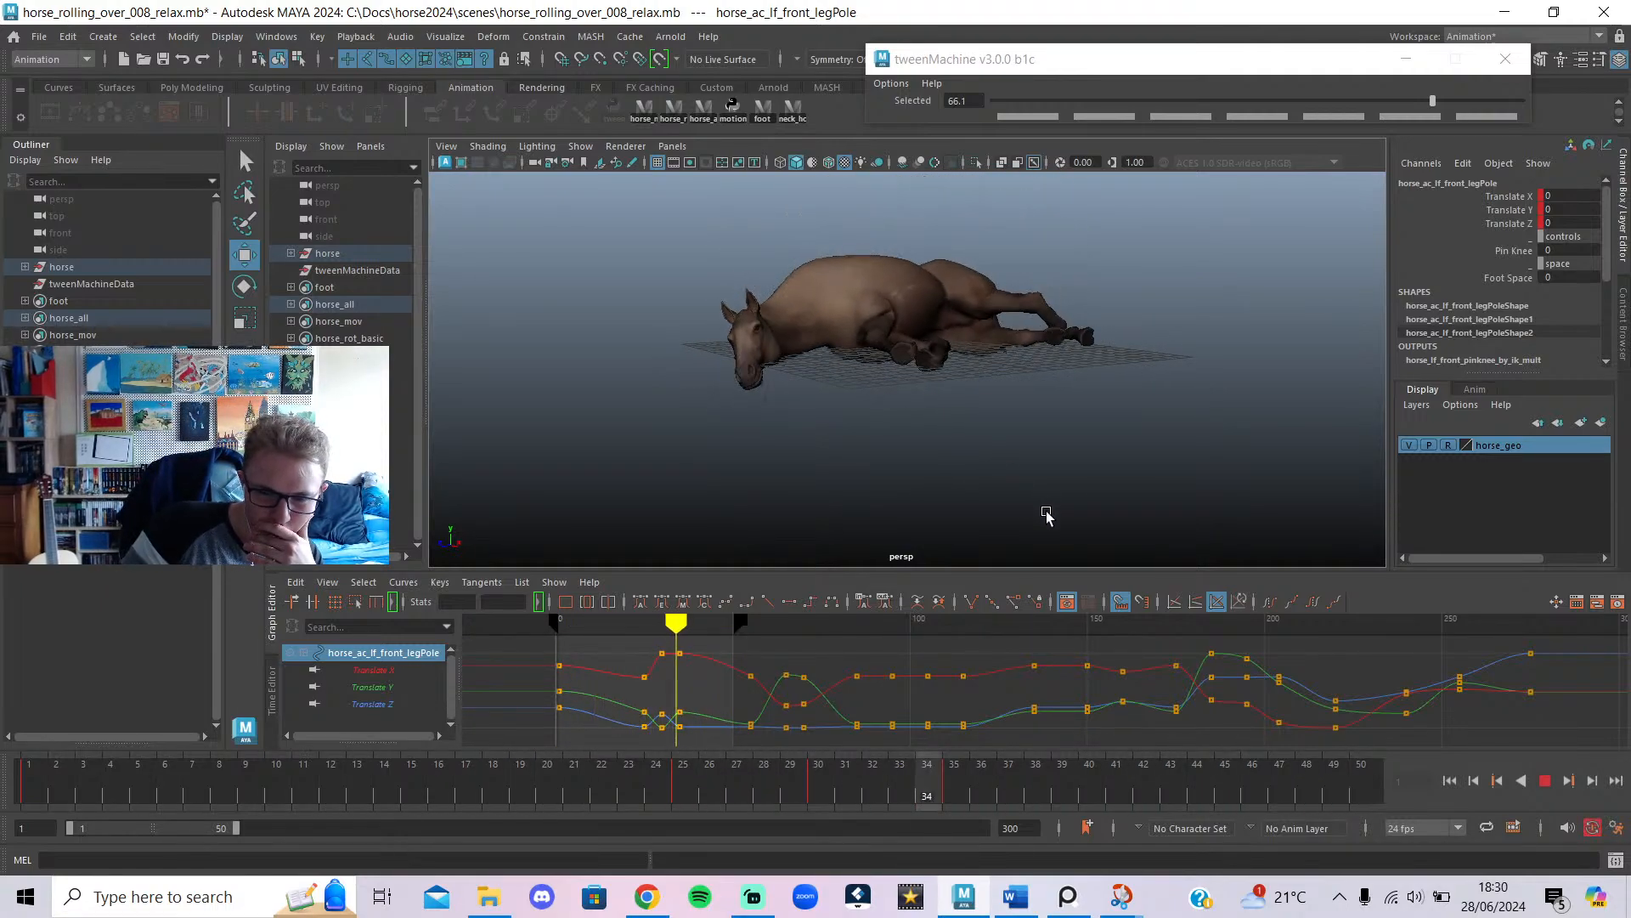
Stop playback and select the right front leg pole instead.
{"action": "left_click", "coordinate": [1543, 782]}
{"action": "scroll", "coordinate": [913, 435], "scroll_direction": "up", "scroll_amount": 5}
{"action": "left_click", "coordinate": [710, 412]}
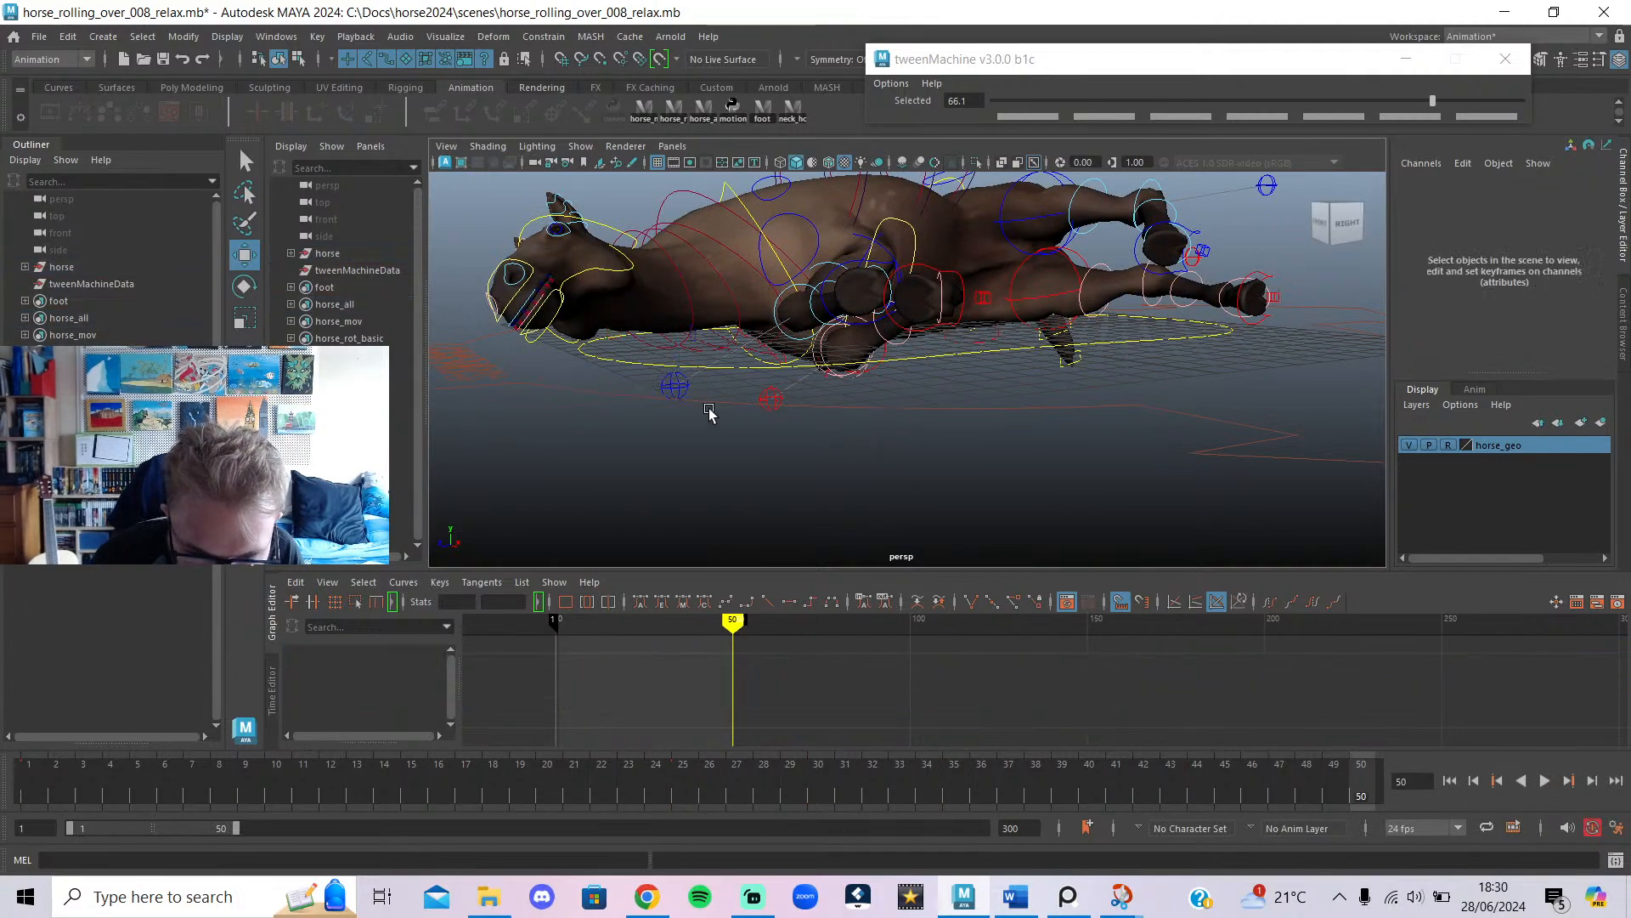
{"action": "left_click", "coordinate": [763, 395]}
{"action": "key", "text": "alt+v"}
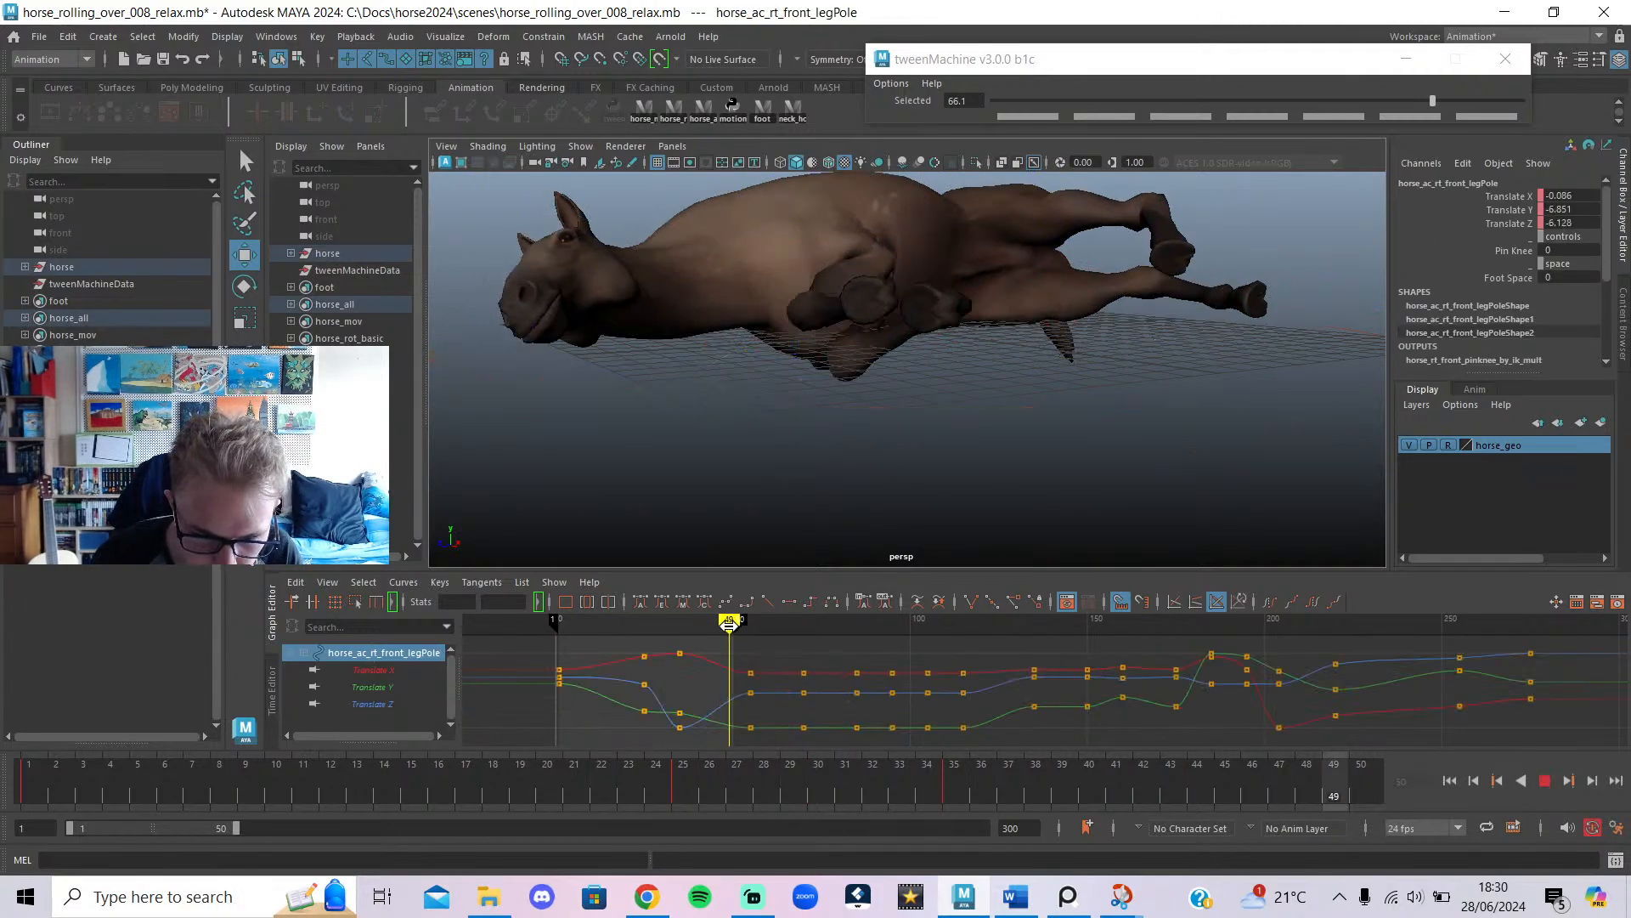
{"action": "key", "text": "alt+v"}
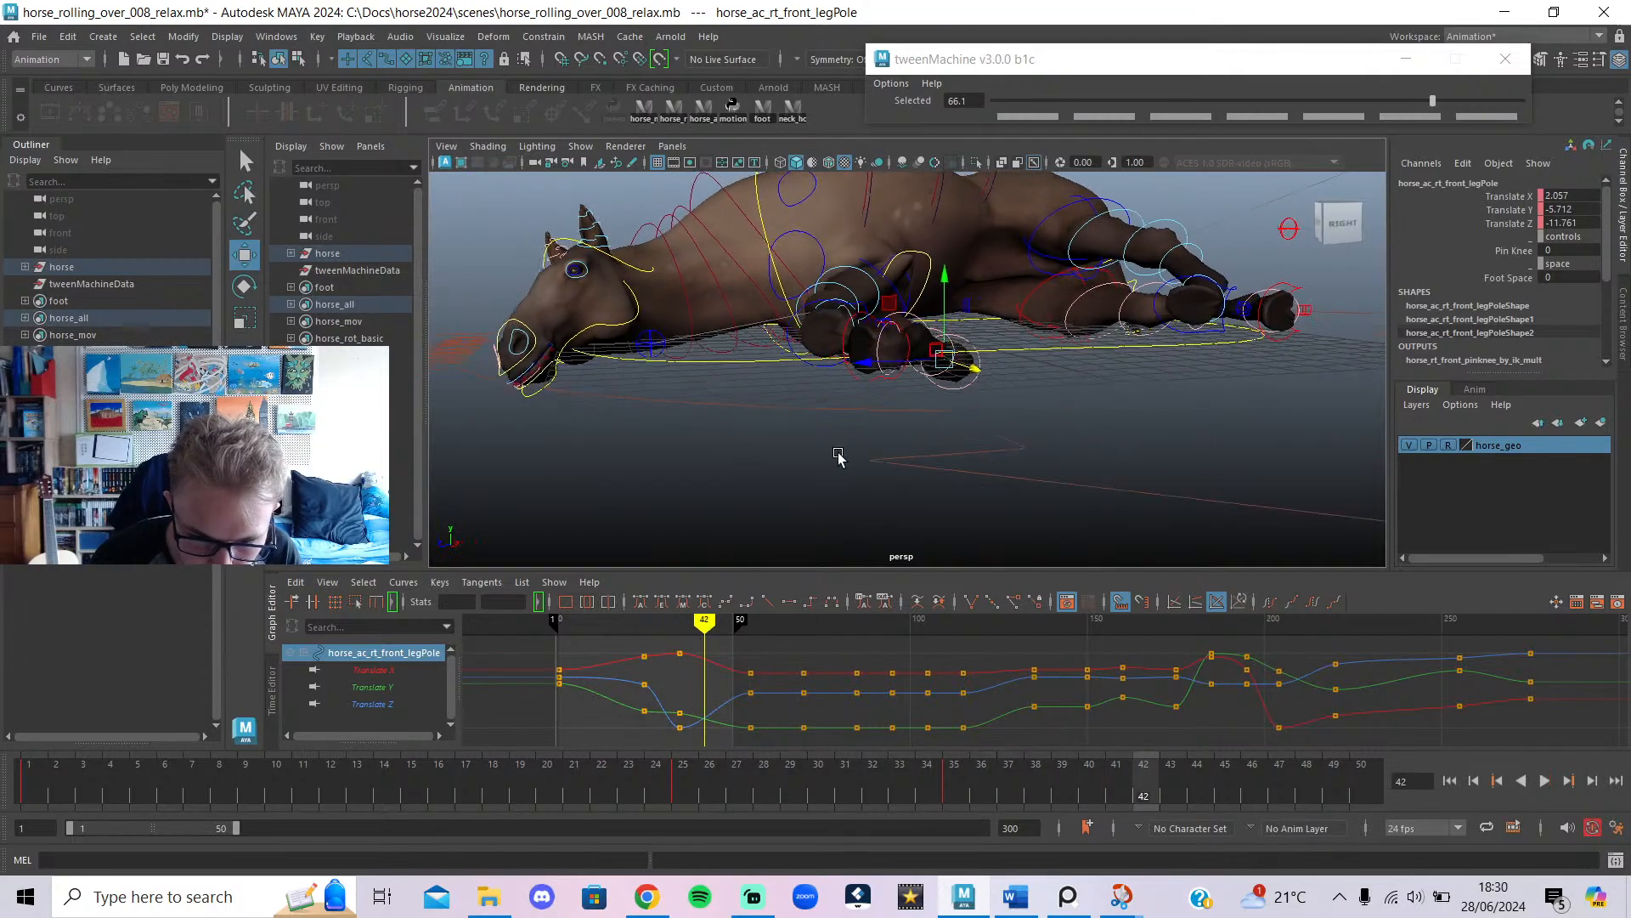
With the mesh hidden, nudge the right front leg pole along Z at frame 35, then replay.
{"action": "left_click_drag", "start_coordinate": [813, 507], "coordinate": [832, 500], "text": "alt"}
{"action": "key", "text": "alt+2"}
{"action": "middle_click_drag", "start_coordinate": [901, 480], "coordinate": [967, 423], "text": "alt"}
{"action": "left_click", "coordinate": [680, 622]}
{"action": "mouse_move", "coordinate": [680, 622]}
{"action": "left_mouse_down"}
{"action": "mouse_move", "coordinate": [641, 633]}
{"action": "mouse_move", "coordinate": [680, 653]}
{"action": "left_mouse_up"}
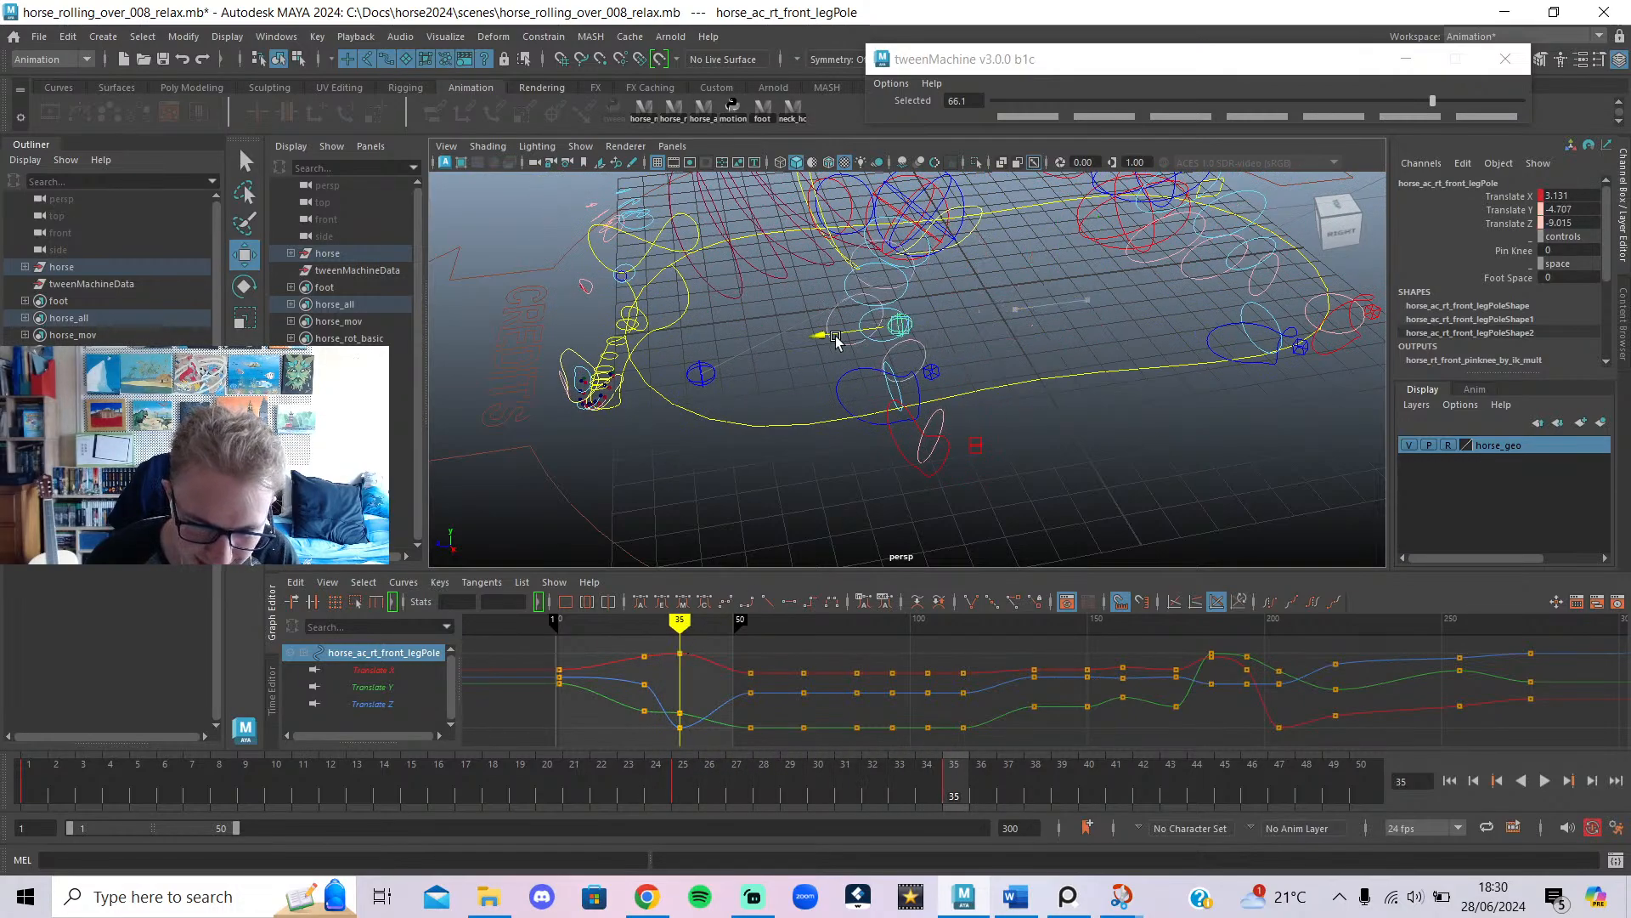
{"action": "left_click_drag", "start_coordinate": [658, 354], "coordinate": [656, 353]}
{"action": "mouse_move", "coordinate": [644, 625]}
{"action": "left_mouse_down"}
{"action": "mouse_move", "coordinate": [680, 671]}
{"action": "mouse_move", "coordinate": [762, 707]}
{"action": "mouse_move", "coordinate": [740, 738]}
{"action": "mouse_move", "coordinate": [558, 733]}
{"action": "left_mouse_up"}
{"action": "key", "text": "alt+1"}
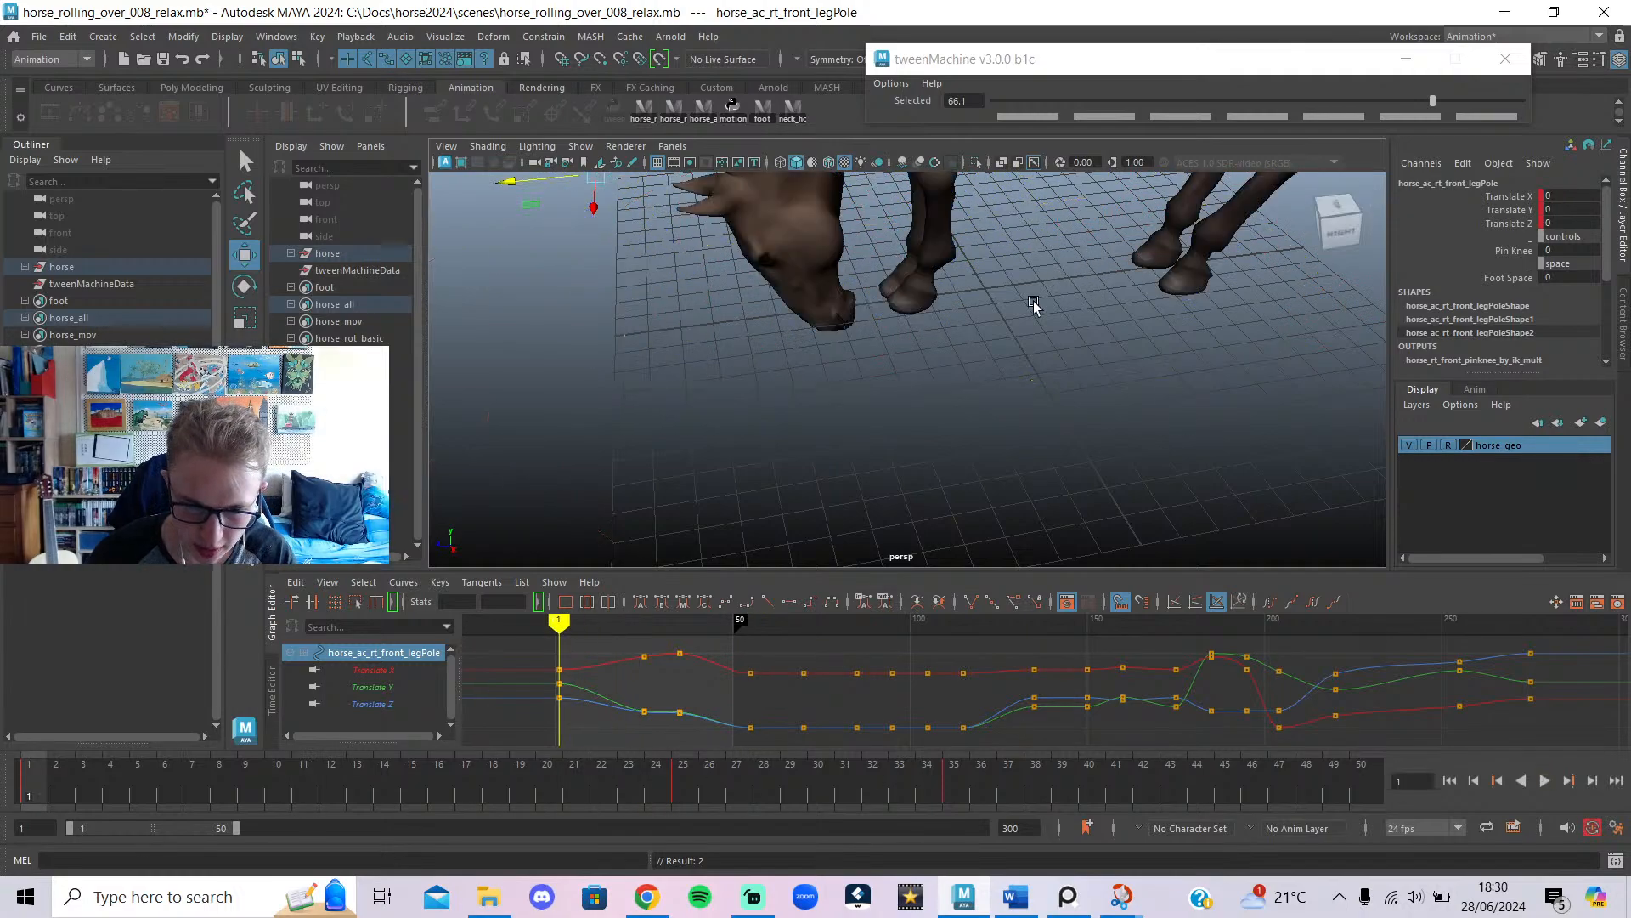
{"action": "left_click", "coordinate": [1546, 780]}
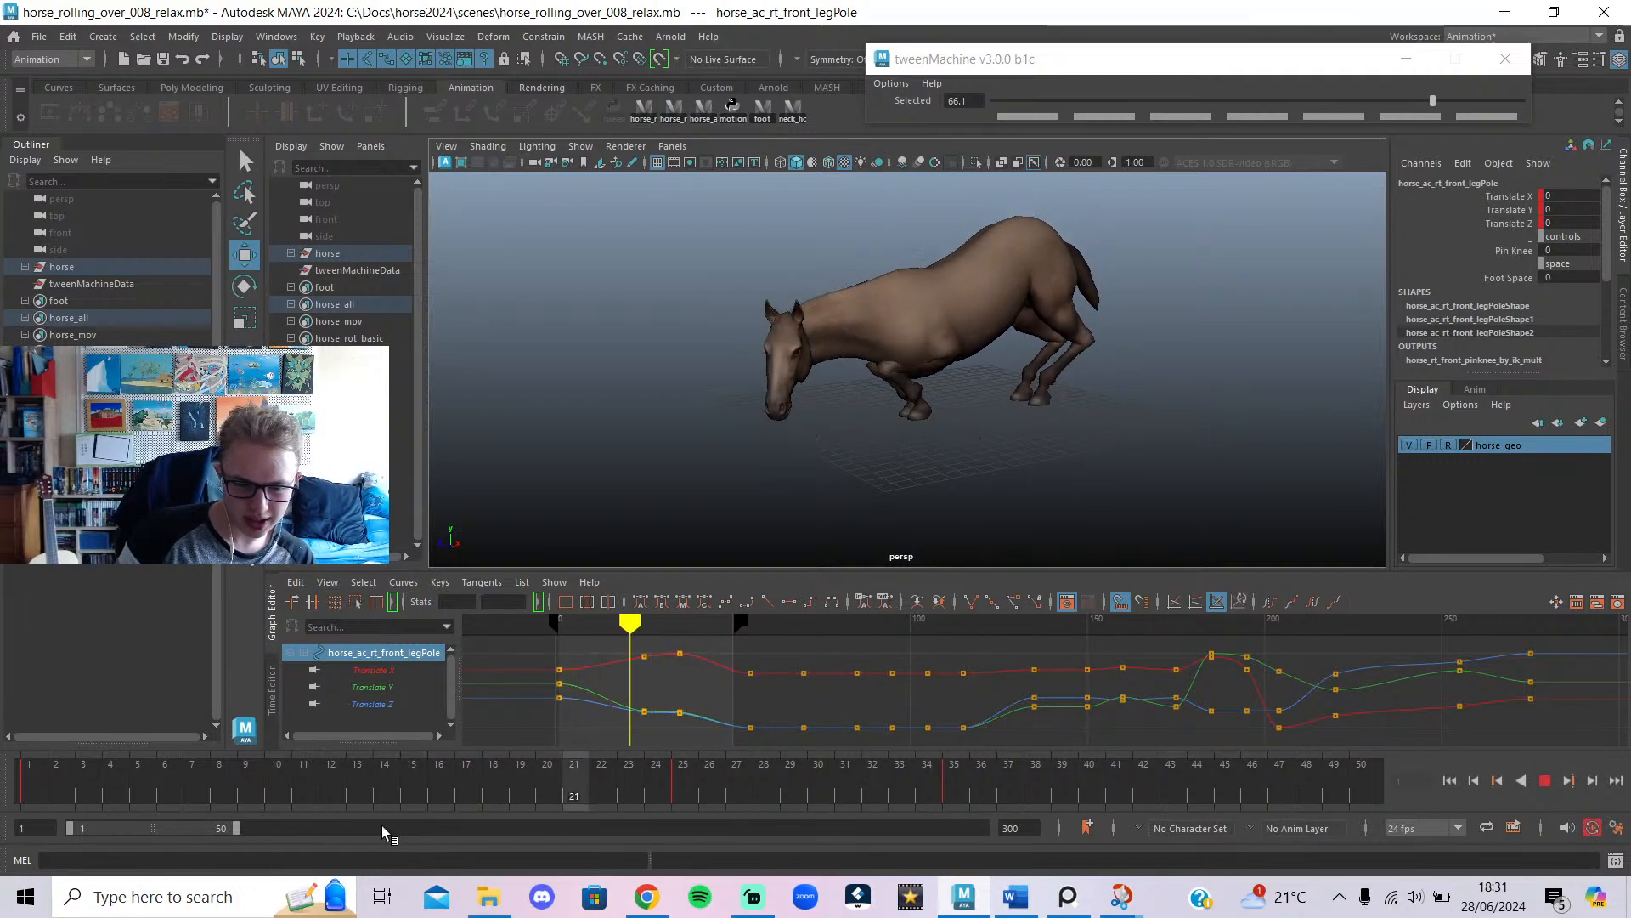
Extend the playback end to about frame 150, then stop and select the middle spine IK control.
{"action": "left_click_drag", "start_coordinate": [238, 833], "coordinate": [566, 839]}
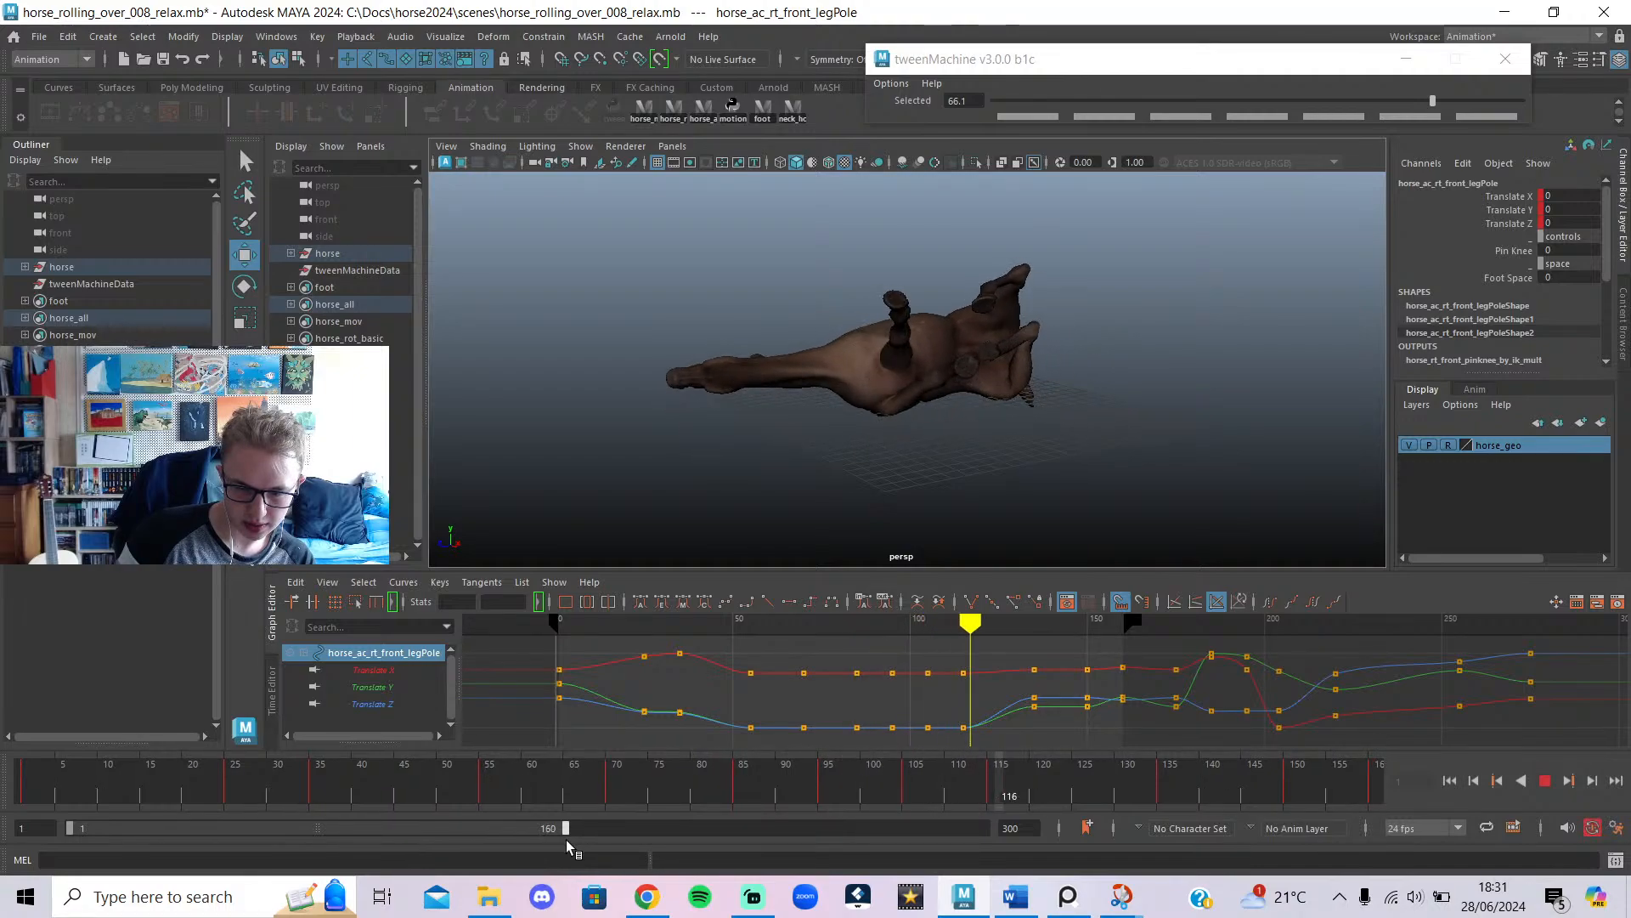
{"action": "left_click_drag", "start_coordinate": [566, 840], "coordinate": [537, 843]}
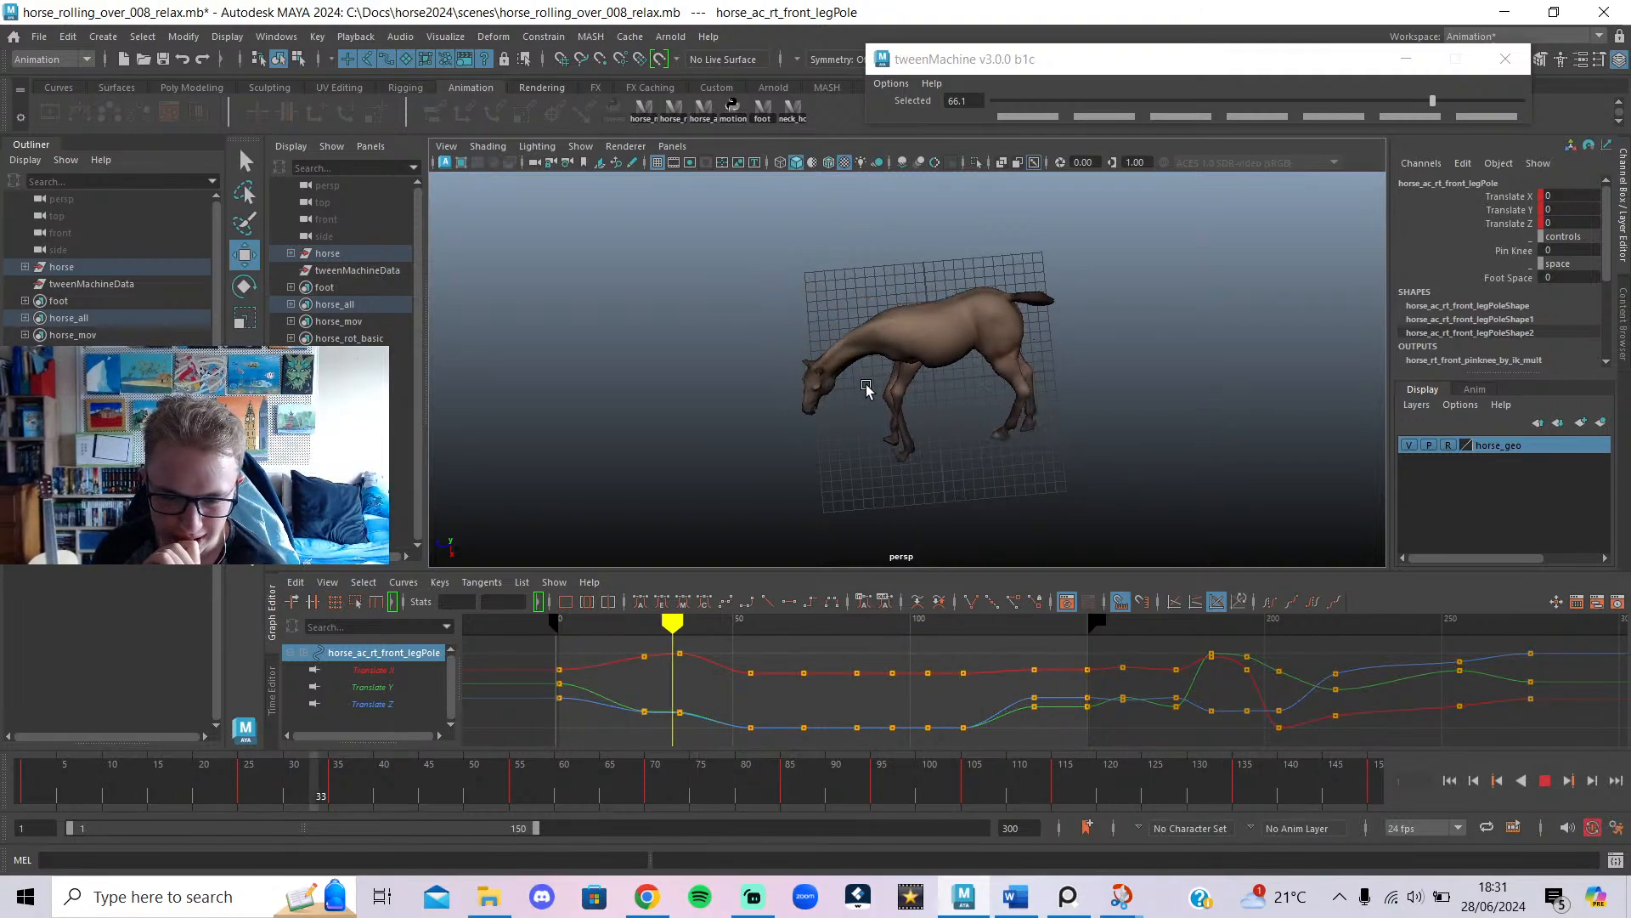
{"action": "left_click", "coordinate": [1546, 780]}
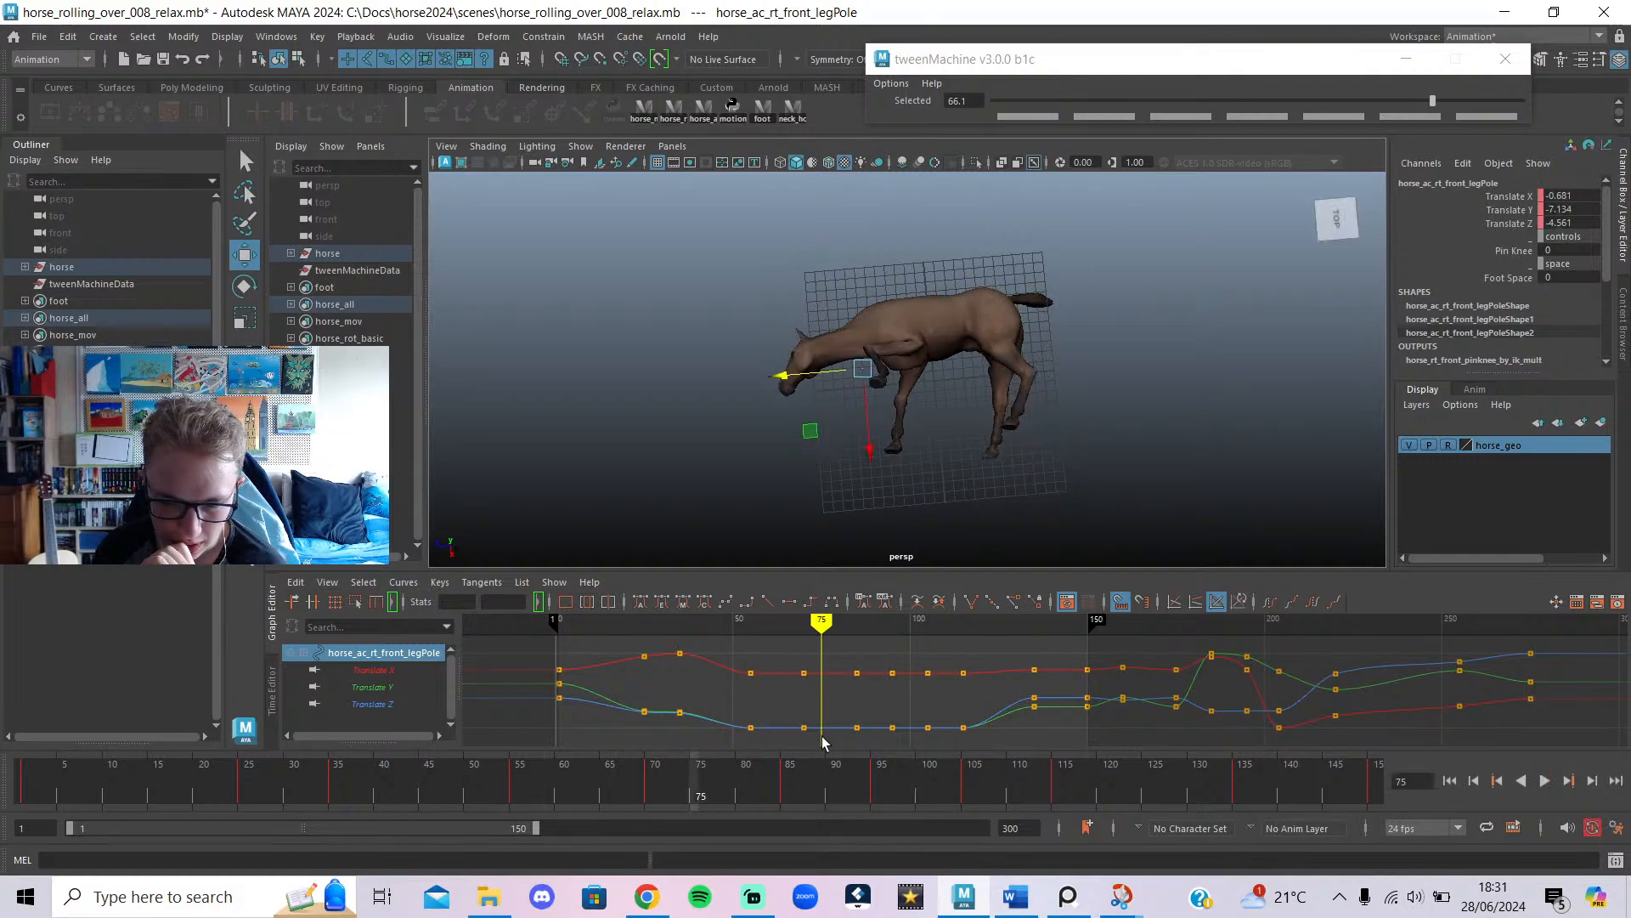
{"action": "mouse_move", "coordinate": [788, 615]}
{"action": "left_mouse_down"}
{"action": "mouse_move", "coordinate": [637, 631]}
{"action": "mouse_move", "coordinate": [703, 635]}
{"action": "mouse_move", "coordinate": [694, 649]}
{"action": "left_mouse_up"}
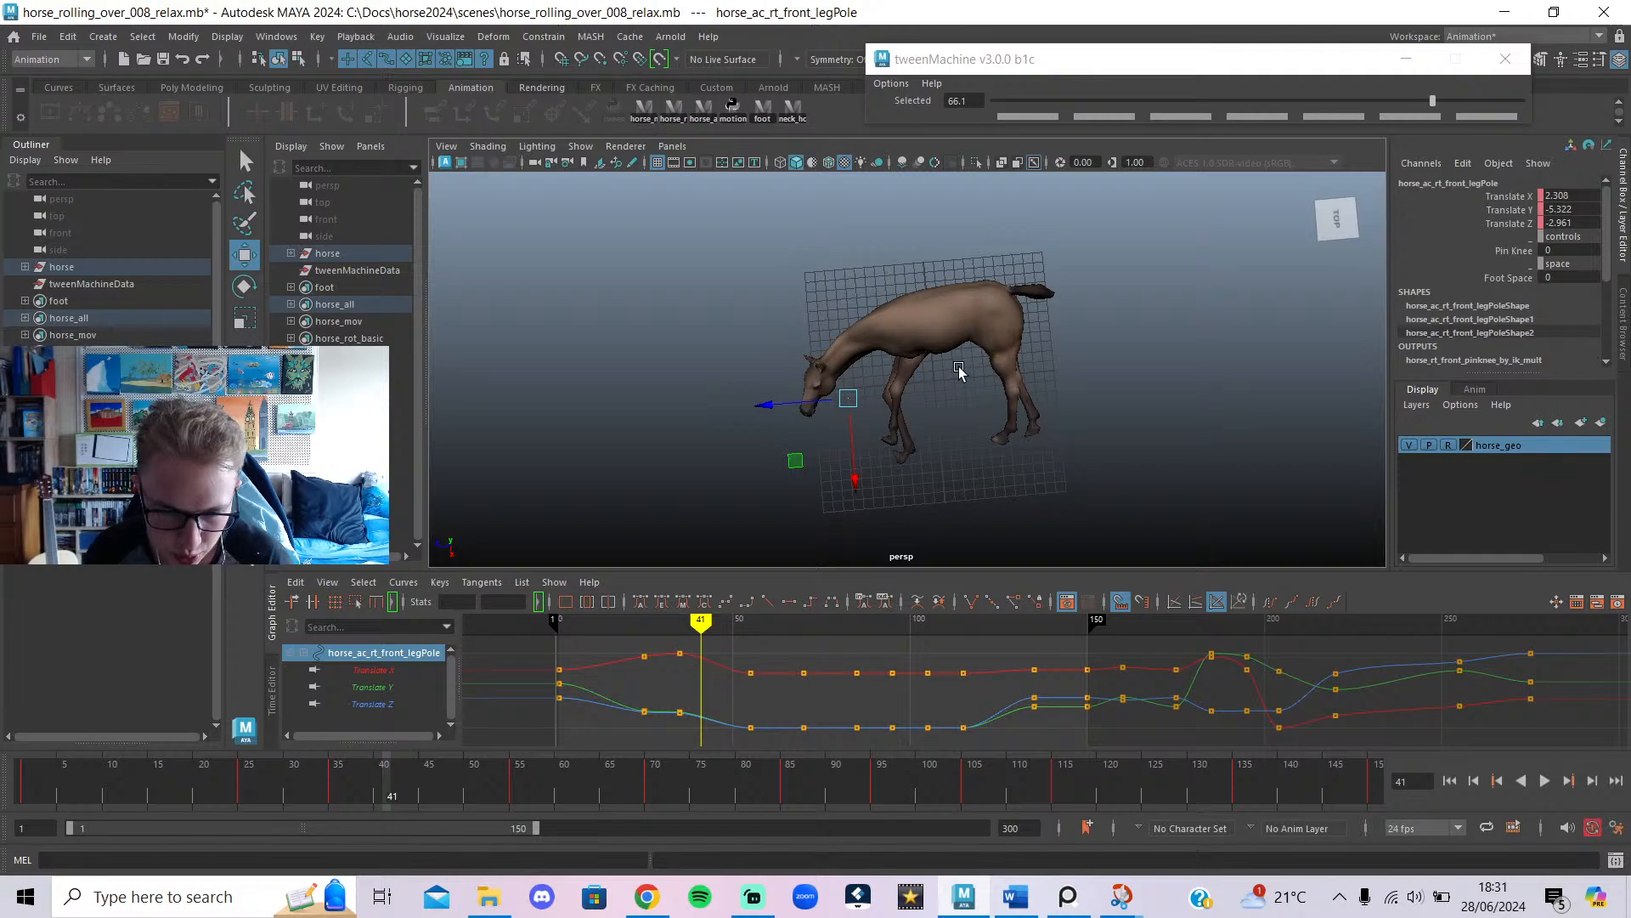
{"action": "left_click", "coordinate": [919, 284]}
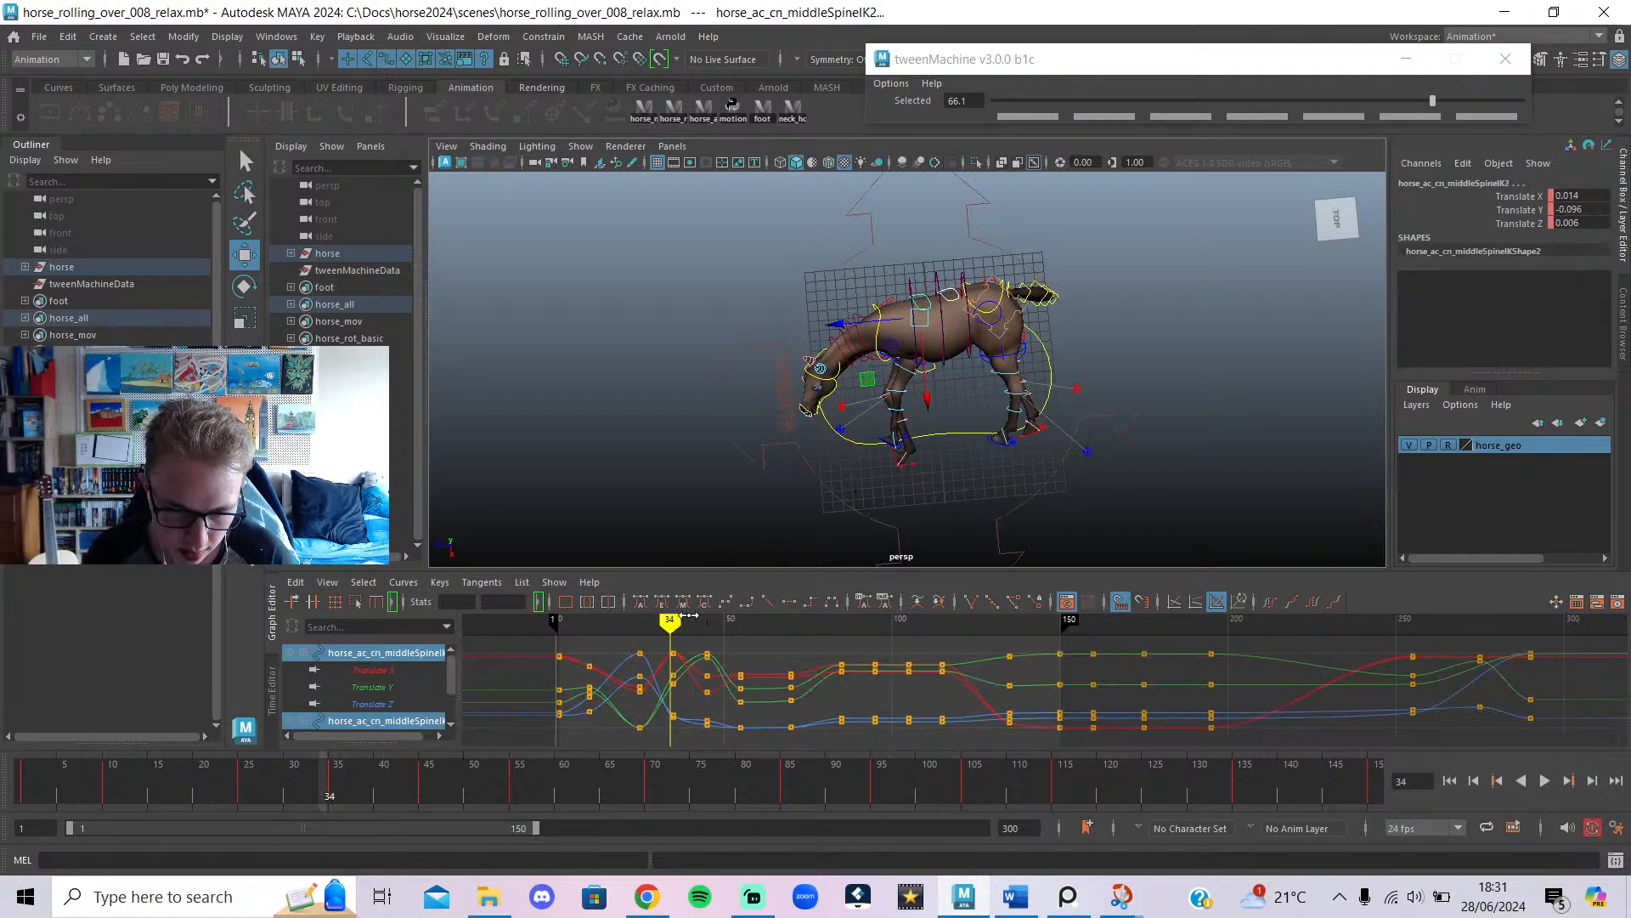
{"action": "left_click_drag", "start_coordinate": [689, 615], "coordinate": [708, 627]}
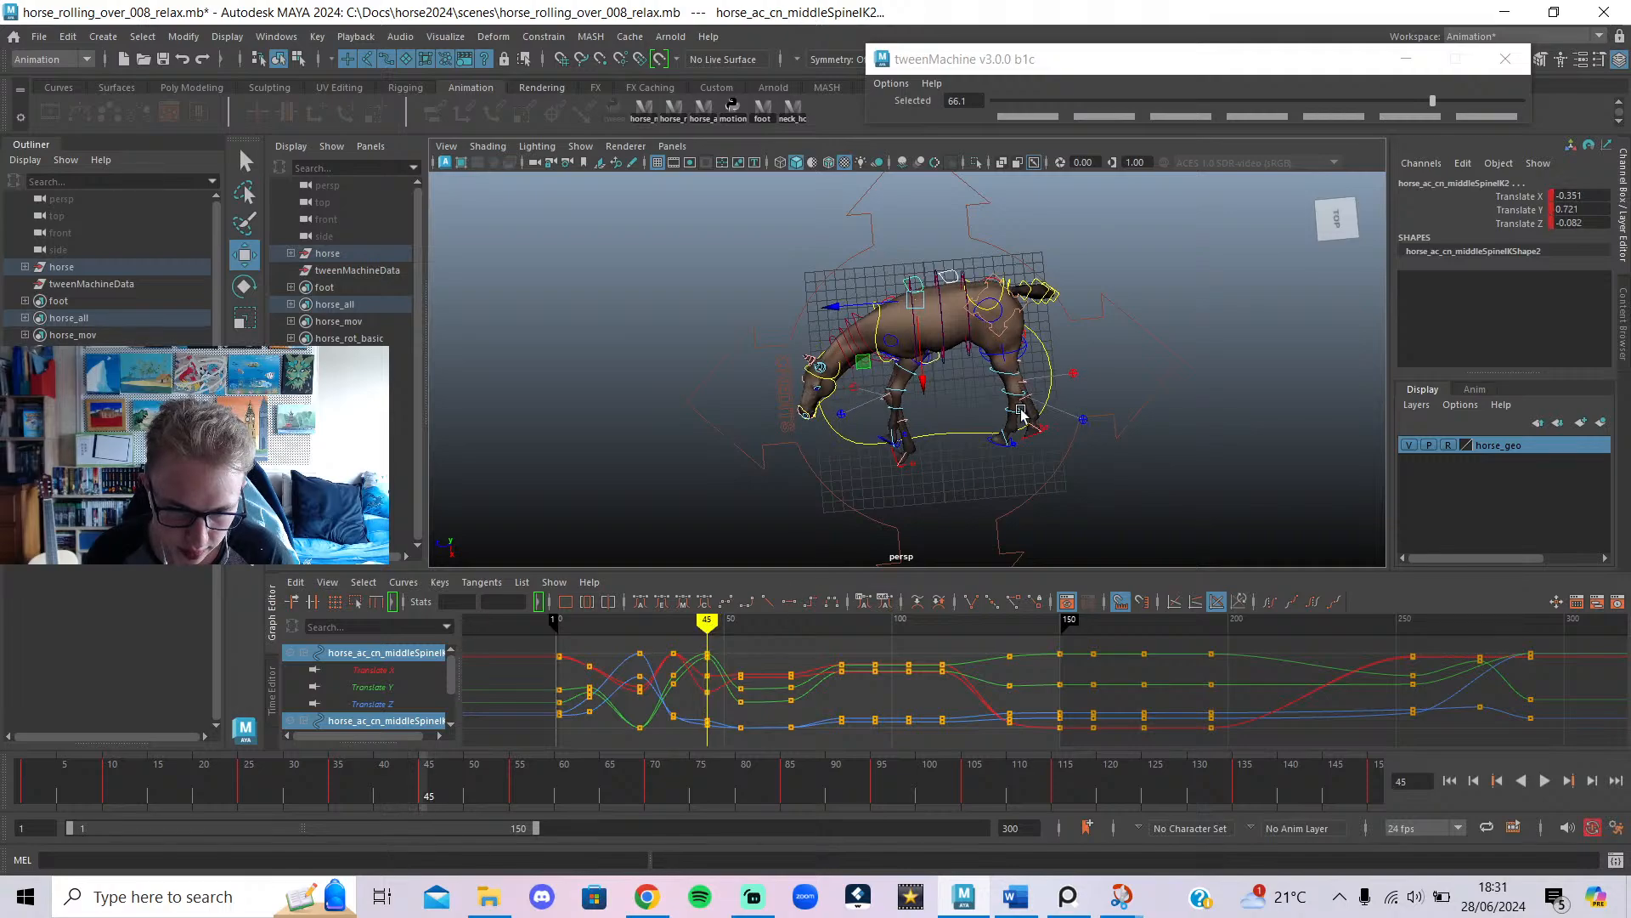
Hide the controls and reposition the middle spine IK control at frames 45 and 70.
{"action": "key", "text": "alt+1"}
{"action": "left_click_drag", "start_coordinate": [918, 382], "coordinate": [773, 544]}
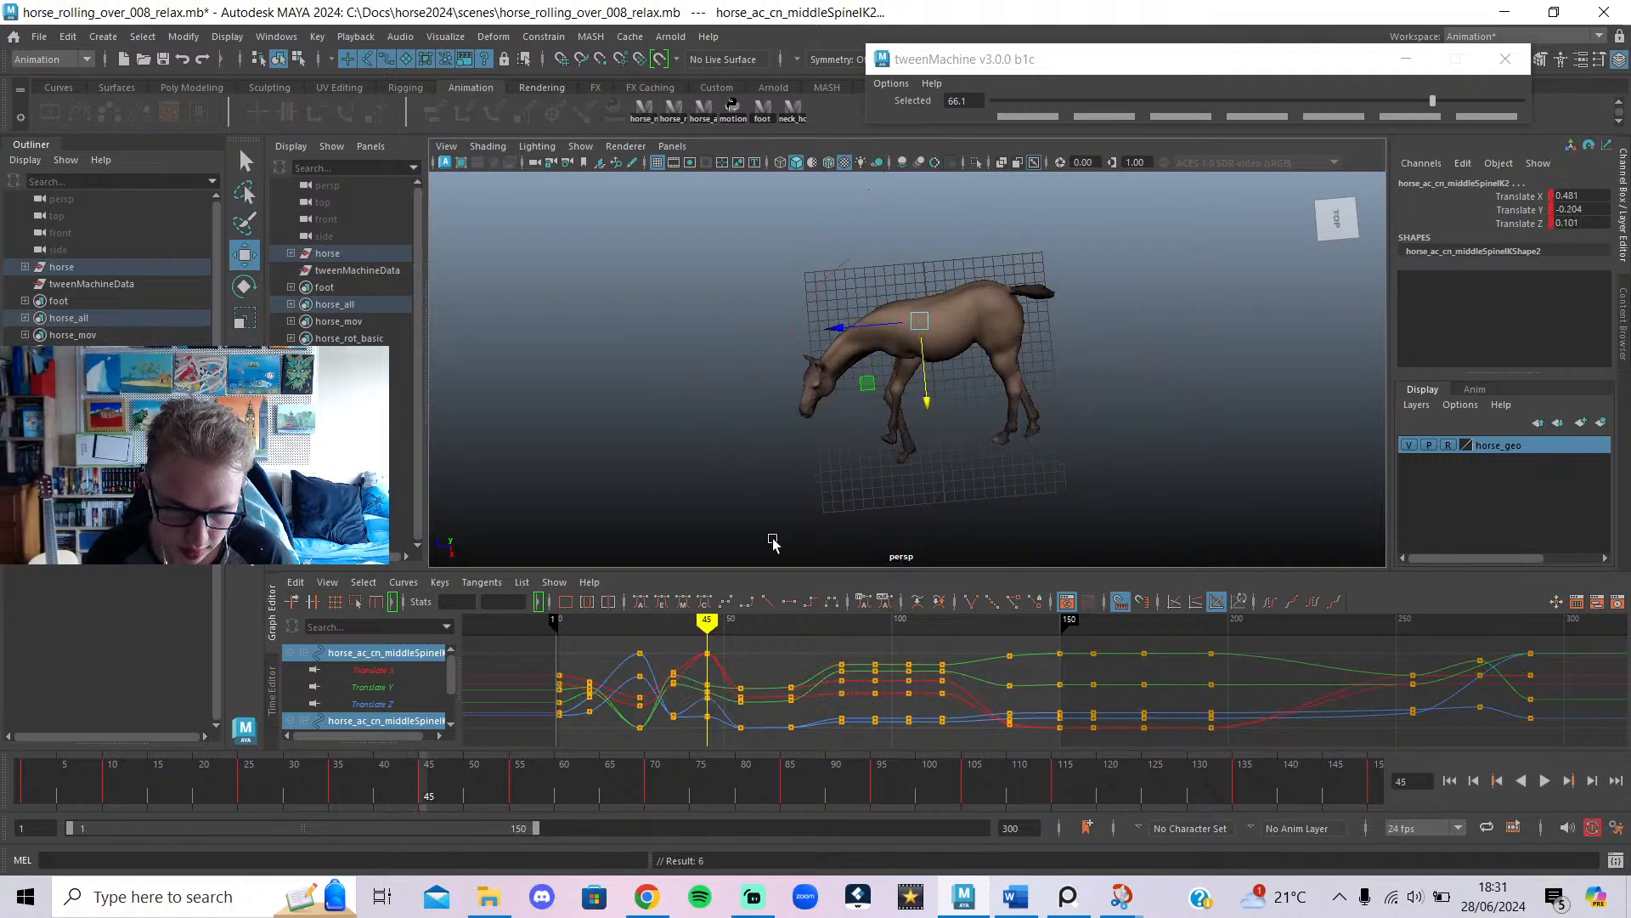
{"action": "mouse_move", "coordinate": [672, 640]}
{"action": "left_mouse_down"}
{"action": "mouse_move", "coordinate": [658, 638]}
{"action": "mouse_move", "coordinate": [754, 686]}
{"action": "mouse_move", "coordinate": [740, 687]}
{"action": "left_mouse_up"}
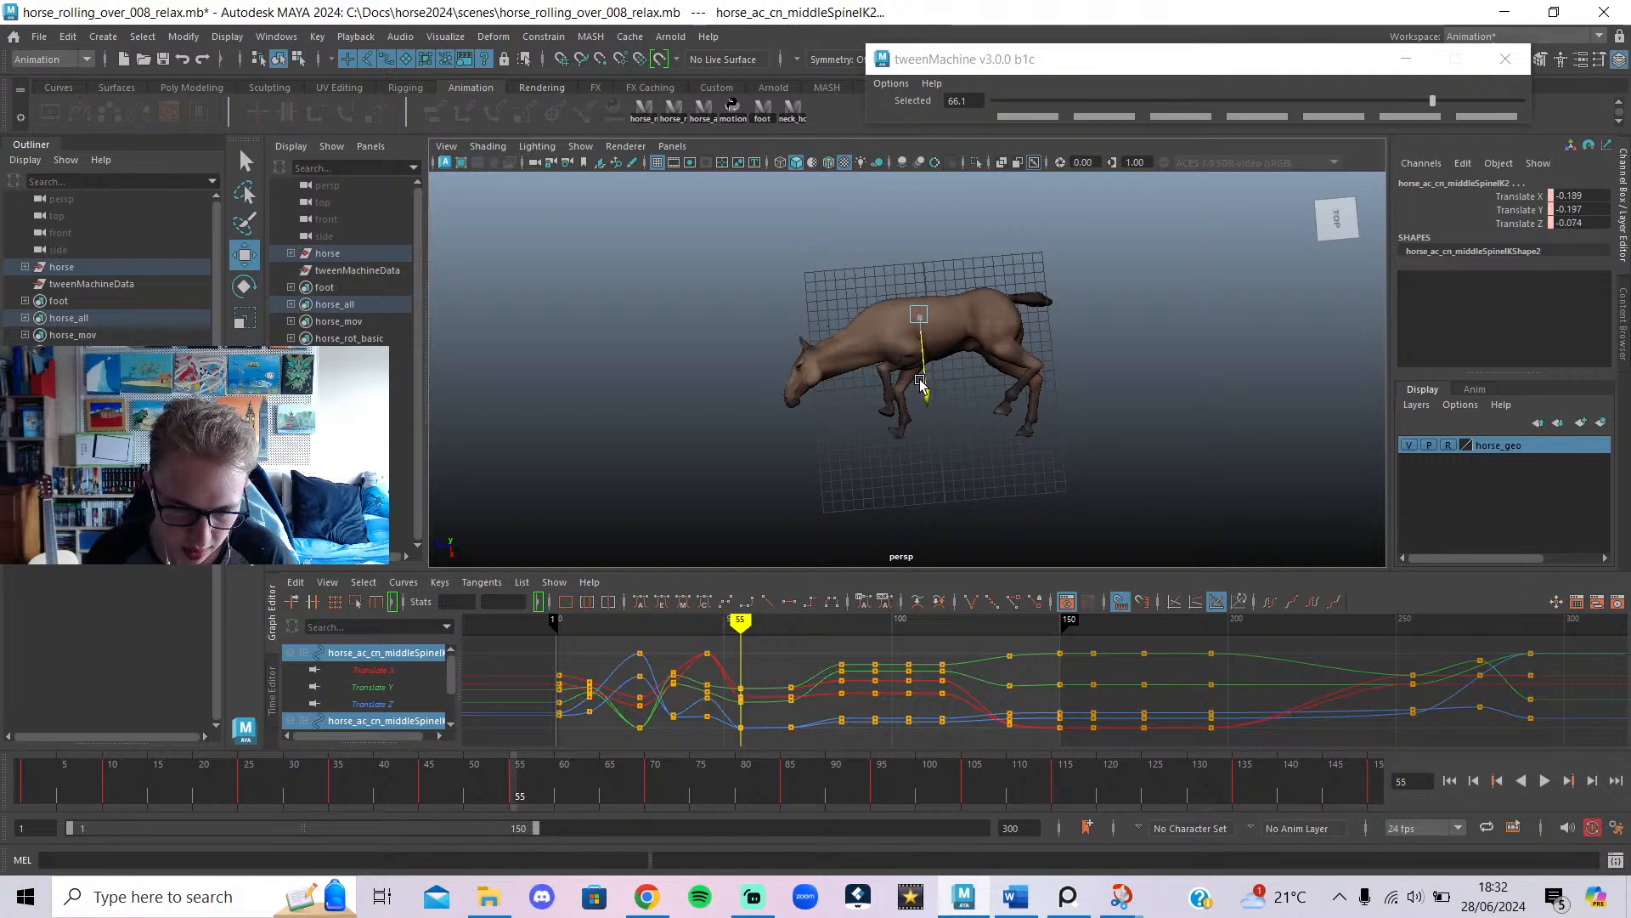
{"action": "mouse_move", "coordinate": [753, 616]}
{"action": "left_mouse_down"}
{"action": "mouse_move", "coordinate": [755, 646]}
{"action": "mouse_move", "coordinate": [791, 661]}
{"action": "left_mouse_up"}
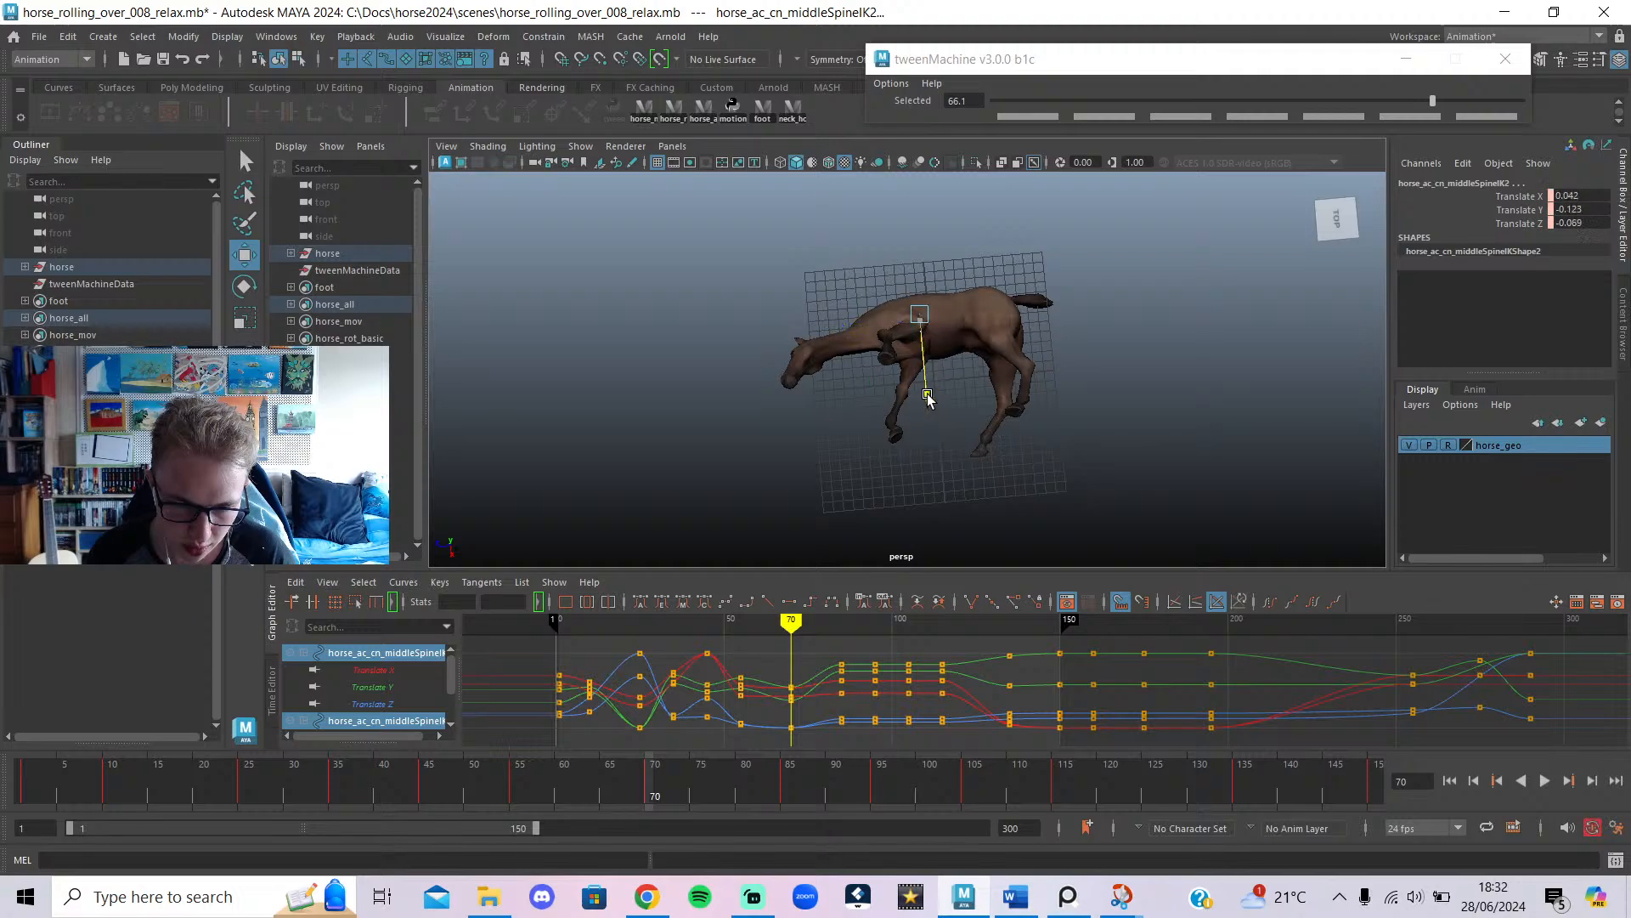
{"action": "left_click_drag", "start_coordinate": [927, 395], "coordinate": [926, 395]}
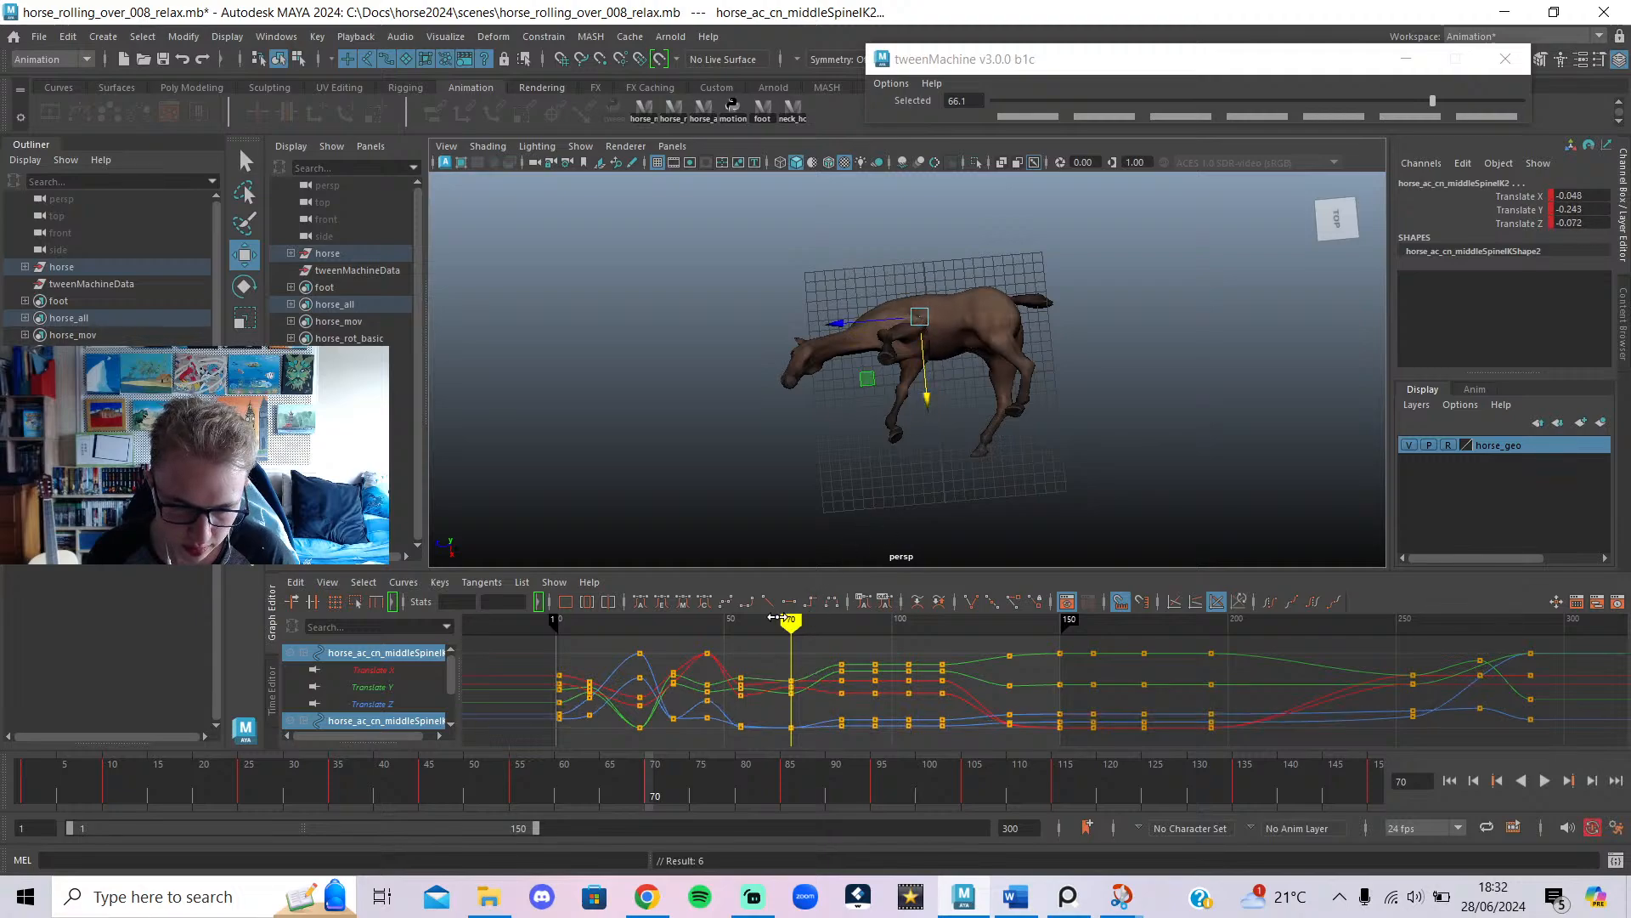
{"action": "mouse_move", "coordinate": [776, 618]}
{"action": "left_mouse_down"}
{"action": "mouse_move", "coordinate": [751, 624]}
{"action": "mouse_move", "coordinate": [870, 669]}
{"action": "left_mouse_up"}
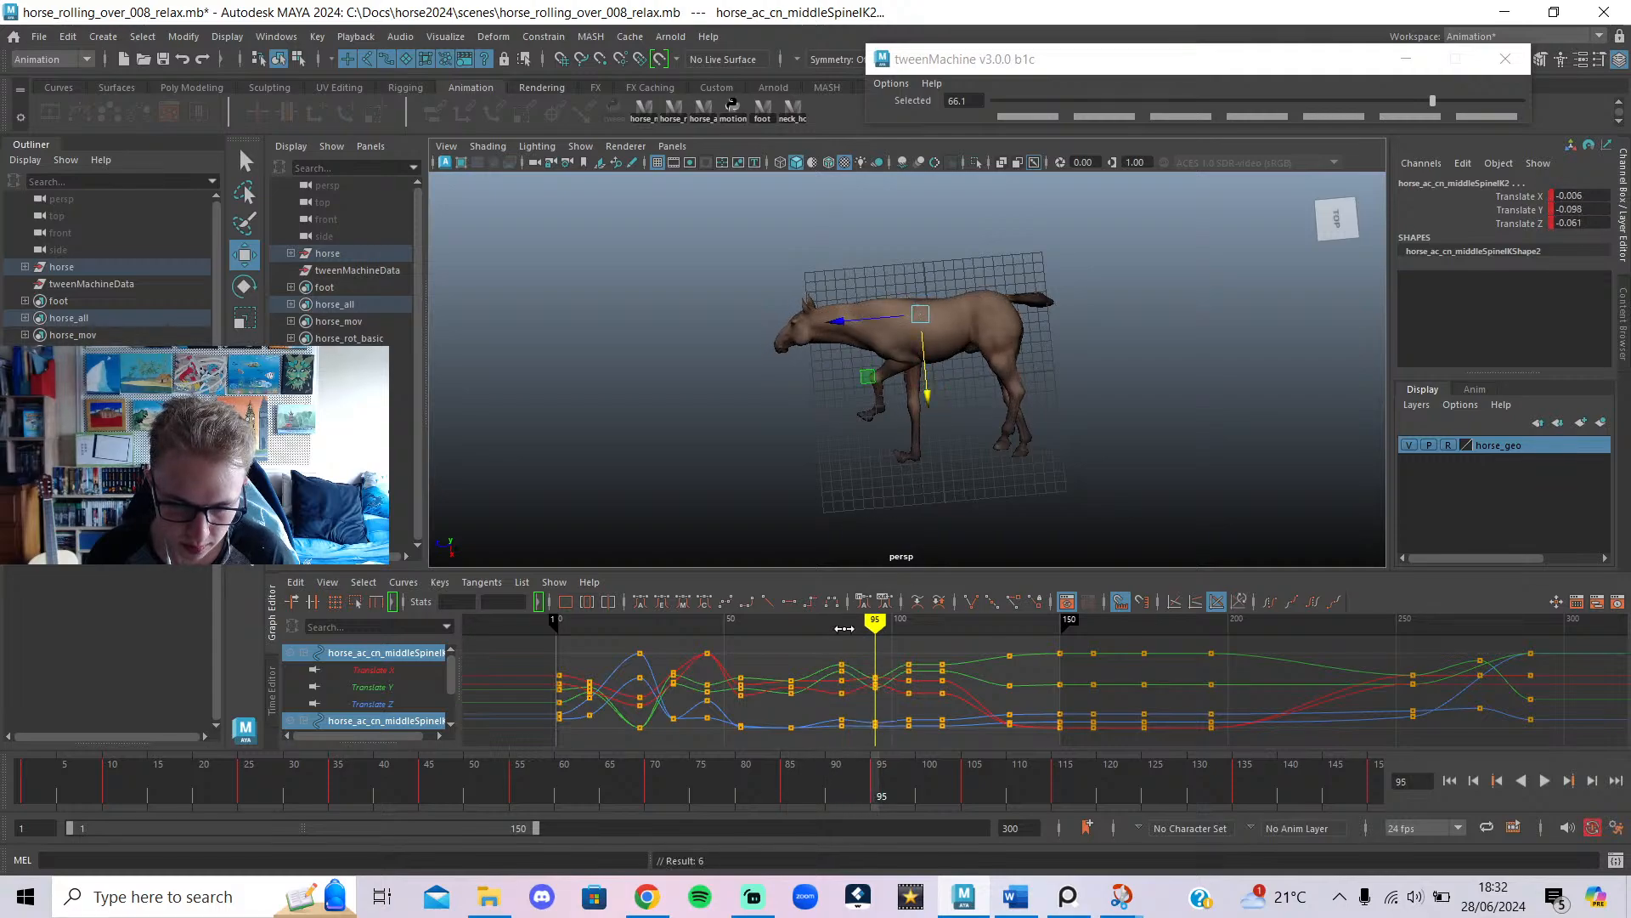
{"action": "left_click_drag", "start_coordinate": [844, 628], "coordinate": [909, 643]}
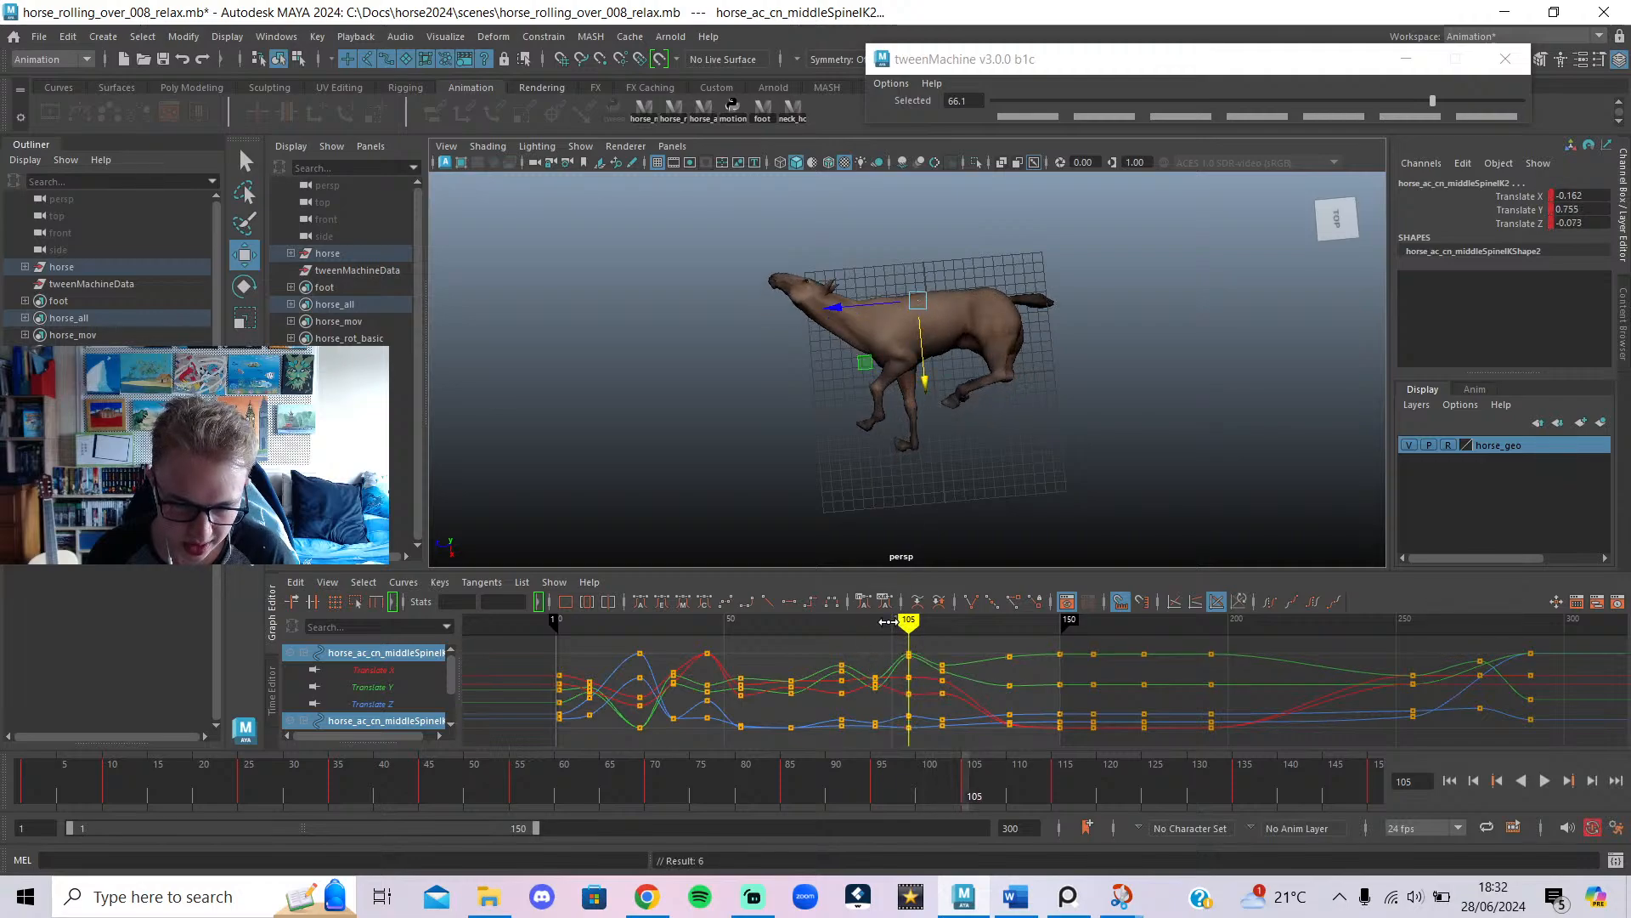
Lower the spine control at frame 115 and play back from frame 54 to review.
{"action": "left_click_drag", "start_coordinate": [887, 621], "coordinate": [841, 625]}
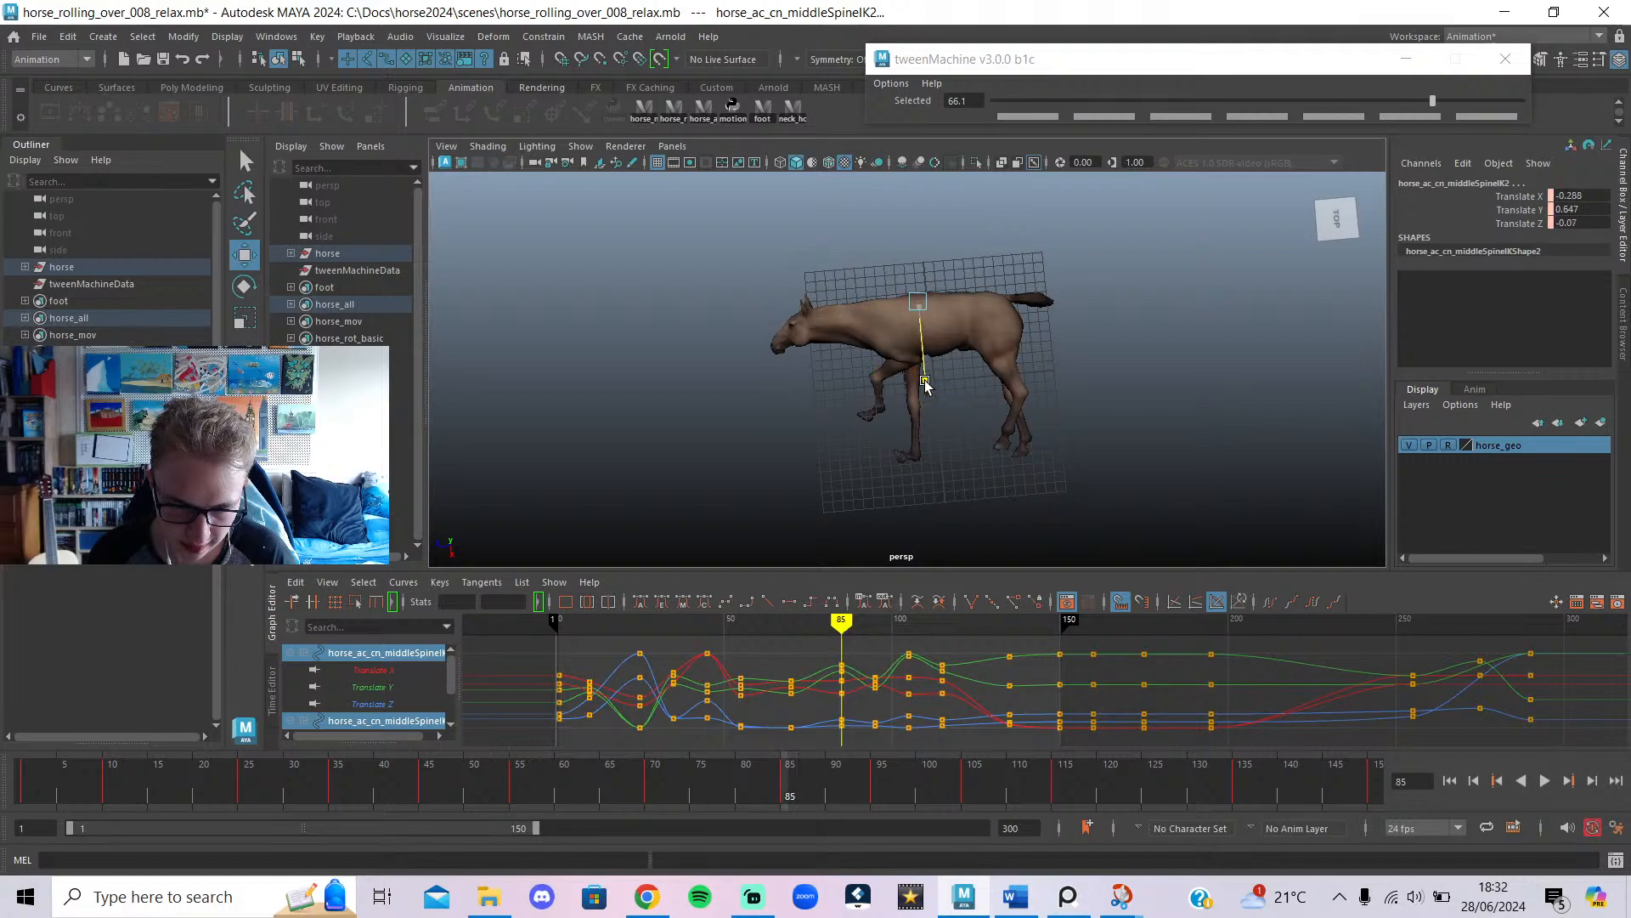
{"action": "left_click_drag", "start_coordinate": [841, 622], "coordinate": [897, 636]}
{"action": "left_click_drag", "start_coordinate": [915, 639], "coordinate": [942, 653]}
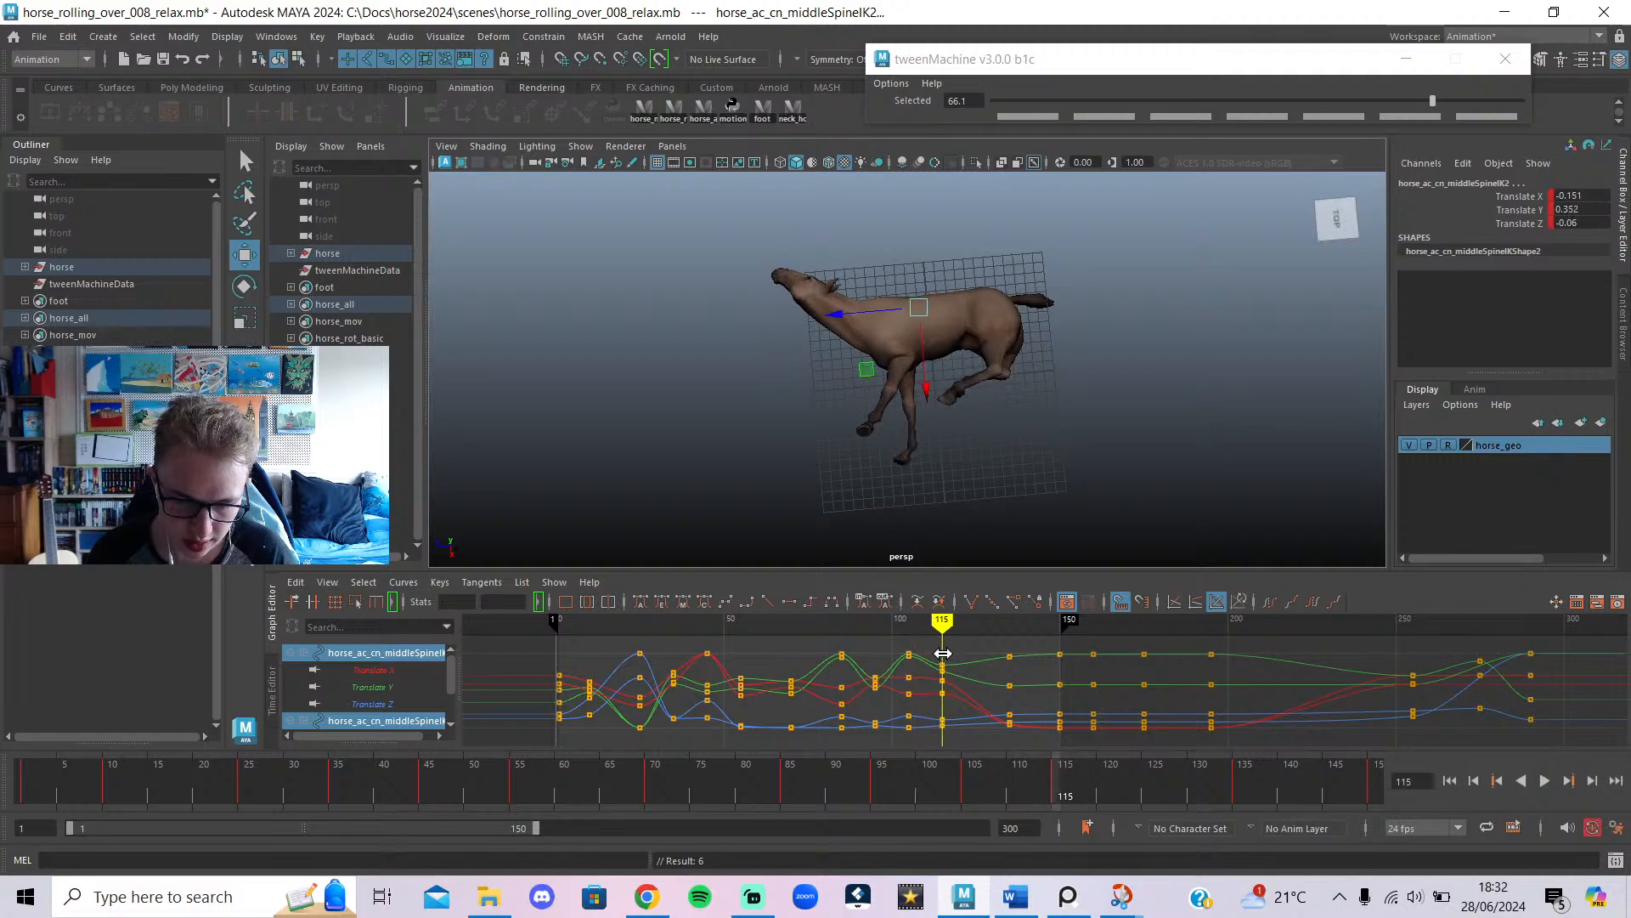
{"action": "left_click_drag", "start_coordinate": [919, 391], "coordinate": [921, 400]}
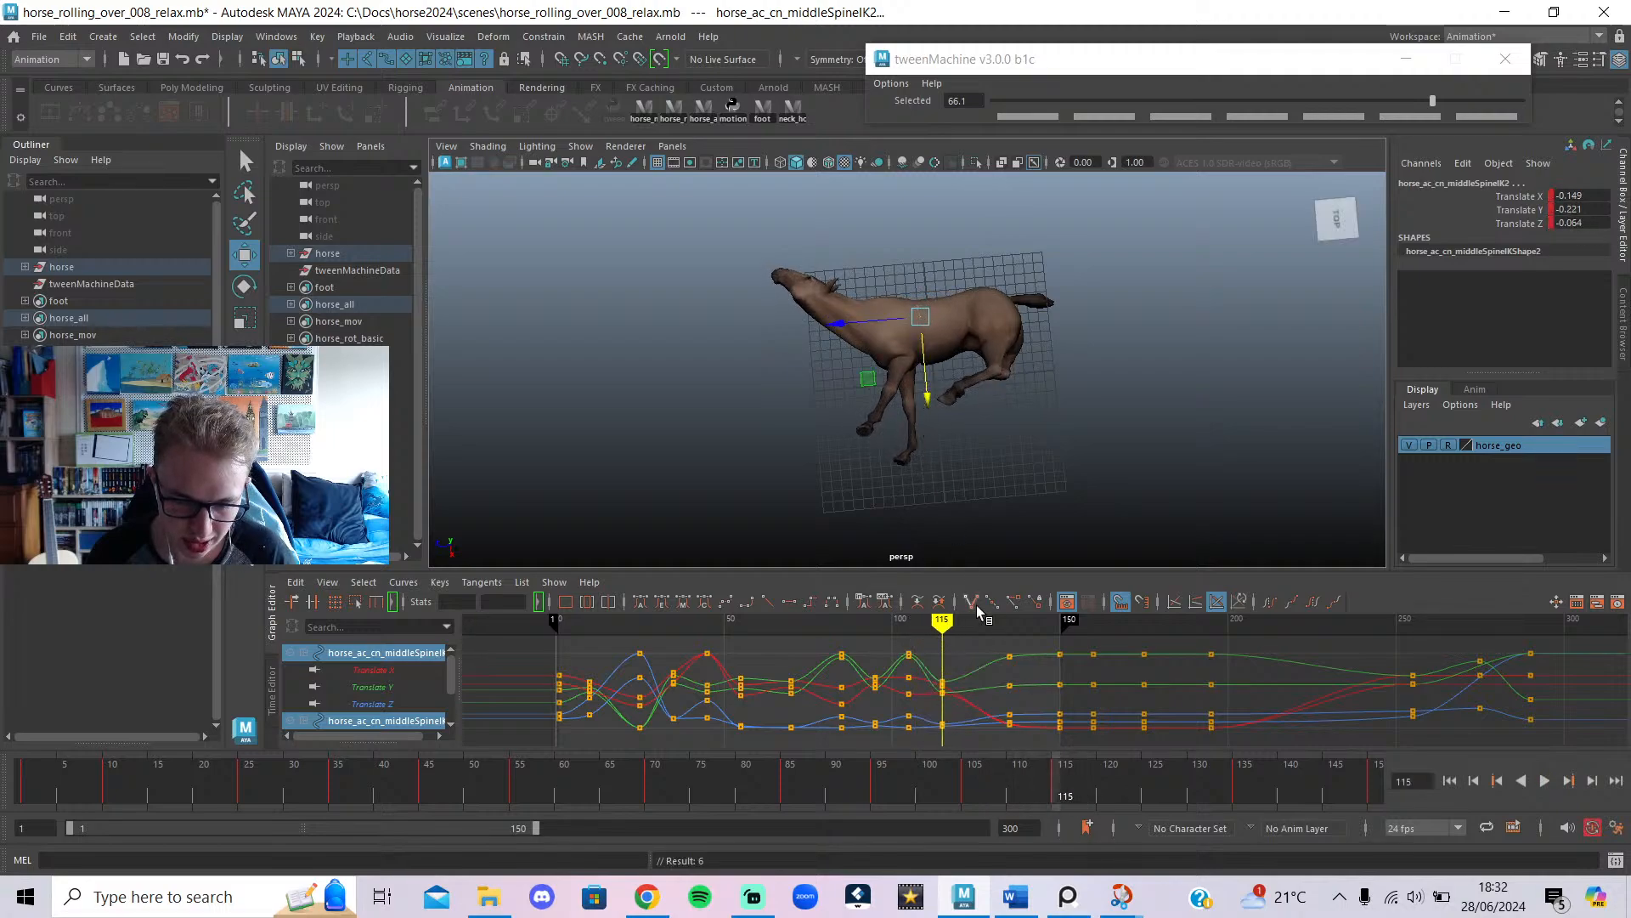
{"action": "left_click_drag", "start_coordinate": [944, 625], "coordinate": [738, 624]}
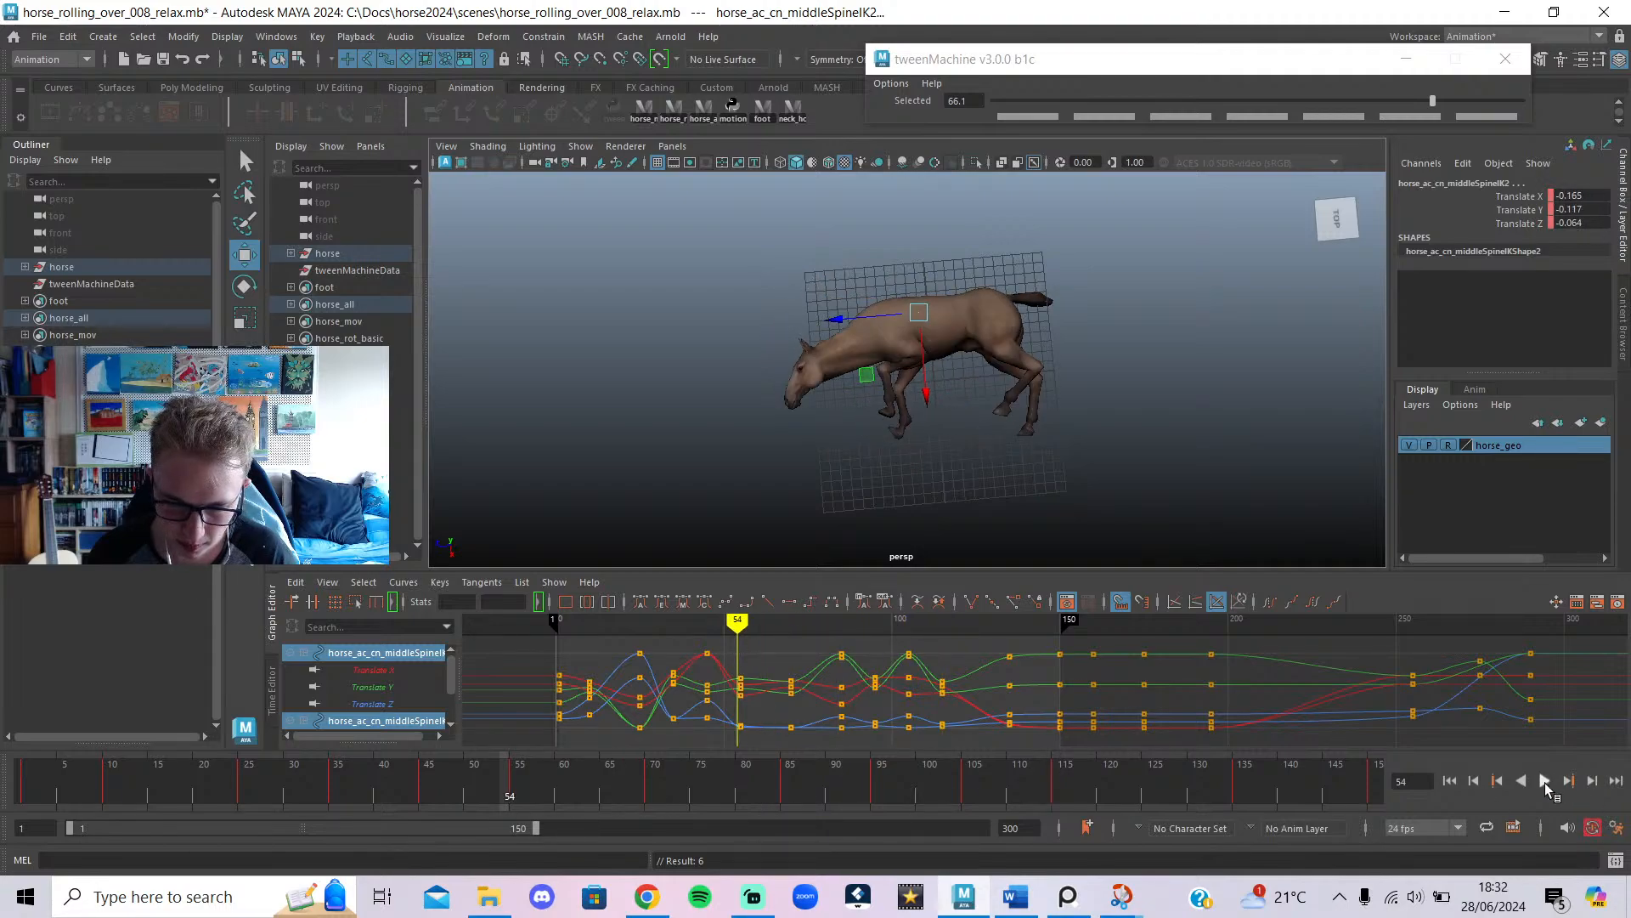
{"action": "left_click", "coordinate": [1544, 782]}
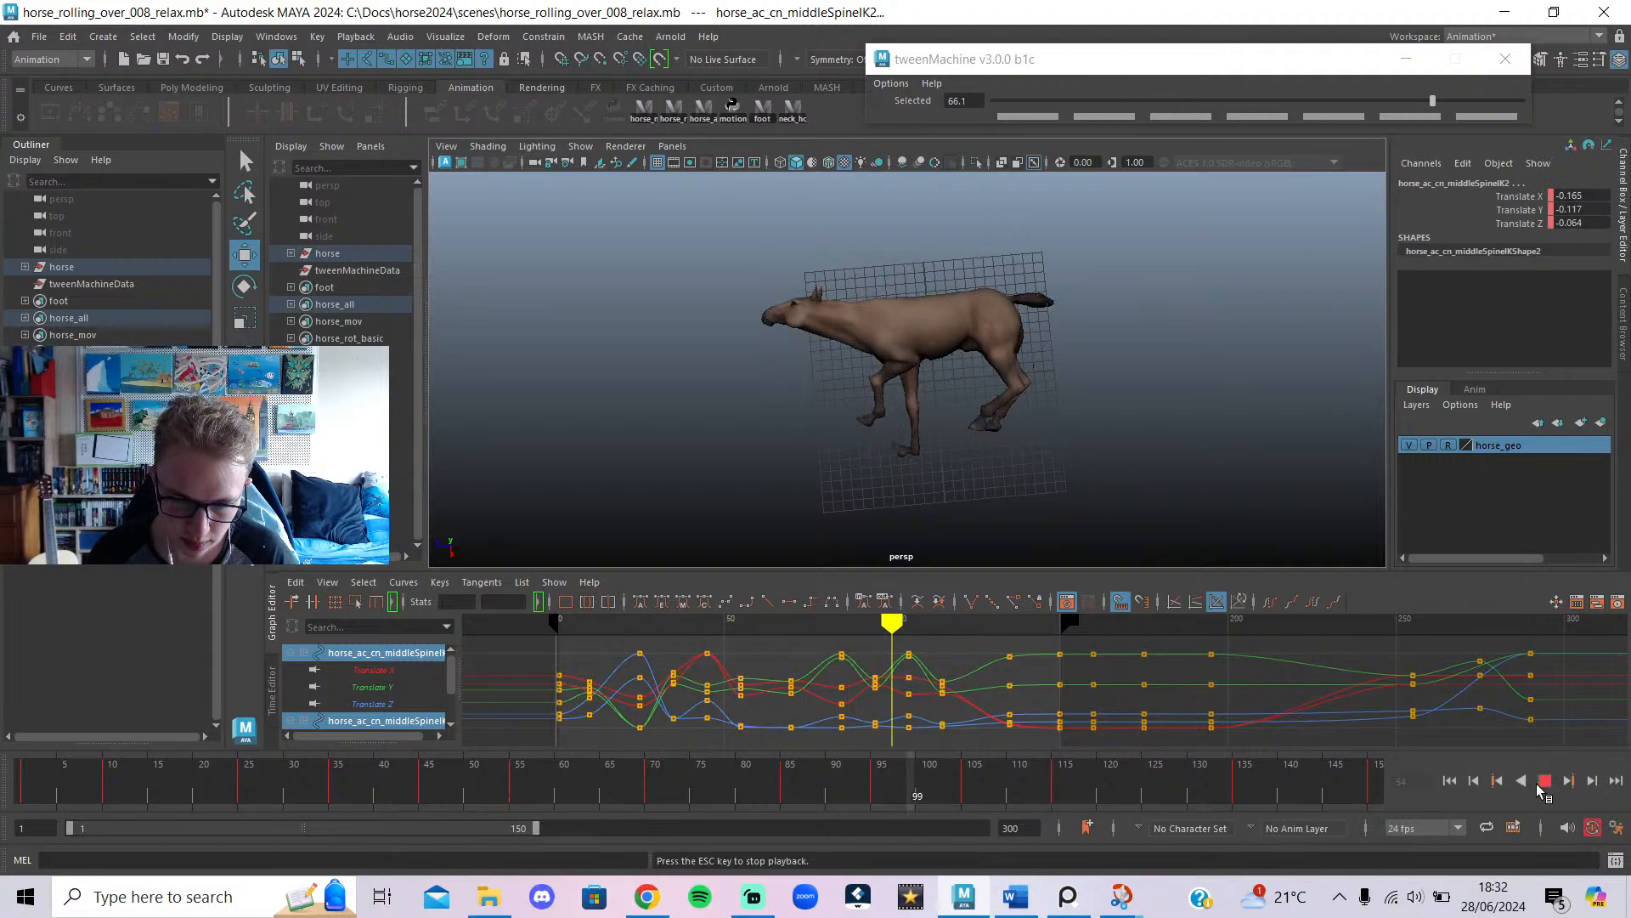
{"action": "left_click", "coordinate": [1544, 783]}
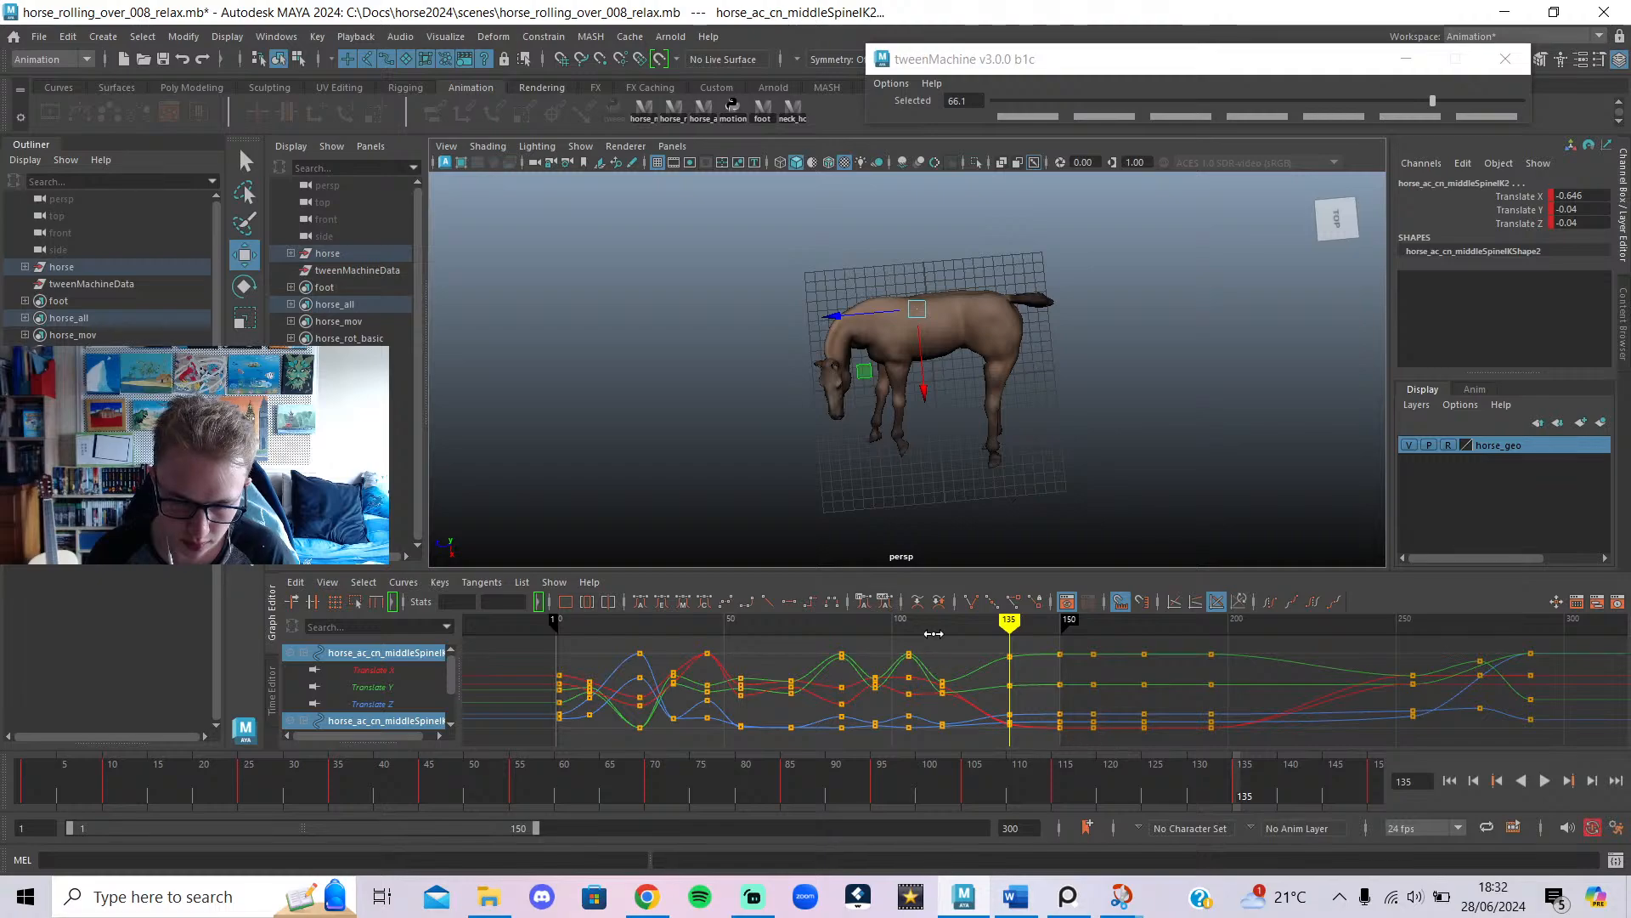
Adjust the spine control's height at frame 85, play from frame 66, and save the scene.
{"action": "left_click_drag", "start_coordinate": [938, 631], "coordinate": [942, 631]}
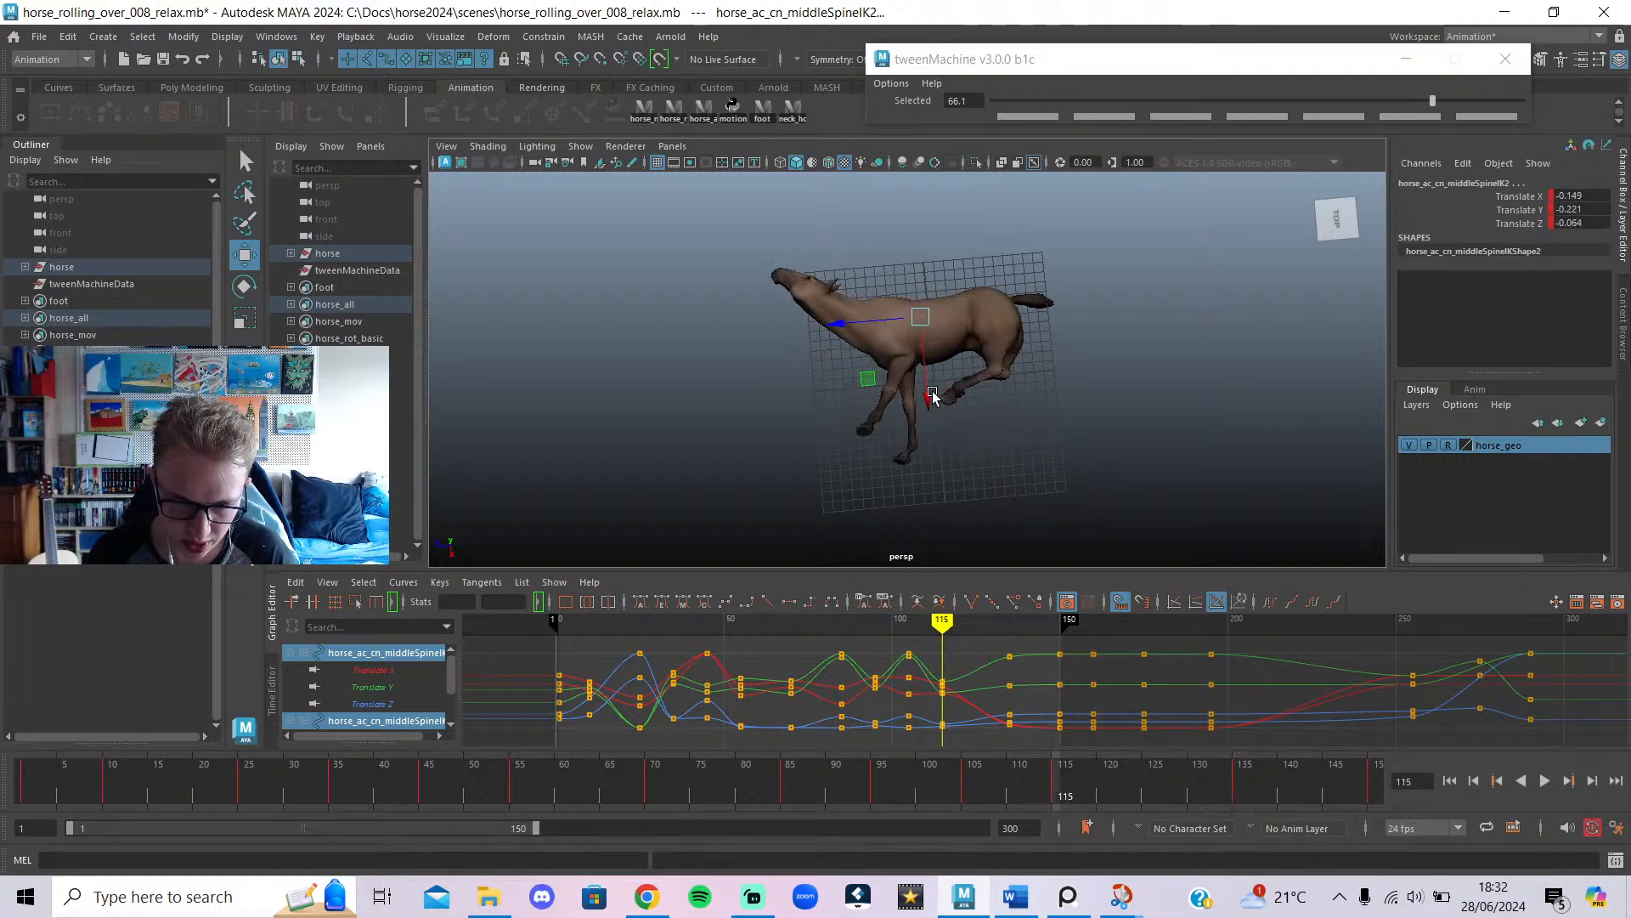
{"action": "left_click", "coordinate": [906, 623]}
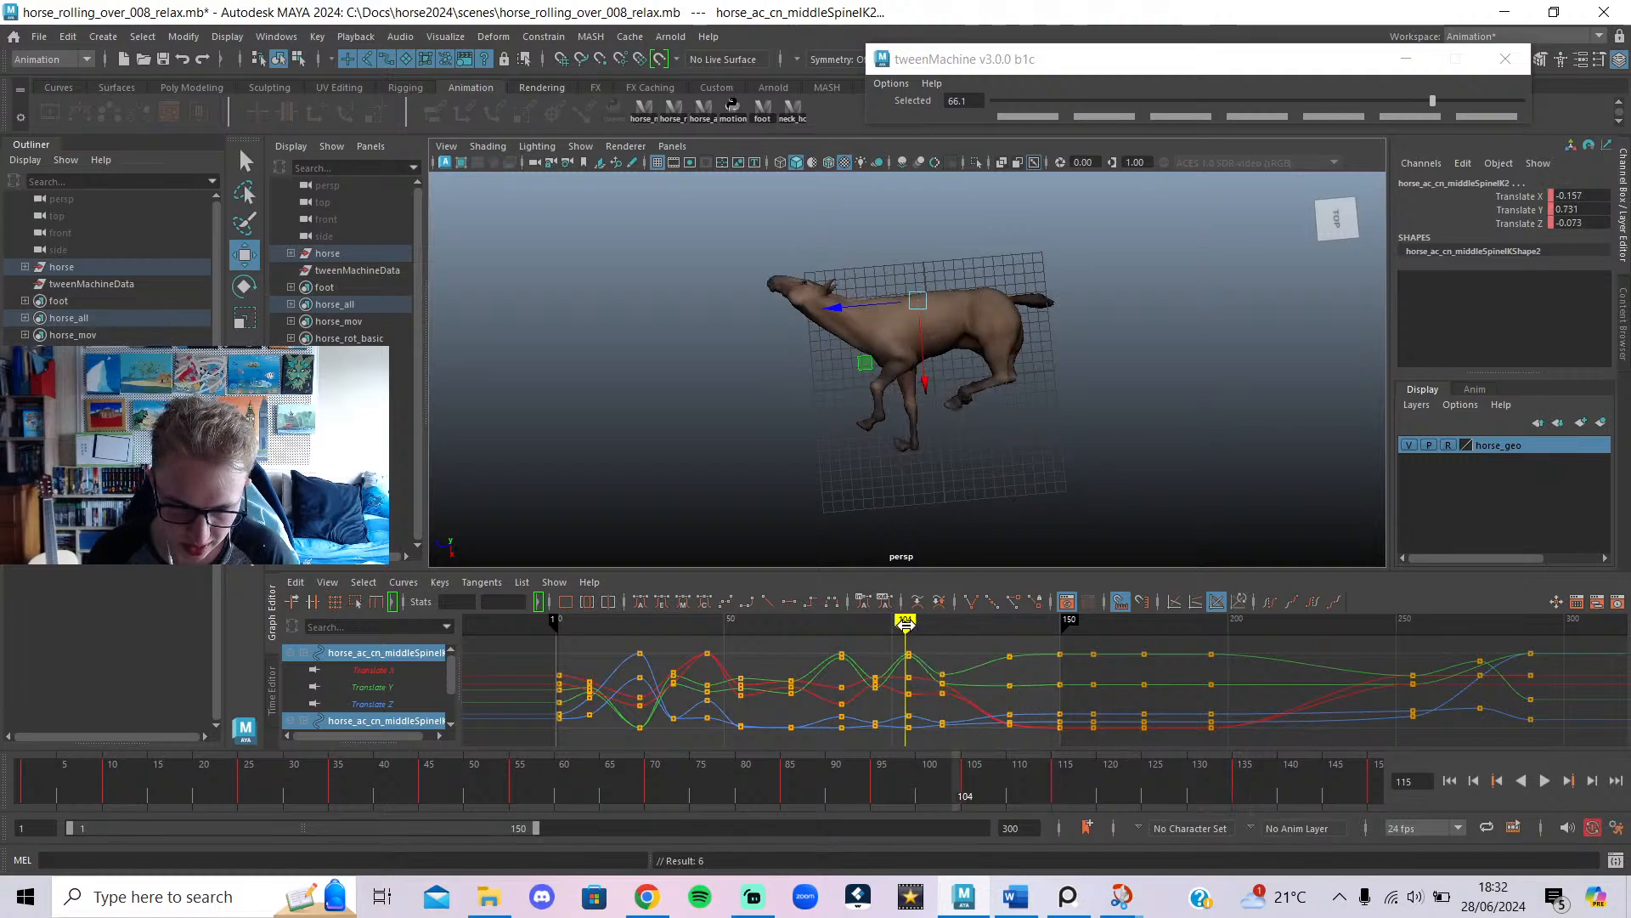
{"action": "left_click_drag", "start_coordinate": [906, 623], "coordinate": [908, 622]}
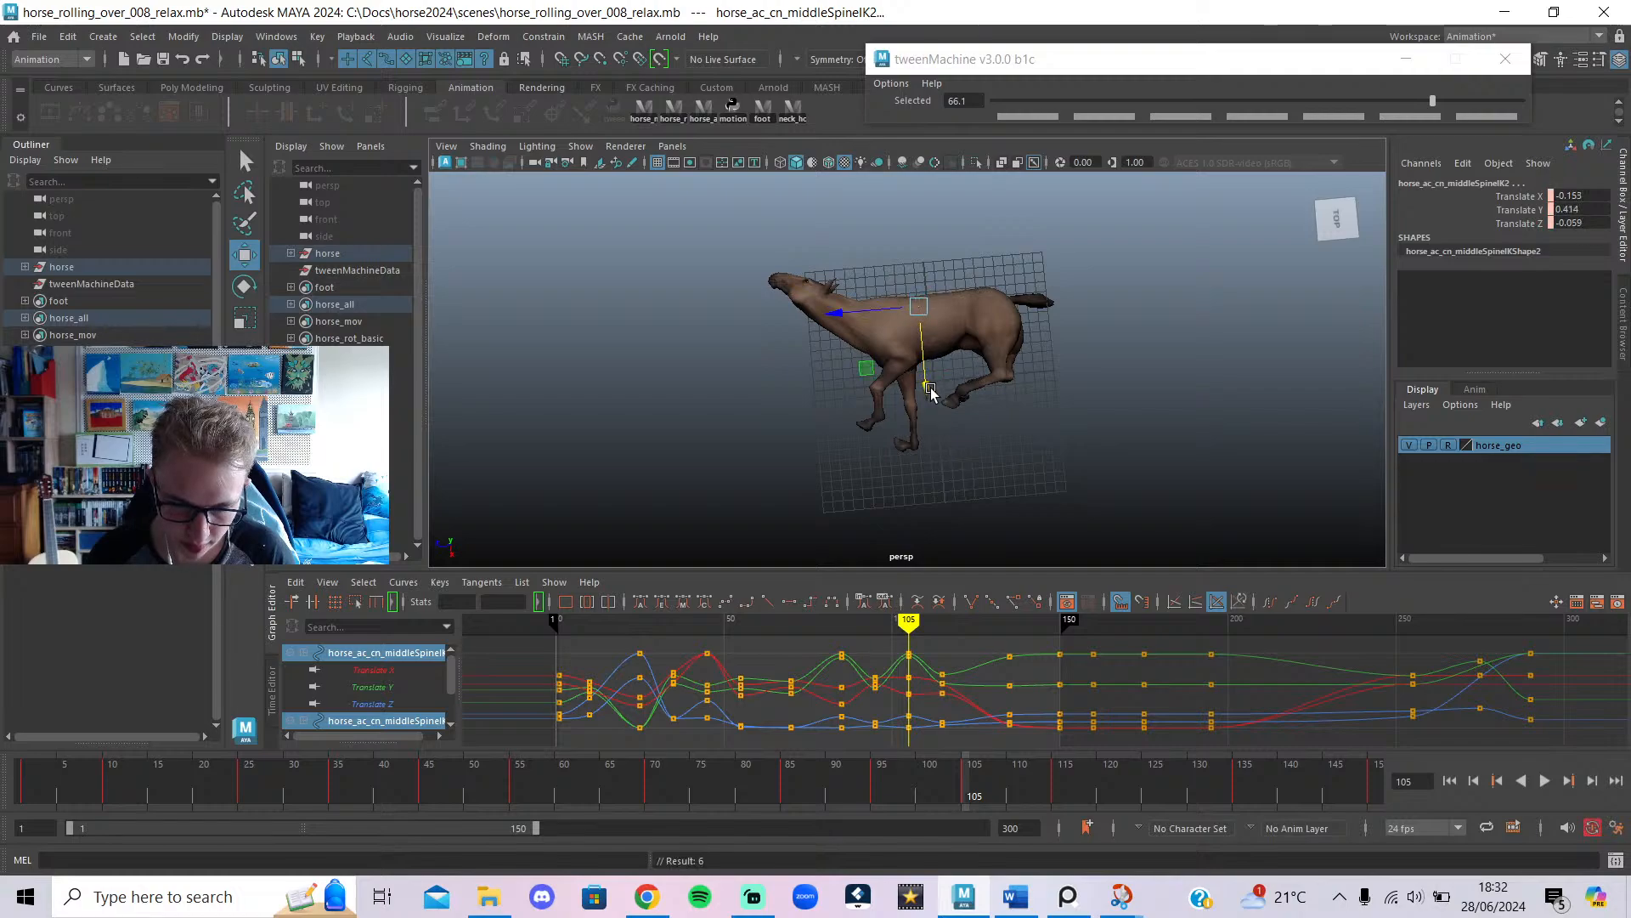
{"action": "left_click", "coordinate": [841, 625]}
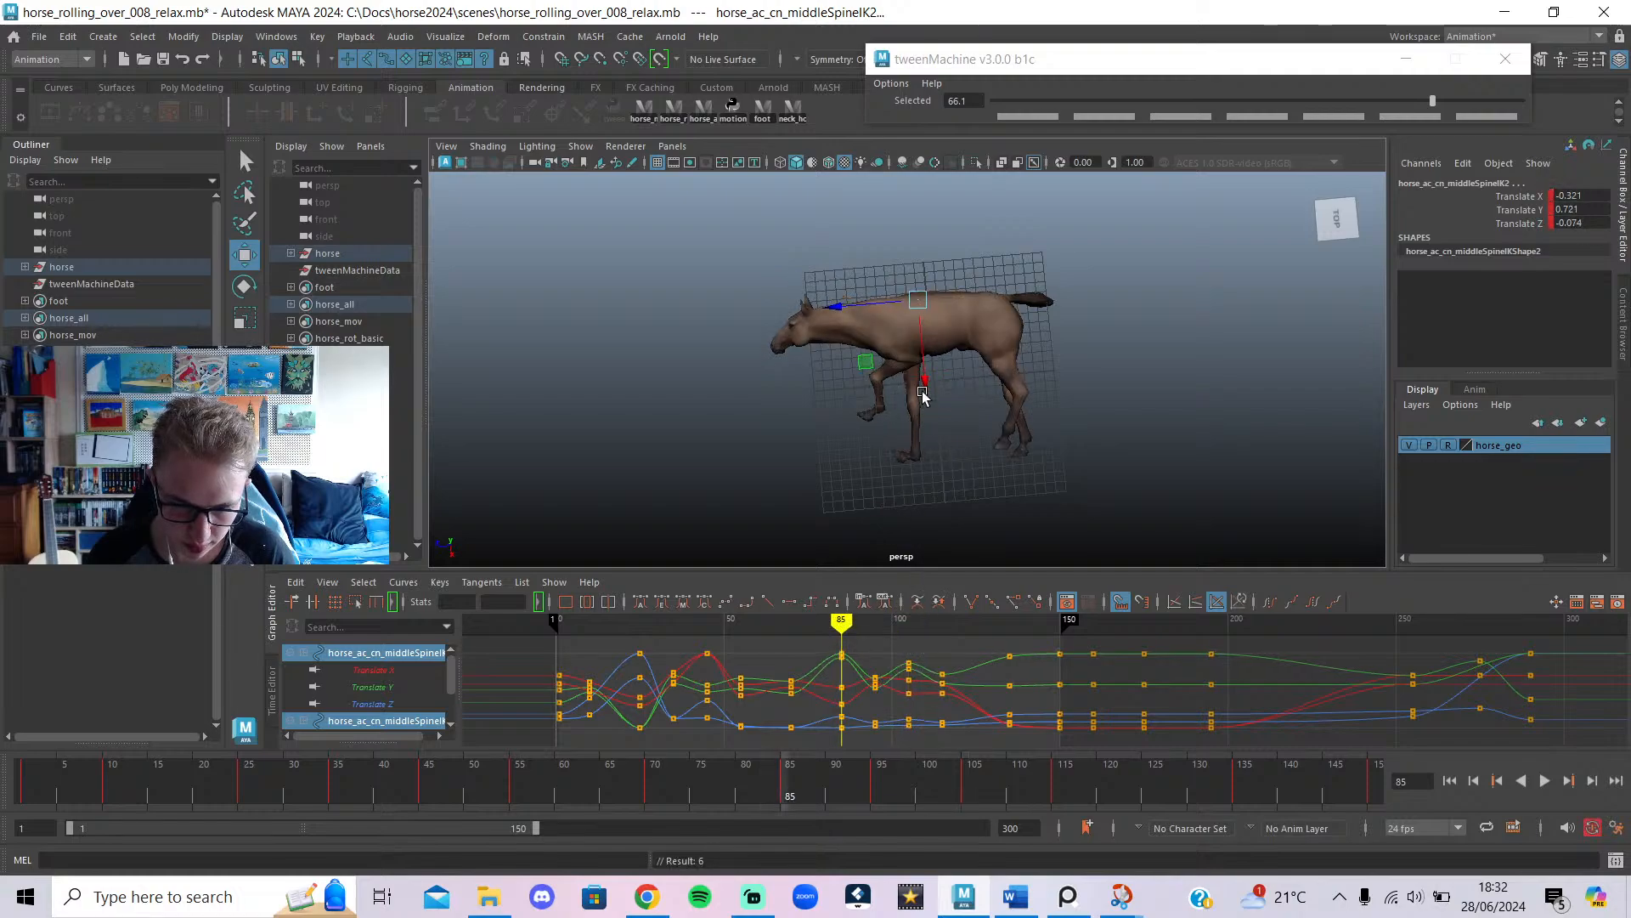
{"action": "left_click_drag", "start_coordinate": [923, 396], "coordinate": [924, 399]}
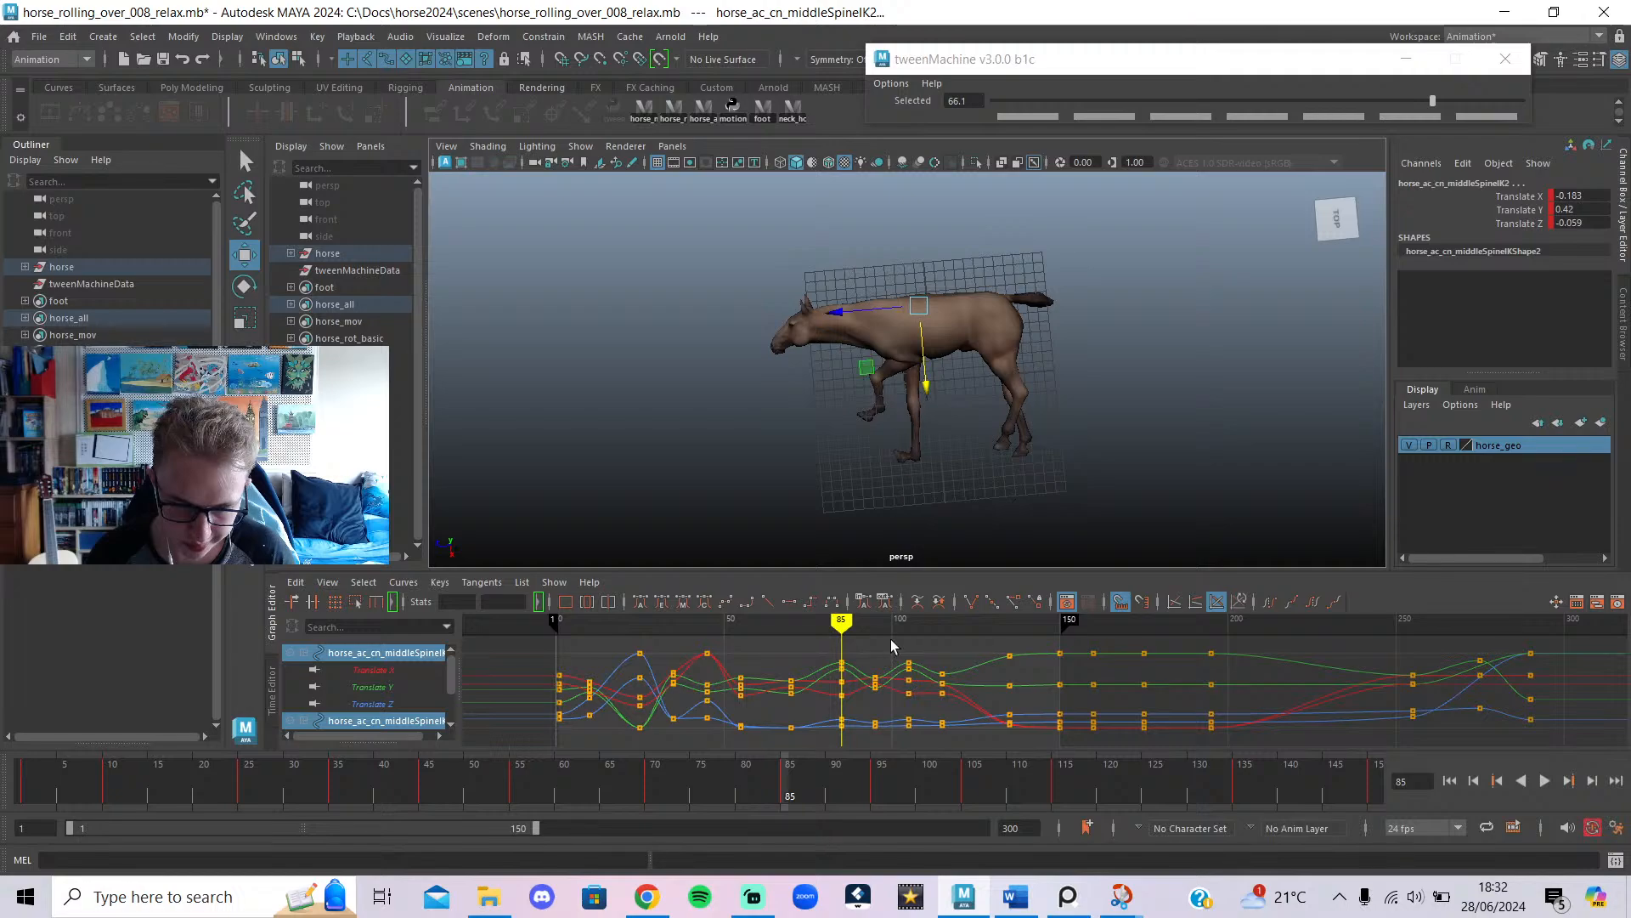
{"action": "left_click_drag", "start_coordinate": [868, 620], "coordinate": [777, 621]}
{"action": "left_click", "coordinate": [1542, 780]}
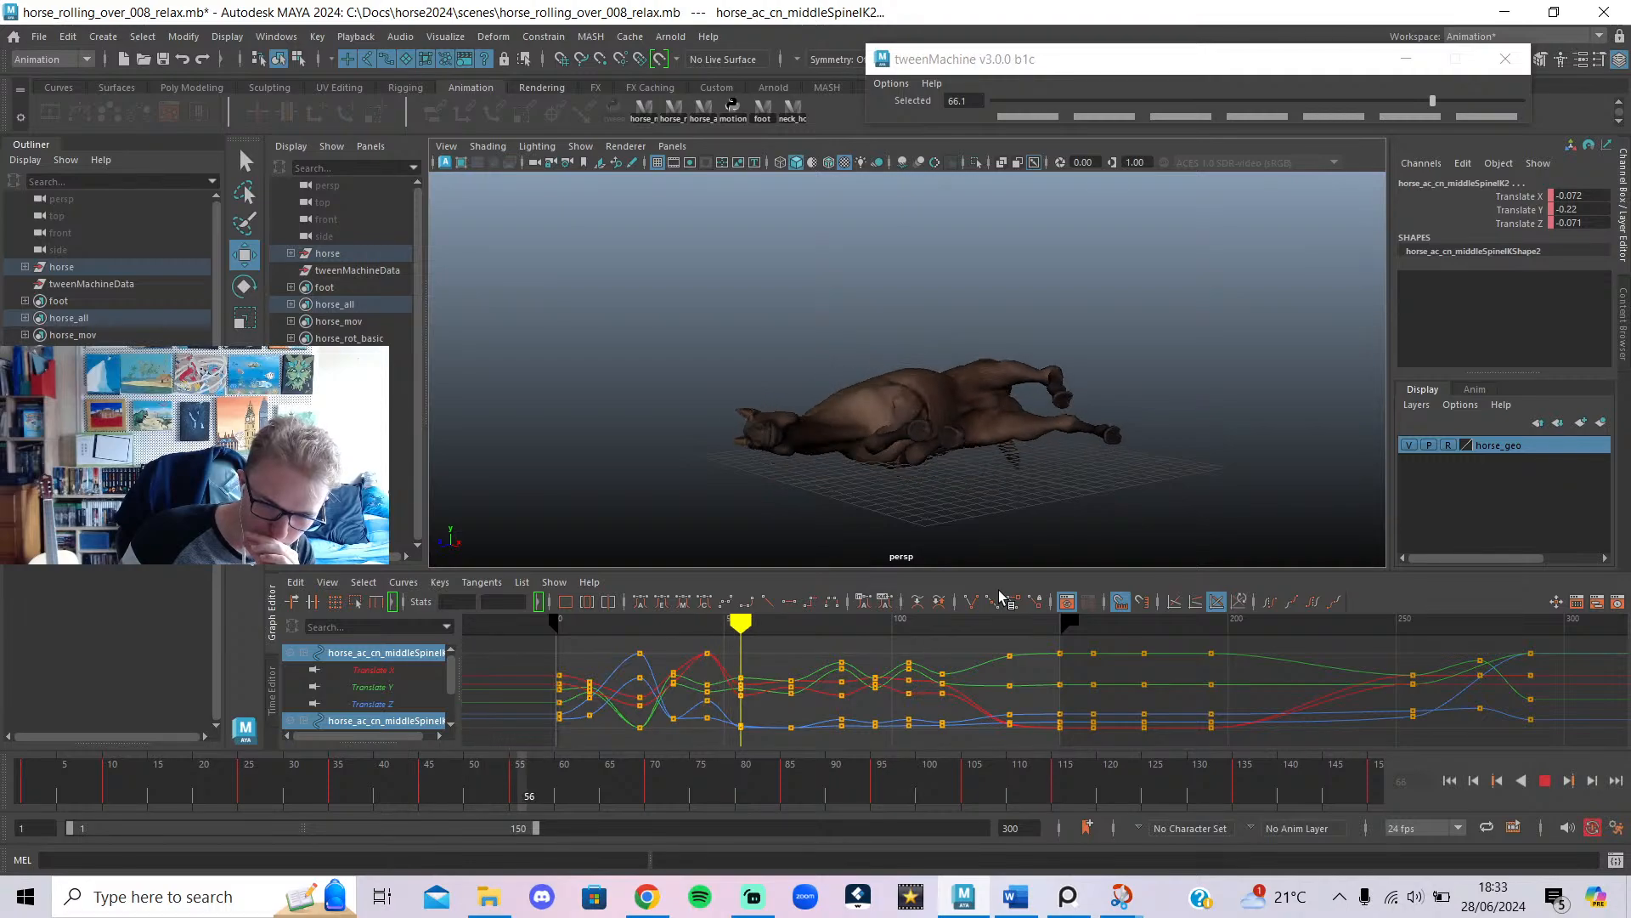
{"action": "left_click", "coordinate": [1545, 779]}
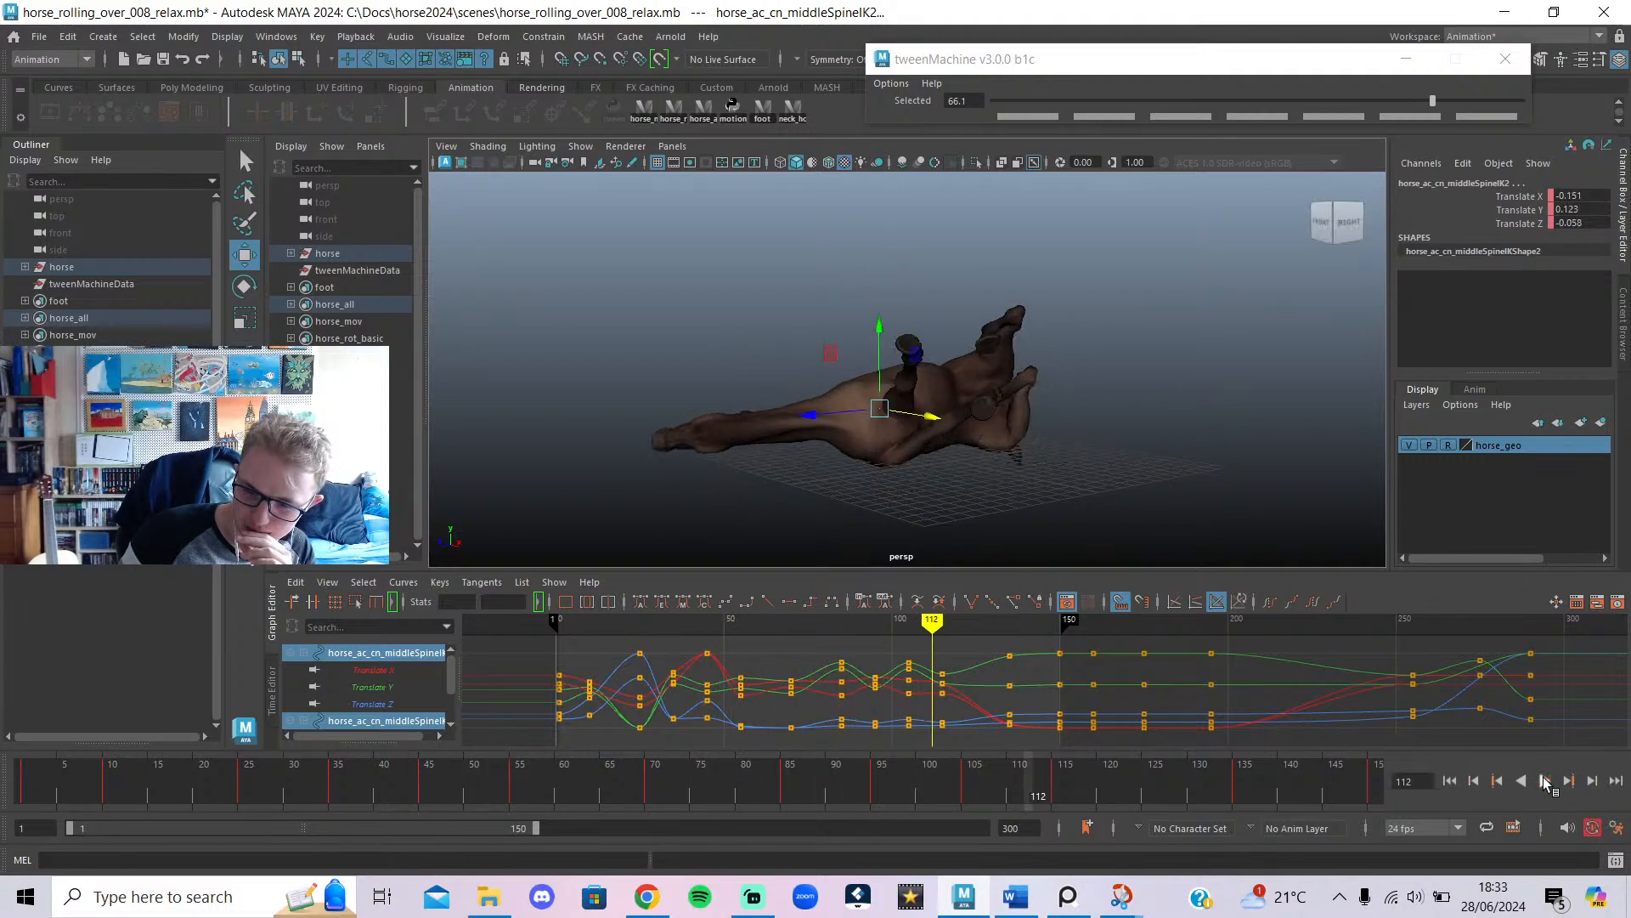
{"action": "left_click", "coordinate": [163, 59]}
Bring Chrome's live_chat popout forward, scroll through earlier messages, and open a message's options.
{"action": "left_click", "coordinate": [654, 899]}
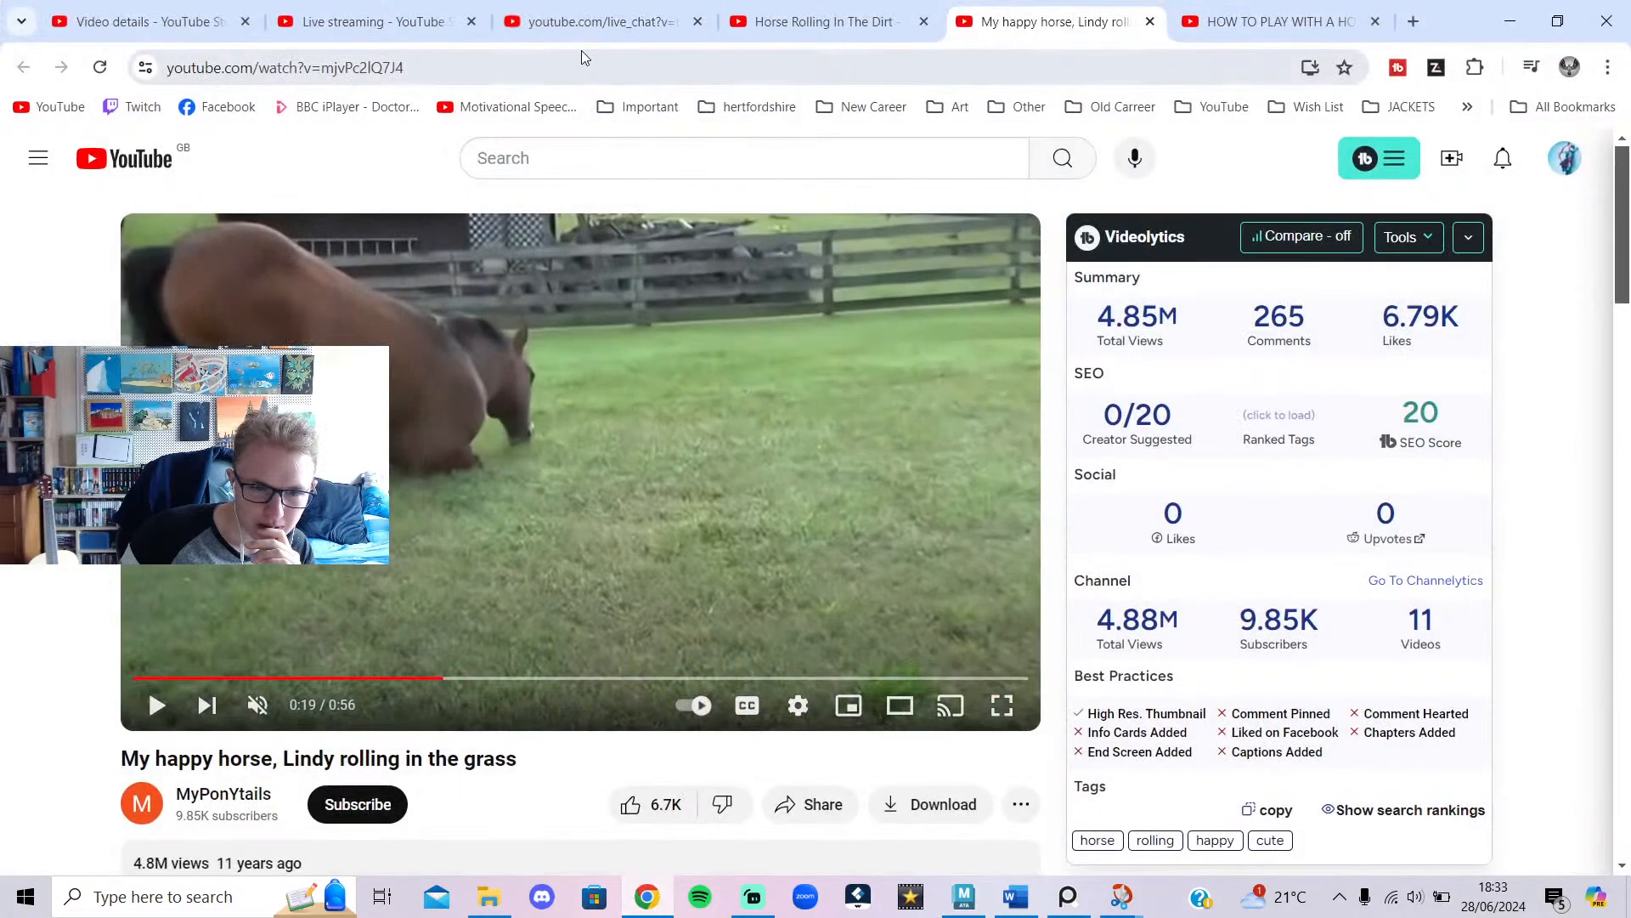
{"action": "left_click", "coordinate": [374, 21]}
{"action": "left_click", "coordinate": [583, 10]}
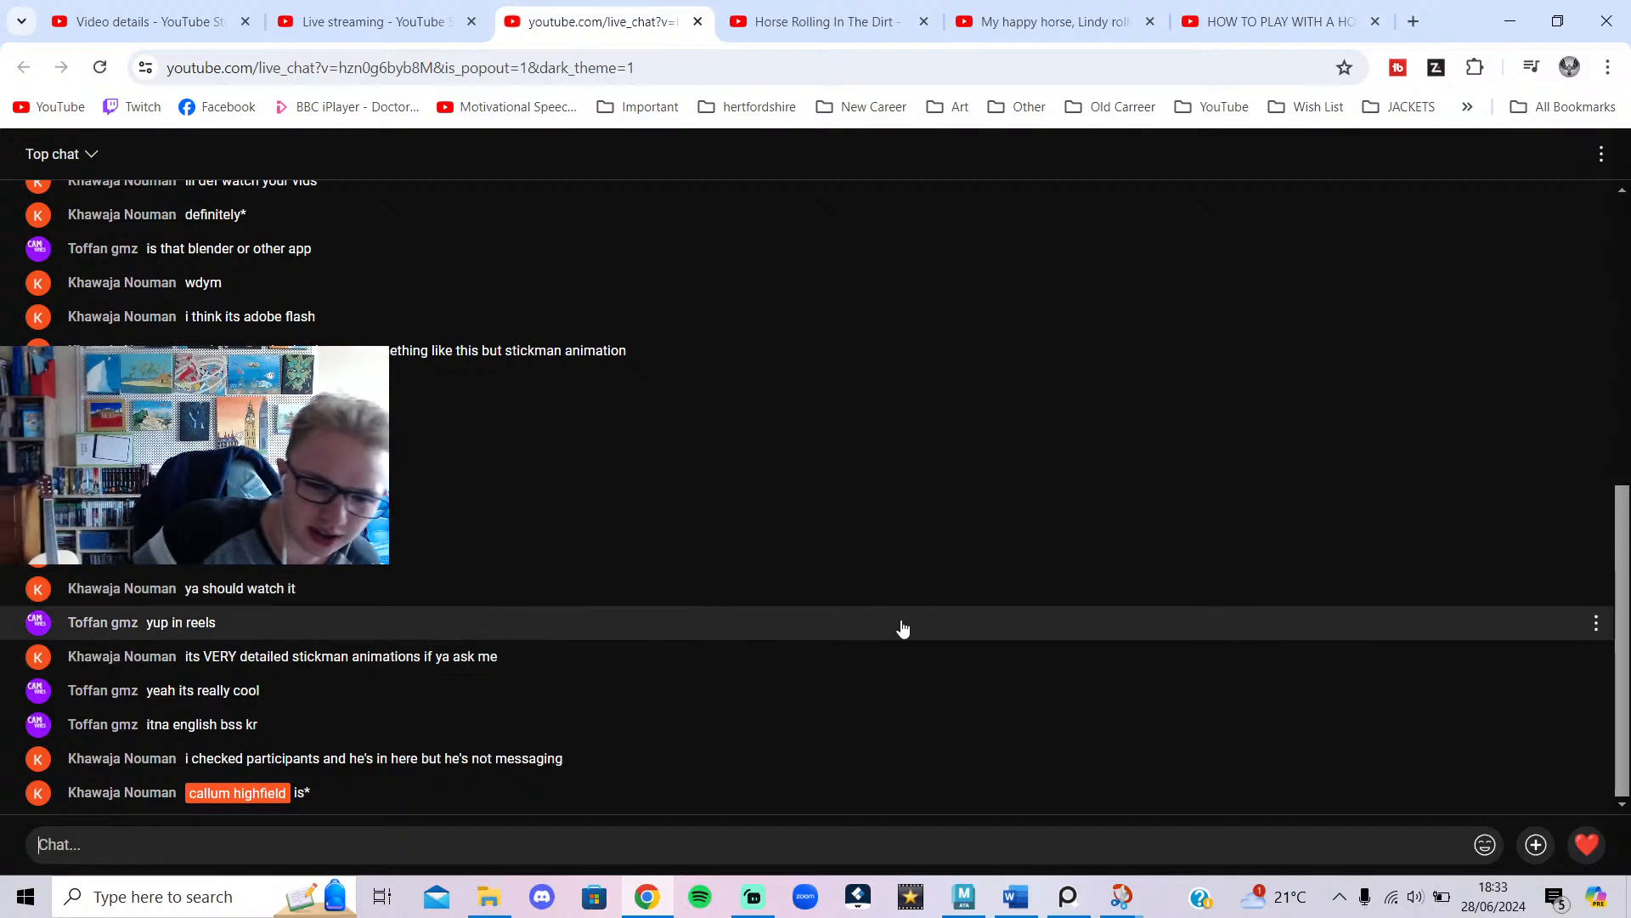
{"action": "scroll", "coordinate": [854, 530], "scroll_direction": "up", "scroll_amount": 4}
{"action": "scroll", "coordinate": [853, 530], "scroll_direction": "up", "scroll_amount": 3}
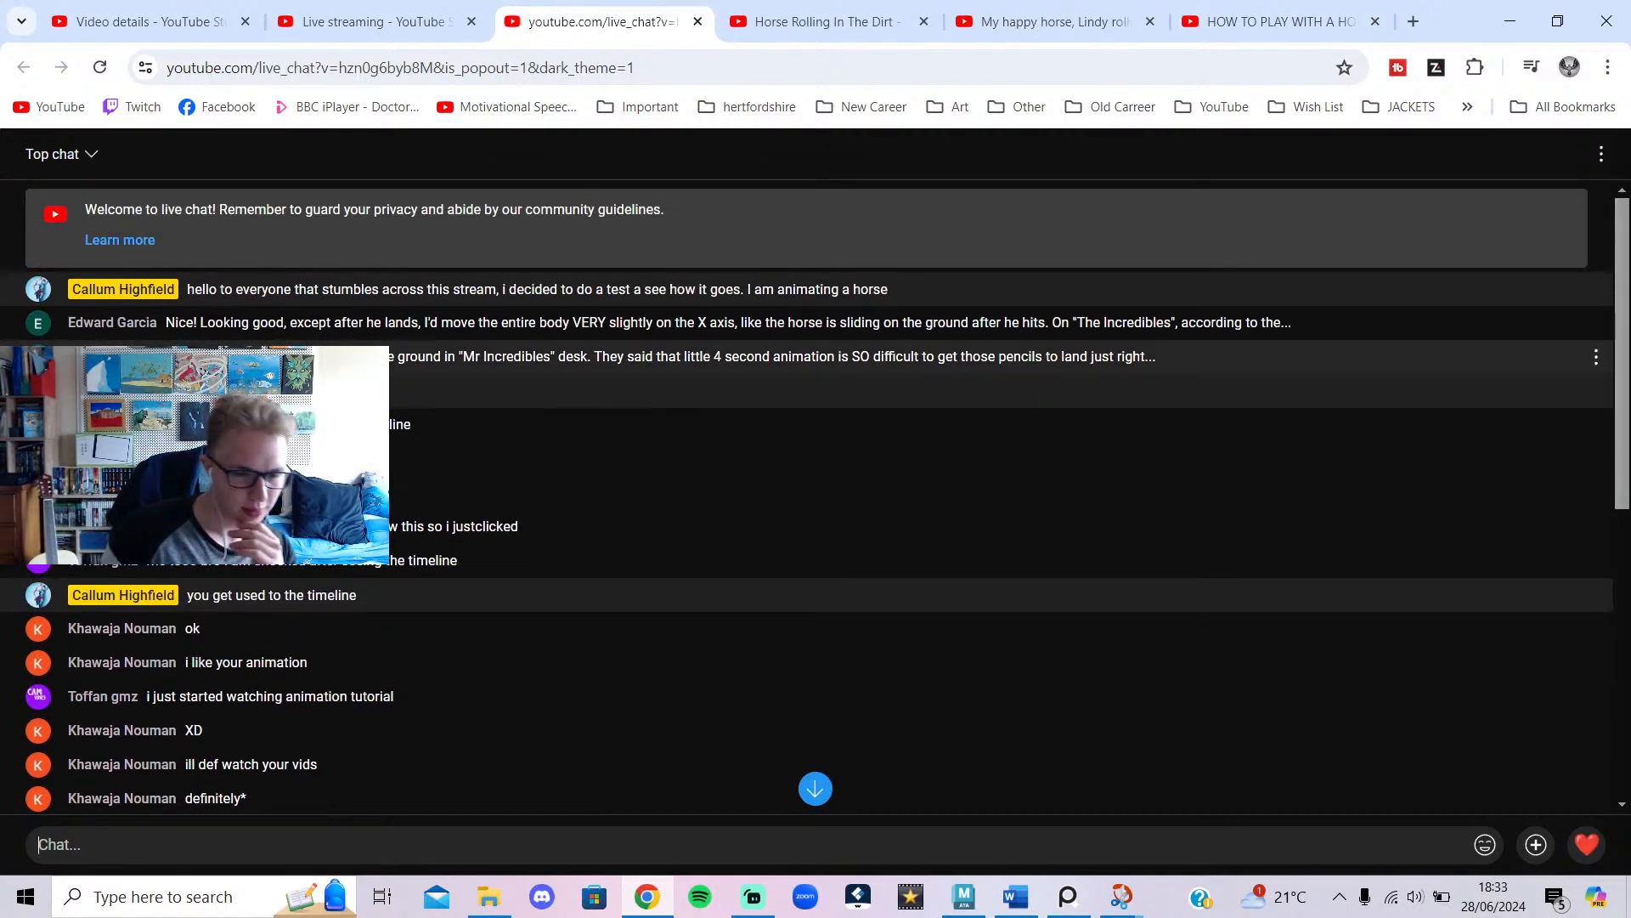
{"action": "scroll", "coordinate": [423, 433], "scroll_direction": "down", "scroll_amount": 4}
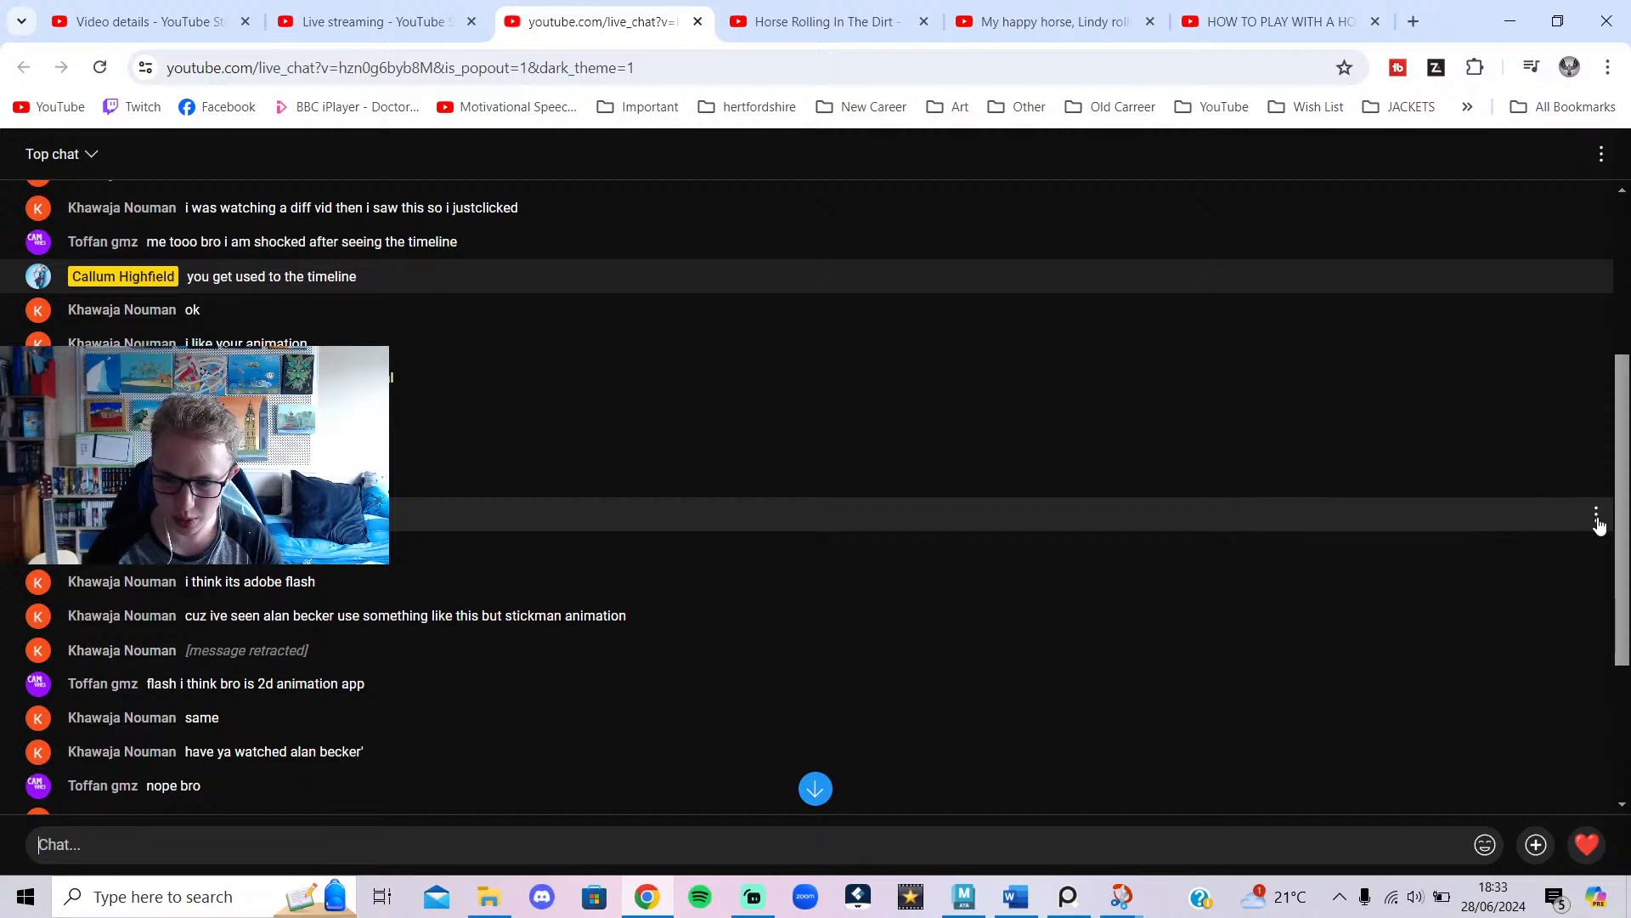
{"action": "left_click", "coordinate": [1596, 515]}
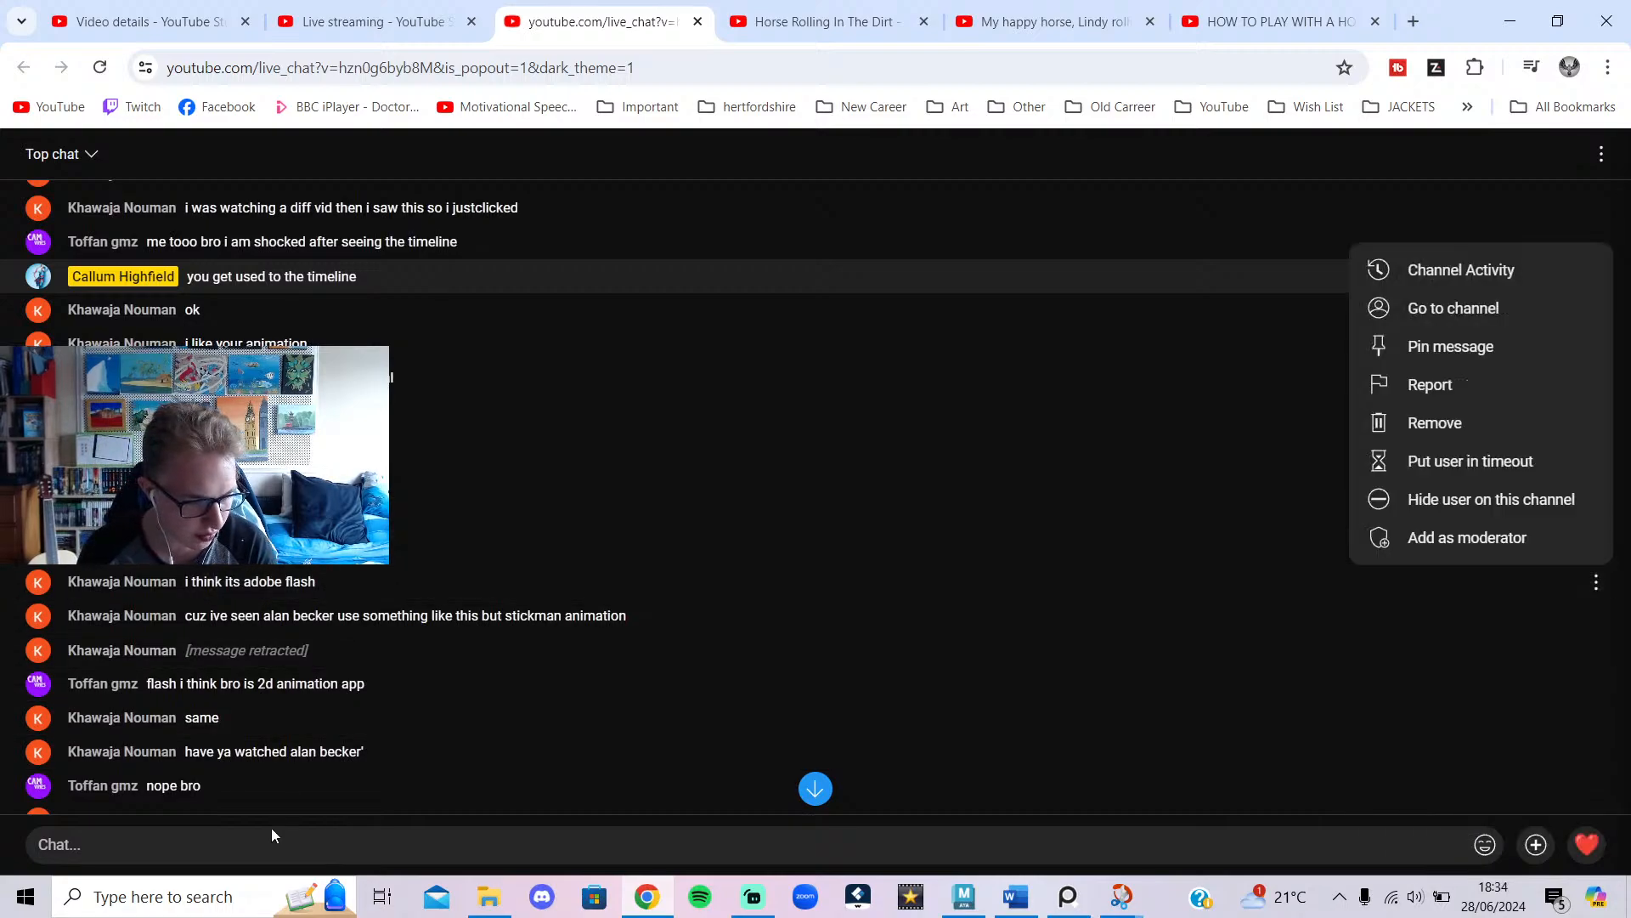
{"action": "left_click", "coordinate": [271, 833]}
{"action": "left_click", "coordinate": [264, 837]}
{"action": "type", "text": "this is "}
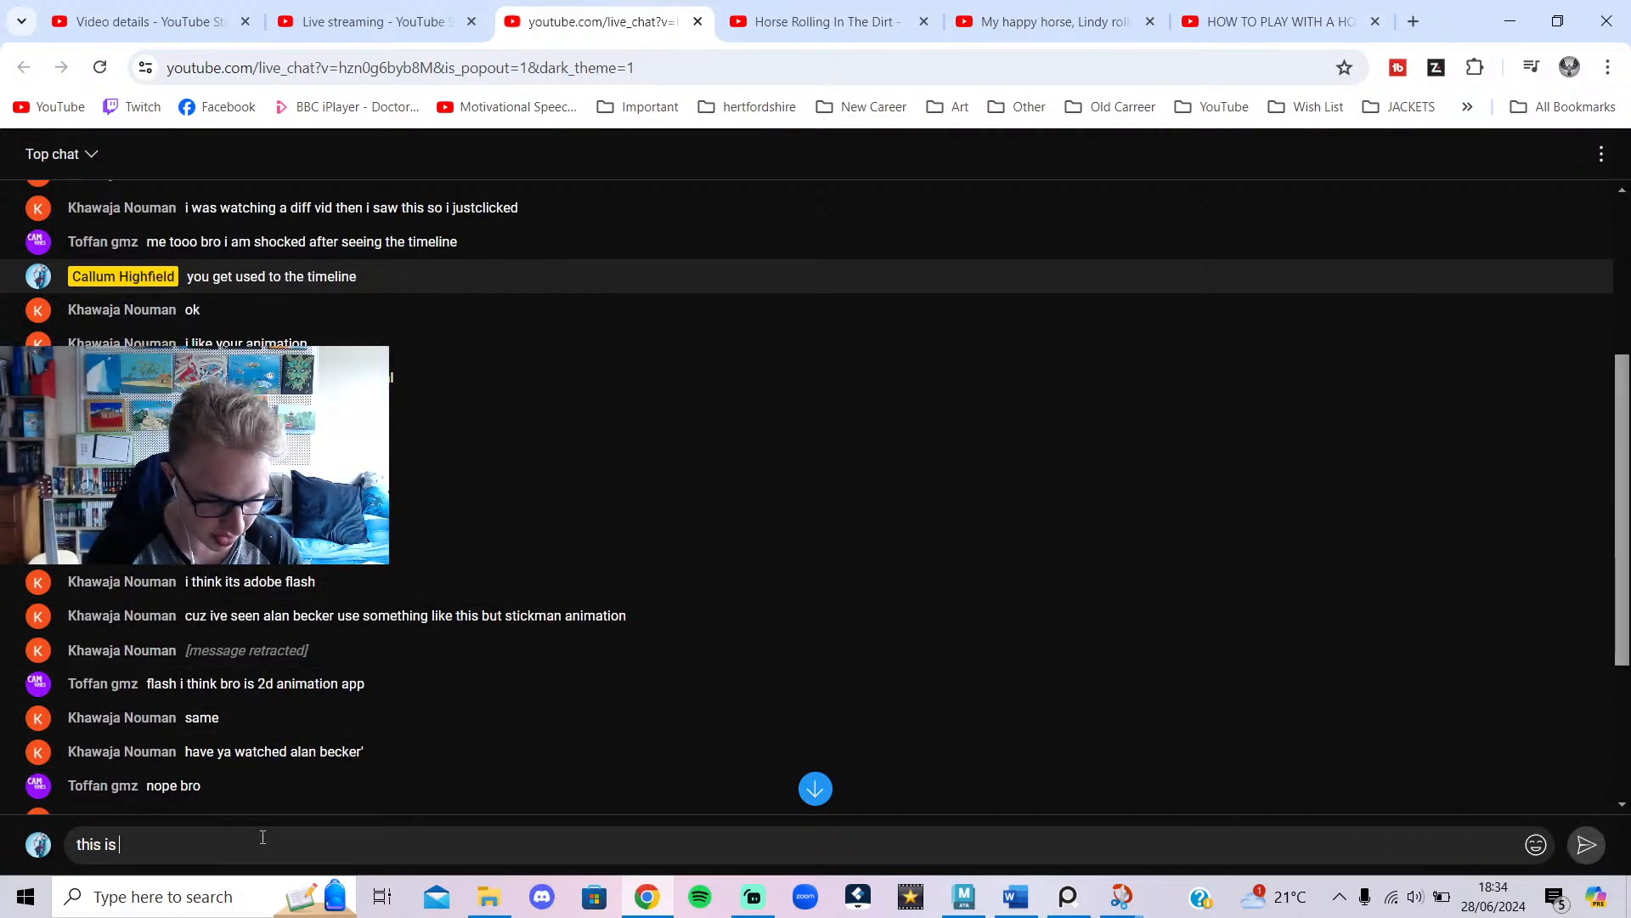
{"action": "type", "text": "ma"}
{"action": "key", "text": "Return"}
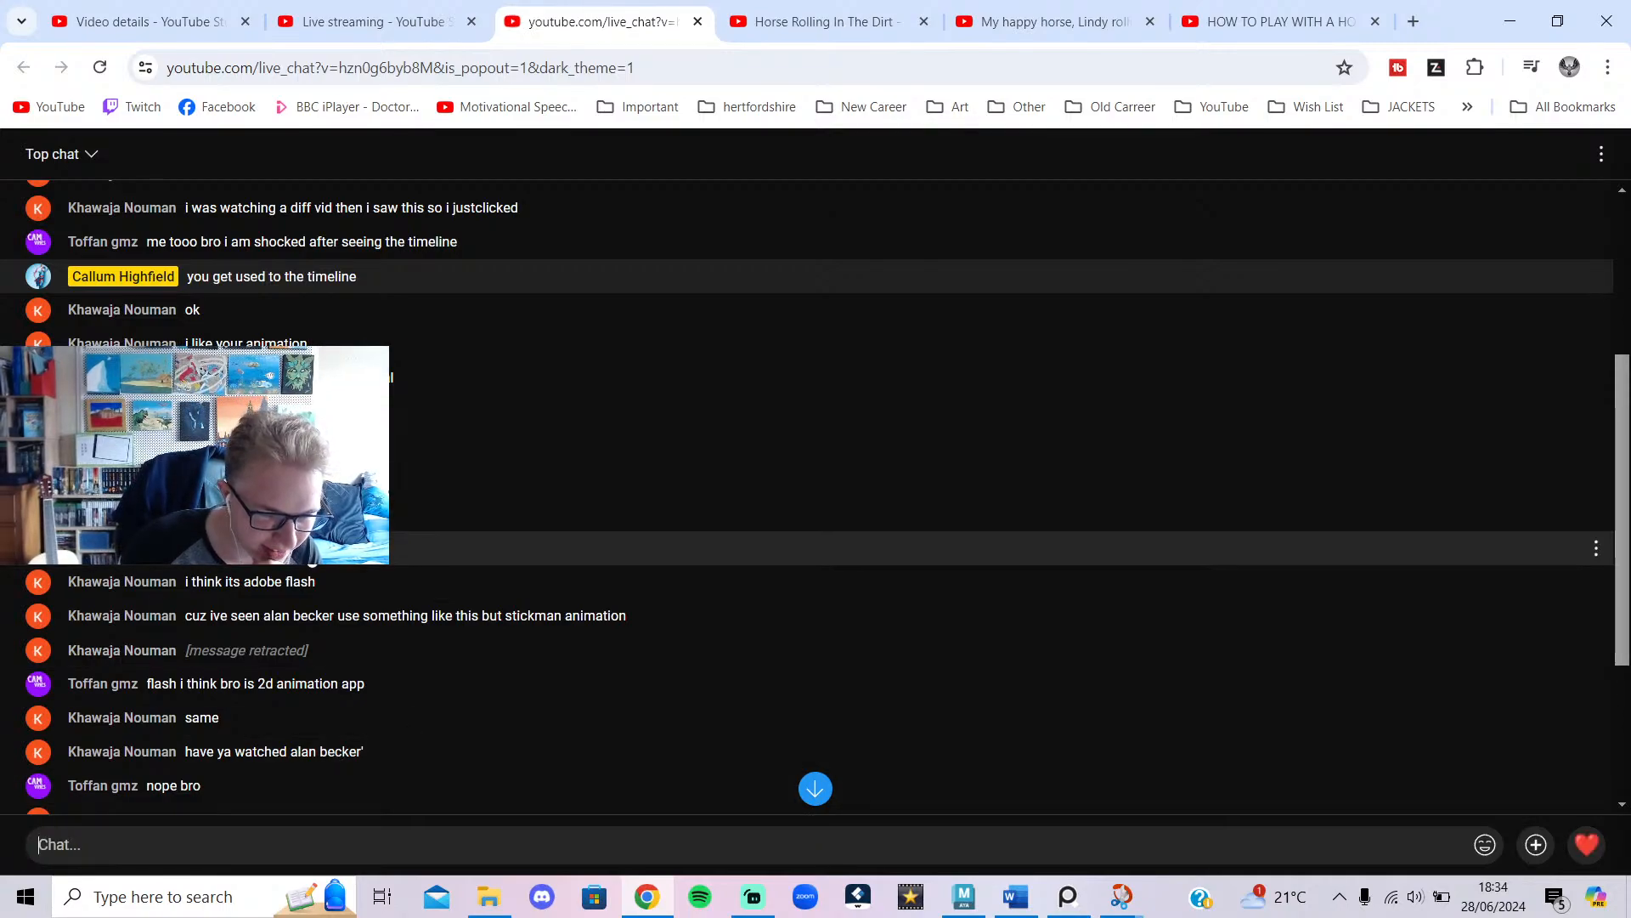
{"action": "scroll", "coordinate": [320, 576], "scroll_direction": "down", "scroll_amount": 1}
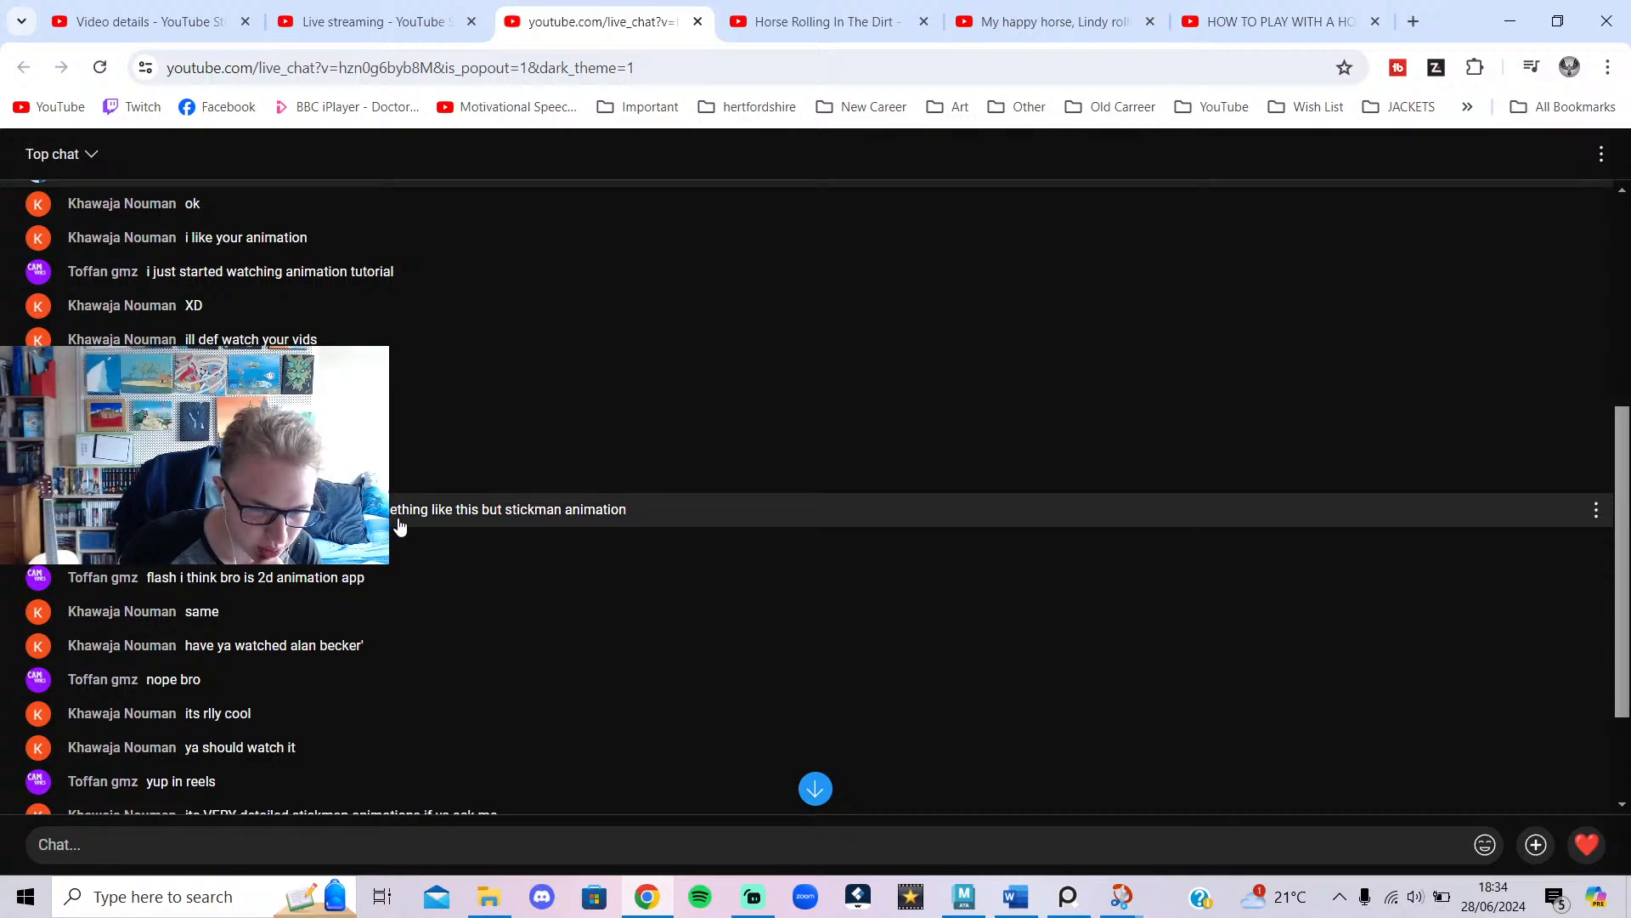
{"action": "type", "text": "a"}
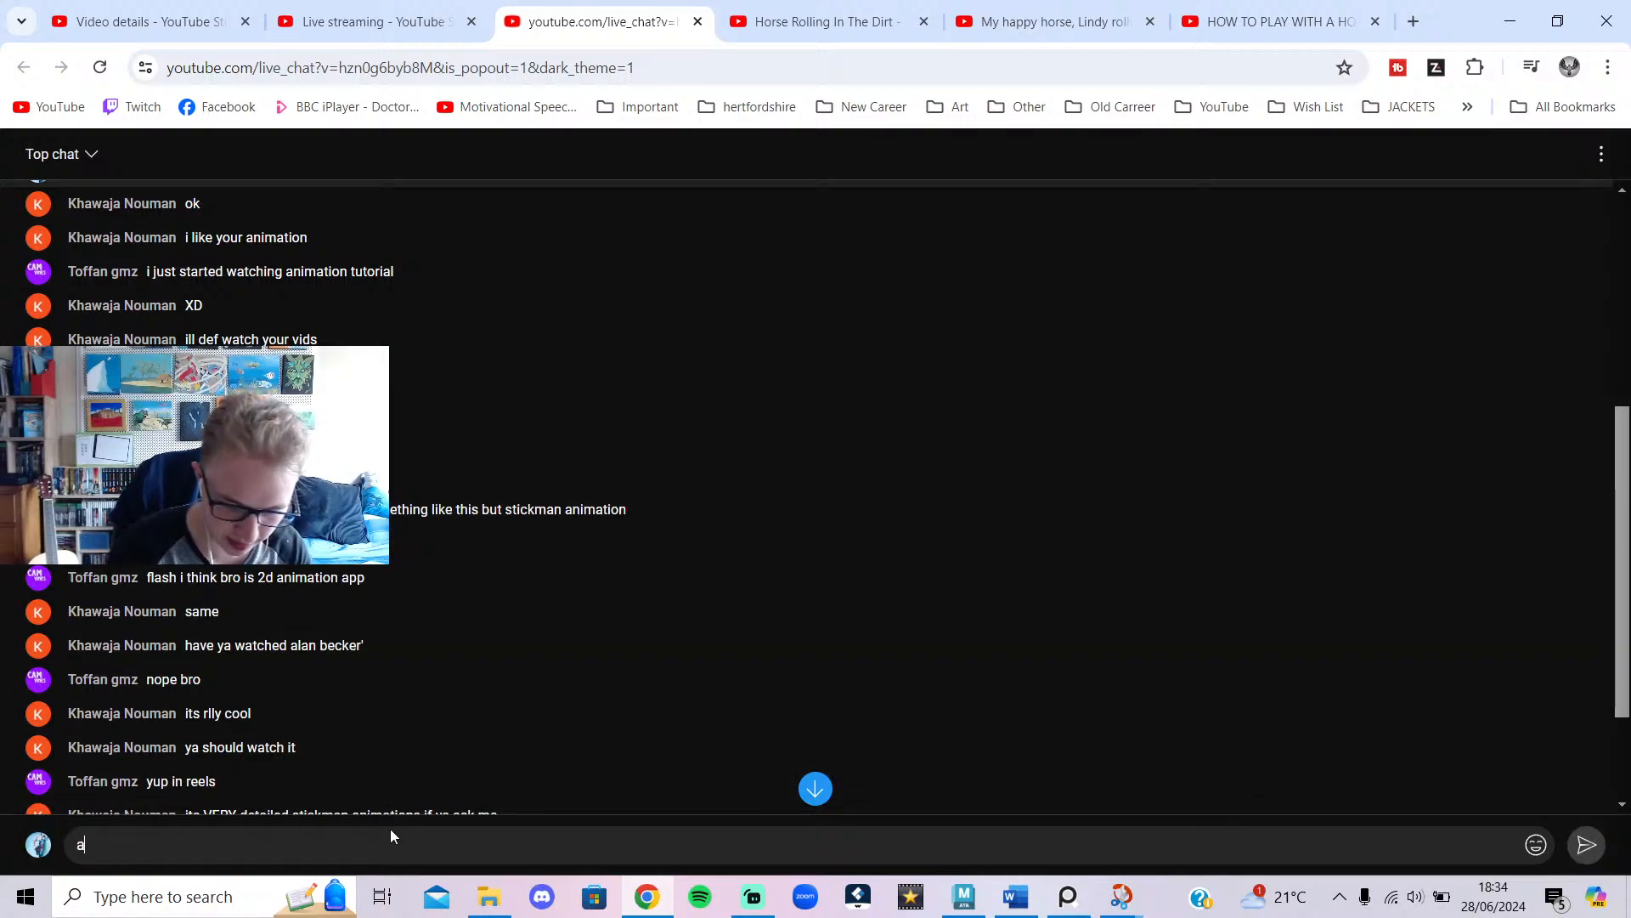
{"action": "type", "text": "lan becker is great"}
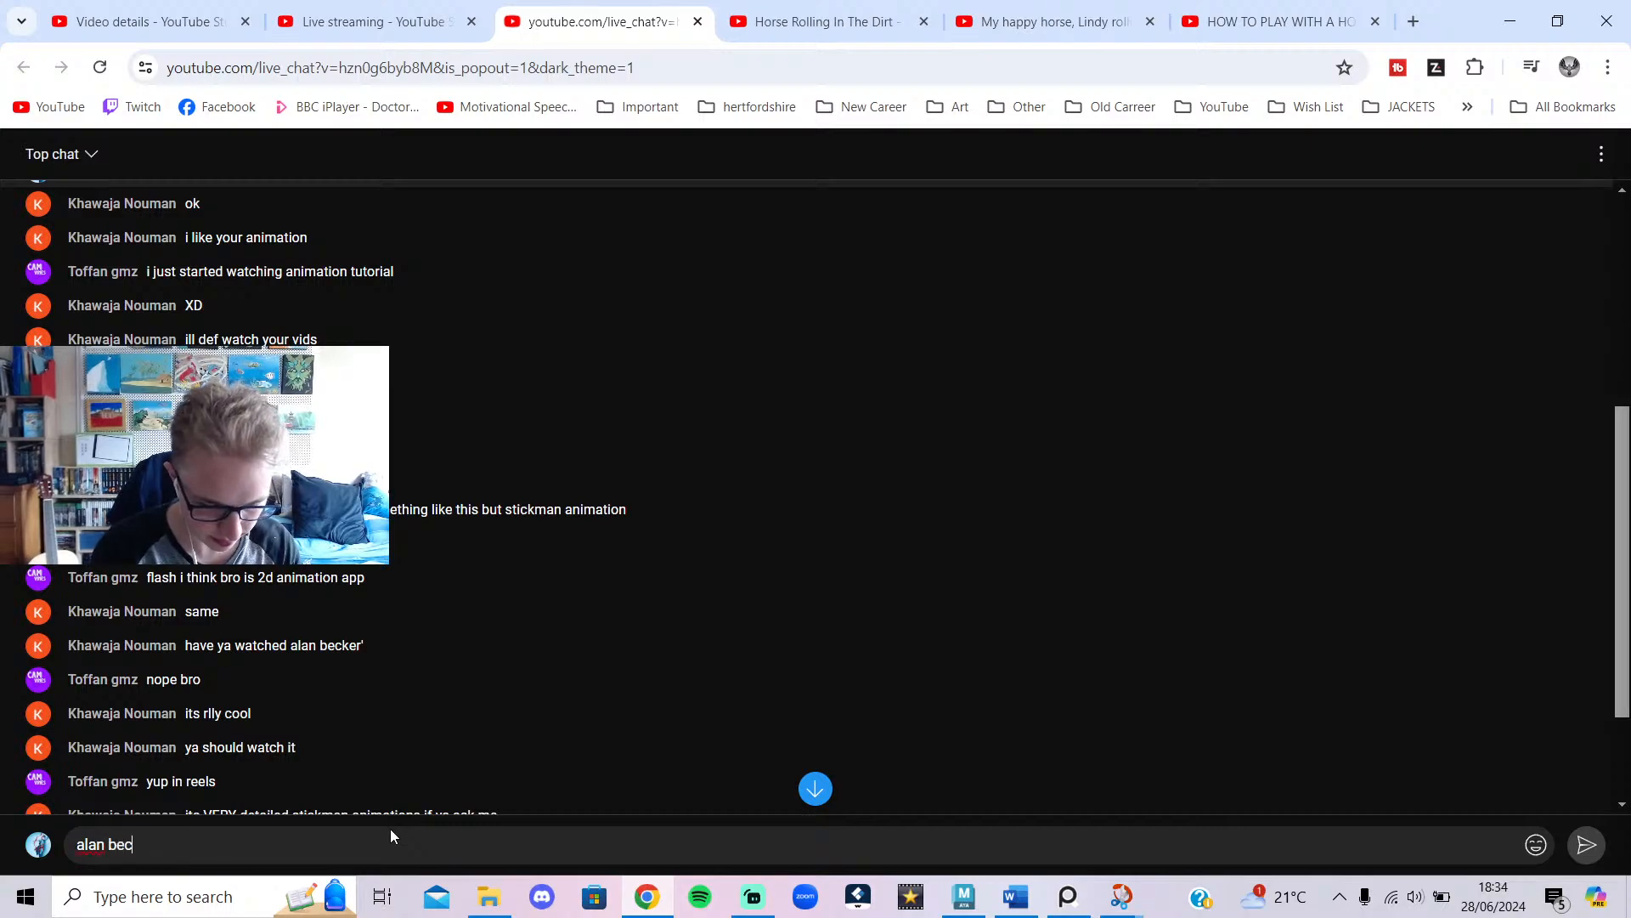
{"action": "key", "text": "Return"}
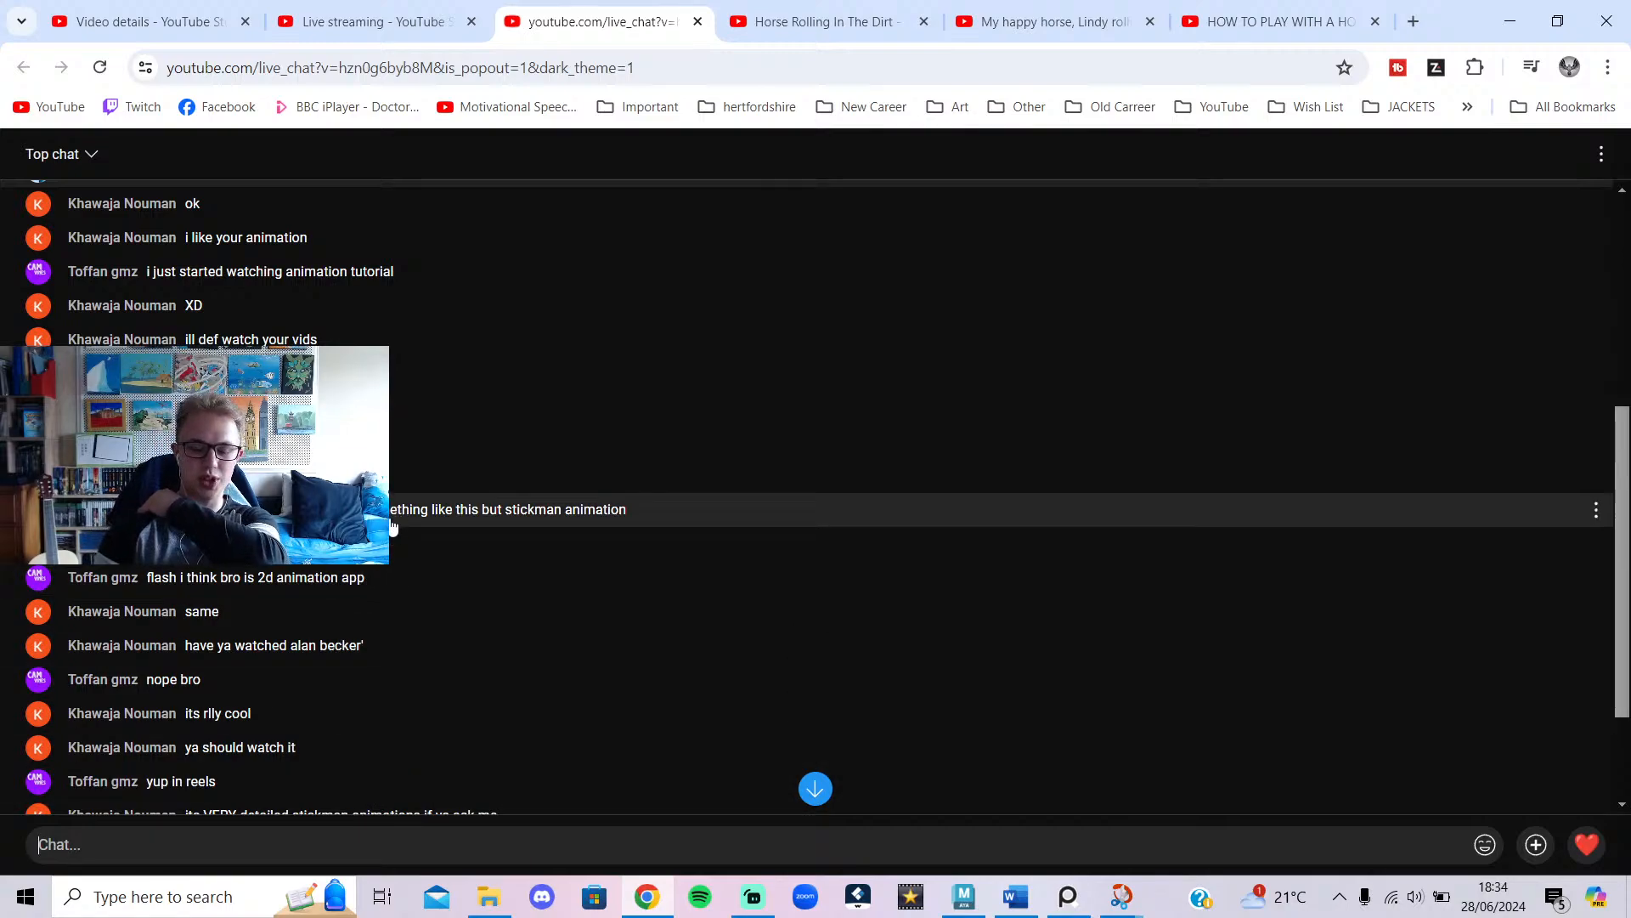
{"action": "scroll", "coordinate": [347, 572], "scroll_direction": "down", "scroll_amount": 1}
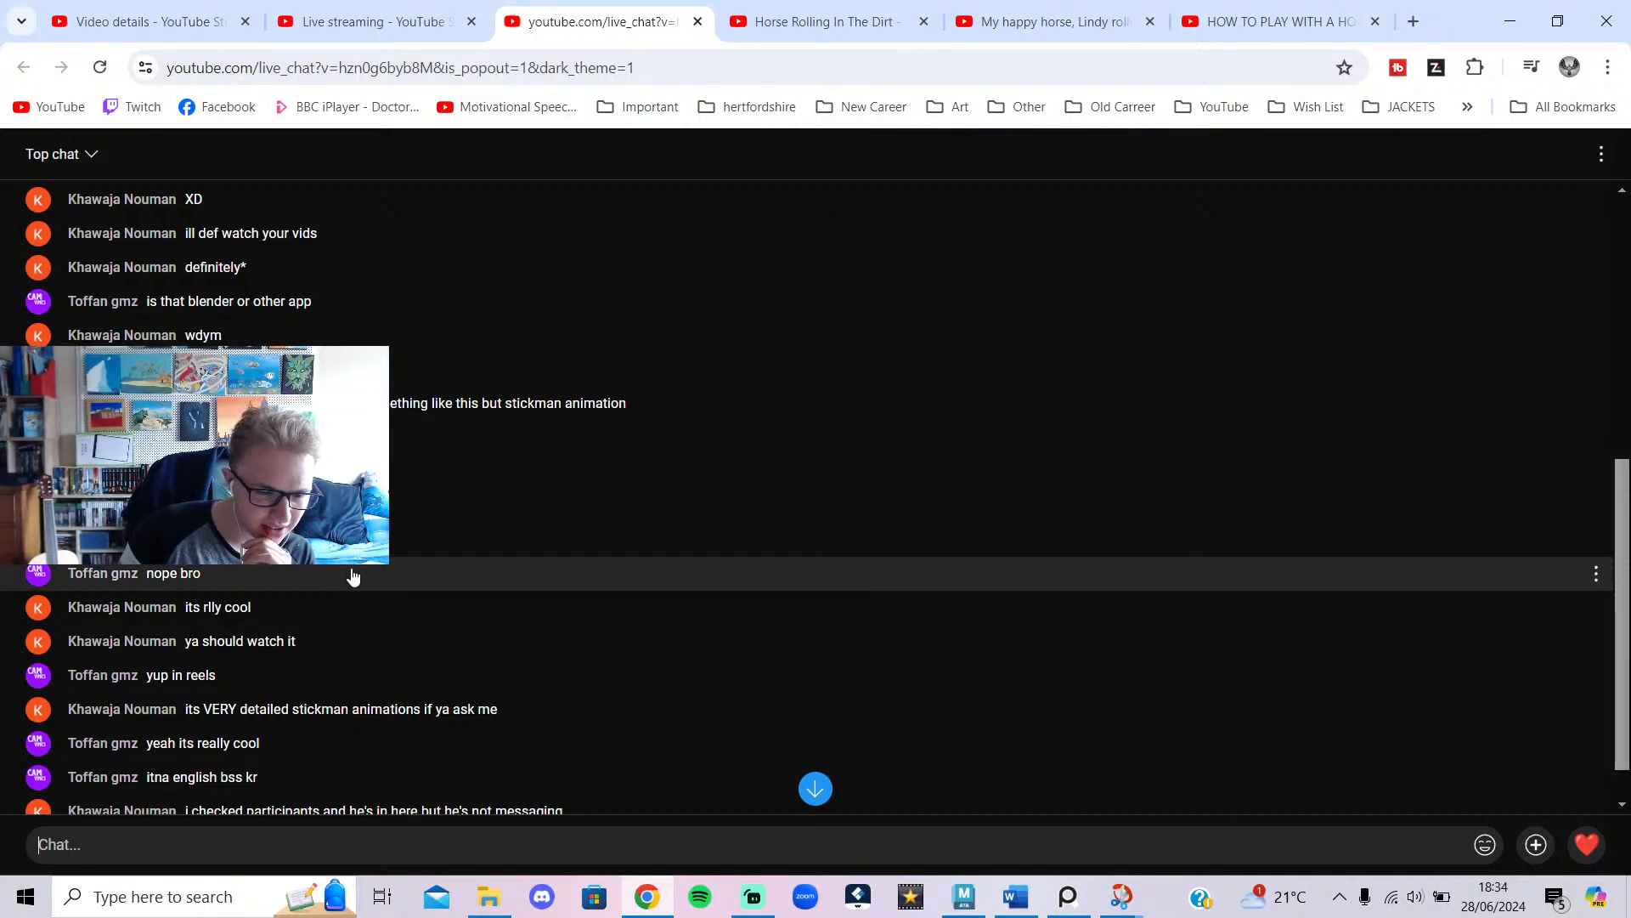
{"action": "scroll", "coordinate": [357, 633], "scroll_direction": "down", "scroll_amount": 2}
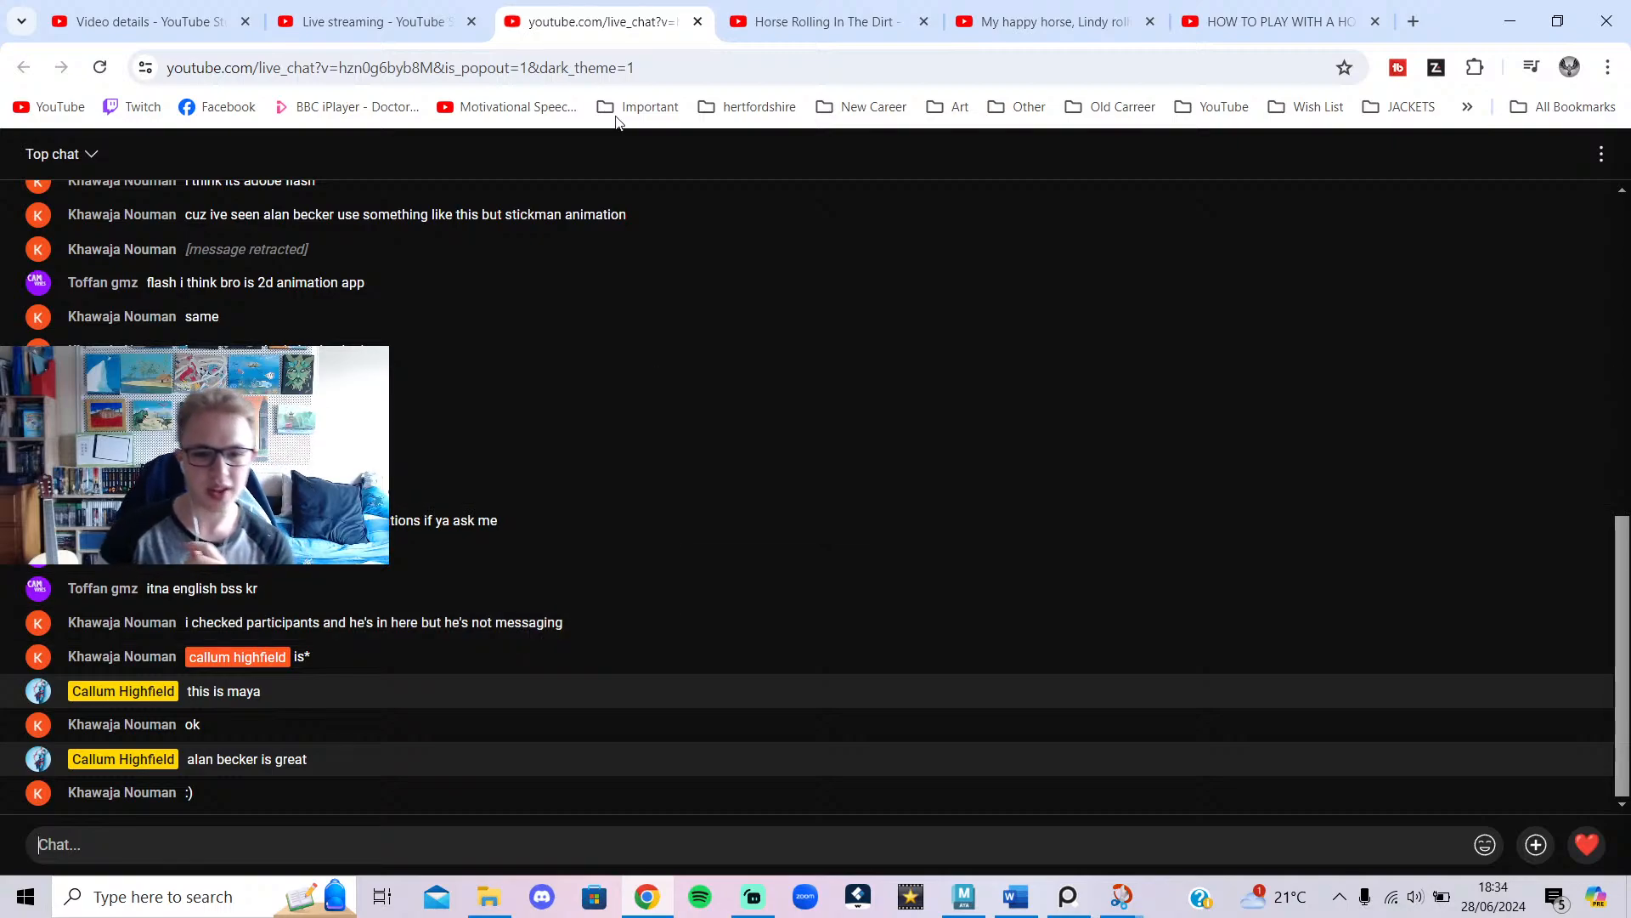
{"action": "left_click", "coordinate": [391, 18]}
{"action": "left_click", "coordinate": [639, 8]}
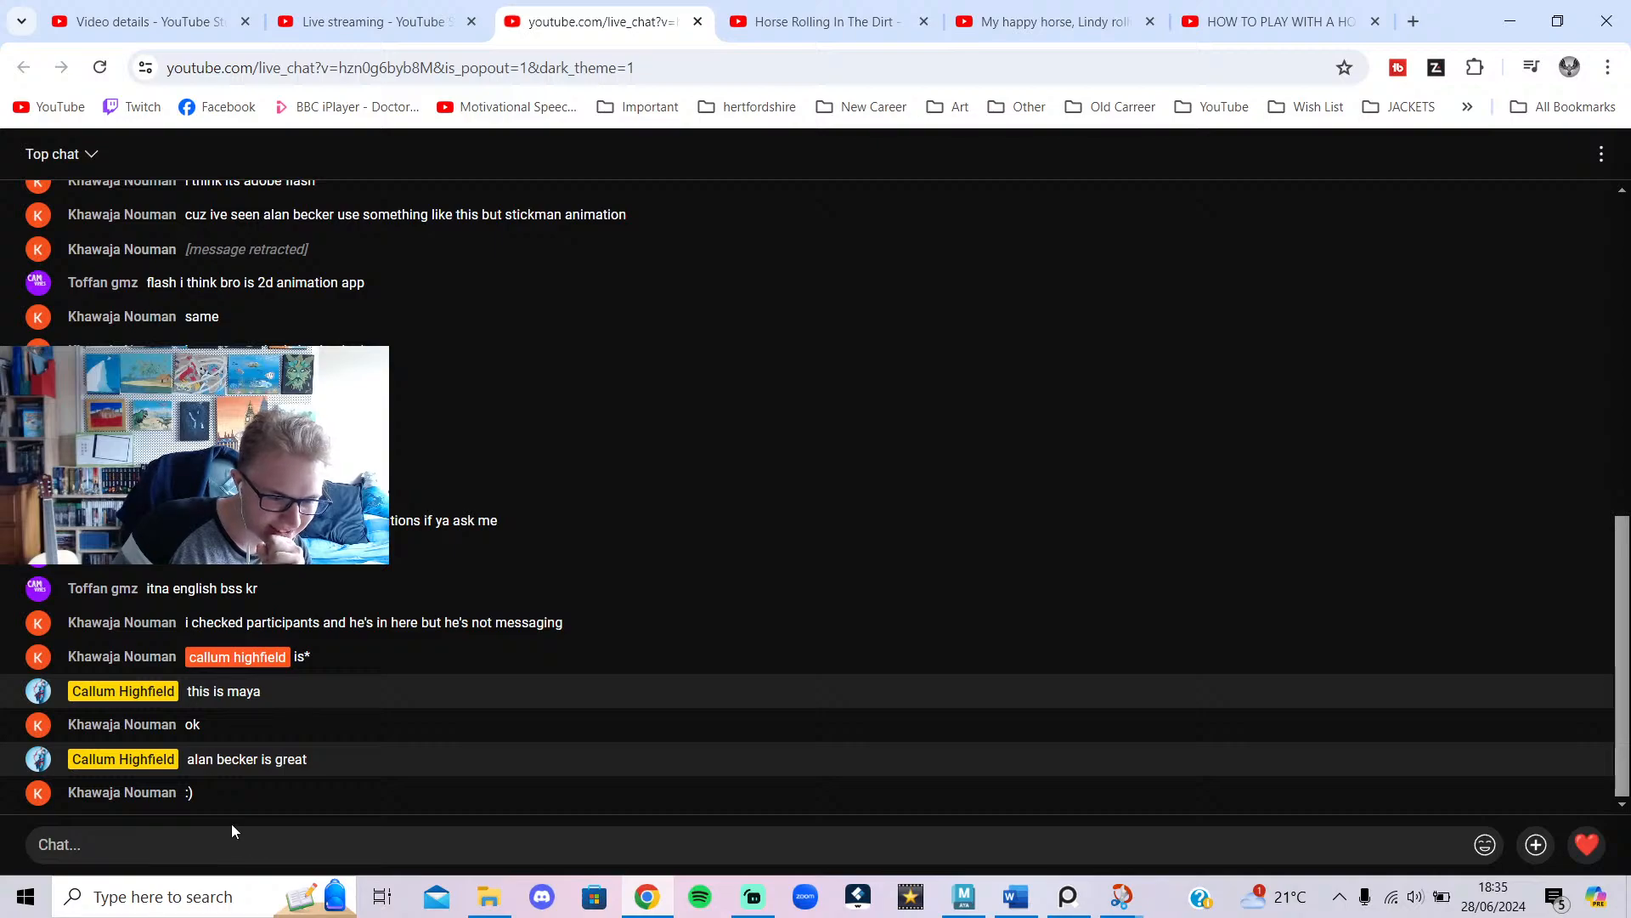
{"action": "left_click", "coordinate": [767, 902]}
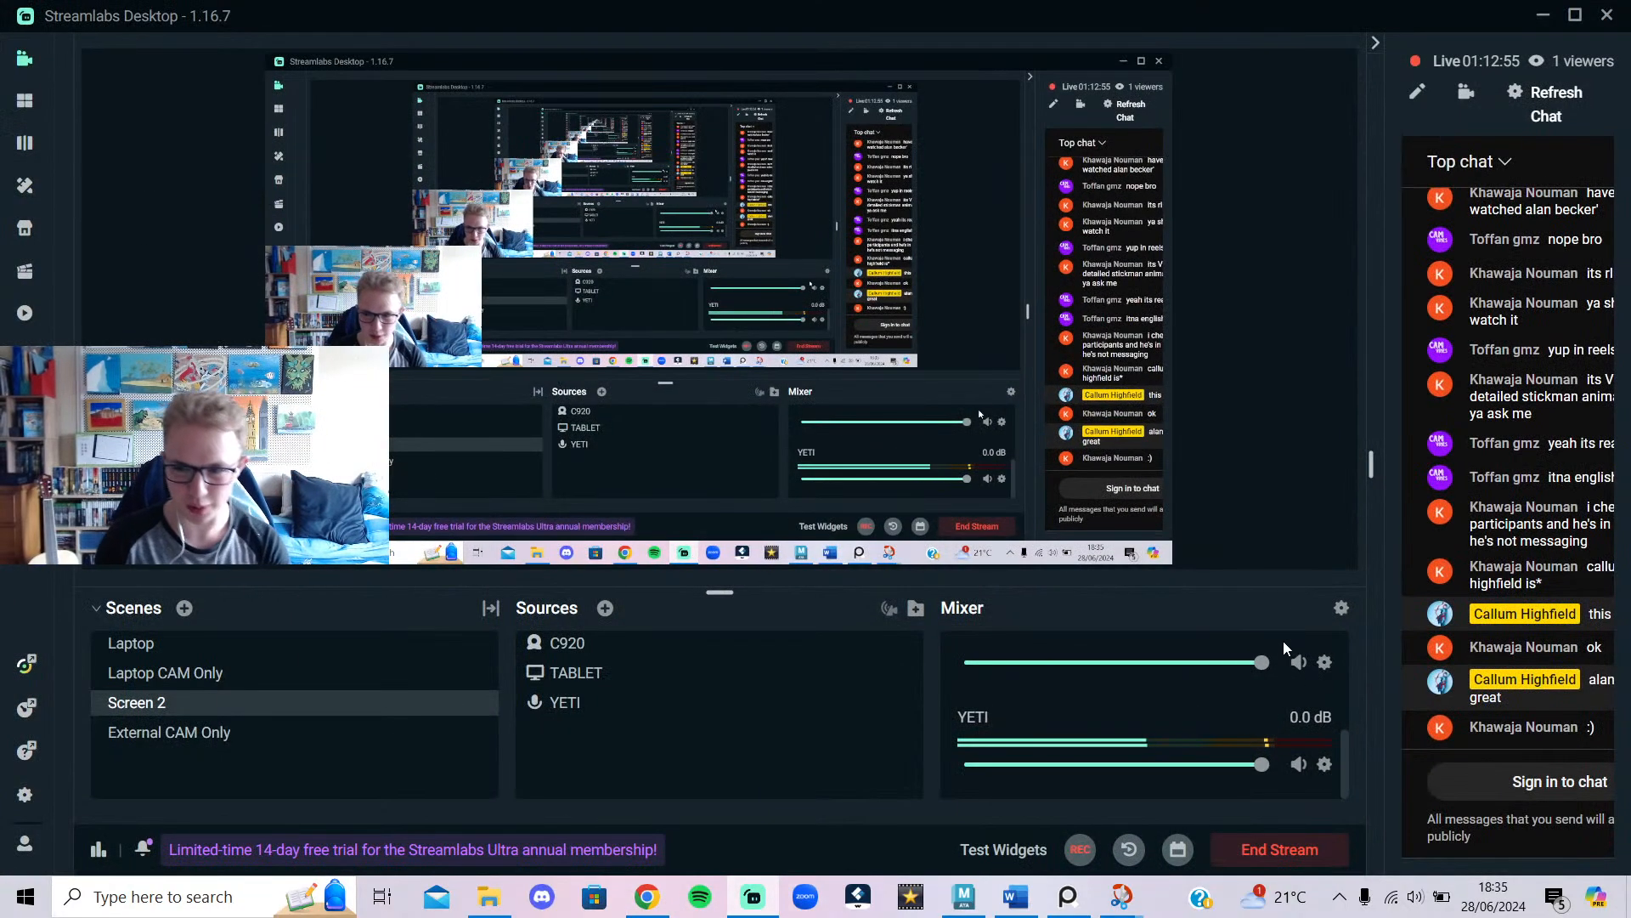
{"action": "left_click", "coordinate": [1543, 15]}
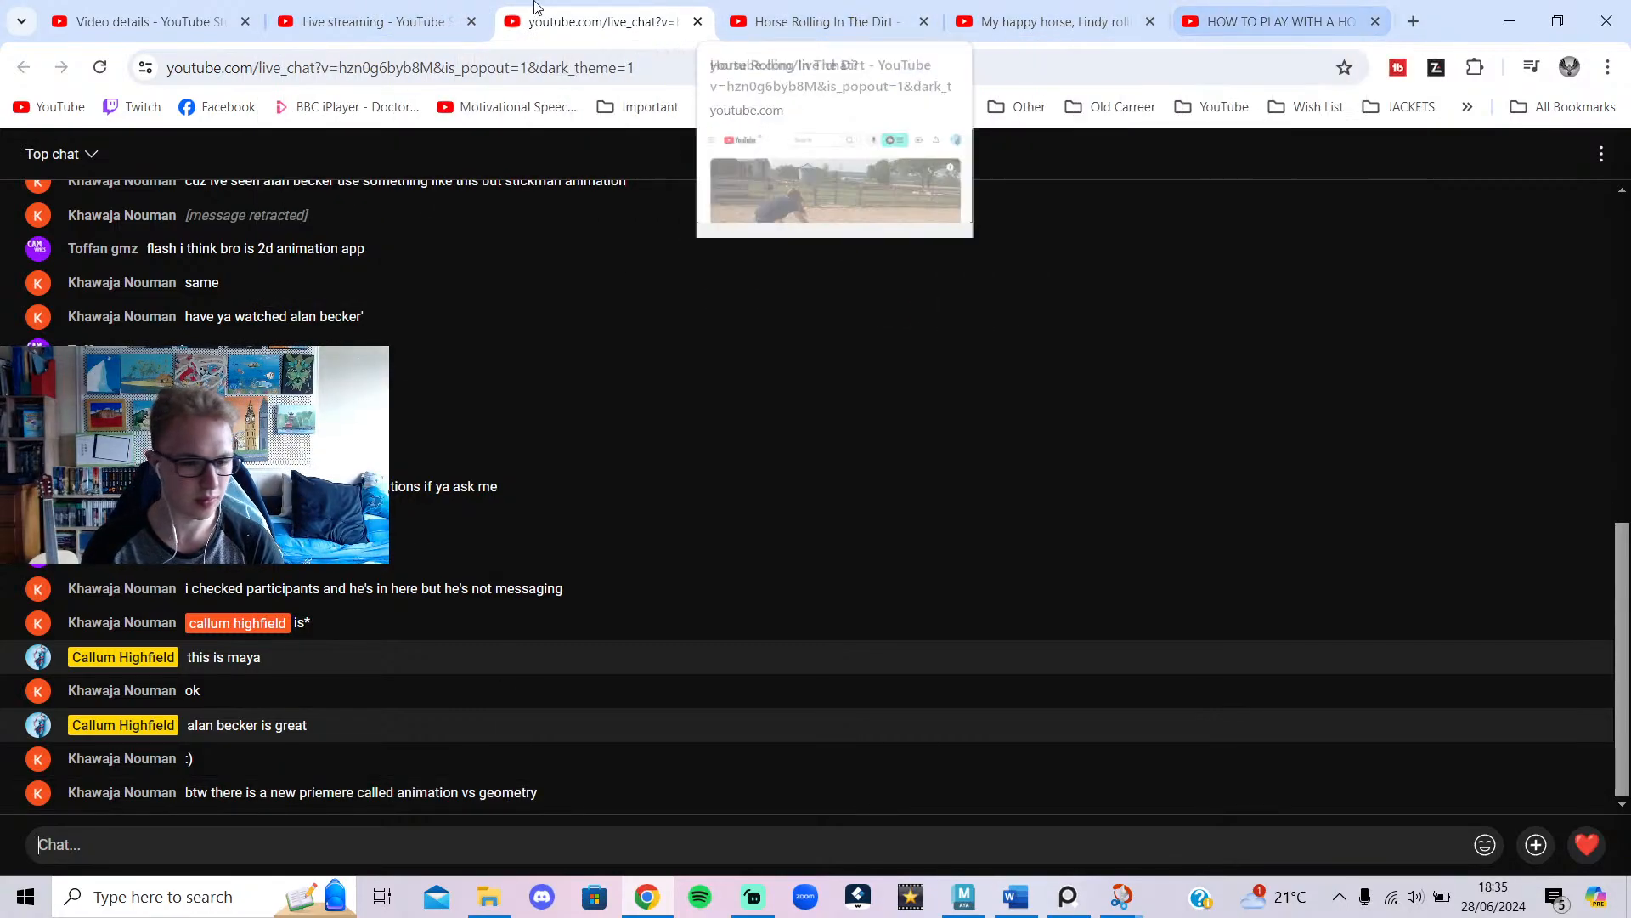
{"action": "left_click", "coordinate": [383, 12]}
Duplicate the HOW TO PLAY WITH A HORSE video tab and pause its ad.
{"action": "left_click", "coordinate": [191, 10]}
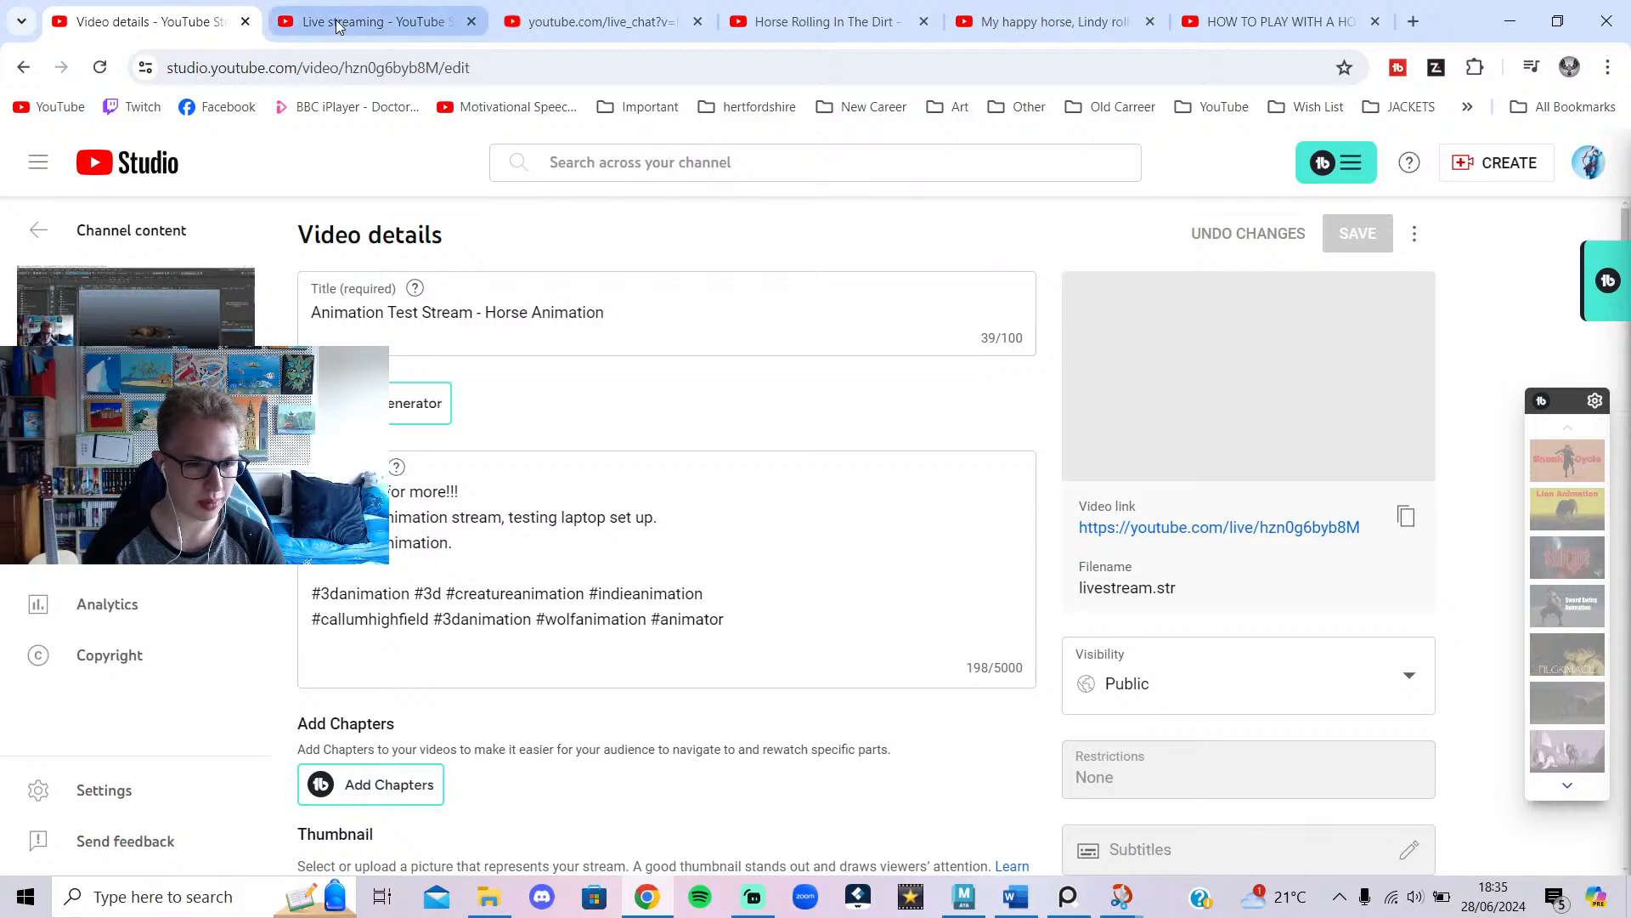
{"action": "left_click", "coordinate": [1250, 17]}
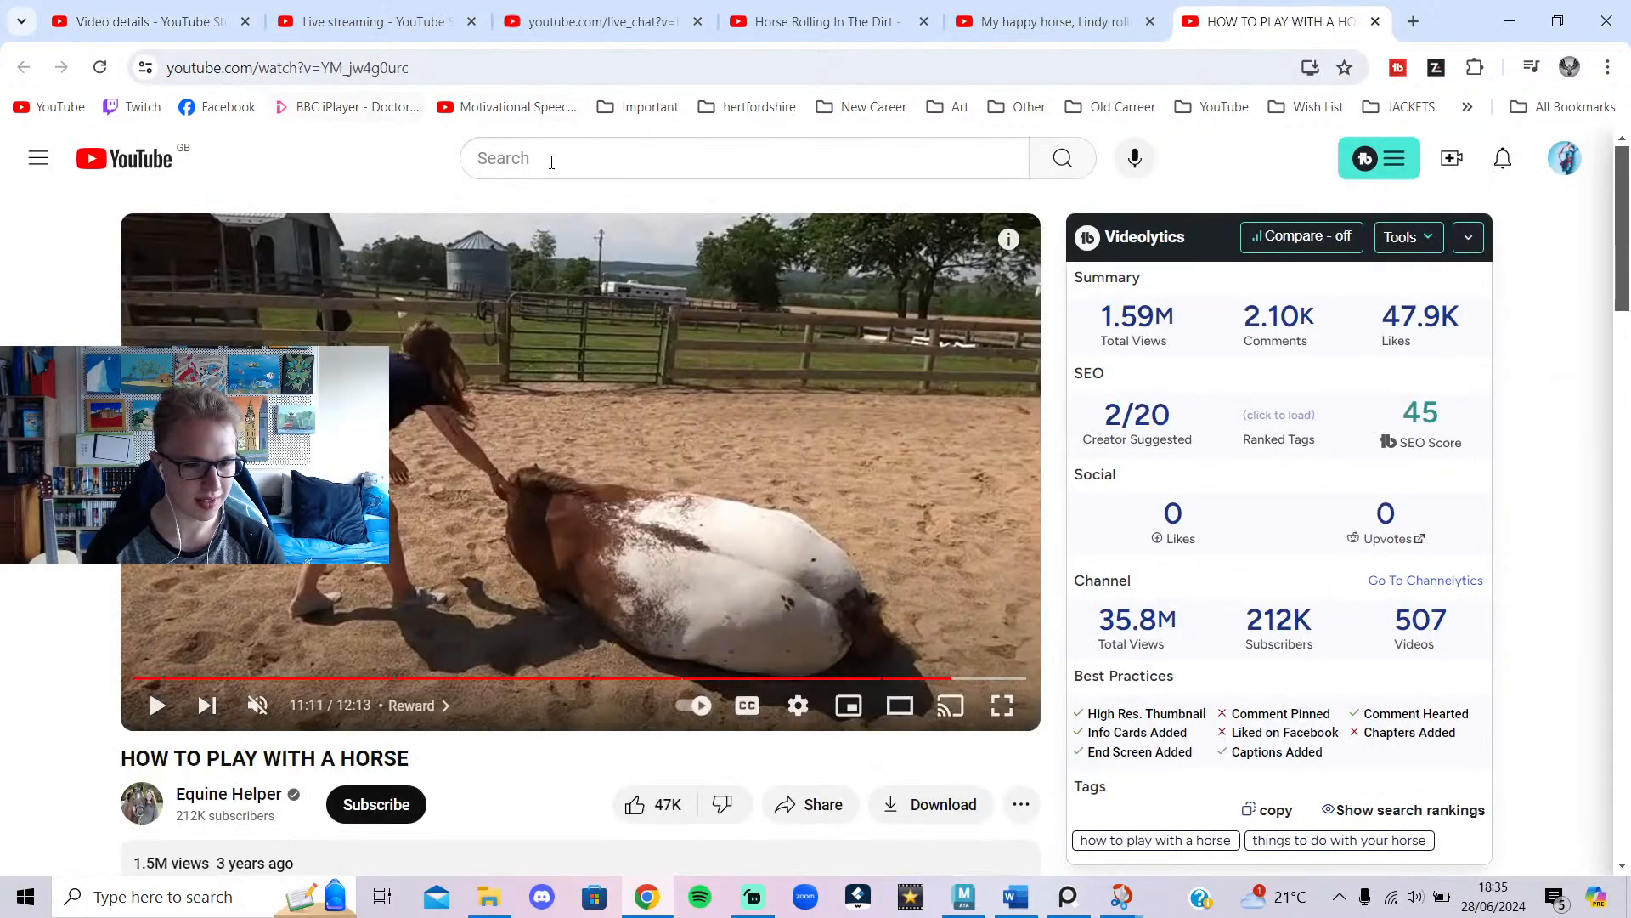
{"action": "right_click", "coordinate": [1310, 18]}
{"action": "left_click", "coordinate": [1368, 212]}
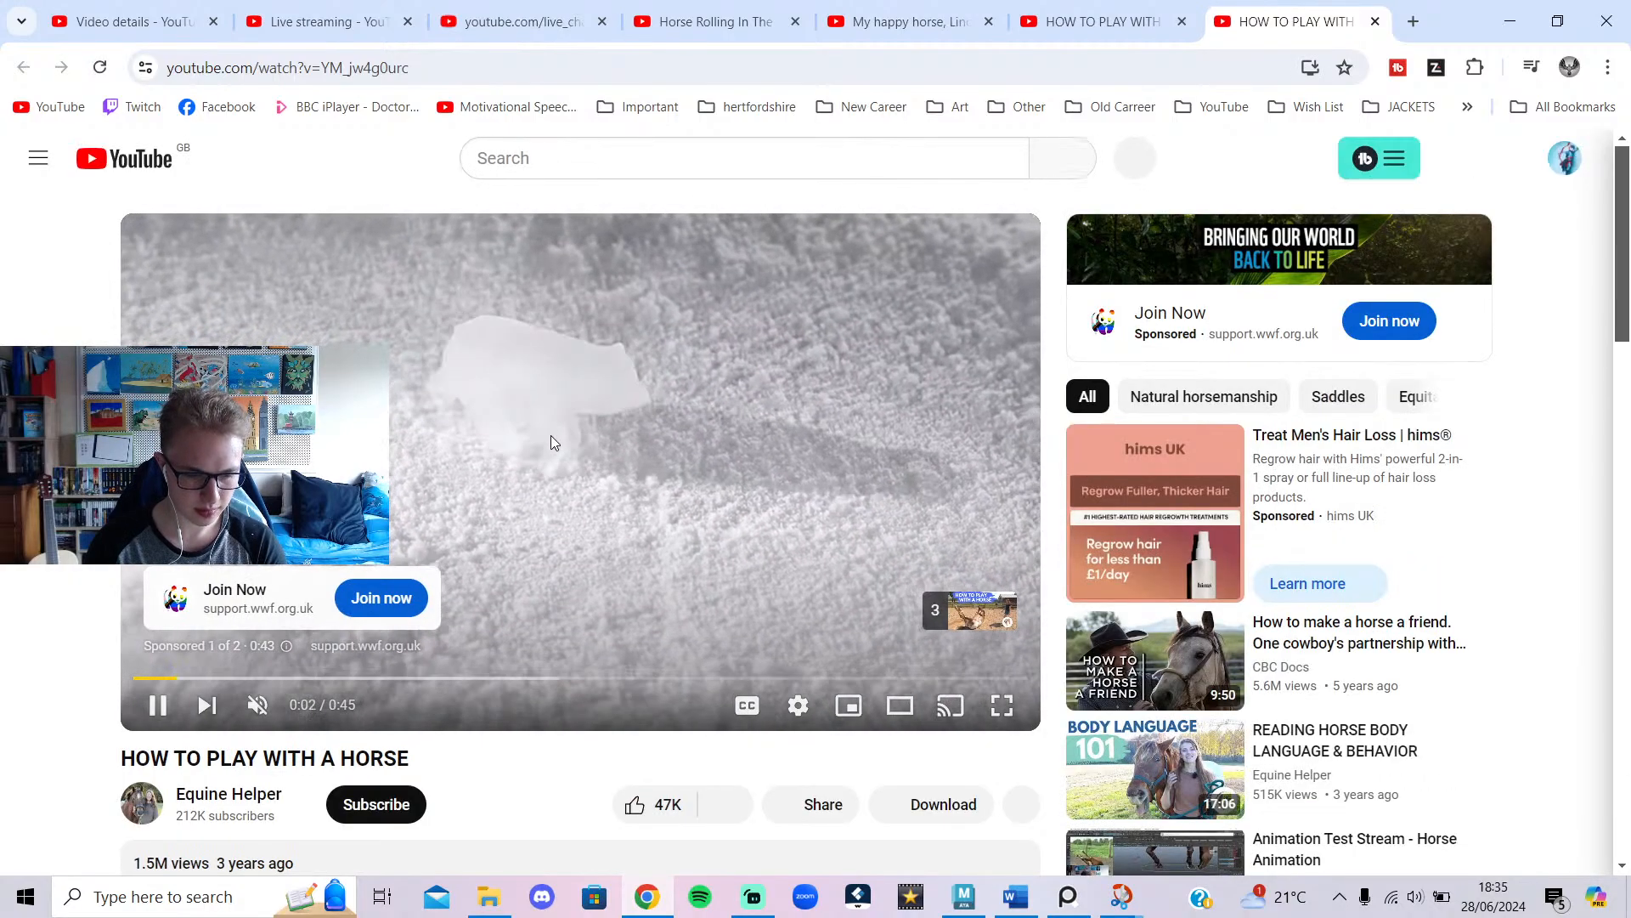
{"action": "left_click", "coordinate": [550, 442]}
{"action": "scroll", "coordinate": [737, 527], "scroll_direction": "down", "scroll_amount": 3}
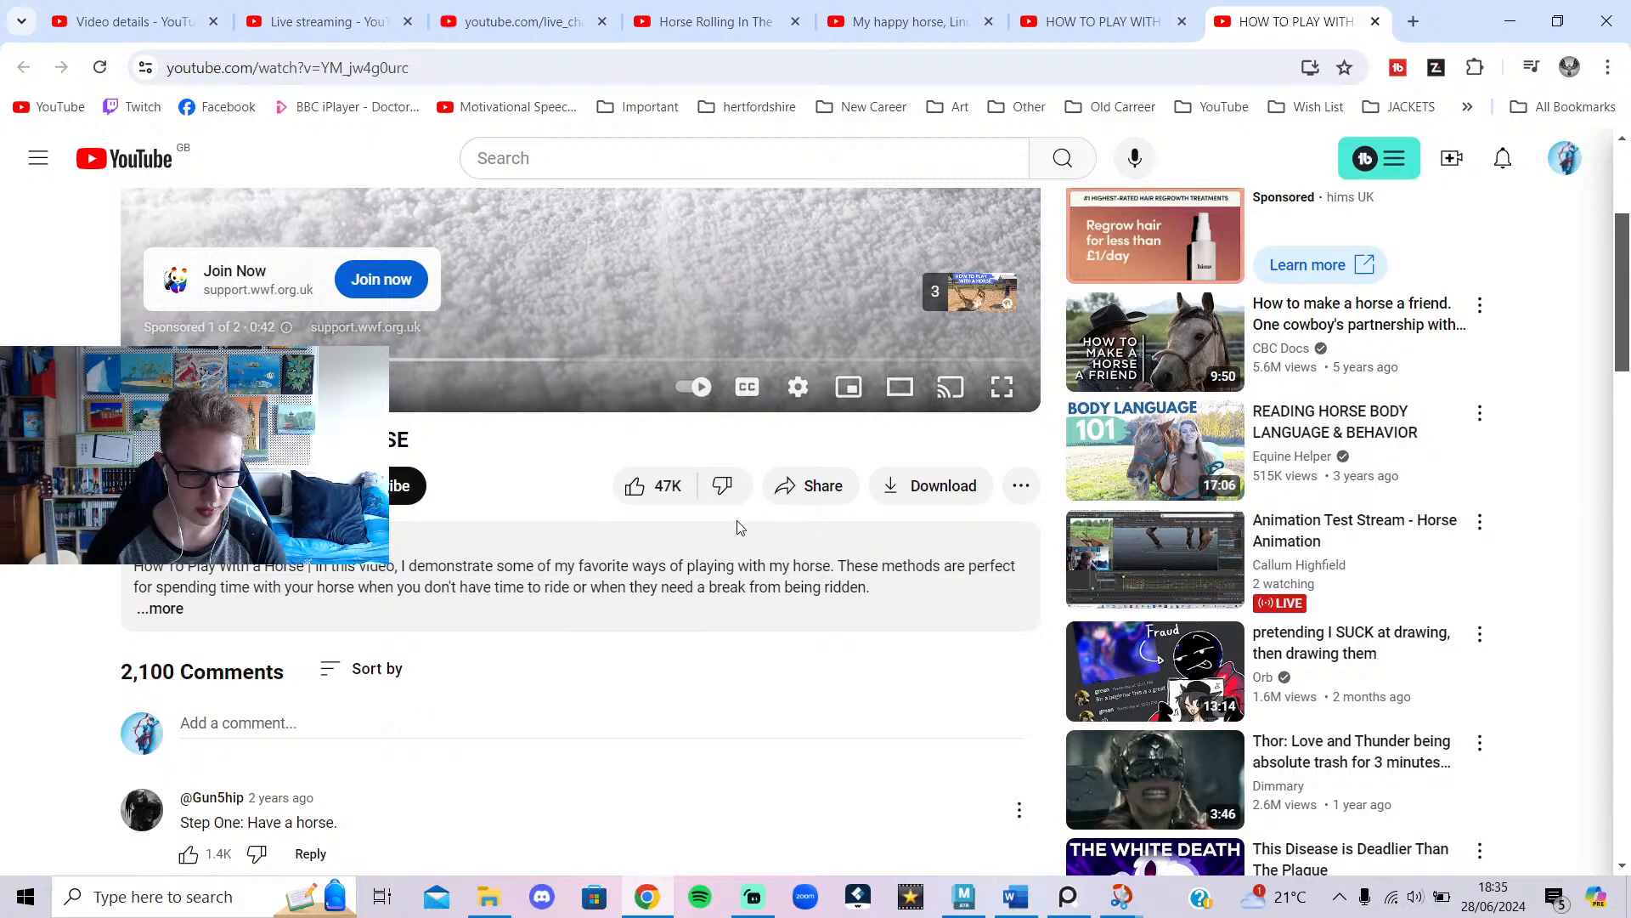
{"action": "scroll", "coordinate": [731, 472], "scroll_direction": "up", "scroll_amount": 4}
Search 'alan becker', subscribe to the channel, and open its page.
{"action": "left_click", "coordinate": [632, 155]}
{"action": "type", "text": "alan becker"}
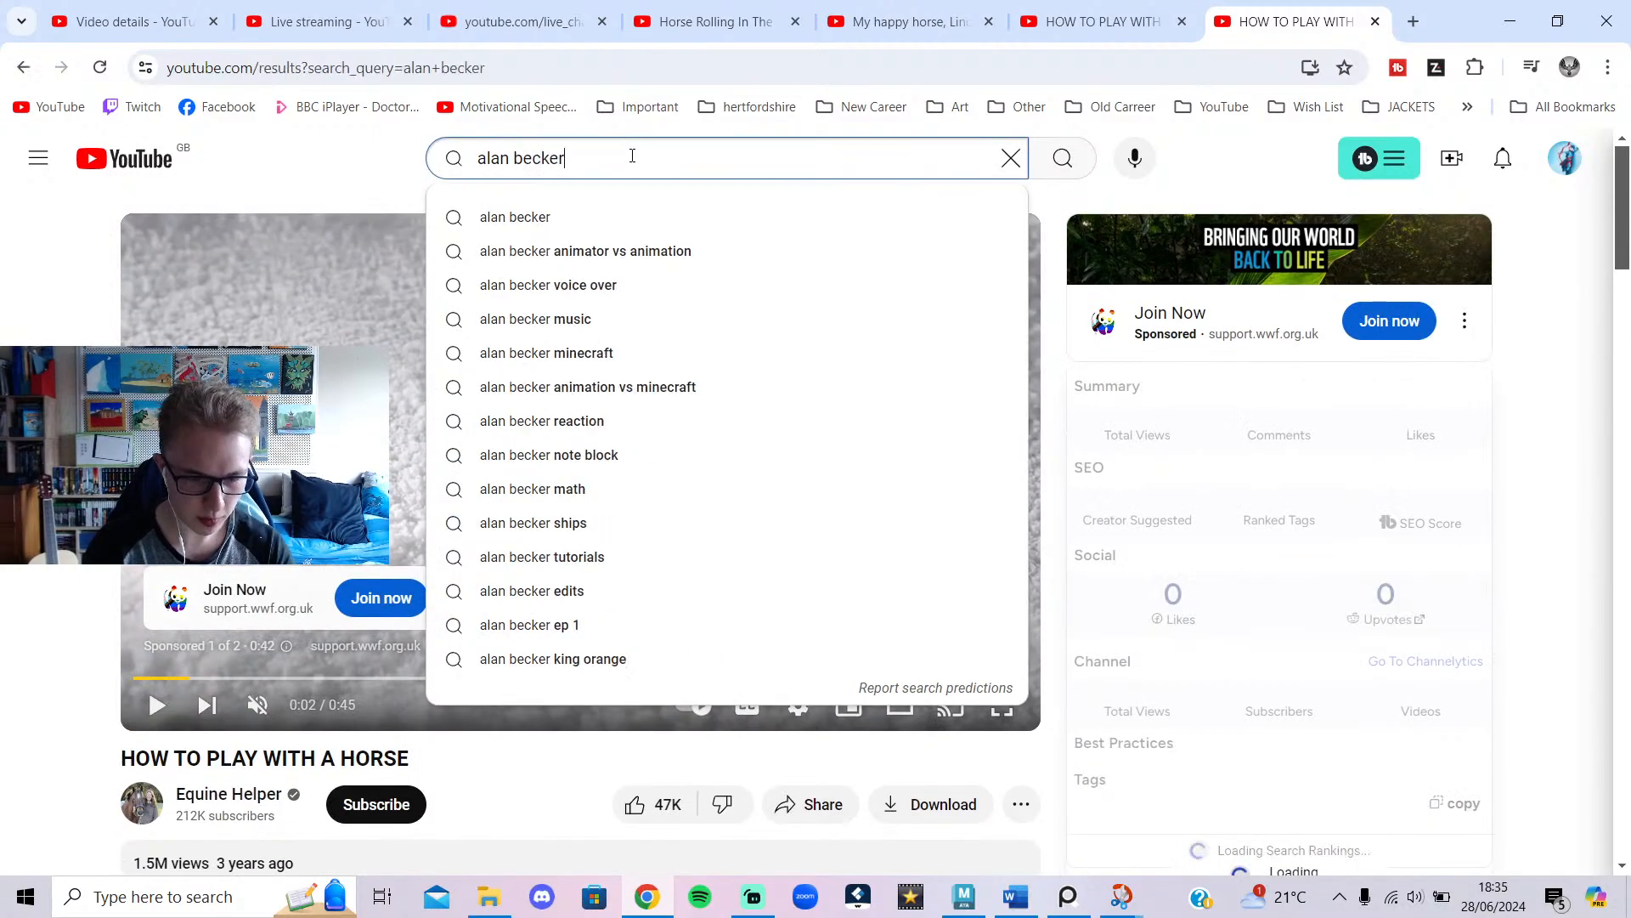
{"action": "key", "text": "Return"}
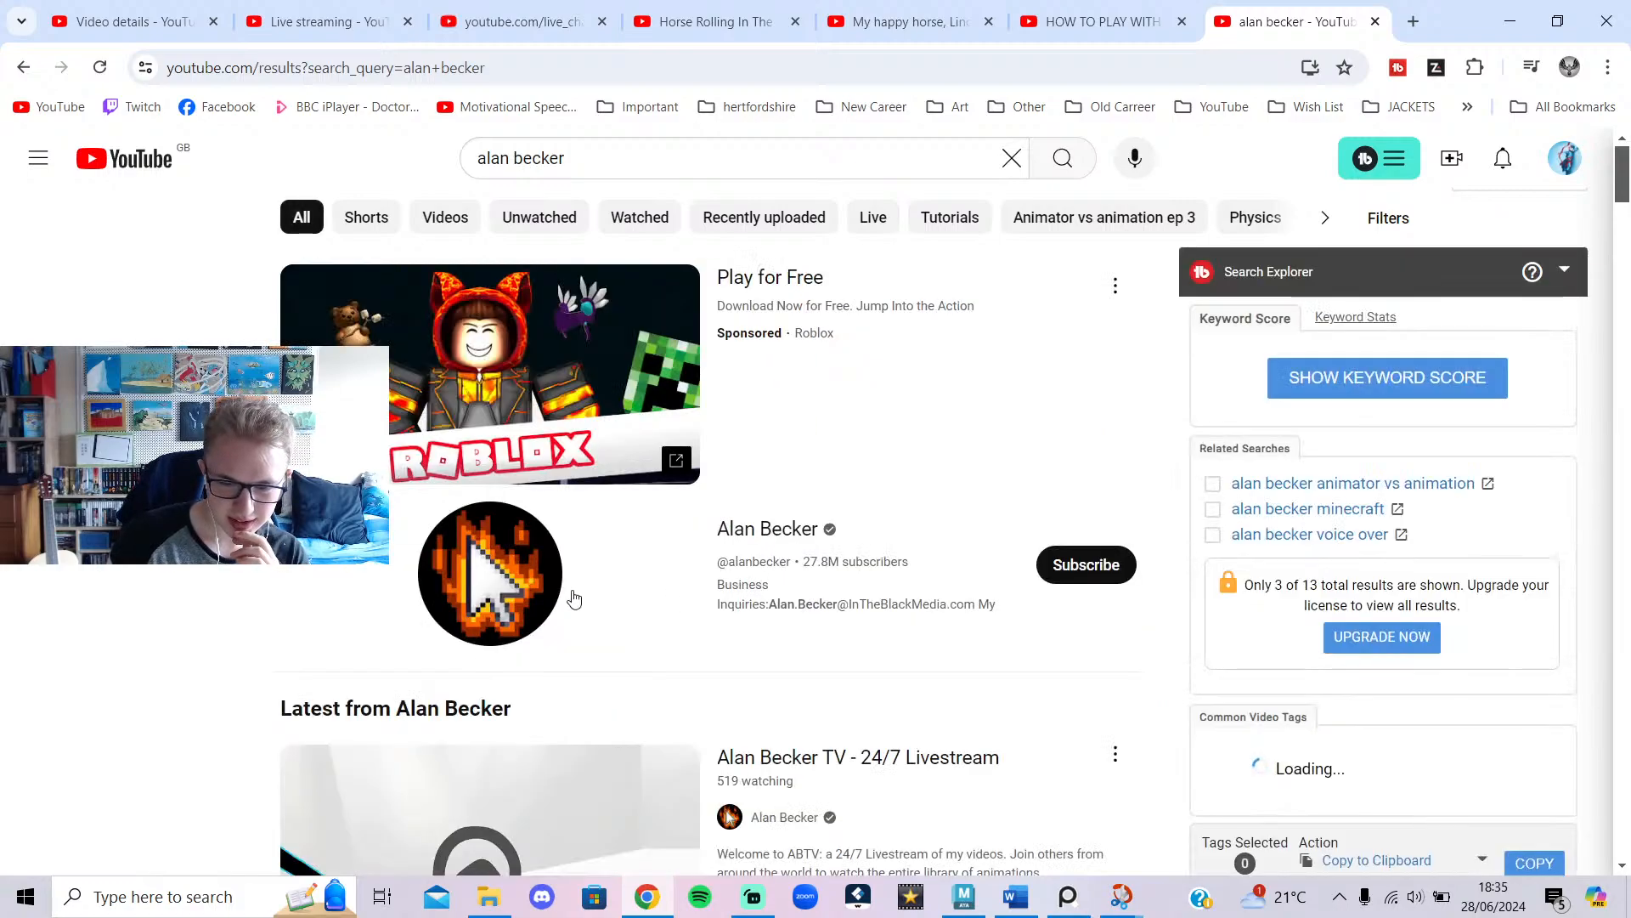
{"action": "left_click", "coordinate": [1075, 571]}
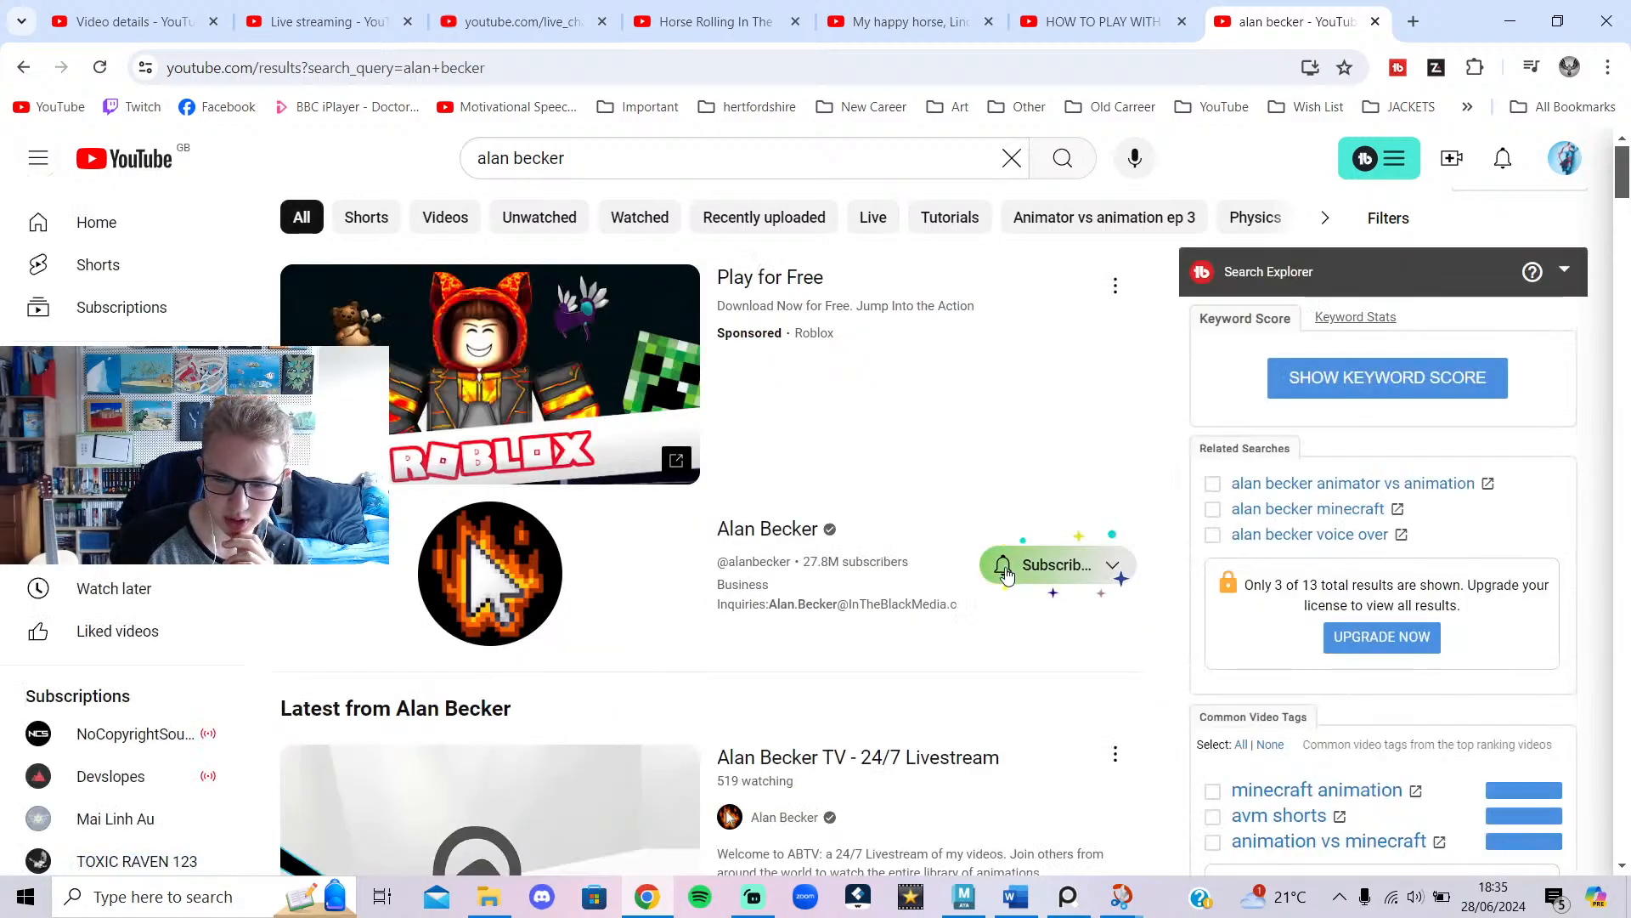
{"action": "left_click", "coordinate": [781, 537]}
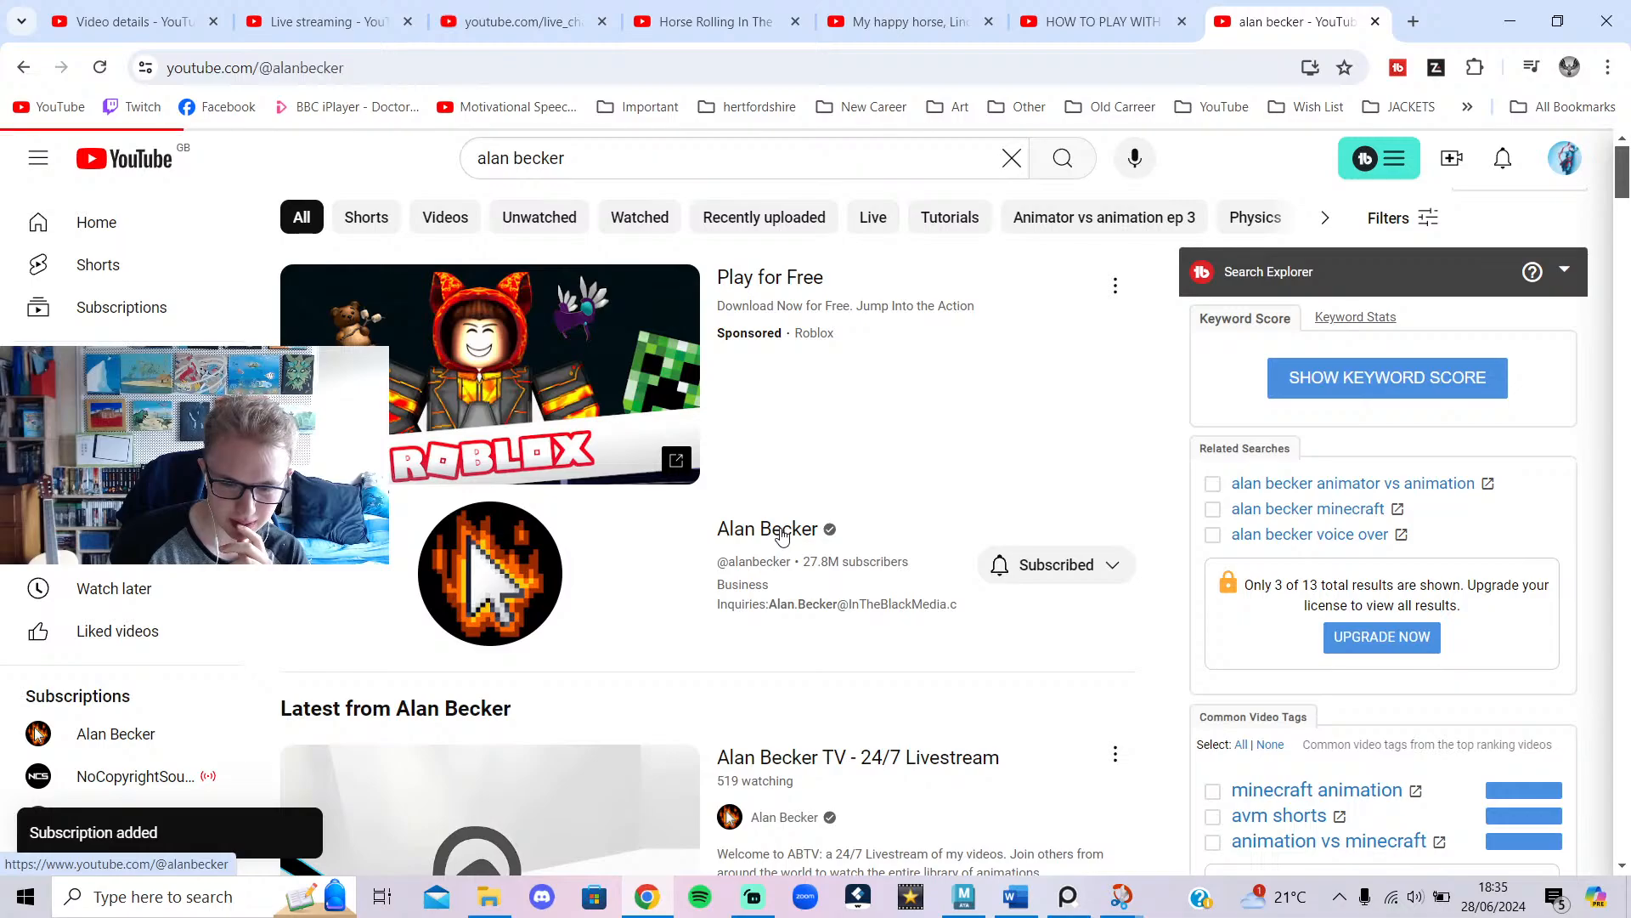
Browse the channel's Videos list, then return to its Home page.
{"action": "scroll", "coordinate": [779, 548], "scroll_direction": "down", "scroll_amount": 2}
{"action": "scroll", "coordinate": [798, 565], "scroll_direction": "down", "scroll_amount": 5}
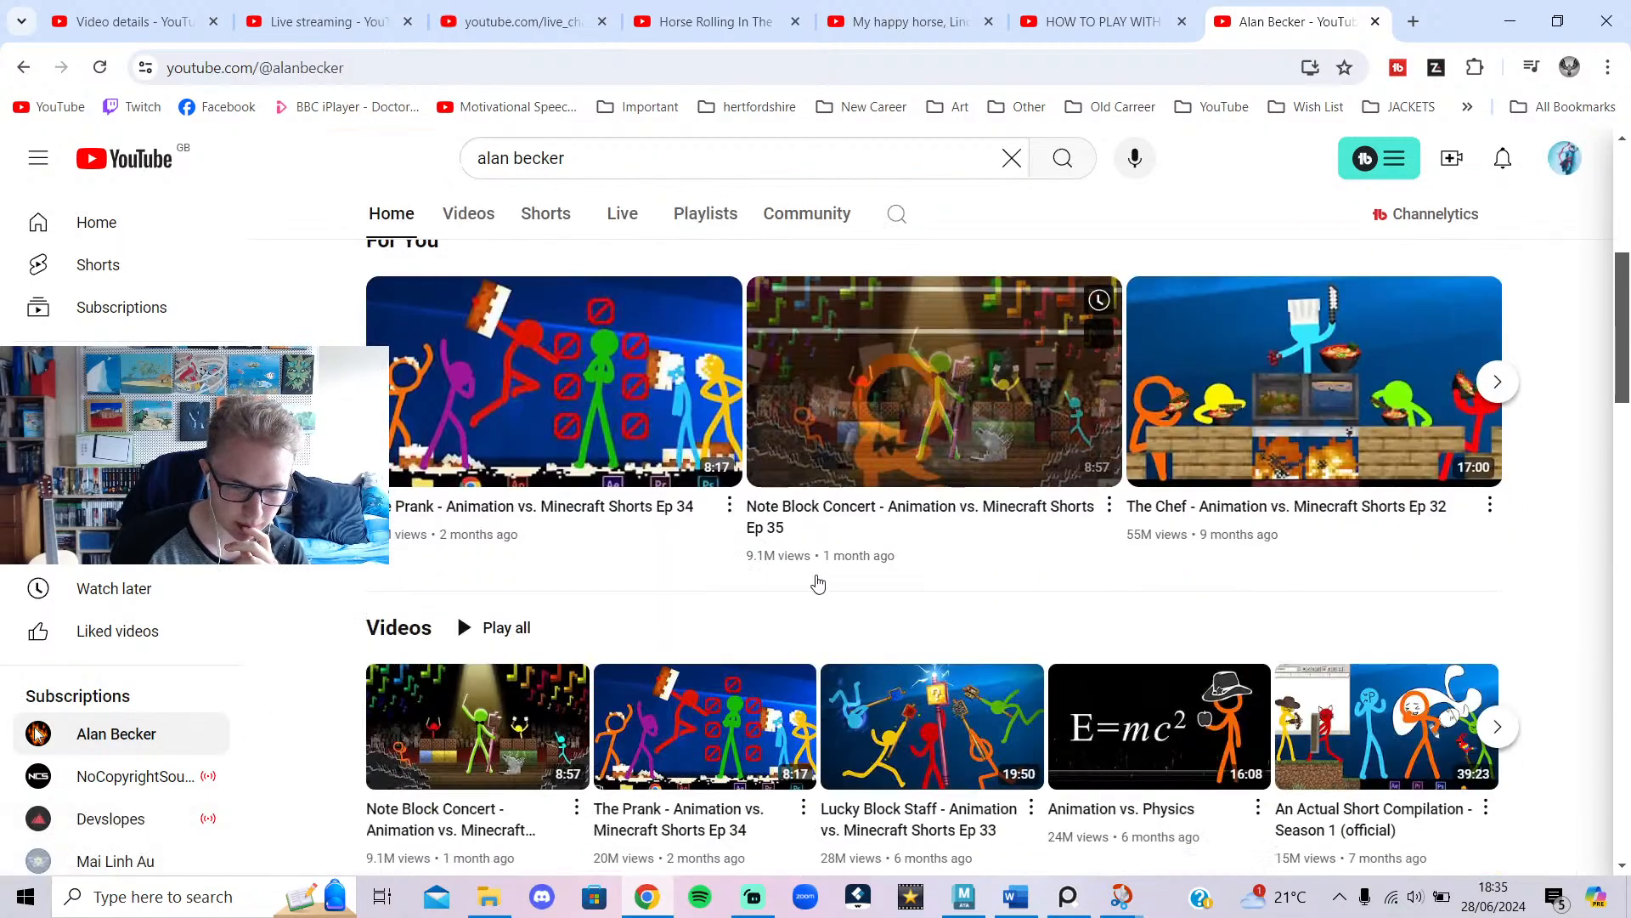
{"action": "scroll", "coordinate": [748, 510], "scroll_direction": "up", "scroll_amount": 4}
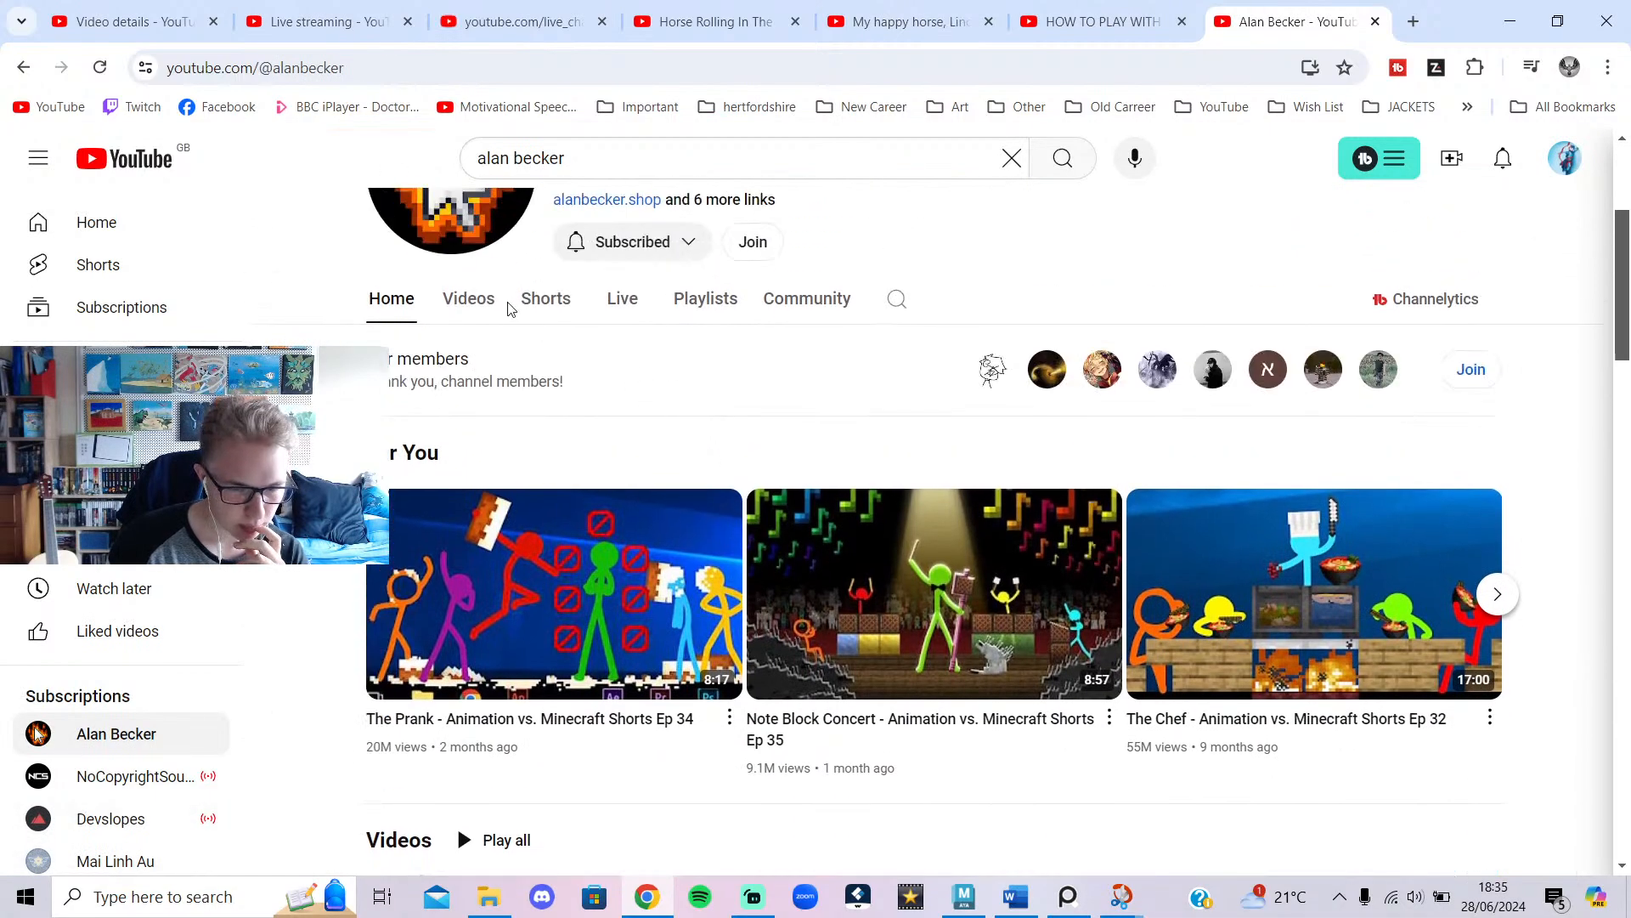
{"action": "left_click", "coordinate": [468, 306]}
{"action": "scroll", "coordinate": [838, 555], "scroll_direction": "down", "scroll_amount": 2}
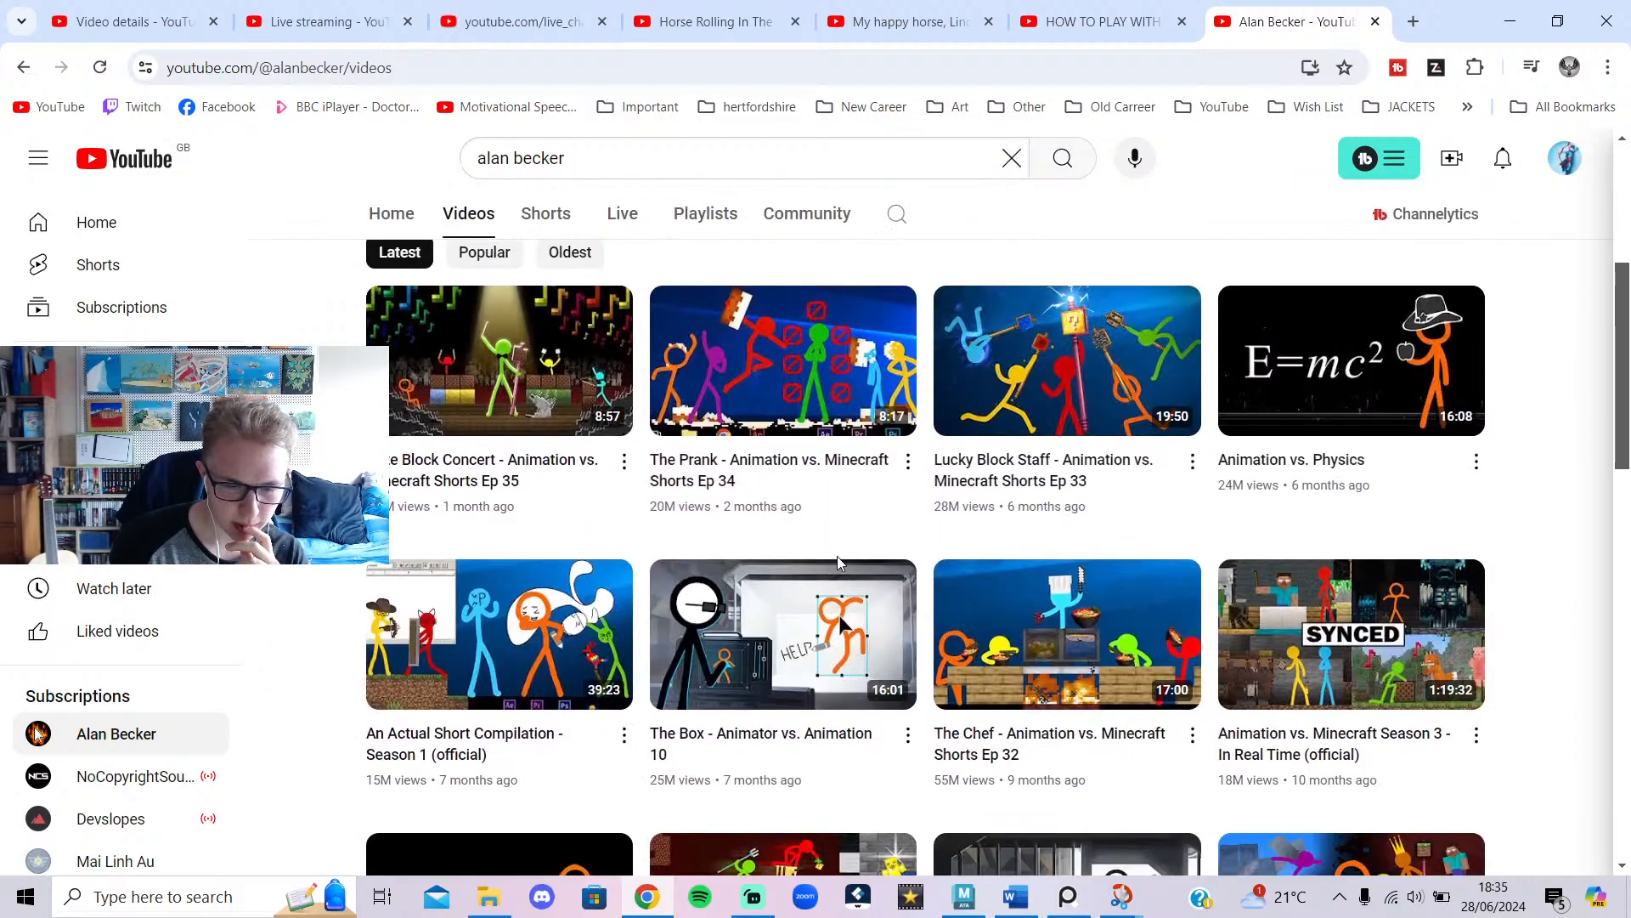
{"action": "left_click", "coordinate": [401, 226]}
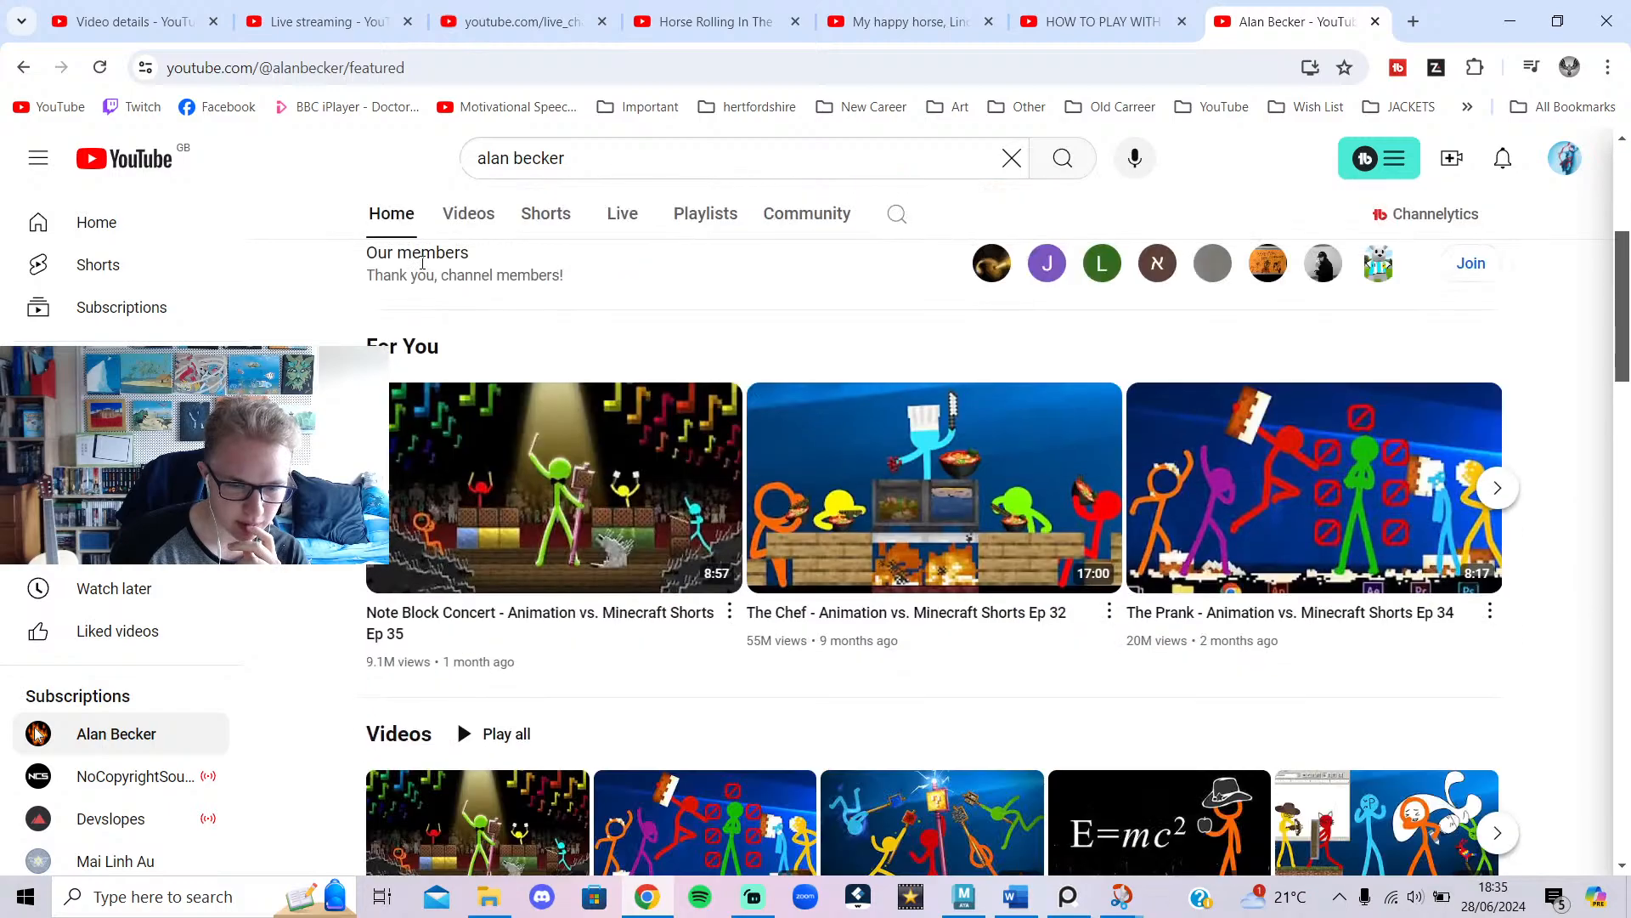
{"action": "scroll", "coordinate": [586, 514], "scroll_direction": "down", "scroll_amount": 4}
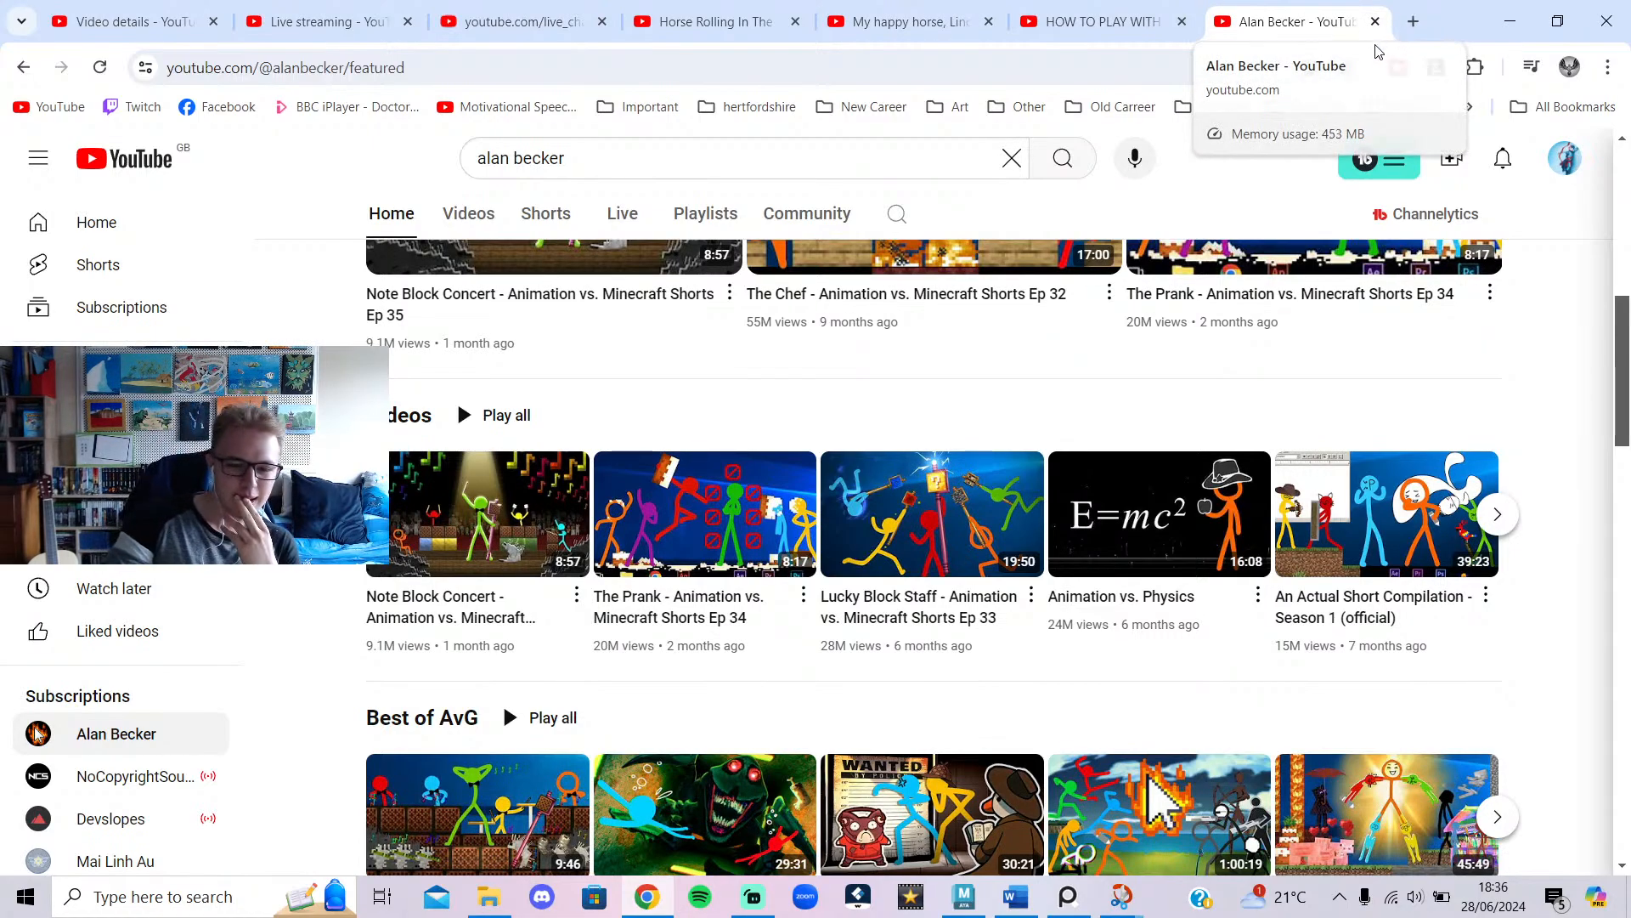
Search YouTube for 'alan becker 12 principles', skim the results, then return to the live chat popout.
{"action": "left_click", "coordinate": [677, 160]}
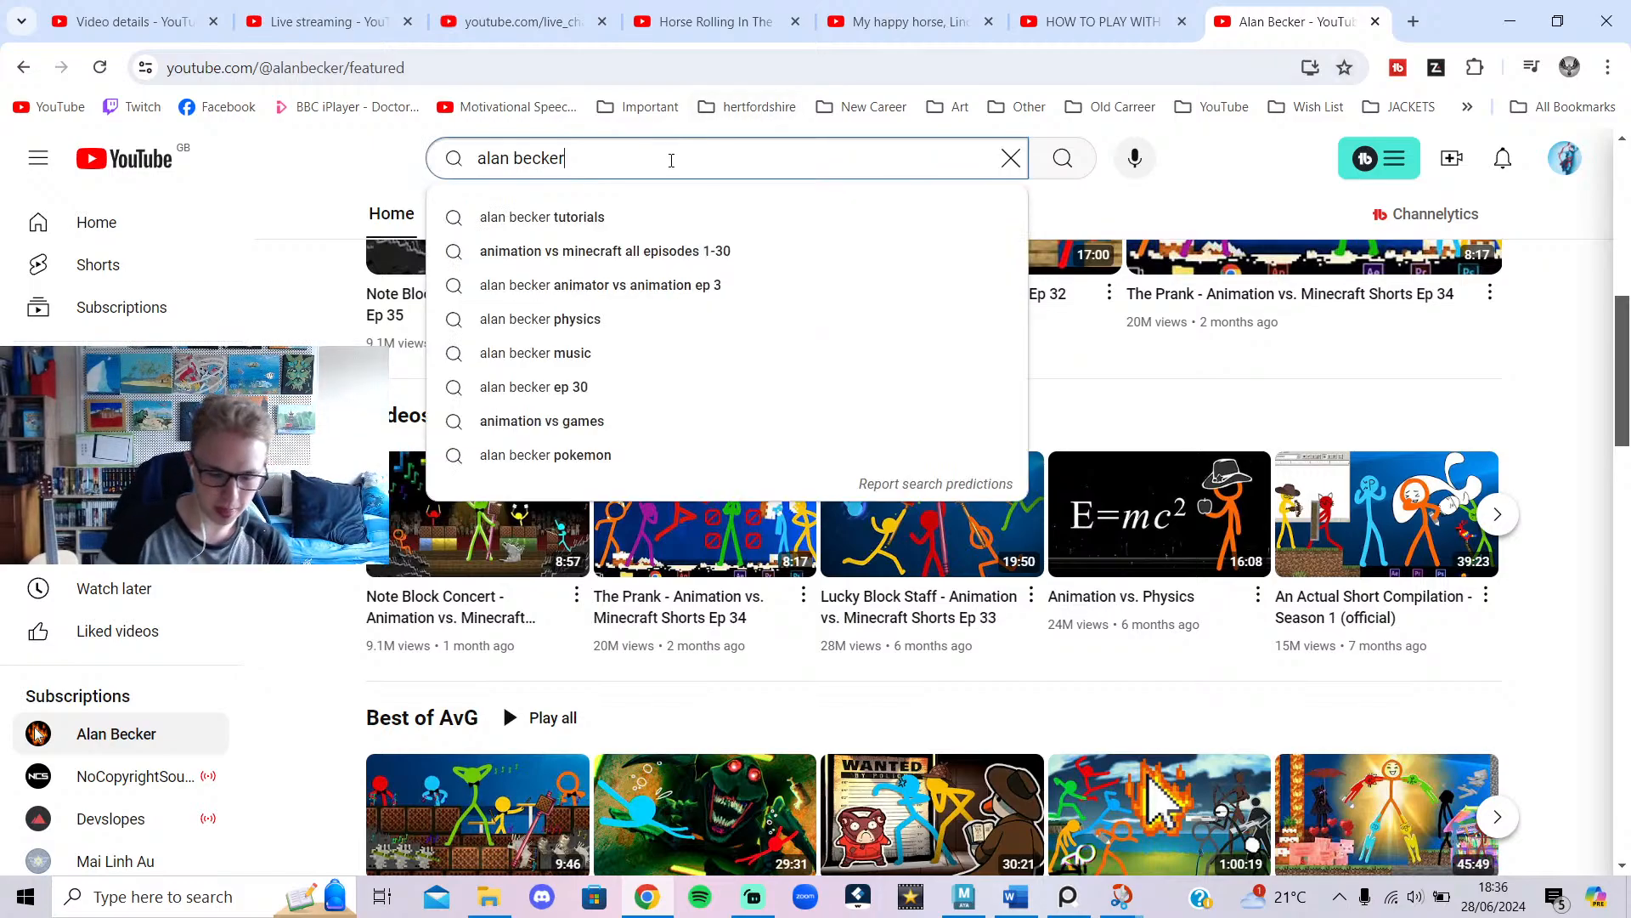
{"action": "type", "text": "12 principles"}
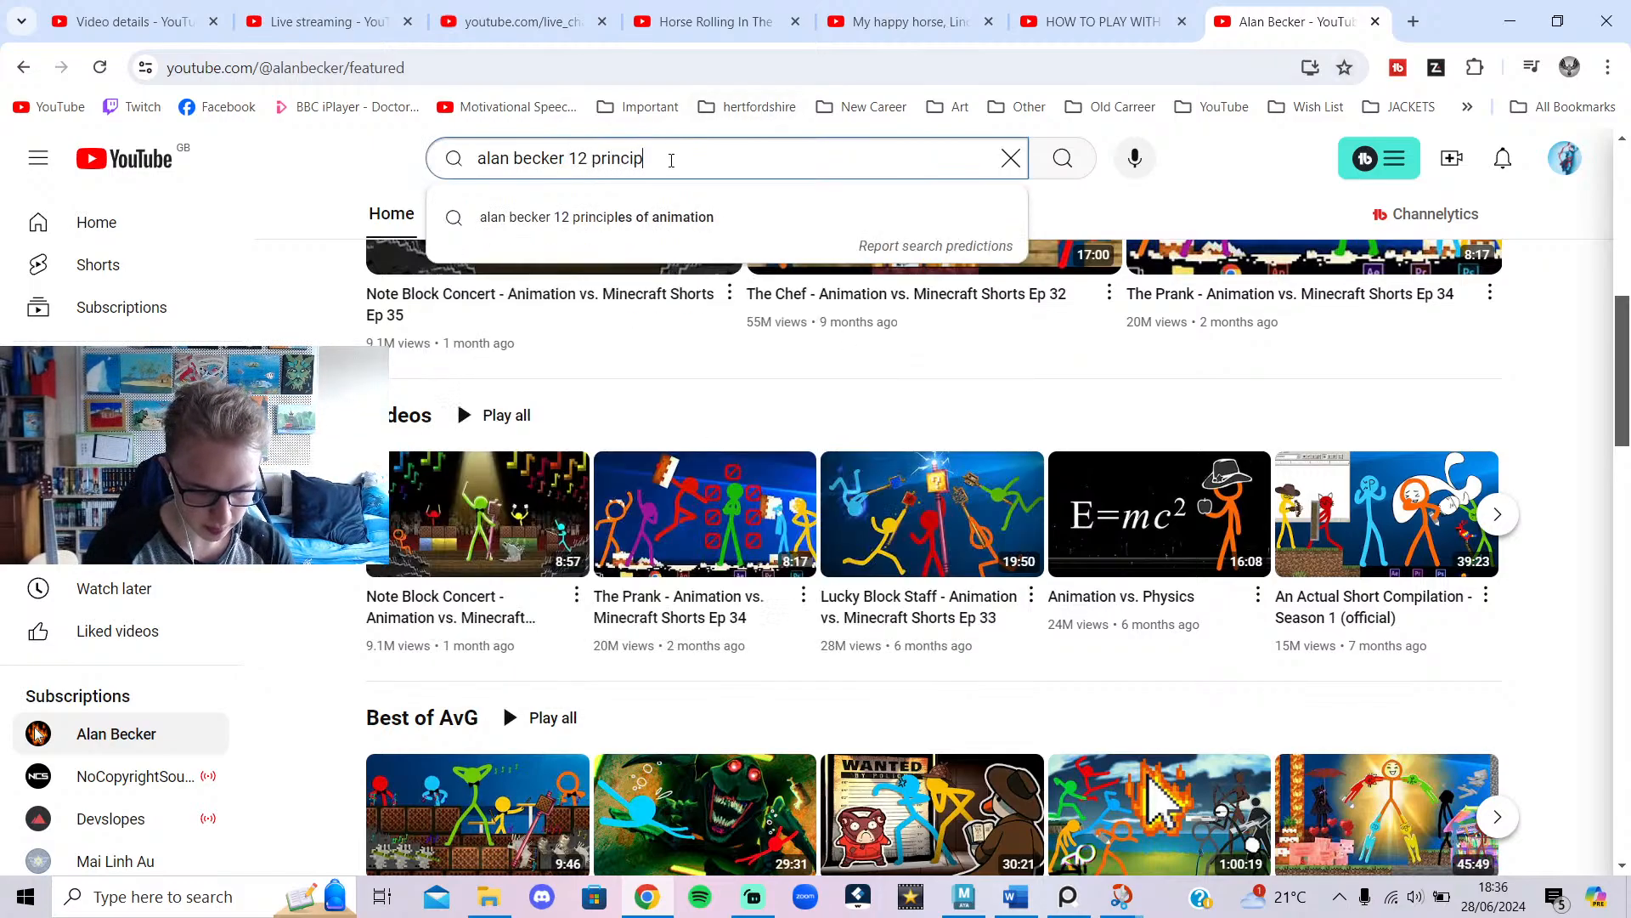
{"action": "key", "text": "Return"}
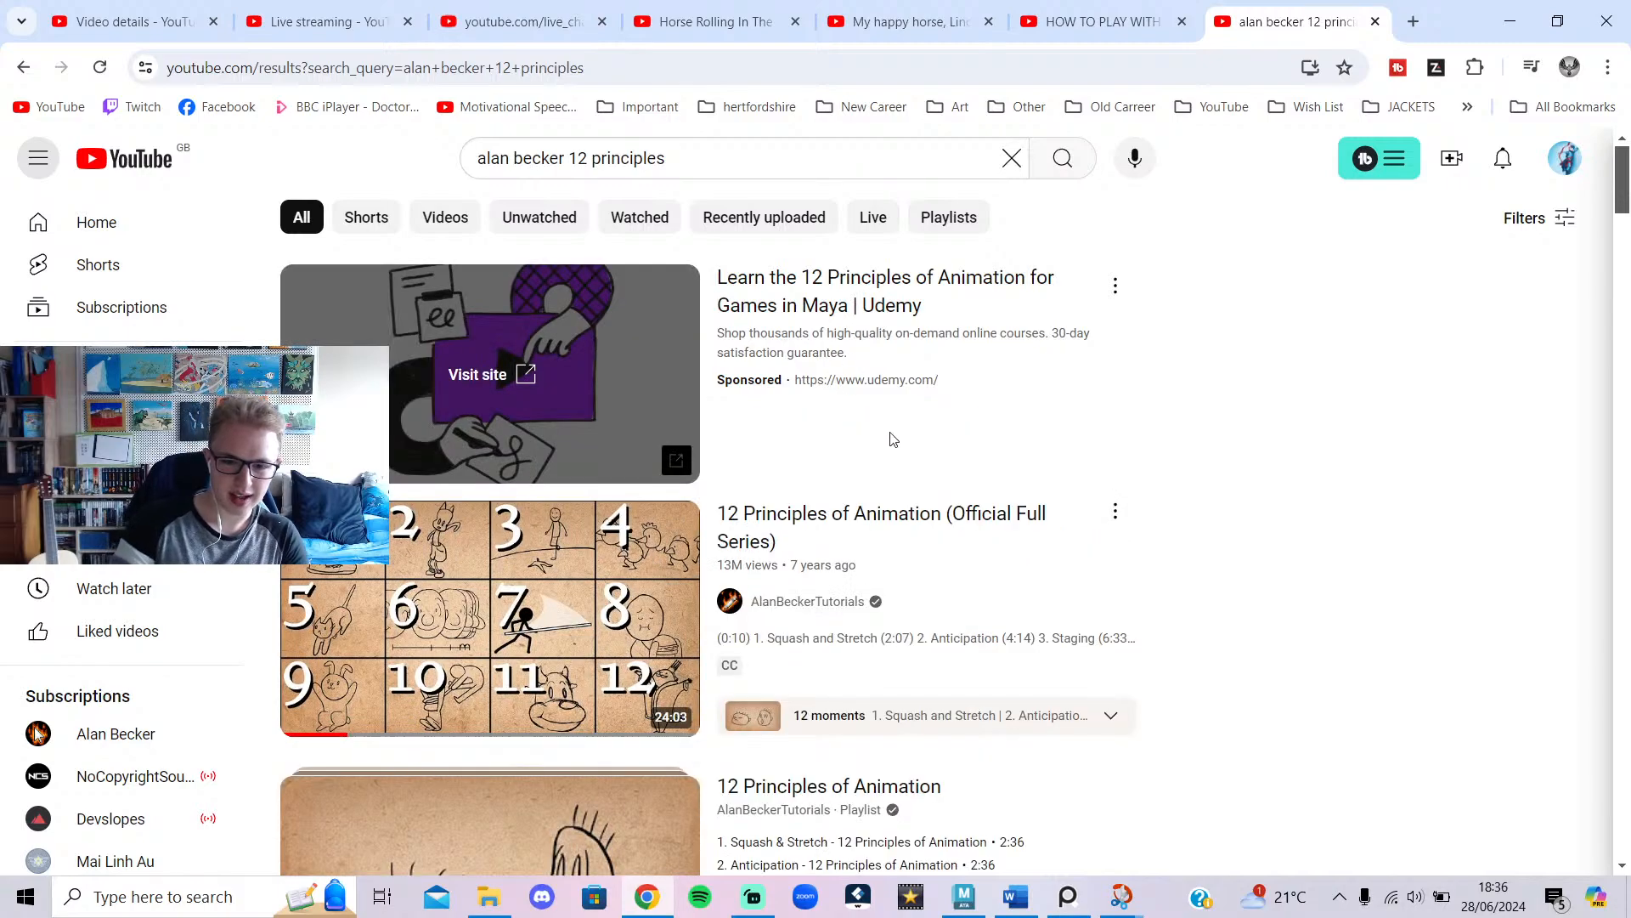
{"action": "scroll", "coordinate": [920, 434], "scroll_direction": "down", "scroll_amount": 3}
{"action": "scroll", "coordinate": [1227, 491], "scroll_direction": "up", "scroll_amount": 2}
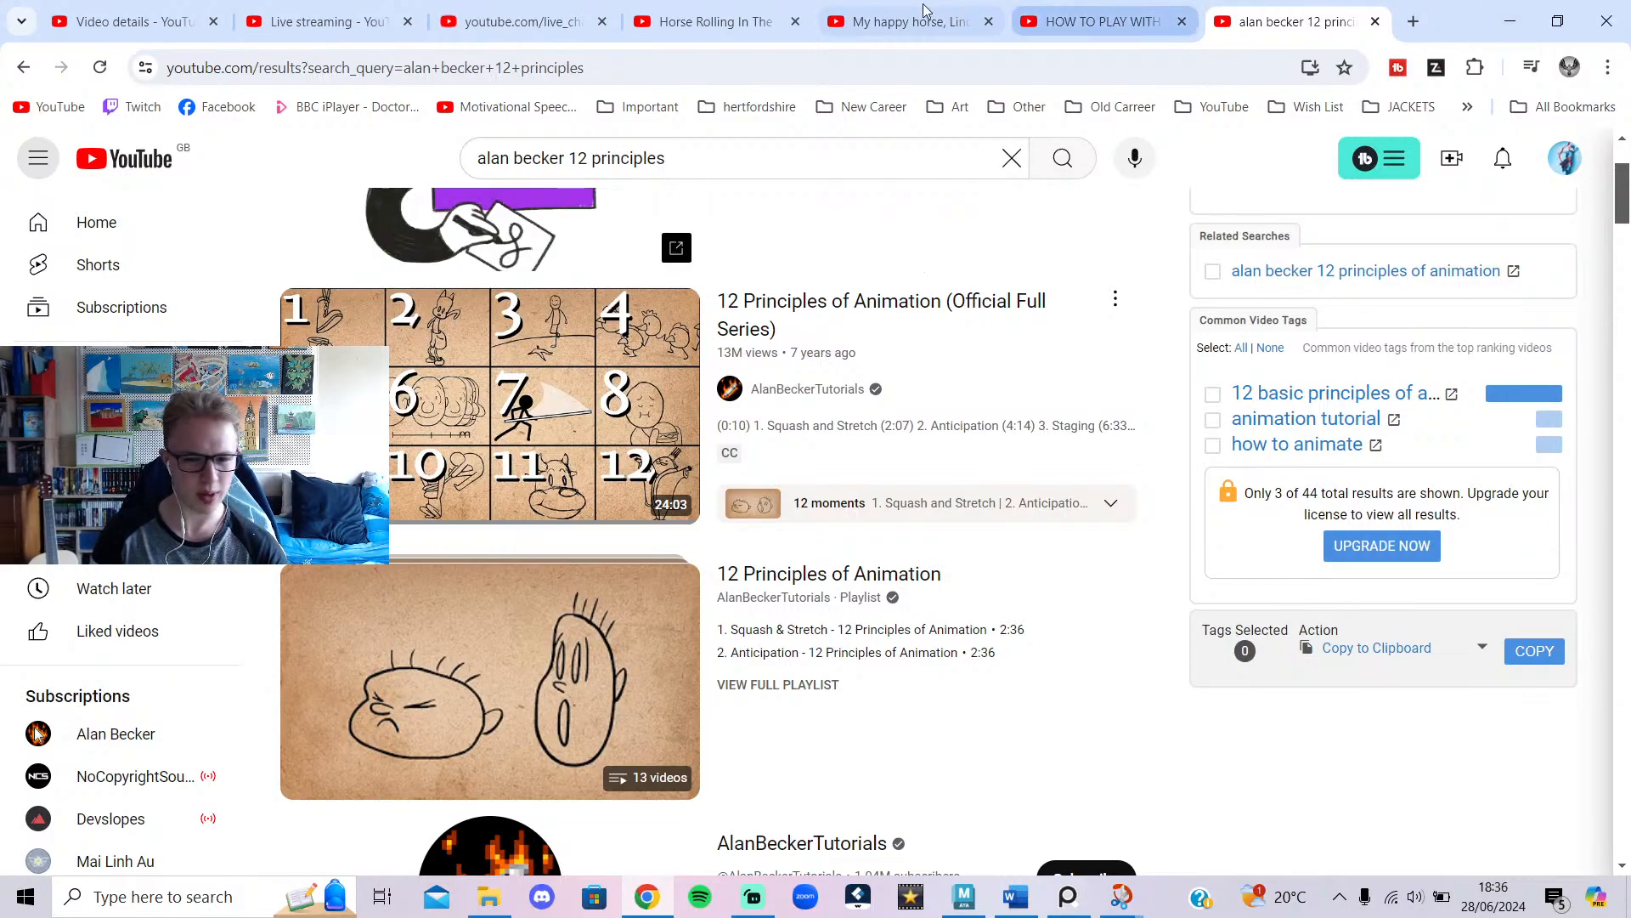
{"action": "mouse_move", "coordinate": [489, 7]}
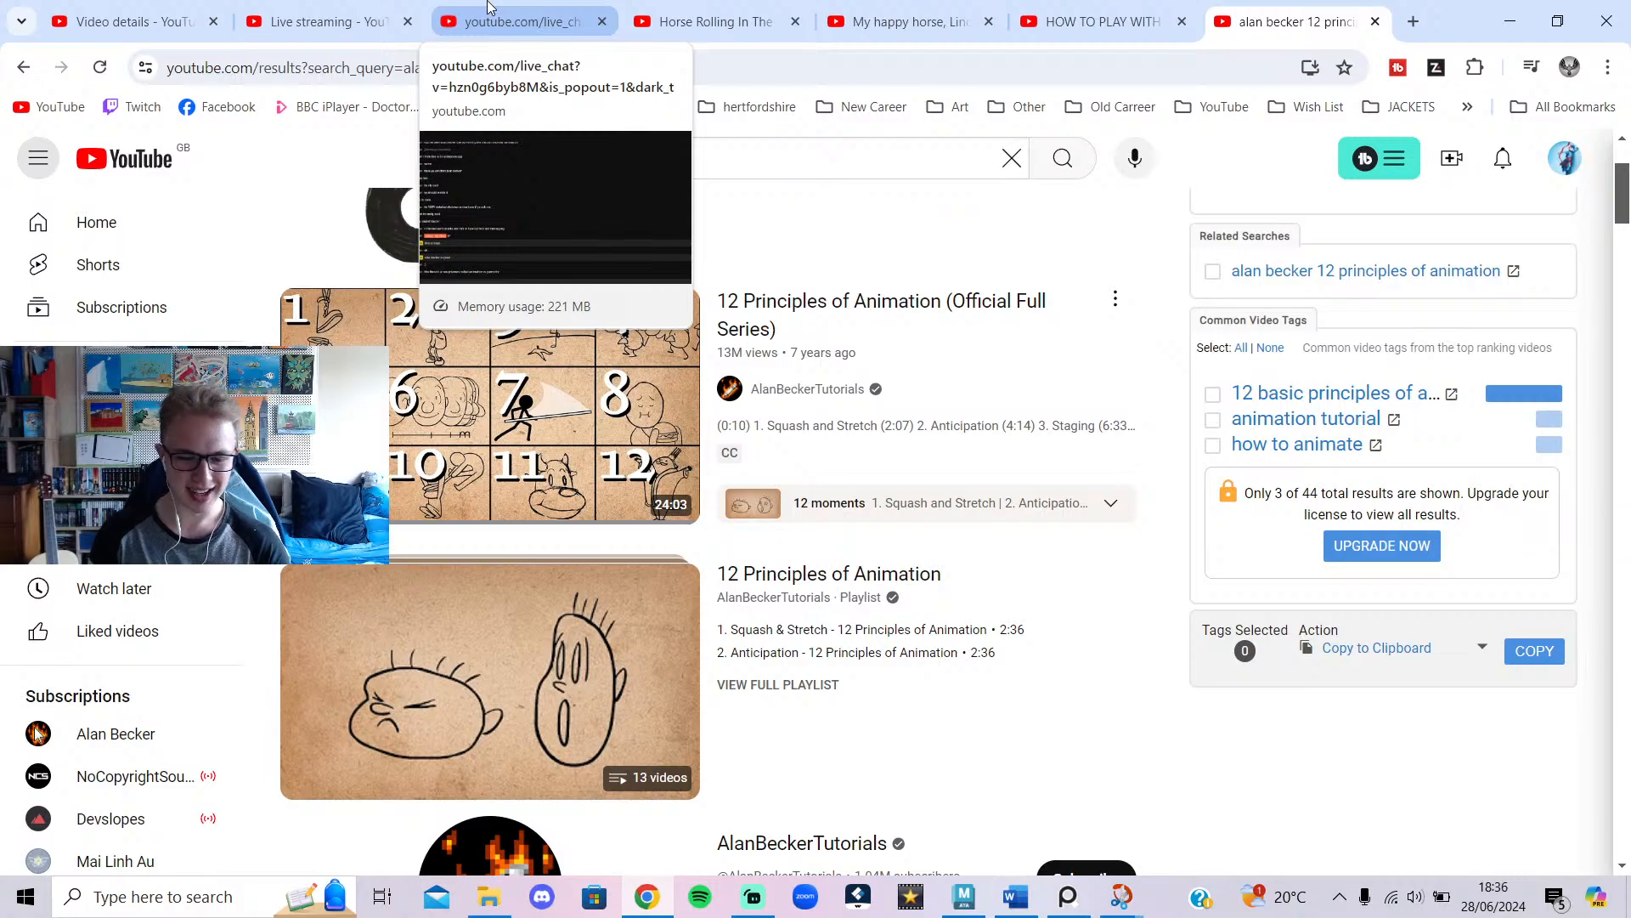
{"action": "left_click", "coordinate": [489, 11]}
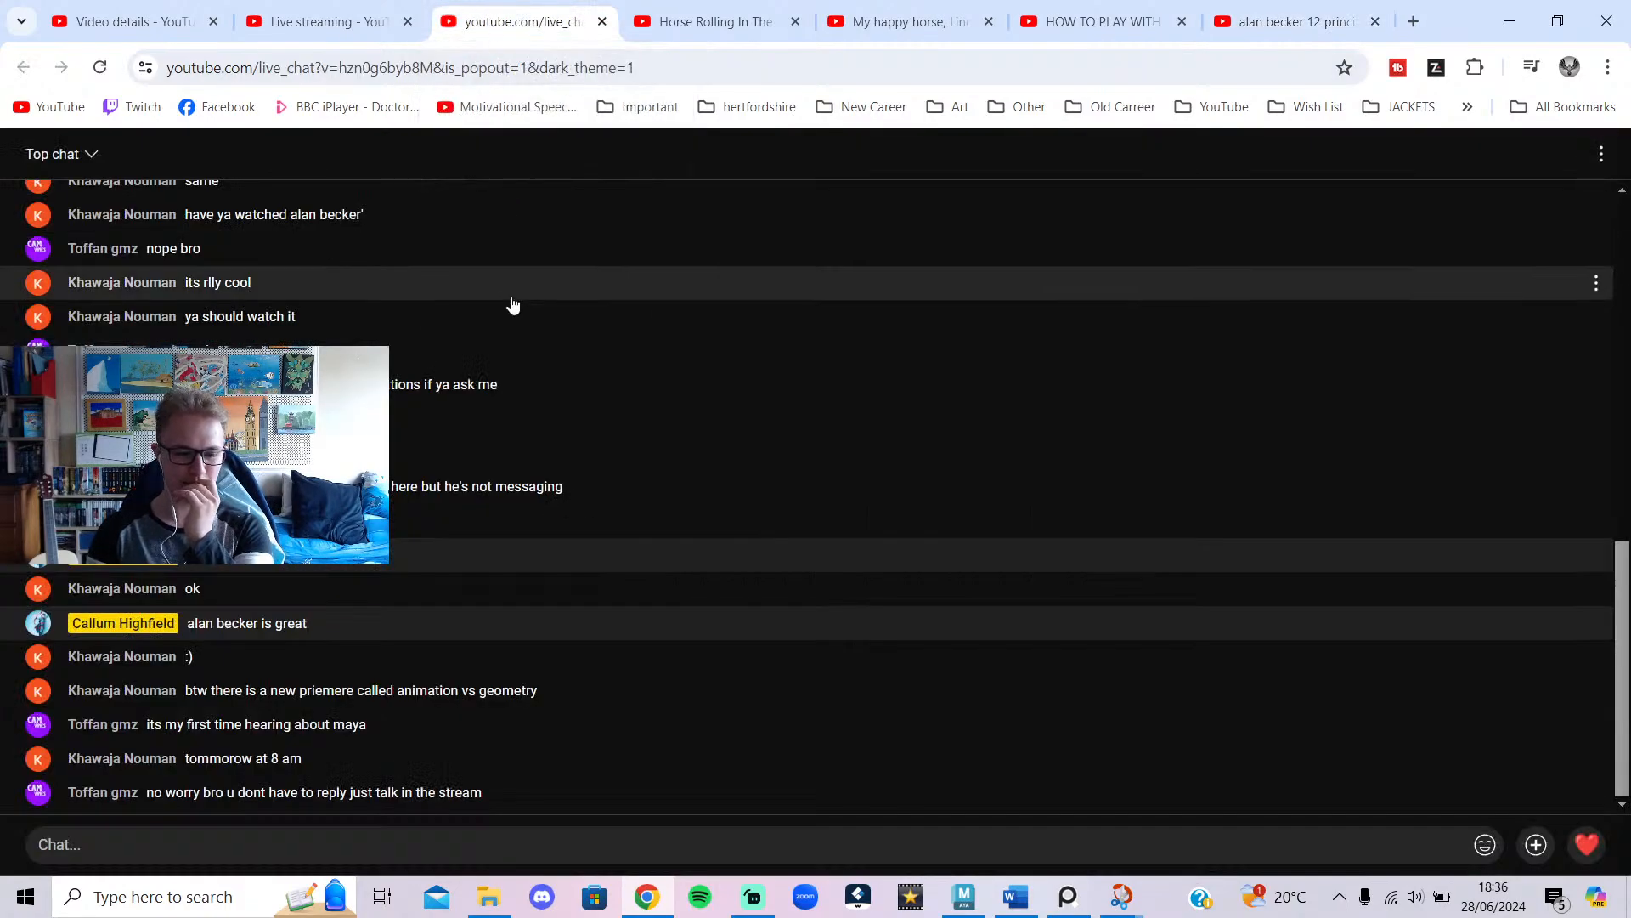
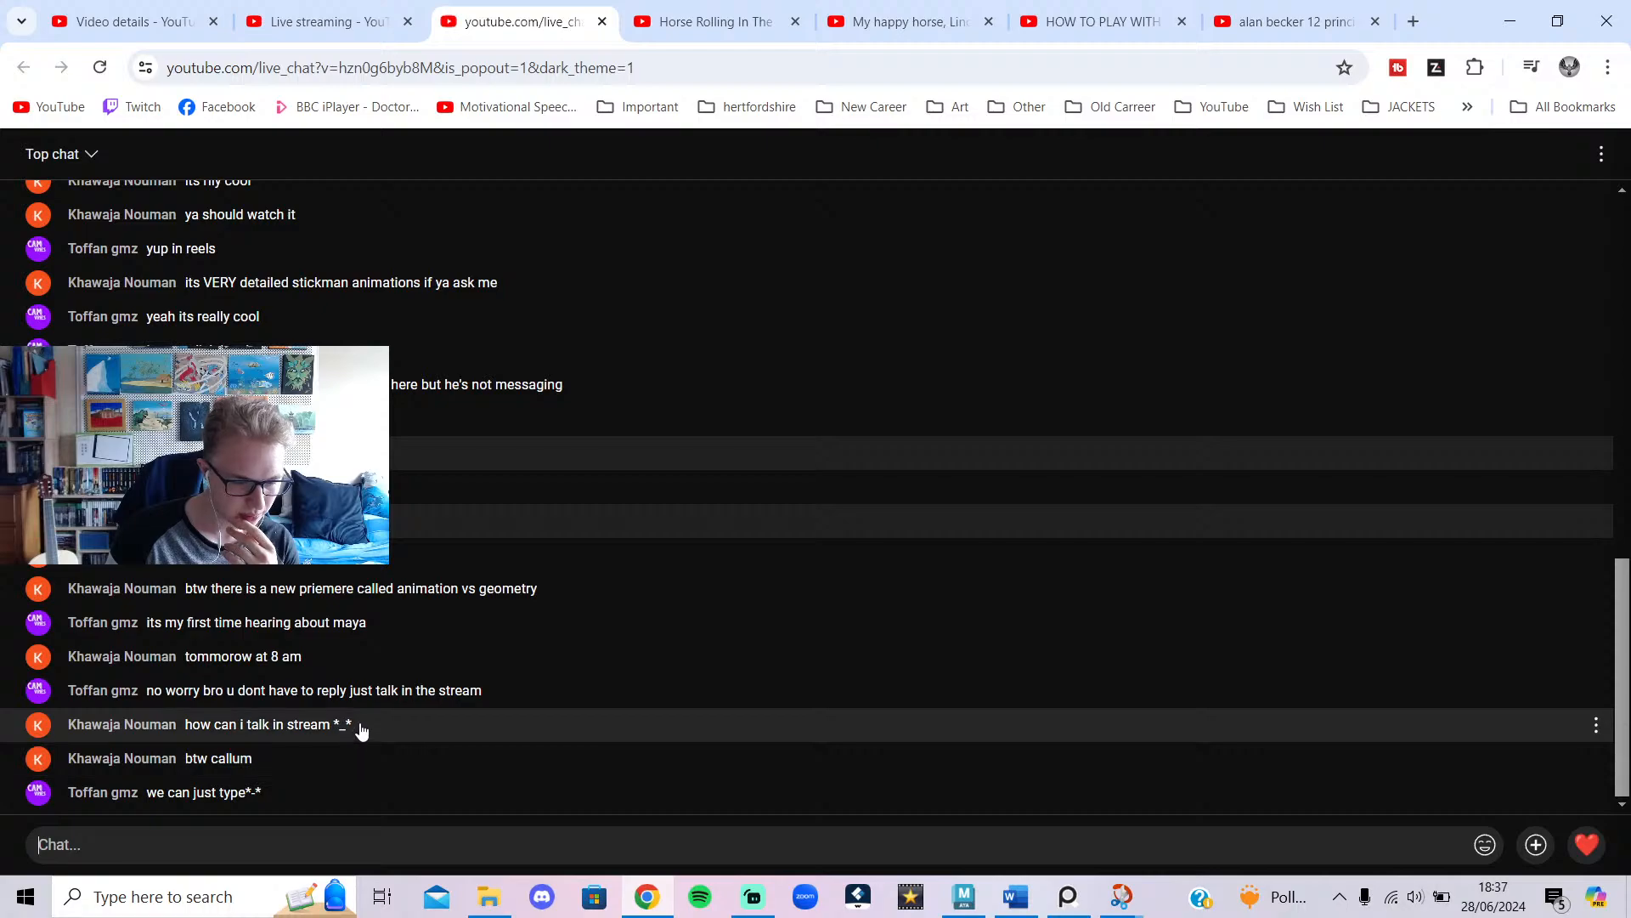
Minimise the YouTube live chat to bring back the horse_rolling_over_008_relax.mb scene.
{"action": "left_click", "coordinate": [1510, 21]}
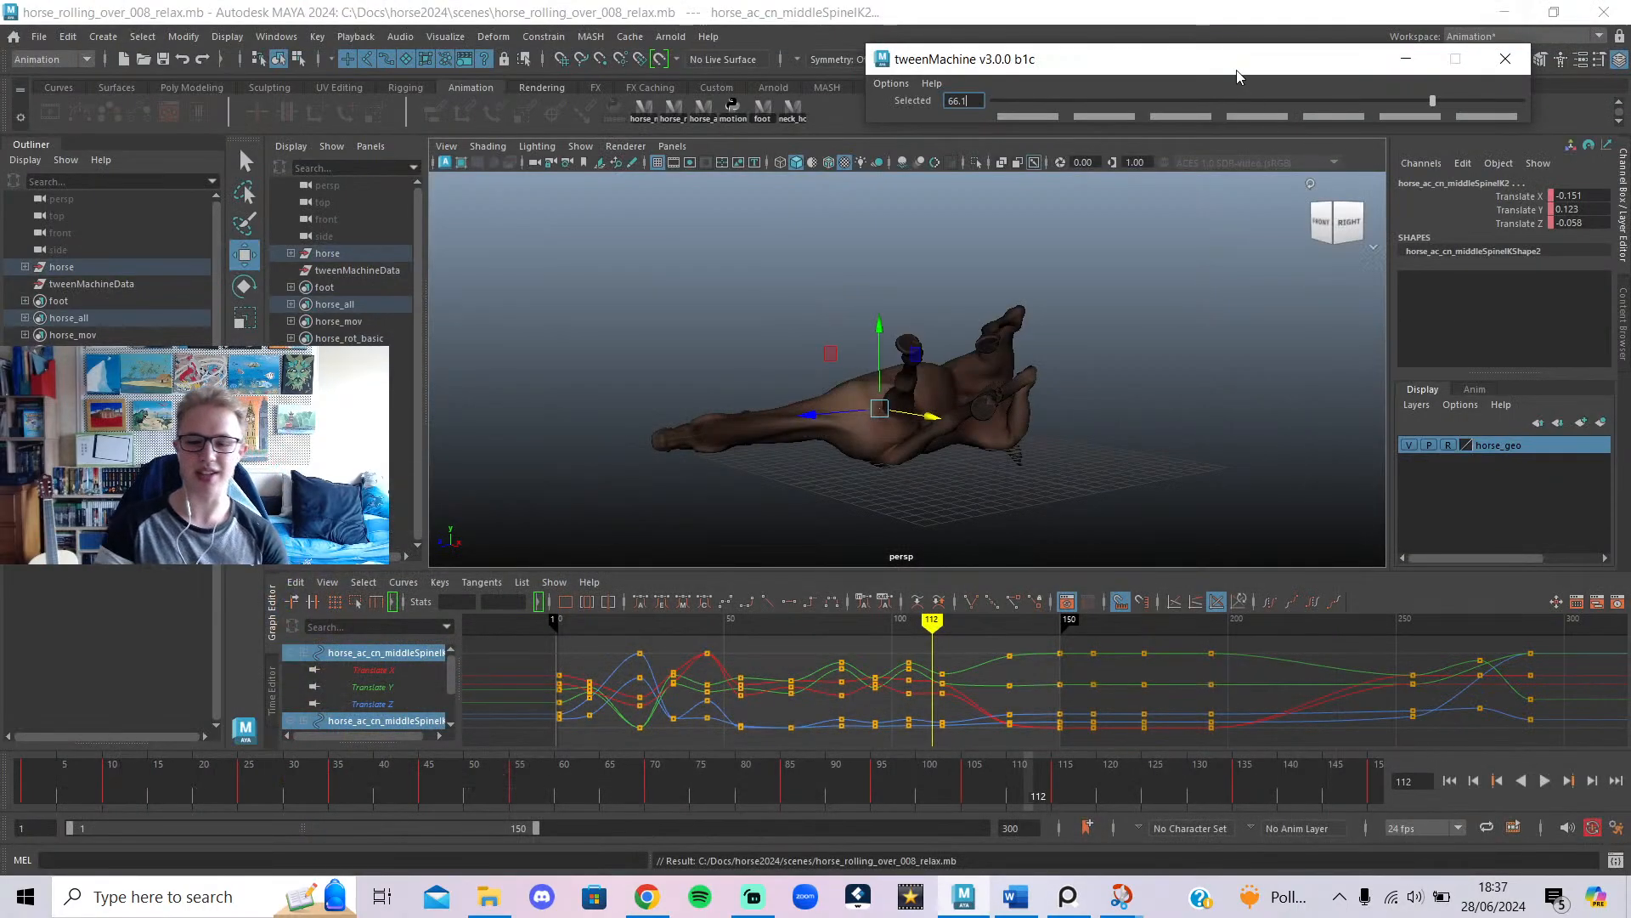
Scrub and play through the horse's roll animation to review it.
{"action": "left_click_drag", "start_coordinate": [892, 803], "coordinate": [20, 729]}
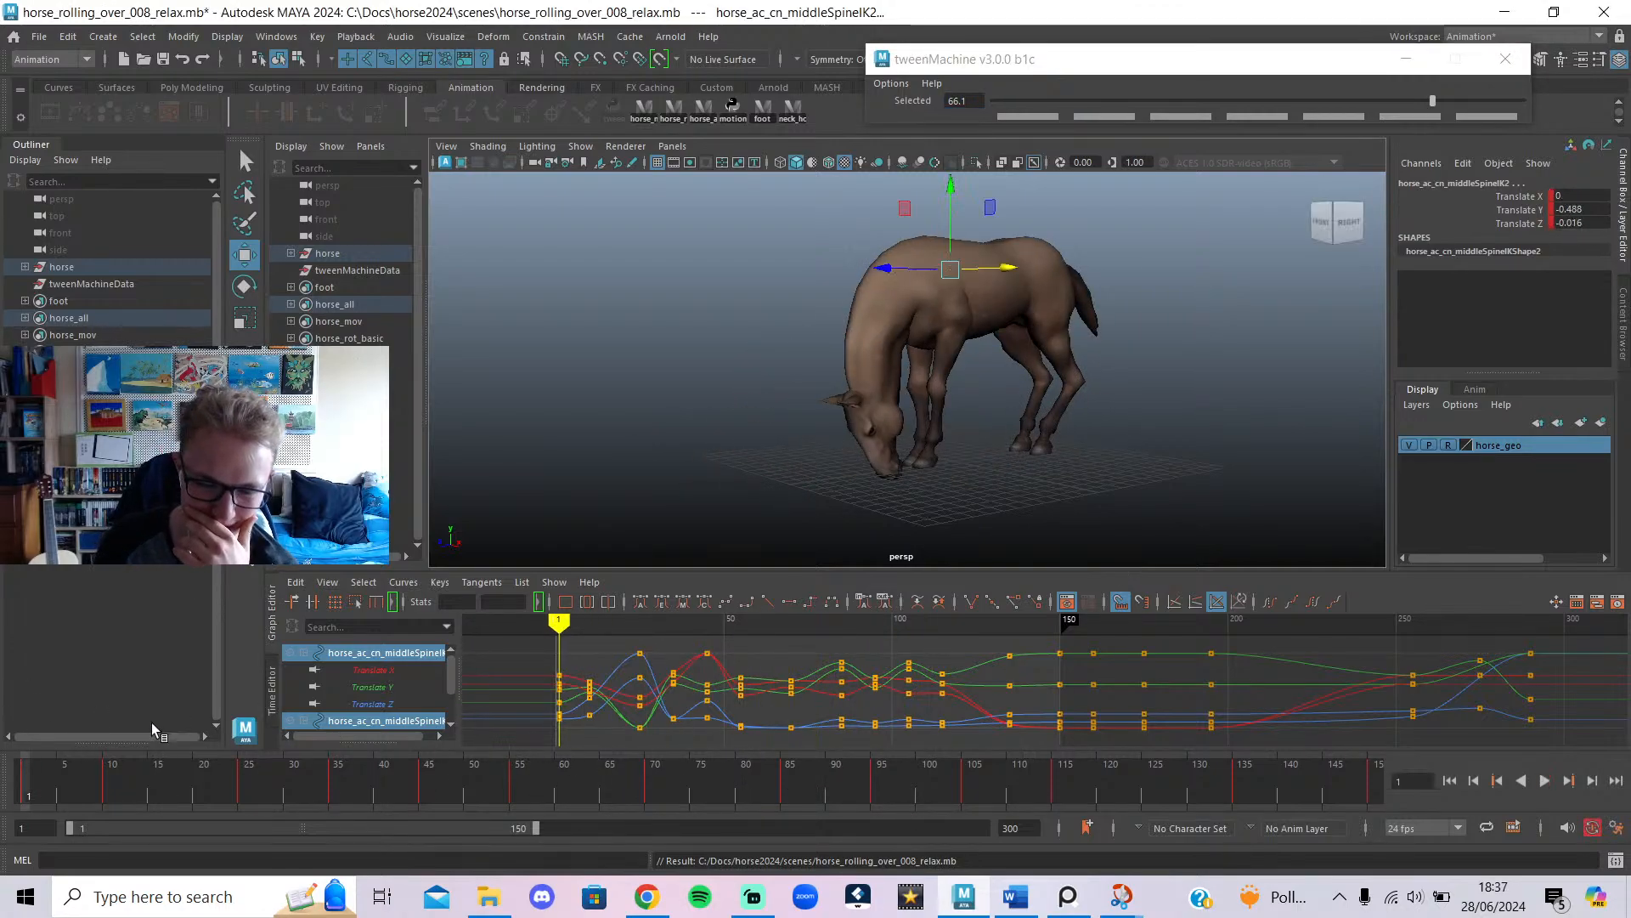
{"action": "left_click", "coordinate": [1543, 782]}
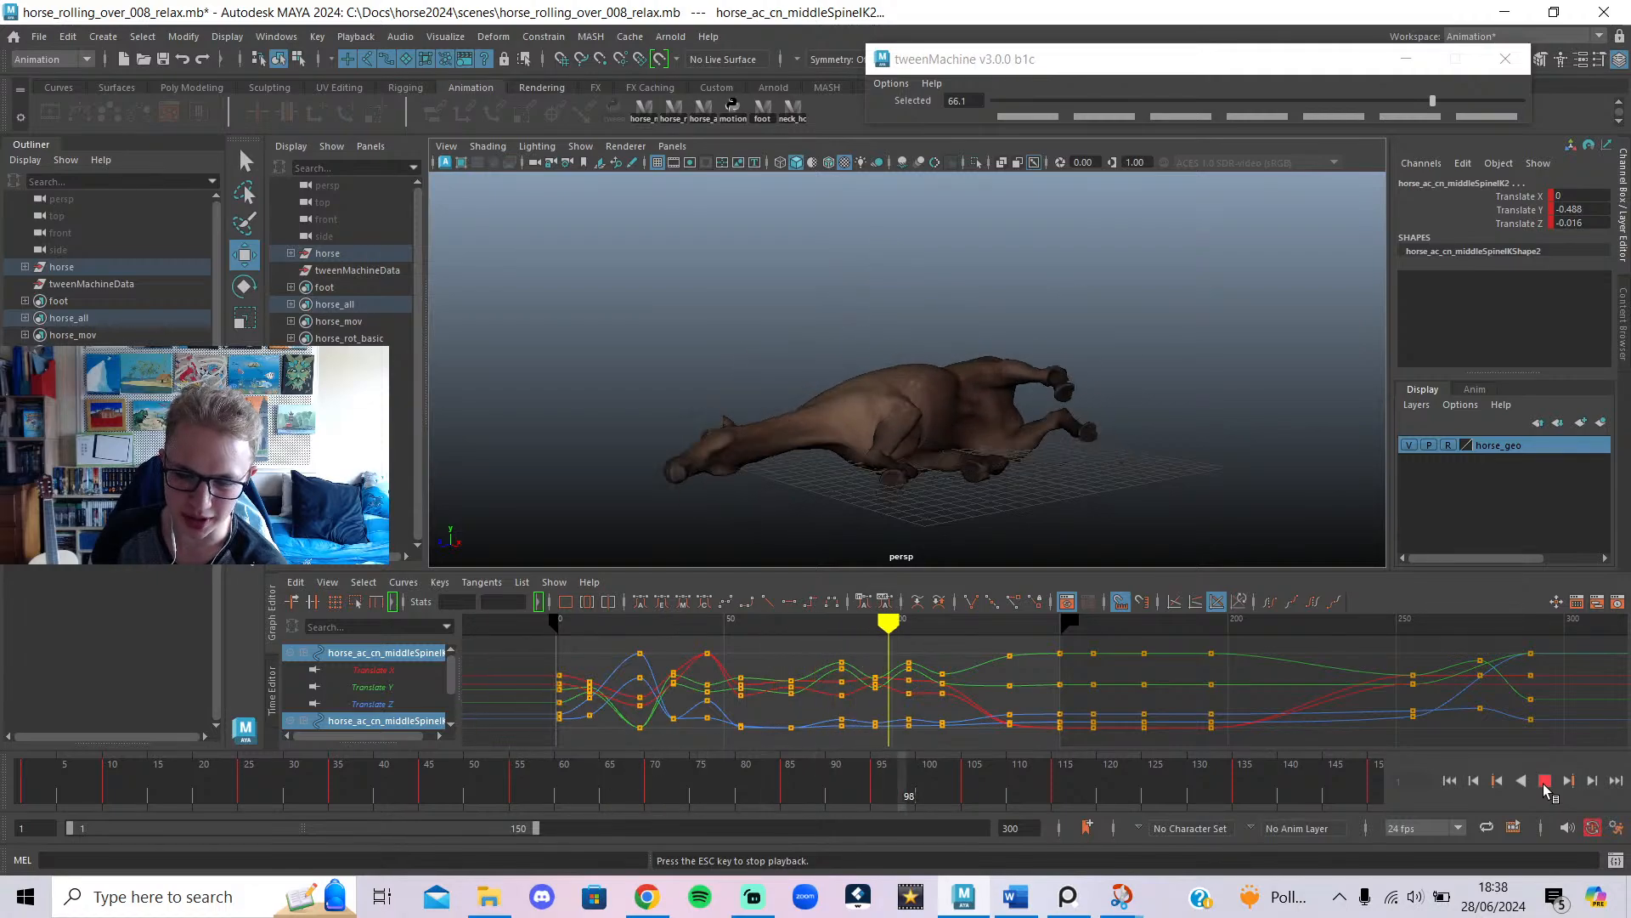
{"action": "left_click", "coordinate": [1543, 782]}
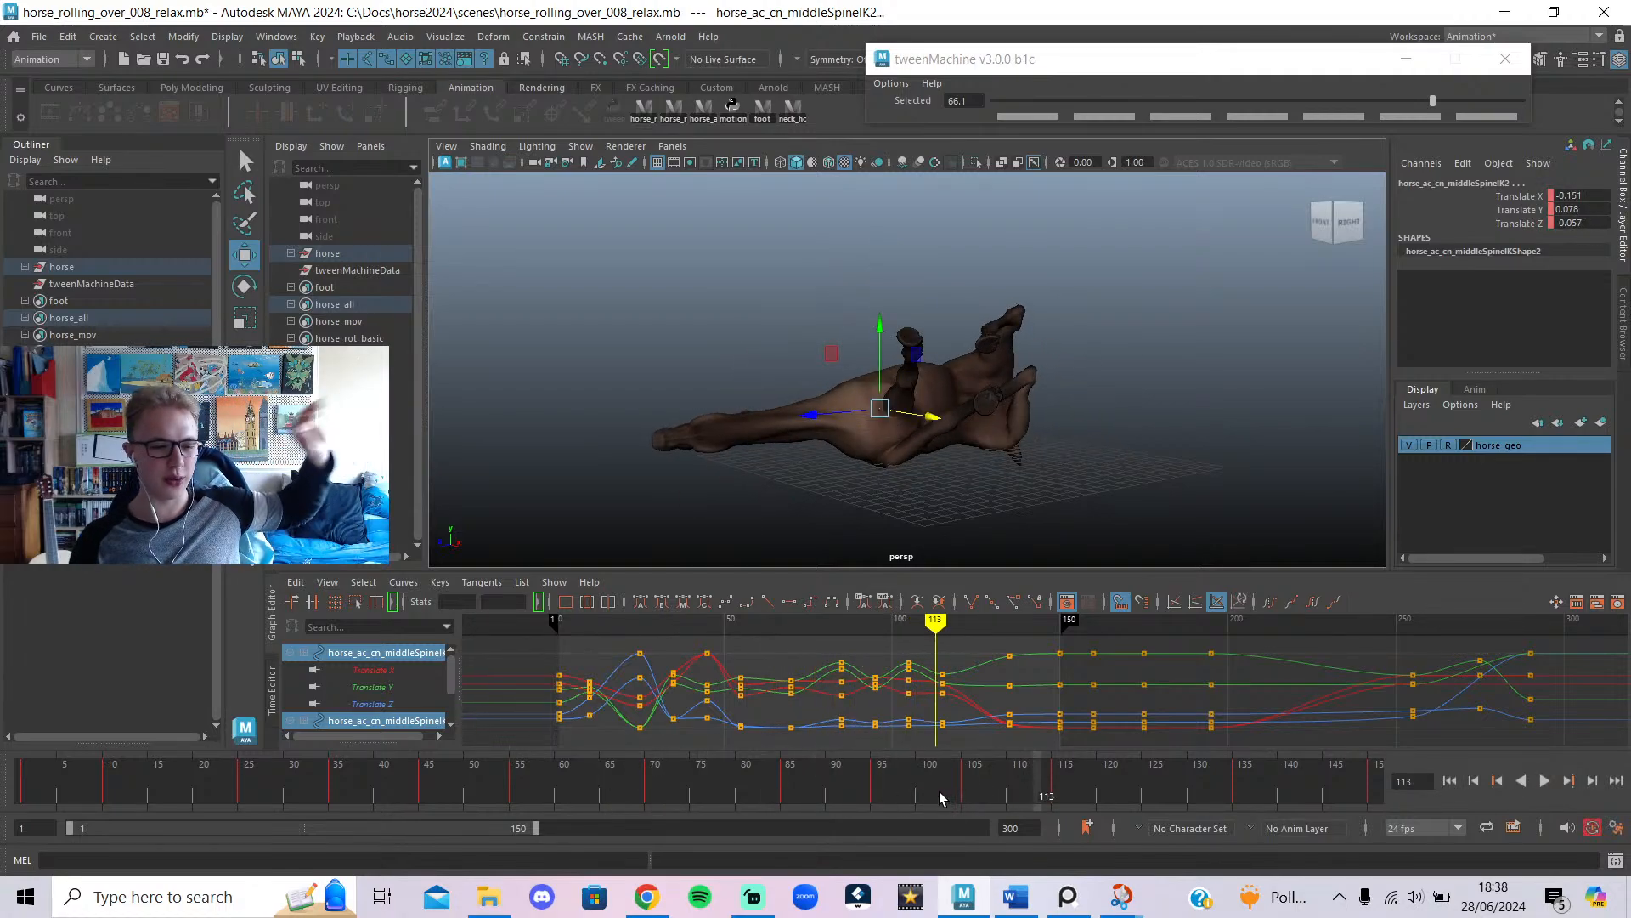
{"action": "left_click_drag", "start_coordinate": [521, 772], "coordinate": [22, 775]}
{"action": "left_click", "coordinate": [1542, 782]}
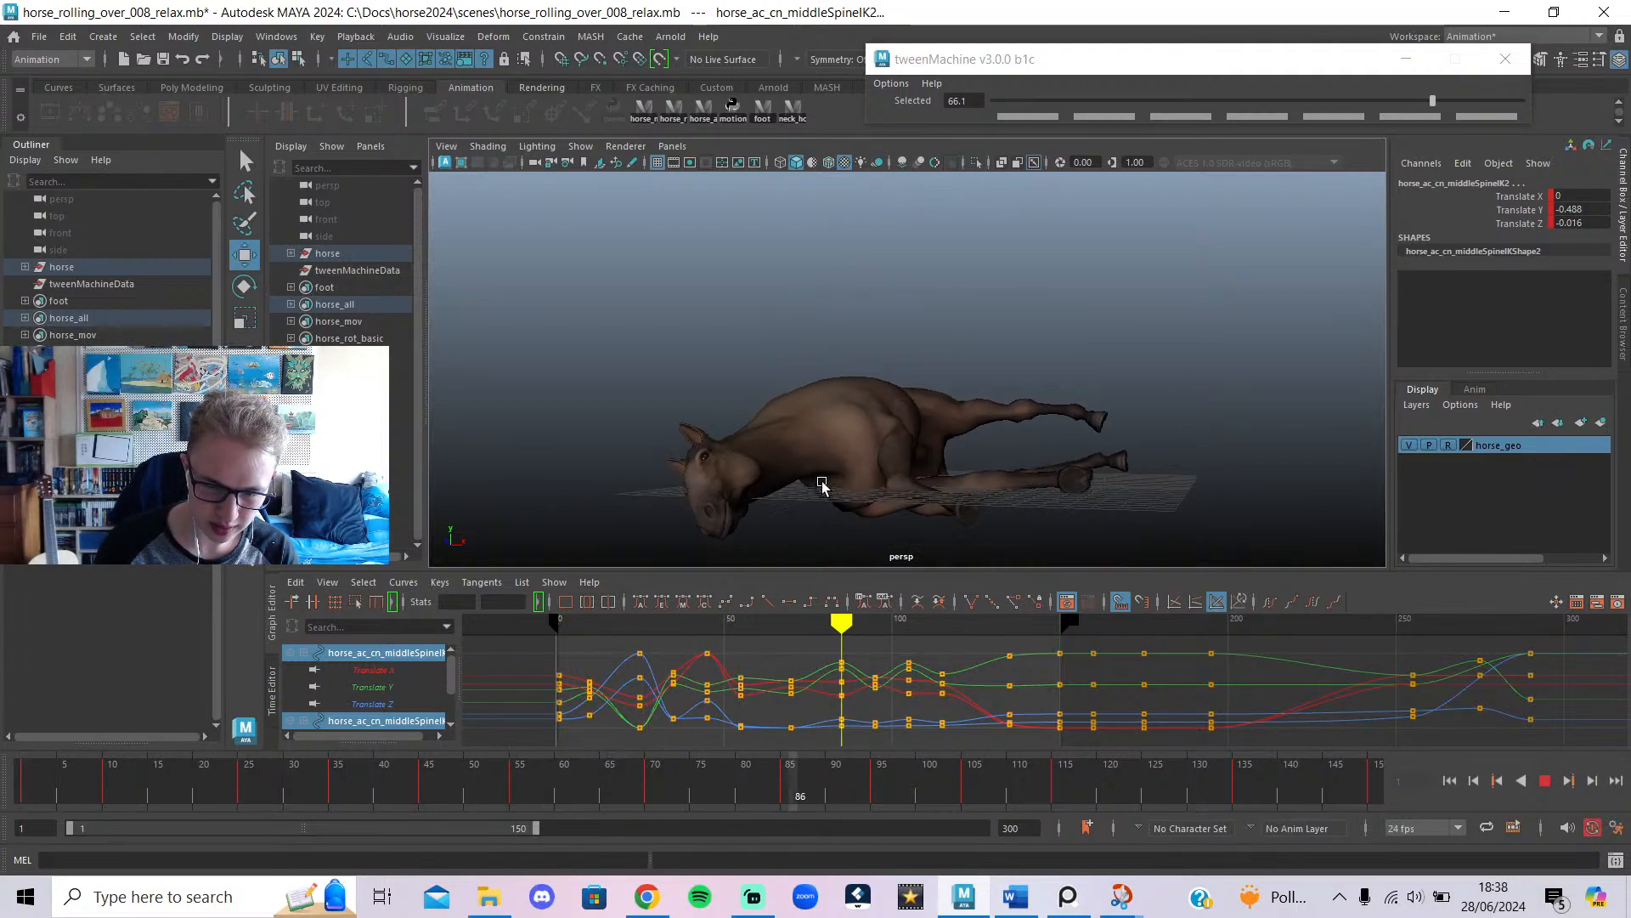
{"action": "left_click", "coordinate": [1543, 781]}
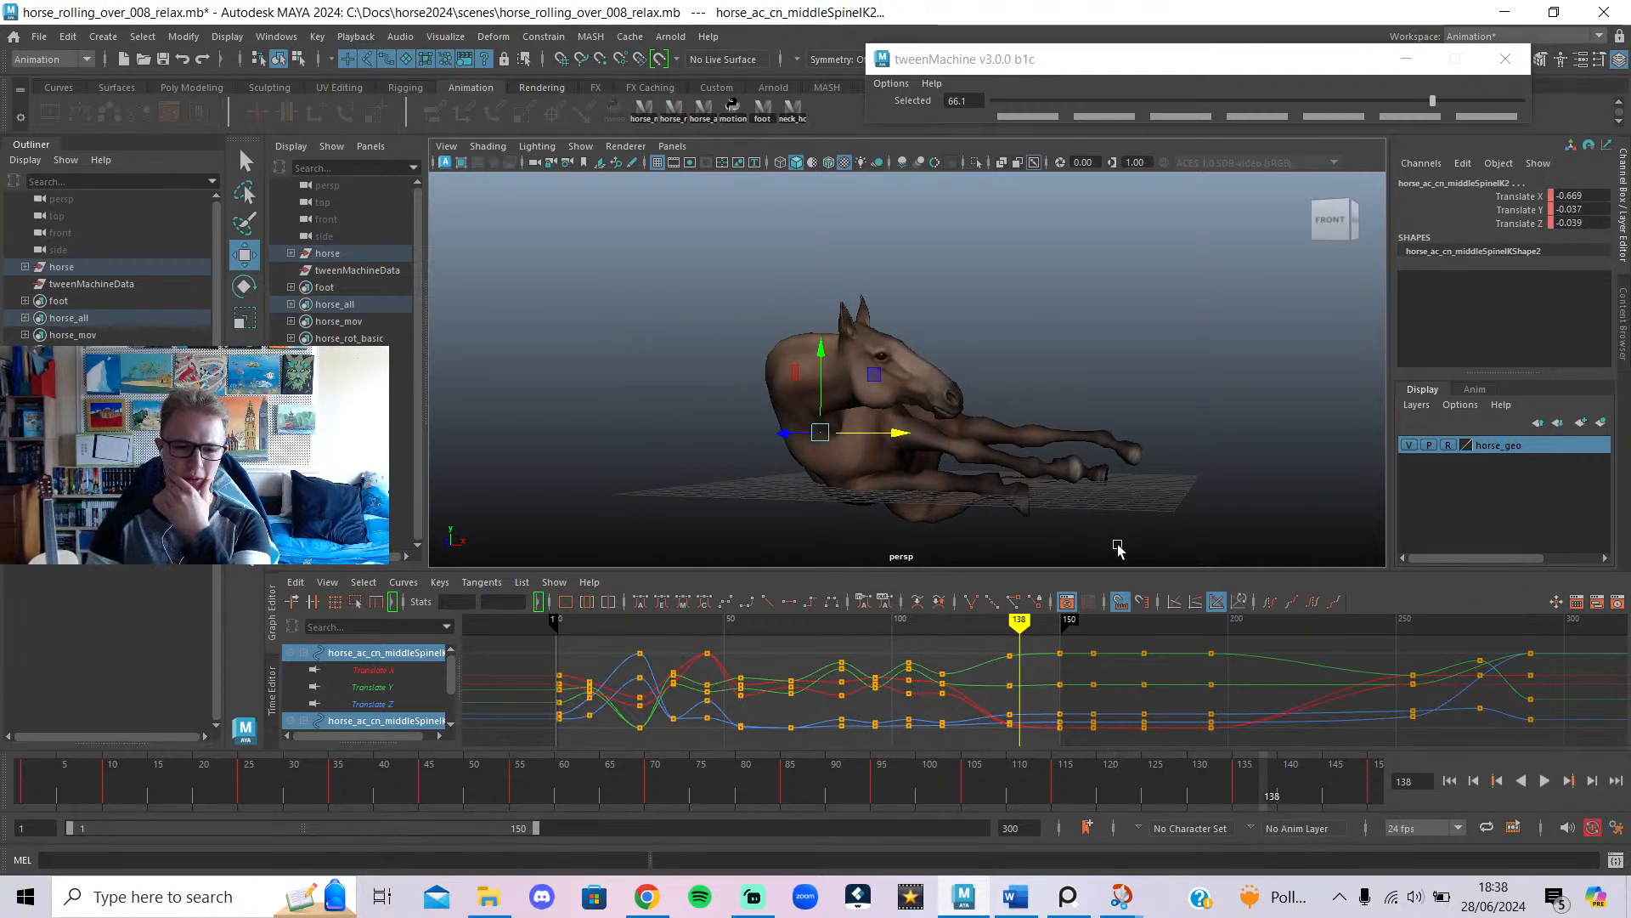
{"action": "key", "text": "alt+v"}
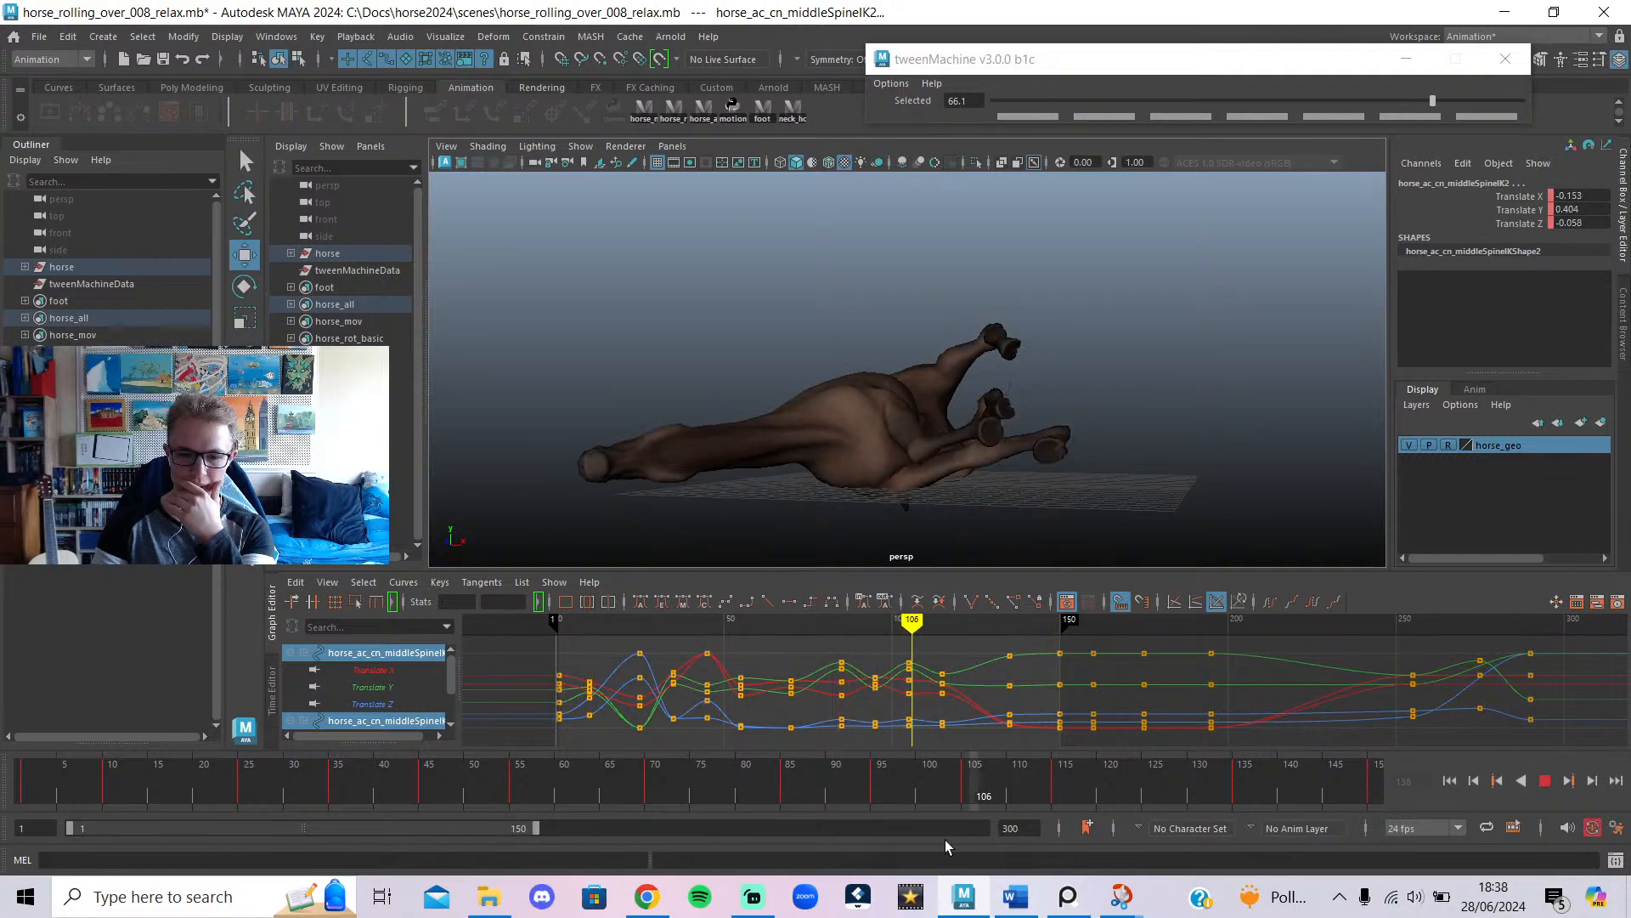
Narrow the playback range to frames 1–70 and play the shortened roll.
{"action": "left_click_drag", "start_coordinate": [946, 839], "coordinate": [24, 822]}
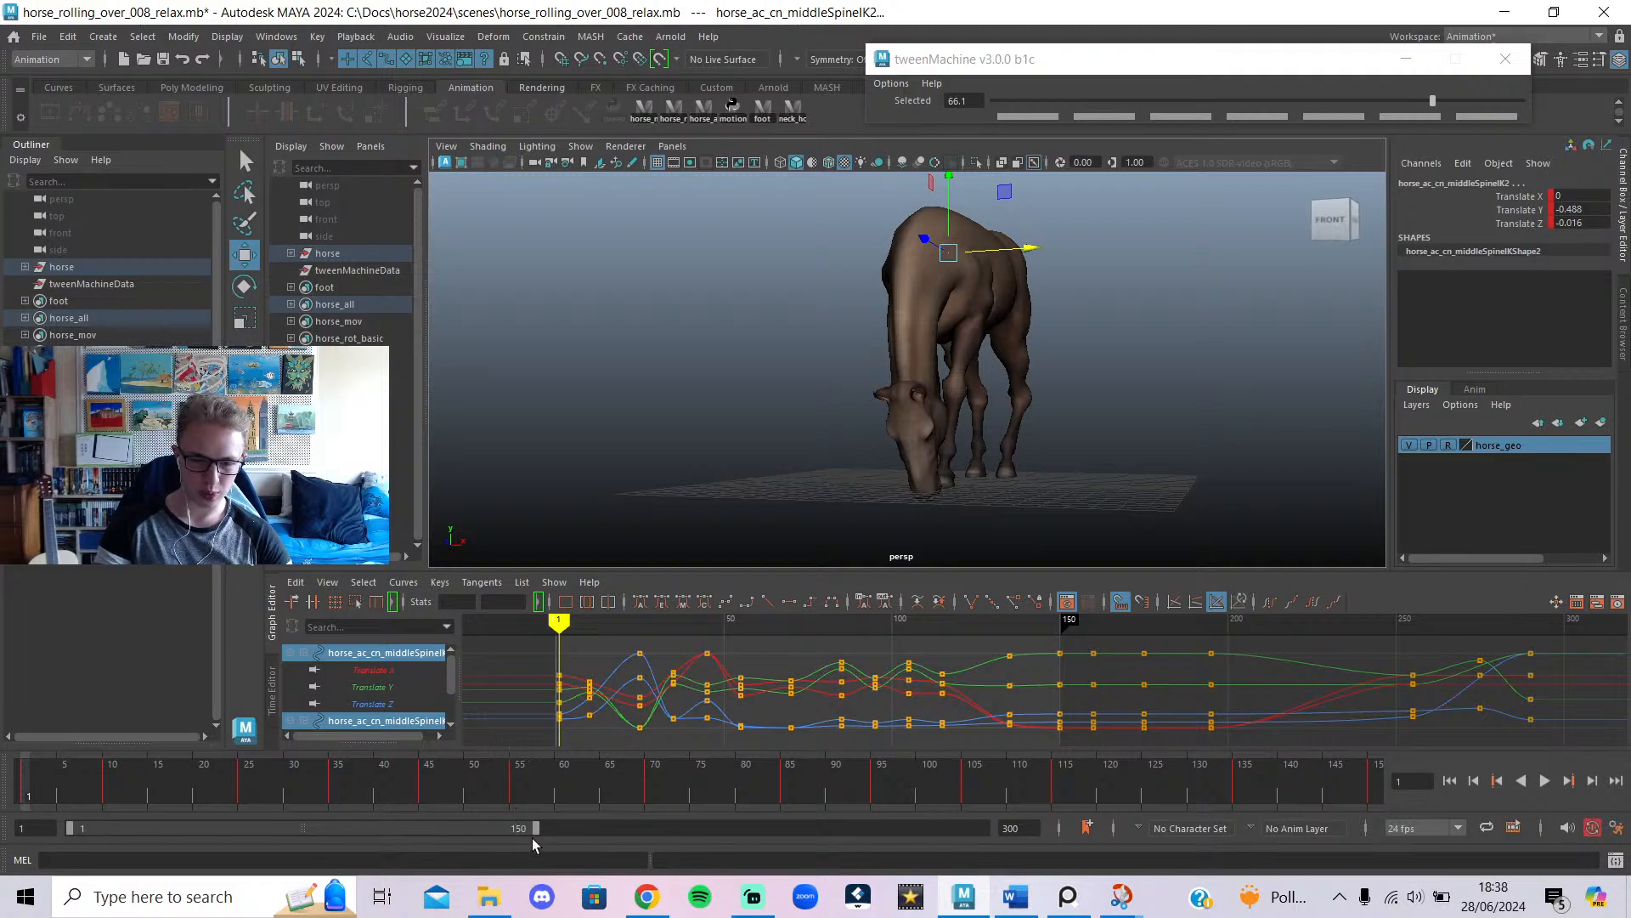
{"action": "left_click_drag", "start_coordinate": [533, 837], "coordinate": [295, 842]}
{"action": "key", "text": "alt+v"}
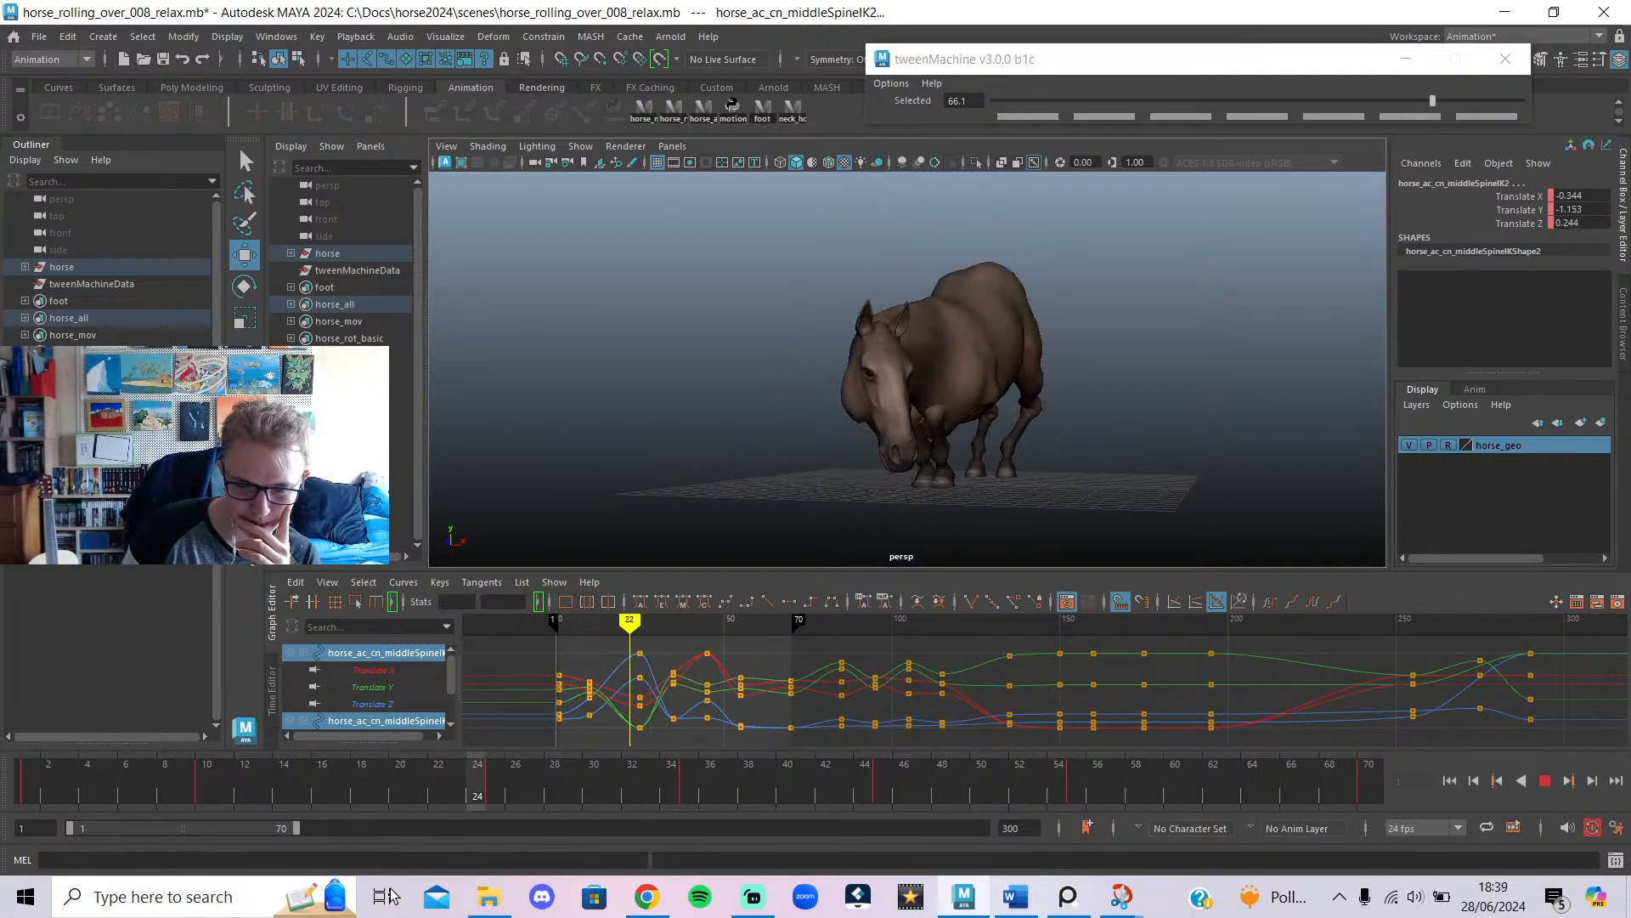
Set all horse rig keys between frames 0 and 70 to stepped tangents.
{"action": "key", "text": "Escape"}
{"action": "left_click", "coordinate": [1545, 781]}
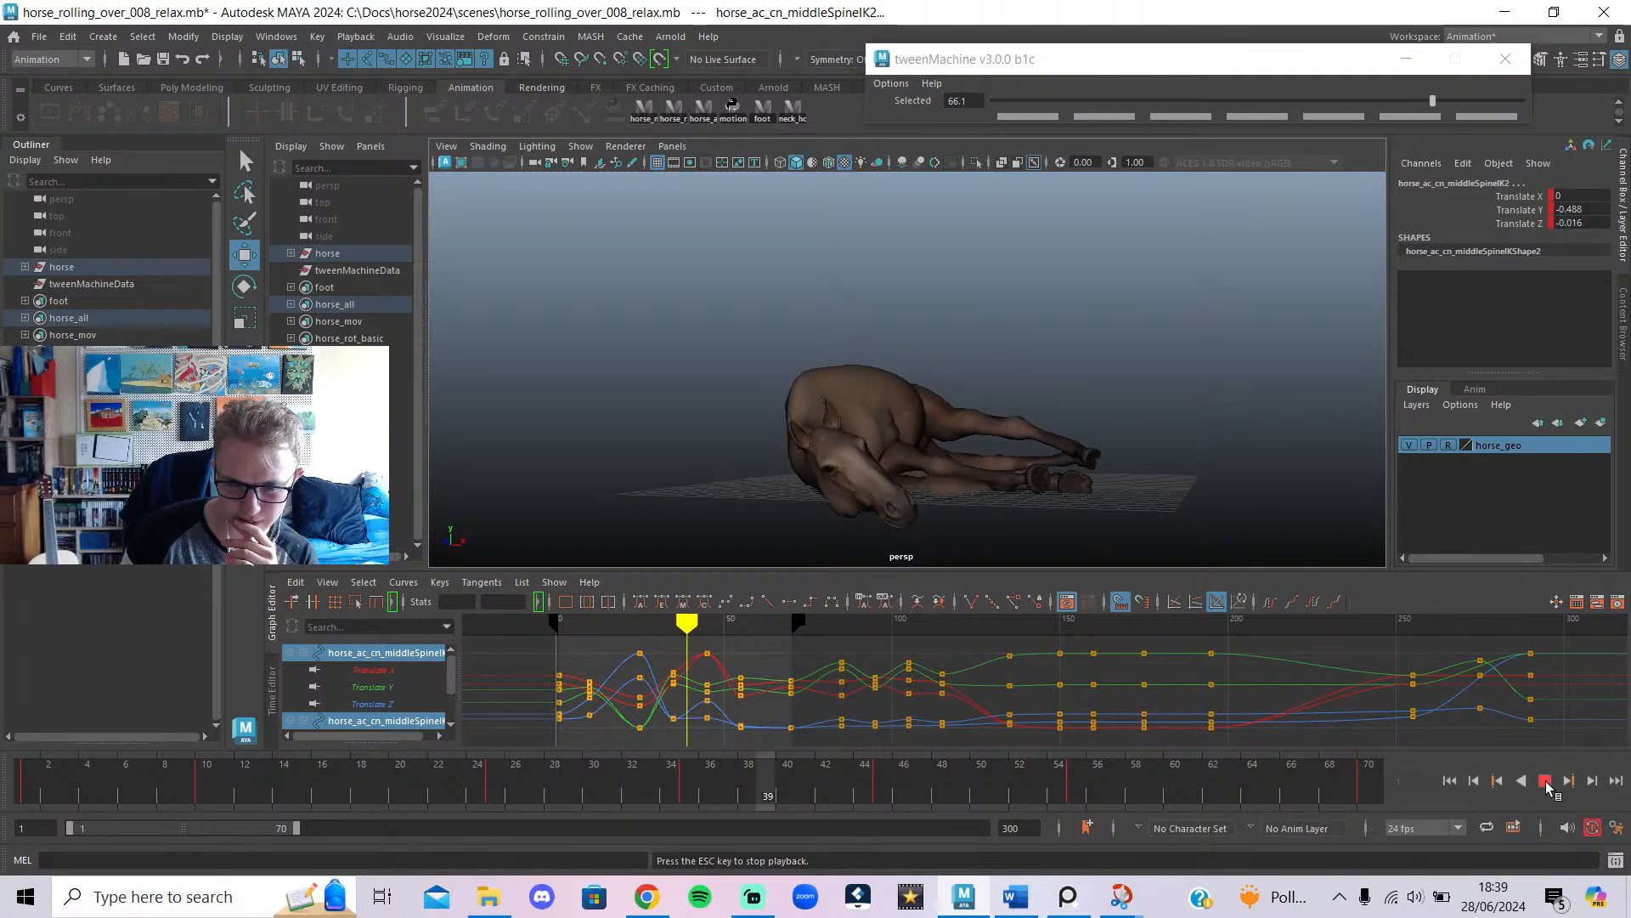
{"action": "left_click", "coordinate": [1546, 782]}
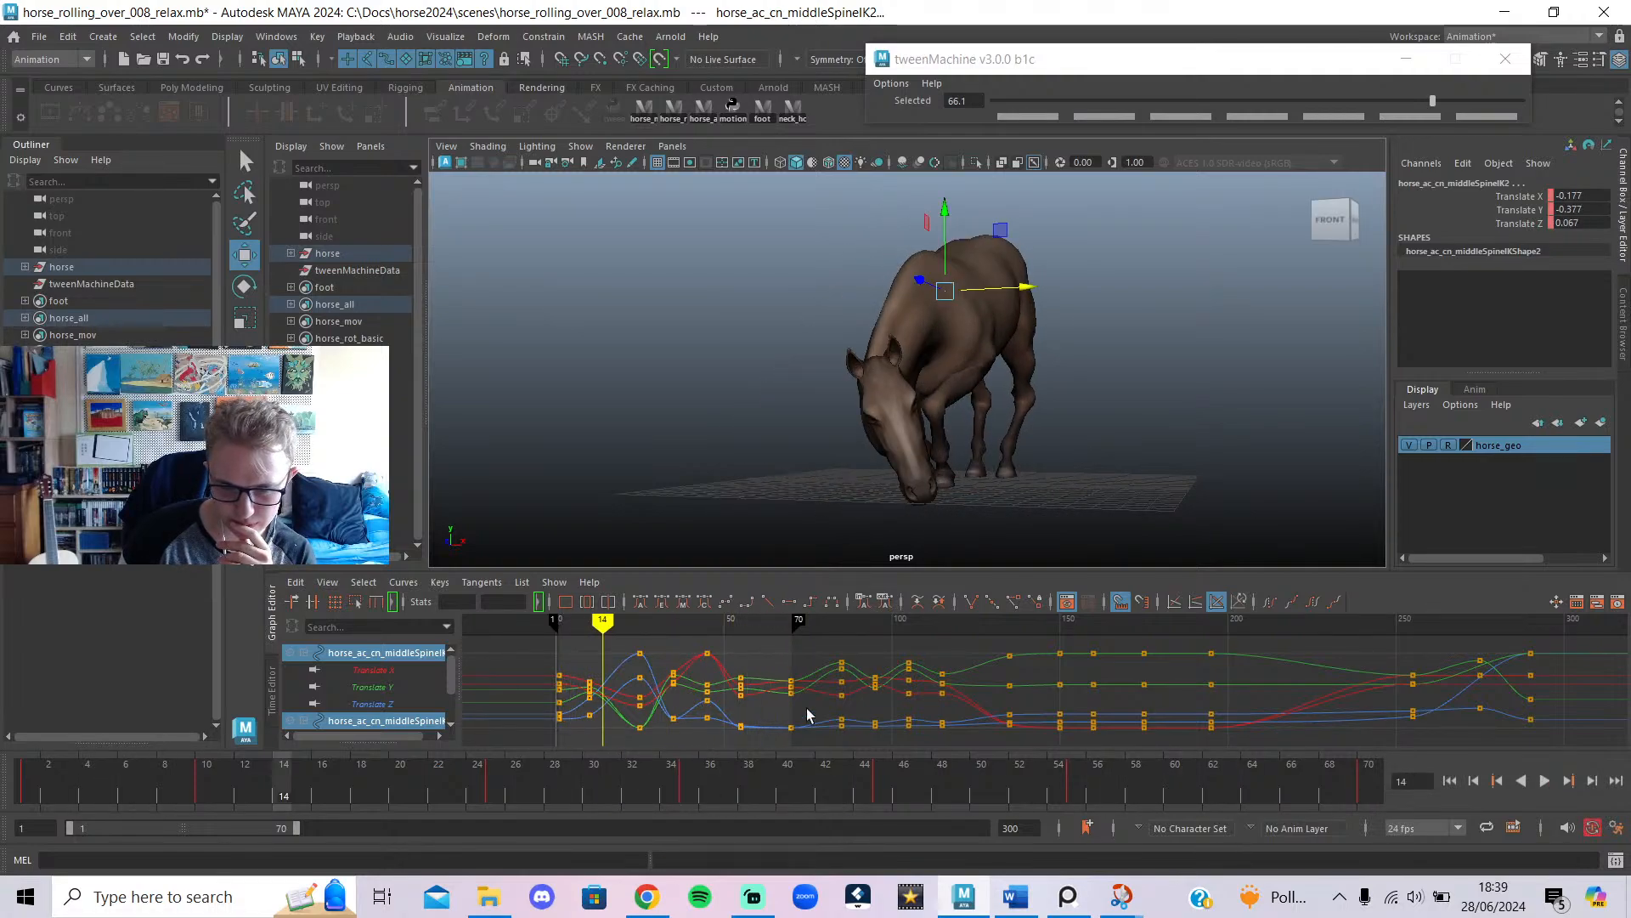
{"action": "left_click", "coordinate": [715, 107]}
{"action": "left_click_drag", "start_coordinate": [812, 647], "coordinate": [512, 796]}
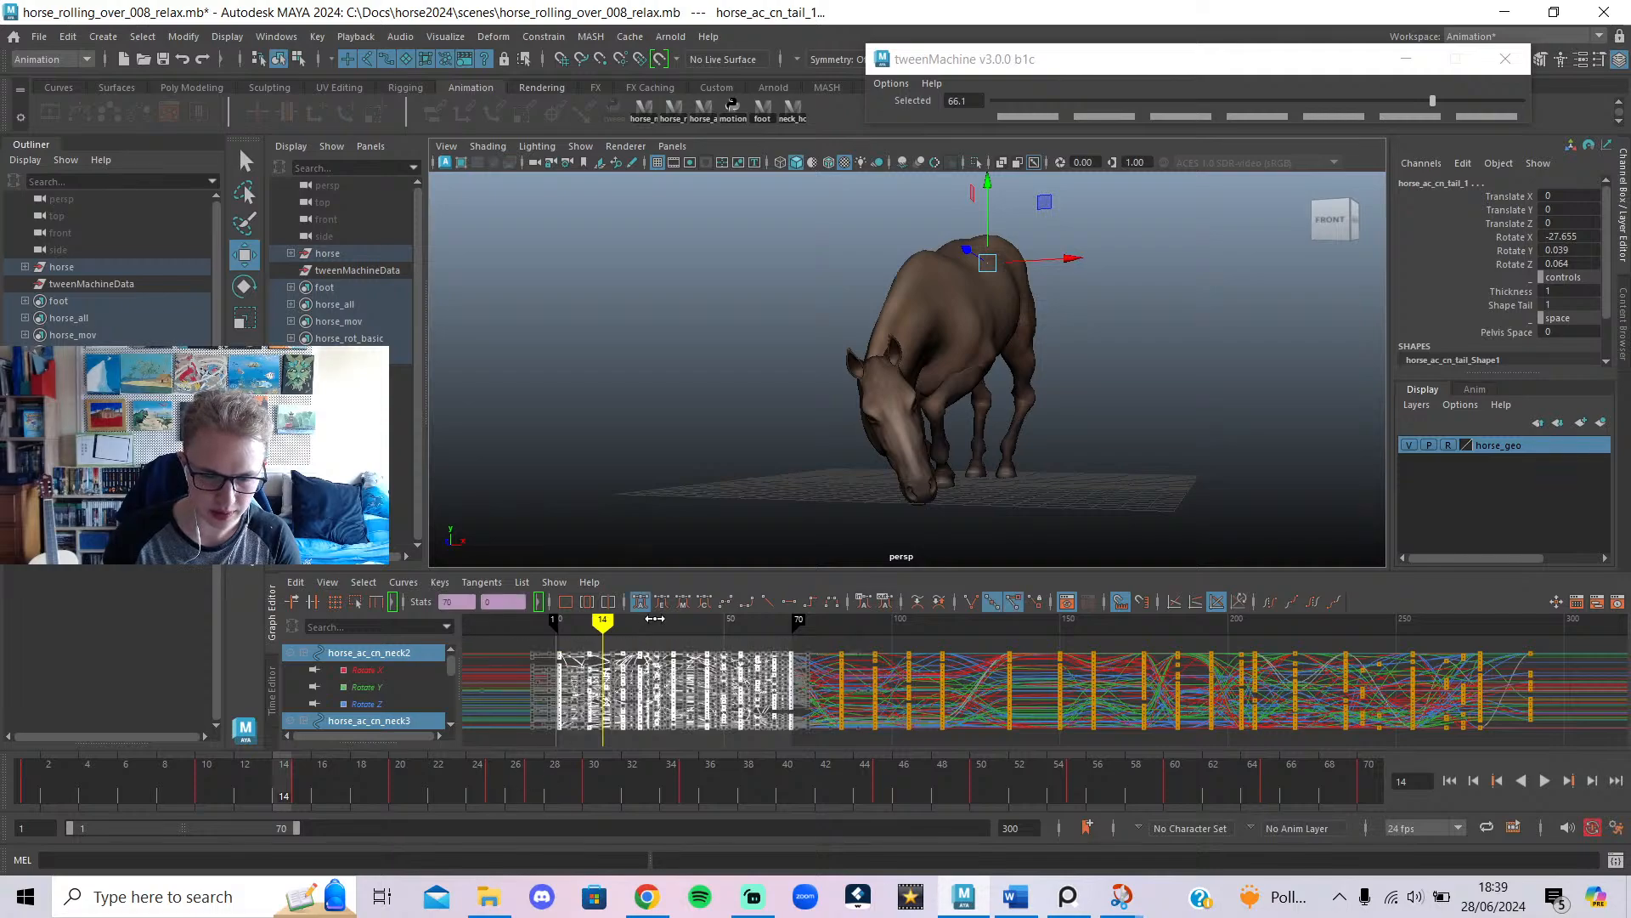
{"action": "left_click", "coordinate": [809, 601]}
{"action": "left_click", "coordinate": [684, 663]}
Review the stepped poses at frames 10–11 from the side, then return to the live chat.
{"action": "left_click_drag", "start_coordinate": [668, 777], "coordinate": [29, 777]}
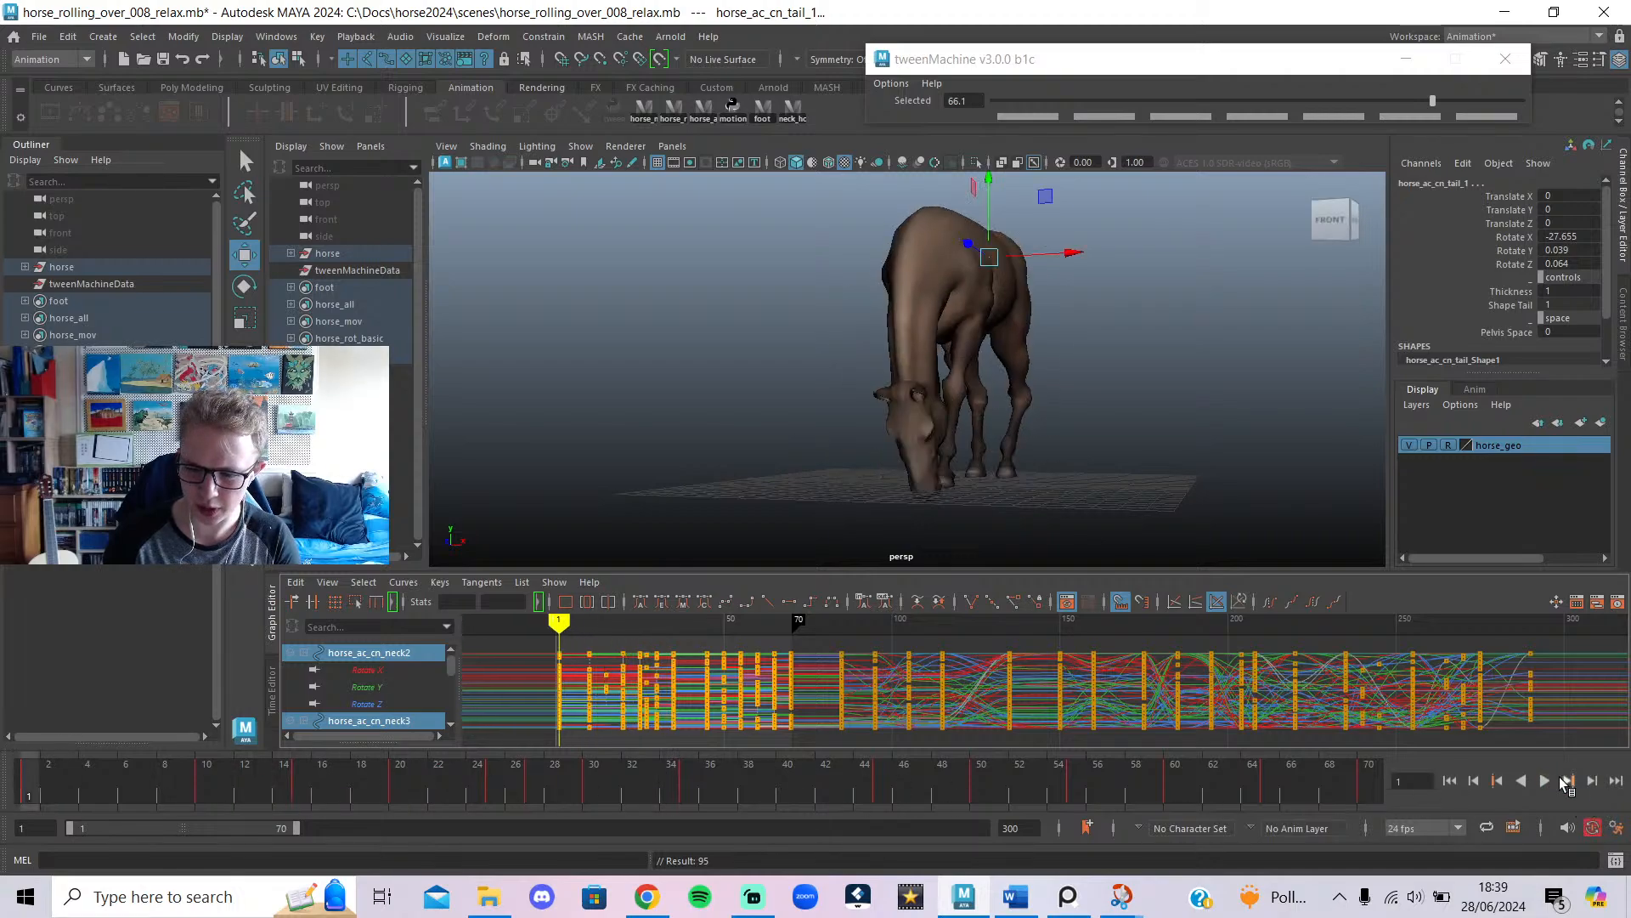
{"action": "left_click", "coordinate": [1548, 782]}
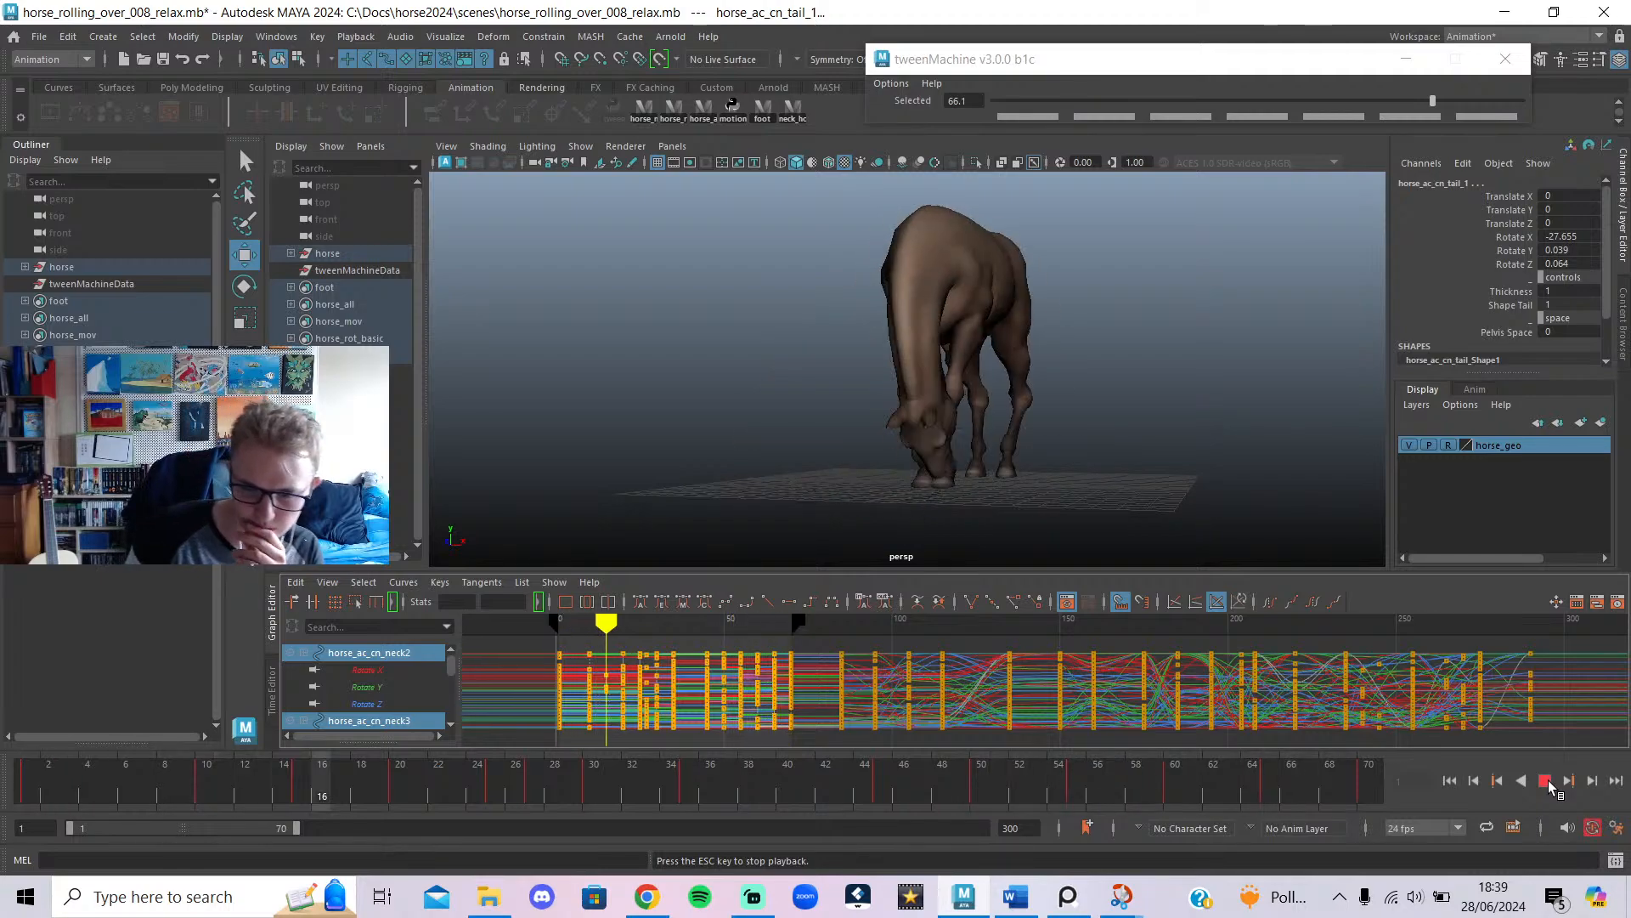
{"action": "left_click", "coordinate": [1548, 781]}
{"action": "left_click_drag", "start_coordinate": [143, 769], "coordinate": [206, 806]}
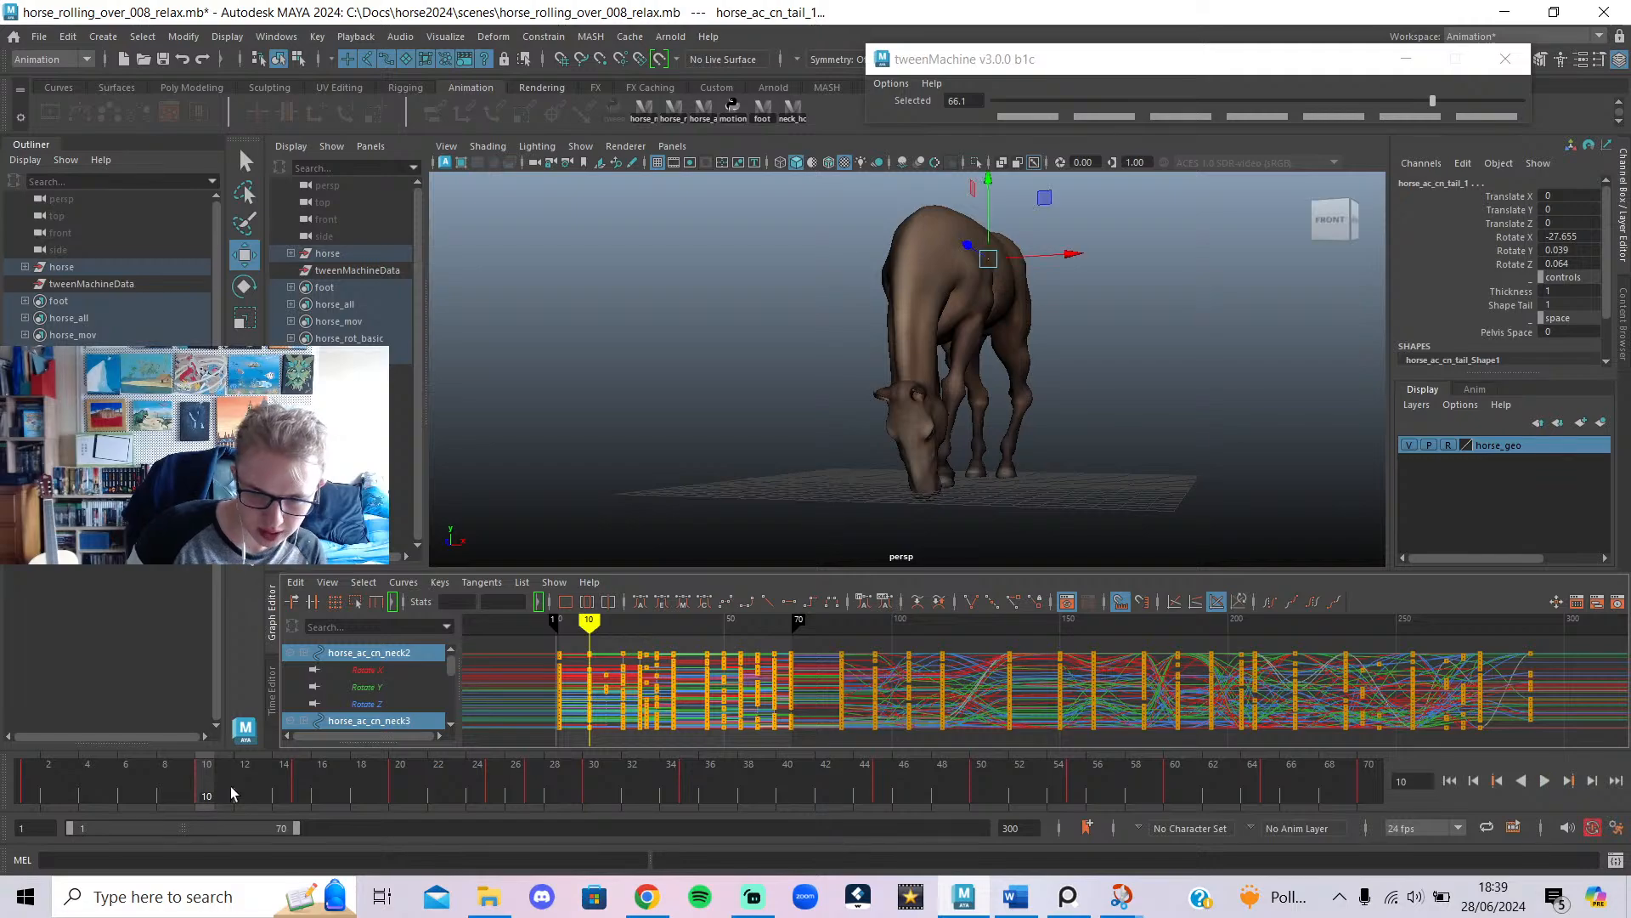
{"action": "left_click_drag", "start_coordinate": [775, 476], "coordinate": [1016, 445], "text": "alt"}
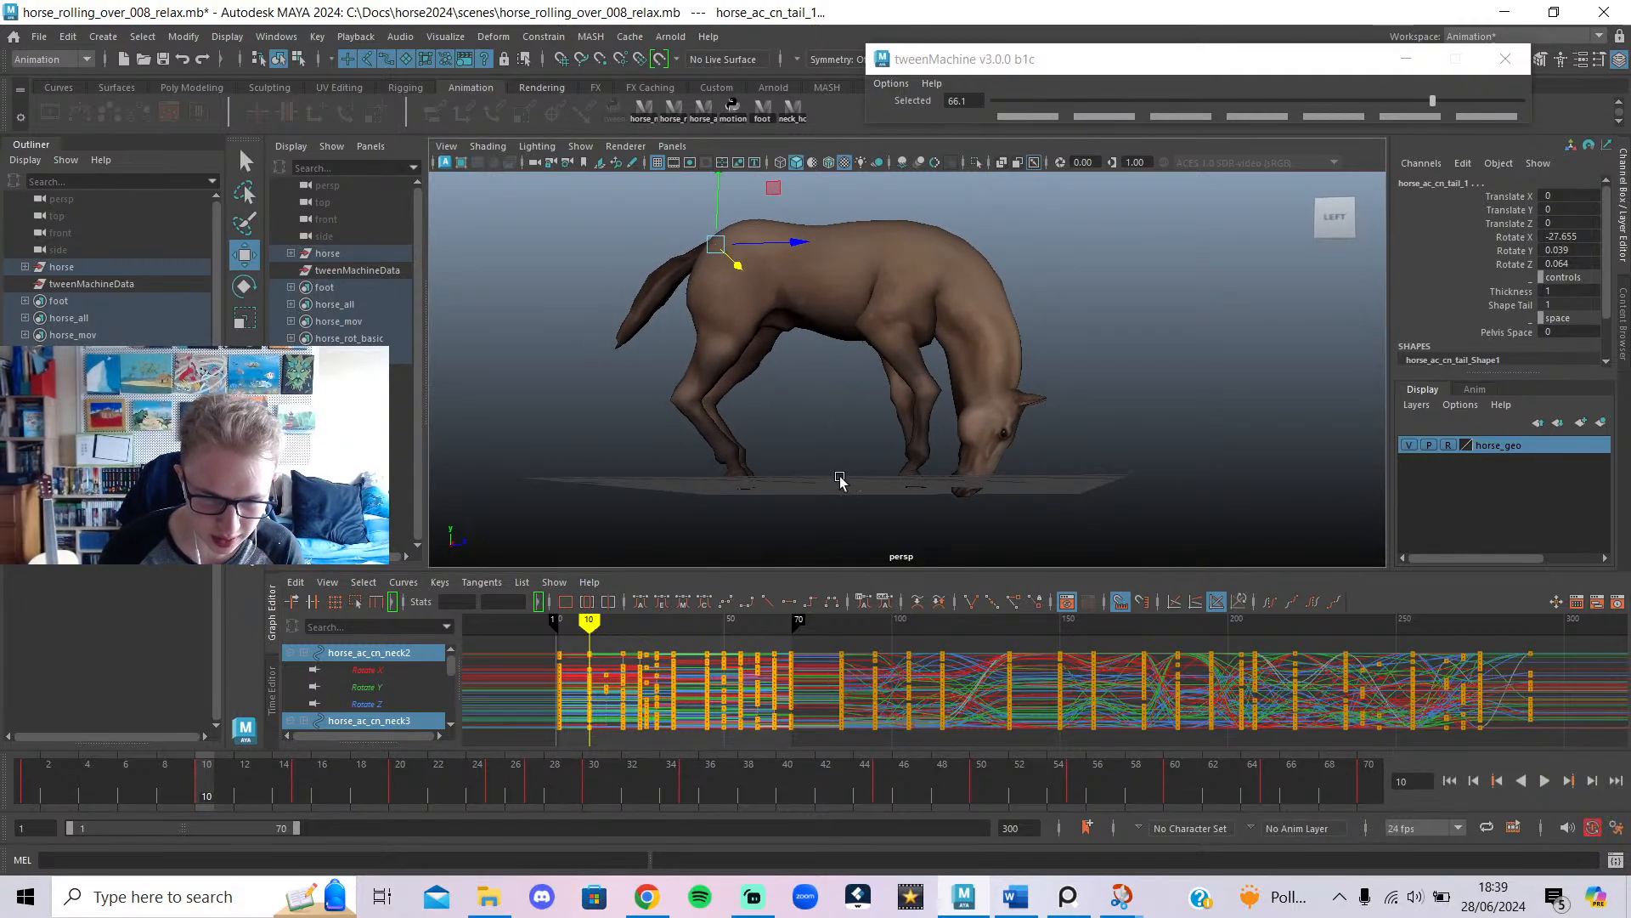
{"action": "middle_click_drag", "start_coordinate": [840, 477], "coordinate": [897, 514], "text": "alt"}
{"action": "mouse_move", "coordinate": [213, 802]}
{"action": "left_mouse_down"}
{"action": "mouse_move", "coordinate": [242, 802]}
{"action": "mouse_move", "coordinate": [26, 806]}
{"action": "mouse_move", "coordinate": [236, 803]}
{"action": "mouse_move", "coordinate": [206, 806]}
{"action": "left_mouse_up"}
{"action": "left_click", "coordinate": [647, 896]}
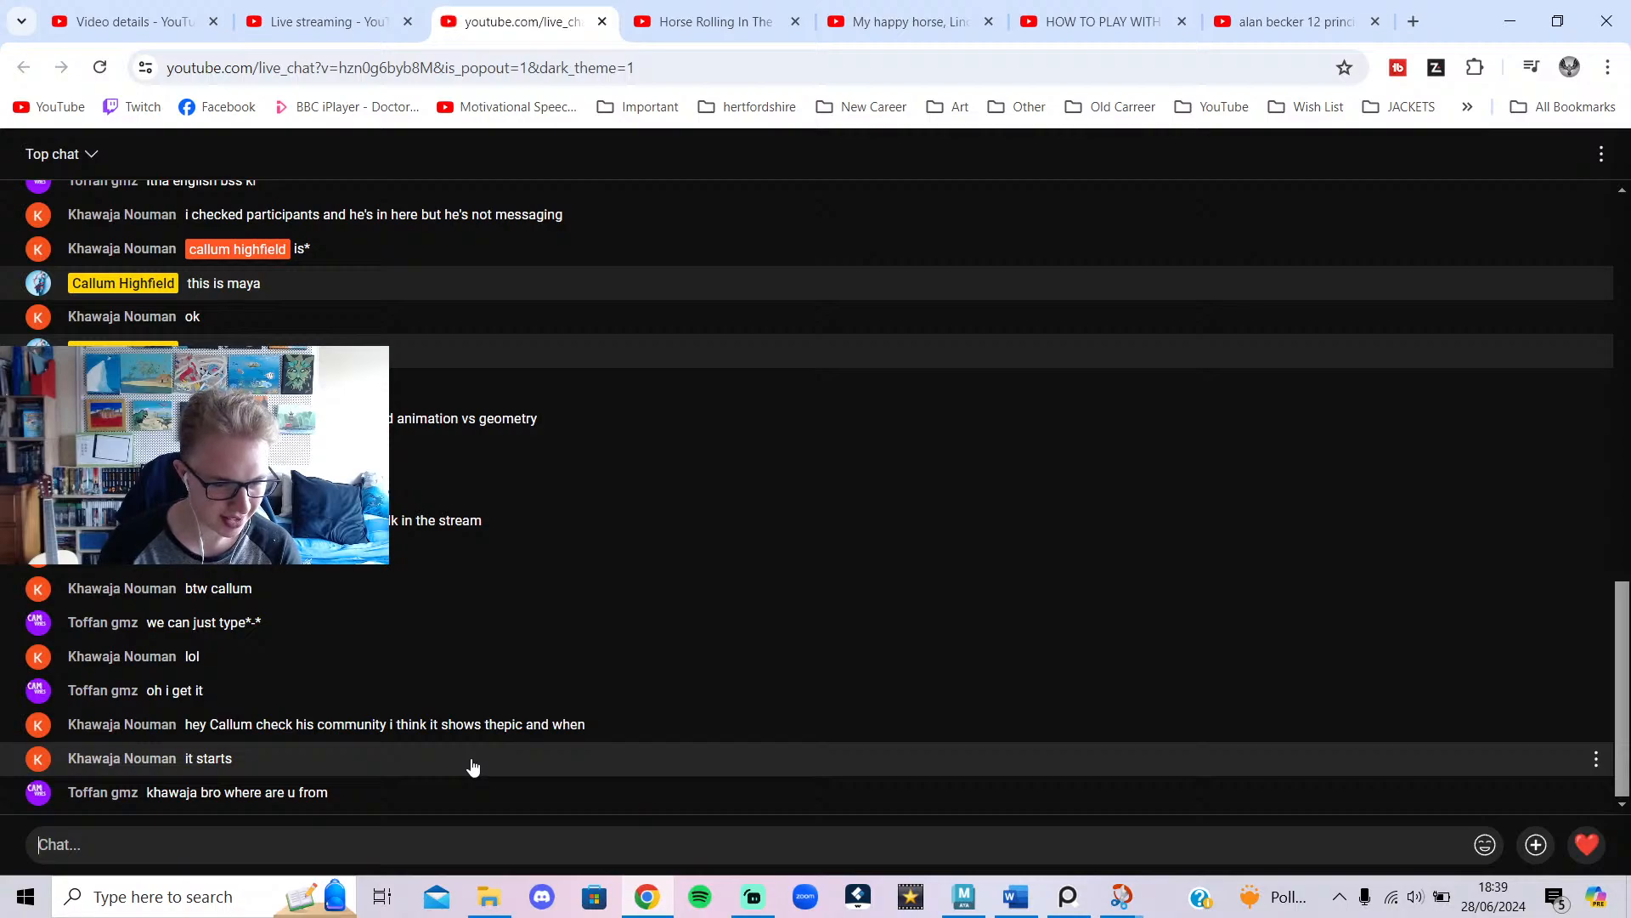
Watch the 'Lindy rolling in the grass' reference from 0:12 to about 0:18.
{"action": "left_click", "coordinate": [679, 17]}
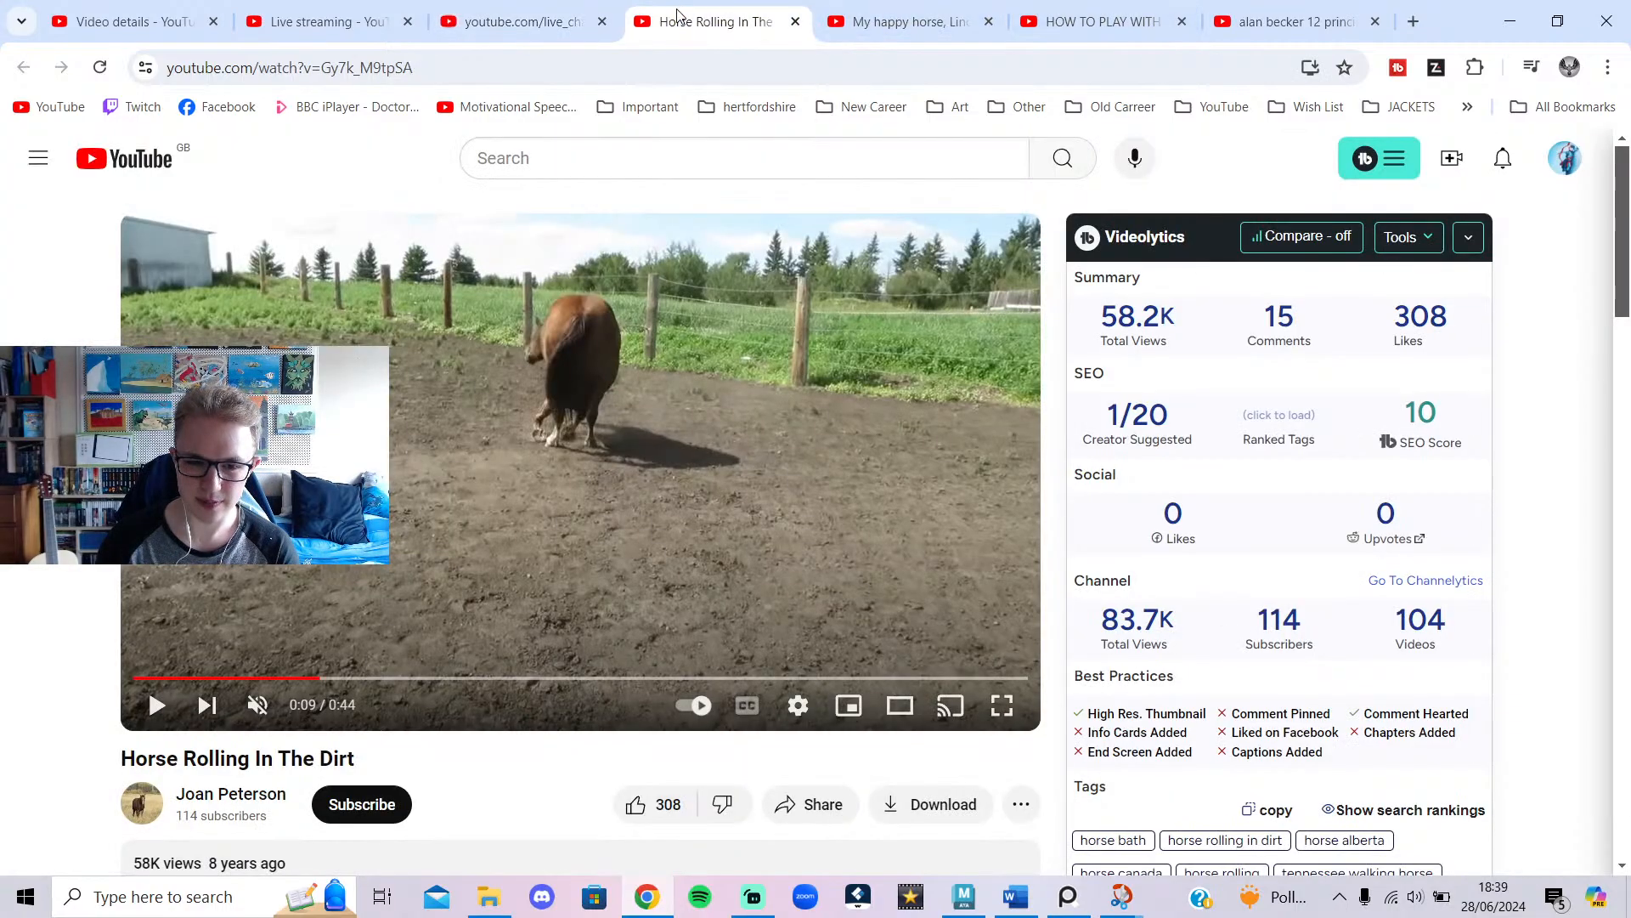
{"action": "left_click", "coordinate": [904, 22]}
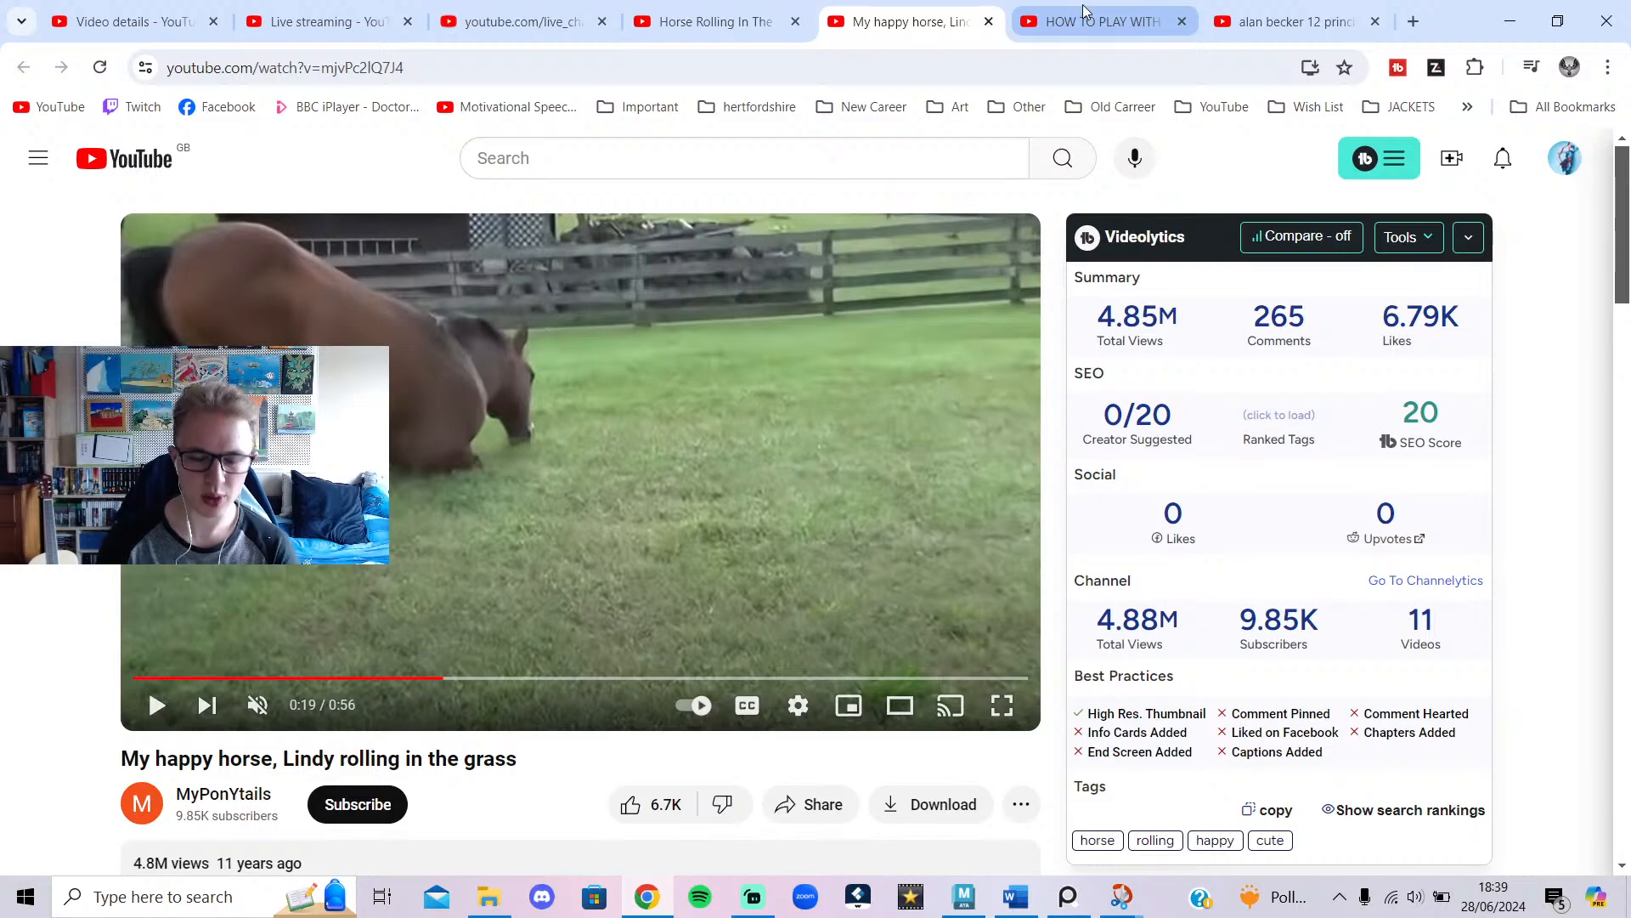
{"action": "left_click", "coordinate": [430, 602]}
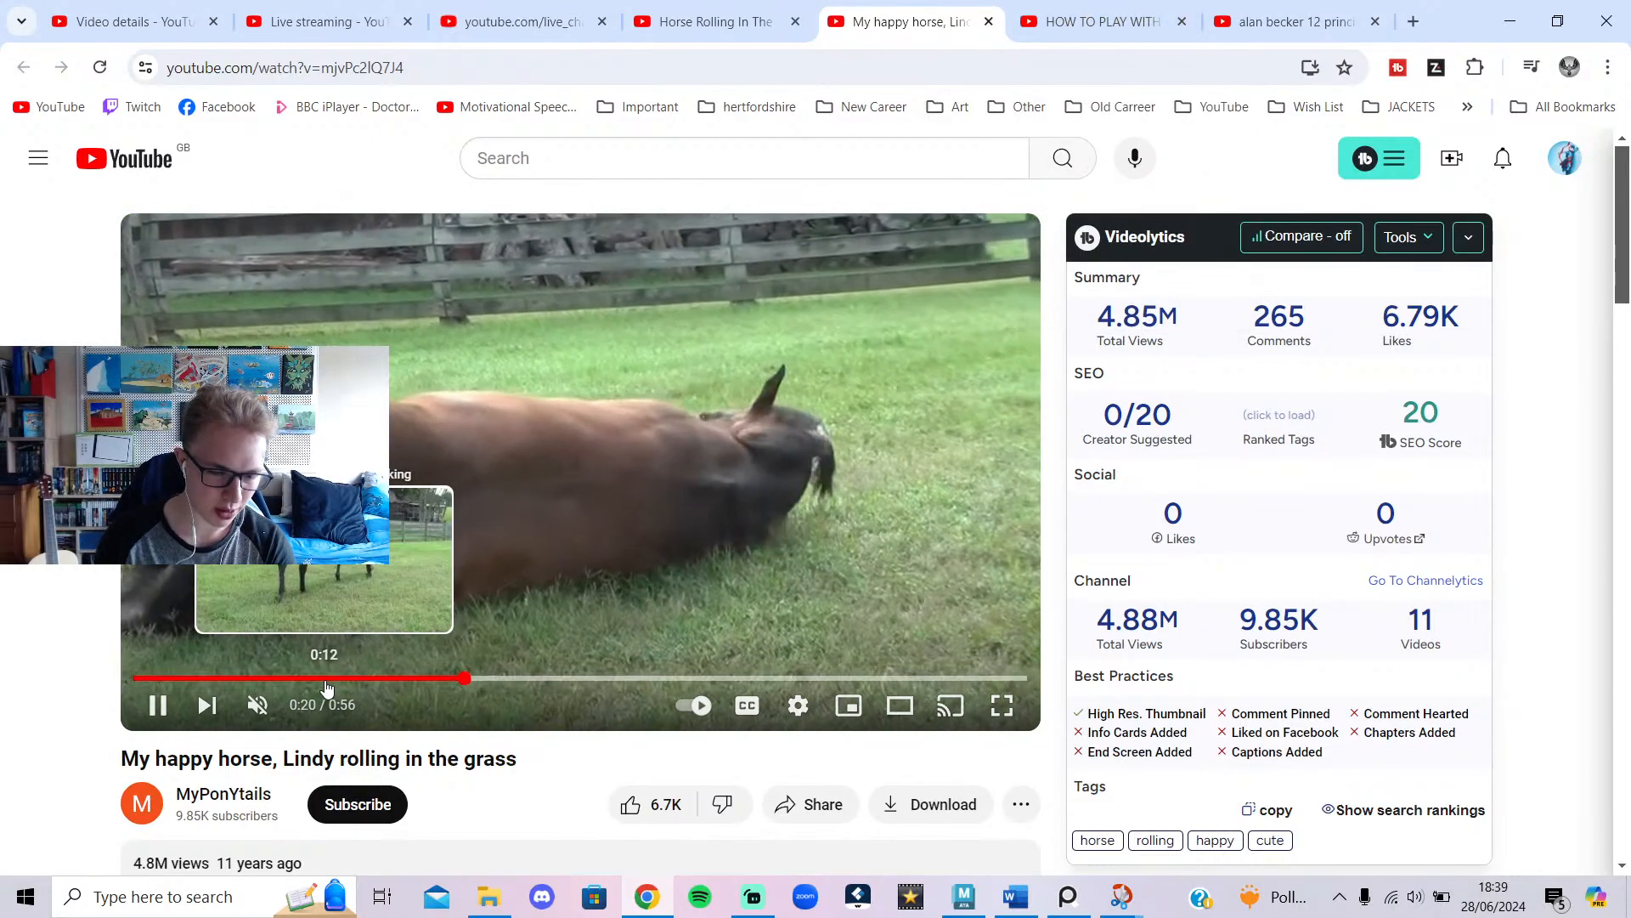
{"action": "left_click", "coordinate": [325, 679]}
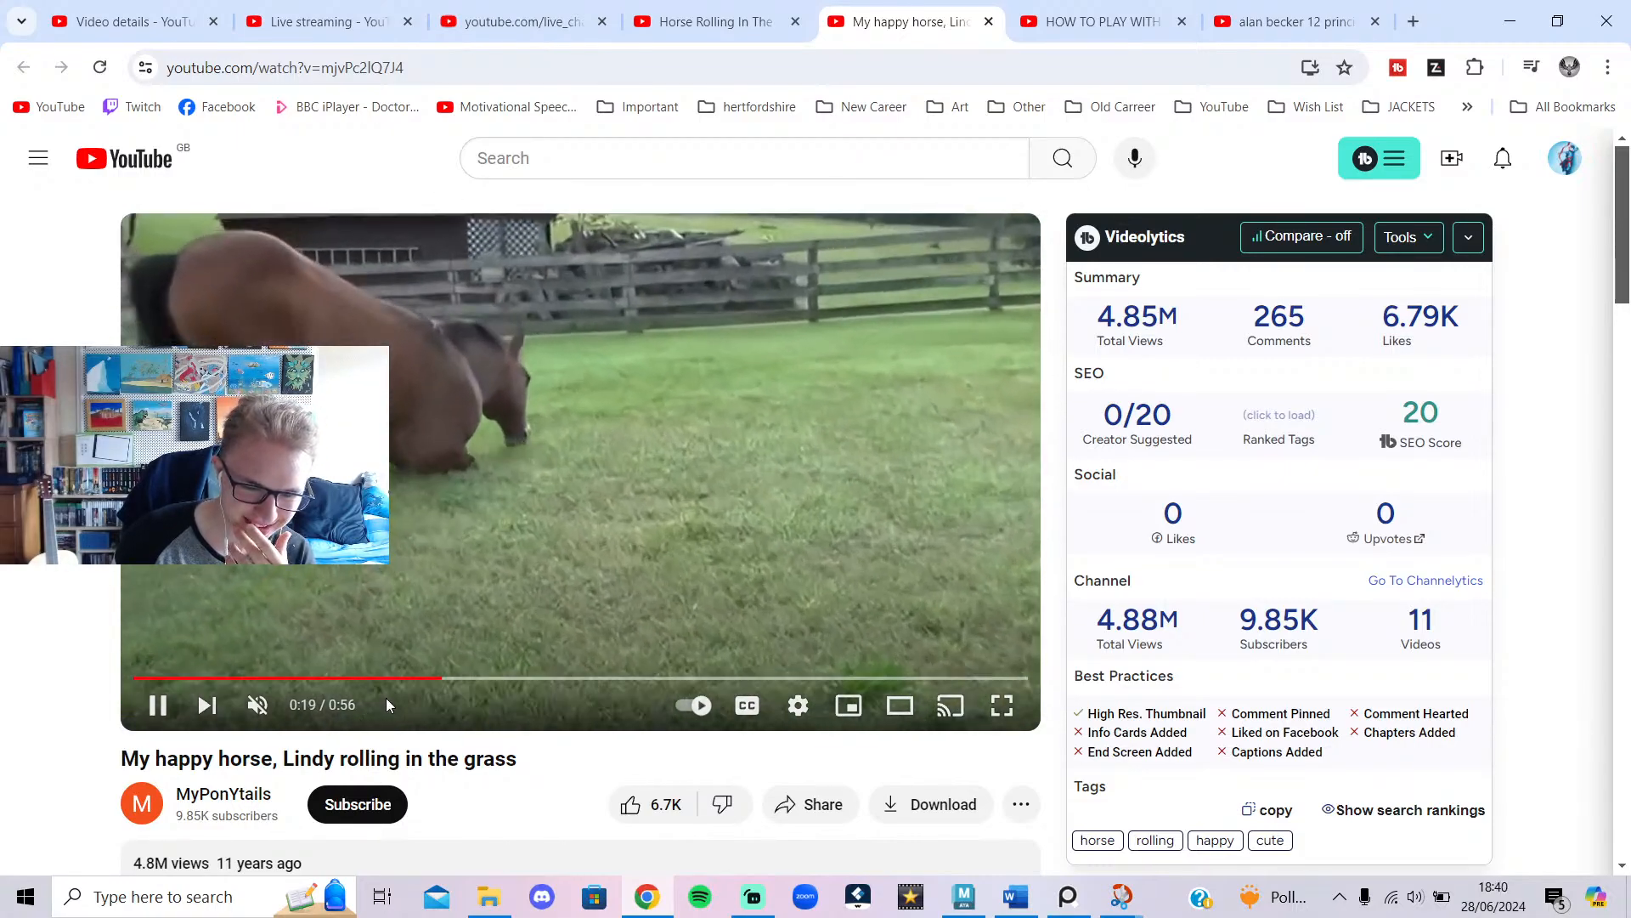
{"action": "left_click", "coordinate": [365, 678]}
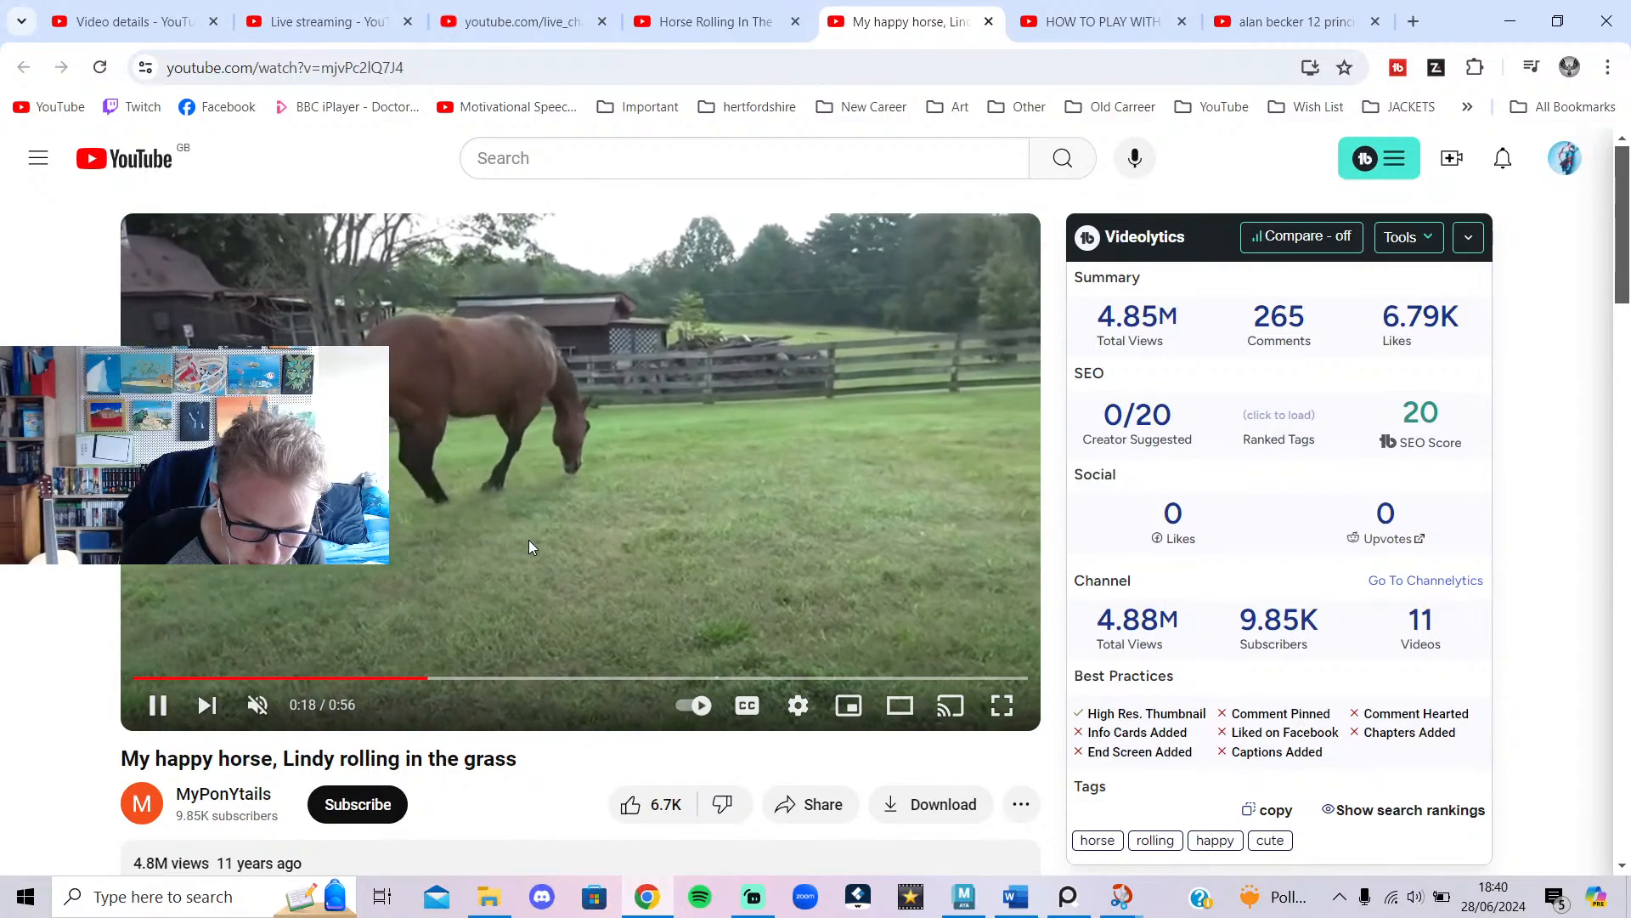
{"action": "left_click", "coordinate": [527, 542]}
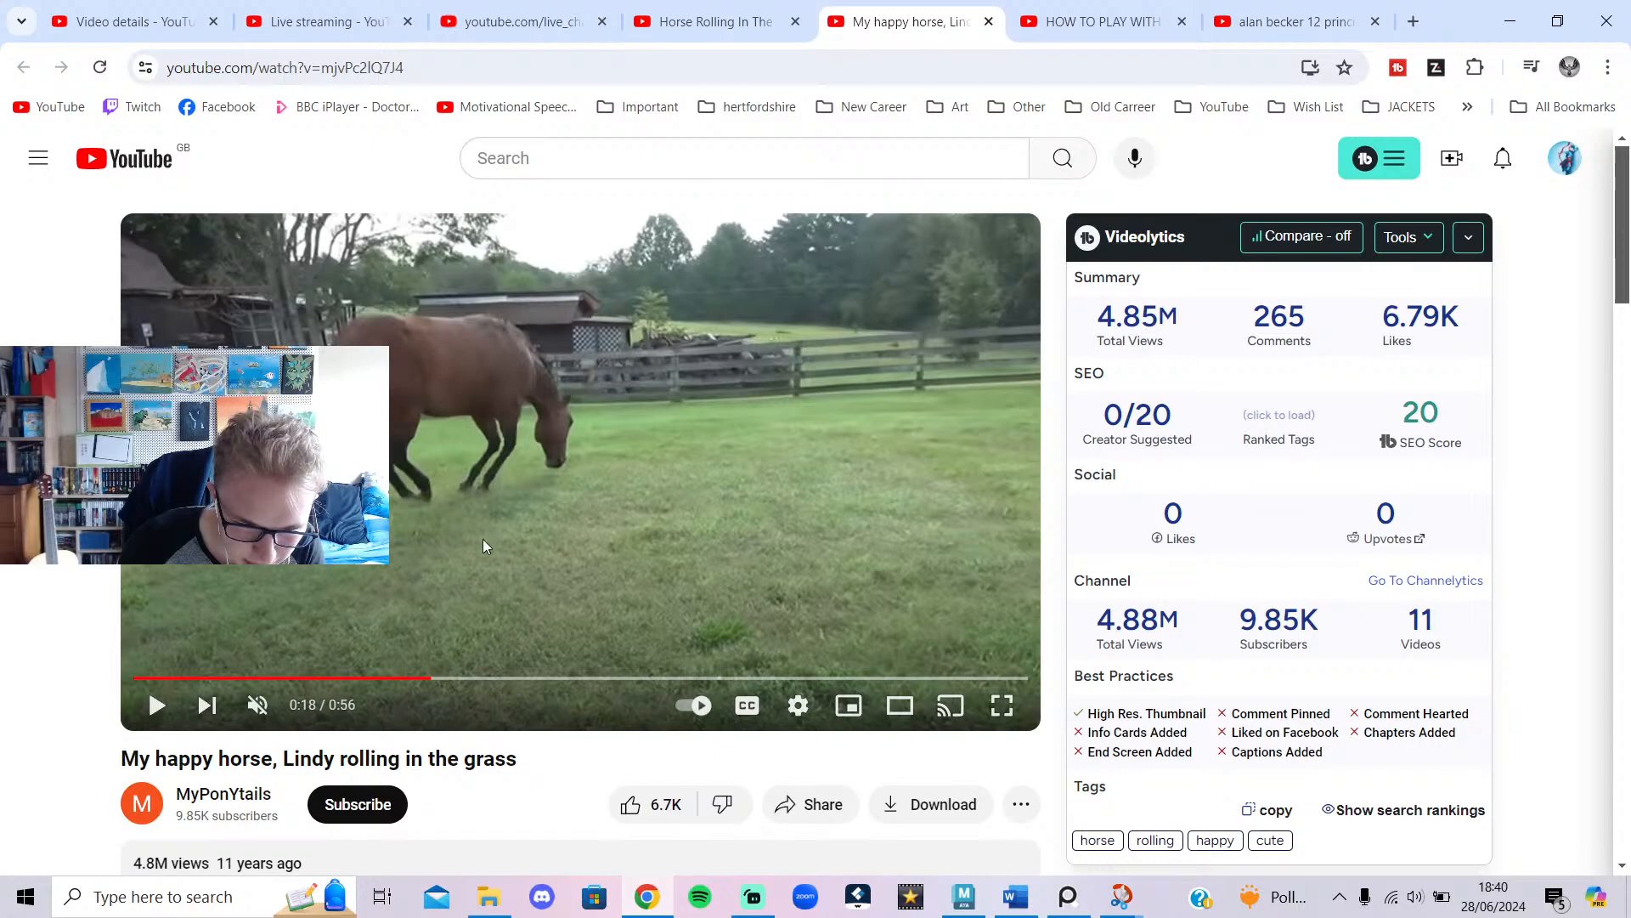
Pause the Lindy clip near 0:19, minimise the browser, and scrub Maya to frame 18.
{"action": "left_click", "coordinate": [436, 594]}
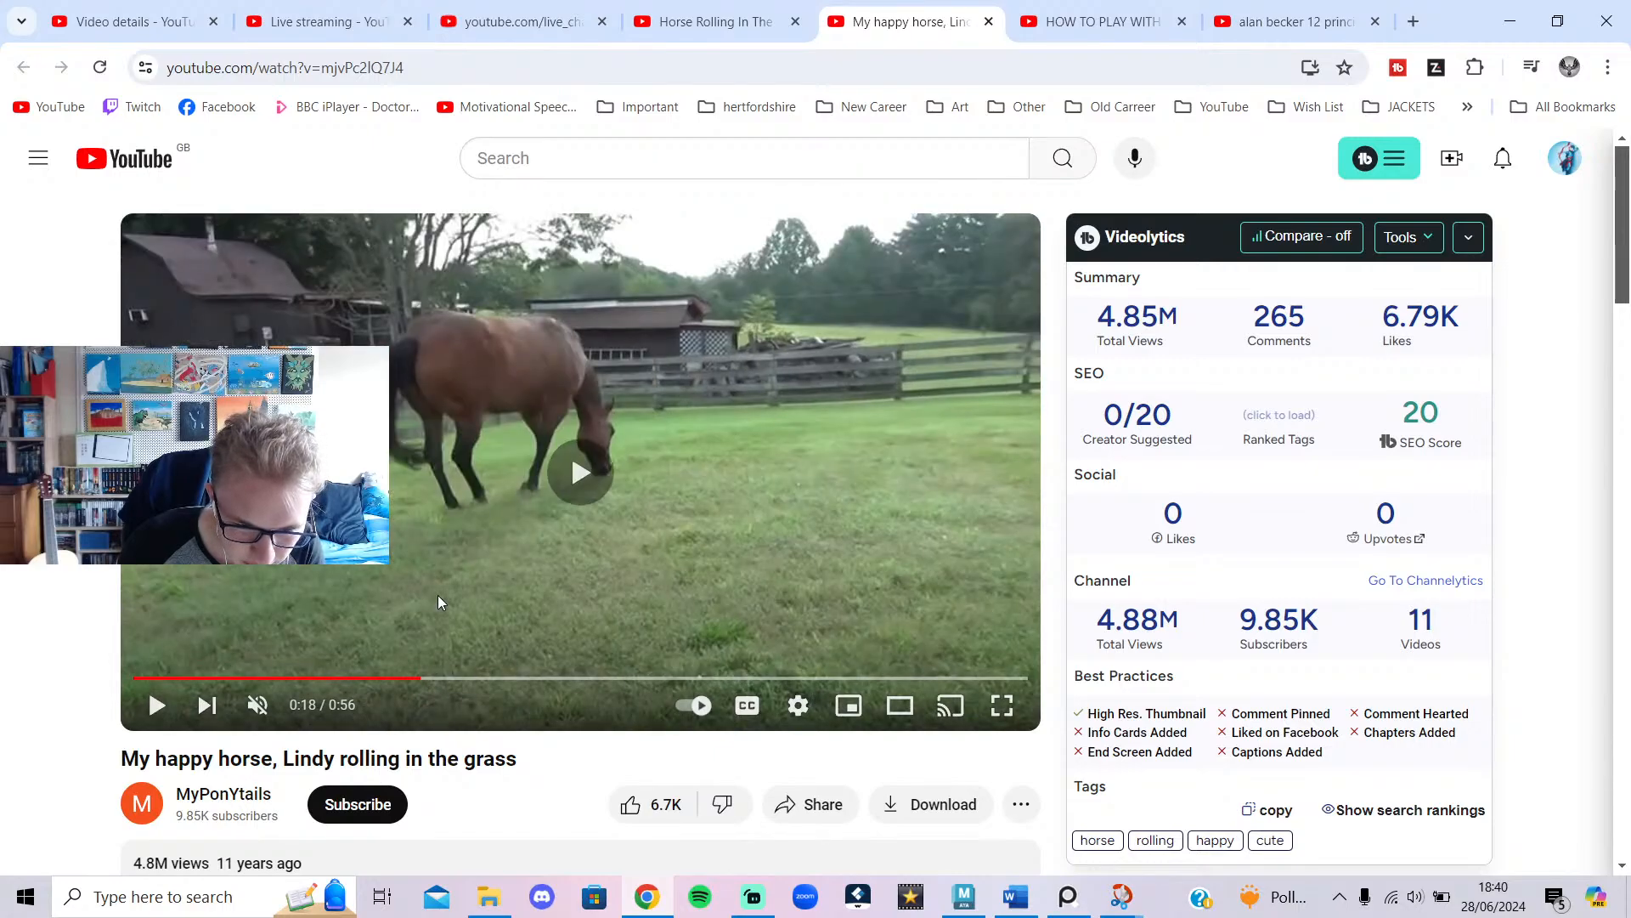
{"action": "left_click", "coordinate": [437, 602]}
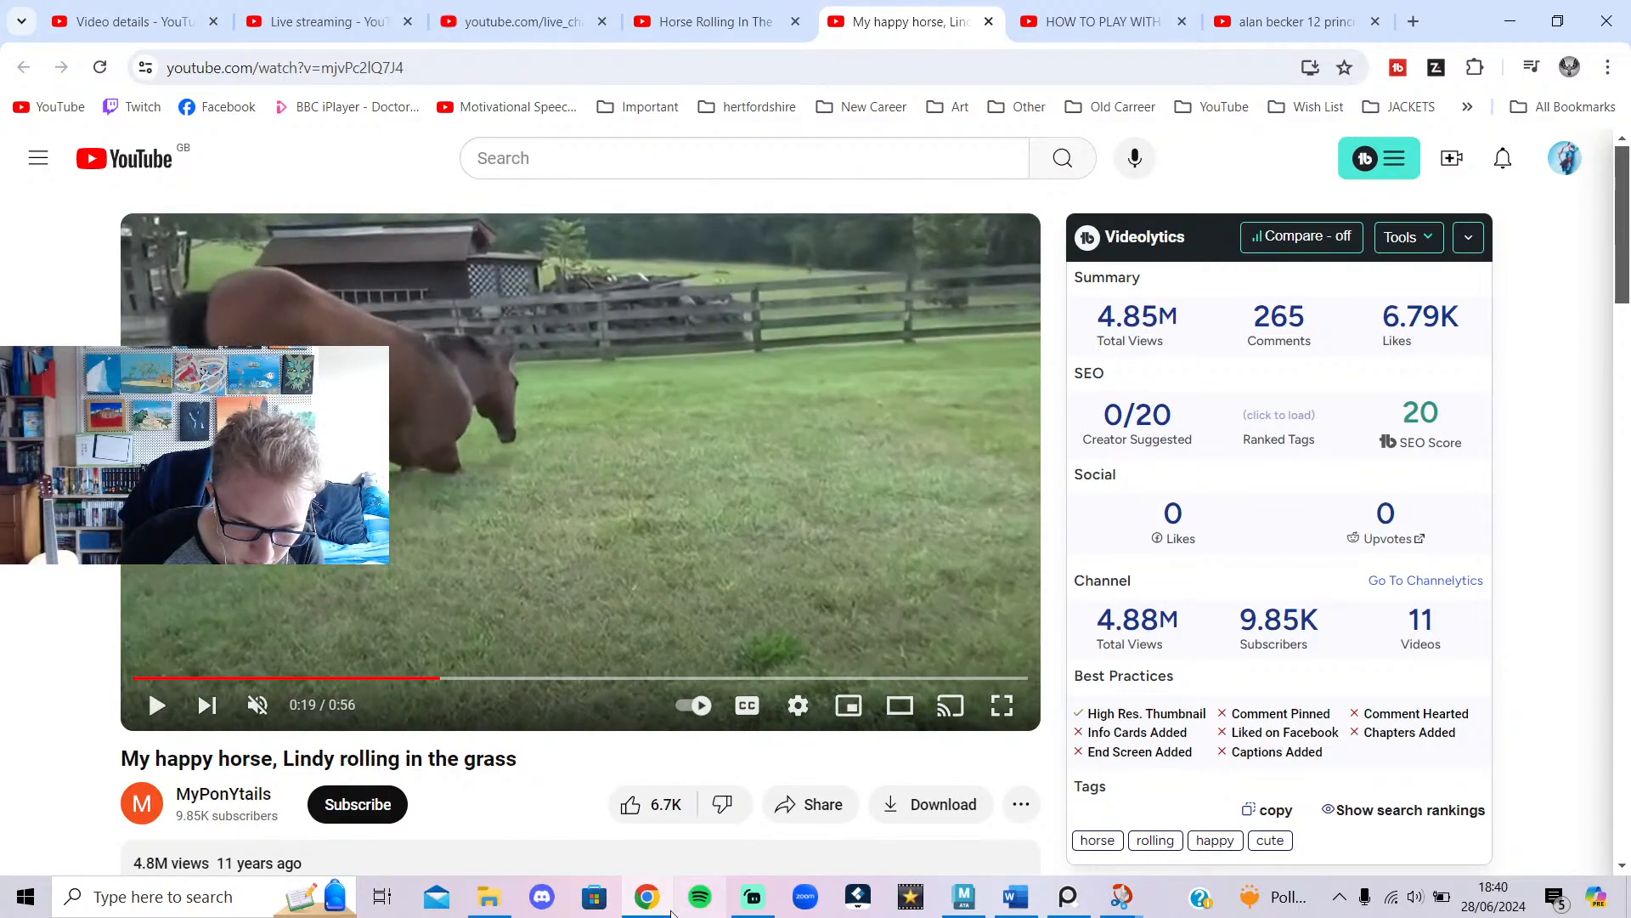
{"action": "left_click", "coordinate": [663, 902]}
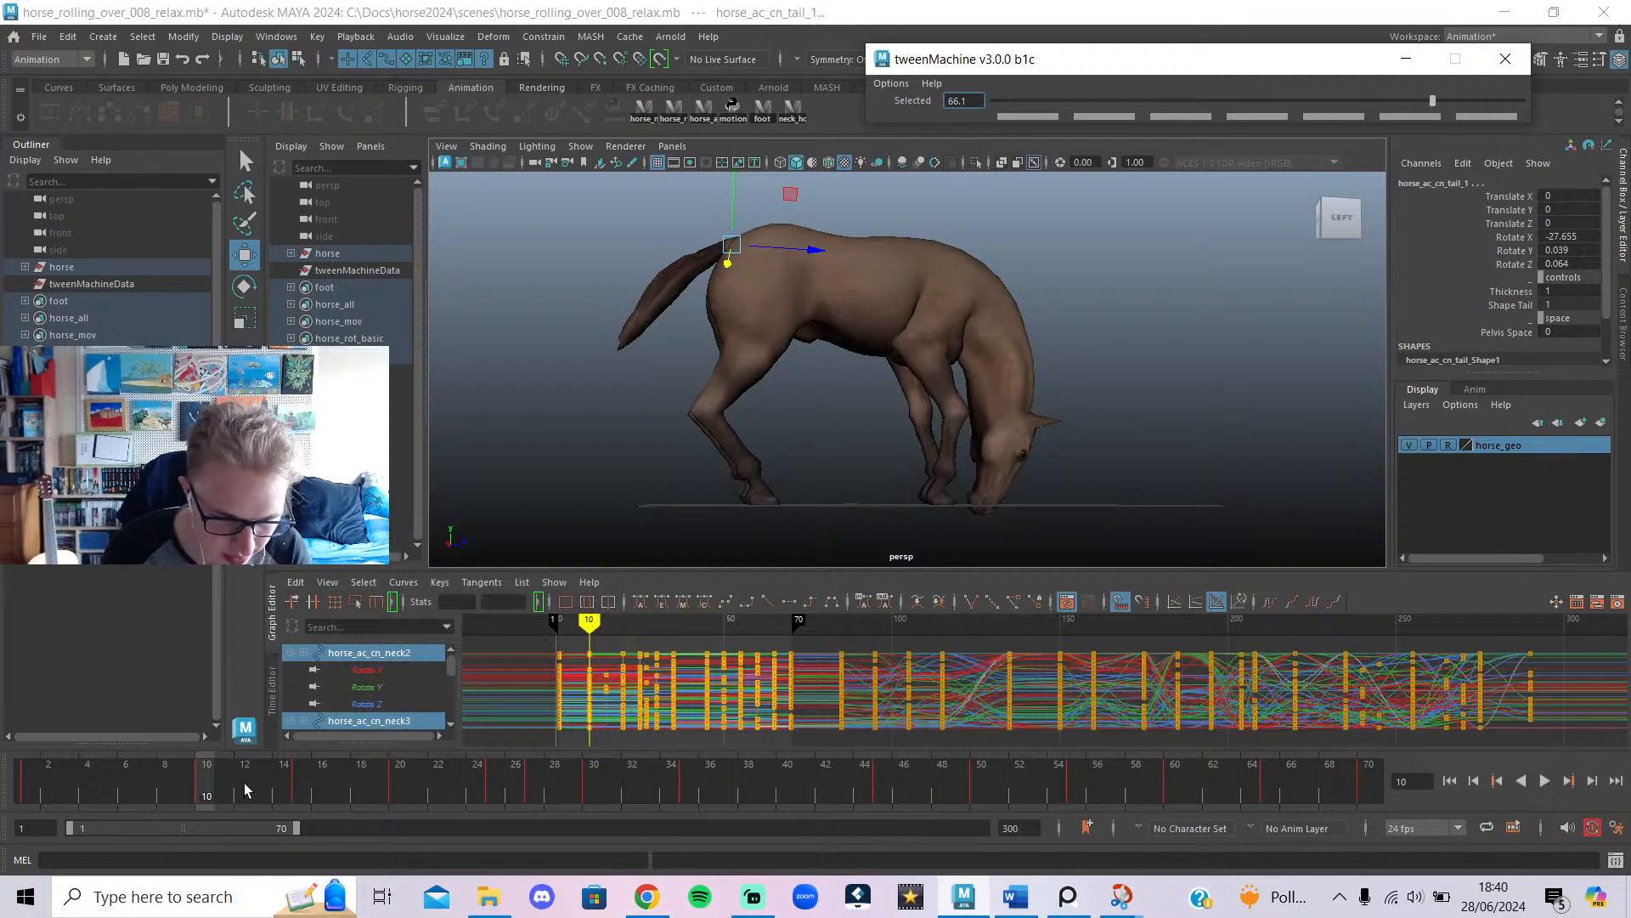
{"action": "mouse_move", "coordinate": [31, 763]}
{"action": "left_mouse_down"}
{"action": "mouse_move", "coordinate": [365, 779]}
{"action": "mouse_move", "coordinate": [14, 796]}
{"action": "left_mouse_up"}
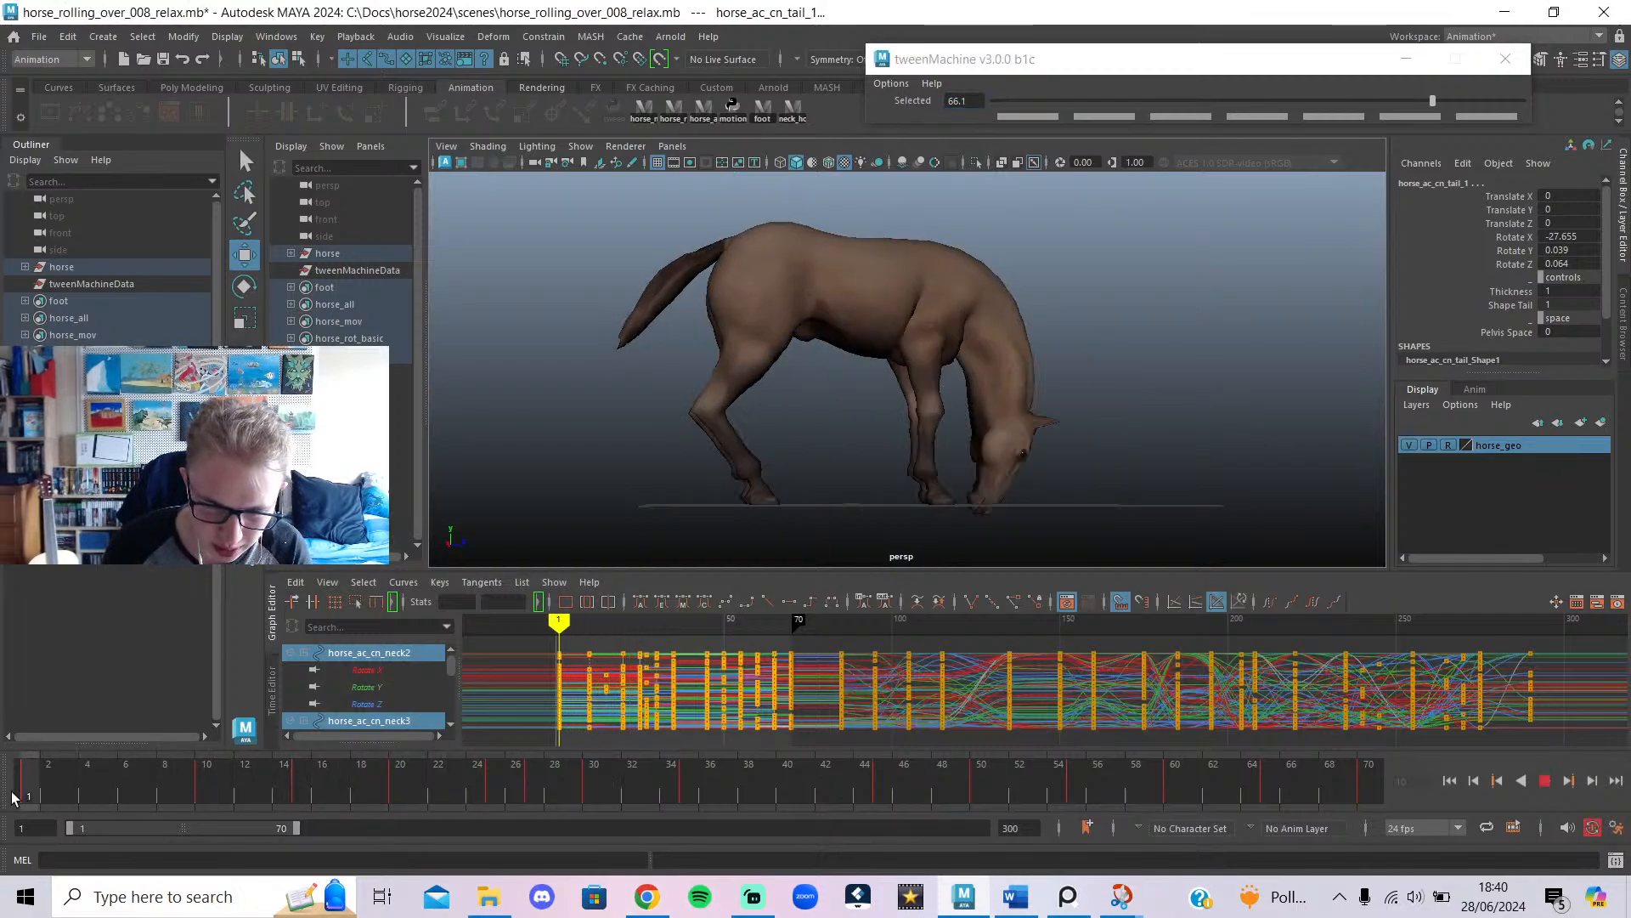
Lower Fetlock Roll on the right front foot IK control.
{"action": "mouse_move", "coordinate": [127, 802]}
{"action": "left_mouse_down"}
{"action": "mouse_move", "coordinate": [329, 804]}
{"action": "mouse_move", "coordinate": [255, 804]}
{"action": "left_mouse_up"}
{"action": "scroll", "coordinate": [1048, 461], "scroll_direction": "up", "scroll_amount": 5}
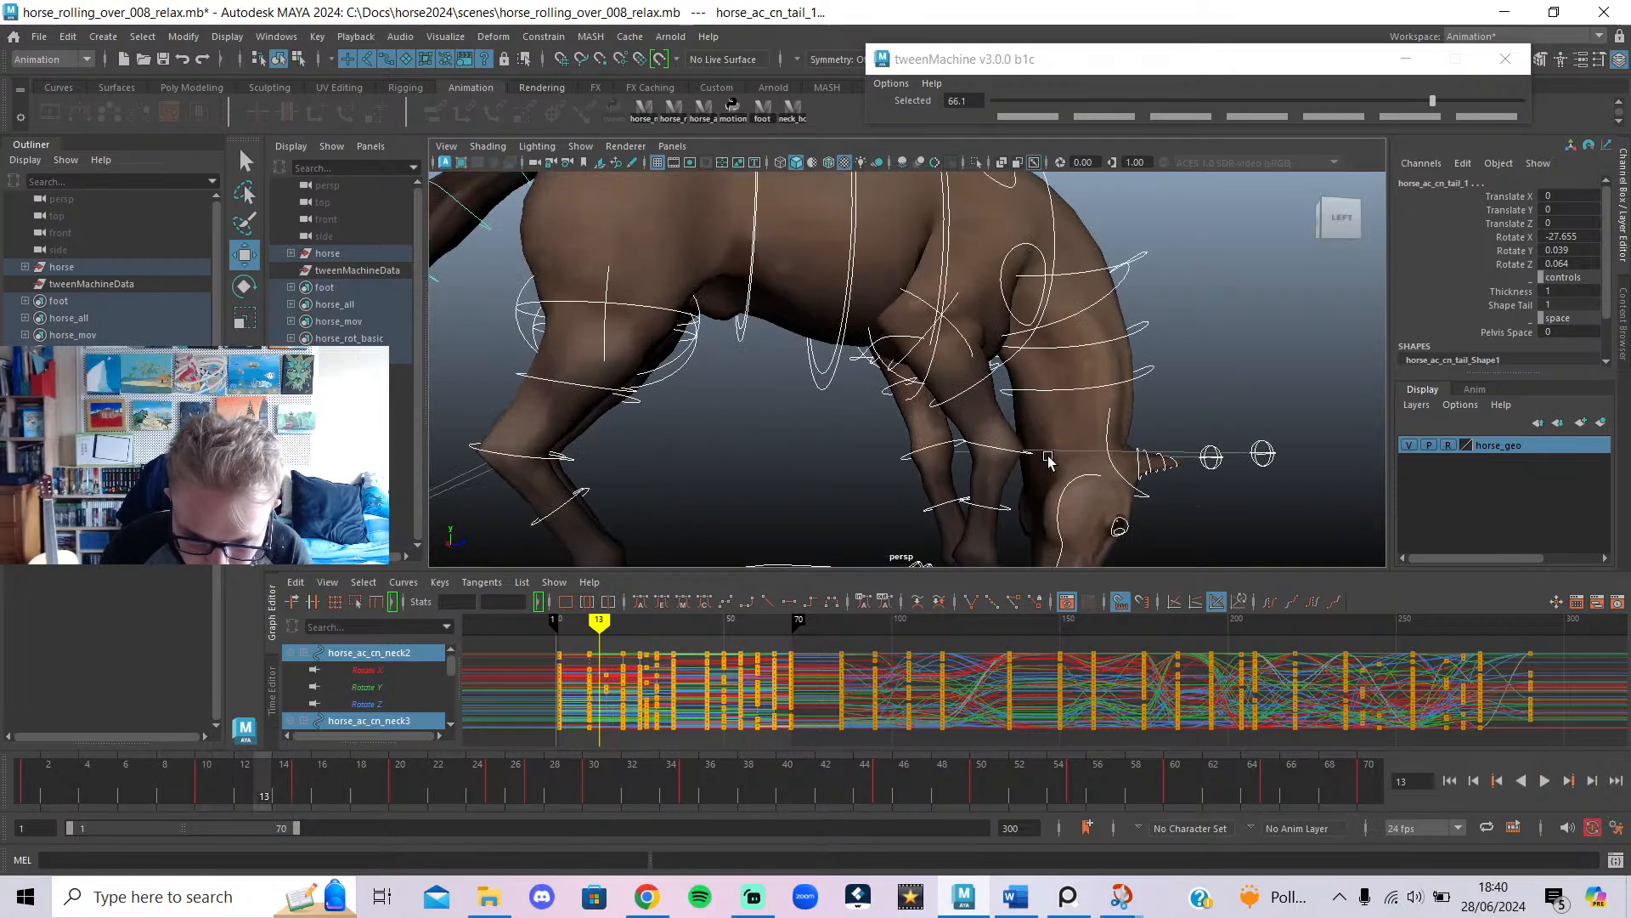
{"action": "middle_click_drag", "start_coordinate": [1049, 462], "coordinate": [1033, 367], "text": "alt"}
{"action": "left_click", "coordinate": [956, 507]}
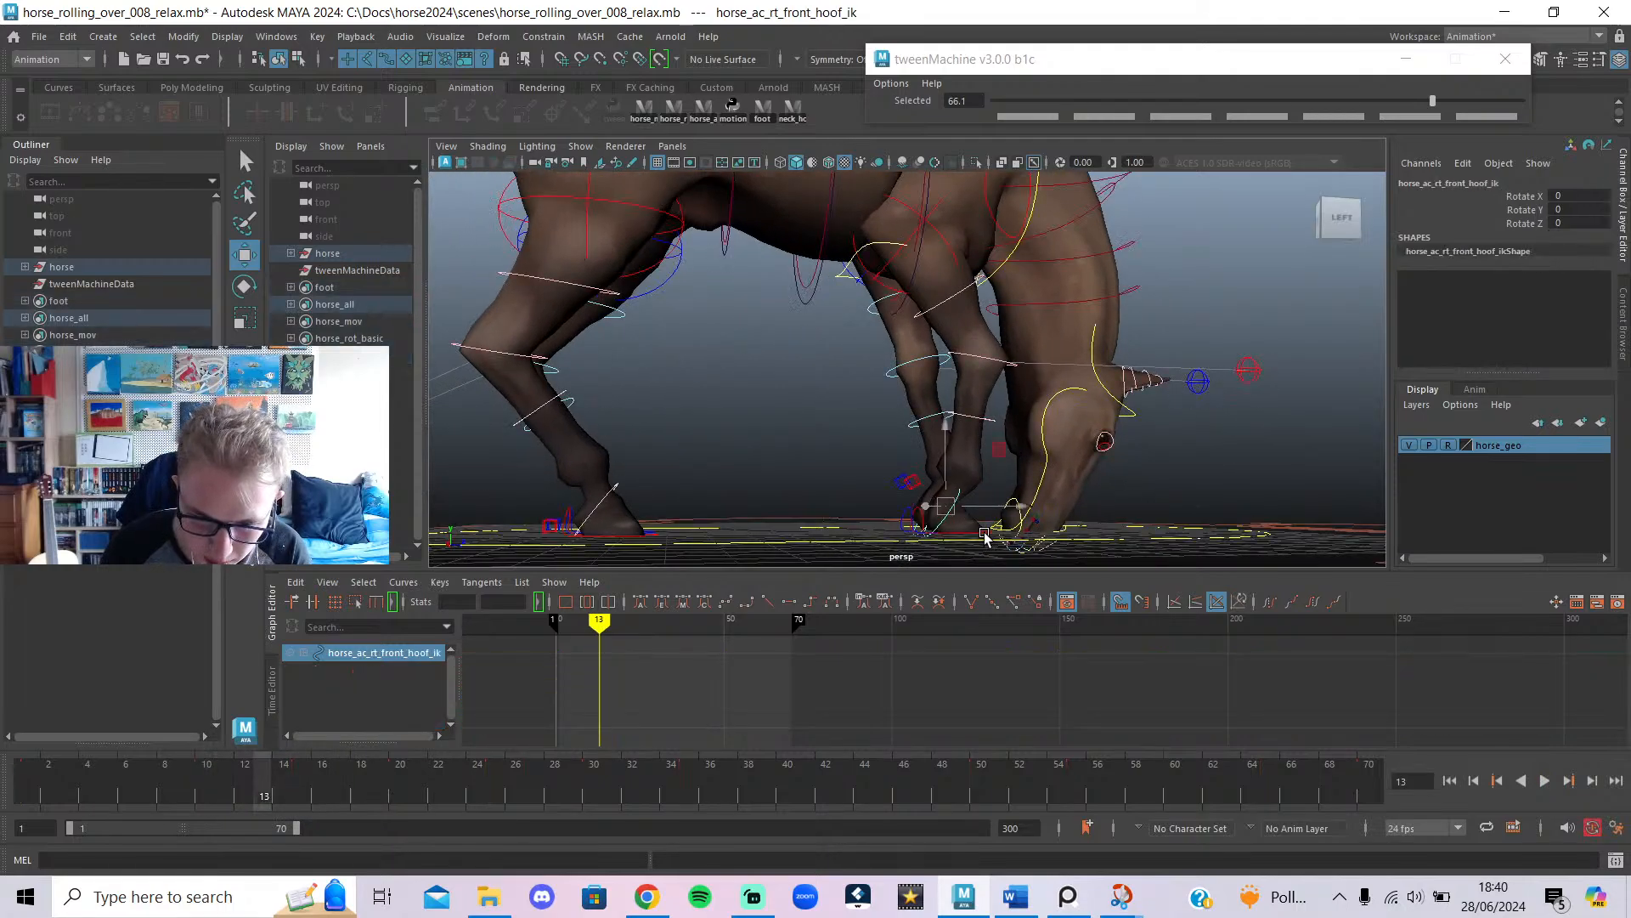
{"action": "left_click", "coordinate": [983, 537]}
{"action": "left_click_drag", "start_coordinate": [1557, 336], "coordinate": [1547, 335], "text": "ctrl"}
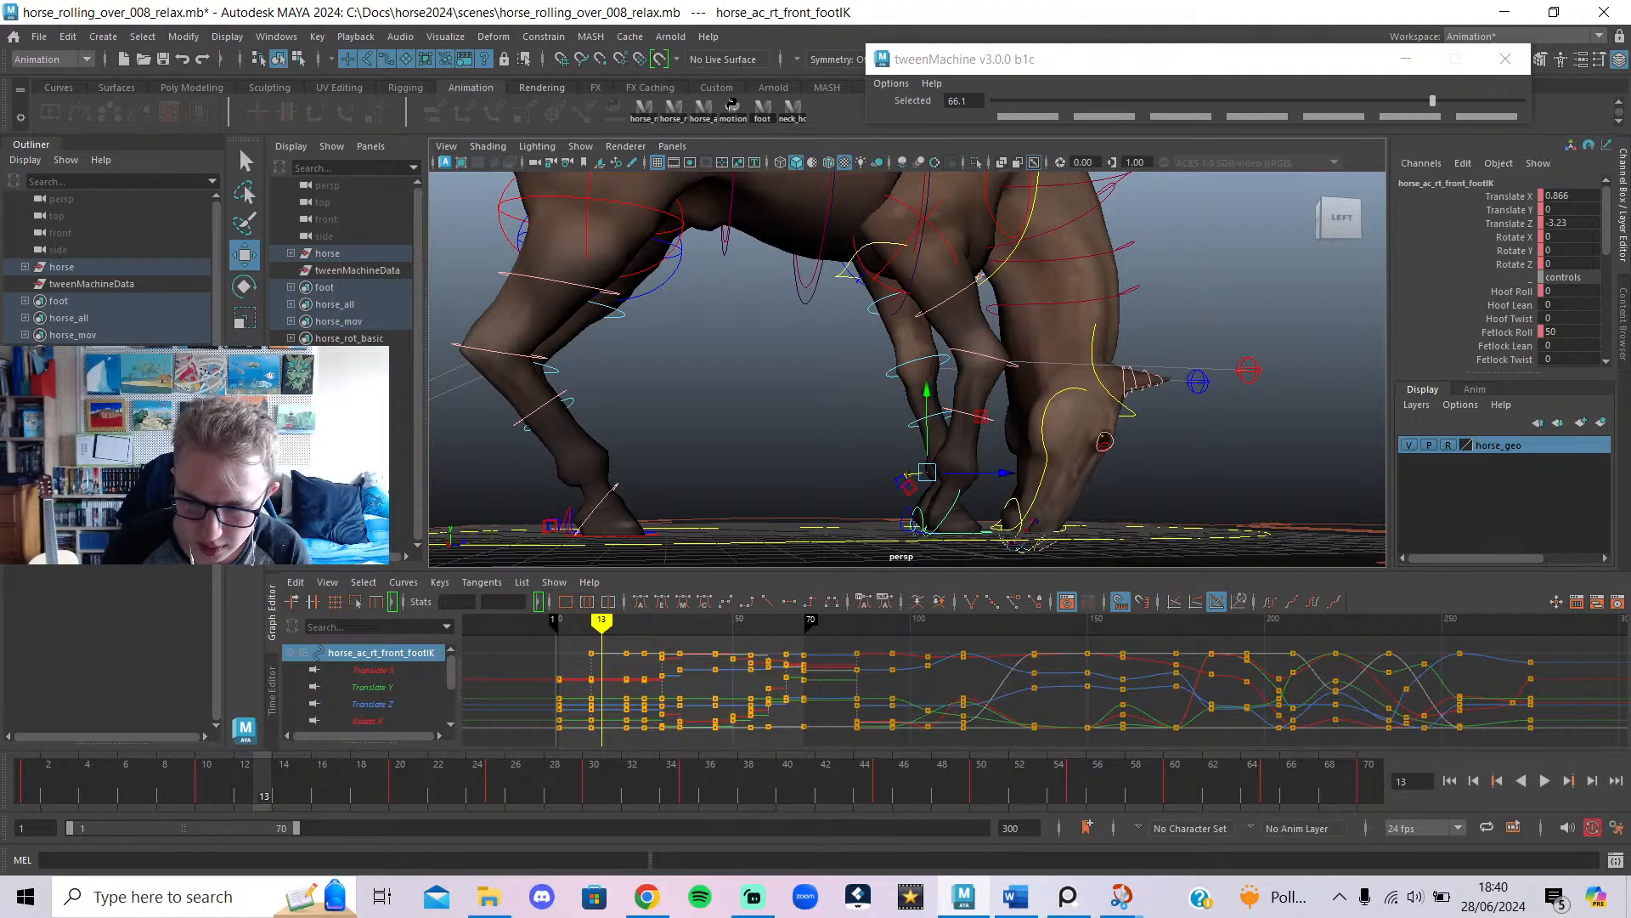
Lower the left front foot's Fetlock Roll from 60 to about 52.
{"action": "left_click_drag", "start_coordinate": [731, 433], "coordinate": [979, 546], "text": "alt"}
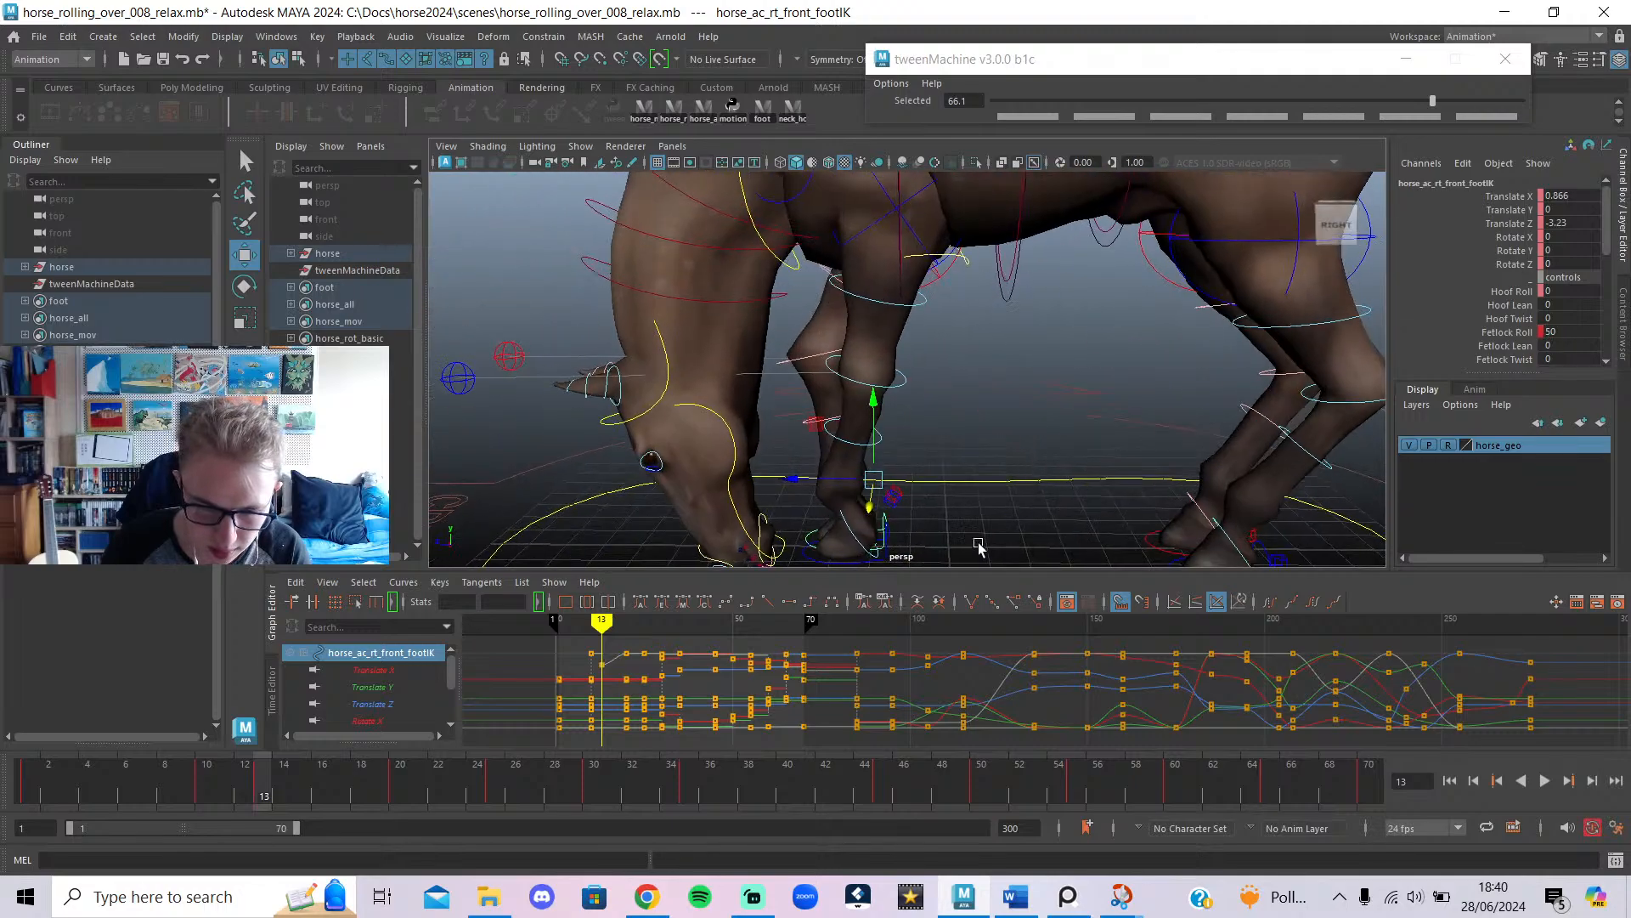
{"action": "left_click", "coordinate": [842, 559]}
{"action": "middle_click_drag", "start_coordinate": [1045, 392], "coordinate": [1134, 272], "text": "alt"}
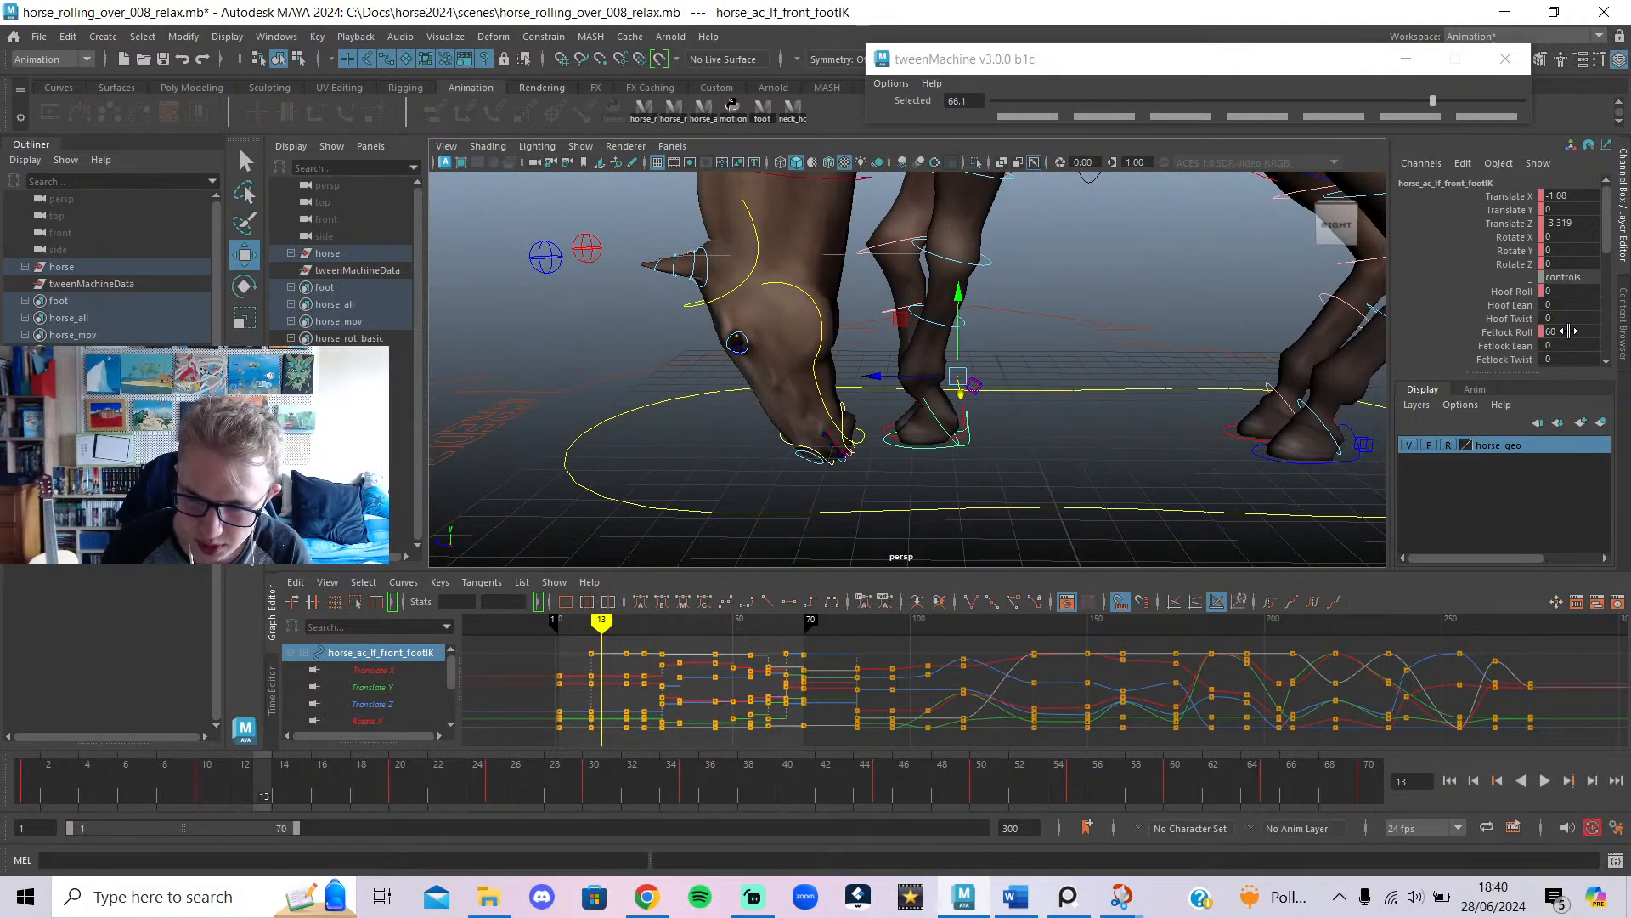
{"action": "left_click_drag", "start_coordinate": [1569, 331], "coordinate": [1561, 332], "text": "ctrl"}
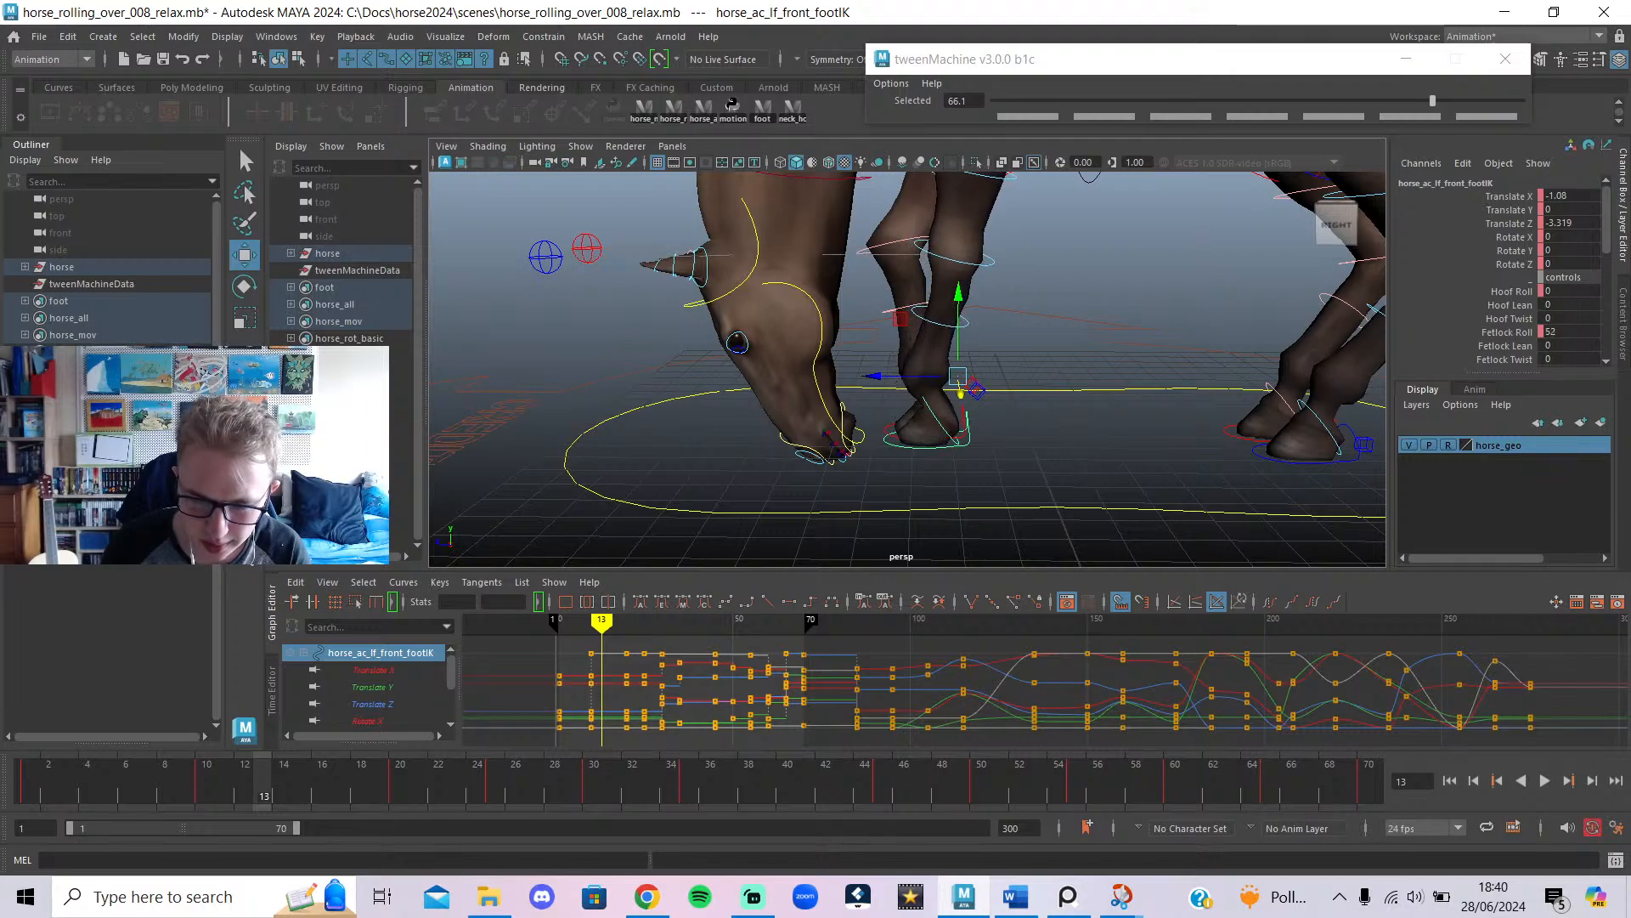
{"action": "scroll", "coordinate": [1017, 286], "scroll_direction": "down", "scroll_amount": 3}
{"action": "scroll", "coordinate": [891, 346], "scroll_direction": "up", "scroll_amount": 2}
{"action": "left_click", "coordinate": [917, 259]}
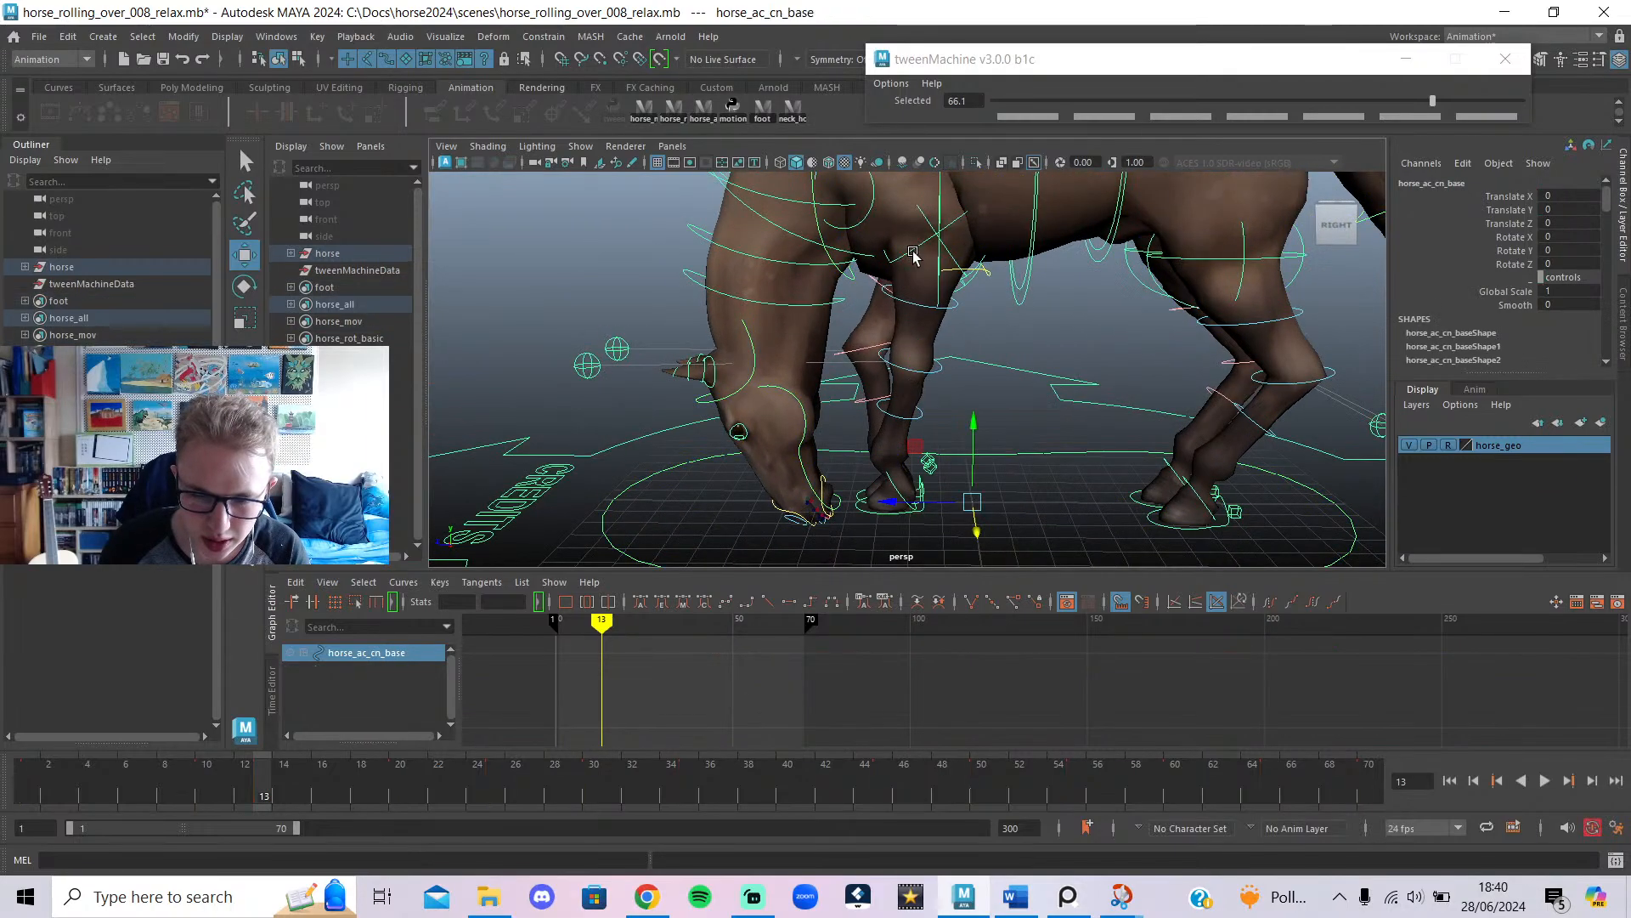
Undo the front foot Fetlock Roll change, restoring it to 60.
{"action": "left_click", "coordinate": [1031, 328]}
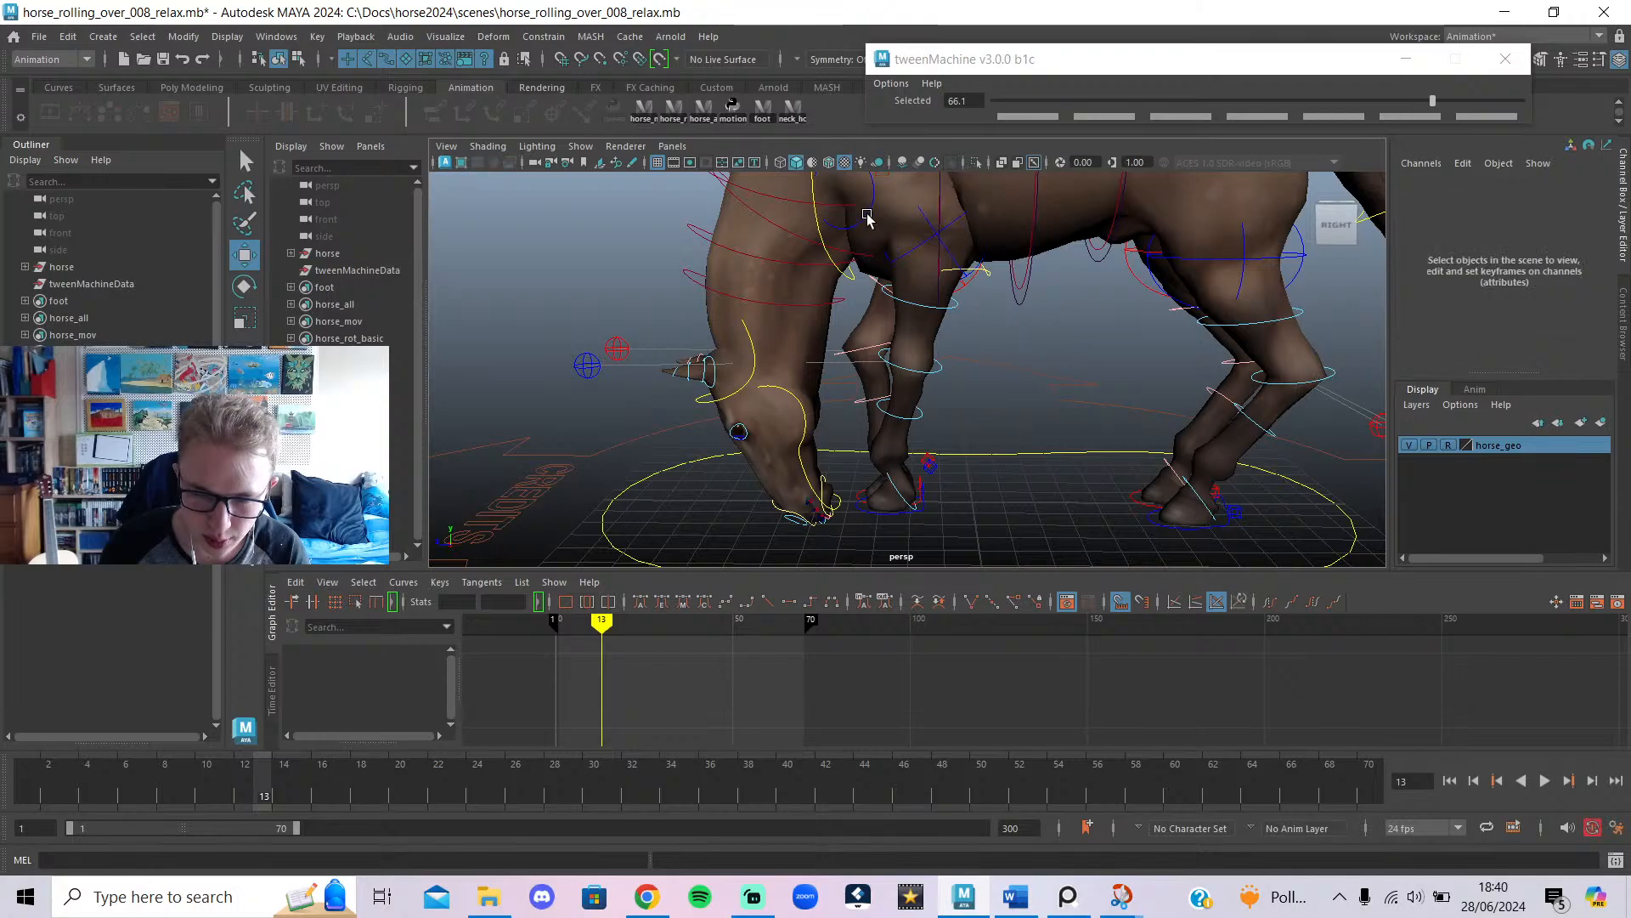
{"action": "left_click", "coordinate": [868, 216]}
{"action": "middle_click_drag", "start_coordinate": [911, 270], "coordinate": [988, 356], "text": "alt"}
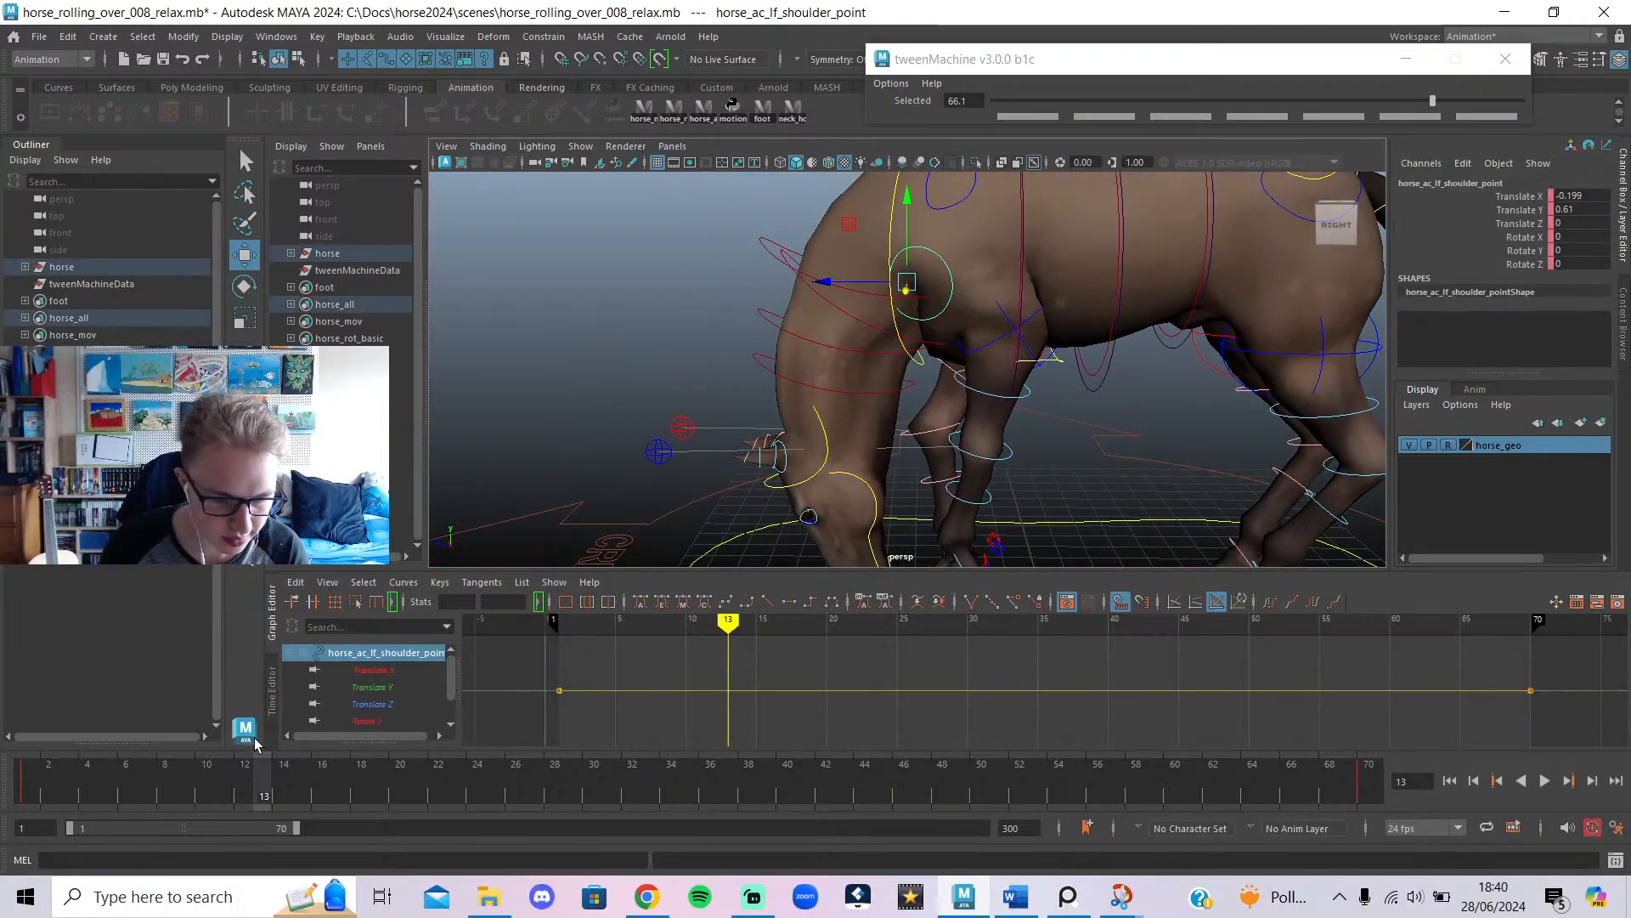
{"action": "middle_click_drag", "start_coordinate": [901, 403], "coordinate": [847, 297], "text": "alt"}
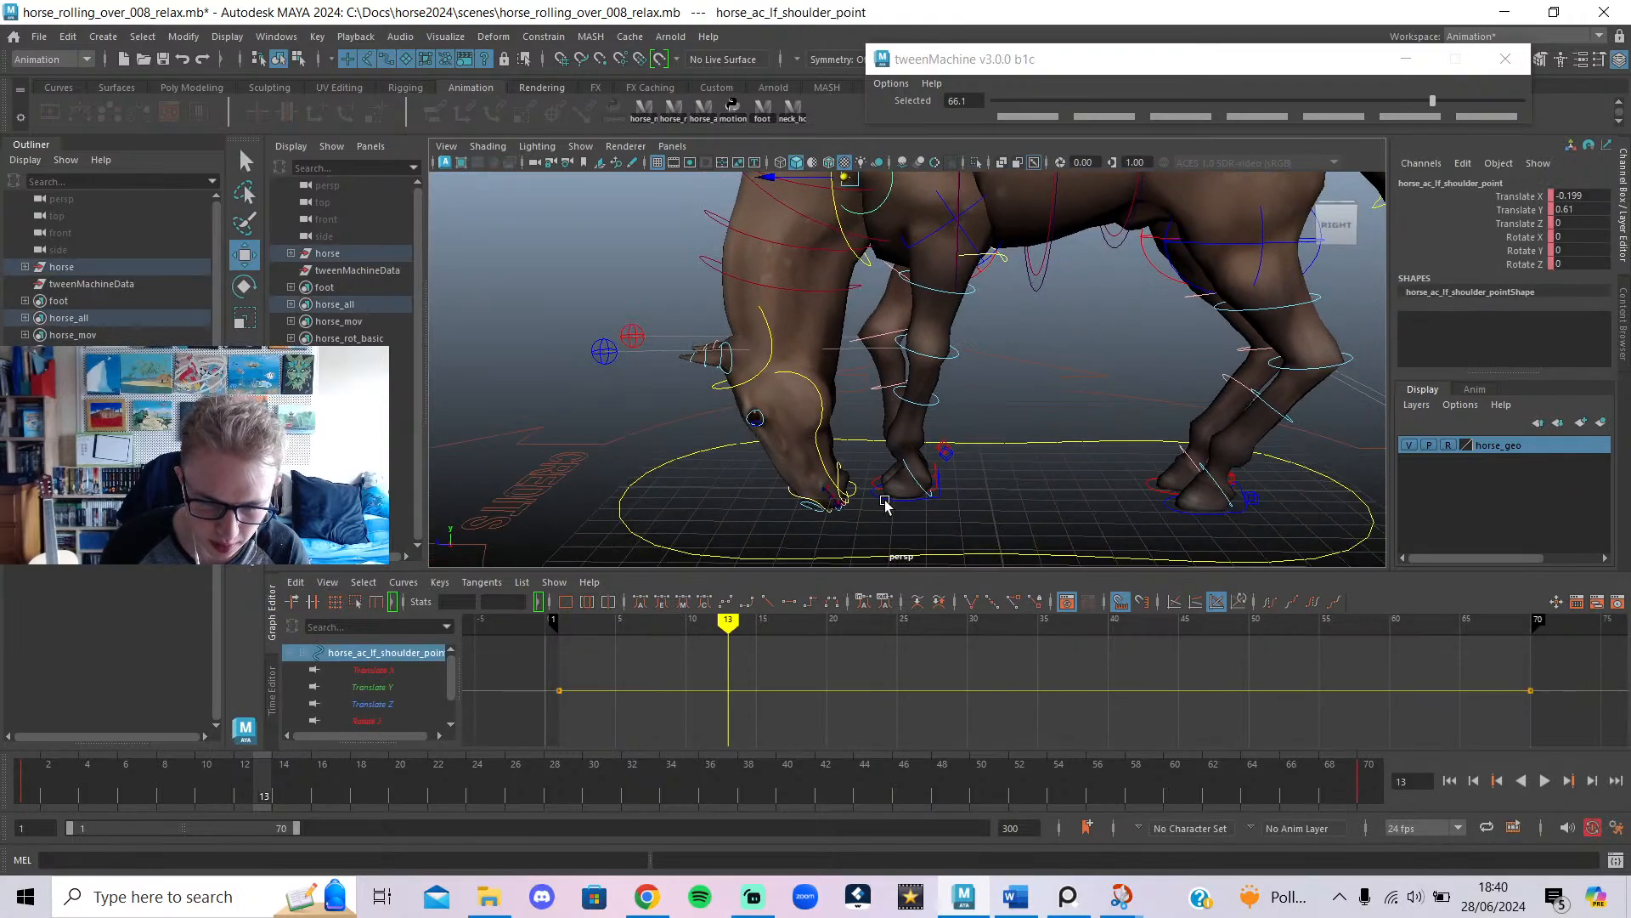
{"action": "left_click", "coordinate": [885, 501]}
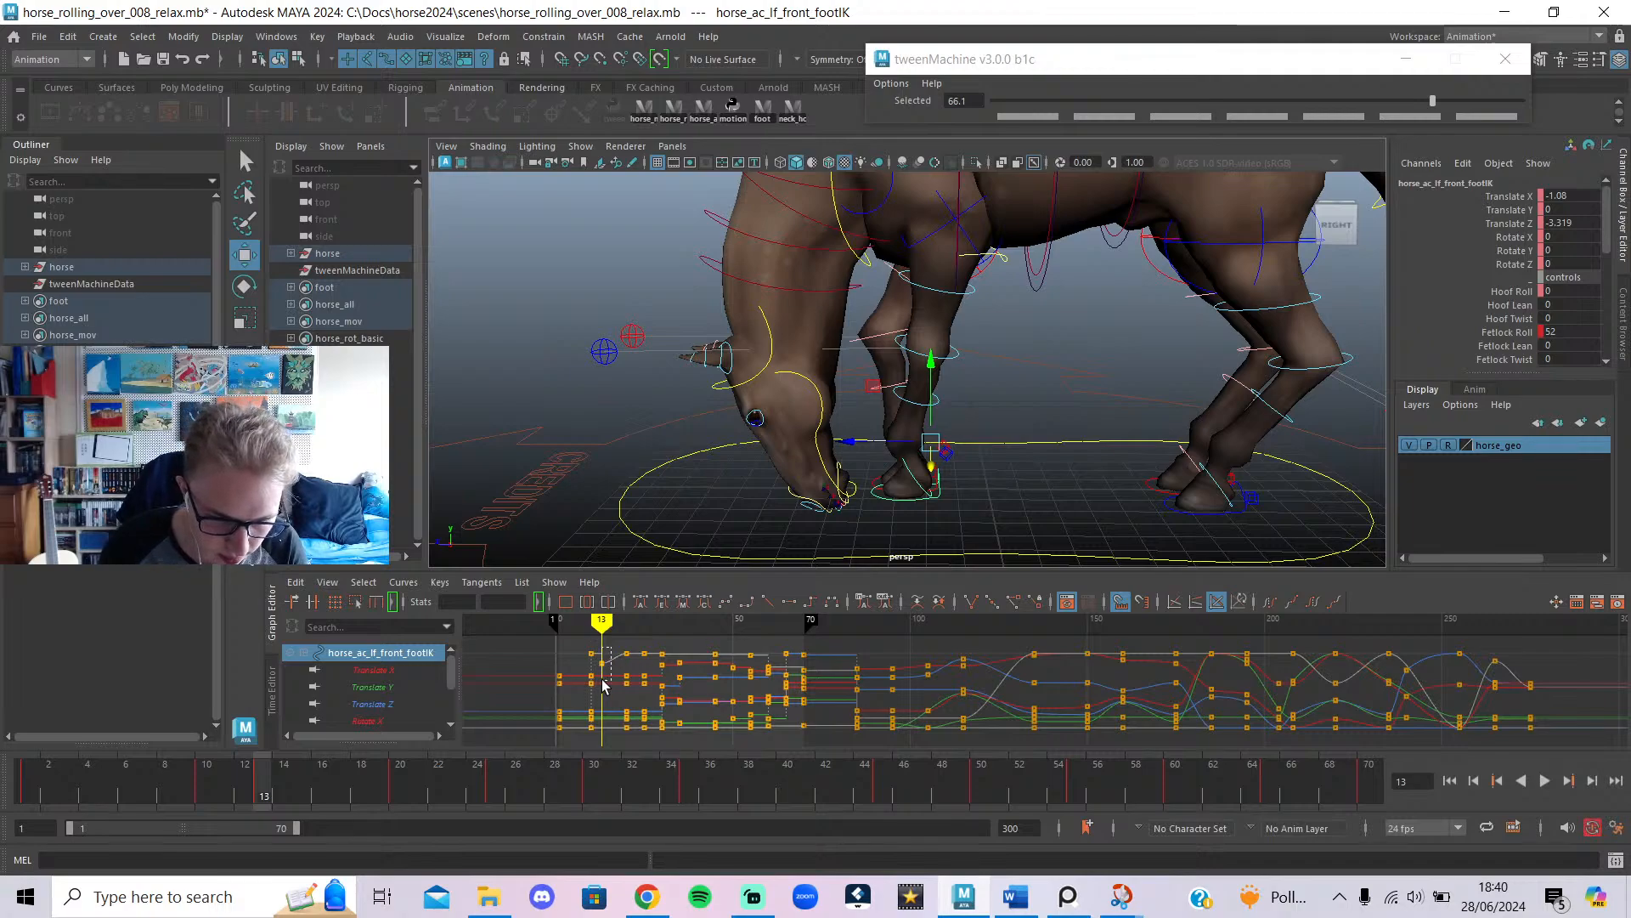
{"action": "key", "text": "ctrl+z"}
{"action": "key", "text": "ctrl+z"}
{"action": "key", "text": "ctrl+z"}
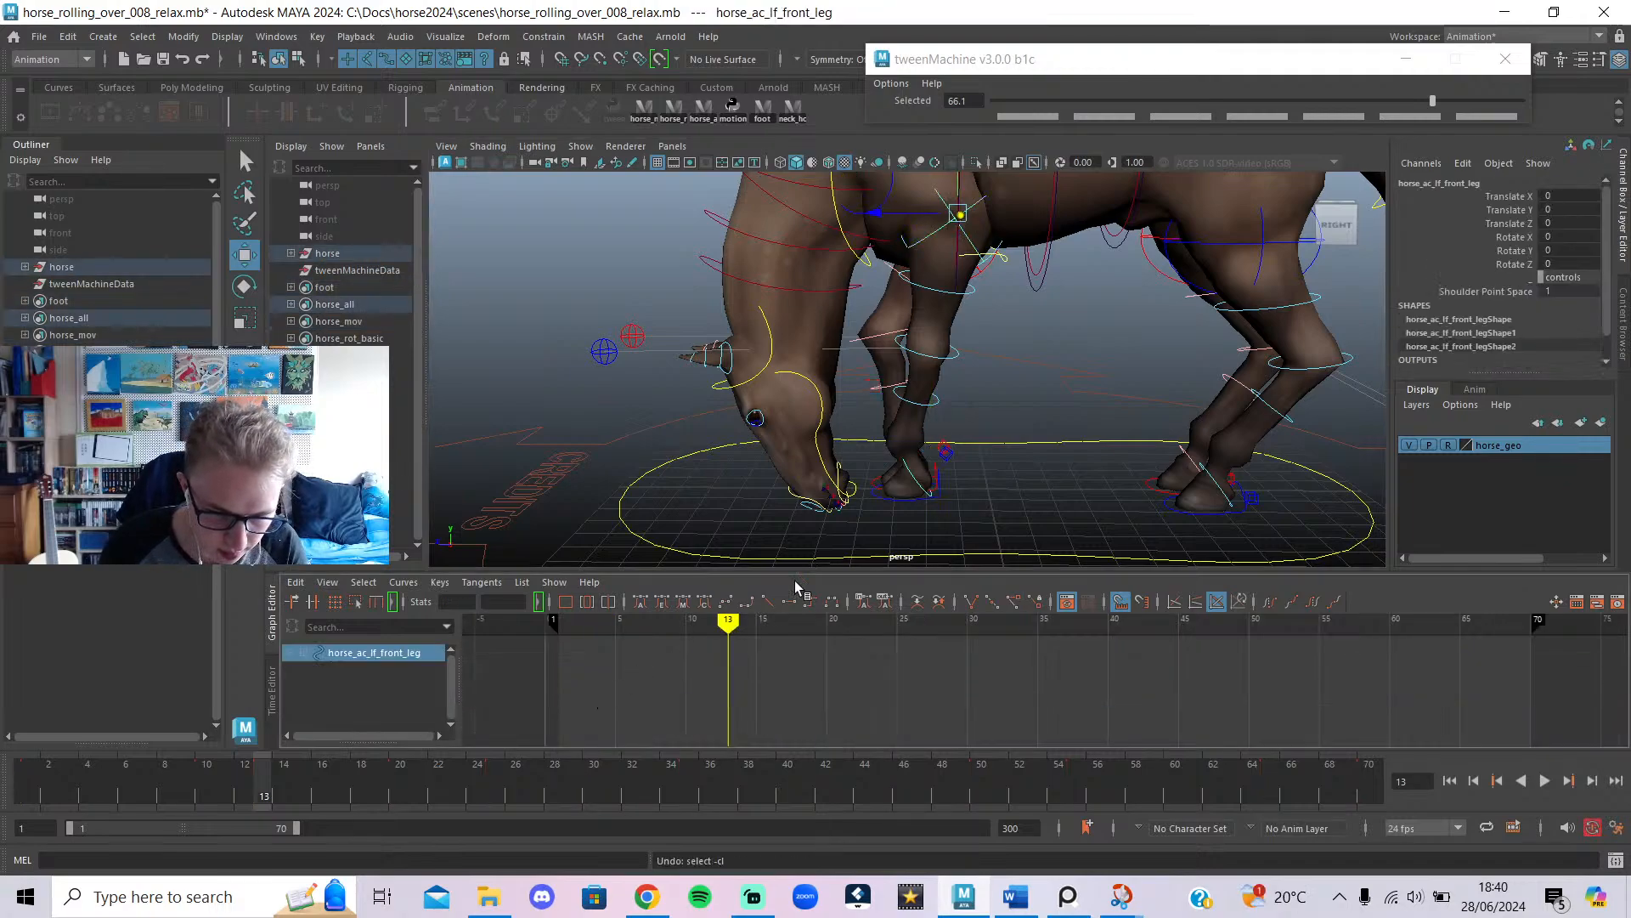
{"action": "left_click", "coordinate": [874, 481]}
{"action": "key", "text": "ctrl+z"}
{"action": "key", "text": "ctrl+z"}
{"action": "key", "text": "ctrl+z"}
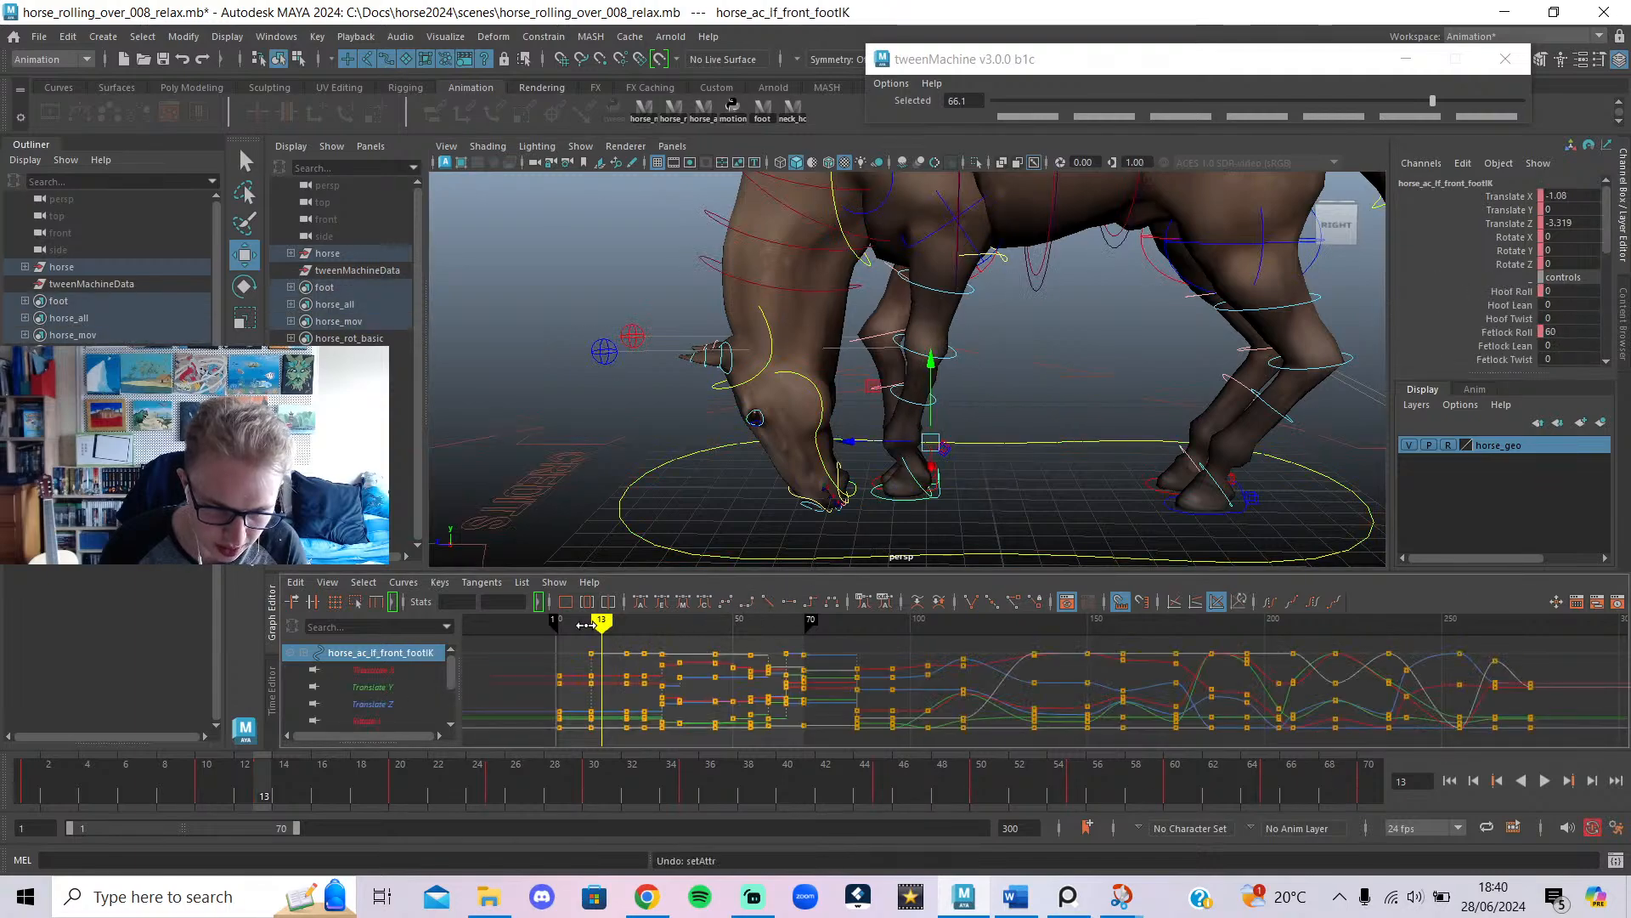
At frame 10, move the left shoulder point down and the right shoulder point up.
{"action": "left_click_drag", "start_coordinate": [586, 625], "coordinate": [591, 643]}
{"action": "left_click", "coordinate": [1022, 291]}
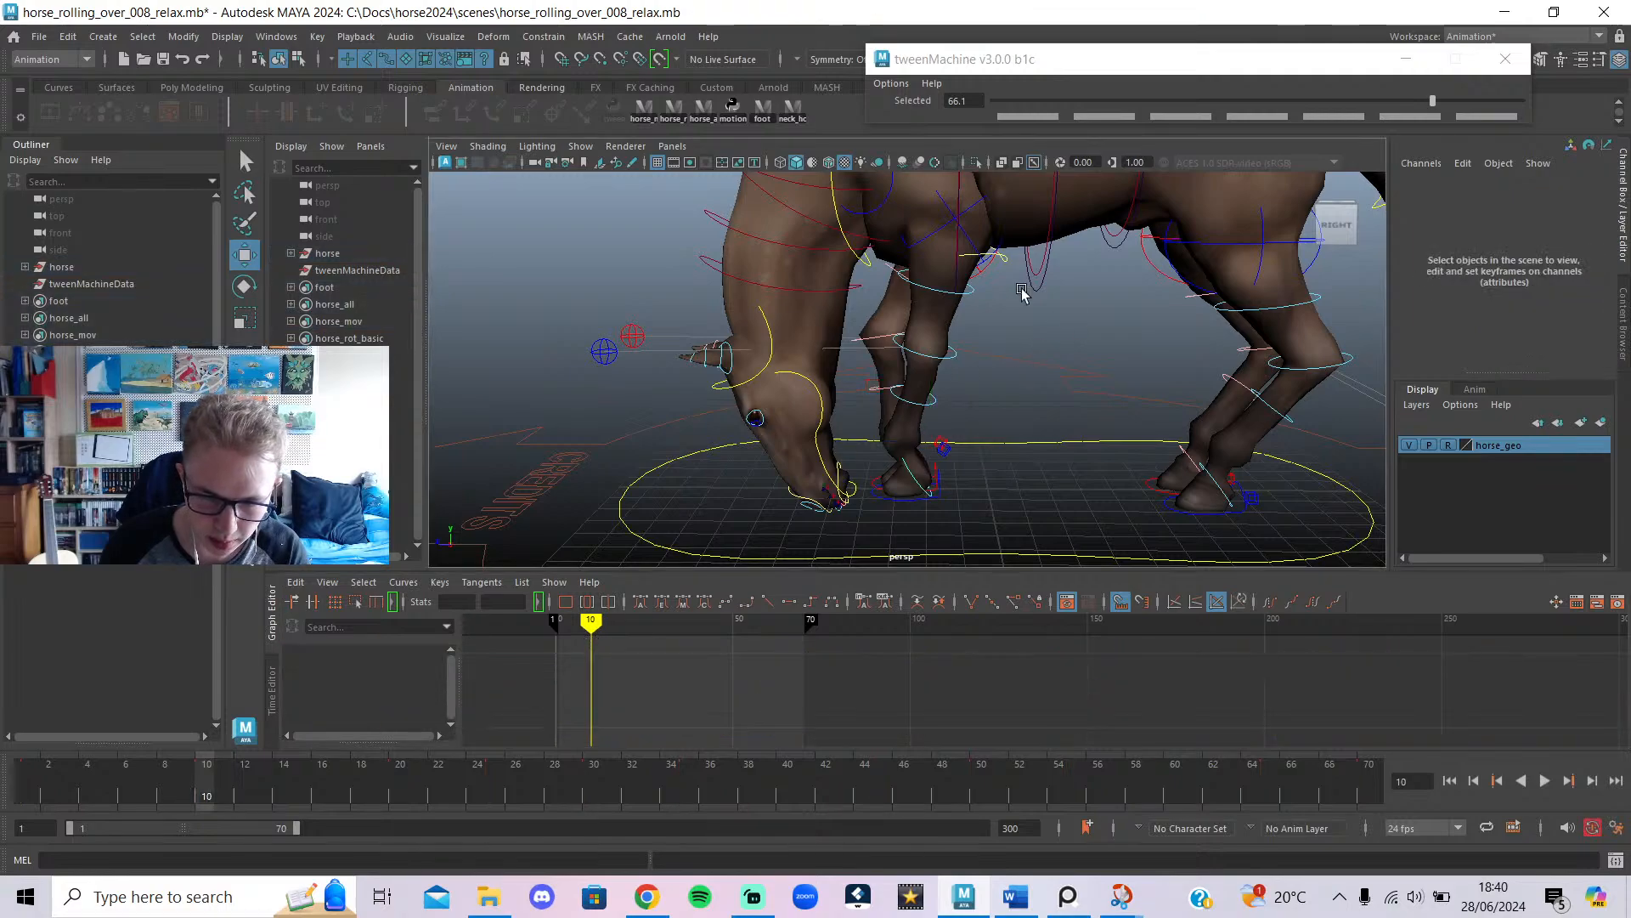
{"action": "left_click", "coordinate": [882, 206]}
{"action": "scroll", "coordinate": [883, 255], "scroll_direction": "down", "scroll_amount": 5}
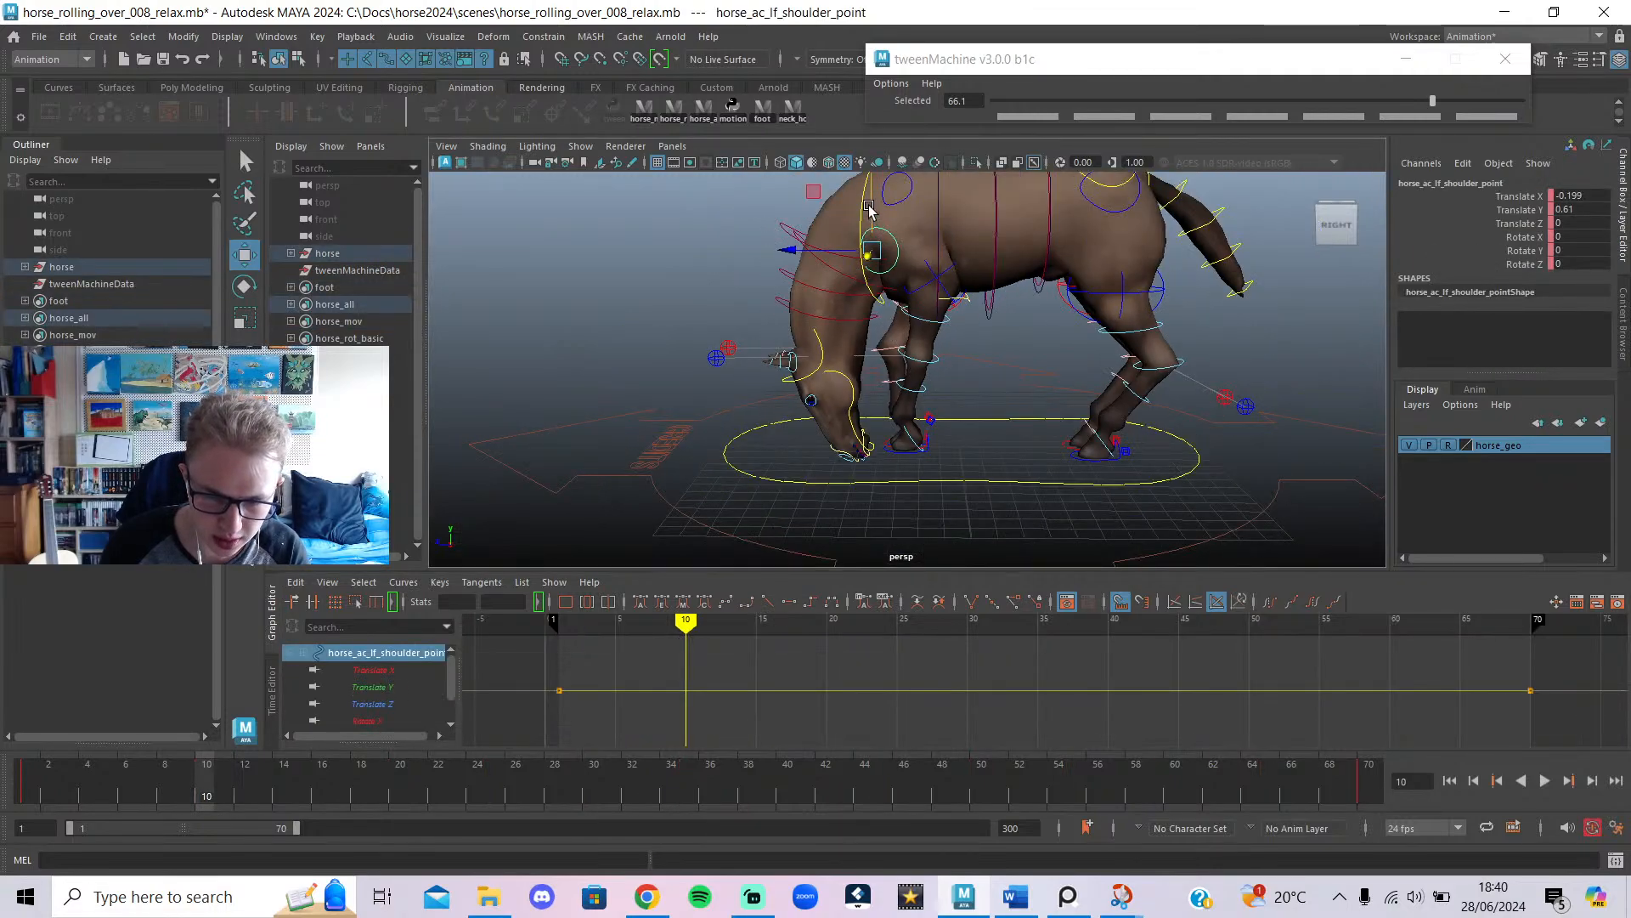
{"action": "left_click_drag", "start_coordinate": [869, 210], "coordinate": [869, 227]}
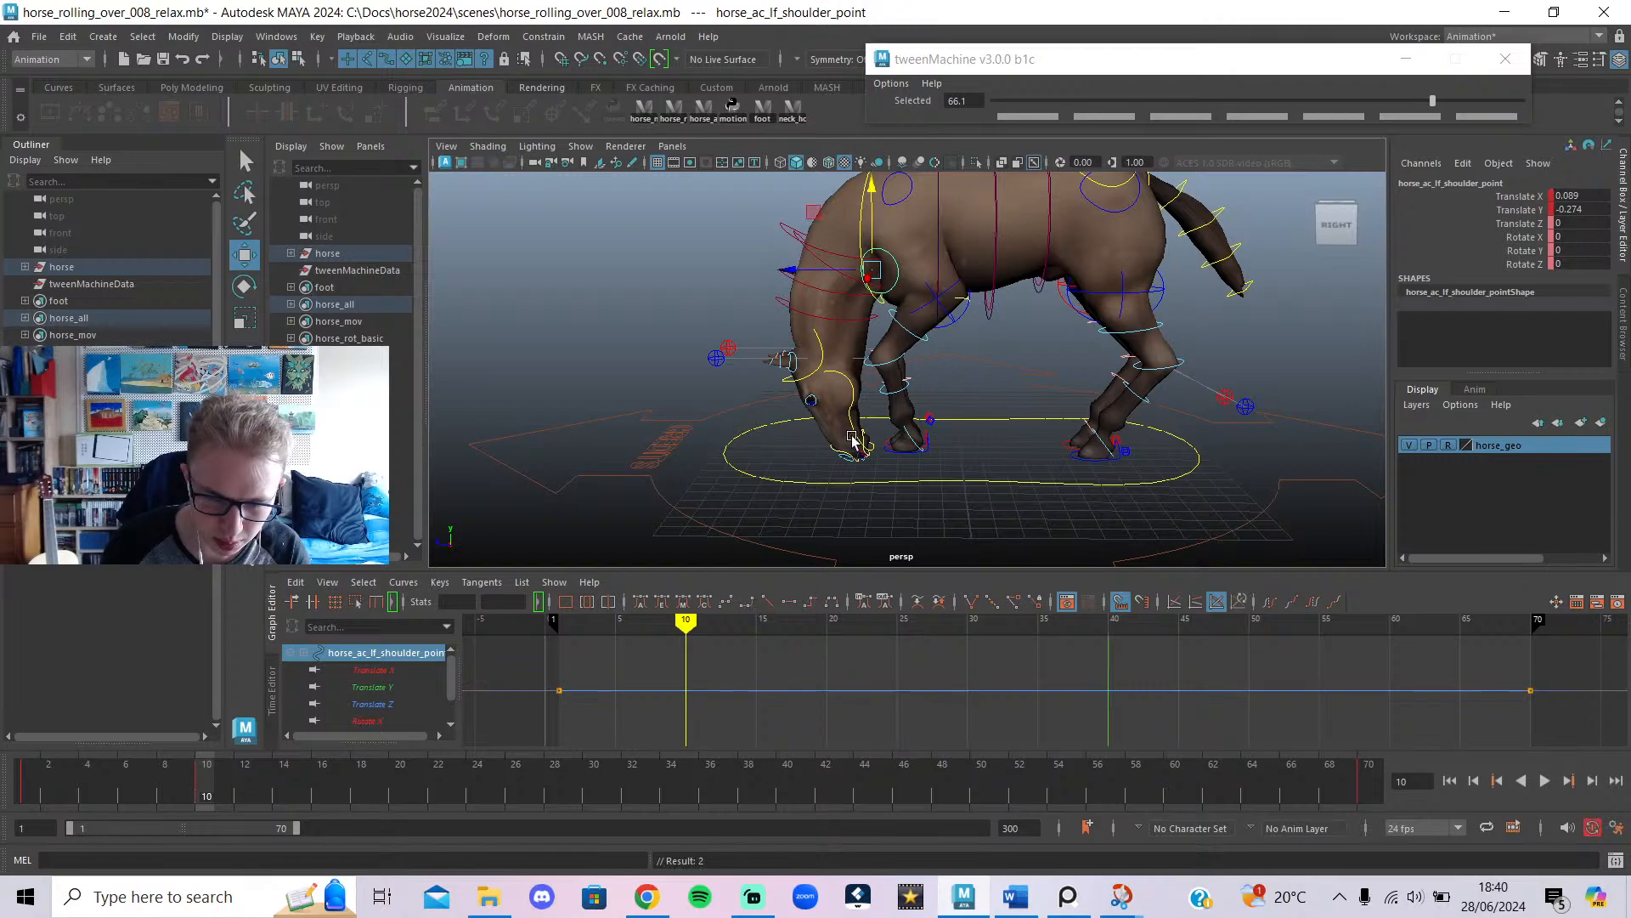
{"action": "left_click_drag", "start_coordinate": [689, 413], "coordinate": [1077, 393], "text": "alt"}
{"action": "left_click", "coordinate": [923, 245]}
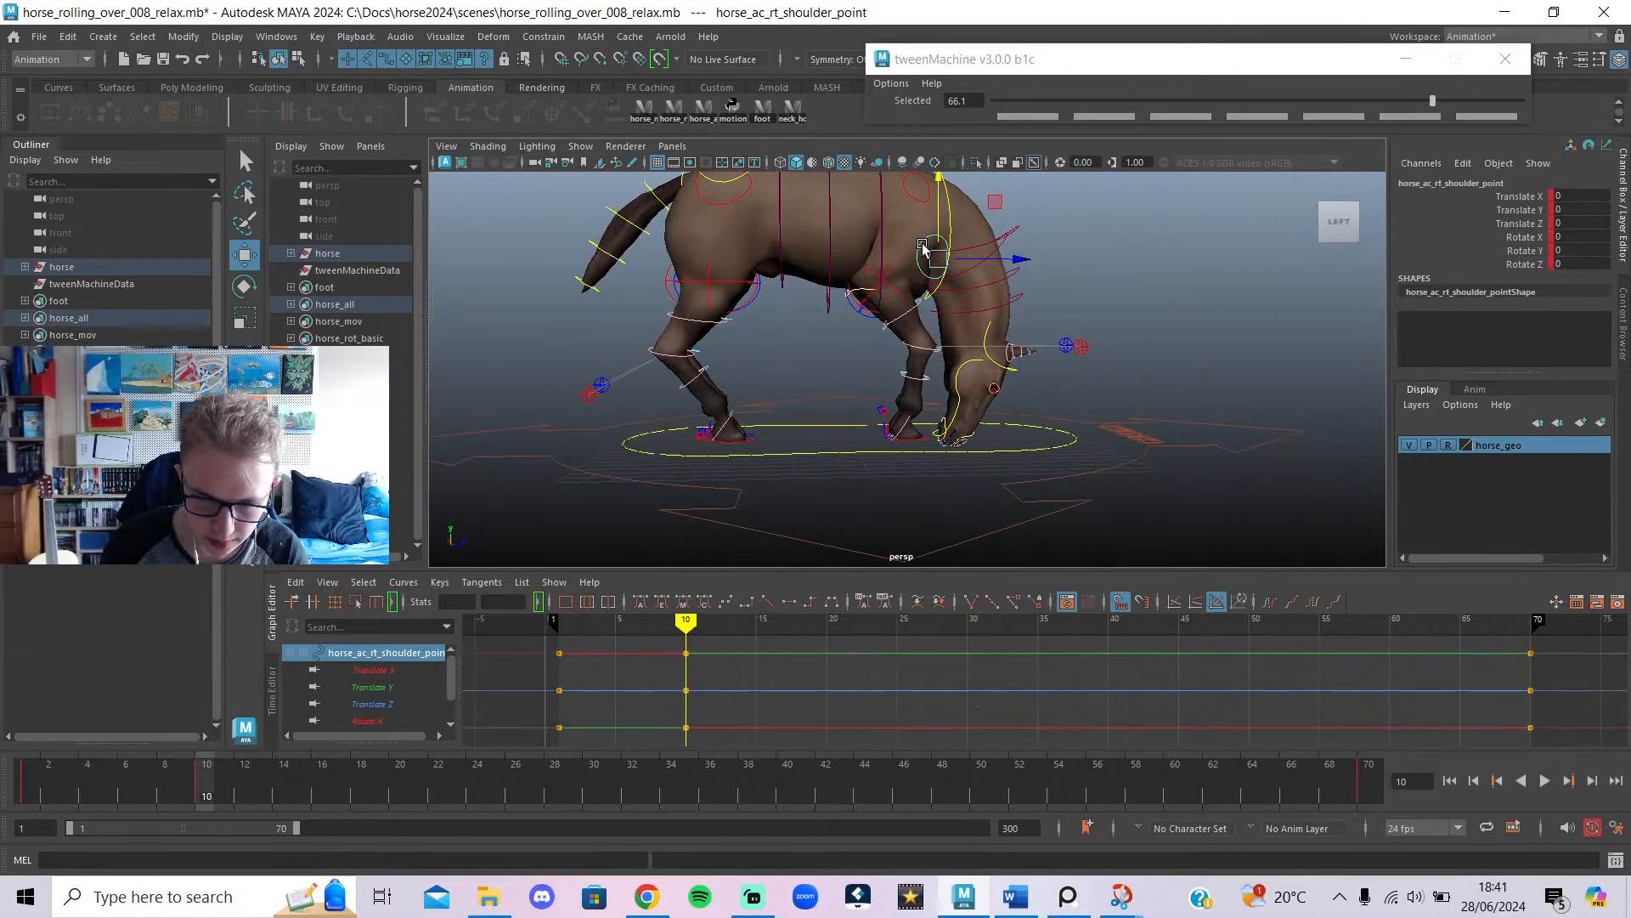
{"action": "left_click_drag", "start_coordinate": [934, 223], "coordinate": [938, 213]}
Scrub frames 1–10 to review the shoulder motion from a side view.
{"action": "left_click_drag", "start_coordinate": [832, 331], "coordinate": [1158, 355], "text": "alt"}
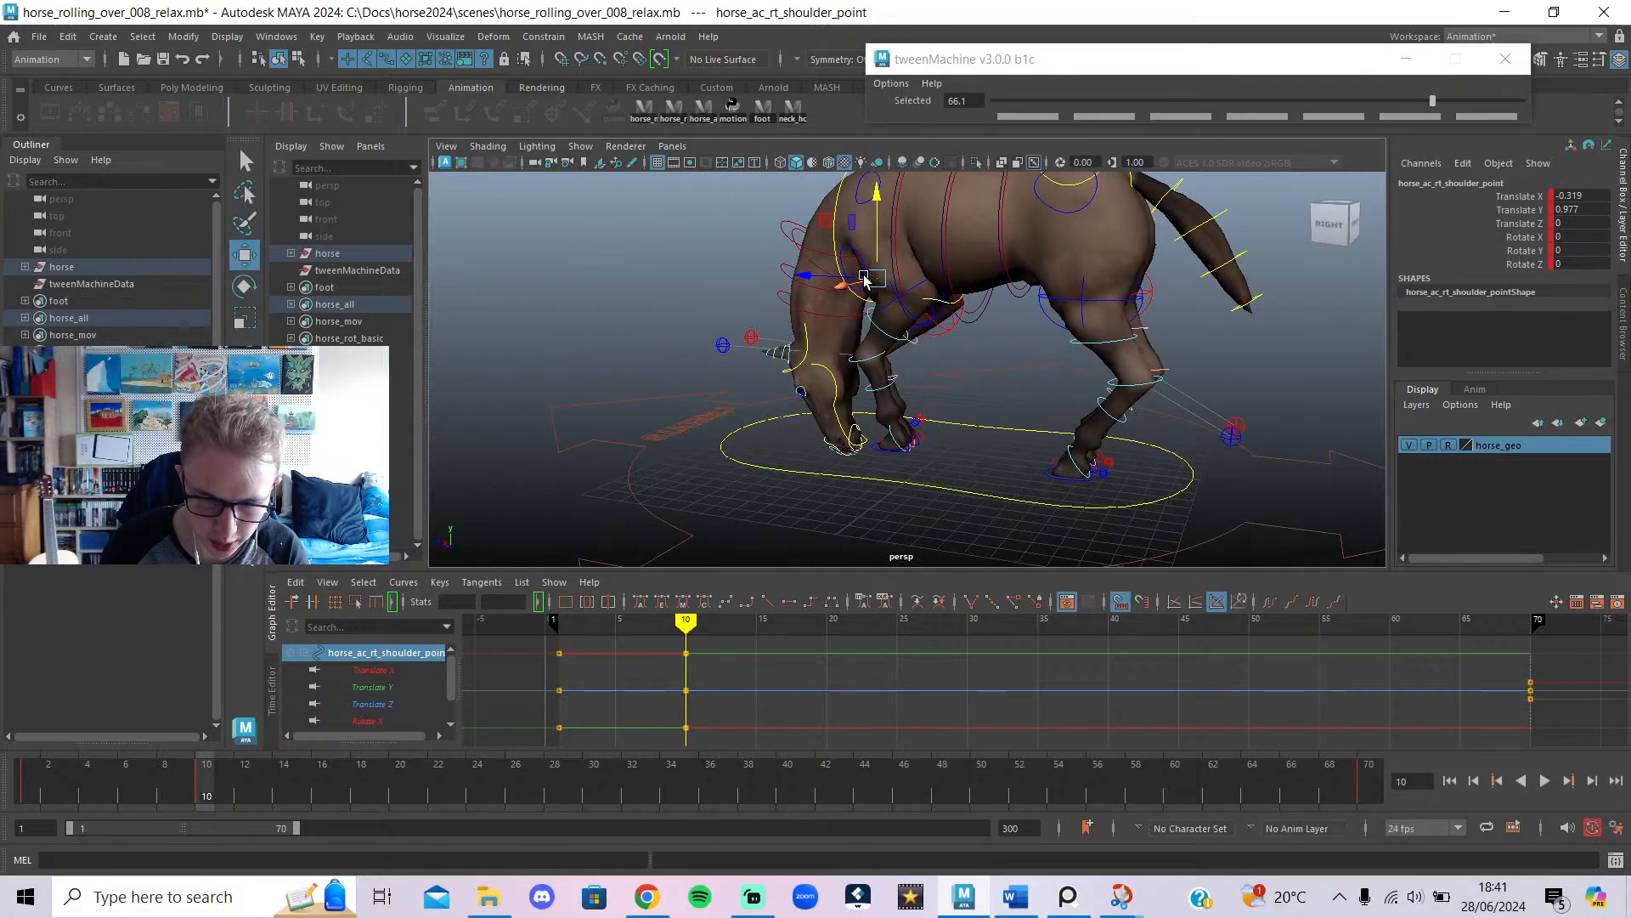
{"action": "left_click", "coordinate": [845, 248]}
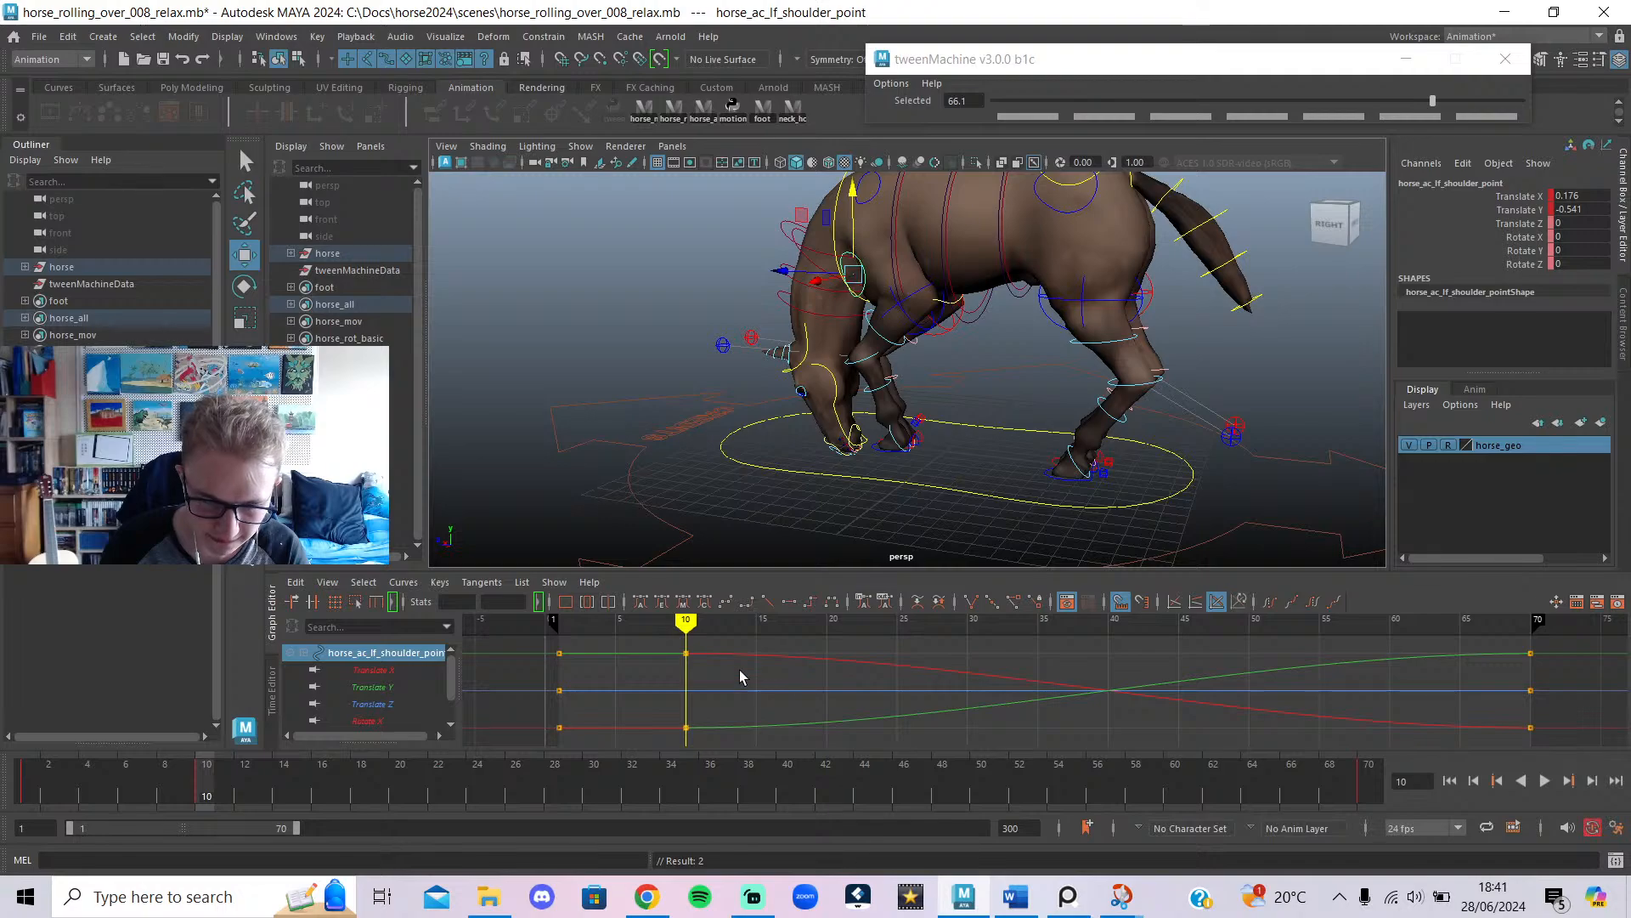
{"action": "scroll", "coordinate": [661, 417], "scroll_direction": "down", "scroll_amount": 2}
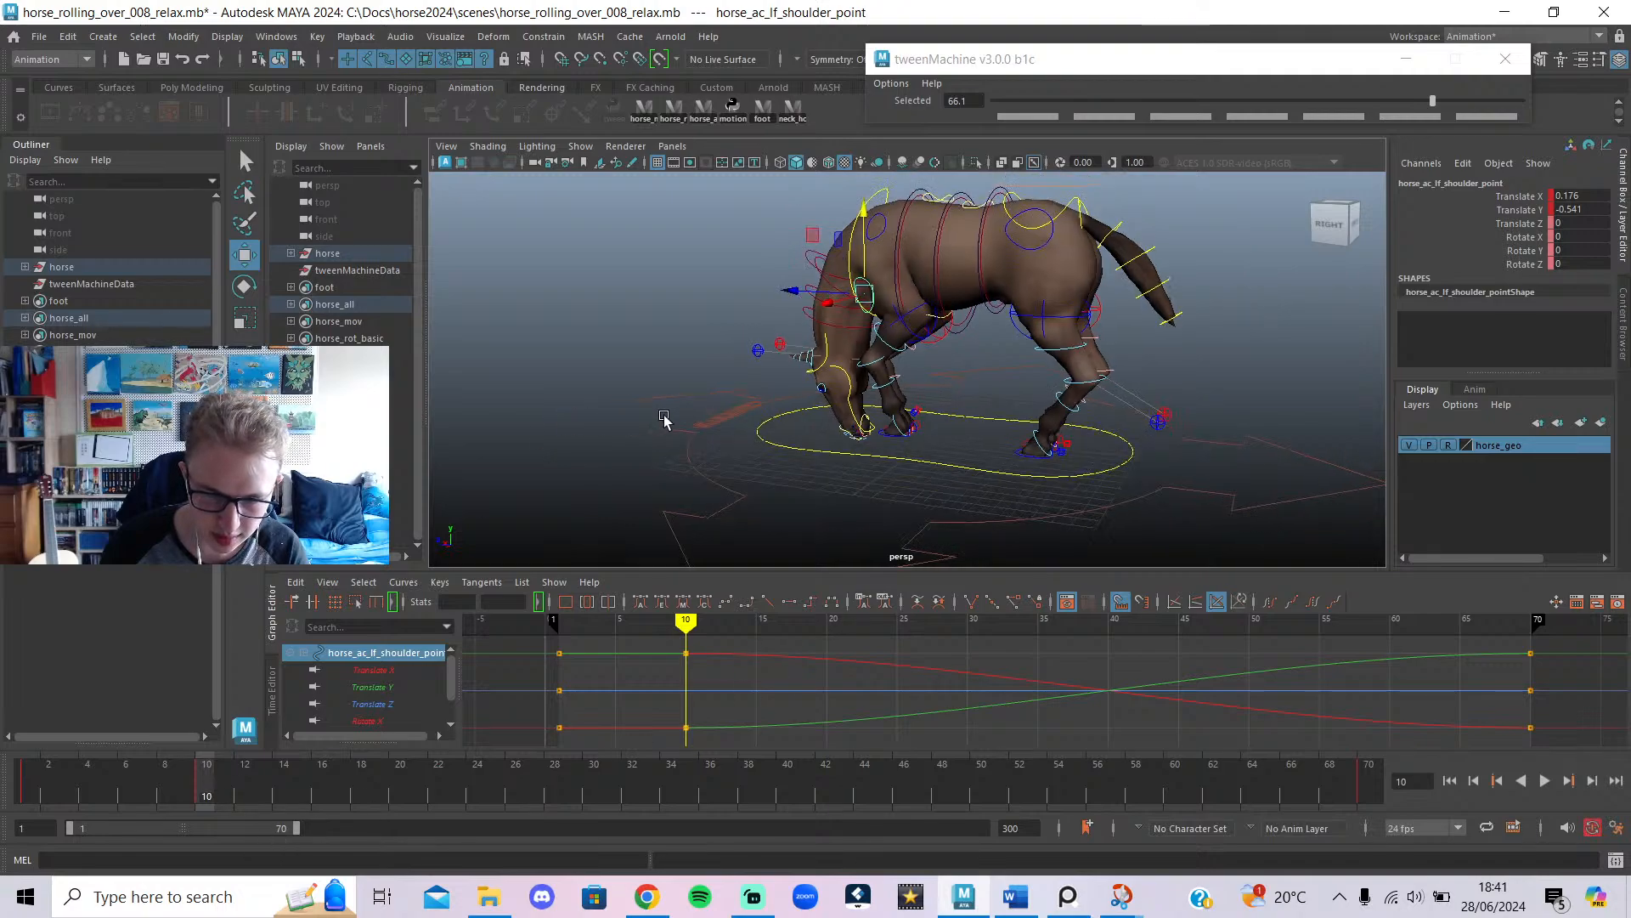
{"action": "middle_click_drag", "start_coordinate": [661, 416], "coordinate": [724, 407], "text": "alt"}
{"action": "mouse_move", "coordinate": [208, 777]}
{"action": "left_mouse_down"}
{"action": "mouse_move", "coordinate": [72, 773]}
{"action": "mouse_move", "coordinate": [210, 783]}
{"action": "left_mouse_up"}
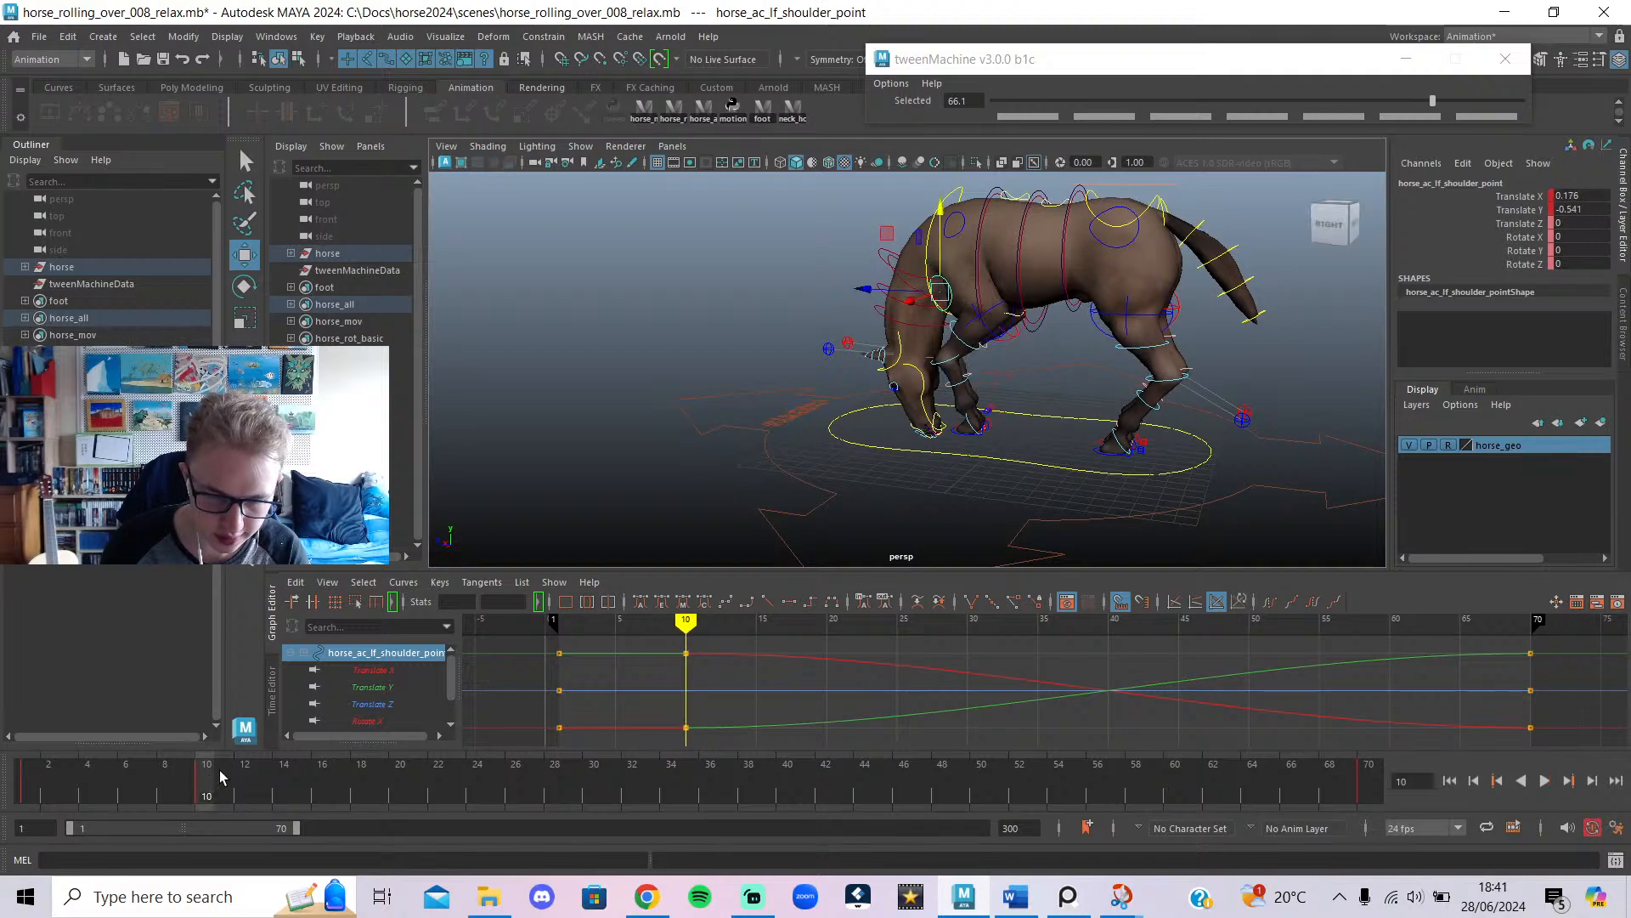
{"action": "middle_click_drag", "start_coordinate": [676, 414], "coordinate": [542, 488], "text": "alt"}
{"action": "left_click_drag", "start_coordinate": [913, 353], "coordinate": [953, 349], "text": "alt"}
{"action": "left_click", "coordinate": [878, 272]}
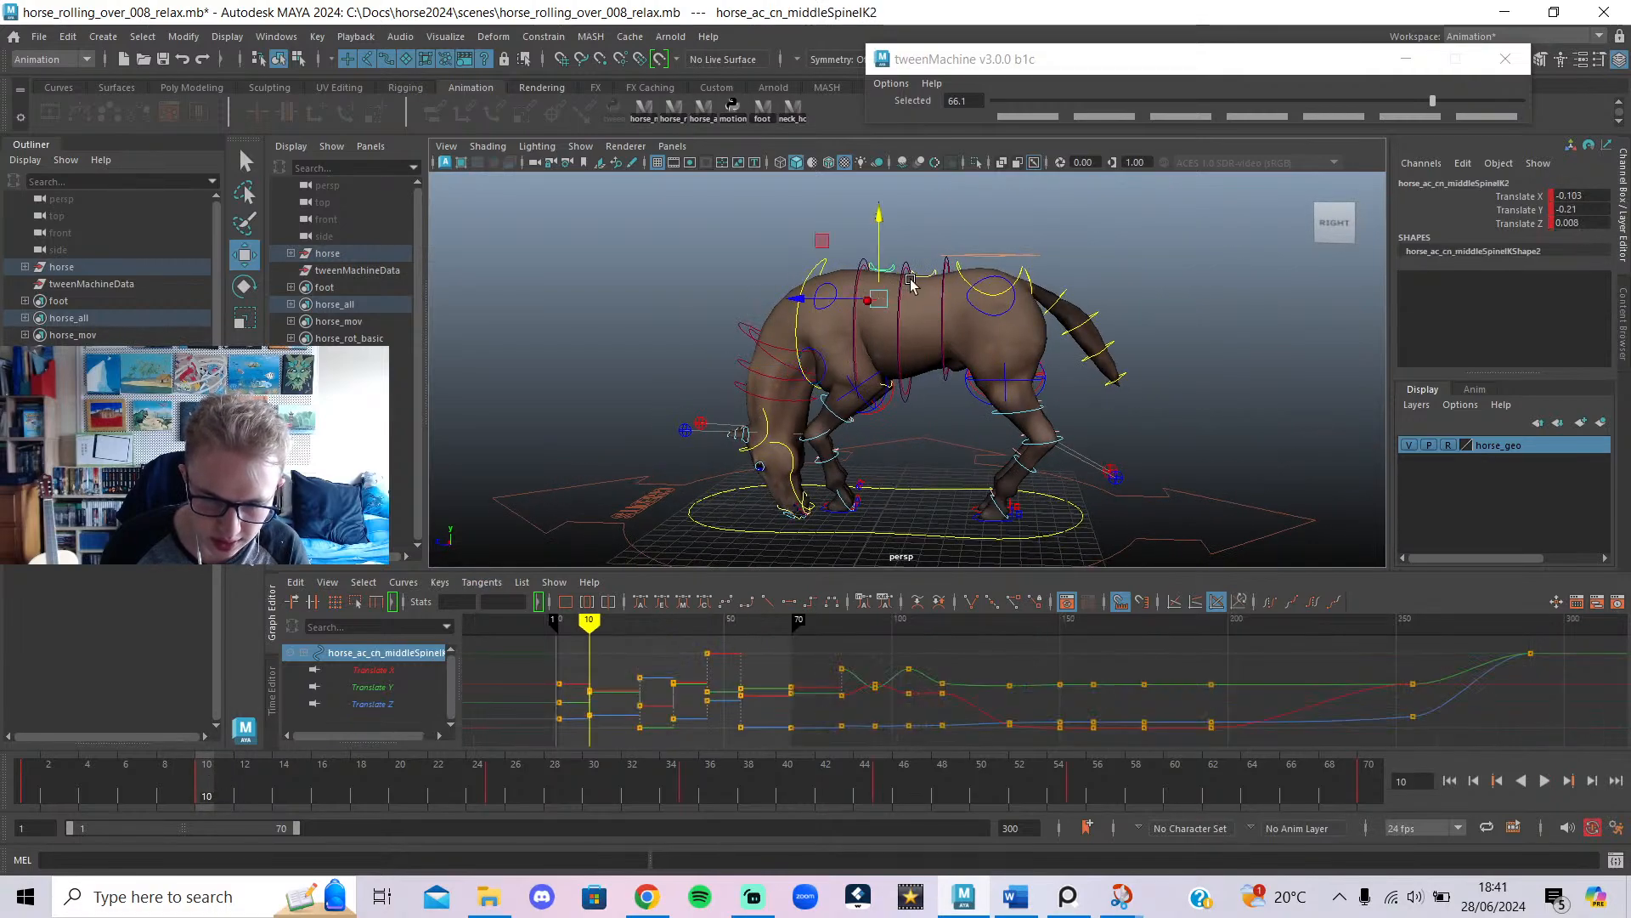
Raise both middle spine controls slightly and key them at frame 10.
{"action": "left_click", "coordinate": [920, 276], "text": "shift"}
{"action": "left_click_drag", "start_coordinate": [913, 241], "coordinate": [914, 257]}
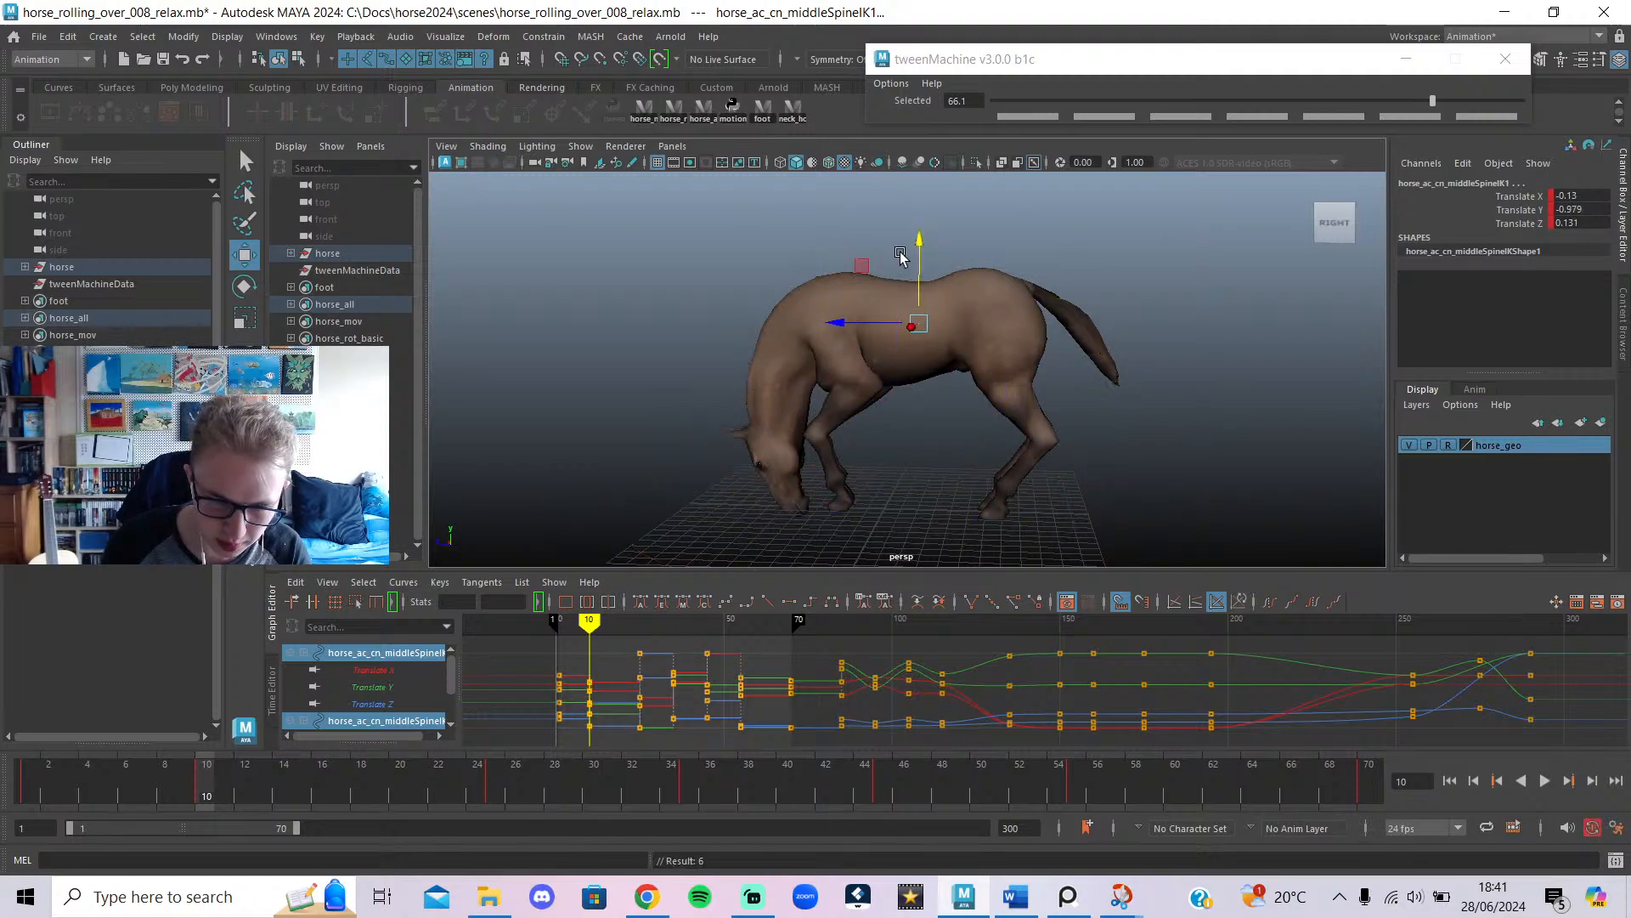
{"action": "left_click_drag", "start_coordinate": [918, 271], "coordinate": [906, 253]}
{"action": "key", "text": "s"}
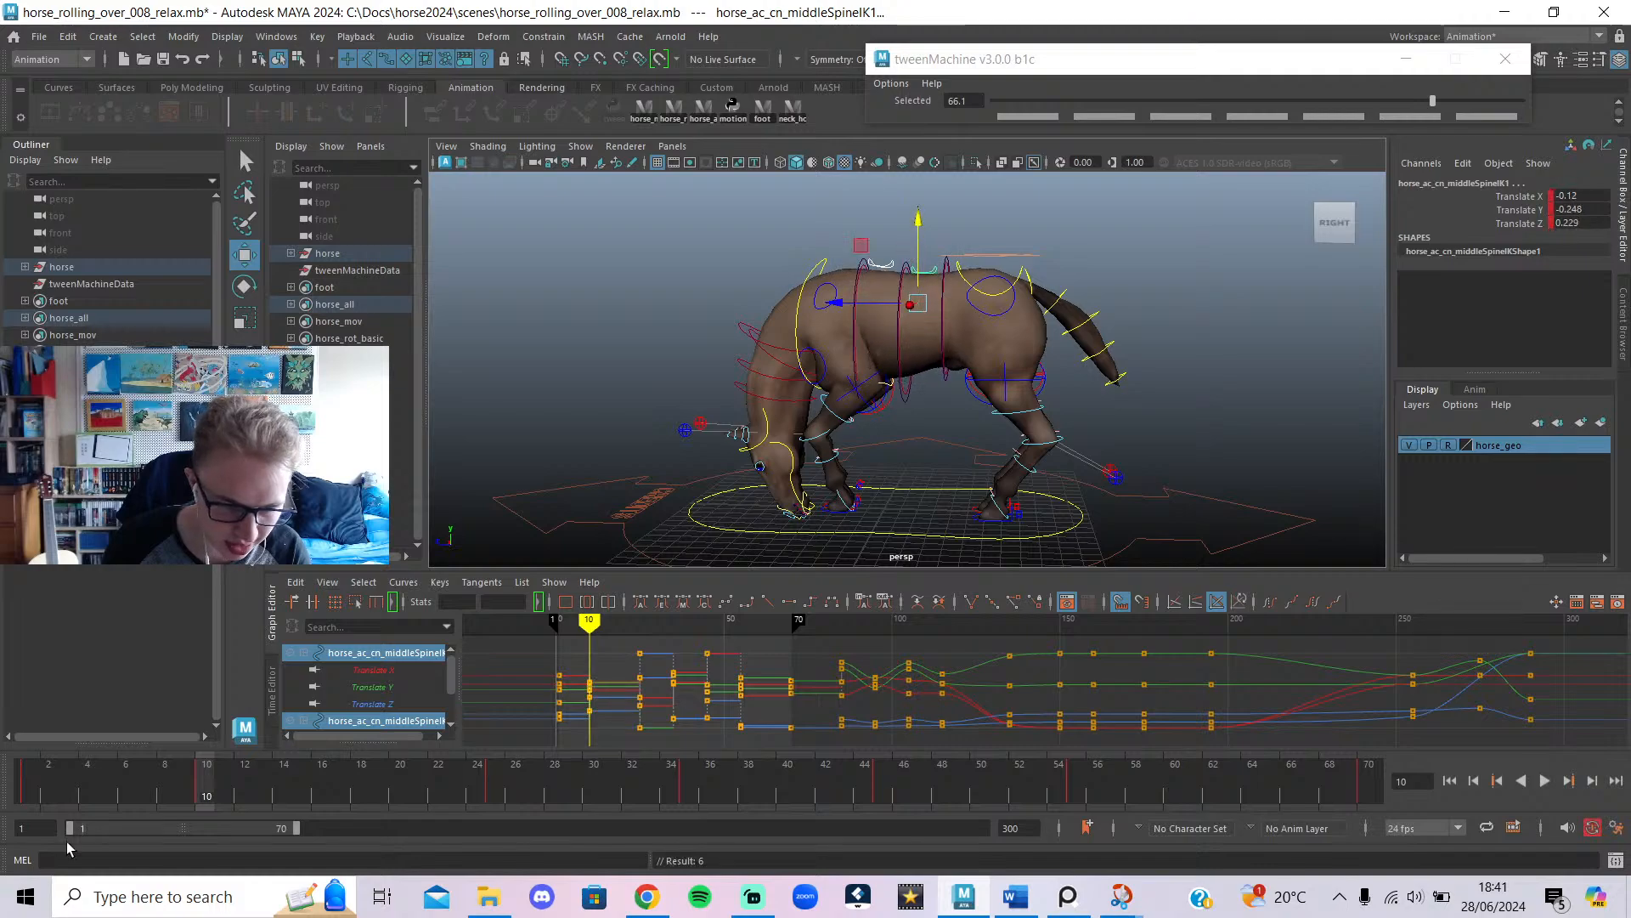
{"action": "mouse_move", "coordinate": [191, 787]}
{"action": "left_mouse_down"}
{"action": "mouse_move", "coordinate": [34, 790]}
{"action": "mouse_move", "coordinate": [207, 794]}
{"action": "left_mouse_up"}
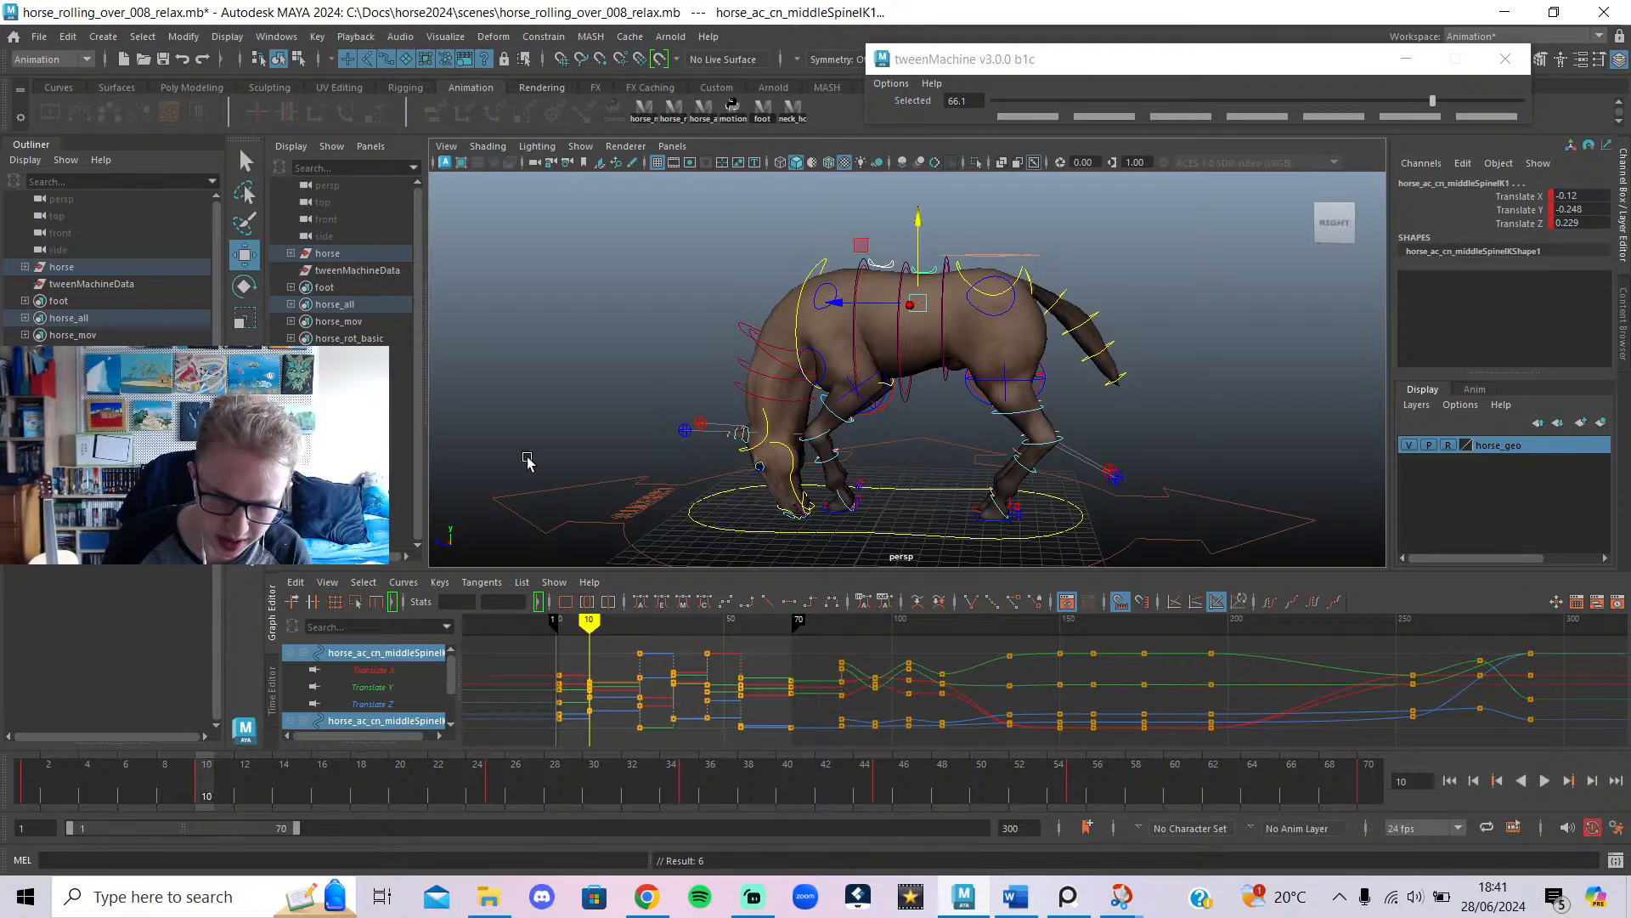
Review frames 2–11 from a lower side view of the horse.
{"action": "scroll", "coordinate": [615, 391], "scroll_direction": "up", "scroll_amount": 3}
{"action": "middle_click_drag", "start_coordinate": [723, 408], "coordinate": [759, 340], "text": "alt"}
{"action": "left_click_drag", "start_coordinate": [759, 340], "coordinate": [896, 450], "text": "alt"}
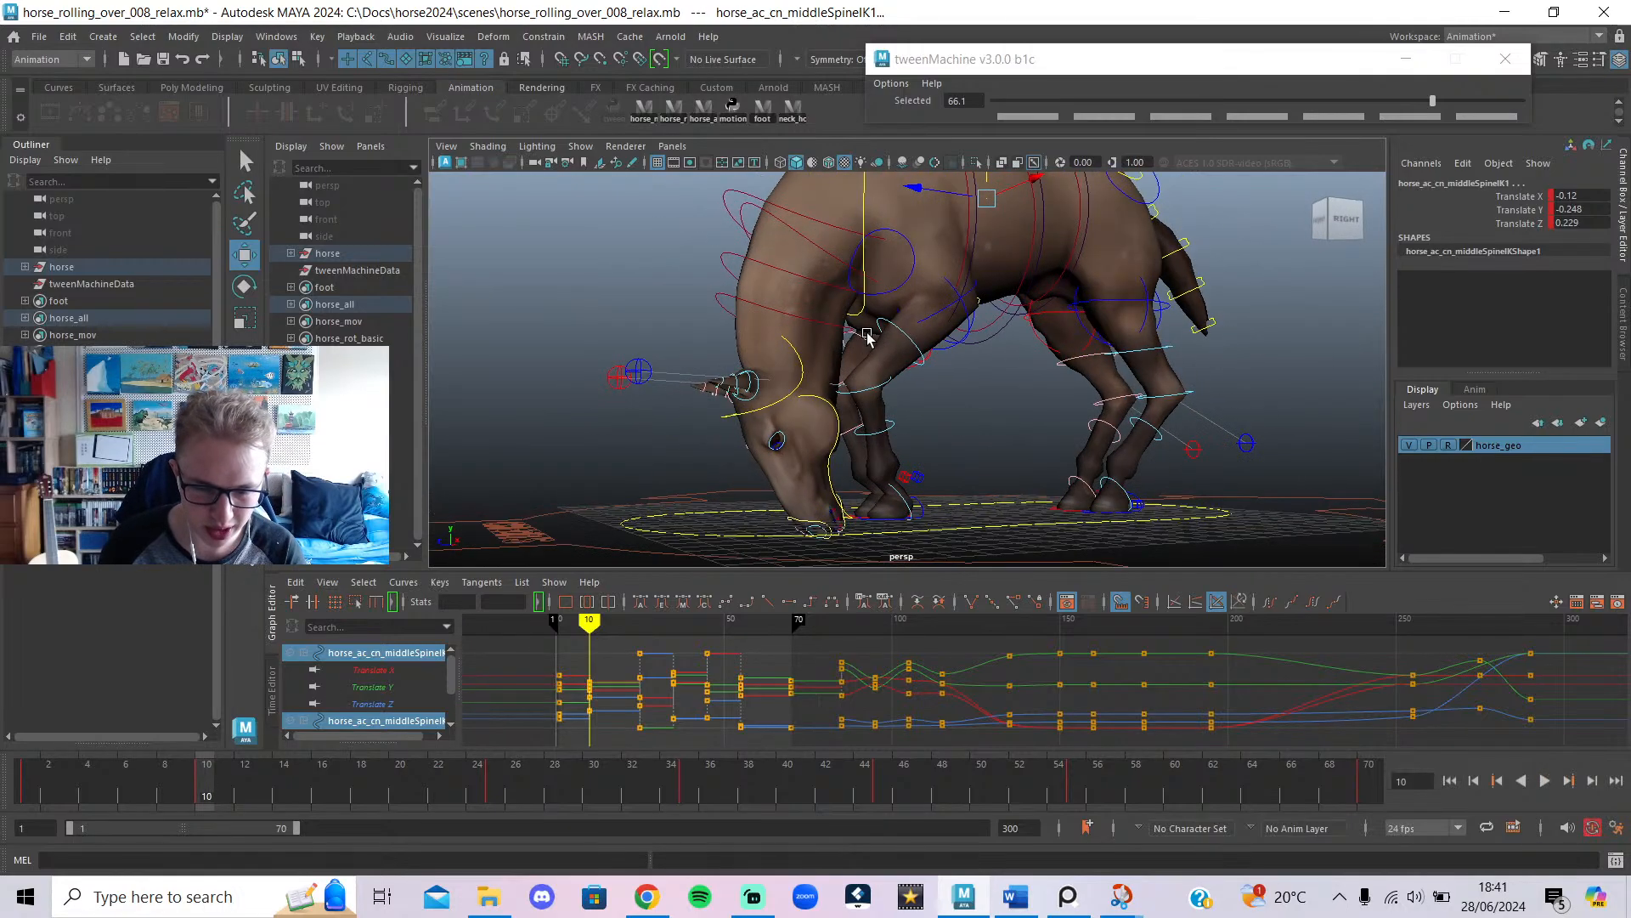
{"action": "left_click_drag", "start_coordinate": [218, 786], "coordinate": [217, 825]}
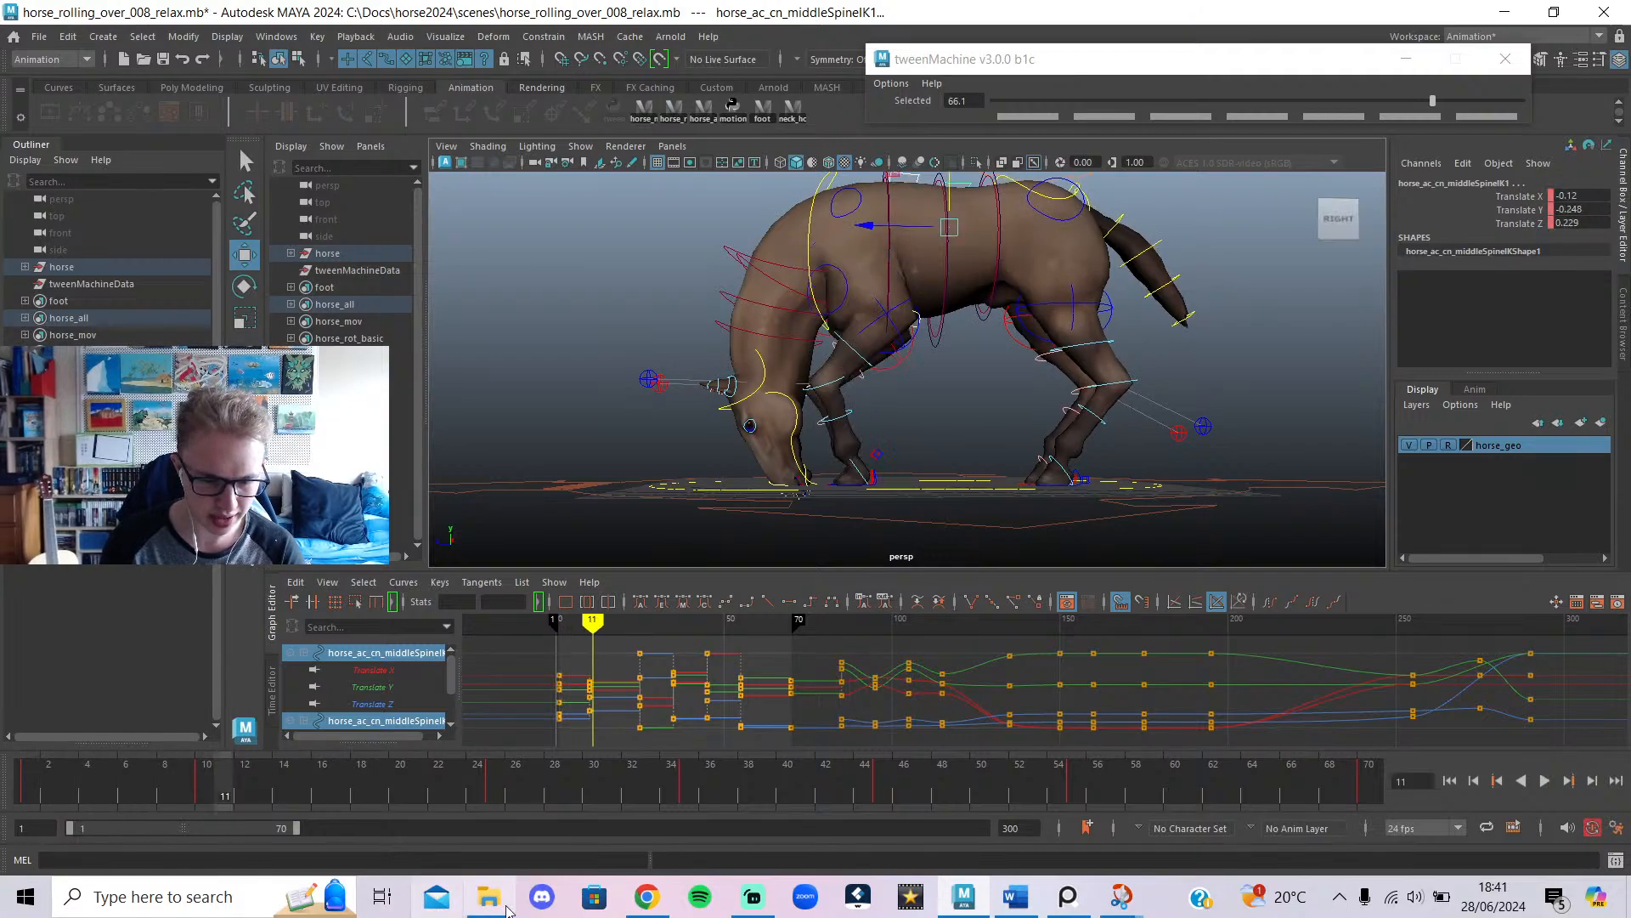
{"action": "left_click", "coordinate": [765, 286]}
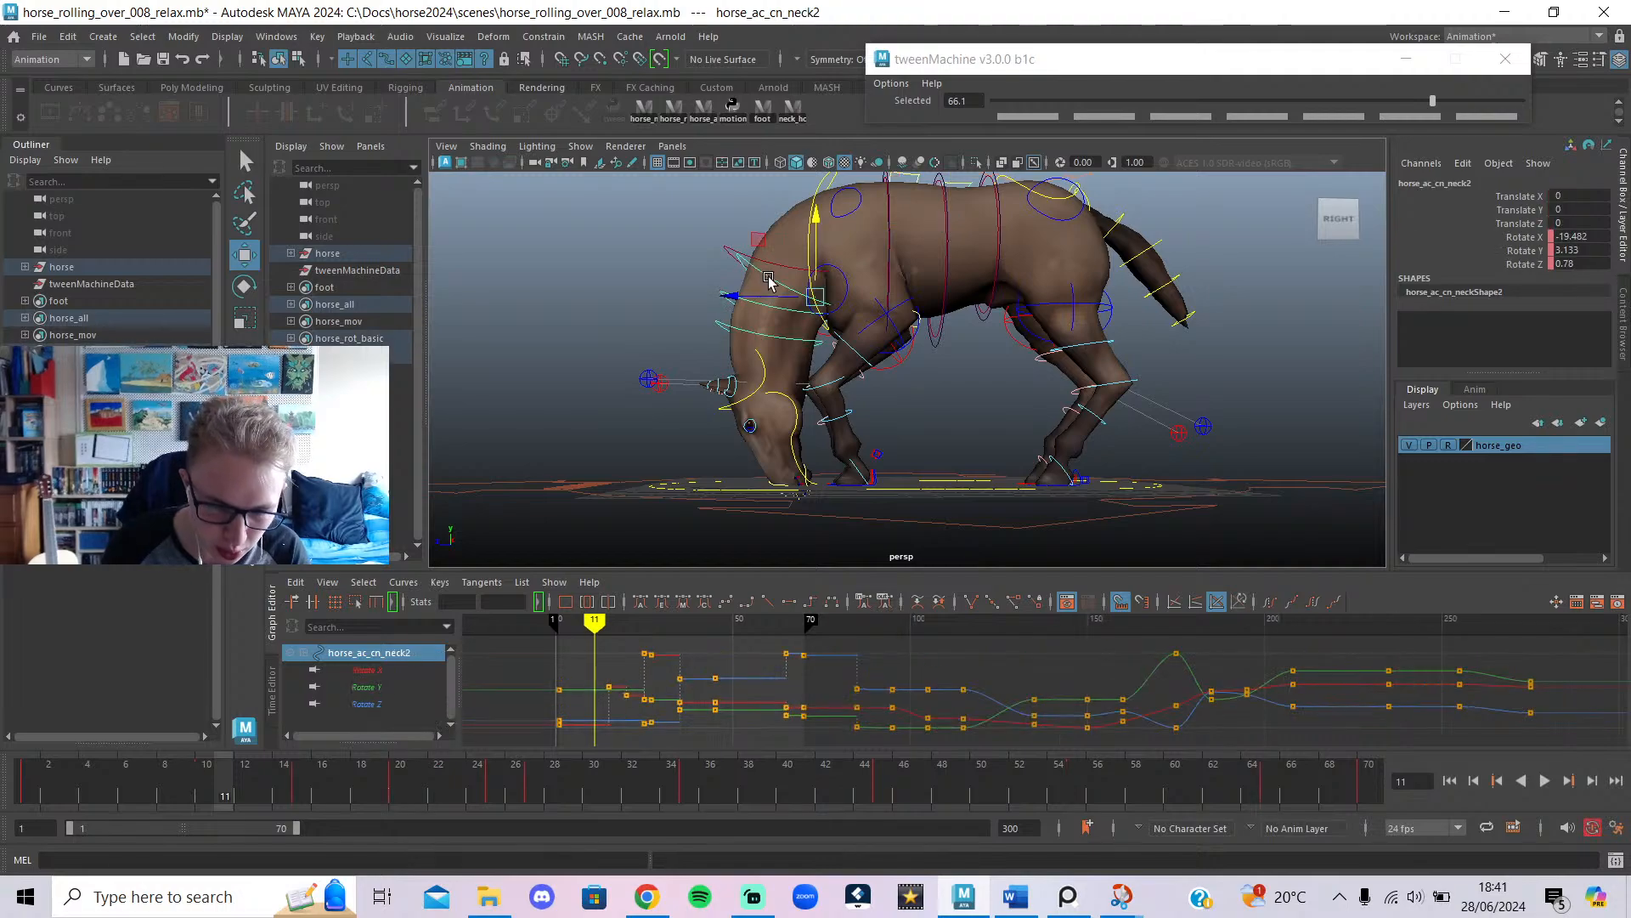
{"action": "key", "text": "e"}
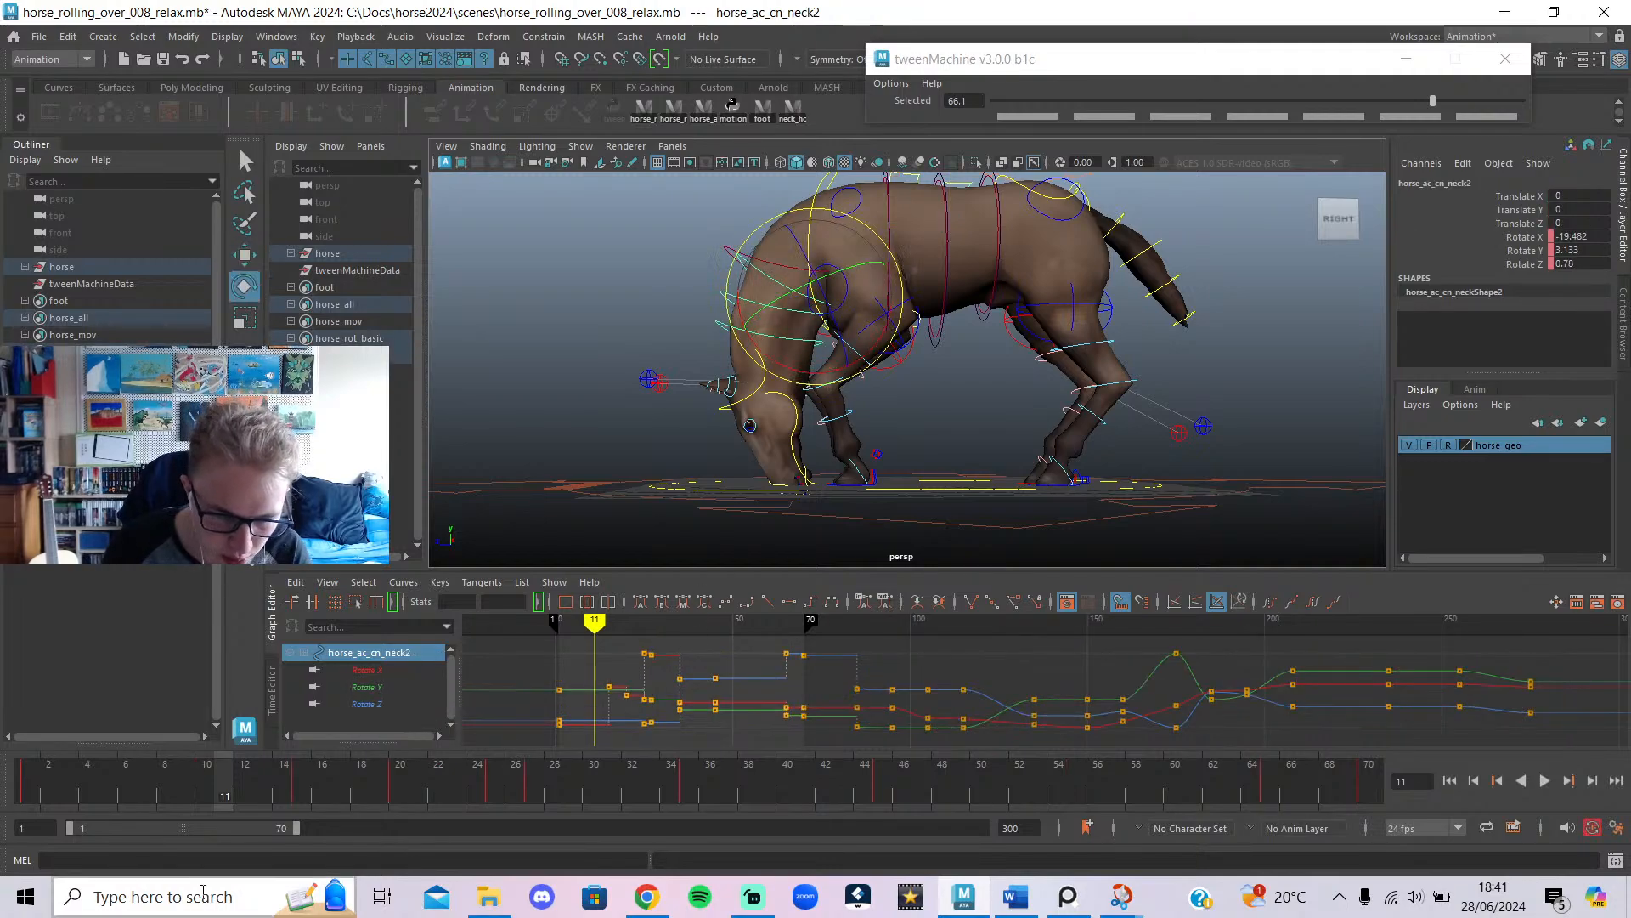
At frame 10, rotate the neck2 control to swing the horse's head right.
{"action": "left_click", "coordinate": [205, 787]}
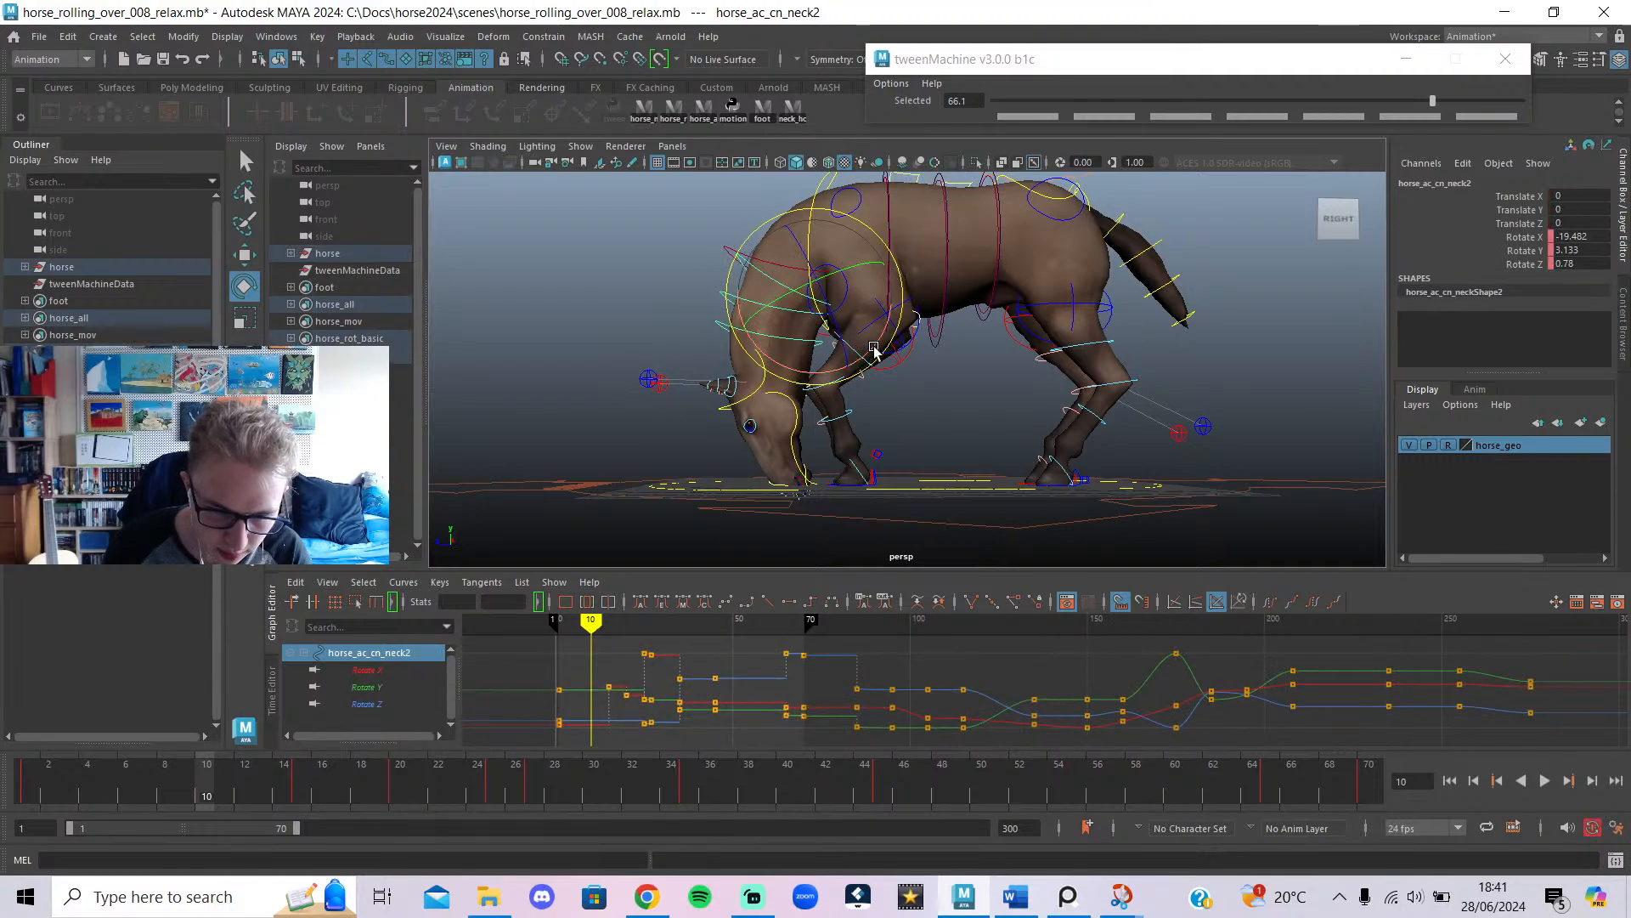
{"action": "left_click_drag", "start_coordinate": [873, 347], "coordinate": [867, 325]}
{"action": "left_click", "coordinate": [933, 383]}
{"action": "left_click", "coordinate": [776, 274]}
{"action": "left_click", "coordinate": [896, 378]}
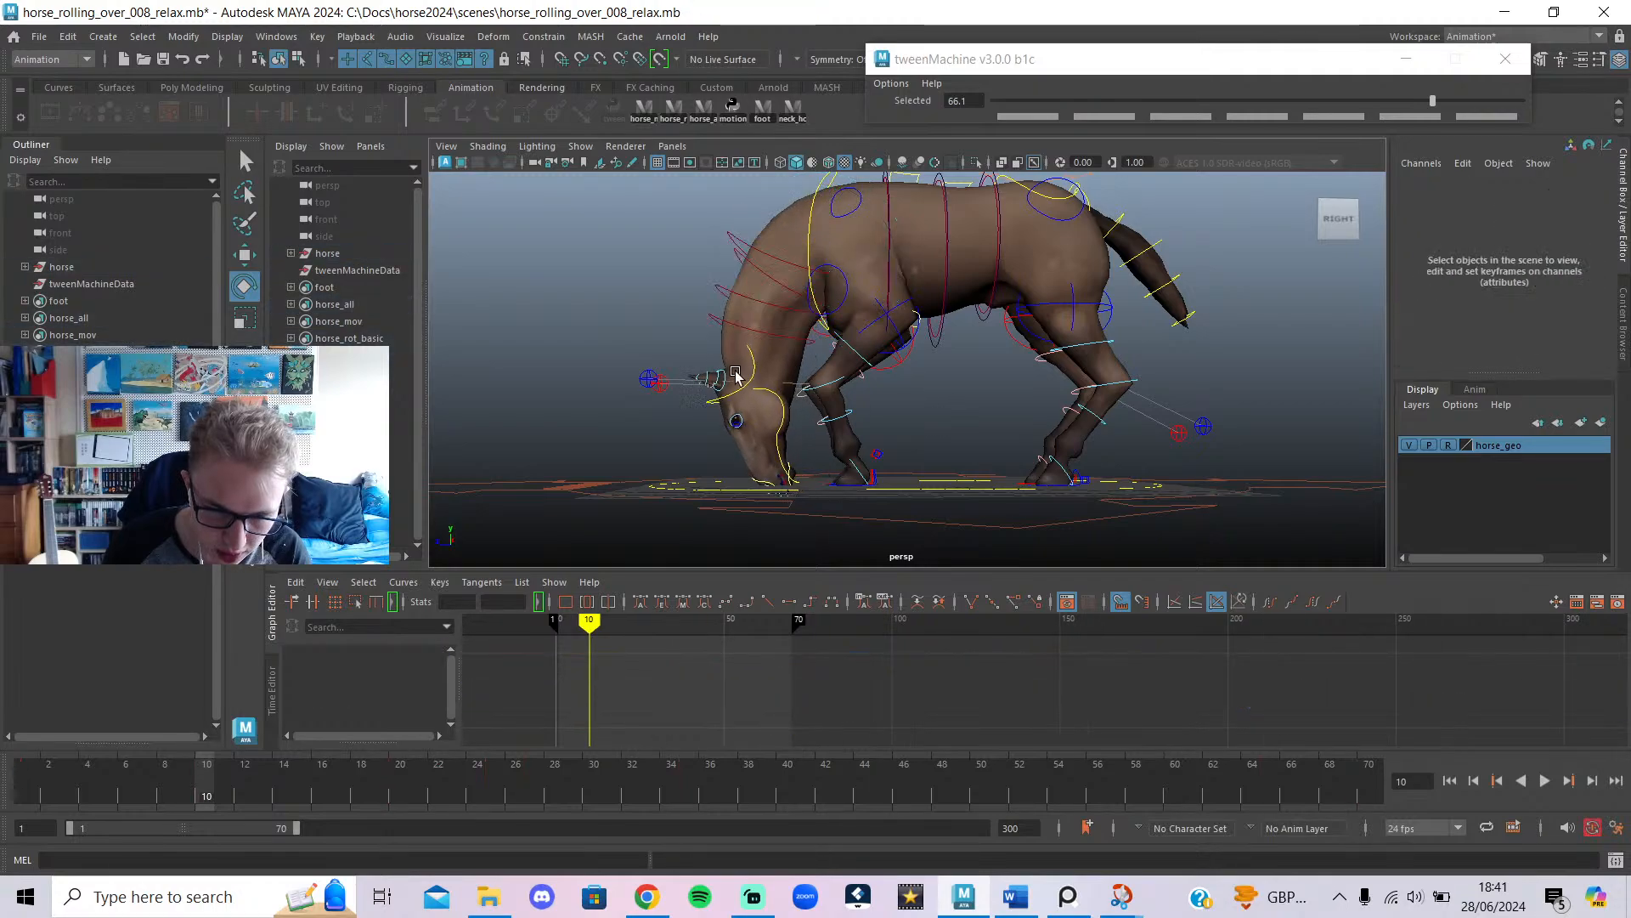
{"action": "left_click", "coordinate": [753, 374]}
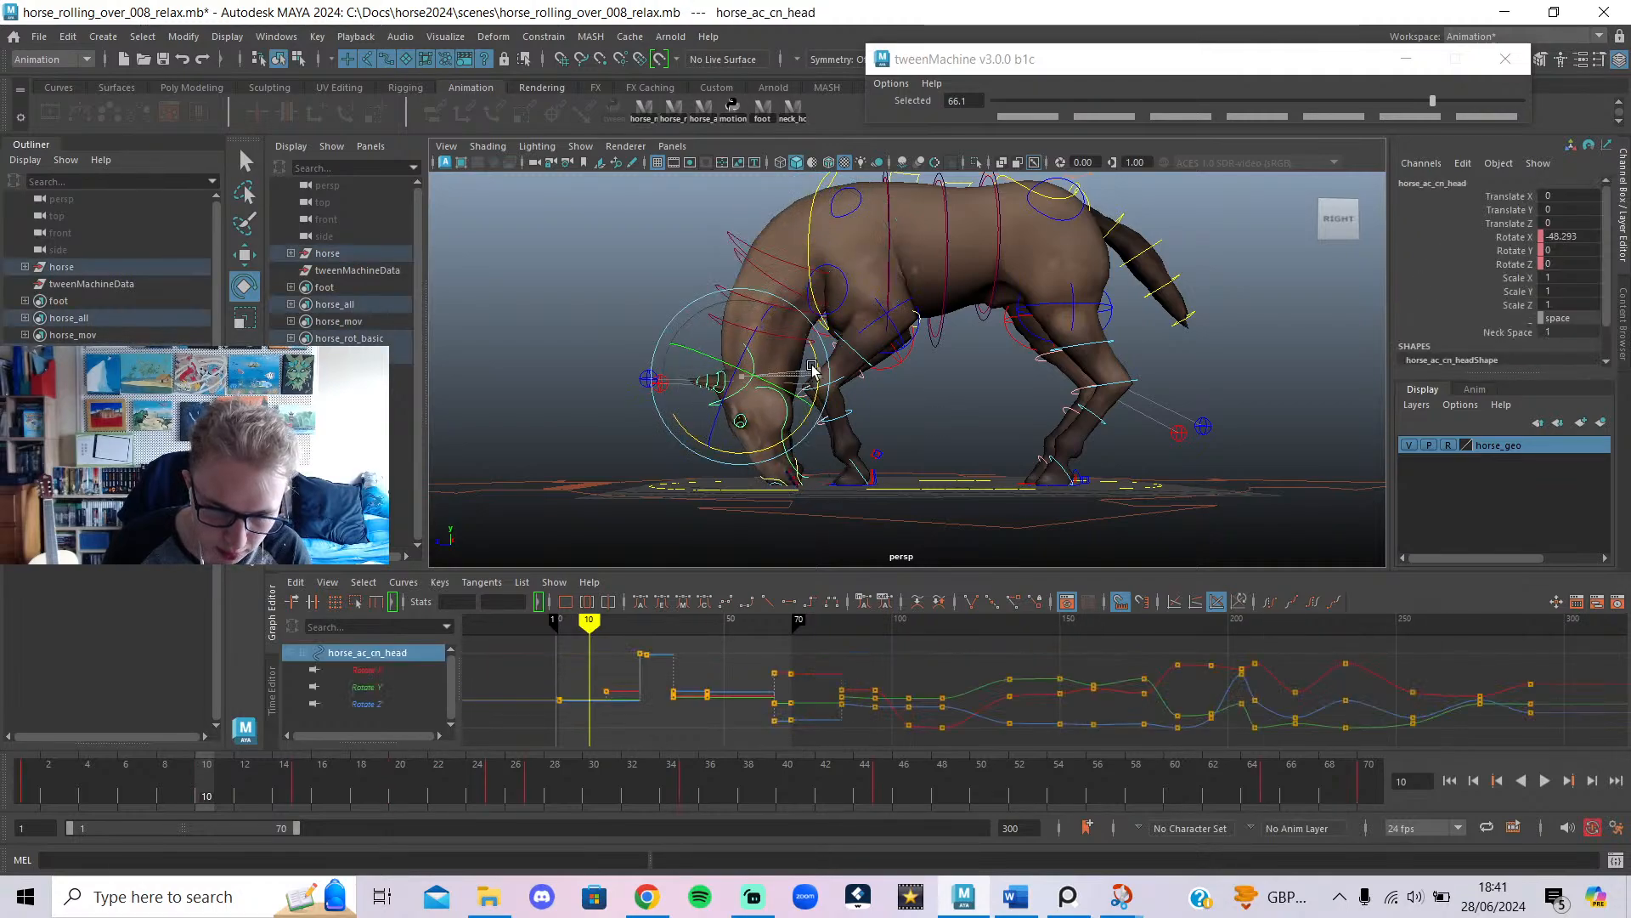
{"action": "left_click", "coordinate": [893, 380]}
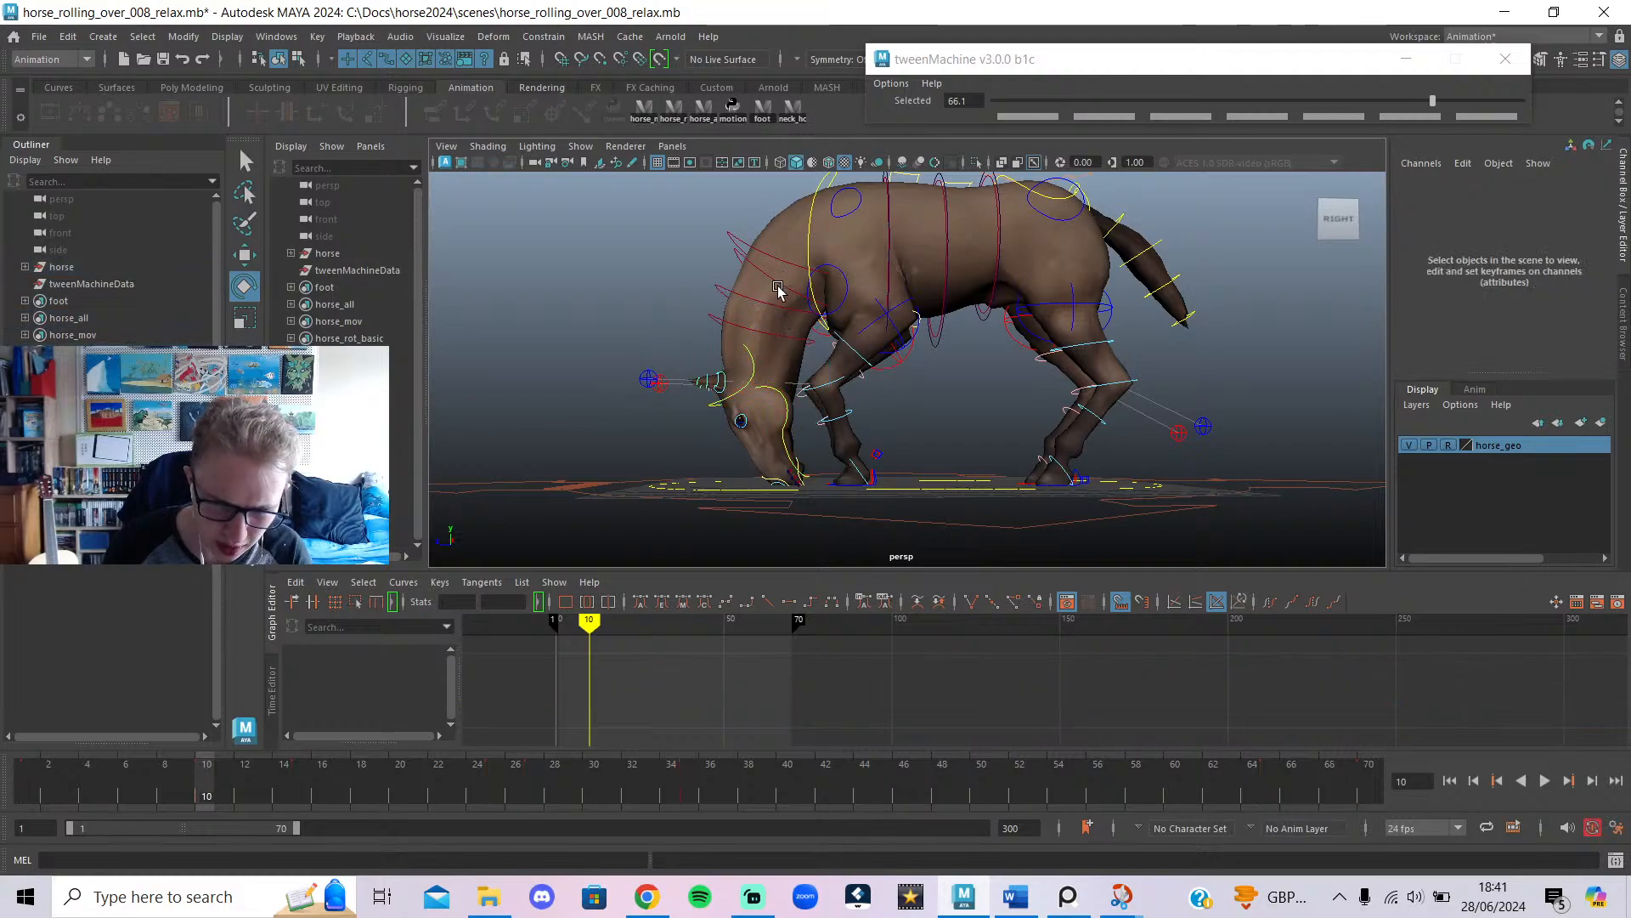
{"action": "left_click", "coordinate": [778, 300]}
{"action": "left_click_drag", "start_coordinate": [870, 337], "coordinate": [875, 326]}
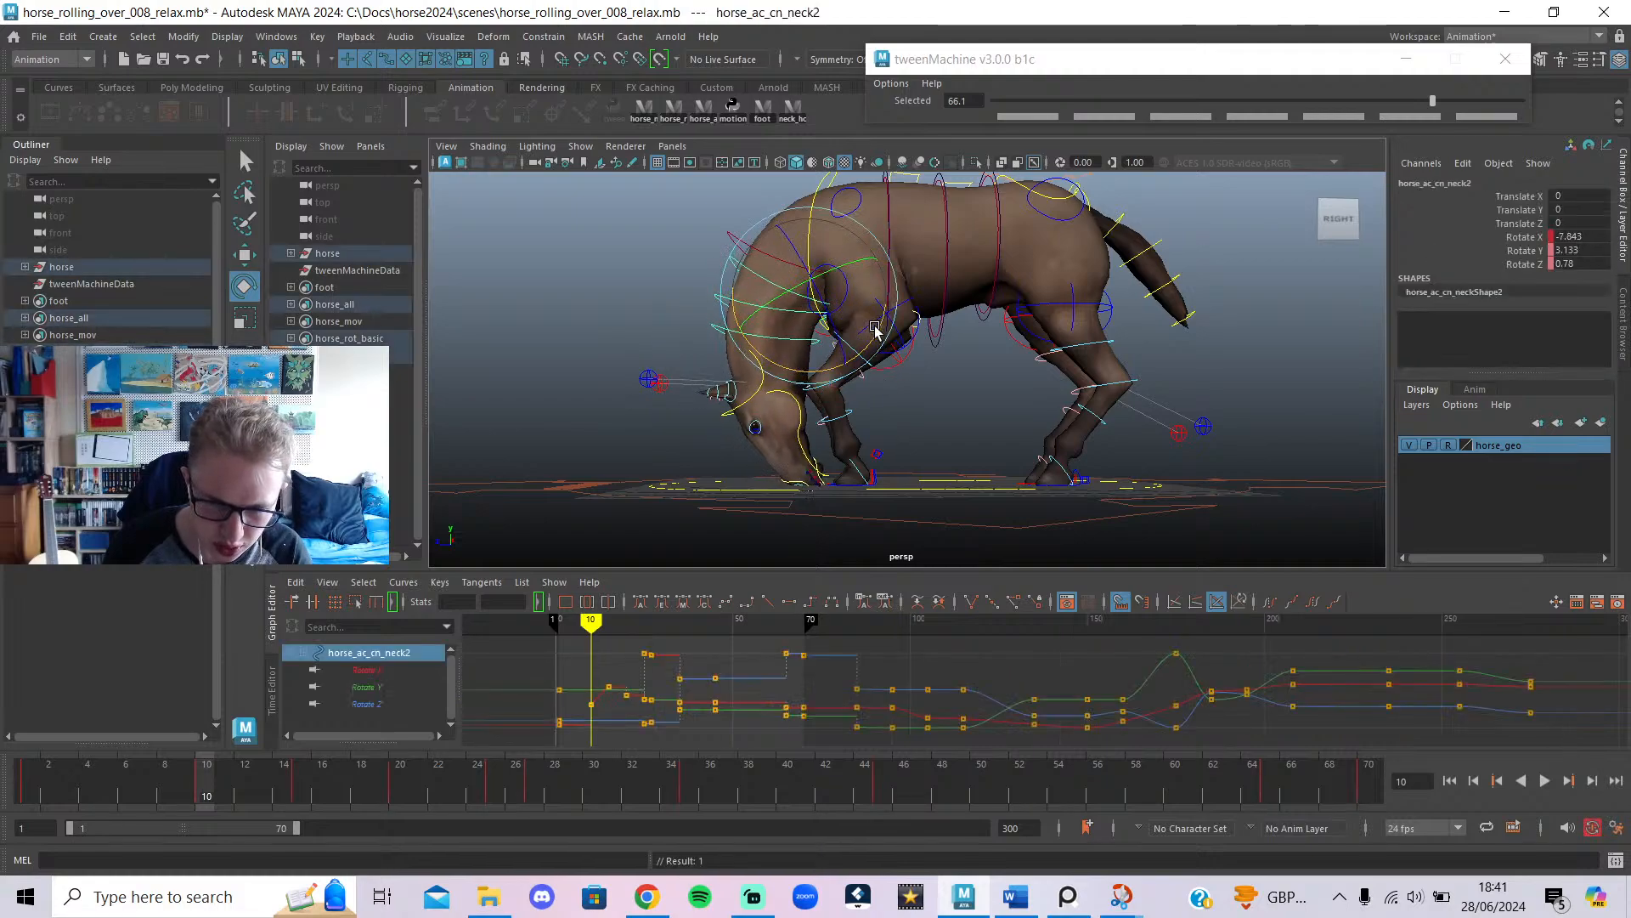
{"action": "mouse_move", "coordinate": [200, 780]}
{"action": "left_mouse_down"}
{"action": "mouse_move", "coordinate": [21, 780]}
{"action": "mouse_move", "coordinate": [298, 794]}
{"action": "mouse_move", "coordinate": [162, 805]}
{"action": "mouse_move", "coordinate": [208, 808]}
{"action": "left_mouse_up"}
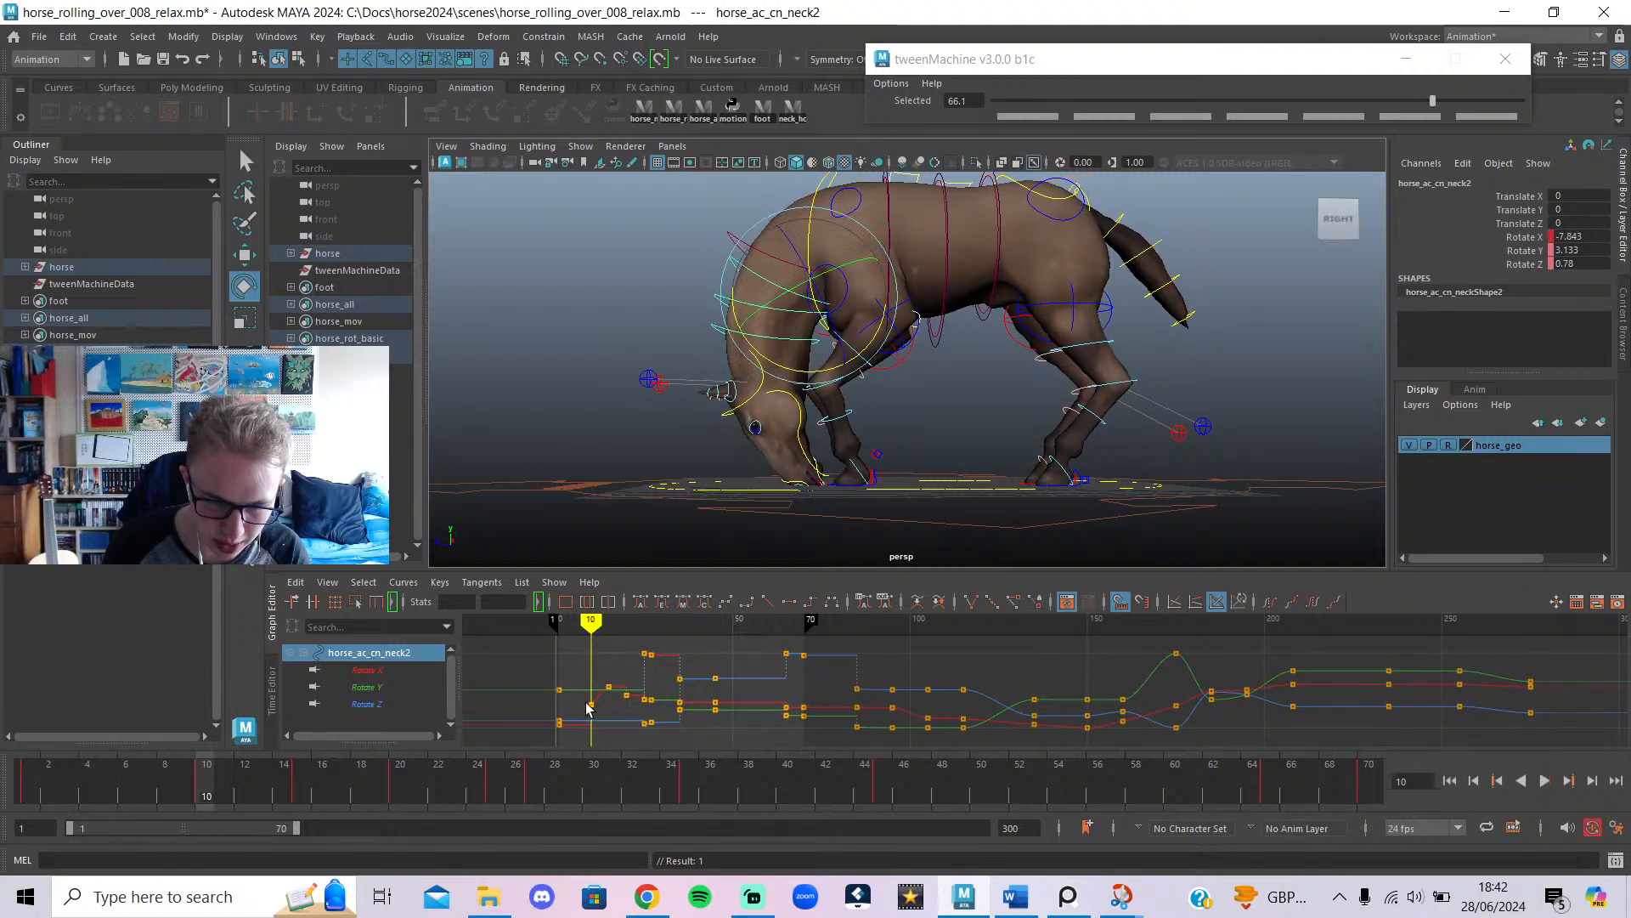
Undo the latest head rotation and select the chest control.
{"action": "left_click", "coordinate": [759, 392]}
{"action": "left_click", "coordinate": [788, 290]}
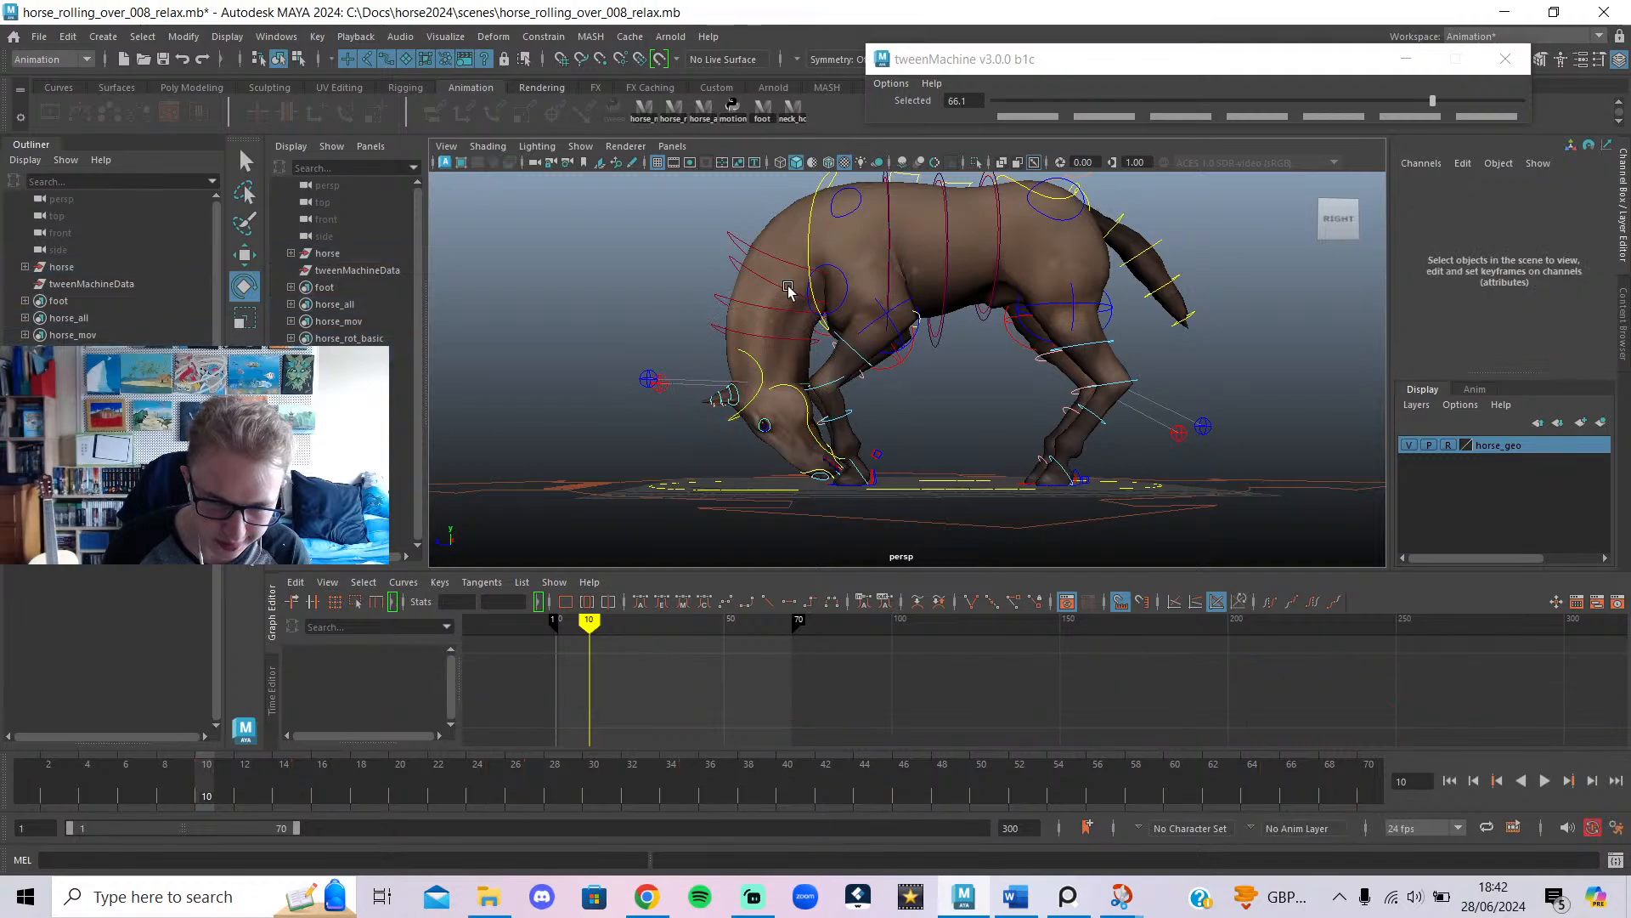
{"action": "key", "text": "ctrl+z"}
{"action": "key", "text": "ctrl+z"}
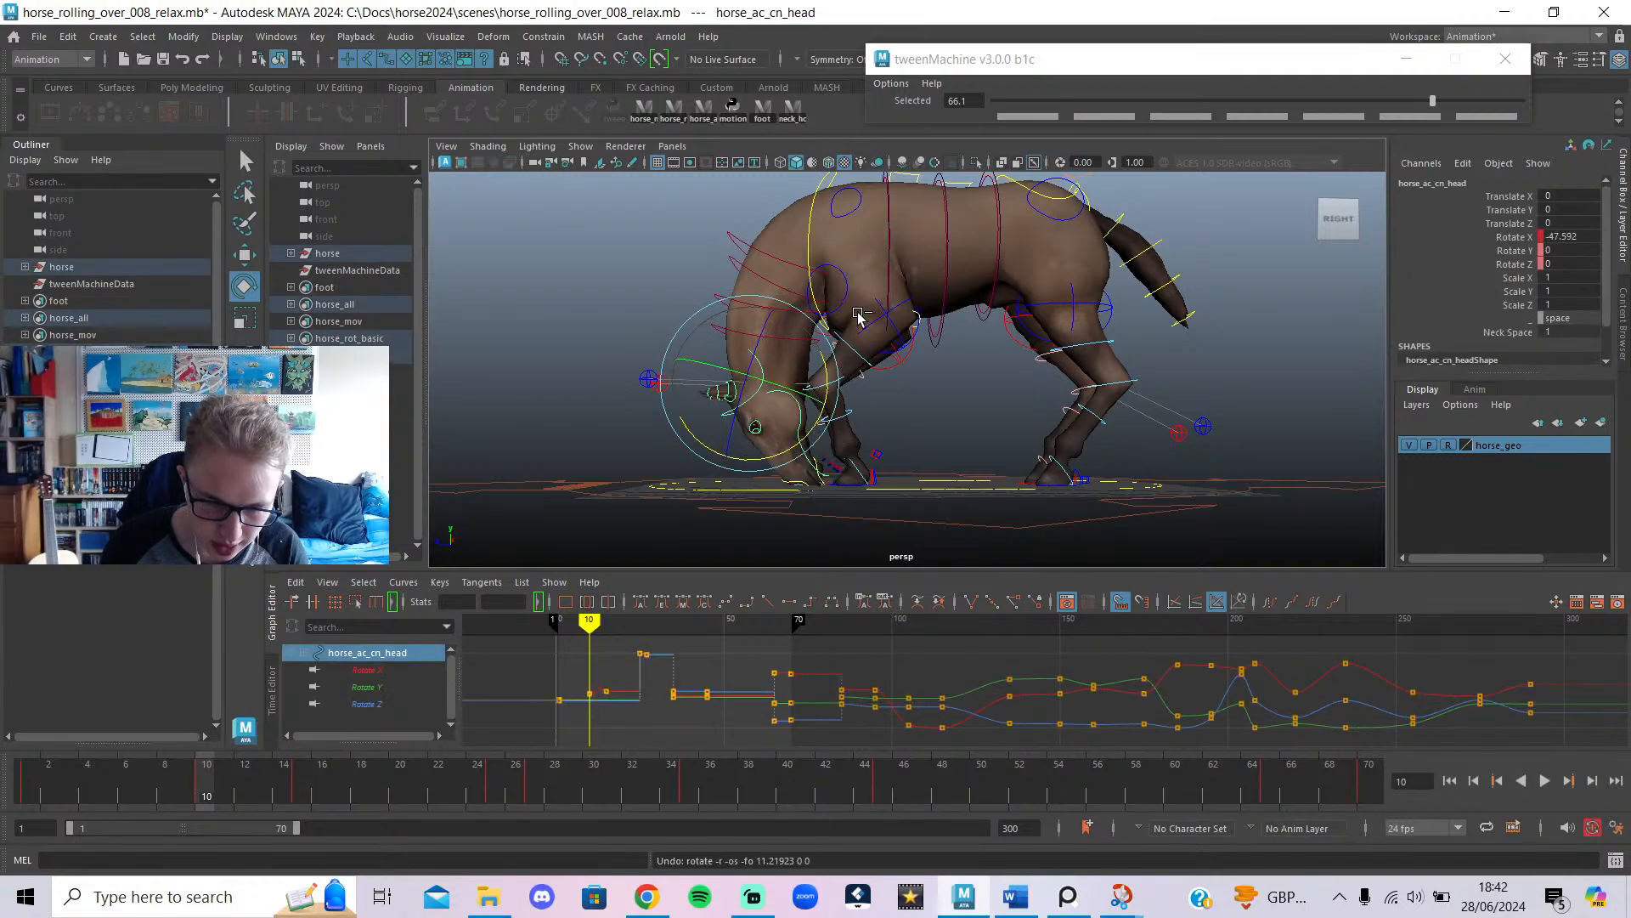
{"action": "left_click", "coordinate": [809, 230]}
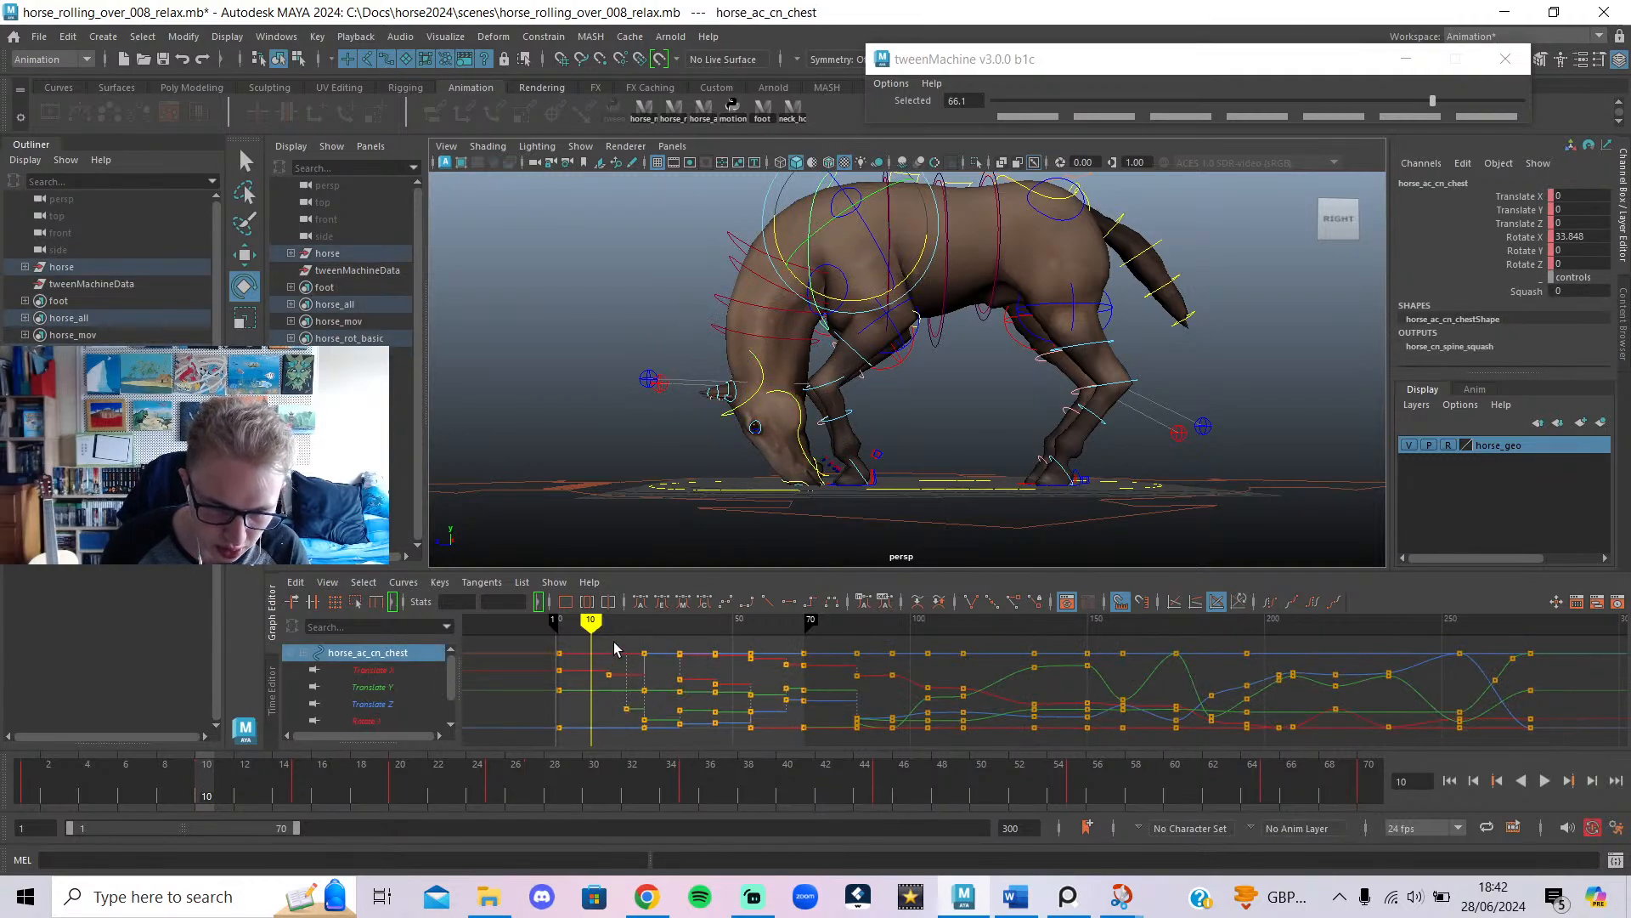
Lower the chest control at frames 15 and 10.
{"action": "mouse_move", "coordinate": [595, 630]}
{"action": "left_mouse_down"}
{"action": "mouse_move", "coordinate": [615, 632]}
{"action": "mouse_move", "coordinate": [568, 634]}
{"action": "mouse_move", "coordinate": [626, 667]}
{"action": "mouse_move", "coordinate": [608, 674]}
{"action": "left_mouse_up"}
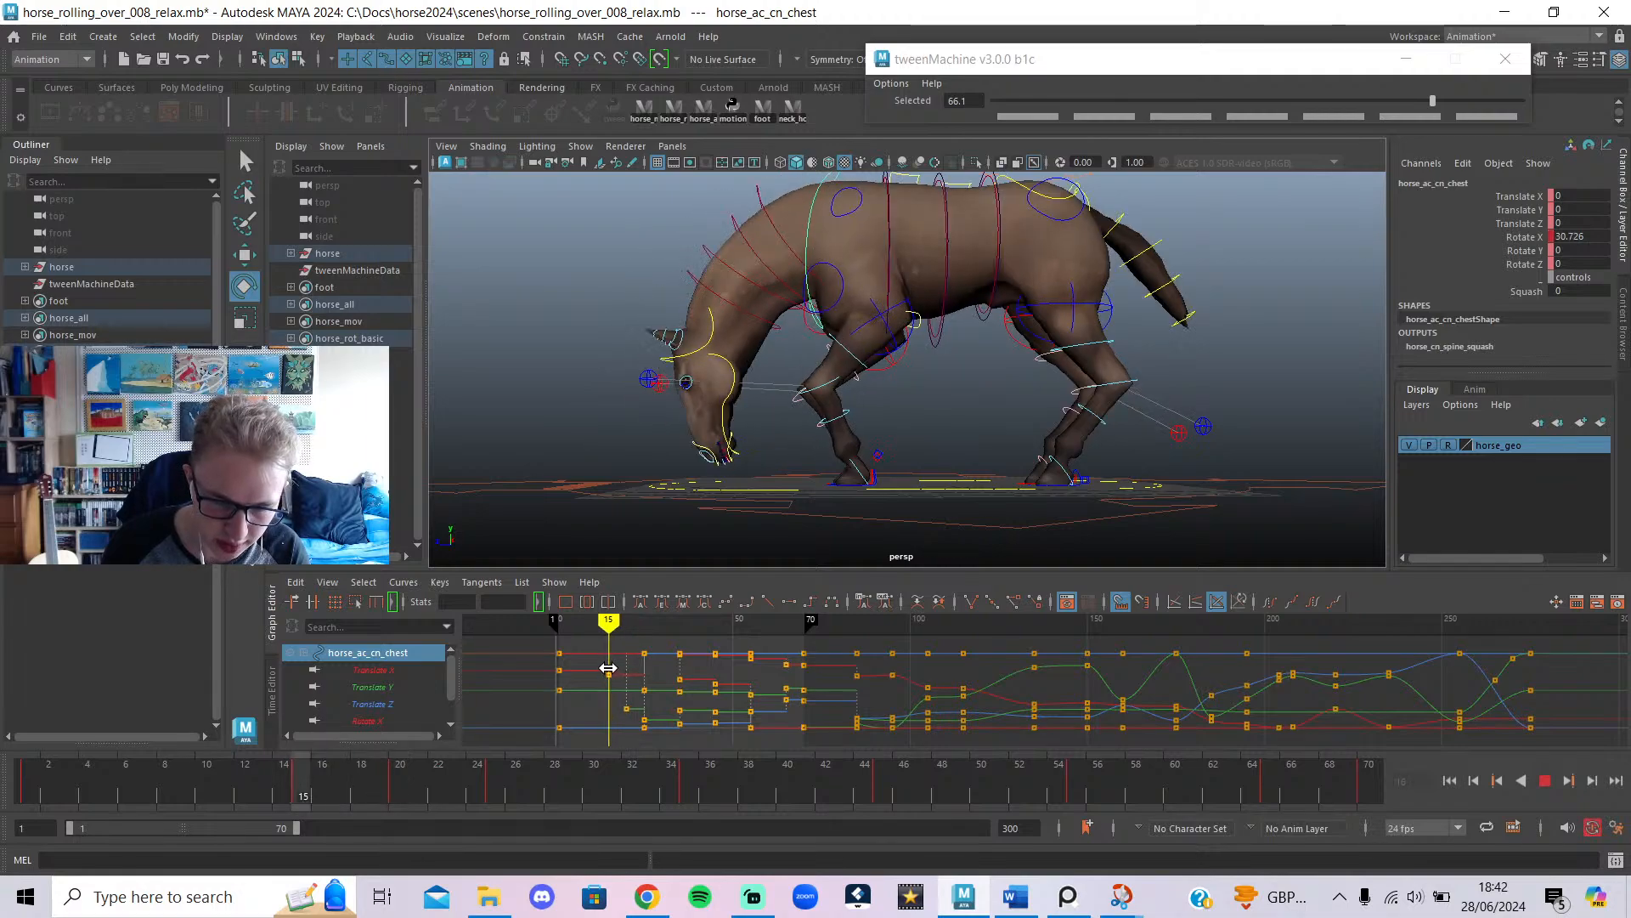
{"action": "key", "text": "w"}
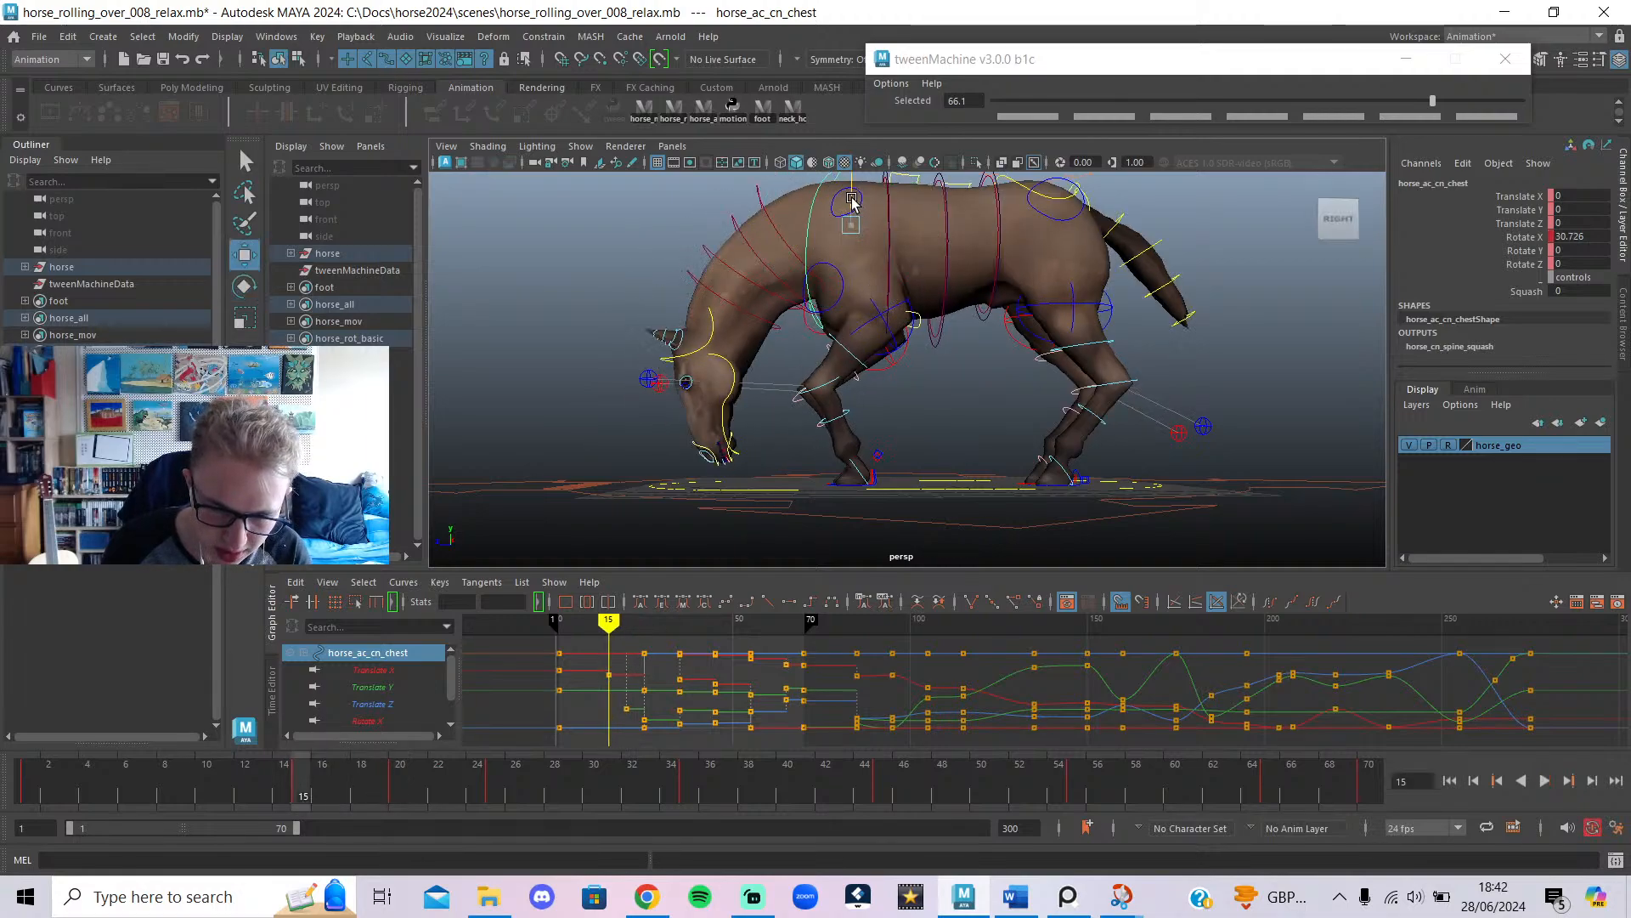
{"action": "left_click_drag", "start_coordinate": [853, 201], "coordinate": [853, 213]}
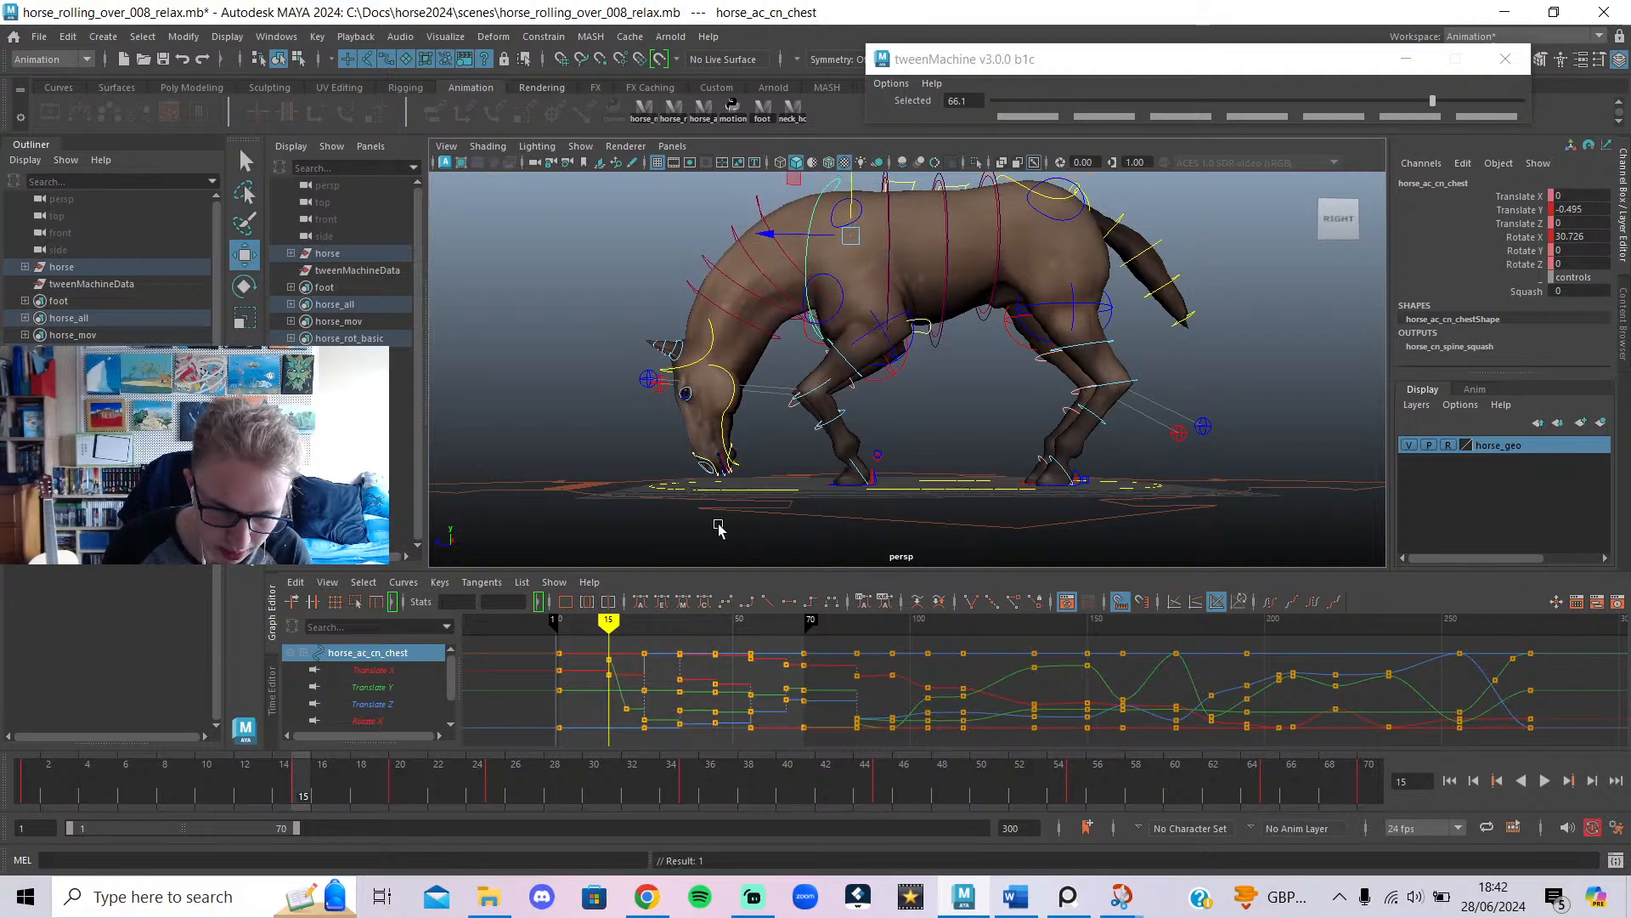
{"action": "mouse_move", "coordinate": [300, 783]}
{"action": "left_mouse_down"}
{"action": "mouse_move", "coordinate": [120, 776]}
{"action": "mouse_move", "coordinate": [300, 790]}
{"action": "left_mouse_up"}
{"action": "left_click_drag", "start_coordinate": [334, 796], "coordinate": [202, 824]}
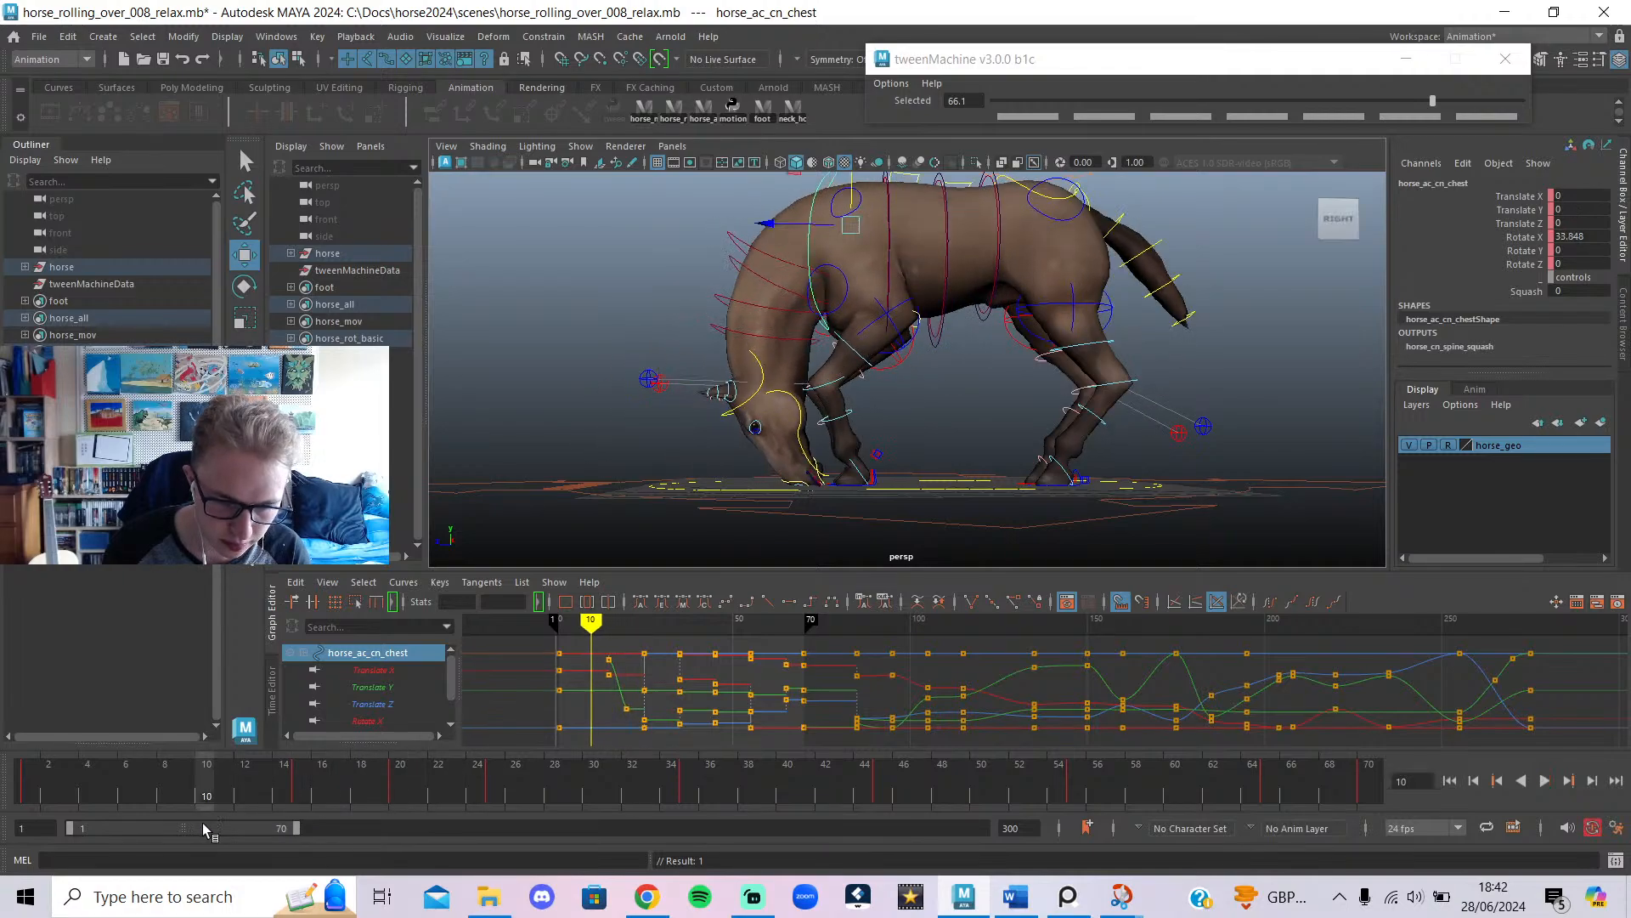
{"action": "left_click_drag", "start_coordinate": [847, 184], "coordinate": [847, 189]}
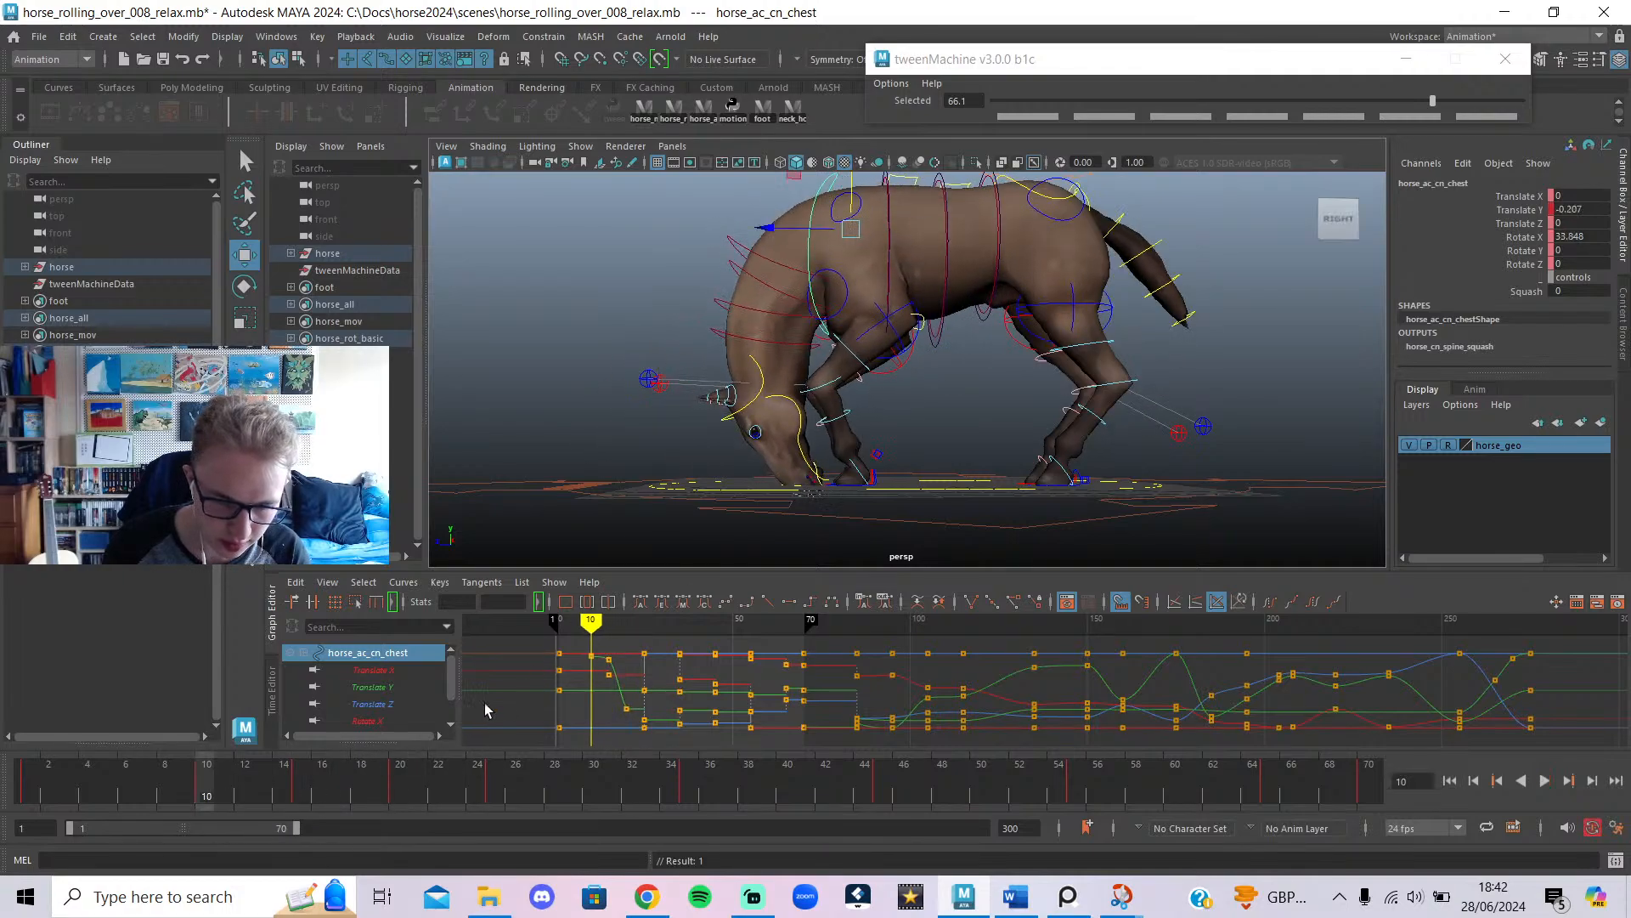
Give the chest's animation curves smooth Auto/Spline tangents.
{"action": "left_click_drag", "start_coordinate": [189, 778], "coordinate": [28, 790]}
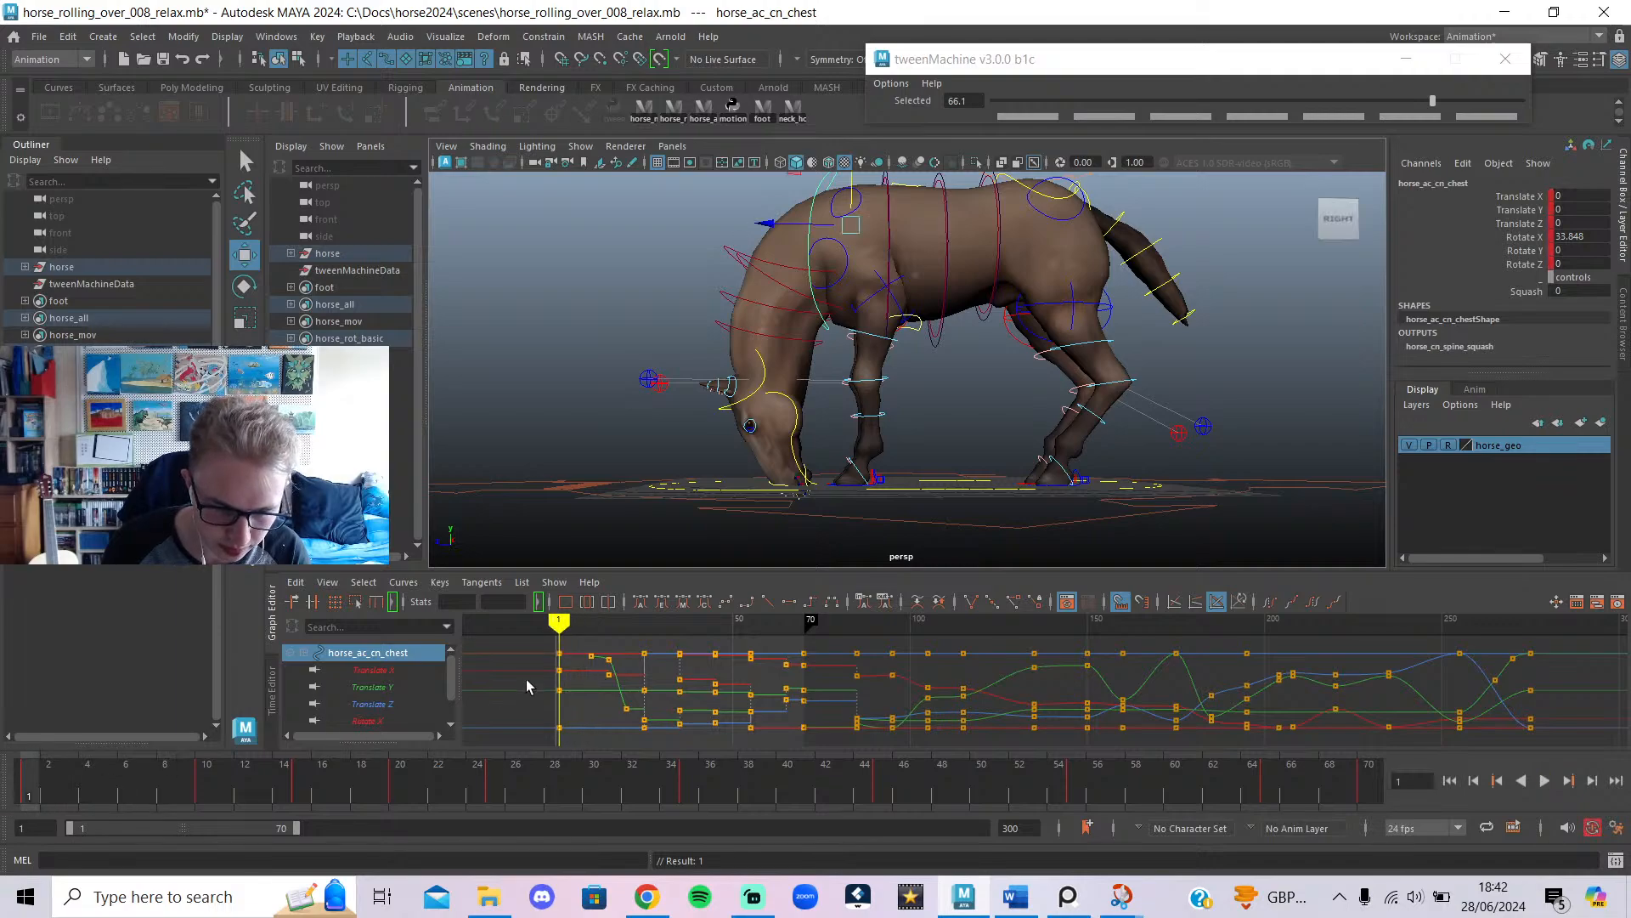
{"action": "left_click", "coordinate": [641, 601]}
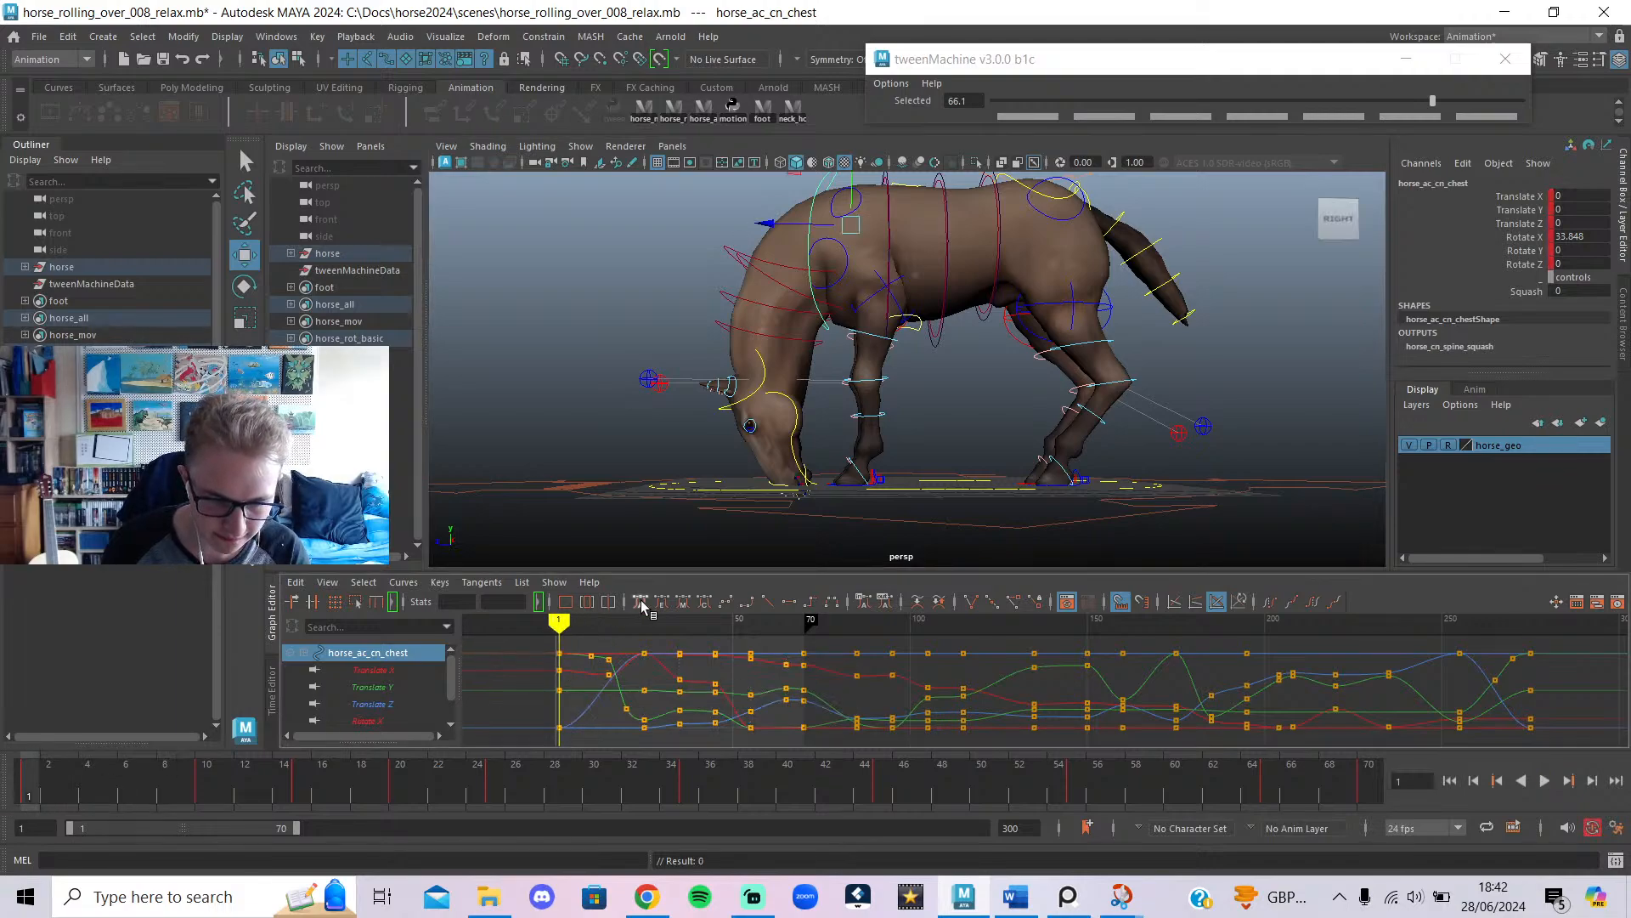
{"action": "scroll", "coordinate": [704, 689], "scroll_direction": "down", "scroll_amount": 3}
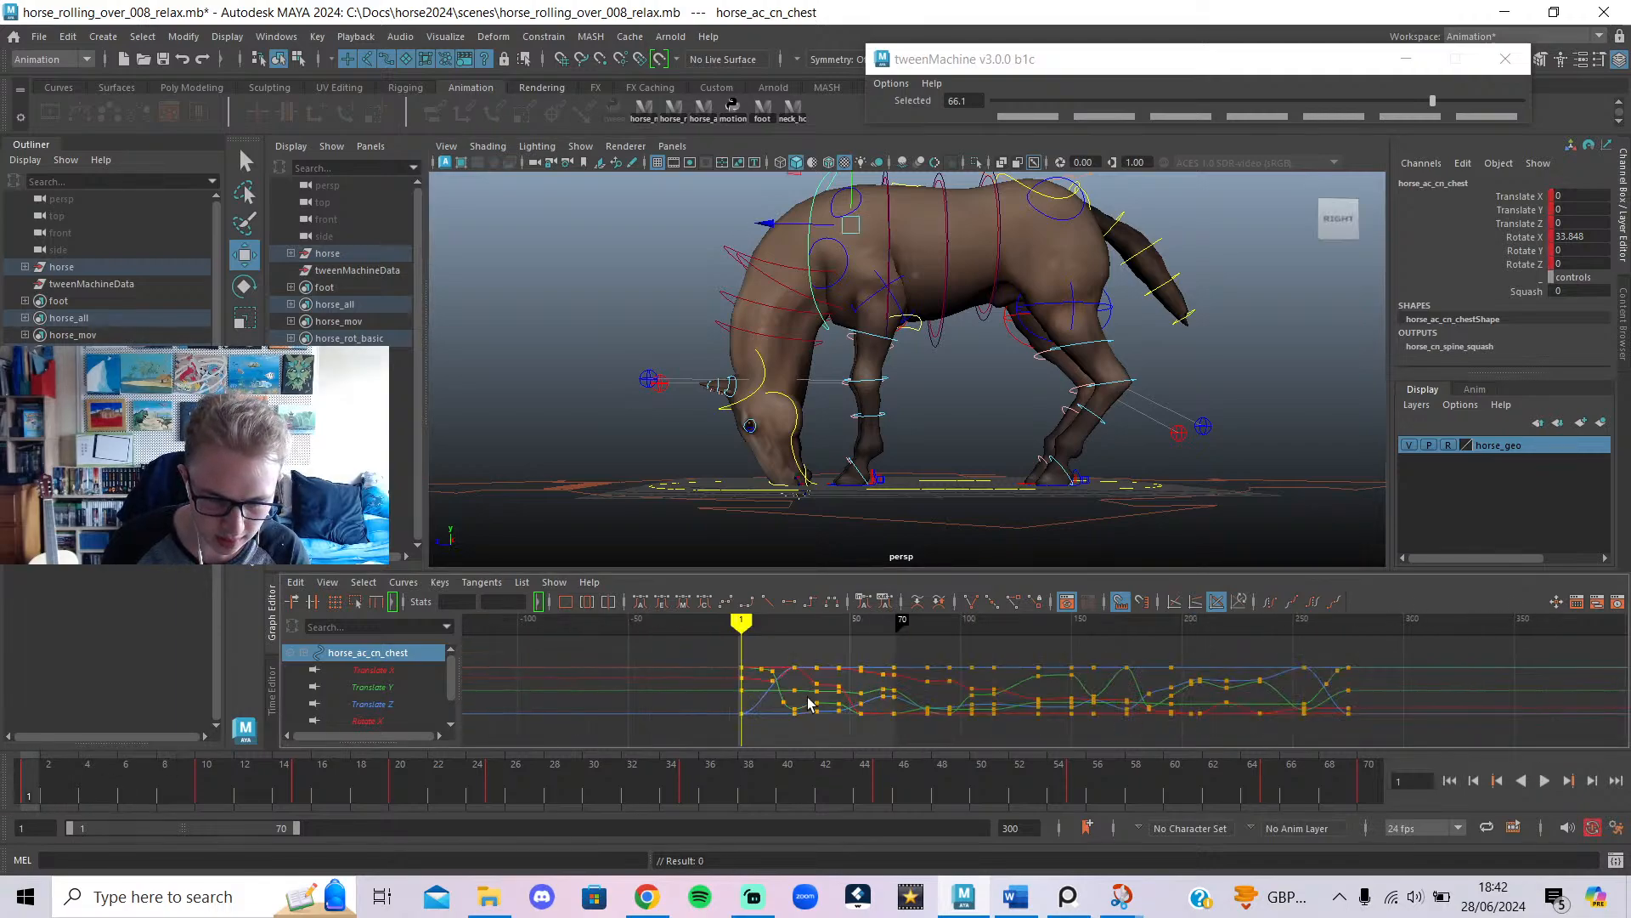
{"action": "left_click", "coordinate": [704, 110]}
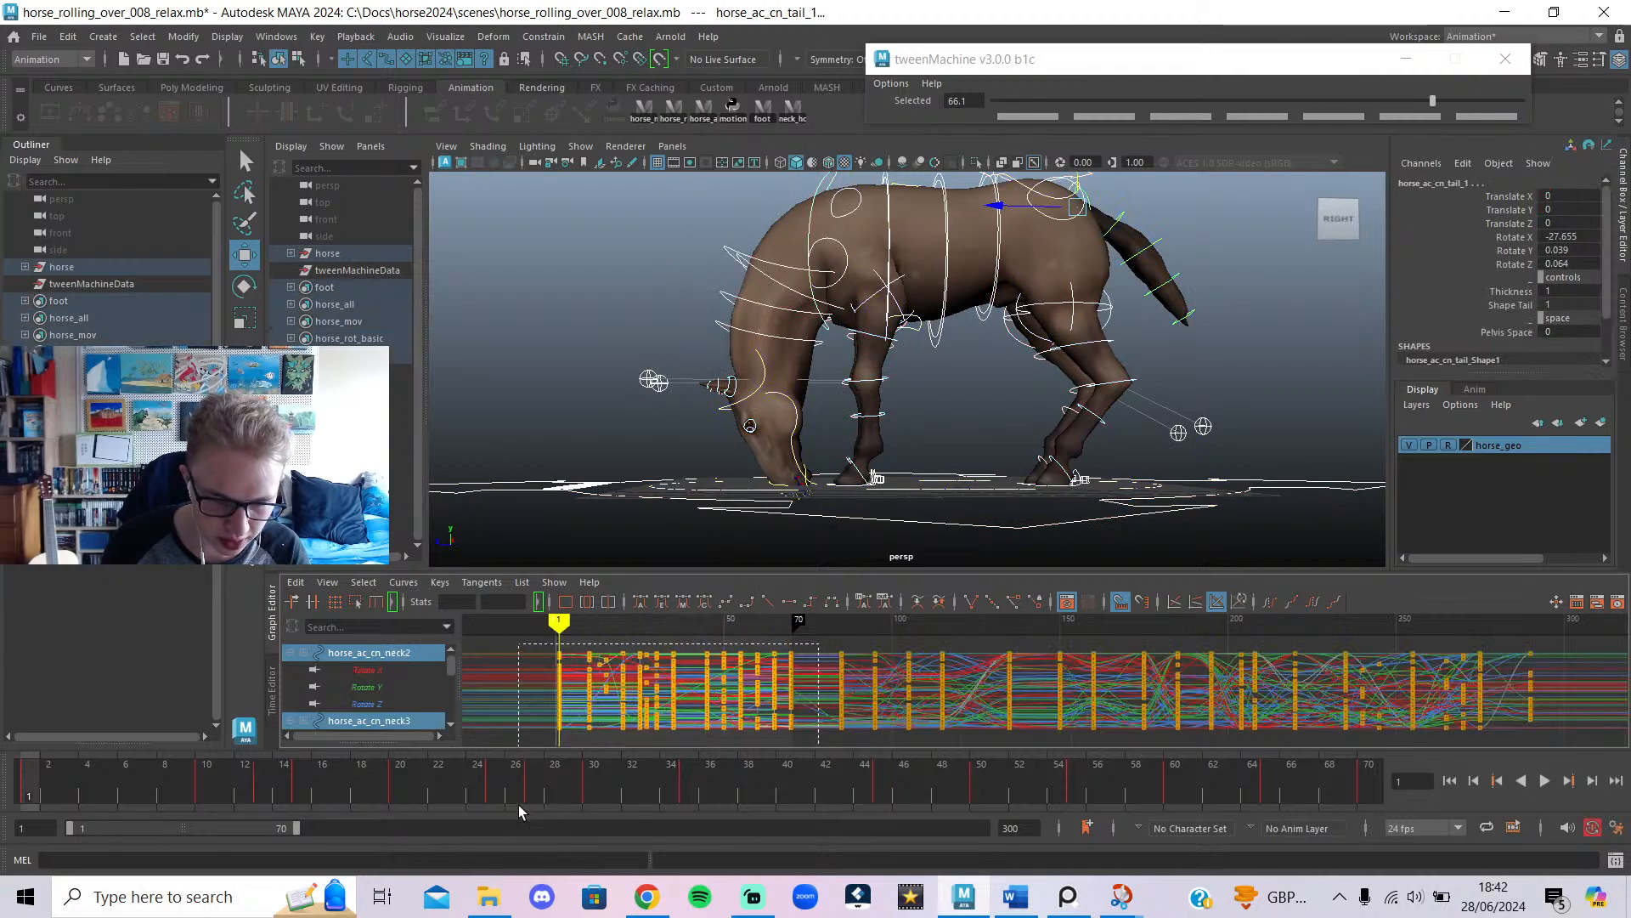
{"action": "left_click_drag", "start_coordinate": [518, 804], "coordinate": [520, 802]}
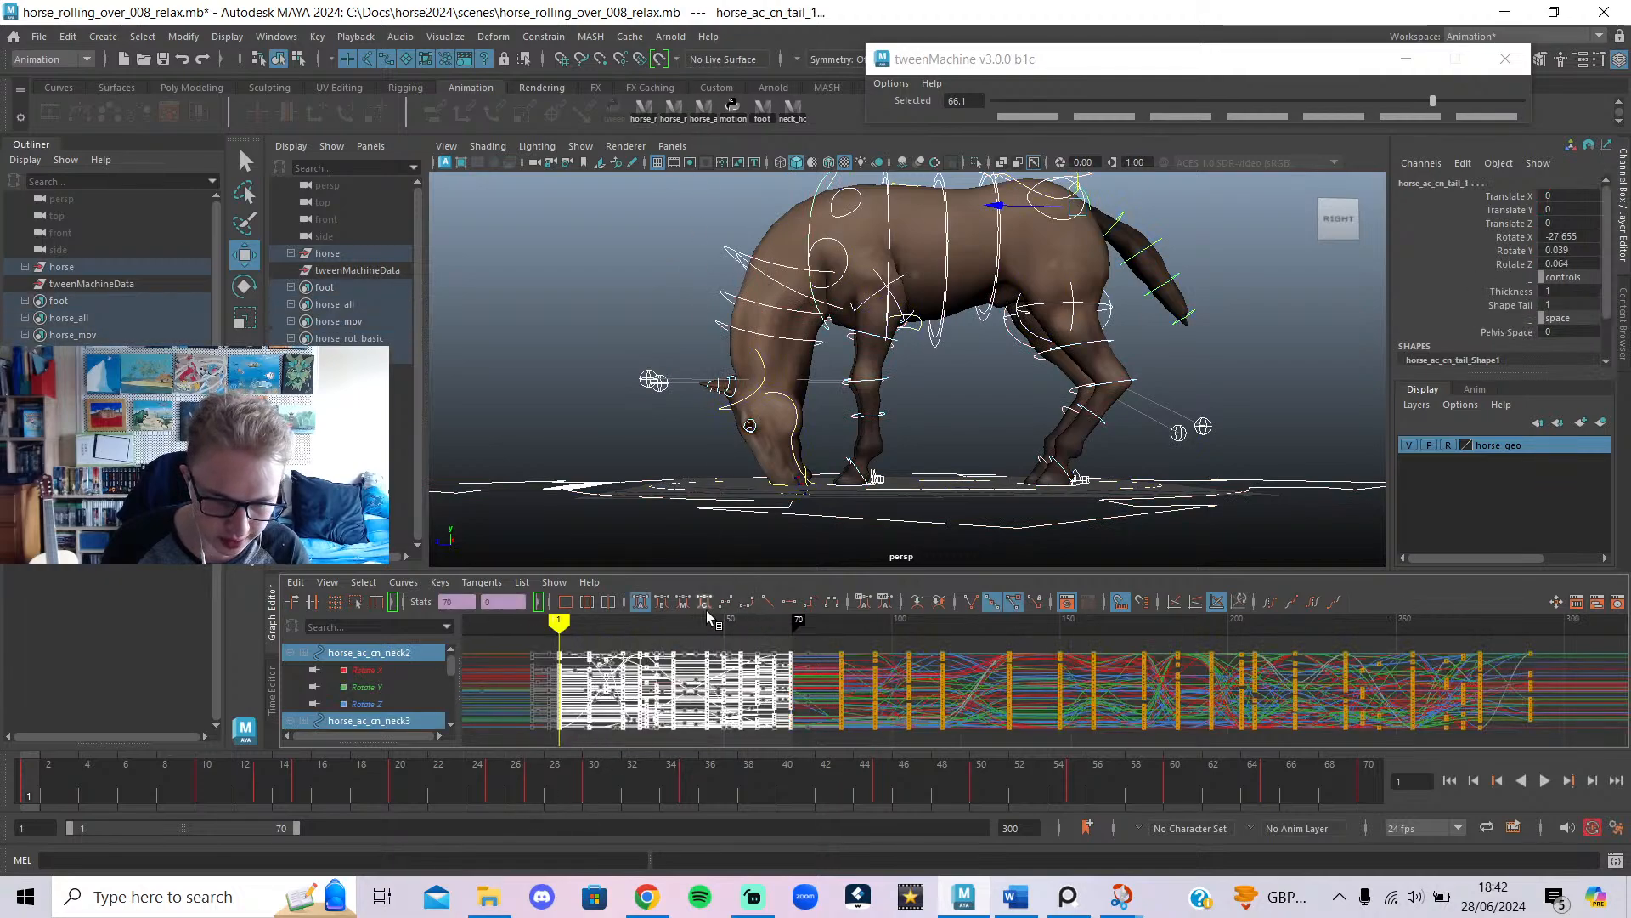
Set the rig's opening-frame keys to stepped tangents and play back the blocking poses.
{"action": "left_click", "coordinate": [809, 601]}
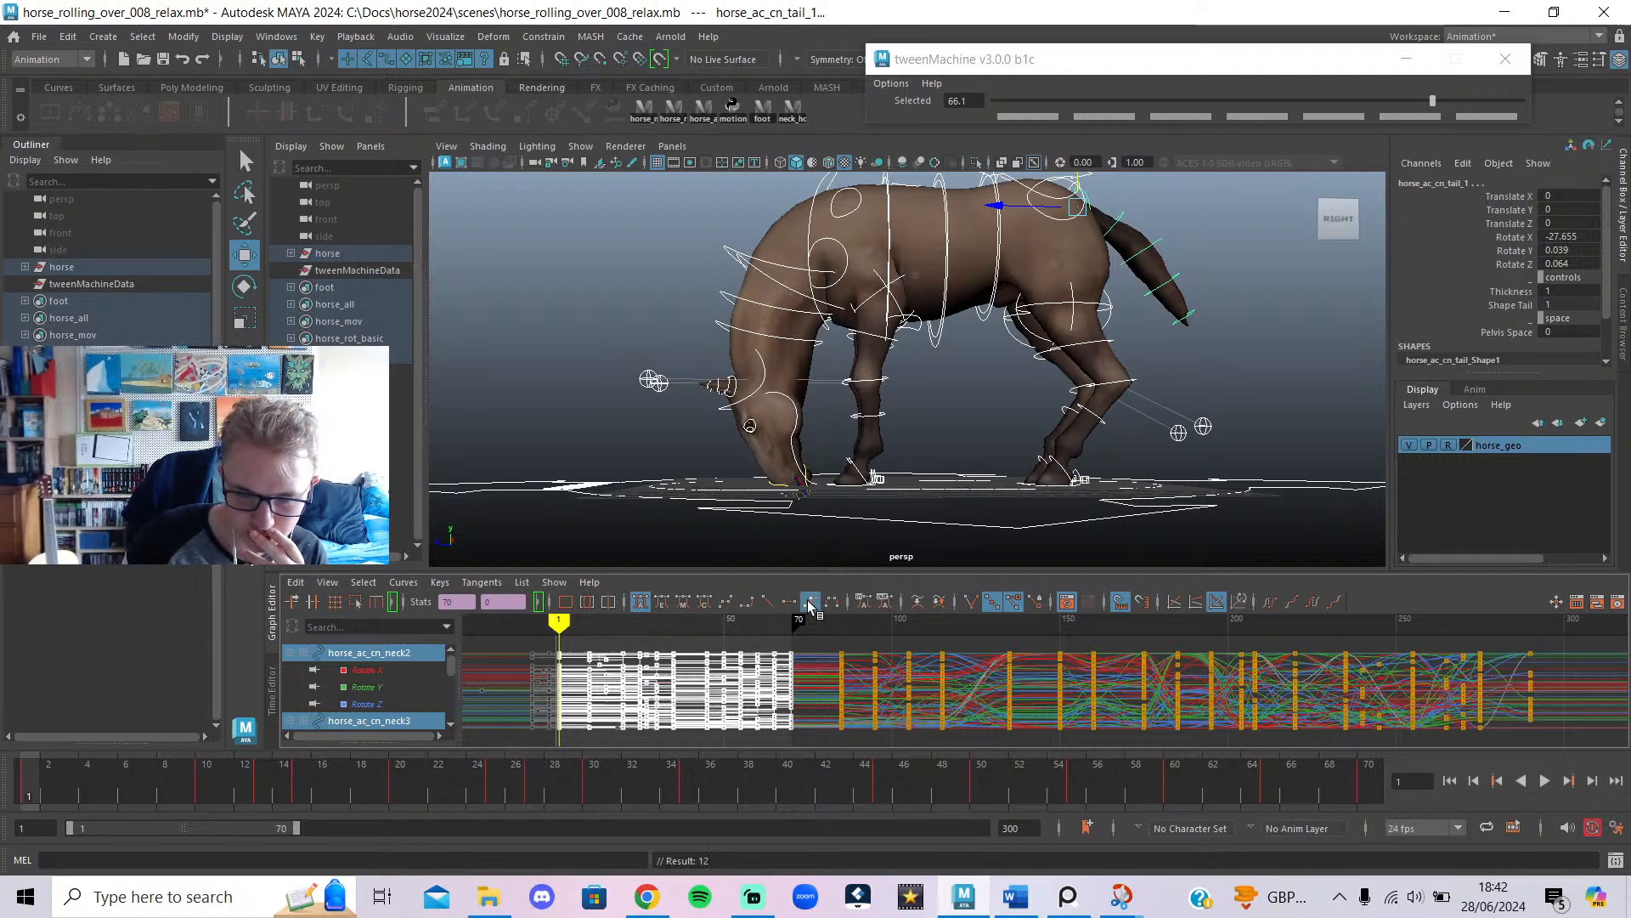
{"action": "left_click_drag", "start_coordinate": [416, 793], "coordinate": [33, 805]}
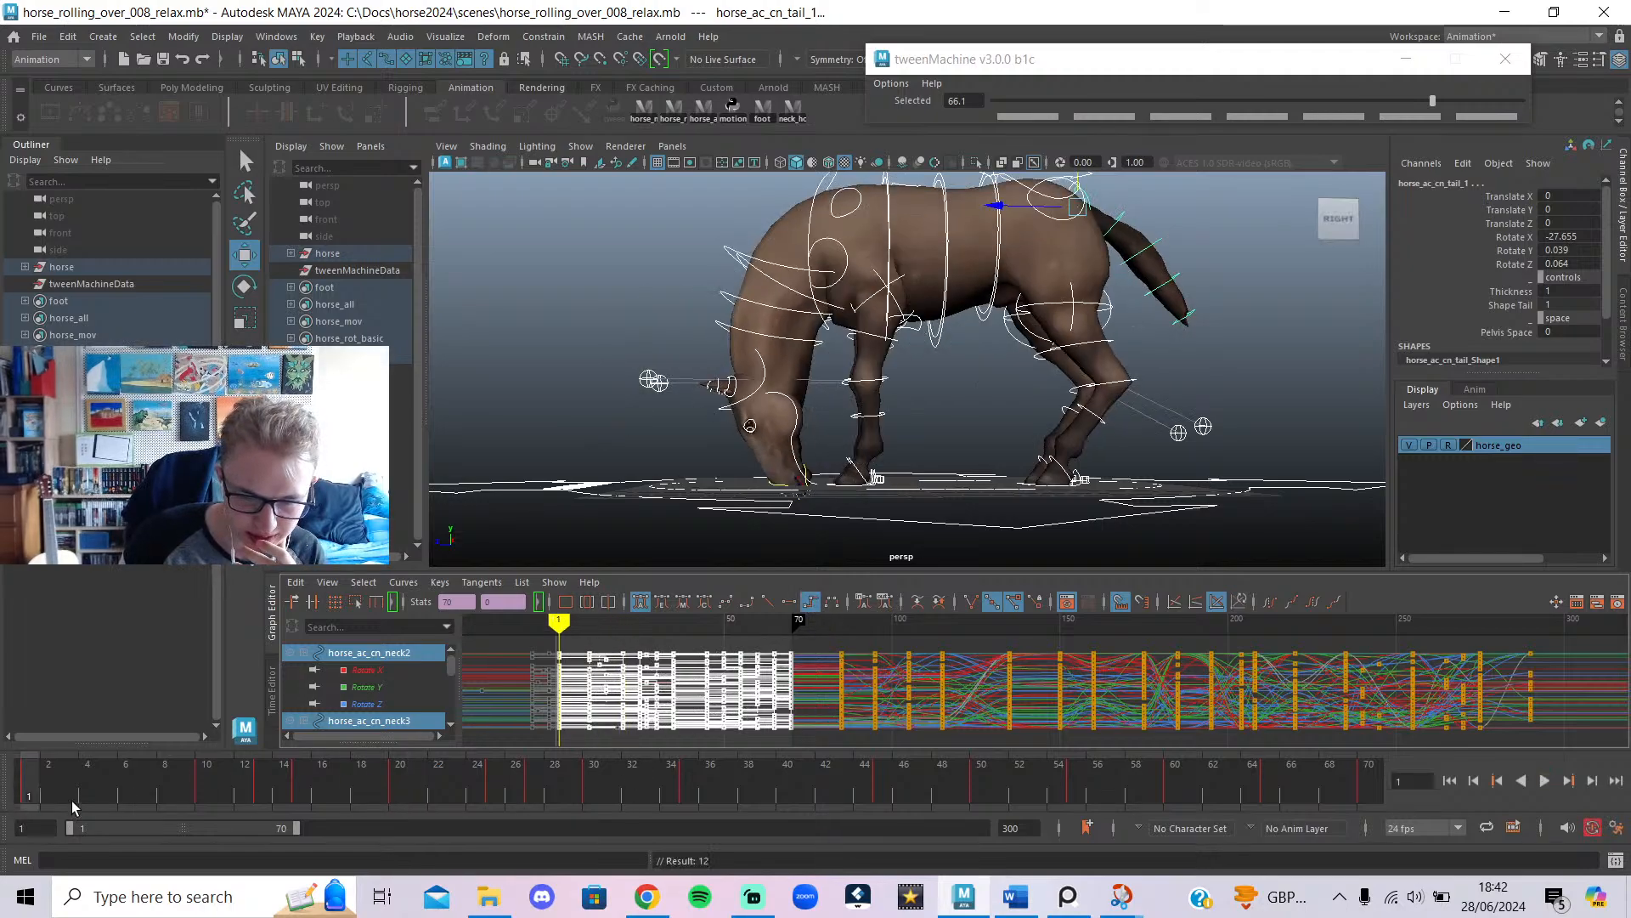
{"action": "left_click", "coordinate": [1545, 780]}
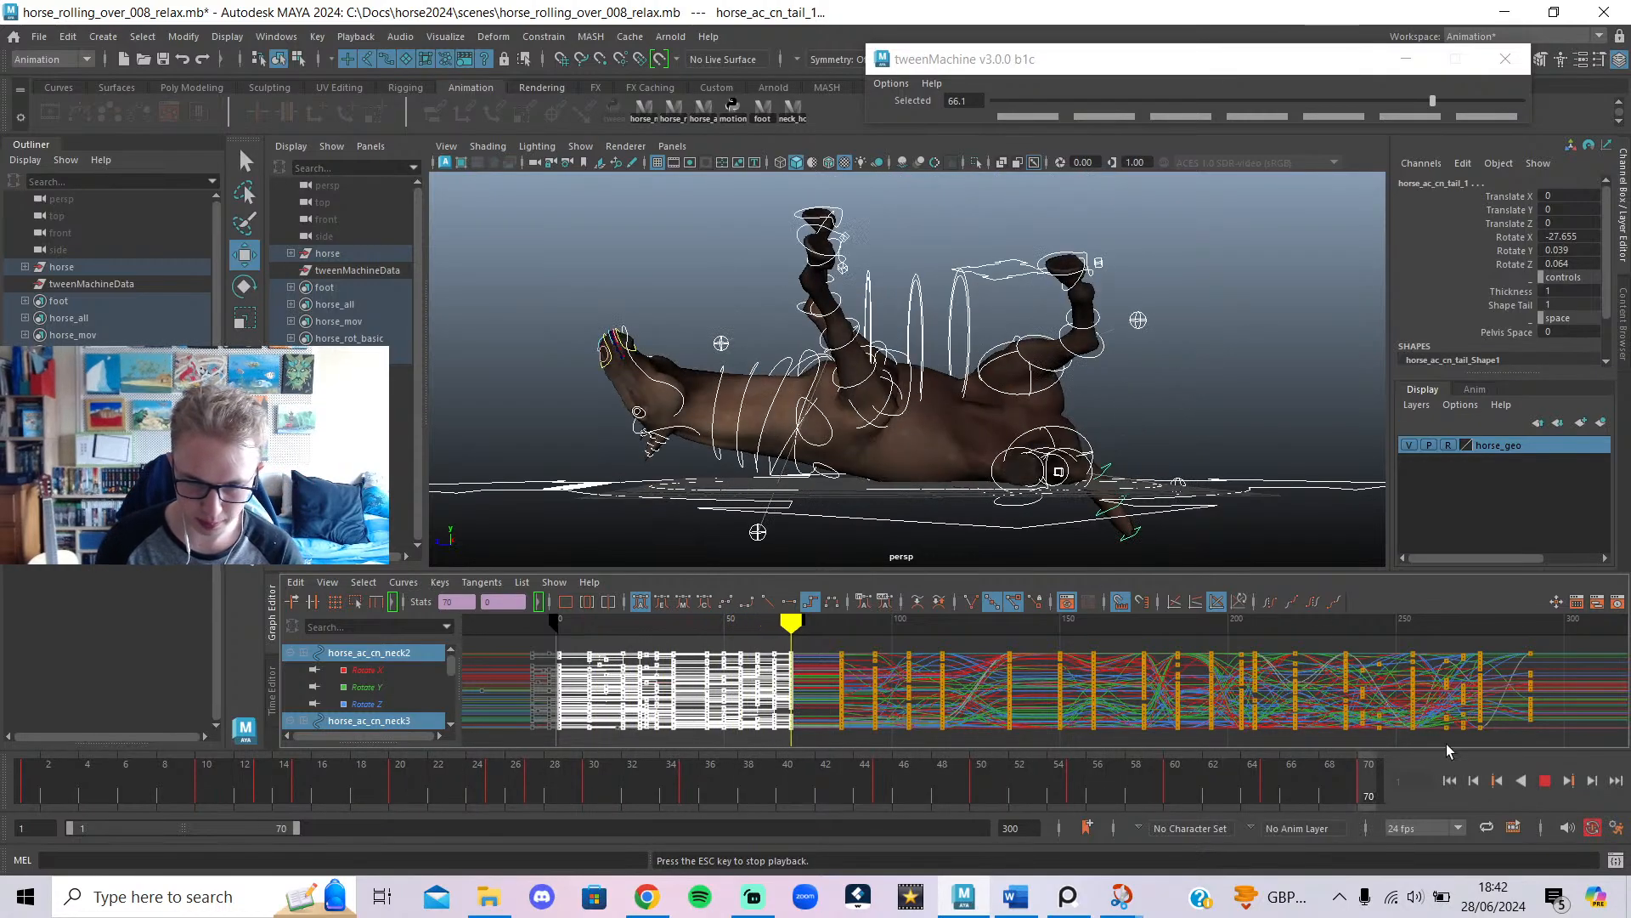
{"action": "key", "text": "Escape"}
{"action": "left_click_drag", "start_coordinate": [290, 778], "coordinate": [0, 775]}
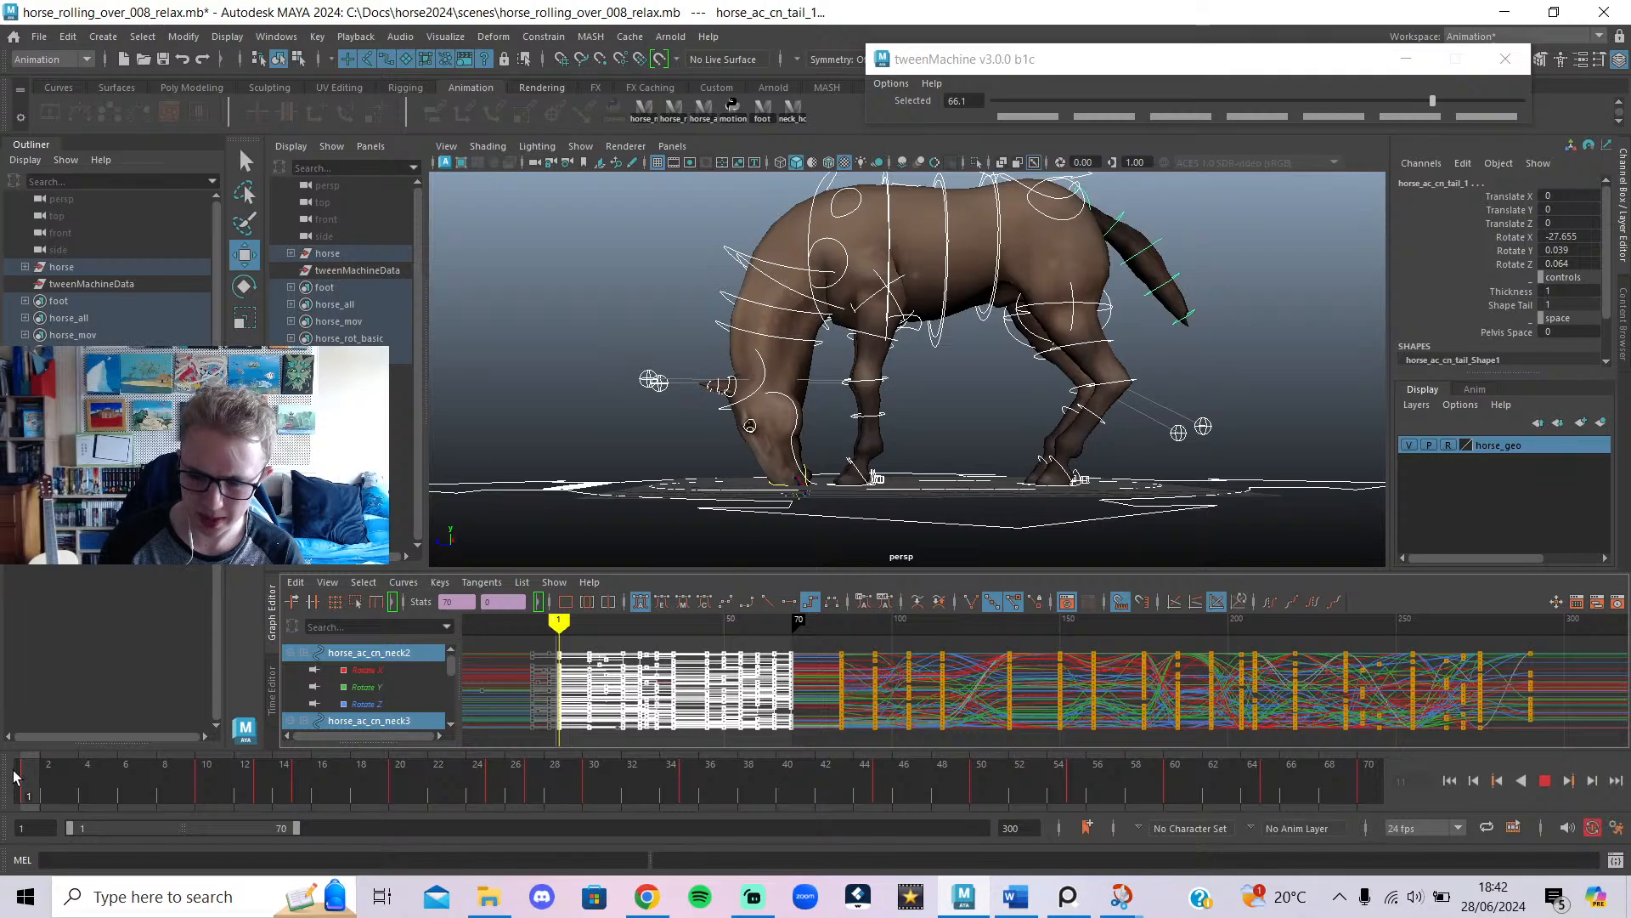
{"action": "mouse_move", "coordinate": [104, 768]}
{"action": "left_mouse_down"}
{"action": "mouse_move", "coordinate": [384, 820]}
{"action": "mouse_move", "coordinate": [154, 813]}
{"action": "mouse_move", "coordinate": [334, 830]}
{"action": "mouse_move", "coordinate": [400, 859]}
{"action": "mouse_move", "coordinate": [425, 828]}
{"action": "mouse_move", "coordinate": [953, 851]}
{"action": "mouse_move", "coordinate": [1011, 833]}
{"action": "mouse_move", "coordinate": [27, 829]}
{"action": "mouse_move", "coordinate": [406, 859]}
{"action": "mouse_move", "coordinate": [298, 853]}
{"action": "mouse_move", "coordinate": [399, 838]}
{"action": "mouse_move", "coordinate": [255, 850]}
{"action": "left_mouse_up"}
Inspect the key around frame 13 in the Graph Editor and review frames 15–20.
{"action": "left_click", "coordinate": [609, 643]}
{"action": "scroll", "coordinate": [599, 665], "scroll_direction": "up", "scroll_amount": 2}
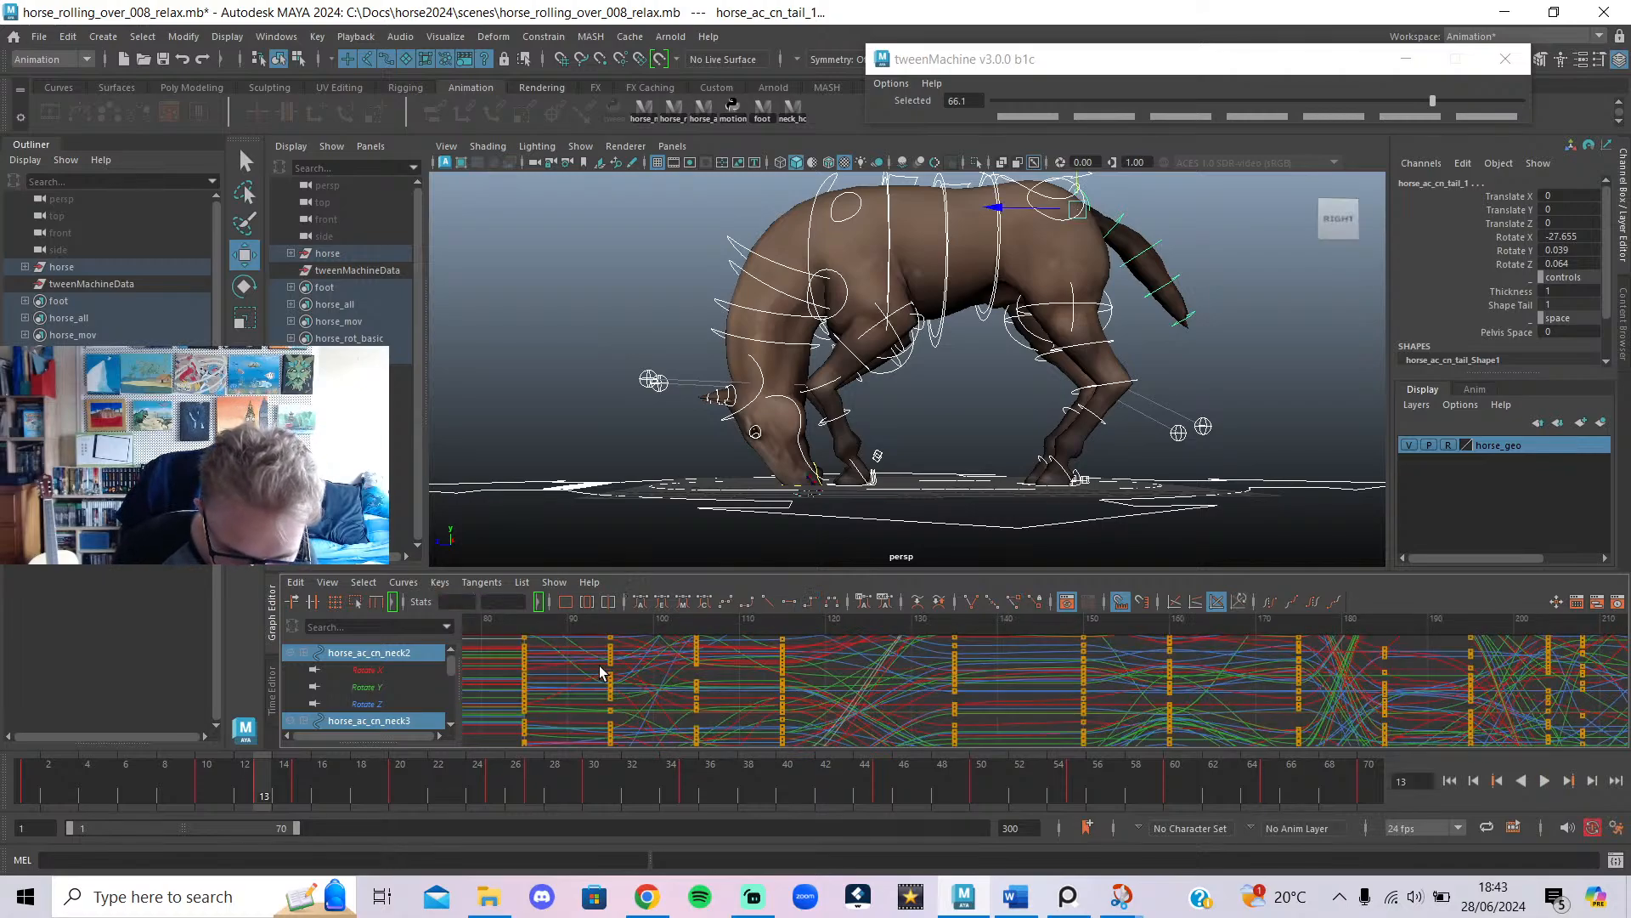
{"action": "scroll", "coordinate": [598, 685], "scroll_direction": "down", "scroll_amount": 2}
{"action": "scroll", "coordinate": [658, 690], "scroll_direction": "up", "scroll_amount": 1}
{"action": "middle_click_drag", "start_coordinate": [667, 690], "coordinate": [1094, 708], "text": "alt"}
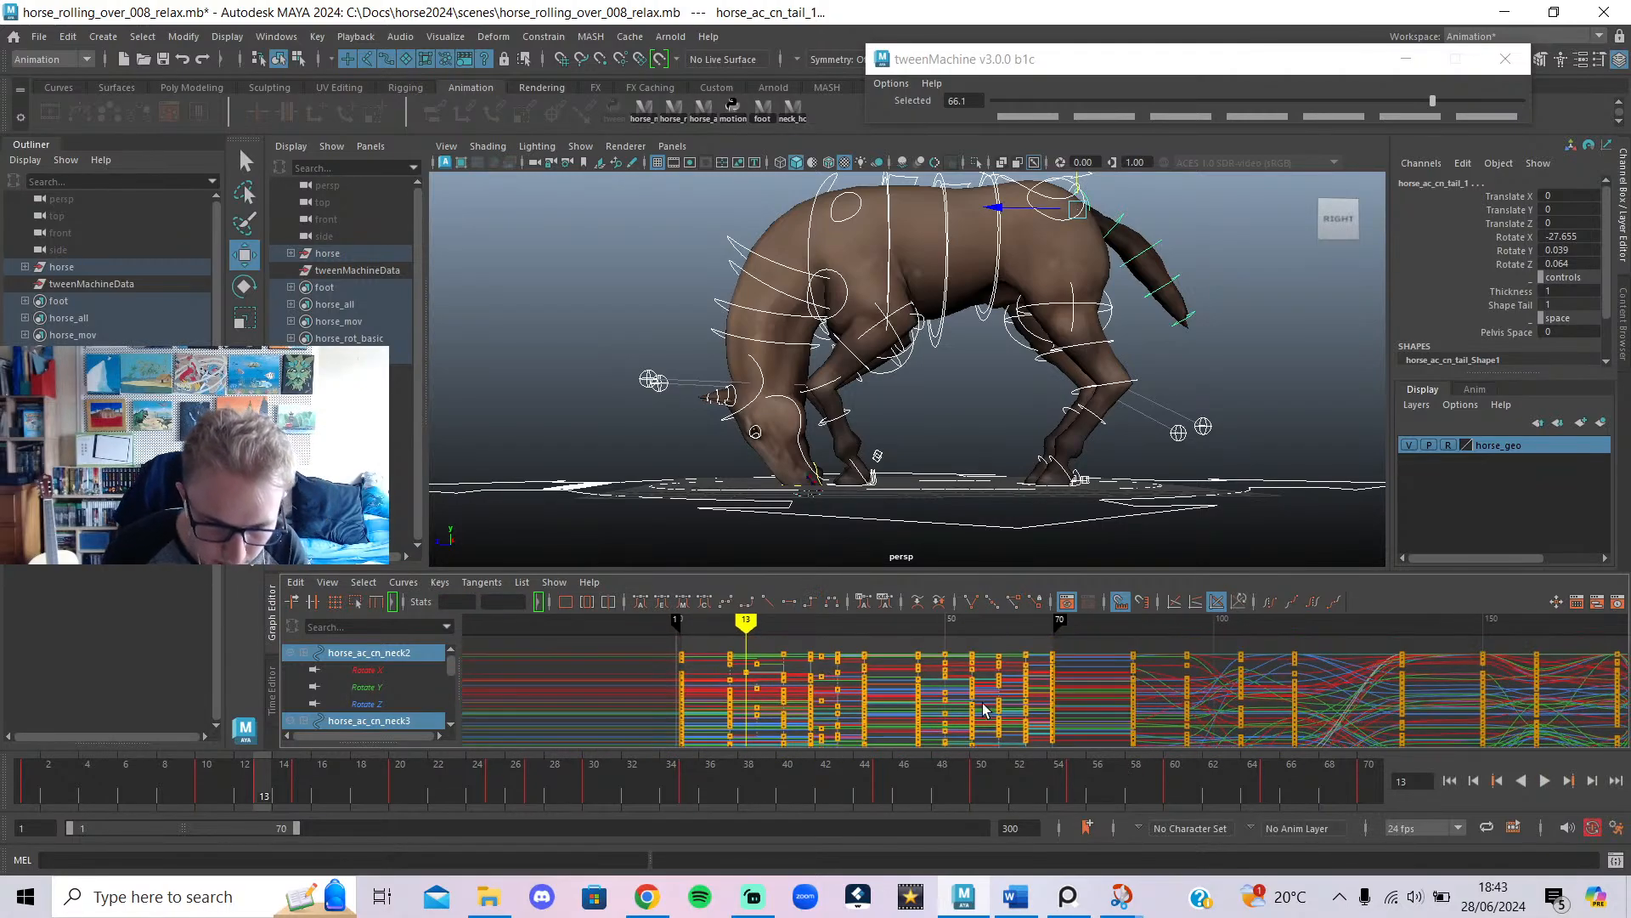
{"action": "left_click_drag", "start_coordinate": [748, 691], "coordinate": [759, 679]}
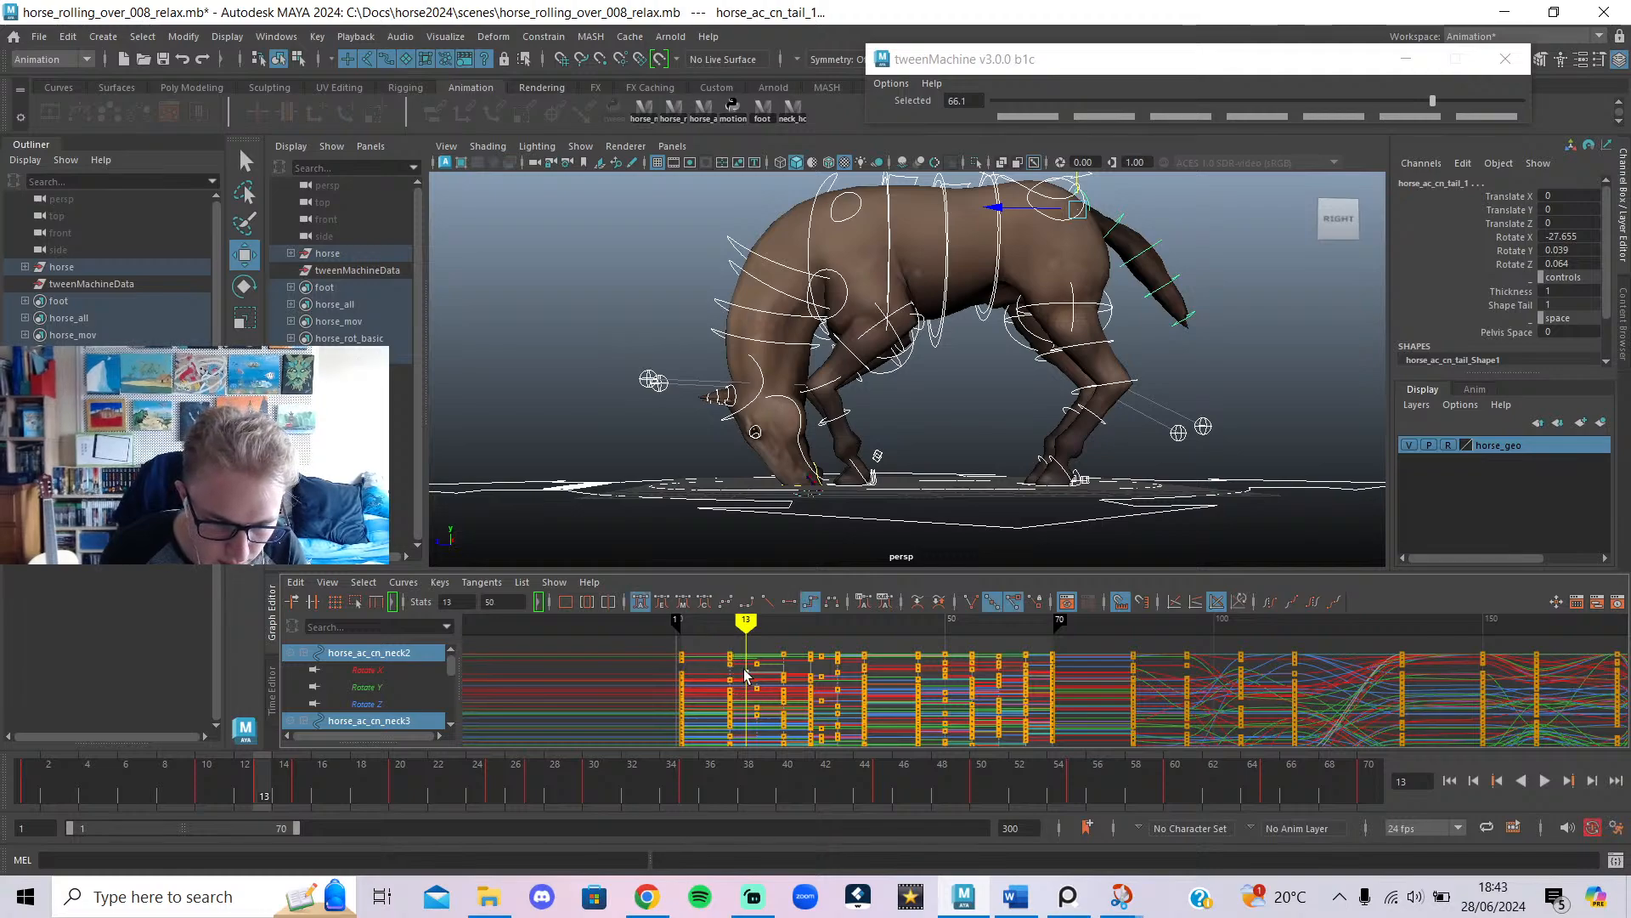
{"action": "key", "text": "alt+v"}
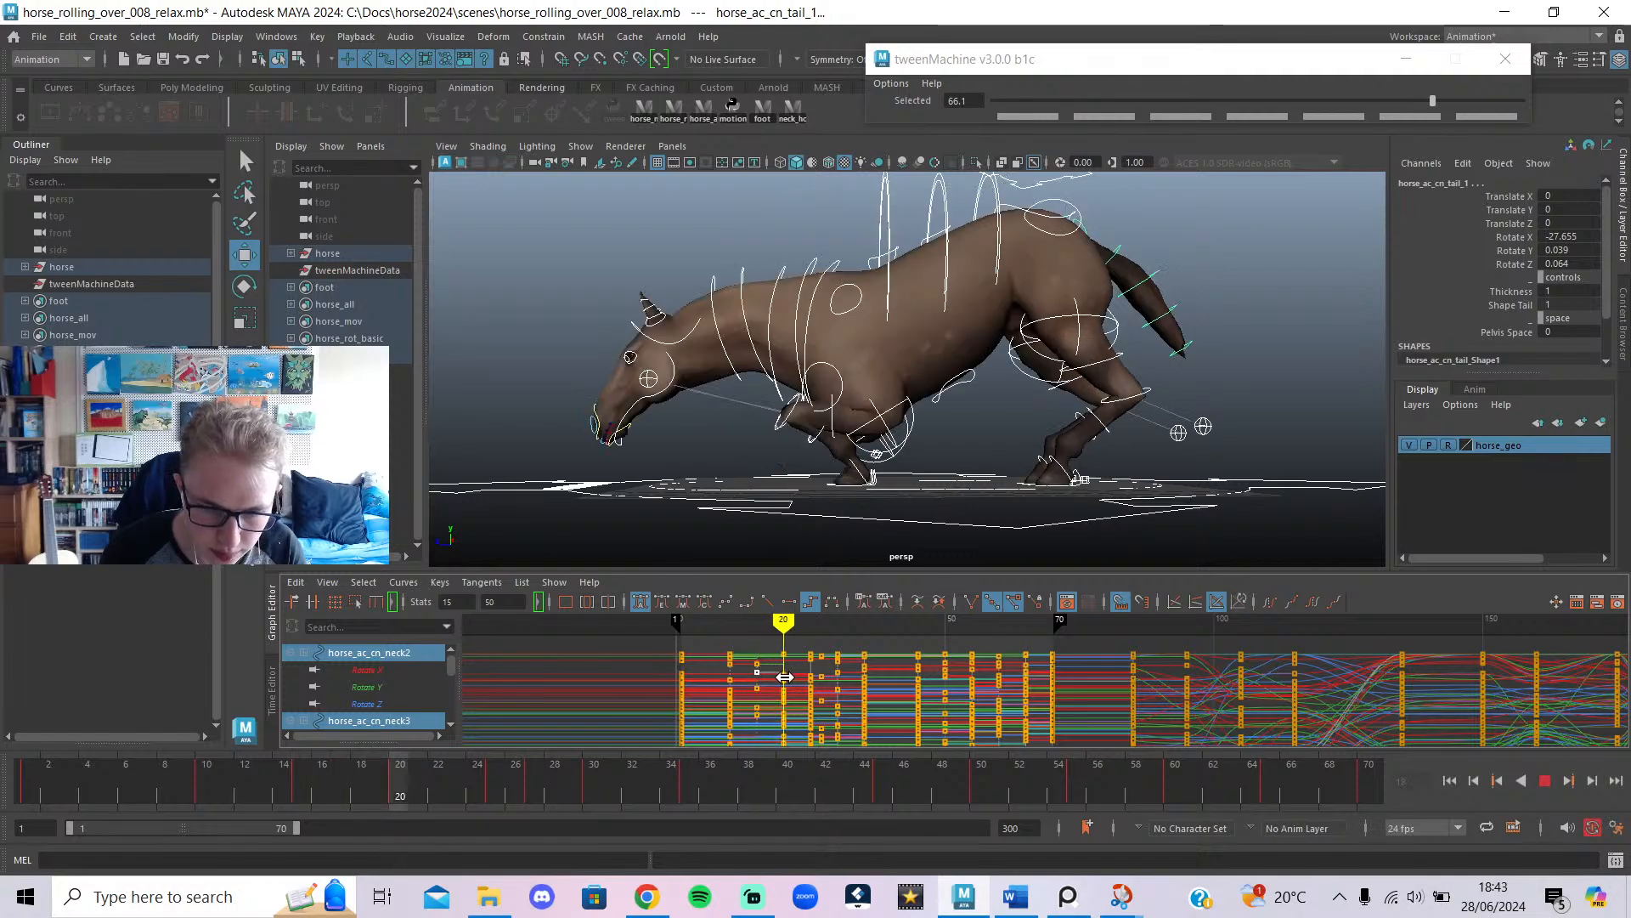
{"action": "mouse_move", "coordinate": [783, 679]}
{"action": "left_mouse_down"}
{"action": "mouse_move", "coordinate": [756, 680]}
{"action": "mouse_move", "coordinate": [730, 627]}
{"action": "mouse_move", "coordinate": [785, 658]}
{"action": "mouse_move", "coordinate": [757, 659]}
{"action": "left_mouse_up"}
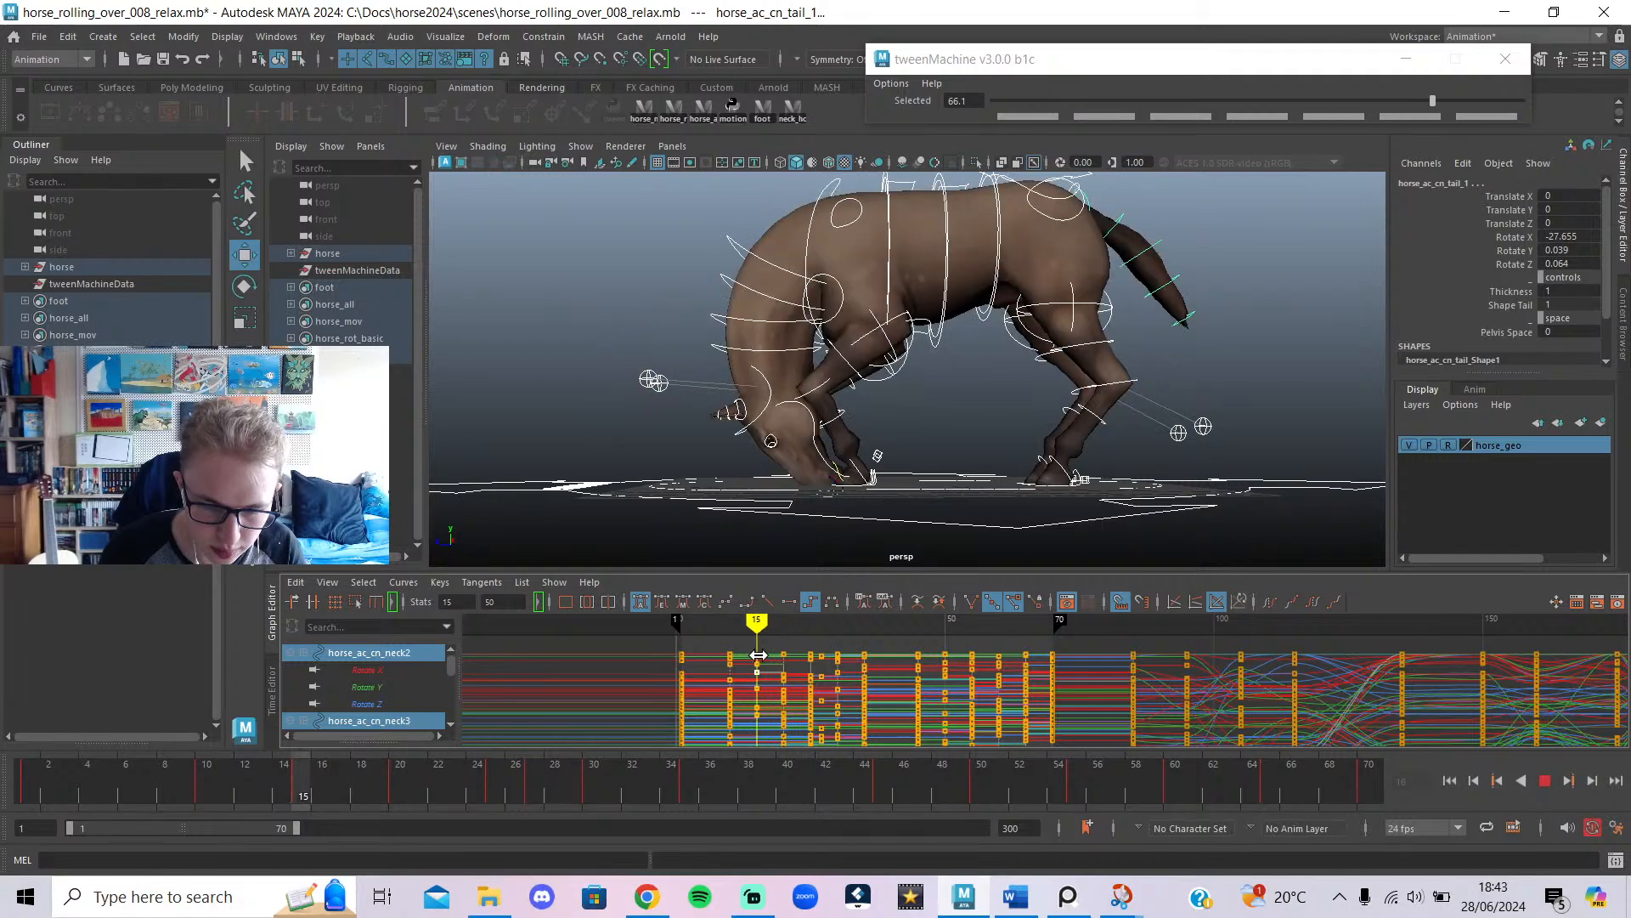
{"action": "left_click", "coordinate": [871, 243]}
Tilt the chest control back to Rotate X 11.57 and review frames 12–20.
{"action": "key", "text": "e"}
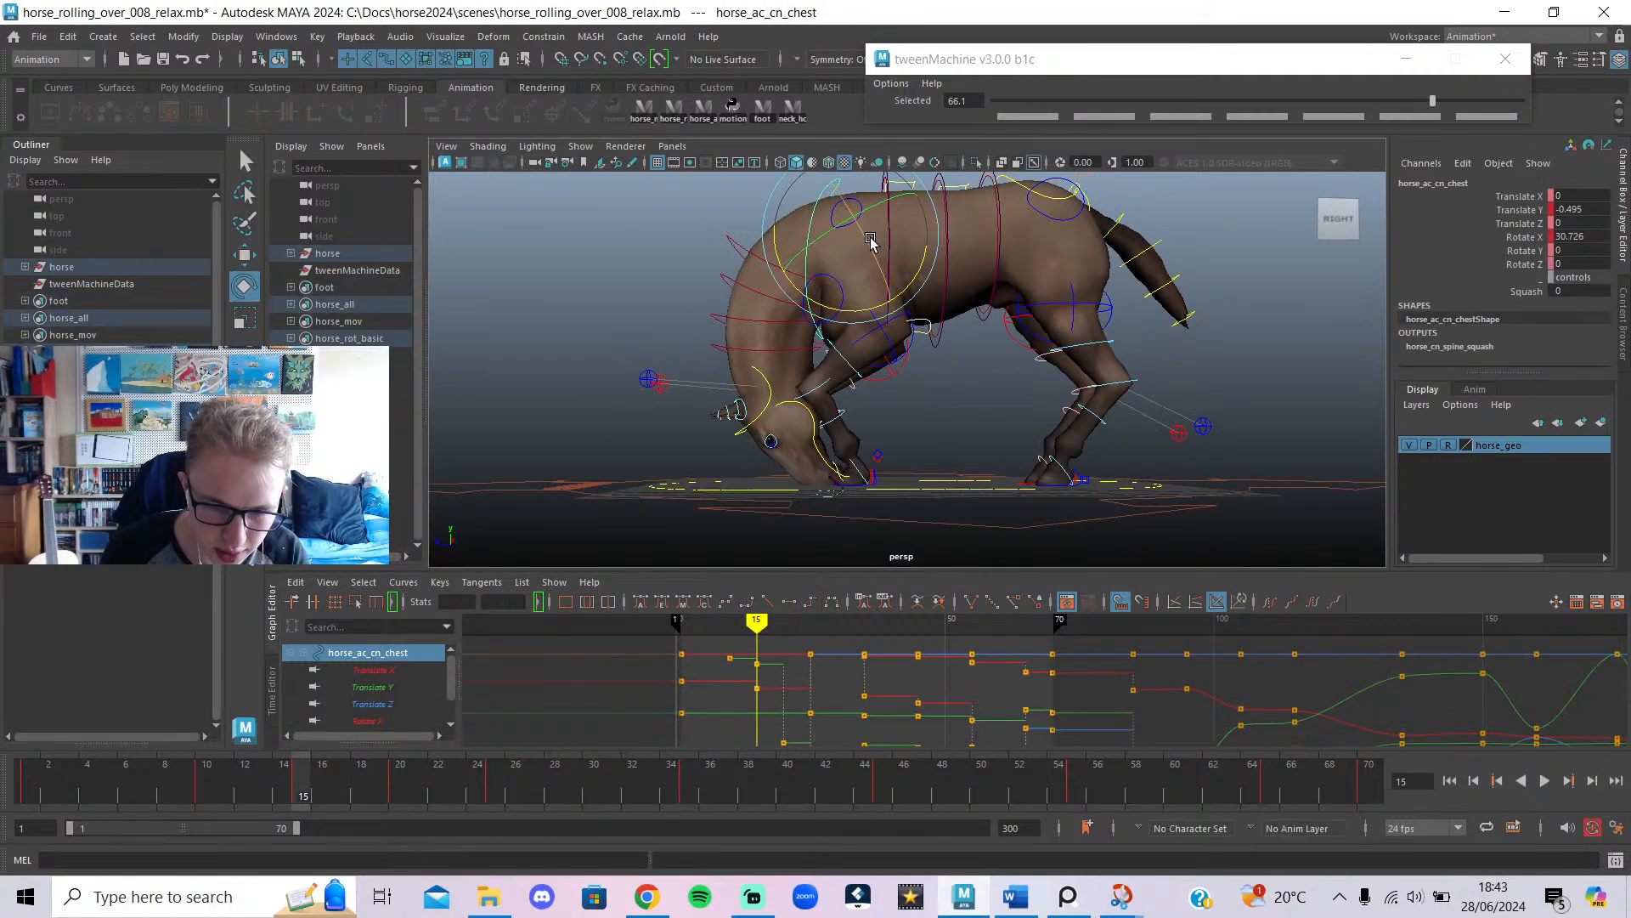
{"action": "left_click_drag", "start_coordinate": [909, 274], "coordinate": [900, 316]}
{"action": "key", "text": "alt+v"}
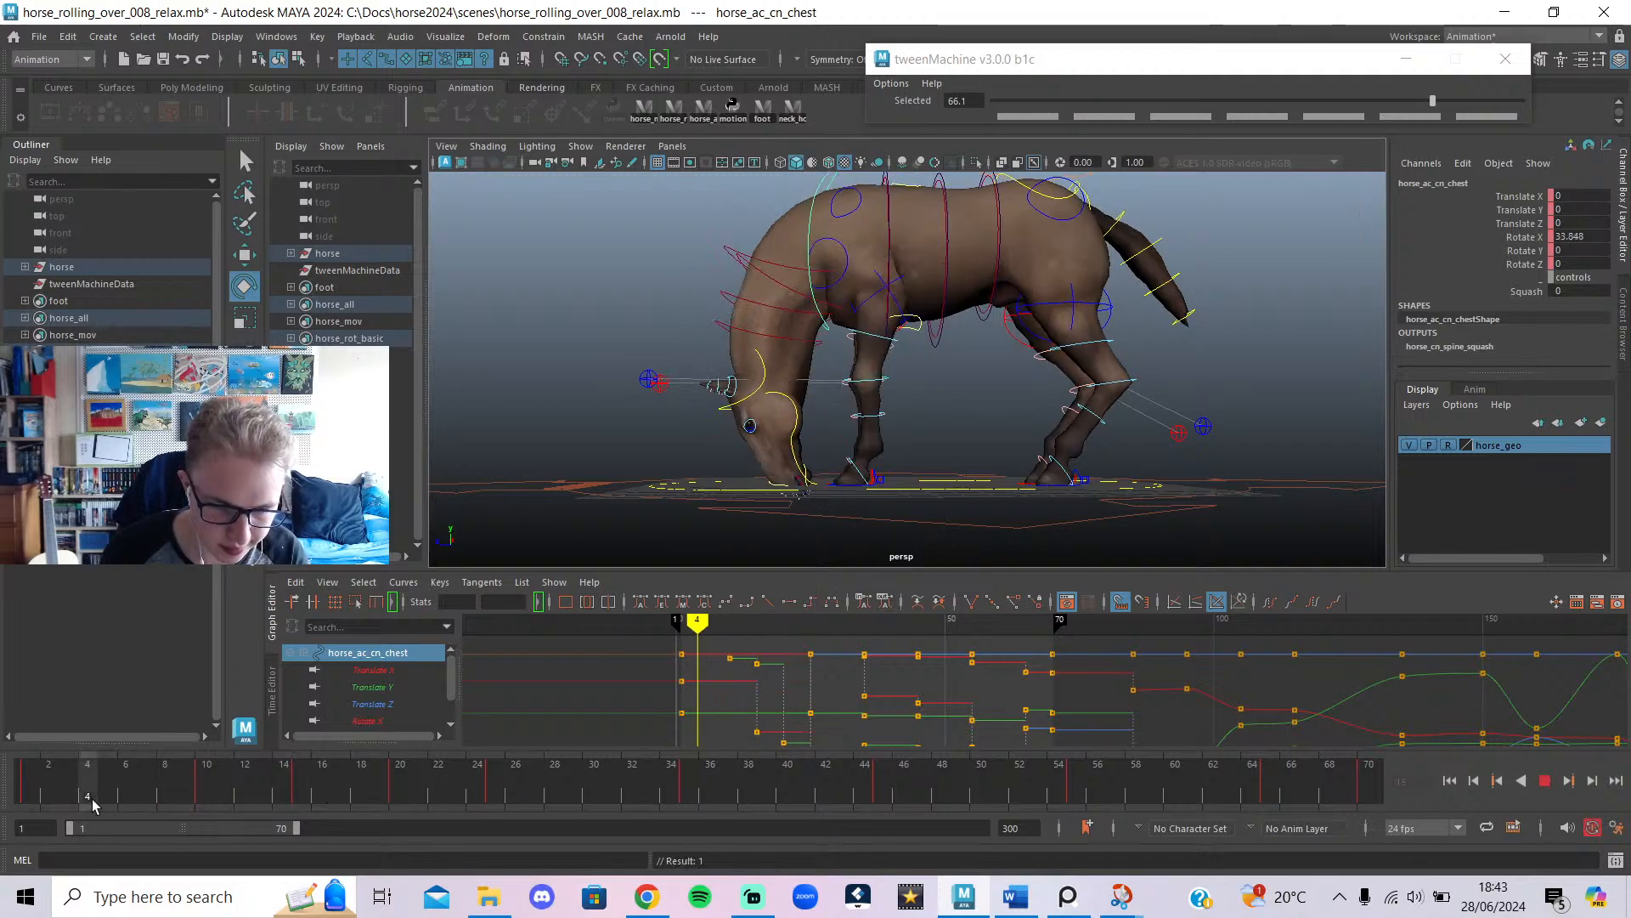
{"action": "mouse_move", "coordinate": [315, 790]}
{"action": "left_mouse_down"}
{"action": "mouse_move", "coordinate": [398, 793]}
{"action": "mouse_move", "coordinate": [245, 793]}
{"action": "mouse_move", "coordinate": [497, 799]}
{"action": "mouse_move", "coordinate": [22, 826]}
{"action": "mouse_move", "coordinate": [72, 798]}
{"action": "mouse_move", "coordinate": [490, 805]}
{"action": "mouse_move", "coordinate": [400, 820]}
{"action": "left_mouse_up"}
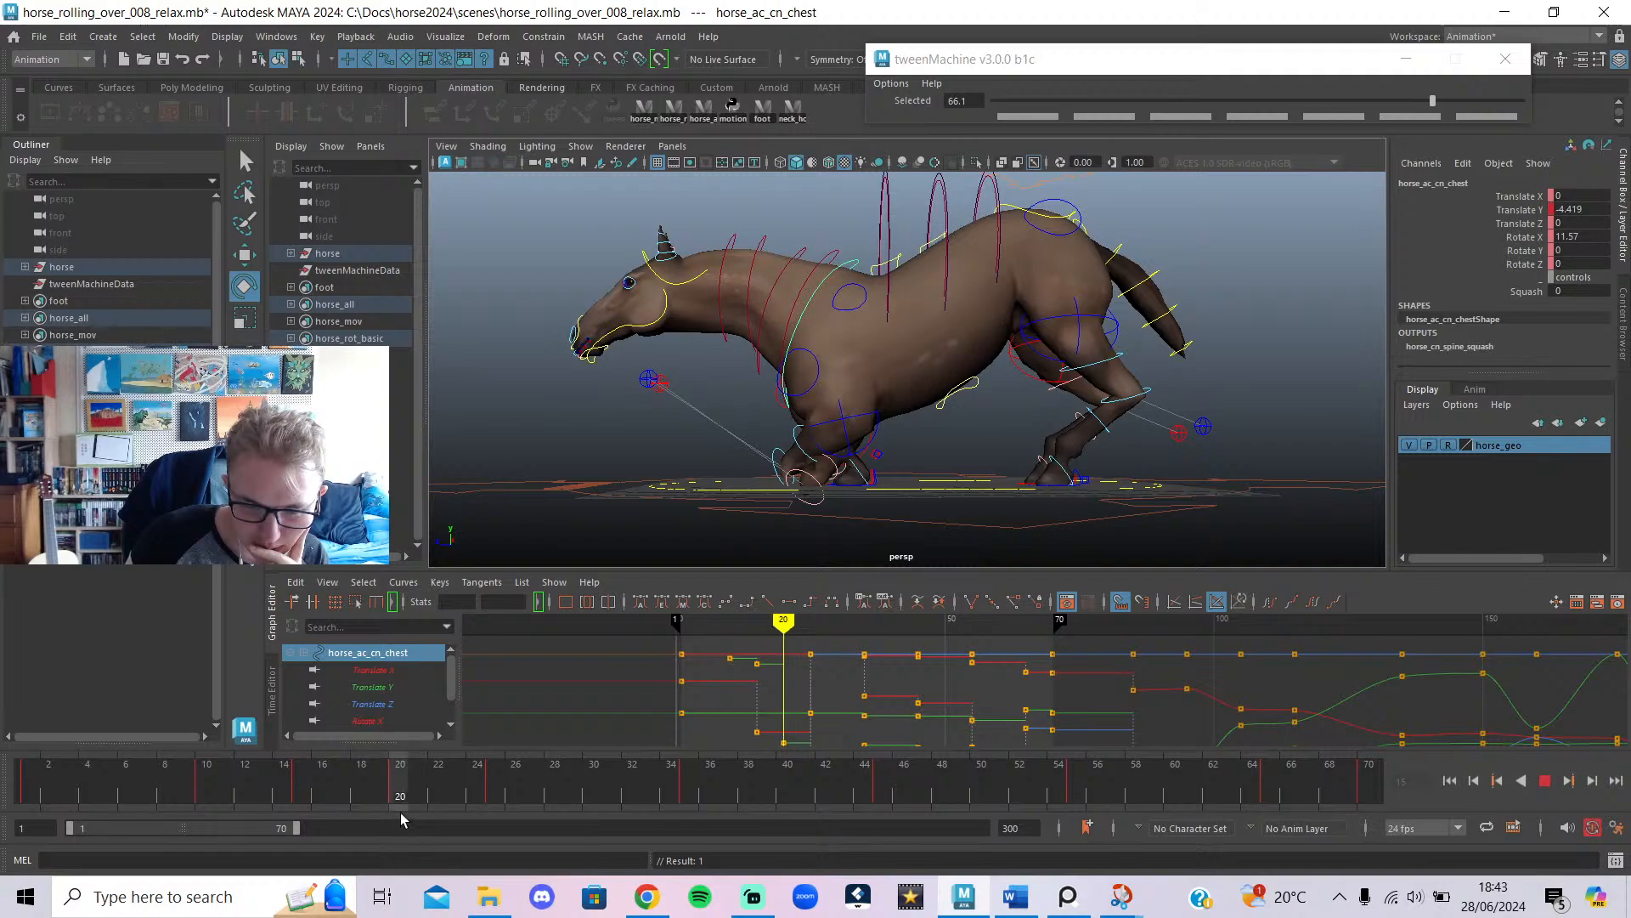
Bend the chest forward at frame 20 and make its keys at frames 15, 20, 25 stepped.
{"action": "left_click_drag", "start_coordinate": [901, 376], "coordinate": [899, 342]}
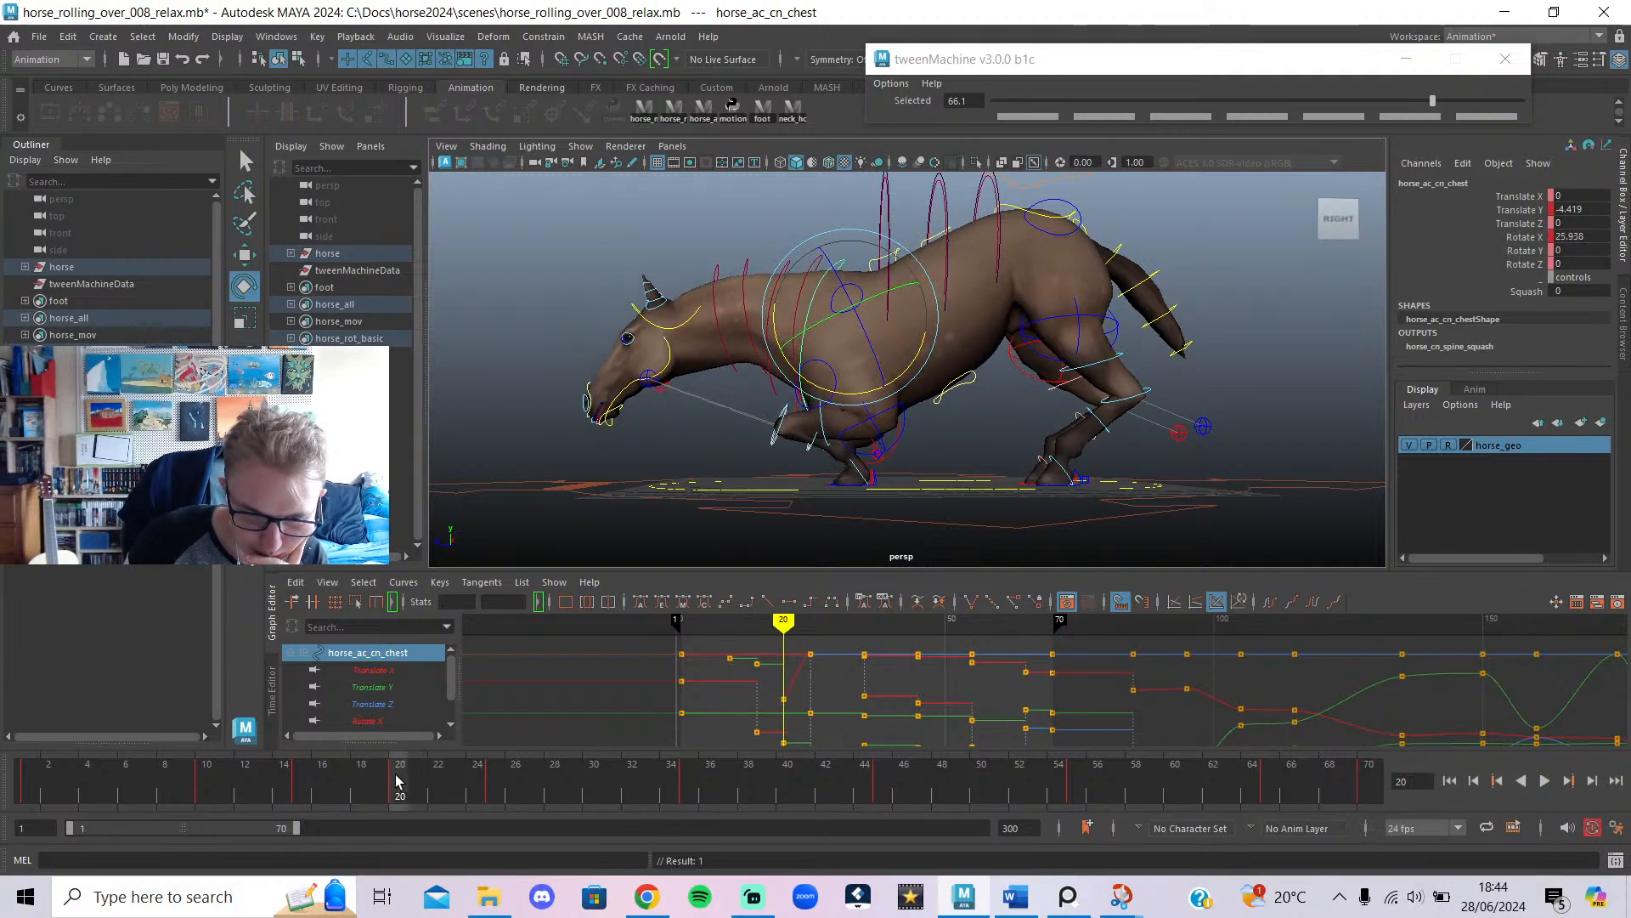
{"action": "left_click_drag", "start_coordinate": [361, 782], "coordinate": [496, 790]}
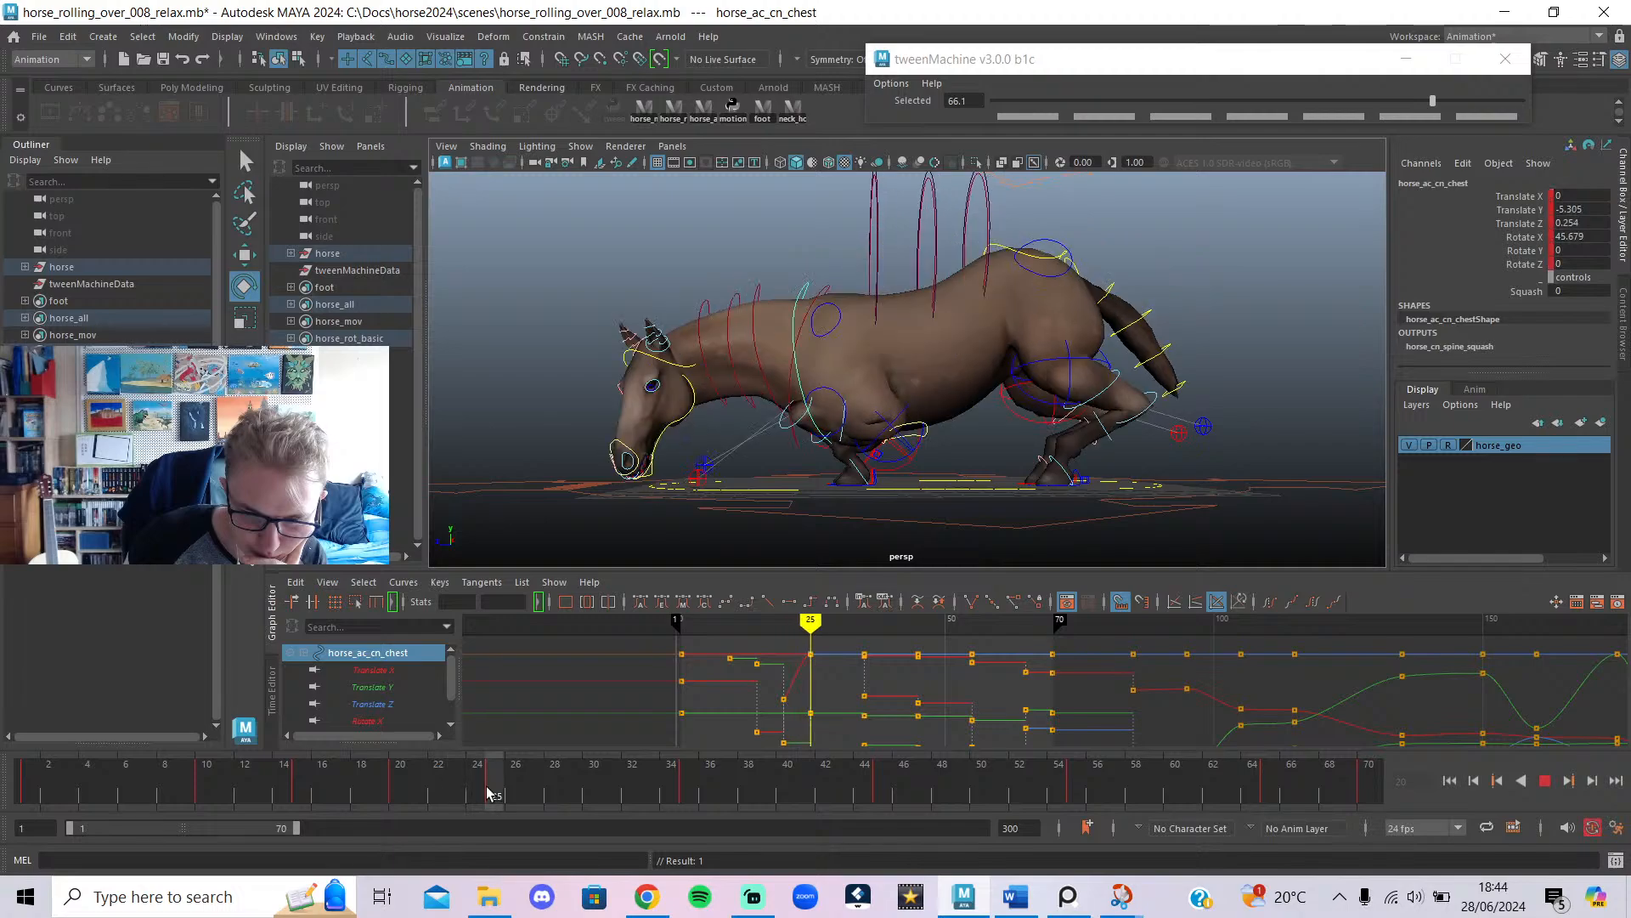
{"action": "left_click_drag", "start_coordinate": [750, 648], "coordinate": [826, 745]}
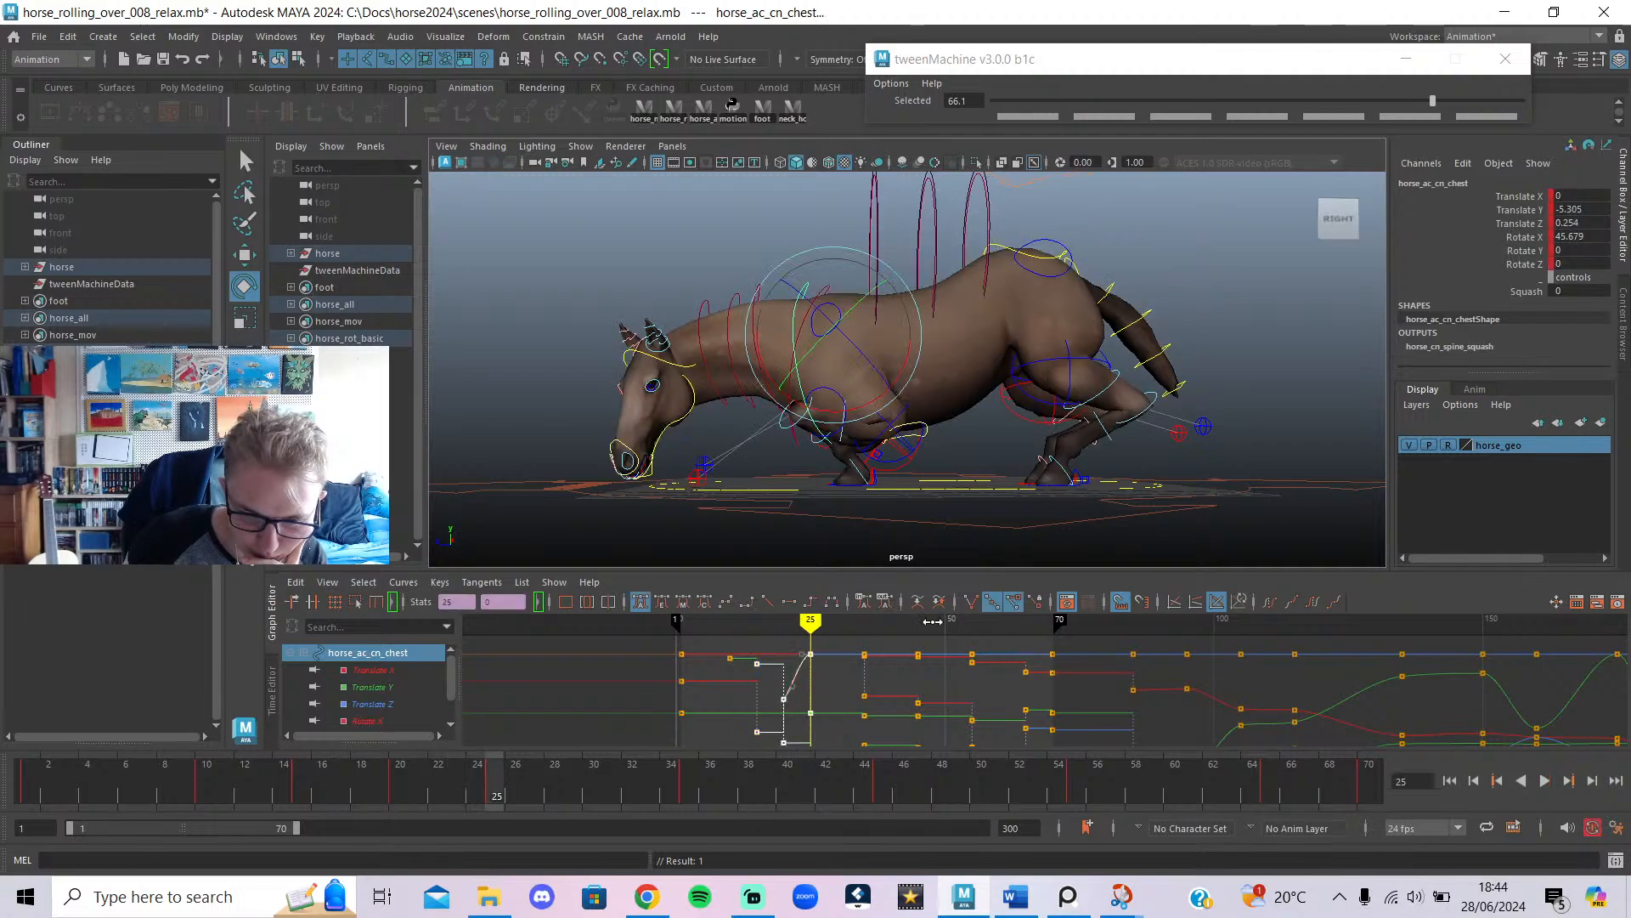
{"action": "left_click", "coordinate": [809, 603]}
{"action": "left_click", "coordinate": [826, 665]}
{"action": "mouse_move", "coordinate": [782, 641]}
{"action": "left_mouse_down"}
{"action": "mouse_move", "coordinate": [868, 692]}
{"action": "mouse_move", "coordinate": [704, 690]}
{"action": "mouse_move", "coordinate": [790, 697]}
{"action": "mouse_move", "coordinate": [691, 705]}
{"action": "mouse_move", "coordinate": [754, 716]}
{"action": "mouse_move", "coordinate": [685, 723]}
{"action": "mouse_move", "coordinate": [775, 734]}
{"action": "mouse_move", "coordinate": [755, 729]}
{"action": "left_mouse_up"}
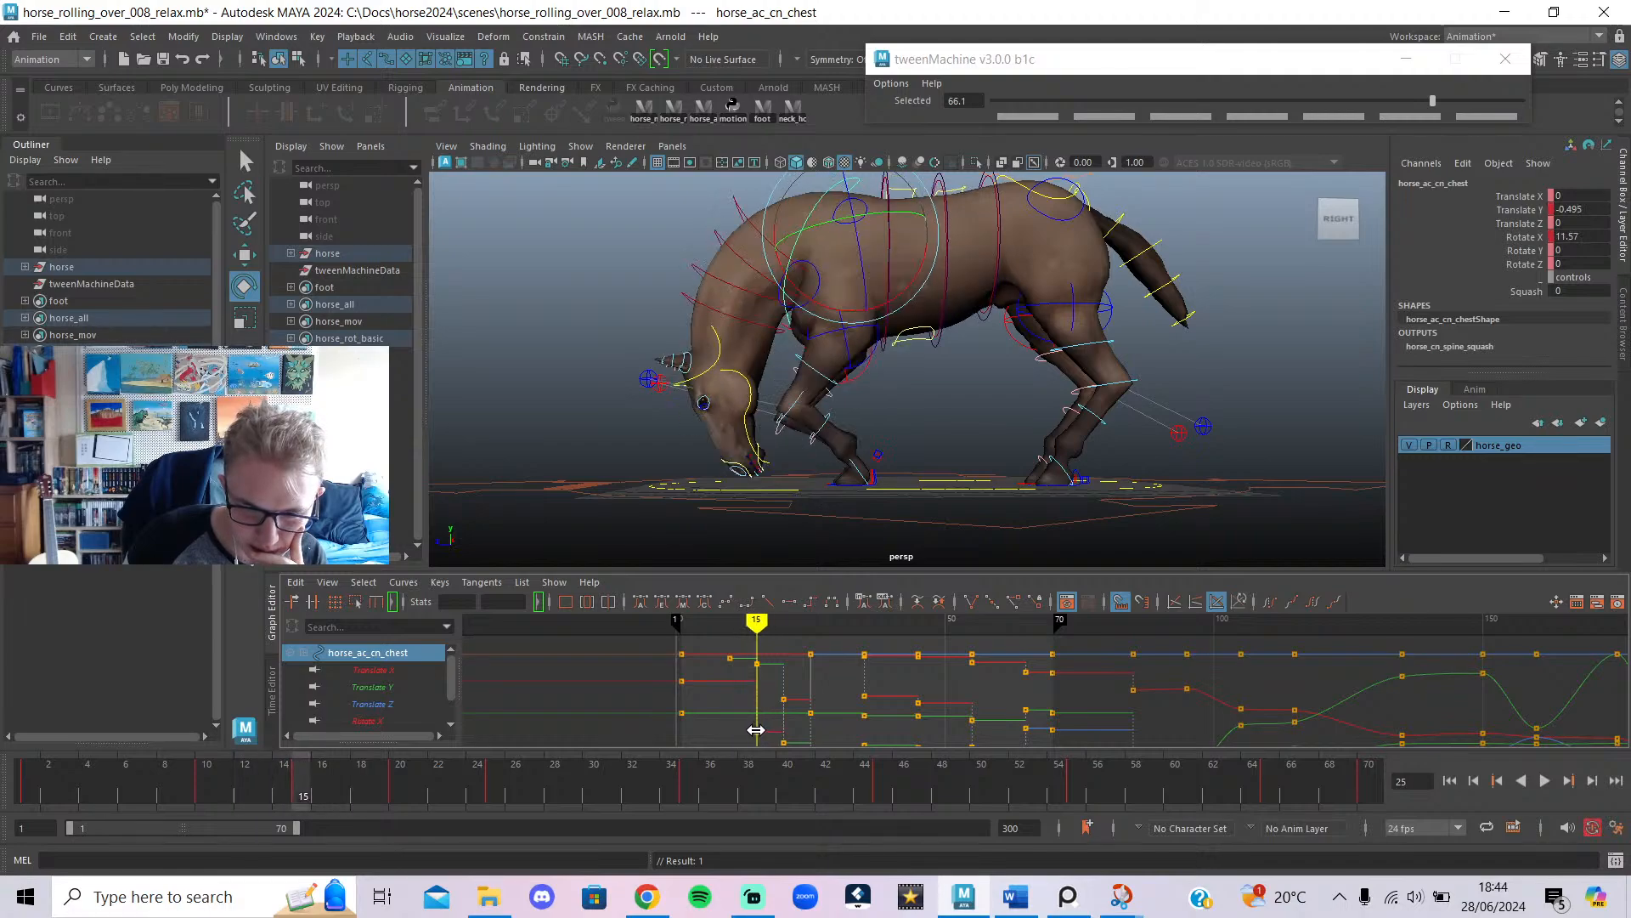
Rotate horse_ac_cn_neck2 to bend the neck and preview frames 15–20.
{"action": "left_click", "coordinate": [746, 263]}
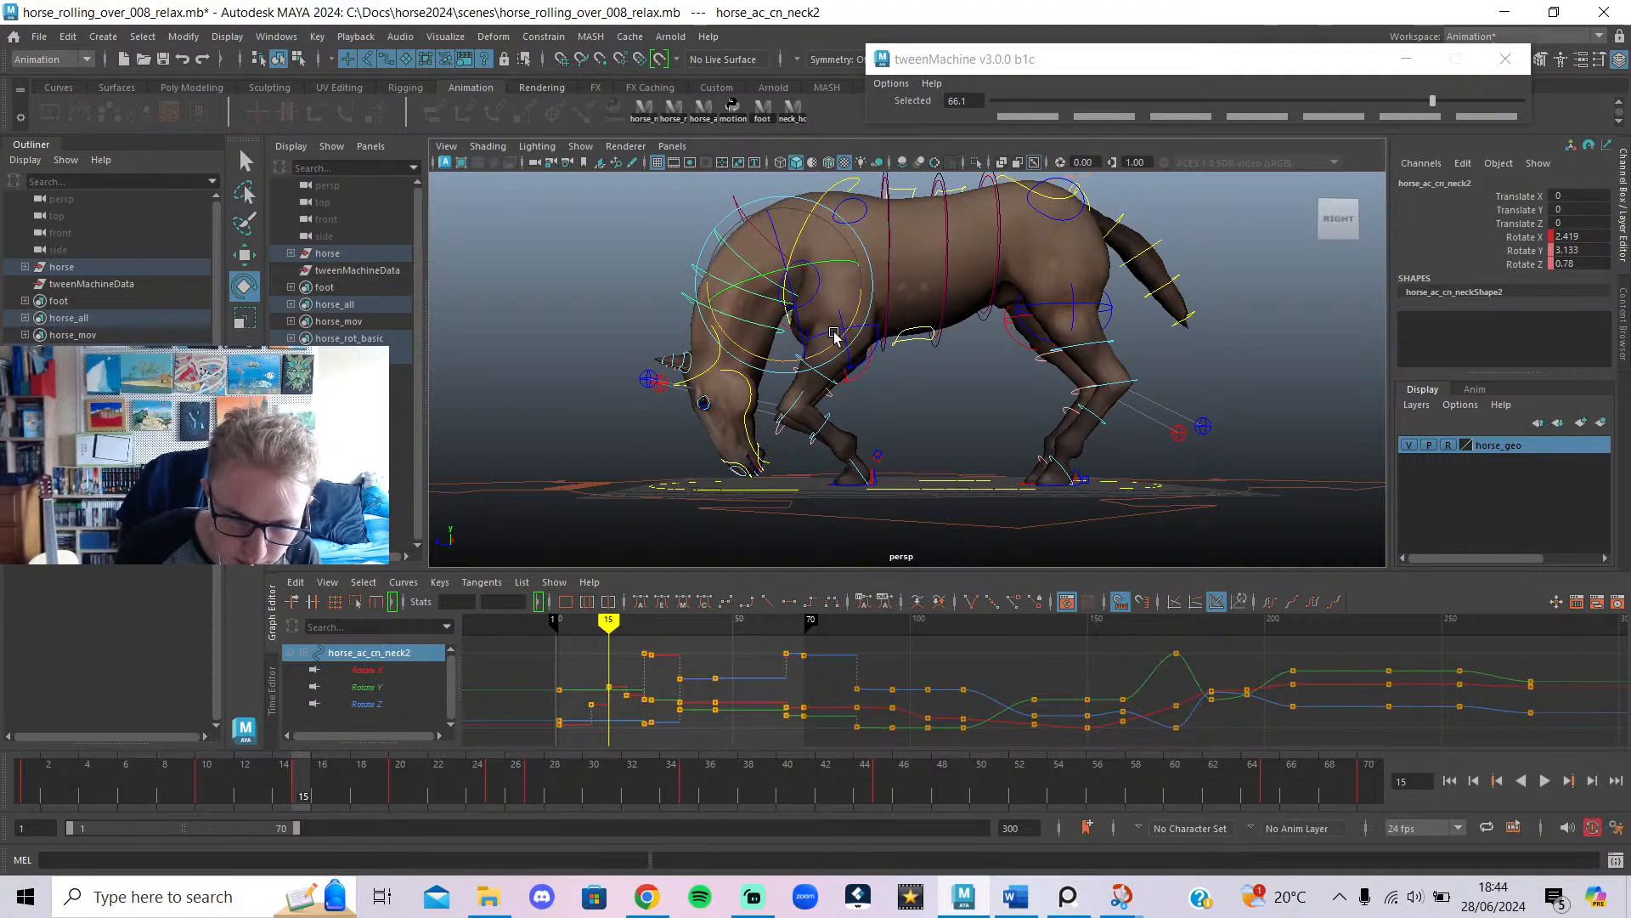
{"action": "left_click_drag", "start_coordinate": [838, 340], "coordinate": [829, 344]}
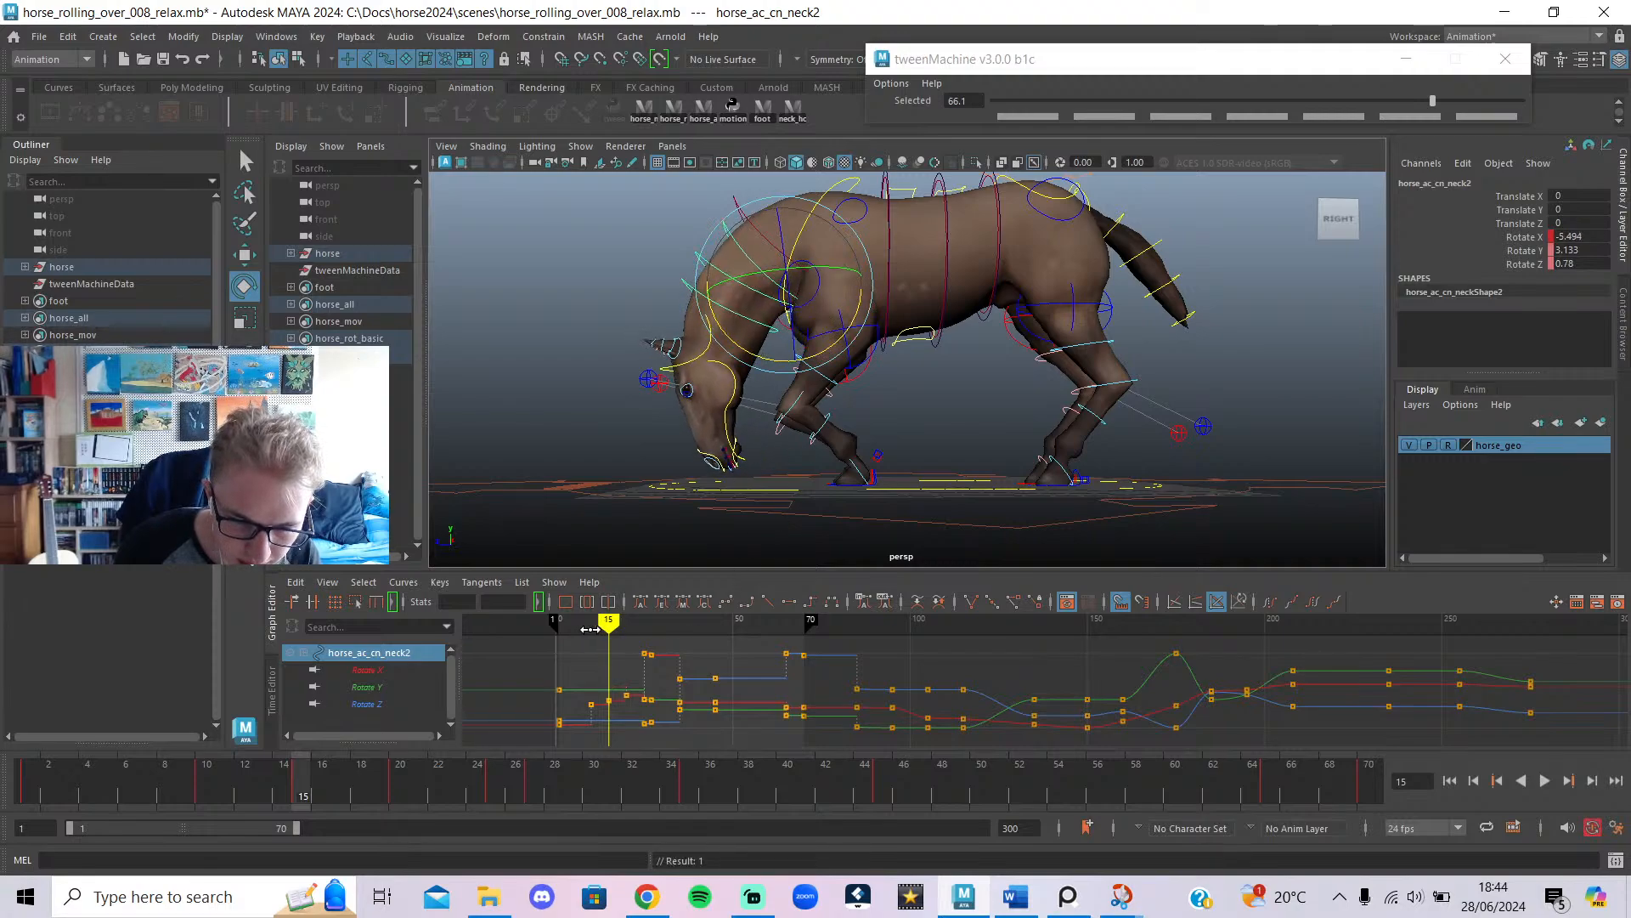
{"action": "left_click_drag", "start_coordinate": [590, 629], "coordinate": [650, 643]}
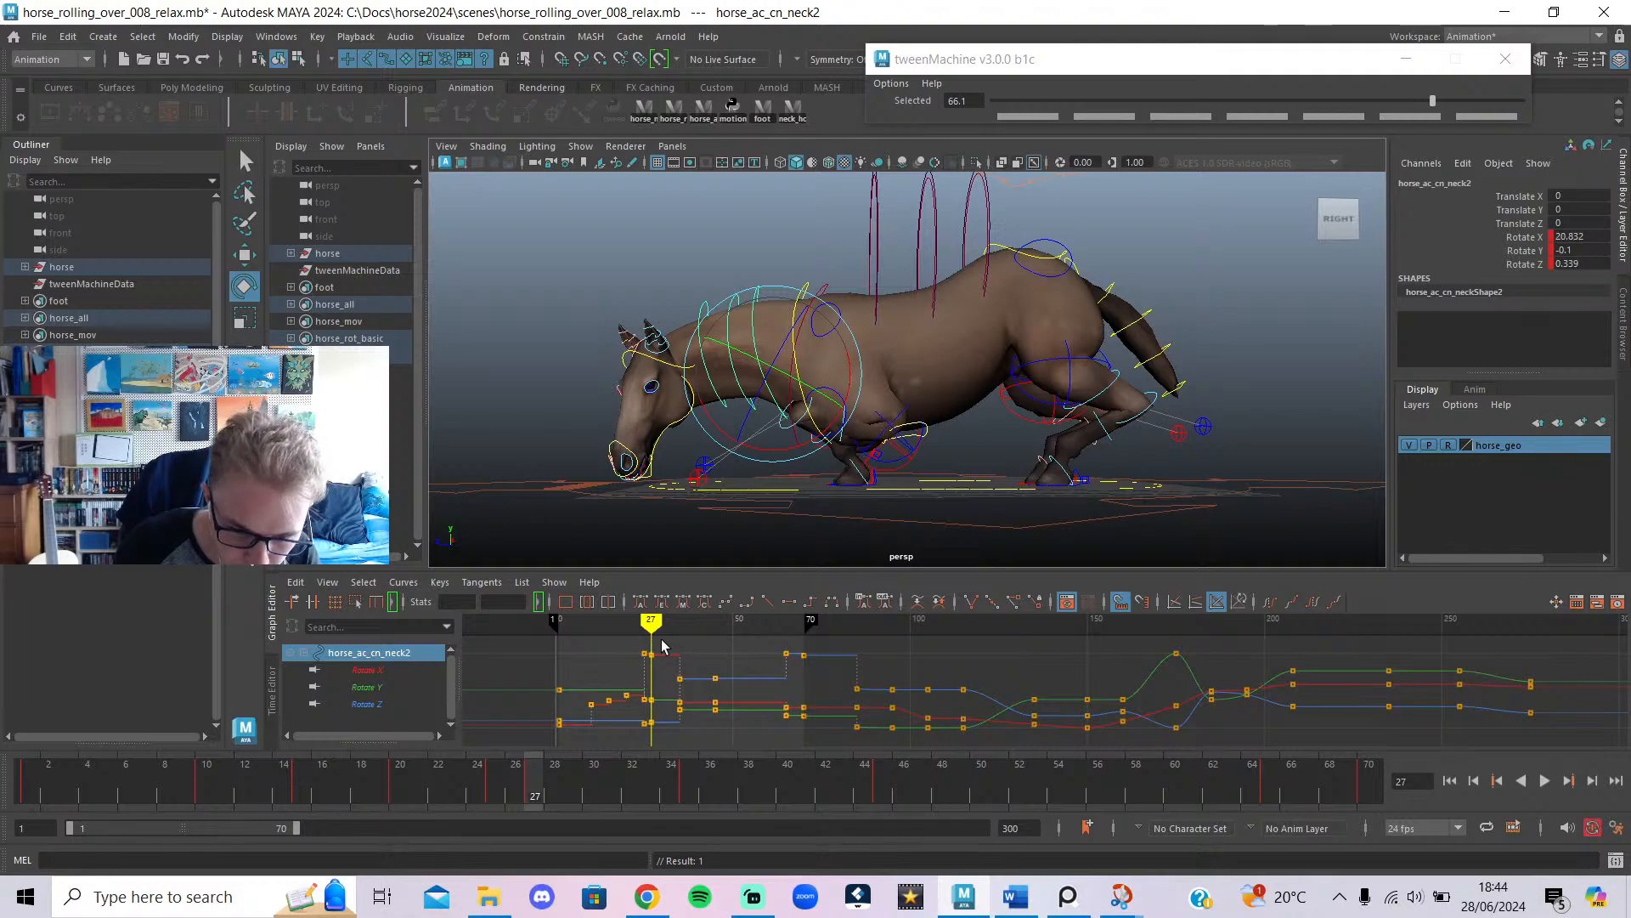
Delete neck2's frame-27 keys and raise the head at frame 25 to Rotate X 15.671.
{"action": "left_click_drag", "start_coordinate": [651, 753], "coordinate": [652, 754]}
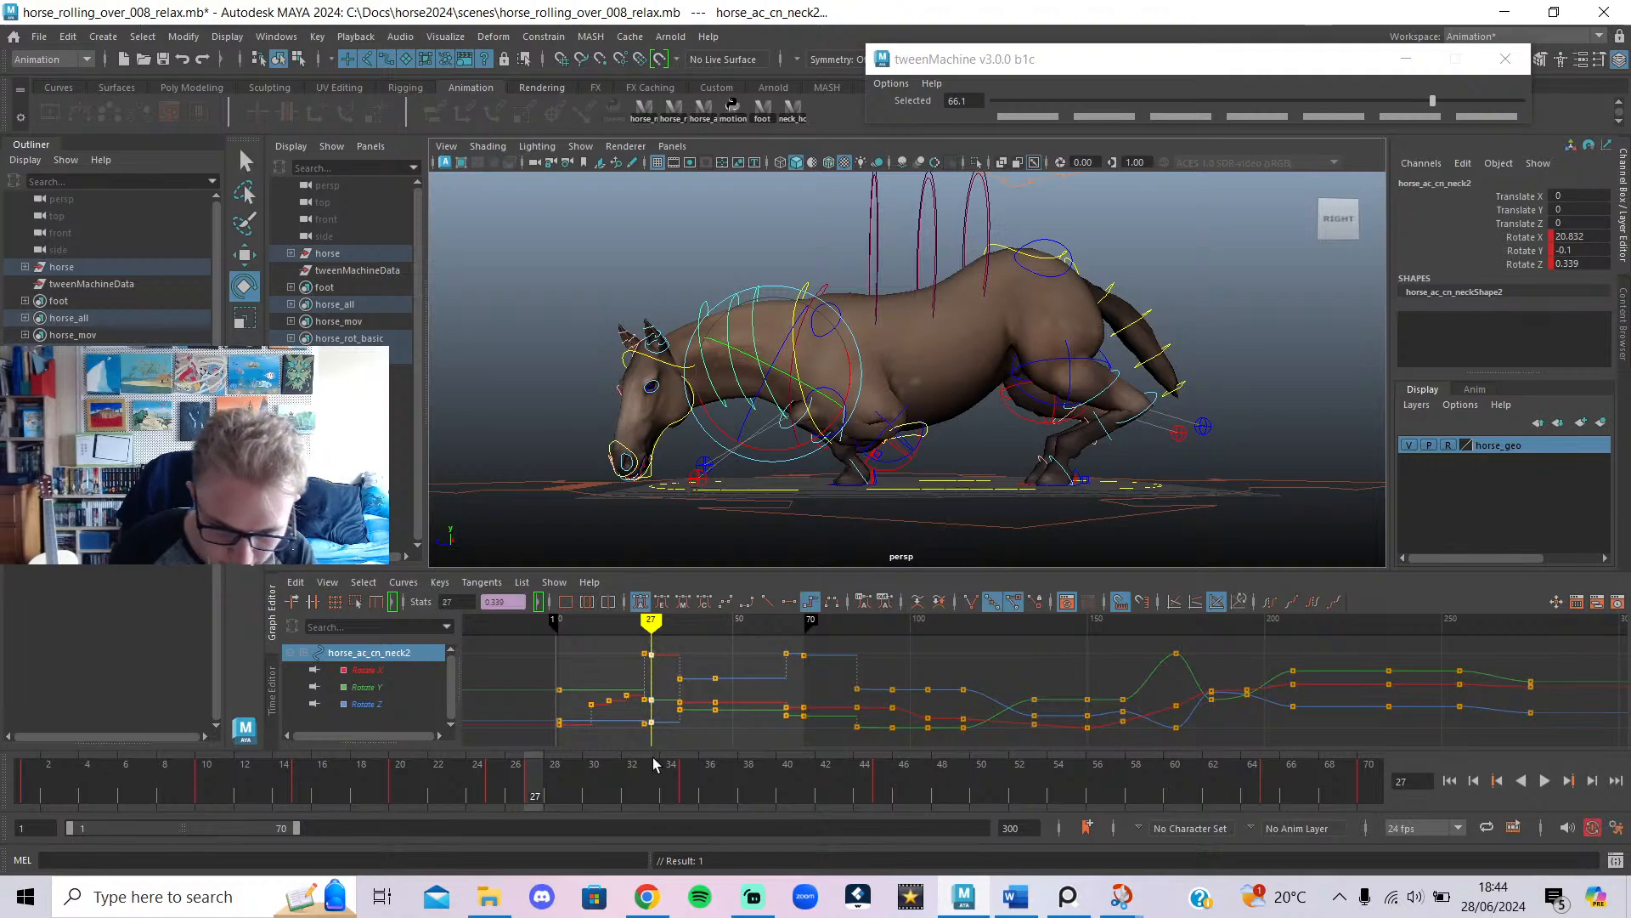
{"action": "key", "text": "Delete"}
{"action": "key", "text": "comma"}
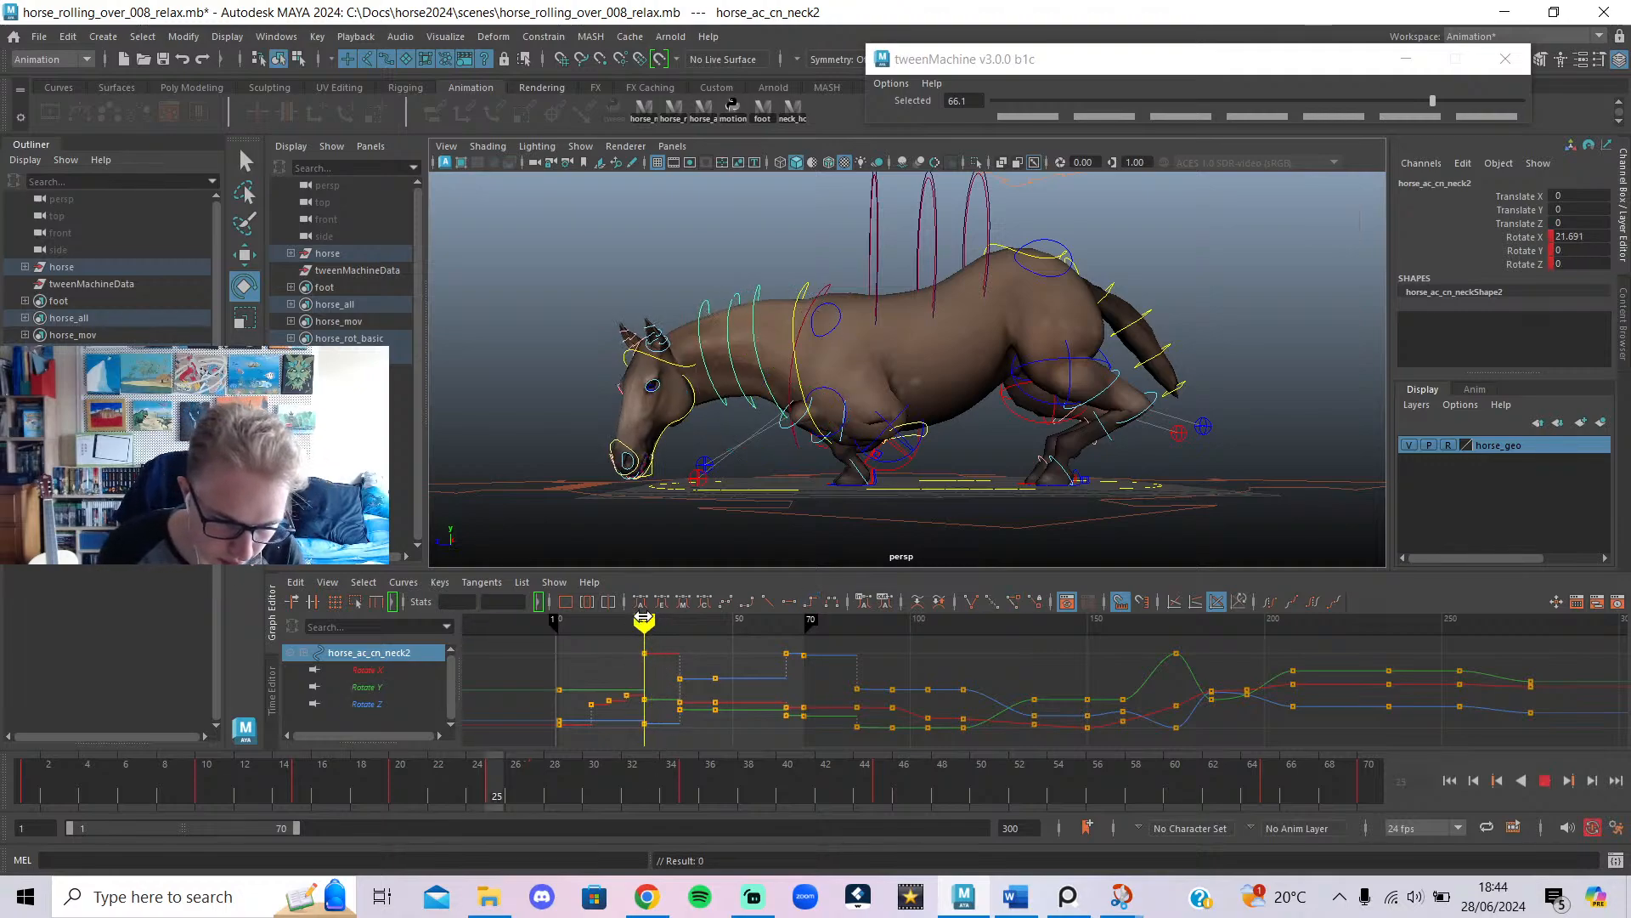
{"action": "left_click_drag", "start_coordinate": [851, 375], "coordinate": [851, 385]}
{"action": "left_click_drag", "start_coordinate": [625, 626], "coordinate": [645, 636]}
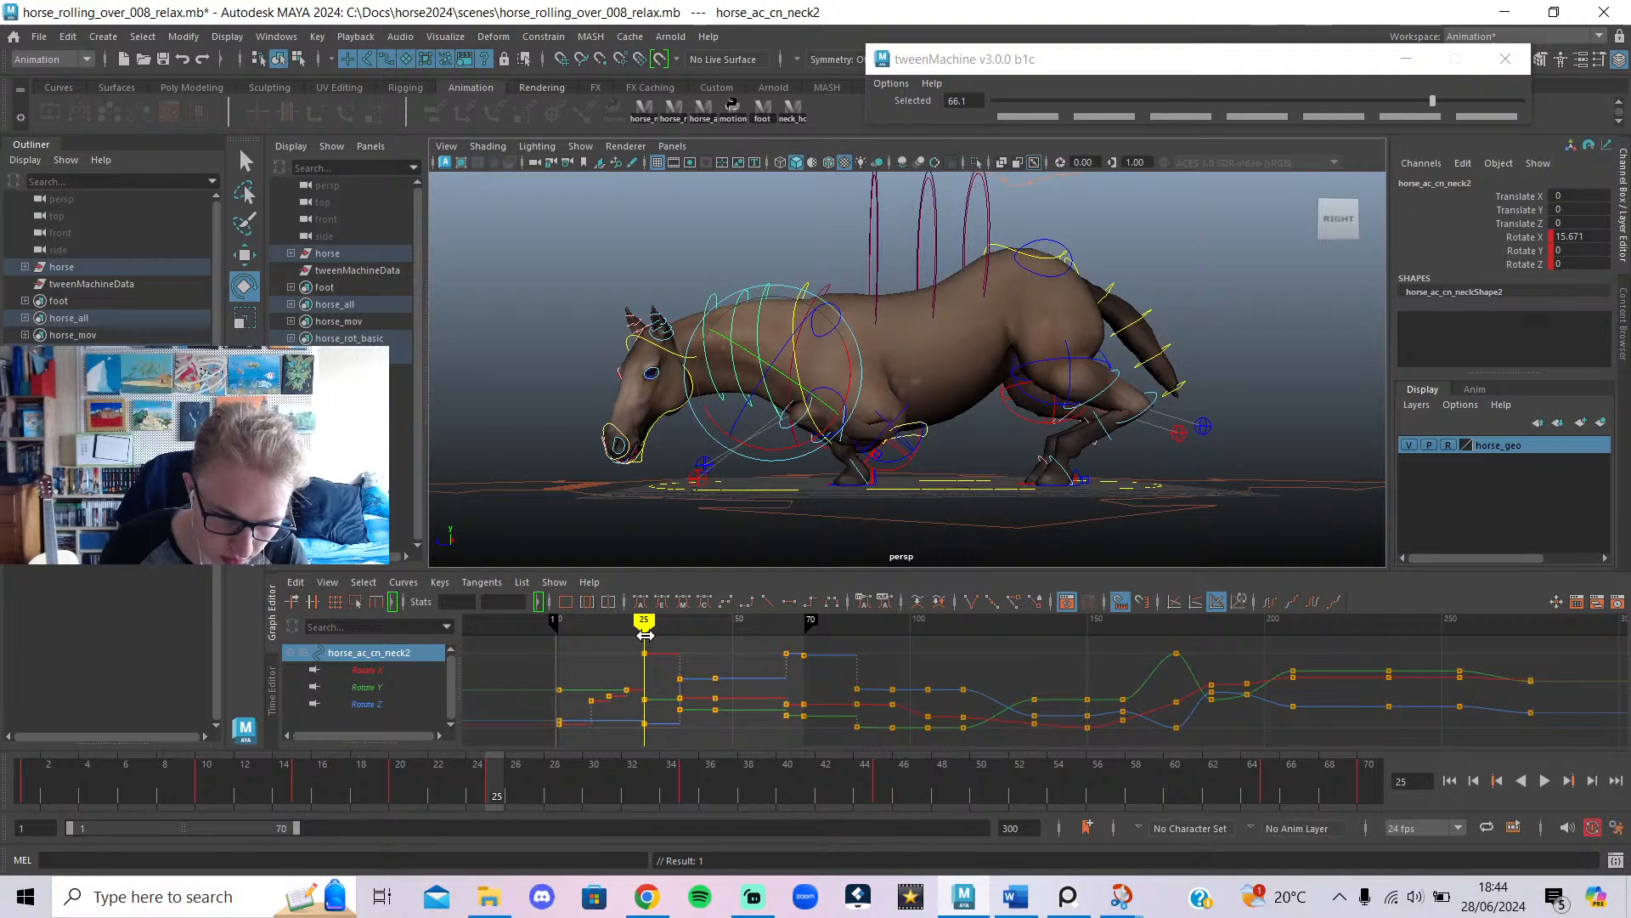
{"action": "left_click", "coordinate": [746, 282]}
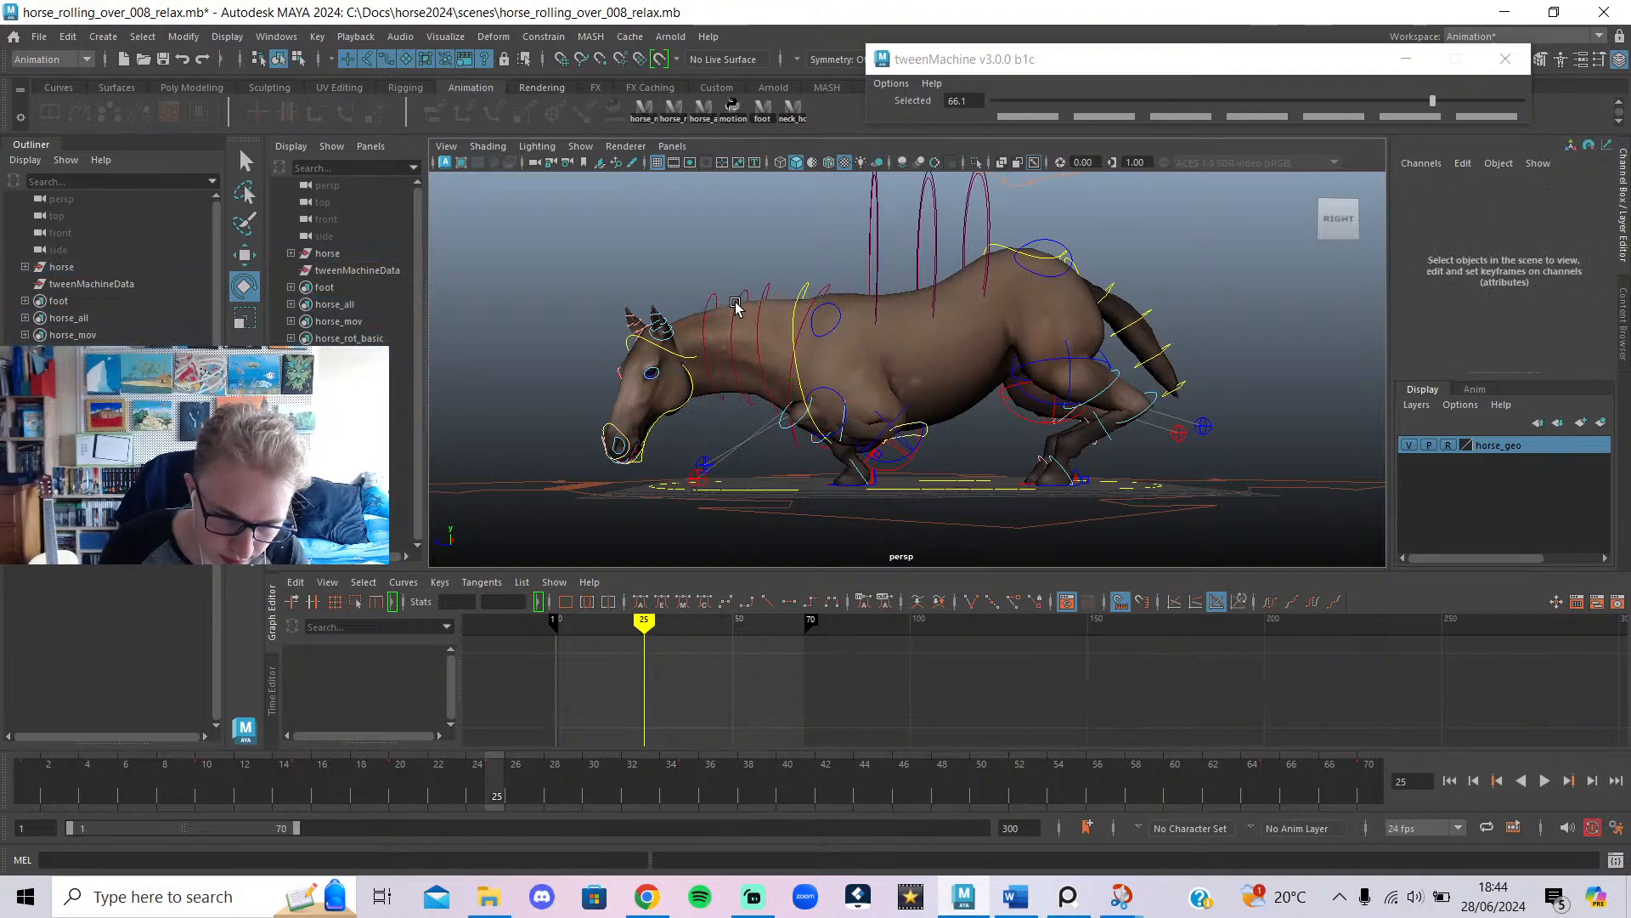
Ease horse_ac_cn_chest from Rotate X 45.679 to 39.669 at frame 25, then select all rig controls.
{"action": "left_click", "coordinate": [794, 297]}
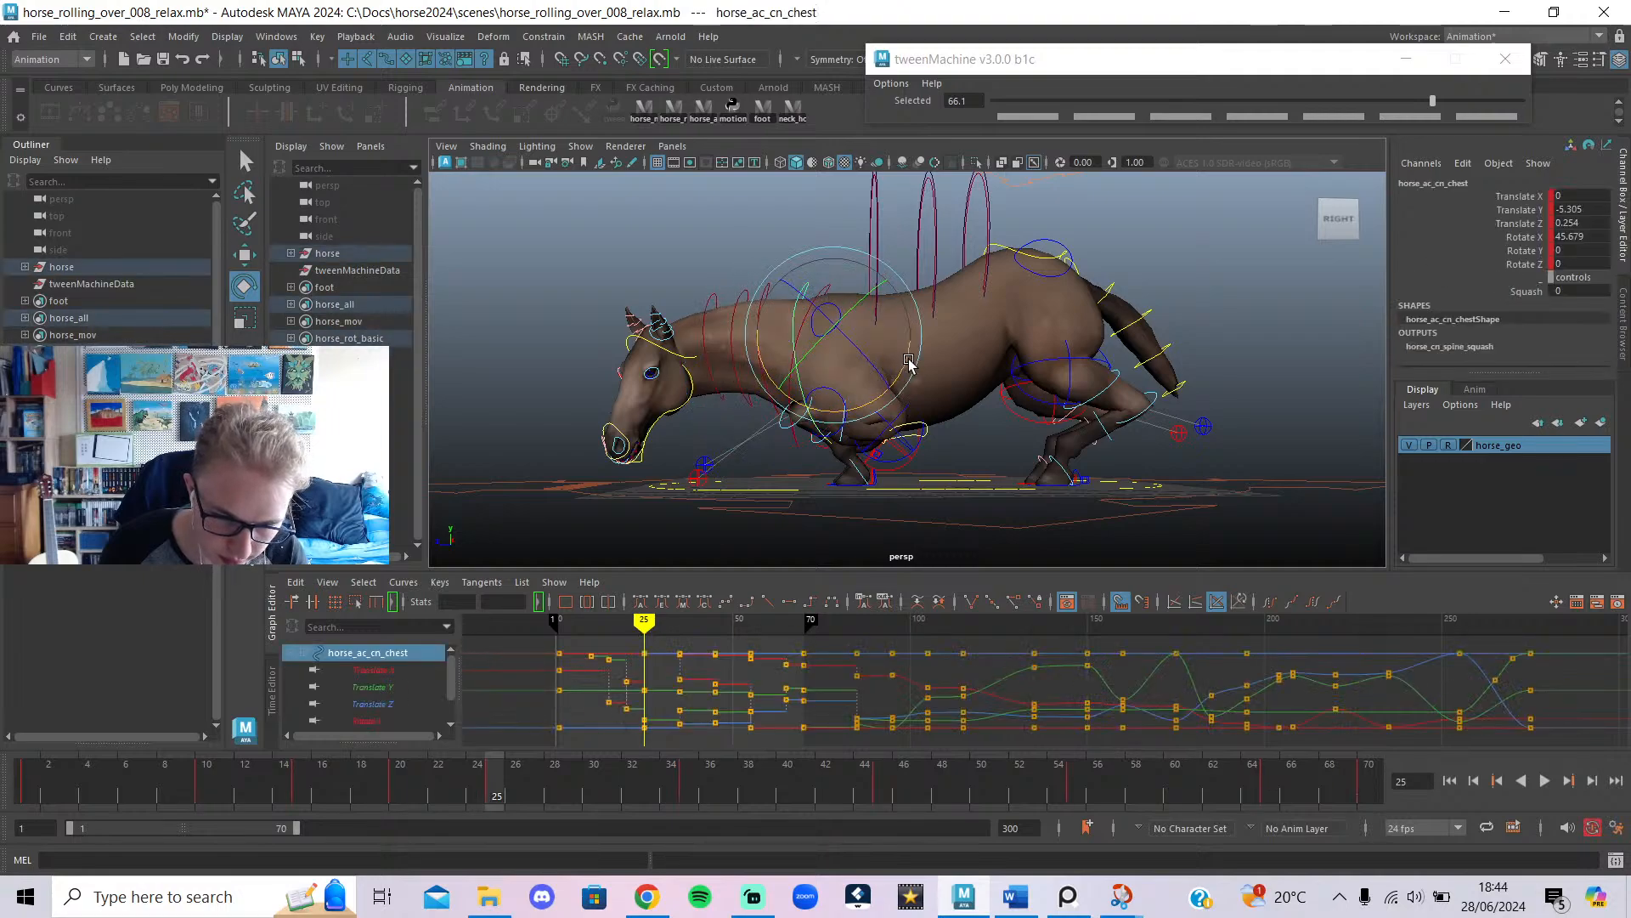
{"action": "left_click_drag", "start_coordinate": [902, 357], "coordinate": [908, 373]}
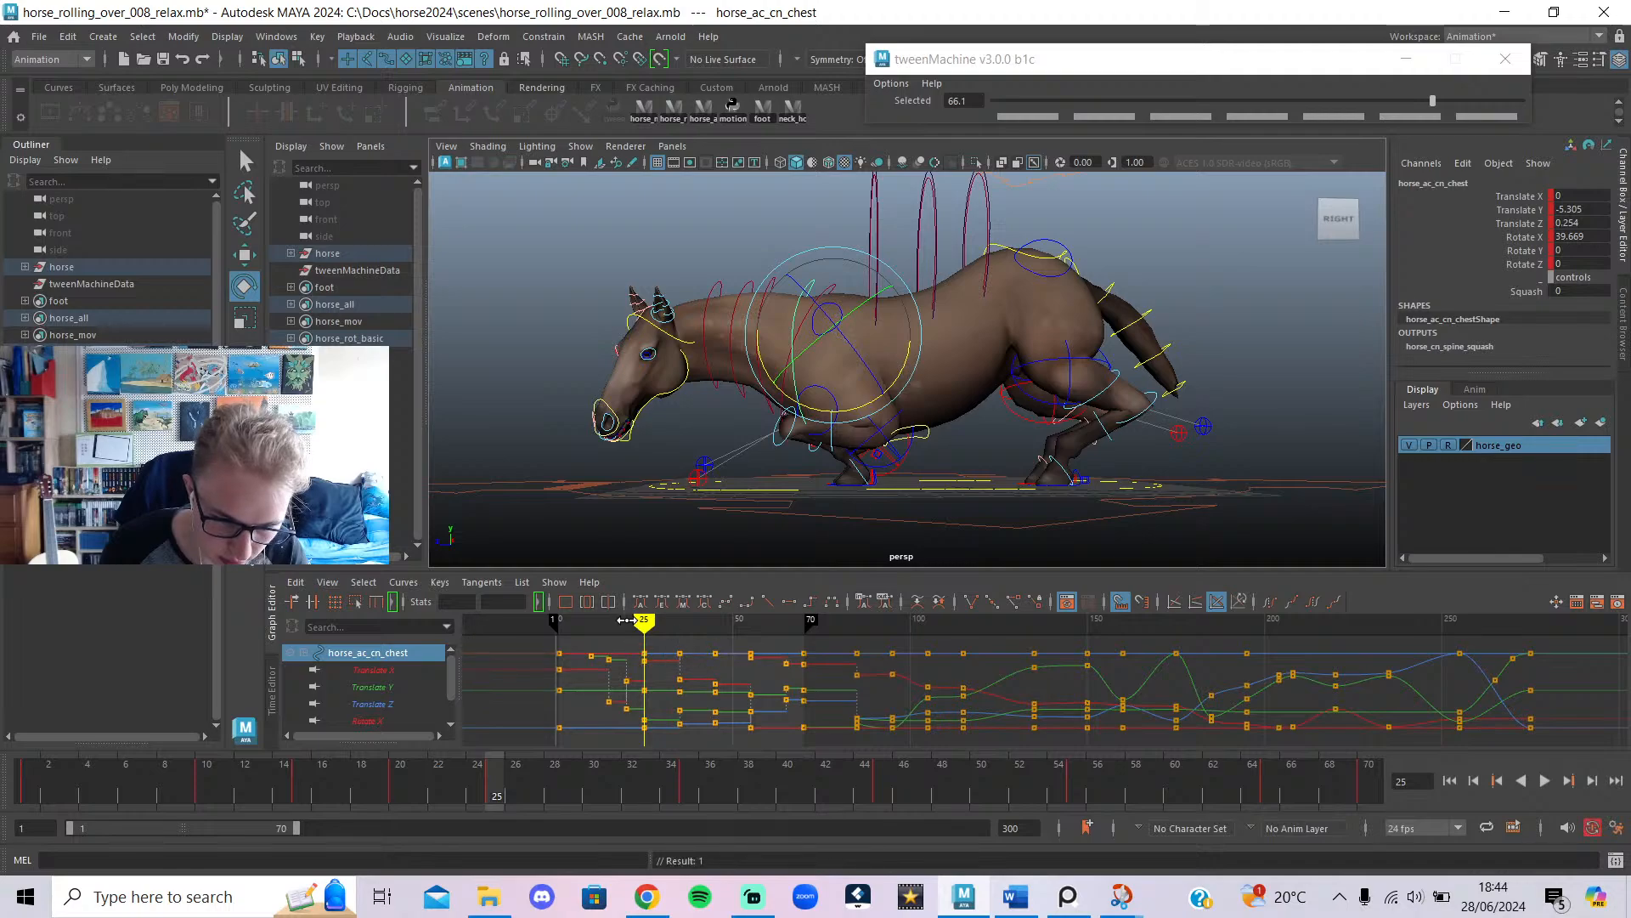
{"action": "left_click_drag", "start_coordinate": [627, 620], "coordinate": [654, 741]}
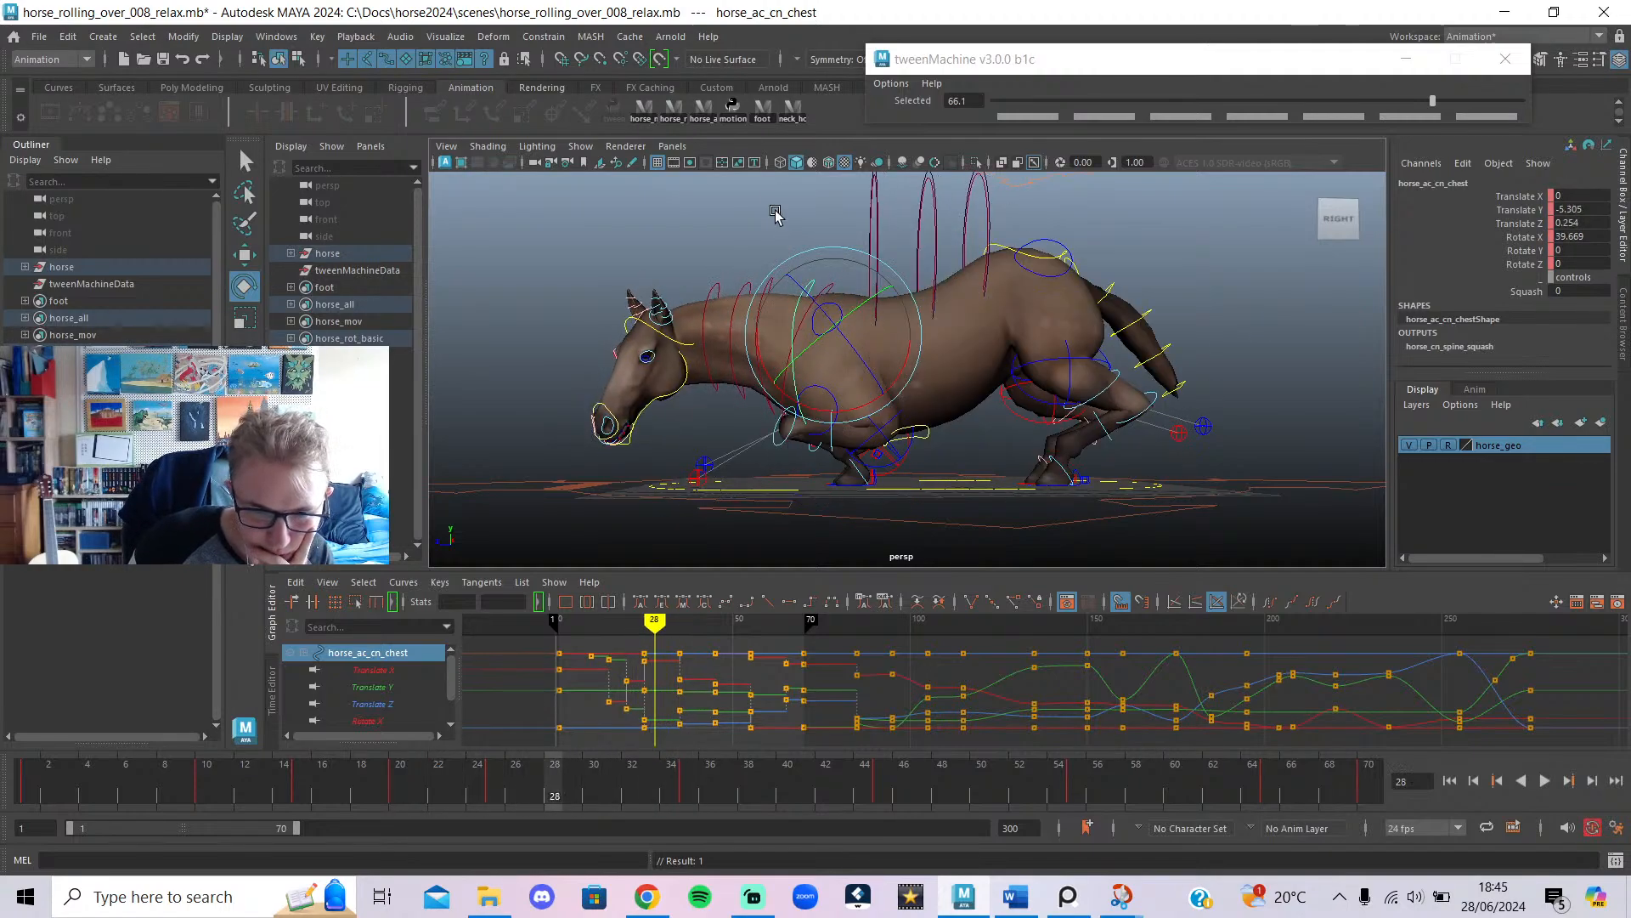
{"action": "left_click", "coordinate": [704, 106]}
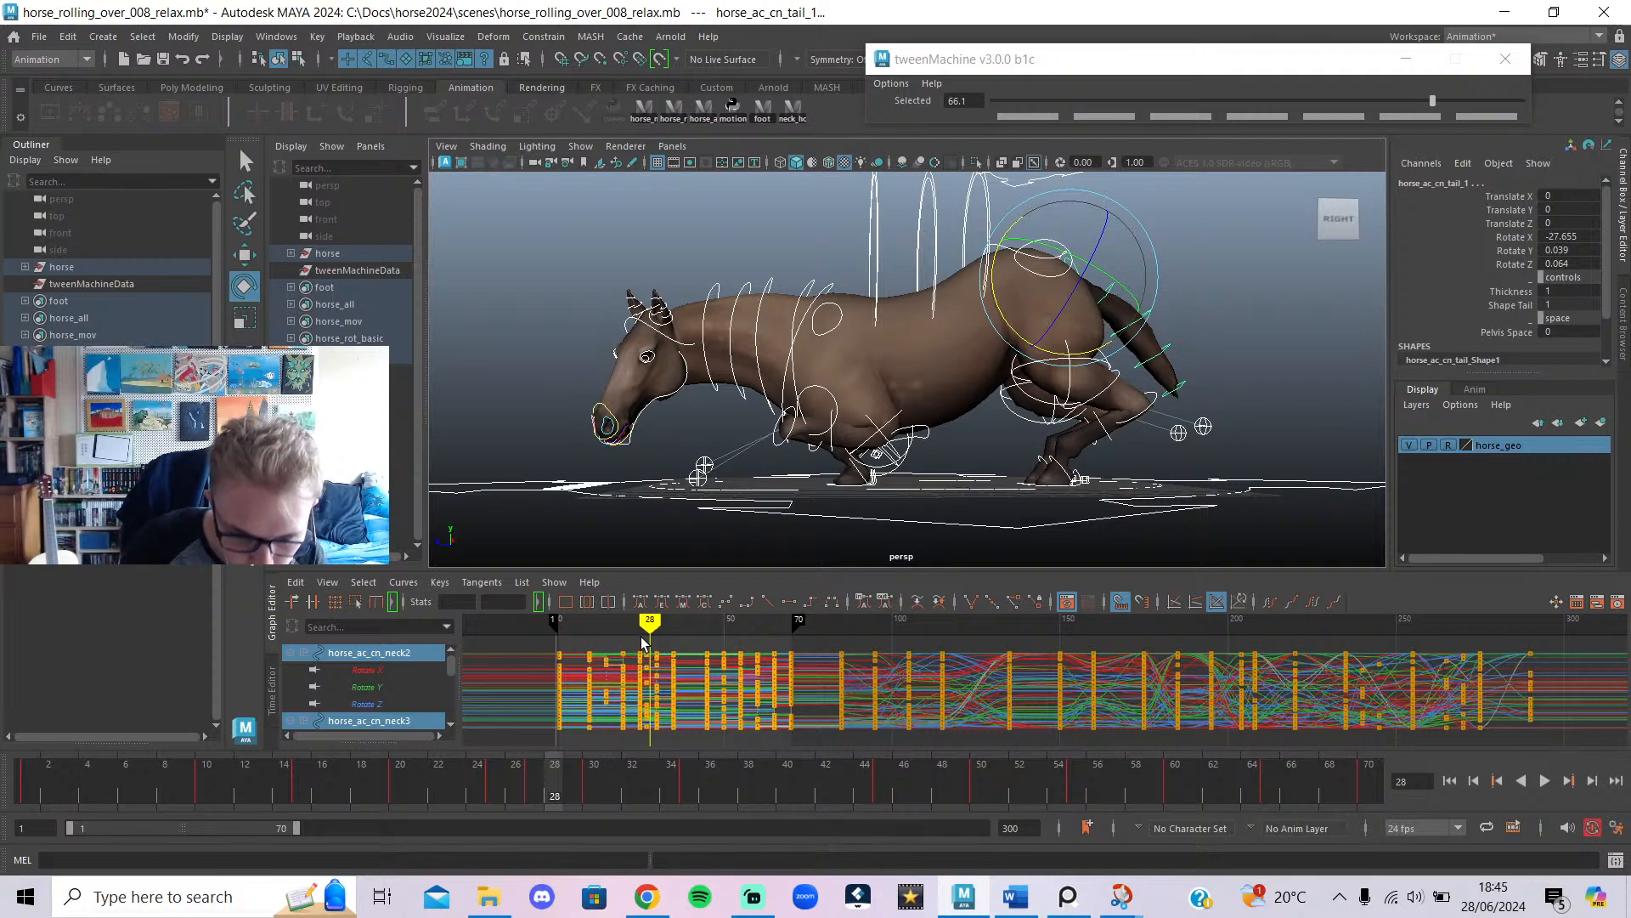
Delete every control's key at frame 27 and check the pose at frame 26.
{"action": "left_click_drag", "start_coordinate": [651, 622], "coordinate": [647, 639]}
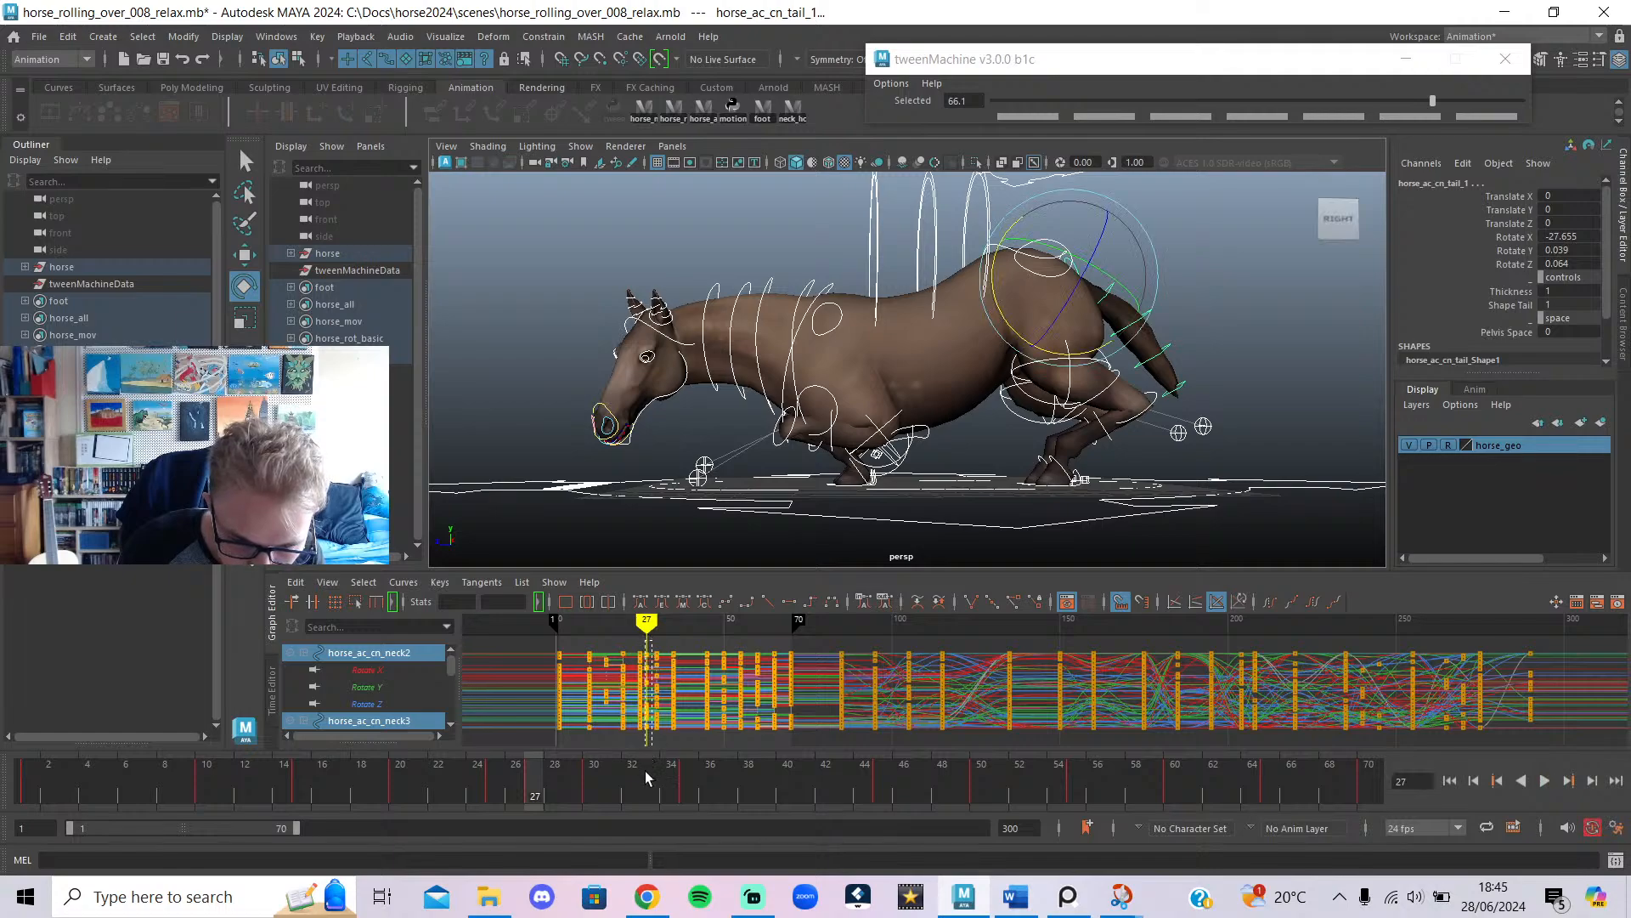
{"action": "left_click_drag", "start_coordinate": [645, 772], "coordinate": [646, 773]}
{"action": "key", "text": "Delete"}
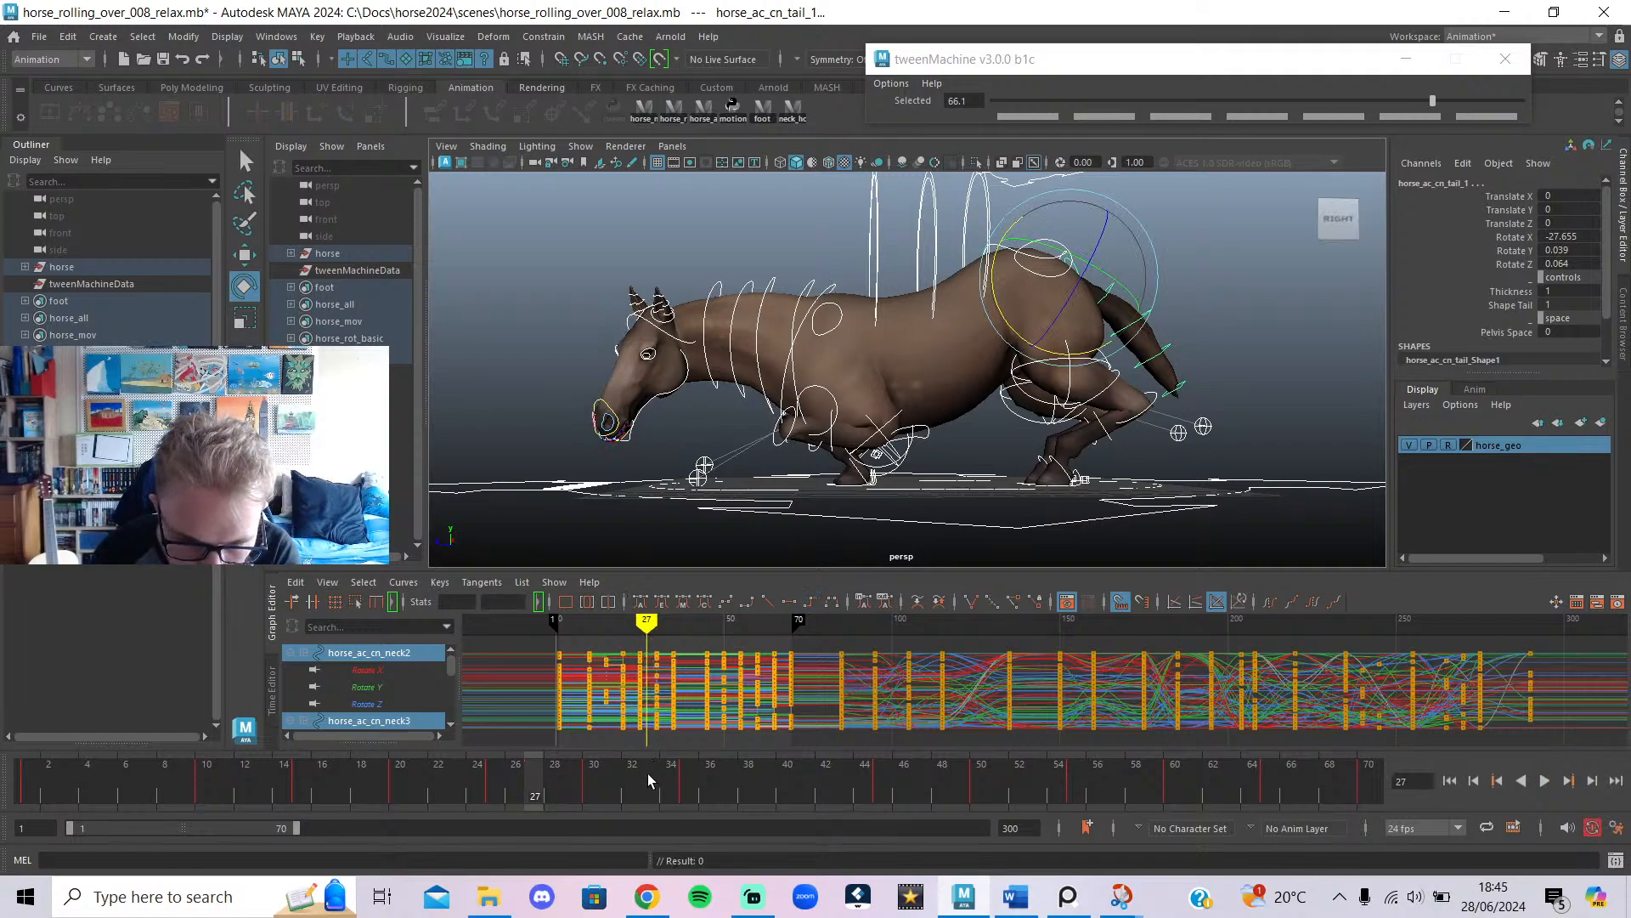
{"action": "mouse_move", "coordinate": [646, 631]}
{"action": "left_mouse_down"}
{"action": "mouse_move", "coordinate": [677, 686]}
{"action": "mouse_move", "coordinate": [640, 676]}
{"action": "mouse_move", "coordinate": [667, 666]}
{"action": "mouse_move", "coordinate": [596, 666]}
{"action": "left_mouse_up"}
Play the roll from frame 1, stop at frame 30, and select the neck controls.
{"action": "left_click_drag", "start_coordinate": [577, 756], "coordinate": [510, 746]}
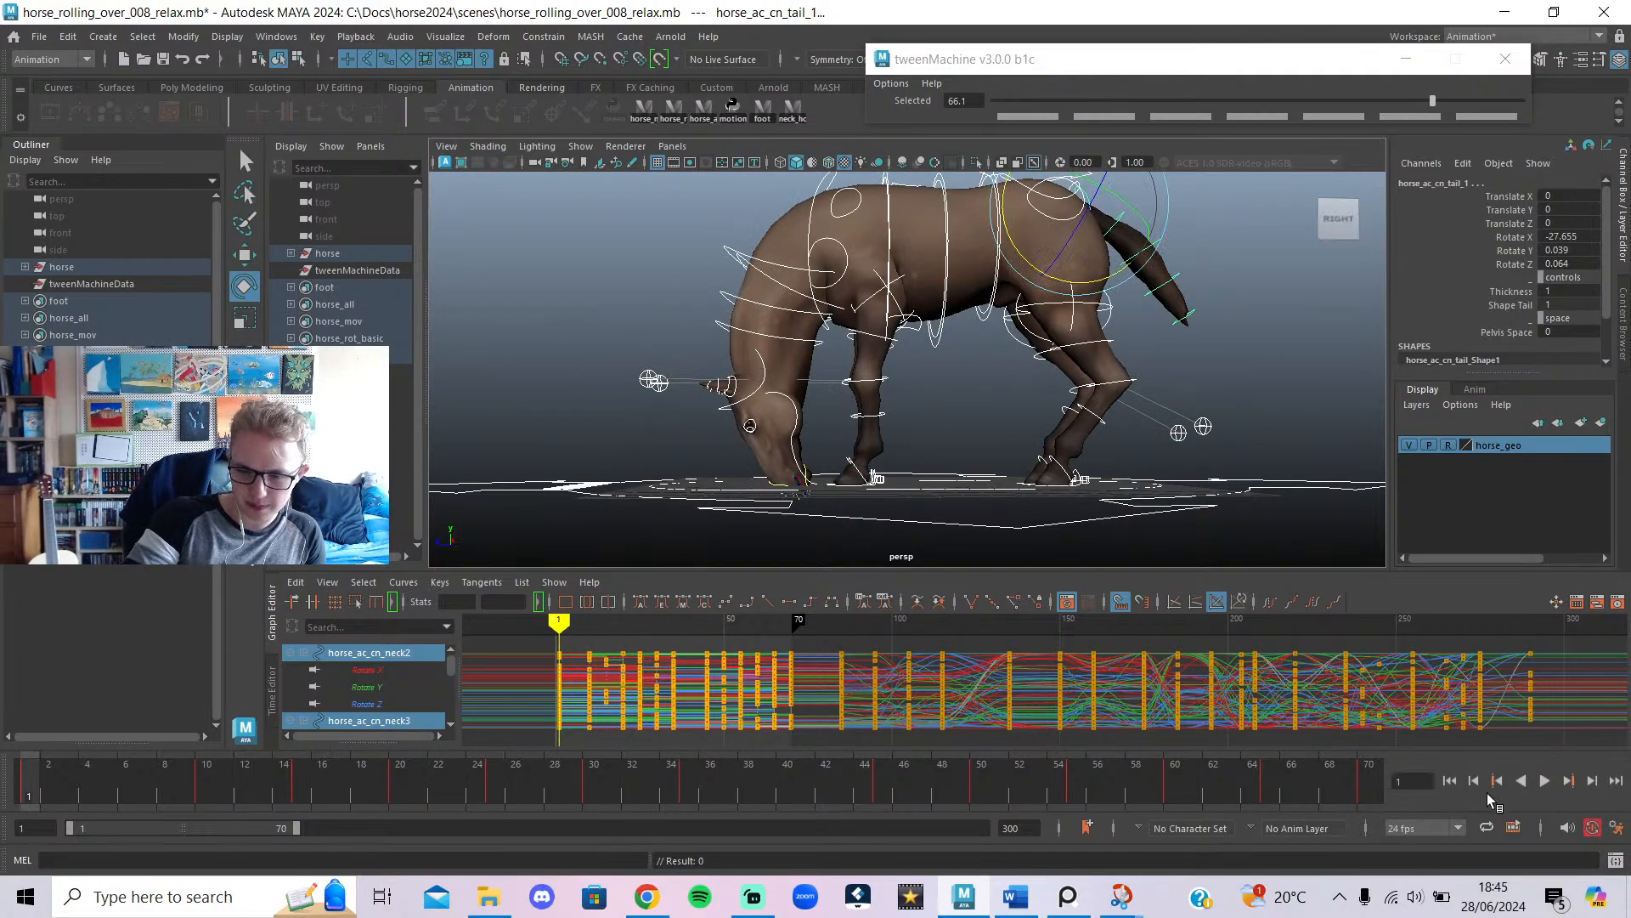
{"action": "left_click", "coordinate": [1542, 780]}
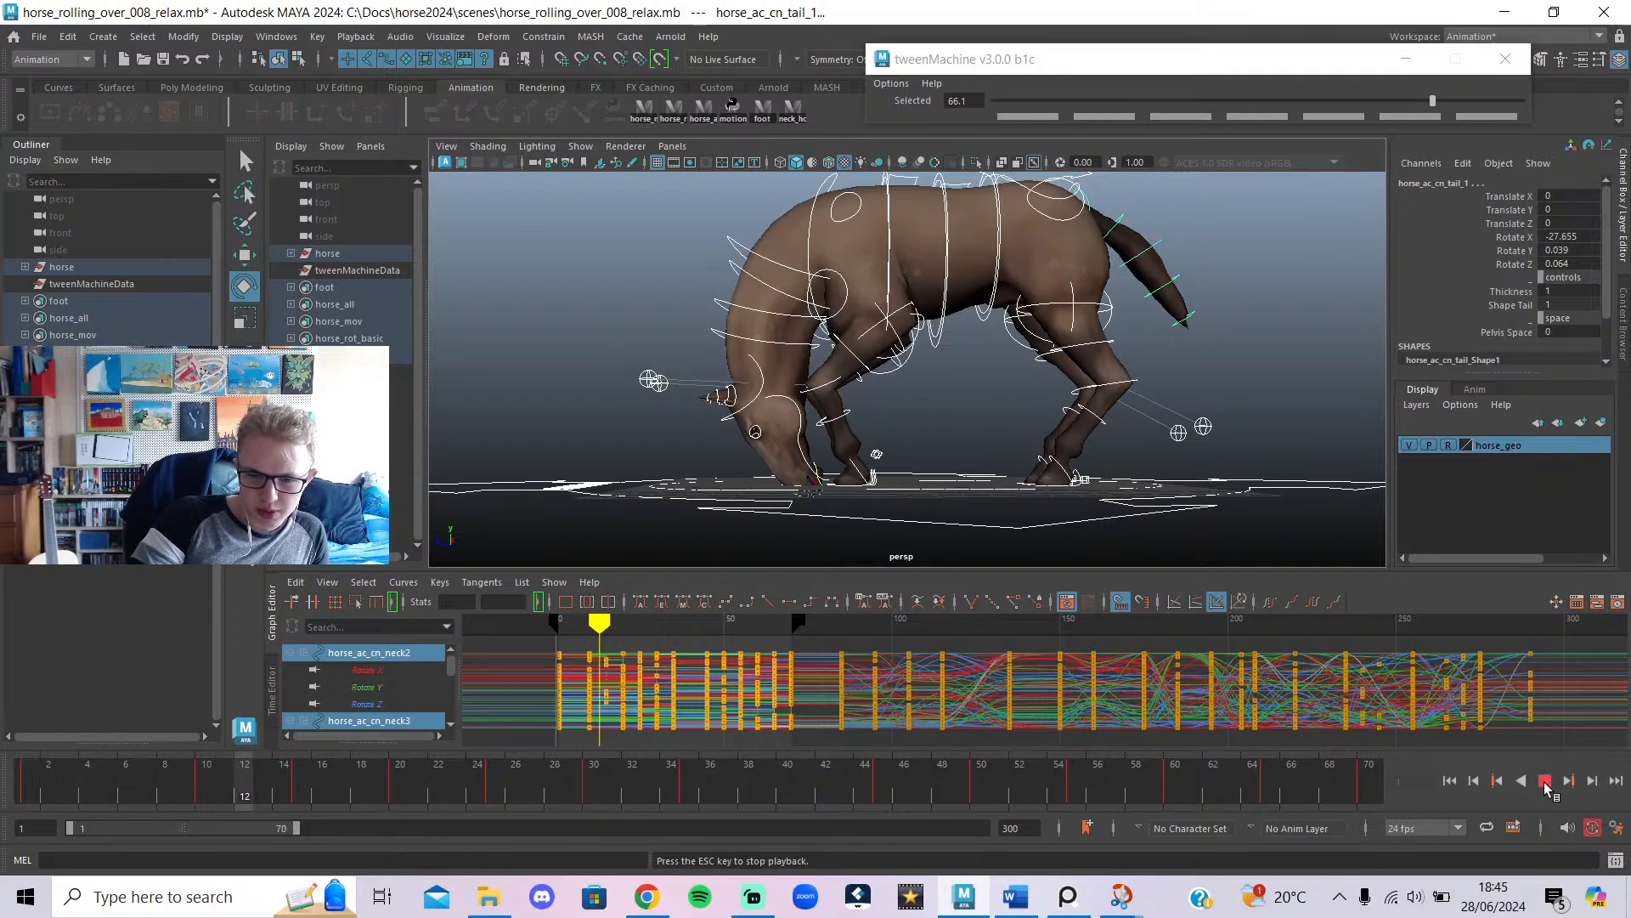
{"action": "left_click", "coordinate": [1547, 788]}
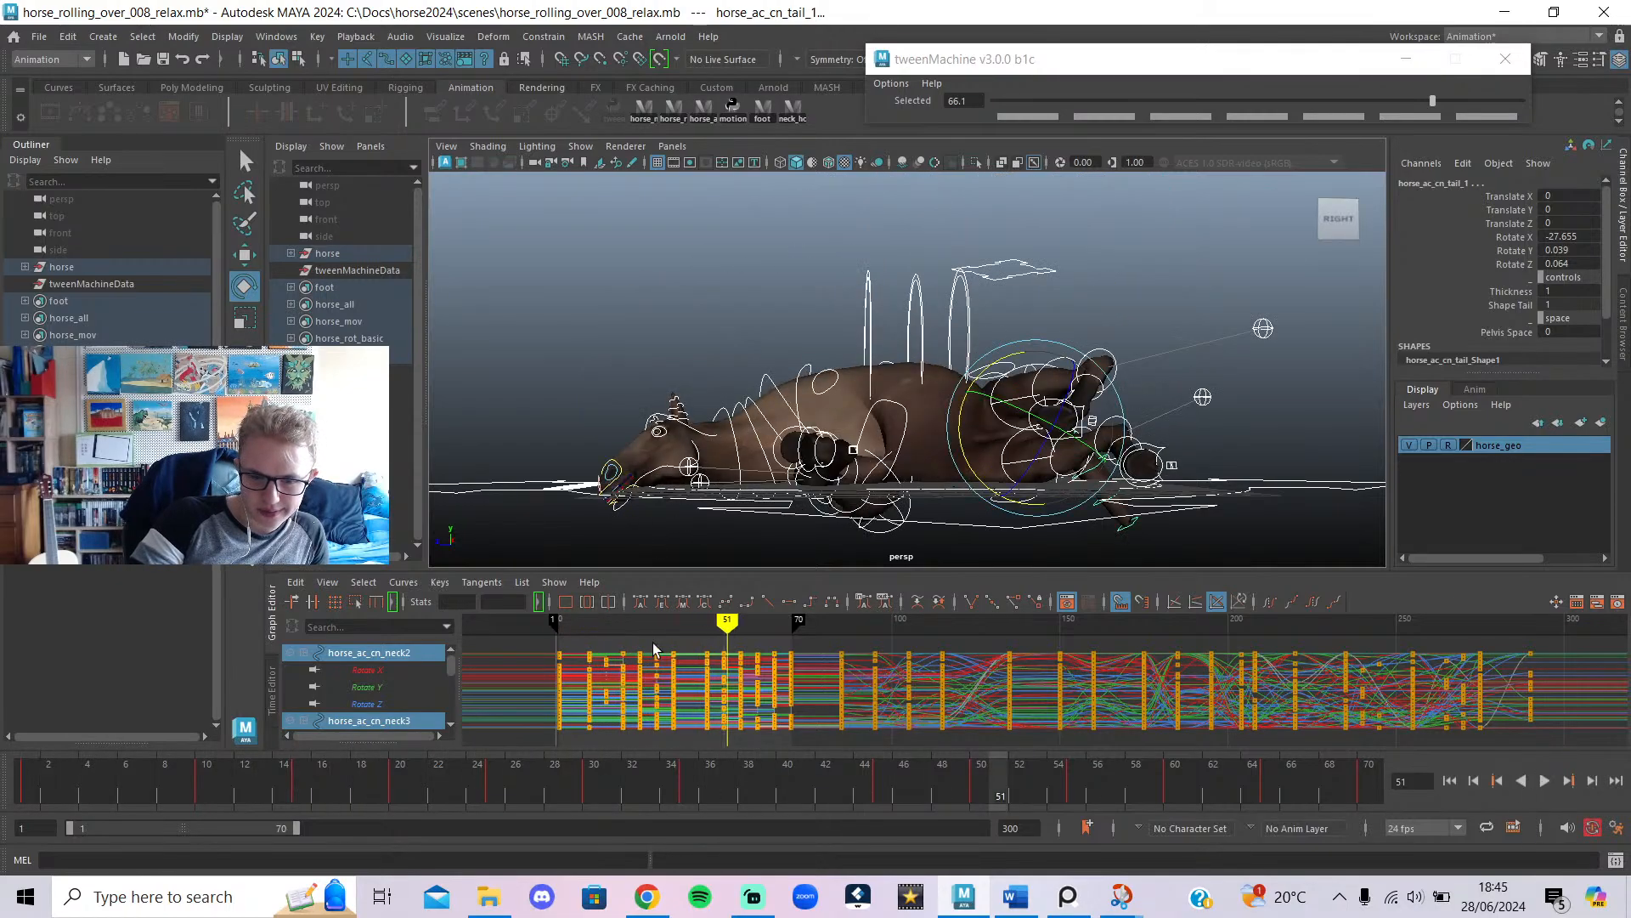
{"action": "mouse_move", "coordinate": [653, 629]}
{"action": "left_mouse_down"}
{"action": "mouse_move", "coordinate": [672, 632]}
{"action": "mouse_move", "coordinate": [656, 629]}
{"action": "left_mouse_up"}
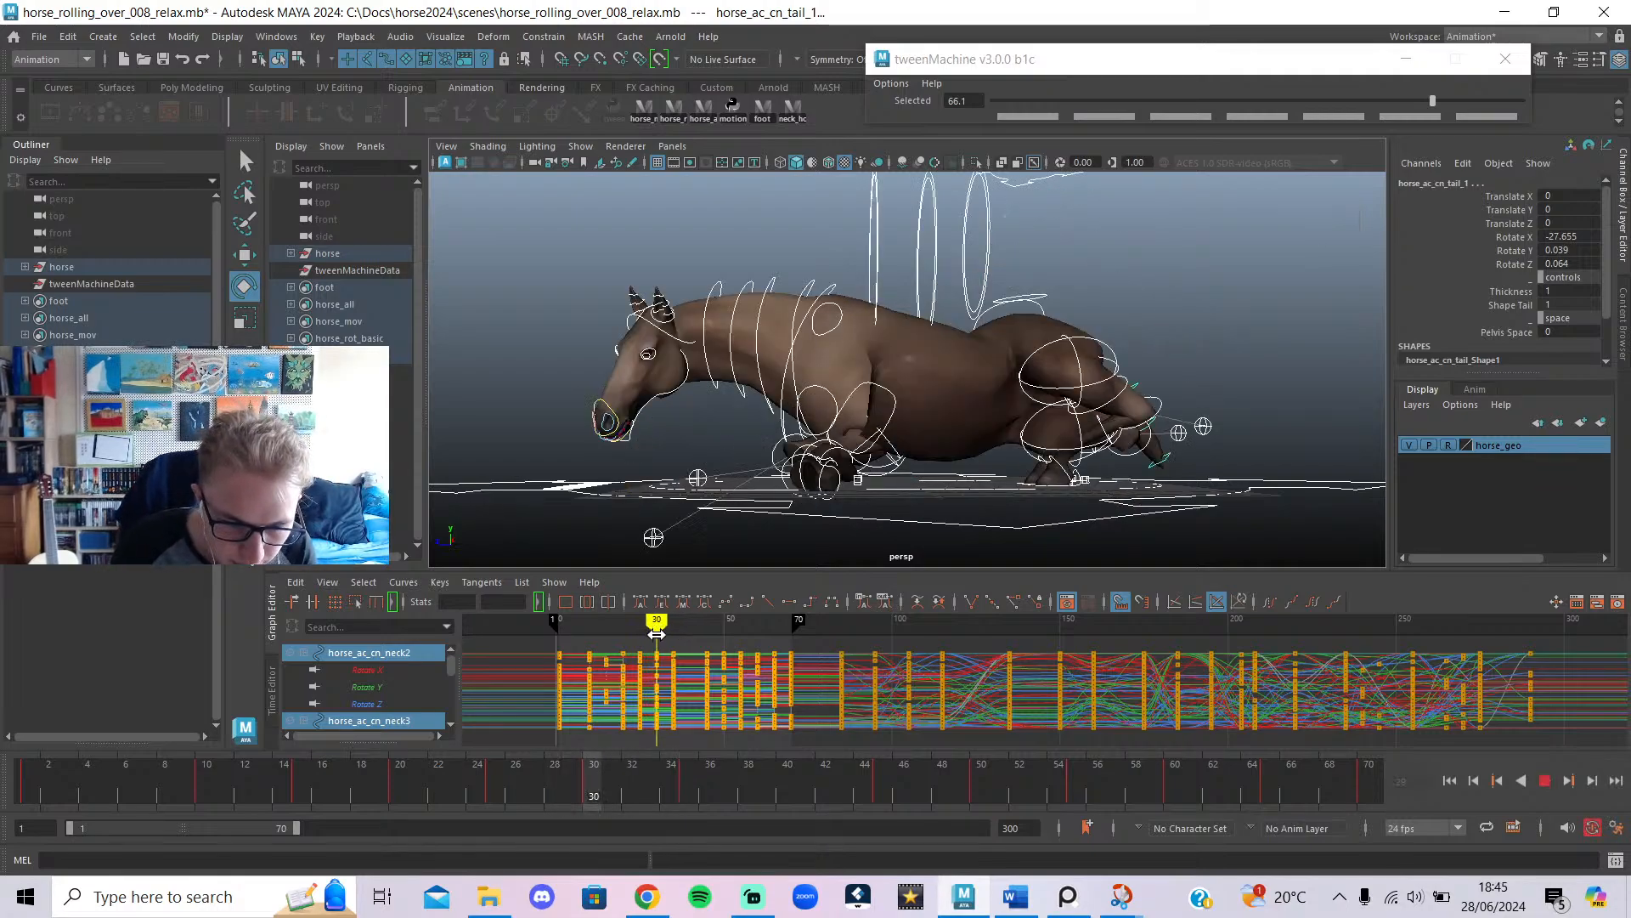
{"action": "left_click", "coordinate": [745, 218]}
{"action": "left_click", "coordinate": [791, 108]}
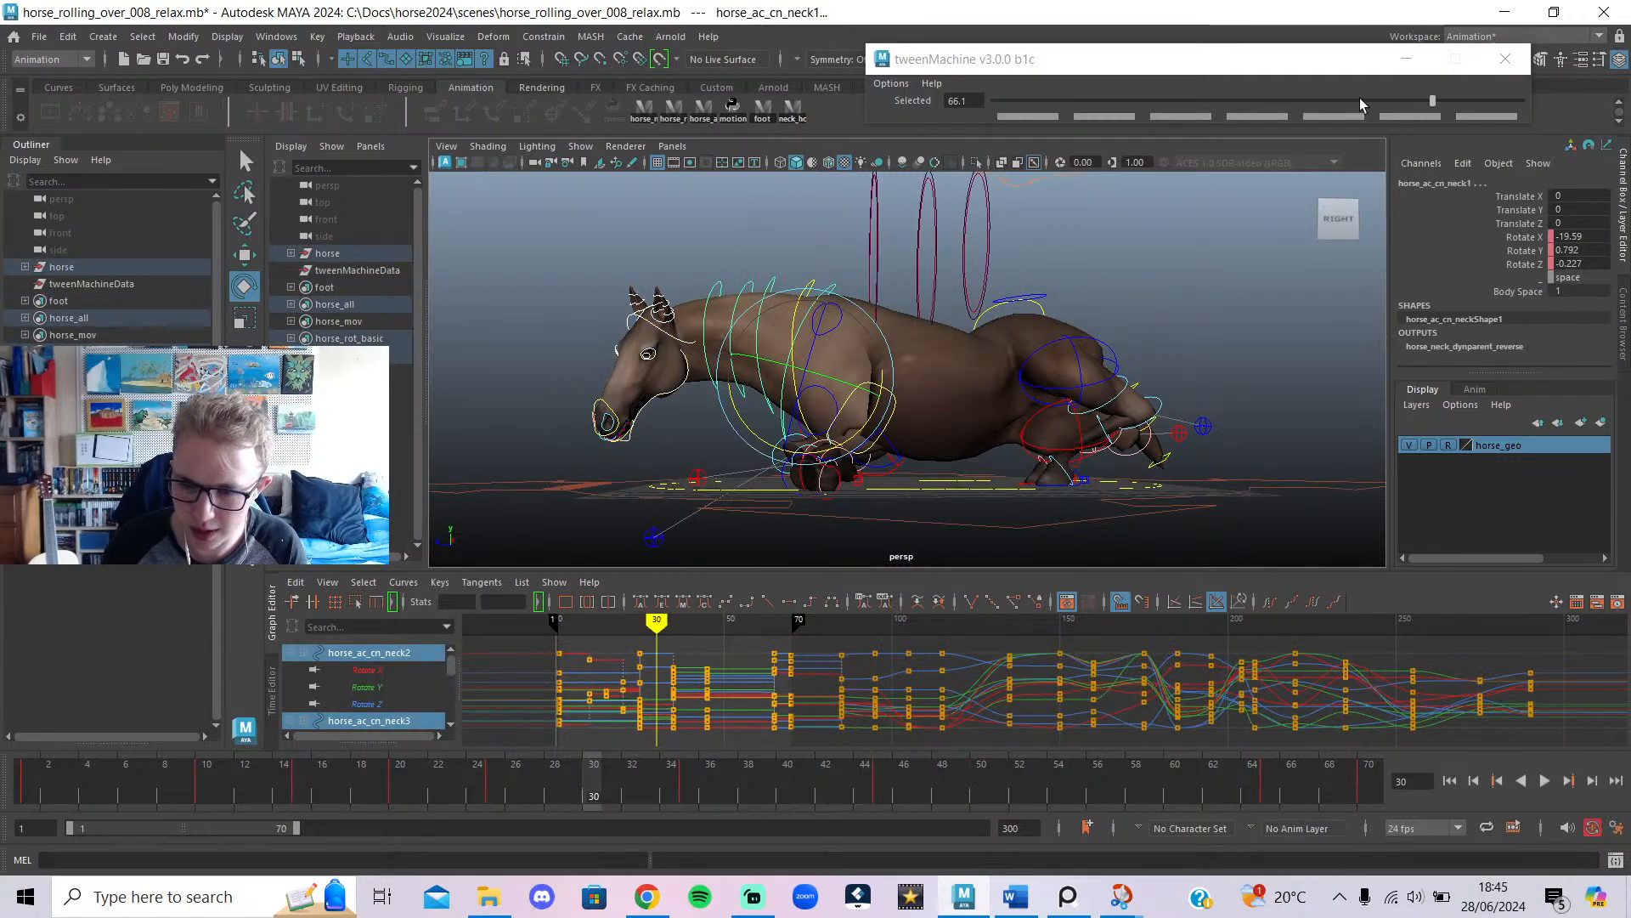
Key a tweenMachine breakdown for the neck at frame 30, leaning toward the previous key.
{"action": "key", "text": "alt+v"}
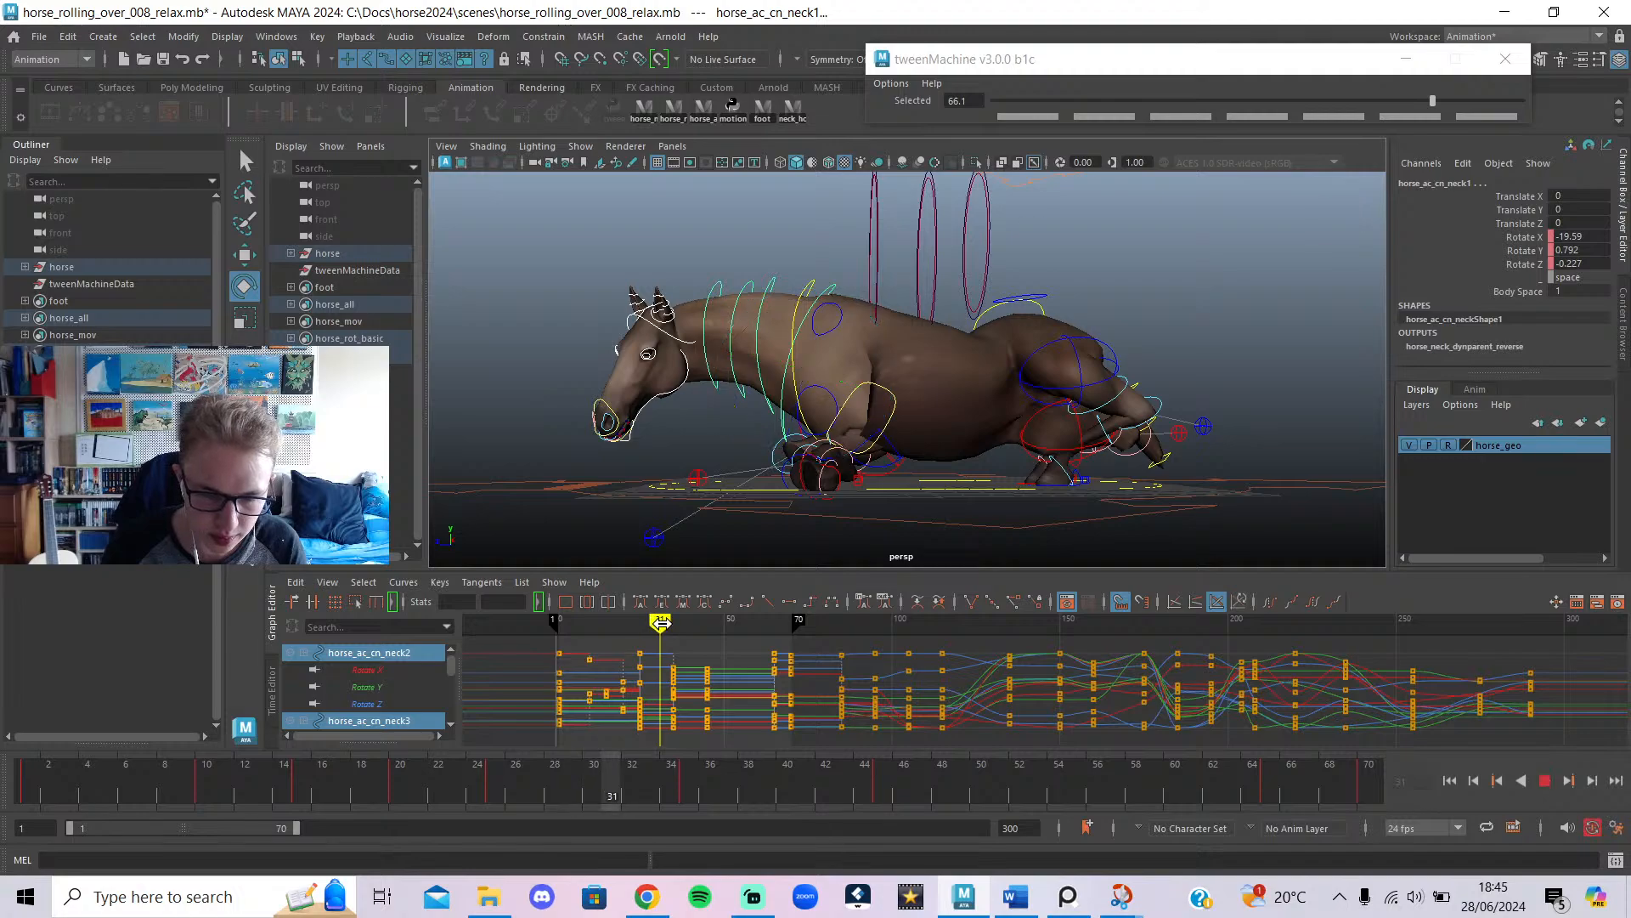
{"action": "left_click_drag", "start_coordinate": [673, 639], "coordinate": [656, 639]}
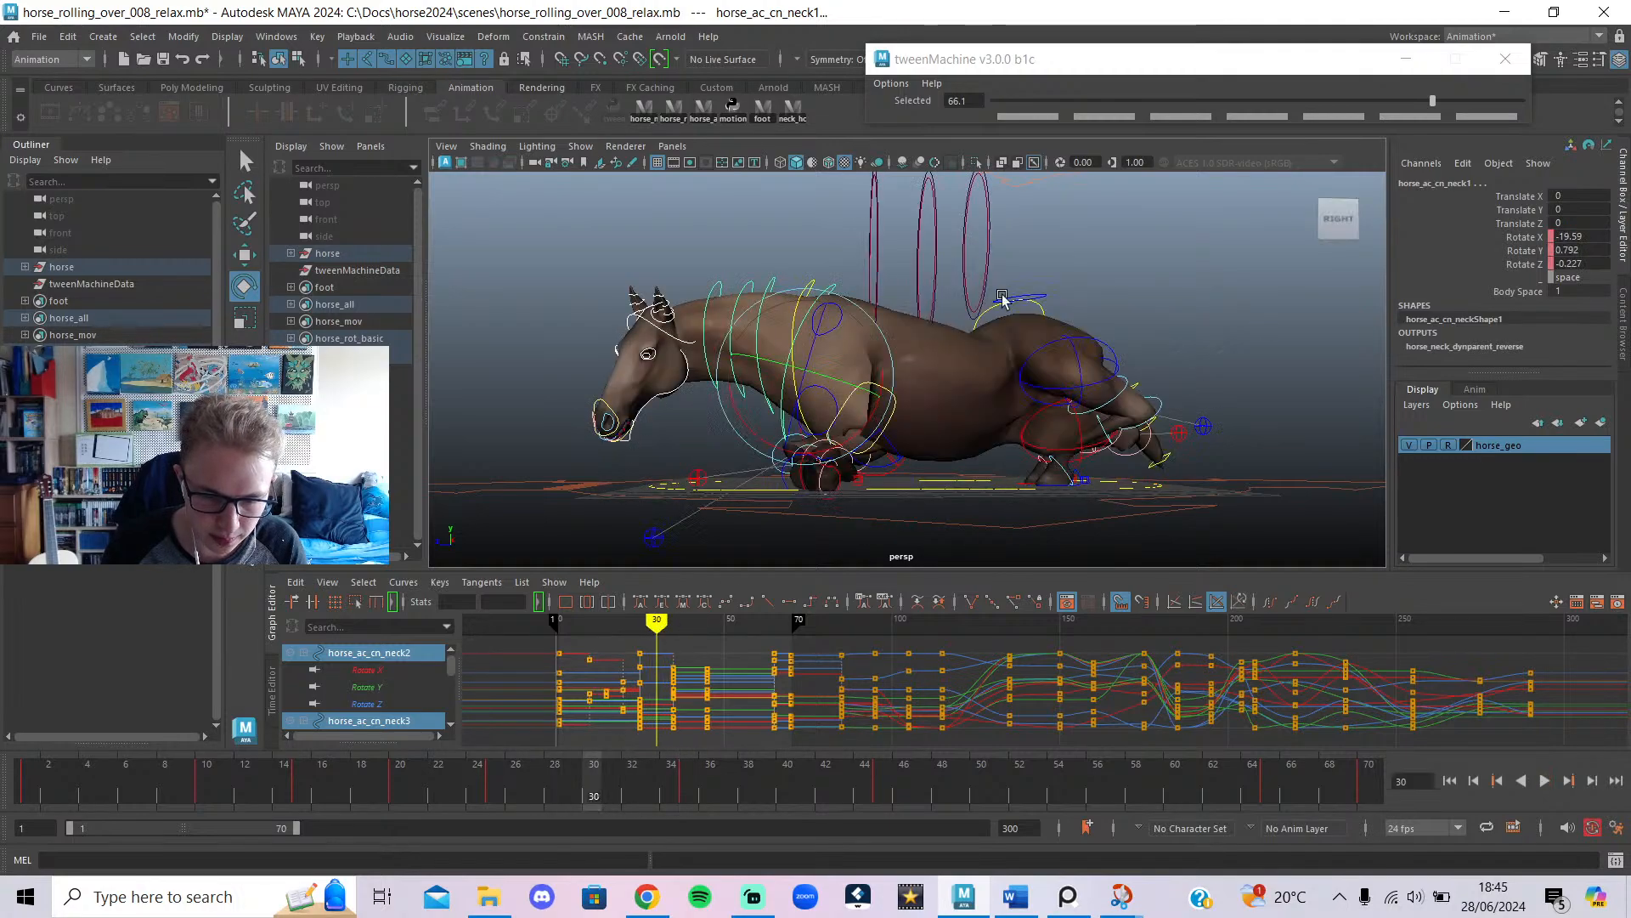
{"action": "left_click", "coordinate": [1020, 100]}
{"action": "left_click_drag", "start_coordinate": [1021, 99], "coordinate": [1011, 99]}
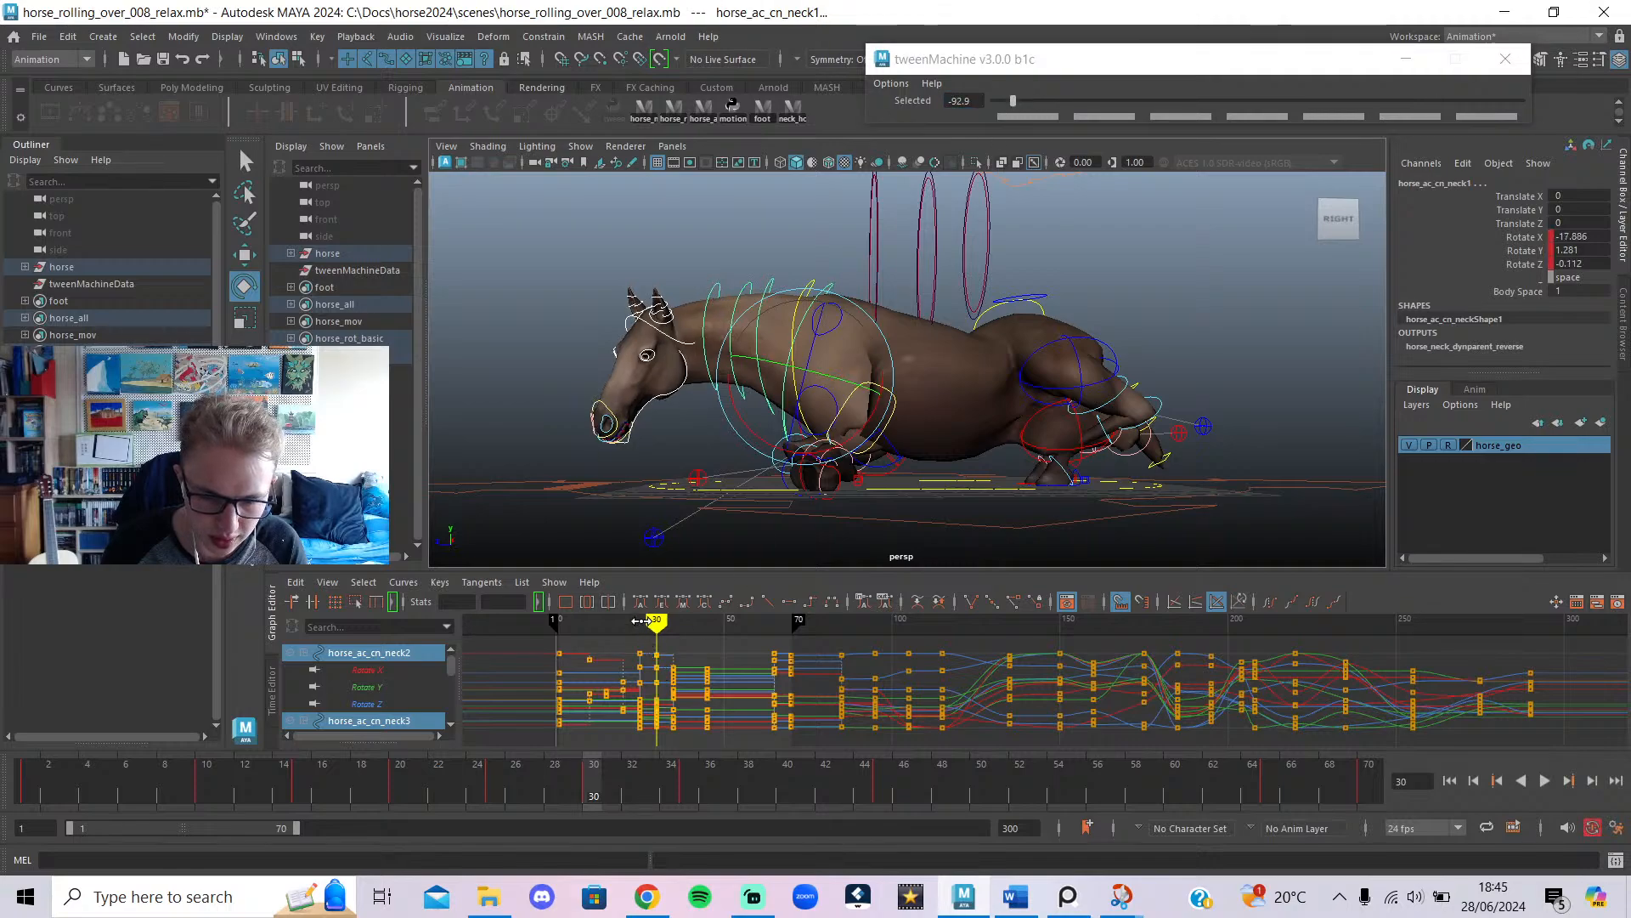
{"action": "mouse_move", "coordinate": [656, 631]}
{"action": "left_mouse_down"}
{"action": "mouse_move", "coordinate": [643, 630]}
{"action": "mouse_move", "coordinate": [672, 637]}
{"action": "mouse_move", "coordinate": [657, 637]}
{"action": "left_mouse_up"}
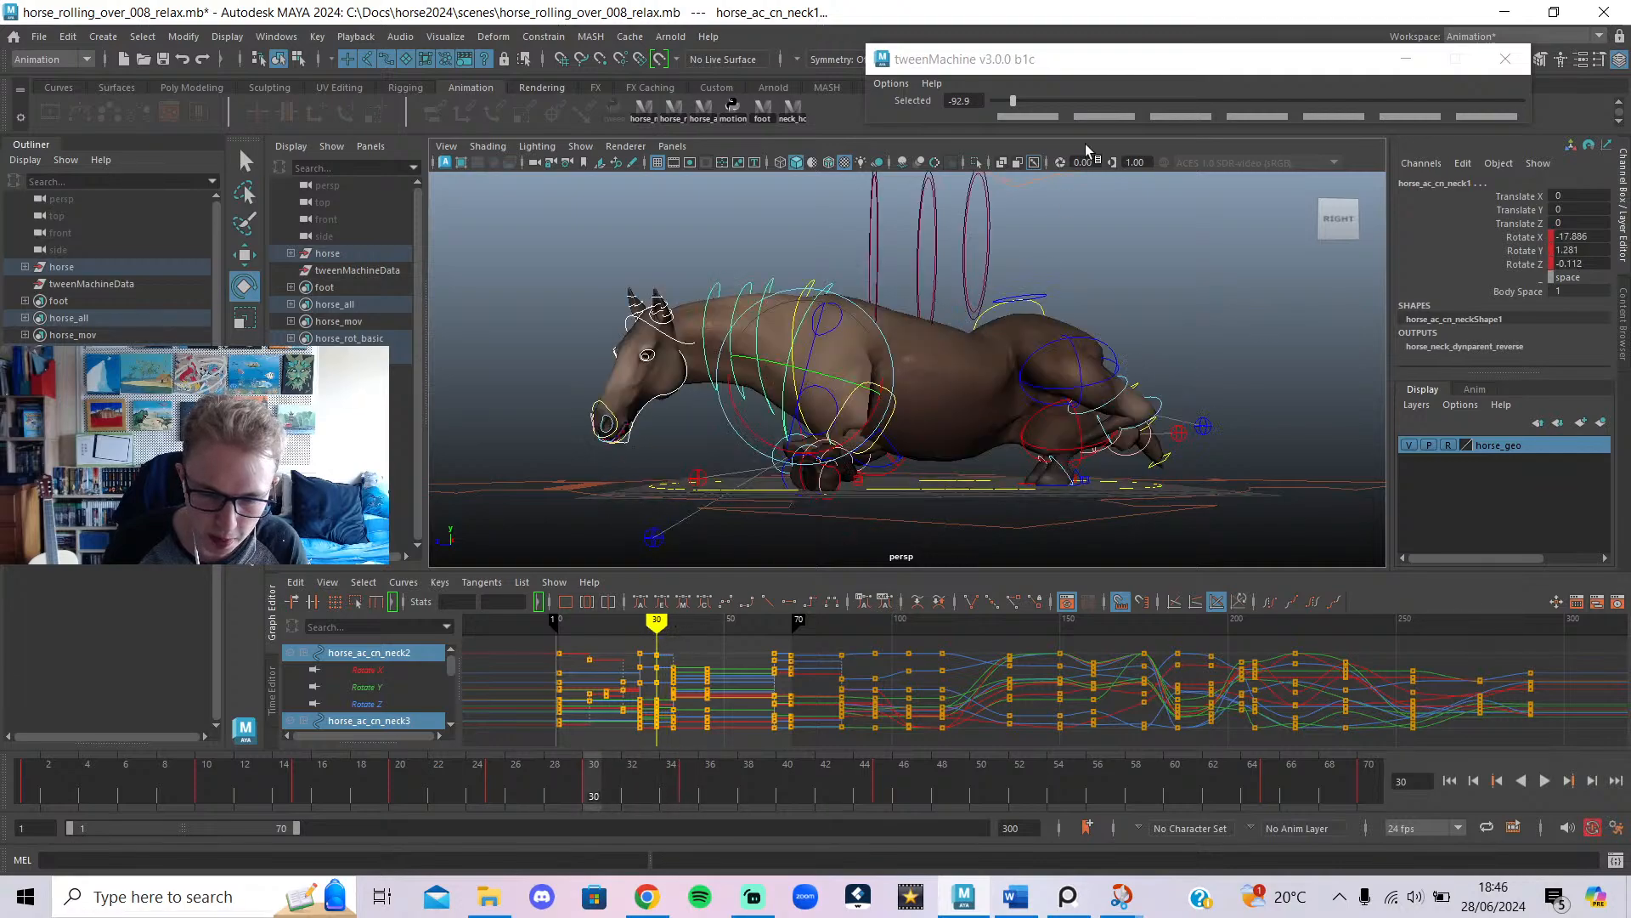
Re-blend the frame-30 neck breakdown to nearly halfway, around -3.5, then rewind to frame 1.
{"action": "left_click_drag", "start_coordinate": [1054, 99], "coordinate": [1545, 112]}
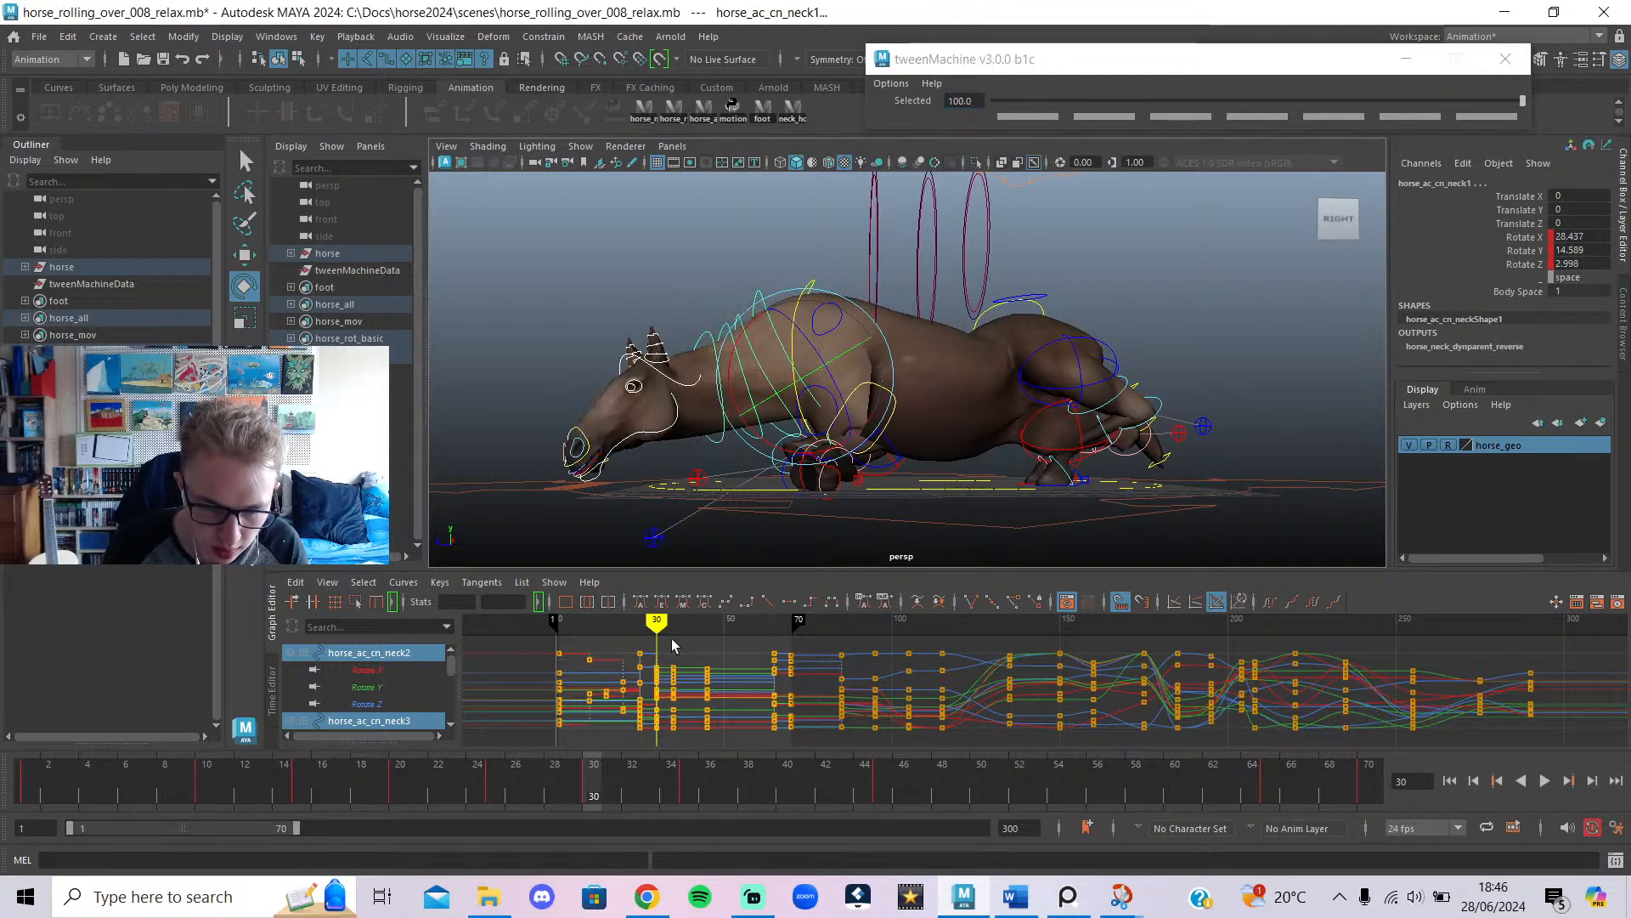
{"action": "left_click", "coordinate": [637, 624]}
{"action": "mouse_move", "coordinate": [637, 625]}
{"action": "left_mouse_down"}
{"action": "mouse_move", "coordinate": [670, 625]}
{"action": "mouse_move", "coordinate": [655, 625]}
{"action": "left_mouse_up"}
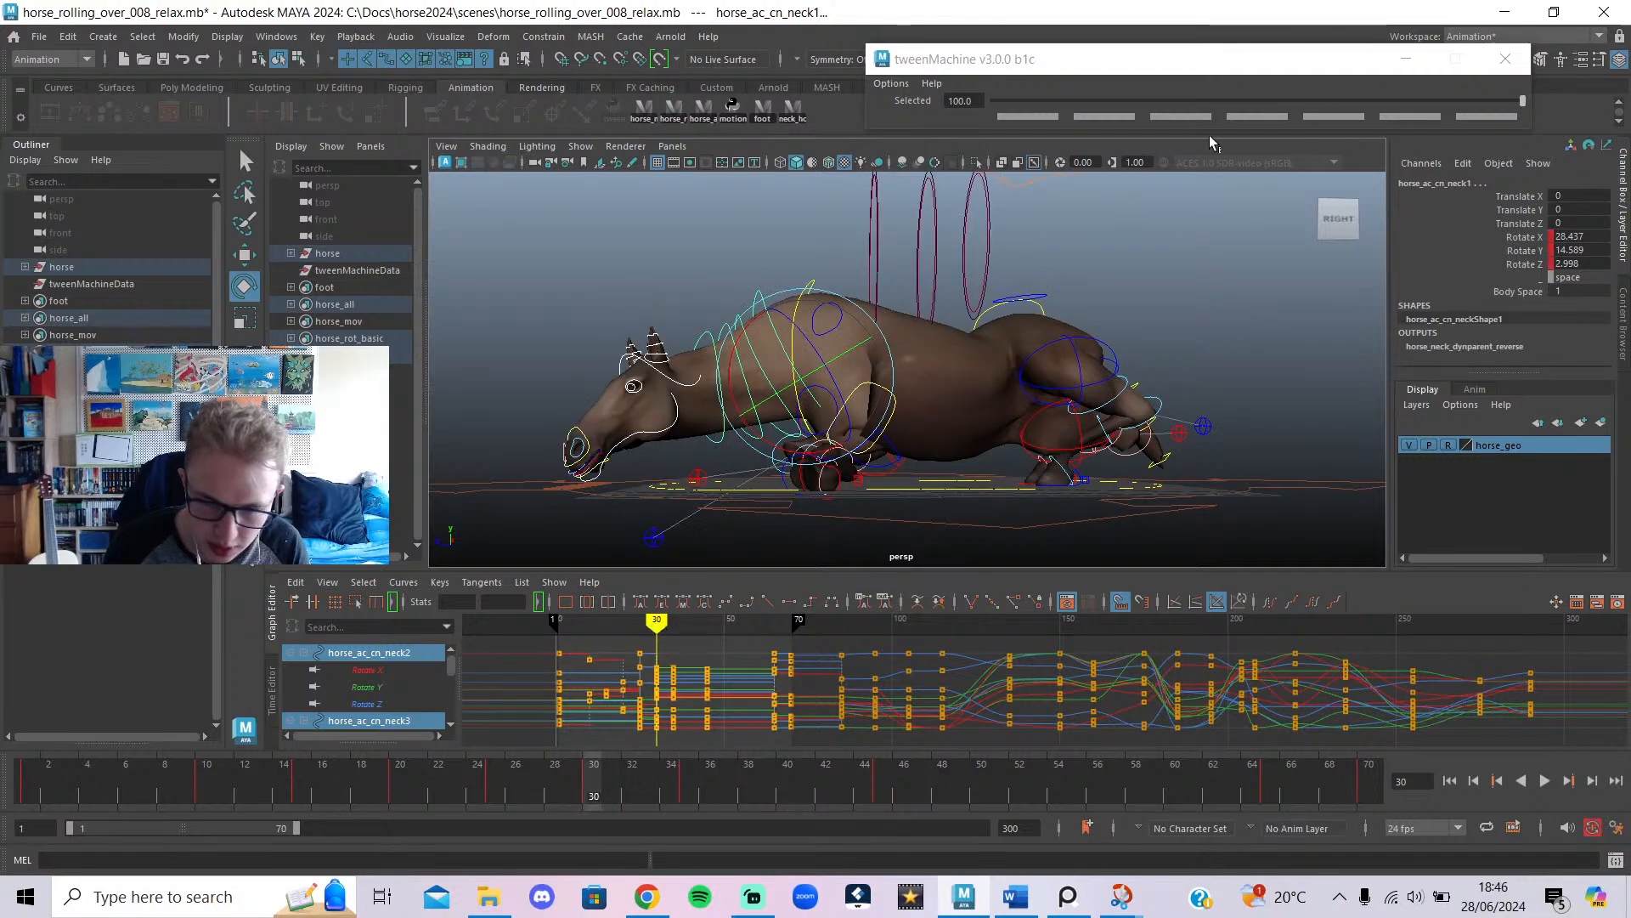
{"action": "left_click", "coordinate": [1352, 105]}
{"action": "mouse_move", "coordinate": [1352, 106]}
{"action": "left_mouse_down"}
{"action": "mouse_move", "coordinate": [1157, 105]}
{"action": "mouse_move", "coordinate": [1248, 104]}
{"action": "left_mouse_up"}
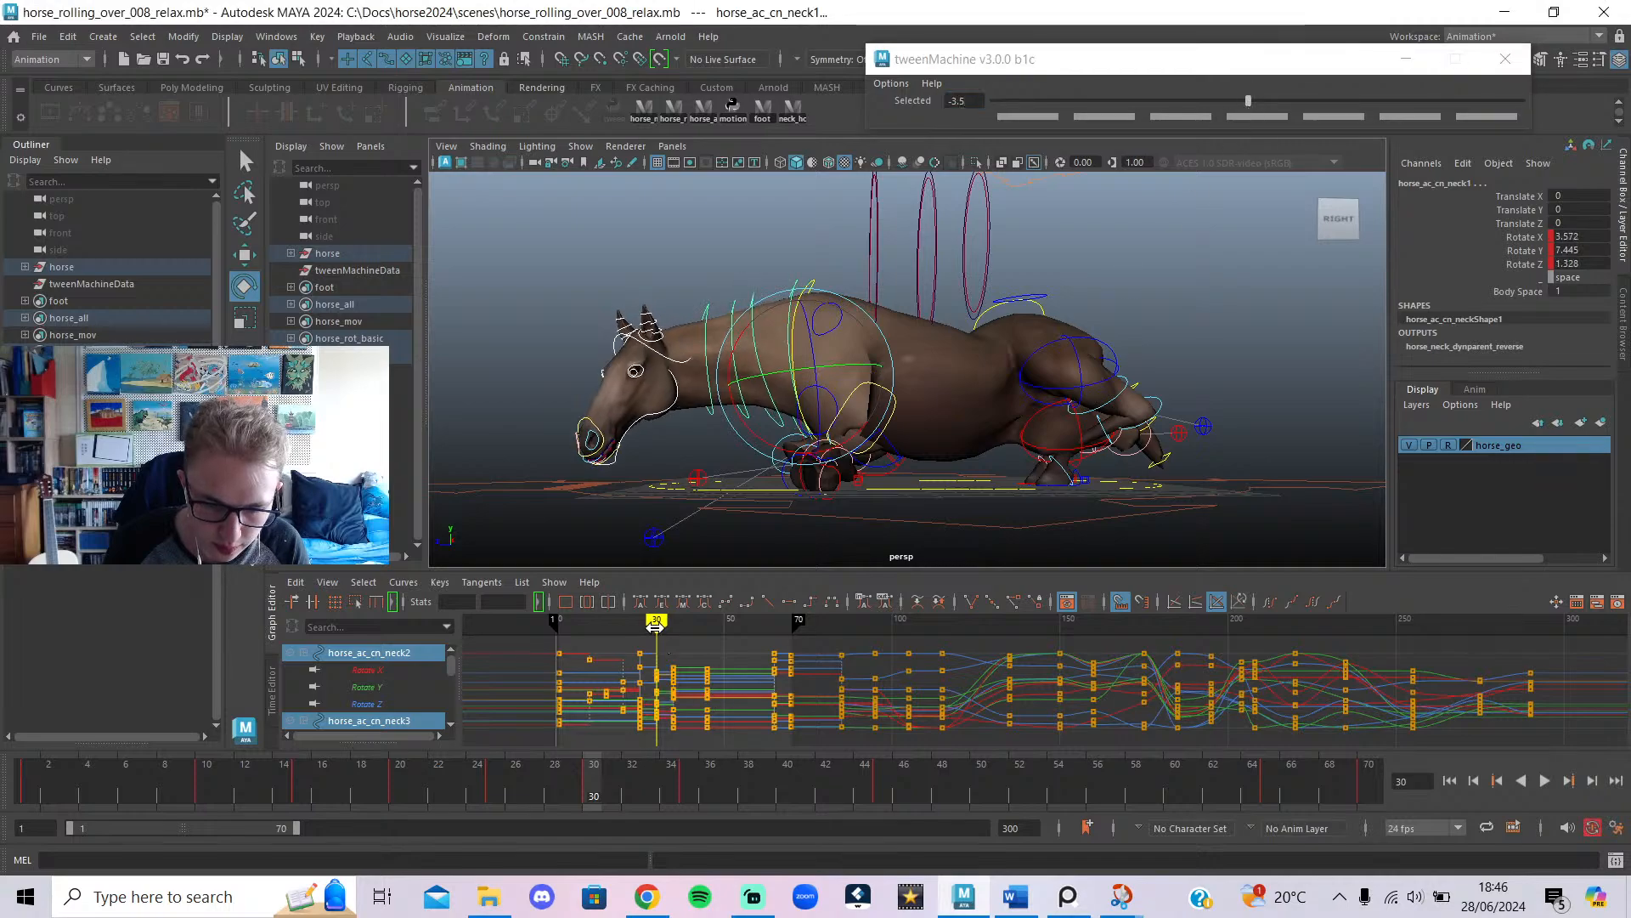
{"action": "mouse_move", "coordinate": [655, 625]}
{"action": "left_mouse_down"}
{"action": "mouse_move", "coordinate": [637, 624]}
{"action": "mouse_move", "coordinate": [746, 655]}
{"action": "mouse_move", "coordinate": [700, 692]}
{"action": "mouse_move", "coordinate": [695, 727]}
{"action": "mouse_move", "coordinate": [733, 741]}
{"action": "mouse_move", "coordinate": [714, 761]}
{"action": "mouse_move", "coordinate": [826, 749]}
{"action": "mouse_move", "coordinate": [646, 747]}
{"action": "left_mouse_up"}
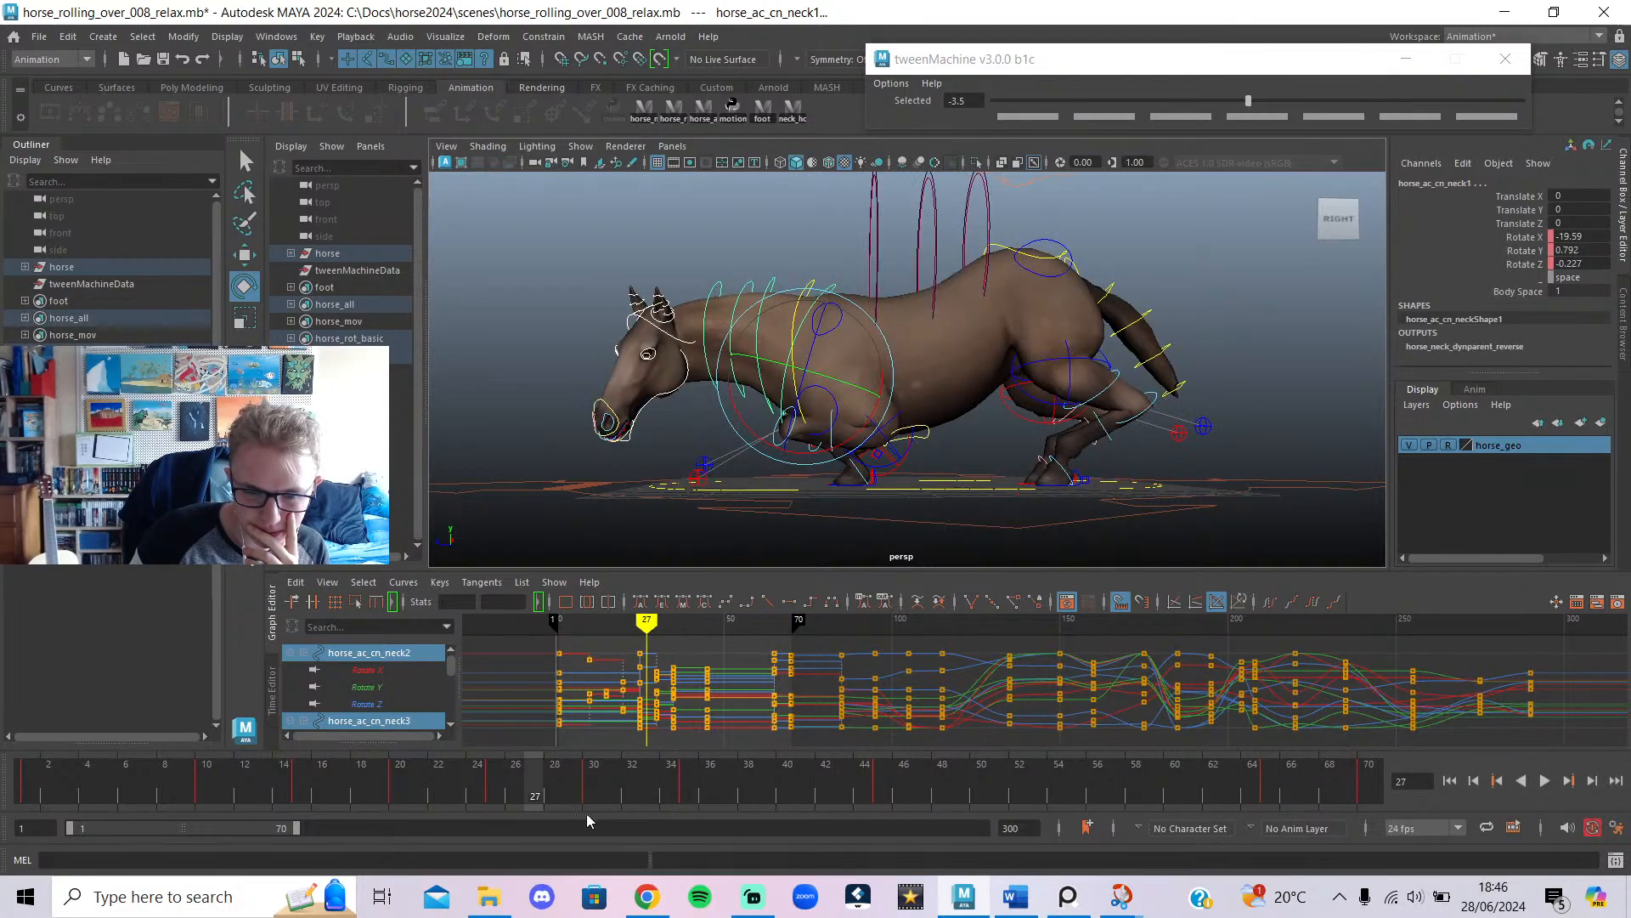
{"action": "left_click_drag", "start_coordinate": [438, 797], "coordinate": [25, 783]}
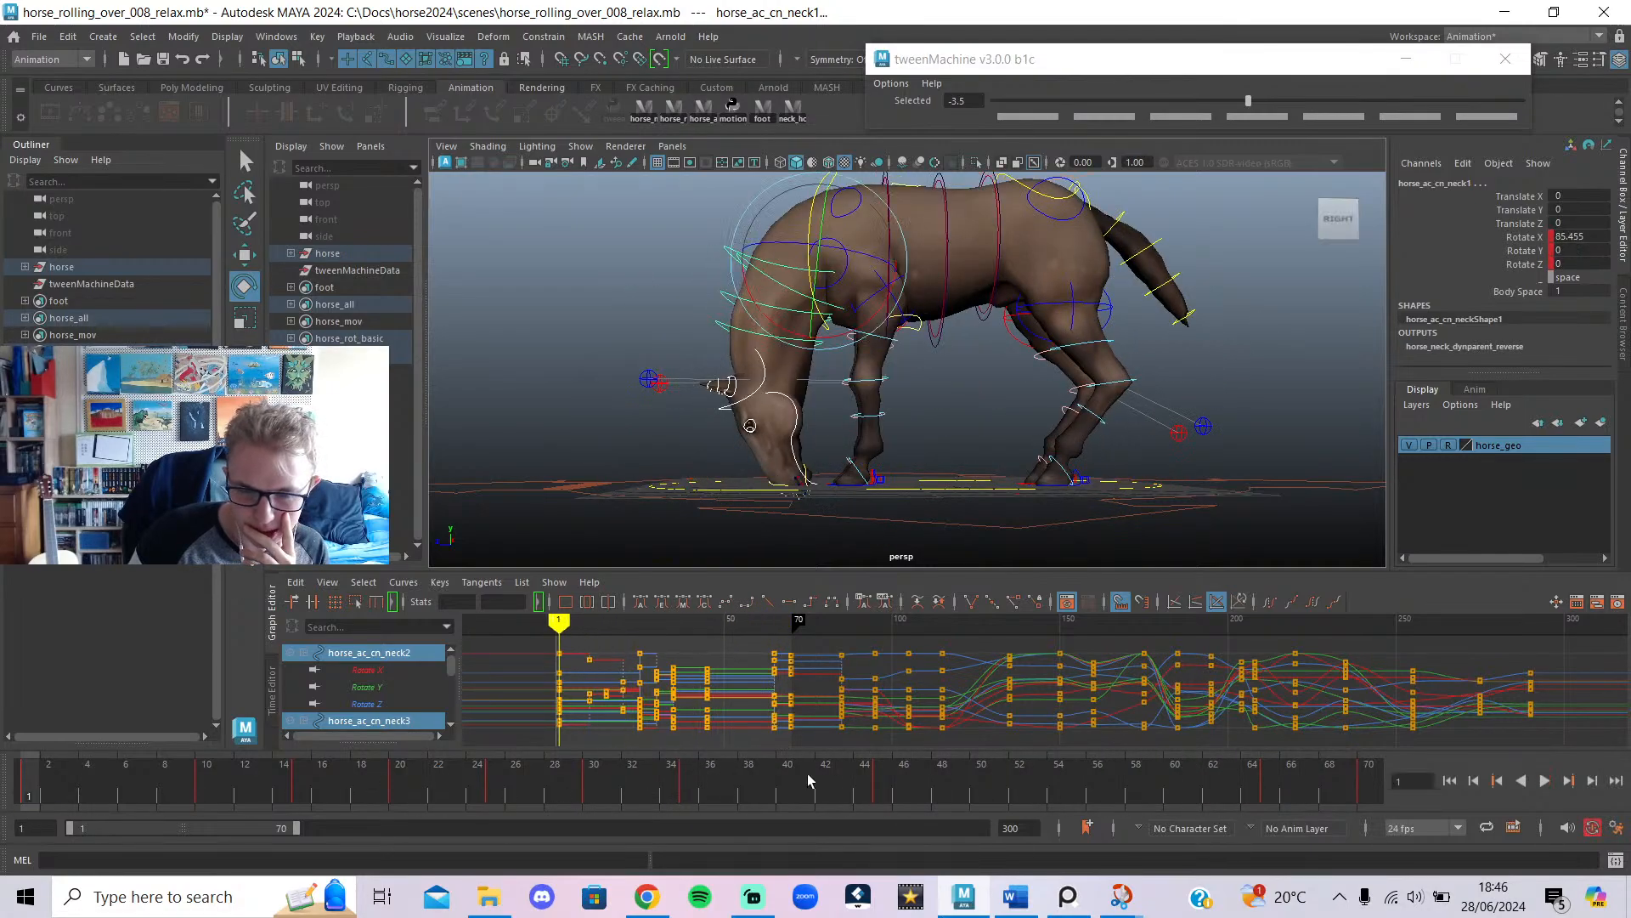
Play the roll, then open Save Scene As proposing horse_rolling_over_008_relax.mb.
{"action": "left_click", "coordinate": [1550, 783]}
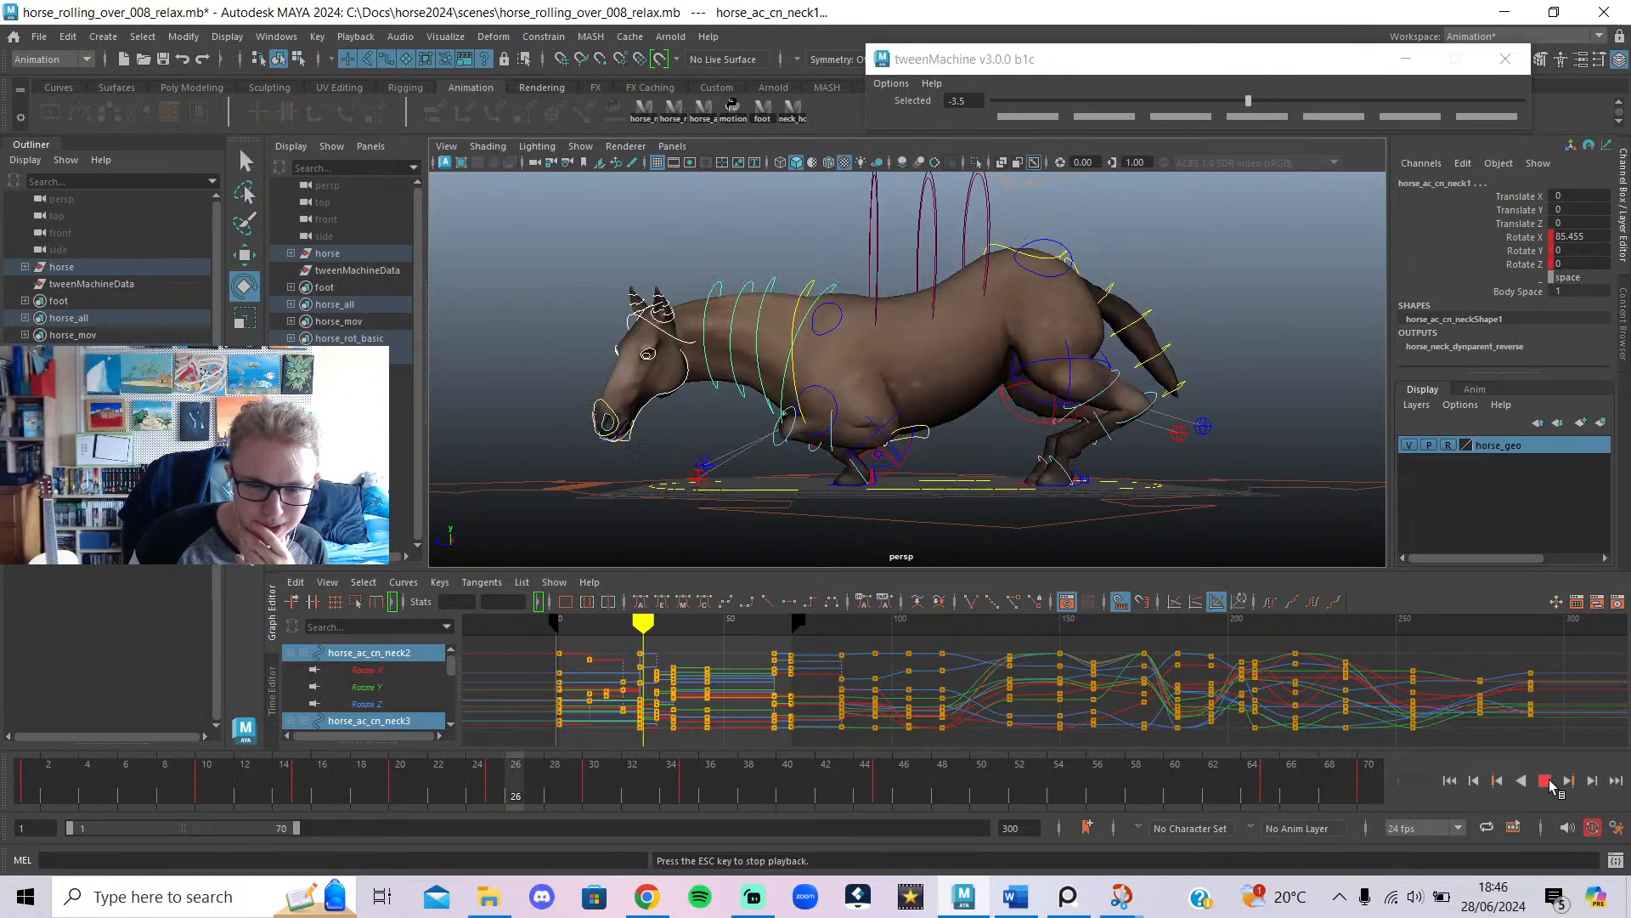
{"action": "left_click", "coordinate": [1547, 781]}
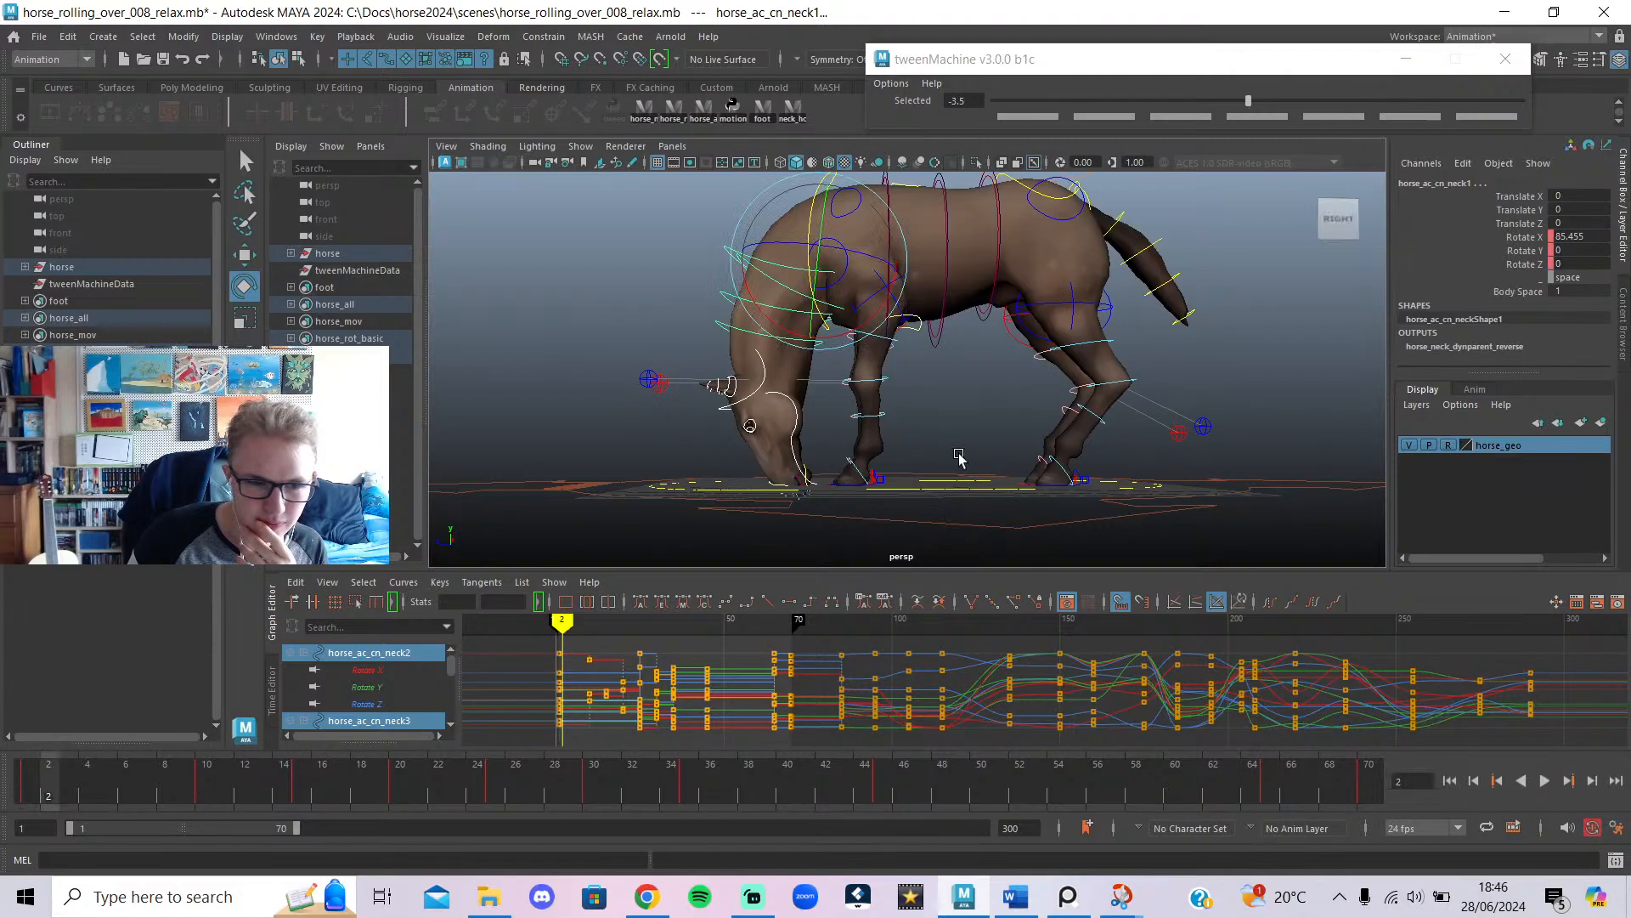
{"action": "left_click", "coordinate": [39, 37]}
{"action": "left_click", "coordinate": [126, 145]}
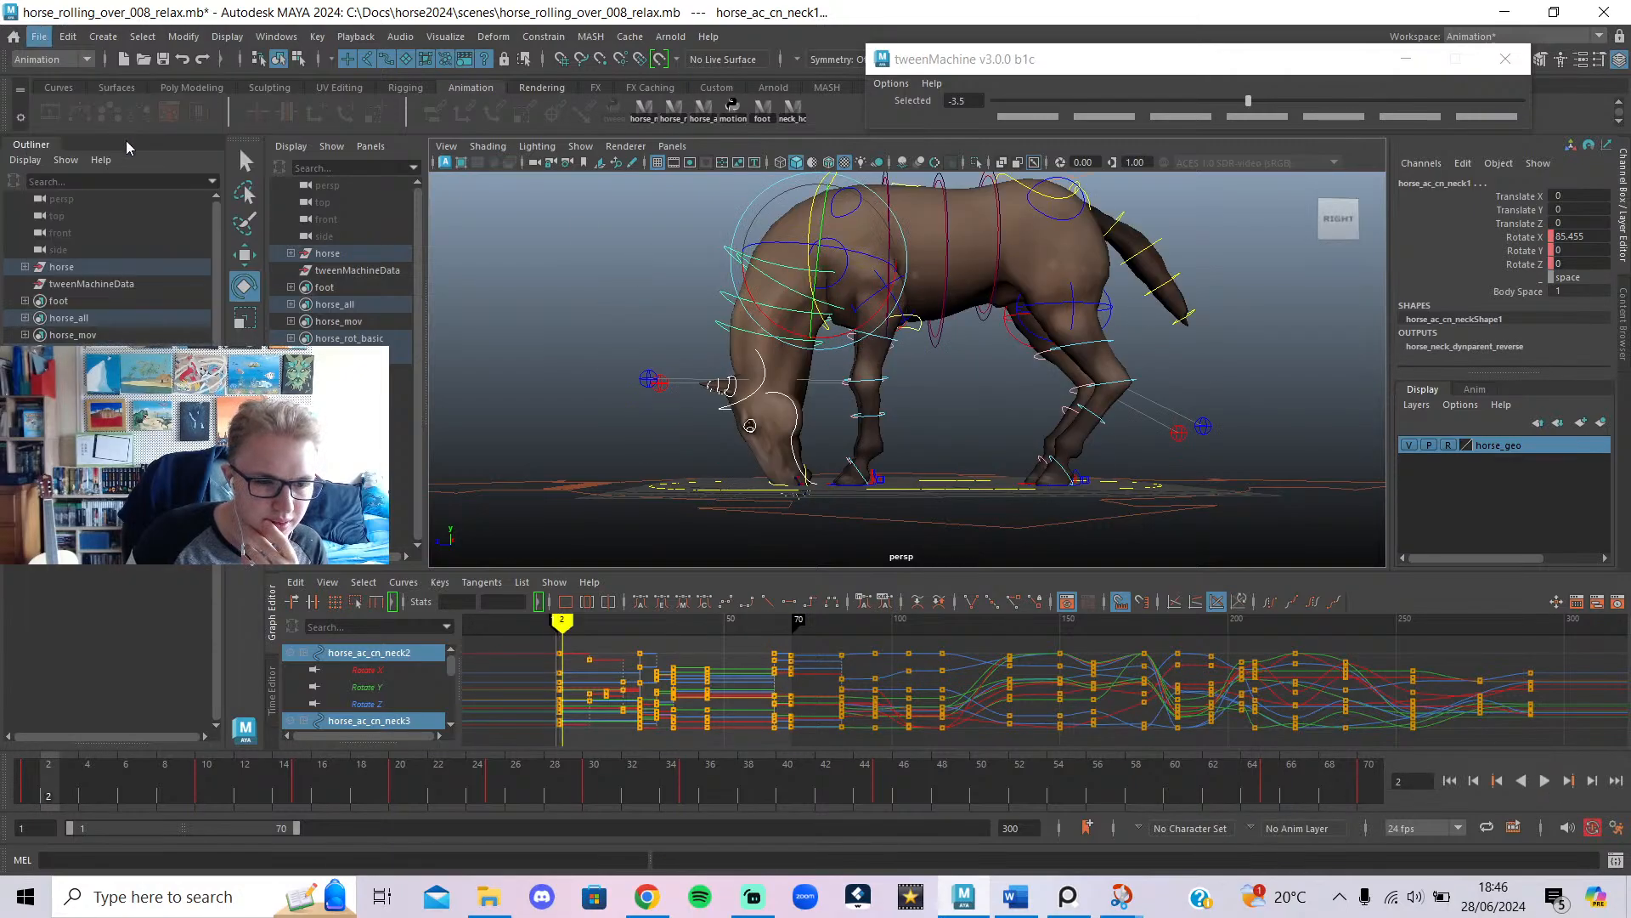
{"action": "left_click", "coordinate": [552, 624]}
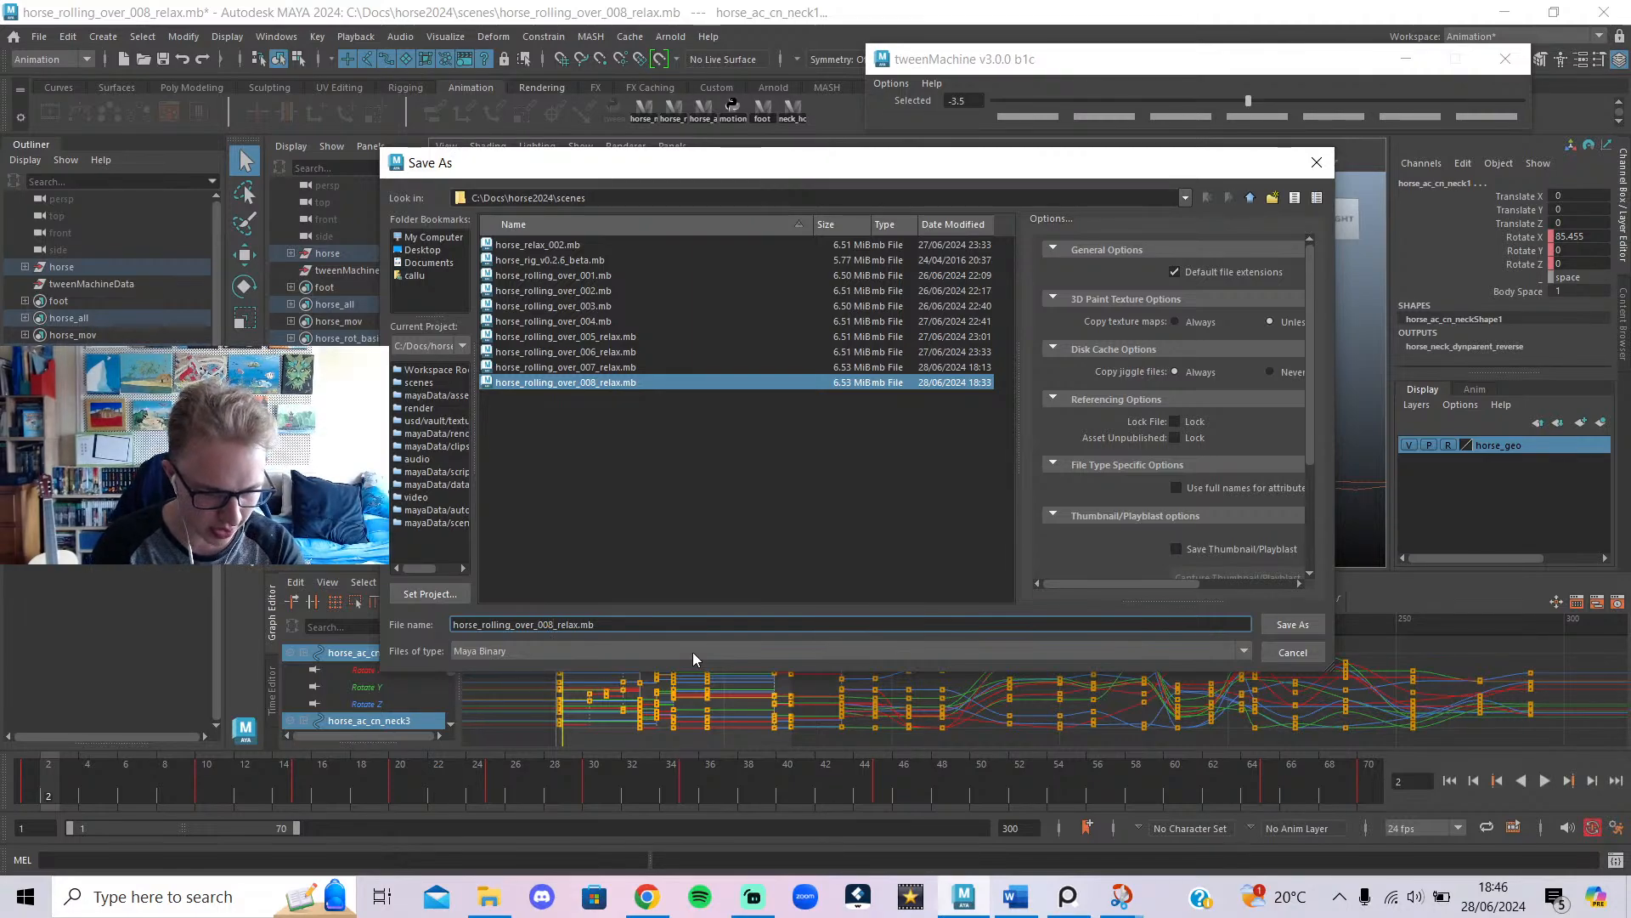
Save the scene as horse_rolling_over_009_relax.mb in the scenes folder.
{"action": "key", "text": "BackSpace"}
{"action": "type", "text": "9"}
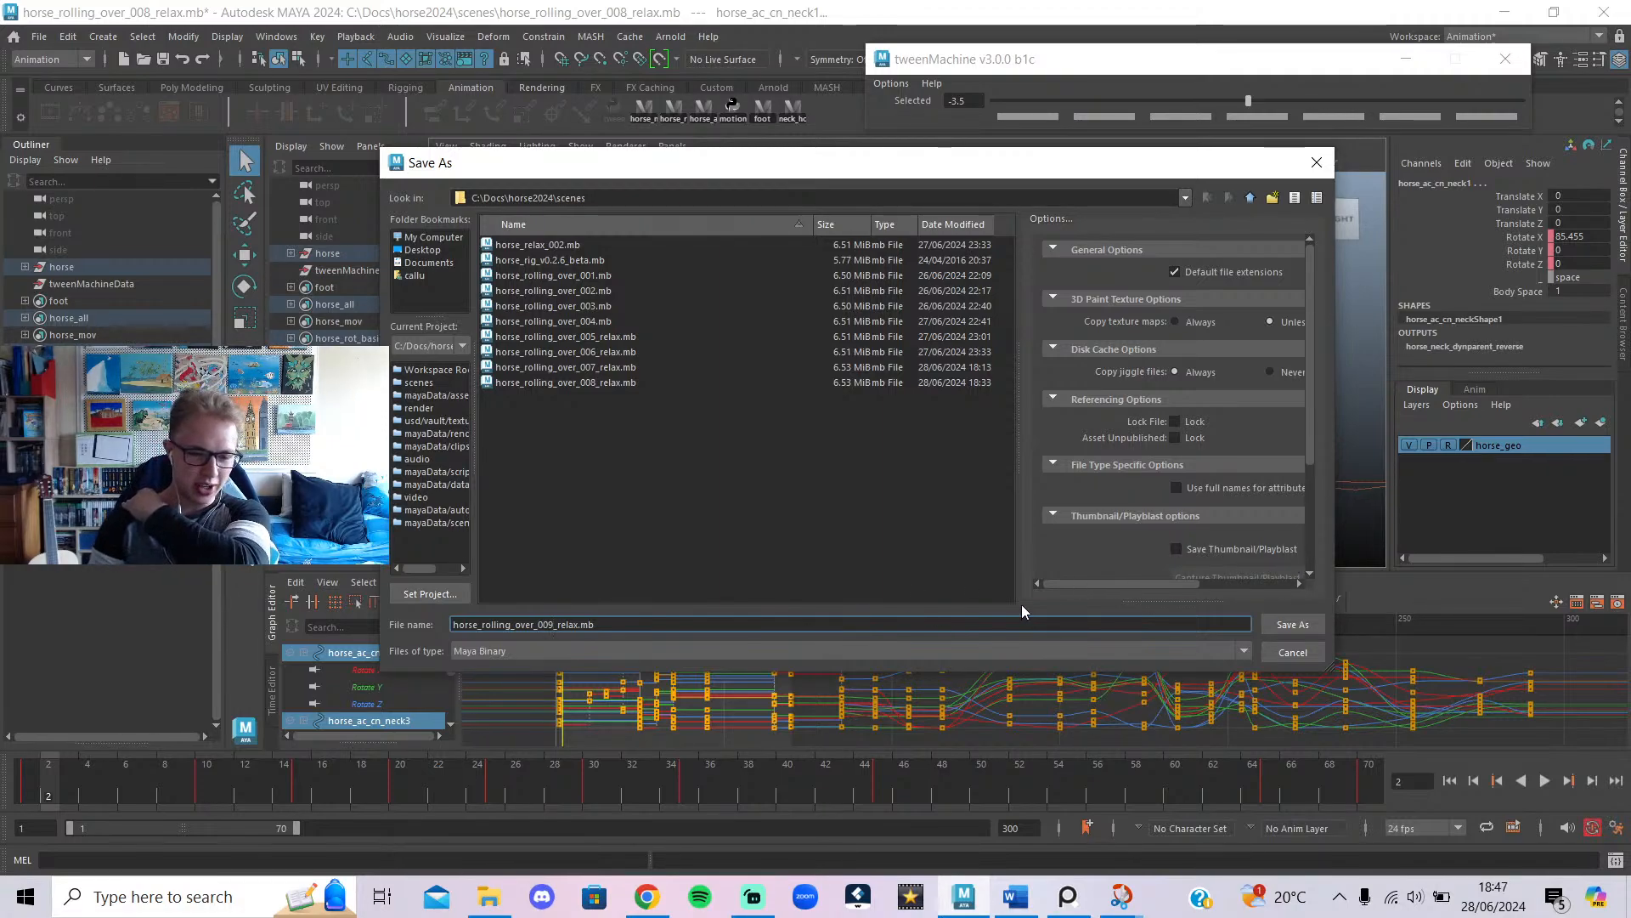
{"action": "left_click", "coordinate": [1309, 624]}
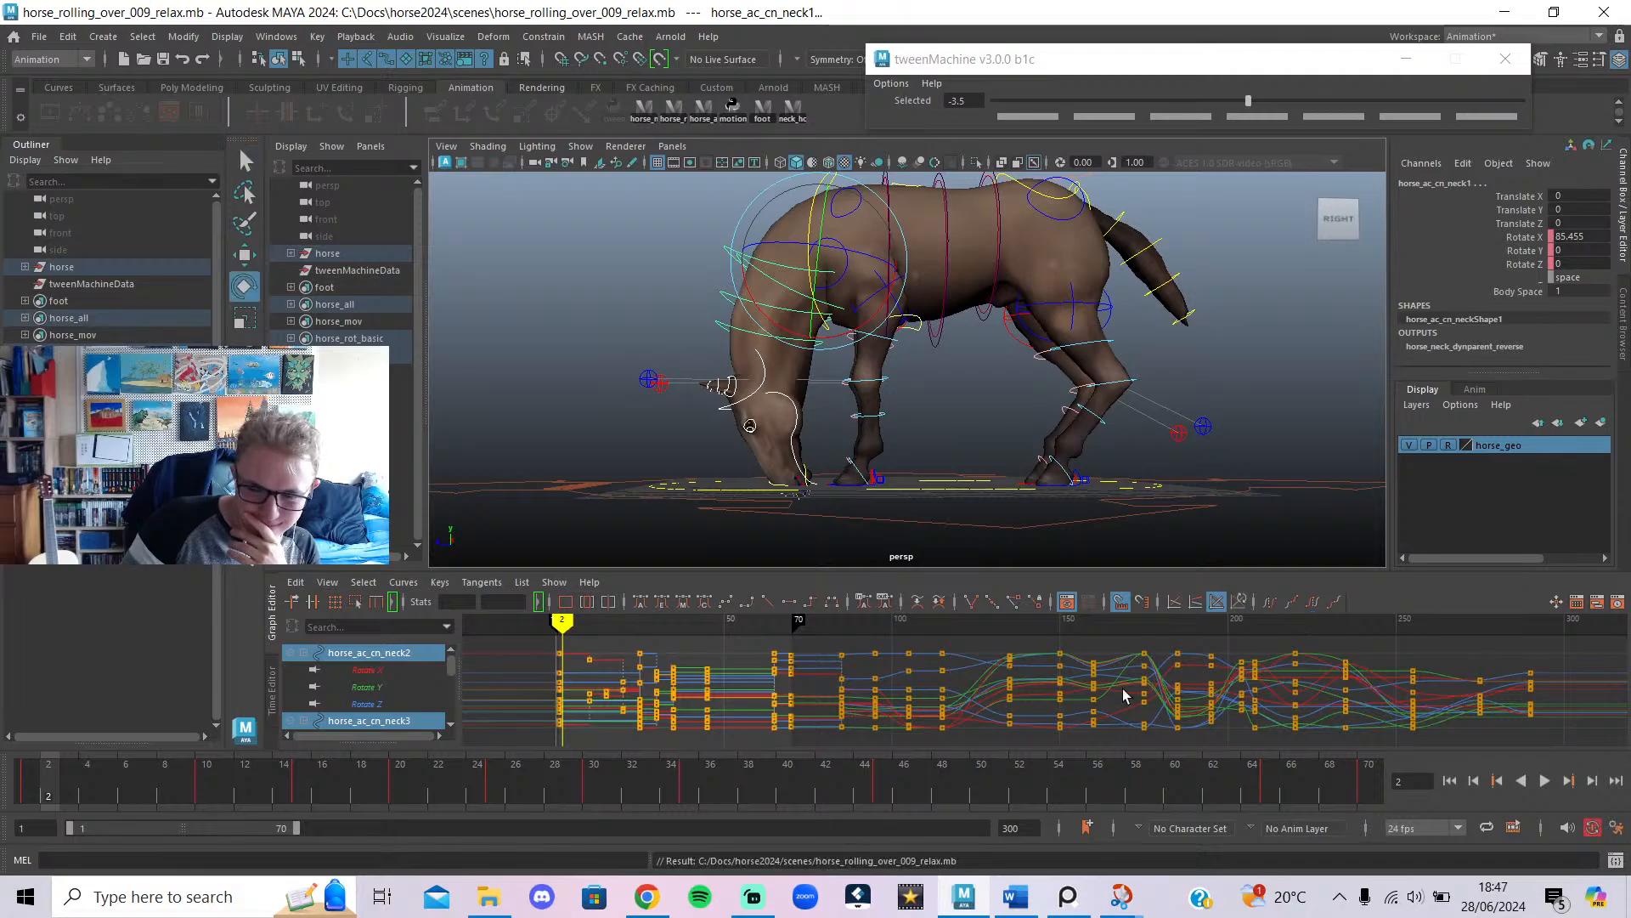
{"action": "left_click", "coordinate": [647, 896]}
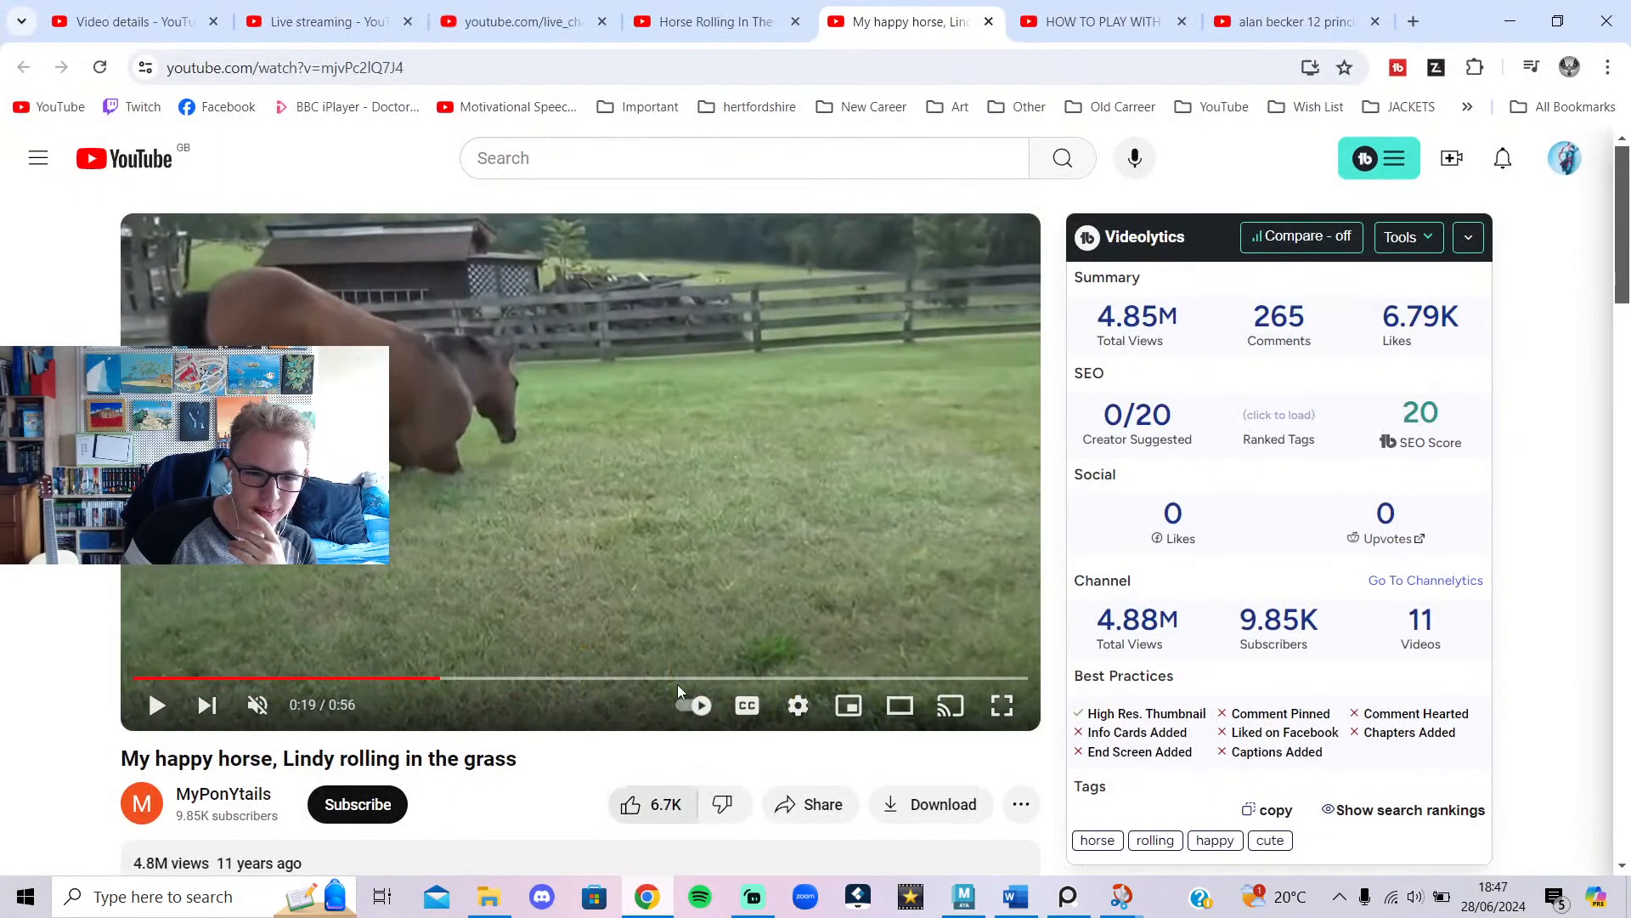
Bring up the YouTube live chat popout in place of the rolling reference video.
{"action": "left_click", "coordinate": [323, 21]}
{"action": "left_click", "coordinate": [518, 21]}
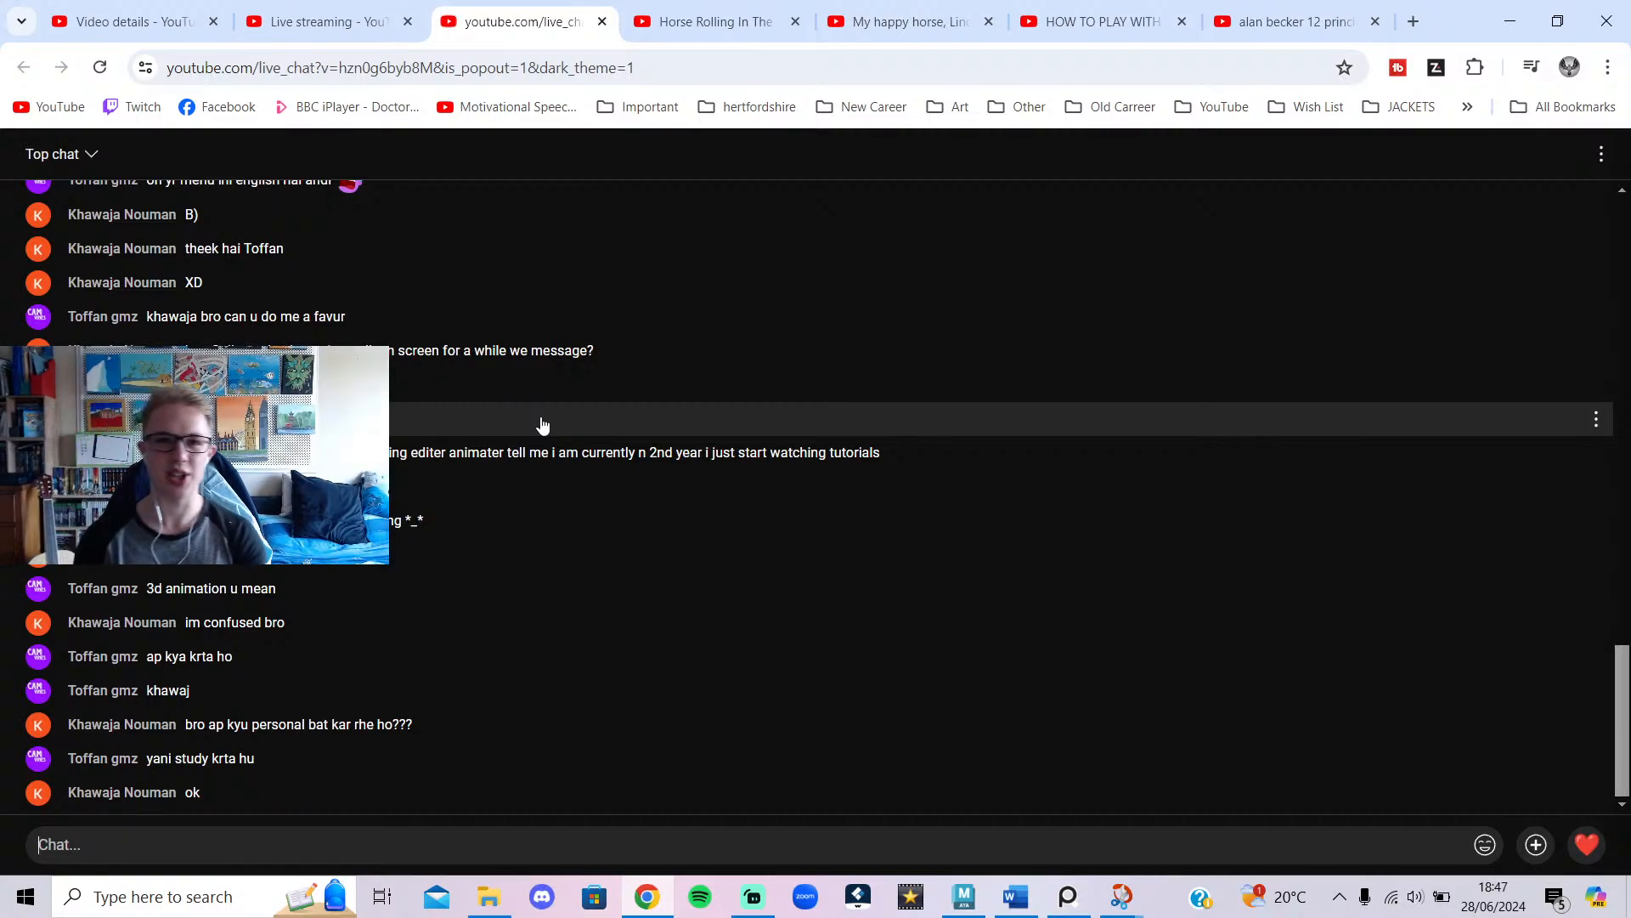
Read through the live chat and post the reply "i only know english".
{"action": "scroll", "coordinate": [263, 319], "scroll_direction": "up", "scroll_amount": 3}
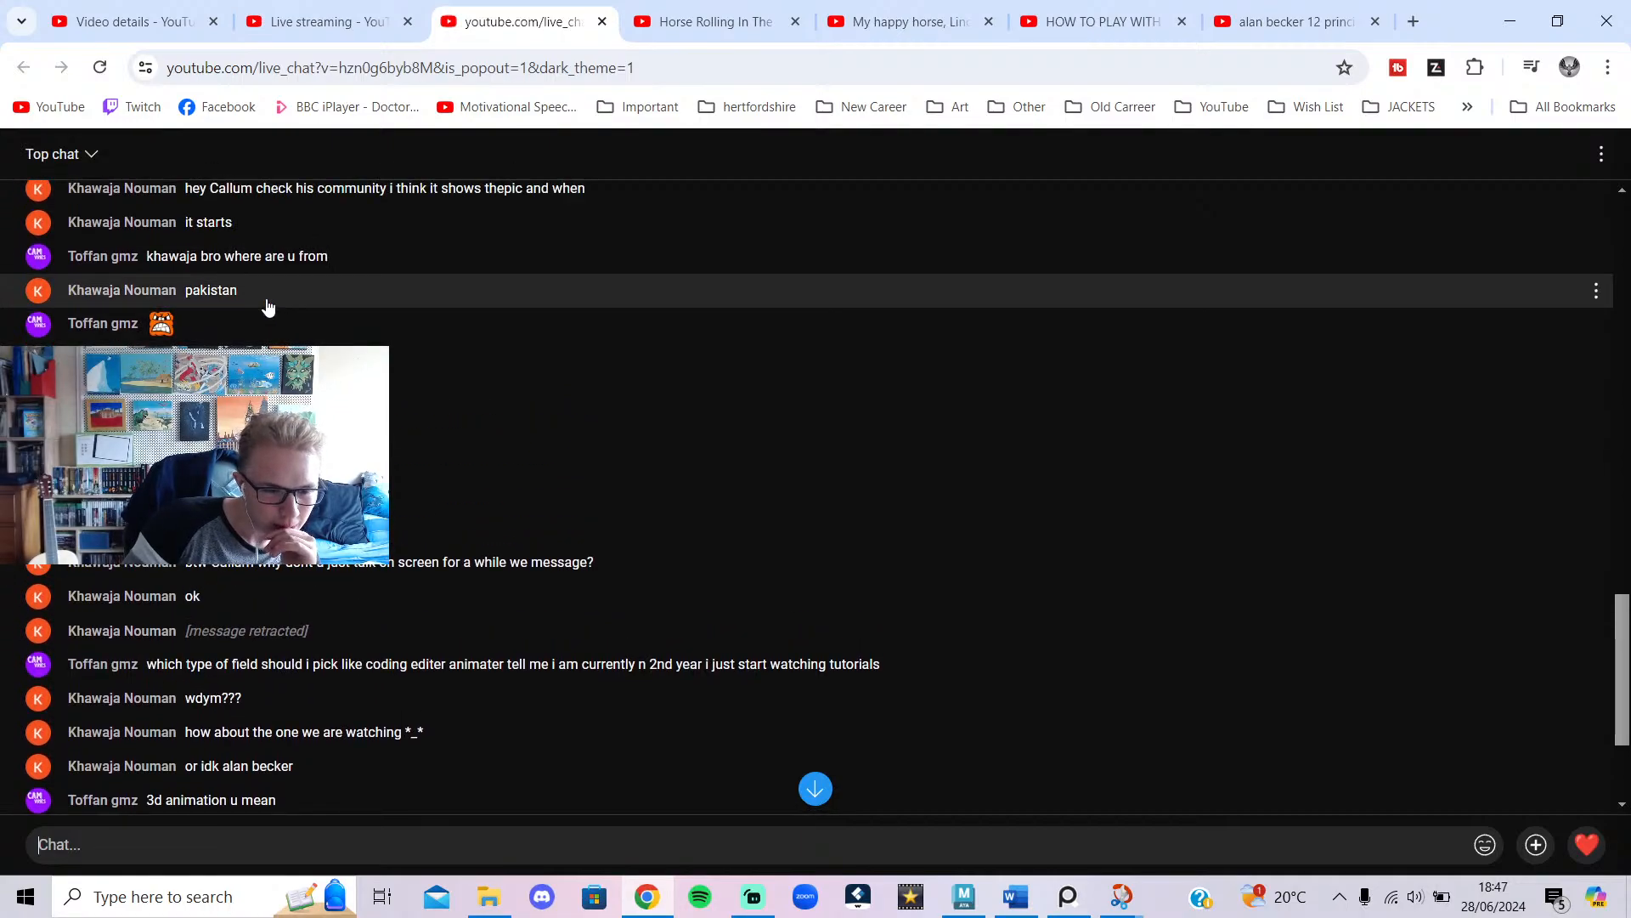
{"action": "scroll", "coordinate": [396, 369], "scroll_direction": "up", "scroll_amount": 3}
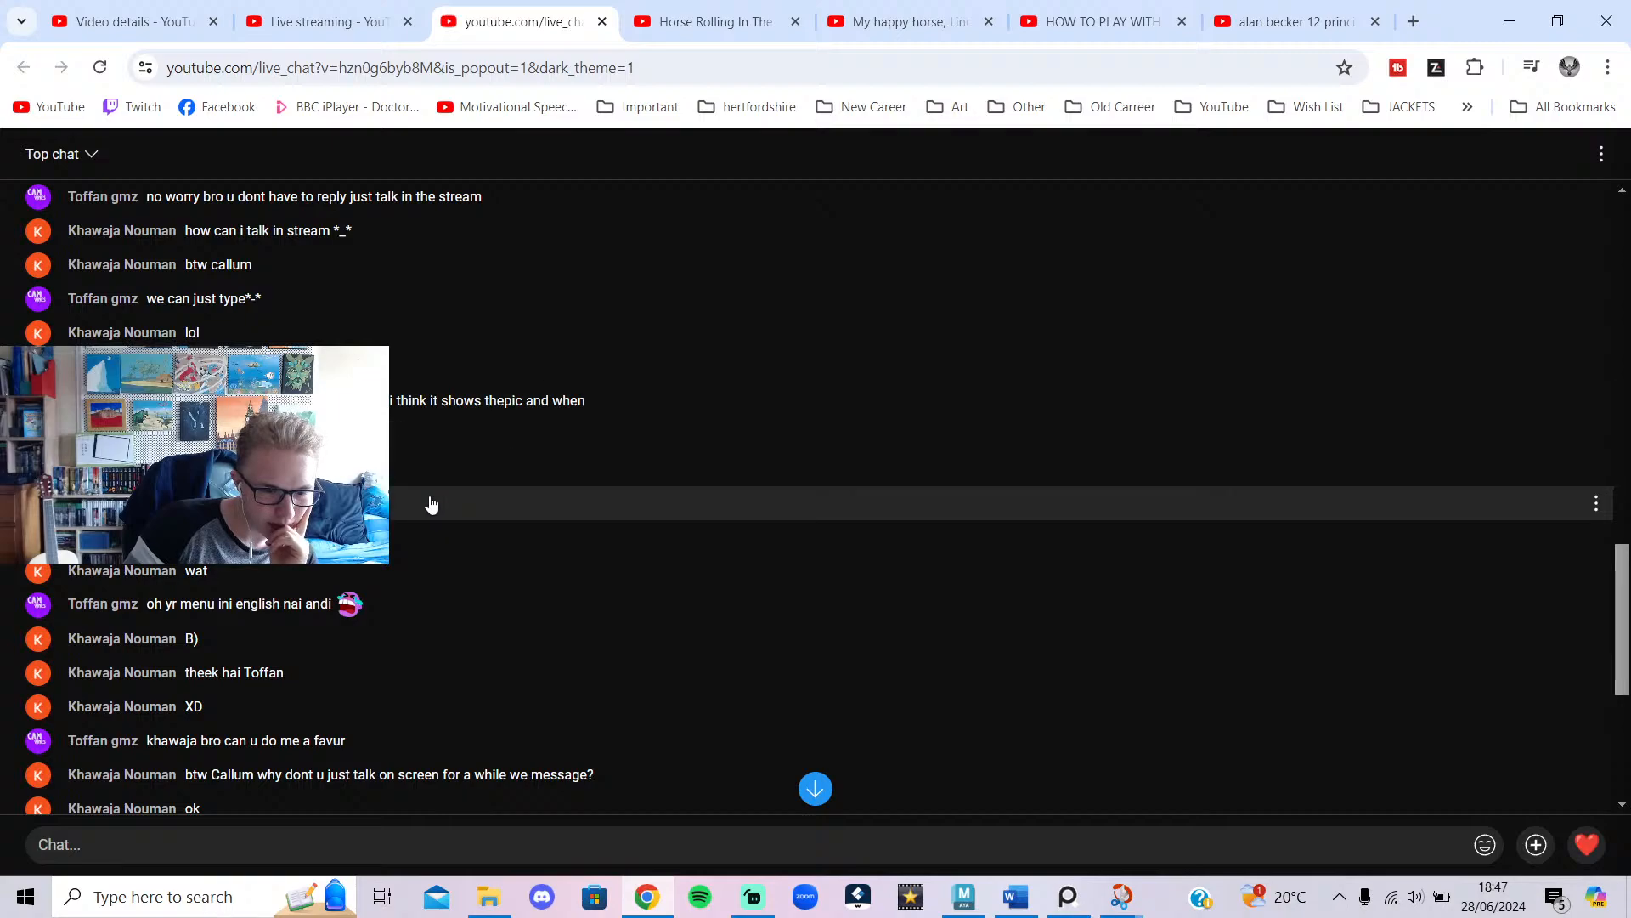
{"action": "scroll", "coordinate": [496, 565], "scroll_direction": "down", "scroll_amount": 3}
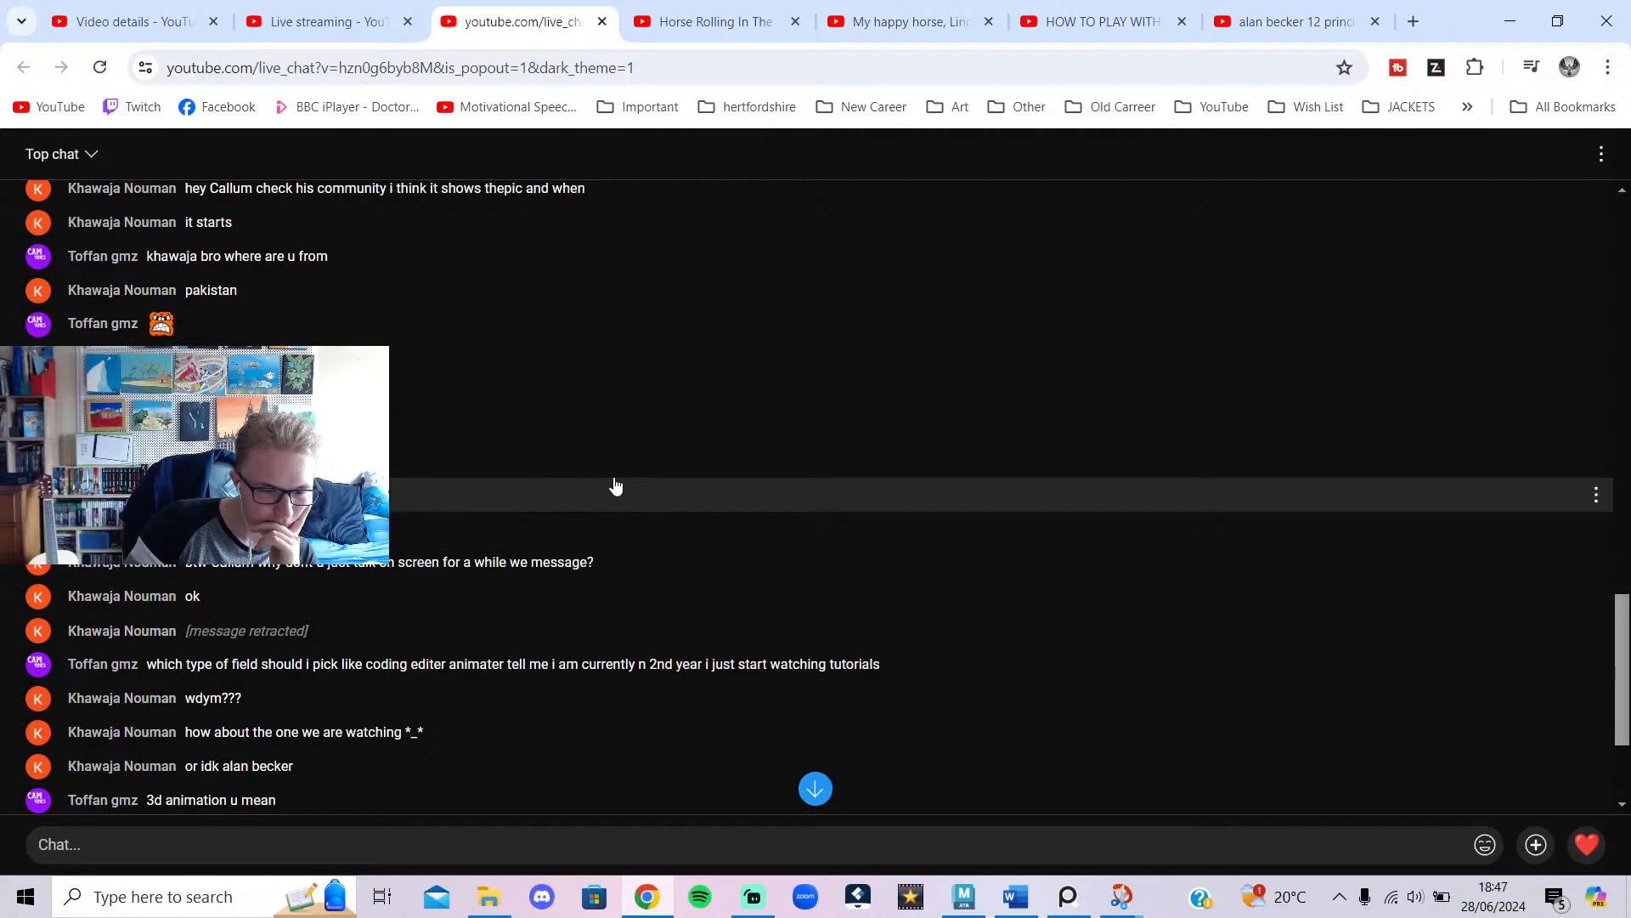
{"action": "scroll", "coordinate": [616, 486], "scroll_direction": "down", "scroll_amount": 2}
{"action": "scroll", "coordinate": [618, 501], "scroll_direction": "down", "scroll_amount": 3}
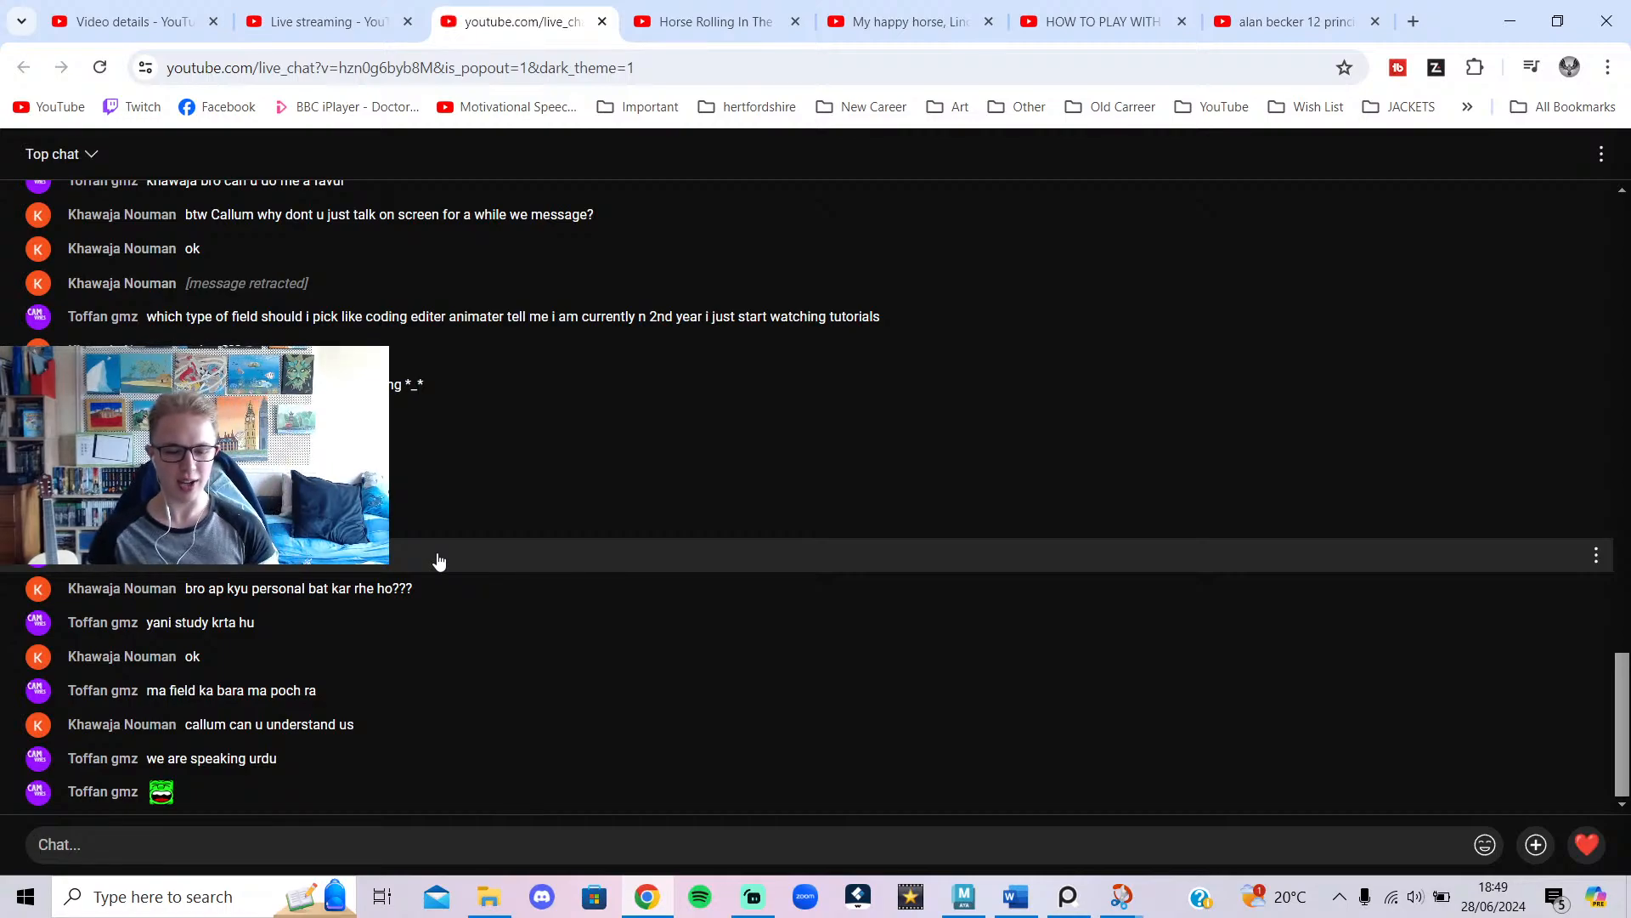
{"action": "type", "text": "i o"}
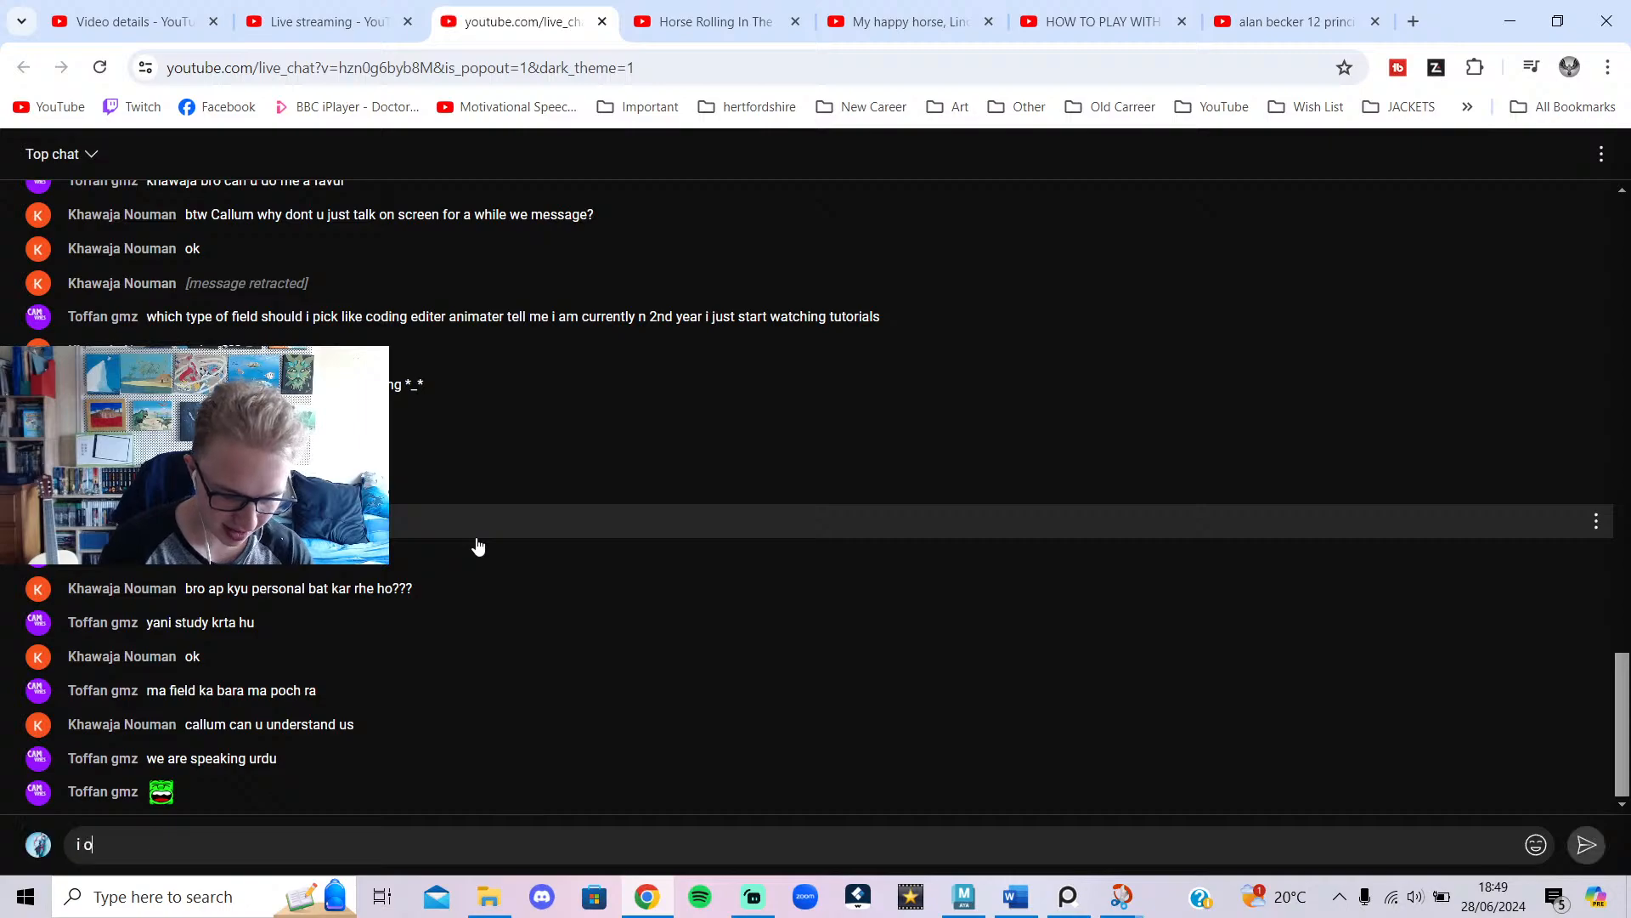
{"action": "type", "text": "nly know englisg"}
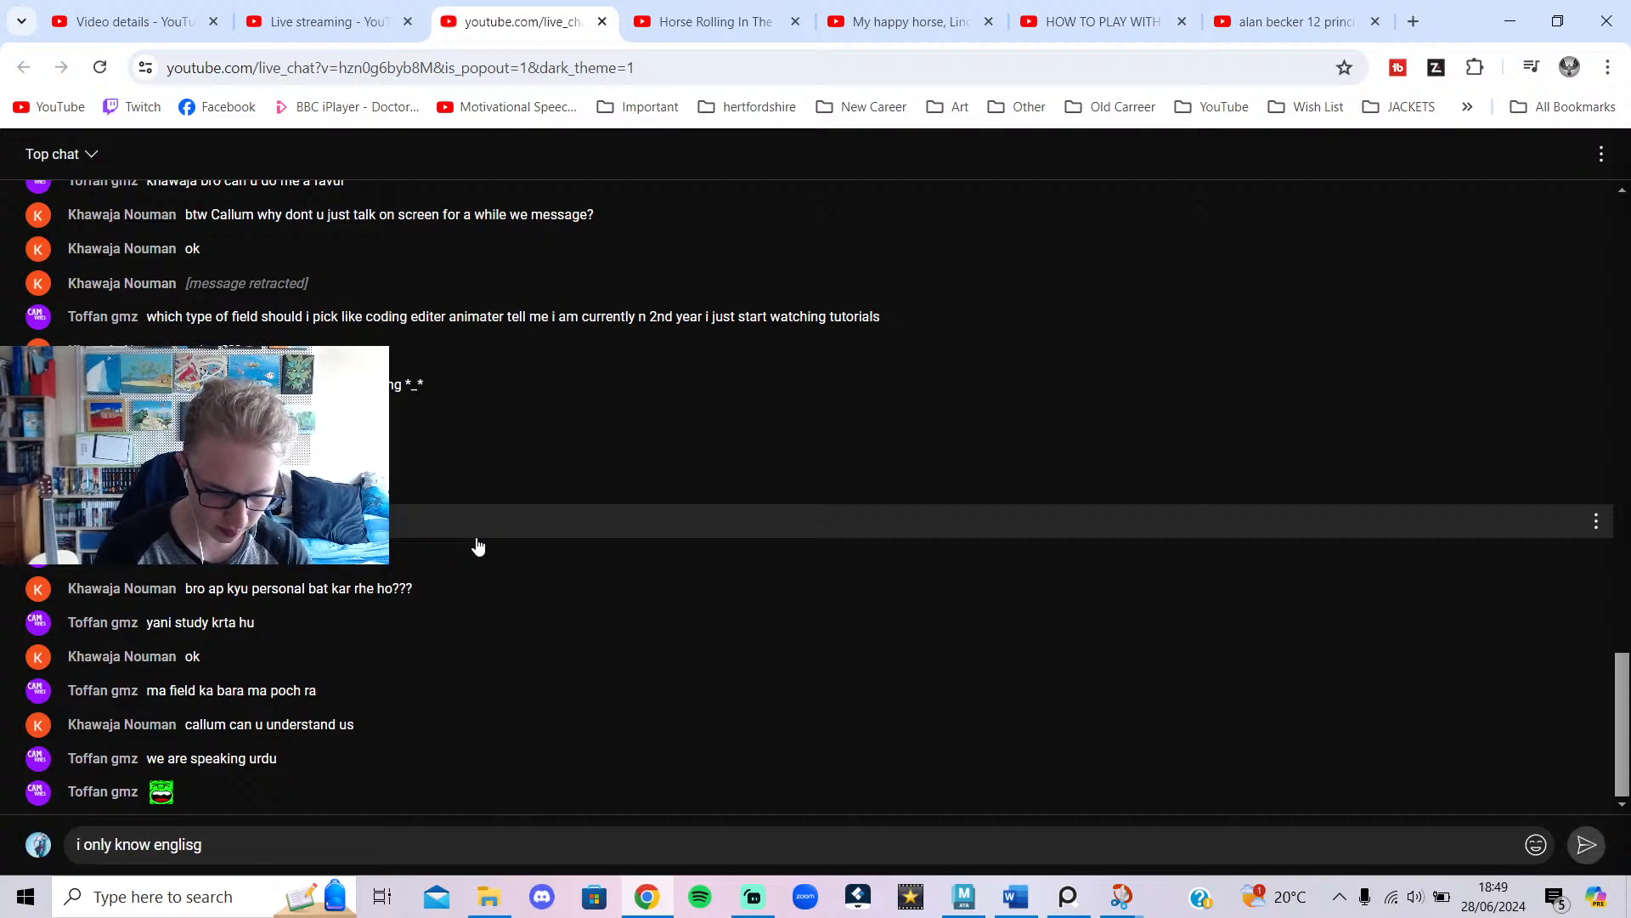
{"action": "key", "text": "BackSpace"}
{"action": "type", "text": "h"}
{"action": "key", "text": "Return"}
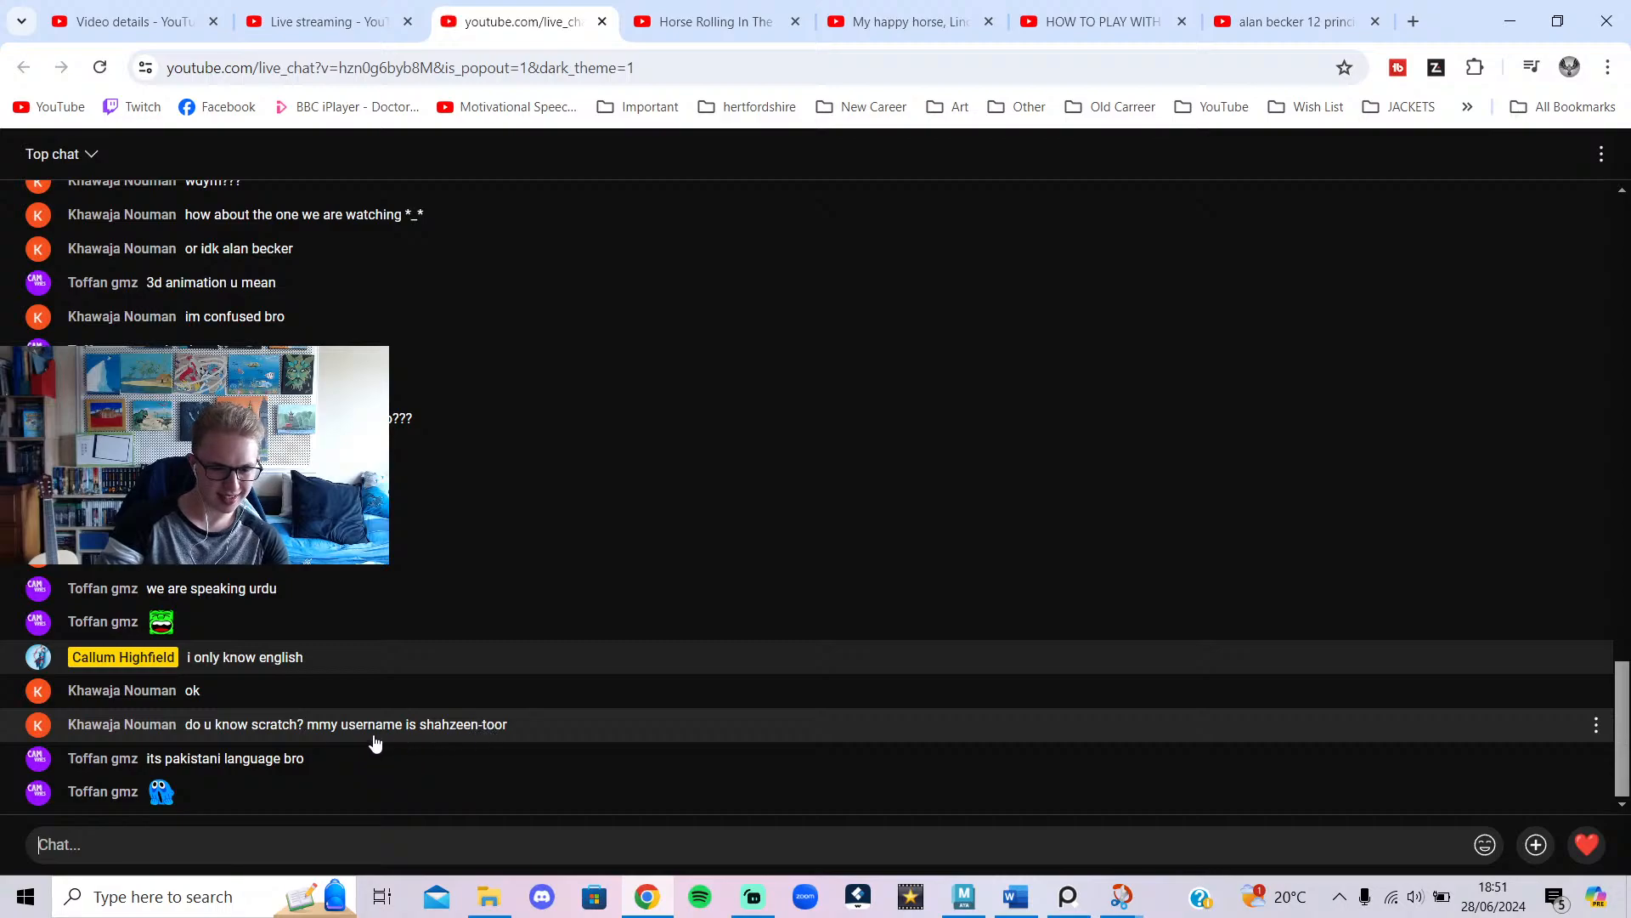
Inspect a chat message's options, then minimize the chat window to return to Maya.
{"action": "left_click_drag", "start_coordinate": [320, 725], "coordinate": [247, 730]}
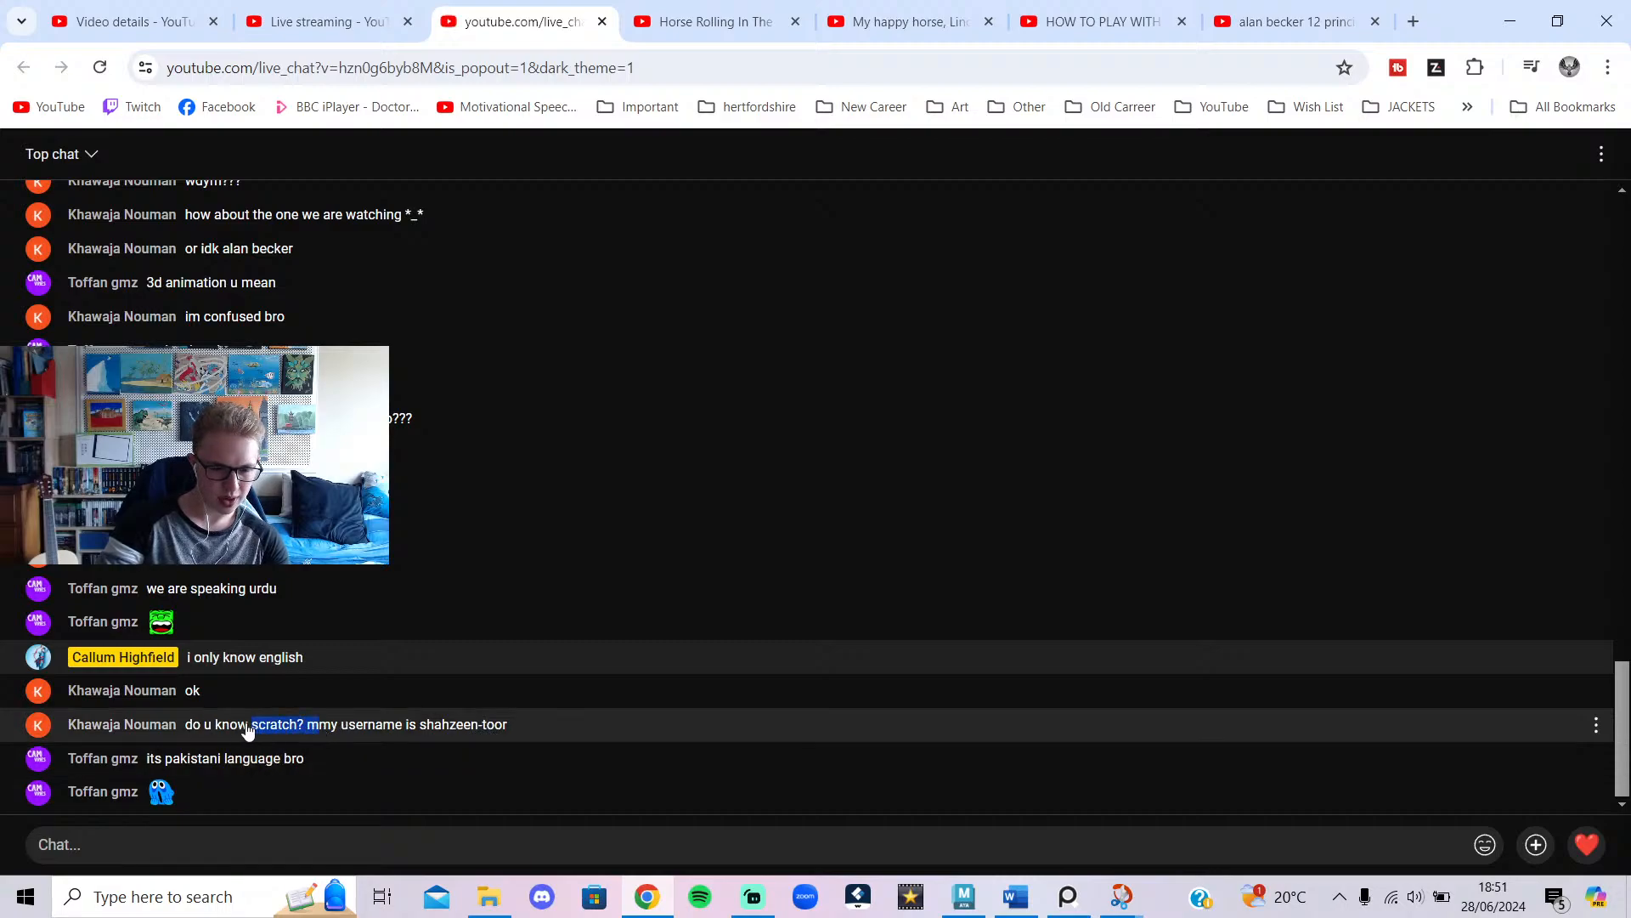
{"action": "left_click", "coordinate": [237, 730]}
{"action": "left_click", "coordinate": [325, 729]}
{"action": "left_click", "coordinate": [335, 730]}
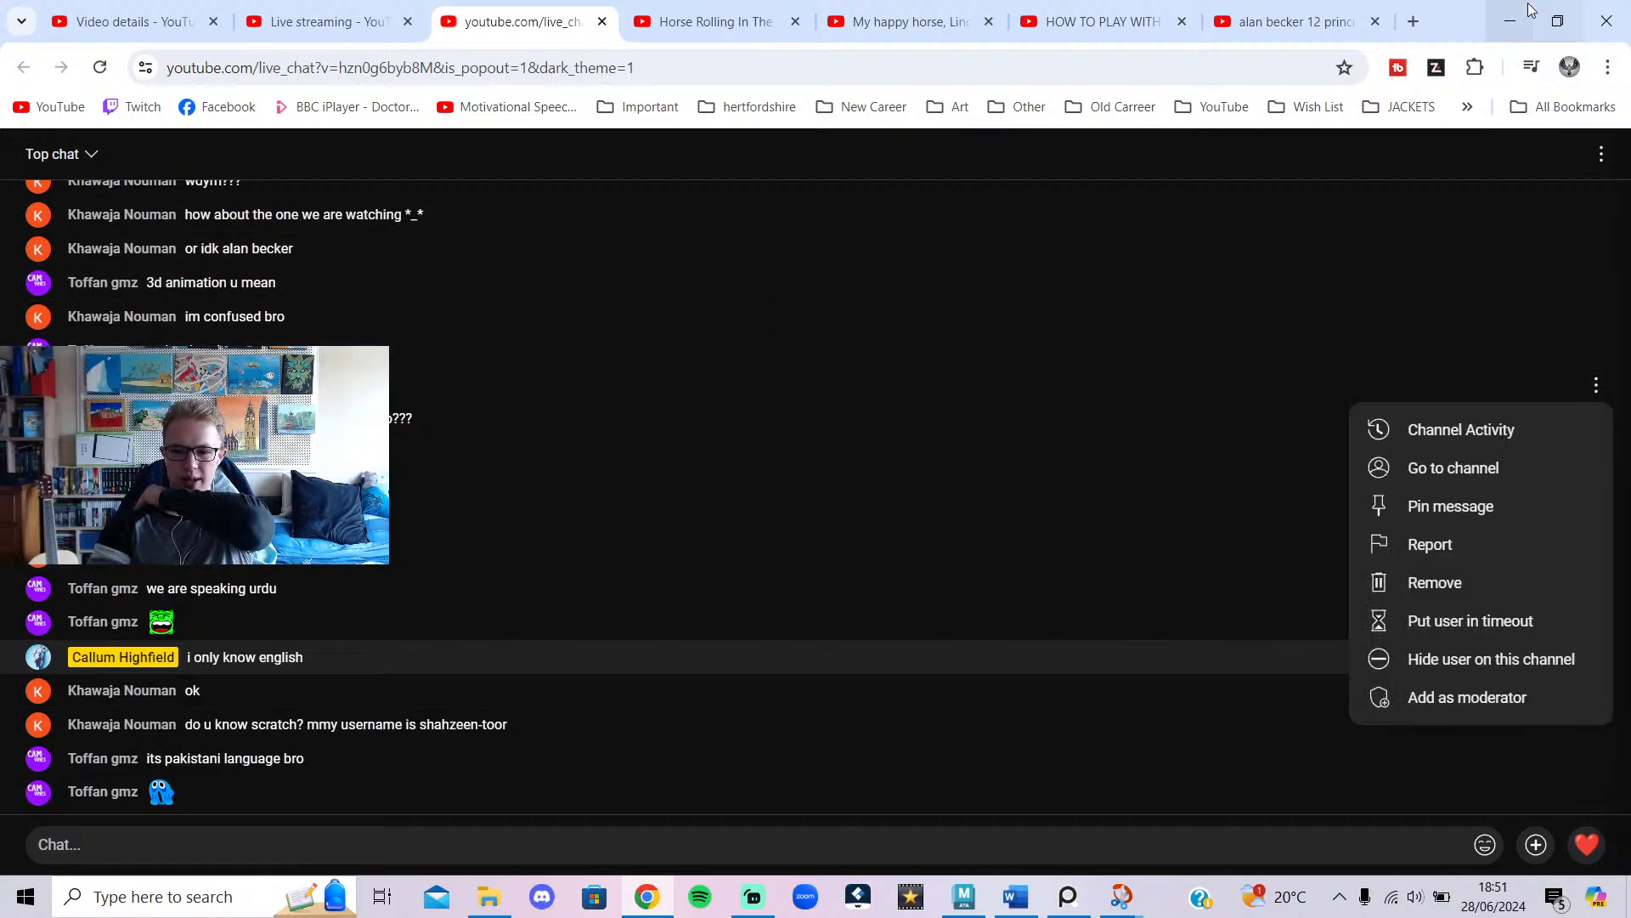
{"action": "left_click", "coordinate": [1506, 19]}
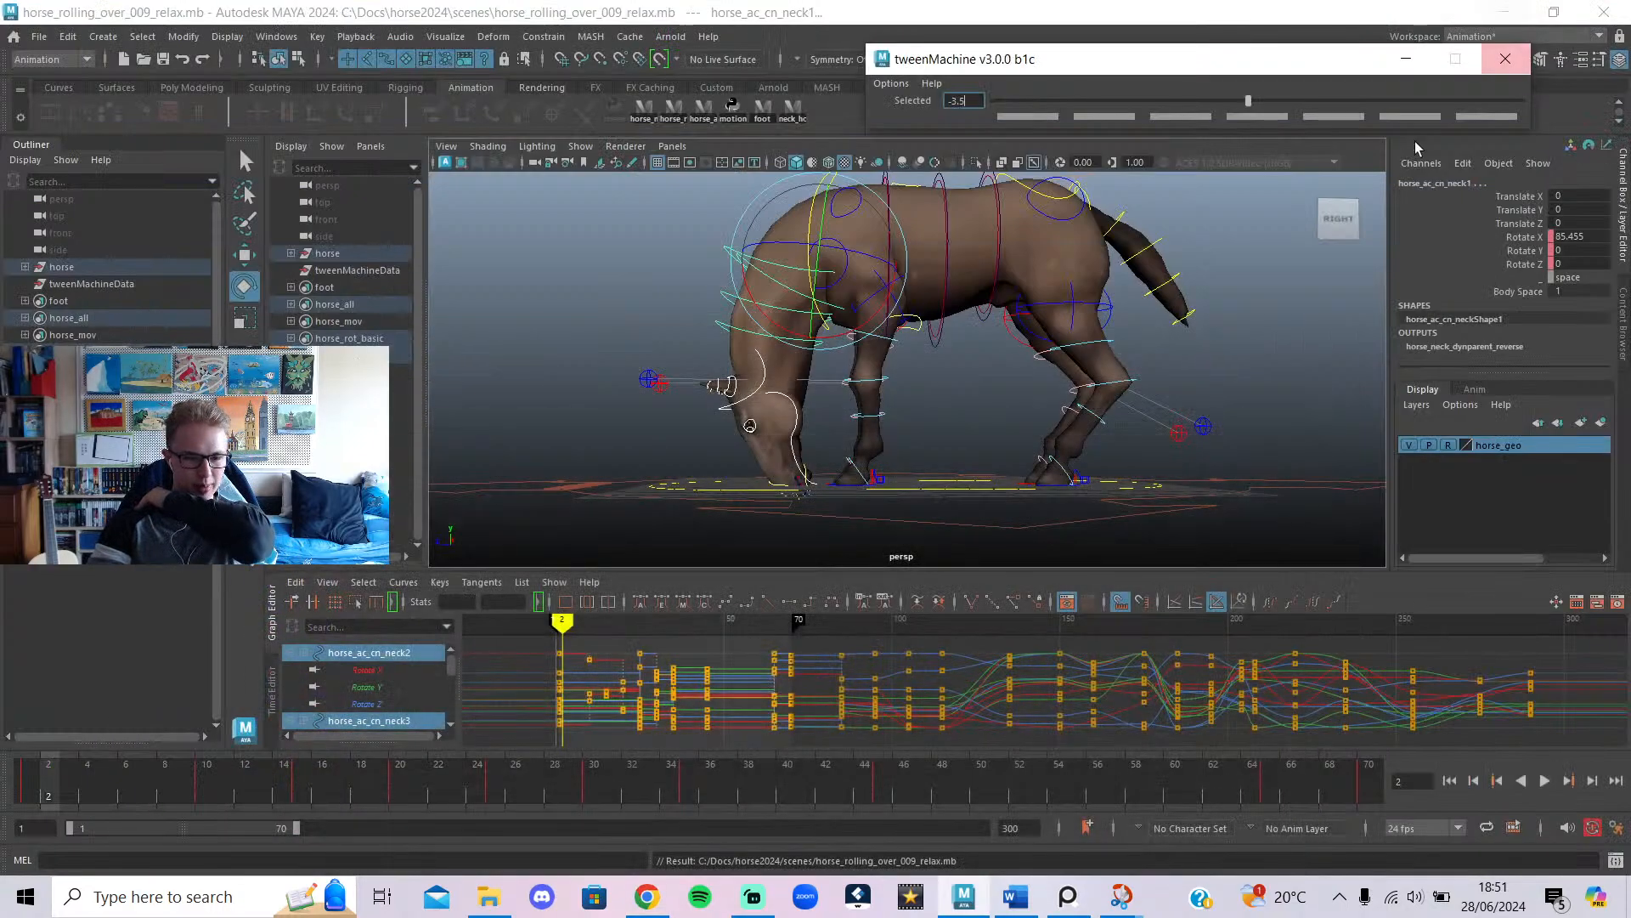
Deselect the neck controls, play the animation, and open the Script Editor.
{"action": "left_click", "coordinate": [1236, 317]}
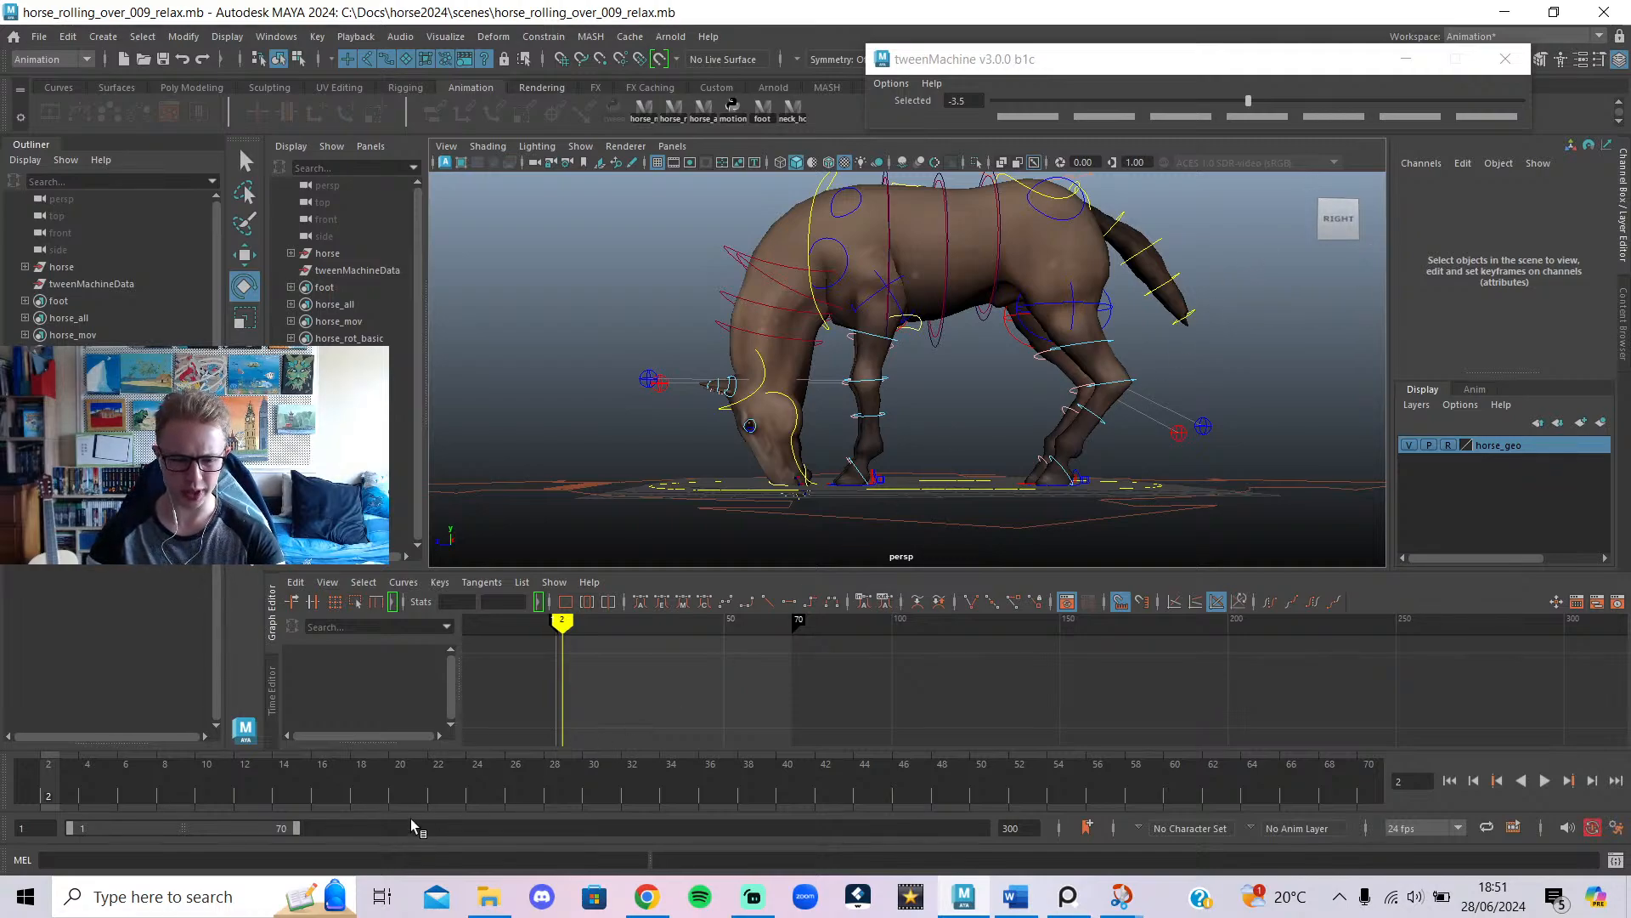
{"action": "key", "text": "alt+v"}
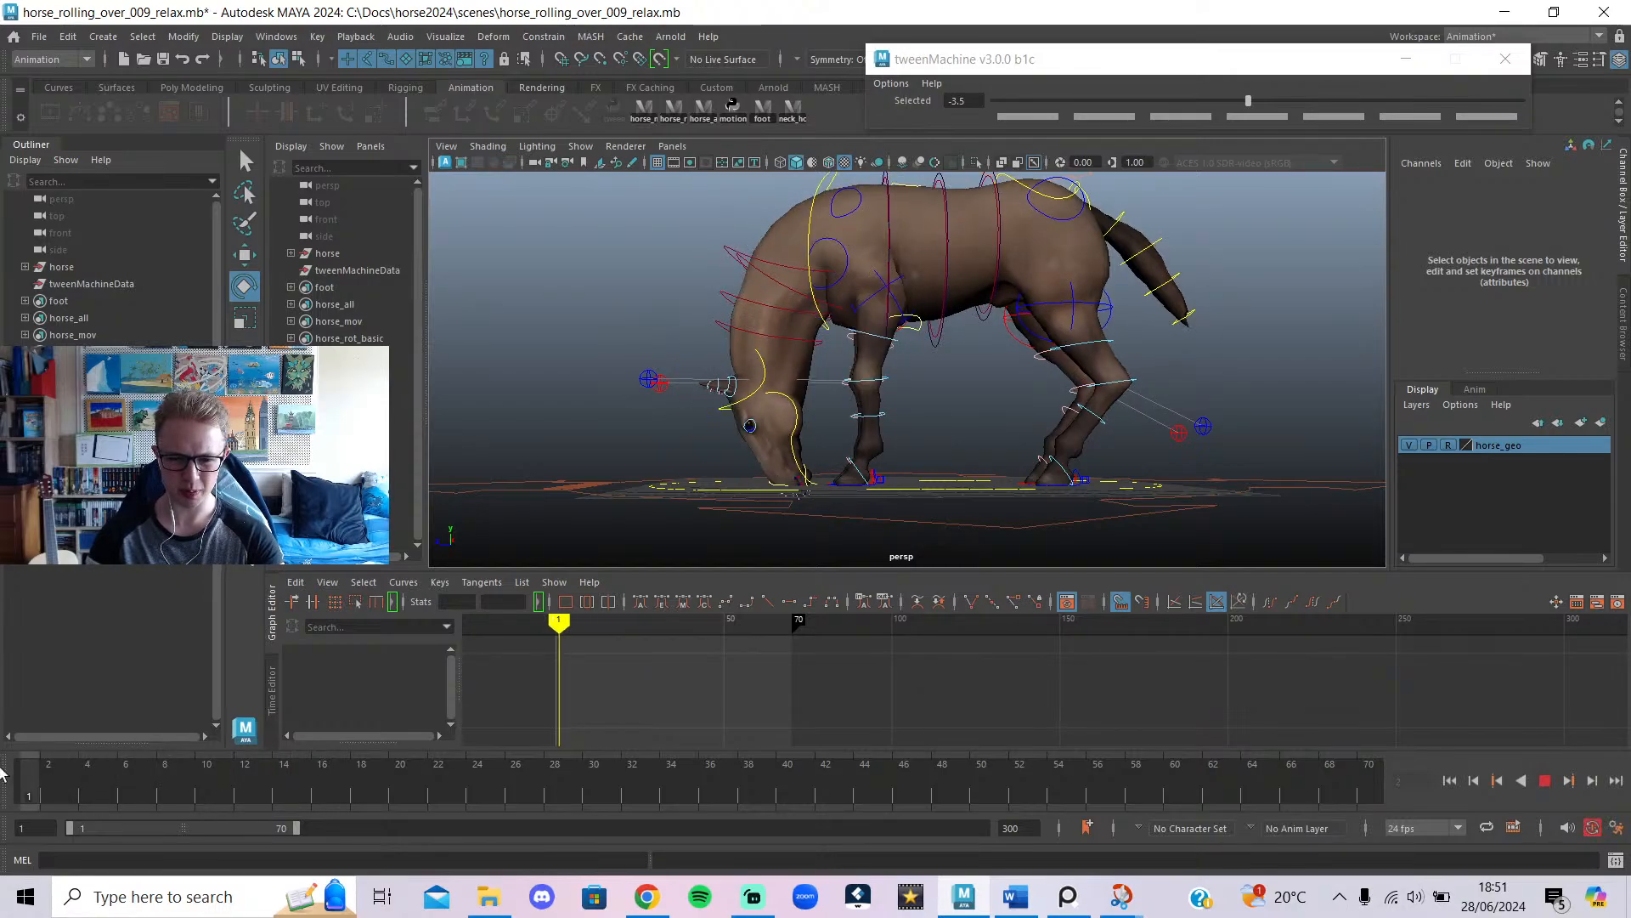
{"action": "left_click", "coordinate": [1616, 859]}
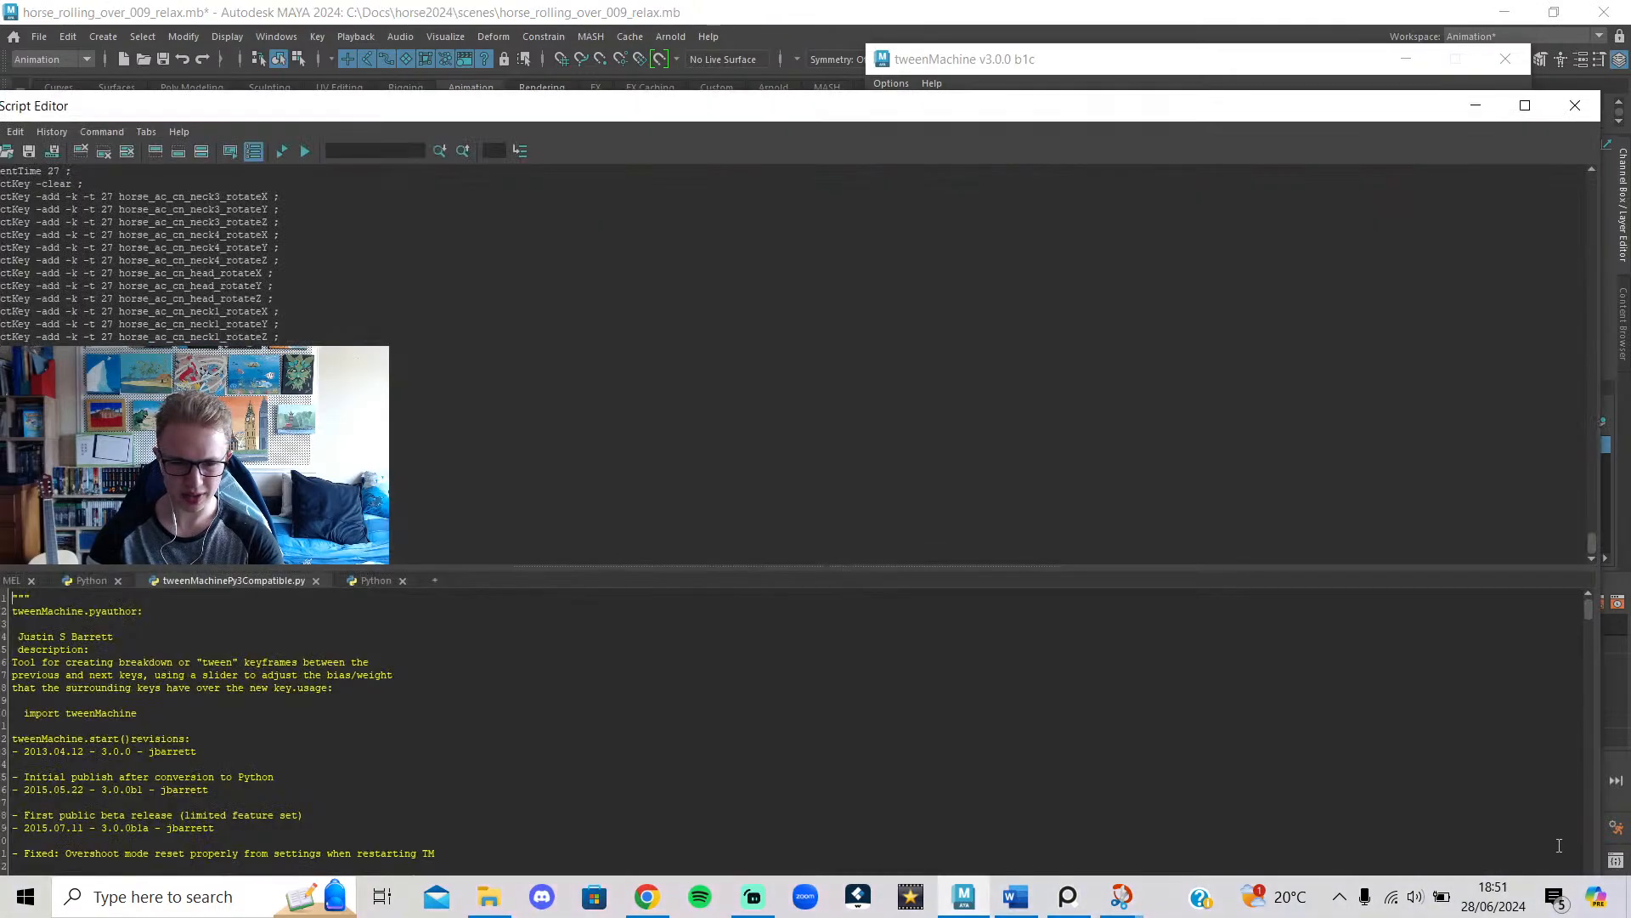
Maximize the Script Editor, browse its tweenMachine and getMax Python tabs, then minimize it.
{"action": "left_click", "coordinate": [1525, 106]}
{"action": "left_click", "coordinate": [281, 483]}
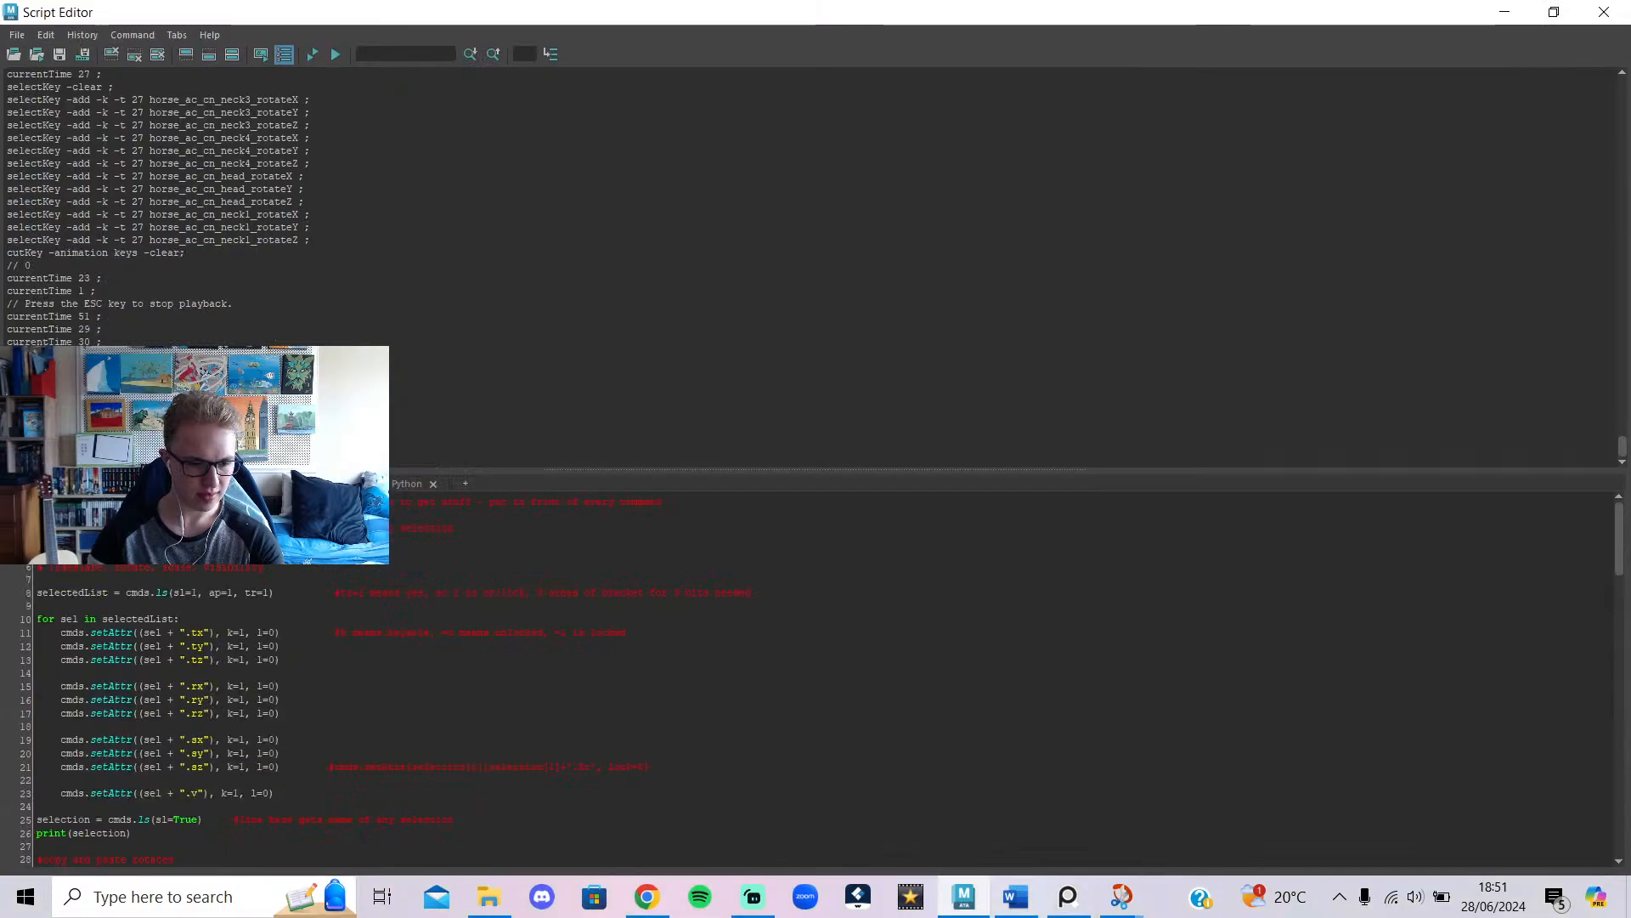
{"action": "left_click", "coordinate": [344, 483]}
{"action": "left_click", "coordinate": [410, 482]}
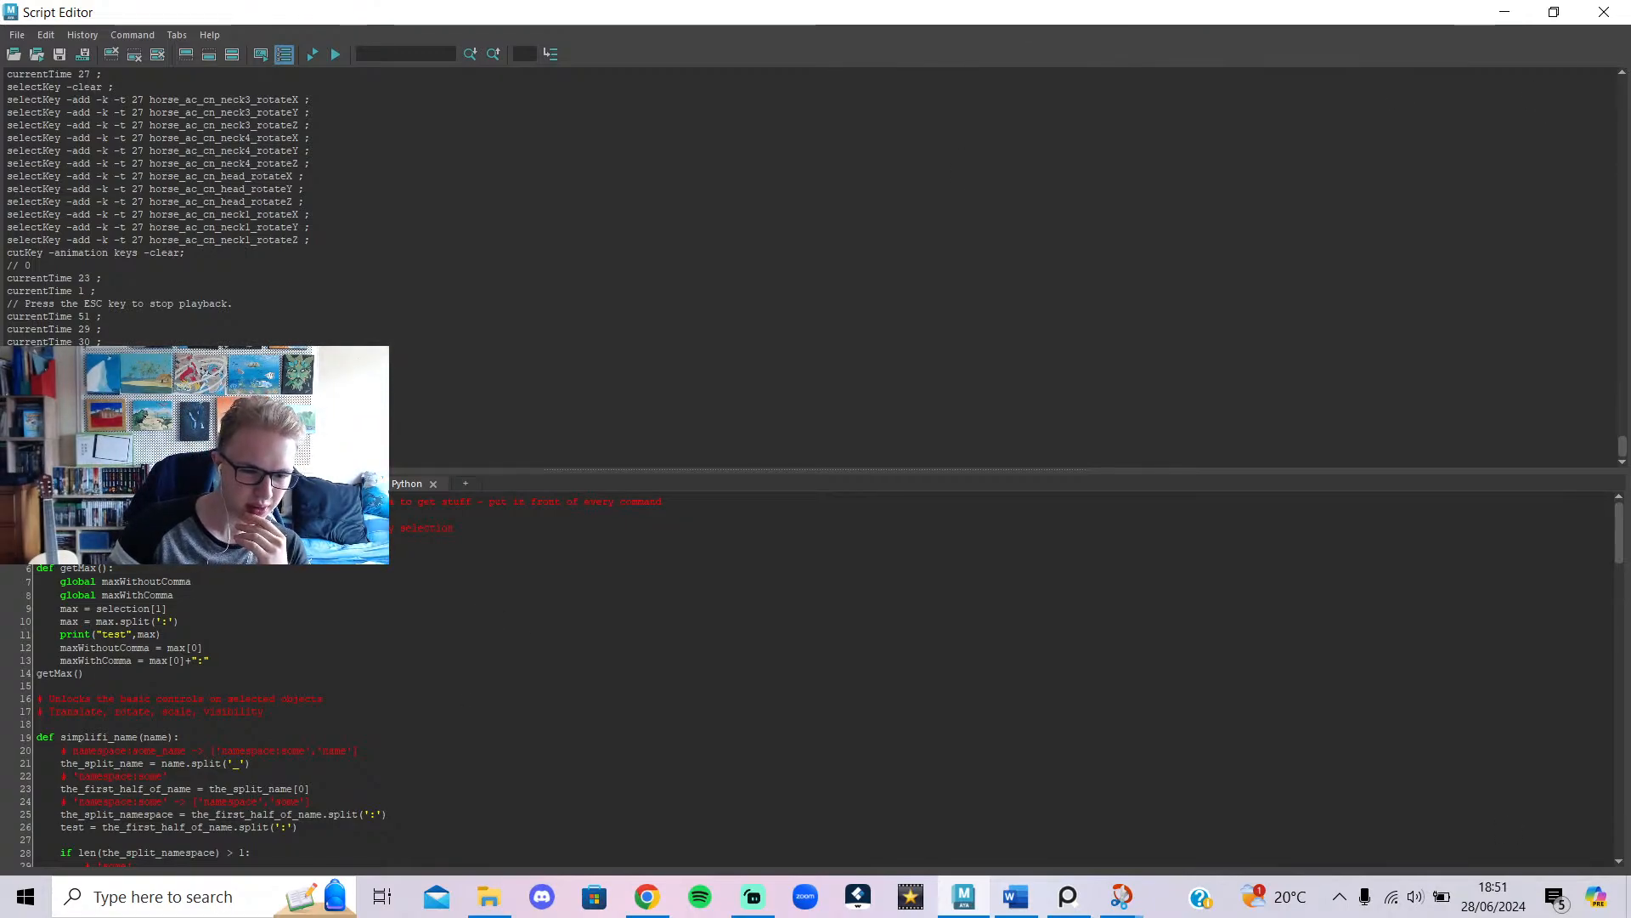
{"action": "left_click", "coordinate": [284, 484]}
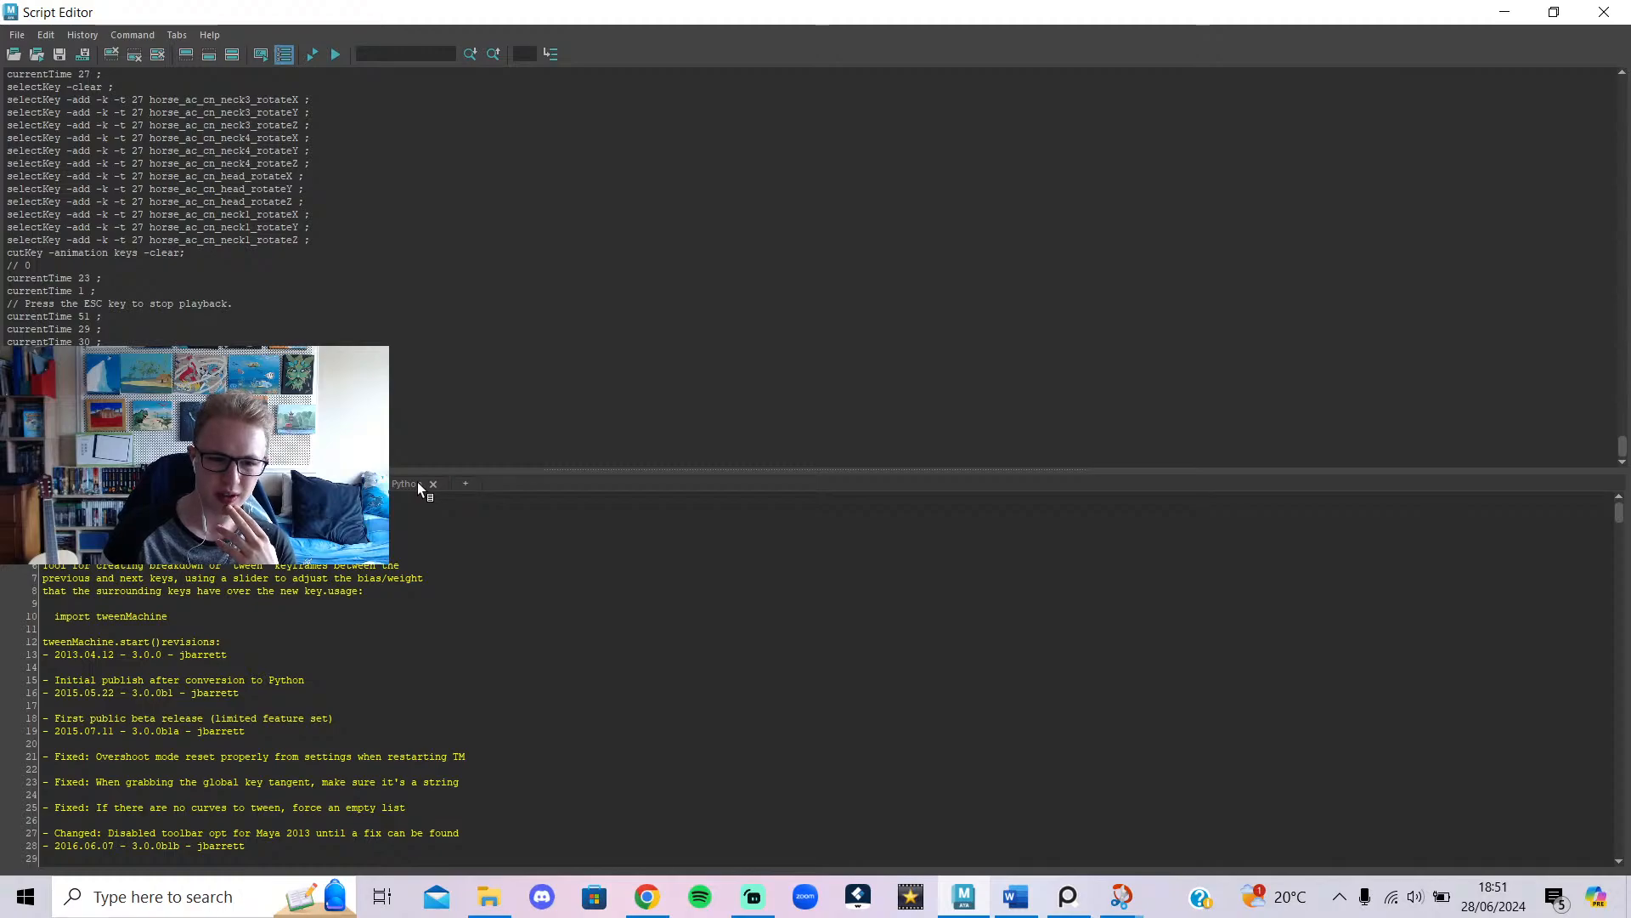
{"action": "left_click", "coordinate": [1505, 12]}
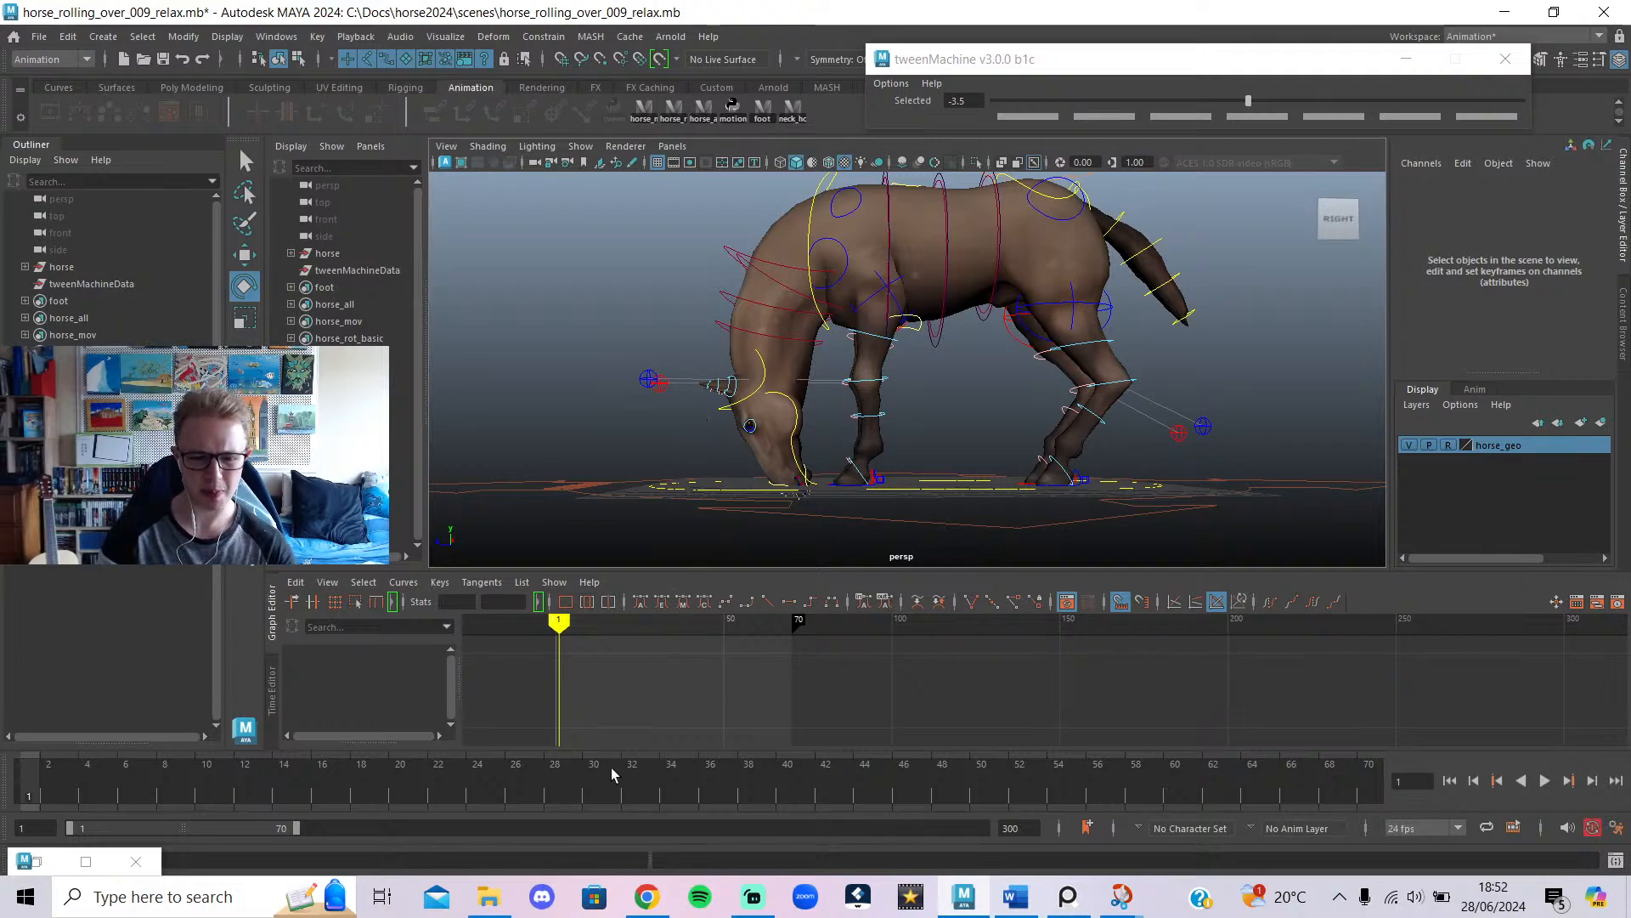
Scrub the first frames, then play the roll and stop at frame 67.
{"action": "left_click_drag", "start_coordinate": [323, 770], "coordinate": [27, 771]}
{"action": "left_click", "coordinate": [1546, 780]}
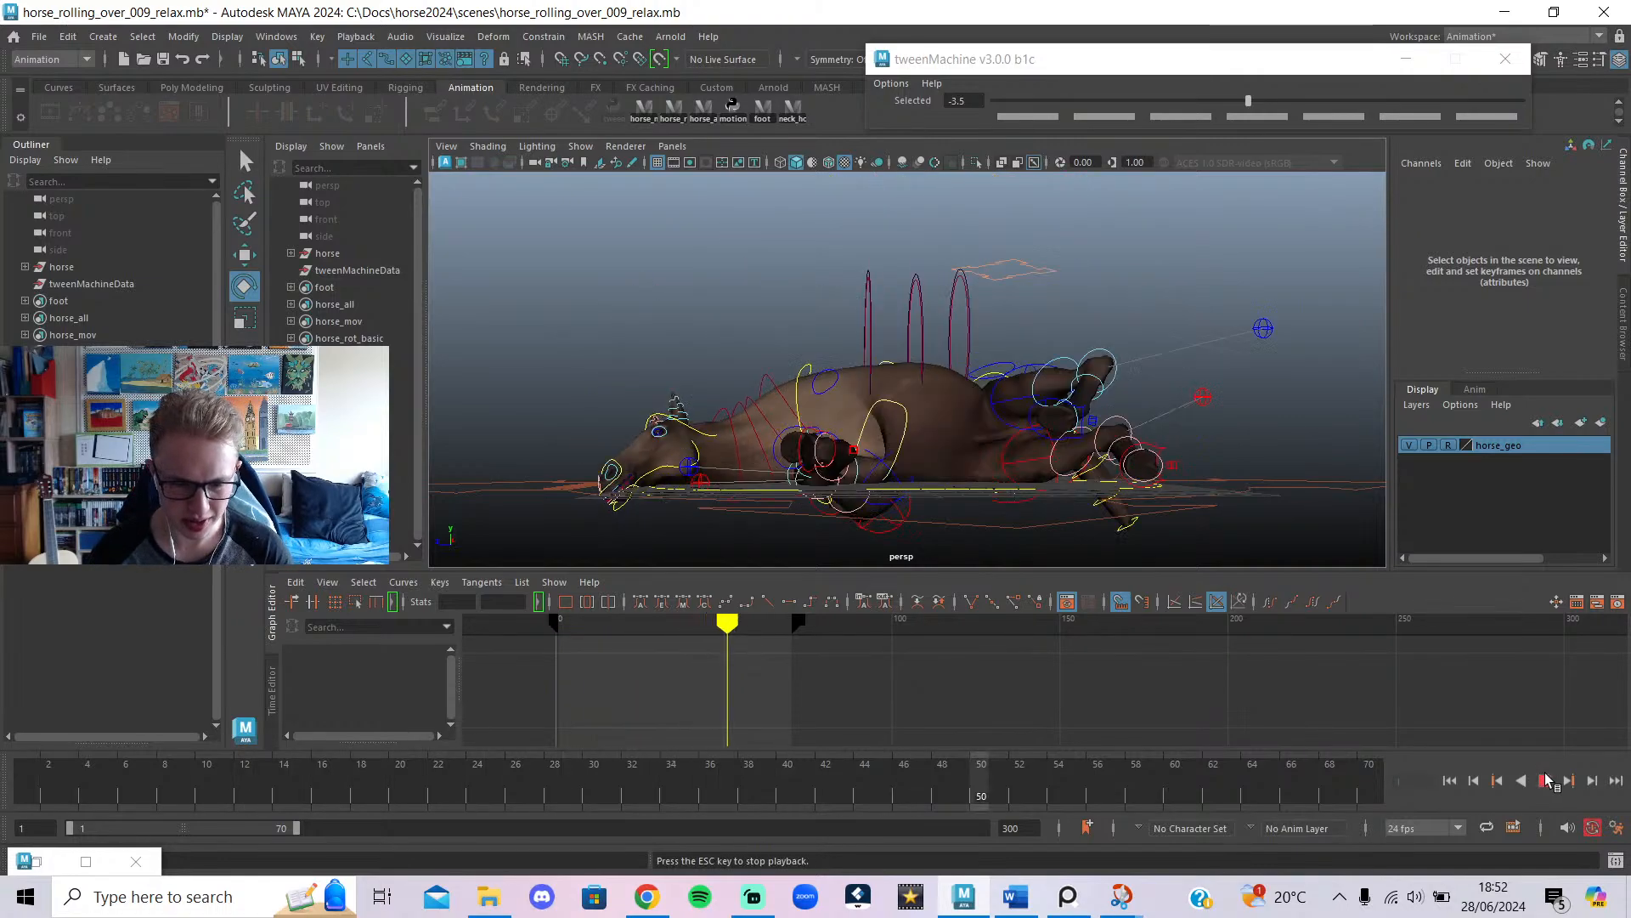
{"action": "left_click", "coordinate": [1546, 780]}
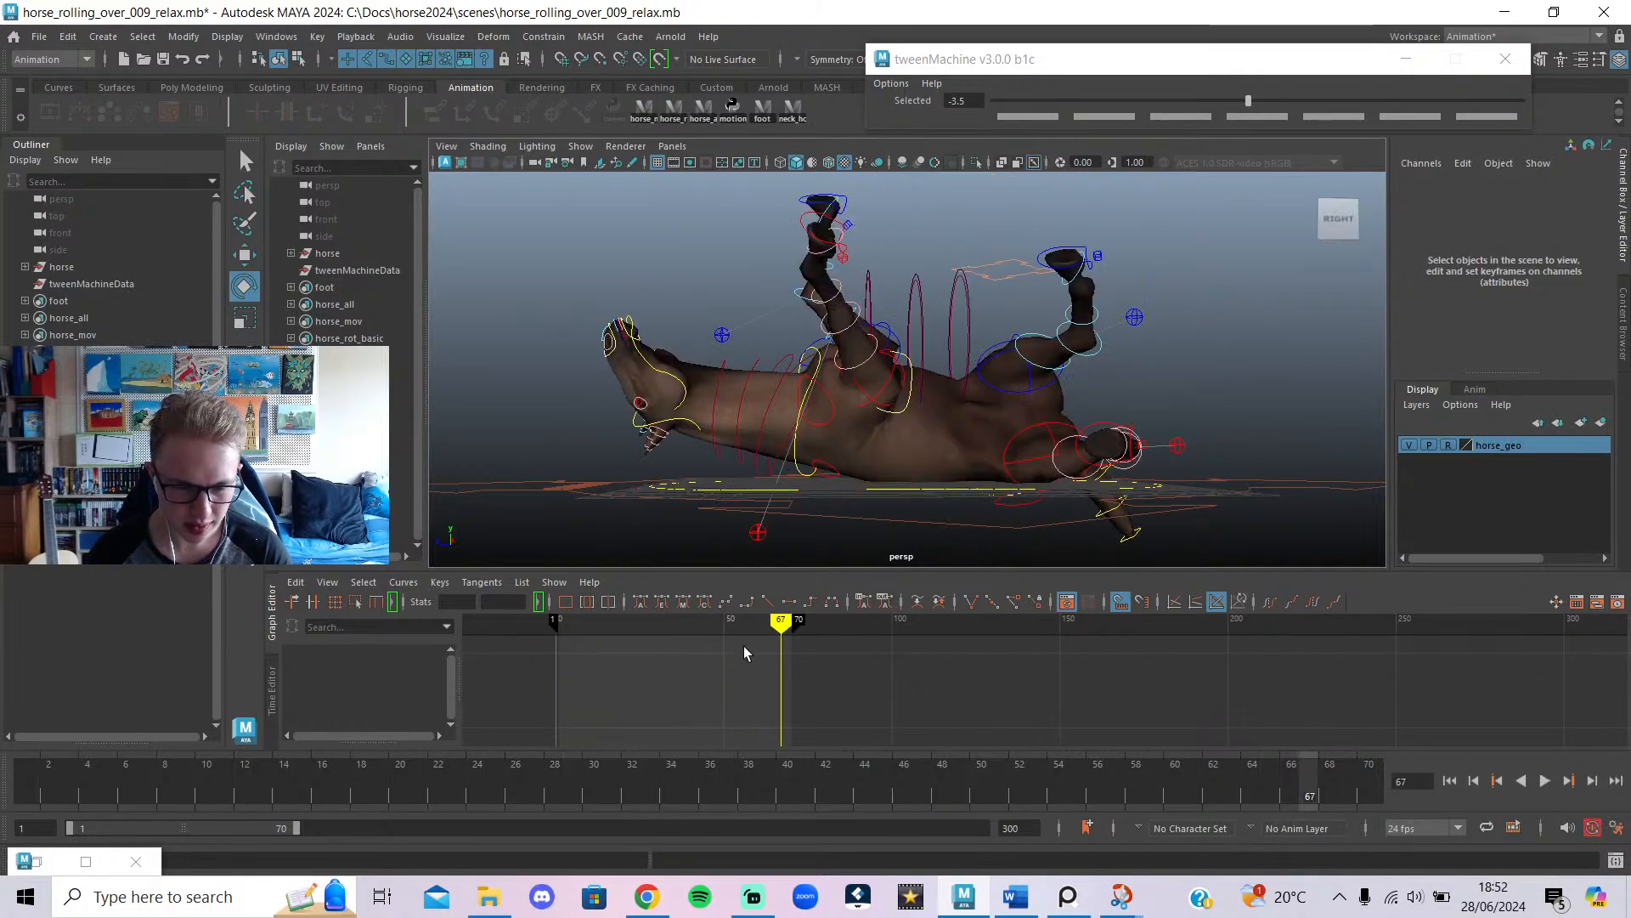
Select all rig controls and their keys 1–70, hide the control curves, and play from frame 1.
{"action": "left_click", "coordinate": [702, 116]}
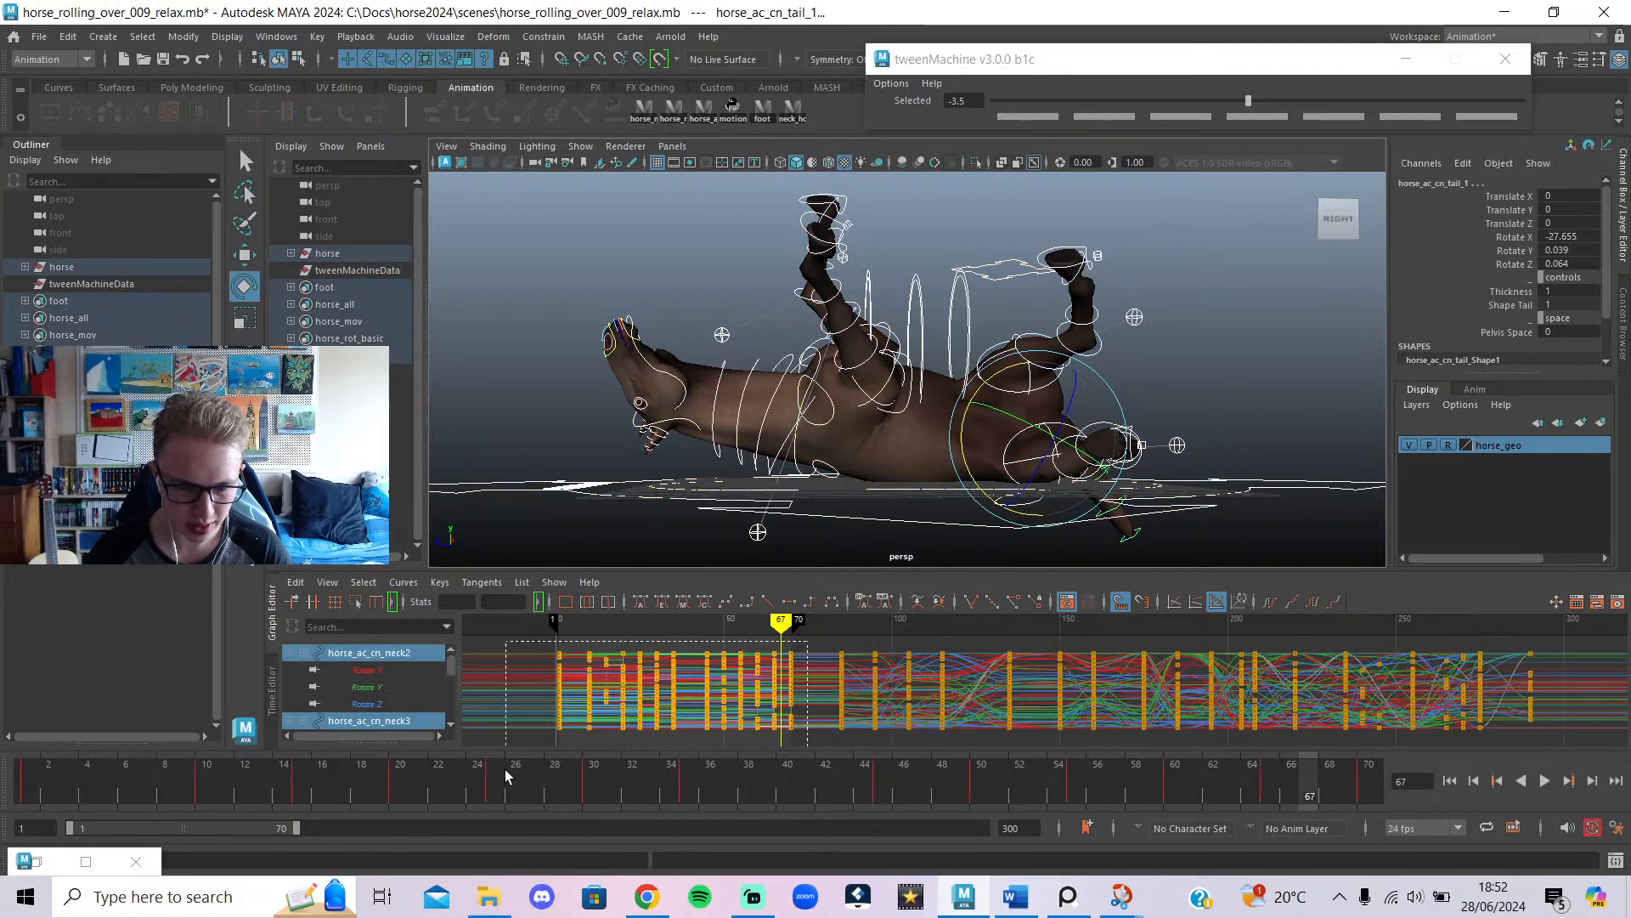
{"action": "left_click_drag", "start_coordinate": [505, 776], "coordinate": [506, 769]}
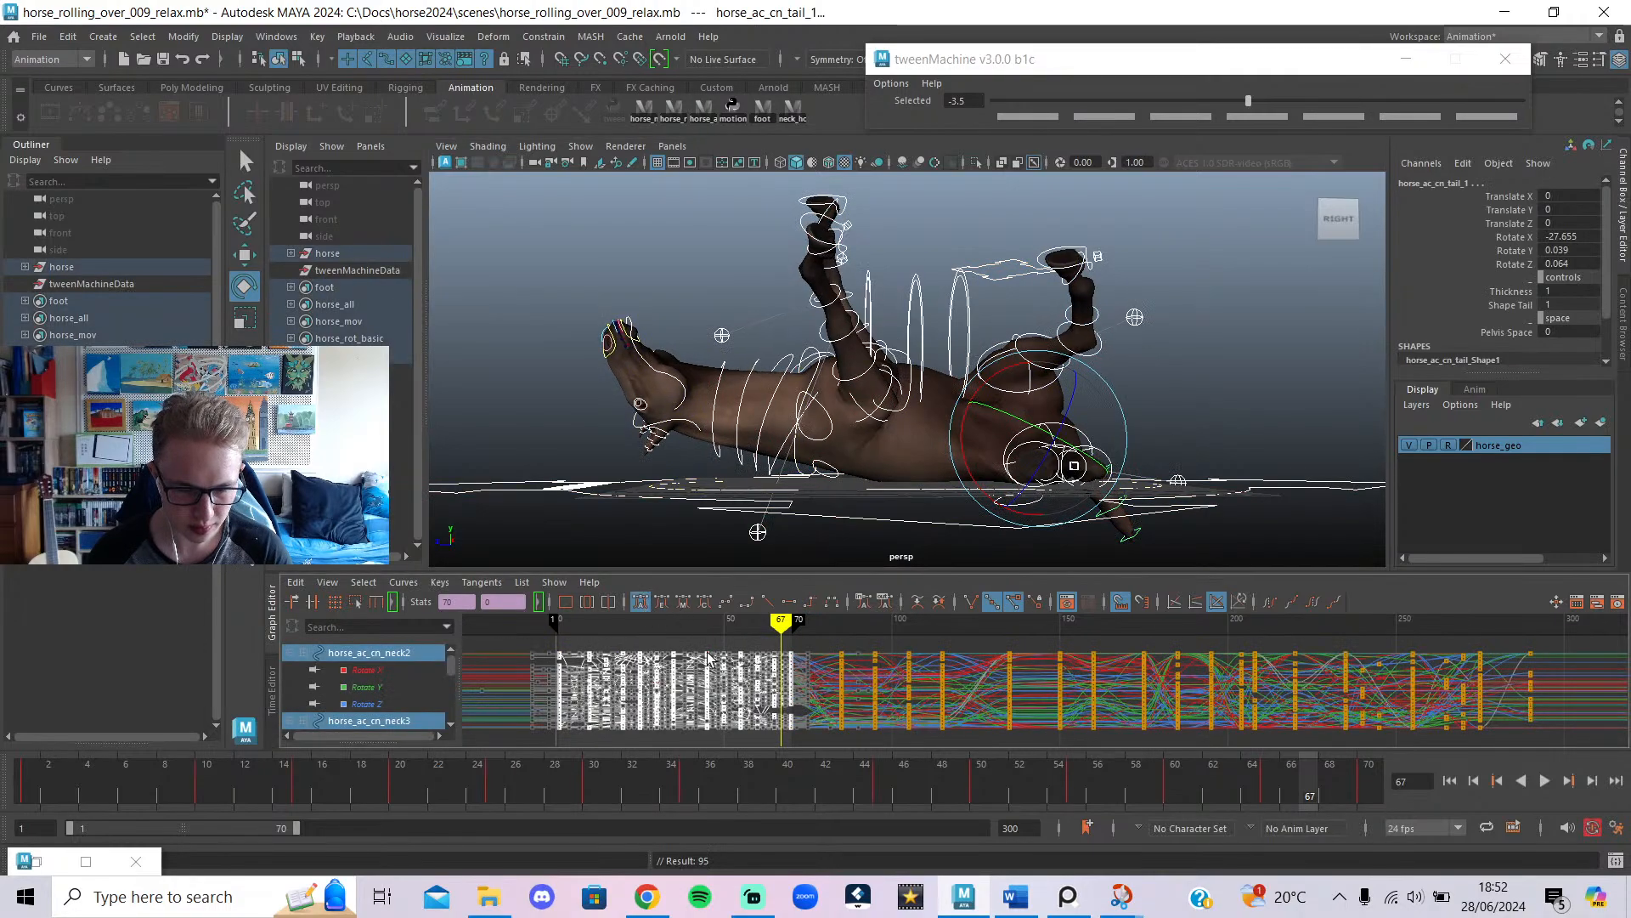
{"action": "left_click_drag", "start_coordinate": [126, 774], "coordinate": [4, 787]}
{"action": "key", "text": "alt+v"}
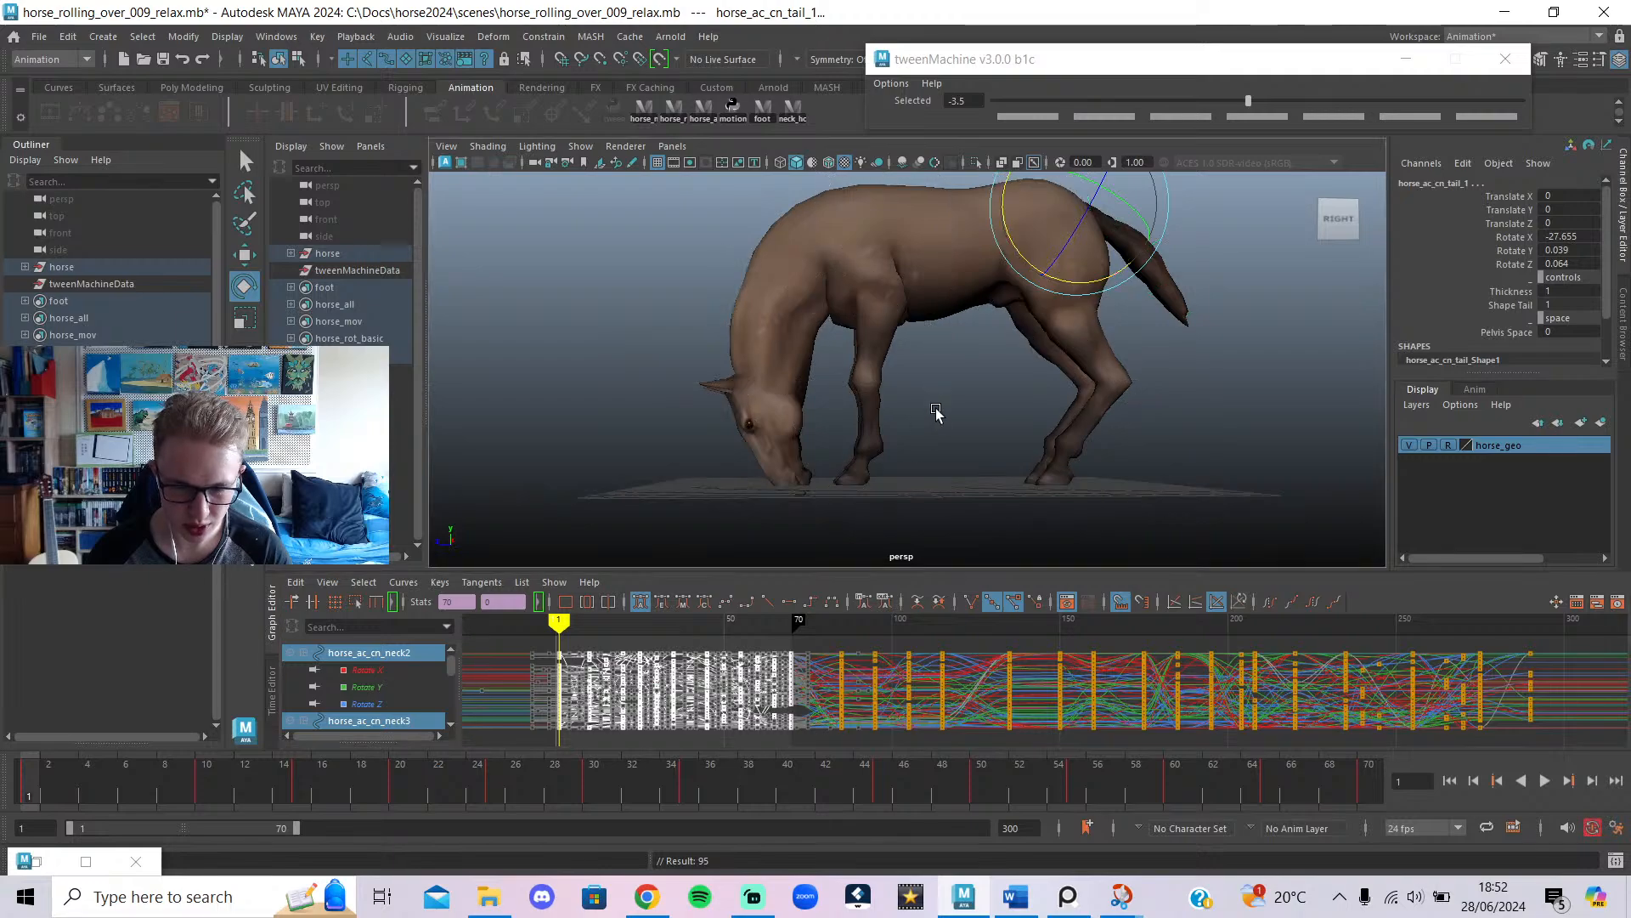
{"action": "left_click", "coordinate": [1545, 780]}
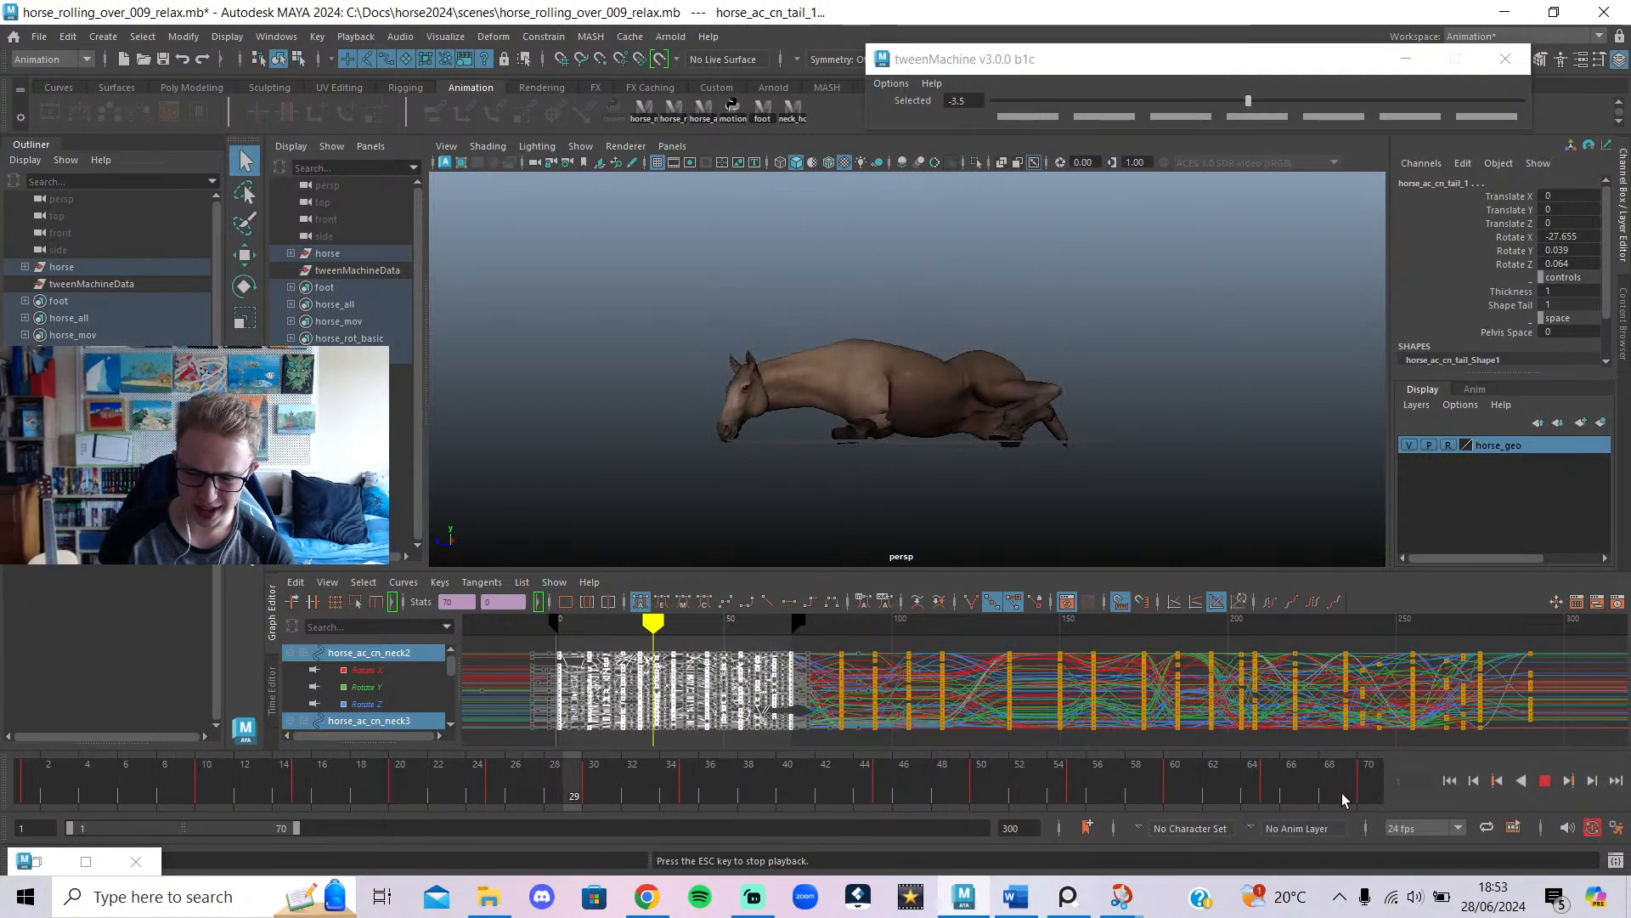
{"action": "left_click", "coordinate": [1546, 781]}
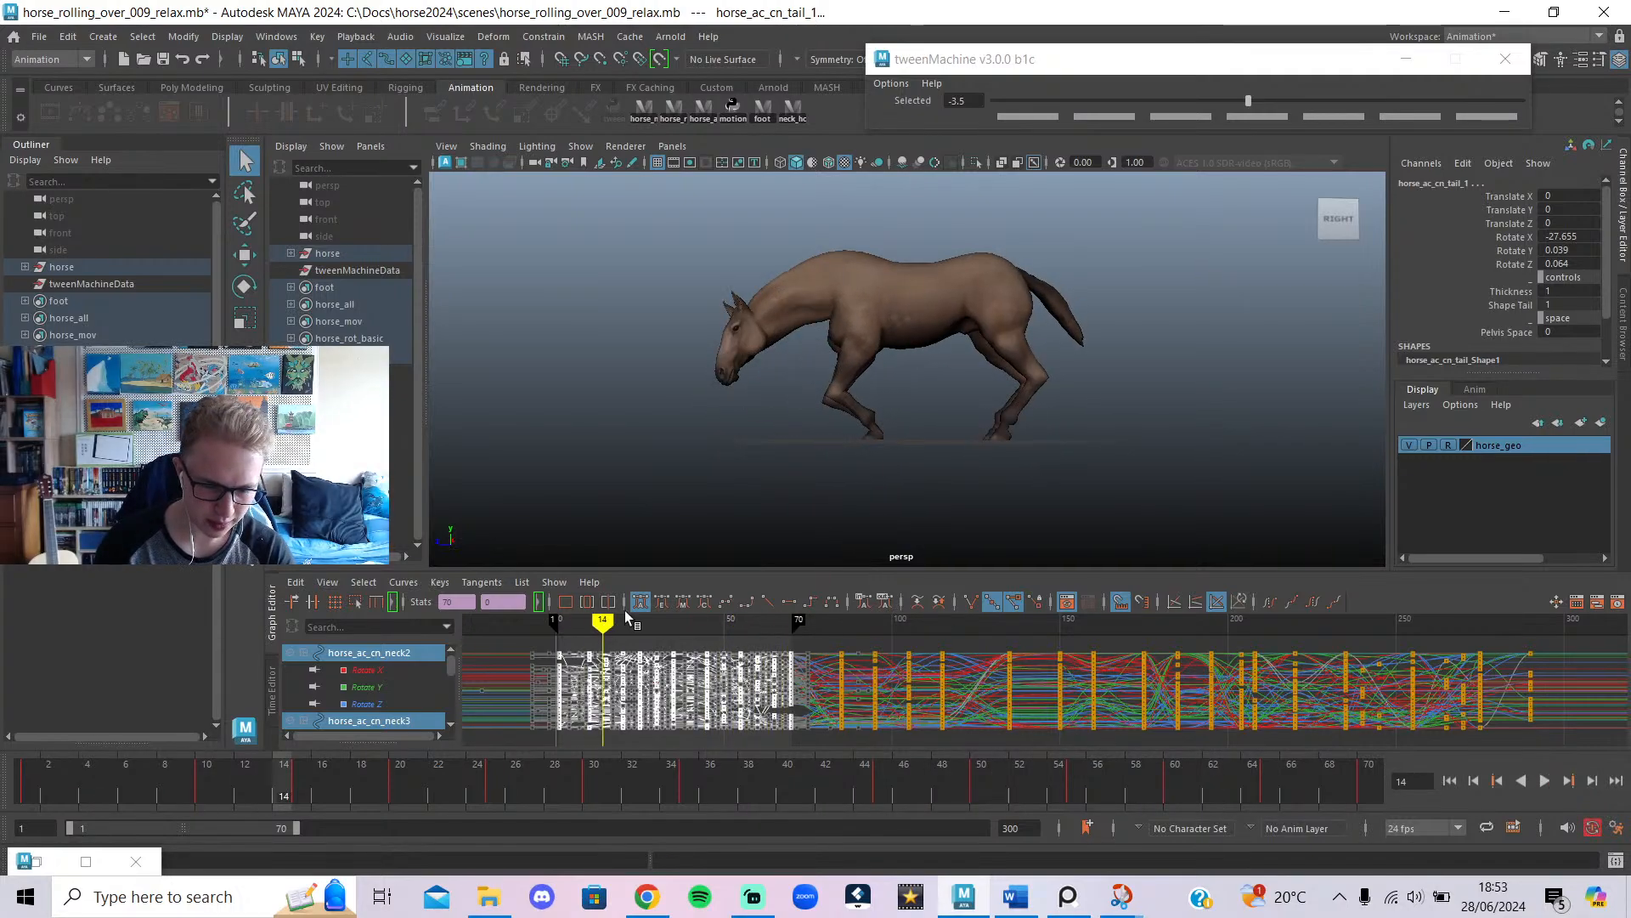
{"action": "left_click", "coordinate": [808, 602]}
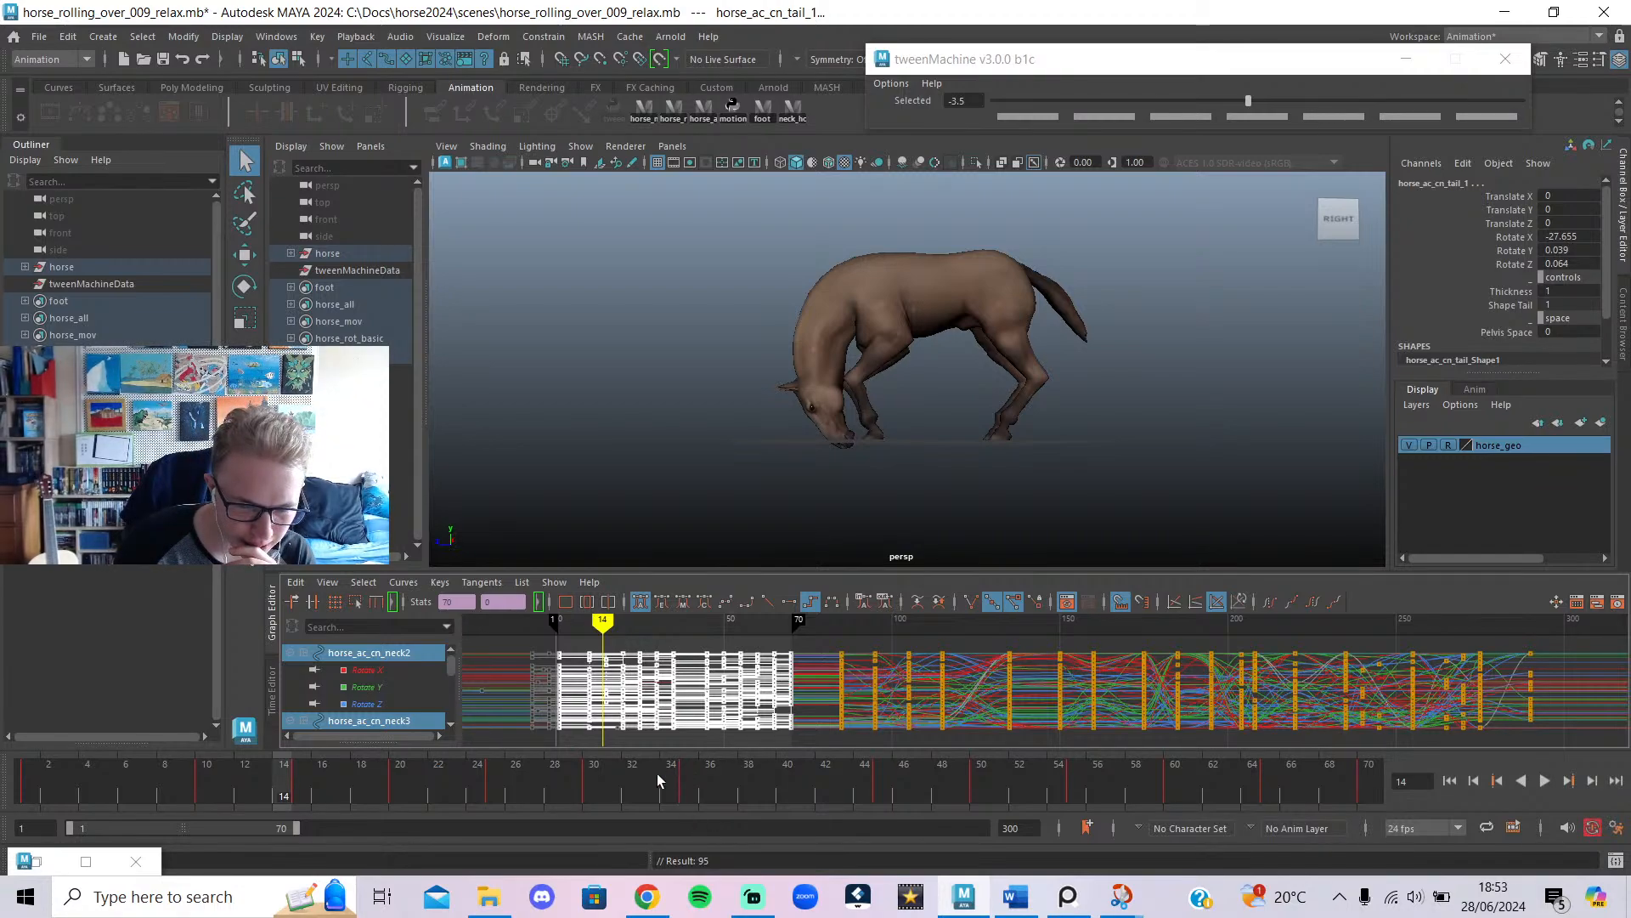
{"action": "key", "text": "alt+v"}
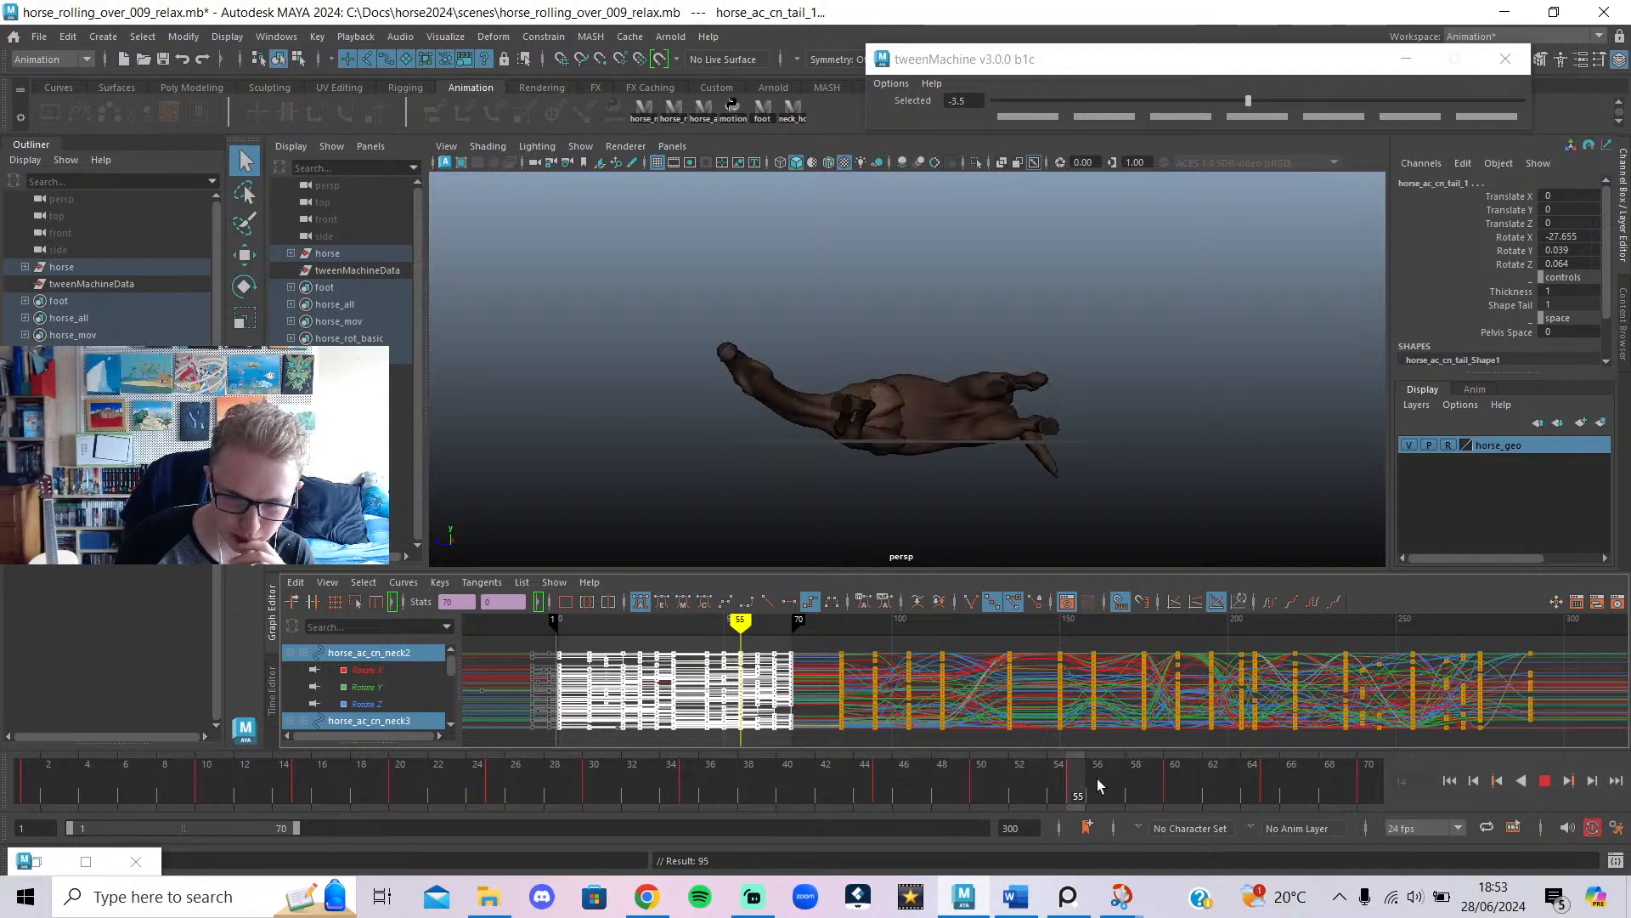
{"action": "left_click_drag", "start_coordinate": [1207, 767], "coordinate": [728, 777]}
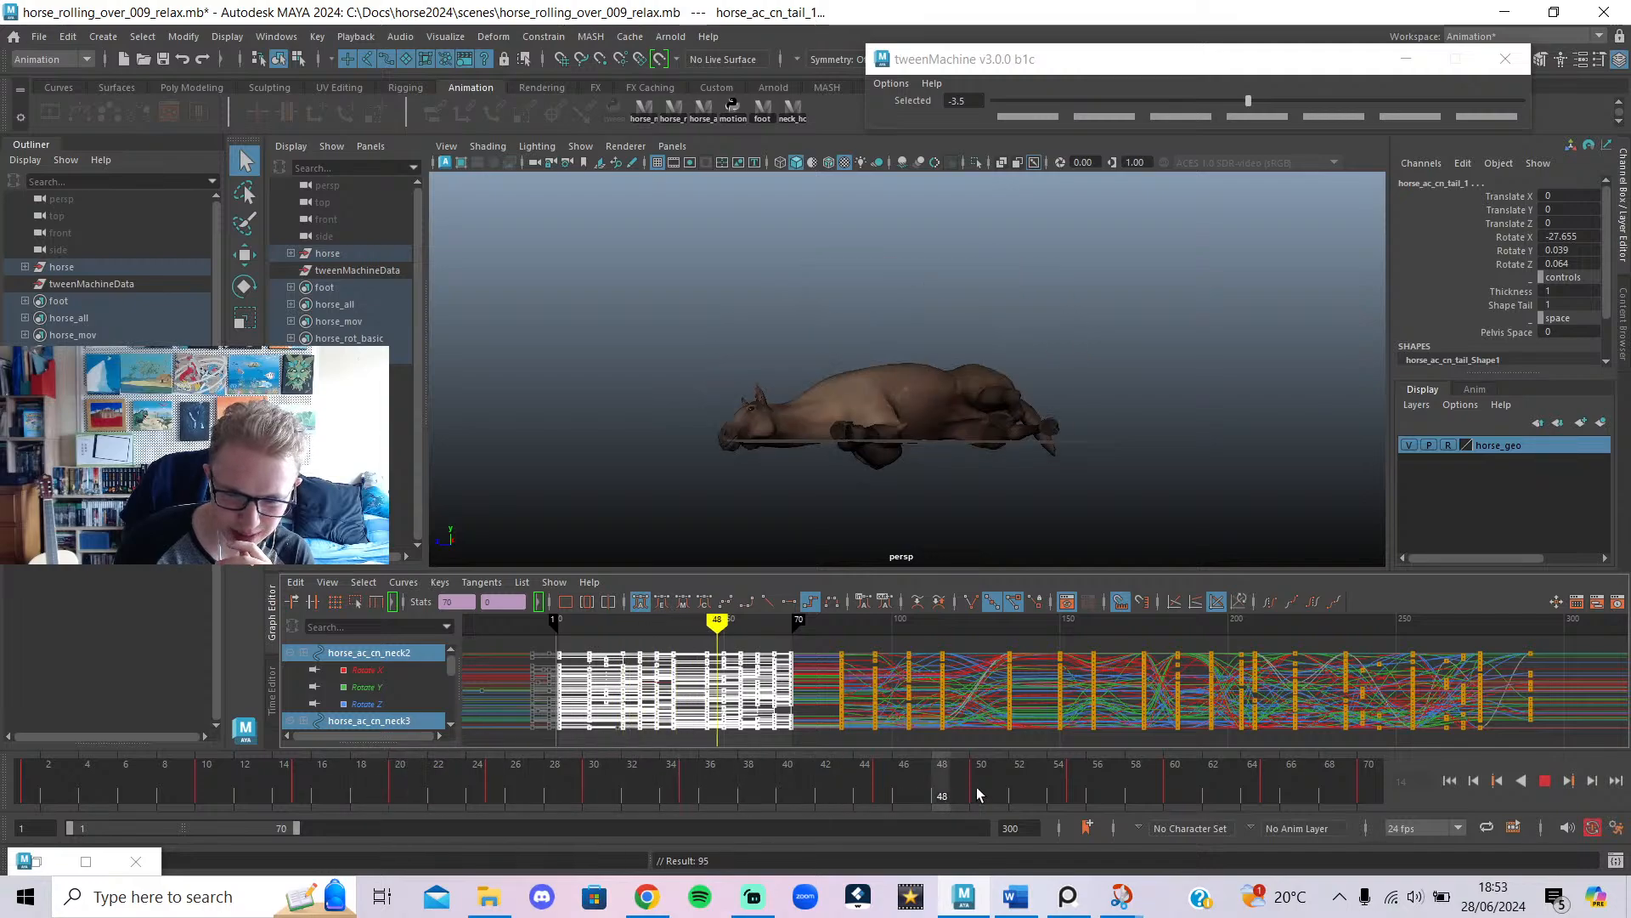
{"action": "left_click_drag", "start_coordinate": [977, 792], "coordinate": [1066, 786]}
{"action": "mouse_move", "coordinate": [740, 637]}
{"action": "left_mouse_down"}
{"action": "mouse_move", "coordinate": [928, 650]}
{"action": "mouse_move", "coordinate": [976, 667]}
{"action": "mouse_move", "coordinate": [808, 680]}
{"action": "mouse_move", "coordinate": [1026, 705]}
{"action": "mouse_move", "coordinate": [1085, 720]}
{"action": "mouse_move", "coordinate": [1028, 727]}
{"action": "mouse_move", "coordinate": [1169, 757]}
{"action": "mouse_move", "coordinate": [1277, 817]}
{"action": "mouse_move", "coordinate": [1416, 831]}
{"action": "left_mouse_up"}
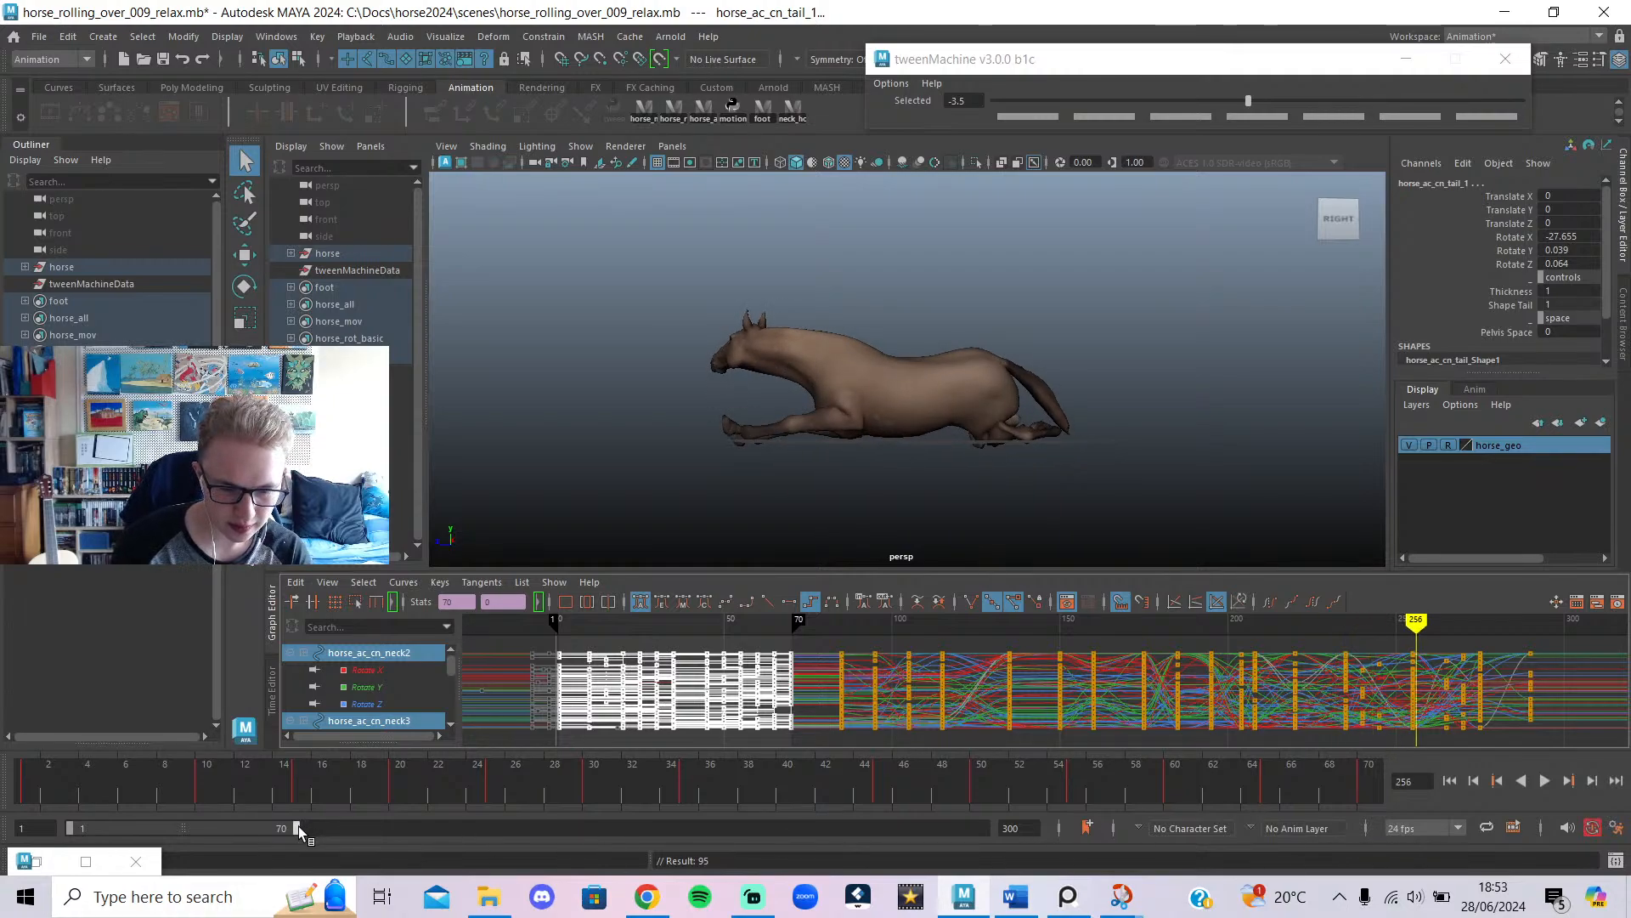
{"action": "left_click_drag", "start_coordinate": [299, 827], "coordinate": [985, 827]}
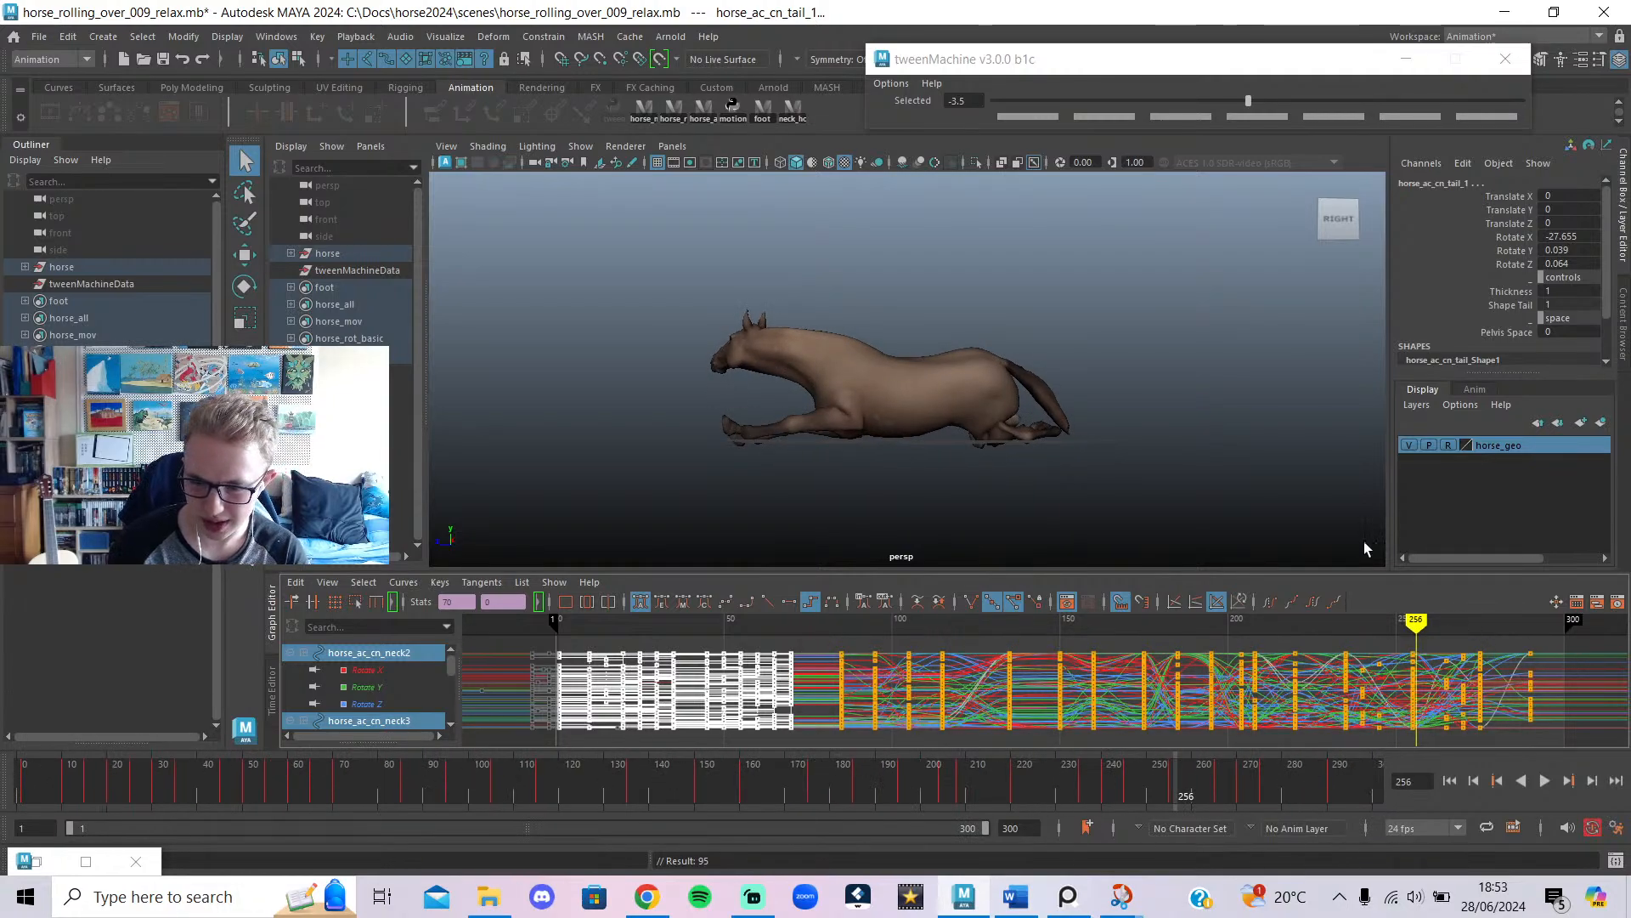
{"action": "left_click_drag", "start_coordinate": [1023, 317], "coordinate": [1009, 396], "text": "alt"}
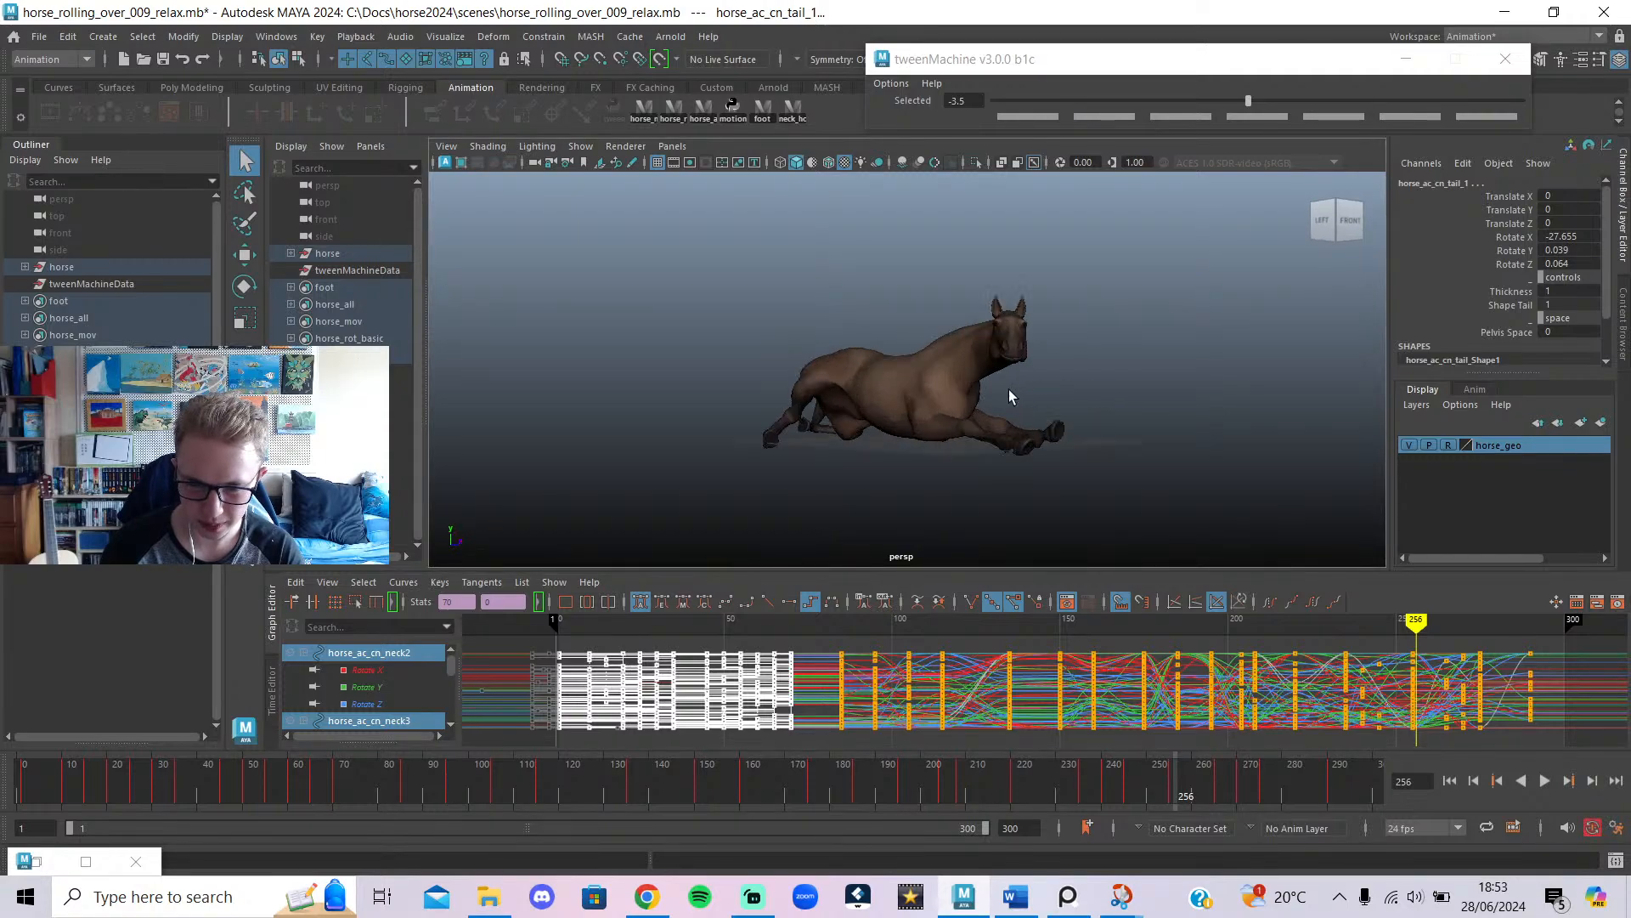
{"action": "scroll", "coordinate": [1009, 391], "scroll_direction": "up", "scroll_amount": 4}
{"action": "middle_click_drag", "start_coordinate": [1035, 415], "coordinate": [1038, 473], "text": "alt"}
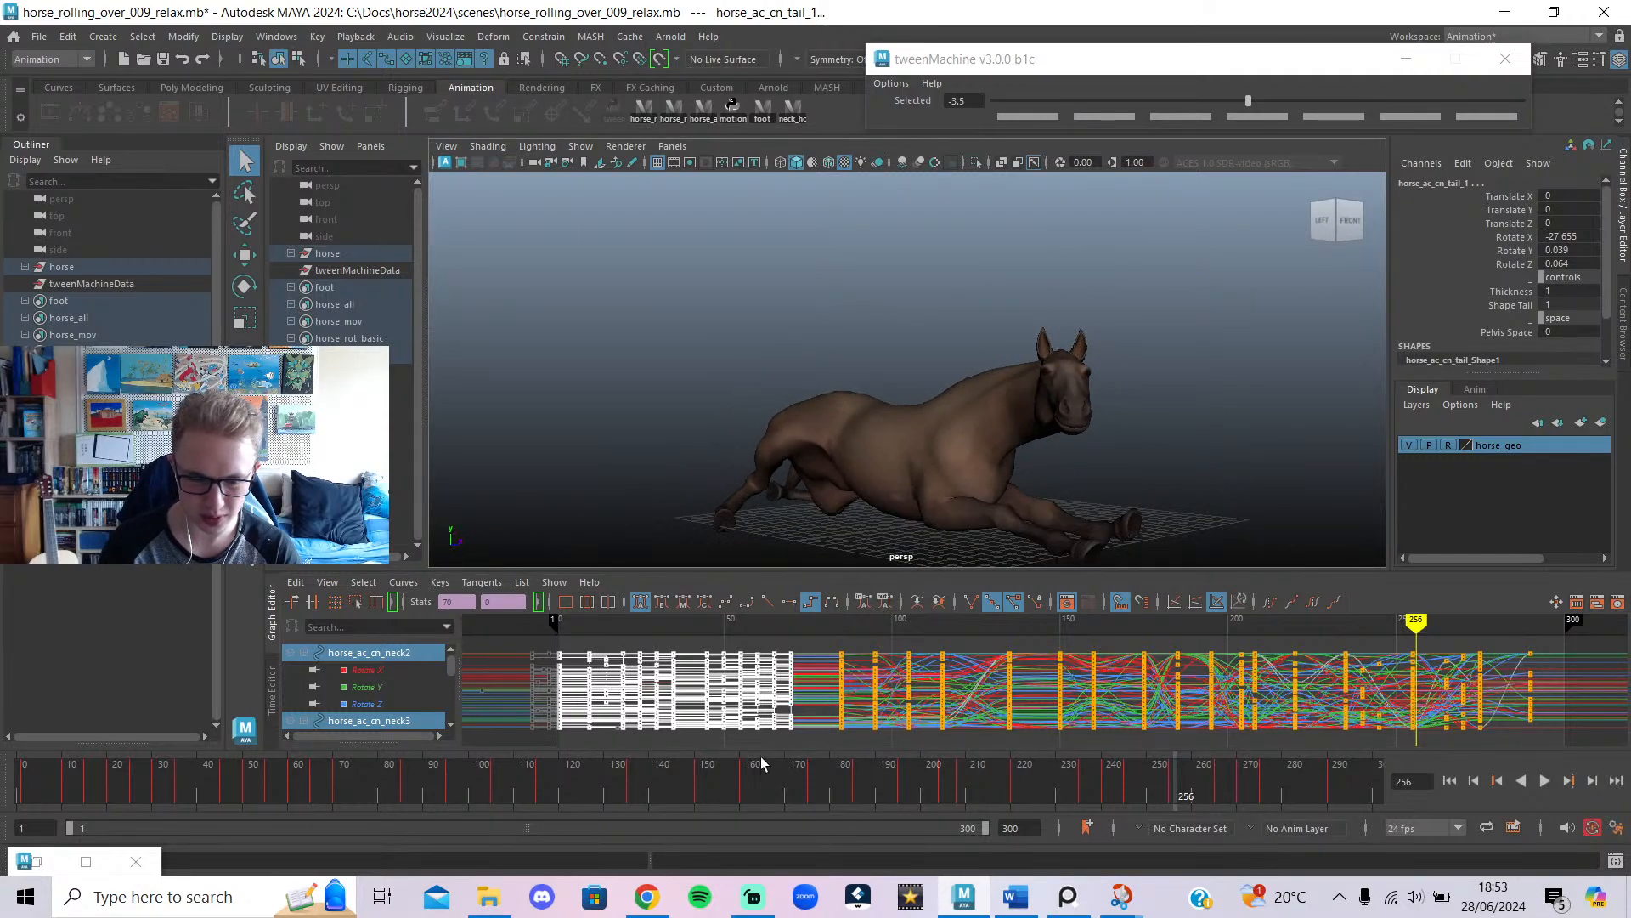
{"action": "left_click_drag", "start_coordinate": [556, 787], "coordinate": [24, 788]}
{"action": "scroll", "coordinate": [819, 424], "scroll_direction": "down", "scroll_amount": 3}
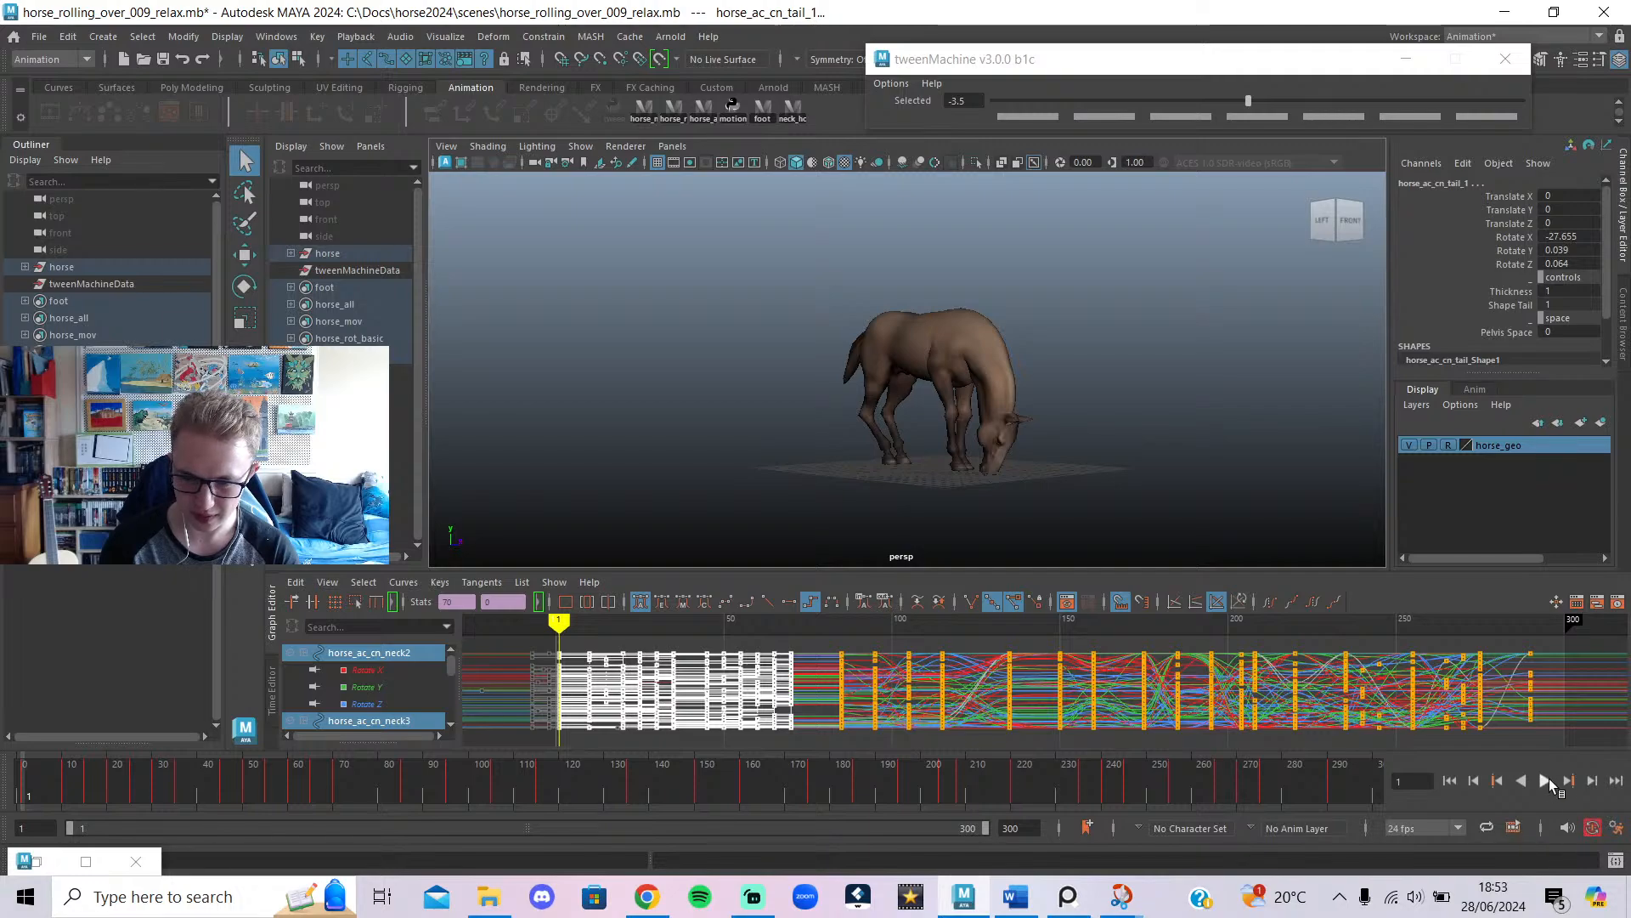
{"action": "left_click", "coordinate": [1545, 780]}
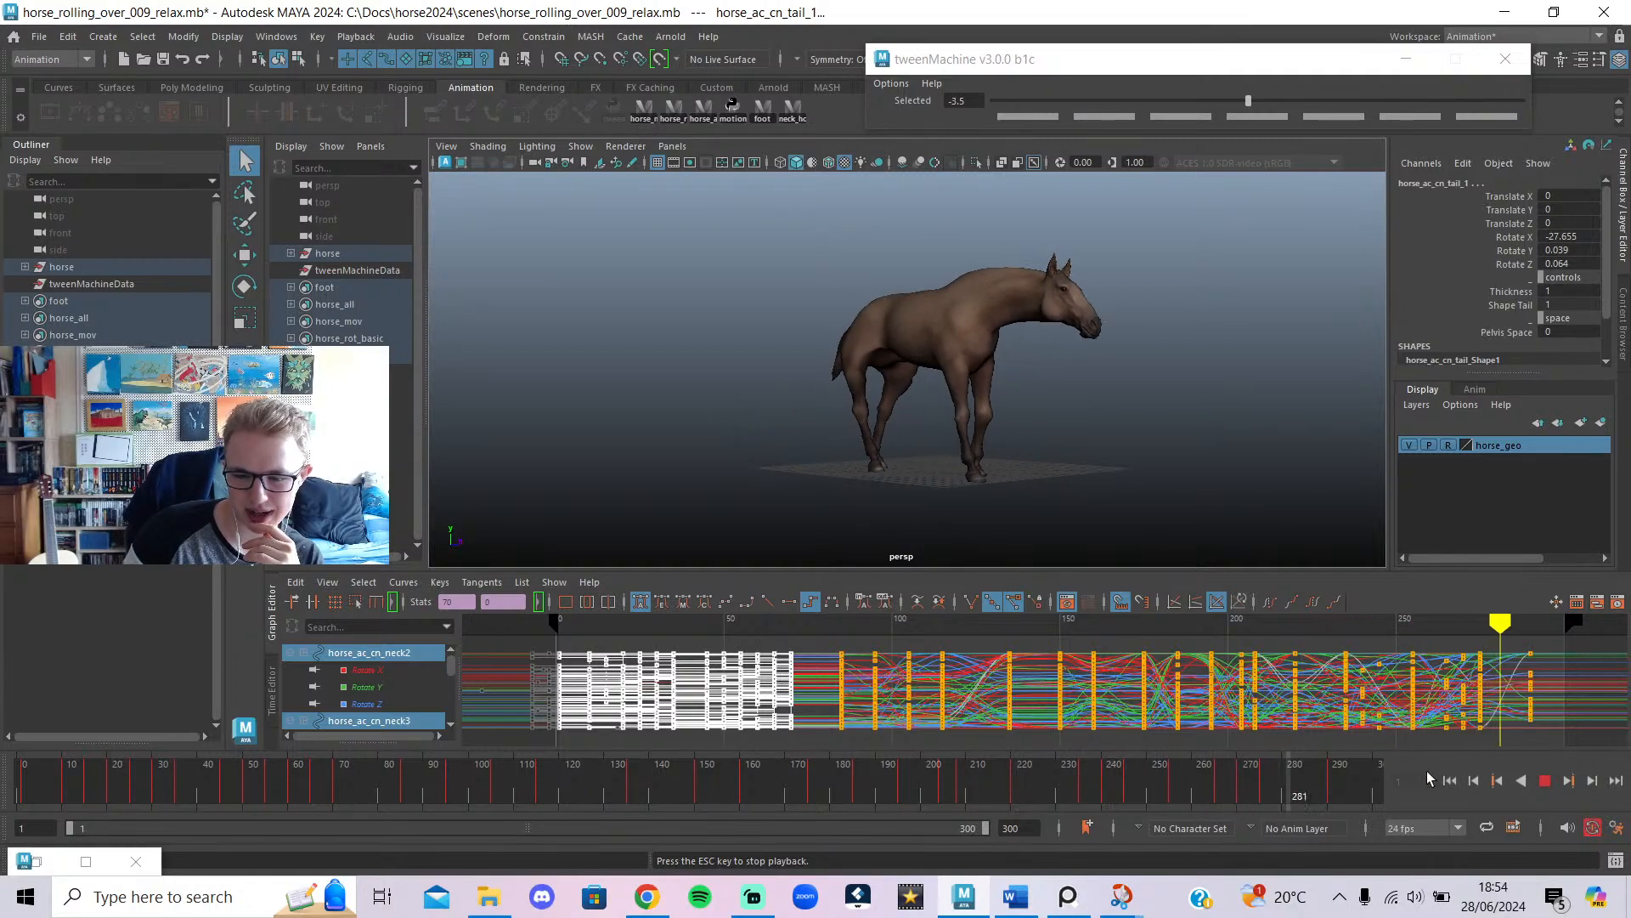
{"action": "left_click", "coordinate": [1354, 793]}
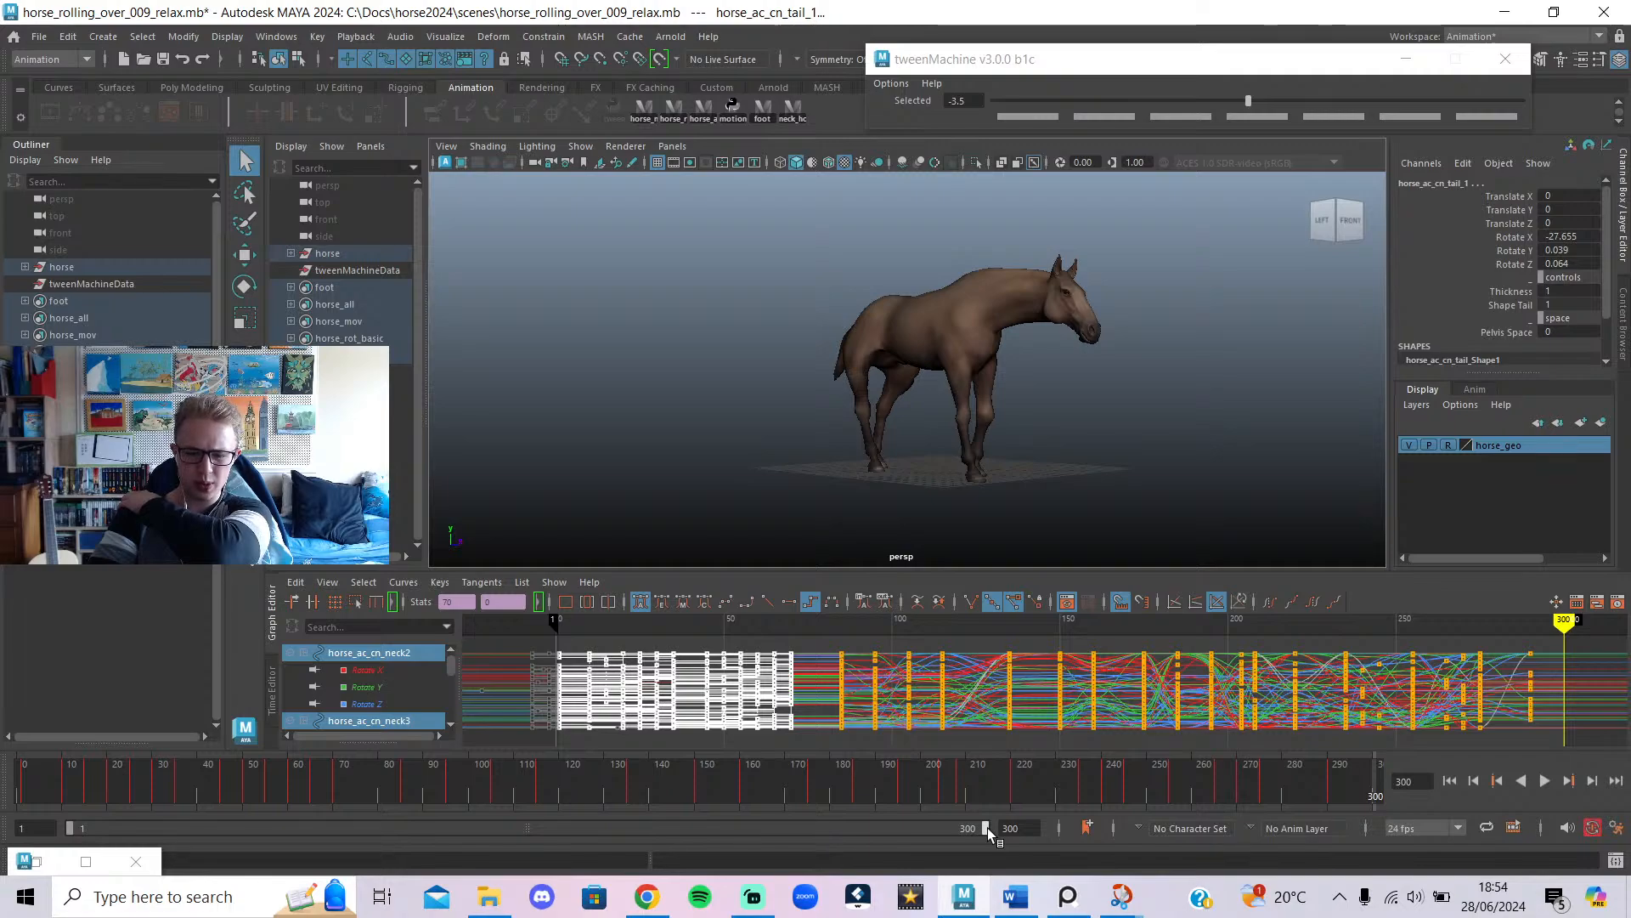
{"action": "left_click_drag", "start_coordinate": [988, 828], "coordinate": [299, 840]}
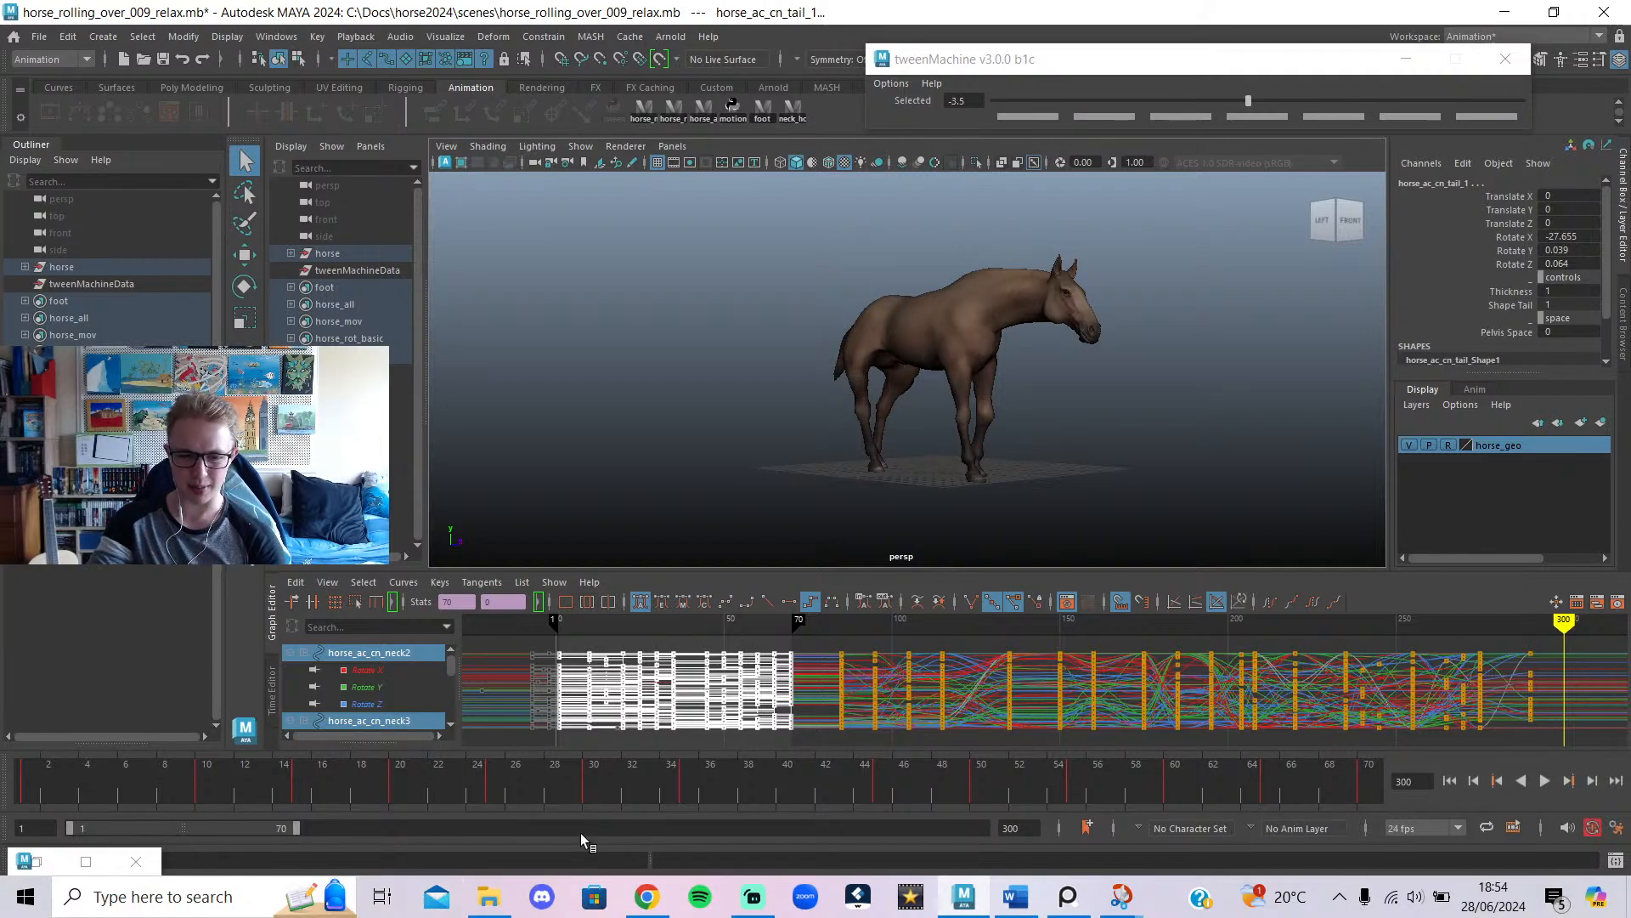
{"action": "left_click_drag", "start_coordinate": [665, 794], "coordinate": [31, 793]}
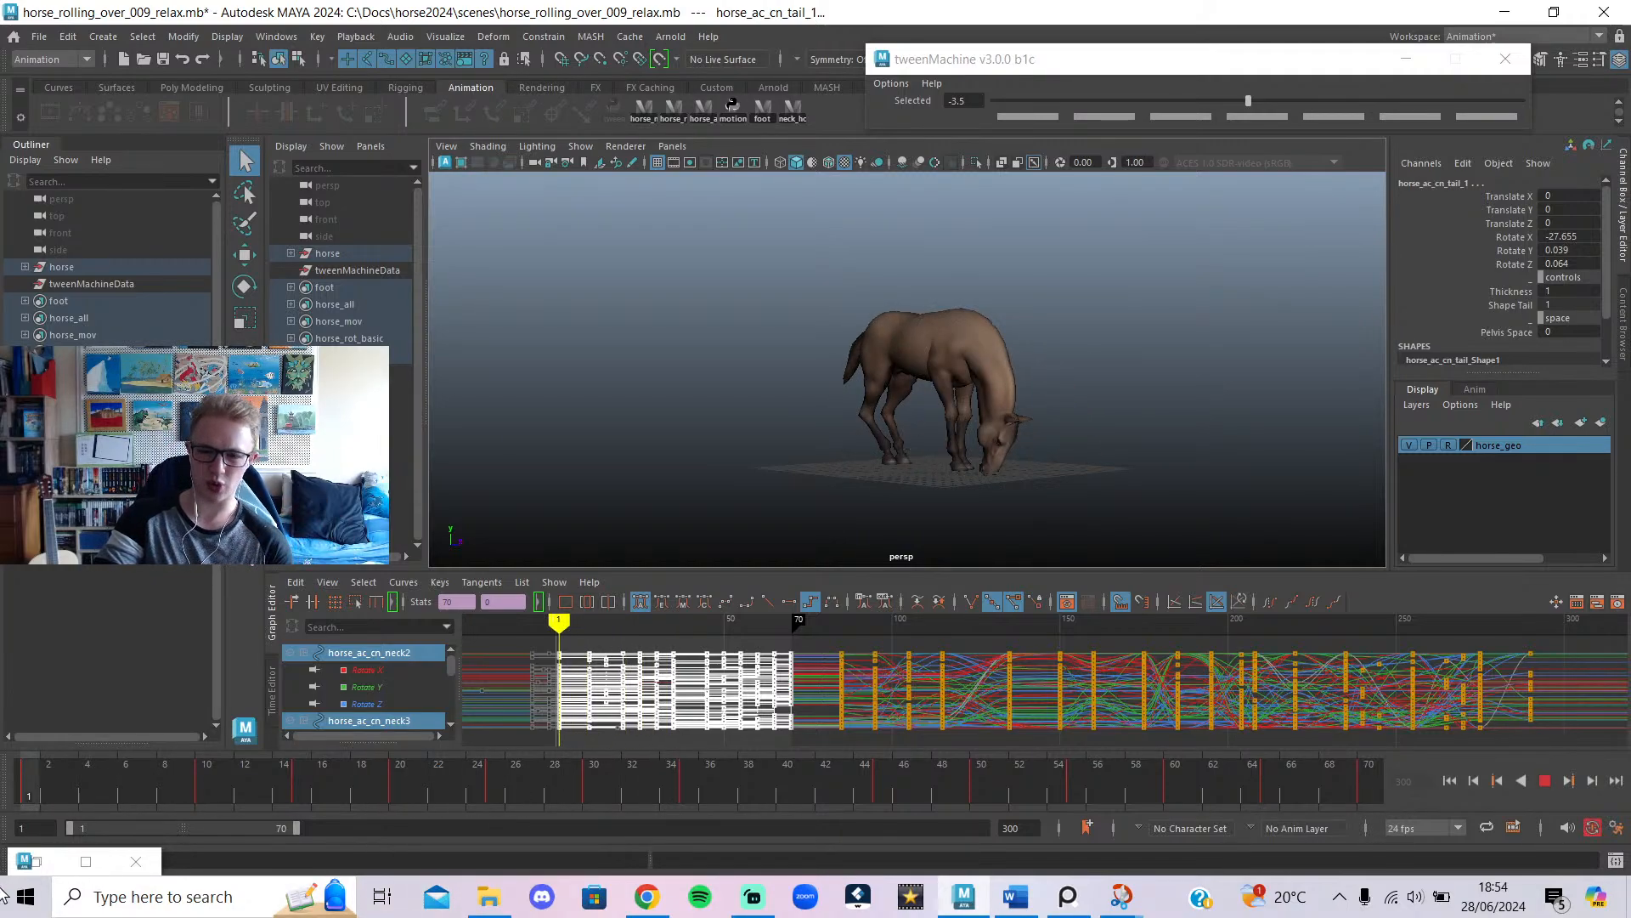
Play the roll animation while orbiting down to a low edge-on angle.
{"action": "left_click", "coordinate": [1544, 780]}
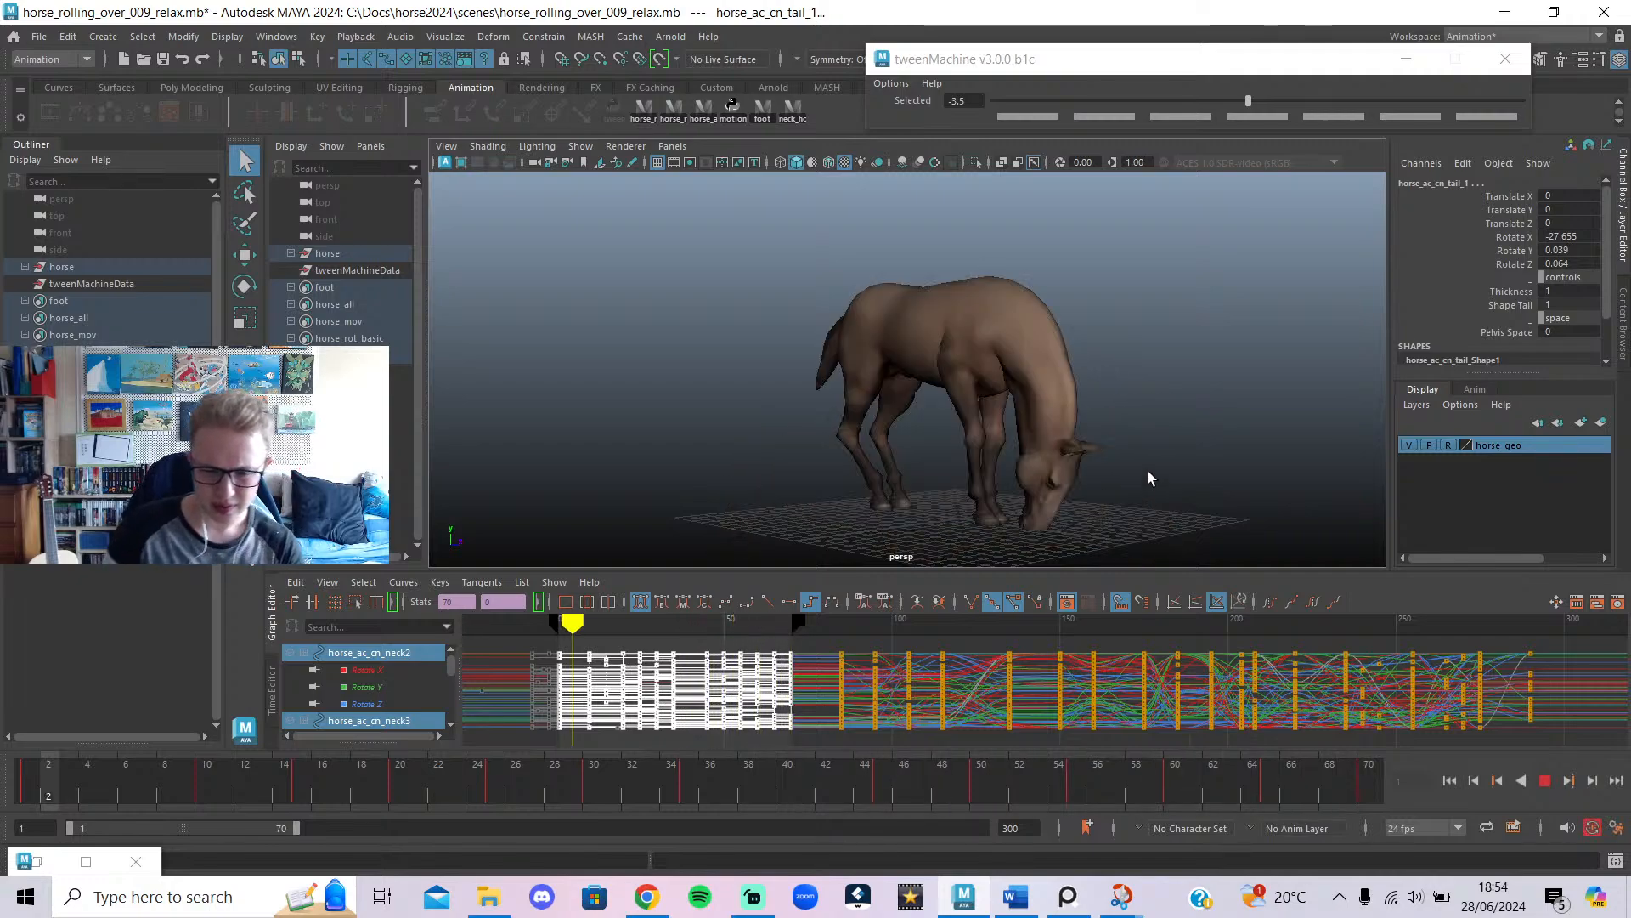
{"action": "left_click_drag", "start_coordinate": [828, 456], "coordinate": [1355, 443], "text": "alt"}
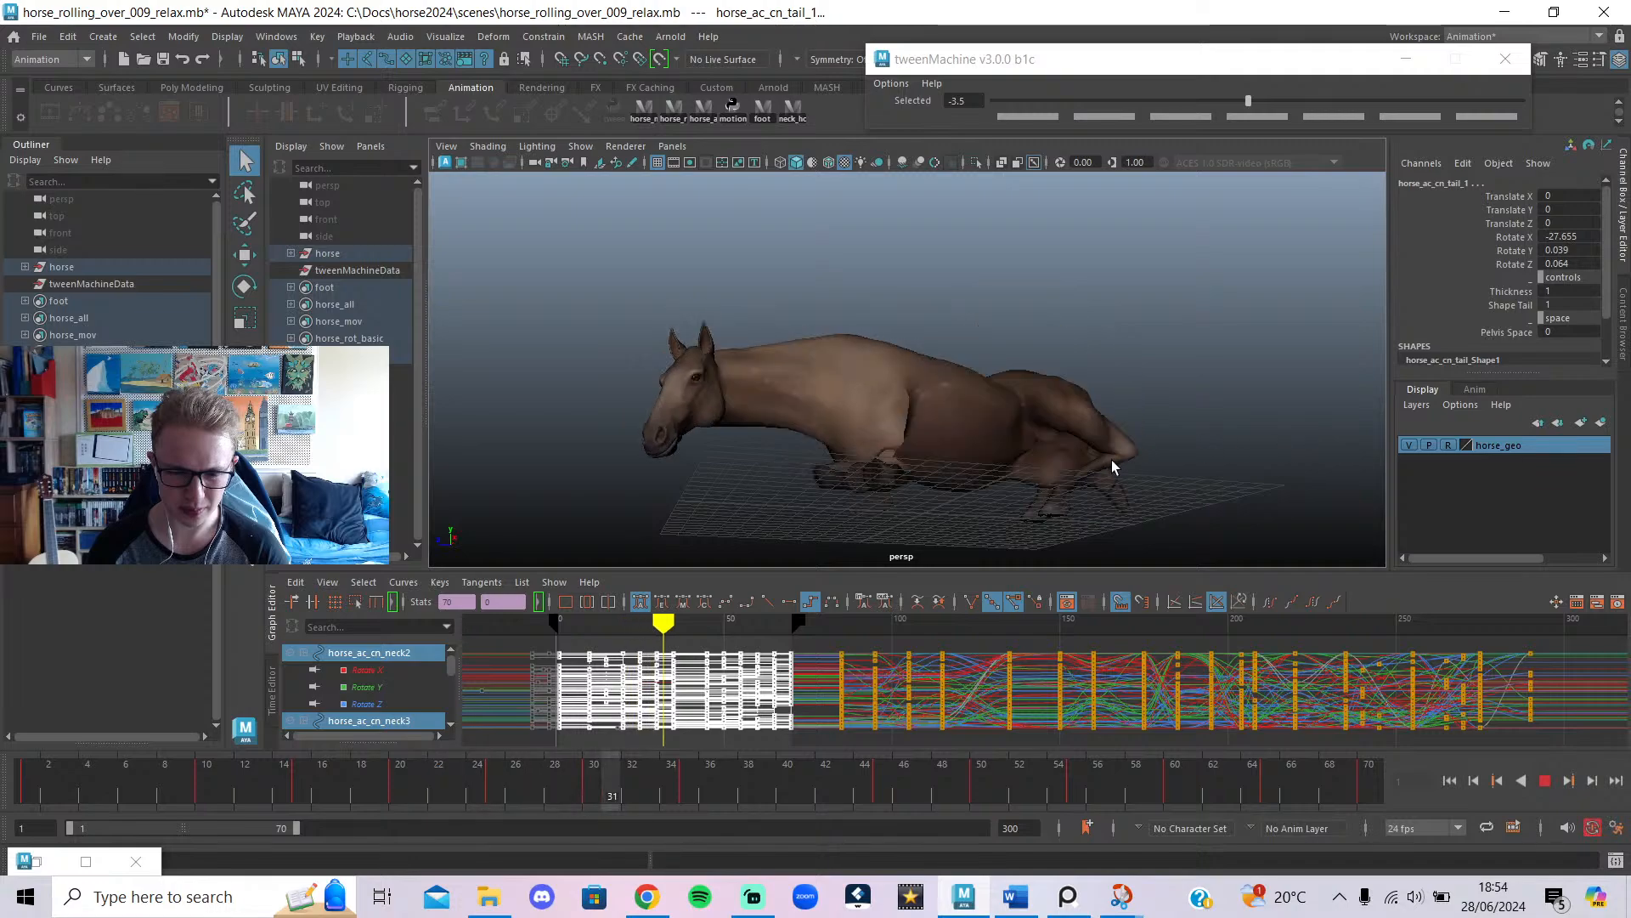
{"action": "left_click_drag", "start_coordinate": [1114, 466], "coordinate": [1110, 469], "text": "alt"}
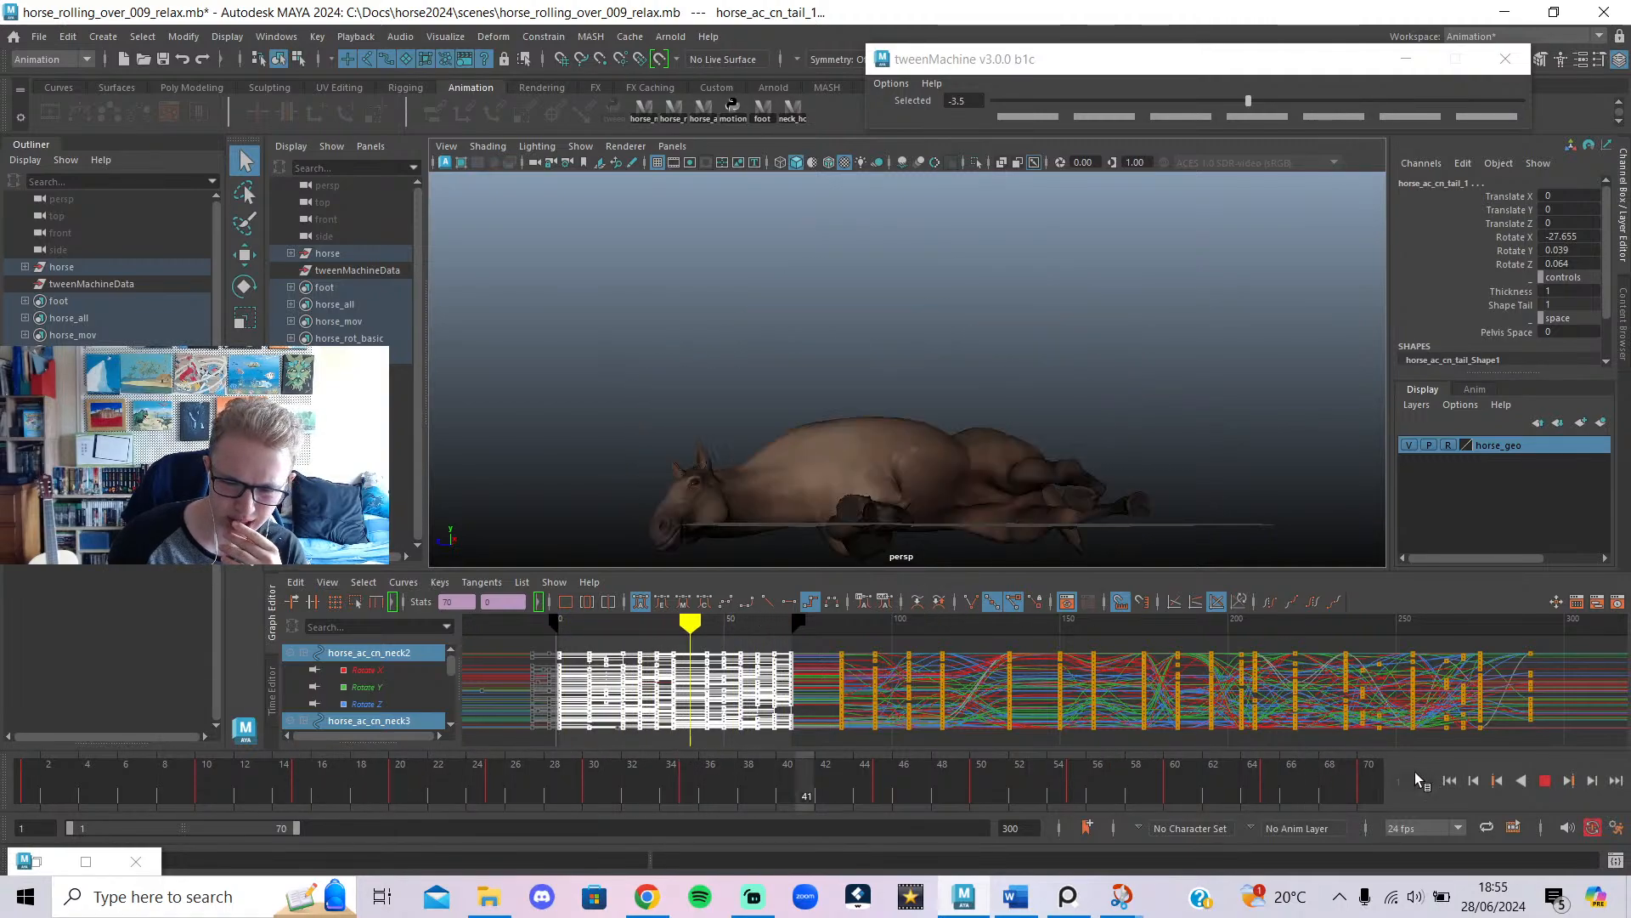
Stop playback at frame 45 and bring up the YouTube live chat in Chrome.
{"action": "key", "text": "Escape"}
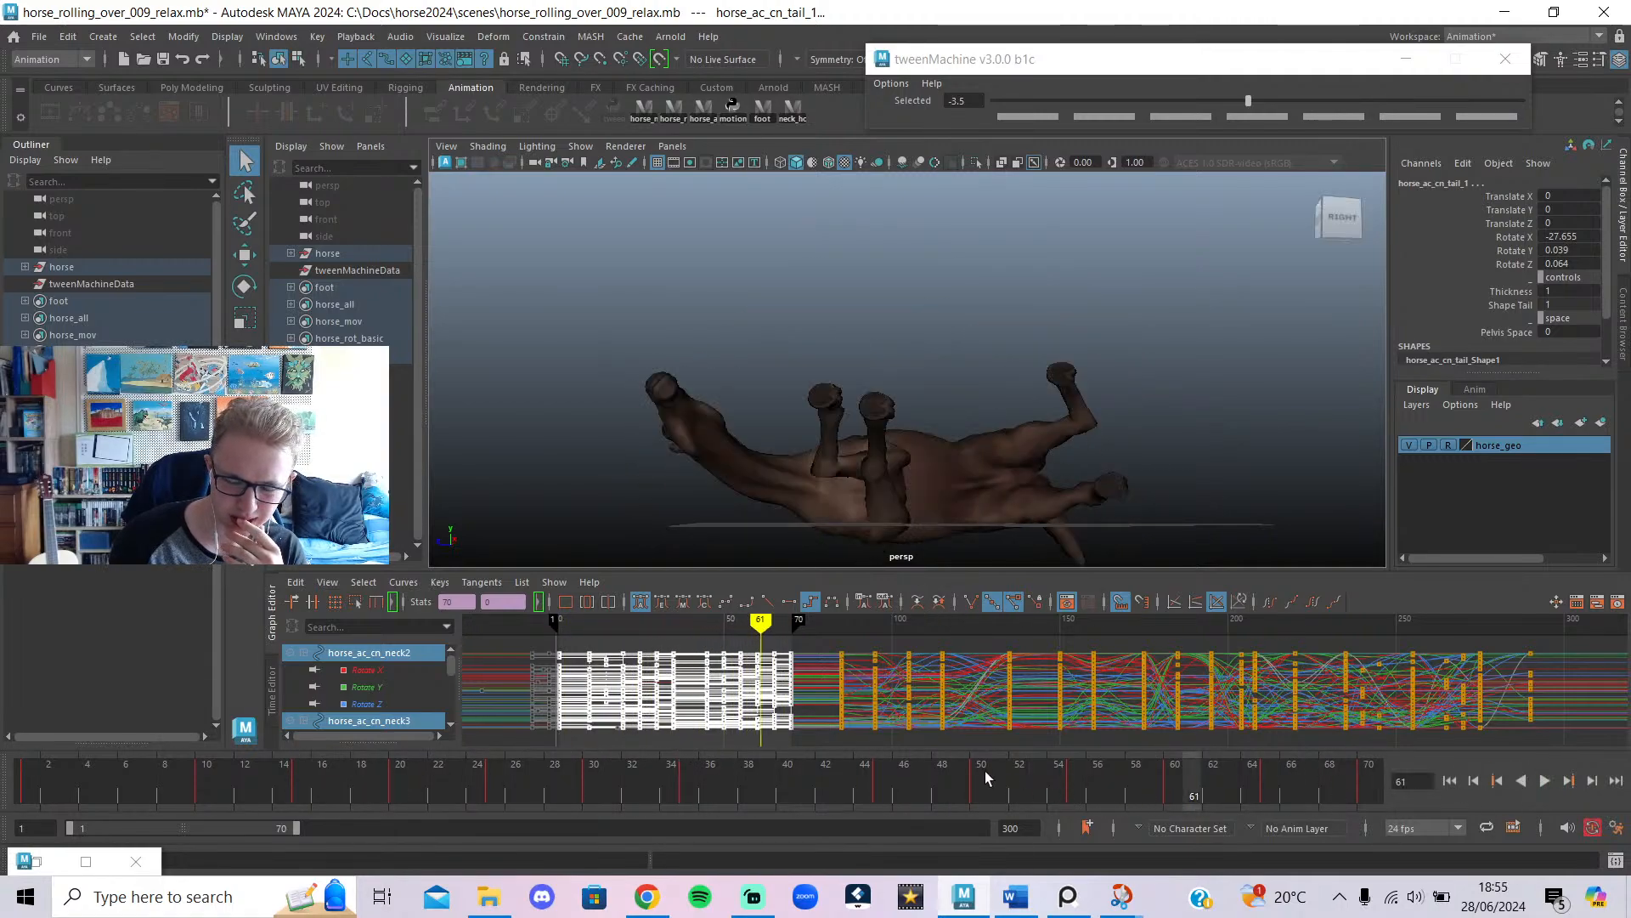
{"action": "key", "text": "alt+v"}
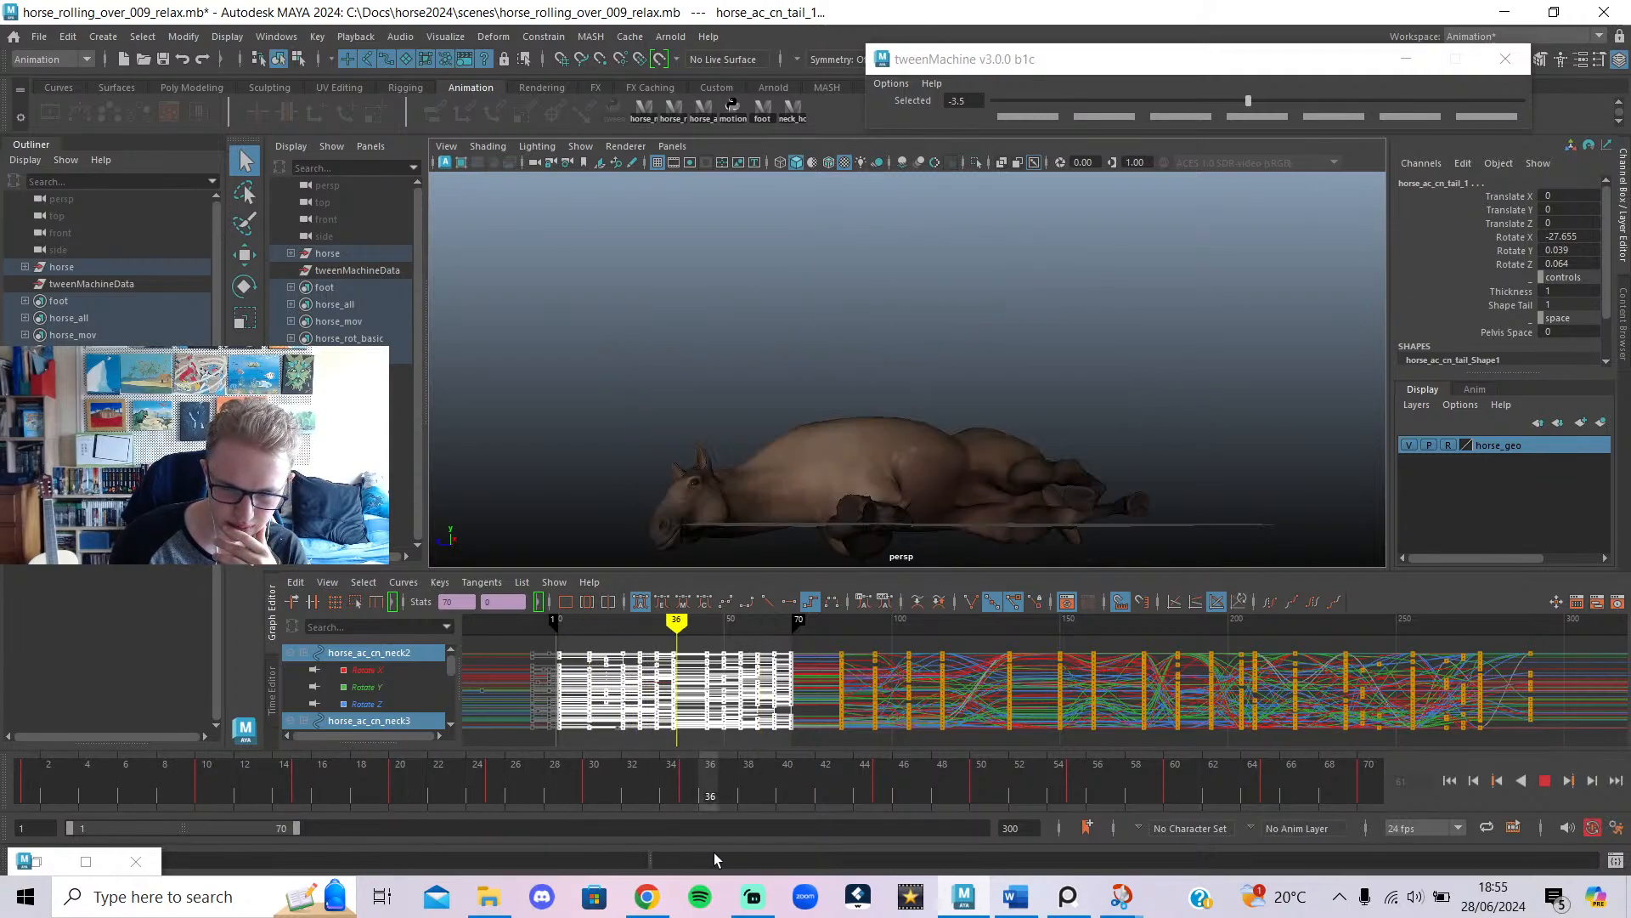
{"action": "key", "text": "alt+v"}
{"action": "left_click", "coordinate": [645, 895]}
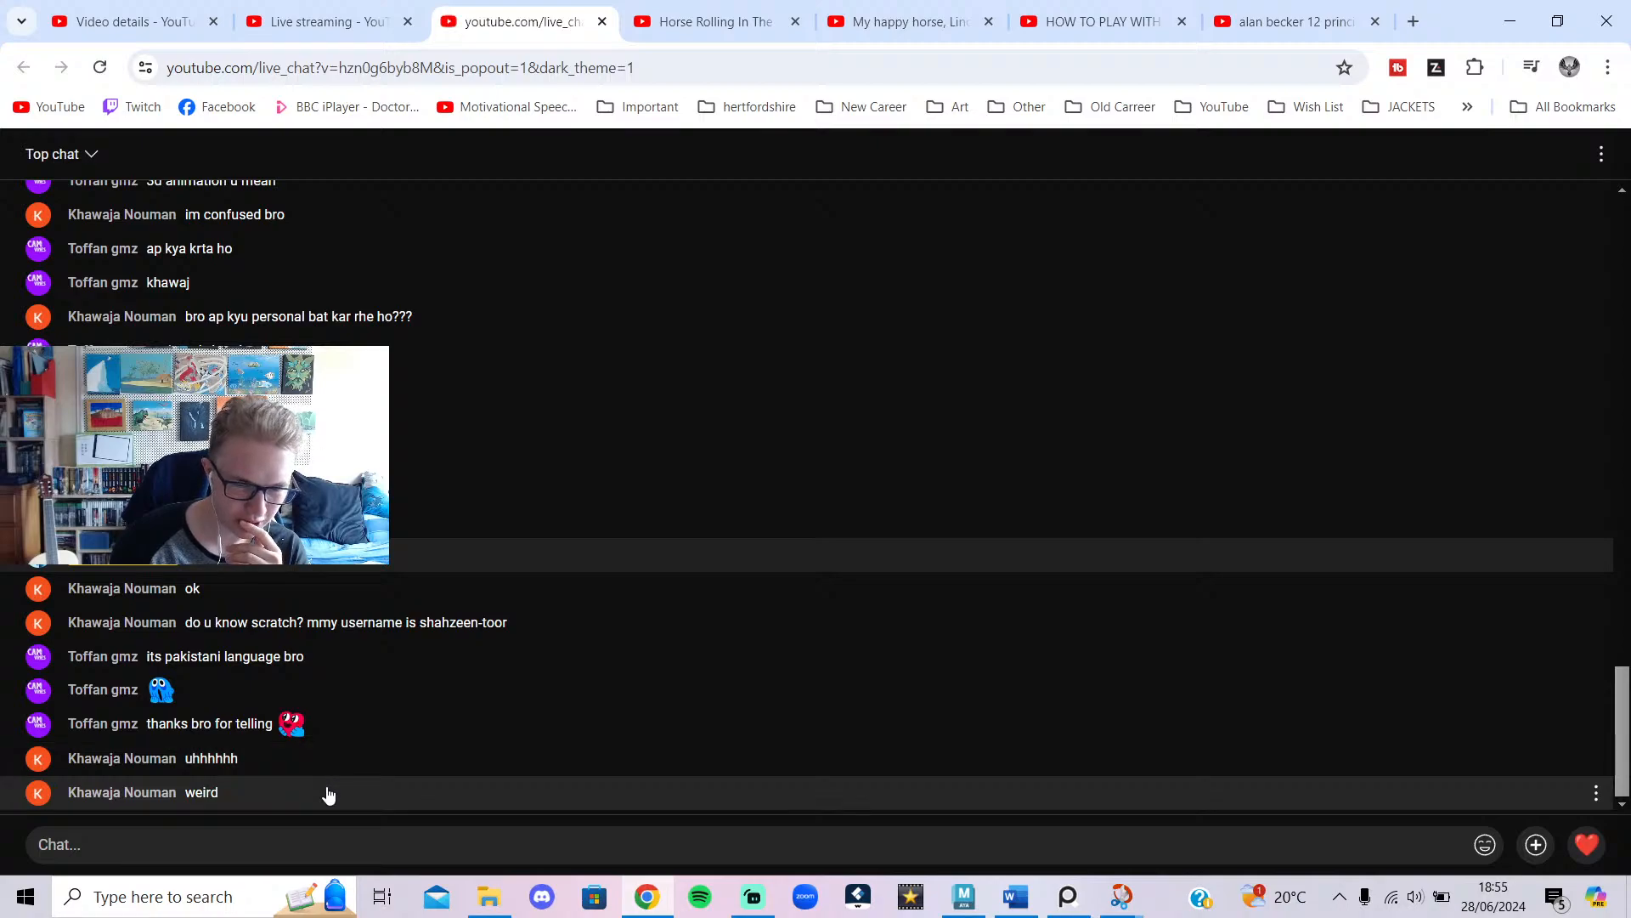
Glance at the Horse Rolling In The Dirt reference, minimise Chrome, and return Maya to frame 1.
{"action": "left_click", "coordinate": [754, 904]}
{"action": "left_click", "coordinate": [755, 904]}
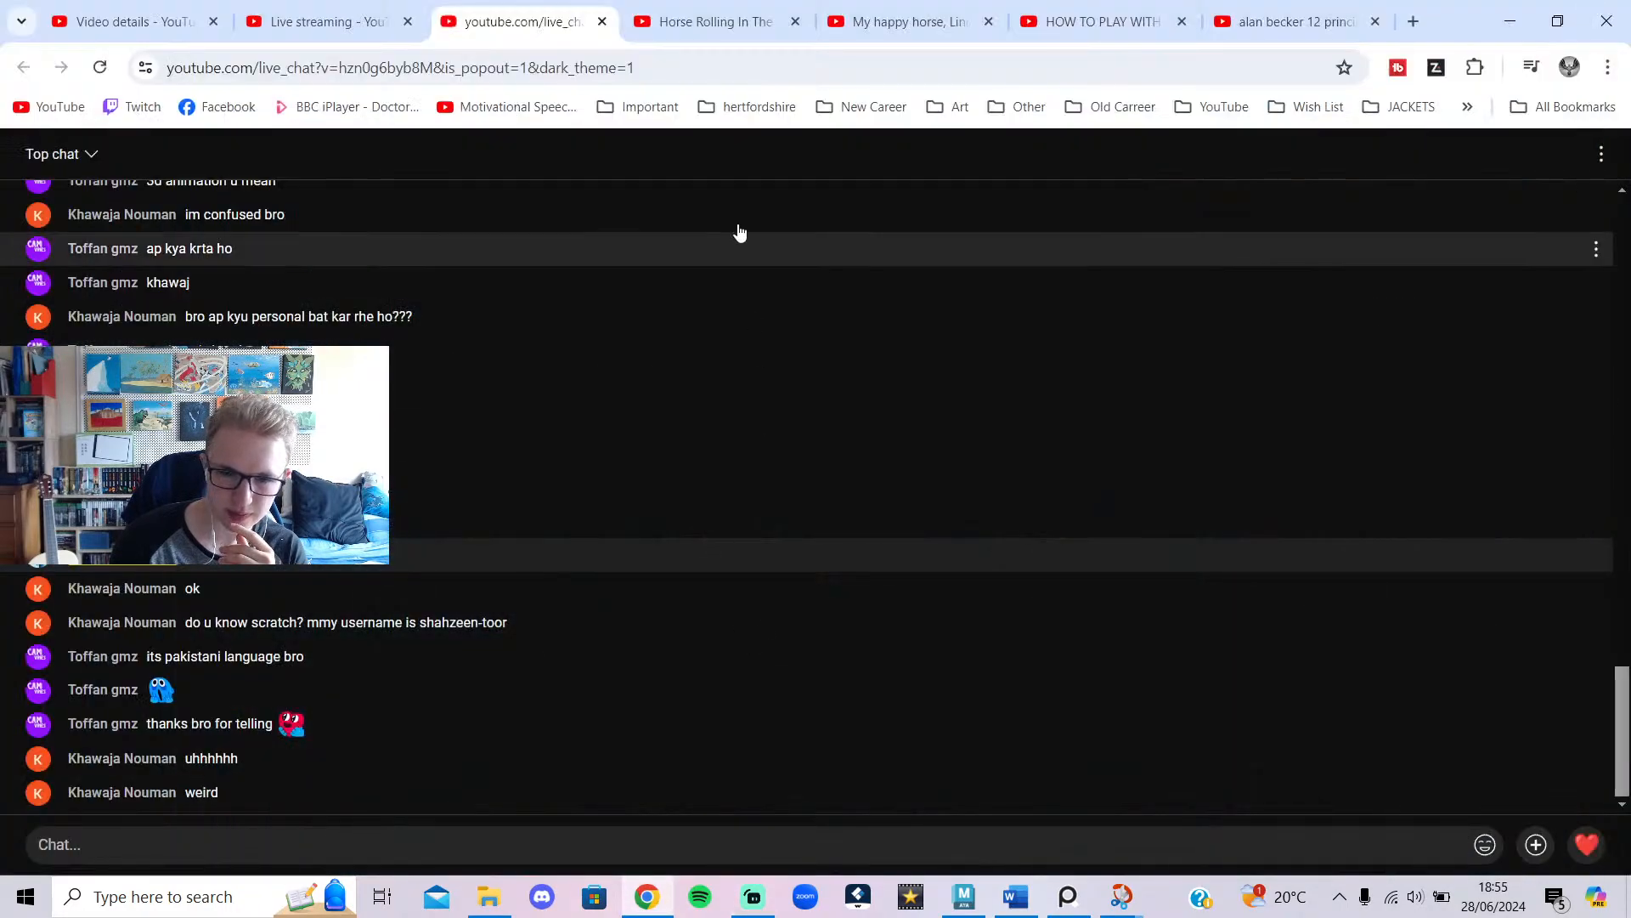
{"action": "left_click", "coordinate": [747, 23]}
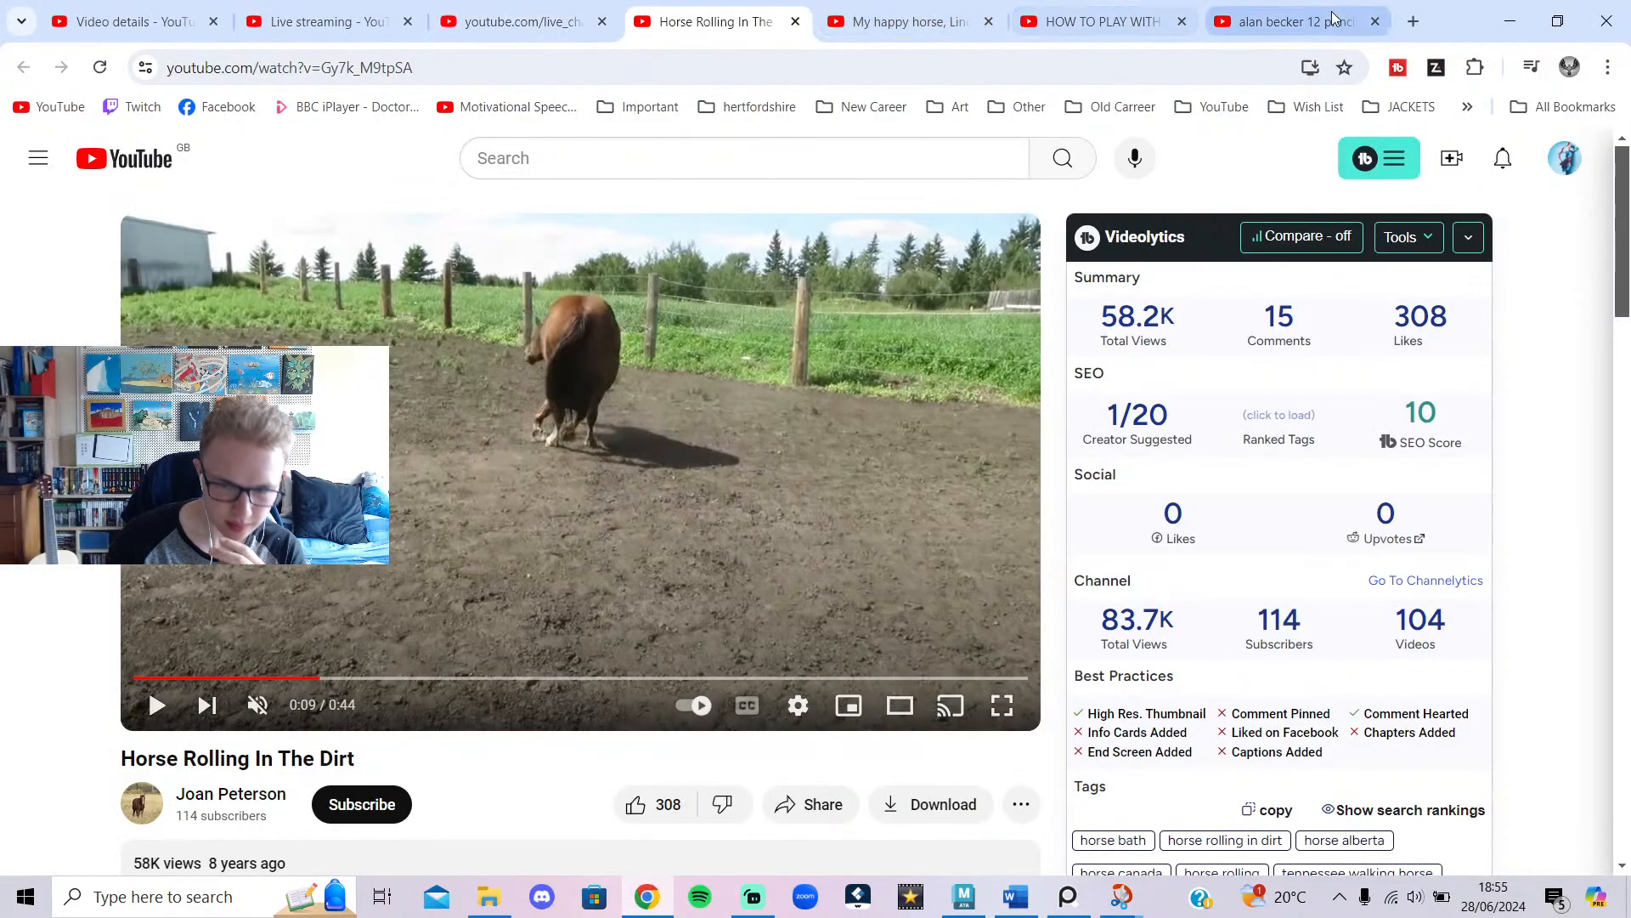
{"action": "left_click", "coordinate": [1510, 21]}
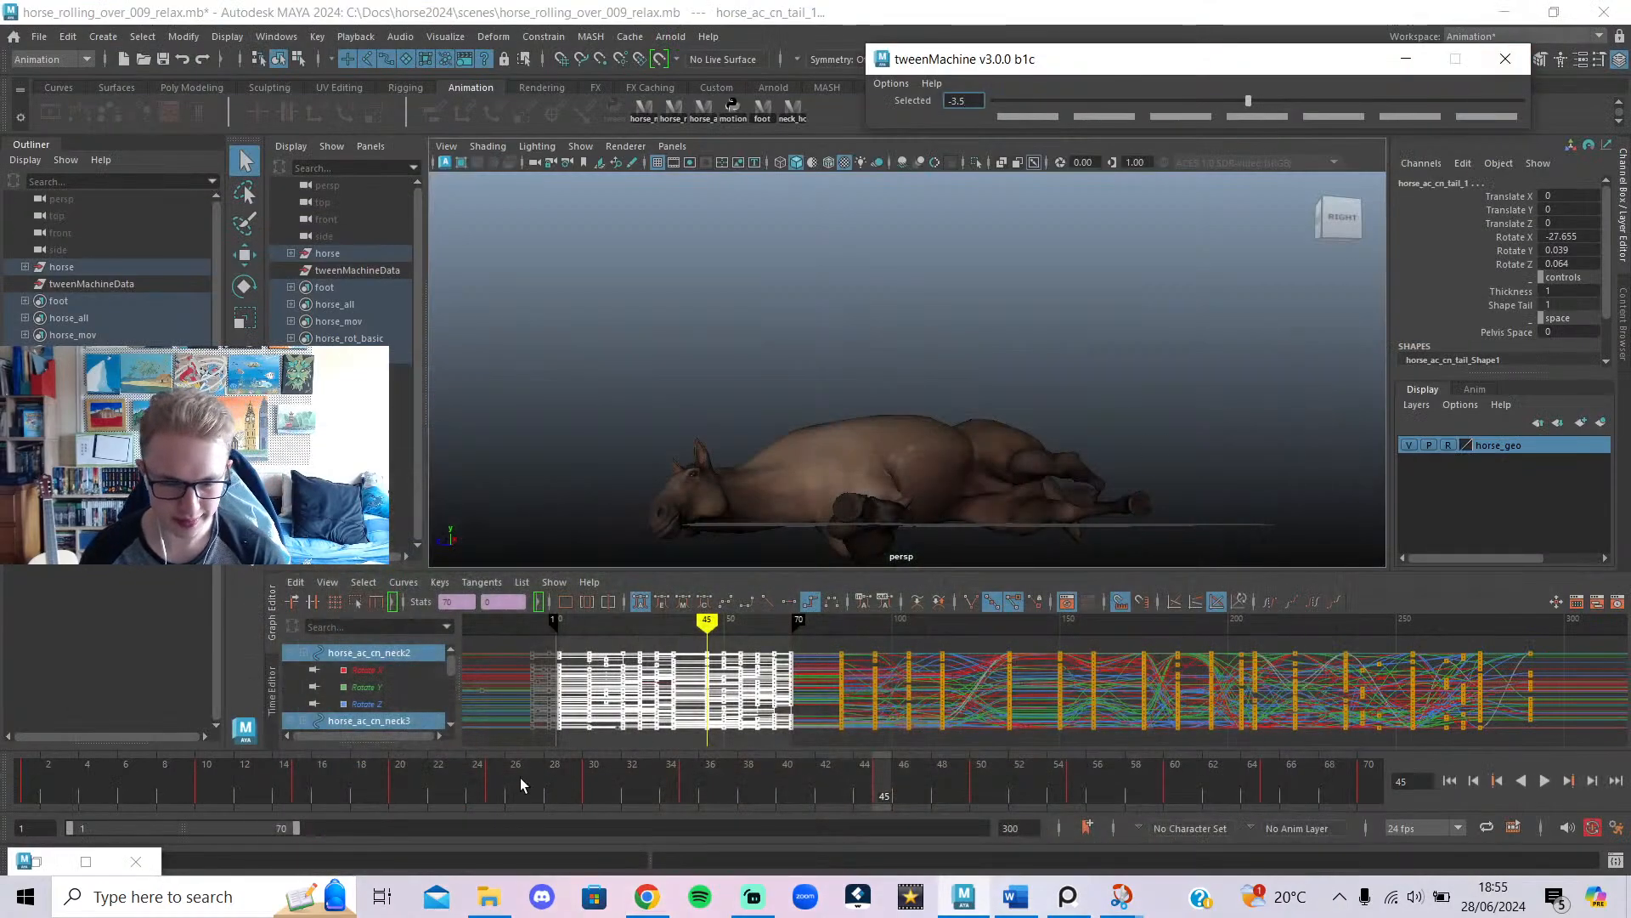
{"action": "left_click_drag", "start_coordinate": [510, 779], "coordinate": [1, 813]}
{"action": "left_click_drag", "start_coordinate": [153, 792], "coordinate": [689, 837]}
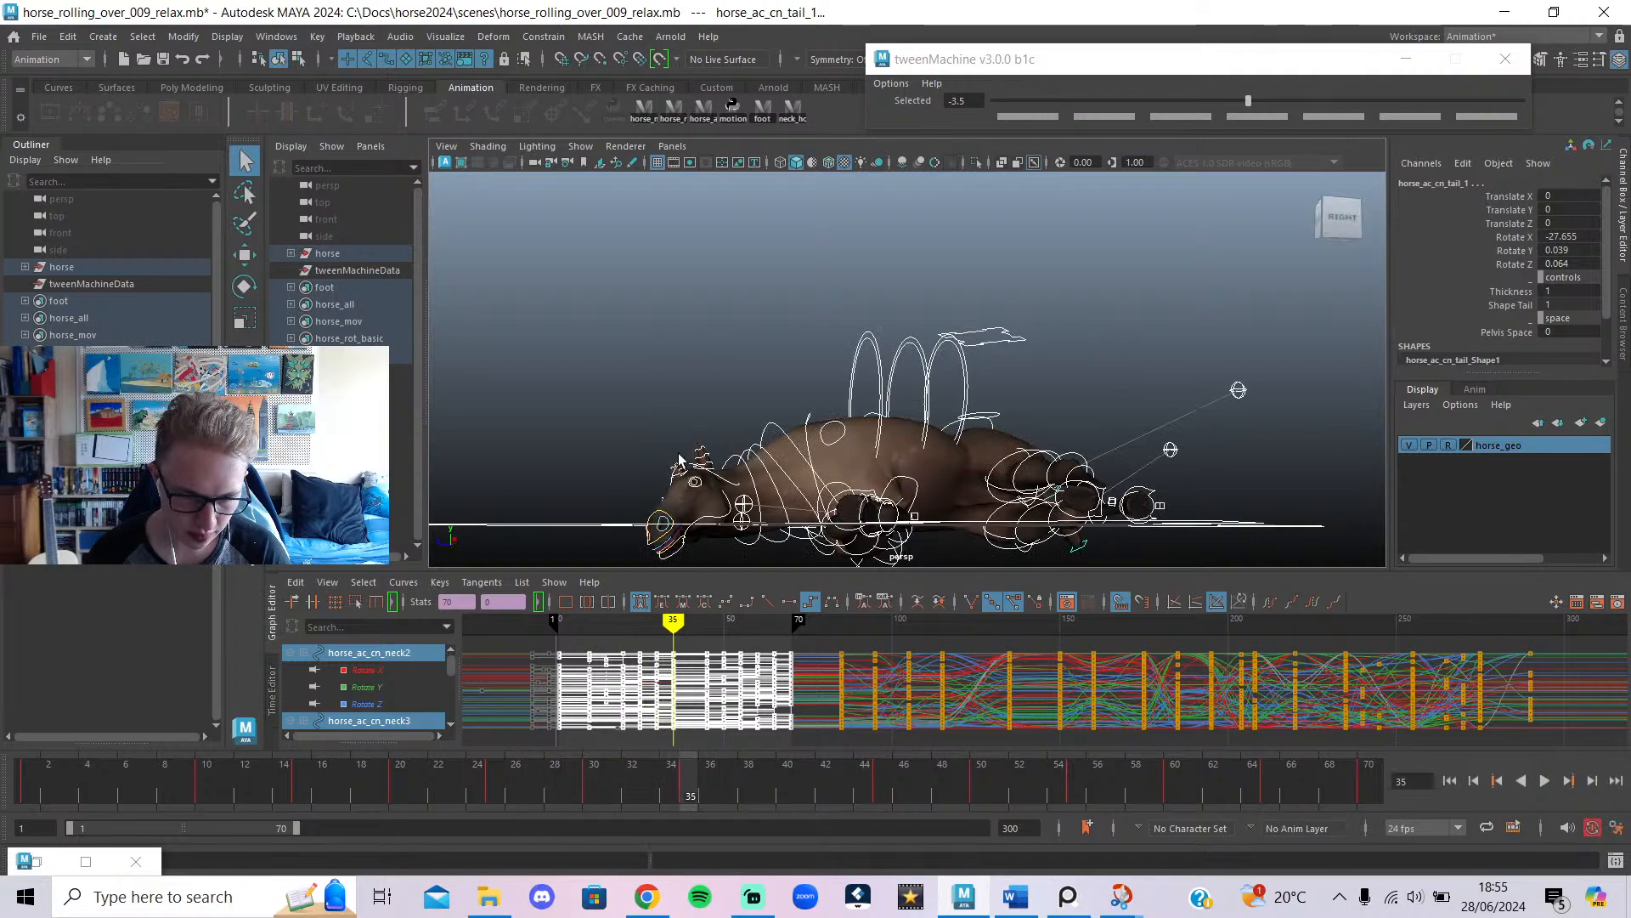
{"action": "left_click", "coordinate": [729, 486]}
{"action": "key", "text": "e"}
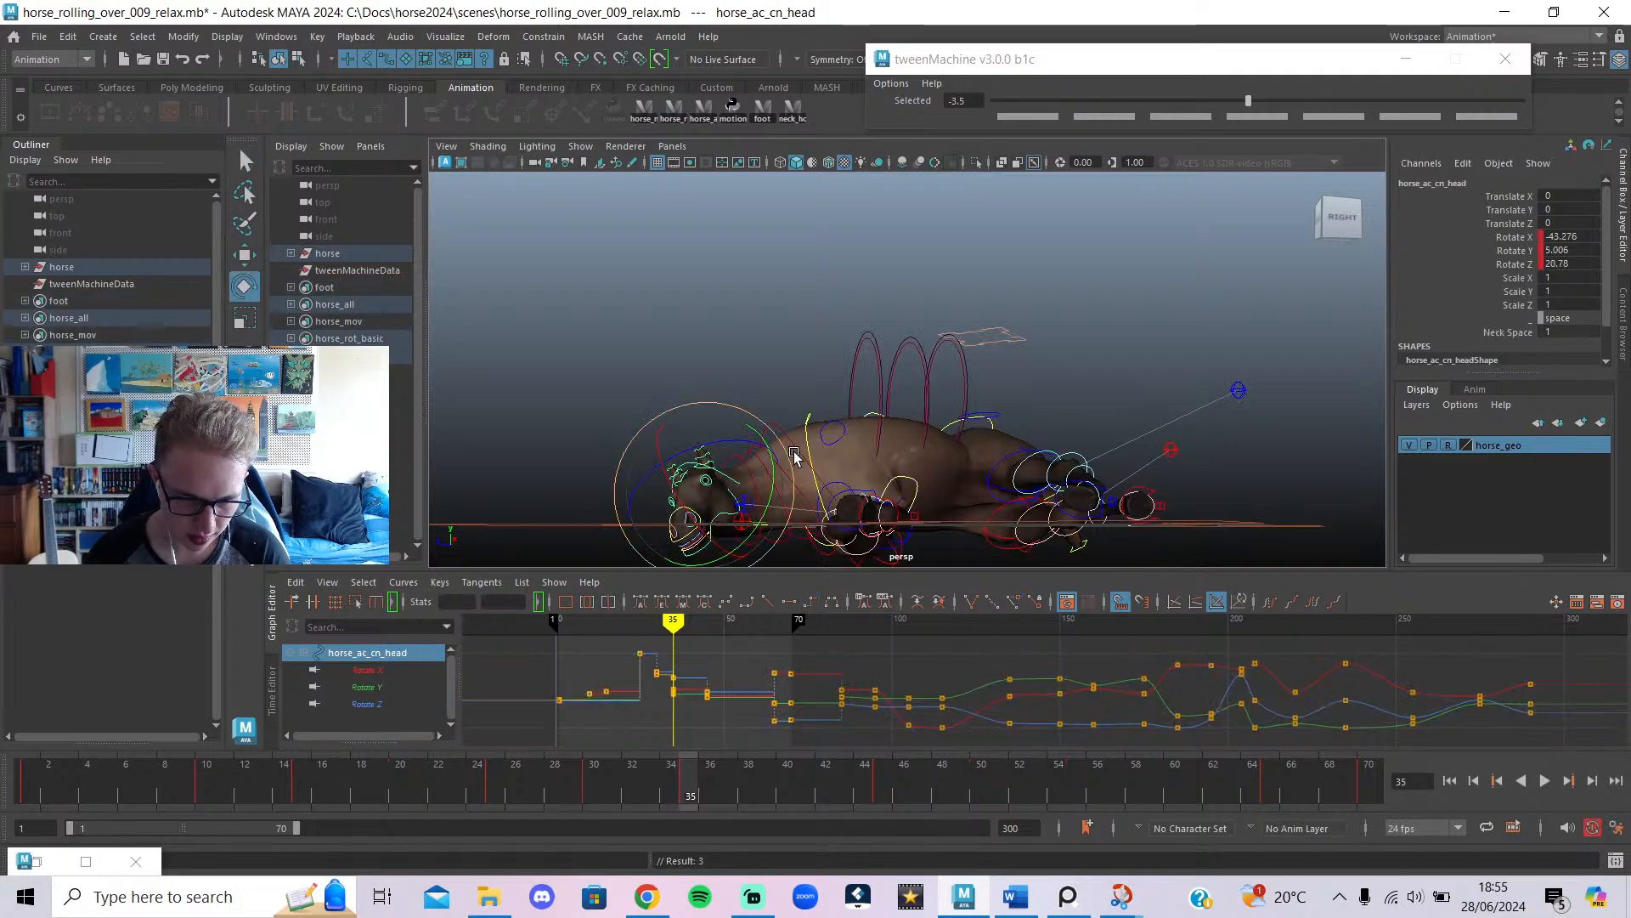
{"action": "left_click_drag", "start_coordinate": [714, 463], "coordinate": [683, 474]}
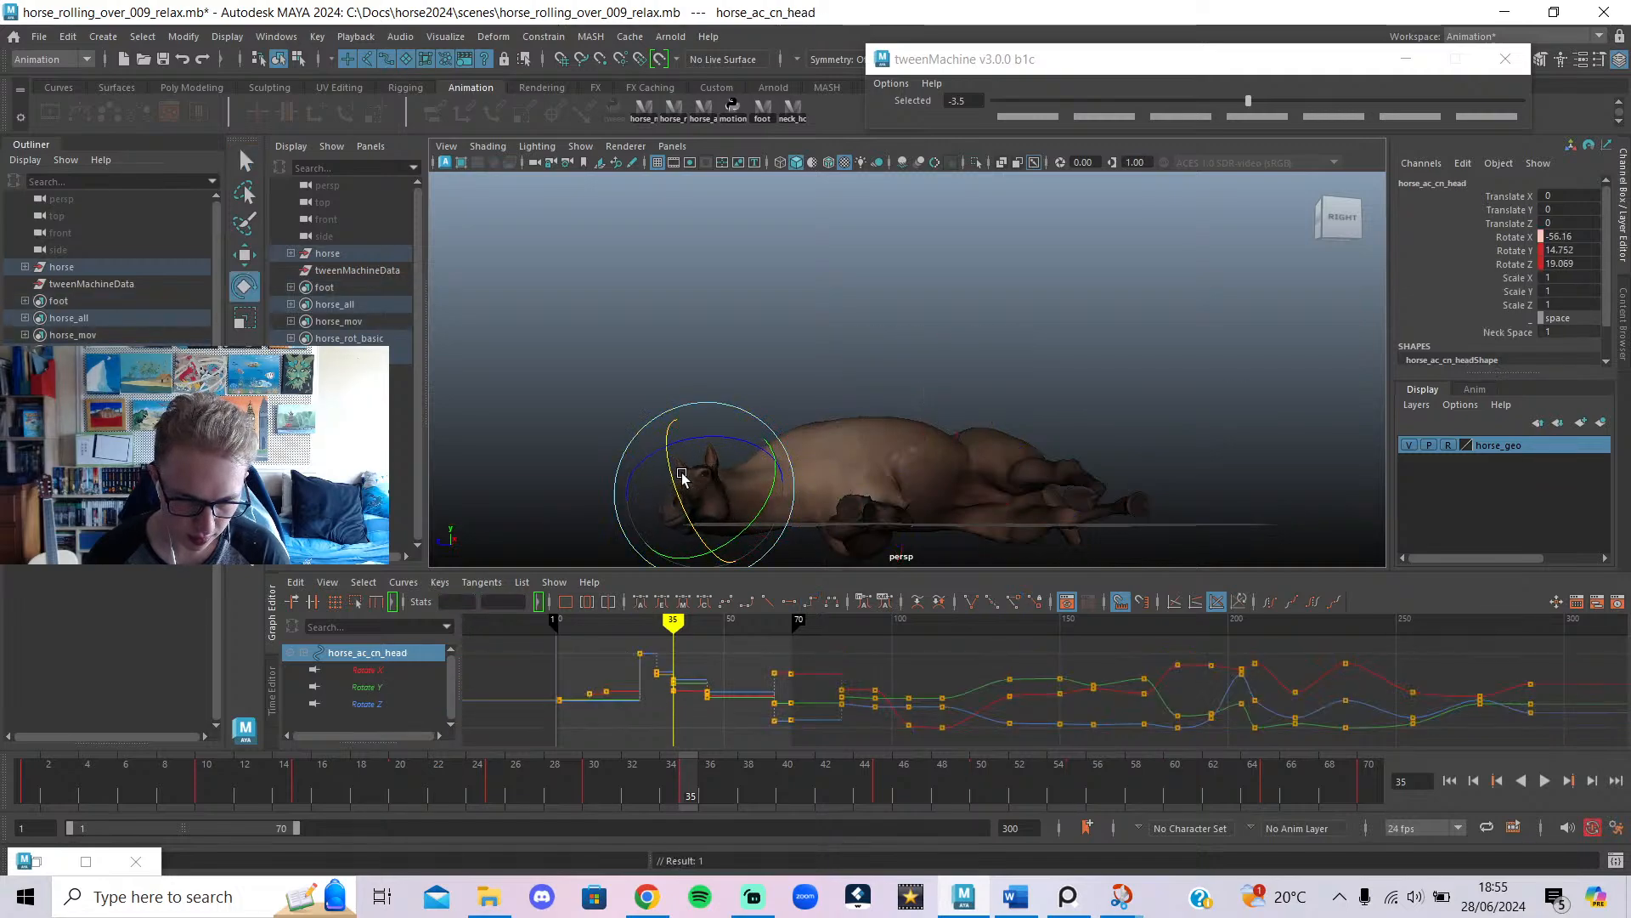
{"action": "left_click_drag", "start_coordinate": [629, 777], "coordinate": [592, 782]}
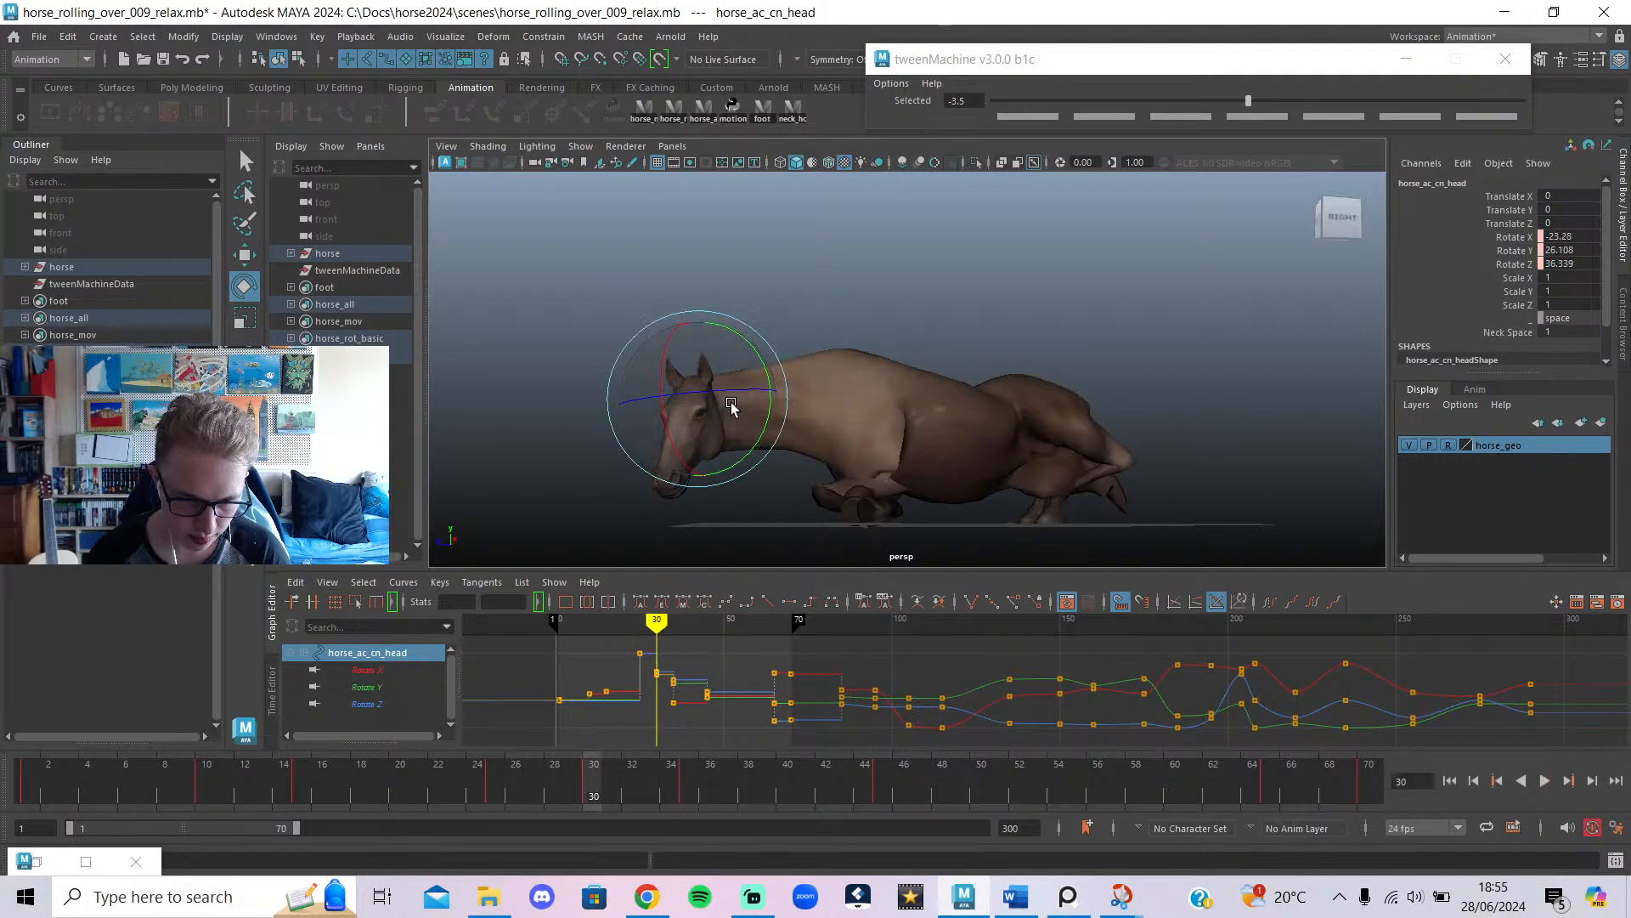
{"action": "left_click_drag", "start_coordinate": [705, 365], "coordinate": [701, 368]}
{"action": "mouse_move", "coordinate": [598, 775]}
{"action": "left_mouse_down"}
{"action": "mouse_move", "coordinate": [508, 781]}
{"action": "mouse_move", "coordinate": [884, 817]}
{"action": "left_mouse_up"}
{"action": "left_click_drag", "start_coordinate": [761, 508], "coordinate": [806, 770]}
{"action": "left_click_drag", "start_coordinate": [695, 821], "coordinate": [685, 803]}
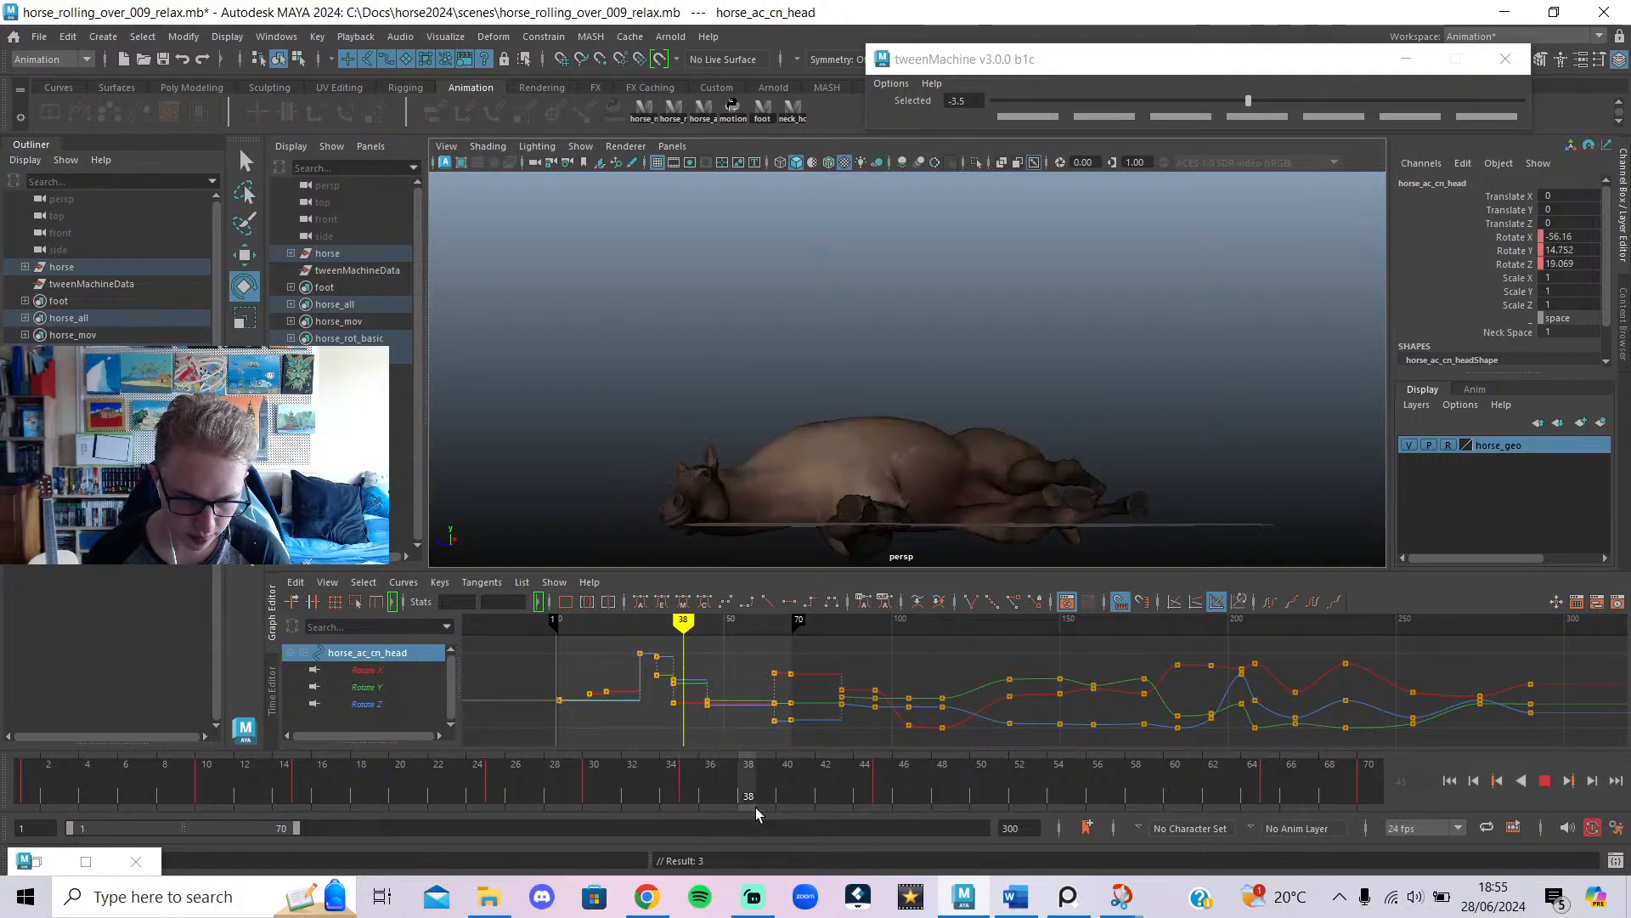
{"action": "mouse_move", "coordinate": [839, 828]}
{"action": "left_mouse_down"}
{"action": "mouse_move", "coordinate": [1020, 837]}
{"action": "mouse_move", "coordinate": [902, 834]}
{"action": "mouse_move", "coordinate": [992, 827]}
{"action": "mouse_move", "coordinate": [960, 824]}
{"action": "mouse_move", "coordinate": [979, 823]}
{"action": "left_mouse_up"}
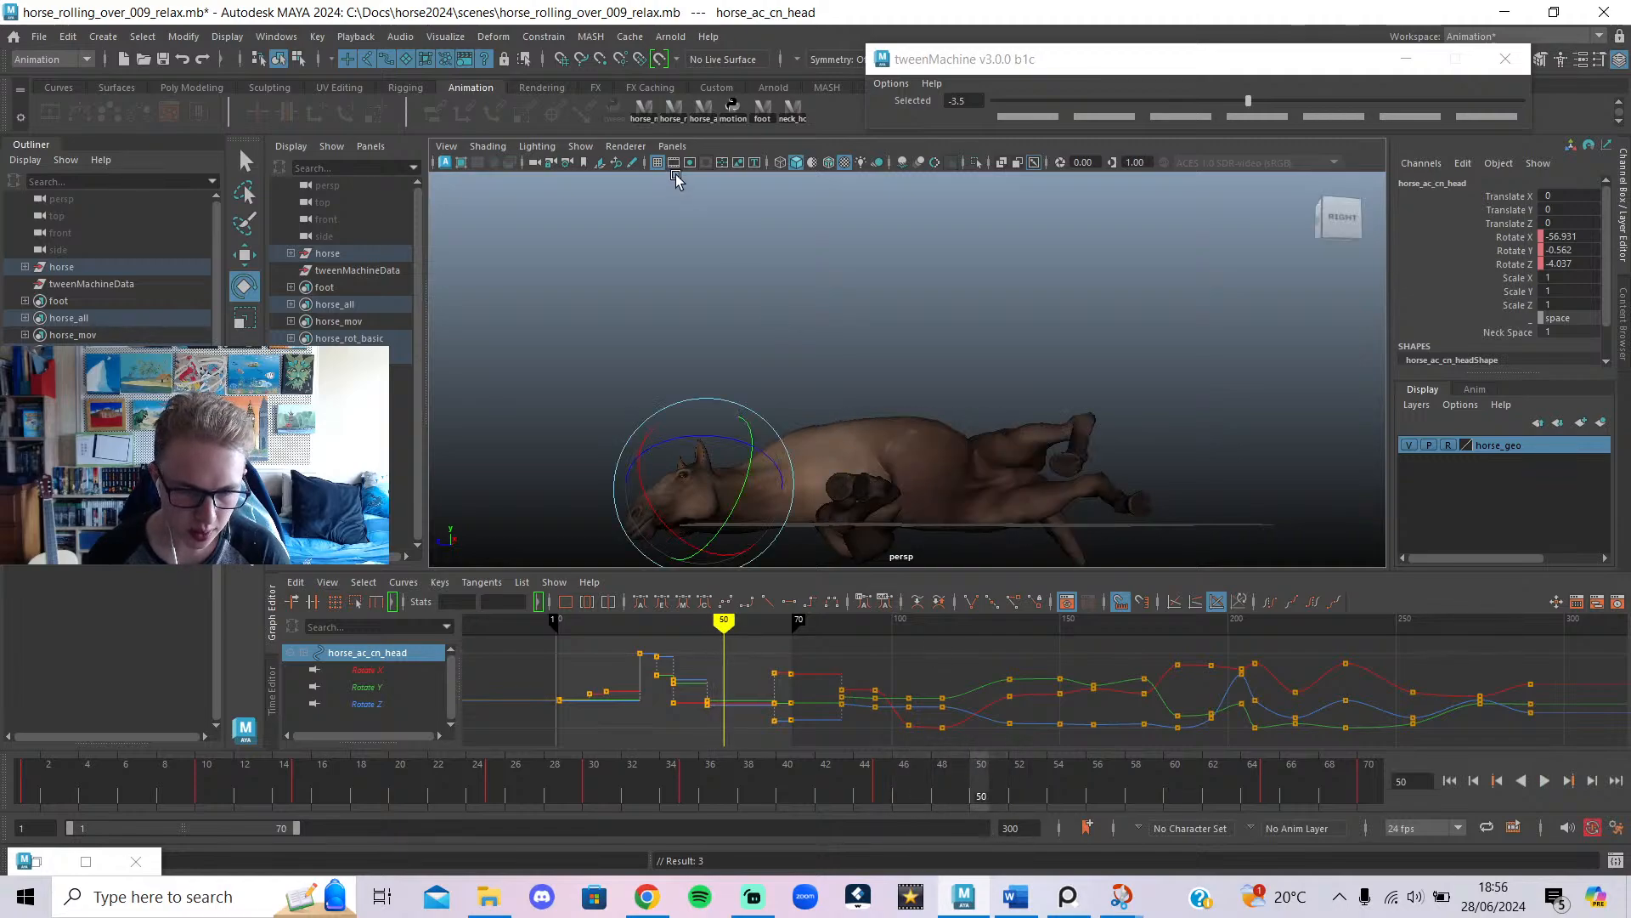
{"action": "left_click", "coordinate": [710, 119]}
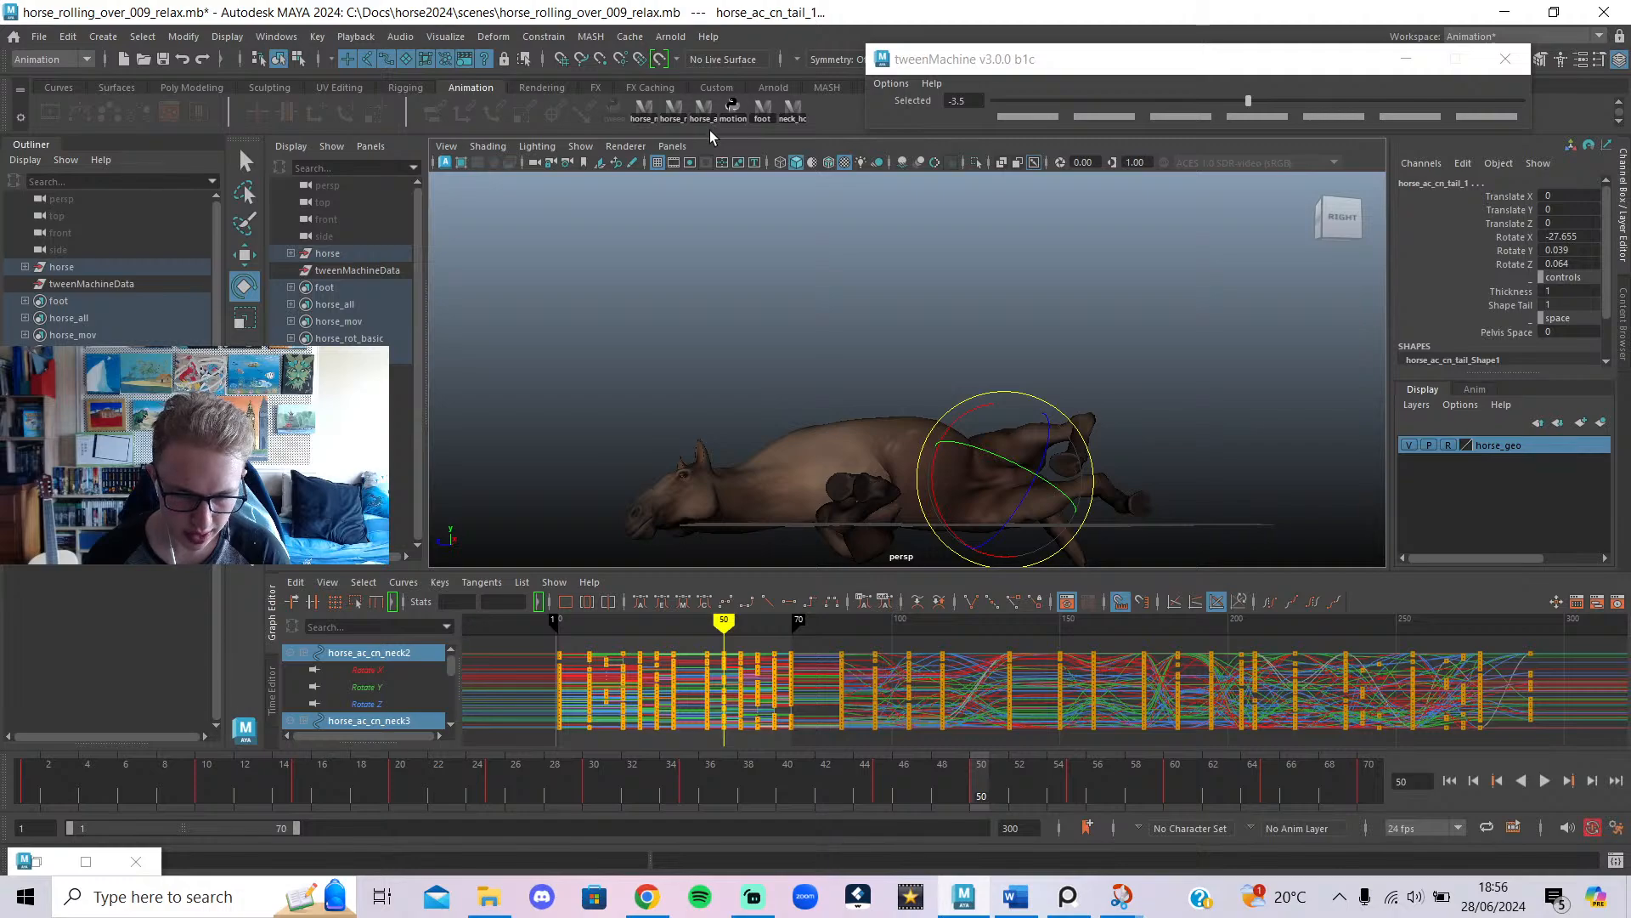
{"action": "left_click", "coordinate": [753, 441]}
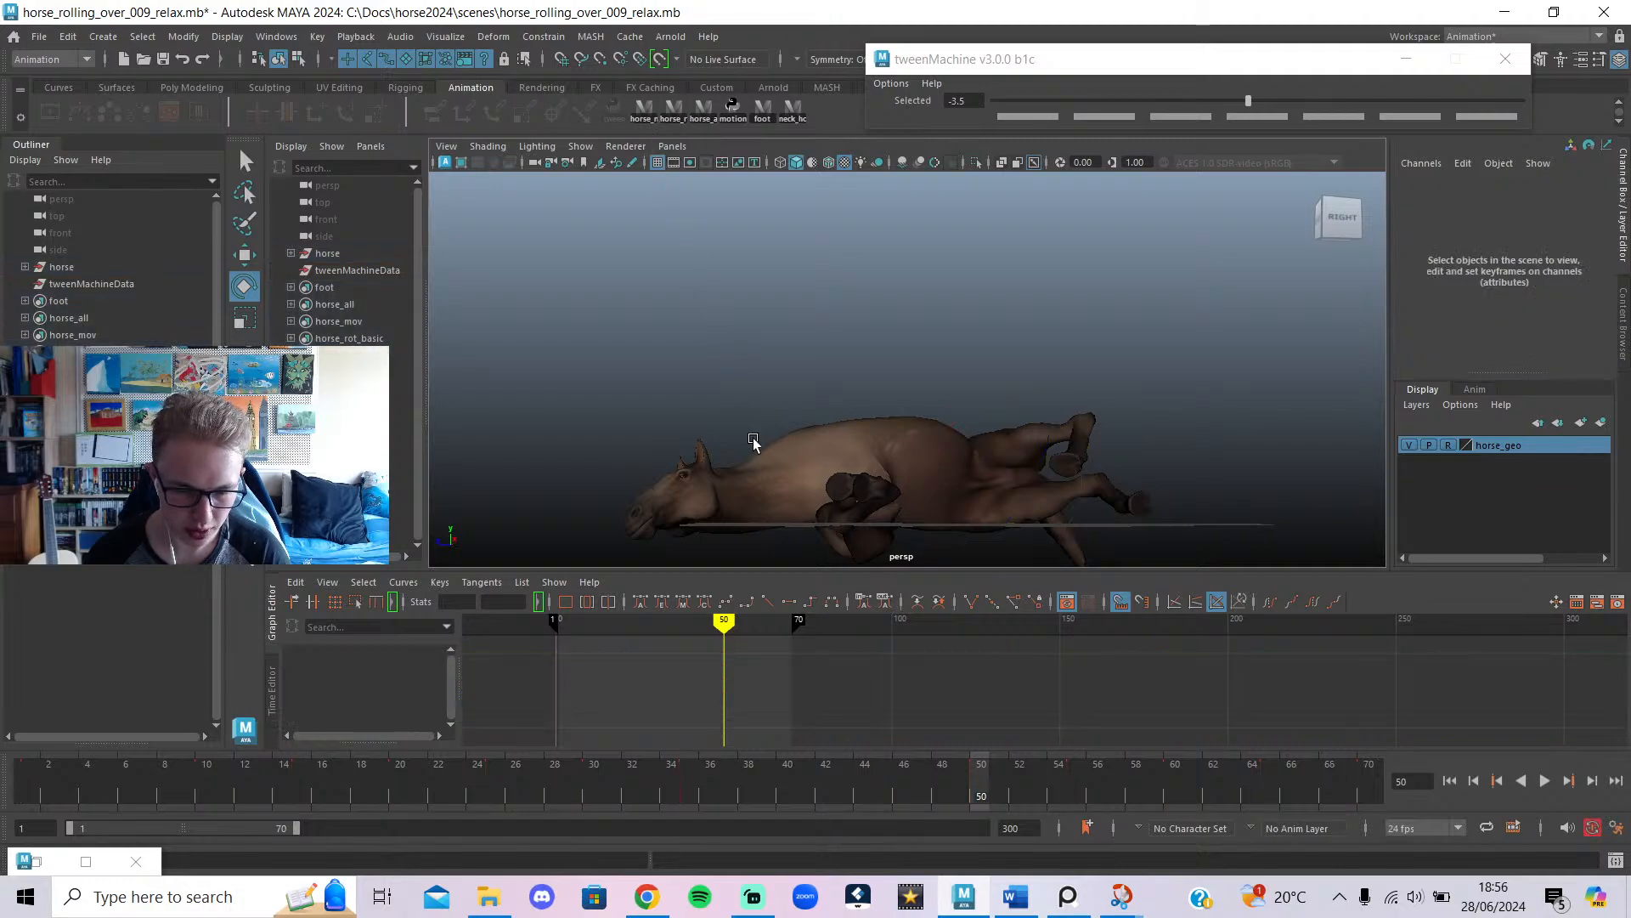
{"action": "key", "text": "alt+1"}
{"action": "left_click", "coordinate": [726, 481]}
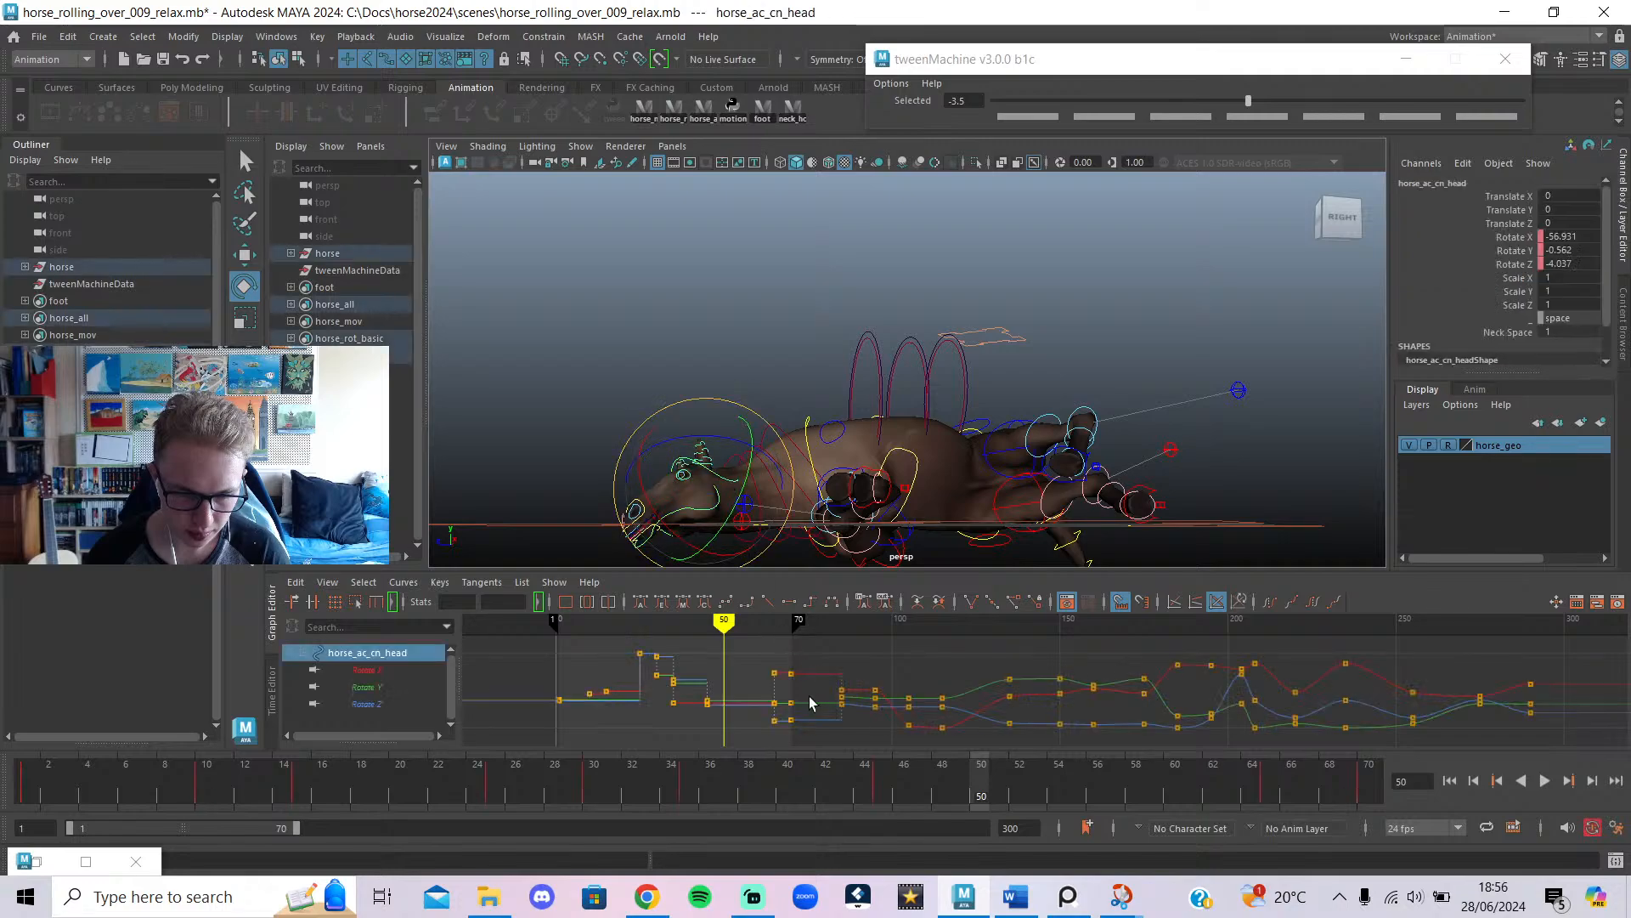
{"action": "left_click_drag", "start_coordinate": [667, 399], "coordinate": [911, 425], "text": "alt"}
{"action": "key", "text": "alt+1"}
{"action": "middle_click_drag", "start_coordinate": [910, 364], "coordinate": [864, 306], "text": "alt"}
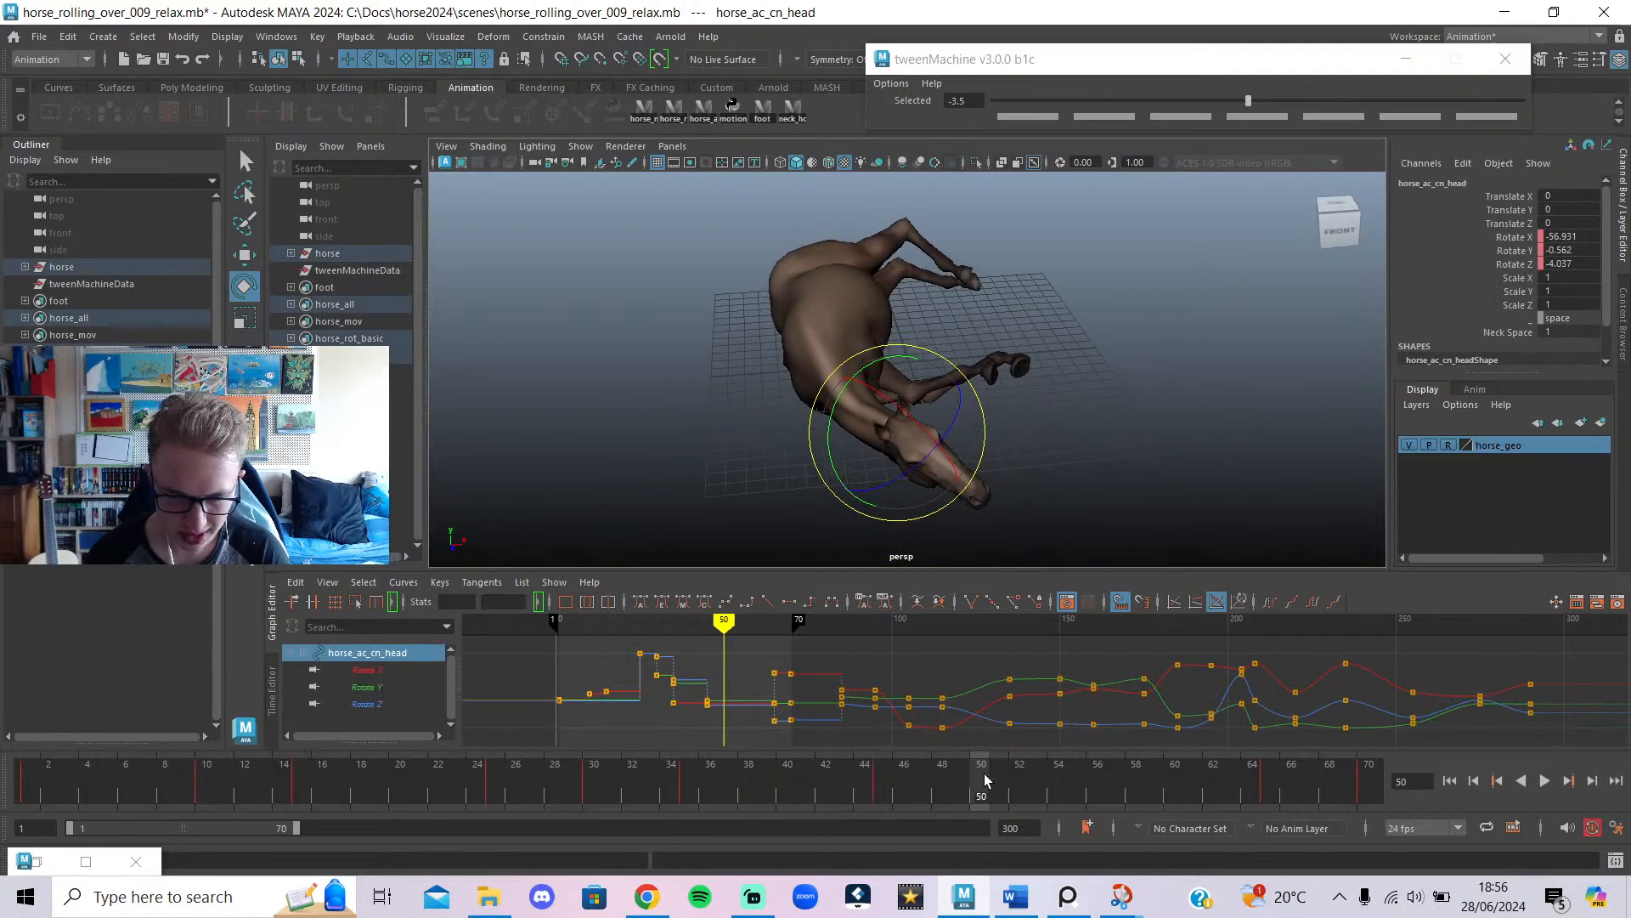
{"action": "mouse_move", "coordinate": [984, 774]}
{"action": "left_mouse_down"}
{"action": "mouse_move", "coordinate": [1409, 837]}
{"action": "mouse_move", "coordinate": [1068, 859]}
{"action": "mouse_move", "coordinate": [829, 823]}
{"action": "mouse_move", "coordinate": [1082, 839]}
{"action": "mouse_move", "coordinate": [964, 845]}
{"action": "left_mouse_up"}
Open the horse rolling in the grass video and seek it back to the roll at 0:21.
{"action": "left_click", "coordinate": [646, 897]}
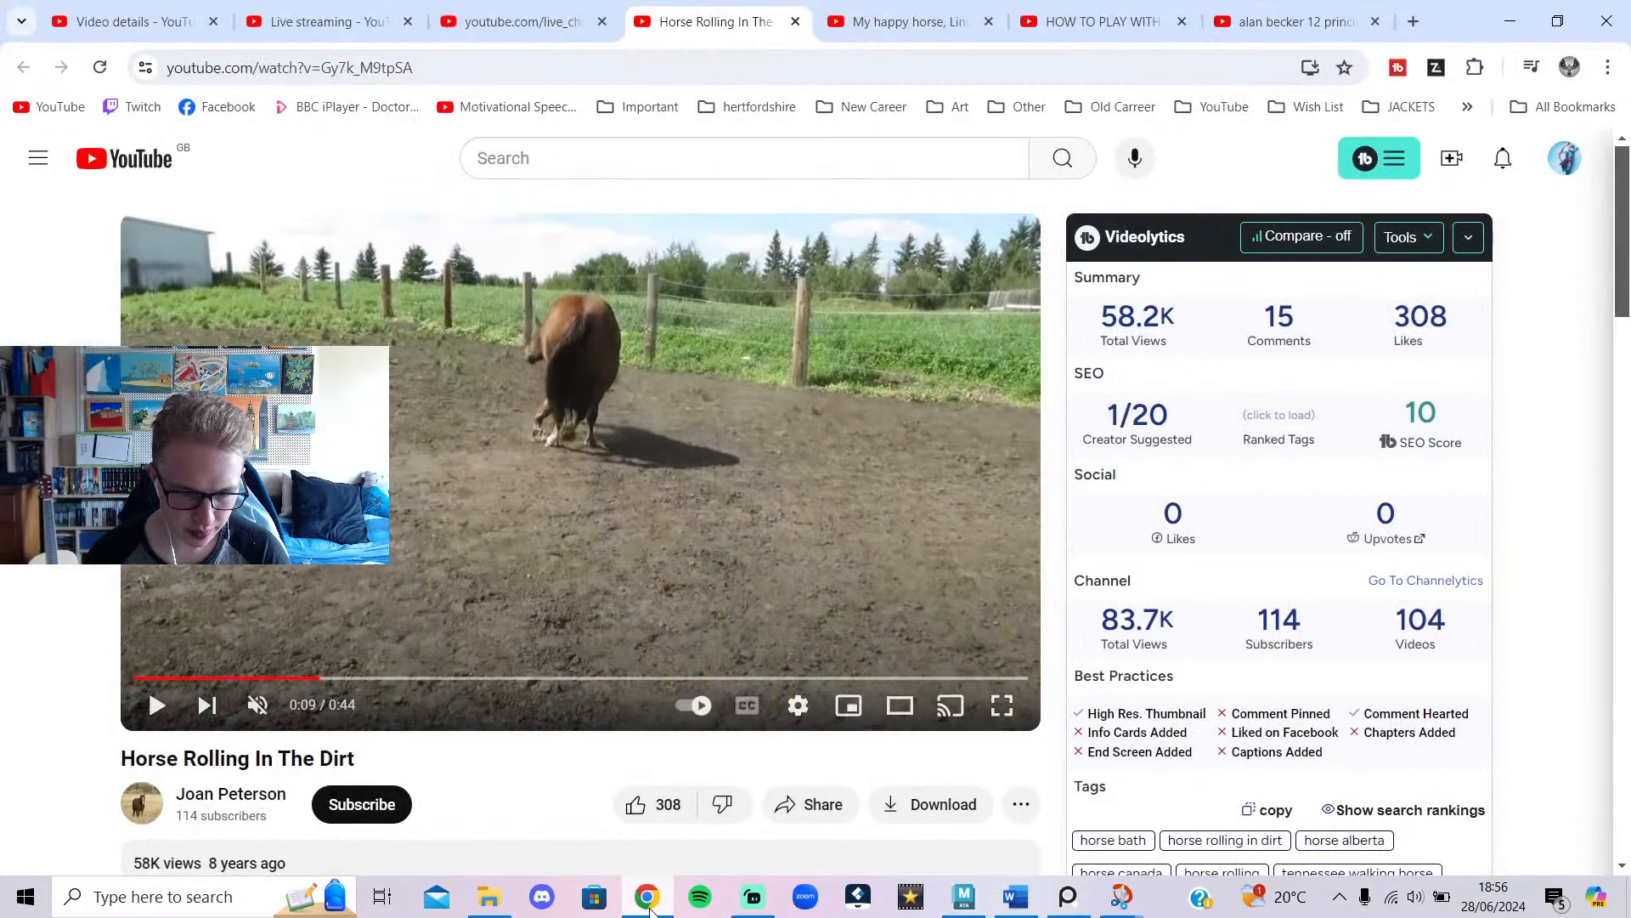
{"action": "left_click", "coordinate": [922, 18]}
{"action": "left_click", "coordinate": [743, 441]}
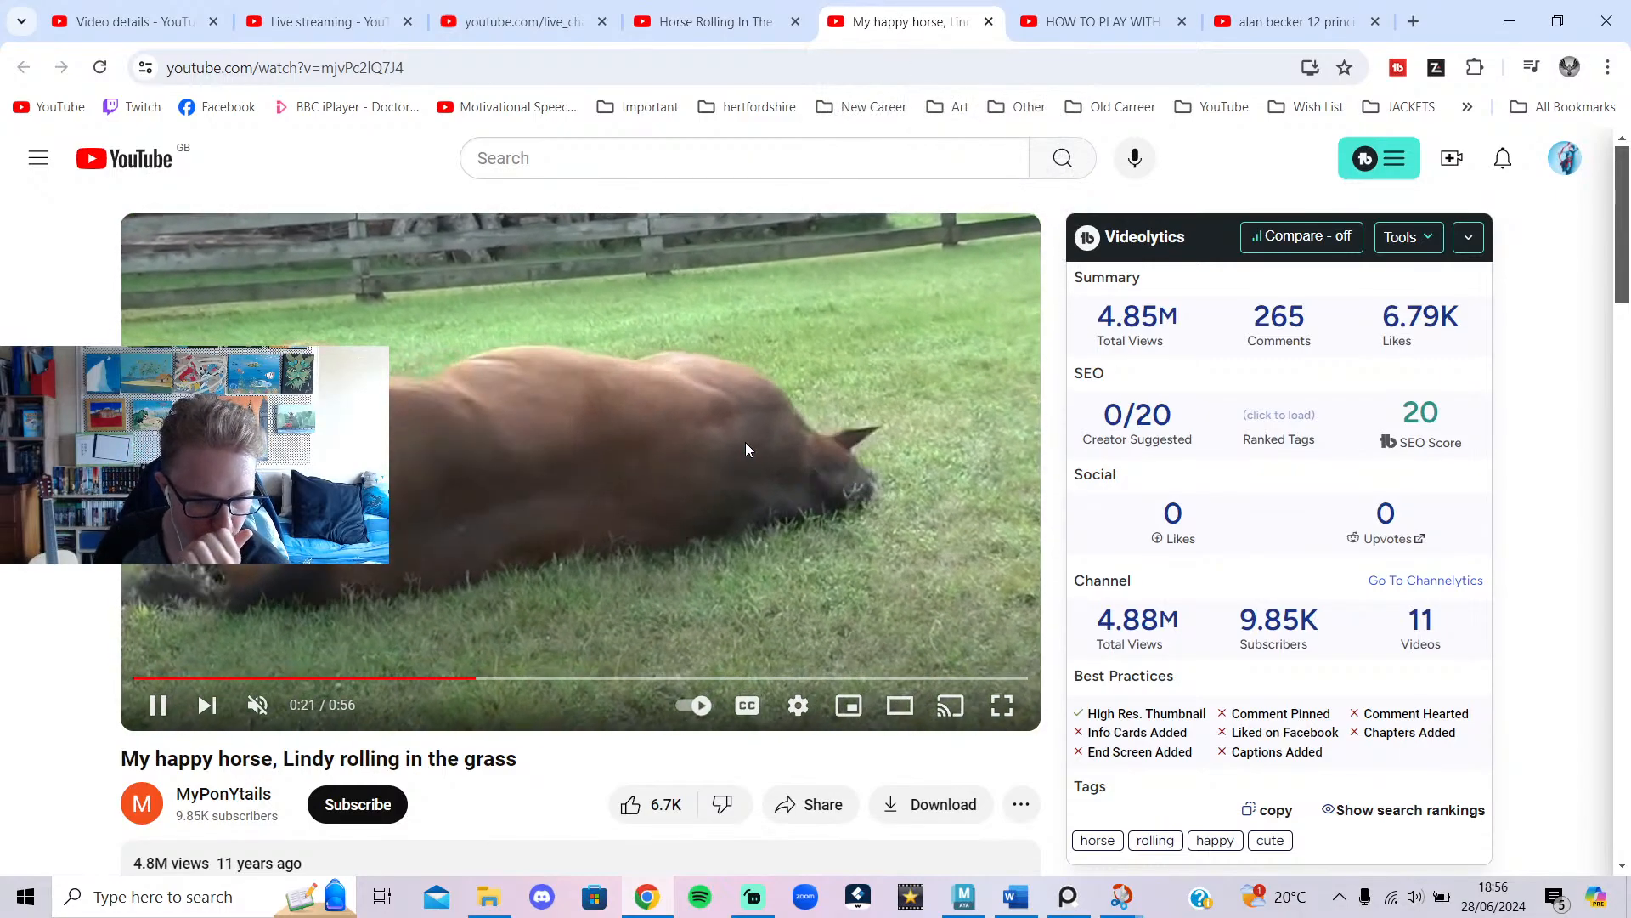
{"action": "left_click", "coordinate": [541, 620]}
{"action": "left_click", "coordinate": [474, 679]}
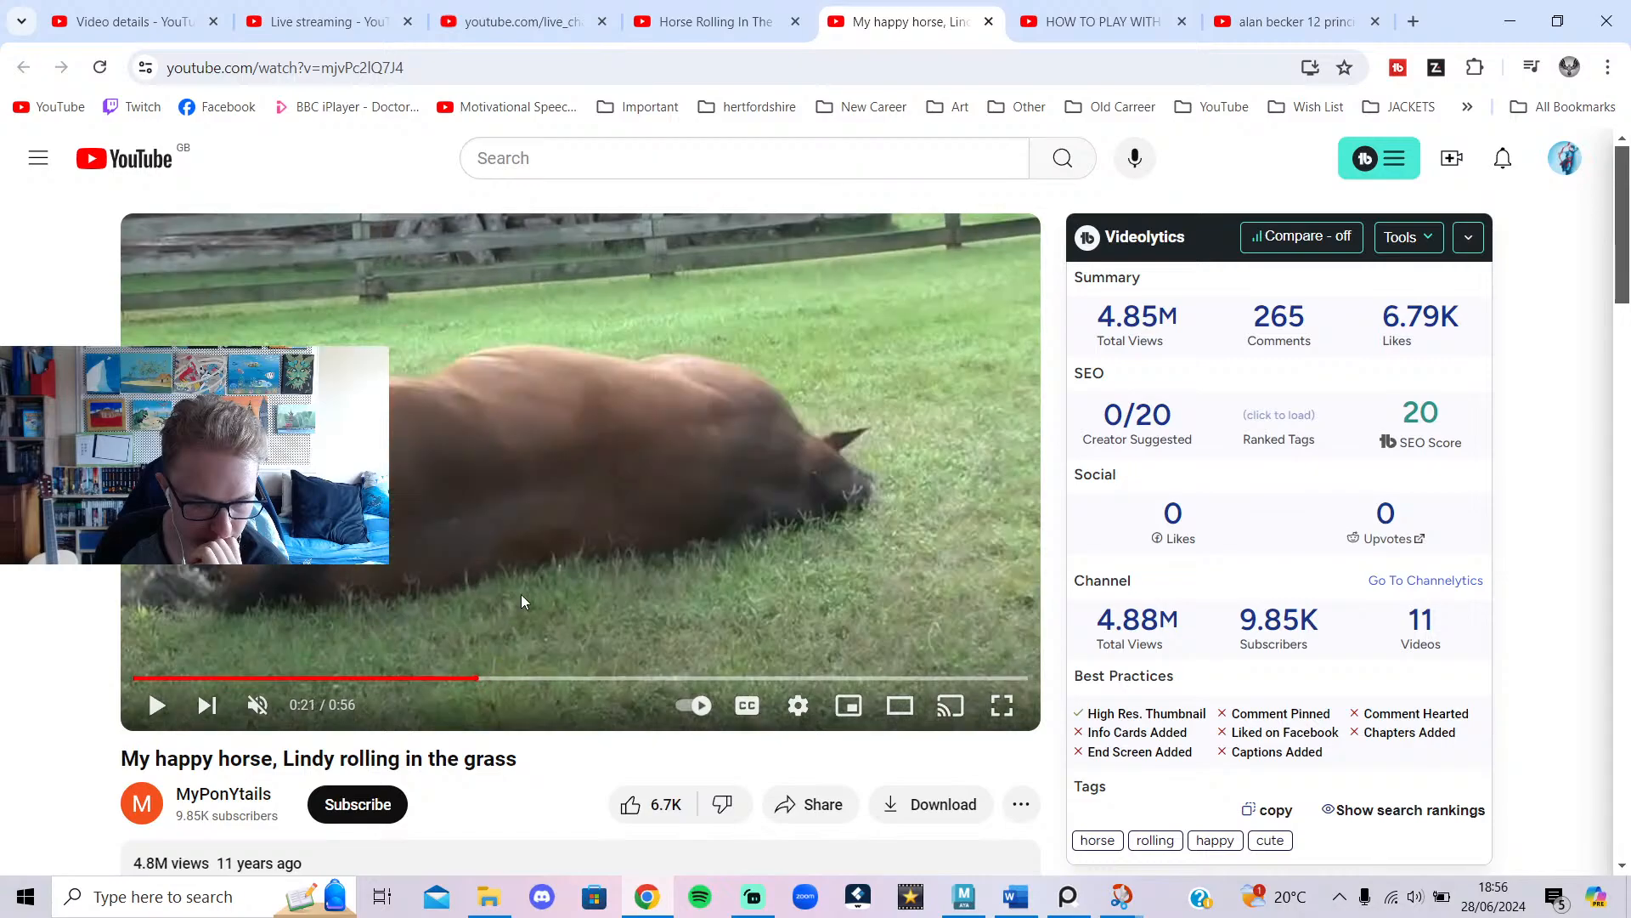
{"action": "left_click", "coordinate": [533, 569]}
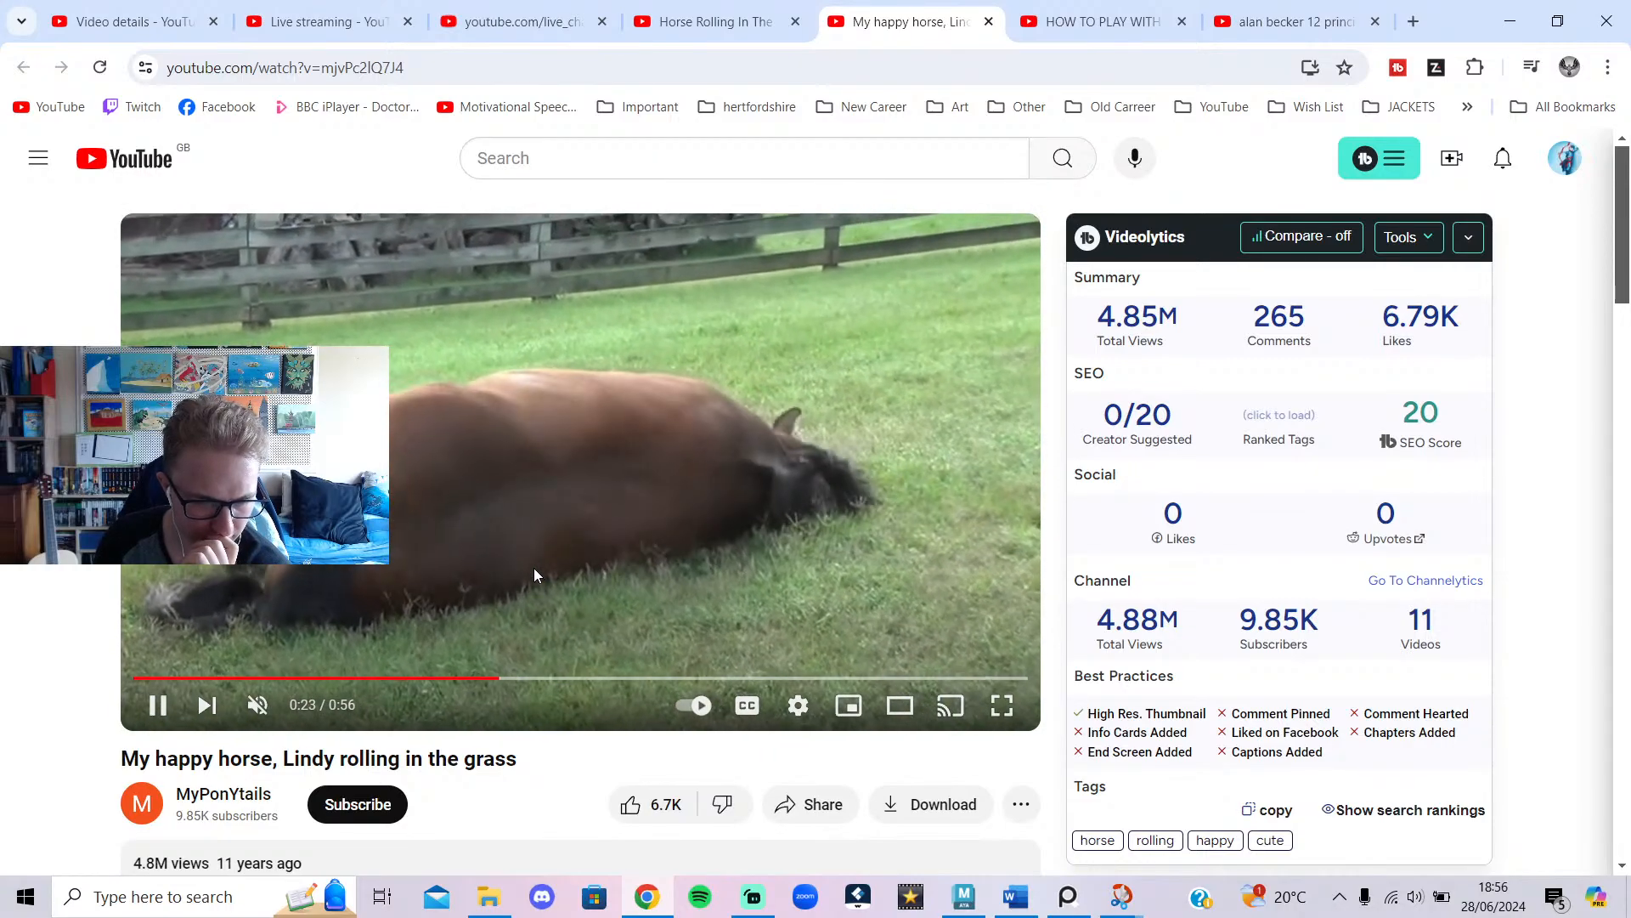
{"action": "left_click", "coordinate": [484, 678]}
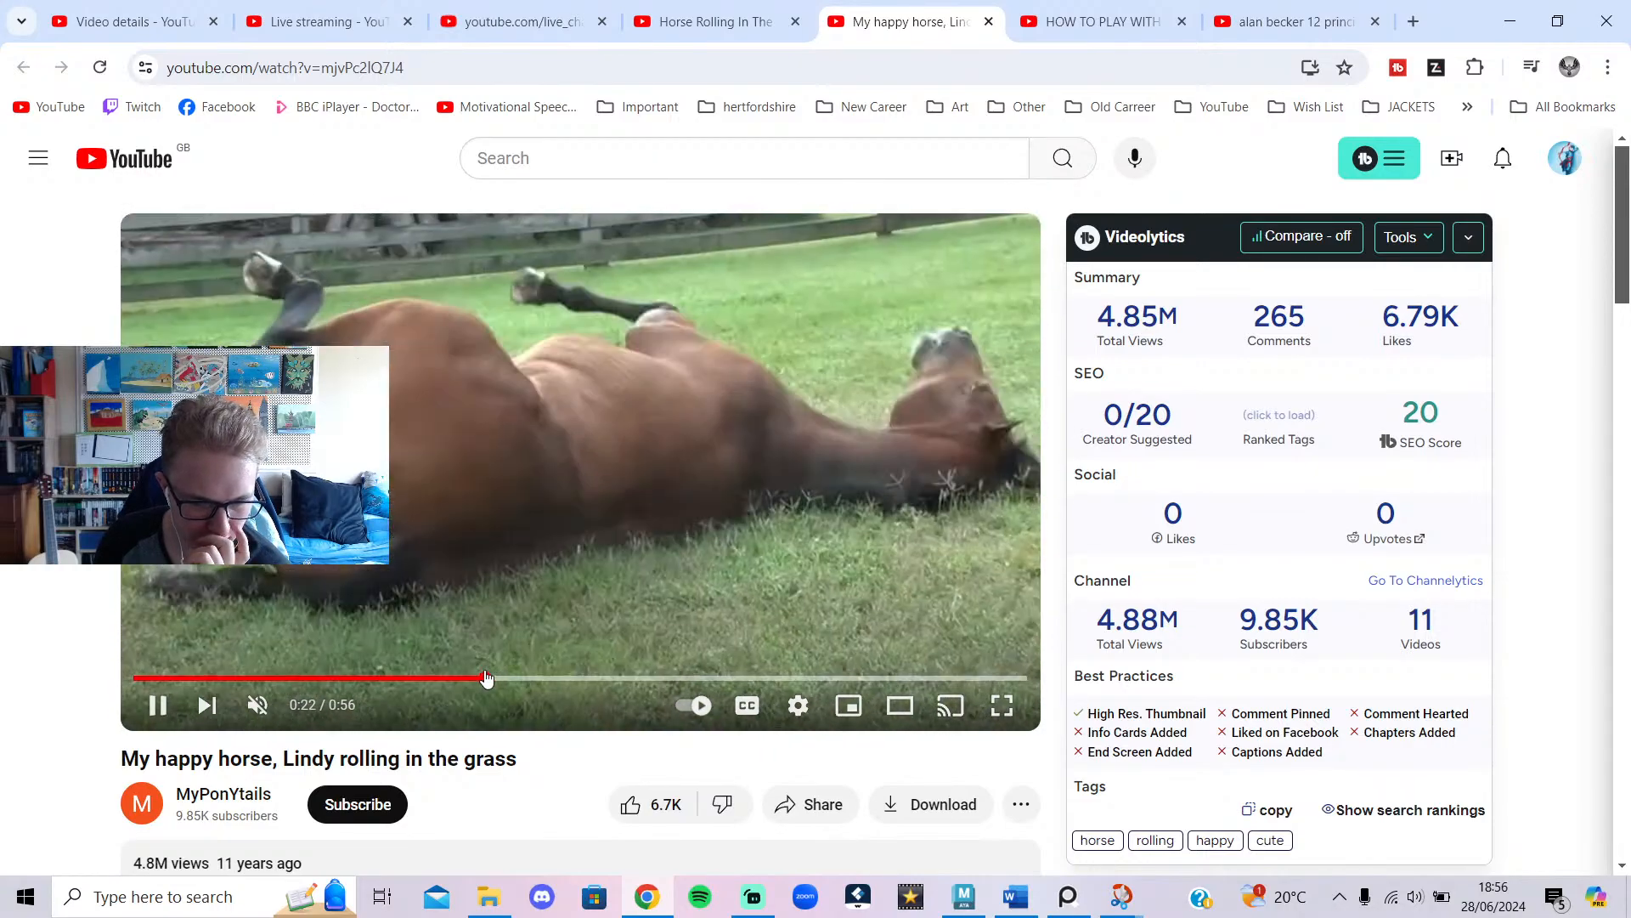
{"action": "left_click", "coordinate": [462, 679]}
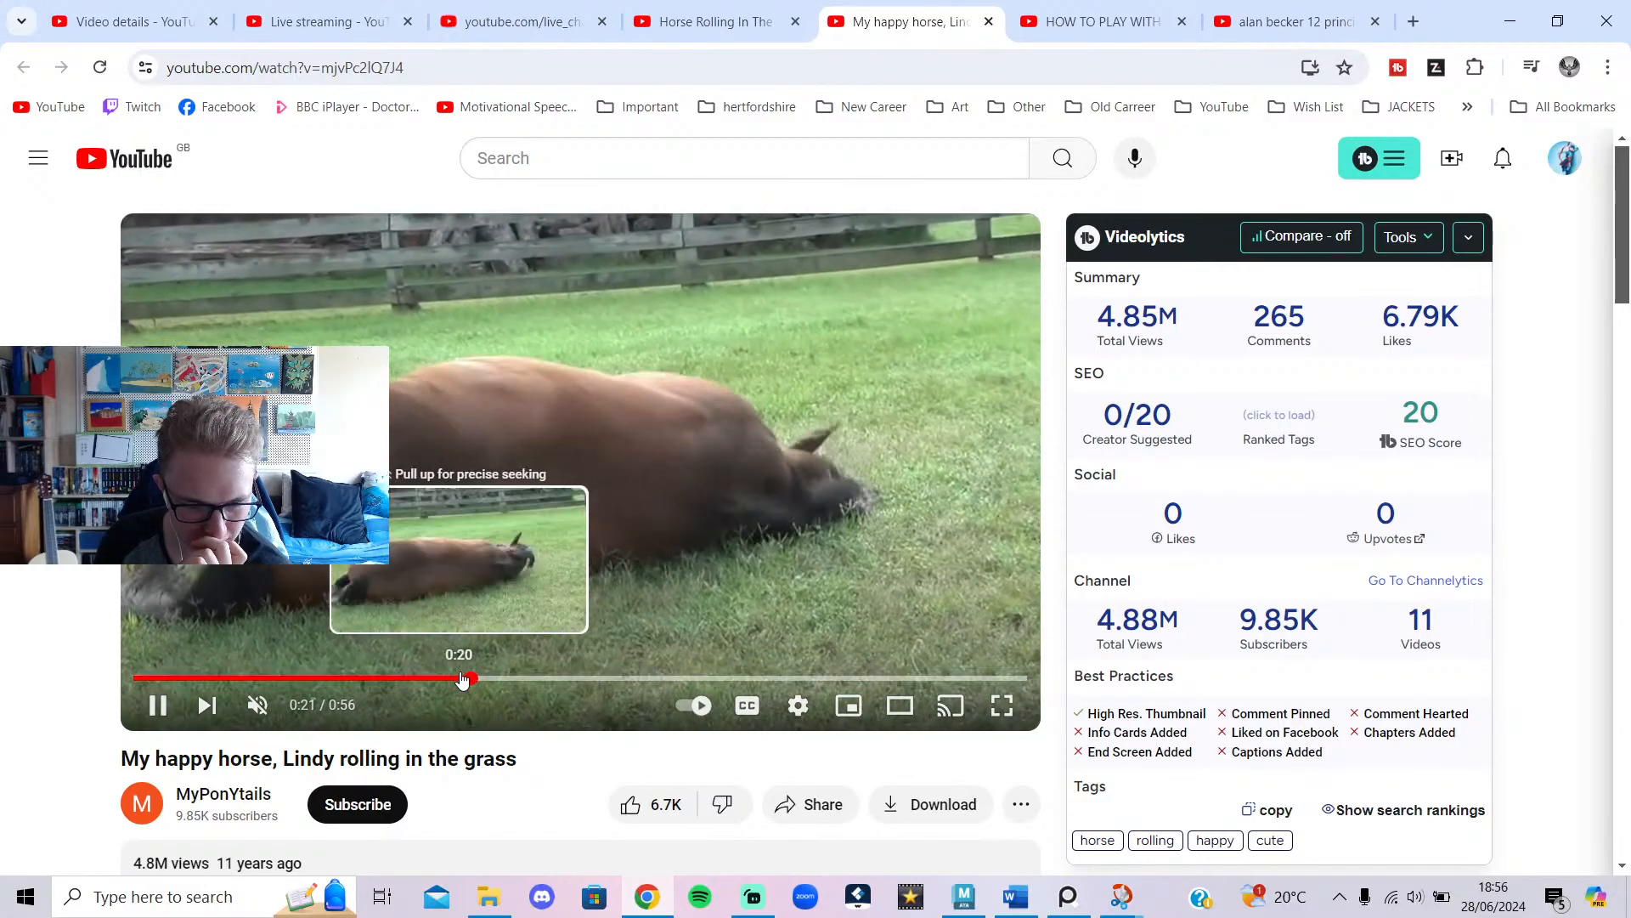
{"action": "left_click", "coordinate": [583, 566]}
{"action": "left_click", "coordinate": [471, 678]}
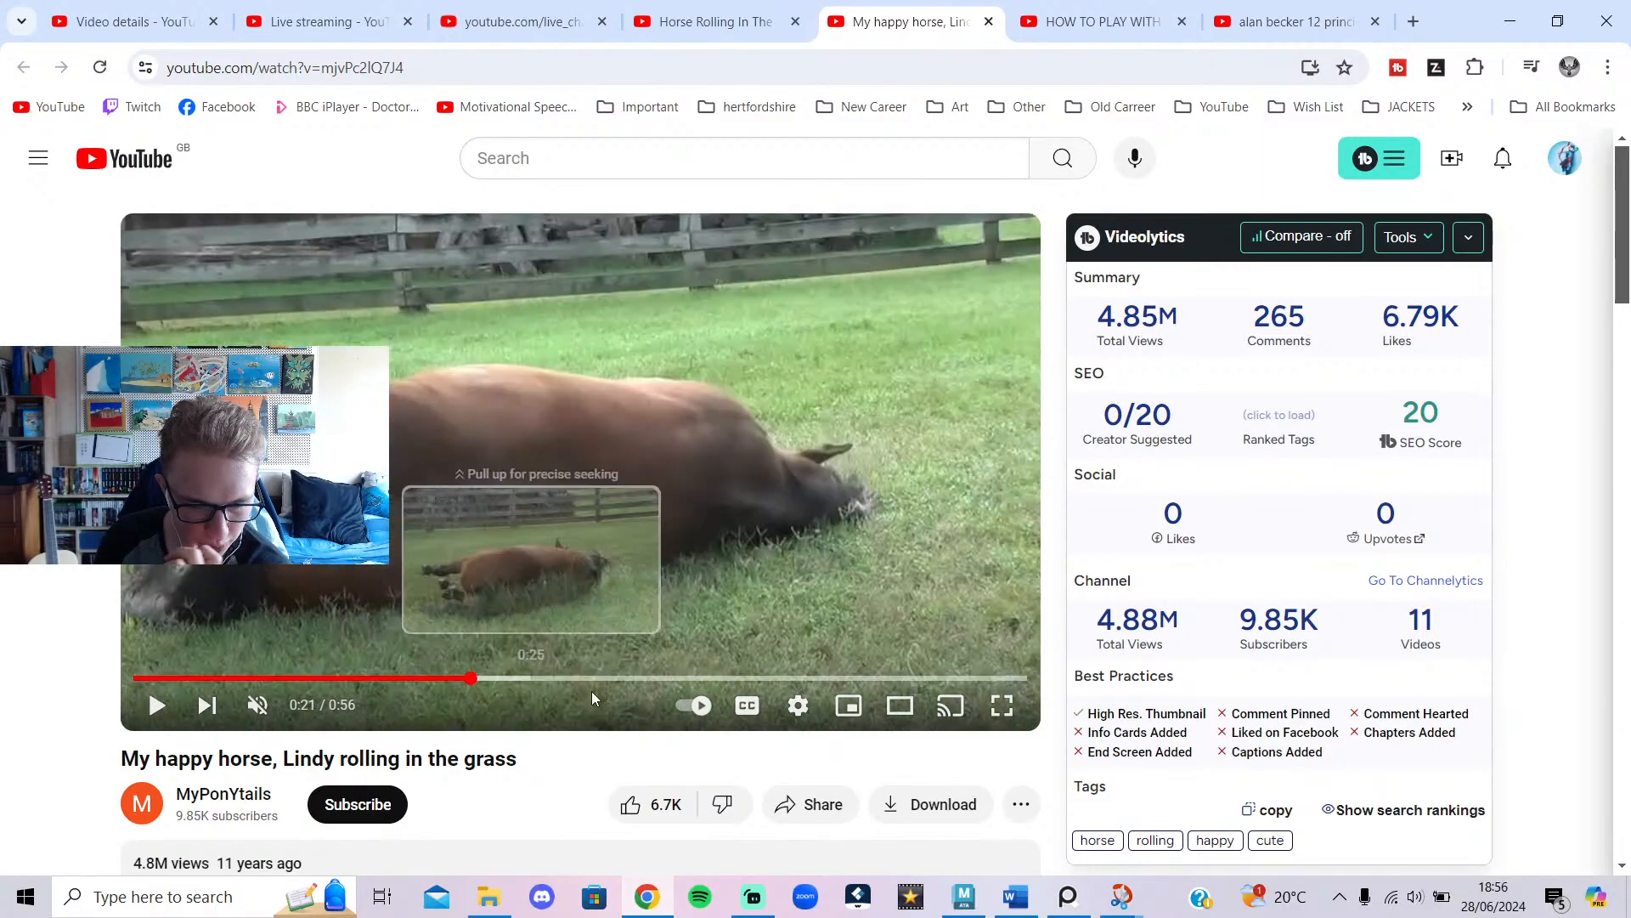
Set the video's playback speed to 0.25.
{"action": "left_click", "coordinate": [798, 705]}
{"action": "left_click", "coordinate": [946, 586]}
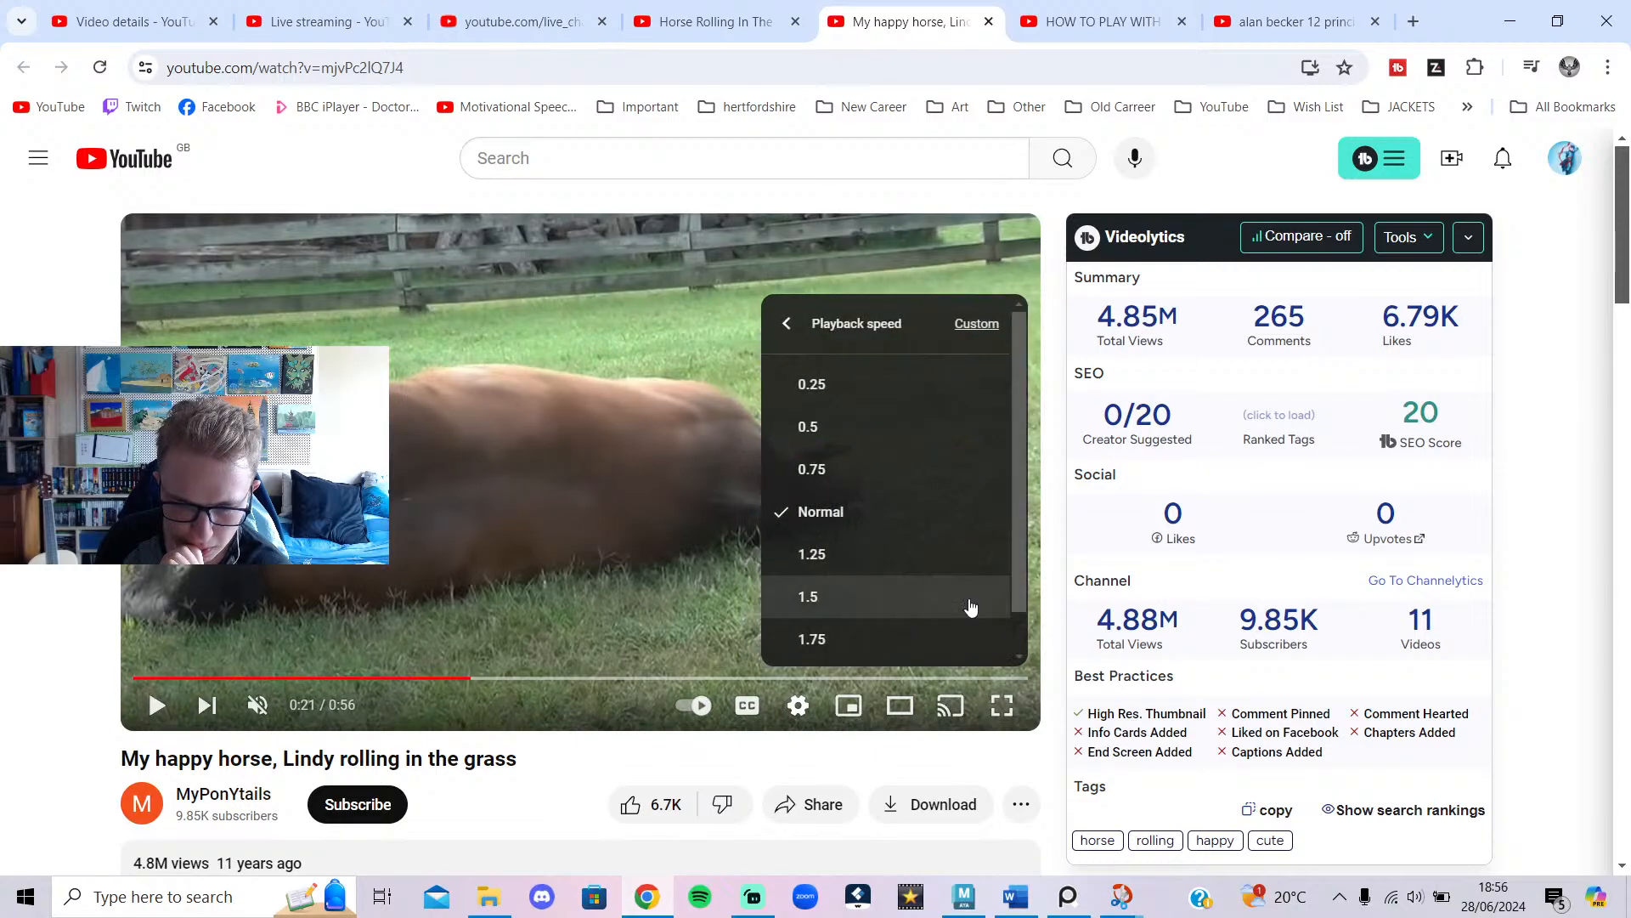
{"action": "left_click", "coordinate": [863, 389]}
{"action": "left_click", "coordinate": [515, 624]}
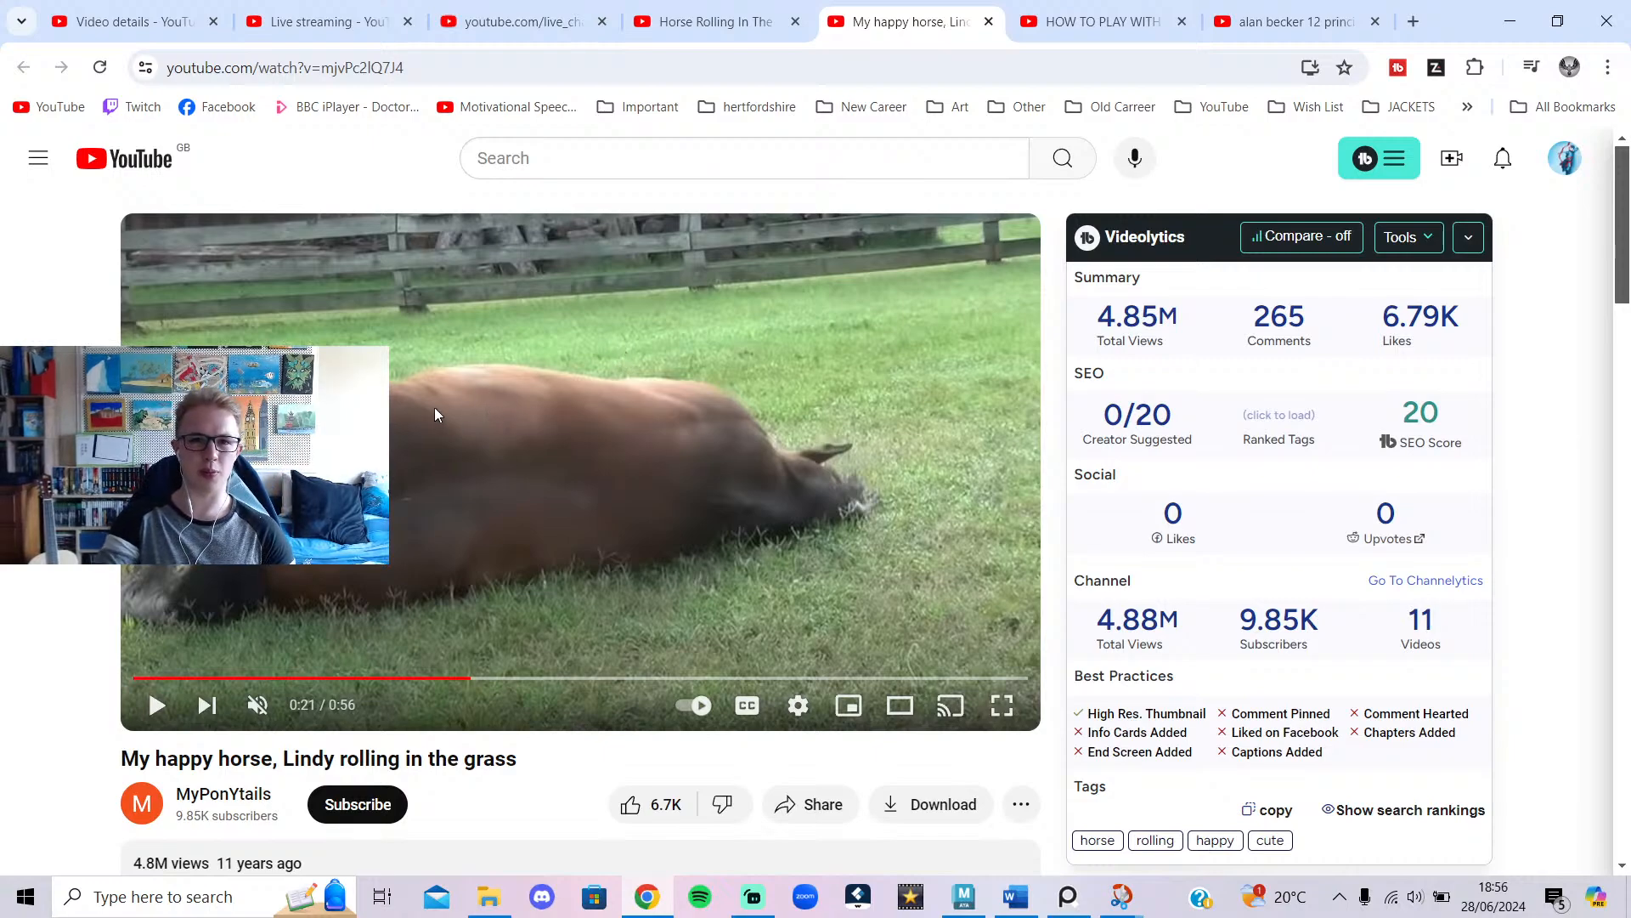
Replay the roll in slow motion from about 0:19–0:21, then advance Maya to frame 70.
{"action": "left_click", "coordinate": [492, 383]}
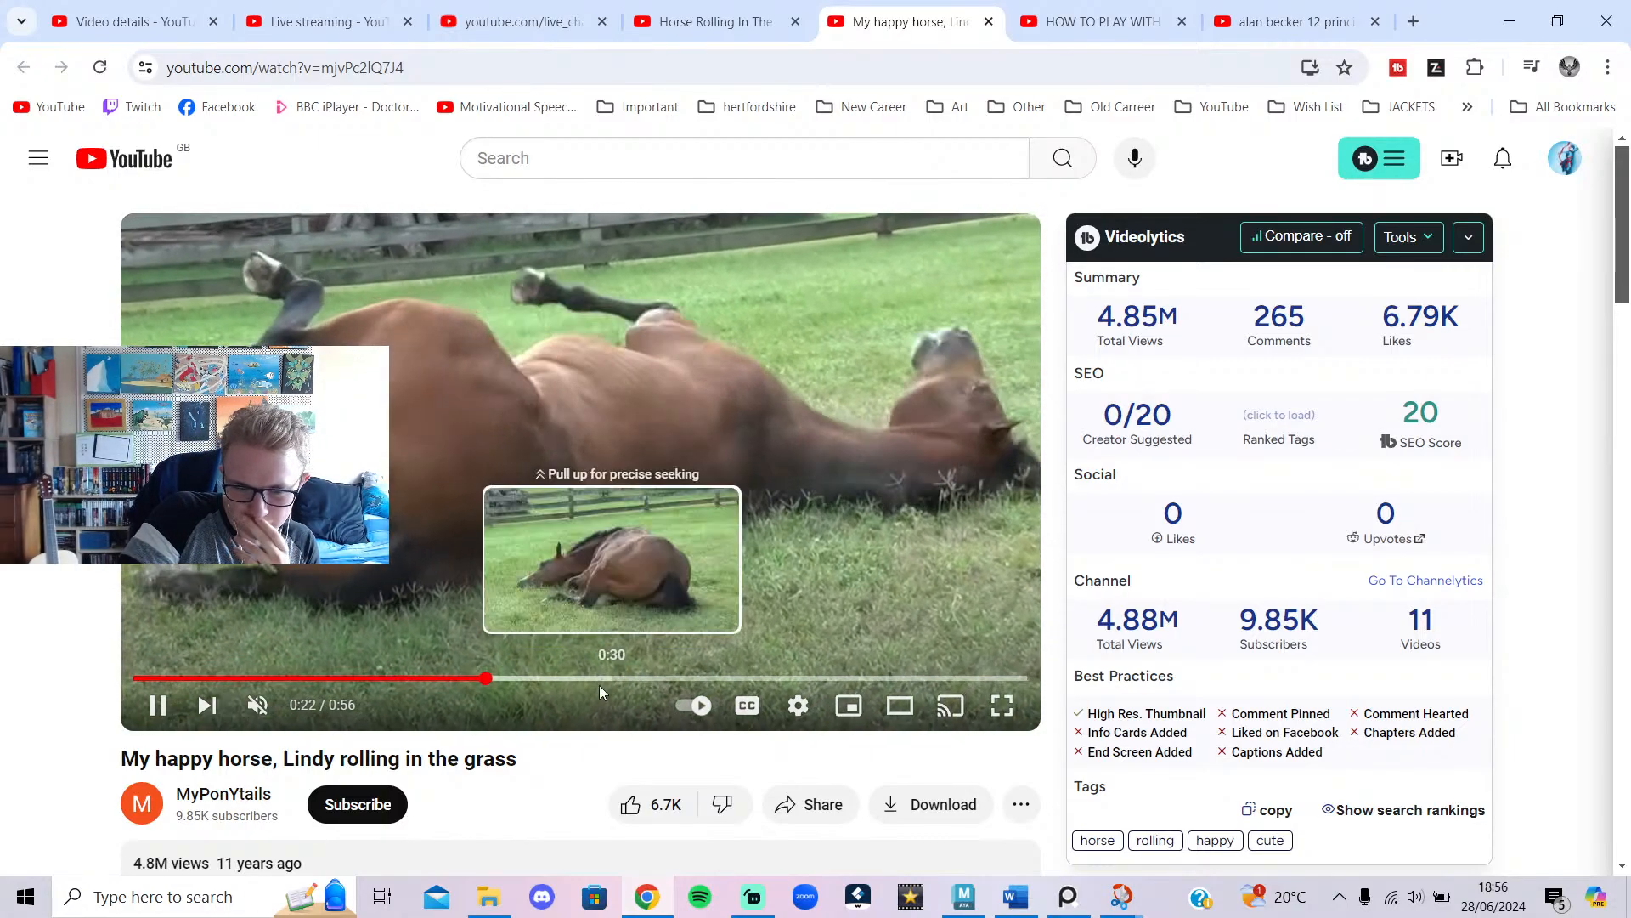
{"action": "left_click", "coordinate": [475, 678]}
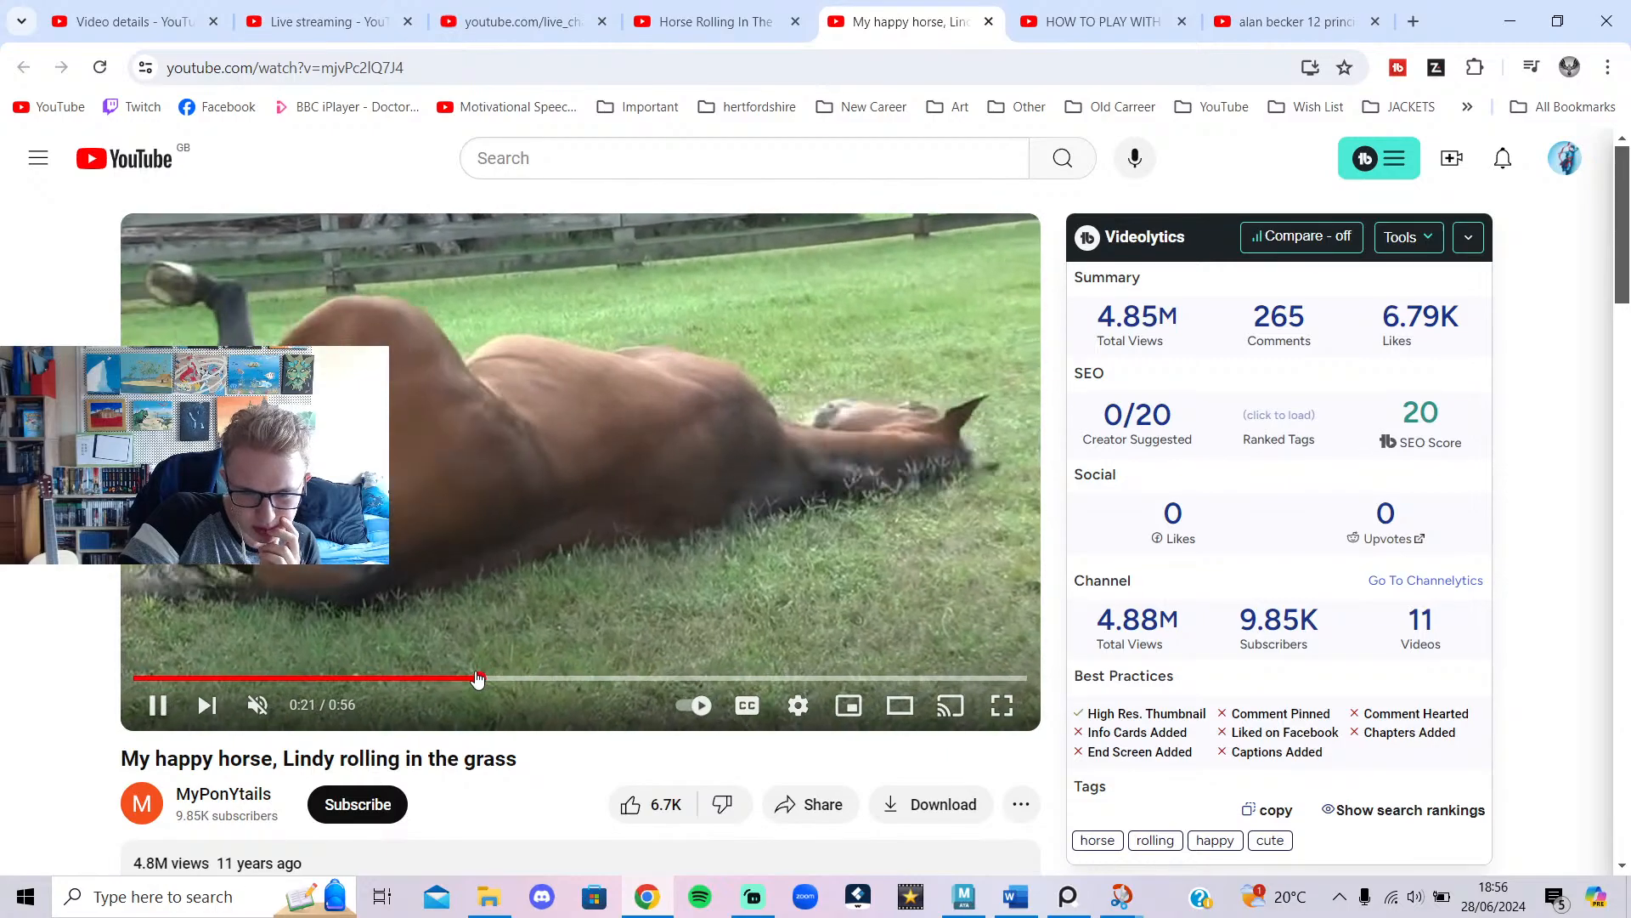
{"action": "left_click", "coordinate": [471, 678]}
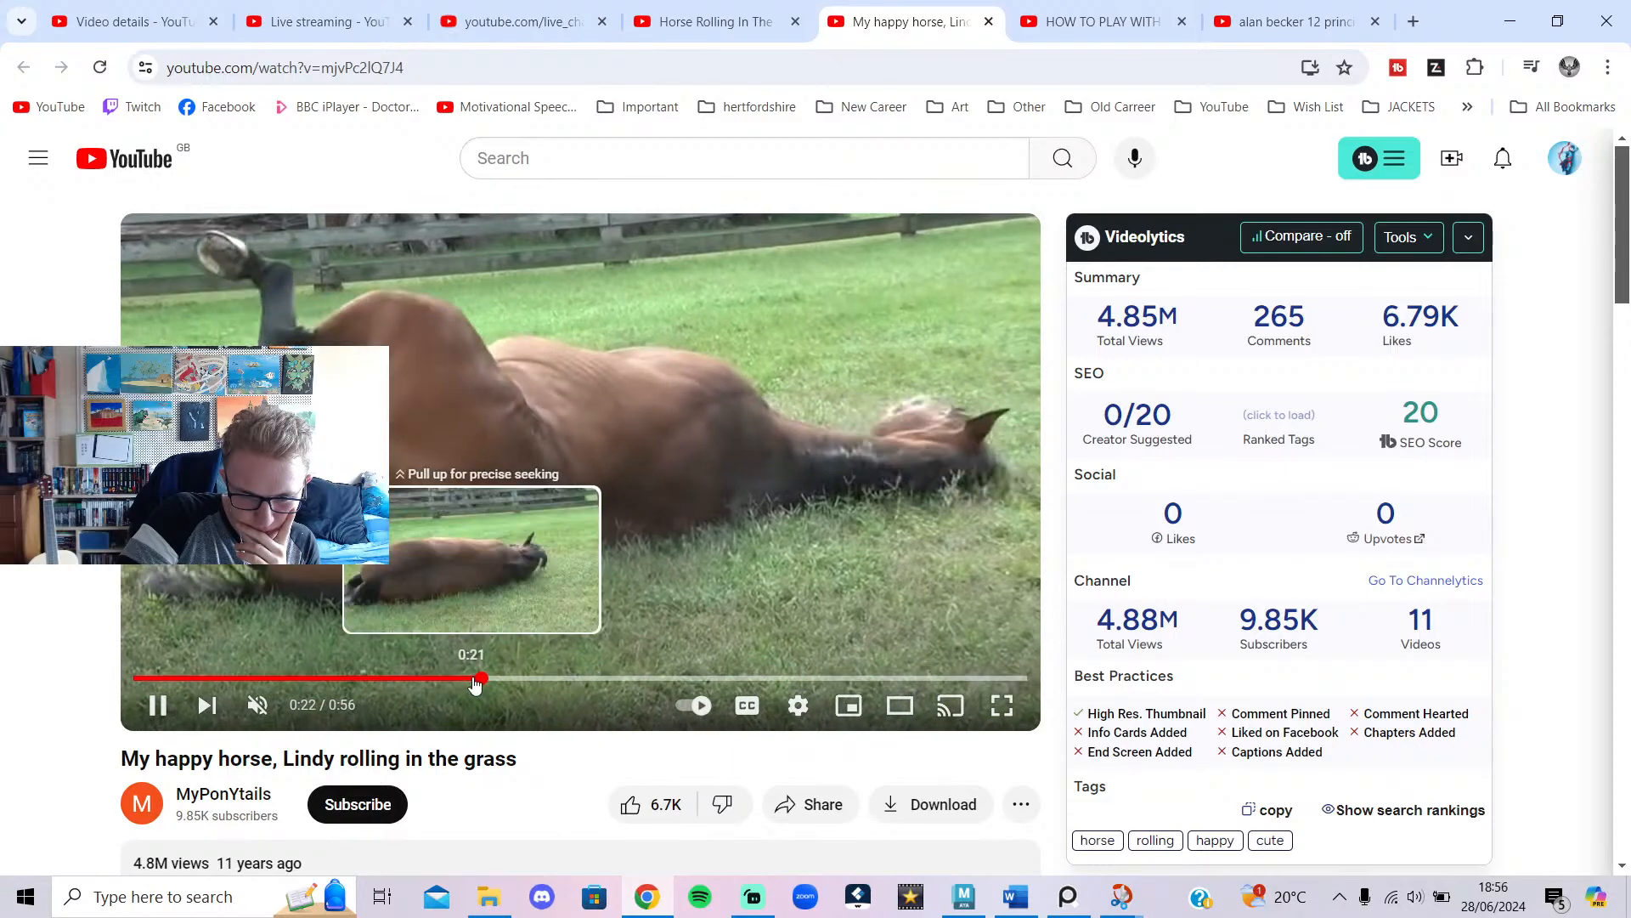
{"action": "left_click", "coordinate": [473, 679]}
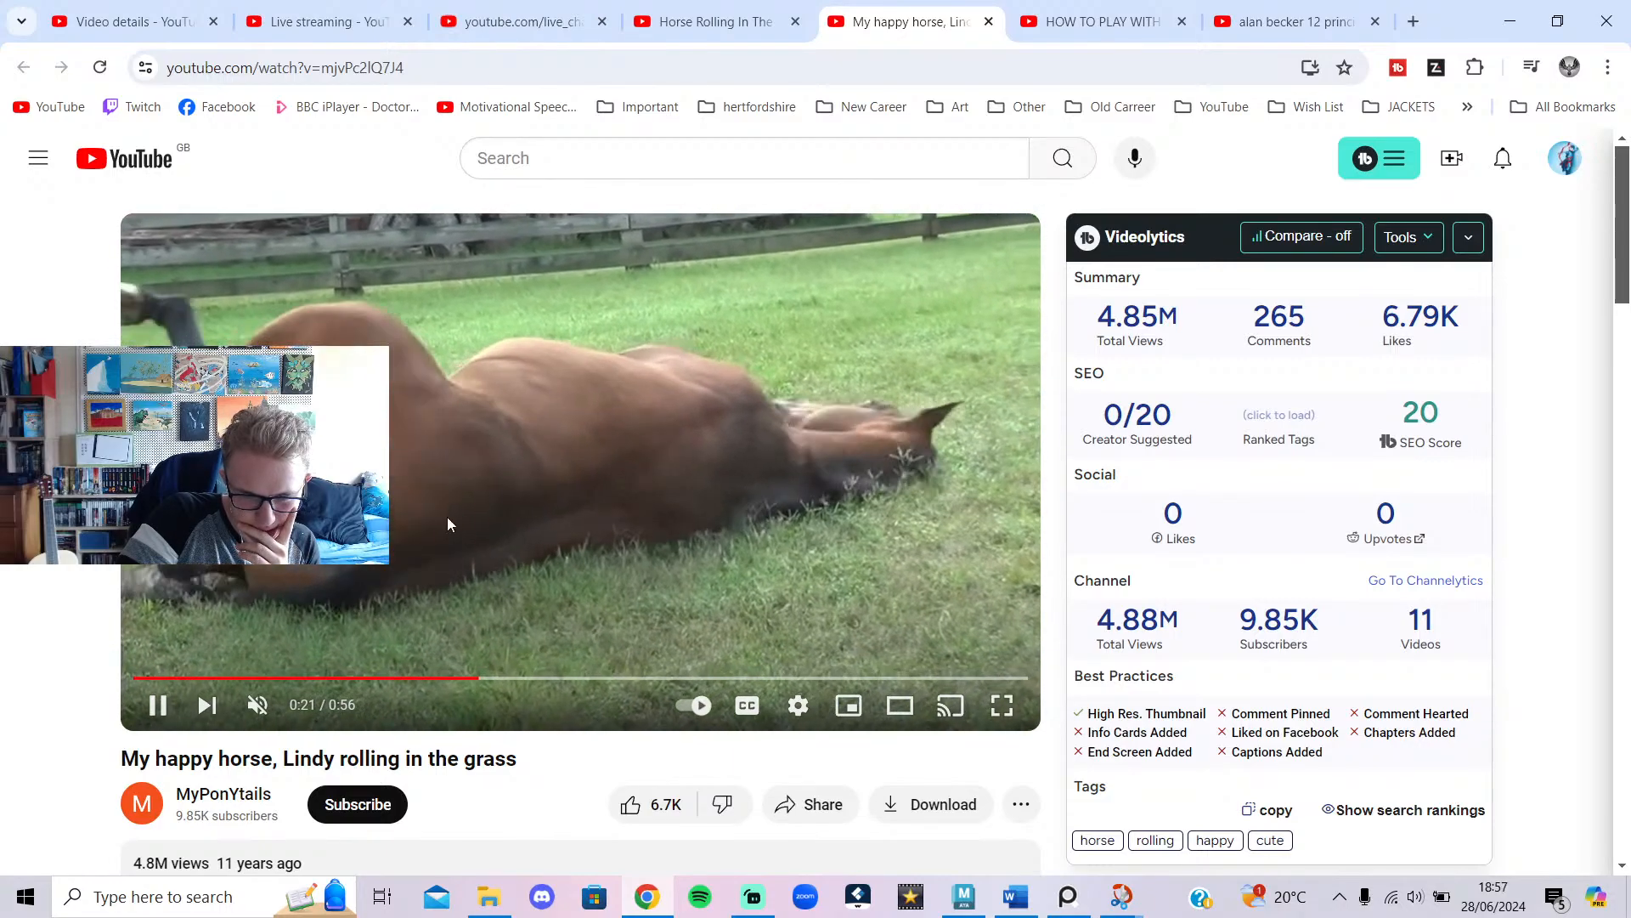
{"action": "left_click_drag", "start_coordinate": [447, 679], "coordinate": [449, 679]}
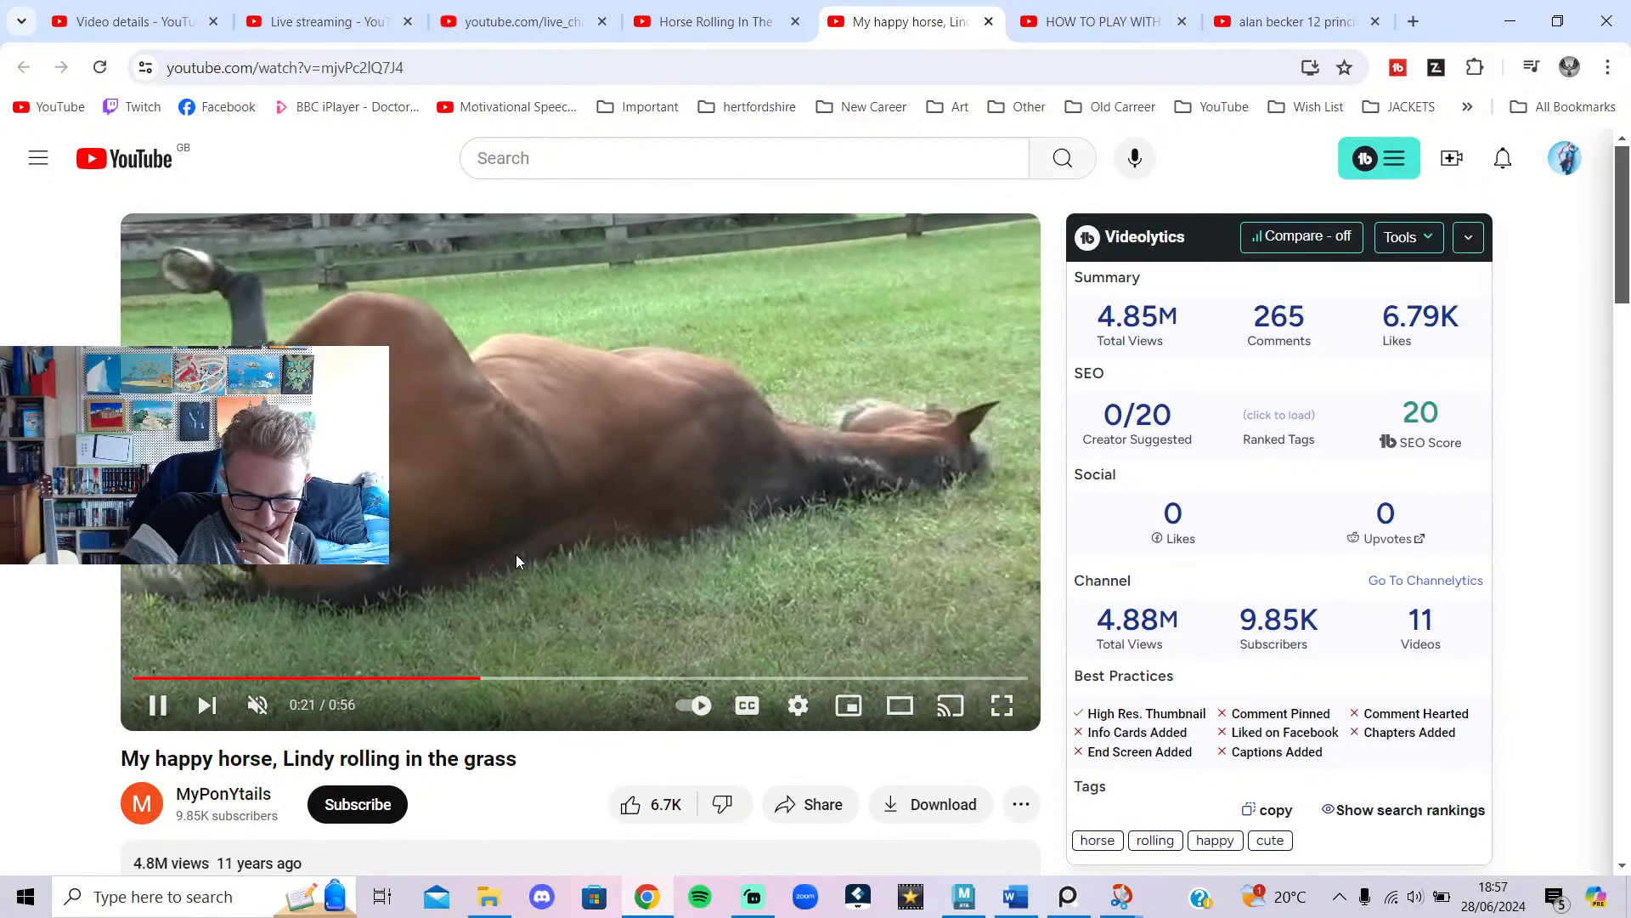
{"action": "left_click", "coordinate": [517, 556]}
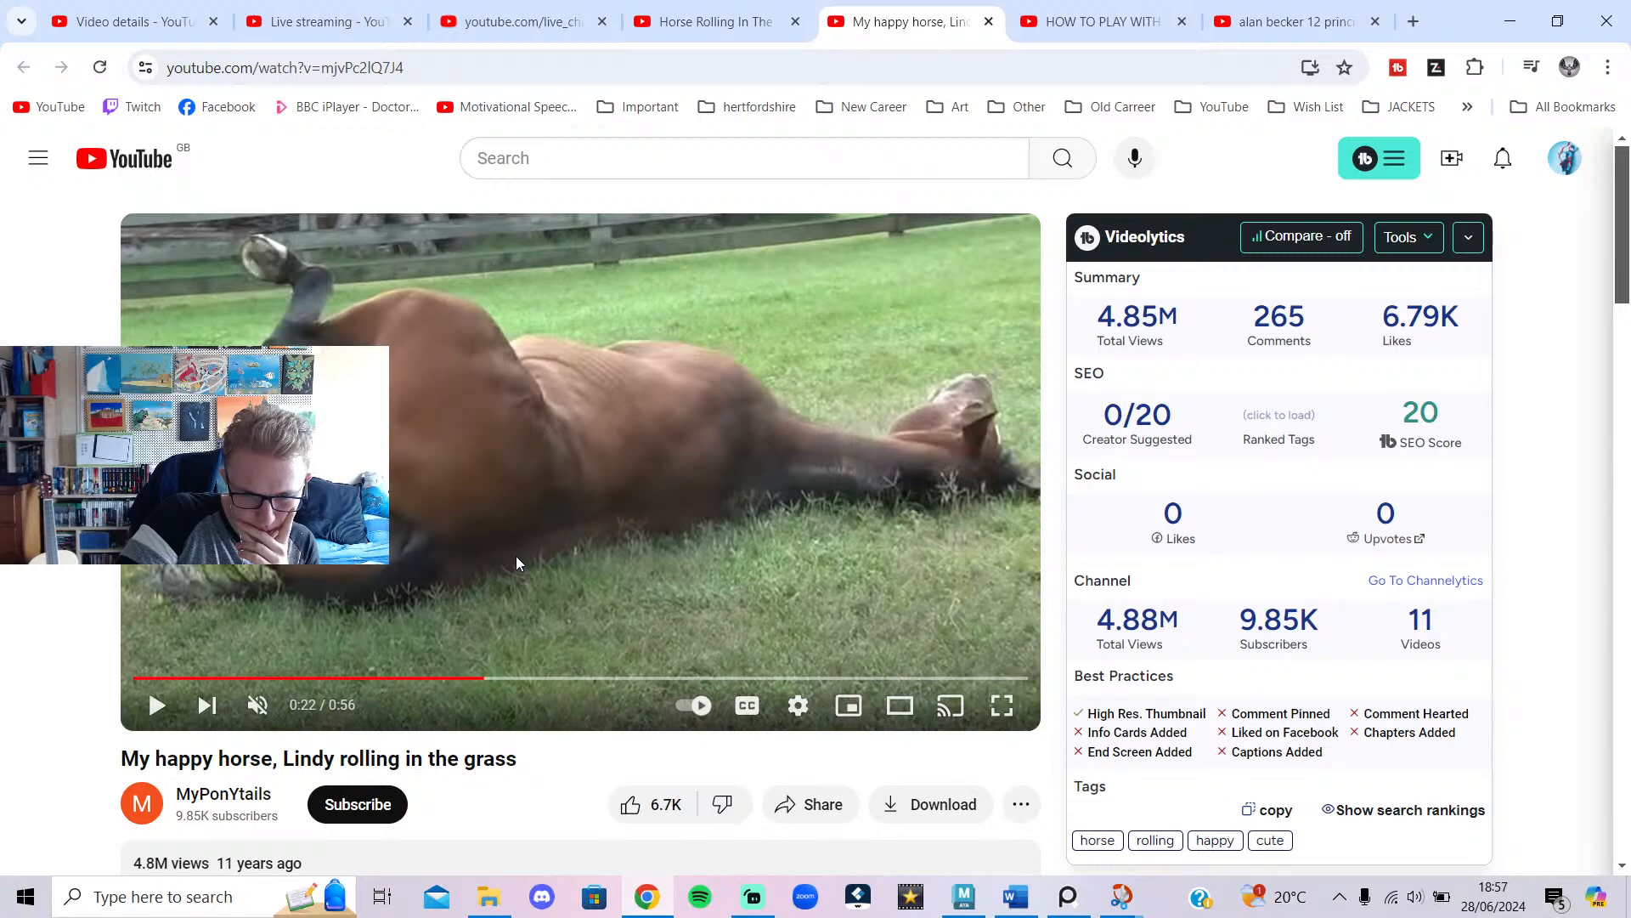
{"action": "left_click", "coordinate": [573, 533]}
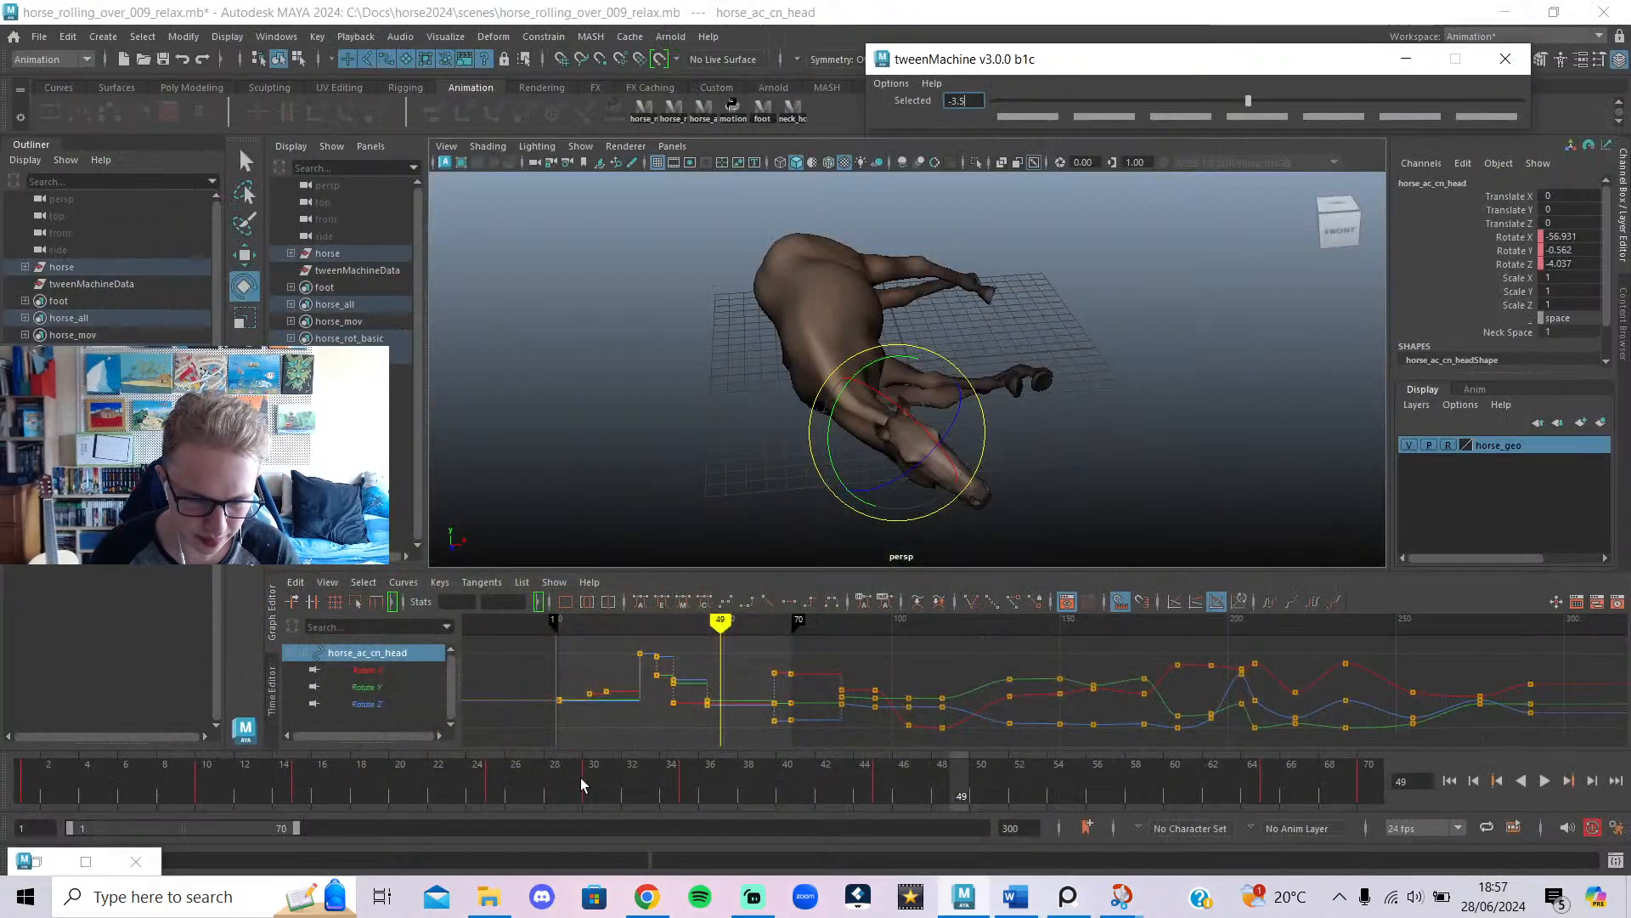
{"action": "mouse_move", "coordinate": [581, 783]}
{"action": "left_mouse_down"}
{"action": "mouse_move", "coordinate": [976, 807]}
{"action": "mouse_move", "coordinate": [1406, 877]}
{"action": "mouse_move", "coordinate": [784, 802]}
{"action": "mouse_move", "coordinate": [969, 823]}
{"action": "mouse_move", "coordinate": [1019, 812]}
{"action": "left_mouse_up"}
Select all horse rig controls and convert their keys from frames 1–70 to auto tangents.
{"action": "left_click_drag", "start_coordinate": [698, 432], "coordinate": [1084, 402], "text": "alt"}
{"action": "key", "text": "alt+1"}
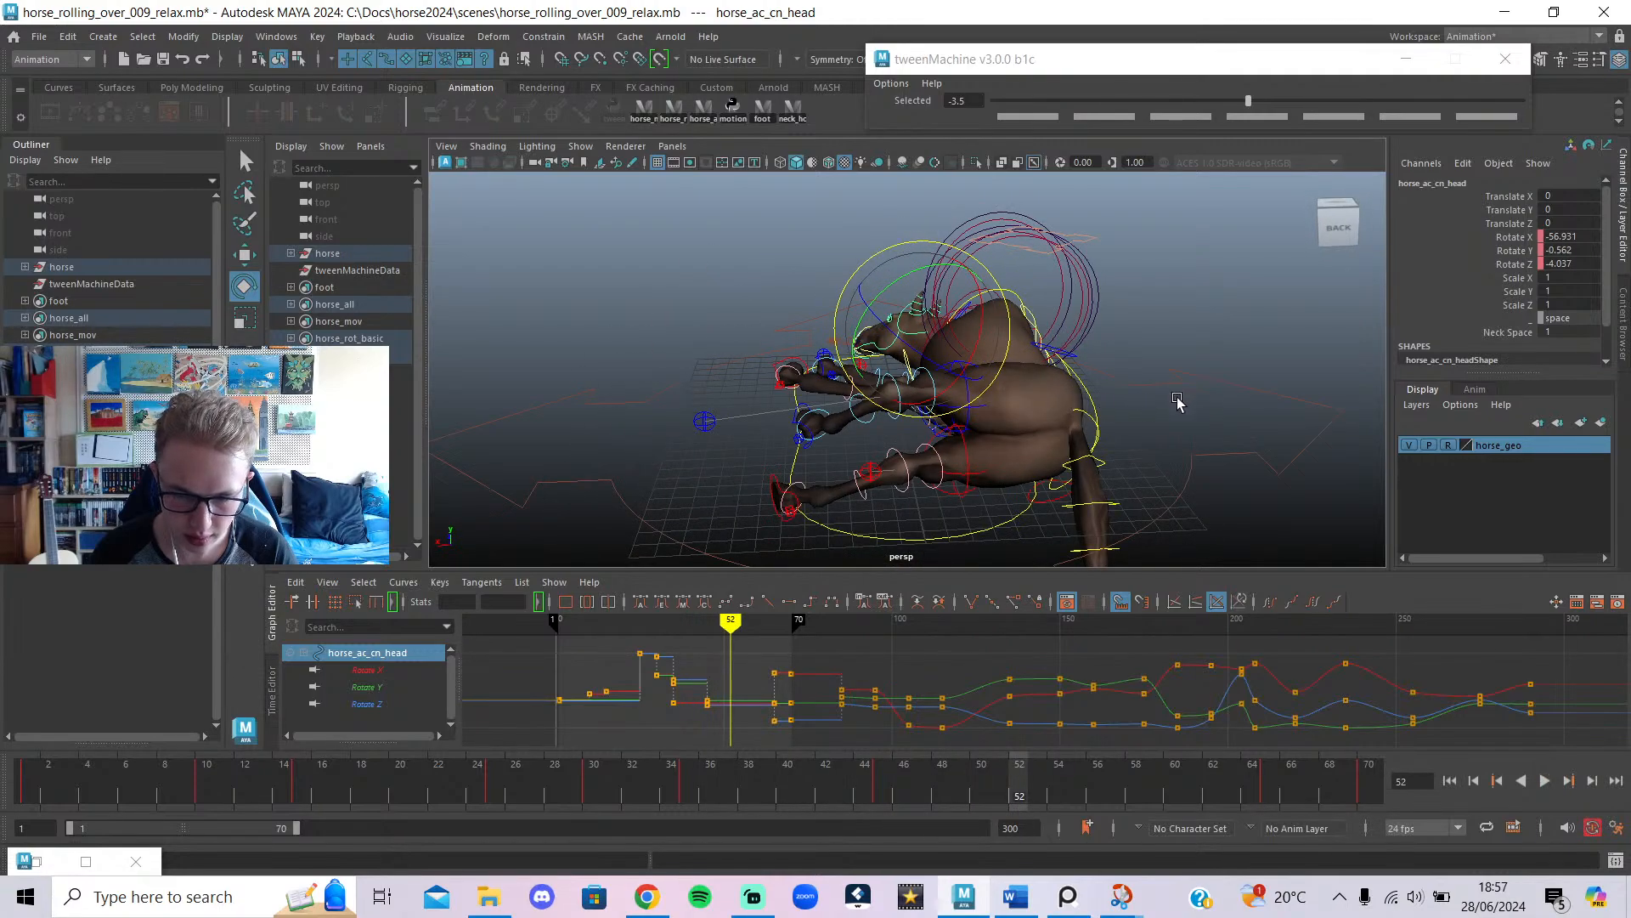
{"action": "left_click", "coordinate": [1125, 417]}
{"action": "left_click", "coordinate": [1091, 396]}
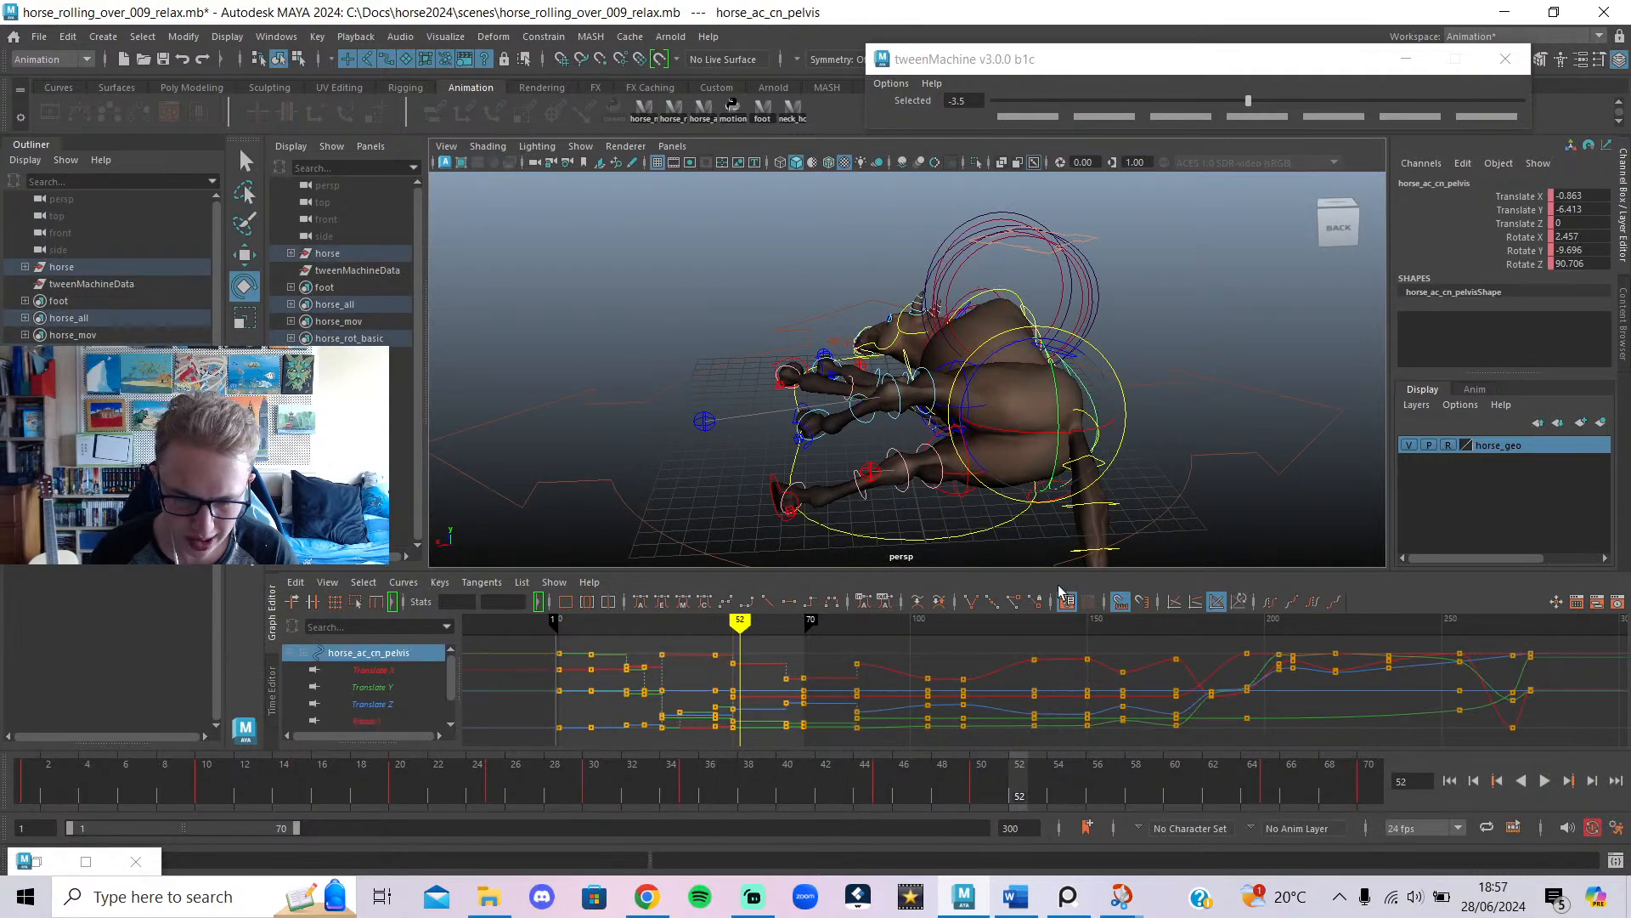
{"action": "left_click", "coordinate": [704, 109]}
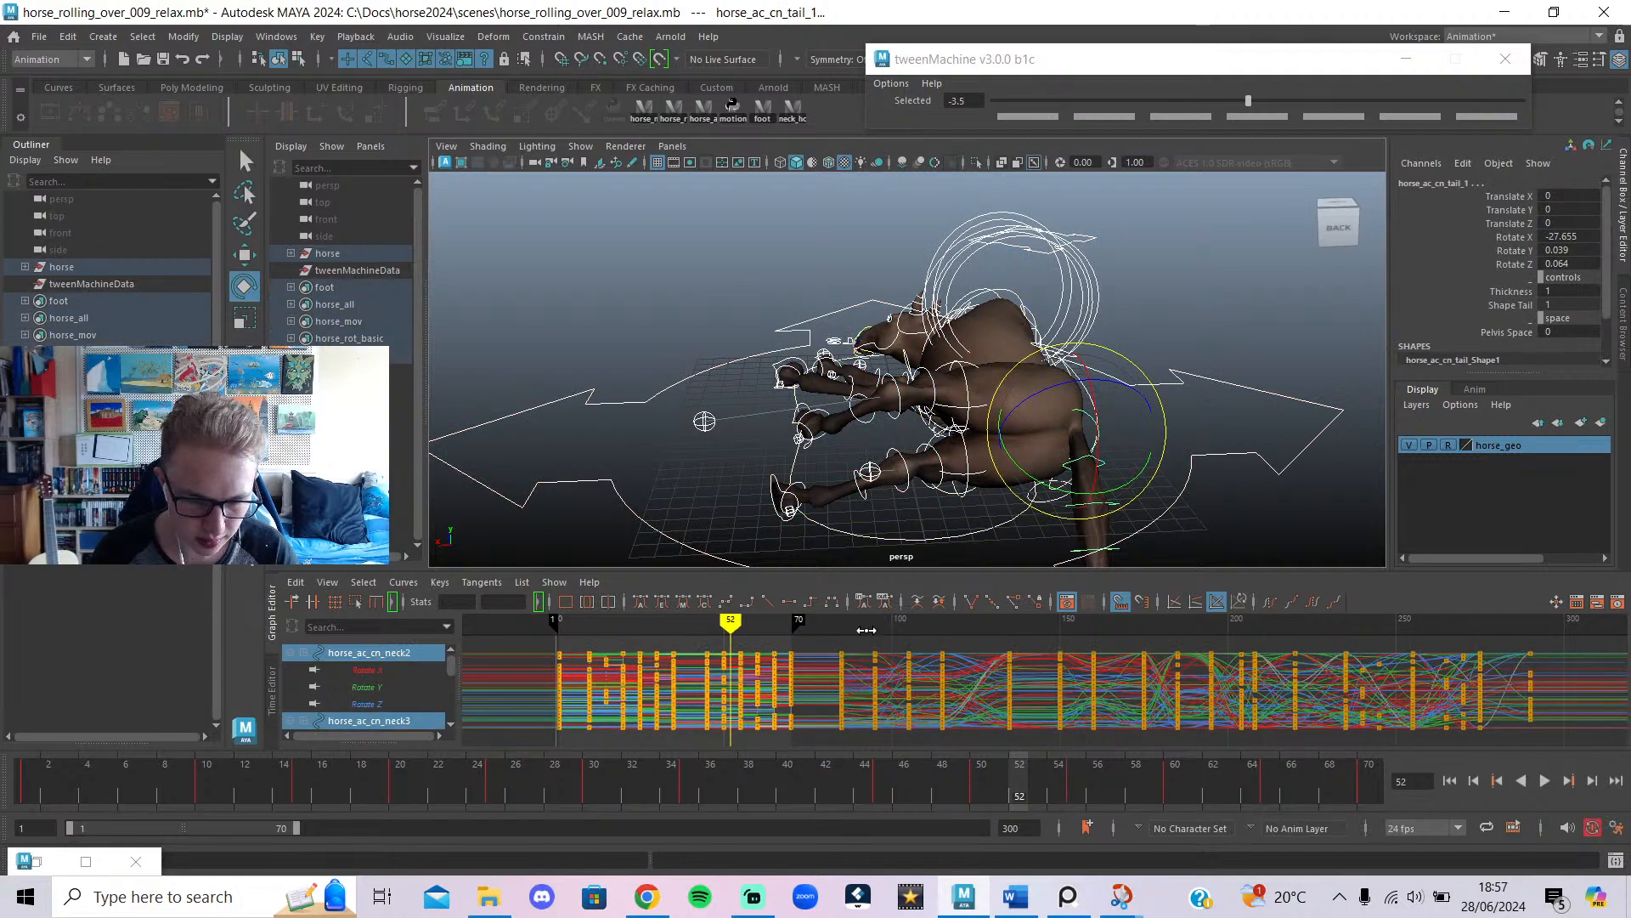
{"action": "left_click_drag", "start_coordinate": [638, 727], "coordinate": [528, 731]}
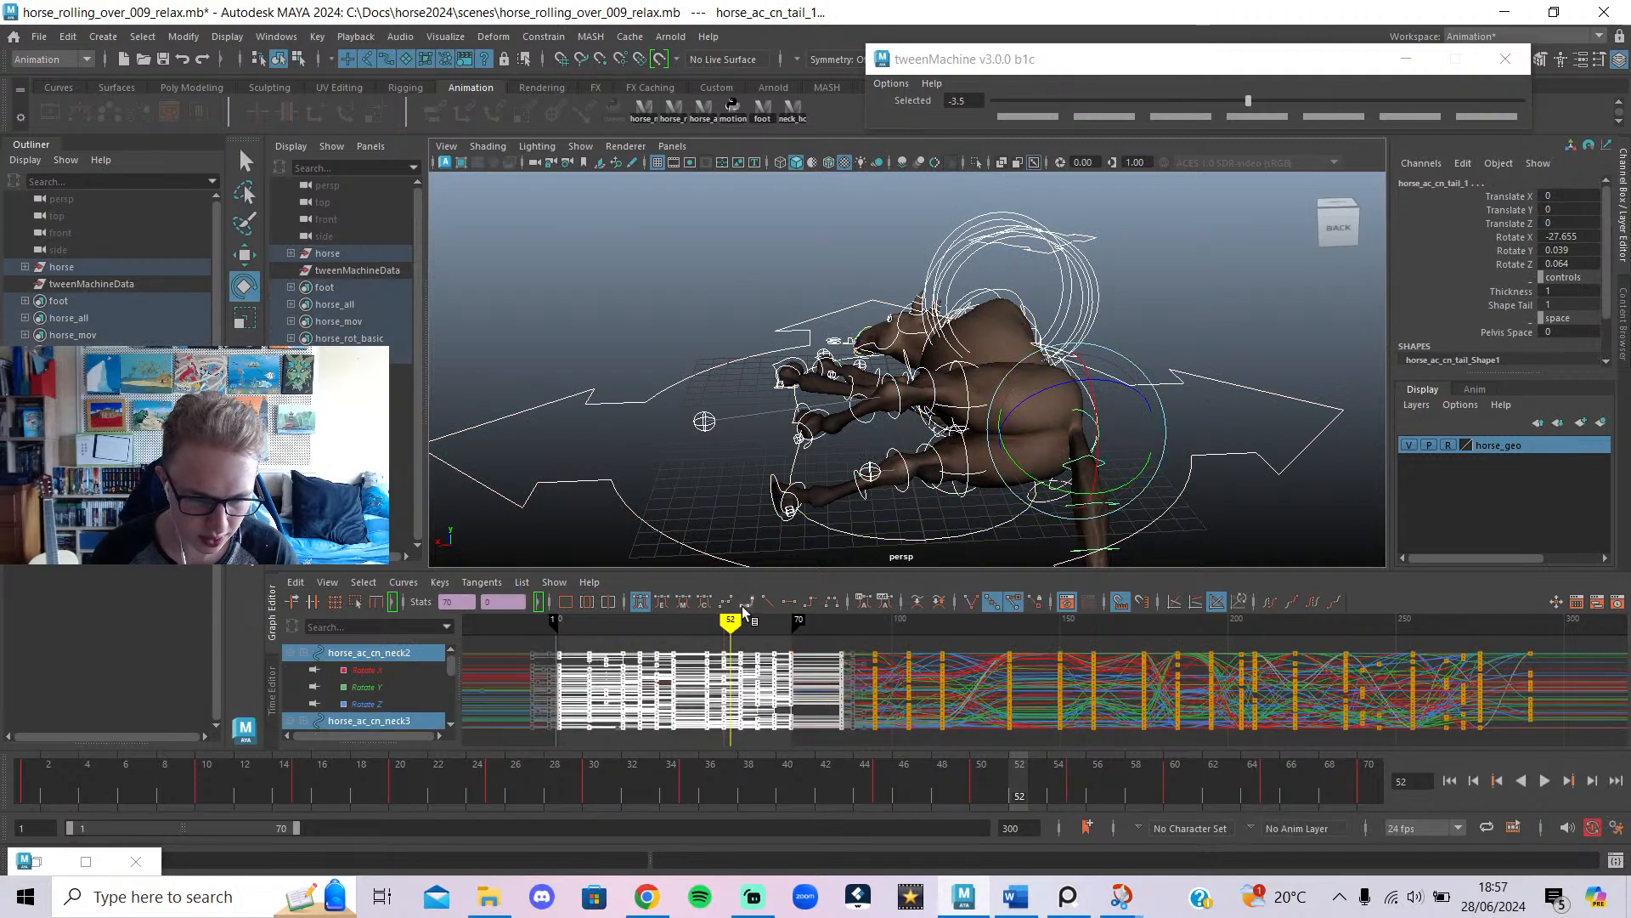
{"action": "left_click", "coordinate": [645, 602]}
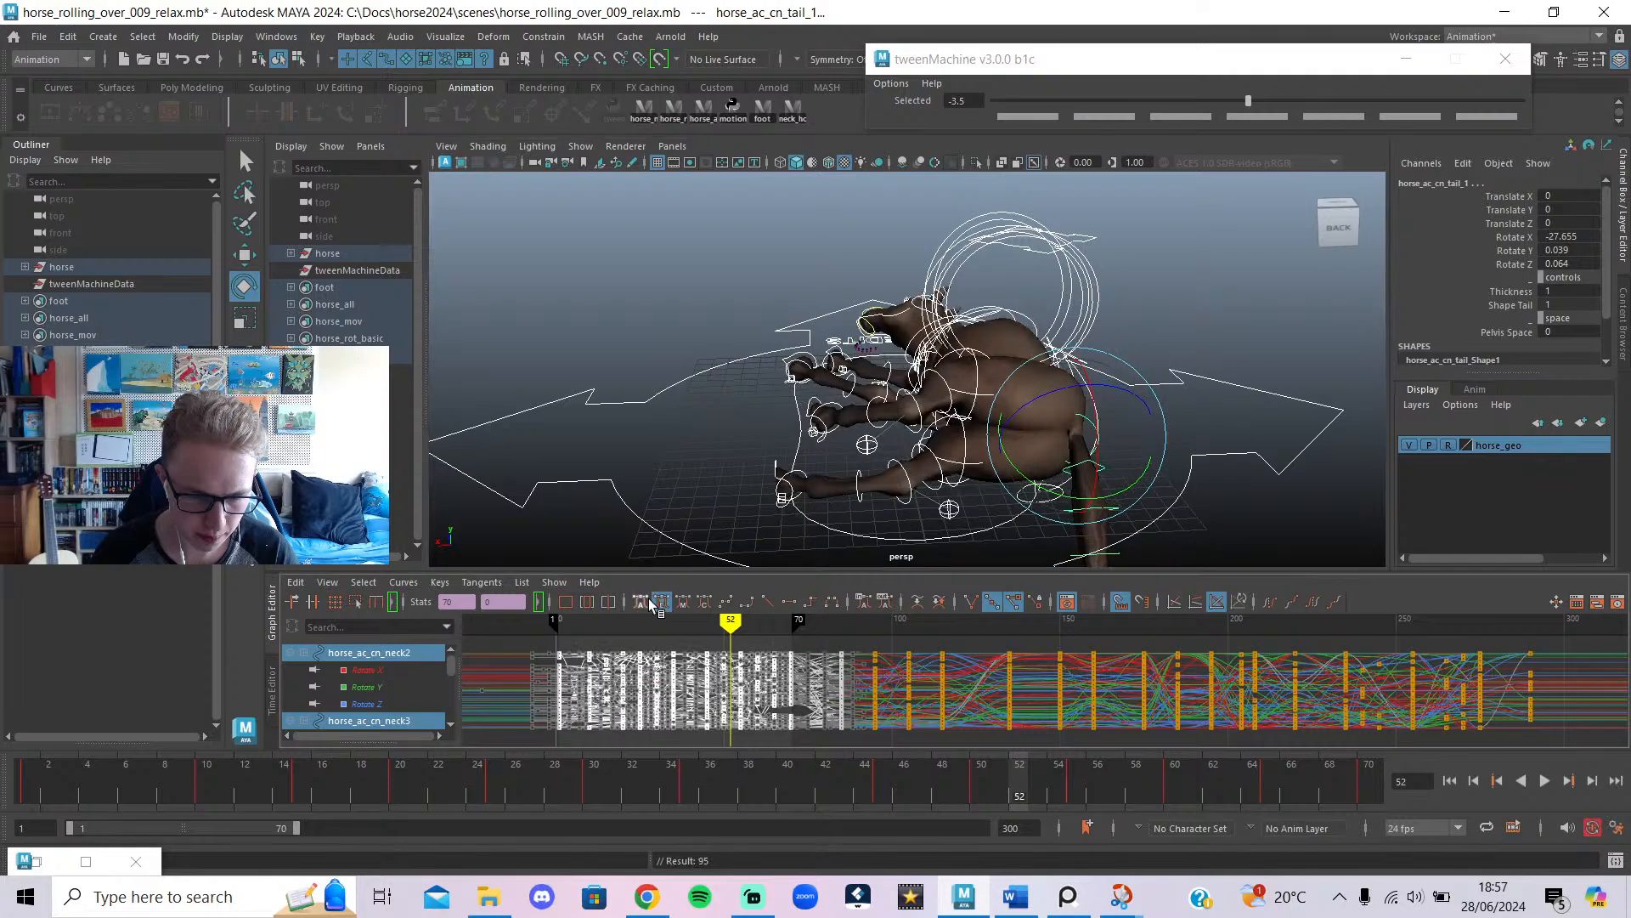
Extend the playback range end to frame 85 and play back the smoothed motion.
{"action": "left_click_drag", "start_coordinate": [619, 779], "coordinate": [311, 769]}
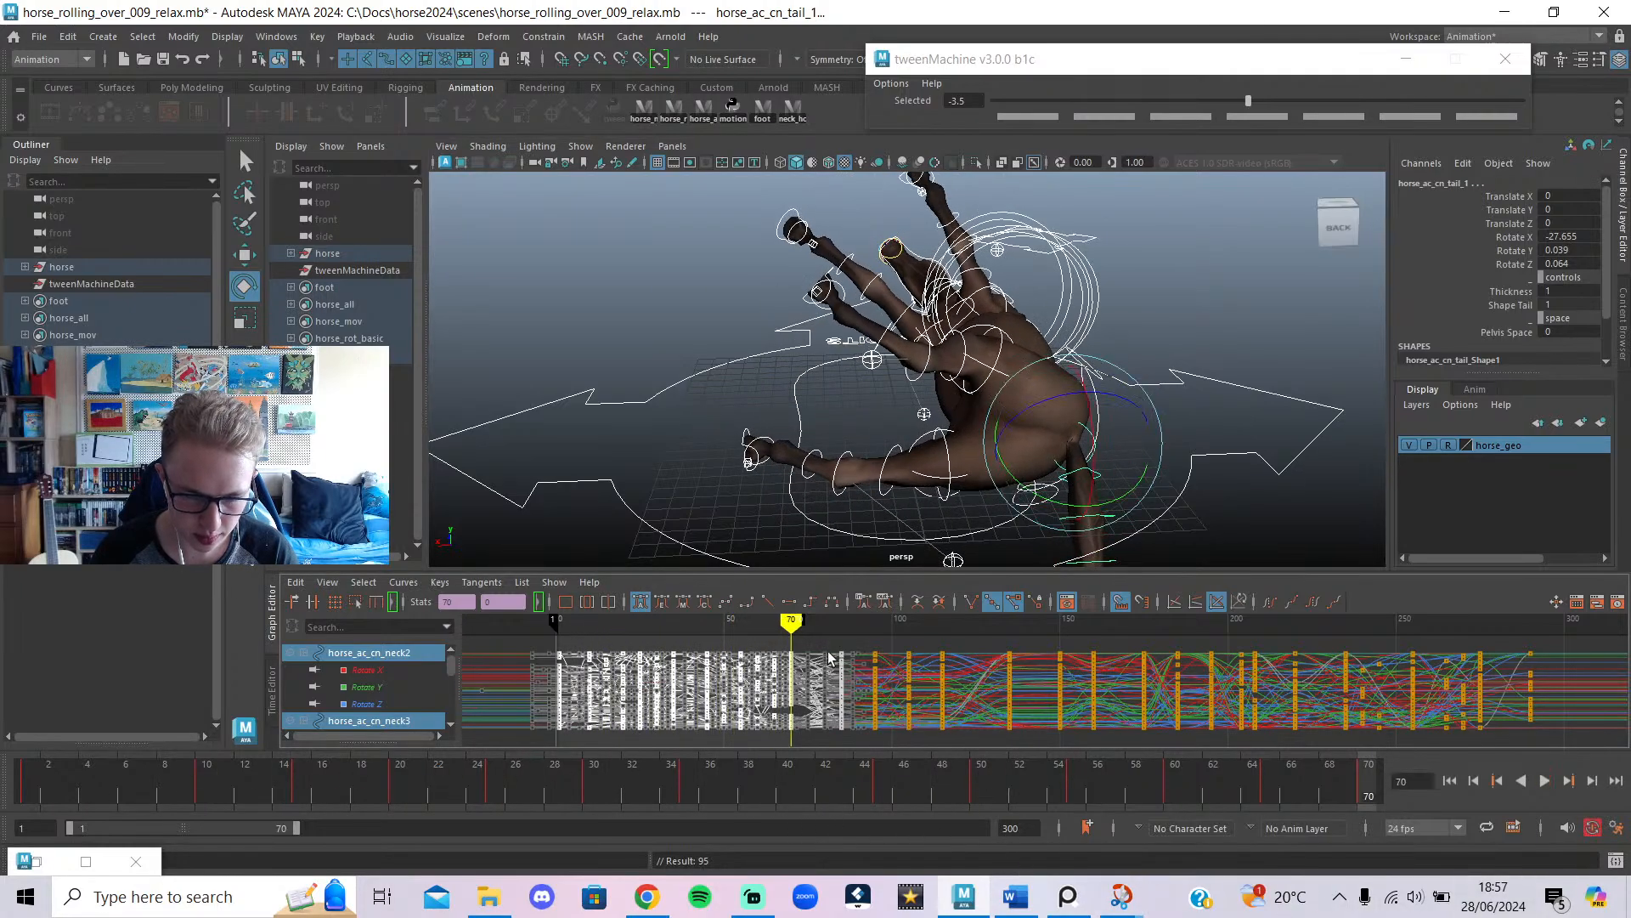
{"action": "left_click_drag", "start_coordinate": [791, 648], "coordinate": [850, 647]}
{"action": "key", "text": "alt+v"}
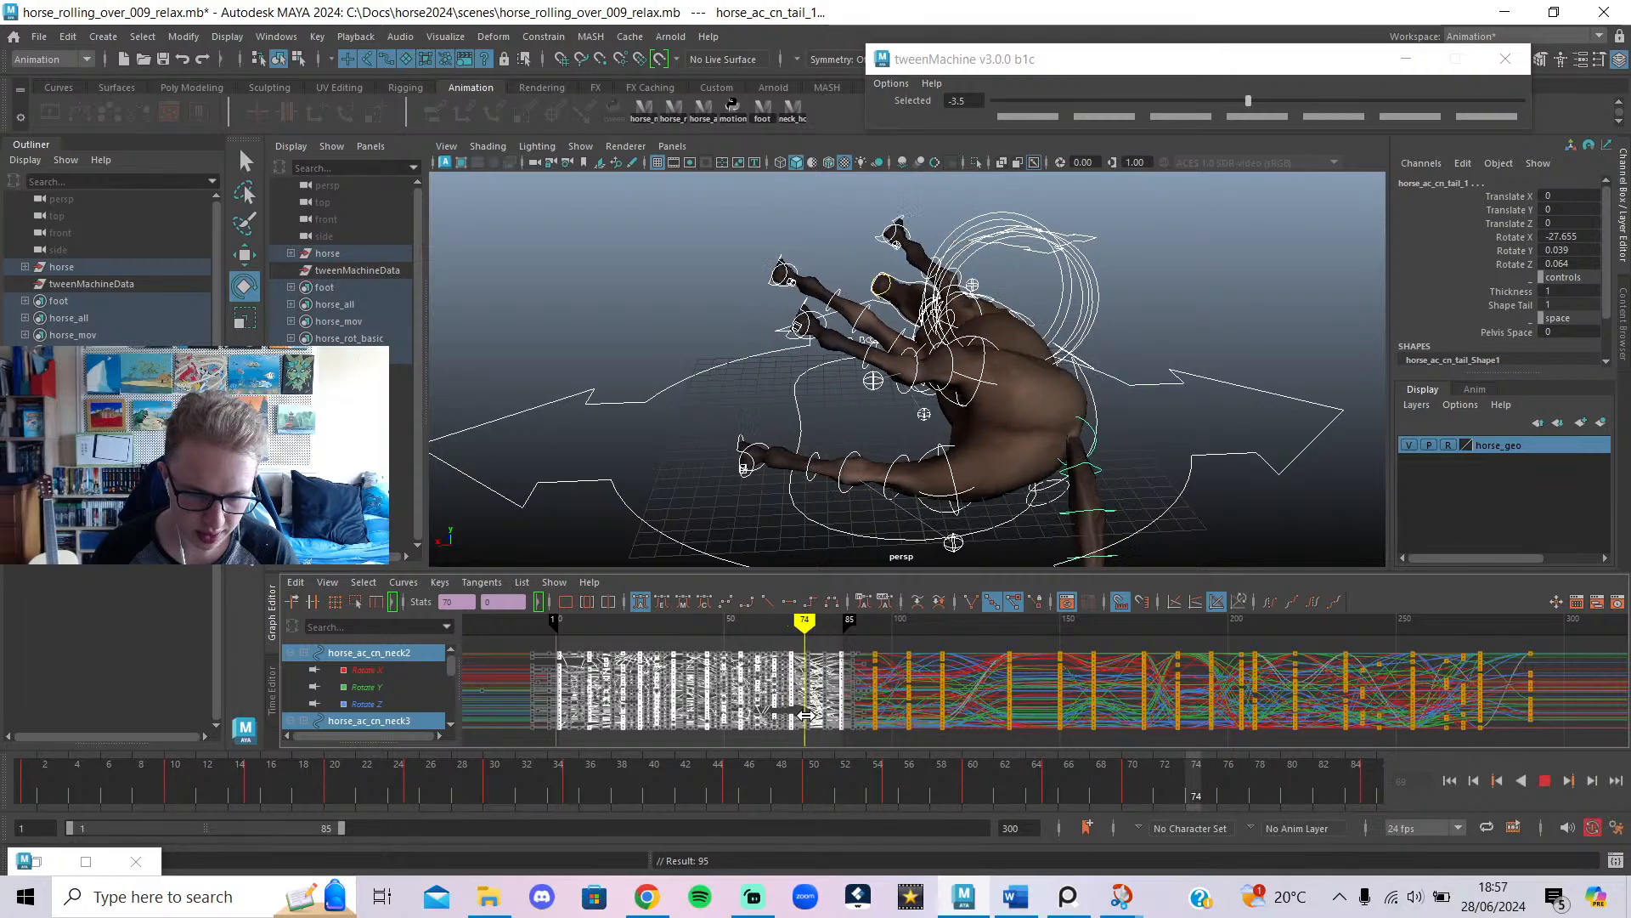
{"action": "key", "text": "alt+v"}
{"action": "left_click", "coordinate": [1544, 781]}
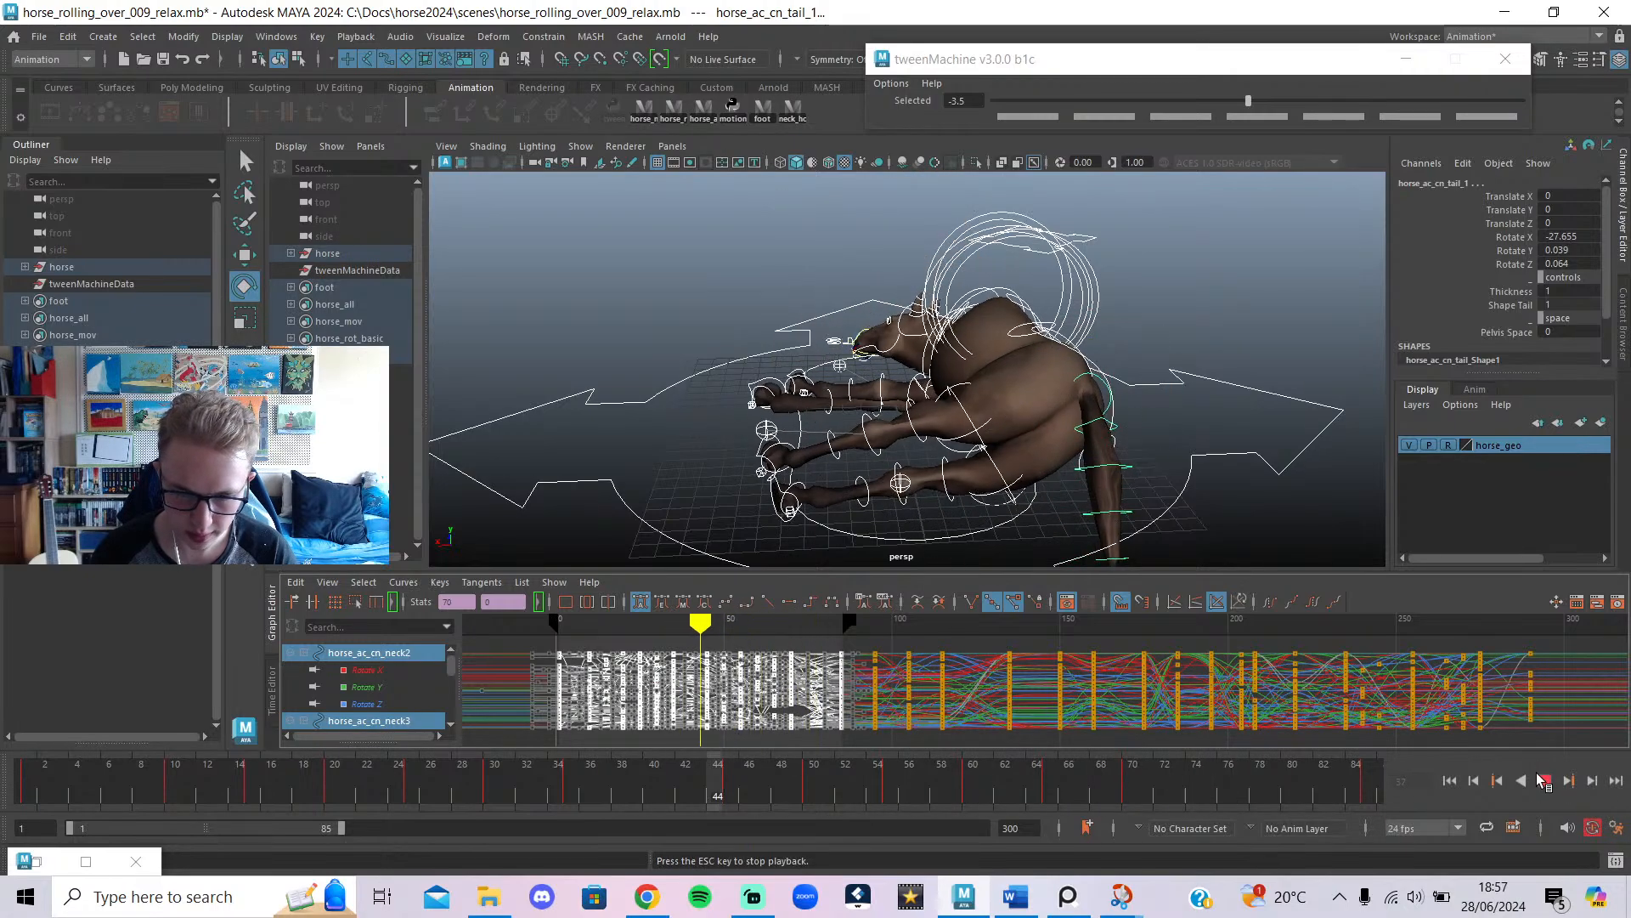
{"action": "left_click", "coordinate": [1544, 781]}
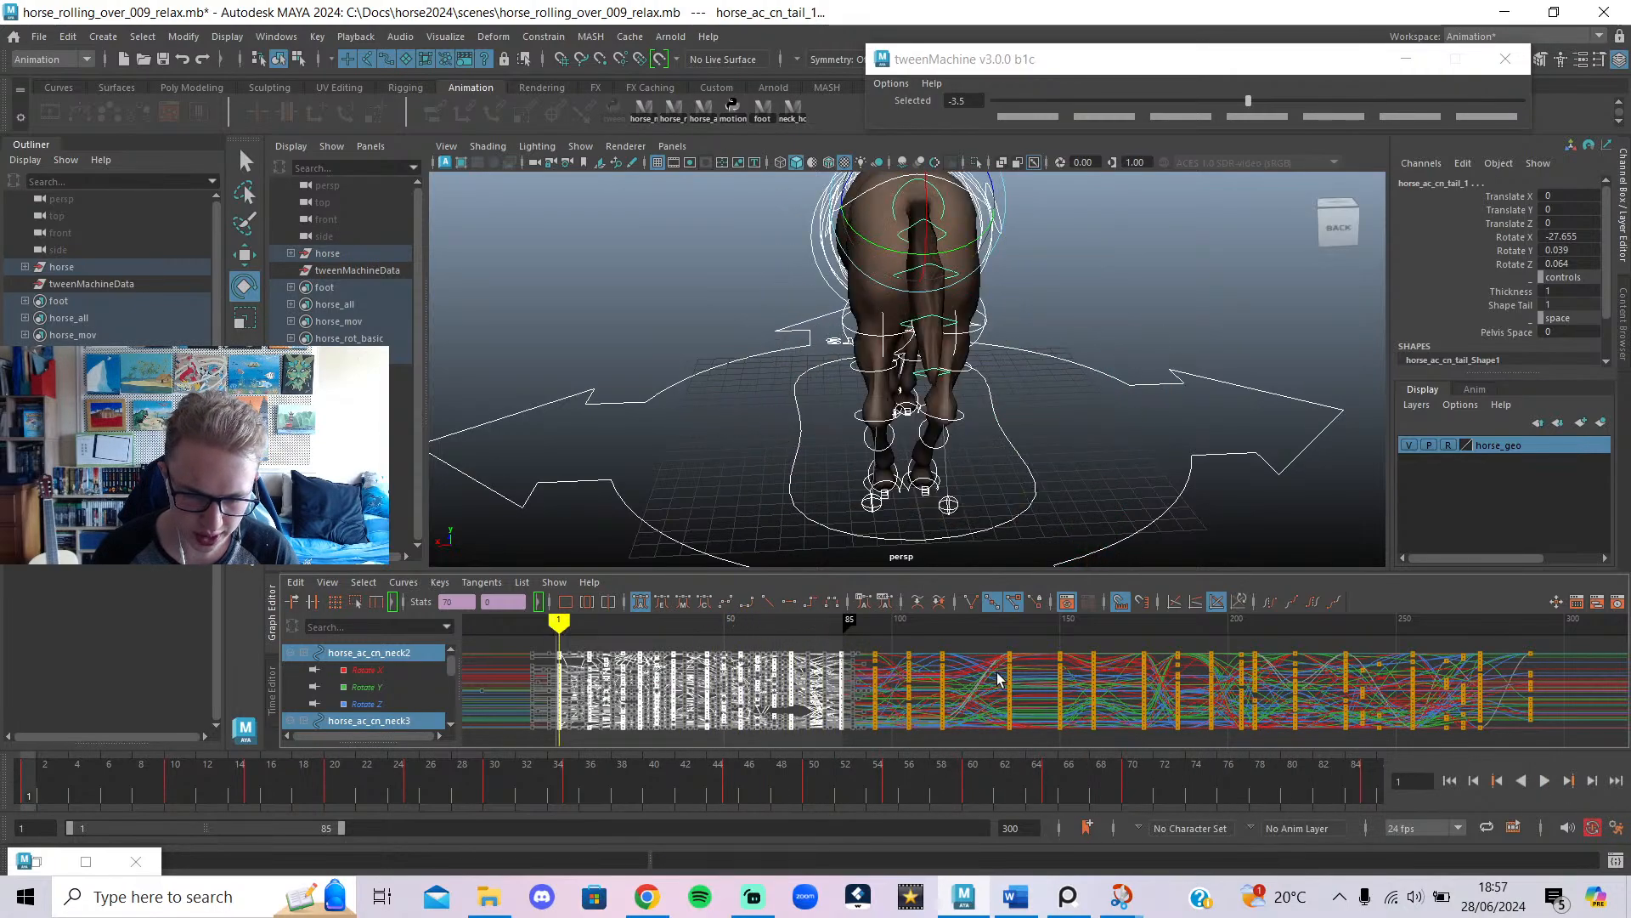
Deselect the keys, move to frame 61, and select only the pelvis control.
{"action": "left_click", "coordinate": [787, 644]}
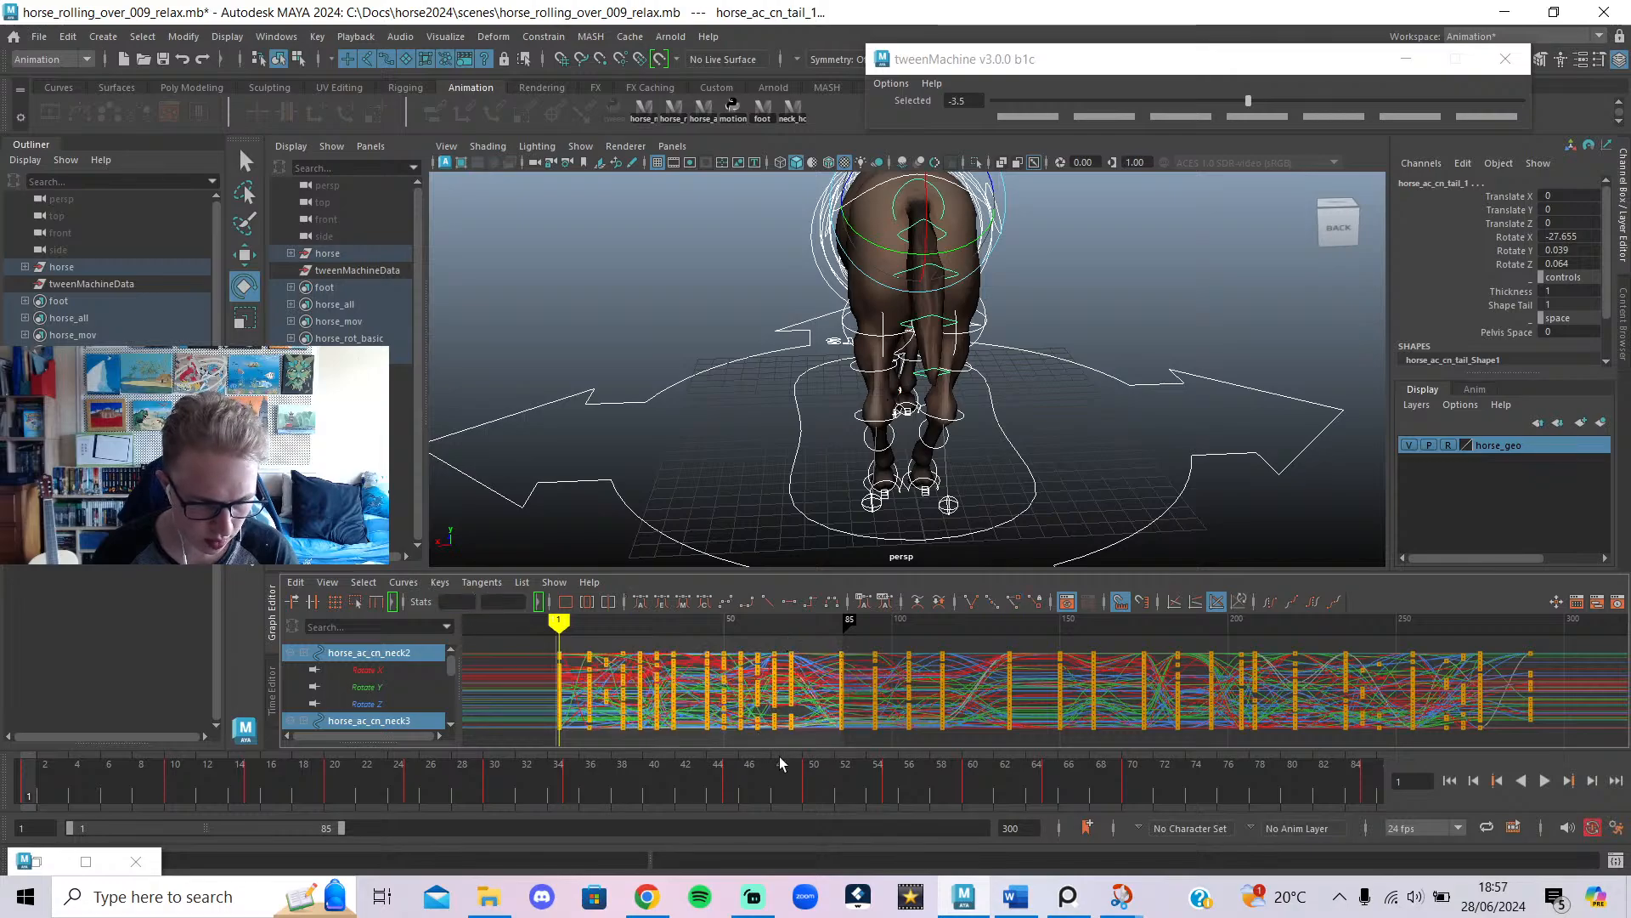
{"action": "left_click_drag", "start_coordinate": [782, 763], "coordinate": [999, 763]}
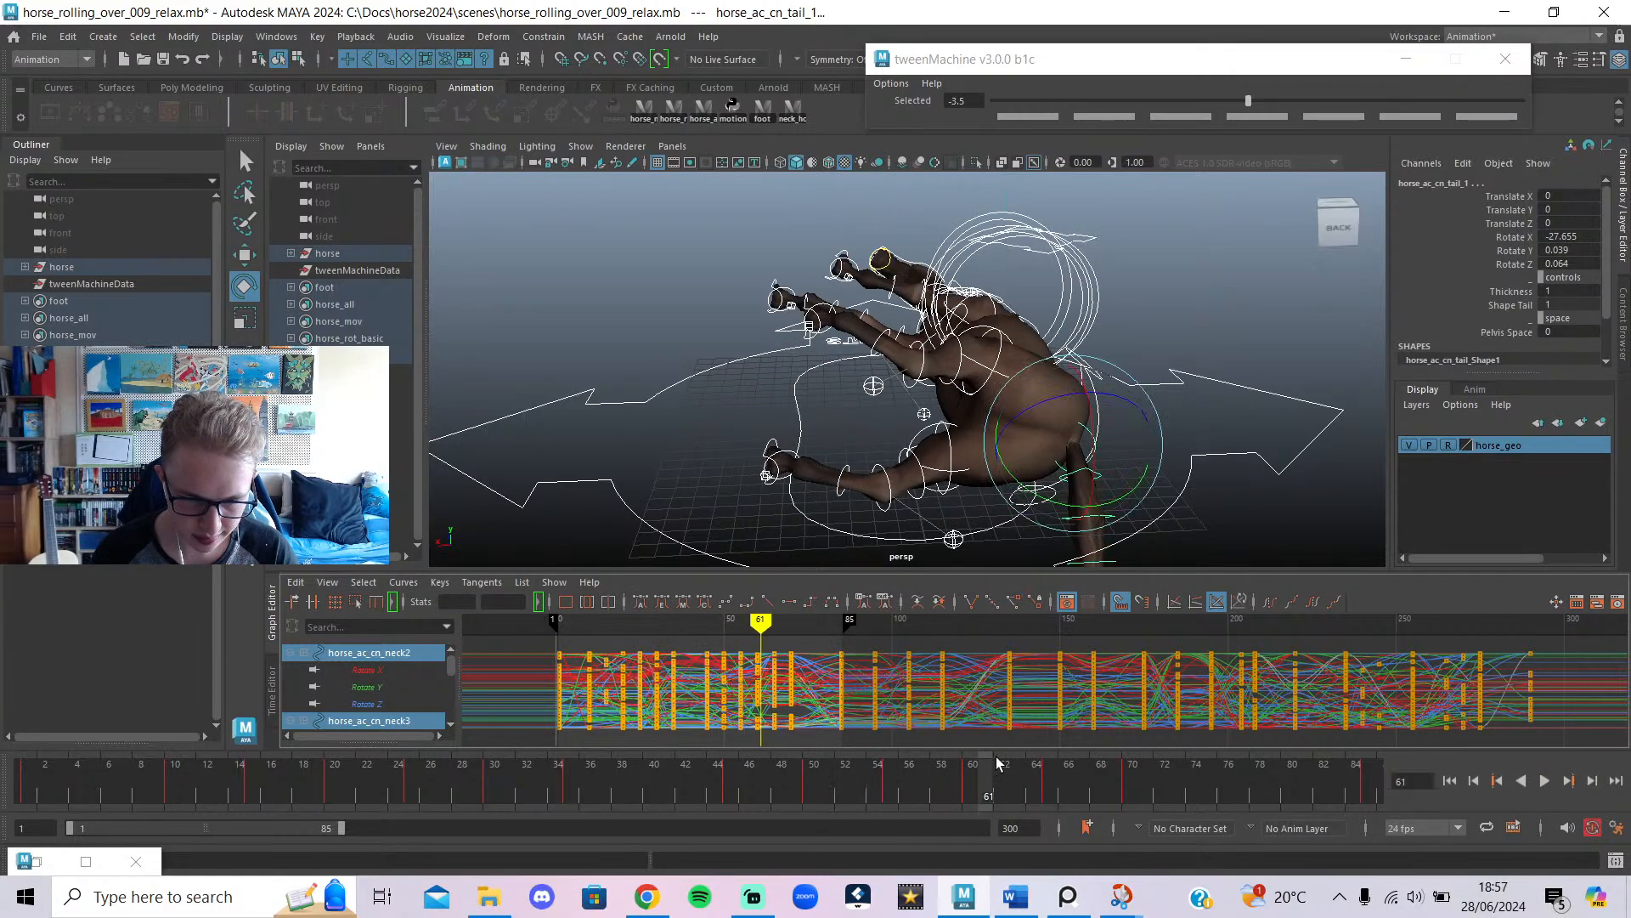
{"action": "left_click", "coordinate": [1194, 401]}
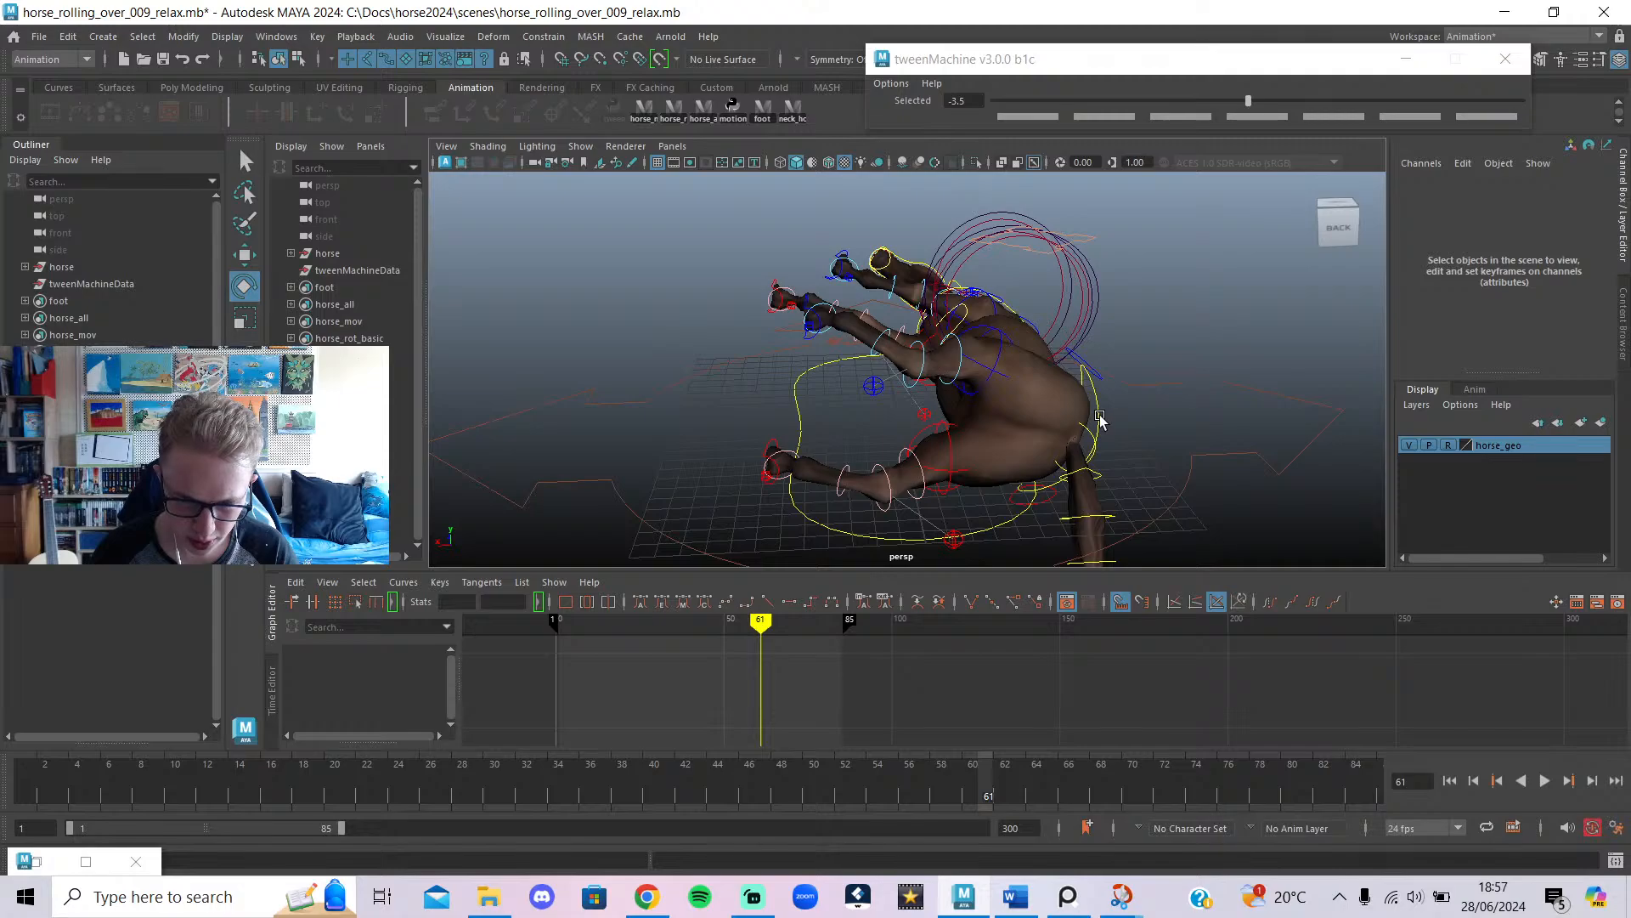
{"action": "left_click", "coordinate": [1114, 437]}
{"action": "left_click_drag", "start_coordinate": [867, 400], "coordinate": [821, 479], "text": "alt"}
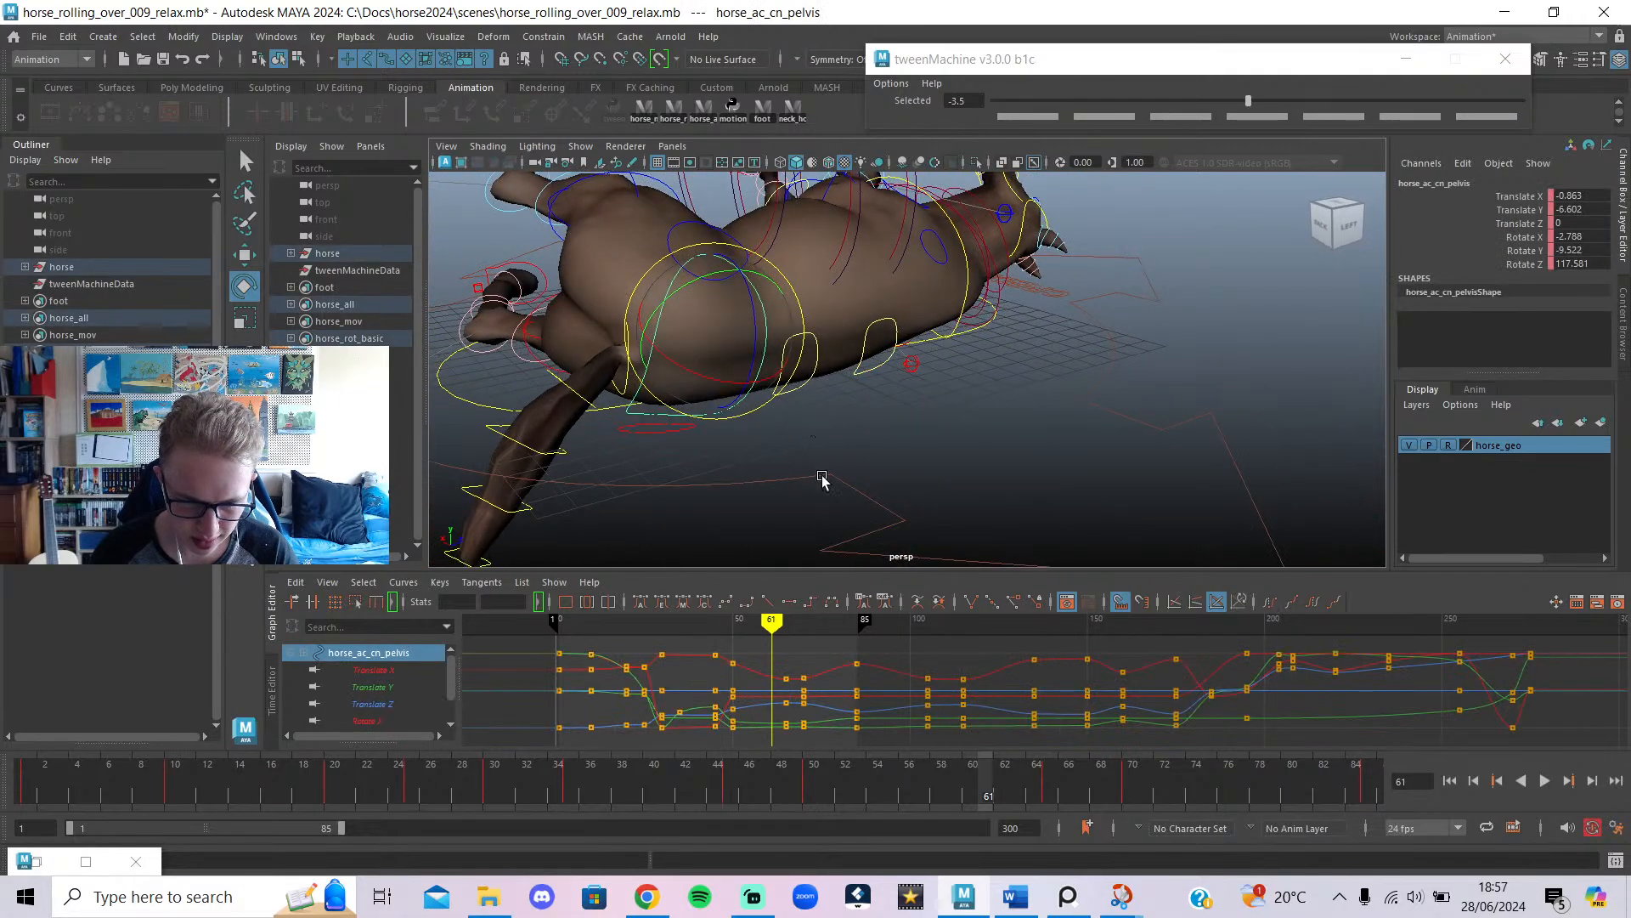
Scrub and play frames 50–55 to review the roll with all rig controls selected.
{"action": "left_click_drag", "start_coordinate": [730, 626], "coordinate": [777, 695]}
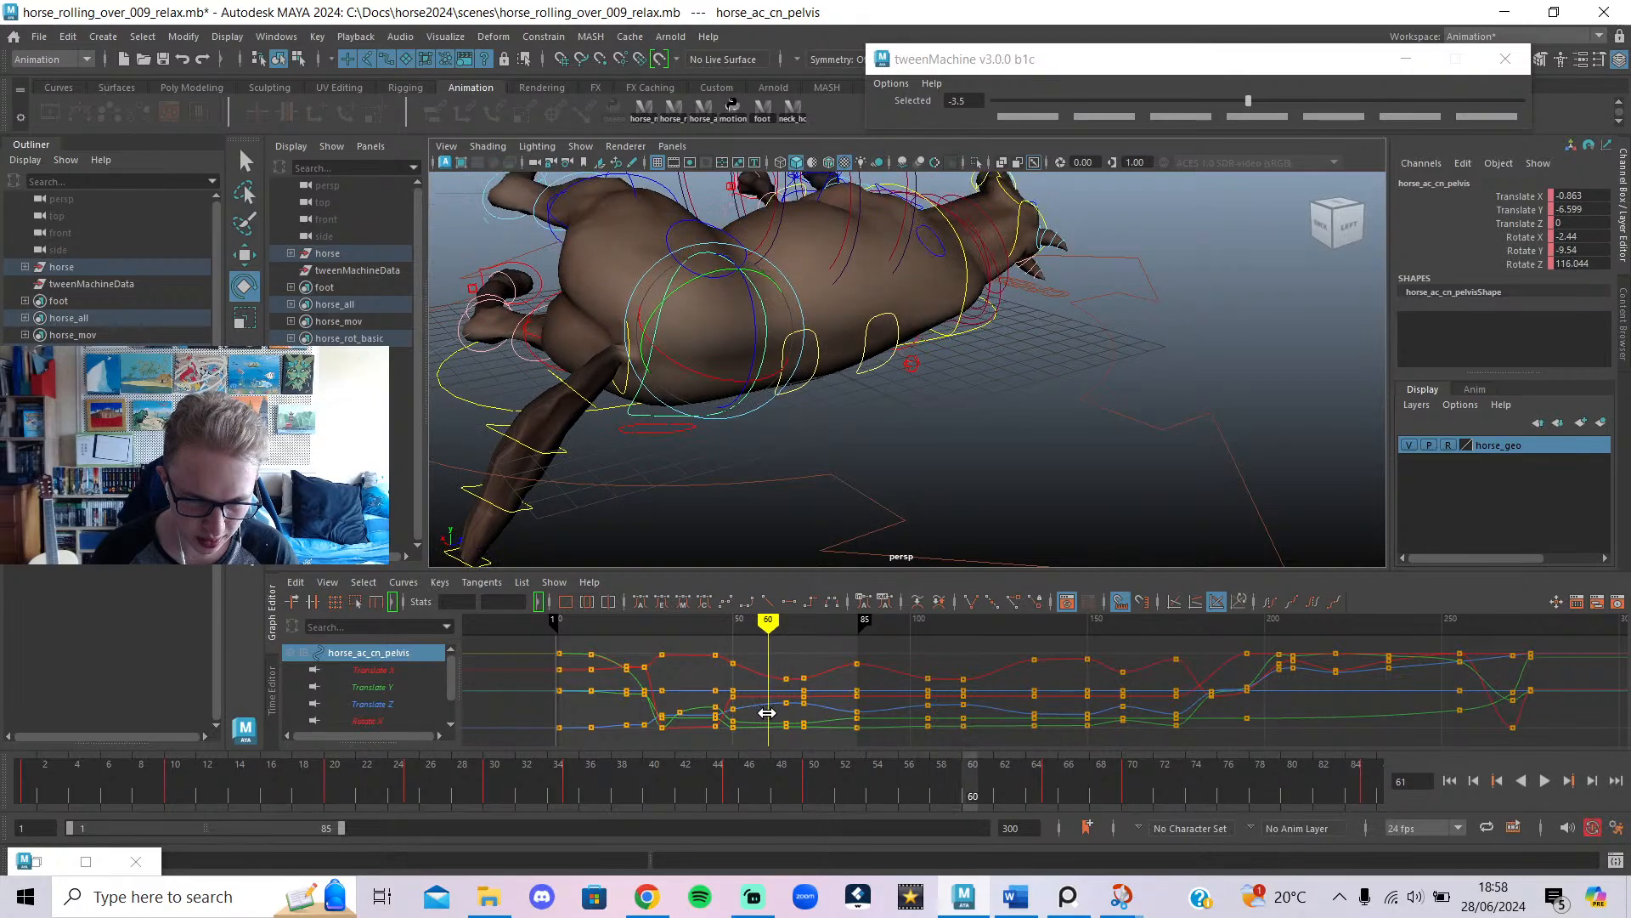
{"action": "left_click_drag", "start_coordinate": [767, 712], "coordinate": [729, 706]}
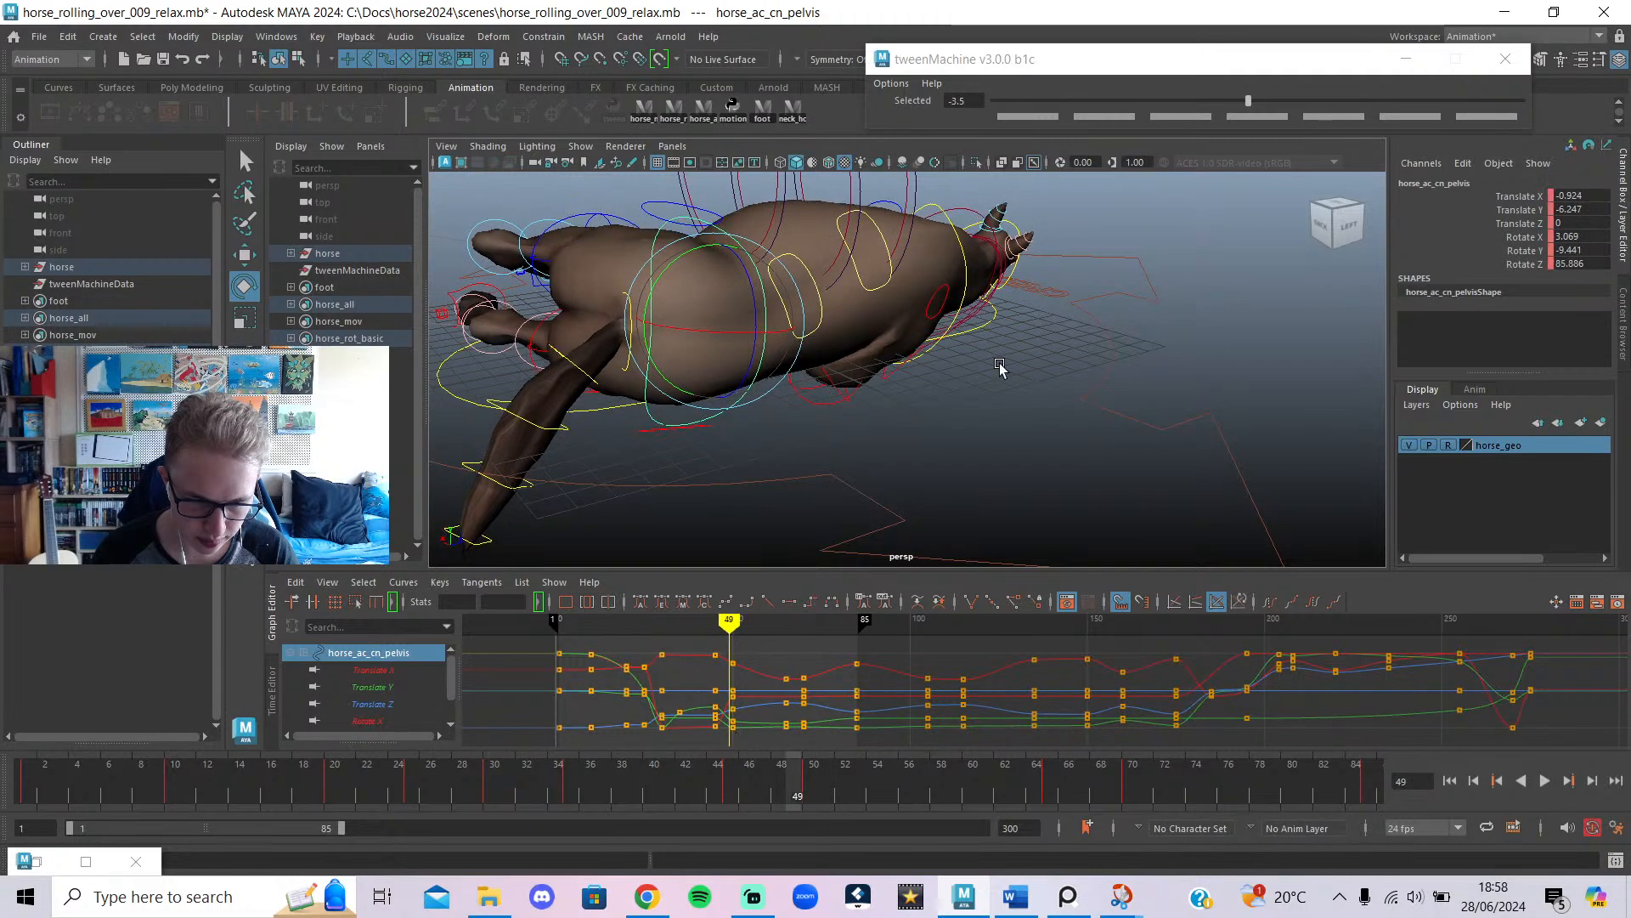
{"action": "key", "text": "alt+v"}
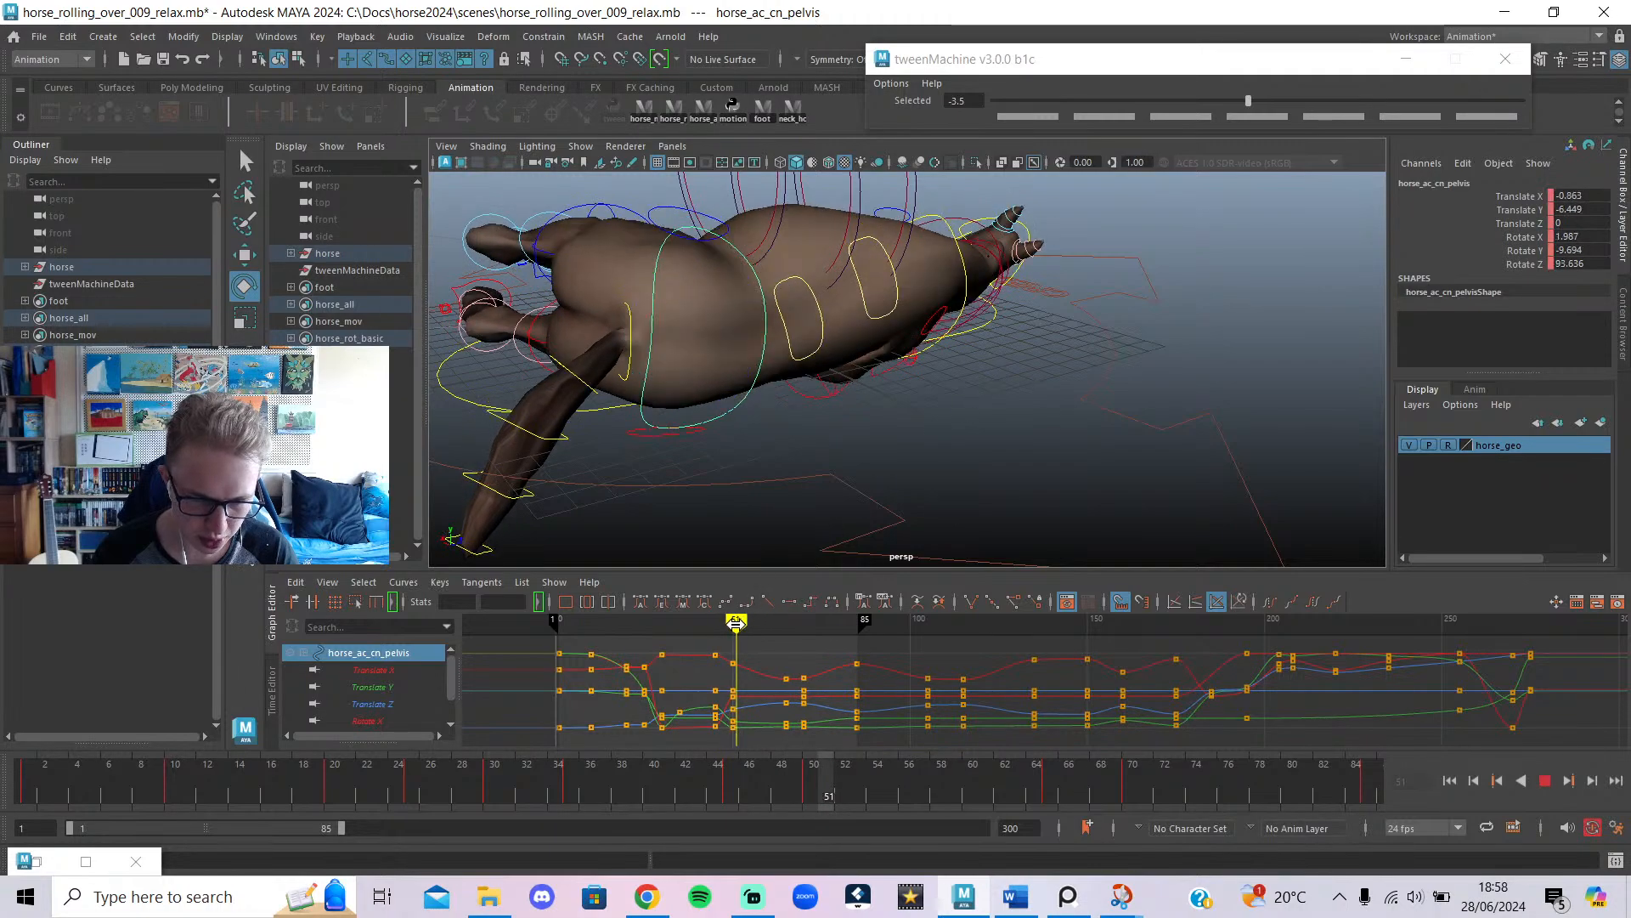
{"action": "left_click_drag", "start_coordinate": [736, 623], "coordinate": [729, 625]}
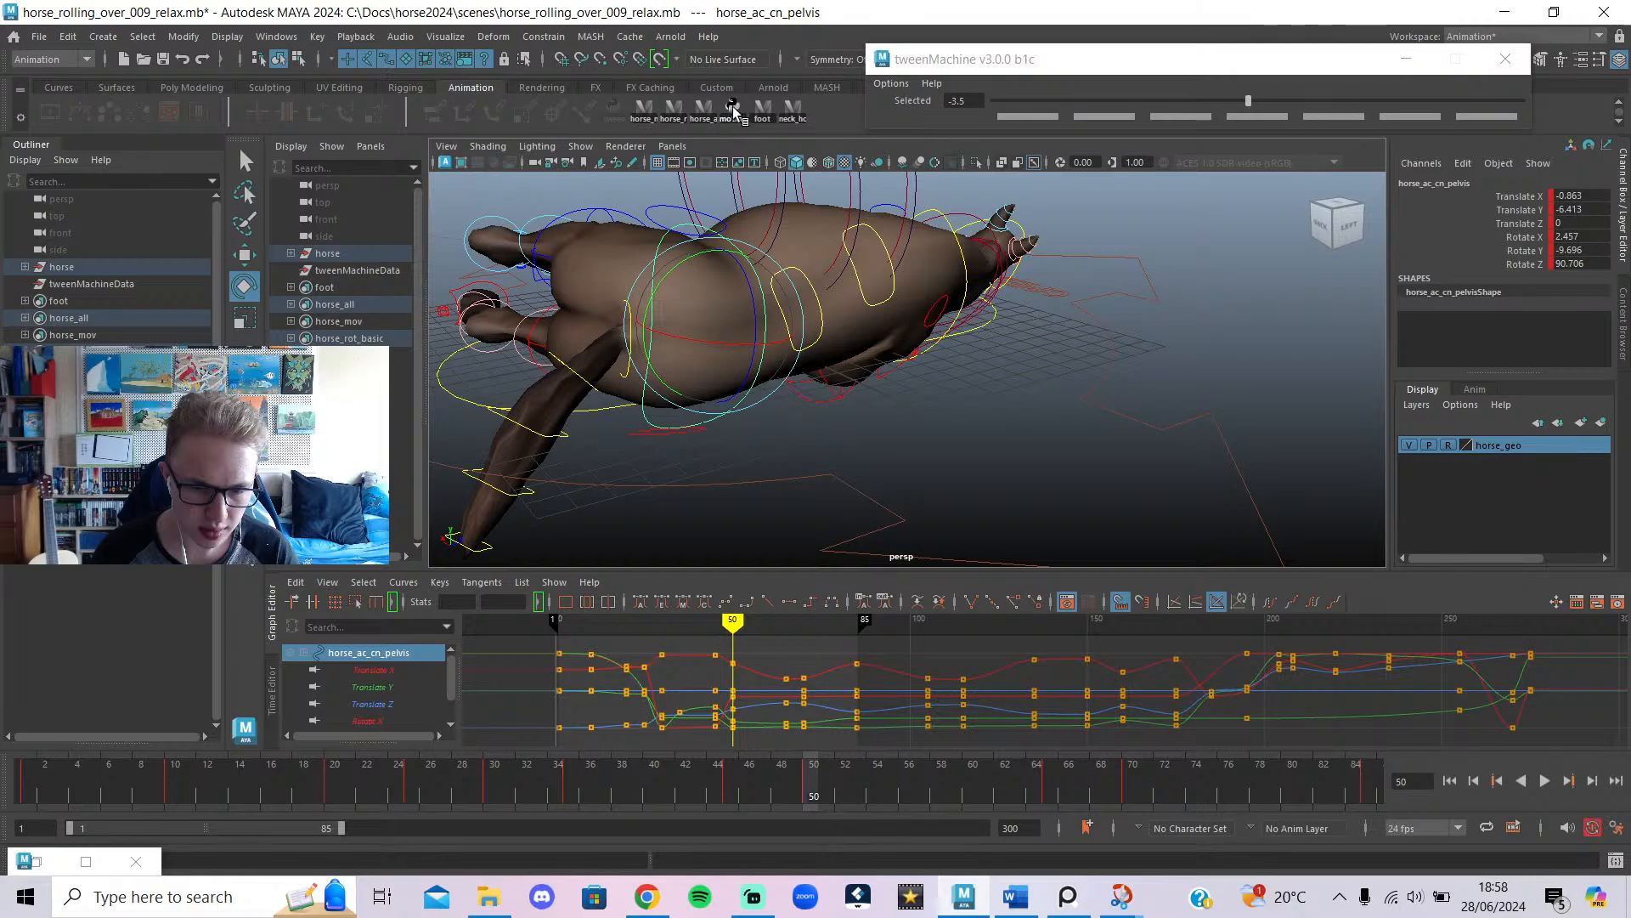
{"action": "left_click", "coordinate": [704, 117]}
{"action": "key", "text": "alt+v"}
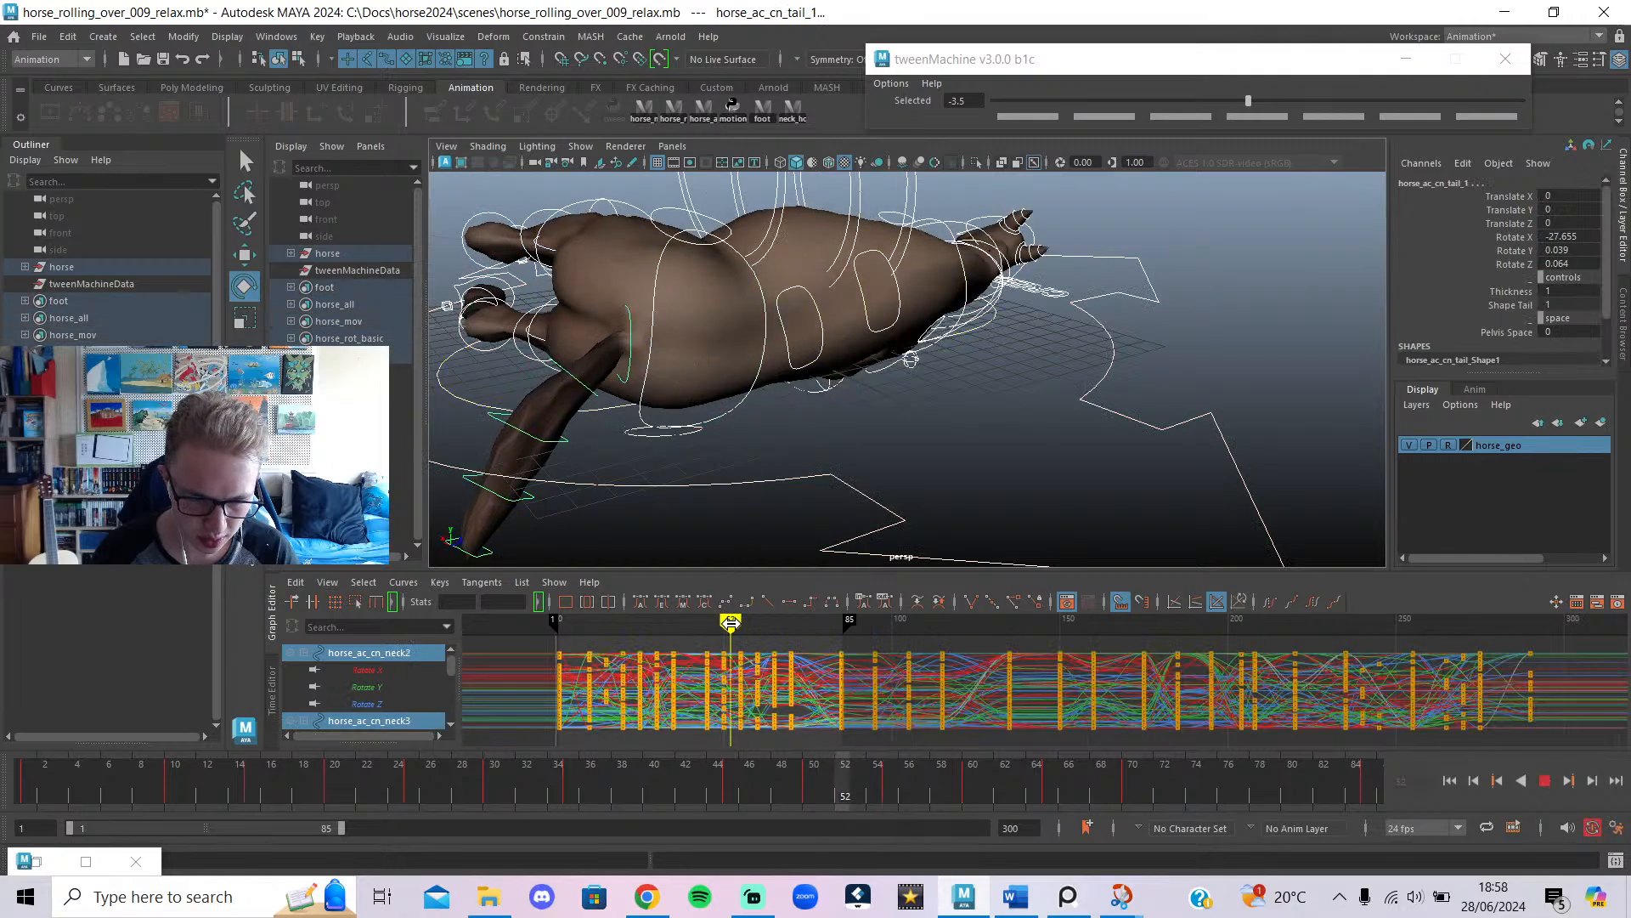
{"action": "key", "text": "alt+v"}
Undo the accidental twist of all controls and select just the pelvis control.
{"action": "left_click_drag", "start_coordinate": [911, 363], "coordinate": [972, 497], "text": "alt"}
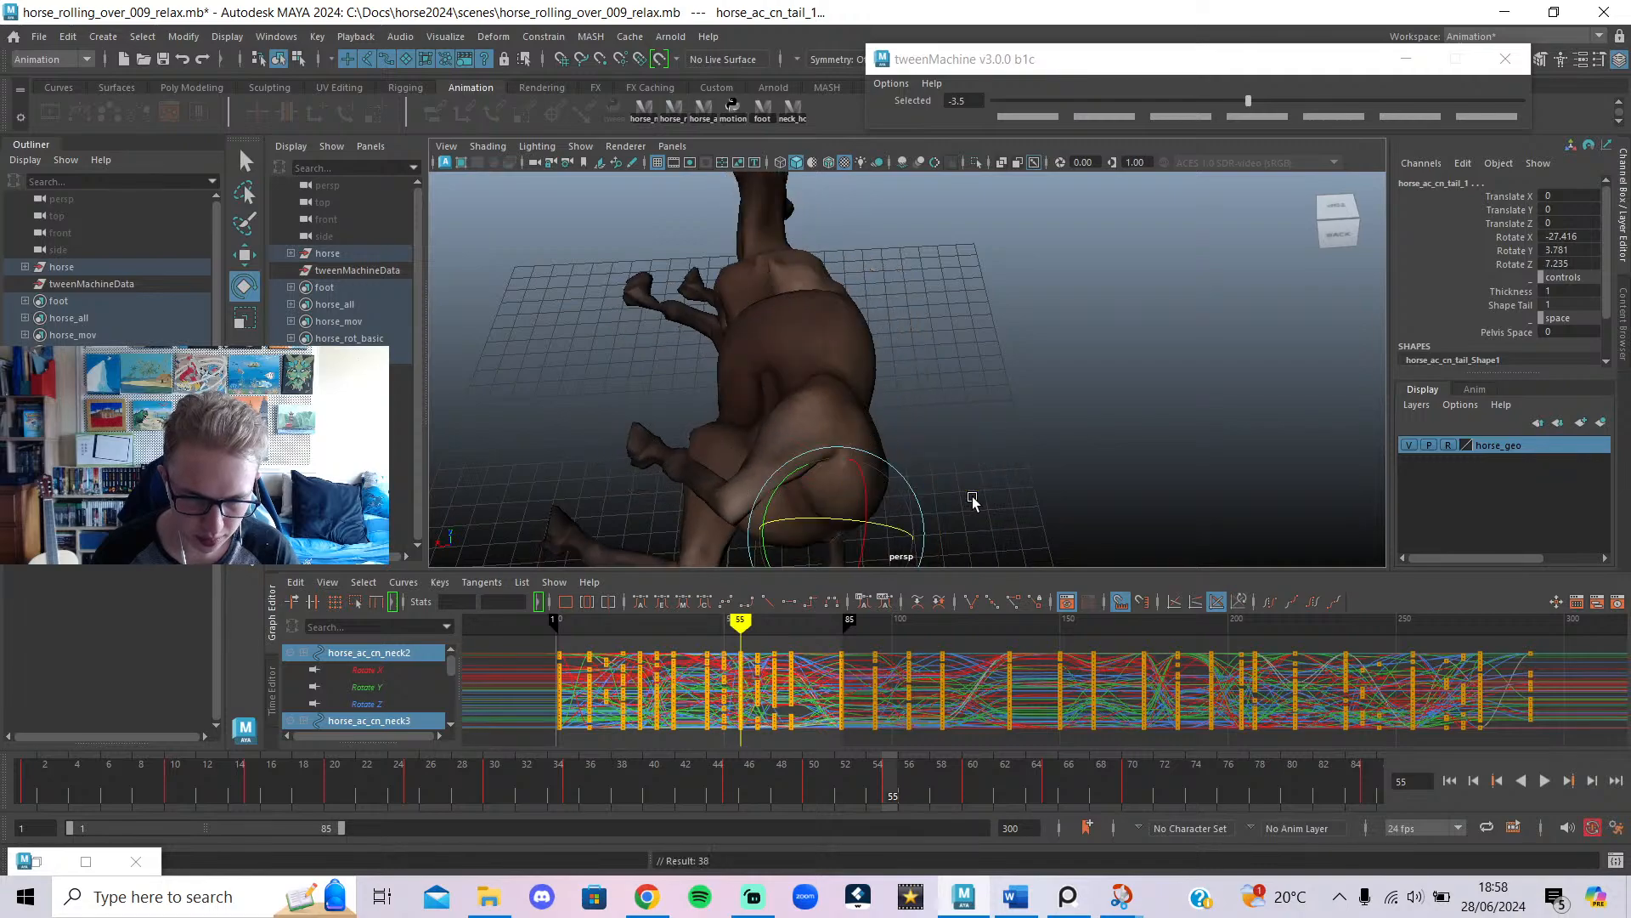
{"action": "key", "text": "ctrl+z"}
{"action": "left_click", "coordinate": [1028, 431]}
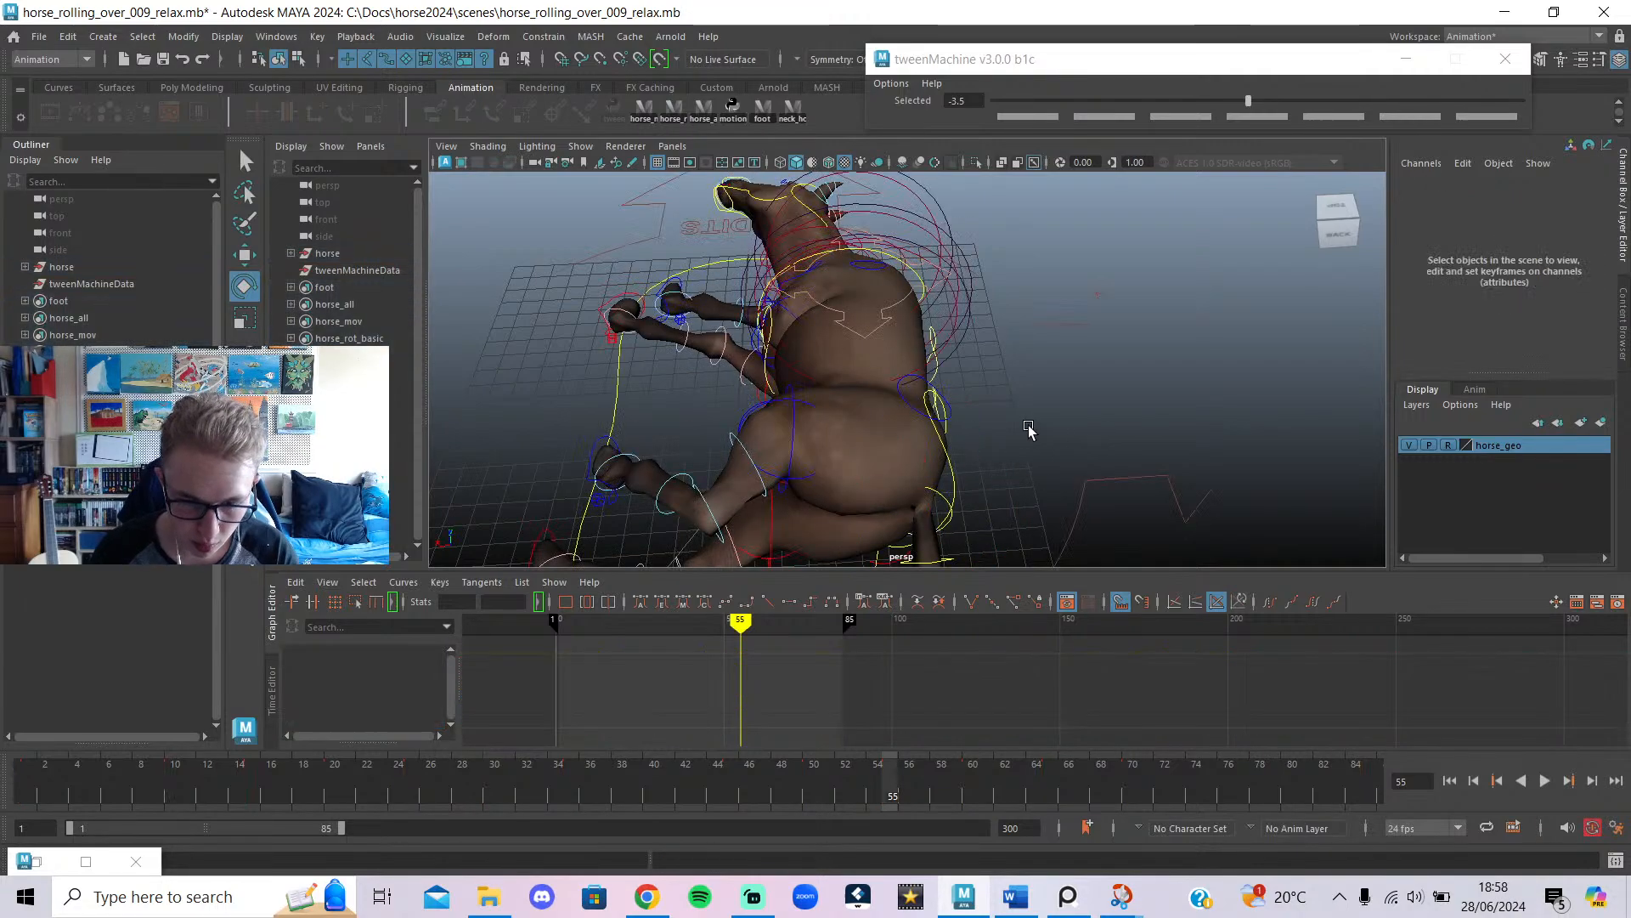
{"action": "left_click", "coordinate": [945, 432]}
Rotate the pelvis further onto its back to Rotate Z about 145.9, scrubbing to check.
{"action": "left_click_drag", "start_coordinate": [950, 409], "coordinate": [941, 523]}
{"action": "mouse_move", "coordinate": [761, 617]}
{"action": "left_mouse_down"}
{"action": "mouse_move", "coordinate": [717, 620]}
{"action": "mouse_move", "coordinate": [754, 625]}
{"action": "mouse_move", "coordinate": [717, 641]}
{"action": "mouse_move", "coordinate": [768, 660]}
{"action": "left_mouse_up"}
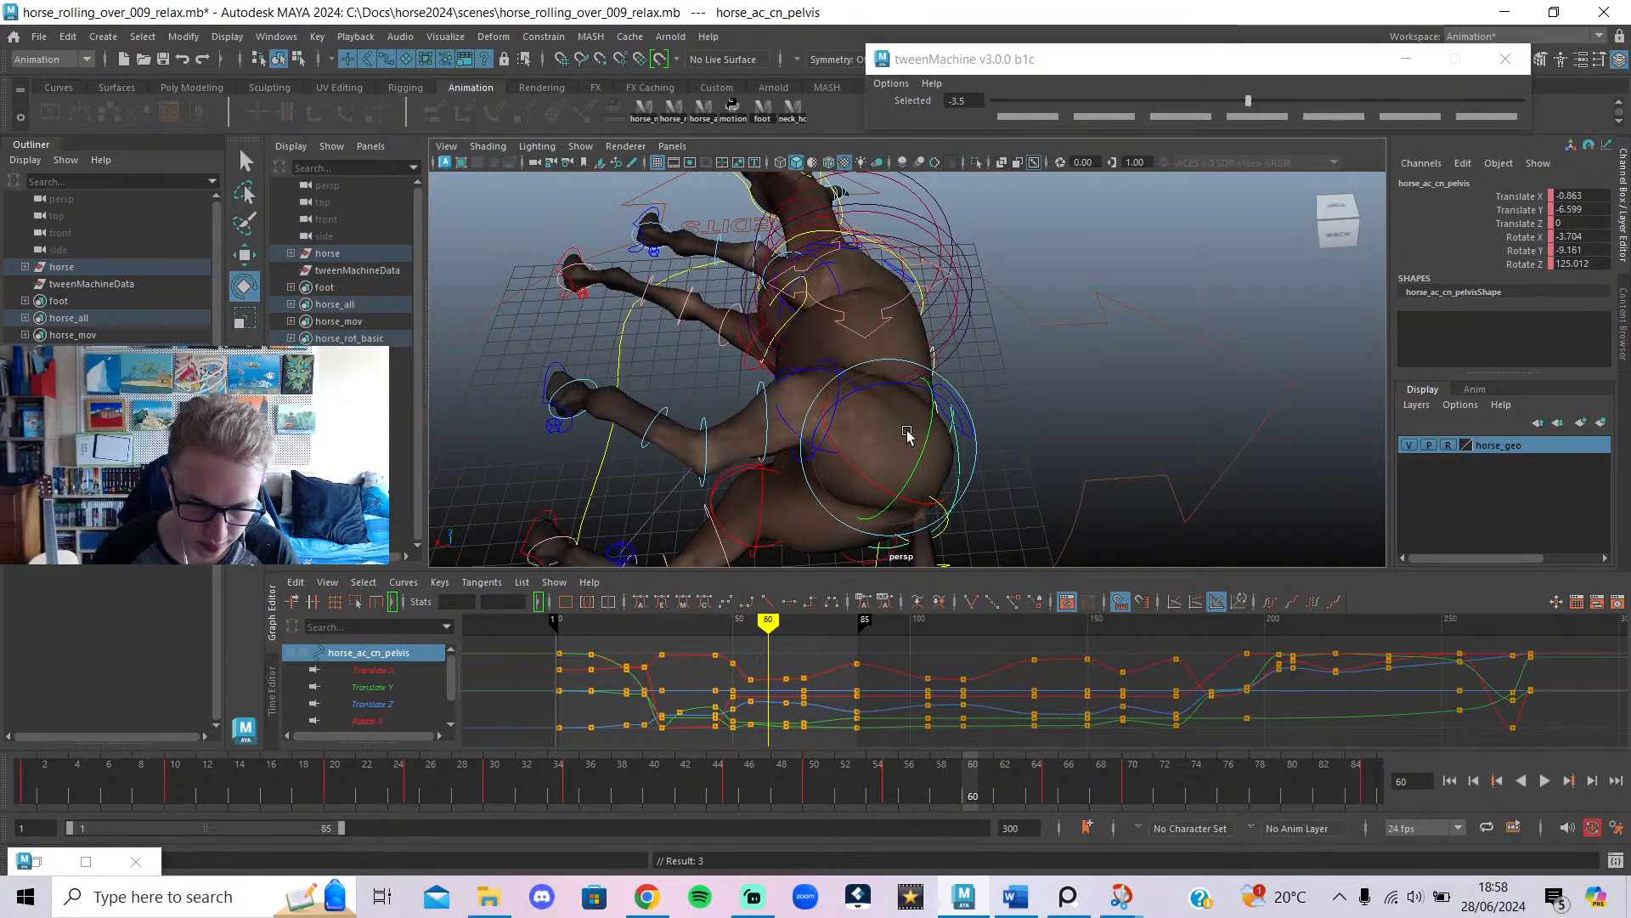
{"action": "left_click_drag", "start_coordinate": [909, 384], "coordinate": [935, 396]}
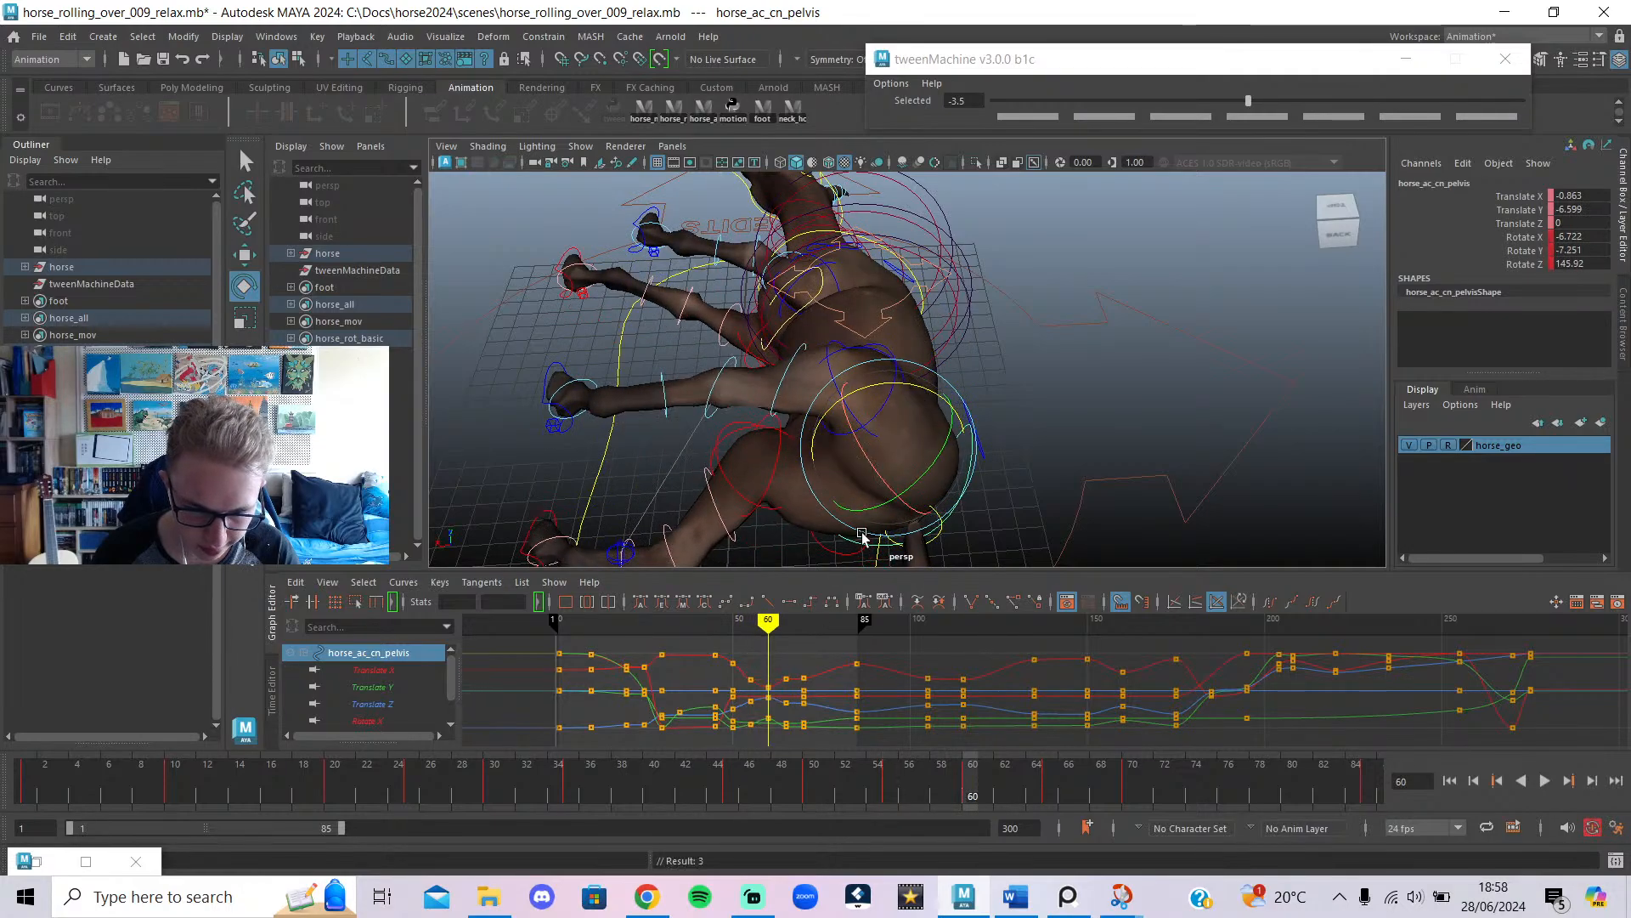
{"action": "mouse_move", "coordinate": [768, 622]}
{"action": "left_mouse_down"}
{"action": "mouse_move", "coordinate": [722, 627]}
{"action": "mouse_move", "coordinate": [768, 648]}
{"action": "left_mouse_up"}
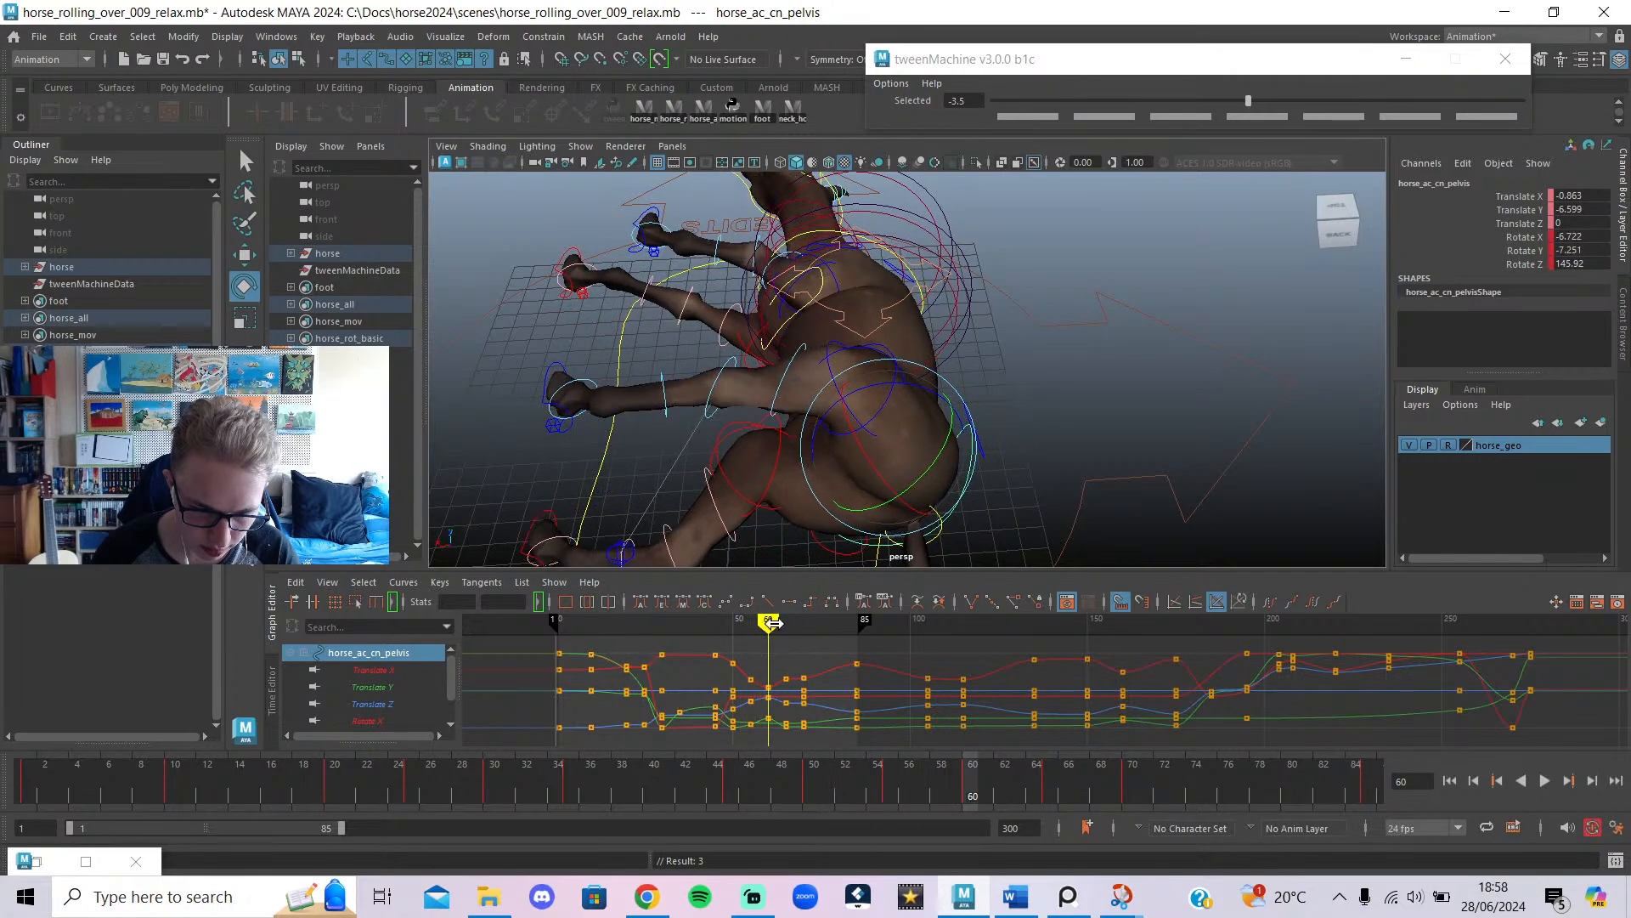
{"action": "left_click_drag", "start_coordinate": [607, 406], "coordinate": [712, 320], "text": "alt"}
{"action": "left_click", "coordinate": [680, 469]}
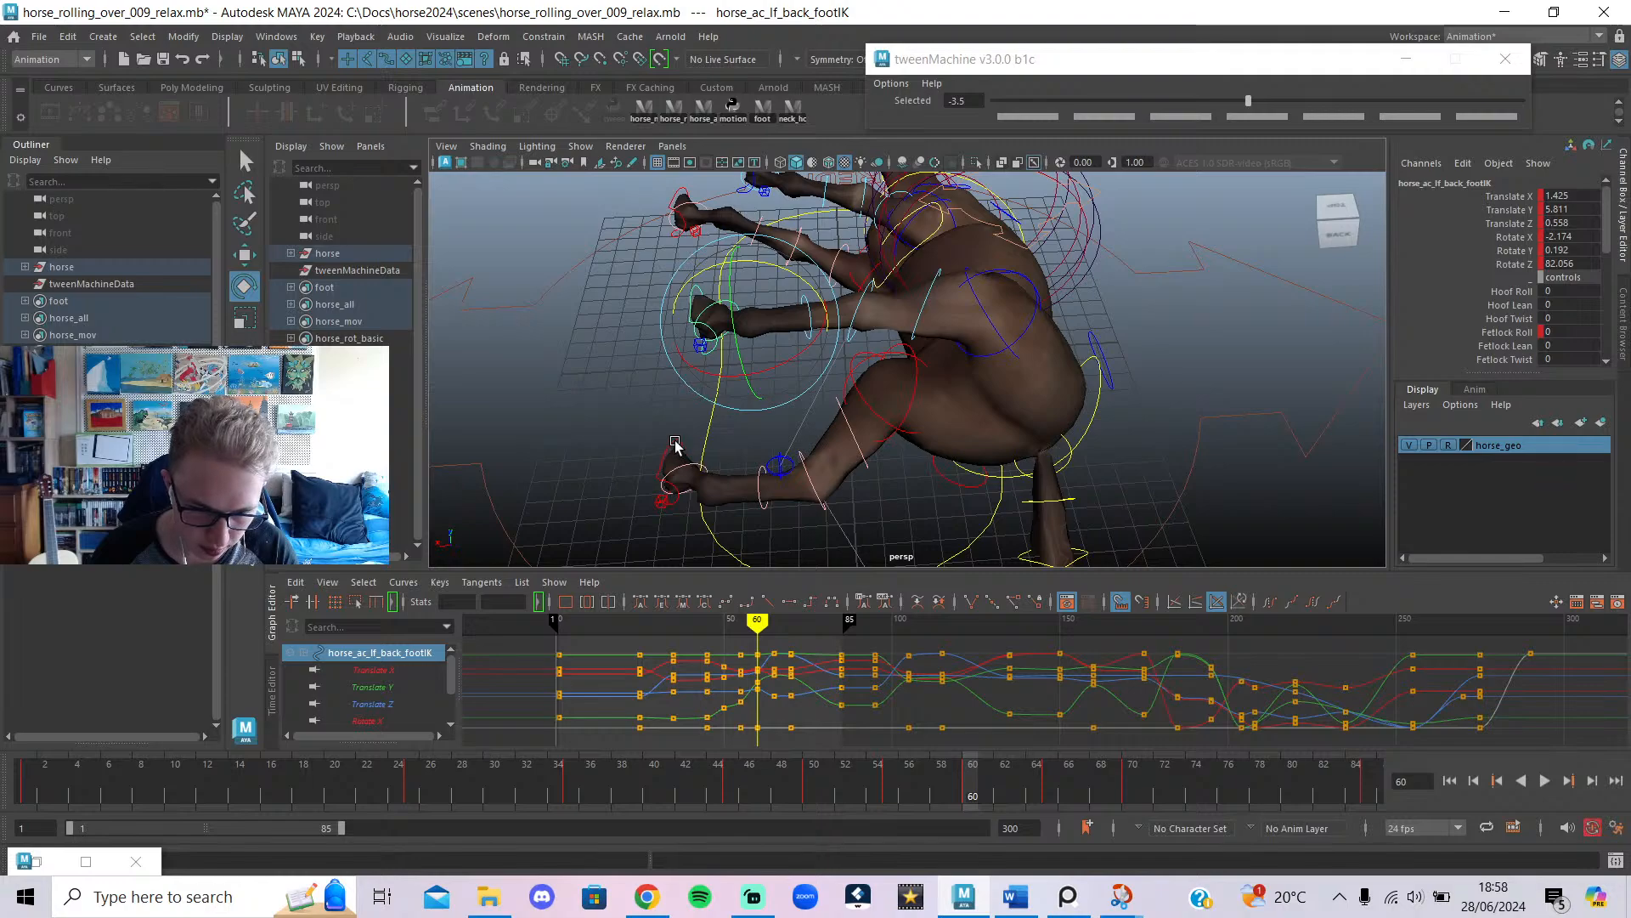
Raise both back foot controls and shift them sideways, then scrub to review the legs.
{"action": "left_click", "coordinate": [676, 448]}
{"action": "key", "text": "w"}
{"action": "left_click_drag", "start_coordinate": [701, 450], "coordinate": [694, 276]}
{"action": "left_click", "coordinate": [721, 273]}
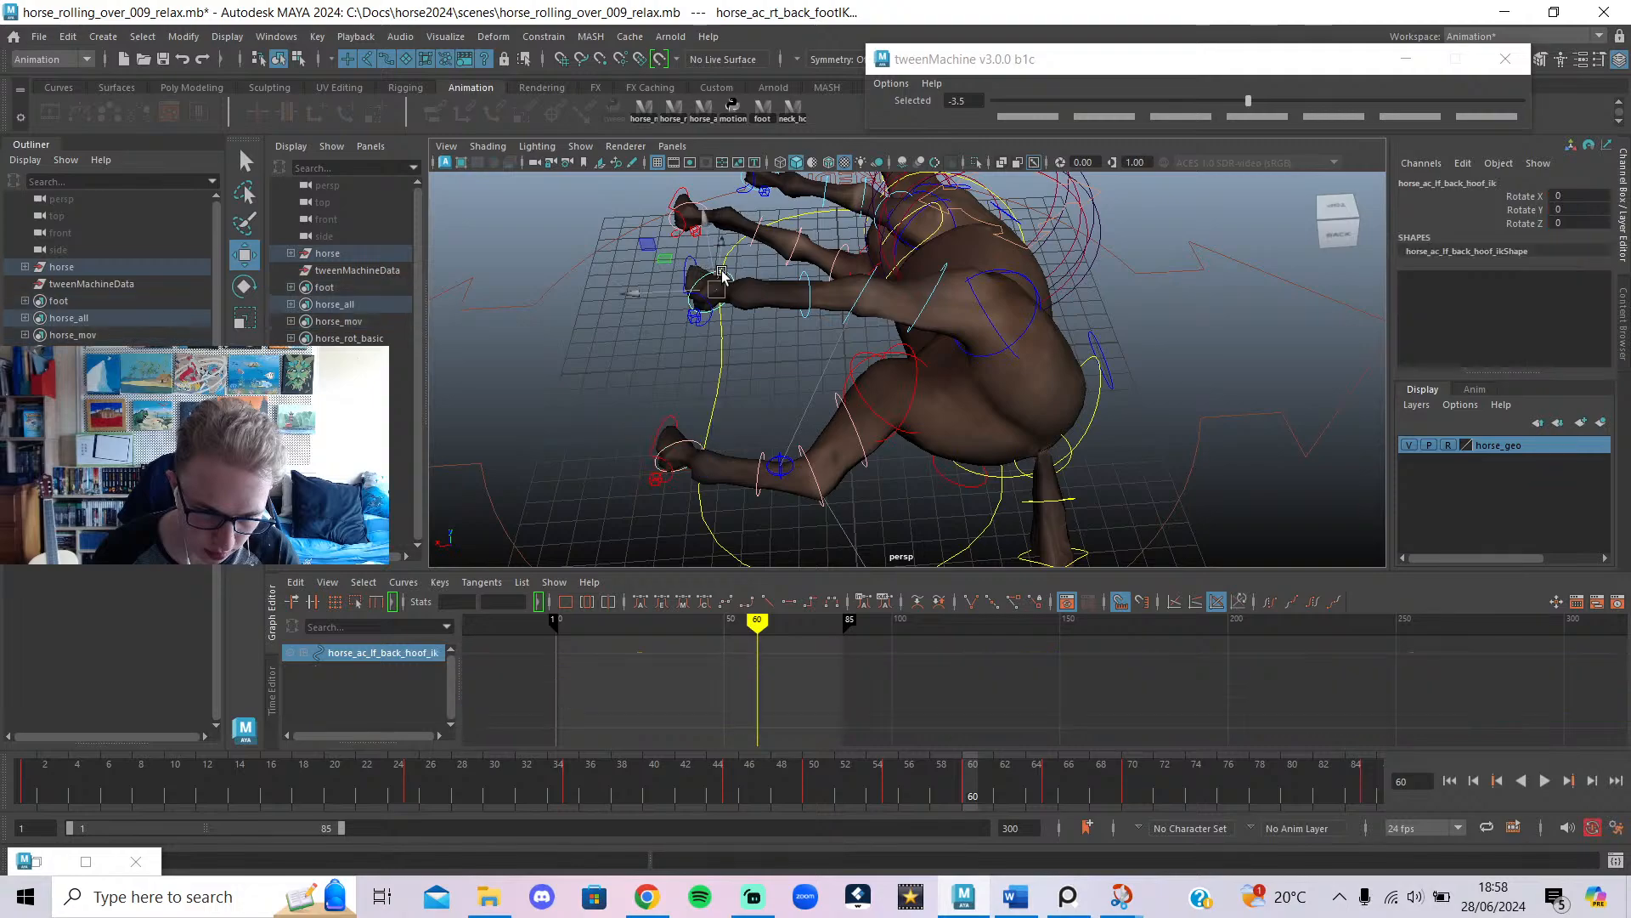
{"action": "left_click", "coordinate": [688, 269]}
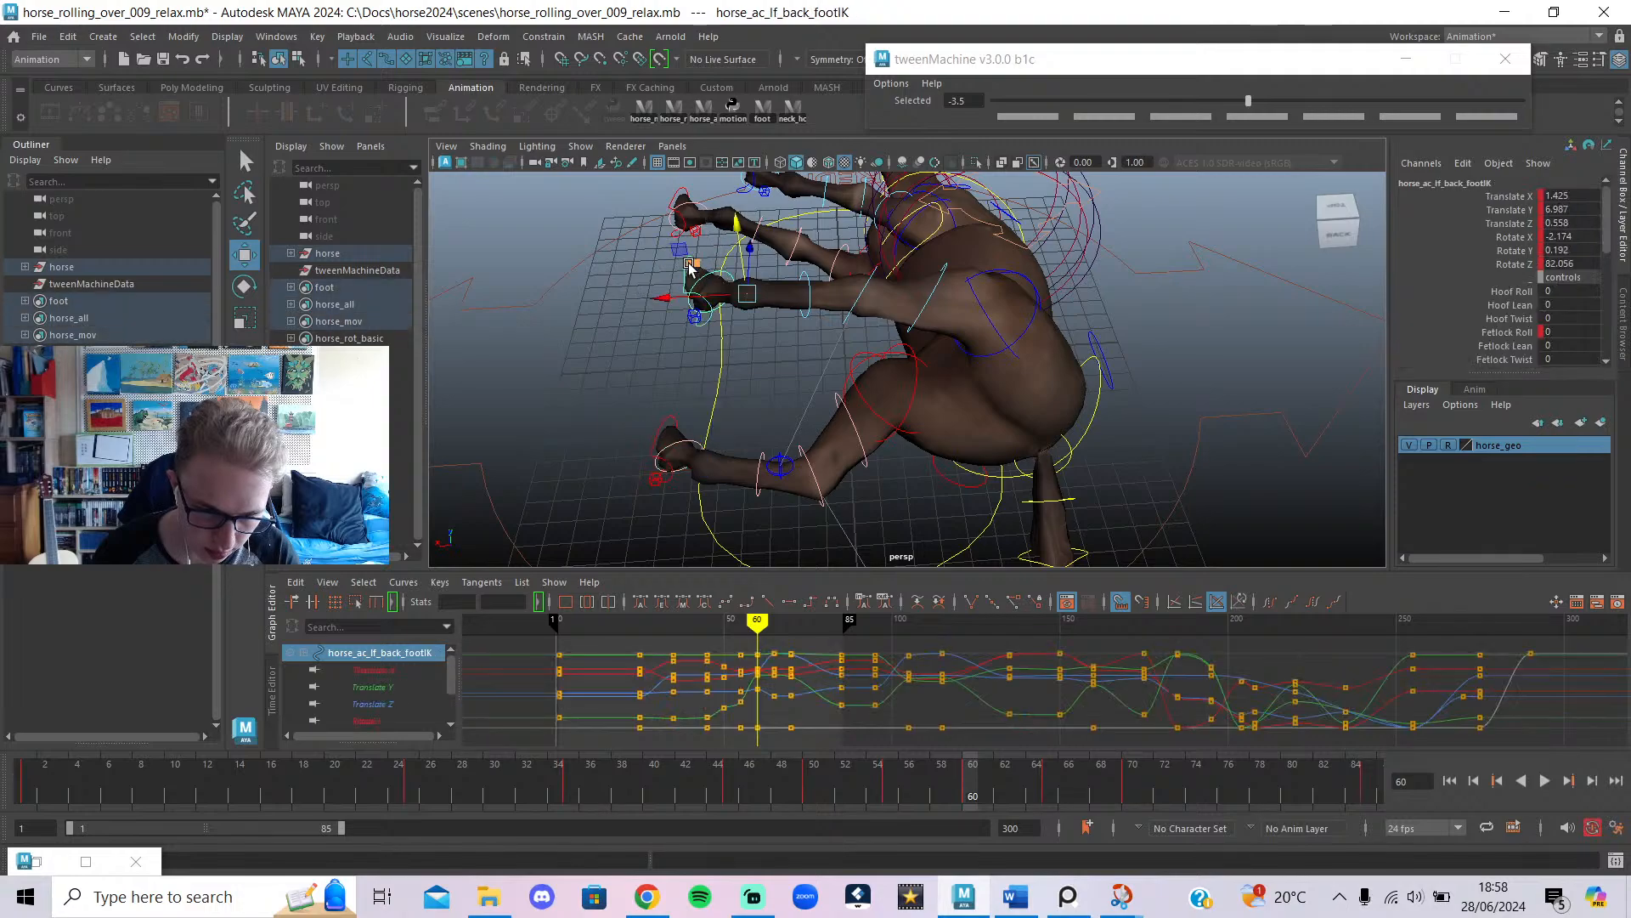
{"action": "left_click", "coordinate": [666, 418], "text": "shift"}
{"action": "left_click_drag", "start_coordinate": [700, 407], "coordinate": [707, 379]}
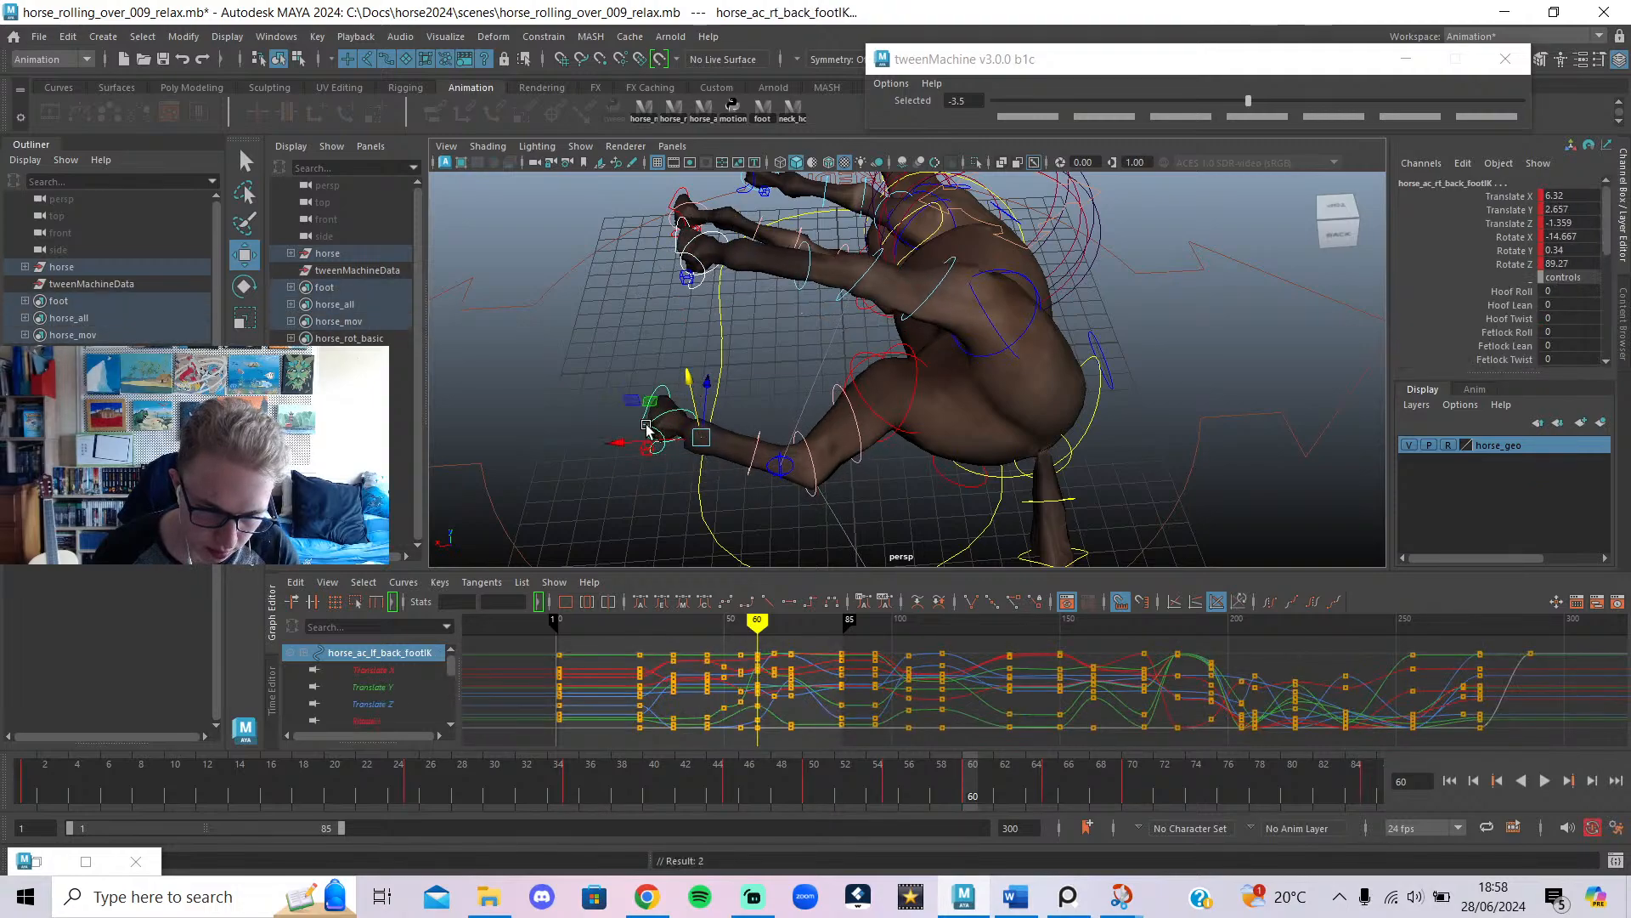
{"action": "left_click_drag", "start_coordinate": [646, 429], "coordinate": [686, 466]}
{"action": "mouse_move", "coordinate": [751, 637]}
{"action": "left_mouse_down"}
{"action": "mouse_move", "coordinate": [717, 633]}
{"action": "mouse_move", "coordinate": [782, 633]}
{"action": "mouse_move", "coordinate": [757, 637]}
{"action": "mouse_move", "coordinate": [811, 664]}
{"action": "mouse_move", "coordinate": [754, 660]}
{"action": "mouse_move", "coordinate": [790, 677]}
{"action": "left_mouse_up"}
Lower the right and left back feet slightly.
{"action": "left_click_drag", "start_coordinate": [834, 413], "coordinate": [828, 408], "text": "alt"}
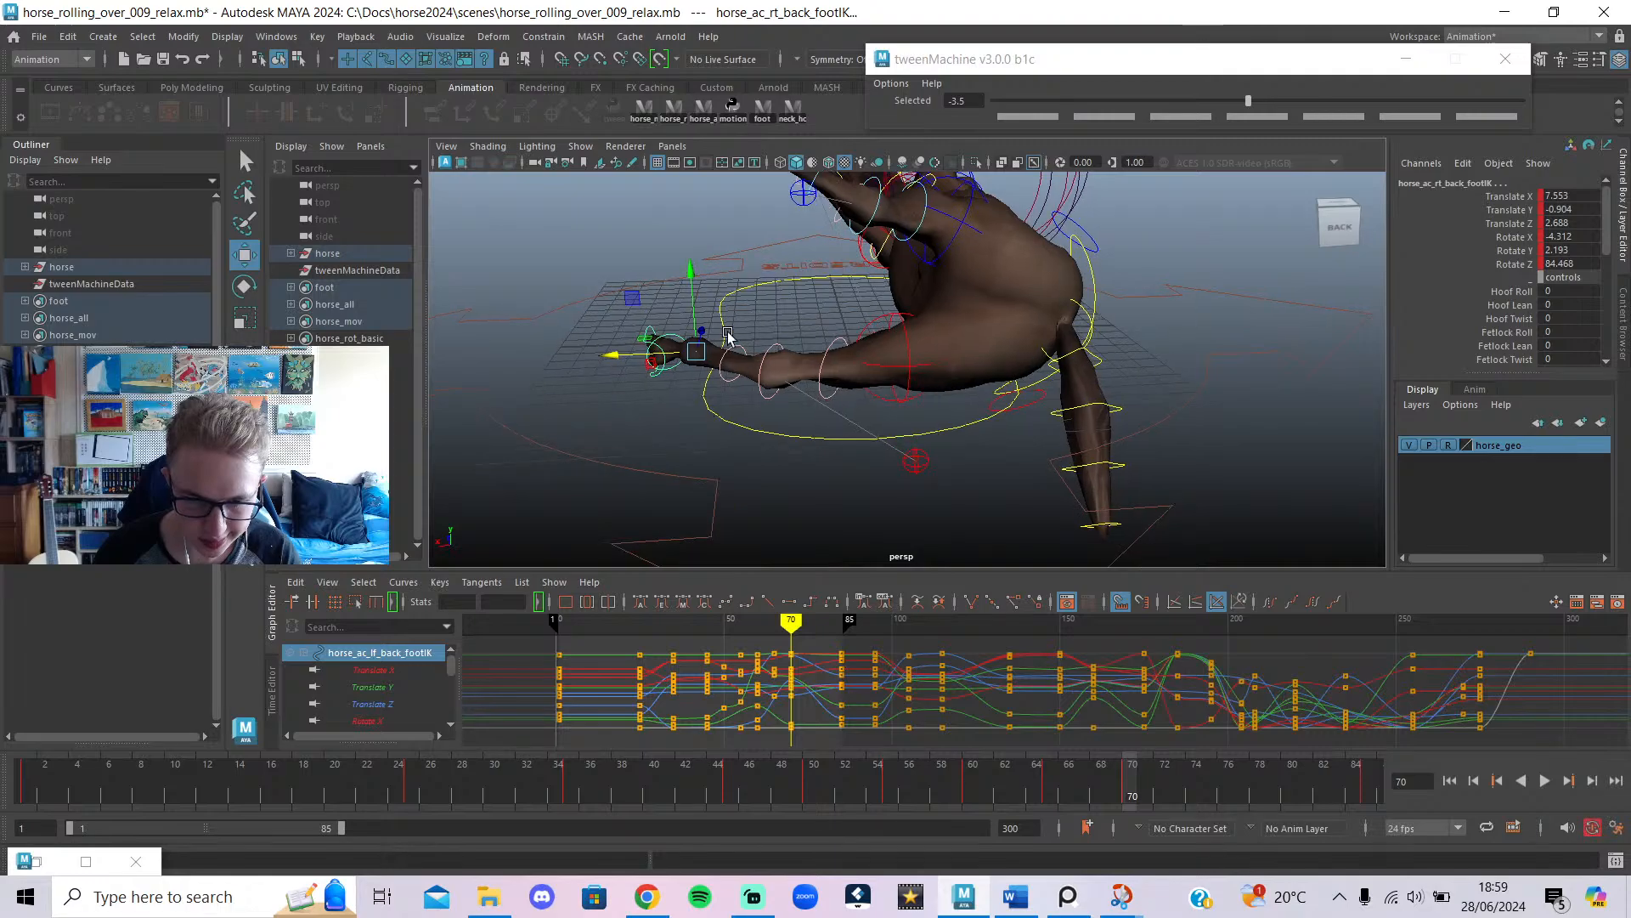
{"action": "left_click_drag", "start_coordinate": [688, 310], "coordinate": [689, 339]}
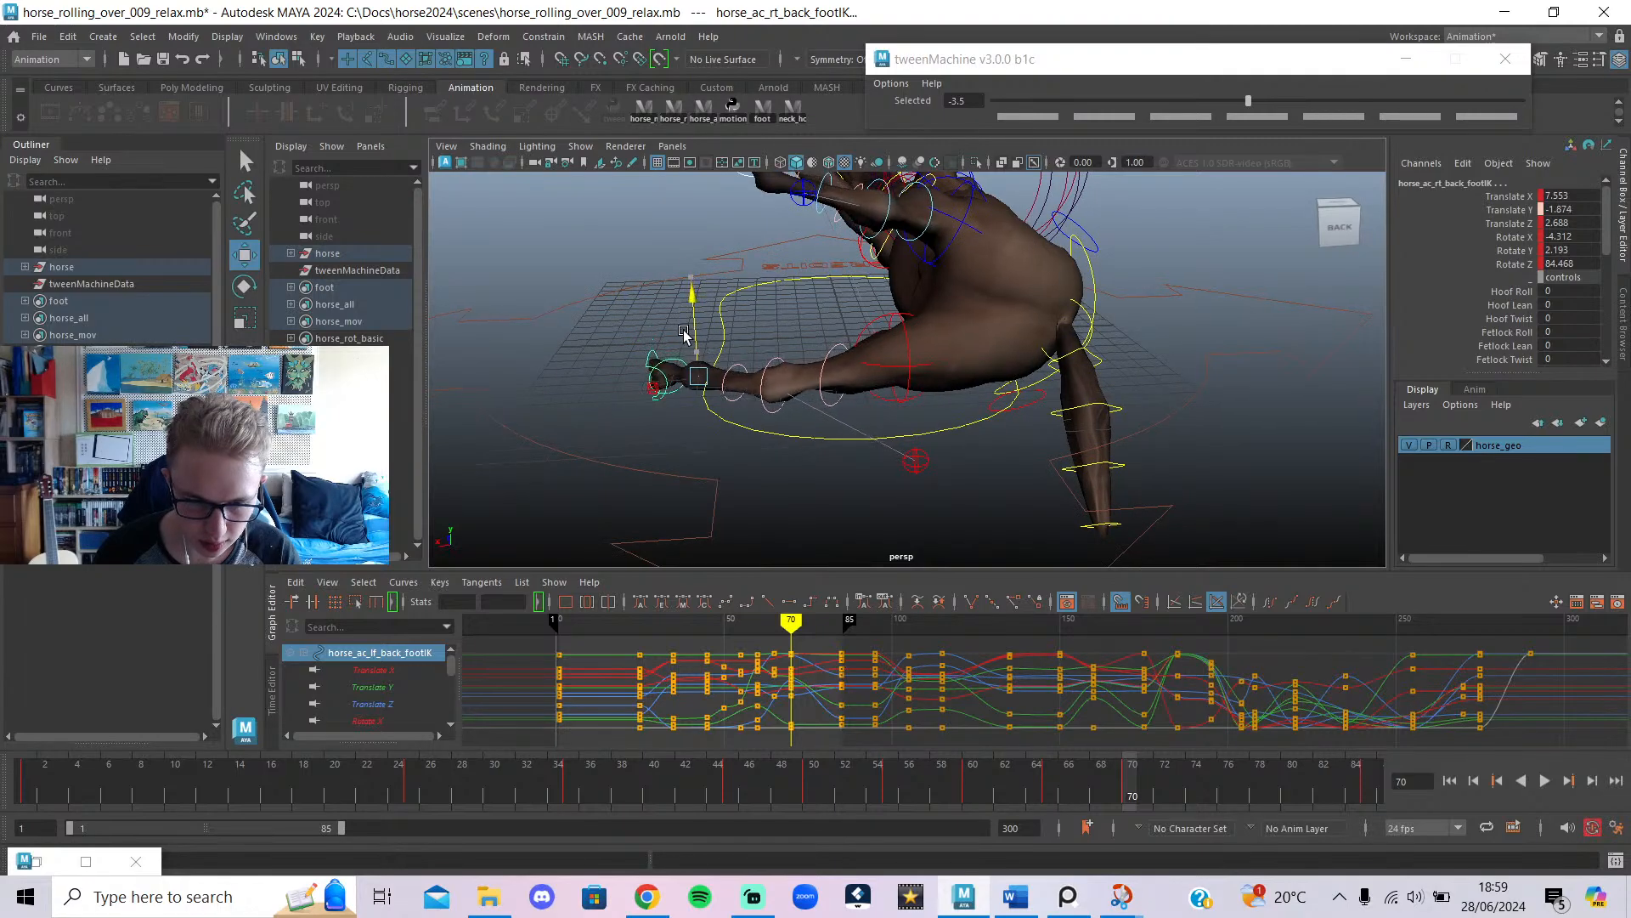
{"action": "left_click_drag", "start_coordinate": [769, 398], "coordinate": [774, 422], "text": "alt"}
{"action": "left_click", "coordinate": [764, 255]}
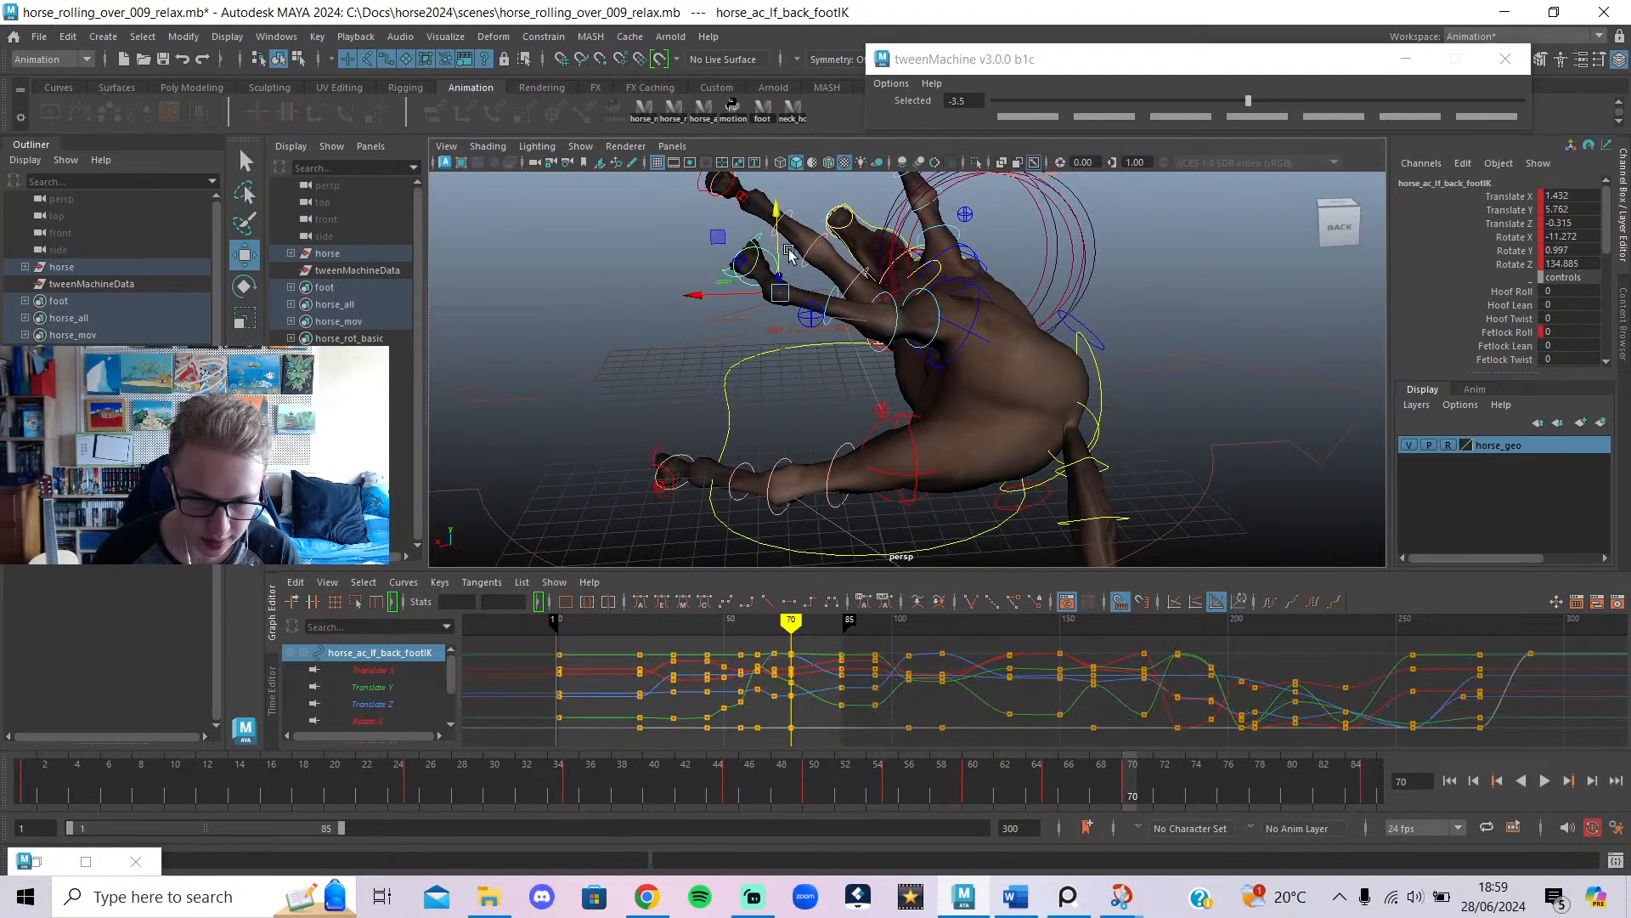
{"action": "left_click_drag", "start_coordinate": [779, 253], "coordinate": [778, 273]}
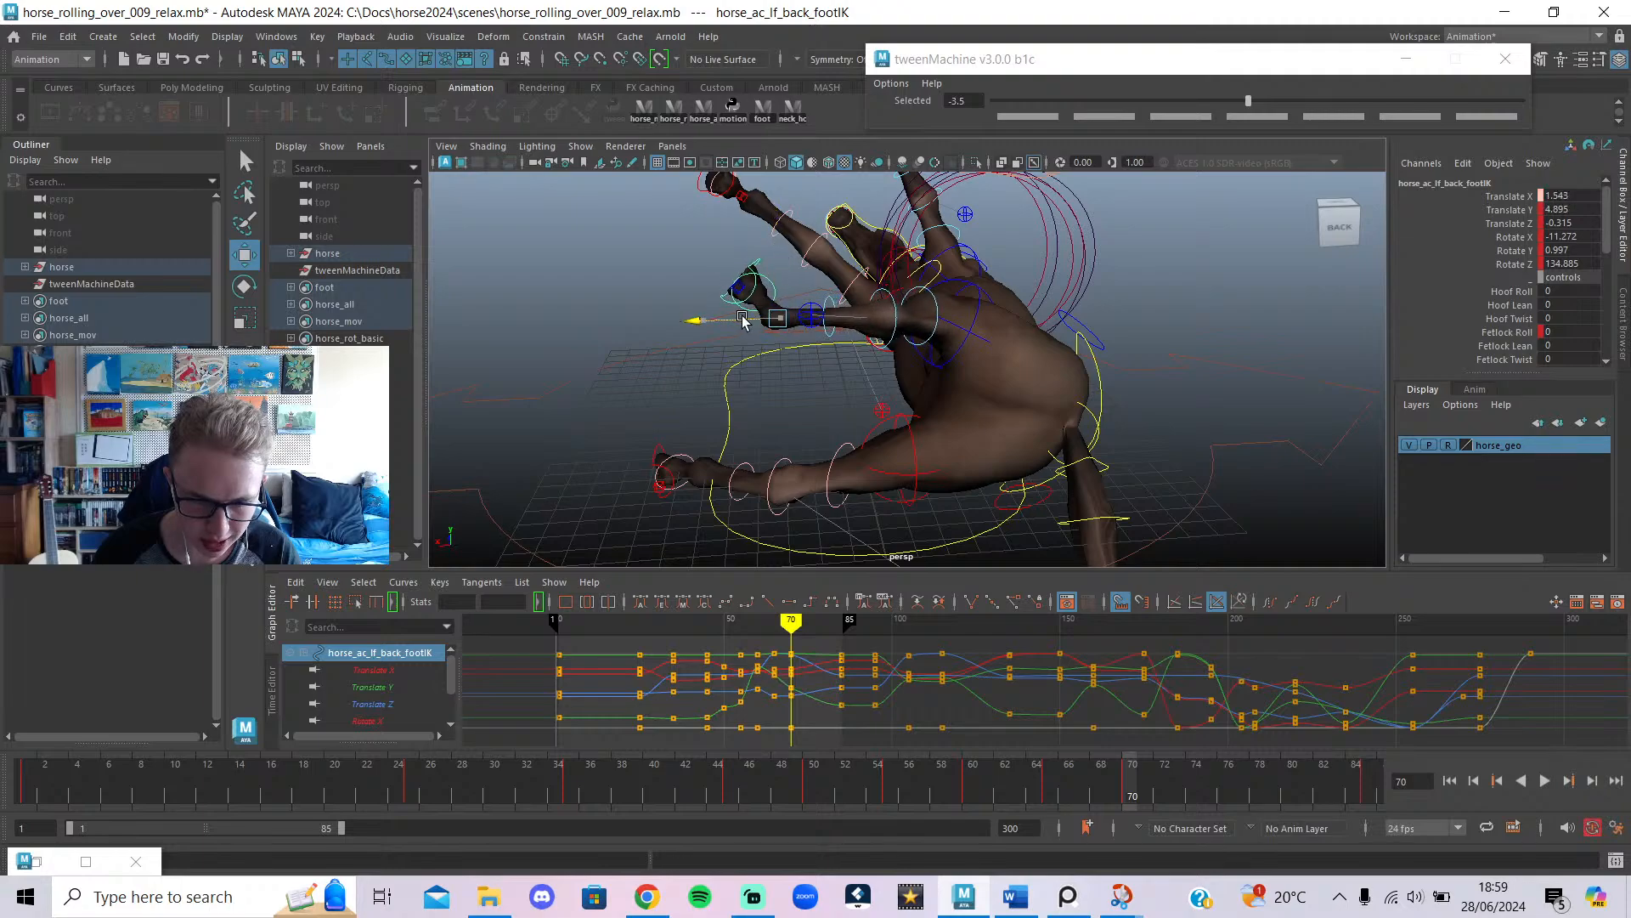
Rotate the pelvis back to about 109.4 degrees and scrub to check the pose.
{"action": "left_click", "coordinate": [1092, 367]}
{"action": "key", "text": "e"}
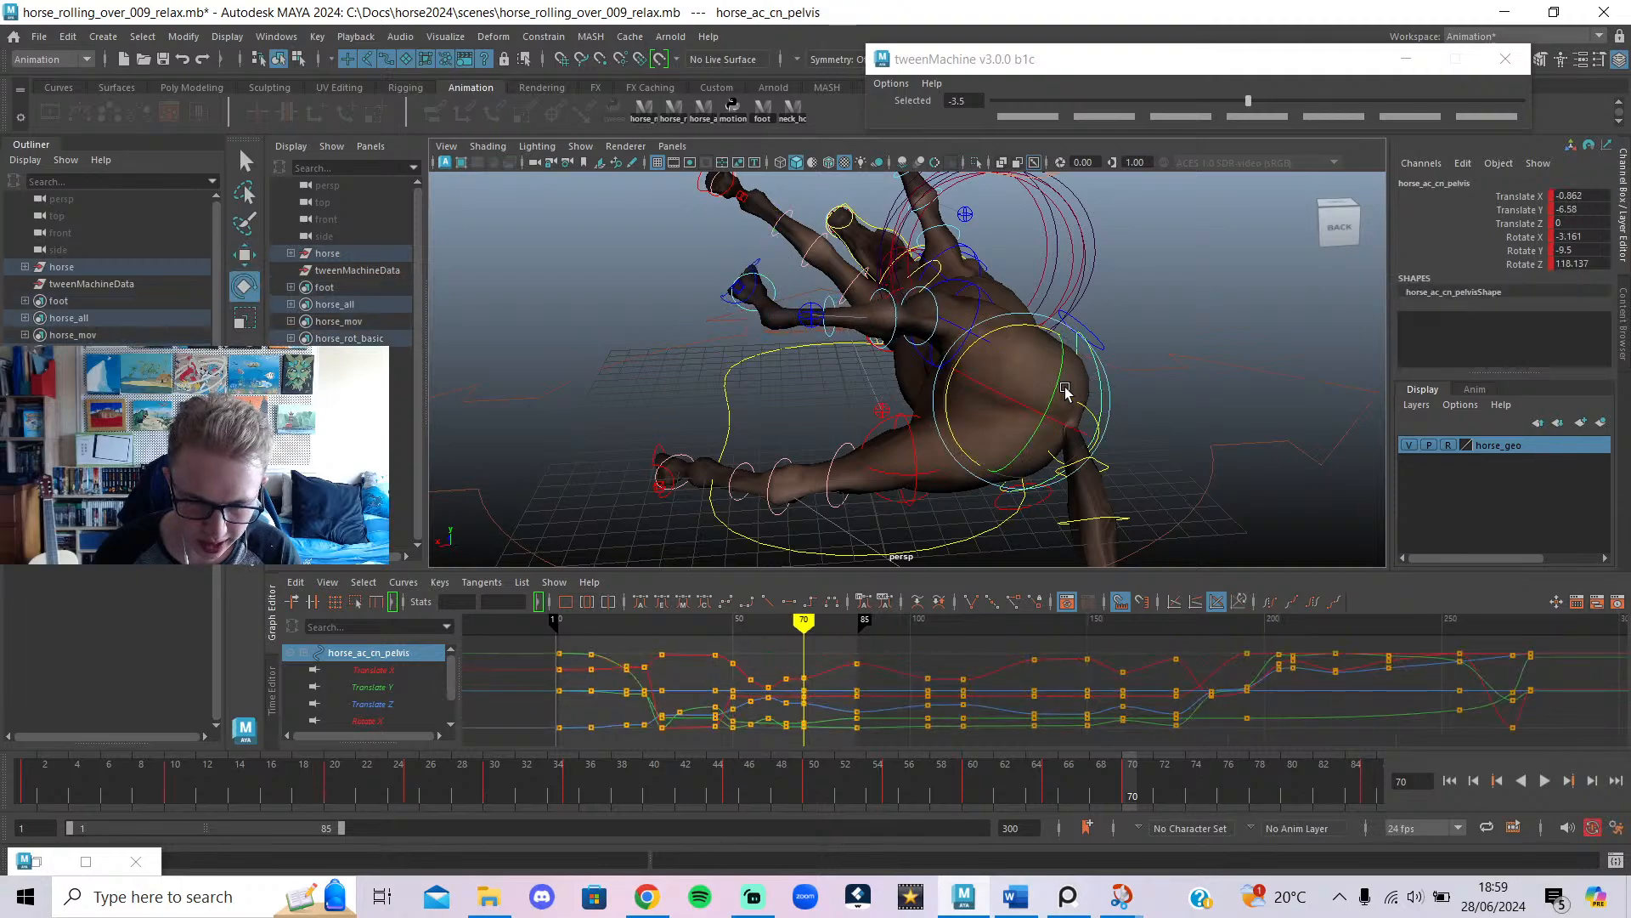
{"action": "left_click_drag", "start_coordinate": [996, 328], "coordinate": [986, 334]}
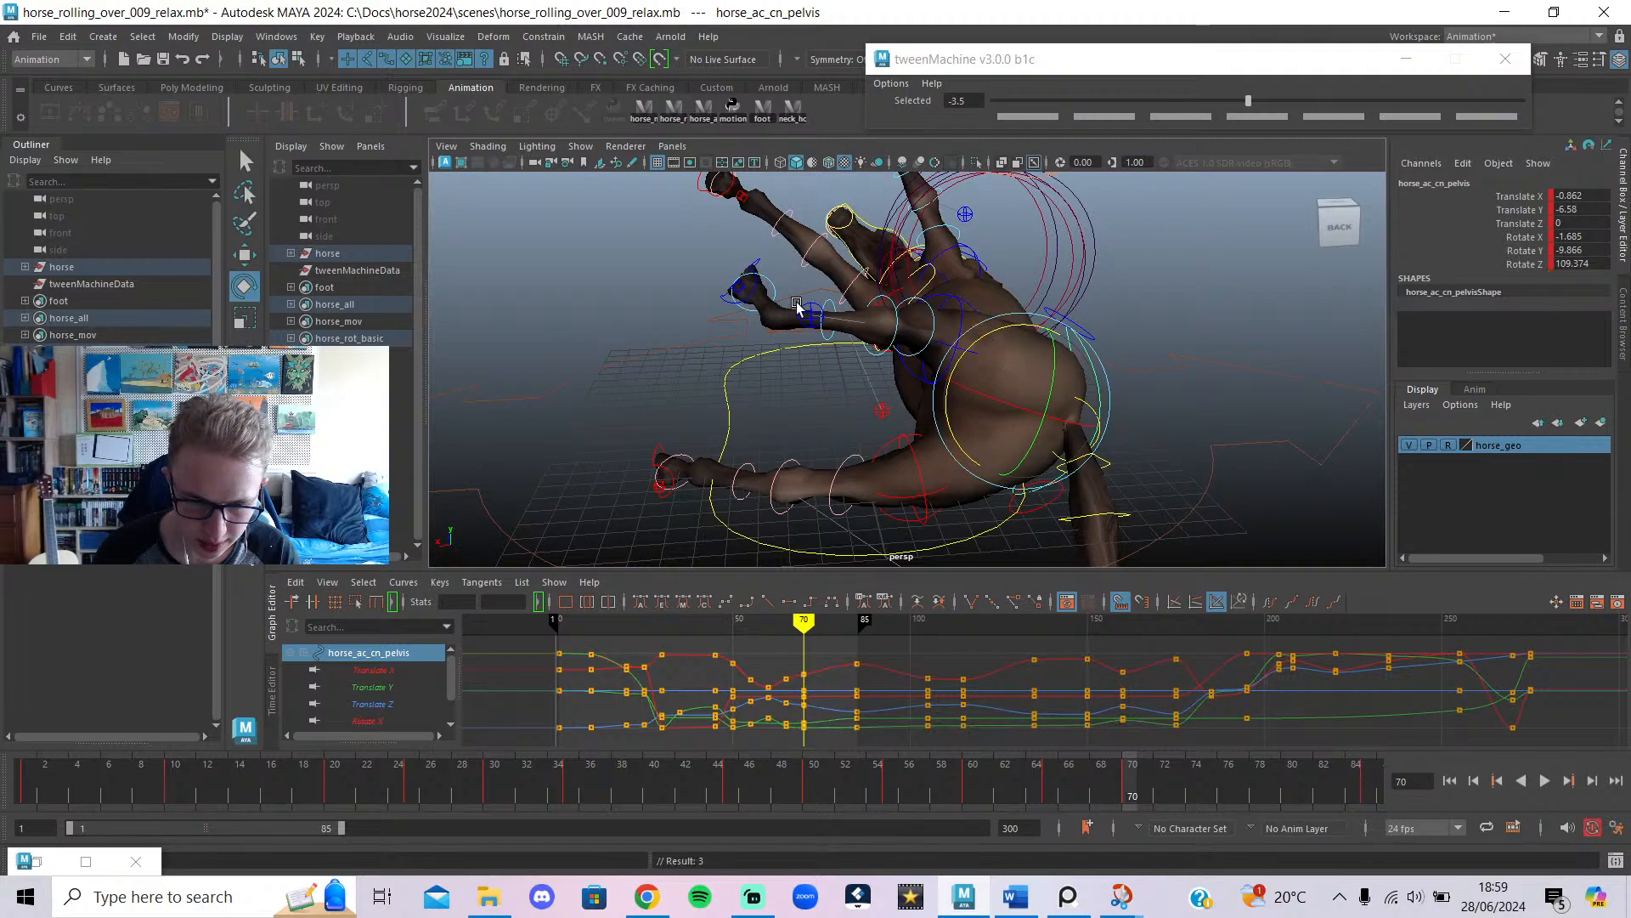
{"action": "left_click", "coordinate": [762, 269]}
{"action": "key", "text": "w"}
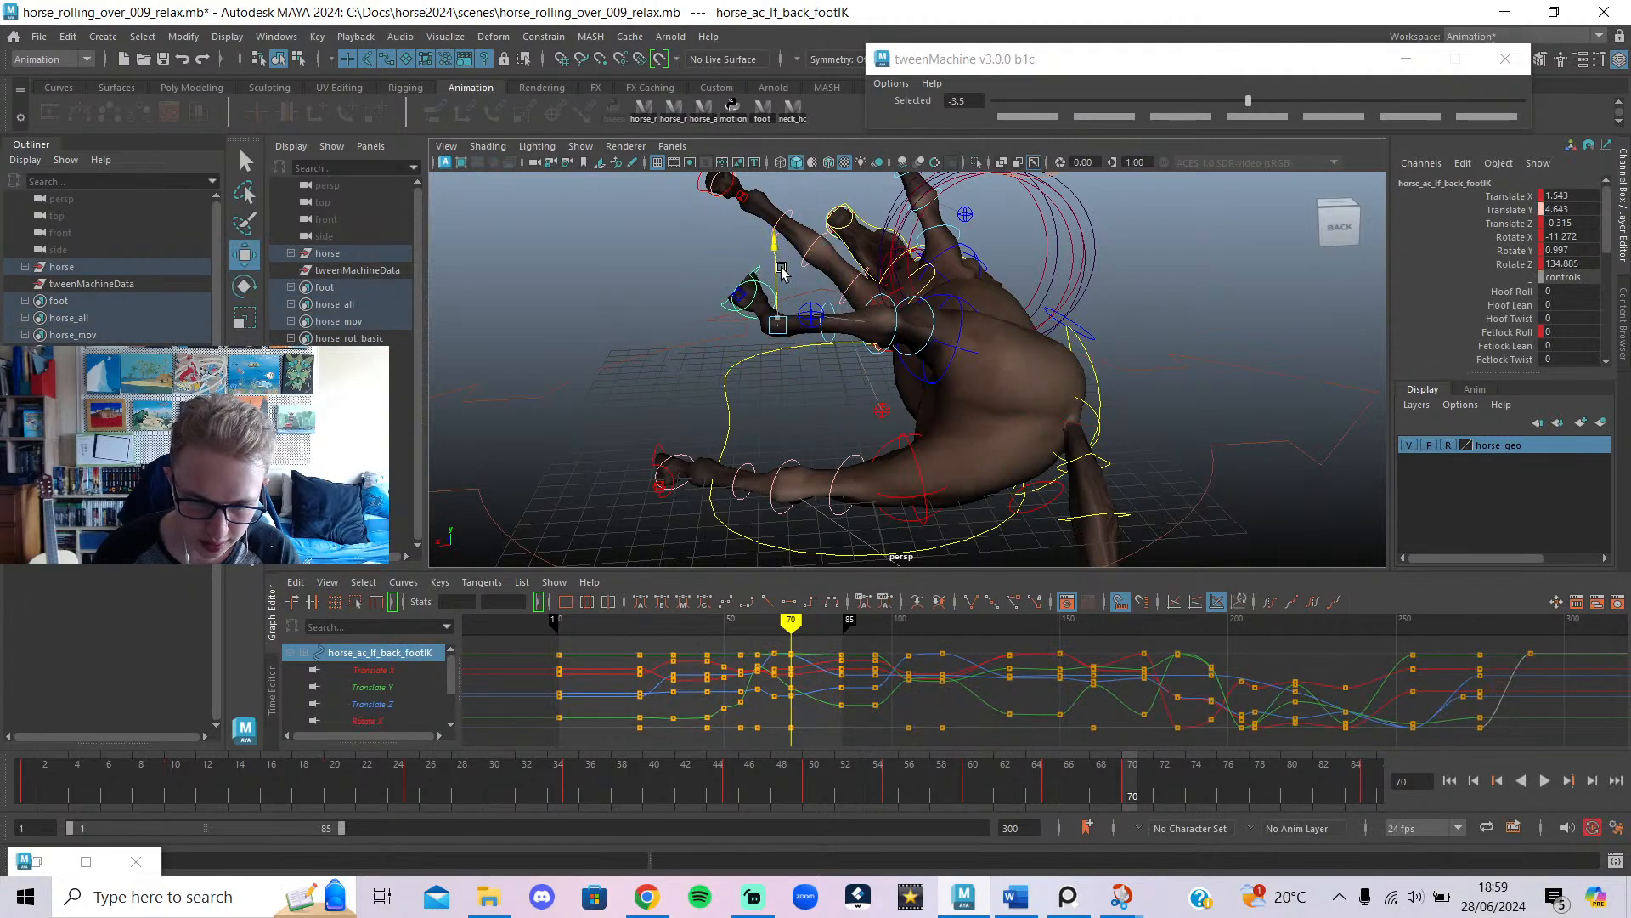
{"action": "mouse_move", "coordinate": [783, 626]}
{"action": "left_mouse_down"}
{"action": "mouse_move", "coordinate": [765, 629]}
{"action": "mouse_move", "coordinate": [841, 695]}
{"action": "left_mouse_up"}
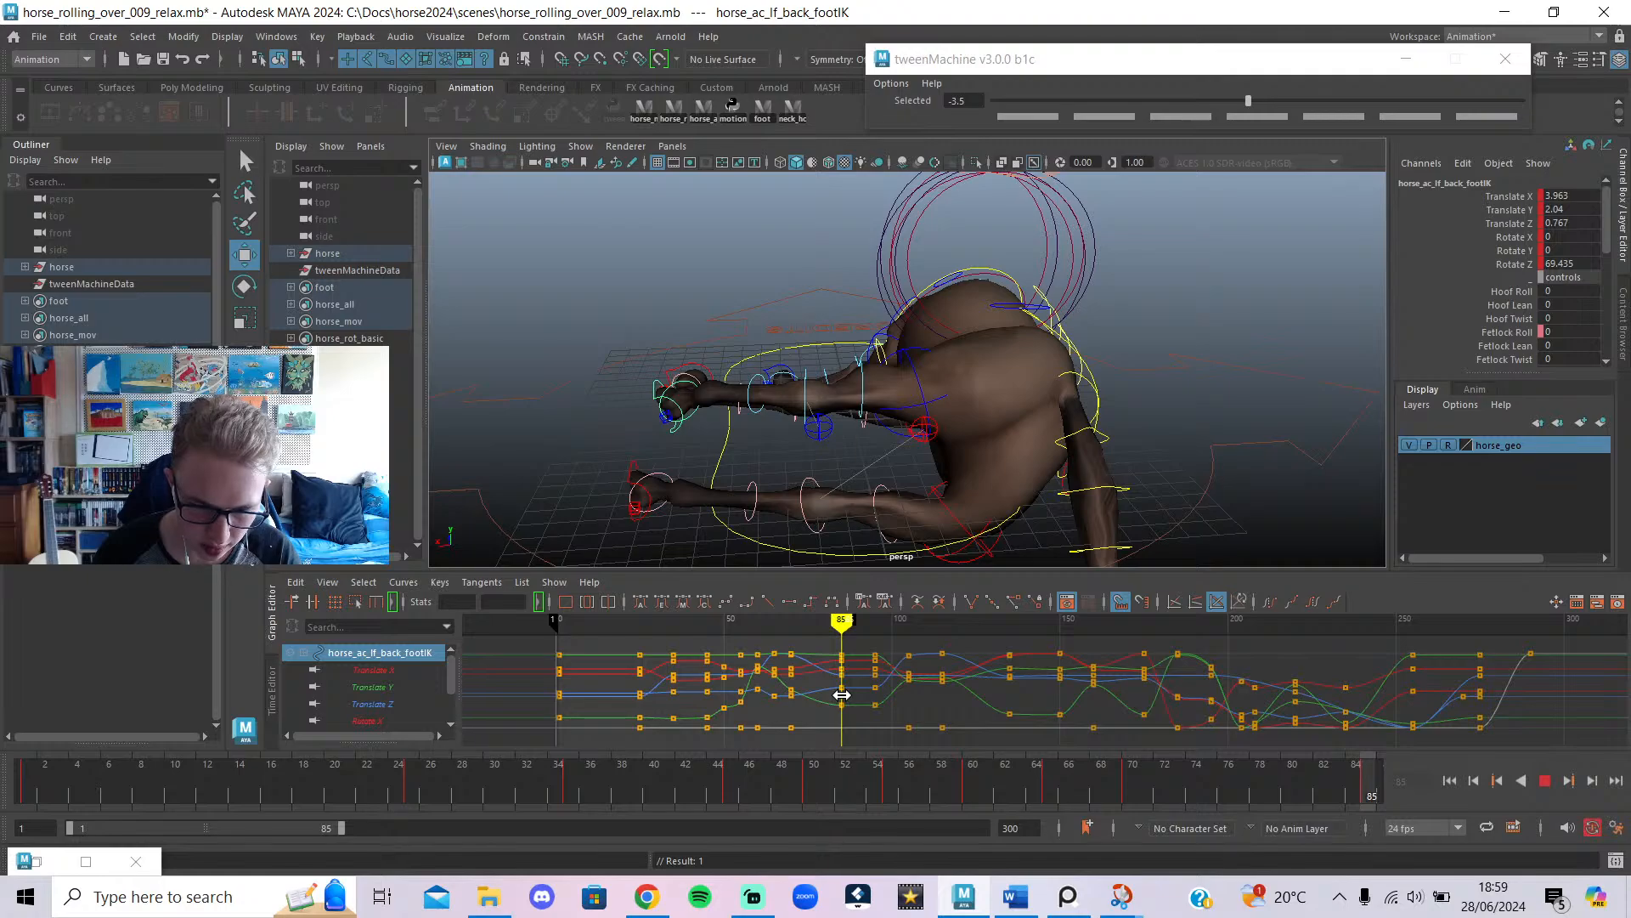
Lower the left back foot and rotate the pelvis to tilt the body.
{"action": "left_click_drag", "start_coordinate": [773, 511], "coordinate": [965, 504], "text": "alt"}
{"action": "left_click_drag", "start_coordinate": [1179, 300], "coordinate": [995, 430]}
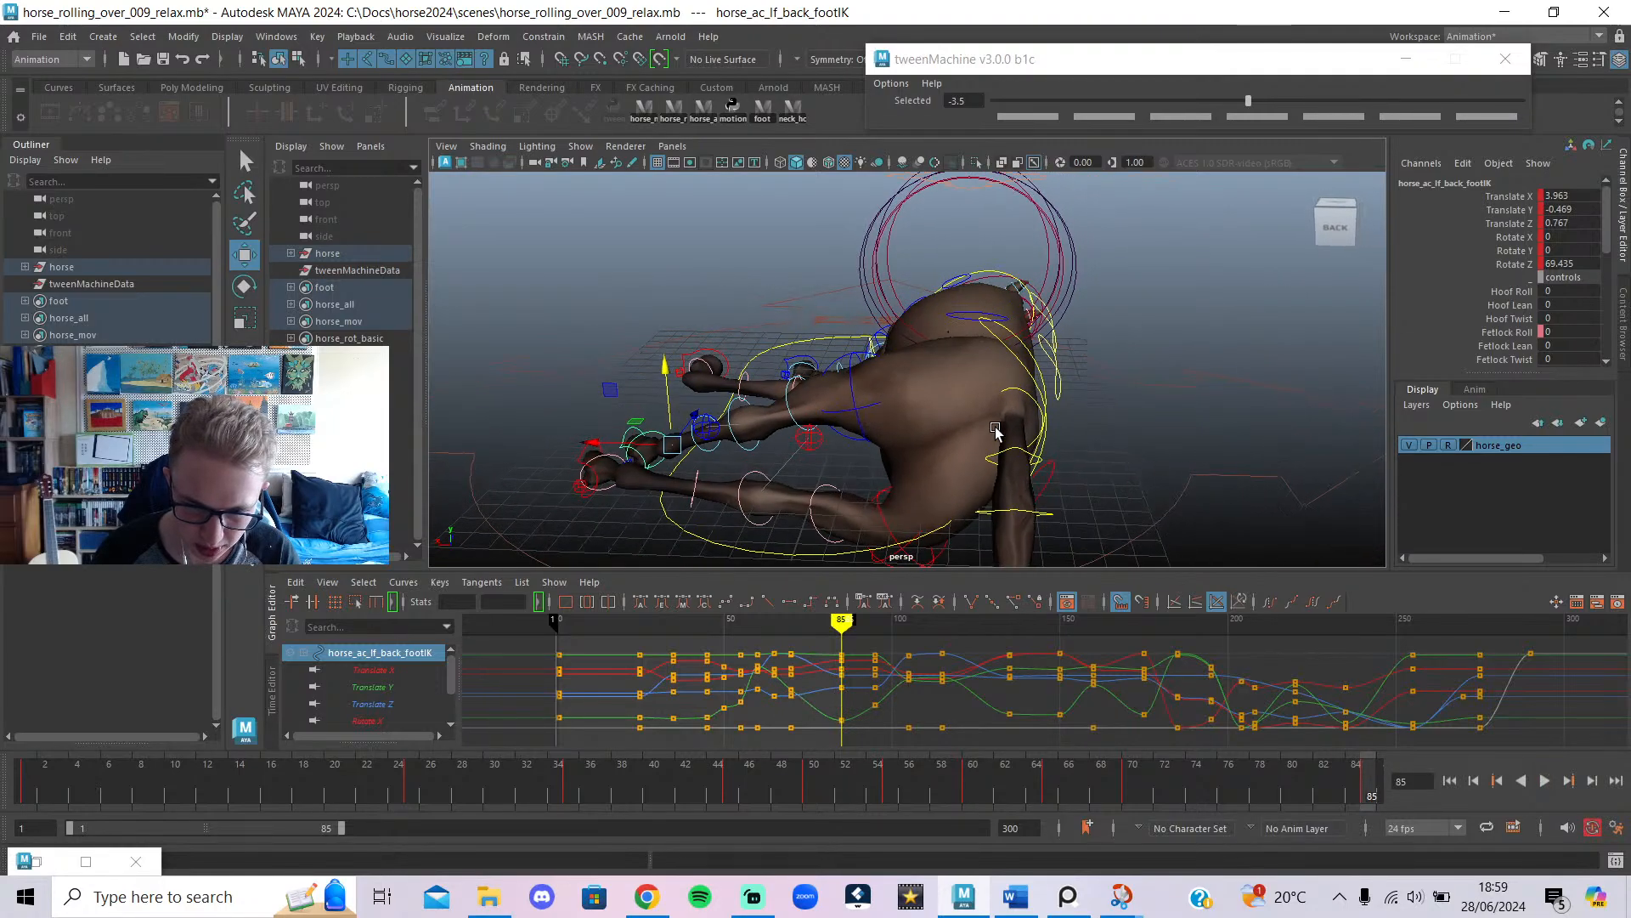
{"action": "left_click", "coordinate": [1018, 356]}
{"action": "key", "text": "e"}
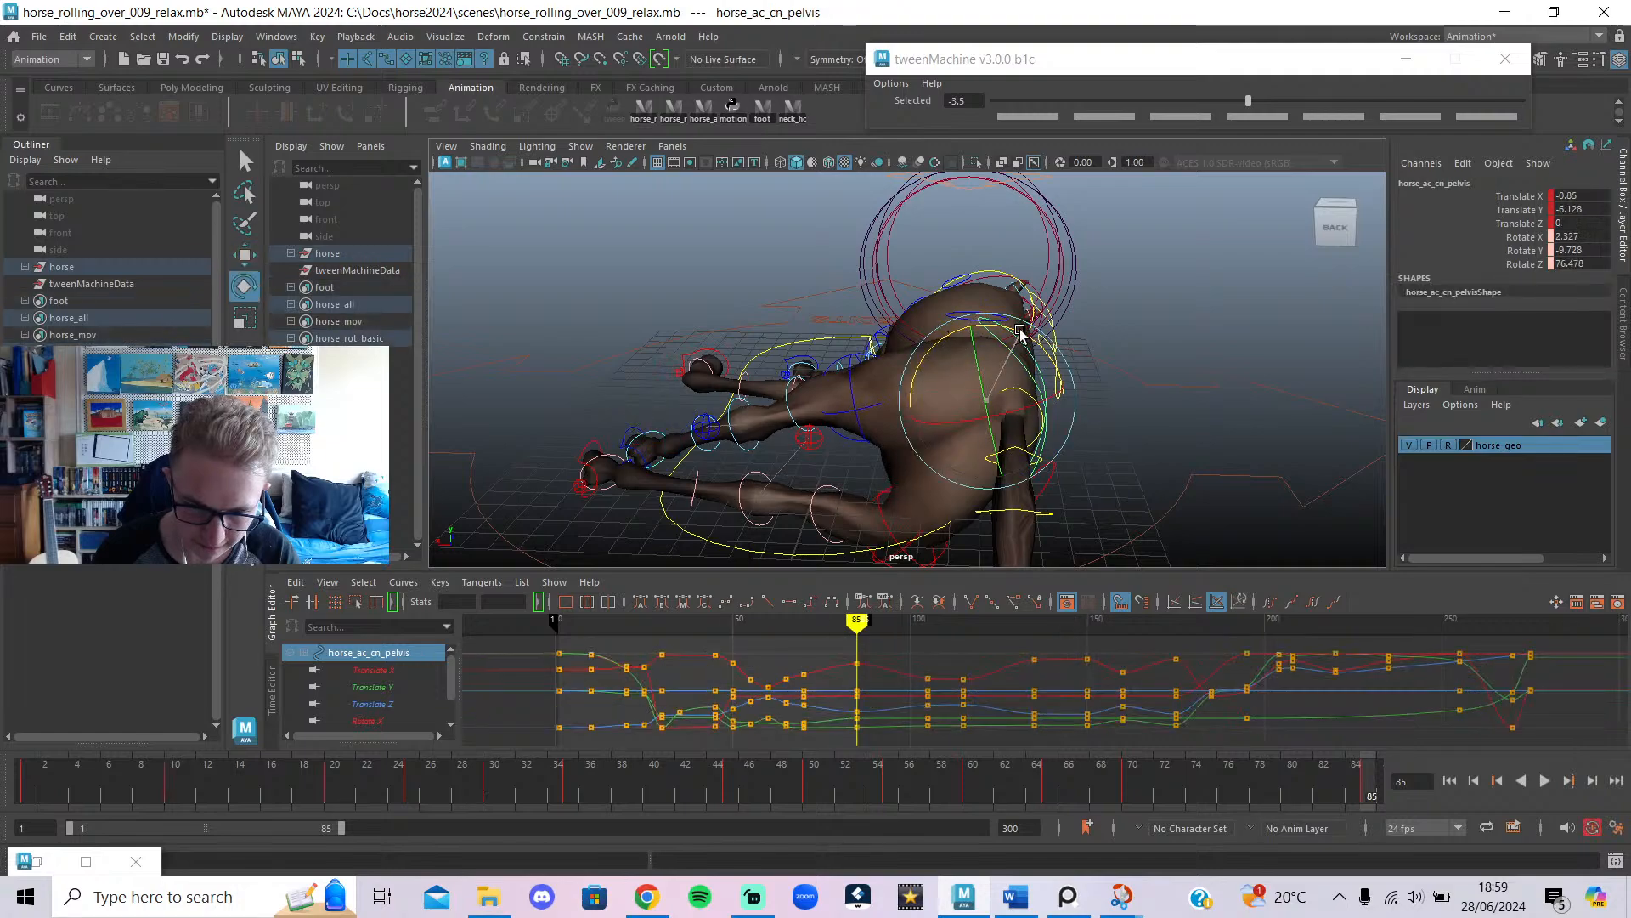
{"action": "left_click_drag", "start_coordinate": [1020, 332], "coordinate": [1029, 352]}
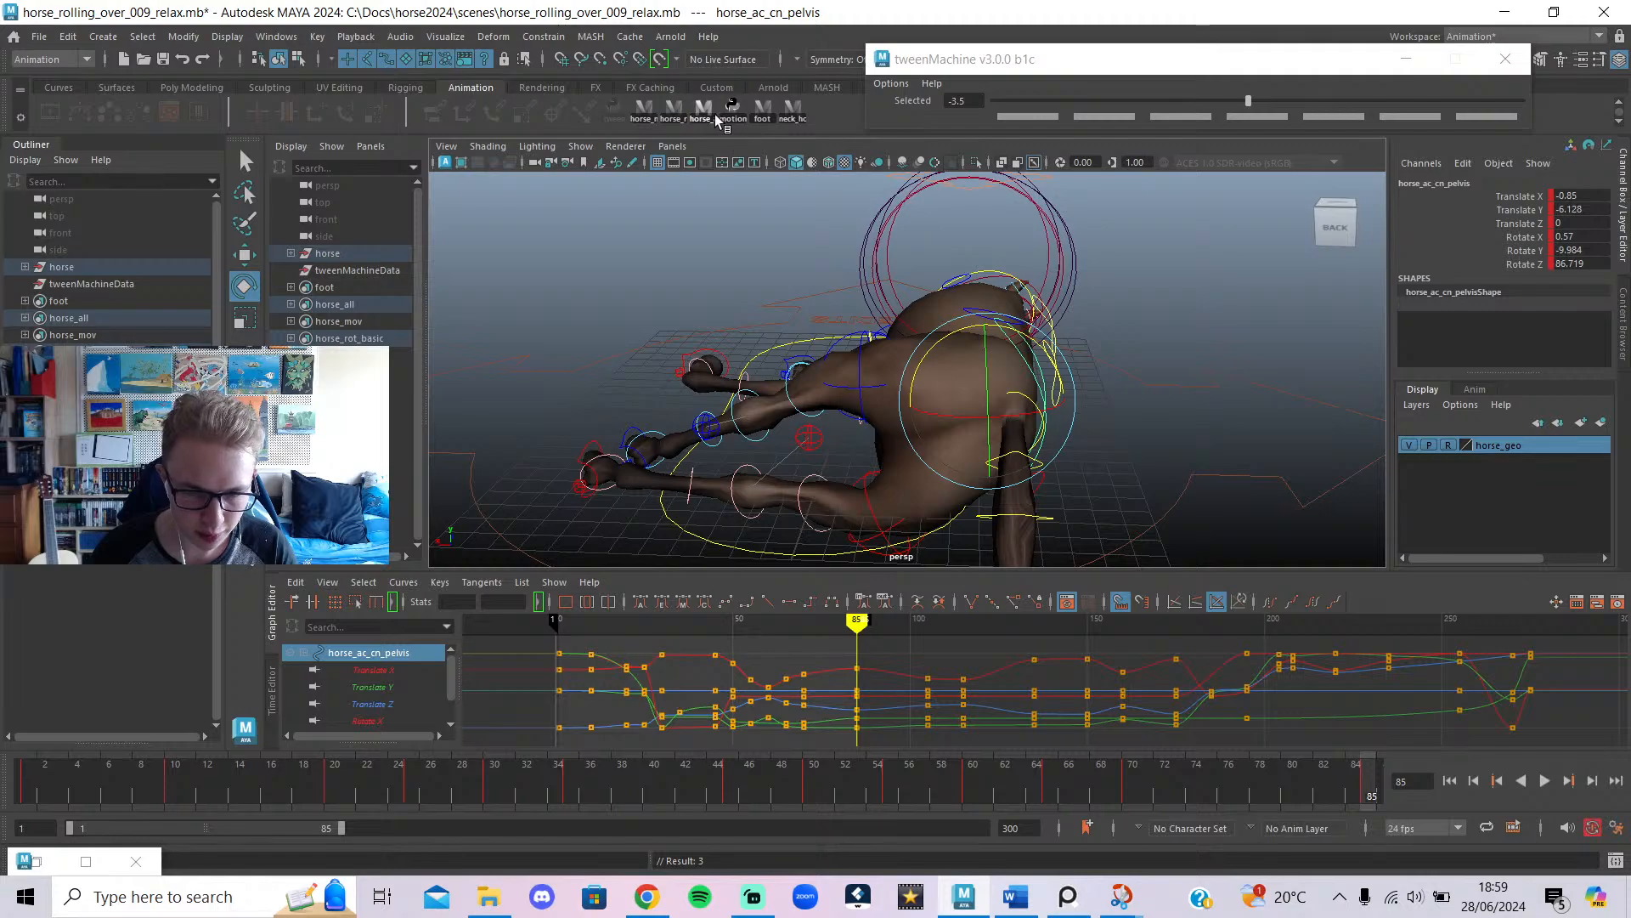
Select the pelvis, both back foot controls and both back leg pole controls.
{"action": "left_click", "coordinate": [712, 112]}
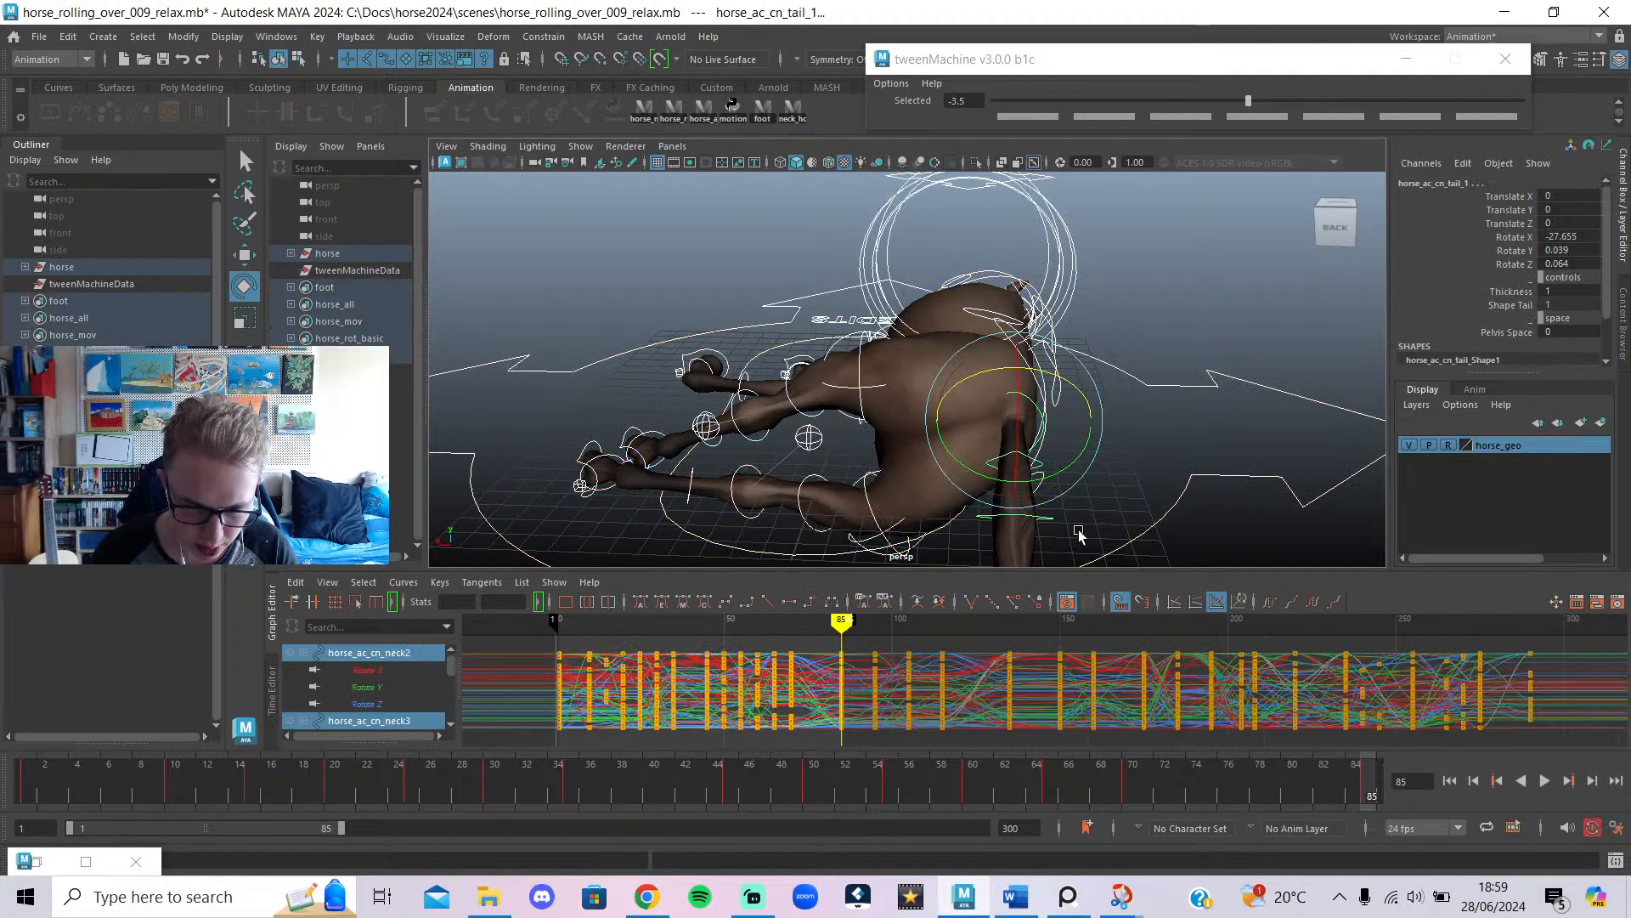
{"action": "left_click", "coordinate": [1081, 461]}
{"action": "left_click", "coordinate": [1040, 391]}
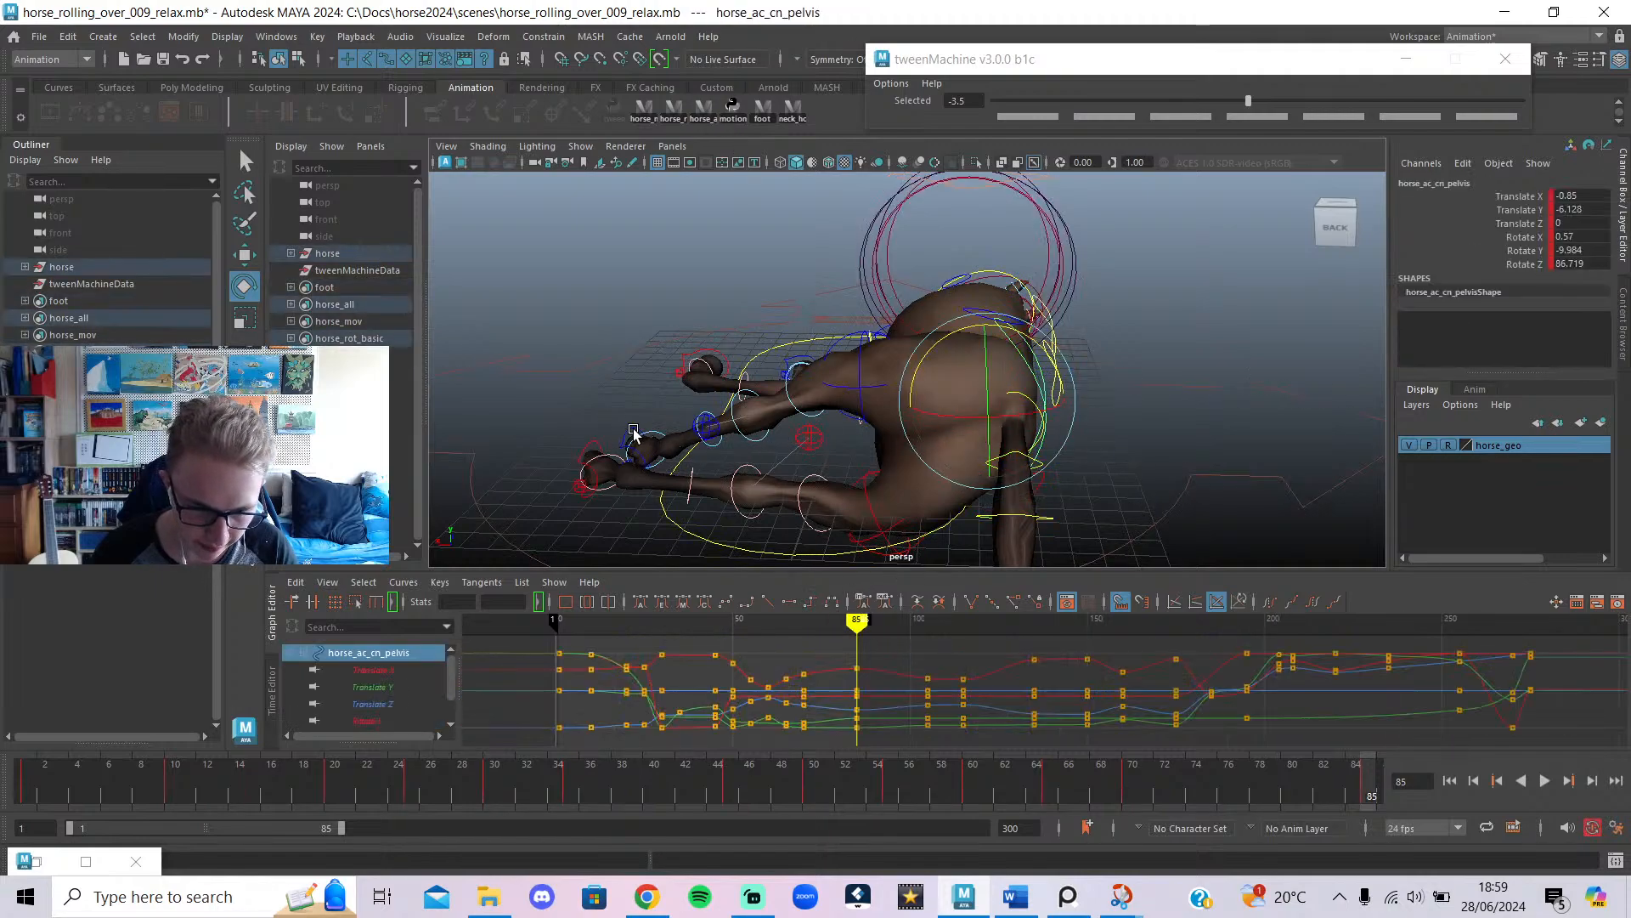
{"action": "left_click", "coordinate": [591, 445], "text": "shift"}
{"action": "left_click", "coordinate": [635, 453], "text": "shift"}
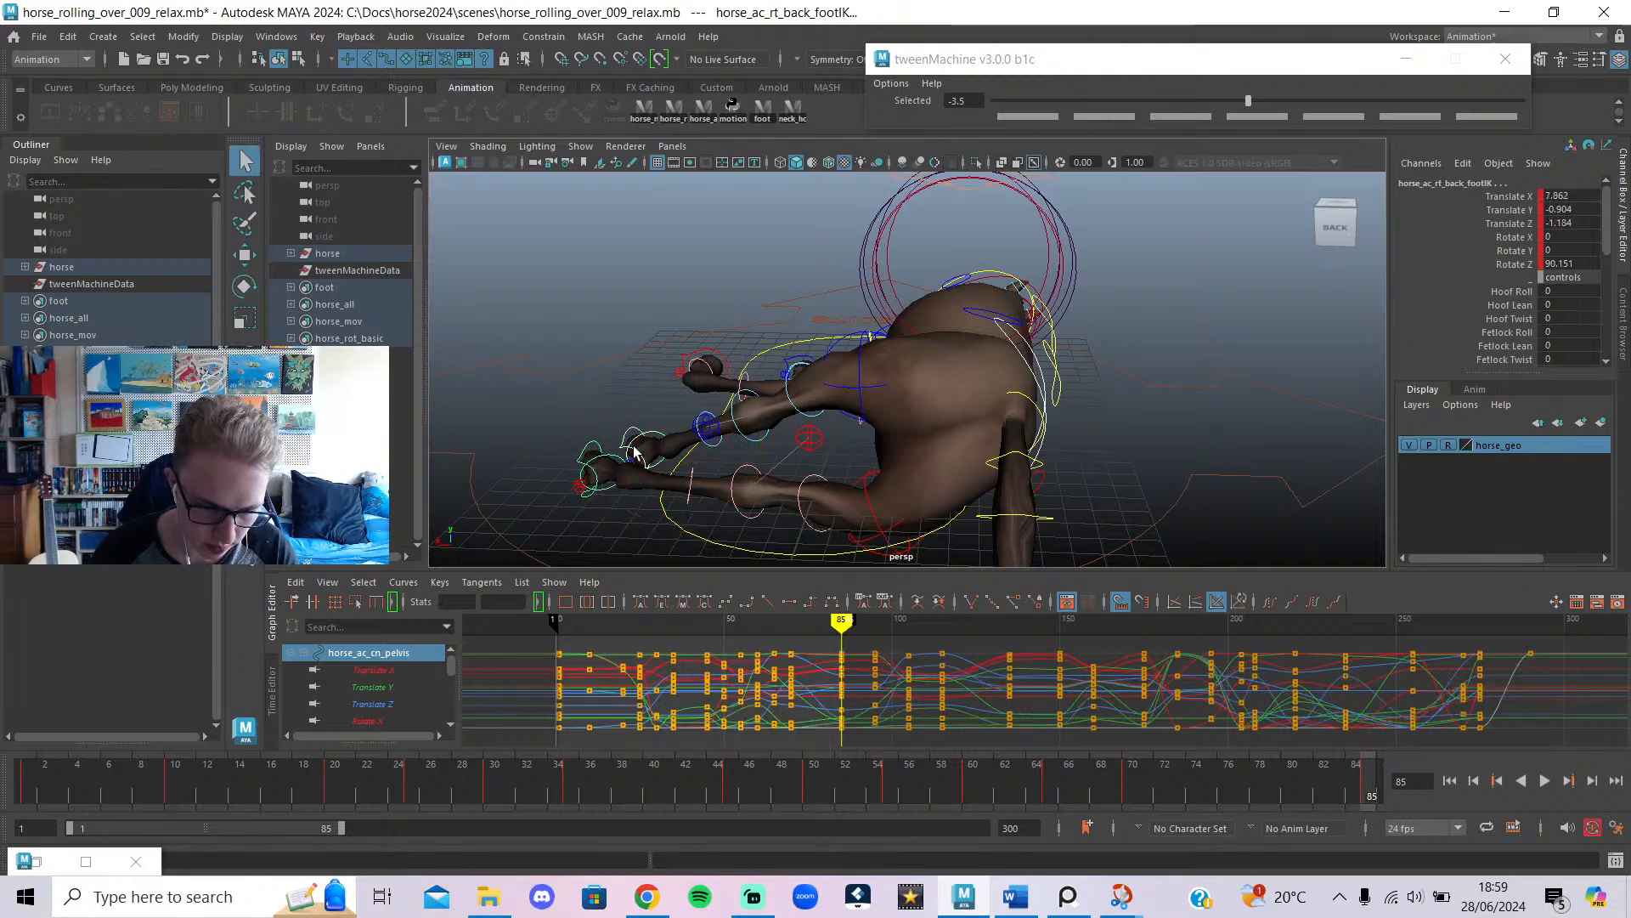
{"action": "left_click", "coordinate": [712, 427], "text": "shift"}
{"action": "left_click", "coordinate": [818, 443], "text": "shift"}
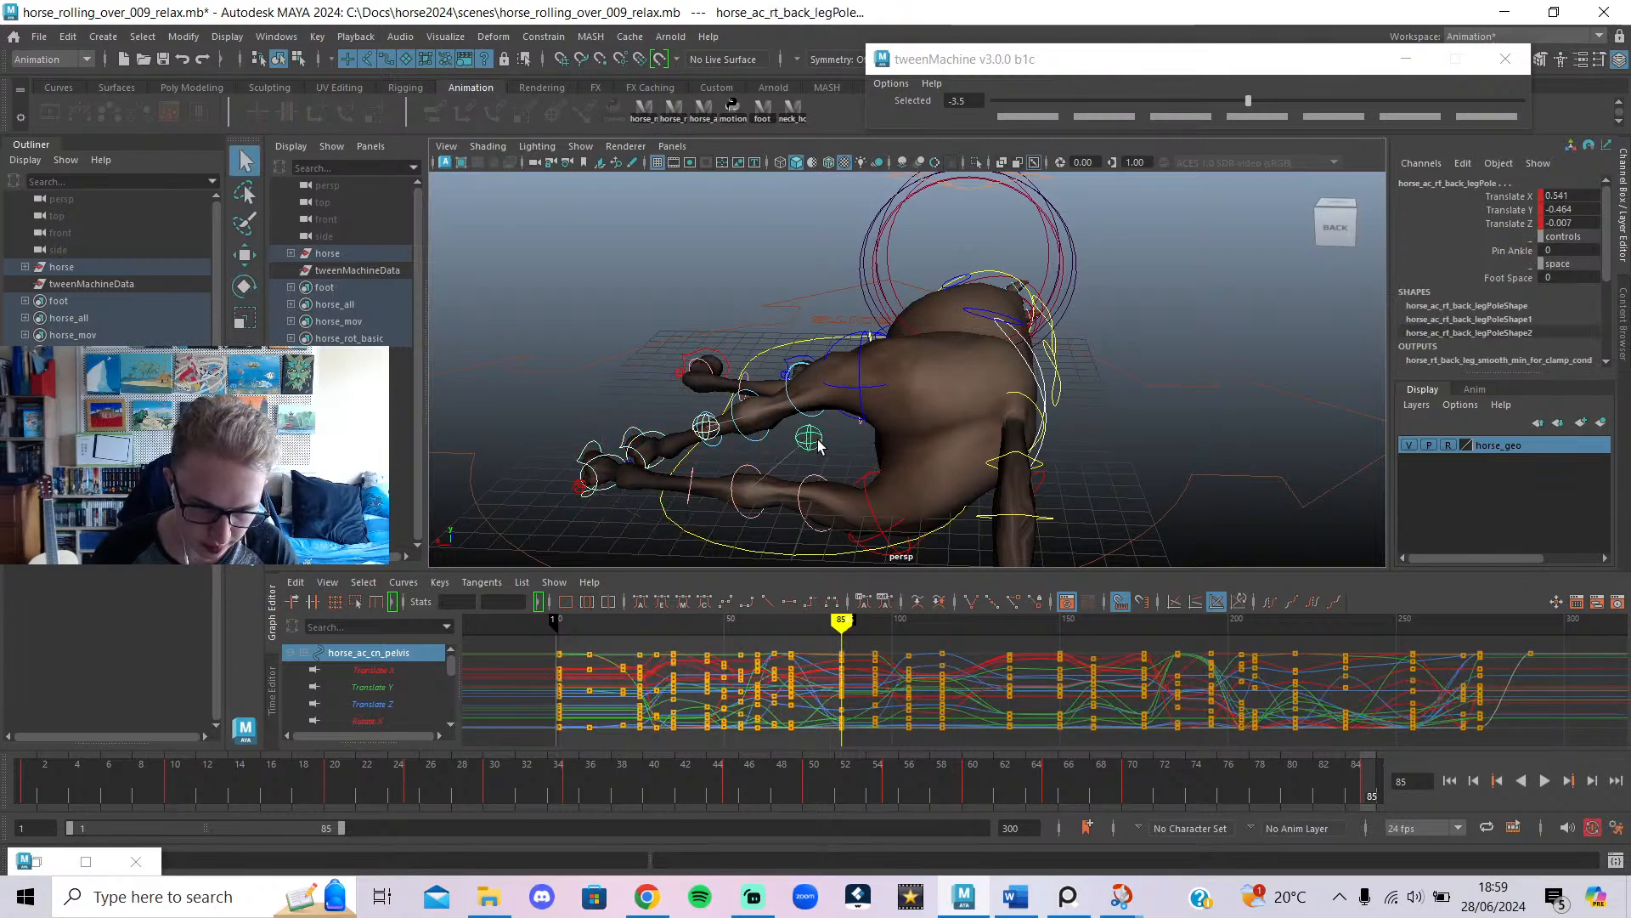
Tween the pose mostly toward the next key, scrub through the roll, and play it back.
{"action": "mouse_move", "coordinate": [860, 651]}
{"action": "left_mouse_down"}
{"action": "mouse_move", "coordinate": [764, 653]}
{"action": "mouse_move", "coordinate": [832, 701]}
{"action": "mouse_move", "coordinate": [809, 705]}
{"action": "left_mouse_up"}
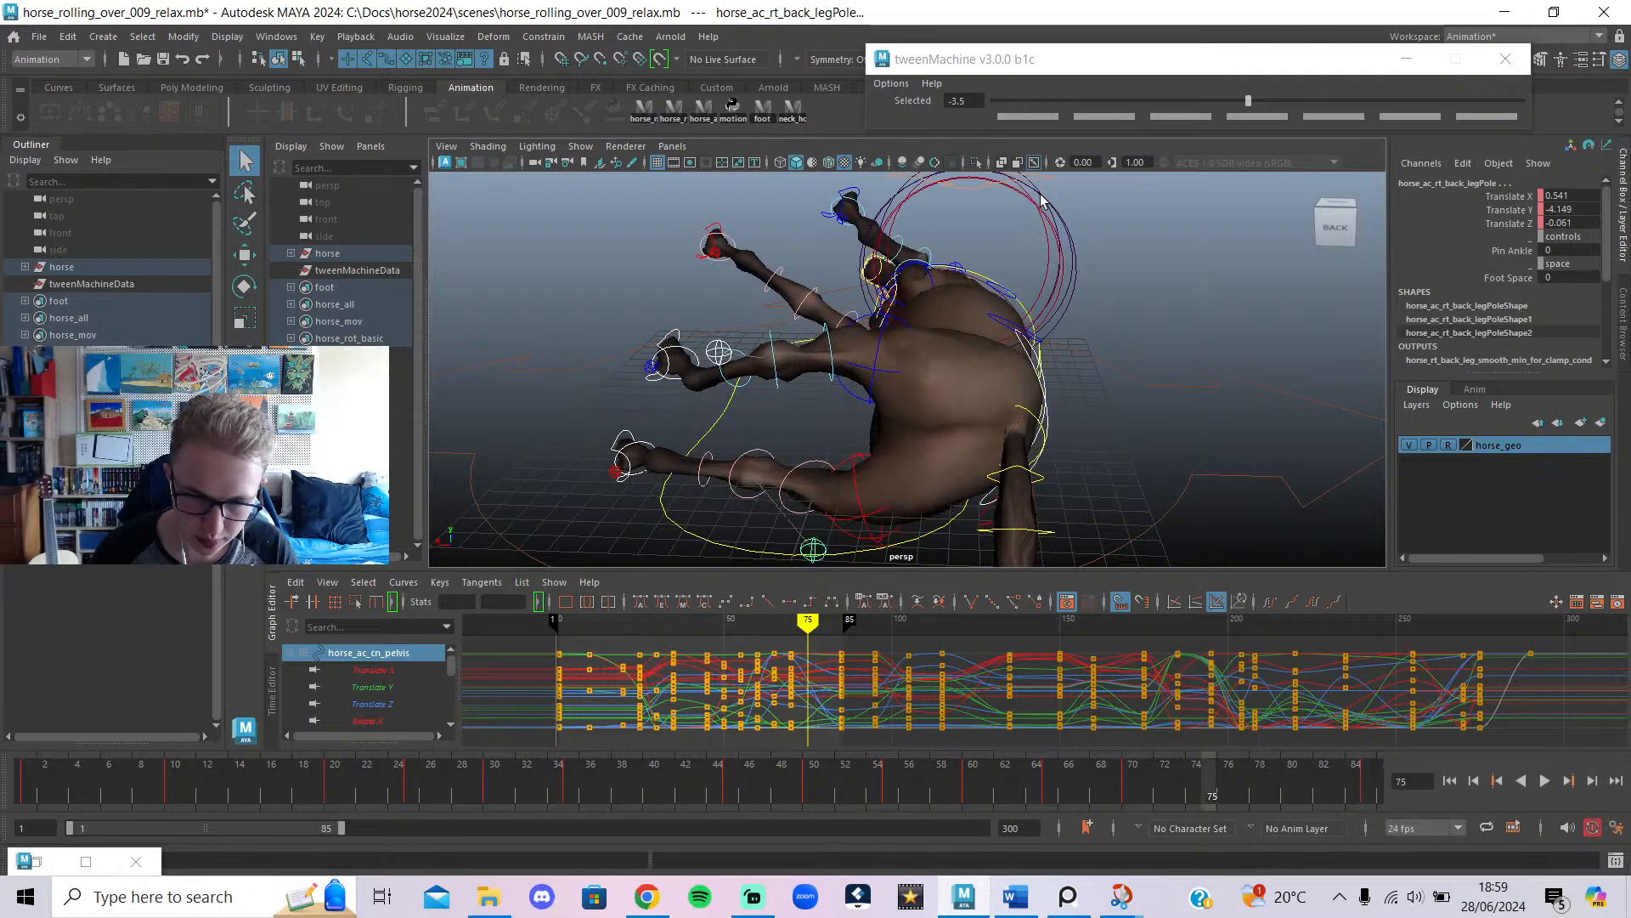
{"action": "left_click", "coordinate": [1480, 101]}
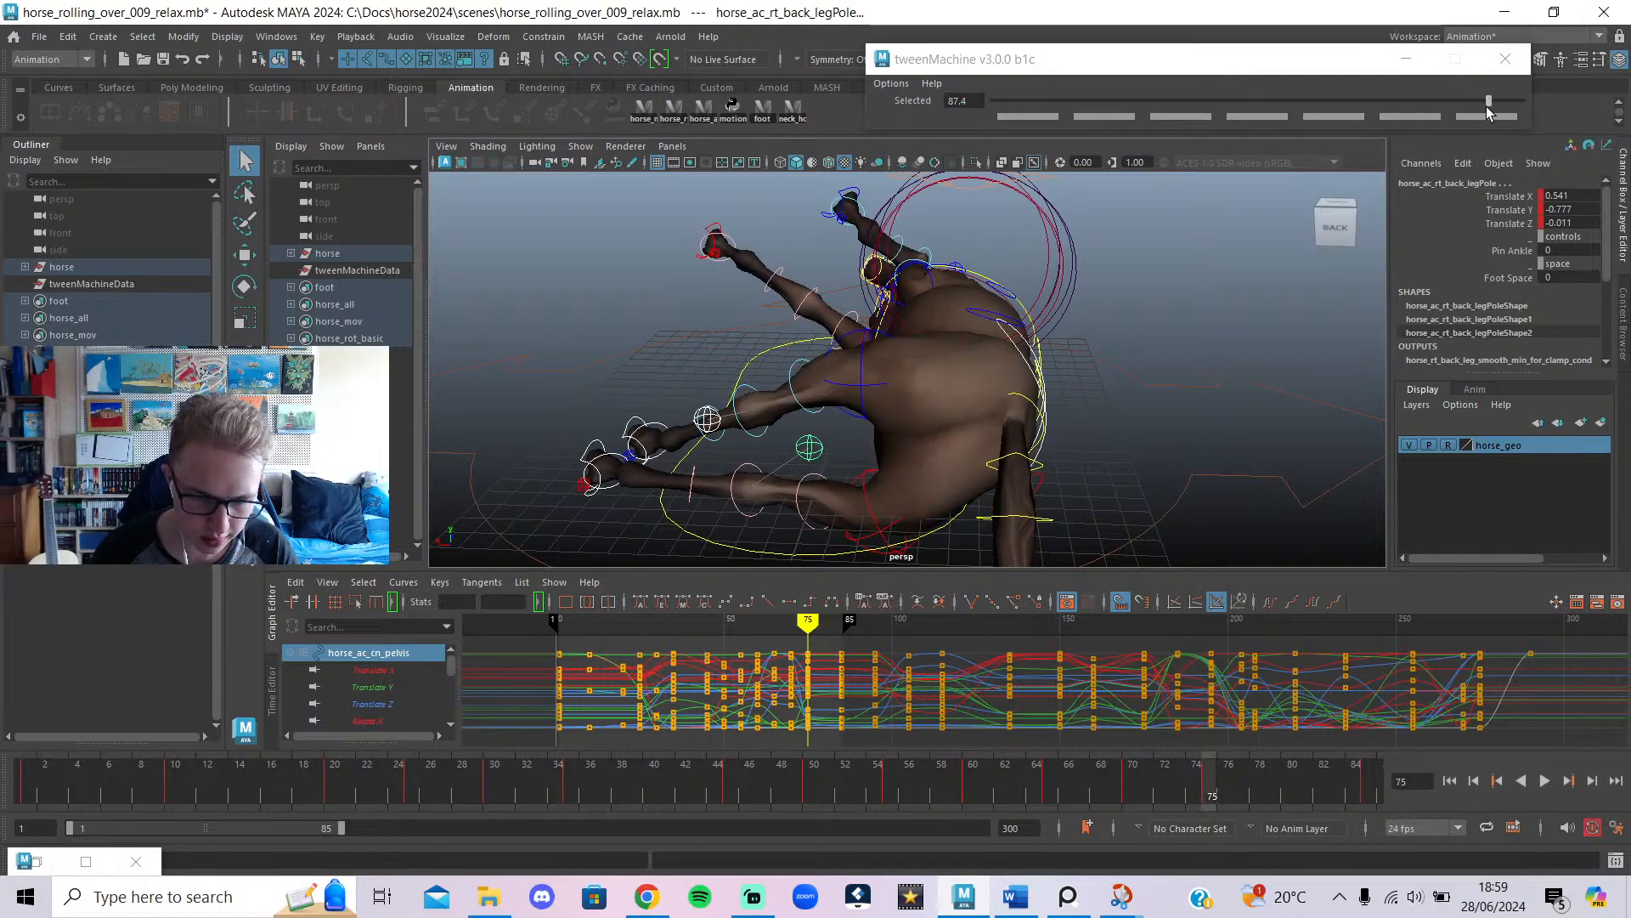
{"action": "mouse_move", "coordinate": [806, 623]}
{"action": "left_mouse_down"}
{"action": "mouse_move", "coordinate": [844, 625]}
{"action": "mouse_move", "coordinate": [772, 644]}
{"action": "mouse_move", "coordinate": [849, 653]}
{"action": "mouse_move", "coordinate": [710, 692]}
{"action": "mouse_move", "coordinate": [766, 712]}
{"action": "mouse_move", "coordinate": [704, 712]}
{"action": "left_mouse_up"}
{"action": "left_click", "coordinate": [1539, 782]}
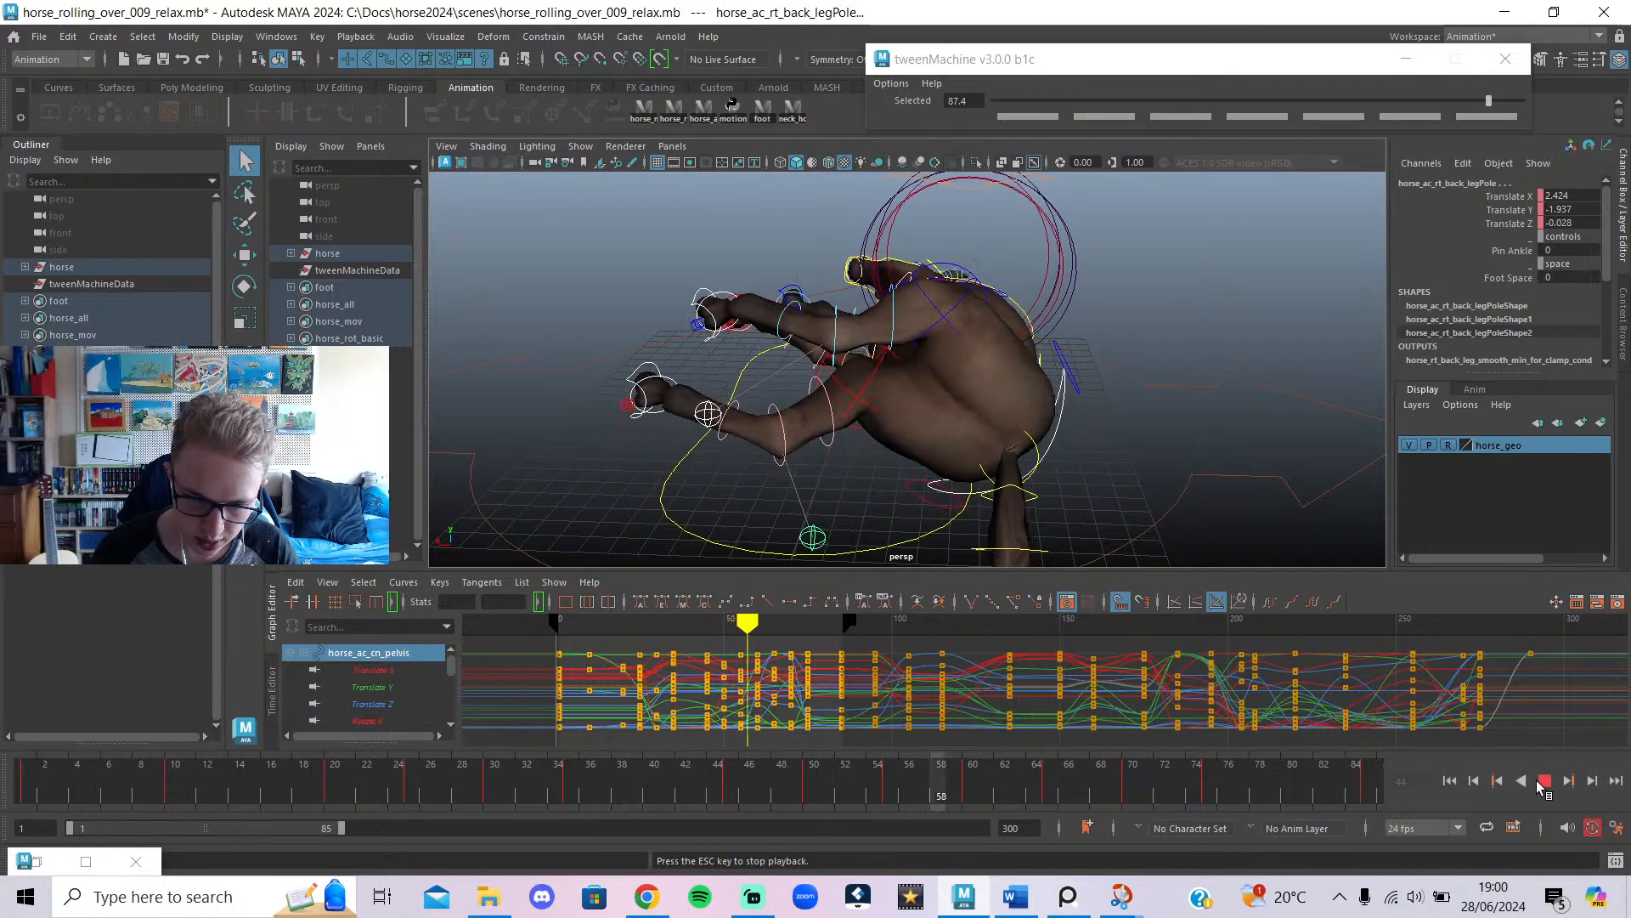
Stop playback at frame 58 and select the horse_ac_cn_chest control.
{"action": "scroll", "coordinate": [1130, 445], "scroll_direction": "down", "scroll_amount": 4}
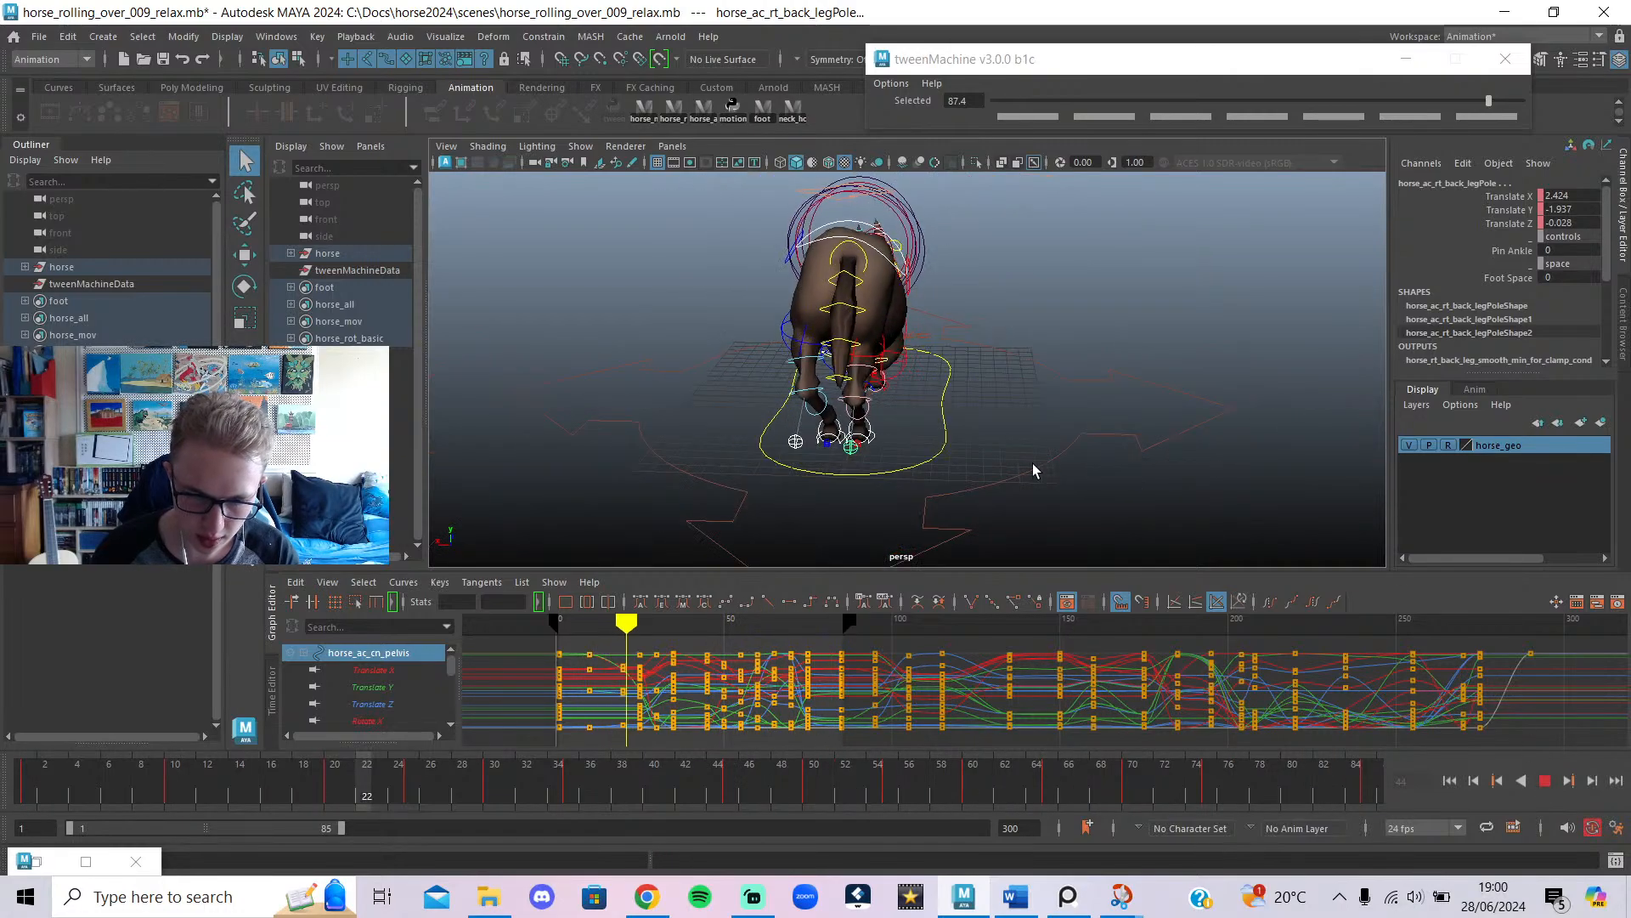
{"action": "left_click_drag", "start_coordinate": [900, 469], "coordinate": [1230, 491], "text": "alt"}
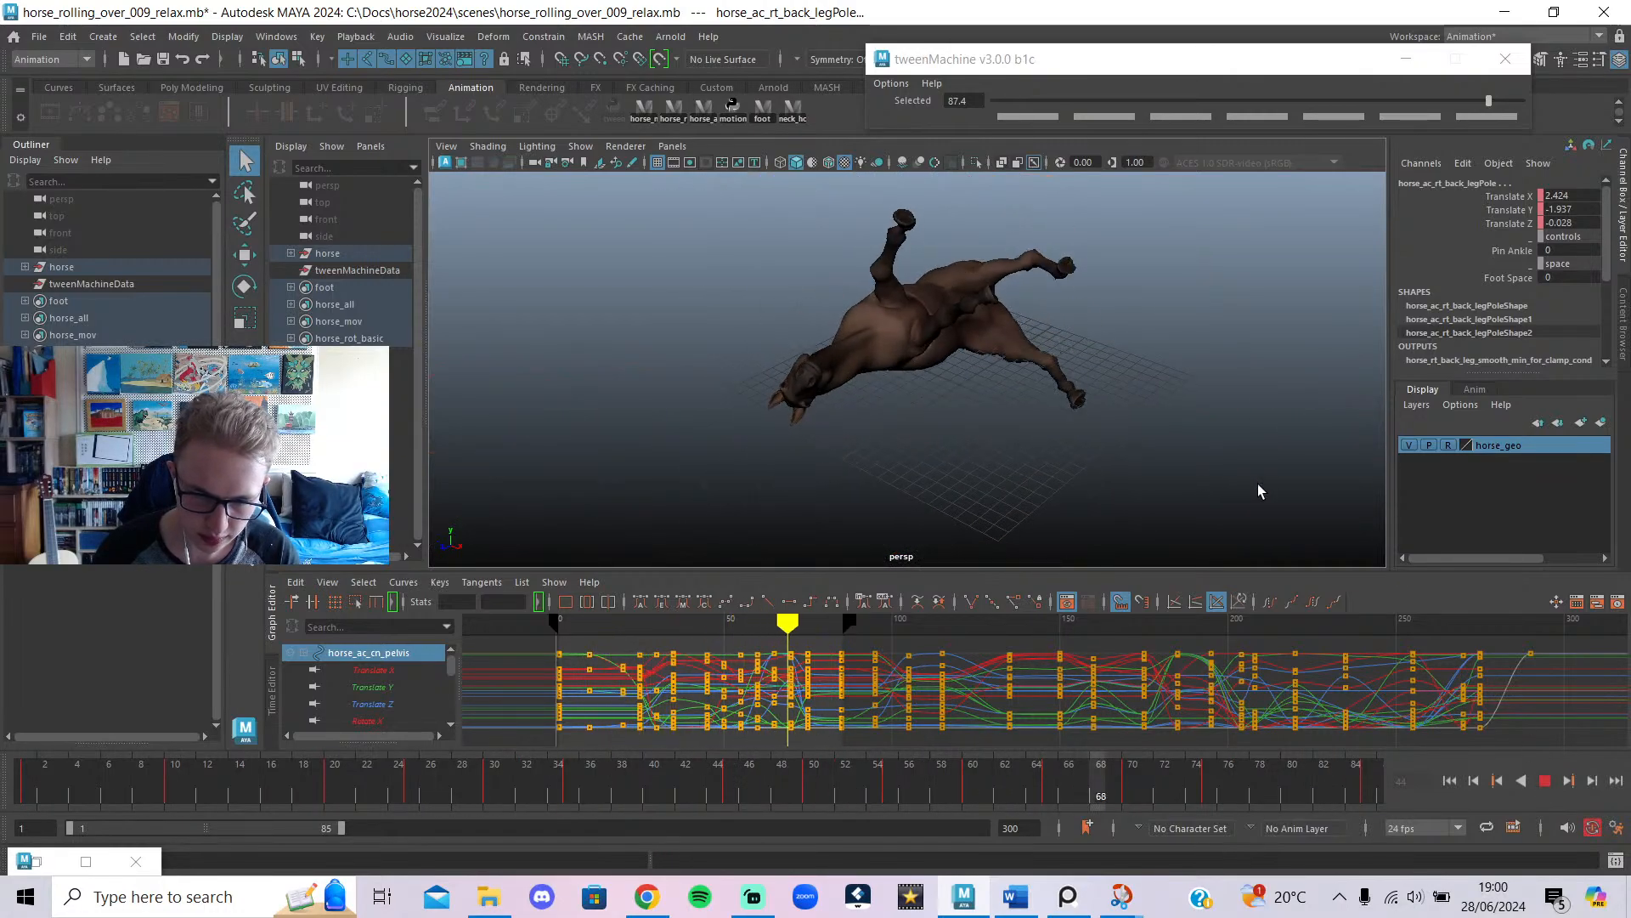
{"action": "middle_click_drag", "start_coordinate": [1101, 473], "coordinate": [1112, 527], "text": "alt"}
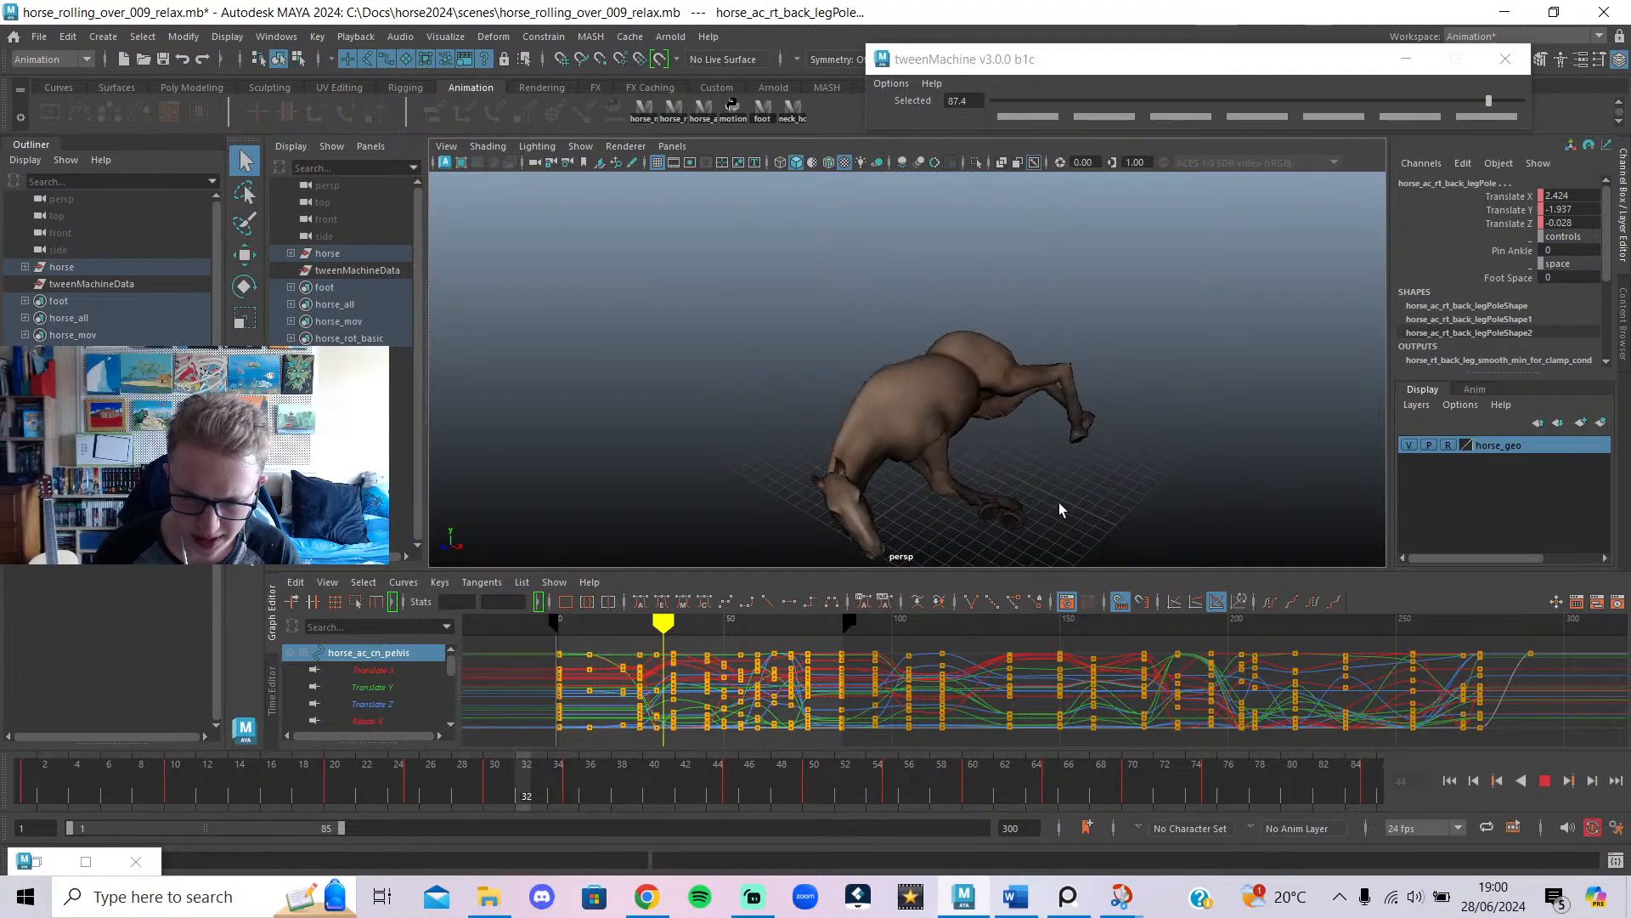
{"action": "left_click", "coordinate": [1545, 780]}
{"action": "left_click_drag", "start_coordinate": [950, 485], "coordinate": [1060, 463], "text": "alt"}
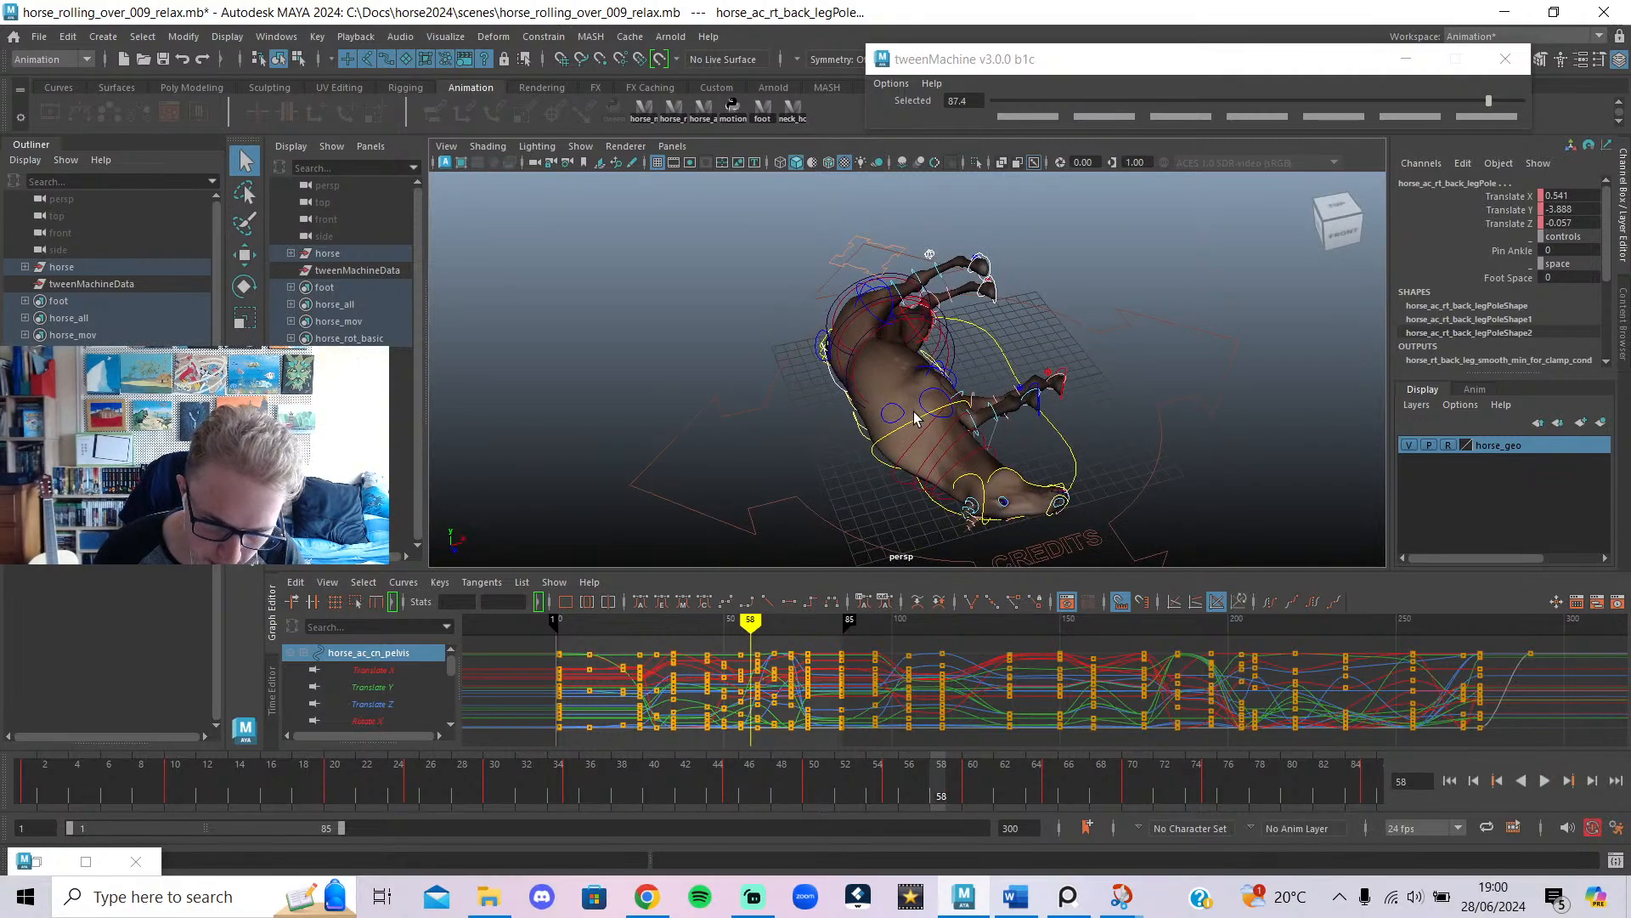
{"action": "left_click", "coordinate": [1009, 495]}
{"action": "left_click", "coordinate": [951, 485]}
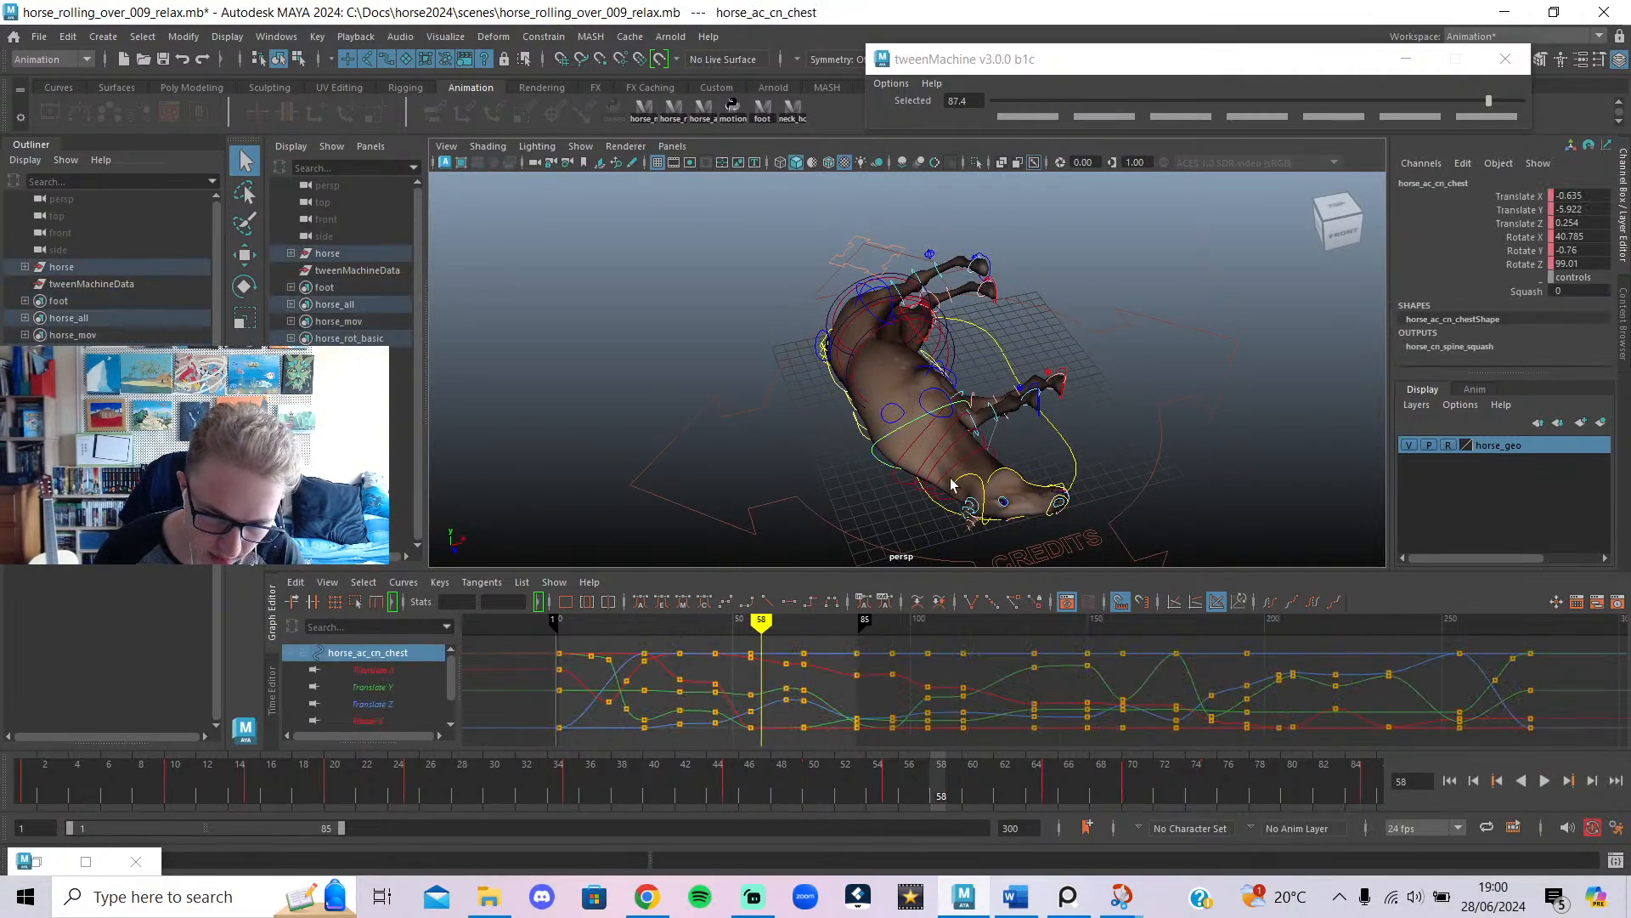
Shift the chest keys at frames 45–47 one frame later and play to check timing.
{"action": "left_click", "coordinate": [746, 624]}
{"action": "left_click_drag", "start_coordinate": [900, 425], "coordinate": [886, 463], "text": "alt"}
{"action": "mouse_move", "coordinate": [718, 633]}
{"action": "left_mouse_down"}
{"action": "mouse_move", "coordinate": [745, 640]}
{"action": "mouse_move", "coordinate": [691, 643]}
{"action": "mouse_move", "coordinate": [714, 646]}
{"action": "left_mouse_up"}
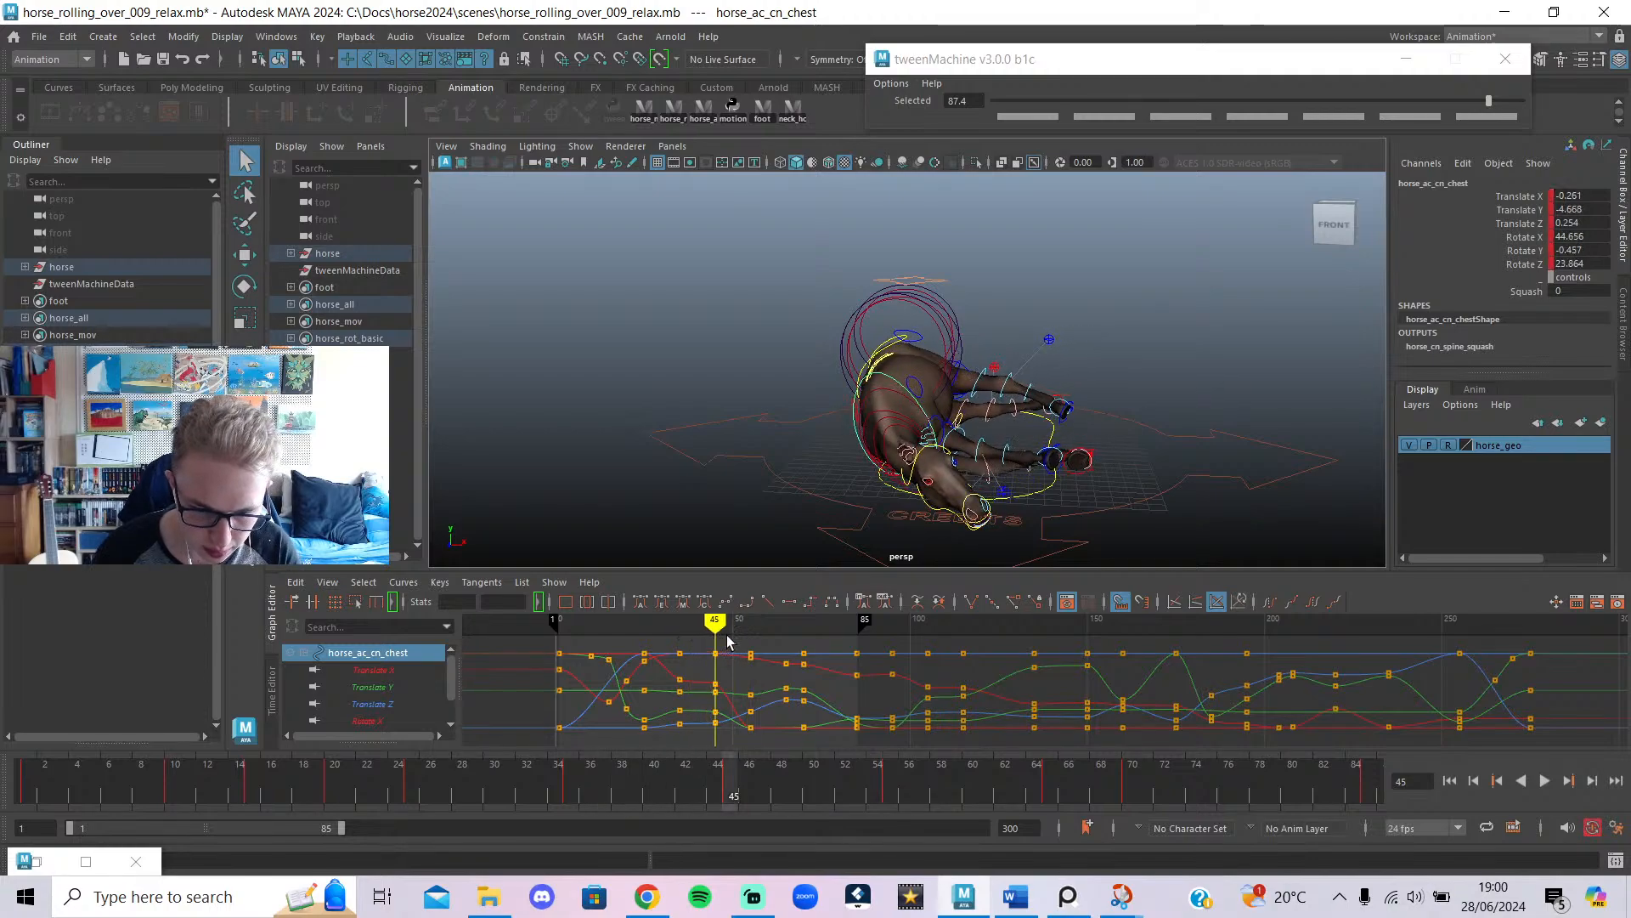
{"action": "left_click_drag", "start_coordinate": [712, 768], "coordinate": [714, 747]}
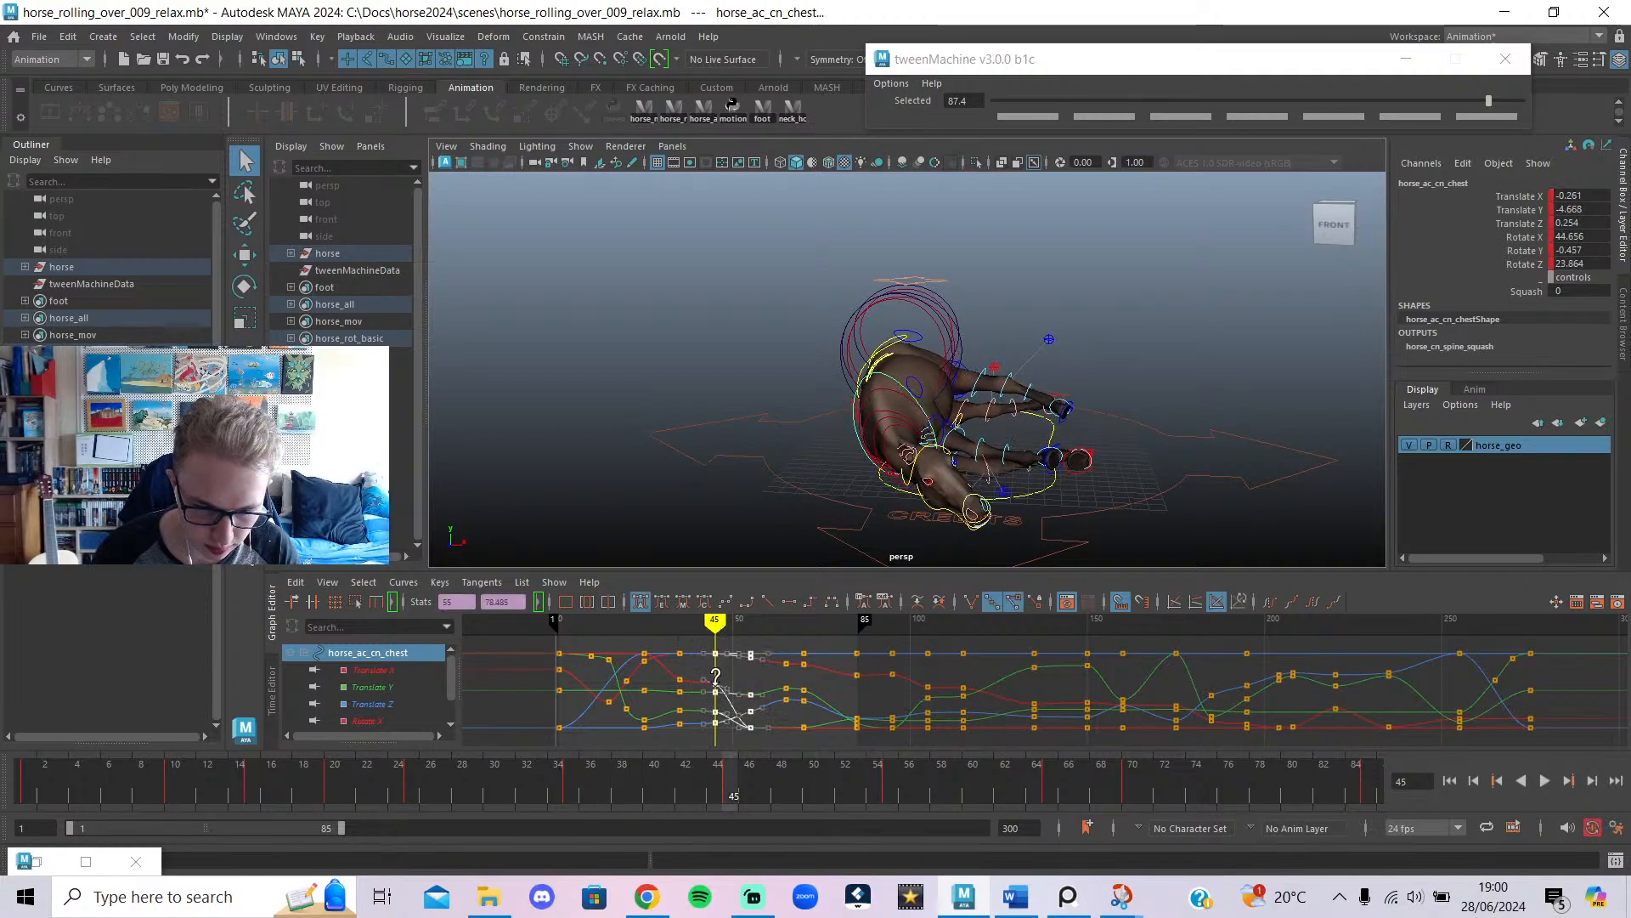
{"action": "middle_click_drag", "start_coordinate": [716, 676], "coordinate": [734, 689], "text": "shift"}
{"action": "key", "text": "alt+v"}
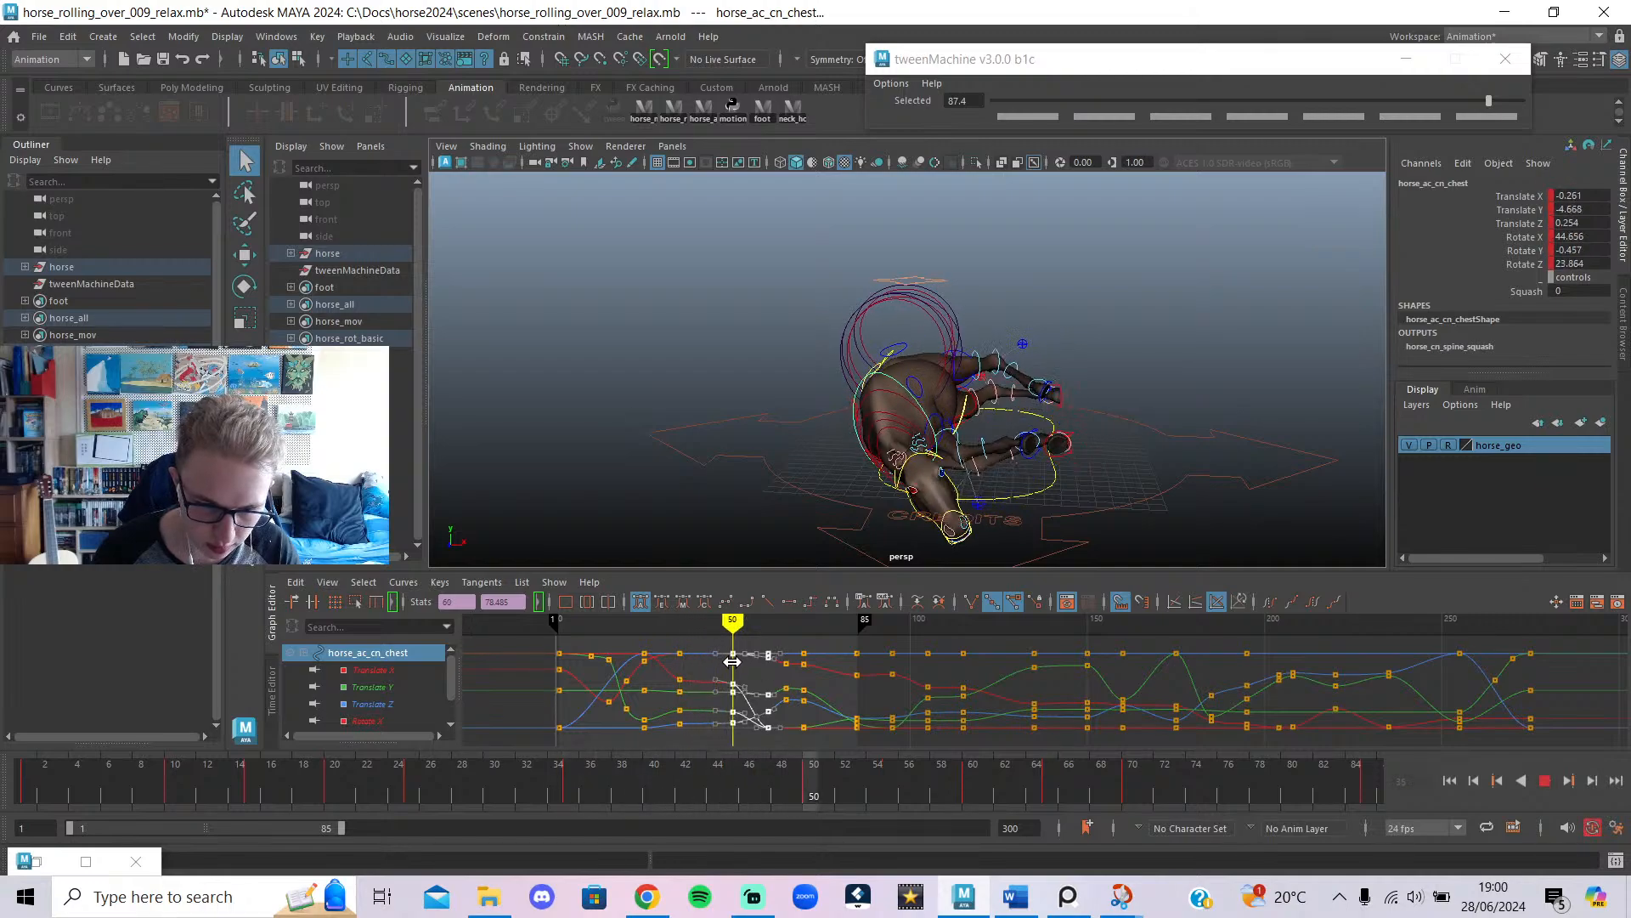
Replay and scrub frames 50–65 to review the chest timing from a lower front view.
{"action": "left_click_drag", "start_coordinate": [742, 667], "coordinate": [734, 671]}
{"action": "key", "text": "ctrl+z"}
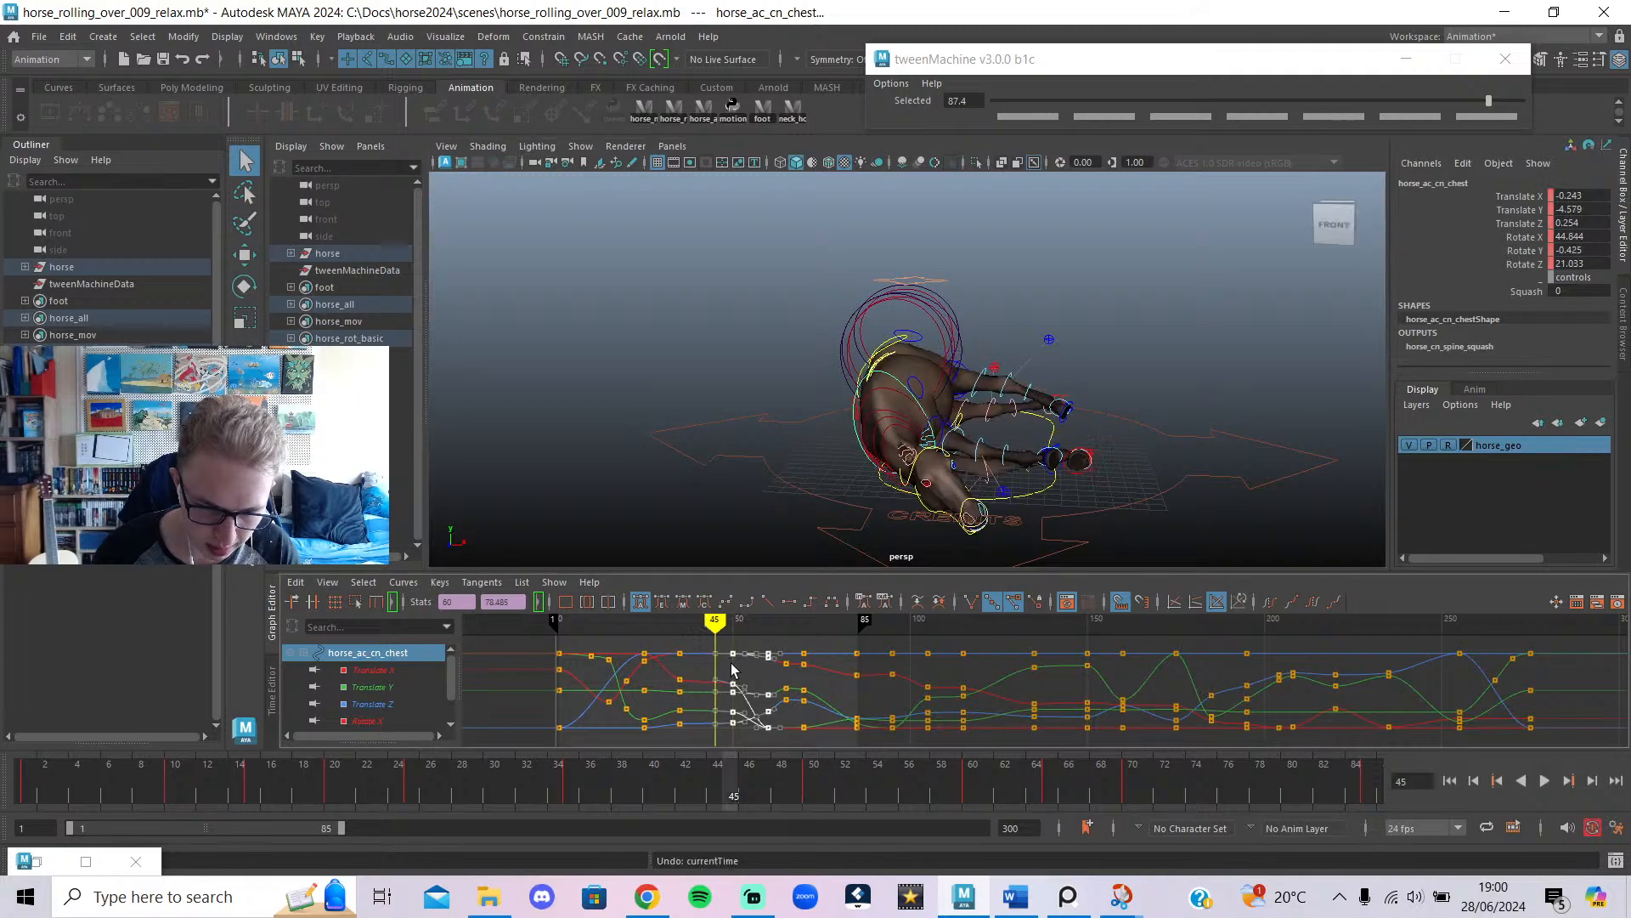
{"action": "key", "text": "alt+v"}
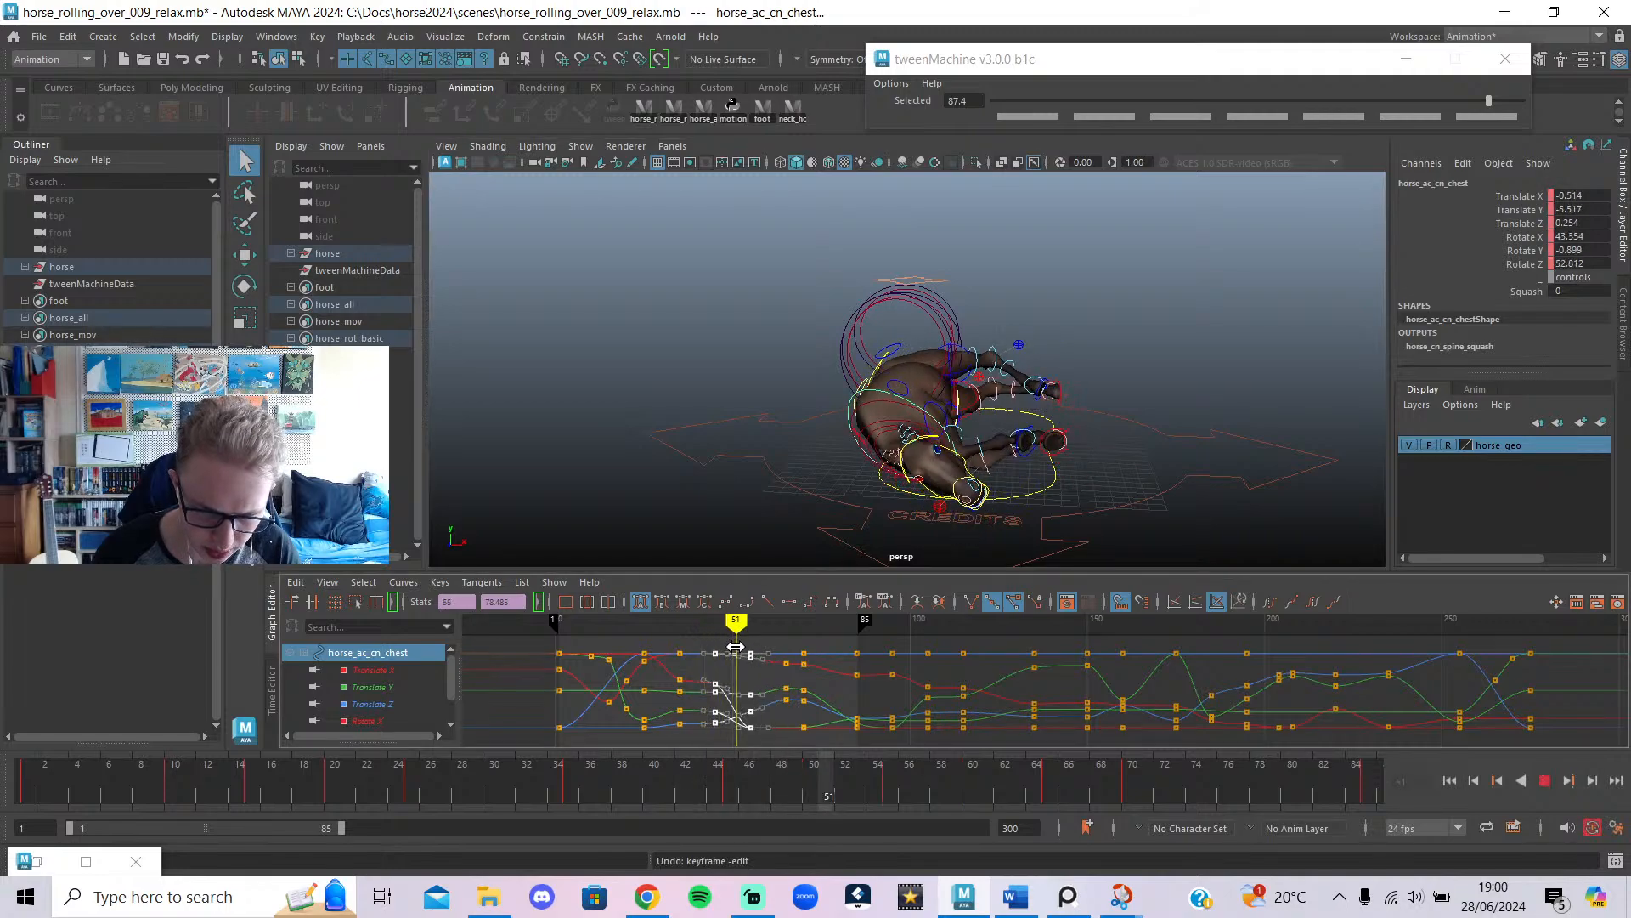
{"action": "left_click_drag", "start_coordinate": [753, 626], "coordinate": [750, 626]}
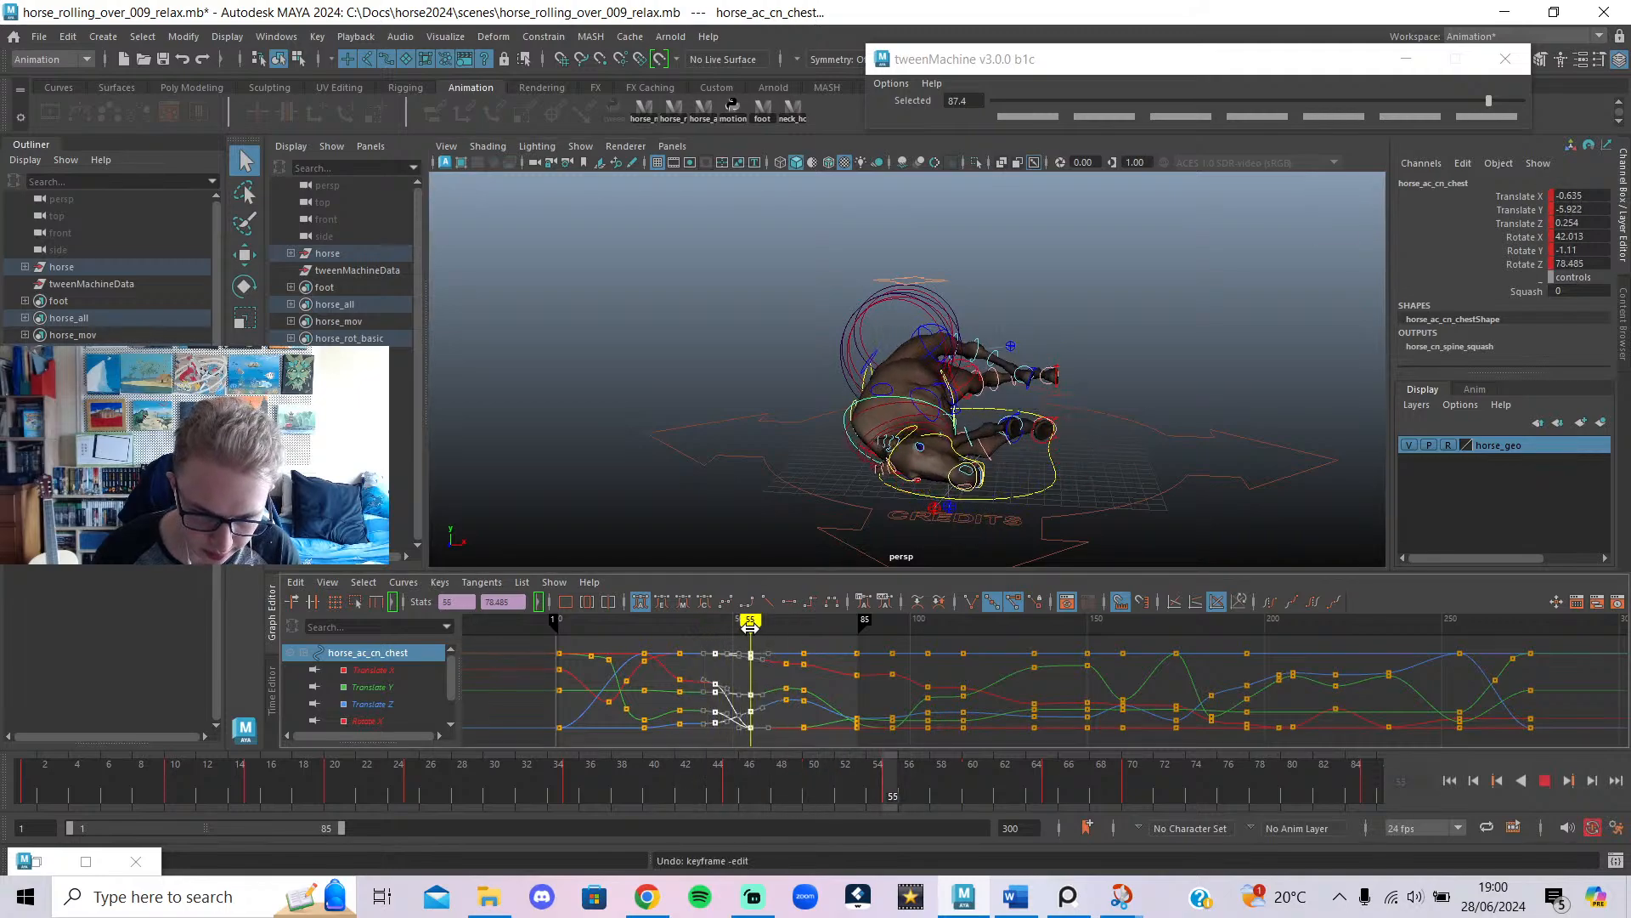
{"action": "key", "text": "e"}
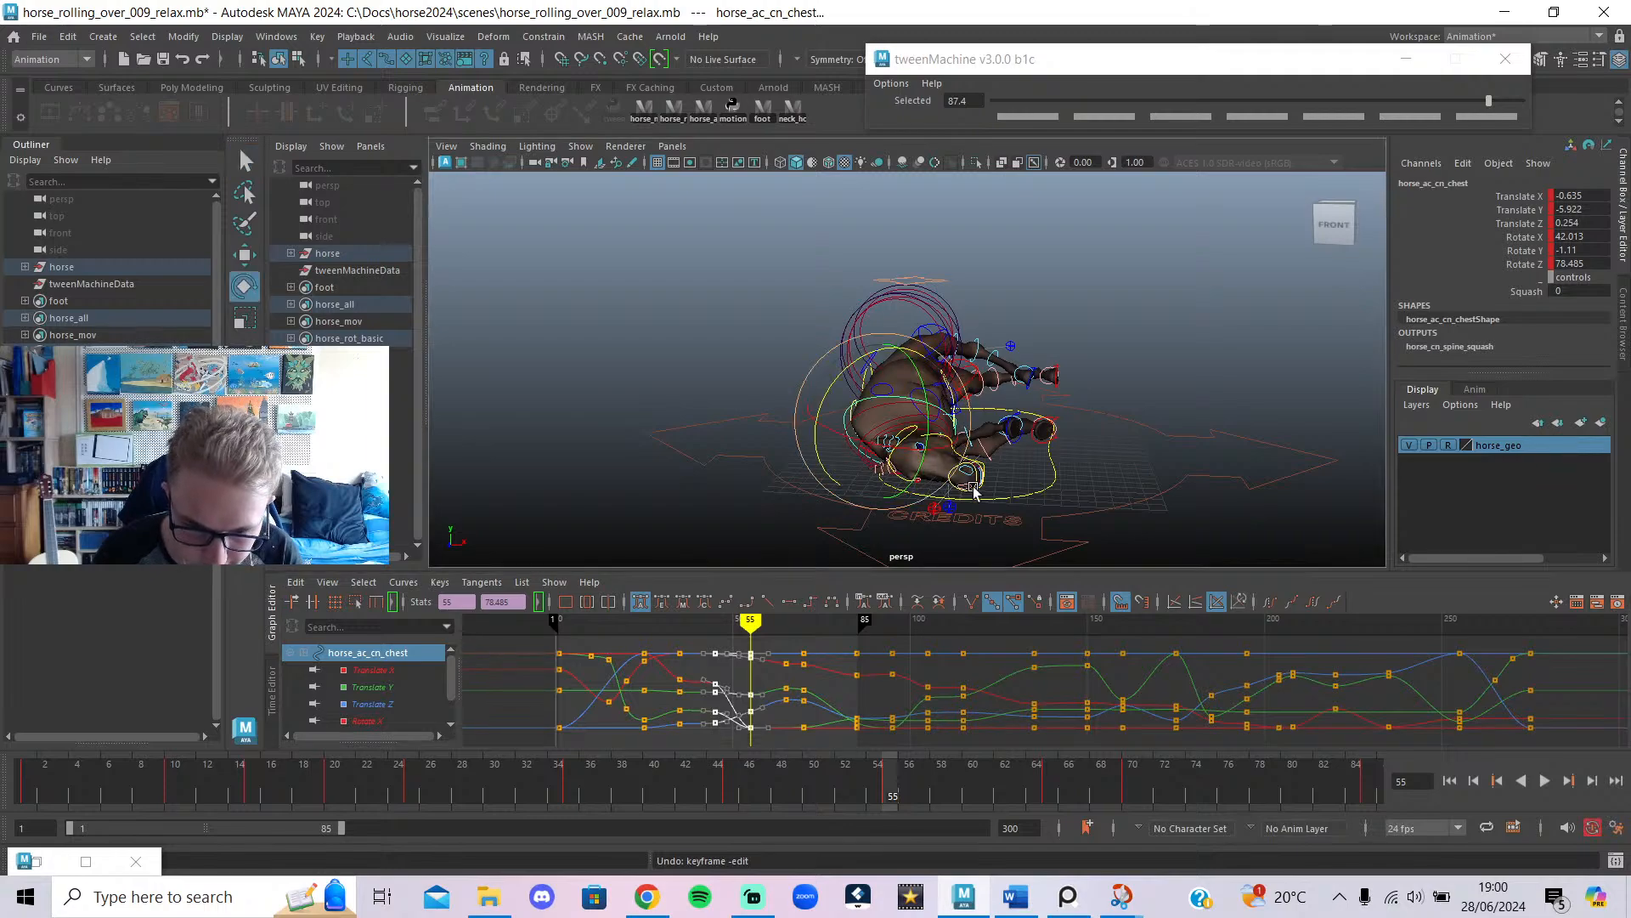
{"action": "left_click_drag", "start_coordinate": [745, 626], "coordinate": [787, 637]}
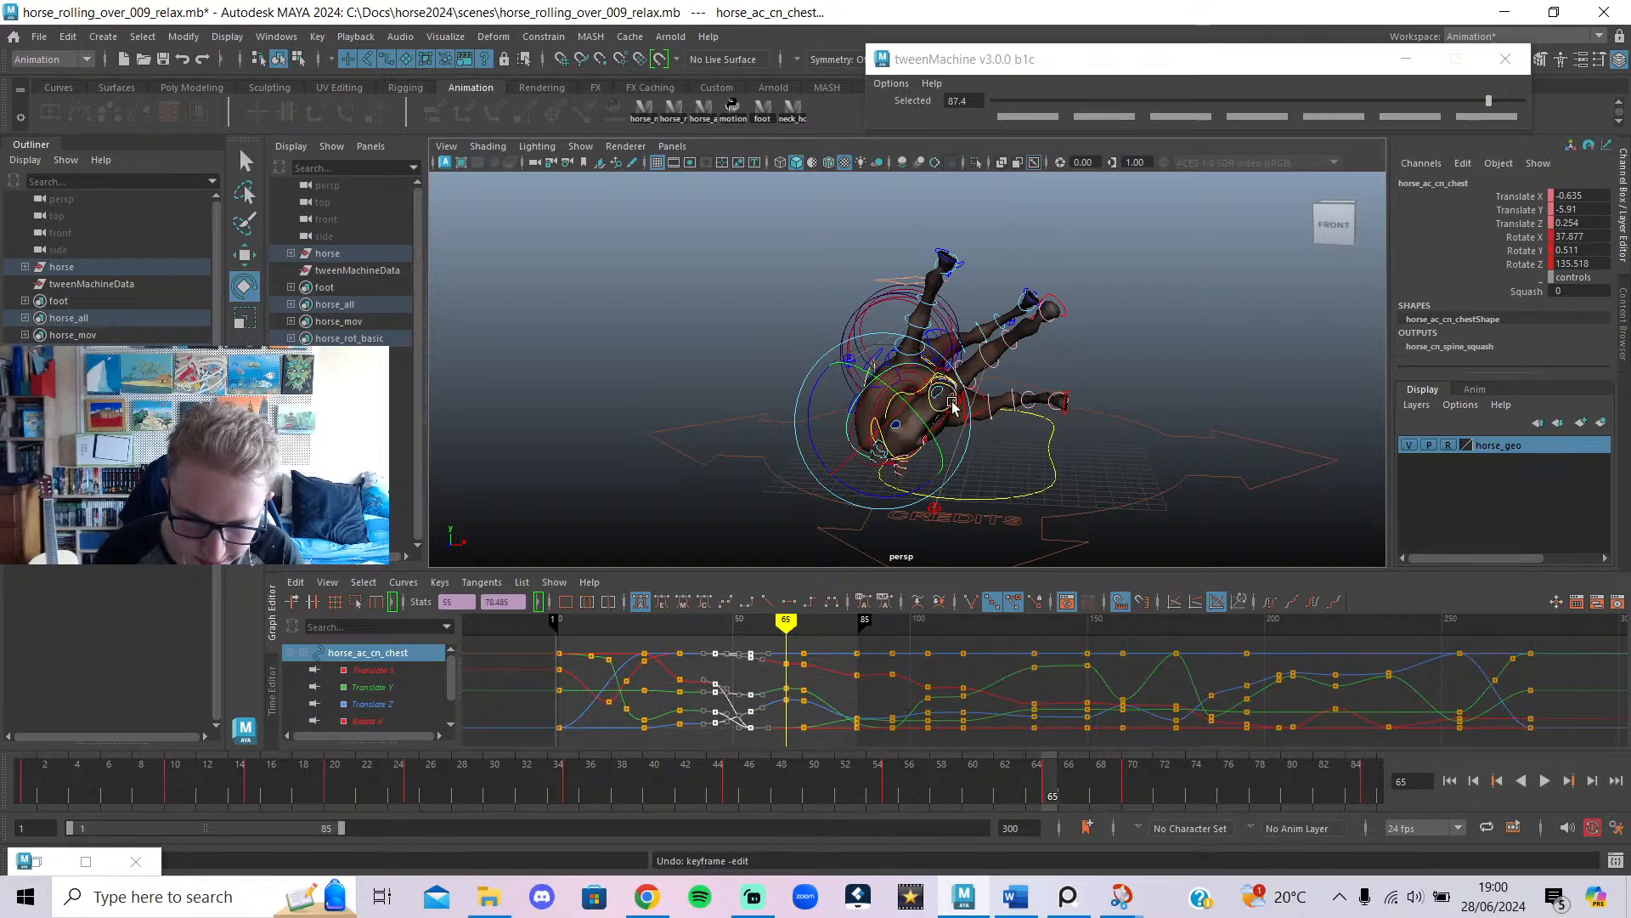
{"action": "right_click_drag", "start_coordinate": [990, 461], "coordinate": [1005, 514], "text": "alt"}
{"action": "left_click_drag", "start_coordinate": [1005, 513], "coordinate": [973, 446], "text": "alt"}
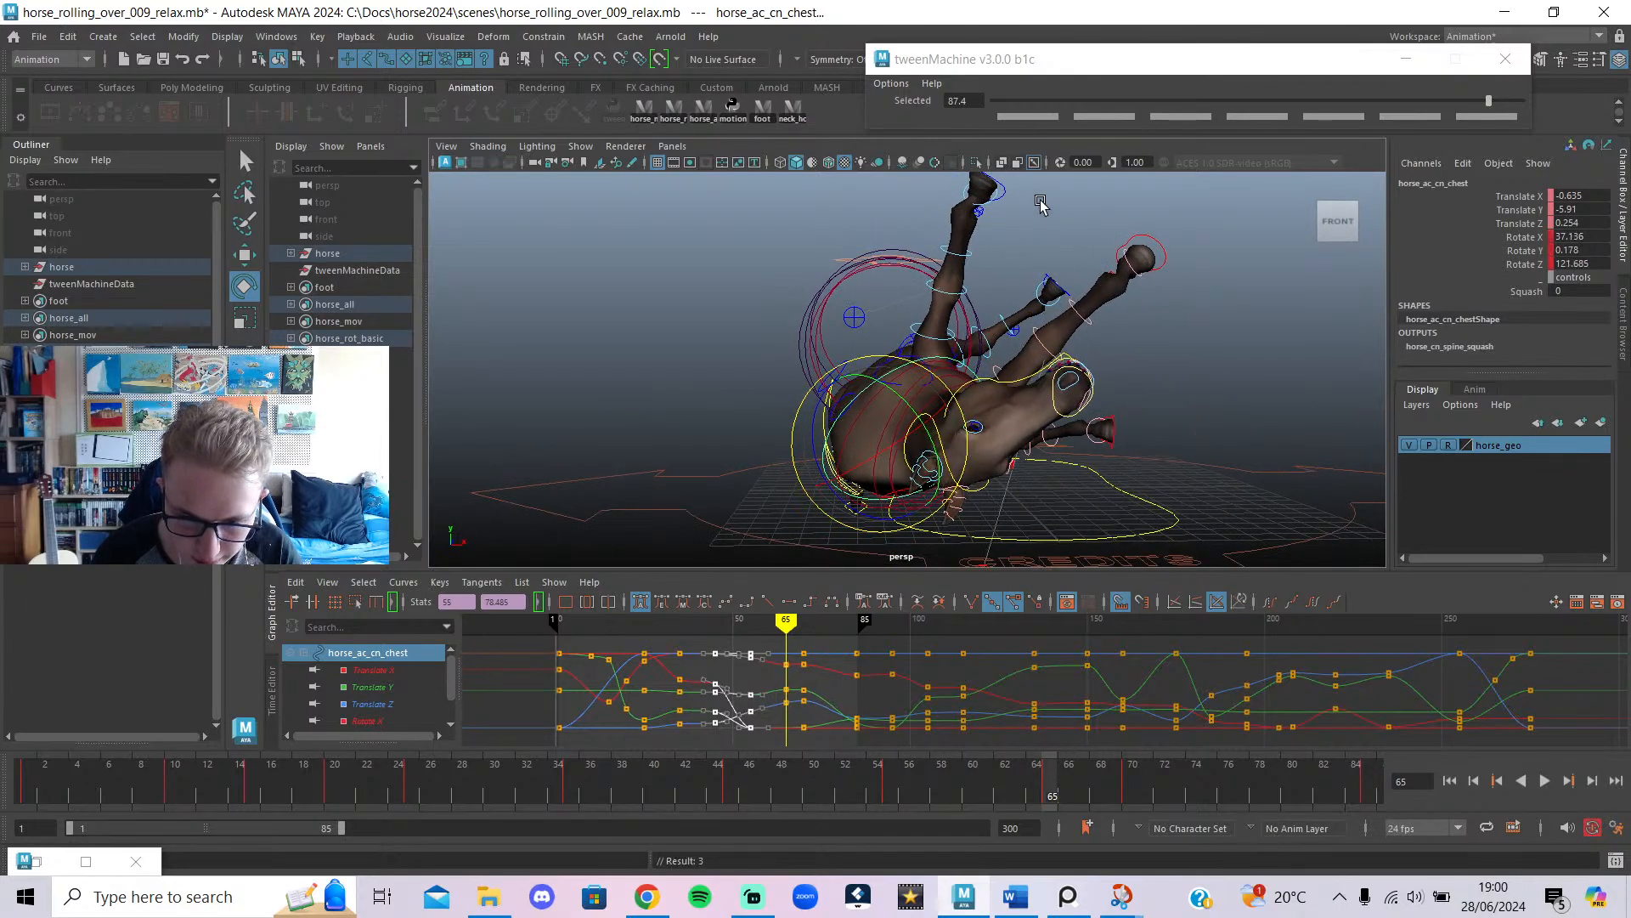
{"action": "left_click", "coordinate": [1003, 198]}
Select both front-foot IK controls and move them down near the ground at frame 65.
{"action": "left_click", "coordinate": [1134, 252], "text": "shift"}
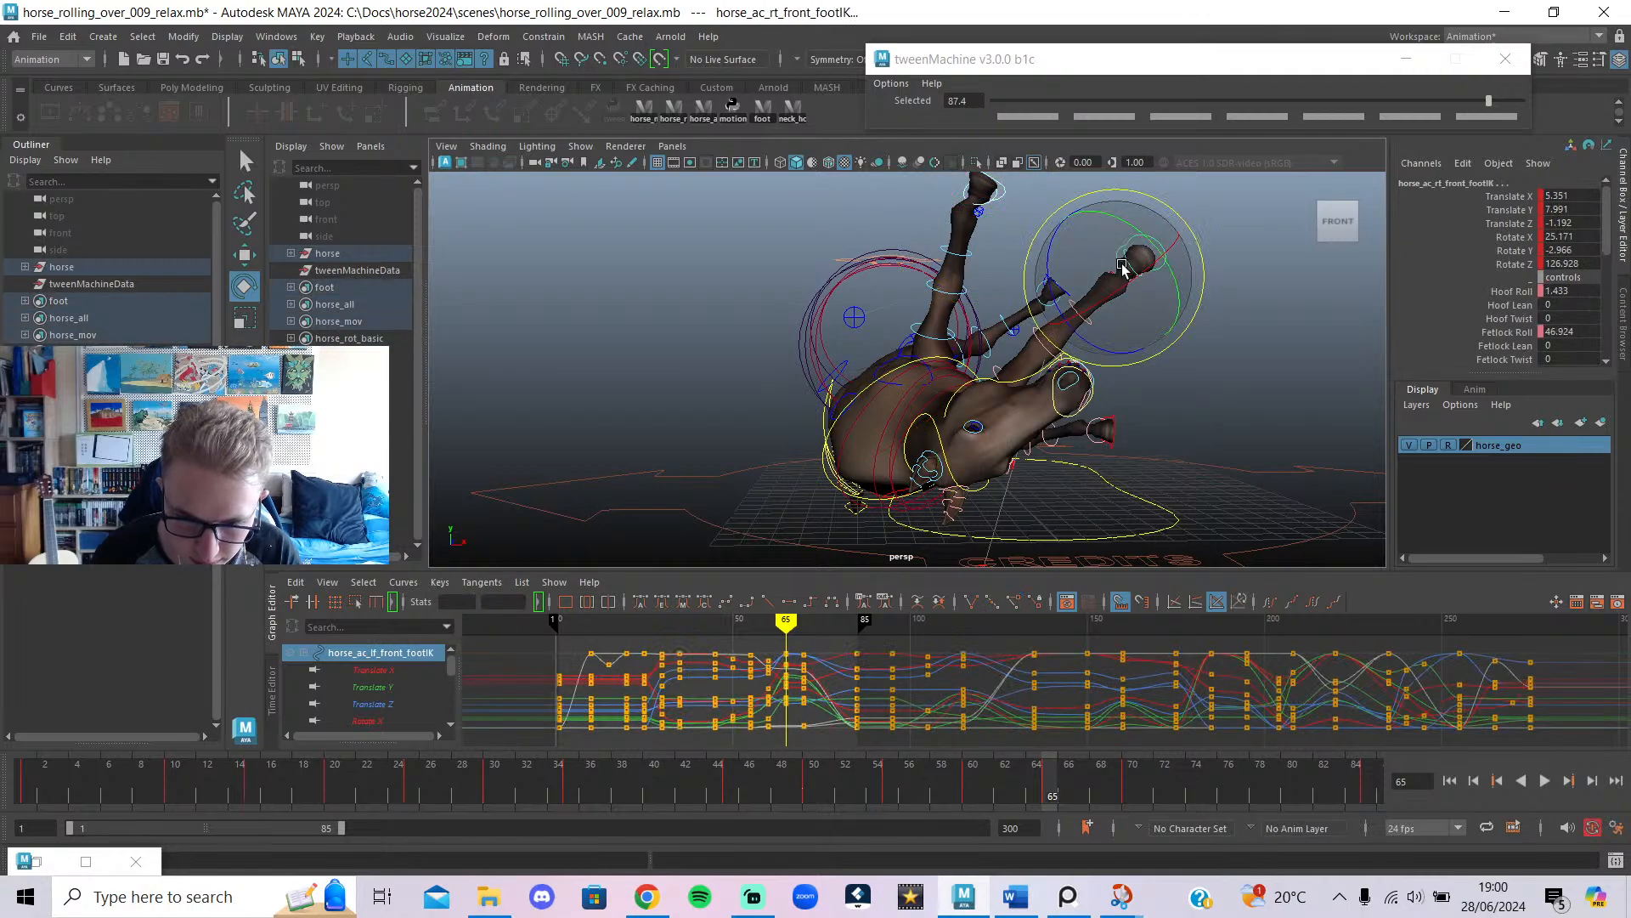
{"action": "key", "text": "w"}
{"action": "left_click_drag", "start_coordinate": [1105, 232], "coordinate": [1301, 422]}
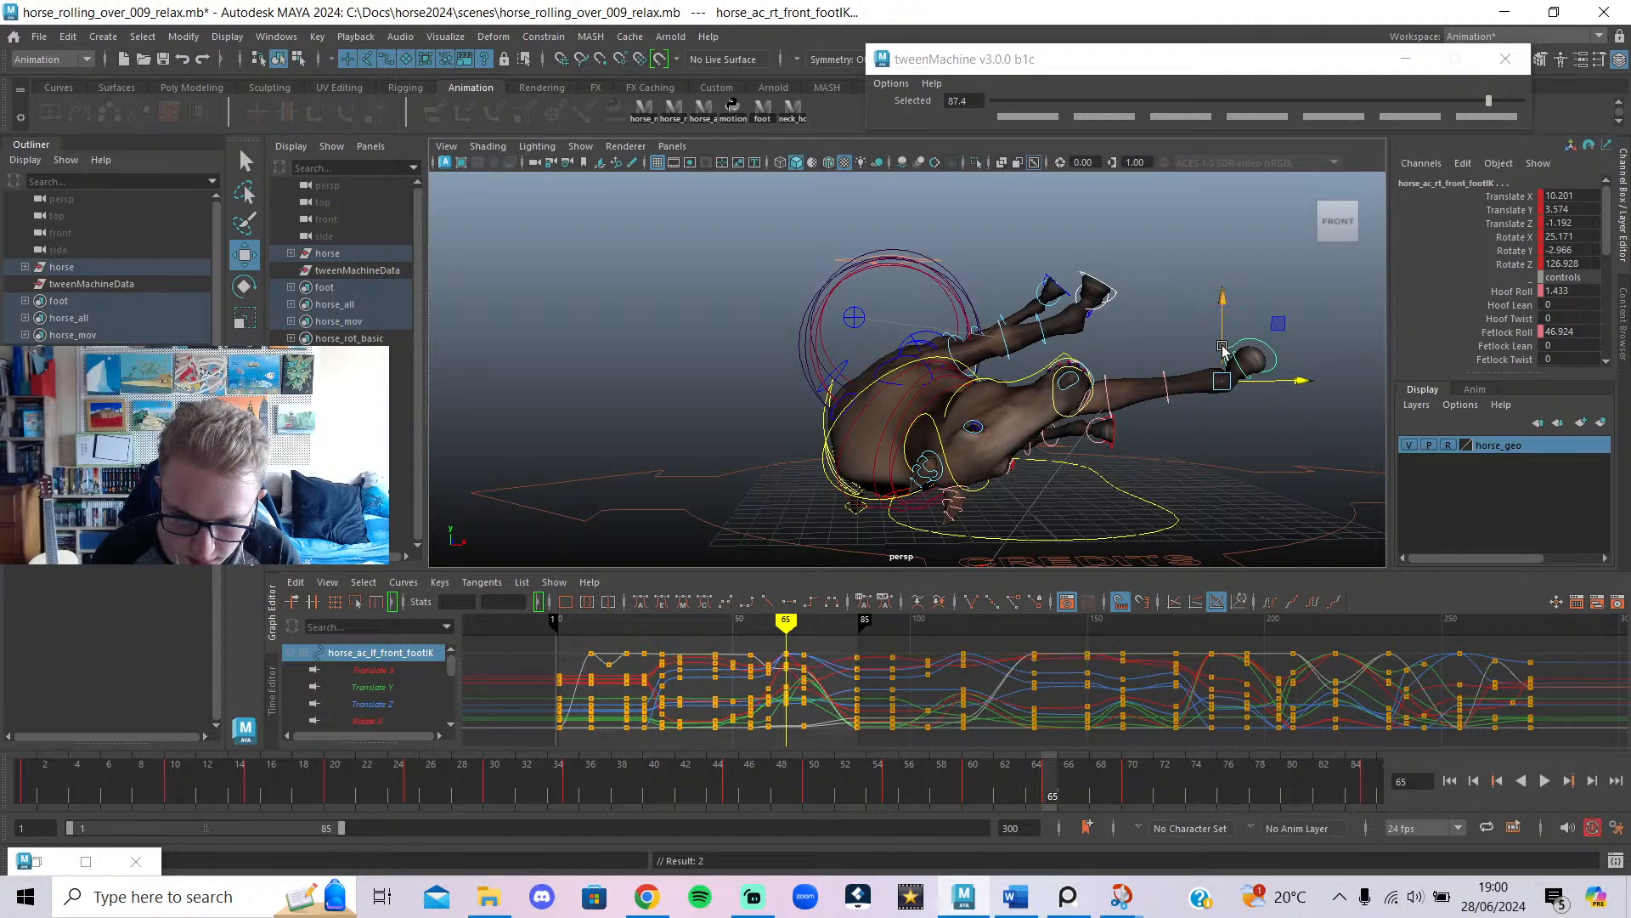
{"action": "left_click_drag", "start_coordinate": [1221, 337], "coordinate": [1214, 401]}
{"action": "left_click_drag", "start_coordinate": [1270, 448], "coordinate": [1221, 452]}
Use tweenMachine to blend the front feet toward the previous key around frames 54–60.
{"action": "scroll", "coordinate": [932, 418], "scroll_direction": "down", "scroll_amount": 2}
{"action": "key", "text": "alt+1"}
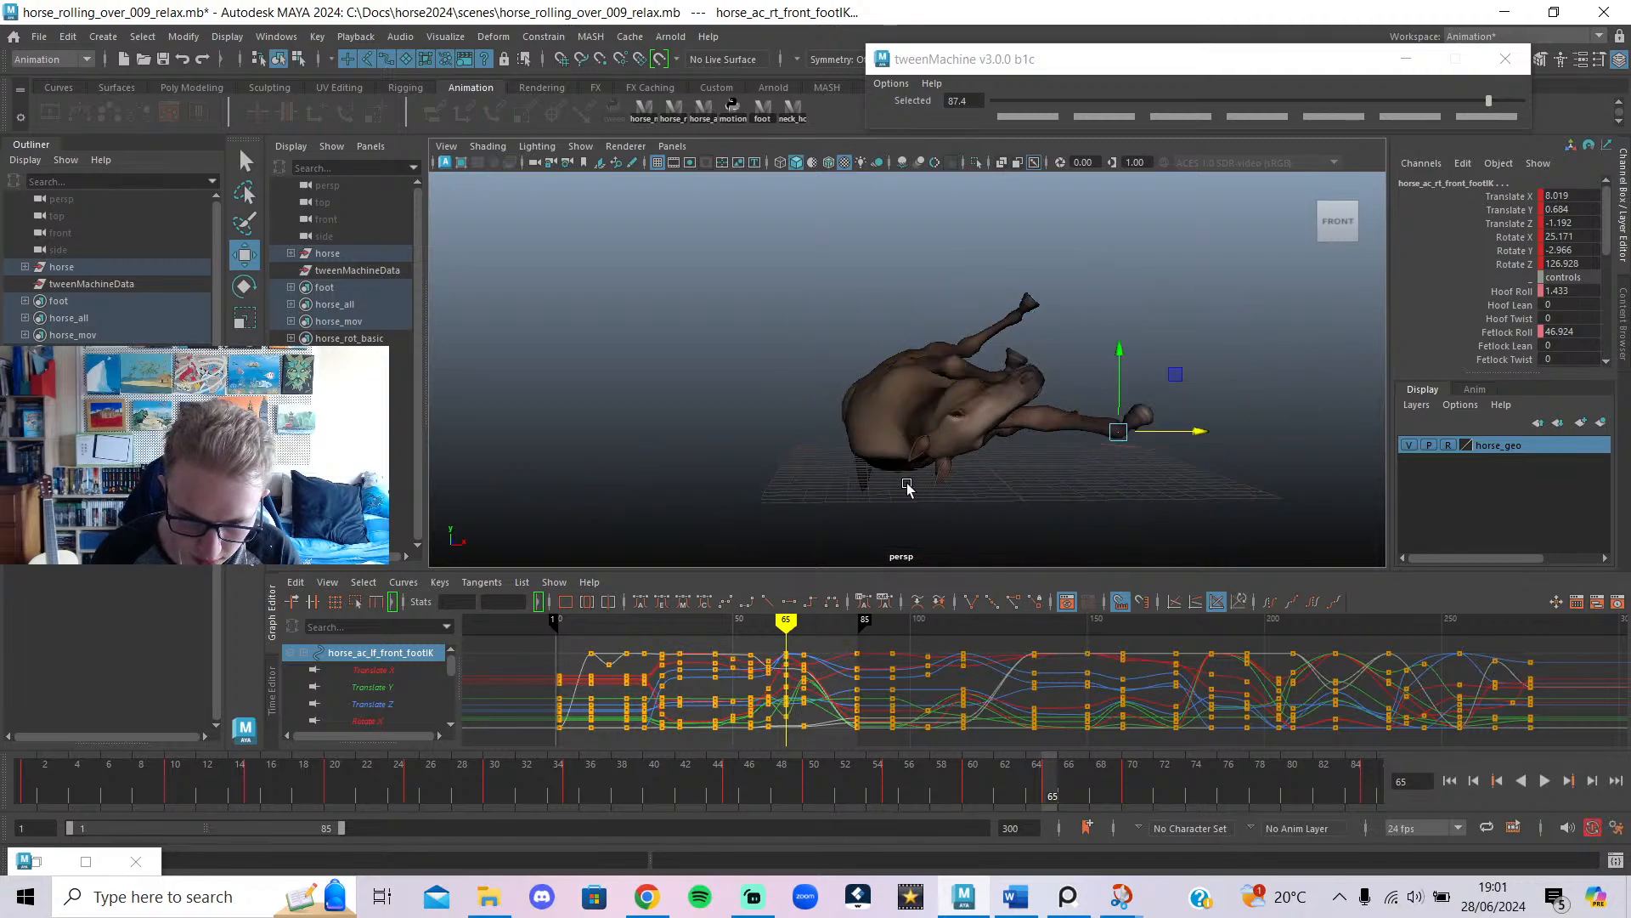
{"action": "mouse_move", "coordinate": [904, 481]}
{"action": "left_mouse_down", "text": "alt"}
{"action": "mouse_move", "coordinate": [848, 545]}
{"action": "mouse_move", "coordinate": [784, 553]}
{"action": "mouse_move", "coordinate": [853, 556]}
{"action": "left_mouse_up", "text": "alt"}
{"action": "mouse_move", "coordinate": [775, 624]}
{"action": "left_mouse_down"}
{"action": "mouse_move", "coordinate": [743, 622]}
{"action": "mouse_move", "coordinate": [805, 633]}
{"action": "mouse_move", "coordinate": [786, 633]}
{"action": "left_mouse_up"}
{"action": "left_click_drag", "start_coordinate": [1138, 102], "coordinate": [1030, 102]}
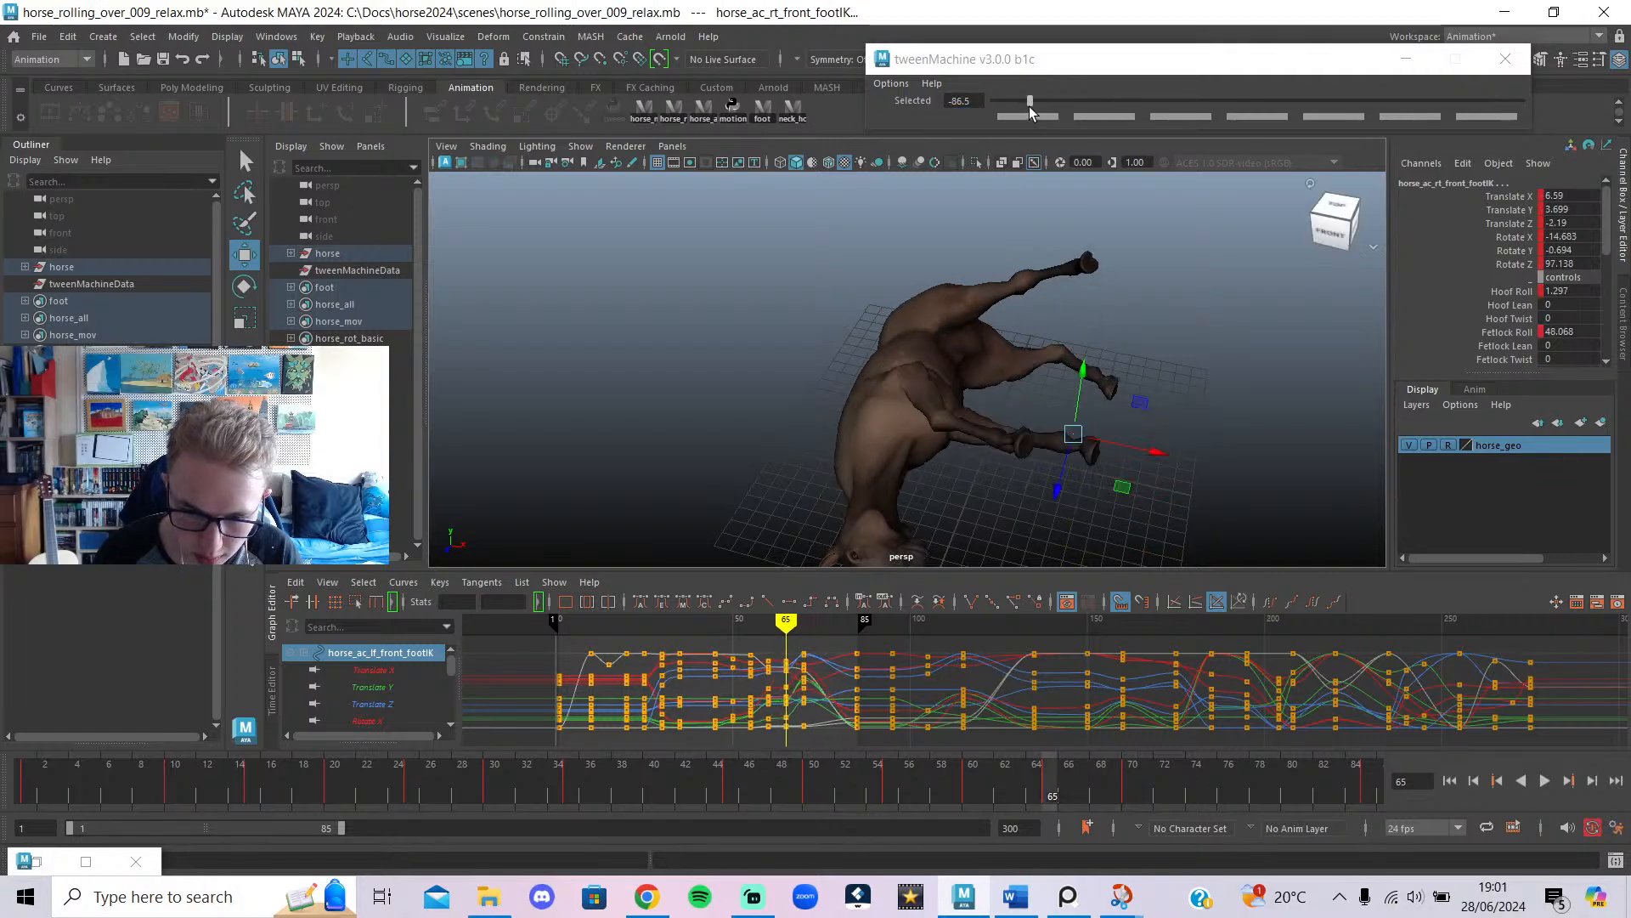
{"action": "left_click_drag", "start_coordinate": [1050, 493], "coordinate": [1051, 395], "text": "alt"}
{"action": "mouse_move", "coordinate": [786, 633]}
{"action": "left_mouse_down"}
{"action": "mouse_move", "coordinate": [746, 633]}
{"action": "mouse_move", "coordinate": [768, 637]}
{"action": "left_mouse_up"}
{"action": "left_click_drag", "start_coordinate": [1029, 100], "coordinate": [1026, 100]}
Delete the stray front-foot keys between frames 50 and 56.
{"action": "mouse_move", "coordinate": [739, 643]}
{"action": "left_mouse_down"}
{"action": "mouse_move", "coordinate": [760, 648]}
{"action": "mouse_move", "coordinate": [714, 648]}
{"action": "mouse_move", "coordinate": [763, 660]}
{"action": "mouse_move", "coordinate": [750, 671]}
{"action": "left_mouse_up"}
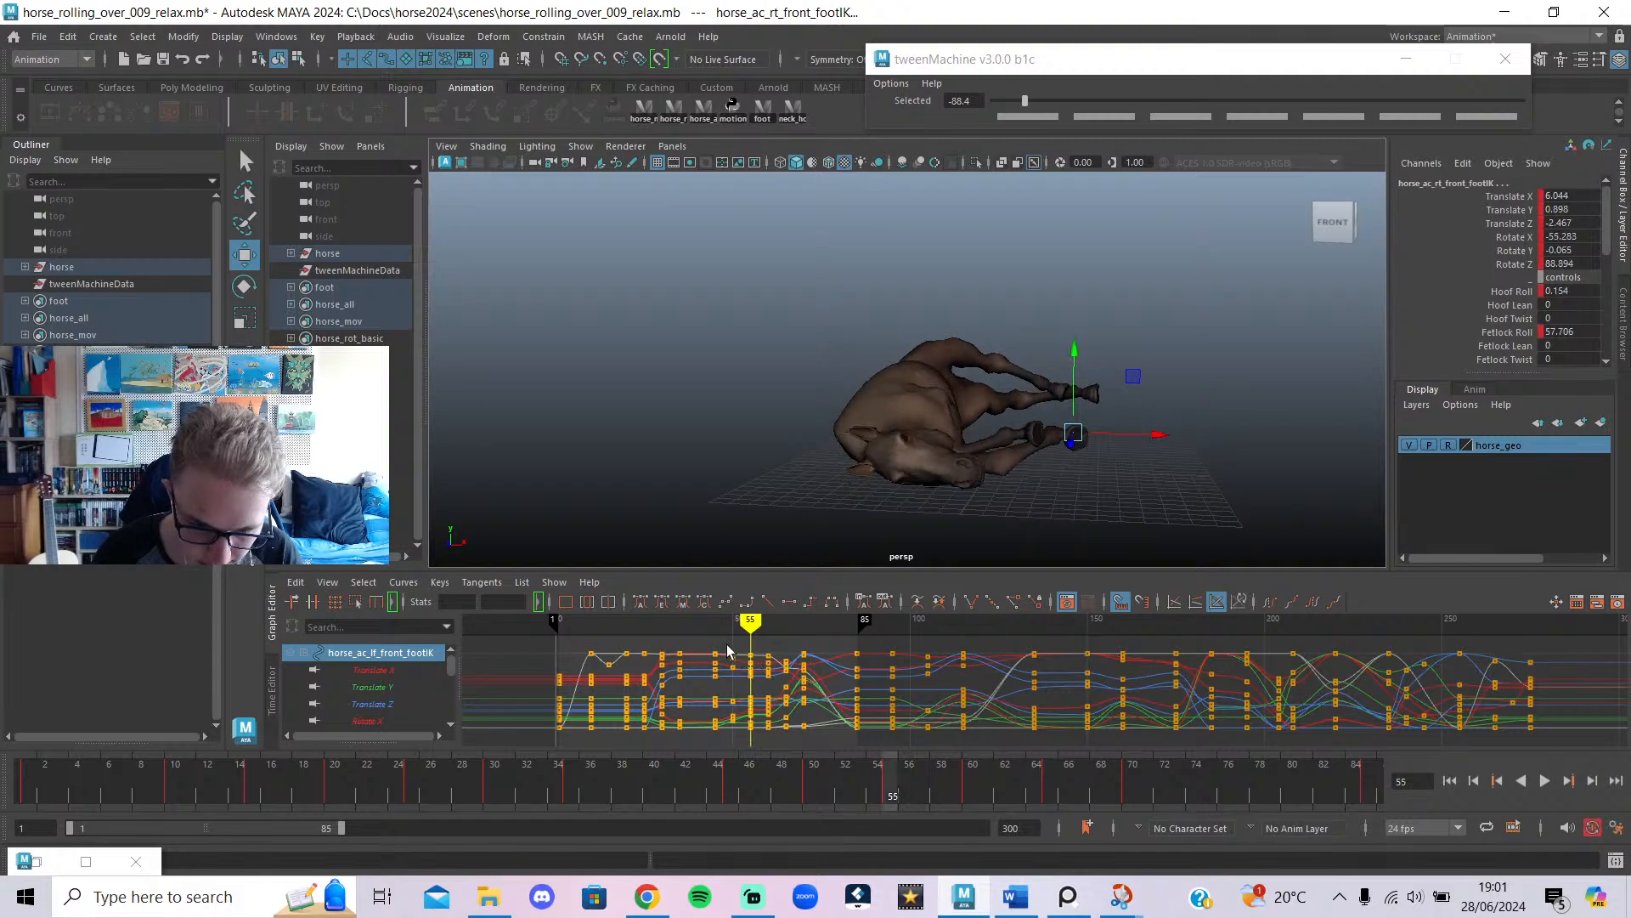
{"action": "key", "text": "Delete"}
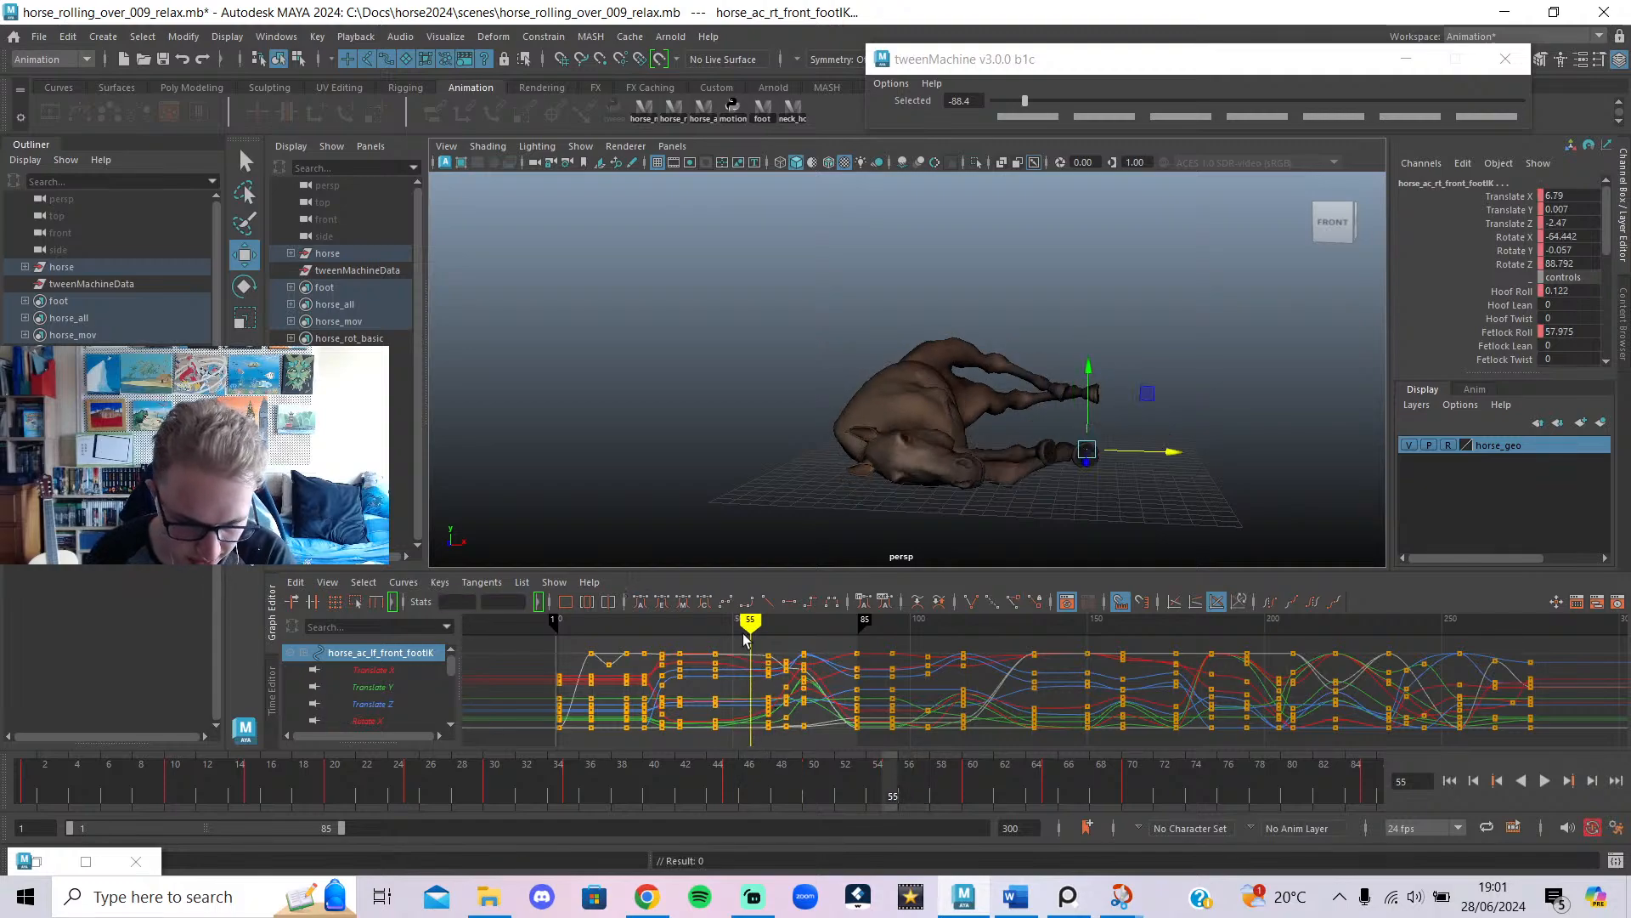
{"action": "mouse_move", "coordinate": [749, 642]}
{"action": "left_mouse_down"}
{"action": "mouse_move", "coordinate": [706, 641]}
{"action": "mouse_move", "coordinate": [734, 667]}
{"action": "left_mouse_up"}
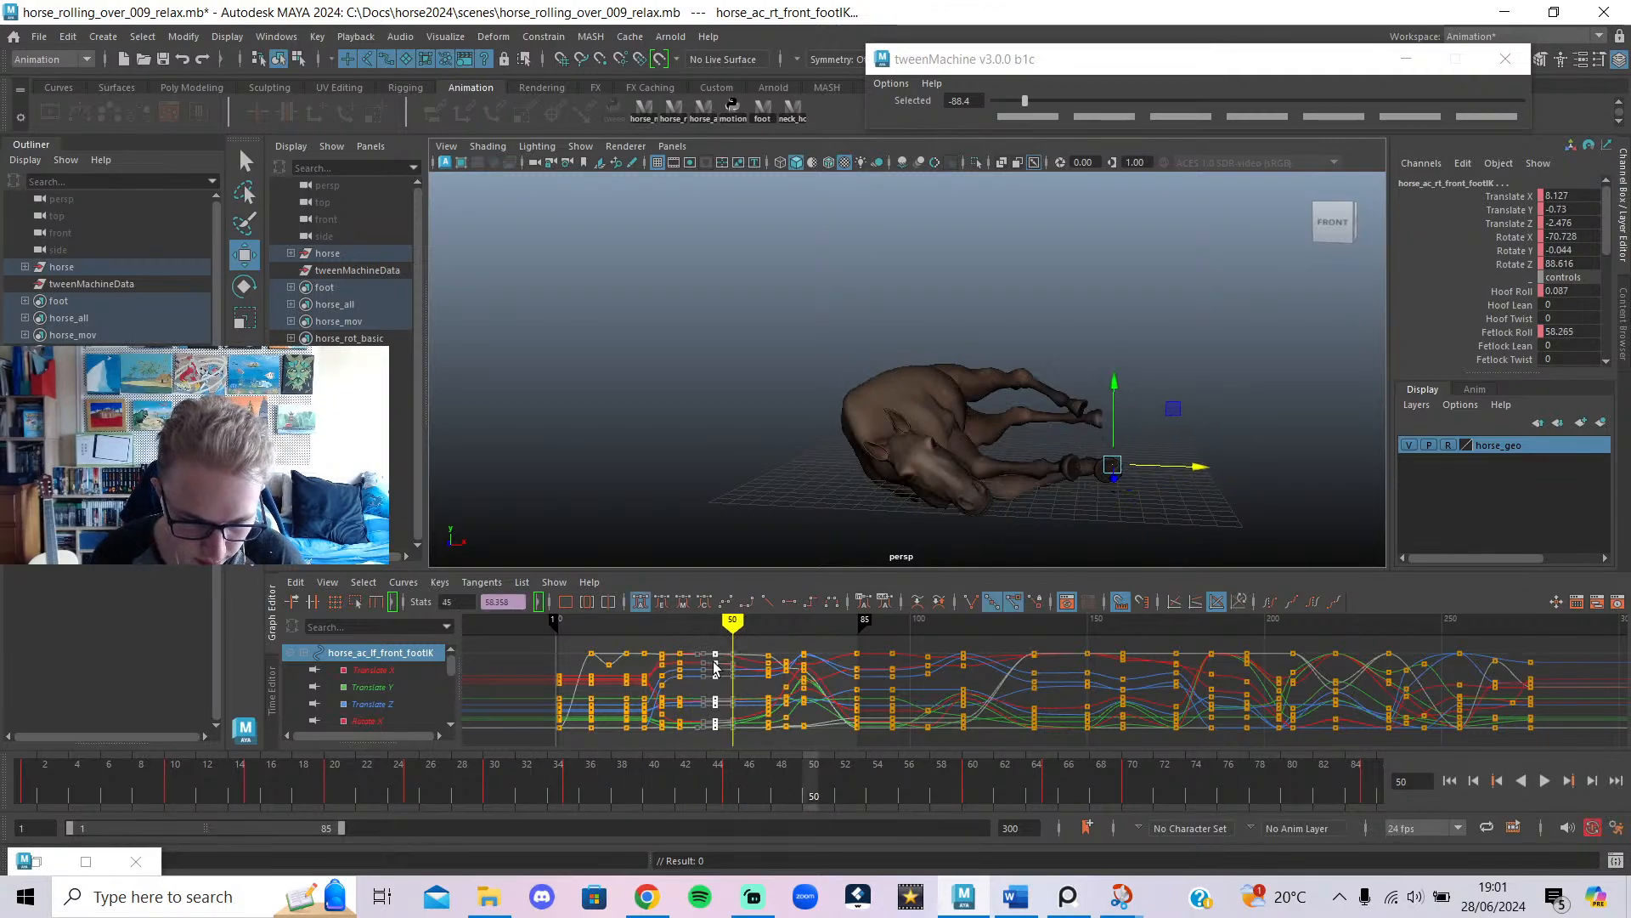
{"action": "mouse_move", "coordinate": [731, 656]}
{"action": "left_mouse_down"}
{"action": "mouse_move", "coordinate": [676, 643]}
{"action": "mouse_move", "coordinate": [752, 667]}
{"action": "mouse_move", "coordinate": [732, 660]}
{"action": "left_mouse_up"}
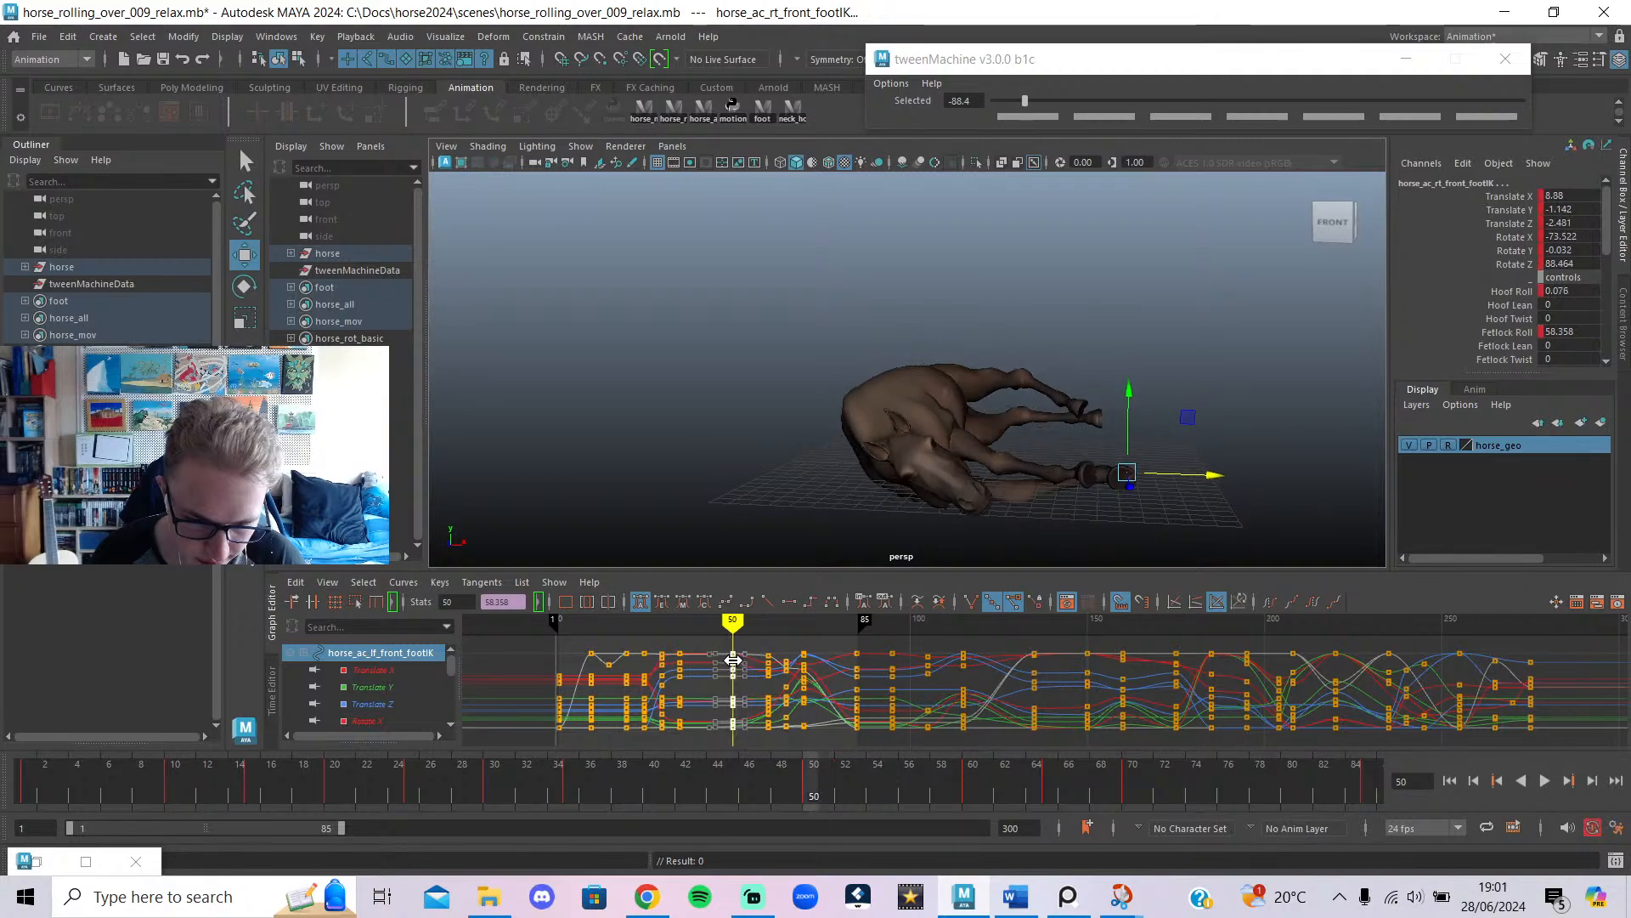
Show the rig controls again and select the horse_ac_cn_chest control.
{"action": "key", "text": "alt+1"}
{"action": "left_click_drag", "start_coordinate": [805, 430], "coordinate": [811, 473], "text": "alt"}
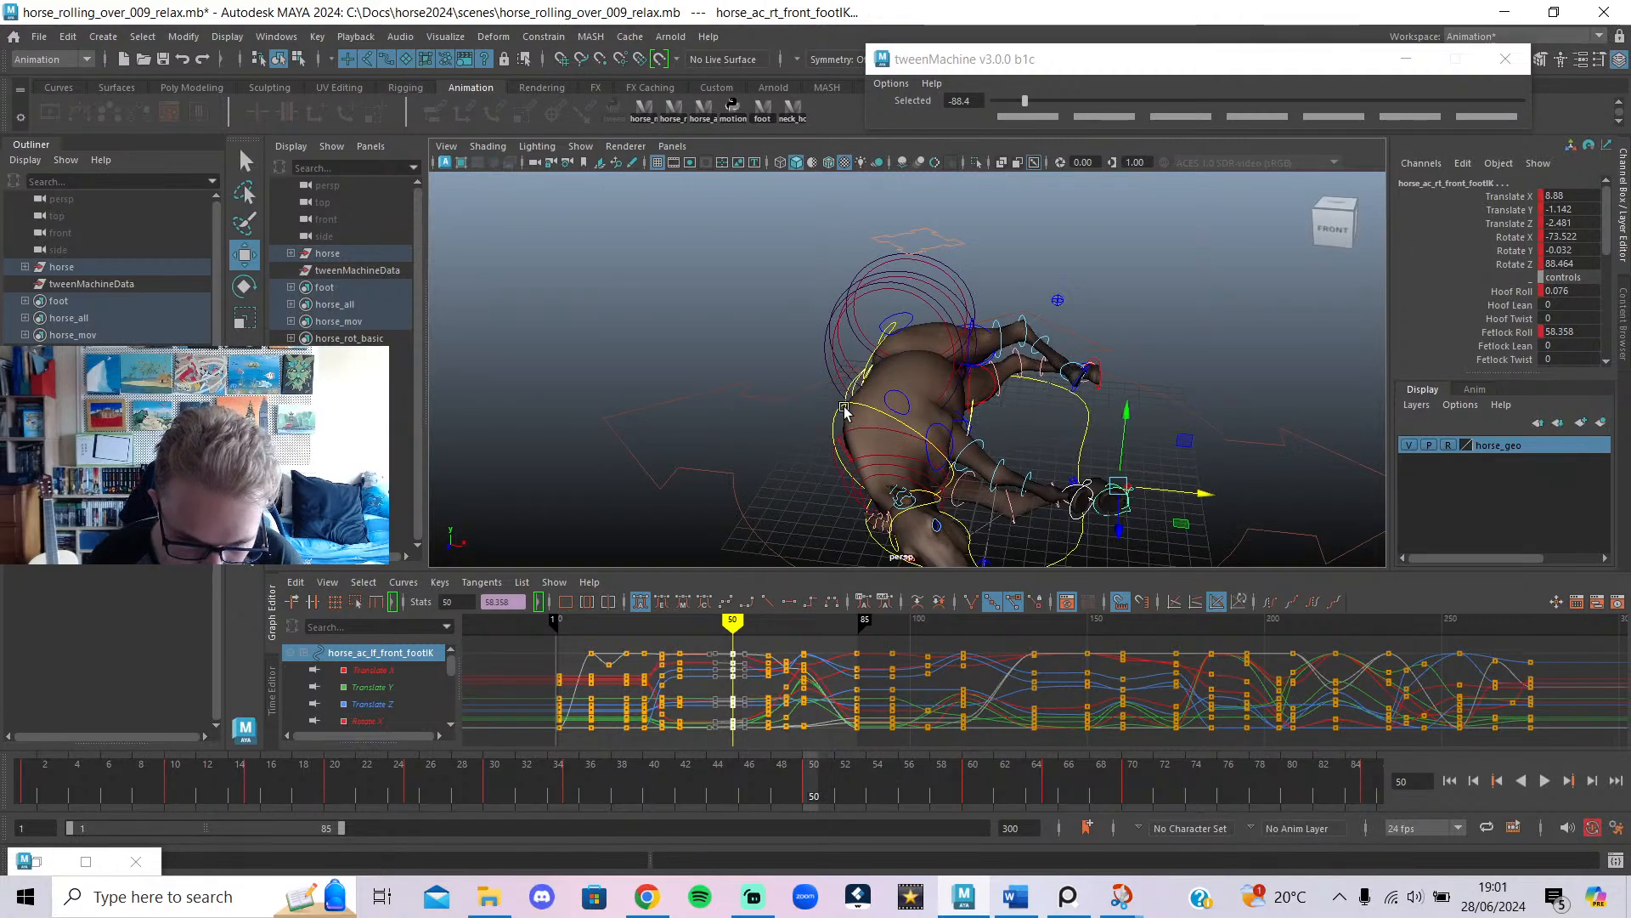
{"action": "left_click", "coordinate": [846, 409]}
Scrub frames 37–75 to check the chest control's poses, then play back the roll.
{"action": "mouse_move", "coordinate": [738, 654]}
{"action": "left_mouse_down"}
{"action": "mouse_move", "coordinate": [705, 639]}
{"action": "mouse_move", "coordinate": [768, 684]}
{"action": "mouse_move", "coordinate": [767, 625]}
{"action": "left_mouse_up"}
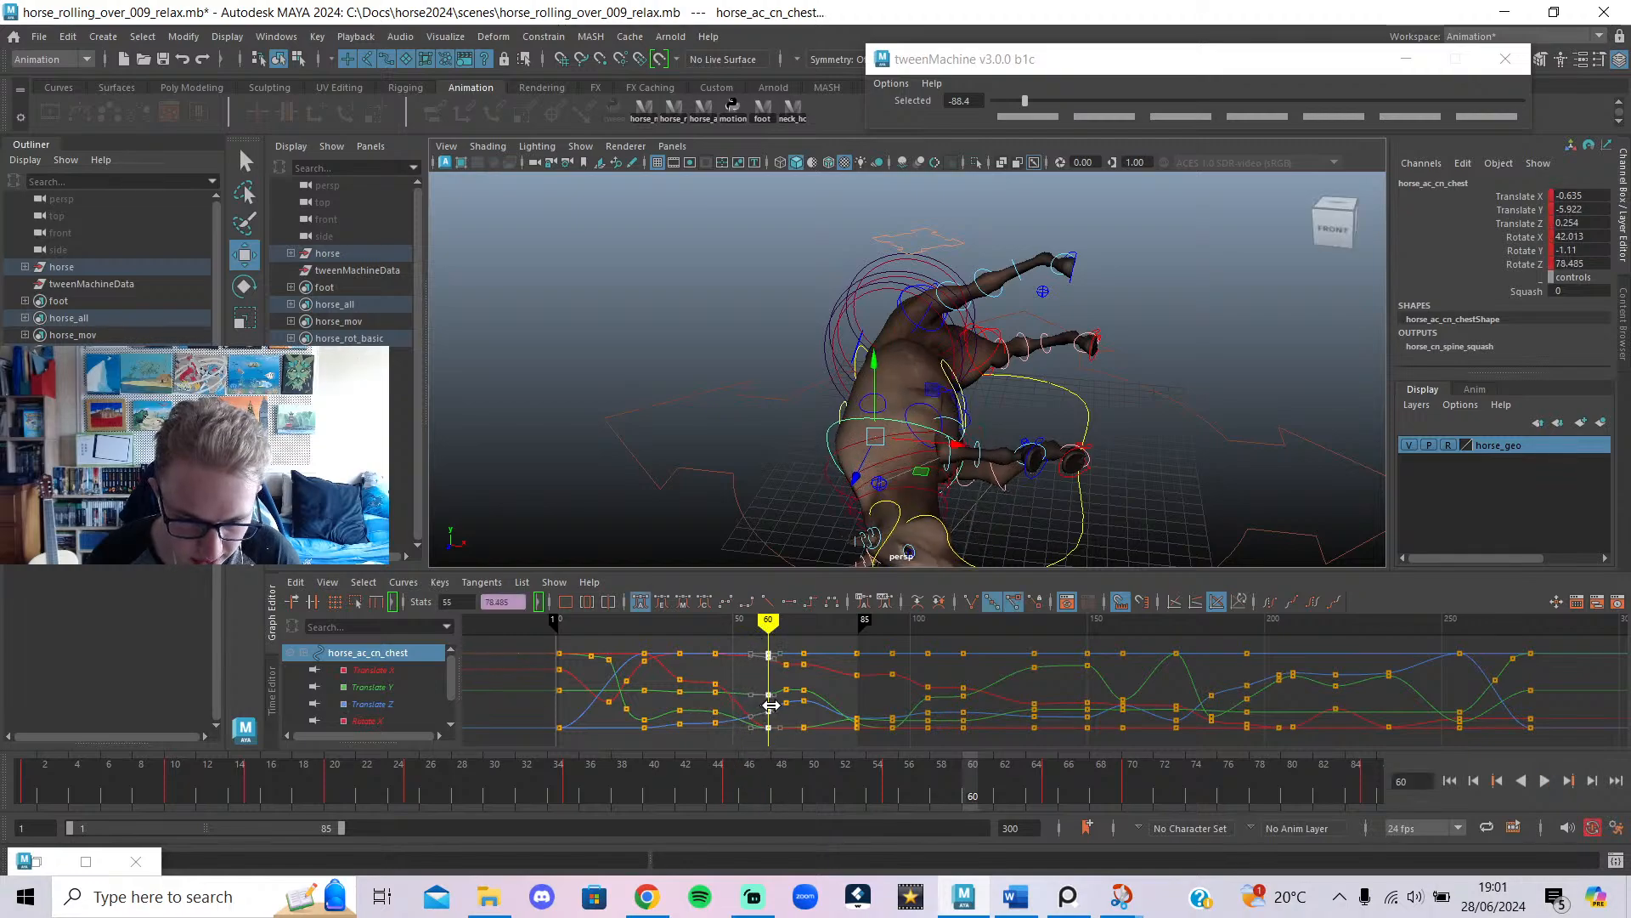
{"action": "mouse_move", "coordinate": [760, 620]}
{"action": "left_mouse_down"}
{"action": "mouse_move", "coordinate": [693, 638]}
{"action": "mouse_move", "coordinate": [842, 692]}
{"action": "mouse_move", "coordinate": [757, 700]}
{"action": "mouse_move", "coordinate": [825, 724]}
{"action": "left_mouse_up"}
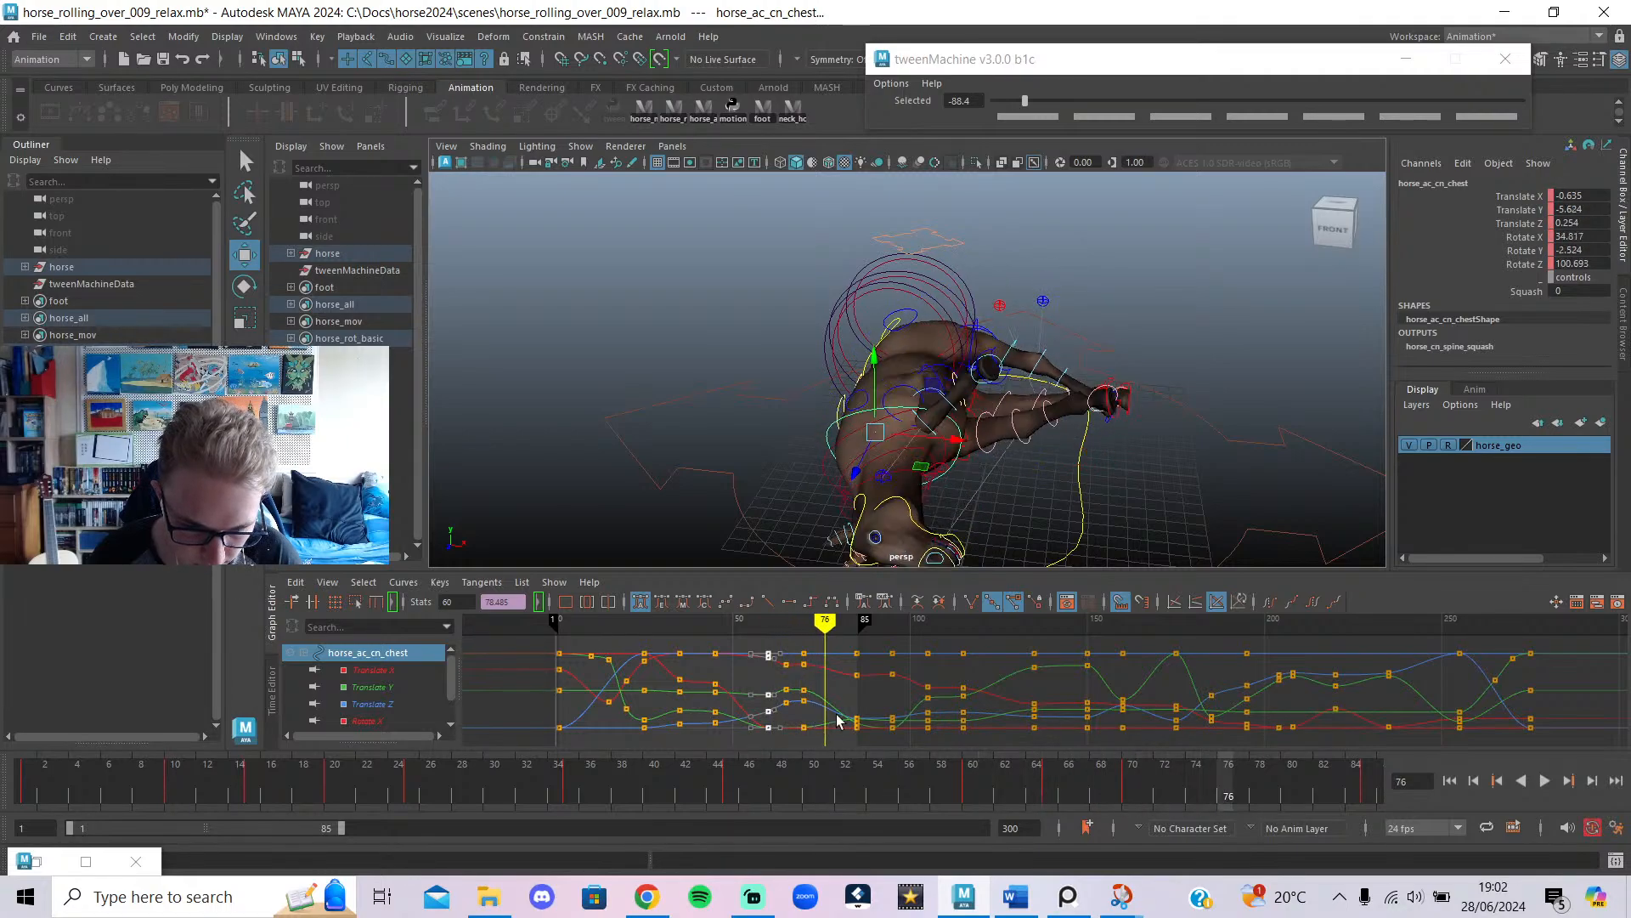
{"action": "left_click_drag", "start_coordinate": [824, 623], "coordinate": [785, 751]}
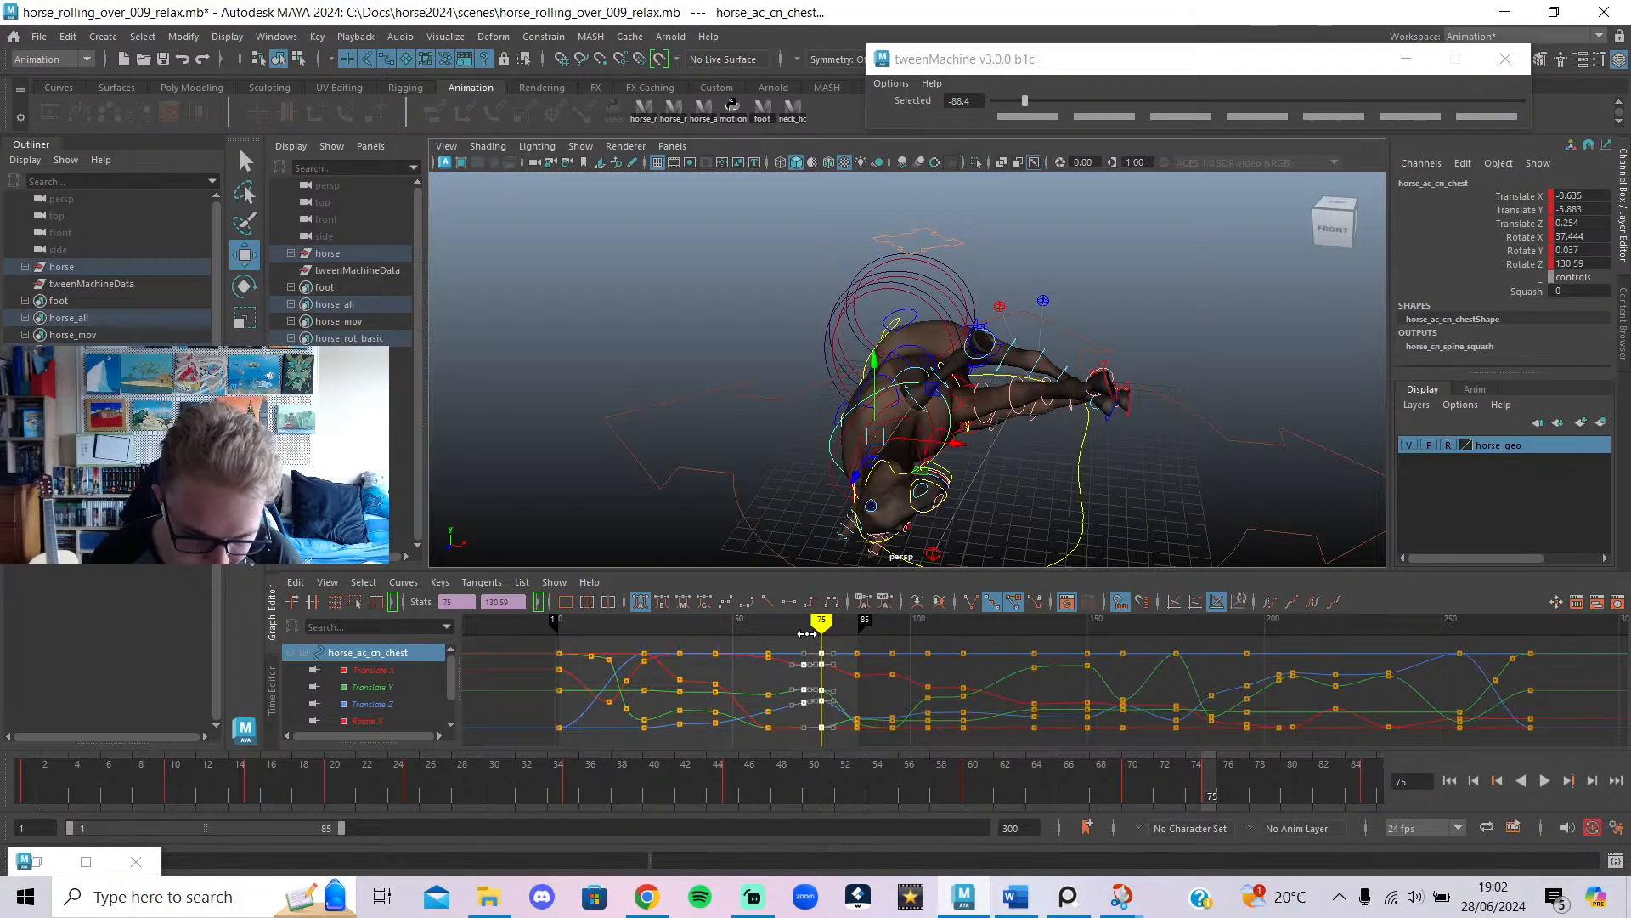
{"action": "mouse_move", "coordinate": [807, 633]}
{"action": "left_mouse_down"}
{"action": "mouse_move", "coordinate": [772, 639]}
{"action": "mouse_move", "coordinate": [826, 671]}
{"action": "mouse_move", "coordinate": [616, 692]}
{"action": "left_mouse_up"}
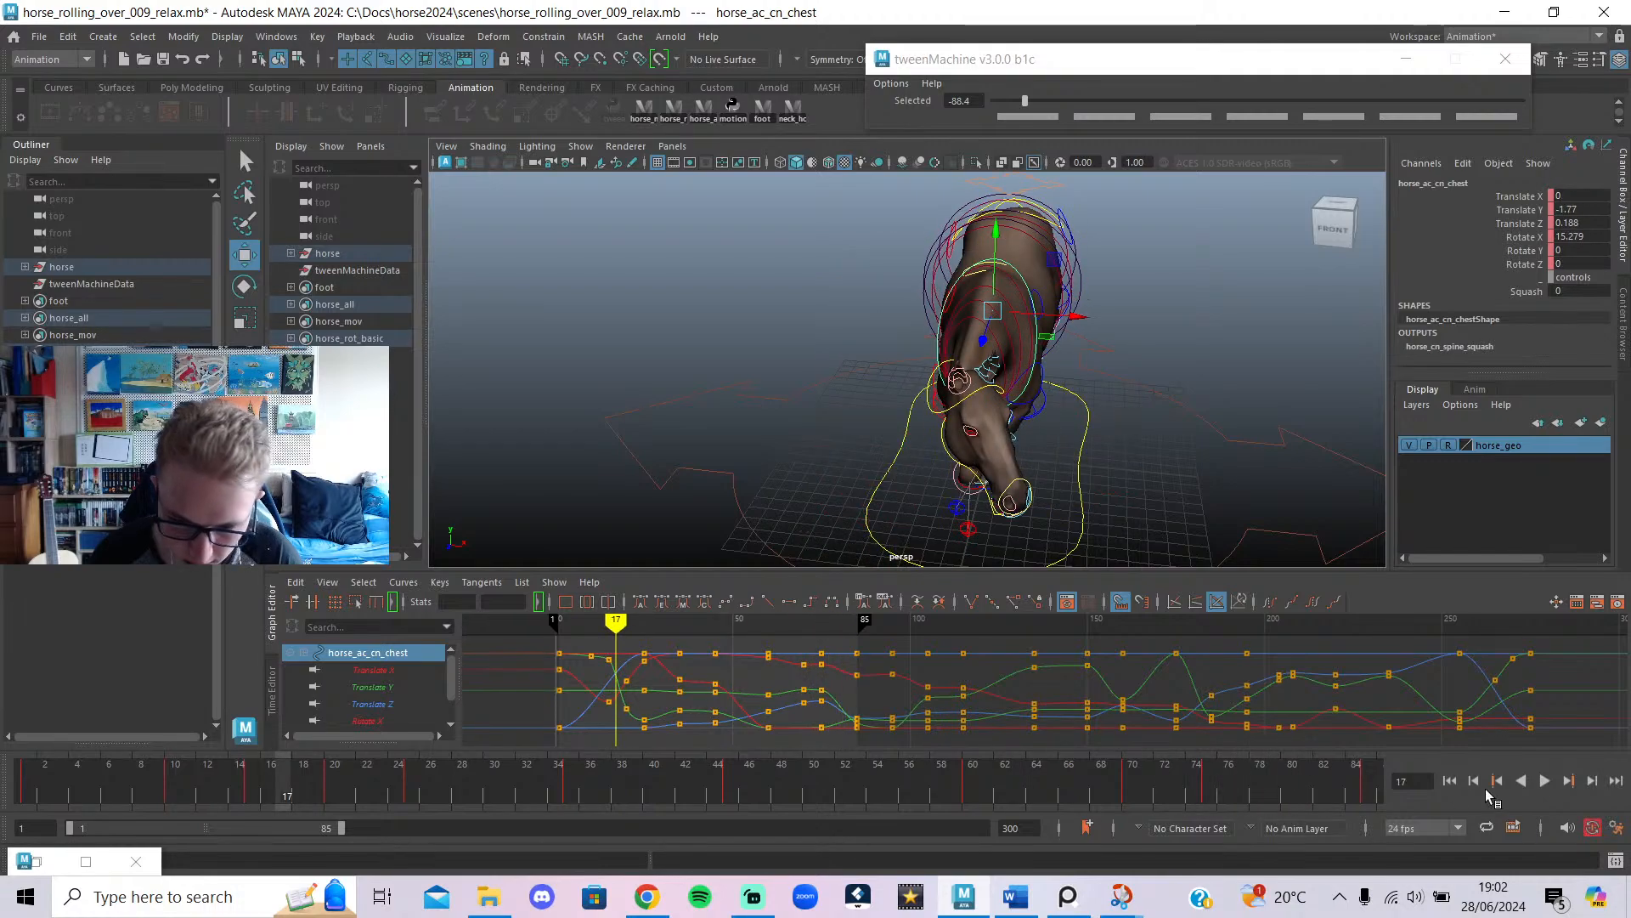
{"action": "left_click", "coordinate": [1545, 781]}
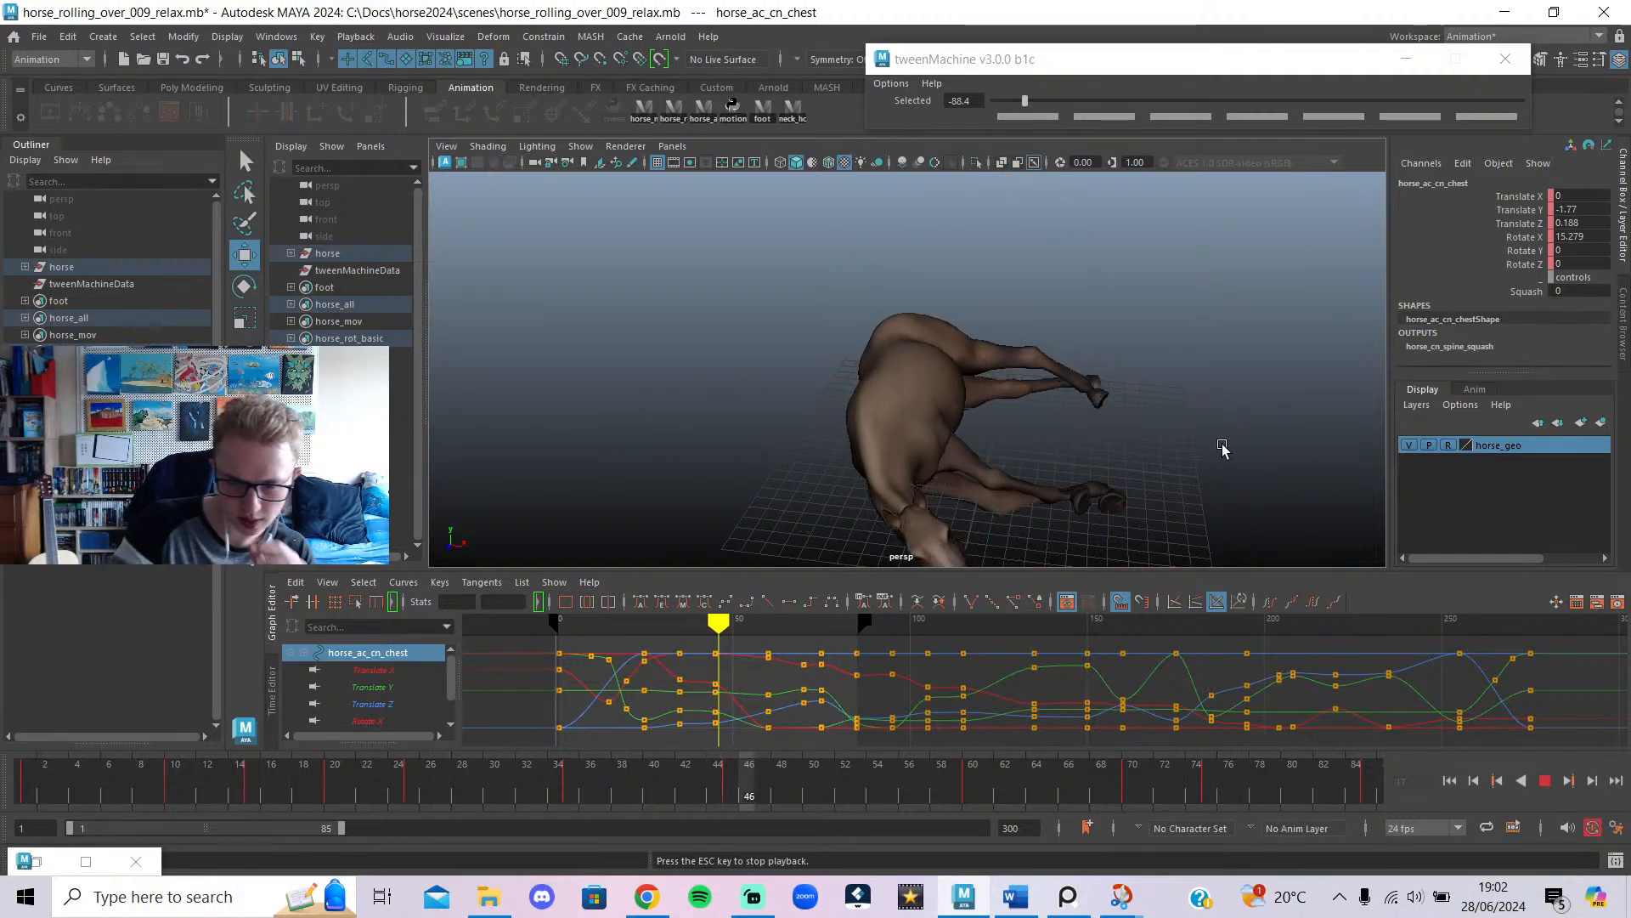
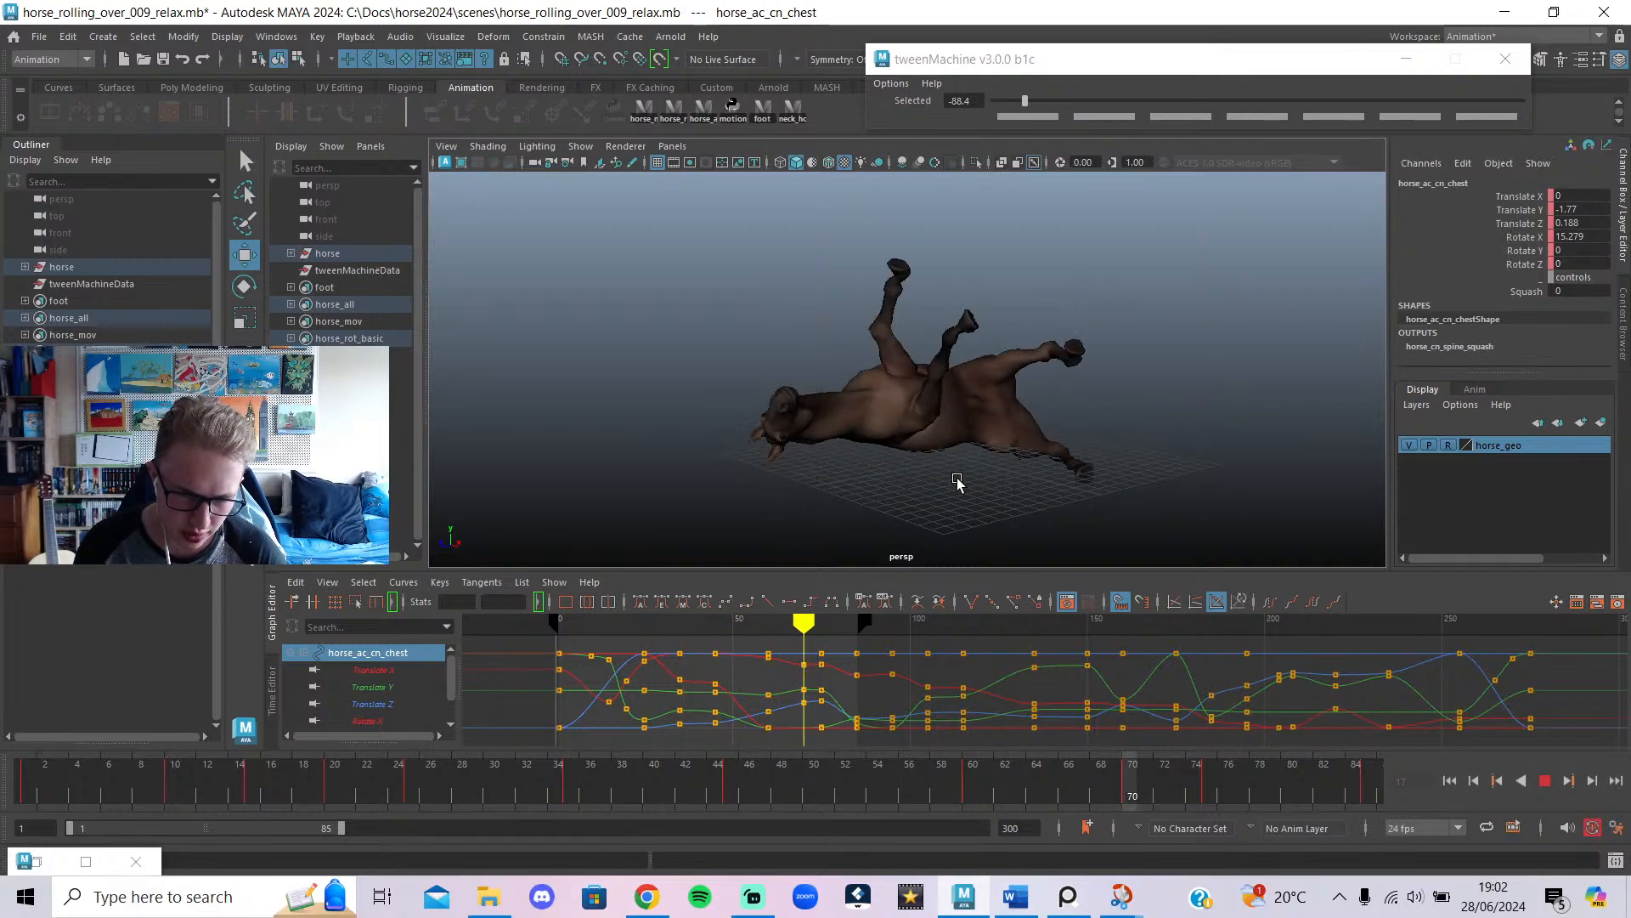
Stop playback, undo recent chest-key edits, and scrub frames 49–63 to check the roll.
{"action": "key", "text": "Escape"}
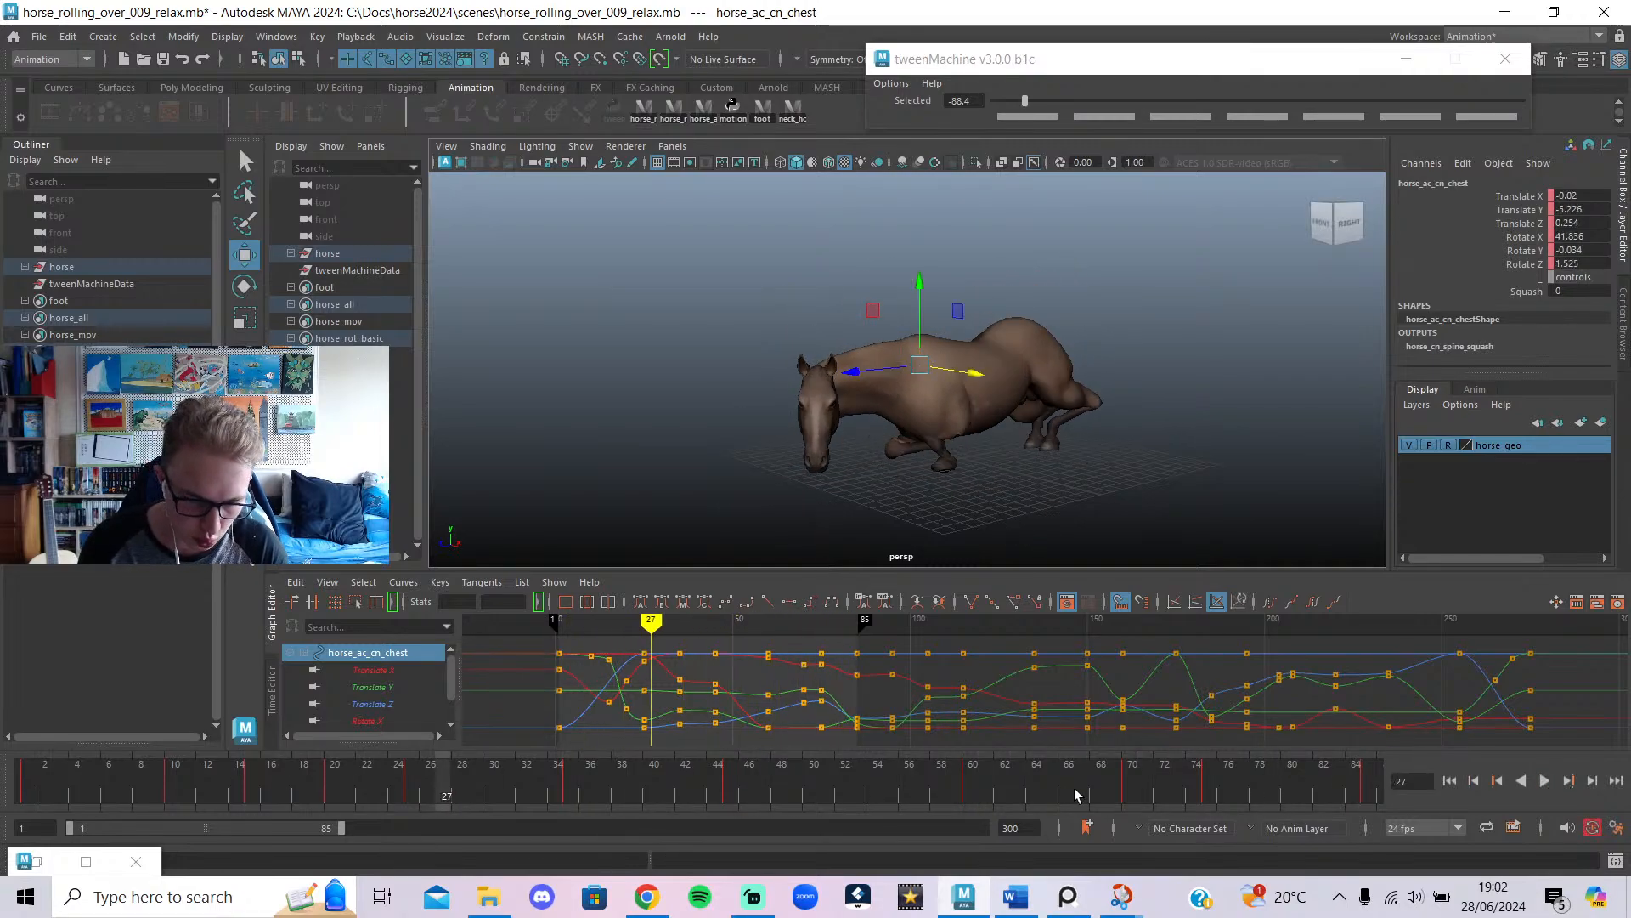
{"action": "key", "text": "ctrl+z"}
{"action": "key", "text": "ctrl+z"}
{"action": "key", "text": "ctrl+z"}
{"action": "mouse_move", "coordinate": [729, 627]}
{"action": "left_mouse_down"}
{"action": "mouse_move", "coordinate": [790, 632]}
{"action": "mouse_move", "coordinate": [750, 633]}
{"action": "left_mouse_up"}
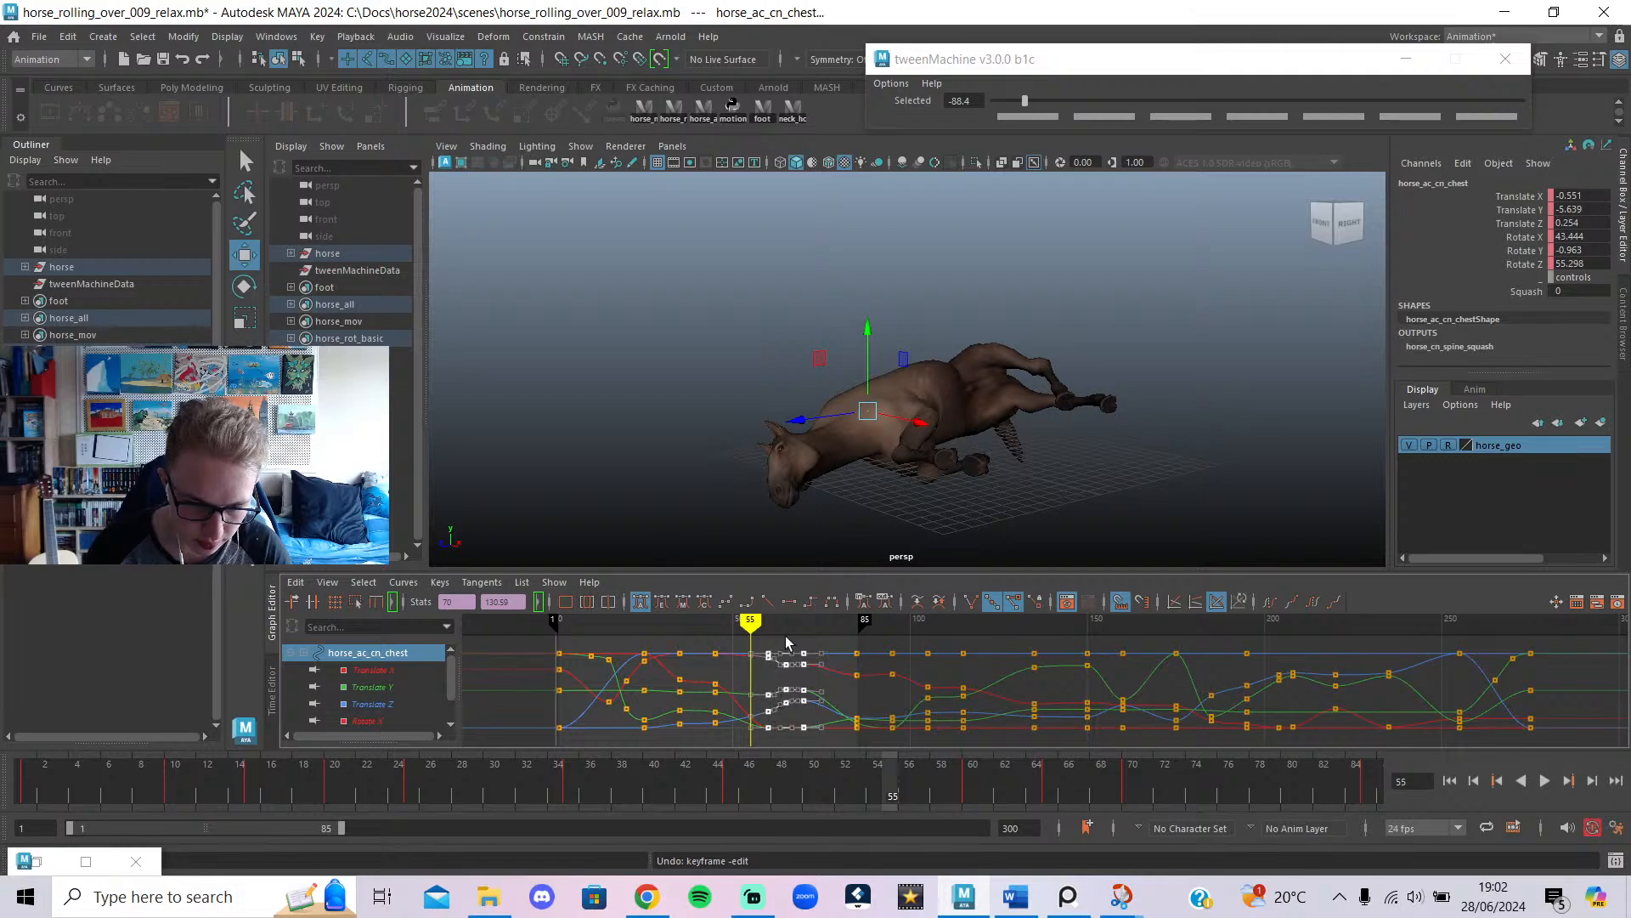
{"action": "mouse_move", "coordinate": [787, 643]}
{"action": "left_mouse_down"}
{"action": "mouse_move", "coordinate": [751, 697]}
{"action": "mouse_move", "coordinate": [748, 759]}
{"action": "mouse_move", "coordinate": [728, 764]}
{"action": "left_mouse_up"}
{"action": "key", "text": "ctrl+z"}
{"action": "key", "text": "ctrl+z"}
{"action": "key", "text": "ctrl+z"}
{"action": "key", "text": "ctrl+z"}
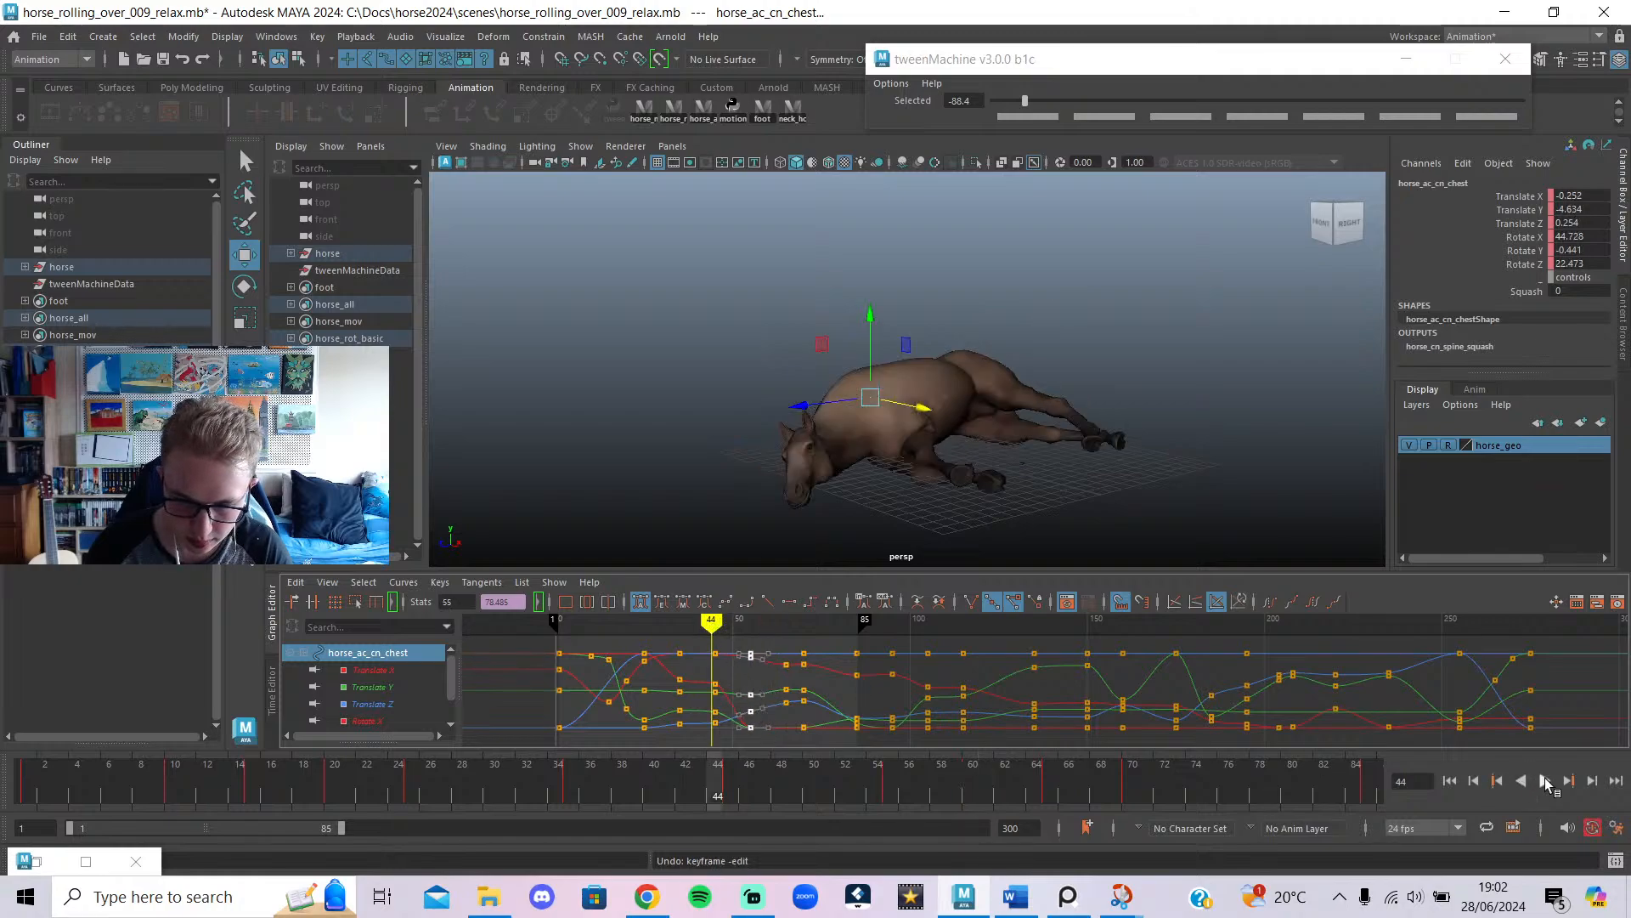
Play the roll from frame 44, then start the YouTube horse-rolling reference video.
{"action": "left_click", "coordinate": [1545, 782]}
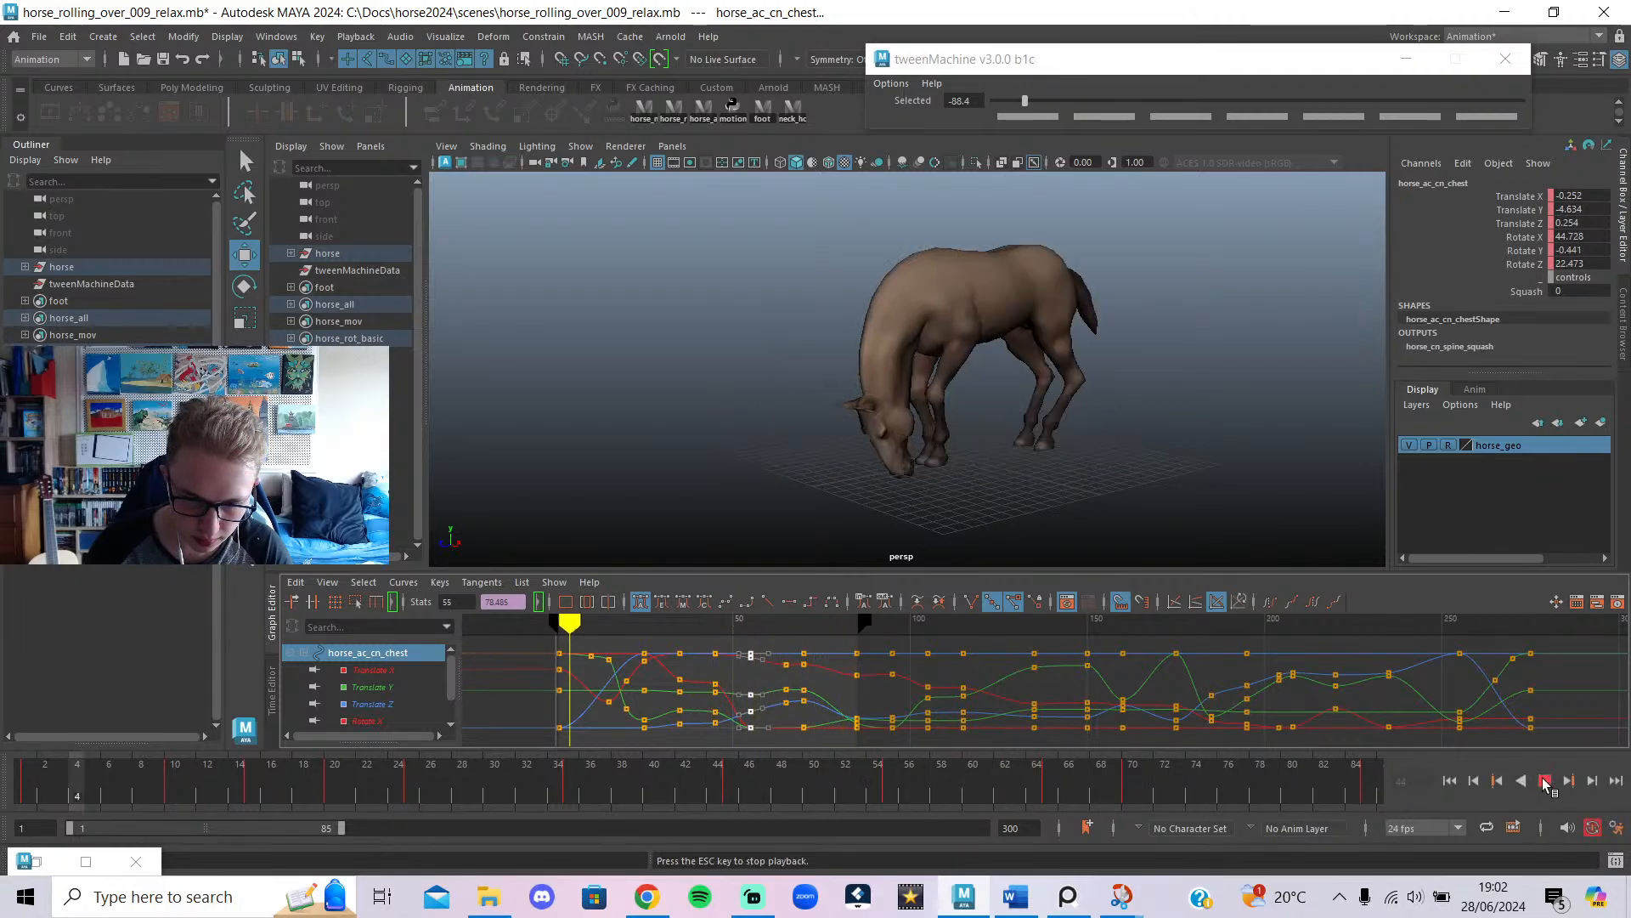
{"action": "left_click", "coordinate": [1545, 782]}
{"action": "left_click", "coordinate": [647, 896]}
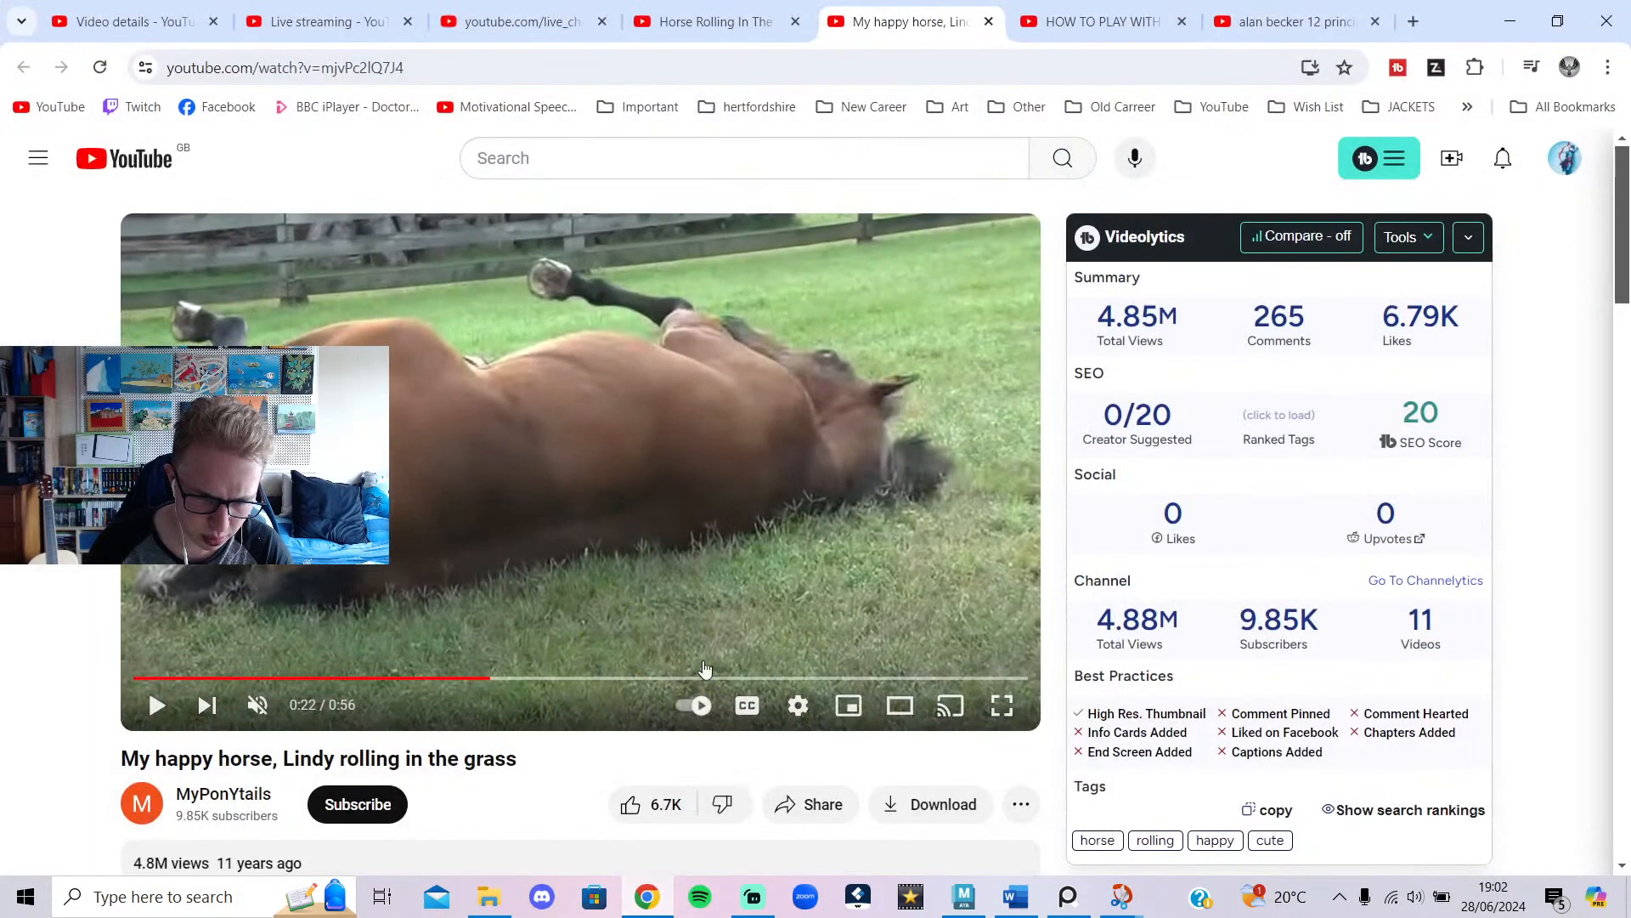
{"action": "left_click", "coordinate": [615, 576]}
Rewind the reference to 0:21, reset it to Normal speed, pause it, and return to Maya.
{"action": "left_click_drag", "start_coordinate": [487, 685], "coordinate": [479, 682]}
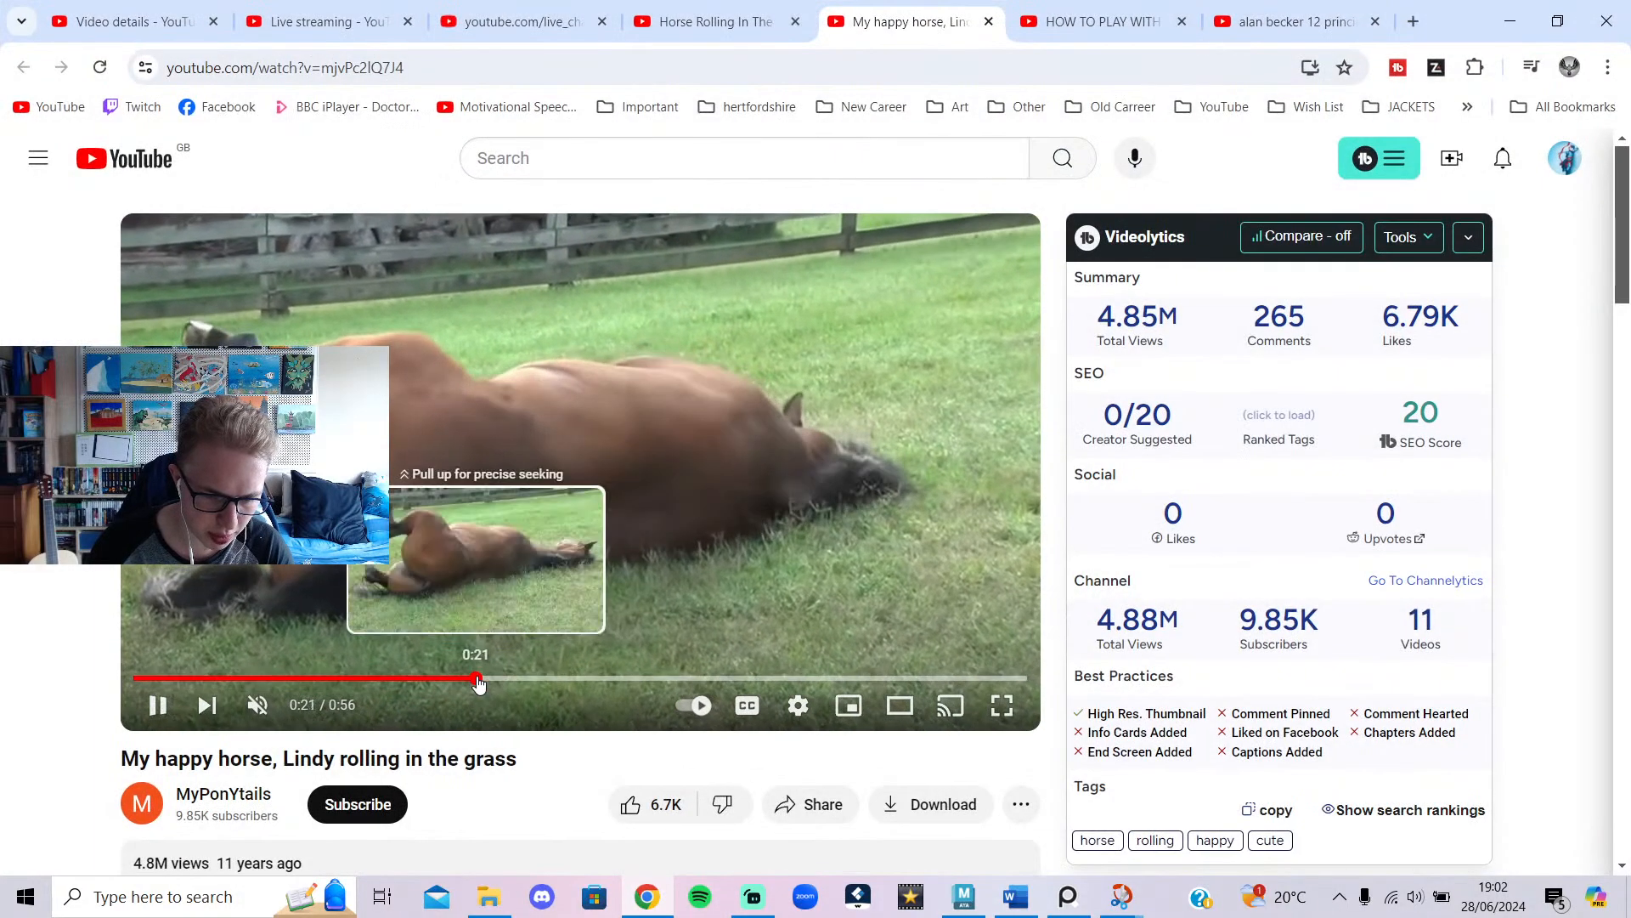
{"action": "left_click", "coordinate": [798, 705]}
{"action": "left_click", "coordinate": [982, 592]}
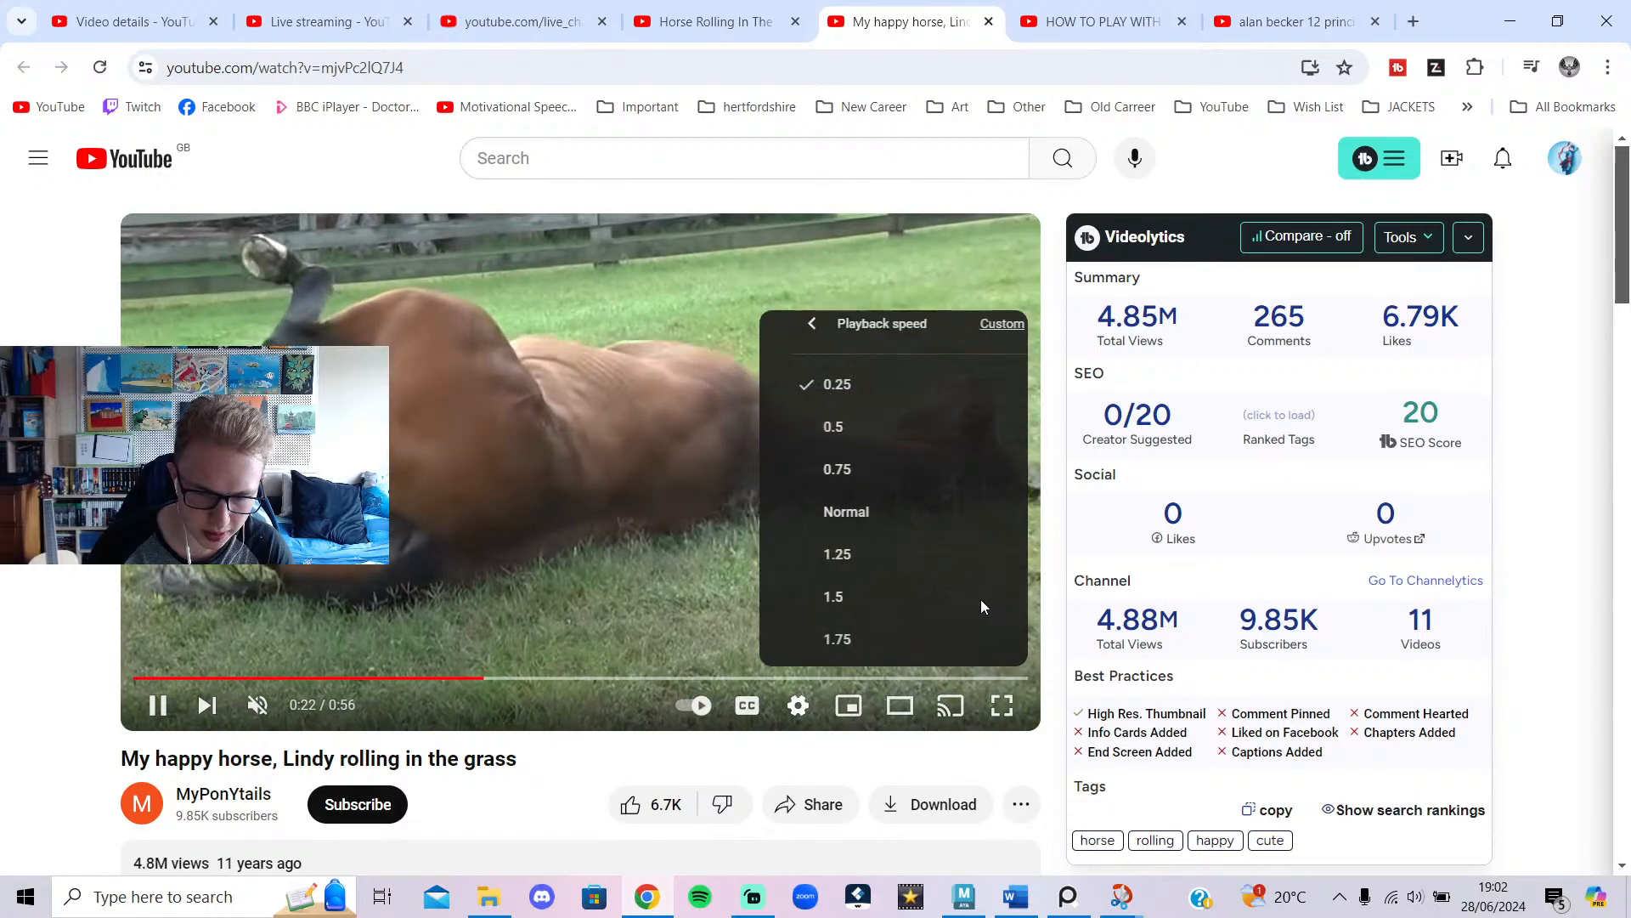
{"action": "left_click", "coordinate": [850, 512]}
{"action": "left_click", "coordinate": [605, 593]}
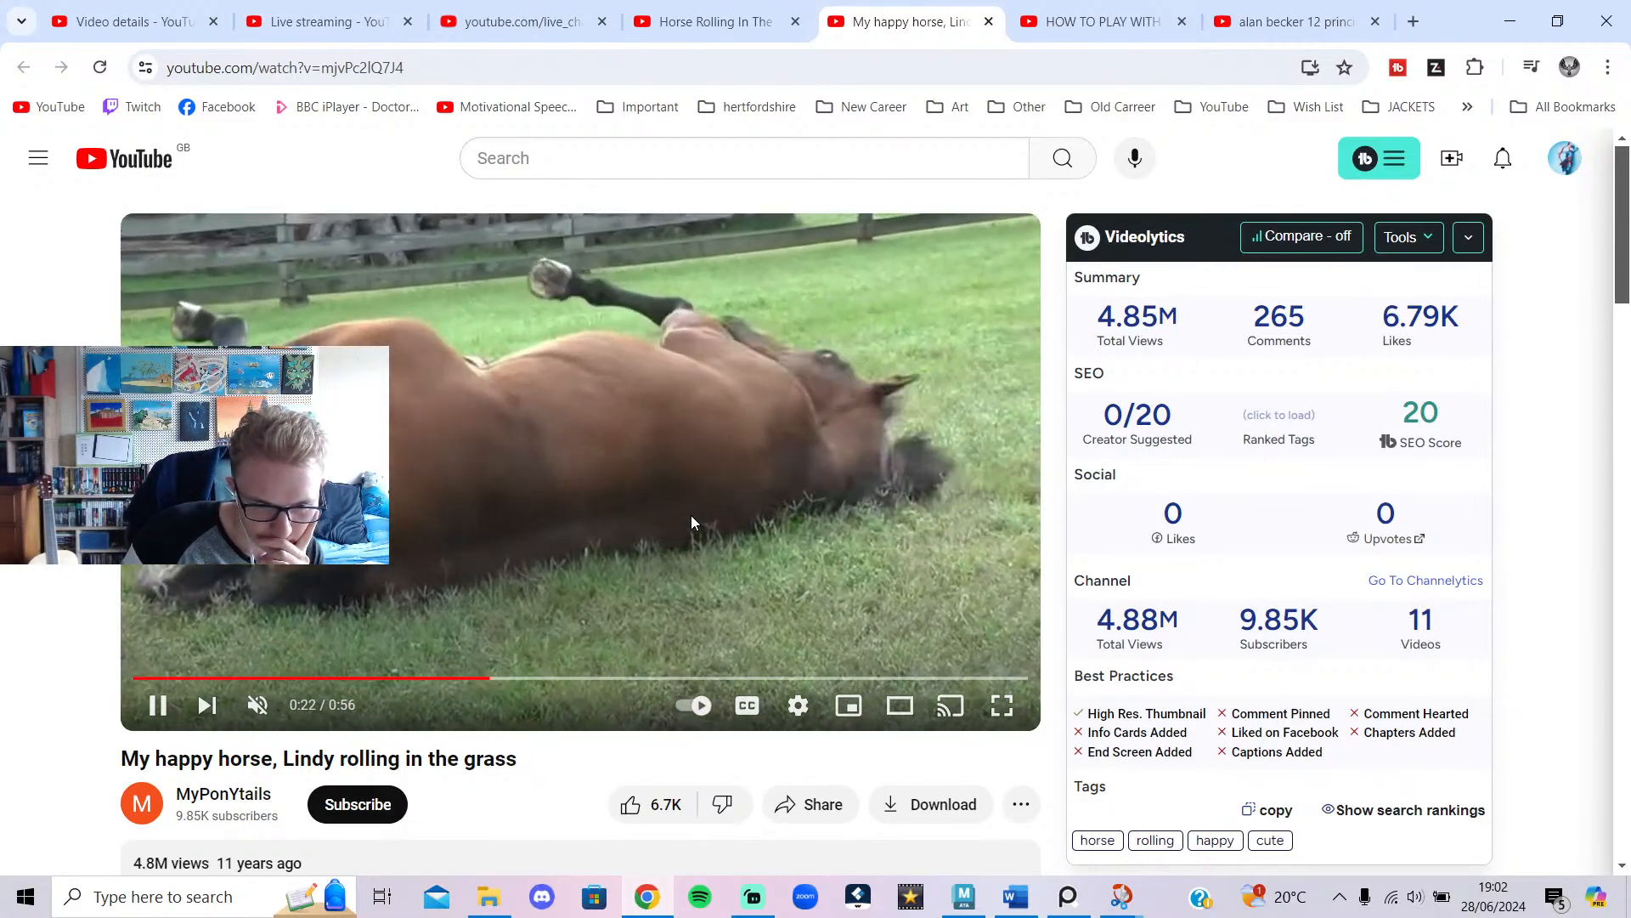
{"action": "left_click", "coordinate": [691, 514]}
{"action": "key", "text": "alt+Tab"}
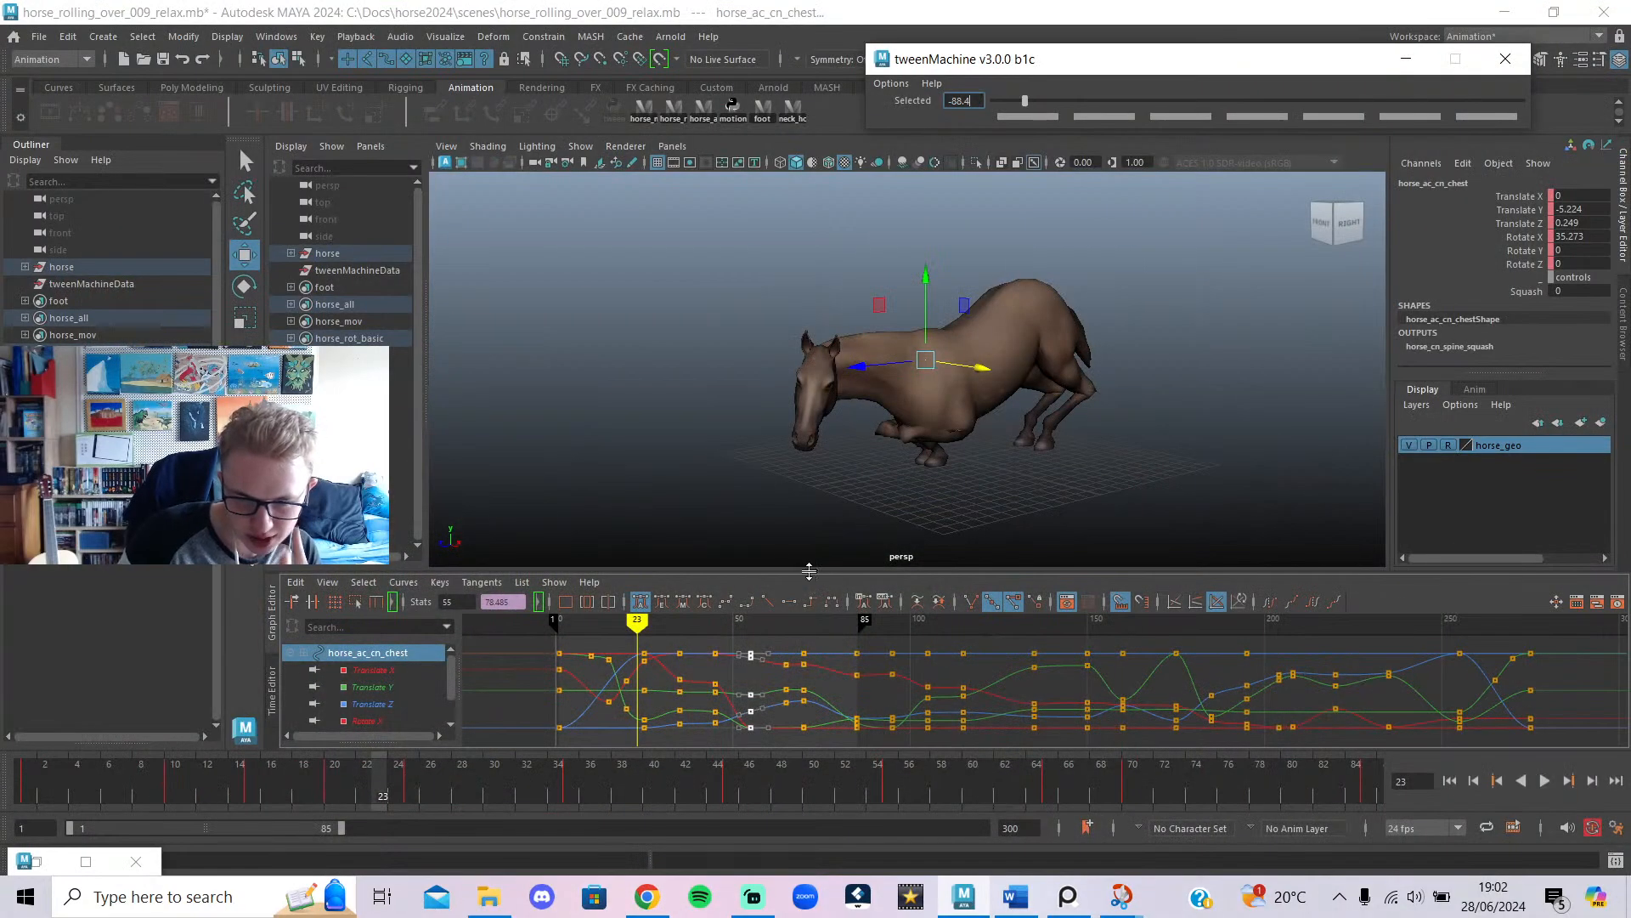
Review the roll from frame 23 to 75 with both back foot controls selected.
{"action": "left_click_drag", "start_coordinate": [676, 775], "coordinate": [972, 785]}
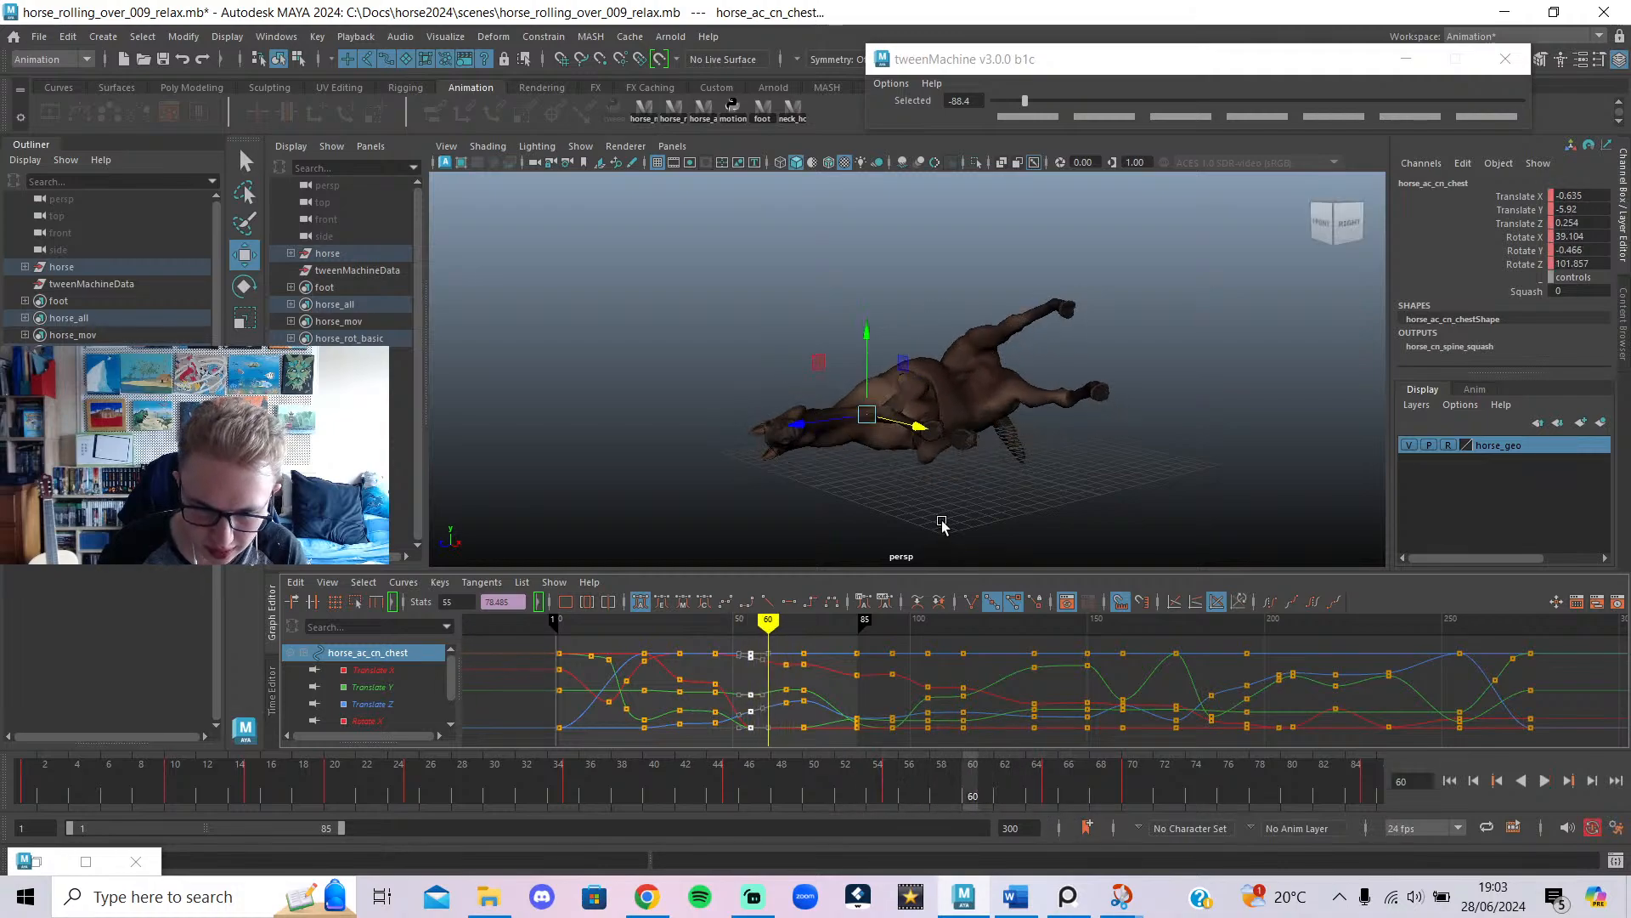
{"action": "left_click_drag", "start_coordinate": [941, 524], "coordinate": [932, 461], "text": "alt"}
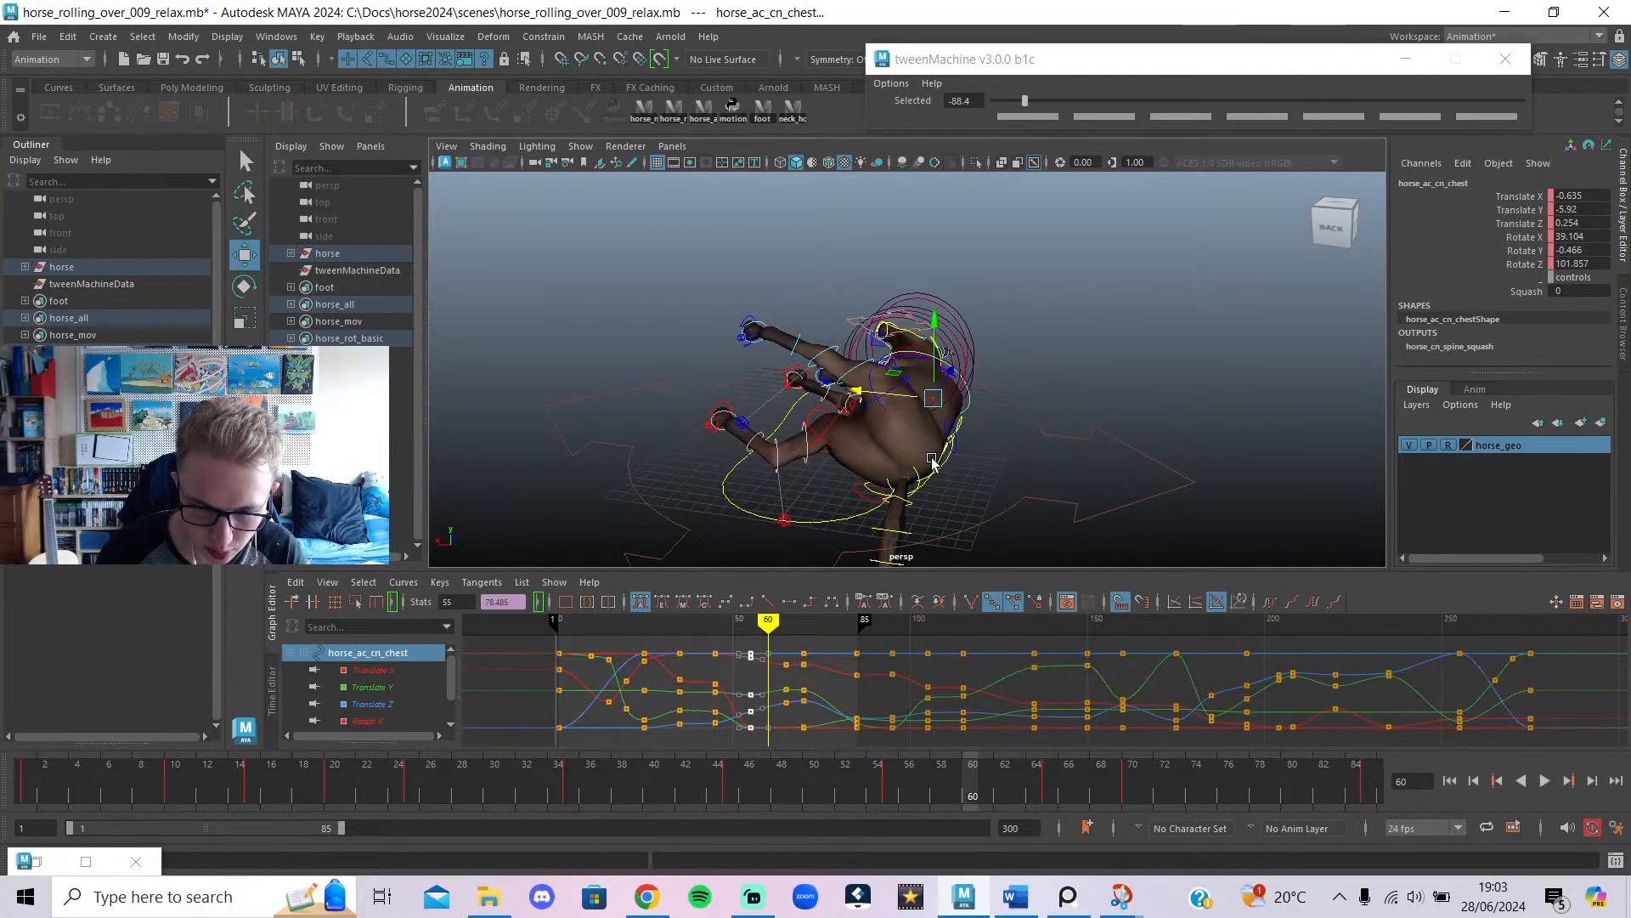
{"action": "left_click", "coordinate": [726, 407]}
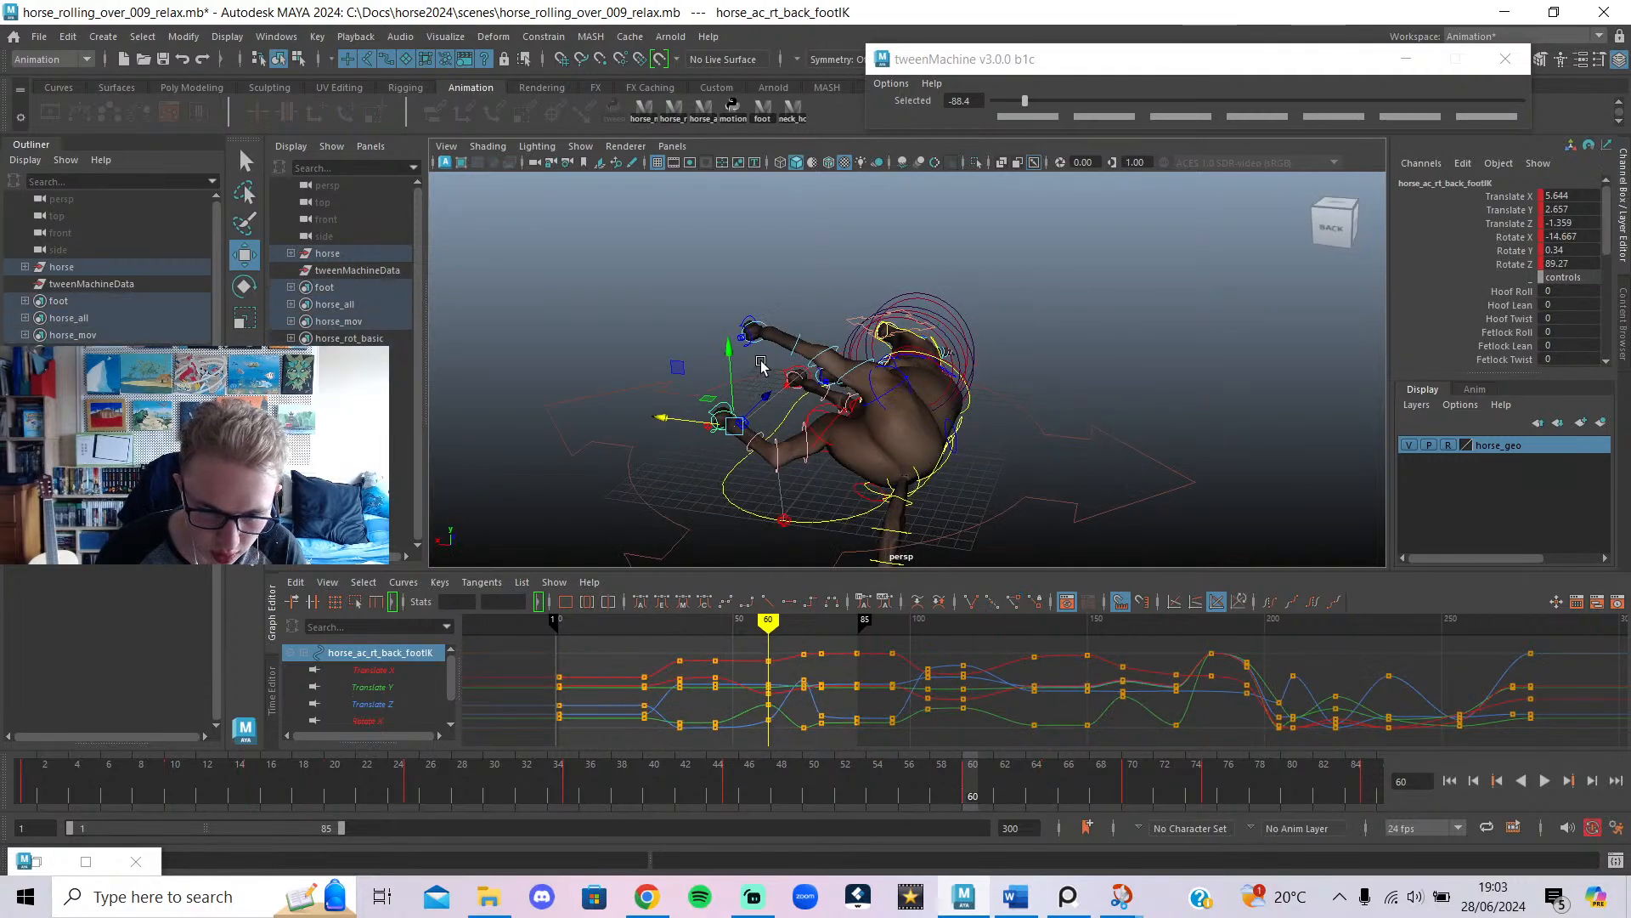
{"action": "left_click", "coordinate": [750, 316], "text": "shift"}
{"action": "key", "text": "alt+v"}
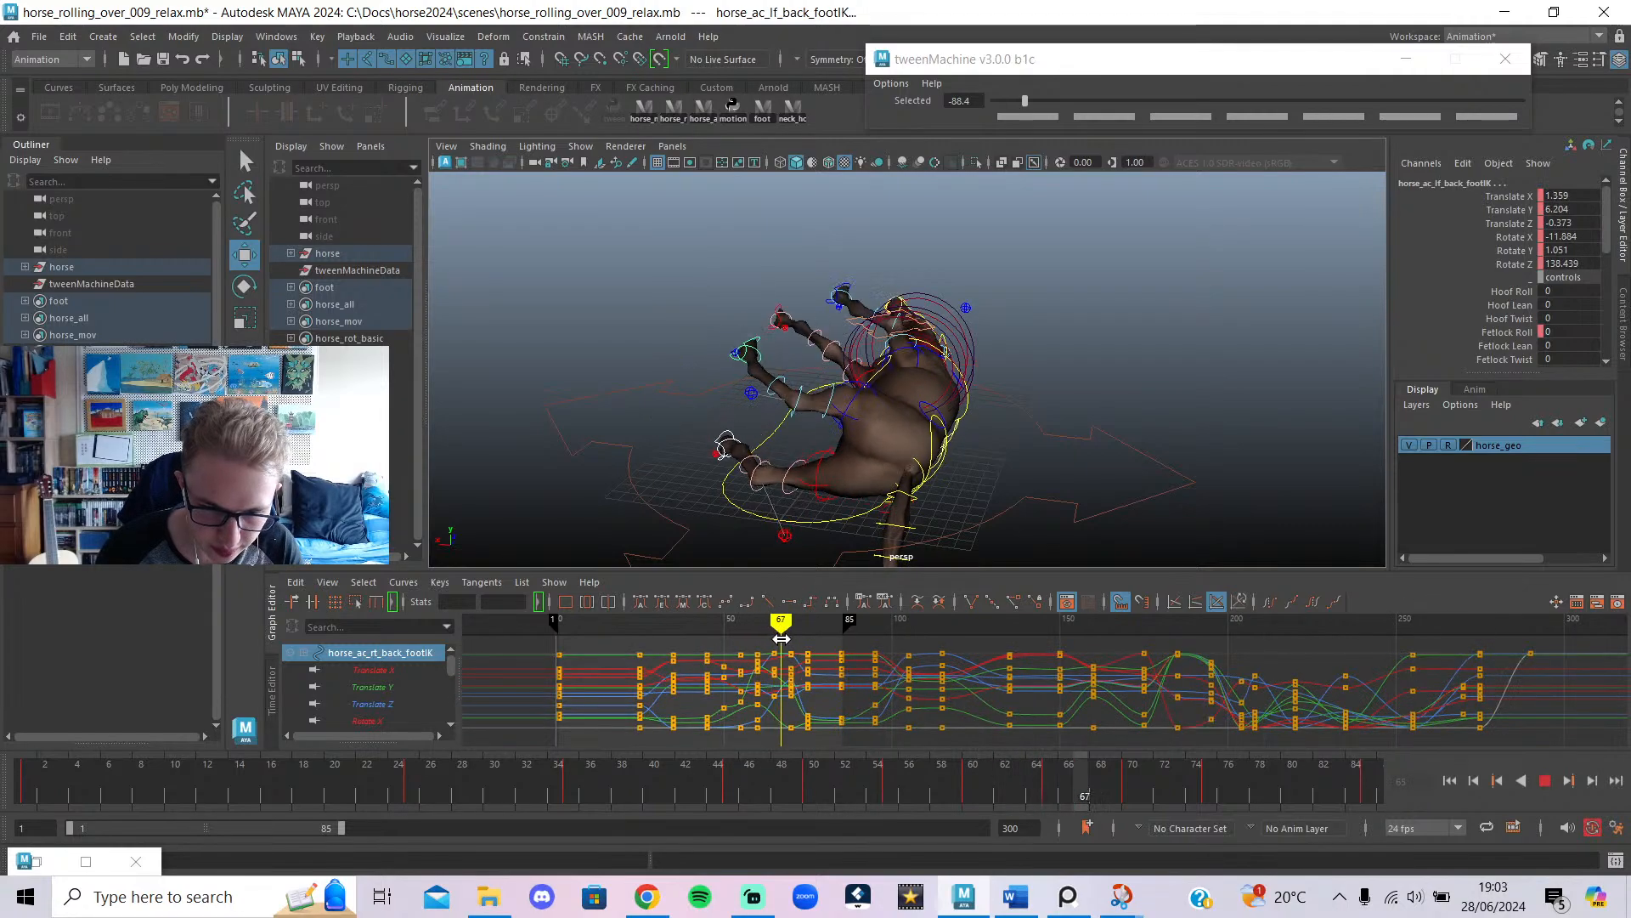
{"action": "mouse_move", "coordinate": [804, 656]}
{"action": "left_mouse_down"}
{"action": "mouse_move", "coordinate": [819, 662]}
{"action": "mouse_move", "coordinate": [756, 665]}
{"action": "left_mouse_up"}
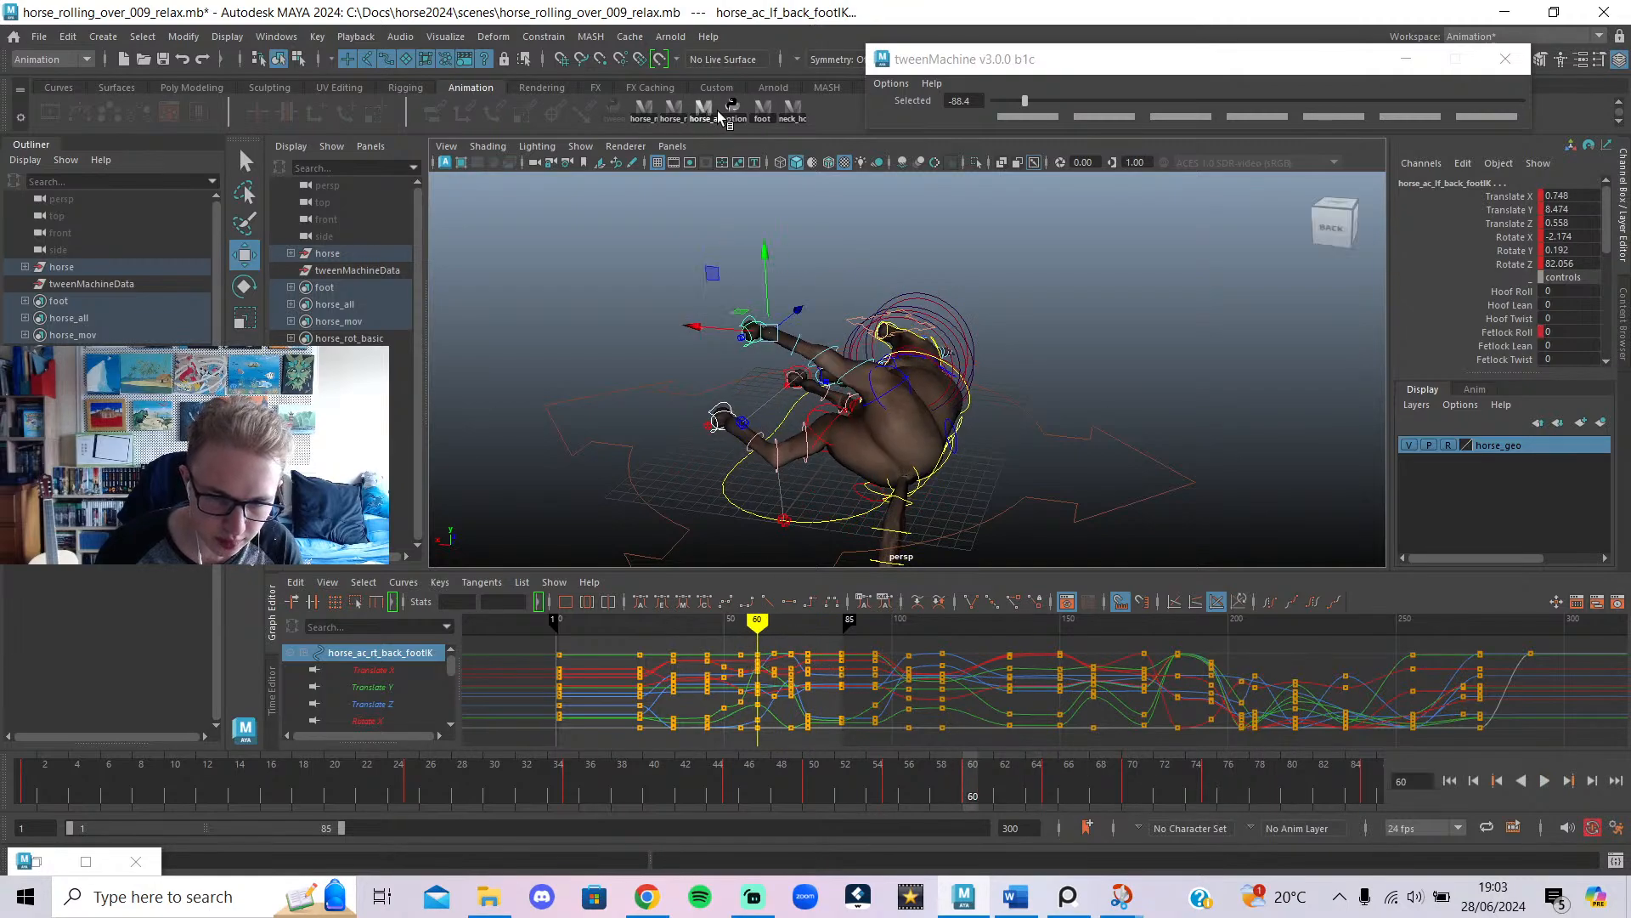
Select all horse rig controls and hide their control curves in the viewport.
{"action": "left_click", "coordinate": [711, 113]}
{"action": "key", "text": "alt+1"}
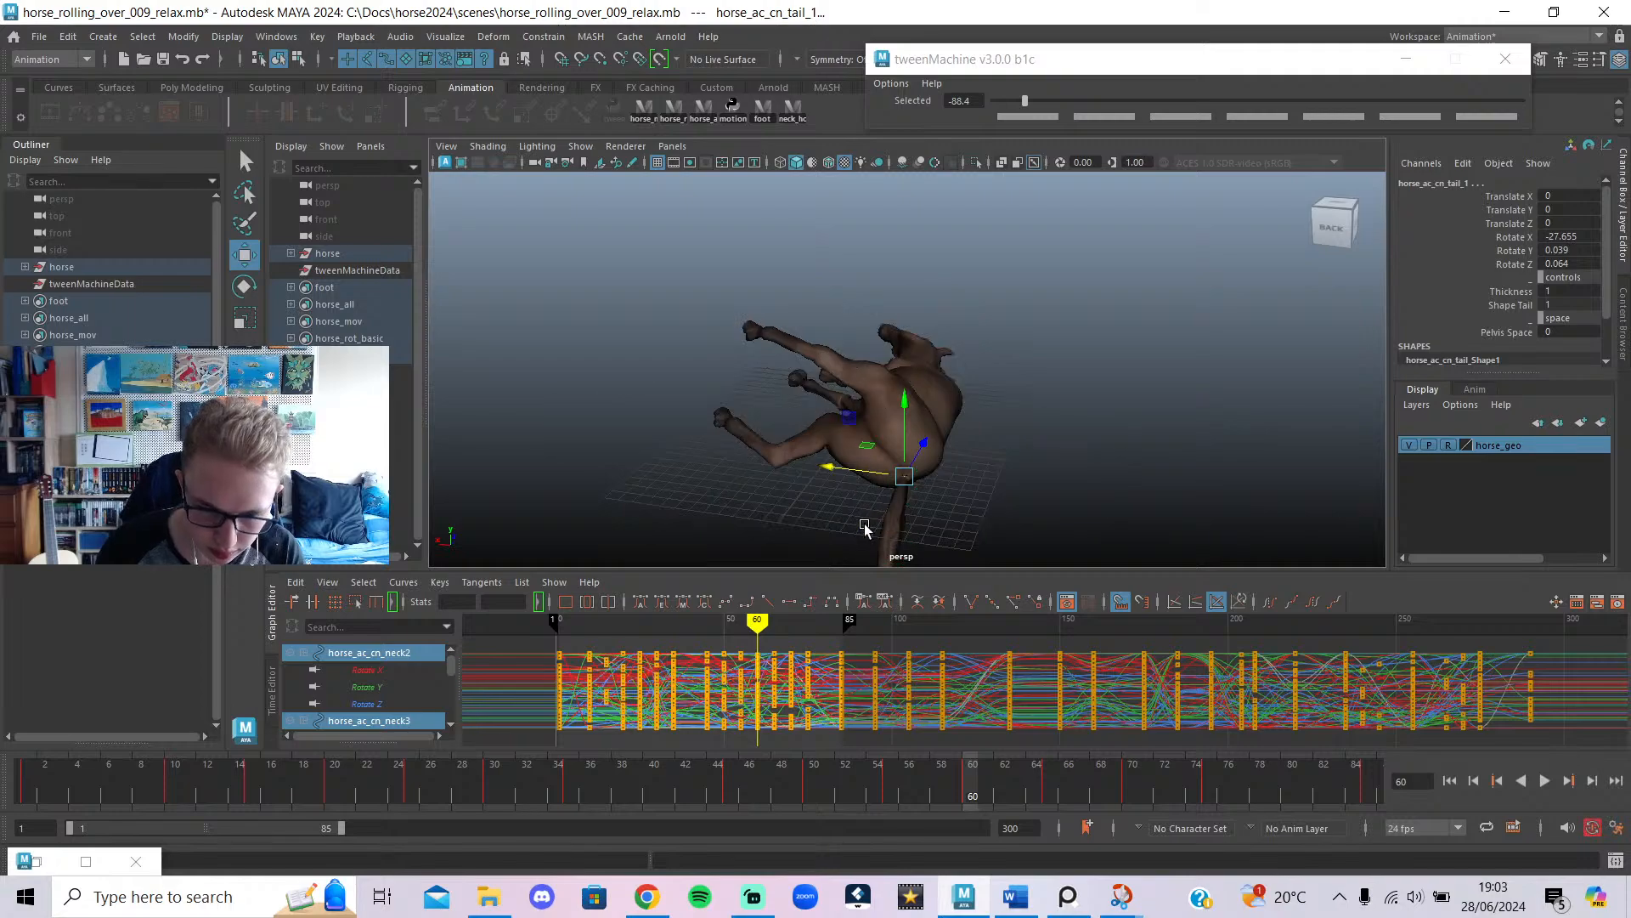
{"action": "left_click_drag", "start_coordinate": [864, 526], "coordinate": [910, 505], "text": "alt"}
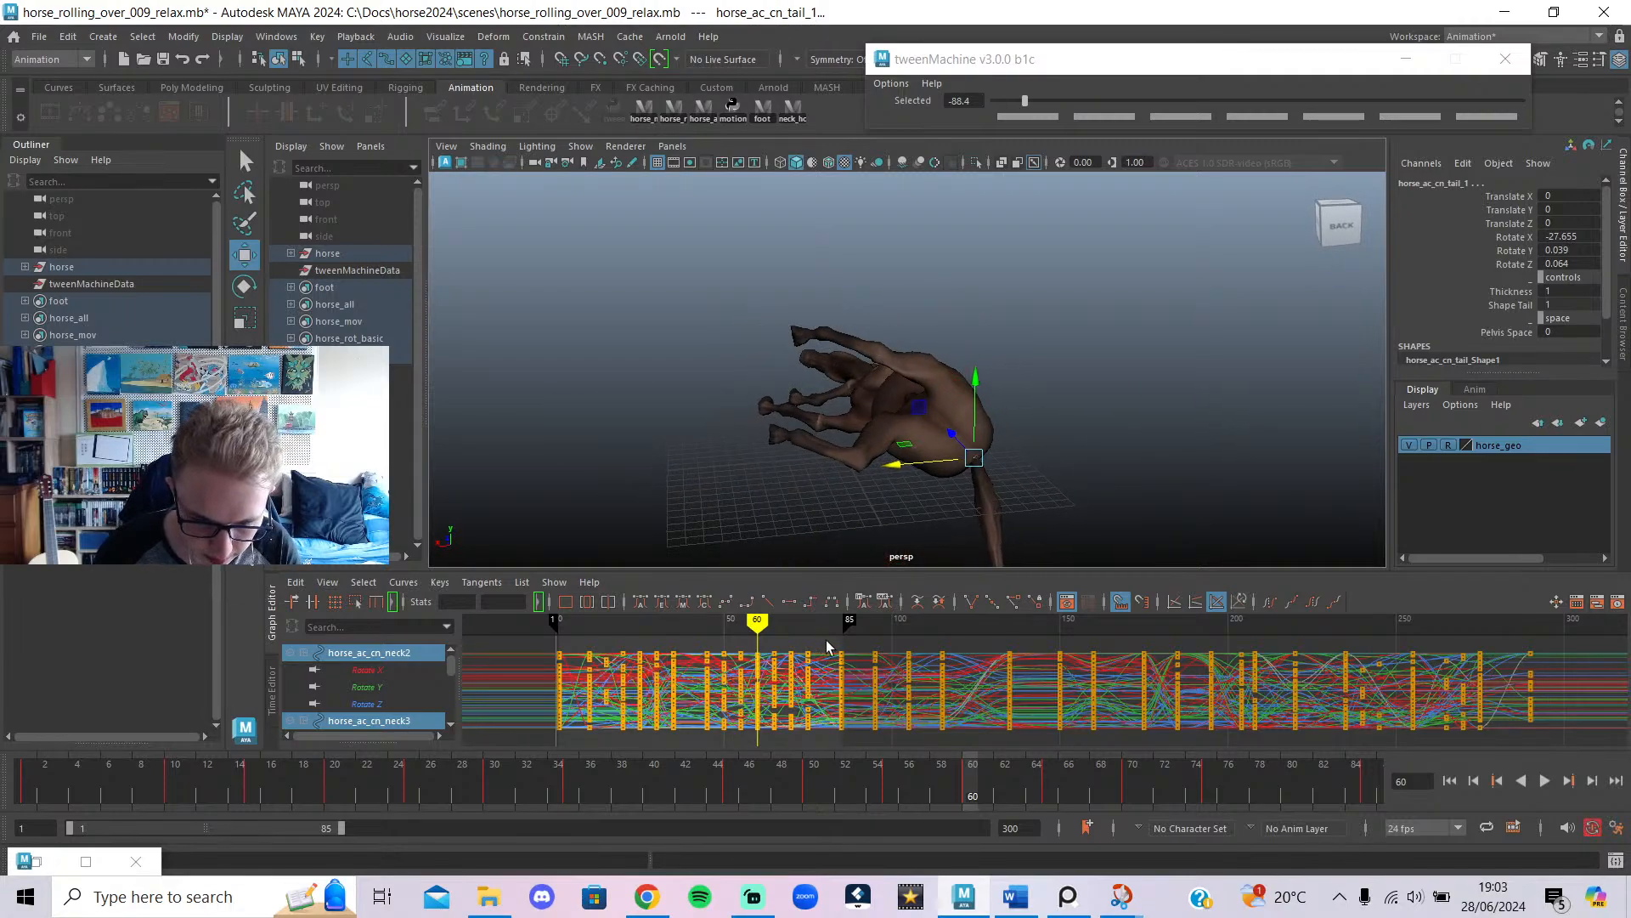
{"action": "mouse_move", "coordinate": [865, 633]}
{"action": "left_mouse_down"}
{"action": "mouse_move", "coordinate": [830, 642]}
{"action": "mouse_move", "coordinate": [889, 659]}
{"action": "mouse_move", "coordinate": [840, 676]}
{"action": "mouse_move", "coordinate": [841, 692]}
{"action": "mouse_move", "coordinate": [747, 714]}
{"action": "mouse_move", "coordinate": [757, 736]}
{"action": "left_mouse_up"}
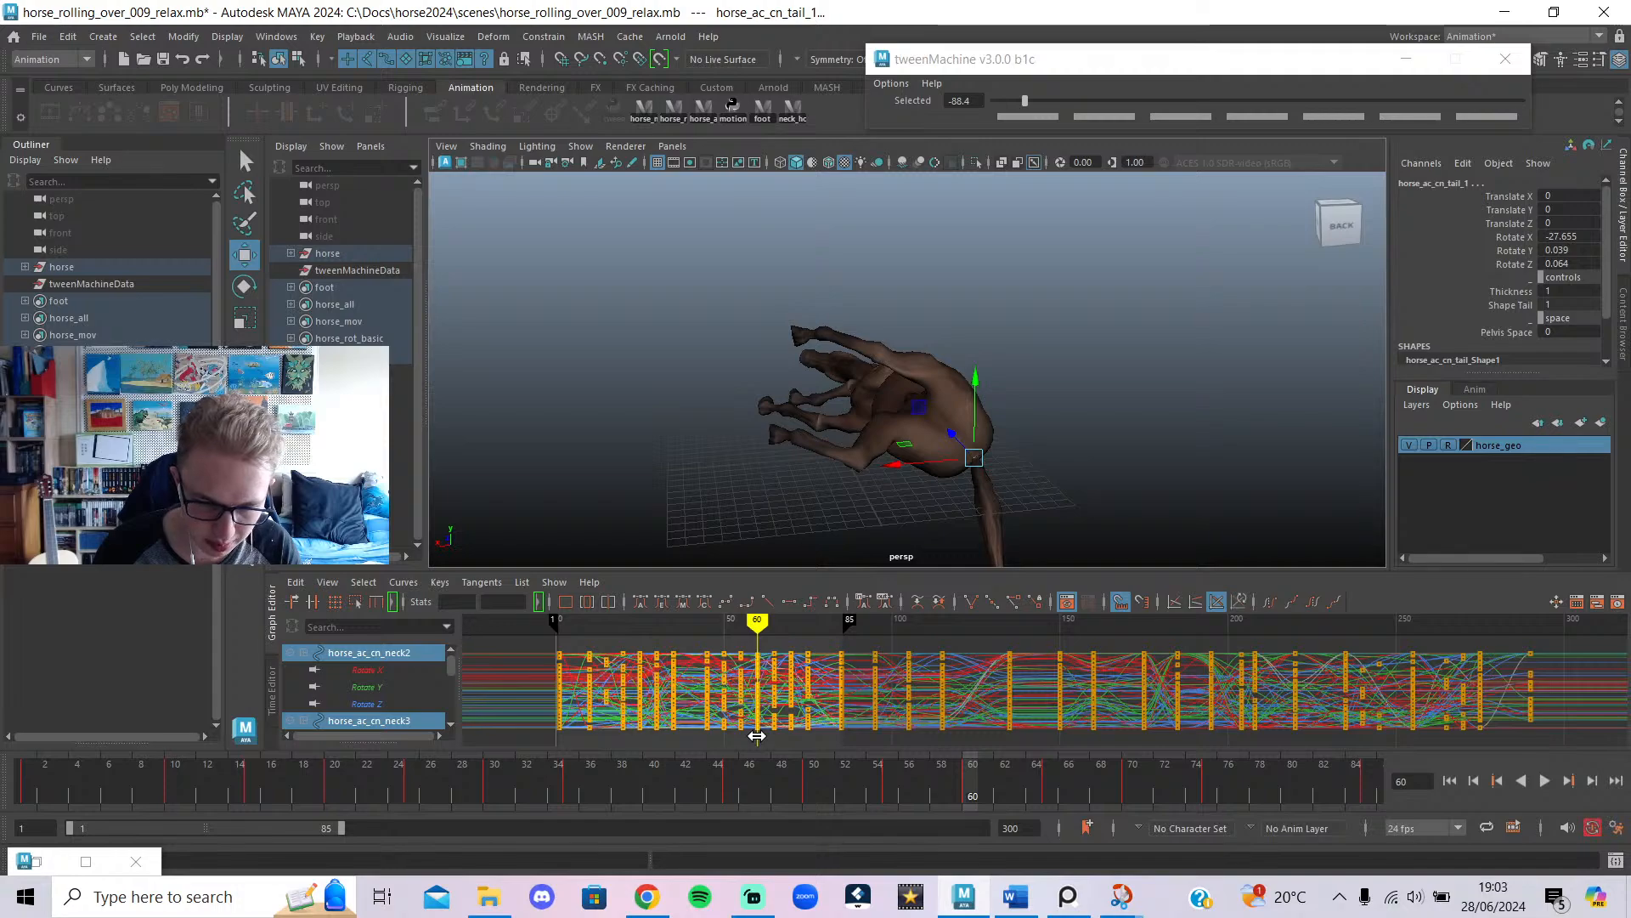
{"action": "left_click_drag", "start_coordinate": [894, 635], "coordinate": [767, 774]}
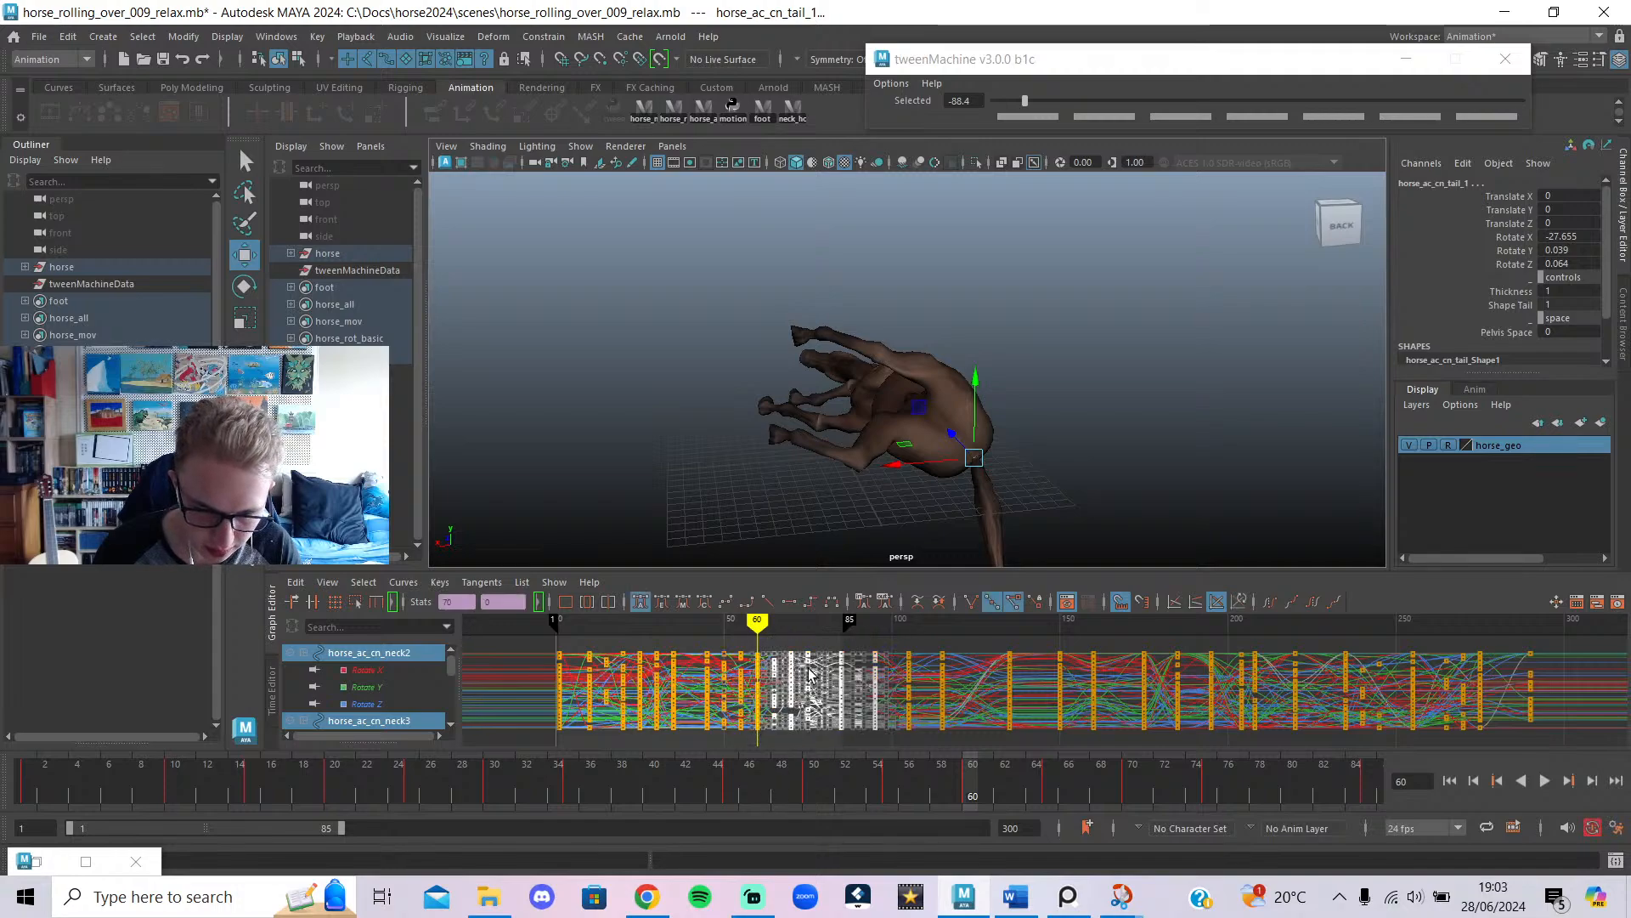
{"action": "middle_click_drag", "start_coordinate": [809, 673], "coordinate": [825, 671]}
{"action": "mouse_move", "coordinate": [767, 627]}
{"action": "left_mouse_down"}
{"action": "mouse_move", "coordinate": [792, 649]}
{"action": "mouse_move", "coordinate": [760, 629]}
{"action": "mouse_move", "coordinate": [717, 667]}
{"action": "mouse_move", "coordinate": [758, 695]}
{"action": "left_mouse_up"}
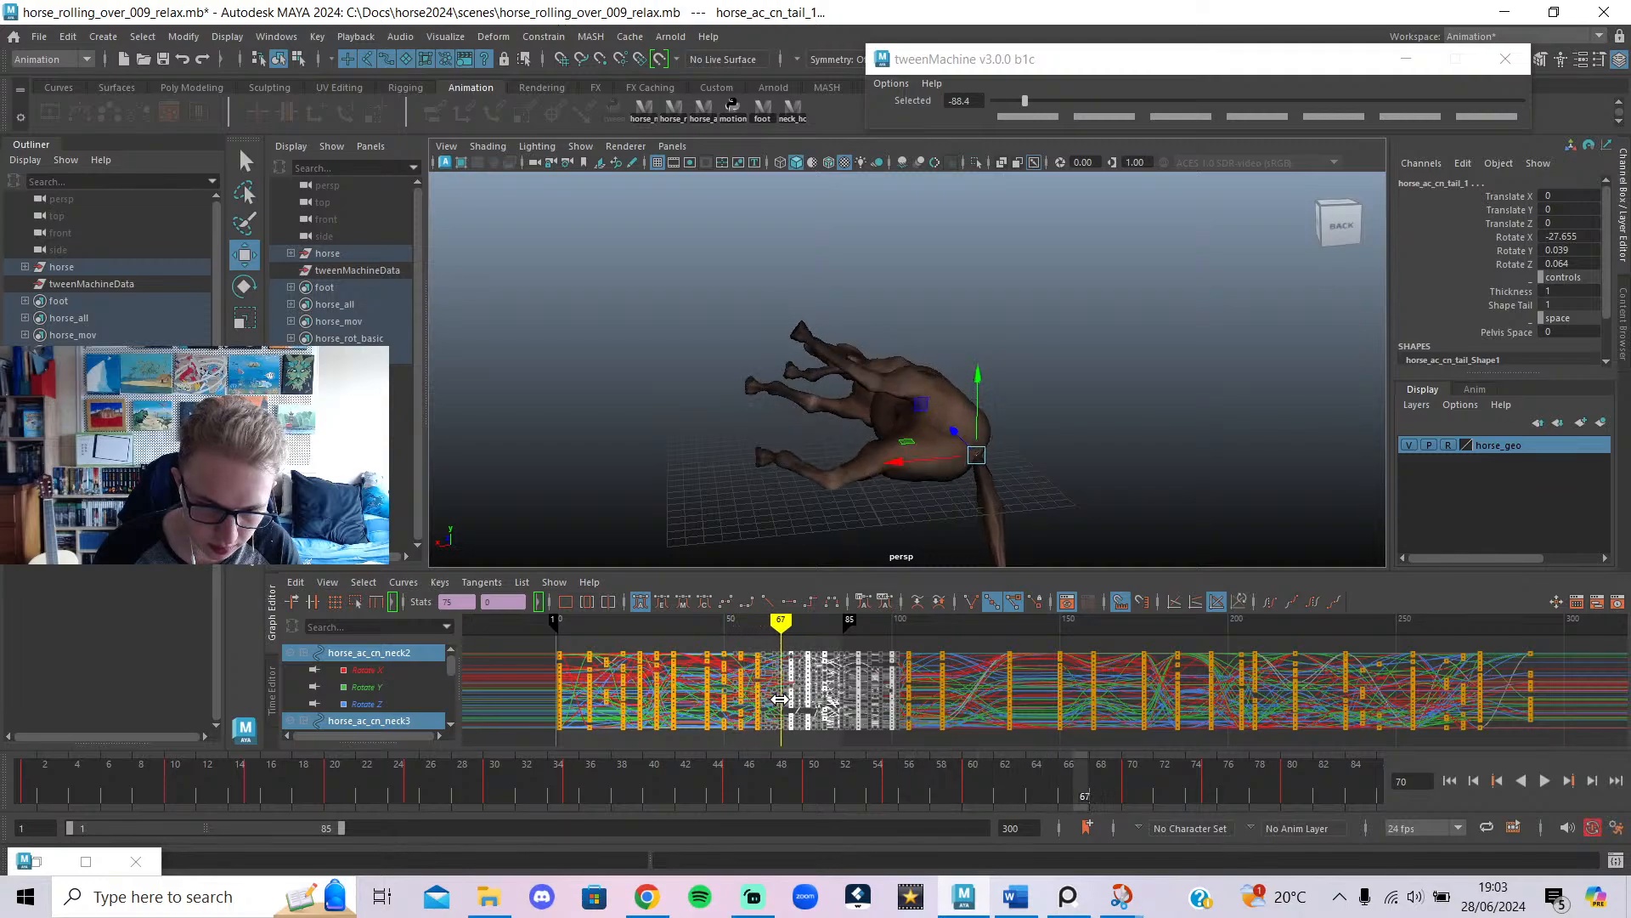
{"action": "mouse_move", "coordinate": [782, 698]}
{"action": "left_mouse_down"}
{"action": "mouse_move", "coordinate": [845, 708]}
{"action": "mouse_move", "coordinate": [767, 710]}
{"action": "mouse_move", "coordinate": [801, 723]}
{"action": "left_mouse_up"}
{"action": "key", "text": "ctrl+z"}
{"action": "key", "text": "ctrl+z"}
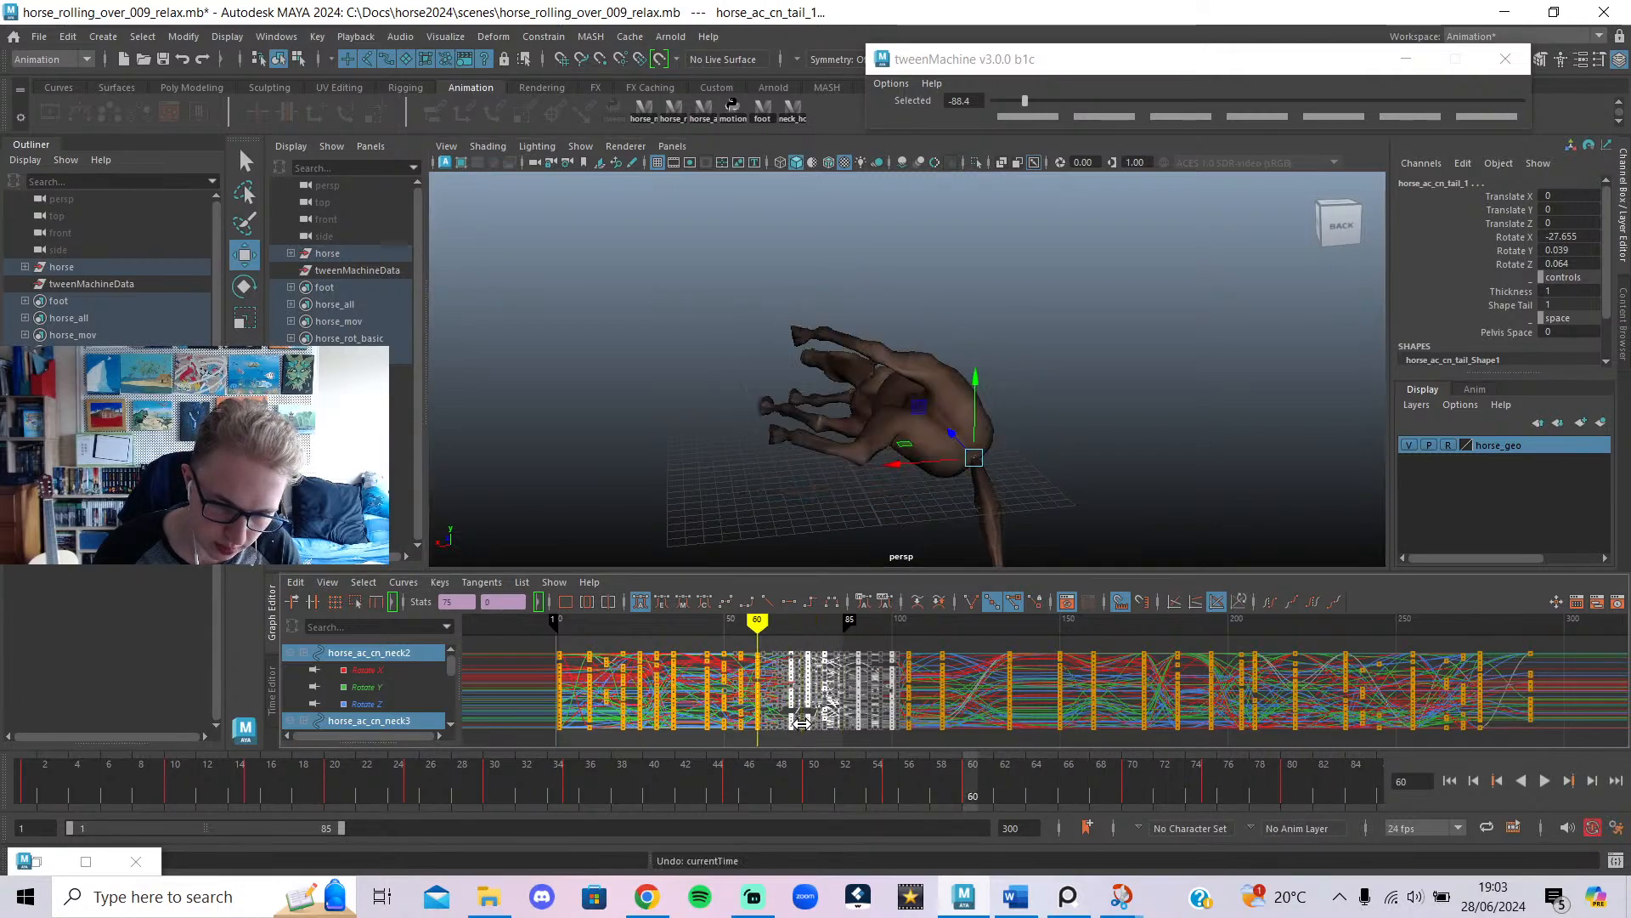
{"action": "mouse_move", "coordinate": [757, 628]}
{"action": "left_mouse_down"}
{"action": "mouse_move", "coordinate": [743, 637]}
{"action": "mouse_move", "coordinate": [770, 653]}
{"action": "mouse_move", "coordinate": [732, 666]}
{"action": "mouse_move", "coordinate": [773, 680]}
{"action": "left_mouse_up"}
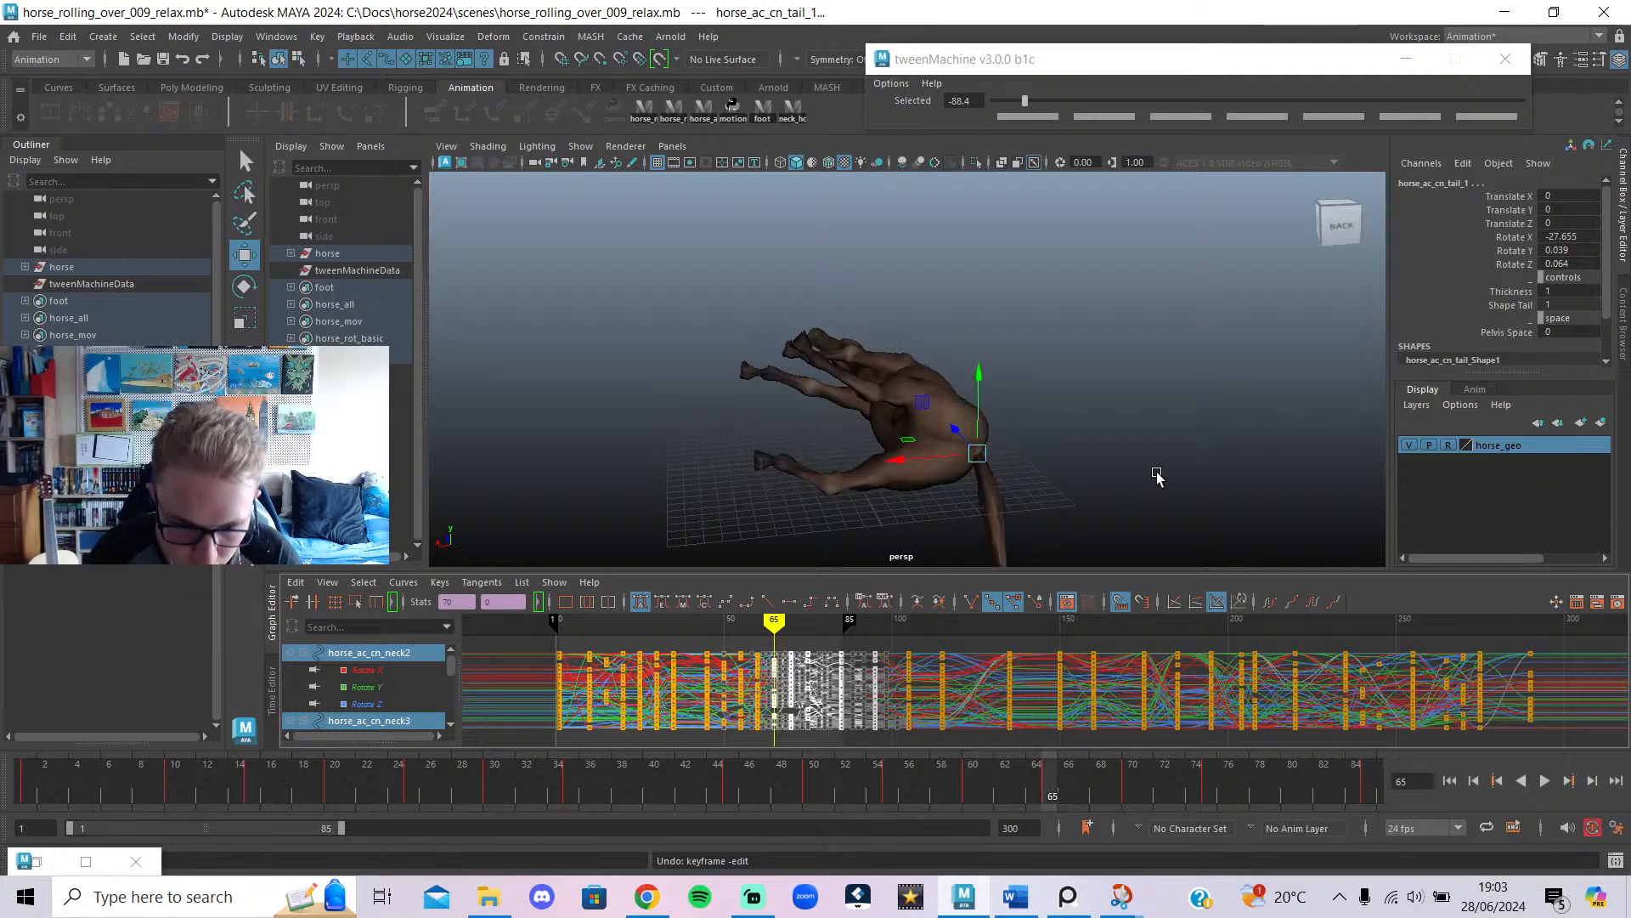
{"action": "left_click", "coordinate": [1057, 468]}
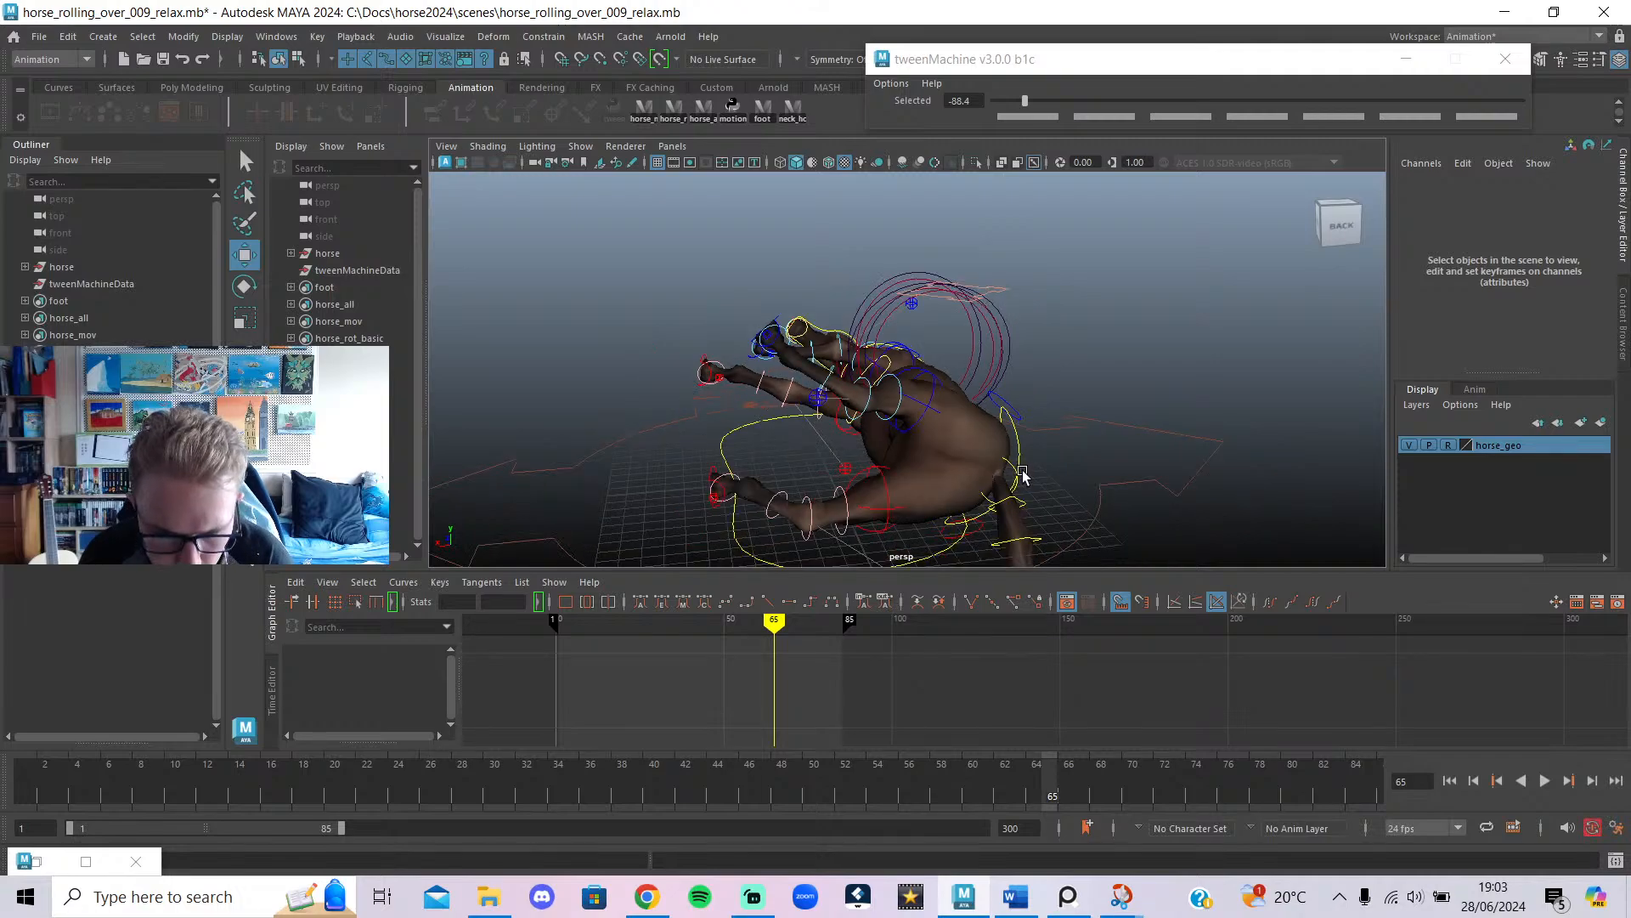
{"action": "left_click", "coordinate": [1000, 462]}
Try tweening the right front foot toward the previous key, then undo it.
{"action": "left_click", "coordinate": [718, 469]}
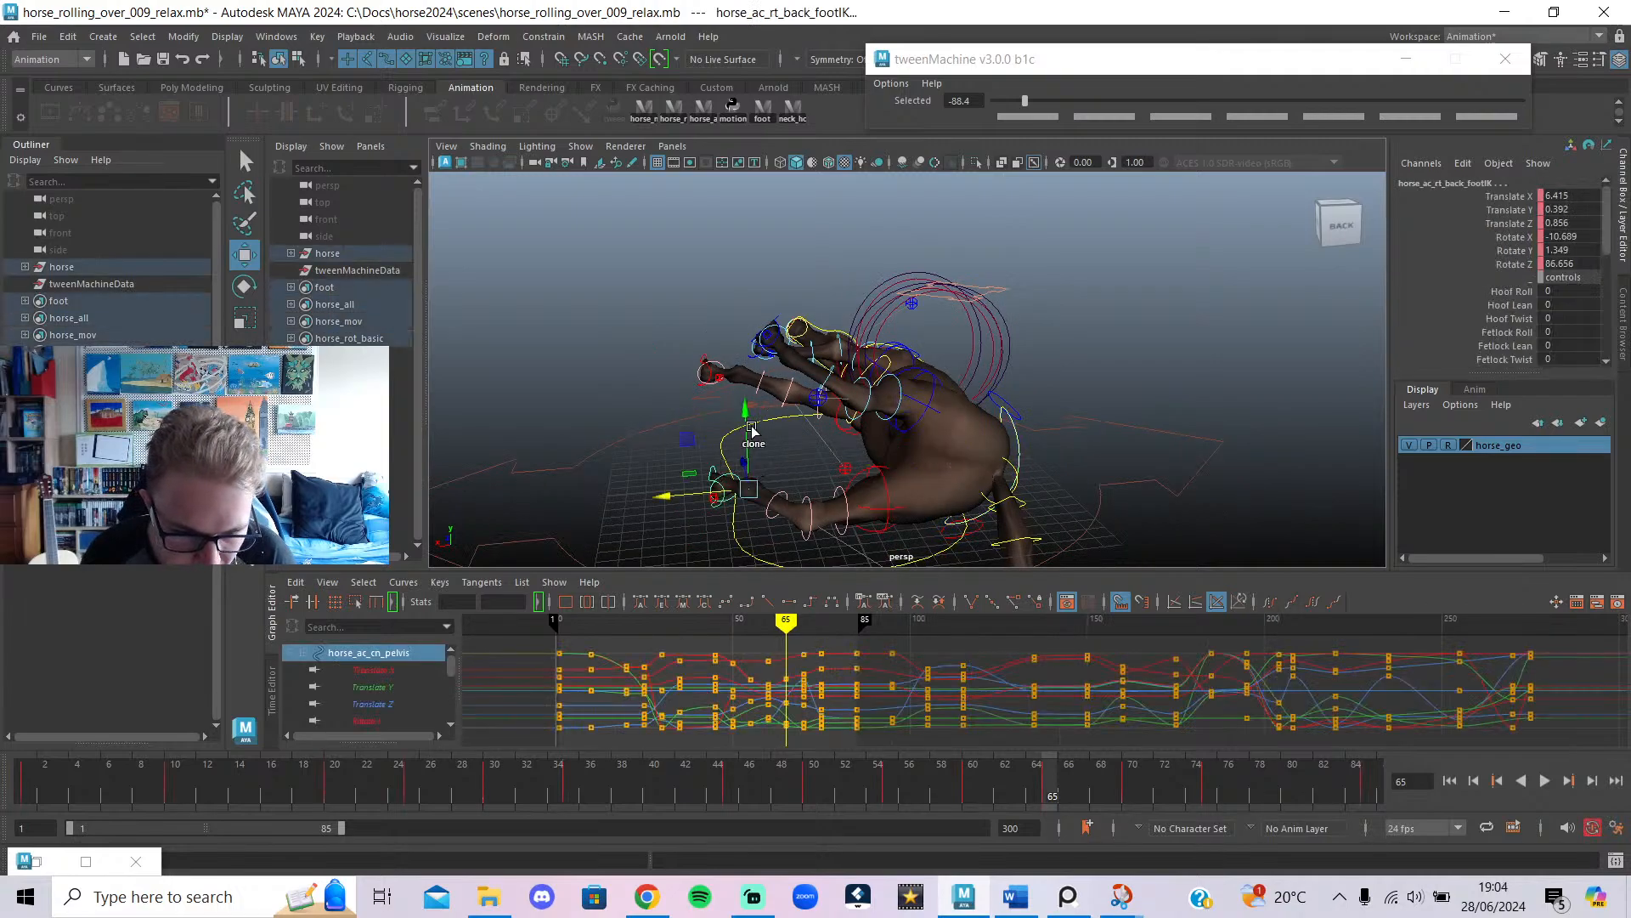
{"action": "left_click", "coordinate": [700, 356]}
{"action": "left_click_drag", "start_coordinate": [992, 115], "coordinate": [824, 129]}
{"action": "left_click_drag", "start_coordinate": [767, 426], "coordinate": [938, 400], "text": "alt"}
{"action": "key", "text": "ctrl+z"}
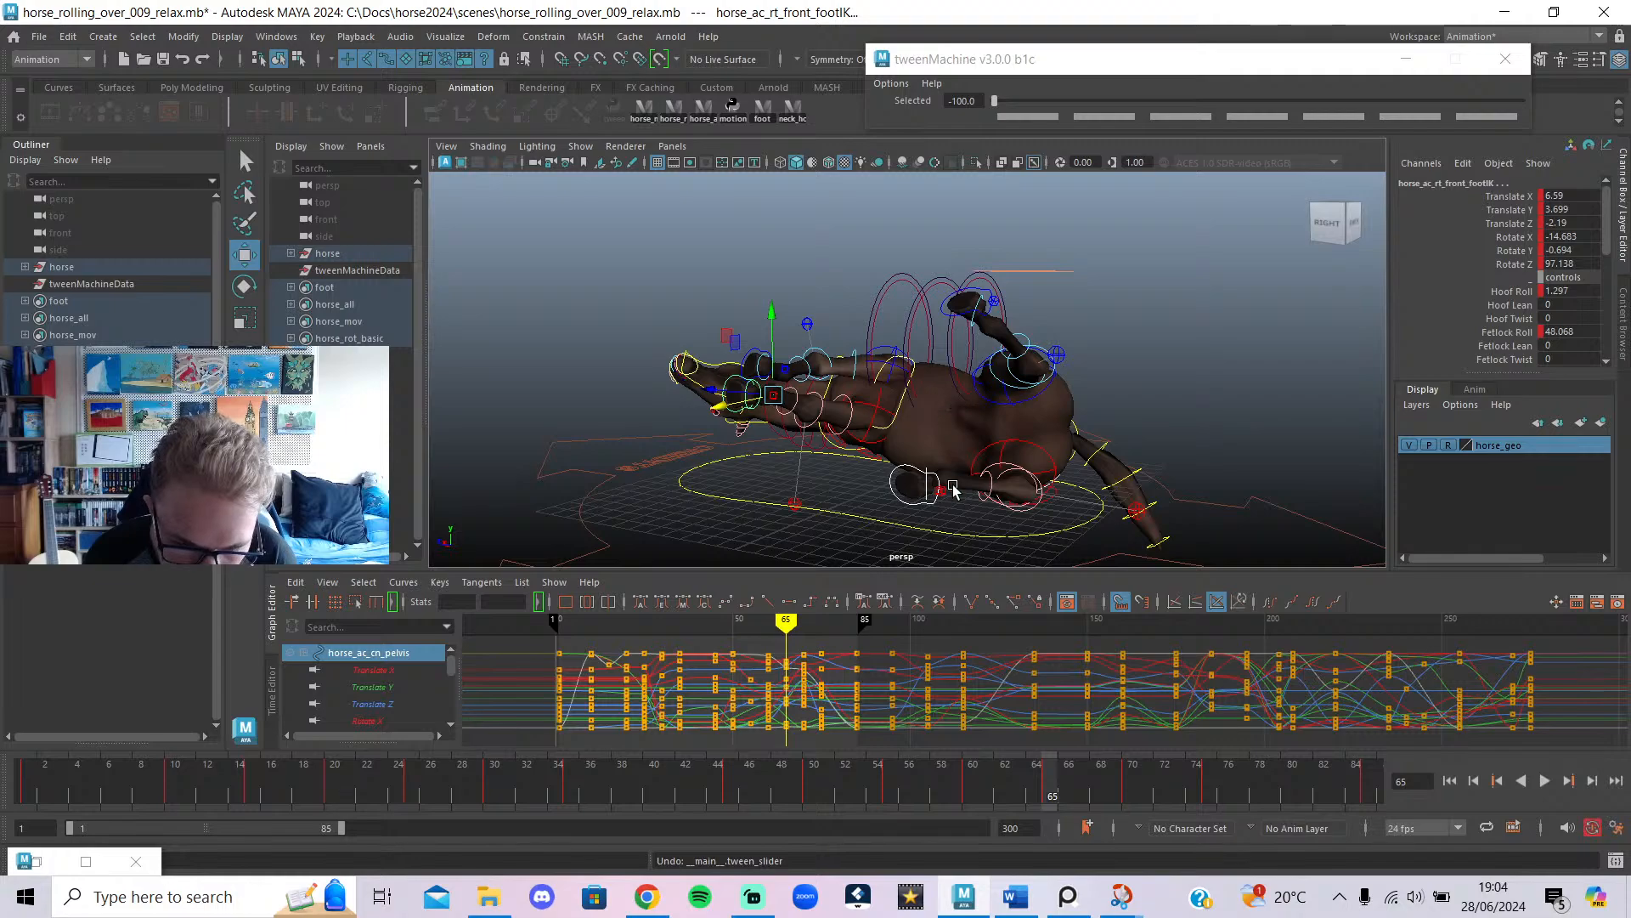
{"action": "mouse_move", "coordinate": [780, 630]}
{"action": "left_mouse_down"}
{"action": "mouse_move", "coordinate": [752, 630]}
{"action": "mouse_move", "coordinate": [786, 625]}
{"action": "left_mouse_up"}
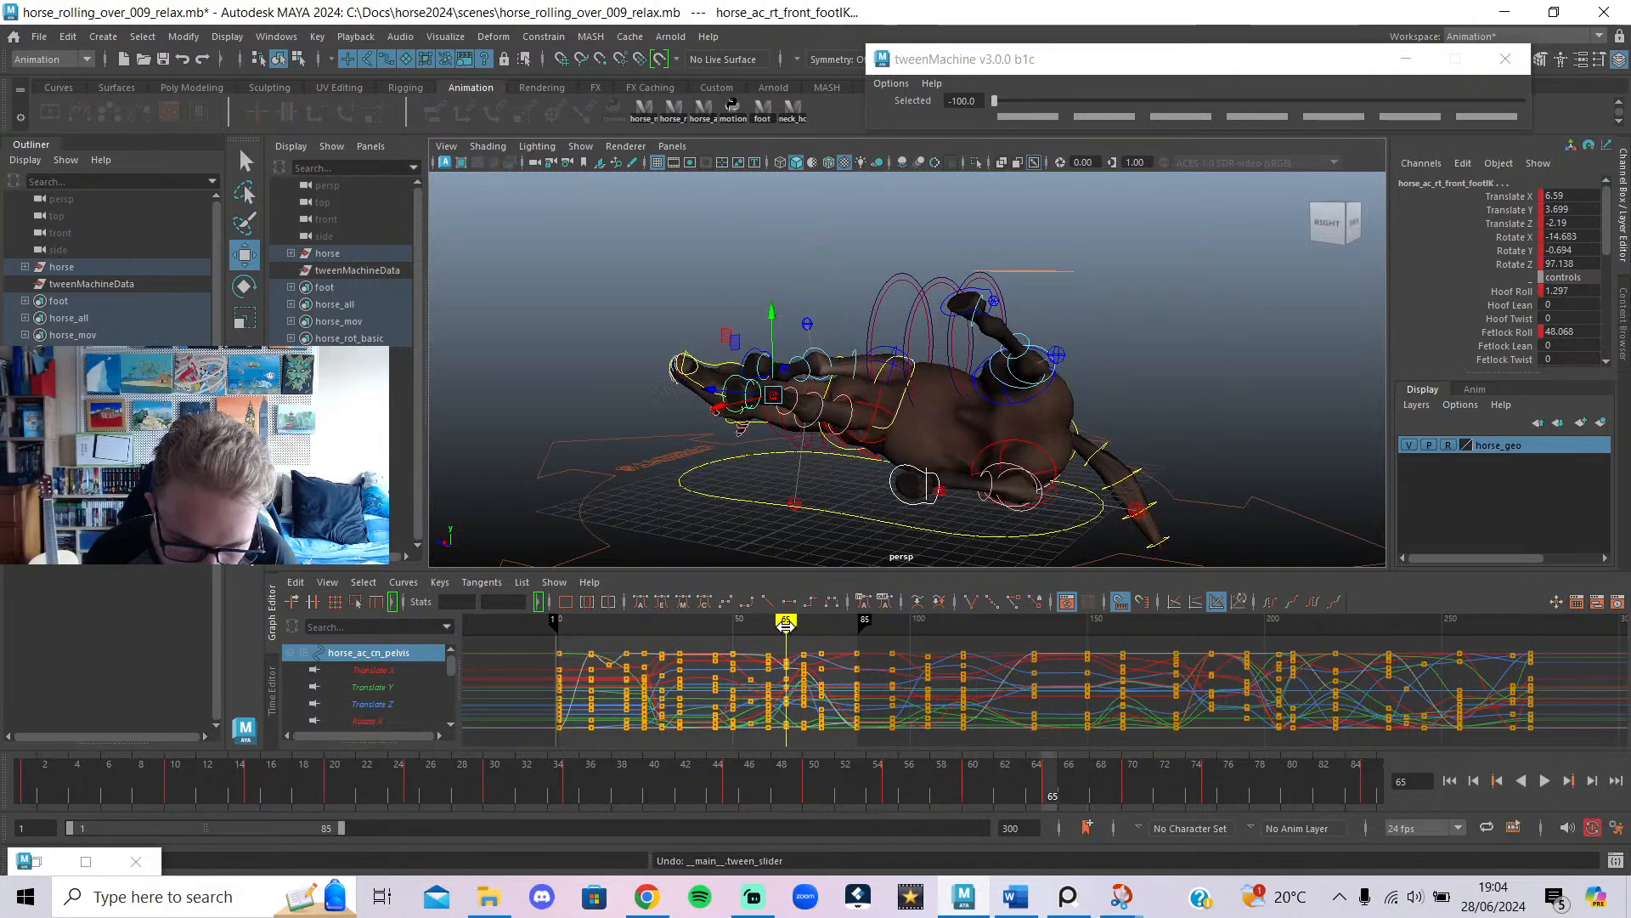
Blend the pelvis control fully to its previous key with tweenMachine.
{"action": "left_click", "coordinate": [911, 469]}
{"action": "left_click", "coordinate": [966, 314]}
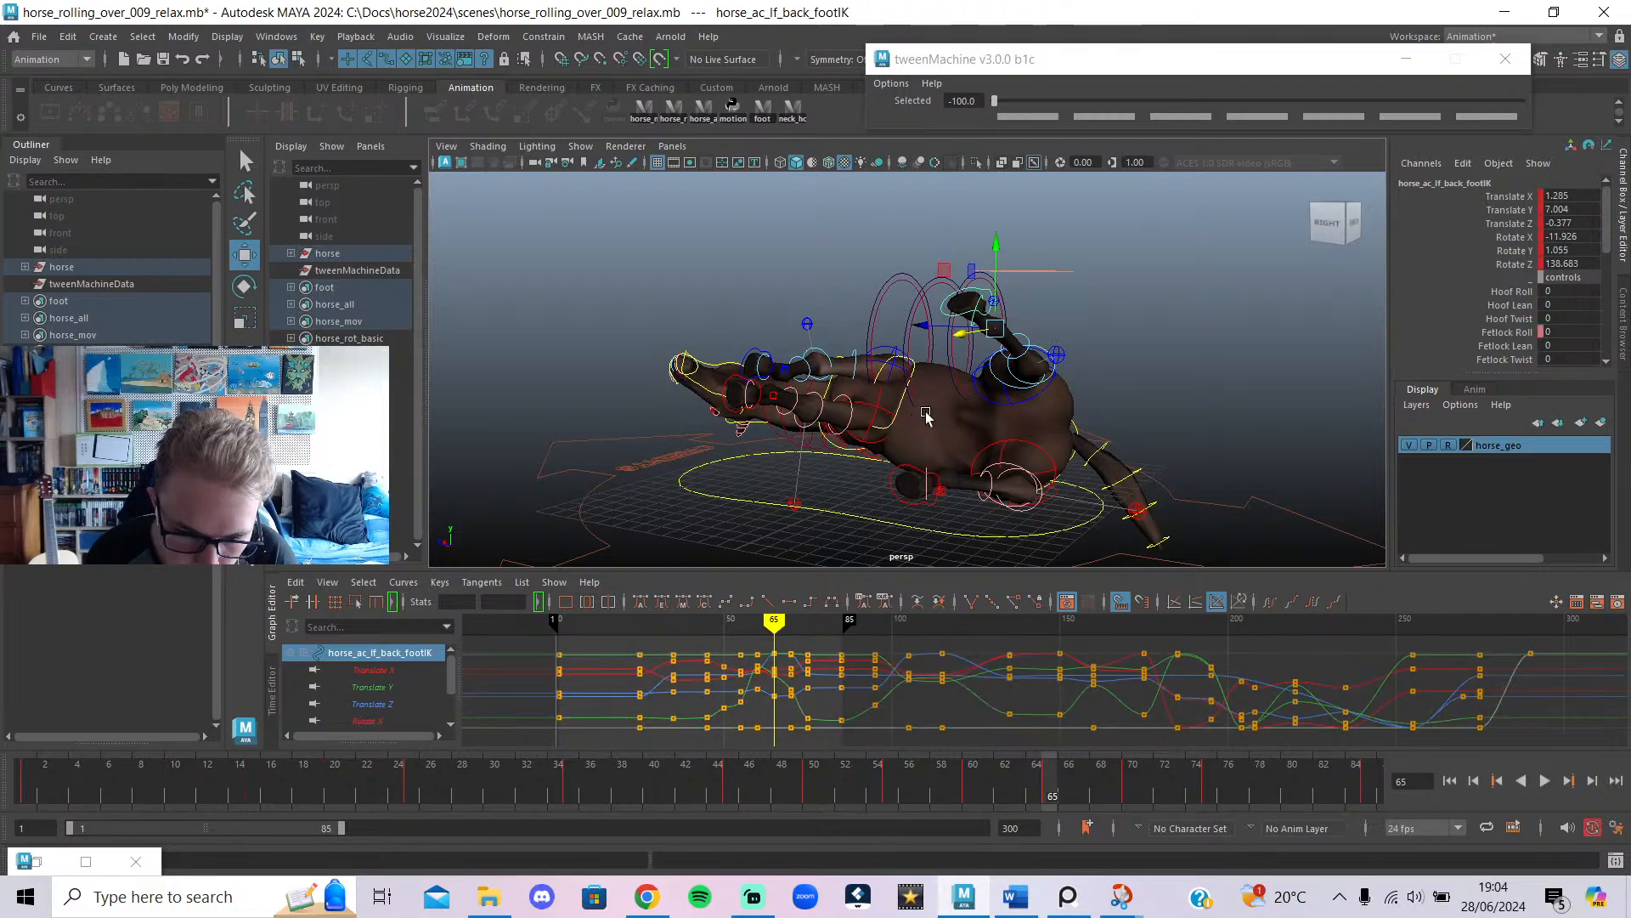
{"action": "left_click", "coordinate": [908, 469]}
{"action": "left_click_drag", "start_coordinate": [908, 470], "coordinate": [991, 448], "text": "alt"}
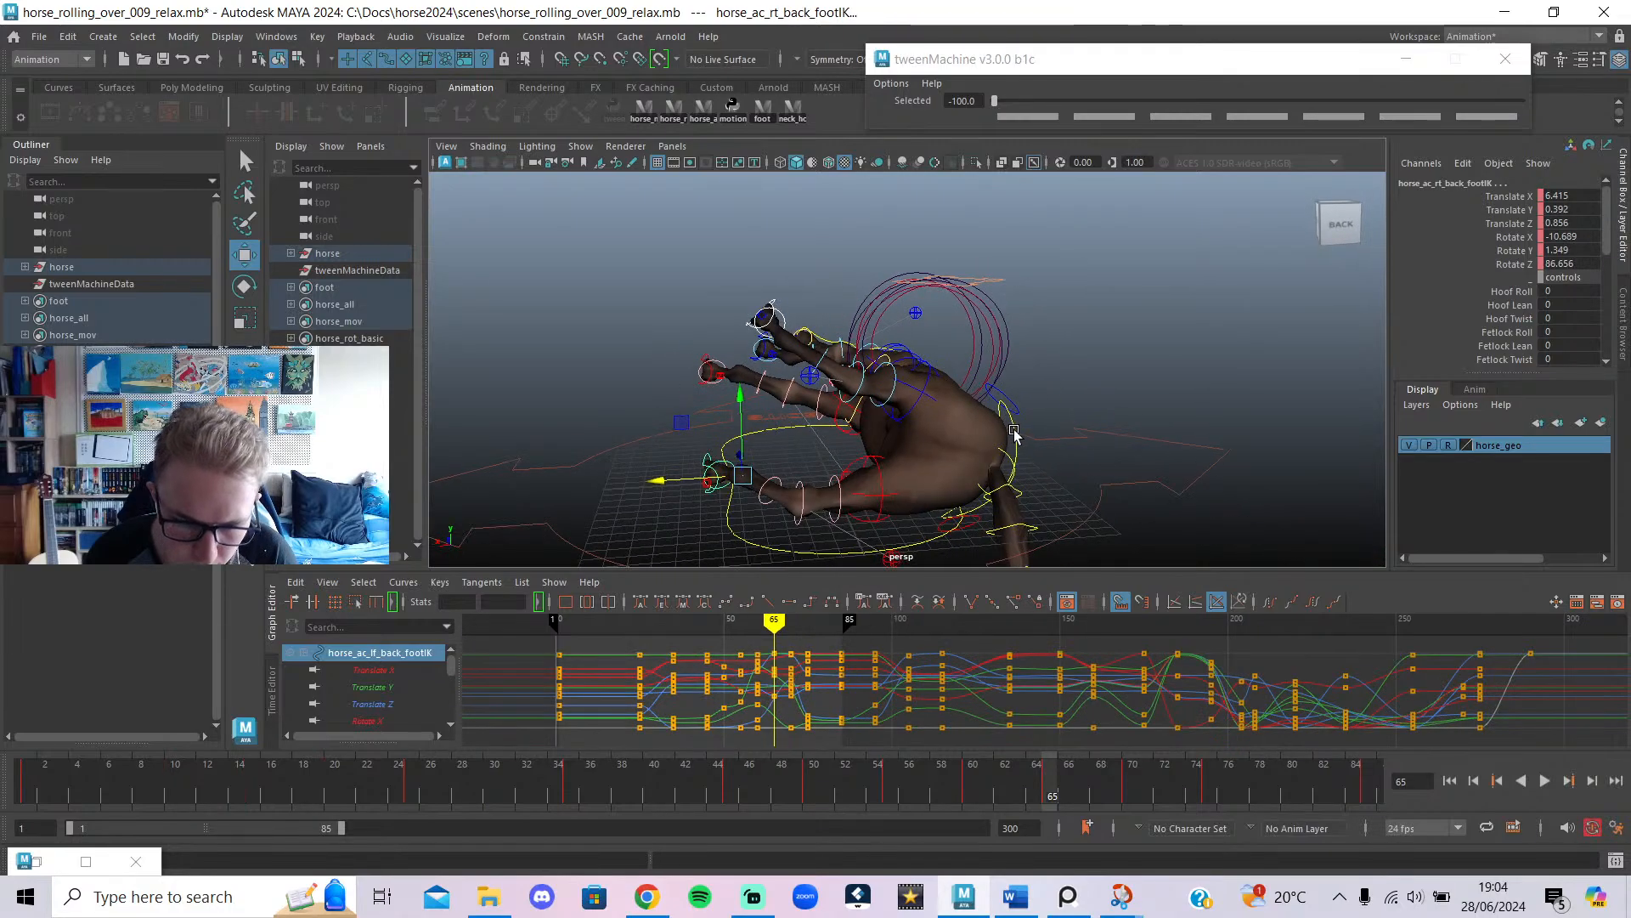
{"action": "left_click", "coordinate": [1014, 433]}
{"action": "left_click_drag", "start_coordinate": [1021, 108], "coordinate": [1026, 100]}
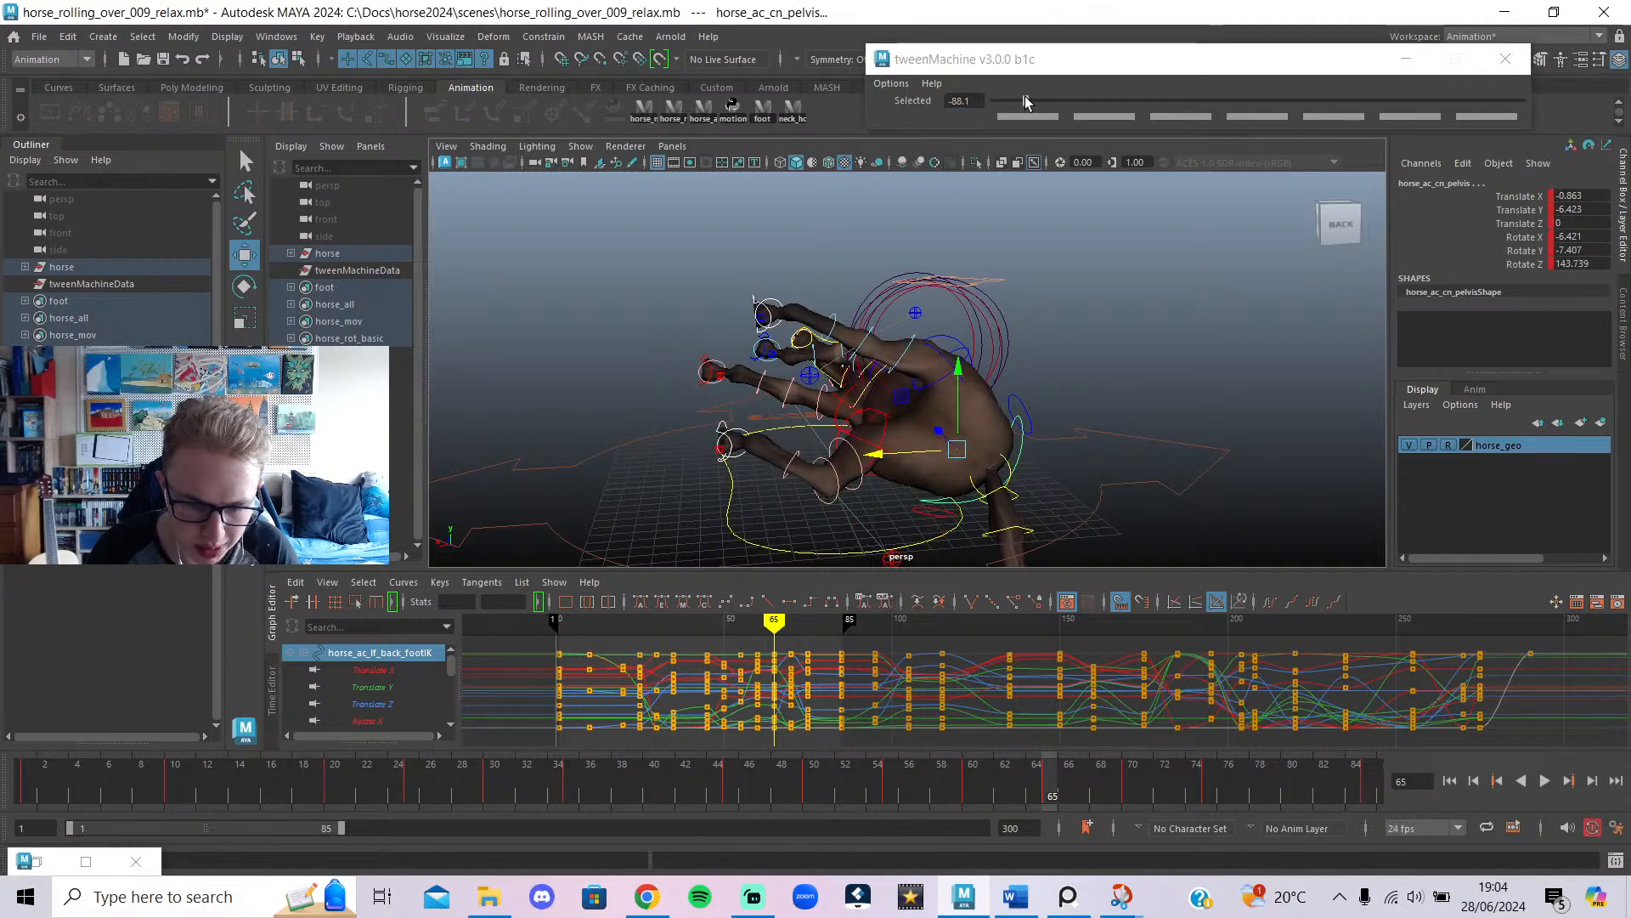
{"action": "left_click", "coordinate": [1015, 100]}
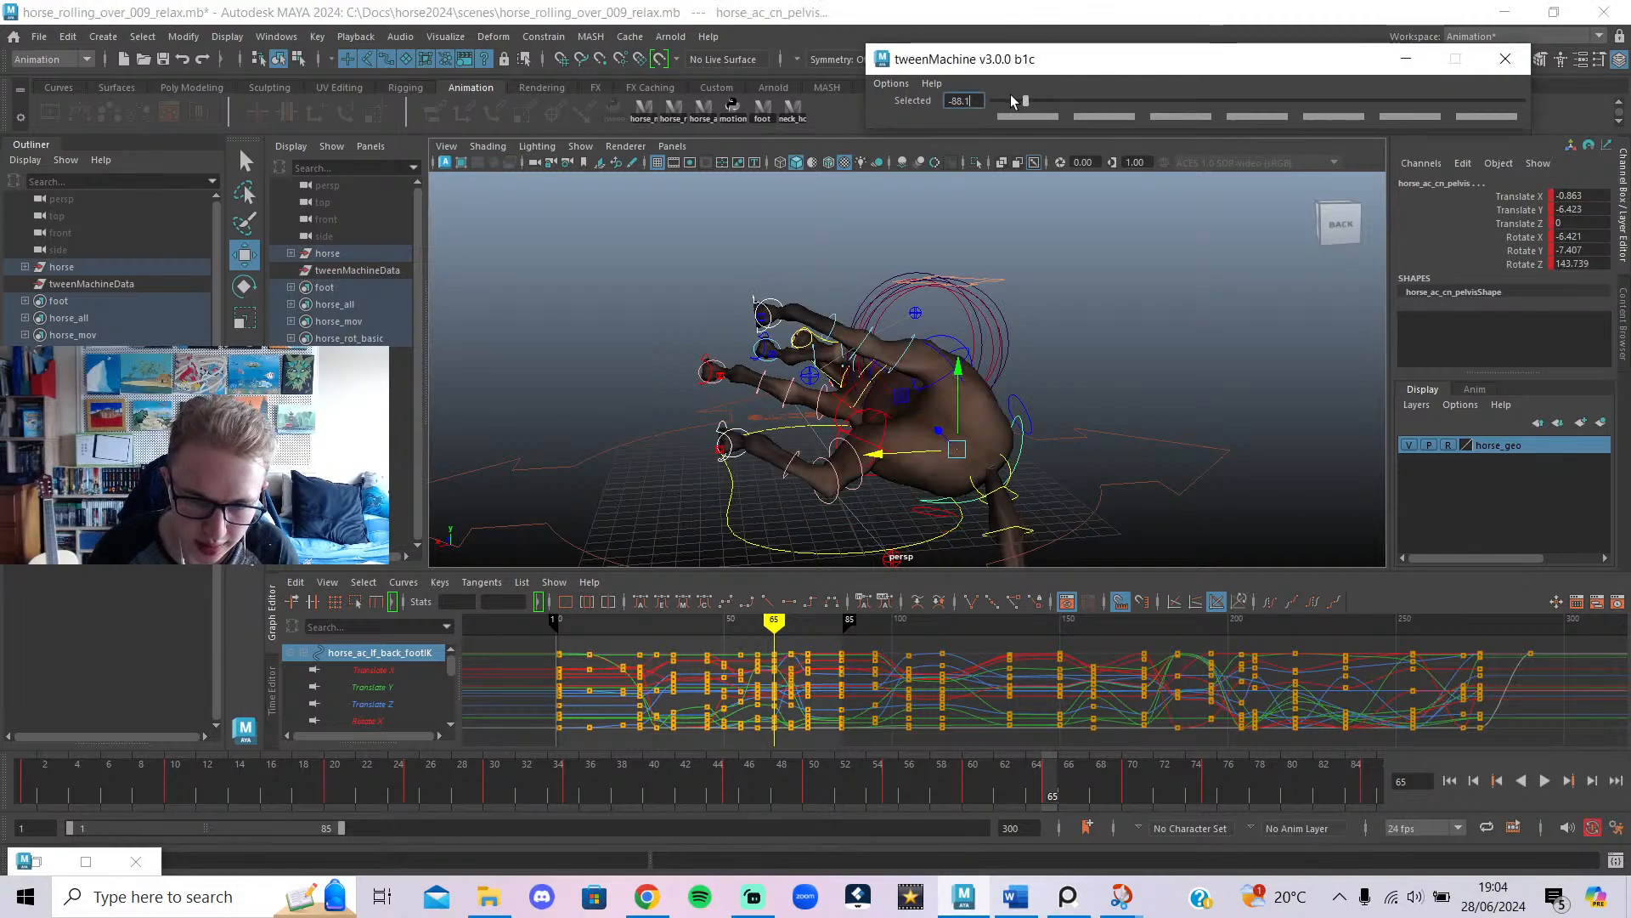
{"action": "left_click_drag", "start_coordinate": [1020, 102], "coordinate": [989, 113]}
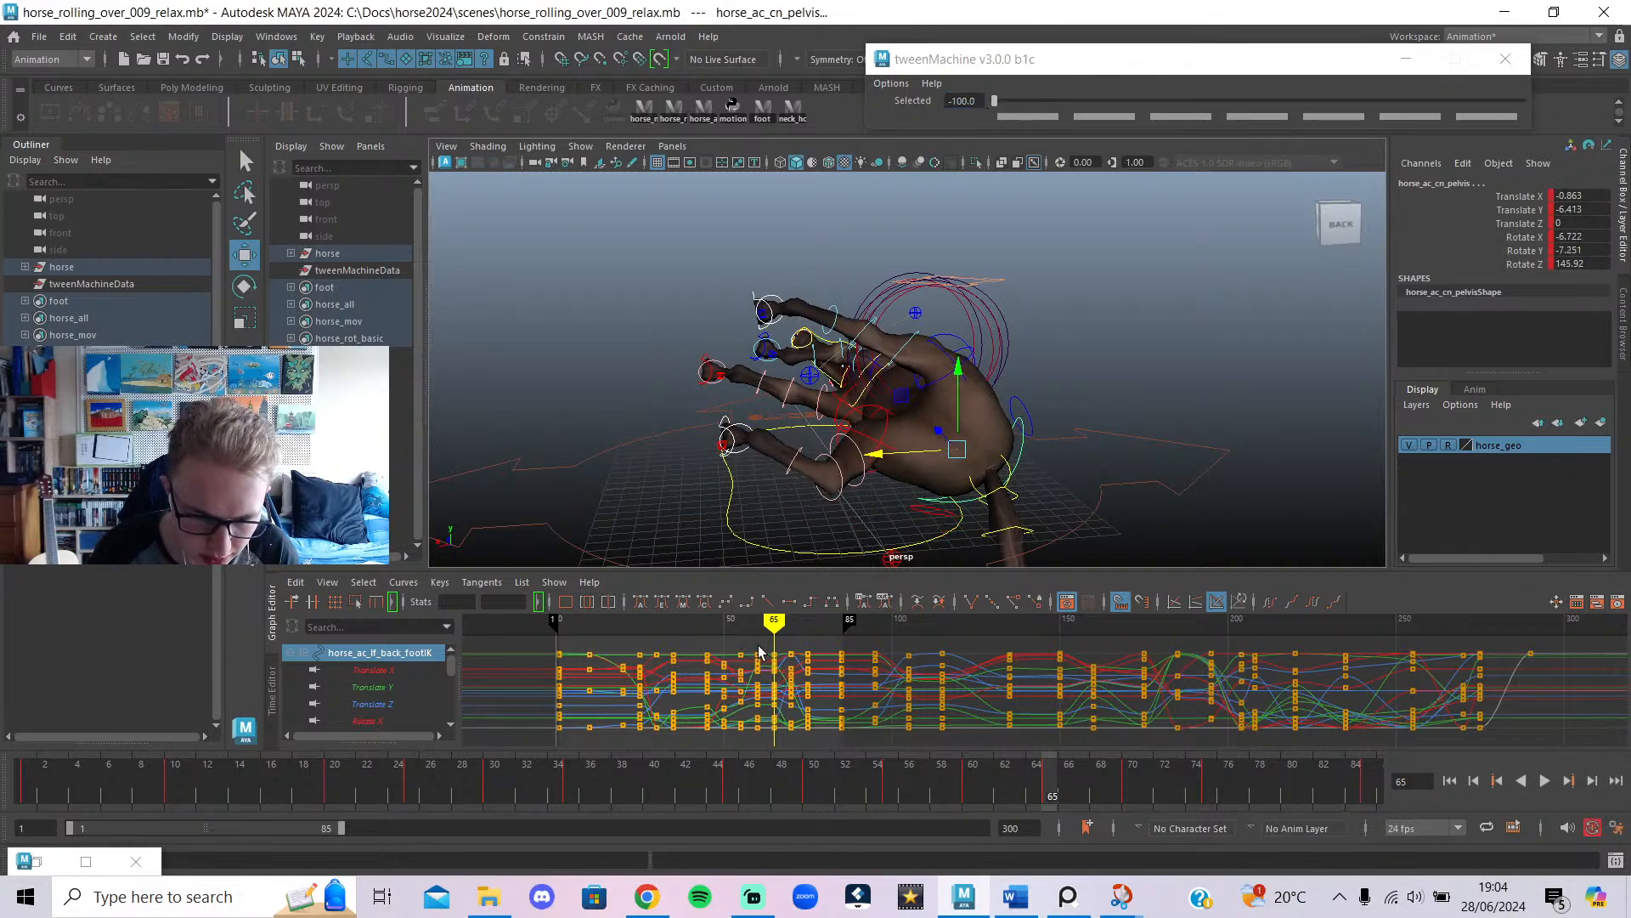
Set the in-between blend to 85.8 and review the pose across frames 57–70.
{"action": "left_click", "coordinate": [757, 623]}
{"action": "left_click", "coordinate": [1485, 104]}
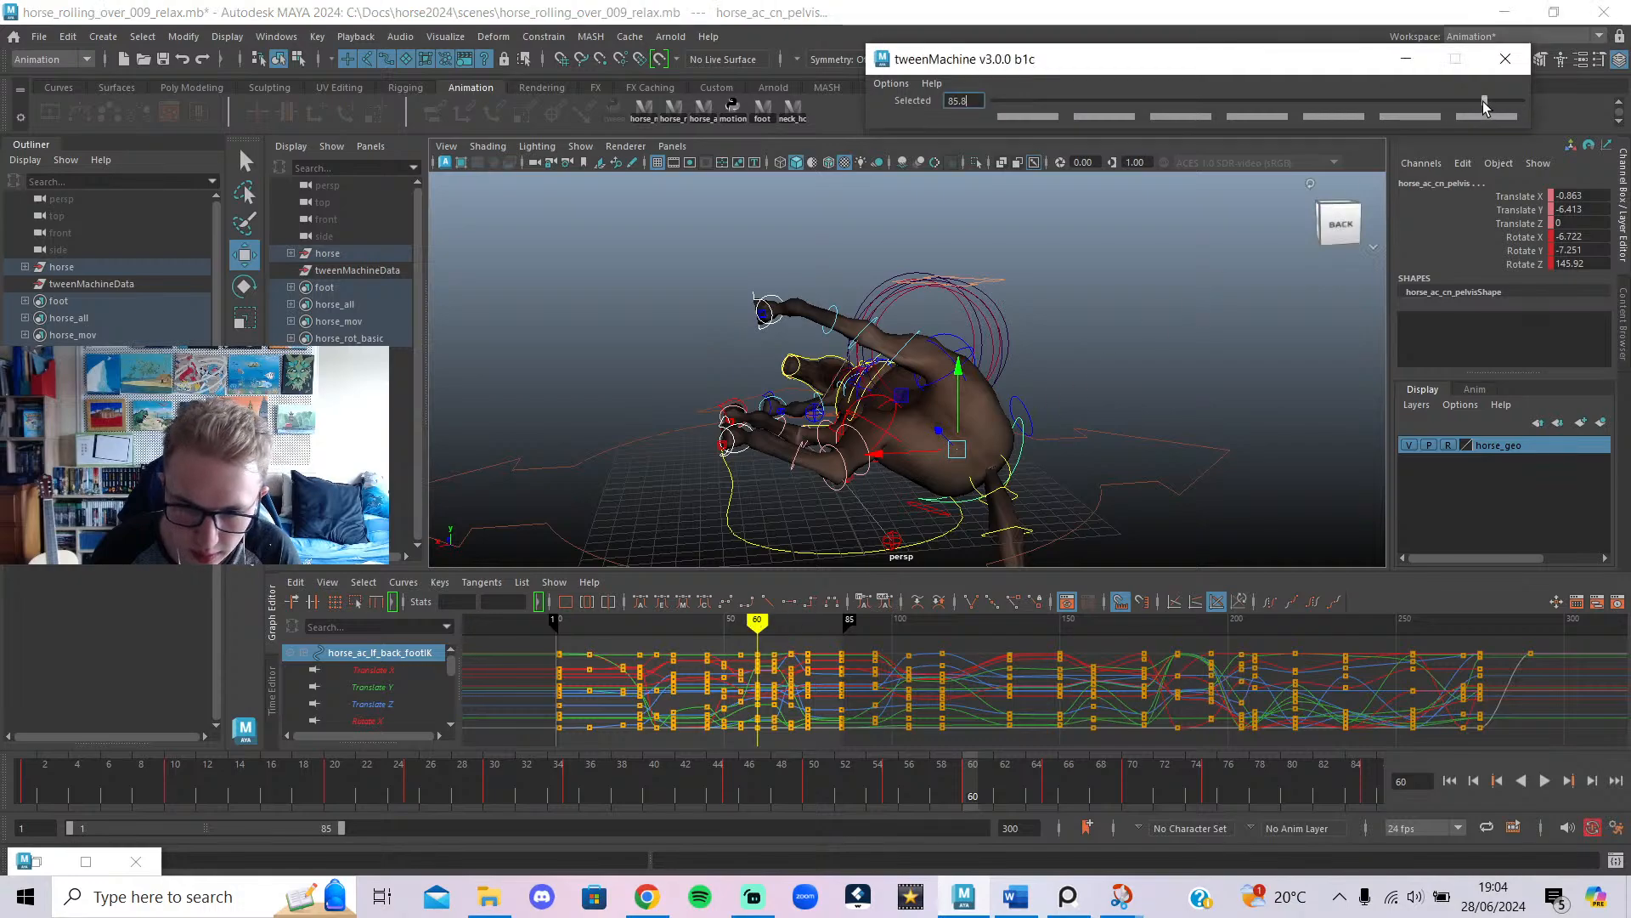
{"action": "mouse_move", "coordinate": [744, 625]}
{"action": "left_mouse_down"}
{"action": "mouse_move", "coordinate": [789, 641]}
{"action": "mouse_move", "coordinate": [769, 671]}
{"action": "mouse_move", "coordinate": [790, 729]}
{"action": "left_mouse_up"}
{"action": "mouse_move", "coordinate": [821, 646]}
{"action": "left_mouse_down"}
{"action": "mouse_move", "coordinate": [770, 722]}
{"action": "mouse_move", "coordinate": [818, 758]}
{"action": "left_mouse_up"}
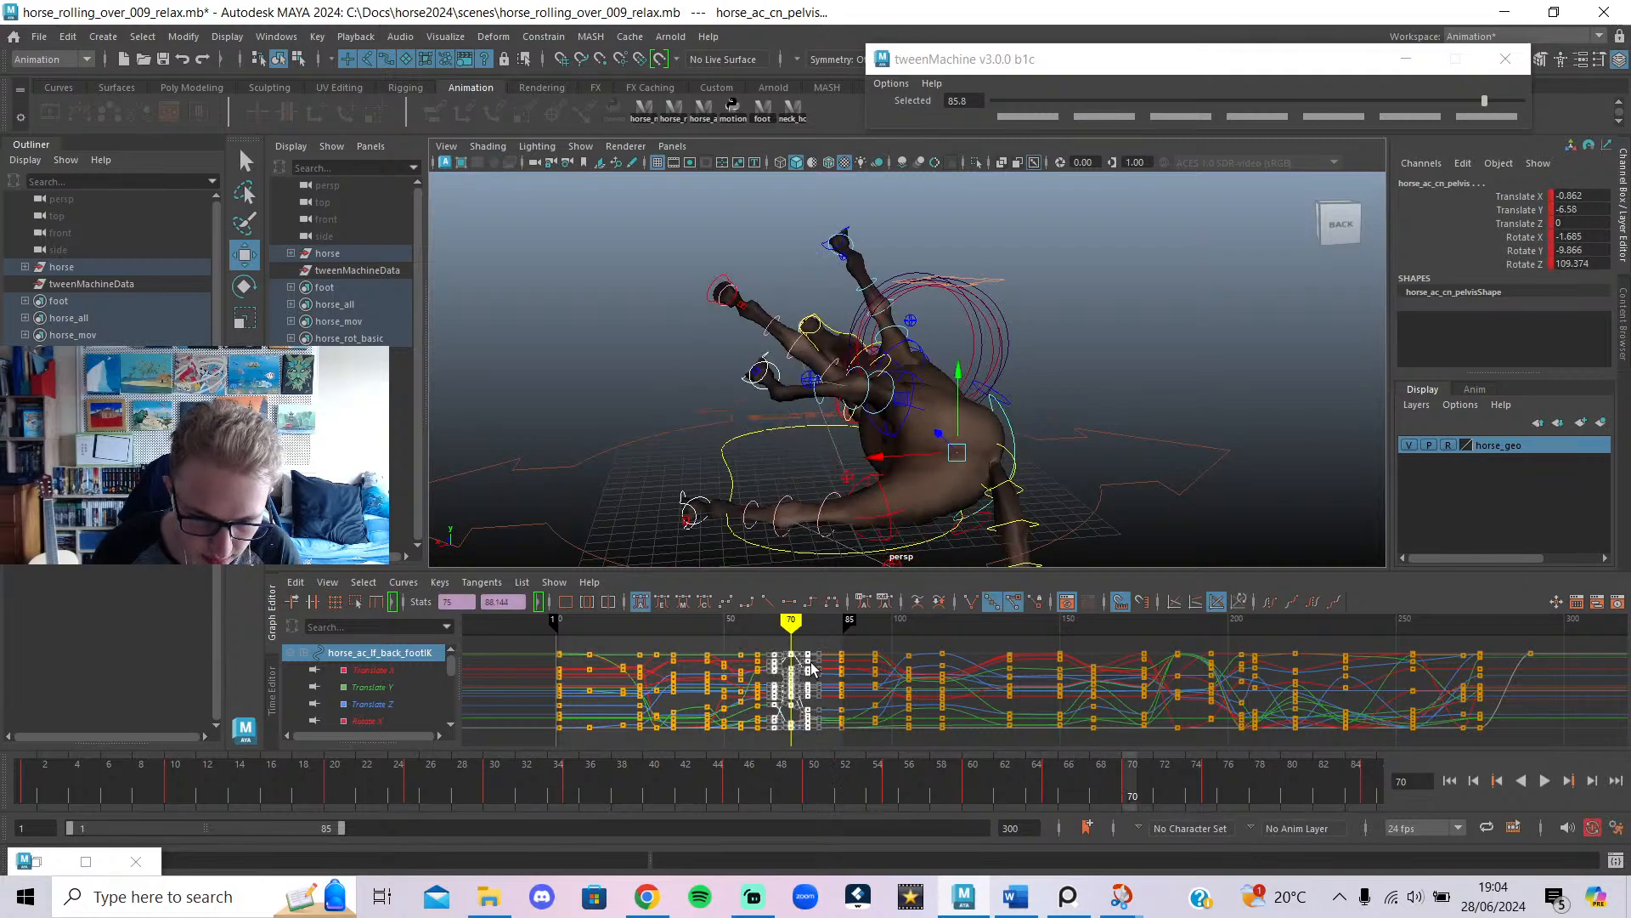
Shift the keys at frames 65–75 about 5 frames later and review the retimed motion.
{"action": "middle_click_drag", "start_coordinate": [809, 670], "coordinate": [826, 673], "text": "shift"}
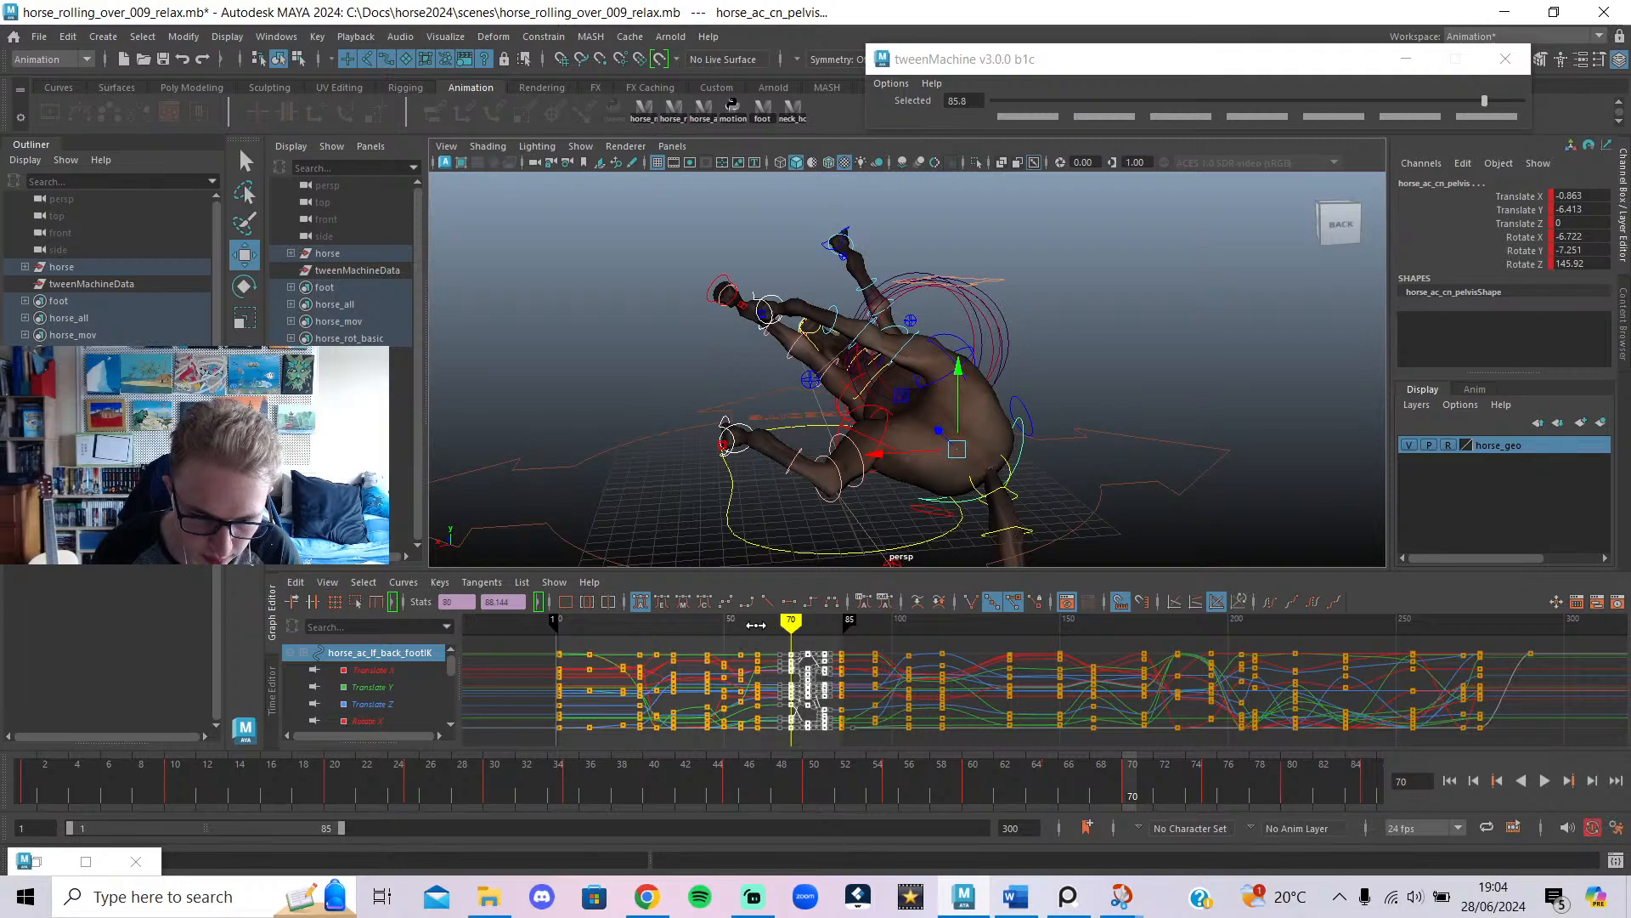
{"action": "left_click_drag", "start_coordinate": [757, 625], "coordinate": [791, 677]}
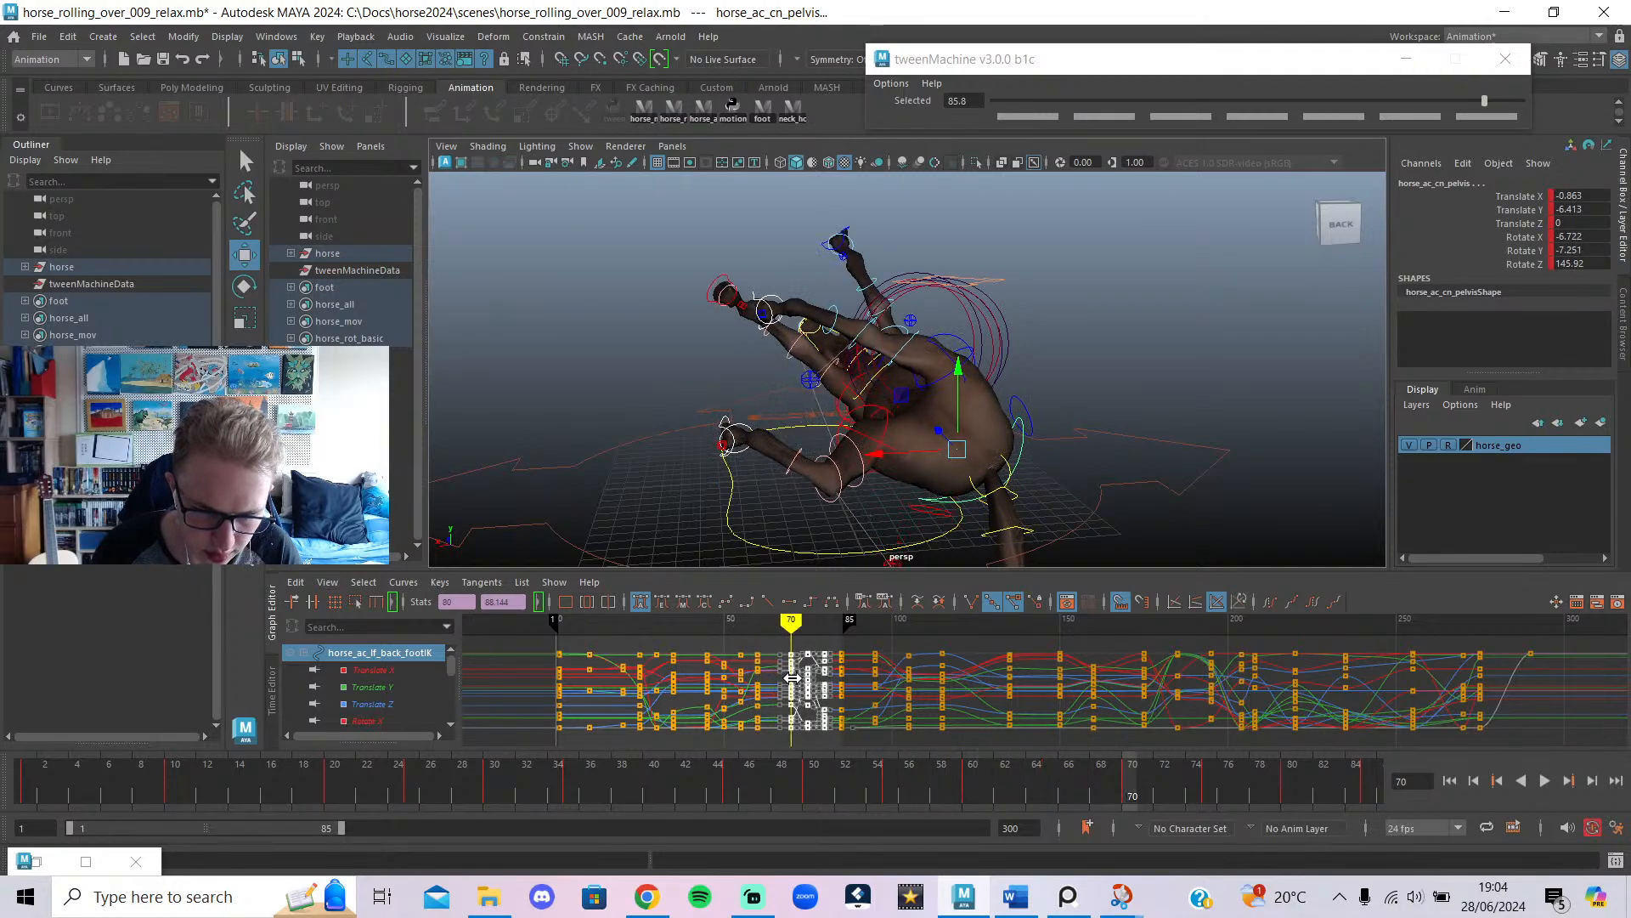
{"action": "left_click", "coordinate": [730, 428]}
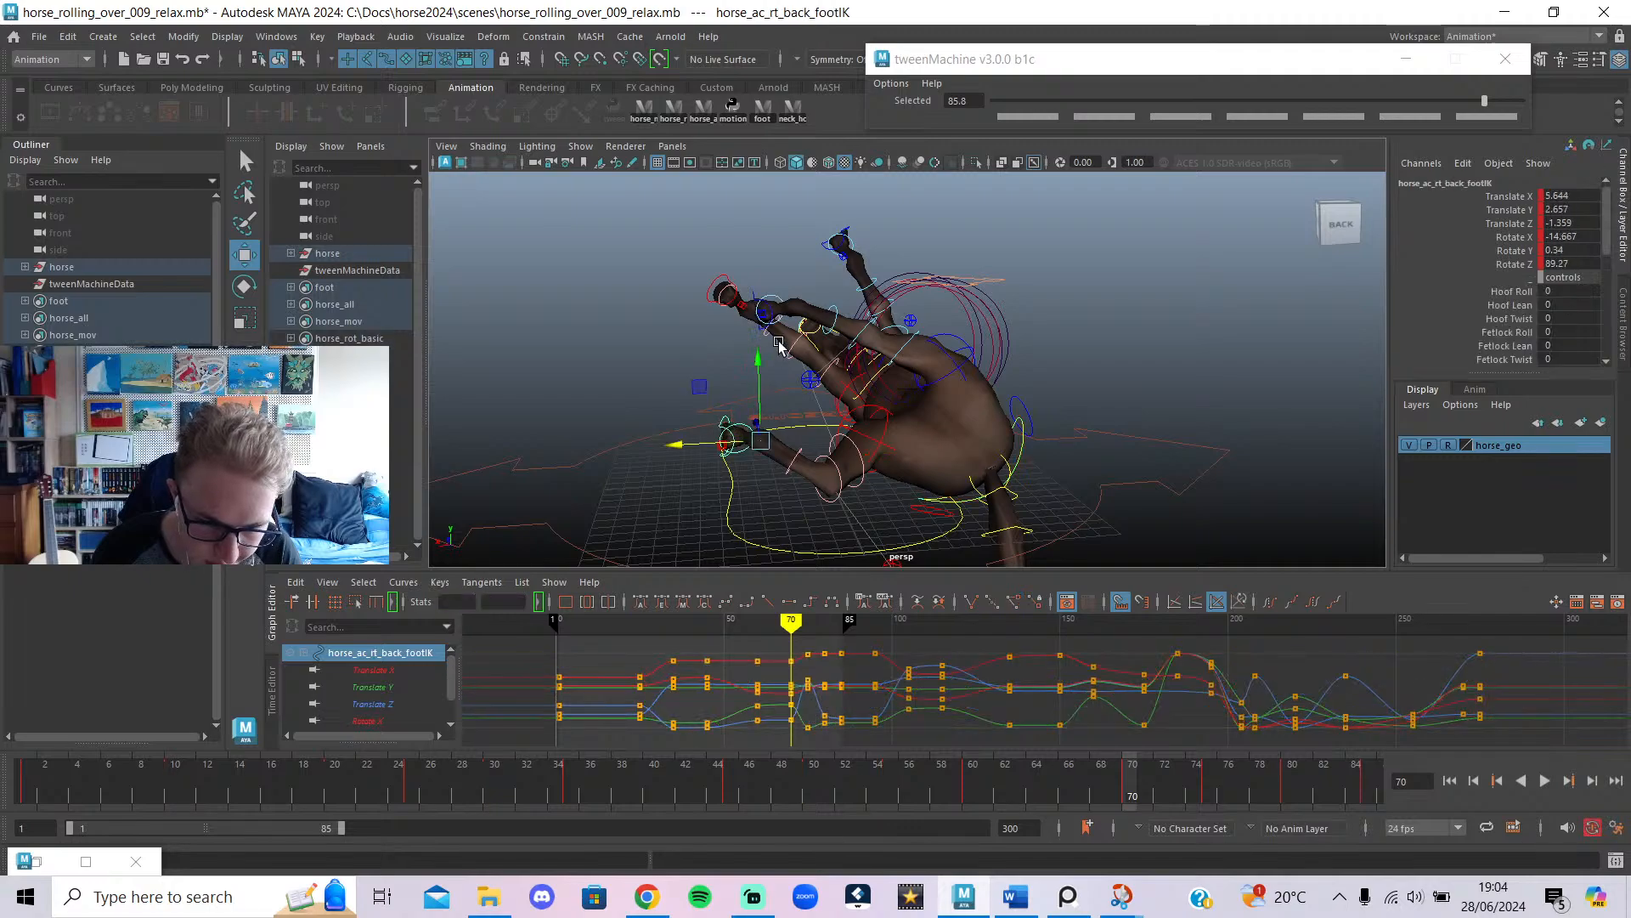
{"action": "left_click", "coordinate": [767, 312]}
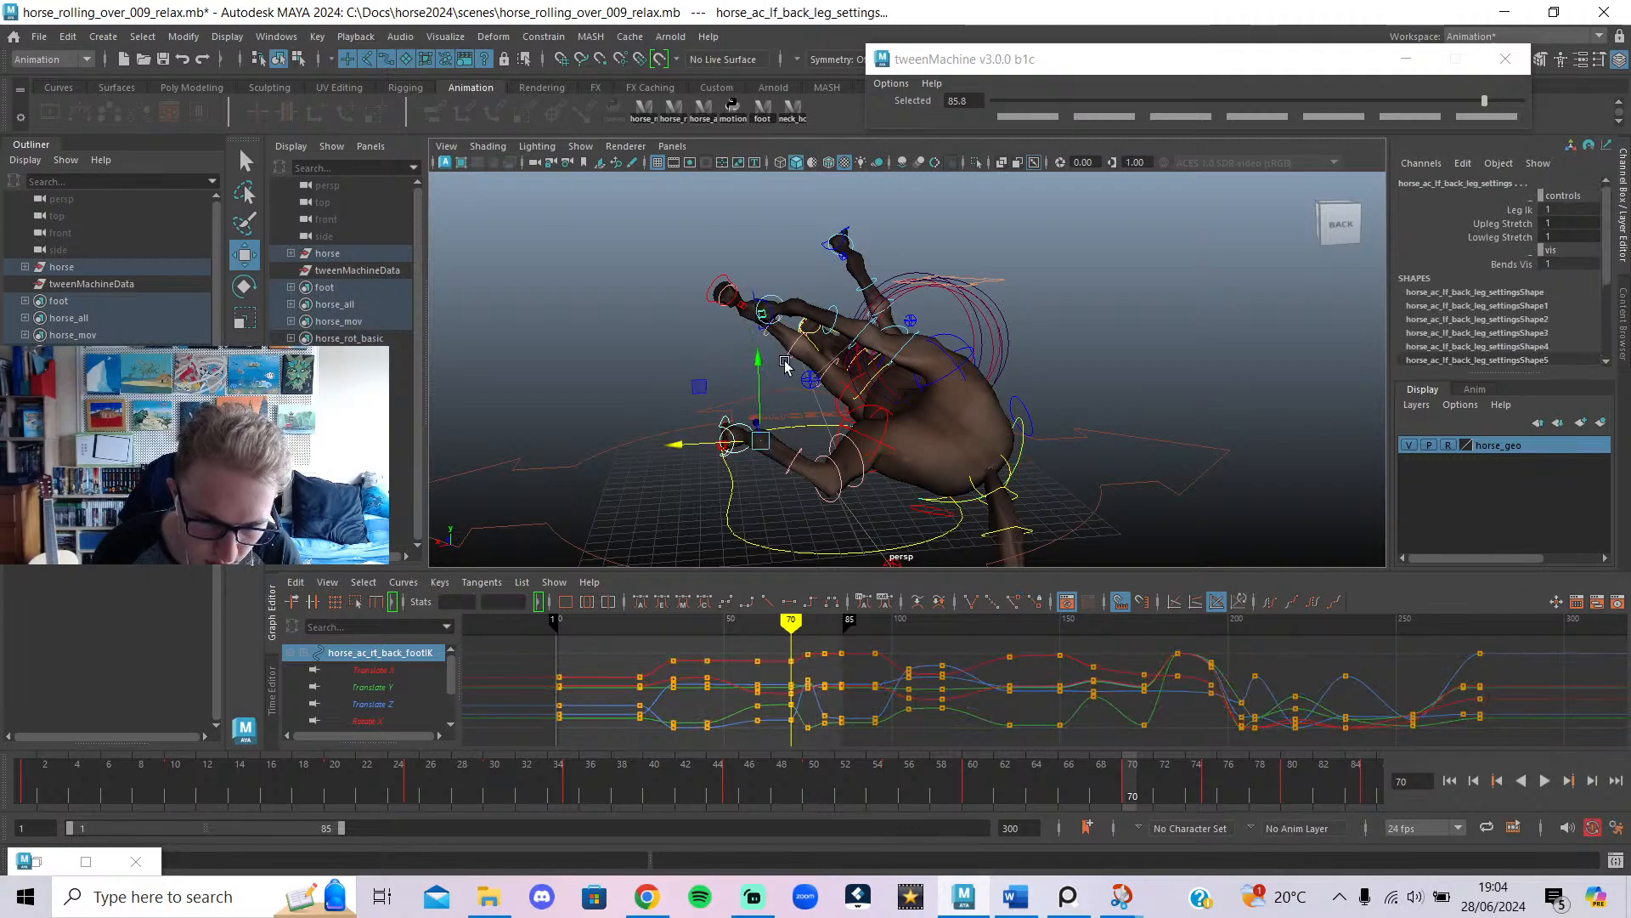
{"action": "left_click", "coordinate": [791, 311], "text": "shift"}
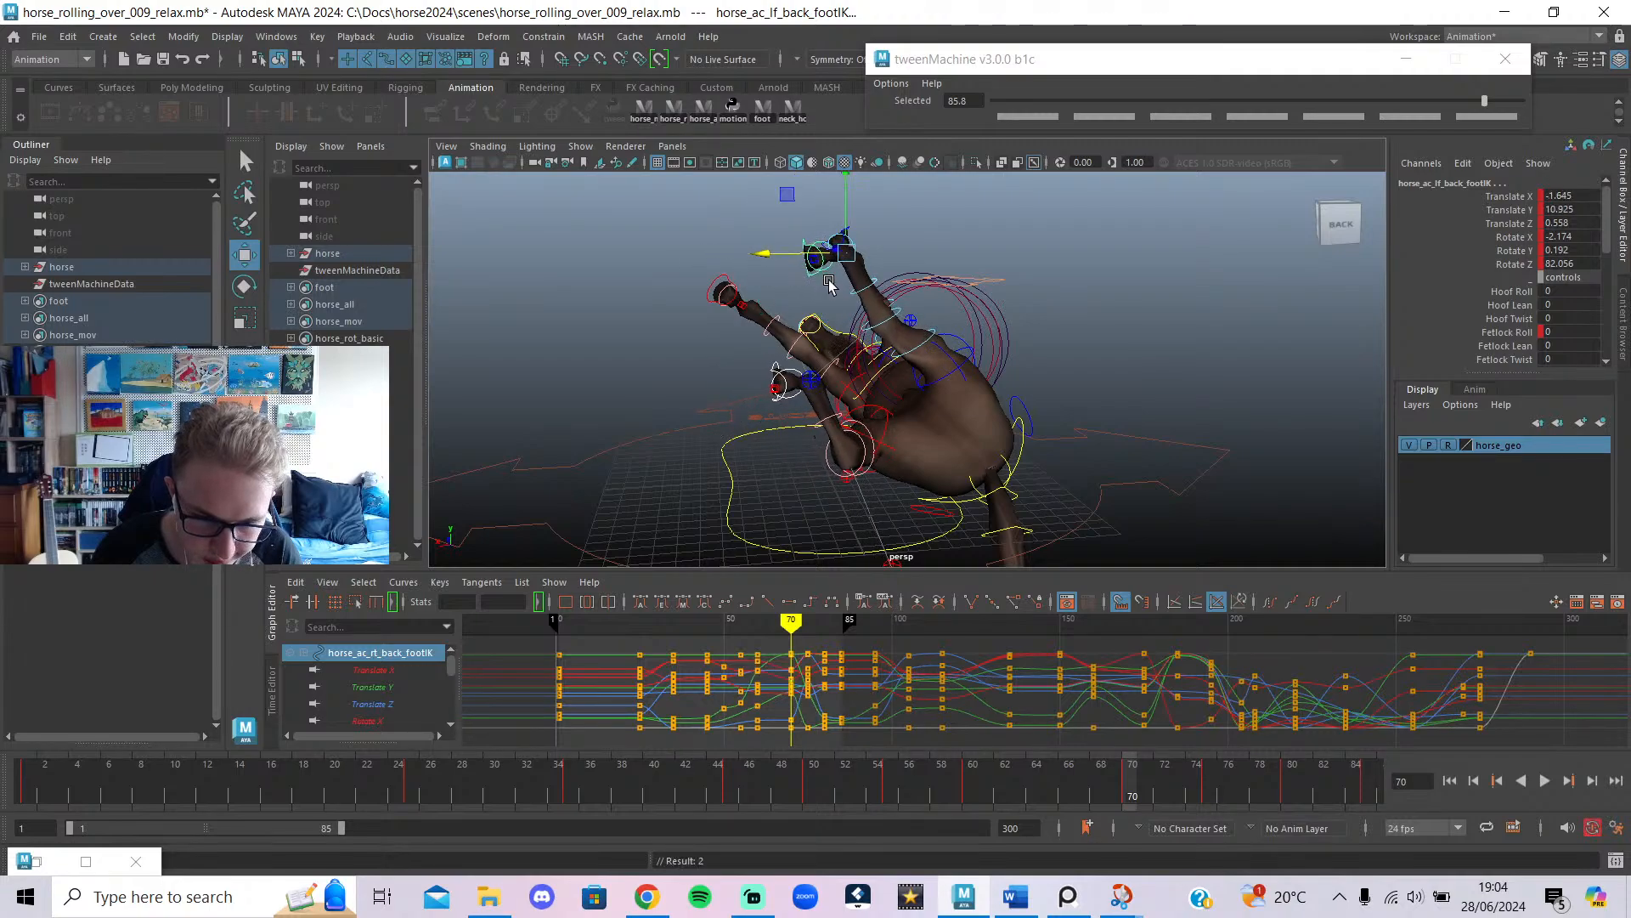
{"action": "left_click", "coordinate": [790, 377]}
{"action": "left_click", "coordinate": [783, 365]}
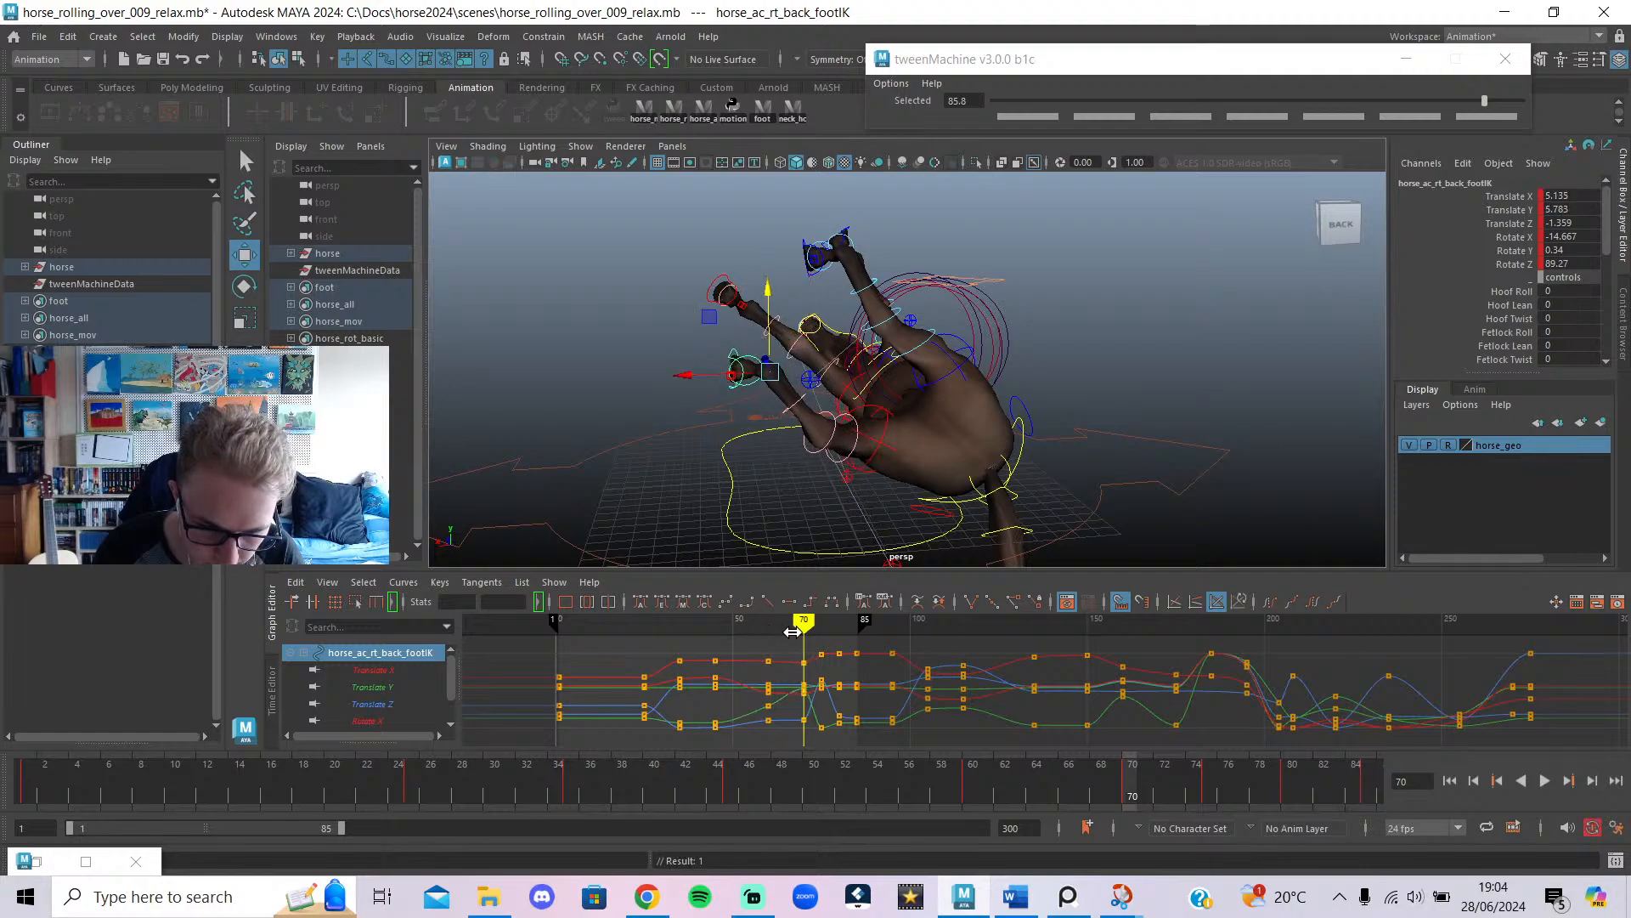
{"action": "mouse_move", "coordinate": [792, 632]}
{"action": "left_mouse_down"}
{"action": "mouse_move", "coordinate": [720, 639]}
{"action": "mouse_move", "coordinate": [808, 654]}
{"action": "mouse_move", "coordinate": [761, 658]}
{"action": "mouse_move", "coordinate": [797, 680]}
{"action": "mouse_move", "coordinate": [750, 705]}
{"action": "mouse_move", "coordinate": [791, 766]}
{"action": "mouse_move", "coordinate": [1213, 782]}
{"action": "mouse_move", "coordinate": [714, 803]}
{"action": "mouse_move", "coordinate": [842, 867]}
{"action": "mouse_move", "coordinate": [859, 858]}
{"action": "mouse_move", "coordinate": [710, 848]}
{"action": "mouse_move", "coordinate": [819, 834]}
{"action": "mouse_move", "coordinate": [770, 833]}
{"action": "mouse_move", "coordinate": [887, 867]}
{"action": "left_mouse_up"}
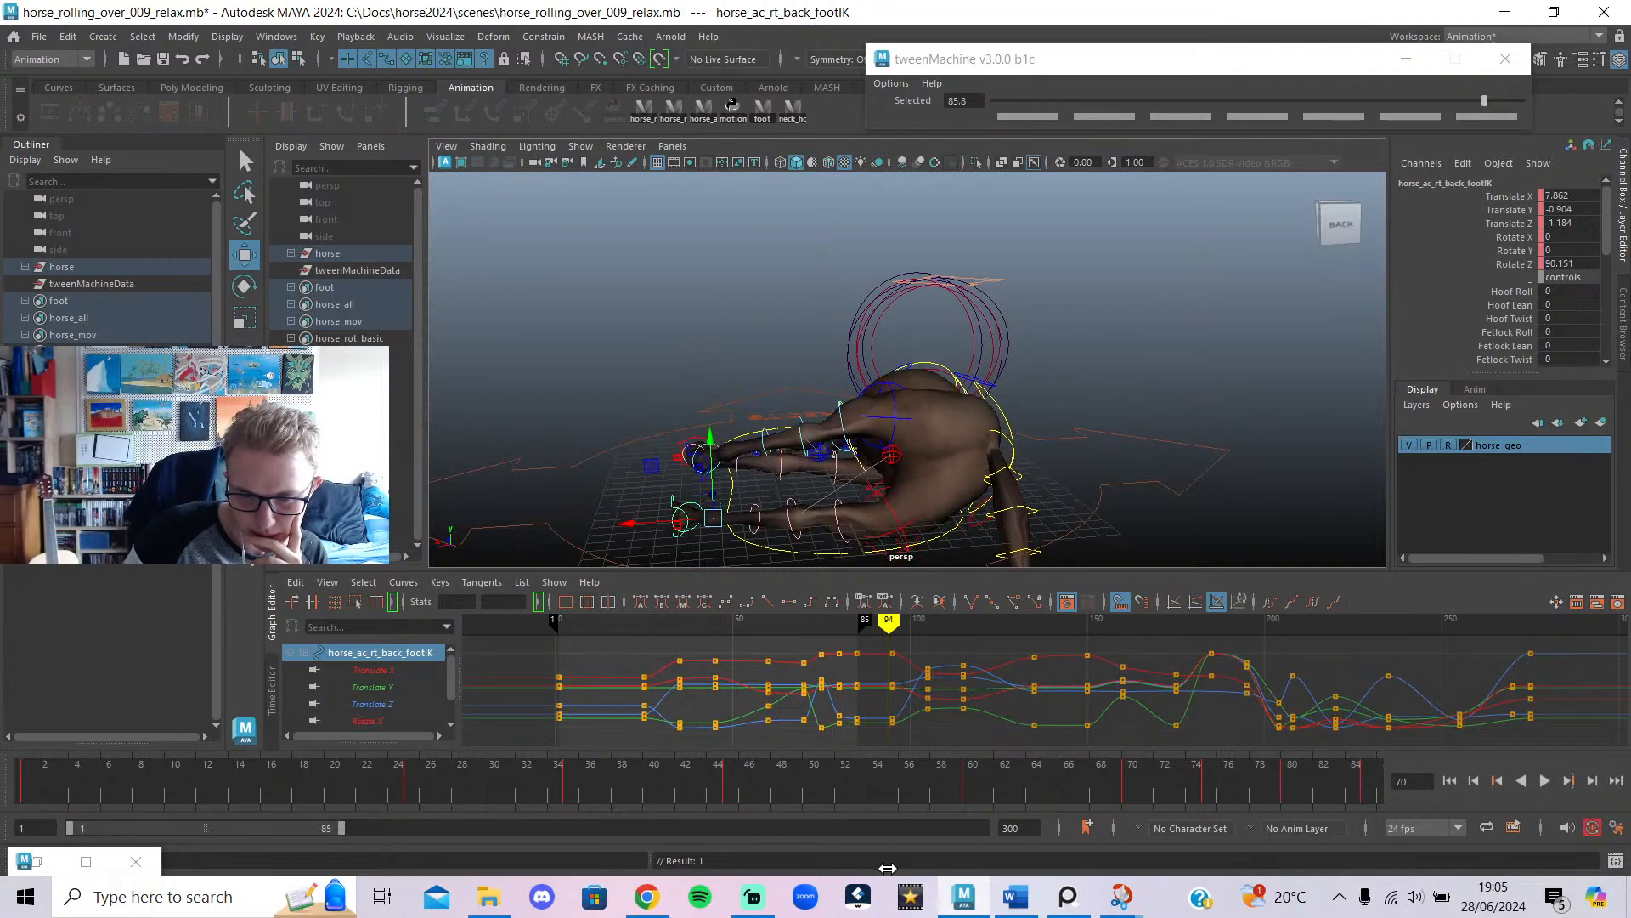
Extend the playback range to end at frame 95 and hide the rig controls.
{"action": "left_click_drag", "start_coordinate": [884, 620], "coordinate": [892, 648]}
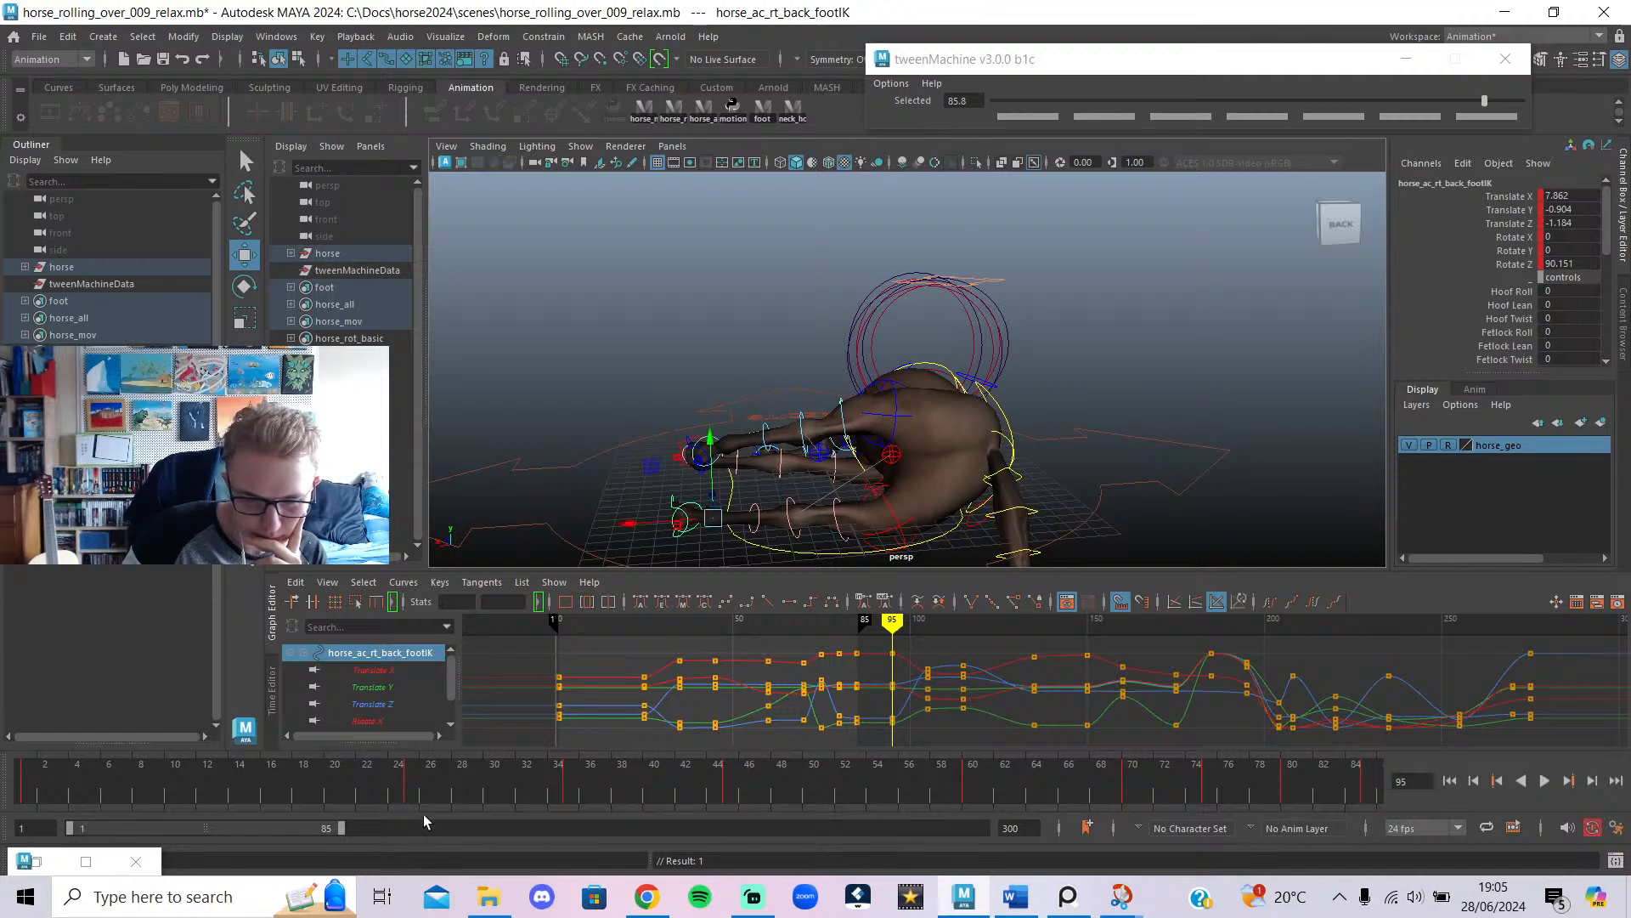
{"action": "mouse_move", "coordinate": [340, 822]}
{"action": "left_mouse_down"}
{"action": "mouse_move", "coordinate": [379, 833]}
{"action": "mouse_move", "coordinate": [0, 824]}
{"action": "left_mouse_up"}
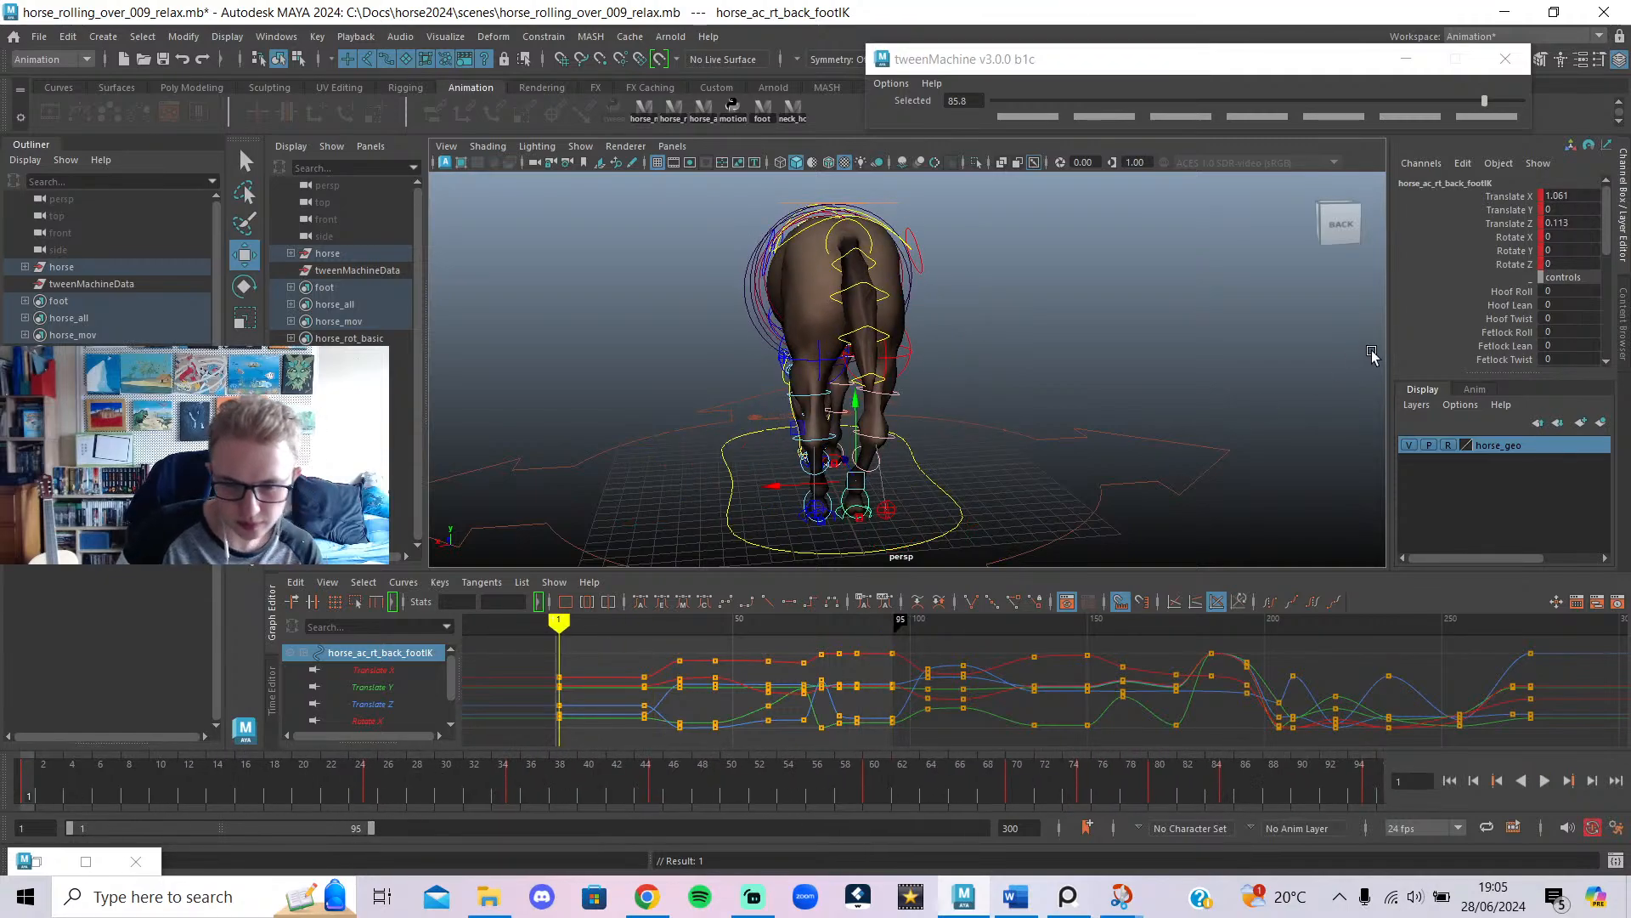
{"action": "key", "text": "alt+1"}
{"action": "right_click_drag", "start_coordinate": [1003, 393], "coordinate": [801, 445], "text": "alt"}
{"action": "left_click_drag", "start_coordinate": [801, 444], "coordinate": [1053, 442], "text": "alt"}
{"action": "left_click", "coordinate": [1182, 493]}
Play the roll through, save as horse_rolling_over_009_relax.mb, and switch to YouTube live chat.
{"action": "left_click", "coordinate": [1543, 781]}
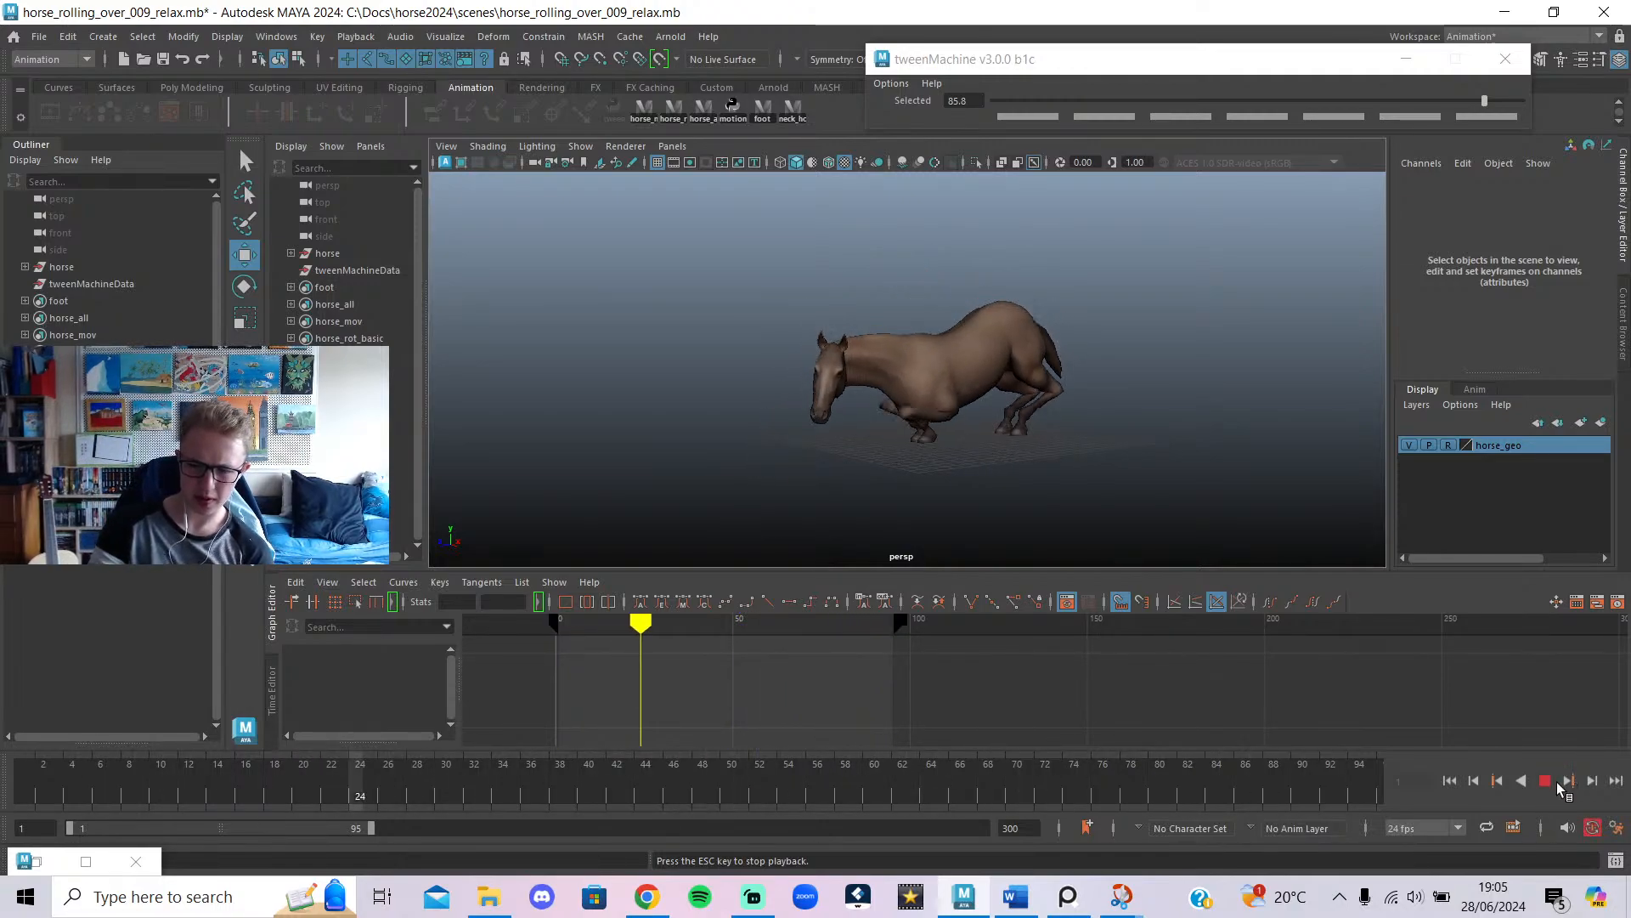
{"action": "left_click", "coordinate": [1546, 779]}
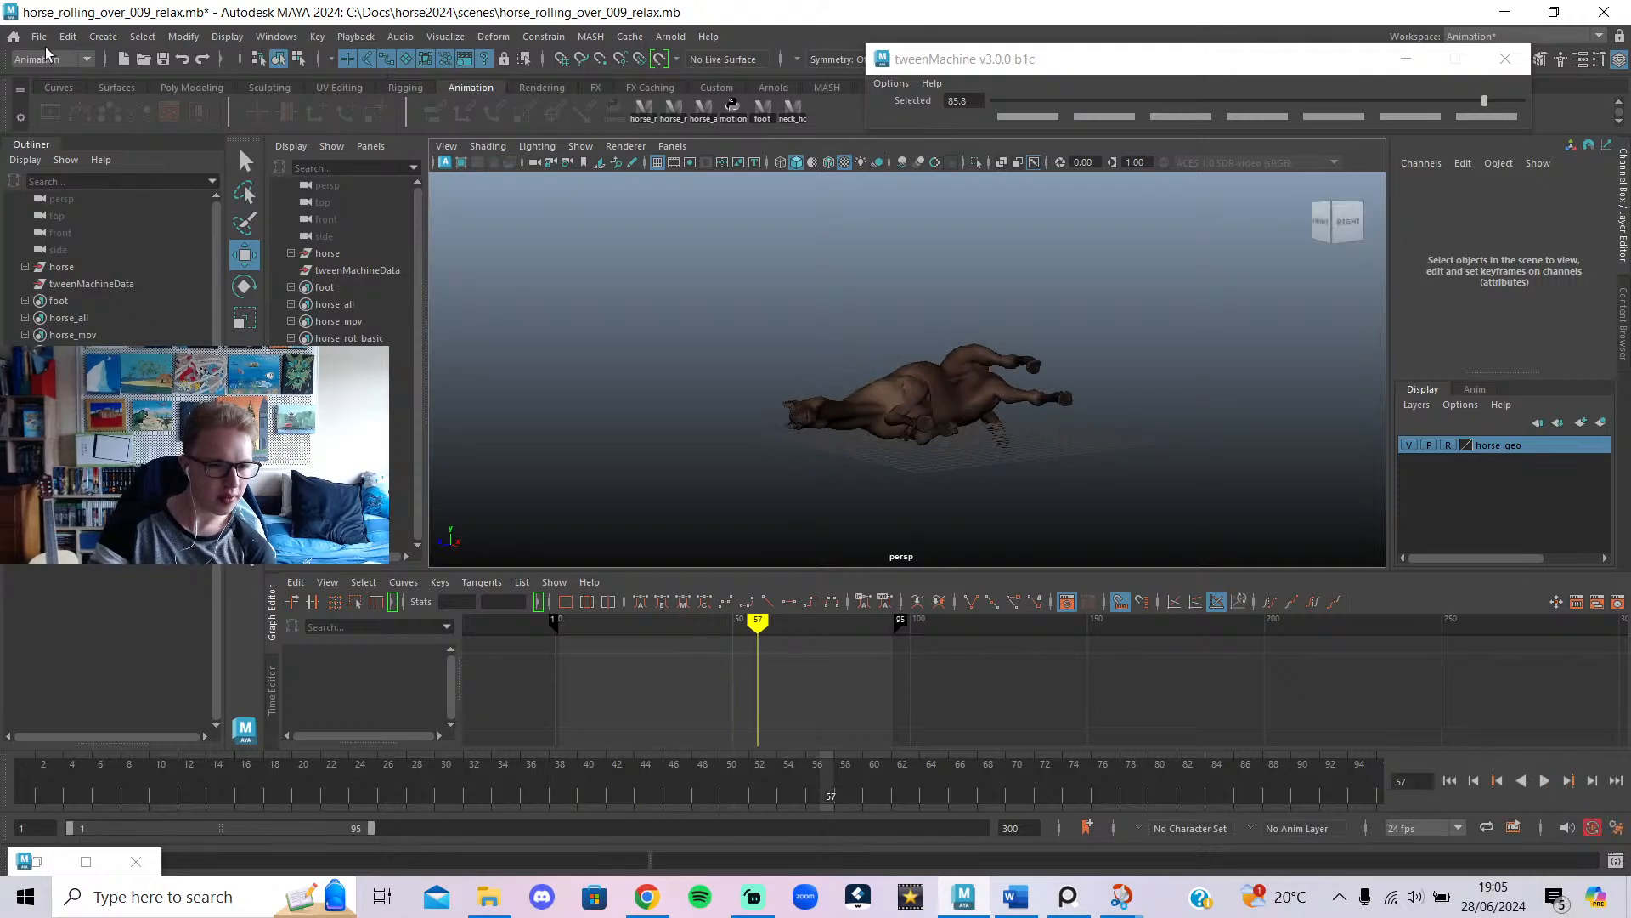
{"action": "left_click", "coordinate": [163, 61]}
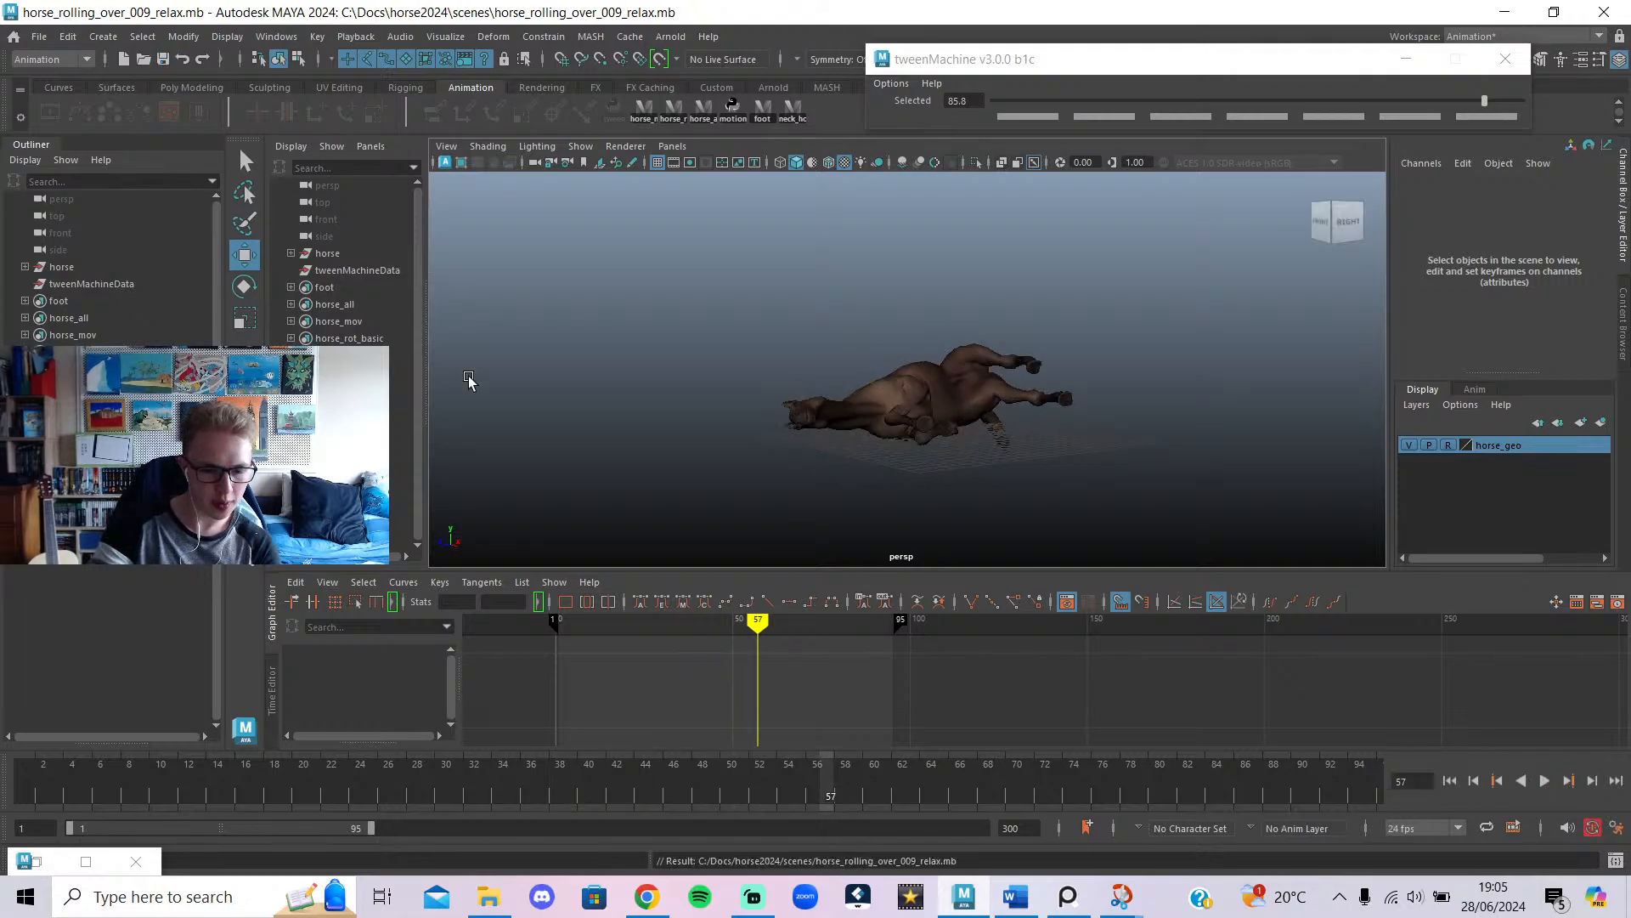
{"action": "left_click", "coordinate": [655, 902]}
{"action": "left_click", "coordinate": [535, 18]}
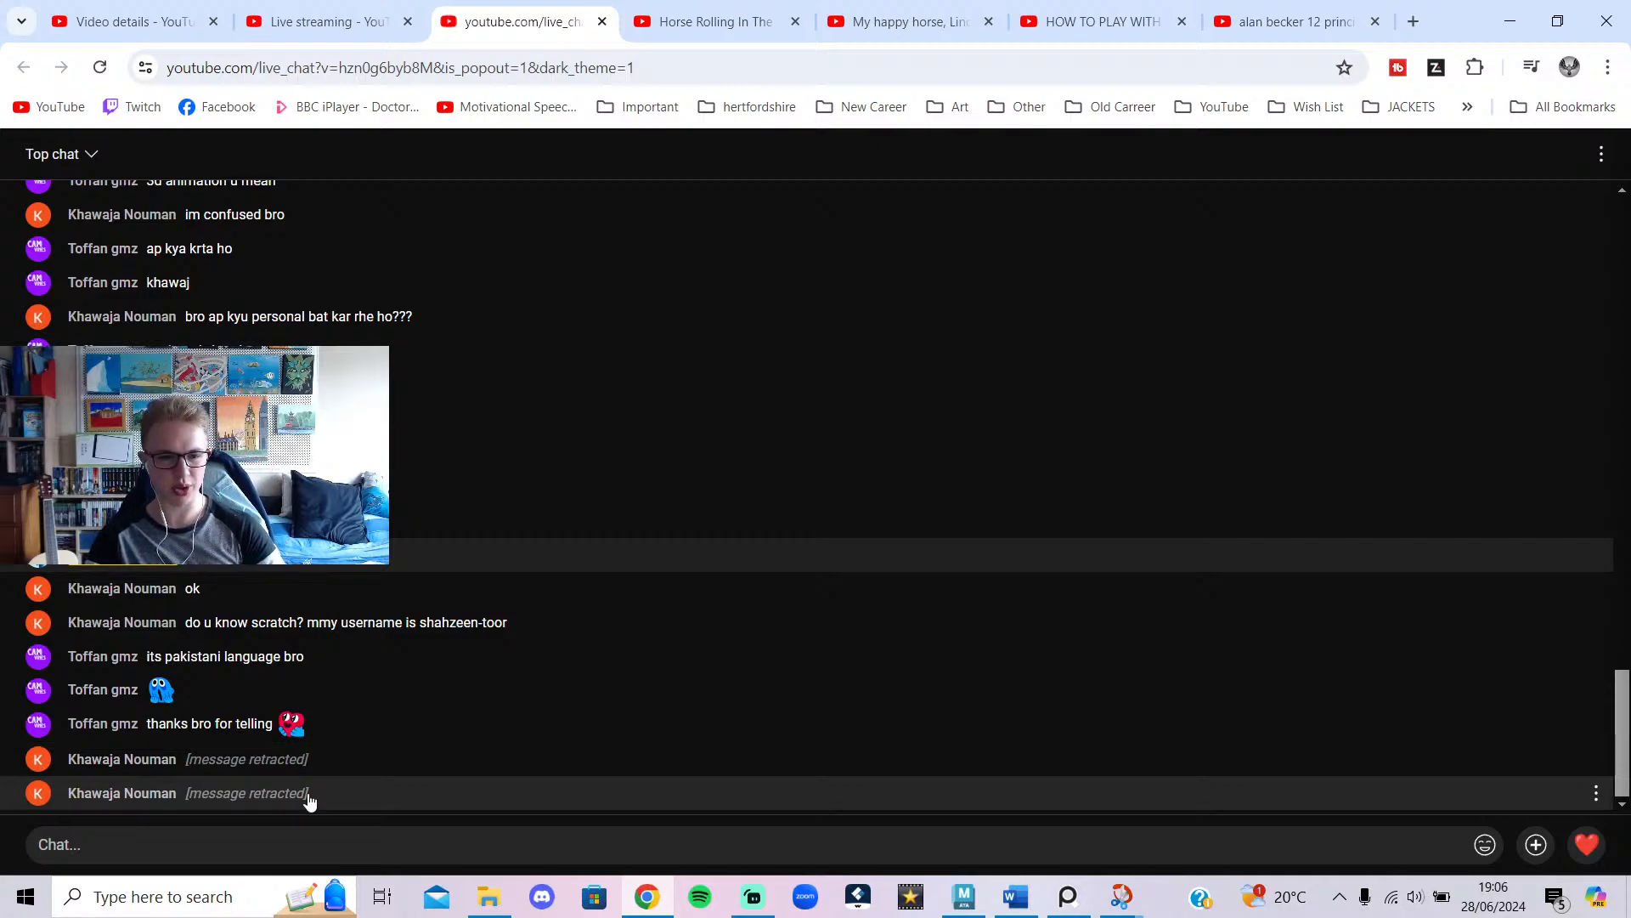
Check Streamlabs, the YouTube Studio livestream page and live chat, then return to Maya.
{"action": "left_click", "coordinate": [753, 899]}
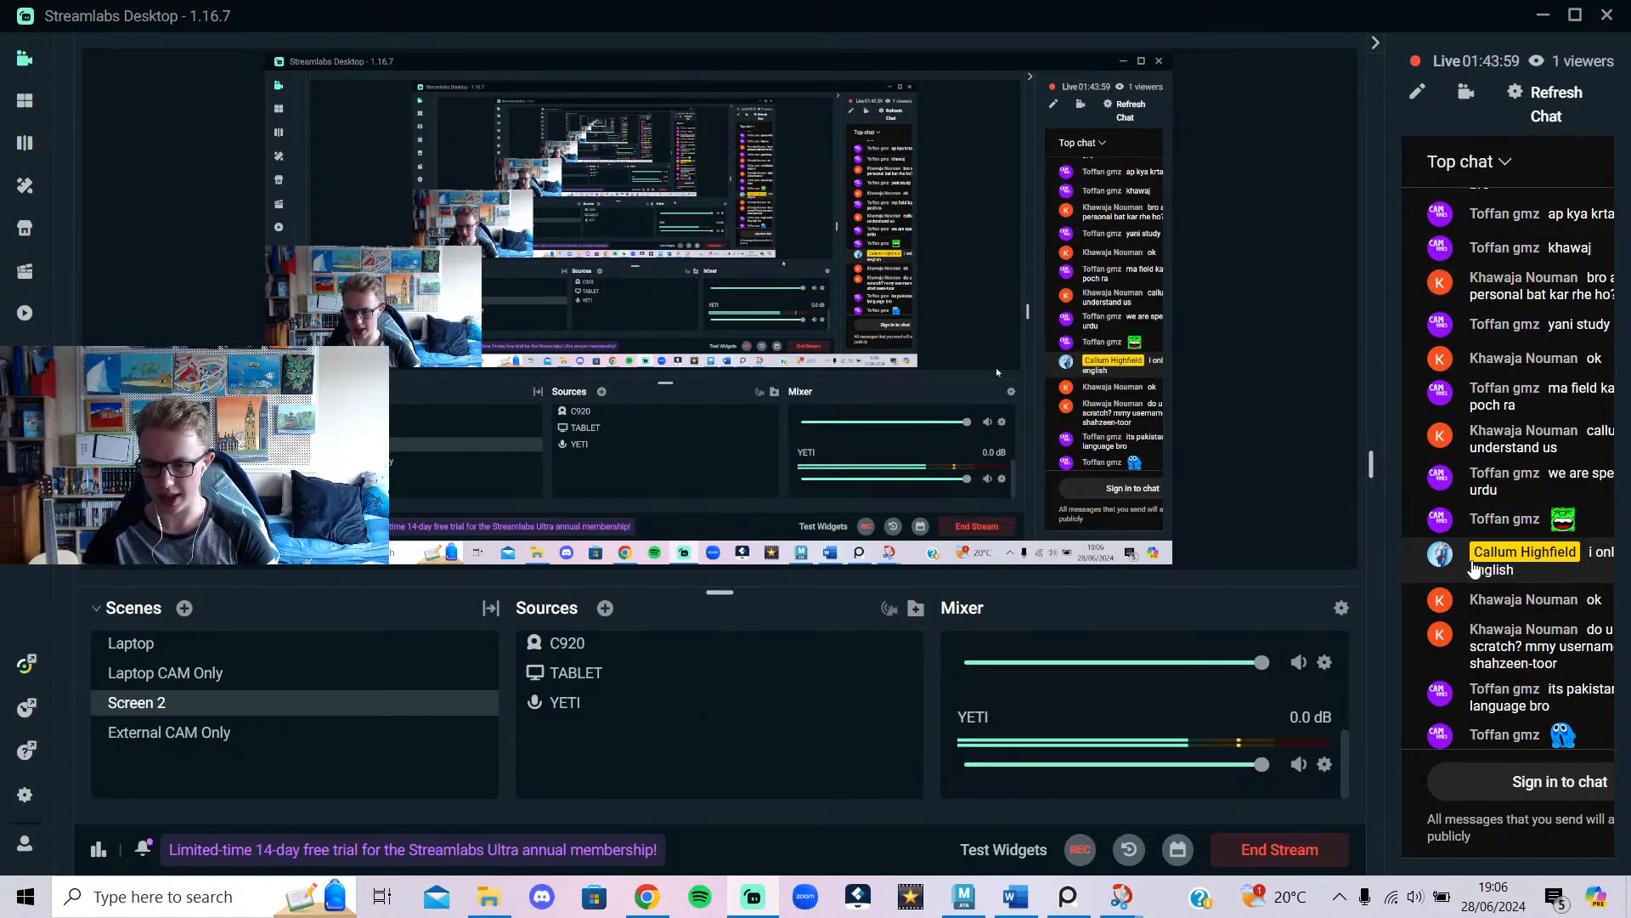
{"action": "left_click", "coordinate": [753, 899]}
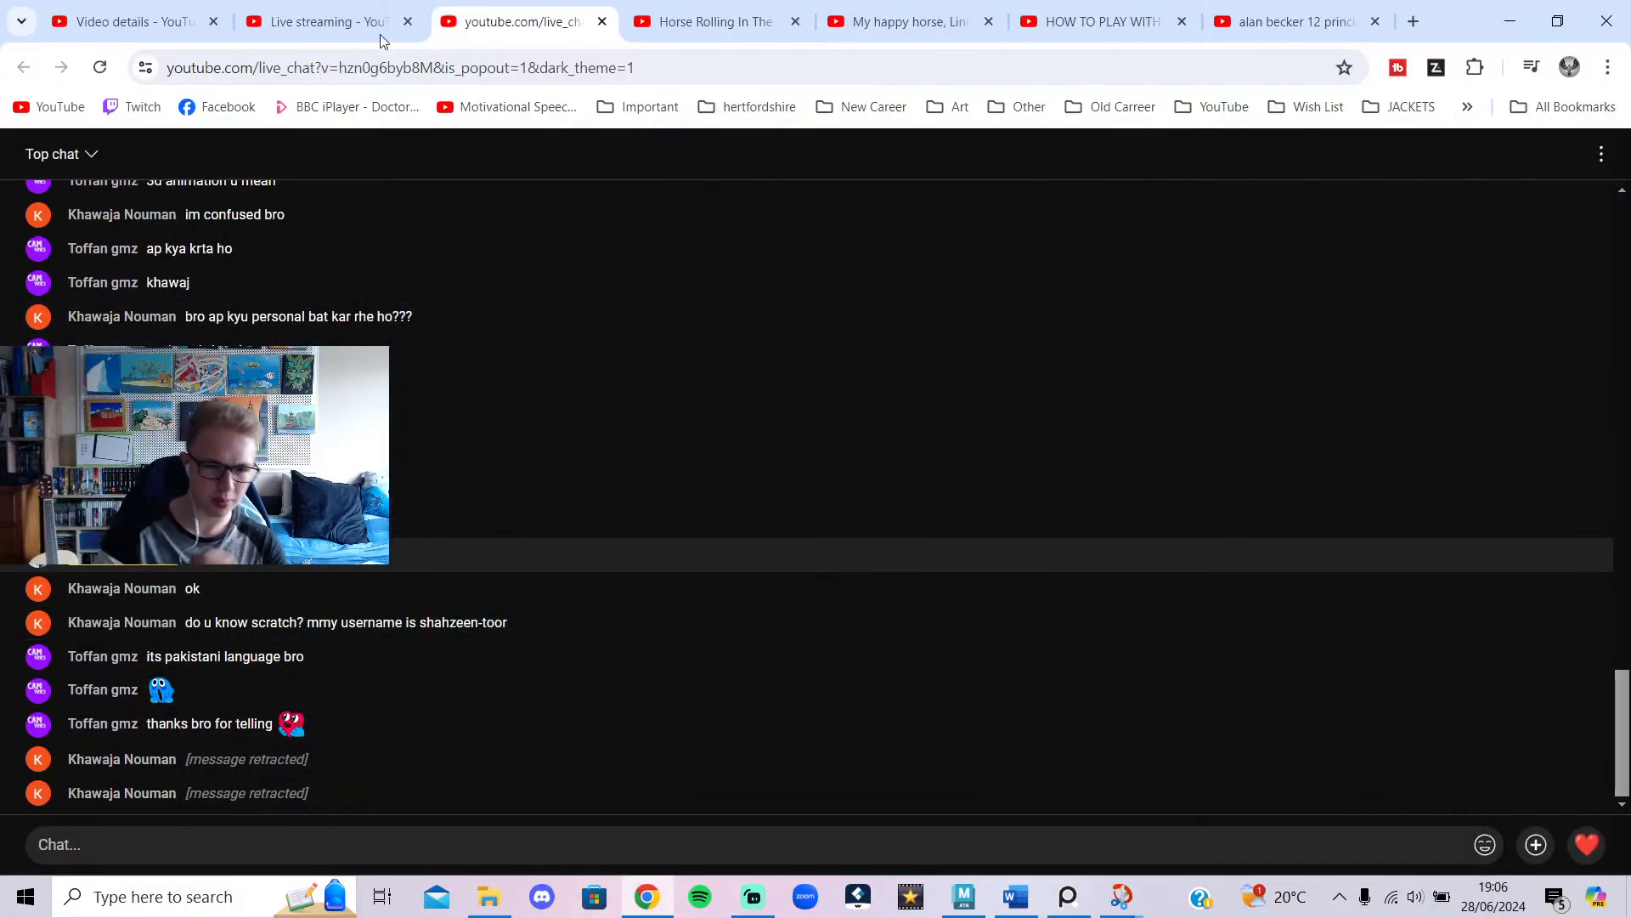
{"action": "left_click", "coordinate": [325, 10]}
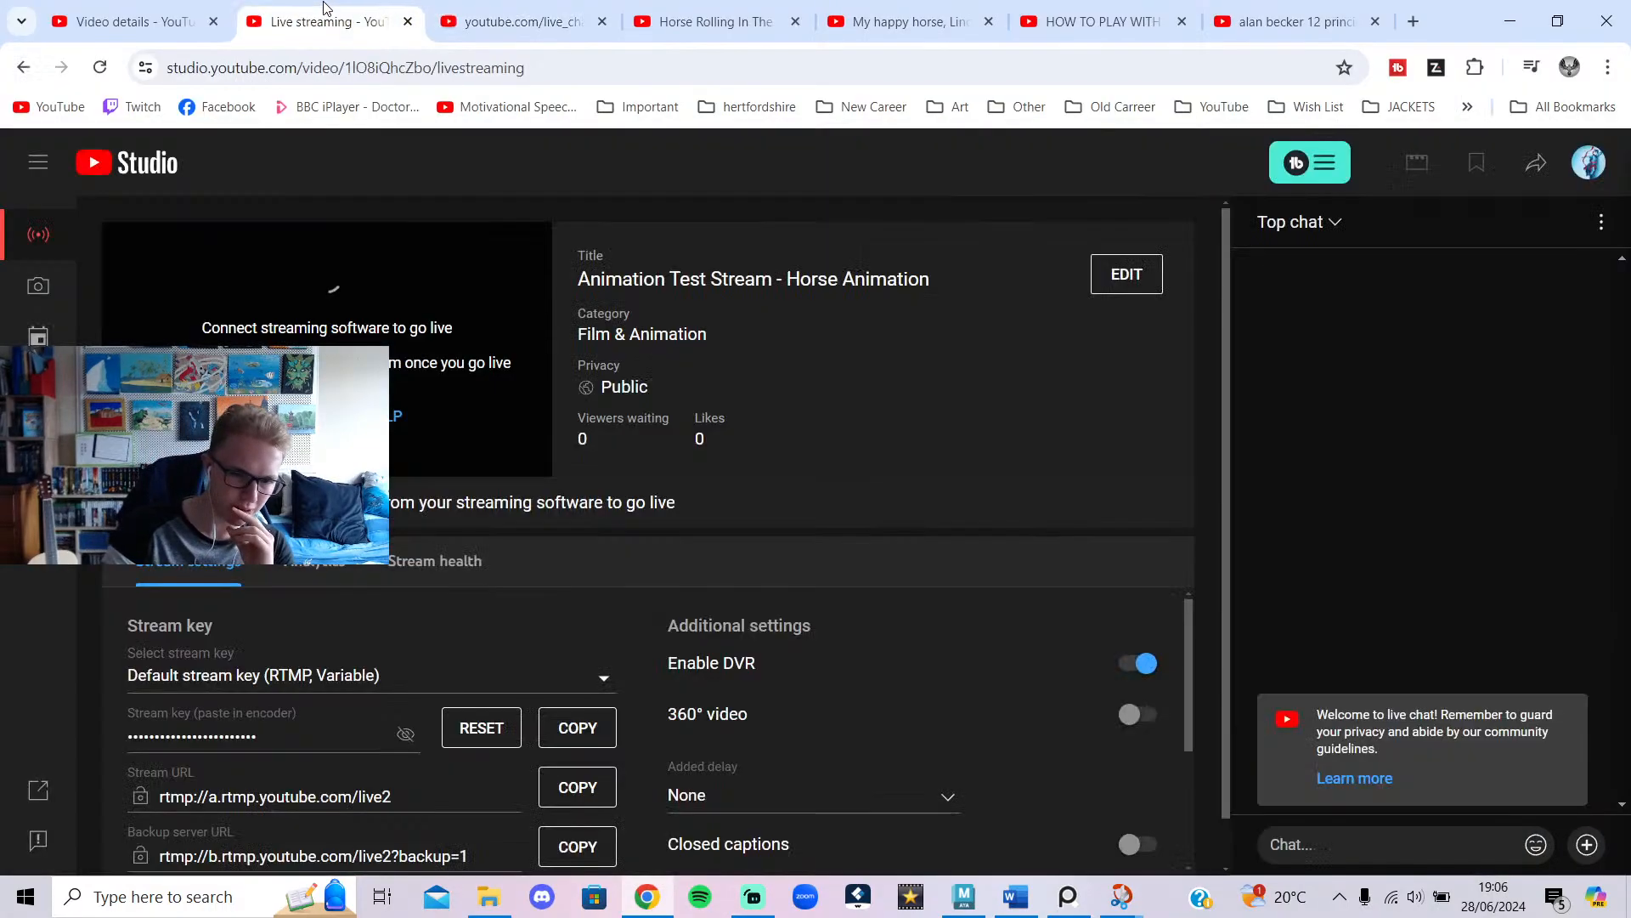
{"action": "left_click", "coordinate": [512, 17]}
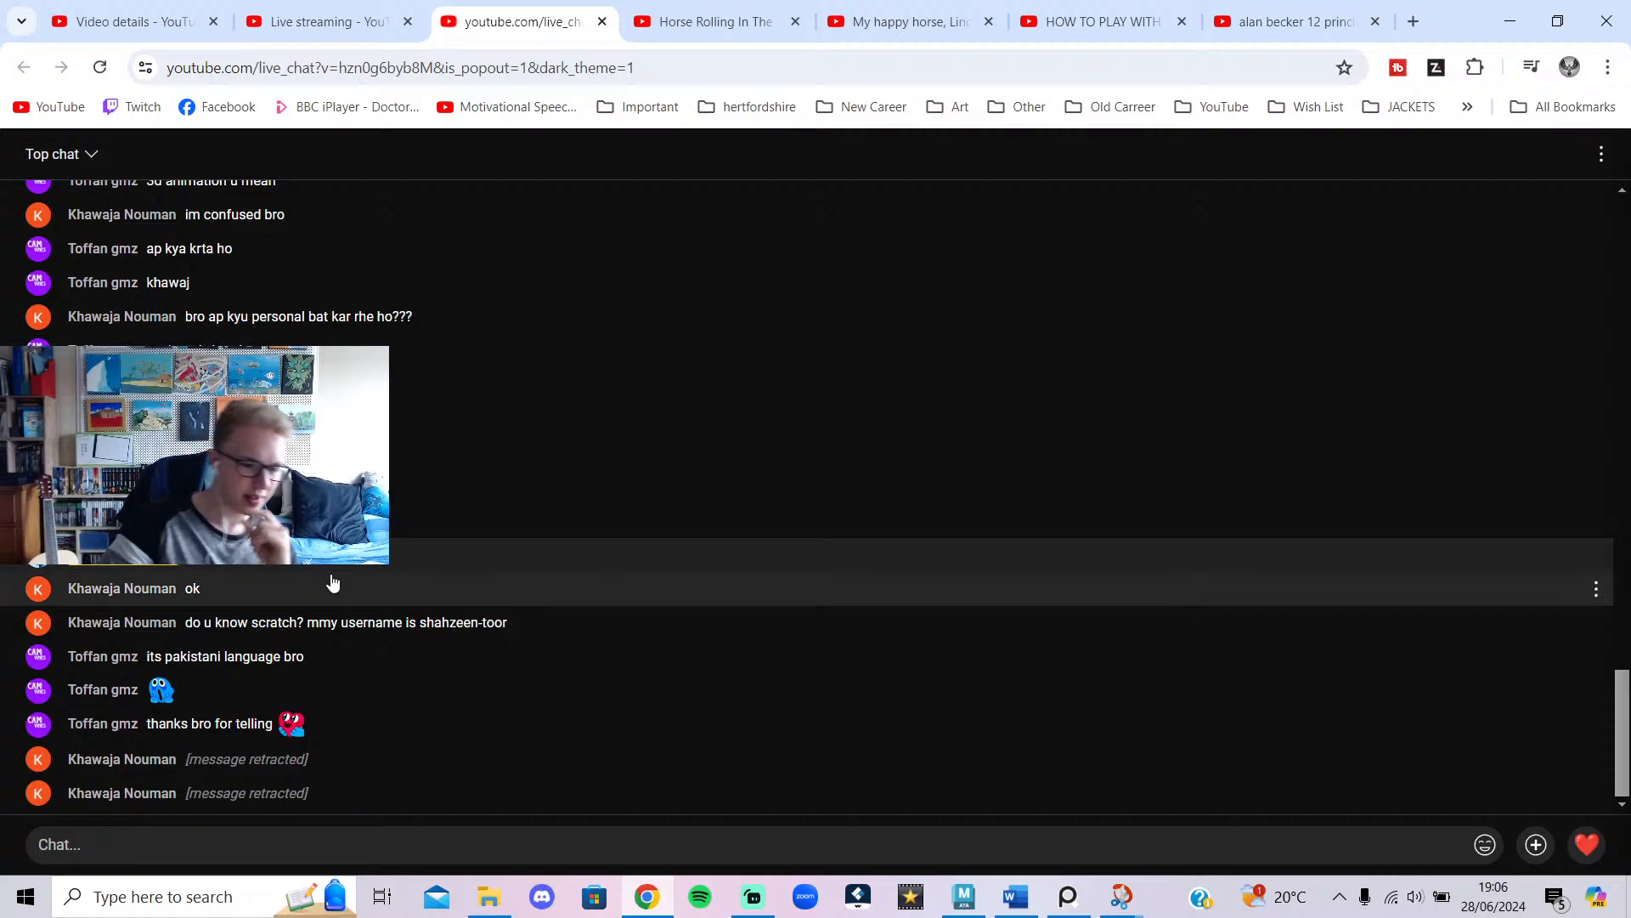
{"action": "left_click", "coordinate": [347, 18]}
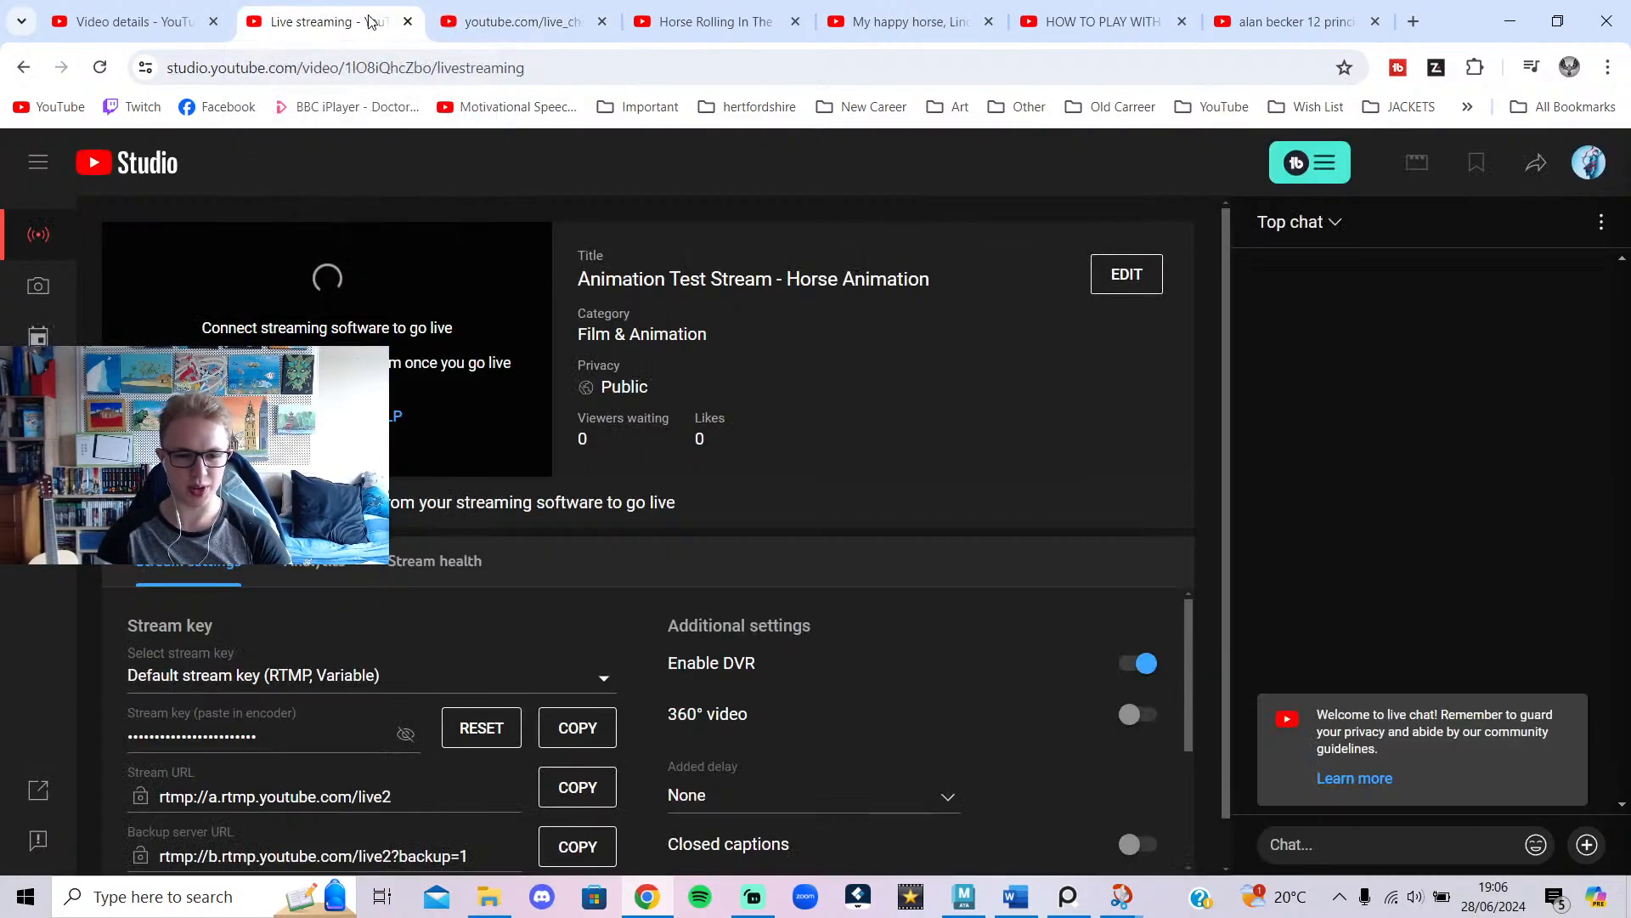
{"action": "left_click", "coordinate": [519, 14]}
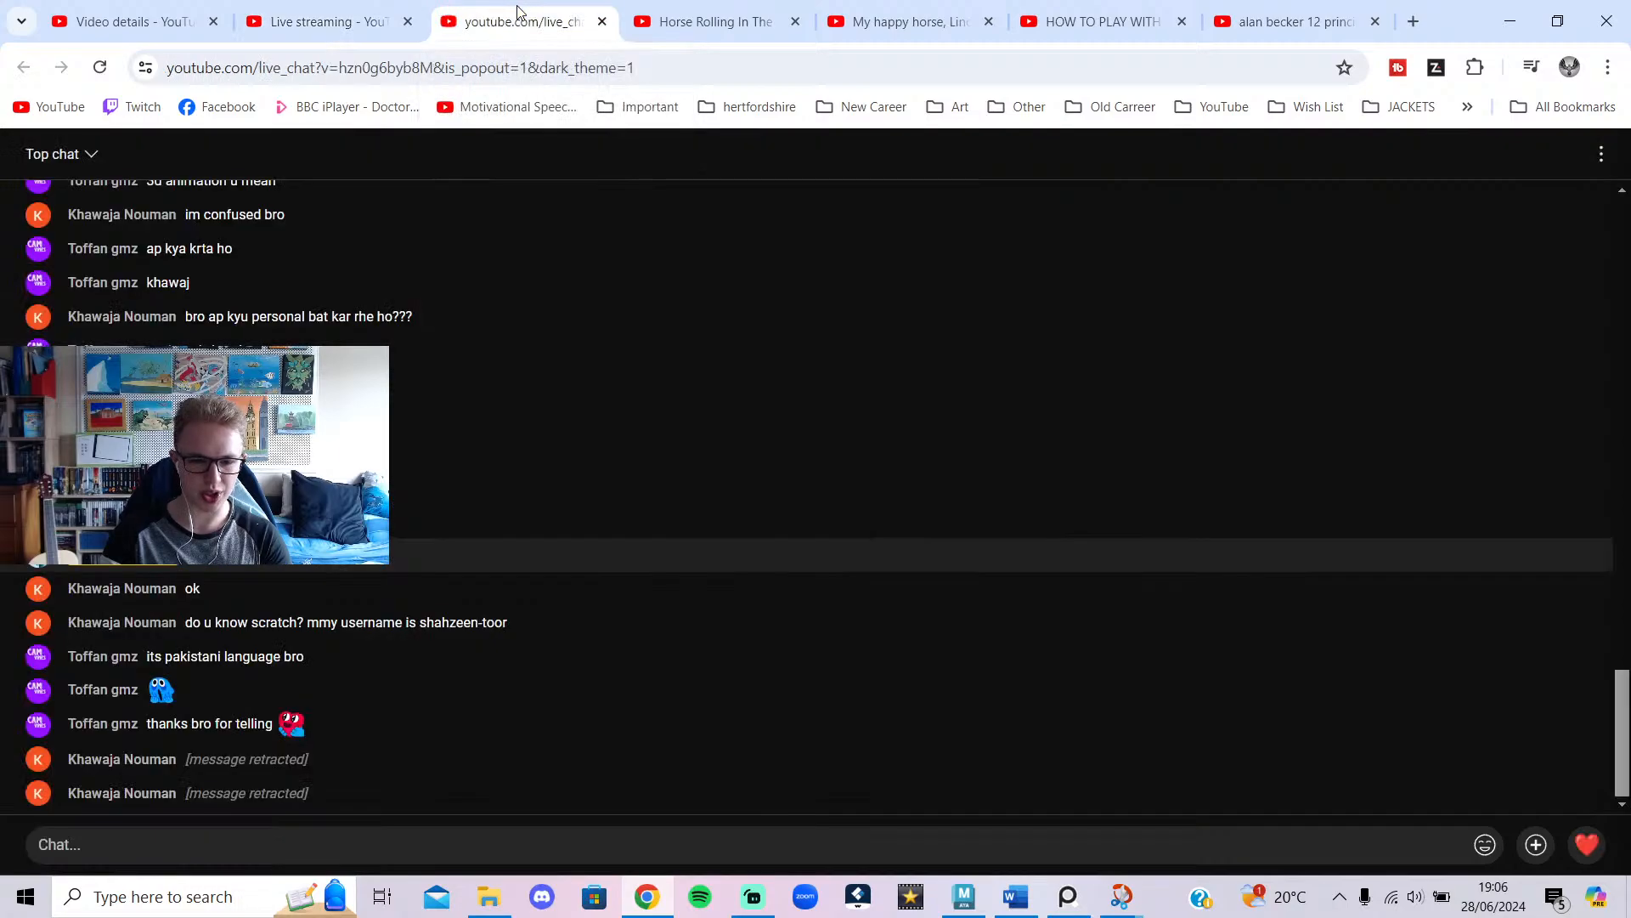
{"action": "left_click", "coordinate": [964, 897]}
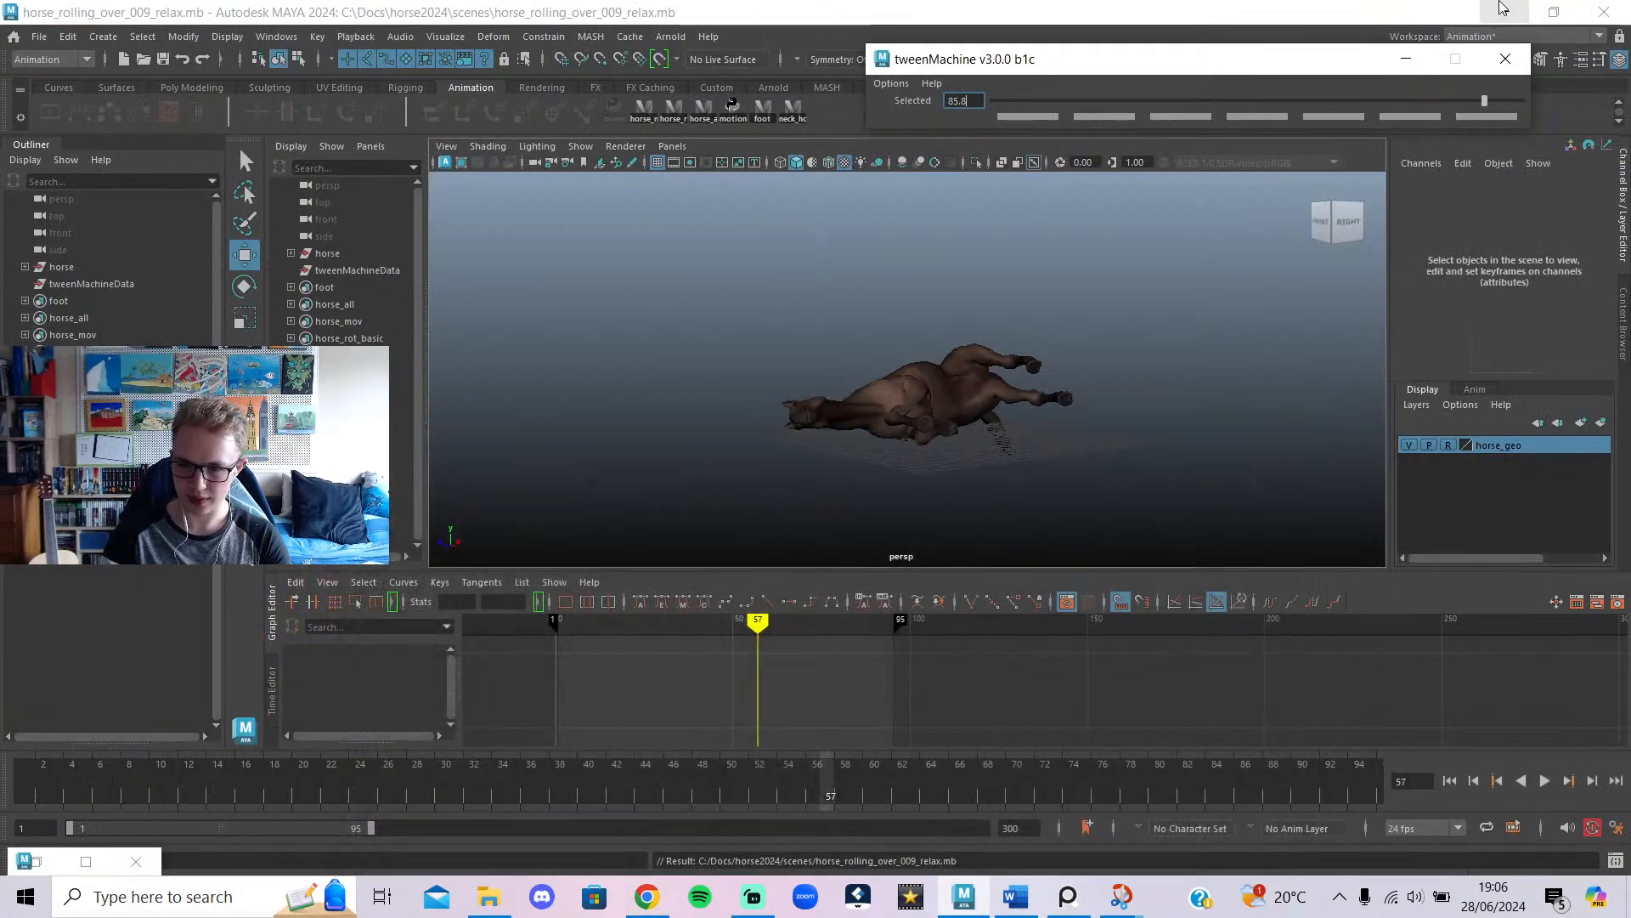
Rewind the horse roll to frame 1 and play it from the start.
{"action": "left_click", "coordinate": [754, 905]}
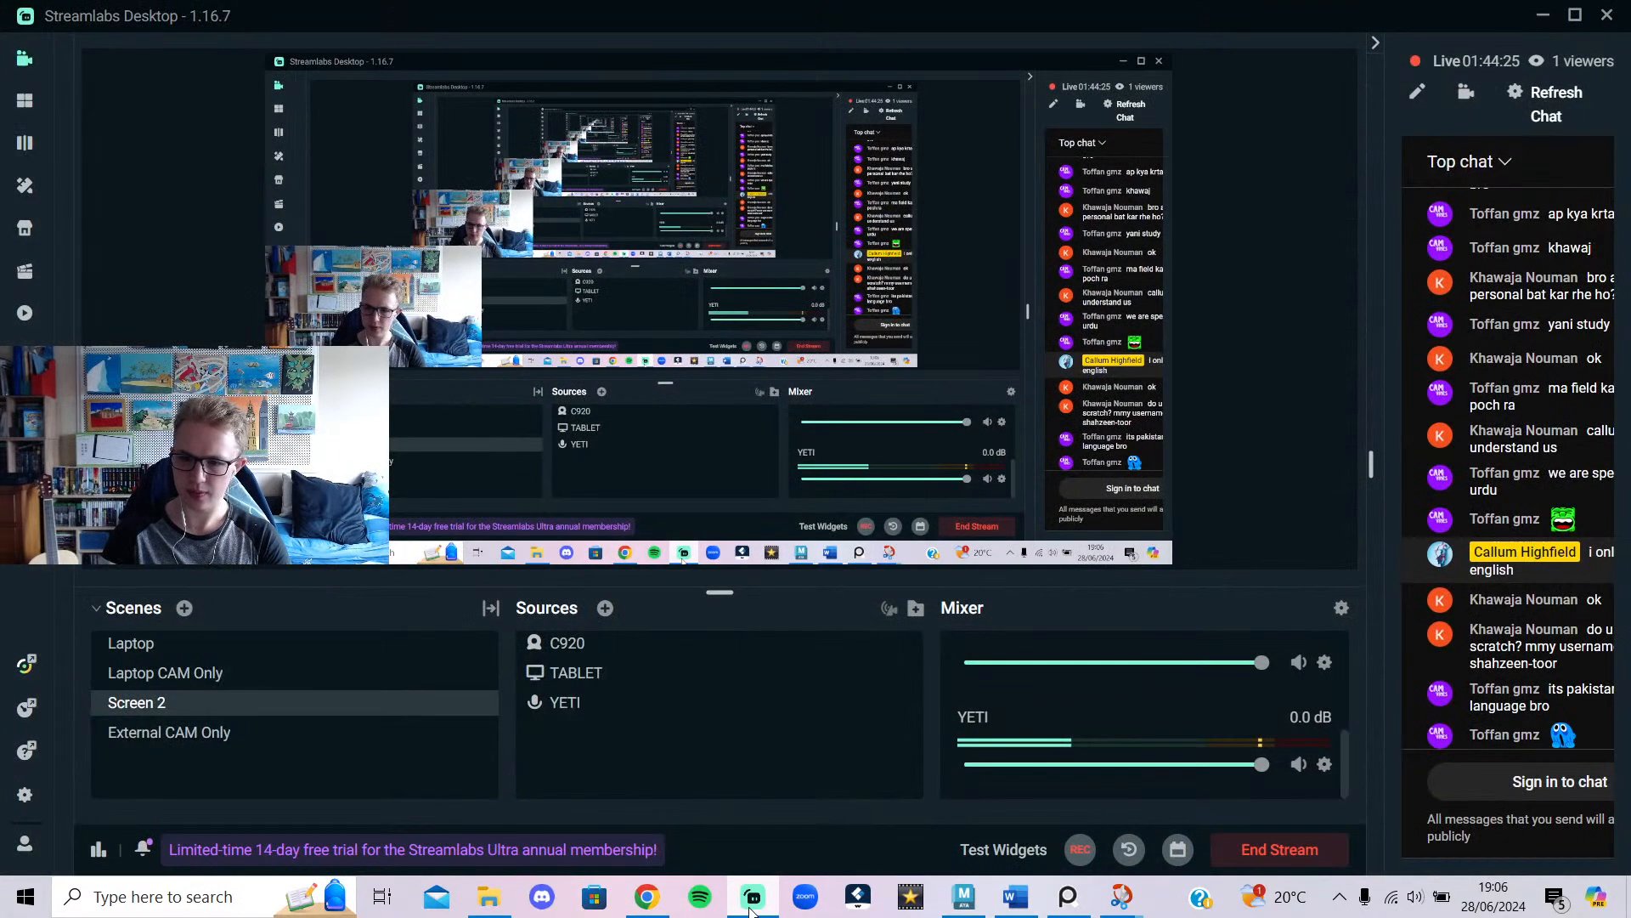
{"action": "left_click", "coordinate": [752, 900]}
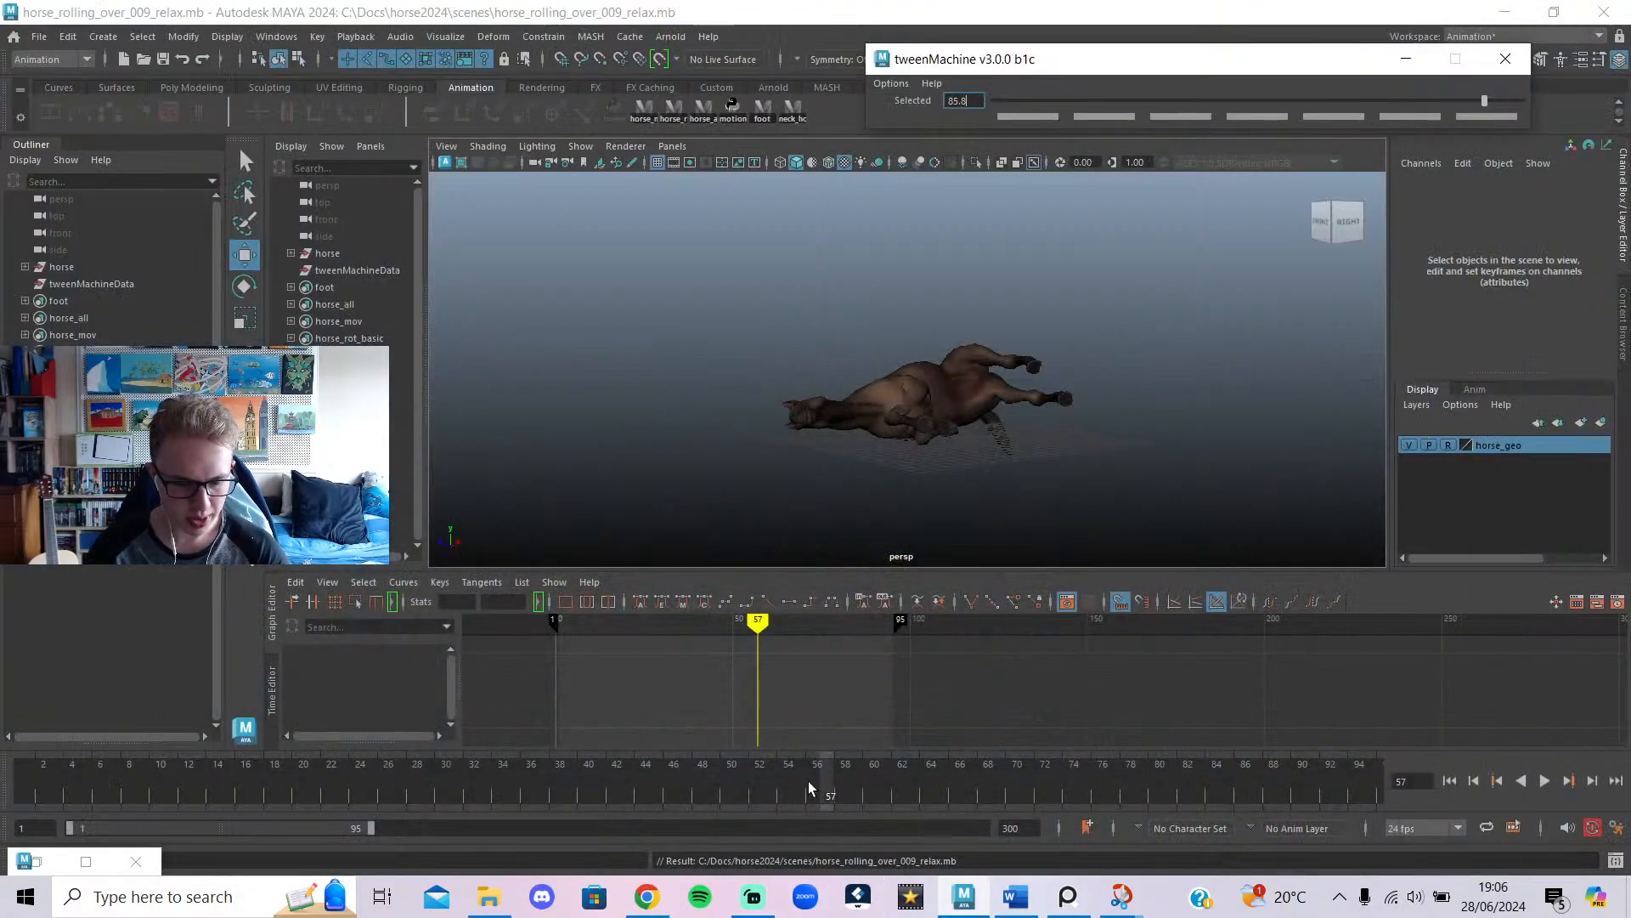
{"action": "left_click_drag", "start_coordinate": [808, 782], "coordinate": [4, 806]}
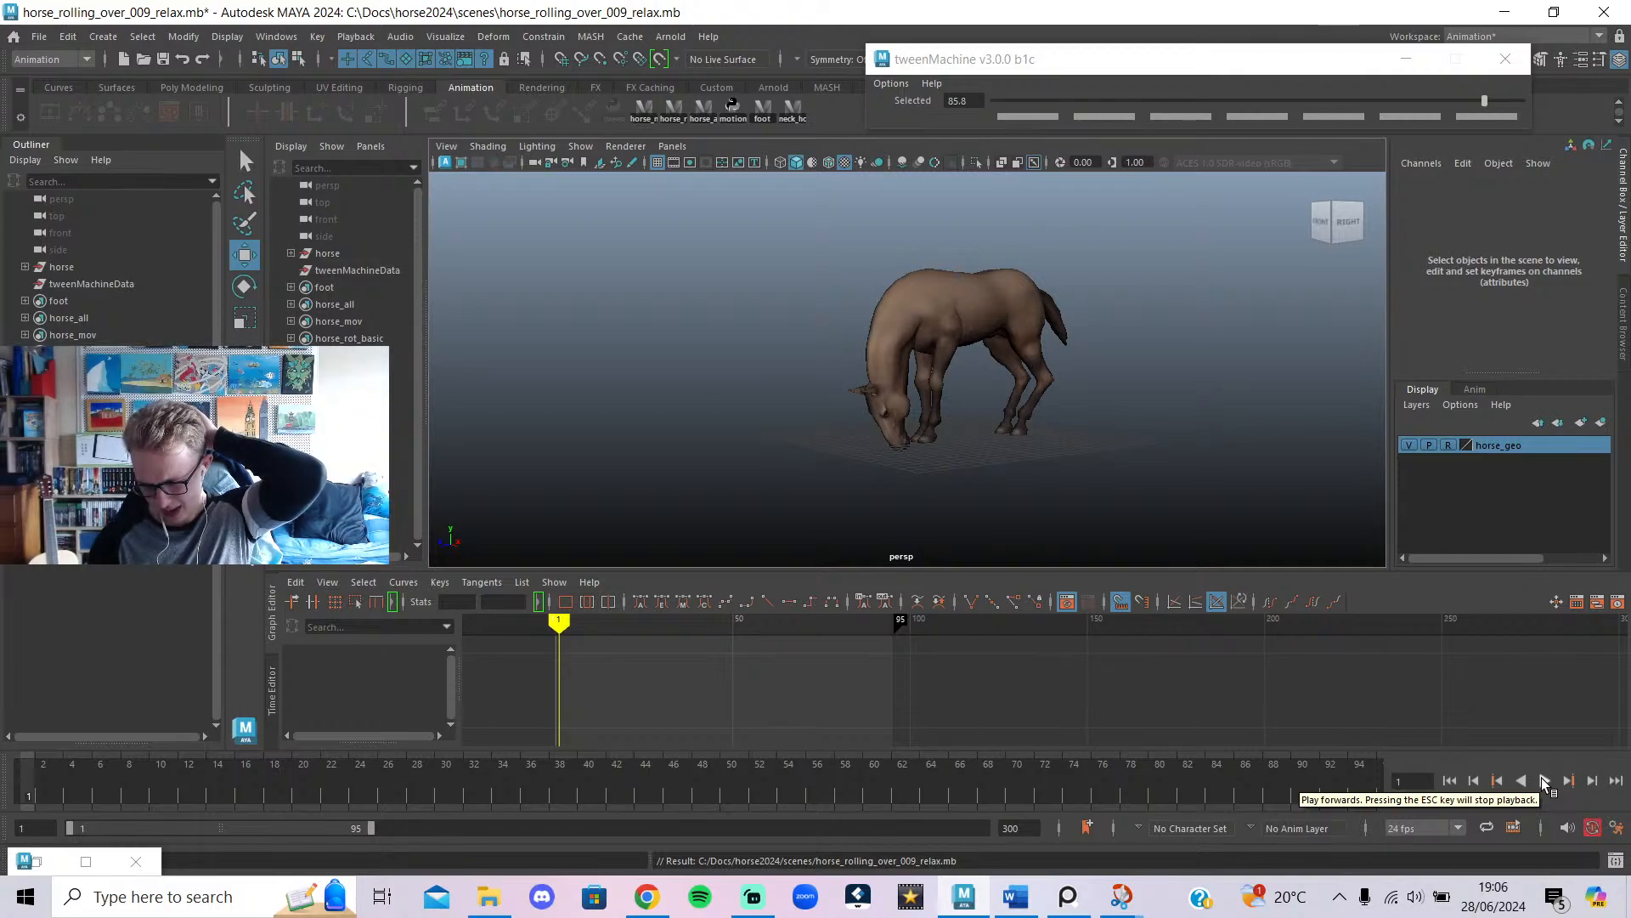
{"action": "left_click", "coordinate": [1543, 780]}
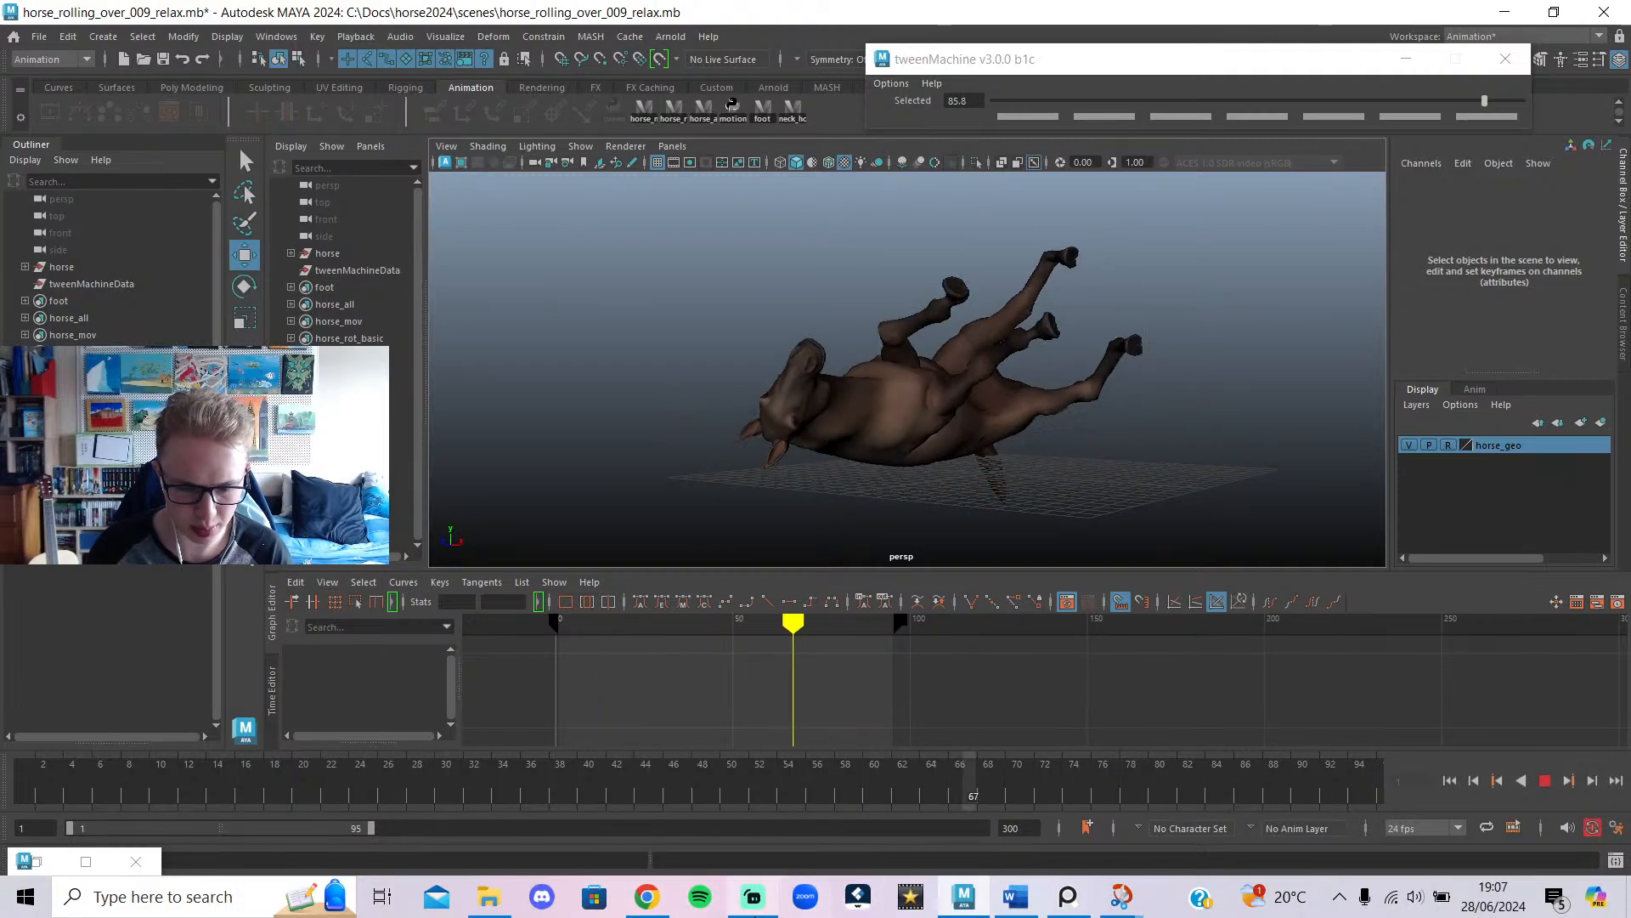
{"action": "left_click", "coordinate": [753, 898]}
{"action": "left_click", "coordinate": [753, 898]}
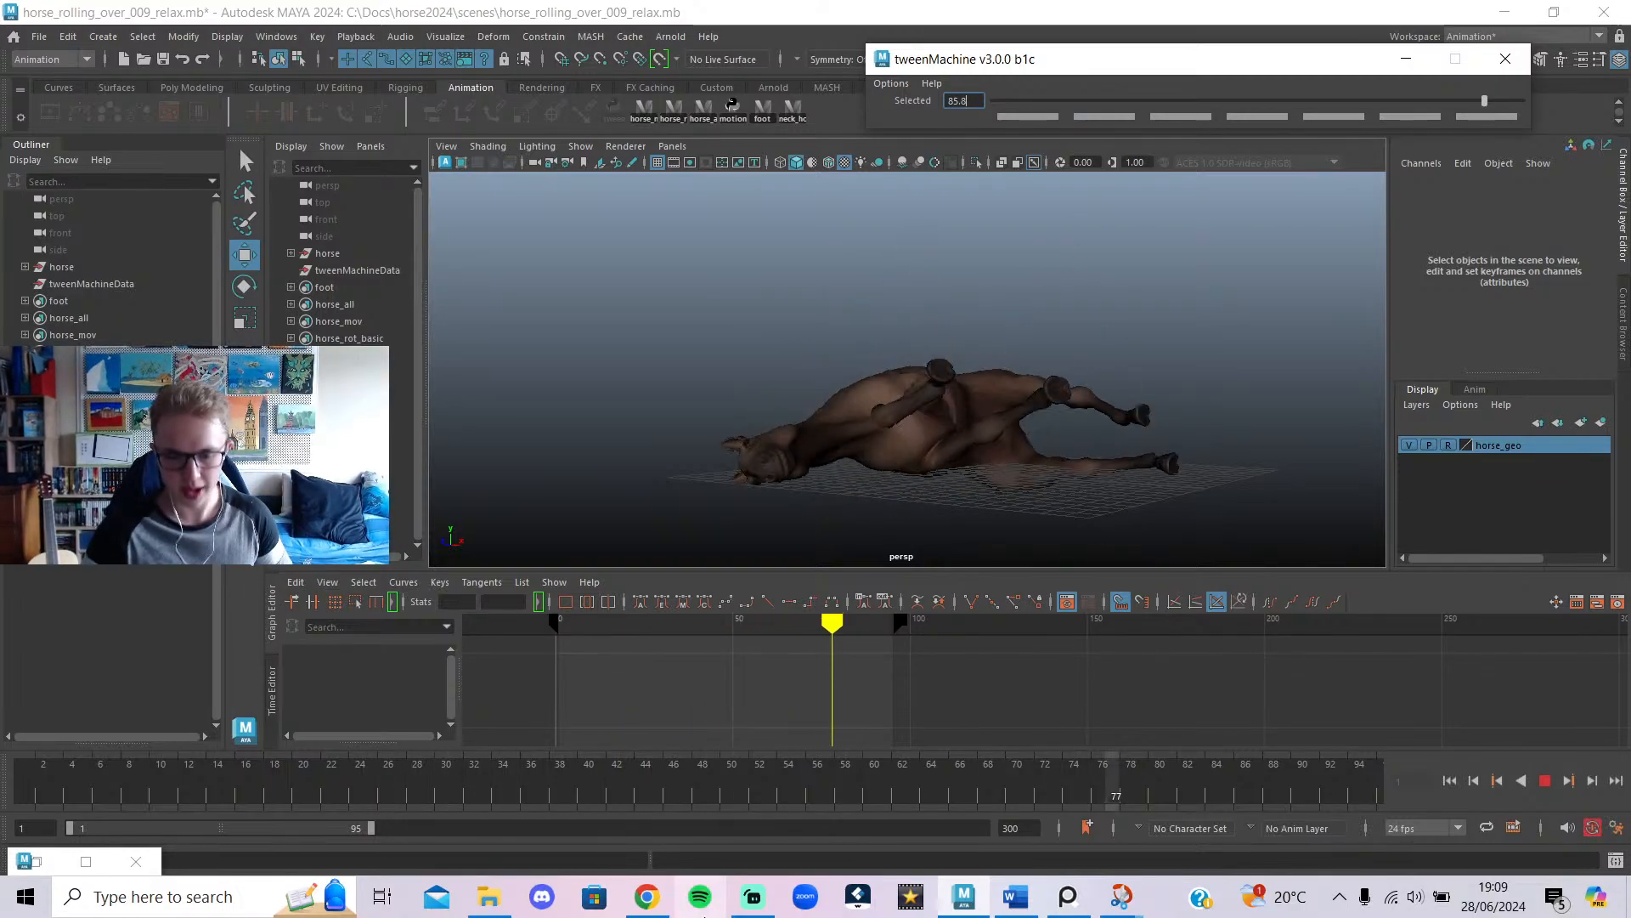
Post the message 'im back' in the YouTube live chat.
{"action": "left_click", "coordinate": [753, 896]}
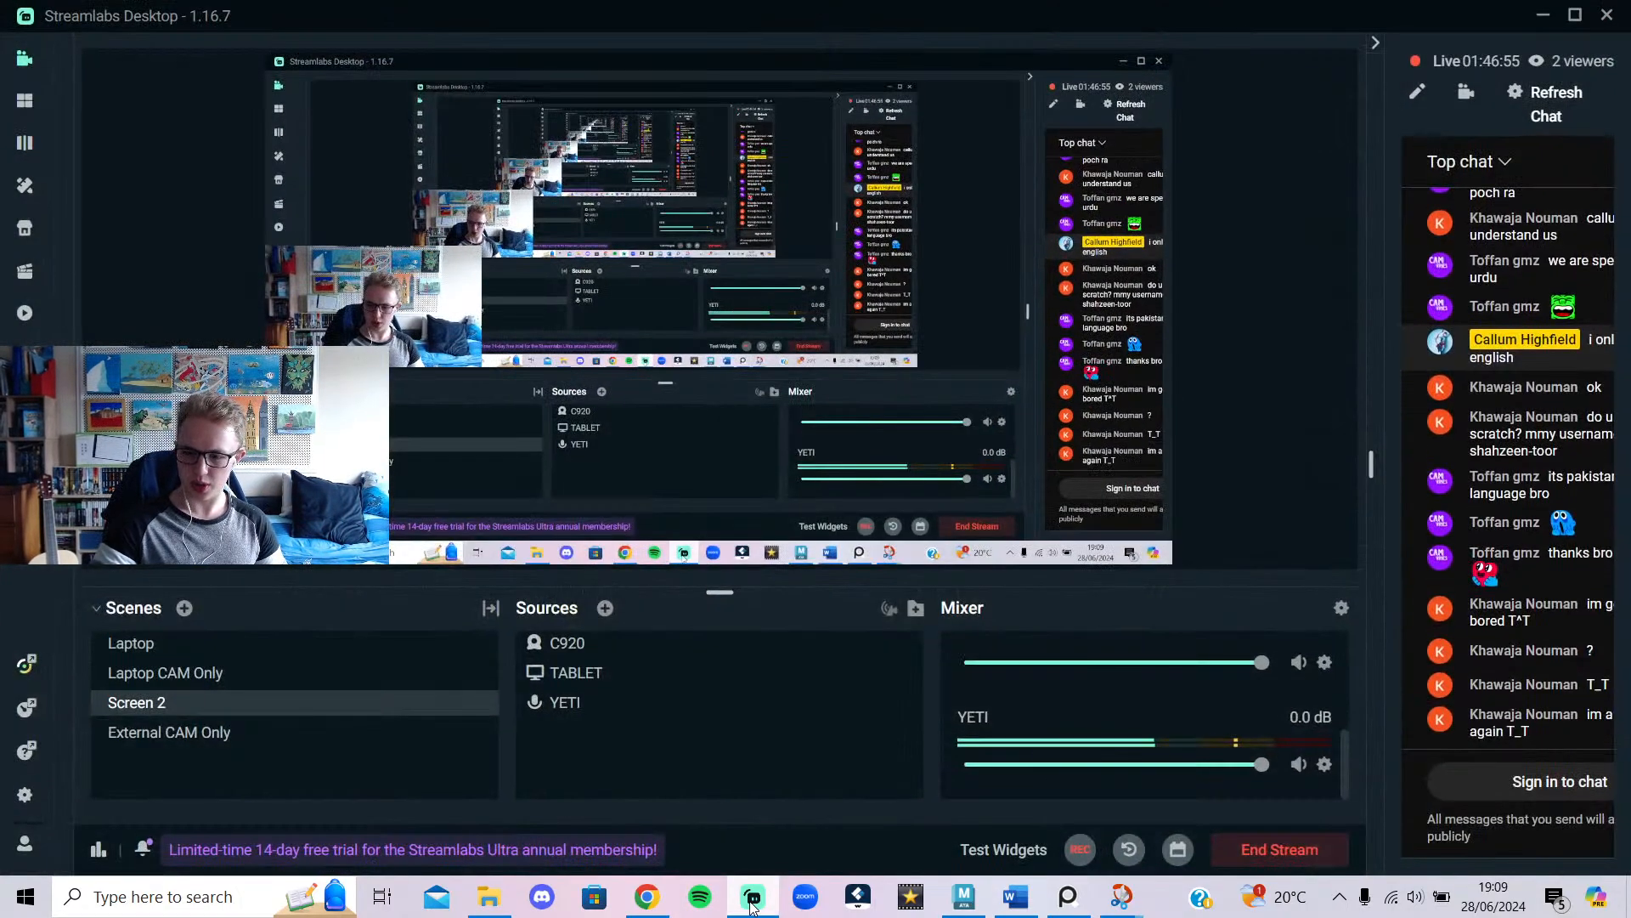
{"action": "left_click", "coordinate": [752, 904]}
{"action": "mouse_move", "coordinate": [651, 899]}
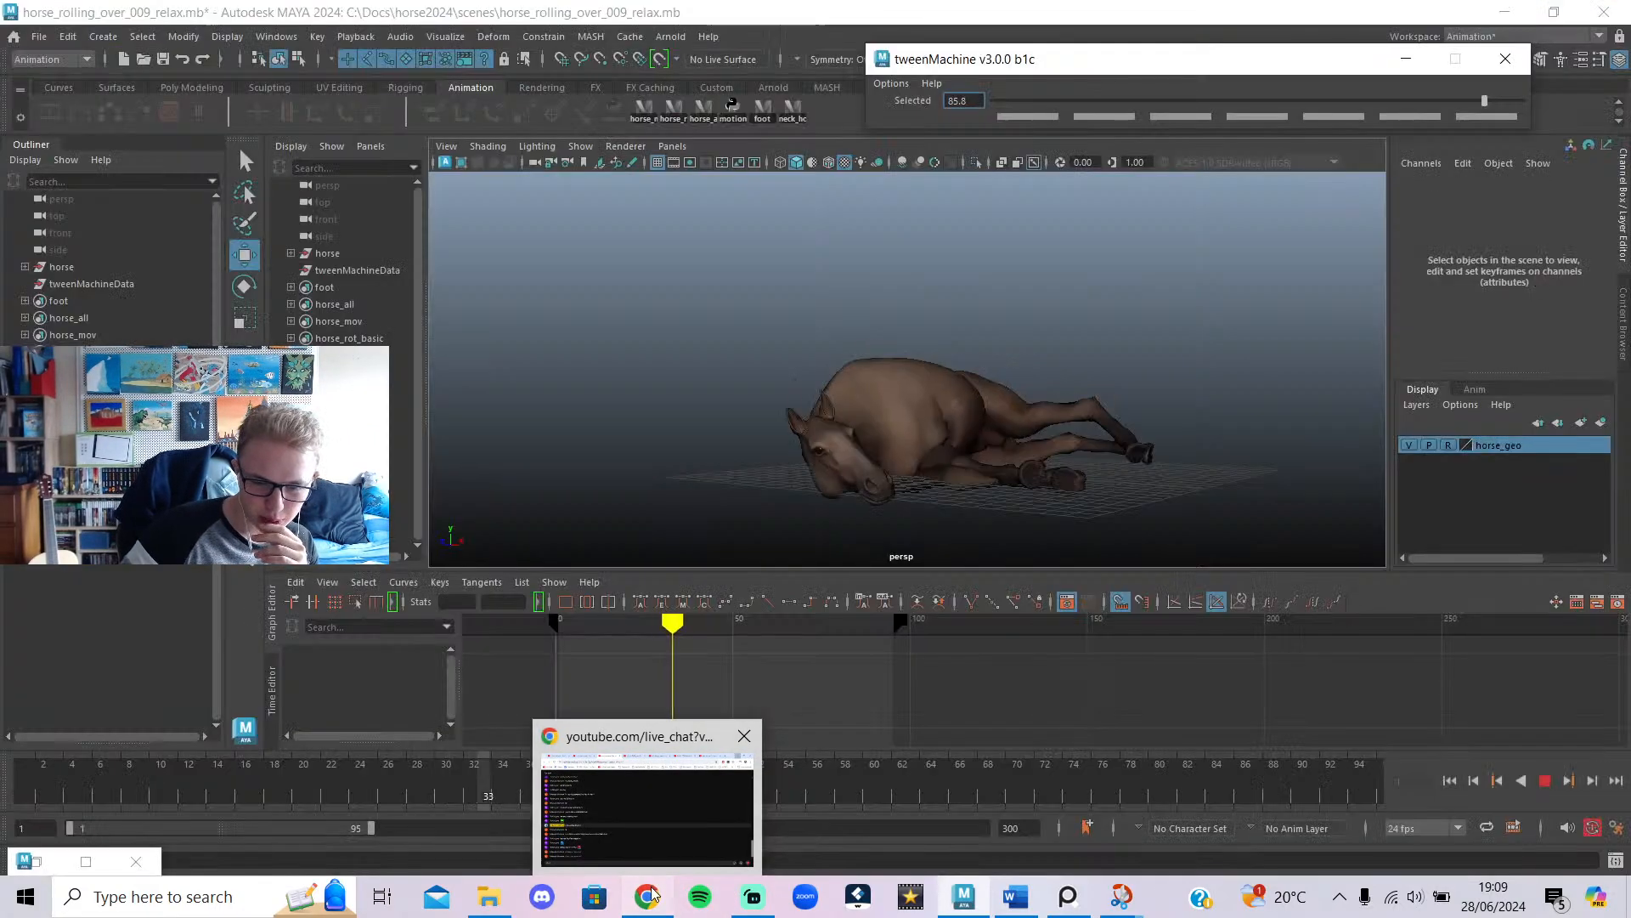
{"action": "left_click", "coordinate": [651, 895]}
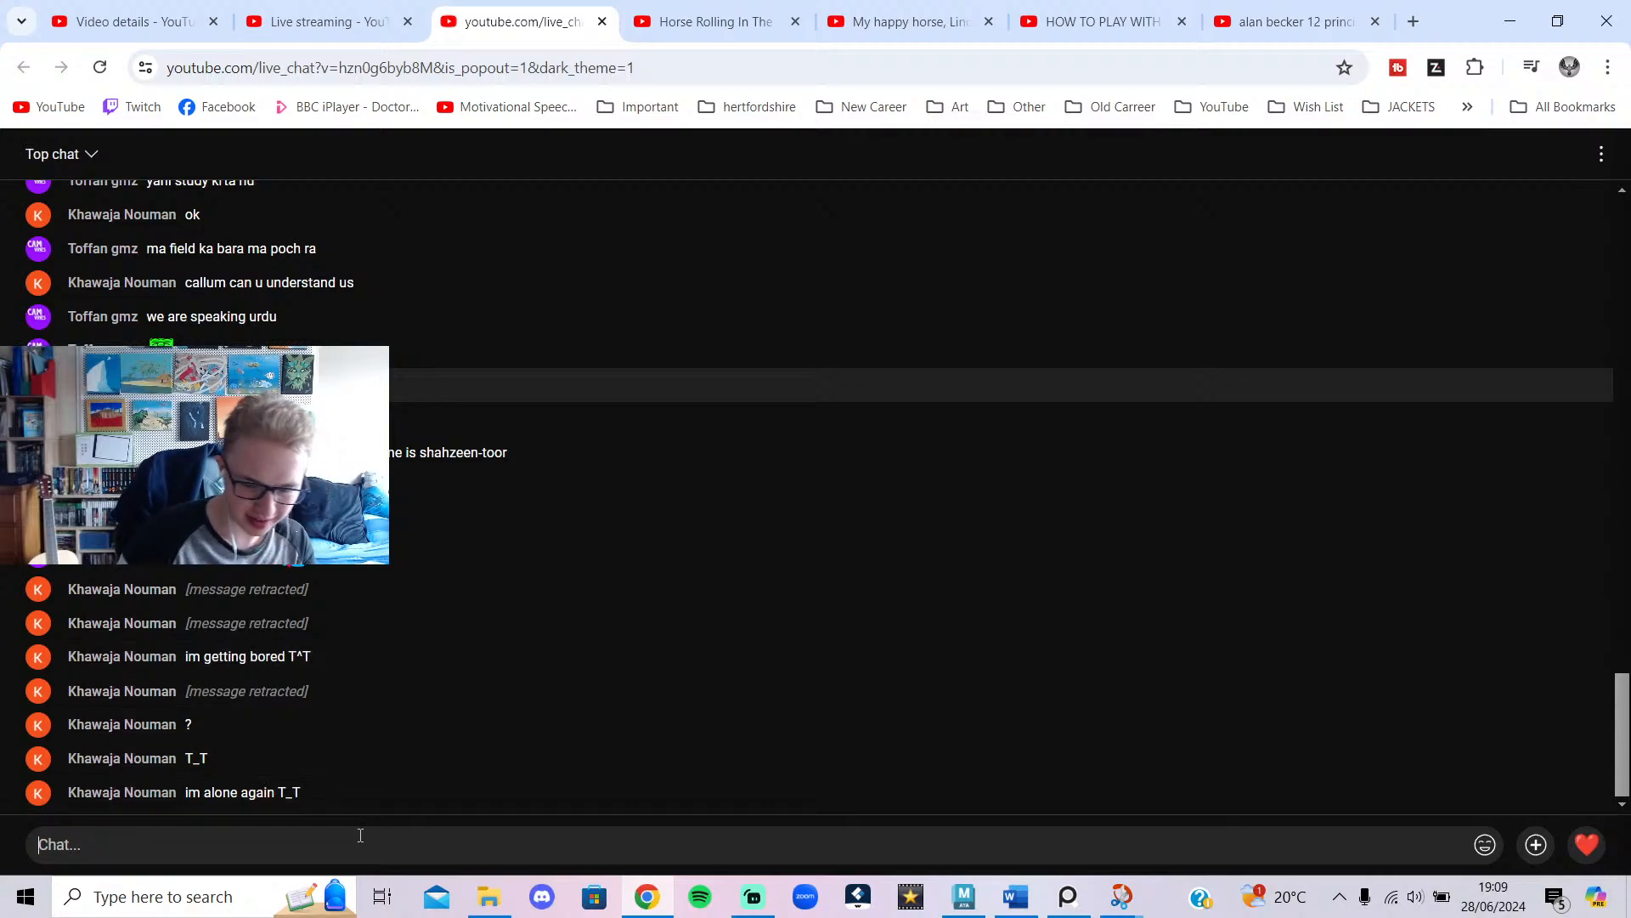
{"action": "type", "text": "im back"}
{"action": "key", "text": "Return"}
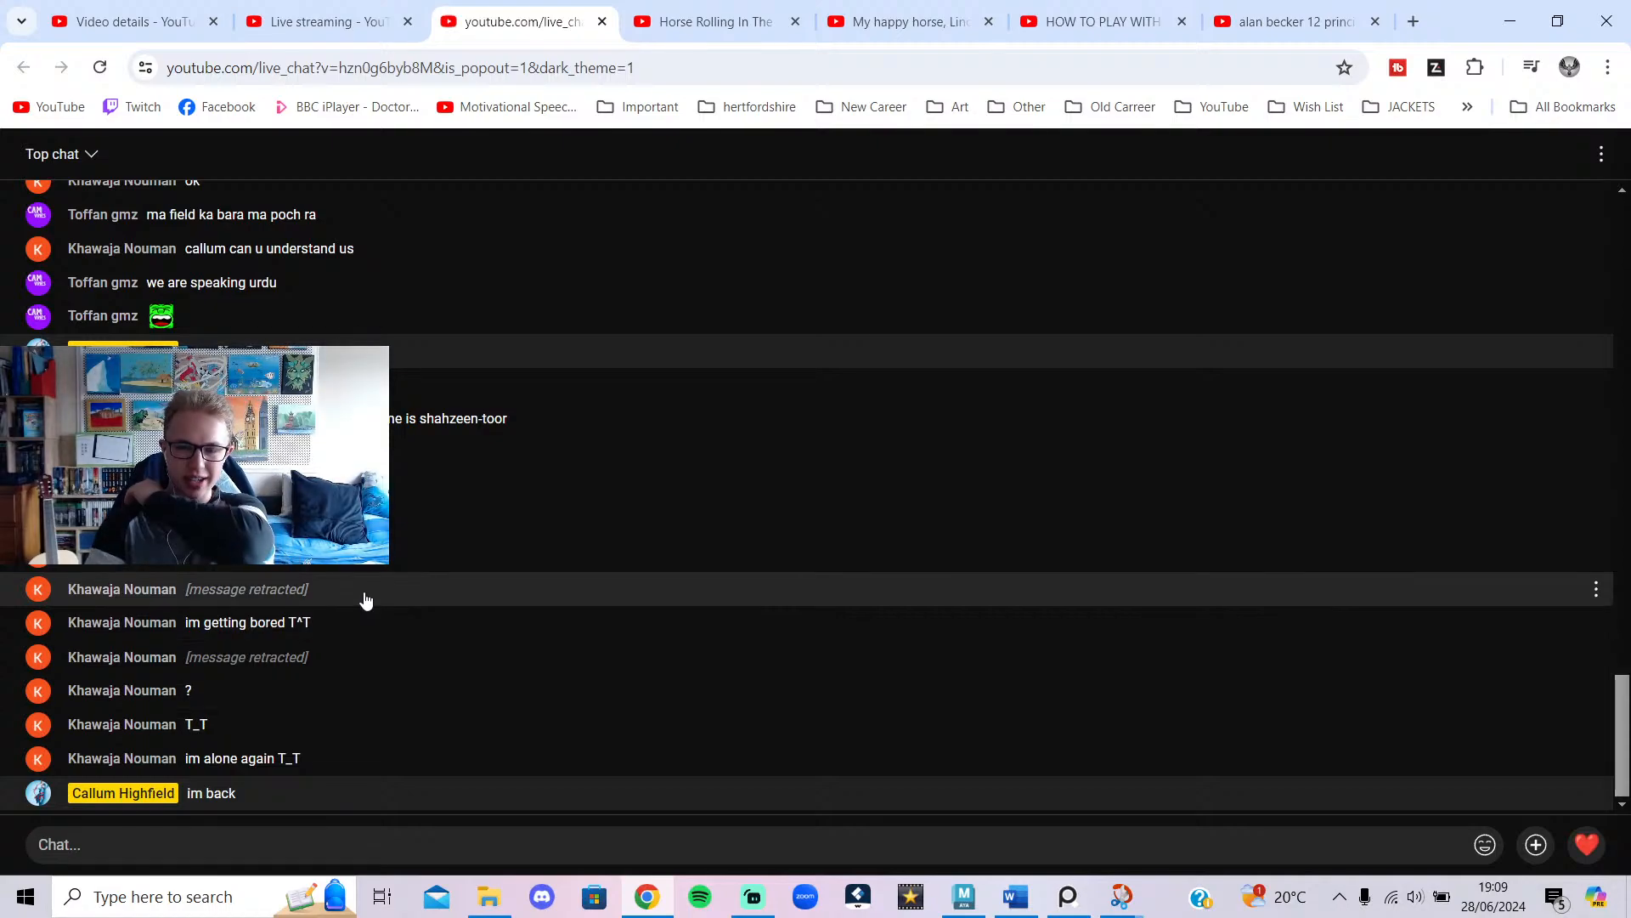
Minimize Streamlabs and bring Maya back to the front.
{"action": "left_click", "coordinate": [747, 894]}
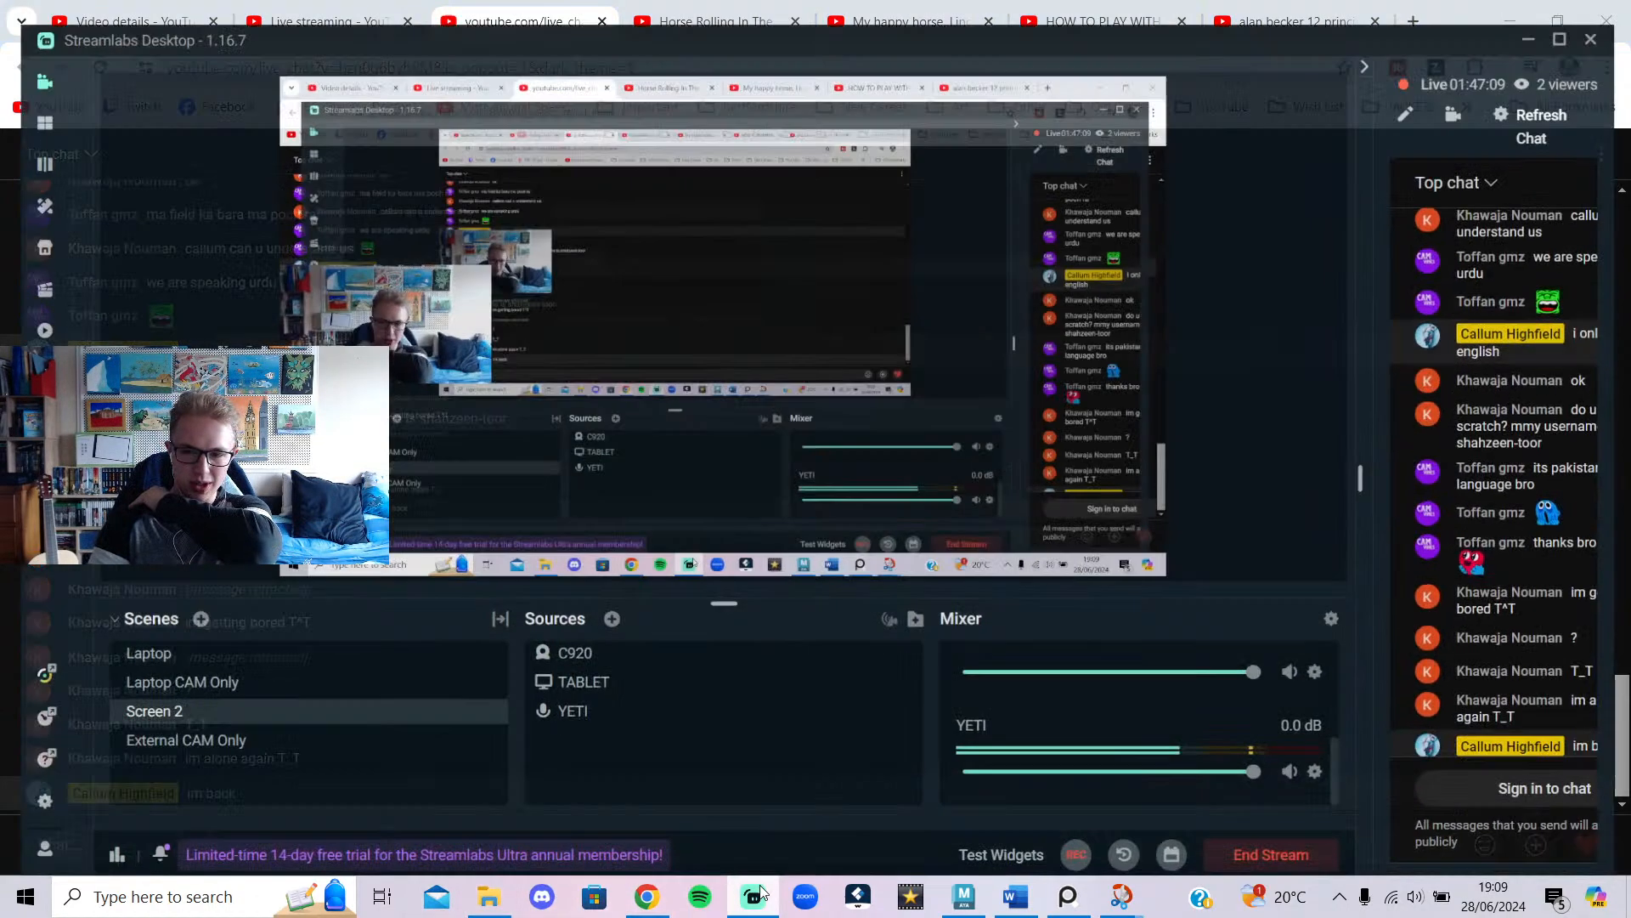
{"action": "left_click", "coordinate": [760, 893]}
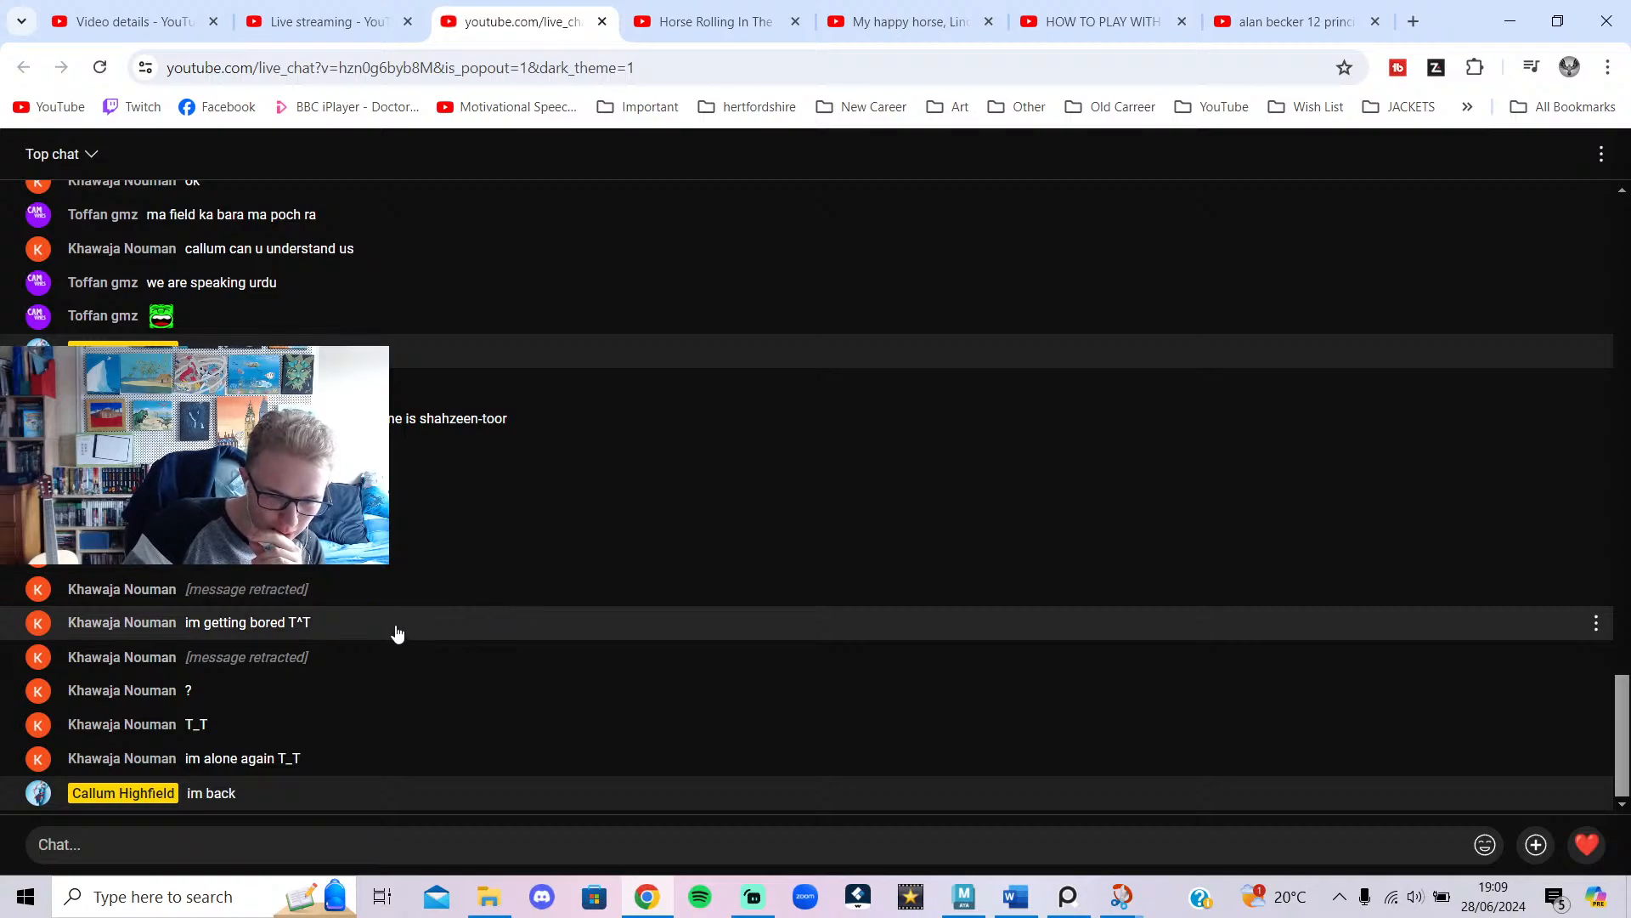
{"action": "left_click", "coordinate": [966, 892]}
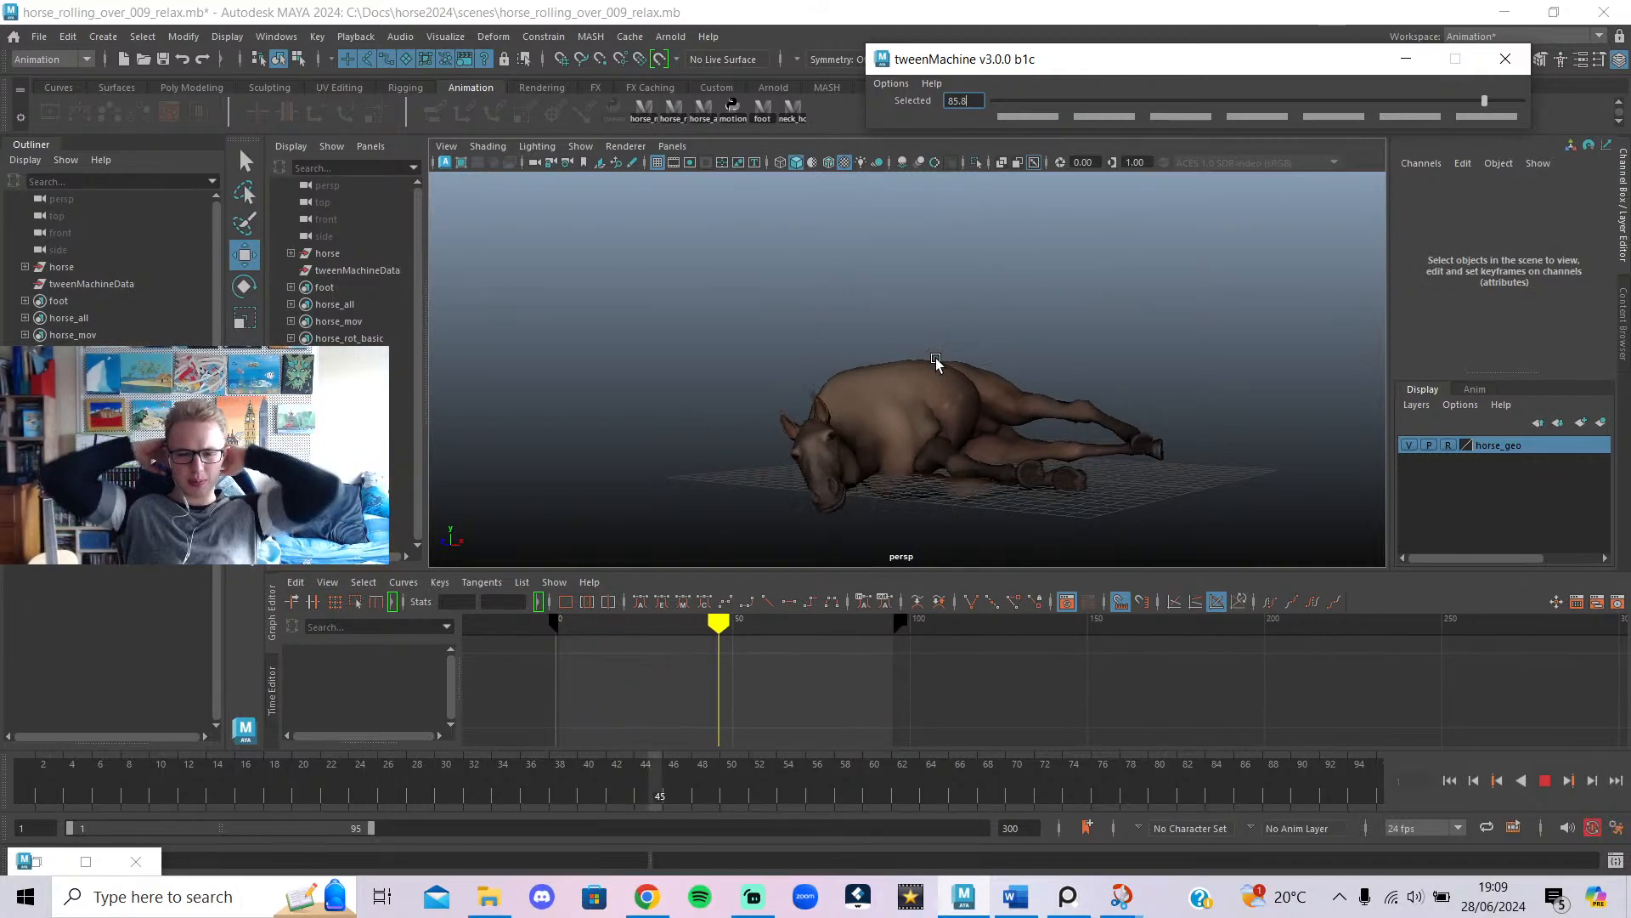
Stop playback, scrub the roll between frames 38 and 95, and orbit to the horse's right side.
{"action": "left_click", "coordinate": [1543, 781]}
{"action": "left_click_drag", "start_coordinate": [909, 771], "coordinate": [1527, 892]}
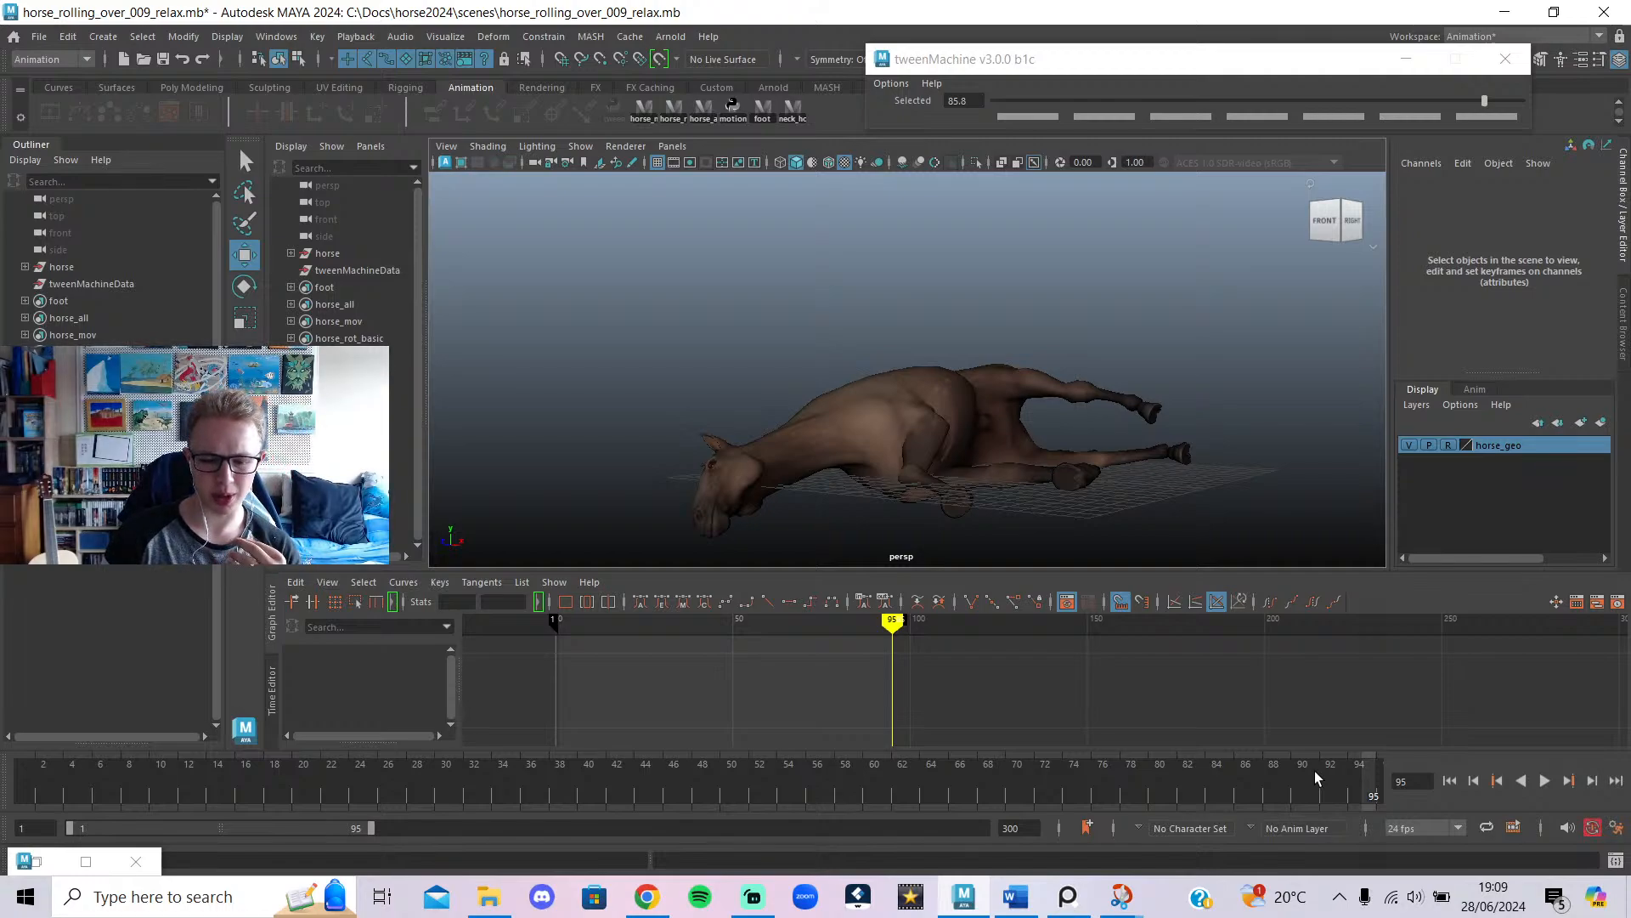
{"action": "left_click_drag", "start_coordinate": [1314, 771], "coordinate": [714, 767]}
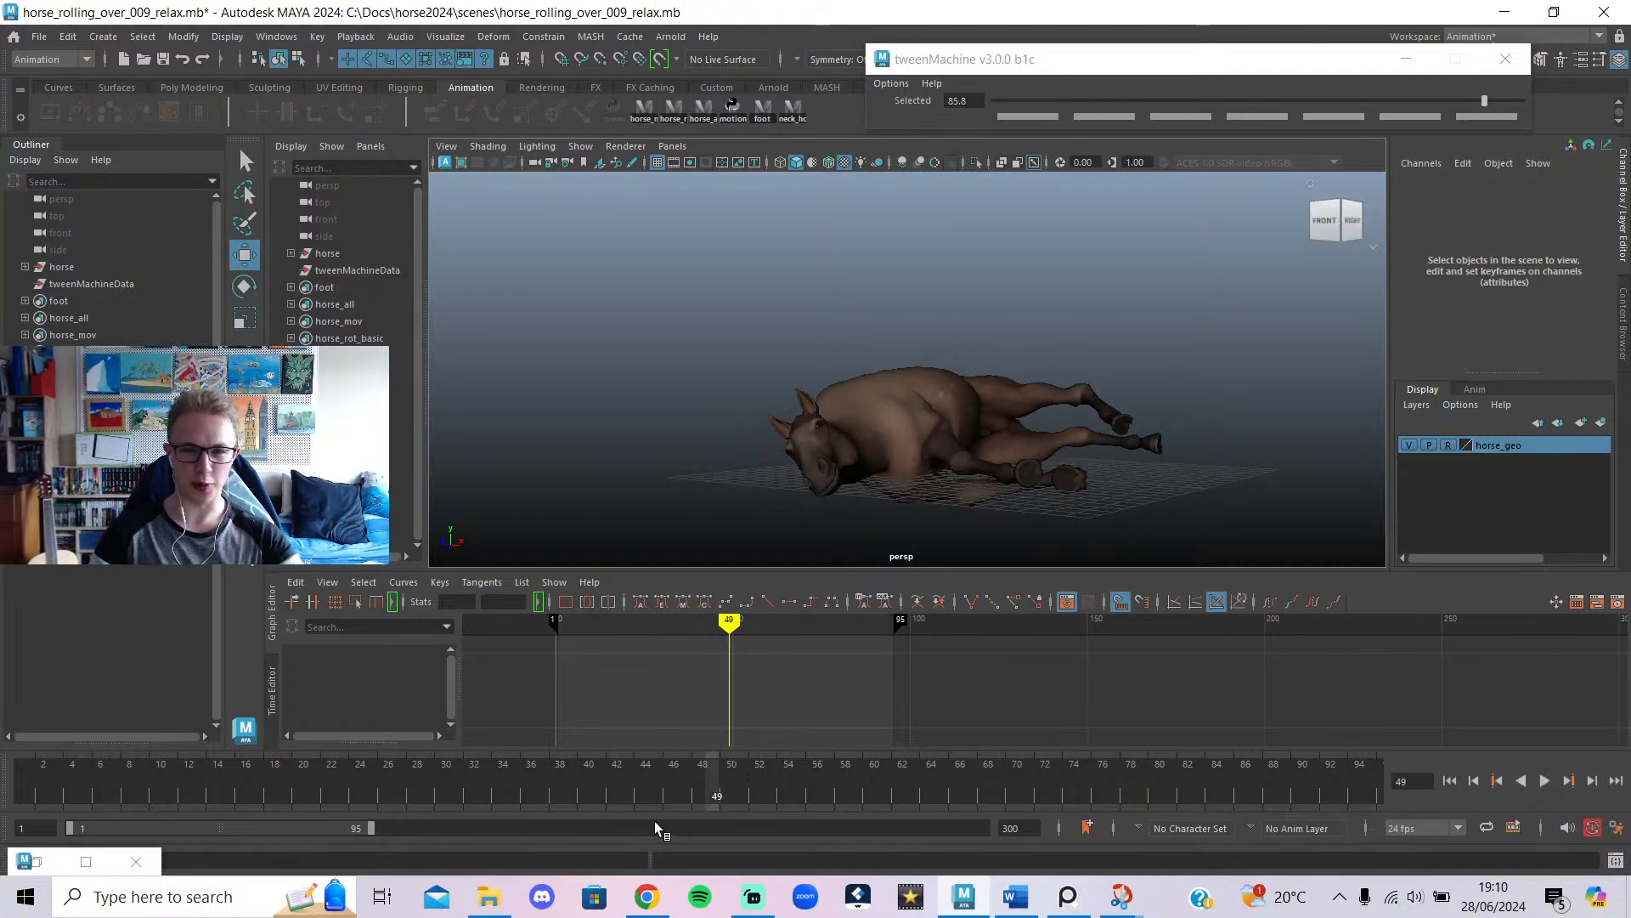
{"action": "mouse_move", "coordinate": [647, 897]}
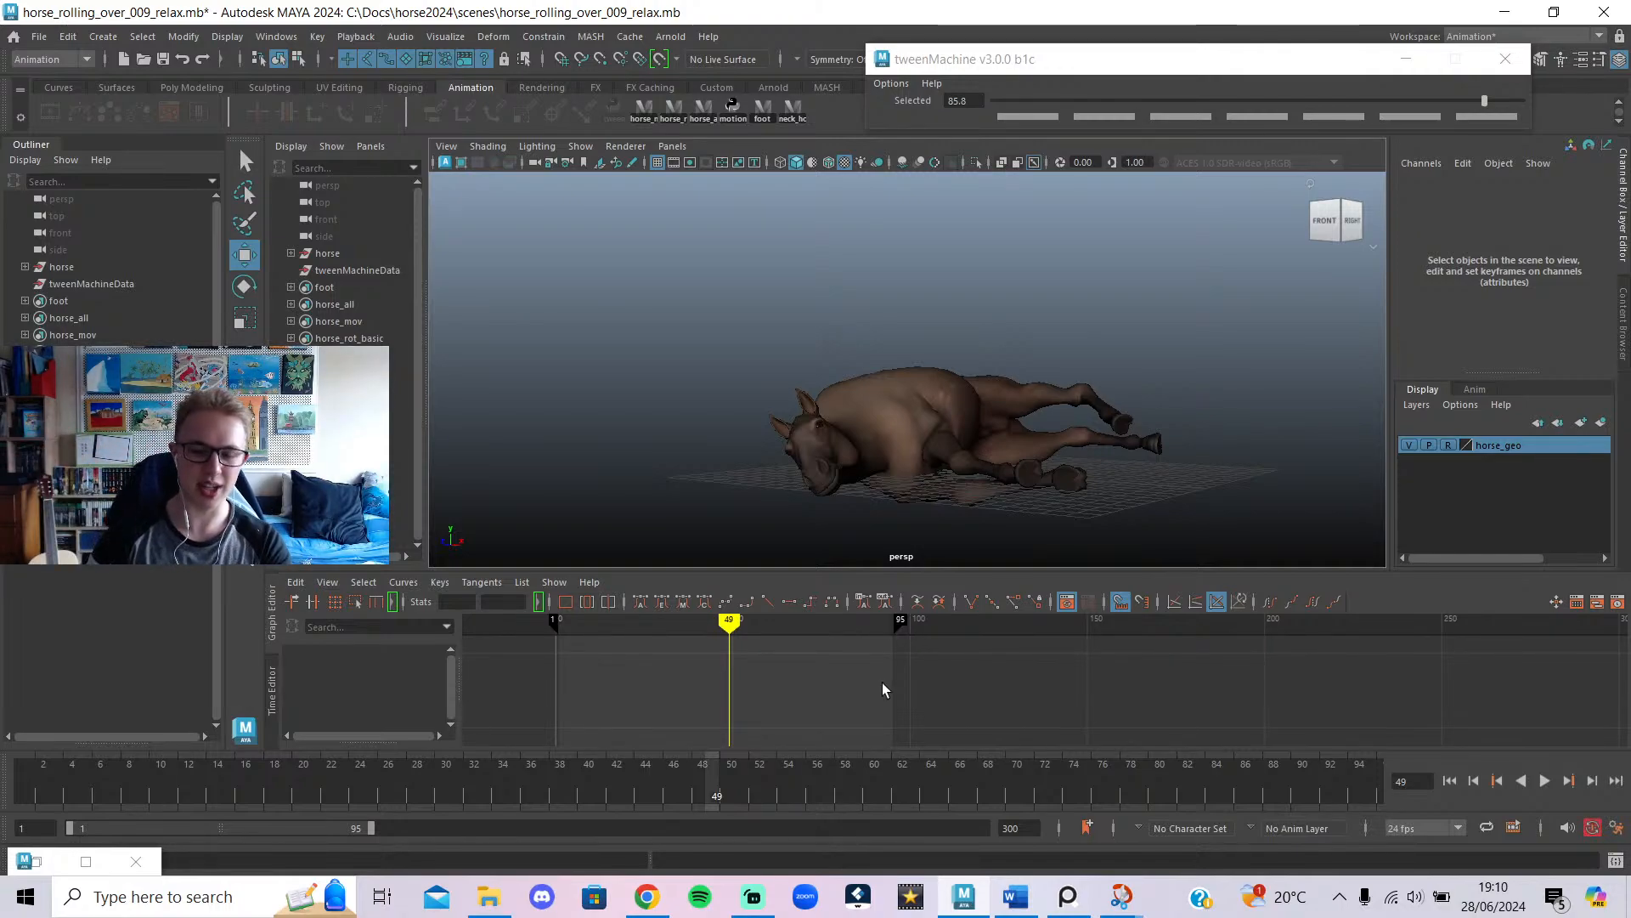
{"action": "left_click_drag", "start_coordinate": [702, 775], "coordinate": [551, 829]}
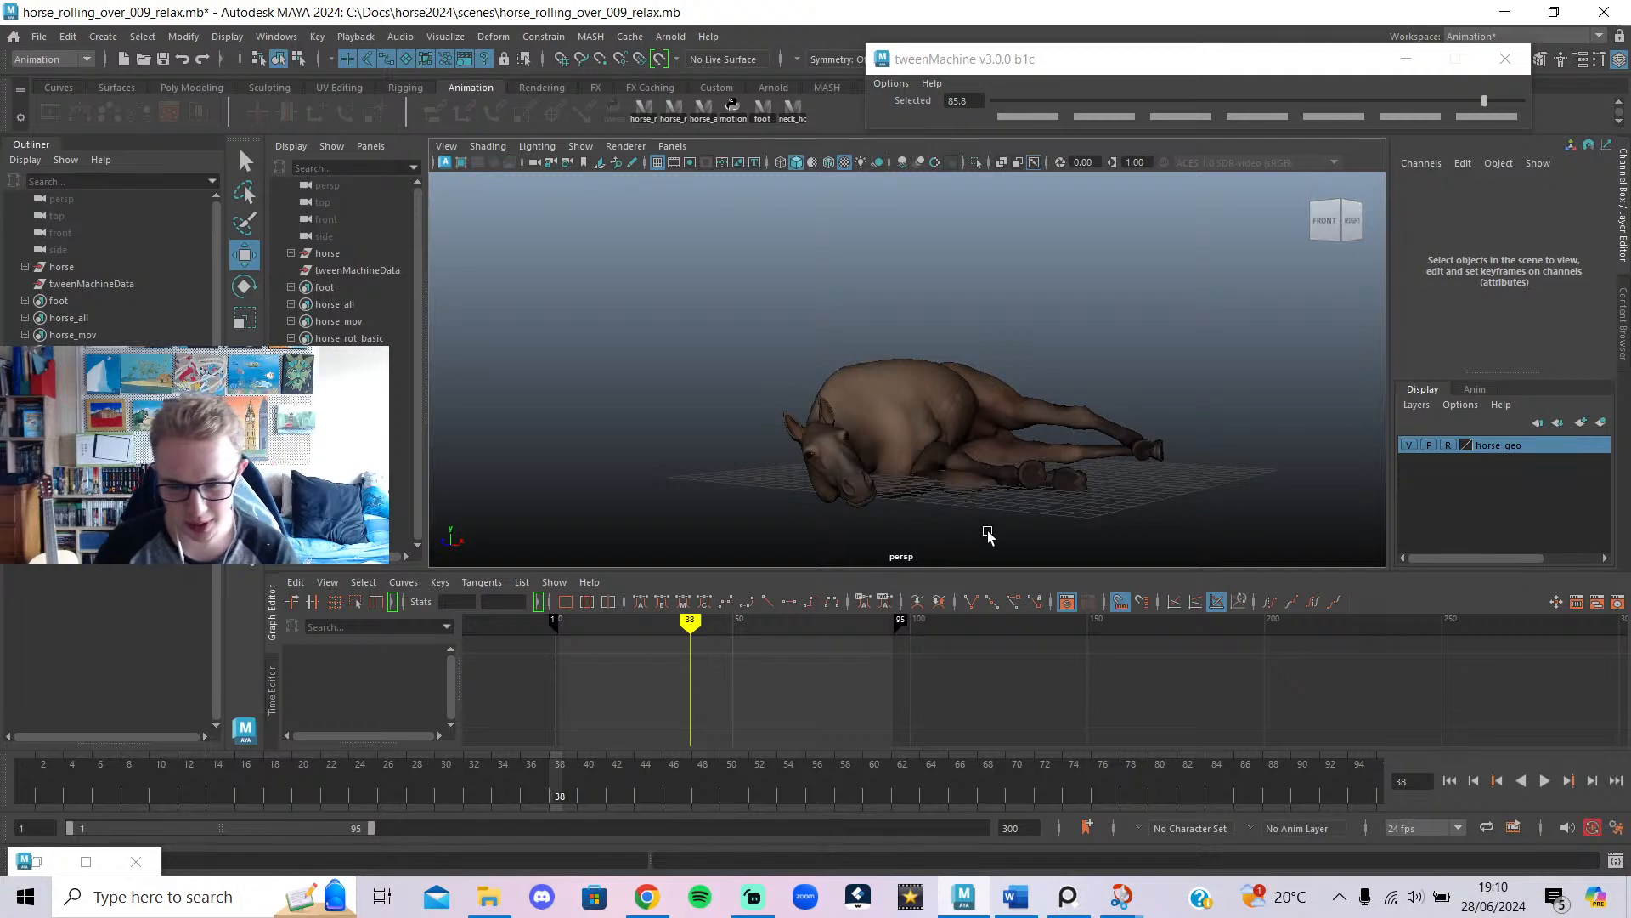
{"action": "left_click_drag", "start_coordinate": [988, 533], "coordinate": [846, 433], "text": "alt"}
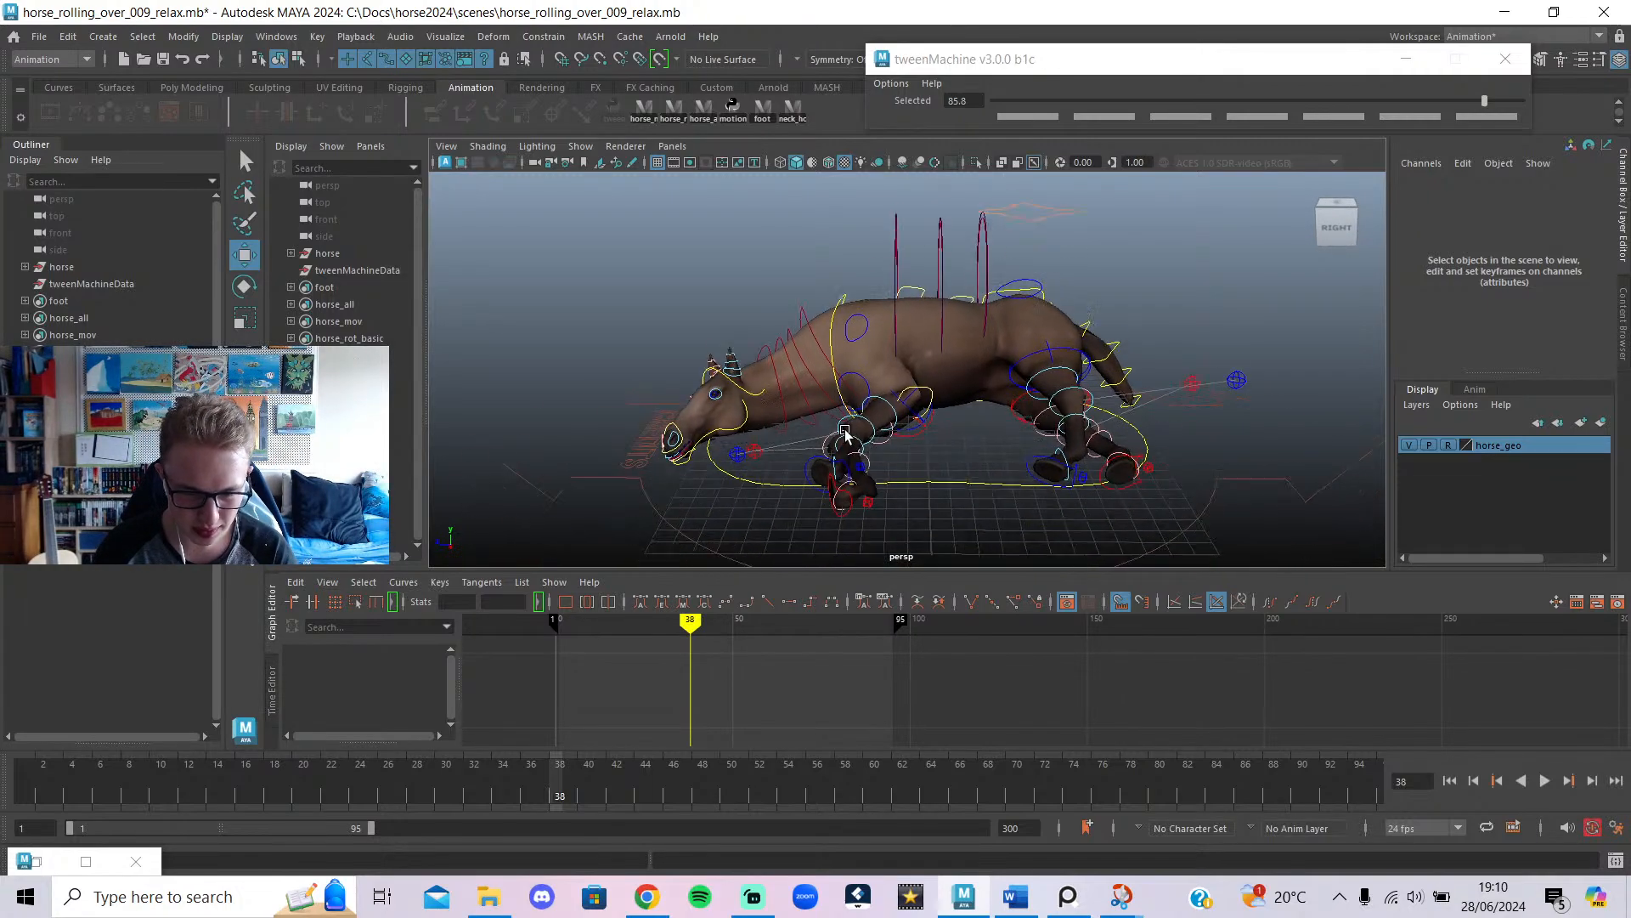
{"action": "scroll", "coordinate": [845, 433], "scroll_direction": "up", "scroll_amount": 5}
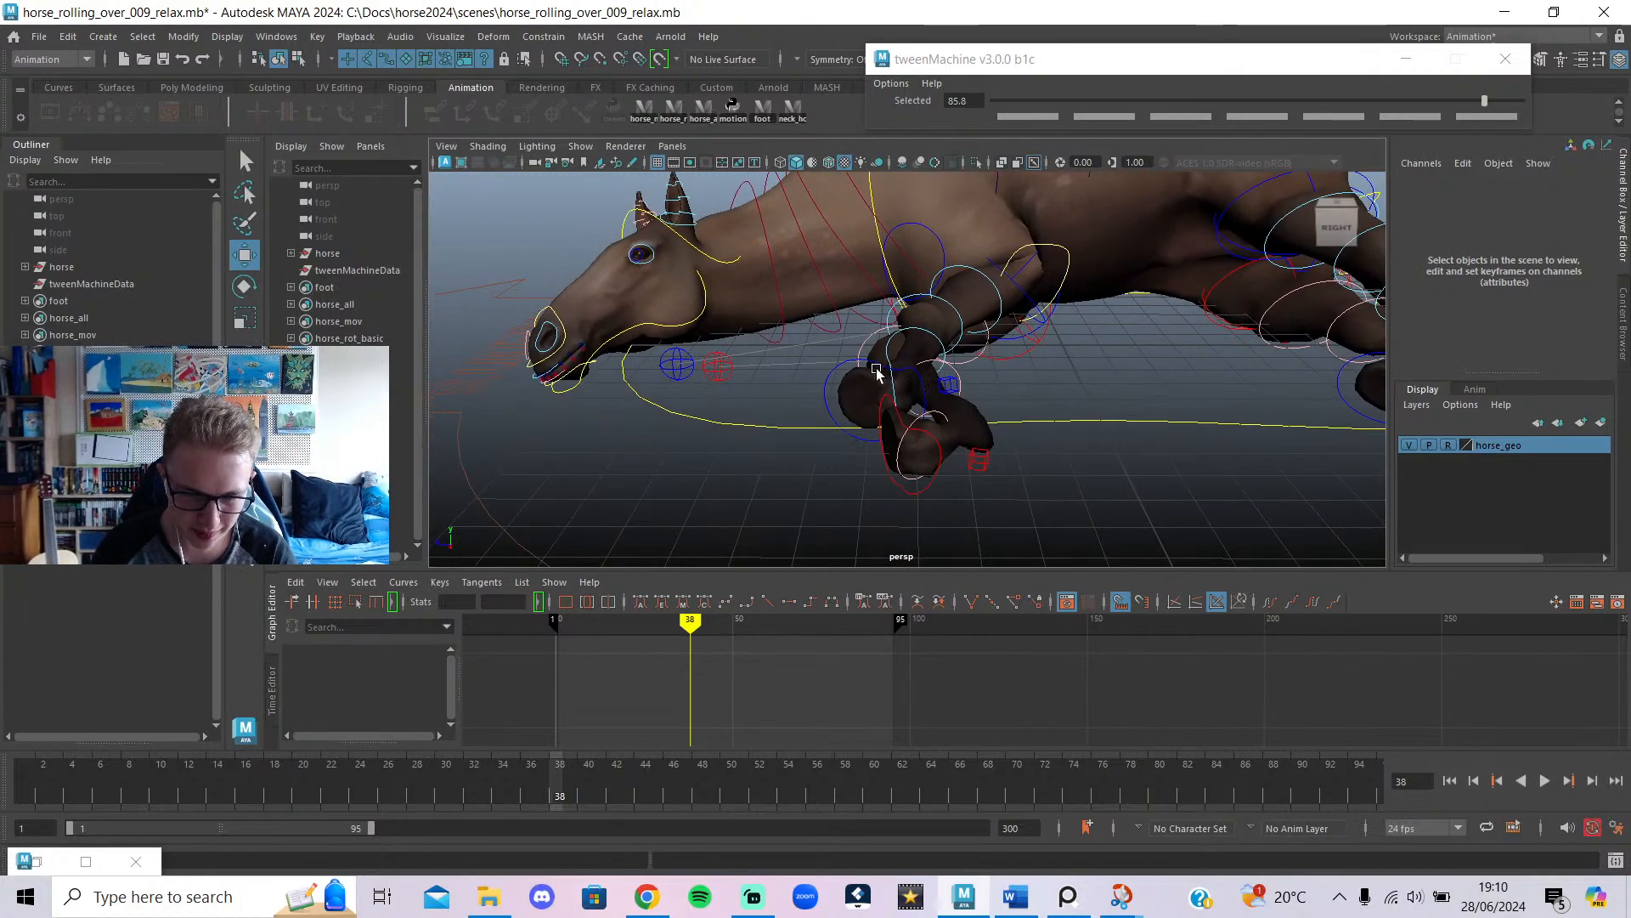
Select the left front foot IK control and review its motion across frames 30–51.
{"action": "left_click", "coordinate": [873, 366]}
{"action": "key", "text": "alt+v"}
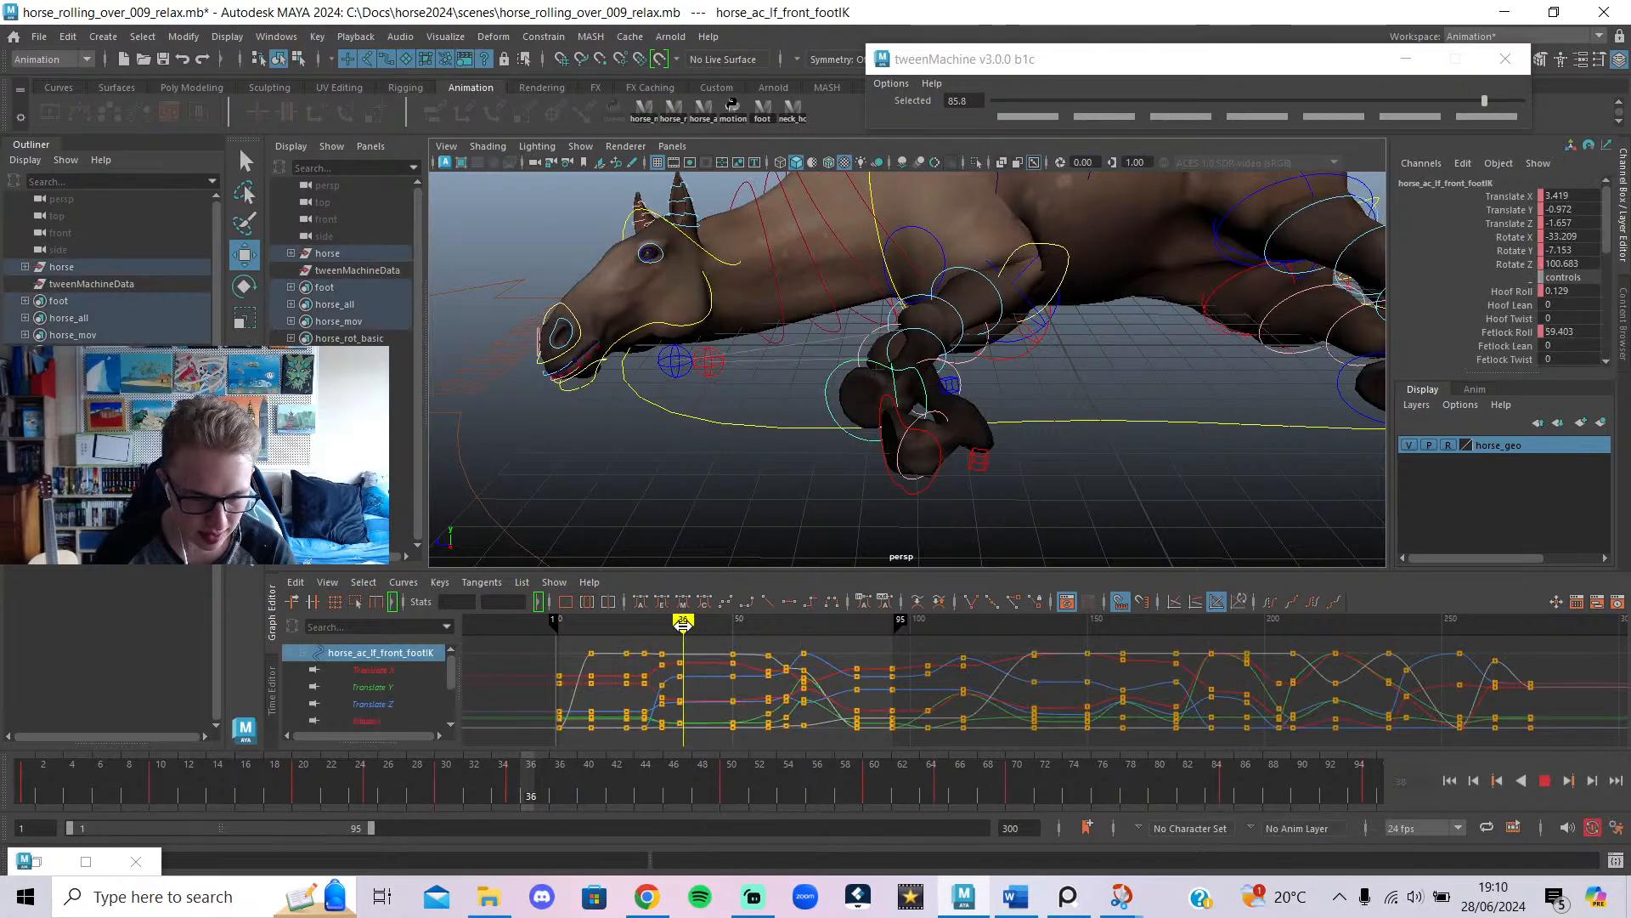
{"action": "left_click_drag", "start_coordinate": [666, 622], "coordinate": [740, 622]}
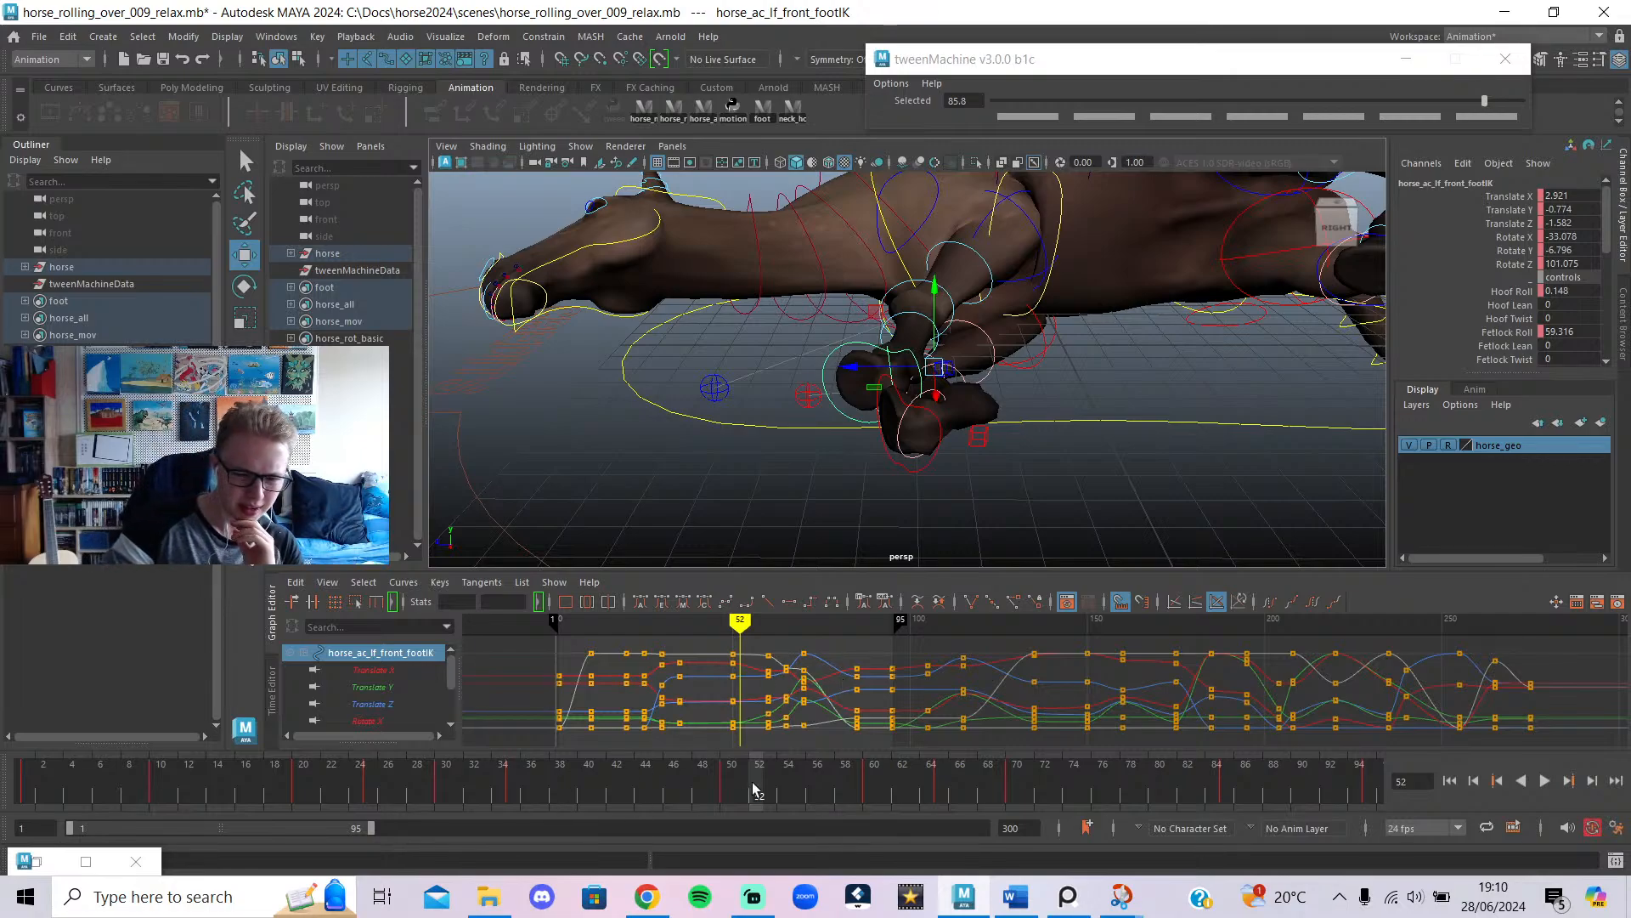
{"action": "mouse_move", "coordinate": [752, 789]}
{"action": "left_mouse_down"}
{"action": "mouse_move", "coordinate": [505, 786]}
{"action": "mouse_move", "coordinate": [786, 775]}
{"action": "mouse_move", "coordinate": [733, 768]}
{"action": "left_mouse_up"}
{"action": "left_click_drag", "start_coordinate": [569, 795], "coordinate": [727, 809]}
{"action": "left_click_drag", "start_coordinate": [958, 450], "coordinate": [1045, 454], "text": "alt"}
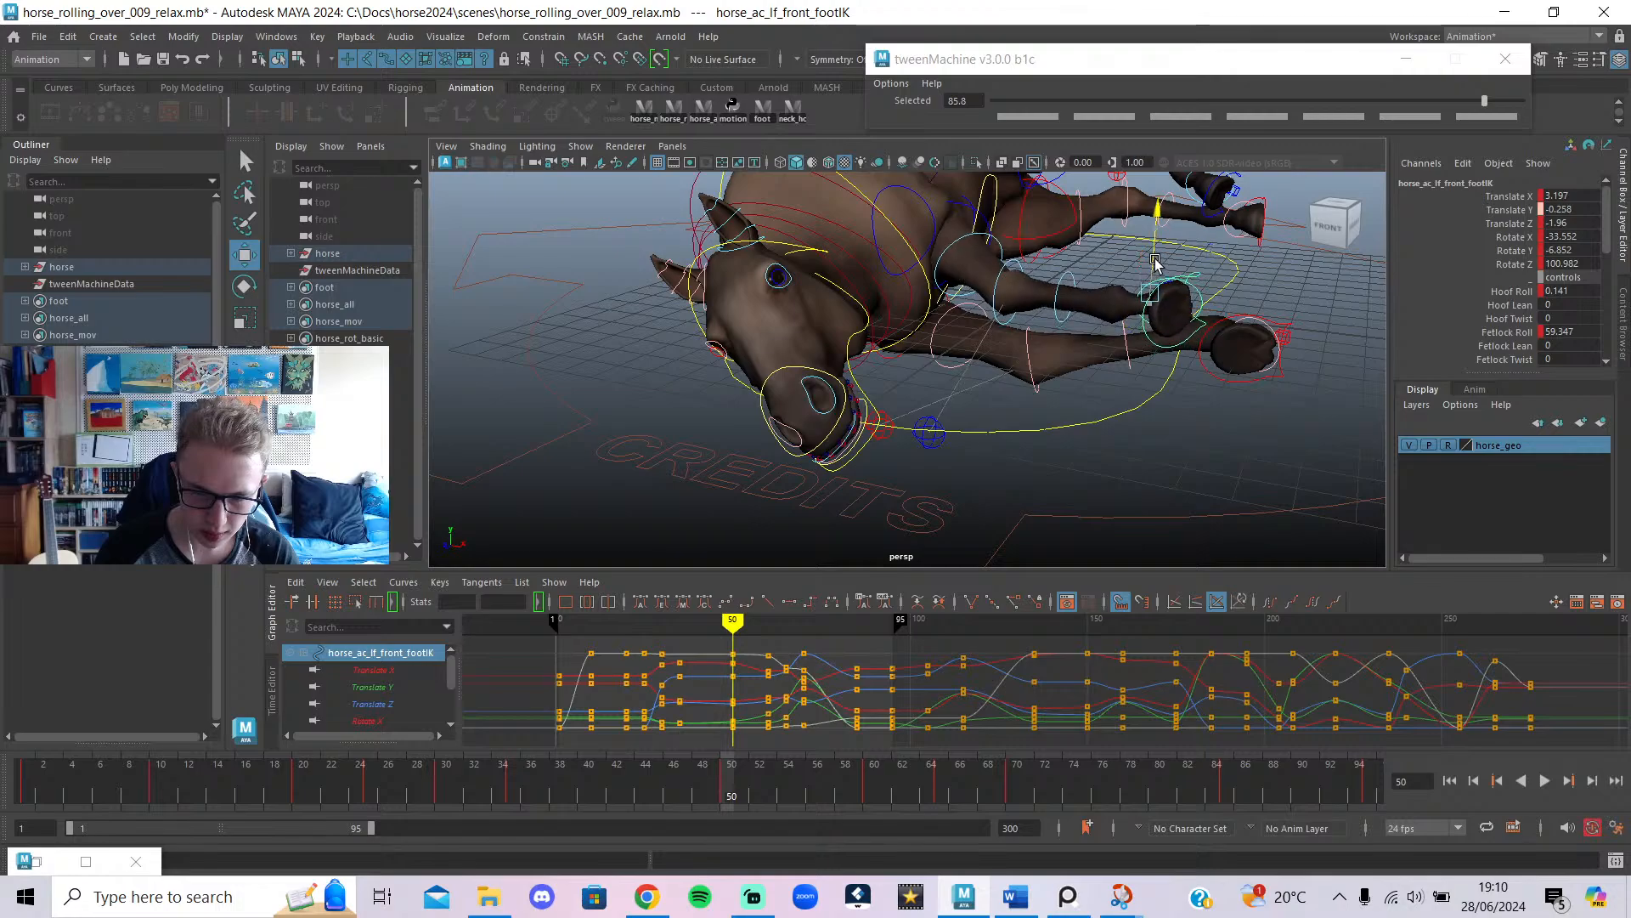
Raise the left front foot higher at frame 53 and pull it up and back at frame 65.
{"action": "left_click_drag", "start_coordinate": [728, 807], "coordinate": [870, 802]}
{"action": "middle_click_drag", "start_coordinate": [1083, 300], "coordinate": [1085, 415], "text": "alt"}
{"action": "left_click_drag", "start_coordinate": [1056, 329], "coordinate": [753, 404]}
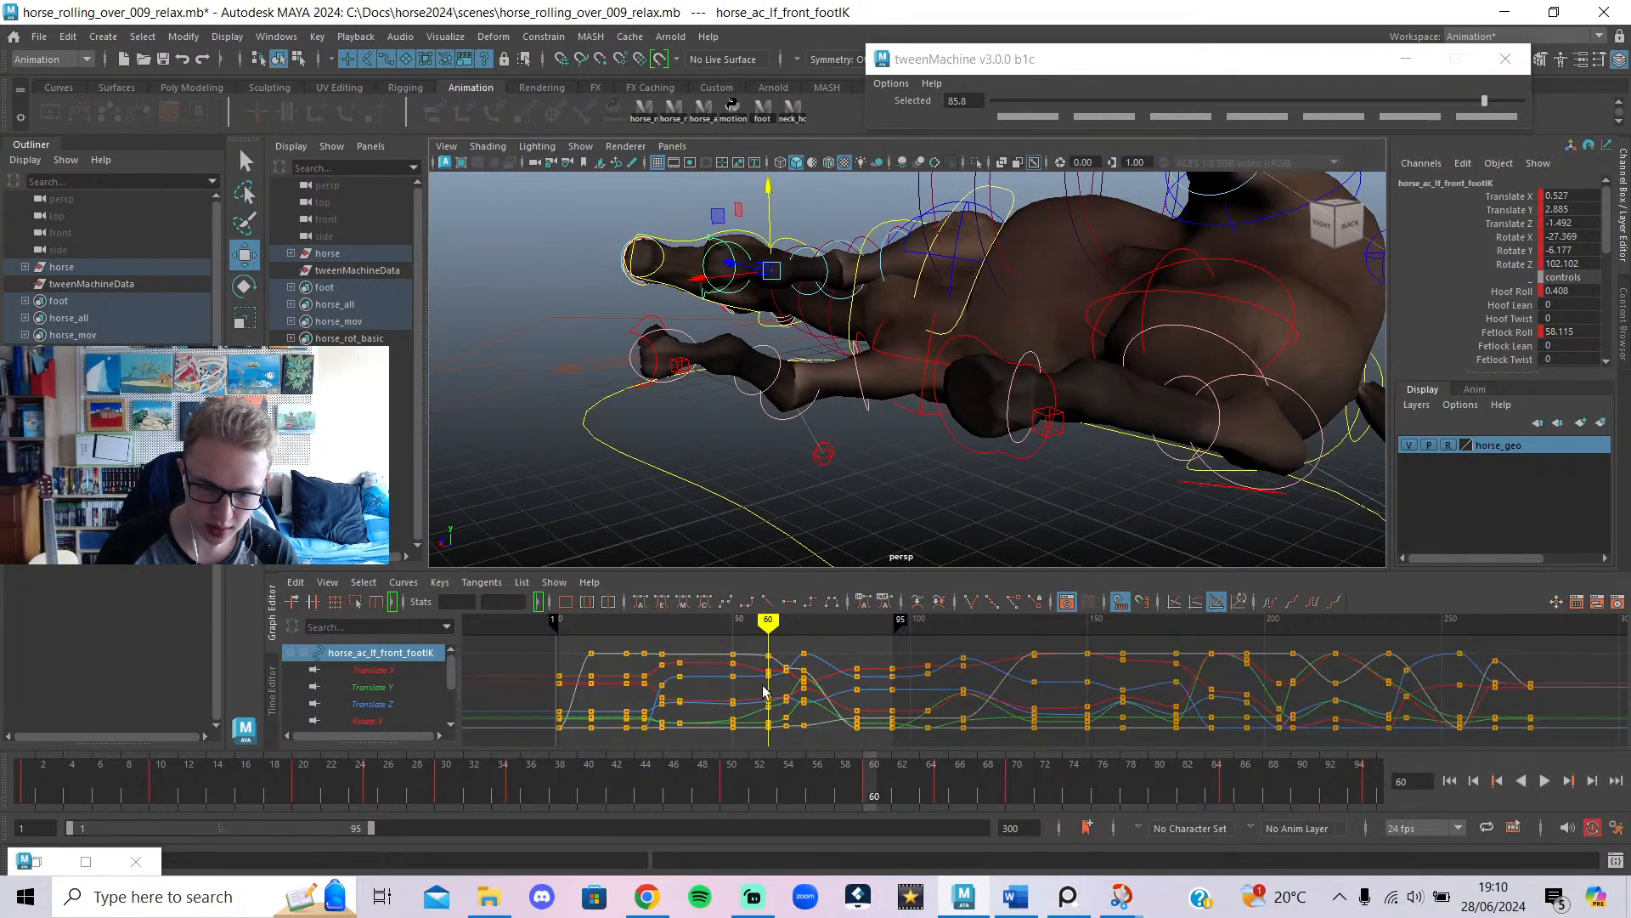
{"action": "left_click", "coordinate": [810, 799]}
{"action": "left_click_drag", "start_coordinate": [809, 798], "coordinate": [942, 794]}
{"action": "left_click_drag", "start_coordinate": [656, 377], "coordinate": [790, 319]}
Advance to frame 70 and add the right front foot control to the selection.
{"action": "left_click_drag", "start_coordinate": [984, 351], "coordinate": [858, 544], "text": "alt"}
{"action": "left_click_drag", "start_coordinate": [943, 788], "coordinate": [1085, 801]}
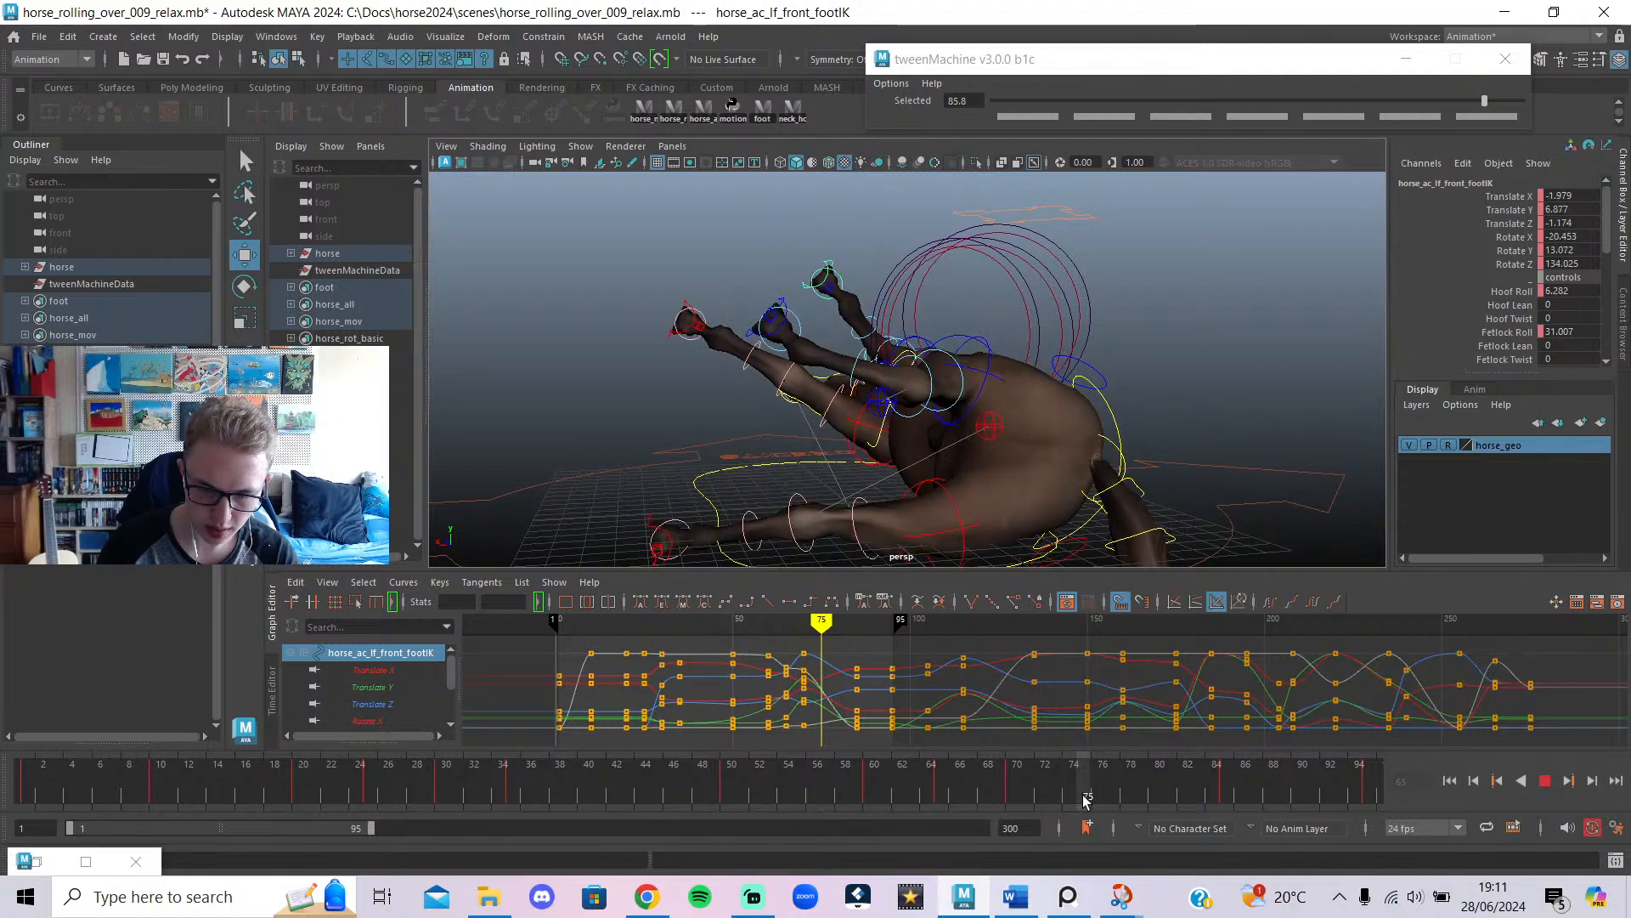
{"action": "left_click", "coordinate": [685, 308], "text": "shift"}
Move both front feet outward and up, then key them at frame 75.
{"action": "left_click_drag", "start_coordinate": [674, 333], "coordinate": [707, 309]}
{"action": "key", "text": "e"}
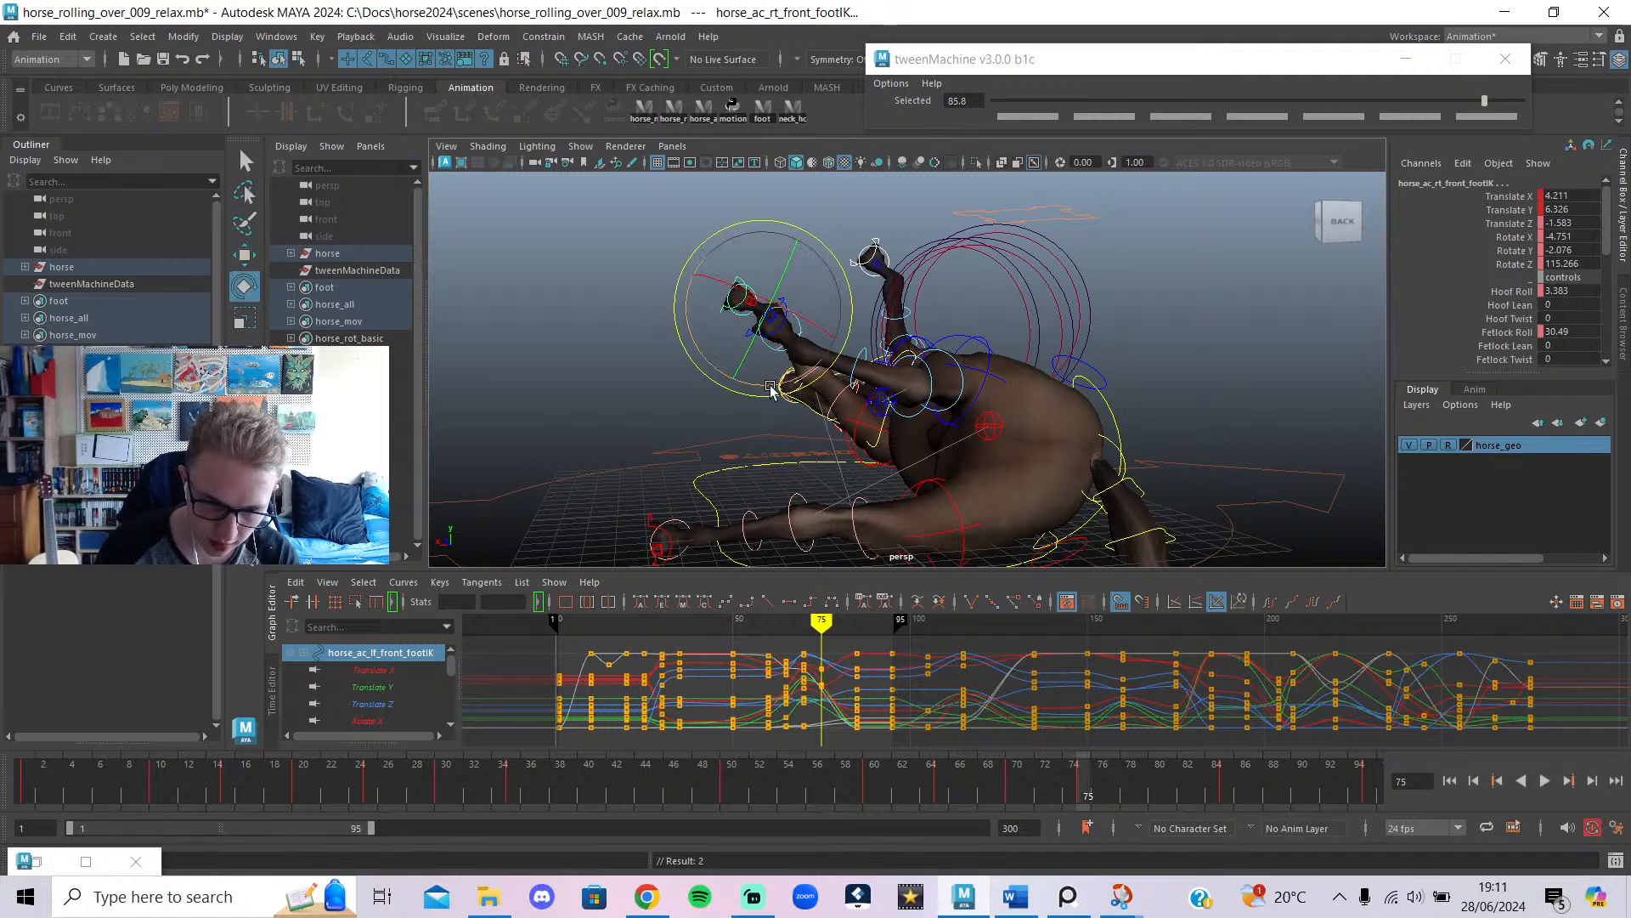
{"action": "key", "text": "s"}
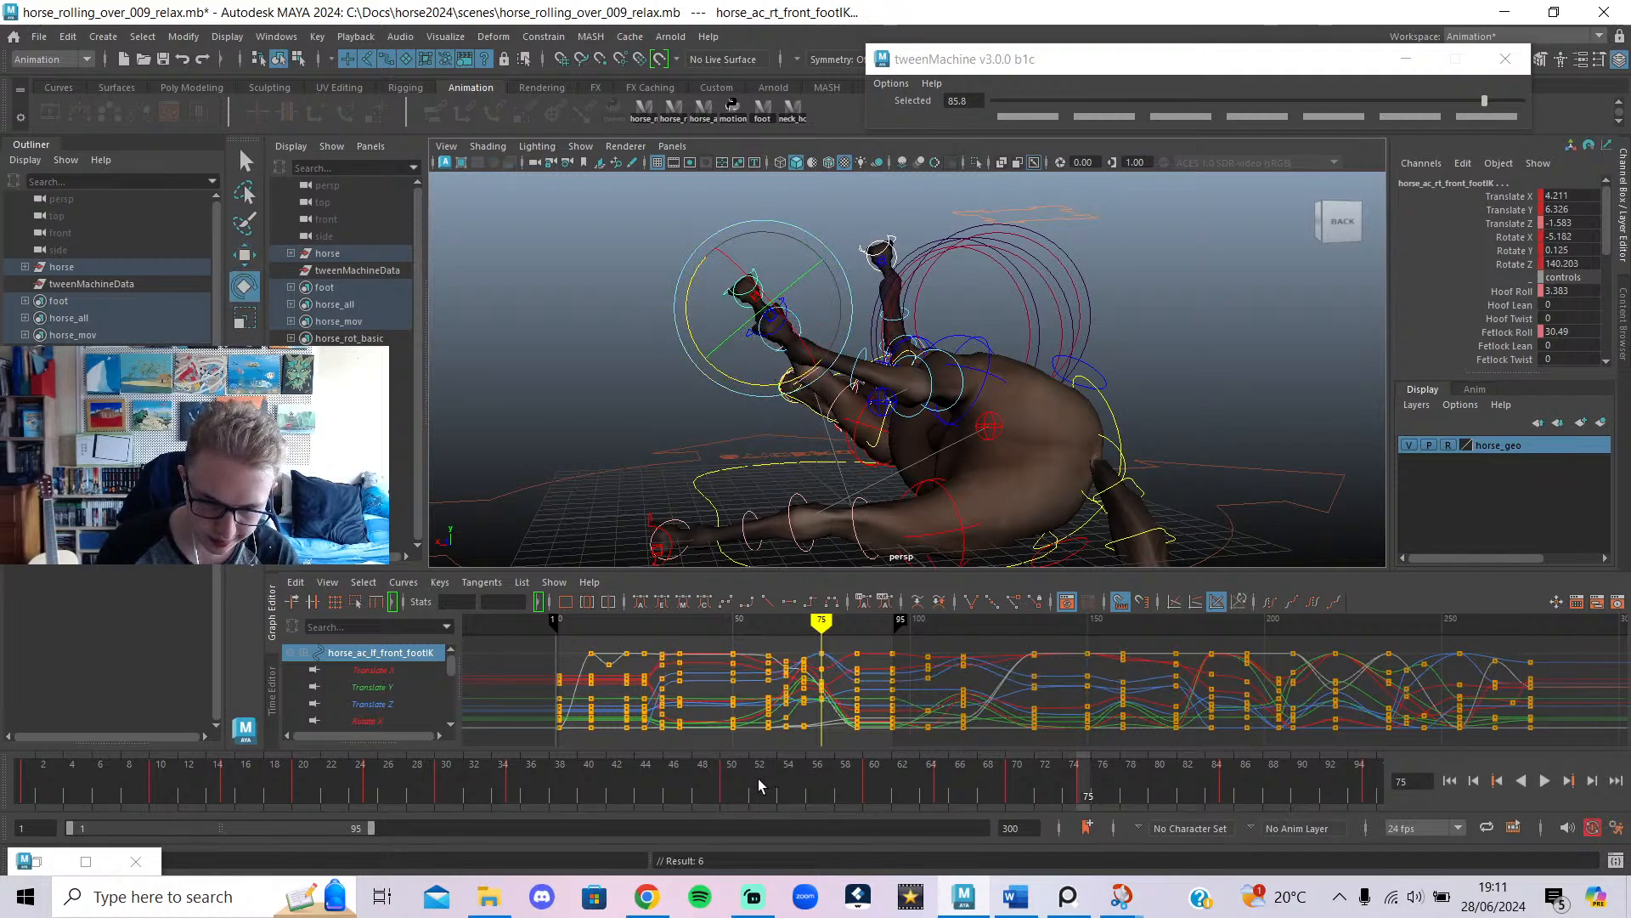
Play back the roll to review the front-foot change, replaying from frame 53.
{"action": "key", "text": "alt+v"}
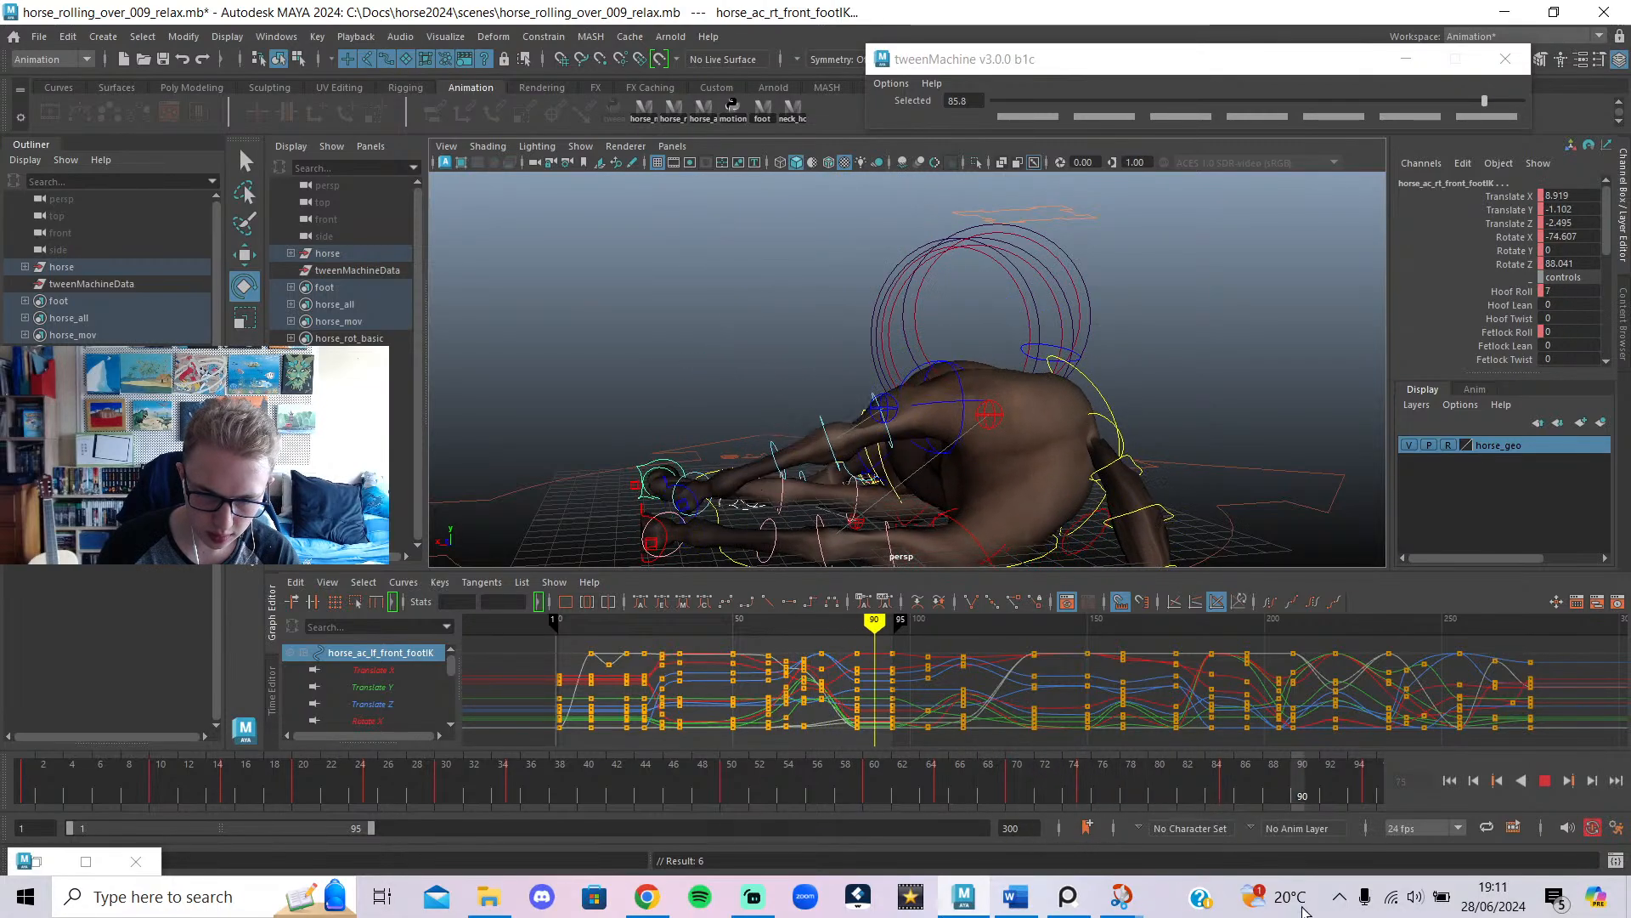
{"action": "key", "text": "alt+v"}
{"action": "left_click", "coordinate": [1547, 780]}
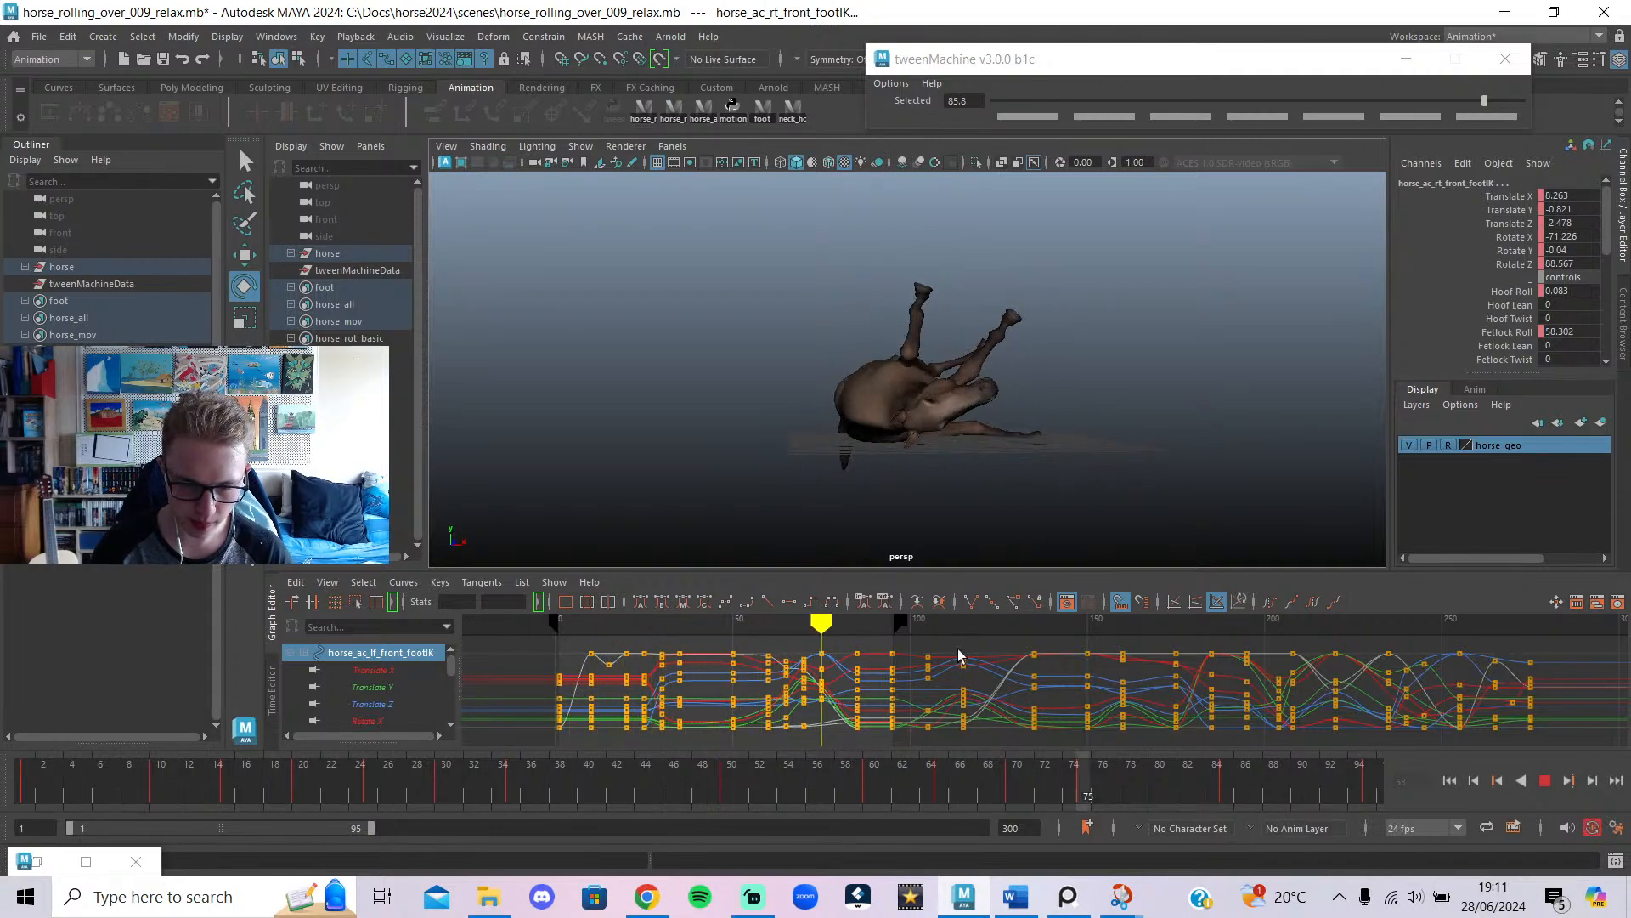
Scrub frames 20–37, then select all horse controls to load their curves in the Graph Editor.
{"action": "left_click_drag", "start_coordinate": [714, 795], "coordinate": [302, 791]}
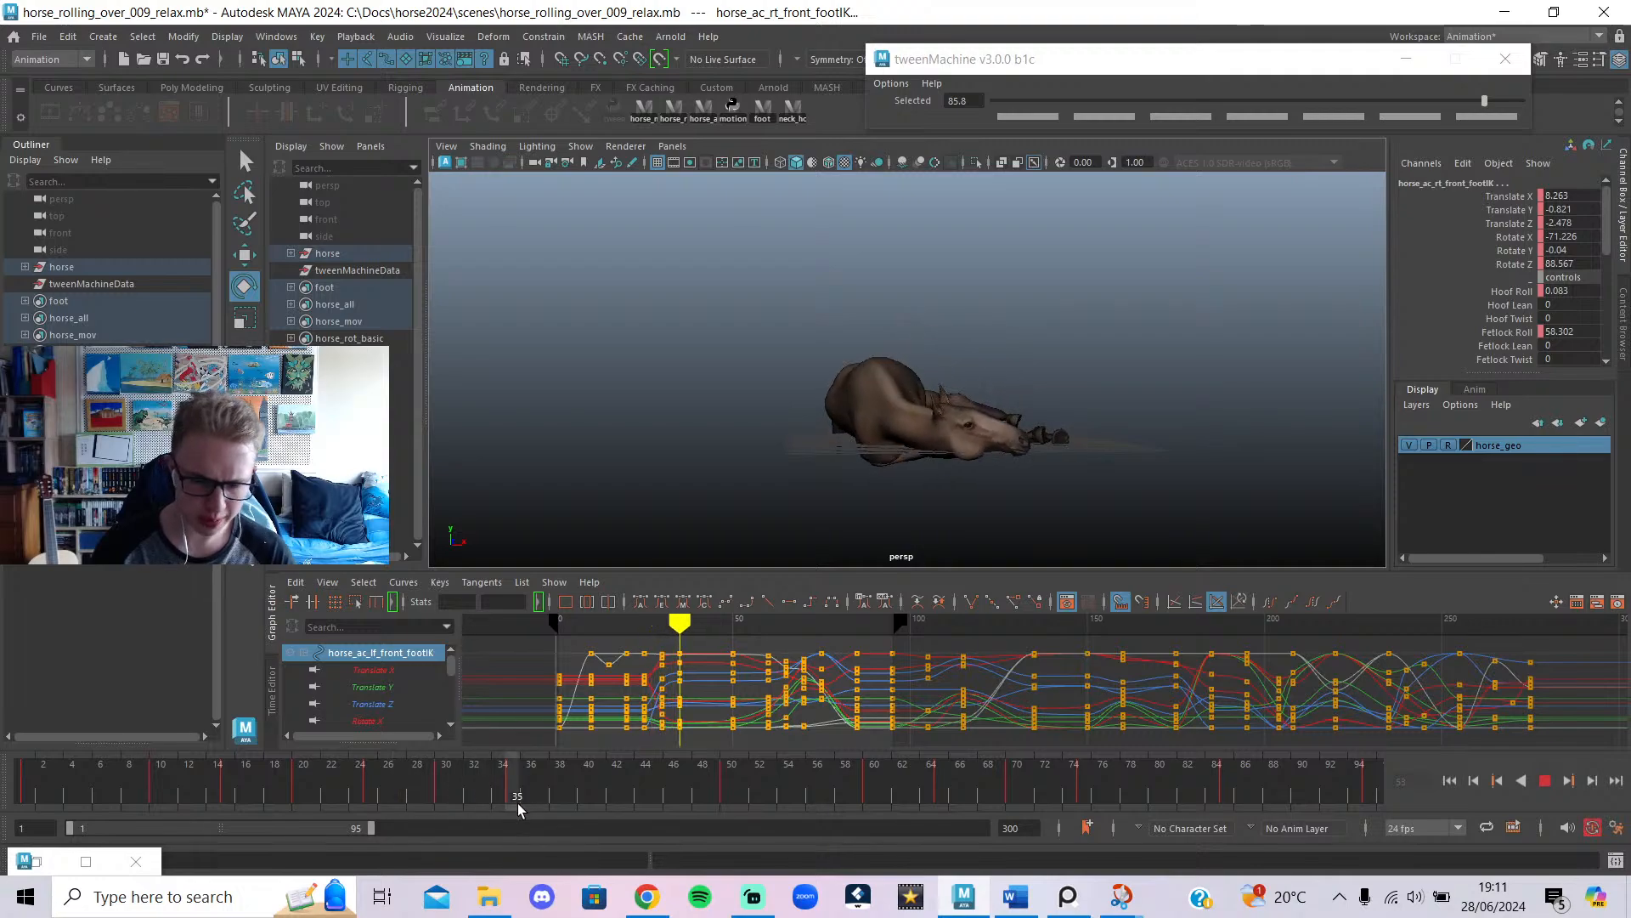
{"action": "left_click_drag", "start_coordinate": [517, 803], "coordinate": [557, 824]}
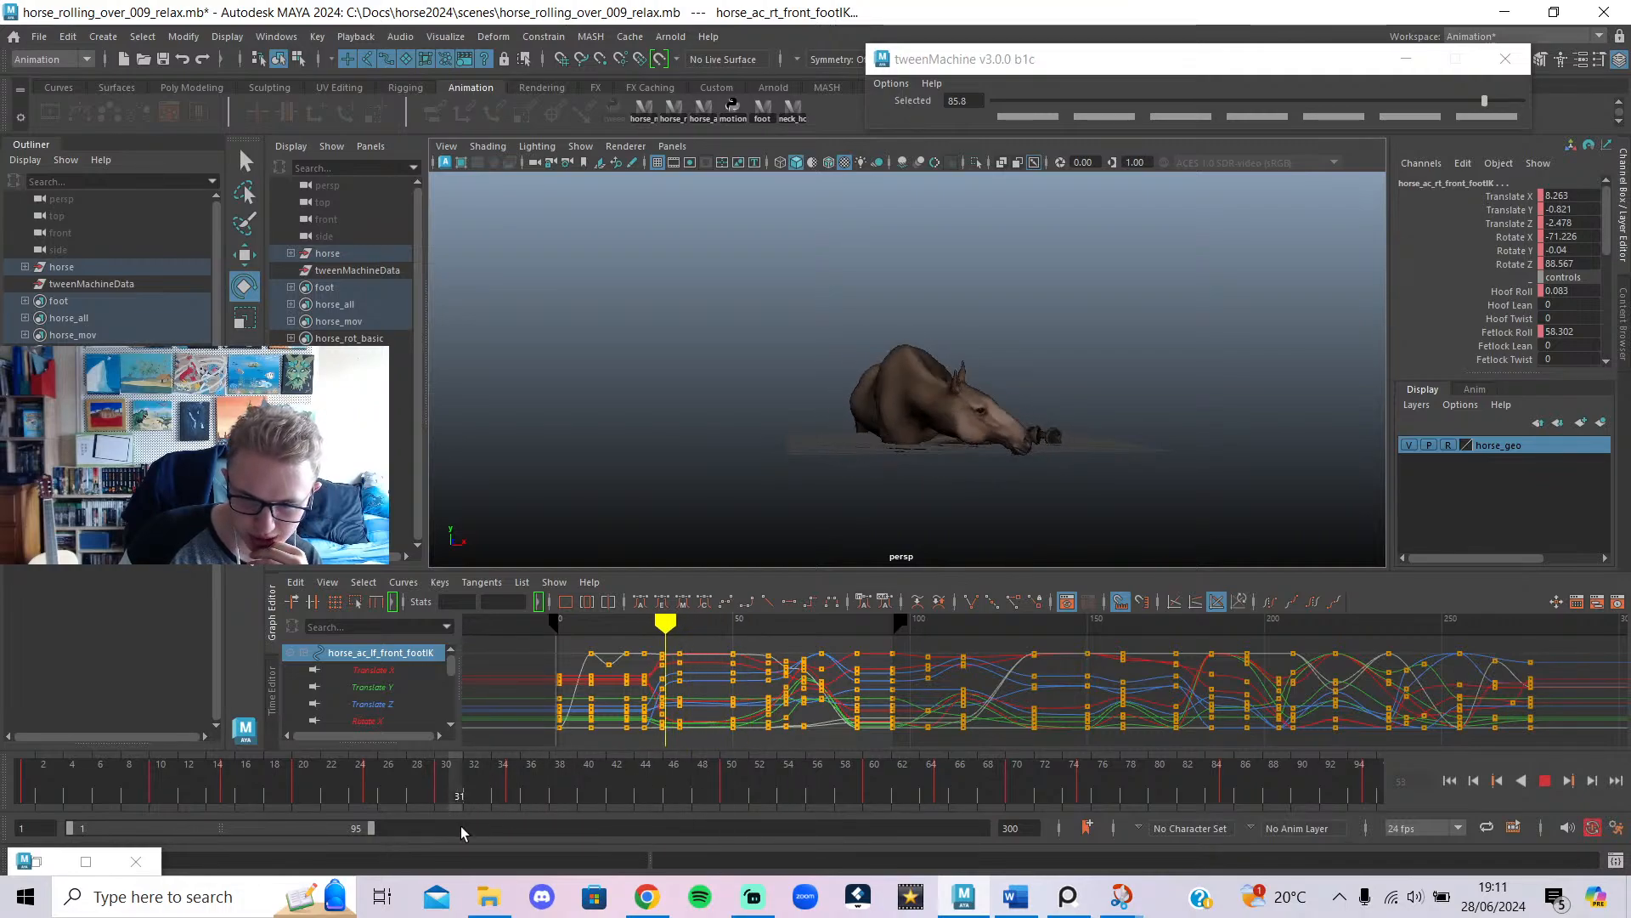
{"action": "key", "text": "Escape"}
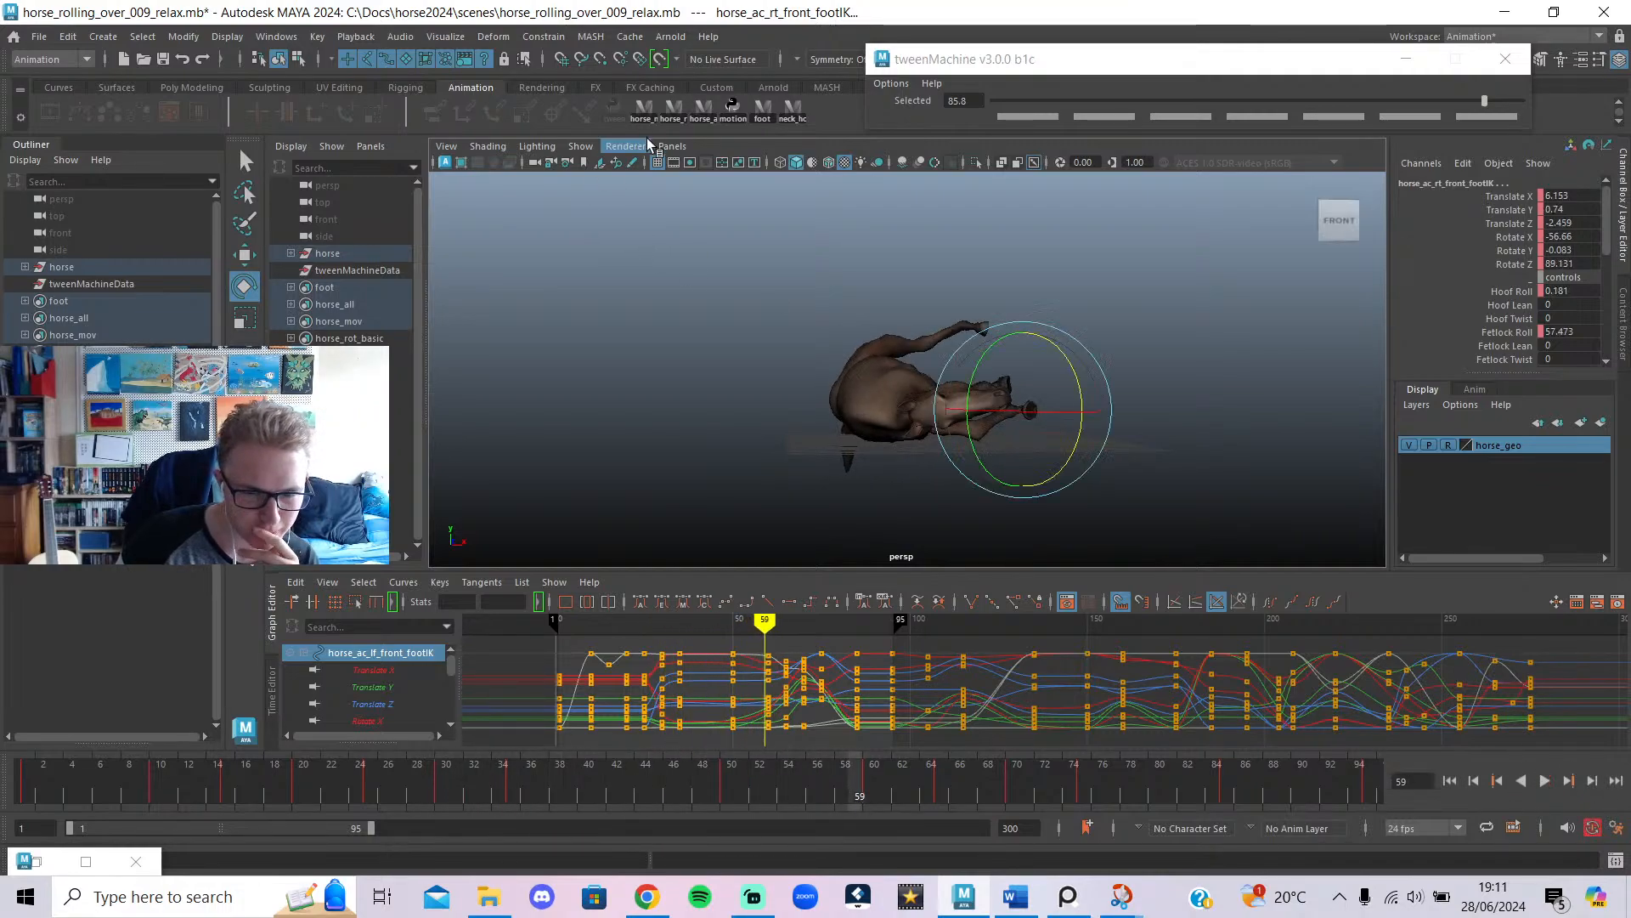
{"action": "left_click", "coordinate": [697, 106]}
{"action": "mouse_move", "coordinate": [748, 628]}
{"action": "left_mouse_down"}
{"action": "mouse_move", "coordinate": [670, 633]}
{"action": "mouse_move", "coordinate": [689, 635]}
{"action": "left_mouse_up"}
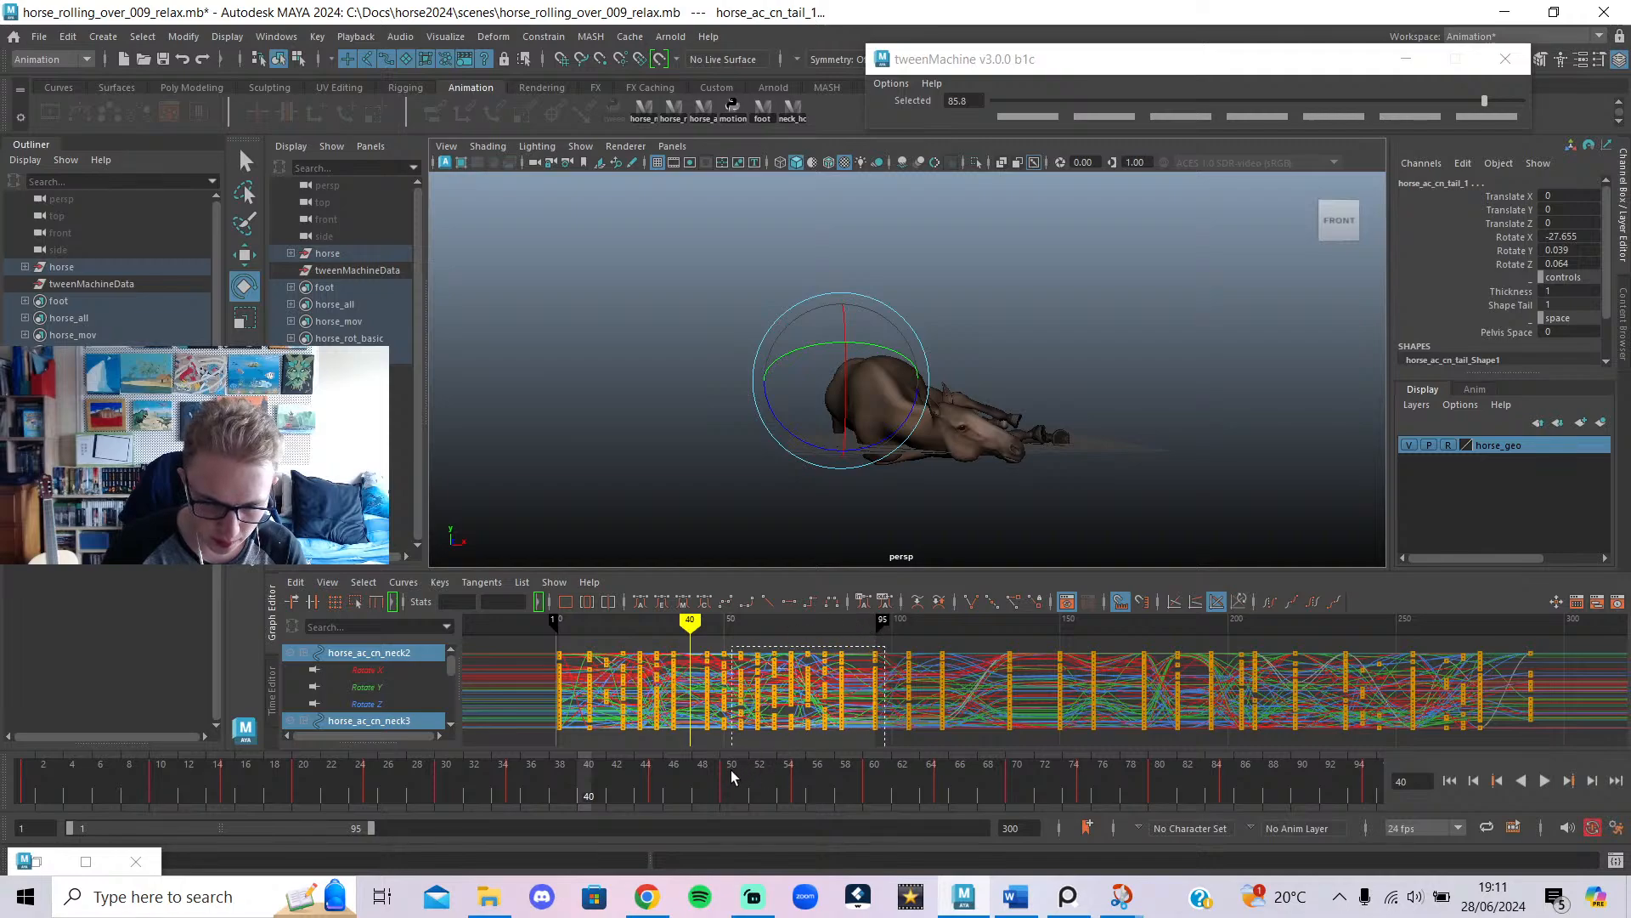
Select the keys from about frame 45 to 95 and shift them slightly earlier.
{"action": "left_click_drag", "start_coordinate": [697, 788], "coordinate": [697, 789]}
{"action": "key", "text": "Caps_Lock"}
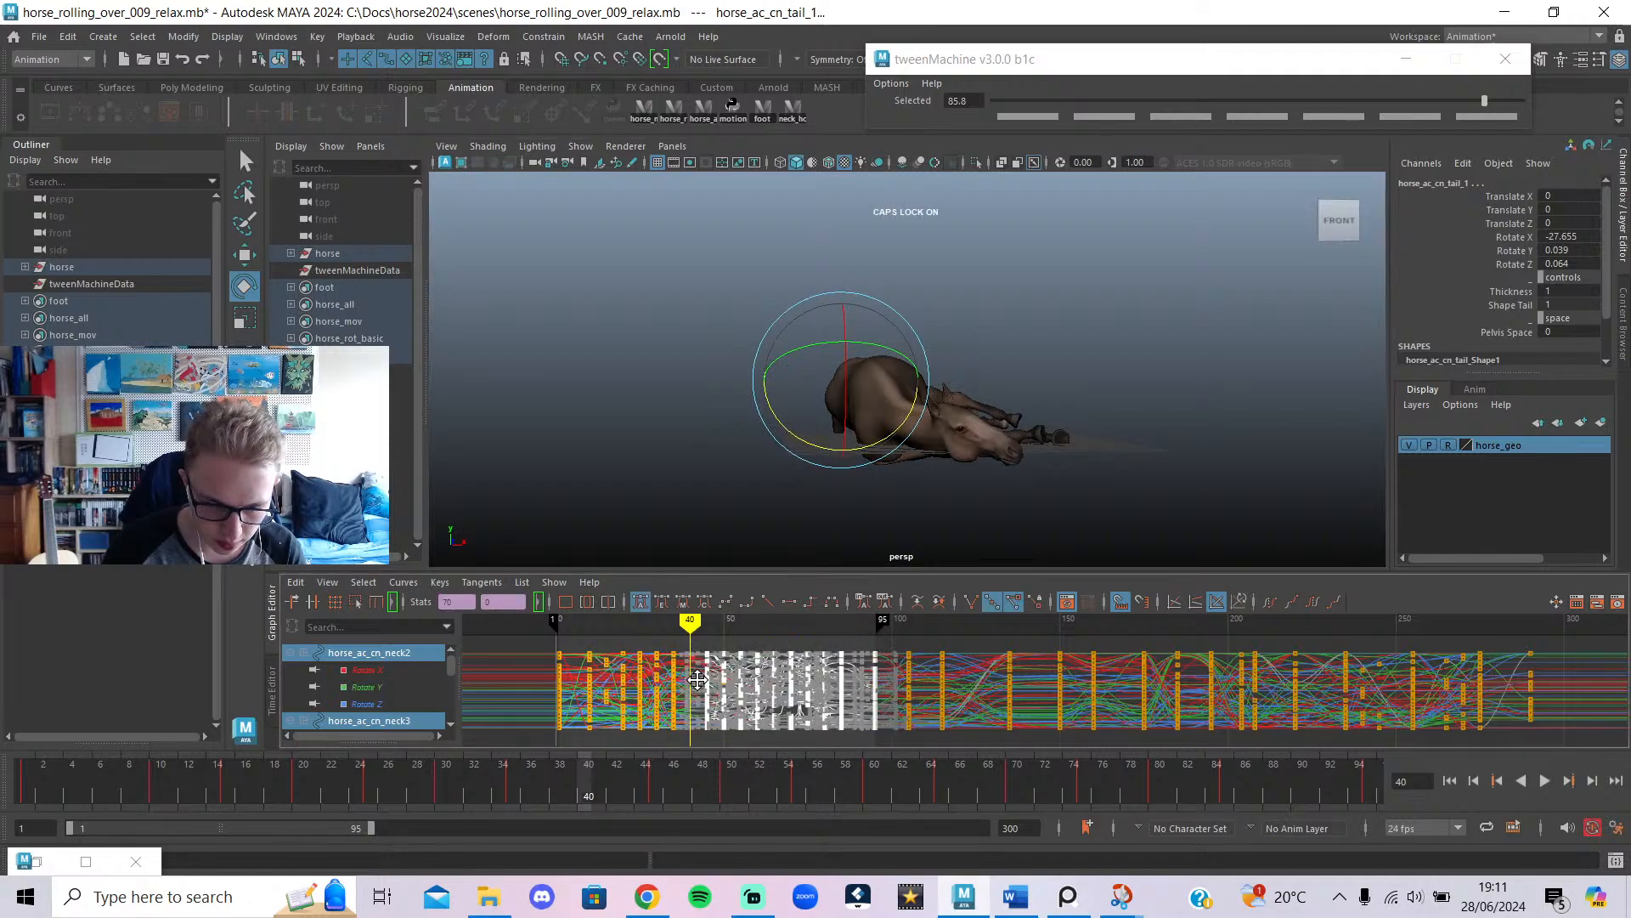
{"action": "key", "text": "ctrl+z"}
{"action": "key", "text": "Caps_Lock"}
{"action": "middle_click_drag", "start_coordinate": [706, 683], "coordinate": [753, 751]}
{"action": "middle_click_drag", "start_coordinate": [697, 688], "coordinate": [688, 679]}
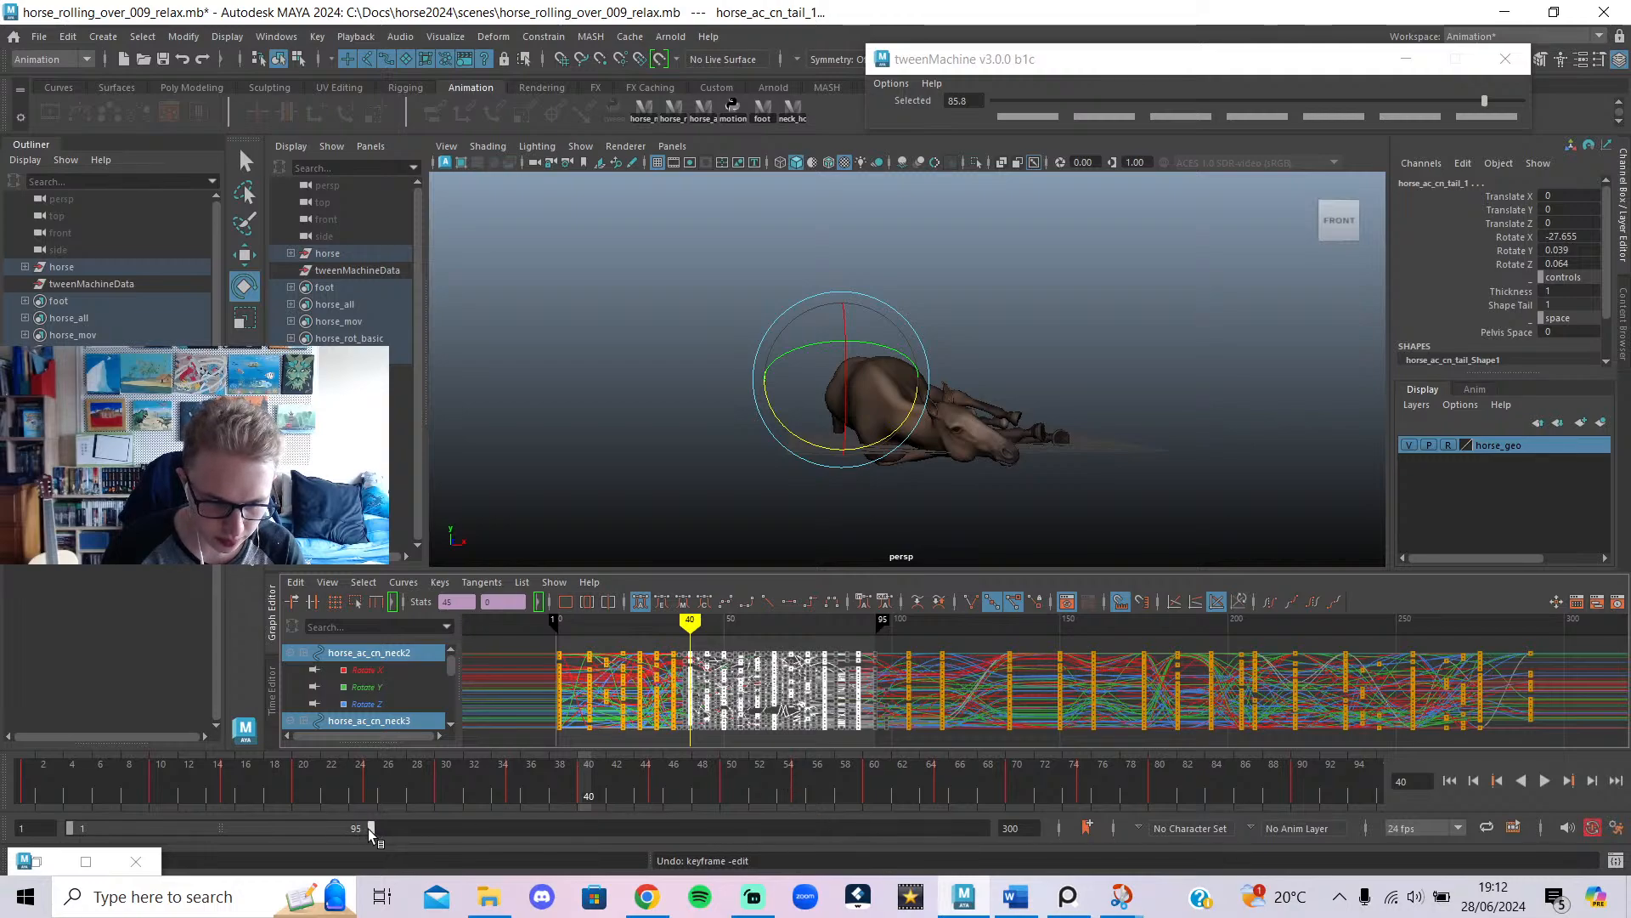
End the playback range at frame 90 and play the retimed roll from frame 1.
{"action": "left_click_drag", "start_coordinate": [368, 829], "coordinate": [355, 829]}
{"action": "left_click", "coordinate": [26, 786]}
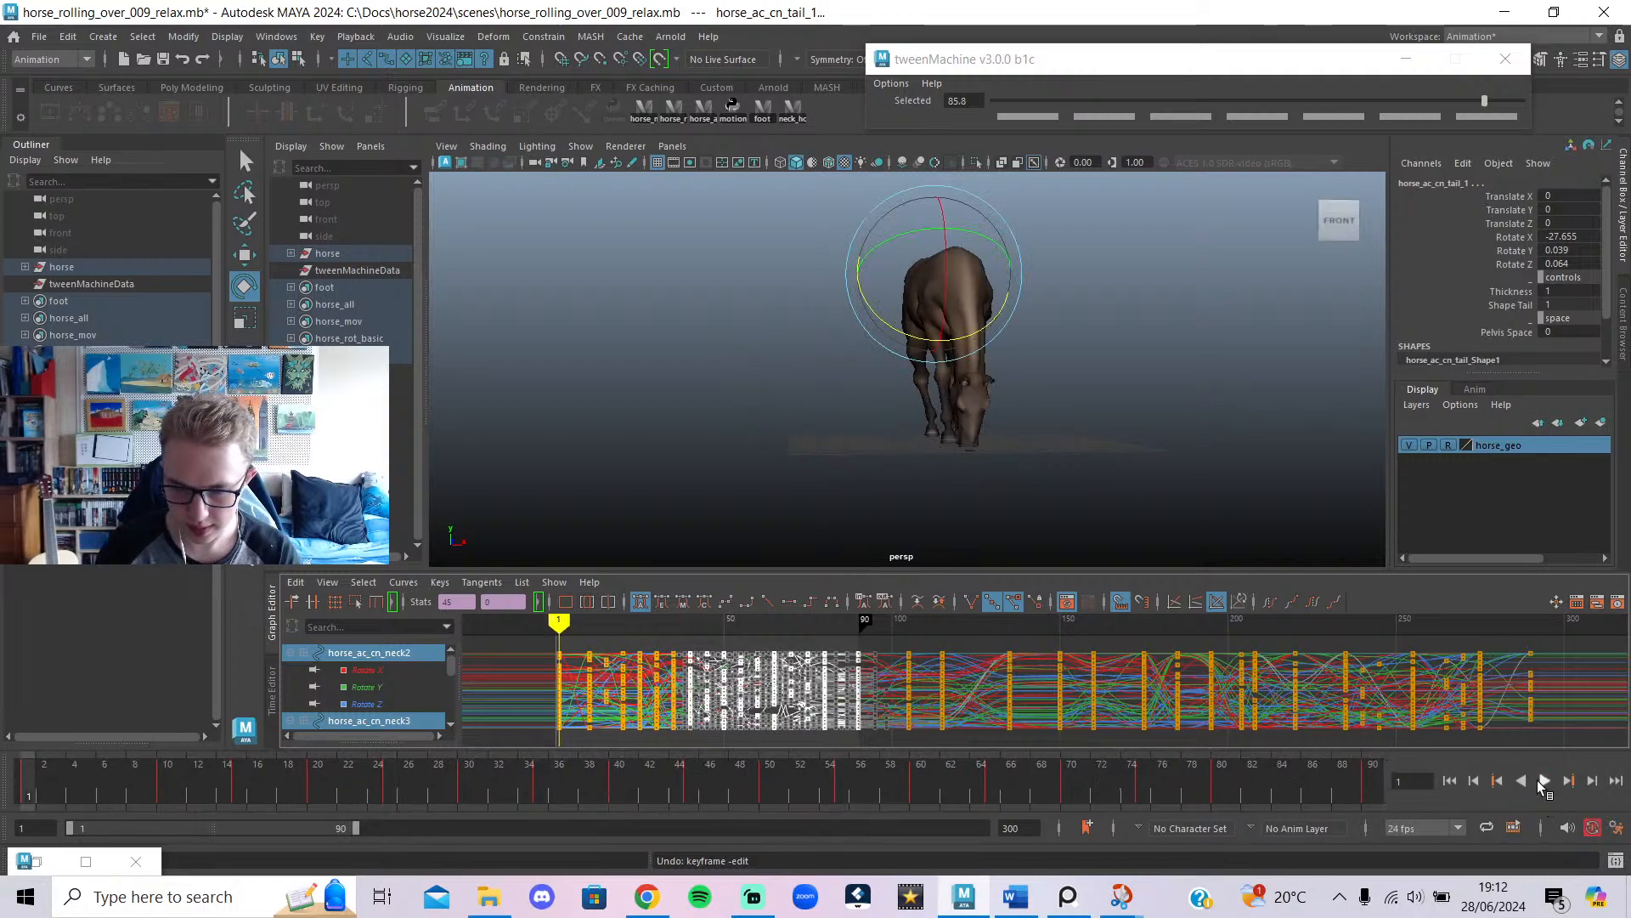
{"action": "left_click", "coordinate": [1539, 780]}
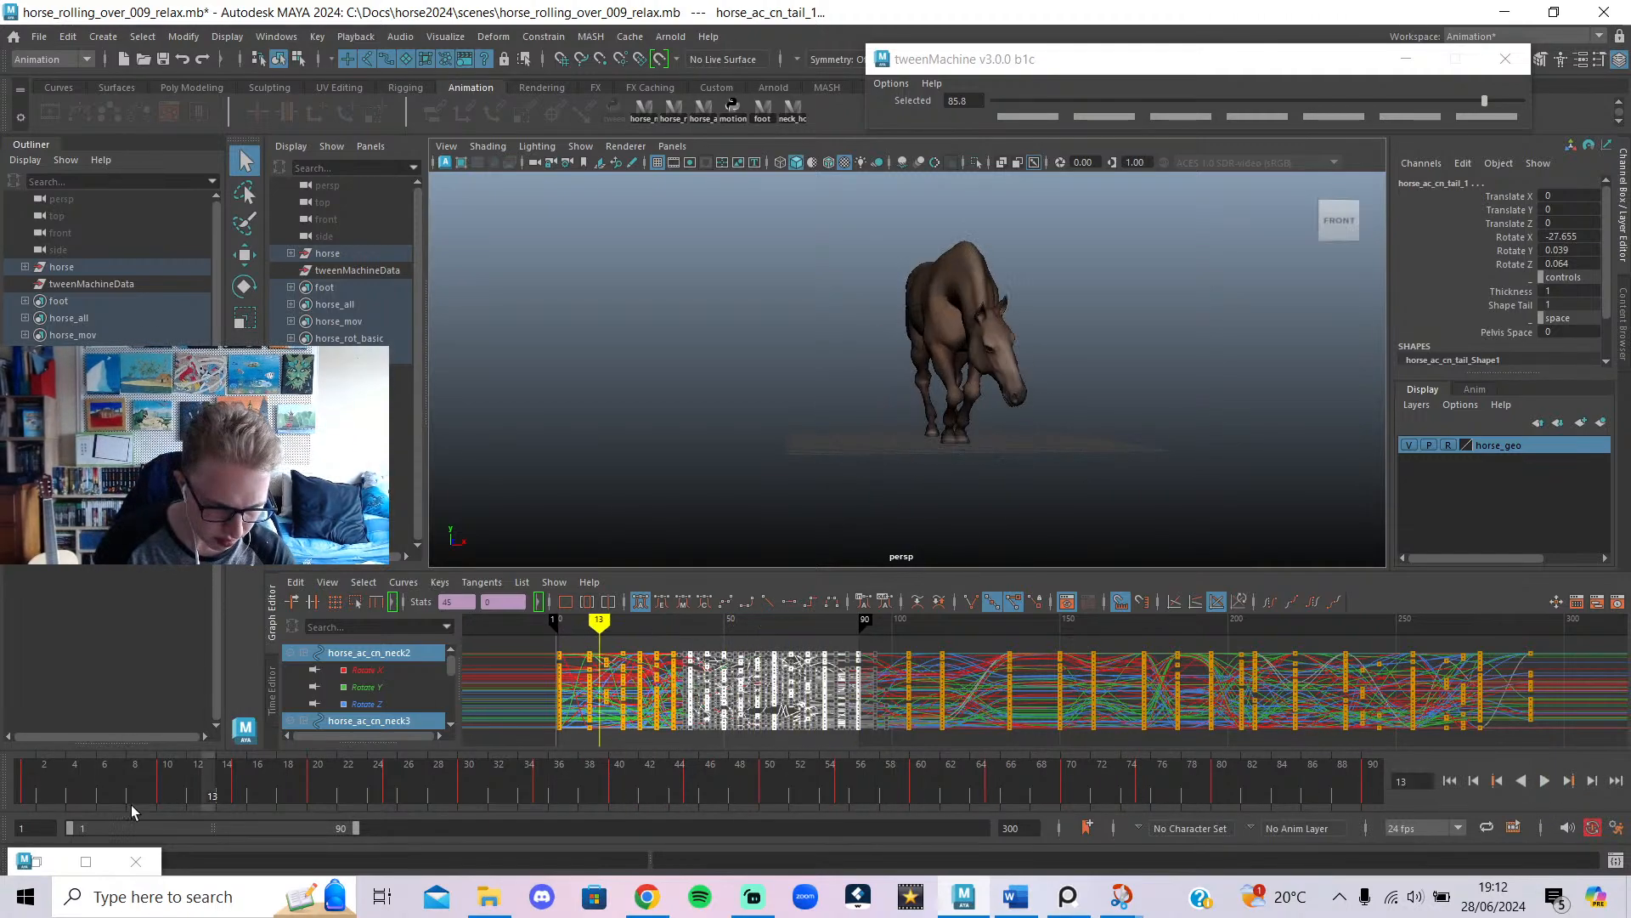
Delete the key column at frame 43 and return the current time to frame 40.
{"action": "left_click_drag", "start_coordinate": [131, 804], "coordinate": [557, 877]}
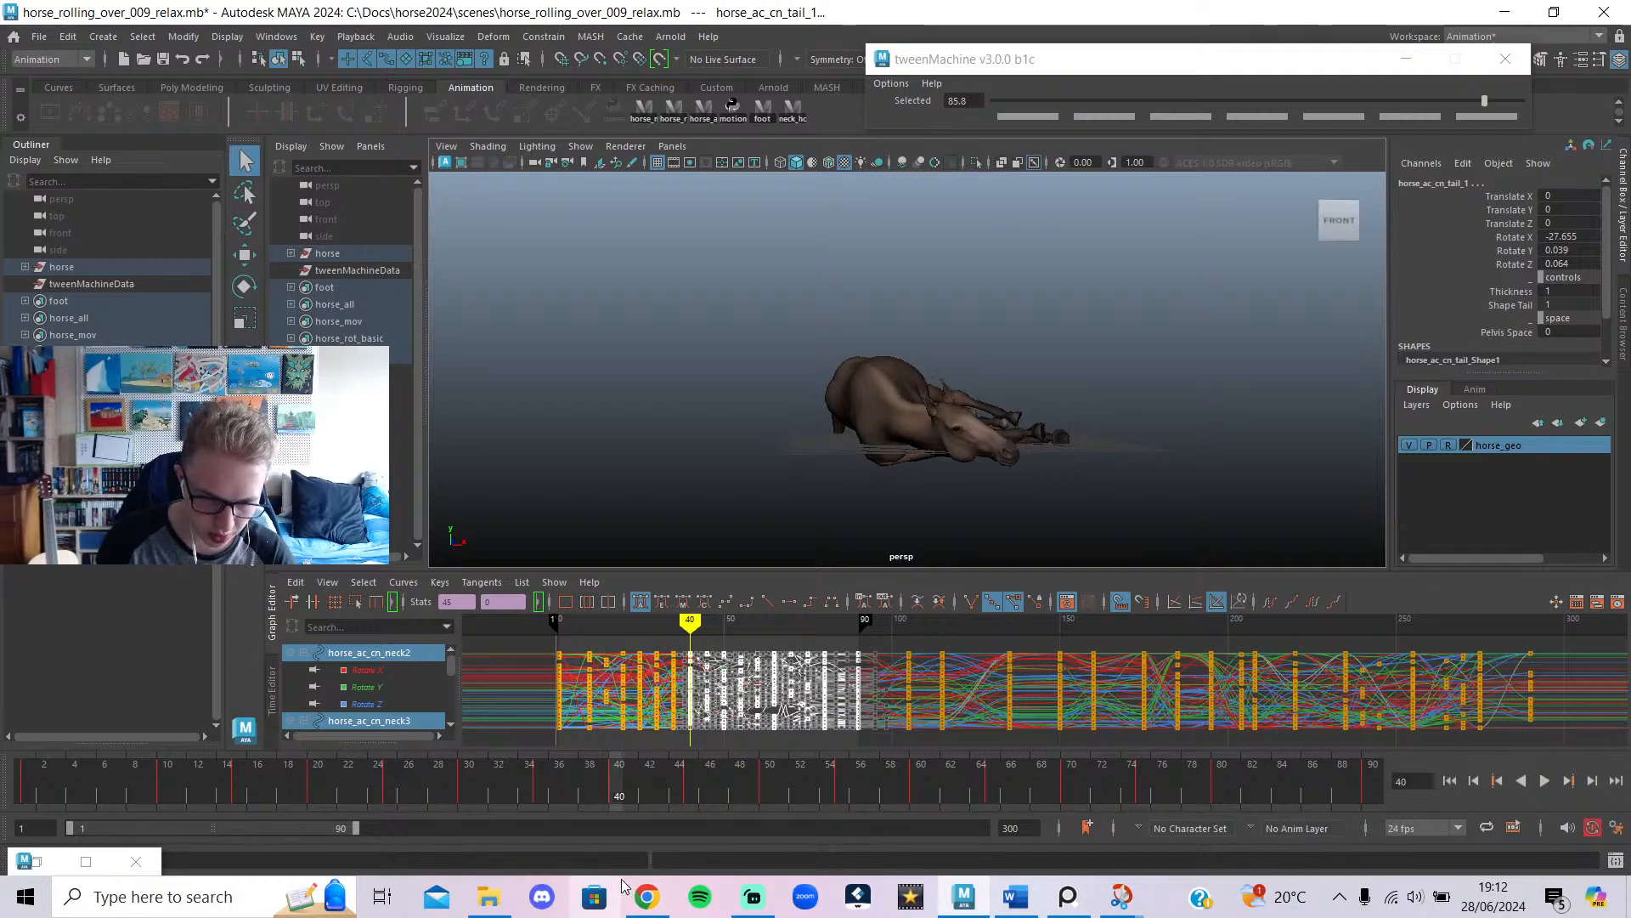
{"action": "left_click_drag", "start_coordinate": [691, 630], "coordinate": [693, 755]}
{"action": "left_click", "coordinate": [680, 635]}
{"action": "key", "text": "Delete"}
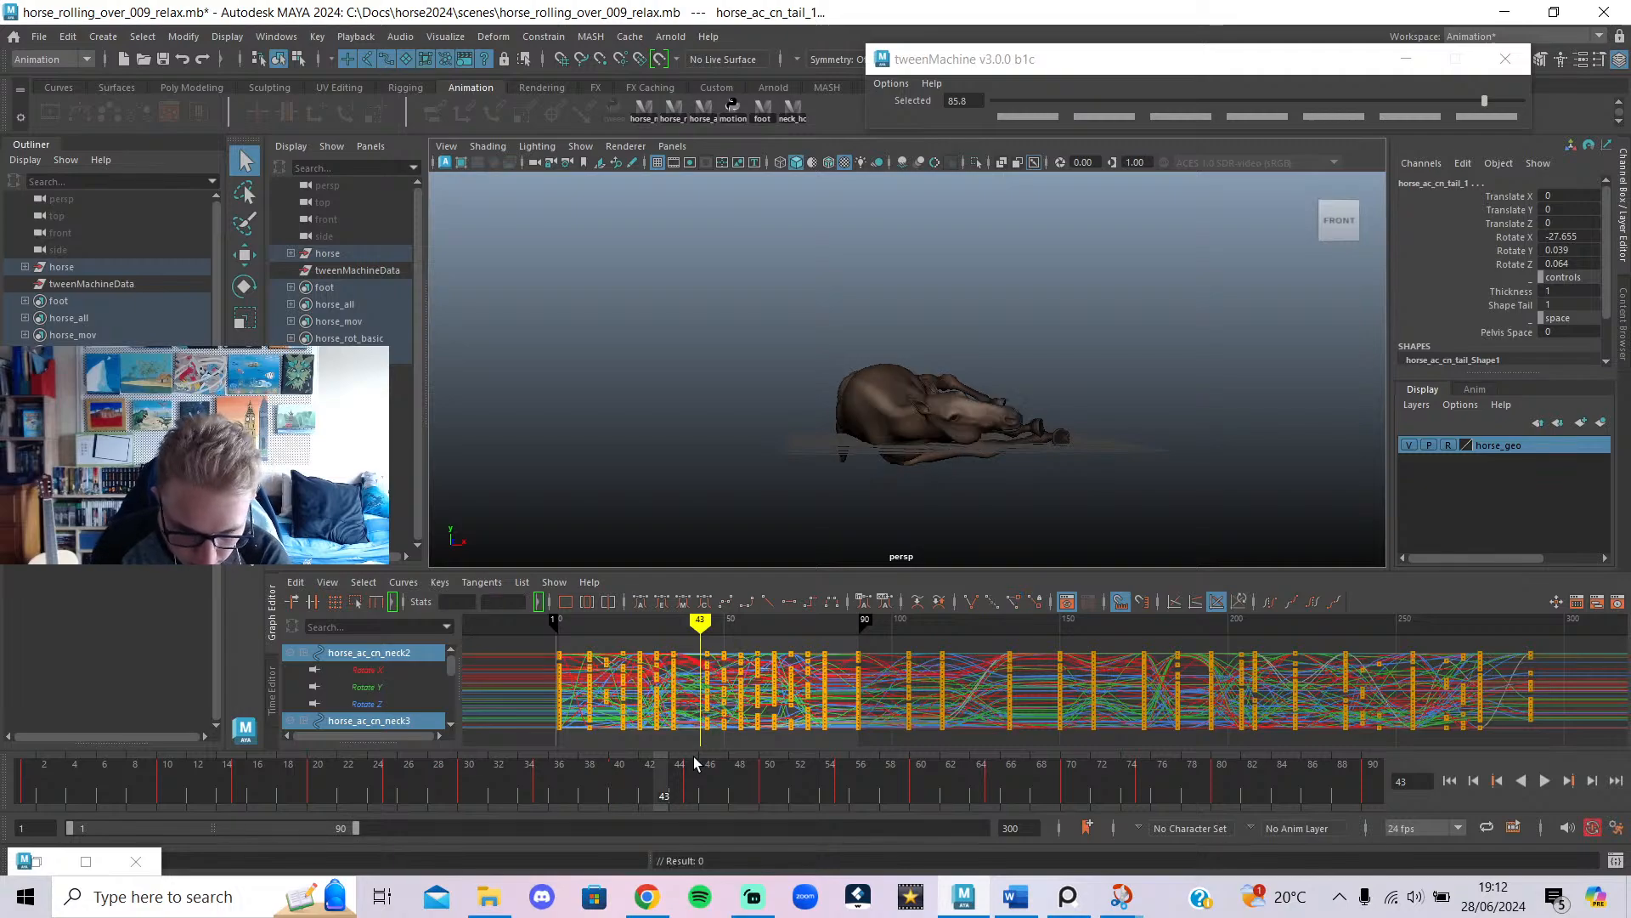
{"action": "left_click_drag", "start_coordinate": [701, 633], "coordinate": [689, 634]}
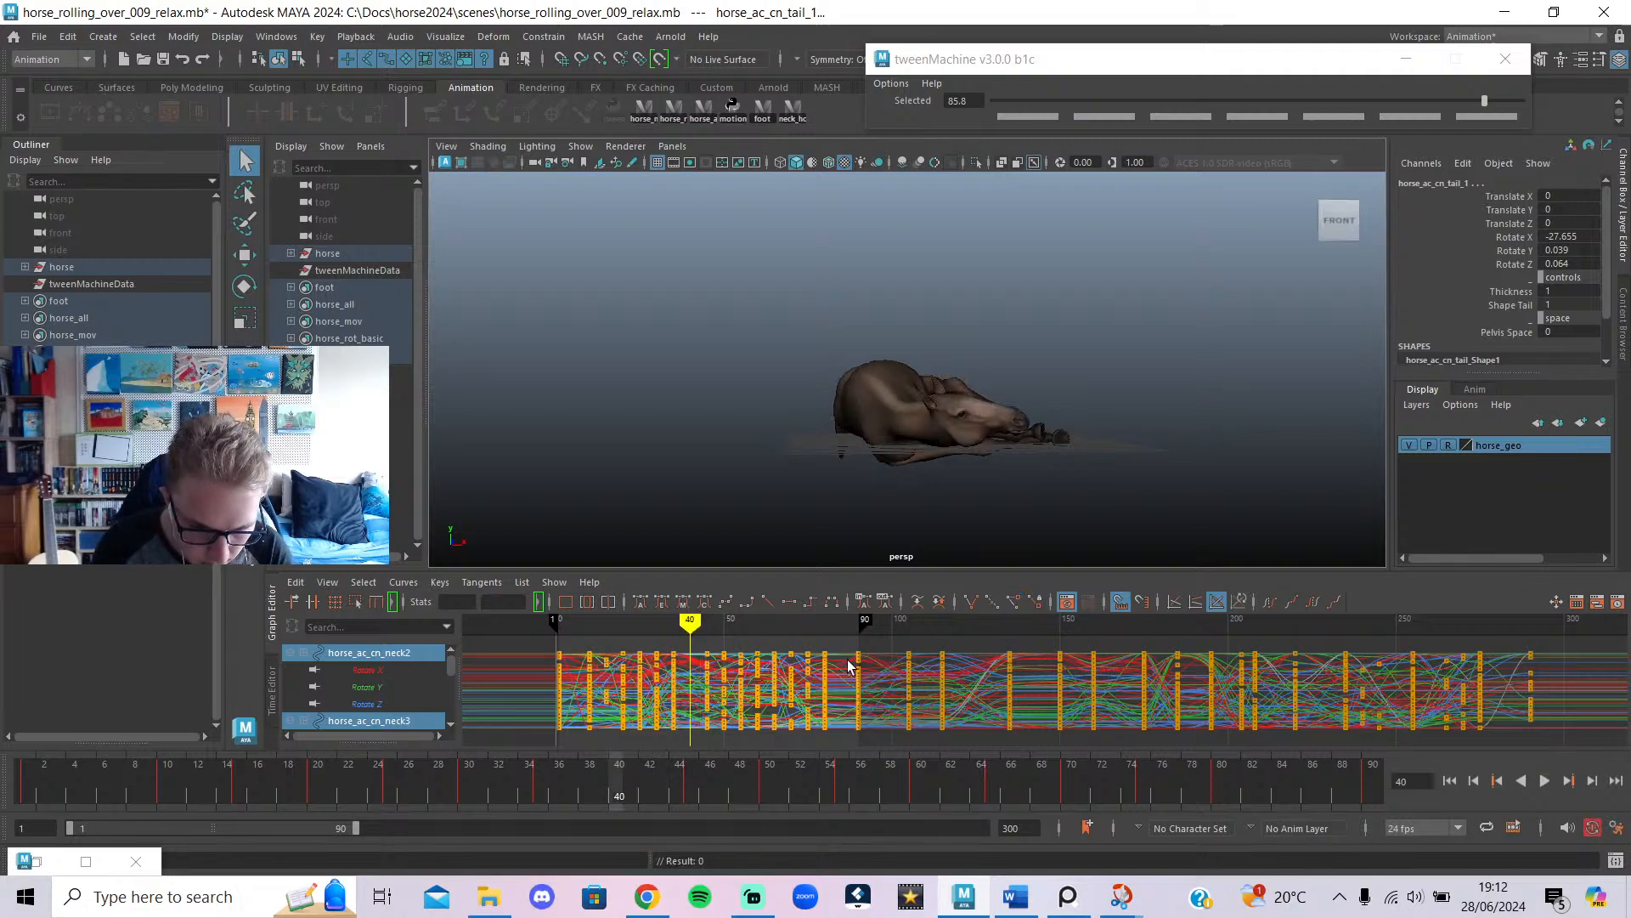
Shift the keys after frame 44 earlier toward frame 40 and end the playback range at 85.
{"action": "left_click_drag", "start_coordinate": [864, 642], "coordinate": [699, 769]}
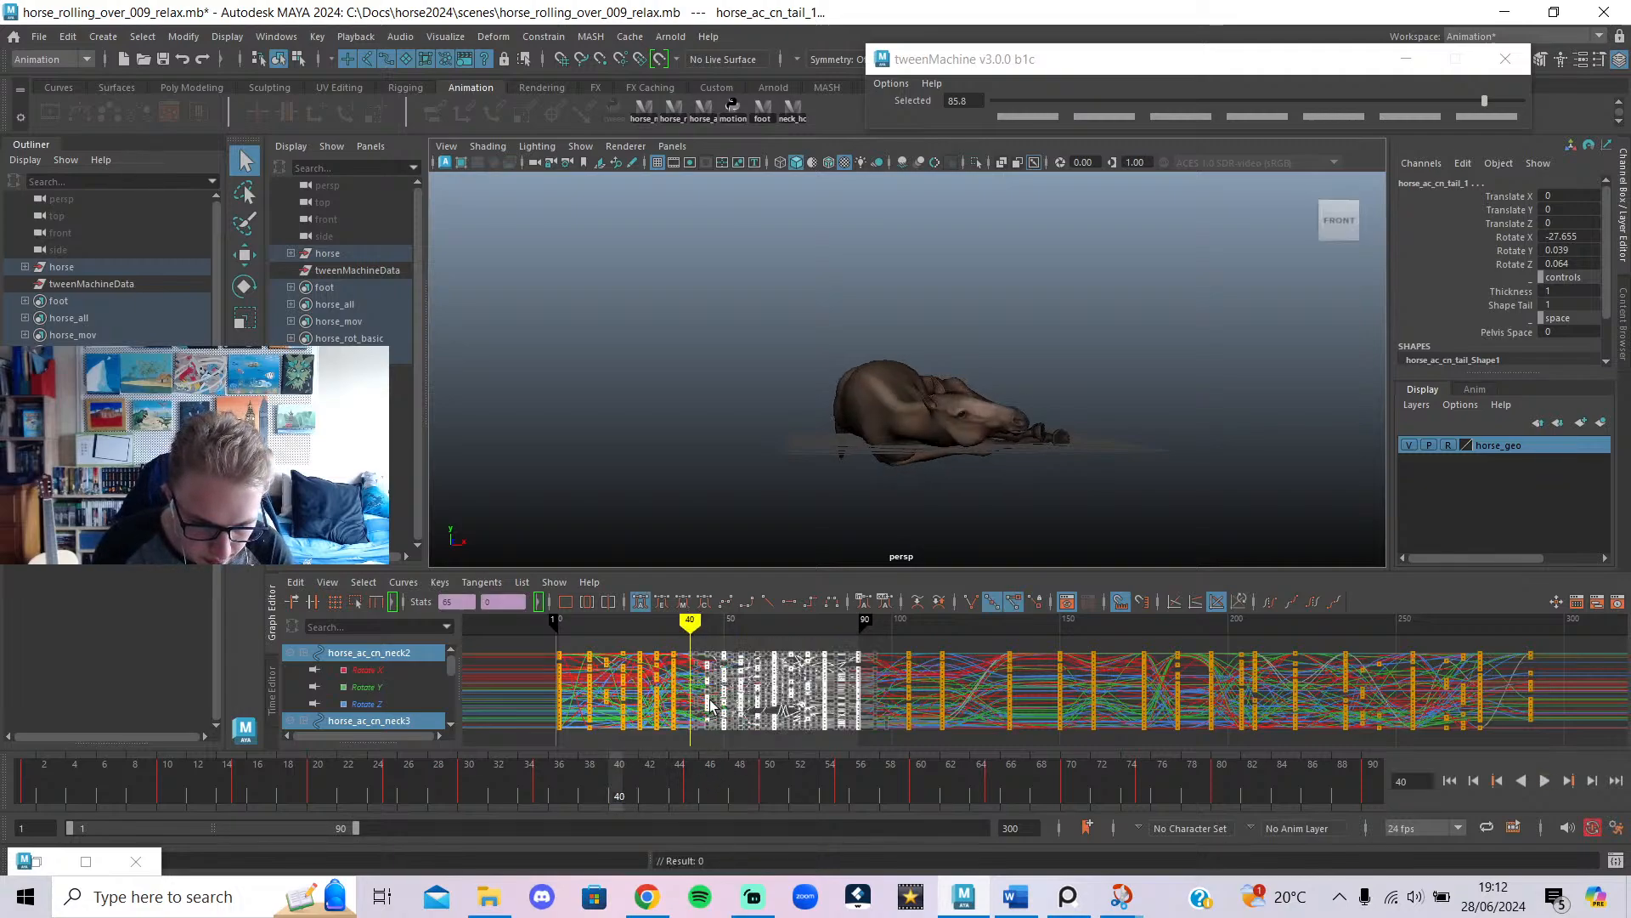
{"action": "left_click_drag", "start_coordinate": [707, 673], "coordinate": [690, 684]}
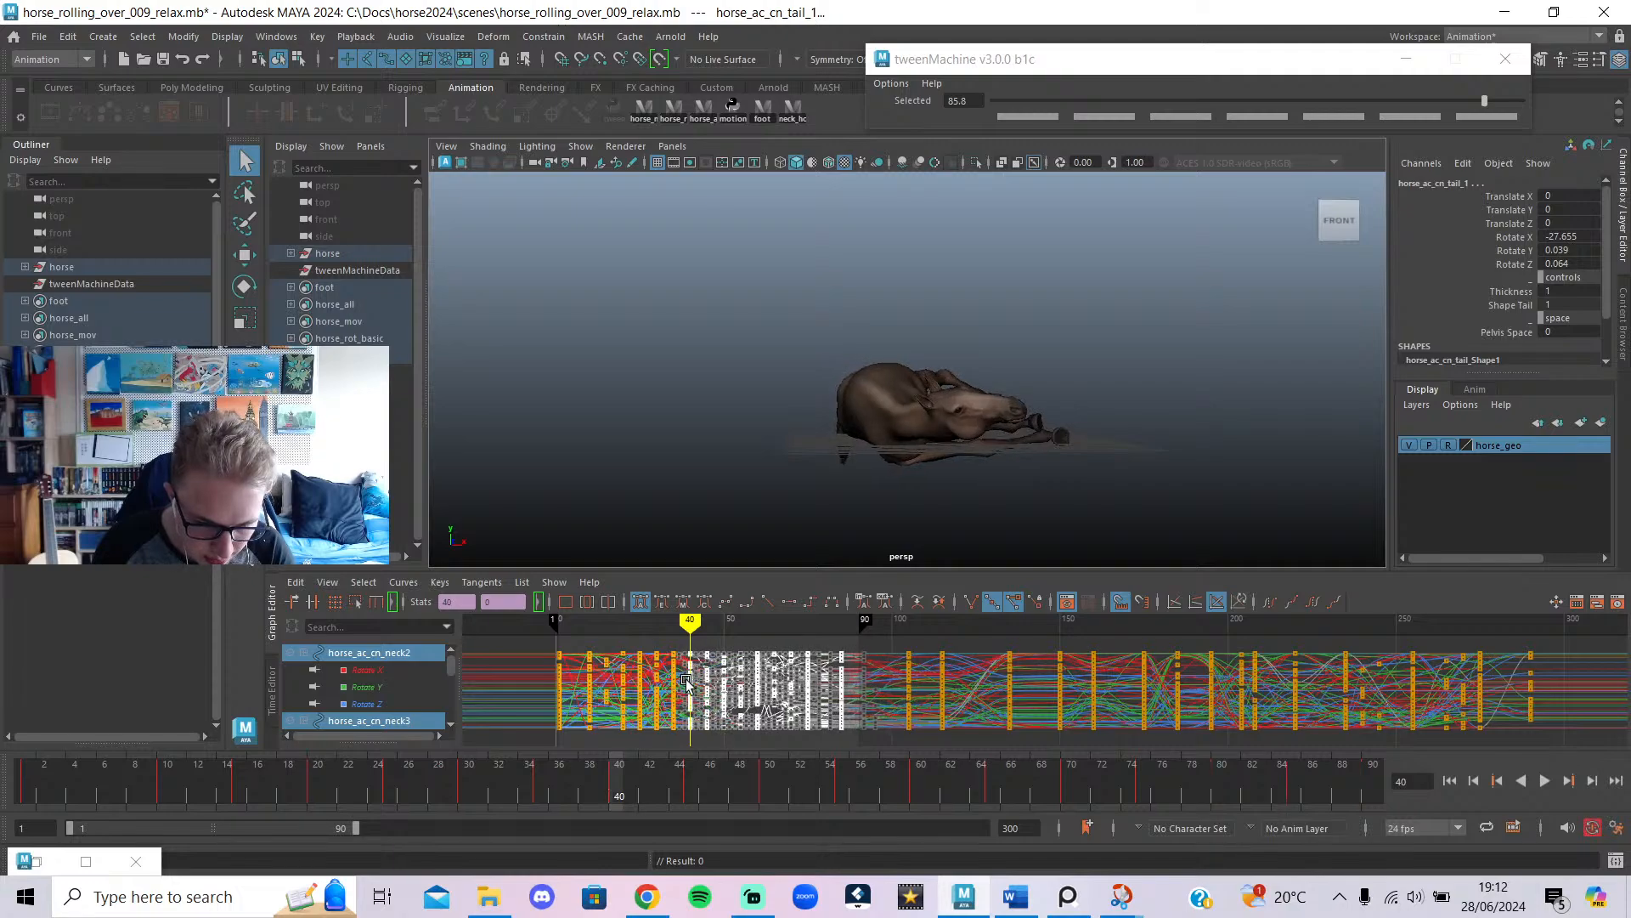
{"action": "left_click_drag", "start_coordinate": [360, 821], "coordinate": [343, 821]}
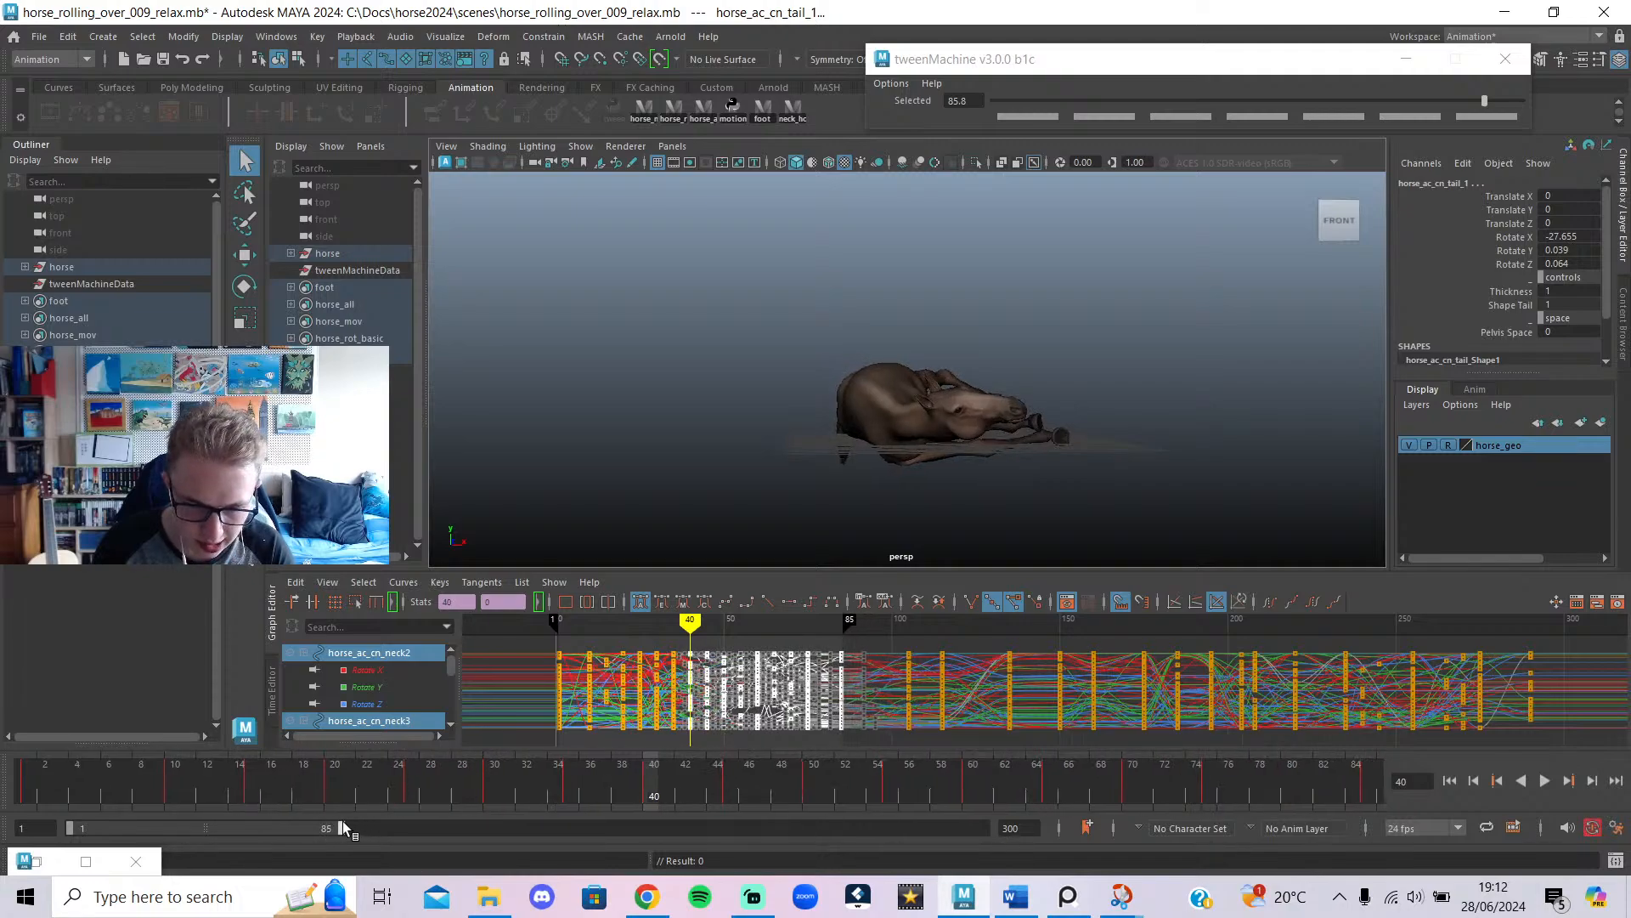
Deselect the keys, zoom in on the curves, and scrub through the roll to check the poses.
{"action": "left_click", "coordinate": [731, 645]}
{"action": "scroll", "coordinate": [728, 692], "scroll_direction": "up", "scroll_amount": 3}
{"action": "middle_click_drag", "start_coordinate": [710, 691], "coordinate": [1109, 699], "text": "alt"}
{"action": "scroll", "coordinate": [926, 687], "scroll_direction": "down", "scroll_amount": 2}
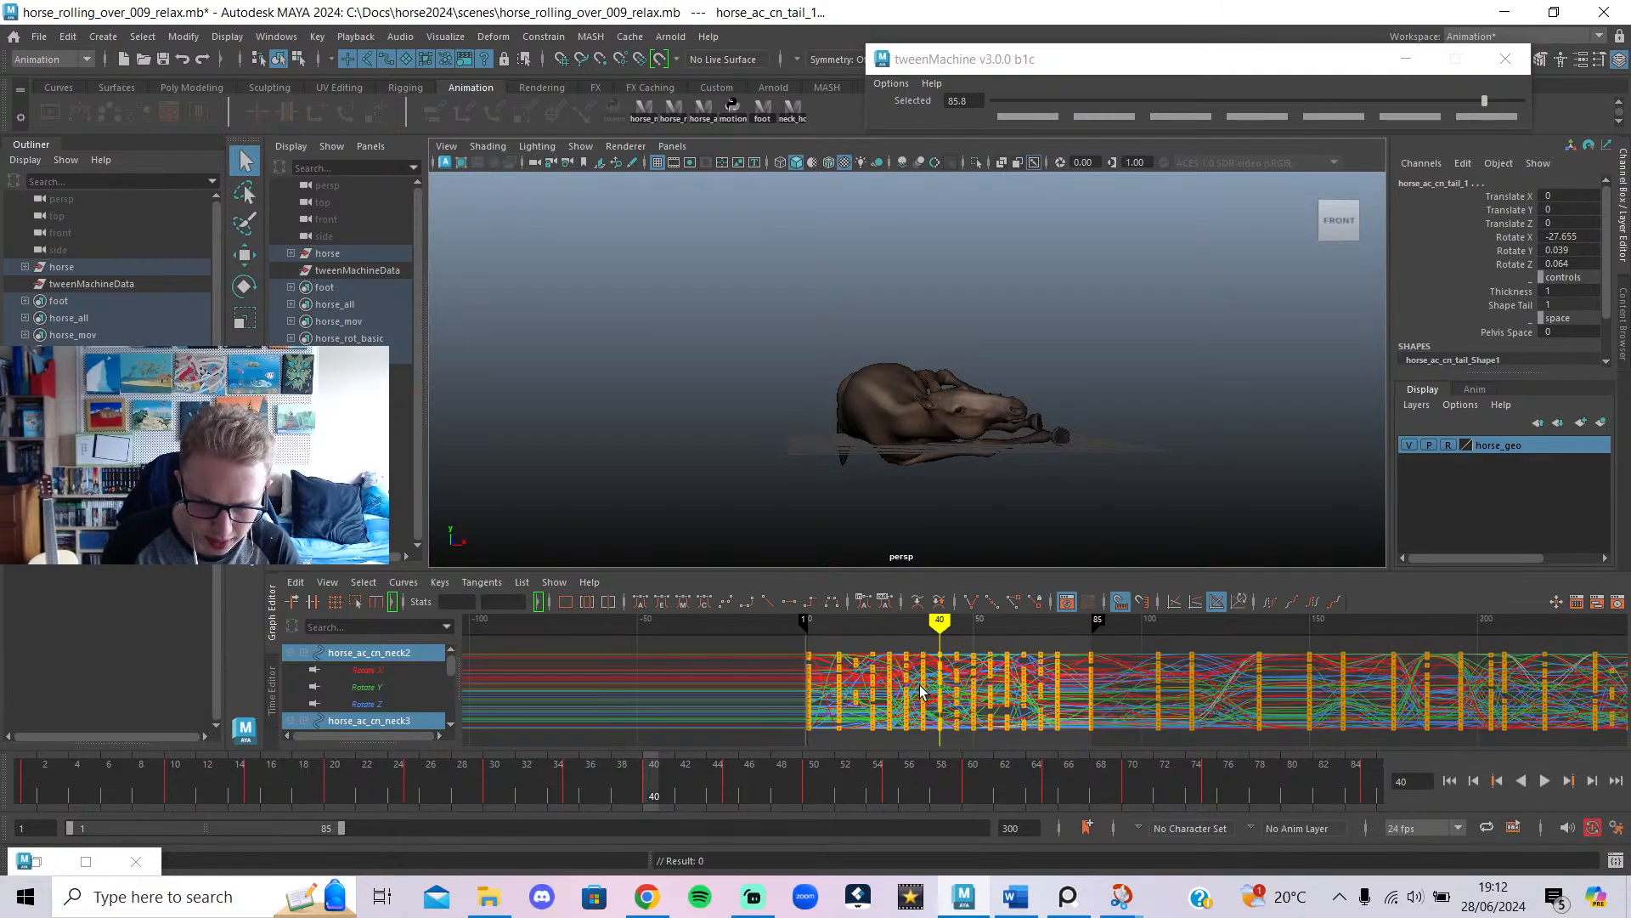
{"action": "left_click_drag", "start_coordinate": [297, 797], "coordinate": [3, 774]}
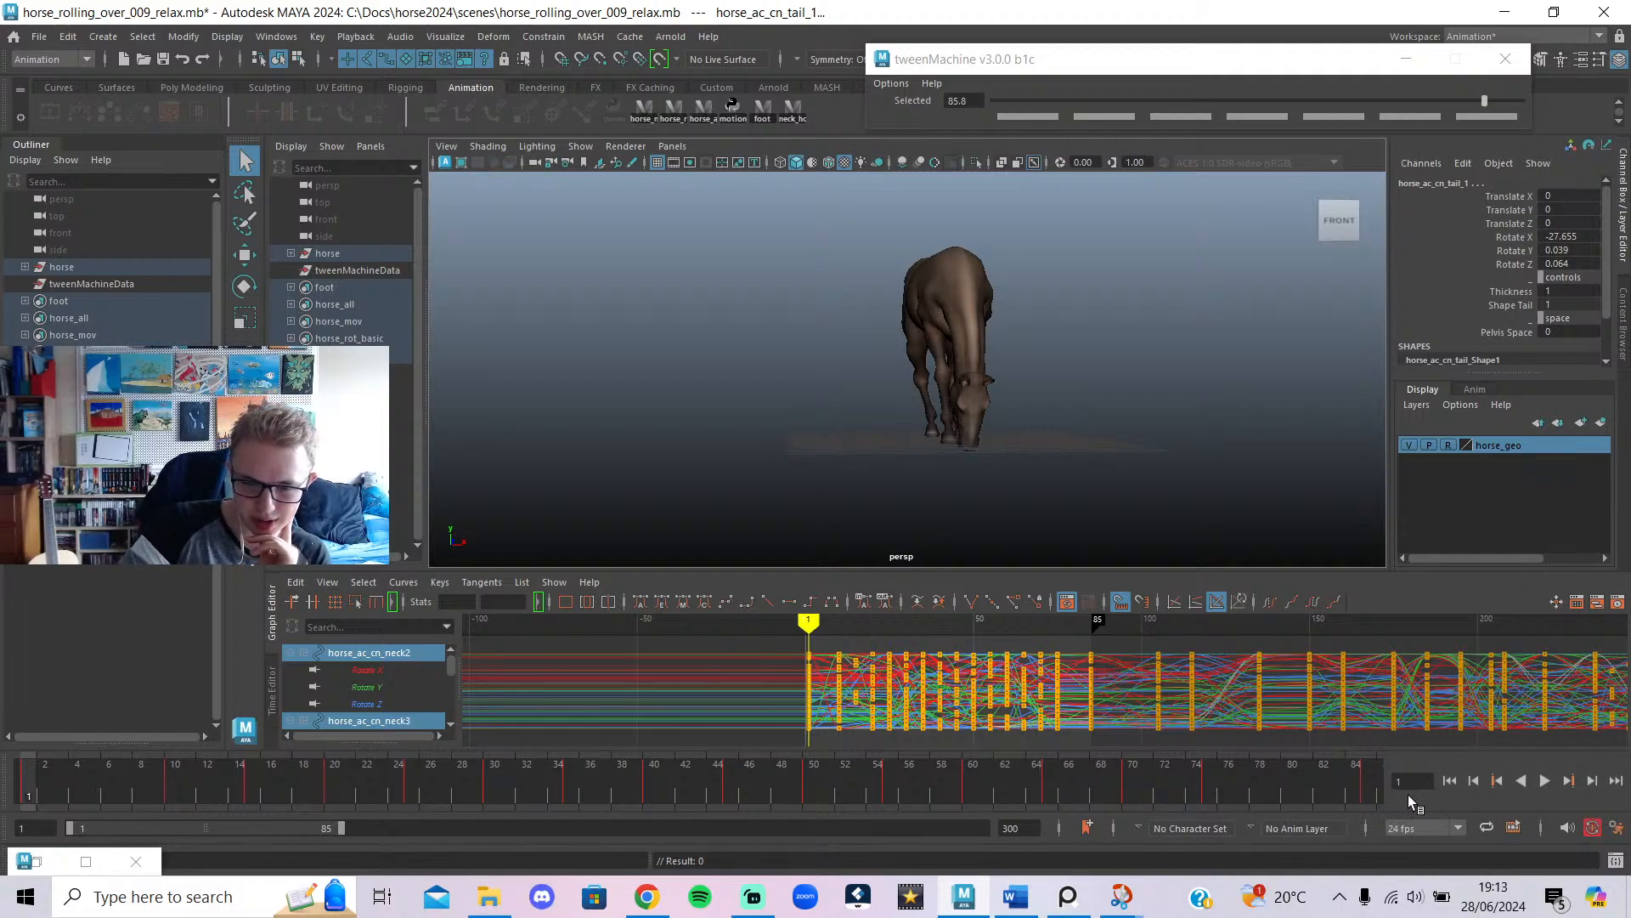
Play the retimed roll from frame 1, stop near frame 59, and choose Save Scene As.
{"action": "left_click", "coordinate": [1548, 781]}
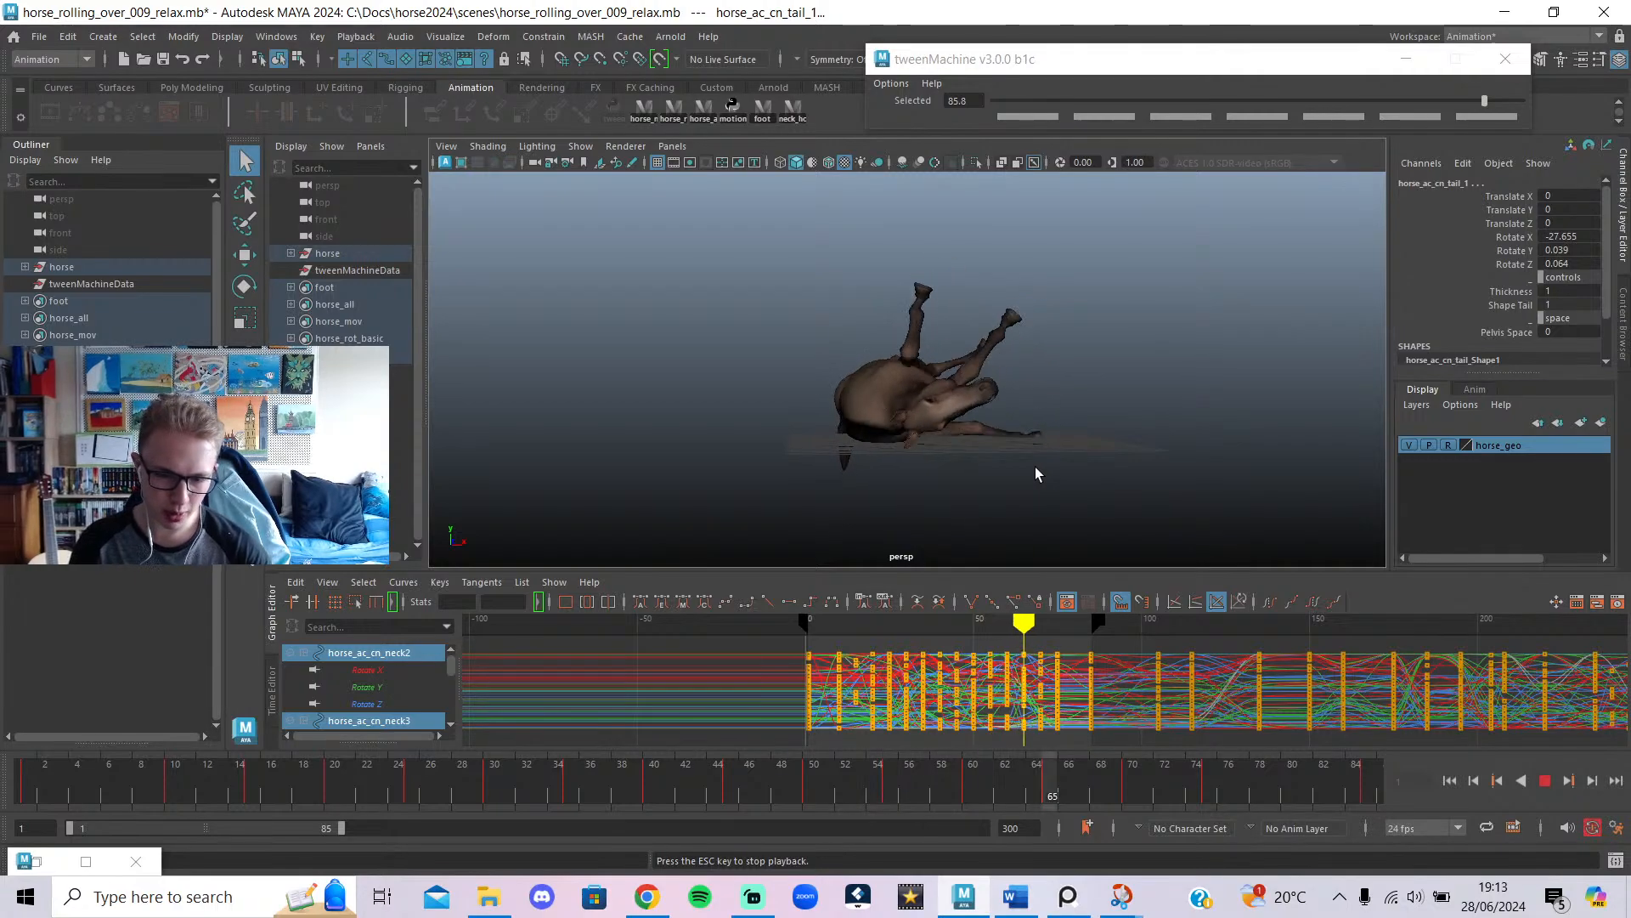
{"action": "left_click_drag", "start_coordinate": [1016, 463], "coordinate": [981, 467], "text": "alt"}
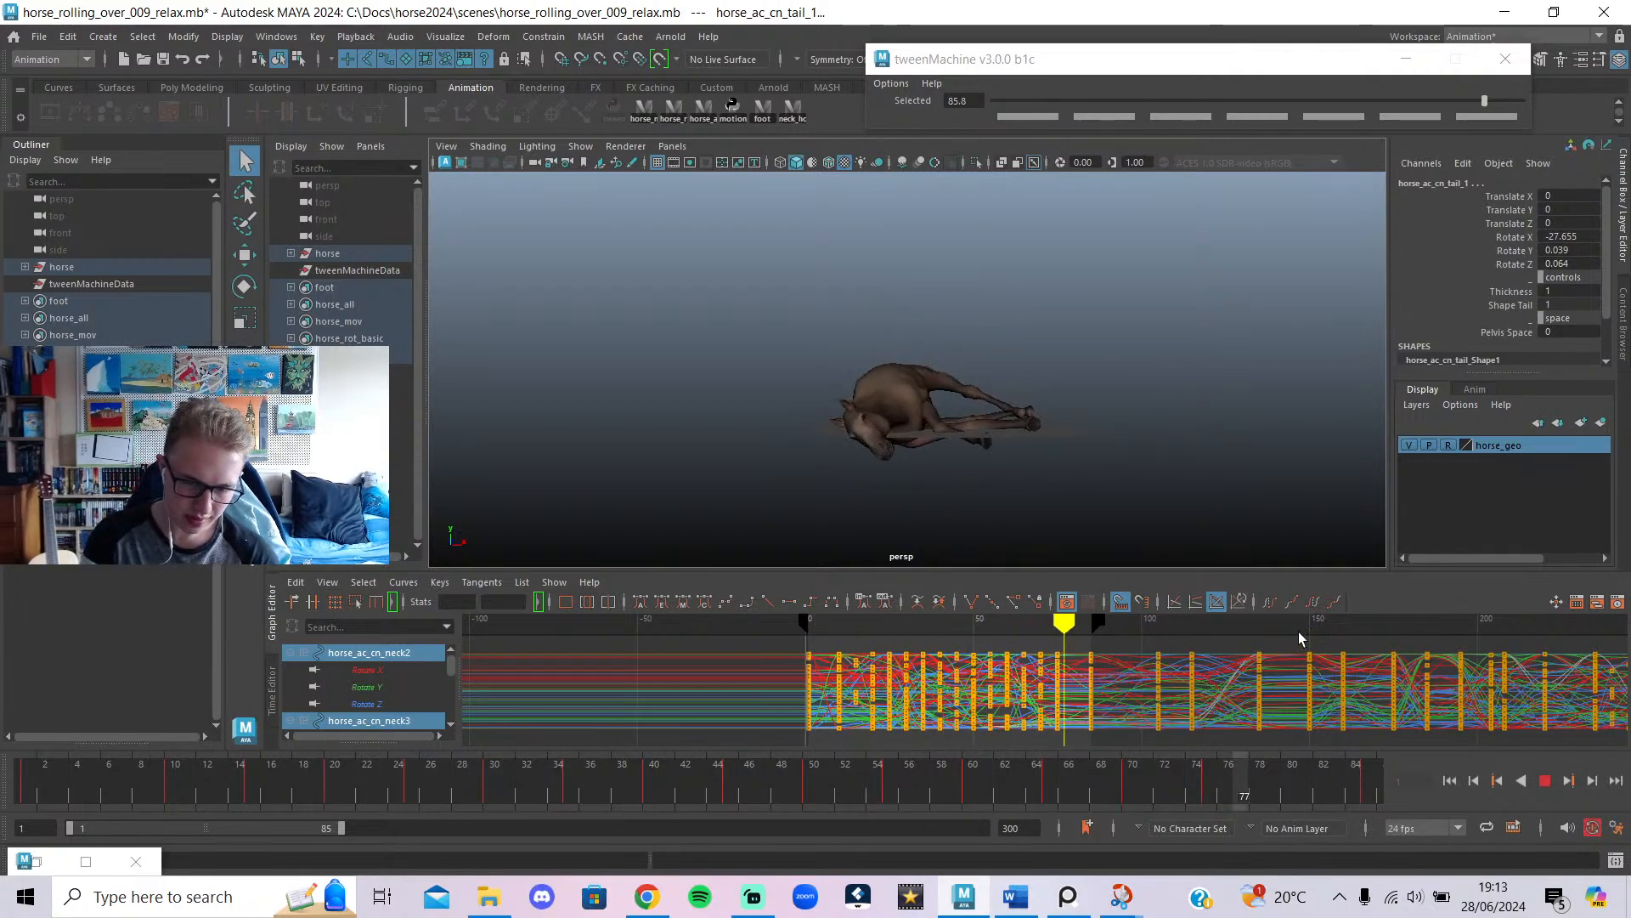
{"action": "left_click", "coordinate": [1545, 781]}
{"action": "mouse_move", "coordinate": [1005, 623]}
{"action": "left_mouse_down"}
{"action": "mouse_move", "coordinate": [987, 628]}
{"action": "mouse_move", "coordinate": [1028, 656]}
{"action": "mouse_move", "coordinate": [991, 663]}
{"action": "mouse_move", "coordinate": [1006, 675]}
{"action": "left_mouse_up"}
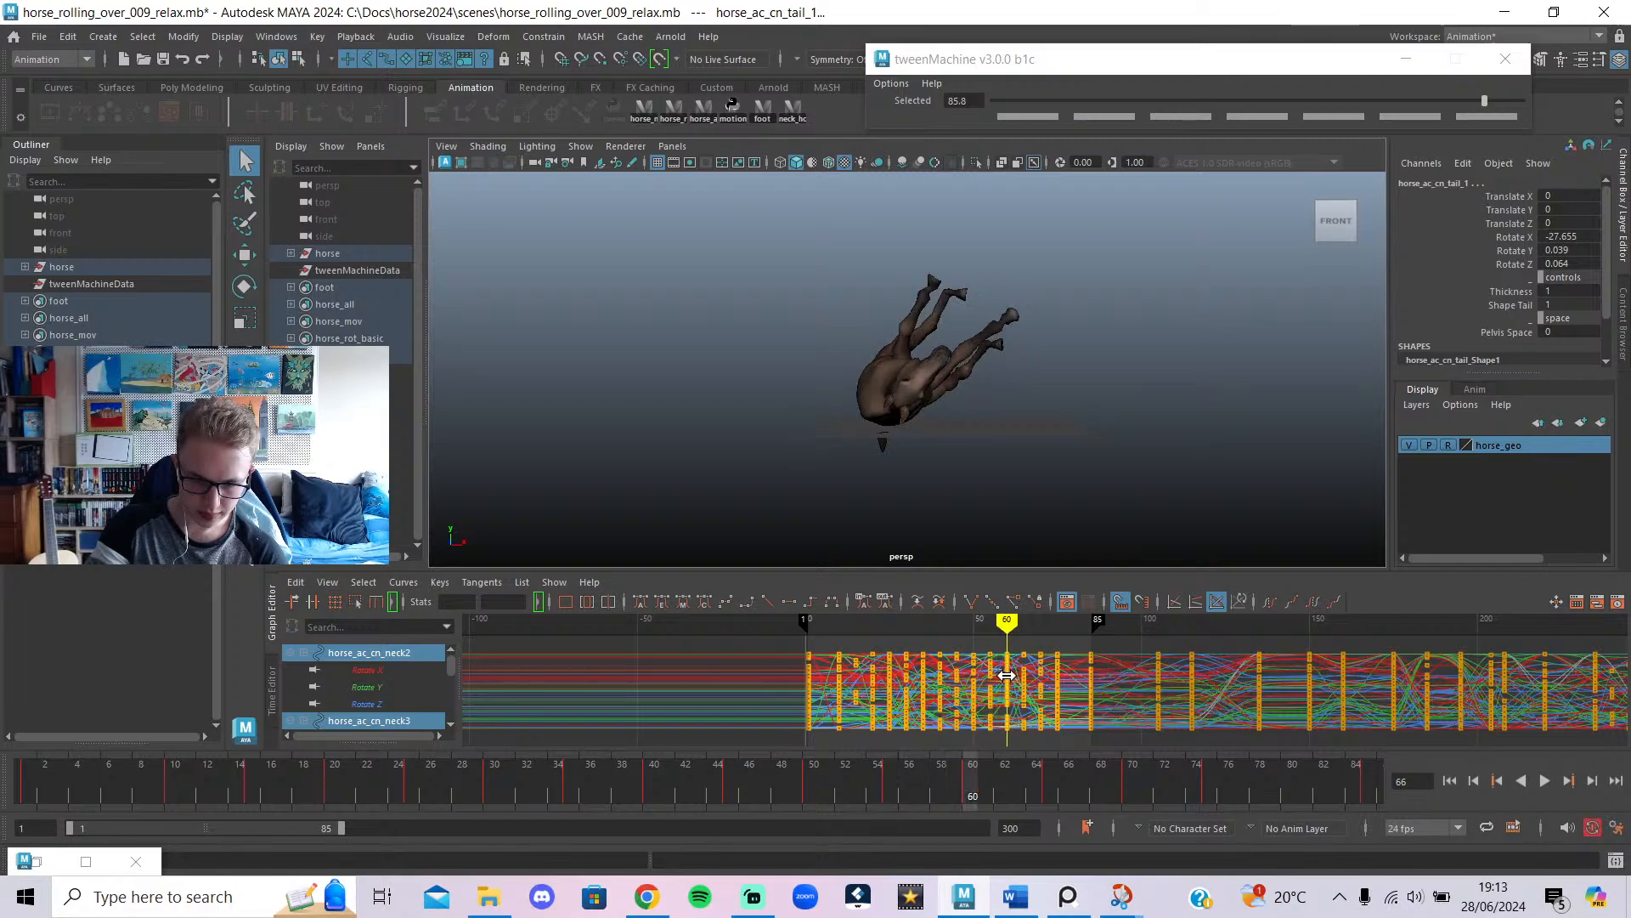
{"action": "left_click", "coordinate": [37, 38]}
Save the scene as horse_rolling_over_010_relax.mb, changing the version from 009 to 010.
{"action": "left_click", "coordinate": [126, 132]}
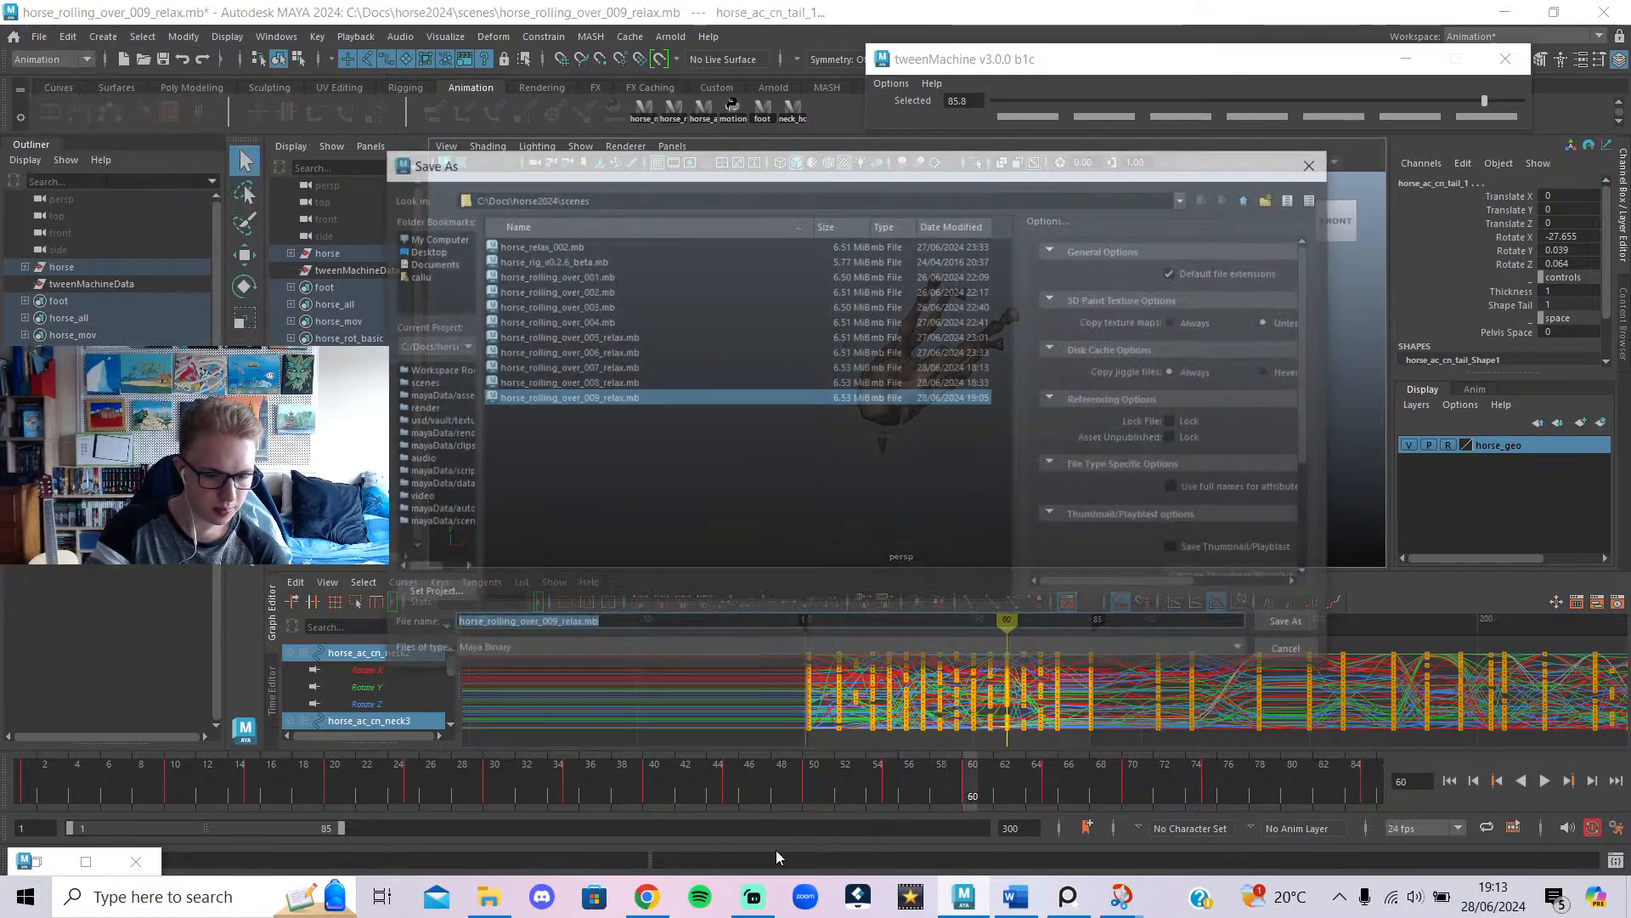
{"action": "left_click", "coordinate": [554, 625]}
{"action": "key", "text": "BackSpace"}
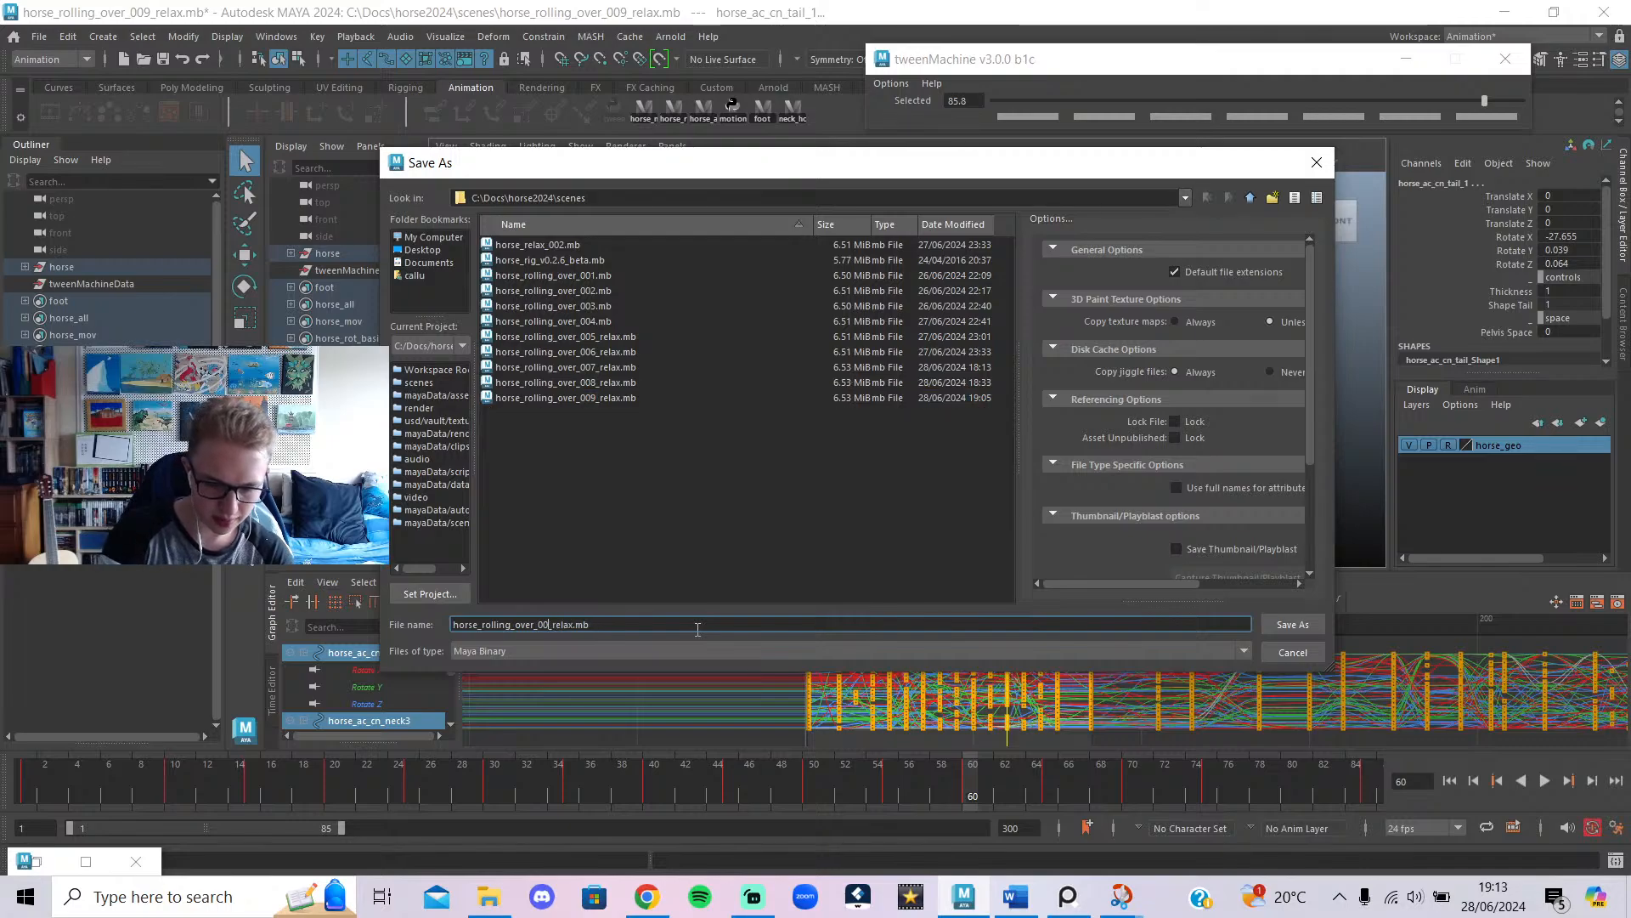
{"action": "key", "text": "BackSpace"}
{"action": "type", "text": "10"}
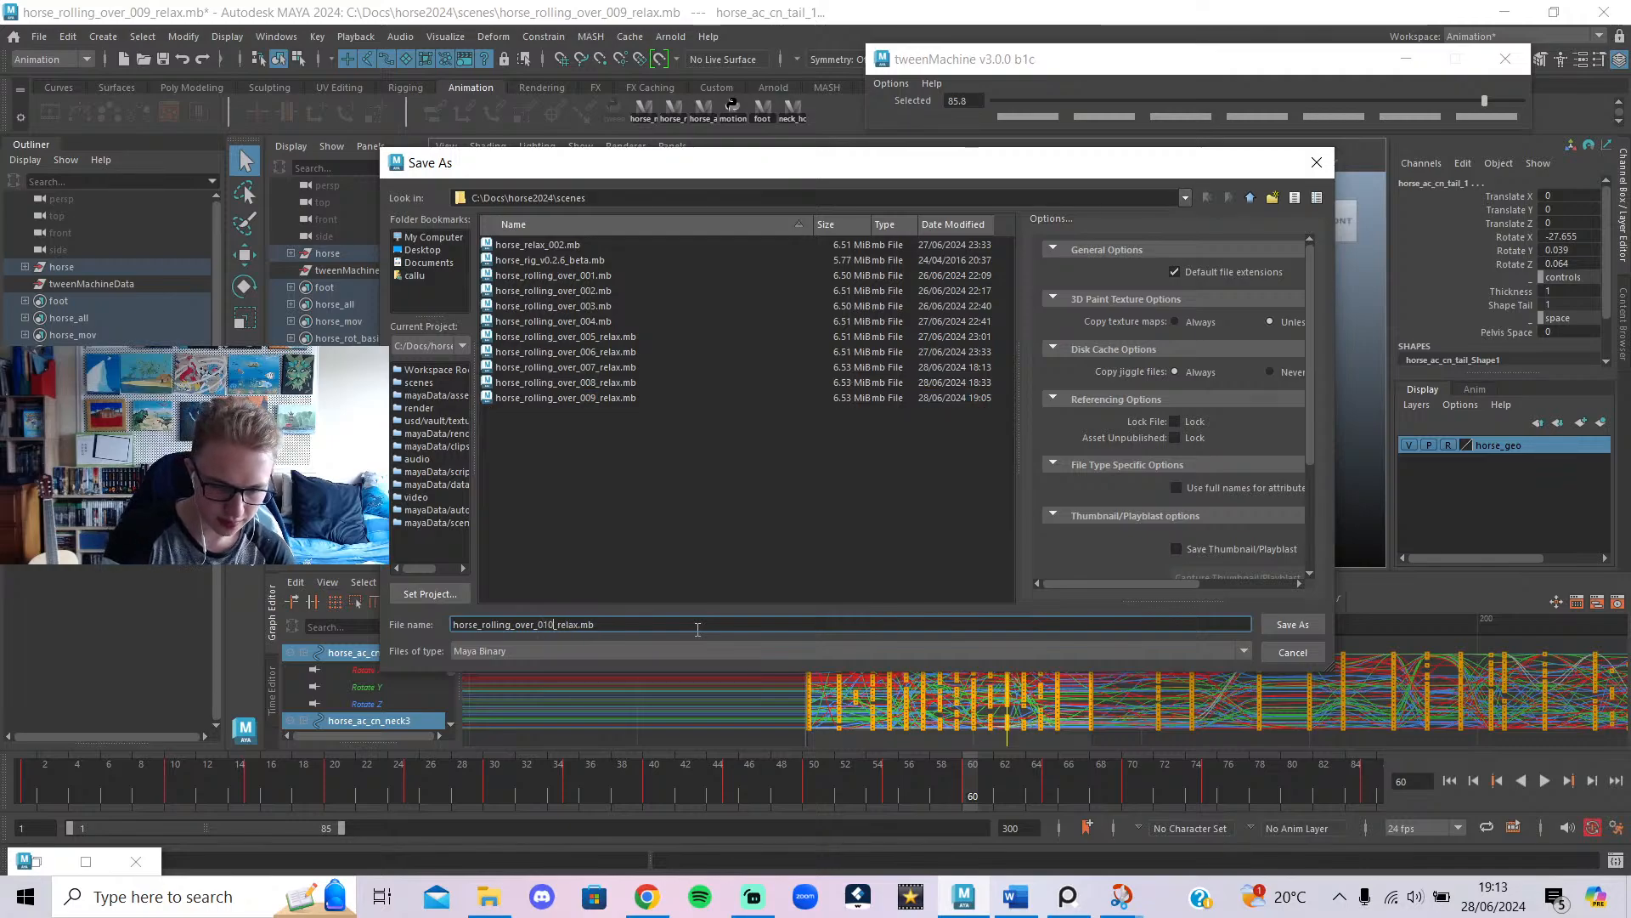
{"action": "left_click", "coordinate": [1292, 626]}
{"action": "left_click", "coordinate": [647, 896]}
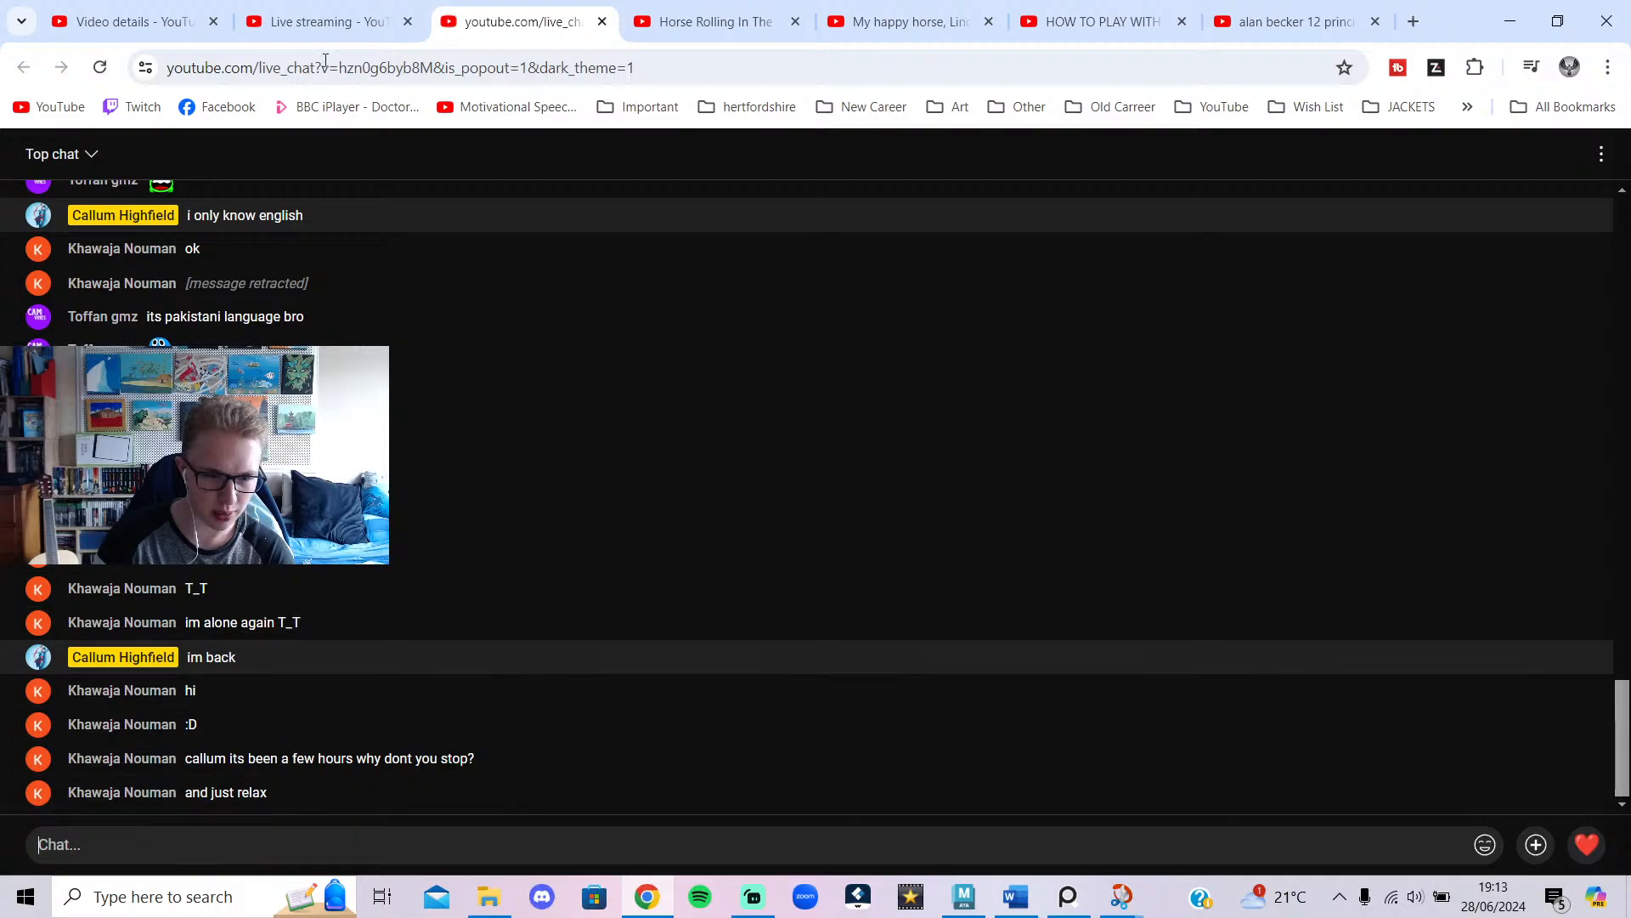
Check the live chat and streaming dashboard, then minimize Streamlabs and Chrome to return to Maya.
{"action": "left_click", "coordinate": [323, 18]}
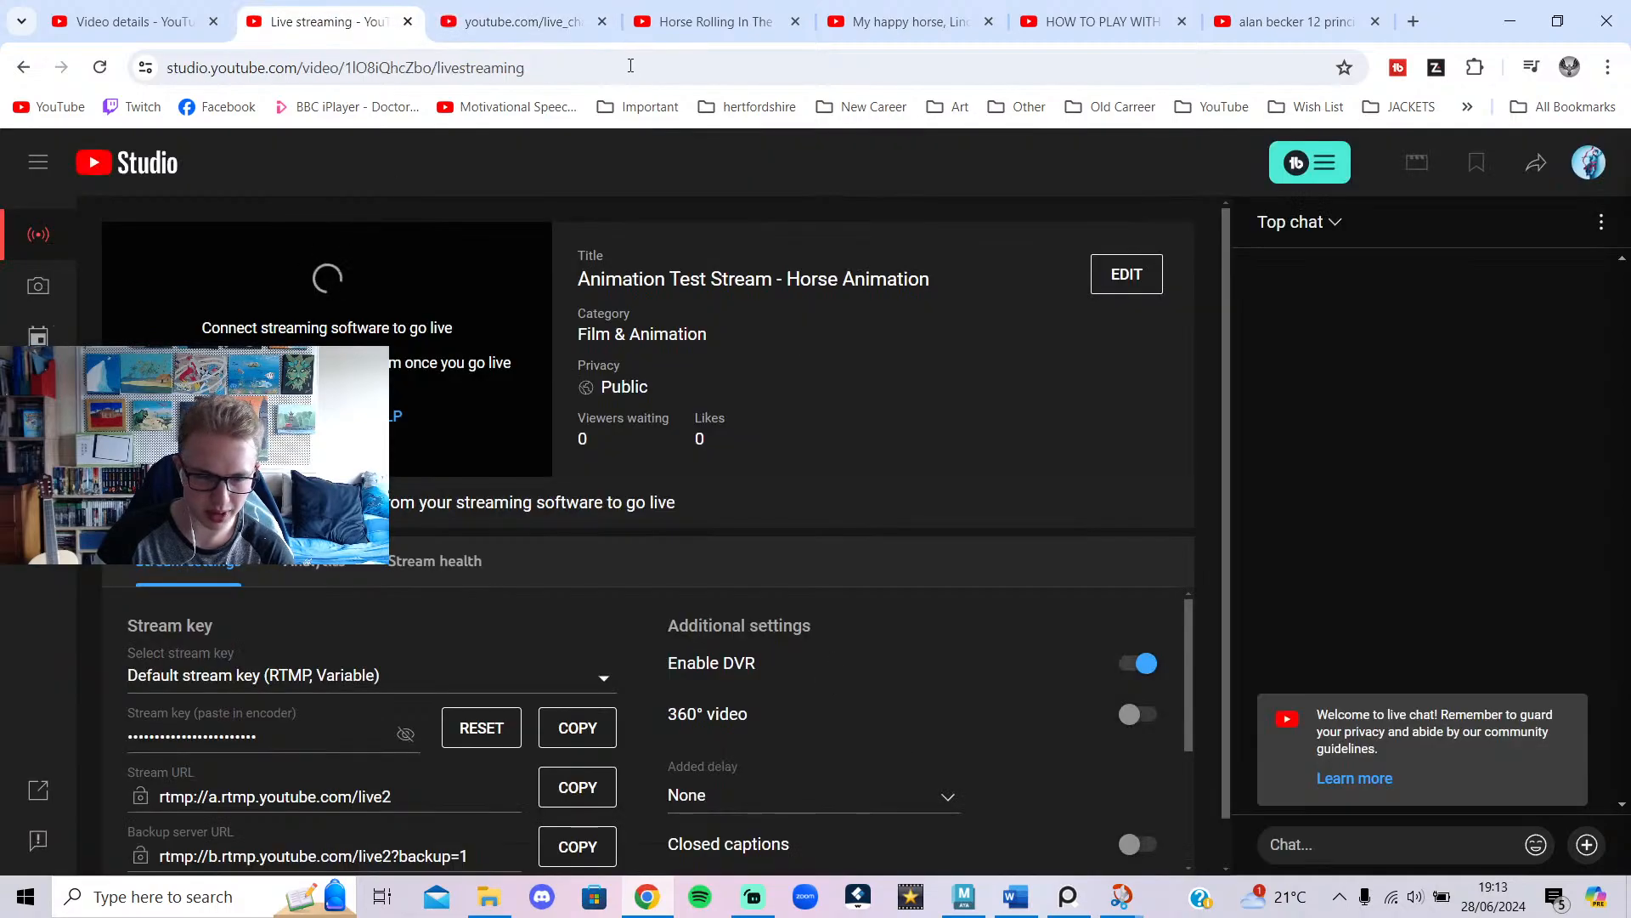
{"action": "left_click", "coordinate": [520, 21]}
{"action": "left_click", "coordinate": [751, 899]}
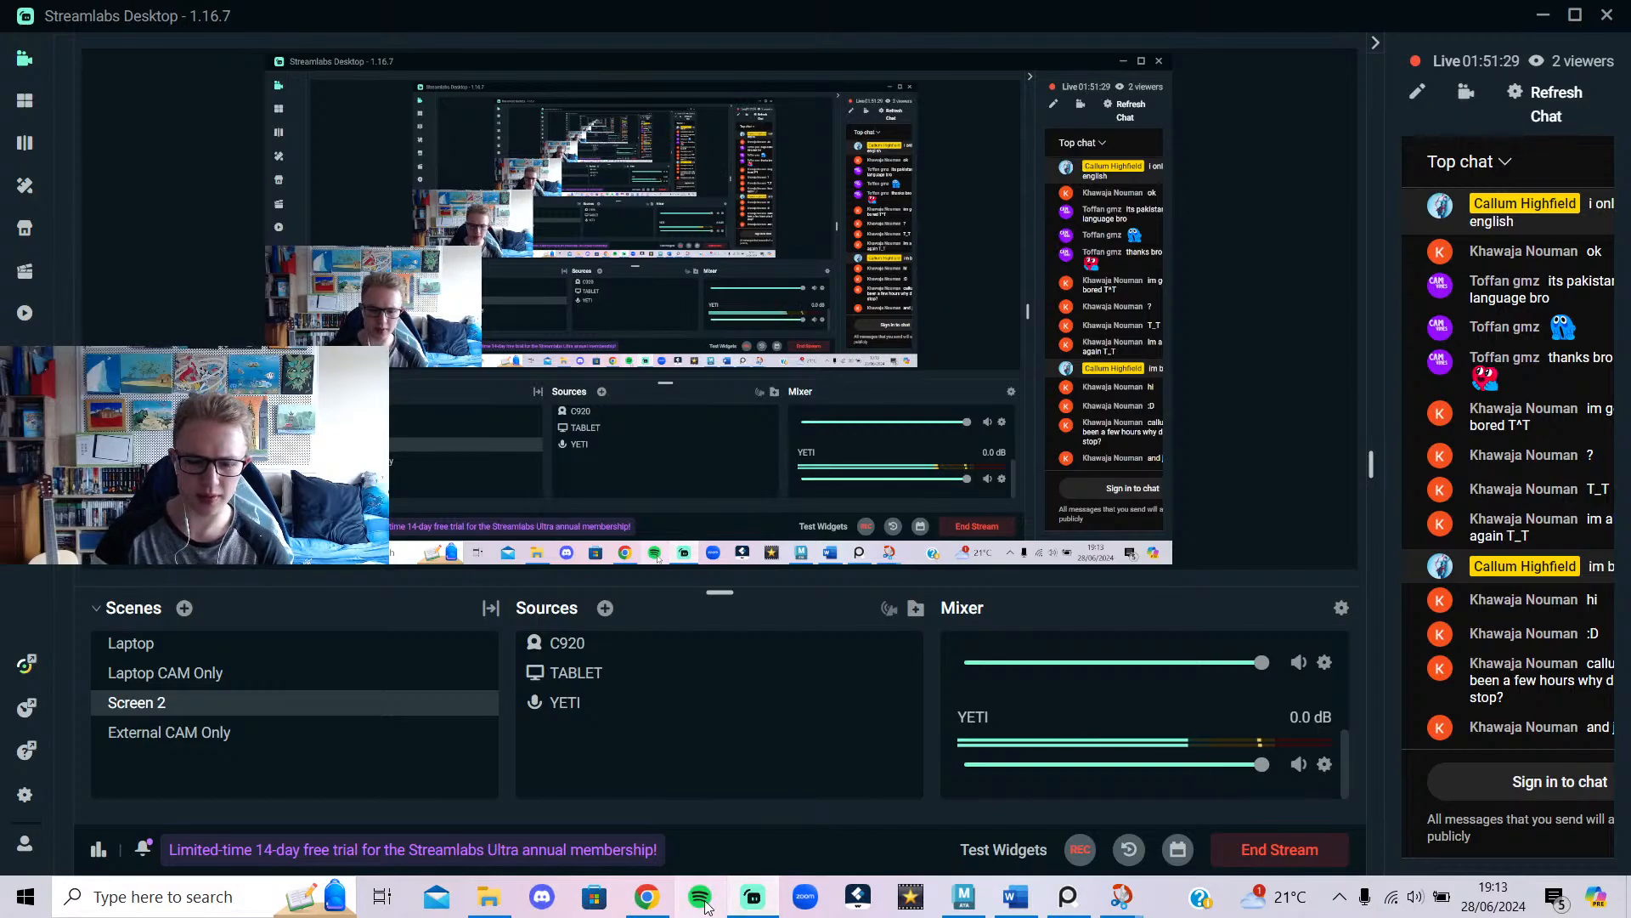
{"action": "left_click", "coordinate": [753, 897]}
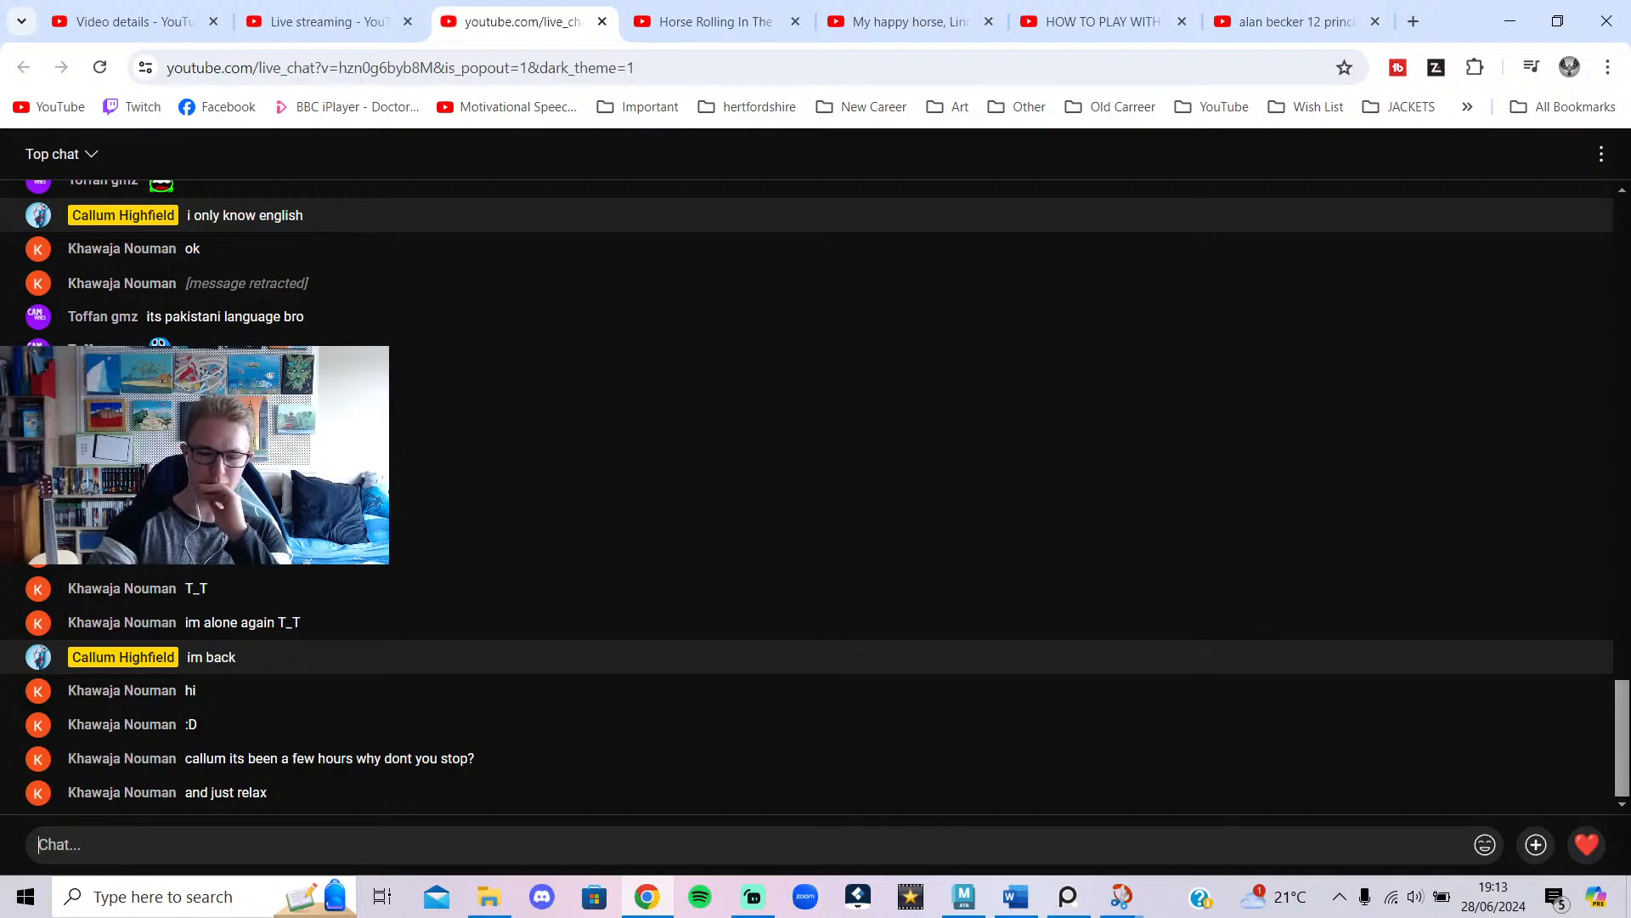
{"action": "left_click", "coordinate": [1510, 21]}
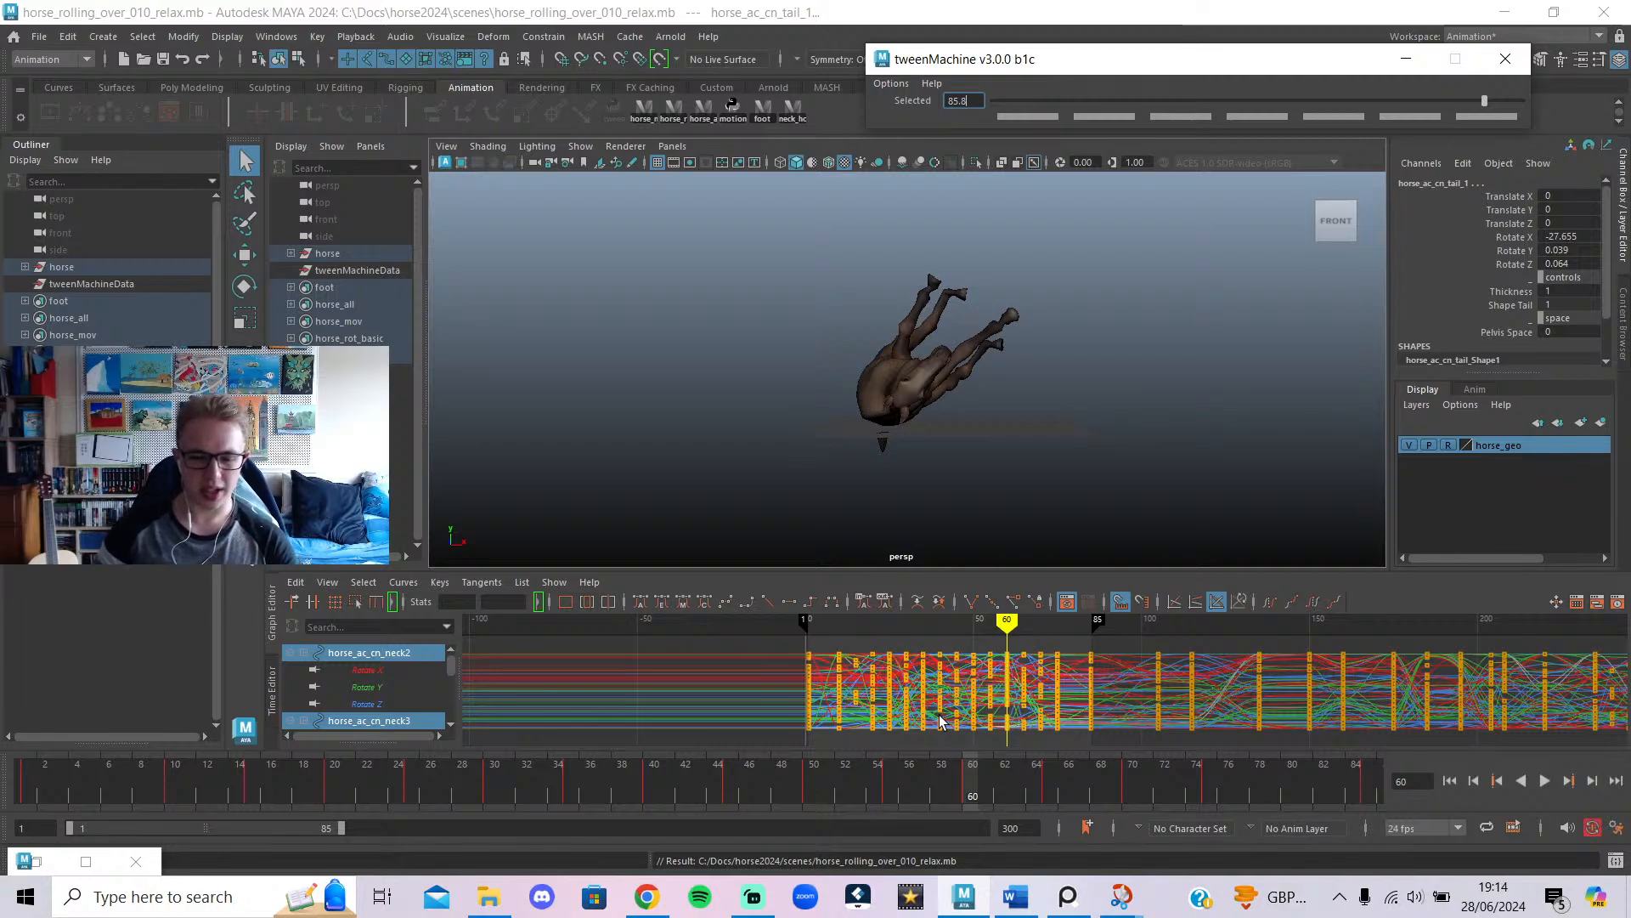
Scrub the timeline back to frame 1 so the horse stands upright.
{"action": "left_click_drag", "start_coordinate": [934, 794], "coordinate": [2, 777]}
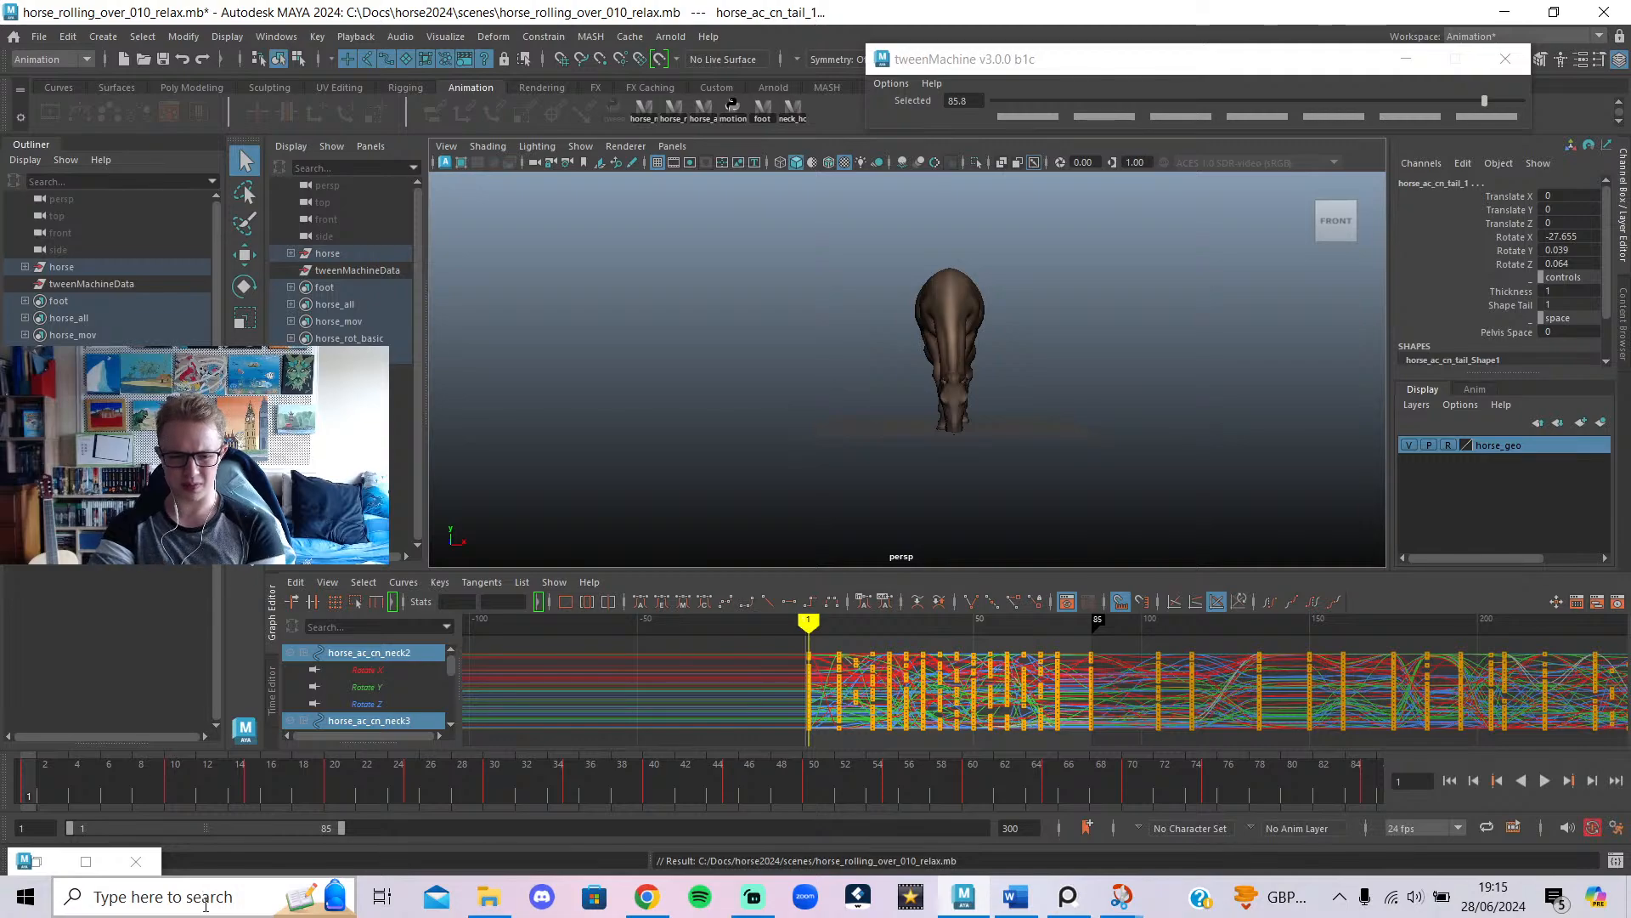
Play the roll, stop at frame 61, and save horse_rolling_over_010_relax.mb.
{"action": "left_click", "coordinate": [1544, 780]}
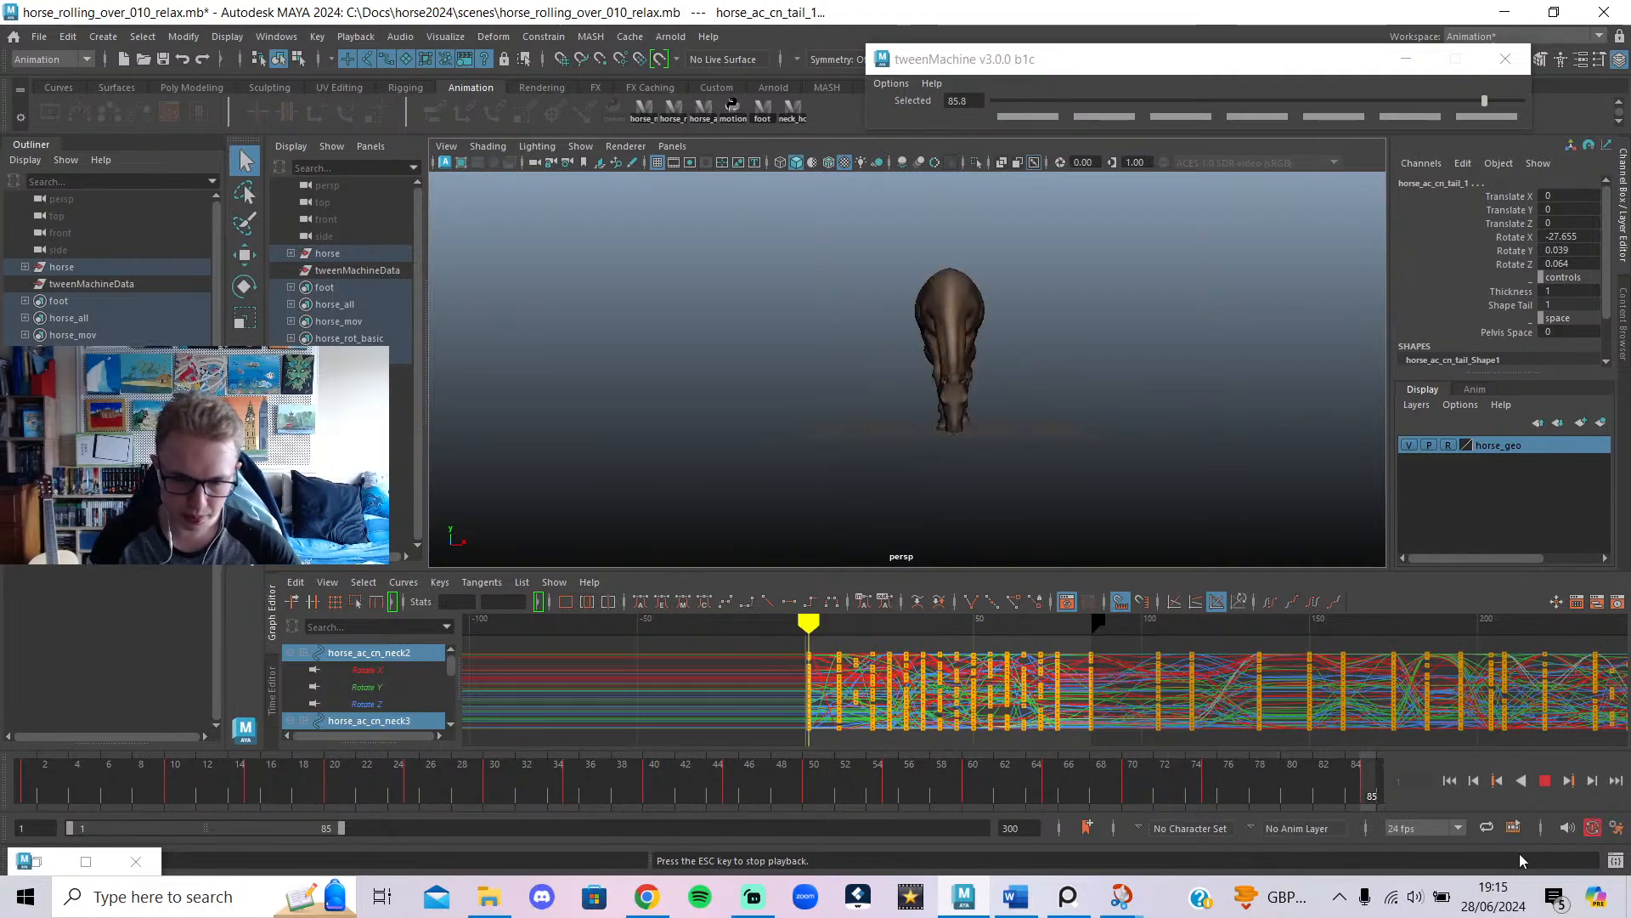
{"action": "left_click", "coordinate": [1545, 780]}
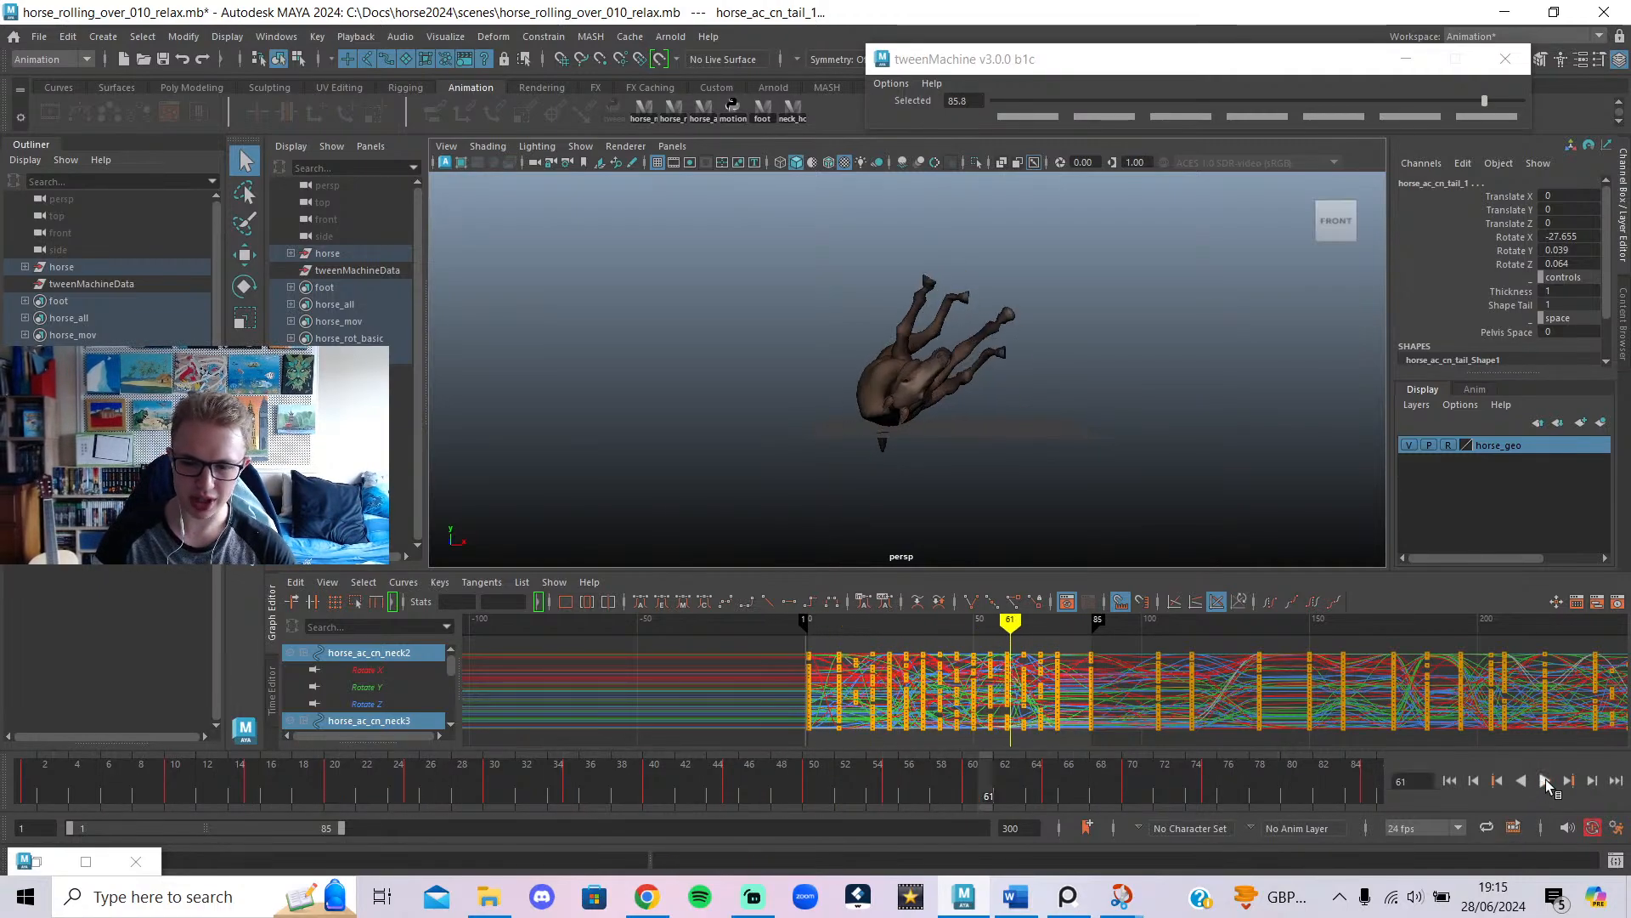
{"action": "left_click", "coordinate": [164, 60]}
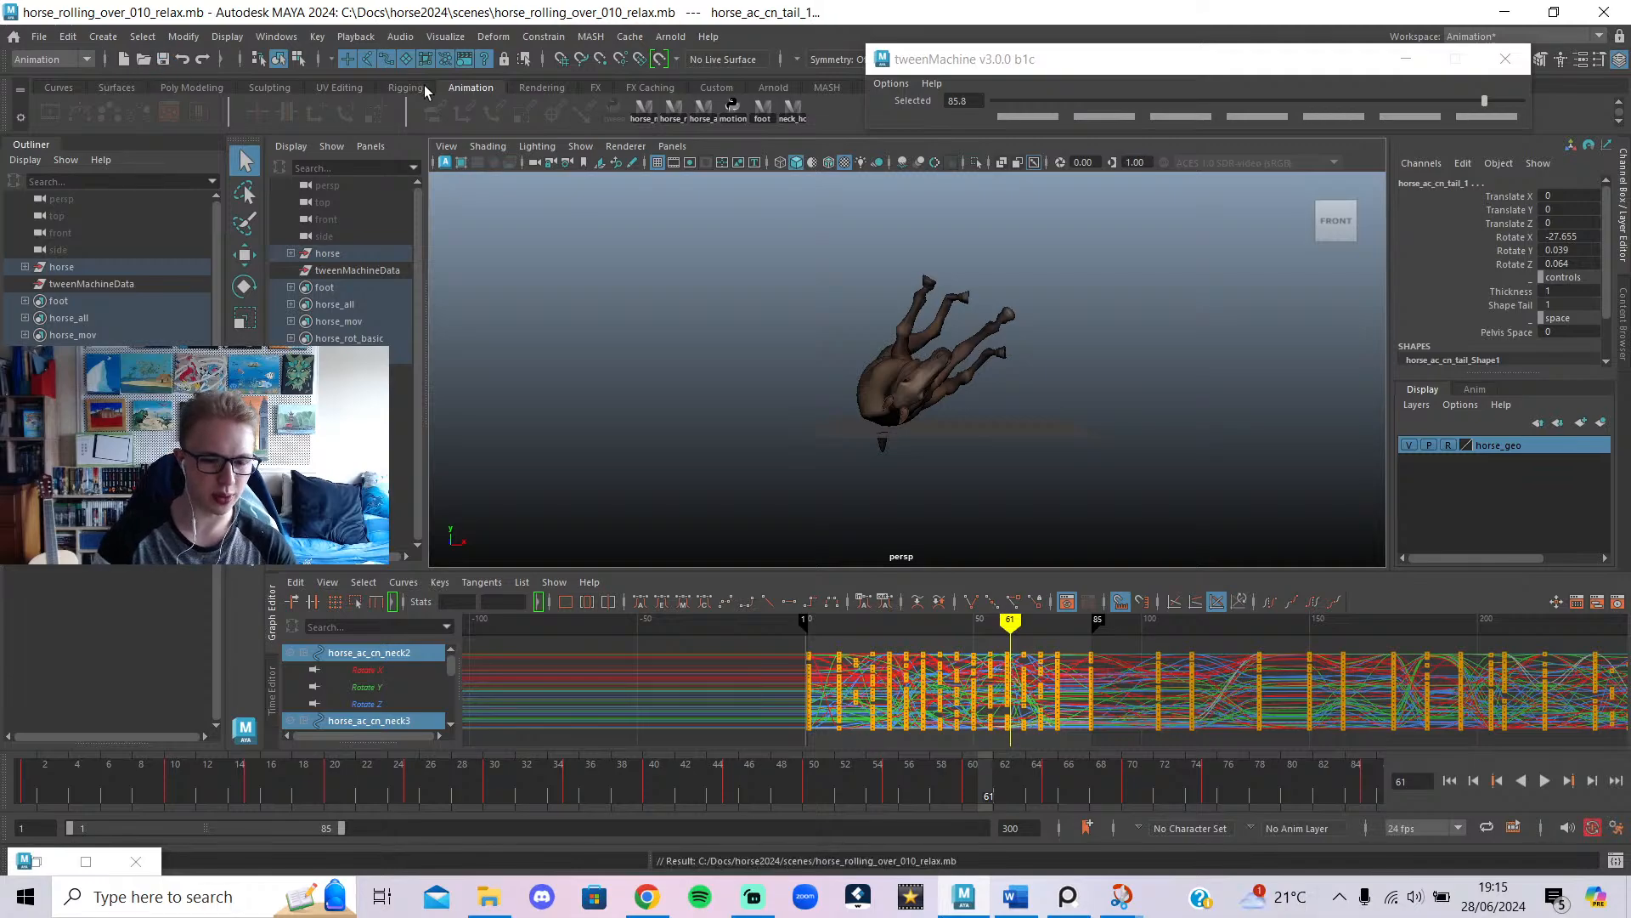
Check the live chat and Streamlabs, then minimize both back to Maya.
{"action": "left_click", "coordinate": [642, 894]}
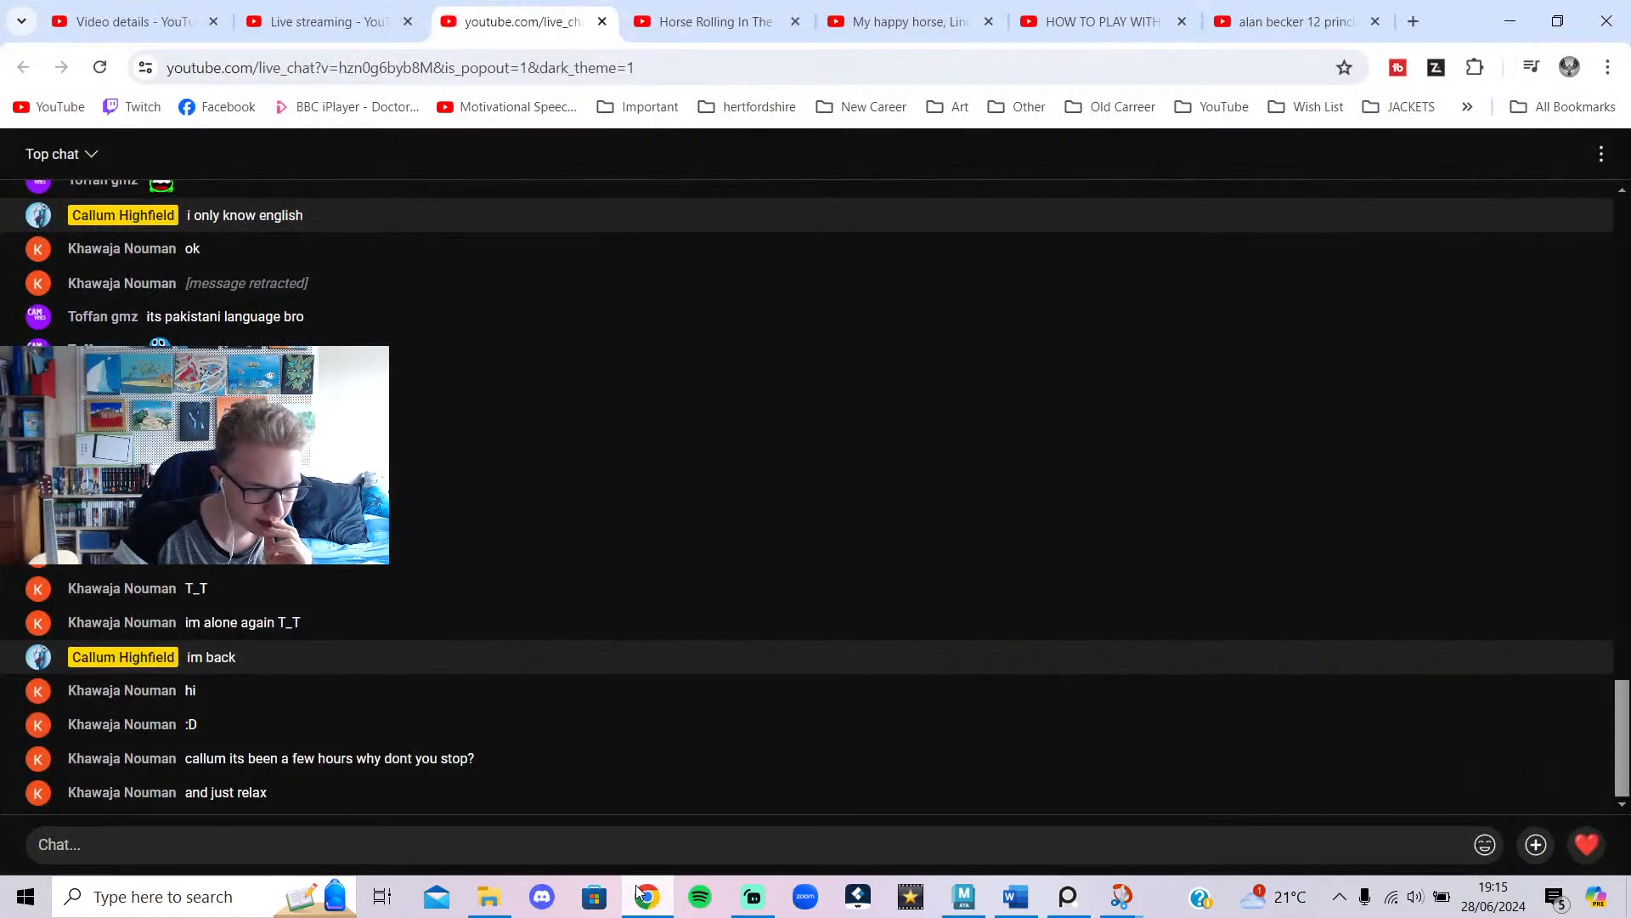
{"action": "left_click", "coordinate": [642, 894]}
{"action": "left_click", "coordinate": [753, 896]}
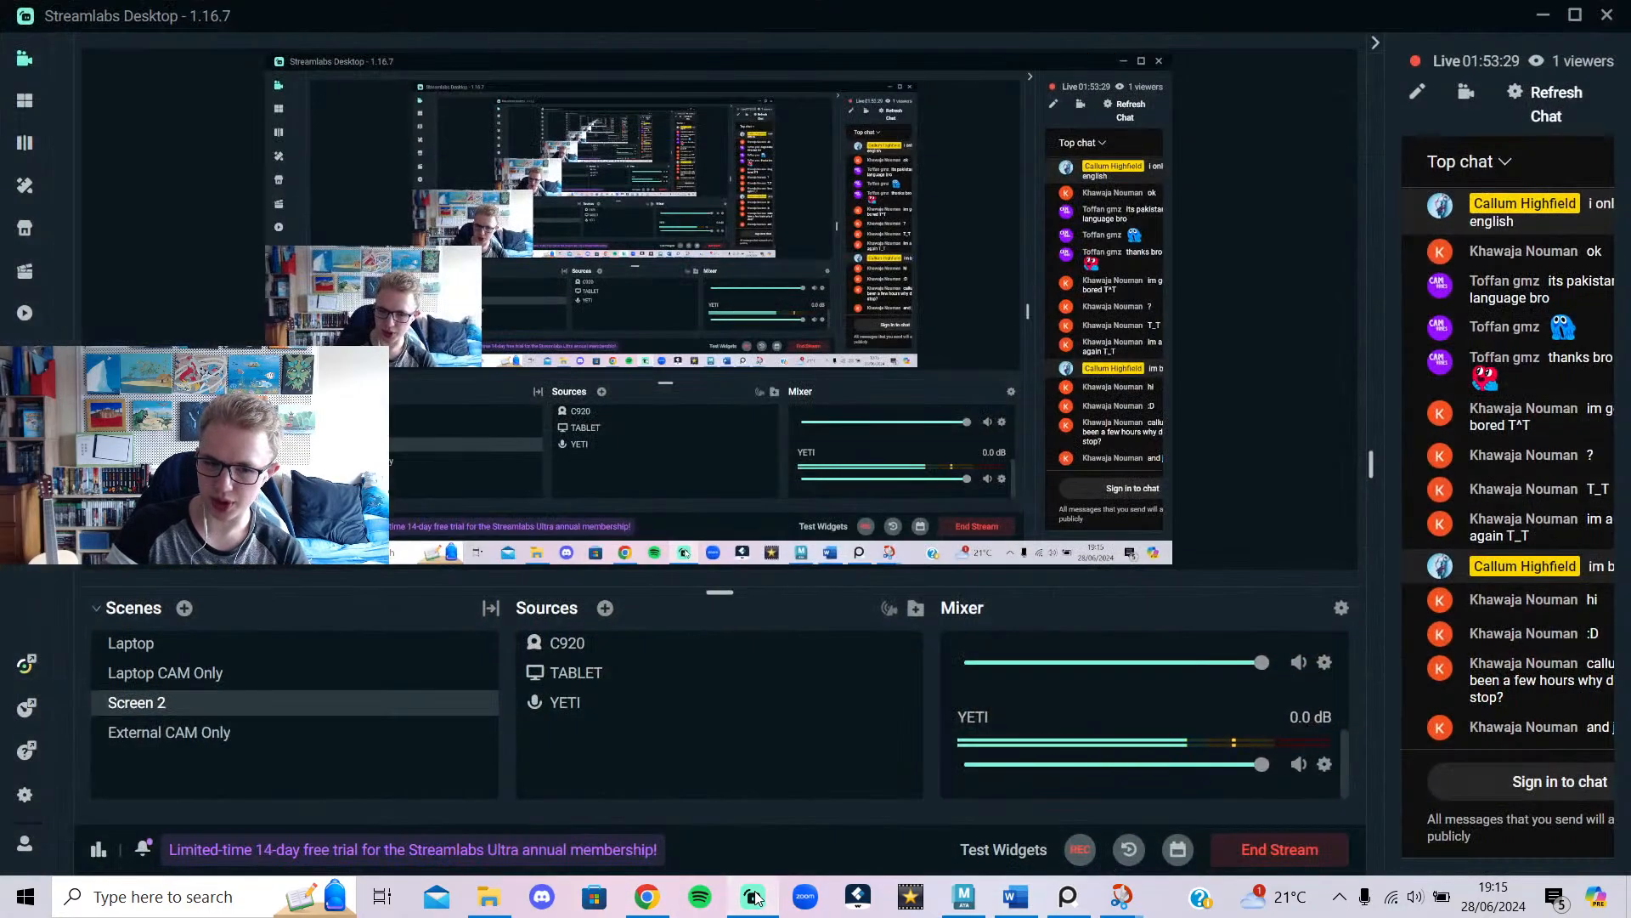
{"action": "left_click", "coordinate": [754, 897]}
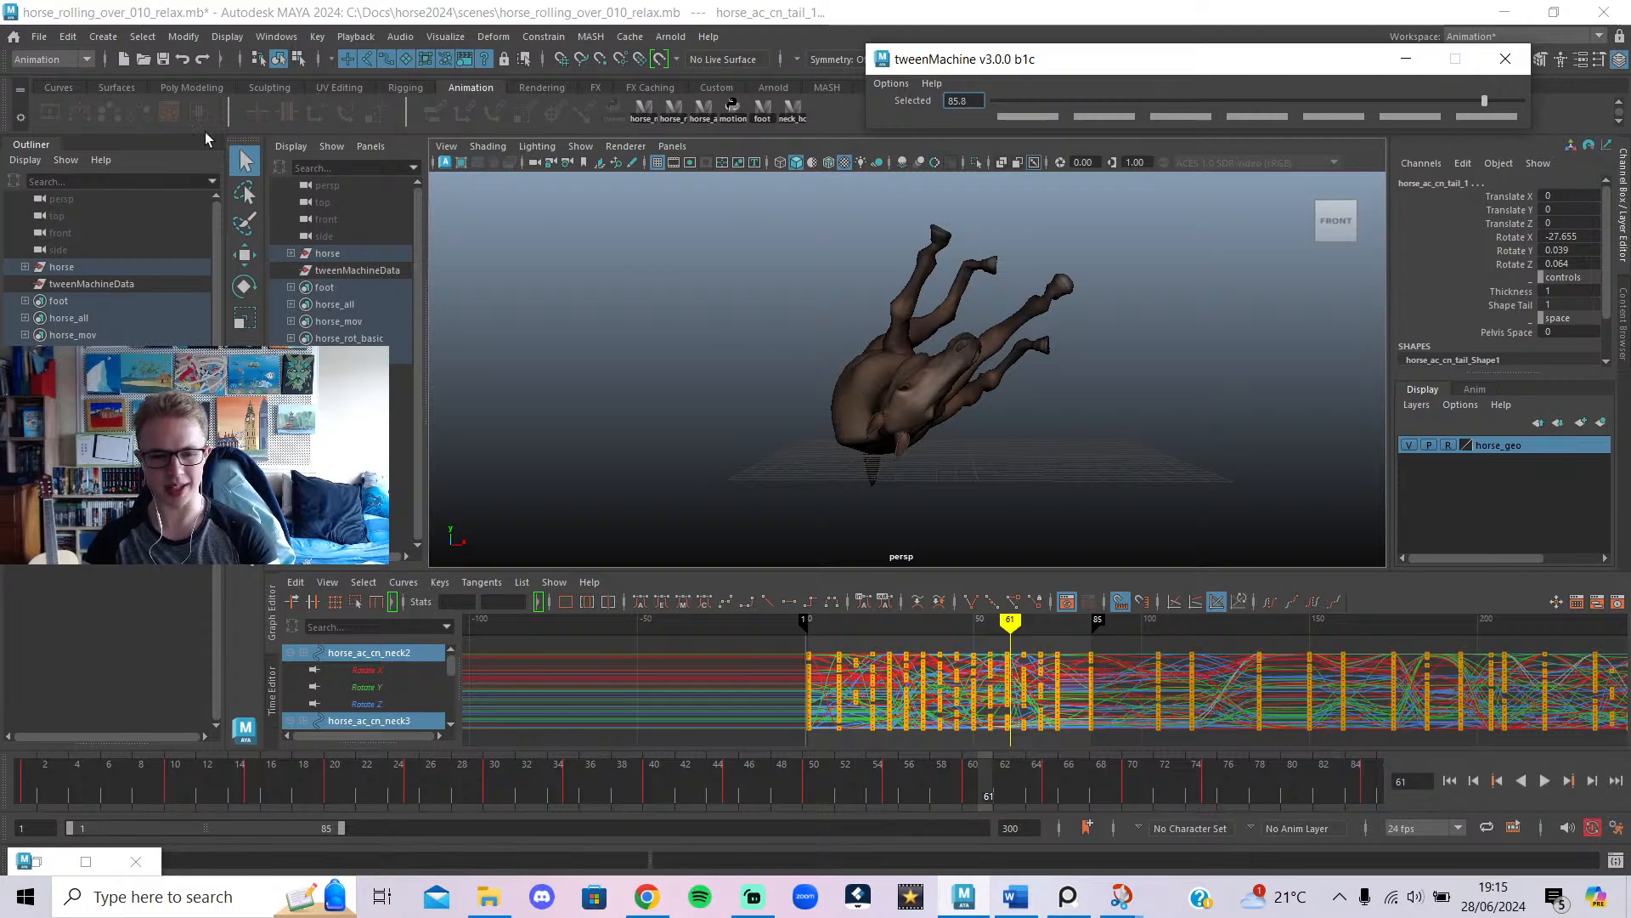
Open horse_rolling_over_001.mb, saving the current scene first.
{"action": "left_click", "coordinate": [36, 44]}
{"action": "left_click", "coordinate": [94, 87]}
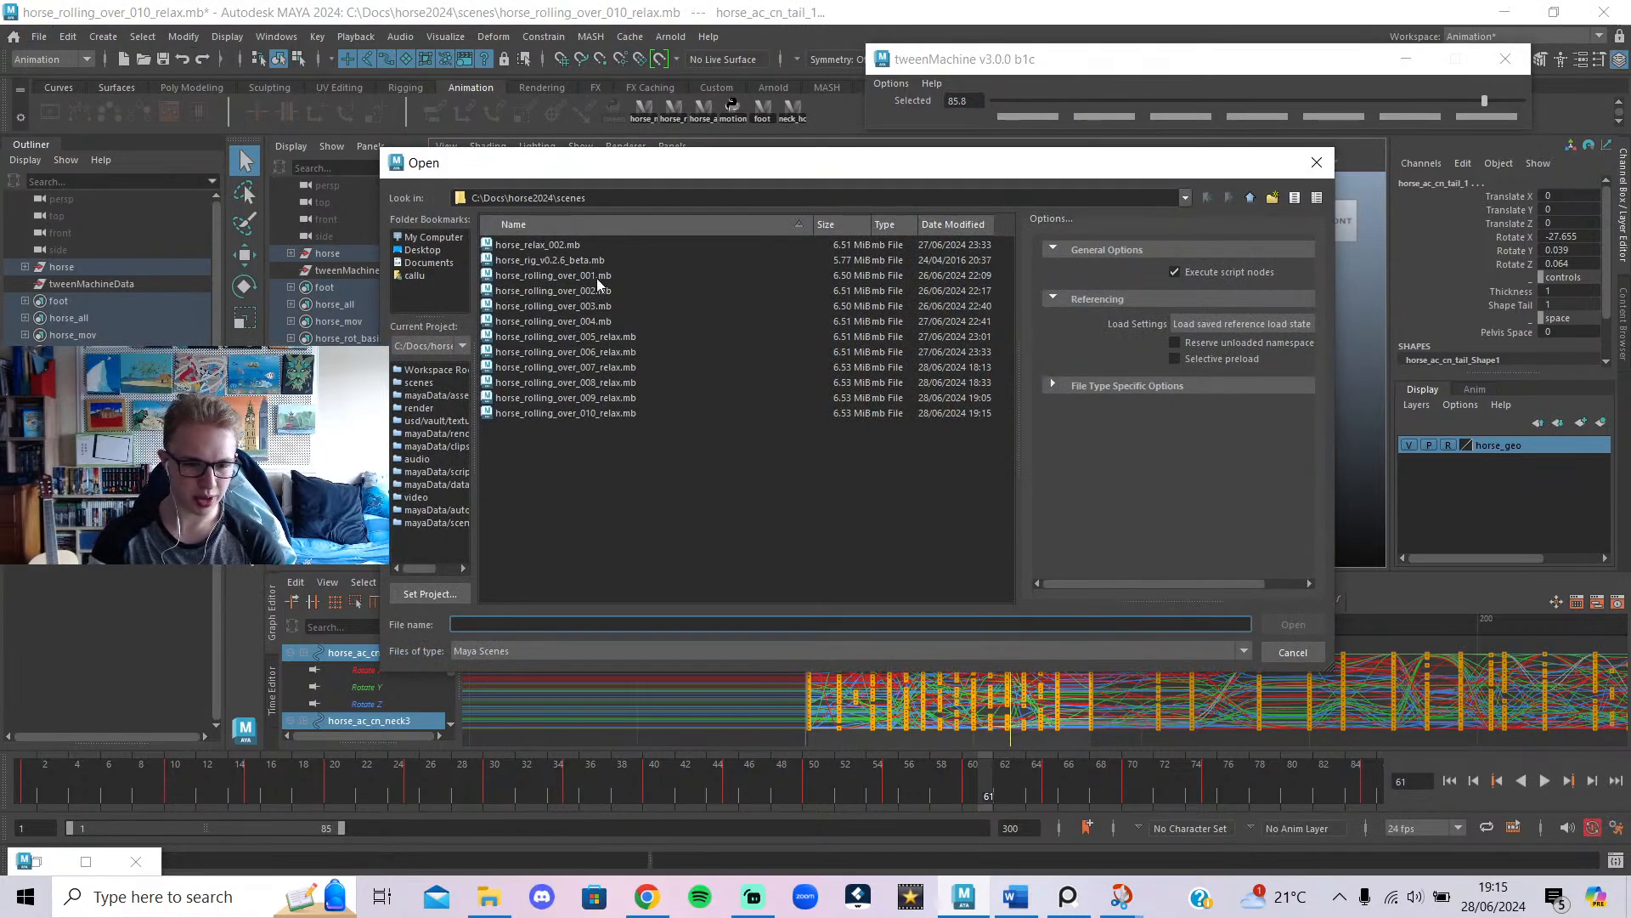
{"action": "left_click", "coordinate": [596, 276]}
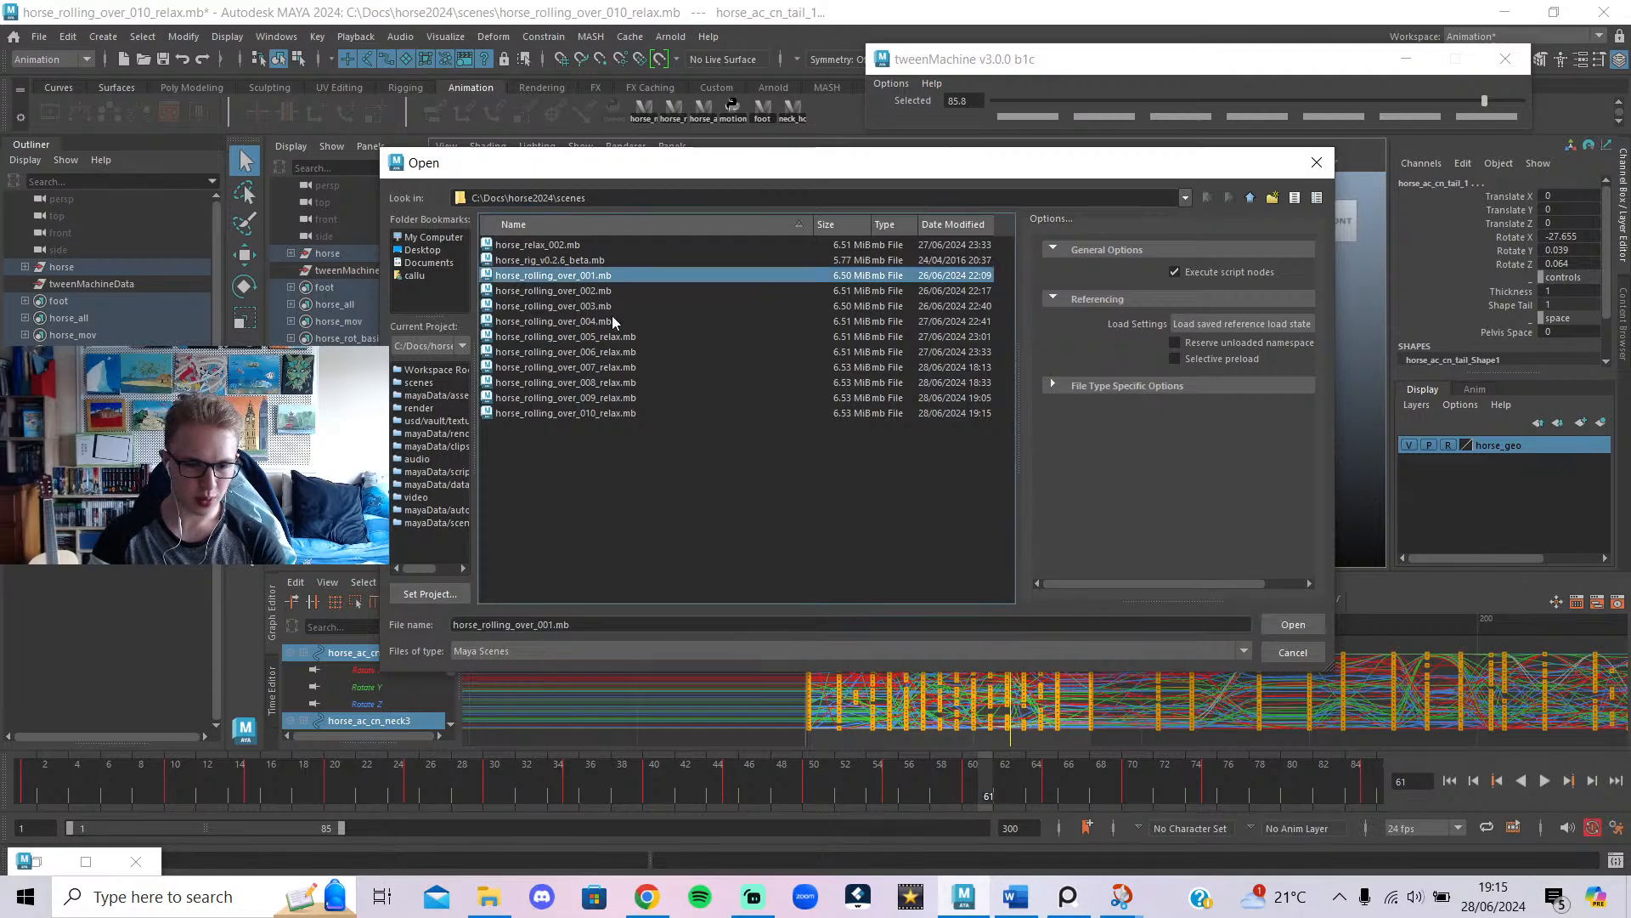
{"action": "left_click", "coordinate": [1283, 624]}
{"action": "left_click", "coordinate": [756, 447]}
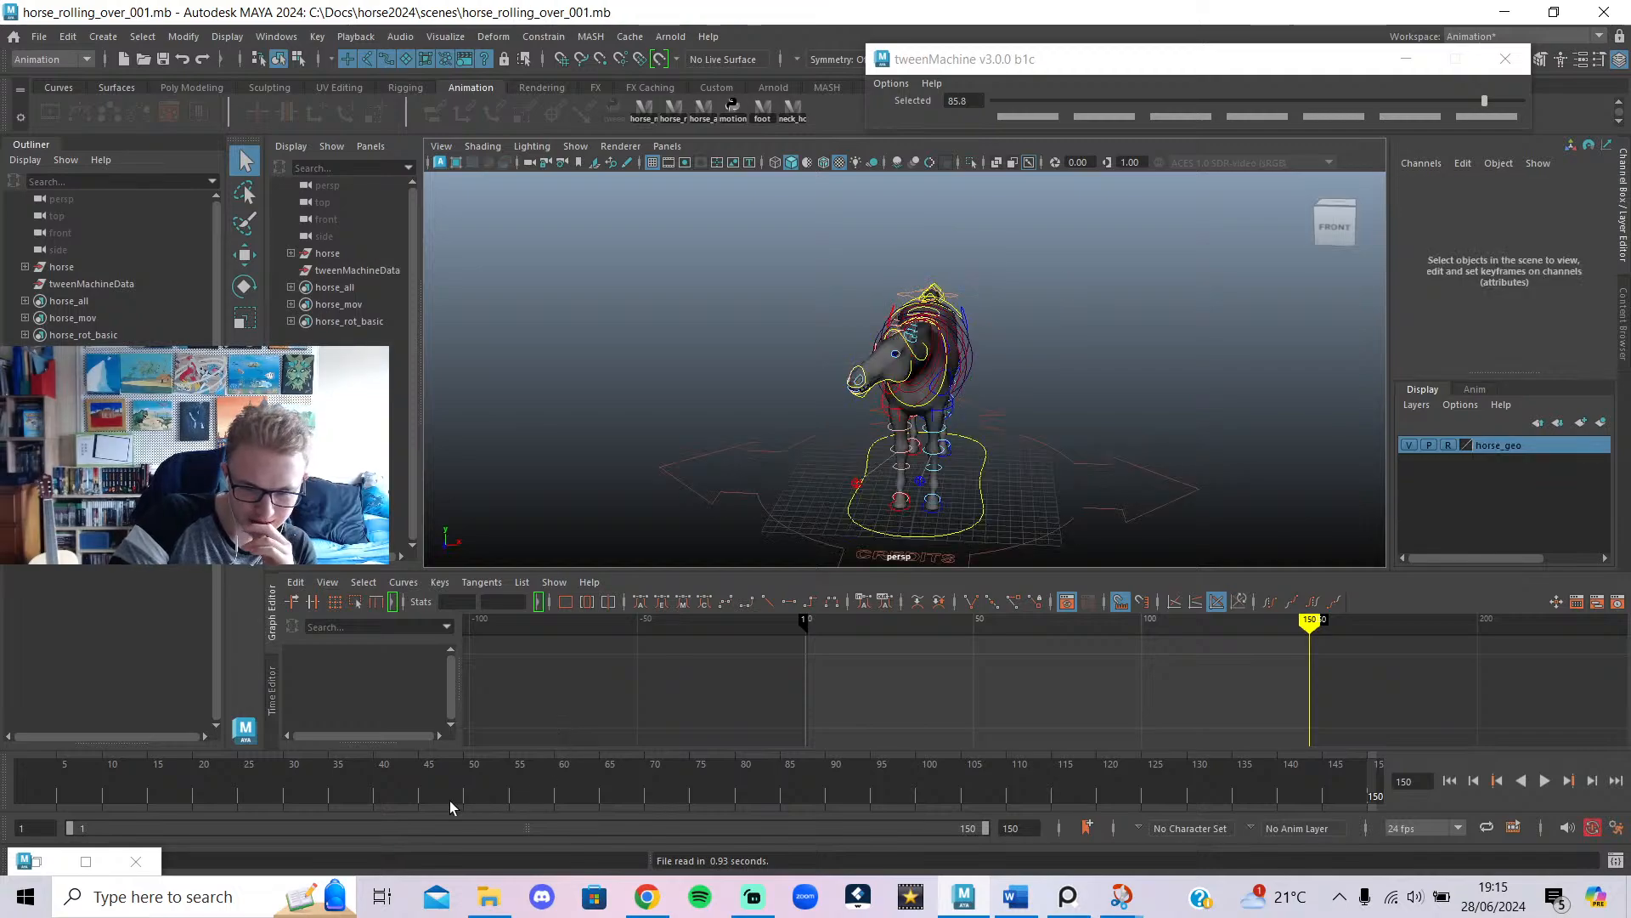
Rewind to frame 1, hide the rig controls, and play the older animation to frame 64.
{"action": "left_click_drag", "start_coordinate": [621, 795], "coordinate": [2, 791]}
{"action": "key", "text": "alt+1"}
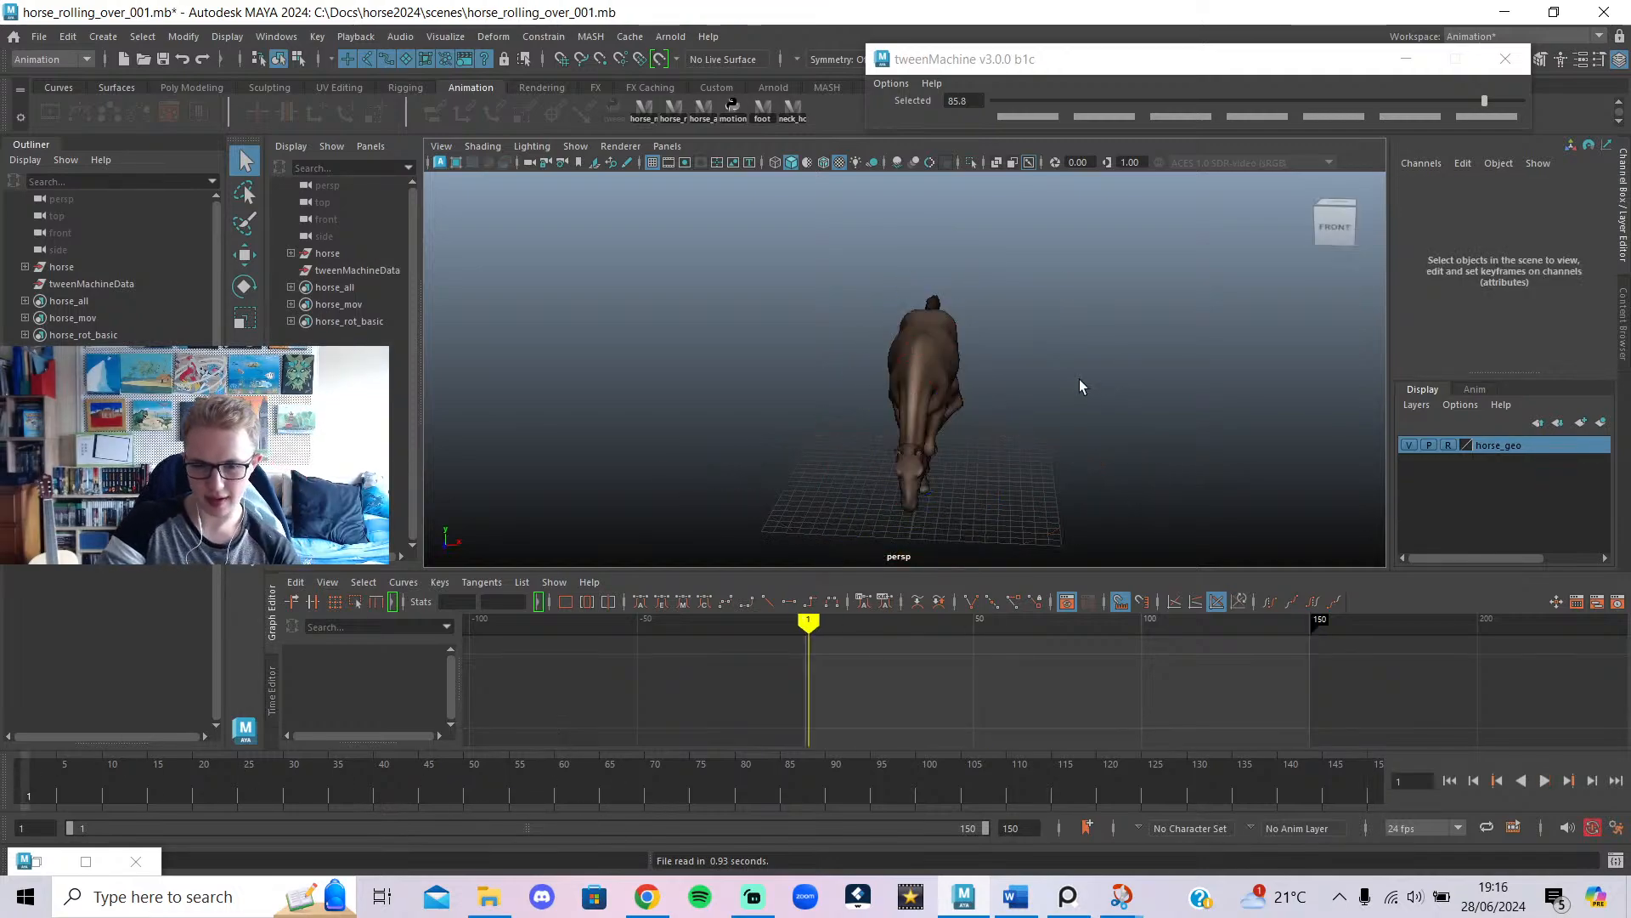
{"action": "left_click_drag", "start_coordinate": [1079, 379], "coordinate": [926, 338], "text": "alt"}
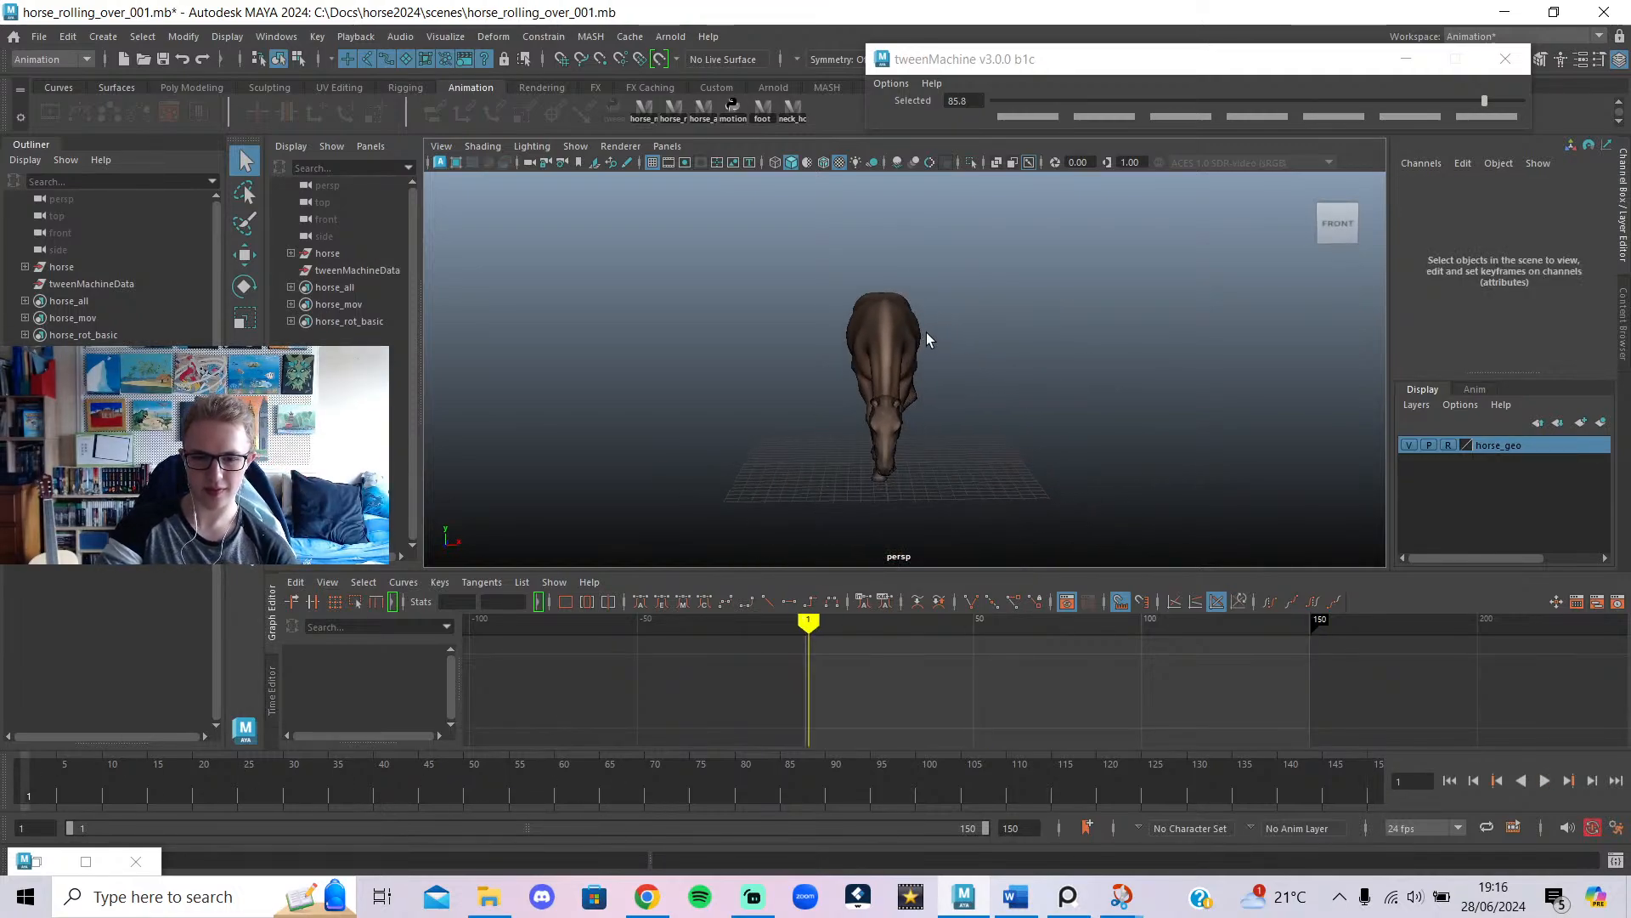
{"action": "left_click", "coordinate": [1551, 773]}
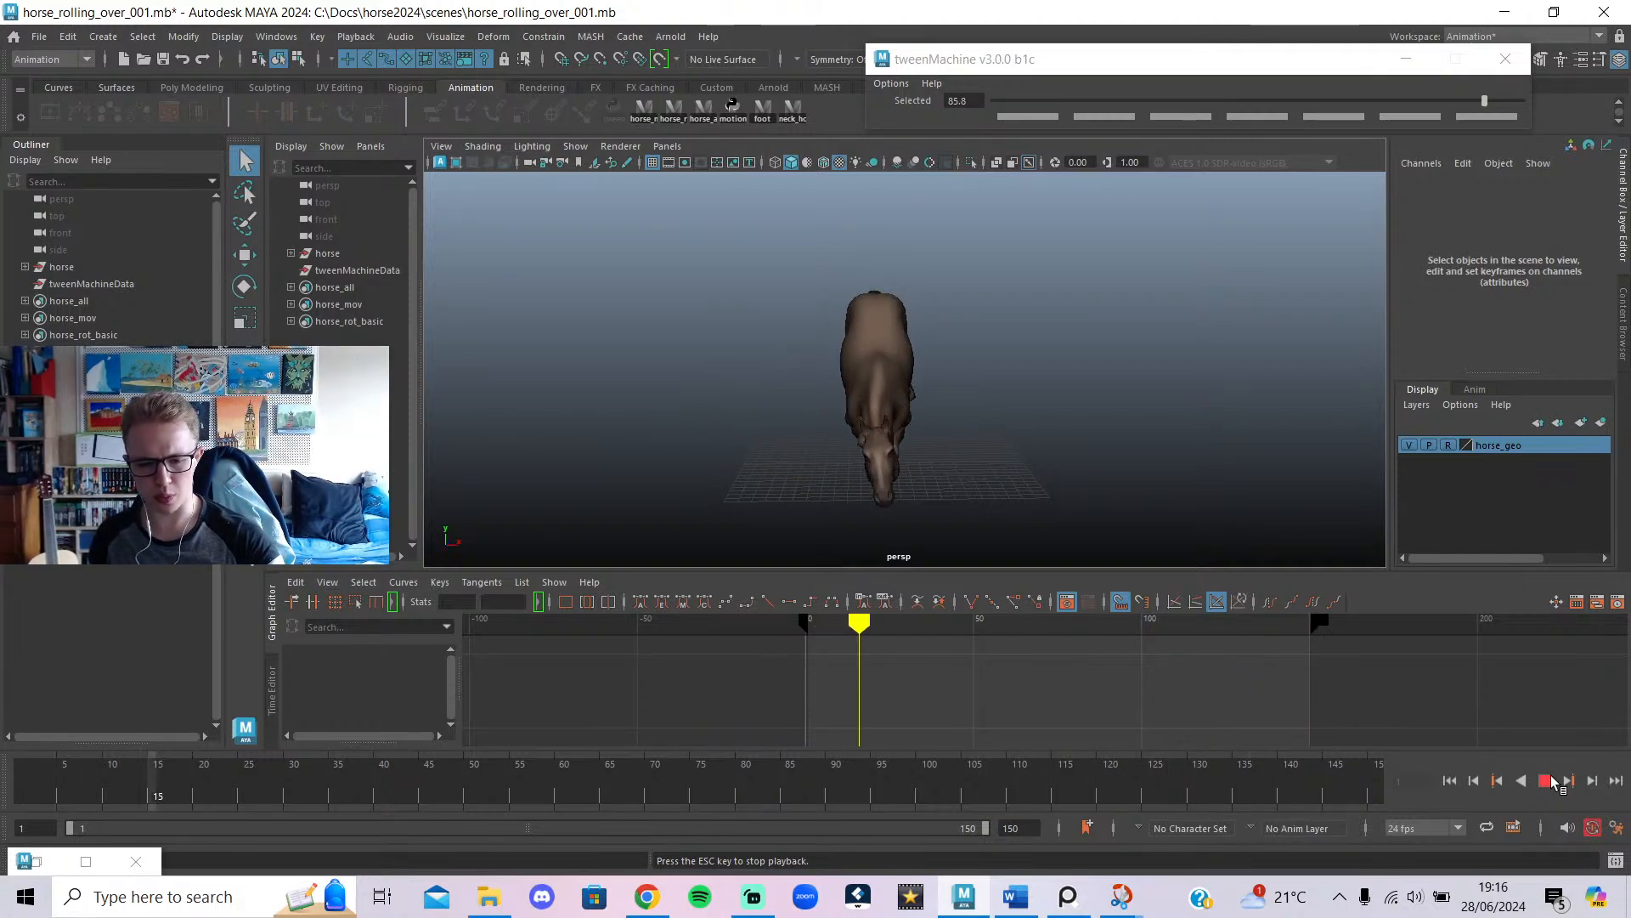
{"action": "left_click", "coordinate": [1544, 781]}
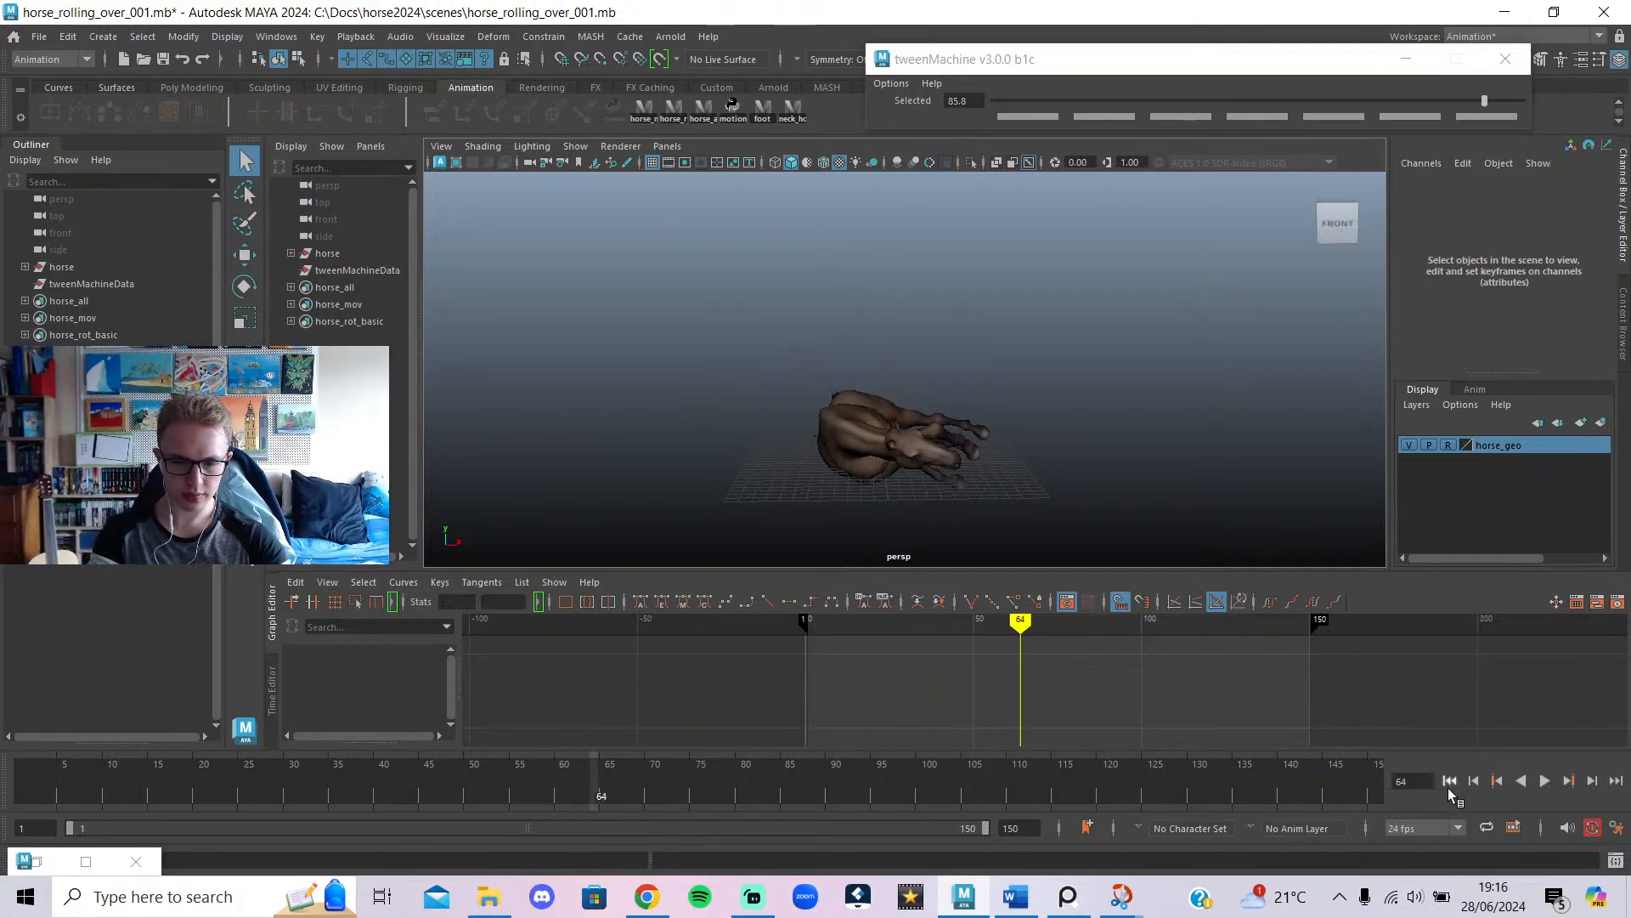
Shorten the playback range to end at frame 69 and play the roll through.
{"action": "left_click", "coordinate": [601, 783]}
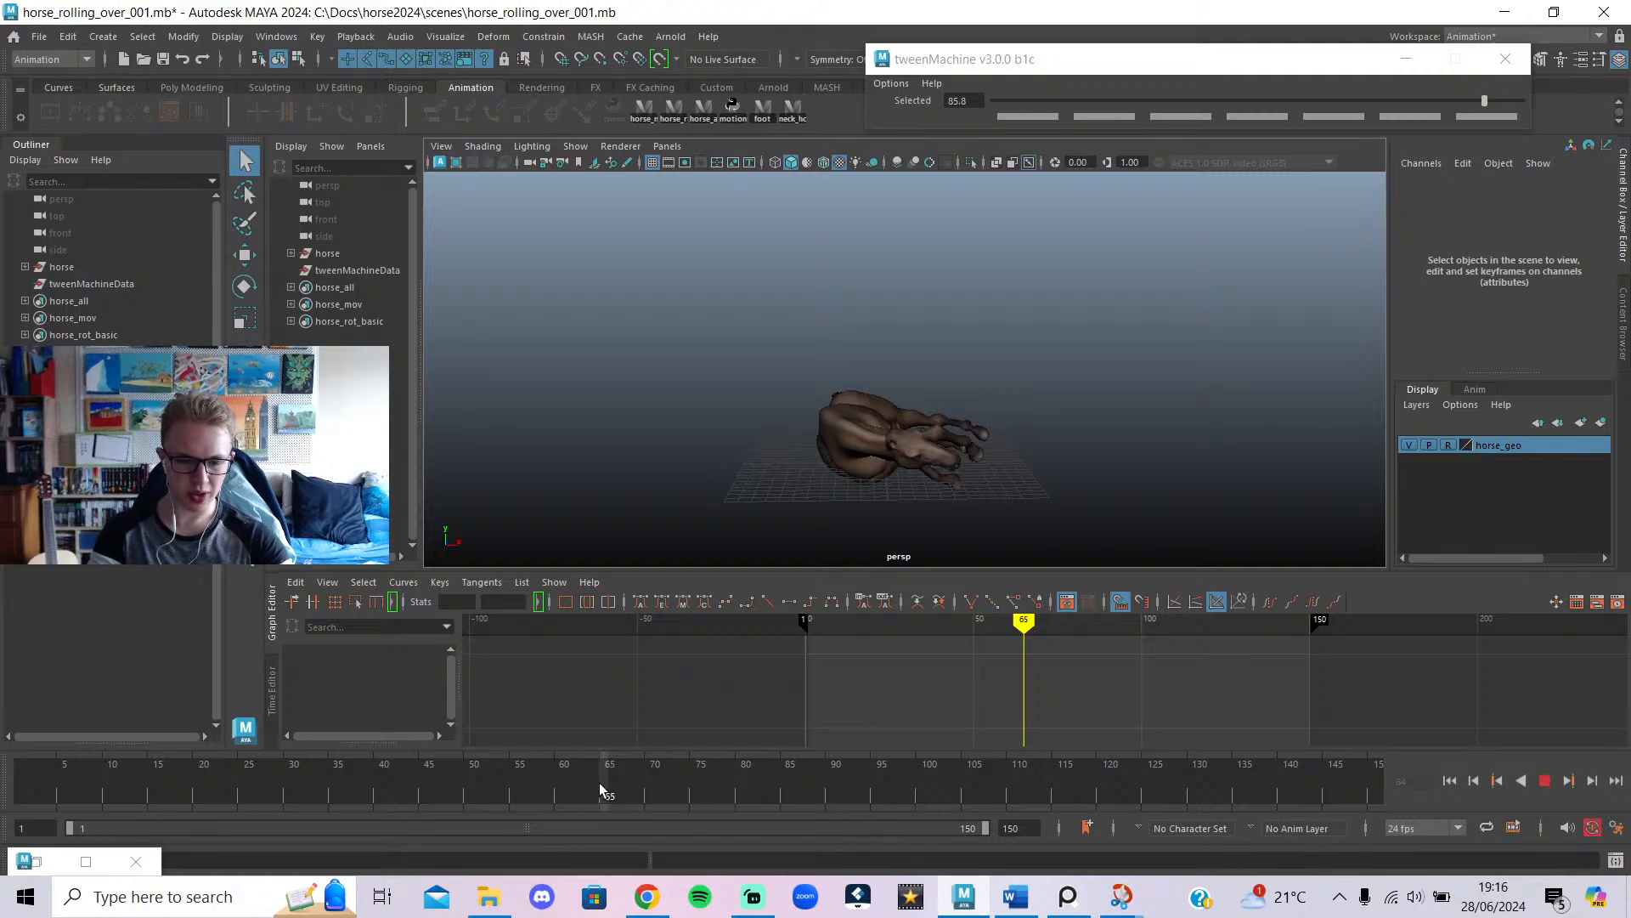
{"action": "left_click_drag", "start_coordinate": [985, 828], "coordinate": [496, 843]}
{"action": "key", "text": "alt+v"}
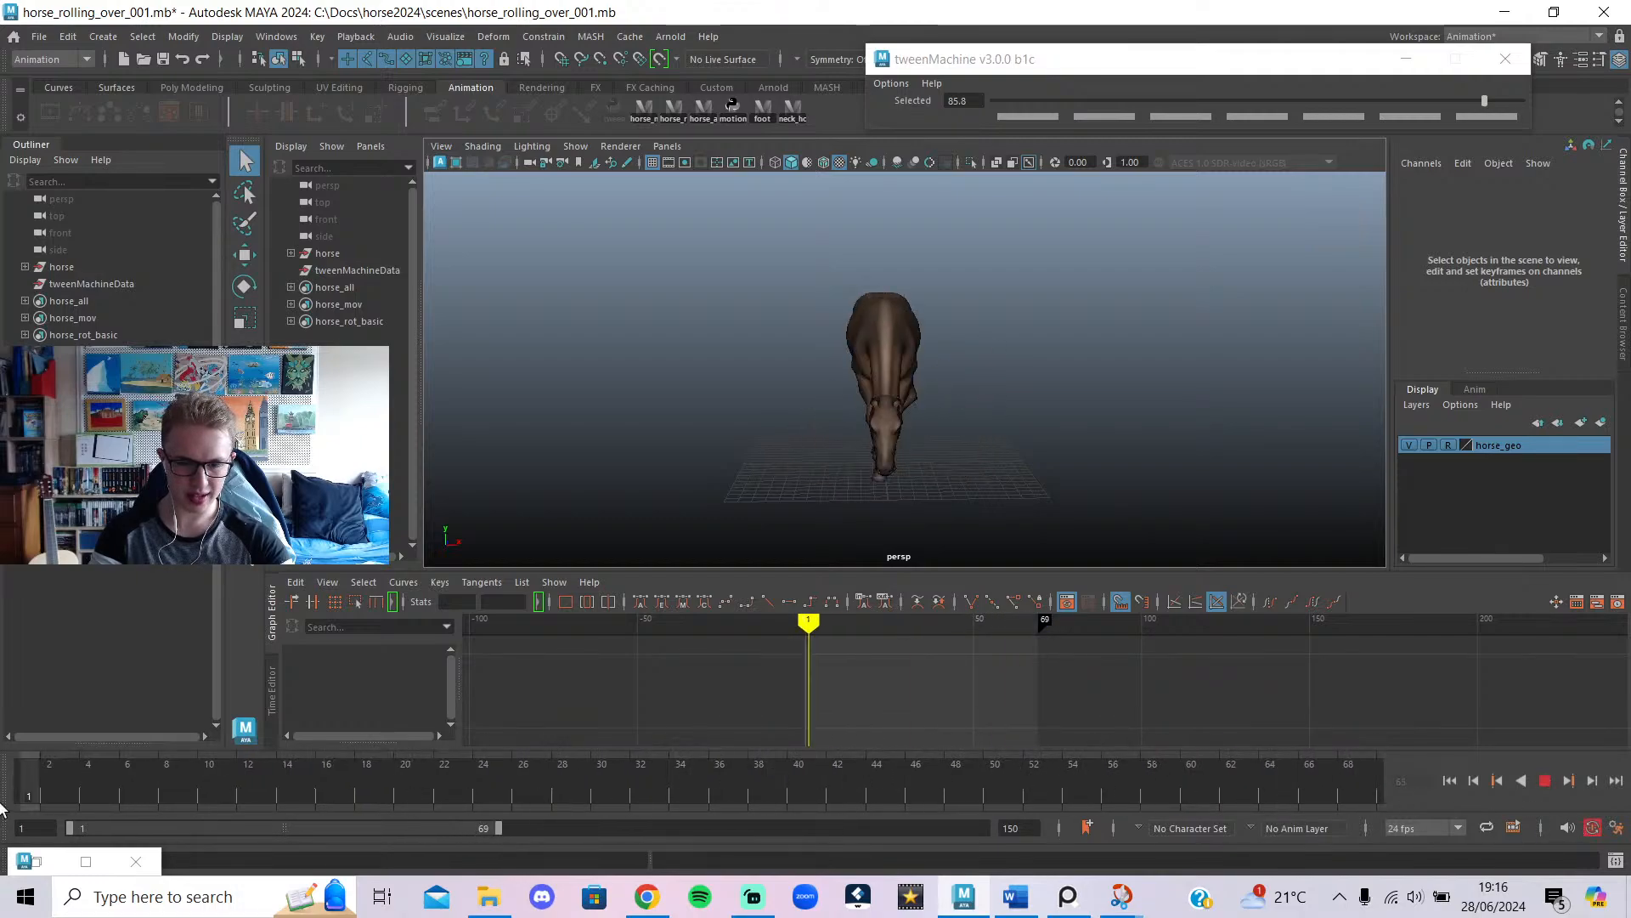
{"action": "key", "text": "alt+v"}
{"action": "left_click", "coordinate": [1544, 781]}
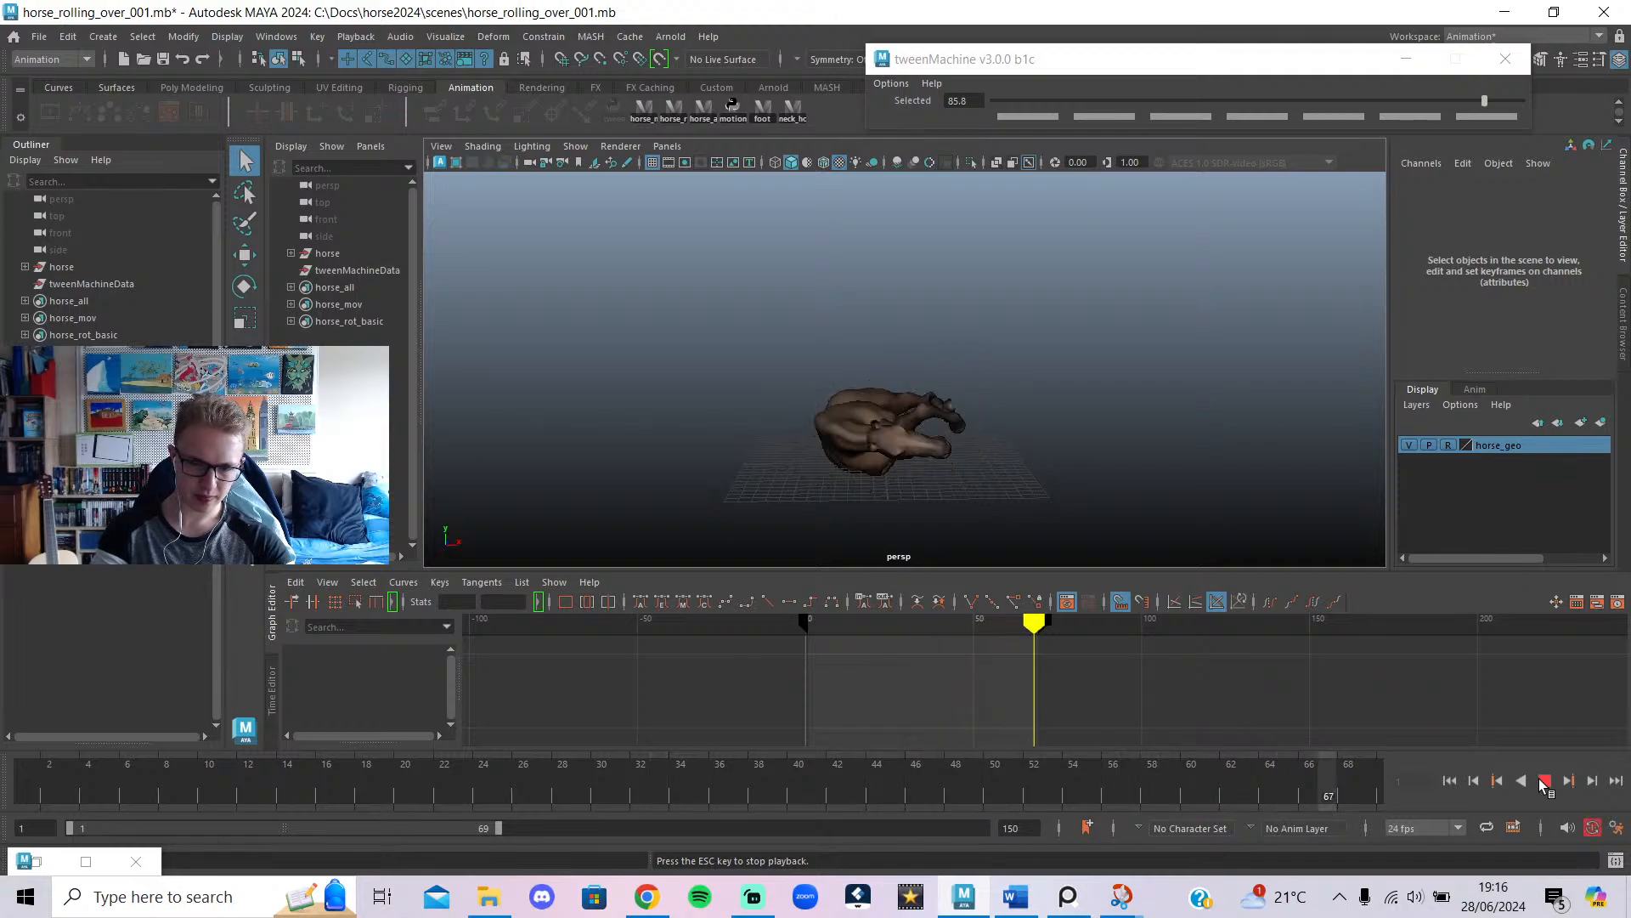
{"action": "left_click", "coordinate": [1544, 781]}
{"action": "left_click", "coordinate": [47, 42]}
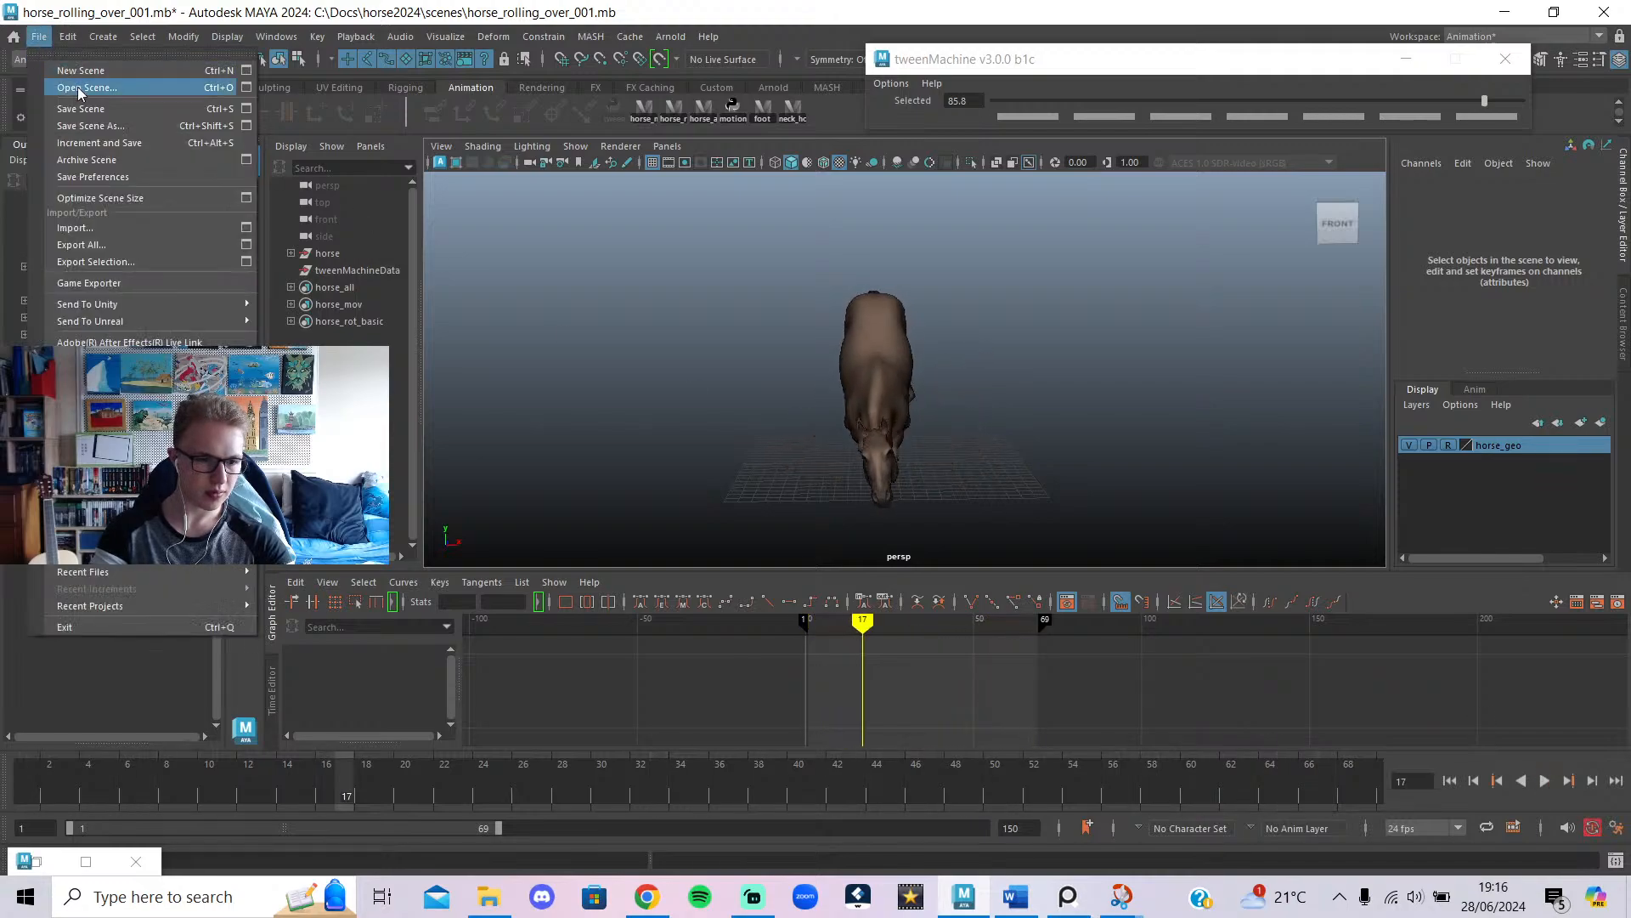
{"action": "left_click", "coordinate": [81, 89]}
Open horse_rolling_over_004.mb without saving, and play it from frame 1 to 35.
{"action": "left_click", "coordinate": [594, 322]}
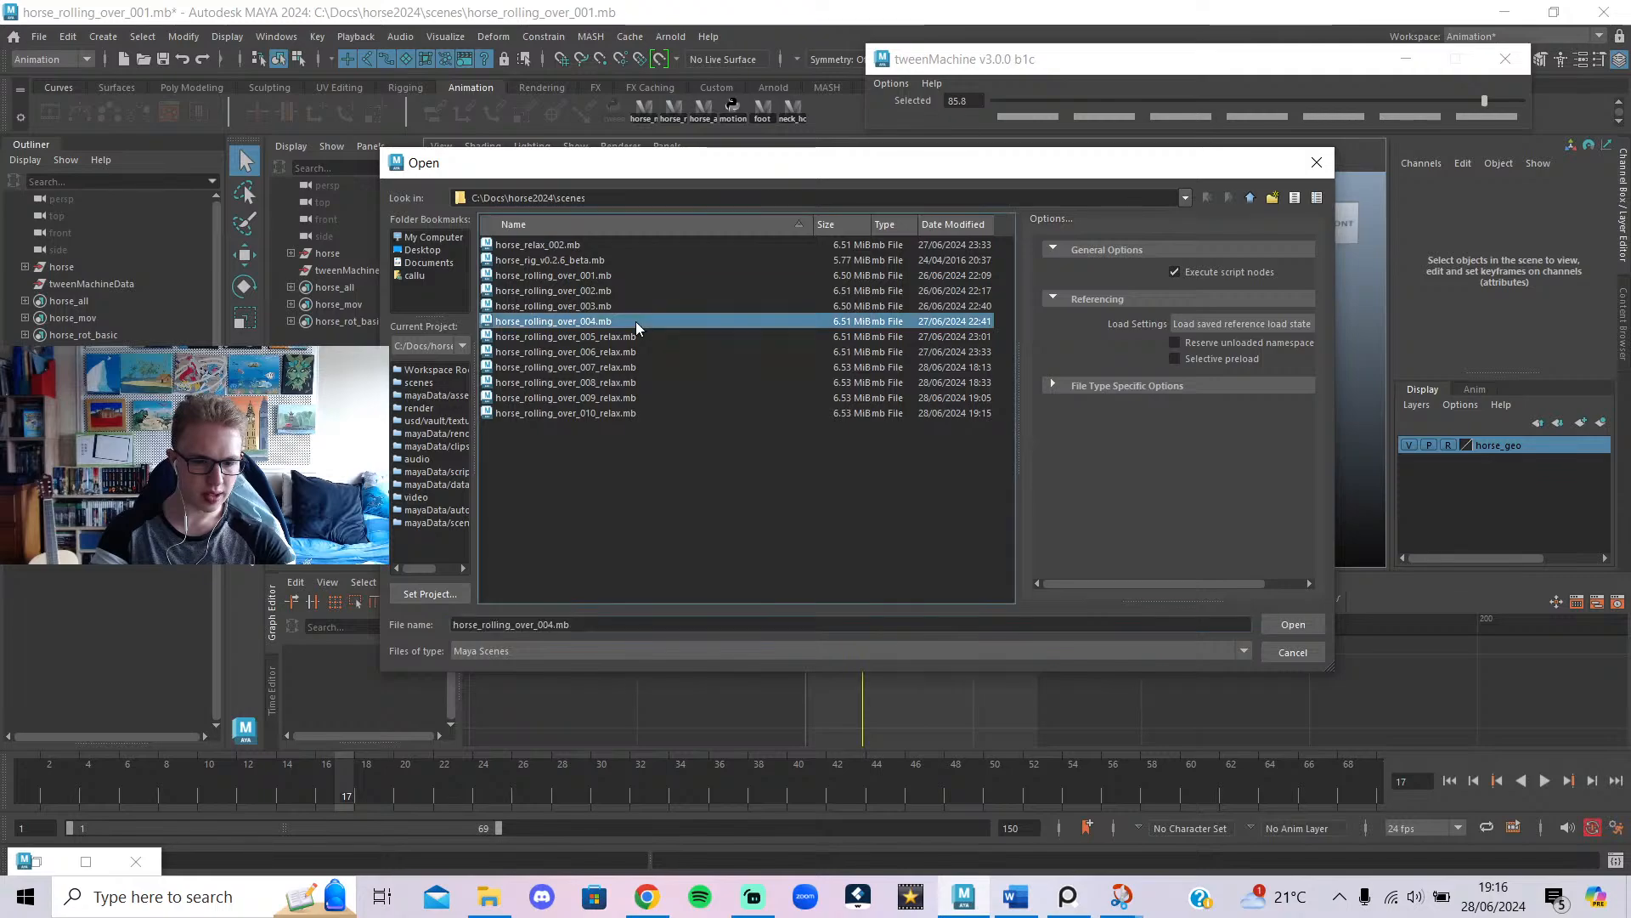
{"action": "left_click", "coordinate": [1291, 626]}
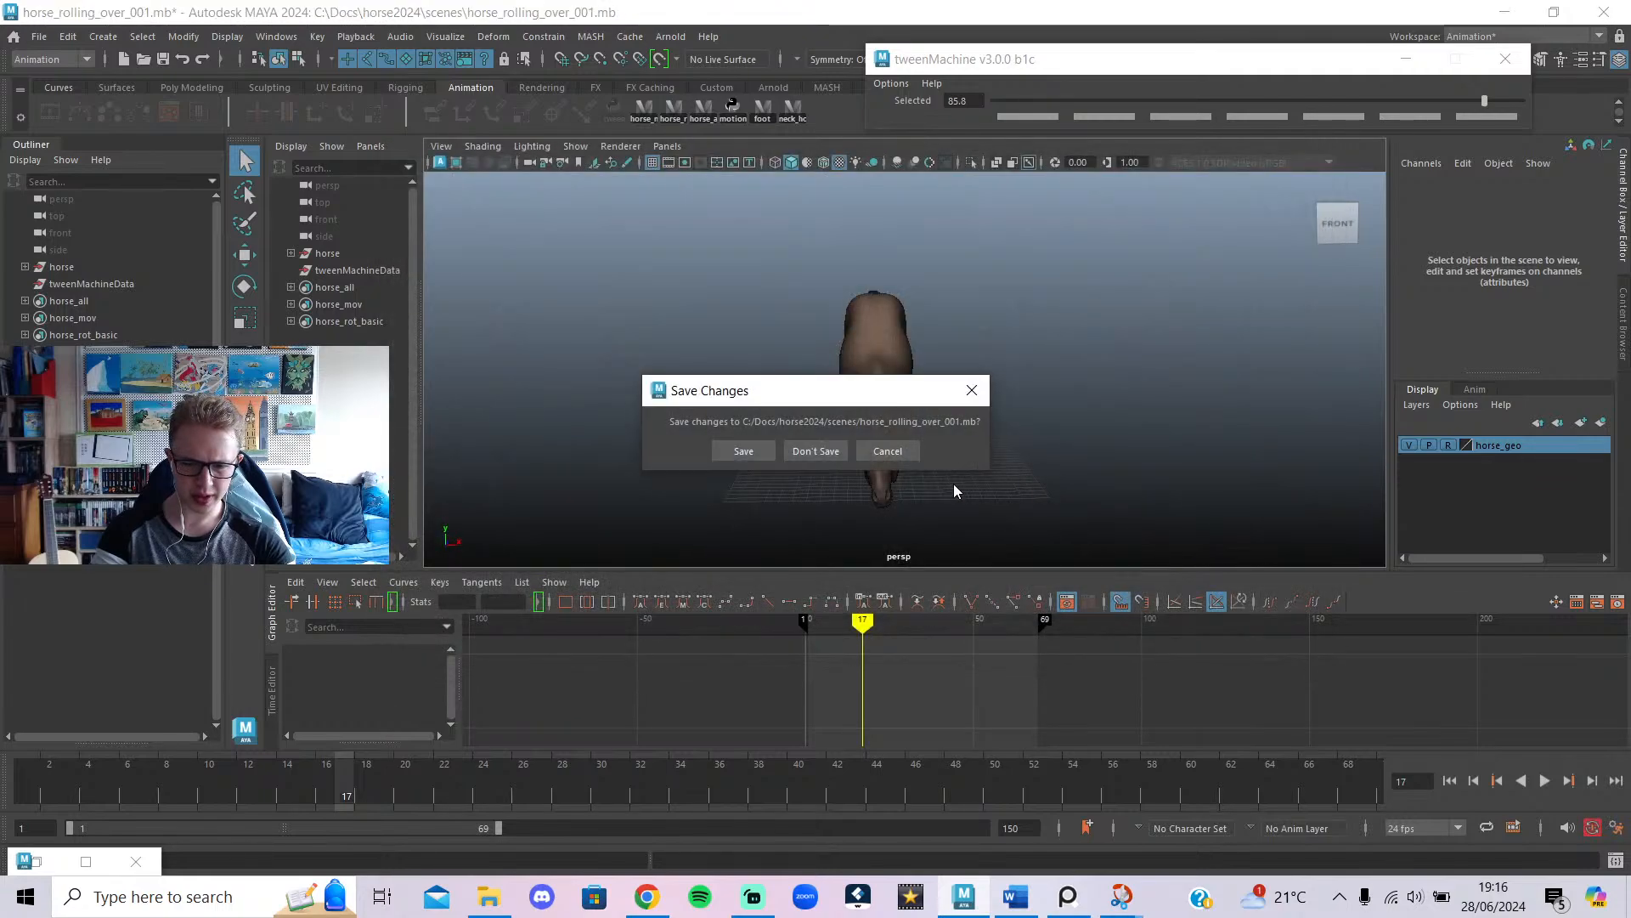
{"action": "left_click", "coordinate": [817, 451]}
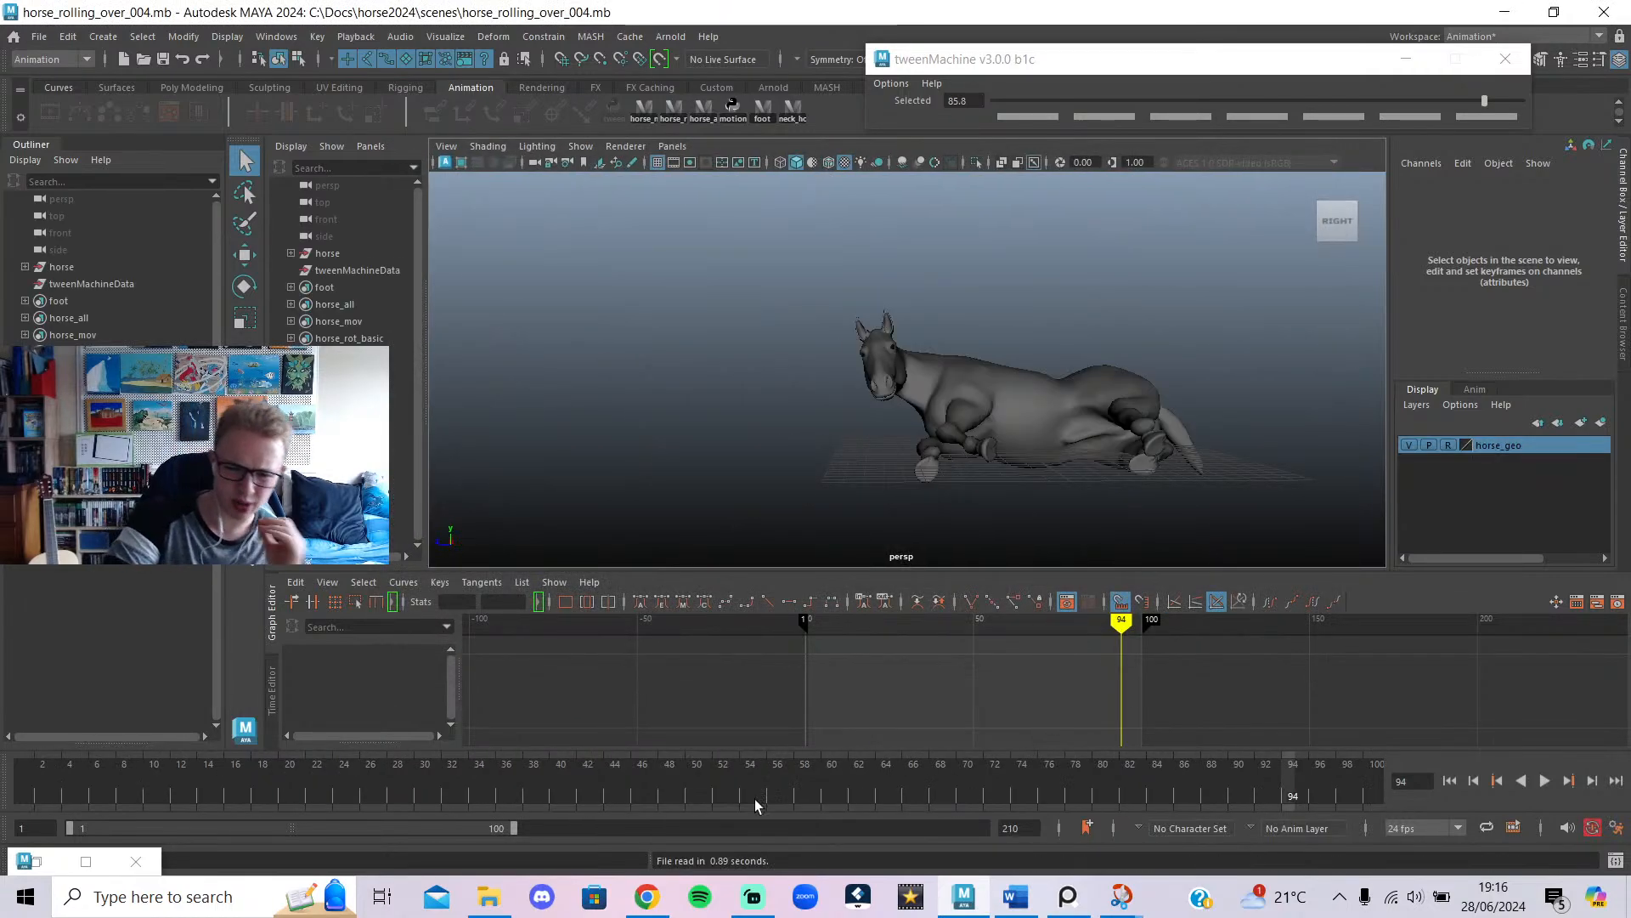
{"action": "left_click_drag", "start_coordinate": [139, 787], "coordinate": [3, 786]}
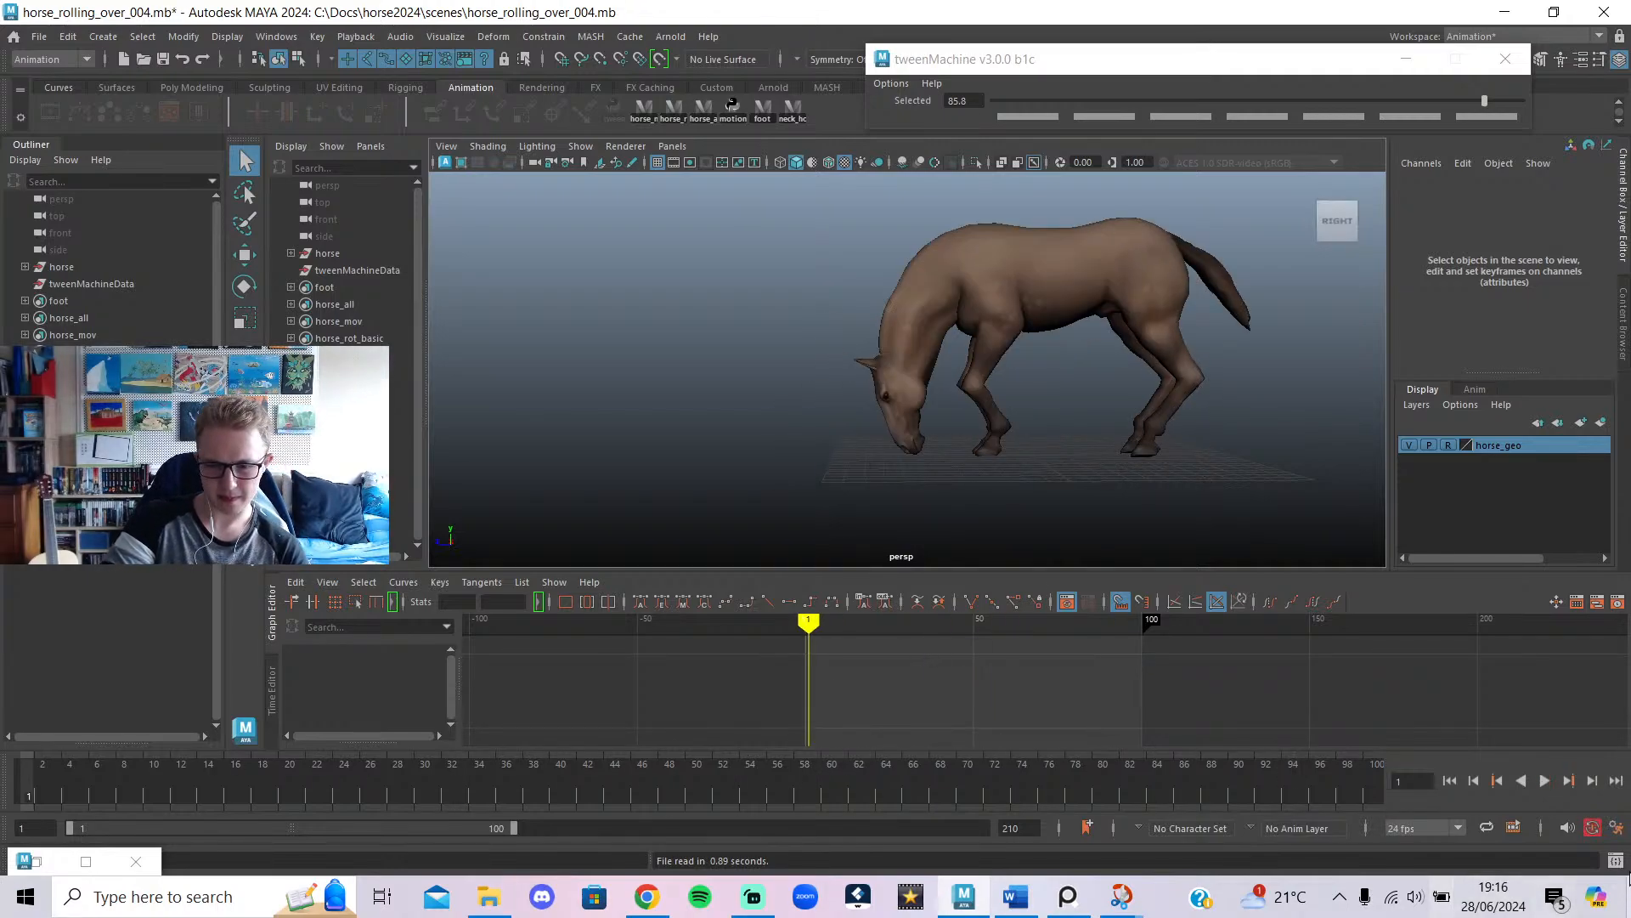
{"action": "left_click_drag", "start_coordinate": [1198, 345], "coordinate": [1395, 354], "text": "alt"}
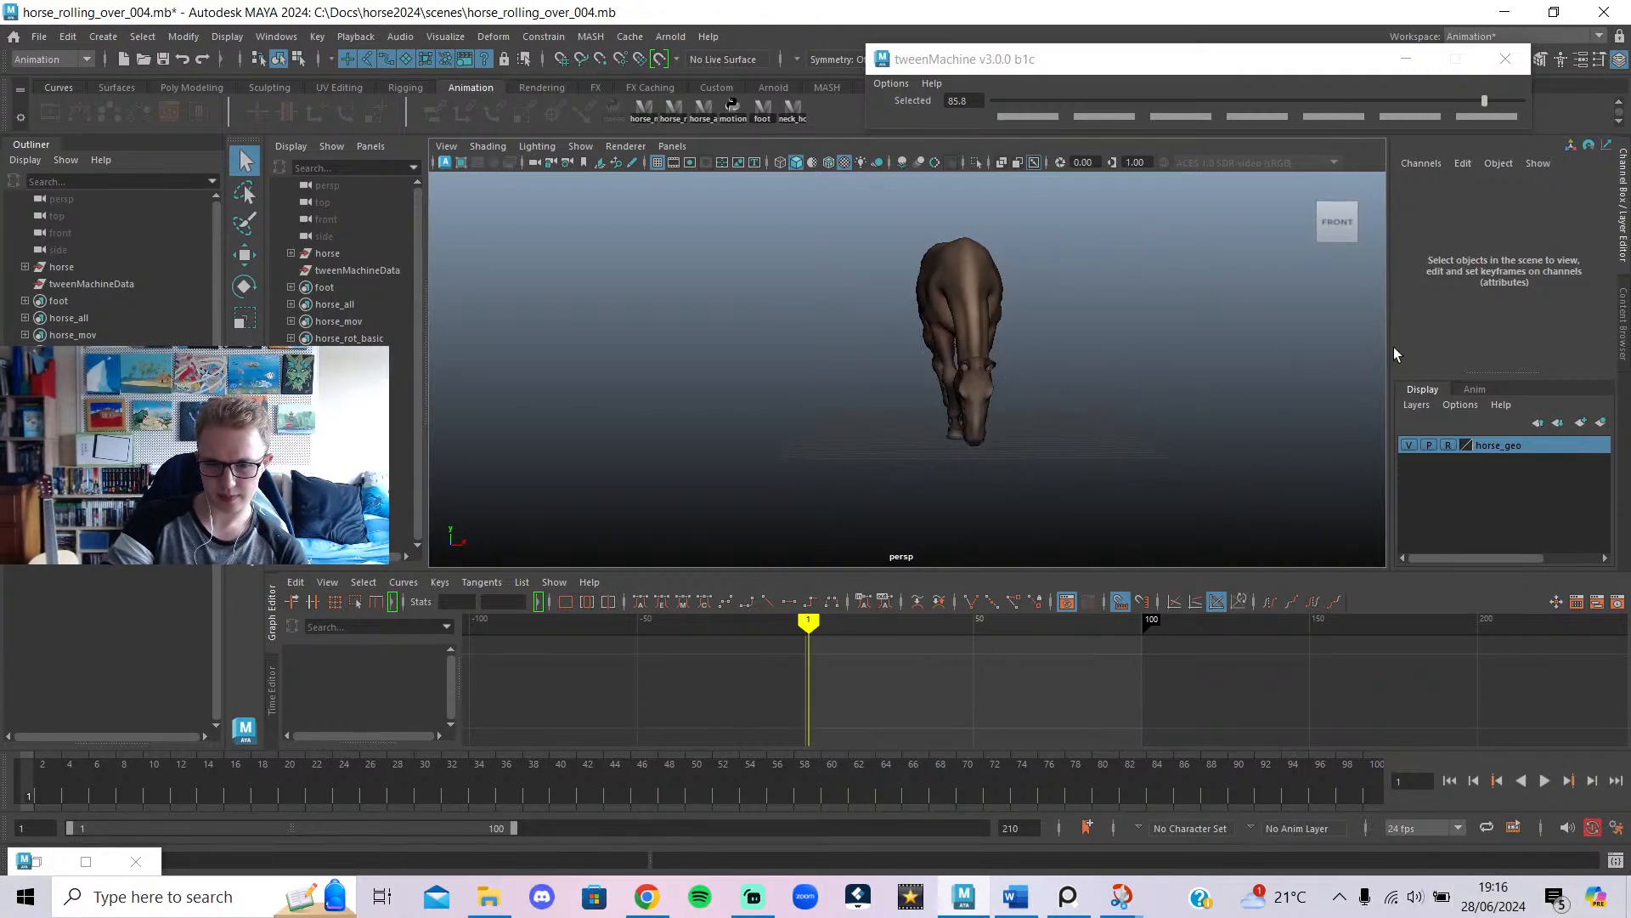
{"action": "left_click", "coordinate": [1544, 780]}
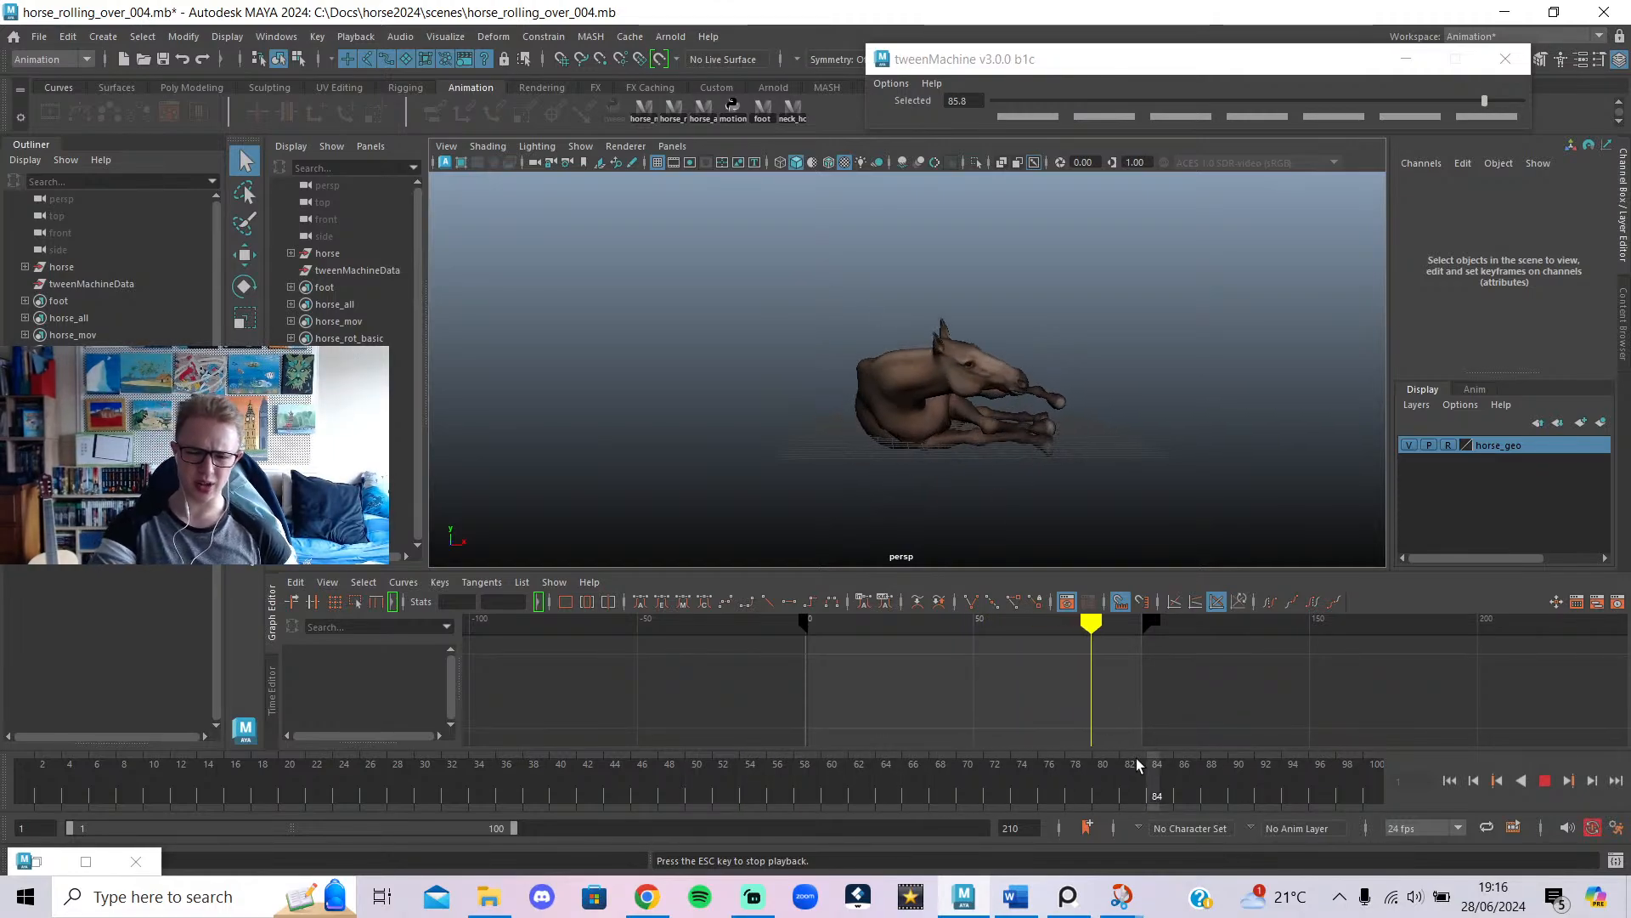
{"action": "left_click", "coordinate": [1547, 782]}
Extend the playback range to frame 210 and play the roll through to frame 196.
{"action": "left_click_drag", "start_coordinate": [513, 829], "coordinate": [1384, 861]}
{"action": "left_click_drag", "start_coordinate": [908, 799], "coordinate": [9, 790]}
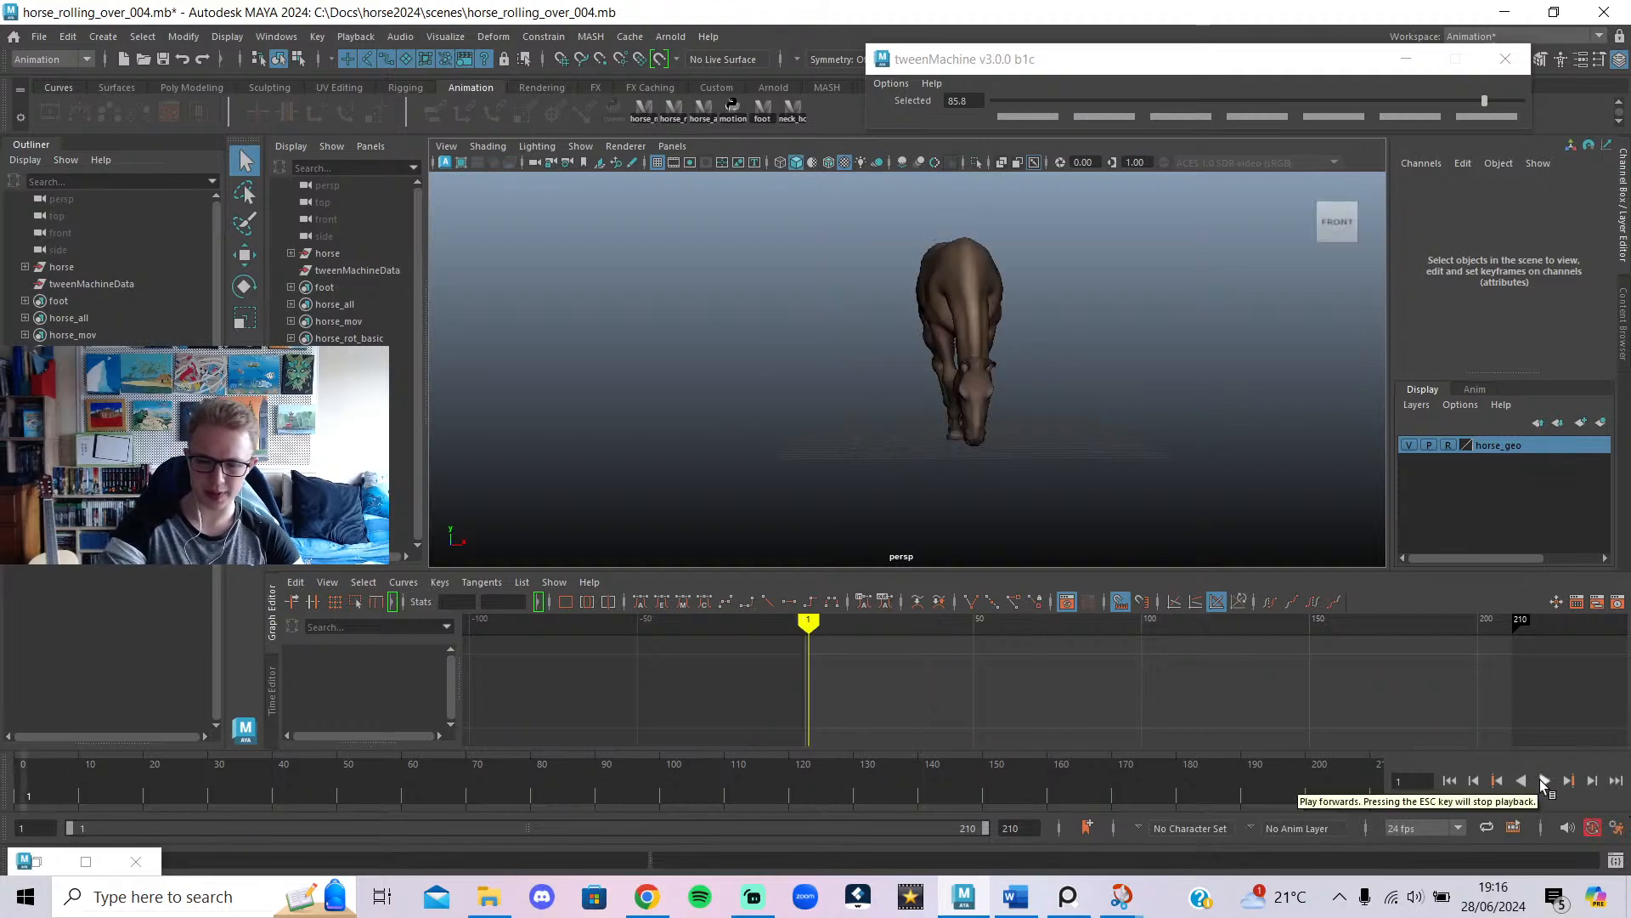
{"action": "left_click", "coordinate": [1543, 780]}
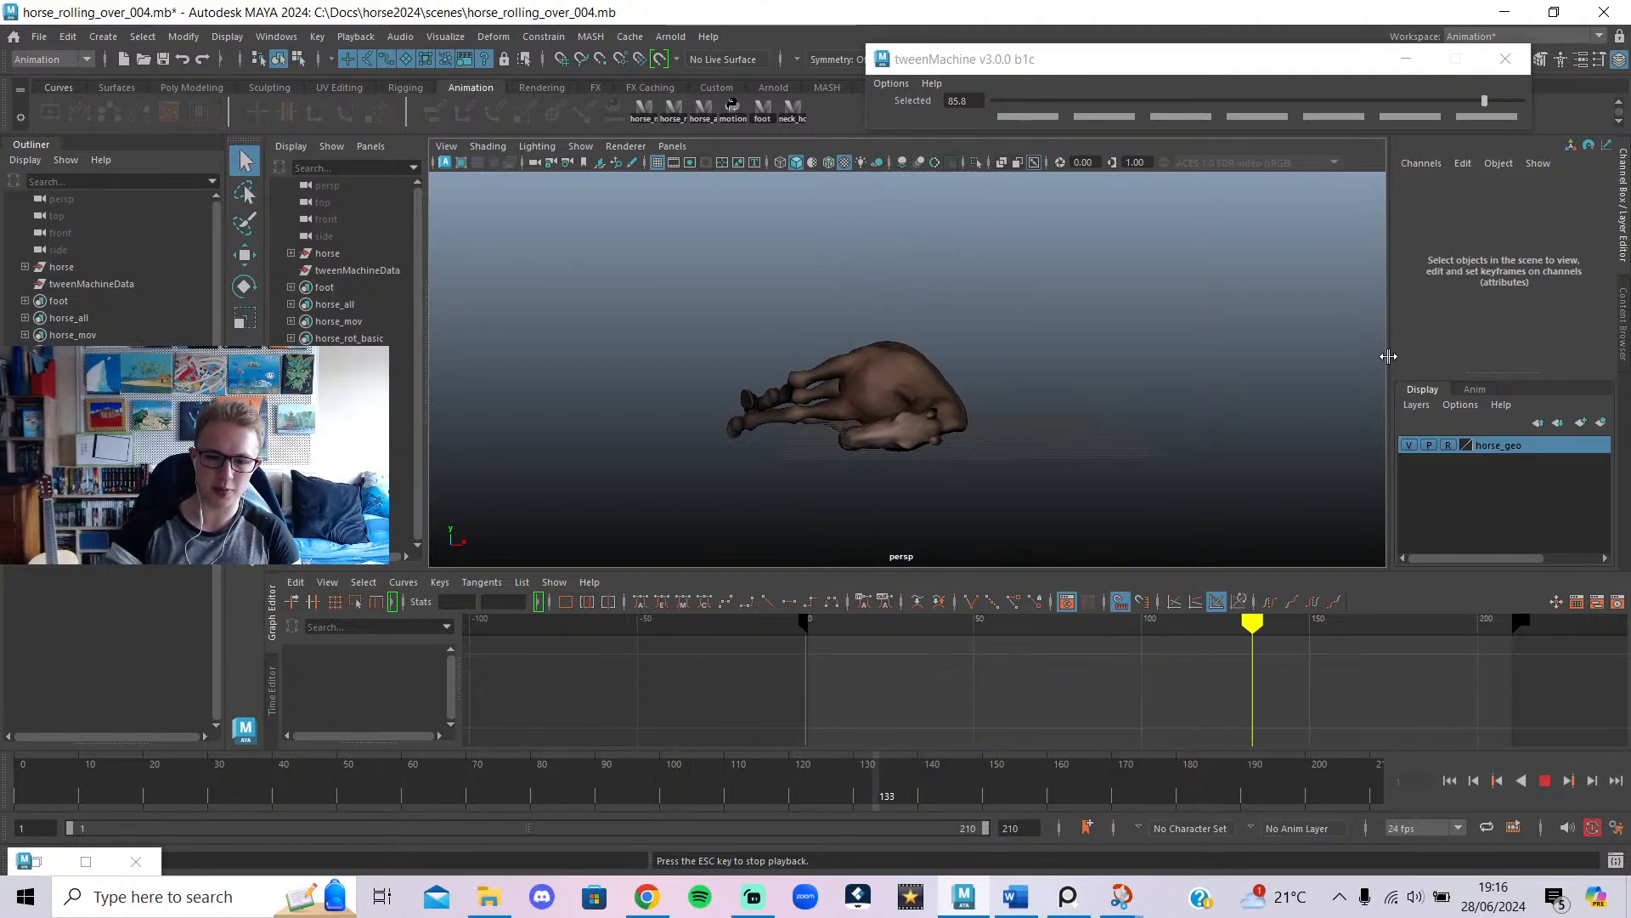
{"action": "left_click", "coordinate": [1546, 782]}
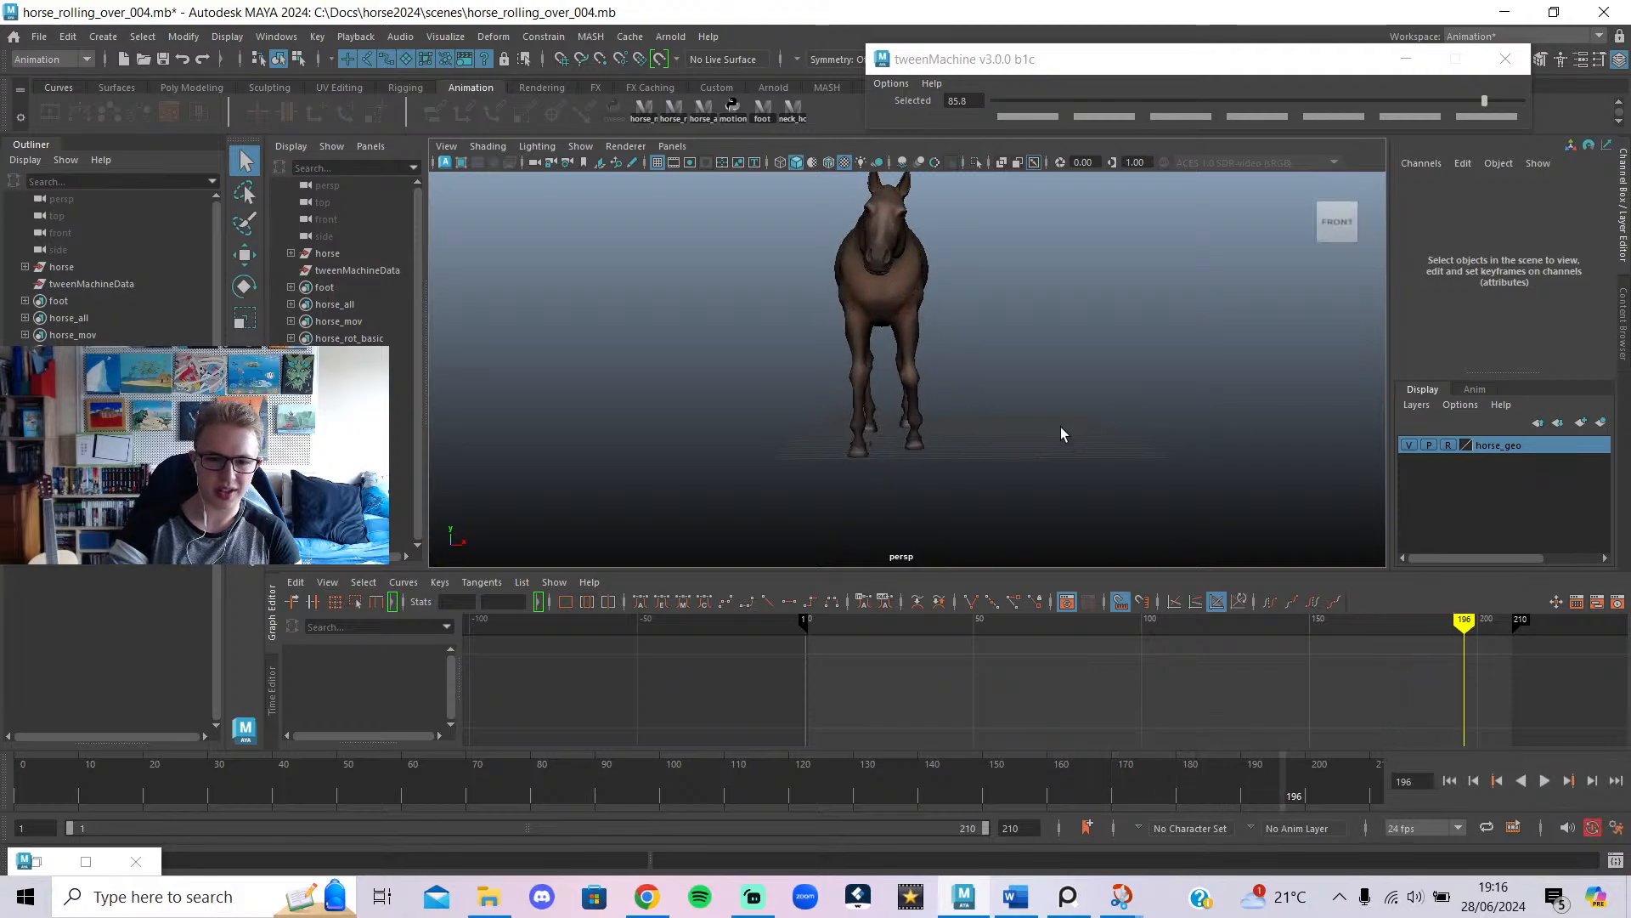
{"action": "left_click", "coordinate": [46, 44]}
Open horse_rolling_over_007_relax.mb and discard the unsaved changes to horse_rolling_over_004.mb.
{"action": "left_click", "coordinate": [89, 85]}
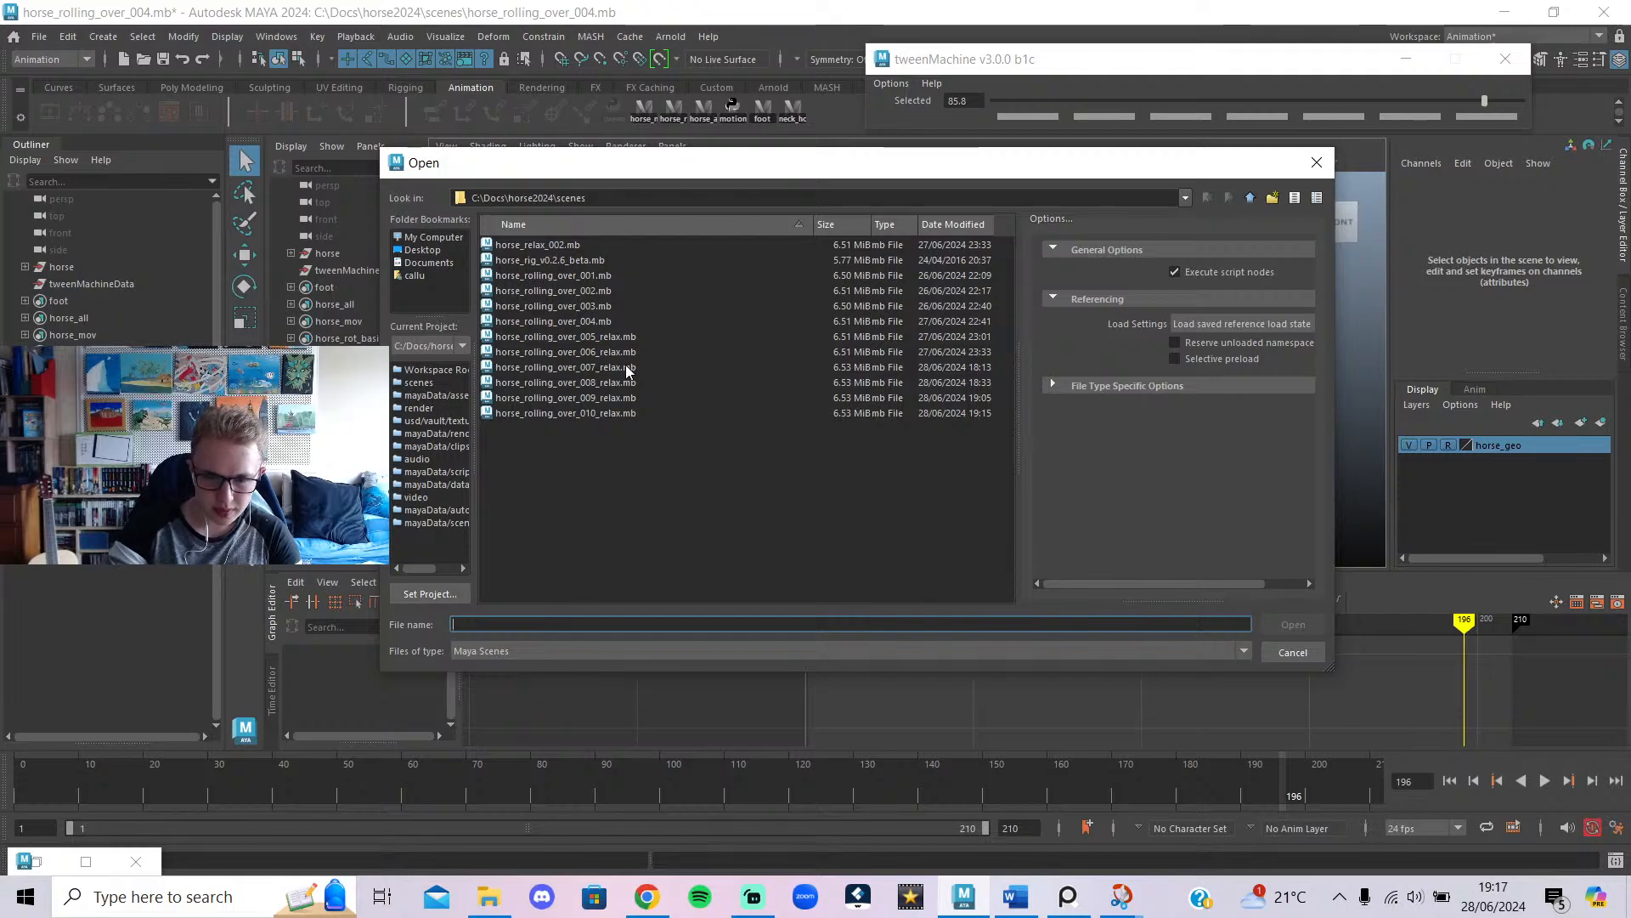
{"action": "left_click", "coordinate": [949, 368]}
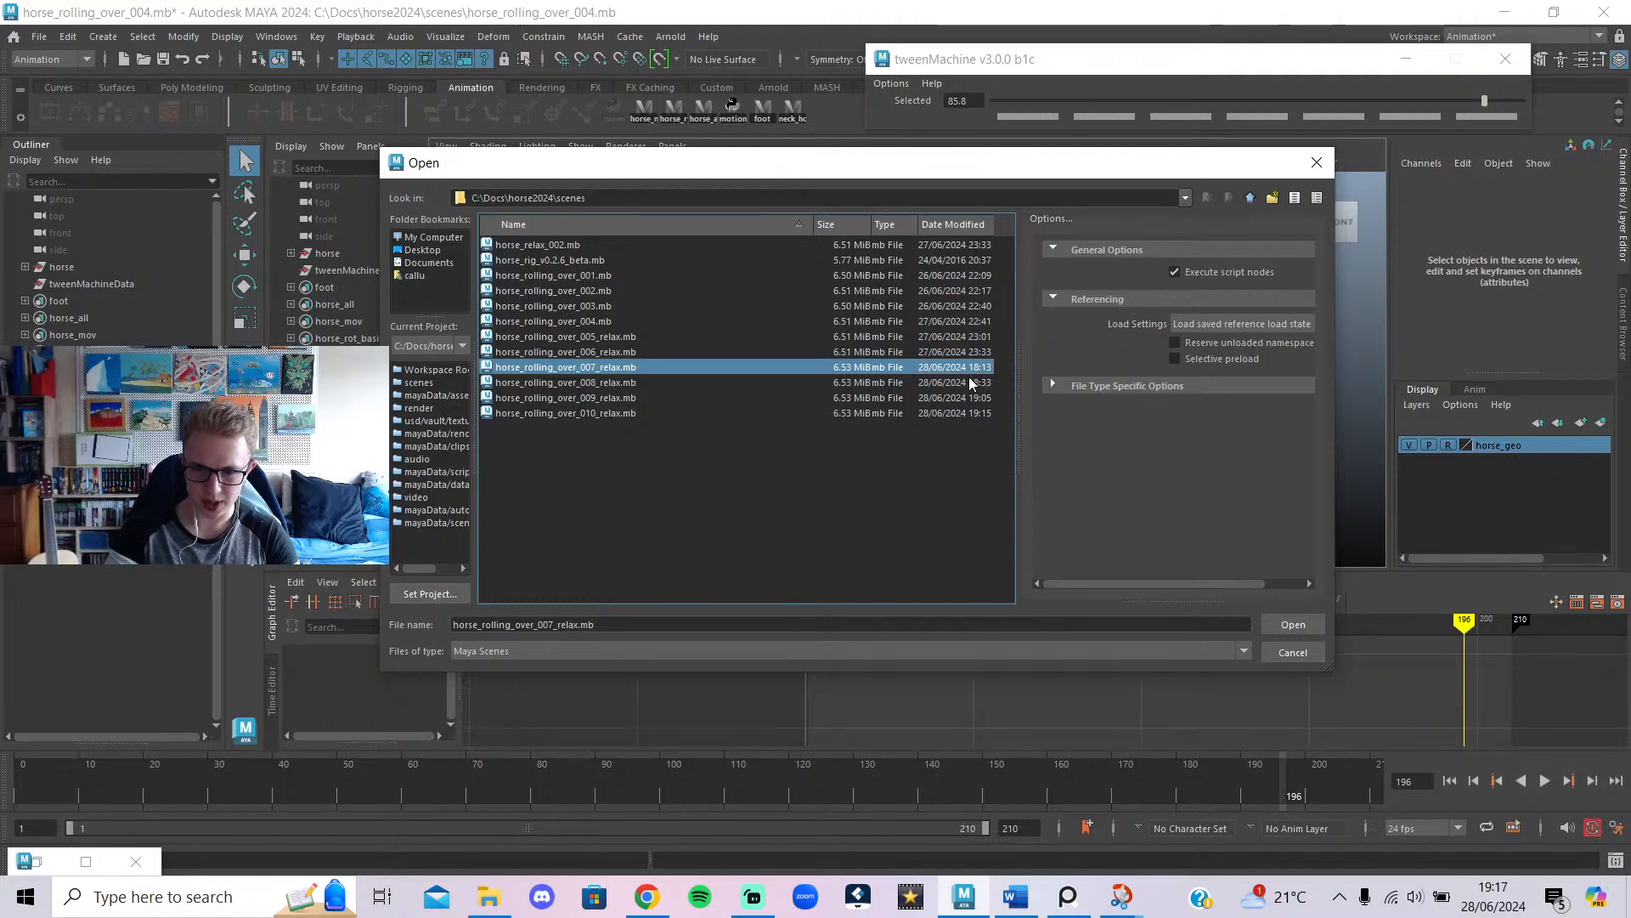
{"action": "left_click", "coordinate": [1296, 627]}
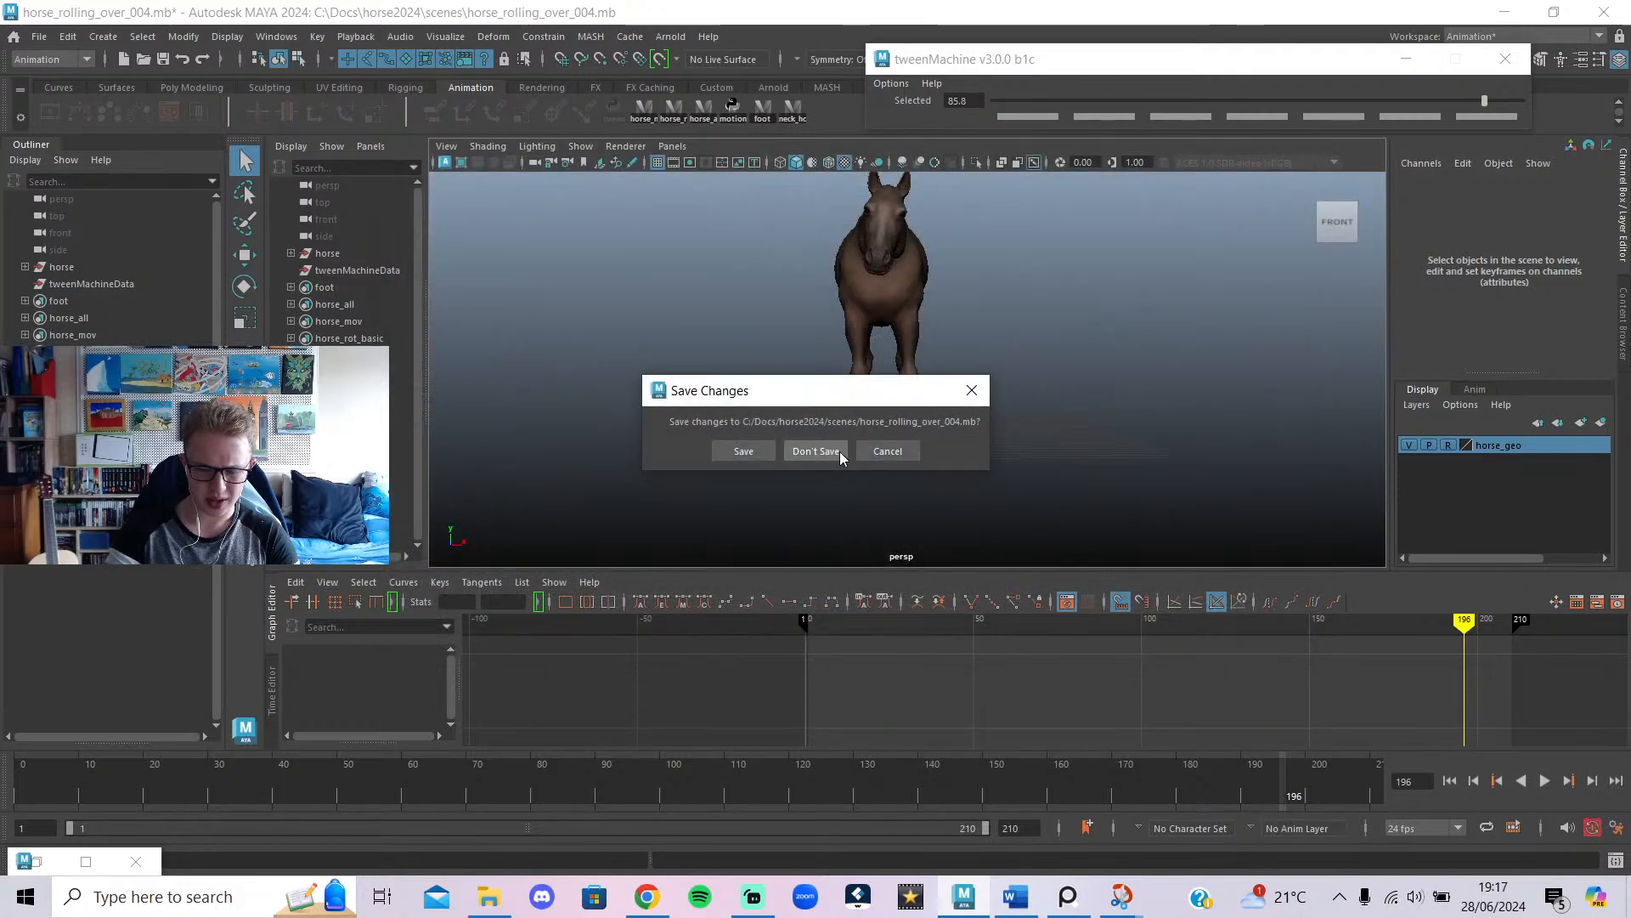
{"action": "left_click", "coordinate": [815, 451]}
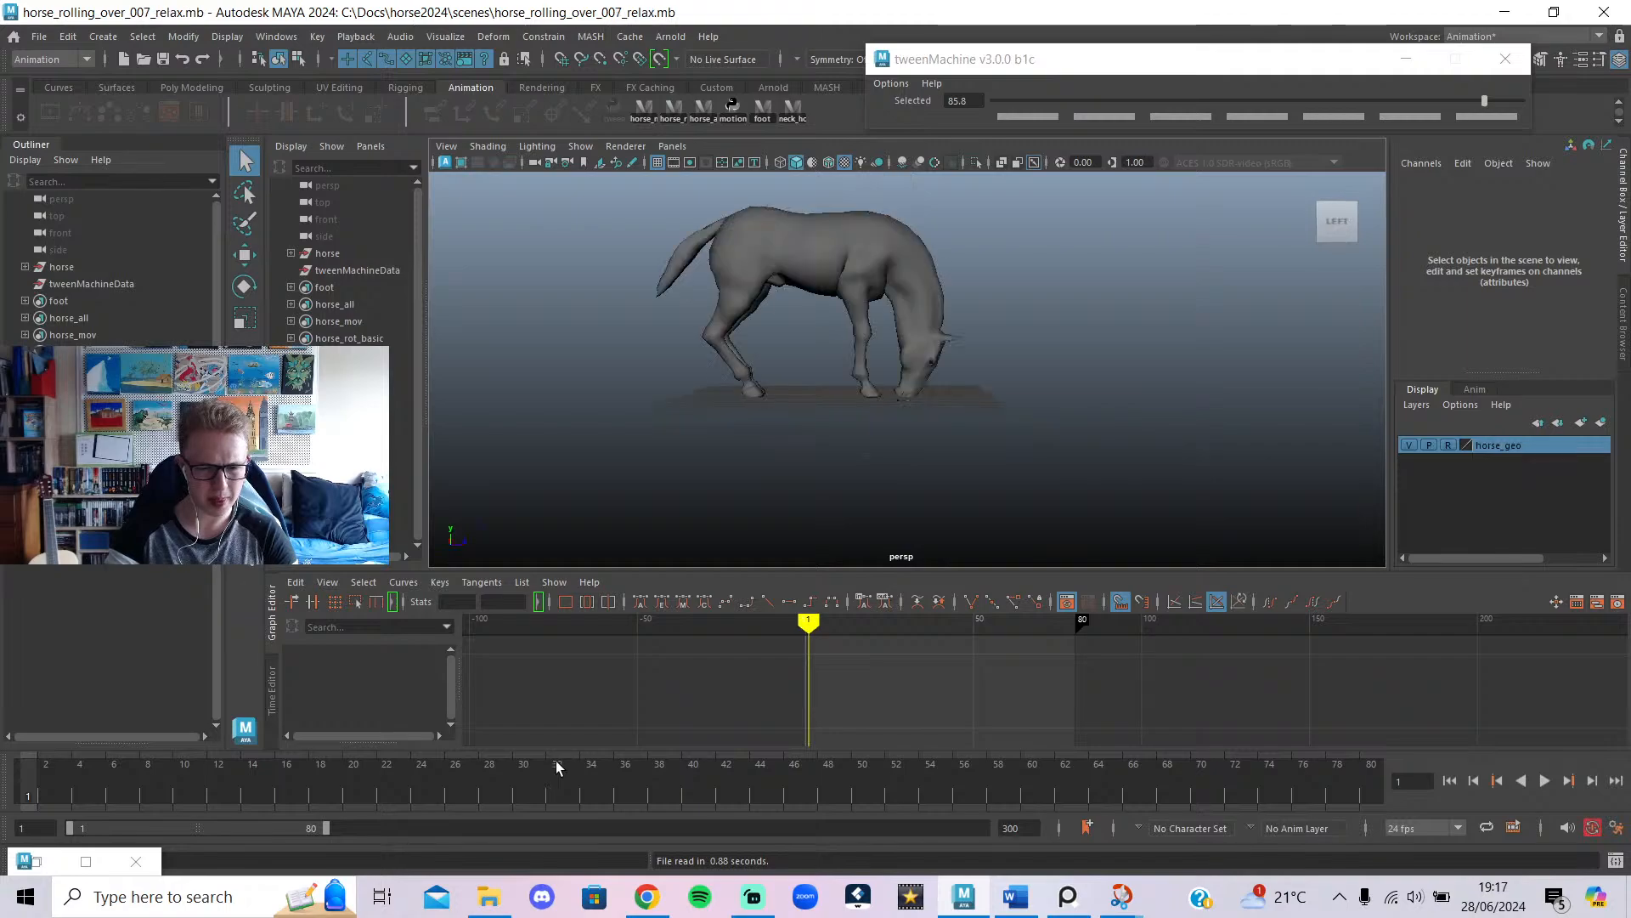
Extend the relax scene's range to frame 300 while playing, stopping at 276, then bring up Open Scene.
{"action": "left_click_drag", "start_coordinate": [1008, 379], "coordinate": [813, 436], "text": "alt"}
{"action": "left_click_drag", "start_coordinate": [335, 763], "coordinate": [29, 777]}
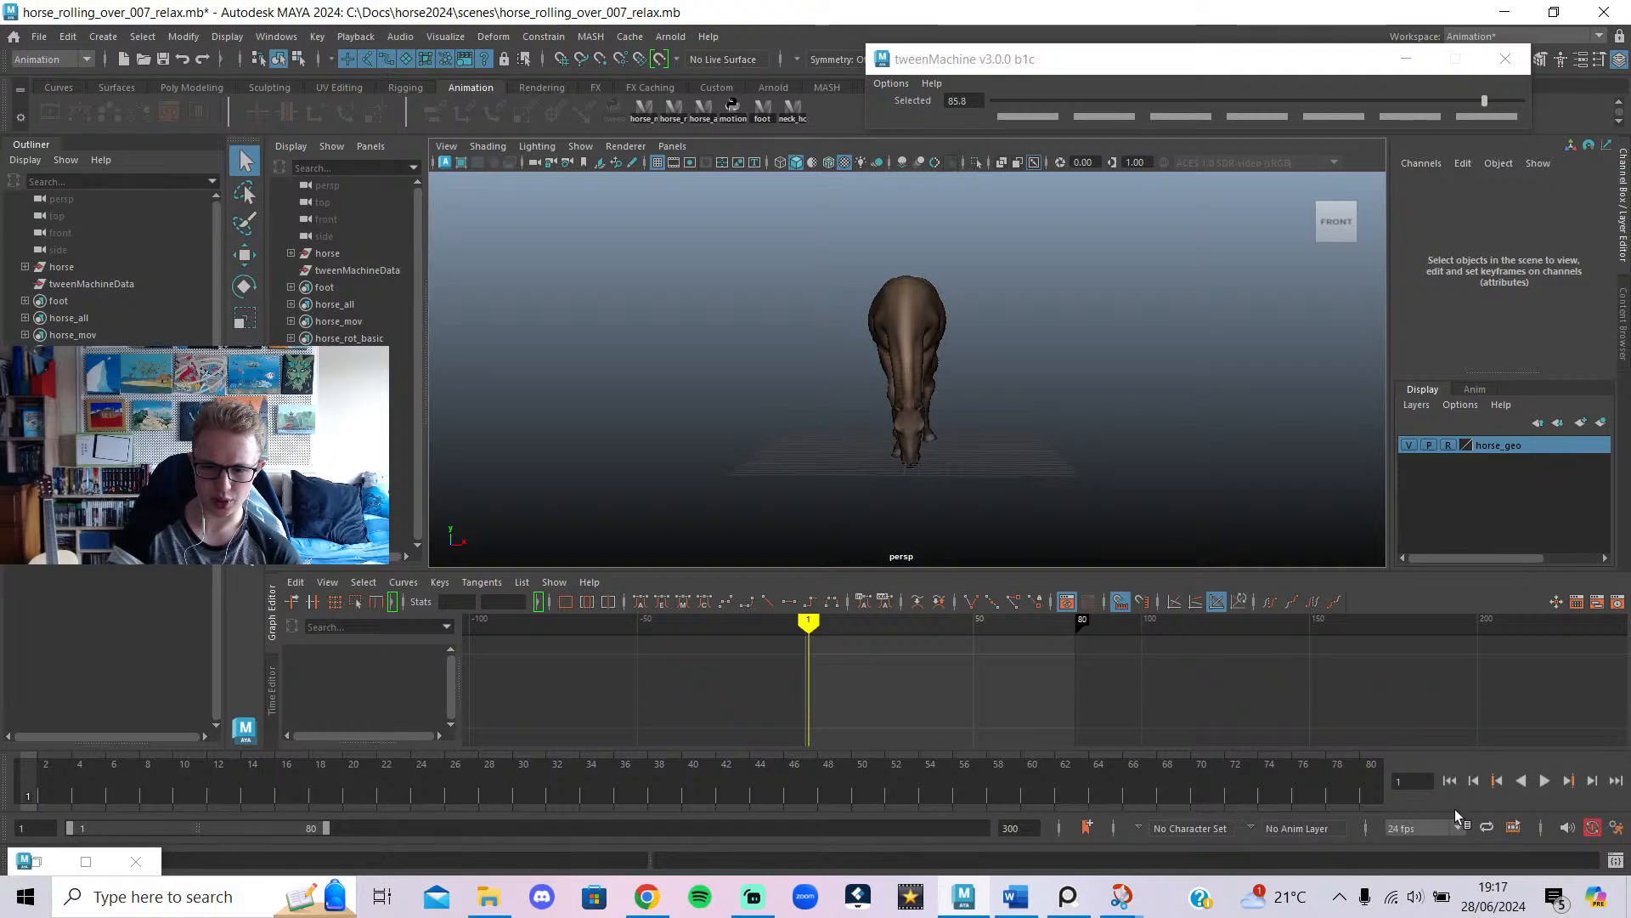
{"action": "left_click", "coordinate": [1544, 781]}
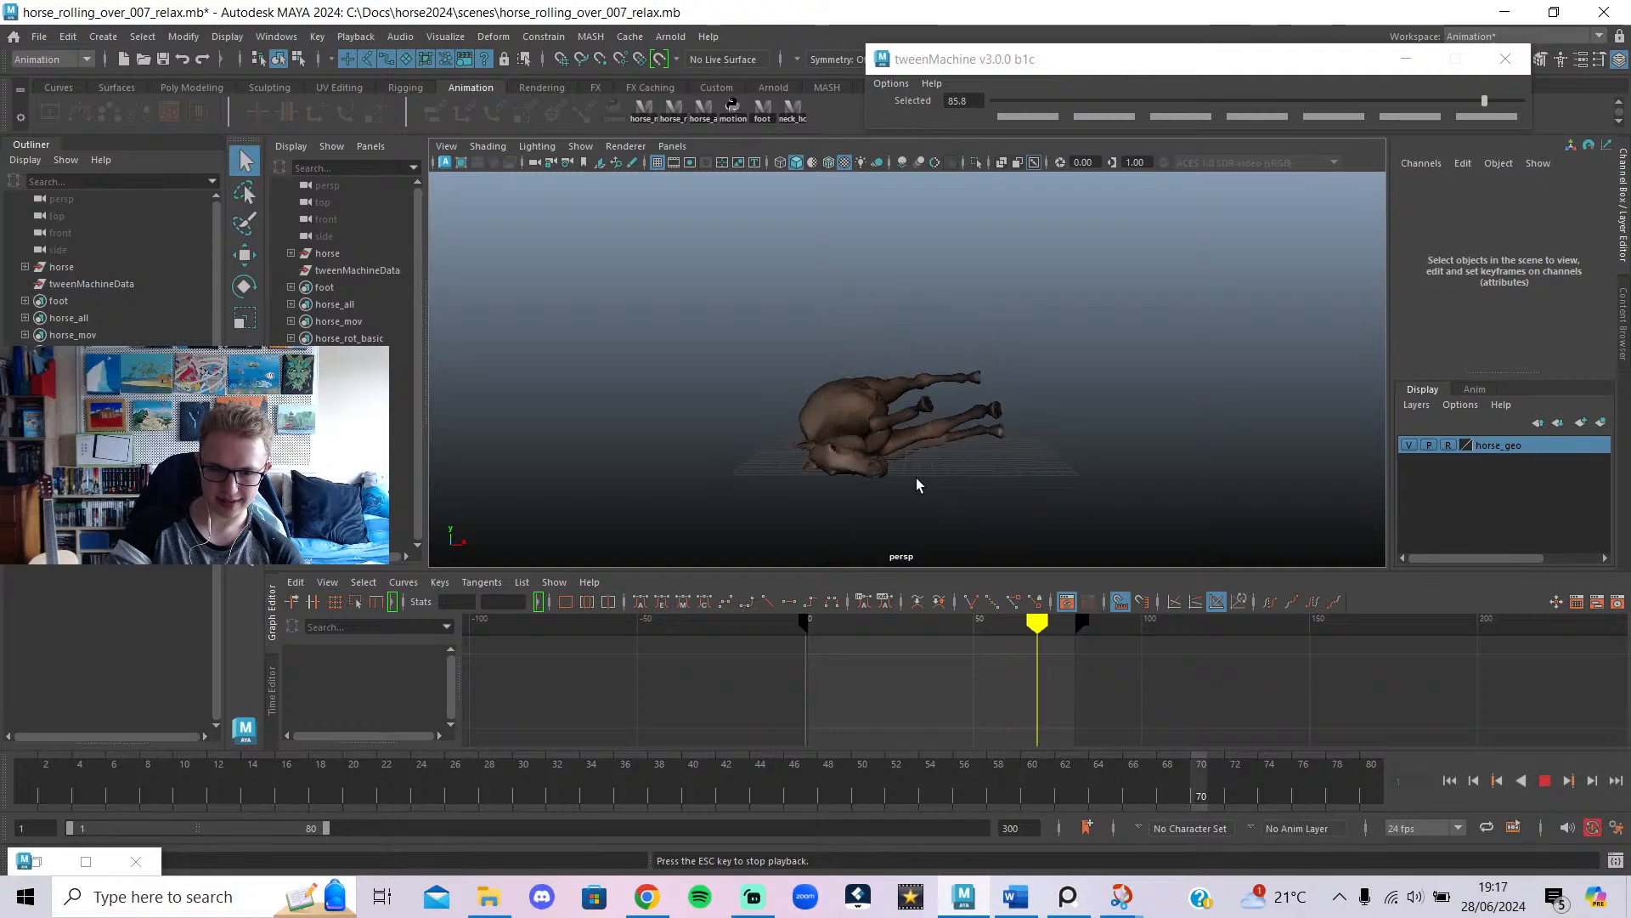
{"action": "left_click_drag", "start_coordinate": [801, 463], "coordinate": [1596, 456], "text": "alt"}
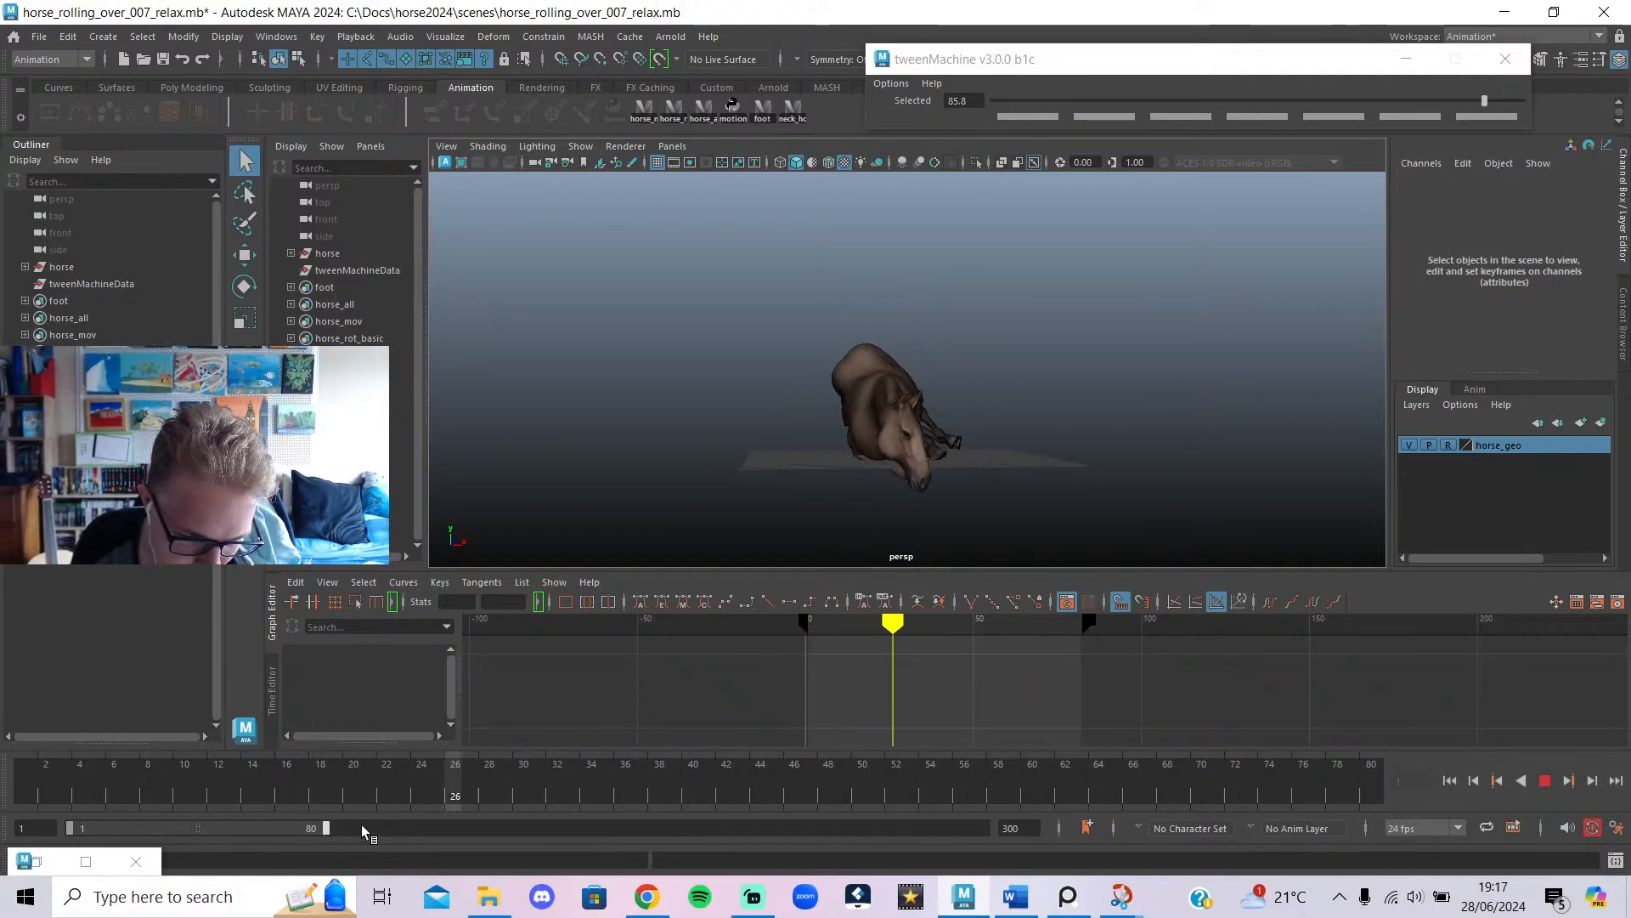
{"action": "left_click_drag", "start_coordinate": [330, 830], "coordinate": [985, 829]}
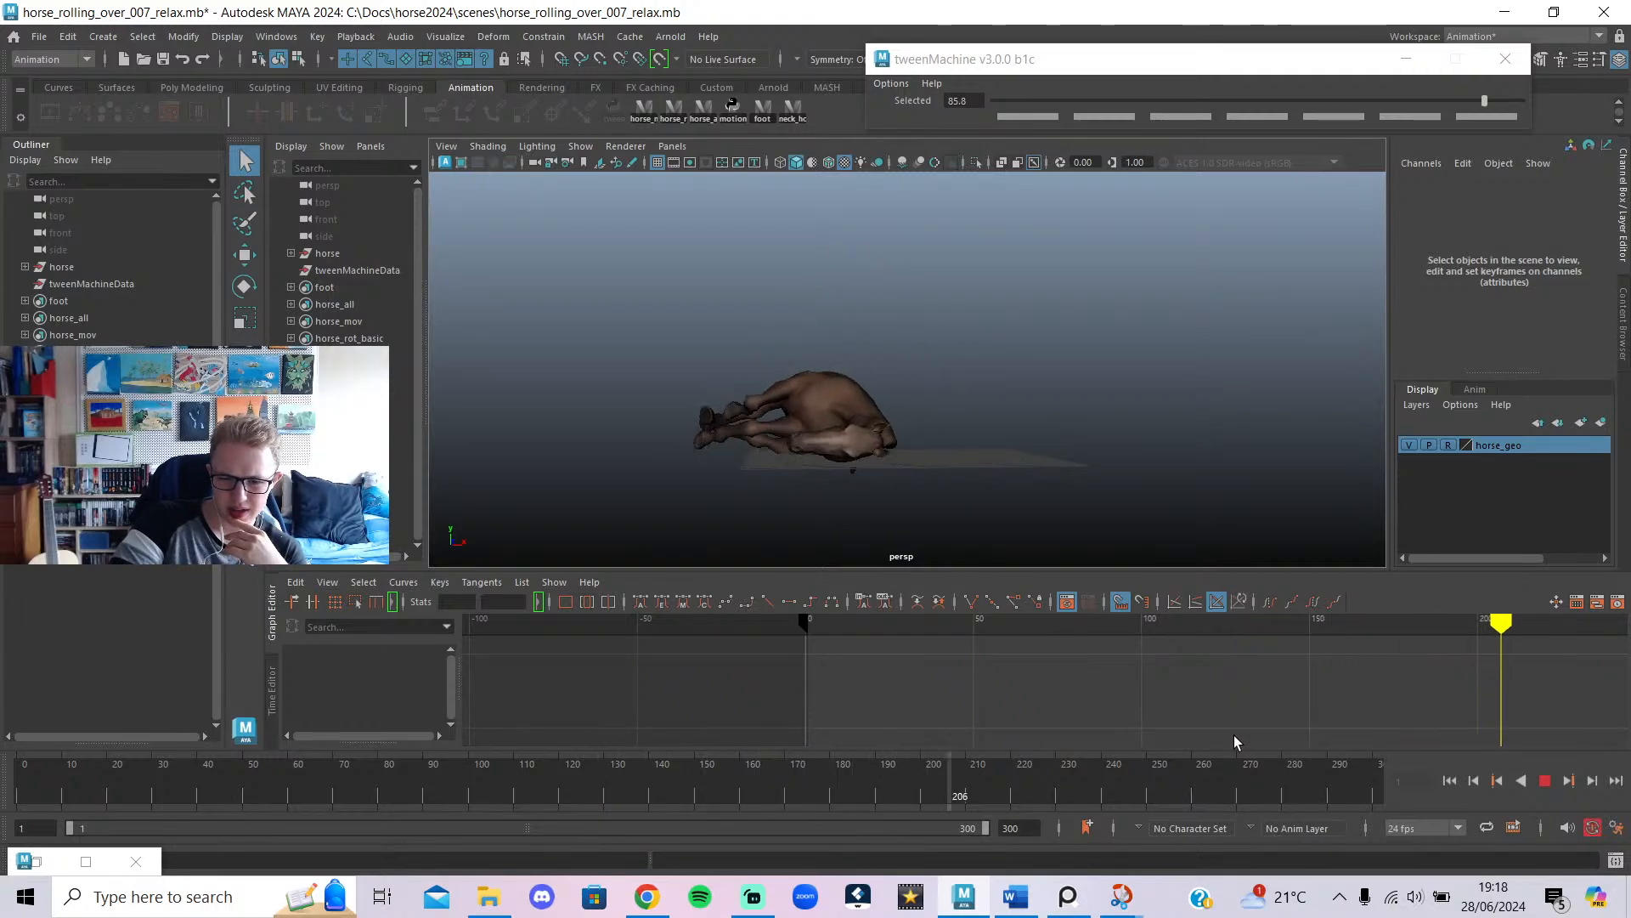
{"action": "left_click", "coordinate": [1547, 780]}
{"action": "left_click", "coordinate": [39, 36]}
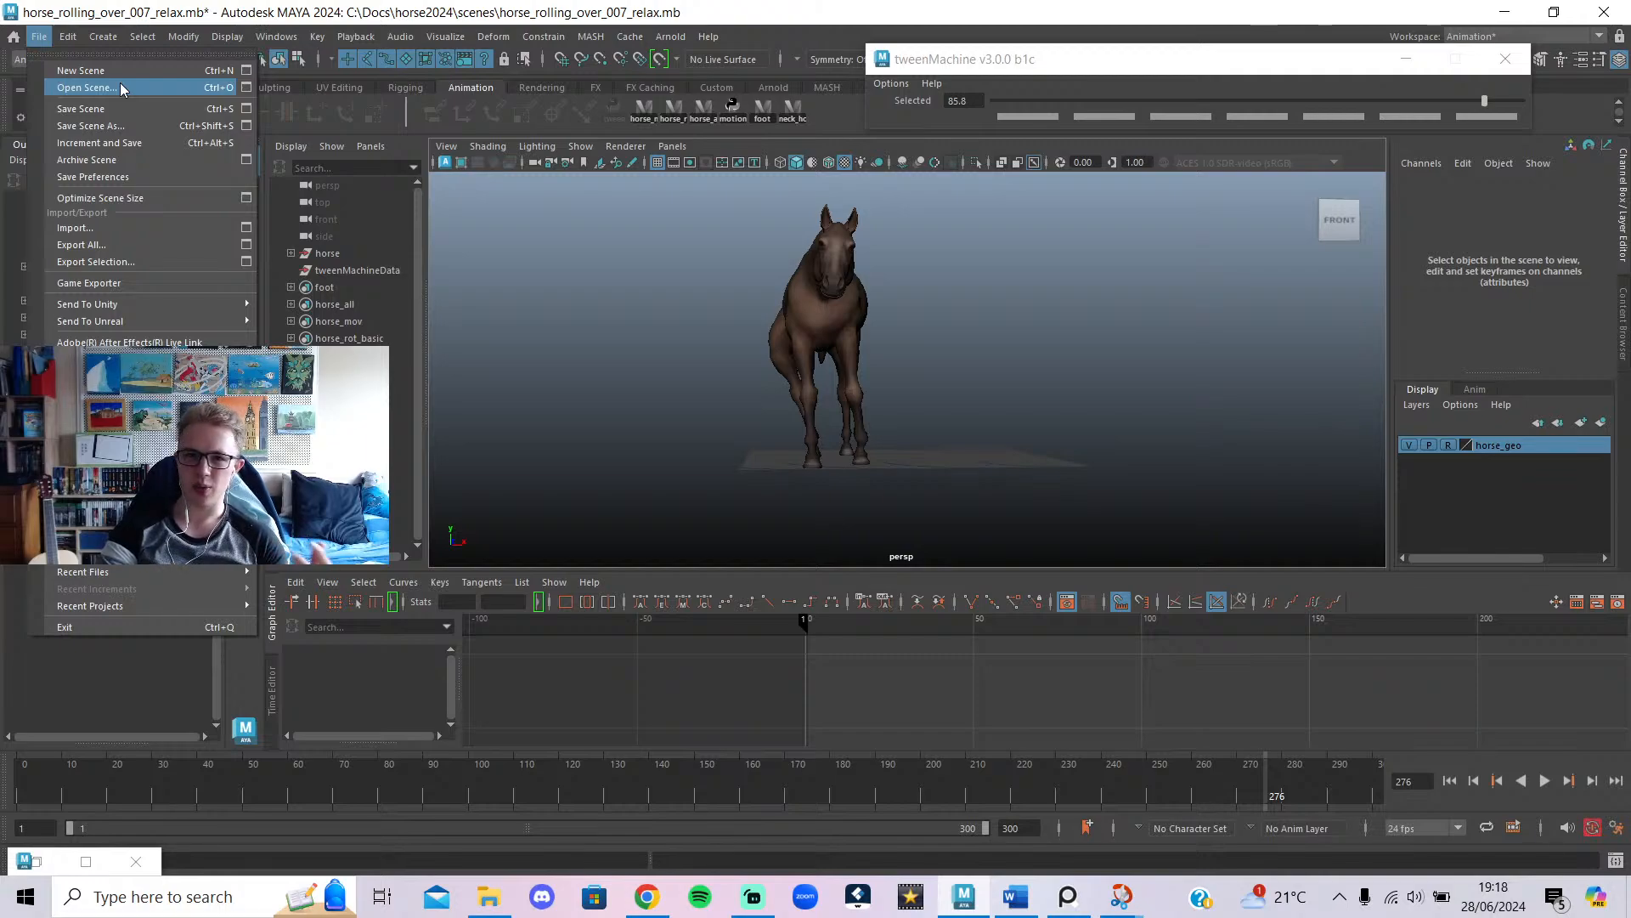
{"action": "left_click", "coordinate": [121, 88]}
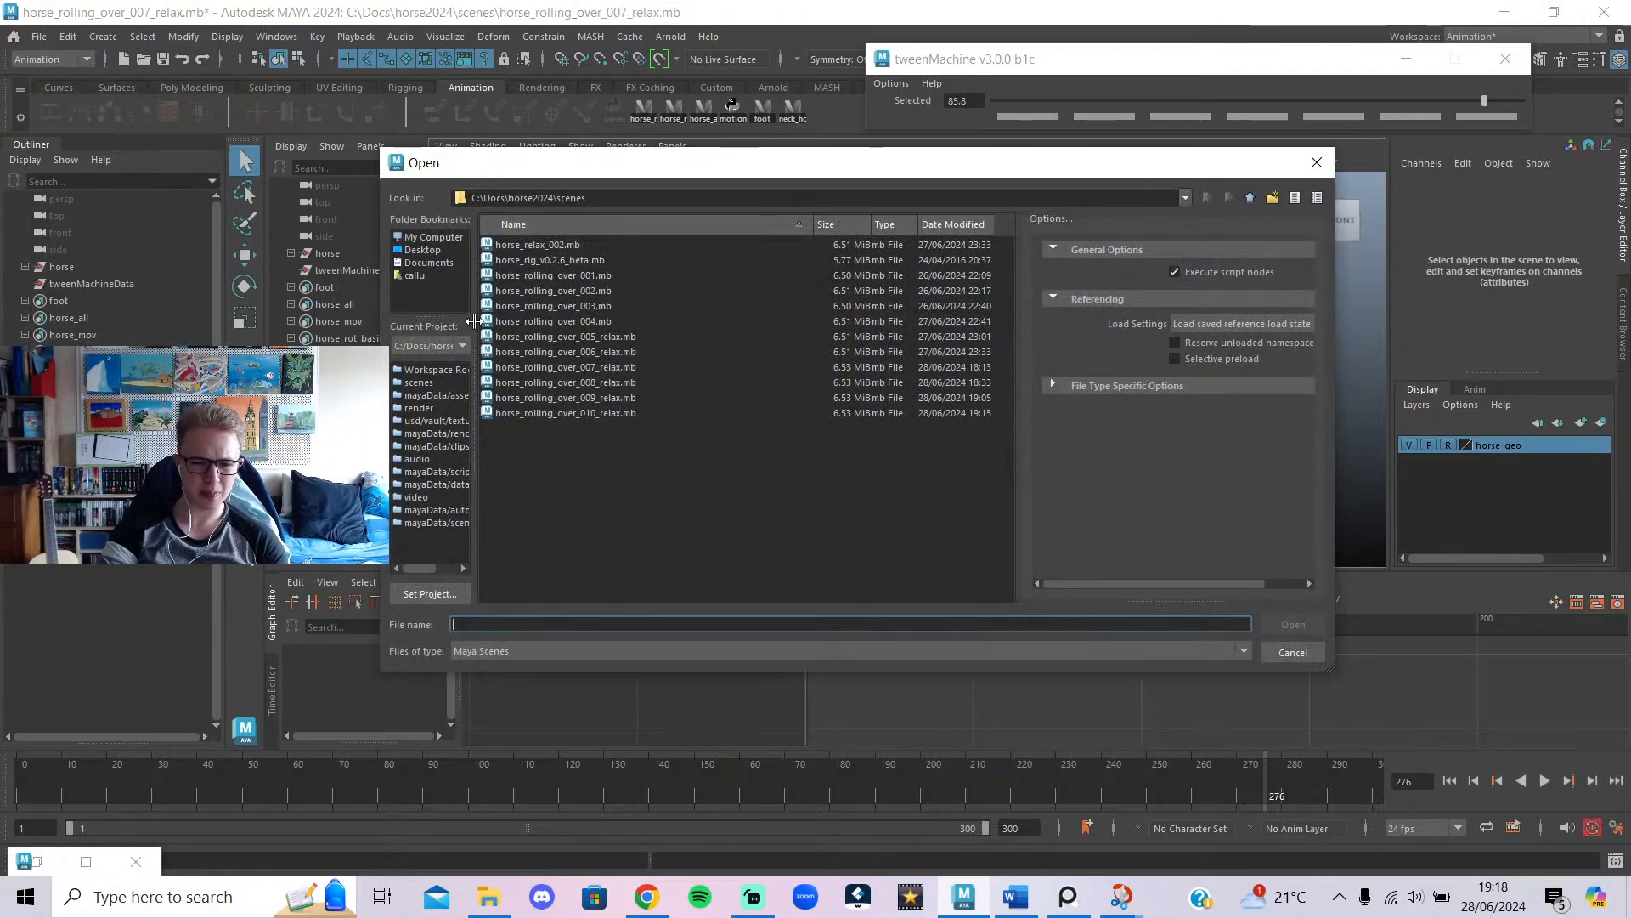
Open horse_rolling_over_010_relax.mb, discarding changes to the 007 relax scene.
{"action": "left_click", "coordinate": [598, 415]}
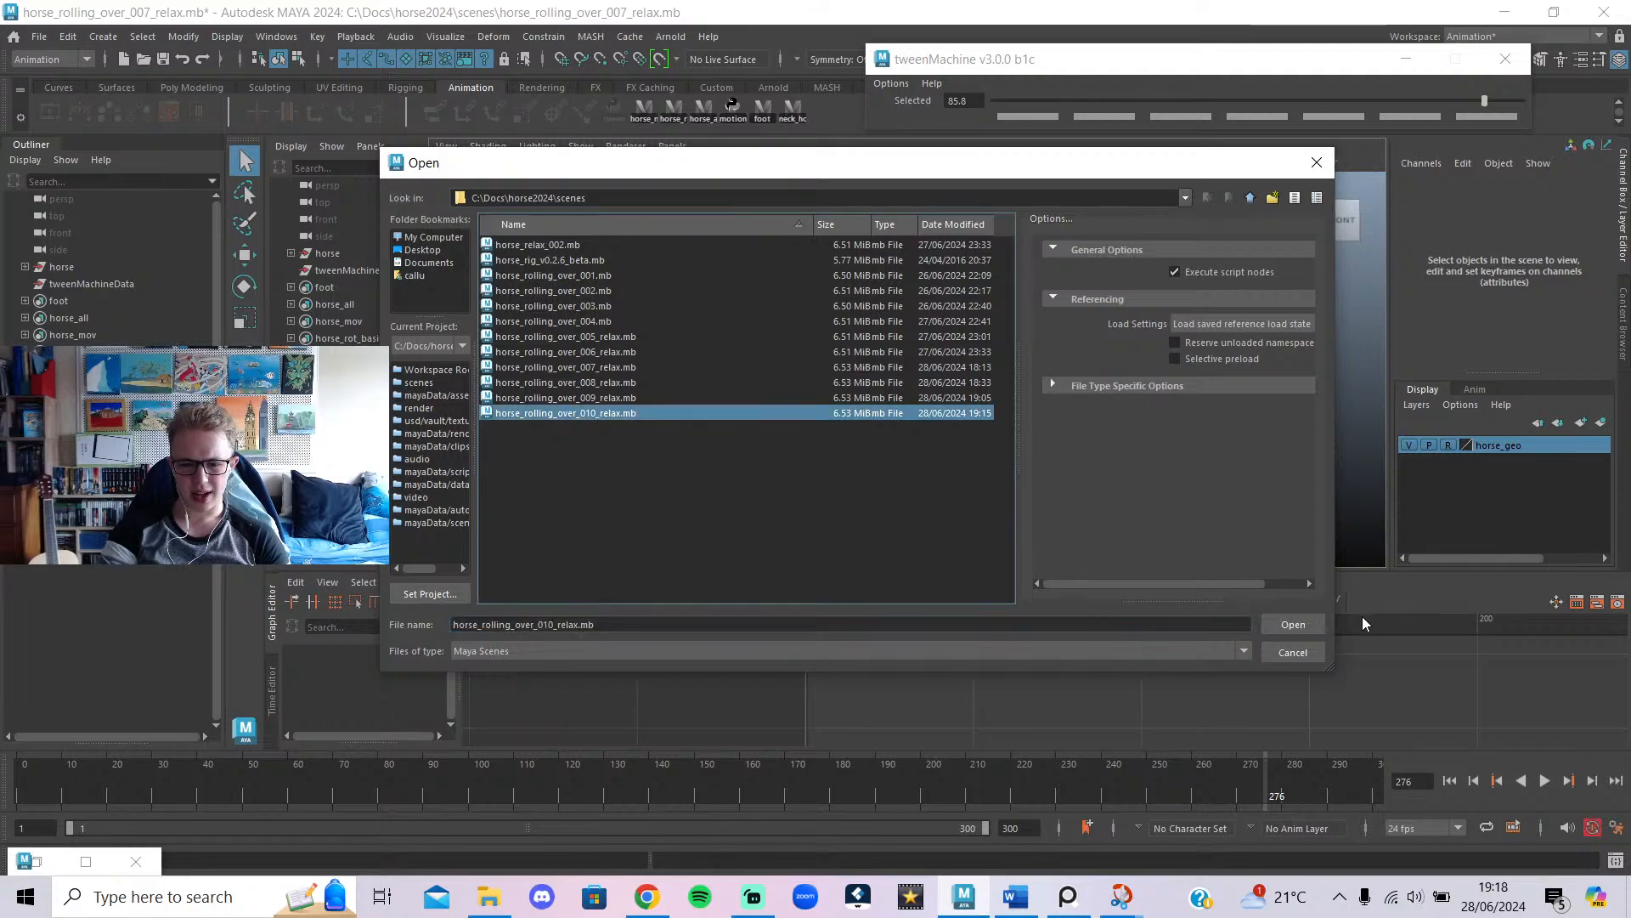
{"action": "left_click", "coordinate": [1293, 625]}
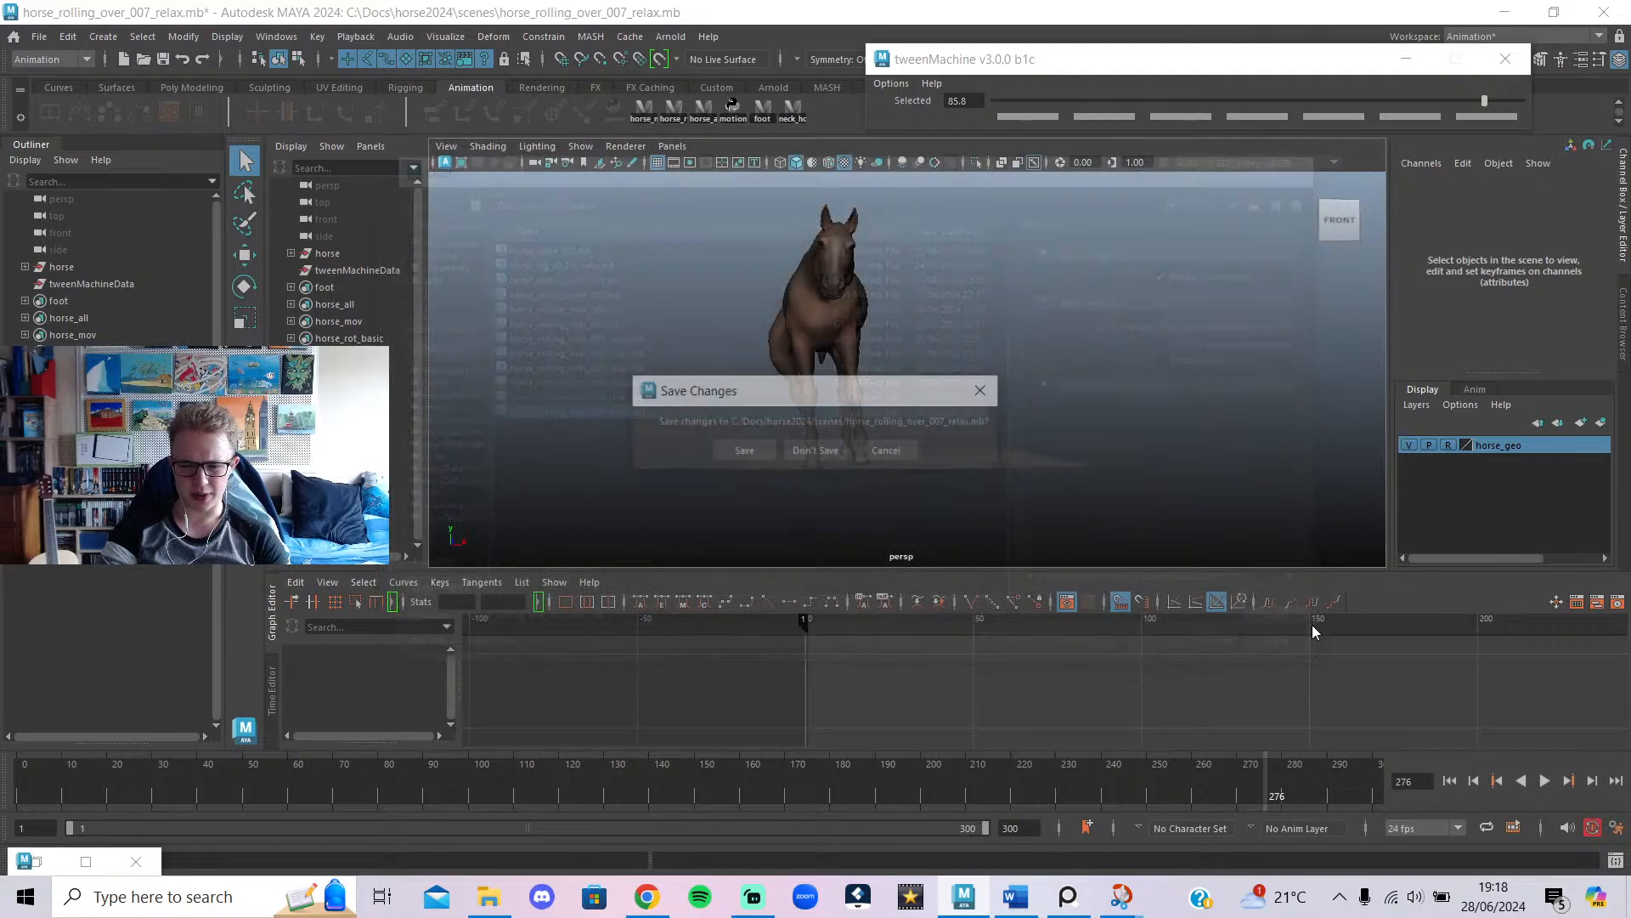
{"action": "left_click", "coordinate": [822, 454]}
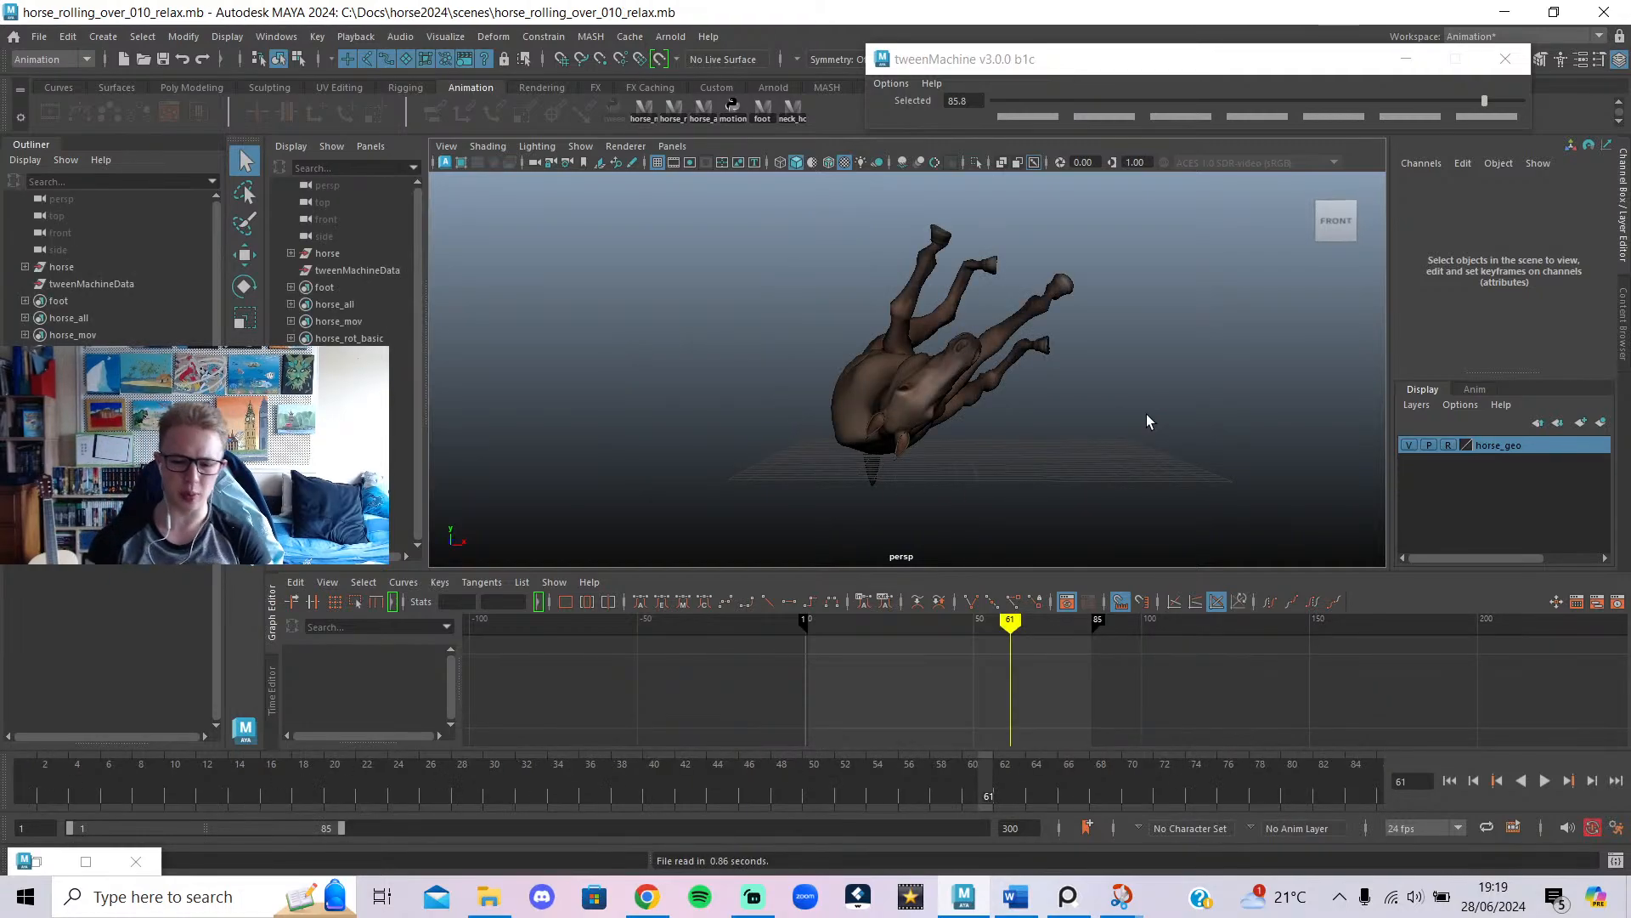
{"action": "left_click_drag", "start_coordinate": [1029, 448], "coordinate": [974, 454], "text": "alt"}
Recentre the horse, scrub back near frame 41, and play the animation.
{"action": "middle_click_drag", "start_coordinate": [973, 459], "coordinate": [936, 480], "text": "alt"}
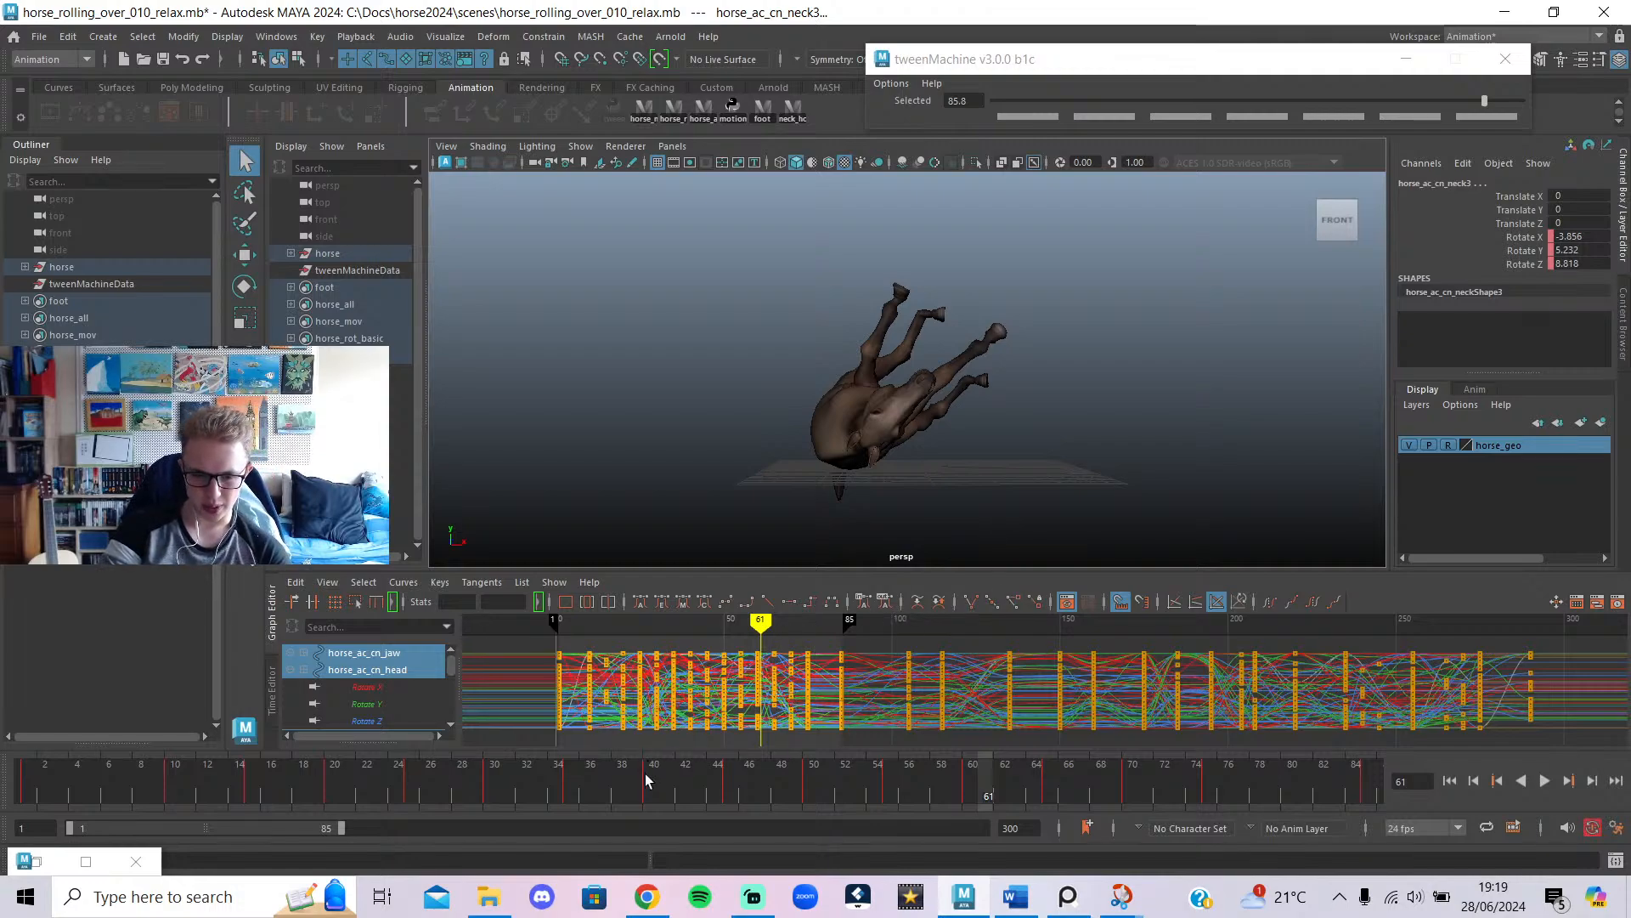
{"action": "left_click_drag", "start_coordinate": [646, 792], "coordinate": [723, 814]}
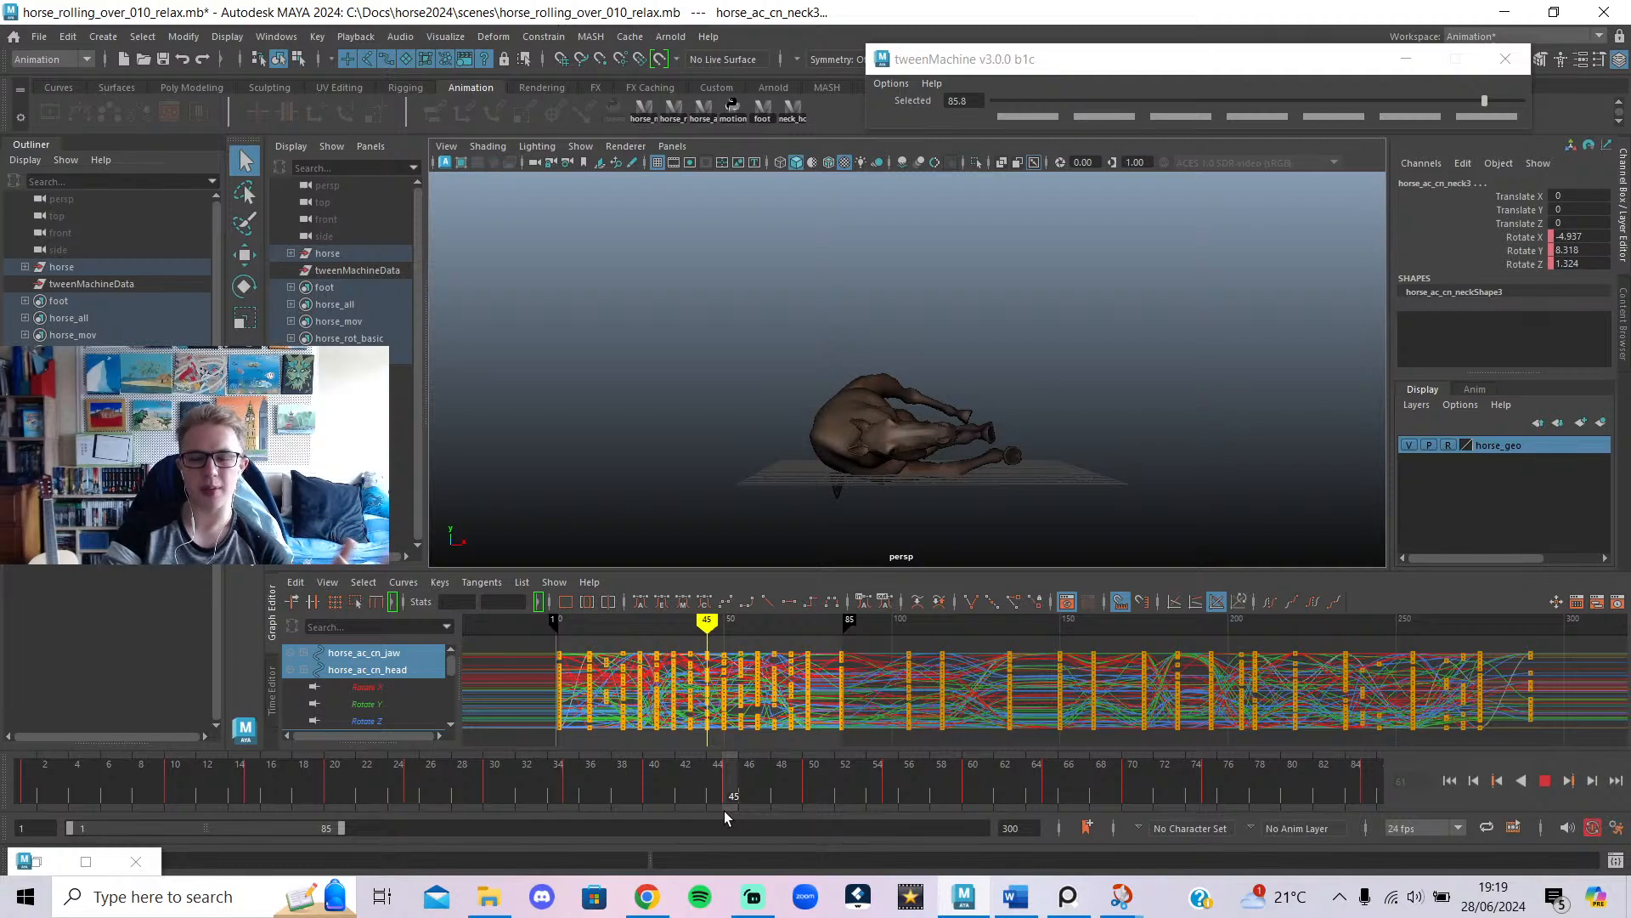
{"action": "left_click_drag", "start_coordinate": [722, 799], "coordinate": [2, 841]}
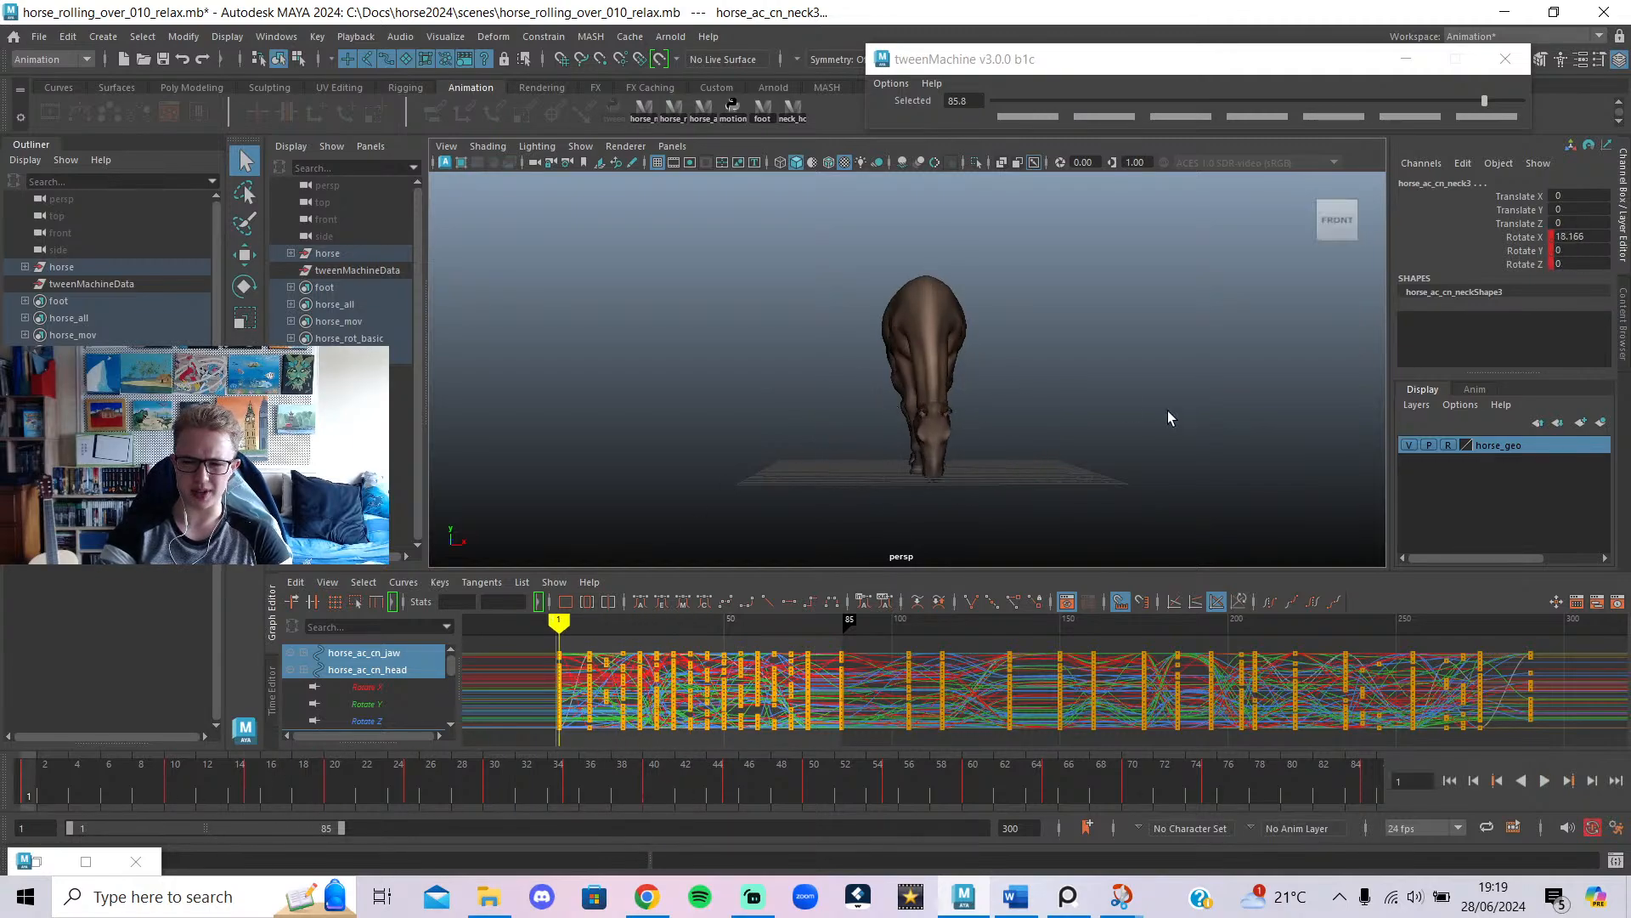
{"action": "left_click", "coordinate": [1550, 783]}
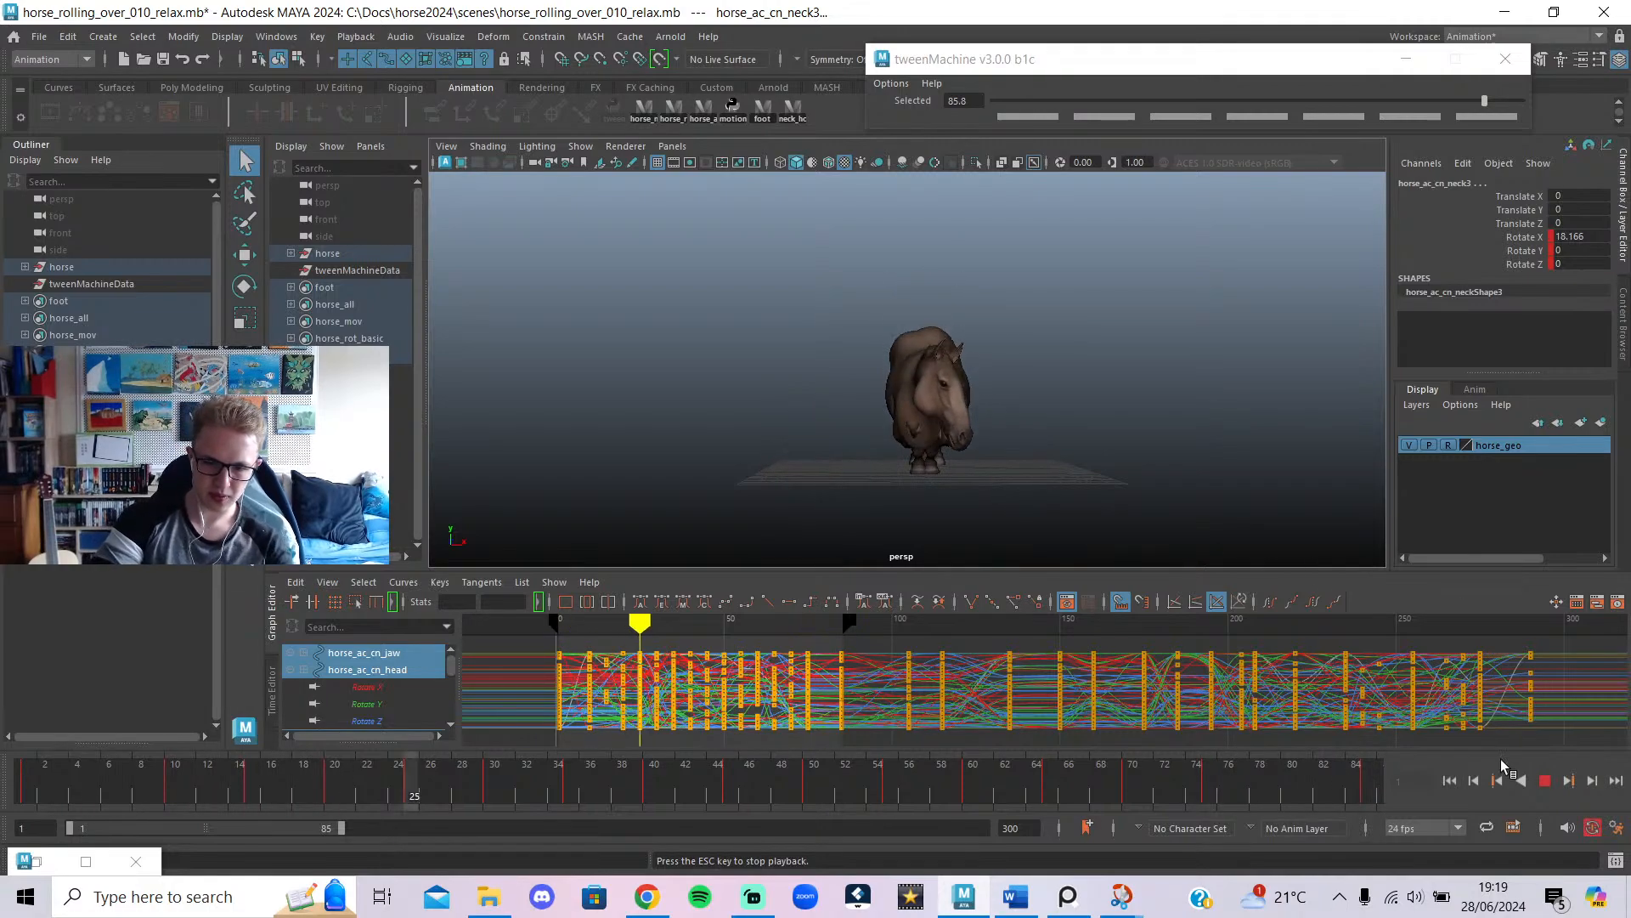
{"action": "left_click", "coordinate": [1541, 781]}
From frame 1, view the horse's left side and select keys from about frame 10 to 85.
{"action": "left_click_drag", "start_coordinate": [139, 783], "coordinate": [168, 841]}
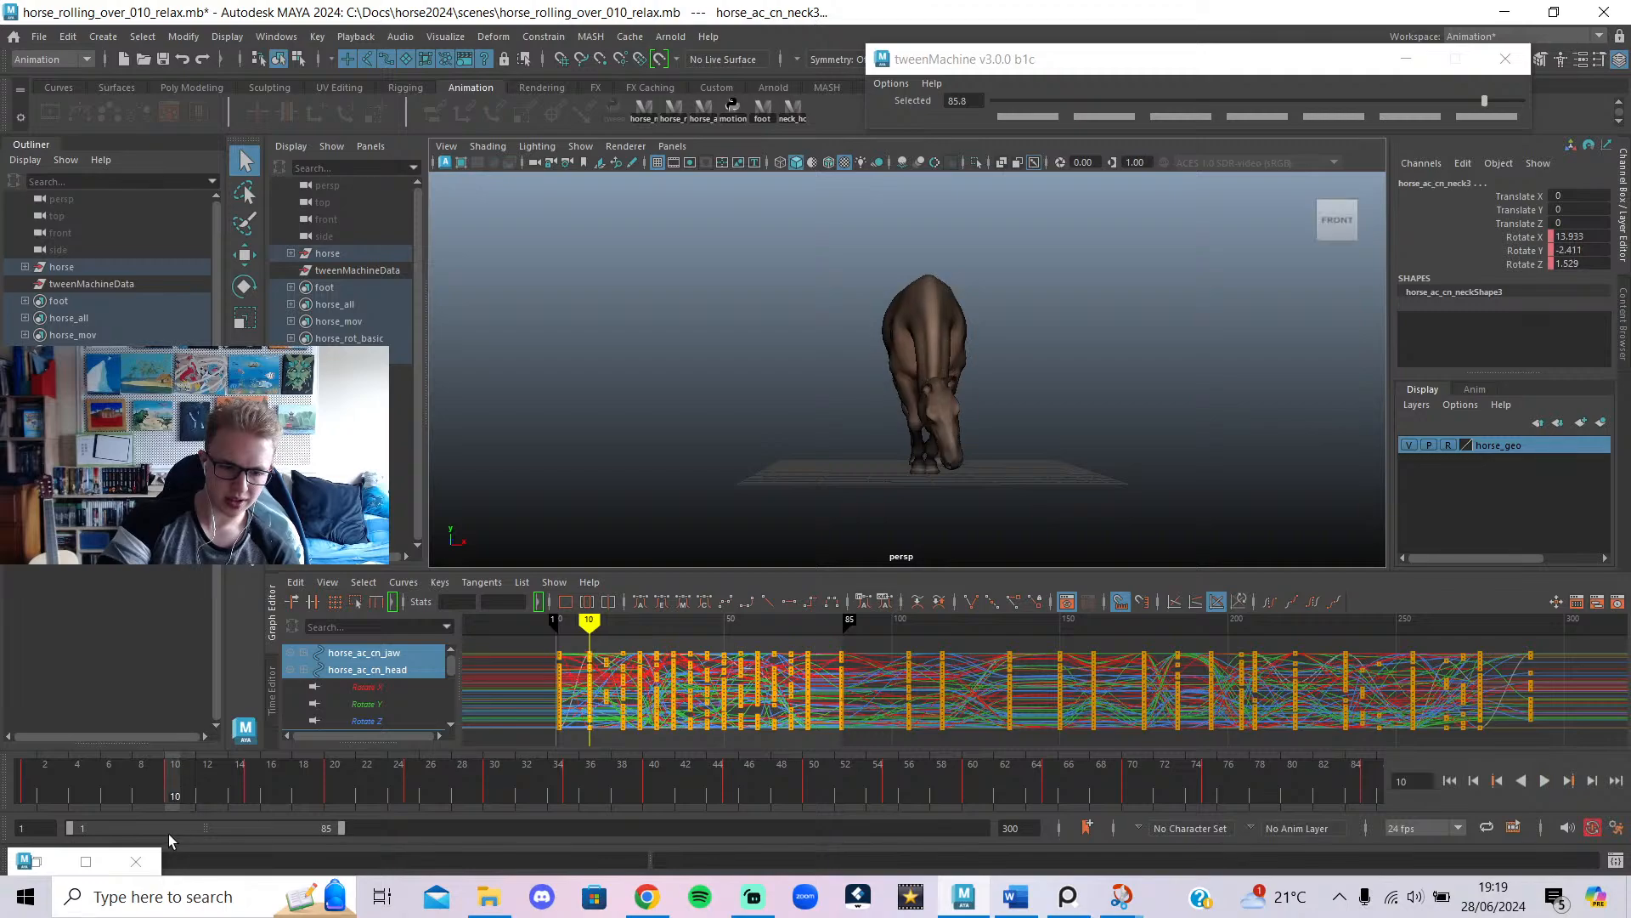
{"action": "left_click_drag", "start_coordinate": [650, 474], "coordinate": [826, 487], "text": "alt"}
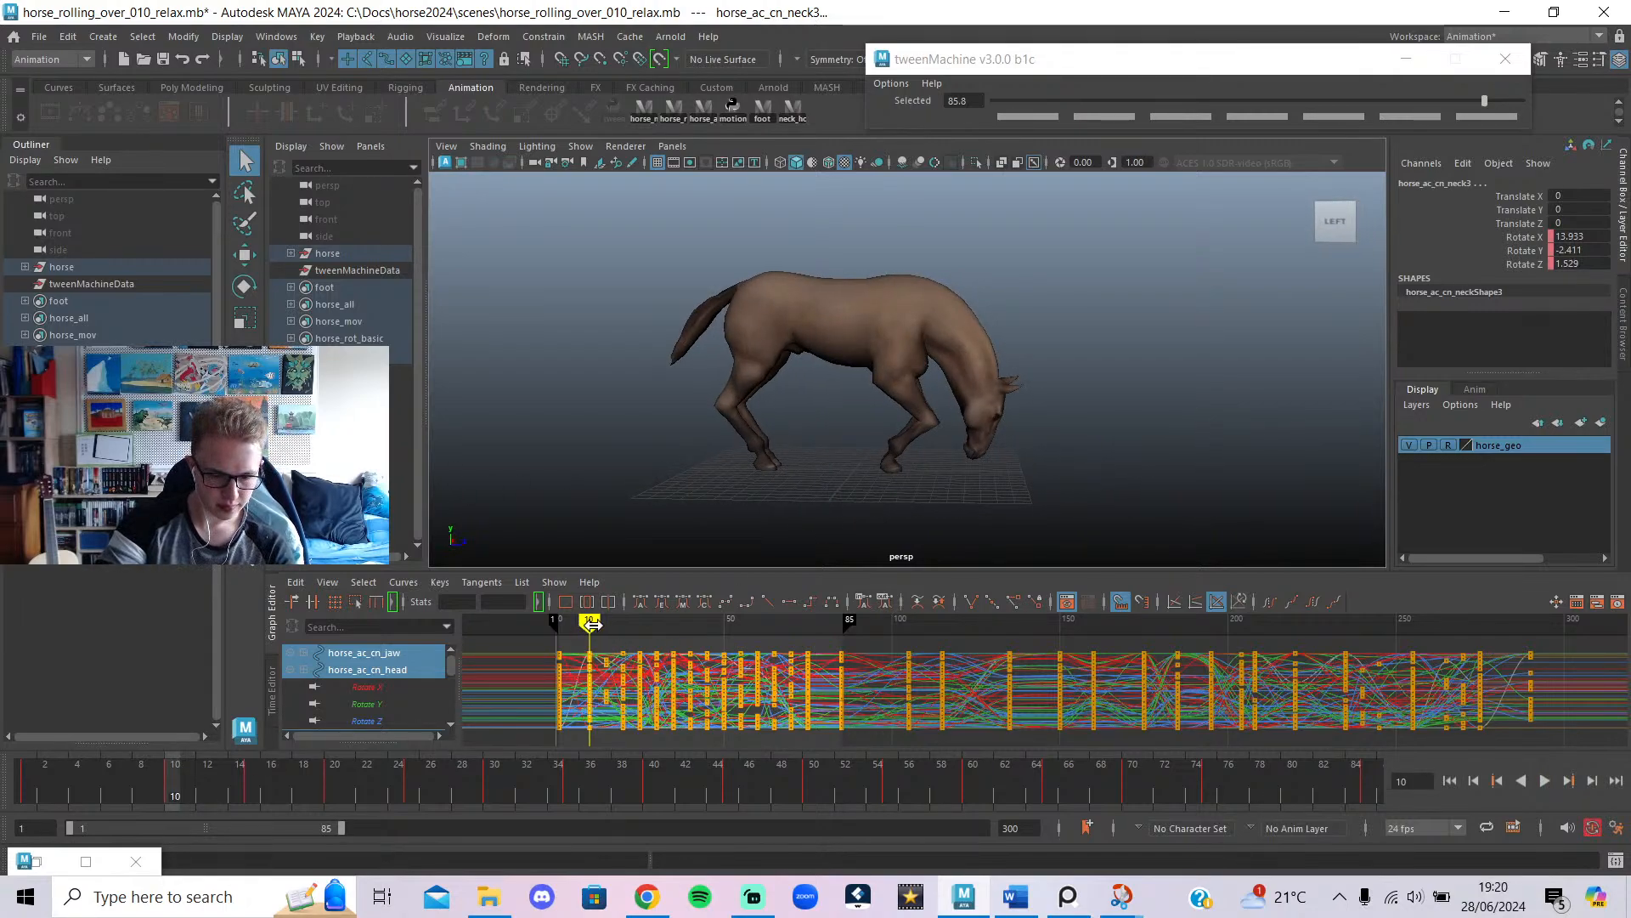
{"action": "left_click_drag", "start_coordinate": [592, 625], "coordinate": [606, 639]}
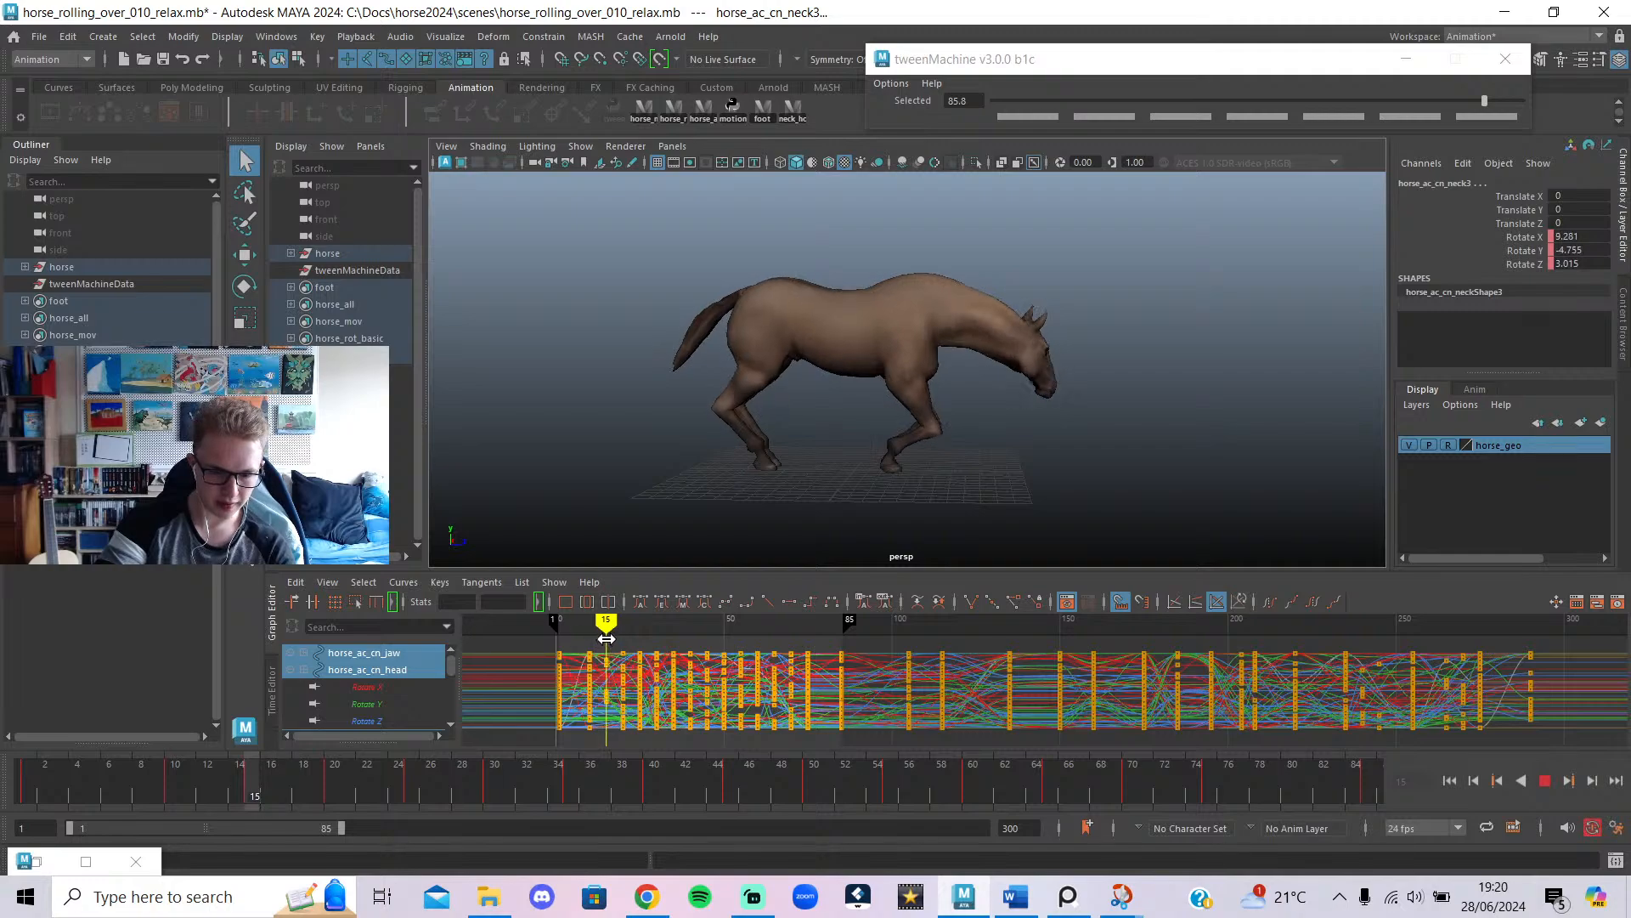
{"action": "left_click_drag", "start_coordinate": [797, 758], "coordinate": [862, 695]}
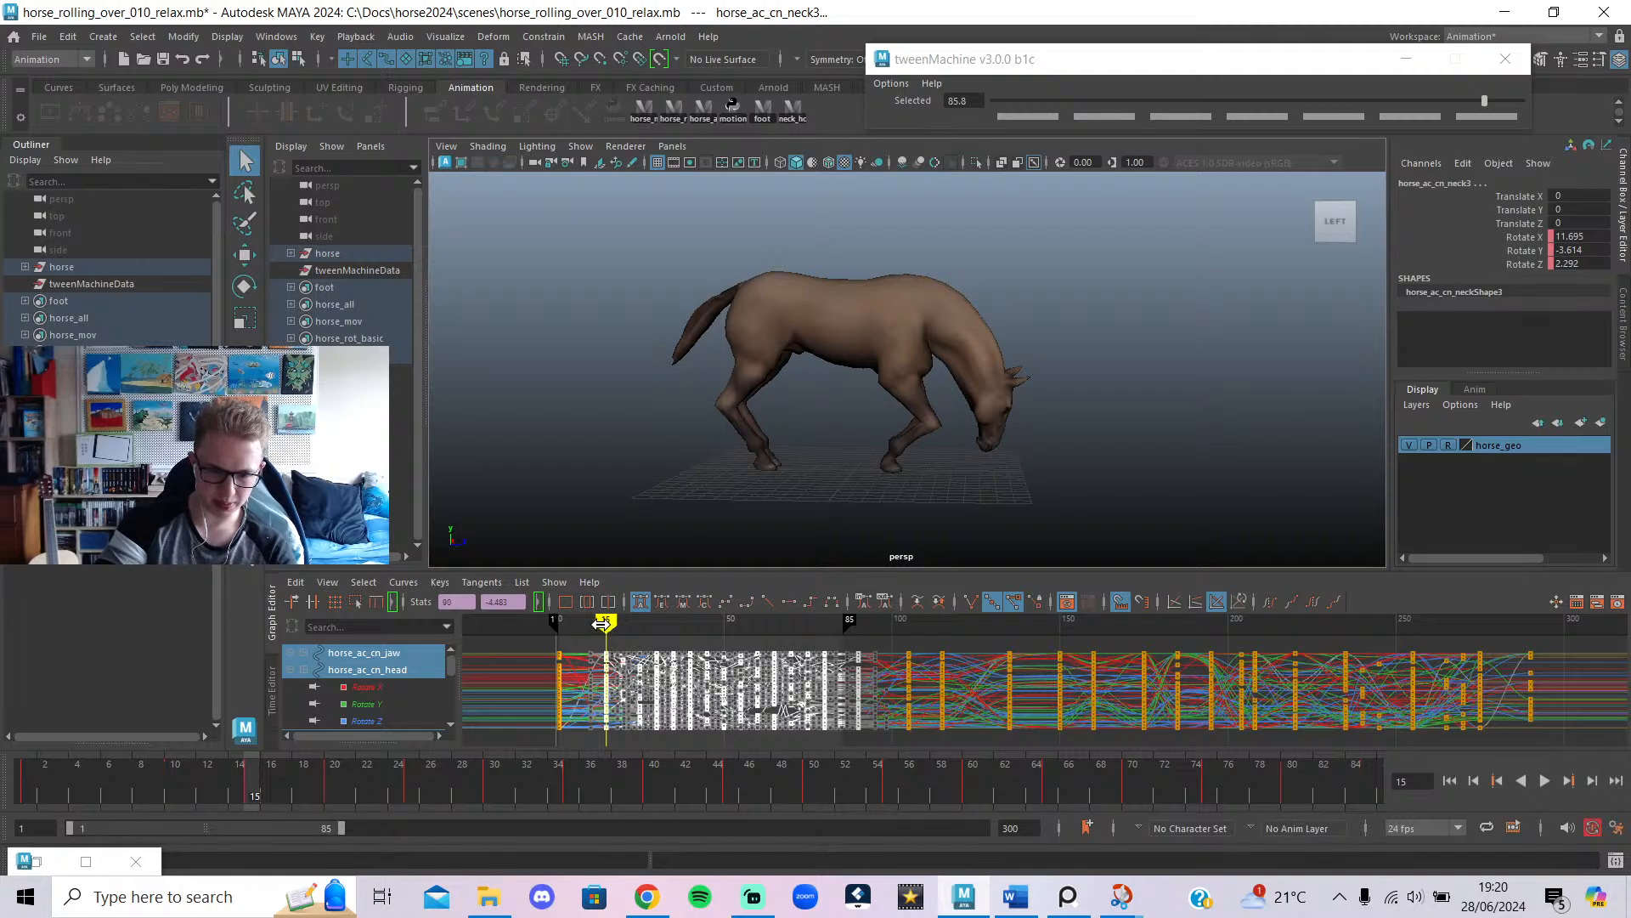
{"action": "mouse_move", "coordinate": [602, 625]}
{"action": "left_mouse_down"}
{"action": "mouse_move", "coordinate": [556, 677]}
{"action": "mouse_move", "coordinate": [611, 695]}
{"action": "mouse_move", "coordinate": [599, 718]}
{"action": "mouse_move", "coordinate": [656, 745]}
{"action": "mouse_move", "coordinate": [794, 765]}
{"action": "mouse_move", "coordinate": [774, 771]}
{"action": "left_mouse_up"}
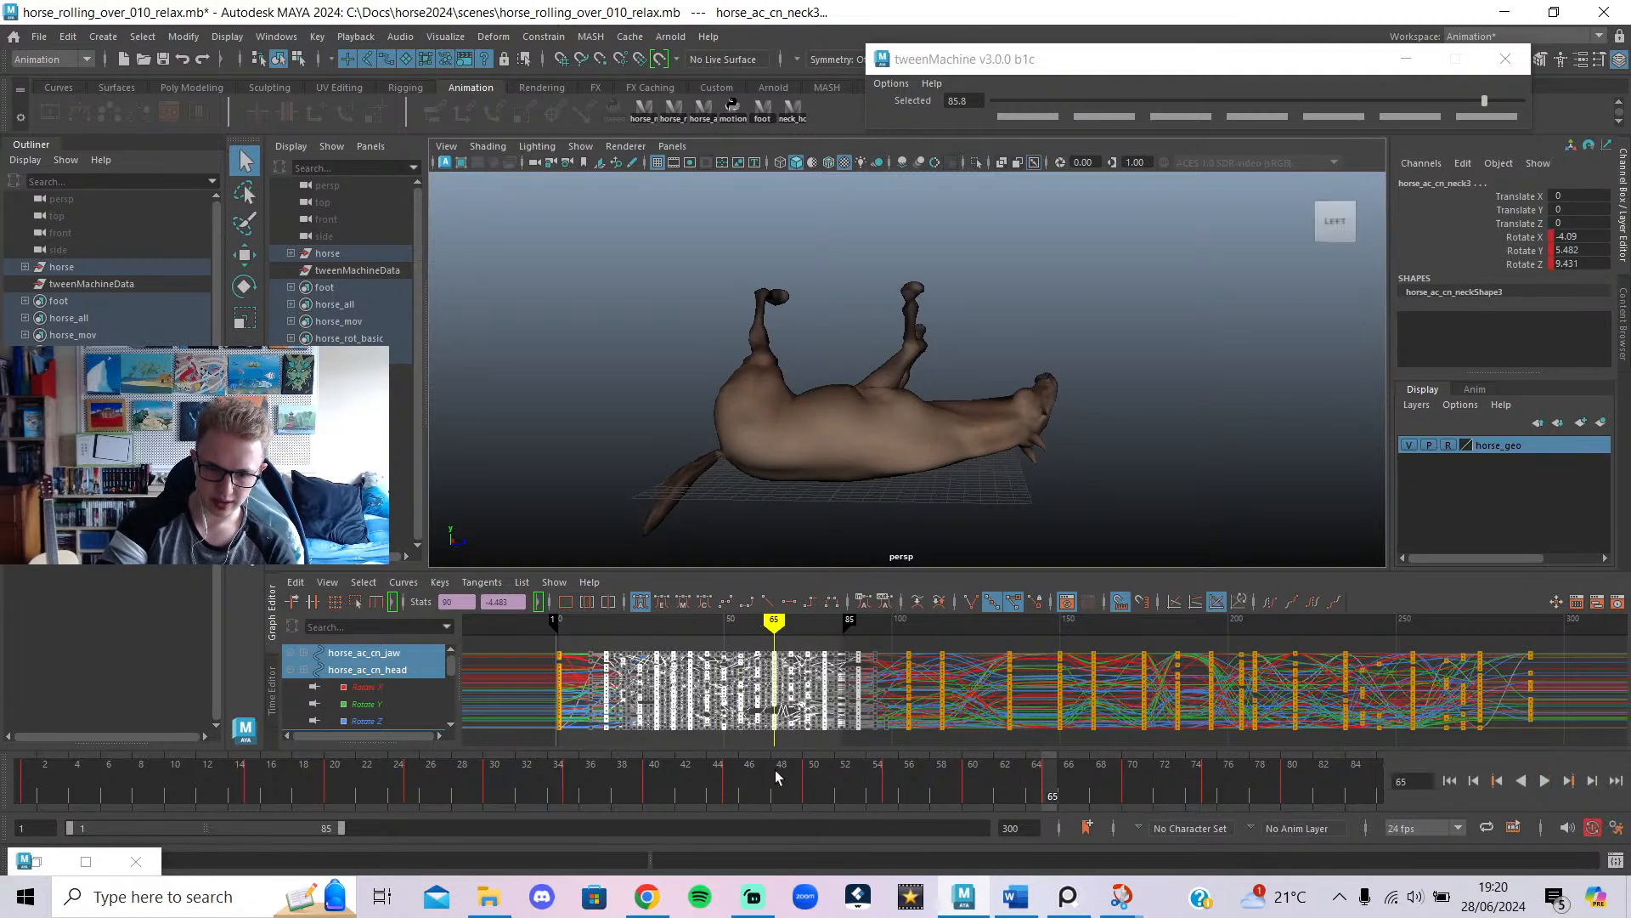
Zoom the Graph Editor in on the roll and select the late group of keys.
{"action": "left_click_drag", "start_coordinate": [917, 457], "coordinate": [810, 484], "text": "alt"}
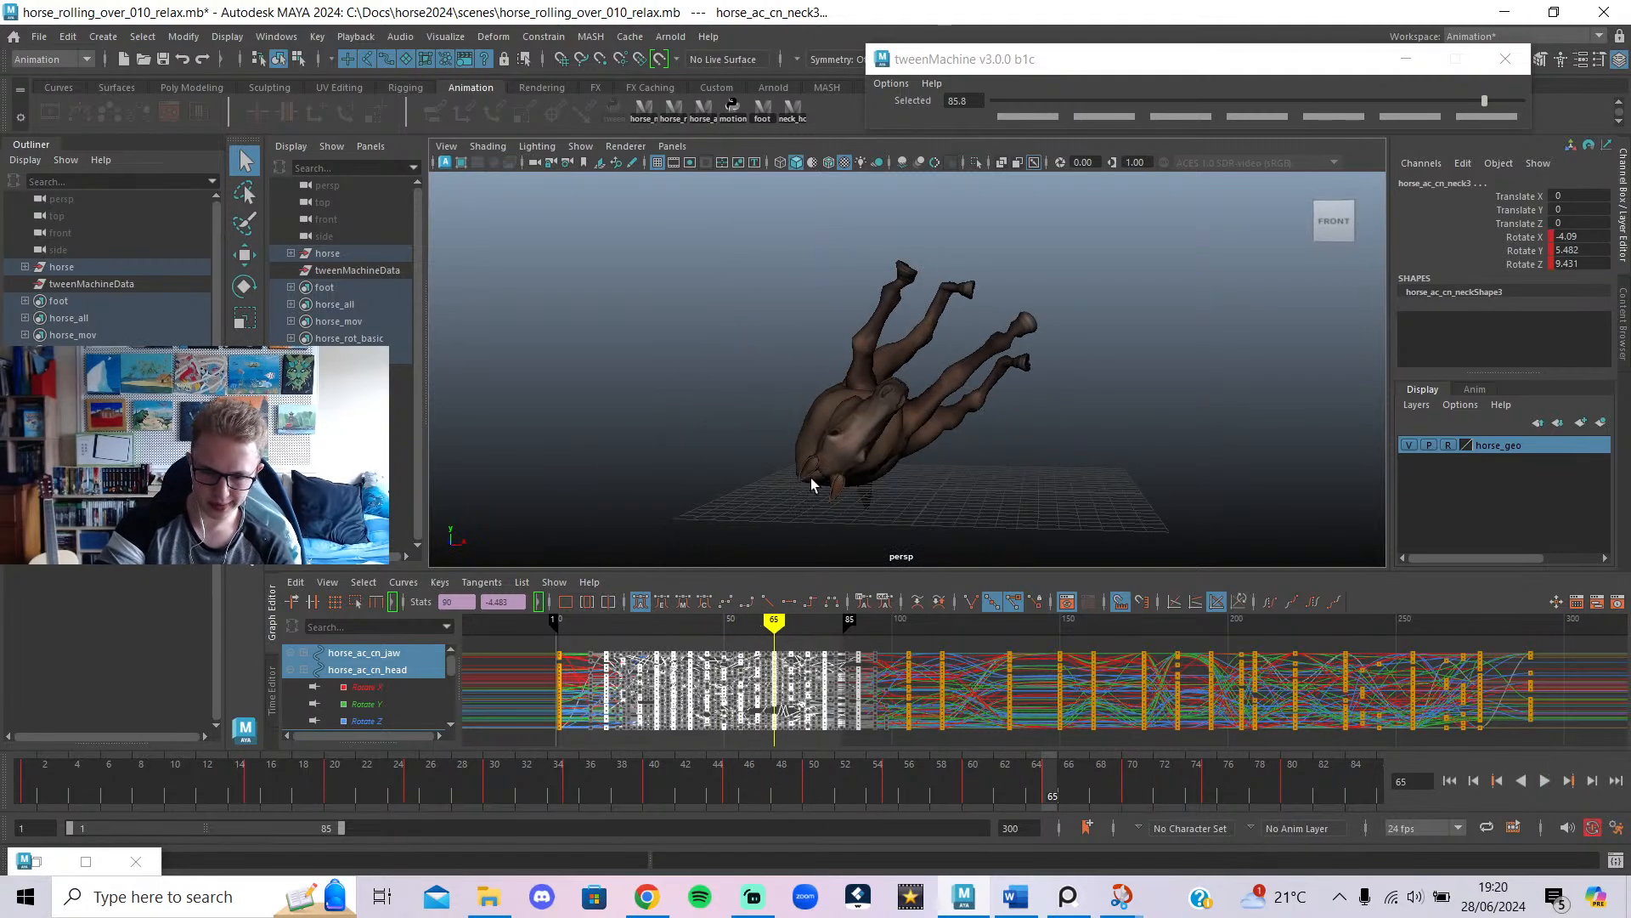
{"action": "left_click", "coordinate": [808, 639]}
{"action": "scroll", "coordinate": [808, 639], "scroll_direction": "up", "scroll_amount": 4}
{"action": "middle_click_drag", "start_coordinate": [757, 668], "coordinate": [875, 686], "text": "alt"}
{"action": "right_click_drag", "start_coordinate": [874, 686], "coordinate": [802, 695], "text": "alt"}
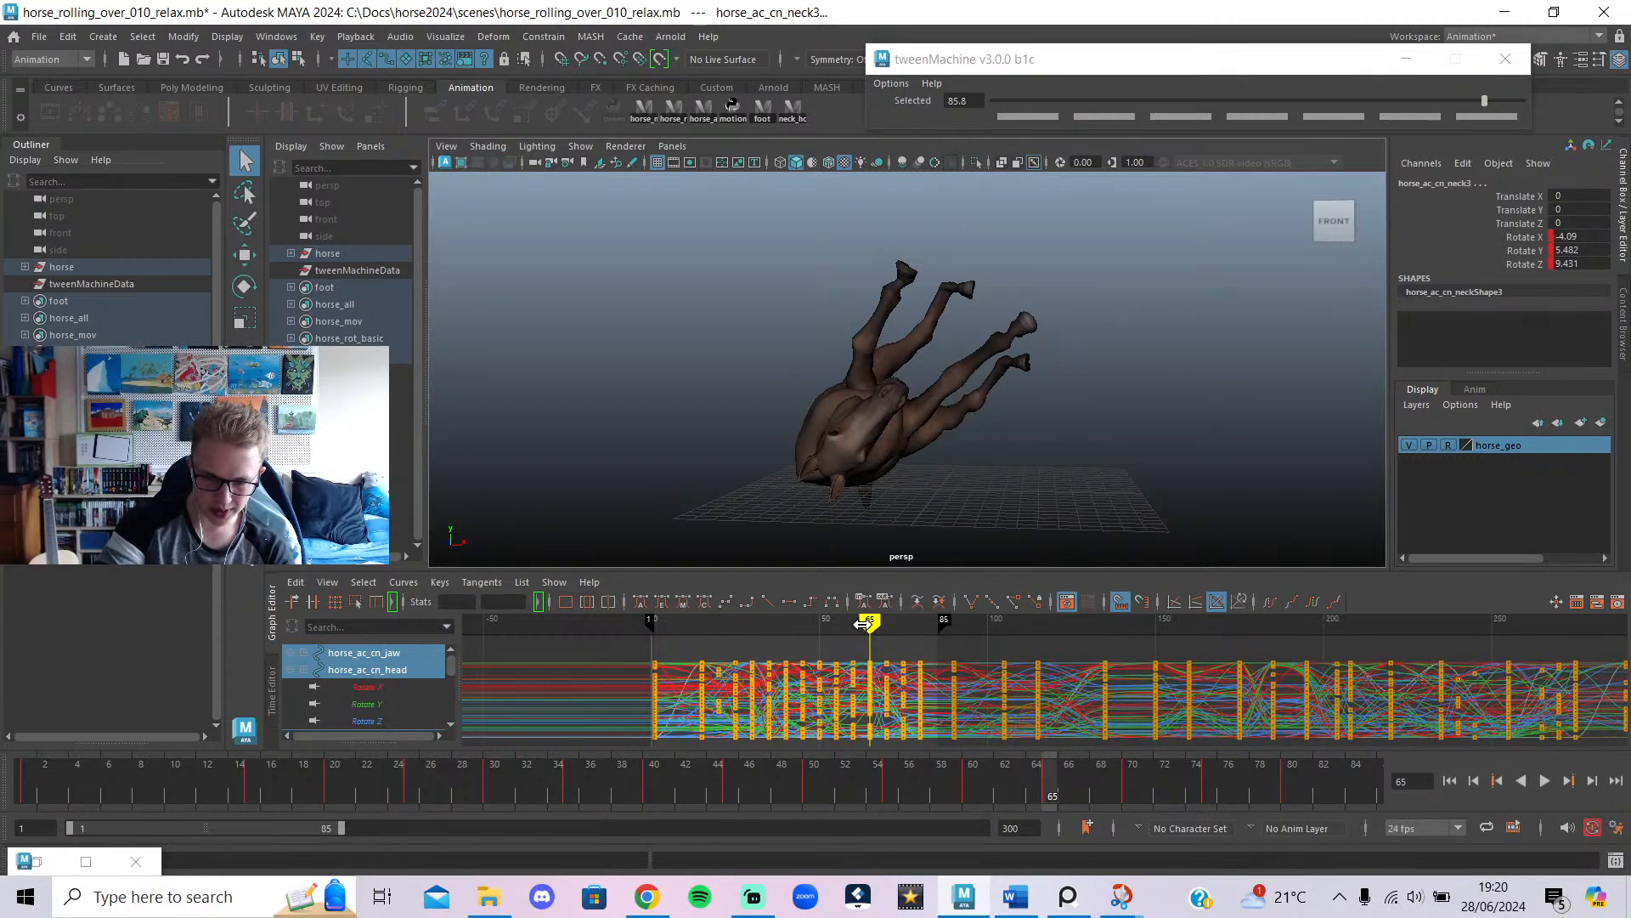
{"action": "mouse_move", "coordinate": [862, 624]}
{"action": "left_mouse_down"}
{"action": "mouse_move", "coordinate": [852, 635]}
{"action": "mouse_move", "coordinate": [884, 650]}
{"action": "mouse_move", "coordinate": [870, 653]}
{"action": "mouse_move", "coordinate": [886, 674]}
{"action": "left_mouse_up"}
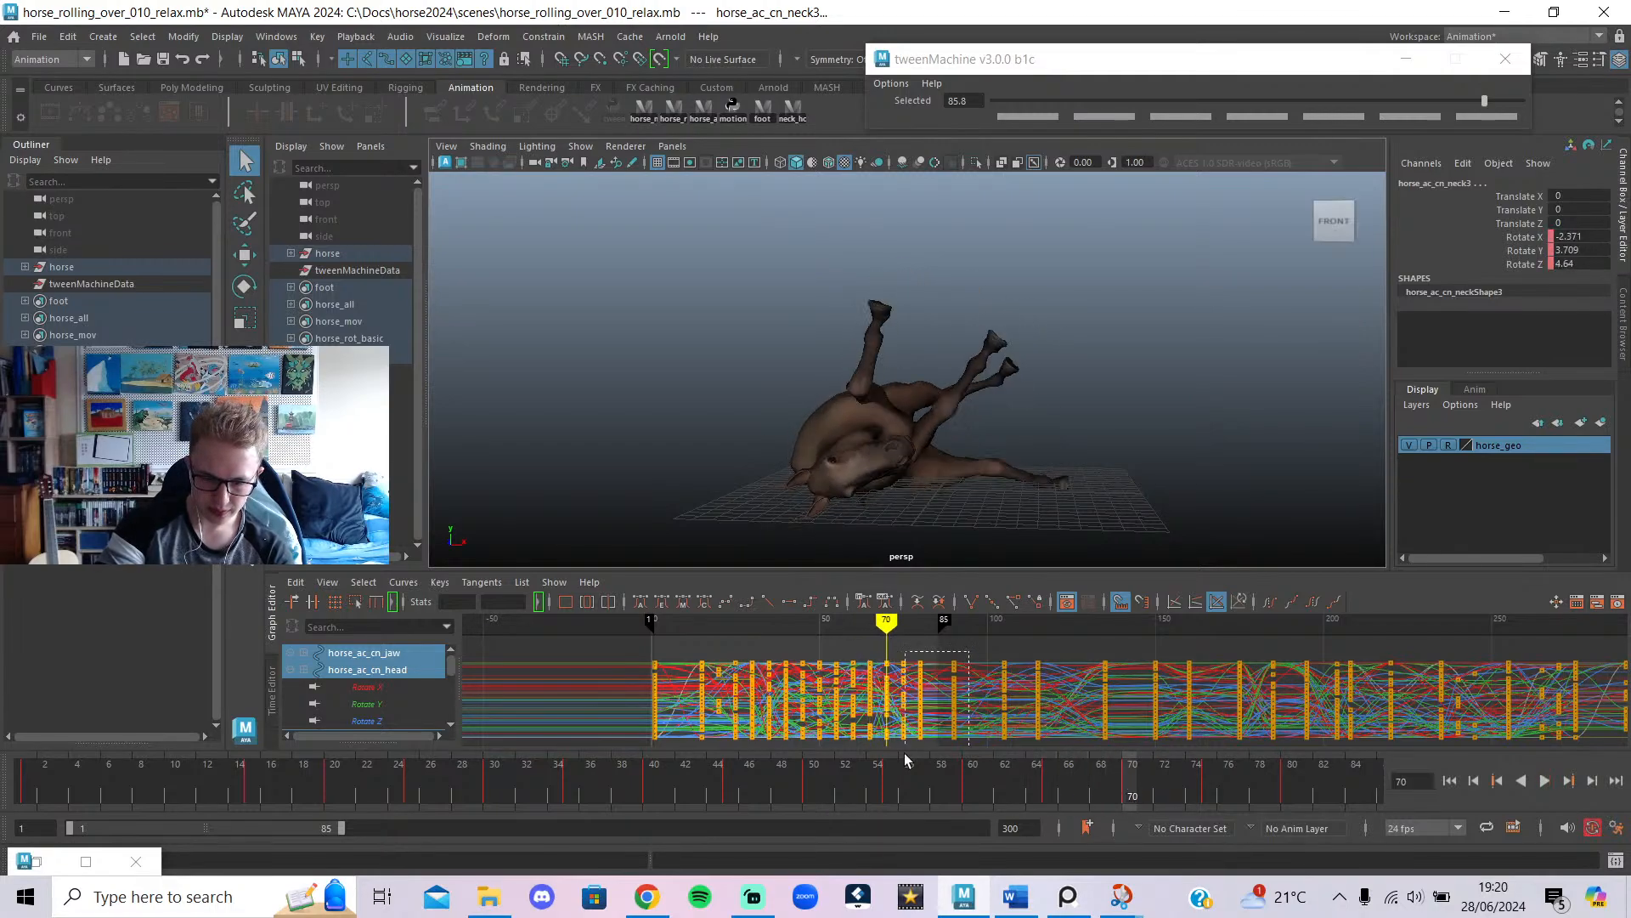
{"action": "left_click_drag", "start_coordinate": [875, 800], "coordinate": [876, 799]}
Try shifting the selected keys about 5 frames later, then undo the moves.
{"action": "key", "text": "alt+v"}
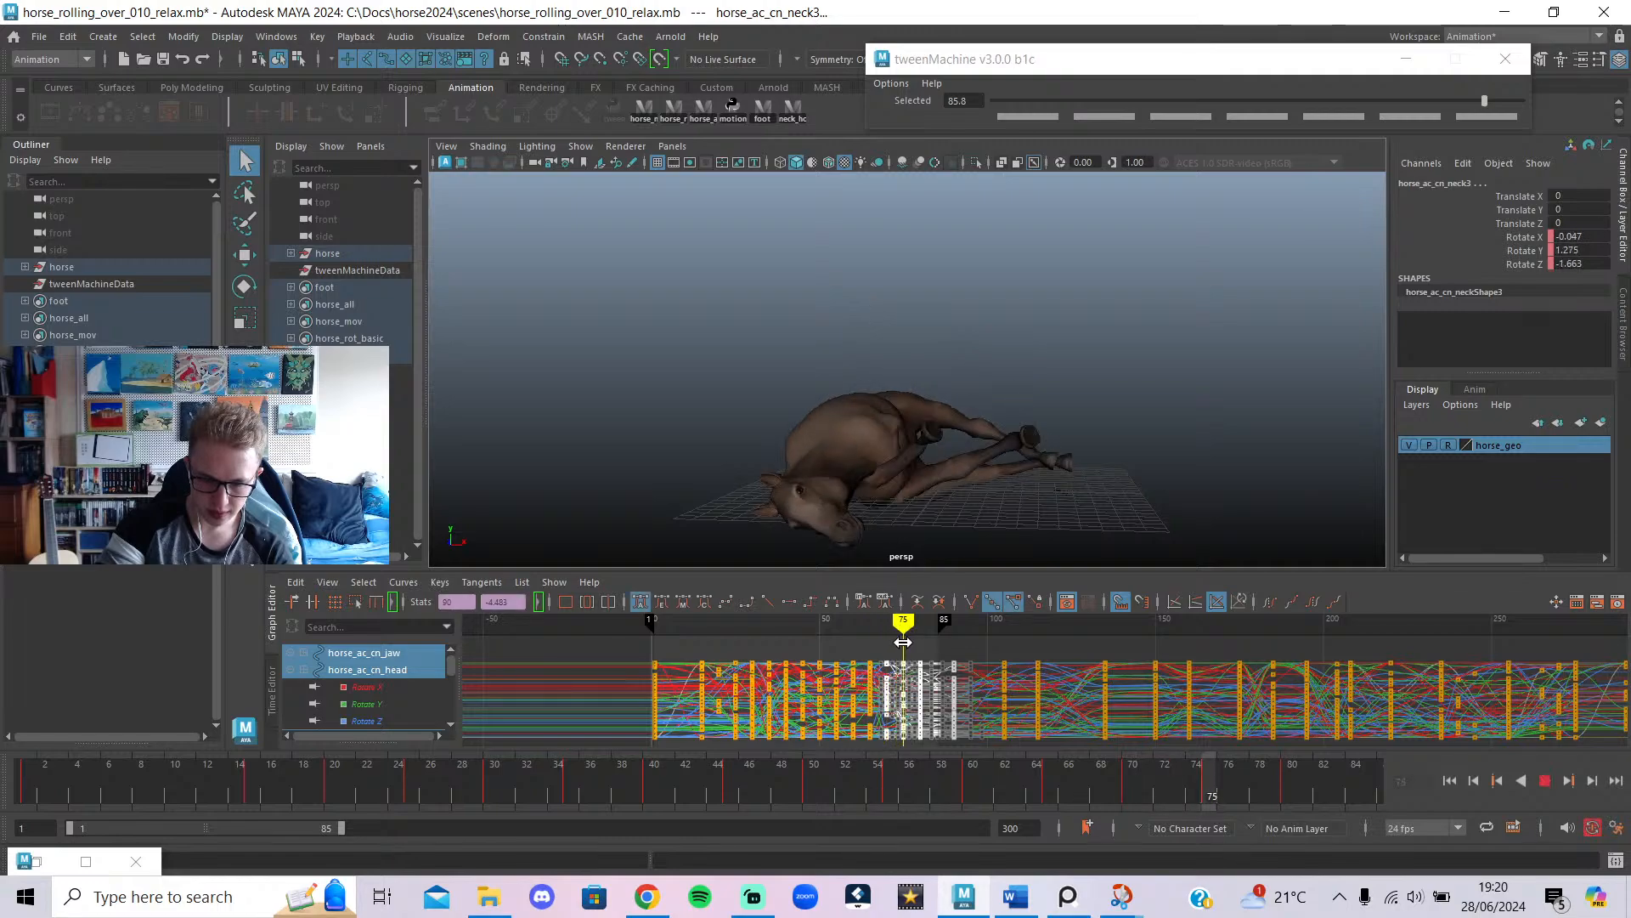
{"action": "middle_click_drag", "start_coordinate": [888, 693], "coordinate": [905, 715]}
{"action": "left_click", "coordinate": [920, 624]}
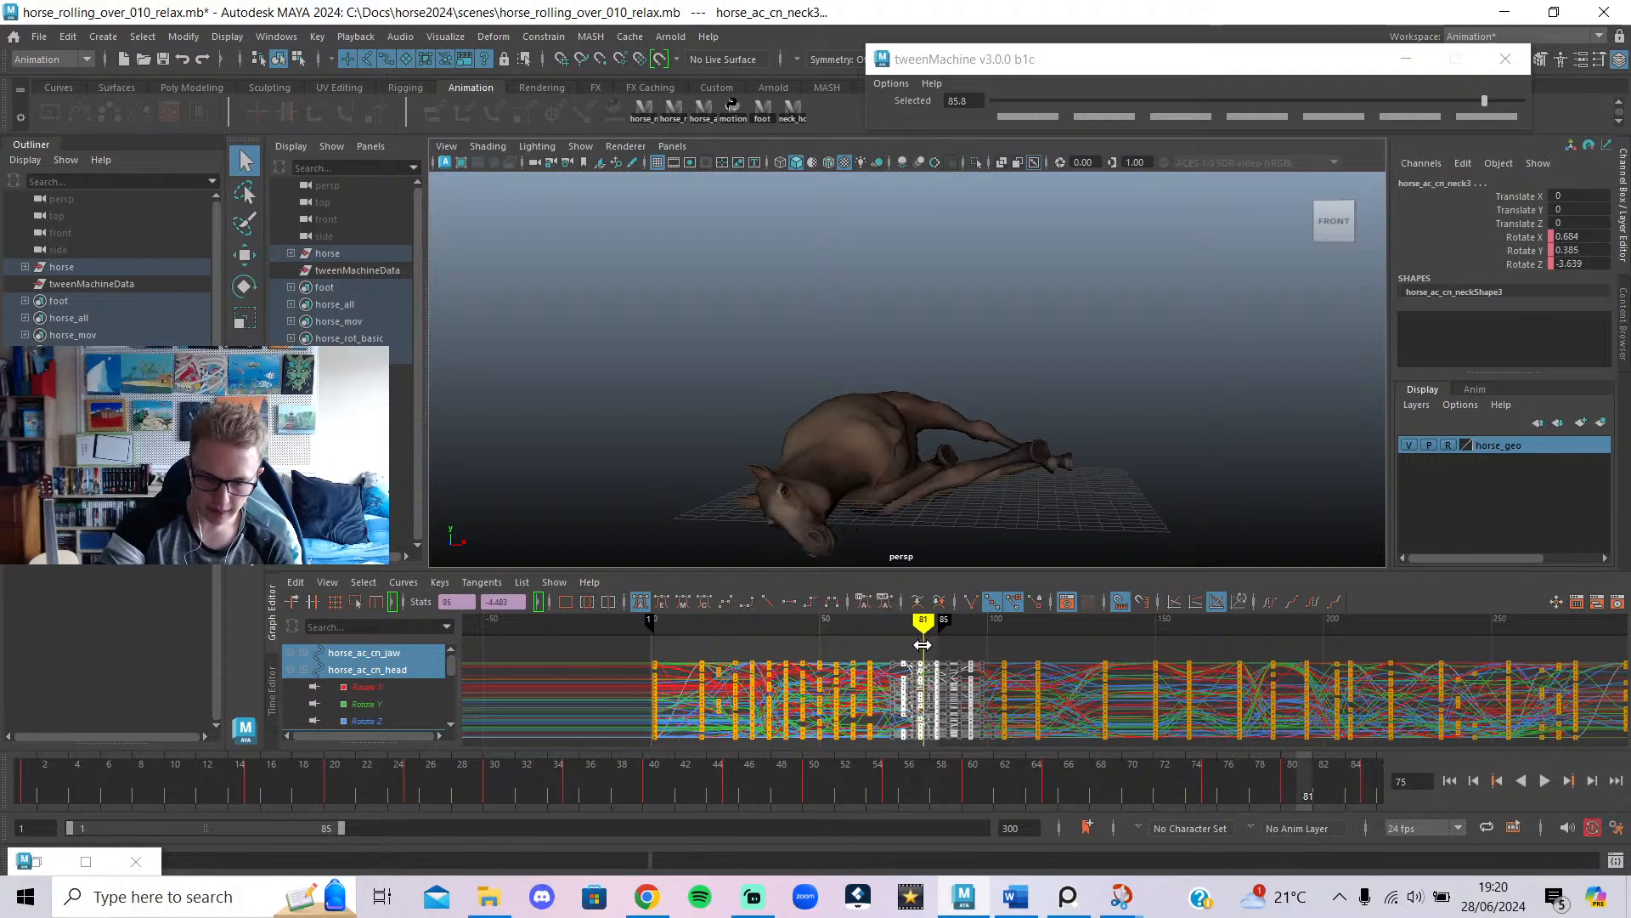
{"action": "middle_click_drag", "start_coordinate": [905, 679], "coordinate": [923, 697]}
{"action": "key", "text": "ctrl+z"}
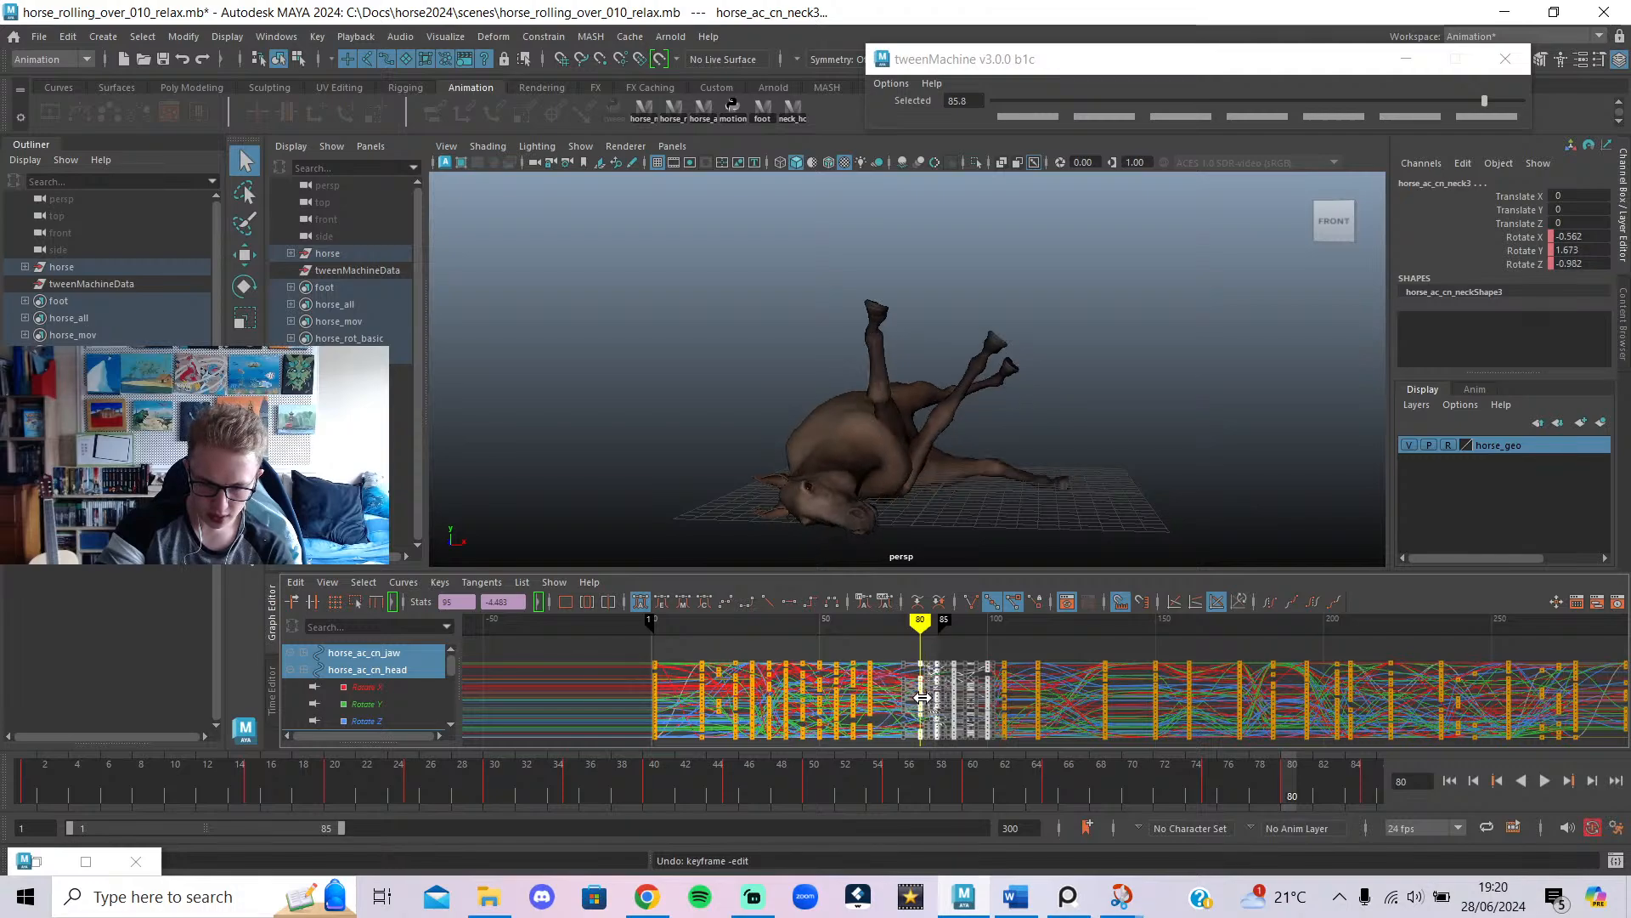
{"action": "mouse_move", "coordinate": [924, 689]}
{"action": "left_mouse_down"}
{"action": "mouse_move", "coordinate": [866, 675]}
{"action": "mouse_move", "coordinate": [887, 662]}
{"action": "mouse_move", "coordinate": [913, 704]}
{"action": "left_mouse_up"}
{"action": "key", "text": "ctrl+z"}
{"action": "key", "text": "ctrl+z"}
{"action": "key", "text": "ctrl+z"}
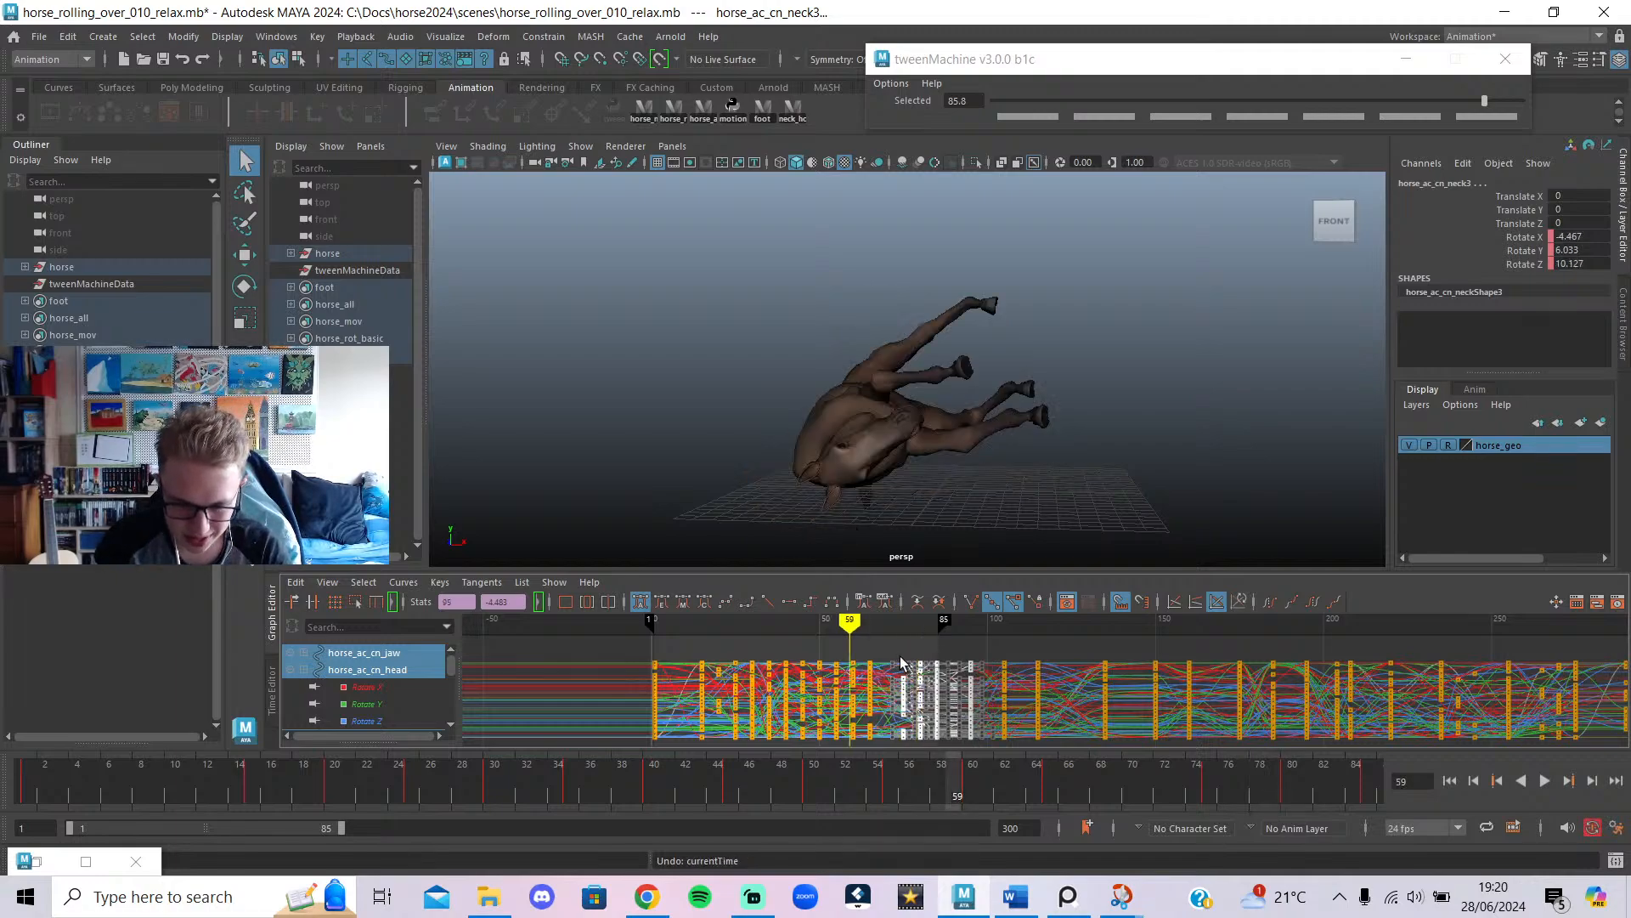
{"action": "key", "text": "ctrl+z"}
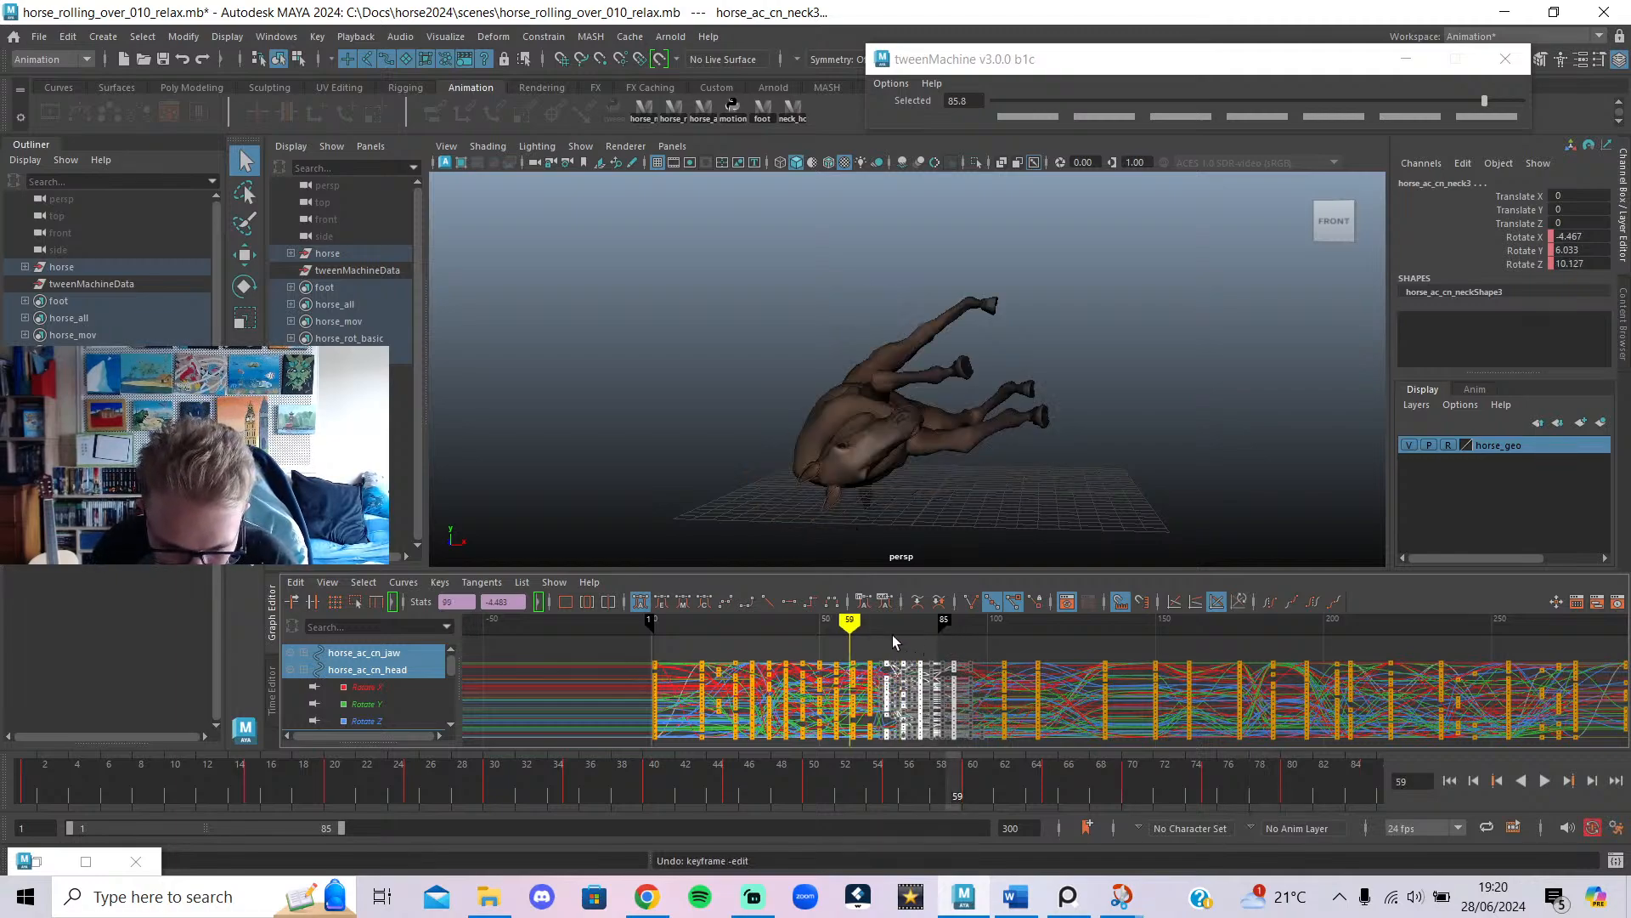
{"action": "left_click_drag", "start_coordinate": [851, 630], "coordinate": [886, 678]}
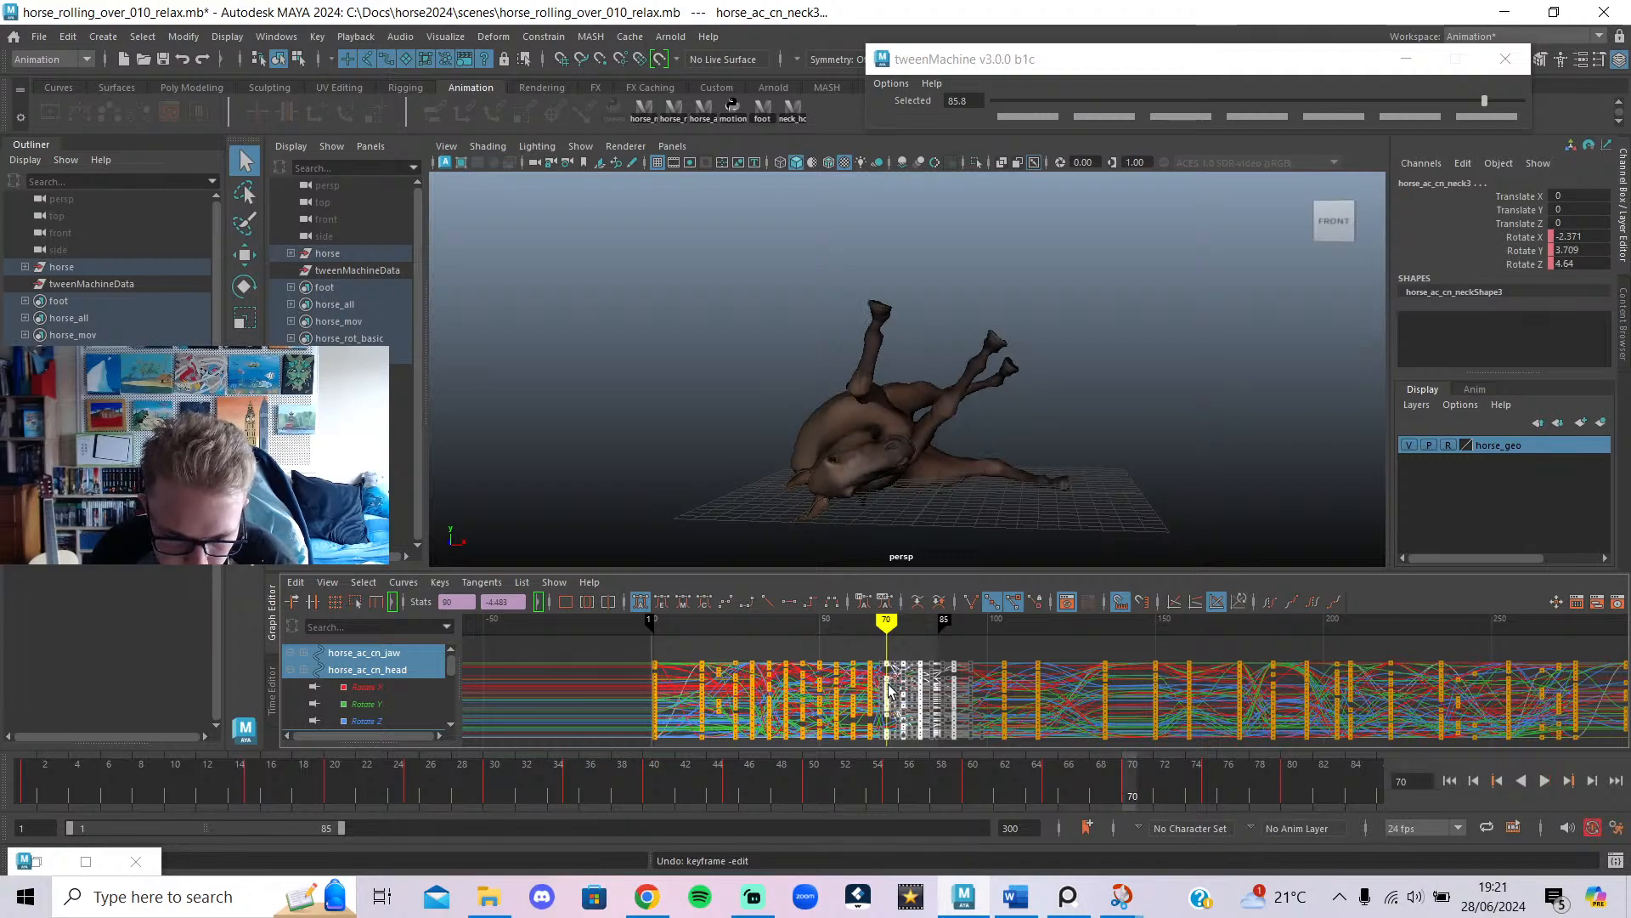
{"action": "key", "text": "alt+v"}
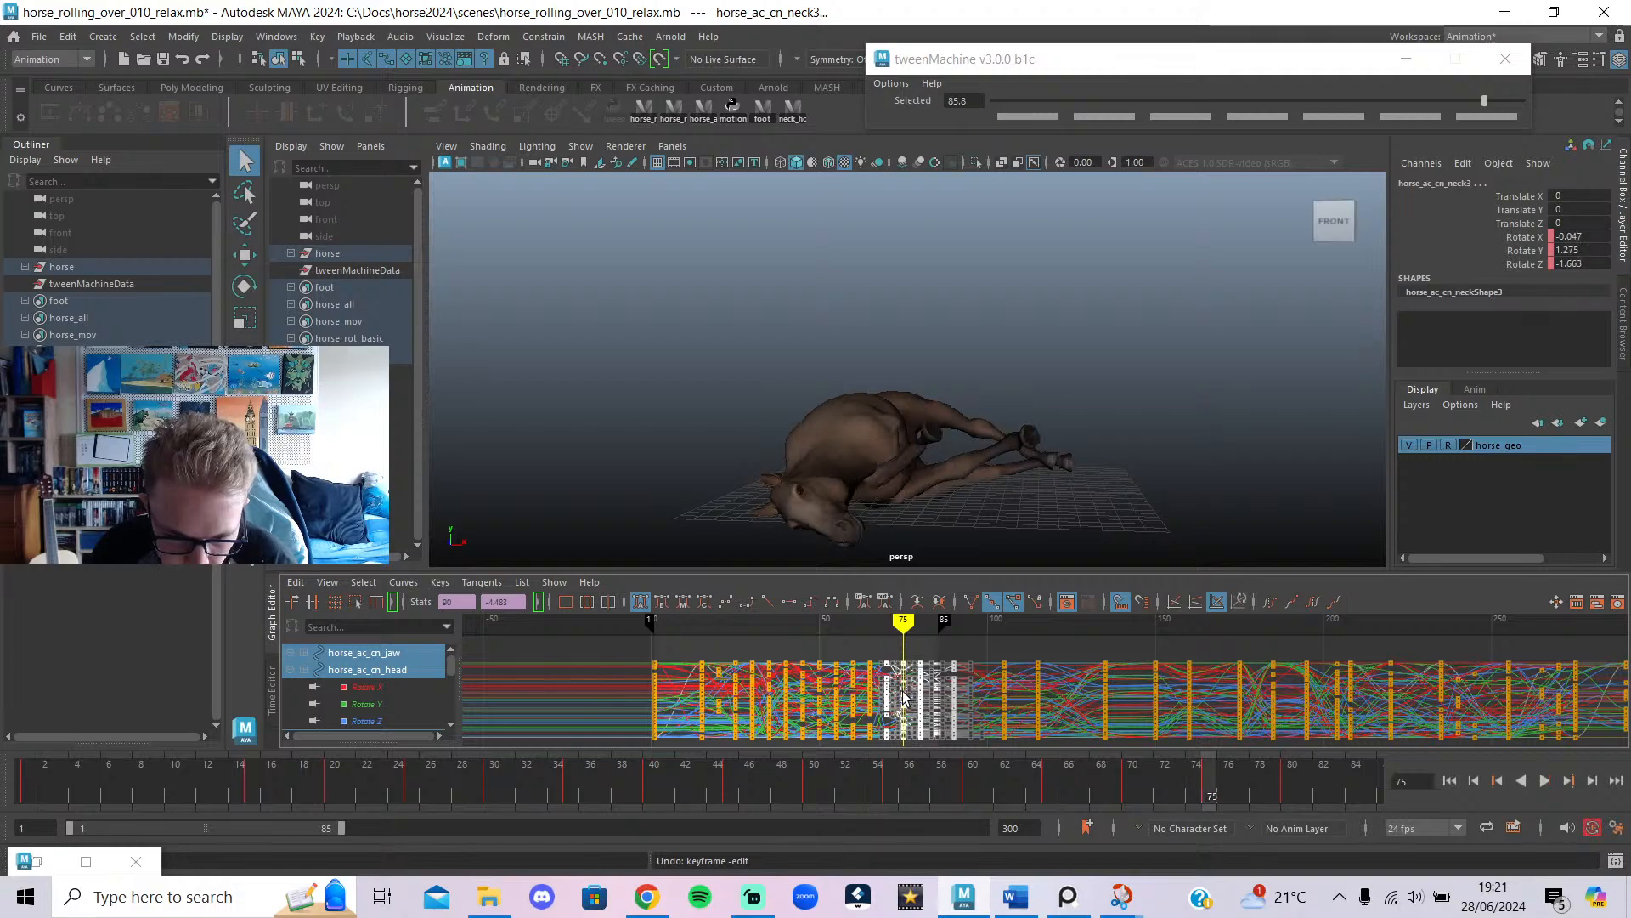
Shift the late keys about 5 frames later and tween frame 70 to -92.9.
{"action": "middle_click_drag", "start_coordinate": [905, 697], "coordinate": [922, 700], "text": "shift"}
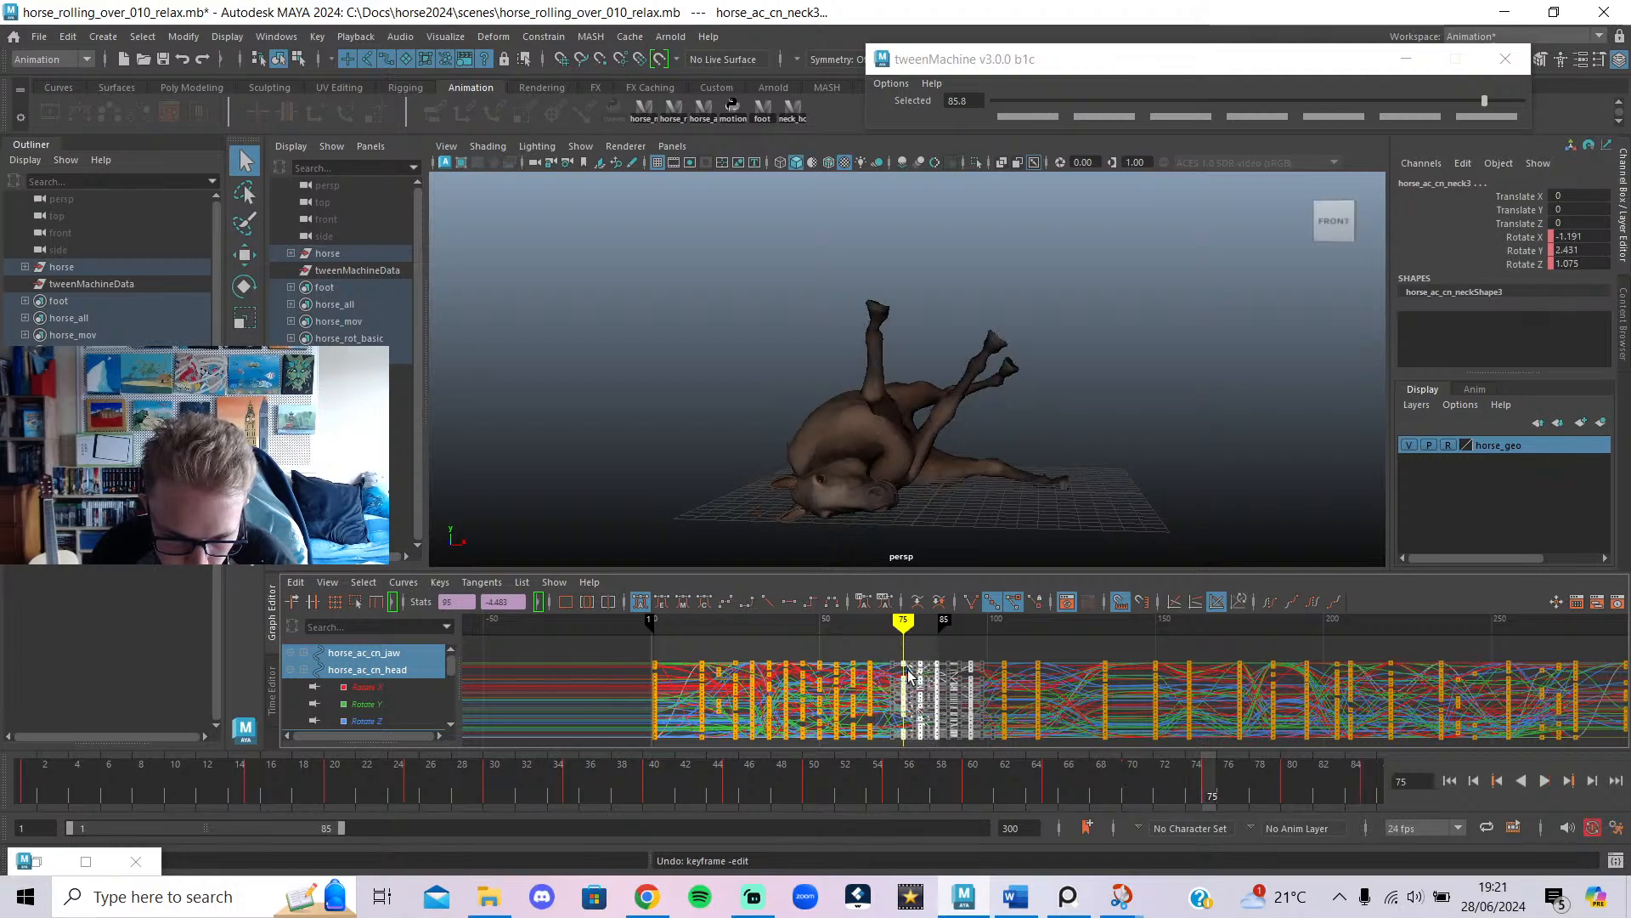
{"action": "left_click_drag", "start_coordinate": [904, 622], "coordinate": [886, 624]}
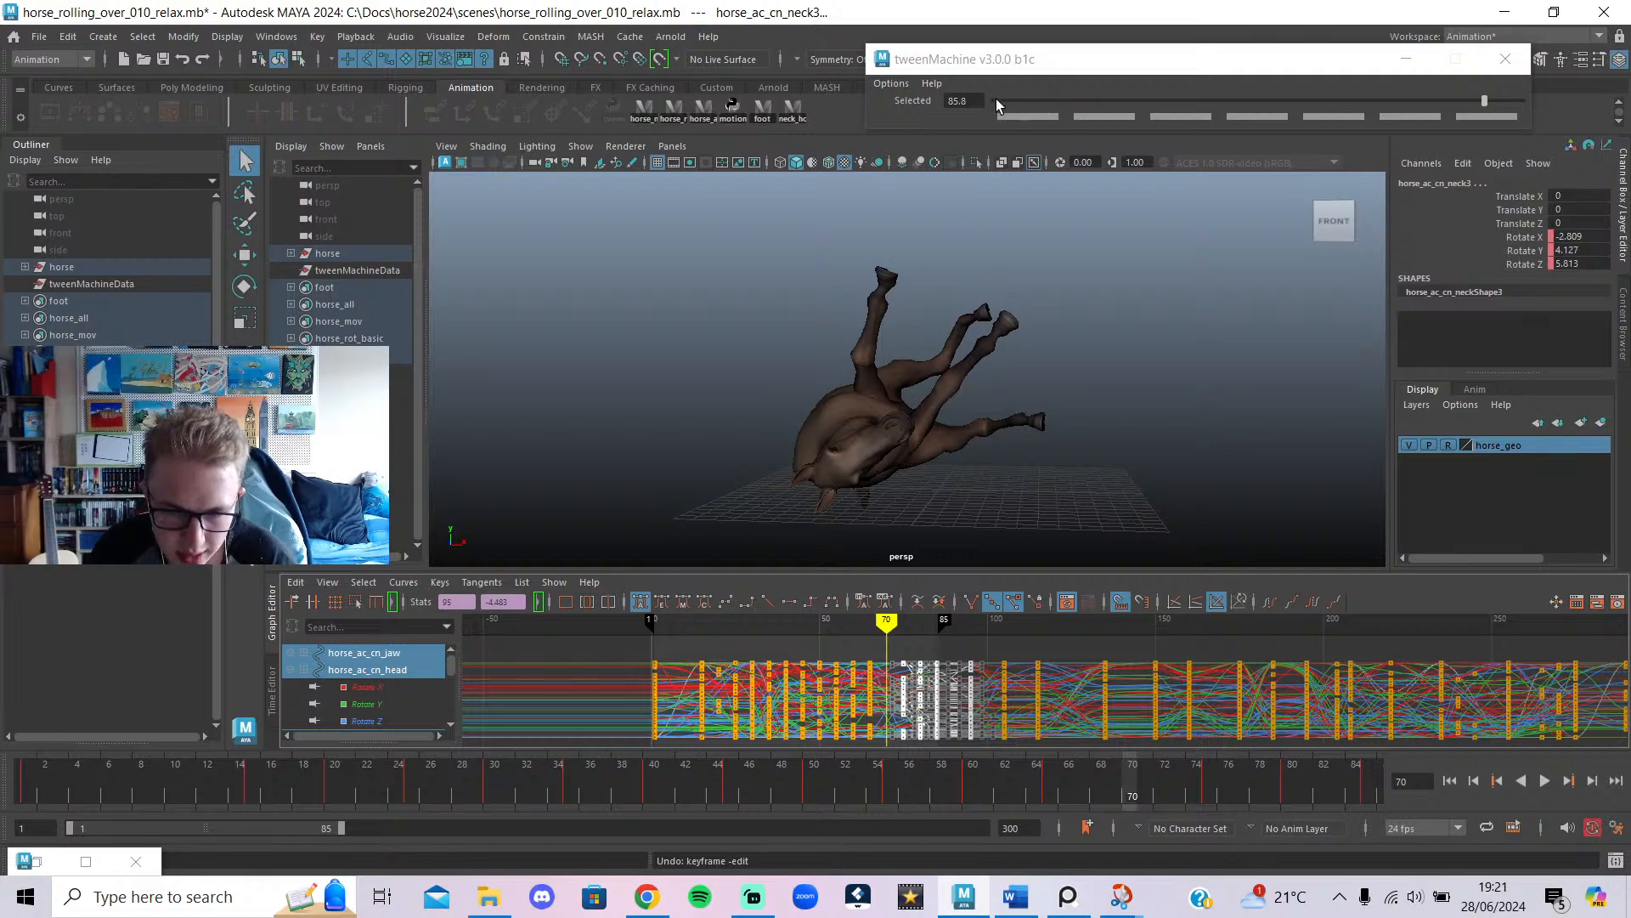
{"action": "left_click_drag", "start_coordinate": [998, 104], "coordinate": [1013, 107]}
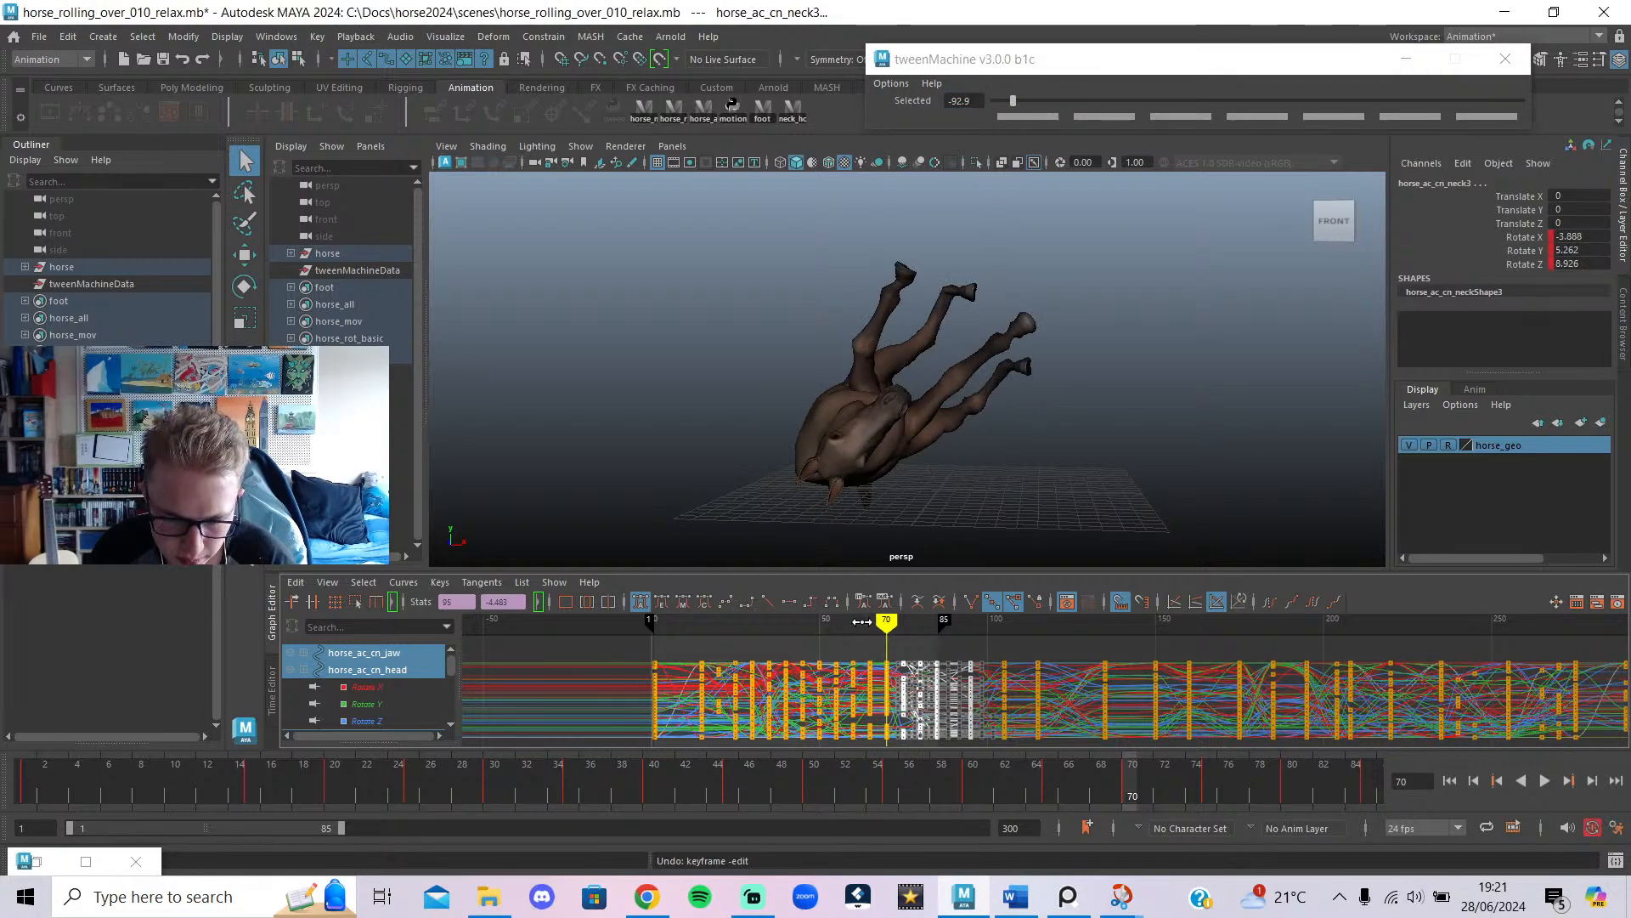
{"action": "mouse_move", "coordinate": [862, 622]}
{"action": "left_mouse_down"}
{"action": "mouse_move", "coordinate": [855, 645]}
{"action": "mouse_move", "coordinate": [898, 683]}
{"action": "mouse_move", "coordinate": [873, 723]}
{"action": "mouse_move", "coordinate": [905, 718]}
{"action": "mouse_move", "coordinate": [884, 684]}
{"action": "mouse_move", "coordinate": [914, 680]}
{"action": "mouse_move", "coordinate": [885, 674]}
{"action": "mouse_move", "coordinate": [908, 669]}
{"action": "mouse_move", "coordinate": [884, 567]}
{"action": "mouse_move", "coordinate": [910, 596]}
{"action": "left_mouse_up"}
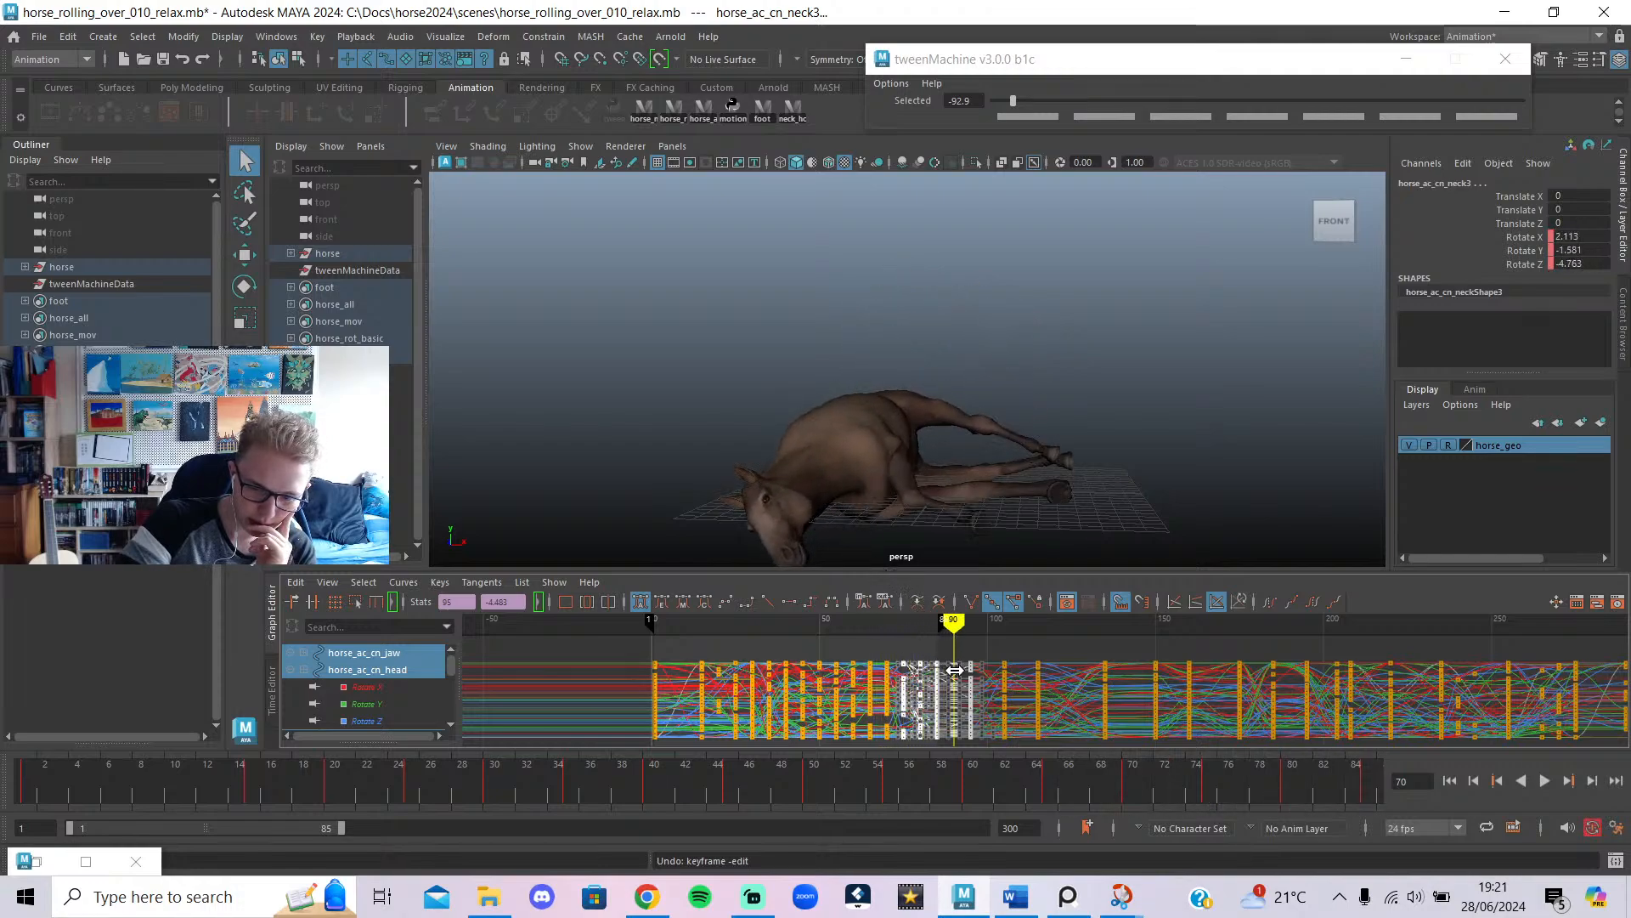
Extend the playback range to frame 95 and play the retimed roll.
{"action": "mouse_move", "coordinate": [955, 670]}
{"action": "left_mouse_down"}
{"action": "mouse_move", "coordinate": [893, 688]}
{"action": "mouse_move", "coordinate": [905, 706]}
{"action": "left_mouse_up"}
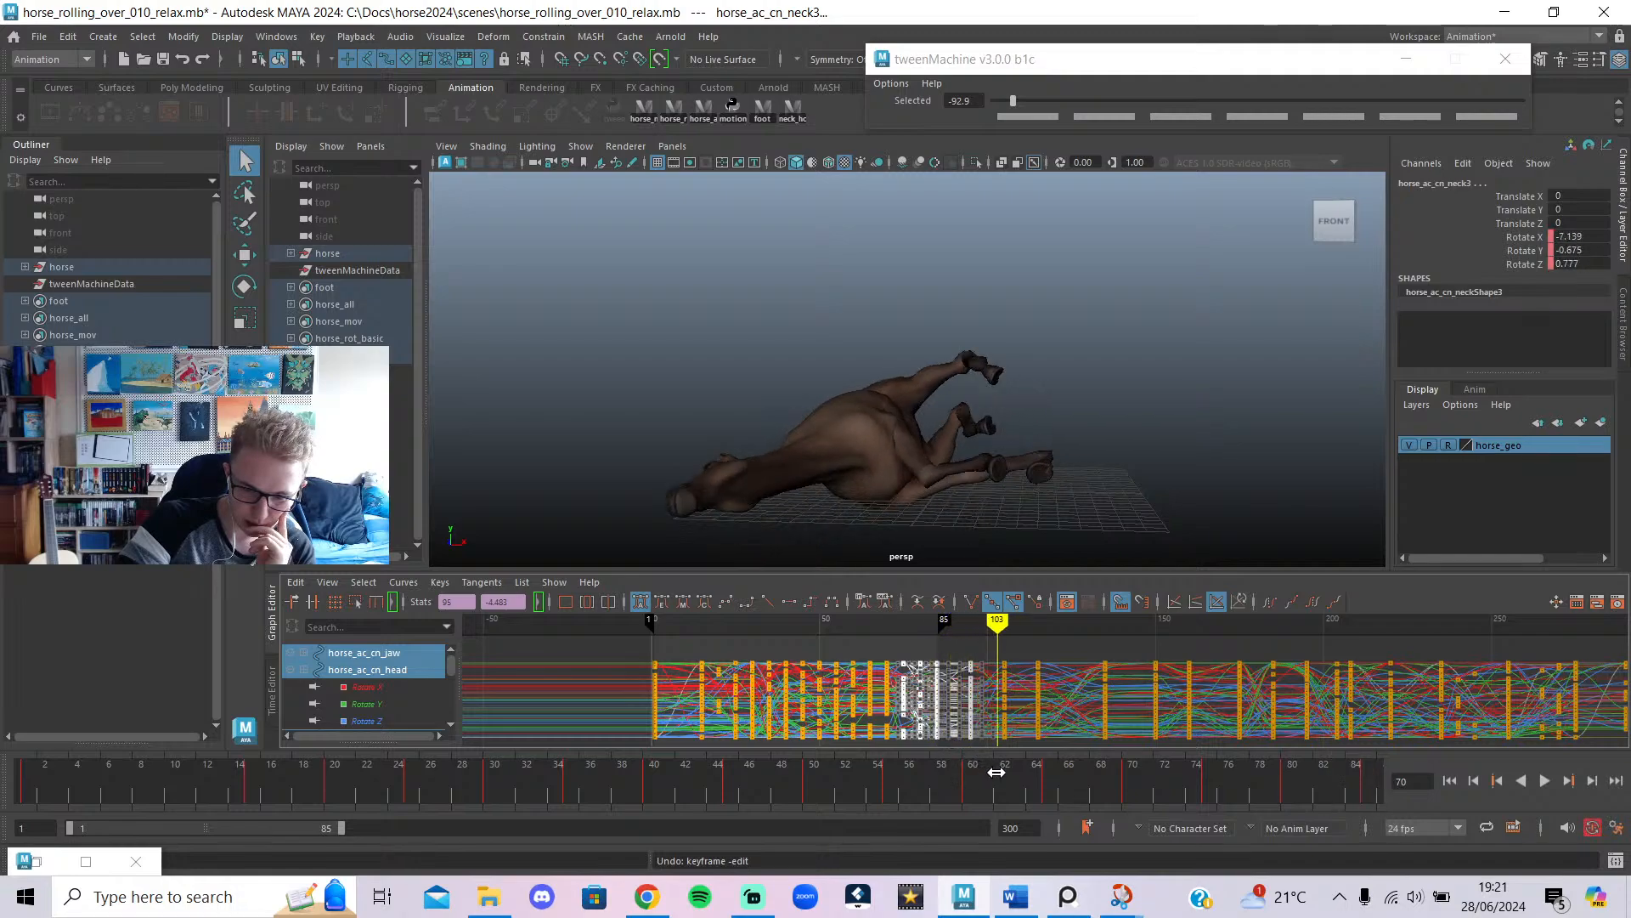
{"action": "mouse_move", "coordinate": [996, 772]}
{"action": "left_mouse_down"}
{"action": "mouse_move", "coordinate": [1005, 789]}
{"action": "mouse_move", "coordinate": [975, 775]}
{"action": "left_mouse_up"}
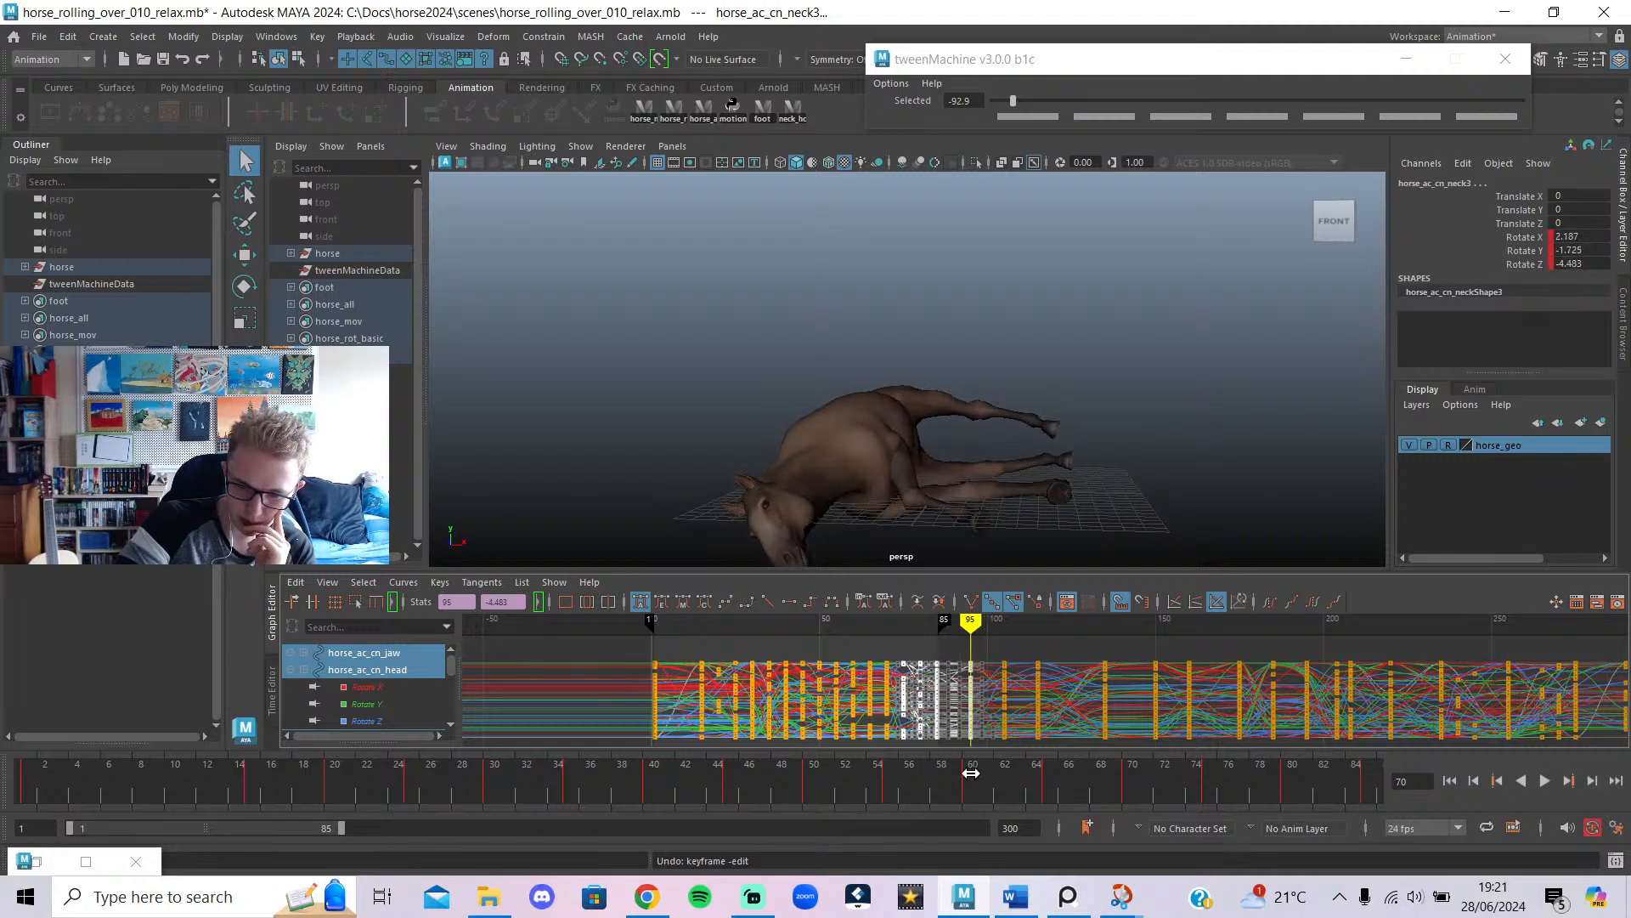
{"action": "mouse_move", "coordinate": [340, 823]}
{"action": "left_mouse_down"}
{"action": "mouse_move", "coordinate": [385, 837]}
{"action": "mouse_move", "coordinate": [371, 827]}
{"action": "left_mouse_up"}
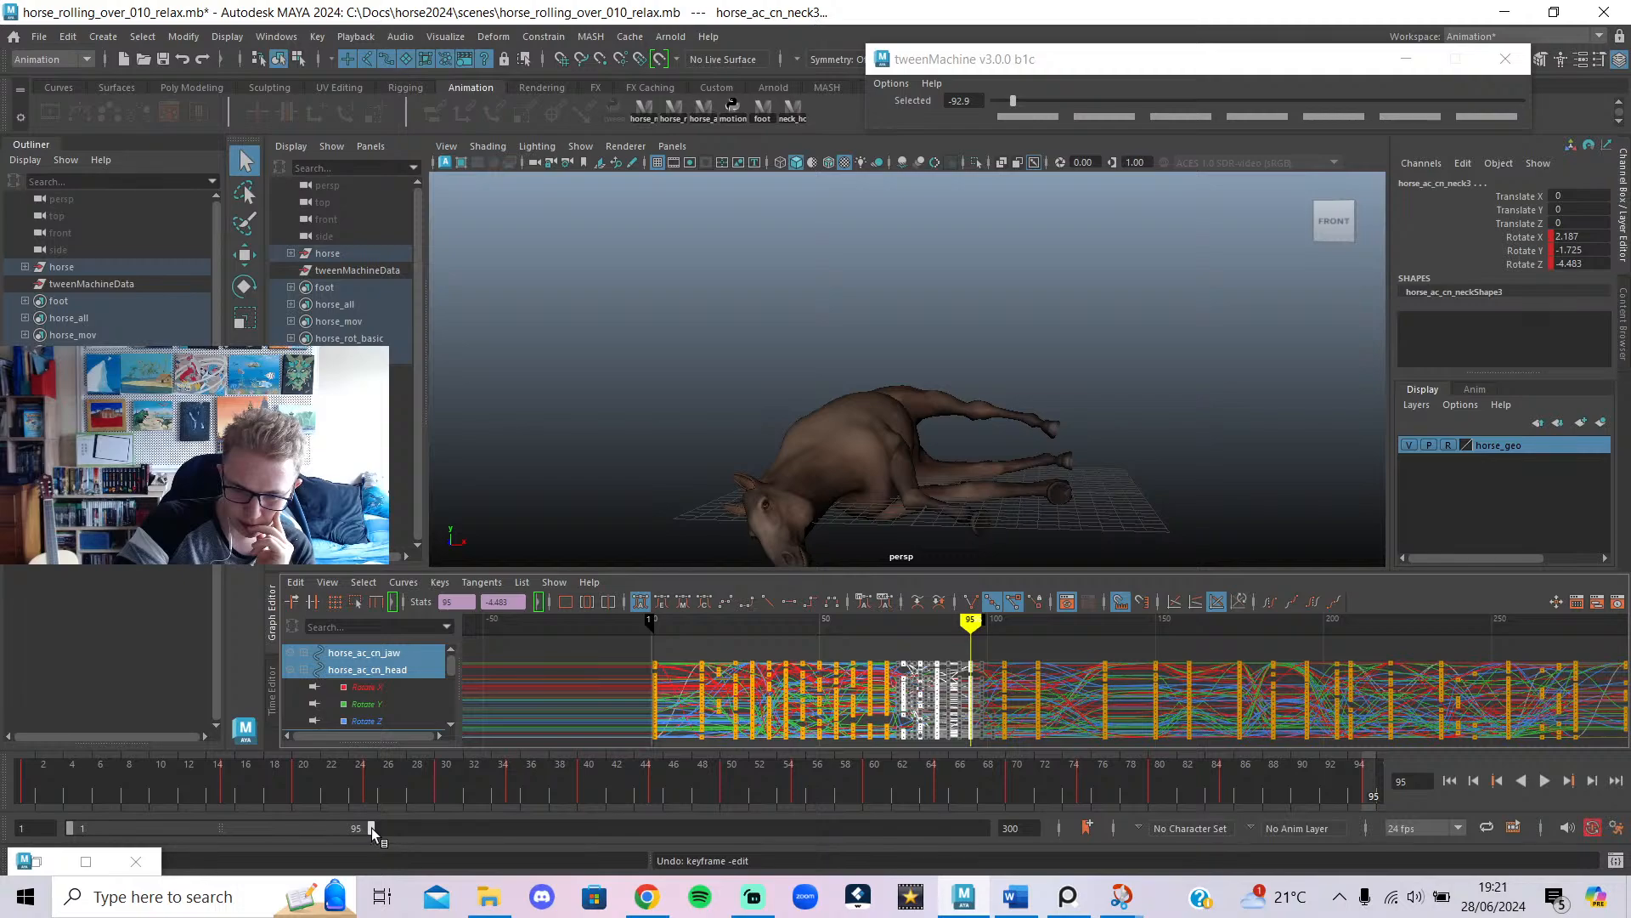
{"action": "key", "text": "alt+v"}
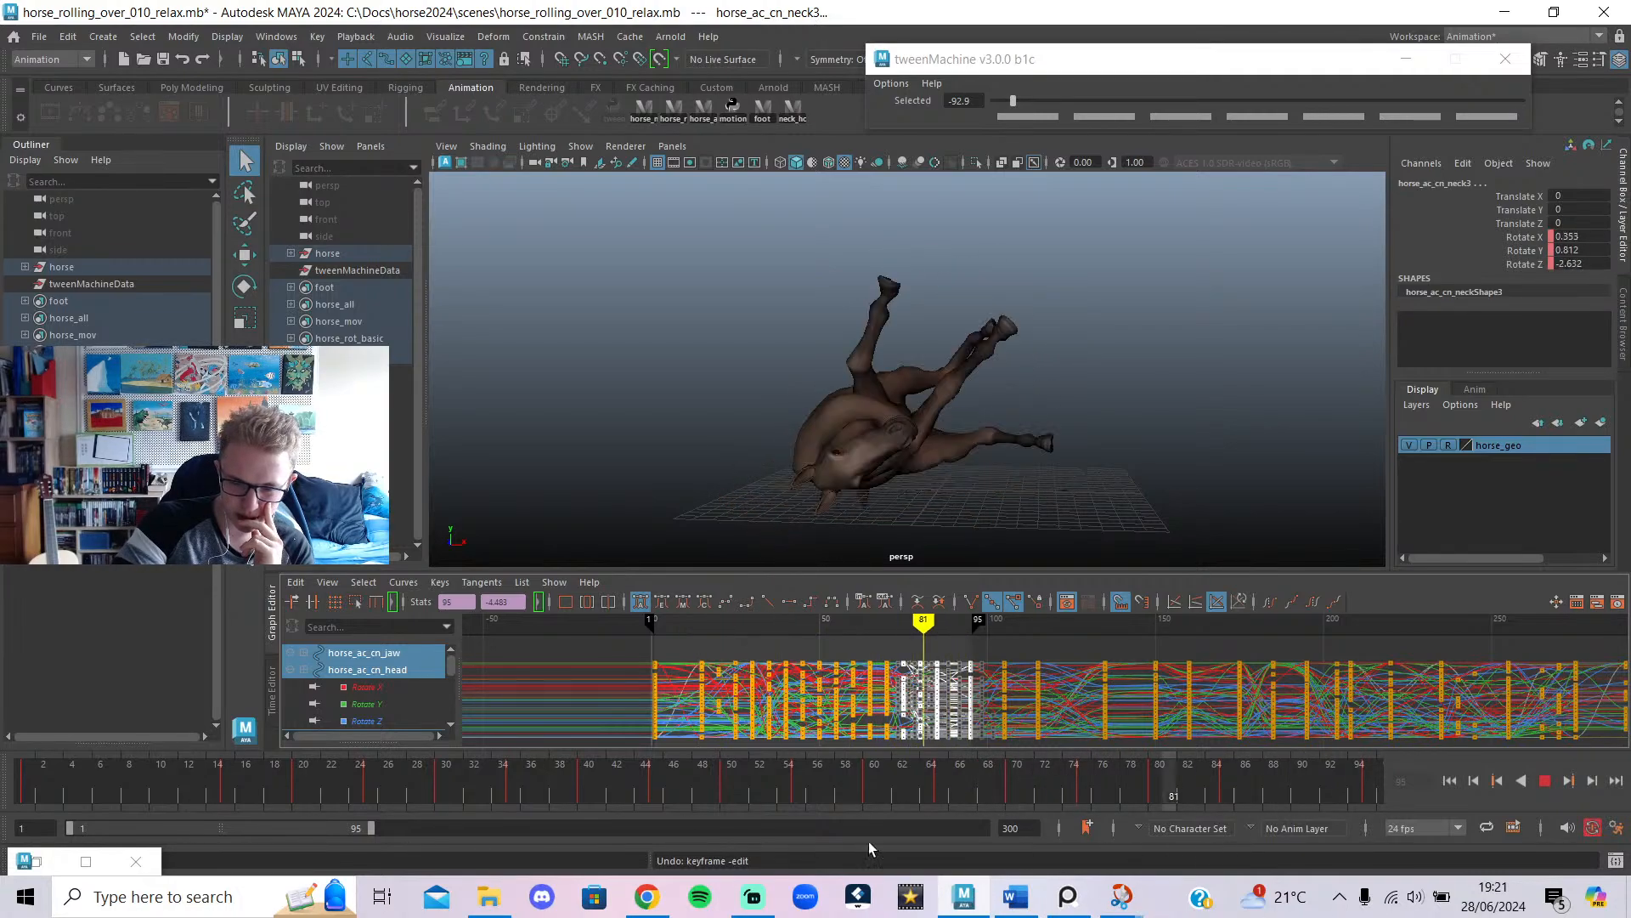
{"action": "left_click", "coordinate": [1449, 781]}
{"action": "left_click", "coordinate": [1548, 780]}
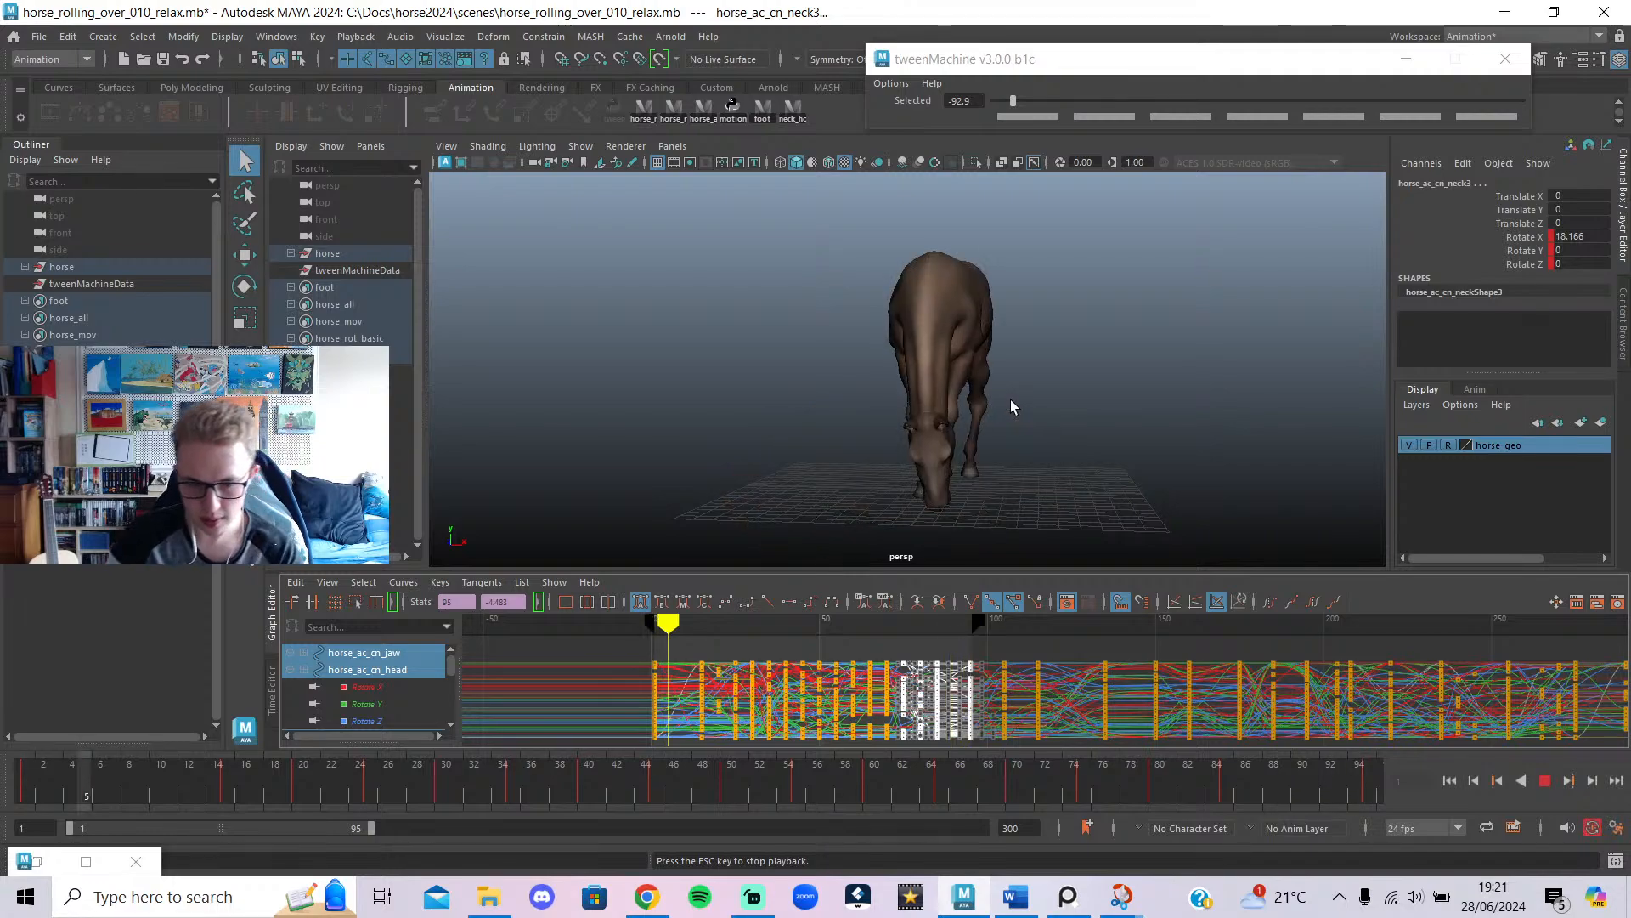
{"action": "left_click_drag", "start_coordinate": [970, 403], "coordinate": [894, 452], "text": "alt"}
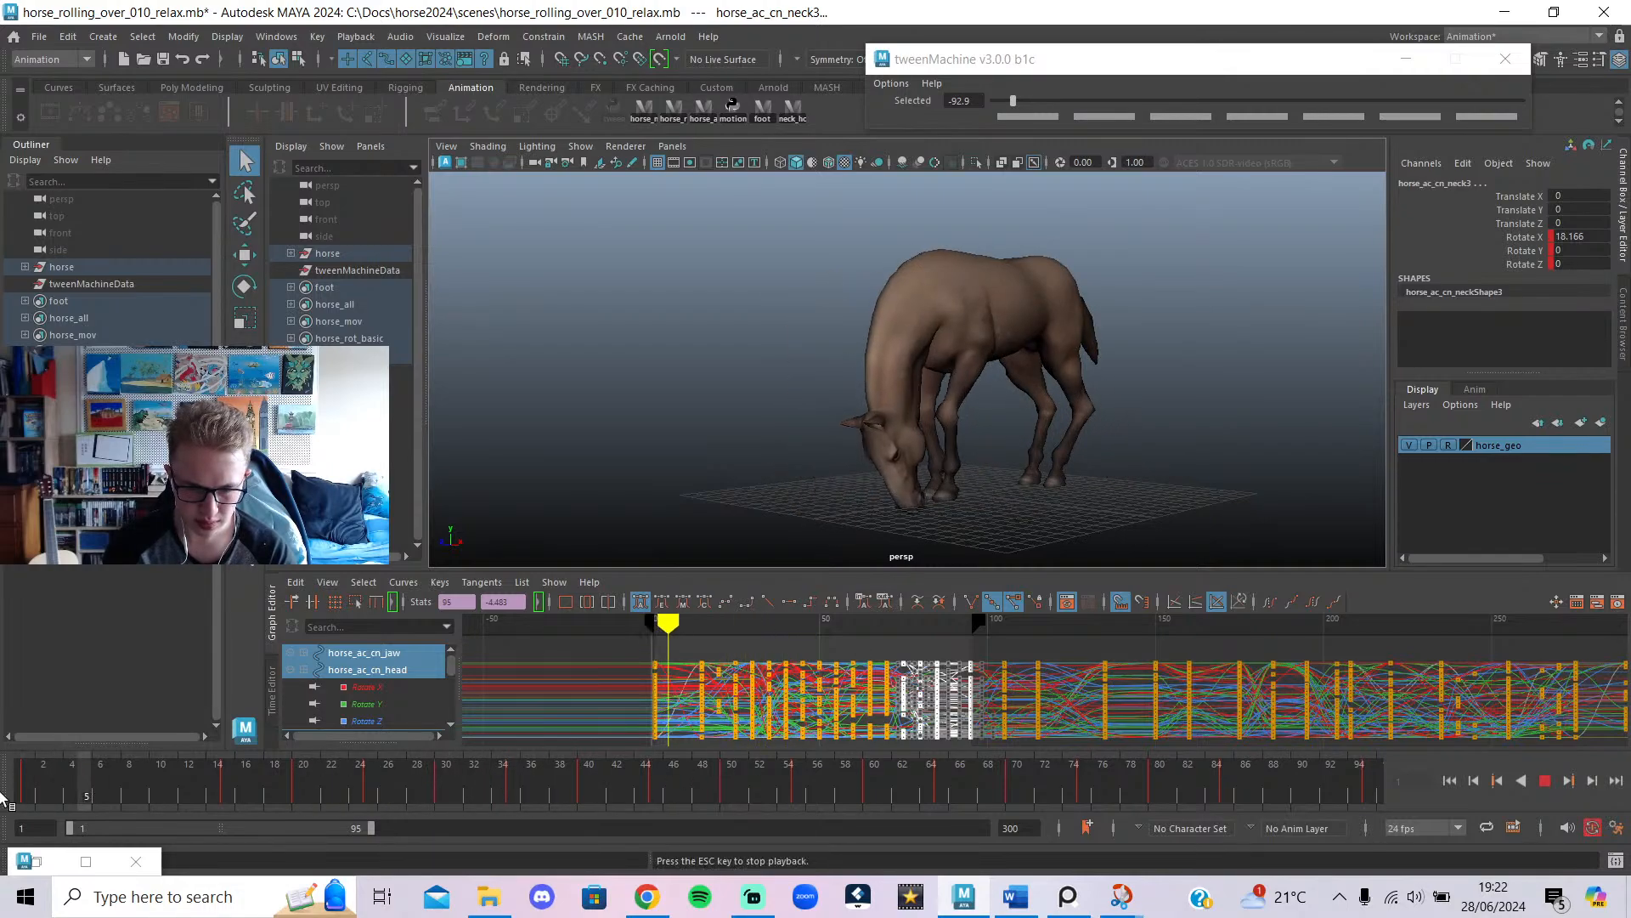
{"action": "left_click_drag", "start_coordinate": [686, 474], "coordinate": [578, 481], "text": "alt"}
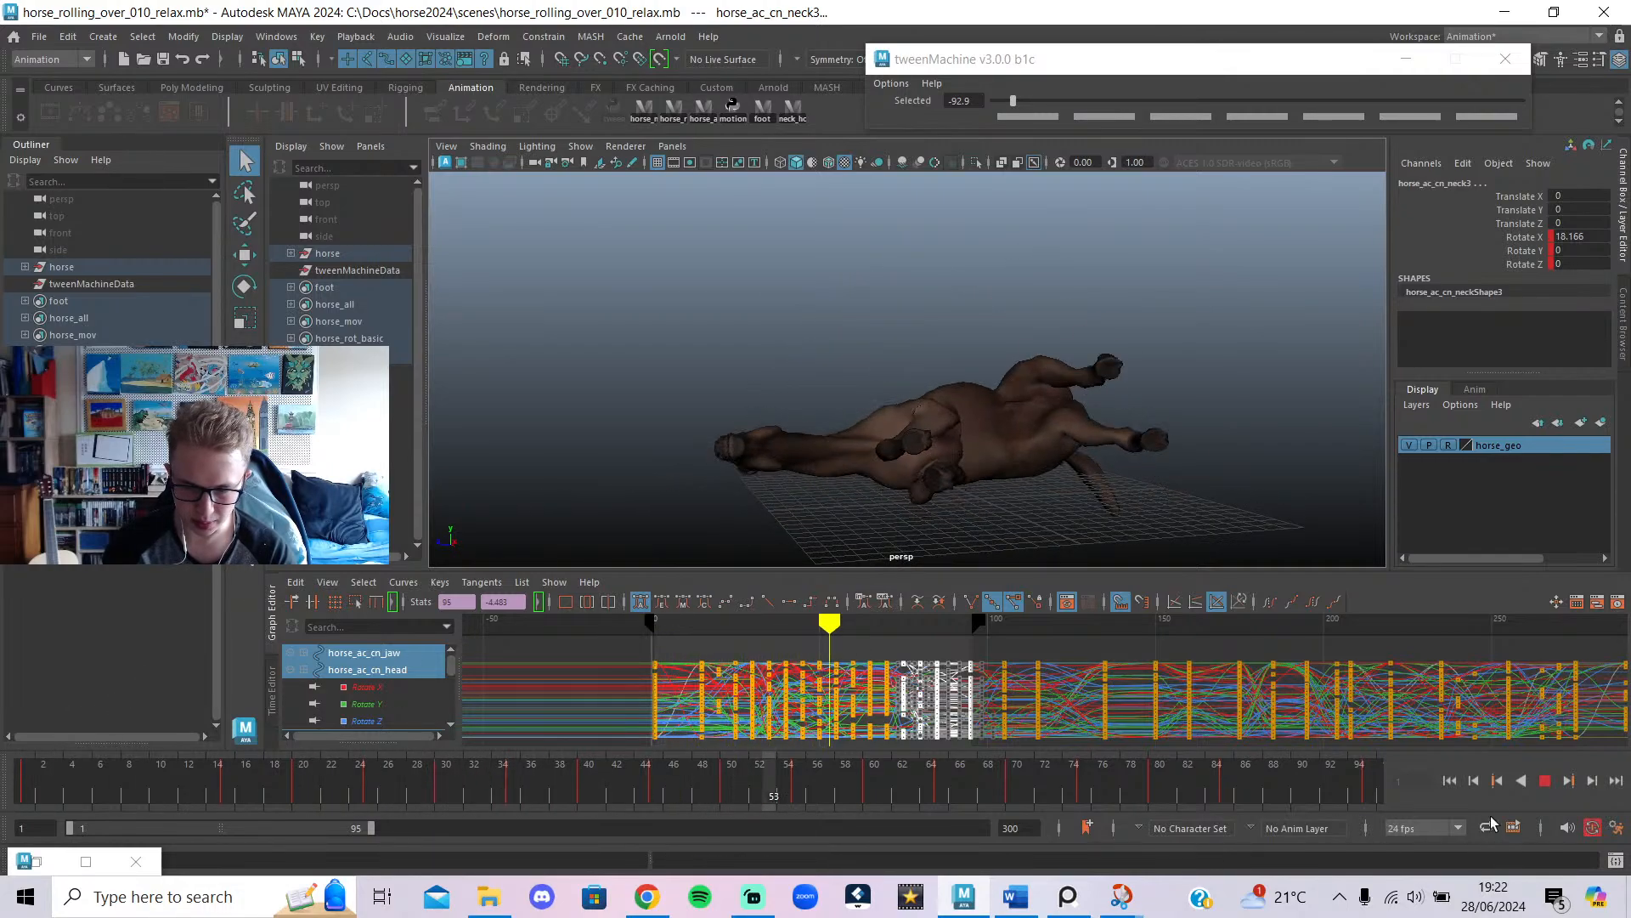
{"action": "left_click", "coordinate": [1544, 782]}
{"action": "left_click_drag", "start_coordinate": [633, 780], "coordinate": [144, 778]}
Select the horse's shoulder controls and key a tweenMachine breakdown at frame 10 toward the previous pose.
{"action": "left_click", "coordinate": [935, 328]}
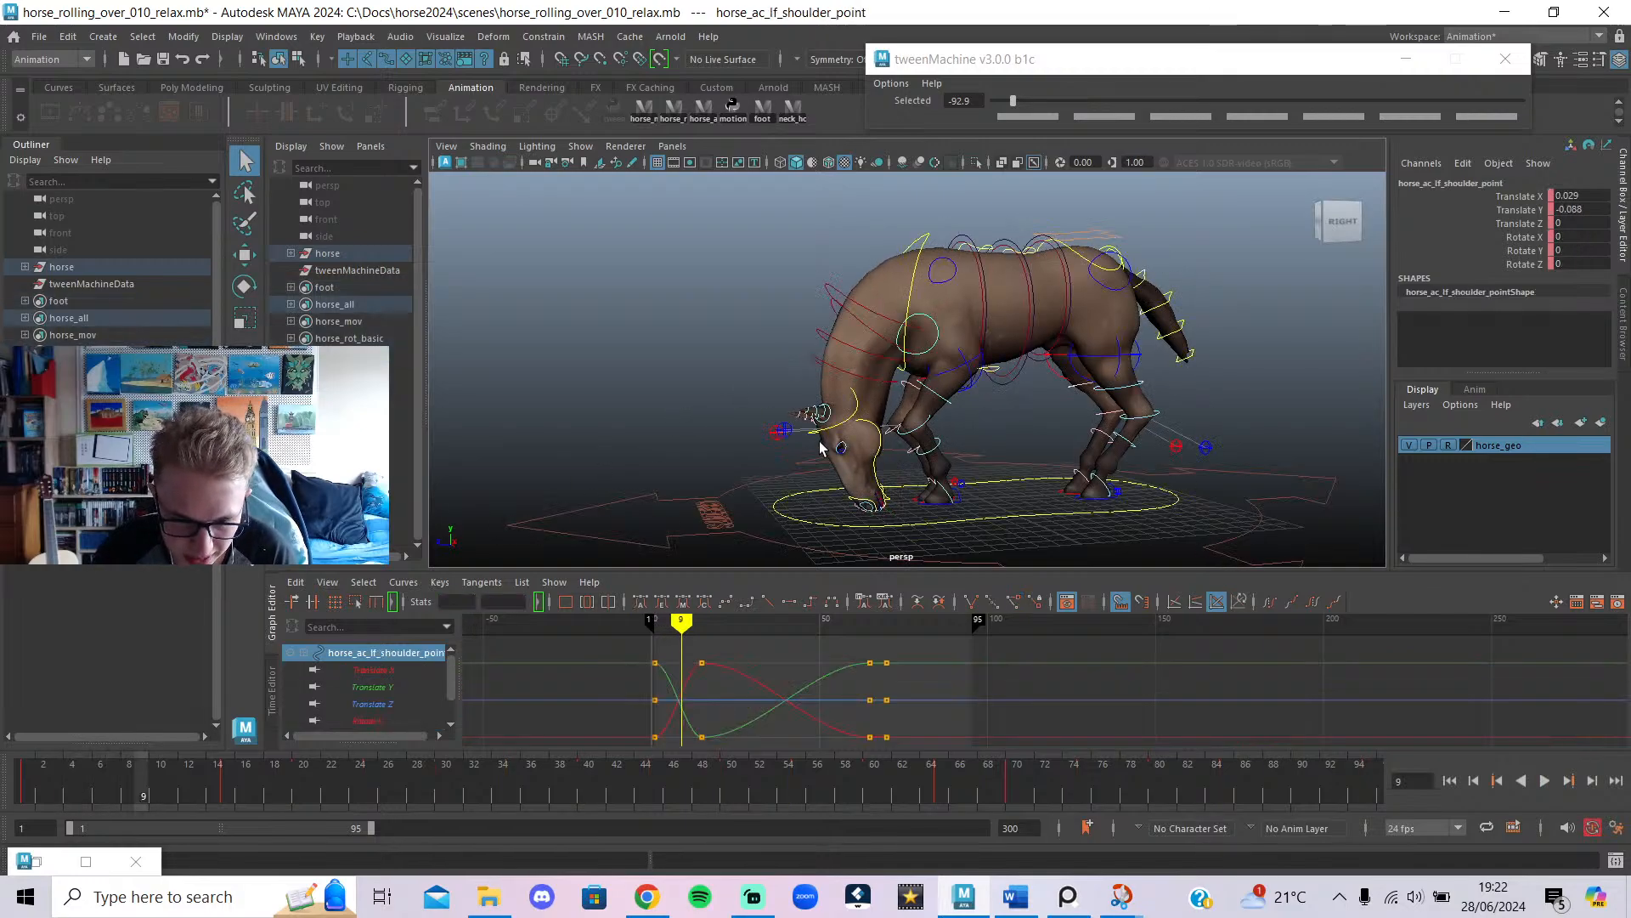
{"action": "left_click_drag", "start_coordinate": [935, 329], "coordinate": [1007, 411], "text": "alt"}
{"action": "left_click", "coordinate": [899, 327]}
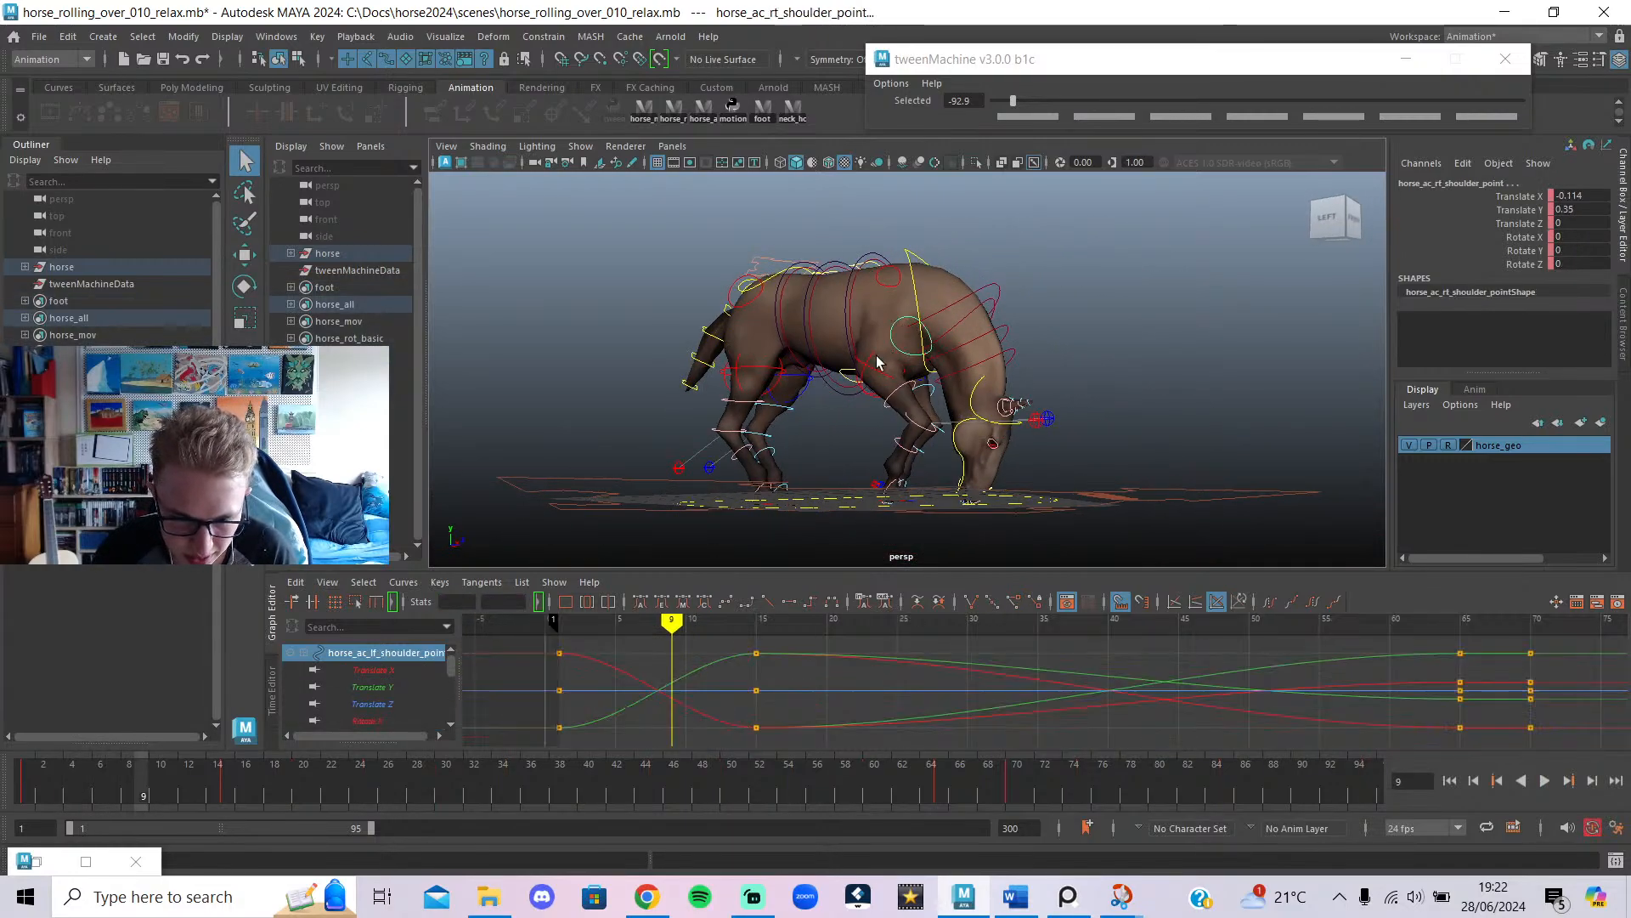
{"action": "key", "text": "alt+v"}
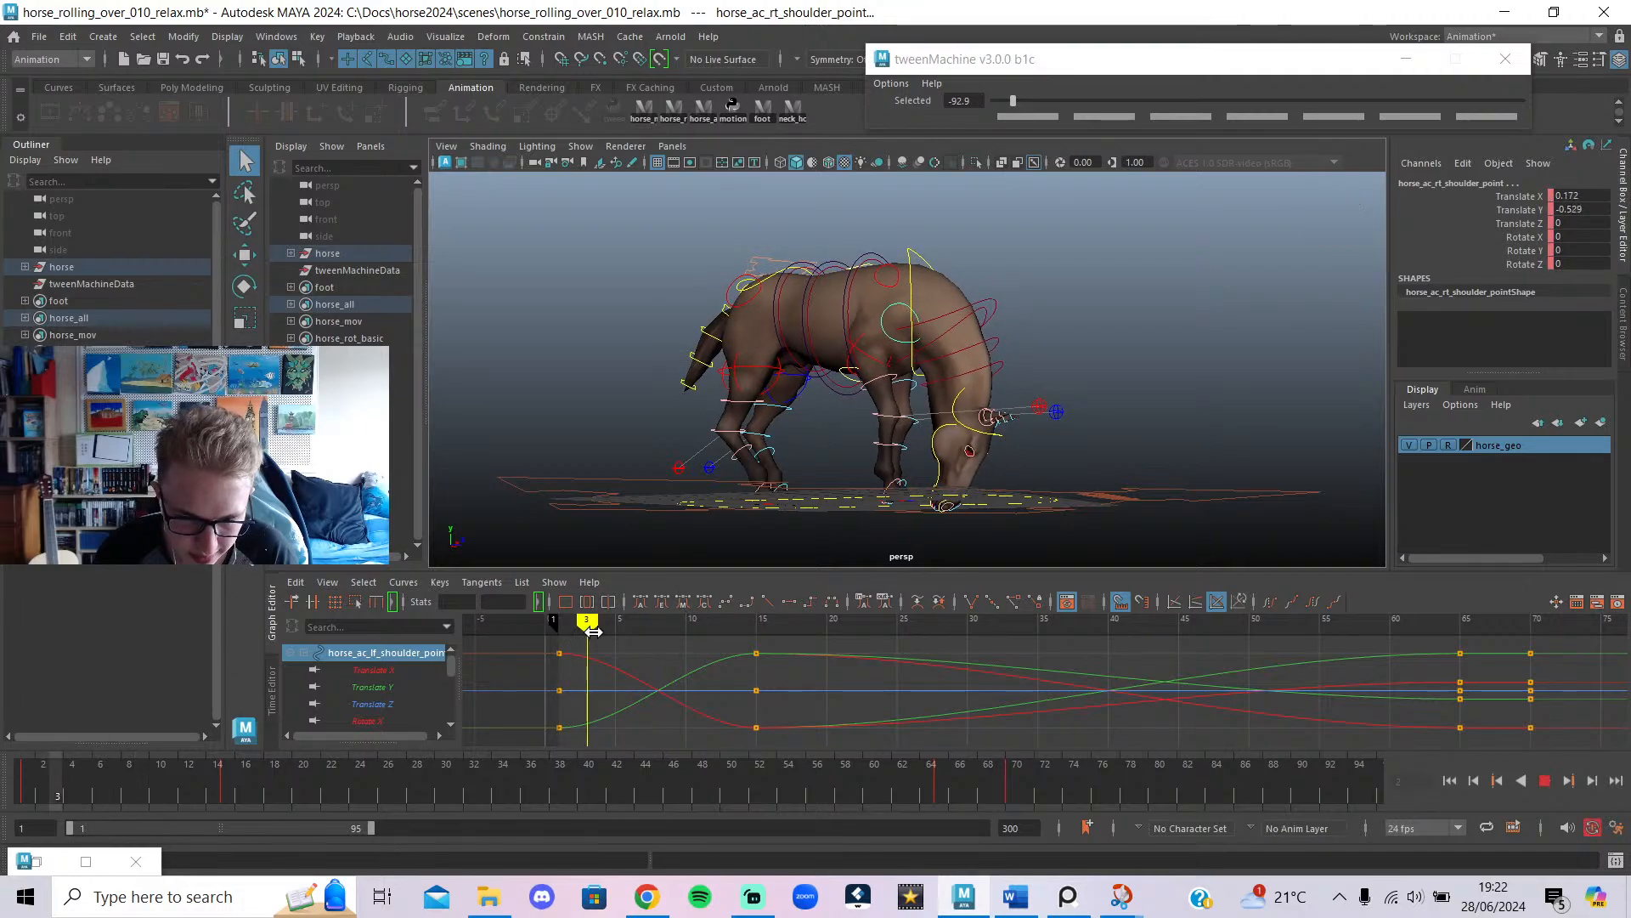
{"action": "key", "text": "alt+v"}
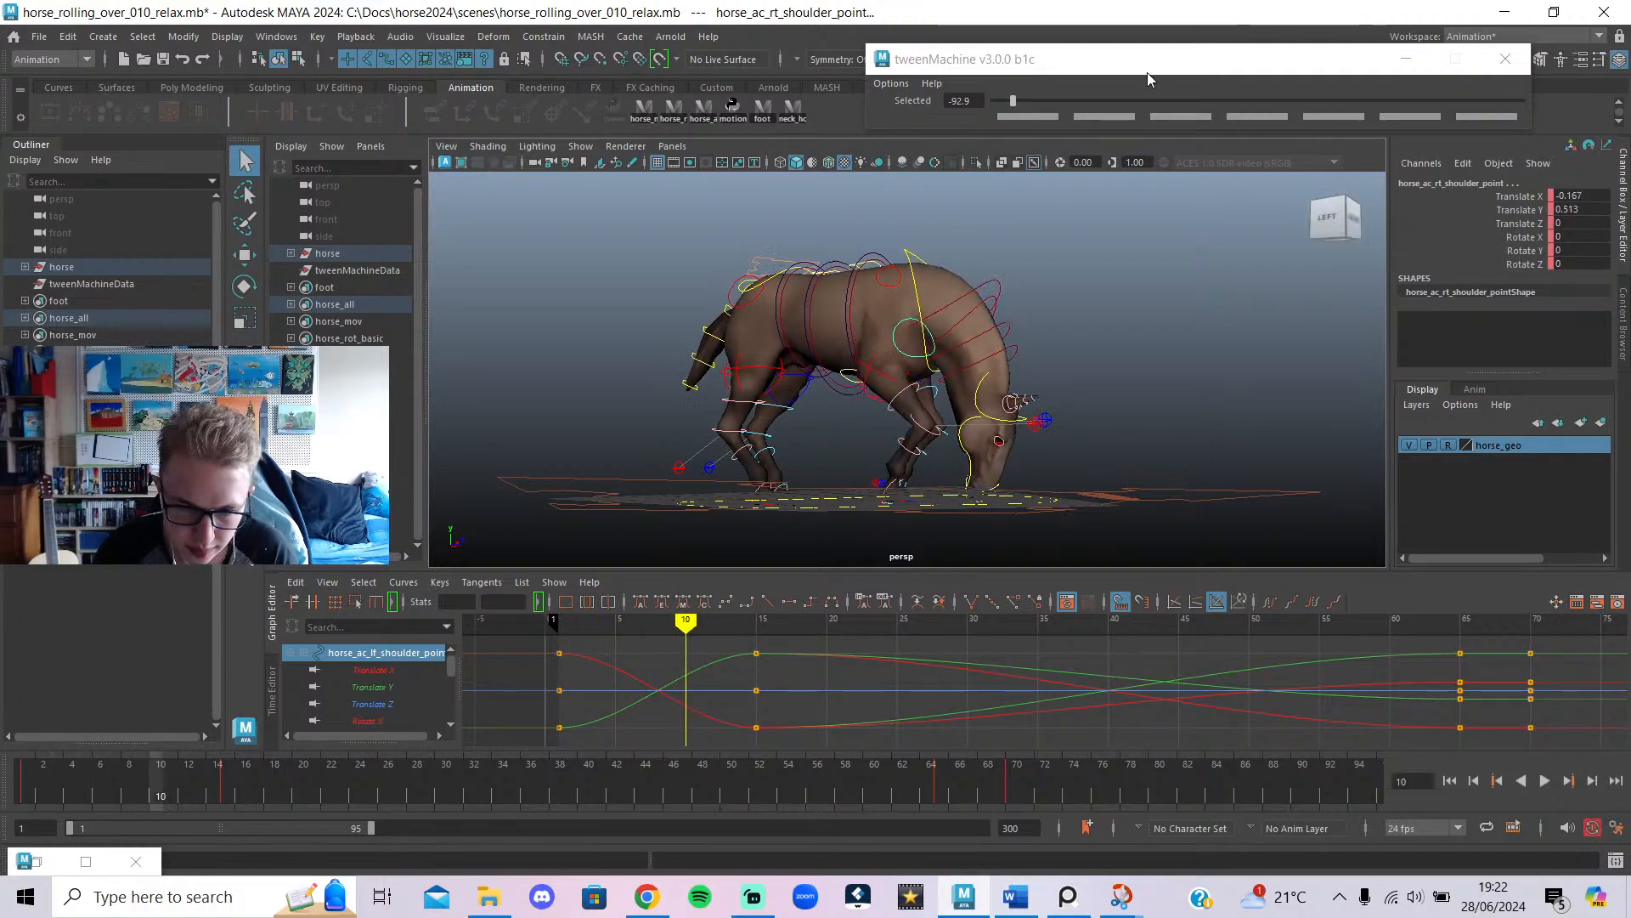
{"action": "left_click_drag", "start_coordinate": [1047, 104], "coordinate": [1034, 102]}
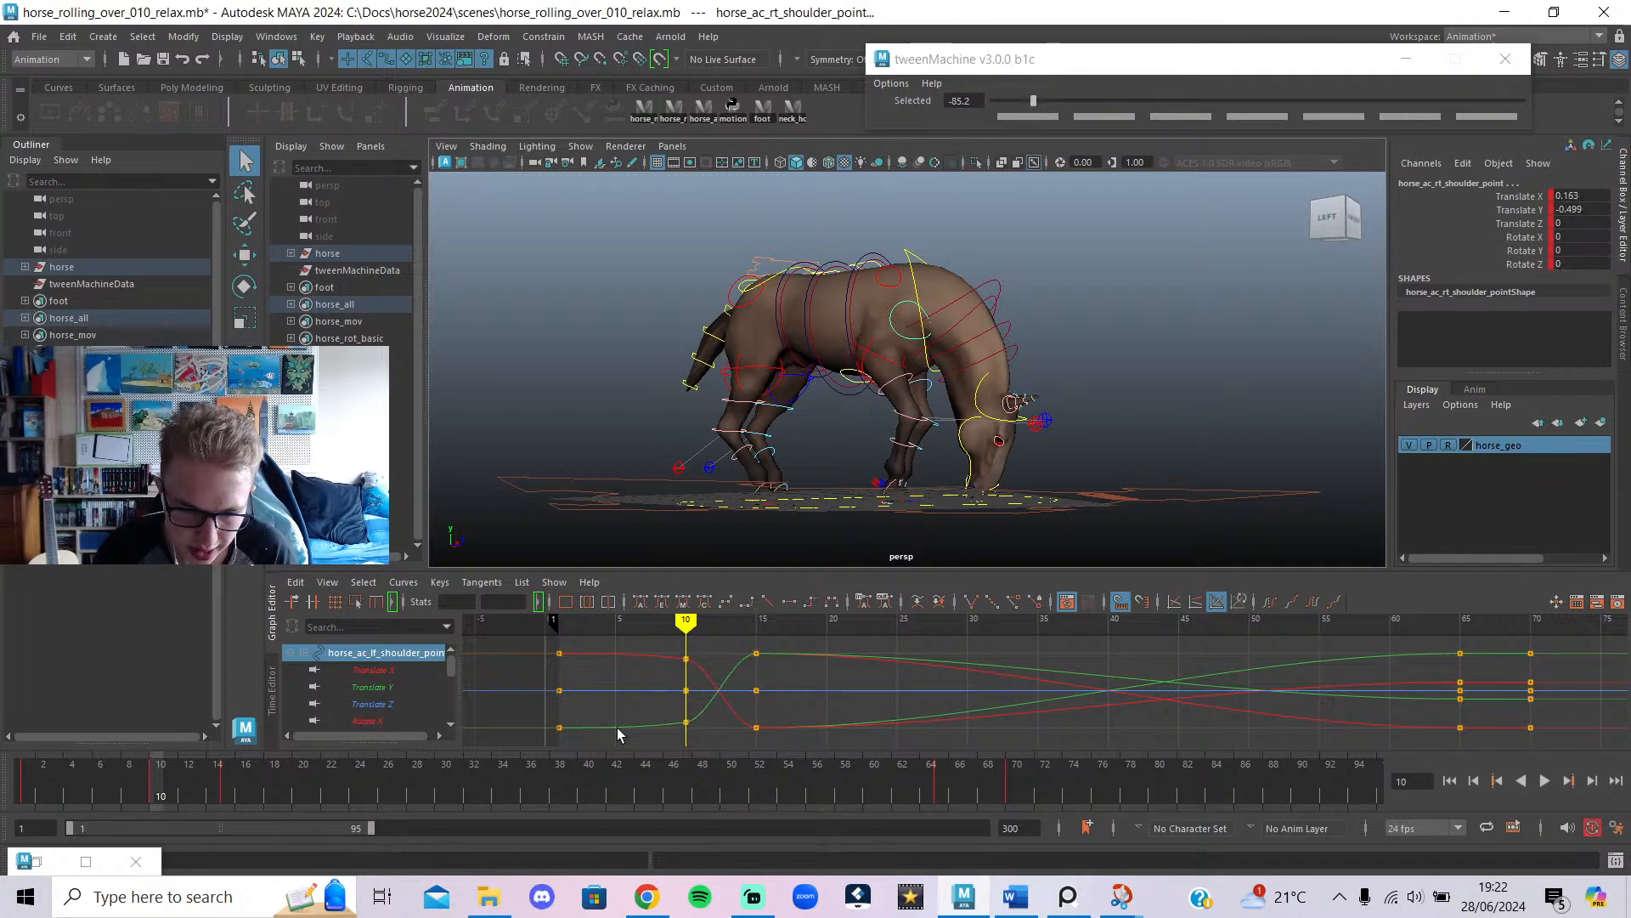
Replay from frame 1 and shift the following shoulder keys later to frame 21.
{"action": "key", "text": "alt+shift+v"}
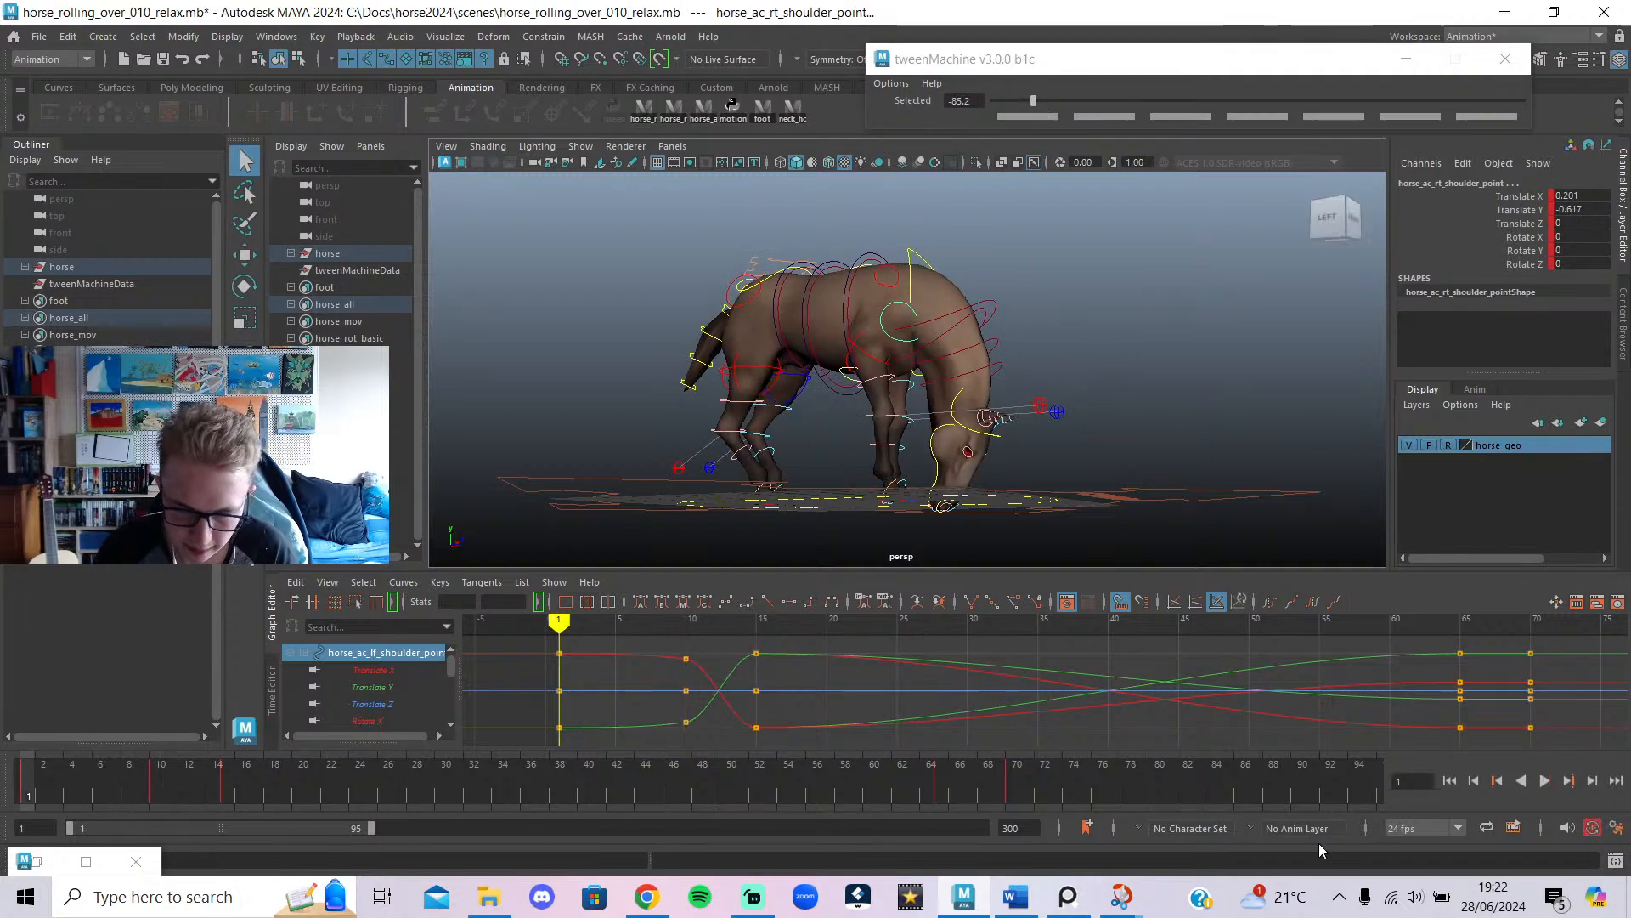
{"action": "left_click", "coordinate": [1544, 783]}
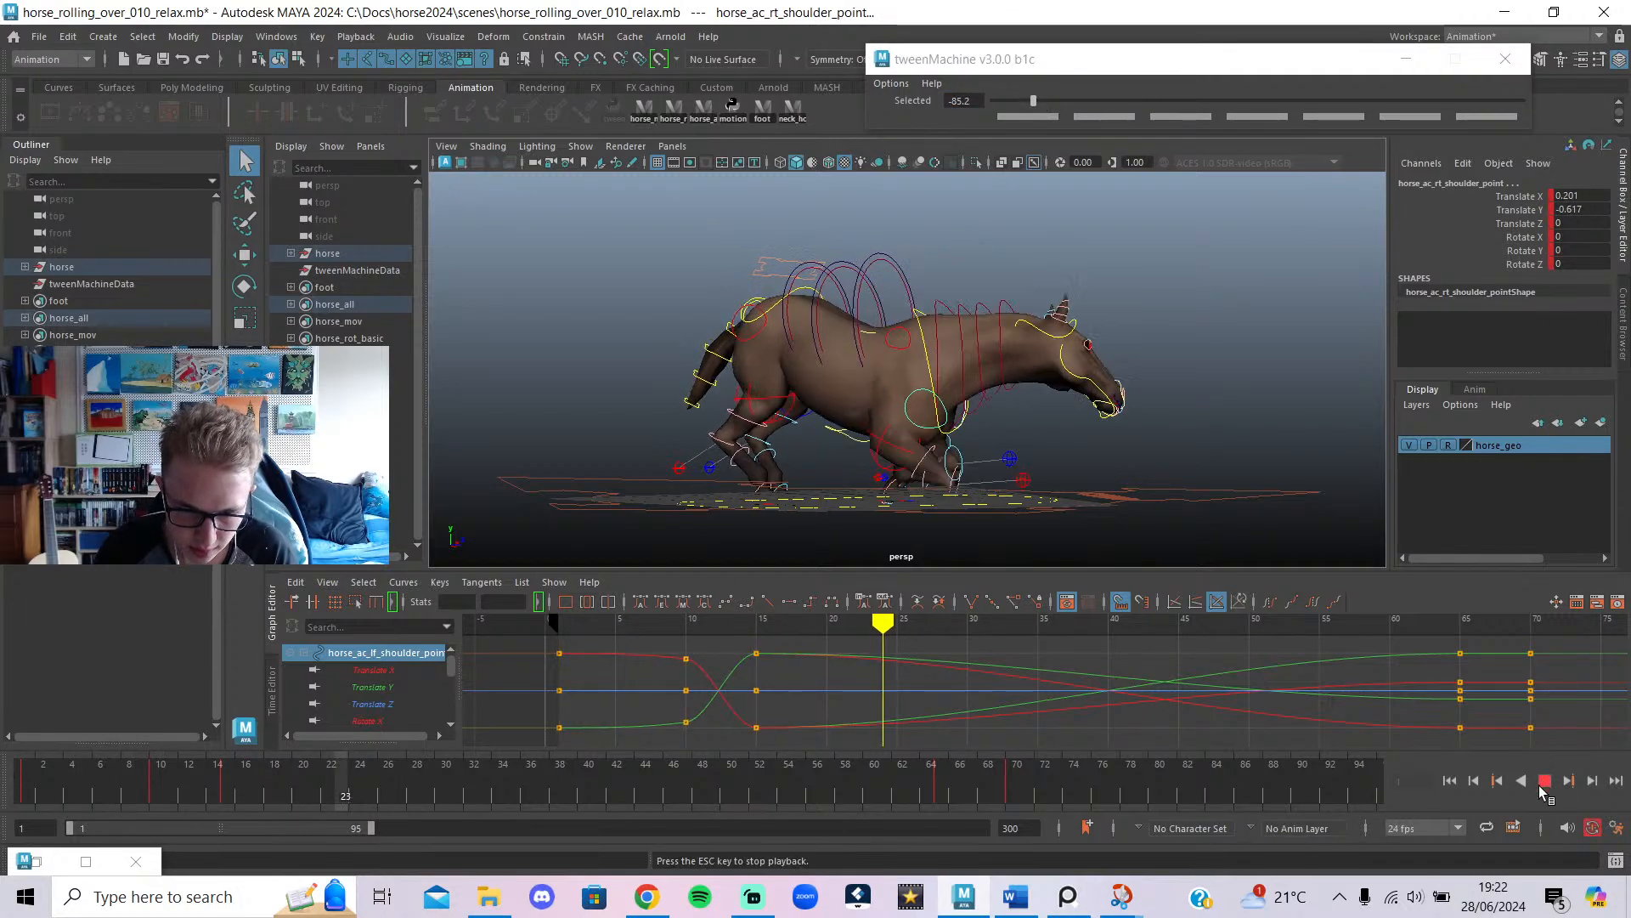
{"action": "left_click", "coordinate": [1545, 783]}
{"action": "mouse_move", "coordinate": [940, 619]}
{"action": "left_mouse_down"}
{"action": "mouse_move", "coordinate": [762, 618]}
{"action": "mouse_move", "coordinate": [823, 660]}
{"action": "left_mouse_up"}
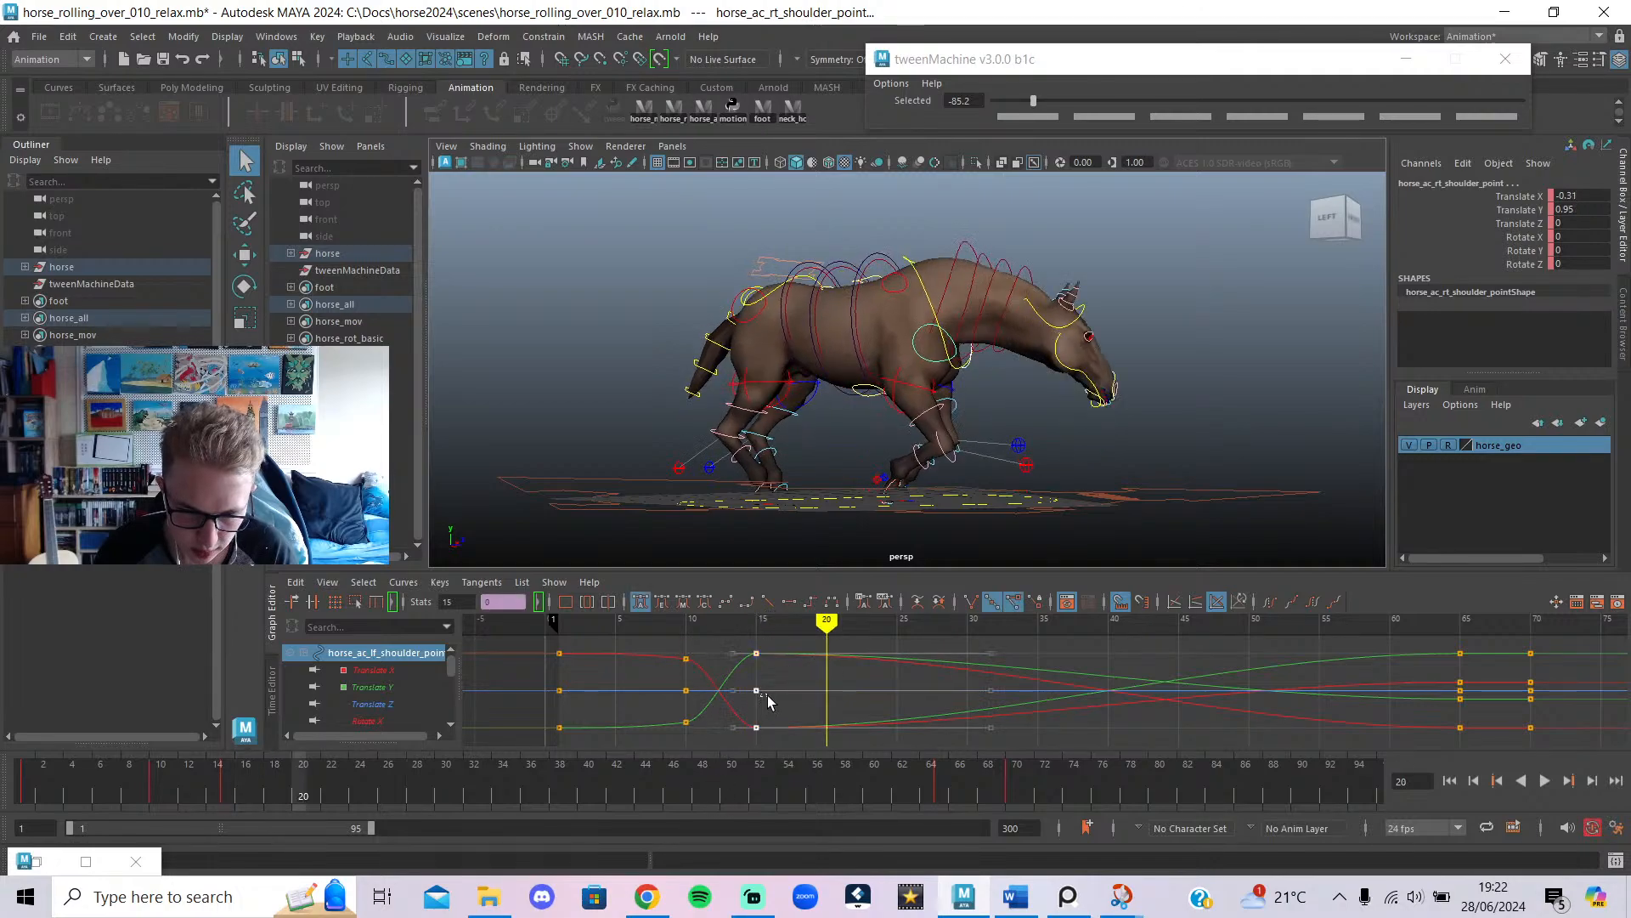
{"action": "middle_click_drag", "start_coordinate": [756, 683], "coordinate": [840, 711], "text": "shift"}
Replay the early frames to review the shoulder timing, stopping at frame 74.
{"action": "mouse_move", "coordinate": [306, 777]}
{"action": "left_mouse_down"}
{"action": "mouse_move", "coordinate": [86, 777]}
{"action": "mouse_move", "coordinate": [231, 776]}
{"action": "mouse_move", "coordinate": [319, 807]}
{"action": "mouse_move", "coordinate": [25, 794]}
{"action": "left_mouse_up"}
{"action": "left_click", "coordinate": [1543, 780]}
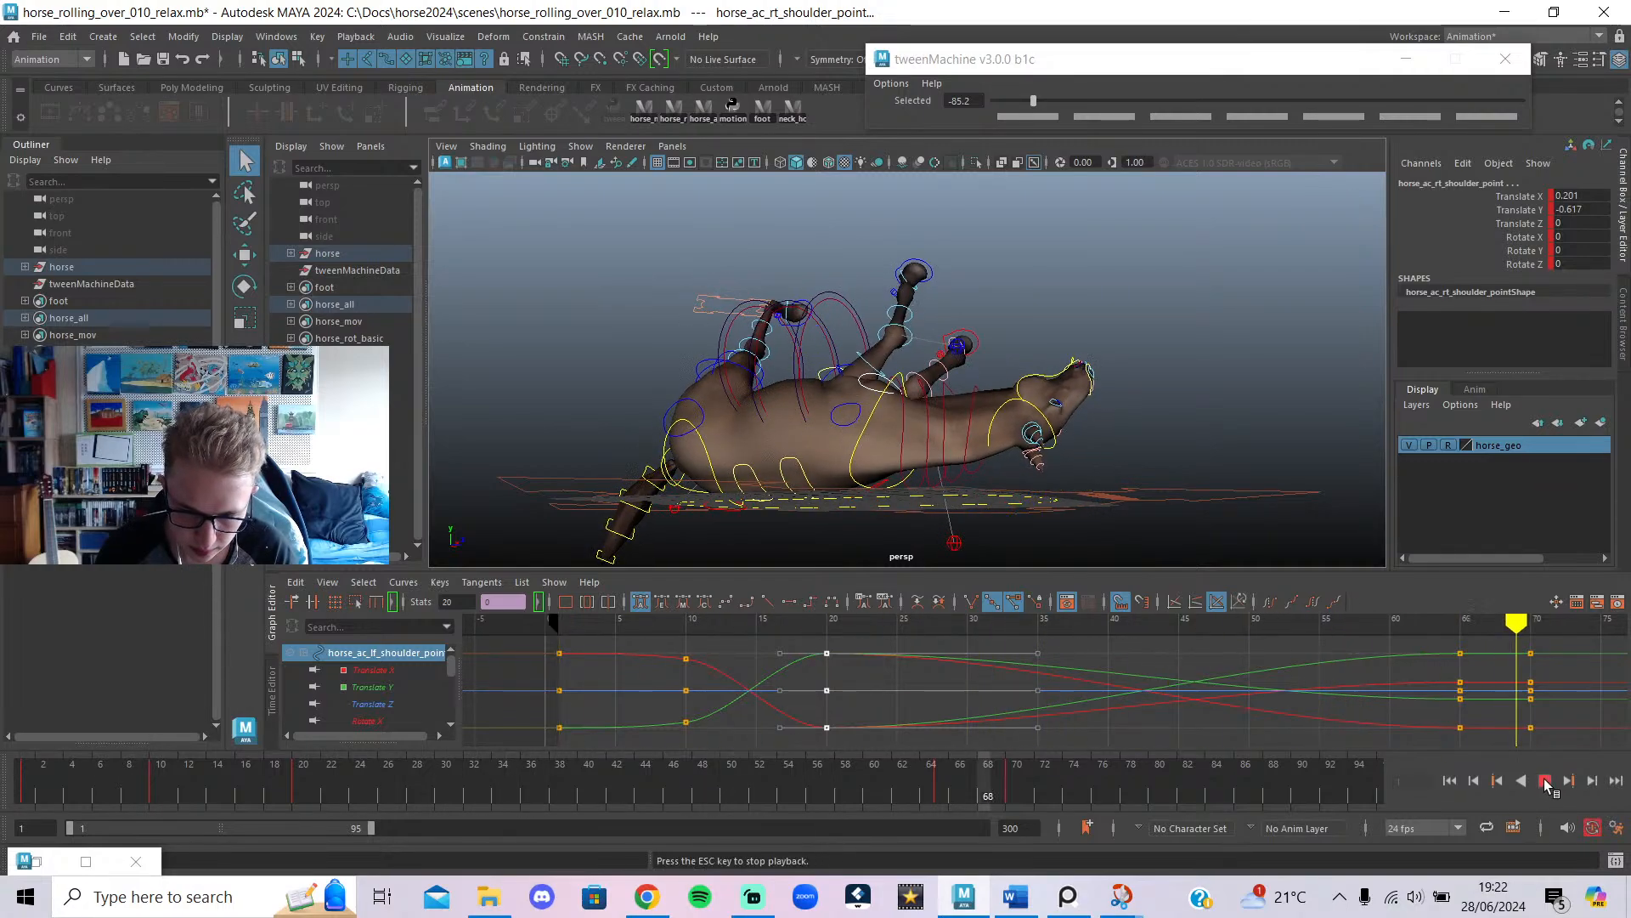
{"action": "key", "text": "Escape"}
{"action": "left_click_drag", "start_coordinate": [170, 779], "coordinate": [26, 858]}
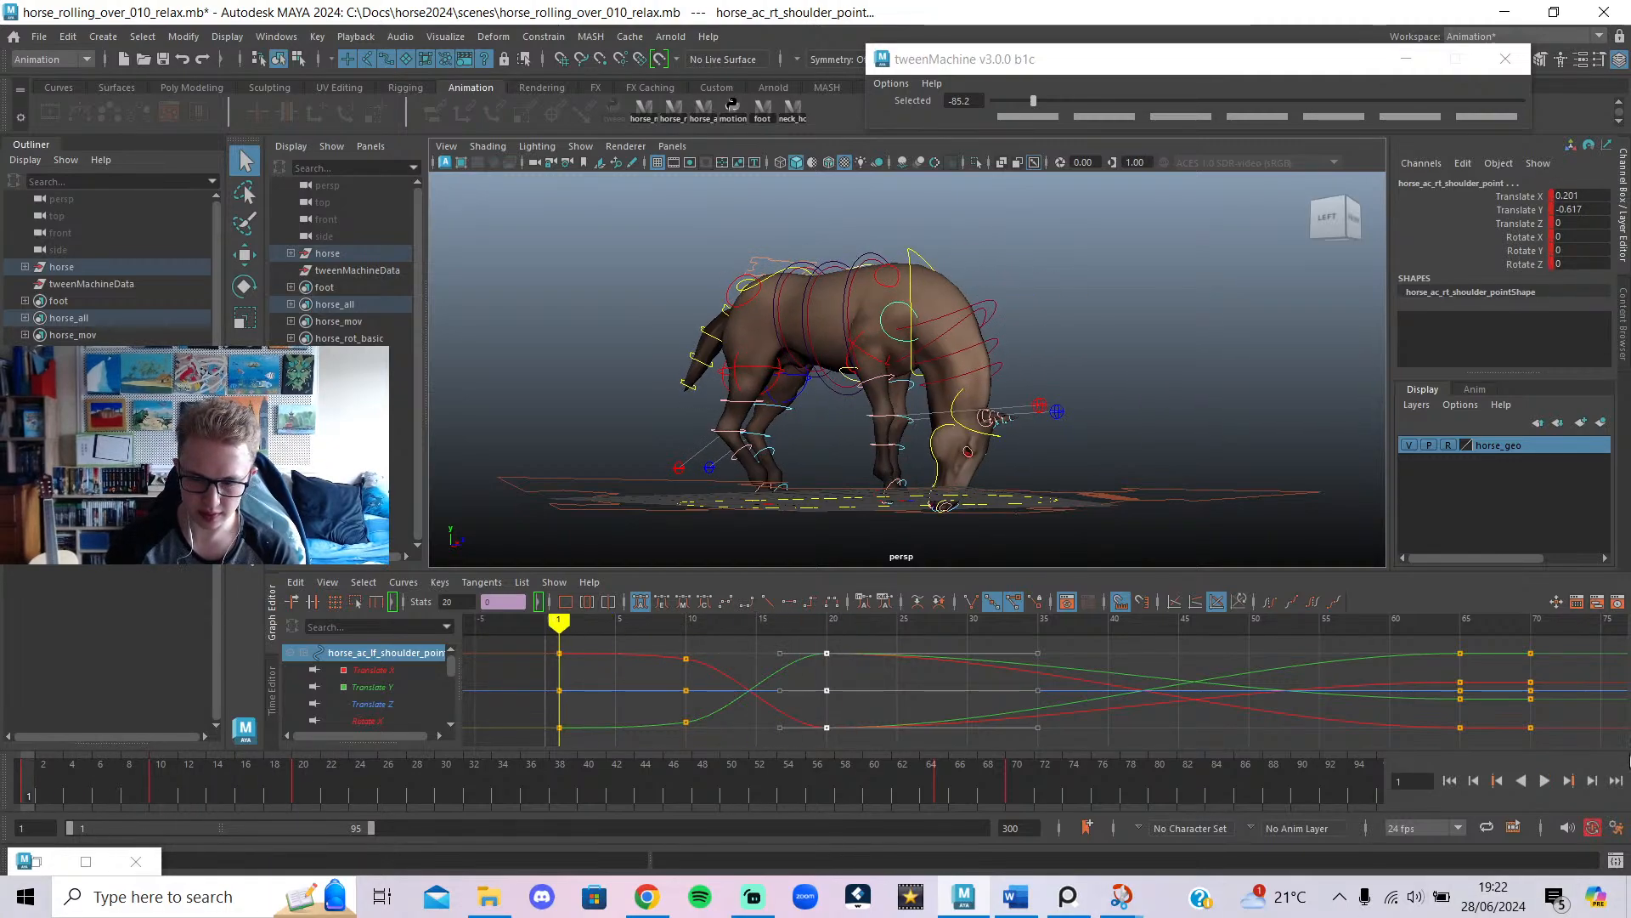
{"action": "left_click", "coordinate": [1548, 782]}
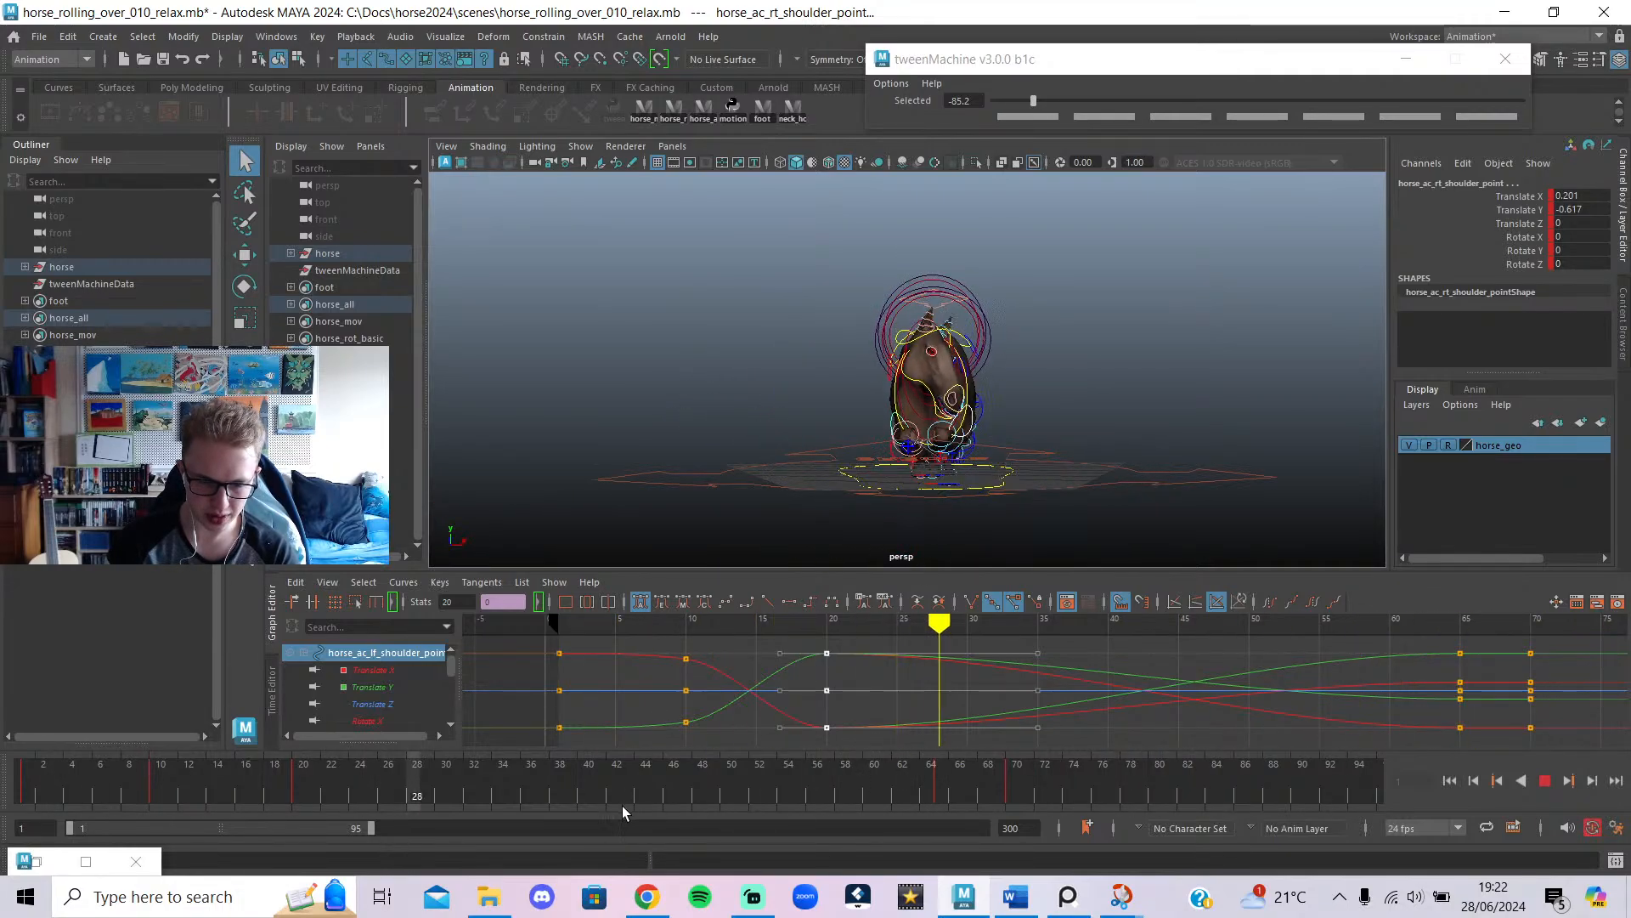
{"action": "left_click", "coordinate": [1544, 781]}
{"action": "left_click_drag", "start_coordinate": [784, 802], "coordinate": [1068, 804]}
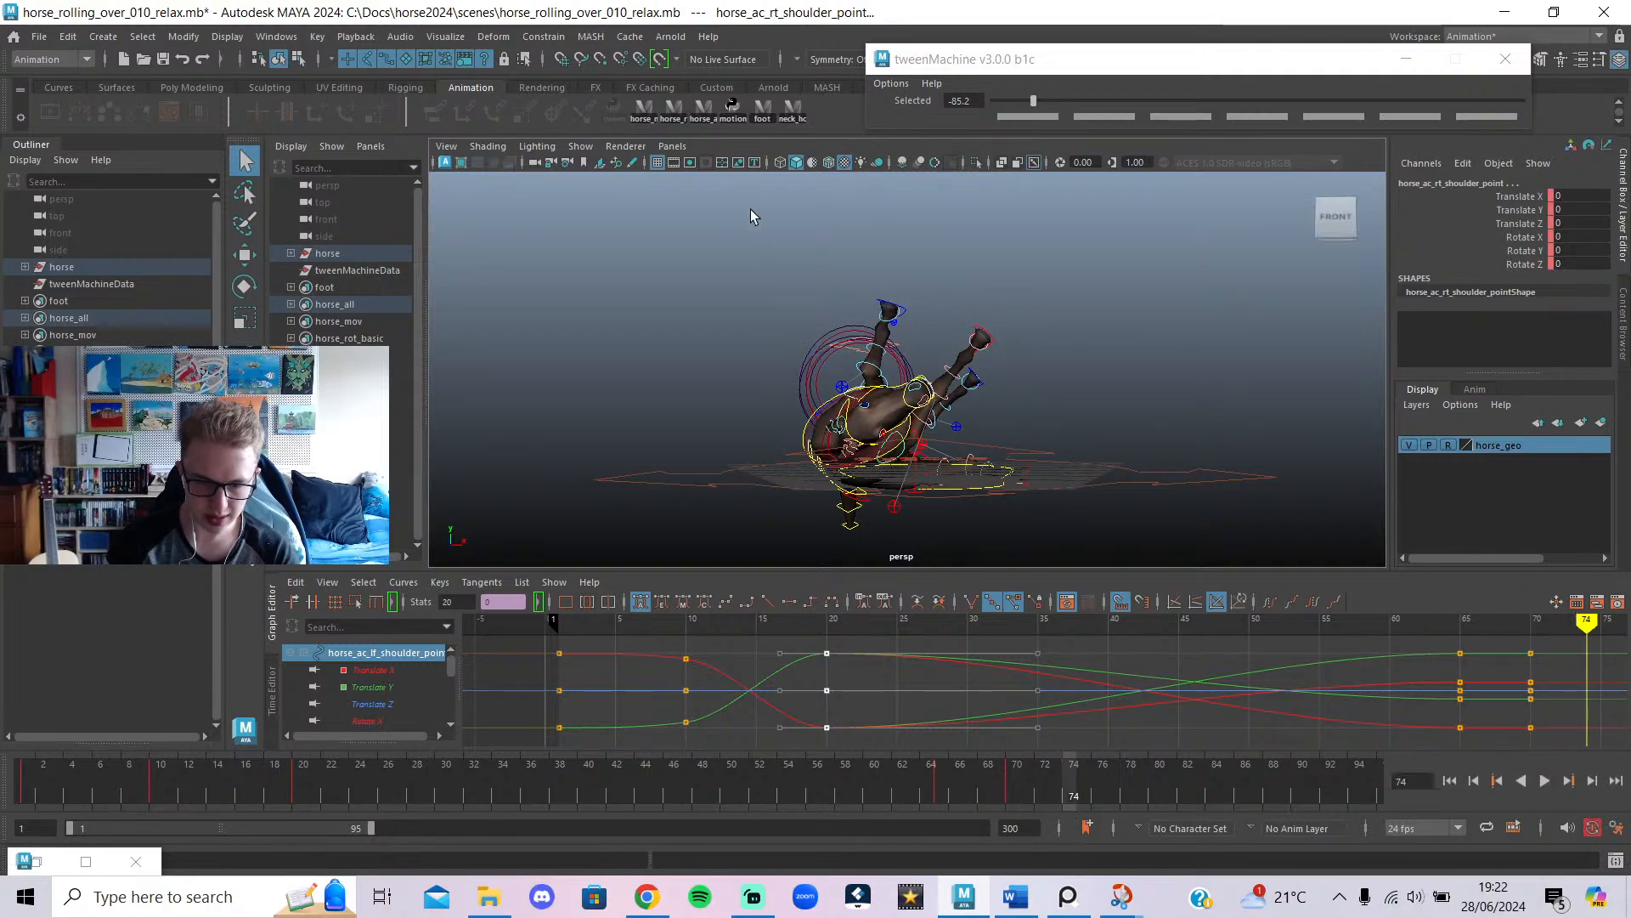
Select all horse rig controls and key a breakdown at frame 70 nearer the previous pose.
{"action": "left_click", "coordinate": [701, 108]}
{"action": "key", "text": "alt+v"}
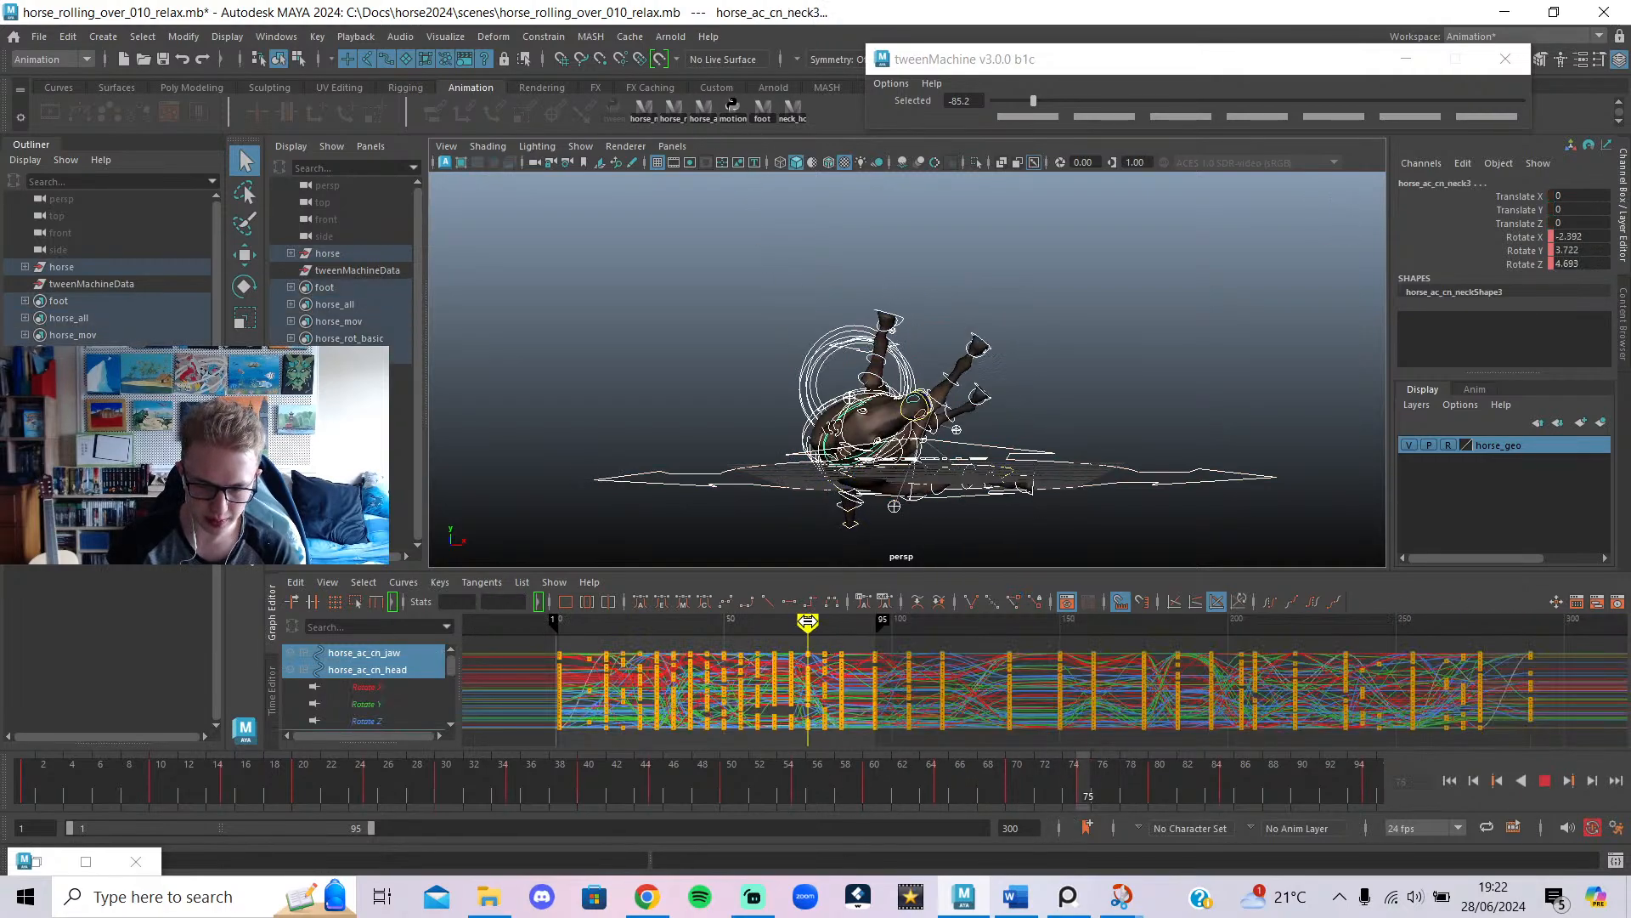
{"action": "mouse_move", "coordinate": [794, 621]}
{"action": "left_mouse_down"}
{"action": "mouse_move", "coordinate": [783, 646]}
{"action": "mouse_move", "coordinate": [805, 647]}
{"action": "mouse_move", "coordinate": [765, 650]}
{"action": "mouse_move", "coordinate": [791, 681]}
{"action": "left_mouse_up"}
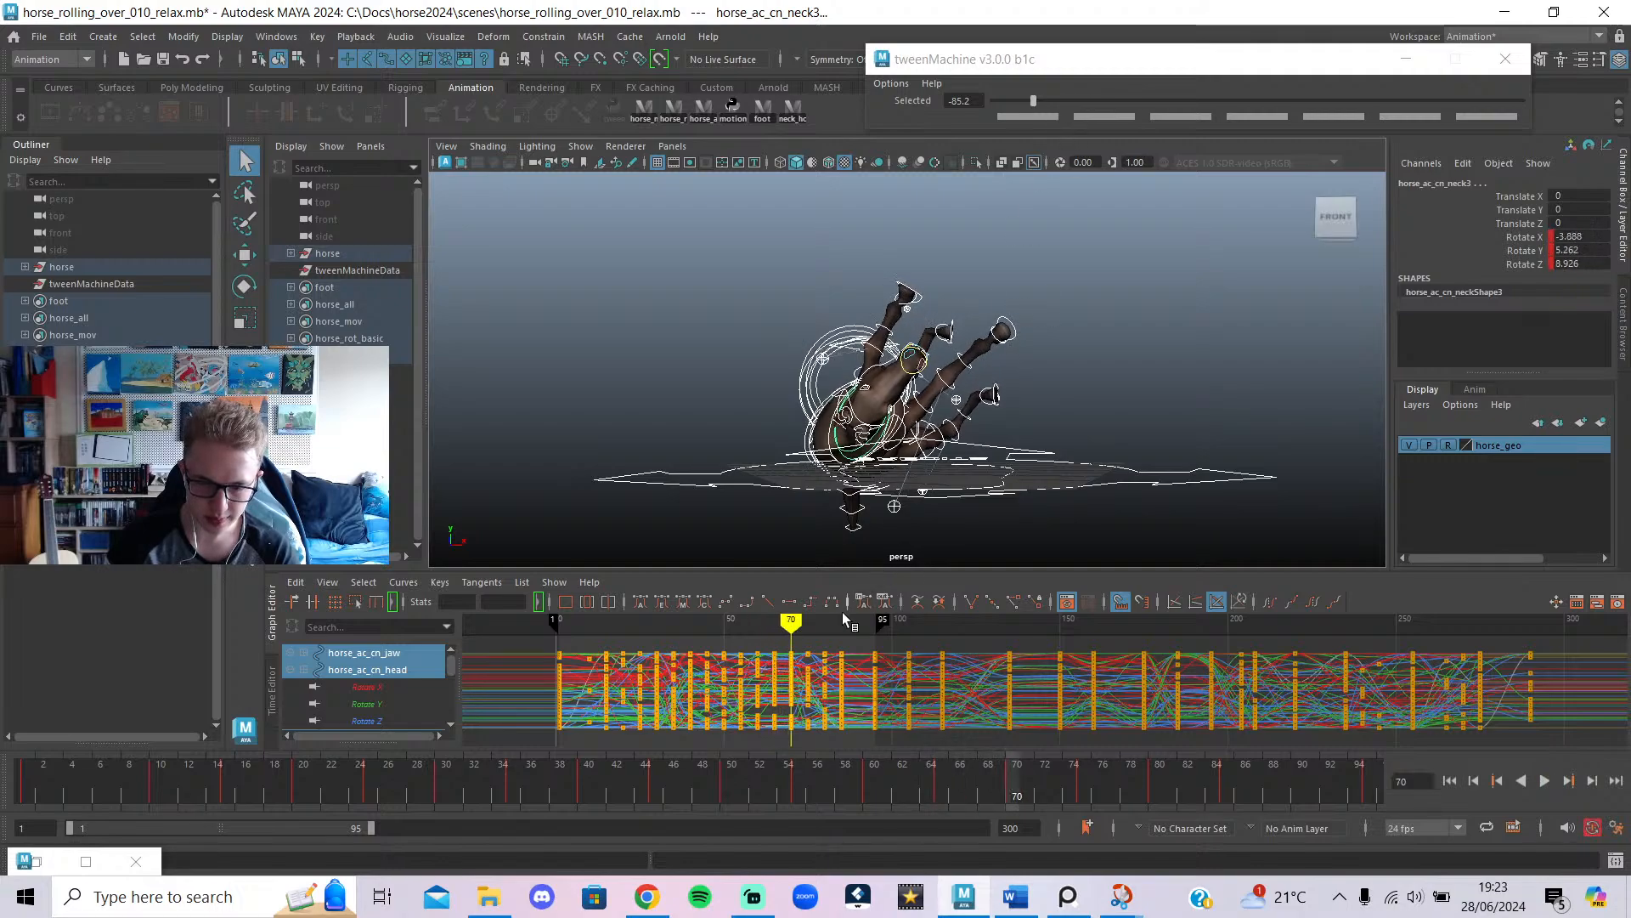
{"action": "left_click", "coordinate": [1072, 102]}
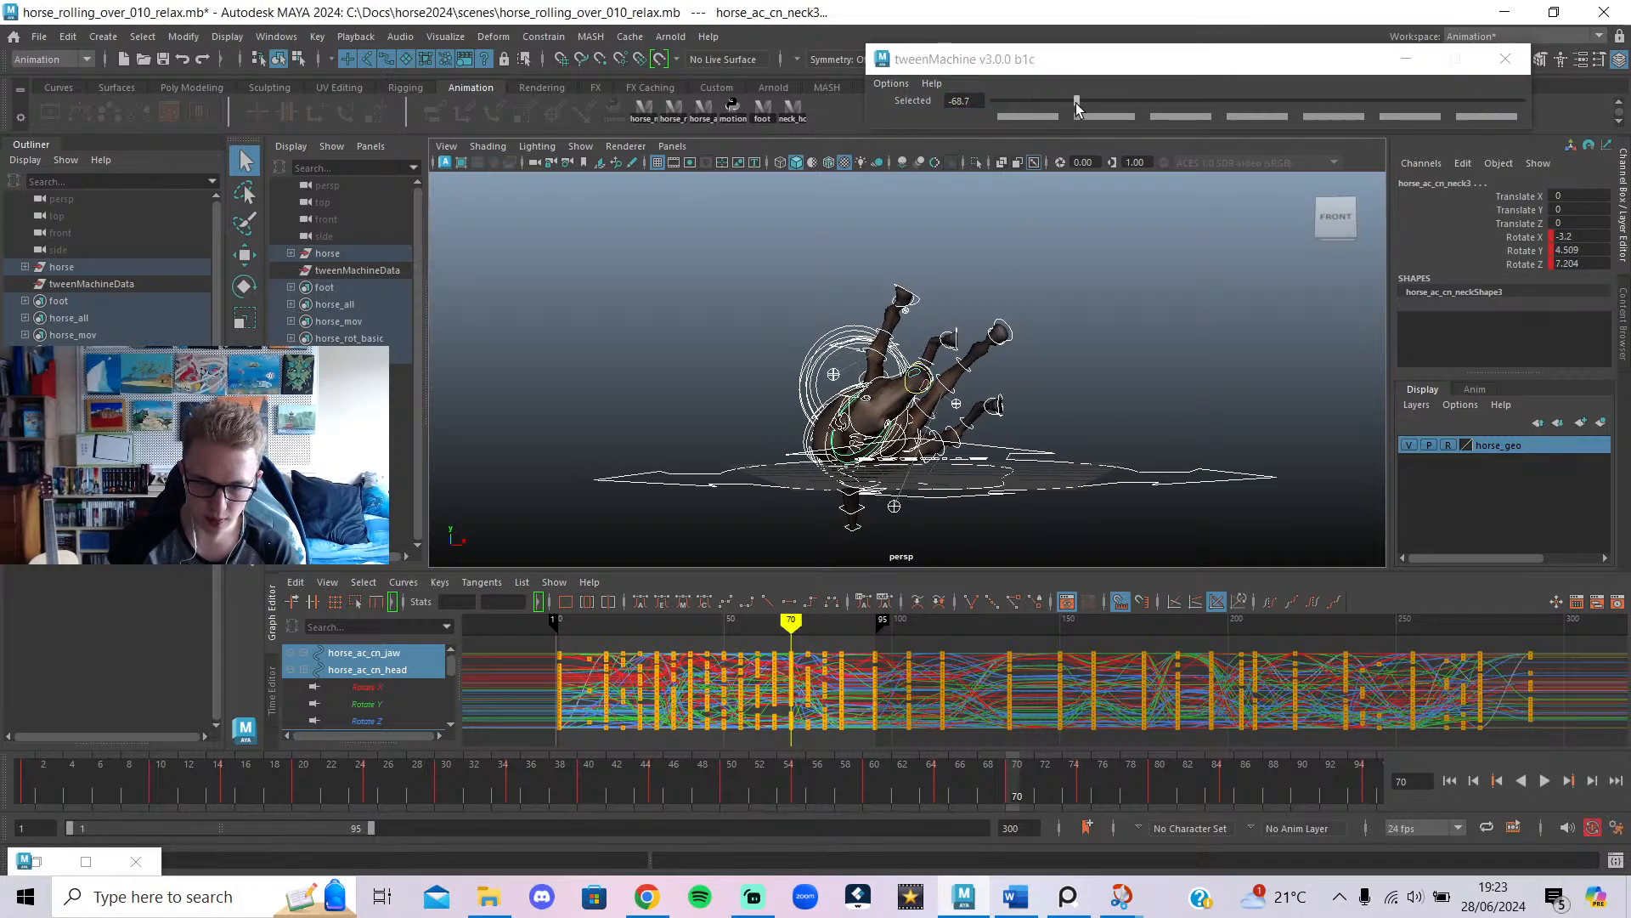
Review playback from frame 45, then push all keys after frame 100 later in time.
{"action": "left_click", "coordinate": [707, 626]}
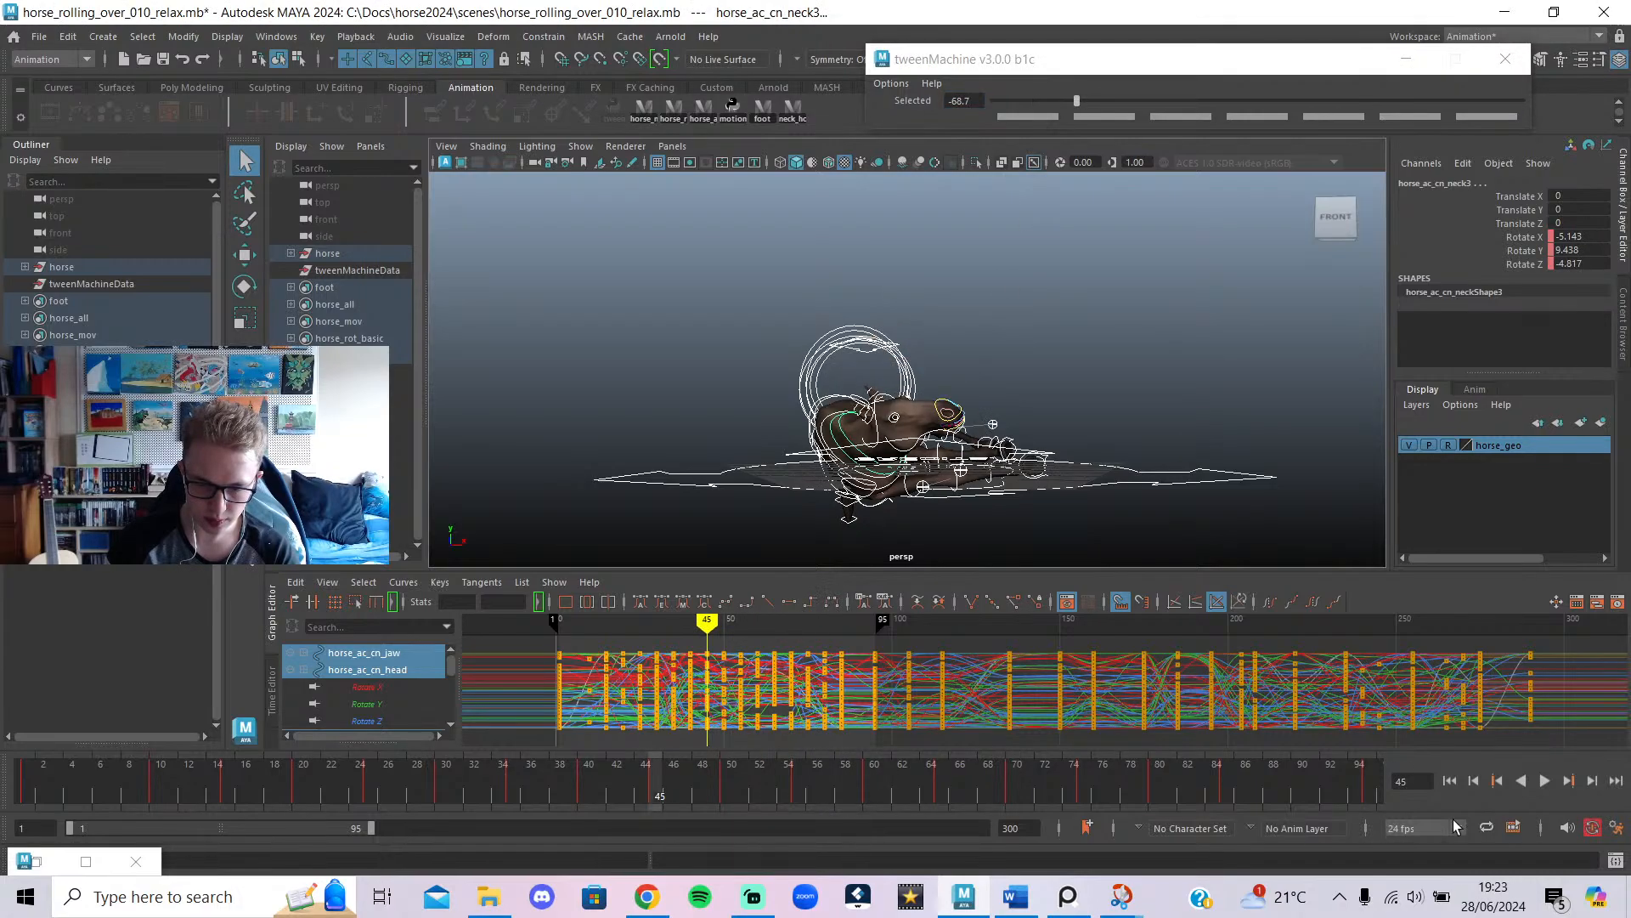
{"action": "left_click", "coordinate": [1539, 782]}
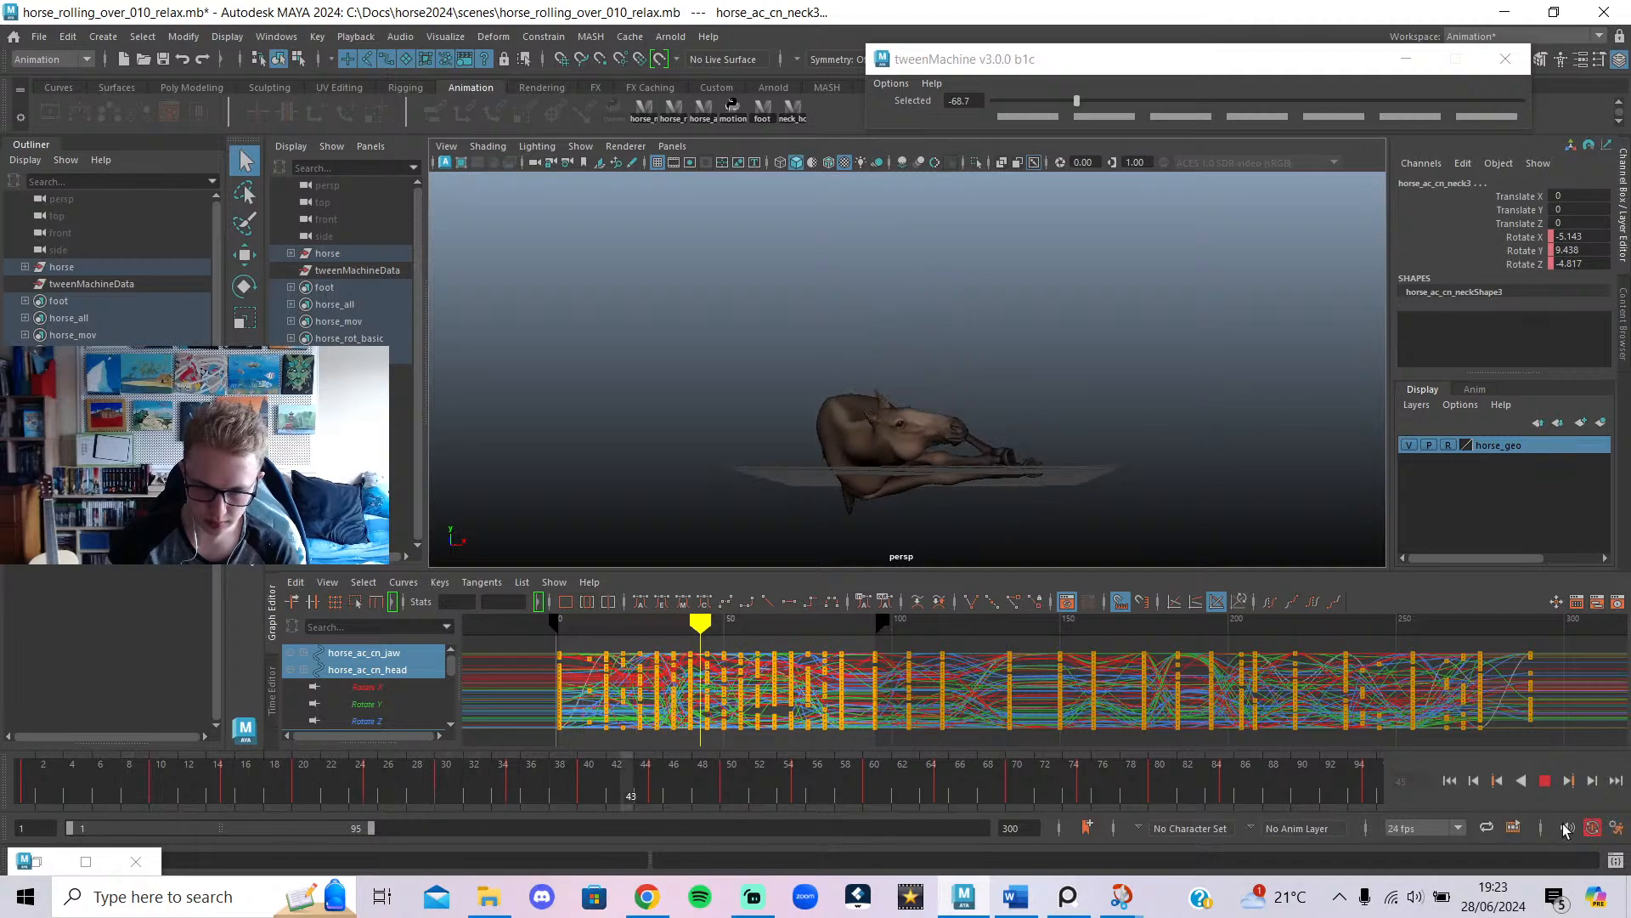
{"action": "left_click", "coordinate": [1545, 780]}
{"action": "mouse_move", "coordinate": [884, 656]}
{"action": "left_mouse_down"}
{"action": "mouse_move", "coordinate": [845, 684]}
{"action": "mouse_move", "coordinate": [891, 693]}
{"action": "left_mouse_up"}
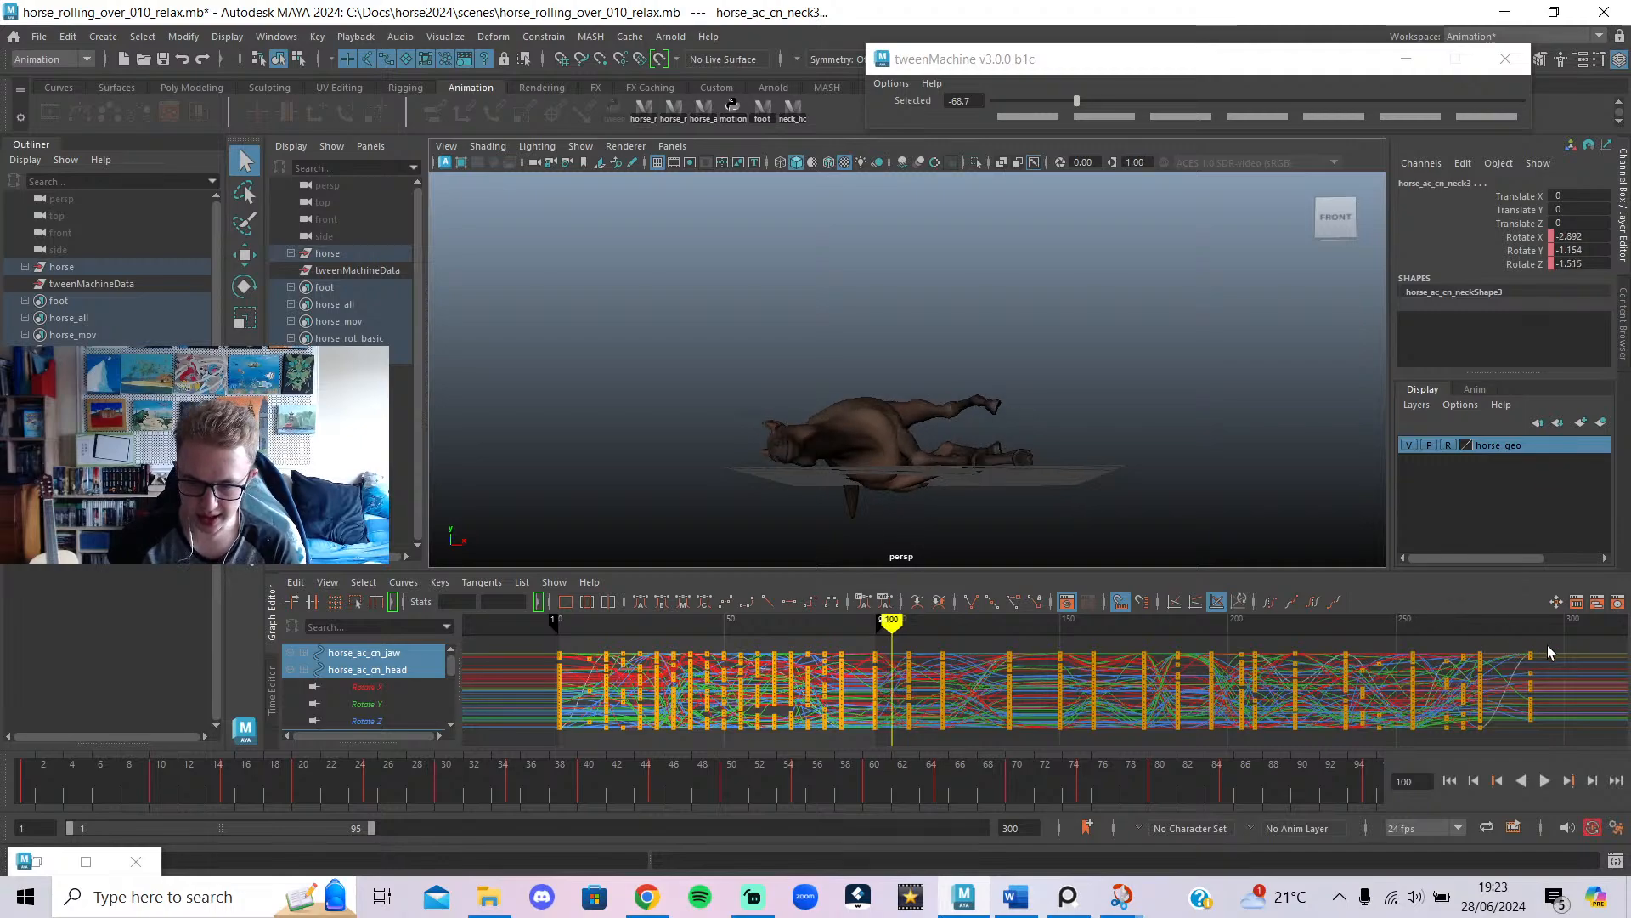
{"action": "left_click_drag", "start_coordinate": [869, 803], "coordinate": [871, 795]}
{"action": "key", "text": "Caps_Lock"}
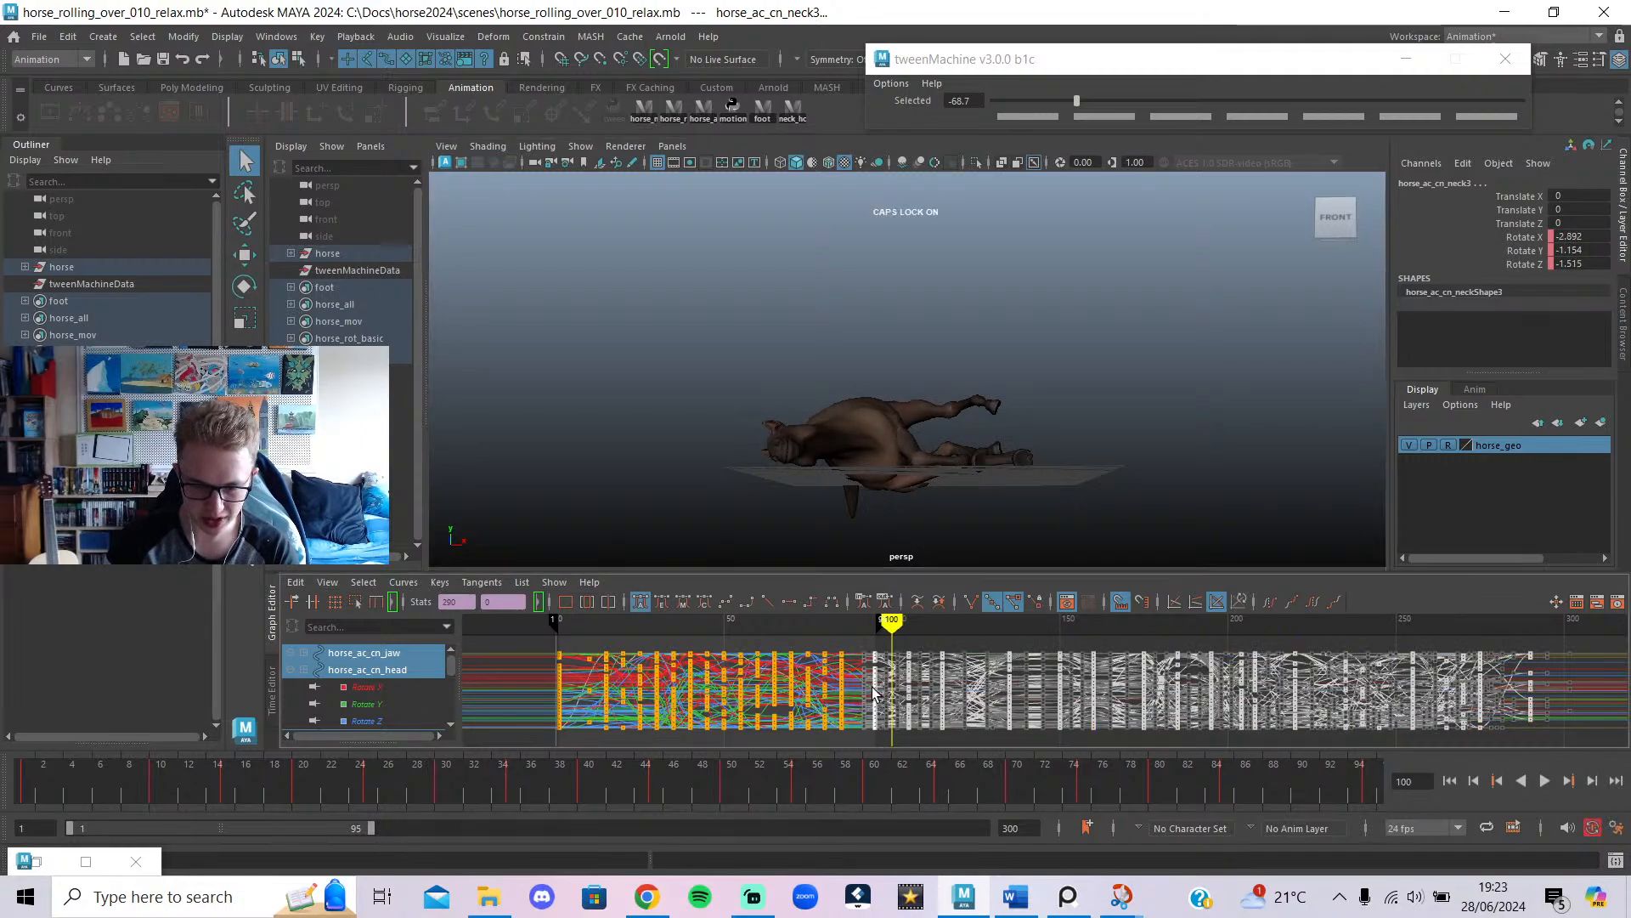
{"action": "middle_click_drag", "start_coordinate": [875, 687], "coordinate": [877, 690]}
{"action": "key", "text": "ctrl+z"}
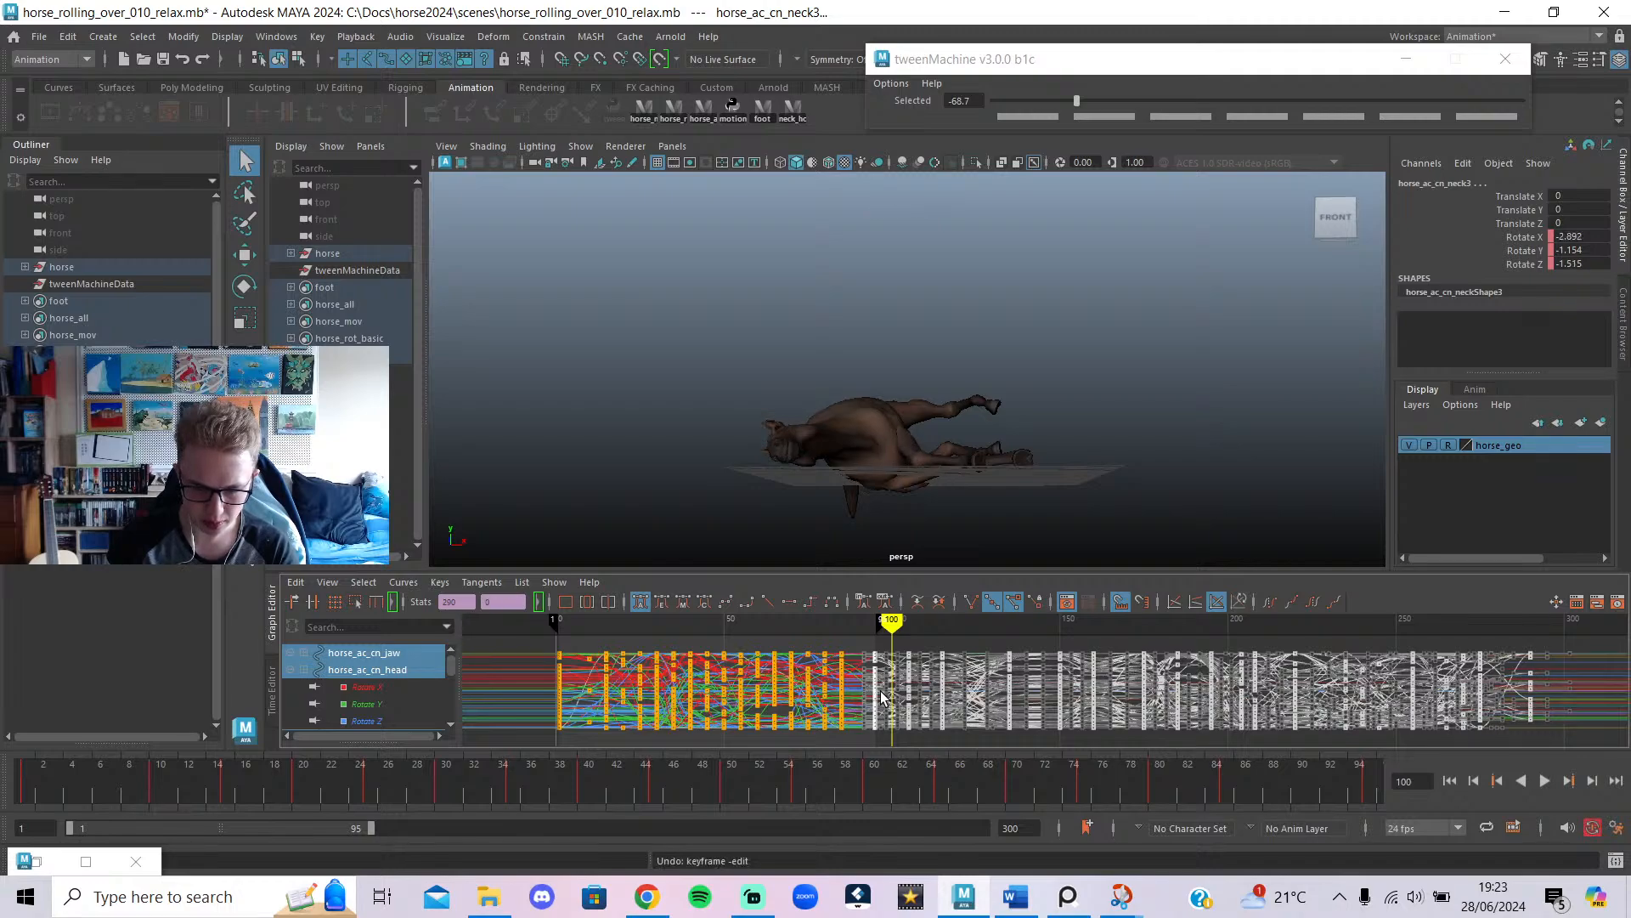
{"action": "middle_click_drag", "start_coordinate": [877, 688], "coordinate": [894, 690], "text": "shift"}
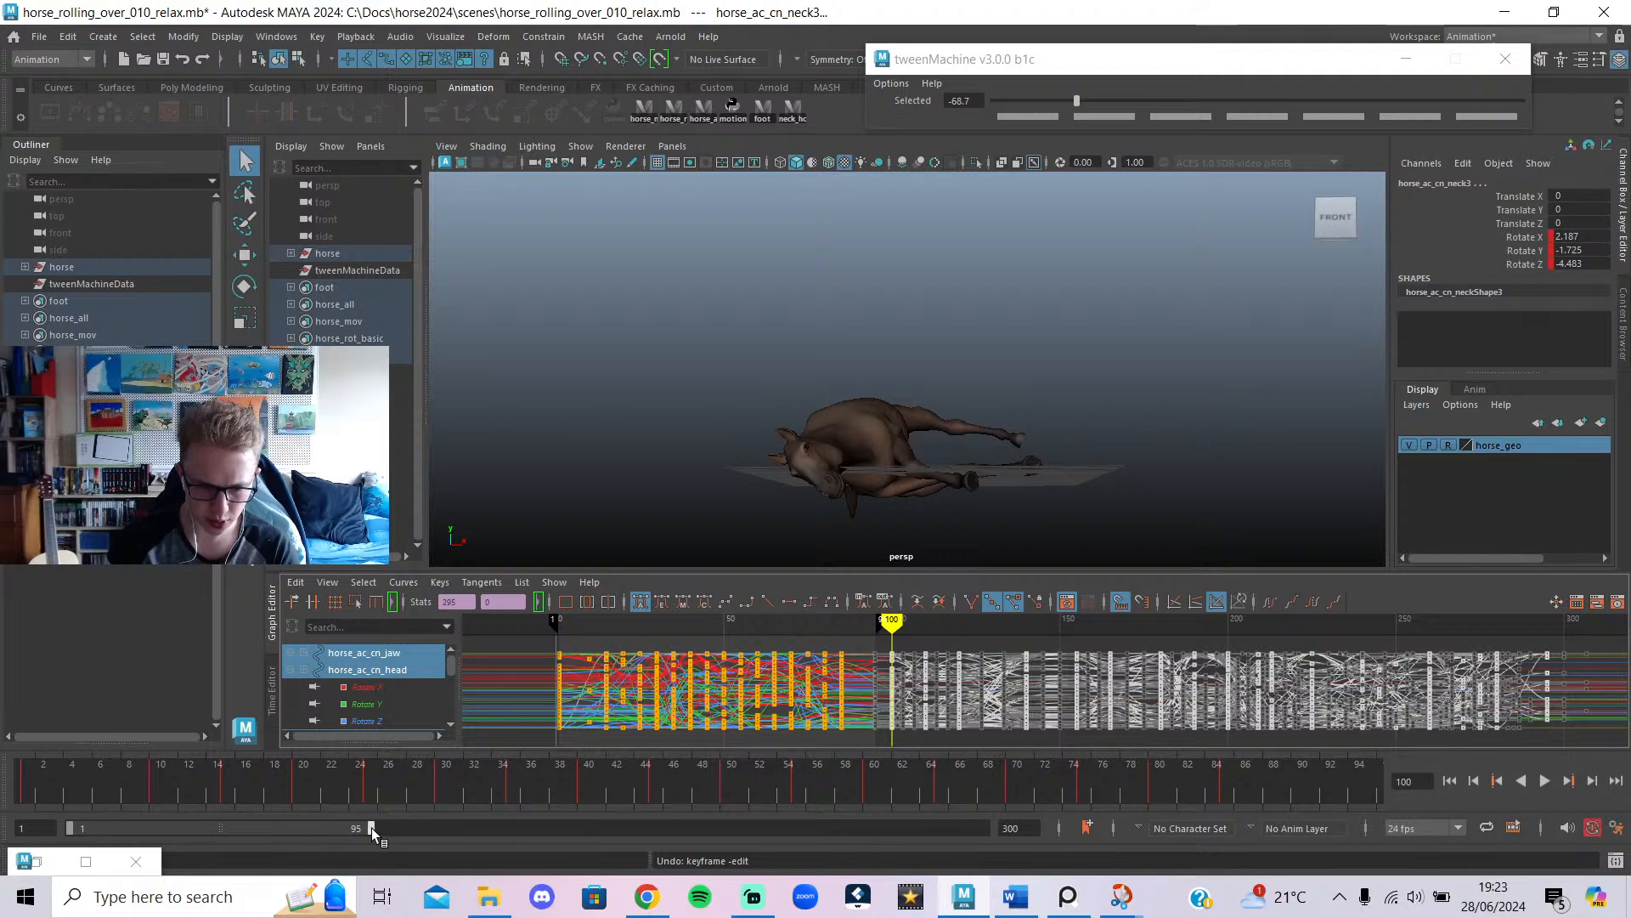
Extend the playback range to frame 100, replay from frame 1, and deselect the controls.
{"action": "left_click_drag", "start_coordinate": [370, 827], "coordinate": [384, 828]}
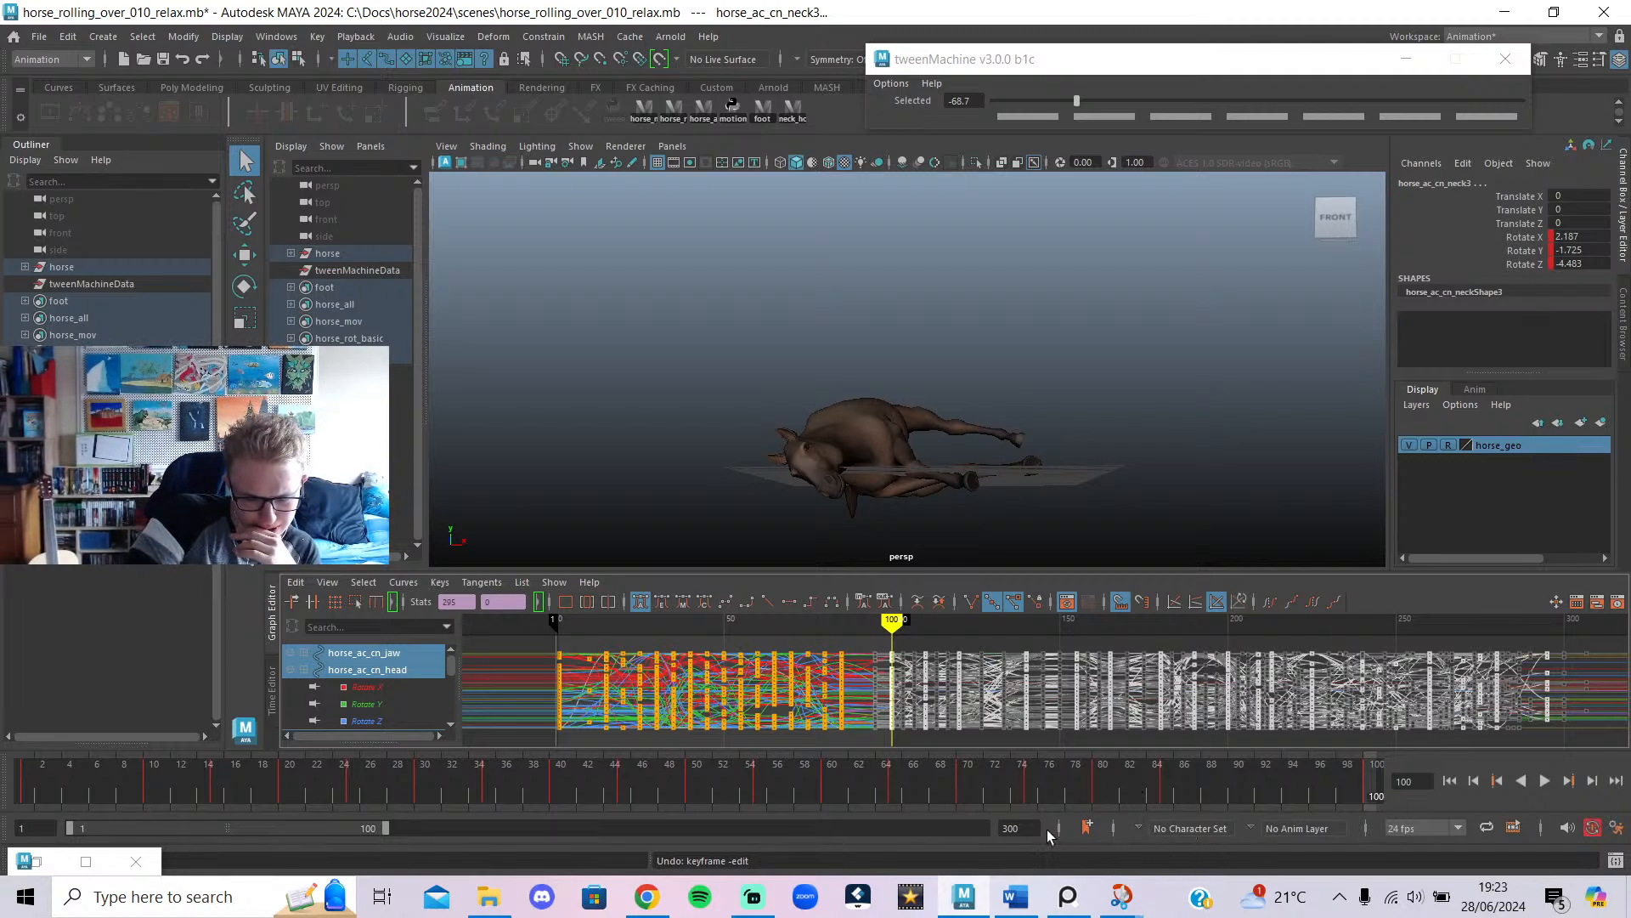
{"action": "left_click_drag", "start_coordinate": [655, 791], "coordinate": [0, 729]}
{"action": "key", "text": "alt+v"}
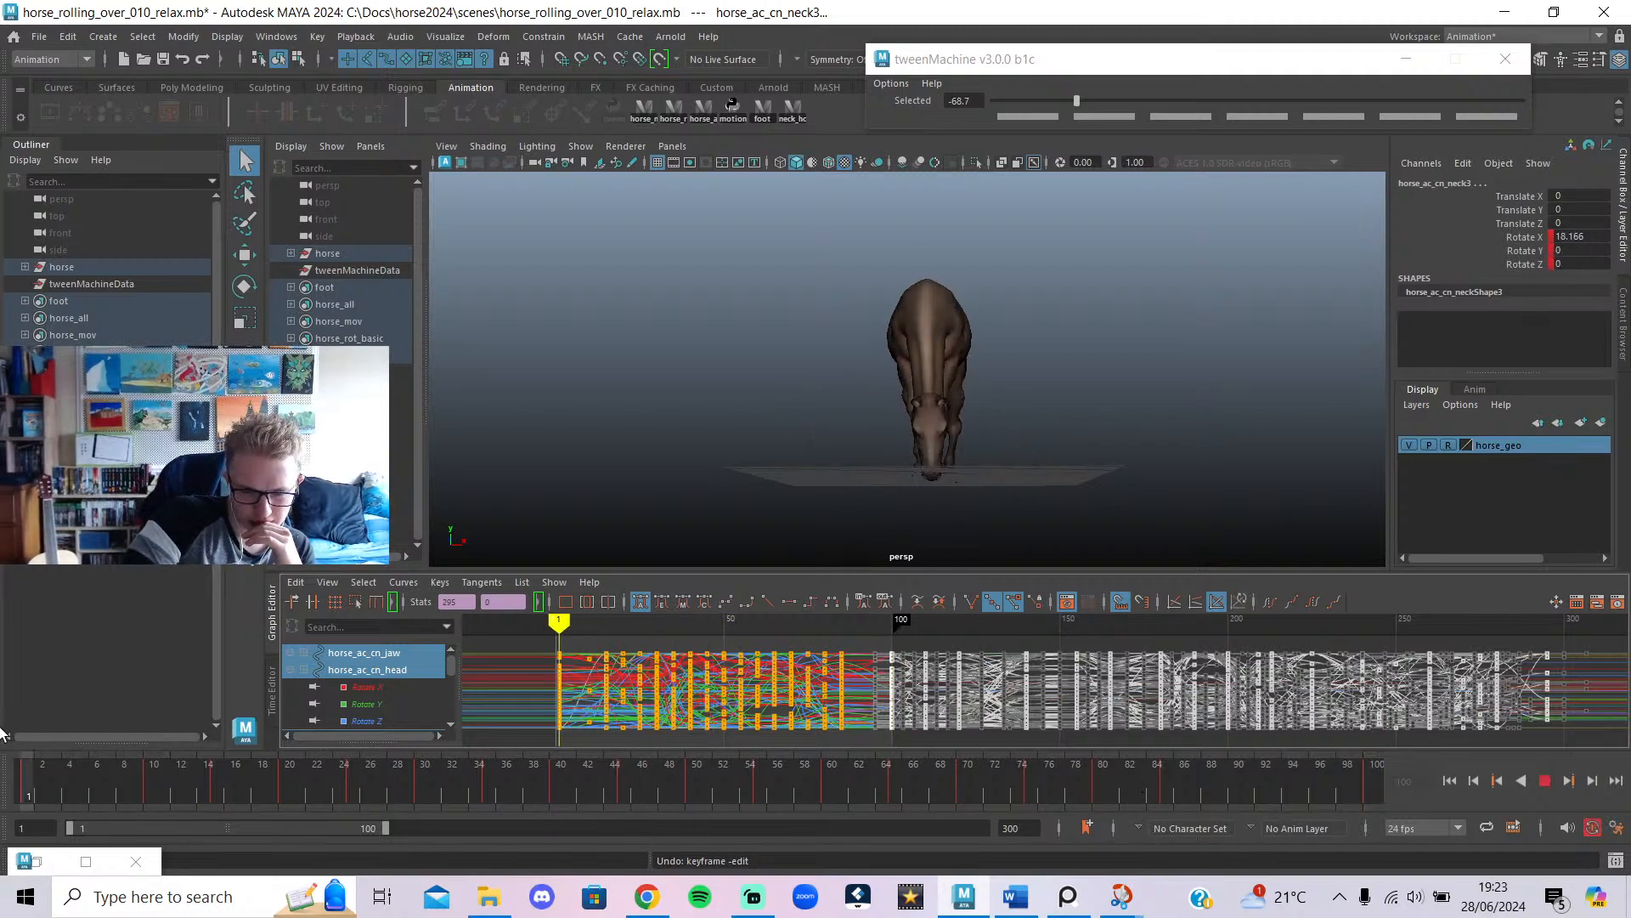
{"action": "left_click", "coordinate": [1203, 397]}
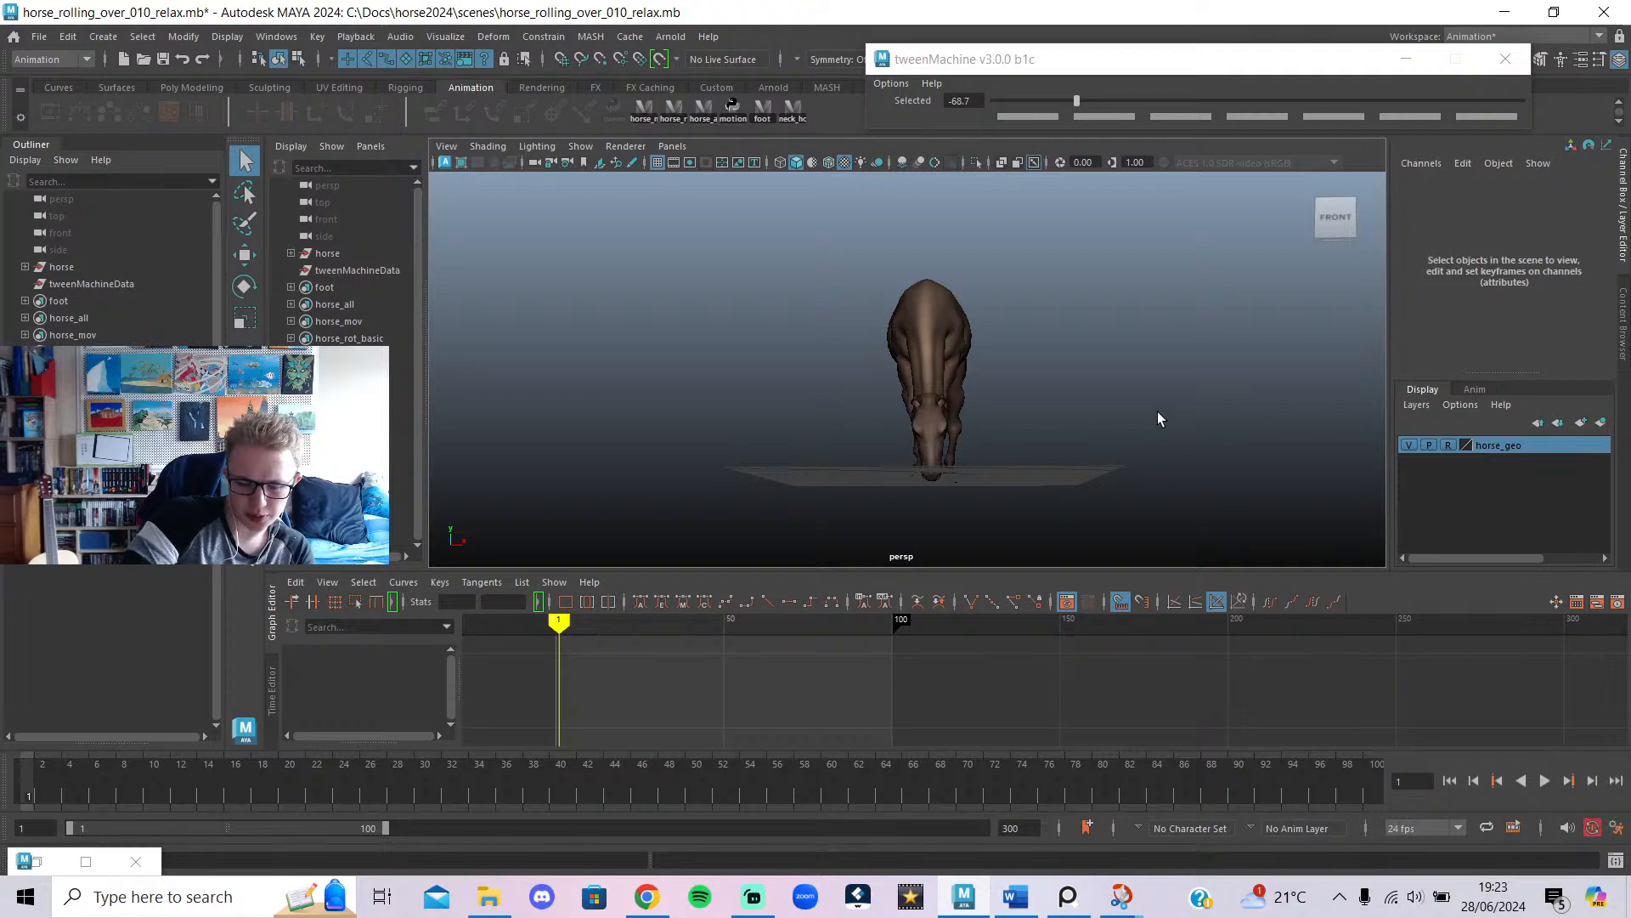
Play the rolling-over animation while orbiting the horse, then scrub to it lying on its back.
{"action": "left_click_drag", "start_coordinate": [878, 289], "coordinate": [916, 311], "text": "alt"}
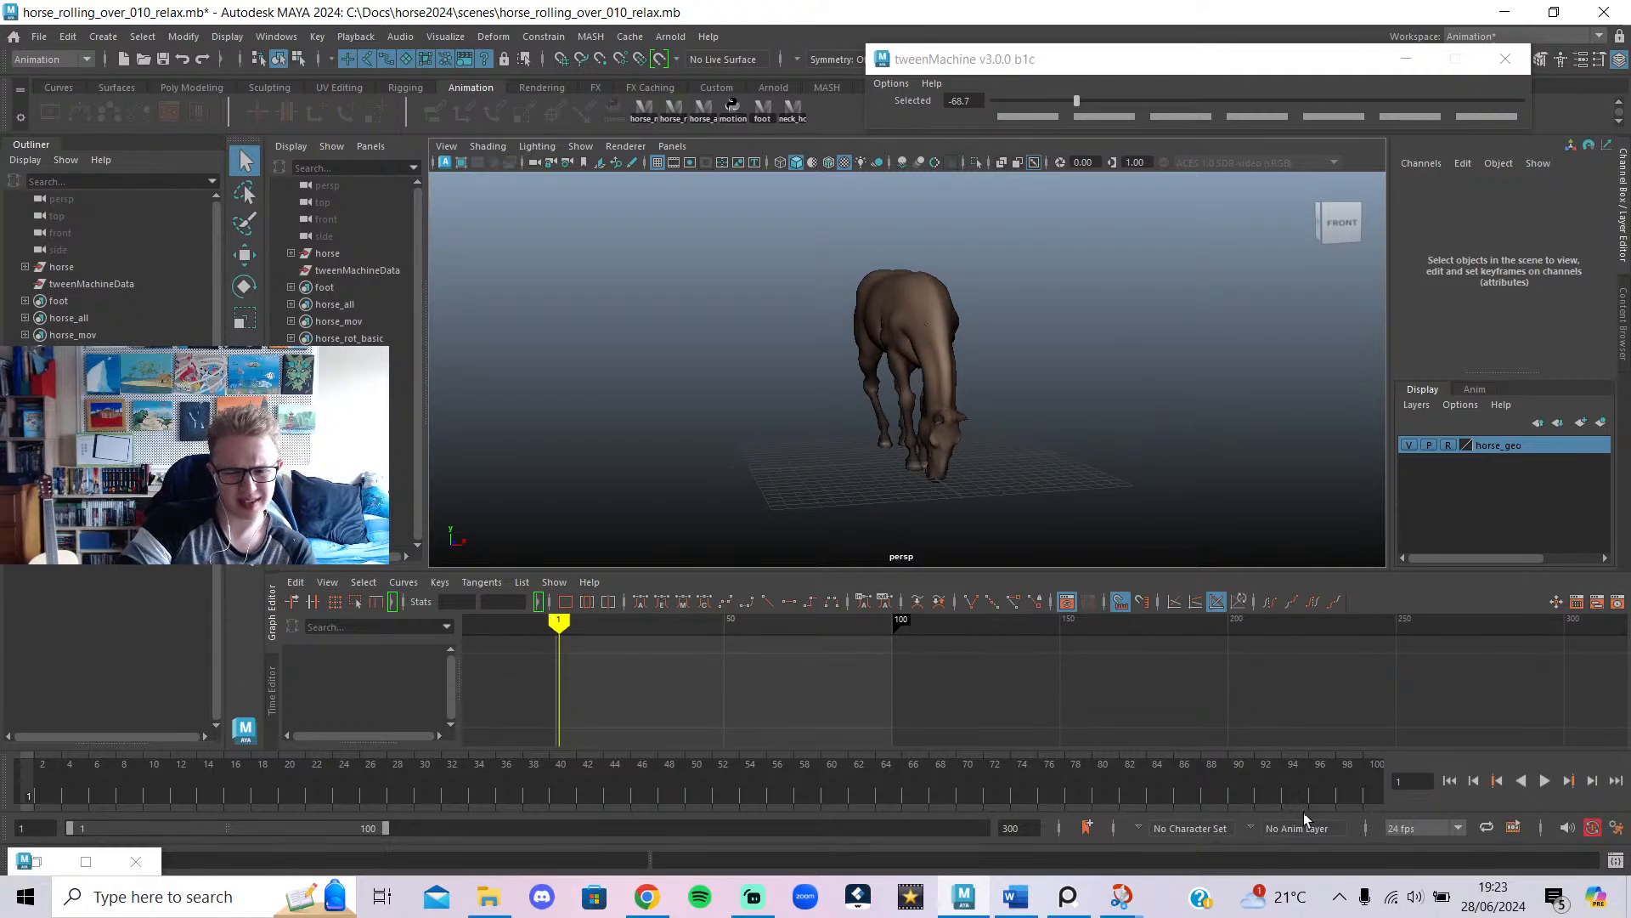
{"action": "left_click_drag", "start_coordinate": [986, 406], "coordinate": [917, 398], "text": "alt"}
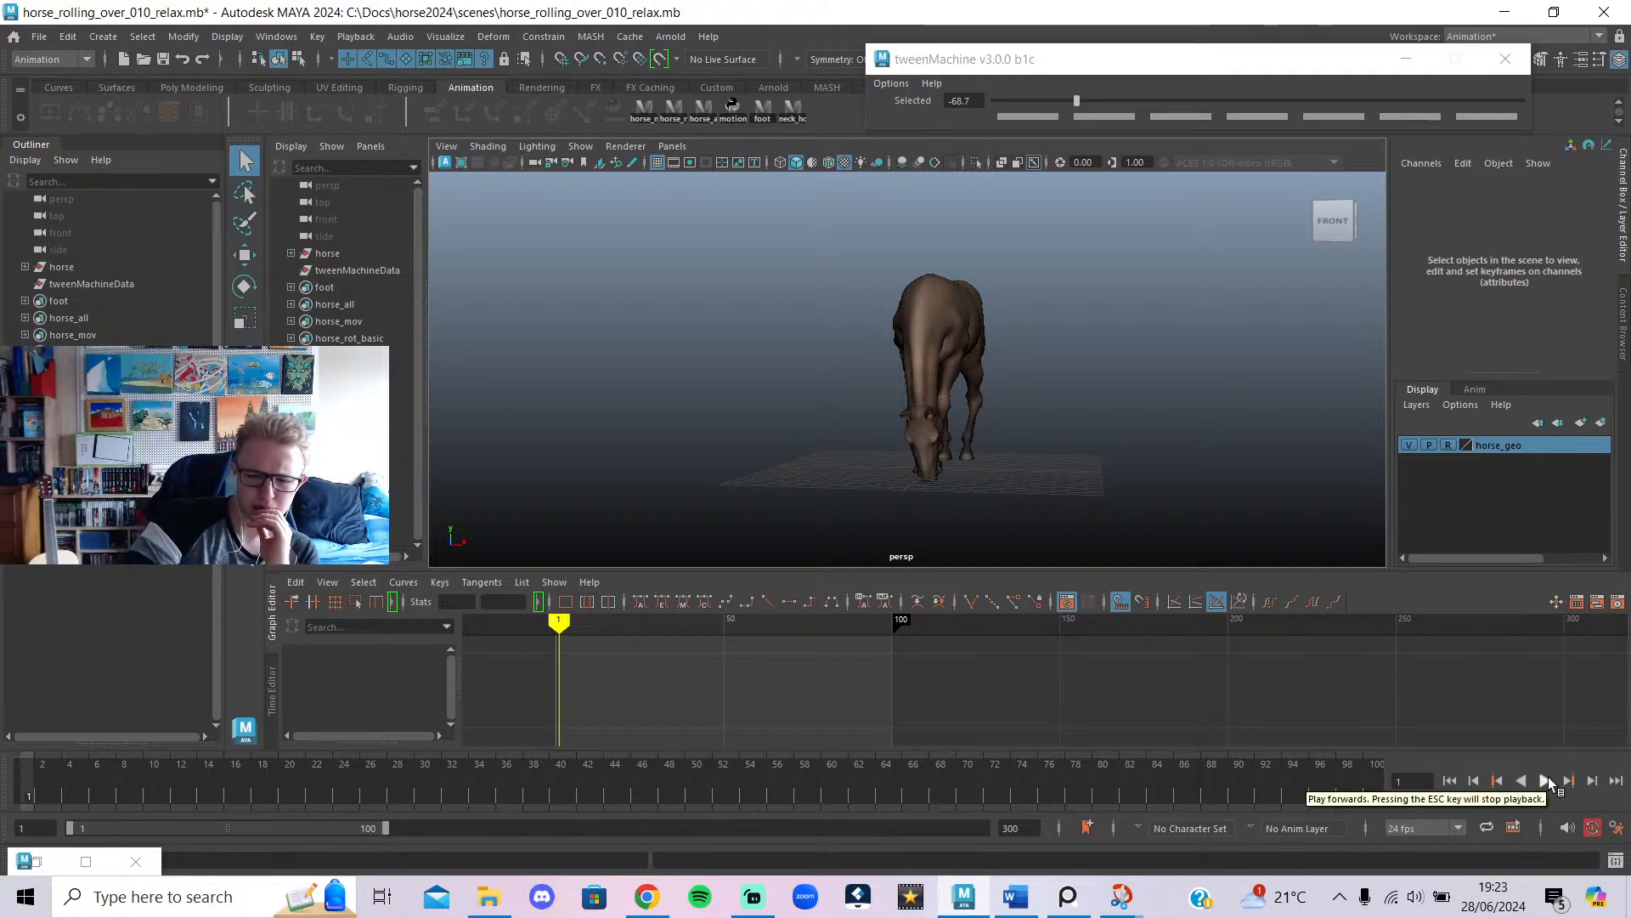
{"action": "left_click", "coordinate": [1546, 781]}
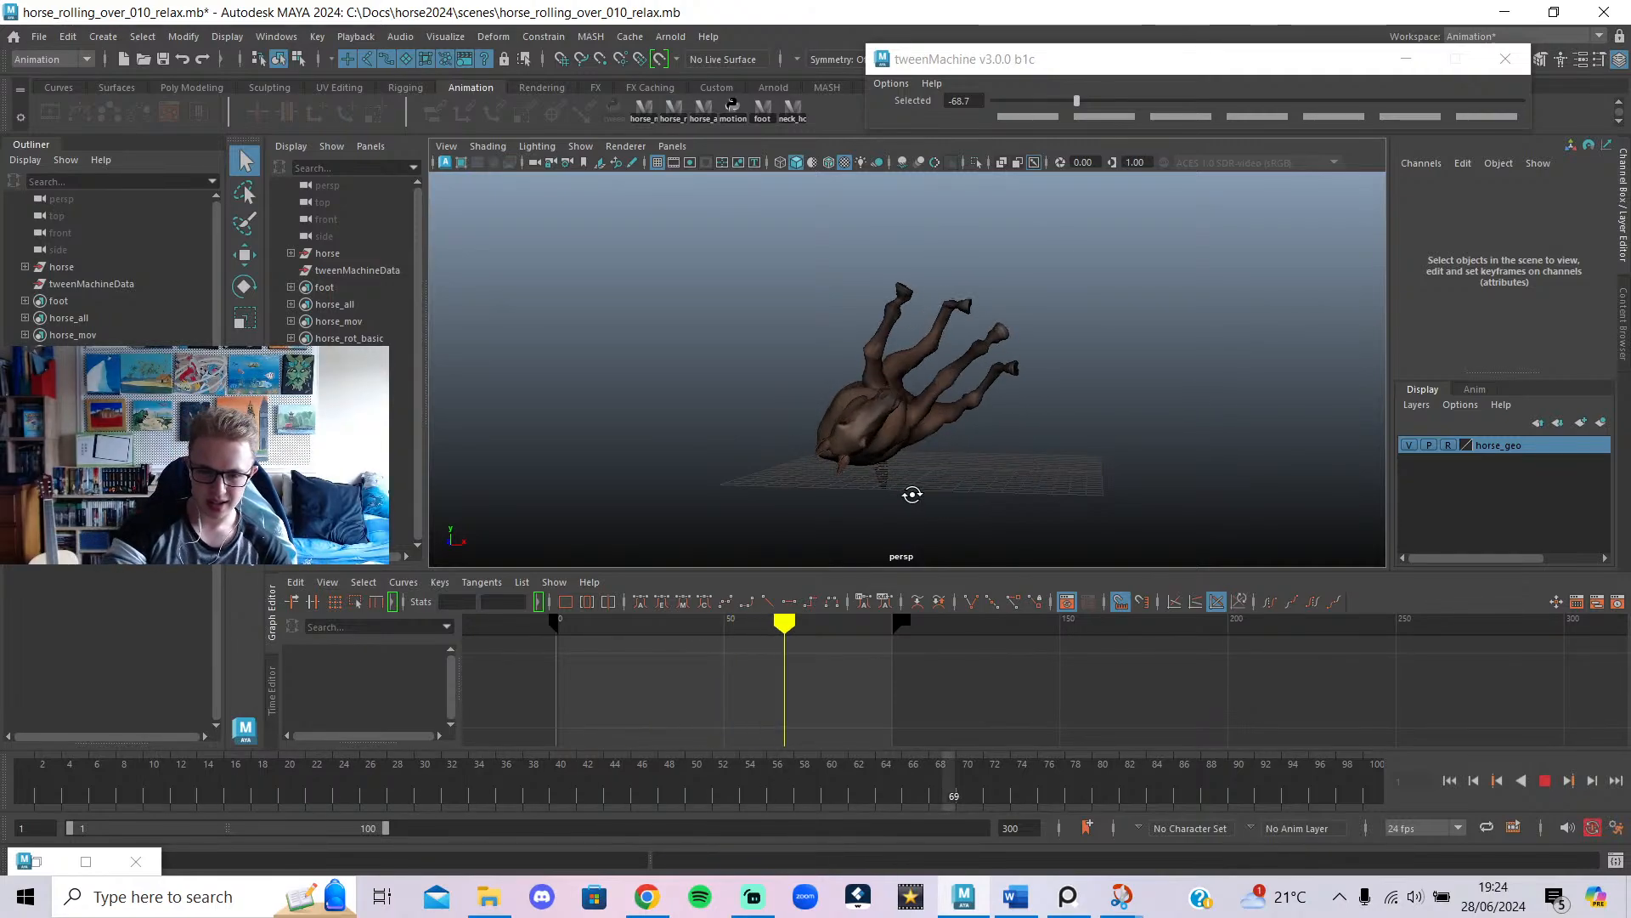
{"action": "left_click_drag", "start_coordinate": [914, 492], "coordinate": [694, 612], "text": "alt"}
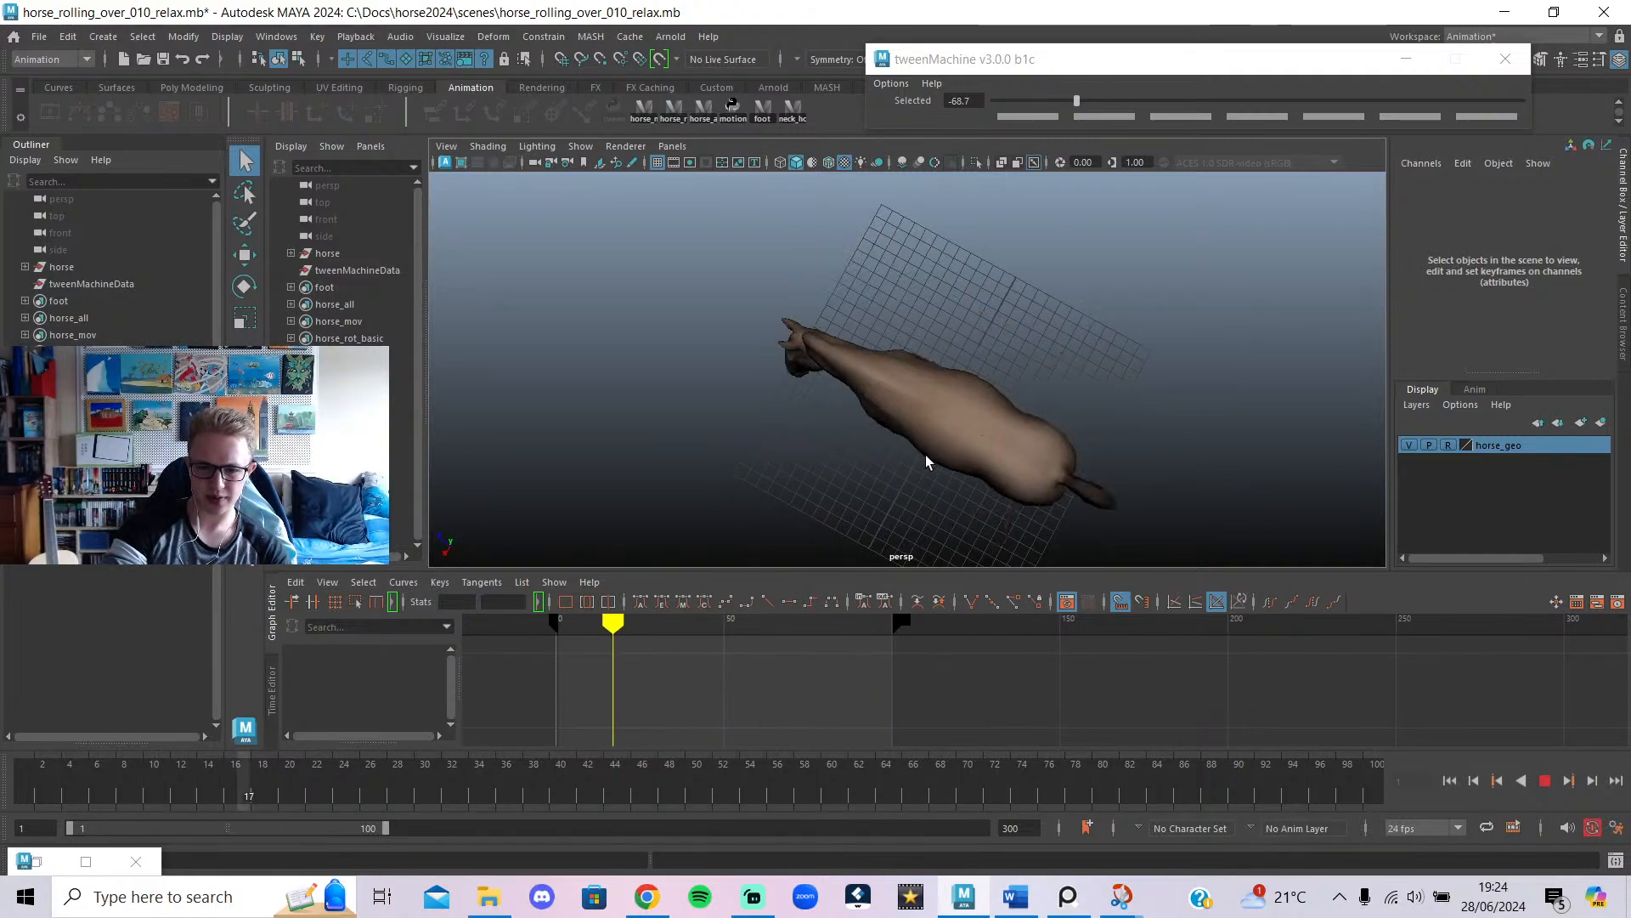
{"action": "left_click_drag", "start_coordinate": [946, 435], "coordinate": [1005, 364], "text": "alt"}
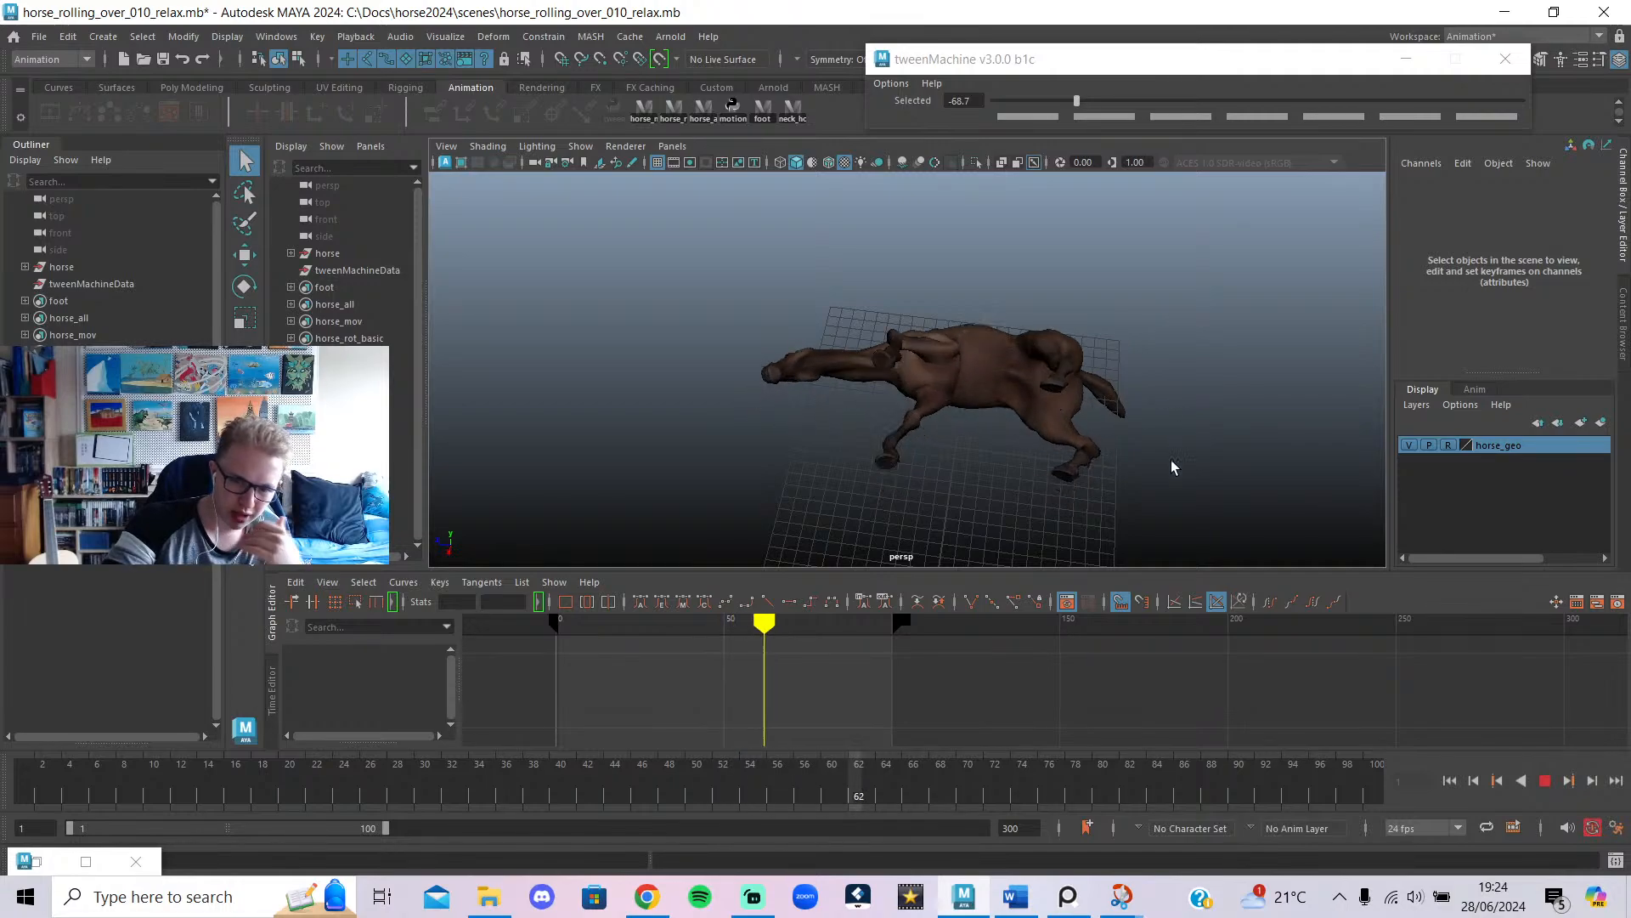
{"action": "left_click_drag", "start_coordinate": [934, 452], "coordinate": [1135, 370], "text": "alt"}
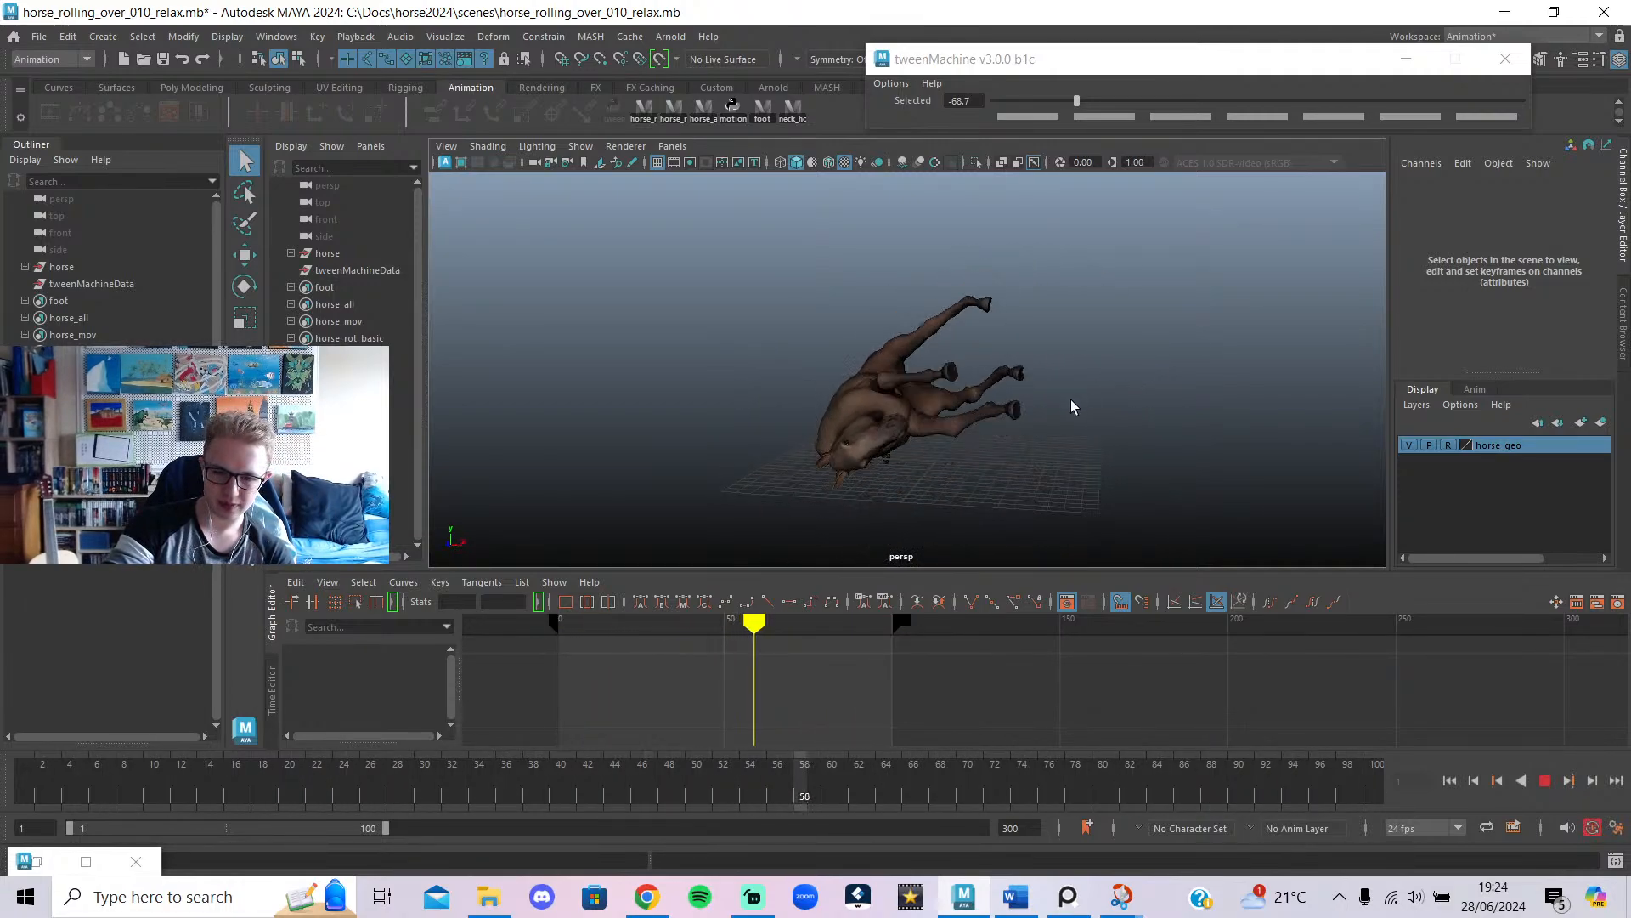
{"action": "left_click_drag", "start_coordinate": [911, 391], "coordinate": [944, 357], "text": "alt"}
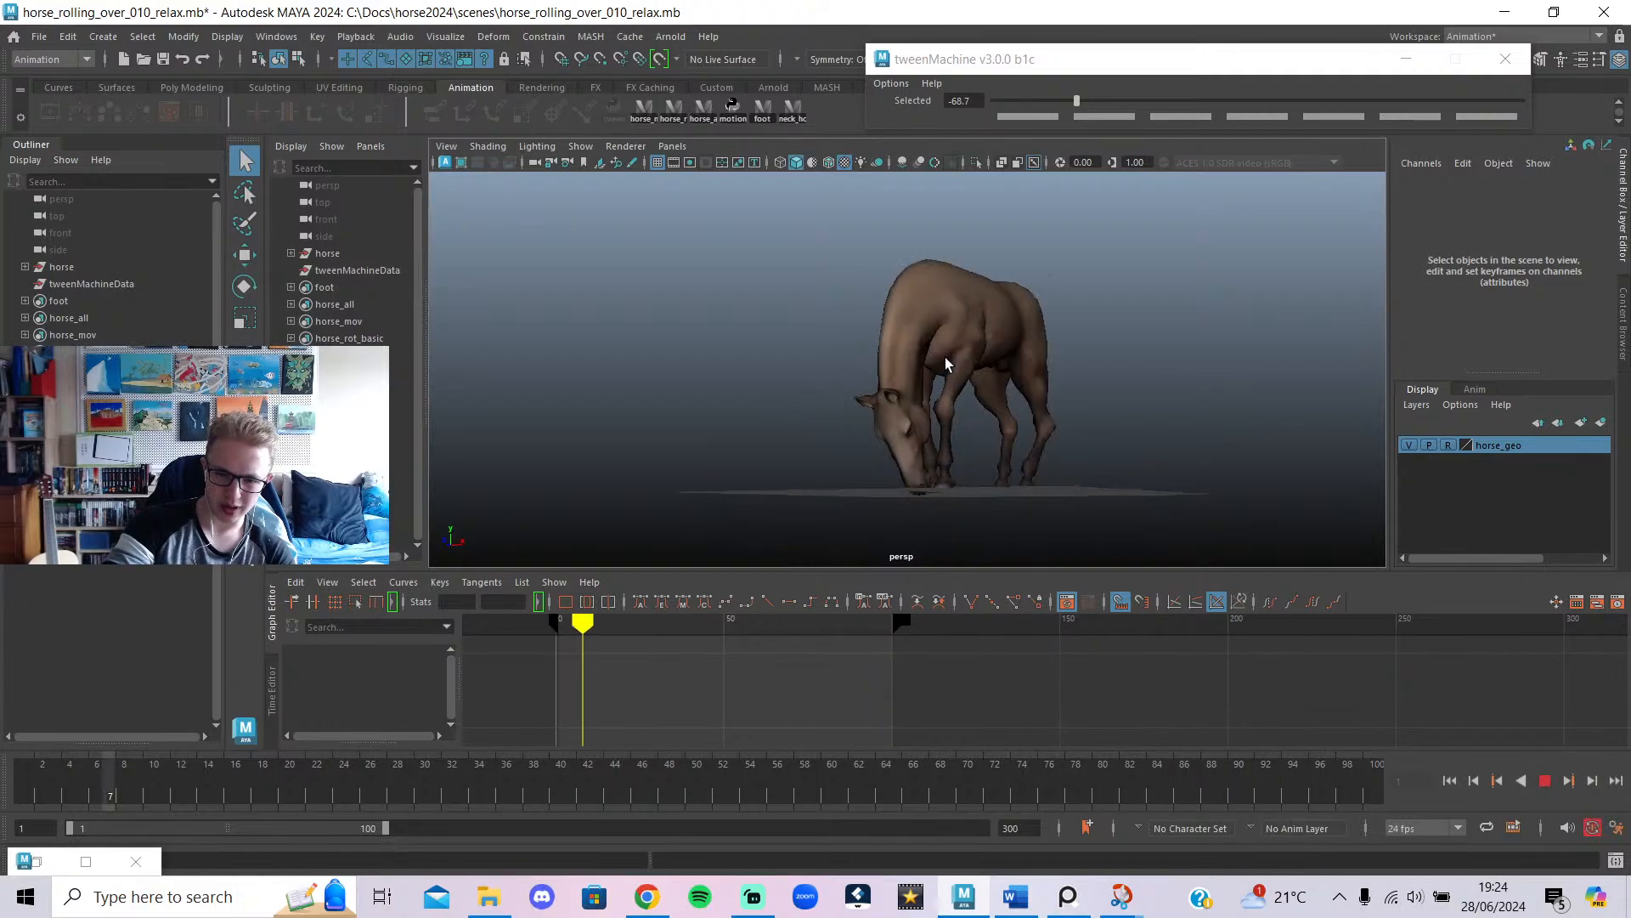
{"action": "left_click", "coordinate": [1546, 781]}
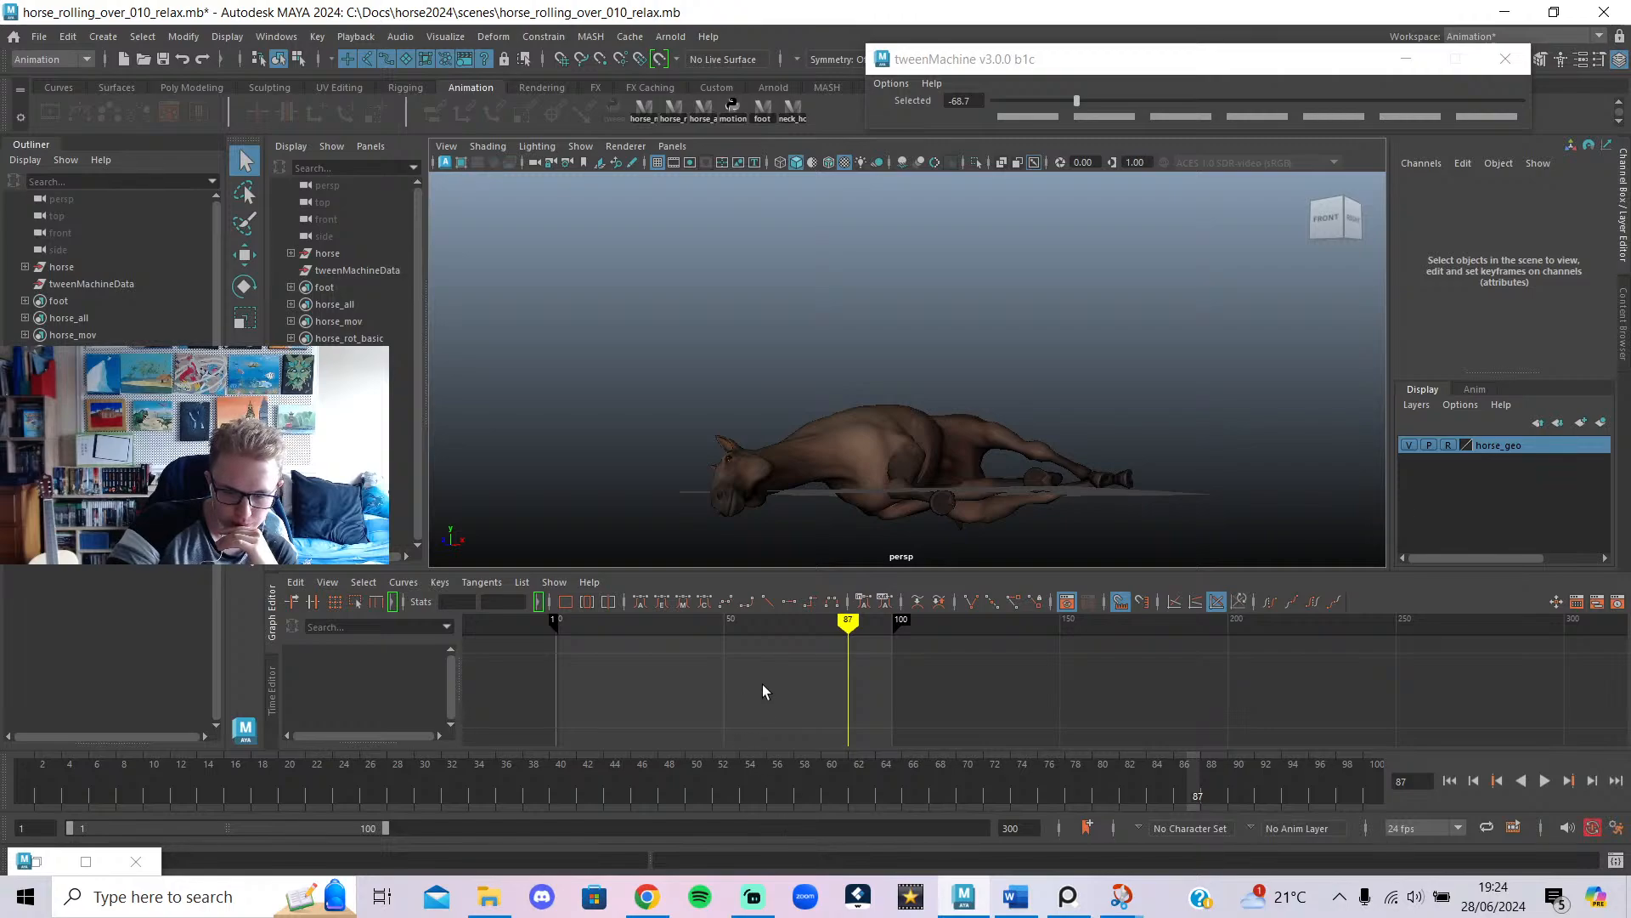
{"action": "mouse_move", "coordinate": [876, 629]}
{"action": "left_mouse_down"}
{"action": "mouse_move", "coordinate": [859, 633]}
{"action": "mouse_move", "coordinate": [983, 643]}
{"action": "mouse_move", "coordinate": [892, 654]}
{"action": "mouse_move", "coordinate": [1059, 694]}
{"action": "left_mouse_up"}
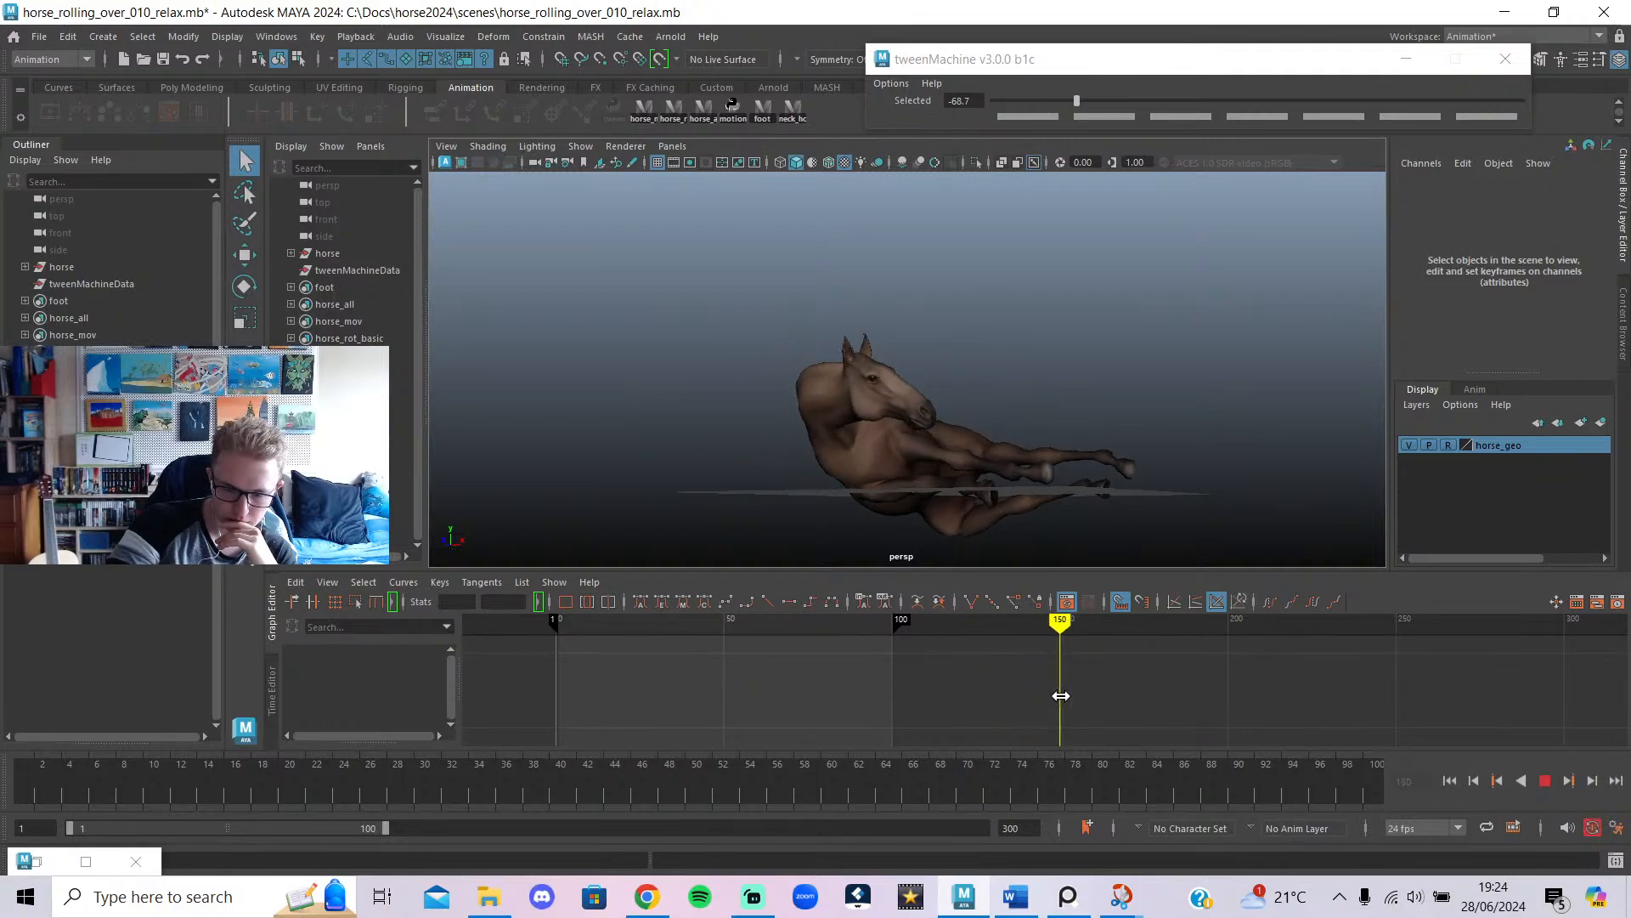
Extend the range to frame 150, replay from the start, and select all rig controls at frame 102.
{"action": "left_click_drag", "start_coordinate": [388, 828], "coordinate": [536, 851]}
{"action": "left_click", "coordinate": [40, 795]}
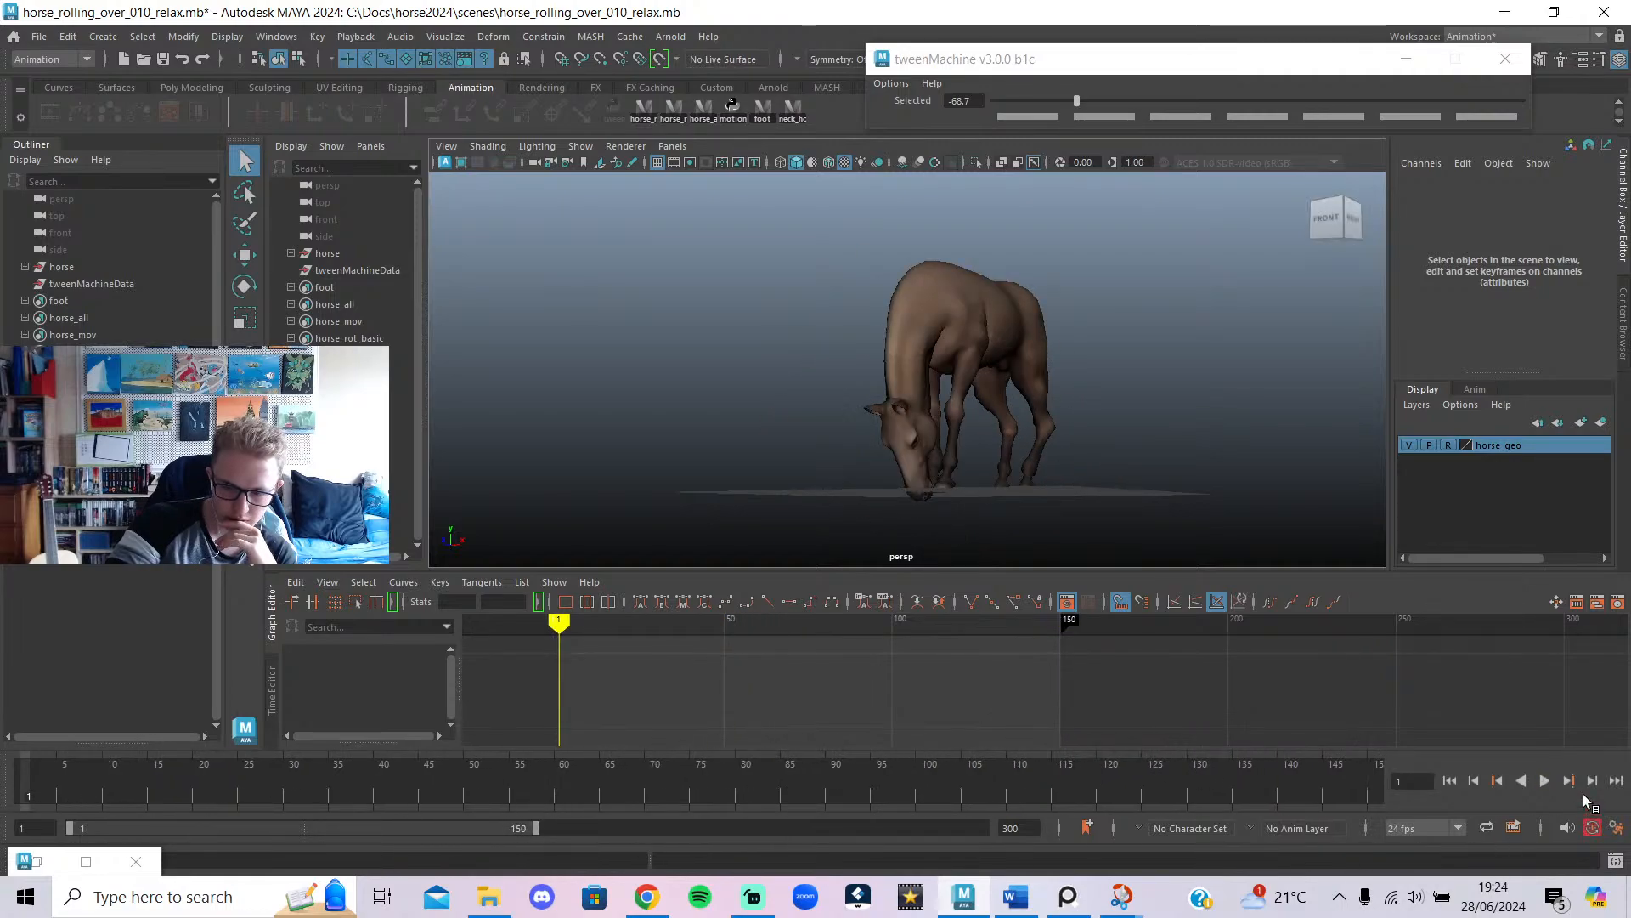
{"action": "left_click", "coordinate": [1551, 780]}
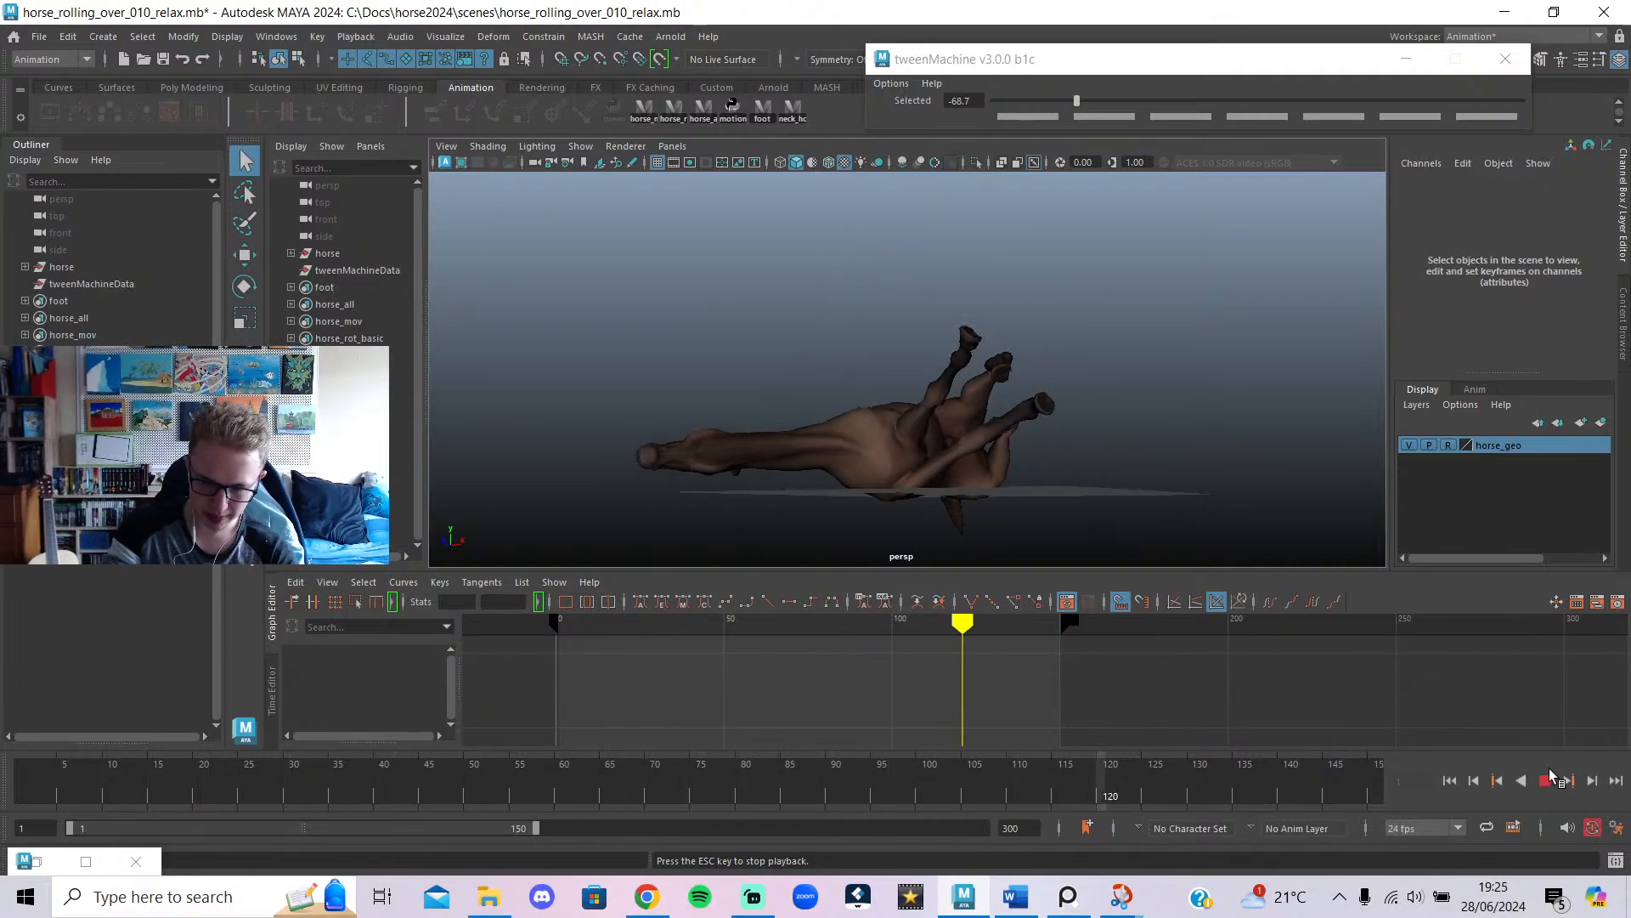
{"action": "left_click", "coordinate": [1545, 781]}
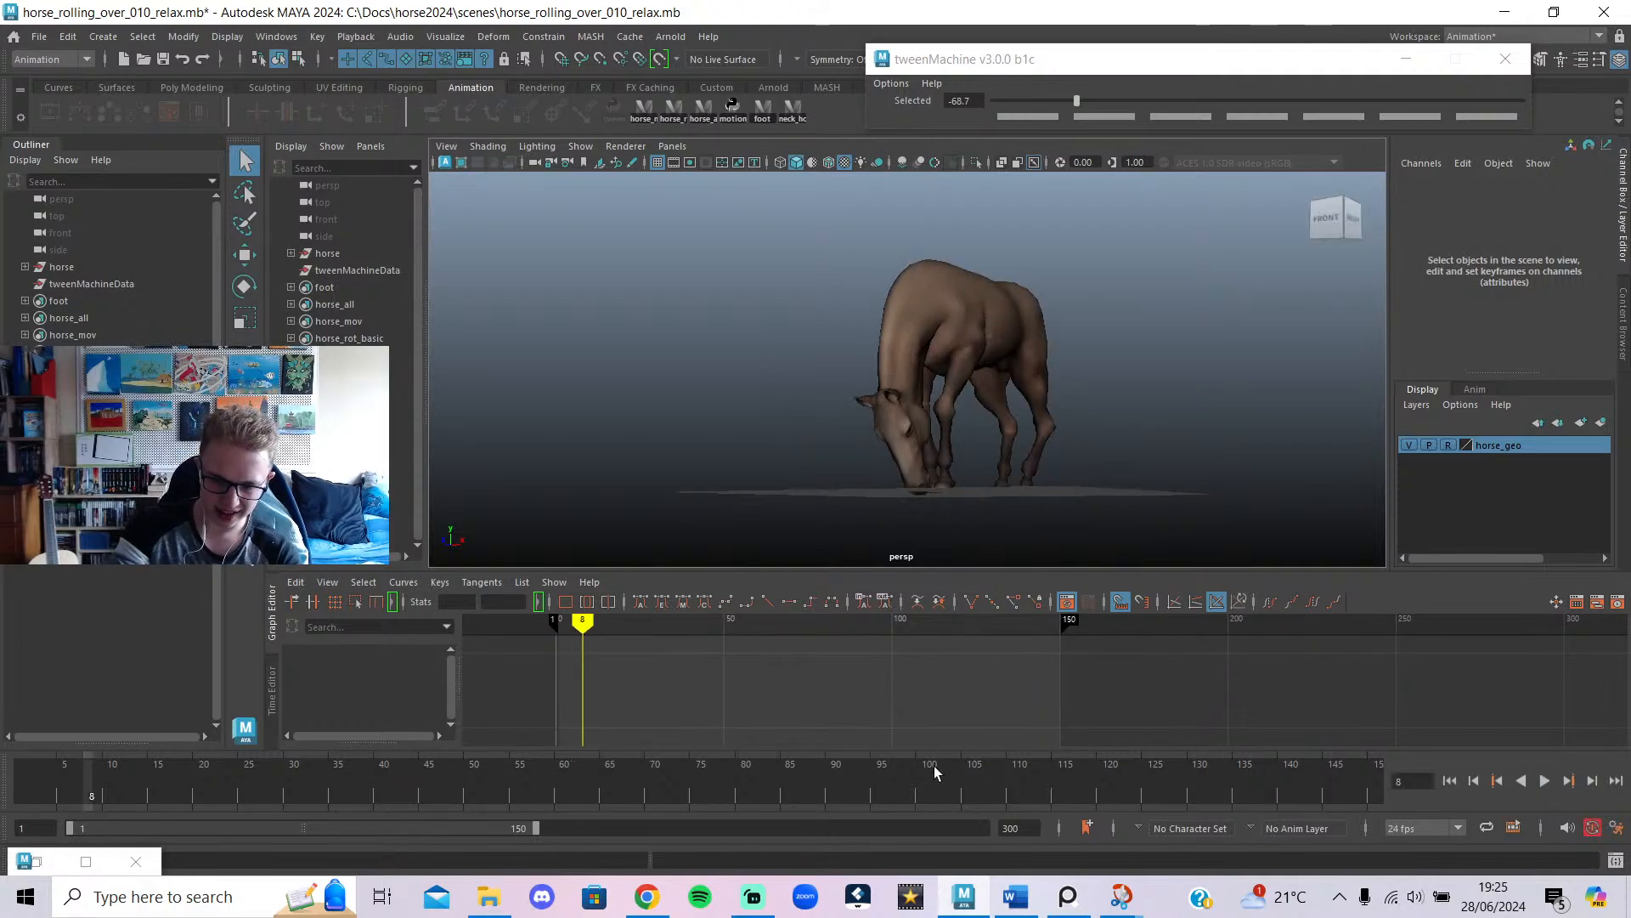
{"action": "left_click_drag", "start_coordinate": [934, 767], "coordinate": [943, 892]}
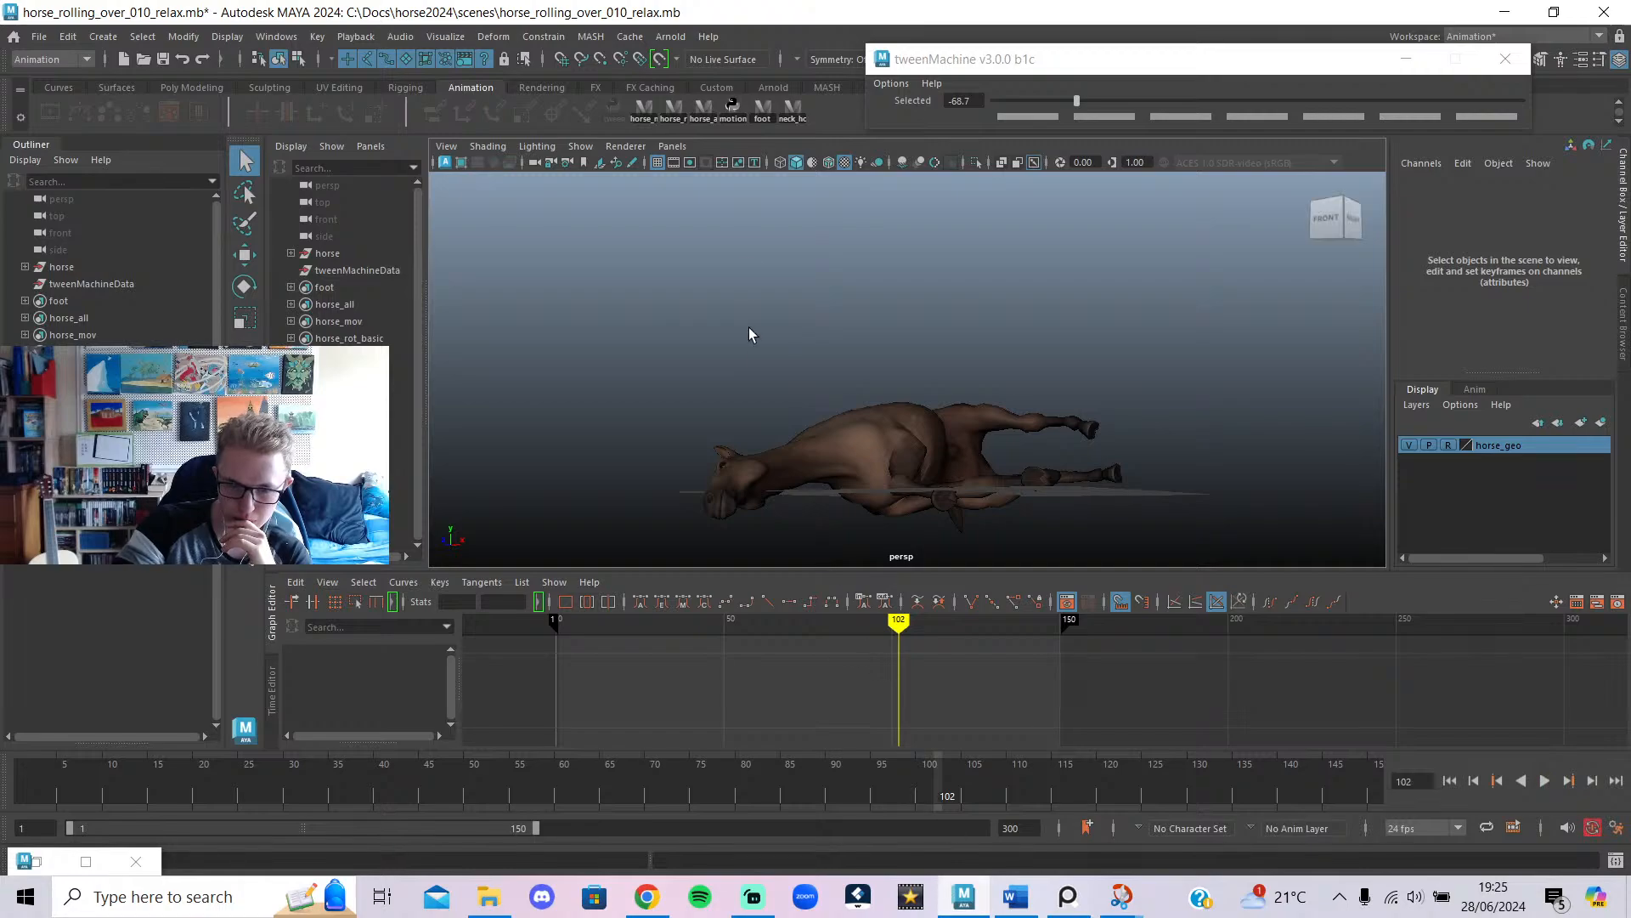
{"action": "left_click", "coordinate": [642, 110]}
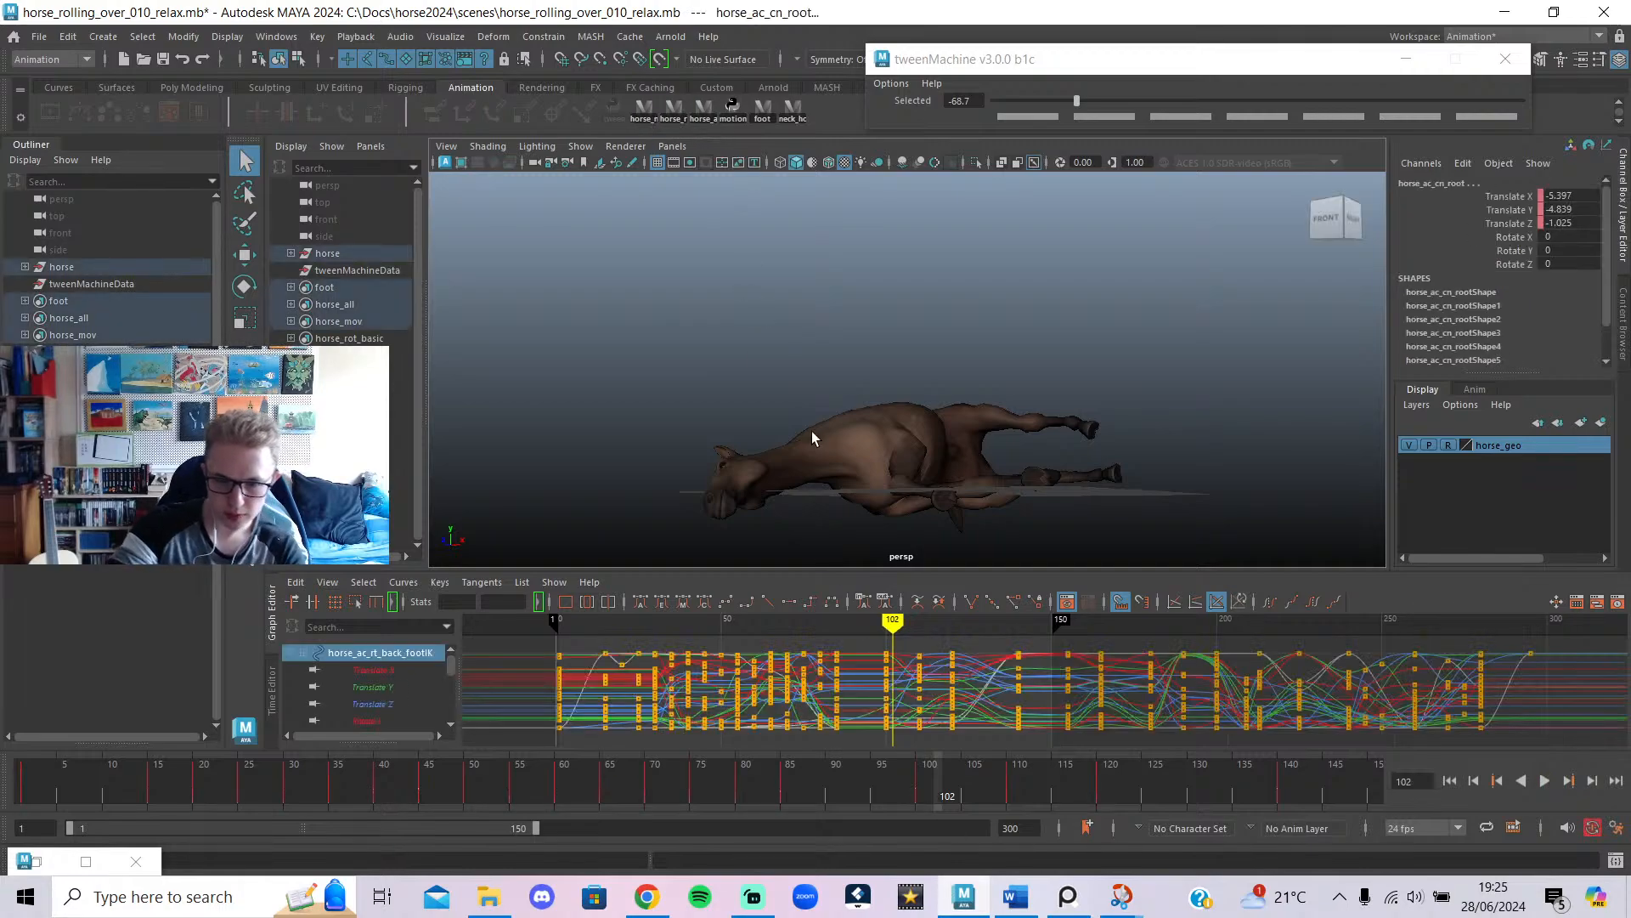
Select the neck, body and other rig controls and delete their keys at frame 110.
{"action": "left_click", "coordinate": [675, 109]}
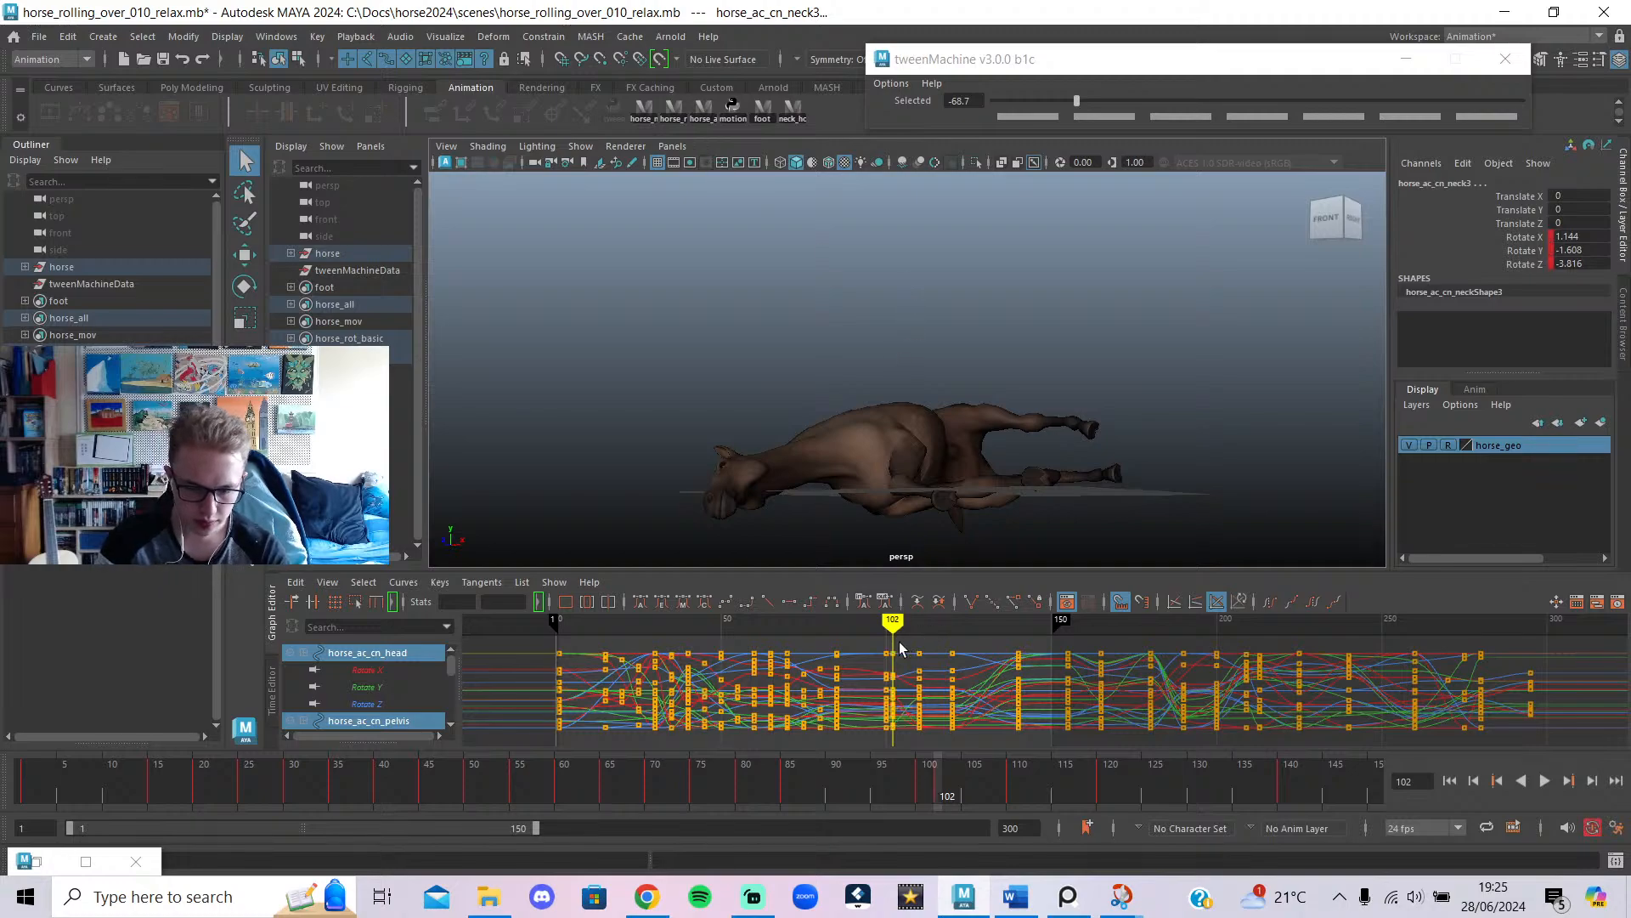
{"action": "left_click_drag", "start_coordinate": [902, 649], "coordinate": [920, 659]}
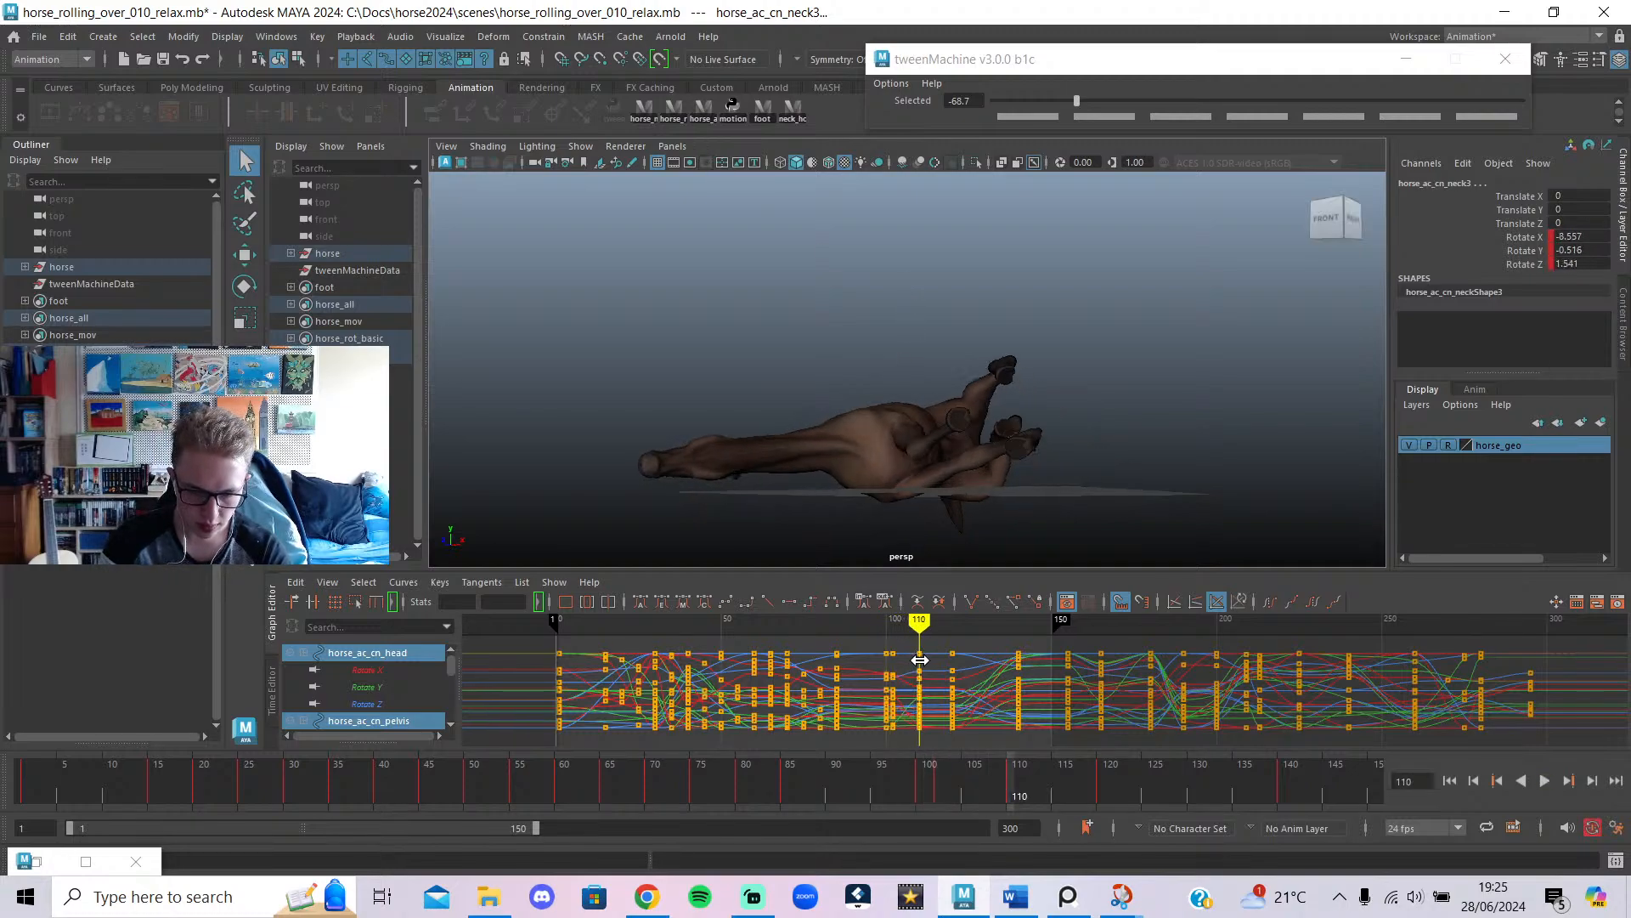
{"action": "left_click", "coordinate": [681, 107]}
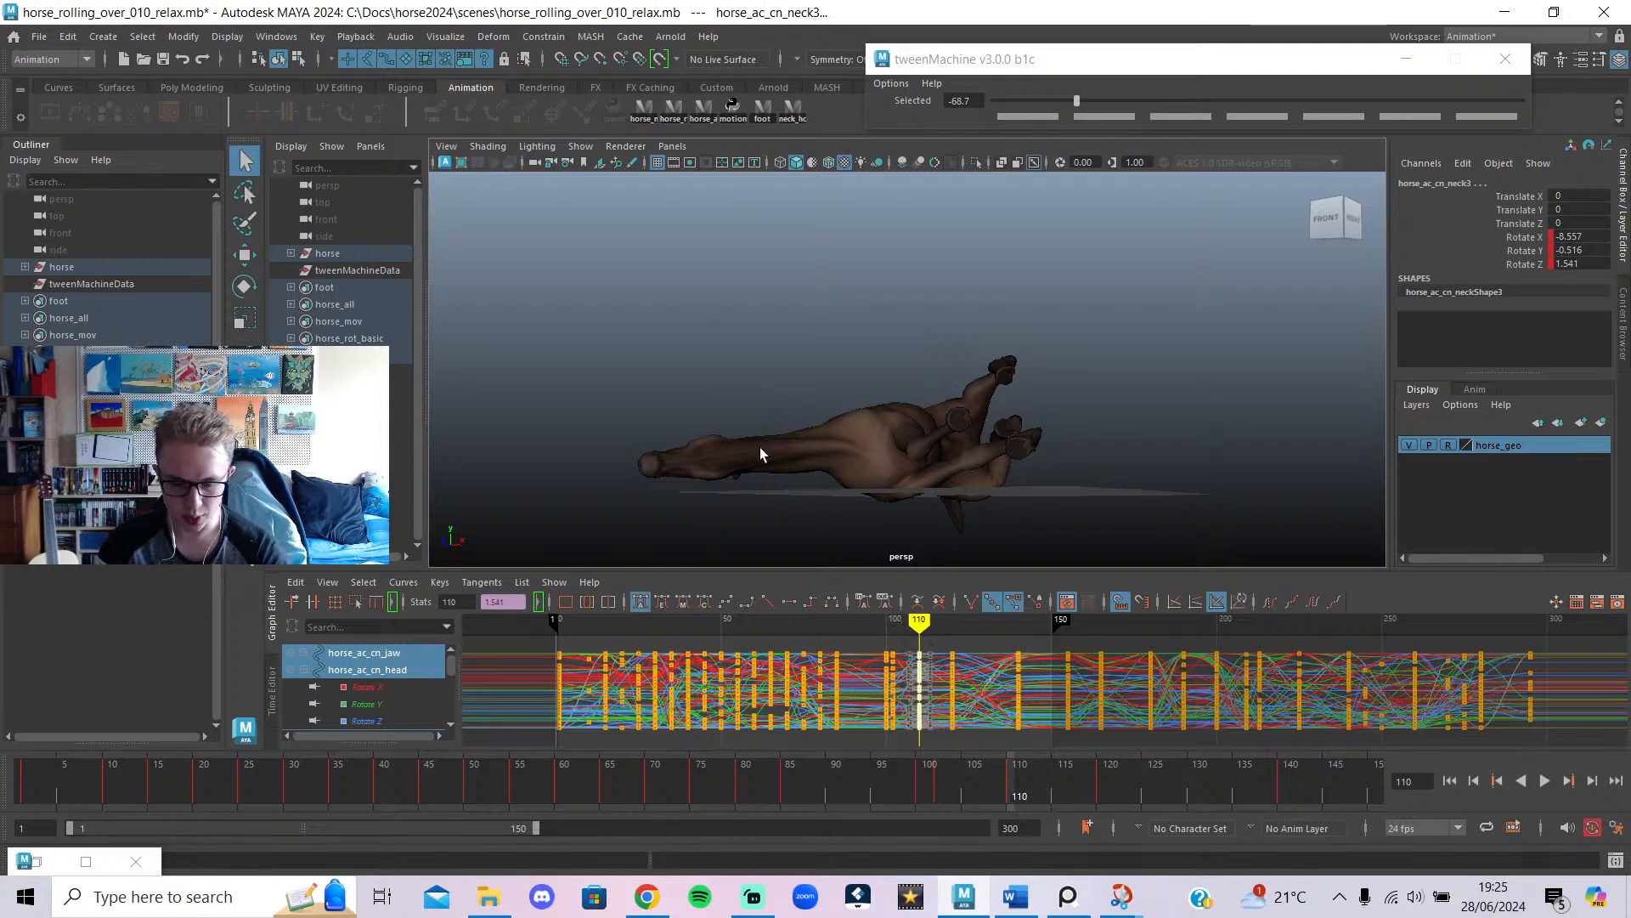
{"action": "key", "text": "Delete"}
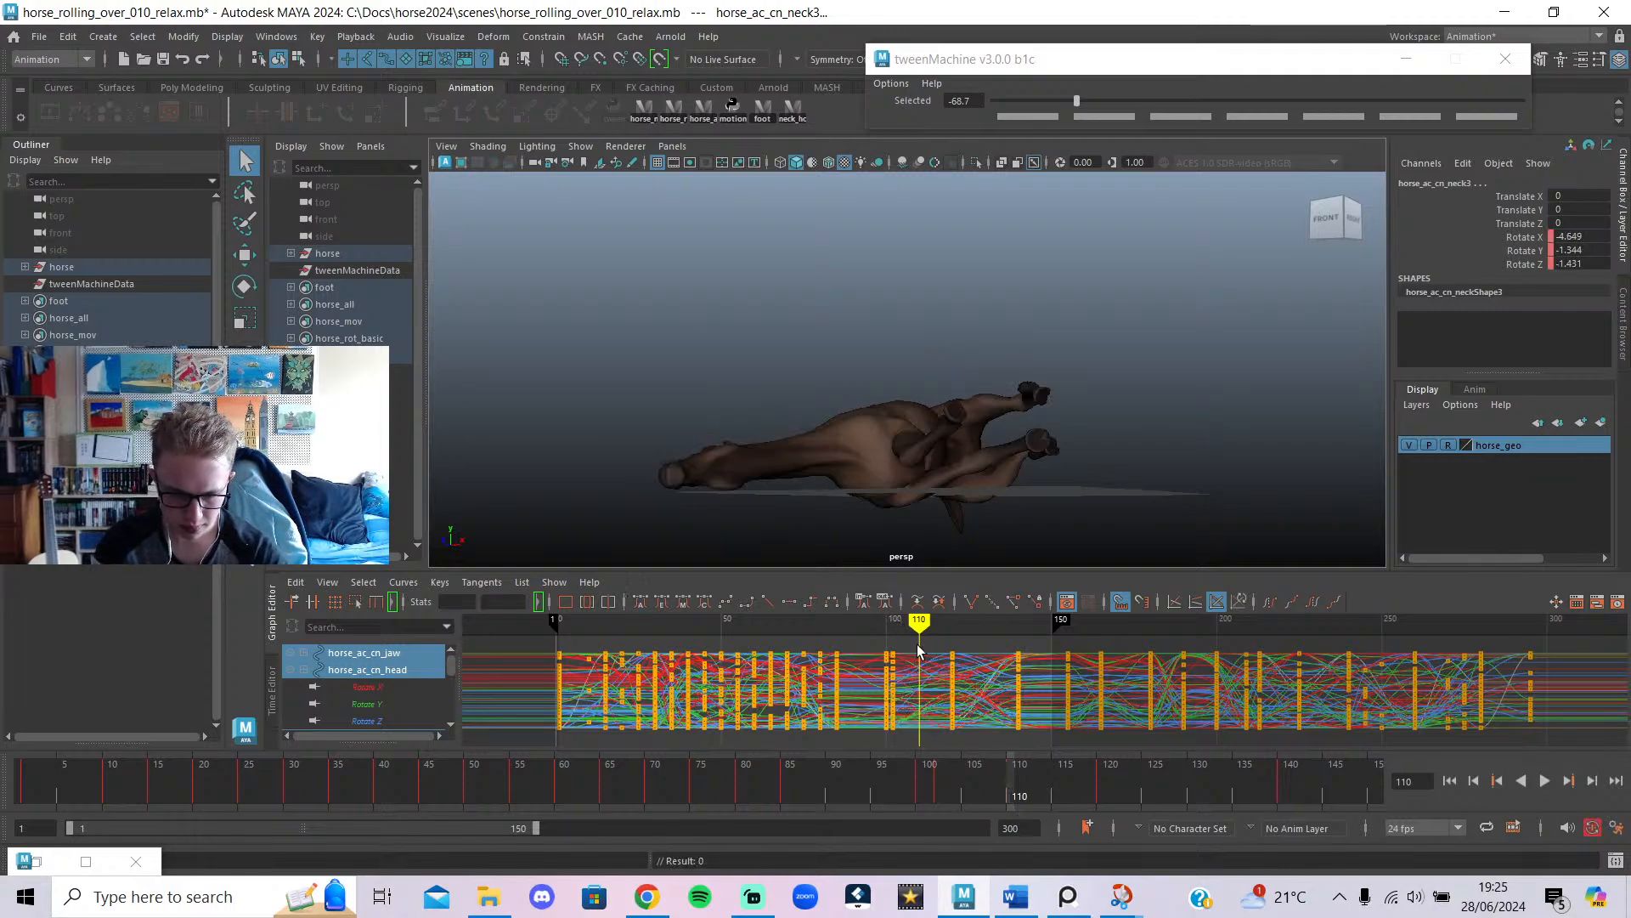
Slide the frame-102 key column over to frame 110.
{"action": "left_click_drag", "start_coordinate": [892, 765], "coordinate": [891, 763]}
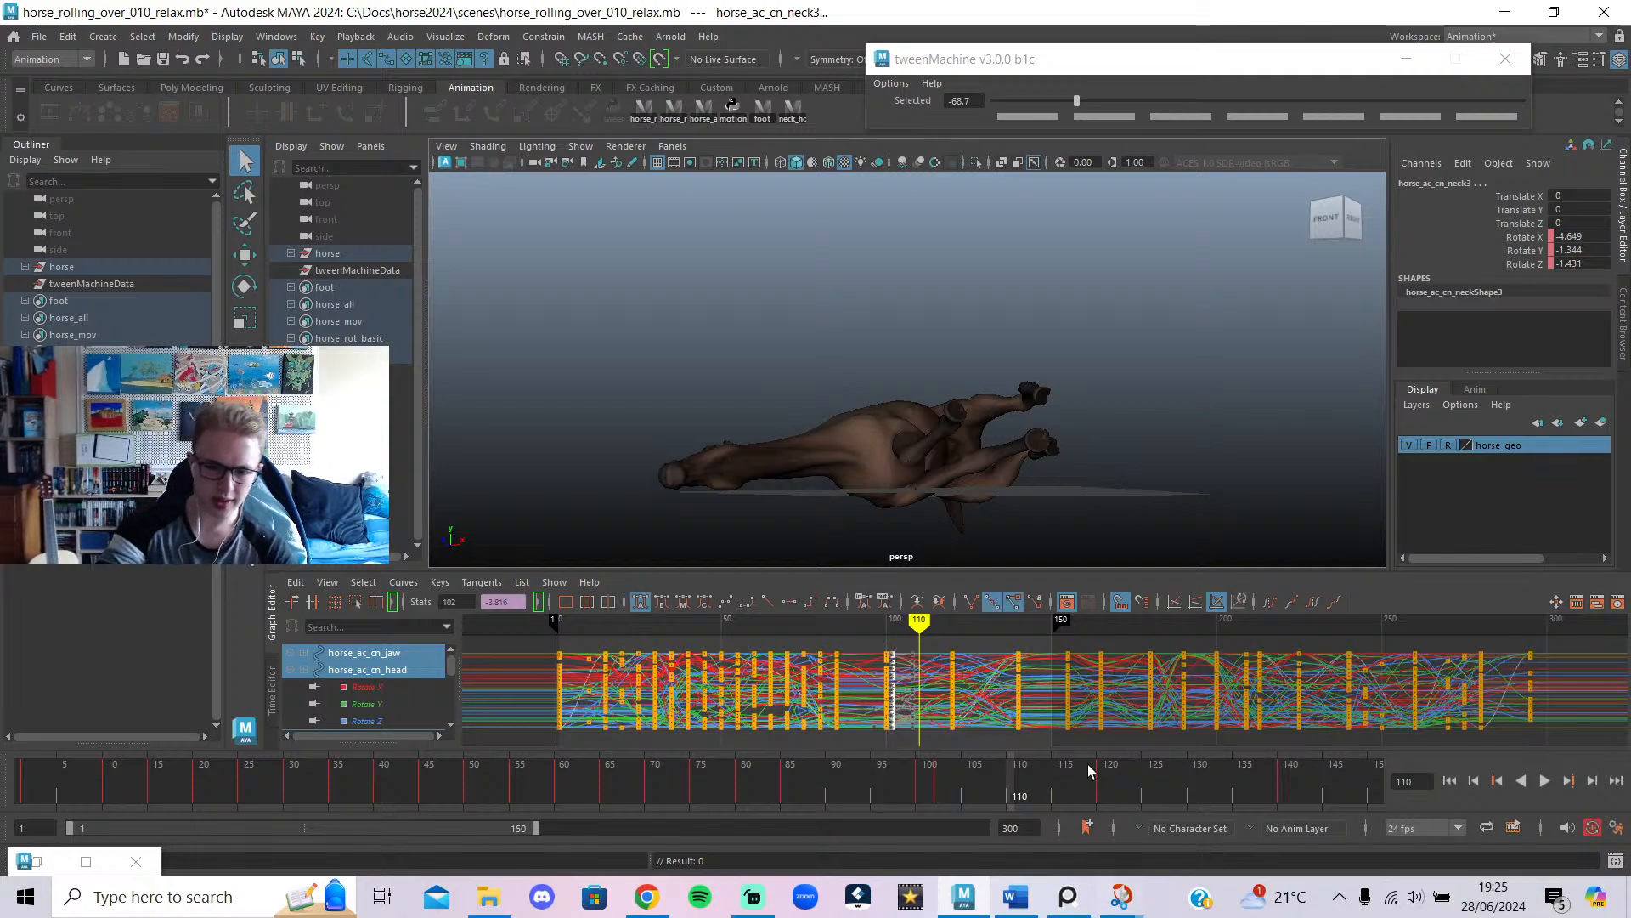
{"action": "scroll", "coordinate": [930, 705], "scroll_direction": "up", "scroll_amount": 3}
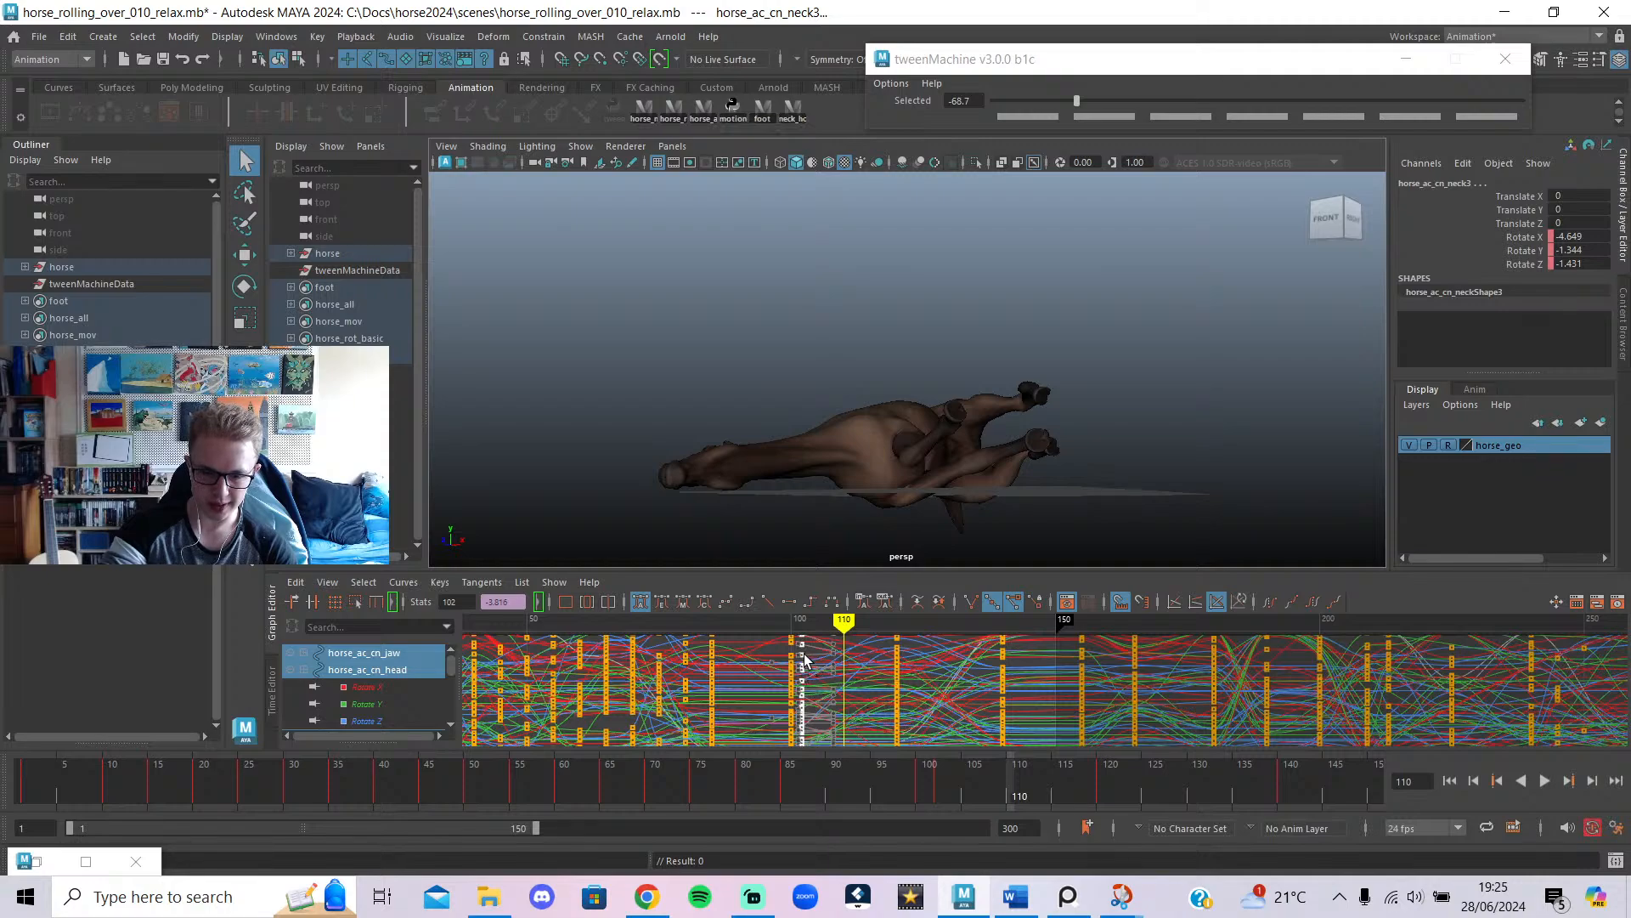
{"action": "middle_click_drag", "start_coordinate": [804, 662], "coordinate": [847, 669], "text": "shift"}
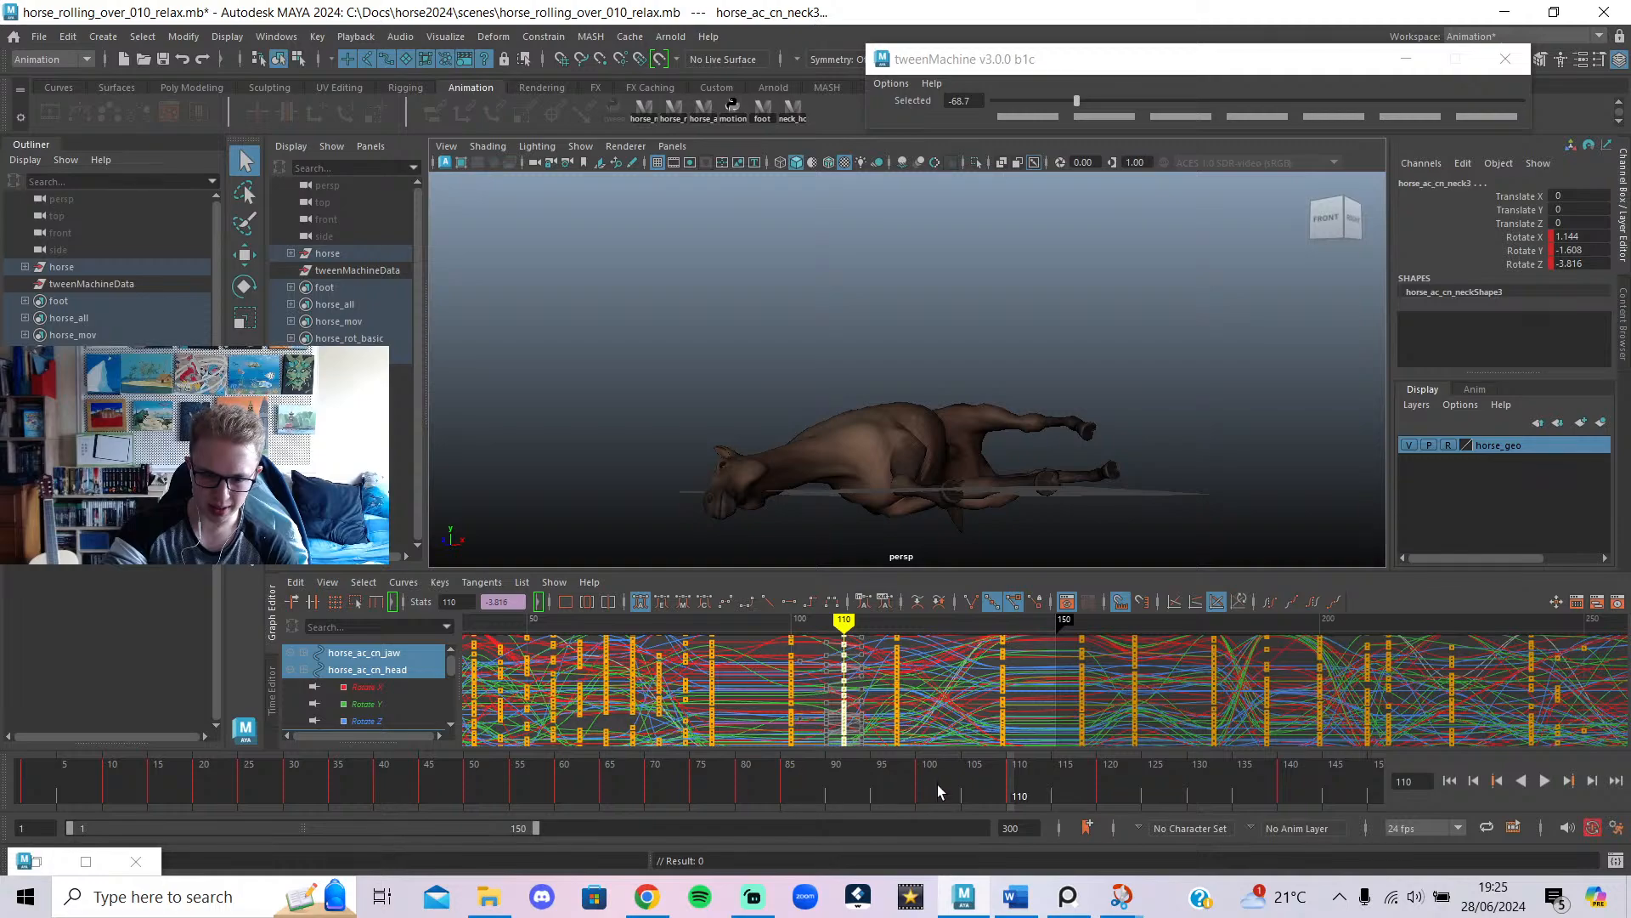
Blend the in-between pose to -61.9 with tweenMachine and scrub through the roll timing.
{"action": "left_click_drag", "start_coordinate": [928, 780], "coordinate": [1103, 849]}
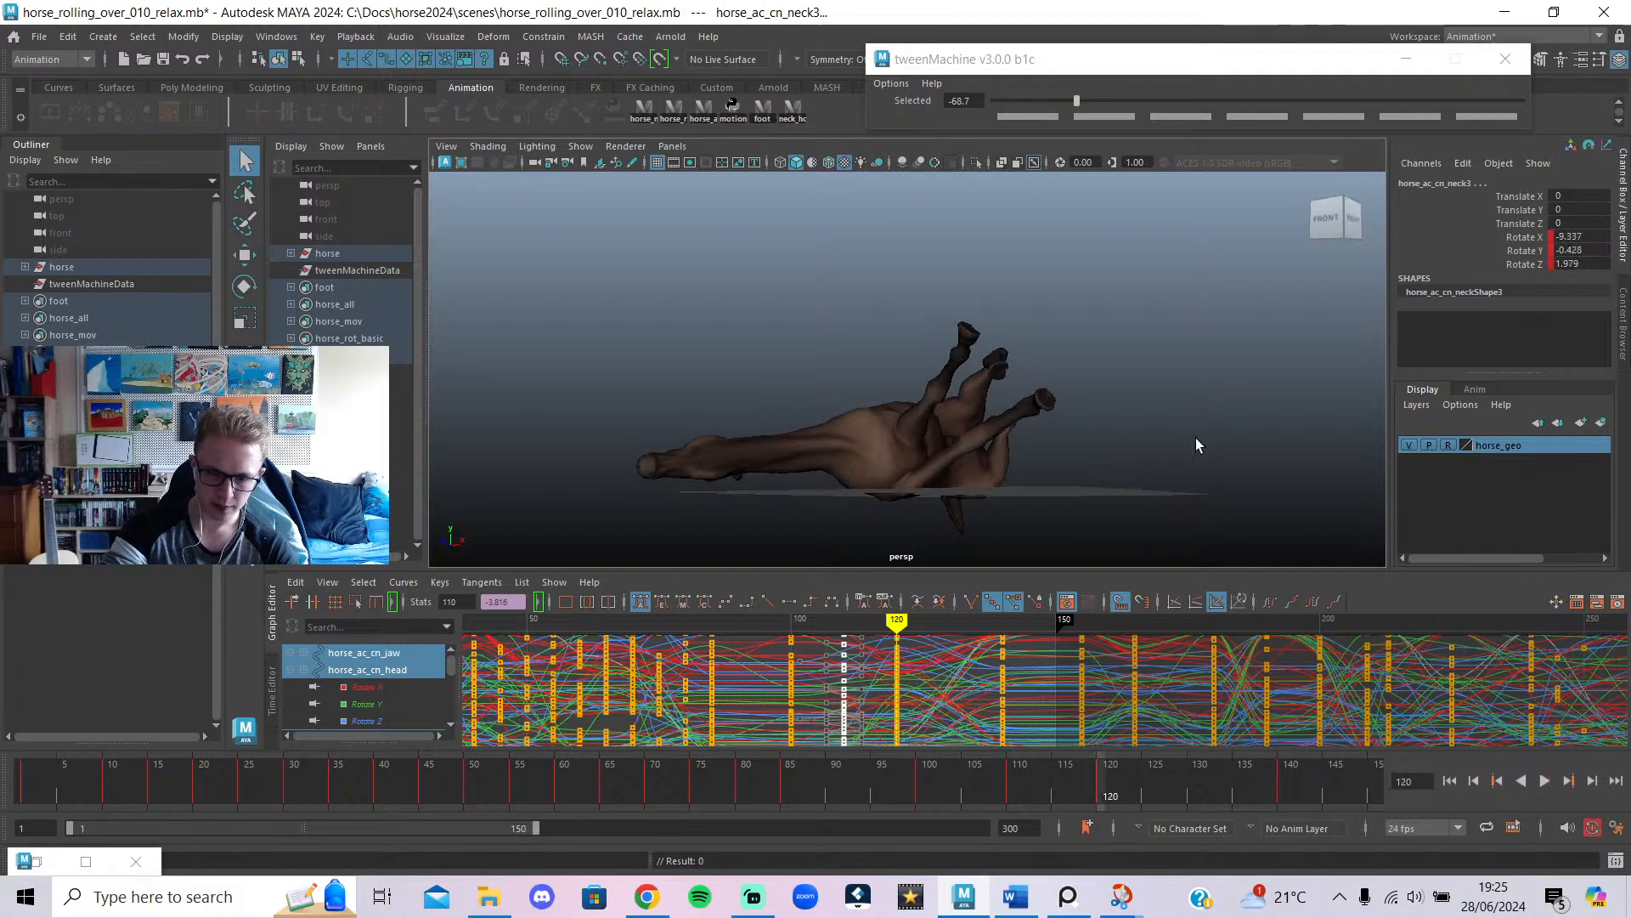
{"action": "left_click", "coordinate": [1094, 102]}
{"action": "left_click_drag", "start_coordinate": [915, 783], "coordinate": [1481, 912]}
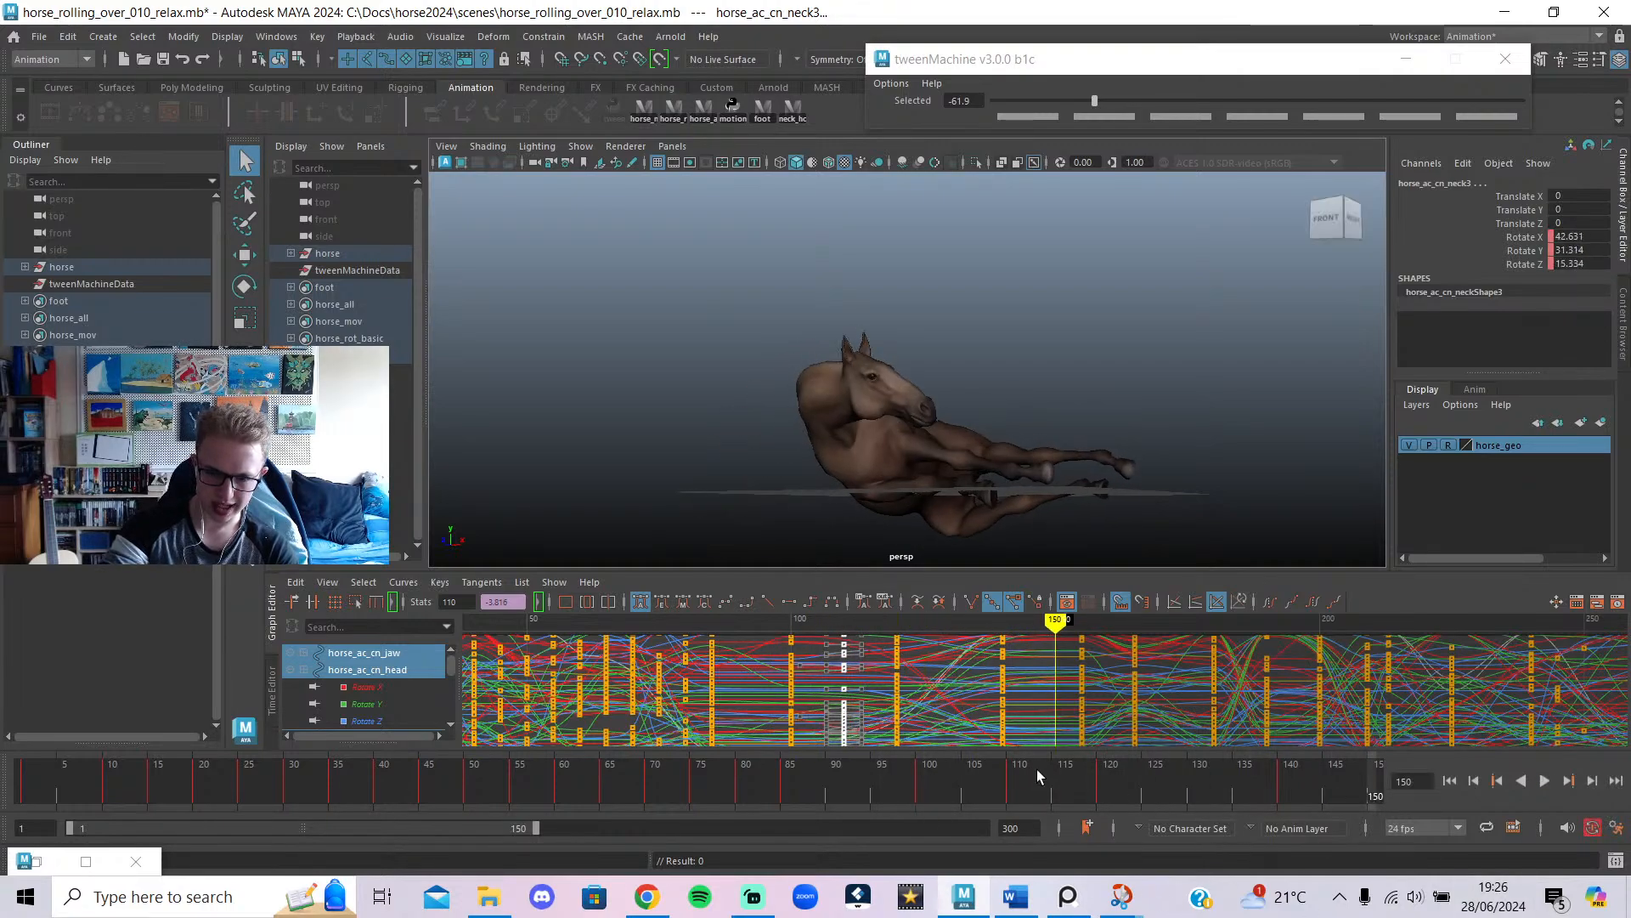
Extend the playback range end to frame 155 and play the animation.
{"action": "key", "text": "a"}
{"action": "left_click_drag", "start_coordinate": [1062, 624], "coordinate": [1079, 640]}
{"action": "key", "text": "alt+v"}
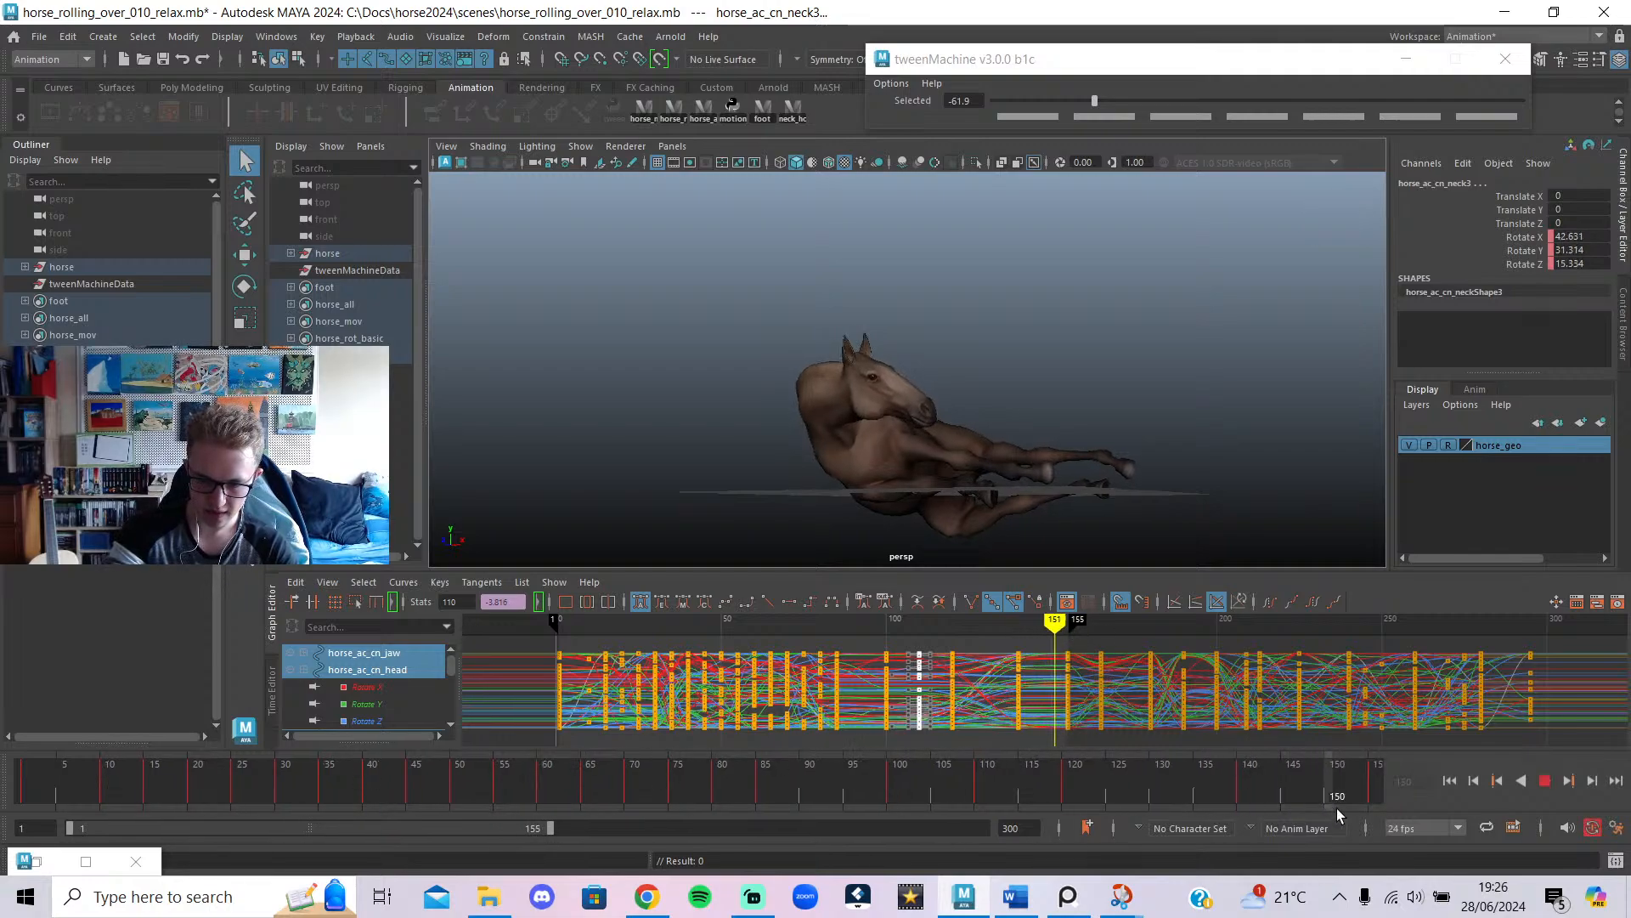
{"action": "left_click", "coordinate": [1081, 644]}
{"action": "scroll", "coordinate": [970, 643], "scroll_direction": "down", "scroll_amount": 3}
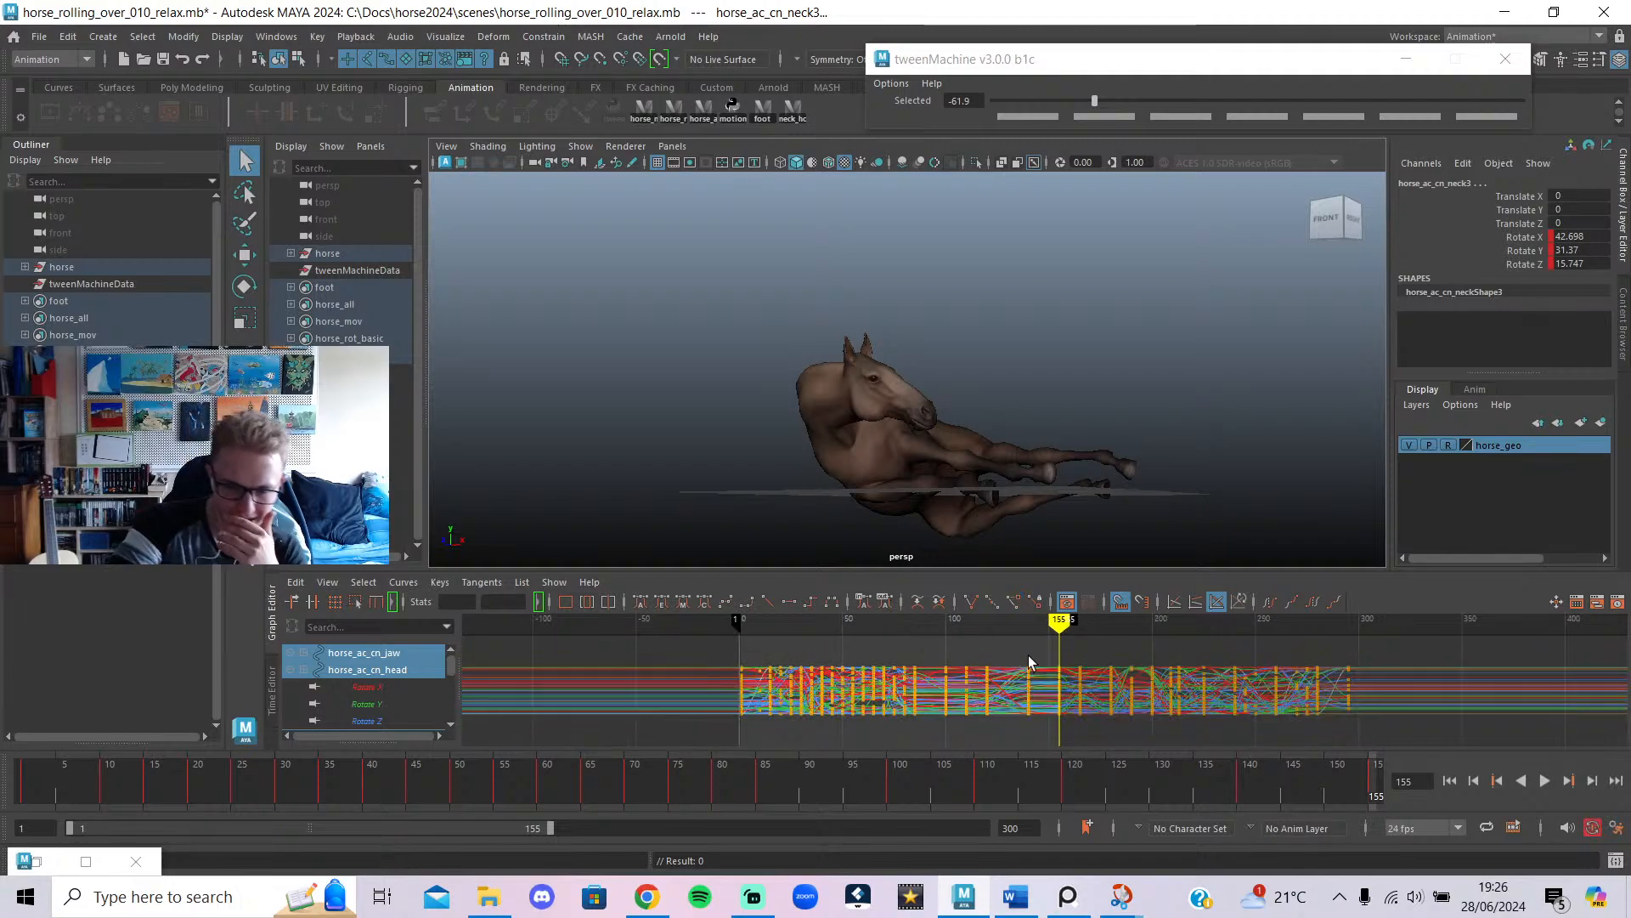
{"action": "key", "text": "alt+v"}
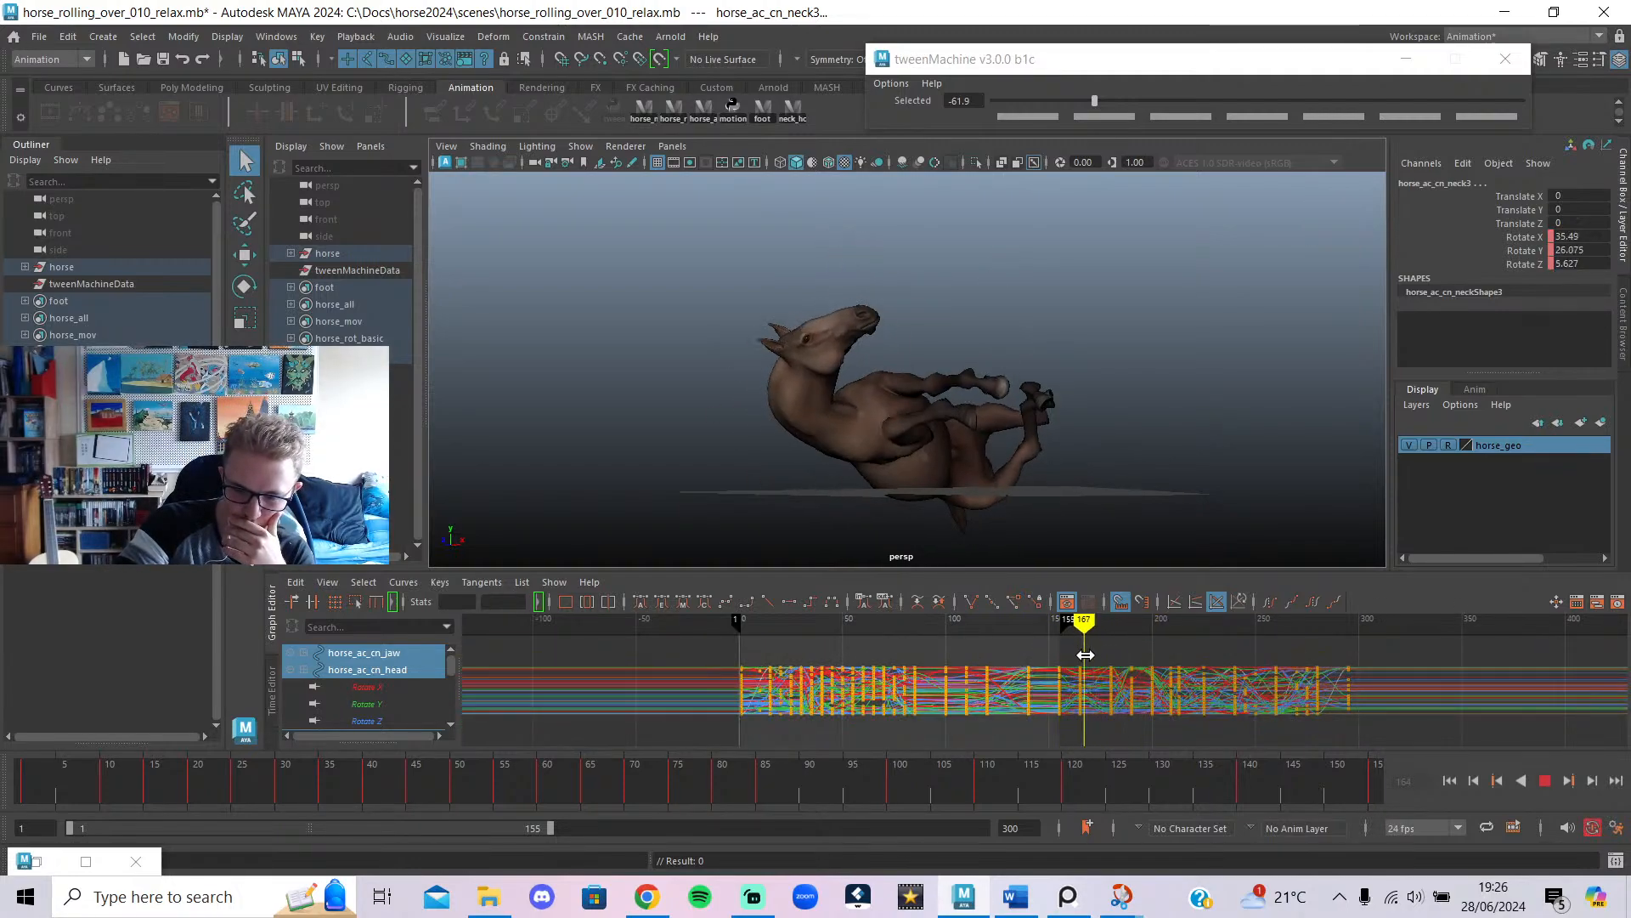
{"action": "left_click_drag", "start_coordinate": [1086, 700], "coordinate": [1068, 697]}
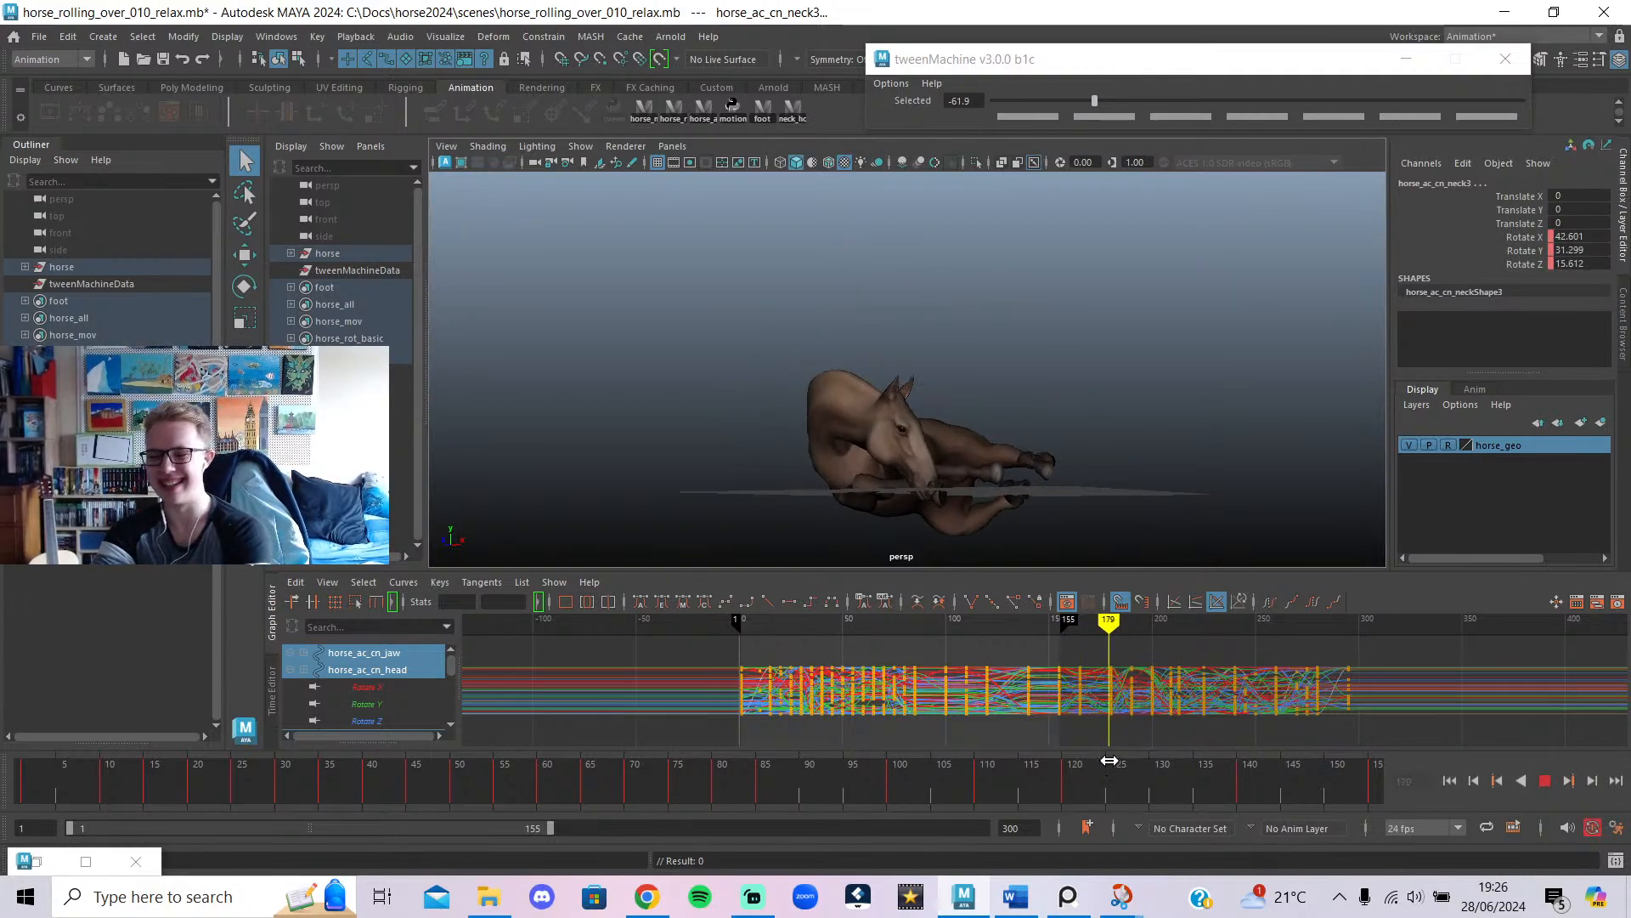
{"action": "left_click_drag", "start_coordinate": [1075, 724], "coordinate": [1033, 728]}
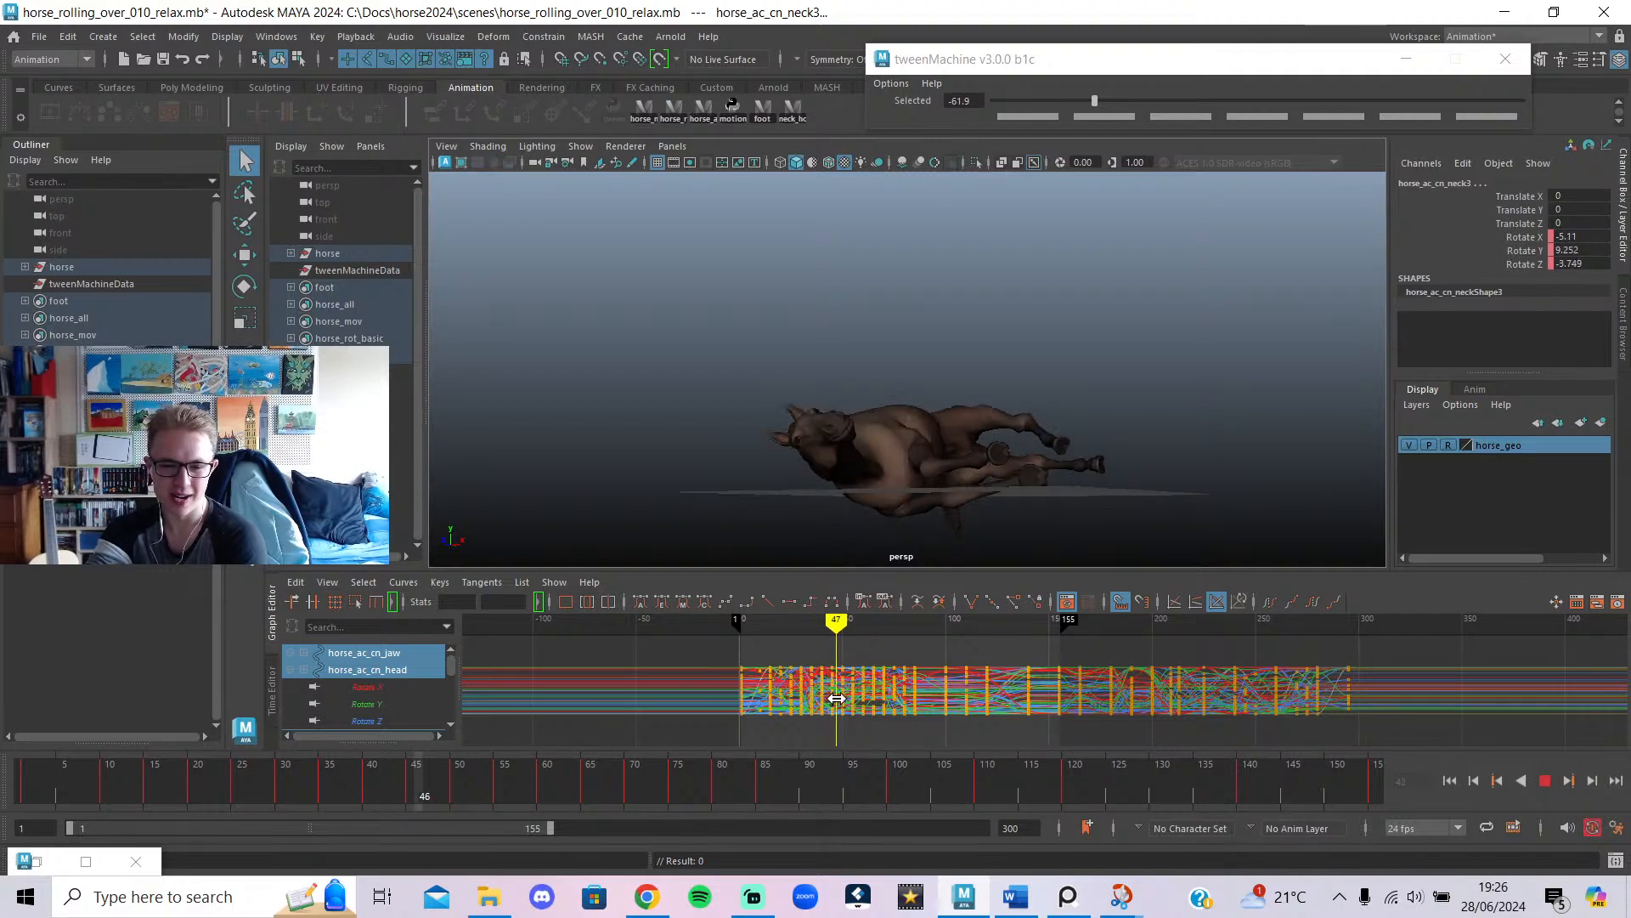
{"action": "left_click_drag", "start_coordinate": [836, 697], "coordinate": [1023, 777]}
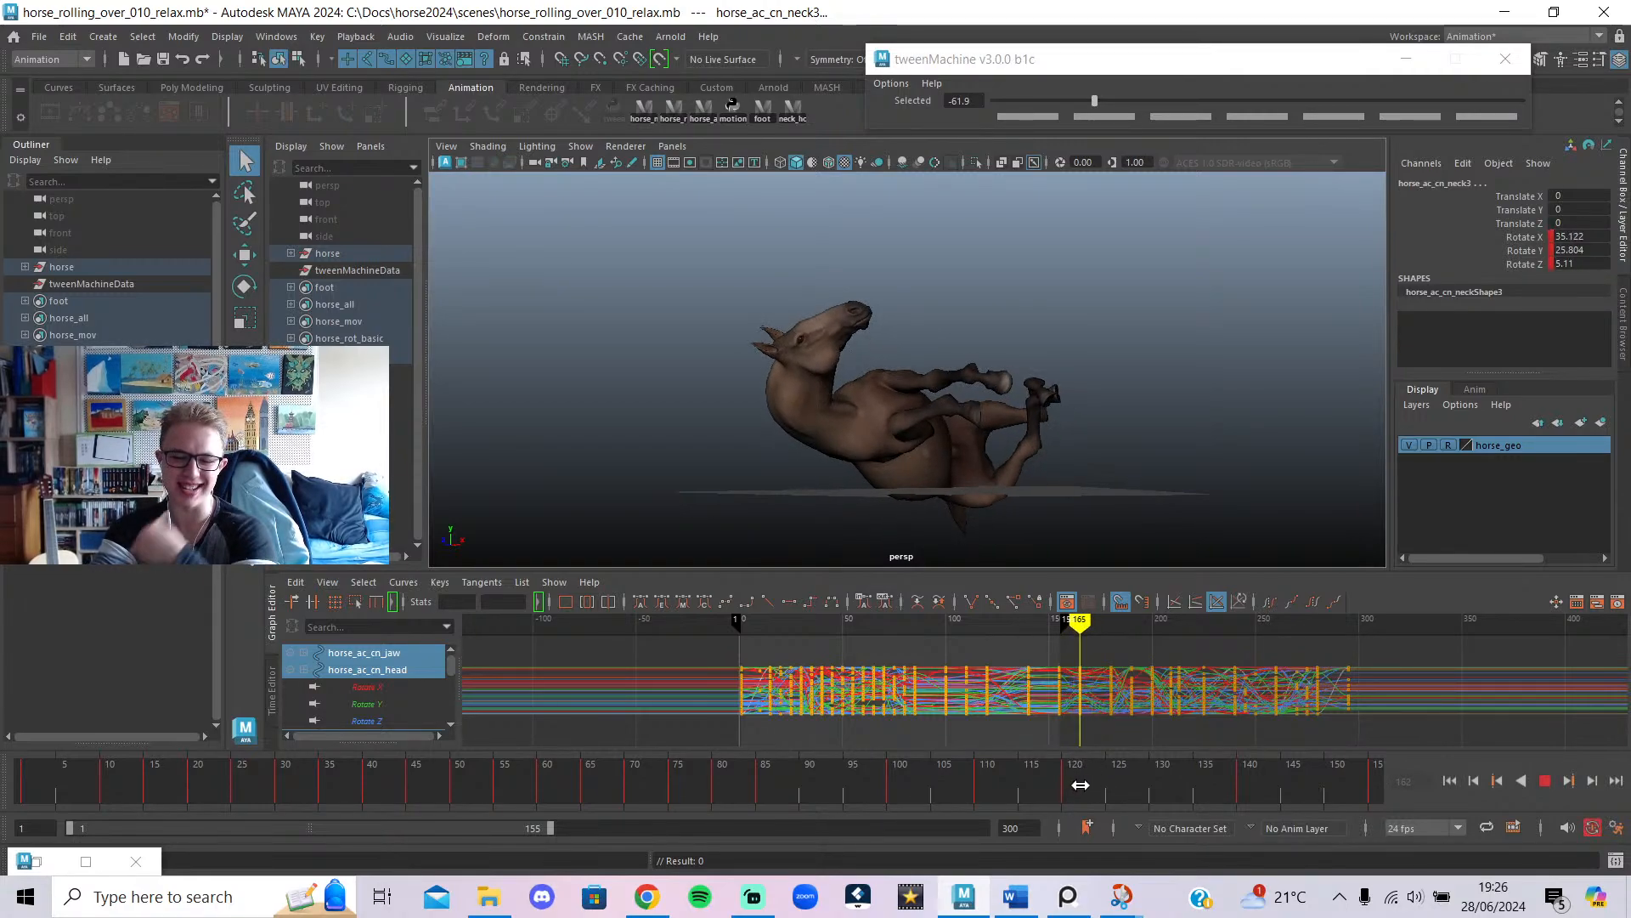
{"action": "left_click_drag", "start_coordinate": [1060, 768], "coordinate": [1052, 762]}
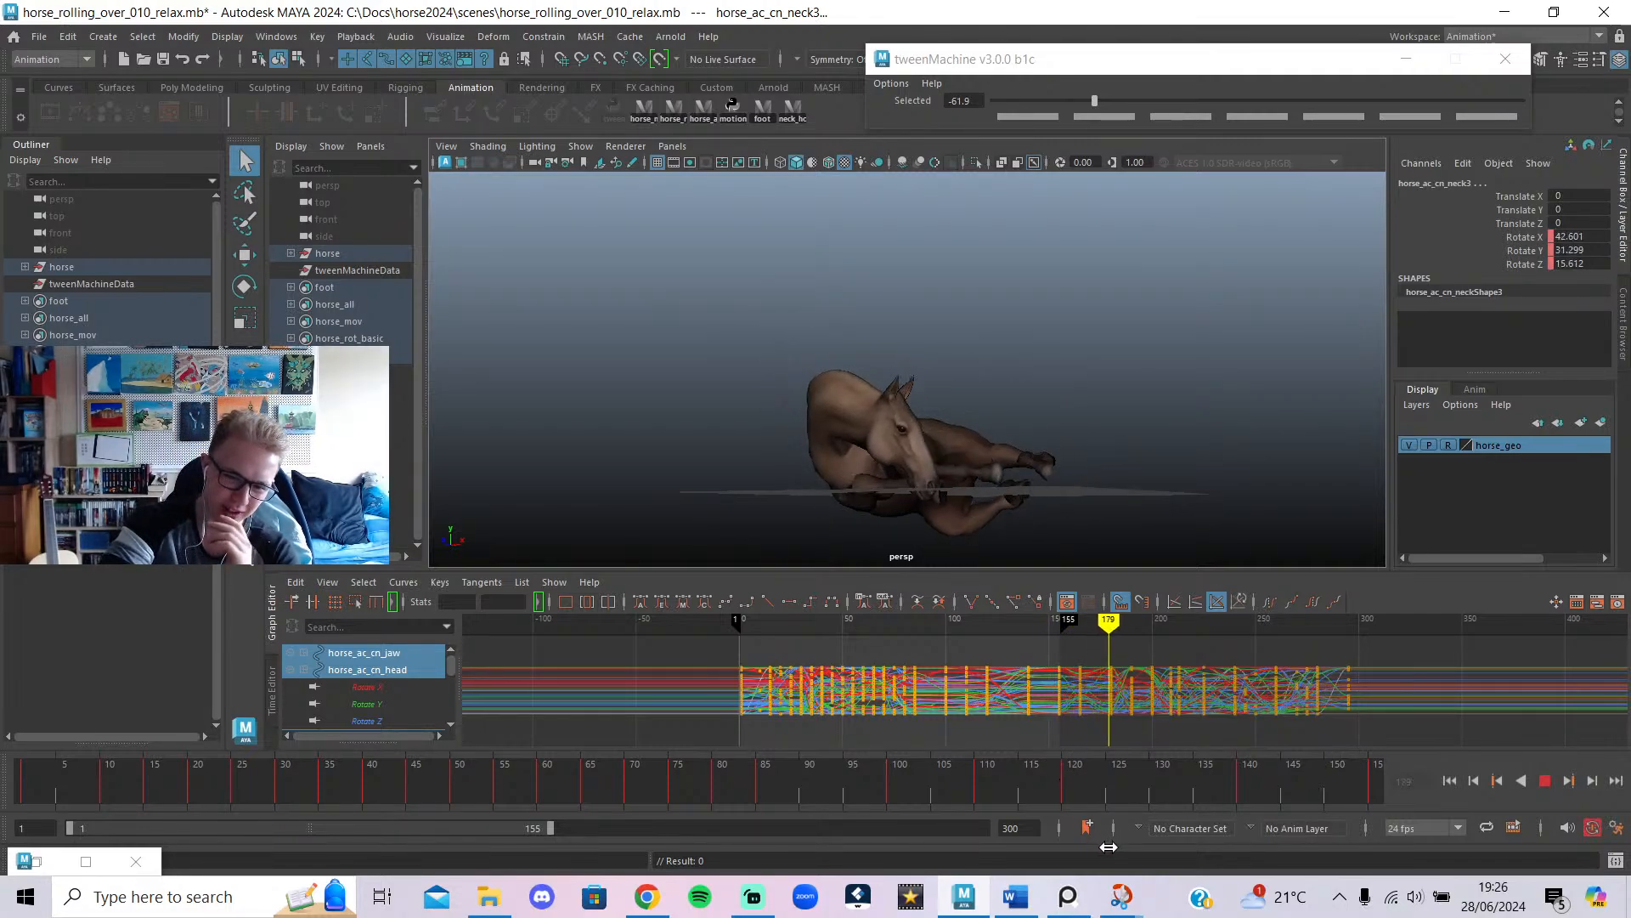
{"action": "left_click_drag", "start_coordinate": [1111, 847], "coordinate": [1202, 909]}
{"action": "left_click_drag", "start_coordinate": [841, 451], "coordinate": [812, 433], "text": "alt"}
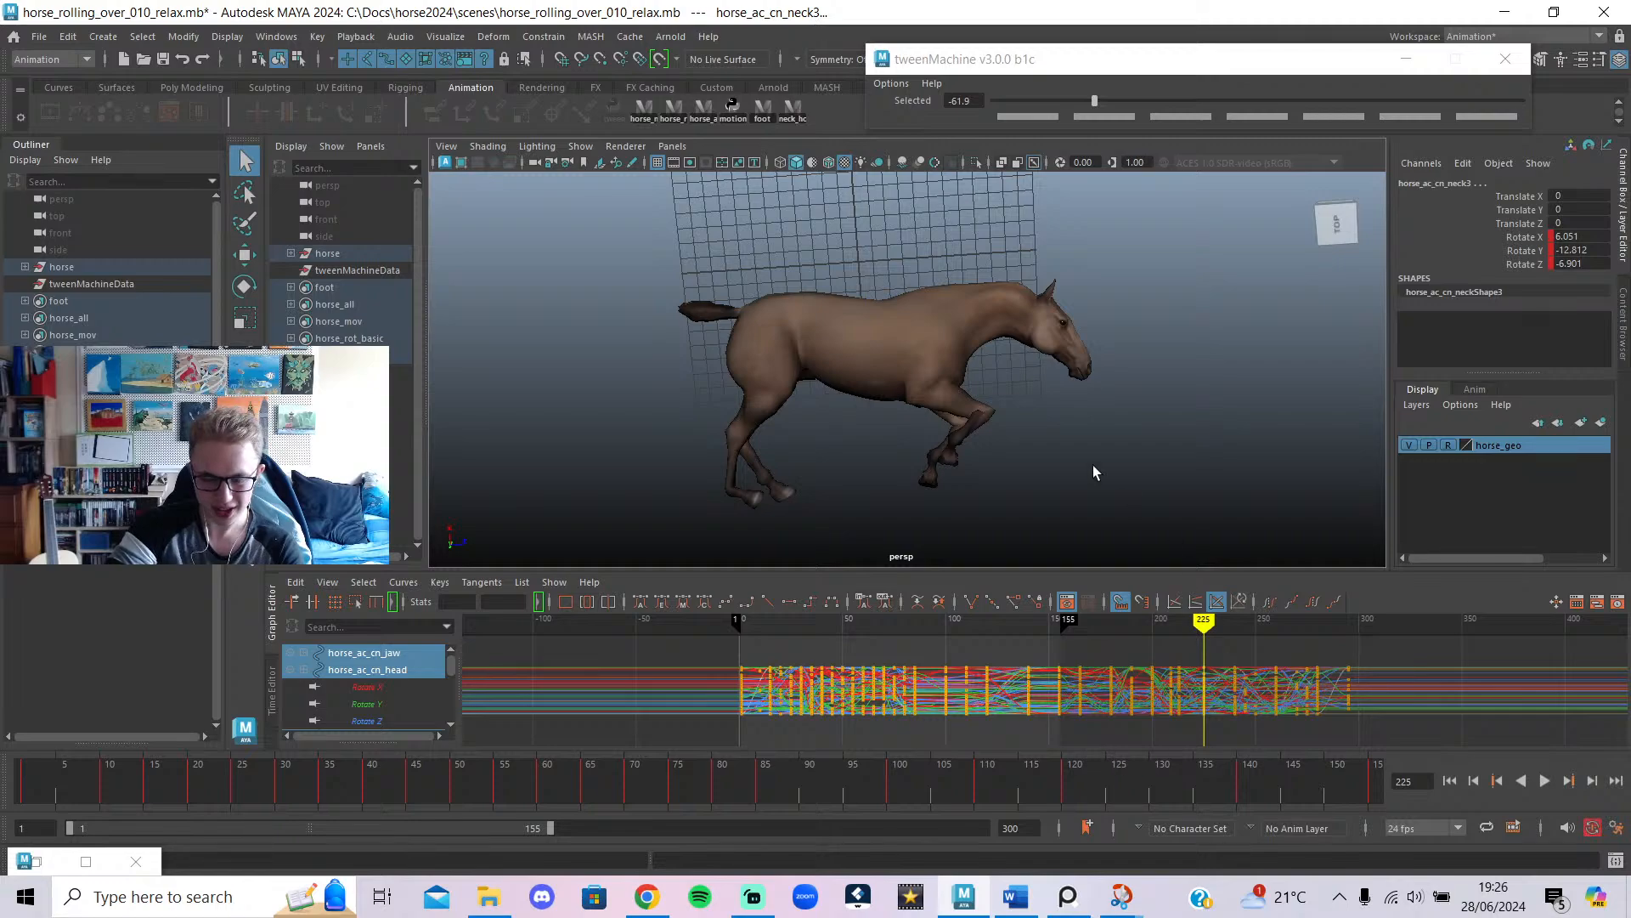
{"action": "left_click_drag", "start_coordinate": [883, 544], "coordinate": [935, 510], "text": "alt"}
{"action": "left_click_drag", "start_coordinate": [1213, 610], "coordinate": [1252, 616]}
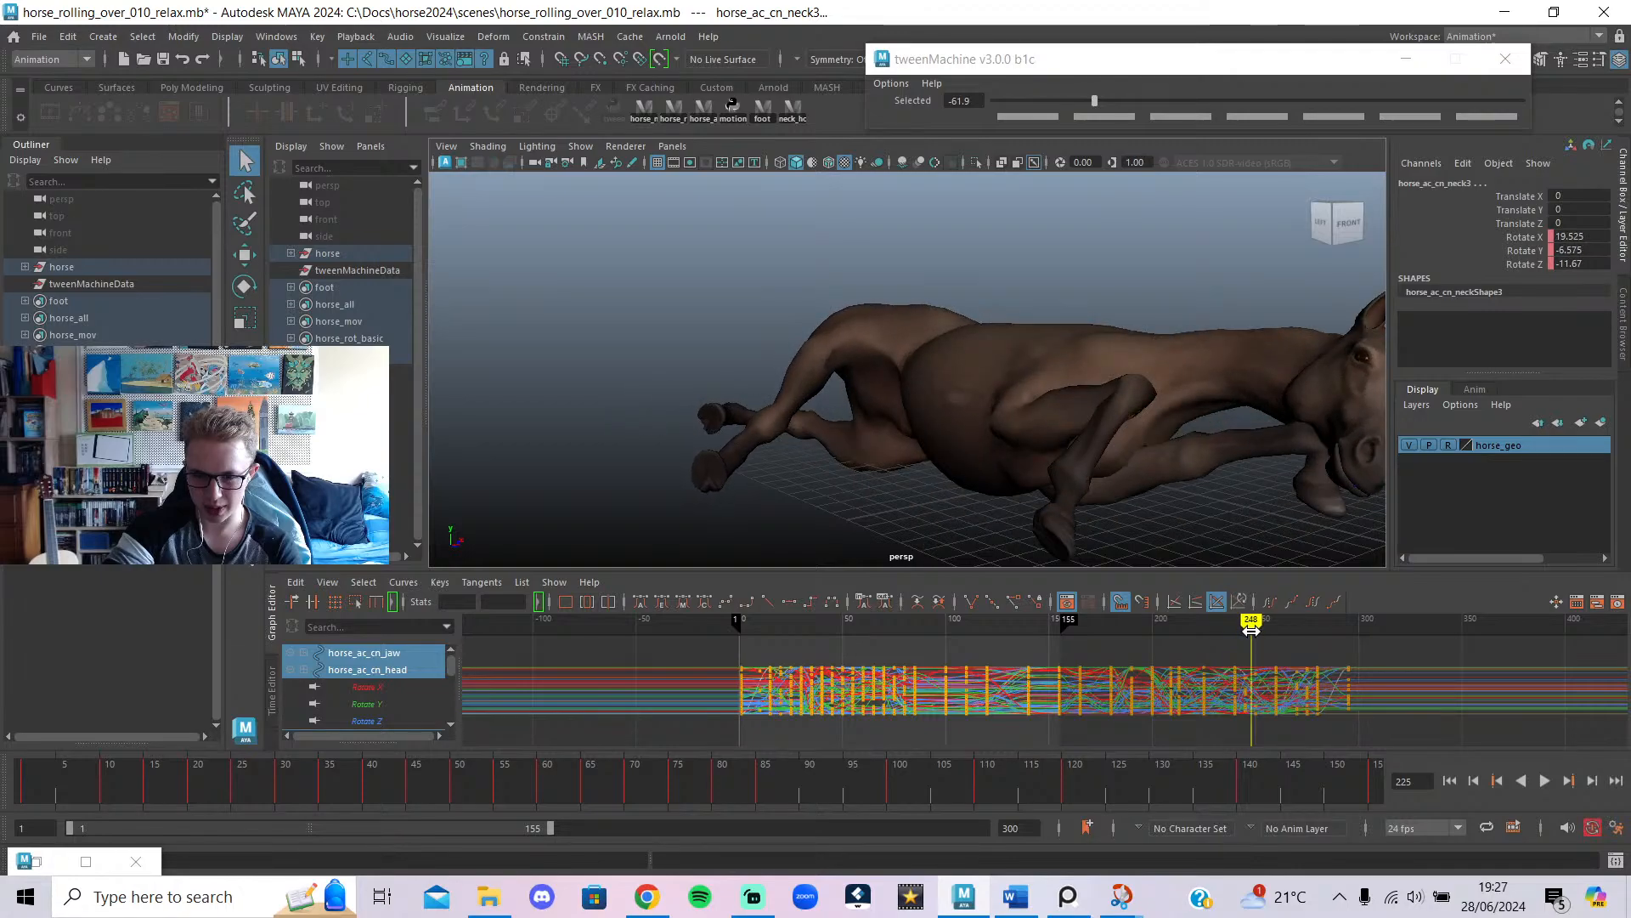
{"action": "mouse_move", "coordinate": [1071, 408]}
{"action": "left_mouse_down", "text": "alt"}
{"action": "mouse_move", "coordinate": [1048, 389]}
{"action": "mouse_move", "coordinate": [977, 390]}
{"action": "mouse_move", "coordinate": [976, 374]}
{"action": "mouse_move", "coordinate": [1037, 379]}
{"action": "mouse_move", "coordinate": [1146, 451]}
{"action": "mouse_move", "coordinate": [1101, 465]}
{"action": "left_mouse_up", "text": "alt"}
{"action": "scroll", "coordinate": [1257, 722], "scroll_direction": "up", "scroll_amount": 5}
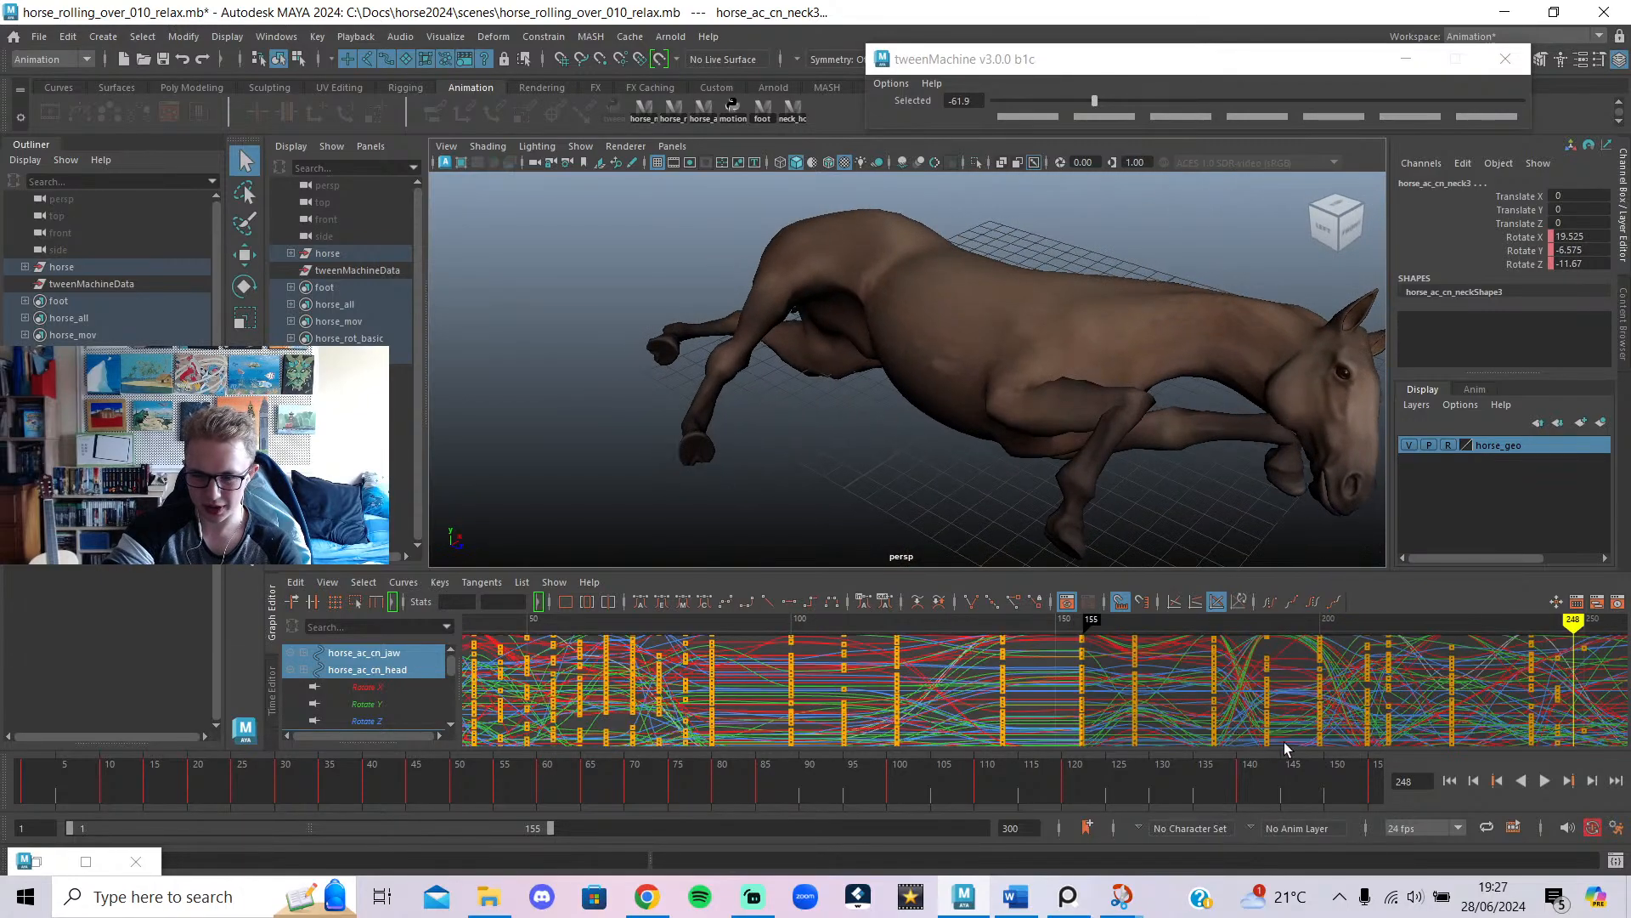
{"action": "mouse_move", "coordinate": [1334, 726]}
{"action": "middle_mouse_down", "text": "alt"}
{"action": "mouse_move", "coordinate": [858, 749]}
{"action": "mouse_move", "coordinate": [893, 707]}
{"action": "mouse_move", "coordinate": [954, 705]}
{"action": "middle_mouse_up", "text": "alt"}
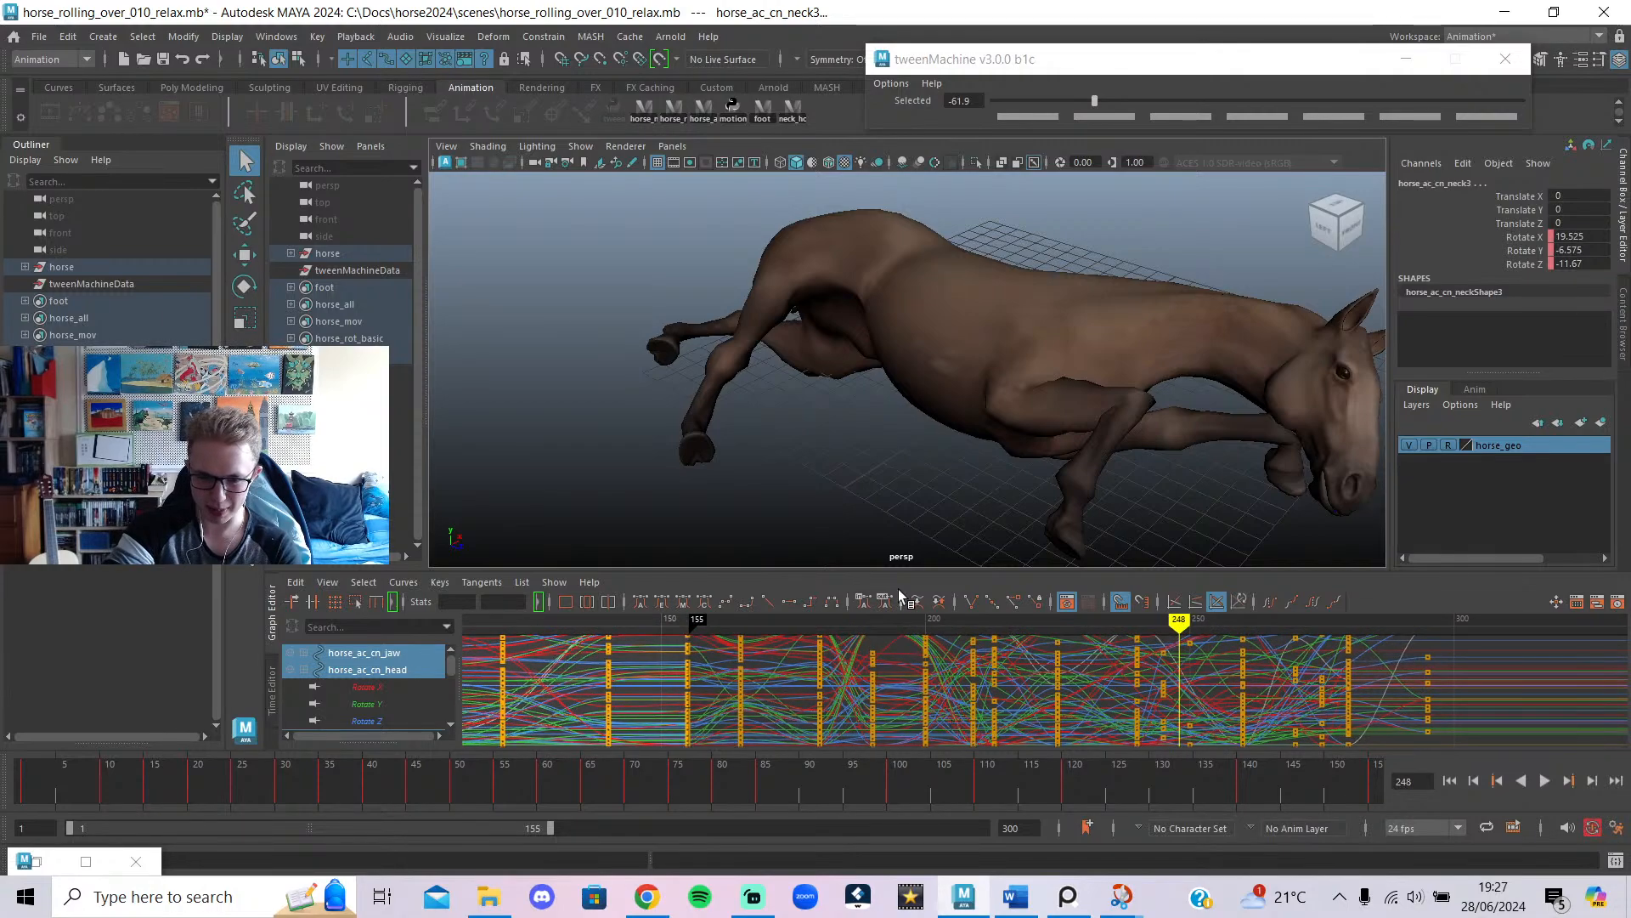
{"action": "mouse_move", "coordinate": [924, 620]}
{"action": "left_mouse_down"}
{"action": "mouse_move", "coordinate": [852, 646]}
{"action": "mouse_move", "coordinate": [877, 655]}
{"action": "left_mouse_up"}
{"action": "scroll", "coordinate": [892, 386], "scroll_direction": "down", "scroll_amount": 3}
{"action": "left_click_drag", "start_coordinate": [911, 387], "coordinate": [788, 384], "text": "alt"}
{"action": "left_click_drag", "start_coordinate": [837, 618], "coordinate": [815, 621]}
{"action": "mouse_move", "coordinate": [926, 442]}
{"action": "left_mouse_down", "text": "alt"}
{"action": "mouse_move", "coordinate": [813, 466]}
{"action": "mouse_move", "coordinate": [1045, 463]}
{"action": "mouse_move", "coordinate": [1237, 520]}
{"action": "mouse_move", "coordinate": [1343, 467]}
{"action": "mouse_move", "coordinate": [966, 420]}
{"action": "mouse_move", "coordinate": [1140, 497]}
{"action": "mouse_move", "coordinate": [918, 484]}
{"action": "mouse_move", "coordinate": [901, 502]}
{"action": "left_mouse_up", "text": "alt"}
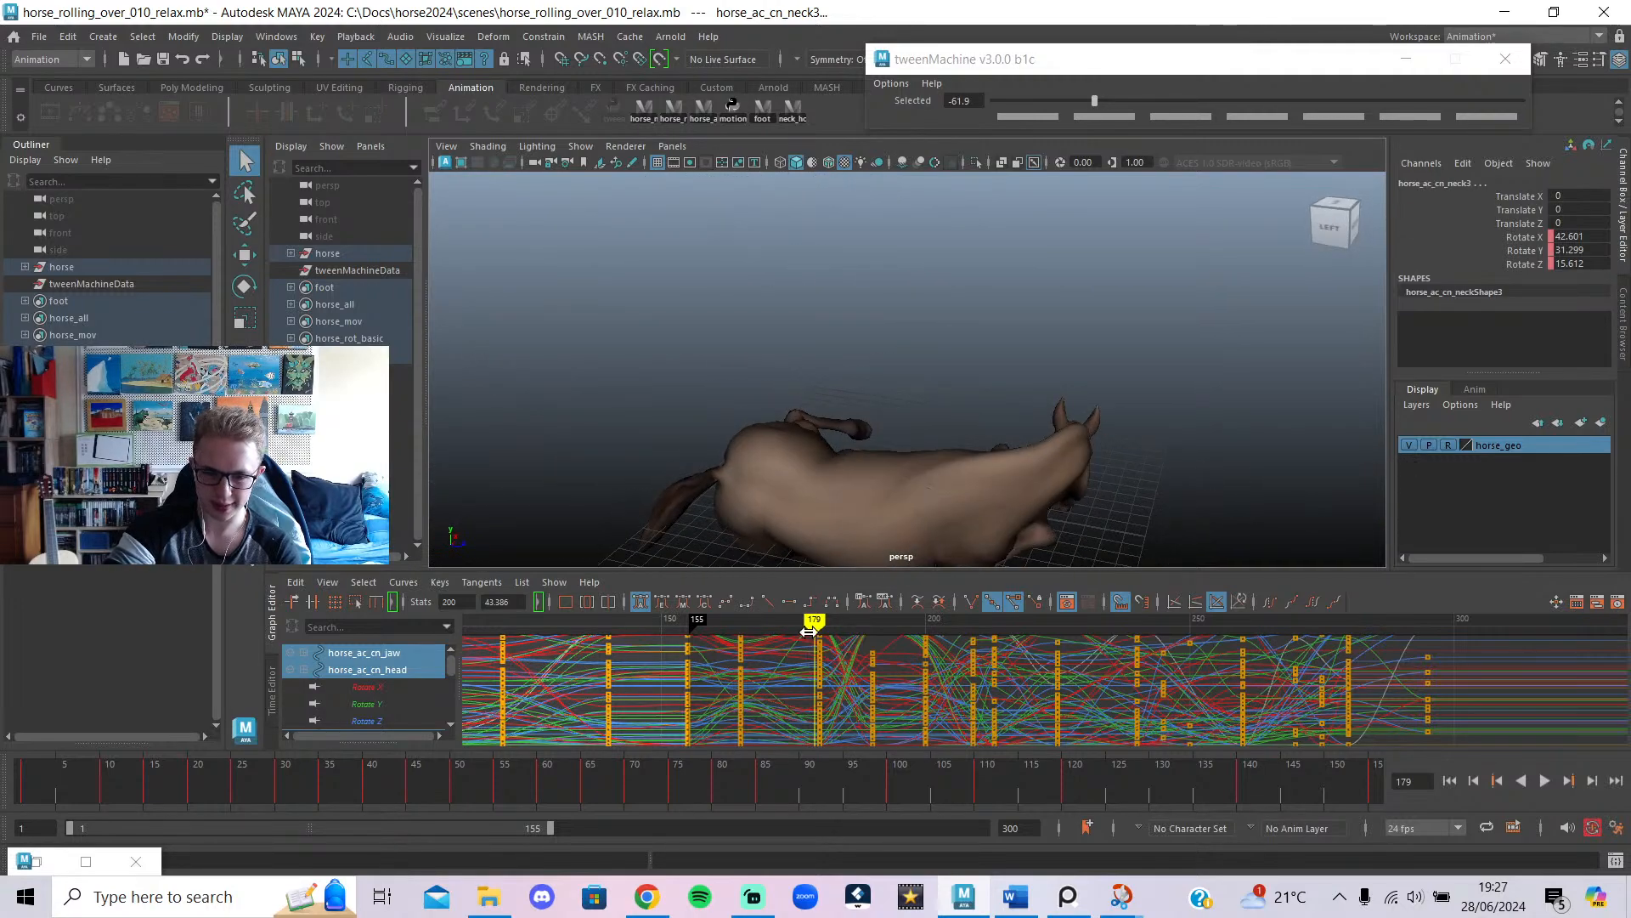
{"action": "mouse_move", "coordinate": [808, 632]}
{"action": "left_mouse_down"}
{"action": "mouse_move", "coordinate": [613, 642]}
{"action": "mouse_move", "coordinate": [674, 650]}
{"action": "left_mouse_up"}
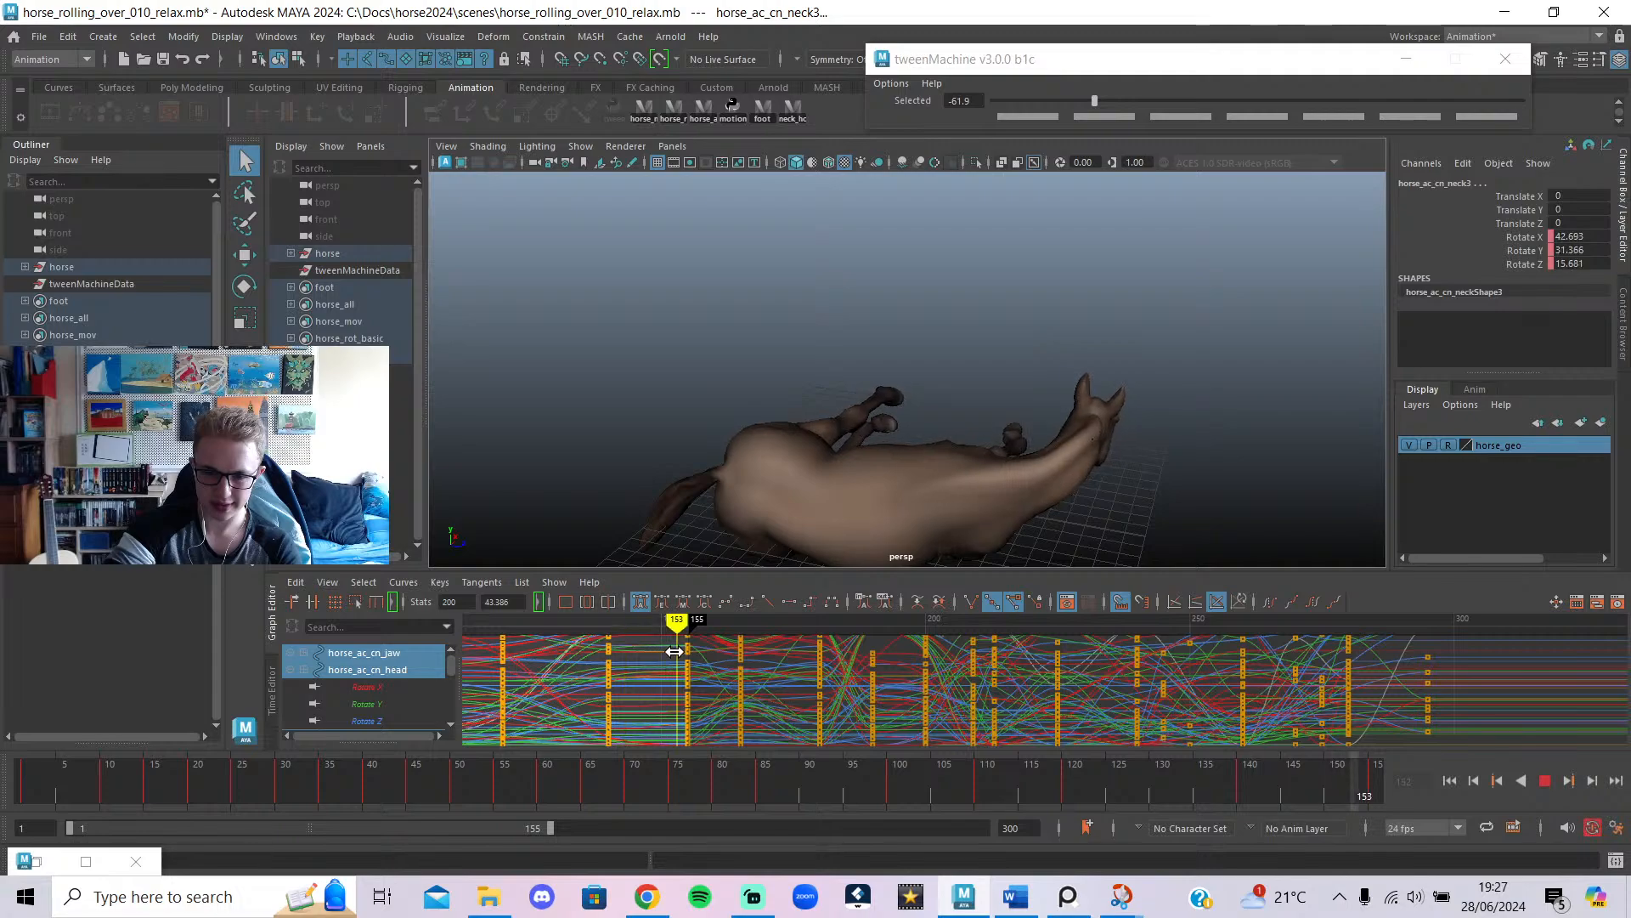
{"action": "left_click_drag", "start_coordinate": [710, 561], "coordinate": [787, 436], "text": "alt"}
{"action": "right_click_drag", "start_coordinate": [858, 450], "coordinate": [1049, 403], "text": "alt"}
{"action": "middle_click_drag", "start_coordinate": [1054, 400], "coordinate": [1034, 314], "text": "alt"}
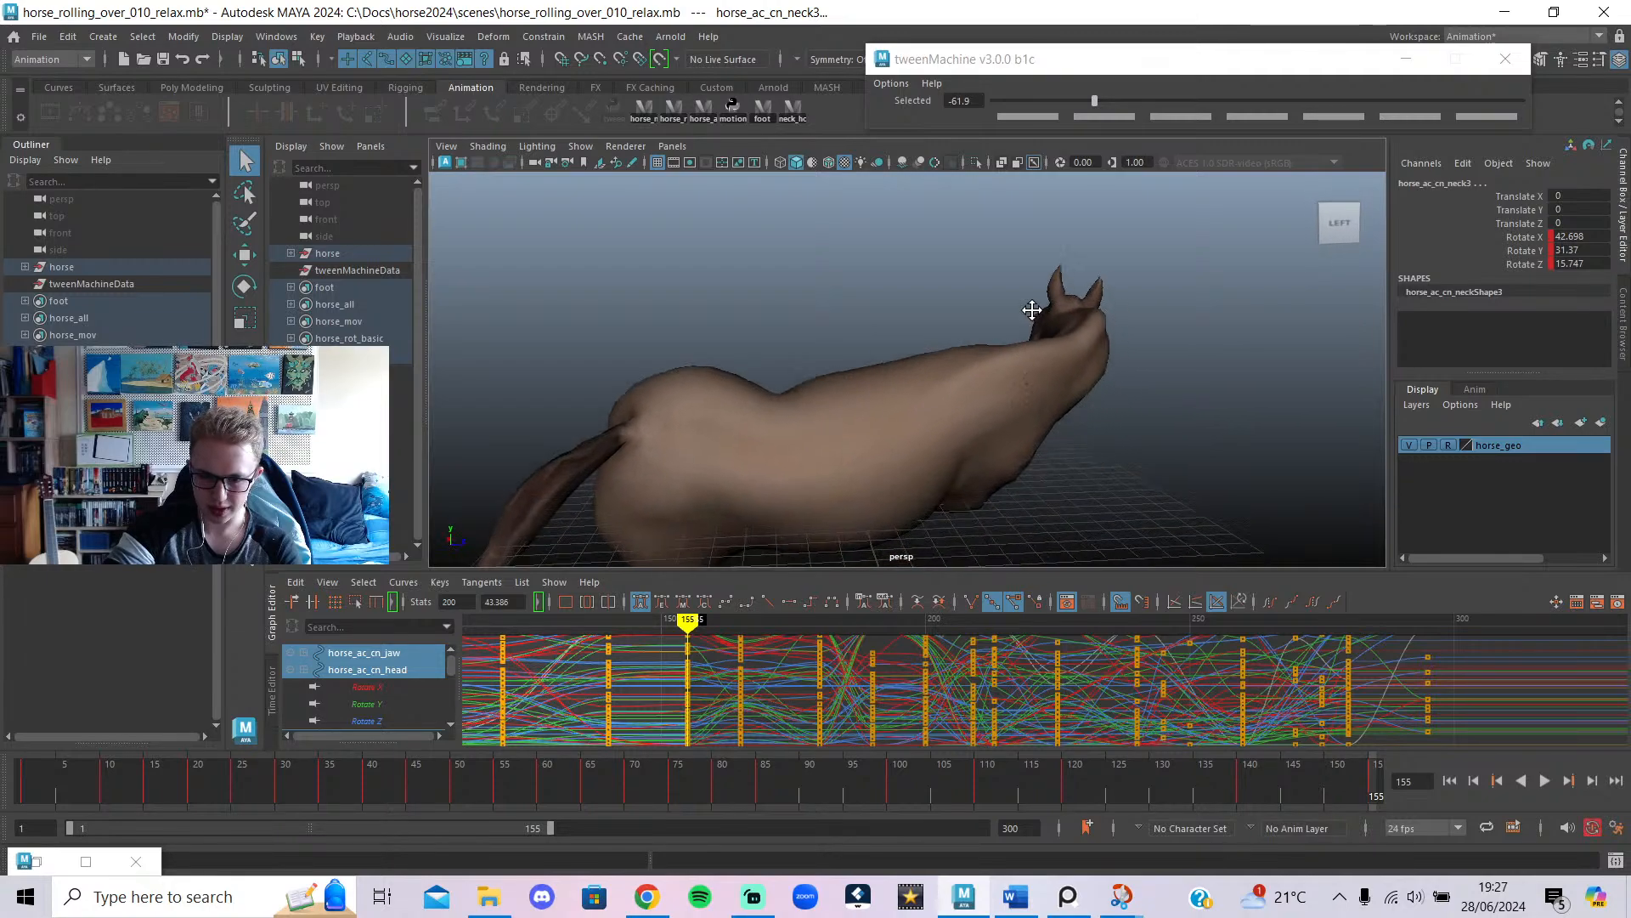
{"action": "right_click_drag", "start_coordinate": [1038, 327], "coordinate": [1365, 350], "text": "alt"}
{"action": "right_click_drag", "start_coordinate": [1050, 437], "coordinate": [918, 380], "text": "alt"}
{"action": "left_click_drag", "start_coordinate": [918, 380], "coordinate": [1037, 380], "text": "alt"}
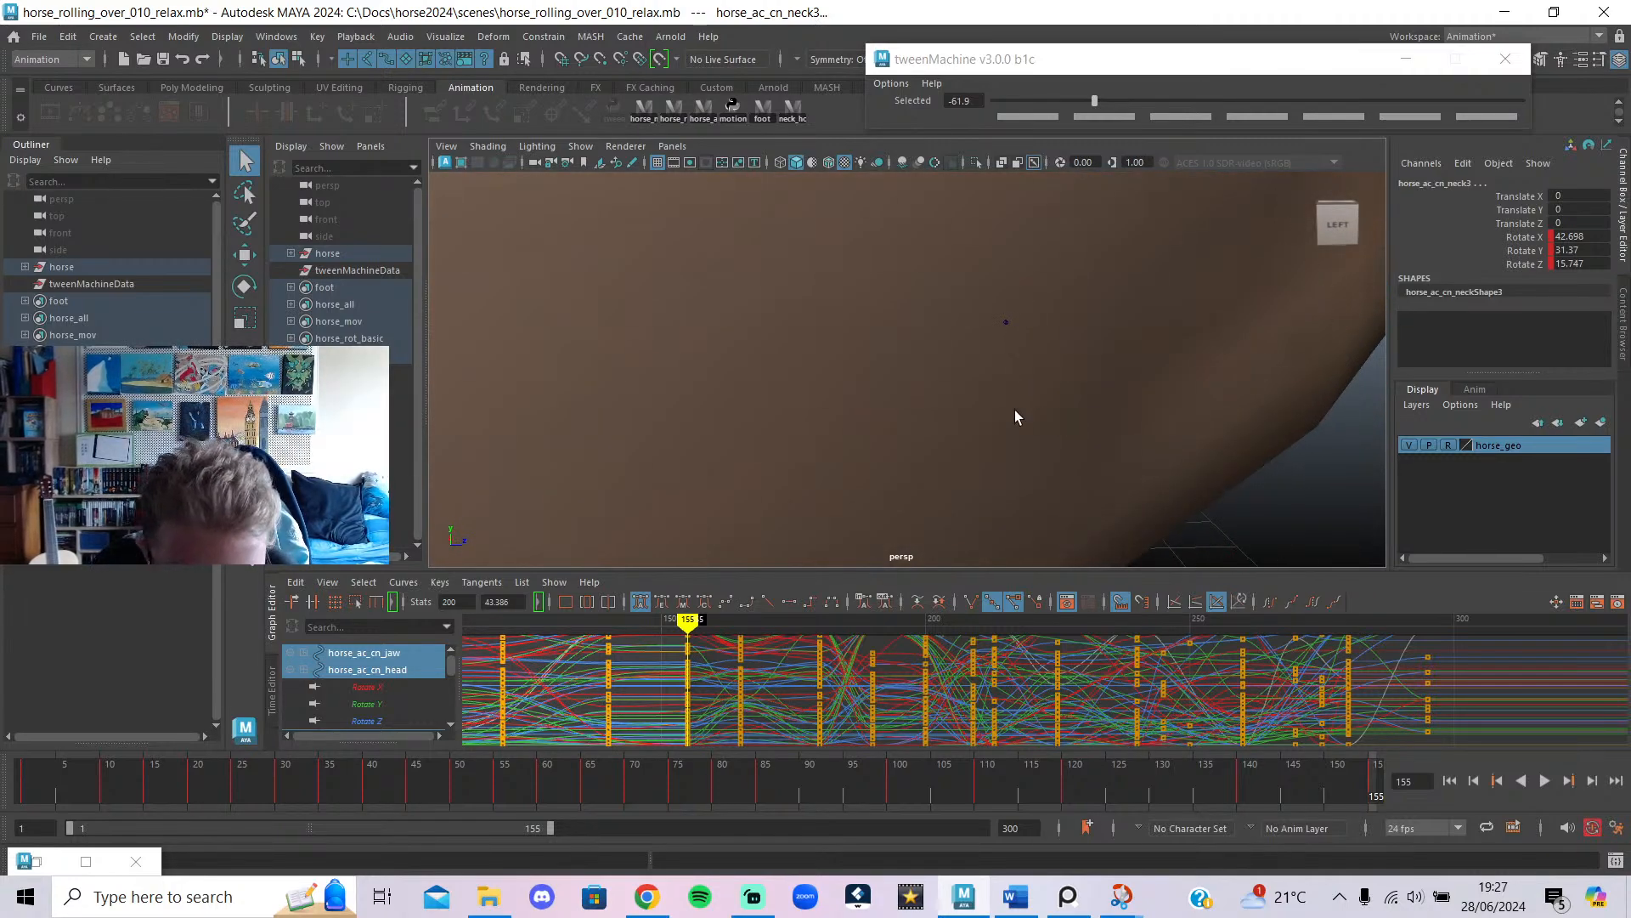
Change the viewport lighting and show all object types in the viewport.
{"action": "left_click", "coordinate": [558, 153]}
{"action": "left_click", "coordinate": [598, 262]}
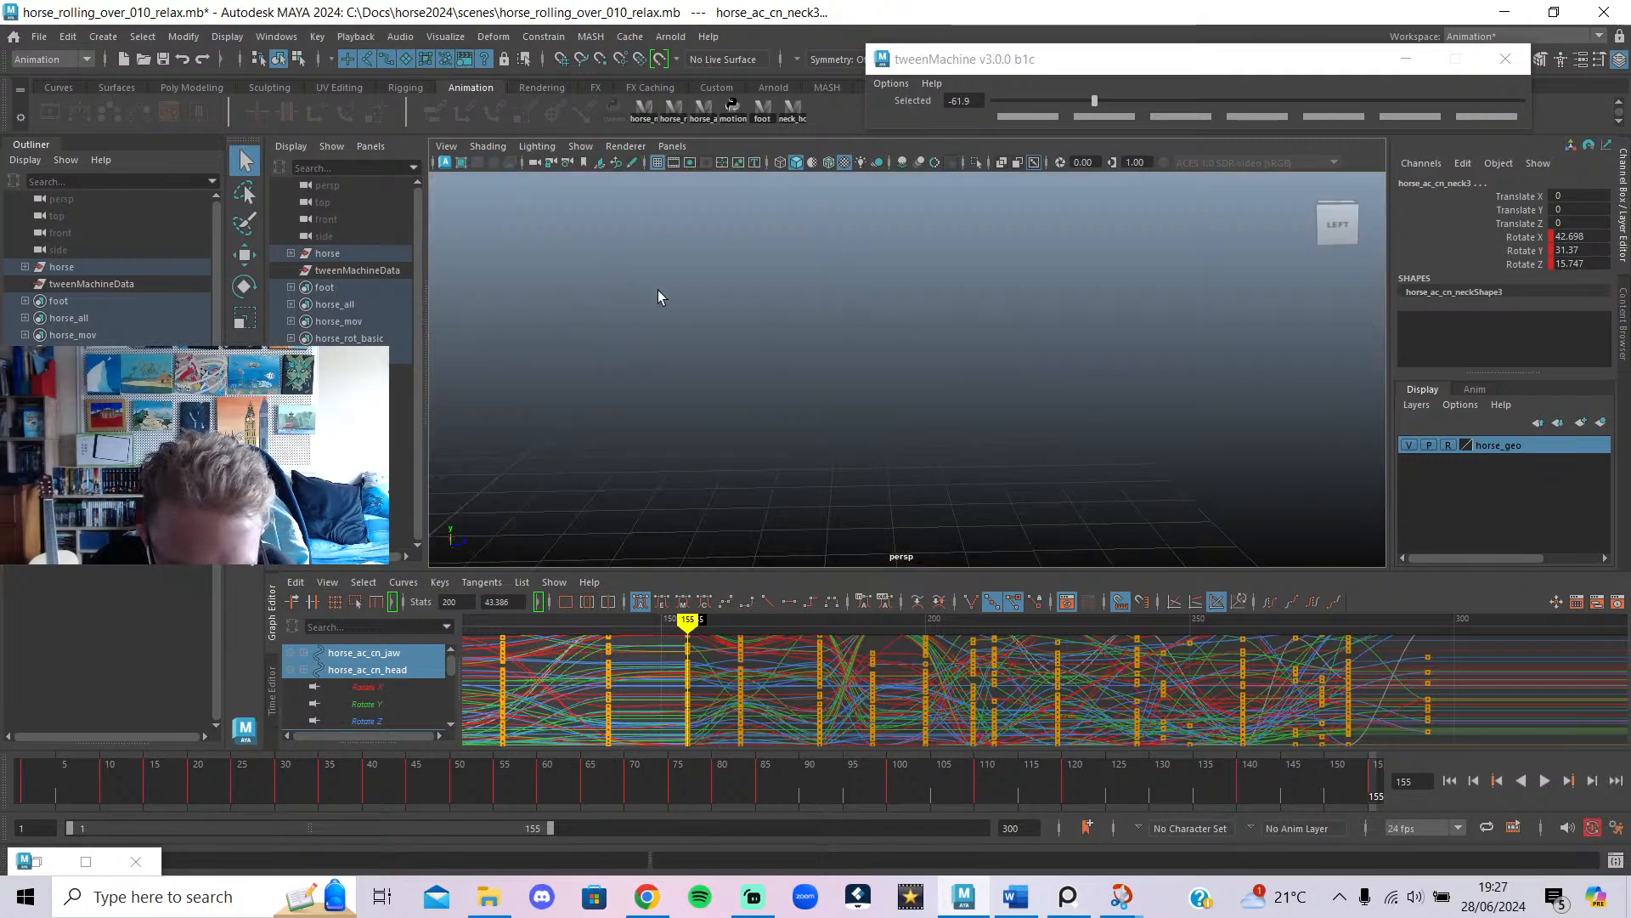
{"action": "scroll", "coordinate": [841, 338], "scroll_direction": "down", "scroll_amount": 4}
{"action": "scroll", "coordinate": [841, 338], "scroll_direction": "up", "scroll_amount": 4}
{"action": "left_click_drag", "start_coordinate": [841, 338], "coordinate": [780, 268], "text": "alt"}
{"action": "left_click", "coordinate": [582, 146]}
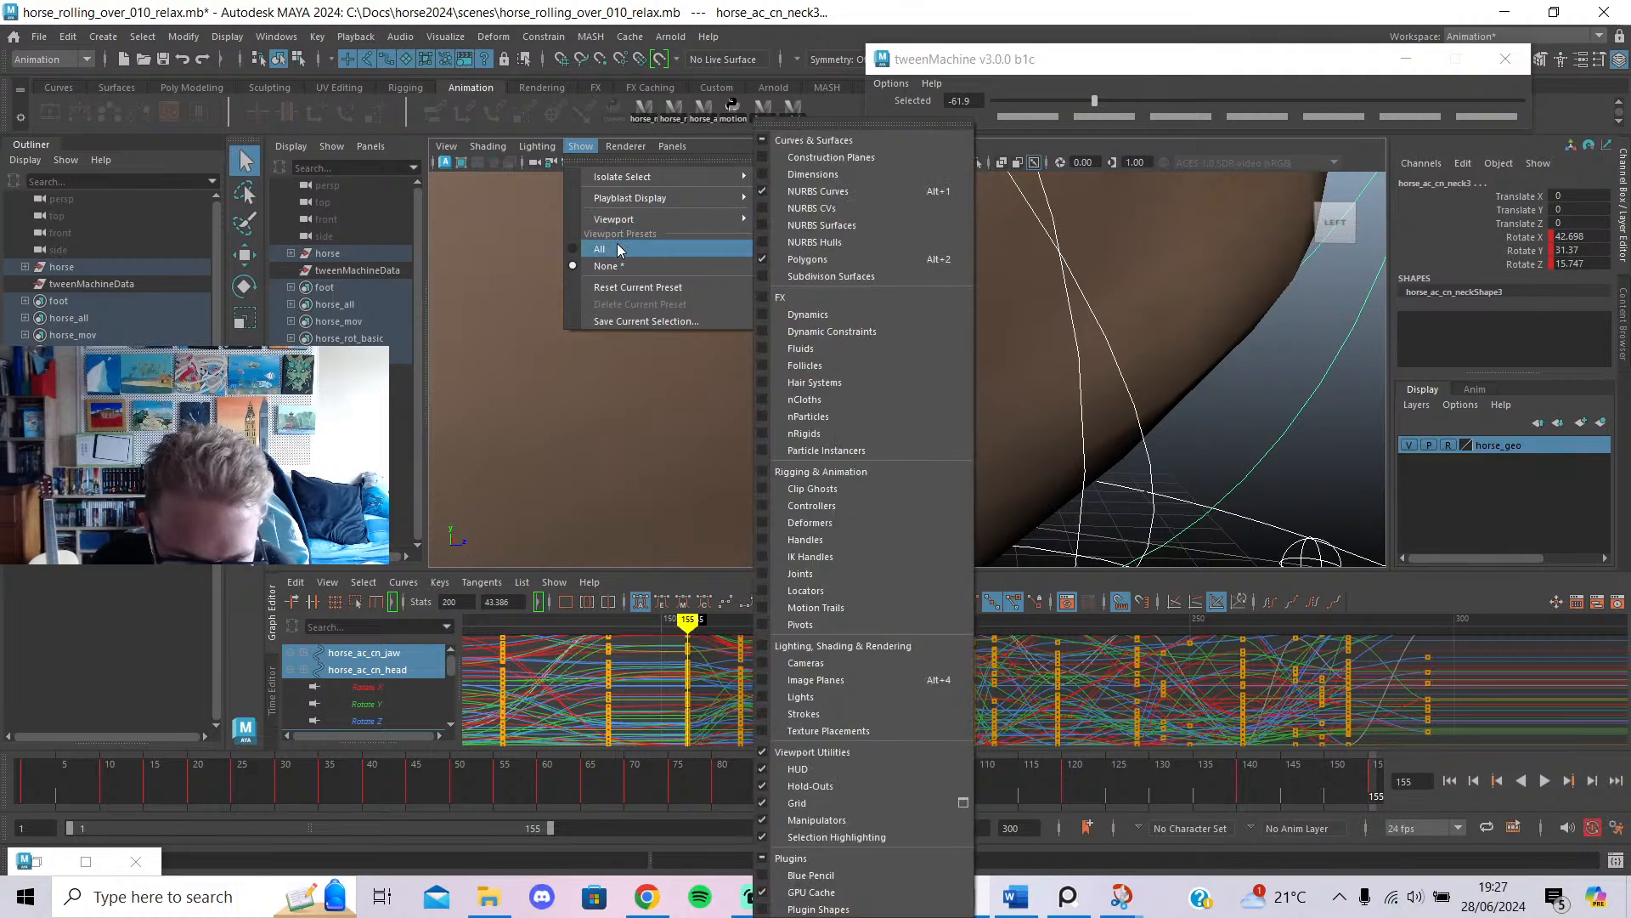
{"action": "left_click", "coordinate": [616, 248]}
Select and frame the jaw-end joint in the horse hierarchy, then pick the jaw control.
{"action": "left_click", "coordinate": [1059, 379]}
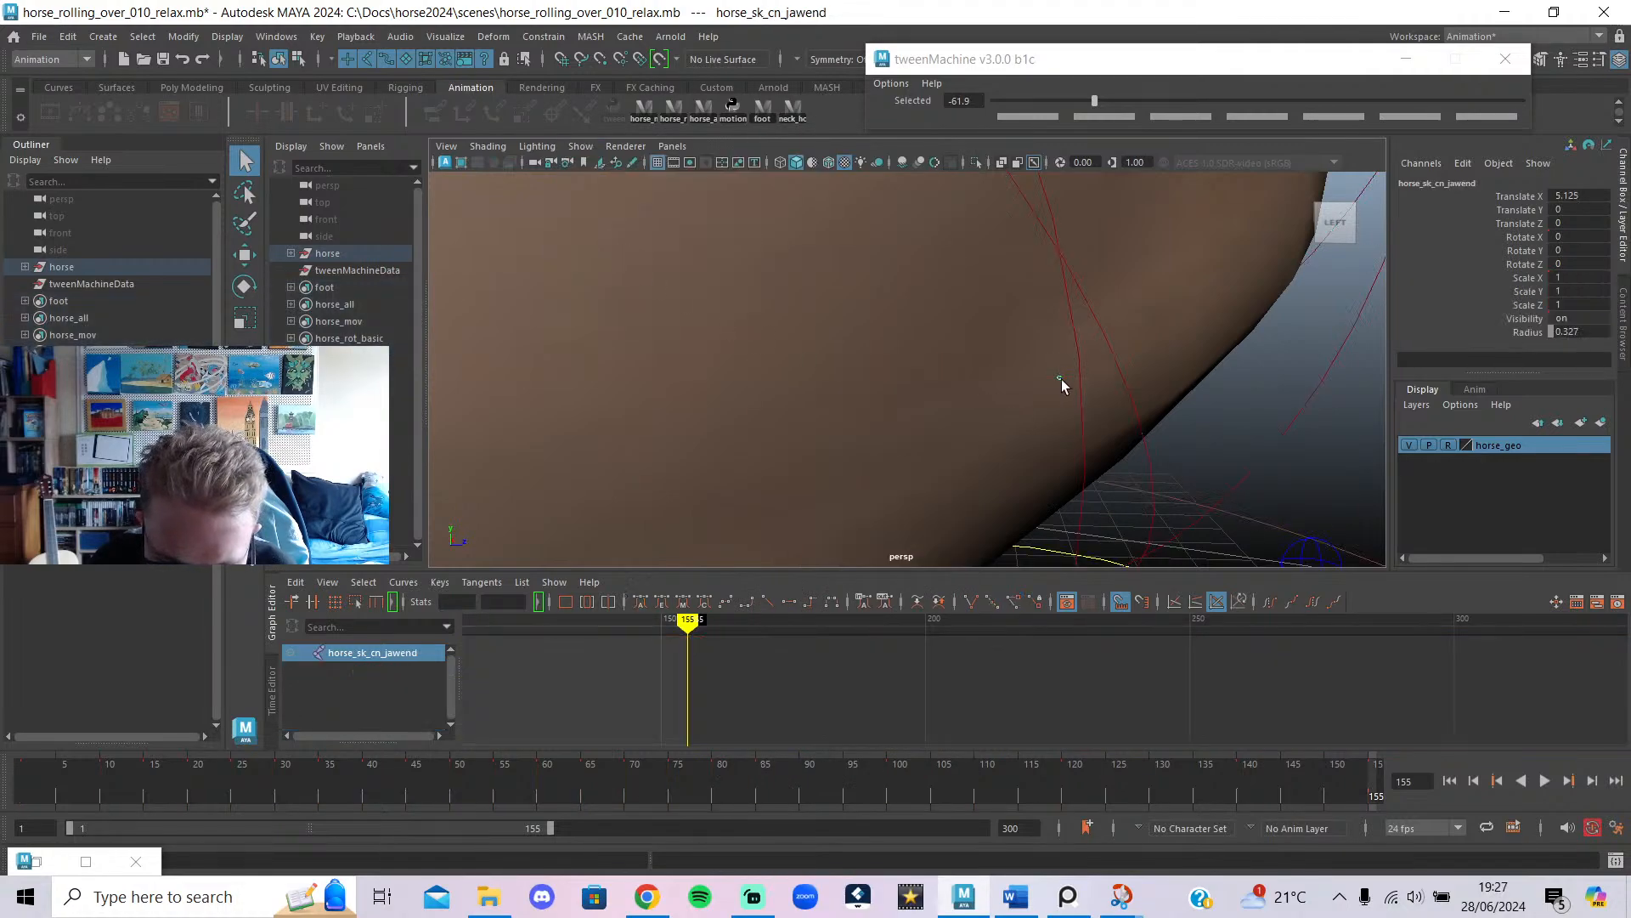
{"action": "left_click", "coordinate": [292, 254]}
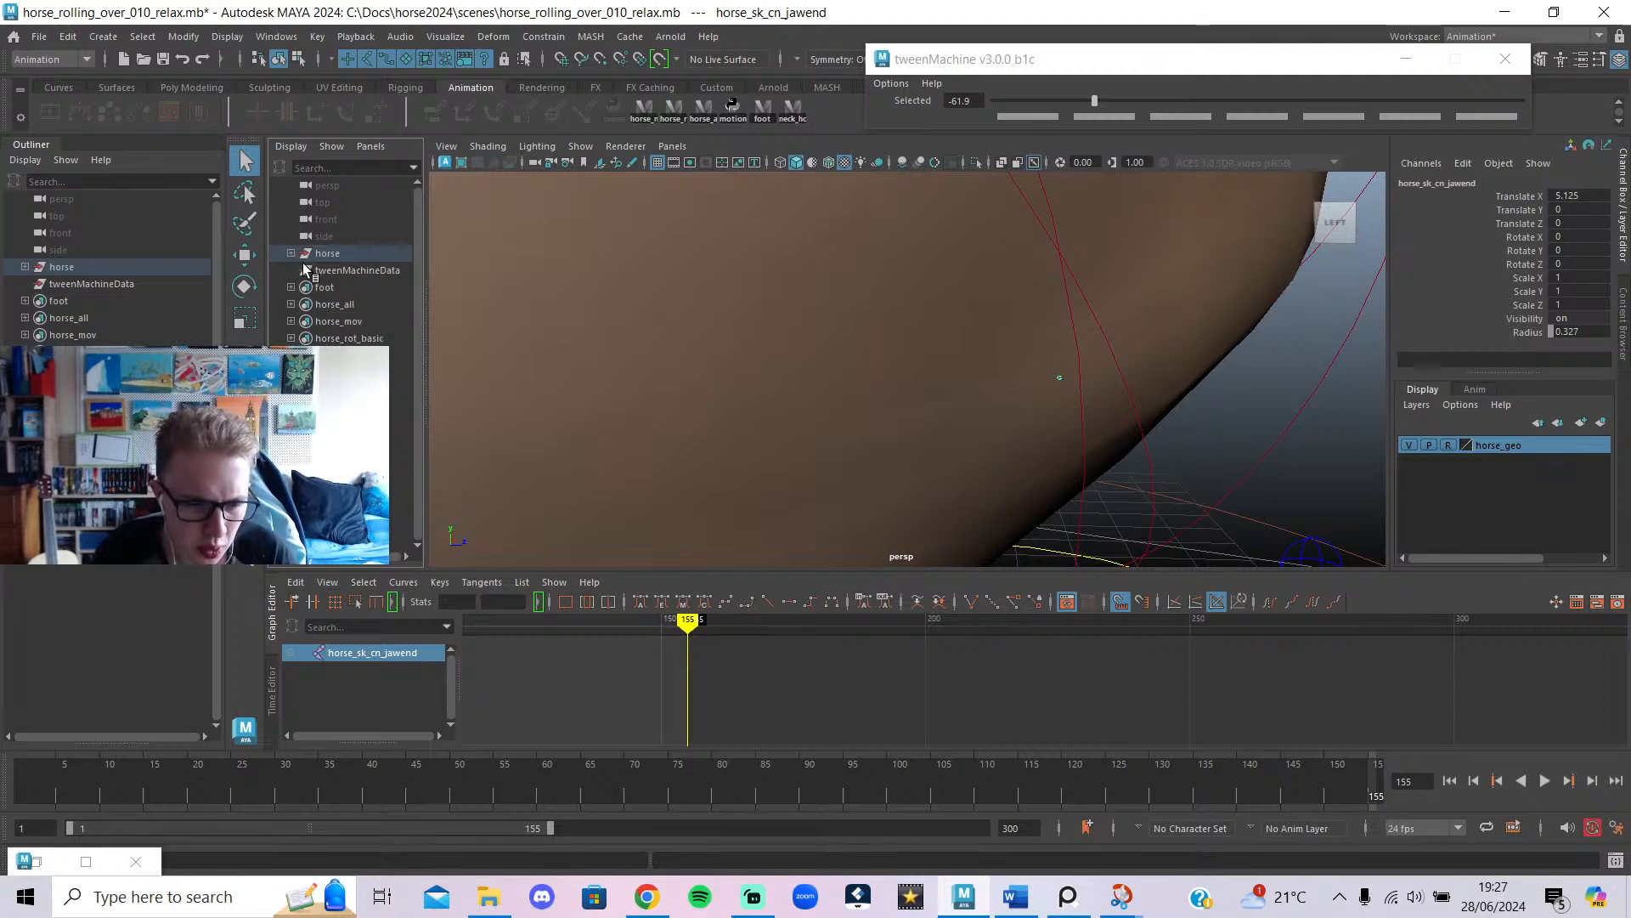
{"action": "scroll", "coordinate": [866, 416], "scroll_direction": "down", "scroll_amount": 8}
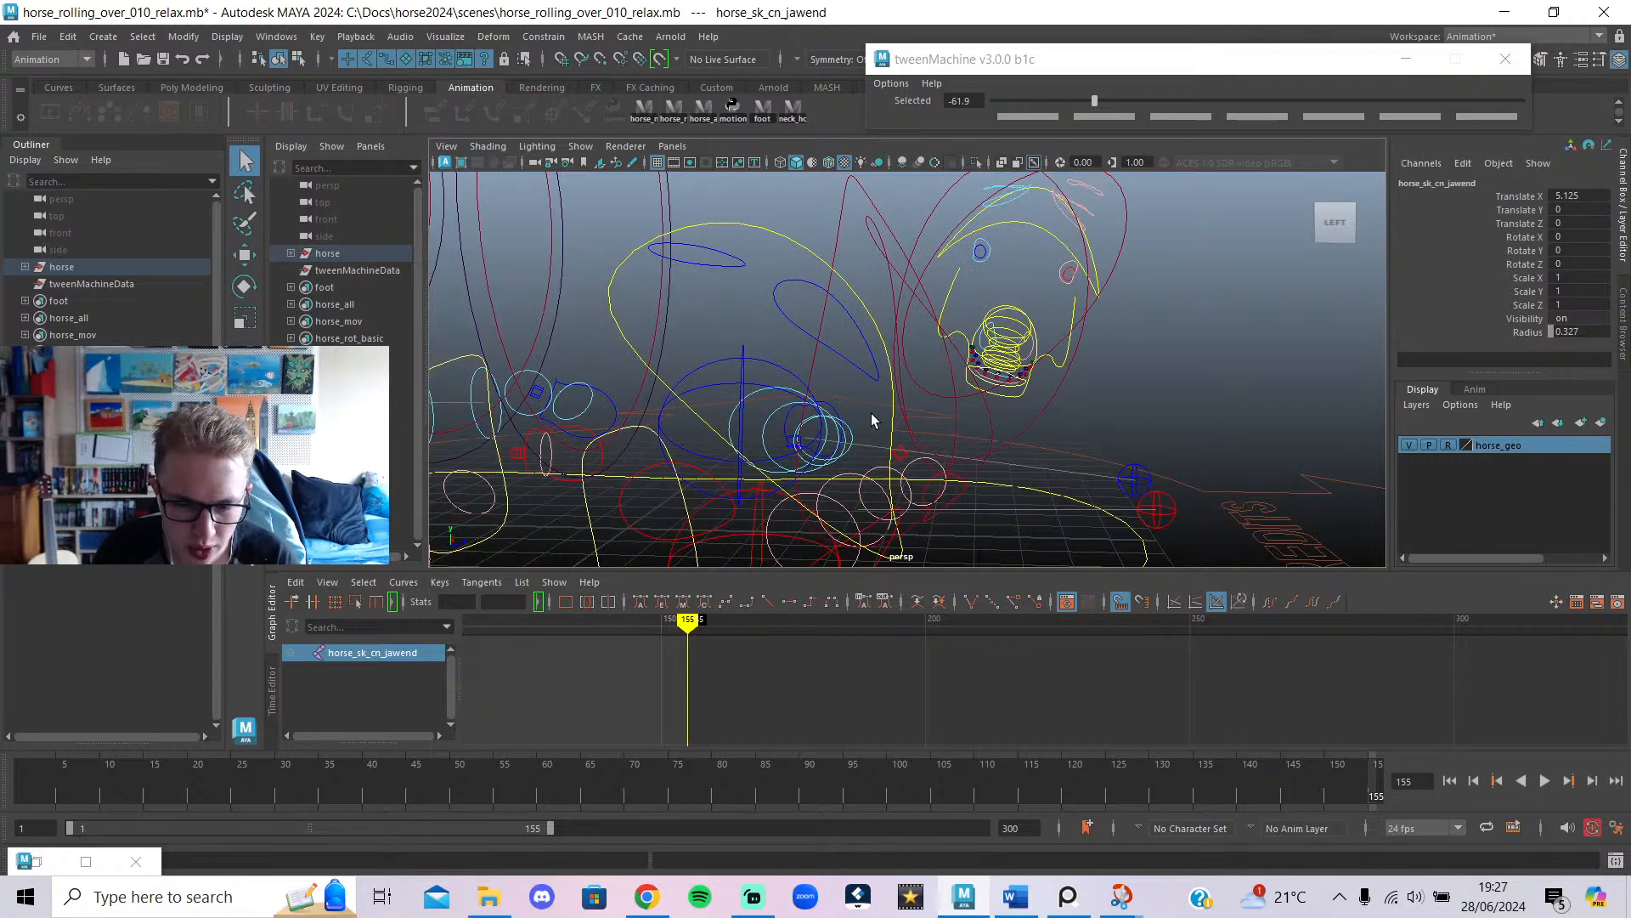
{"action": "scroll", "coordinate": [1096, 441], "scroll_direction": "up", "scroll_amount": 5}
{"action": "key", "text": "f"}
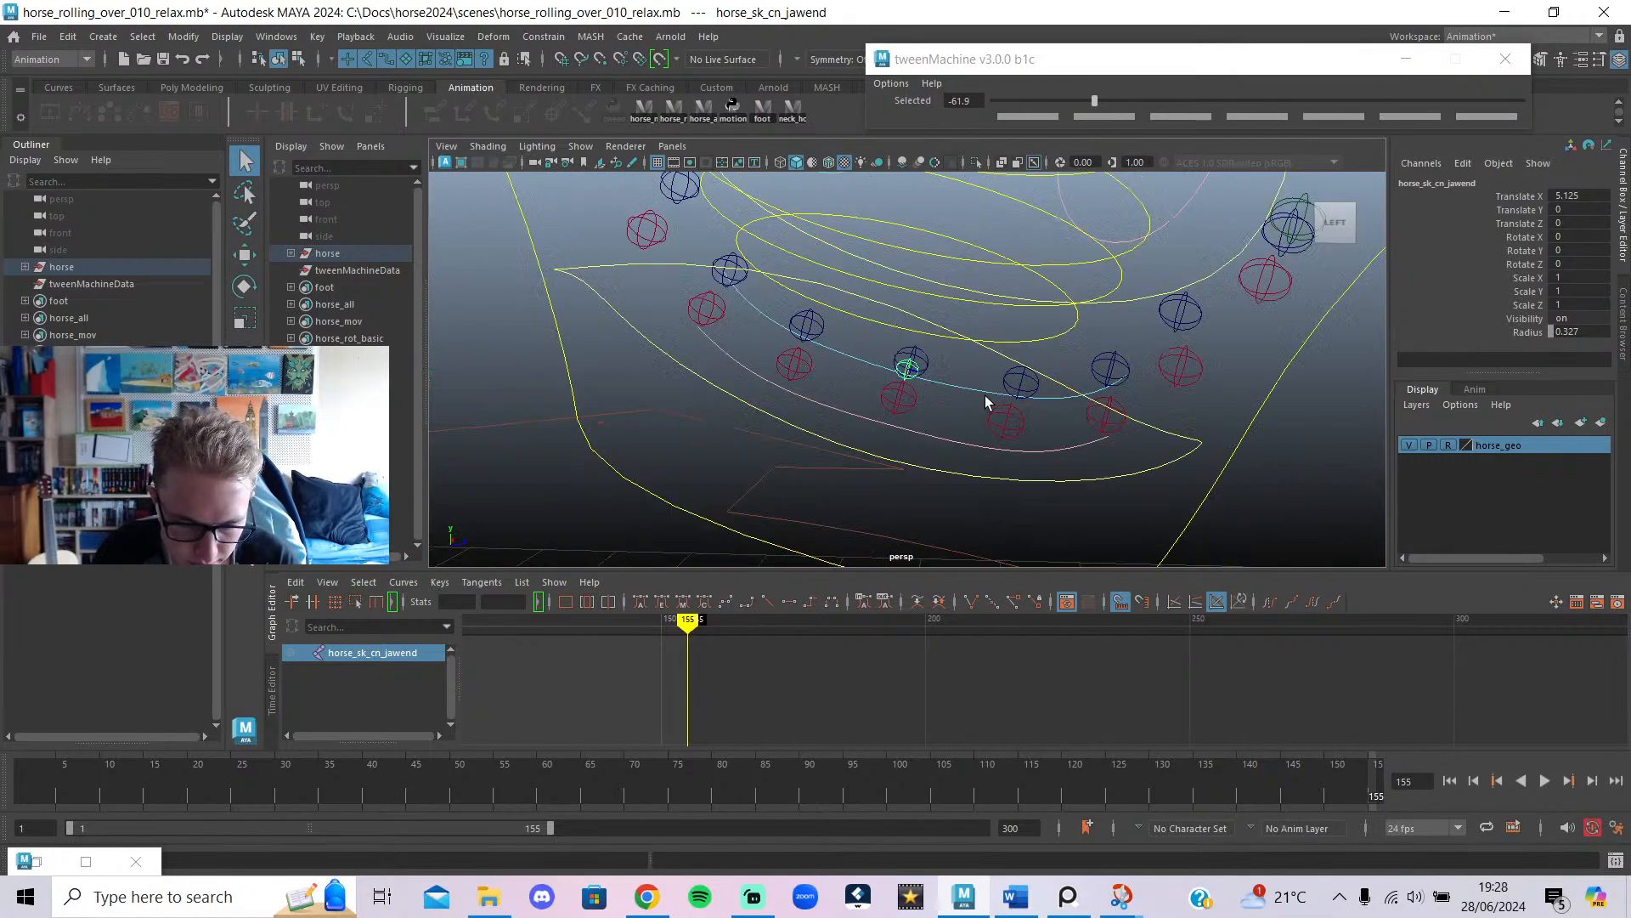
{"action": "left_click_drag", "start_coordinate": [1006, 399], "coordinate": [1499, 420], "text": "alt"}
{"action": "left_click", "coordinate": [1072, 381]}
{"action": "scroll", "coordinate": [1008, 355], "scroll_direction": "up", "scroll_amount": 5}
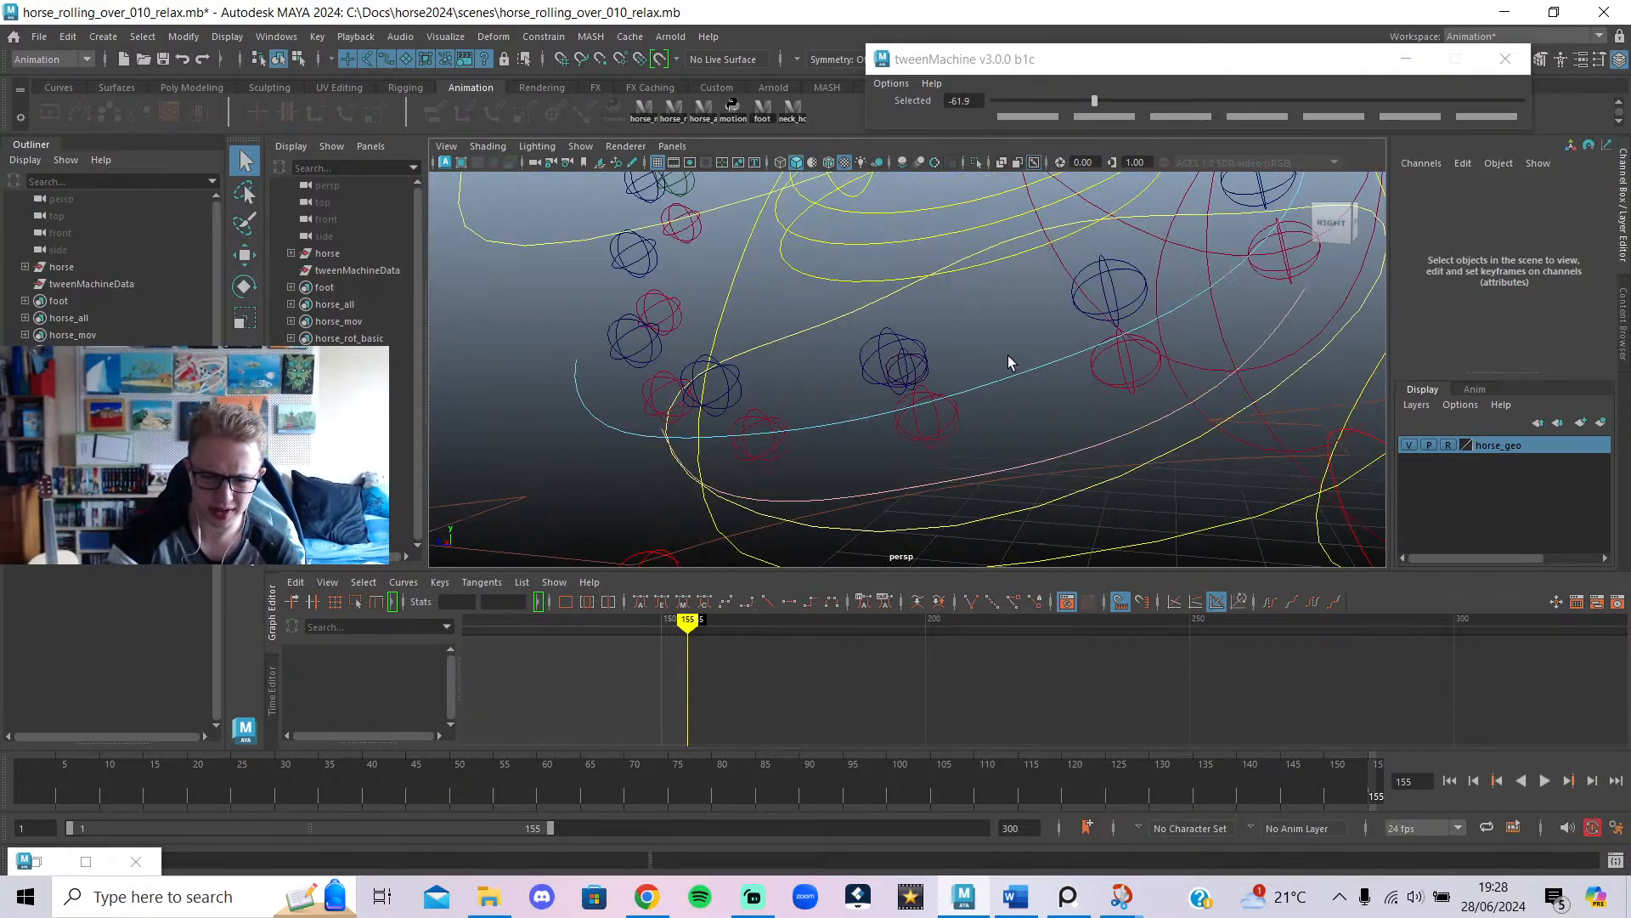
{"action": "left_click_drag", "start_coordinate": [973, 382], "coordinate": [1076, 396], "text": "alt"}
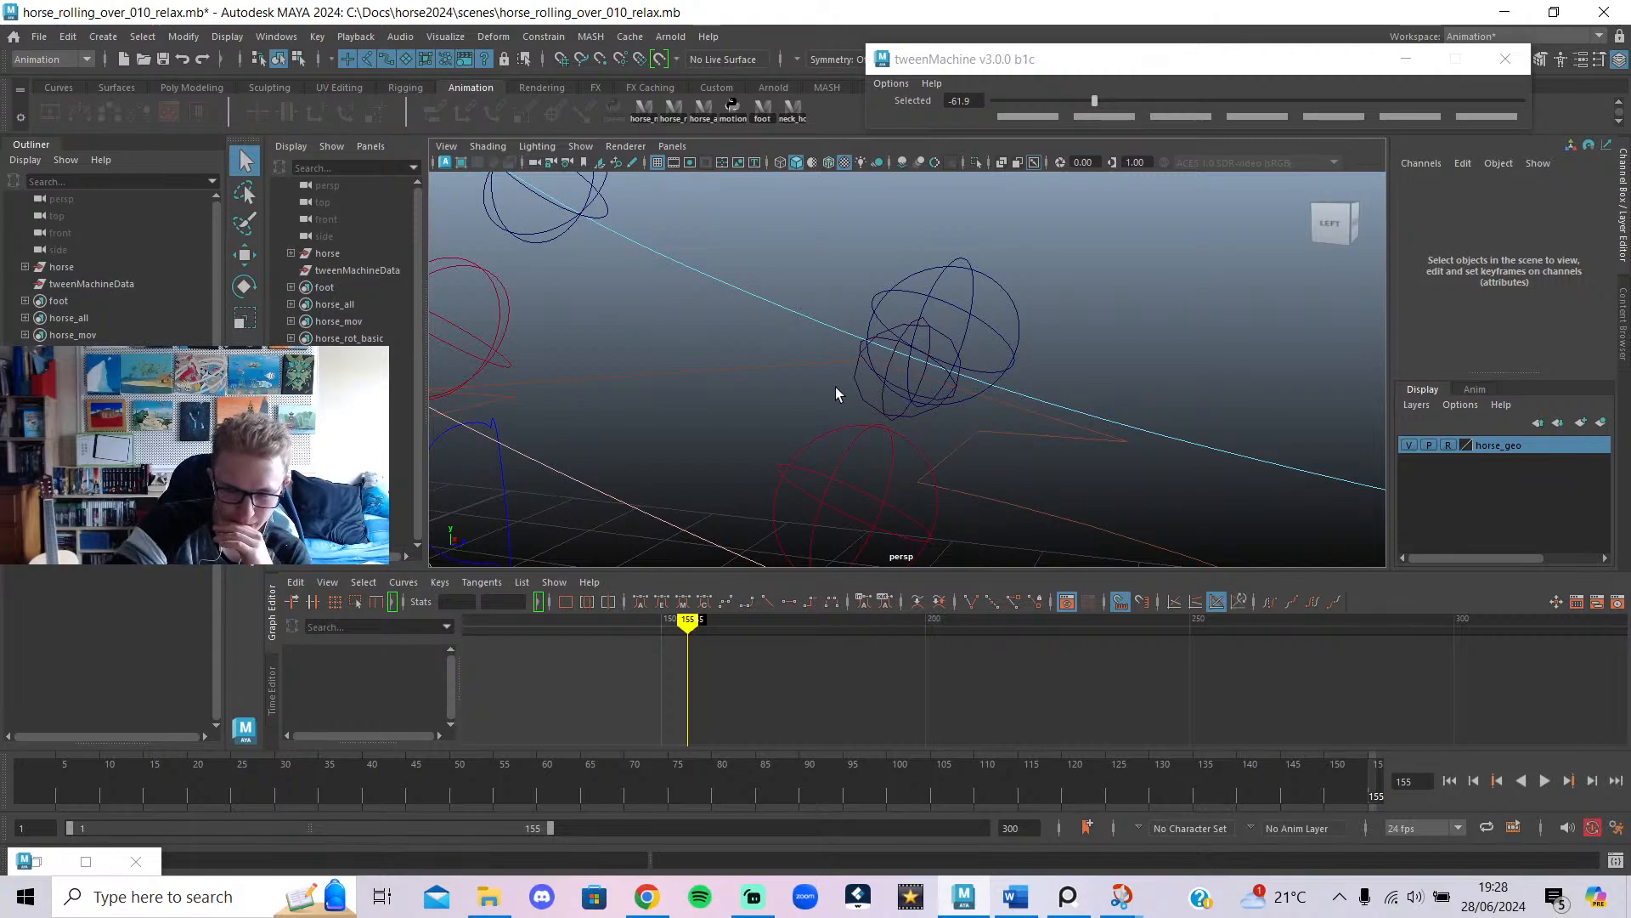
{"action": "left_click", "coordinate": [881, 394]}
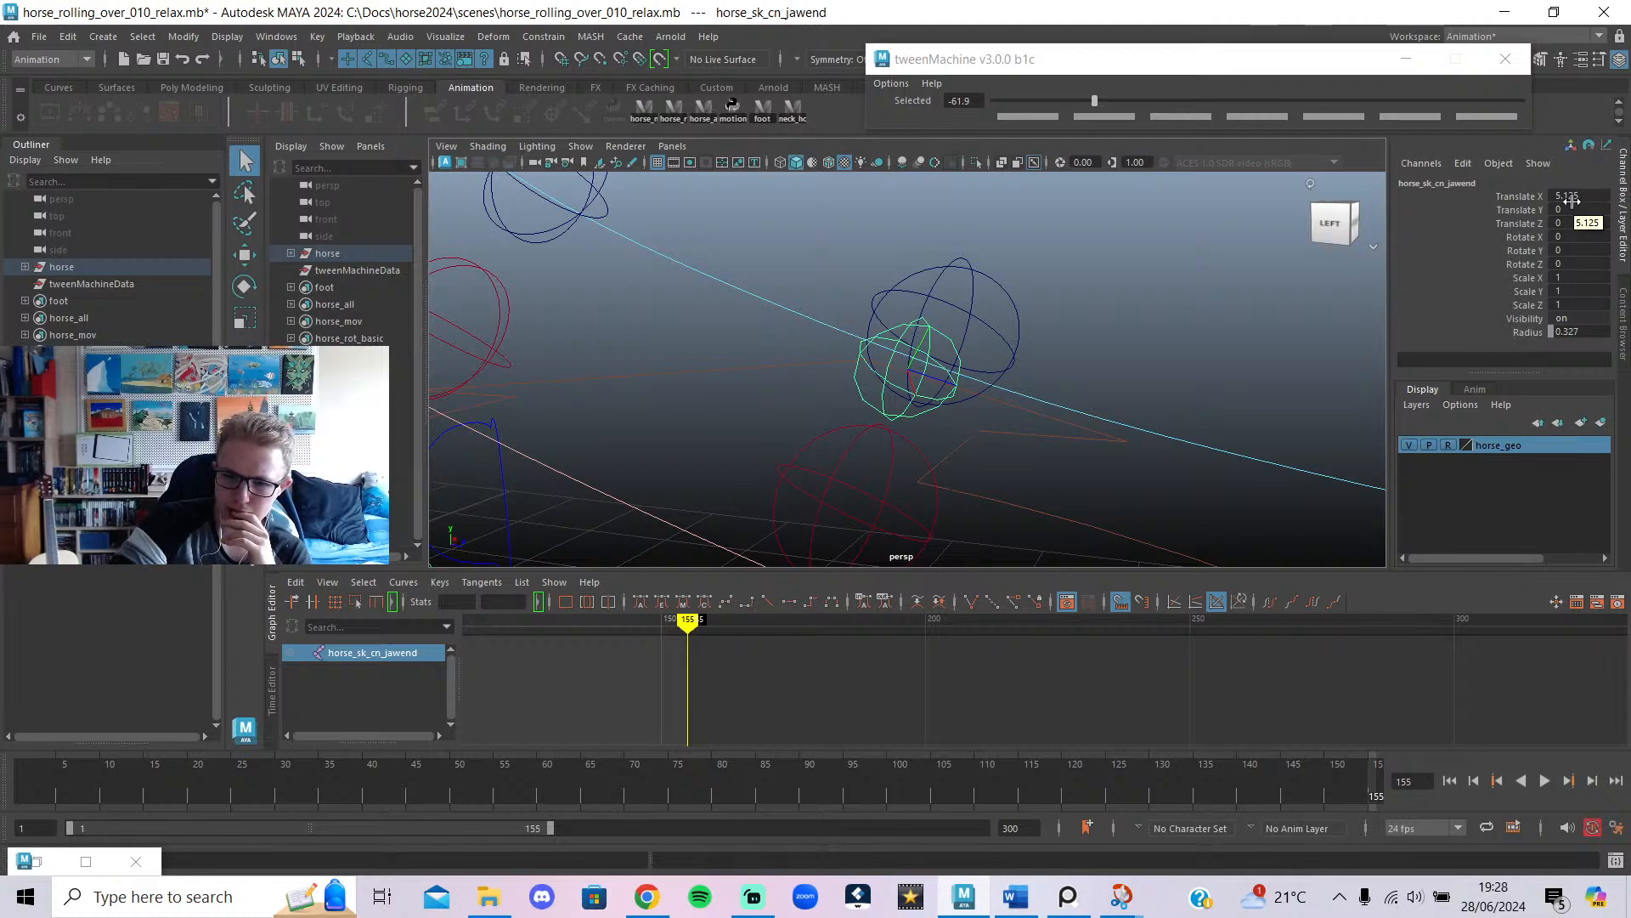
Save horse_rolling_over_010_relax.mb, set jaw-end Translate X from 5.125 to 0, and play.
{"action": "left_click", "coordinate": [162, 60]}
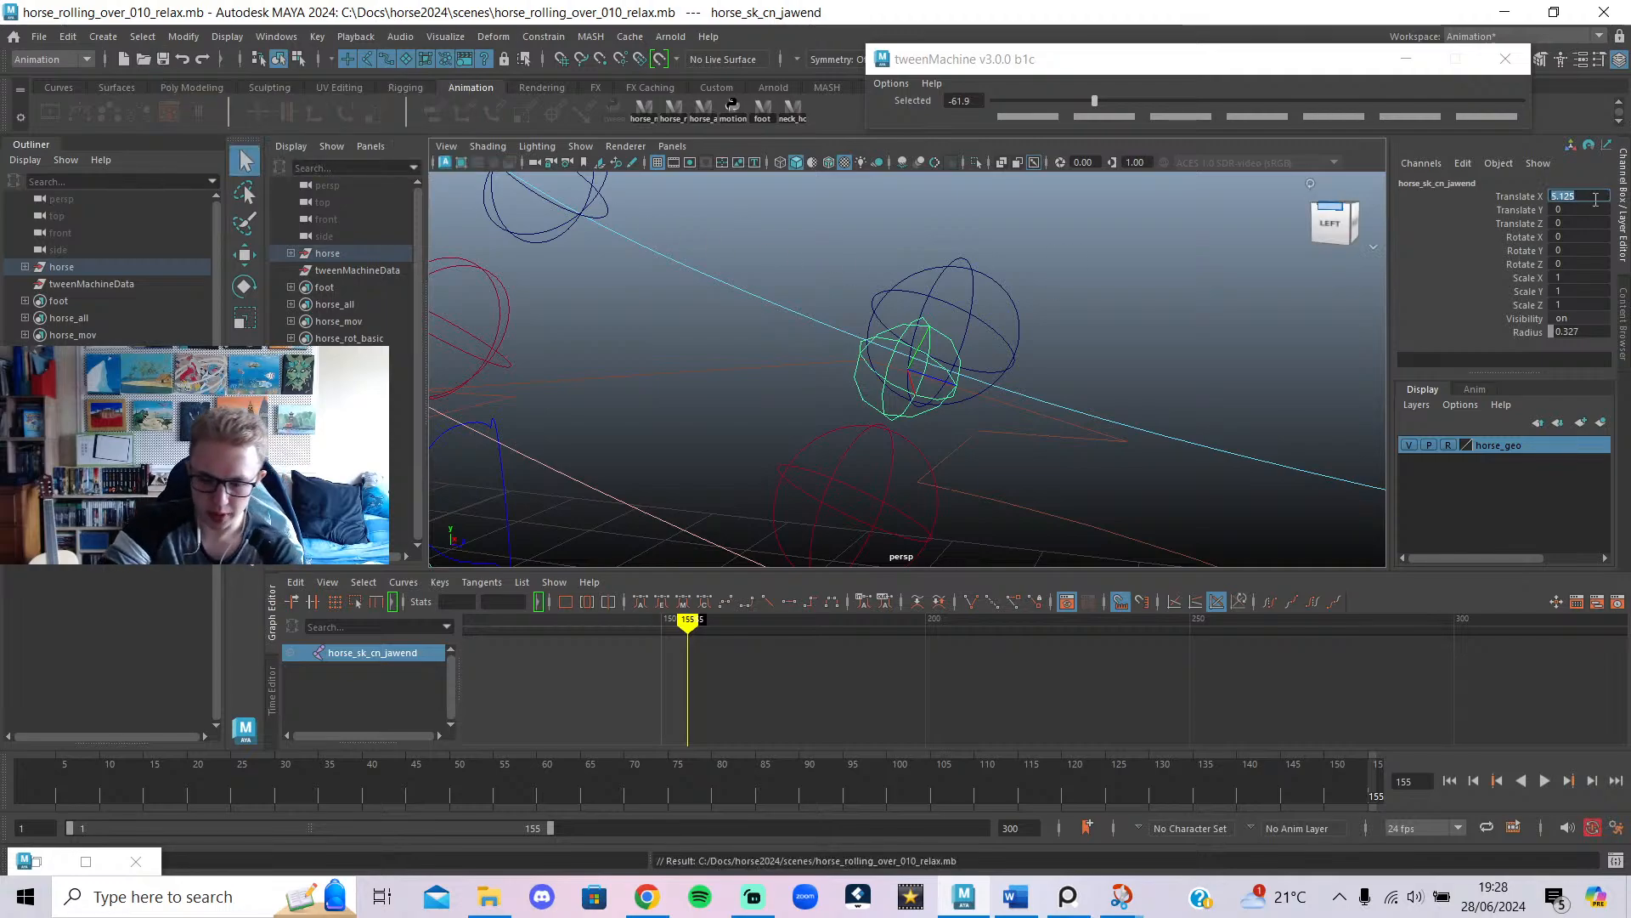
{"action": "key", "text": "Return"}
{"action": "scroll", "coordinate": [1034, 339], "scroll_direction": "down", "scroll_amount": 10}
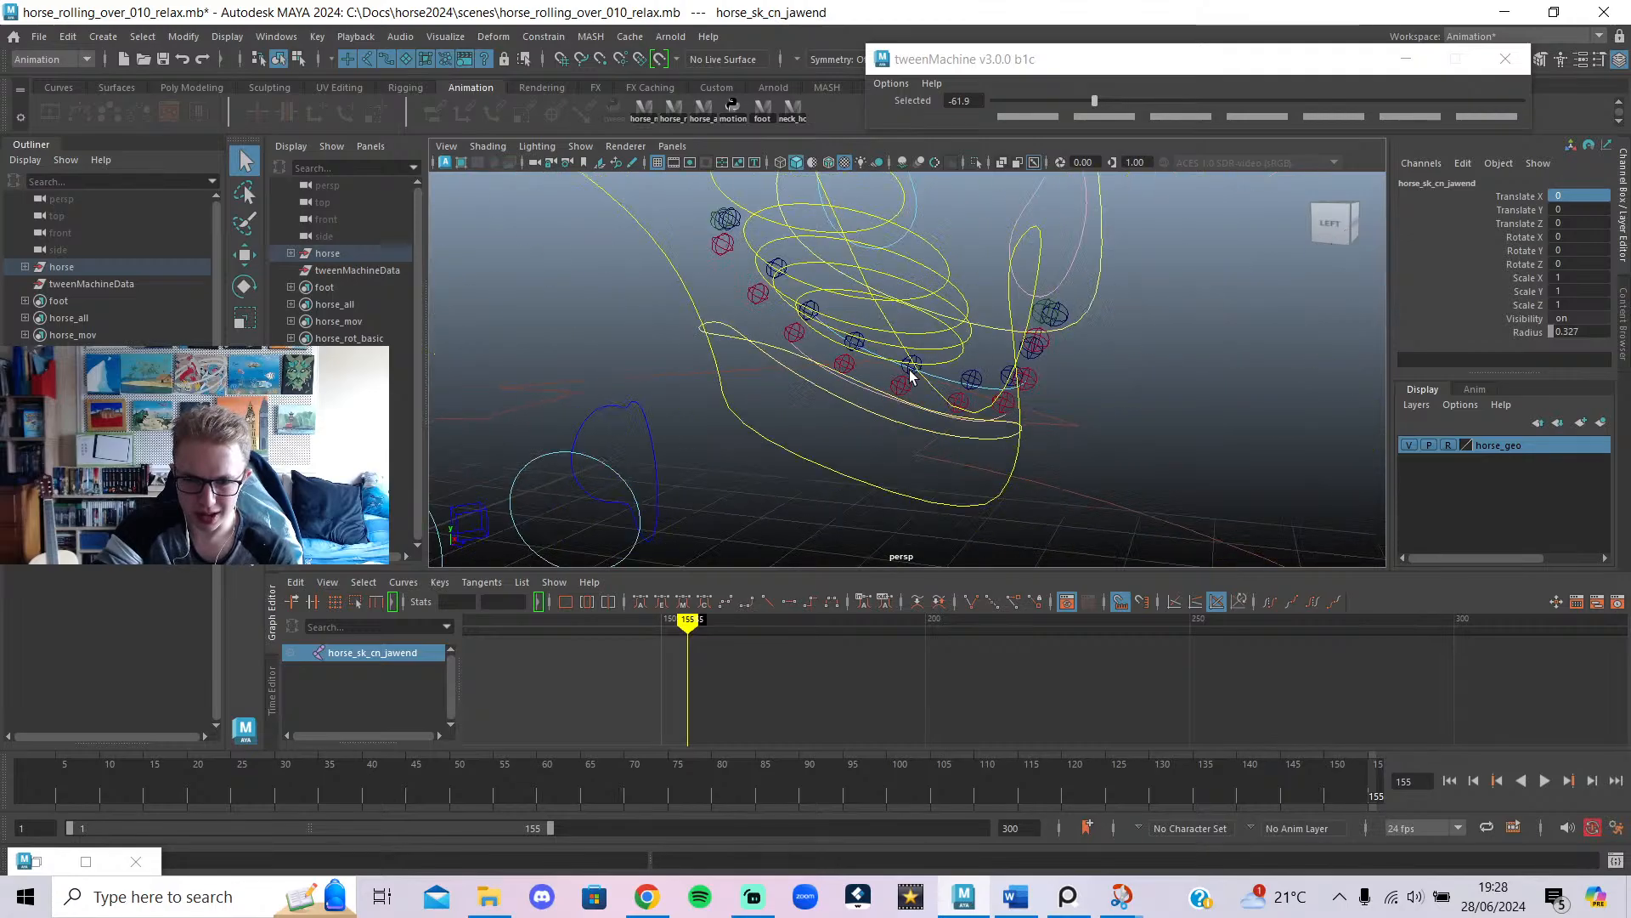
{"action": "left_click_drag", "start_coordinate": [909, 378], "coordinate": [1407, 372], "text": "alt"}
{"action": "key", "text": "a"}
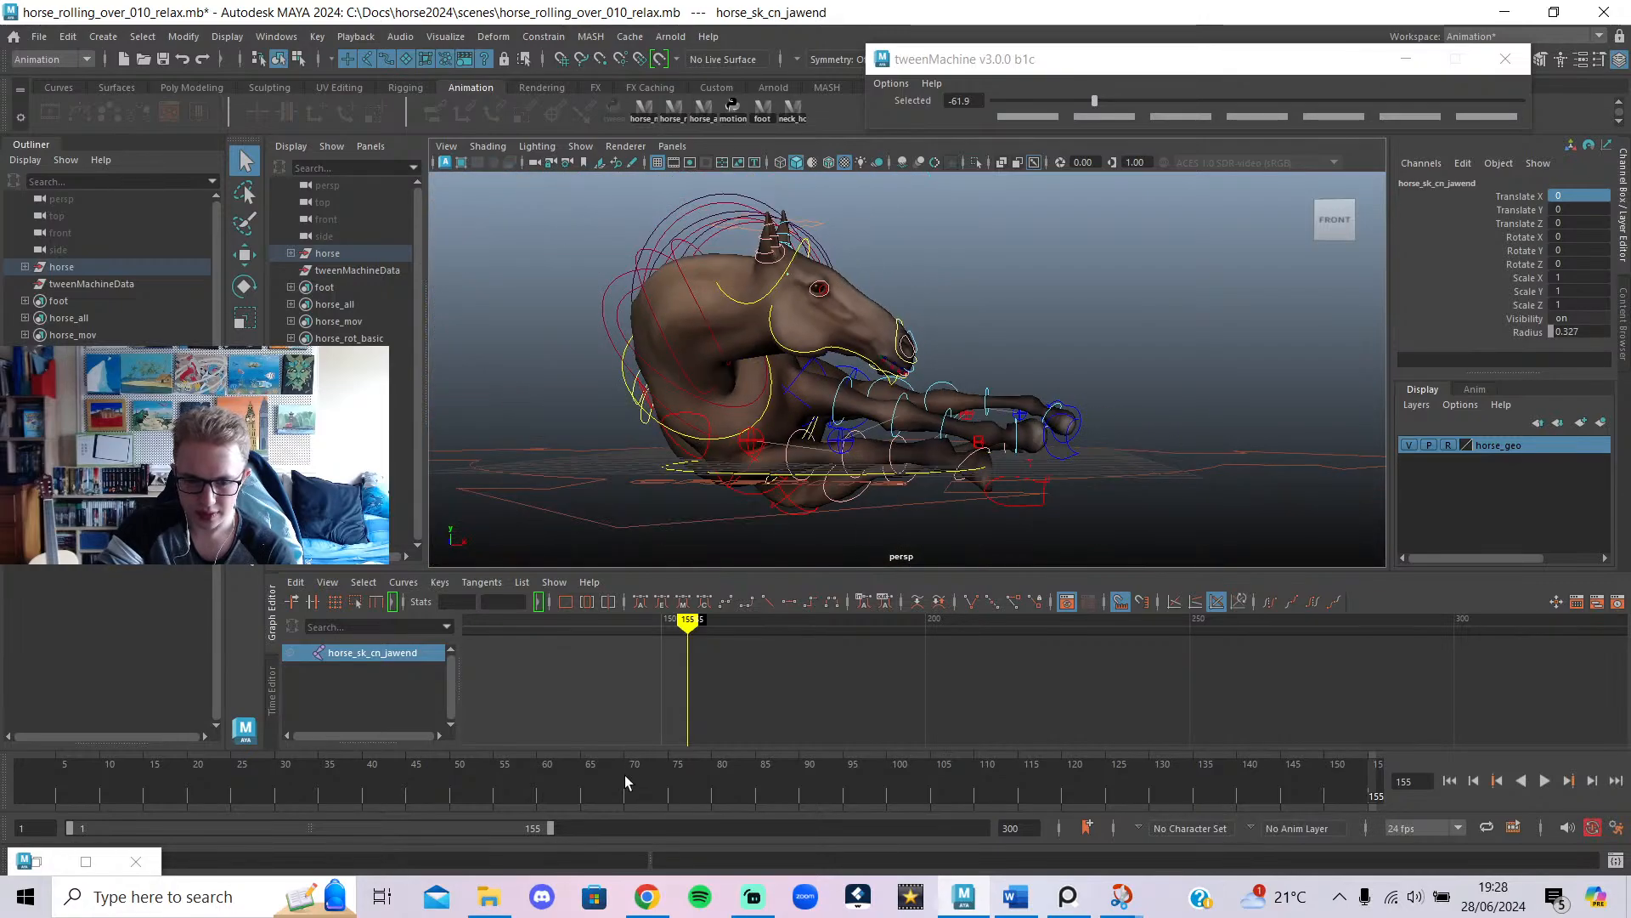
{"action": "key", "text": "alt+v"}
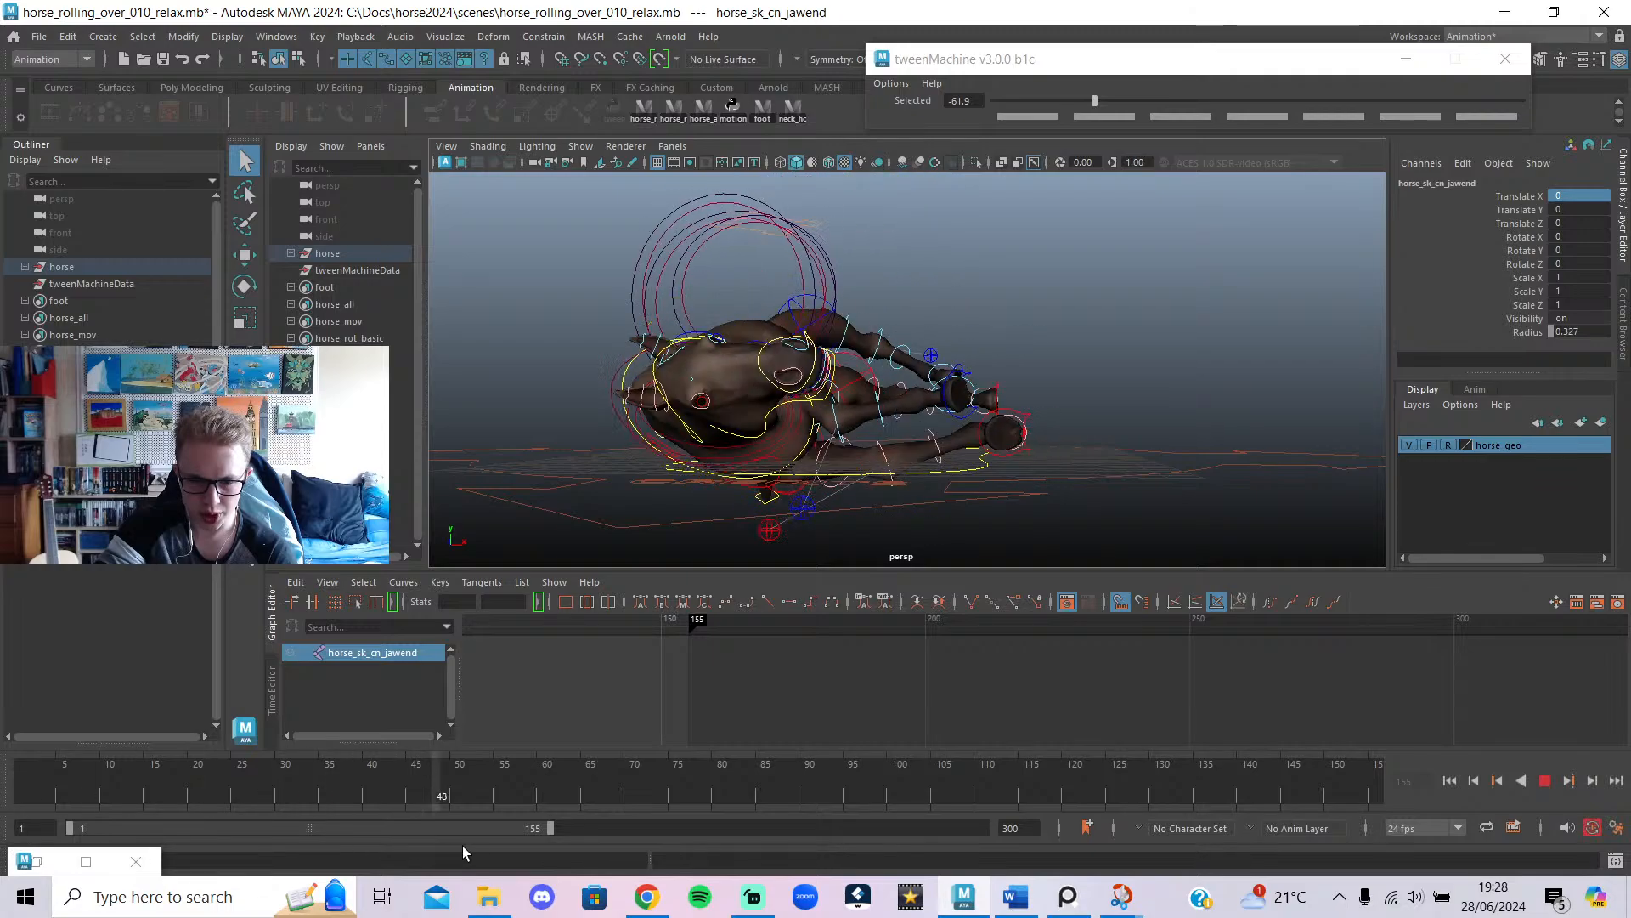
Rewind to frame 1, frame the curves over frames 1–155, and switch to the YouTube live chat.
{"action": "left_click_drag", "start_coordinate": [463, 845], "coordinate": [0, 813]}
{"action": "key", "text": "f"}
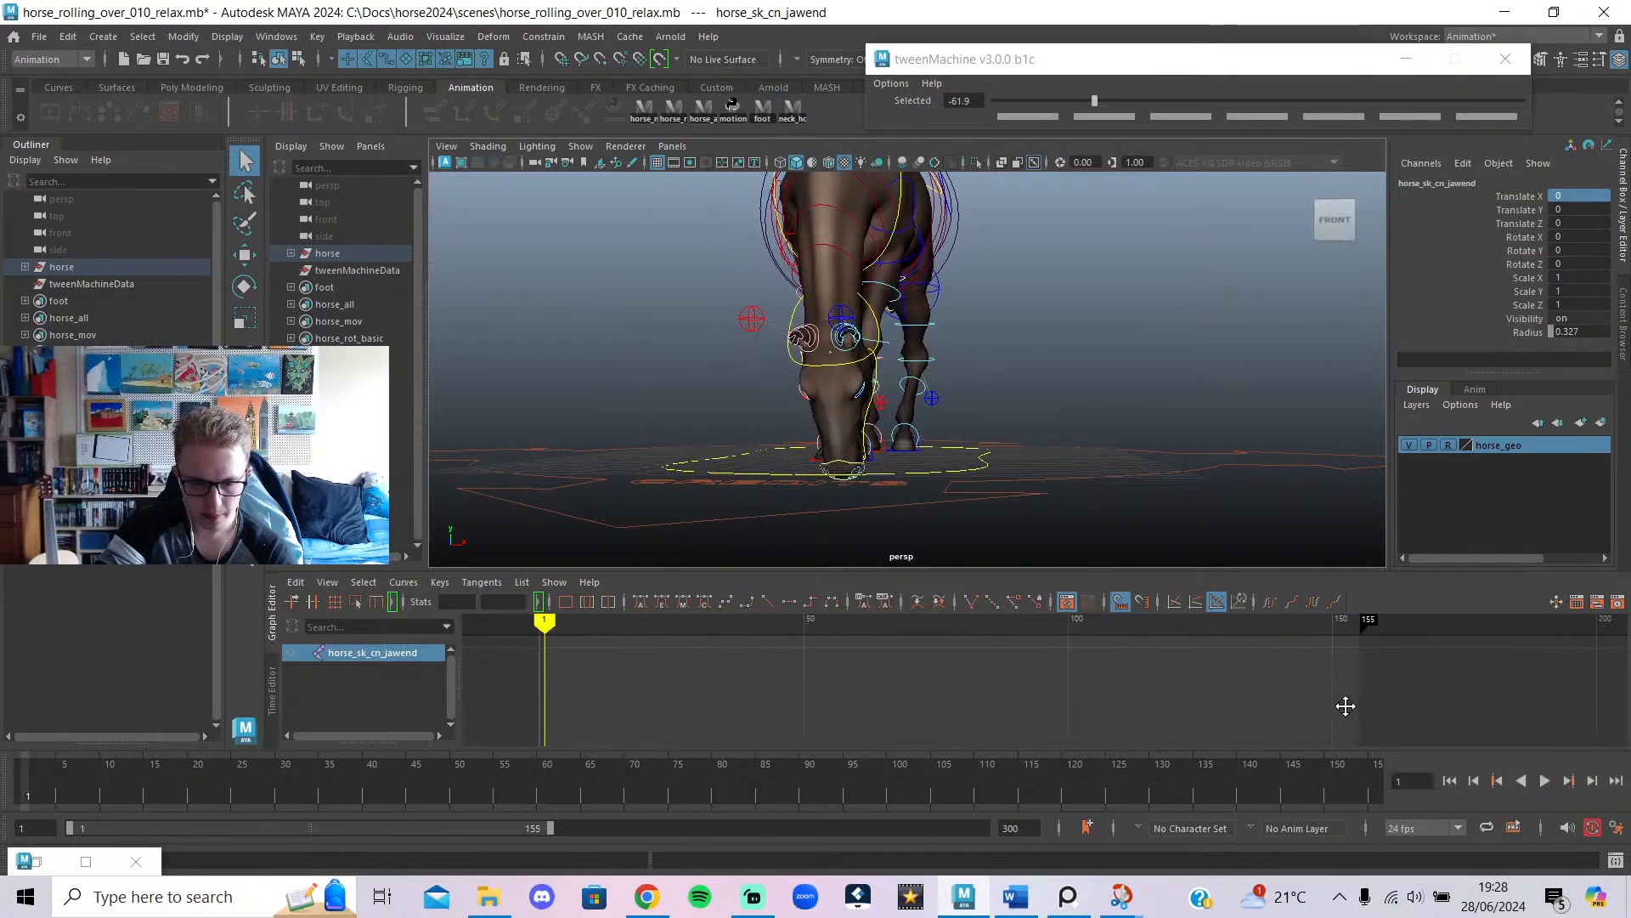
{"action": "left_click", "coordinate": [643, 893]}
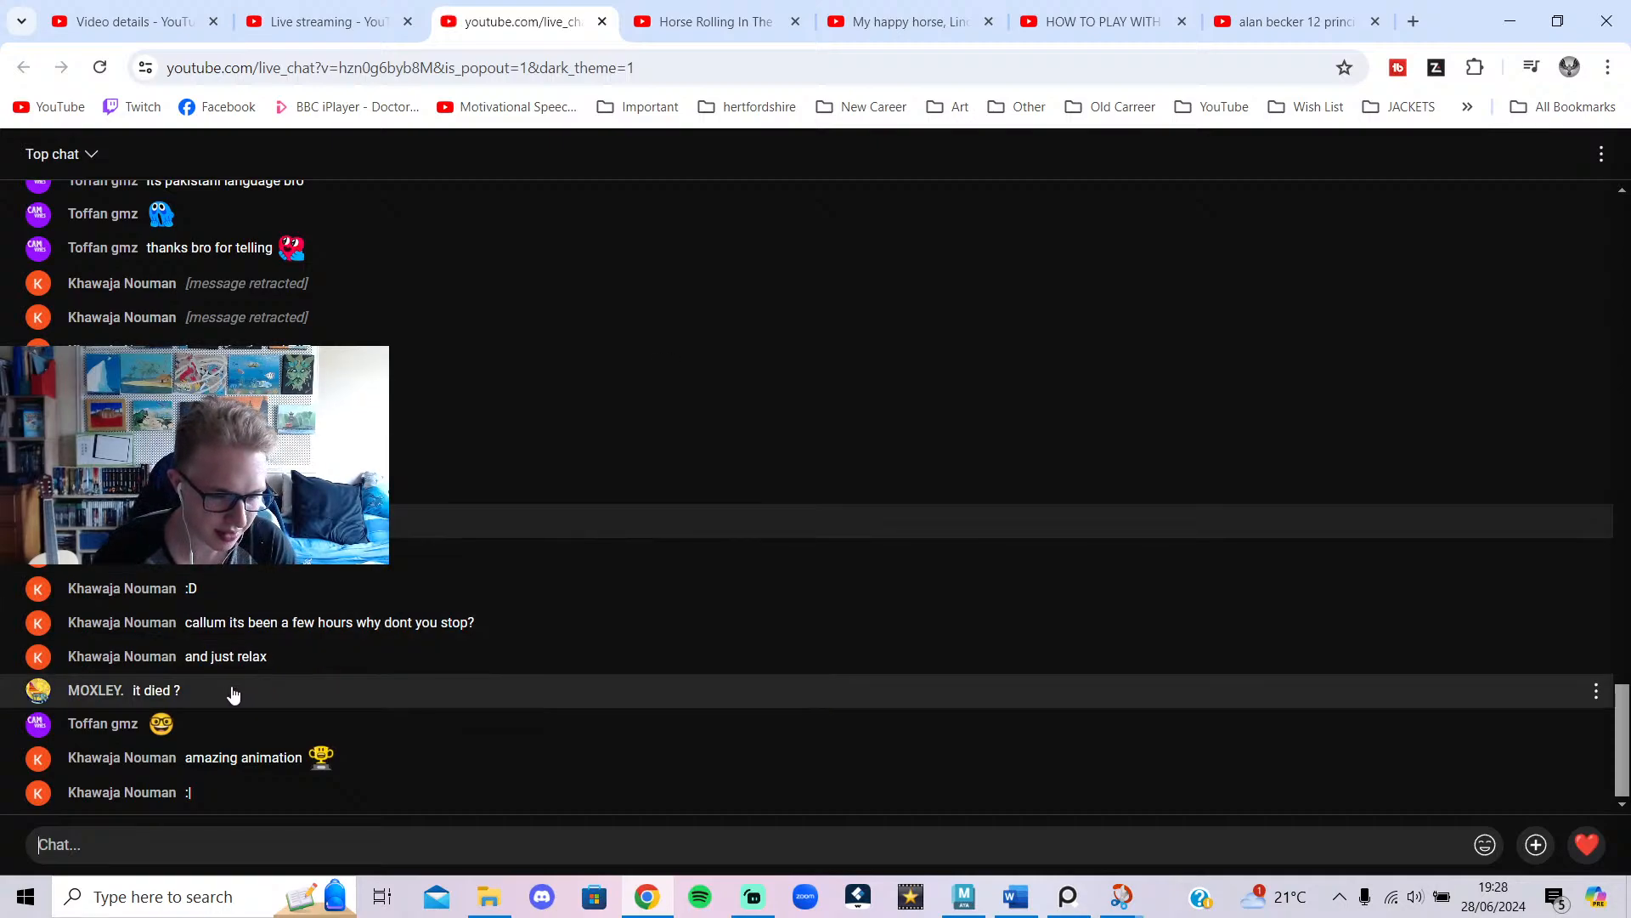
Bring up and minimize Streamlabs, focus the chat message field, then return to Maya.
{"action": "left_click", "coordinate": [742, 910]}
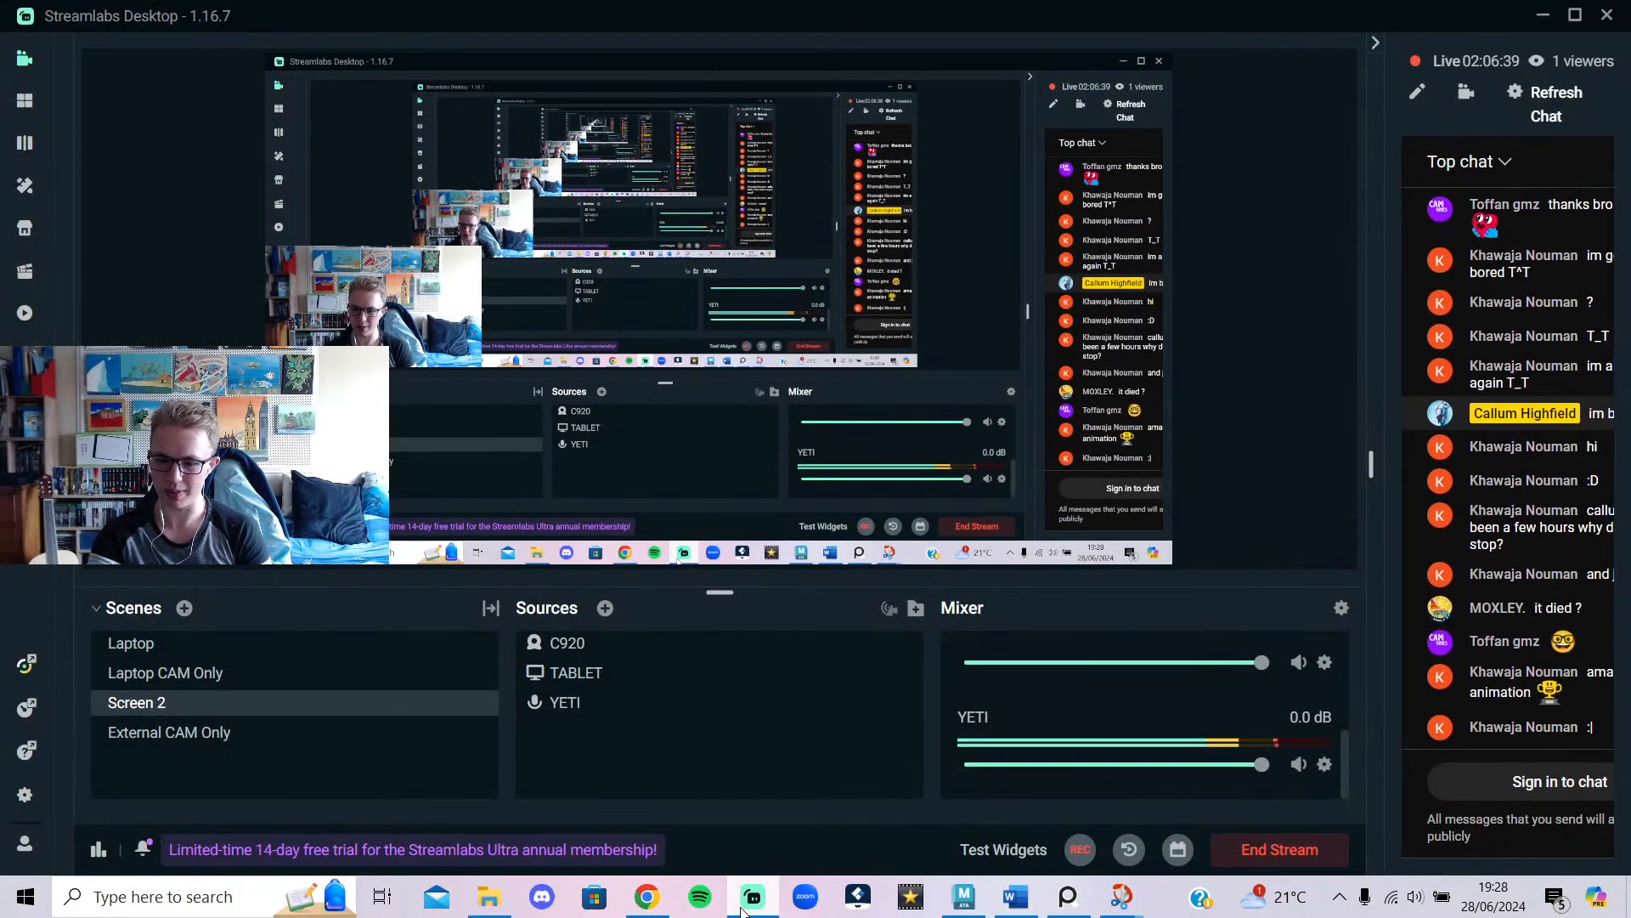
{"action": "left_click", "coordinate": [742, 911]}
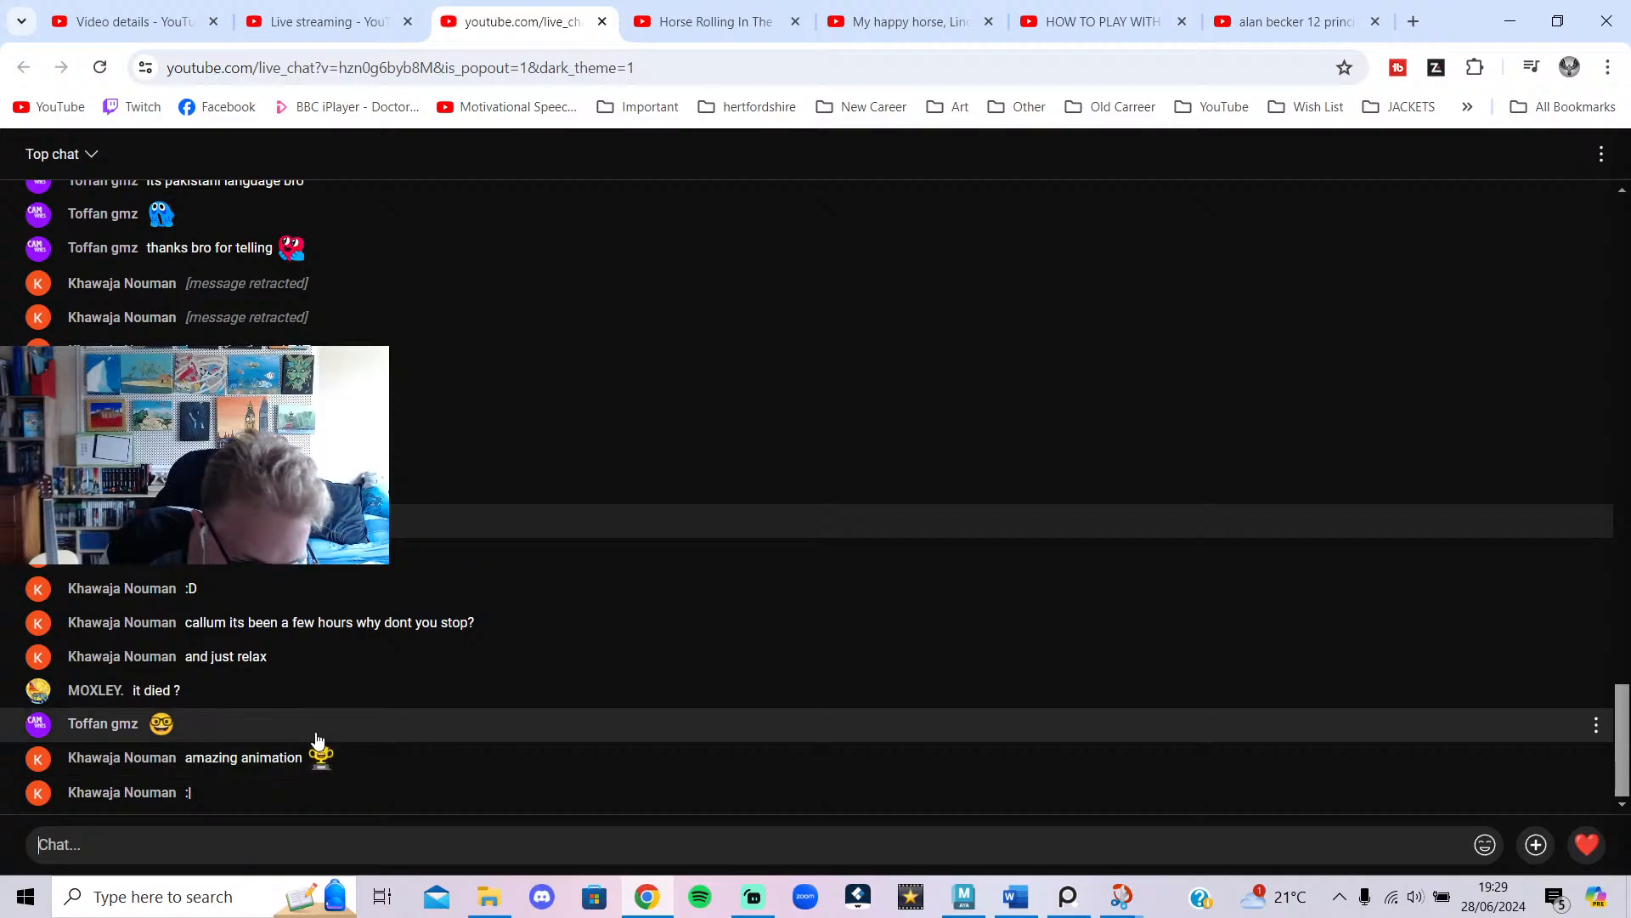
{"action": "left_click", "coordinate": [577, 850]}
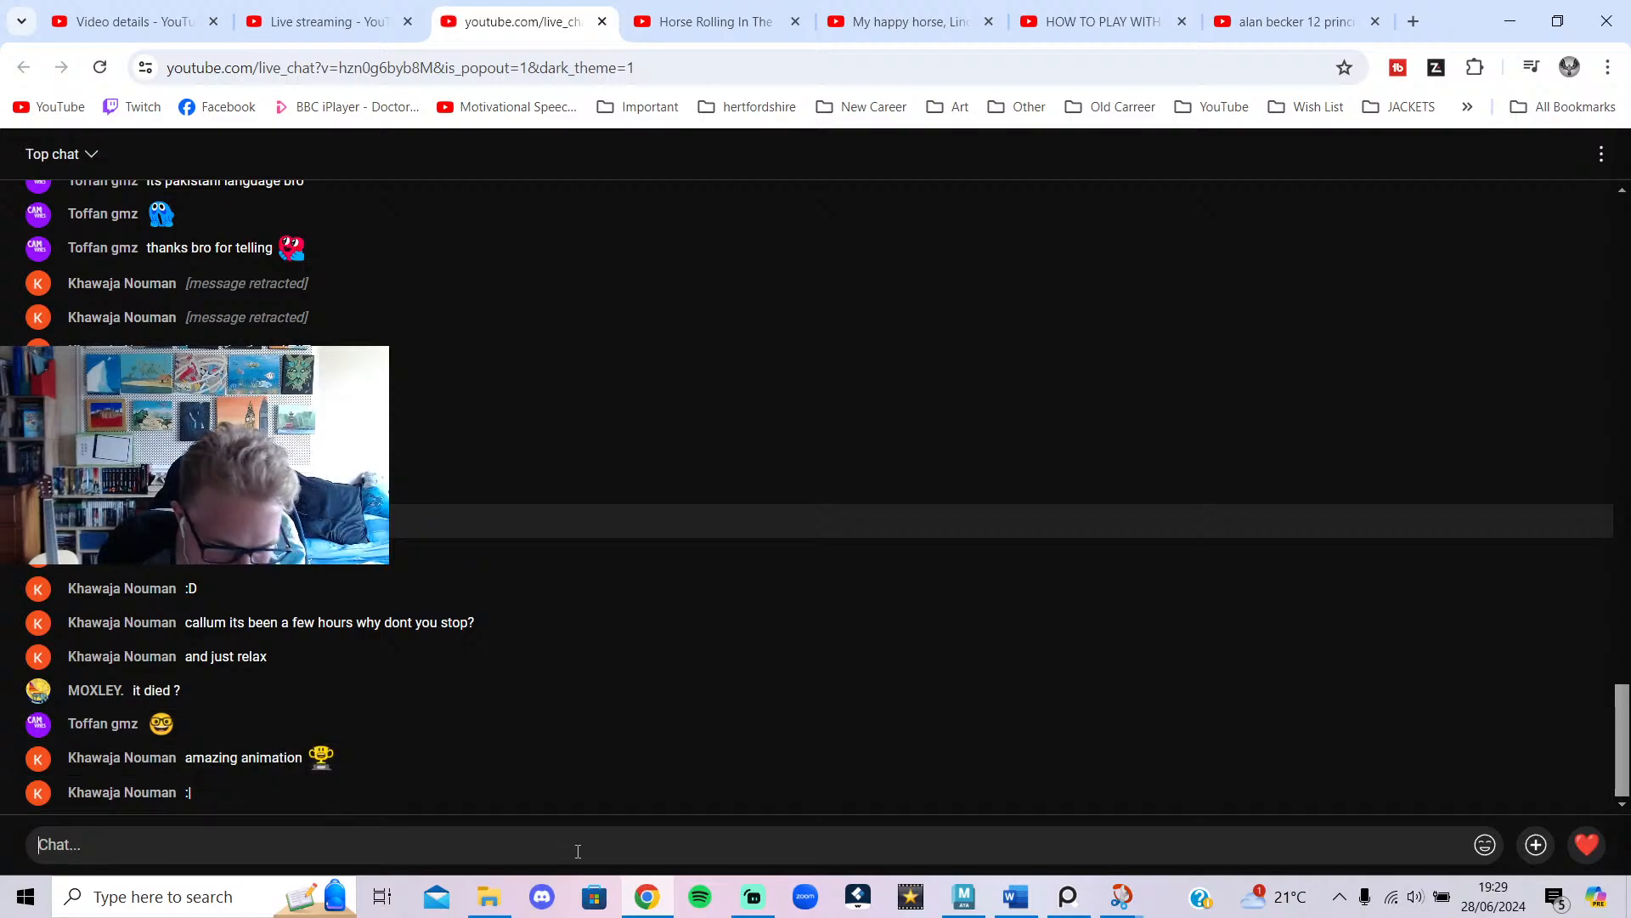
{"action": "left_click", "coordinate": [656, 907]}
{"action": "scroll", "coordinate": [944, 357], "scroll_direction": "down", "scroll_amount": 3}
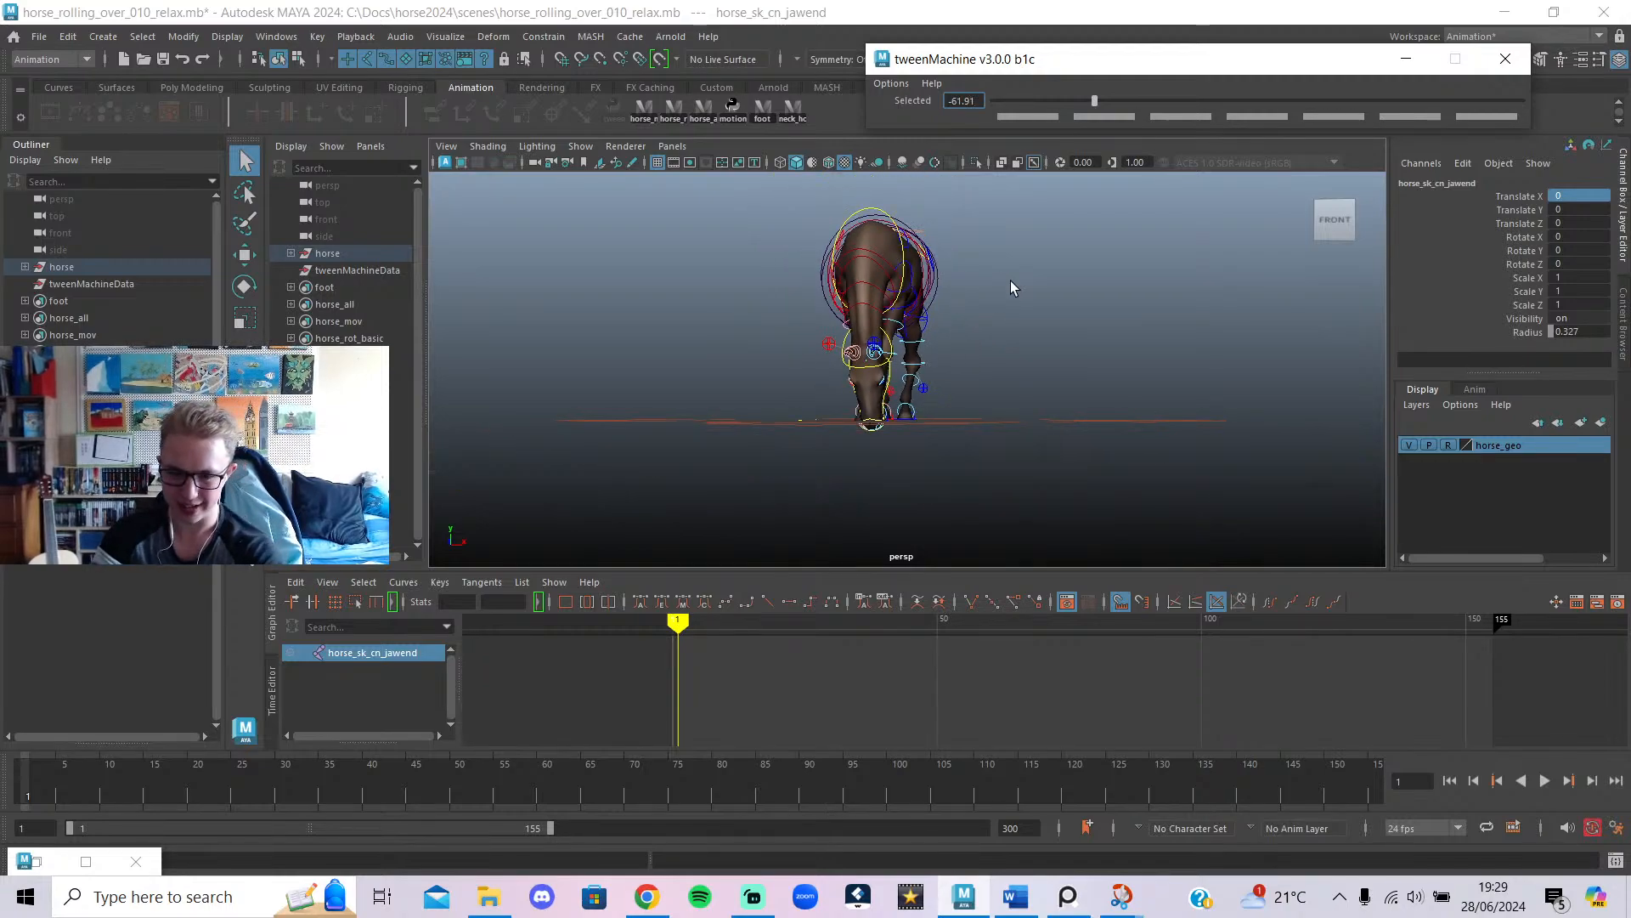
Deselect the rig, rewind to frame 1, hide the rig controls and start playback.
{"action": "left_click", "coordinate": [1023, 290]}
{"action": "key", "text": "ctrl+z"}
{"action": "key", "text": "ctrl+z"}
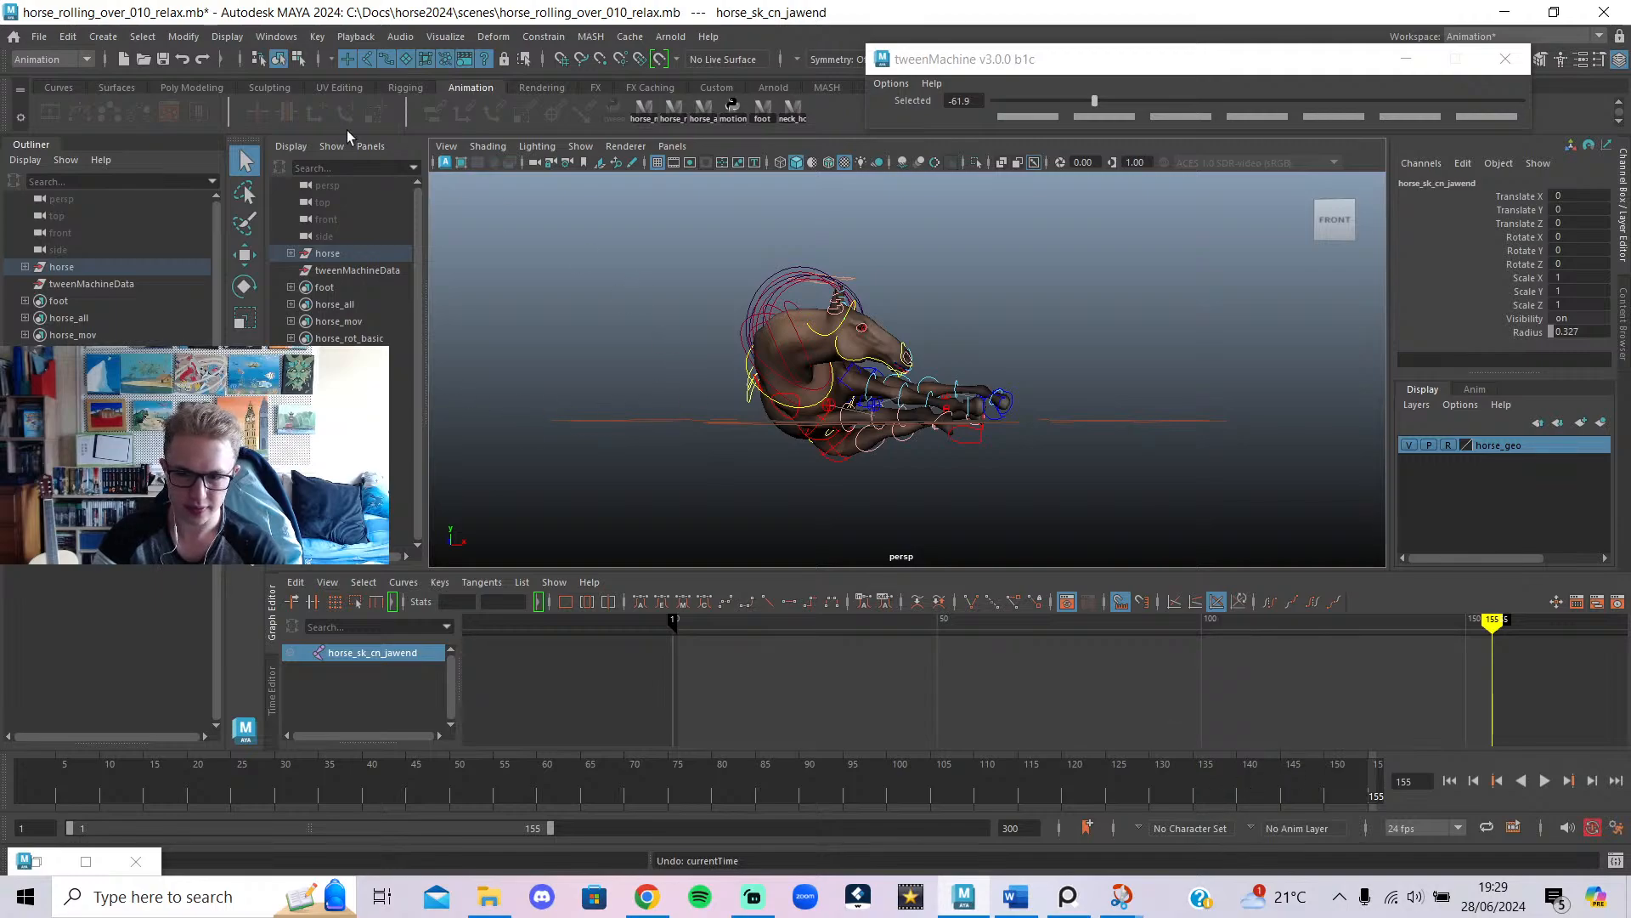
{"action": "left_click", "coordinate": [196, 63]}
{"action": "left_click_drag", "start_coordinate": [599, 781], "coordinate": [5, 801]}
{"action": "key", "text": "alt+1"}
{"action": "middle_click_drag", "start_coordinate": [1060, 335], "coordinate": [1022, 434], "text": "alt"}
{"action": "key", "text": "alt+v"}
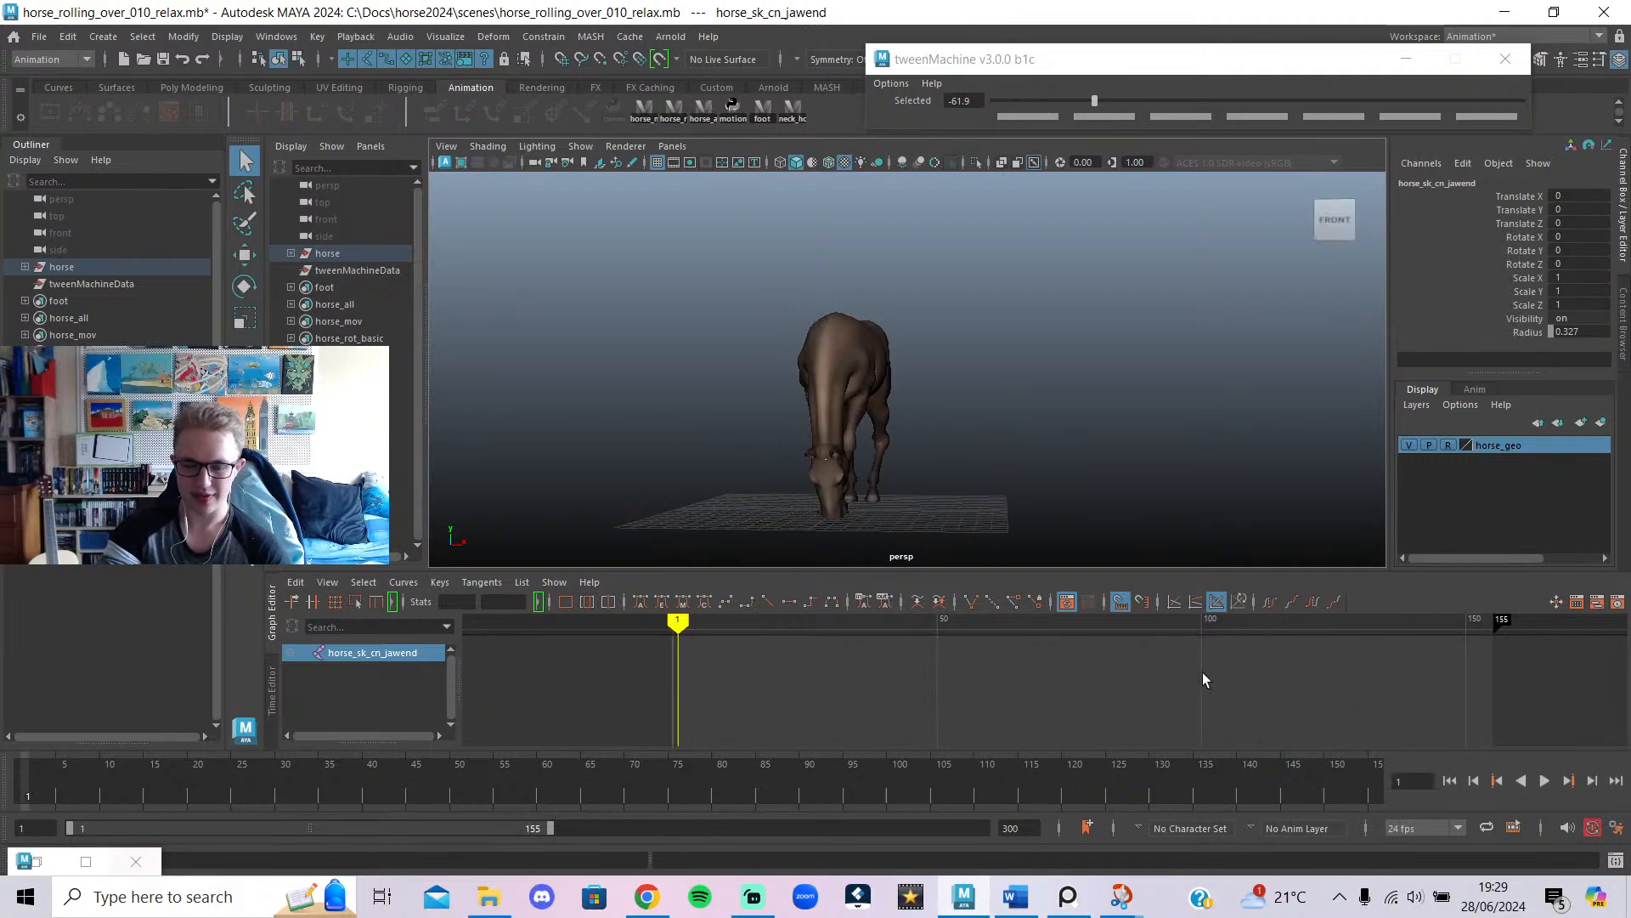
Orbit in to a close front three-quarter view and replay the roll from frame 1.
{"action": "left_click_drag", "start_coordinate": [892, 437], "coordinate": [842, 432], "text": "alt"}
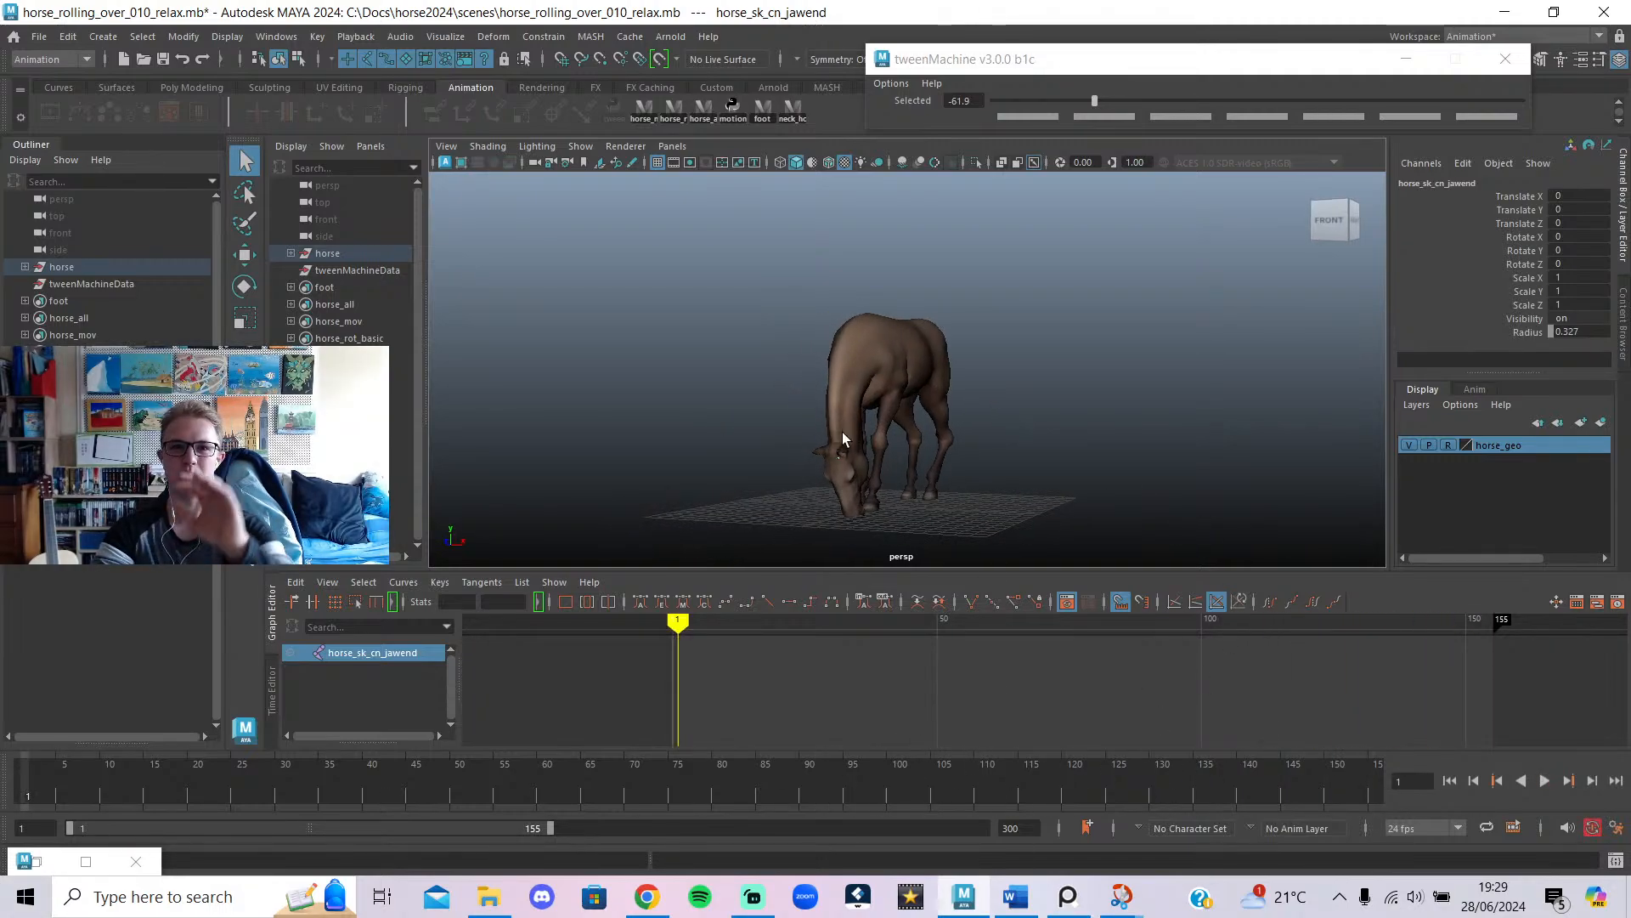
{"action": "scroll", "coordinate": [999, 723], "scroll_direction": "down", "scroll_amount": 5}
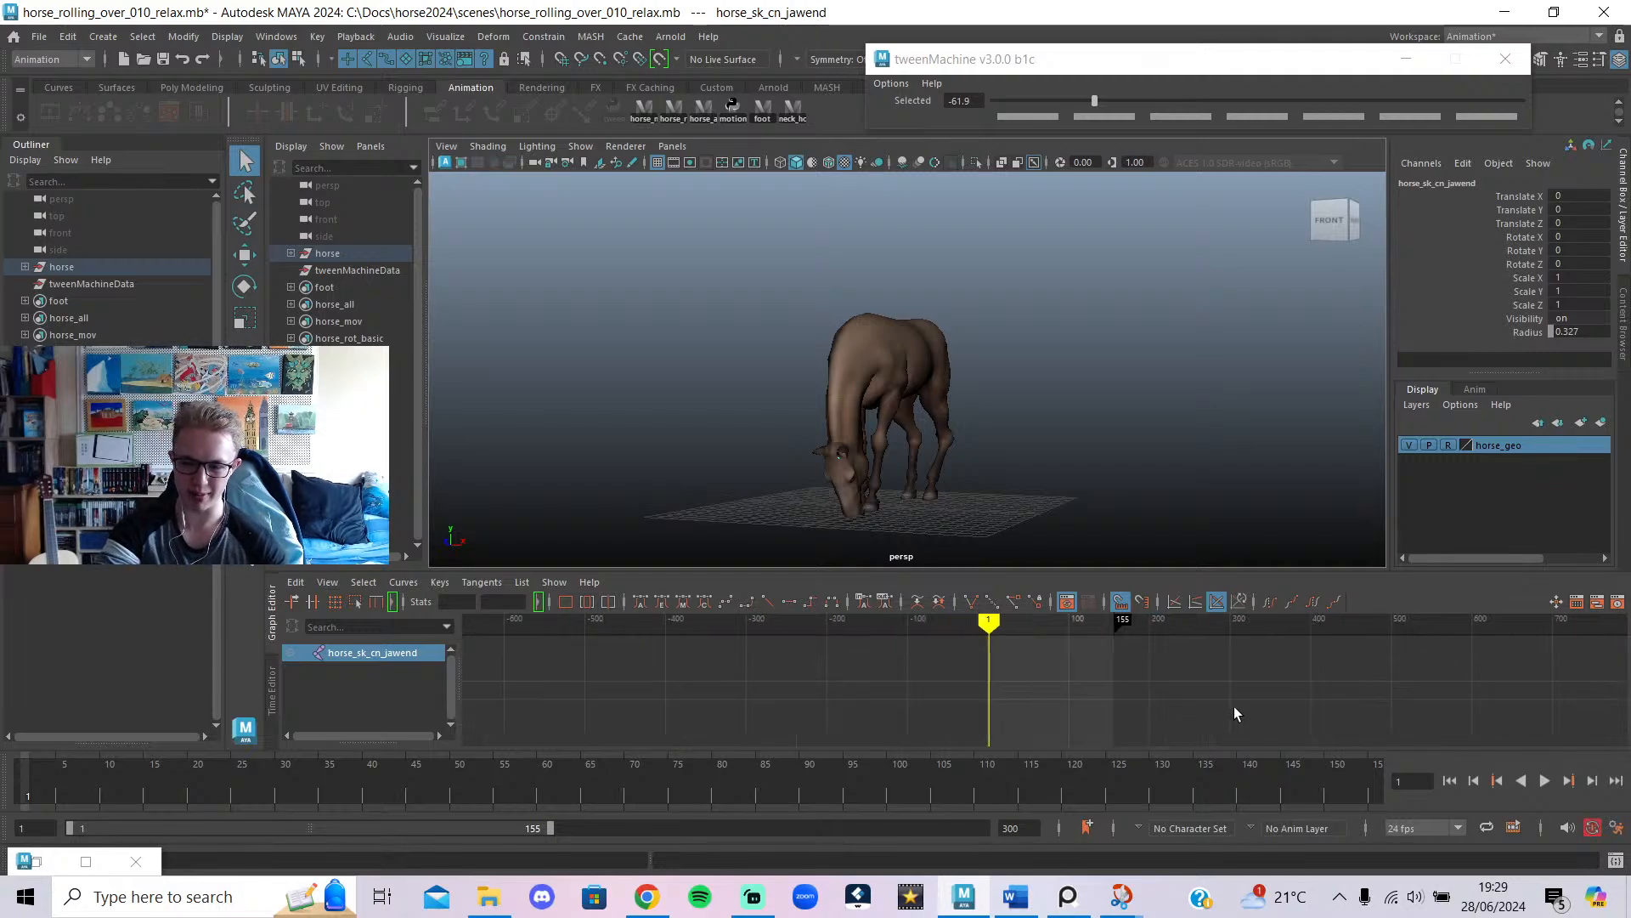
{"action": "left_click_drag", "start_coordinate": [788, 420], "coordinate": [687, 381], "text": "alt"}
{"action": "middle_click_drag", "start_coordinate": [686, 381], "coordinate": [920, 355], "text": "alt"}
{"action": "right_click_drag", "start_coordinate": [920, 355], "coordinate": [1078, 375], "text": "alt"}
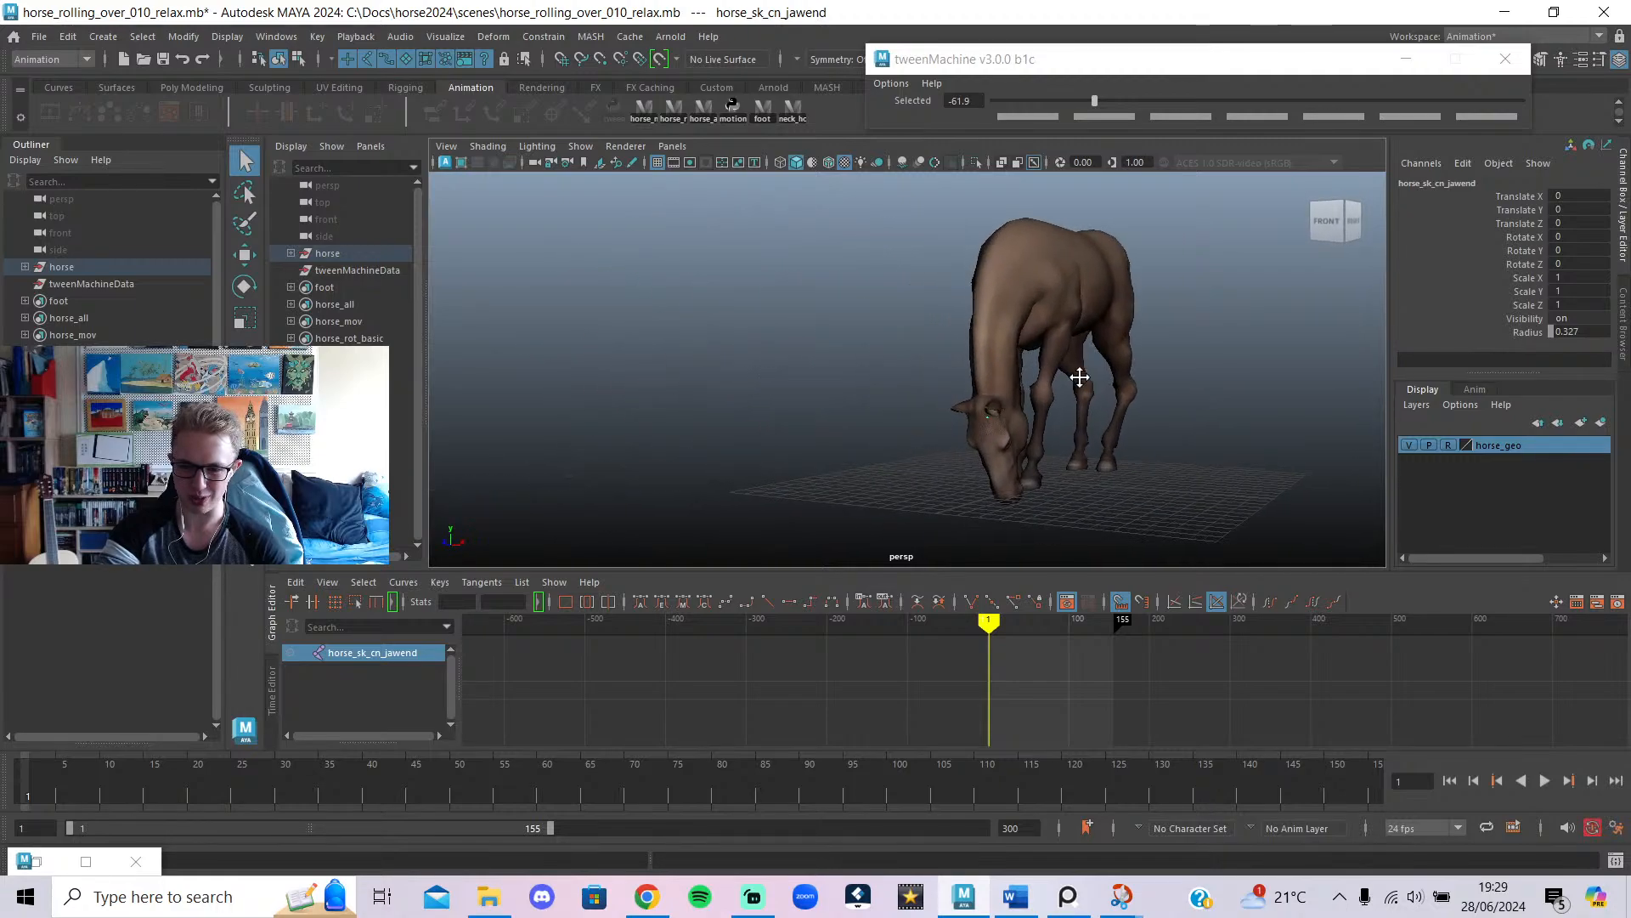
{"action": "middle_click_drag", "start_coordinate": [1078, 375], "coordinate": [897, 404], "text": "alt"}
{"action": "left_click_drag", "start_coordinate": [0, 790], "coordinate": [0, 792]}
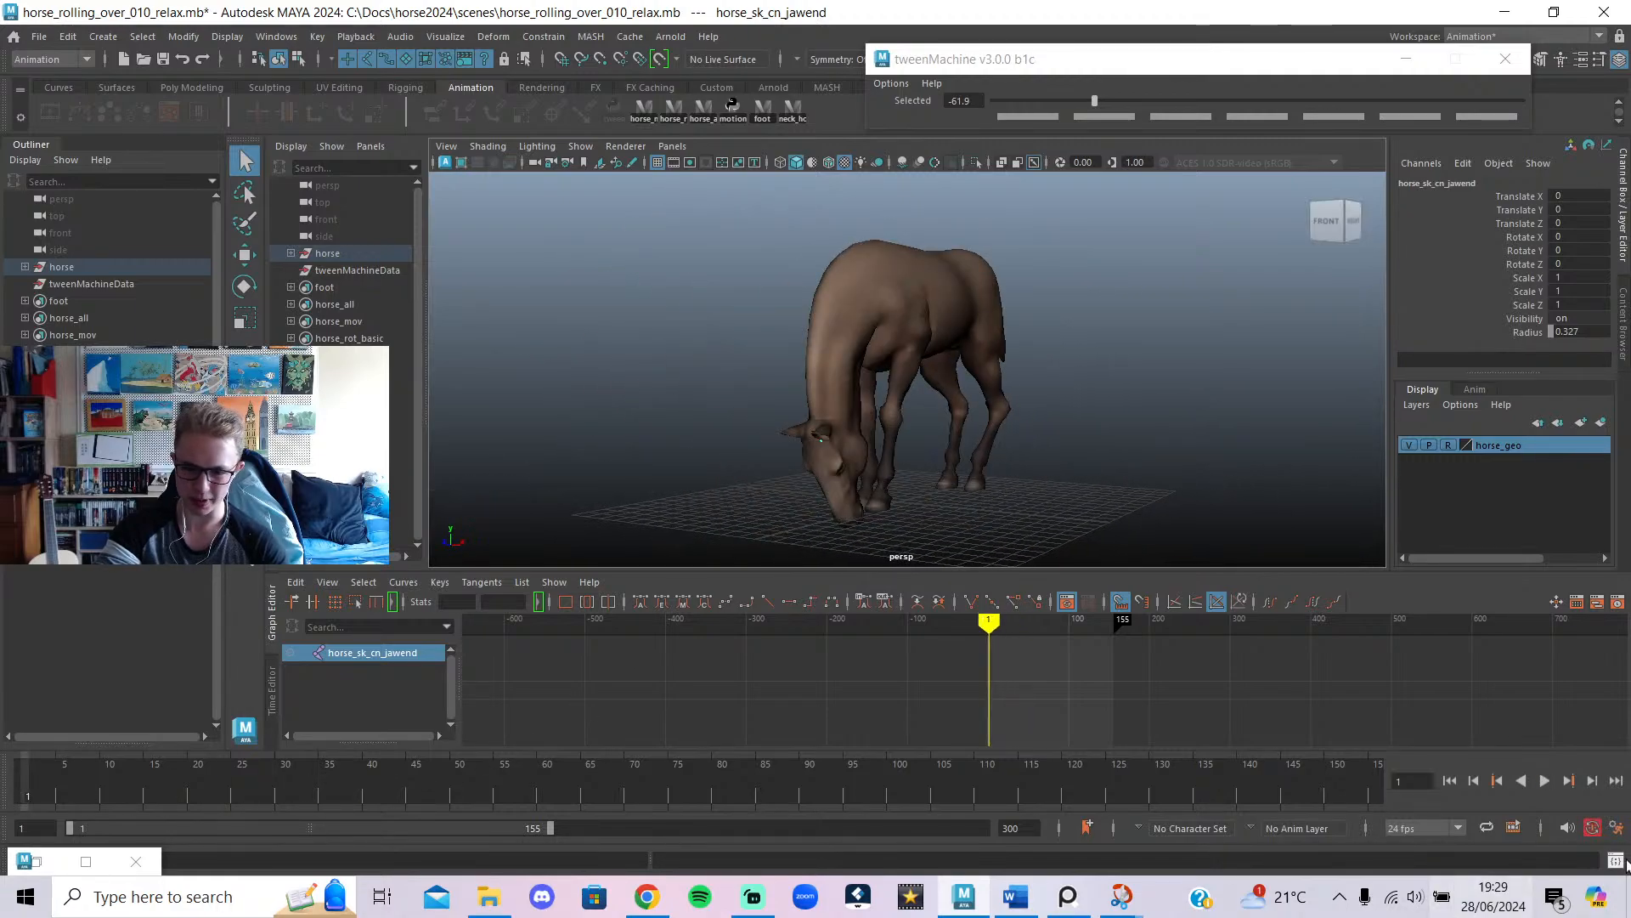
{"action": "left_click", "coordinate": [1544, 780]}
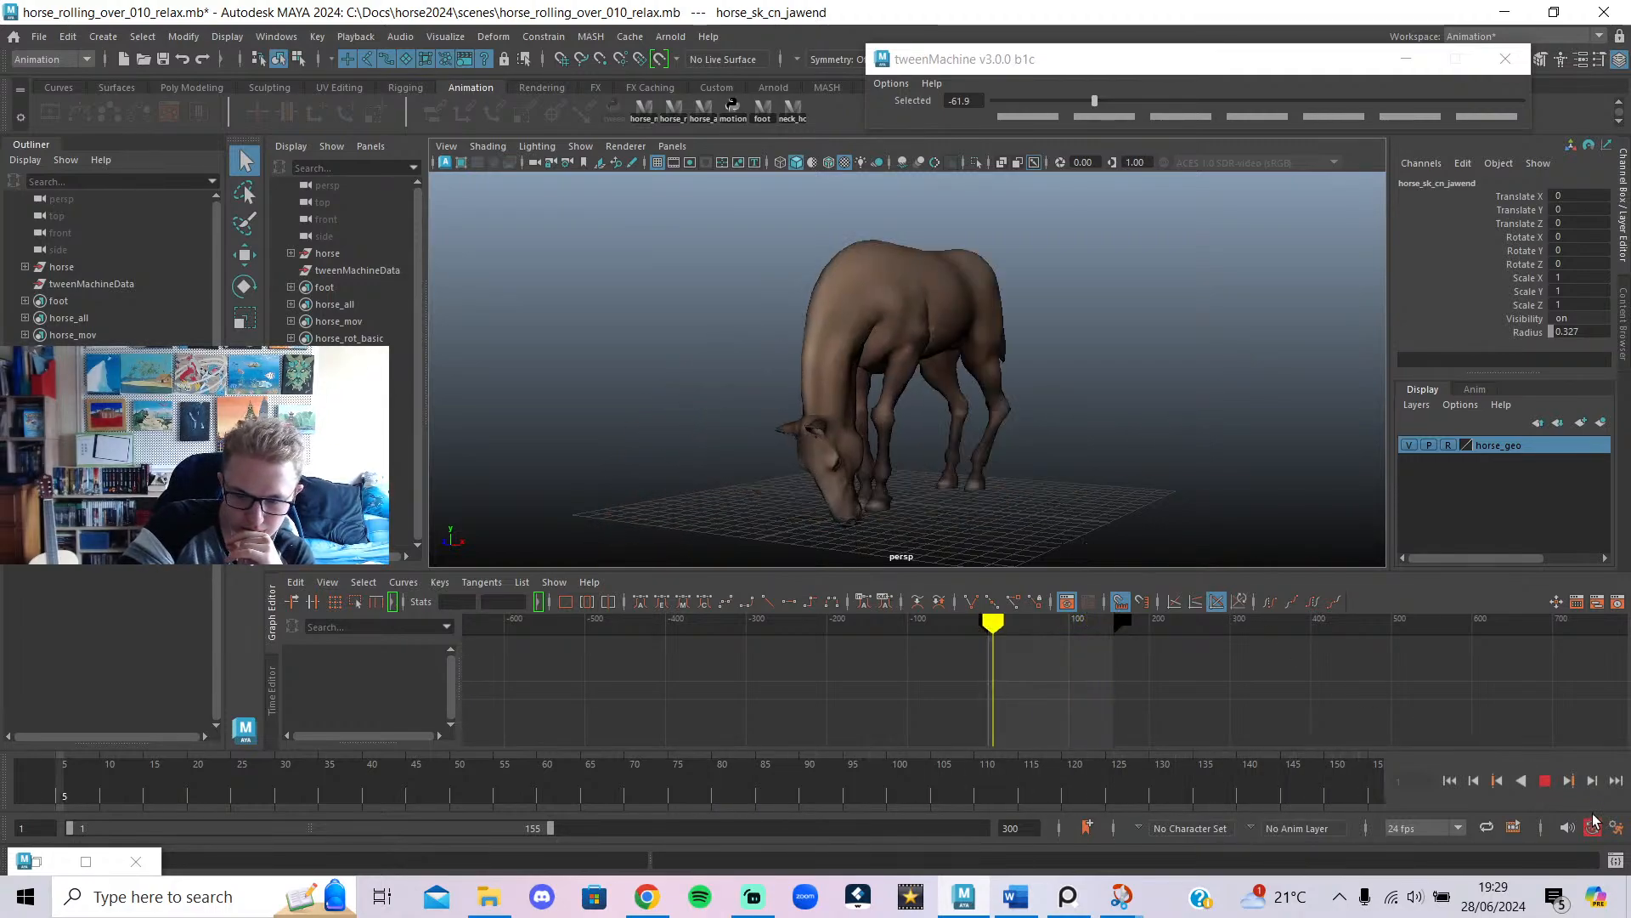
{"action": "left_click", "coordinate": [1544, 781]}
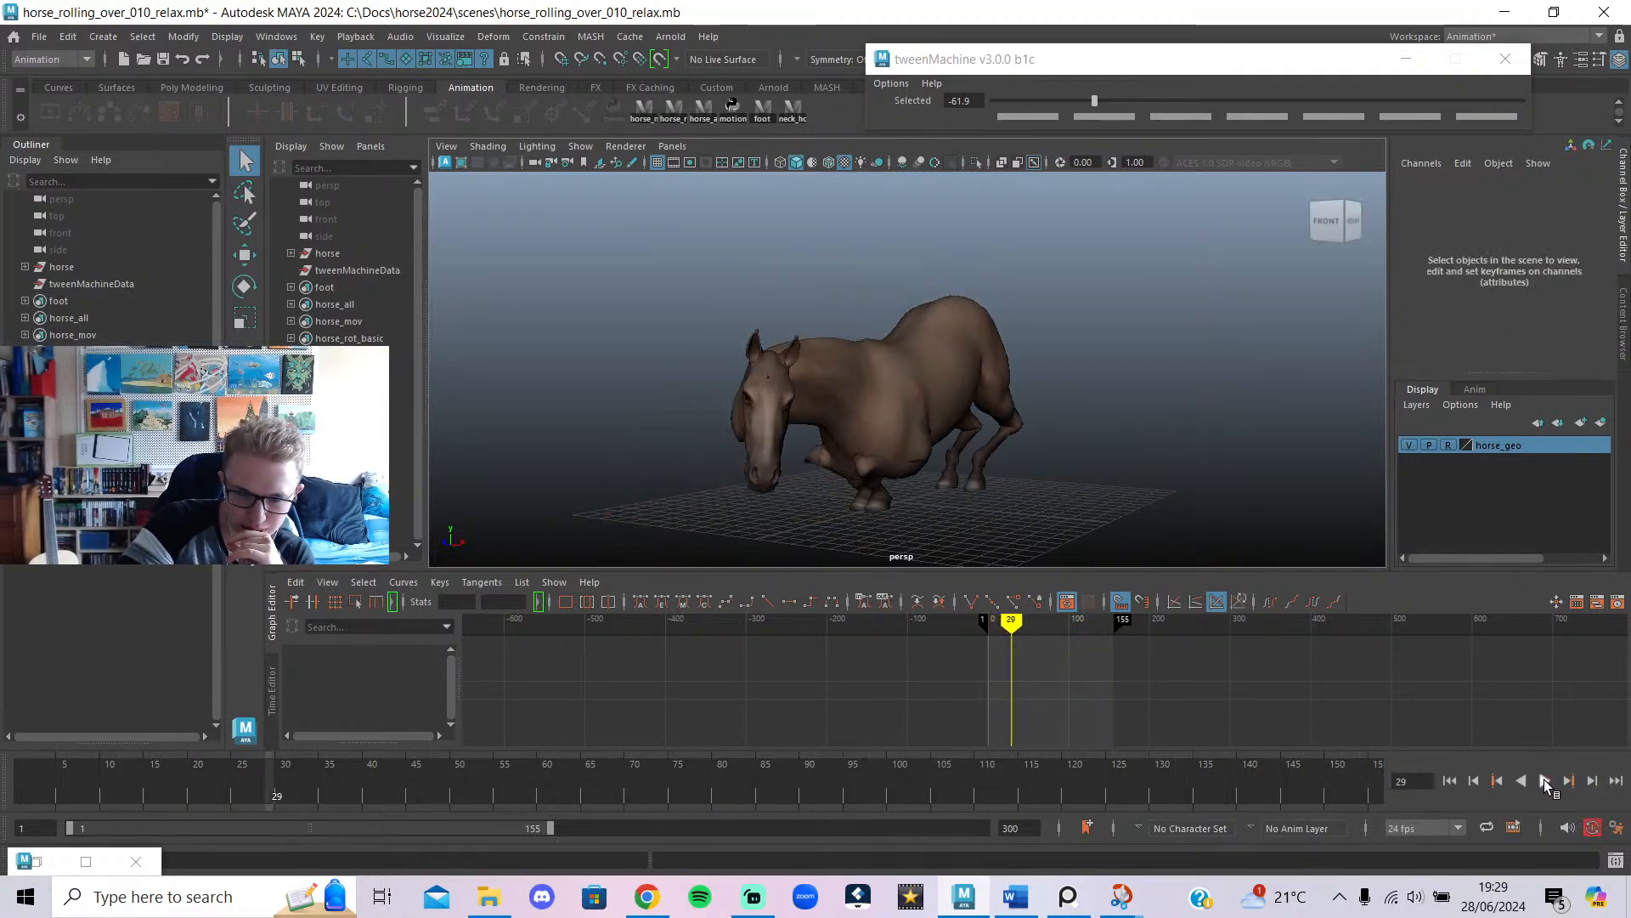
Check the early poses on the jaw-end joint, hide the controls again, and play from frame 1.
{"action": "left_click", "coordinate": [770, 379]}
{"action": "left_click_drag", "start_coordinate": [509, 795], "coordinate": [15, 727]}
{"action": "left_click", "coordinate": [642, 384]}
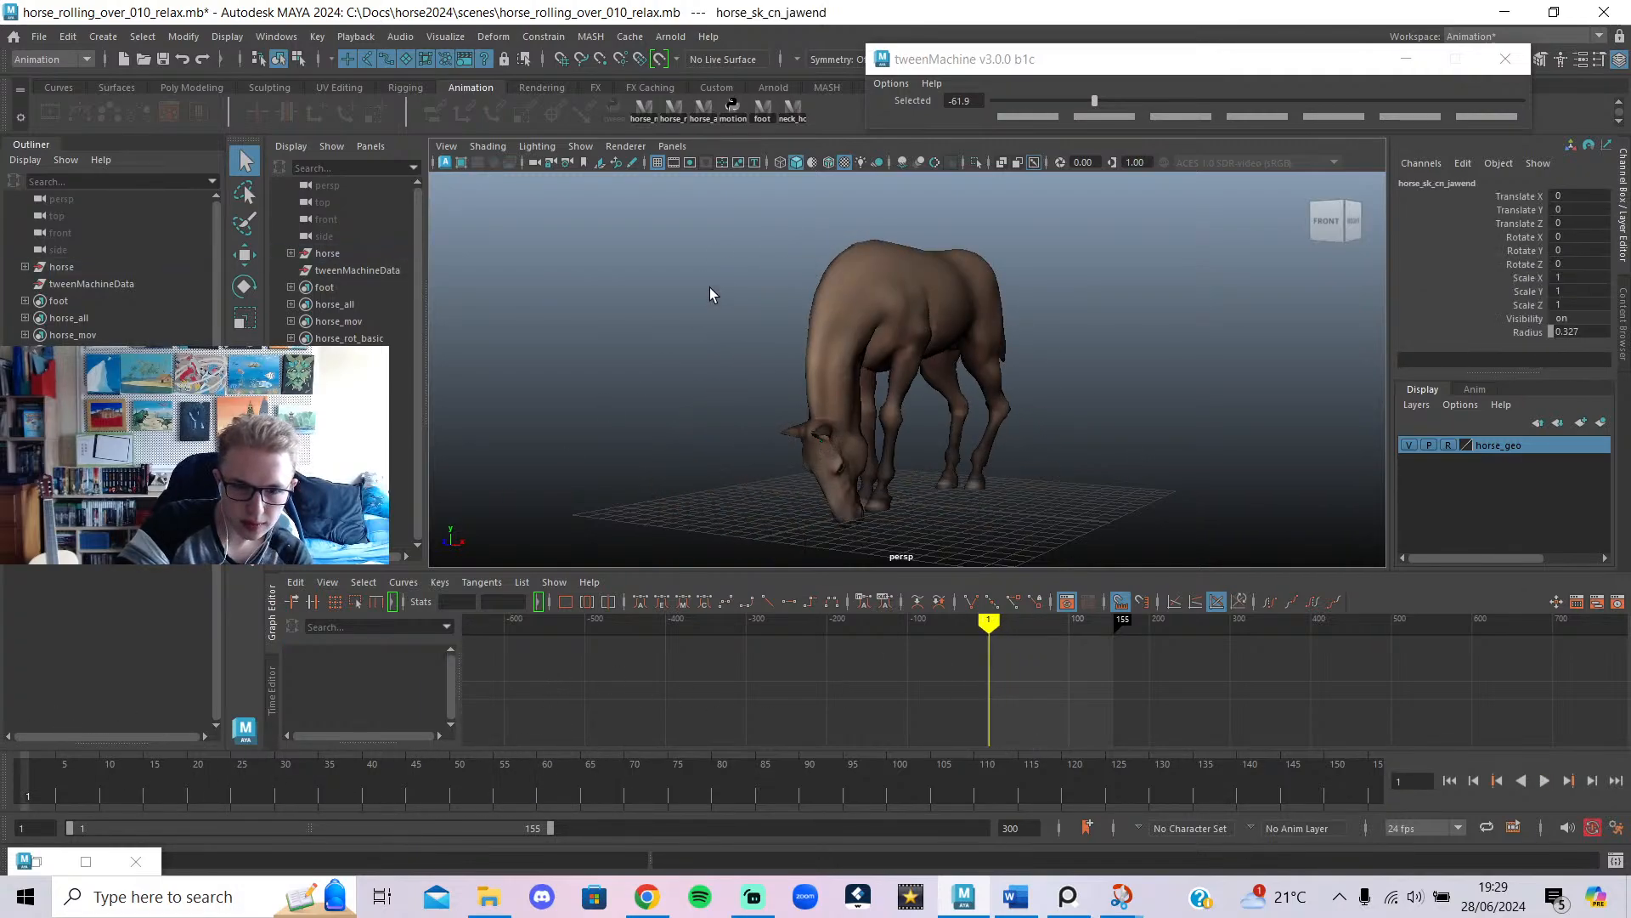
{"action": "left_click", "coordinate": [581, 146]}
{"action": "left_click", "coordinate": [620, 270]}
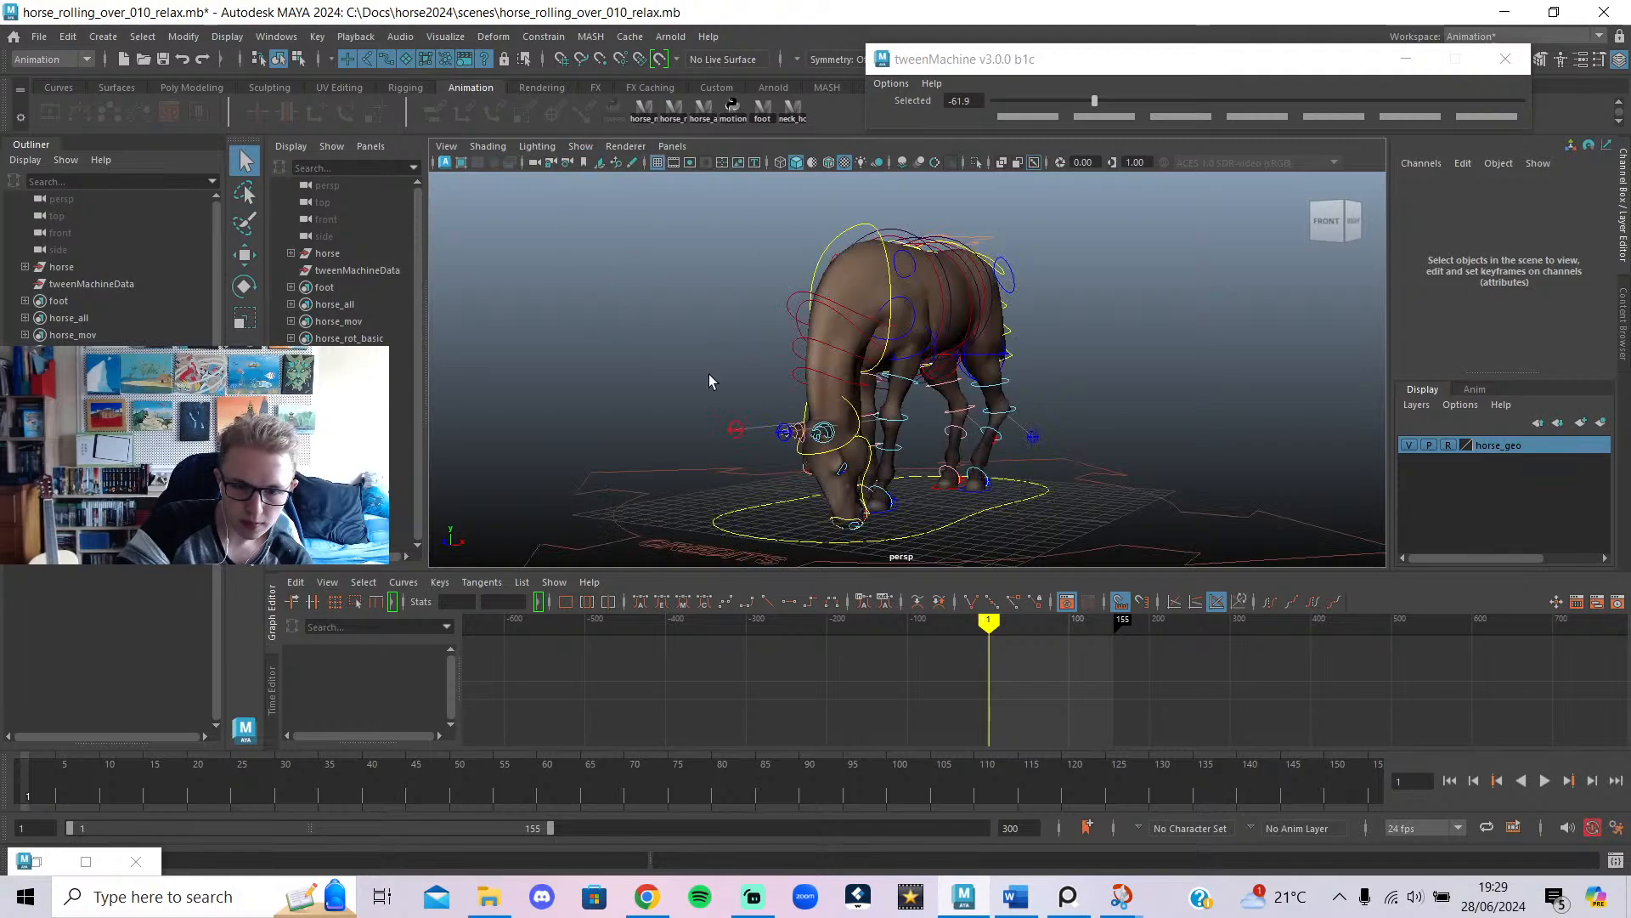
{"action": "key", "text": "alt+1"}
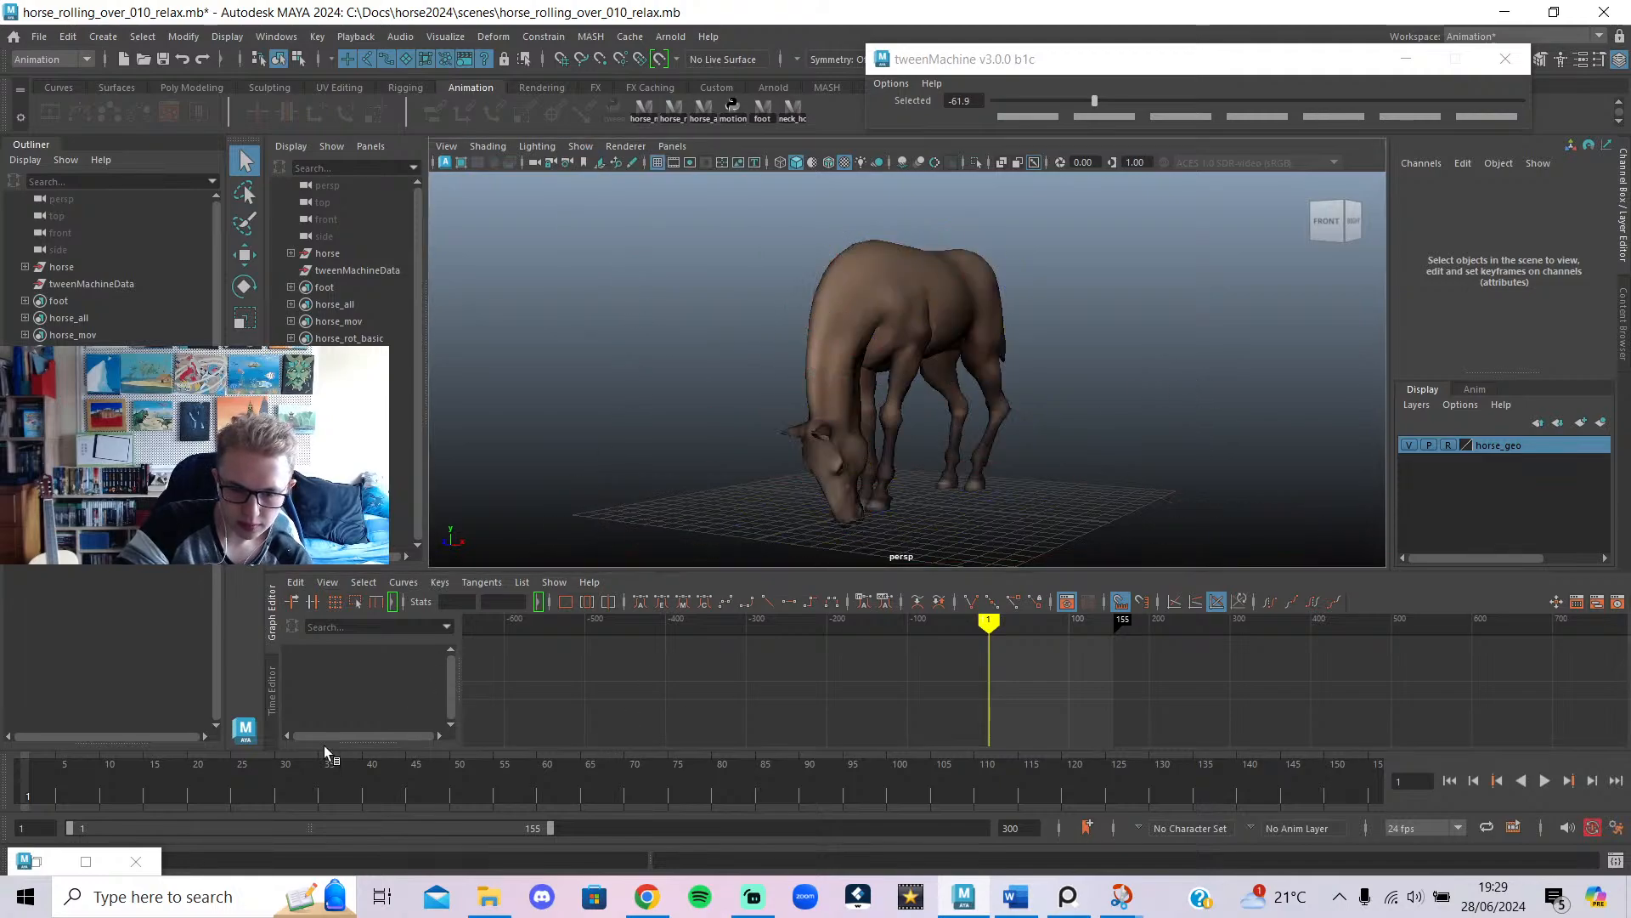
{"action": "left_click_drag", "start_coordinate": [264, 769], "coordinate": [0, 778]}
{"action": "left_click", "coordinate": [1536, 782]}
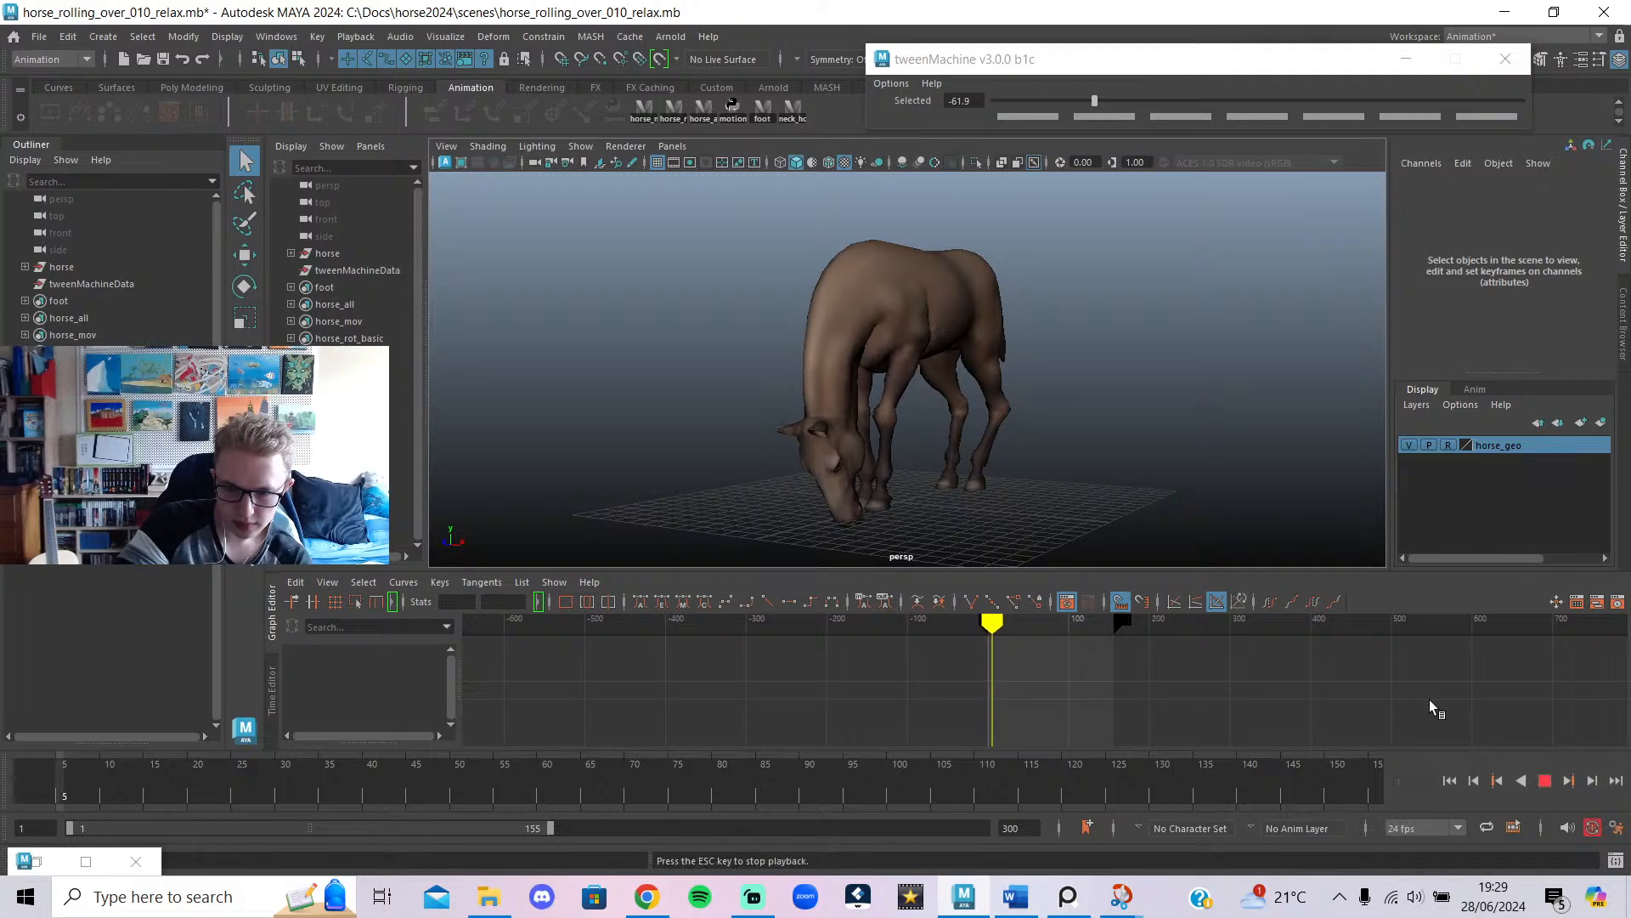
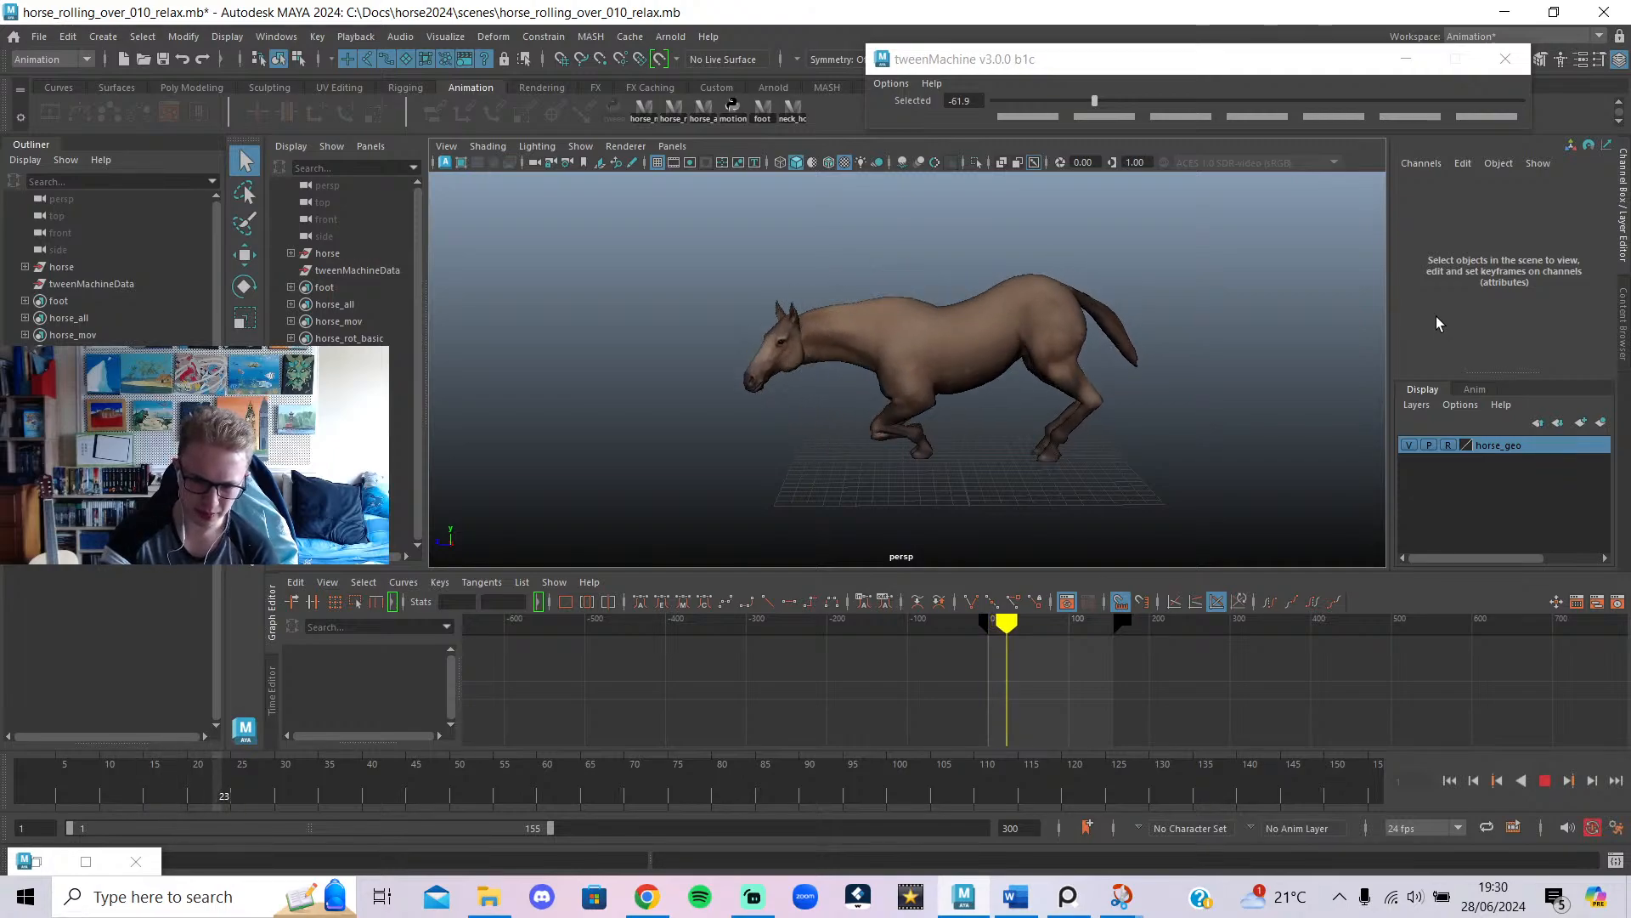
Stop playback, scrub back to about frame 18 and select the left shoulder control.
{"action": "left_click_drag", "start_coordinate": [370, 782], "coordinate": [174, 768]}
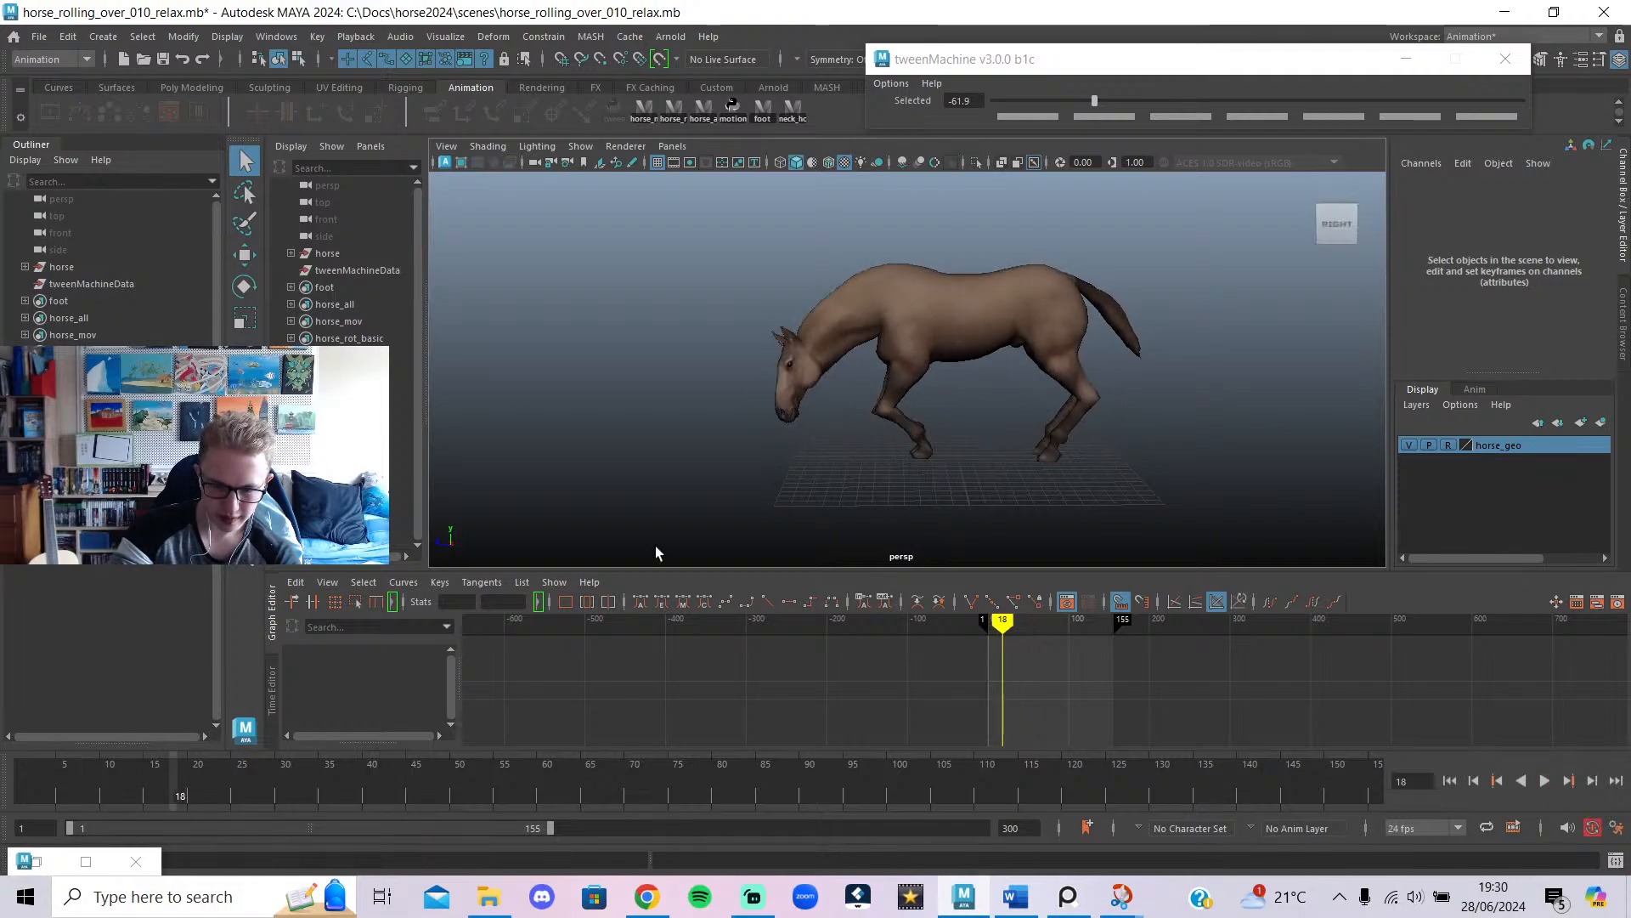
{"action": "scroll", "coordinate": [968, 438], "scroll_direction": "up", "scroll_amount": 4}
{"action": "left_click", "coordinate": [885, 331]}
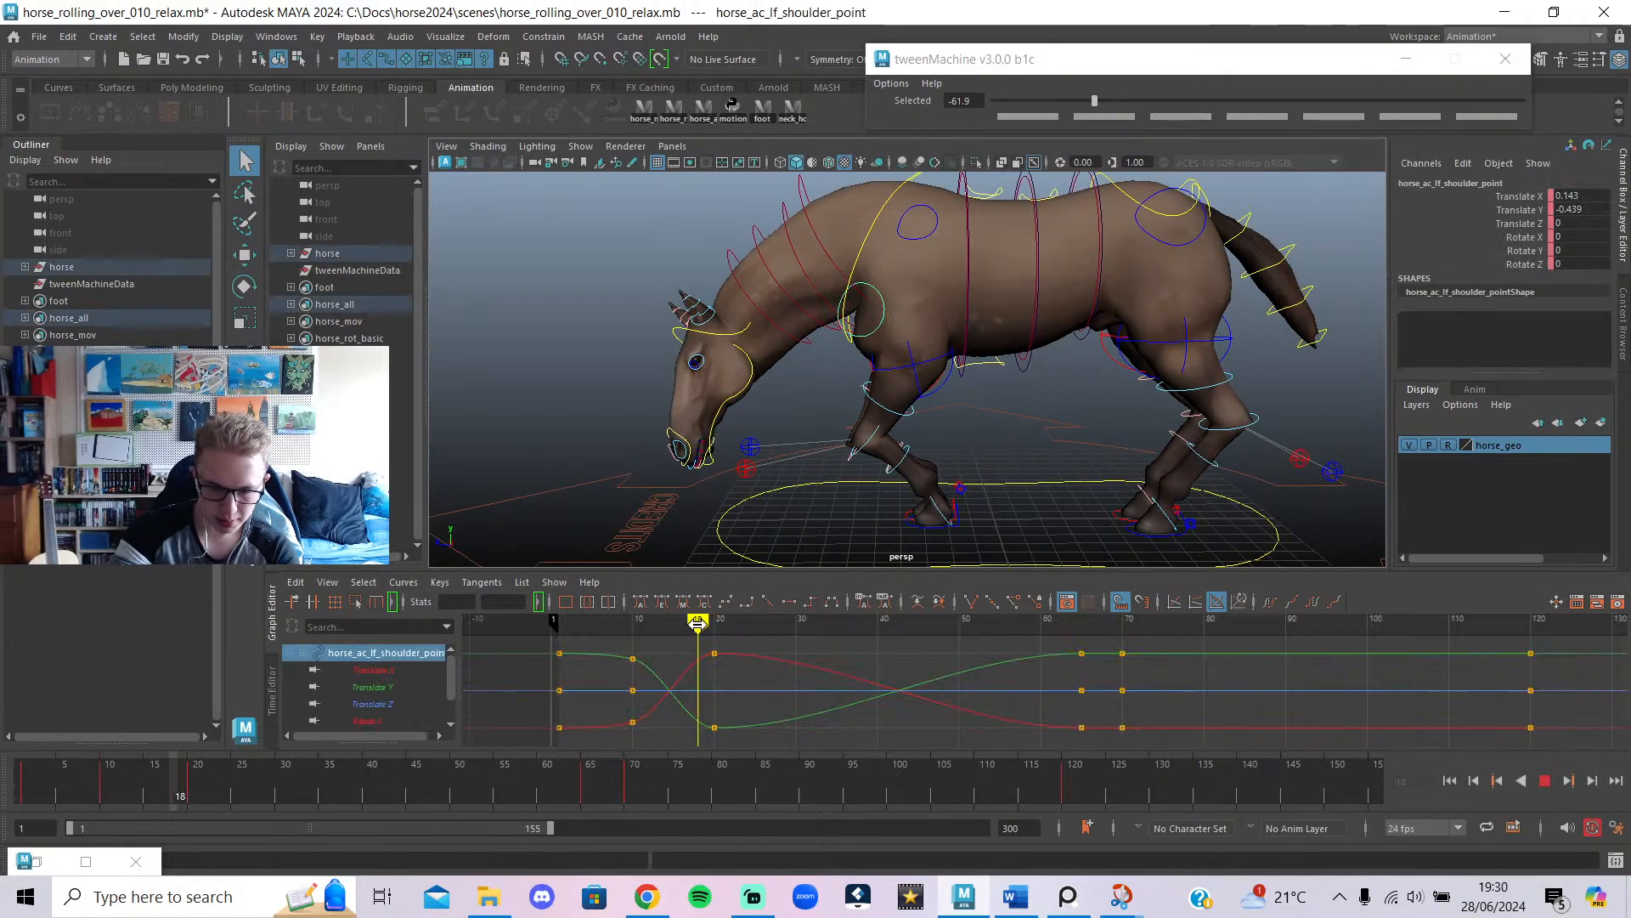
At frame 20, lower the left shoulder's Translate X key and raise its Translate Y key.
{"action": "left_click_drag", "start_coordinate": [697, 622], "coordinate": [712, 632]}
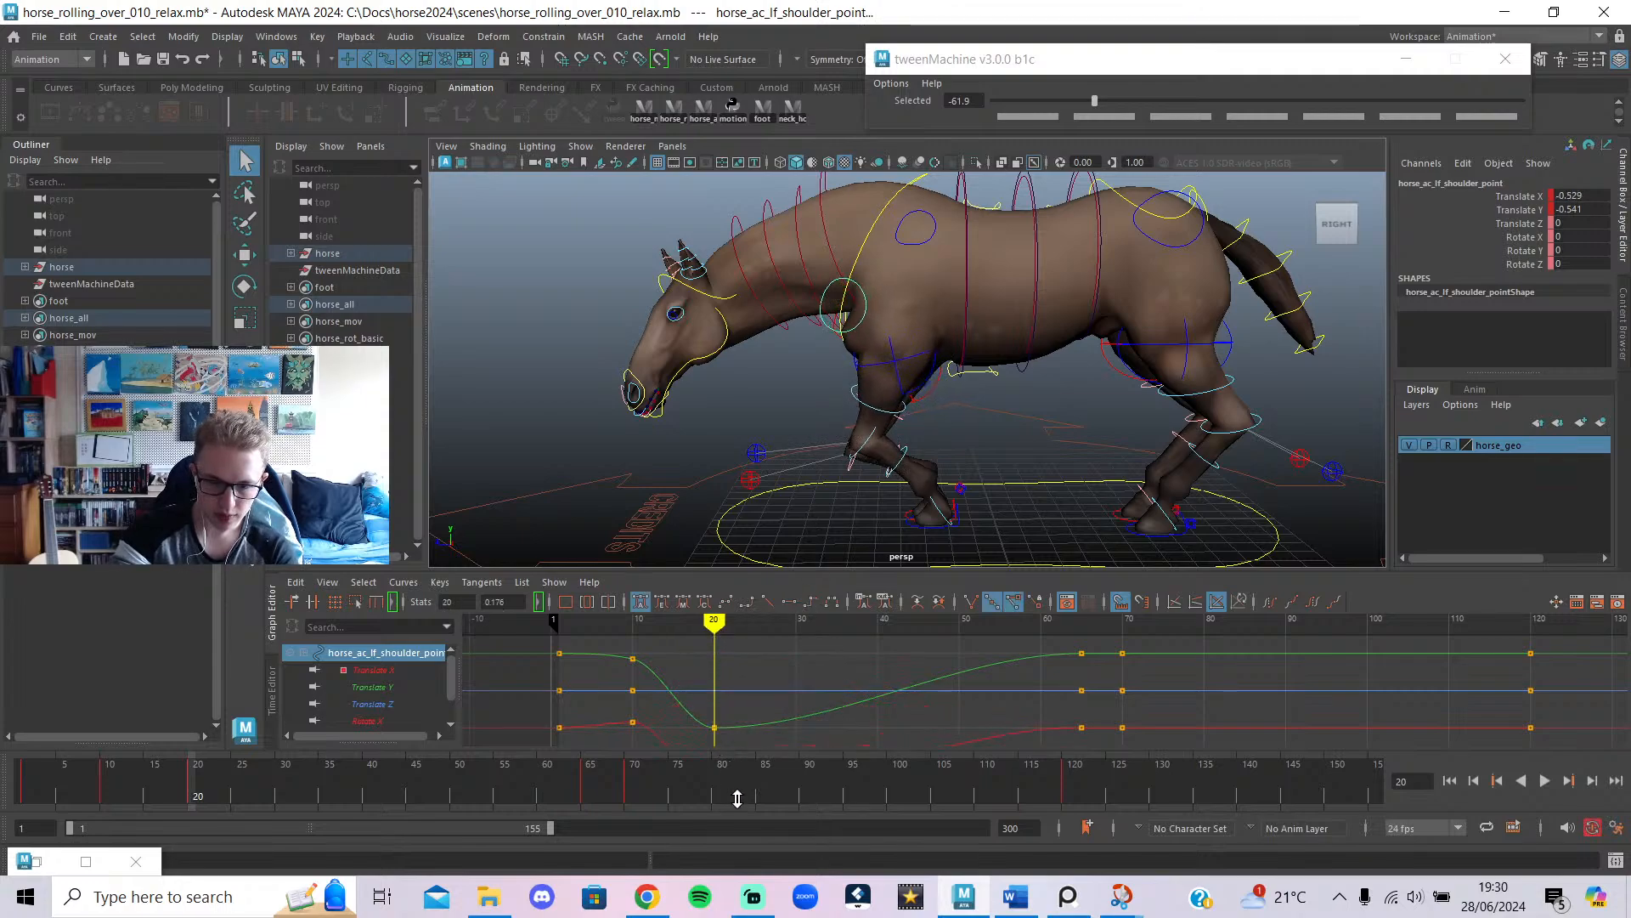
{"action": "middle_click_drag", "start_coordinate": [741, 717], "coordinate": [741, 710], "text": "shift"}
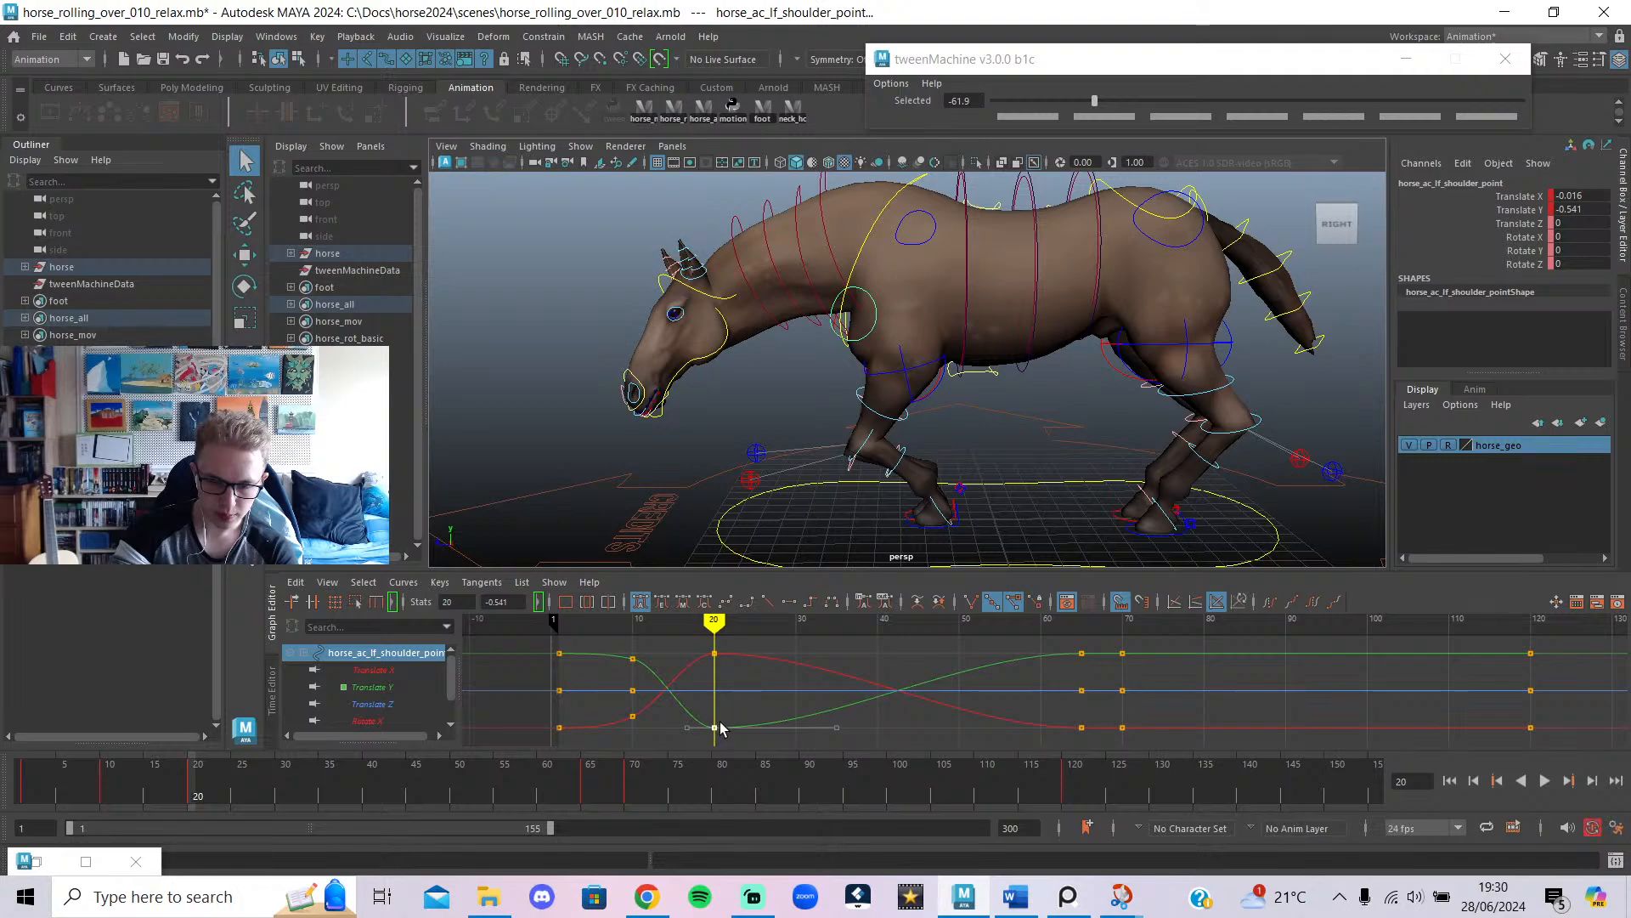
{"action": "key", "text": "ctrl+z"}
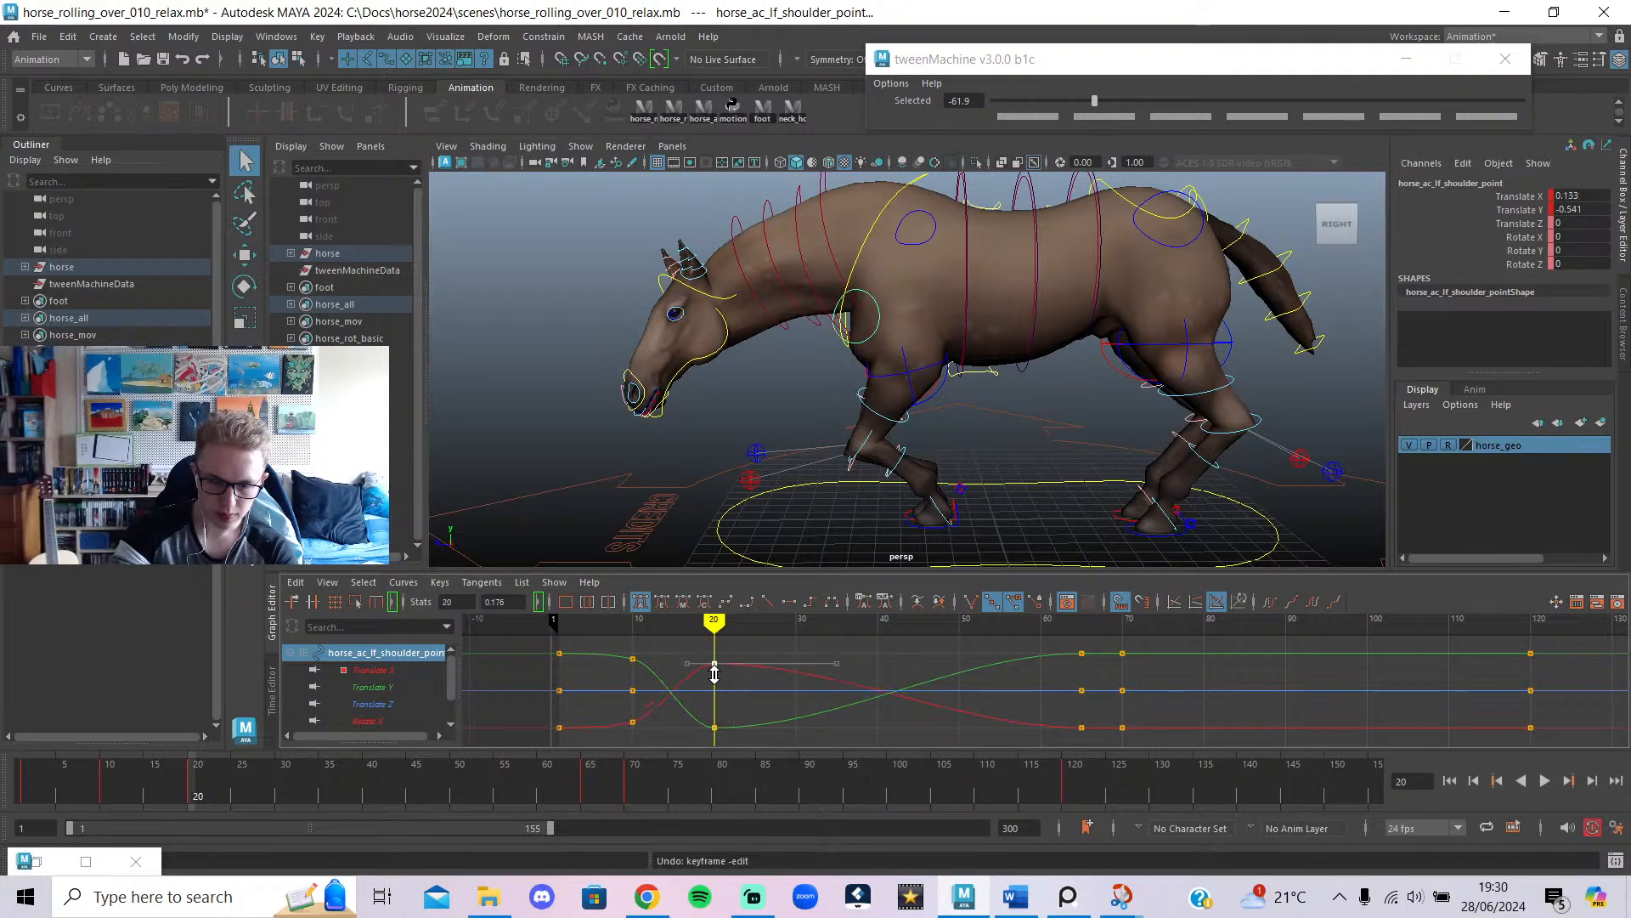
{"action": "middle_click_drag", "start_coordinate": [715, 674], "coordinate": [717, 716], "text": "shift"}
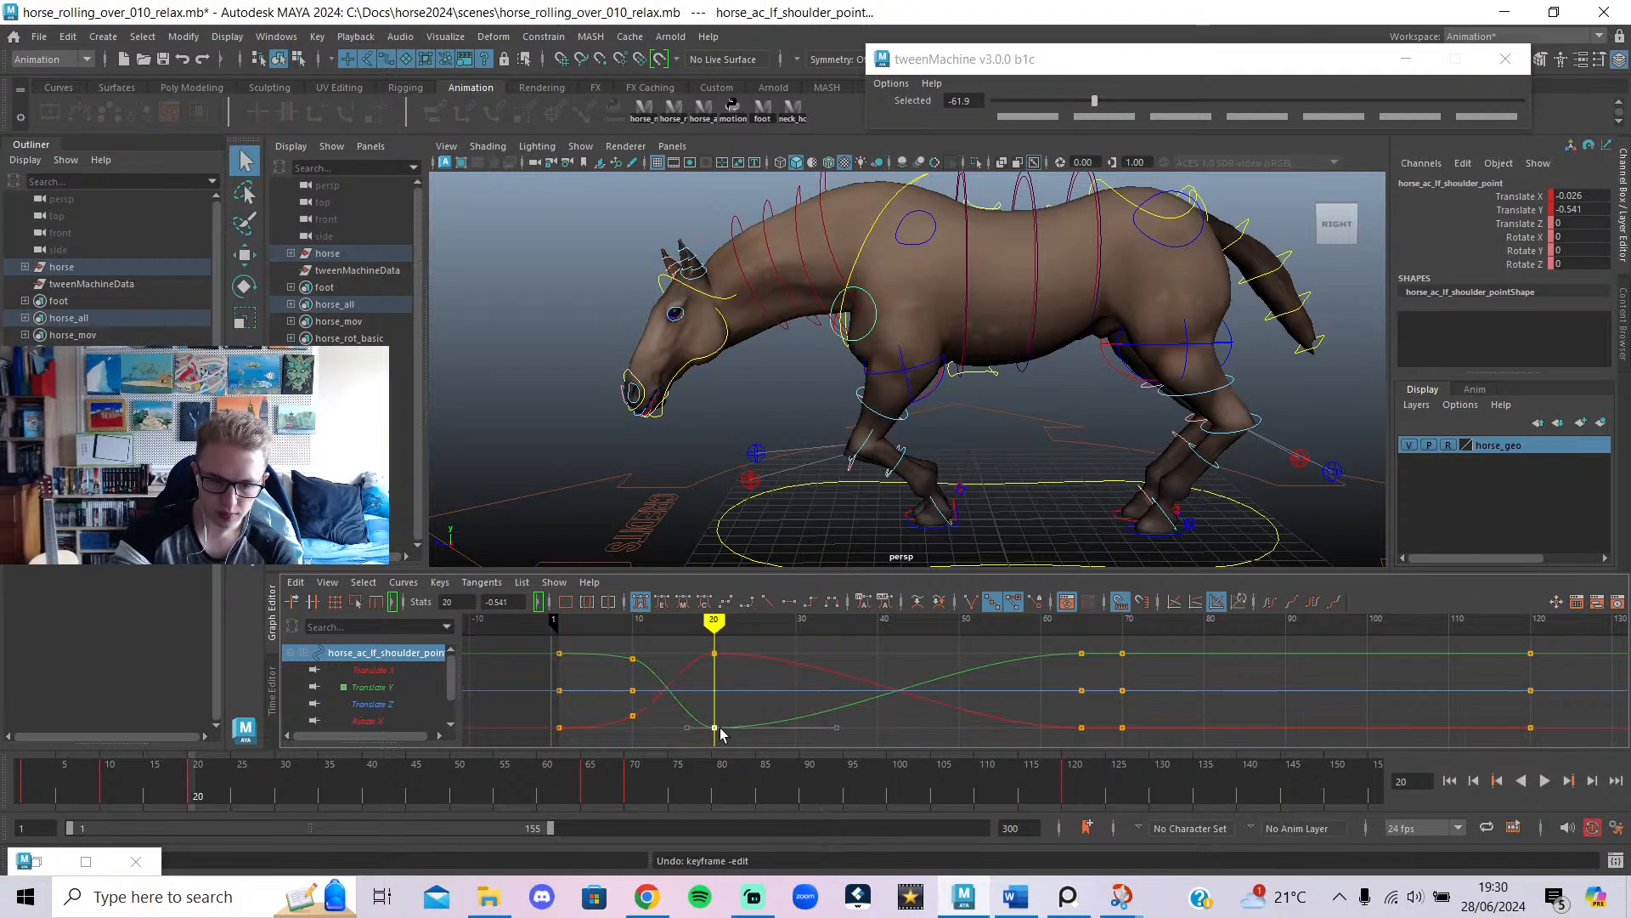
{"action": "middle_click_drag", "start_coordinate": [714, 720], "coordinate": [751, 690], "text": "shift"}
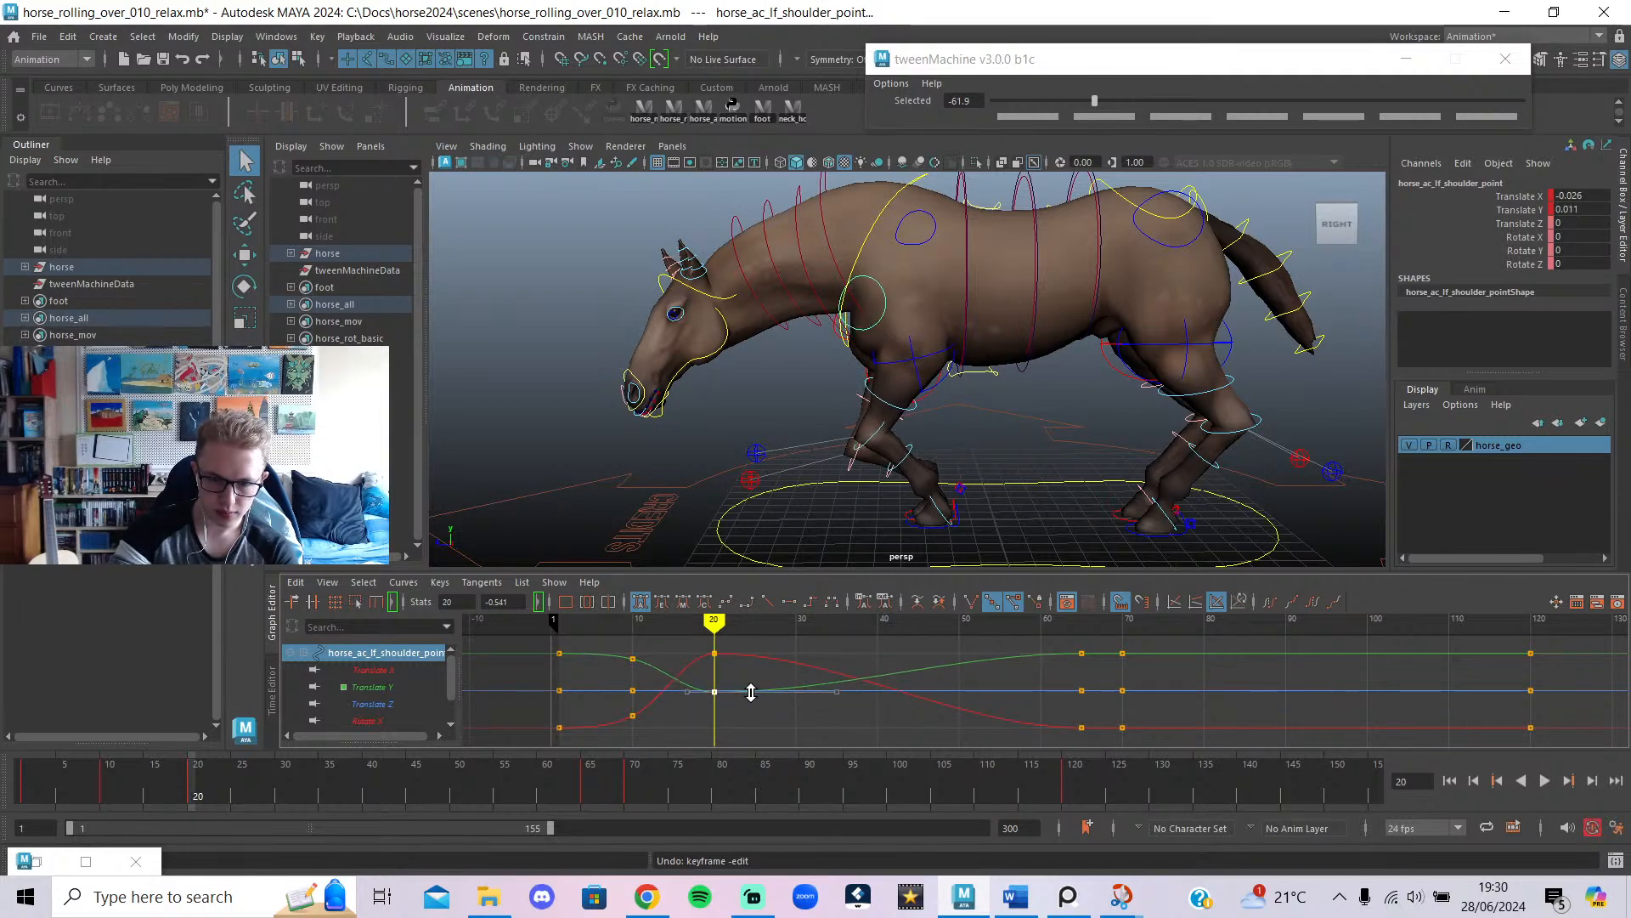
{"action": "mouse_move", "coordinate": [630, 621]}
{"action": "left_mouse_down"}
{"action": "mouse_move", "coordinate": [740, 697]}
{"action": "mouse_move", "coordinate": [712, 712]}
{"action": "left_mouse_up"}
{"action": "left_click_drag", "start_coordinate": [778, 535], "coordinate": [1074, 529], "text": "alt"}
Lower the right shoulder's frame-20 Translate Y key, then replay from frame 1 to review.
{"action": "left_click", "coordinate": [792, 377]}
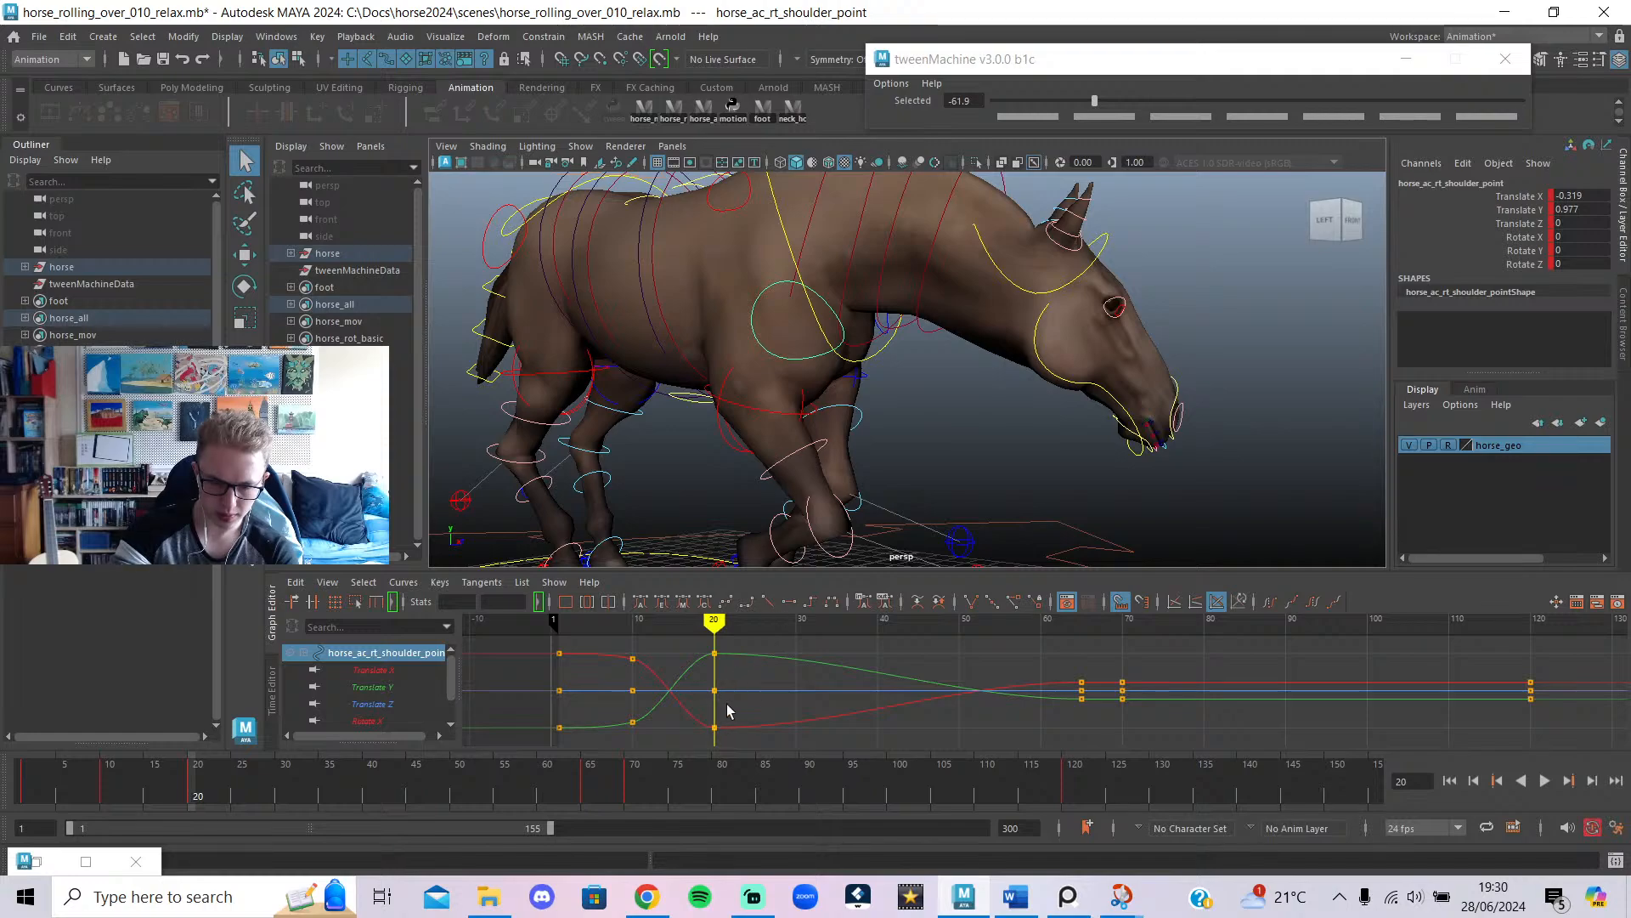
{"action": "left_click_drag", "start_coordinate": [714, 657], "coordinate": [723, 694]}
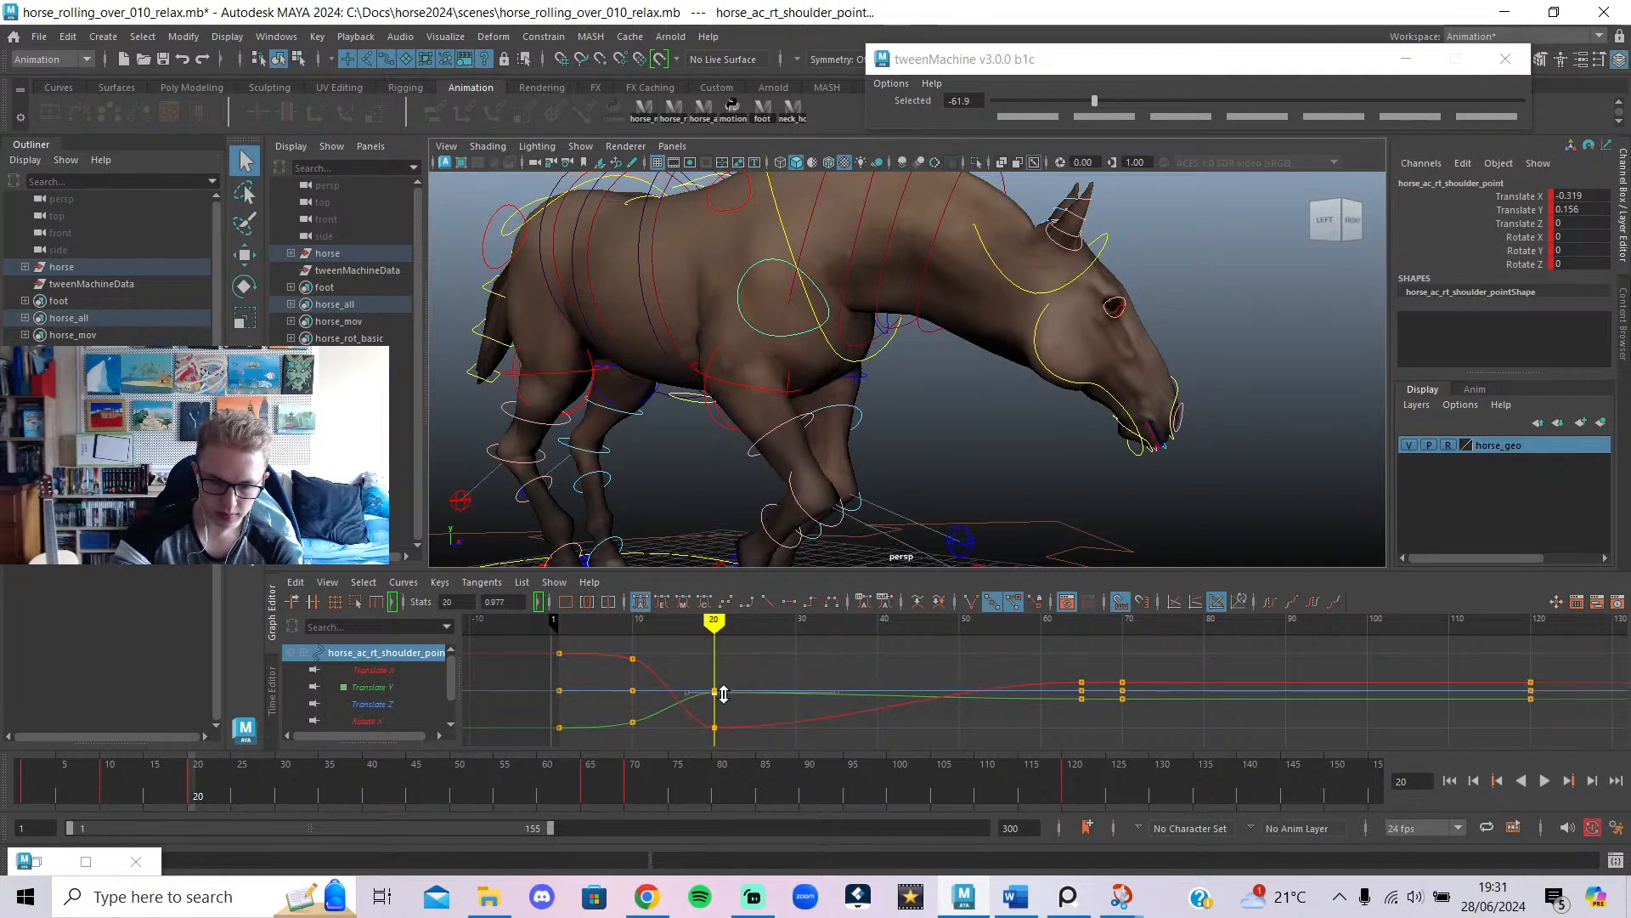
{"action": "left_click_drag", "start_coordinate": [702, 756], "coordinate": [720, 695]}
{"action": "left_click_drag", "start_coordinate": [612, 765], "coordinate": [19, 783]}
{"action": "left_click", "coordinate": [1545, 780]}
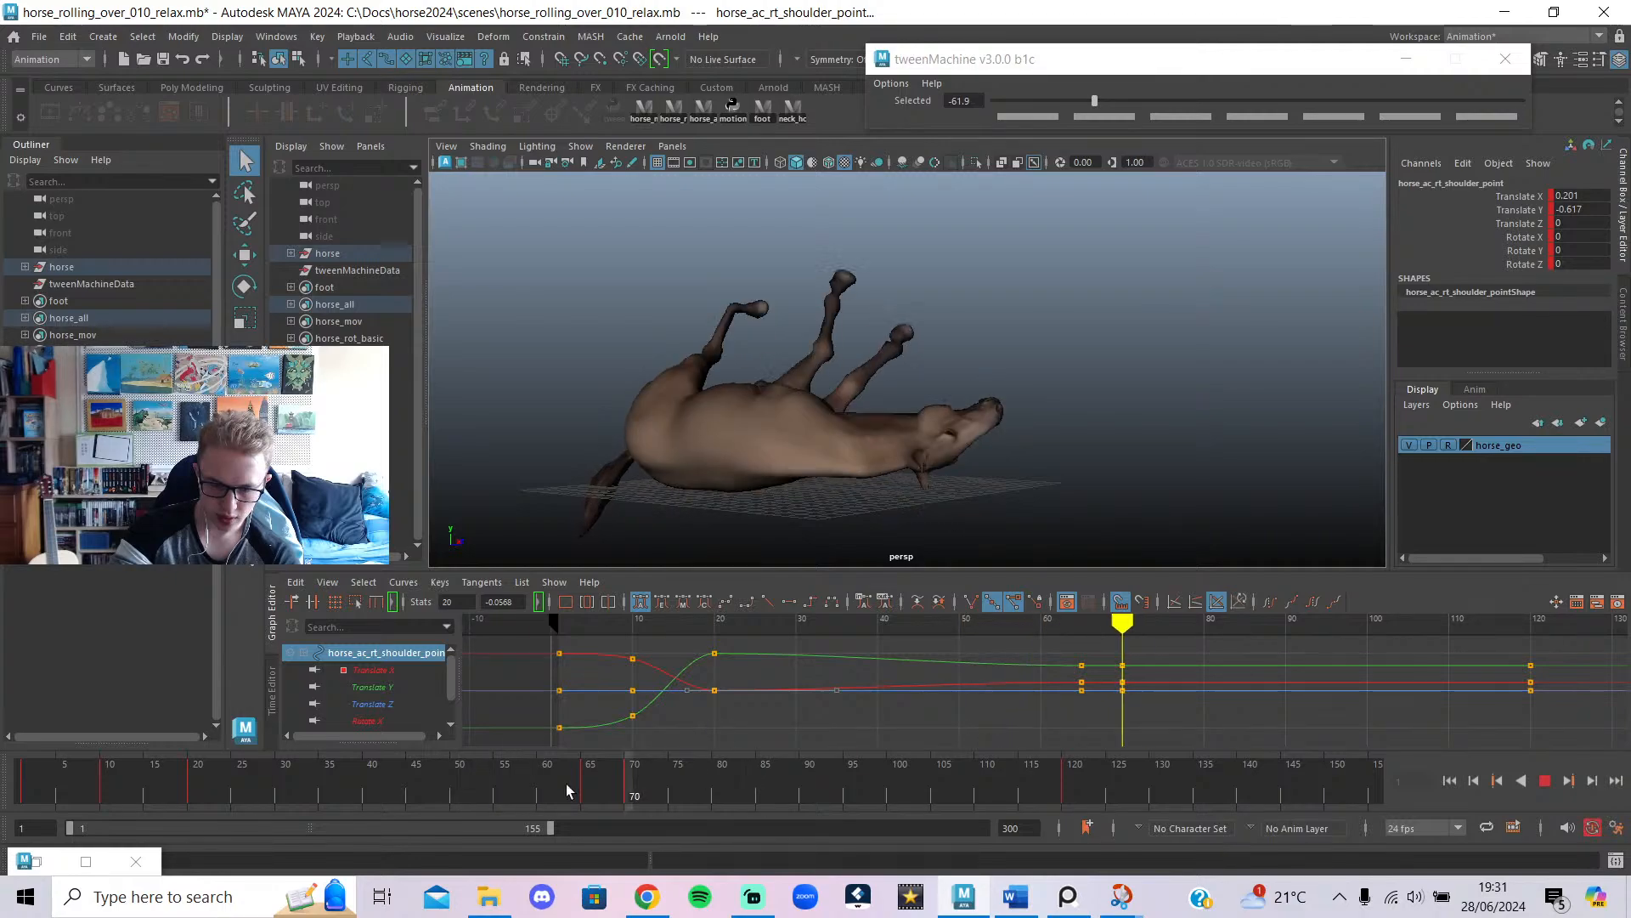
{"action": "mouse_move", "coordinate": [281, 790]}
{"action": "left_mouse_down"}
{"action": "mouse_move", "coordinate": [255, 812]}
{"action": "mouse_move", "coordinate": [310, 793]}
{"action": "mouse_move", "coordinate": [278, 802]}
{"action": "left_mouse_up"}
{"action": "left_click", "coordinate": [1545, 779]}
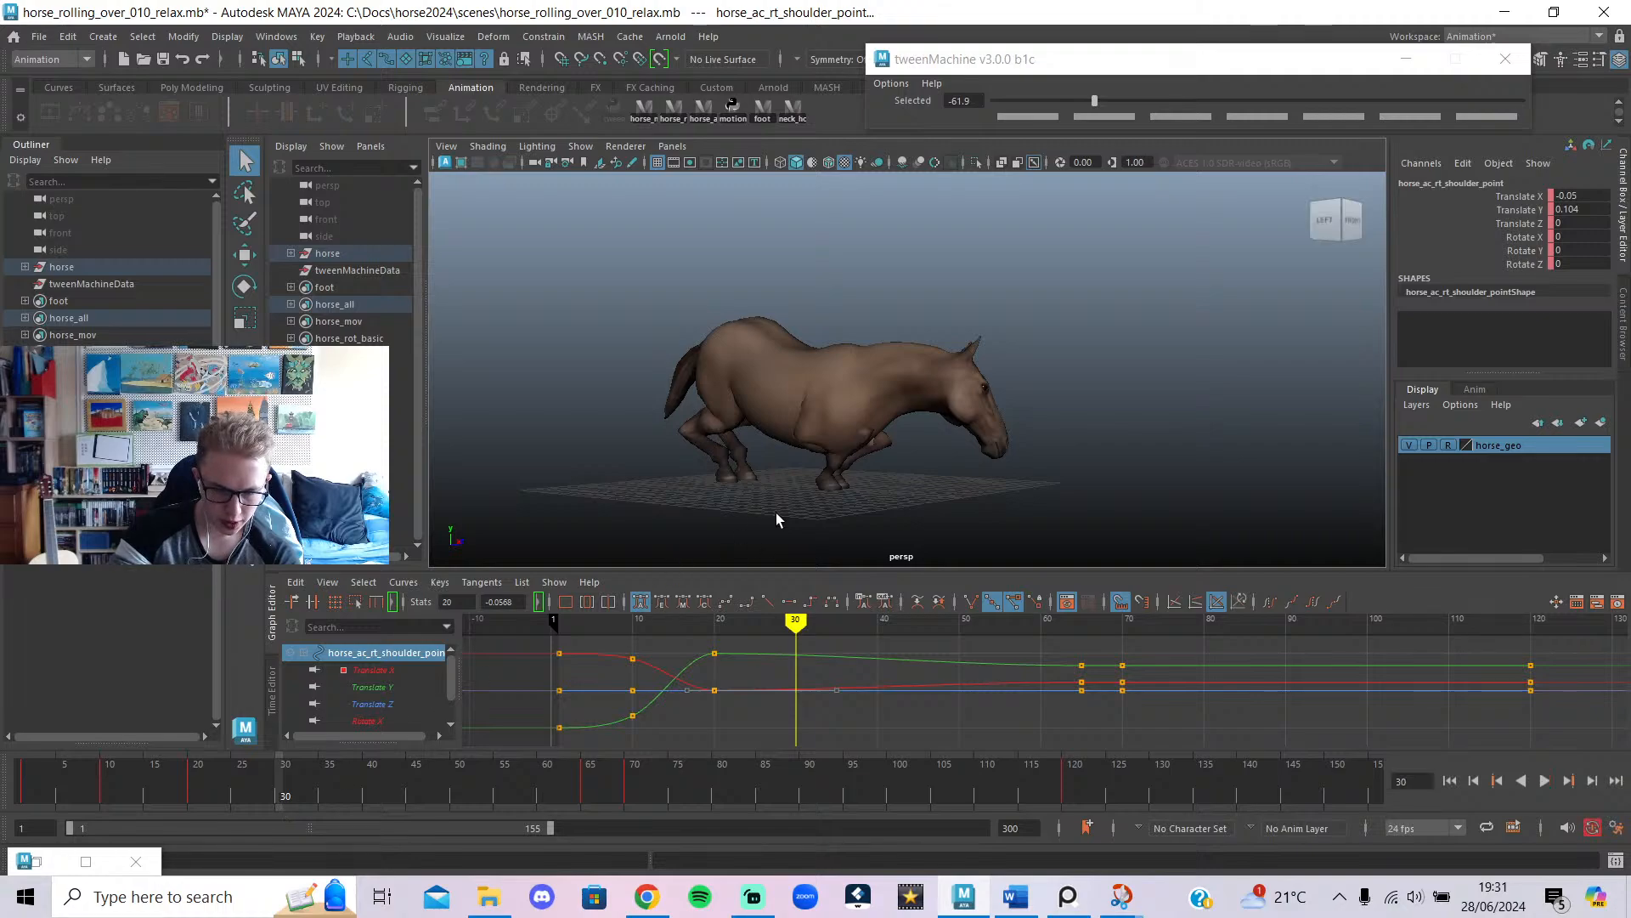
{"action": "left_click", "coordinate": [706, 119]}
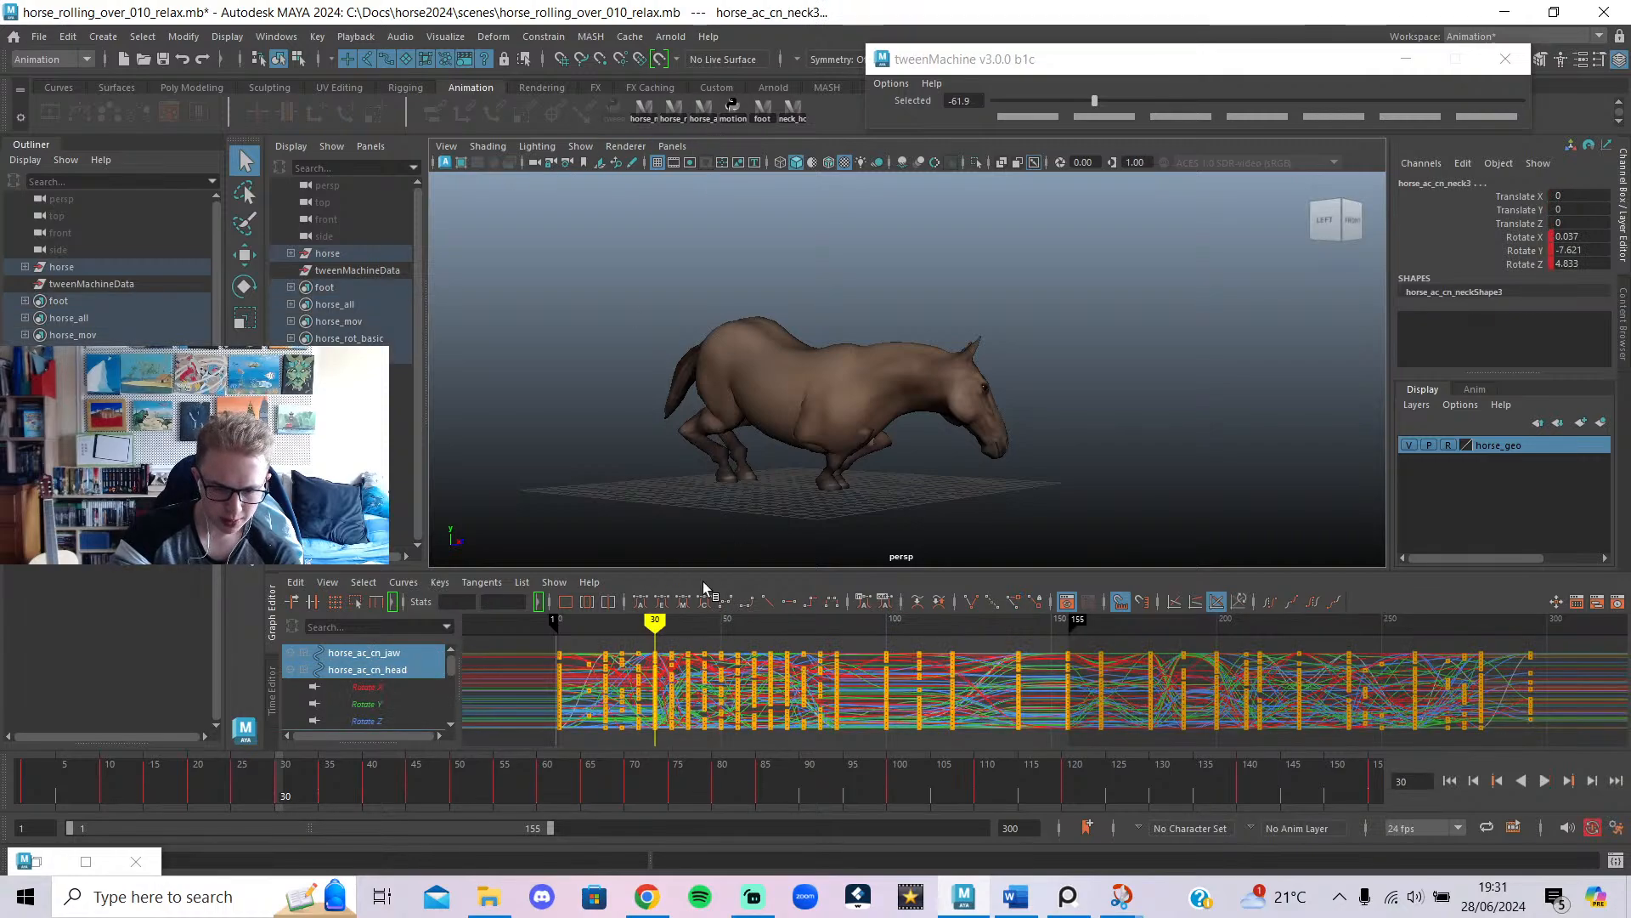
At frame 30, shift the left front leg pole control along X to 0.611.
{"action": "left_click_drag", "start_coordinate": [849, 440], "coordinate": [995, 544], "text": "alt"}
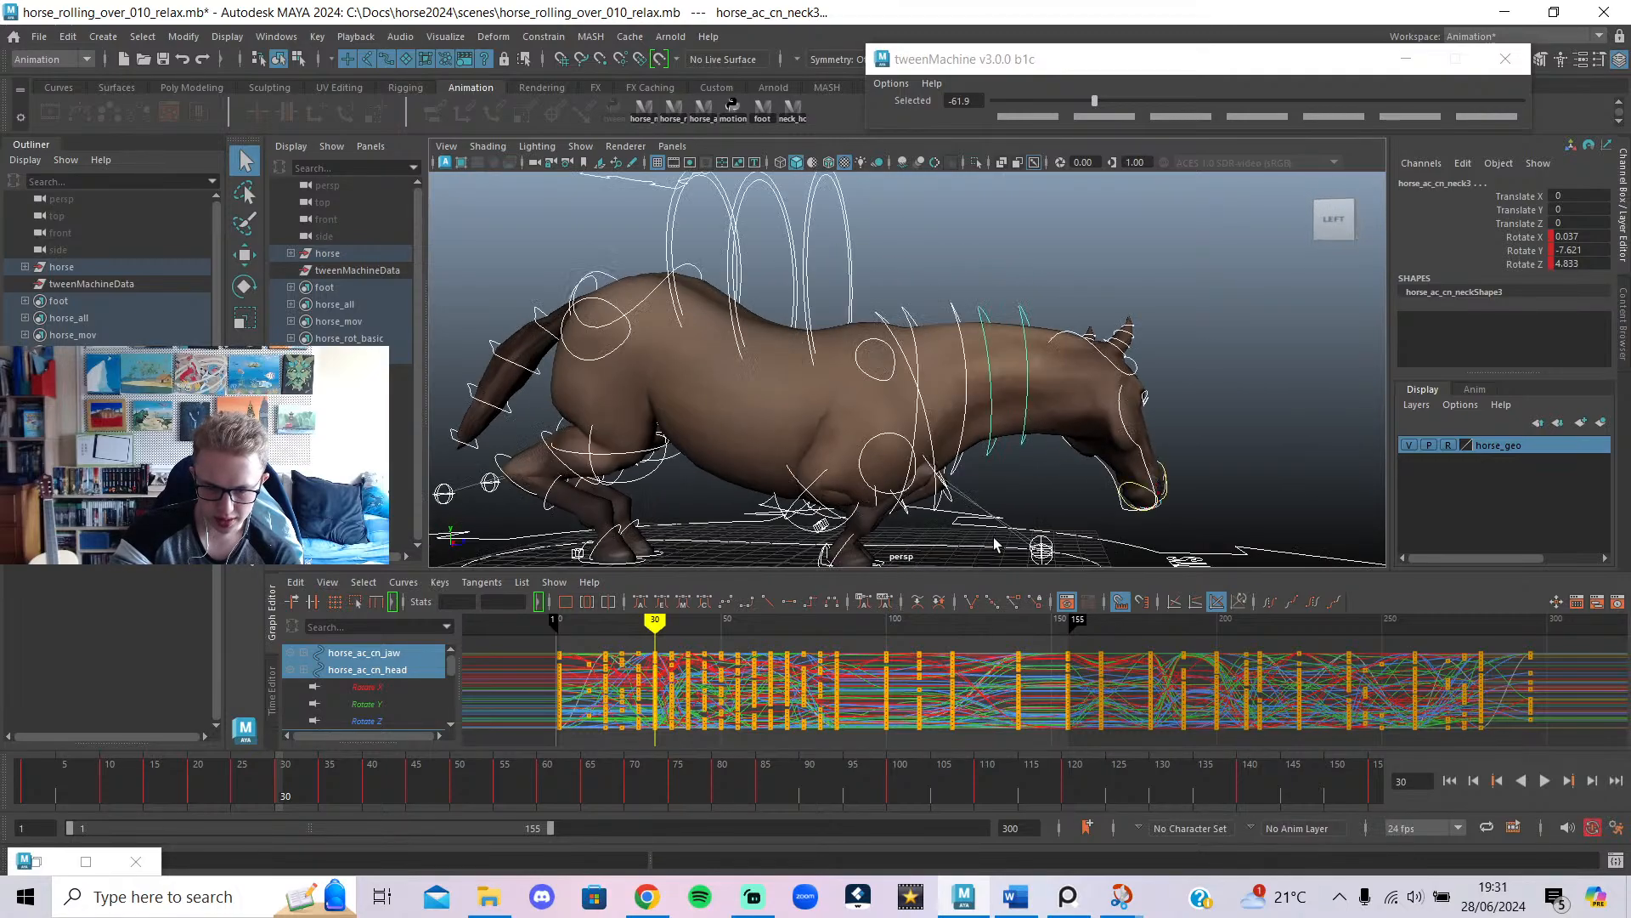
{"action": "left_click", "coordinate": [1083, 482]}
{"action": "left_click_drag", "start_coordinate": [1060, 492], "coordinate": [797, 461], "text": "alt"}
{"action": "left_click", "coordinate": [831, 463]}
{"action": "key", "text": "w"}
{"action": "left_click", "coordinate": [822, 435]}
{"action": "left_click", "coordinate": [808, 448]}
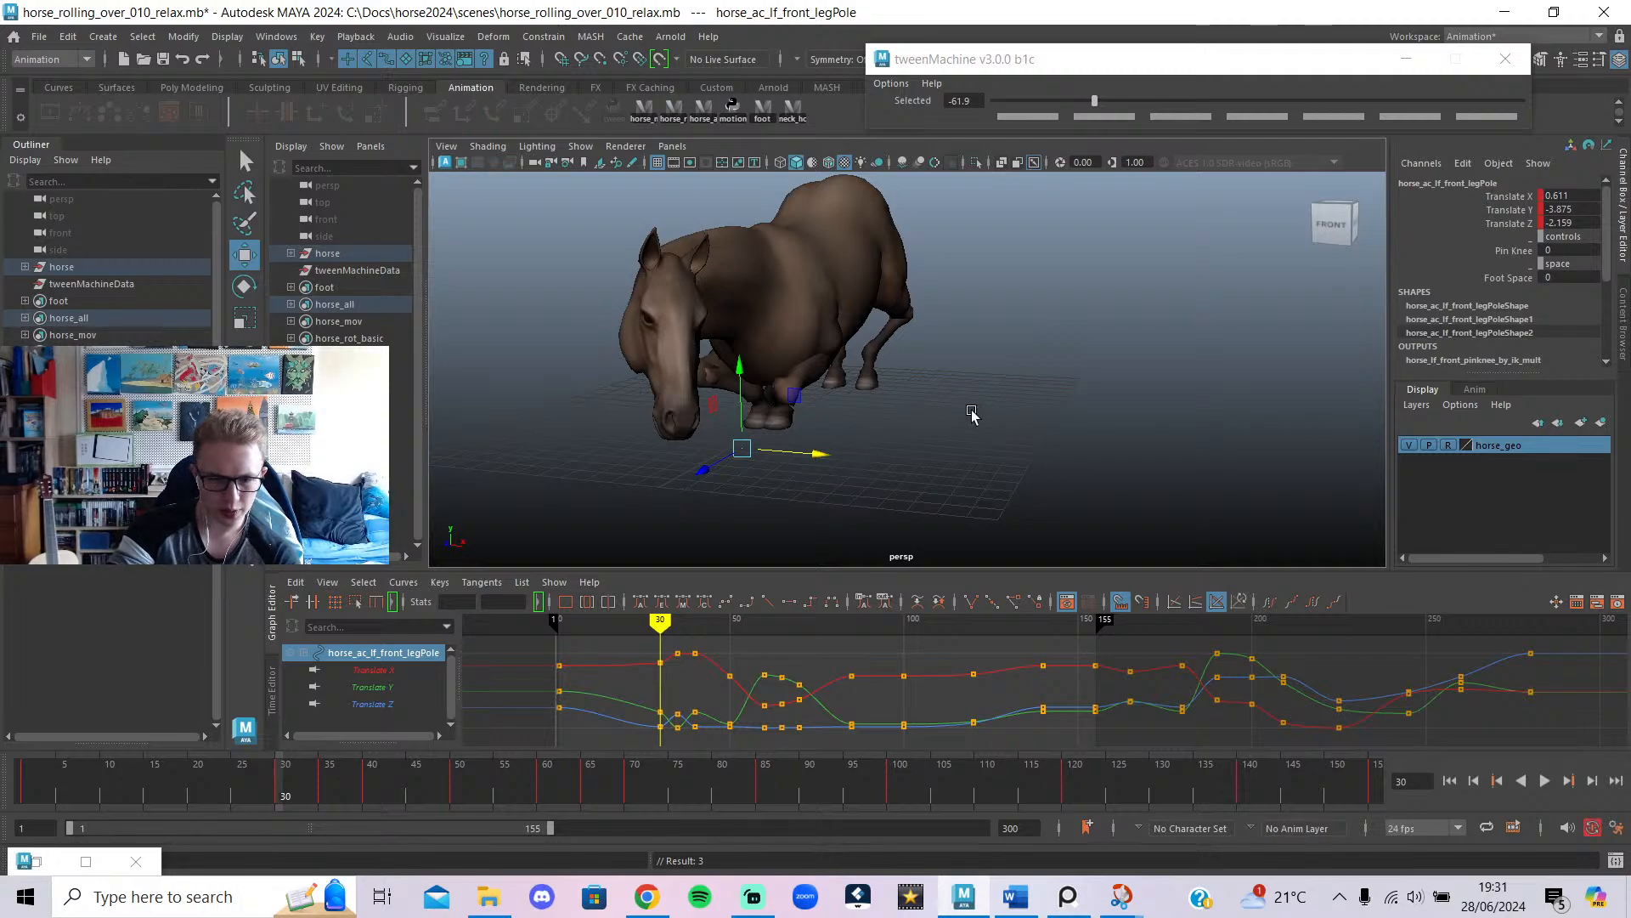
Orbit behind the horse, show the rig controls and select the right front leg control.
{"action": "middle_click_drag", "start_coordinate": [799, 389], "coordinate": [975, 367], "text": "alt"}
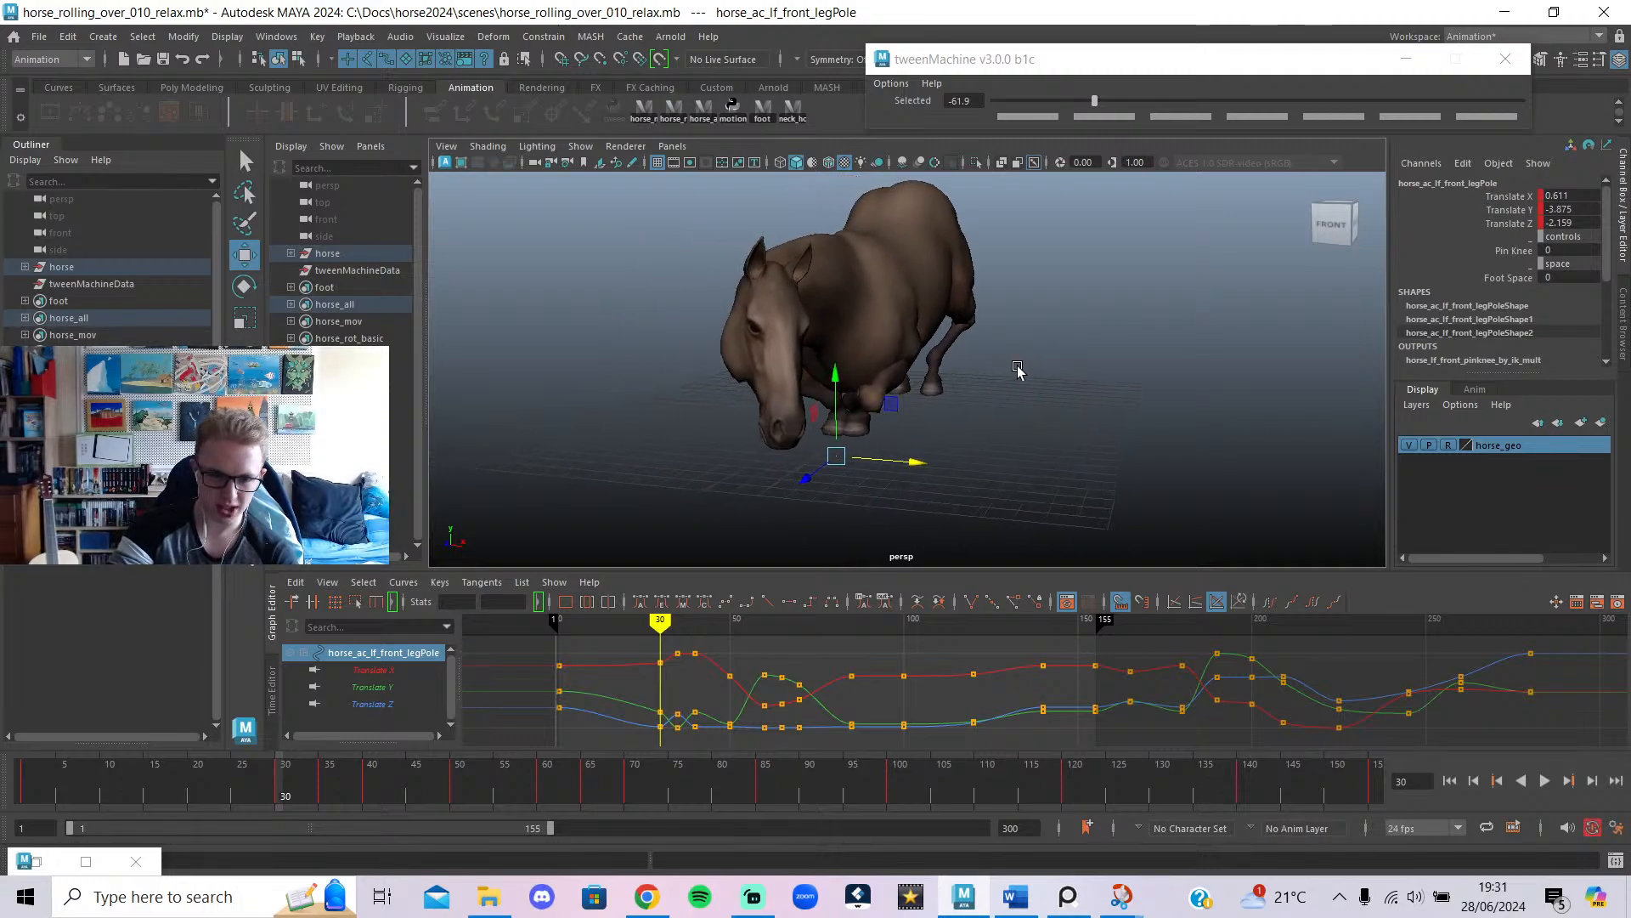
{"action": "left_click_drag", "start_coordinate": [808, 384], "coordinate": [1044, 386], "text": "alt"}
{"action": "key", "text": "alt+1"}
{"action": "scroll", "coordinate": [974, 459], "scroll_direction": "up", "scroll_amount": 2}
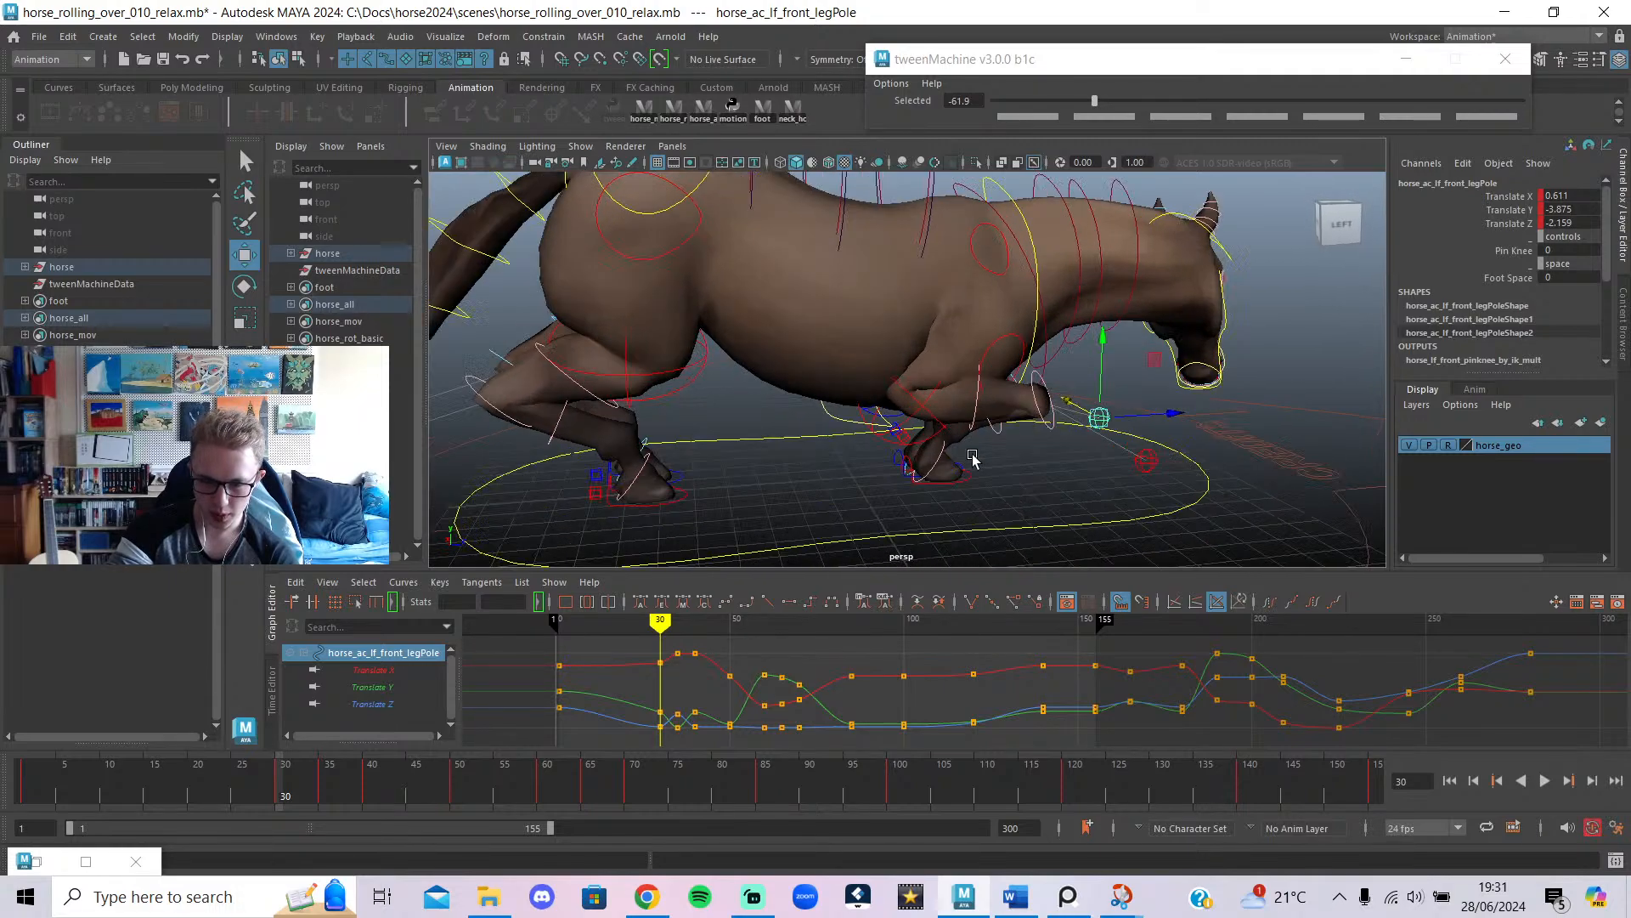
{"action": "left_click", "coordinate": [924, 408]}
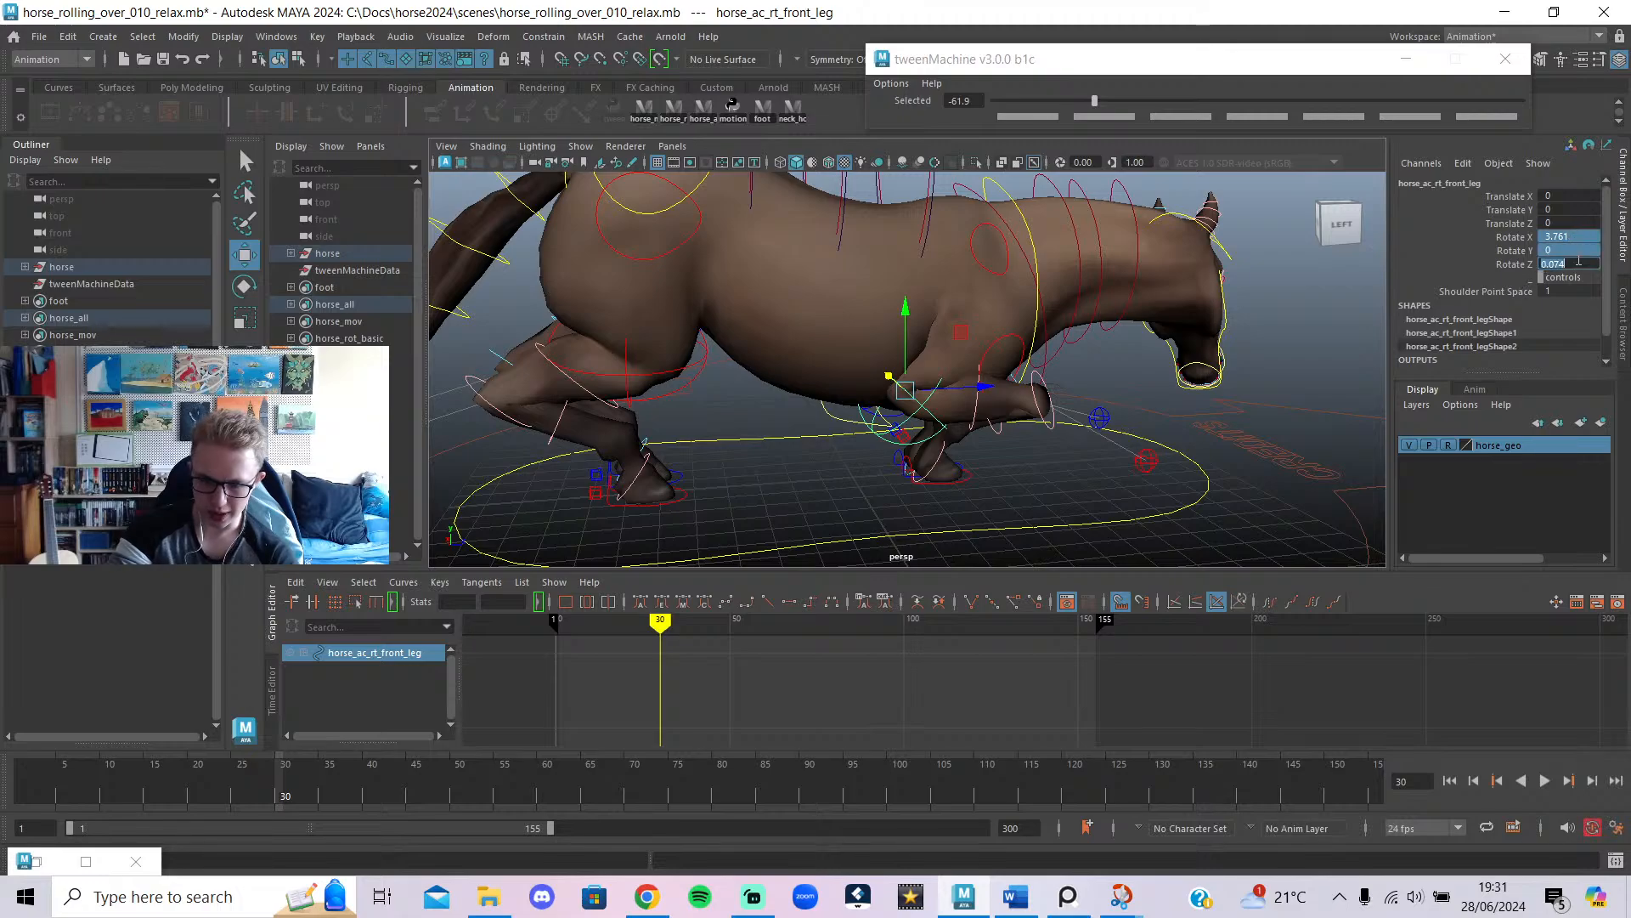
Zero the right front leg's rotations and try sliding it sideways, undoing the moves.
{"action": "key", "text": "Return"}
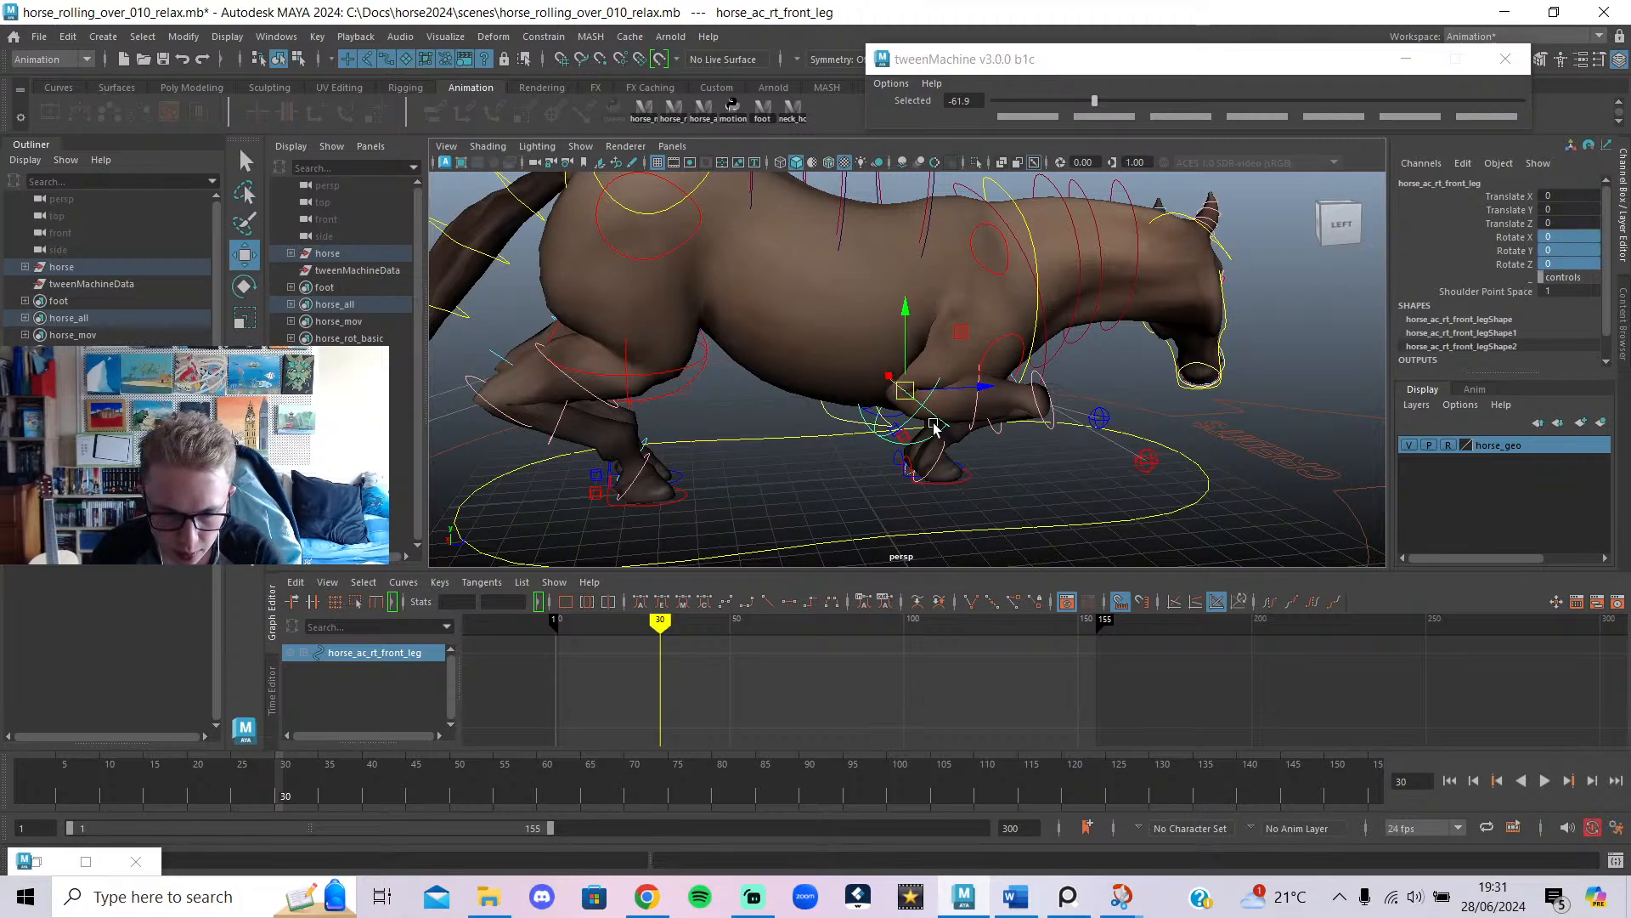
{"action": "left_click_drag", "start_coordinate": [912, 414], "coordinate": [1126, 390], "text": "alt"}
{"action": "left_click_drag", "start_coordinate": [977, 365], "coordinate": [1151, 402]}
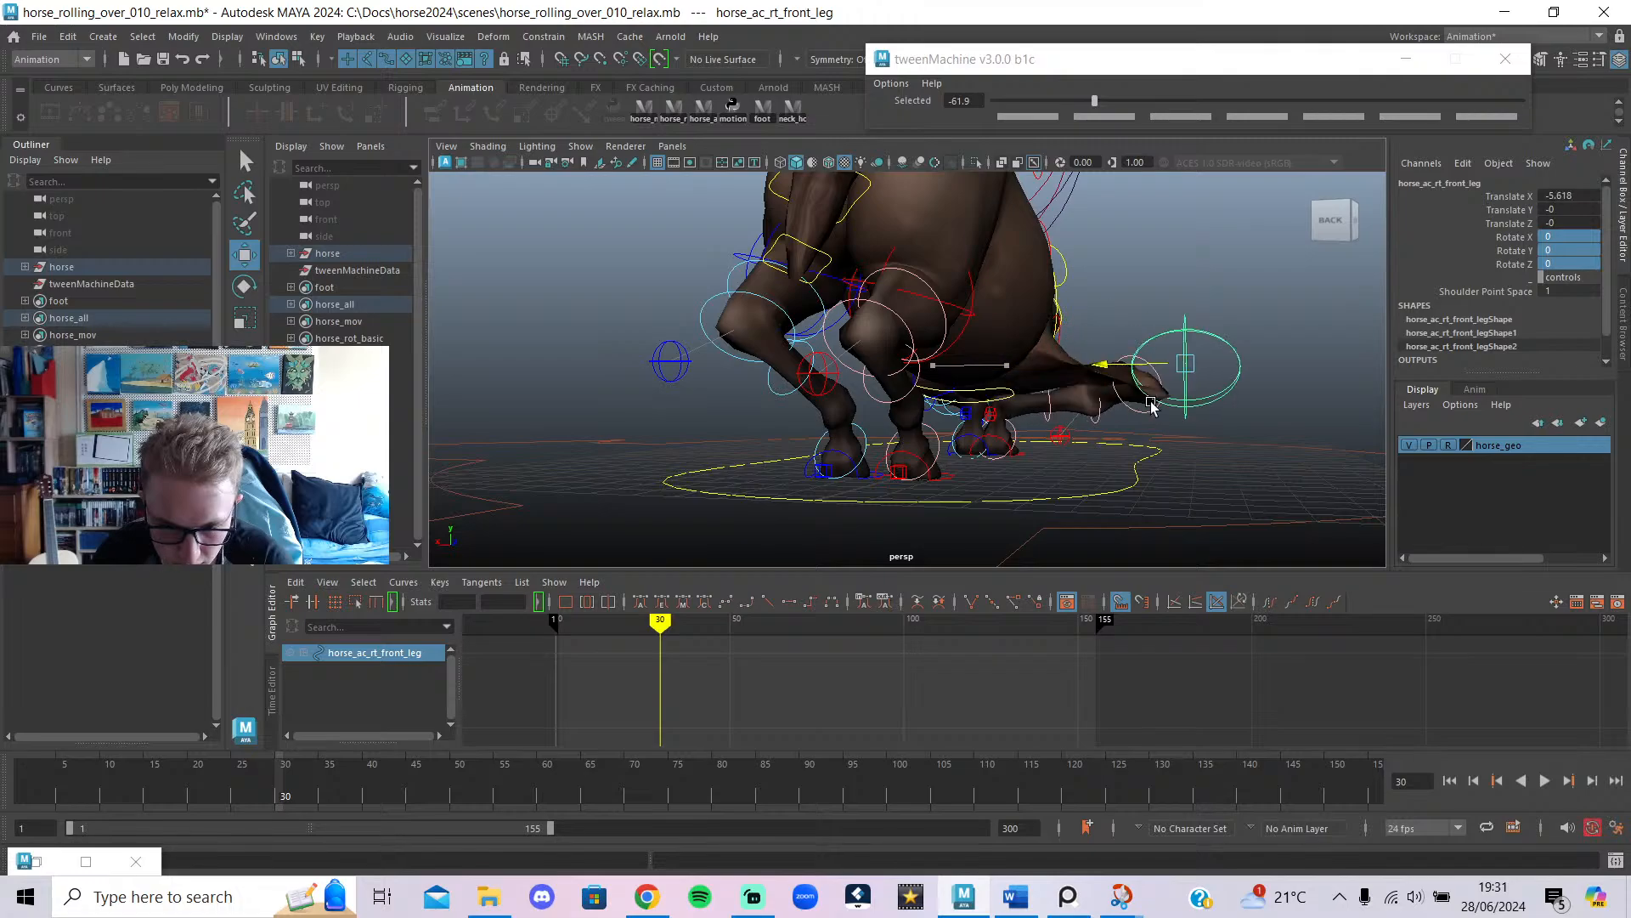
{"action": "key", "text": "ctrl+z"}
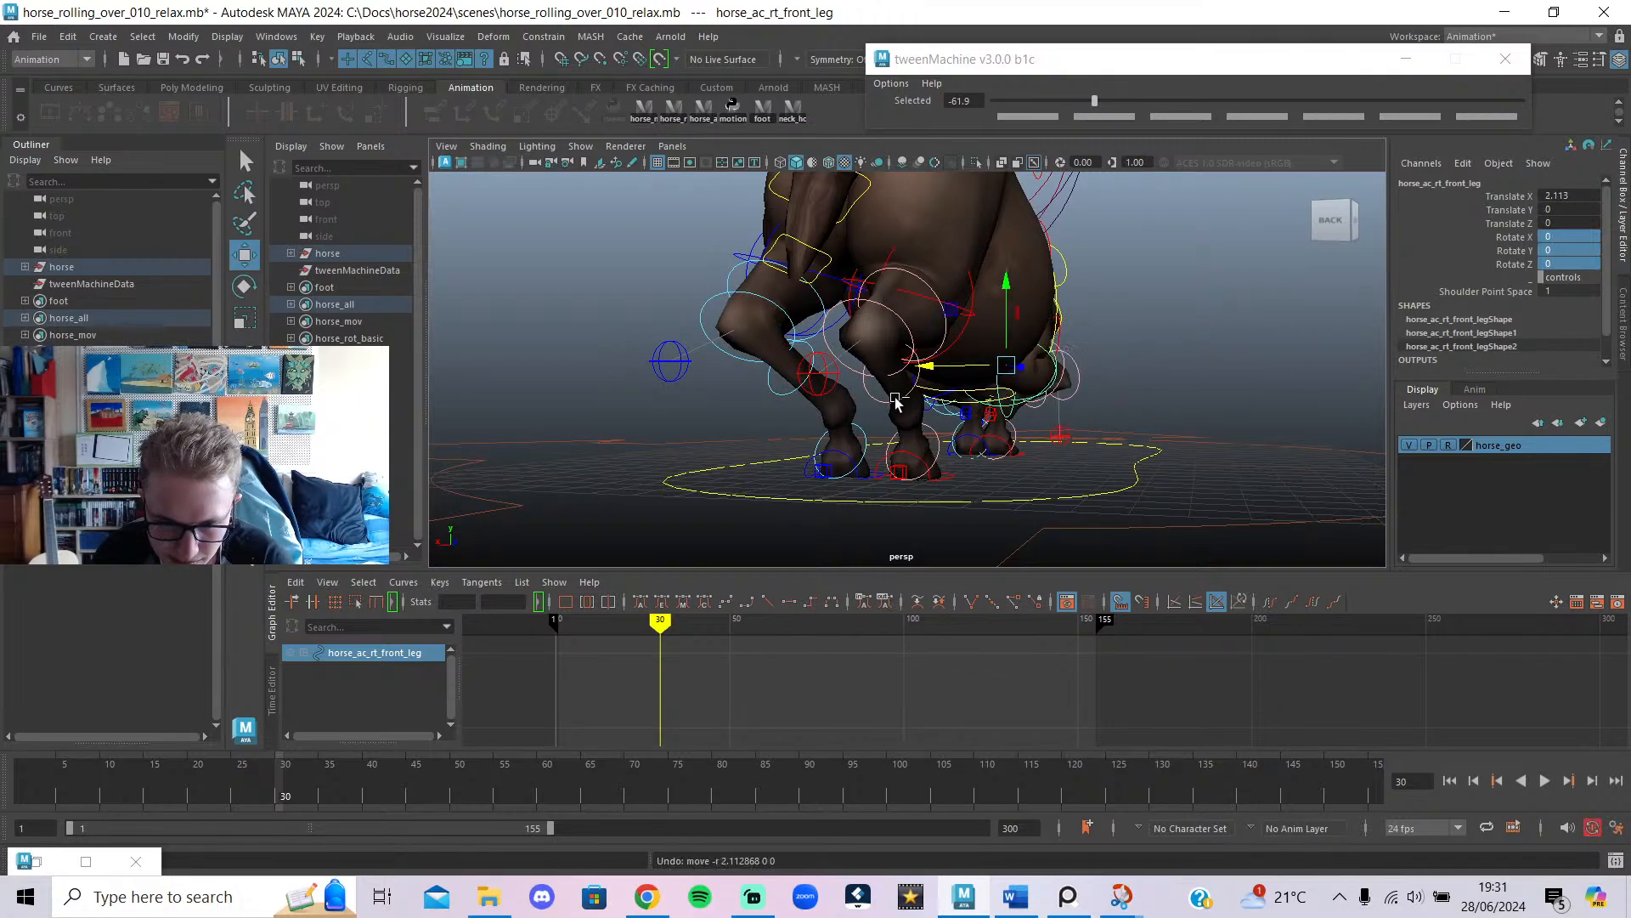
{"action": "left_click_drag", "start_coordinate": [1012, 440], "coordinate": [911, 443], "text": "alt"}
{"action": "left_click_drag", "start_coordinate": [144, 795], "coordinate": [27, 792]}
{"action": "middle_click_drag", "start_coordinate": [887, 290], "coordinate": [885, 403], "text": "alt"}
{"action": "left_click_drag", "start_coordinate": [915, 340], "coordinate": [962, 357], "text": "alt"}
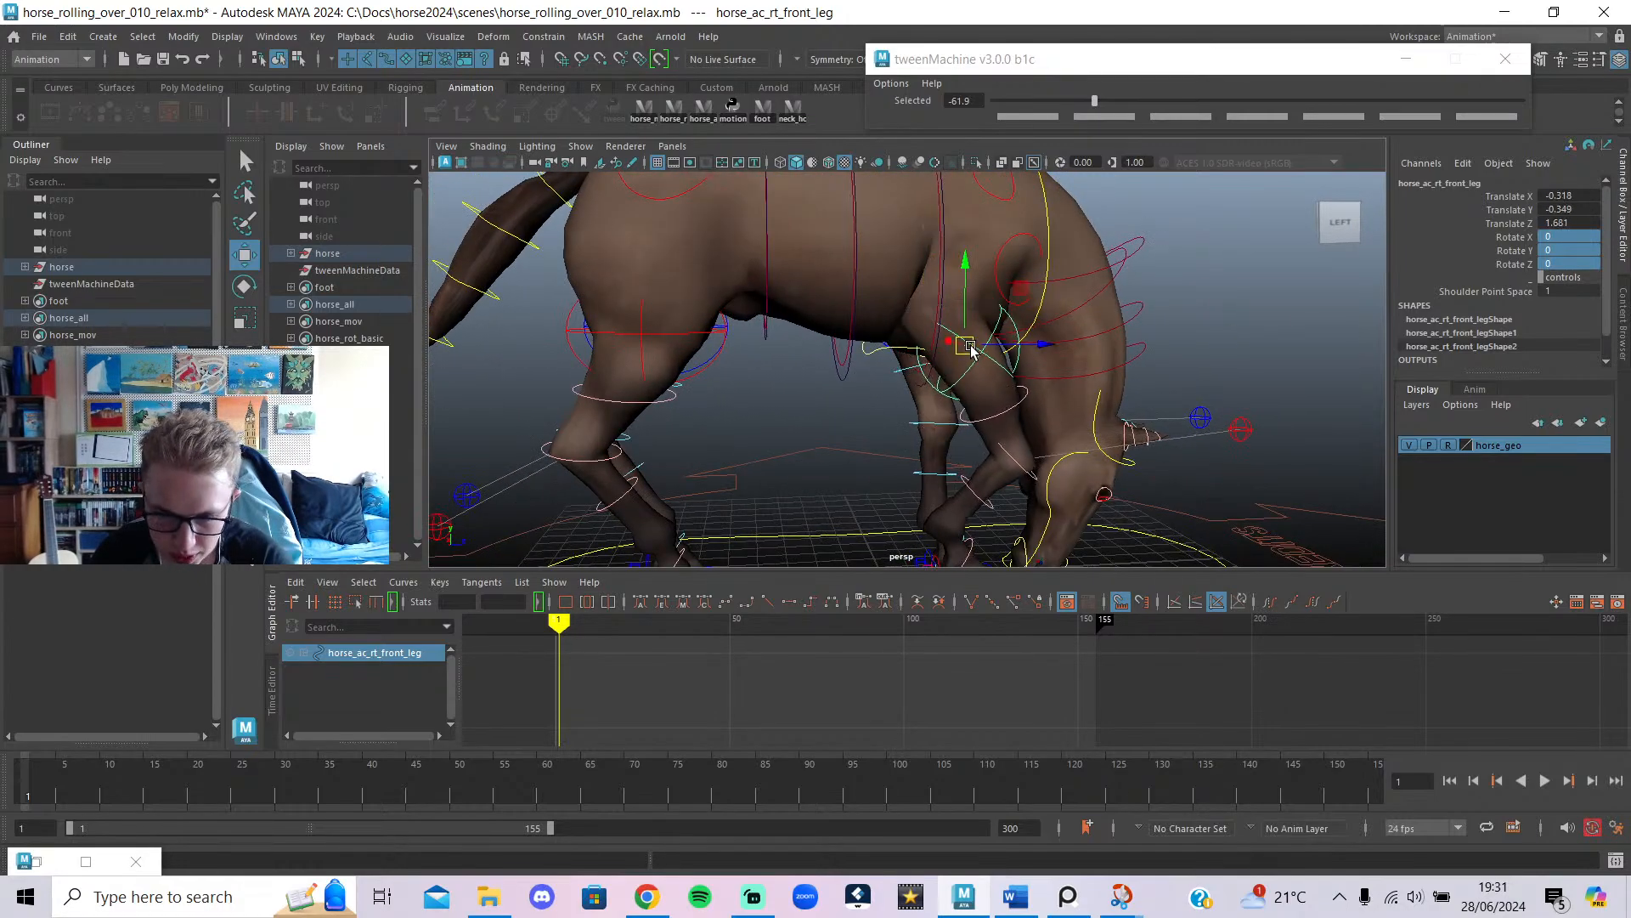
{"action": "key", "text": "ctrl+z"}
At frame 30, try rotating and moving the right front leg control, undoing each change.
{"action": "left_click", "coordinate": [290, 792]}
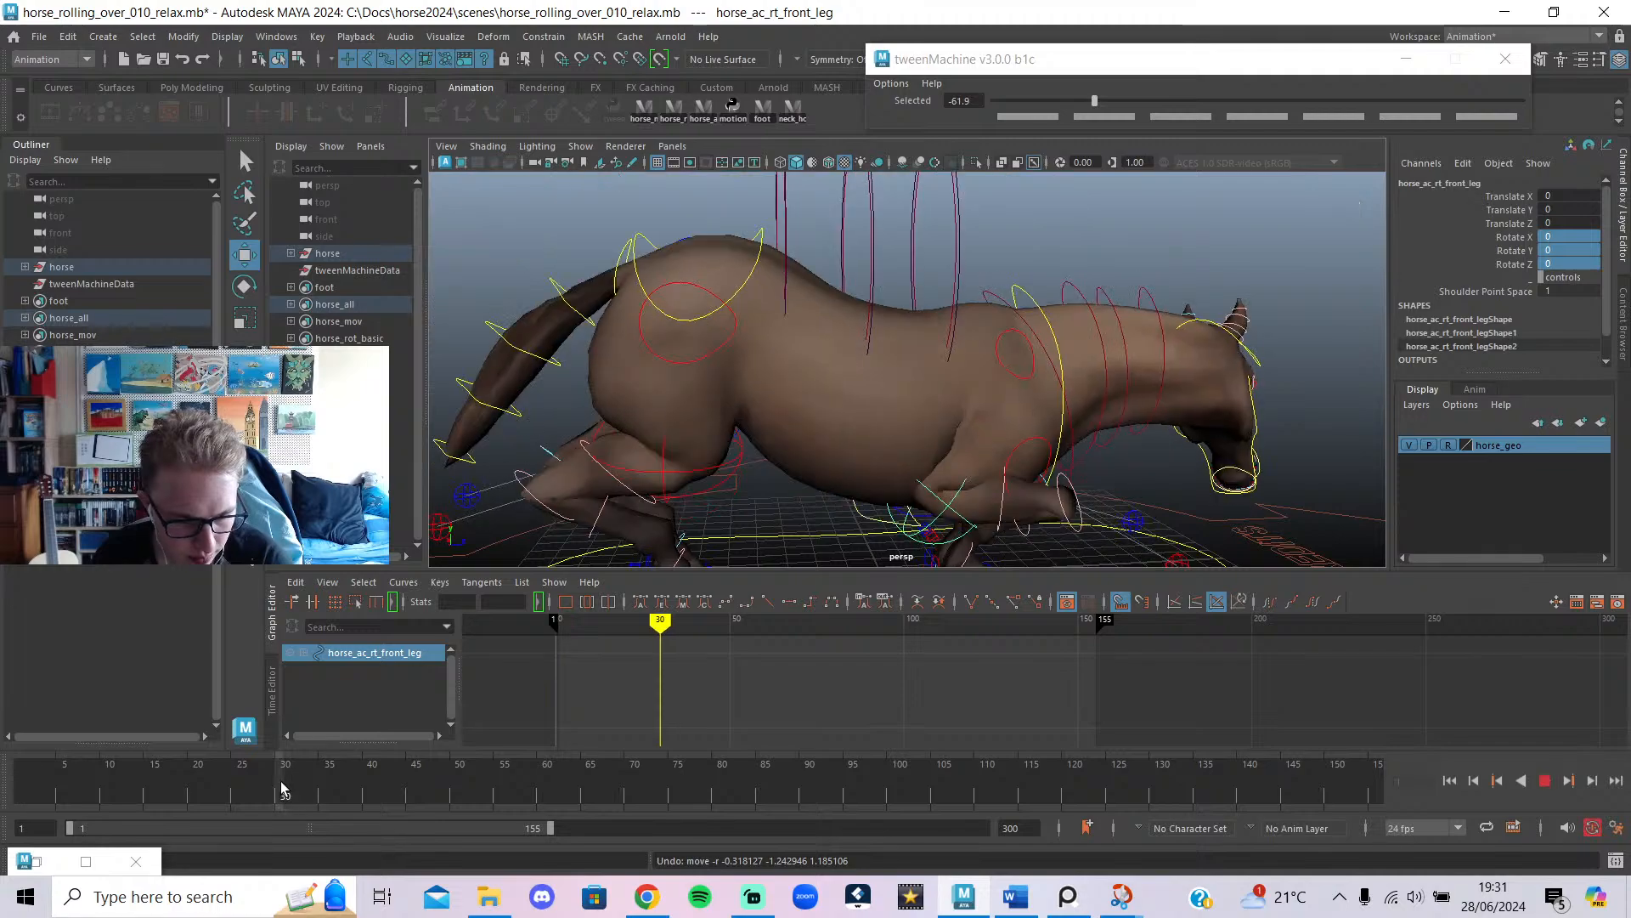
{"action": "left_click_drag", "start_coordinate": [285, 788], "coordinate": [284, 789]}
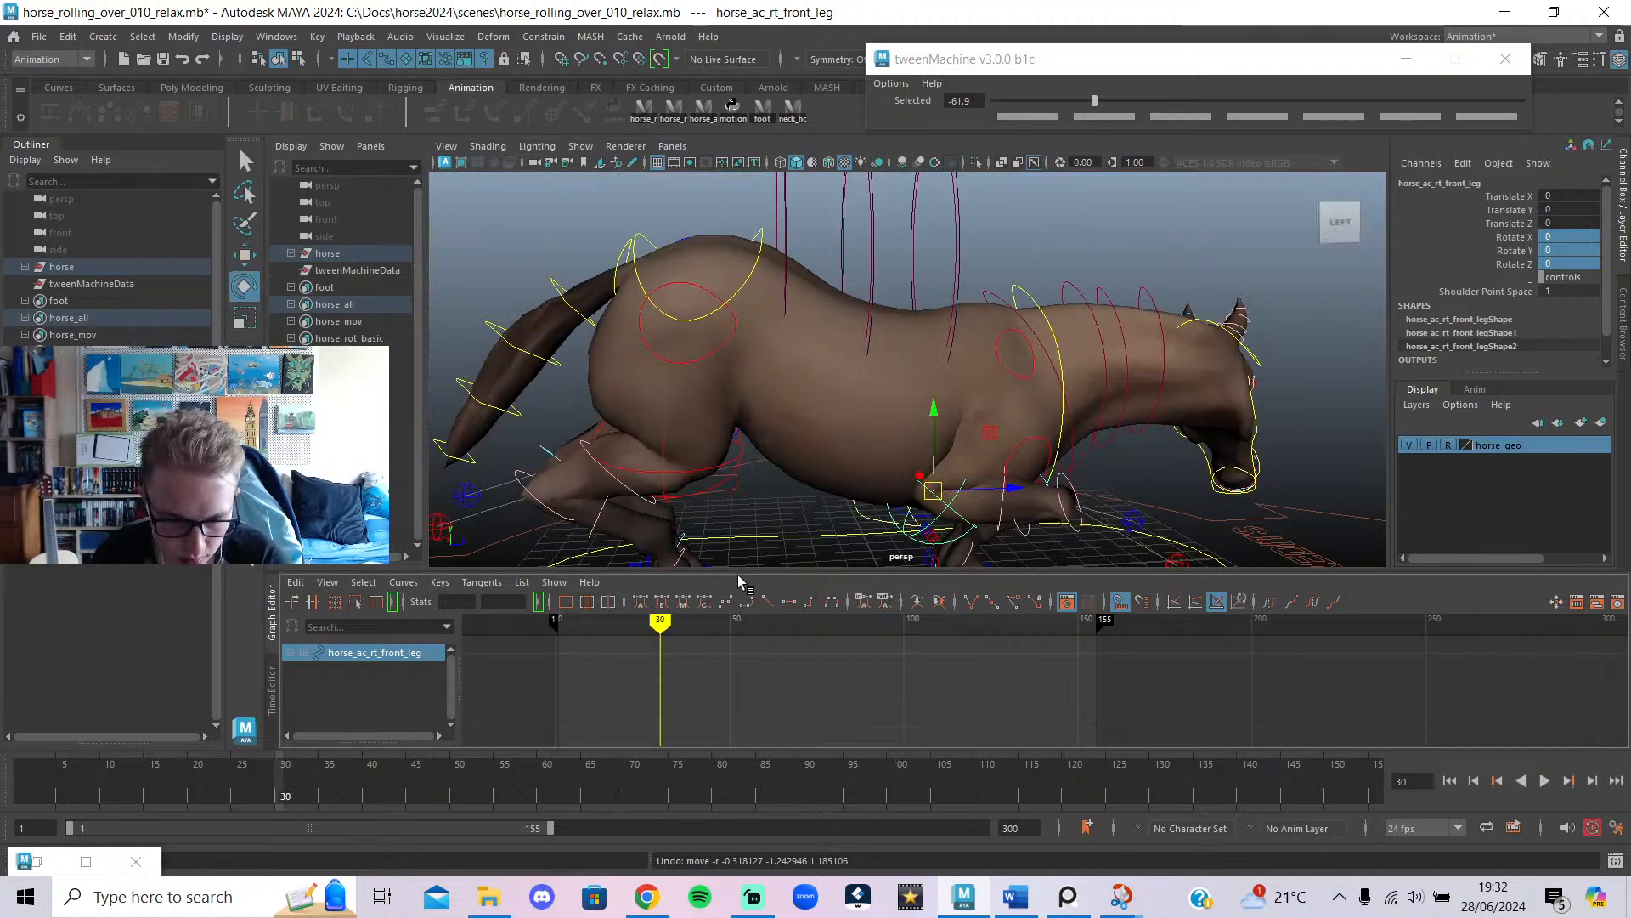
{"action": "left_click_drag", "start_coordinate": [932, 516], "coordinate": [971, 456]}
{"action": "key", "text": "ctrl+z"}
{"action": "key", "text": "w"}
{"action": "scroll", "coordinate": [926, 512], "scroll_direction": "down", "scroll_amount": 2}
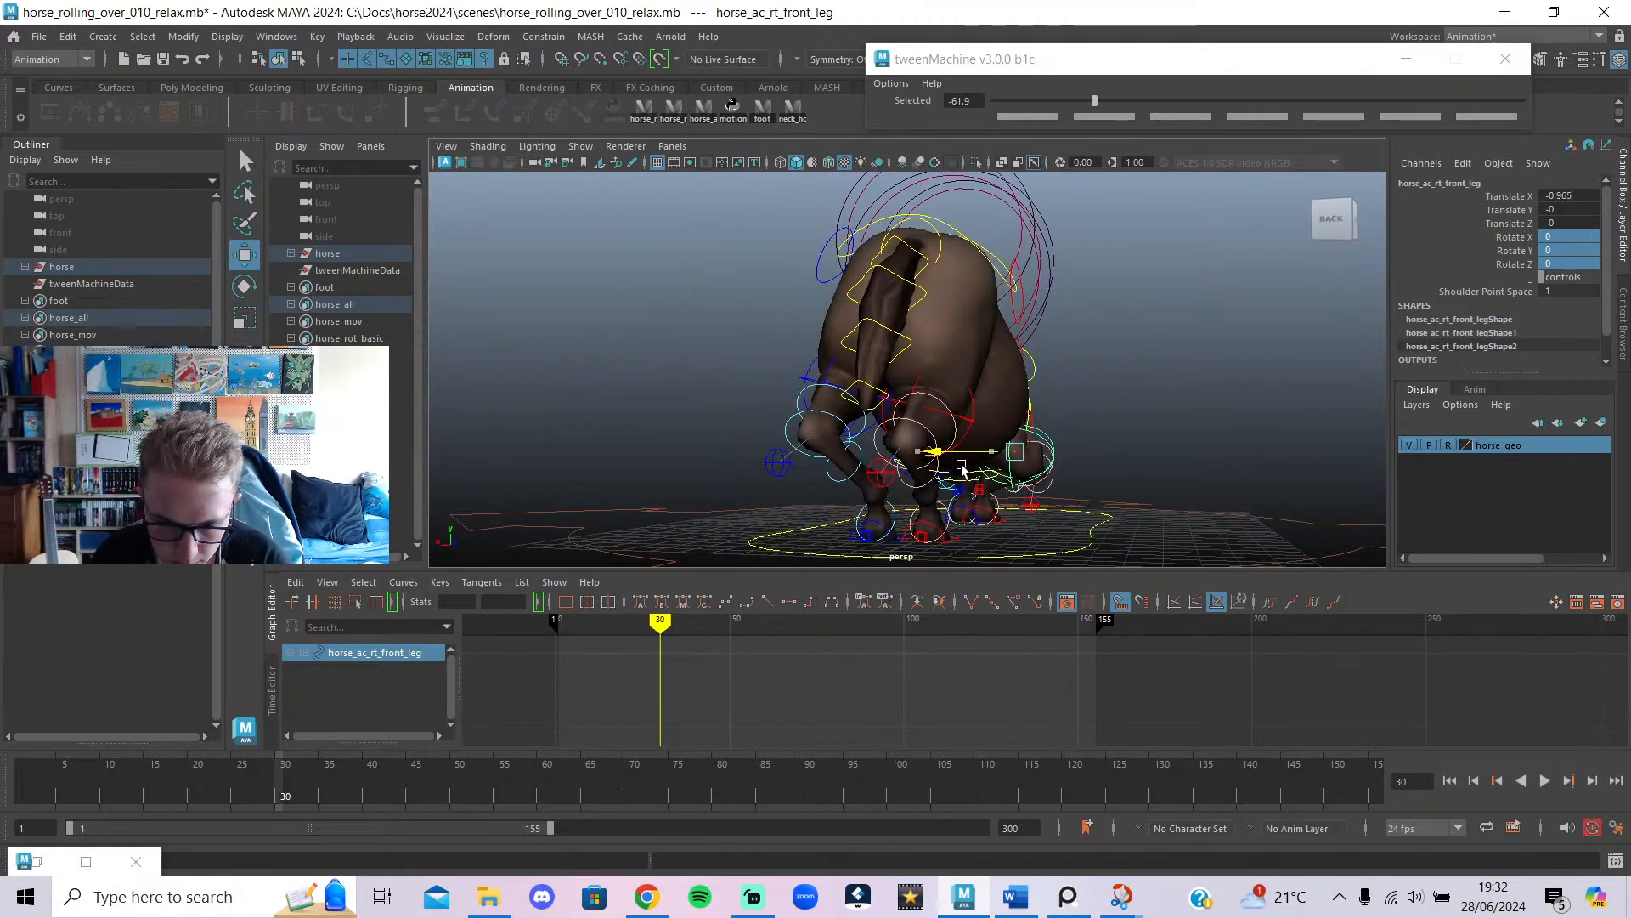
{"action": "left_click_drag", "start_coordinate": [1016, 524], "coordinate": [979, 557], "text": "alt"}
{"action": "key", "text": "ctrl+z"}
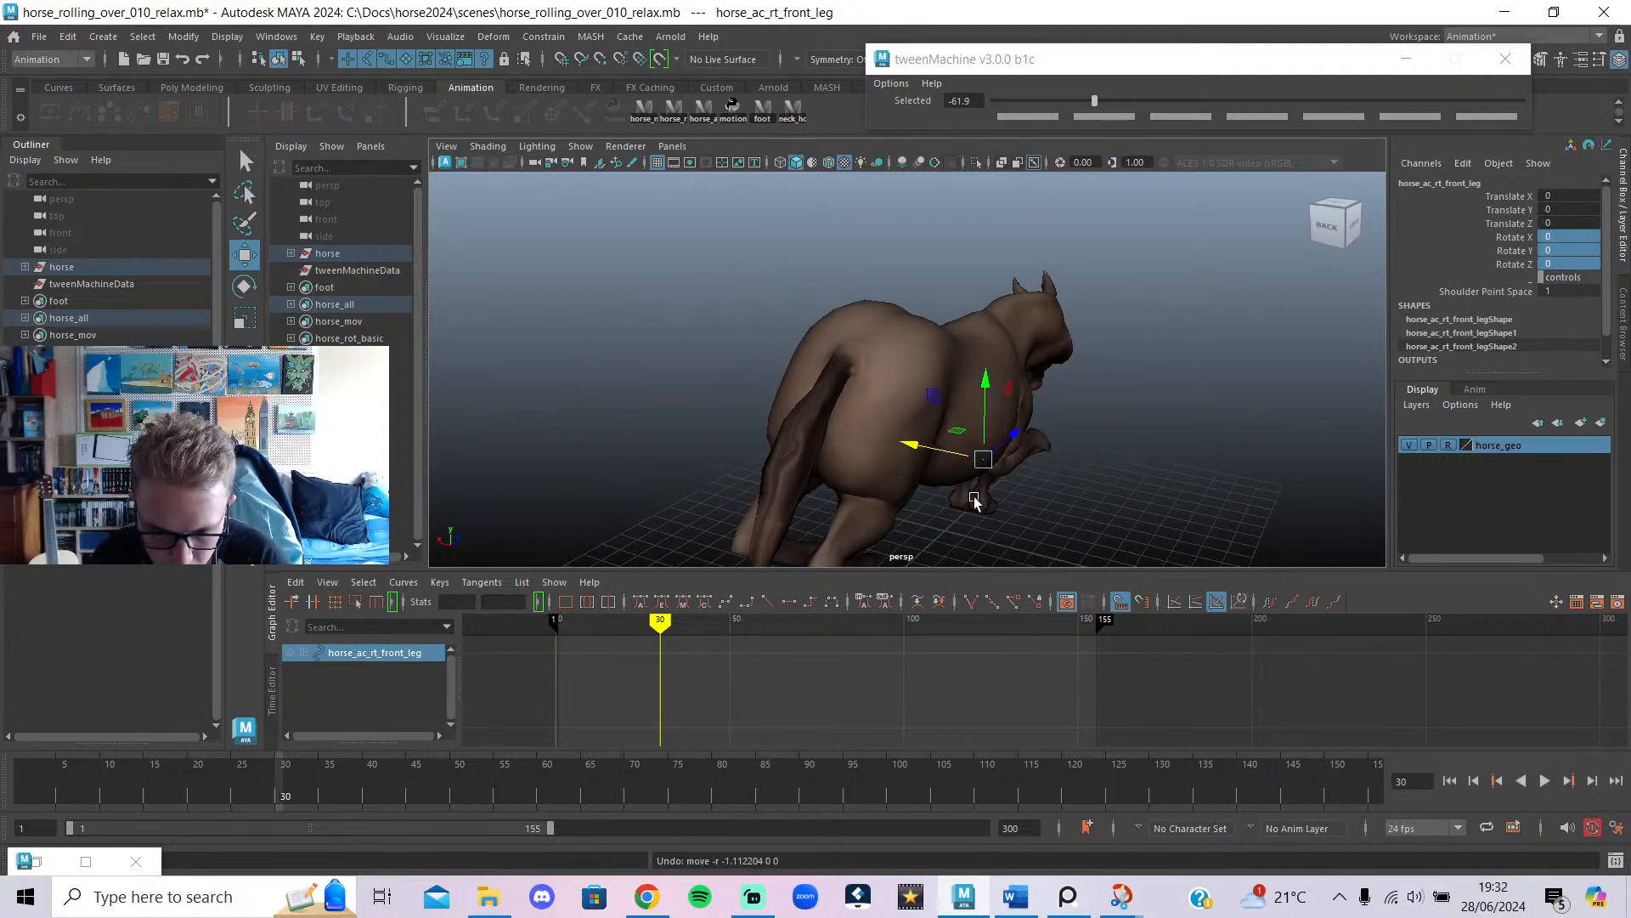
{"action": "right_click_drag", "start_coordinate": [975, 501], "coordinate": [1040, 508], "text": "alt"}
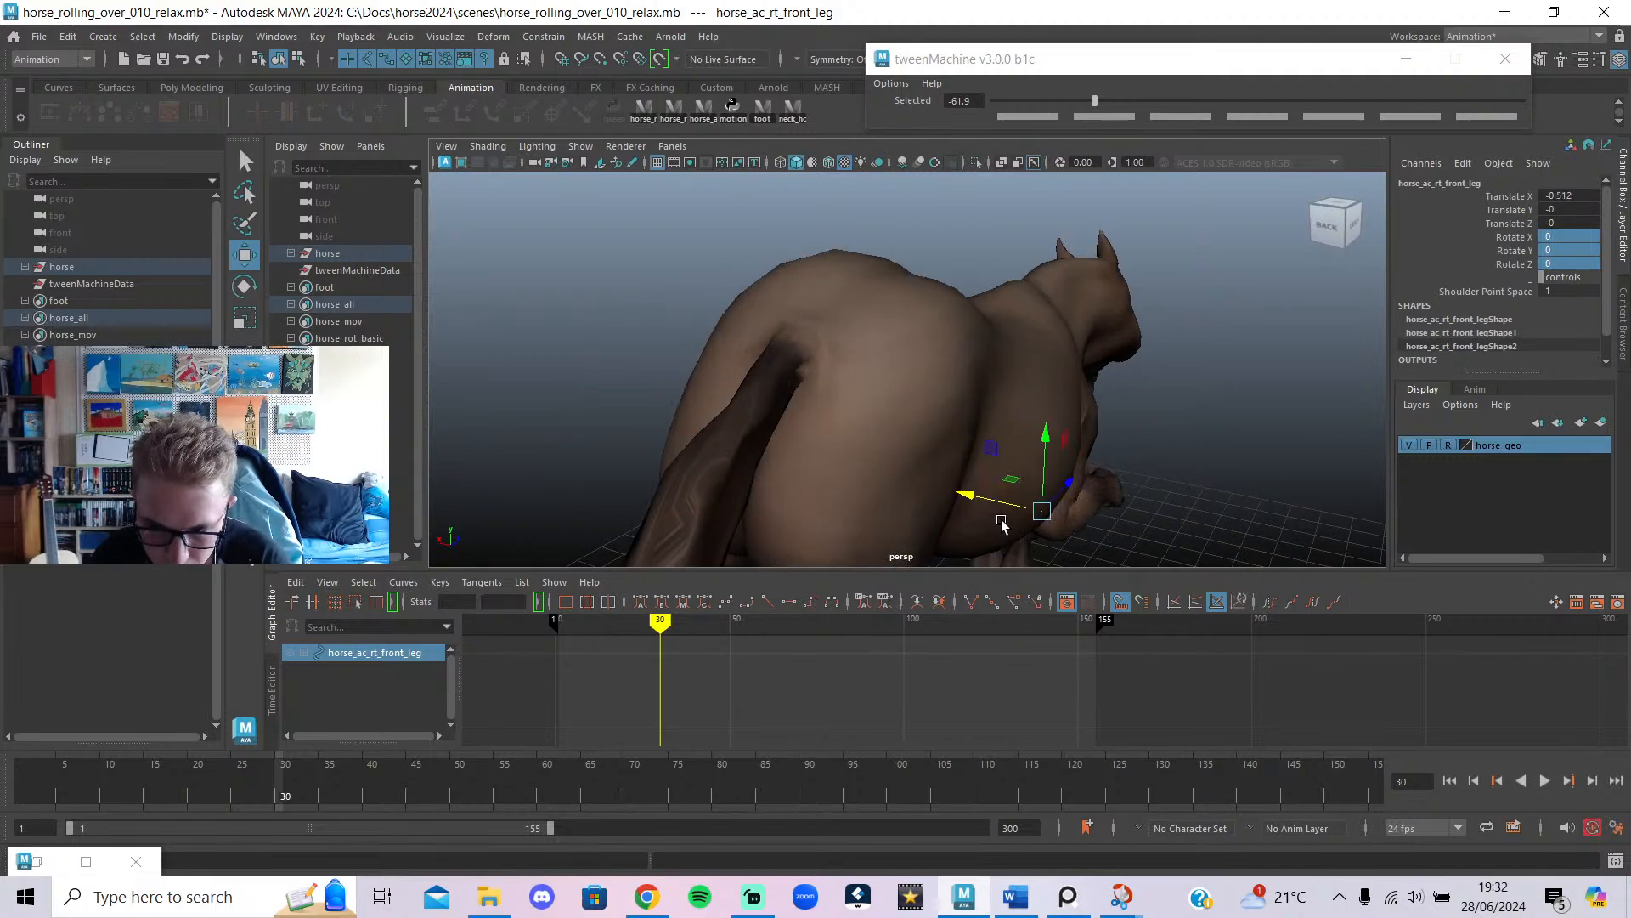
{"action": "key", "text": "ctrl+z"}
Key the right front leg's Translate X at 0 on frame 20 and -0.5 on frame 30.
{"action": "left_click", "coordinate": [1548, 196]}
{"action": "type", "text": "3"}
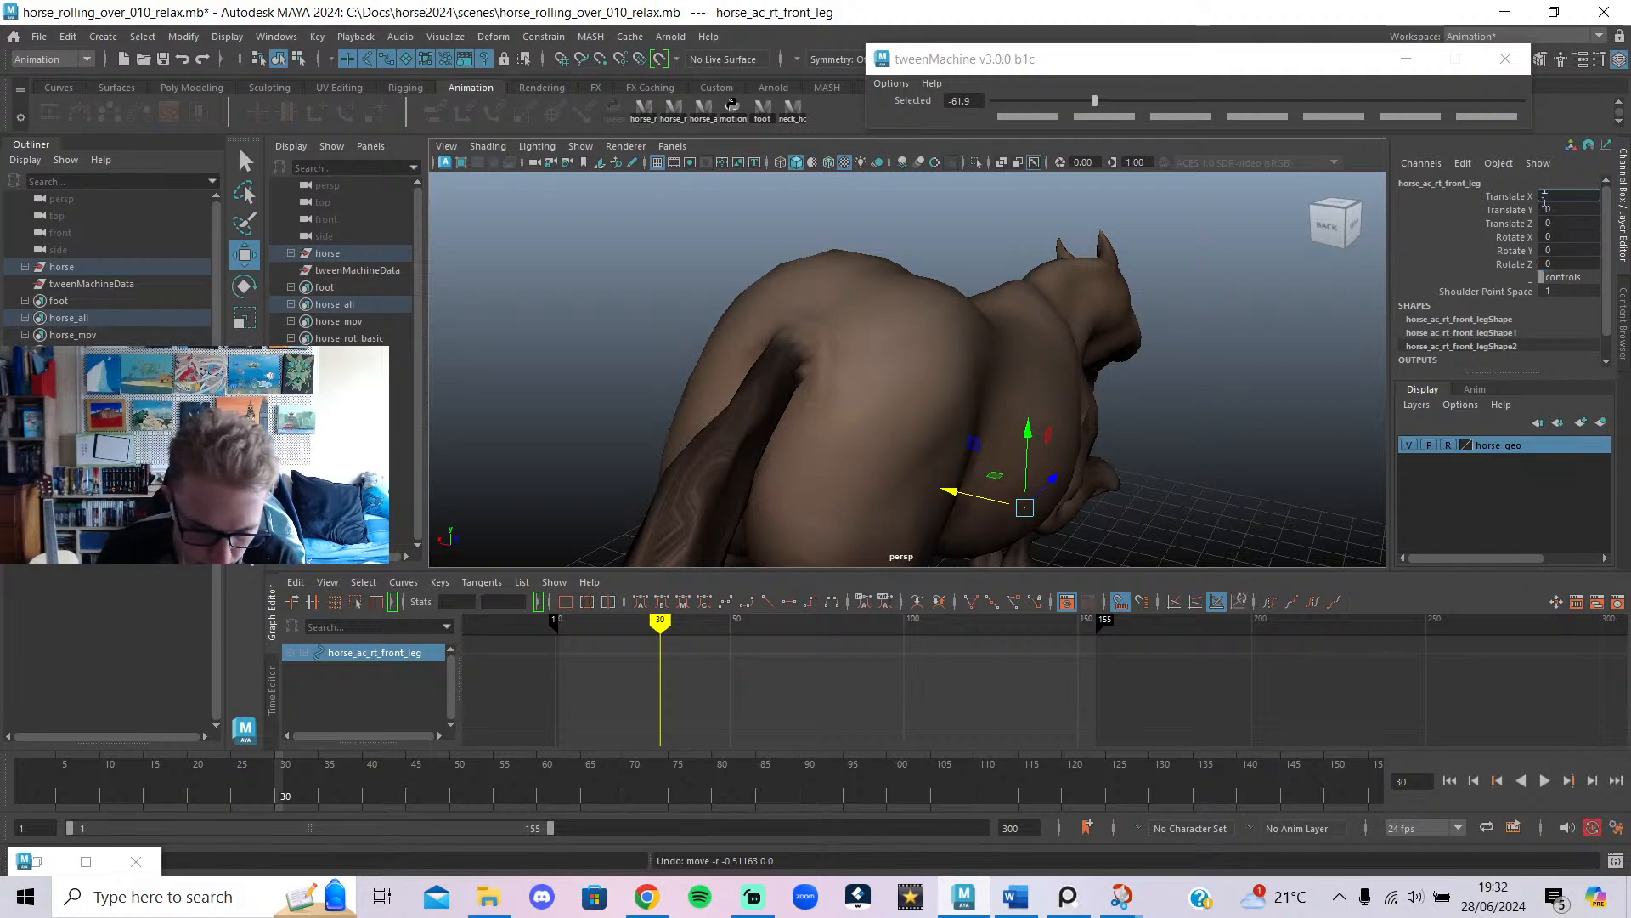
{"action": "key", "text": "Return"}
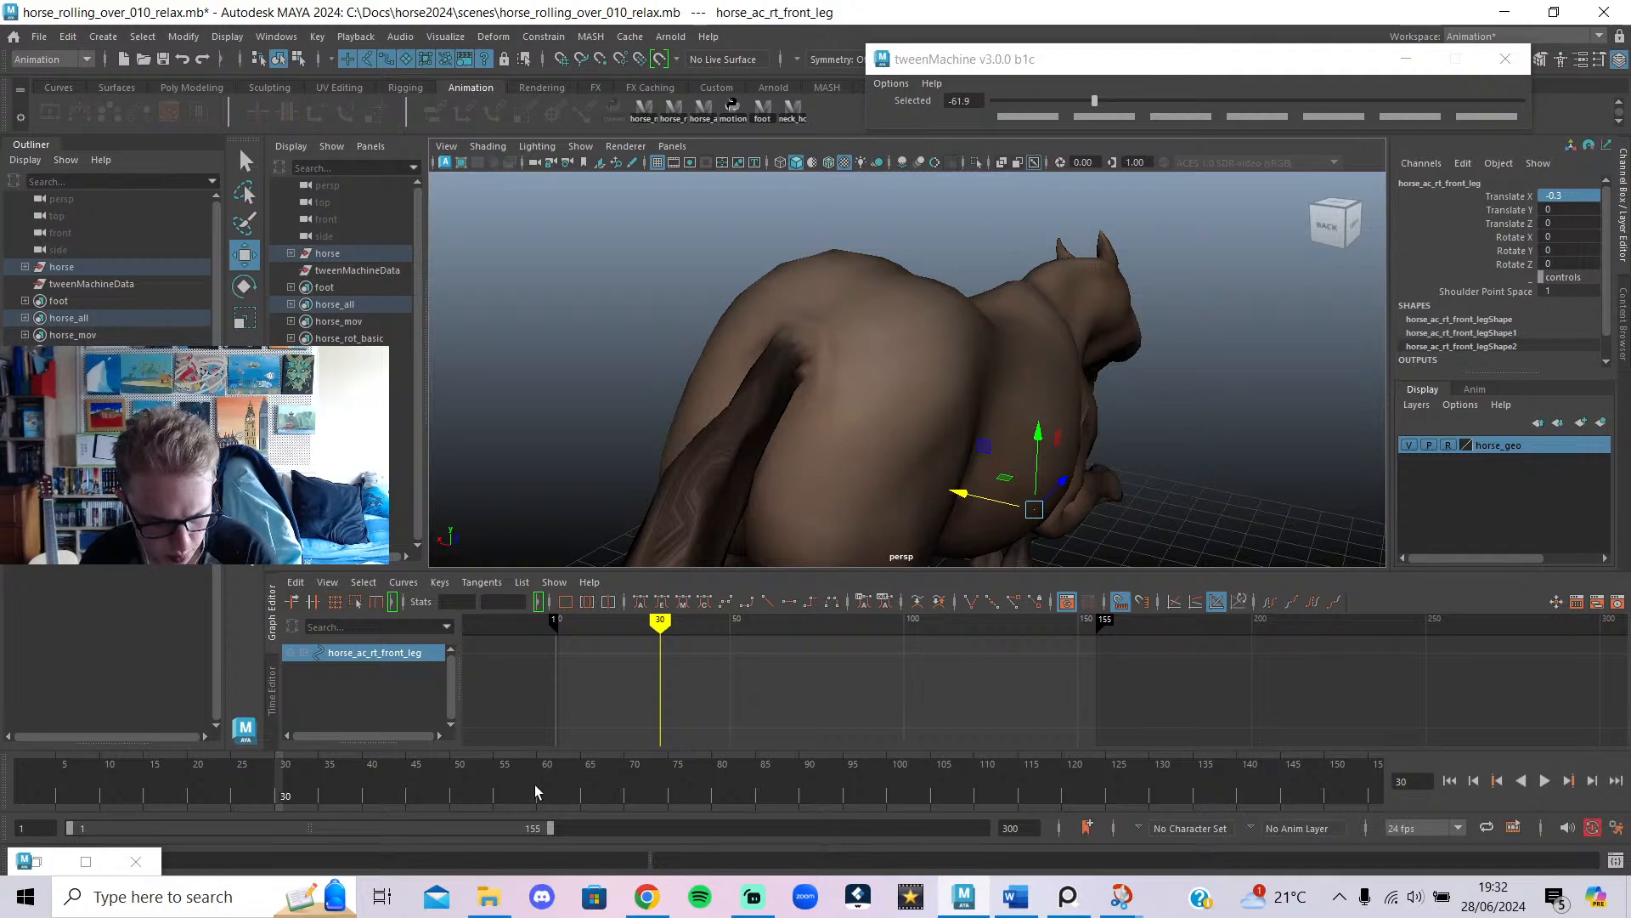
{"action": "key", "text": "shift+w"}
{"action": "left_click_drag", "start_coordinate": [285, 794], "coordinate": [189, 831]}
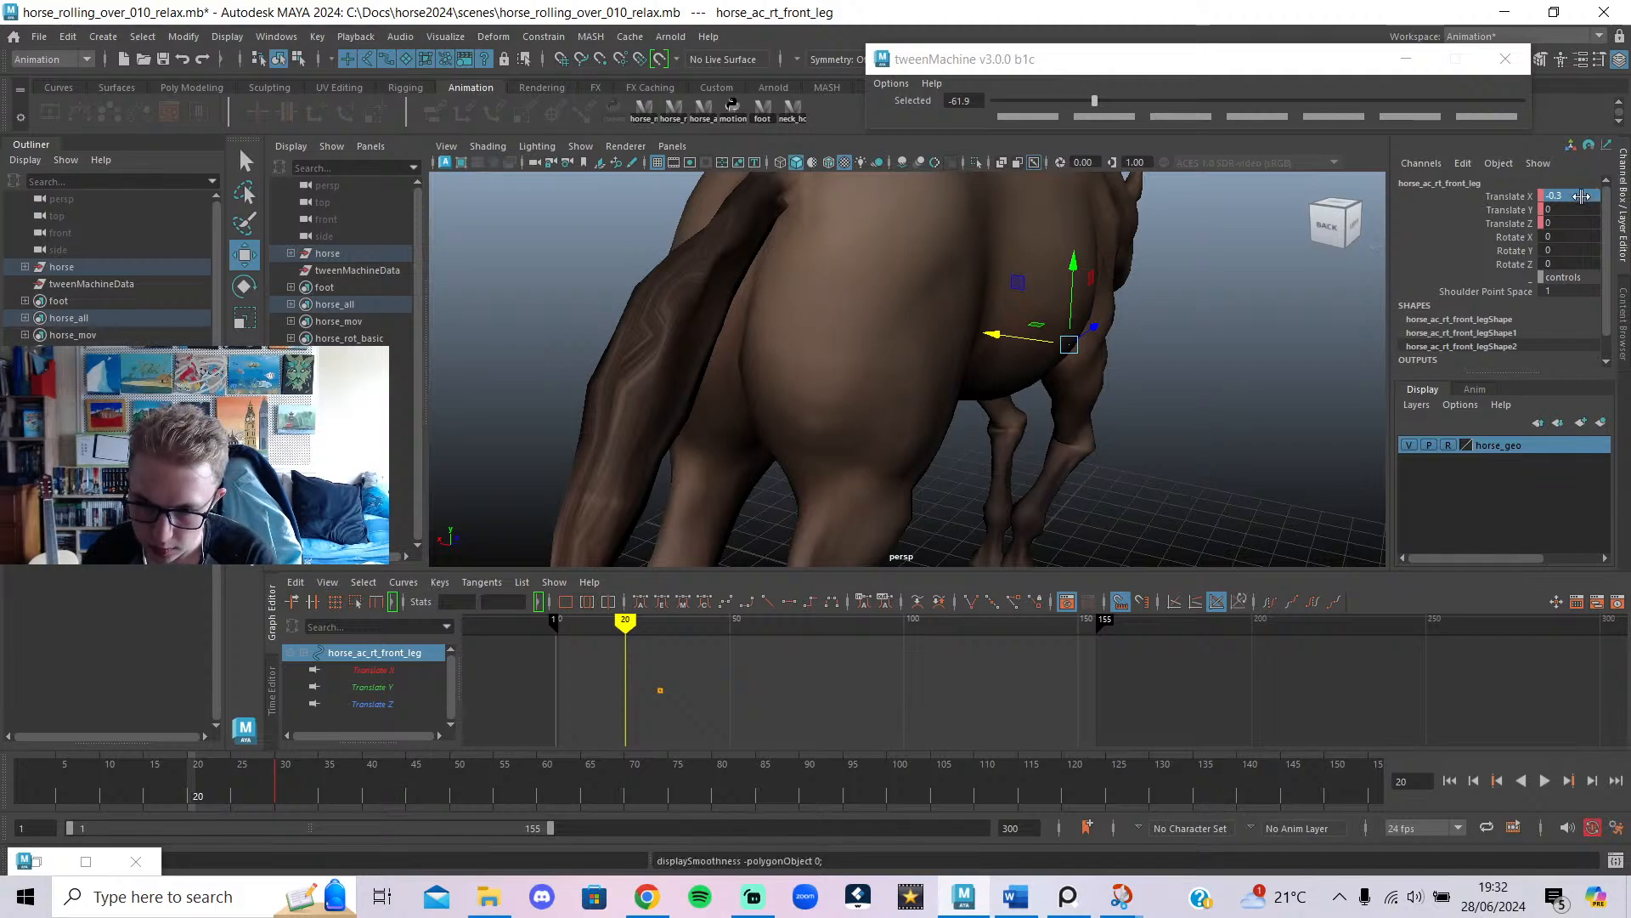
{"action": "type", "text": "0"}
{"action": "key", "text": "Return"}
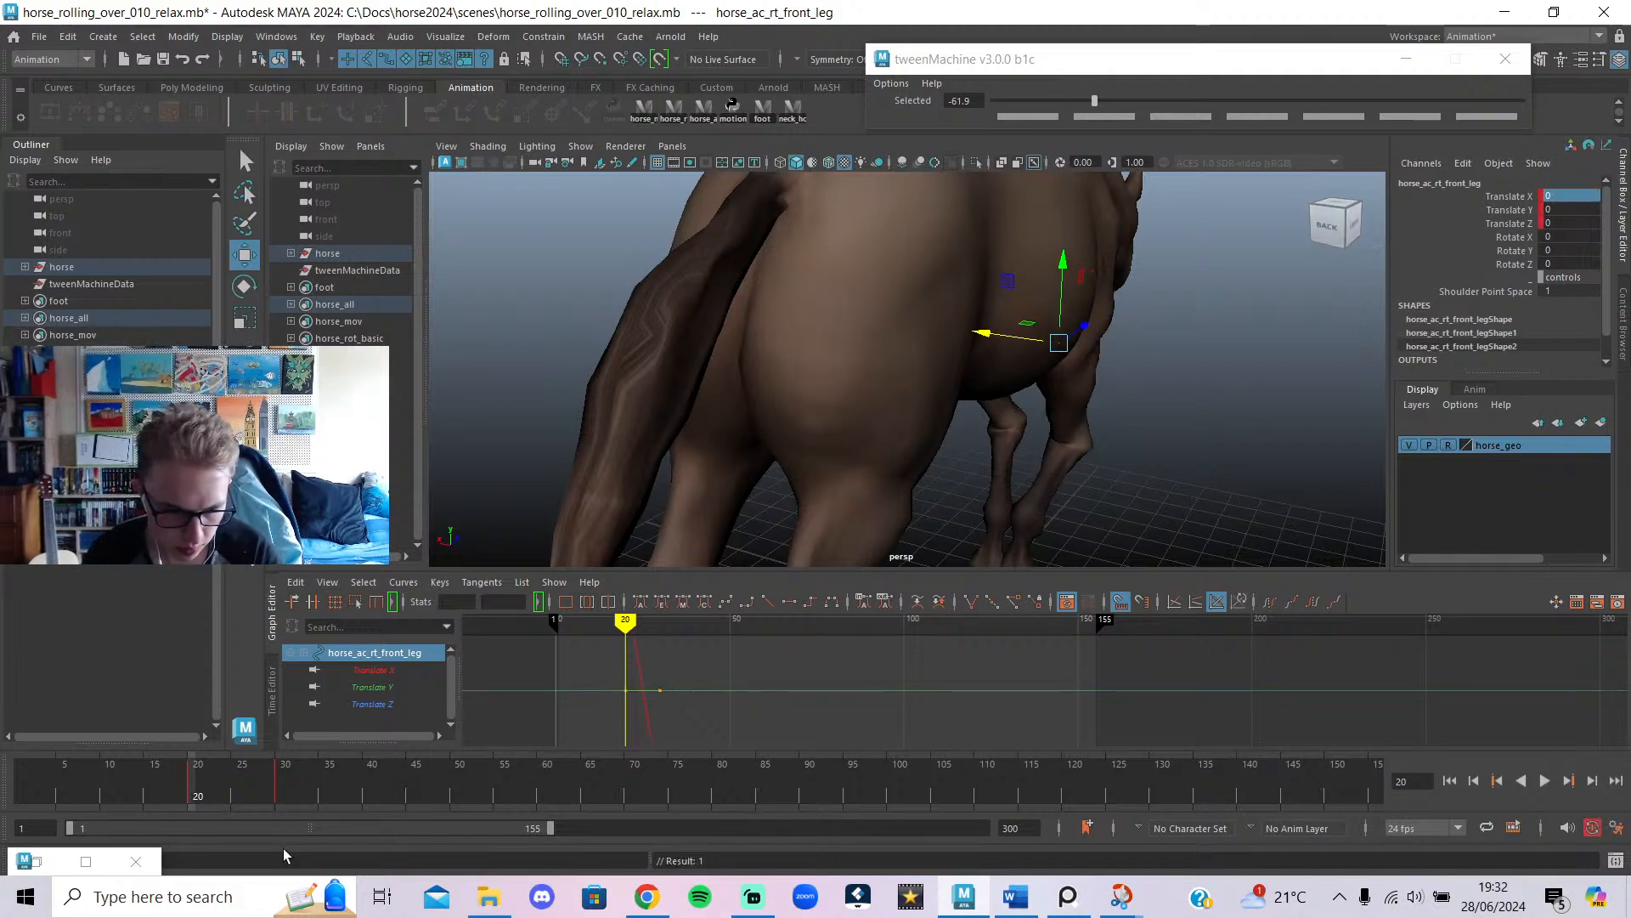
{"action": "left_click_drag", "start_coordinate": [212, 795], "coordinate": [231, 797]}
{"action": "left_click_drag", "start_coordinate": [252, 803], "coordinate": [282, 817]}
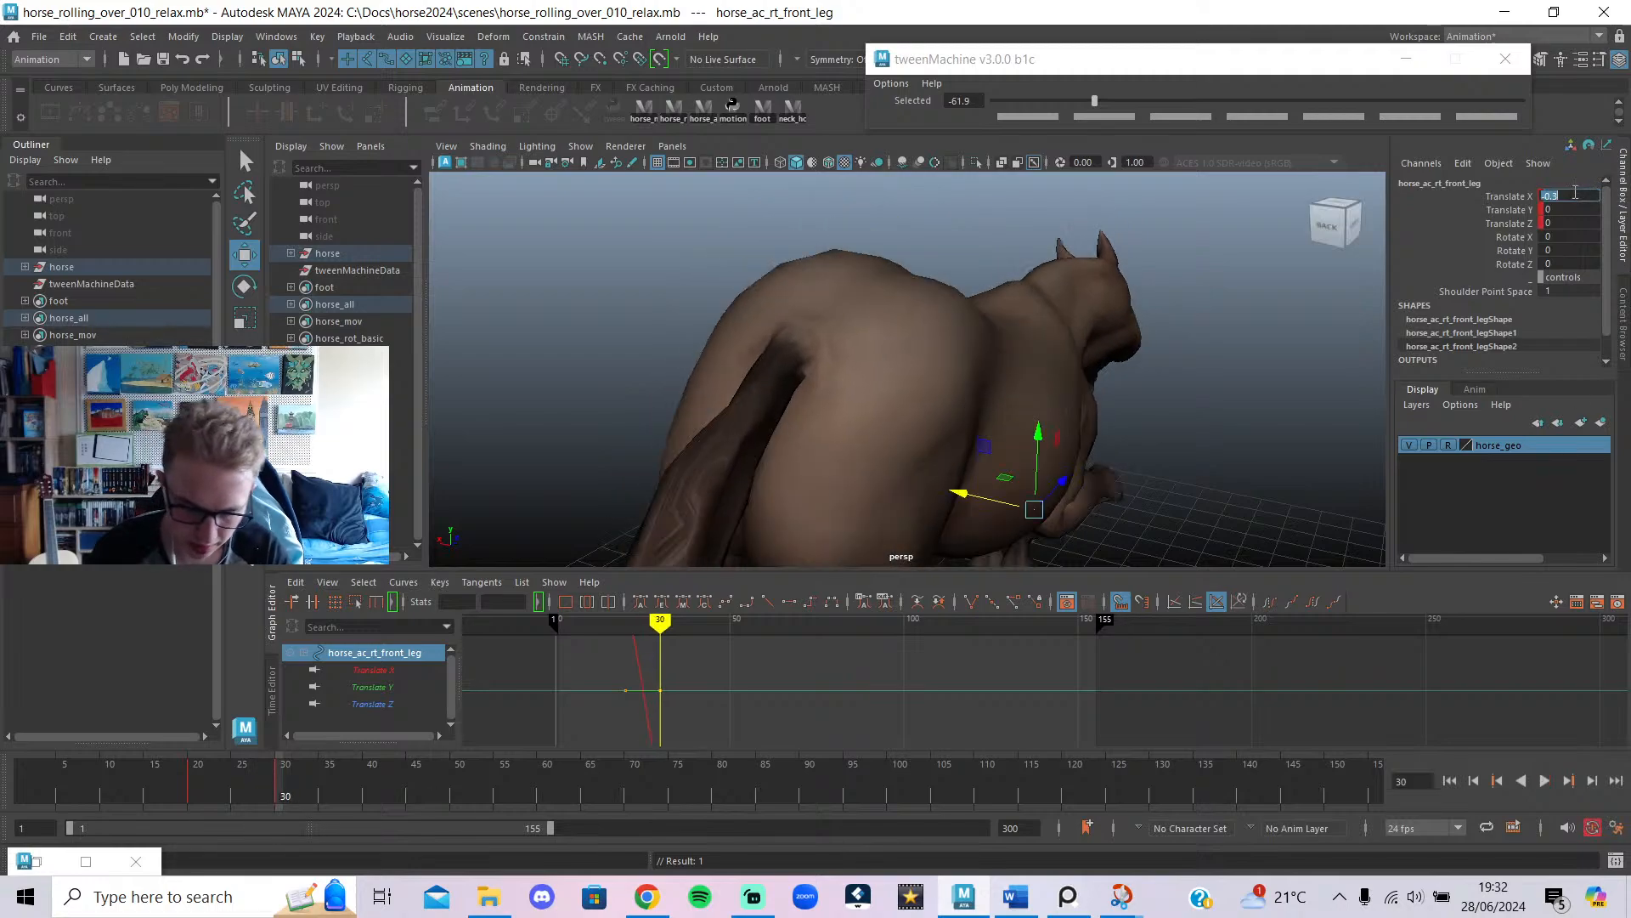
{"action": "key", "text": "Return"}
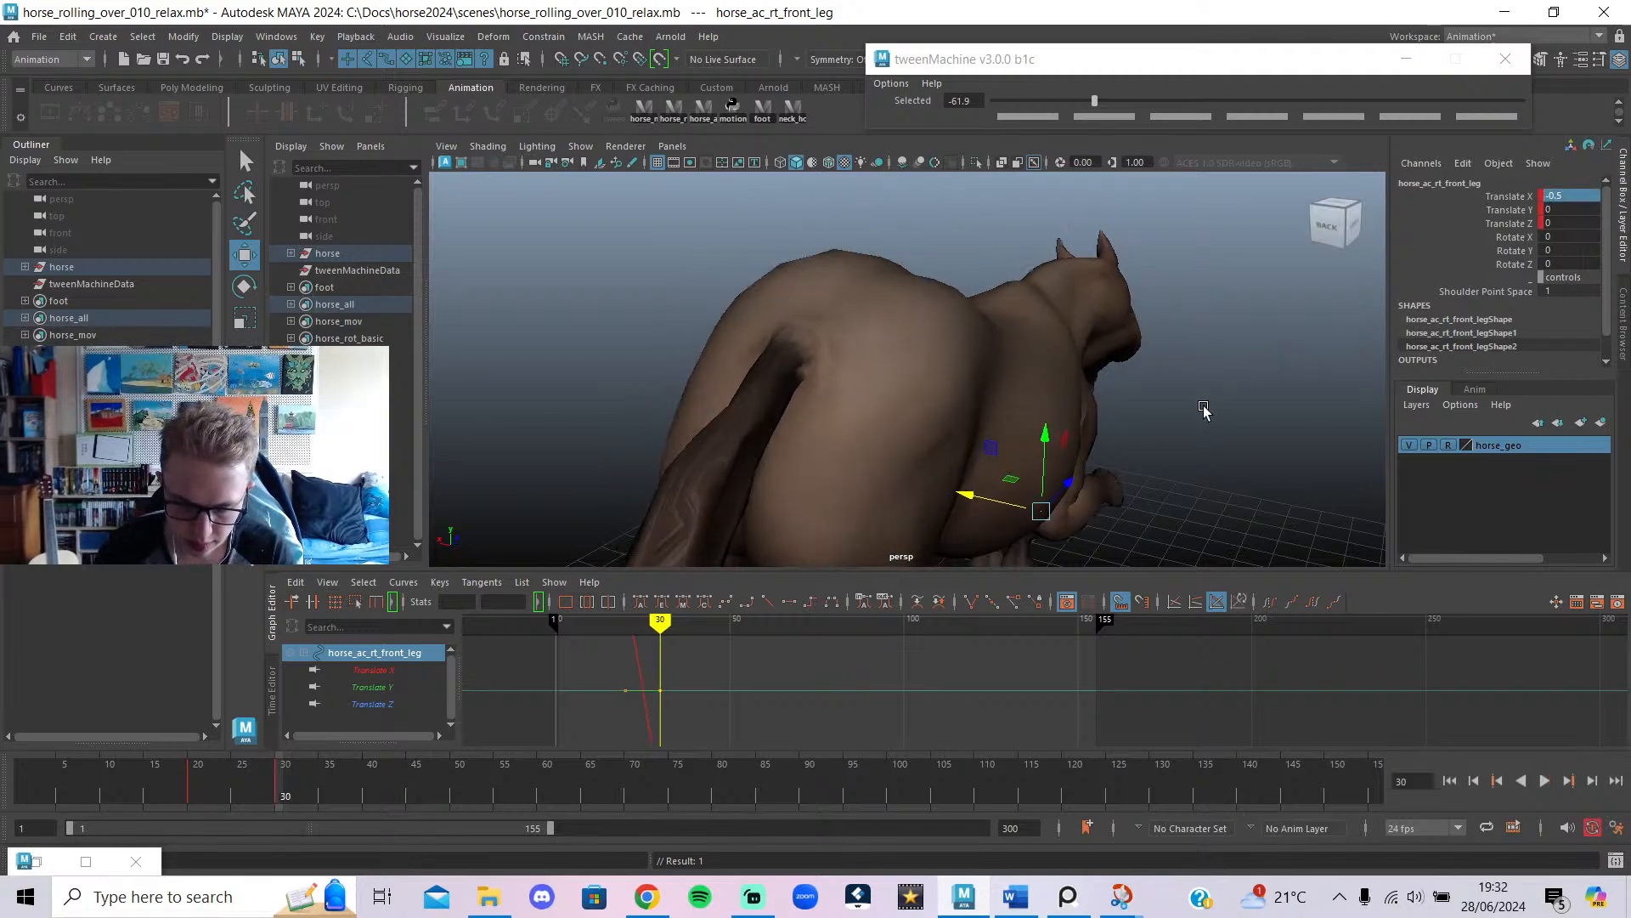
Frame the leg curves, check the pose from the side, show control curves, select the left front leg.
{"action": "scroll", "coordinate": [1204, 410], "scroll_direction": "down", "scroll_amount": 2}
{"action": "key", "text": "f"}
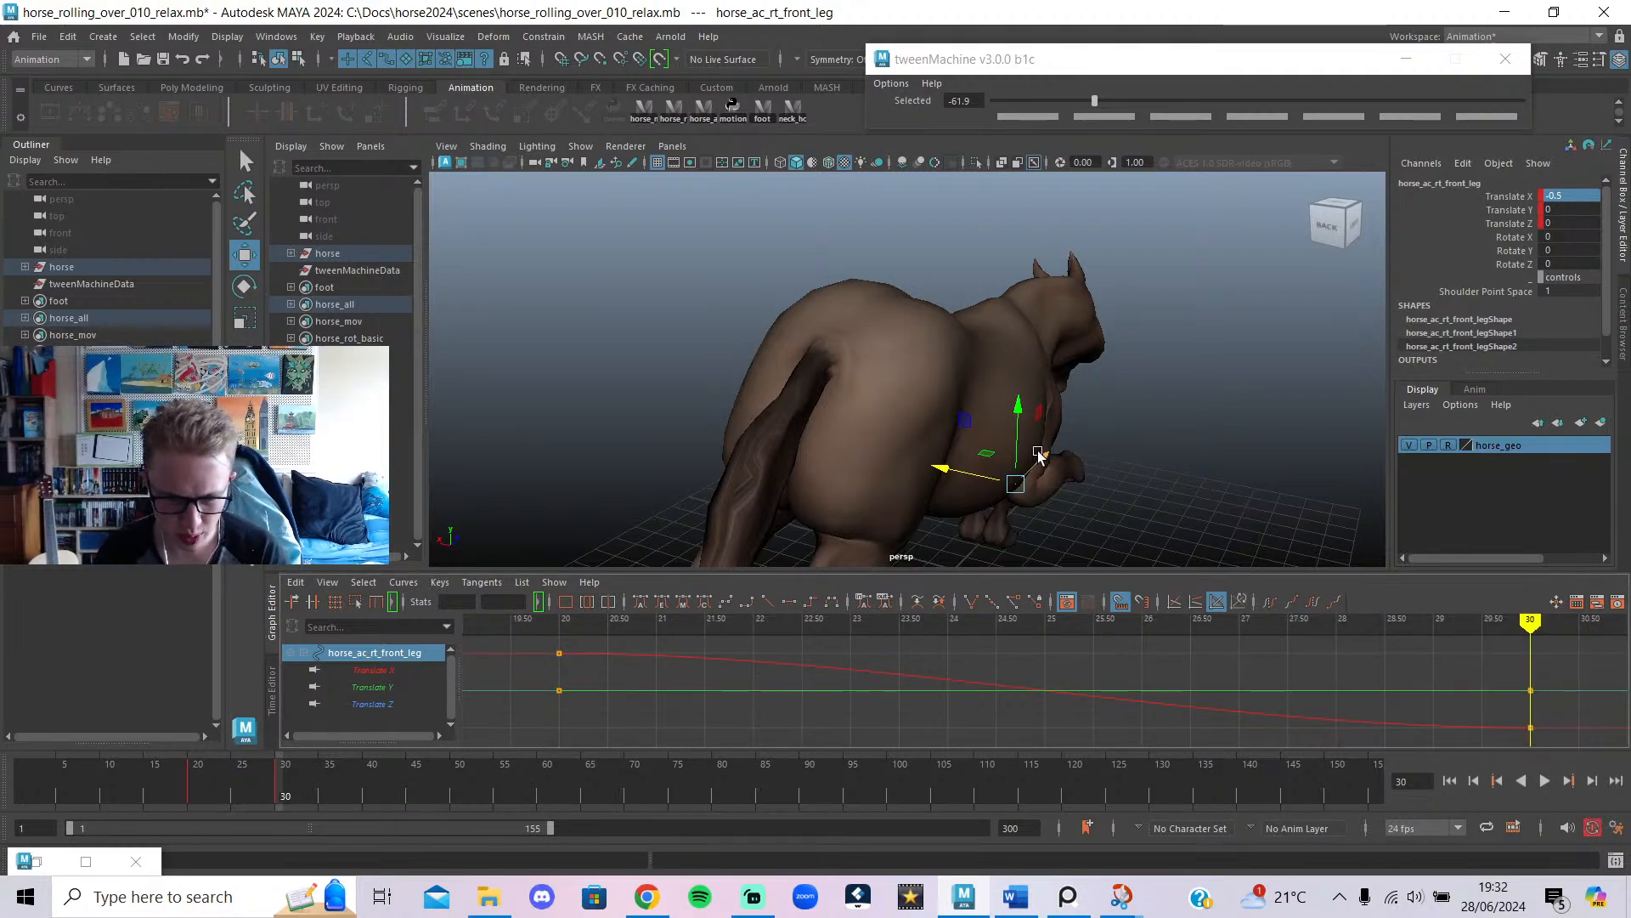
{"action": "left_click_drag", "start_coordinate": [1126, 460], "coordinate": [903, 424], "text": "alt"}
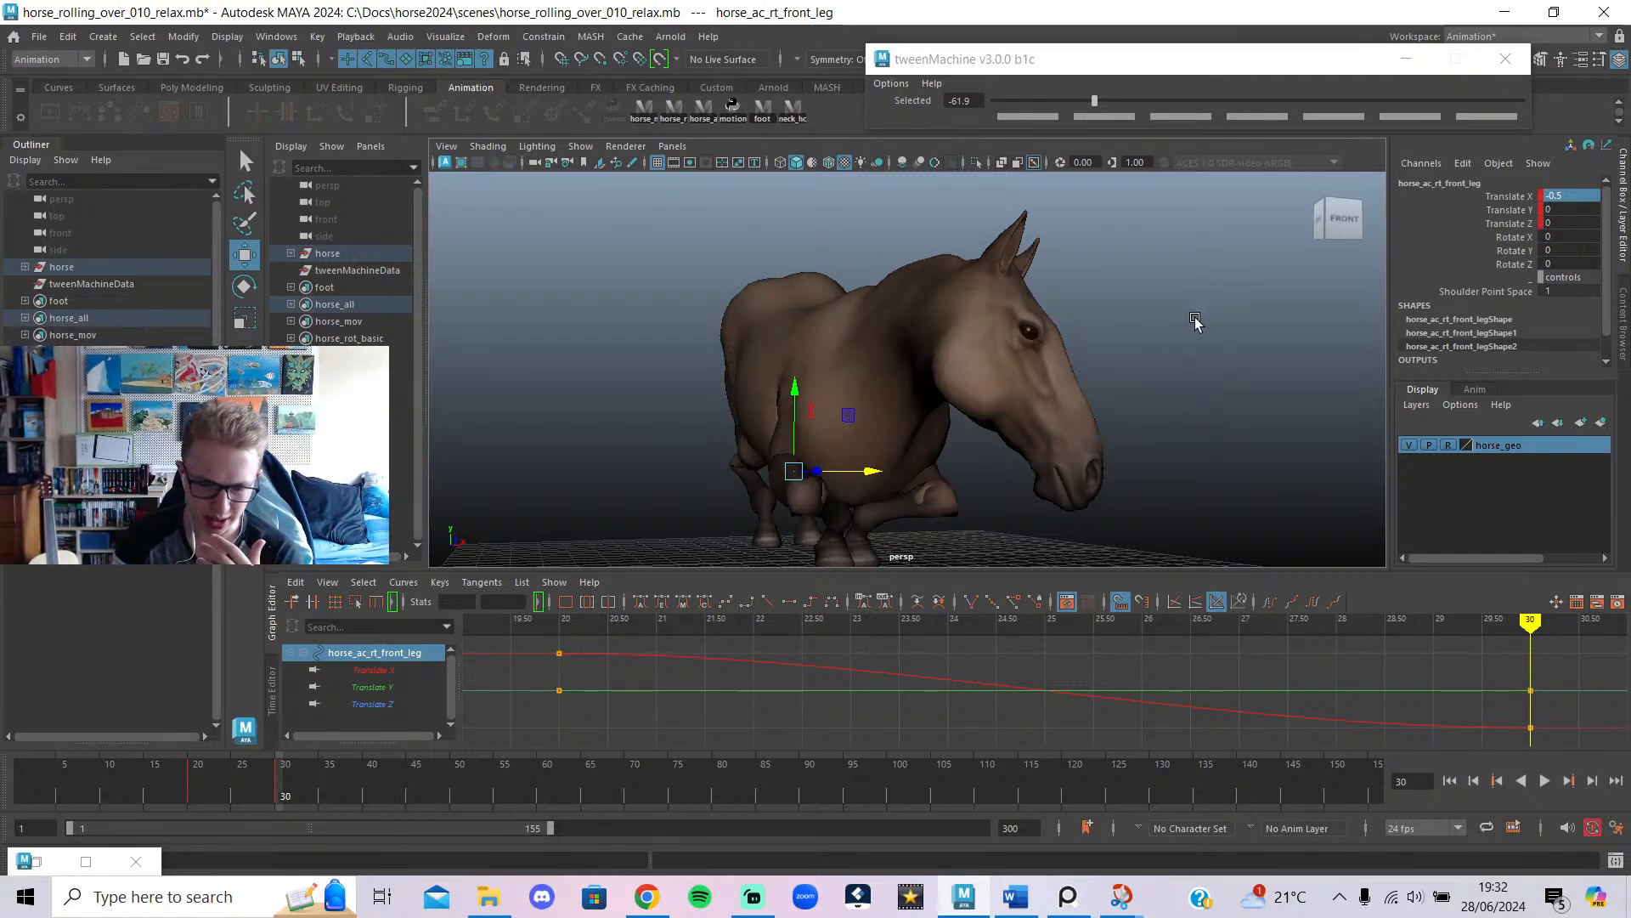
{"action": "left_click_drag", "start_coordinate": [1023, 342], "coordinate": [860, 451], "text": "alt"}
{"action": "scroll", "coordinate": [1060, 478], "scroll_direction": "up", "scroll_amount": 3}
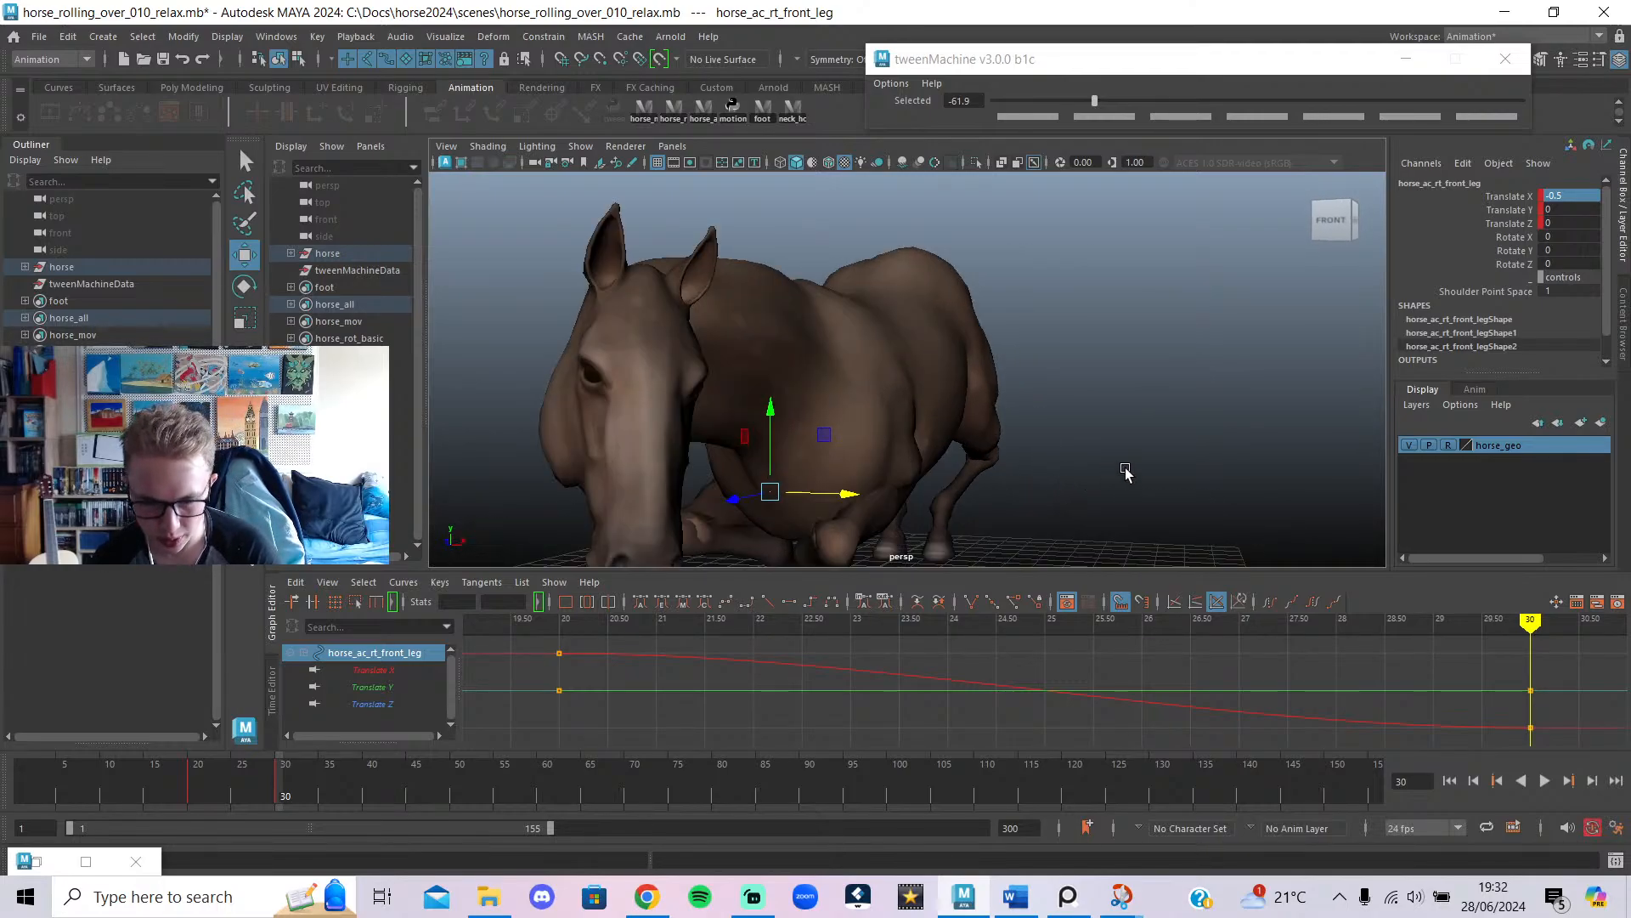
{"action": "left_click_drag", "start_coordinate": [1126, 471], "coordinate": [1176, 431], "text": "alt"}
{"action": "key", "text": "alt+1"}
{"action": "left_click", "coordinate": [1176, 431]}
{"action": "left_click_drag", "start_coordinate": [1003, 502], "coordinate": [960, 494], "text": "alt"}
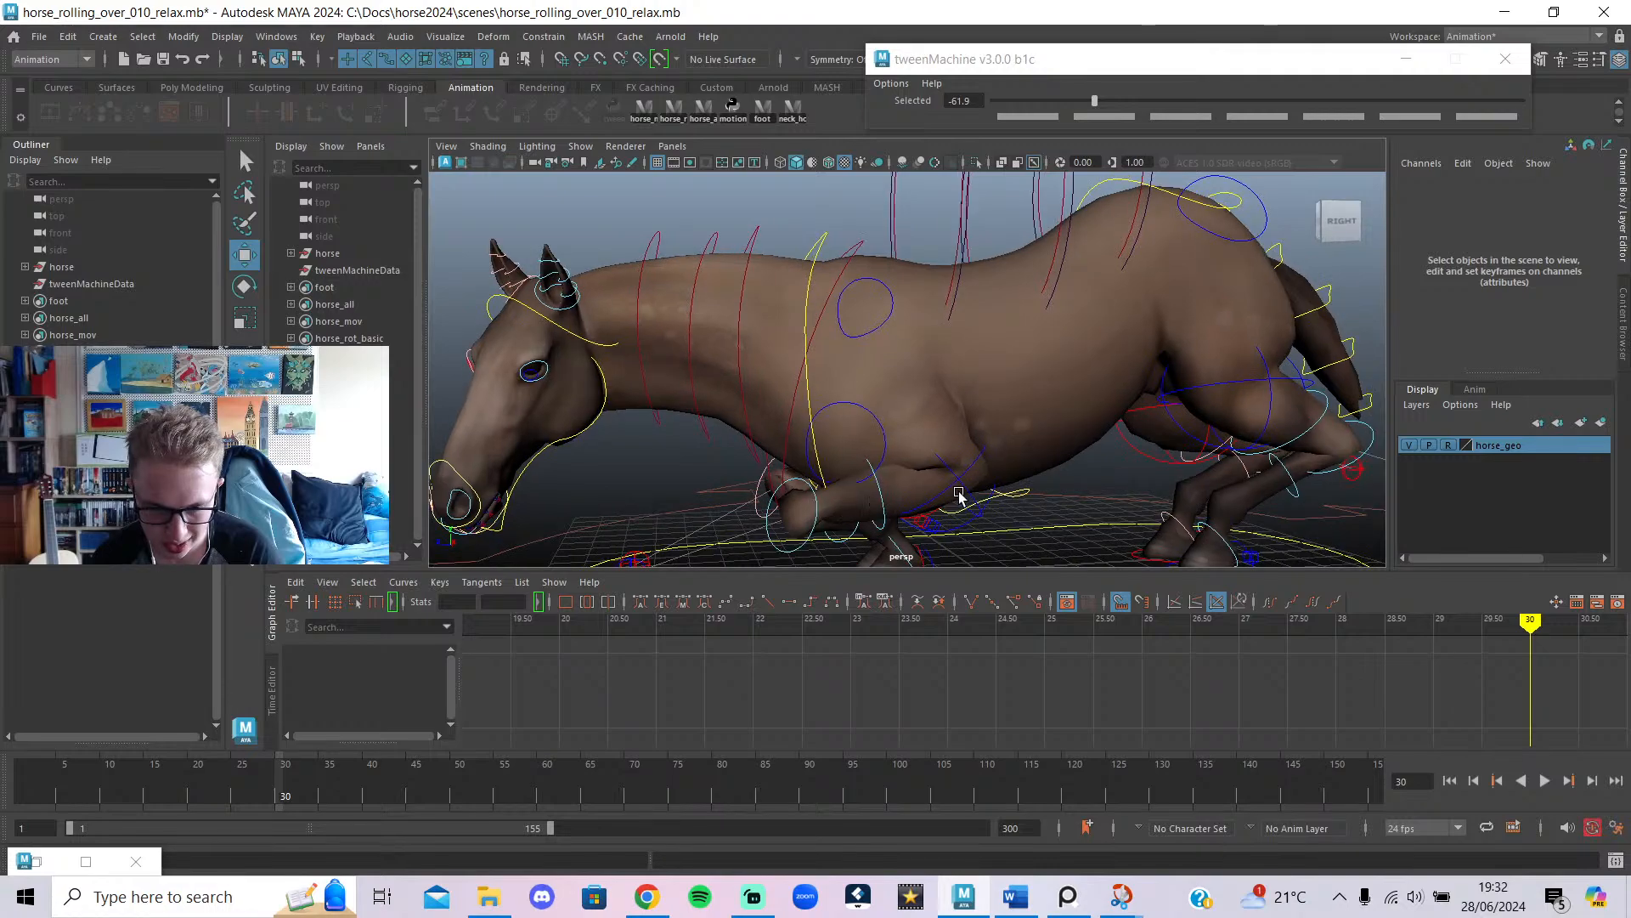
{"action": "left_click", "coordinate": [962, 491]}
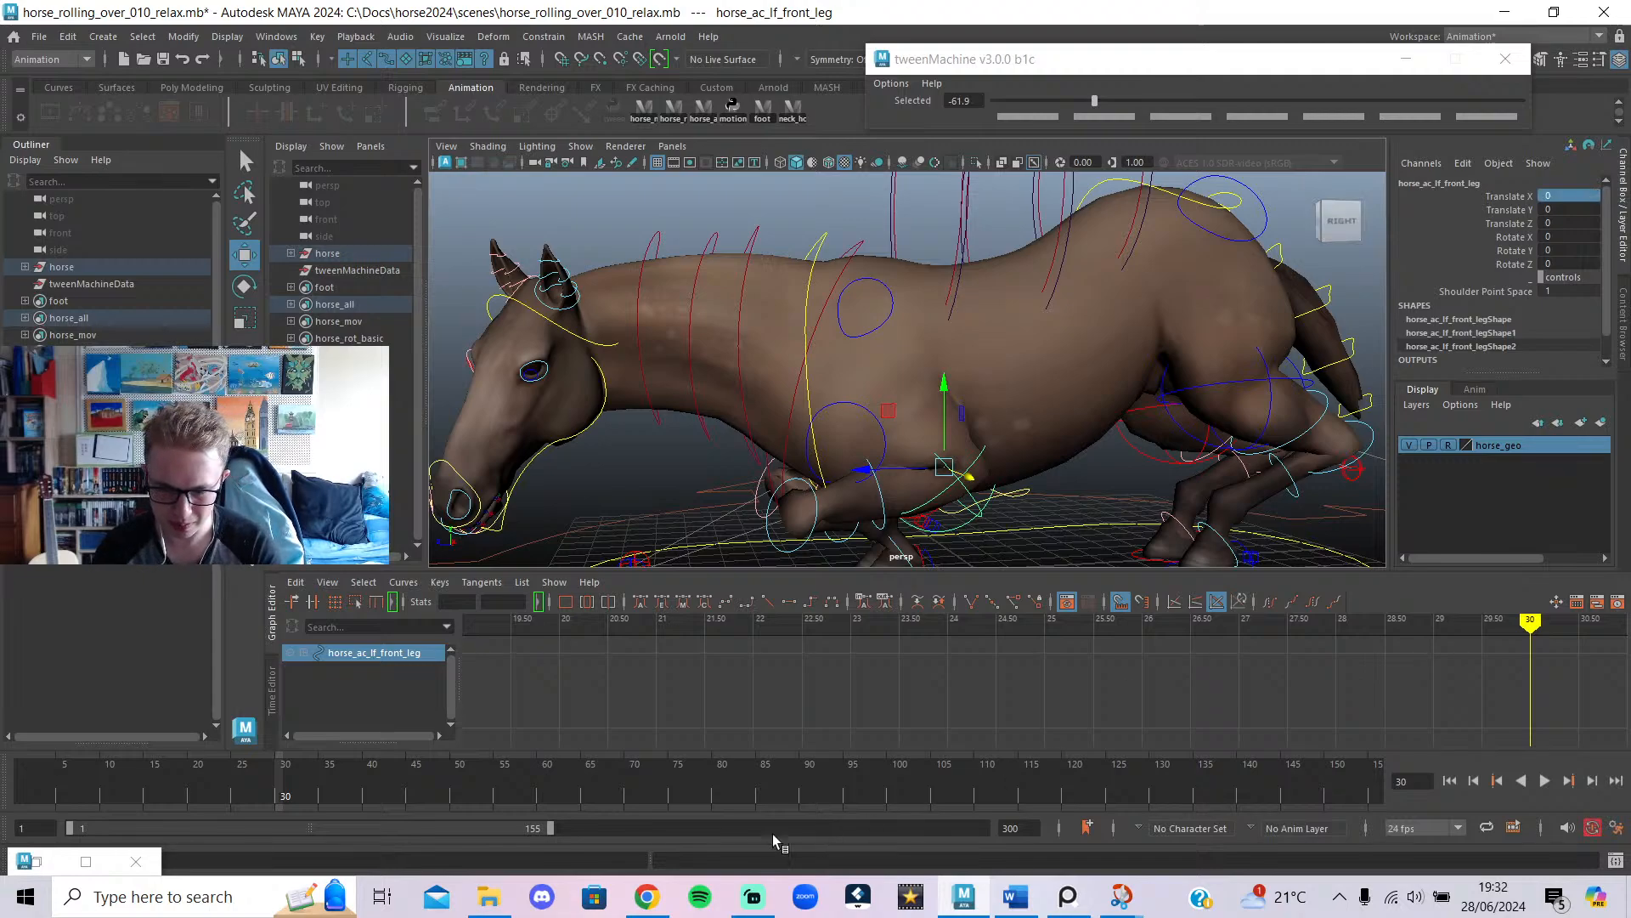
Set the left front leg's Translate X to 0.5 at frame 30.
{"action": "left_click", "coordinate": [189, 795]}
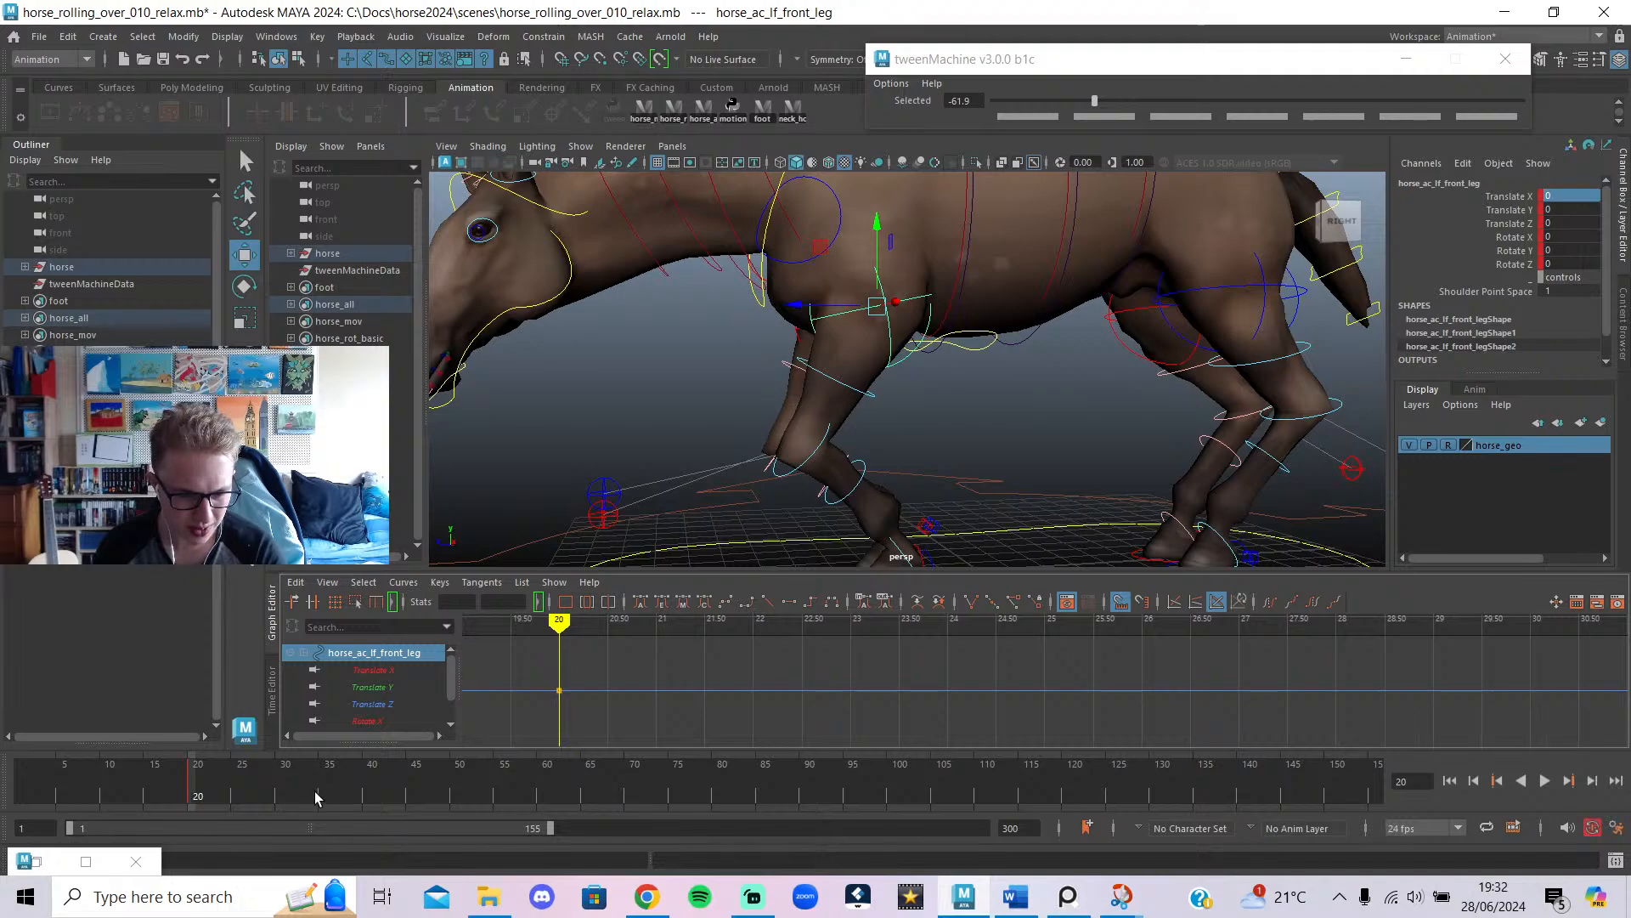
{"action": "left_click", "coordinate": [287, 795]}
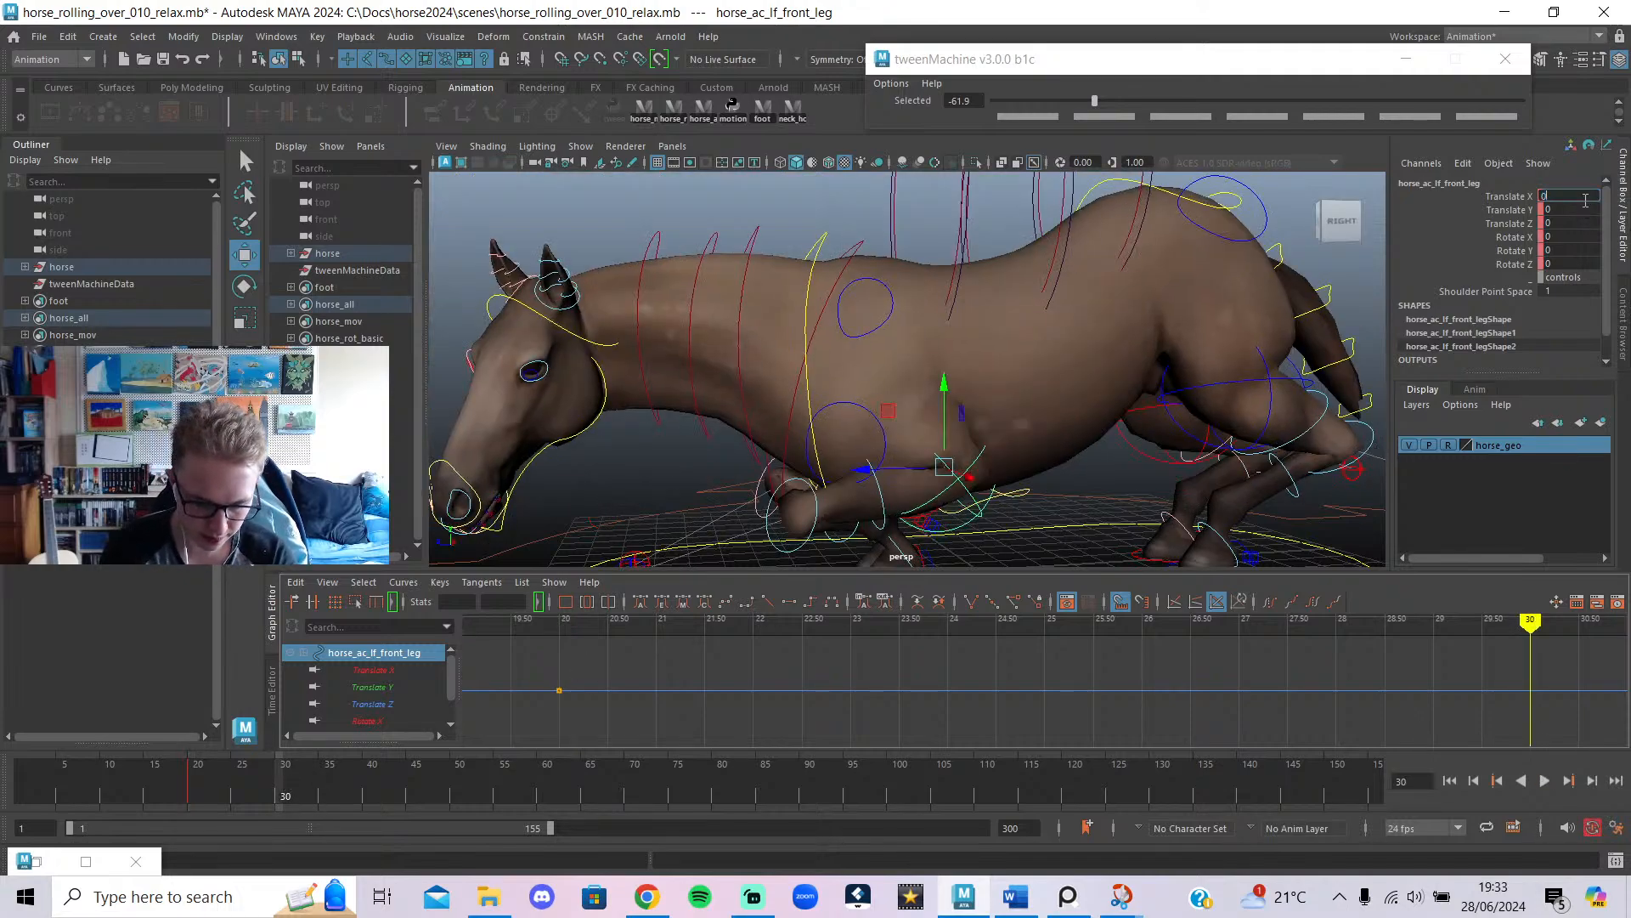
{"action": "left_click", "coordinate": [1569, 196]}
{"action": "type", "text": "0.5"}
{"action": "key", "text": "Return"}
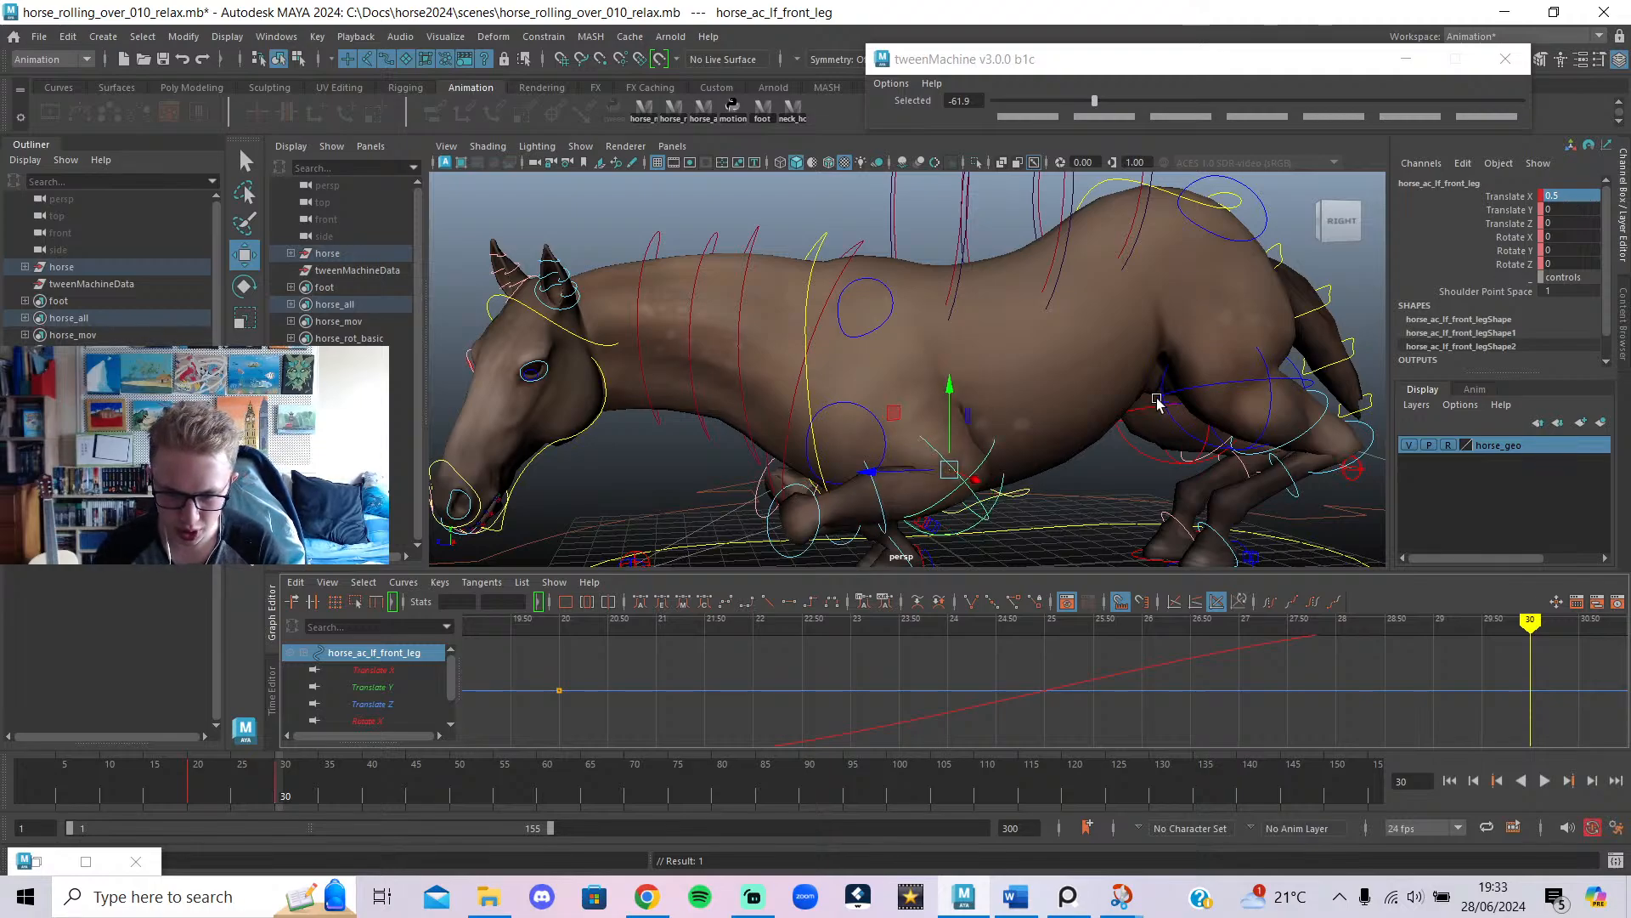
Review the kneeling pose between frames 20 and 30 from both sides with controls hidden.
{"action": "left_click_drag", "start_coordinate": [1158, 403], "coordinate": [649, 542], "text": "alt"}
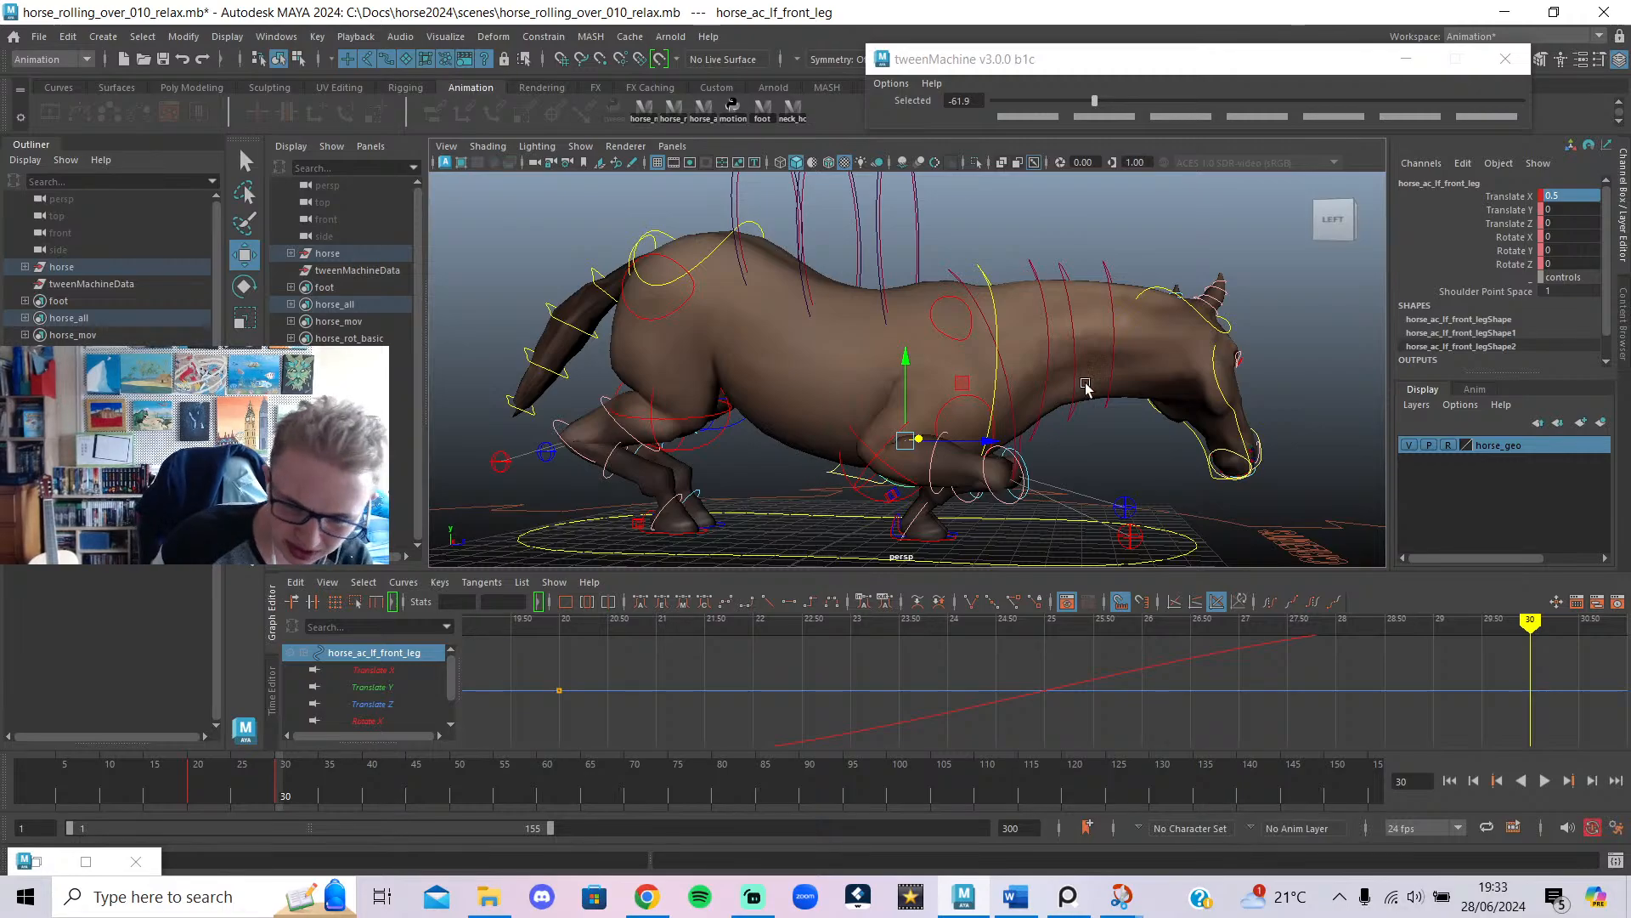
{"action": "key", "text": "alt+1"}
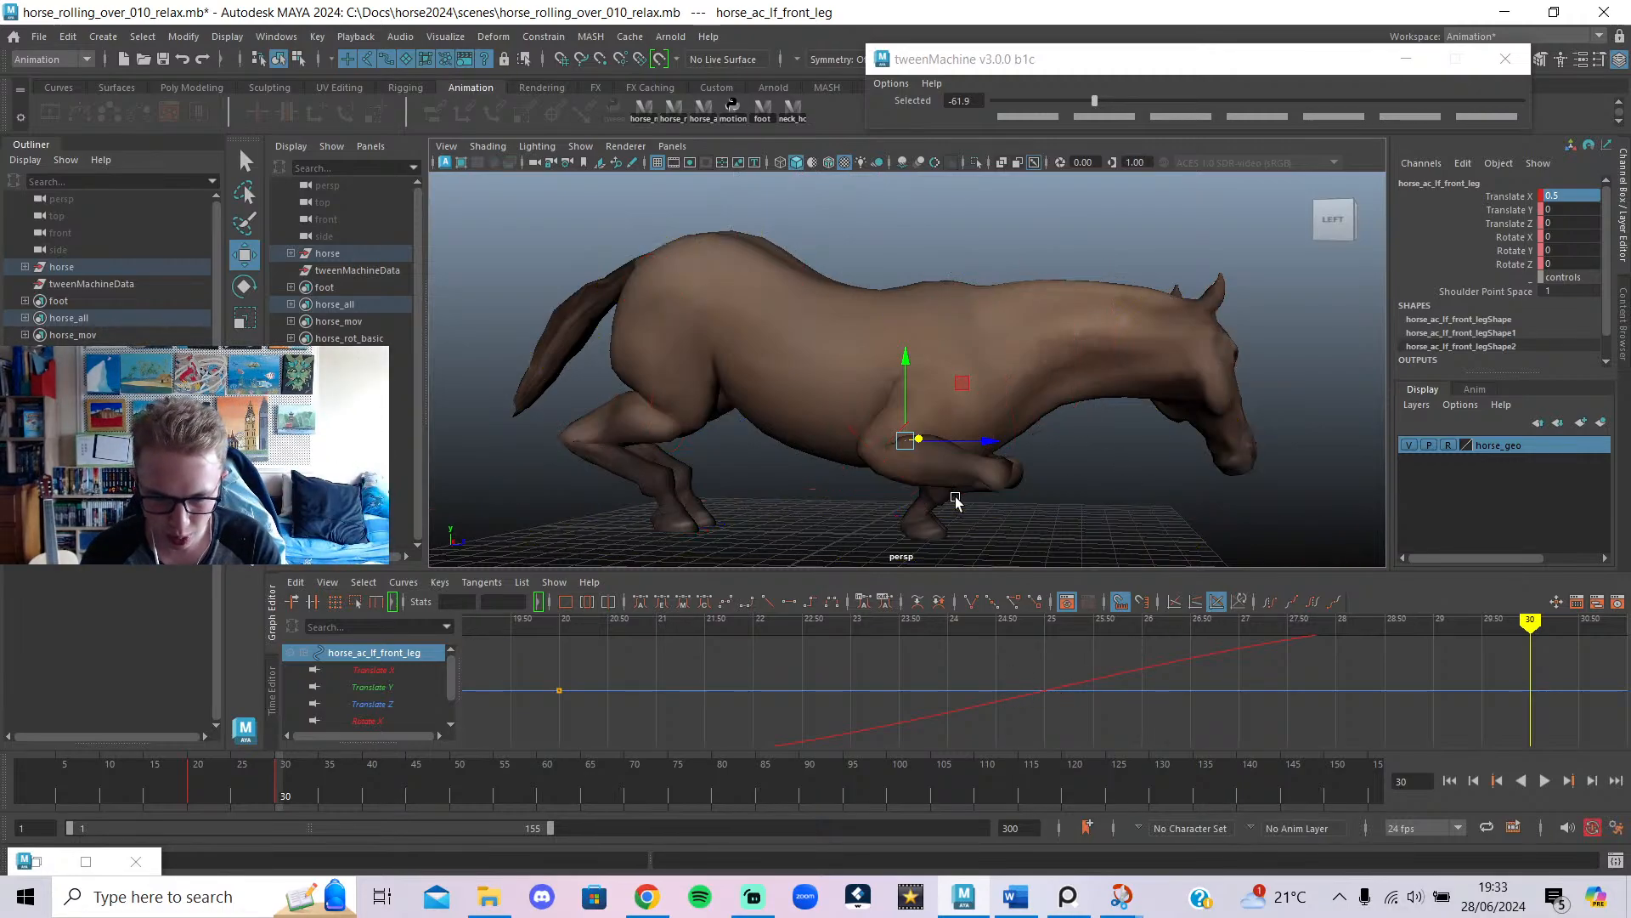
{"action": "left_click_drag", "start_coordinate": [955, 498], "coordinate": [1079, 621], "text": "alt"}
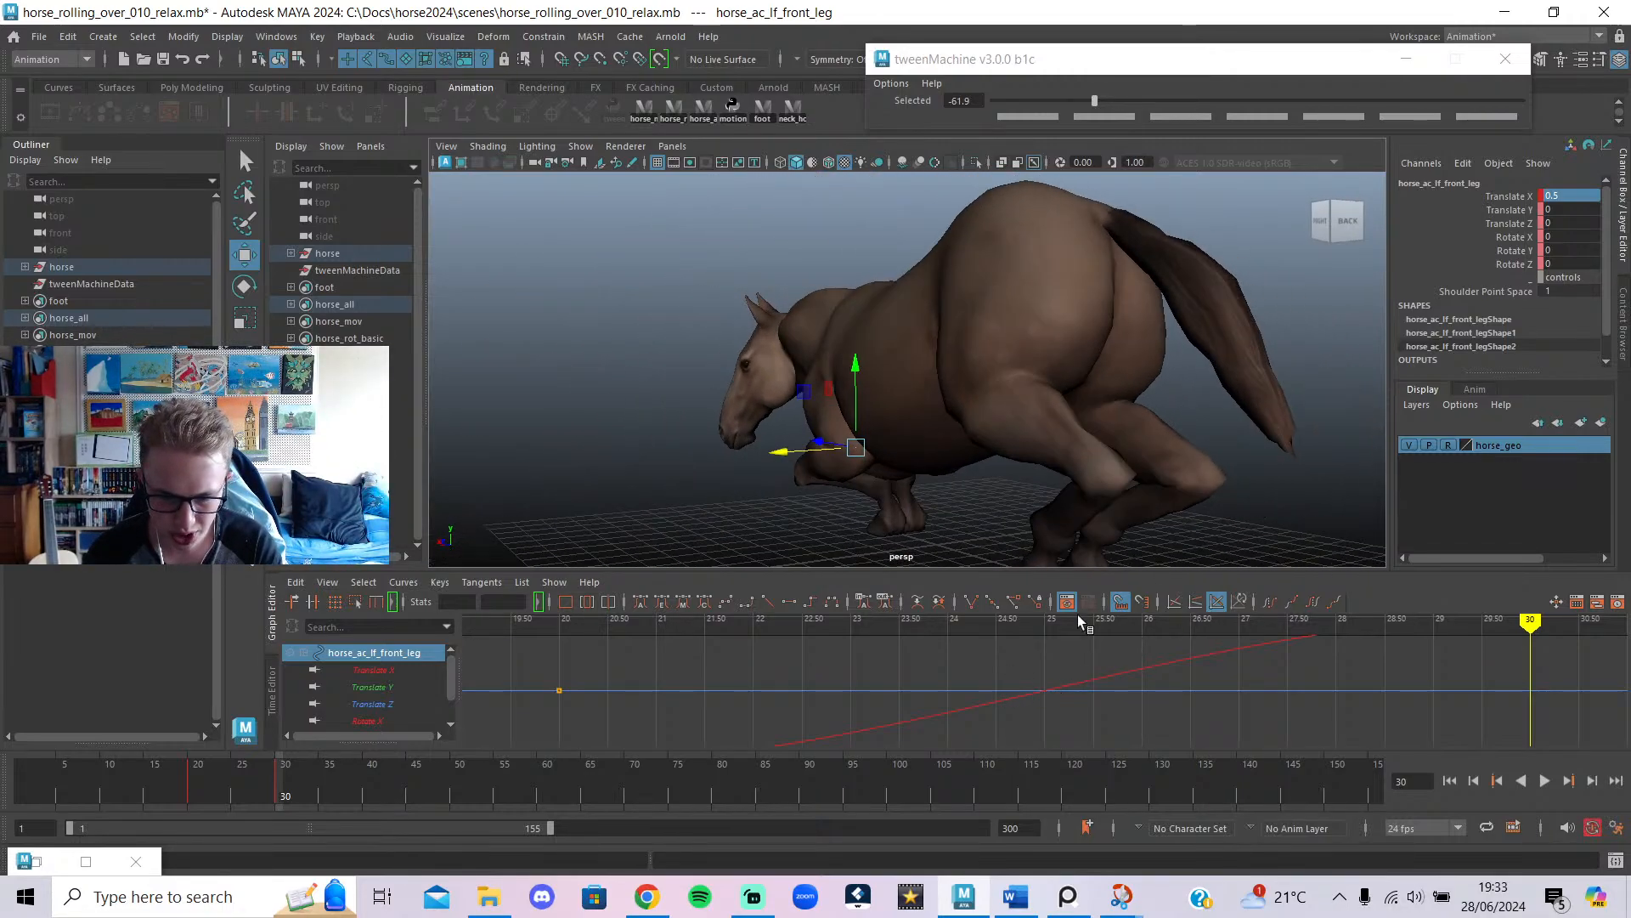
{"action": "left_click_drag", "start_coordinate": [301, 790], "coordinate": [189, 786]}
{"action": "left_click_drag", "start_coordinate": [595, 467], "coordinate": [803, 433], "text": "alt"}
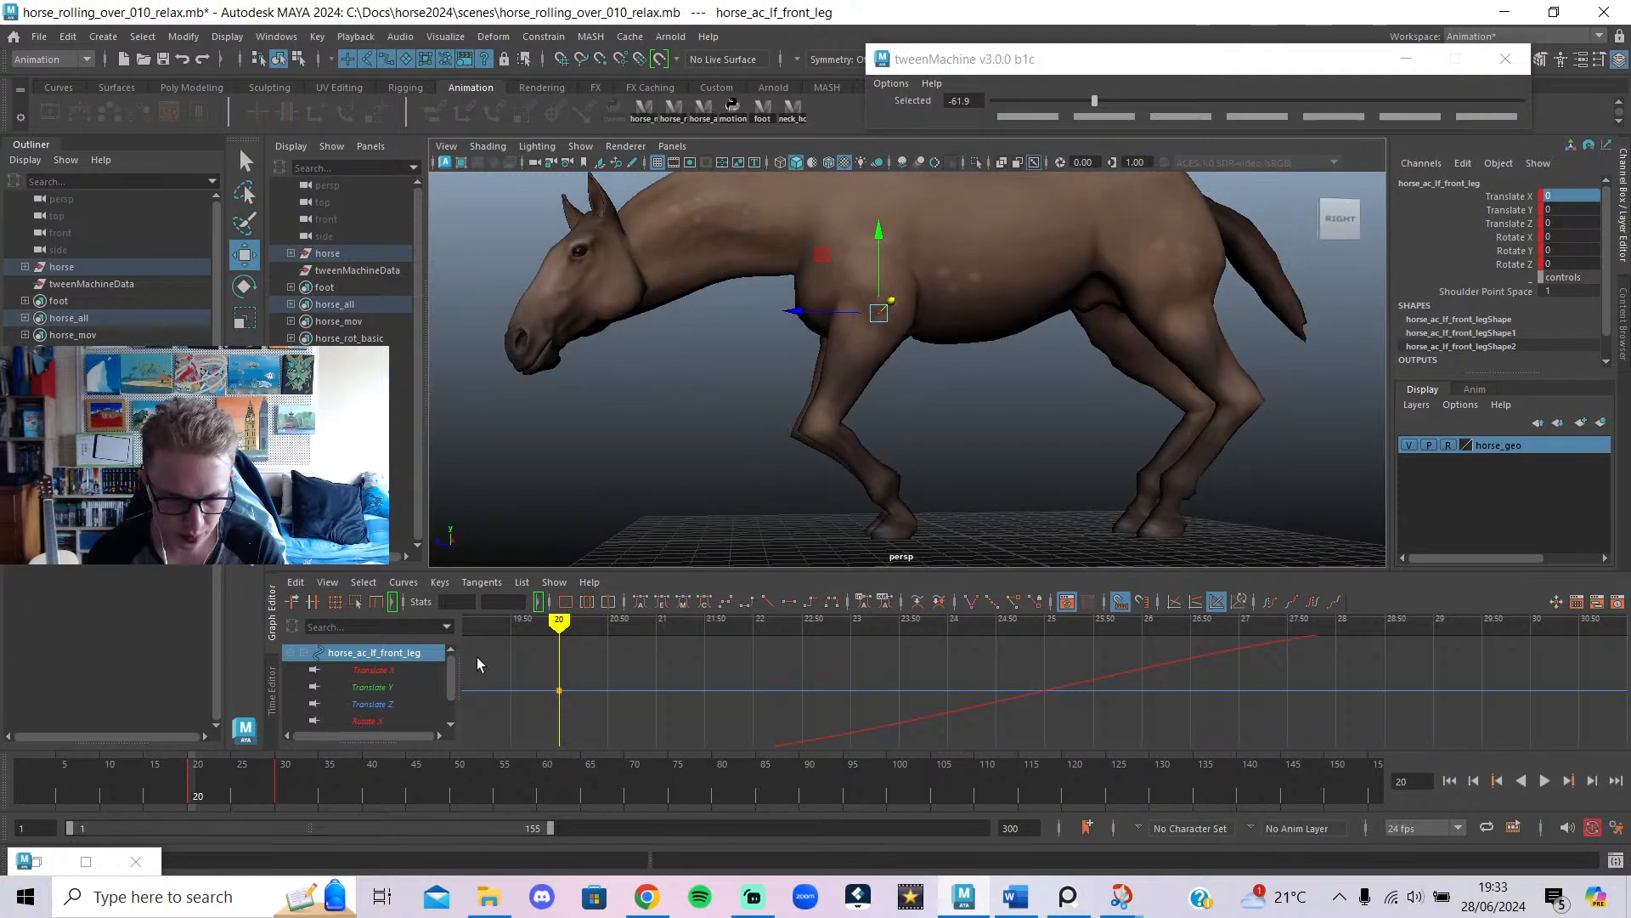
{"action": "mouse_move", "coordinate": [188, 788]}
{"action": "left_mouse_down"}
{"action": "mouse_move", "coordinate": [208, 776]}
{"action": "mouse_move", "coordinate": [180, 767]}
{"action": "mouse_move", "coordinate": [212, 768]}
{"action": "mouse_move", "coordinate": [195, 774]}
{"action": "left_mouse_up"}
Show the control curves again and lower the chest control at frame 20.
{"action": "scroll", "coordinate": [803, 439], "scroll_direction": "down", "scroll_amount": 2}
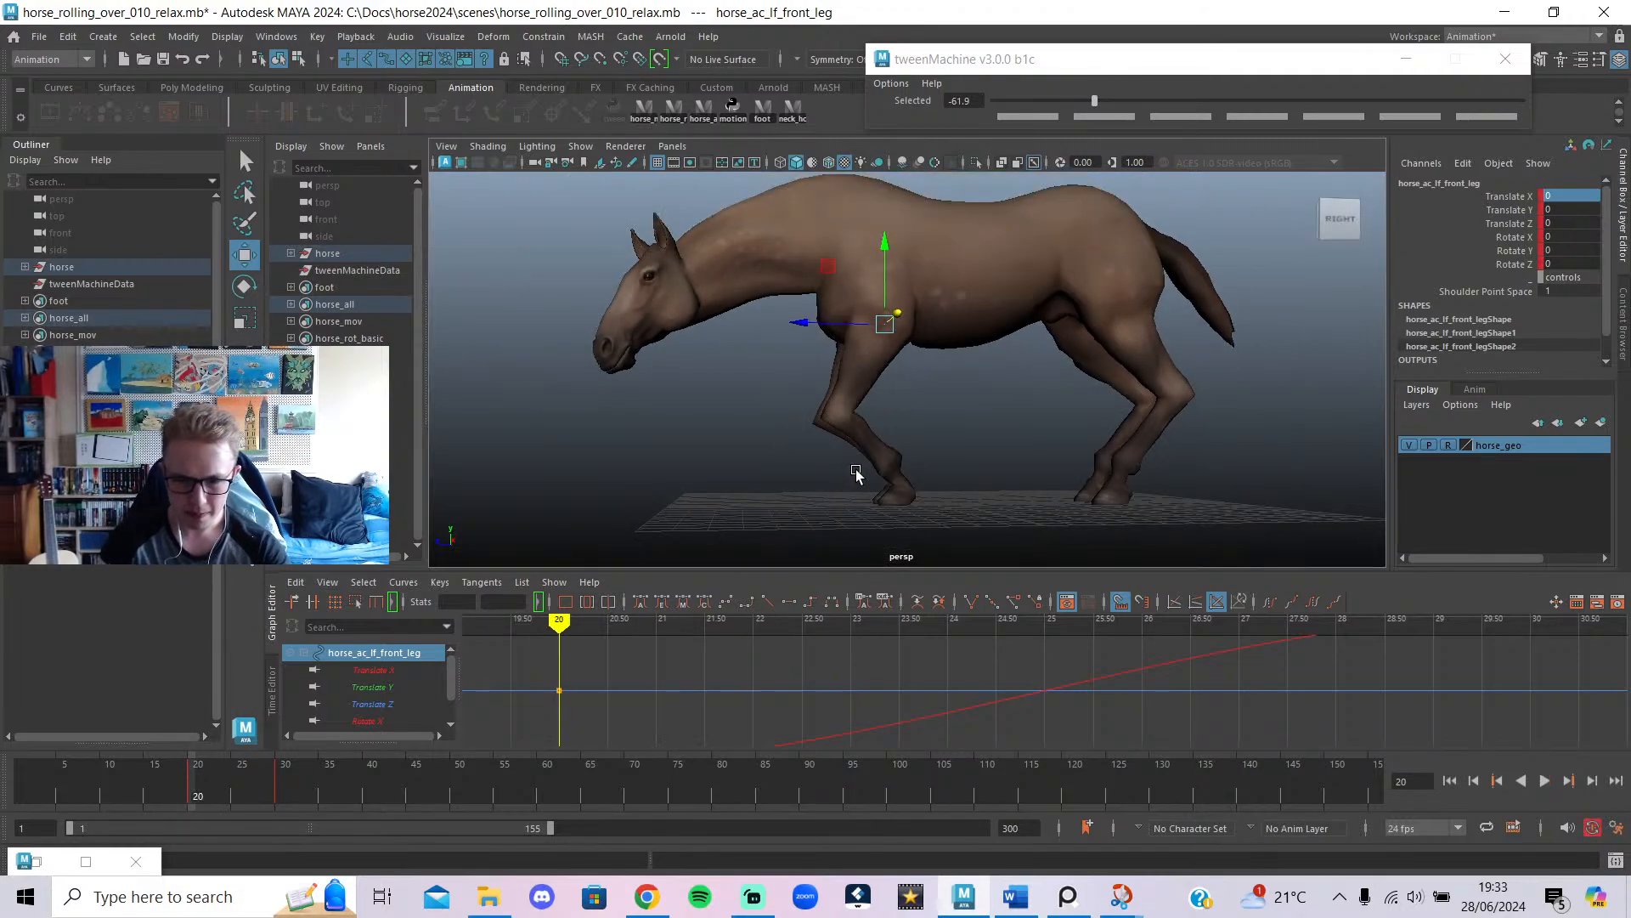
{"action": "key", "text": "alt+c"}
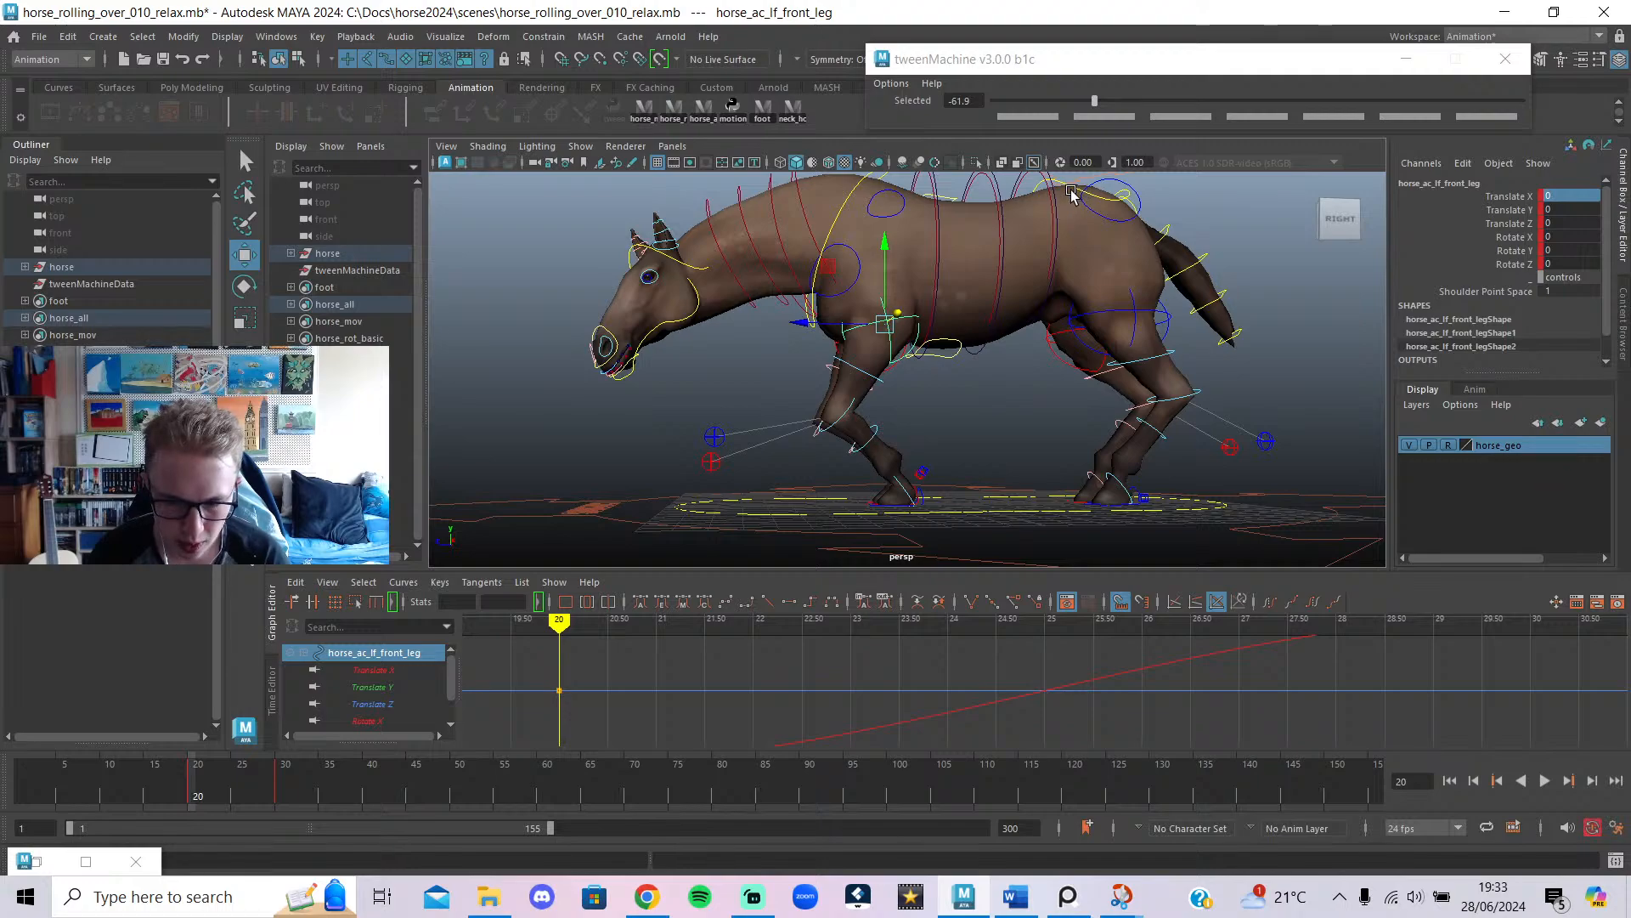
{"action": "left_click", "coordinate": [842, 208]}
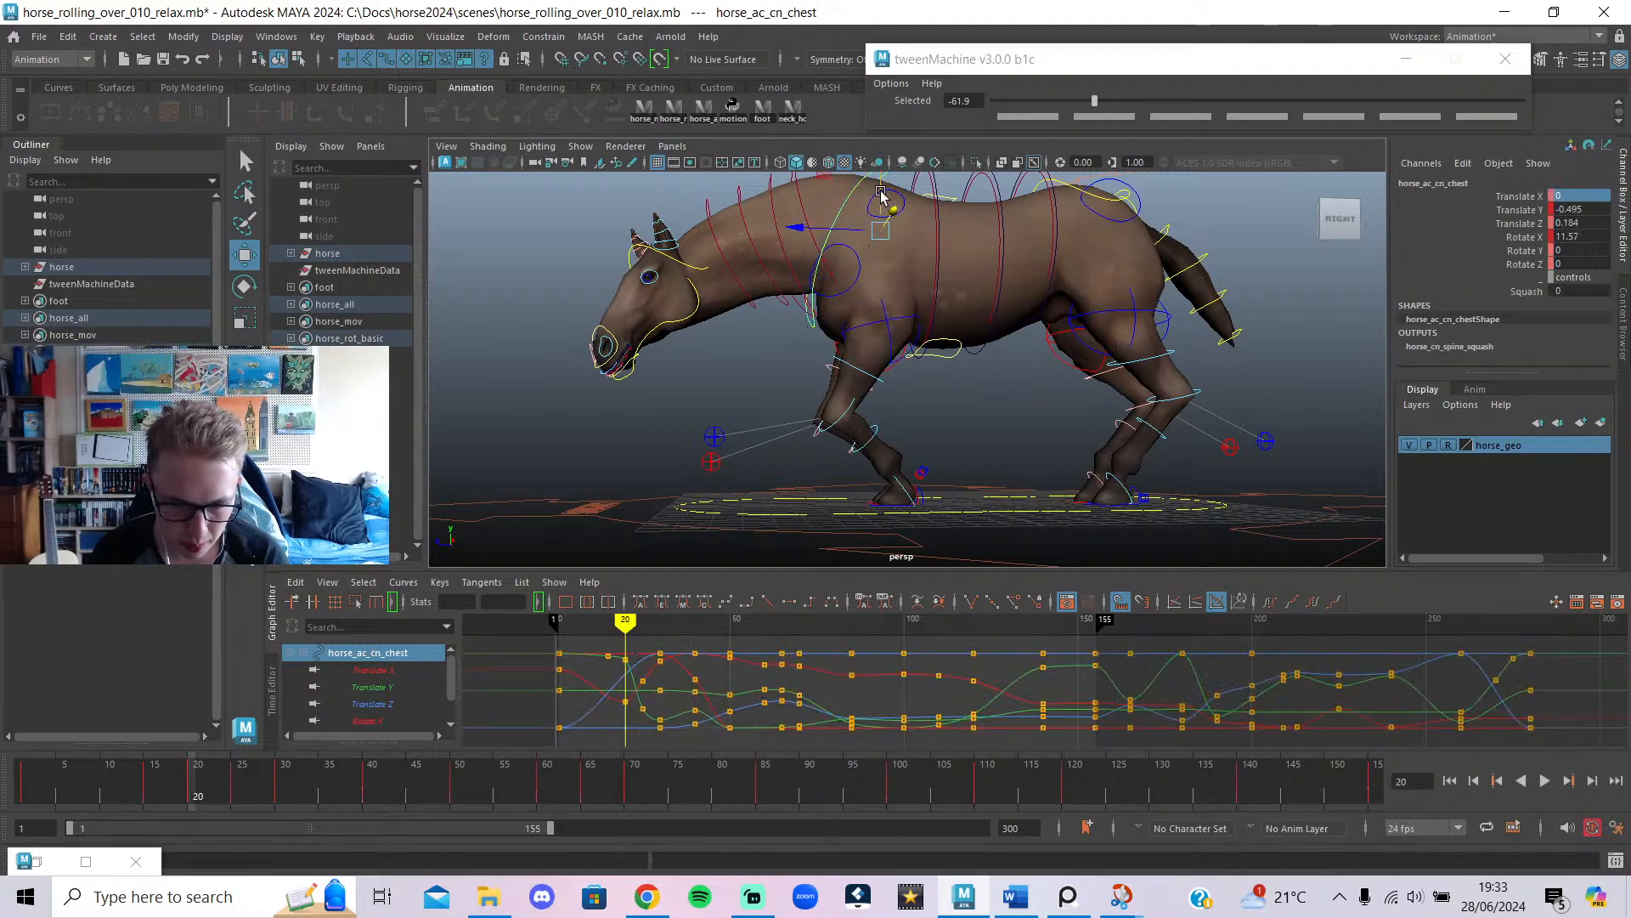
{"action": "left_click_drag", "start_coordinate": [880, 193], "coordinate": [875, 208]}
Lower the chest to Translate Y -1.737 and tilt it to Rotate X 25.11 at frame 20.
{"action": "key", "text": "e"}
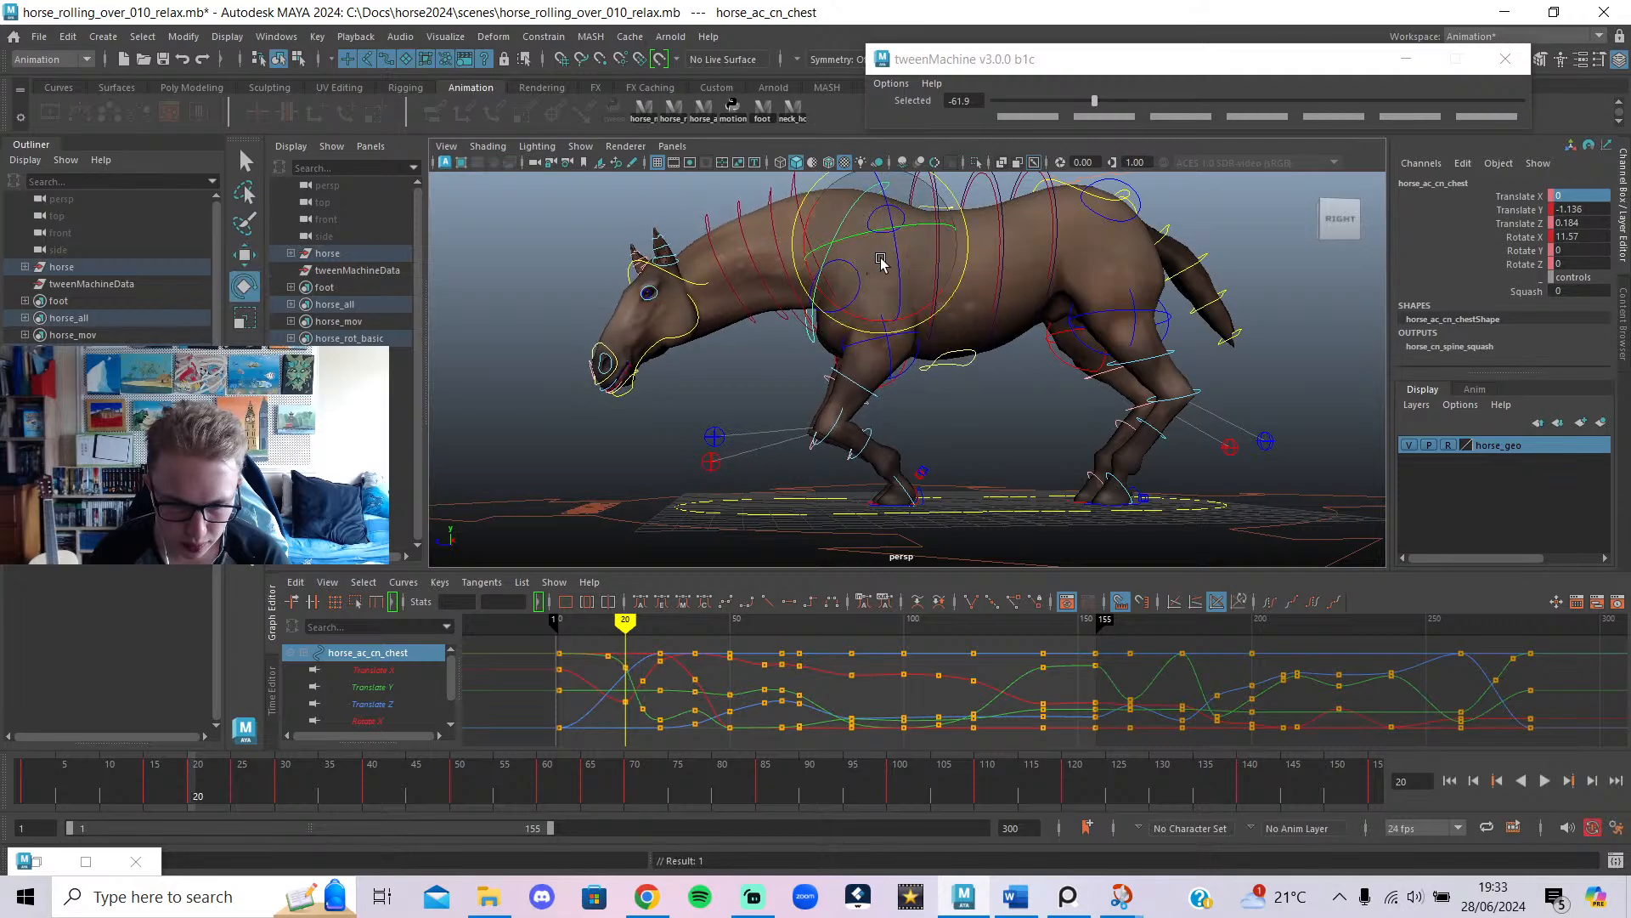
{"action": "mouse_move", "coordinate": [618, 627]}
{"action": "left_mouse_down"}
{"action": "mouse_move", "coordinate": [583, 629]}
{"action": "mouse_move", "coordinate": [615, 631]}
{"action": "mouse_move", "coordinate": [601, 643]}
{"action": "mouse_move", "coordinate": [627, 669]}
{"action": "left_mouse_up"}
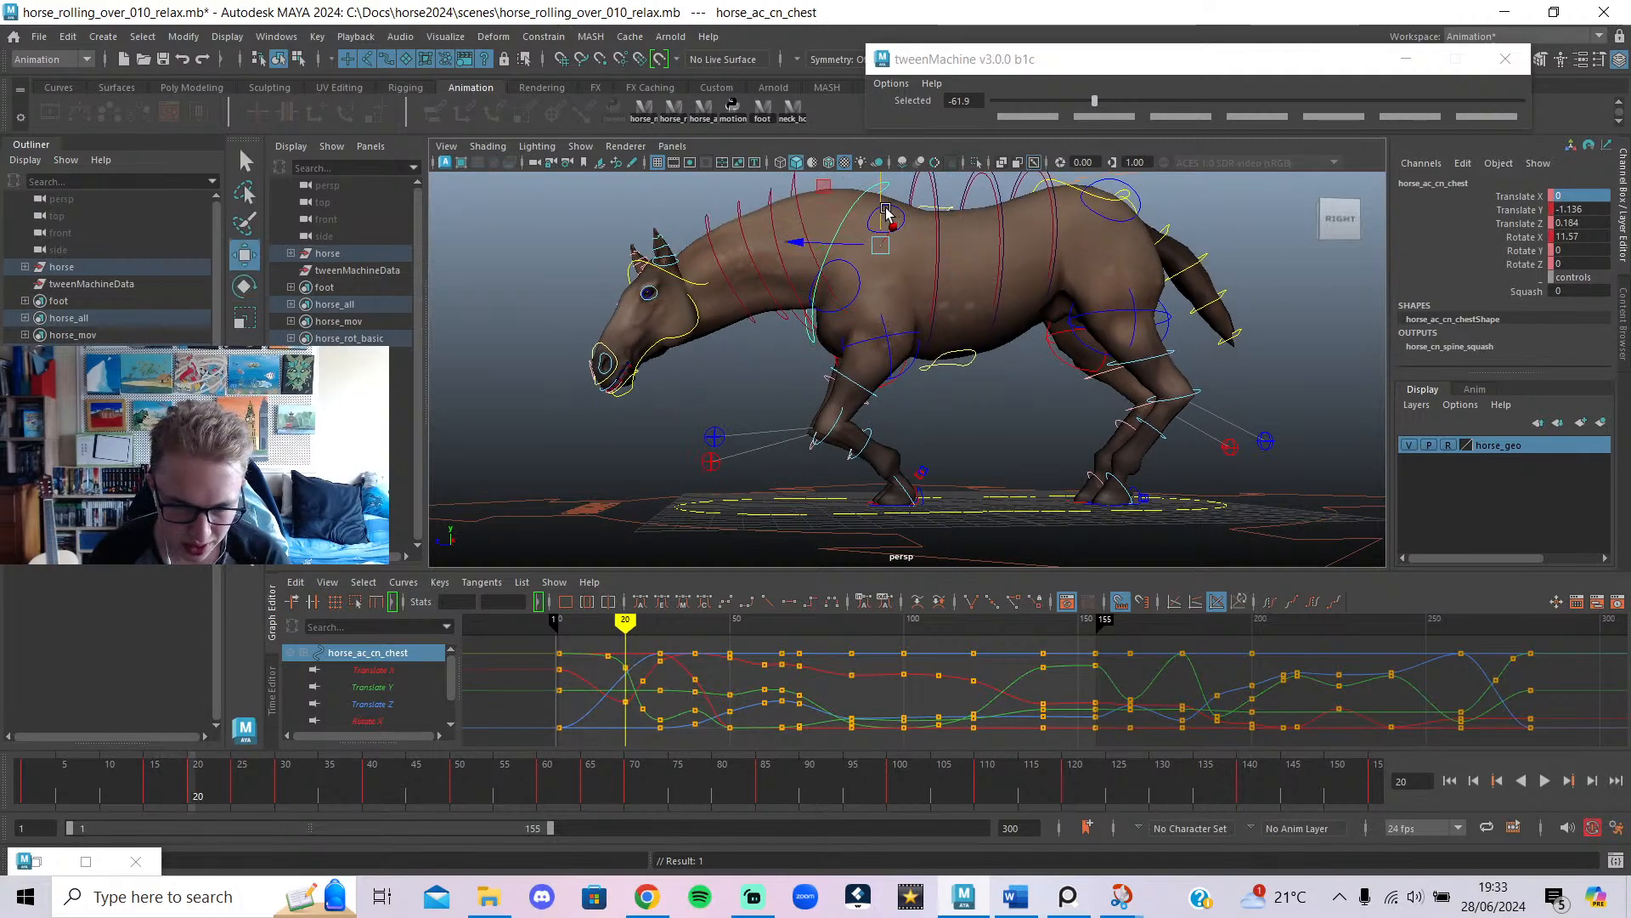
{"action": "left_click_drag", "start_coordinate": [886, 212], "coordinate": [876, 229]}
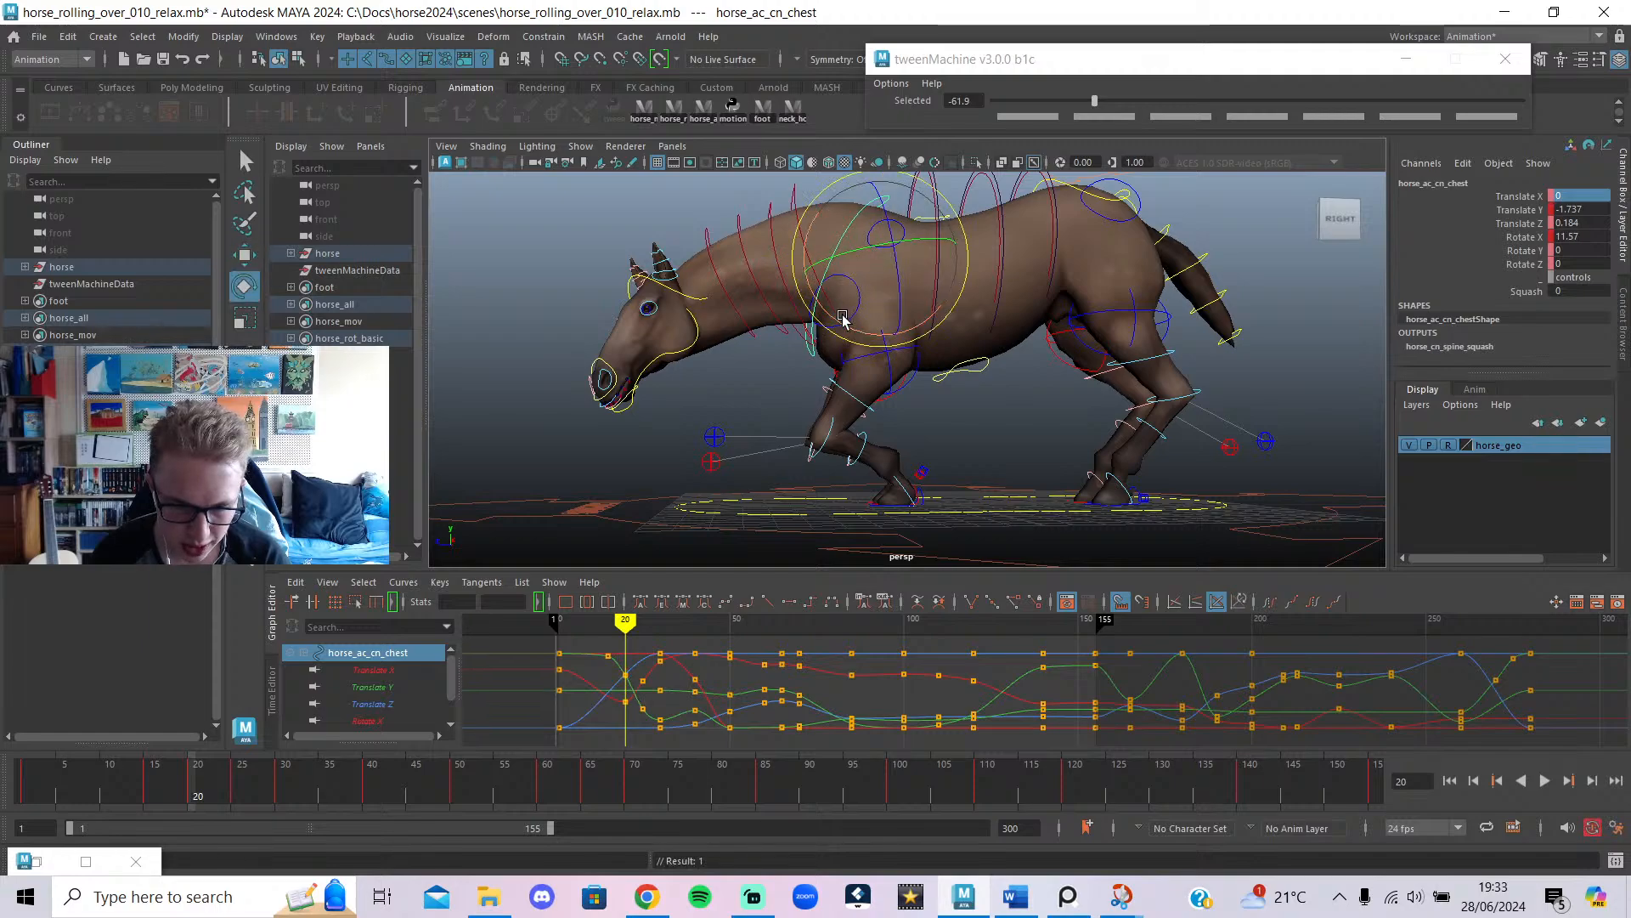
{"action": "left_click_drag", "start_coordinate": [843, 318], "coordinate": [858, 336]}
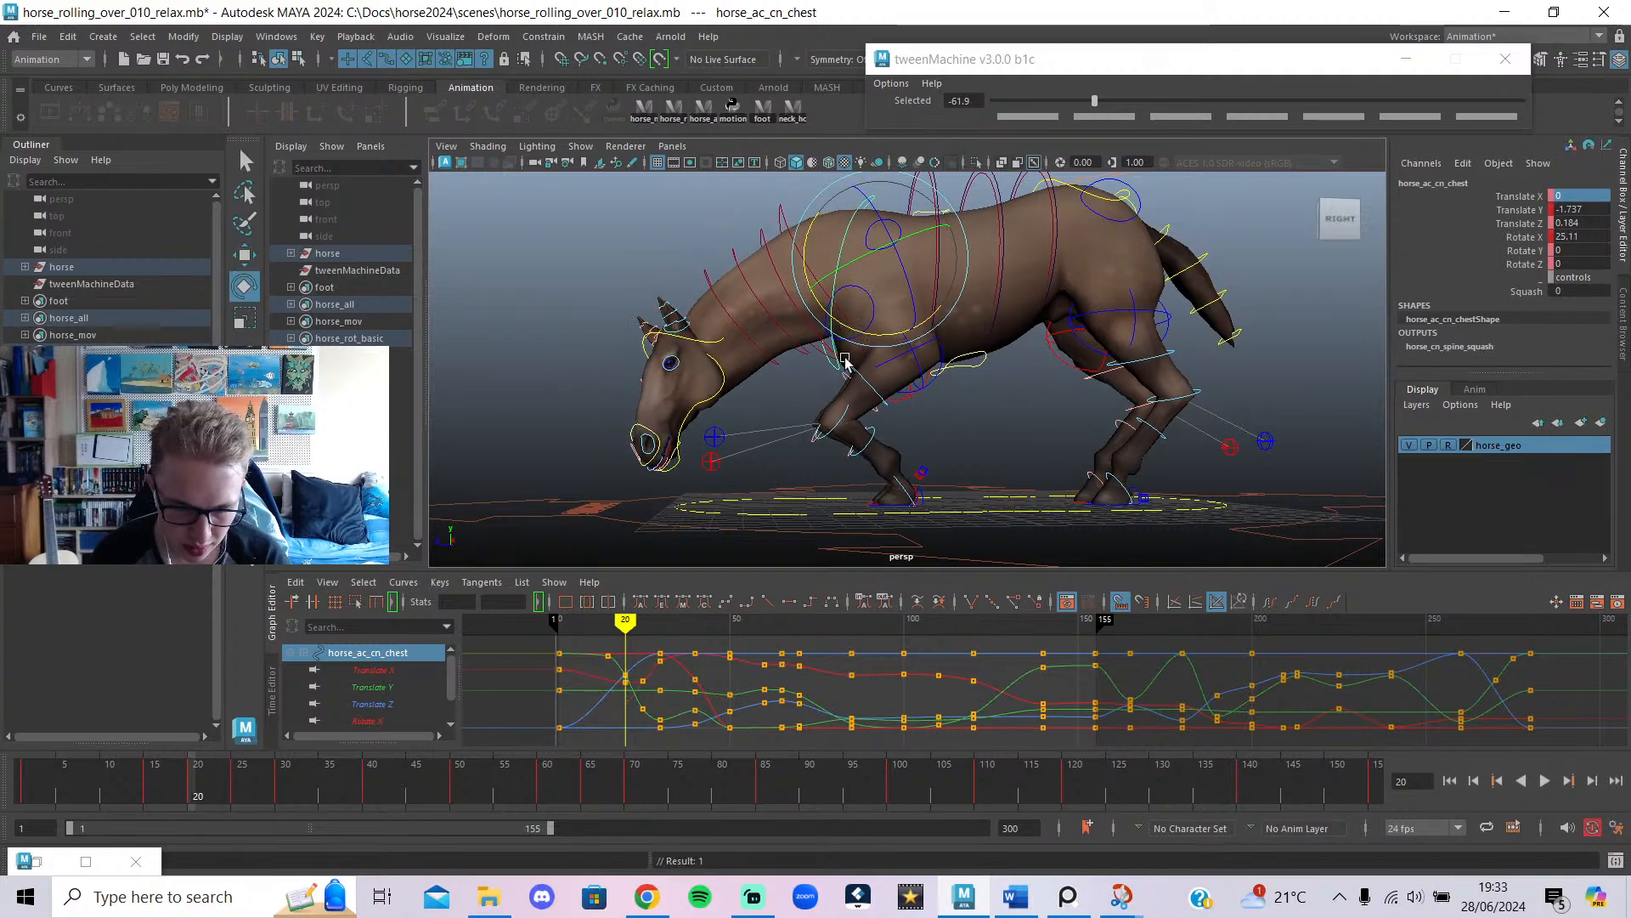
{"action": "mouse_move", "coordinate": [626, 640]}
{"action": "left_mouse_down"}
{"action": "mouse_move", "coordinate": [583, 640]}
{"action": "mouse_move", "coordinate": [637, 643]}
{"action": "mouse_move", "coordinate": [635, 656]}
{"action": "left_mouse_up"}
Try lowering the abdomen breath control, undo it and clear the selection.
{"action": "left_click", "coordinate": [1005, 389]}
{"action": "key", "text": "w"}
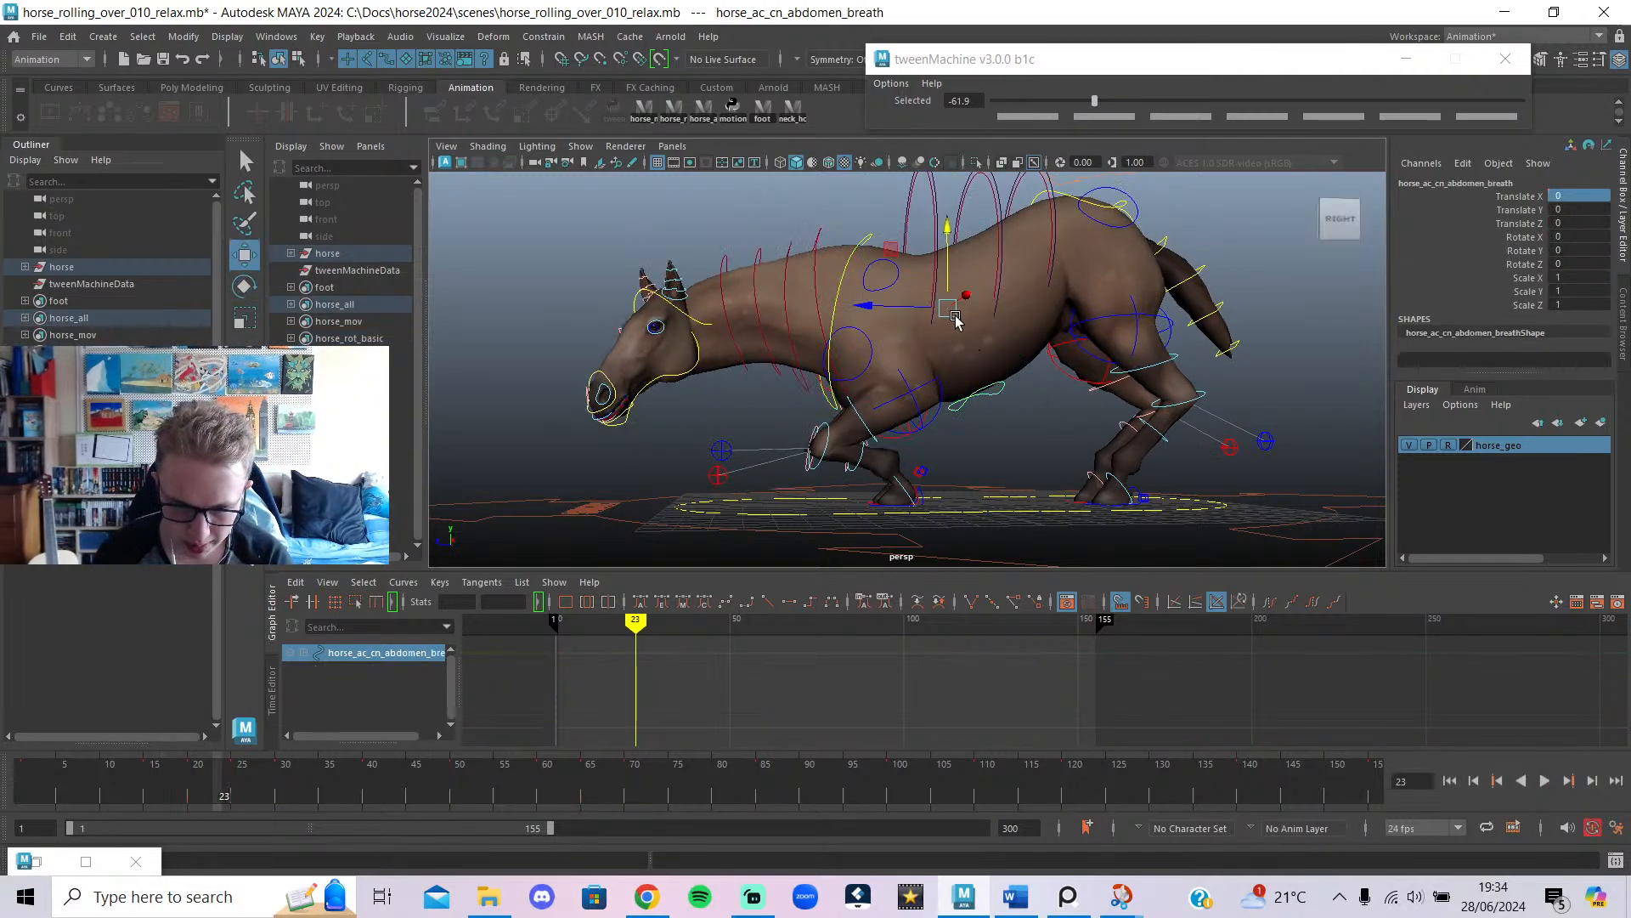
{"action": "left_click_drag", "start_coordinate": [983, 236], "coordinate": [986, 411]}
{"action": "key", "text": "ctrl+z"}
{"action": "left_click", "coordinate": [1032, 447]}
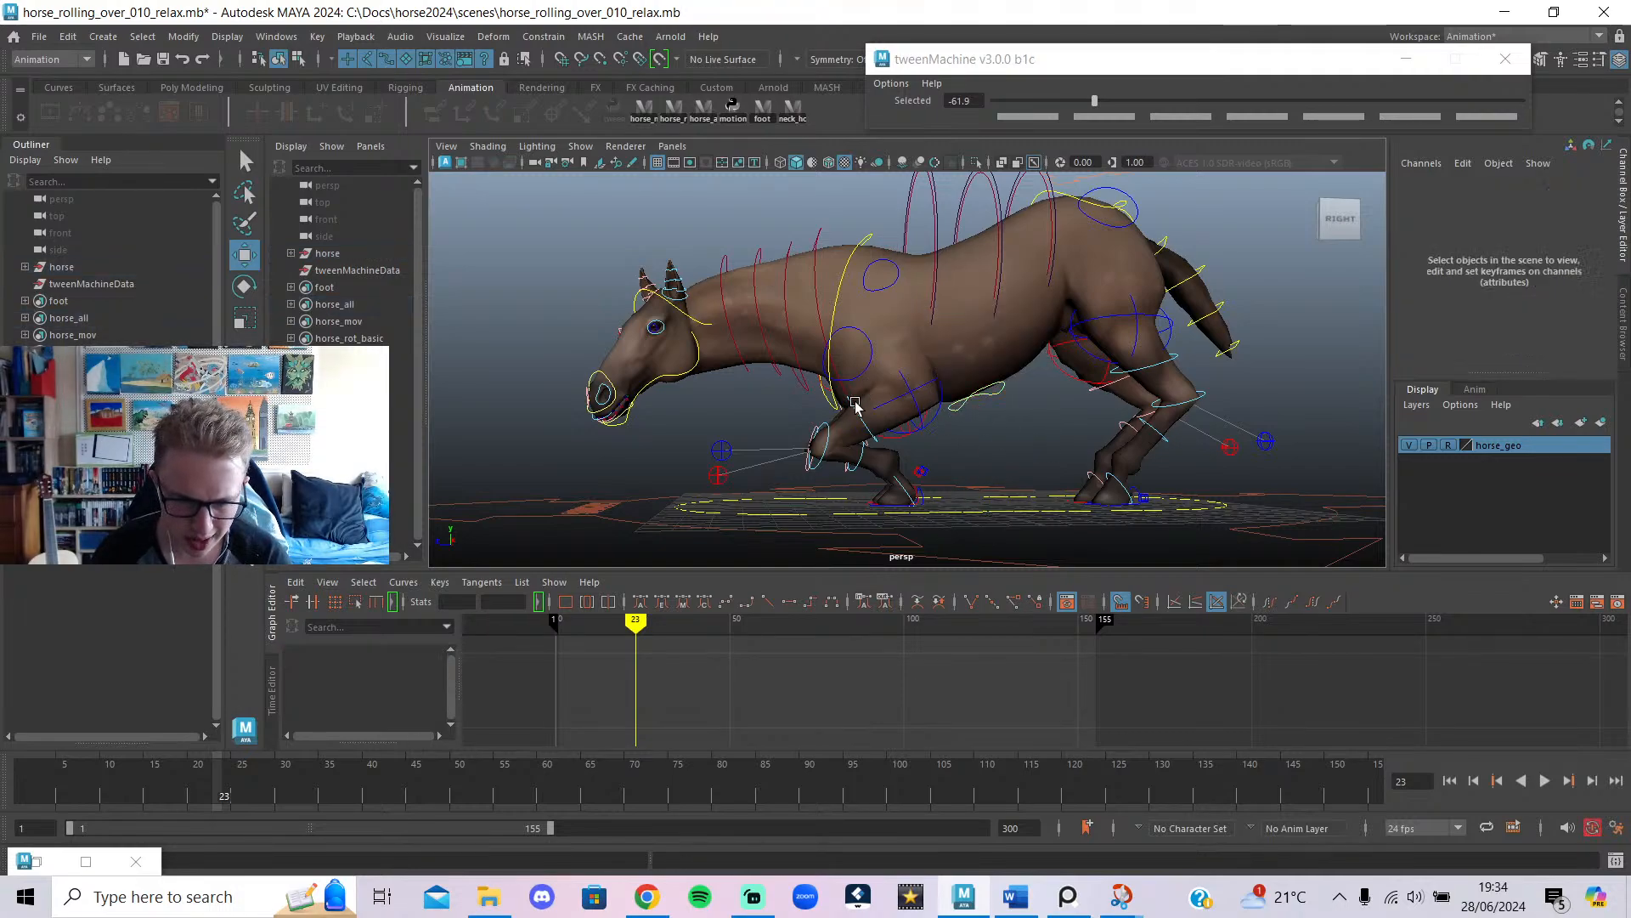
Replay the animation from frame 1, stop it, and bring up the YouTube live chat window.
{"action": "left_click_drag", "start_coordinate": [113, 800], "coordinate": [7, 795]}
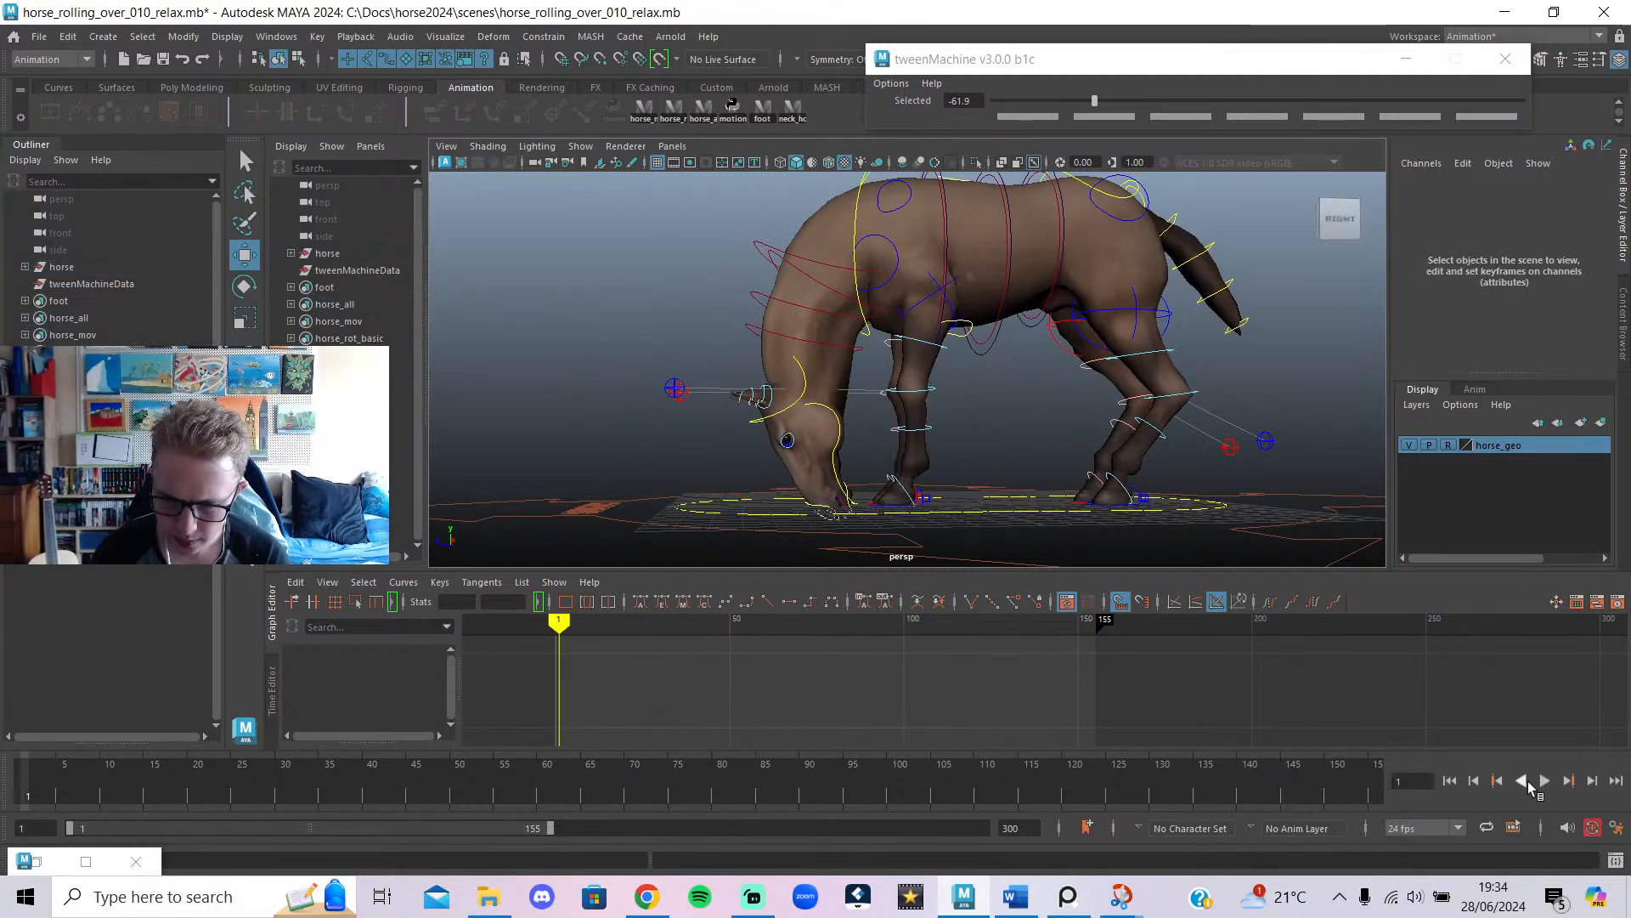
{"action": "left_click", "coordinate": [1545, 780]}
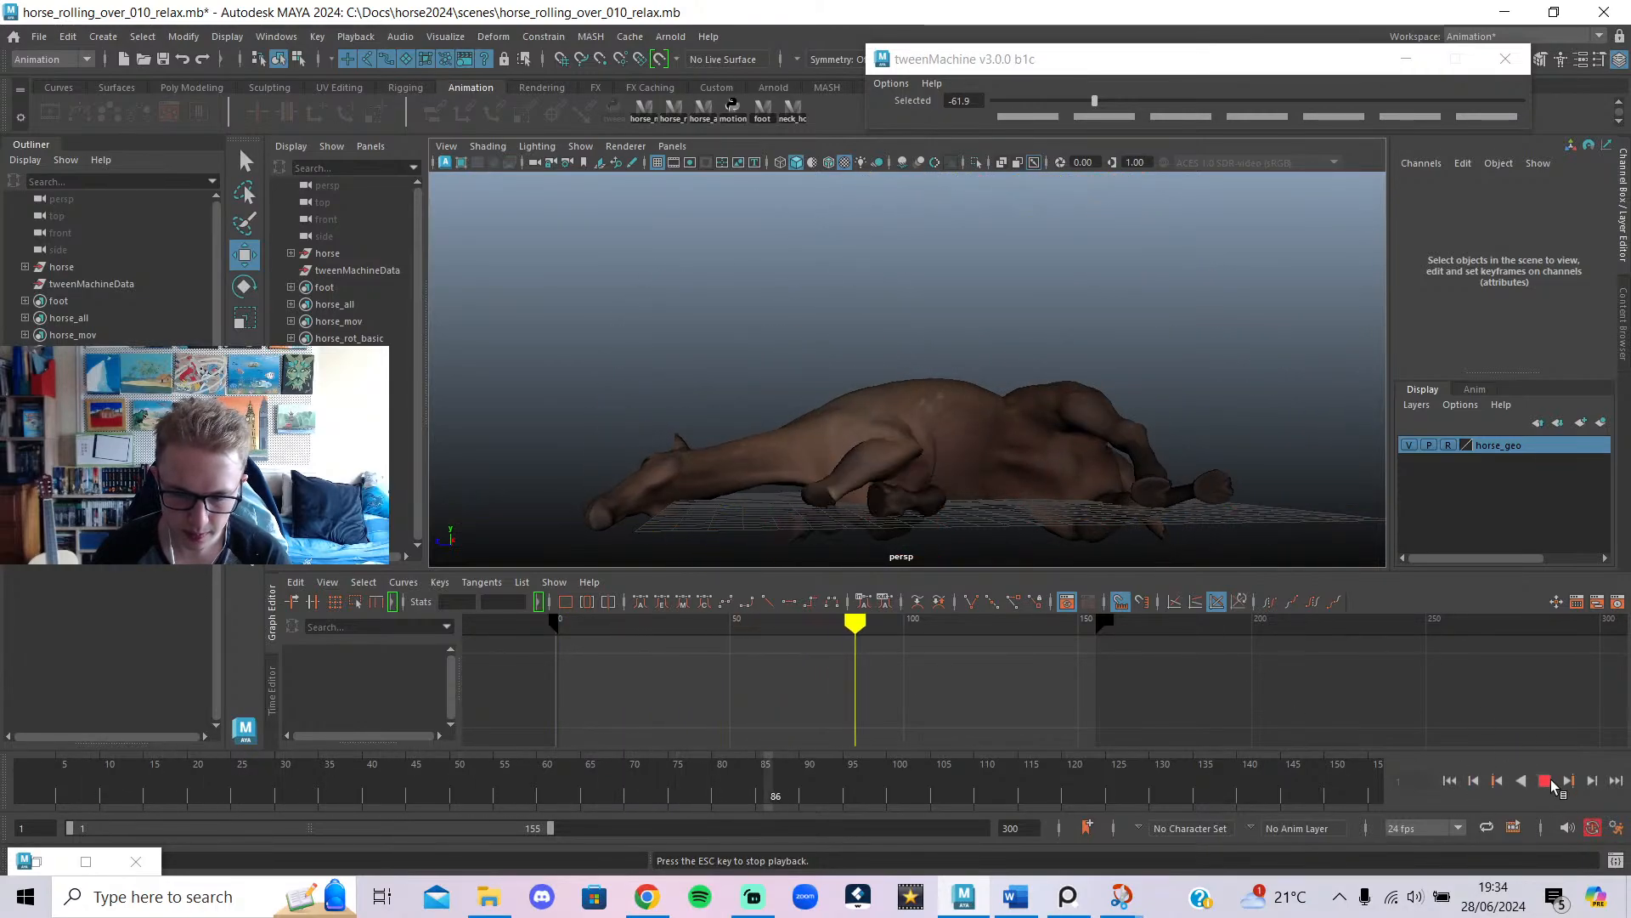
{"action": "left_click", "coordinate": [1546, 780]}
{"action": "left_click", "coordinate": [648, 898]}
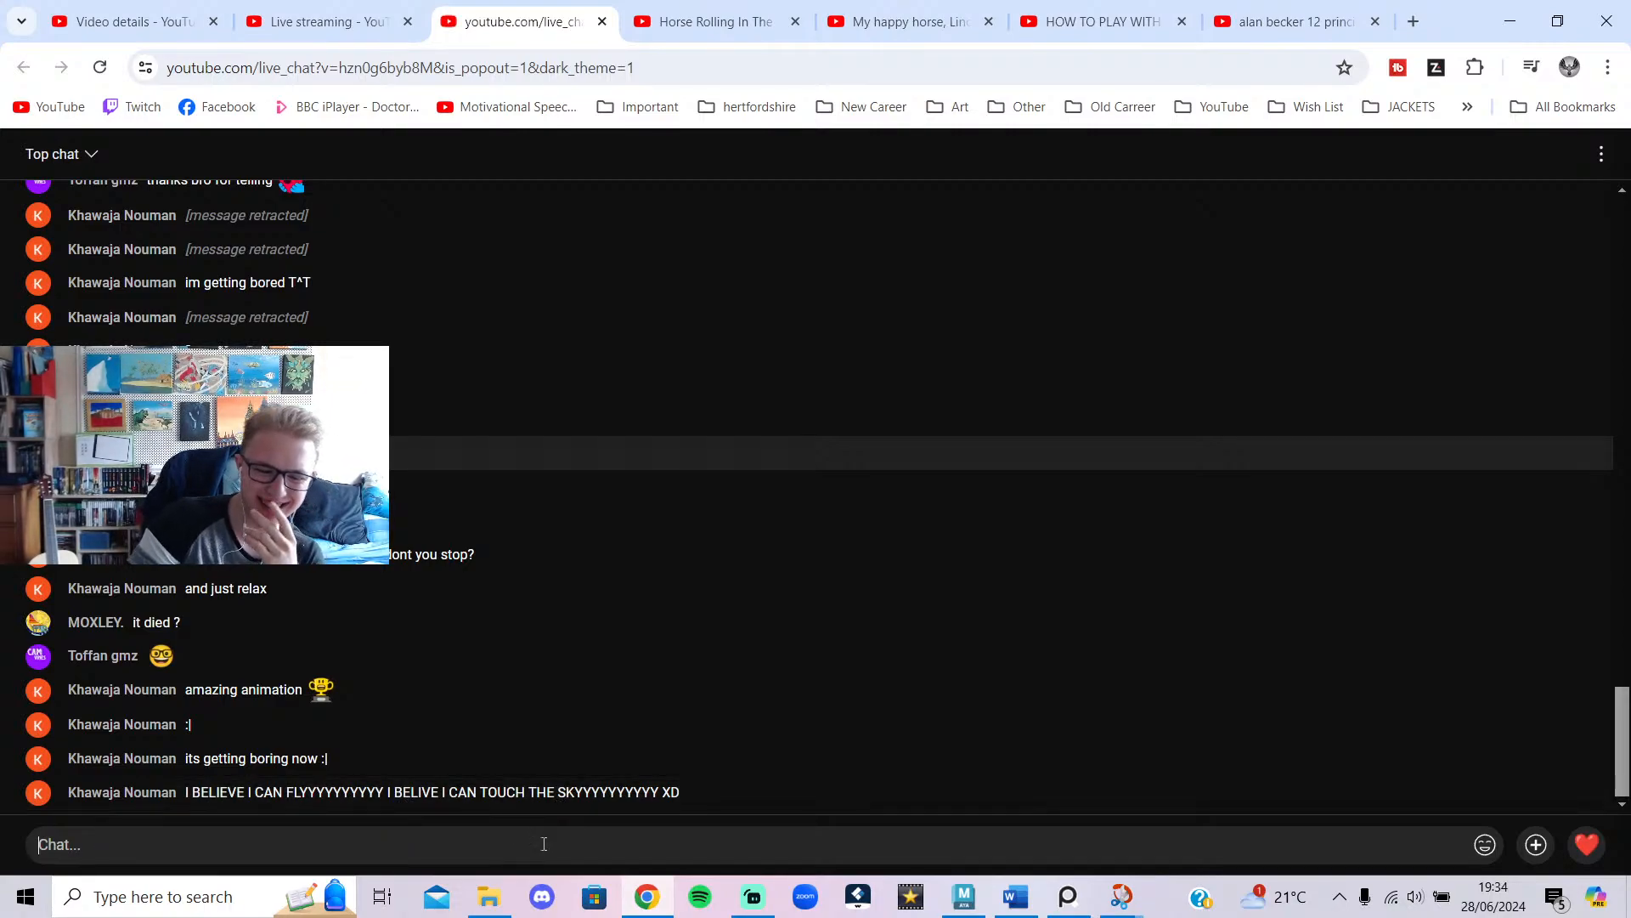
Send a 😂 laughing emoji reply in the live chat.
{"action": "left_click", "coordinate": [1485, 843]}
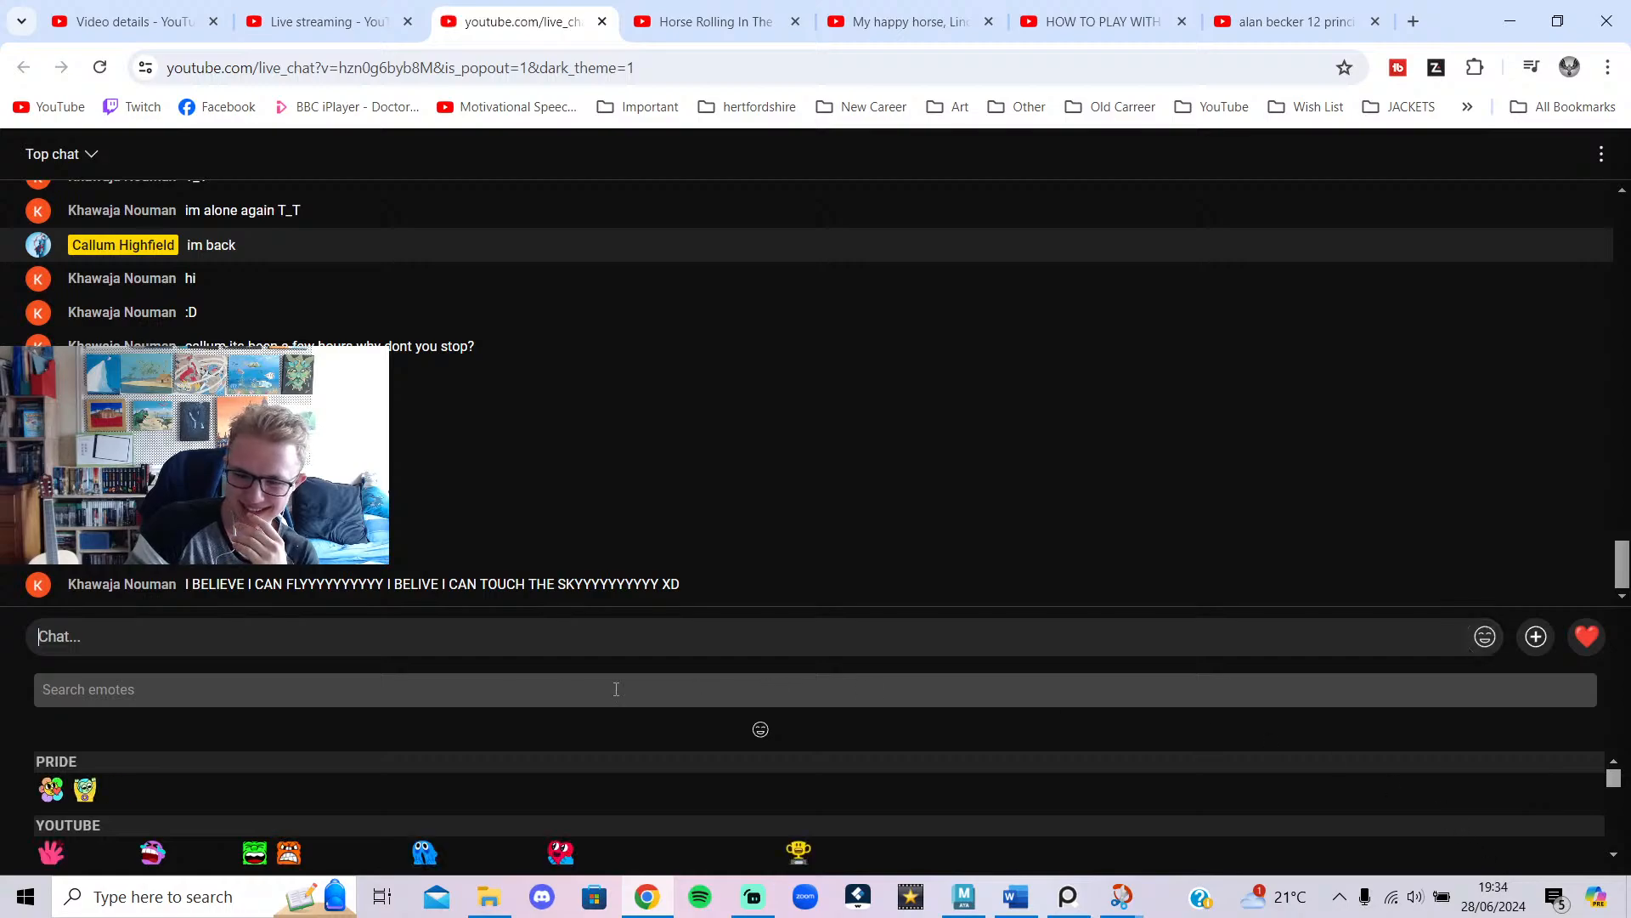
{"action": "scroll", "coordinate": [330, 796], "scroll_direction": "down", "scroll_amount": 2}
{"action": "scroll", "coordinate": [293, 821], "scroll_direction": "up", "scroll_amount": 2}
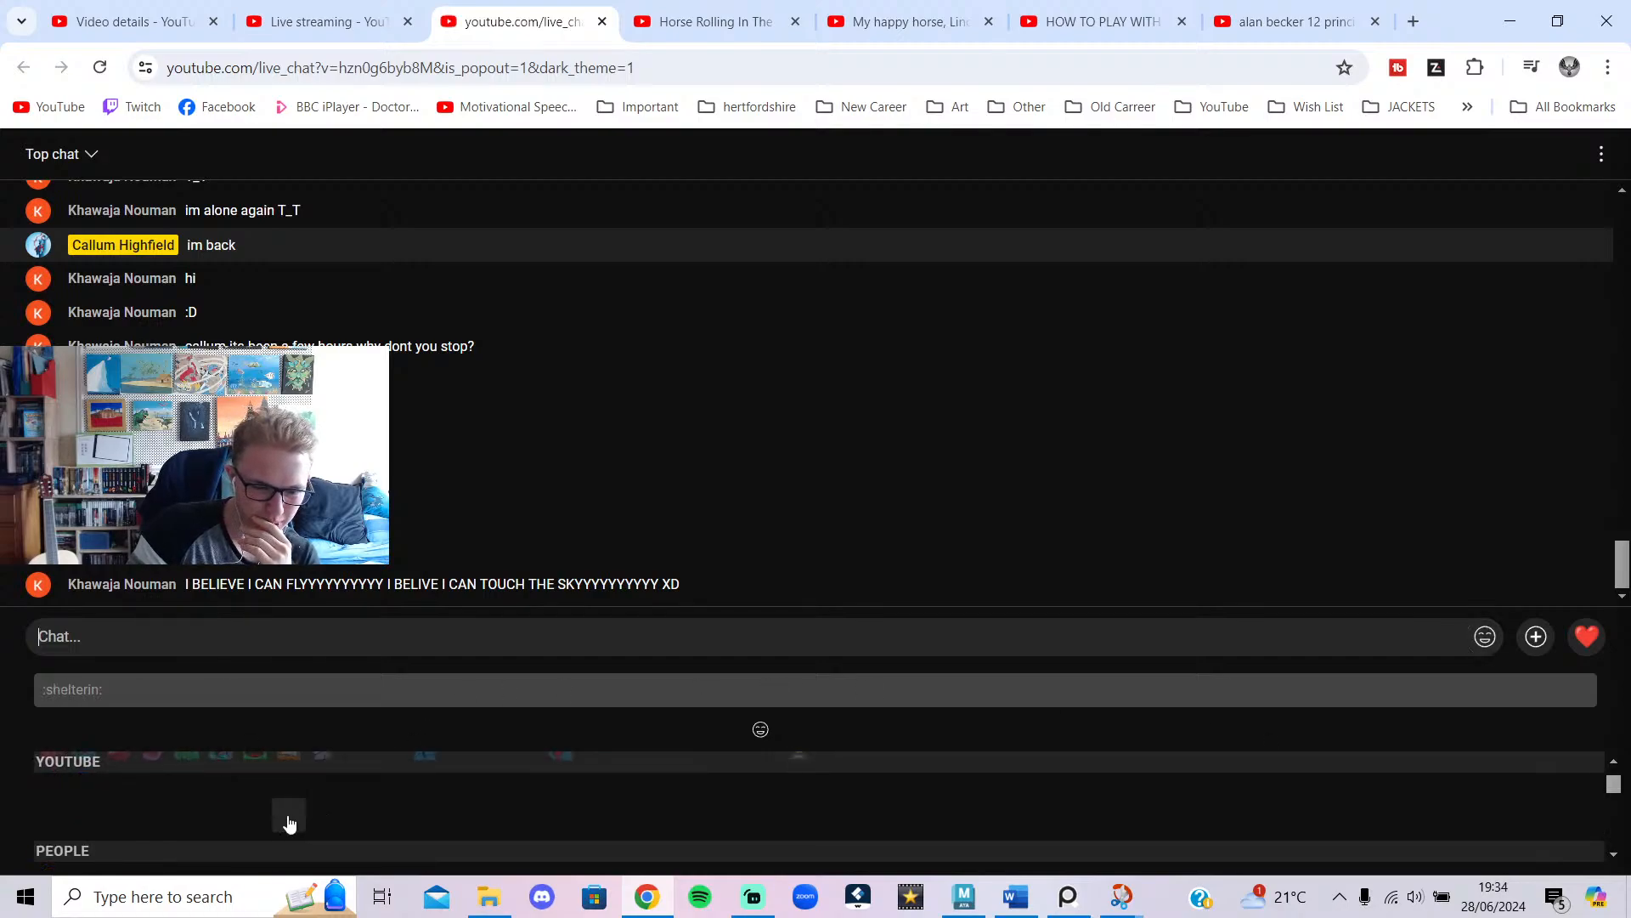
{"action": "scroll", "coordinate": [285, 831], "scroll_direction": "down", "scroll_amount": 1}
{"action": "scroll", "coordinate": [281, 839], "scroll_direction": "down", "scroll_amount": 1}
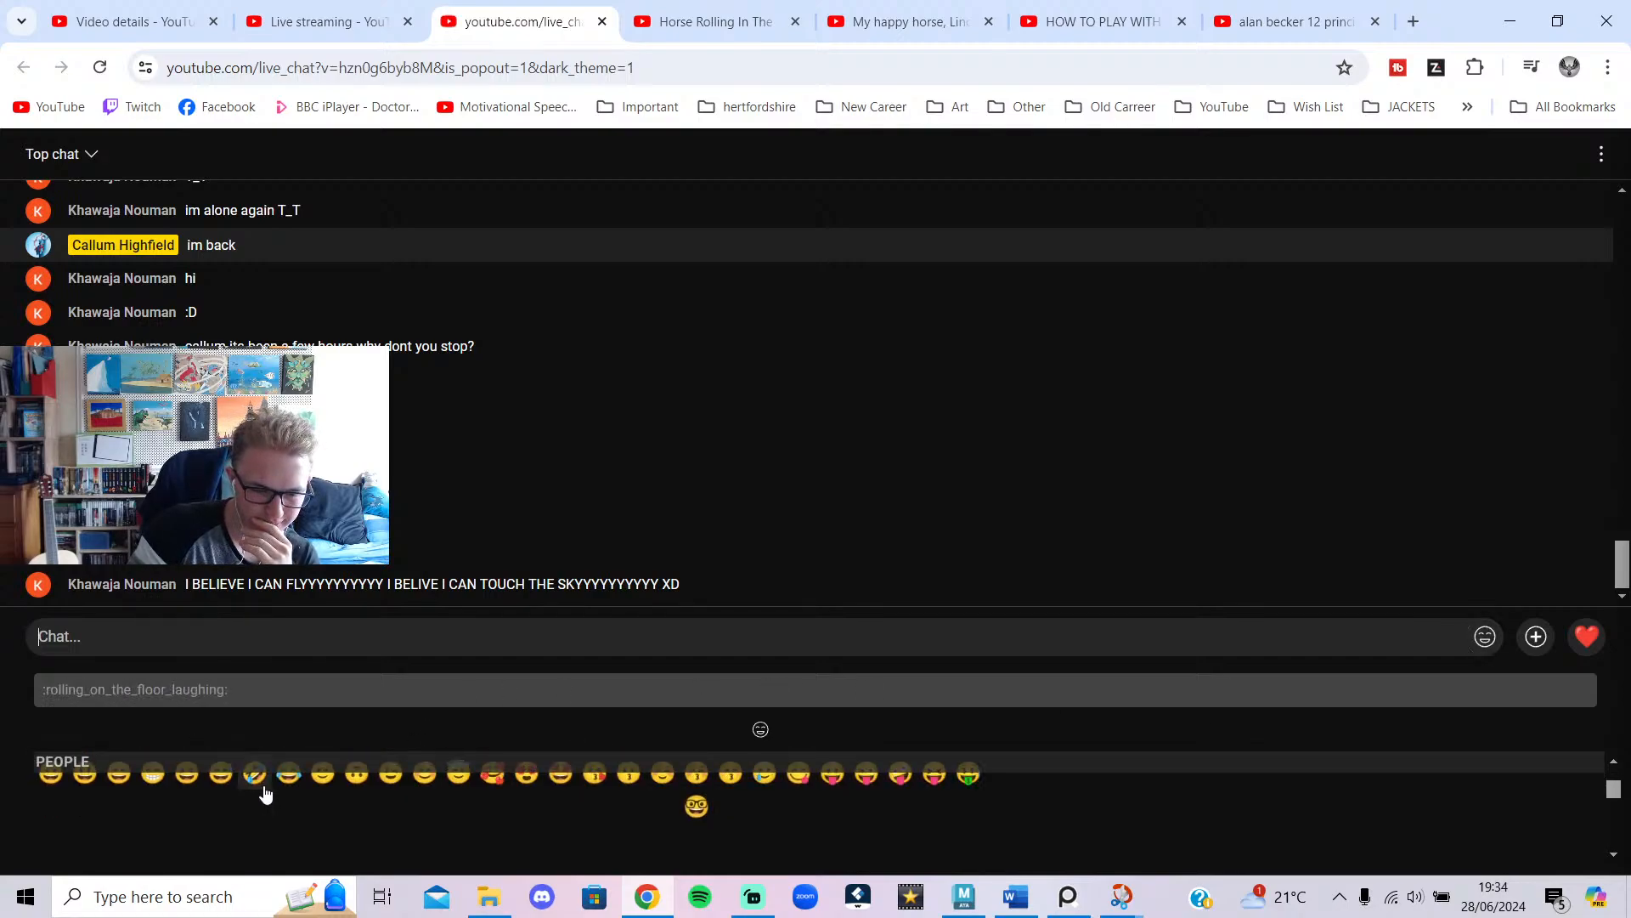
{"action": "left_click", "coordinate": [293, 773]}
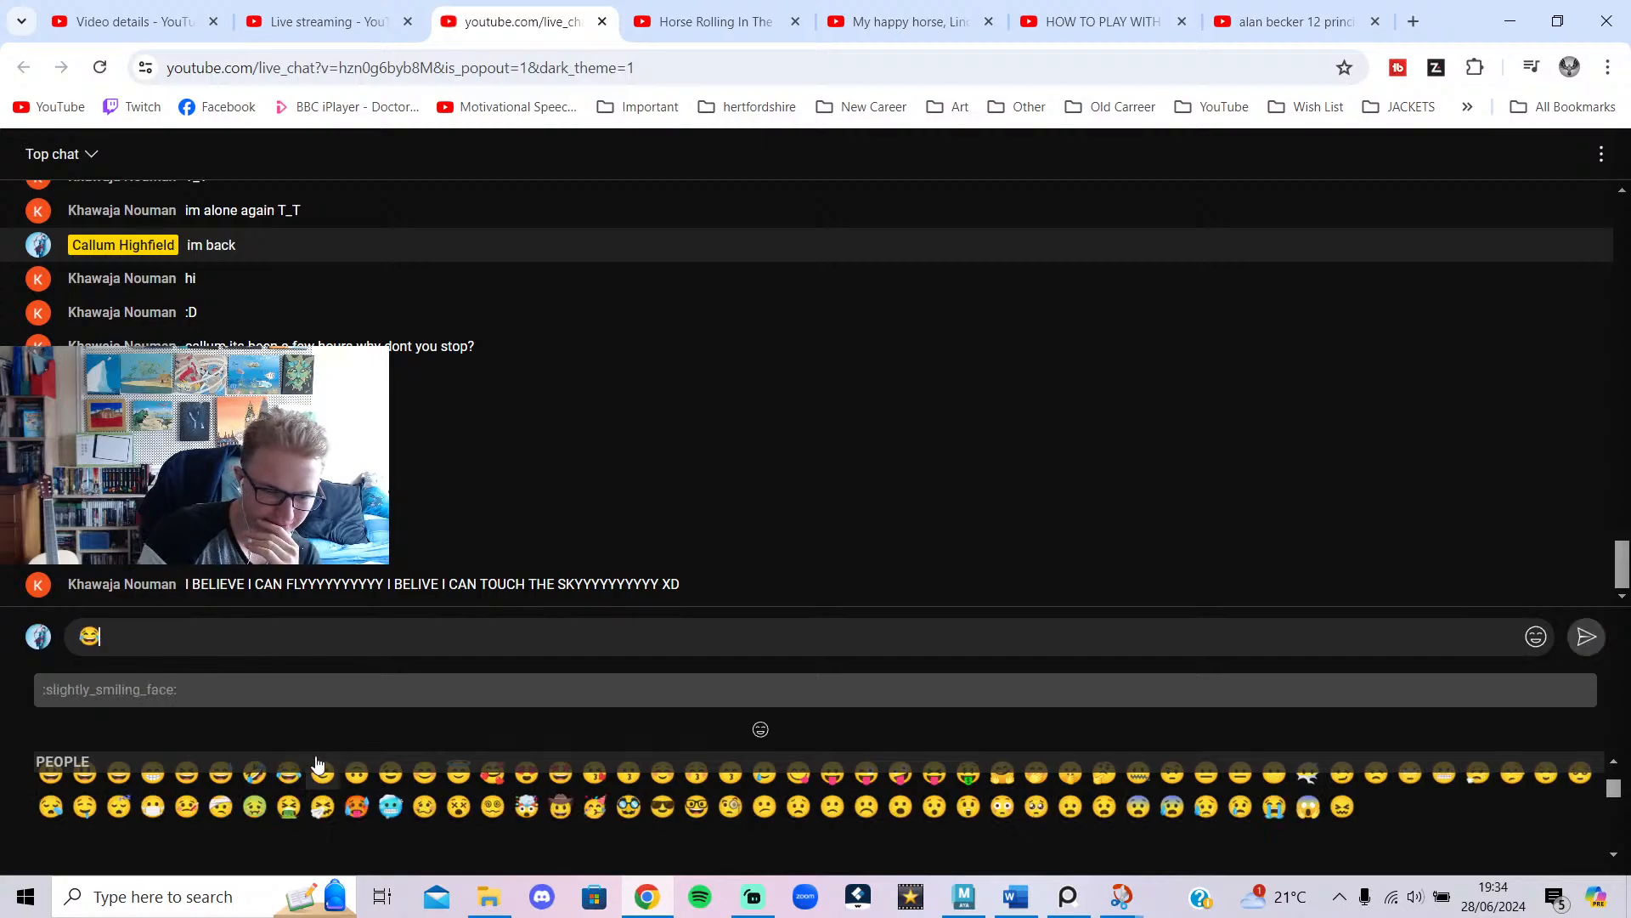
{"action": "key", "text": "Return"}
Minimize the chat window and the Streamlabs app to return to Maya.
{"action": "scroll", "coordinate": [382, 331], "scroll_direction": "up", "scroll_amount": 1}
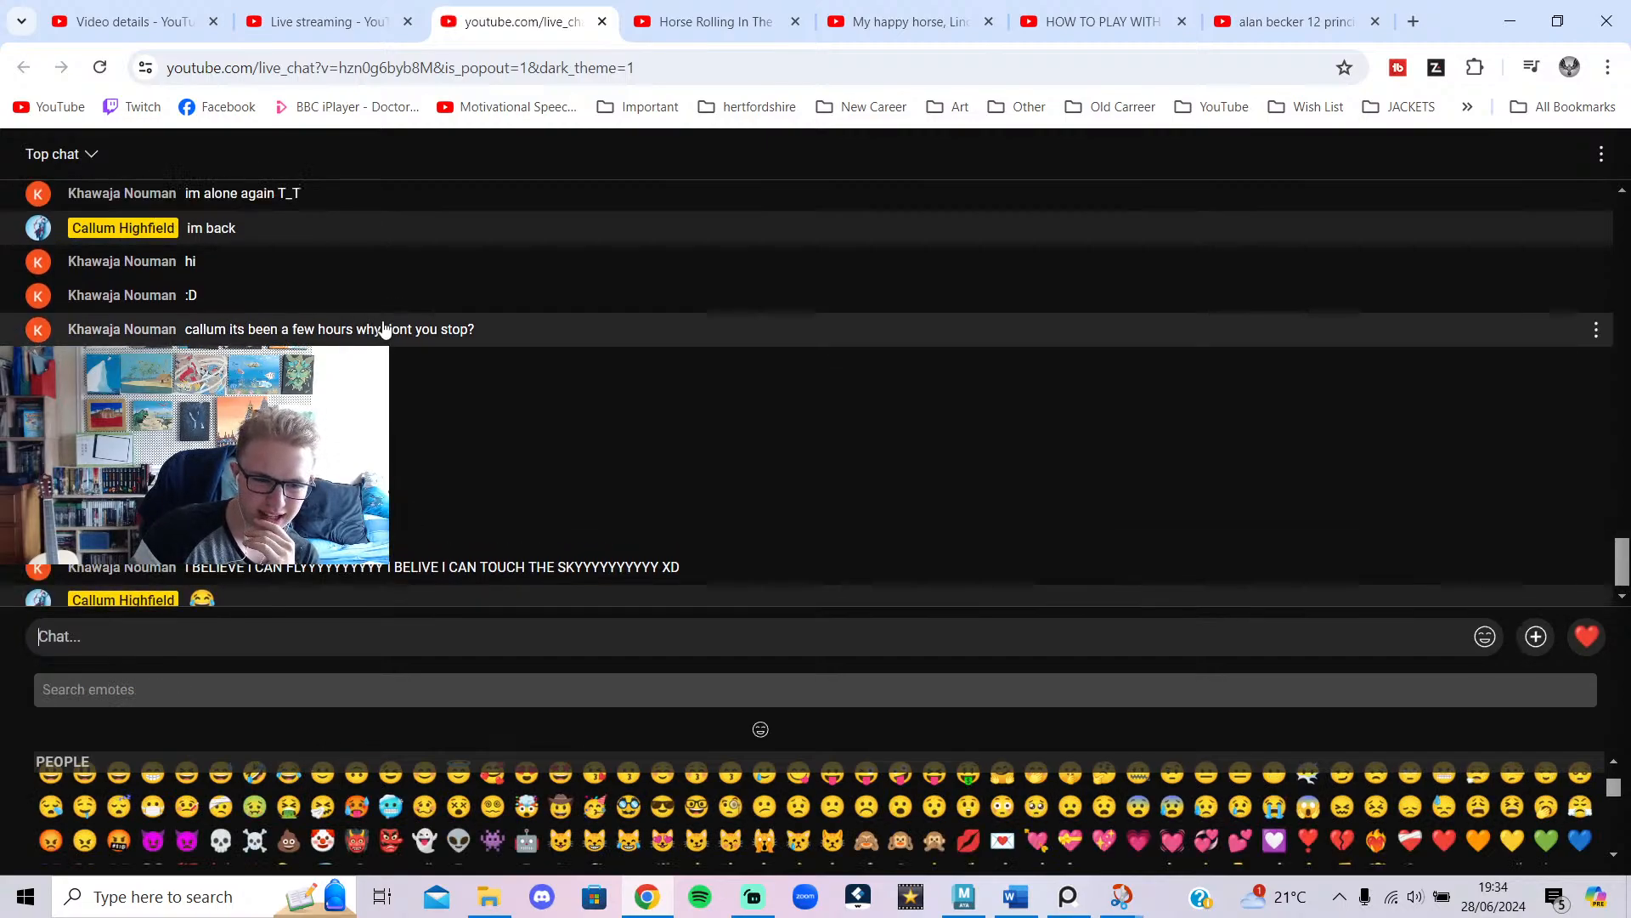
{"action": "scroll", "coordinate": [442, 340], "scroll_direction": "down", "scroll_amount": 1}
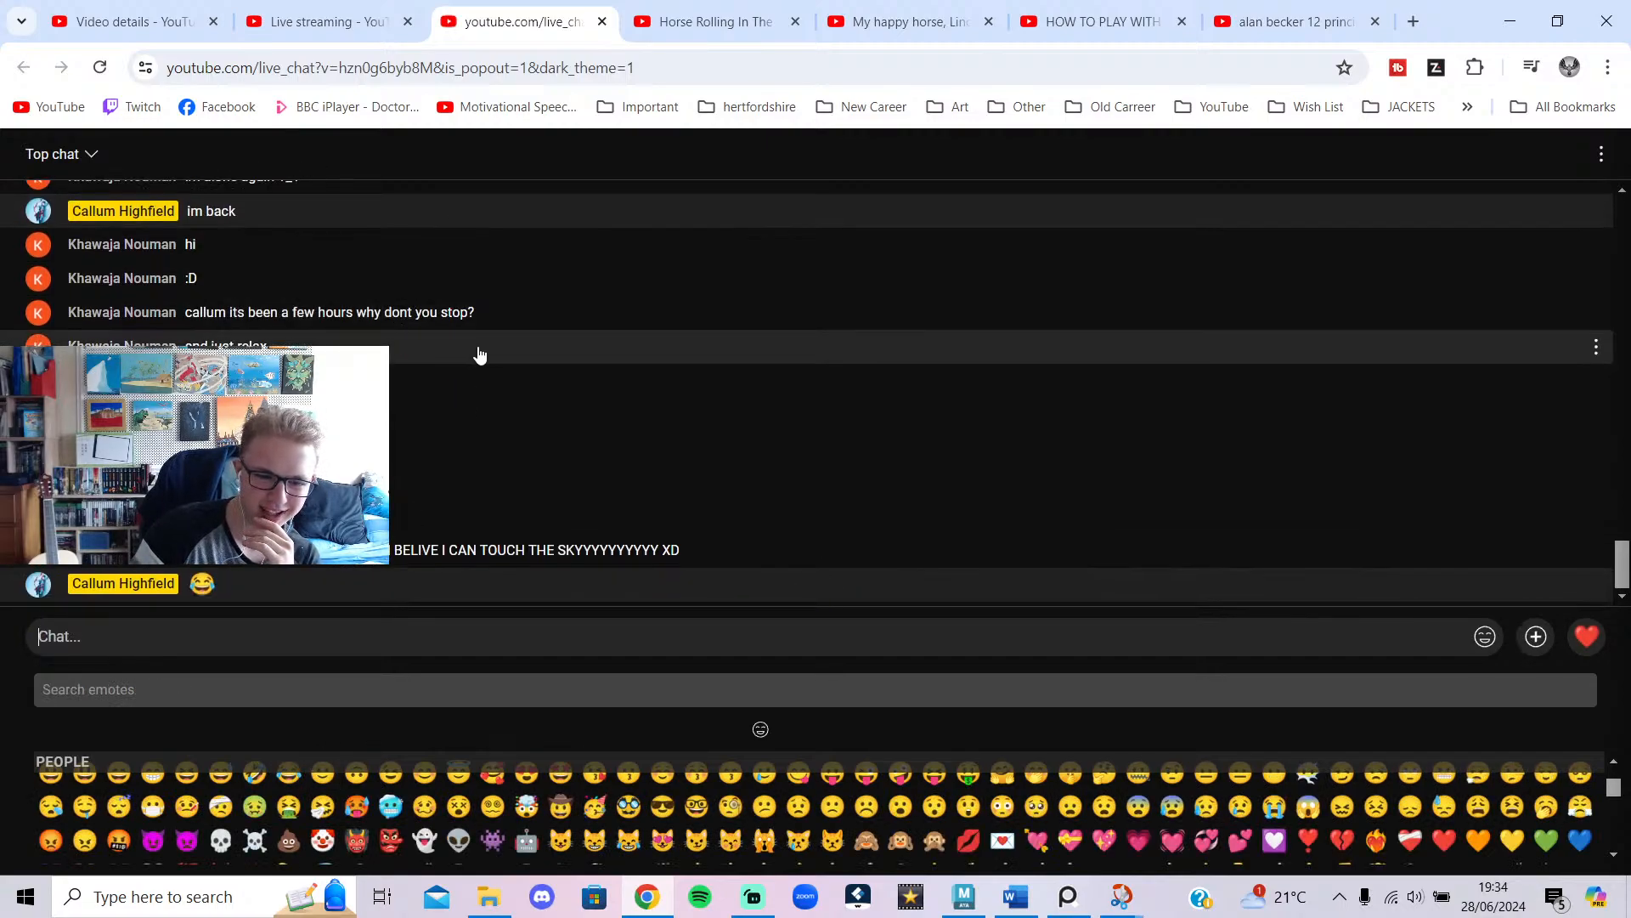
{"action": "left_click", "coordinate": [1499, 25]}
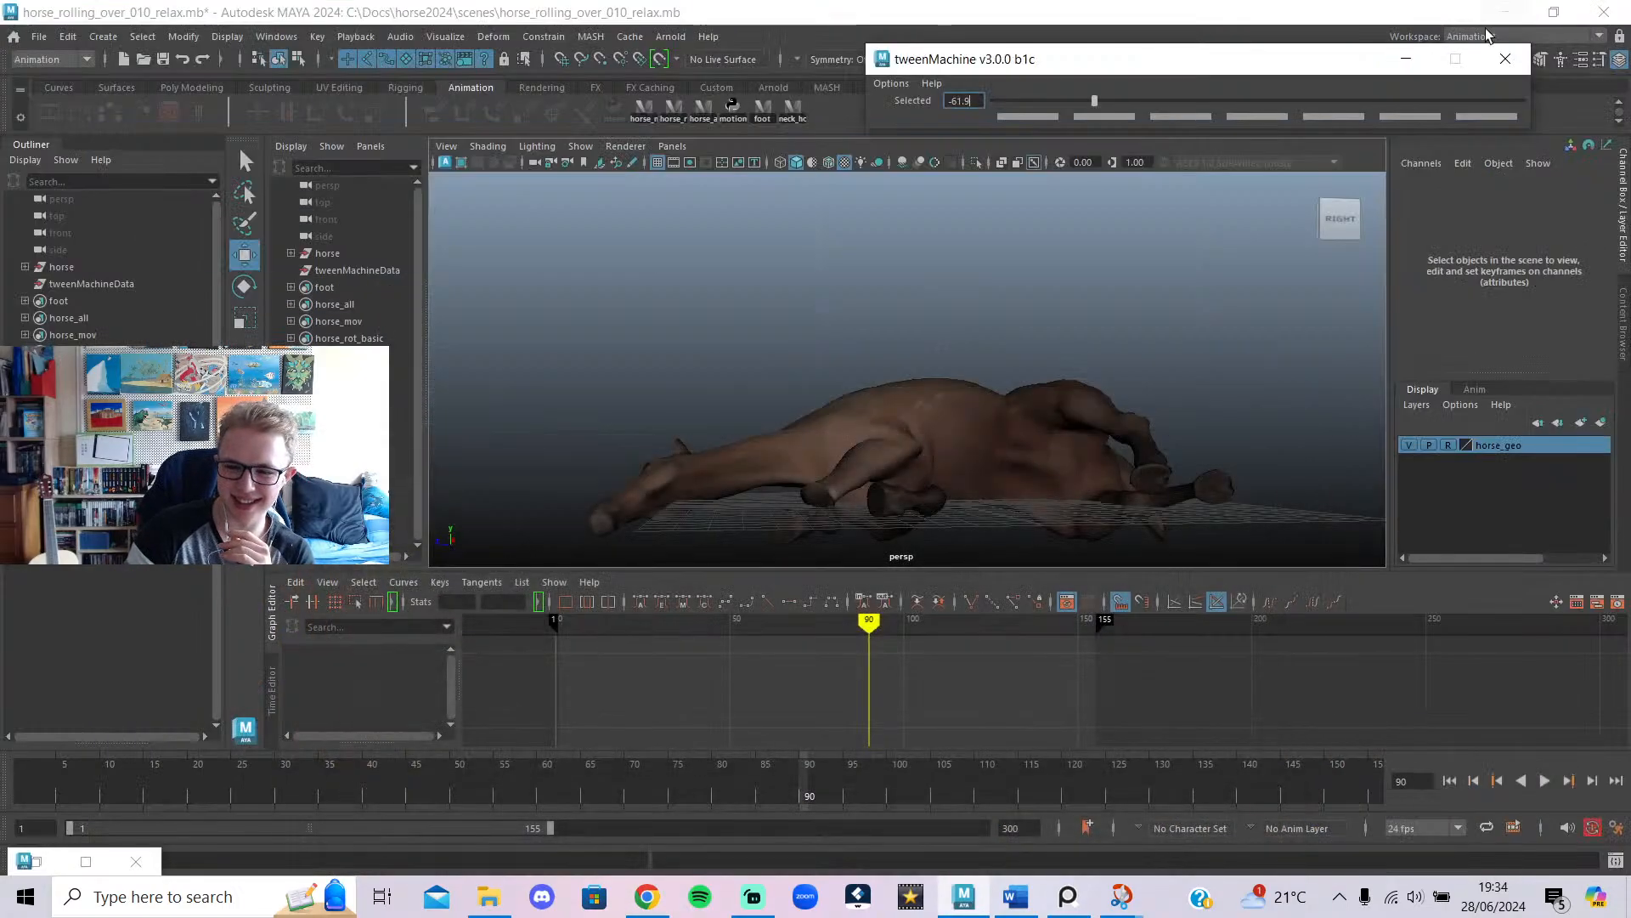
{"action": "left_click", "coordinate": [753, 898]}
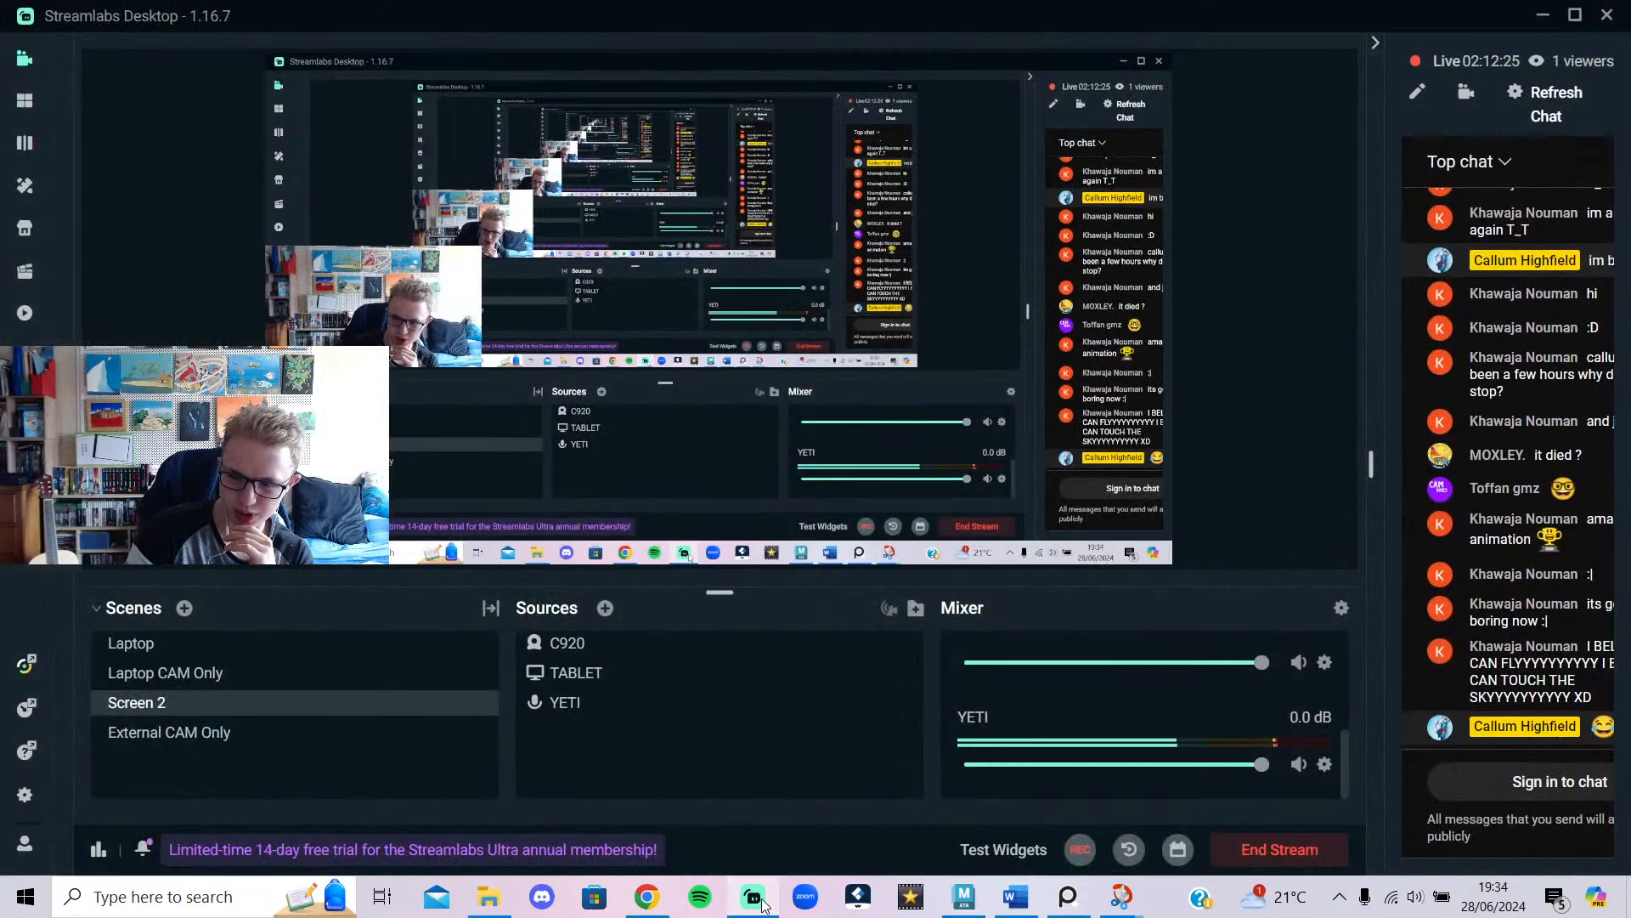
{"action": "left_click", "coordinate": [756, 899]}
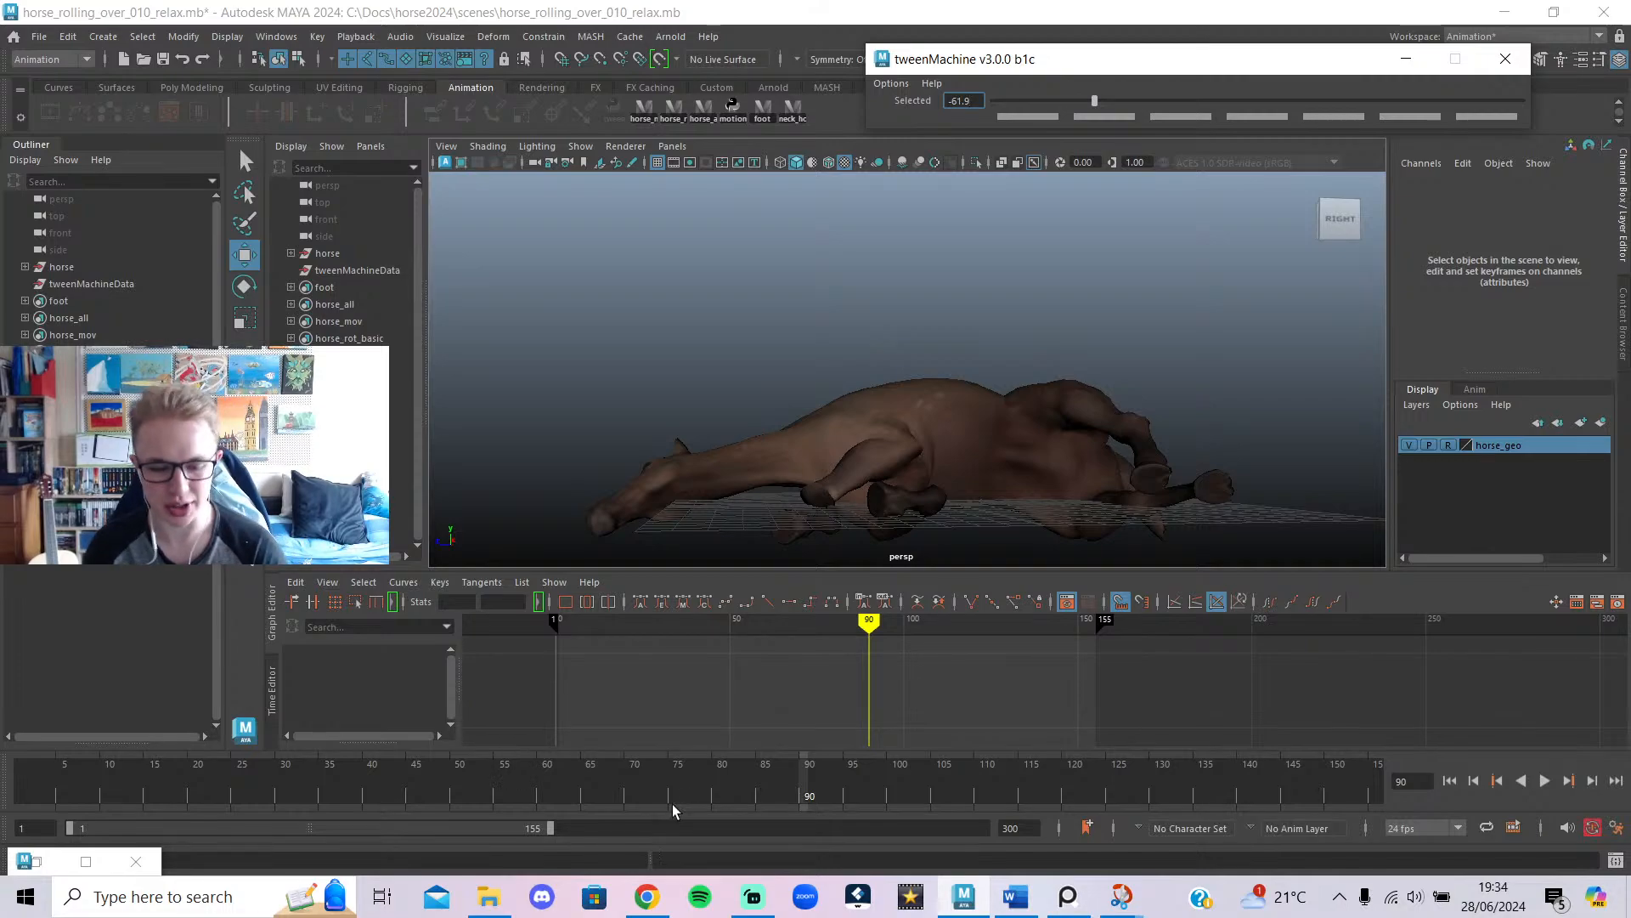
{"action": "left_click_drag", "start_coordinate": [769, 412], "coordinate": [880, 575], "text": "alt"}
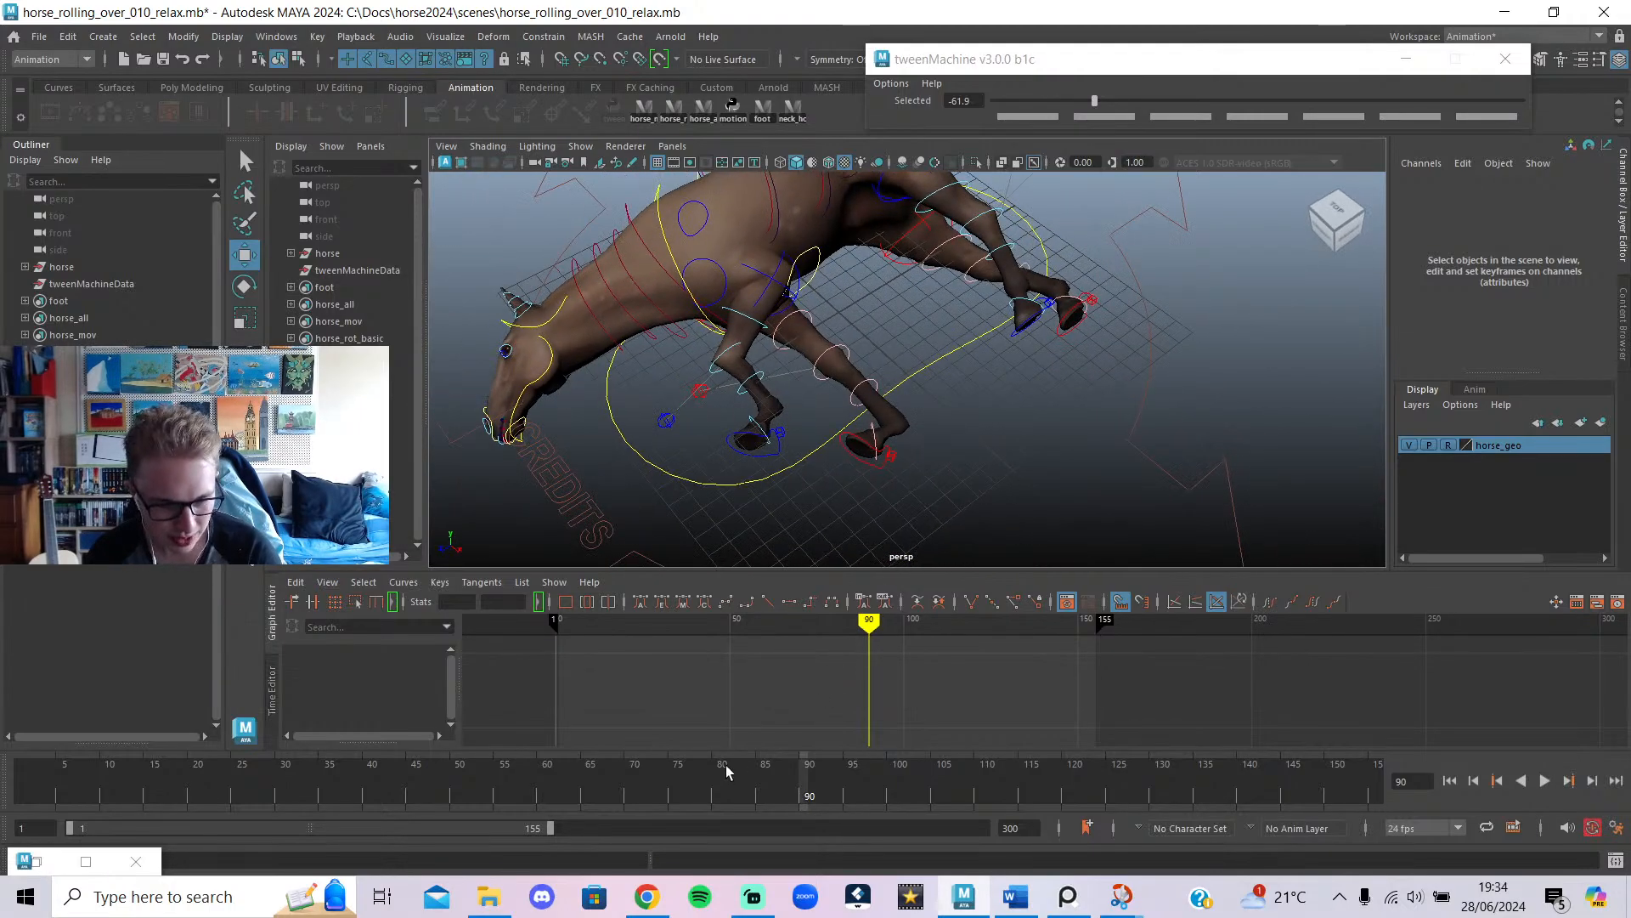
{"action": "left_click_drag", "start_coordinate": [726, 770], "coordinate": [1460, 844]}
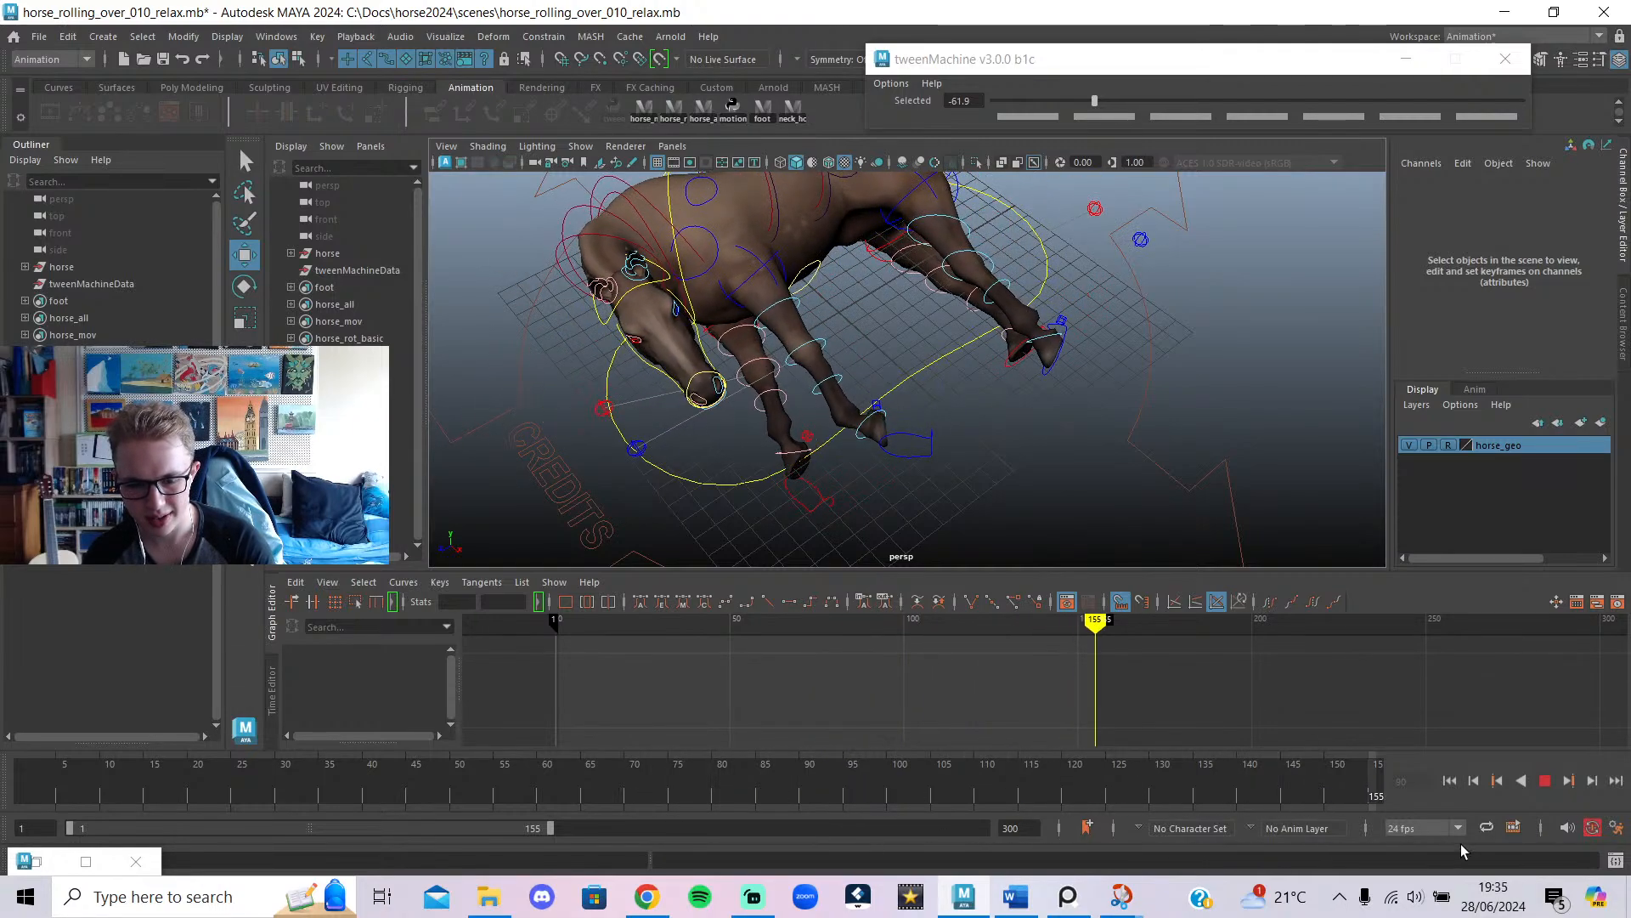
{"action": "left_click_drag", "start_coordinate": [1136, 508], "coordinate": [873, 457], "text": "alt"}
{"action": "key", "text": "alt+1"}
{"action": "key", "text": "alt+v"}
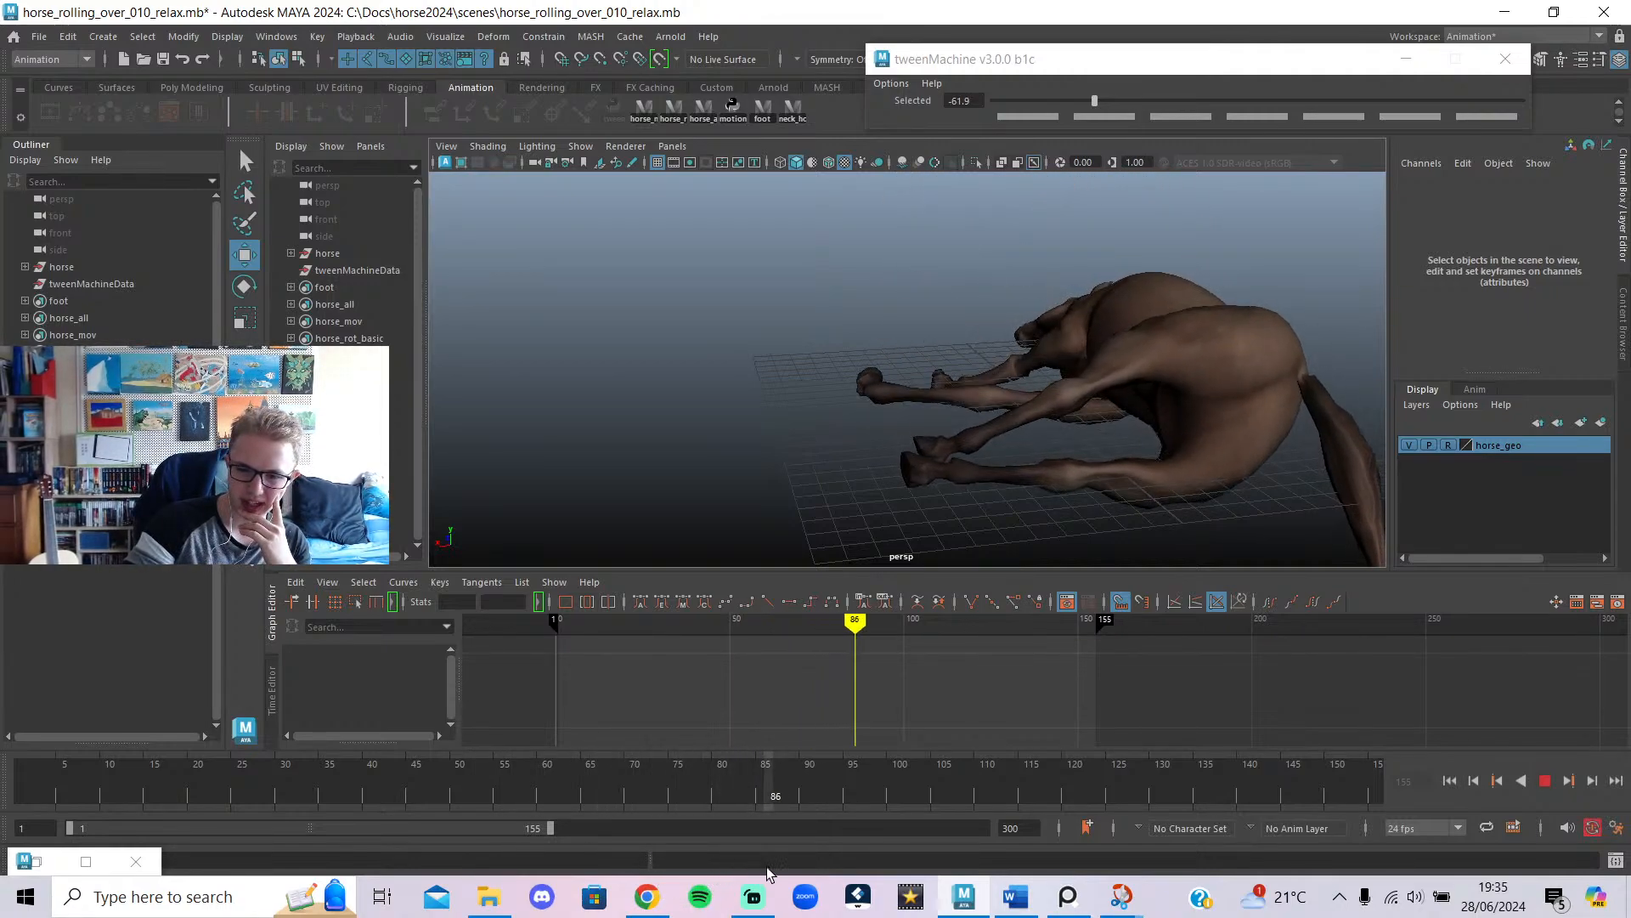
{"action": "left_click_drag", "start_coordinate": [341, 818], "coordinate": [942, 828]}
{"action": "left_click", "coordinate": [1450, 780]}
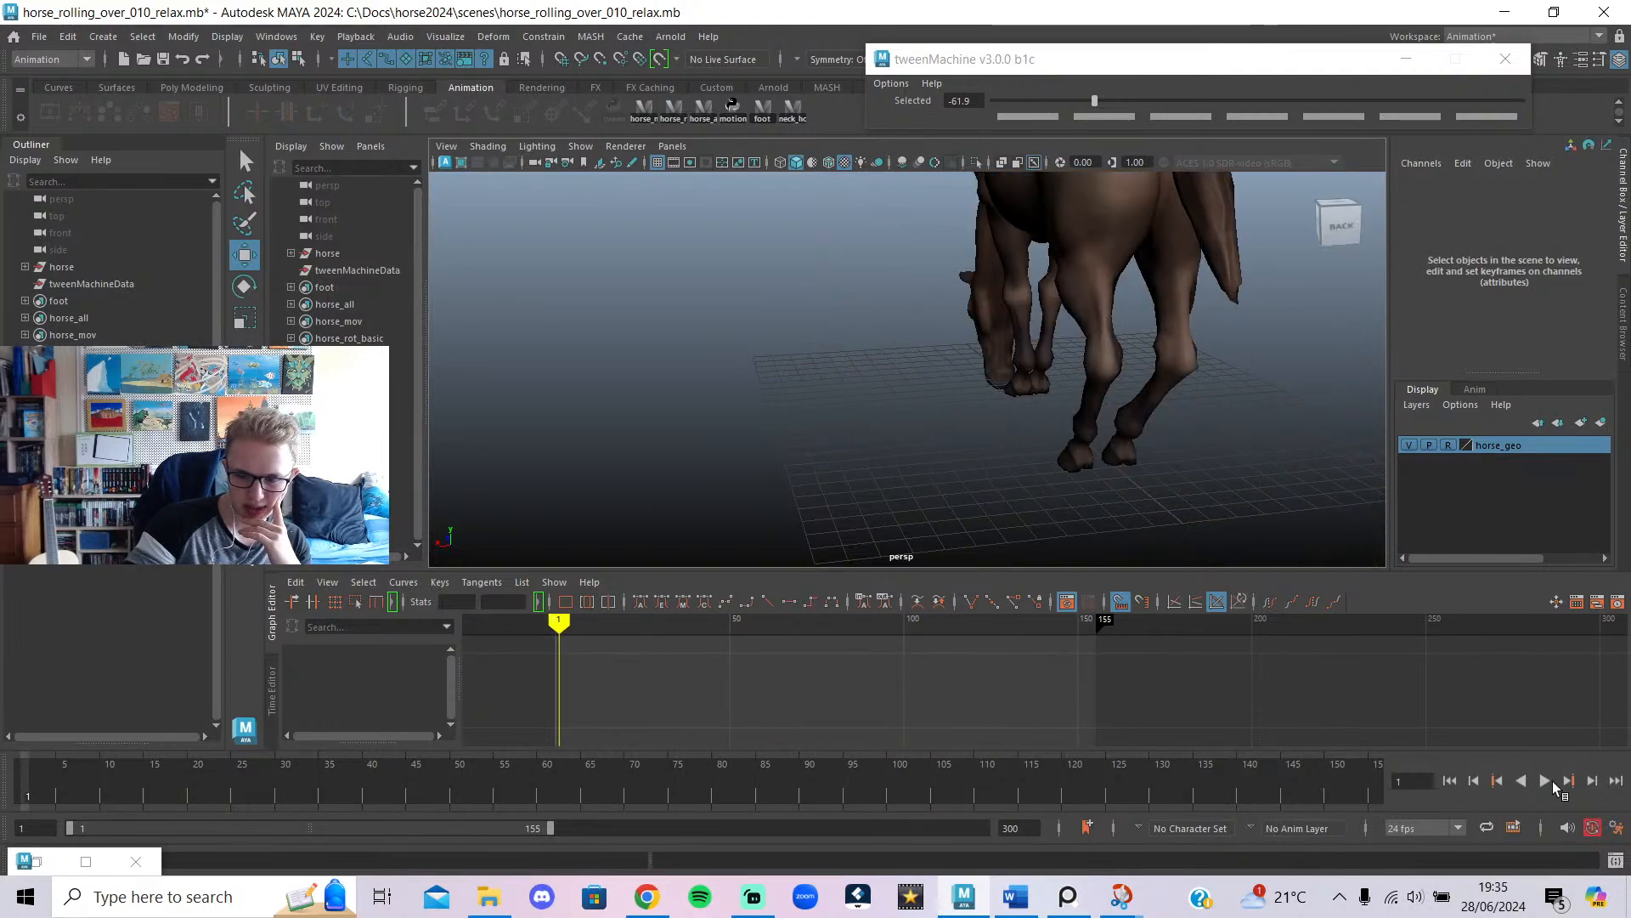
{"action": "left_click", "coordinate": [1551, 781]}
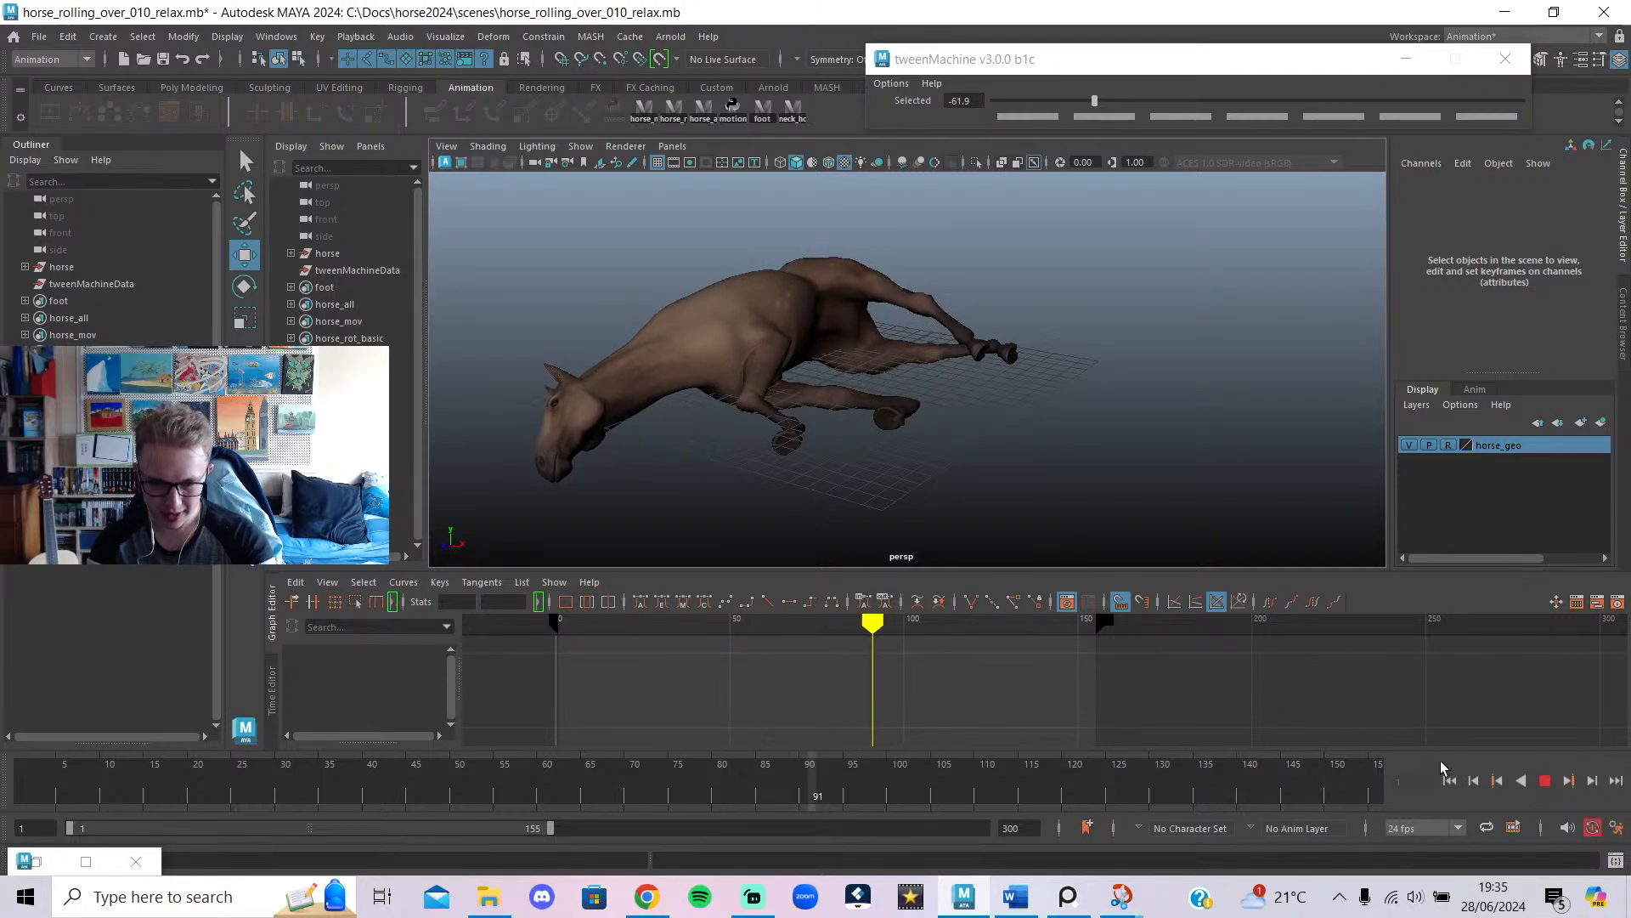
{"action": "left_click", "coordinate": [1543, 783]}
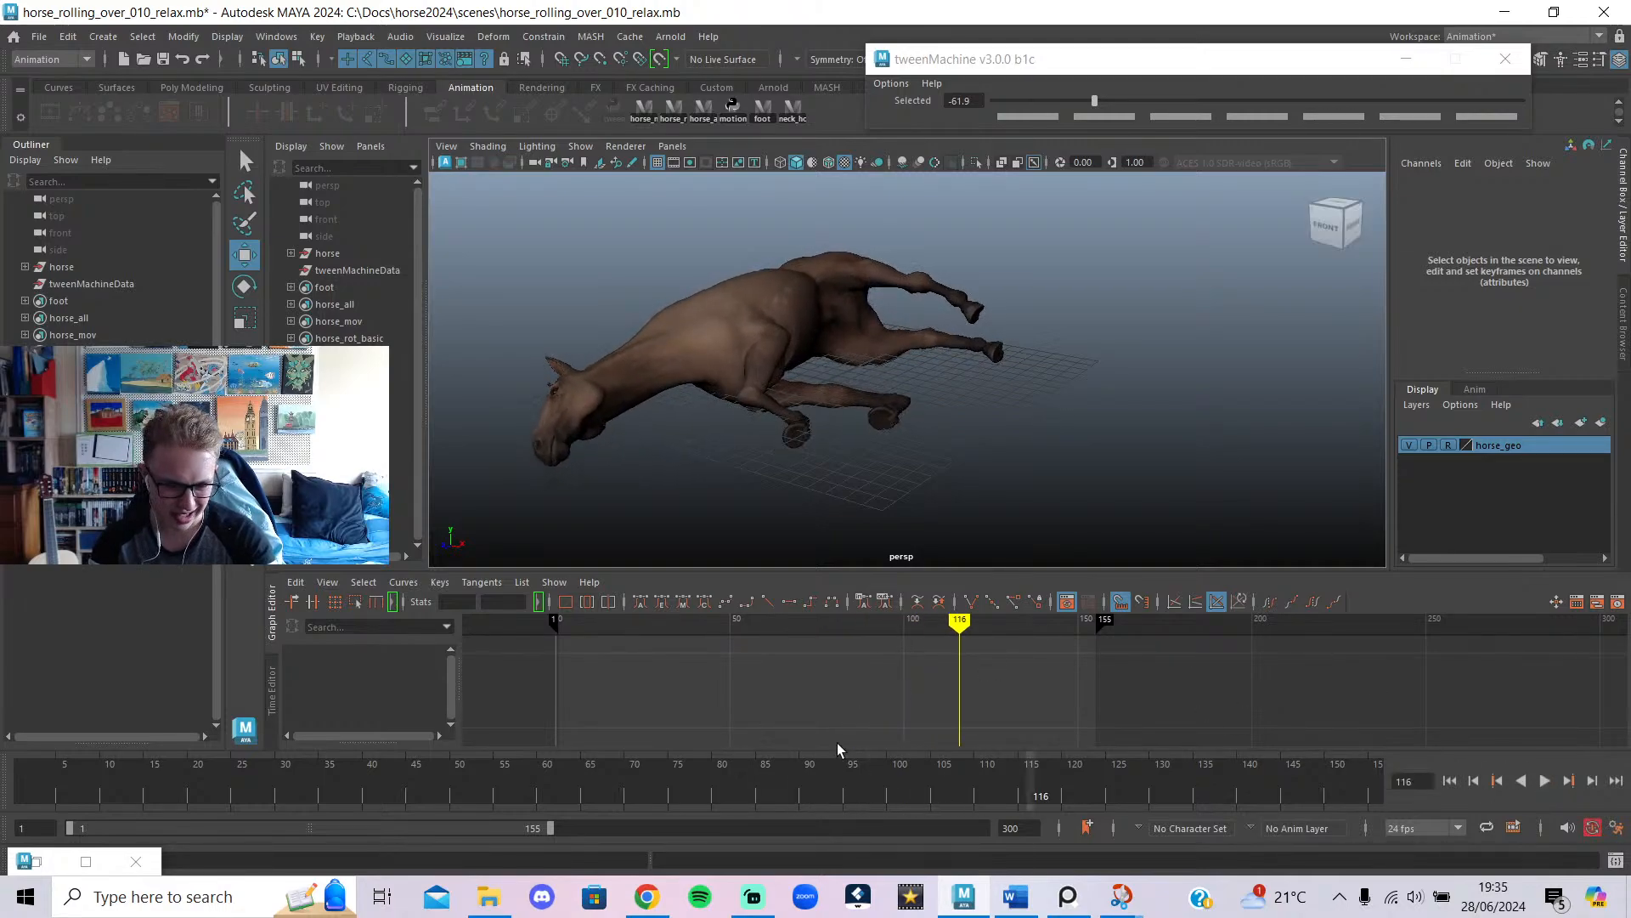
{"action": "scroll", "coordinate": [854, 460], "scroll_direction": "up", "scroll_amount": 5}
{"action": "left_click_drag", "start_coordinate": [914, 488], "coordinate": [858, 544], "text": "alt"}
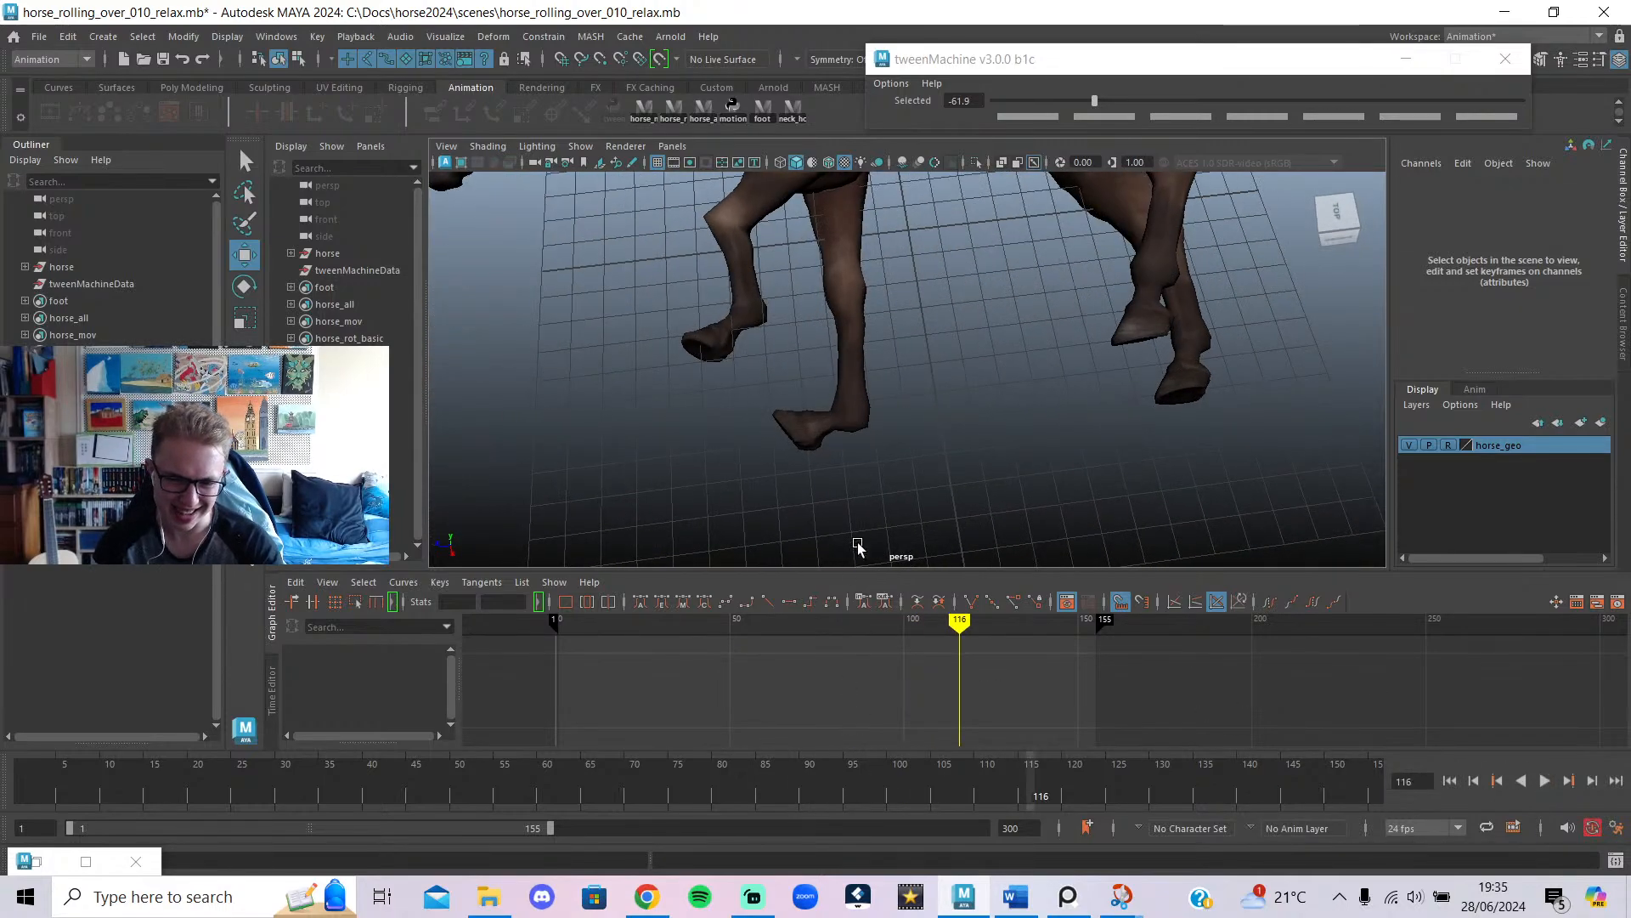
{"action": "key", "text": "alt+1"}
{"action": "left_click", "coordinate": [784, 452]}
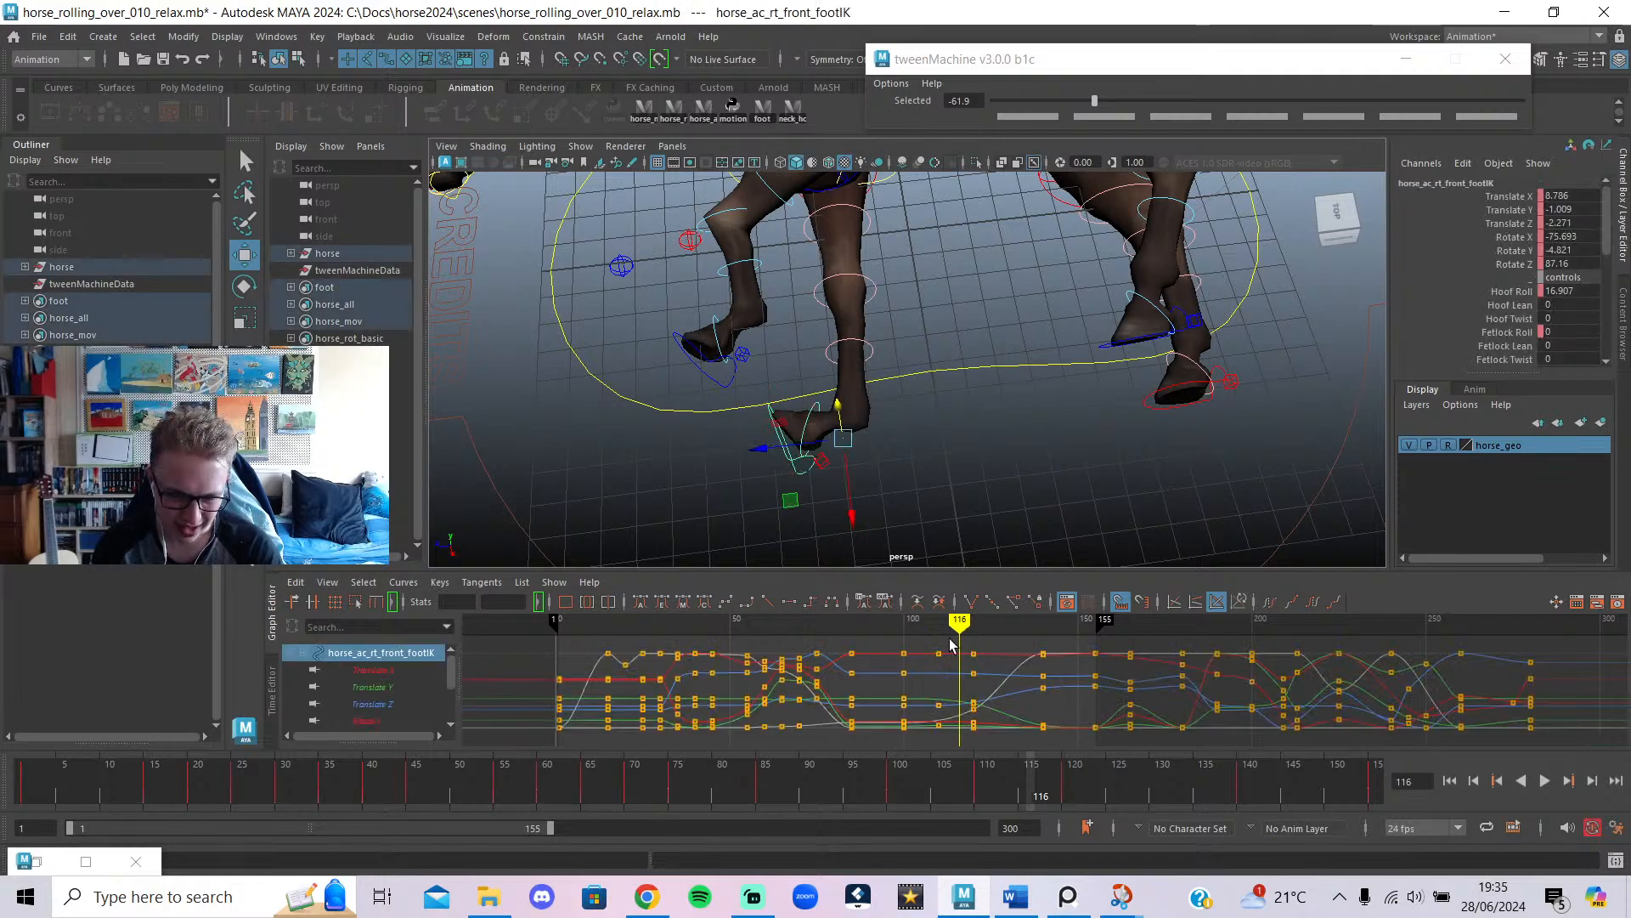
Rotate the right front foot control at frame 110.
{"action": "left_click_drag", "start_coordinate": [946, 626], "coordinate": [937, 629]}
{"action": "key", "text": "e"}
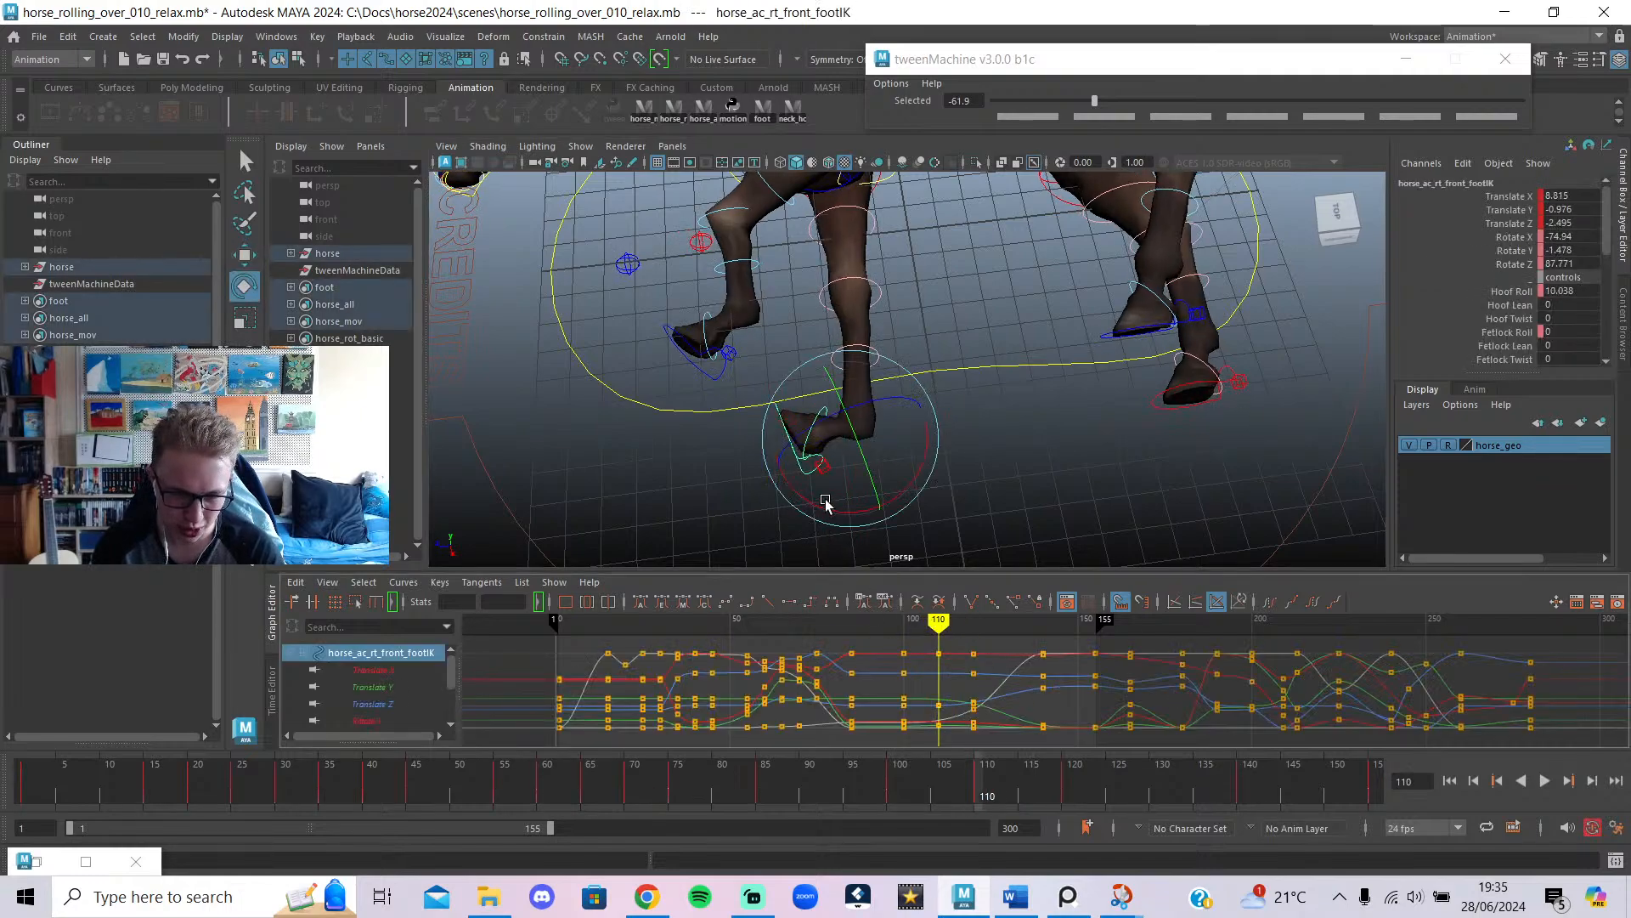
{"action": "left_click_drag", "start_coordinate": [872, 500], "coordinate": [858, 447]}
{"action": "key", "text": "w"}
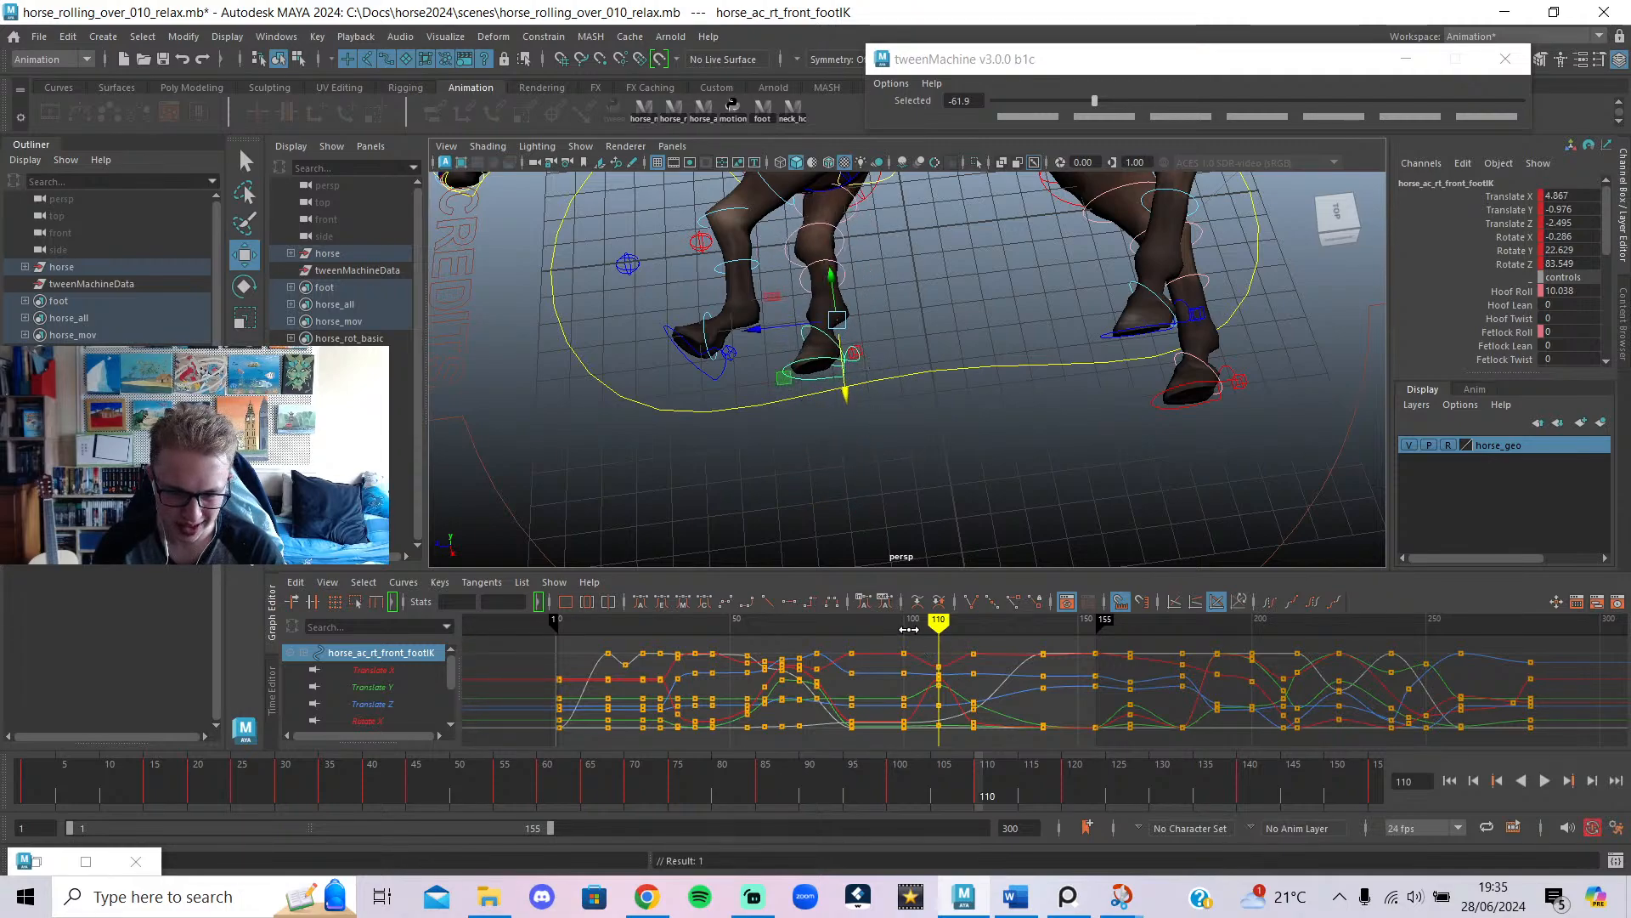
Paste the copied foot keys at frame 85, review frames 85–110, then undo the paste.
{"action": "mouse_move", "coordinate": [908, 629]}
{"action": "left_mouse_down"}
{"action": "mouse_move", "coordinate": [808, 629]}
{"action": "mouse_move", "coordinate": [853, 624]}
{"action": "left_mouse_up"}
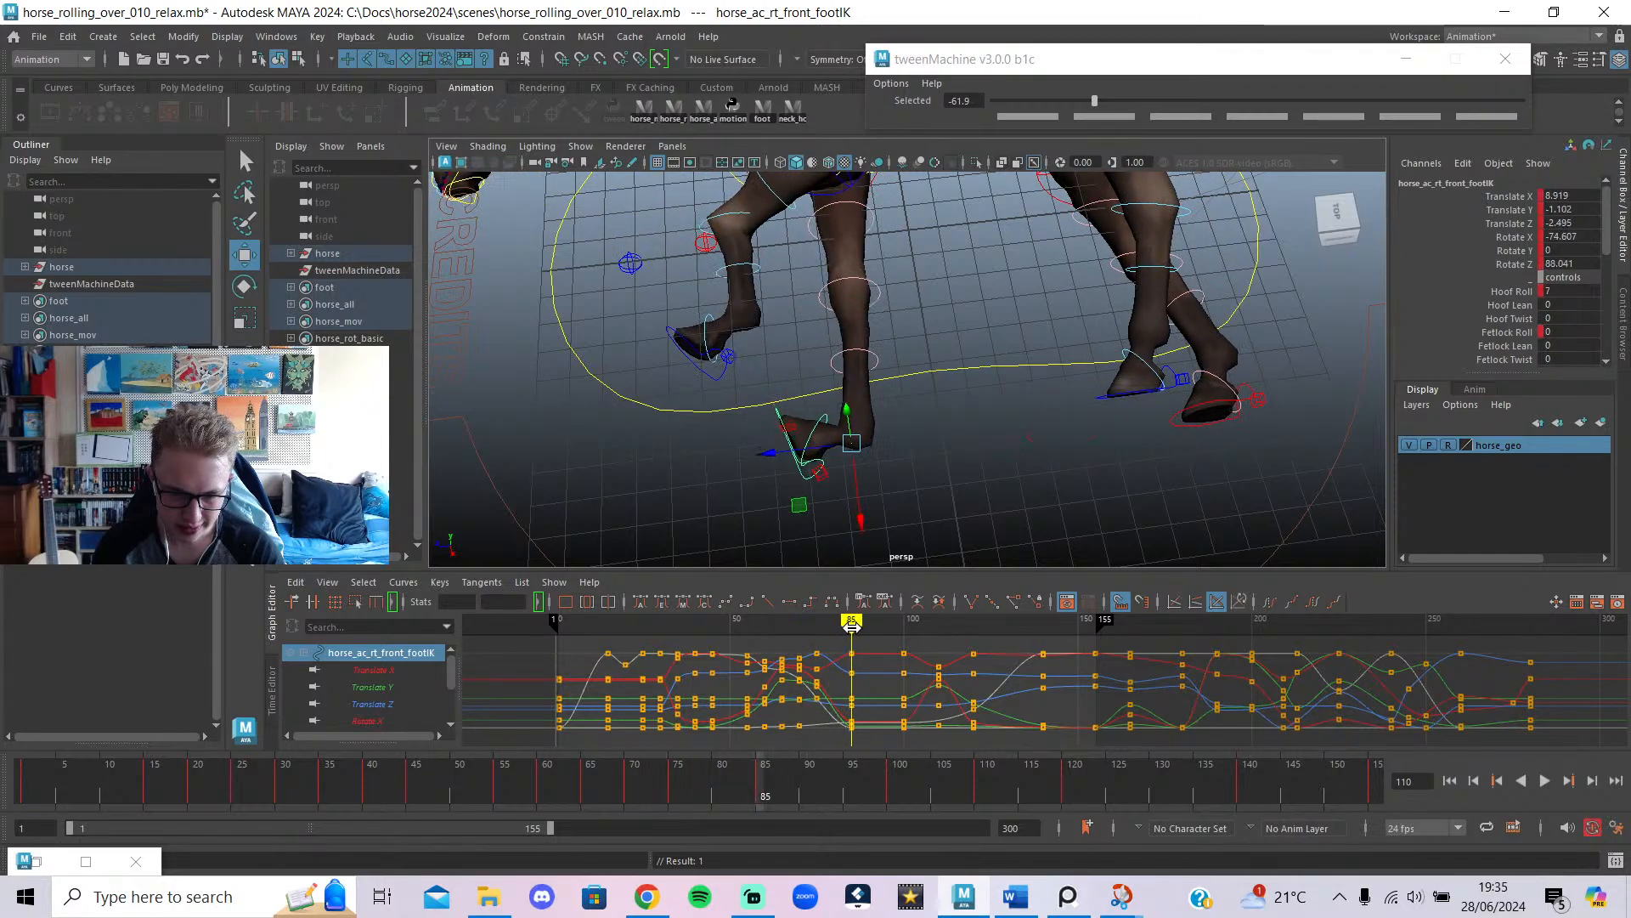
{"action": "left_click", "coordinate": [902, 747]}
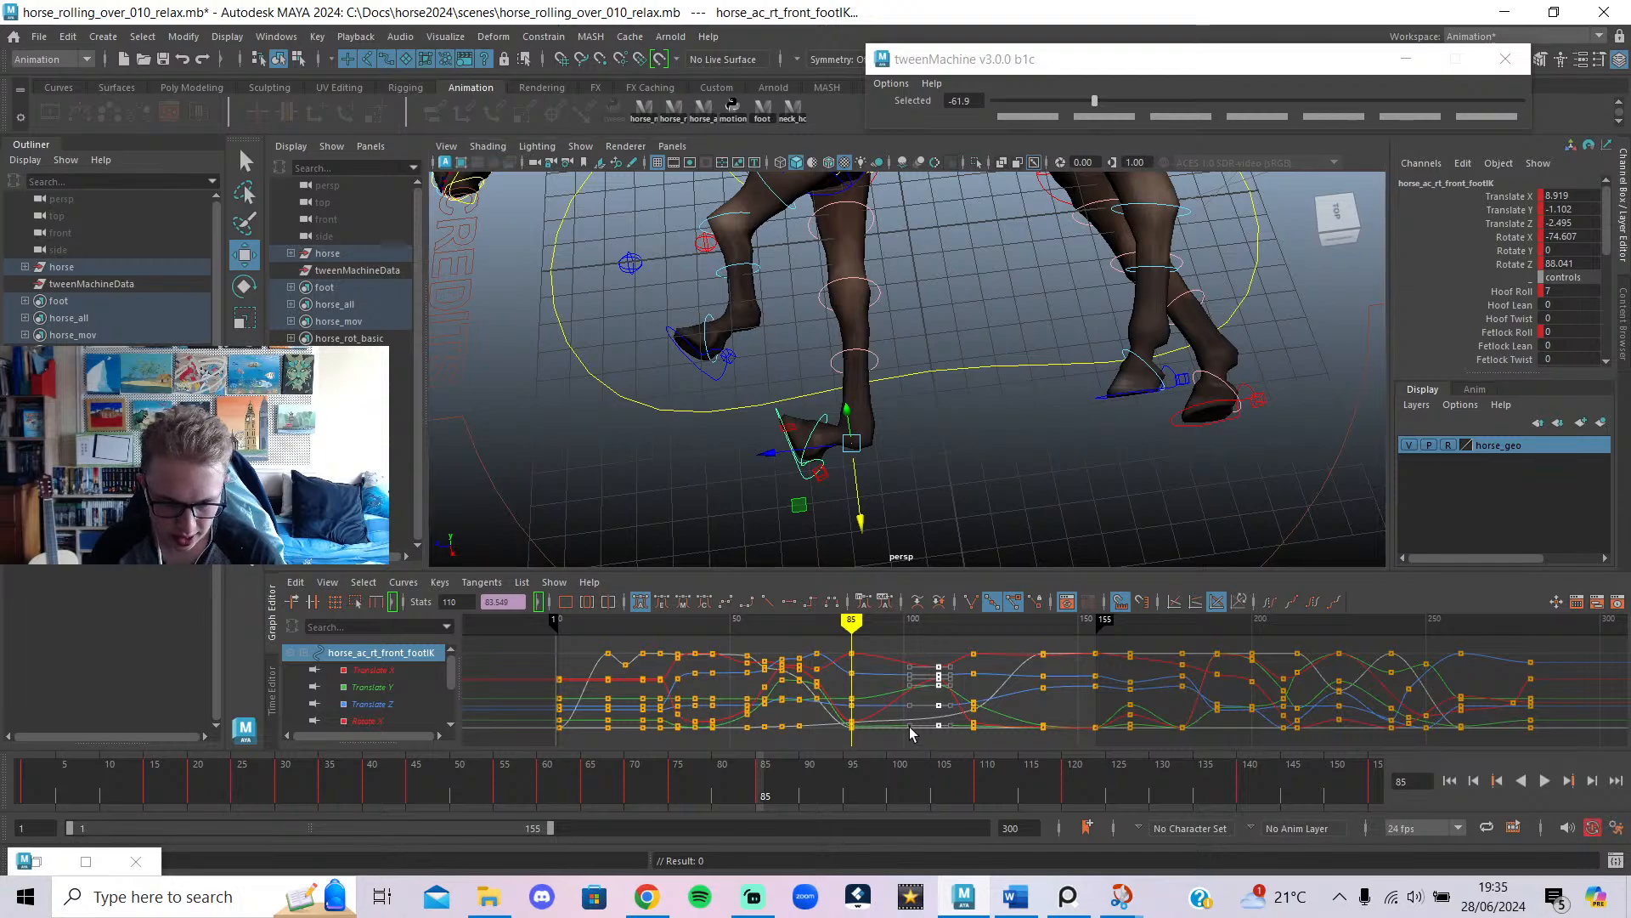
{"action": "key", "text": "ctrl+v"}
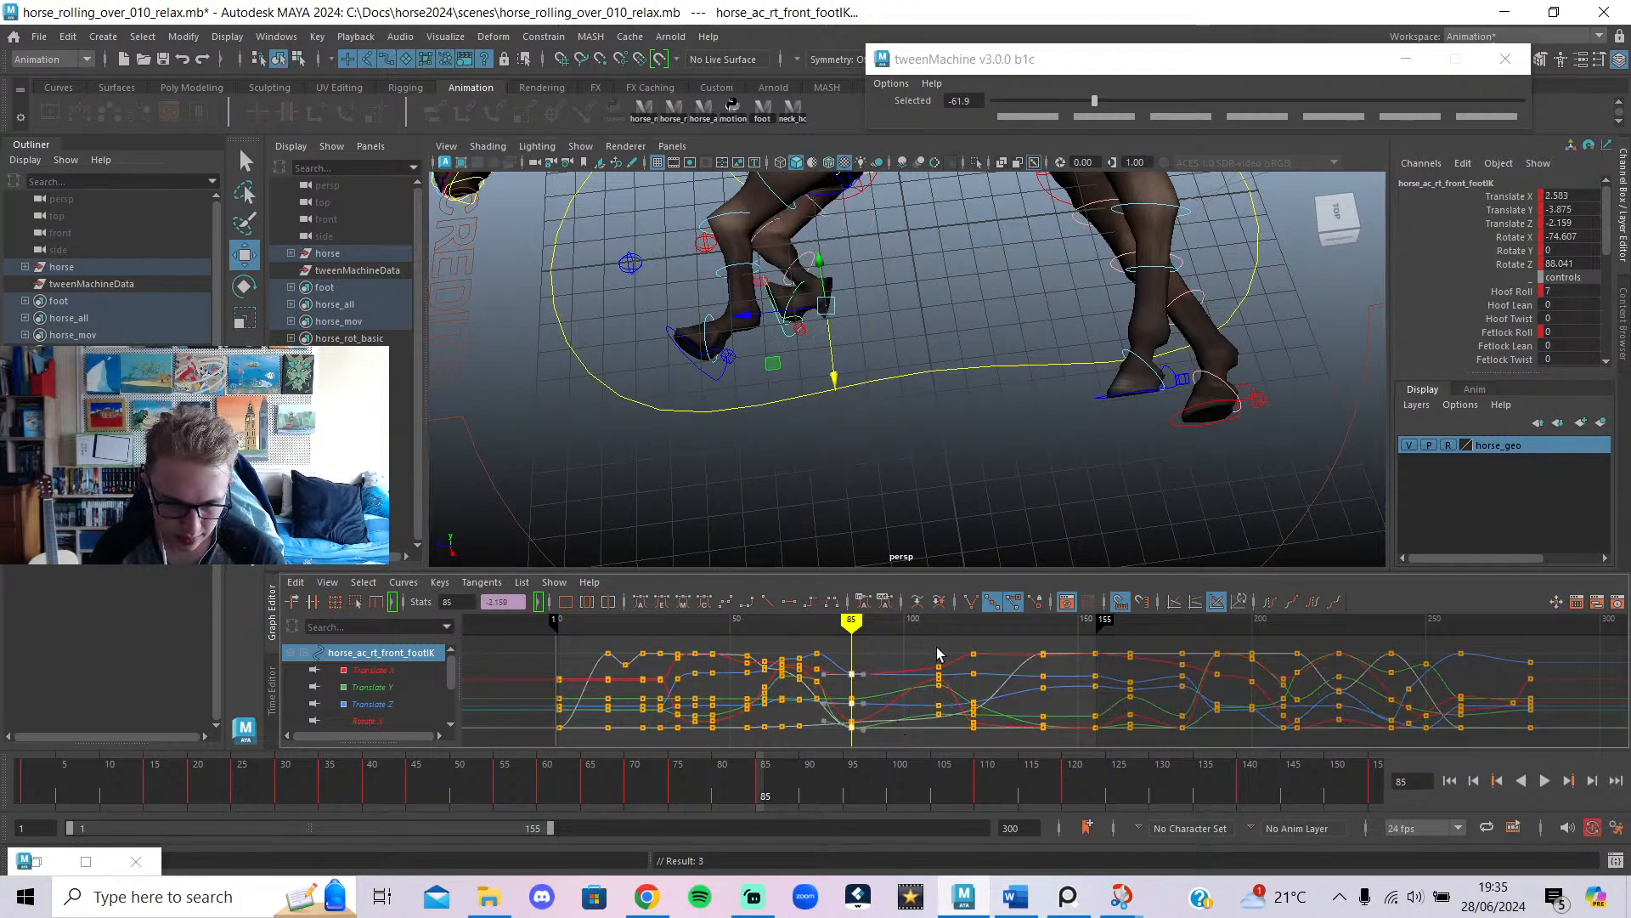
{"action": "key", "text": "ctrl+z"}
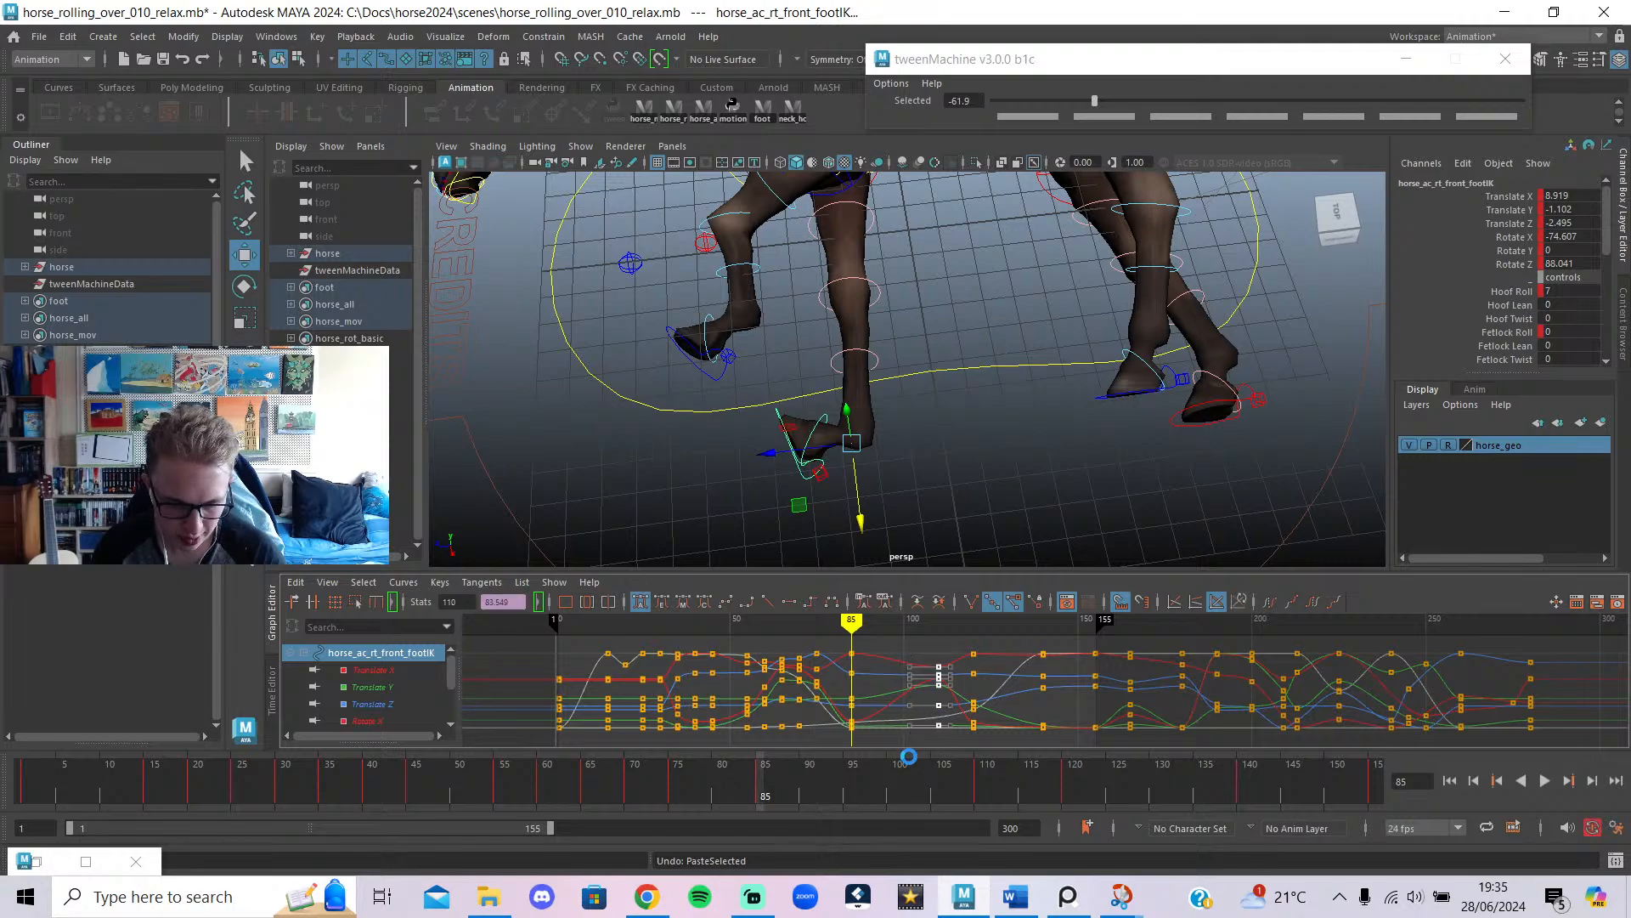
{"action": "key", "text": "ctrl+v"}
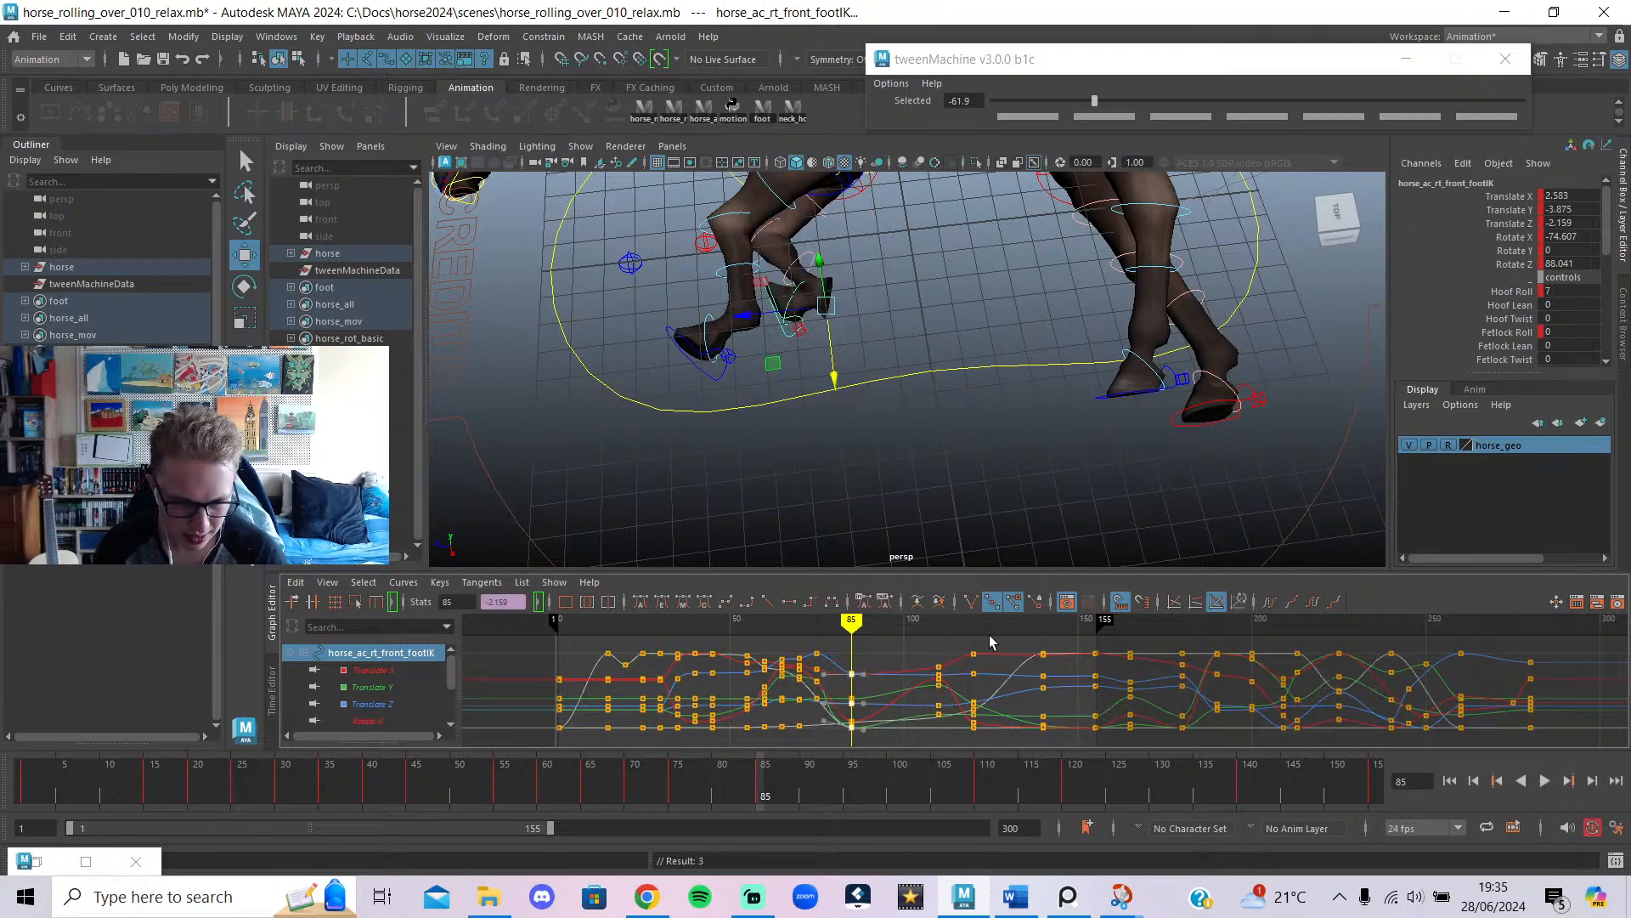
{"action": "left_click_drag", "start_coordinate": [802, 774], "coordinate": [803, 773]}
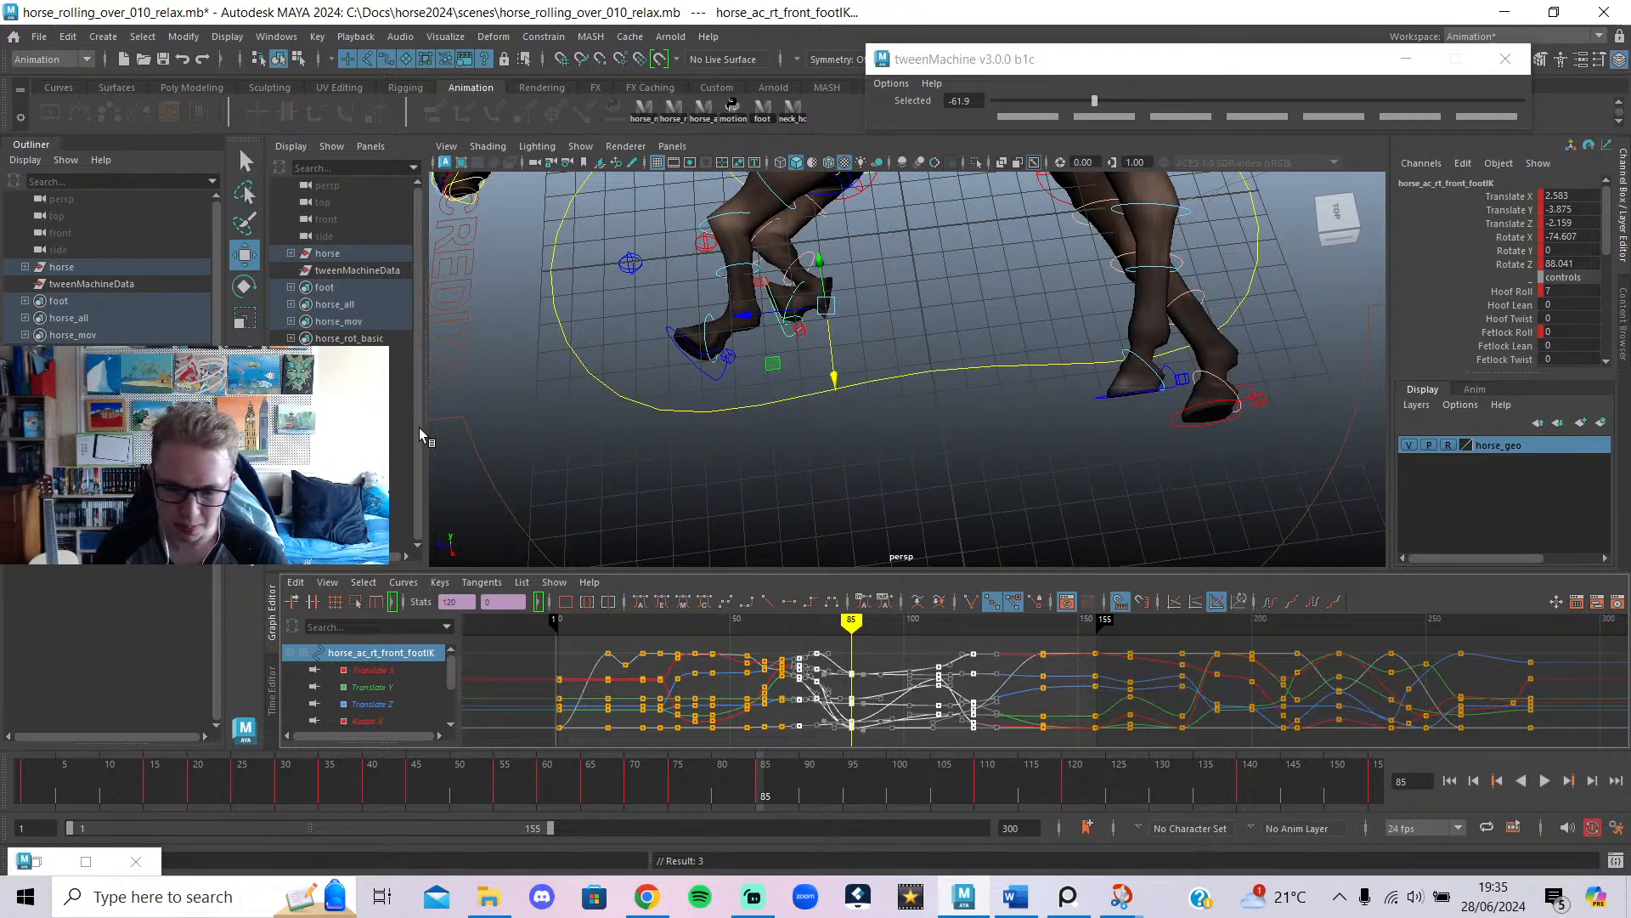
{"action": "left_click", "coordinate": [901, 649]}
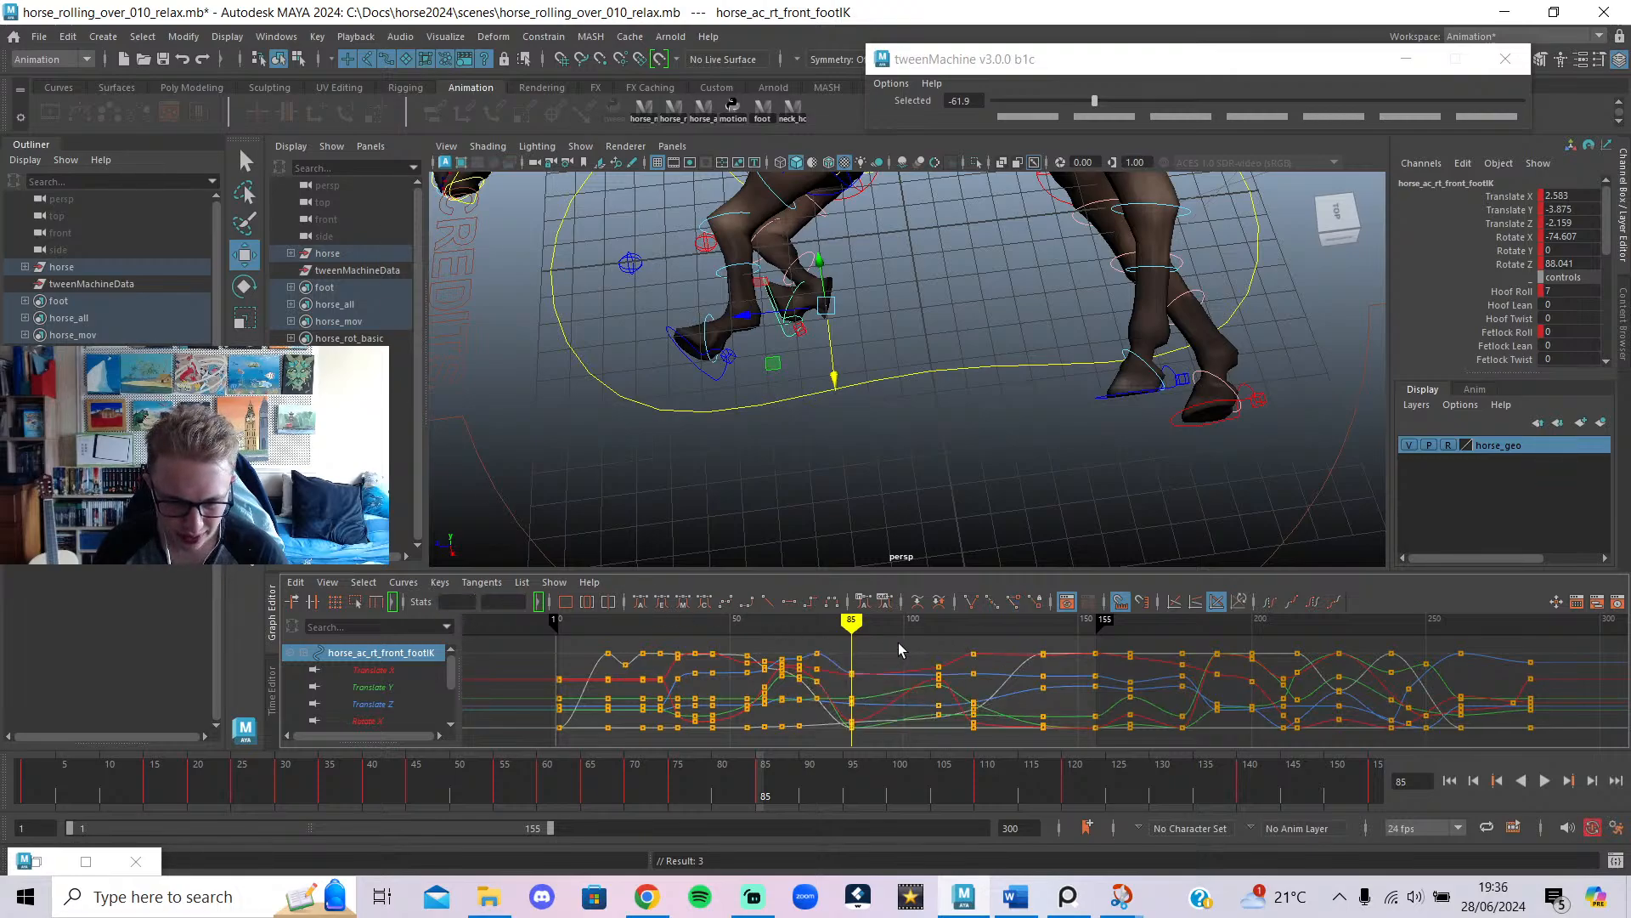
{"action": "key", "text": "alt+v"}
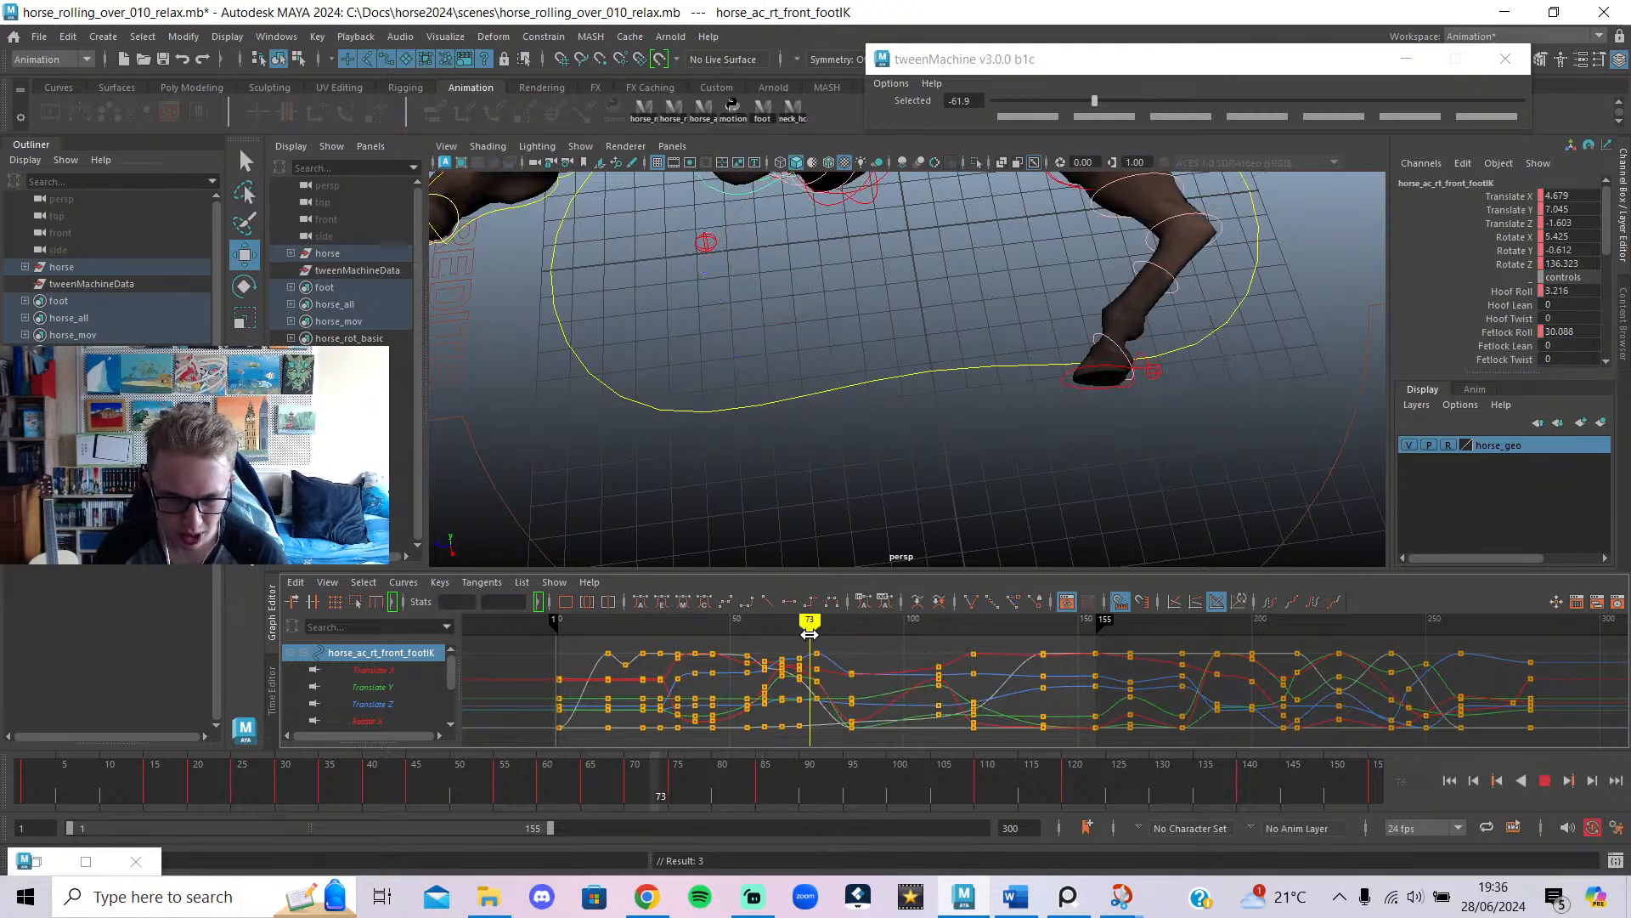
{"action": "mouse_move", "coordinate": [867, 673]}
{"action": "left_mouse_down"}
{"action": "mouse_move", "coordinate": [939, 712]}
{"action": "mouse_move", "coordinate": [852, 708]}
{"action": "left_mouse_up"}
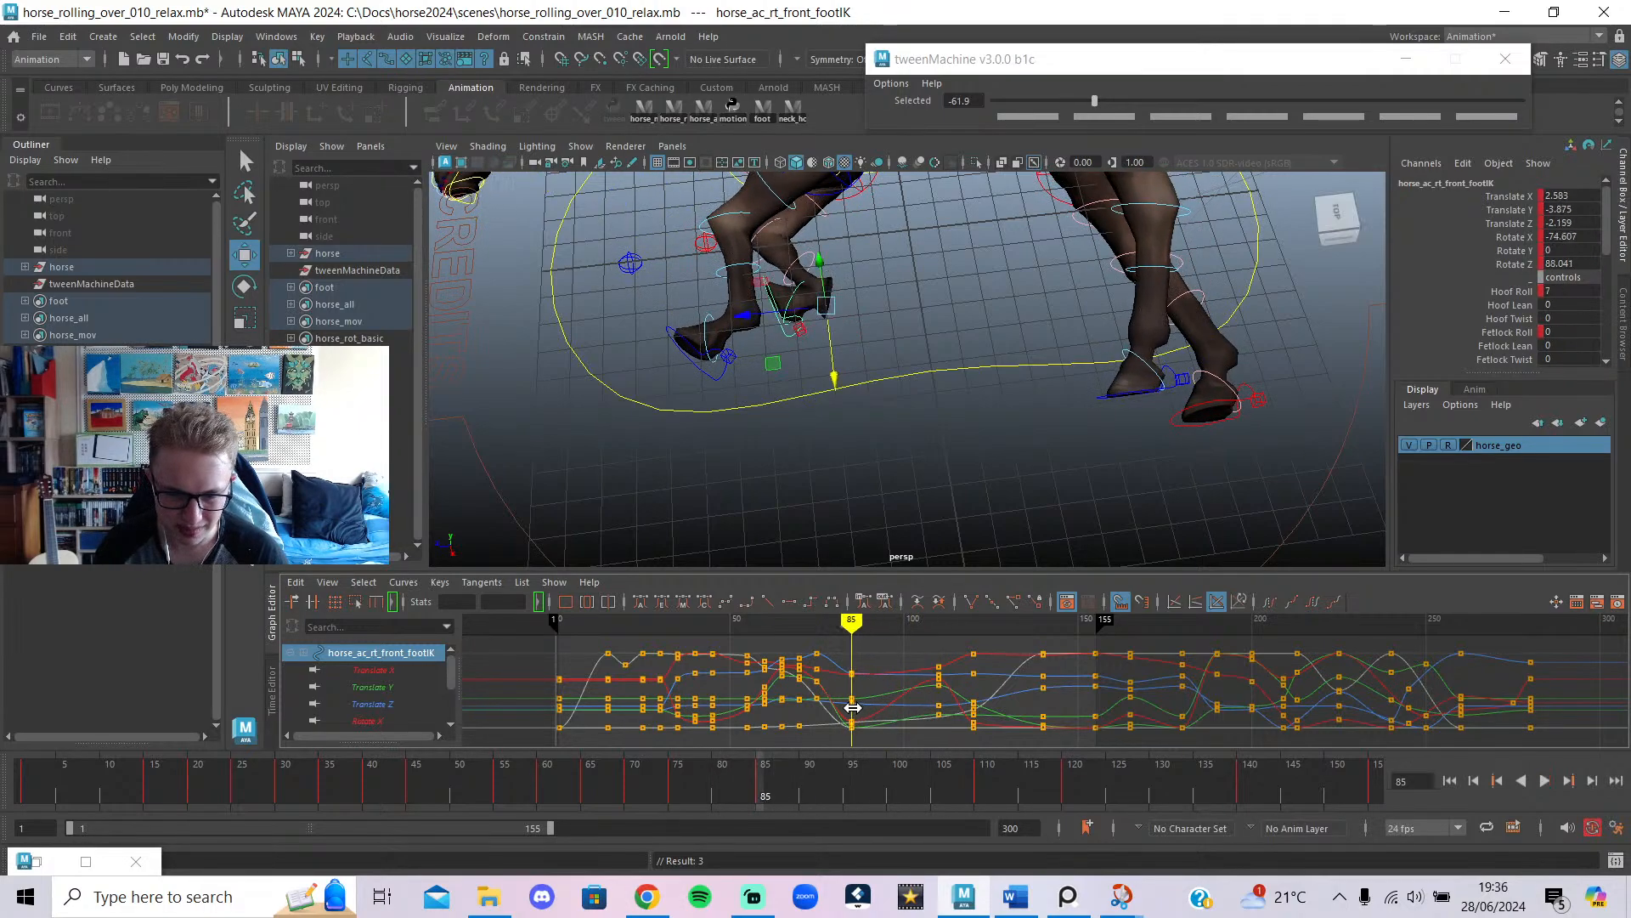
{"action": "key", "text": "ctrl+z"}
{"action": "key", "text": "ctrl+z"}
{"action": "key", "text": "ctrl+z"}
{"action": "key", "text": "ctrl+z"}
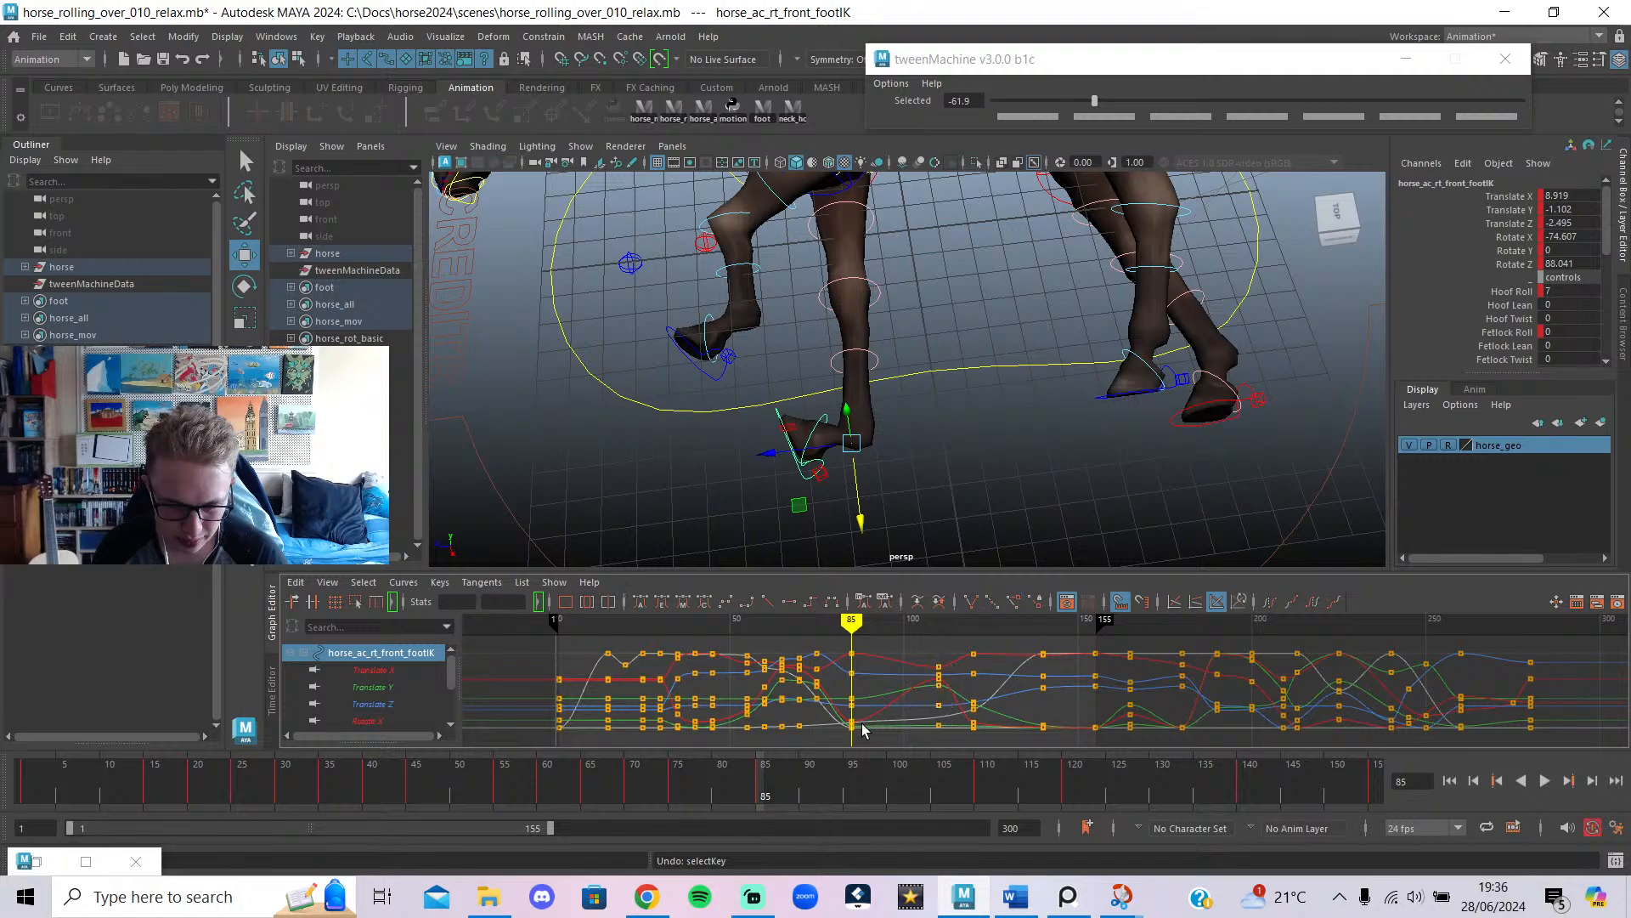
Delete the foot keys around frames 95–100 and move the frame-105 keys earlier toward 85.
{"action": "mouse_move", "coordinate": [854, 646]}
{"action": "left_mouse_down"}
{"action": "mouse_move", "coordinate": [898, 662]}
{"action": "mouse_move", "coordinate": [858, 672]}
{"action": "mouse_move", "coordinate": [939, 695]}
{"action": "mouse_move", "coordinate": [900, 749]}
{"action": "left_mouse_up"}
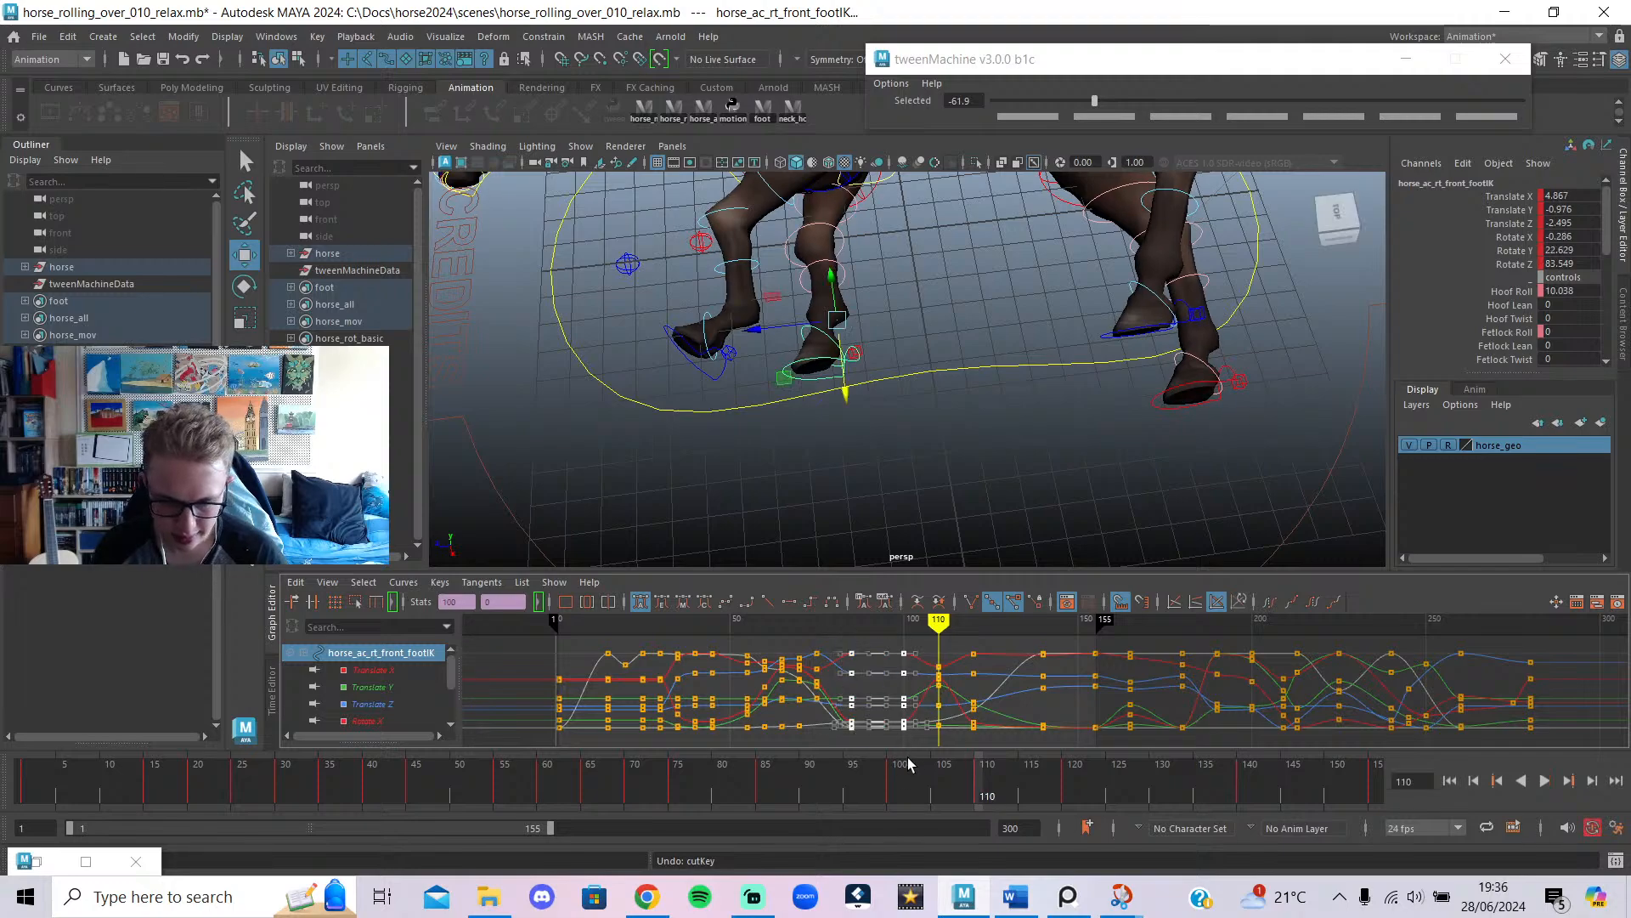
{"action": "left_click", "coordinate": [851, 629]}
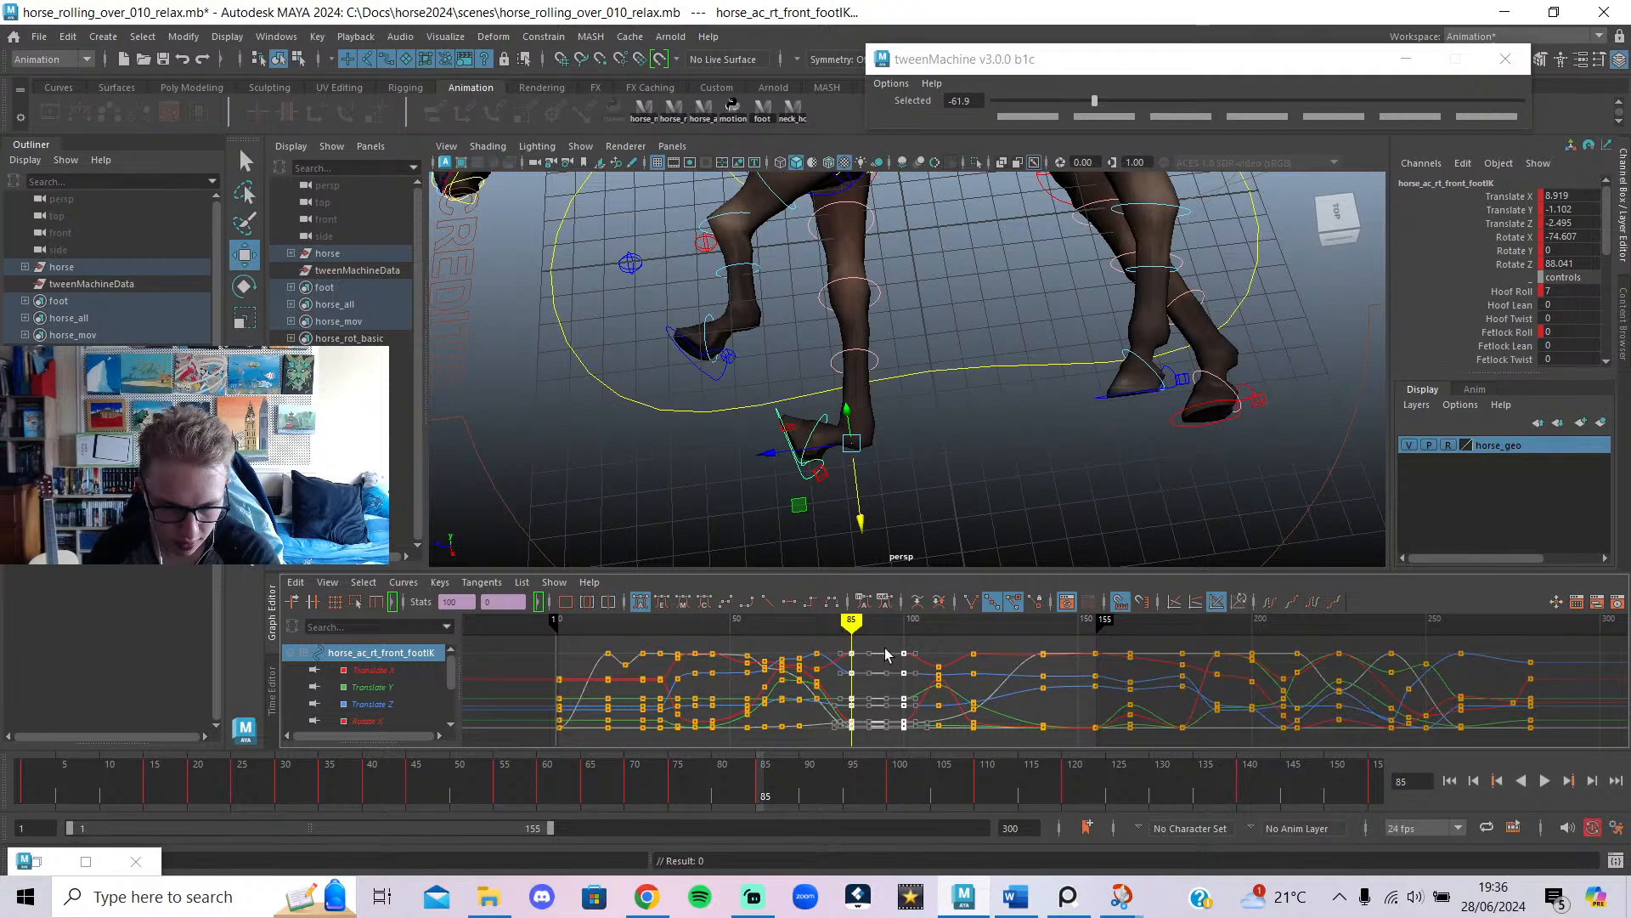
{"action": "key", "text": "Delete"}
{"action": "left_click_drag", "start_coordinate": [941, 790], "coordinate": [943, 751]}
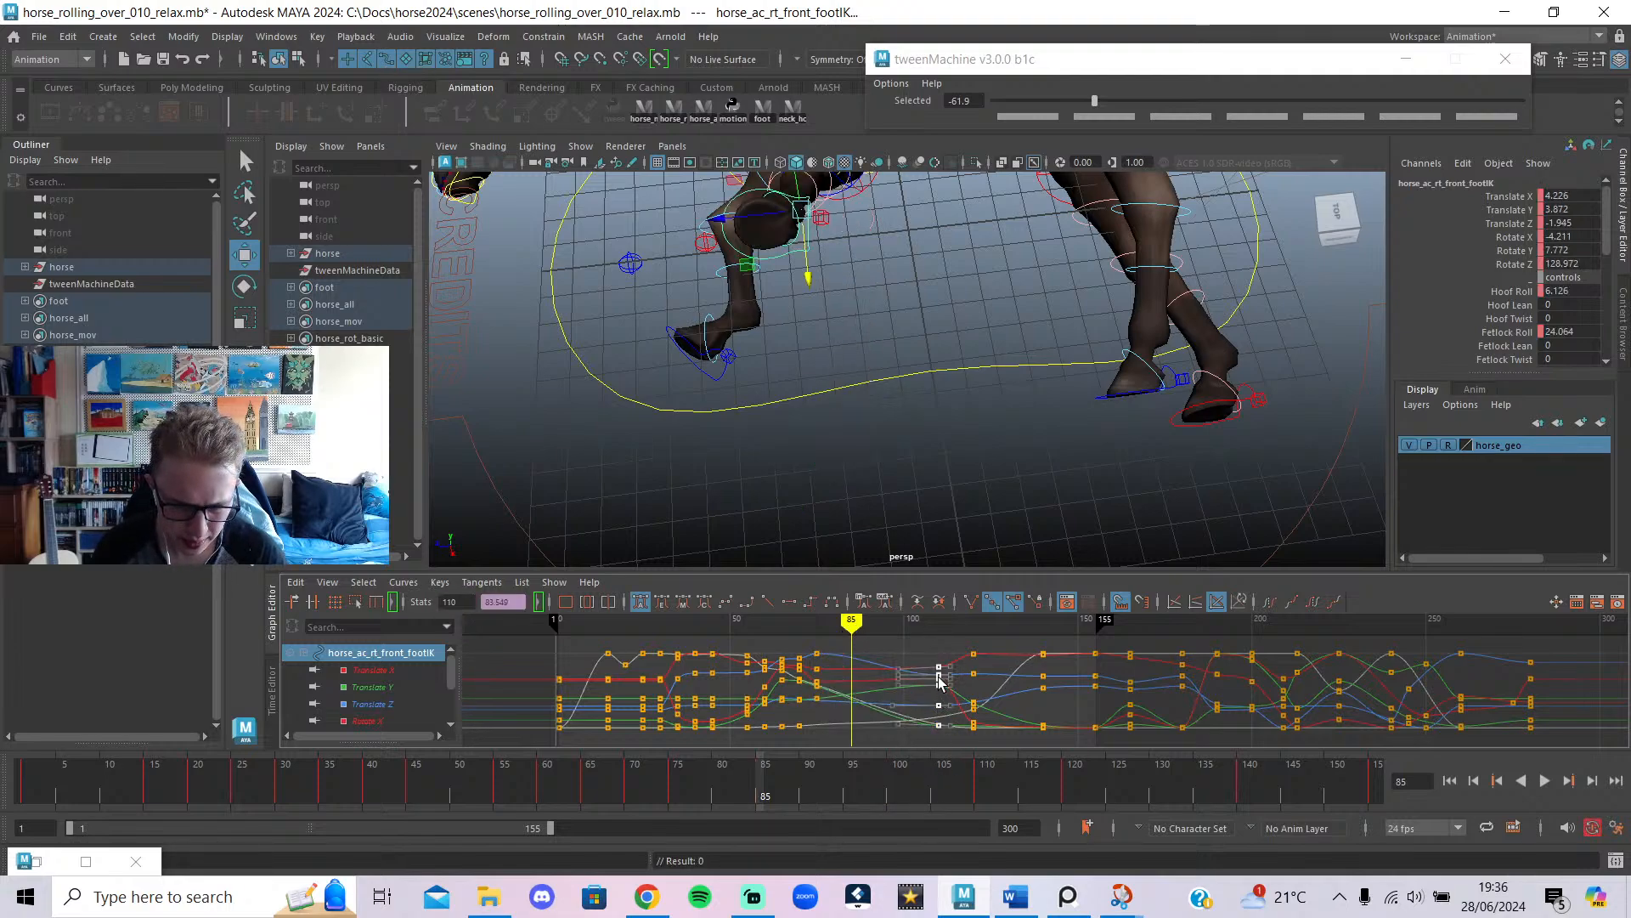
{"action": "middle_click_drag", "start_coordinate": [936, 677], "coordinate": [848, 709], "text": "shift"}
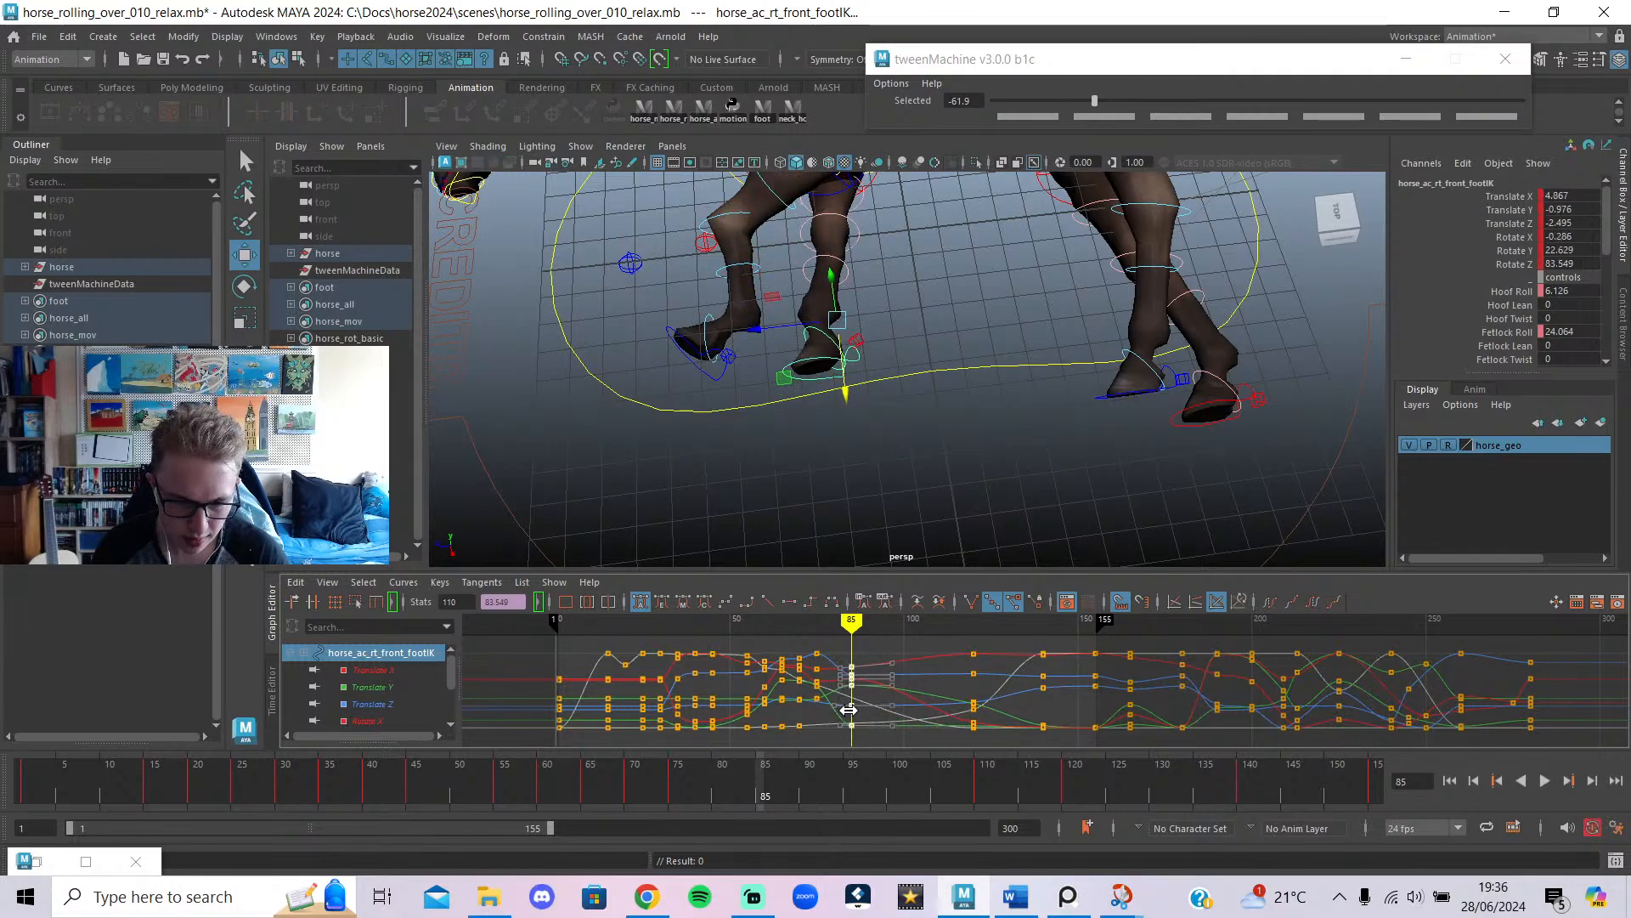
{"action": "left_click_drag", "start_coordinate": [907, 345], "coordinate": [979, 340], "text": "alt"}
Raise and rotate the chest control at frame 85 to twist the torso further.
{"action": "left_click", "coordinate": [880, 340]}
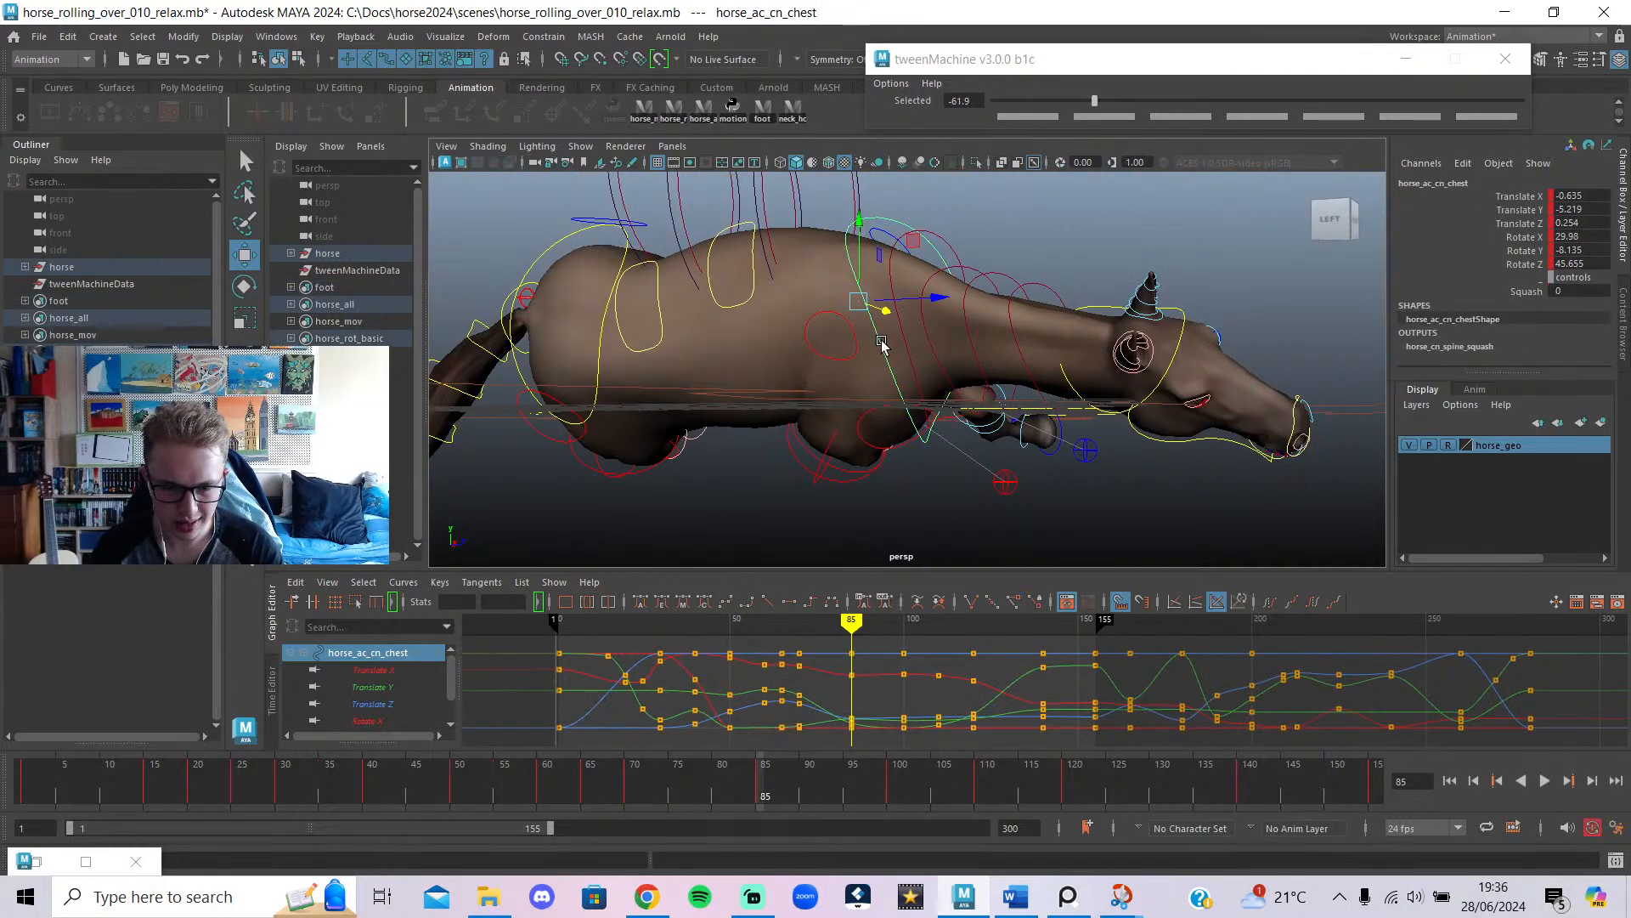
{"action": "left_click_drag", "start_coordinate": [856, 265], "coordinate": [918, 350]}
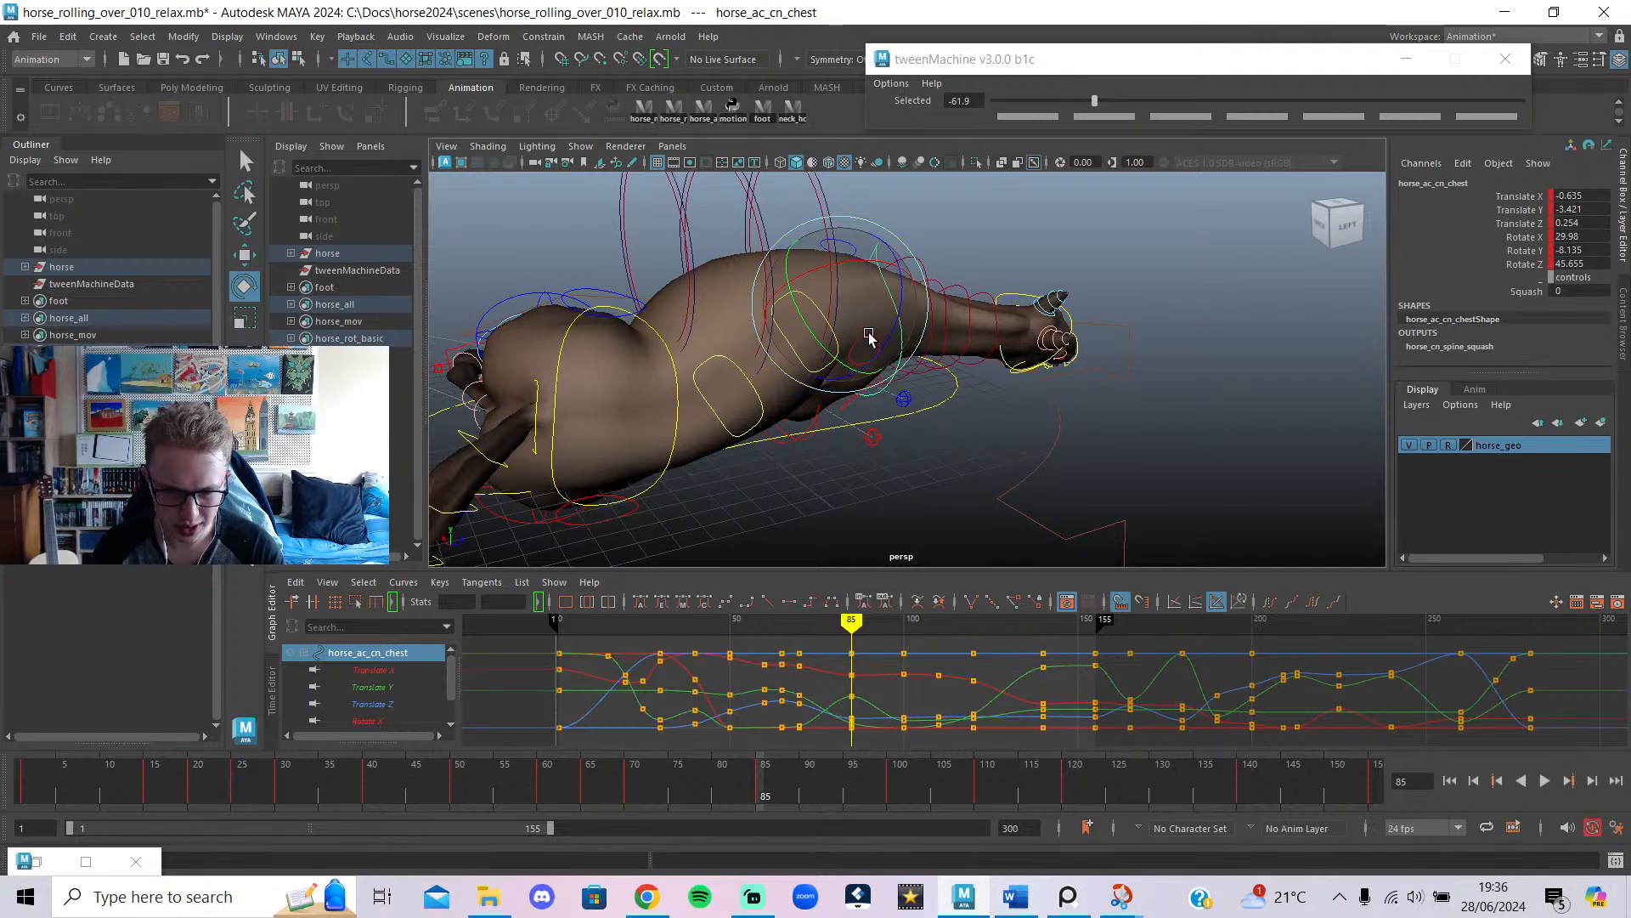
{"action": "left_click_drag", "start_coordinate": [864, 275], "coordinate": [898, 323], "text": "alt"}
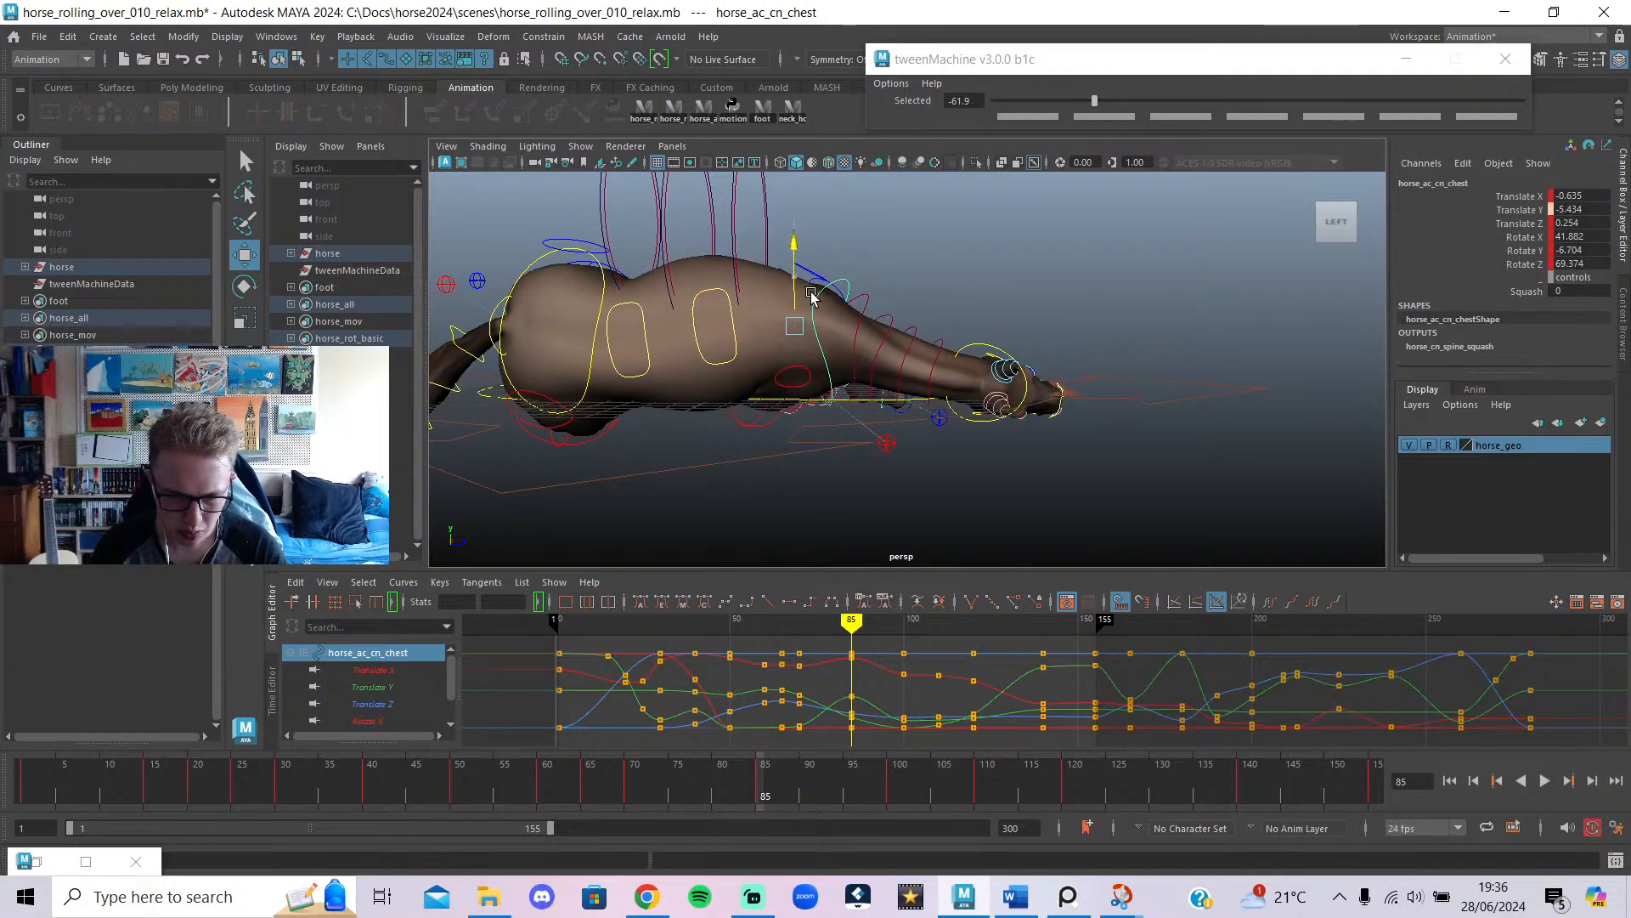
{"action": "mouse_move", "coordinate": [854, 692]}
{"action": "left_mouse_down"}
{"action": "mouse_move", "coordinate": [798, 689]}
{"action": "mouse_move", "coordinate": [950, 688]}
{"action": "mouse_move", "coordinate": [850, 720]}
{"action": "left_mouse_up"}
Review the chest pose from the front-right, checking frames 63 to 77.
{"action": "left_click_drag", "start_coordinate": [889, 486], "coordinate": [1071, 353], "text": "alt"}
{"action": "left_click_drag", "start_coordinate": [989, 384], "coordinate": [863, 485], "text": "alt"}
{"action": "right_click_drag", "start_coordinate": [864, 484], "coordinate": [987, 461], "text": "alt"}
{"action": "left_click_drag", "start_coordinate": [987, 461], "coordinate": [668, 542], "text": "alt"}
{"action": "right_click_drag", "start_coordinate": [1031, 473], "coordinate": [1084, 465], "text": "alt"}
{"action": "key", "text": "alt+1"}
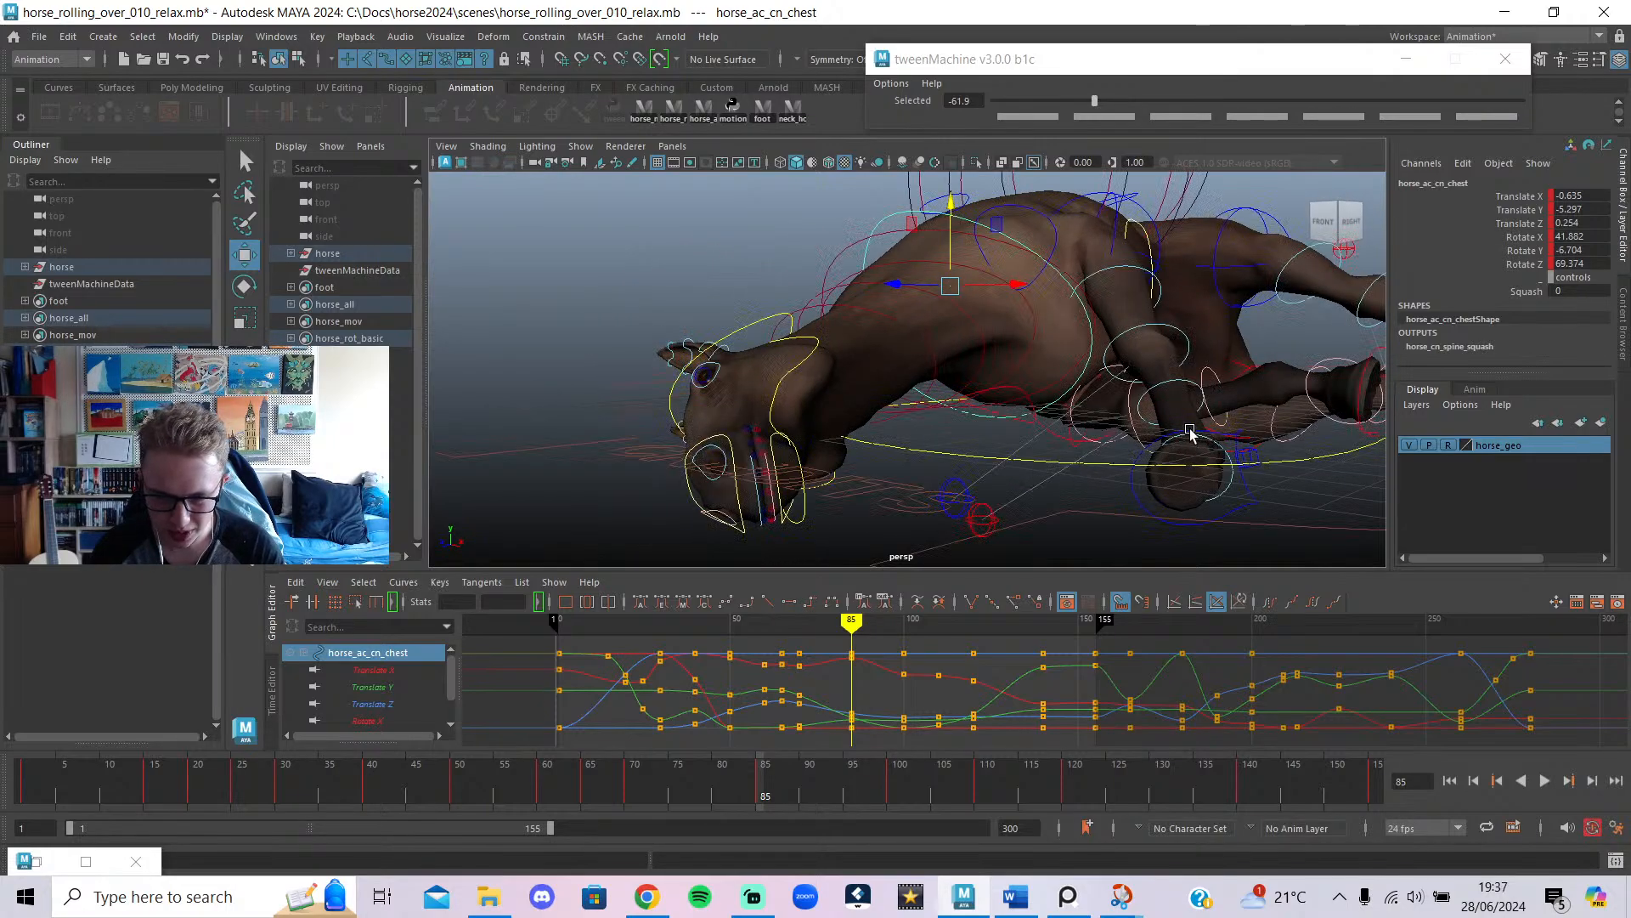
{"action": "mouse_move", "coordinate": [800, 626]}
{"action": "left_mouse_down"}
{"action": "mouse_move", "coordinate": [728, 627]}
{"action": "mouse_move", "coordinate": [775, 626]}
{"action": "left_mouse_up"}
{"action": "left_click_drag", "start_coordinate": [972, 416], "coordinate": [909, 440], "text": "alt"}
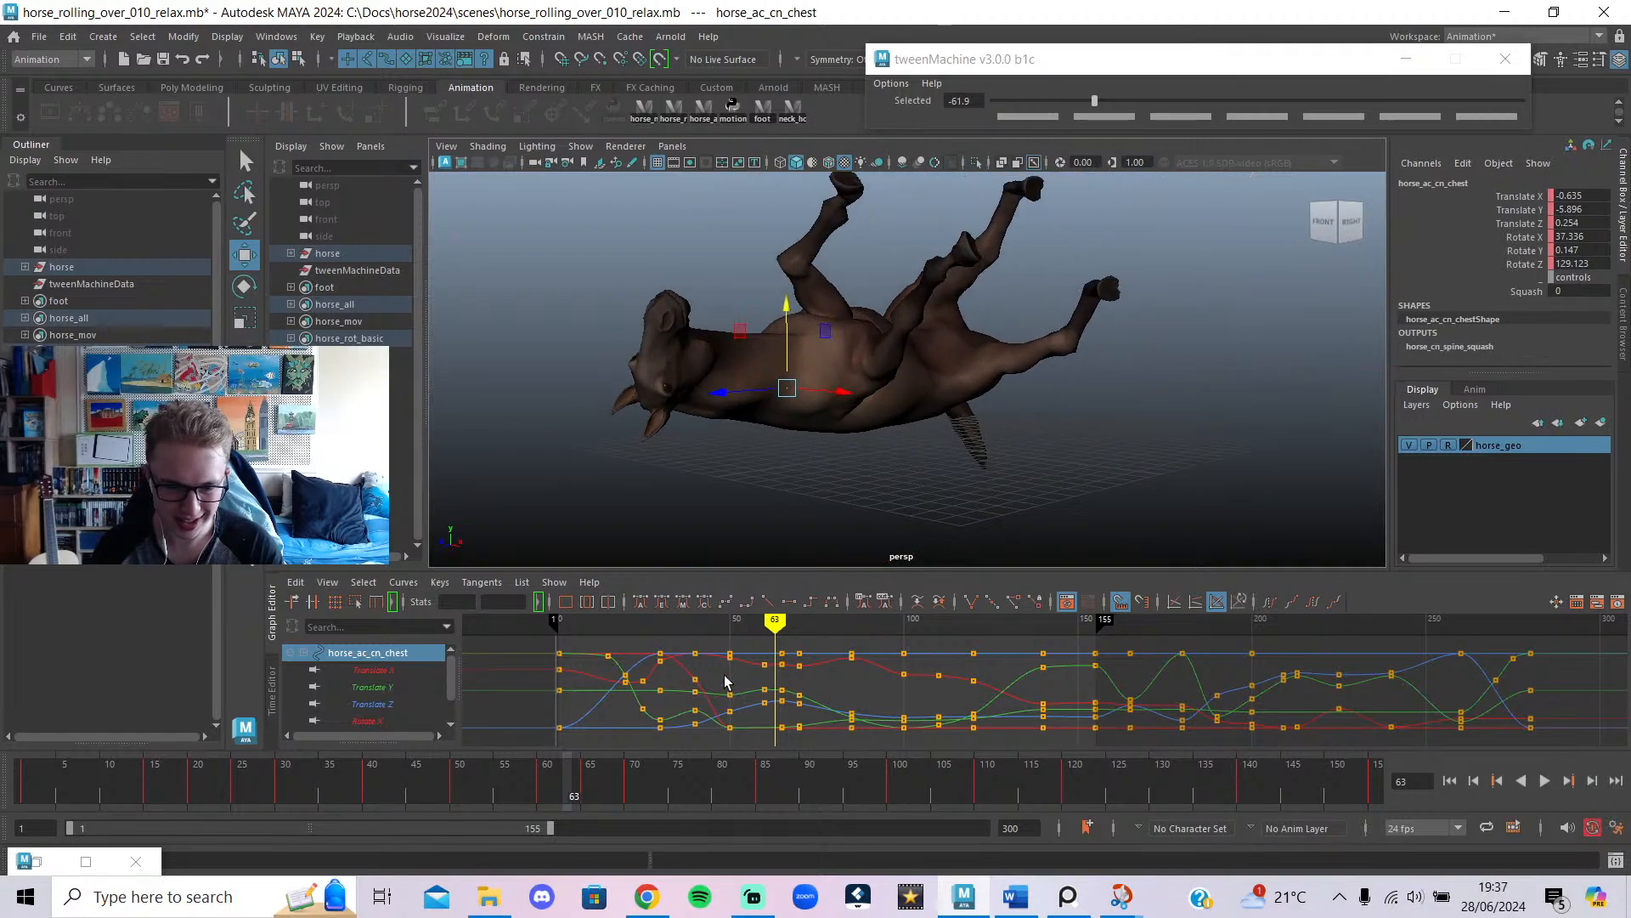
{"action": "mouse_move", "coordinate": [752, 620]}
{"action": "left_mouse_down"}
{"action": "mouse_move", "coordinate": [805, 629]}
{"action": "mouse_move", "coordinate": [824, 775]}
{"action": "mouse_move", "coordinate": [747, 776]}
{"action": "mouse_move", "coordinate": [787, 777]}
{"action": "mouse_move", "coordinate": [843, 911]}
{"action": "mouse_move", "coordinate": [632, 911]}
{"action": "mouse_move", "coordinate": [852, 911]}
{"action": "left_mouse_up"}
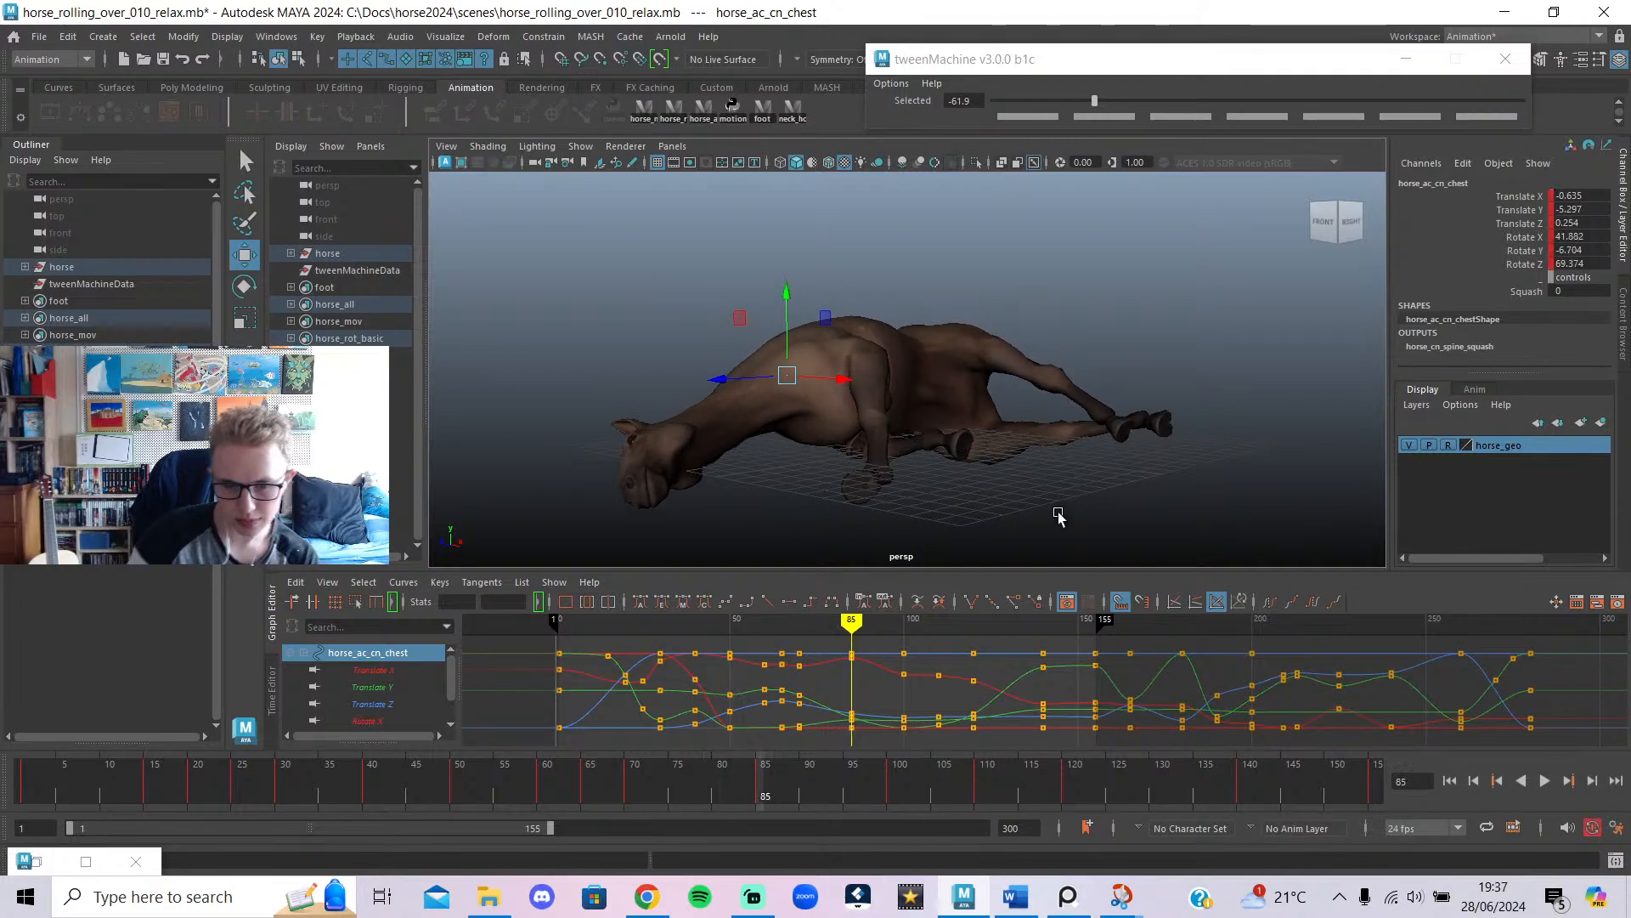
Orbit to the horse's right side and select the left front foot control.
{"action": "scroll", "coordinate": [1057, 515], "scroll_direction": "up", "scroll_amount": 2}
{"action": "scroll", "coordinate": [1050, 513], "scroll_direction": "down", "scroll_amount": 1}
{"action": "key", "text": "alt+1"}
{"action": "left_click_drag", "start_coordinate": [1001, 455], "coordinate": [878, 514], "text": "alt"}
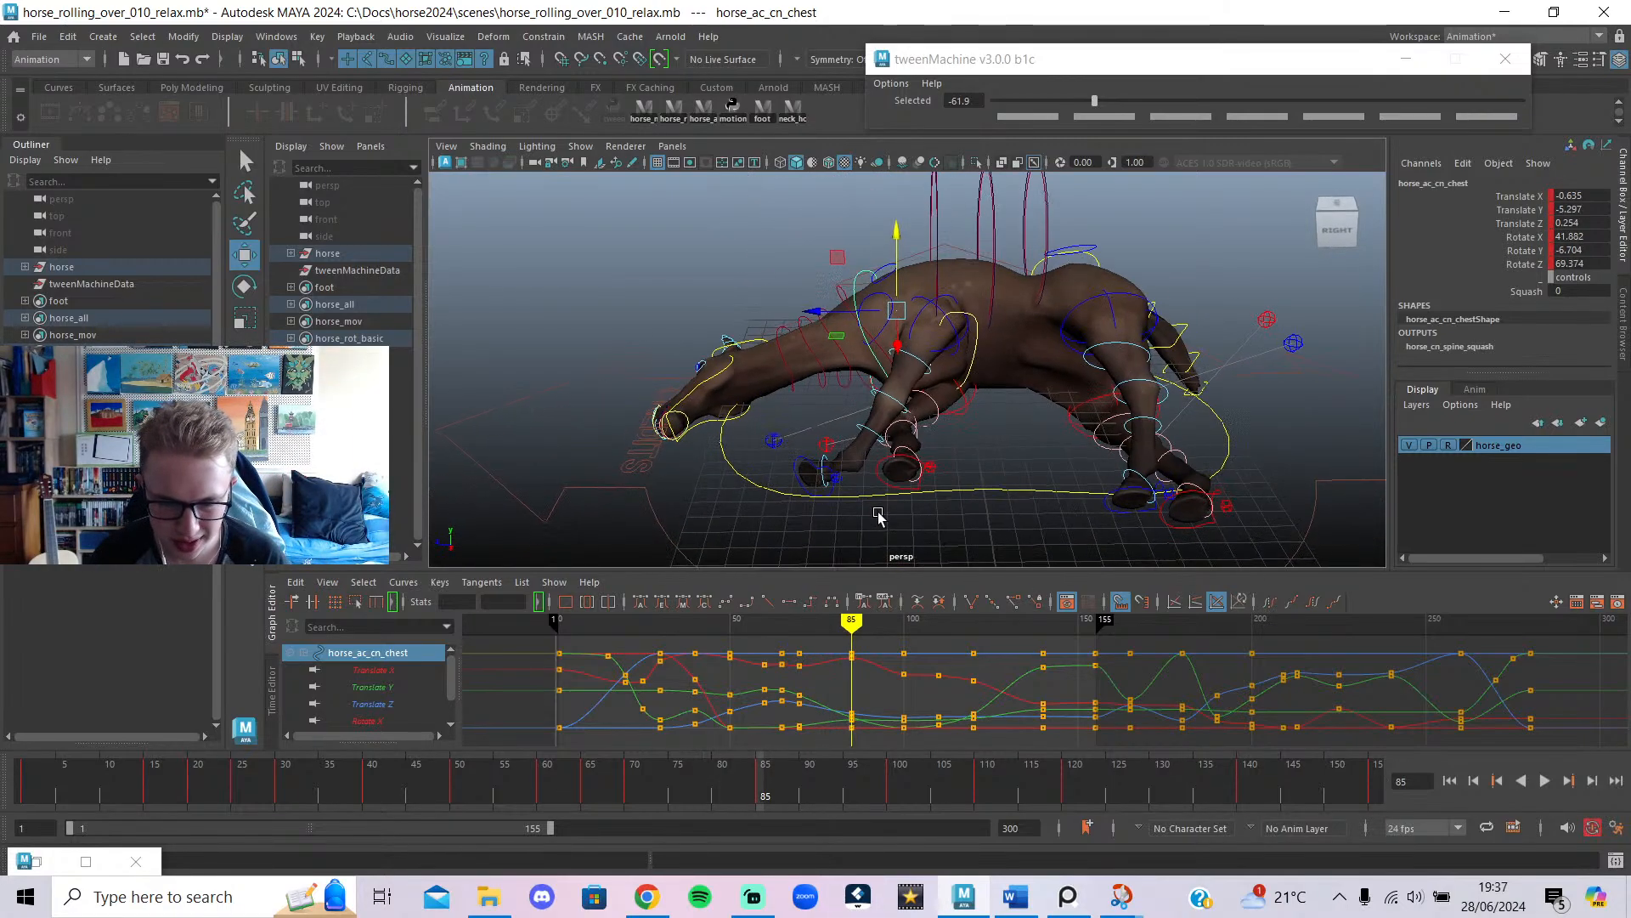
{"action": "left_click", "coordinate": [797, 473]}
{"action": "scroll", "coordinate": [1031, 369], "scroll_direction": "up", "scroll_amount": 3}
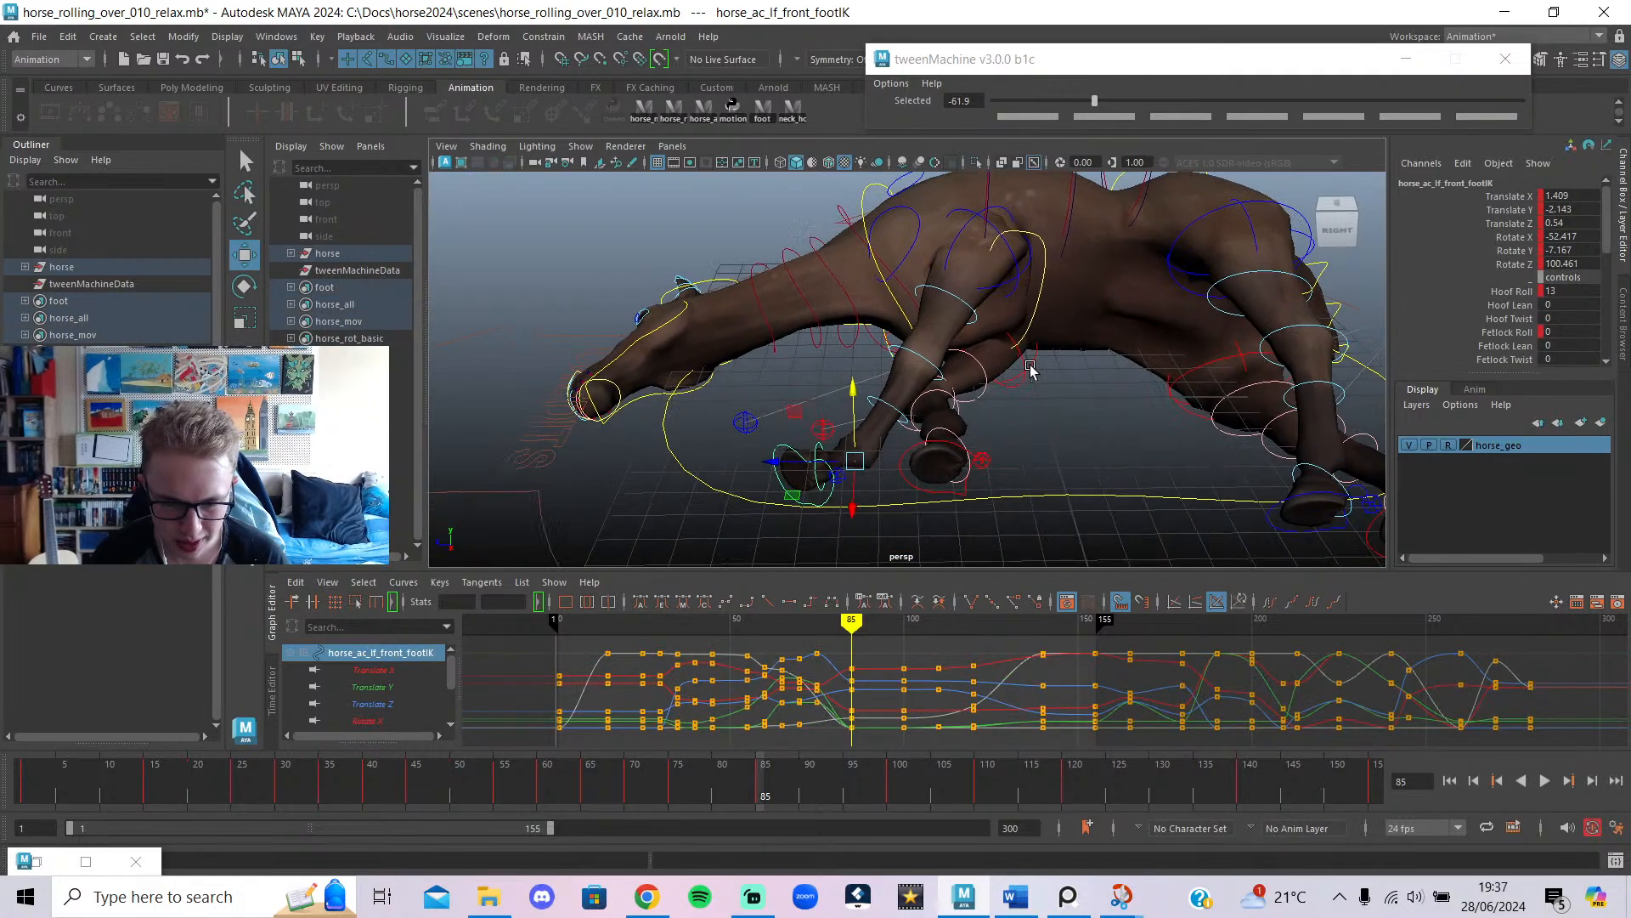
Lift the left front foot control slightly to Translate Y 0.128 and key it at frame 85.
{"action": "left_click_drag", "start_coordinate": [890, 438], "coordinate": [916, 459], "text": "alt"}
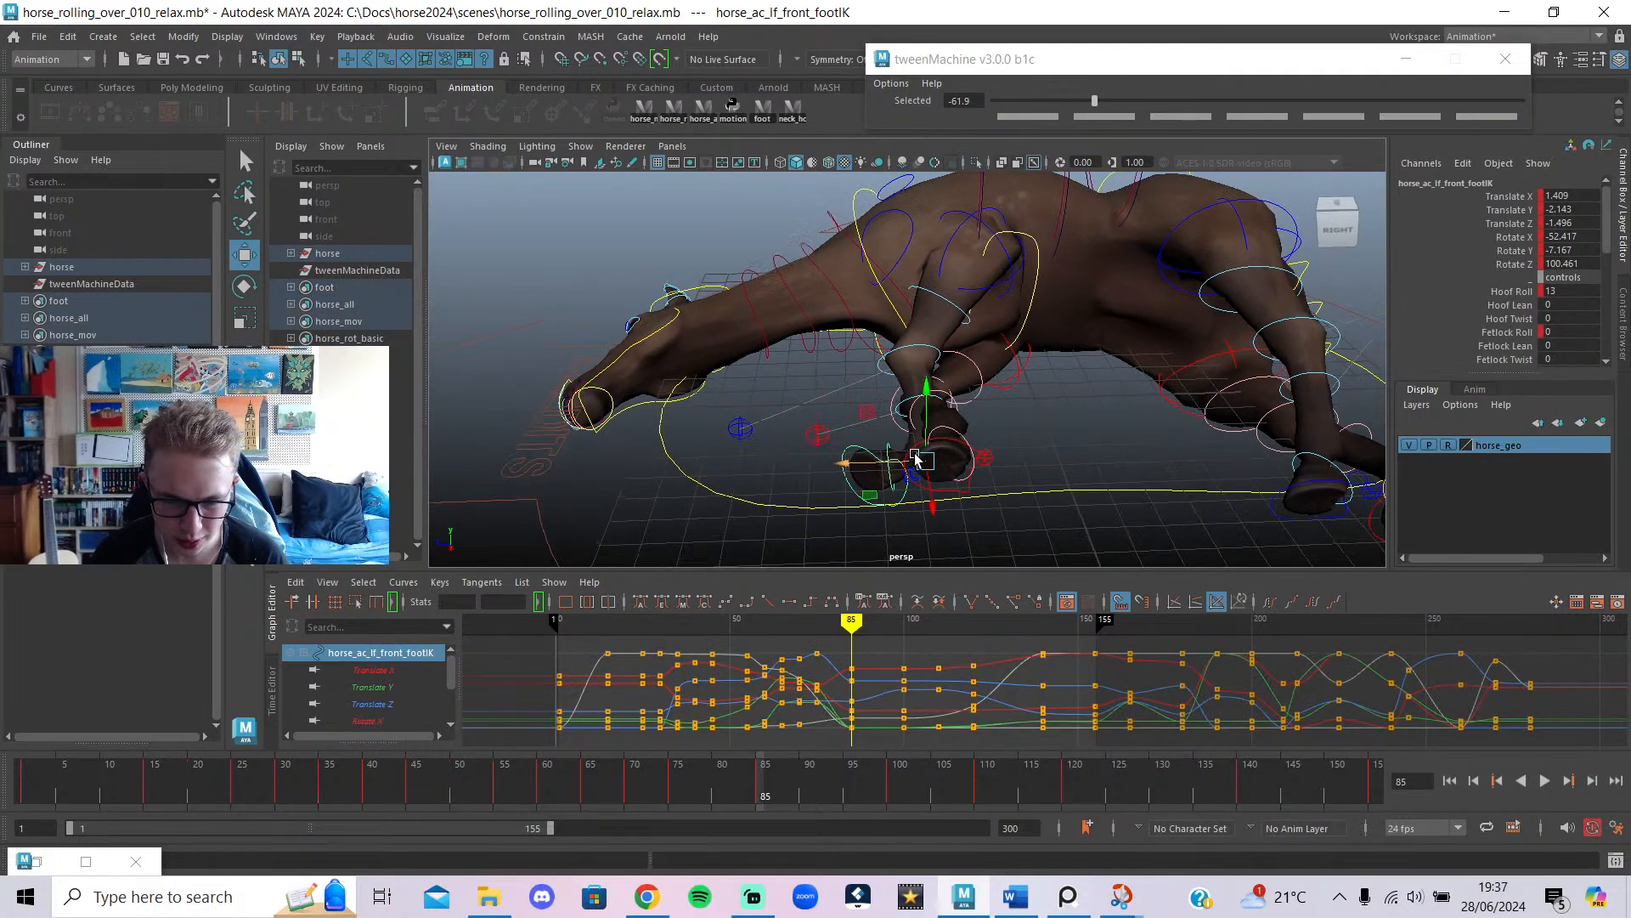
{"action": "left_click_drag", "start_coordinate": [916, 361], "coordinate": [915, 356]}
{"action": "left_click_drag", "start_coordinate": [916, 356], "coordinate": [1030, 441], "text": "alt"}
{"action": "key", "text": "e"}
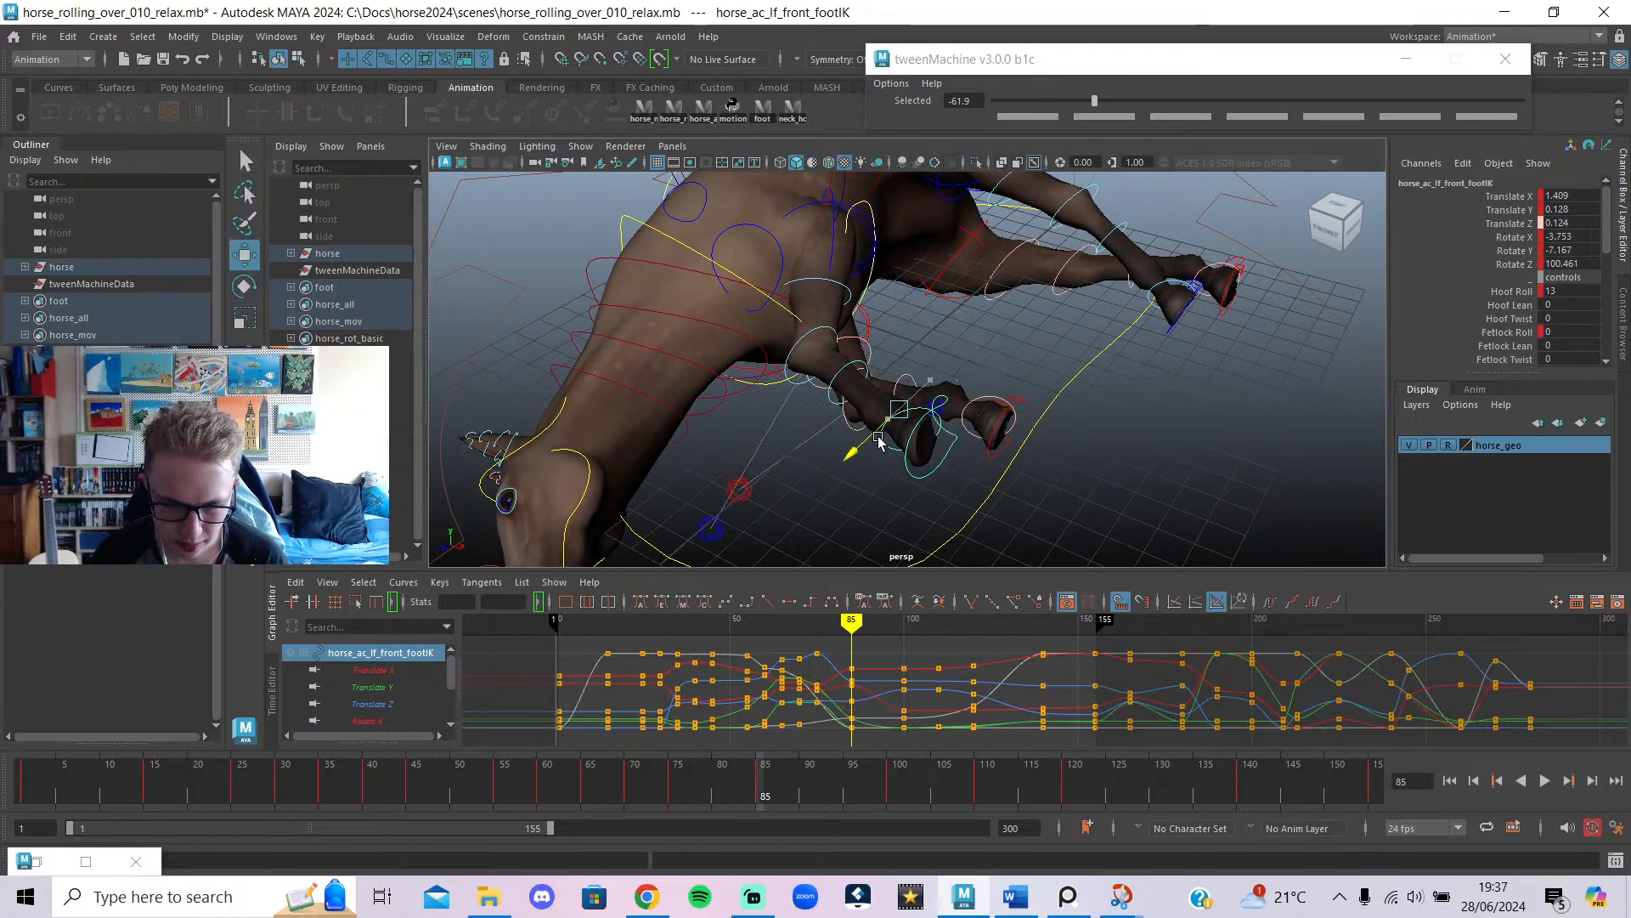
{"action": "left_click_drag", "start_coordinate": [820, 629], "coordinate": [852, 652]}
Inspect the foot from high-side, below and back-left views, then deselect it.
{"action": "left_click_drag", "start_coordinate": [1038, 537], "coordinate": [1387, 444], "text": "alt"}
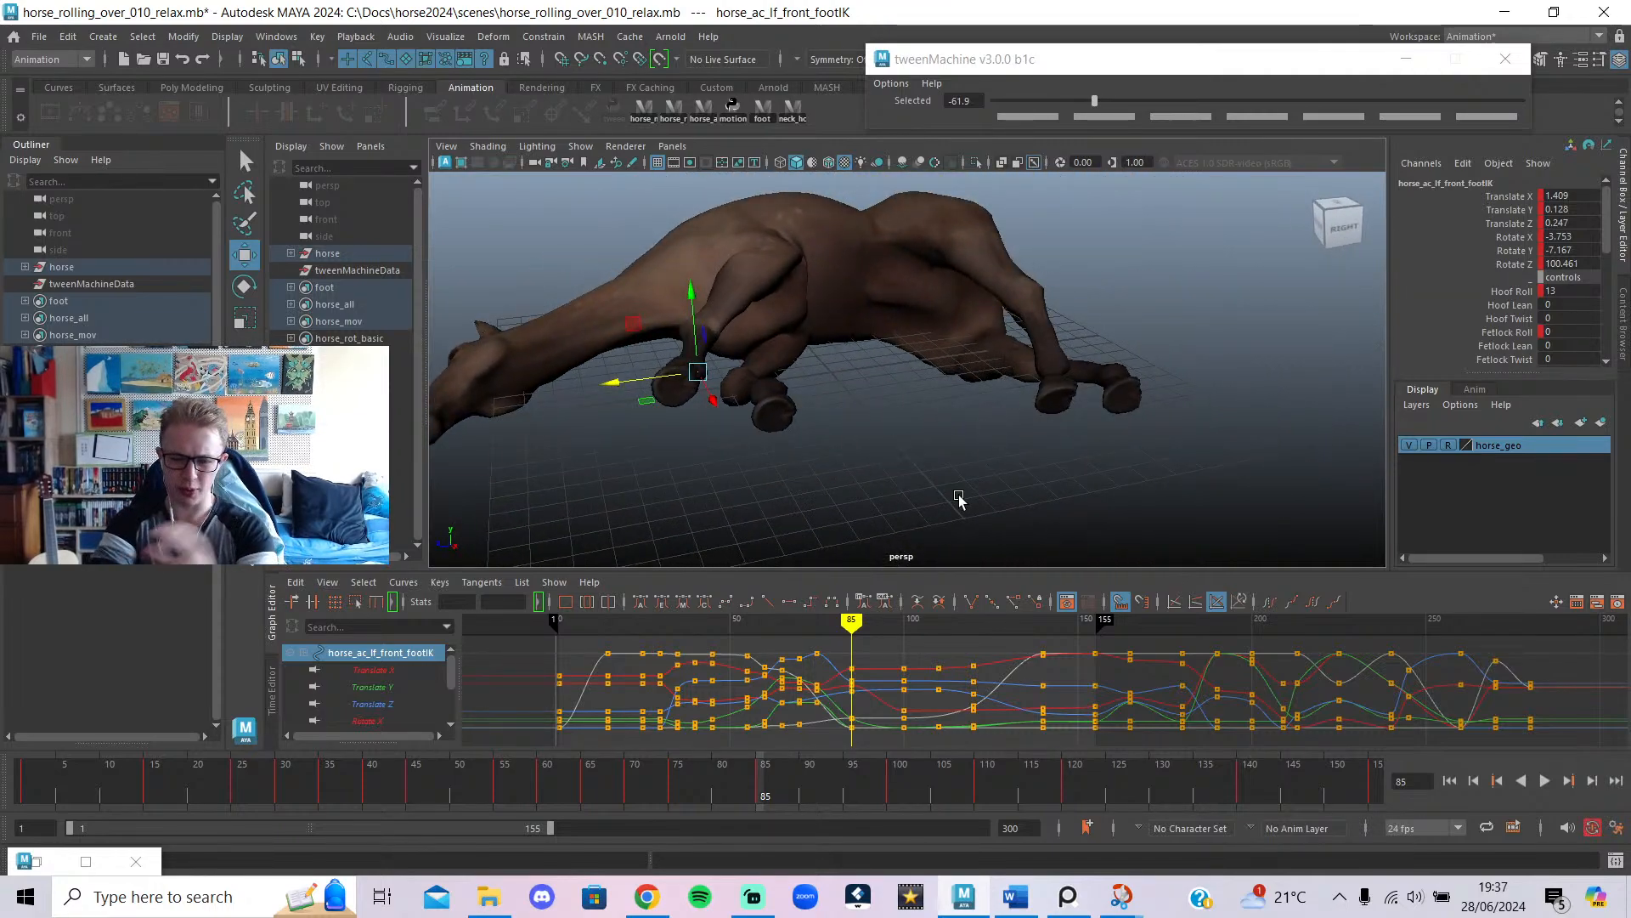
{"action": "scroll", "coordinate": [860, 353], "scroll_direction": "up", "scroll_amount": 3}
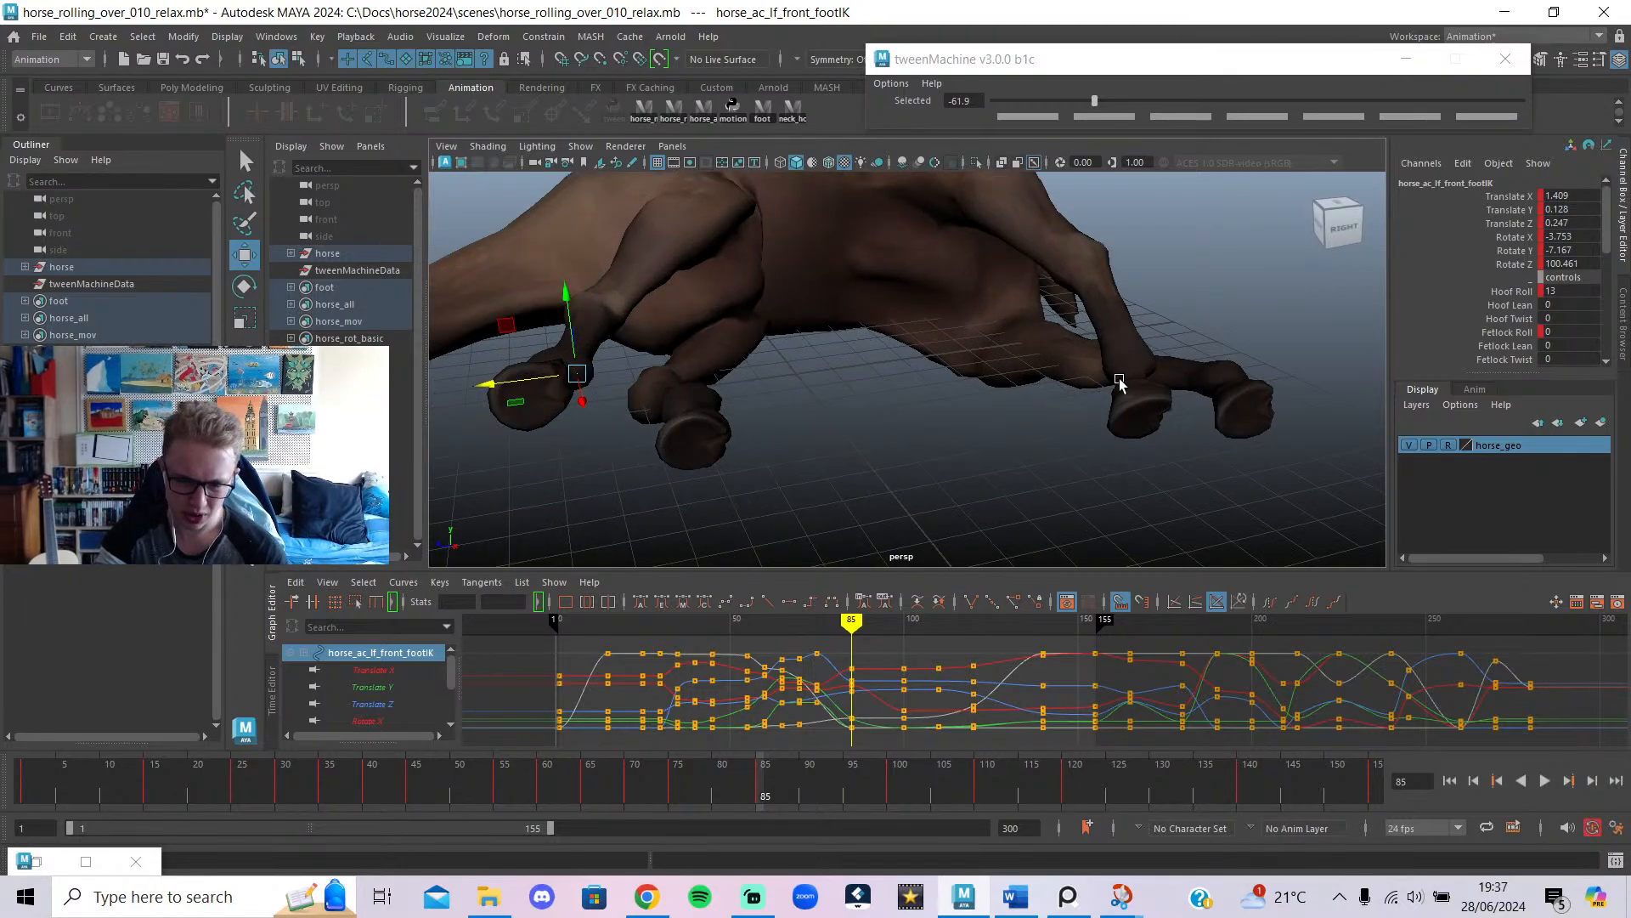
{"action": "left_click_drag", "start_coordinate": [1120, 384], "coordinate": [900, 306], "text": "alt"}
{"action": "left_click_drag", "start_coordinate": [1009, 387], "coordinate": [1042, 419], "text": "alt"}
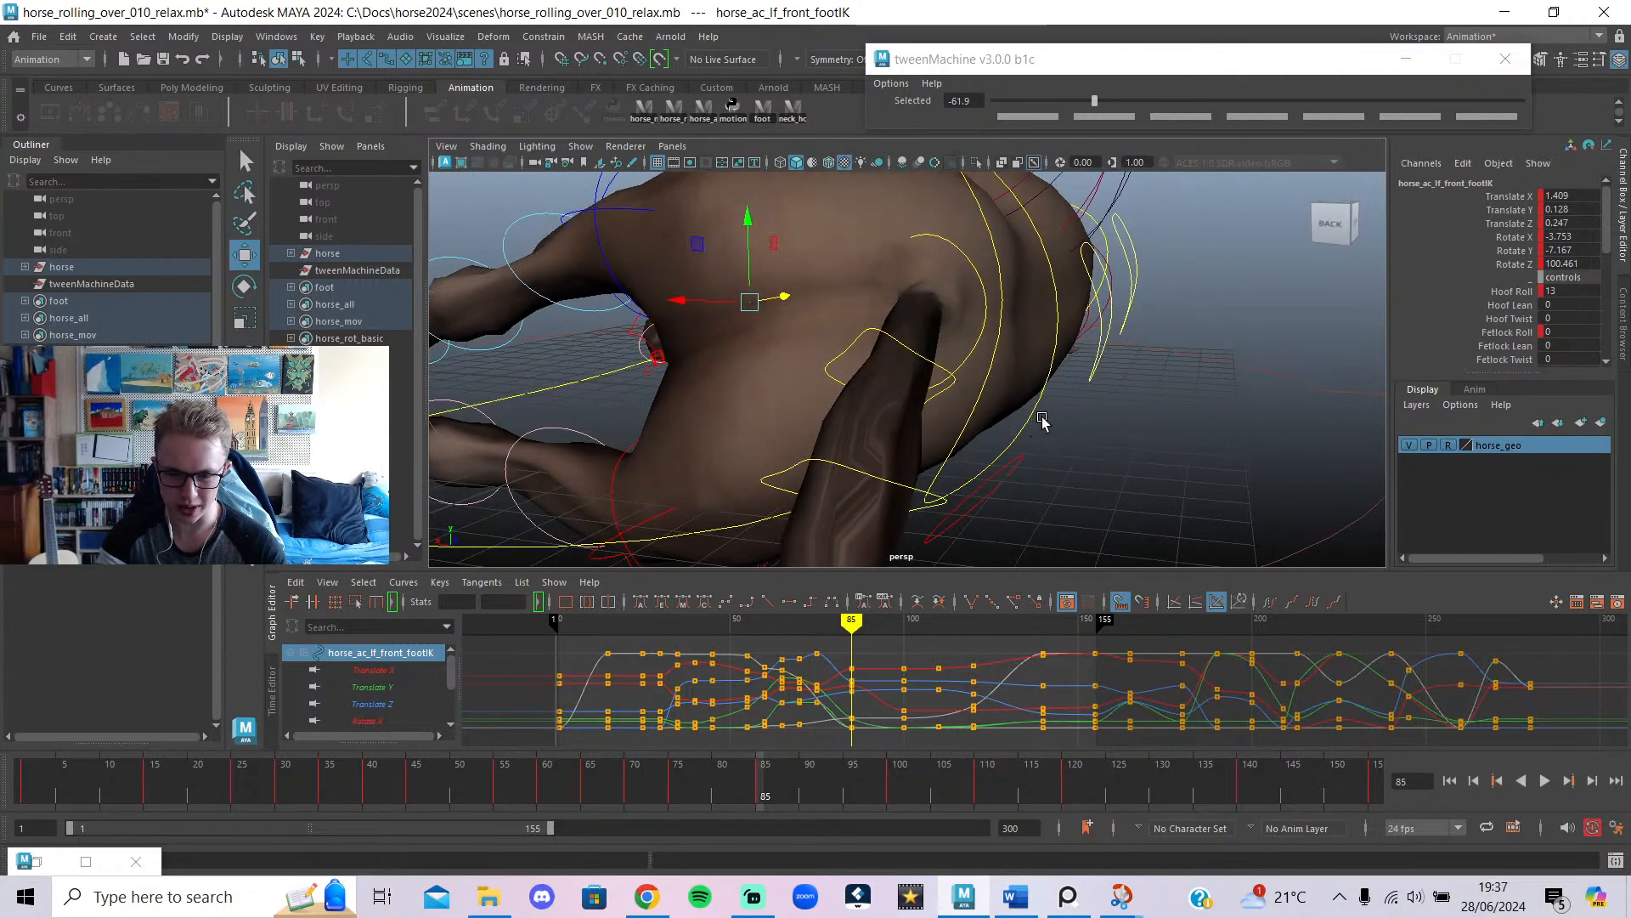
{"action": "left_click", "coordinate": [1052, 491]}
Rotate the pelvis control further onto its side, around frame 74.
{"action": "left_click", "coordinate": [1035, 416]}
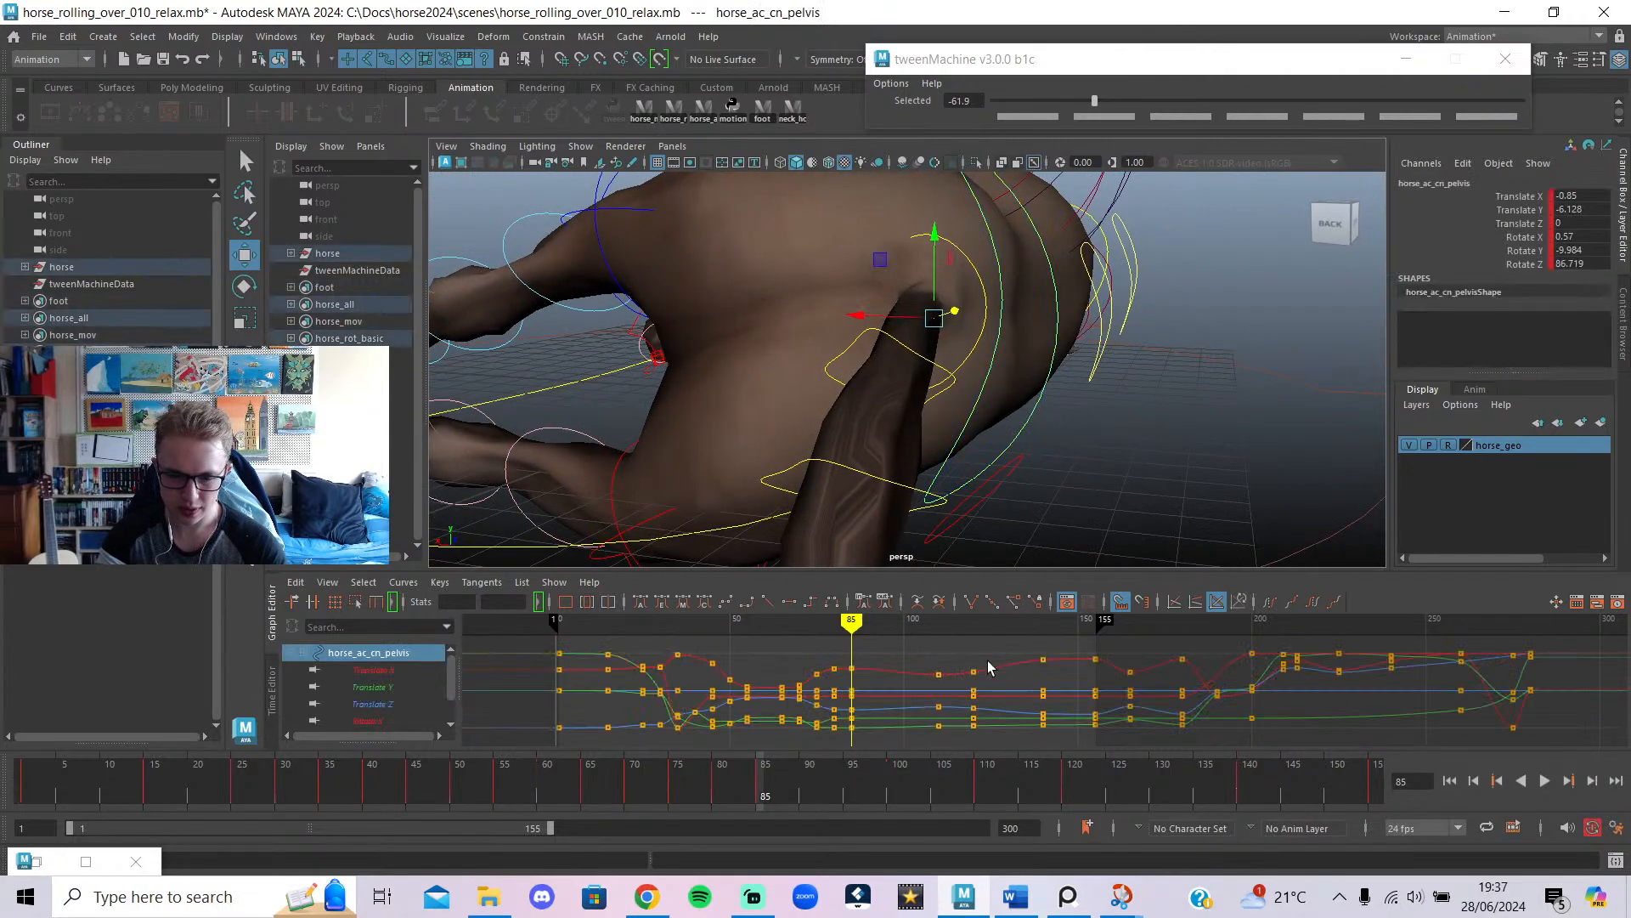
{"action": "left_click_drag", "start_coordinate": [880, 343], "coordinate": [1206, 393], "text": "alt"}
{"action": "key", "text": "e"}
{"action": "mouse_move", "coordinate": [922, 410]}
{"action": "left_mouse_down", "text": "alt"}
{"action": "mouse_move", "coordinate": [1023, 414]}
{"action": "mouse_move", "coordinate": [899, 423]}
{"action": "left_mouse_up", "text": "alt"}
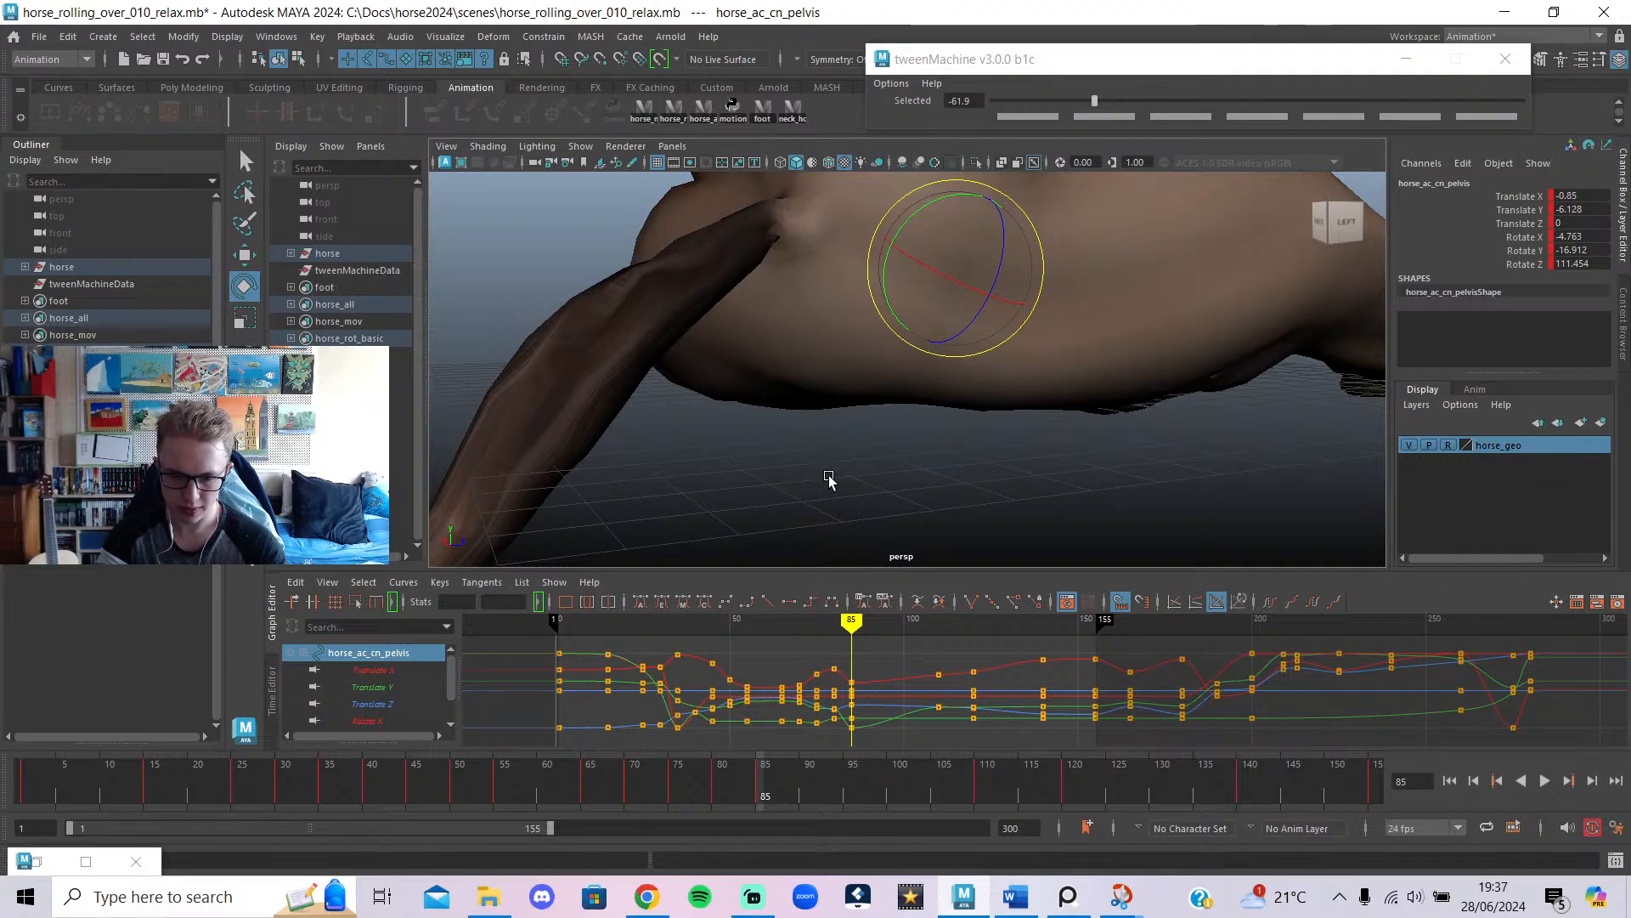
{"action": "left_click_drag", "start_coordinate": [828, 480], "coordinate": [1054, 469], "text": "alt"}
{"action": "mouse_move", "coordinate": [821, 632]}
{"action": "left_mouse_down"}
{"action": "mouse_move", "coordinate": [848, 631]}
{"action": "mouse_move", "coordinate": [816, 632]}
{"action": "left_mouse_up"}
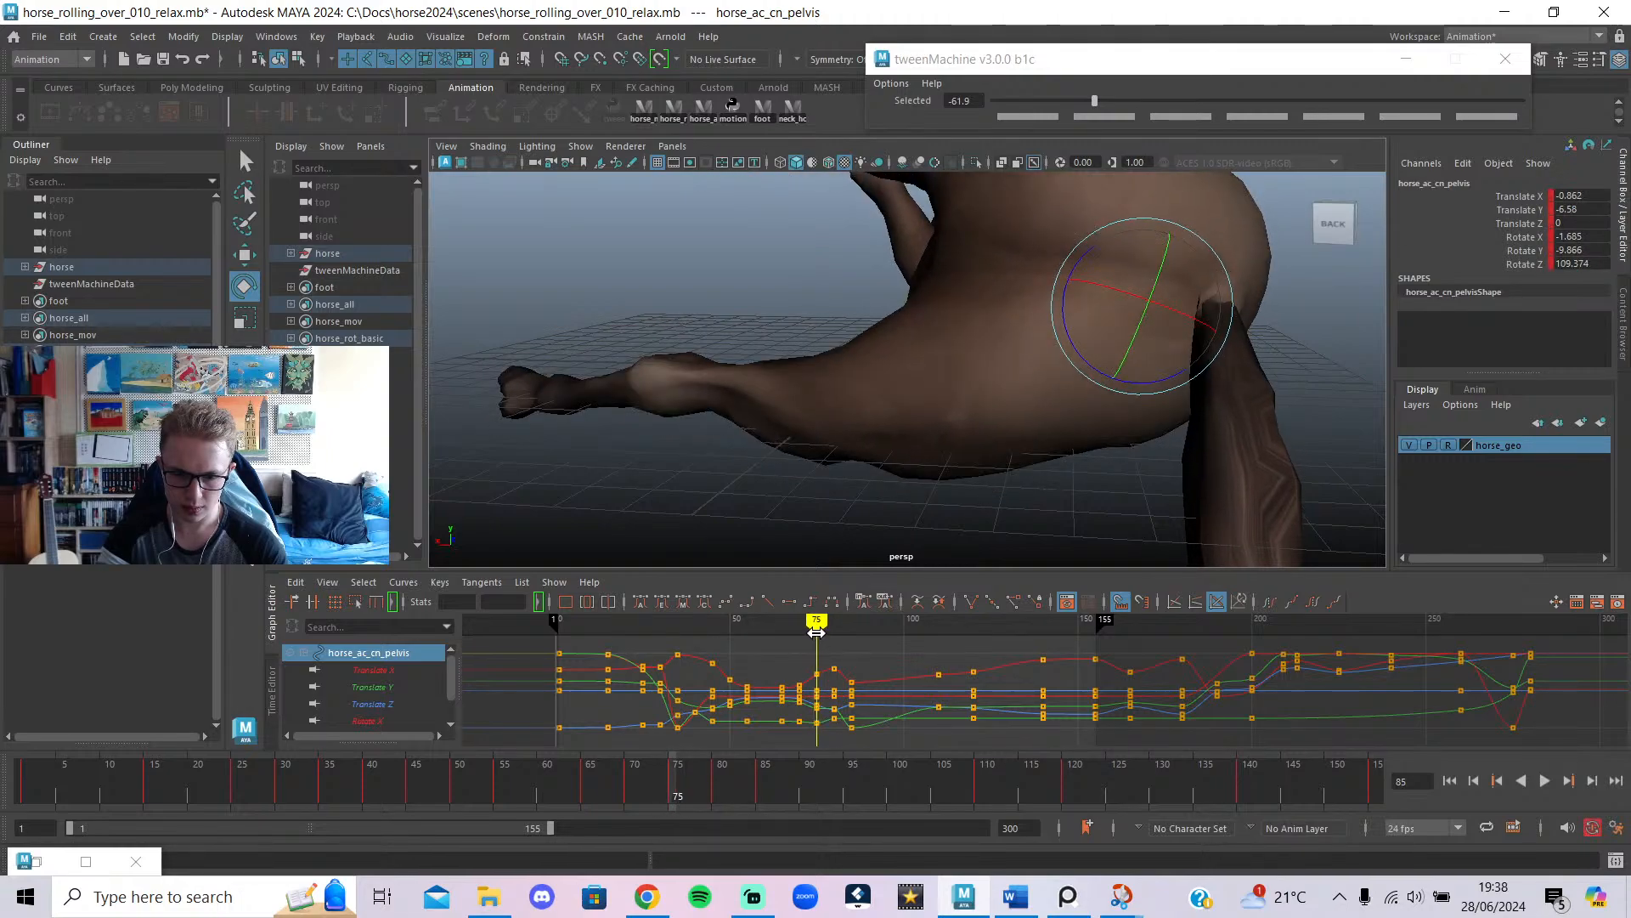
Delete the pelvis key columns at frames 80 and 75 in the Graph Editor.
{"action": "left_click_drag", "start_coordinate": [836, 752], "coordinate": [829, 753]}
{"action": "key", "text": "Delete"}
{"action": "mouse_move", "coordinate": [818, 639]}
{"action": "left_mouse_down"}
{"action": "mouse_move", "coordinate": [791, 644]}
{"action": "mouse_move", "coordinate": [837, 682]}
{"action": "mouse_move", "coordinate": [818, 695]}
{"action": "left_mouse_up"}
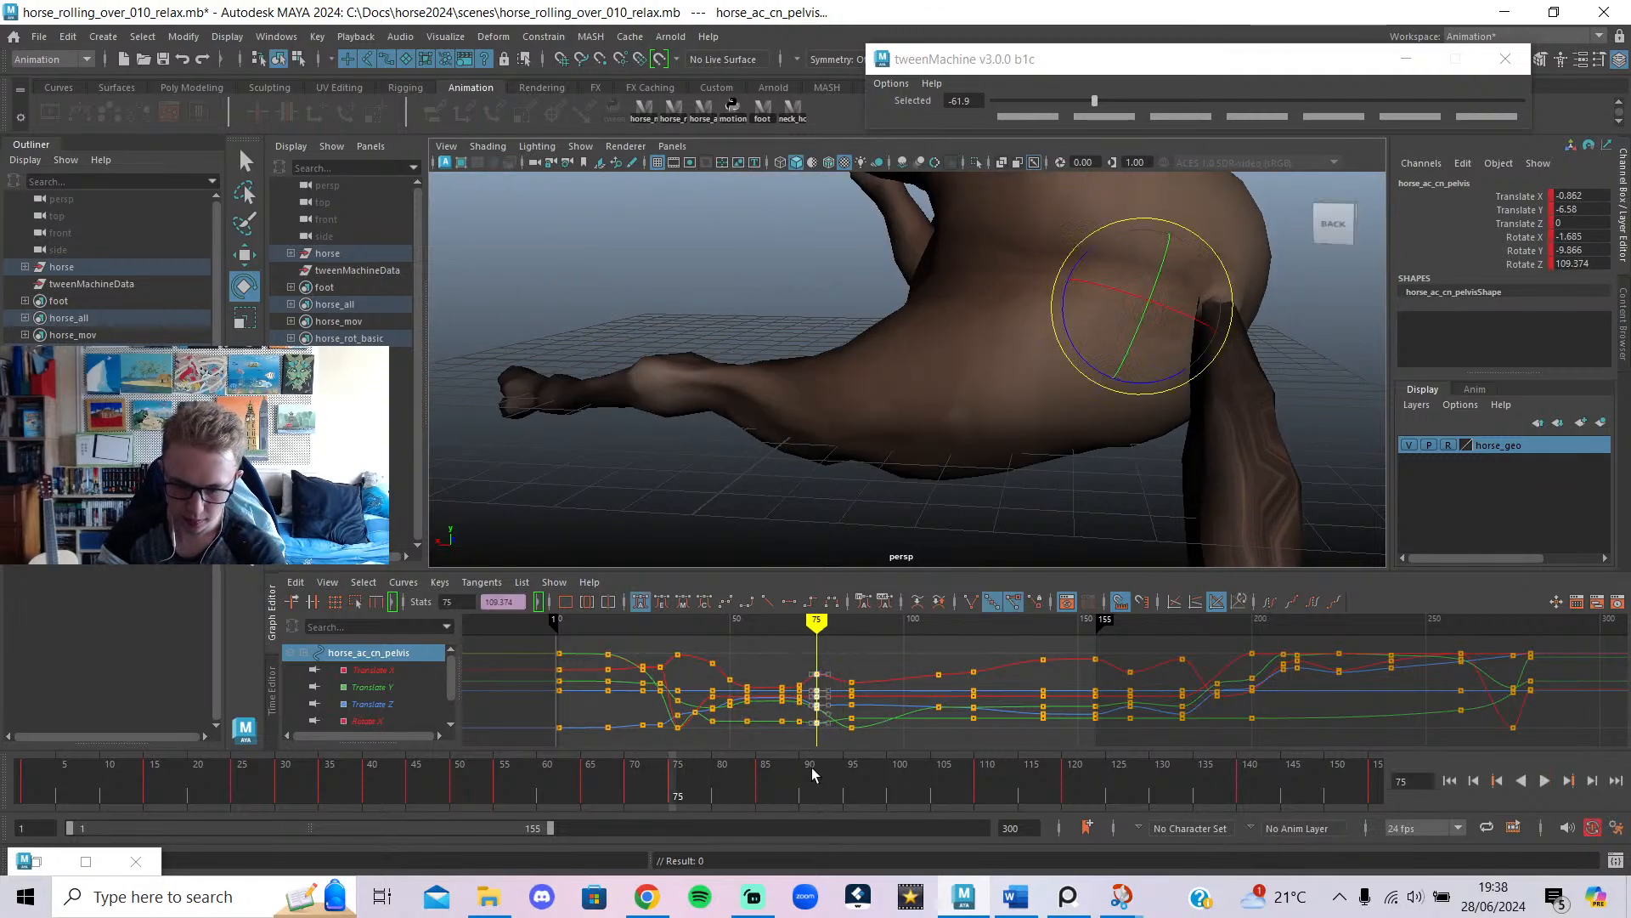
{"action": "key", "text": "Delete"}
{"action": "scroll", "coordinate": [958, 458], "scroll_direction": "down", "scroll_amount": 5}
{"action": "middle_click_drag", "start_coordinate": [1016, 492], "coordinate": [1019, 495], "text": "alt"}
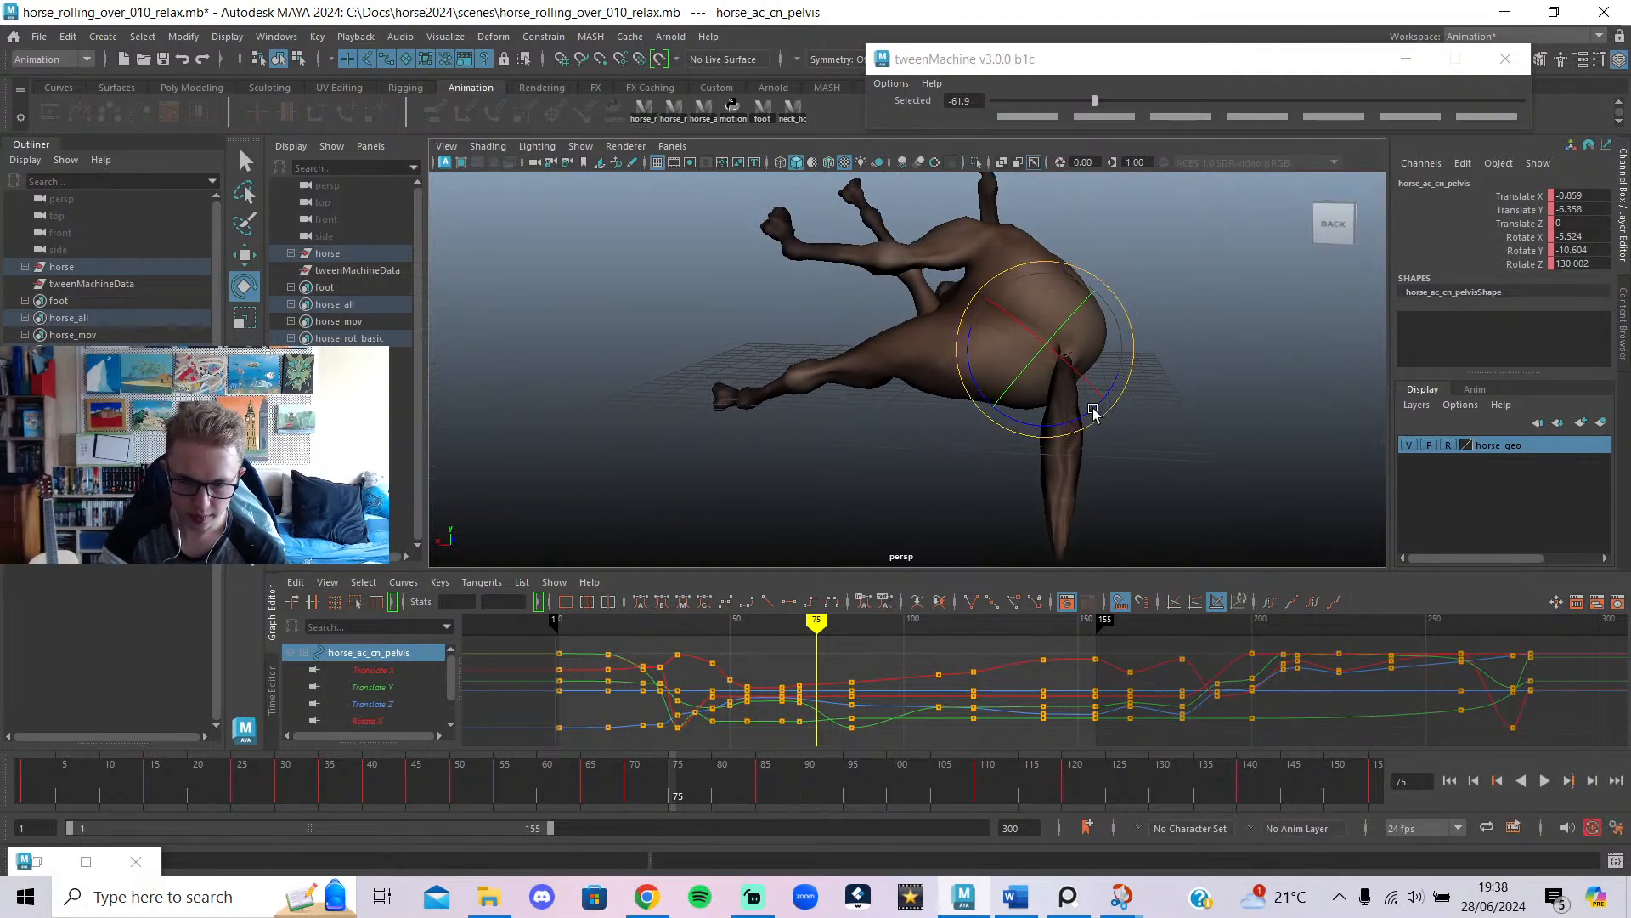
Re-rotate the pelvis to Rotate X -2.108, Y -11.757, Z 112.517 and review frames 75–88.
{"action": "left_click_drag", "start_coordinate": [1077, 425], "coordinate": [1099, 425]}
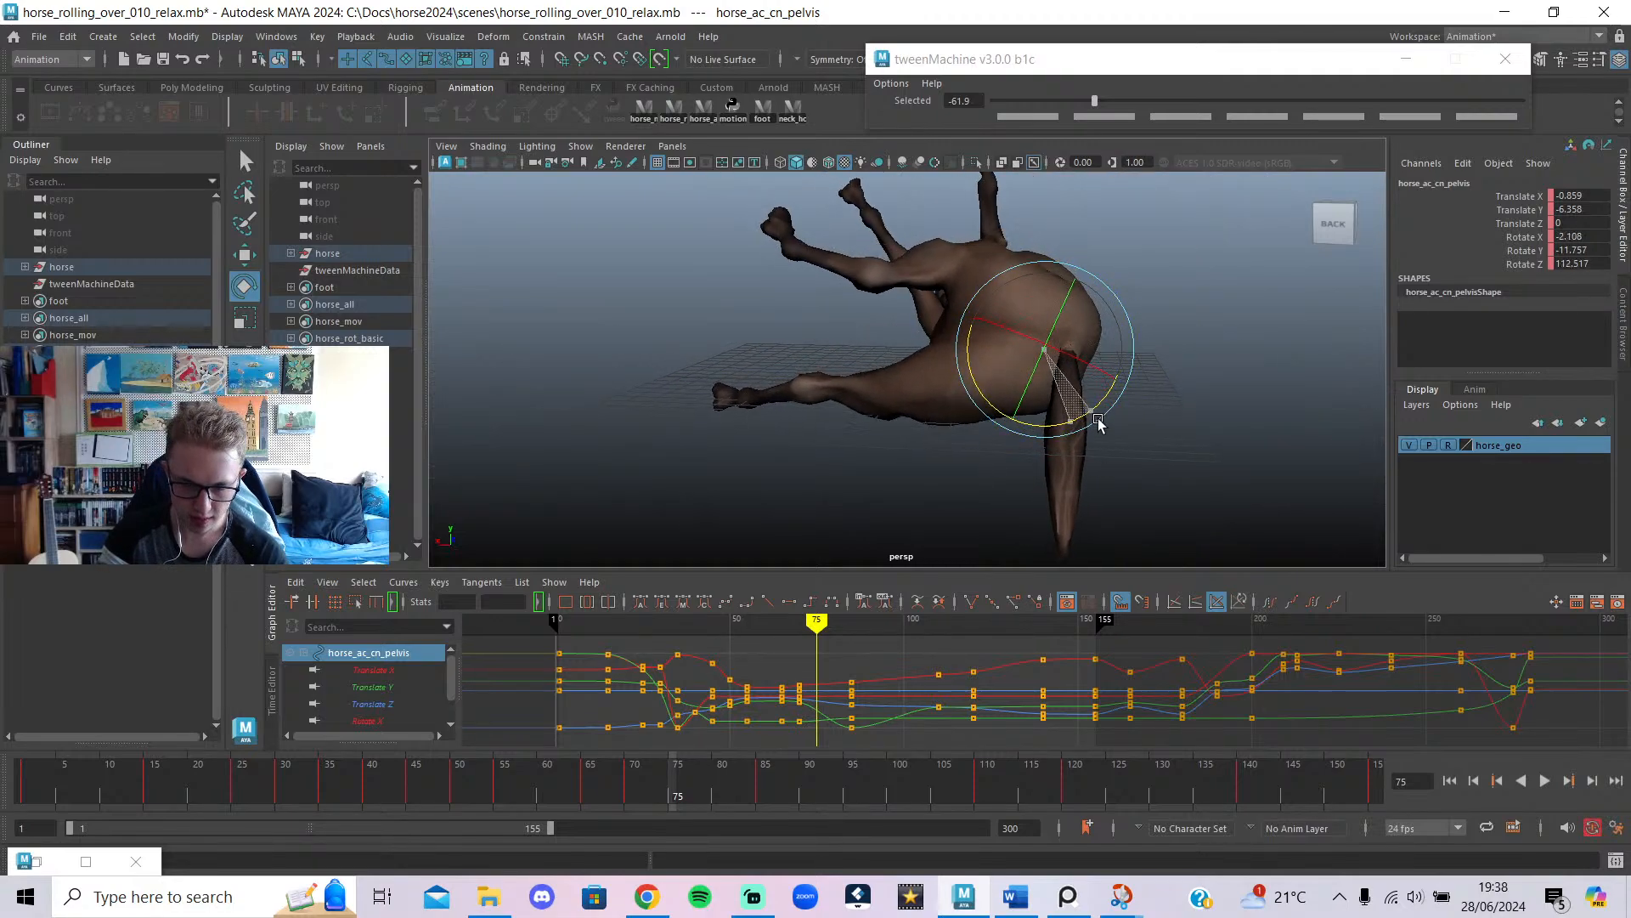
{"action": "mouse_move", "coordinate": [829, 661]}
{"action": "left_mouse_down"}
{"action": "mouse_move", "coordinate": [808, 661]}
{"action": "mouse_move", "coordinate": [852, 669]}
{"action": "left_mouse_up"}
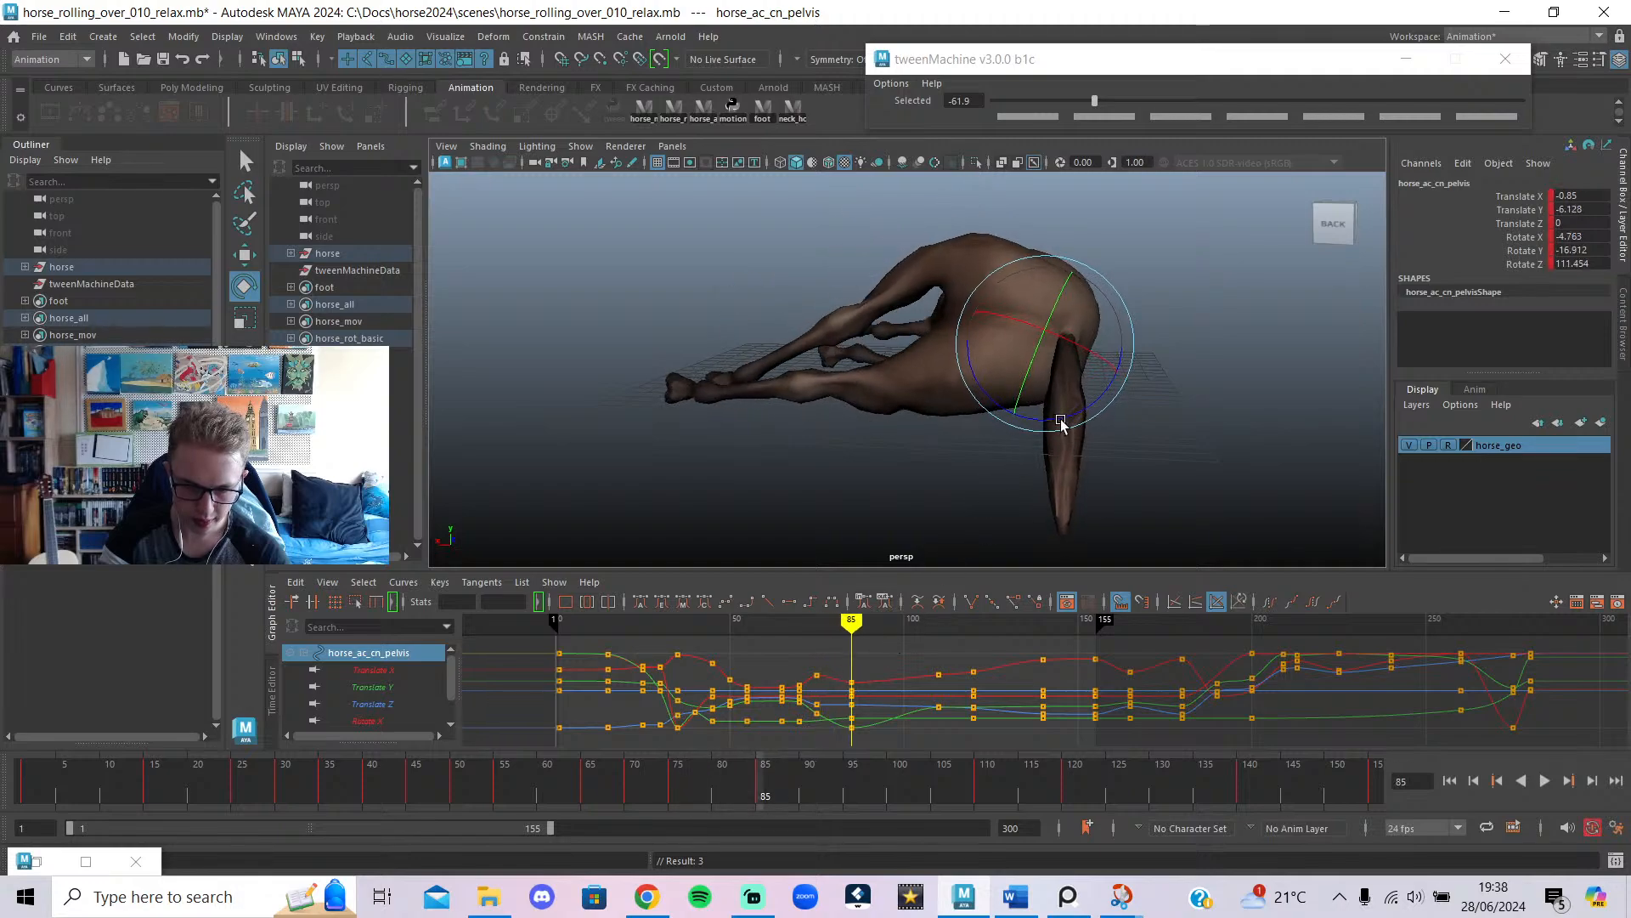
{"action": "left_click_drag", "start_coordinate": [1061, 423], "coordinate": [1067, 424]}
{"action": "mouse_move", "coordinate": [825, 646]}
{"action": "left_mouse_down"}
{"action": "mouse_move", "coordinate": [856, 647]}
{"action": "mouse_move", "coordinate": [783, 671]}
{"action": "mouse_move", "coordinate": [816, 699]}
{"action": "left_mouse_up"}
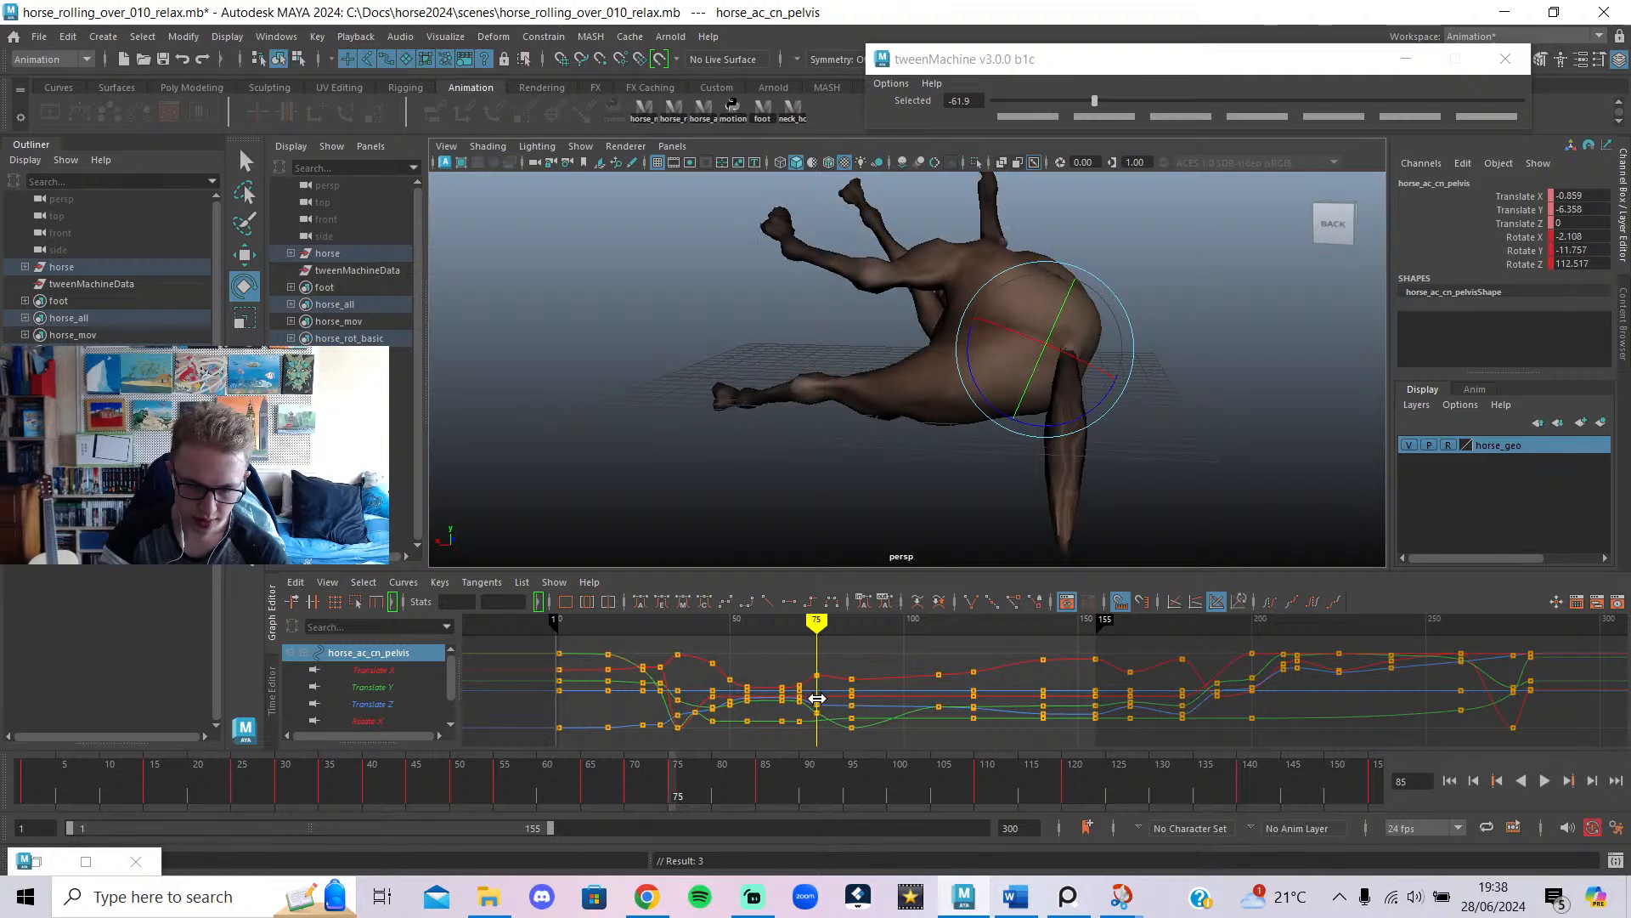
Try shifting both back feet's keys near frames 75–85 five frames later, then undo it.
{"action": "left_click", "coordinate": [789, 208]}
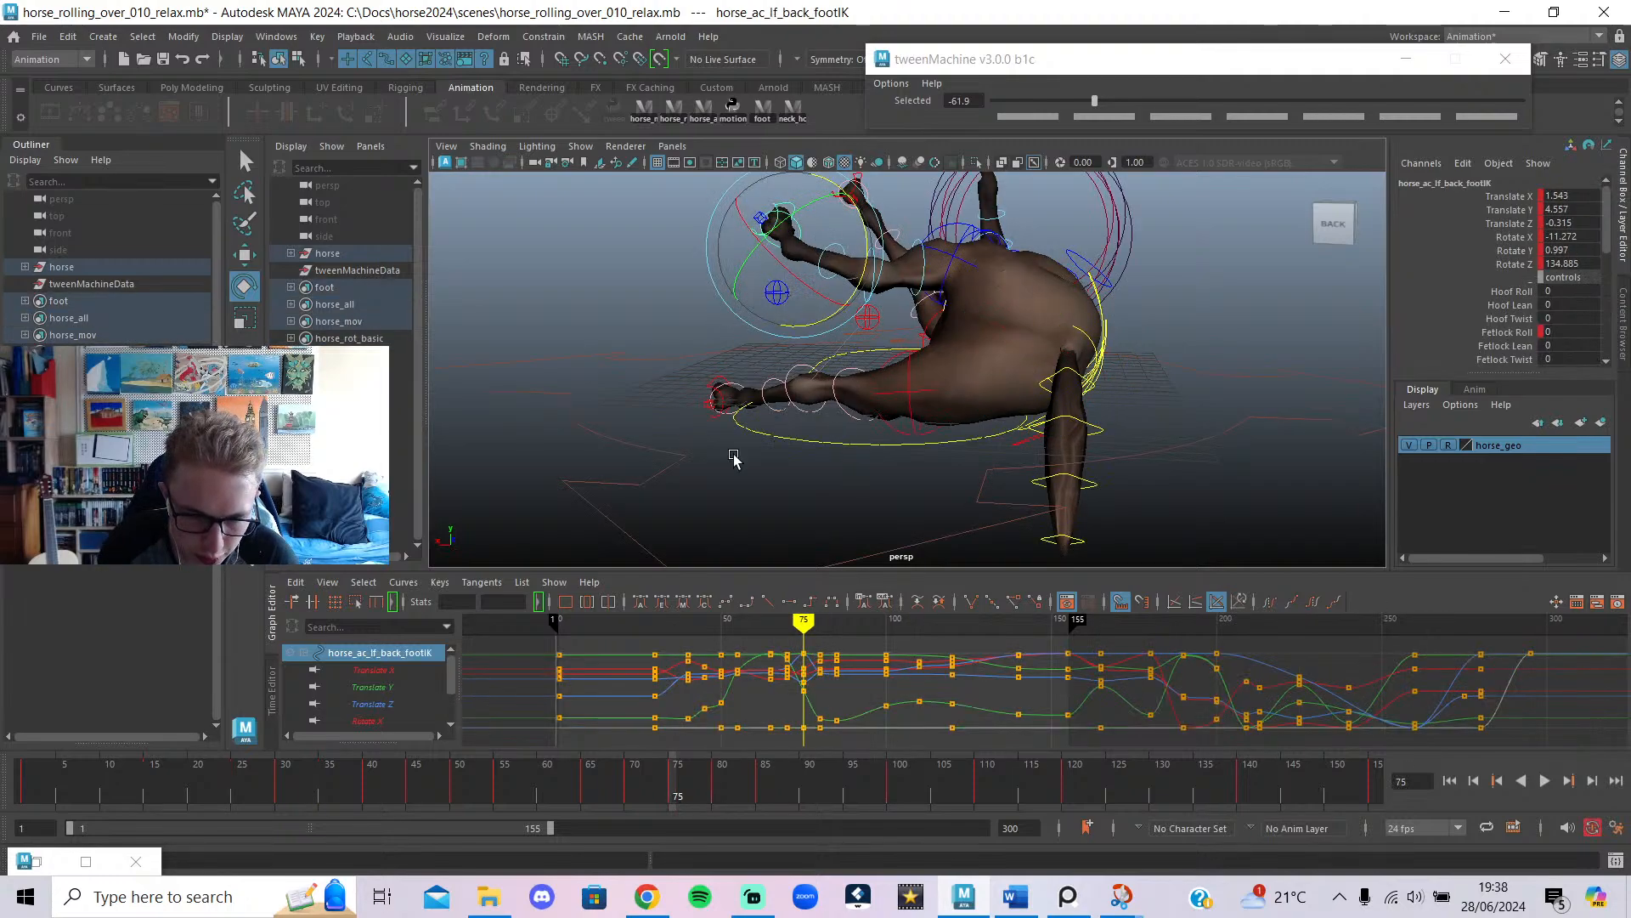
{"action": "left_click", "coordinate": [718, 385], "text": "shift"}
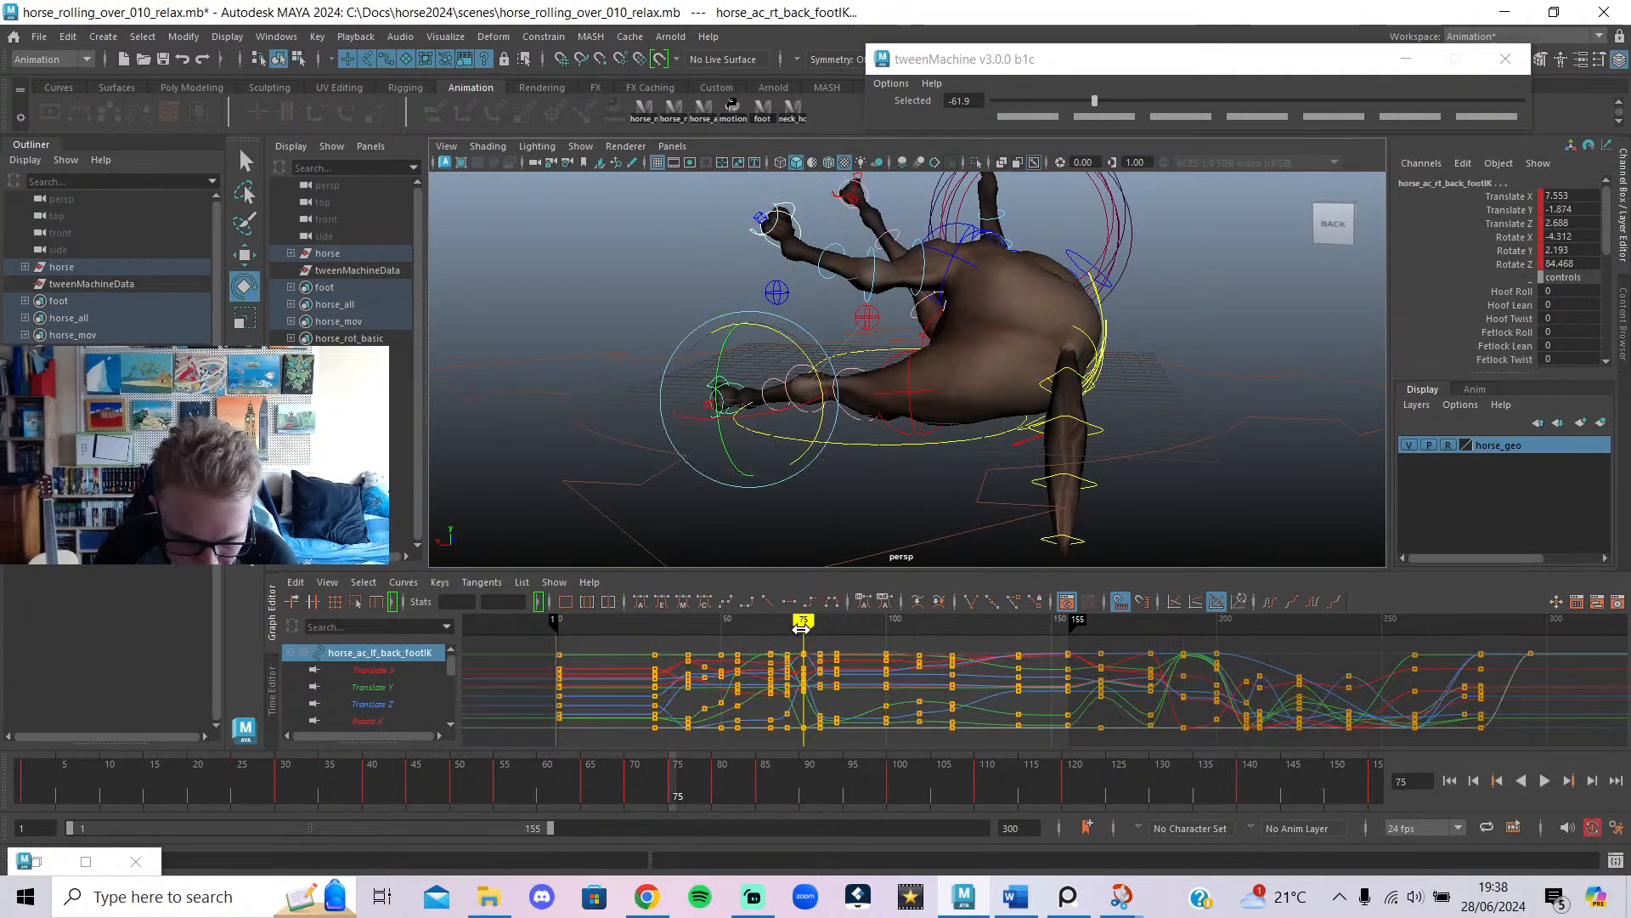
{"action": "left_click_drag", "start_coordinate": [801, 628], "coordinate": [820, 639]}
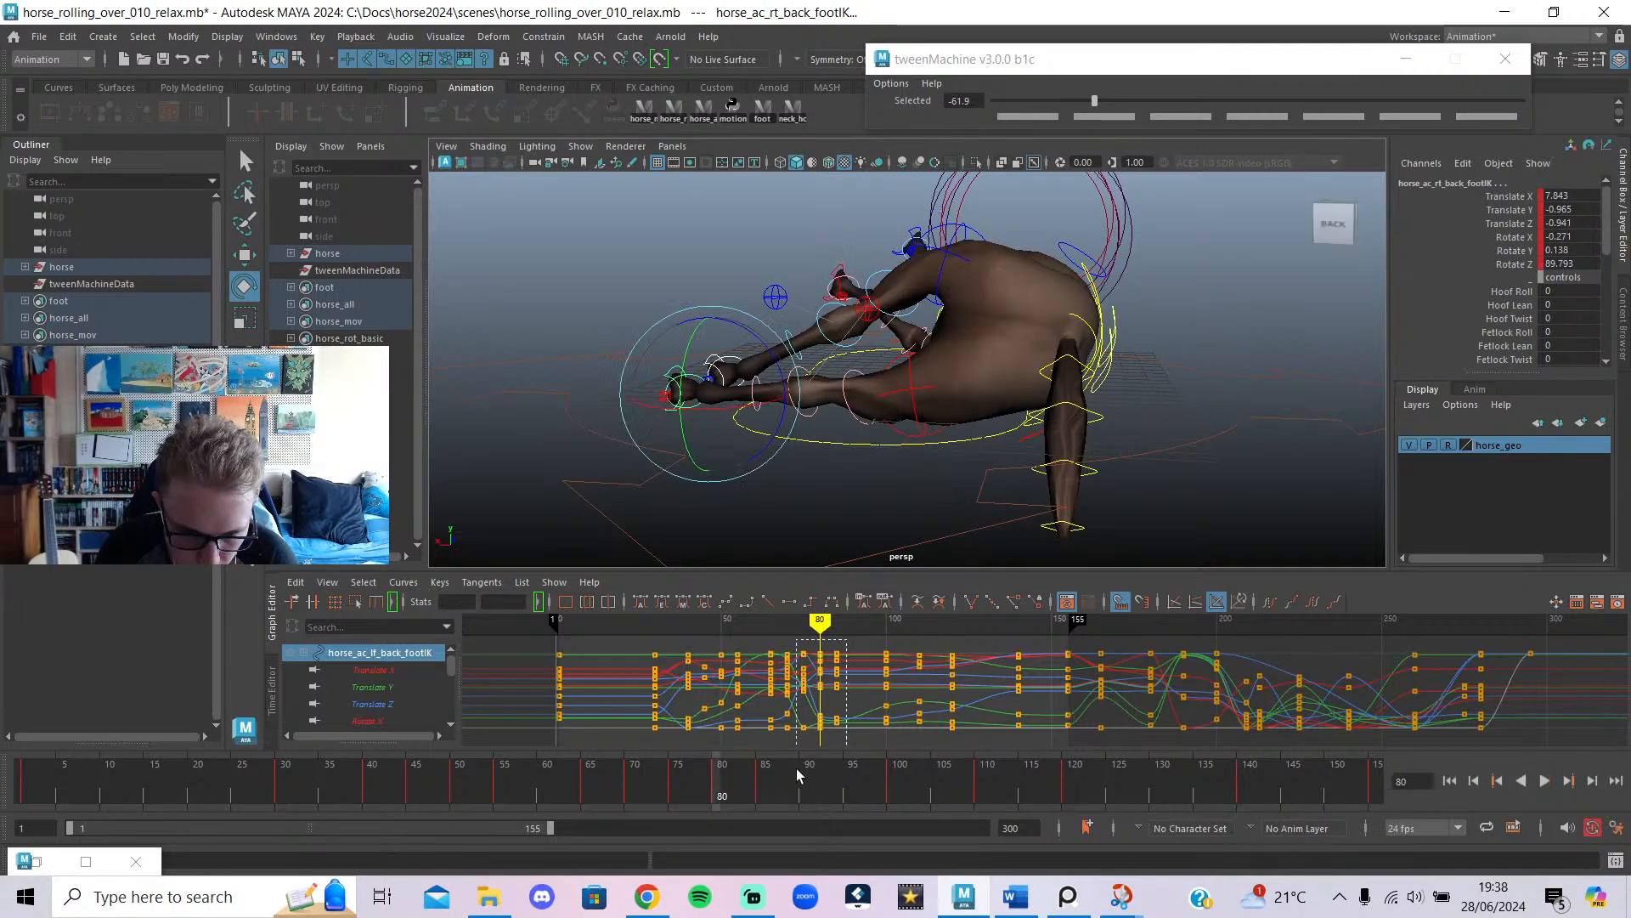
{"action": "left_click_drag", "start_coordinate": [797, 768], "coordinate": [796, 768]}
{"action": "middle_click_drag", "start_coordinate": [803, 682], "coordinate": [822, 690], "text": "shift"}
{"action": "mouse_move", "coordinate": [791, 624]}
{"action": "left_mouse_down"}
{"action": "mouse_move", "coordinate": [776, 642]}
{"action": "mouse_move", "coordinate": [813, 654]}
{"action": "mouse_move", "coordinate": [787, 665]}
{"action": "mouse_move", "coordinate": [855, 686]}
{"action": "mouse_move", "coordinate": [775, 708]}
{"action": "mouse_move", "coordinate": [844, 721]}
{"action": "mouse_move", "coordinate": [731, 723]}
{"action": "left_mouse_up"}
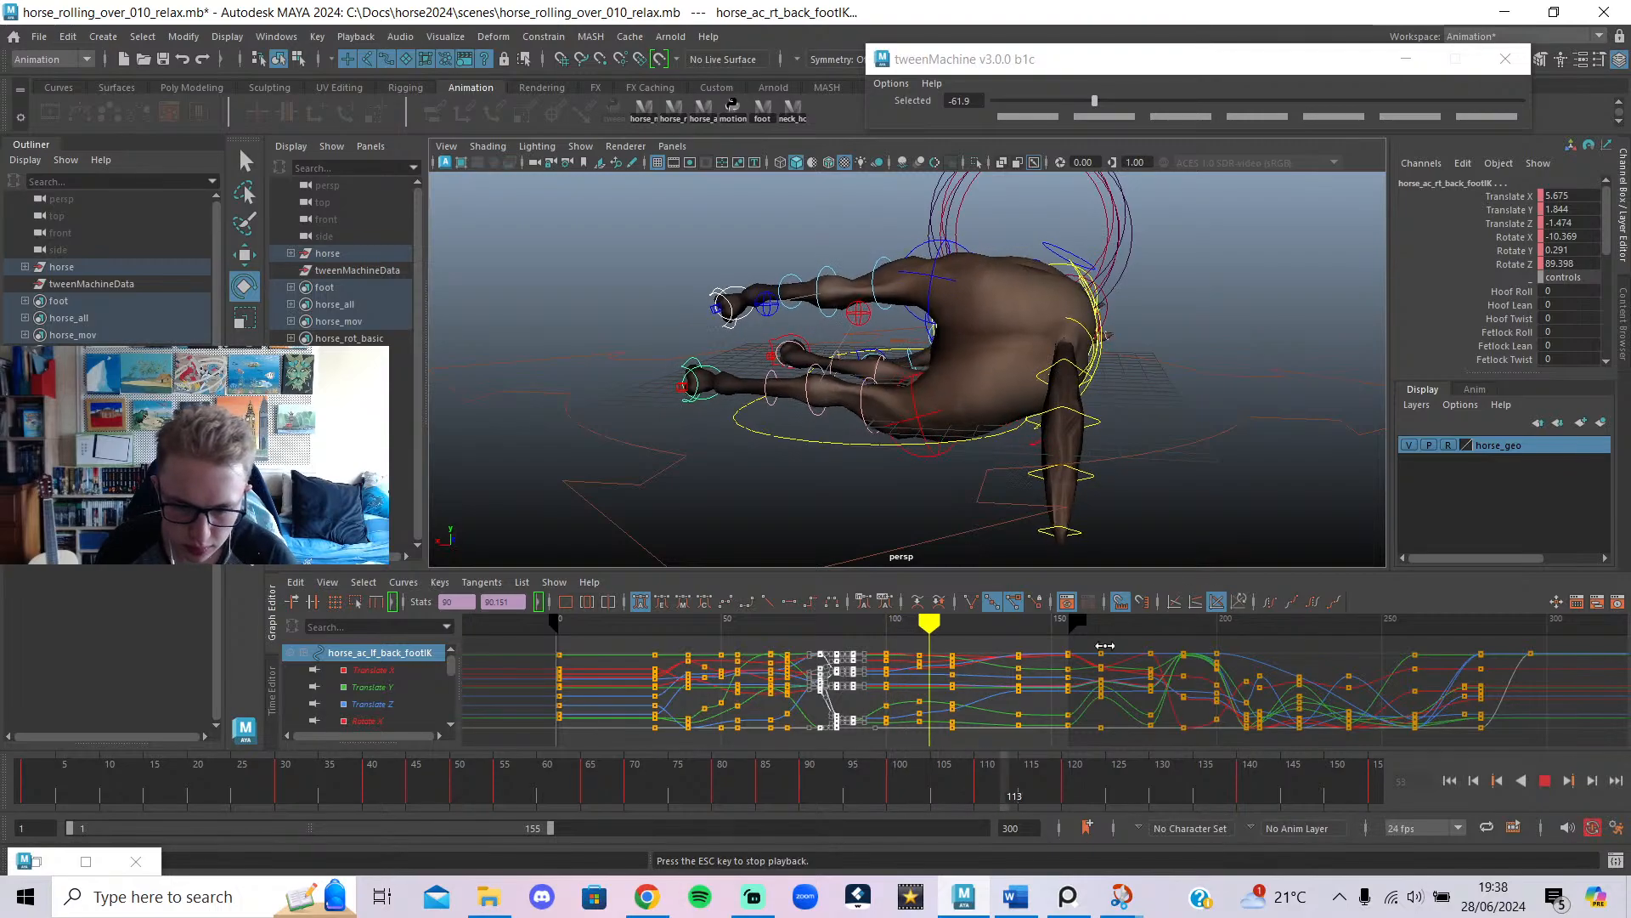
{"action": "left_click", "coordinate": [1545, 781]}
{"action": "key", "text": "ctrl+z"}
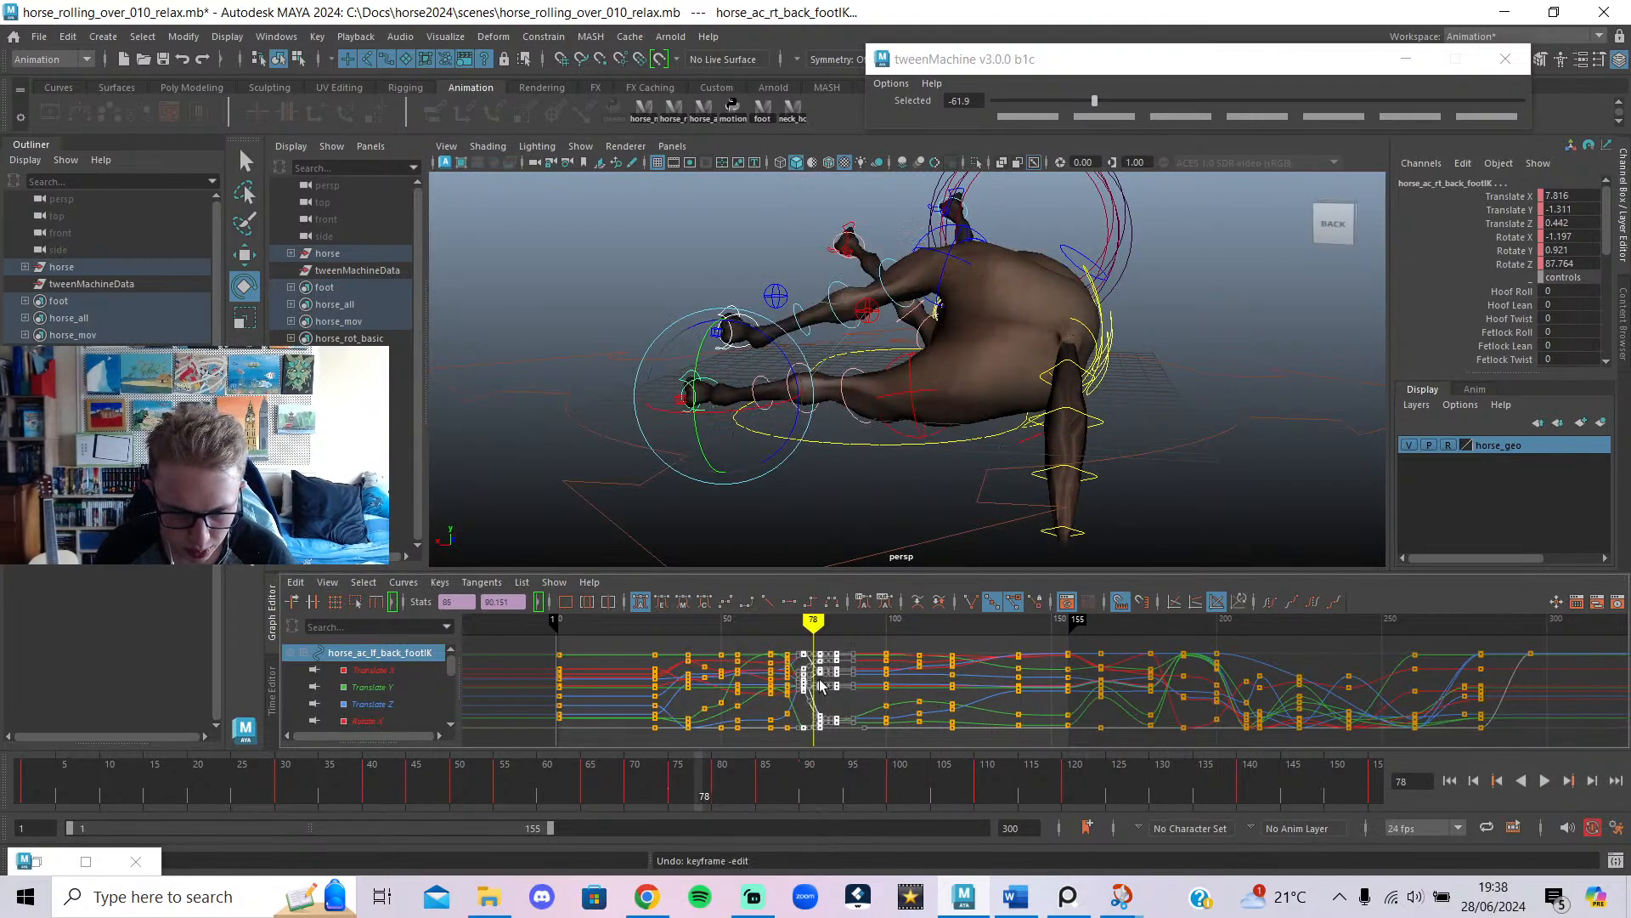
Replay the roll repeatedly from around frames 46–60 to review the motion.
{"action": "left_click", "coordinate": [728, 625]}
{"action": "left_click", "coordinate": [1541, 782]}
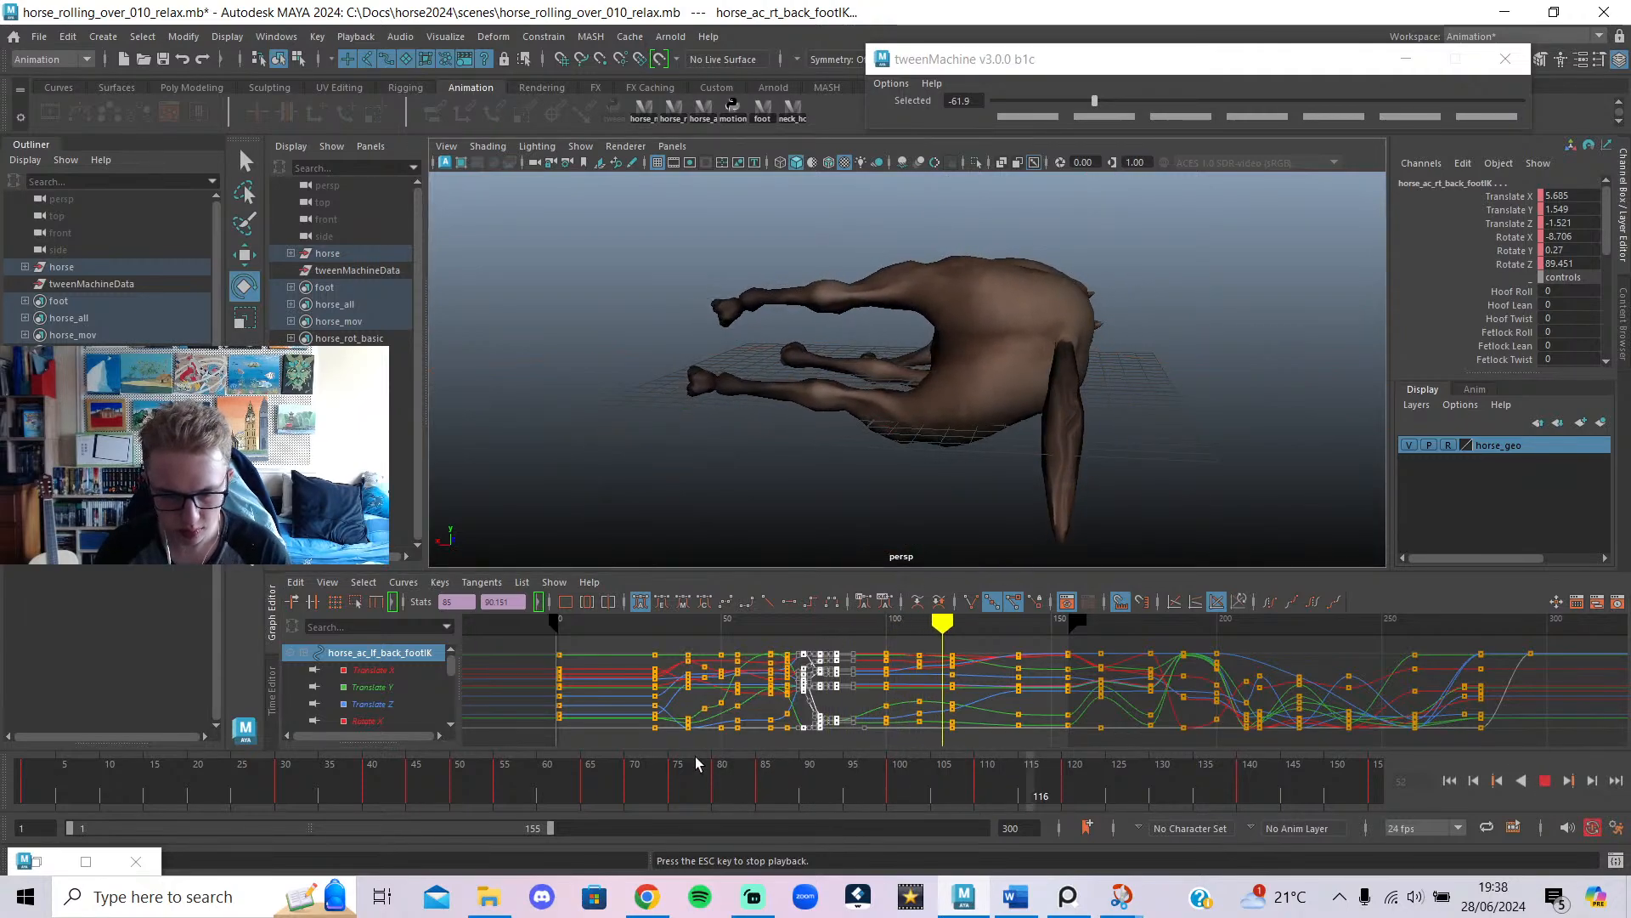
{"action": "left_click", "coordinate": [425, 792]}
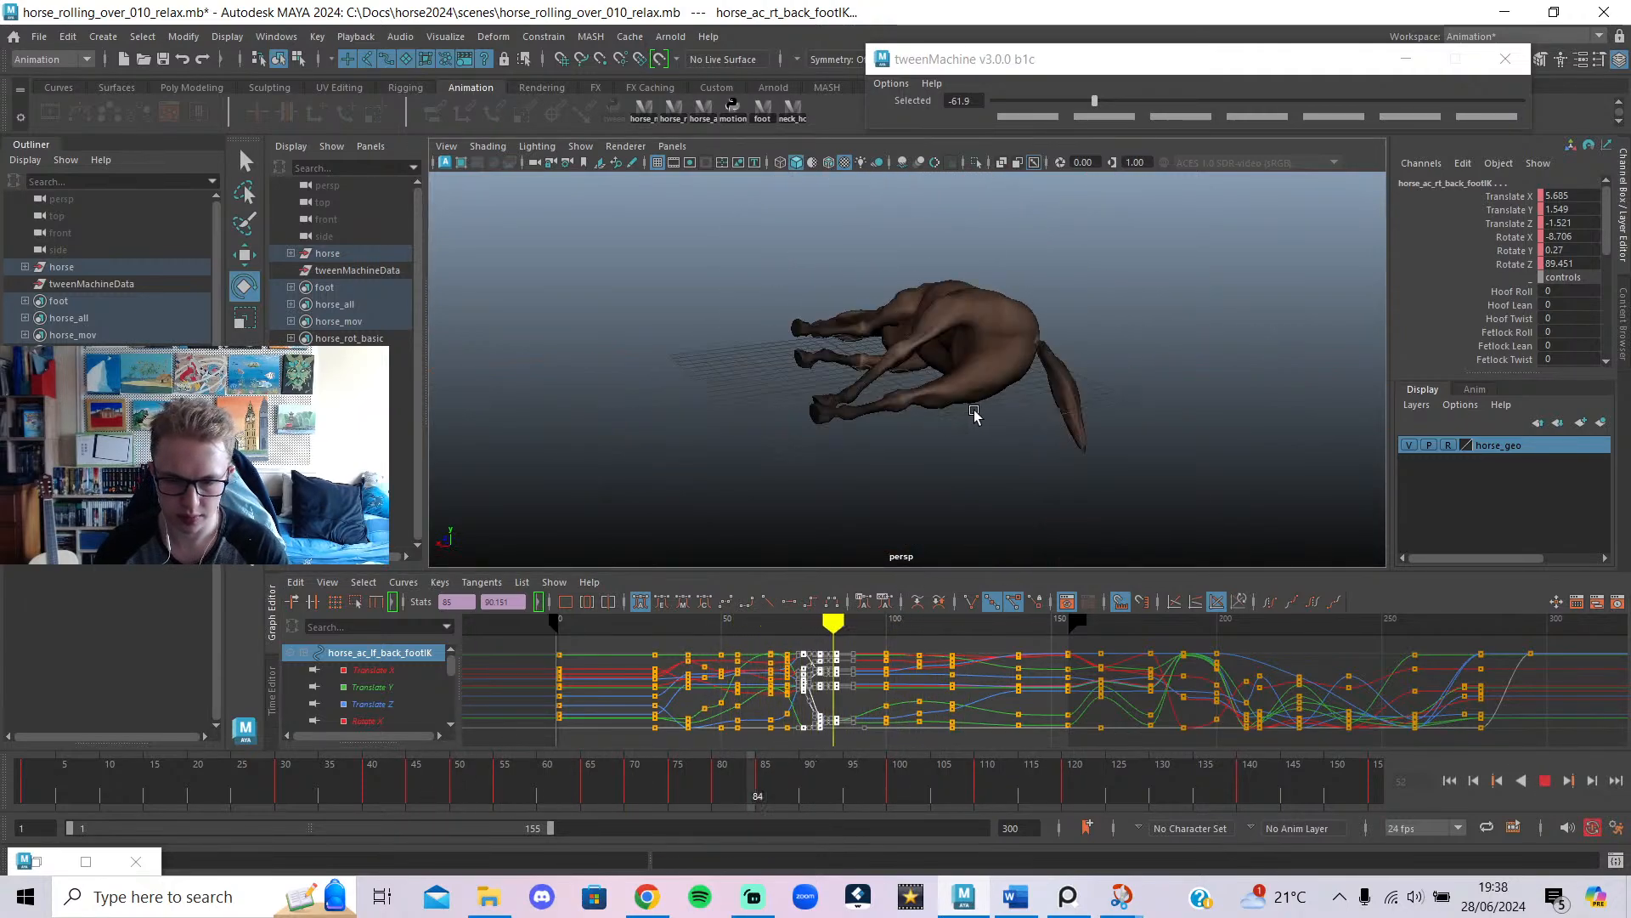
{"action": "left_click", "coordinate": [549, 792]}
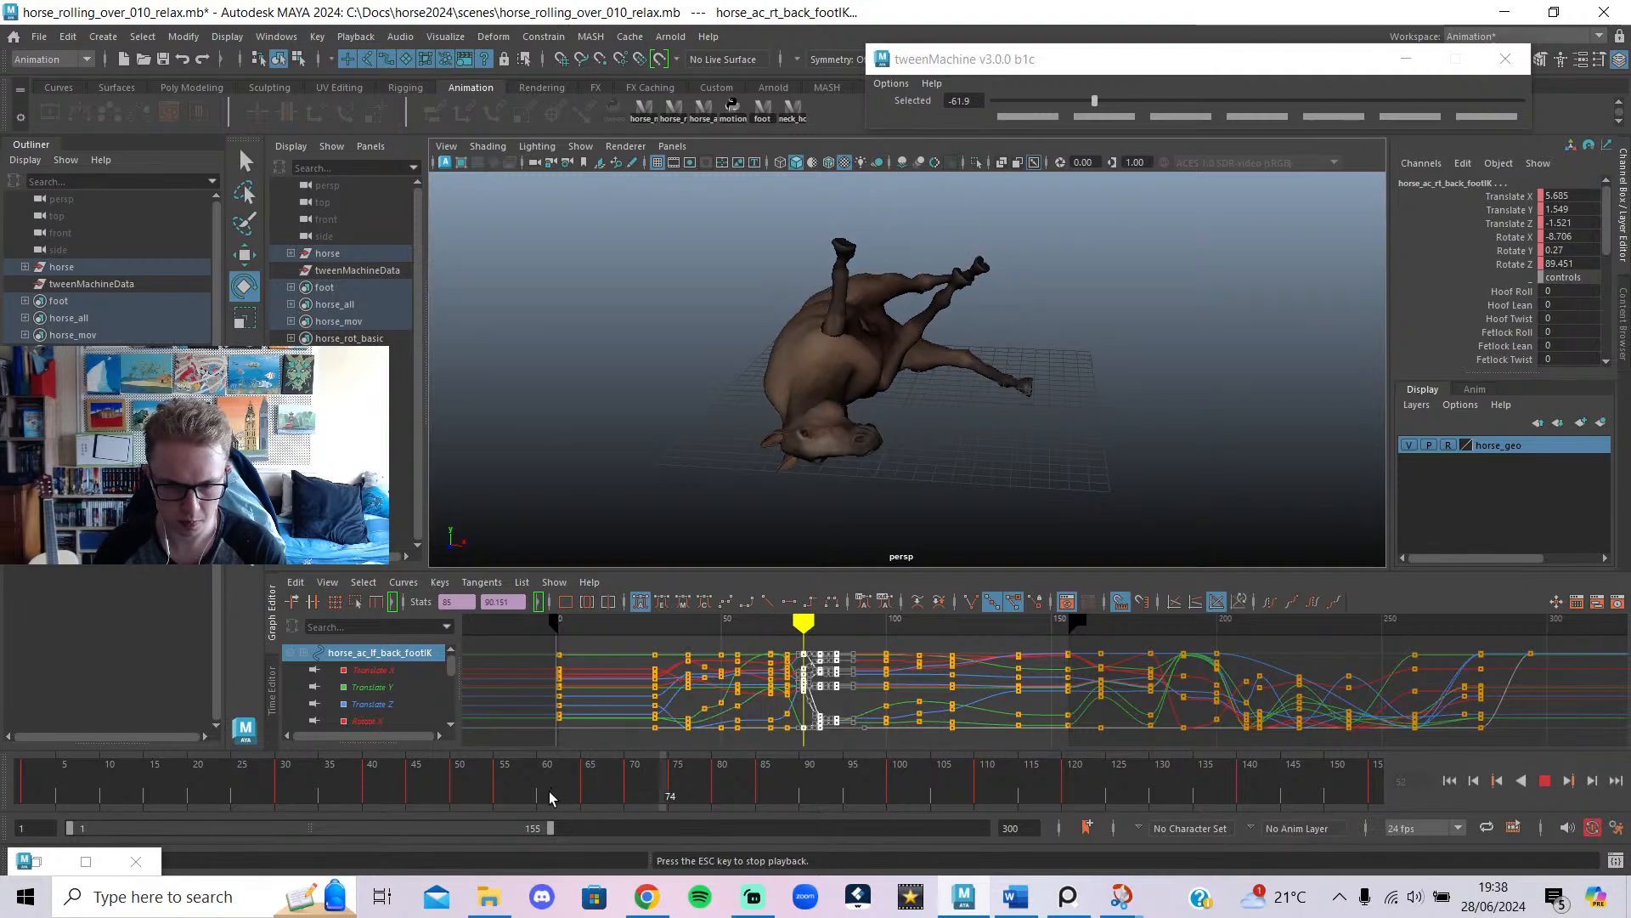
{"action": "left_click", "coordinate": [522, 802]}
{"action": "left_click", "coordinate": [471, 806]}
{"action": "left_click", "coordinate": [471, 806]}
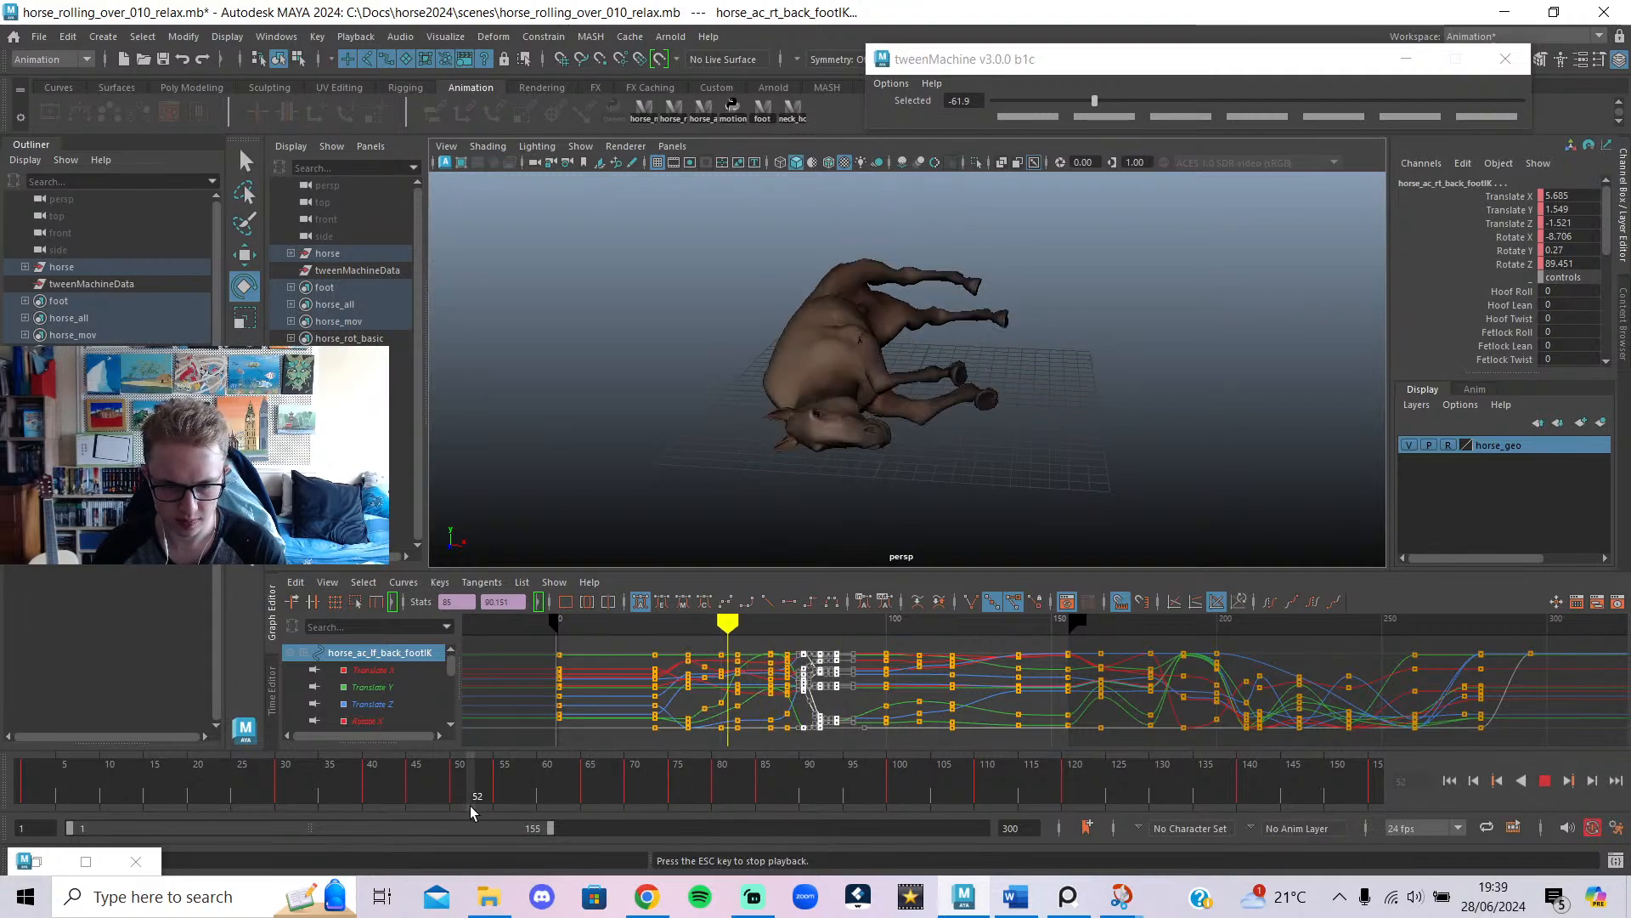
{"action": "left_click", "coordinate": [471, 806]}
{"action": "left_click", "coordinate": [471, 805]}
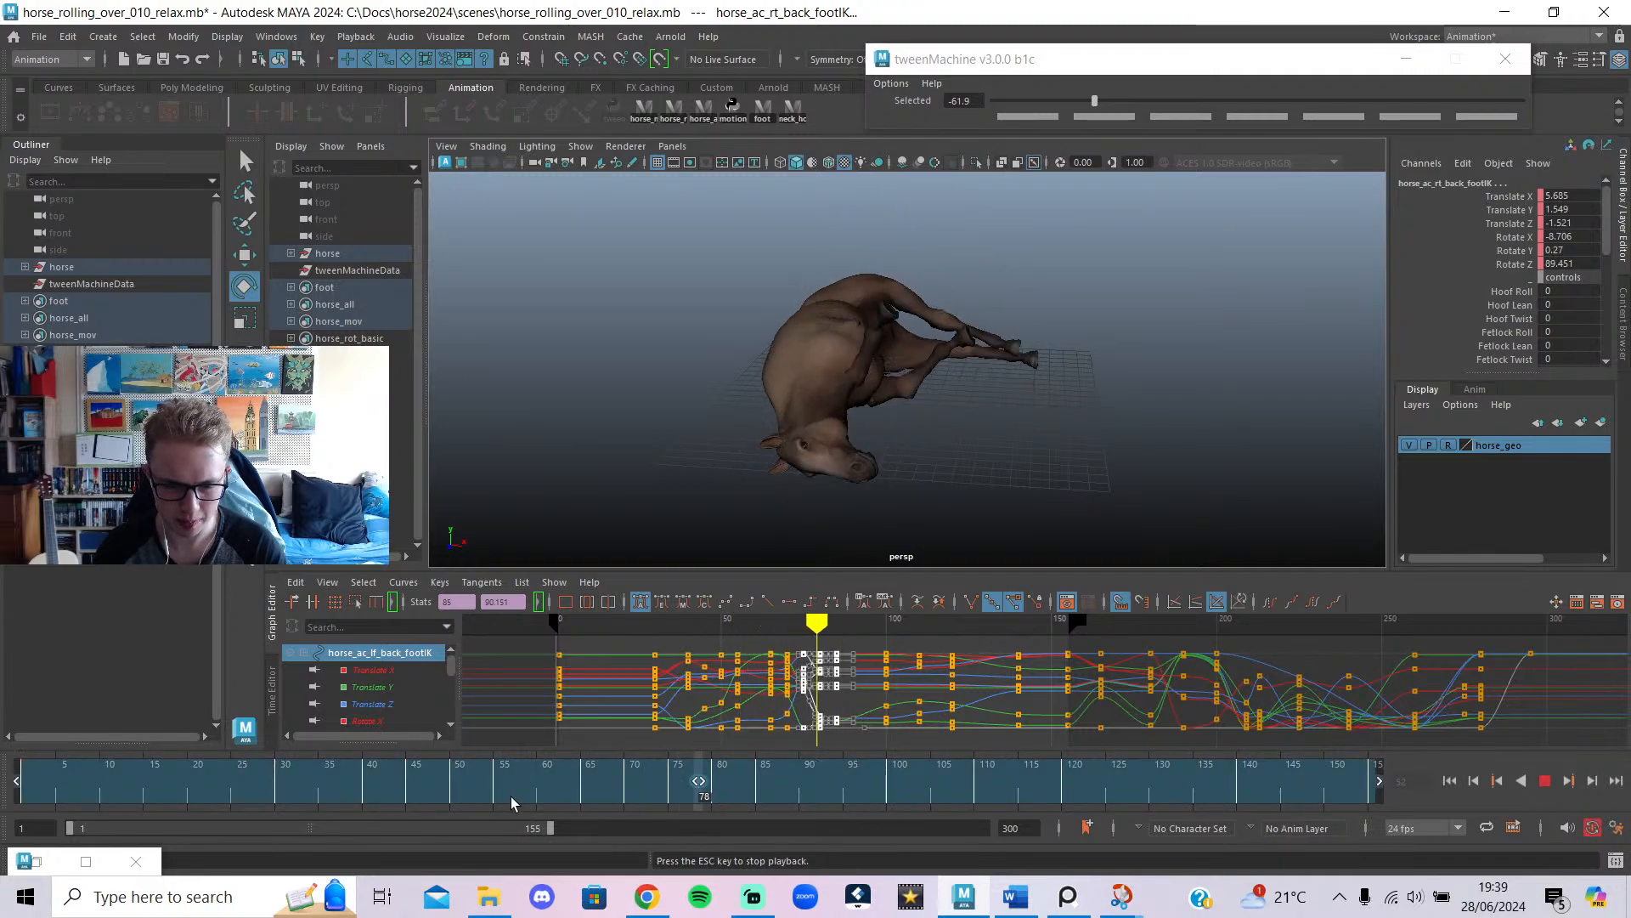
{"action": "left_click", "coordinate": [512, 797]}
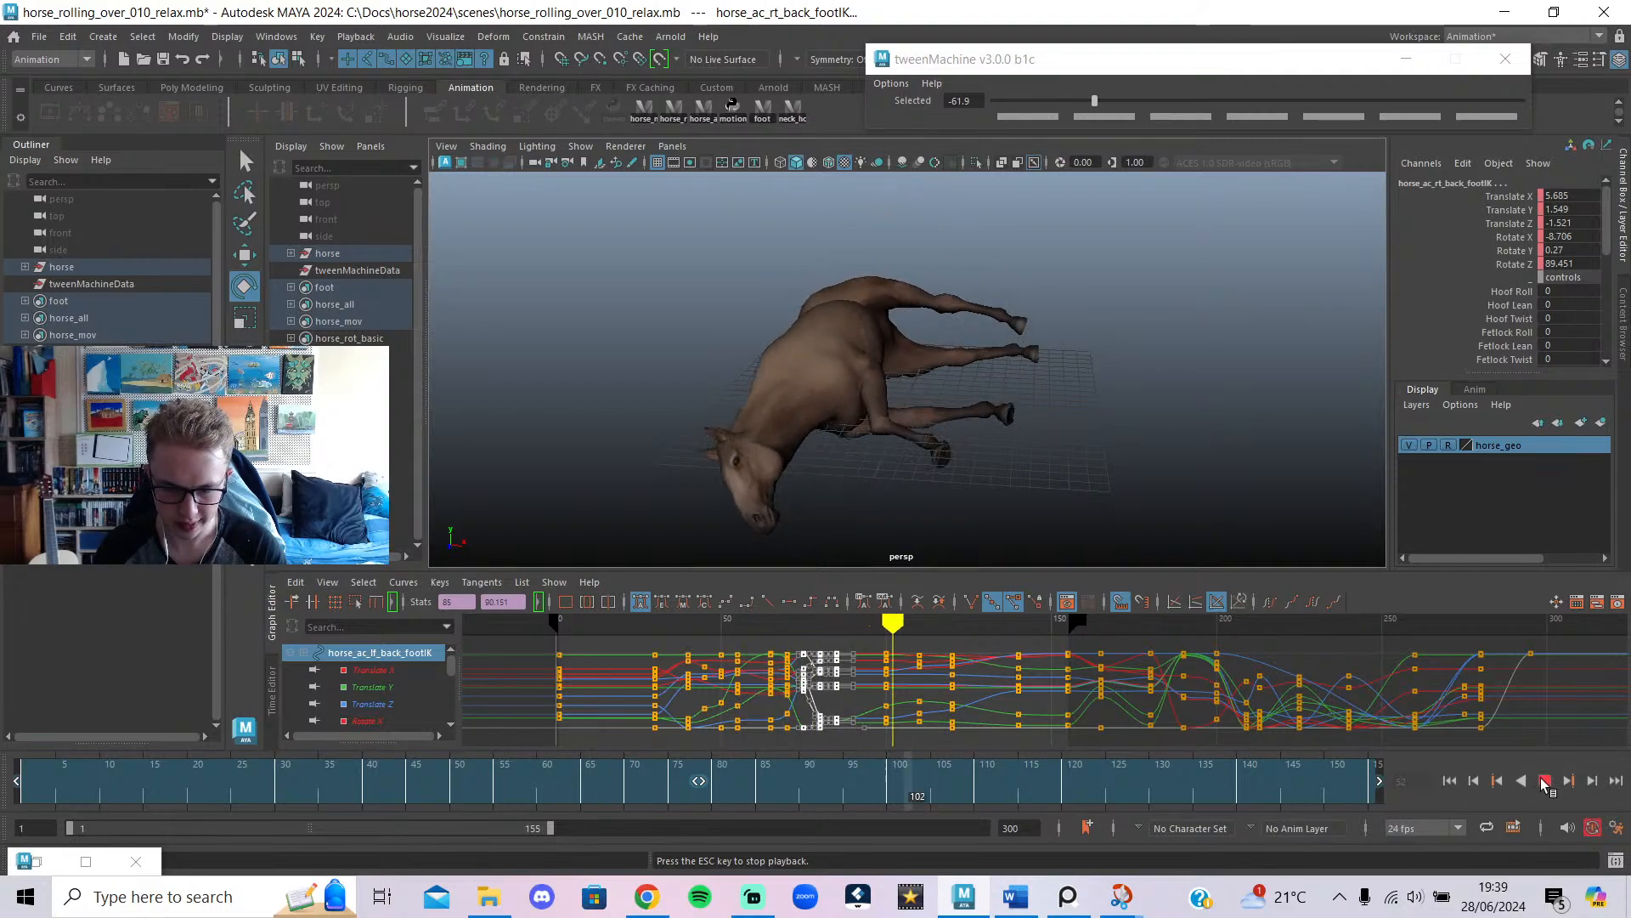
{"action": "key", "text": "Escape"}
Start the playback range at frame 65 and play the roll through frame 155.
{"action": "left_click_drag", "start_coordinate": [72, 829], "coordinate": [323, 829]}
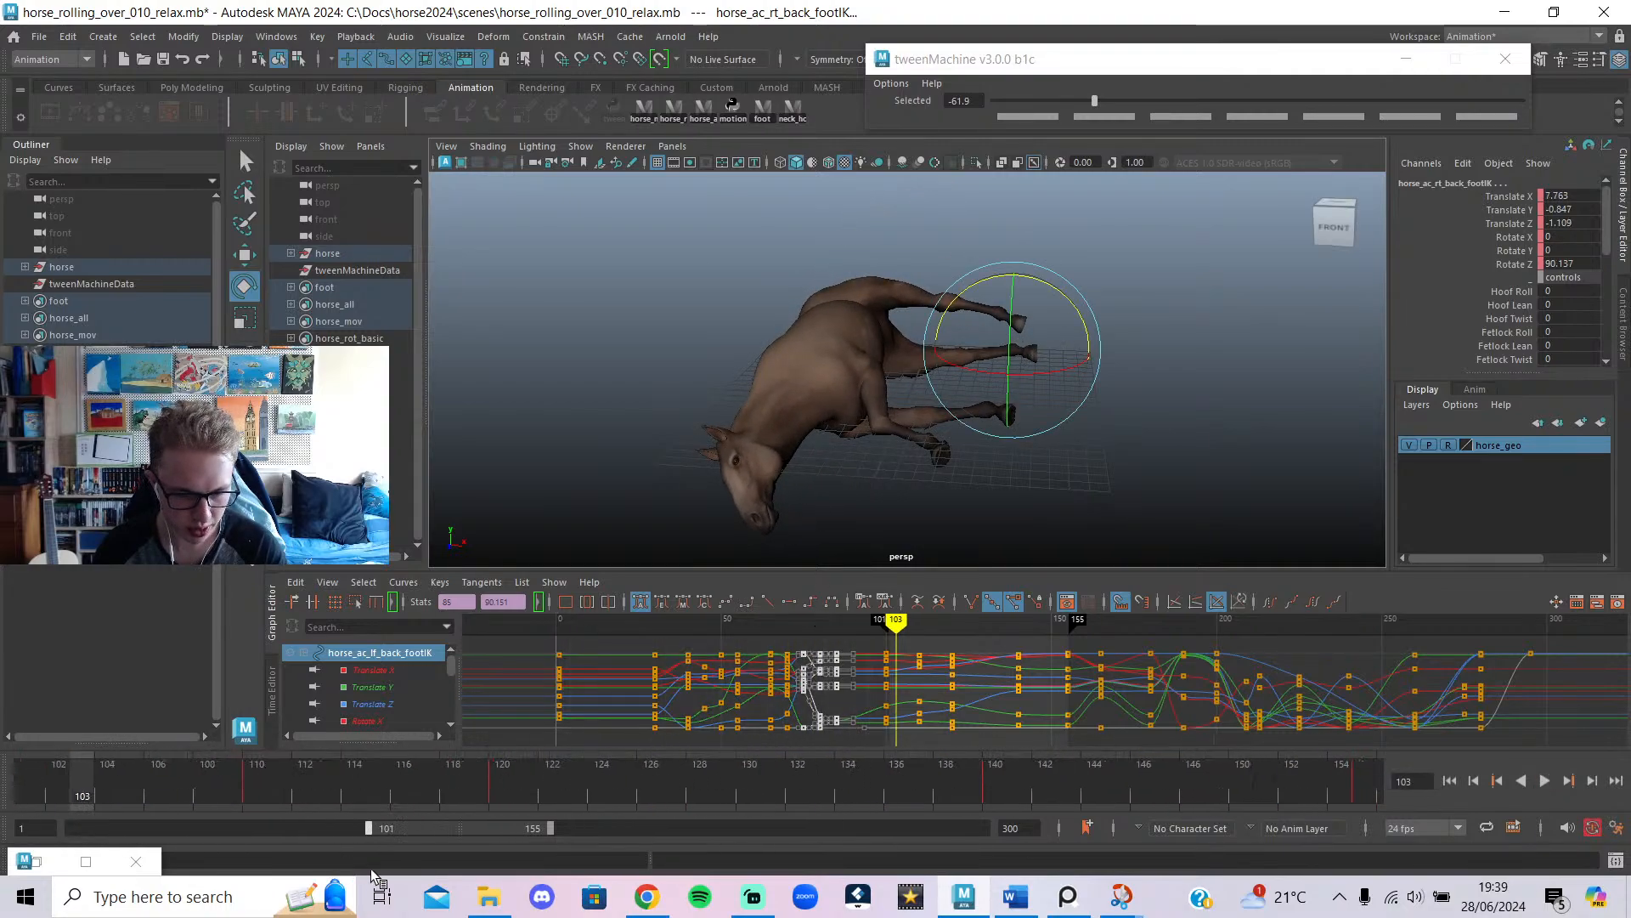
{"action": "left_click_drag", "start_coordinate": [304, 876], "coordinate": [262, 870]}
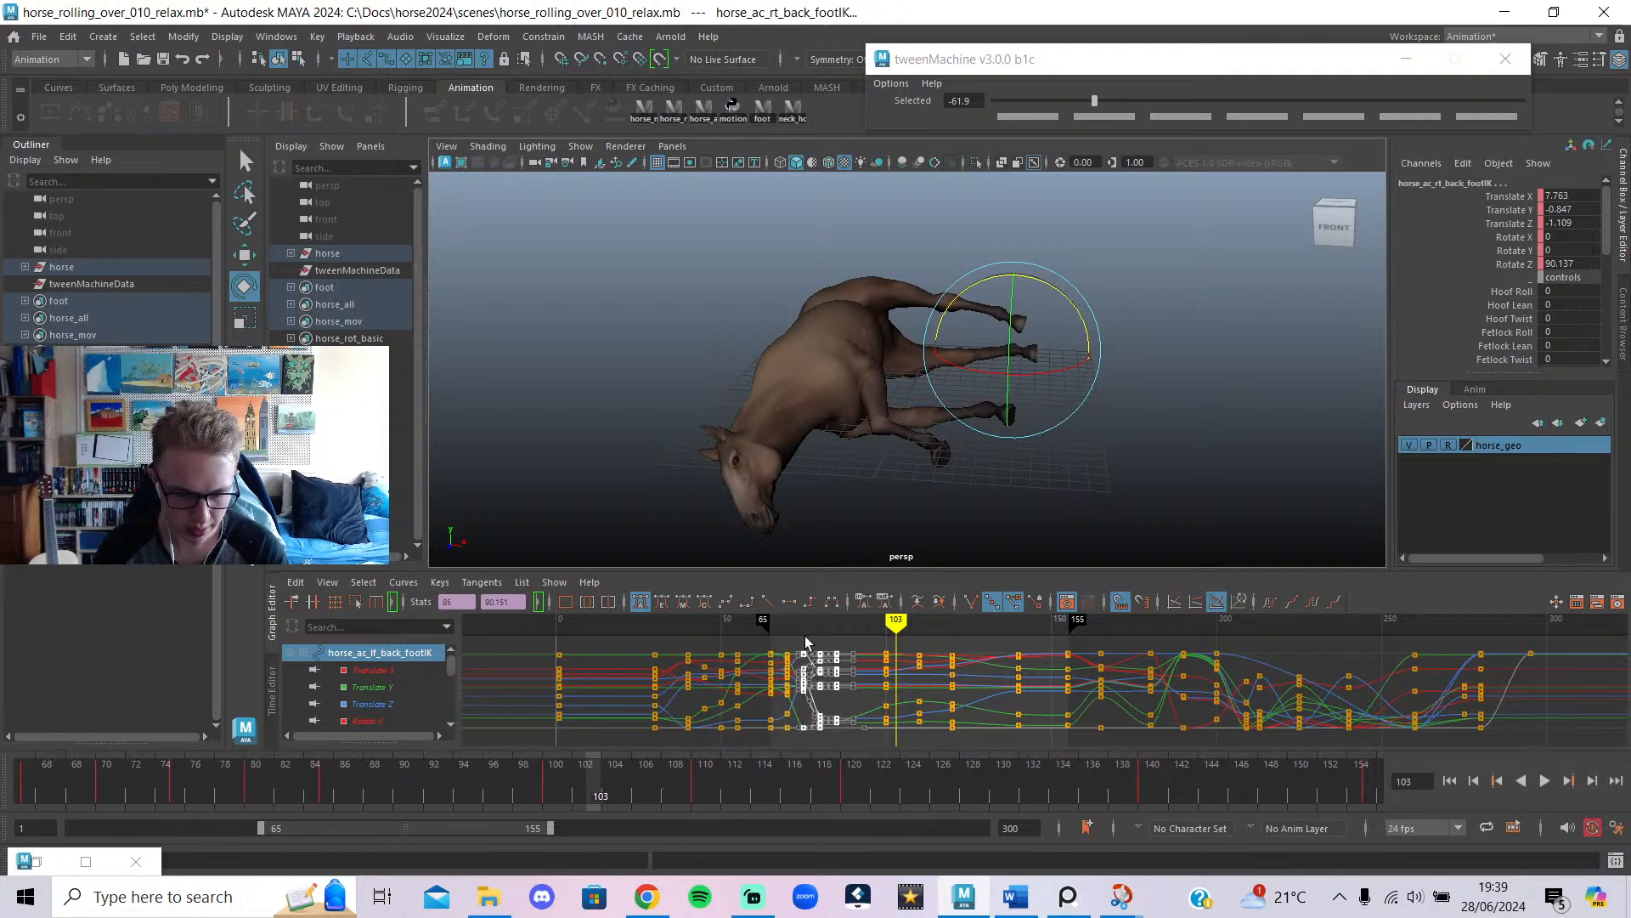
{"action": "left_click", "coordinate": [1066, 531]}
{"action": "key", "text": "alt+v"}
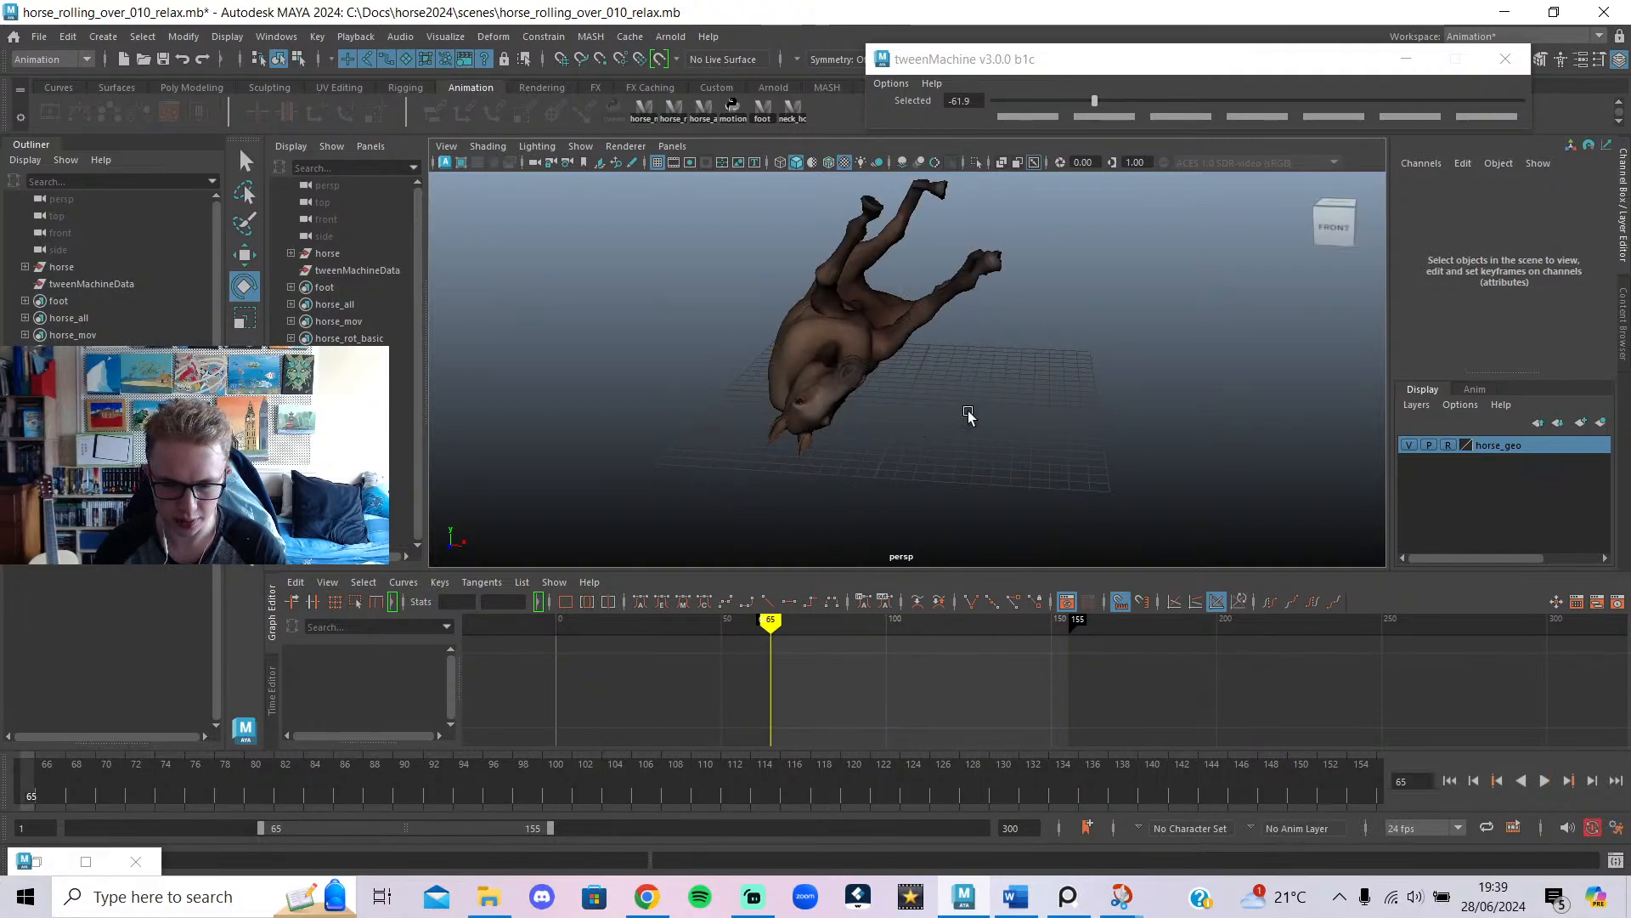
{"action": "scroll", "coordinate": [1149, 448], "scroll_direction": "down", "scroll_amount": 2}
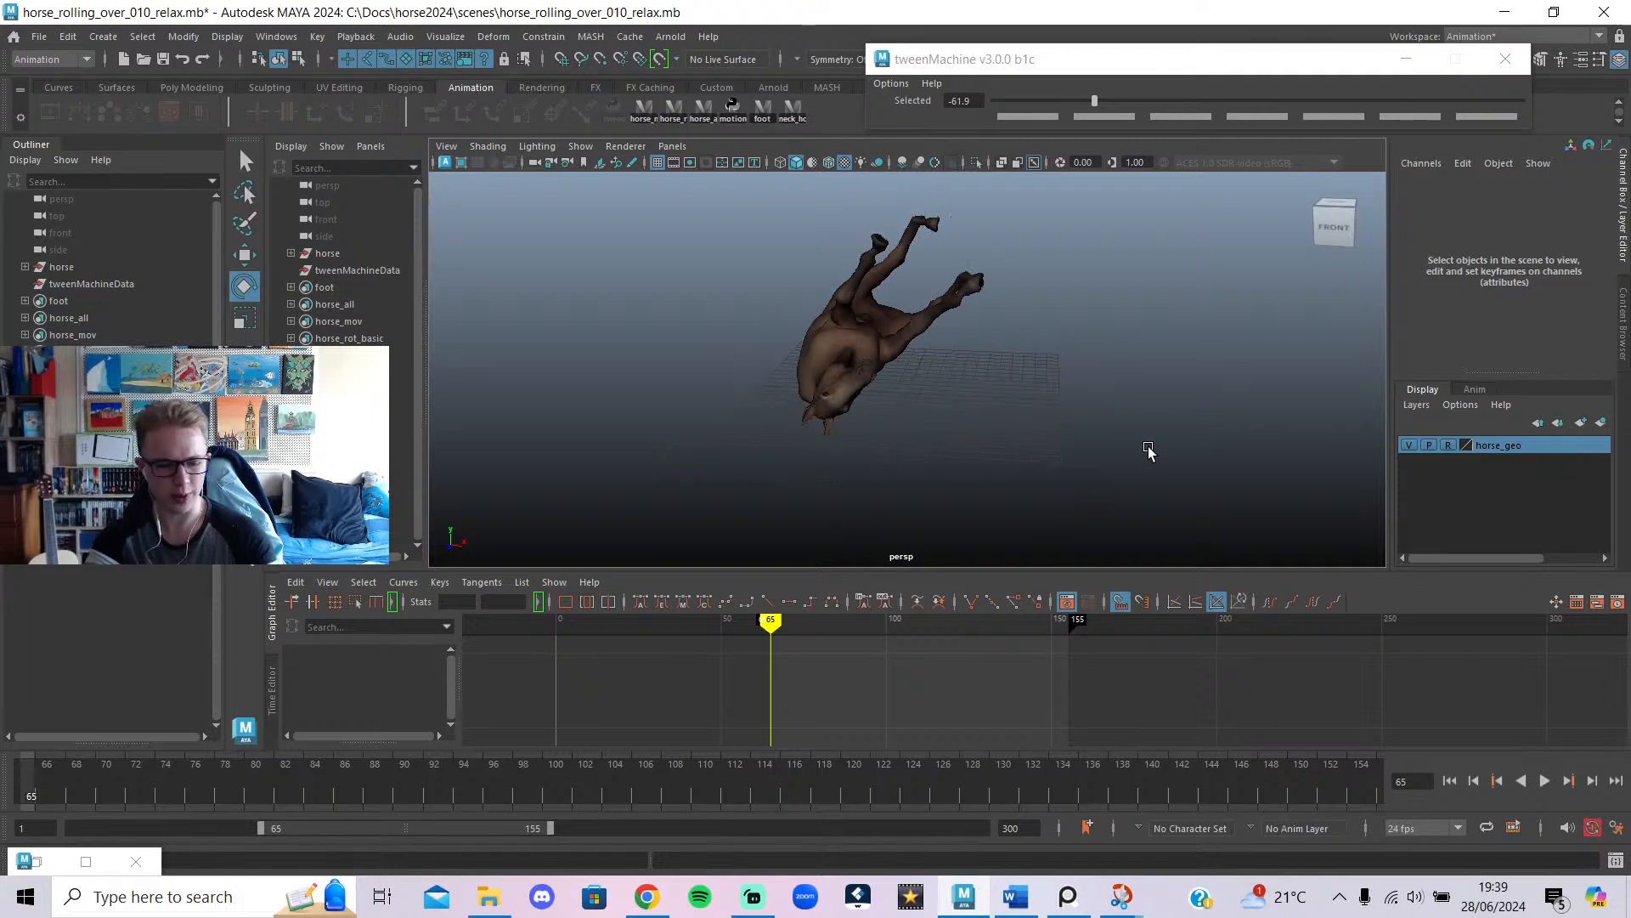
{"action": "scroll", "coordinate": [1139, 448], "scroll_direction": "up", "scroll_amount": 4}
{"action": "left_click_drag", "start_coordinate": [1179, 405], "coordinate": [600, 629], "text": "alt"}
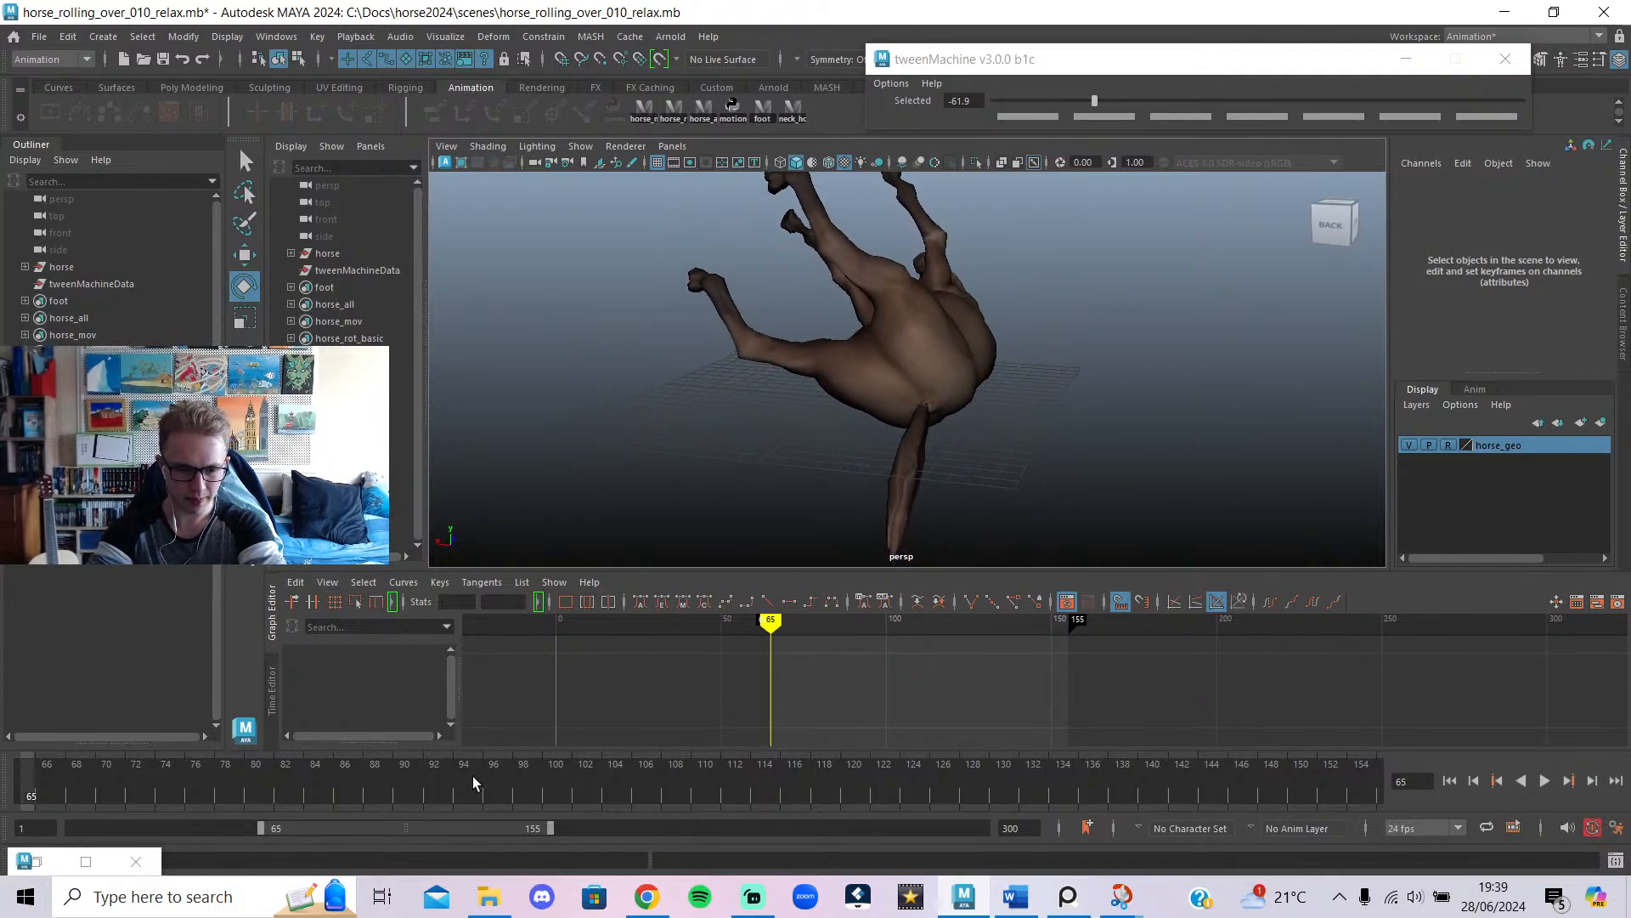
{"action": "key", "text": "alt+v"}
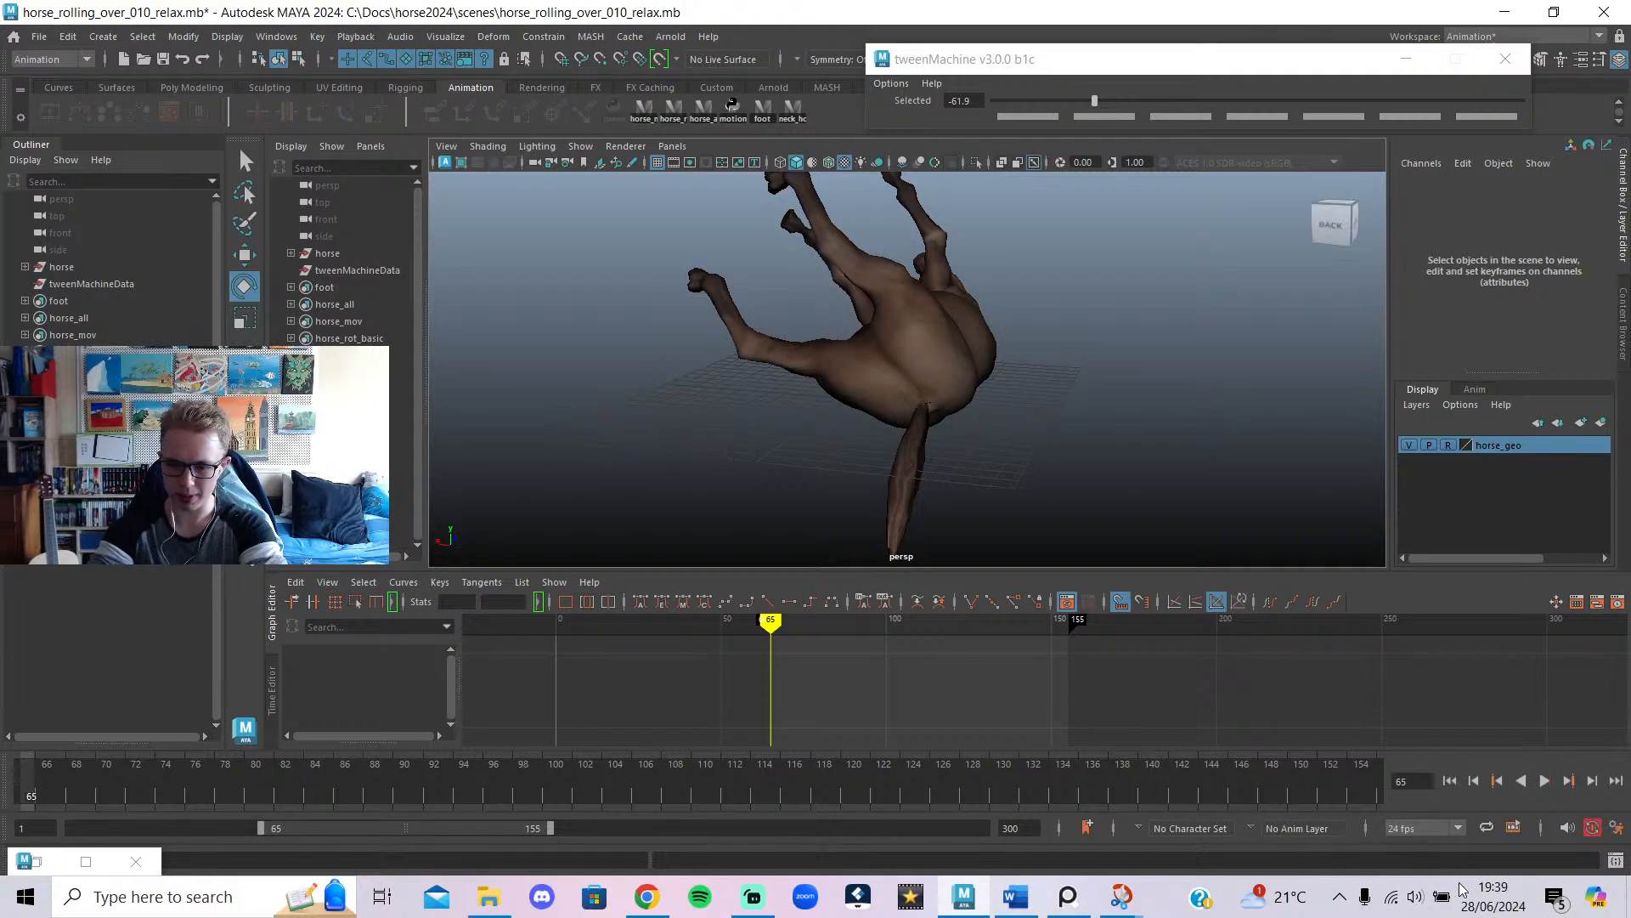
{"action": "left_click", "coordinate": [1489, 902]}
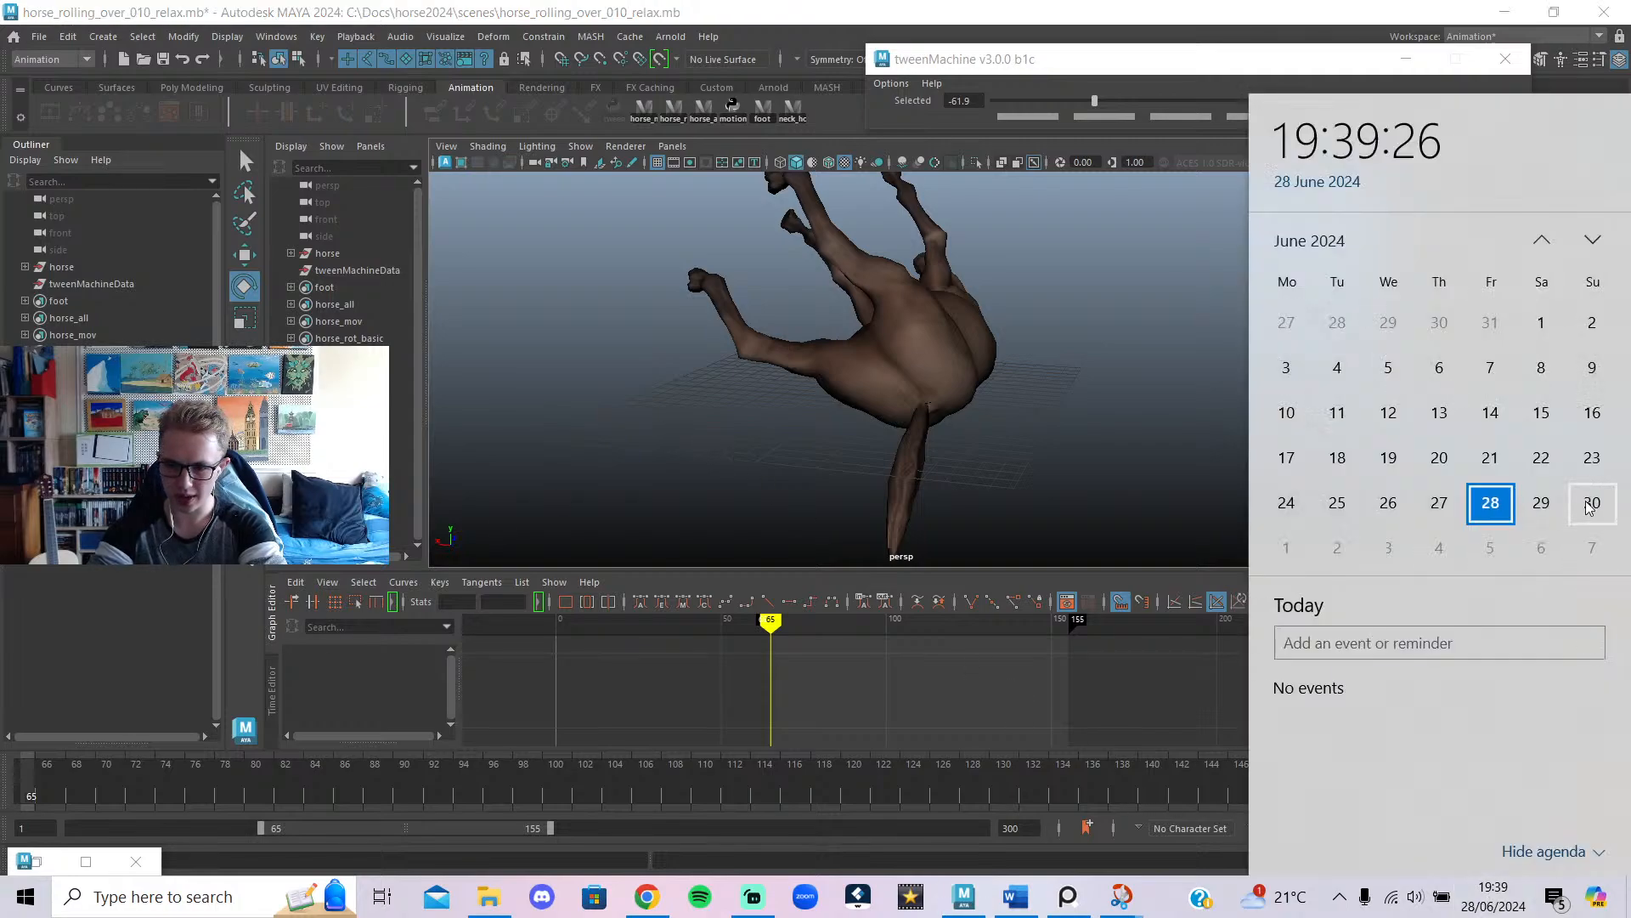
{"action": "left_click", "coordinate": [997, 474]}
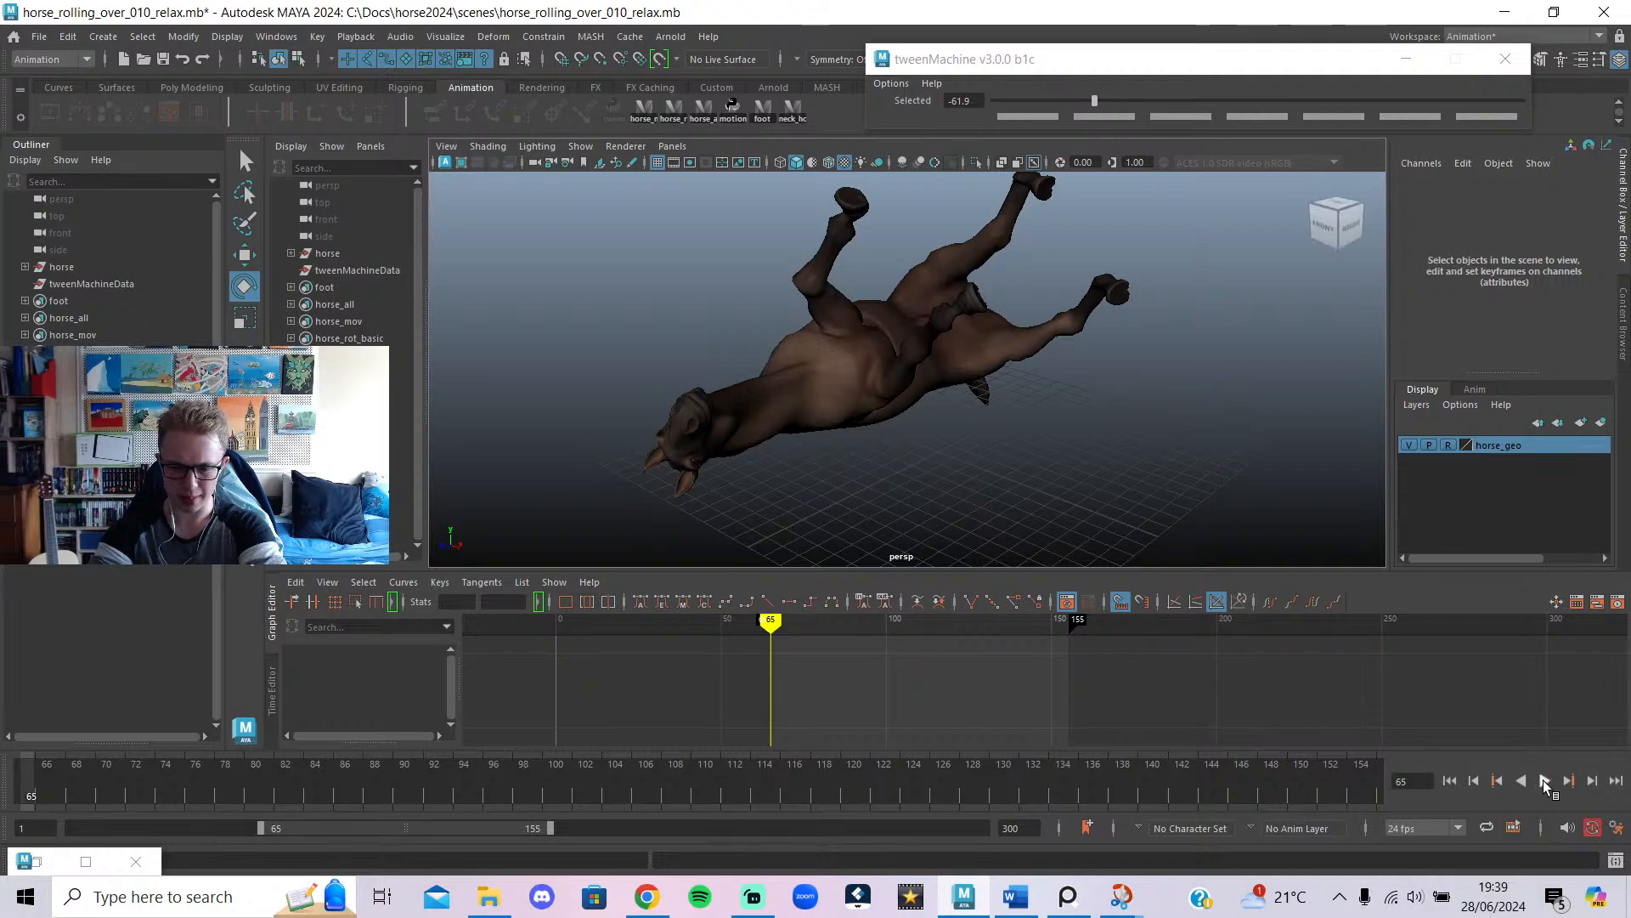
{"action": "left_click", "coordinate": [1544, 784]}
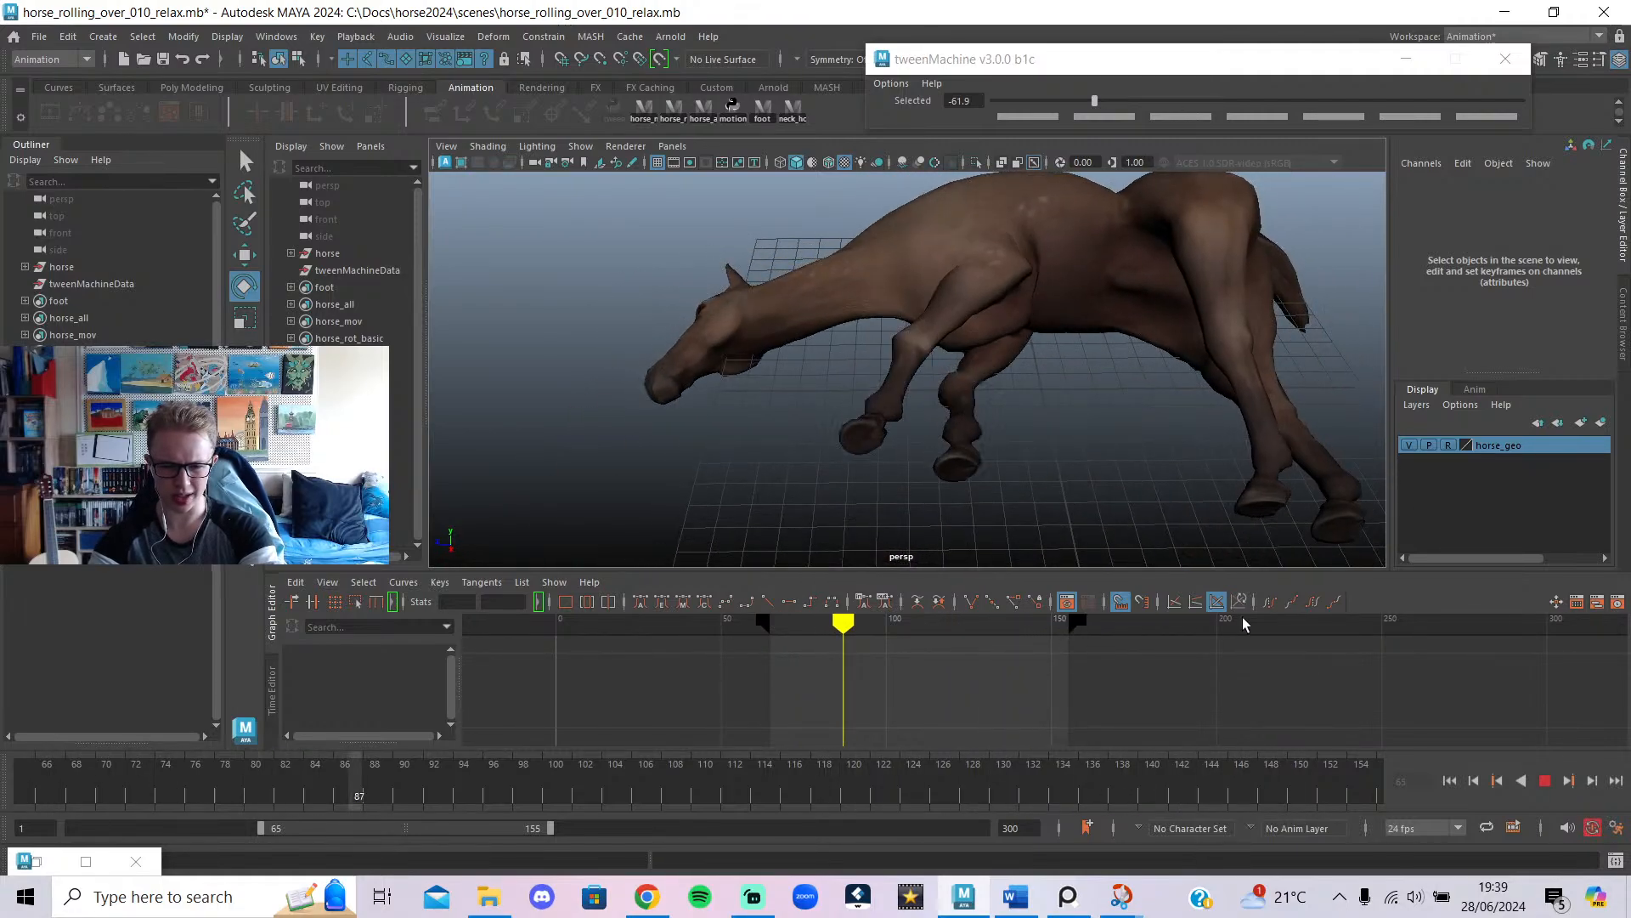
{"action": "left_click", "coordinate": [1546, 781]}
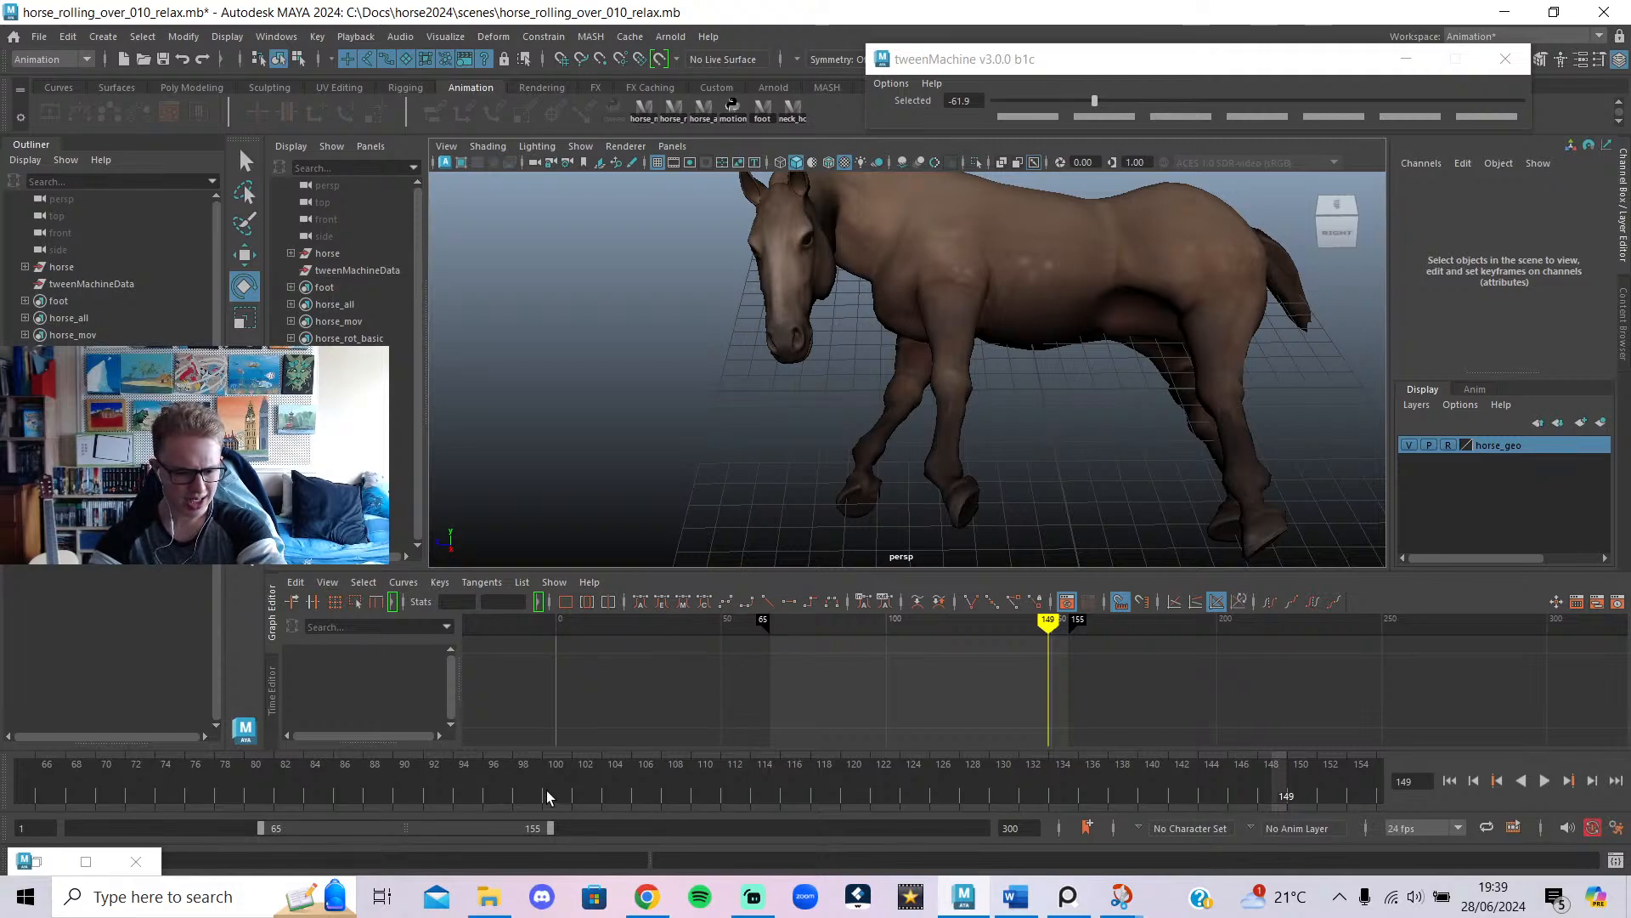
{"action": "left_click_drag", "start_coordinate": [547, 790], "coordinate": [328, 802]}
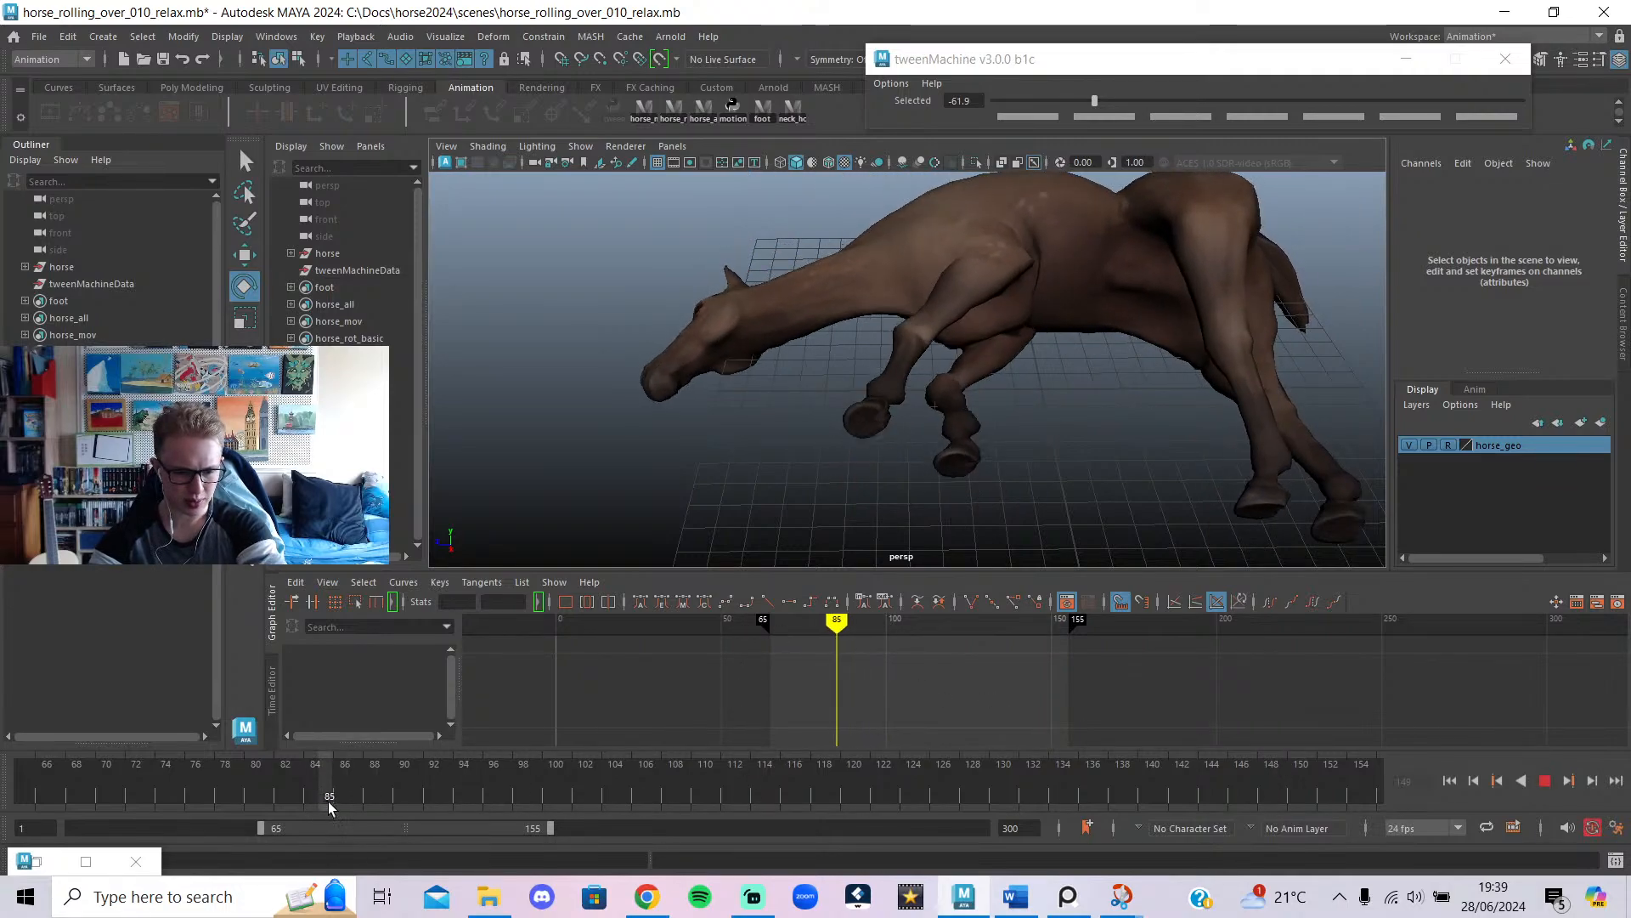
{"action": "left_click_drag", "start_coordinate": [860, 487], "coordinate": [1269, 334], "text": "alt"}
At frame 85, rotate a neck control to lift the horse's head.
{"action": "key", "text": "alt+1"}
{"action": "middle_click_drag", "start_coordinate": [1216, 401], "coordinate": [1222, 443], "text": "alt"}
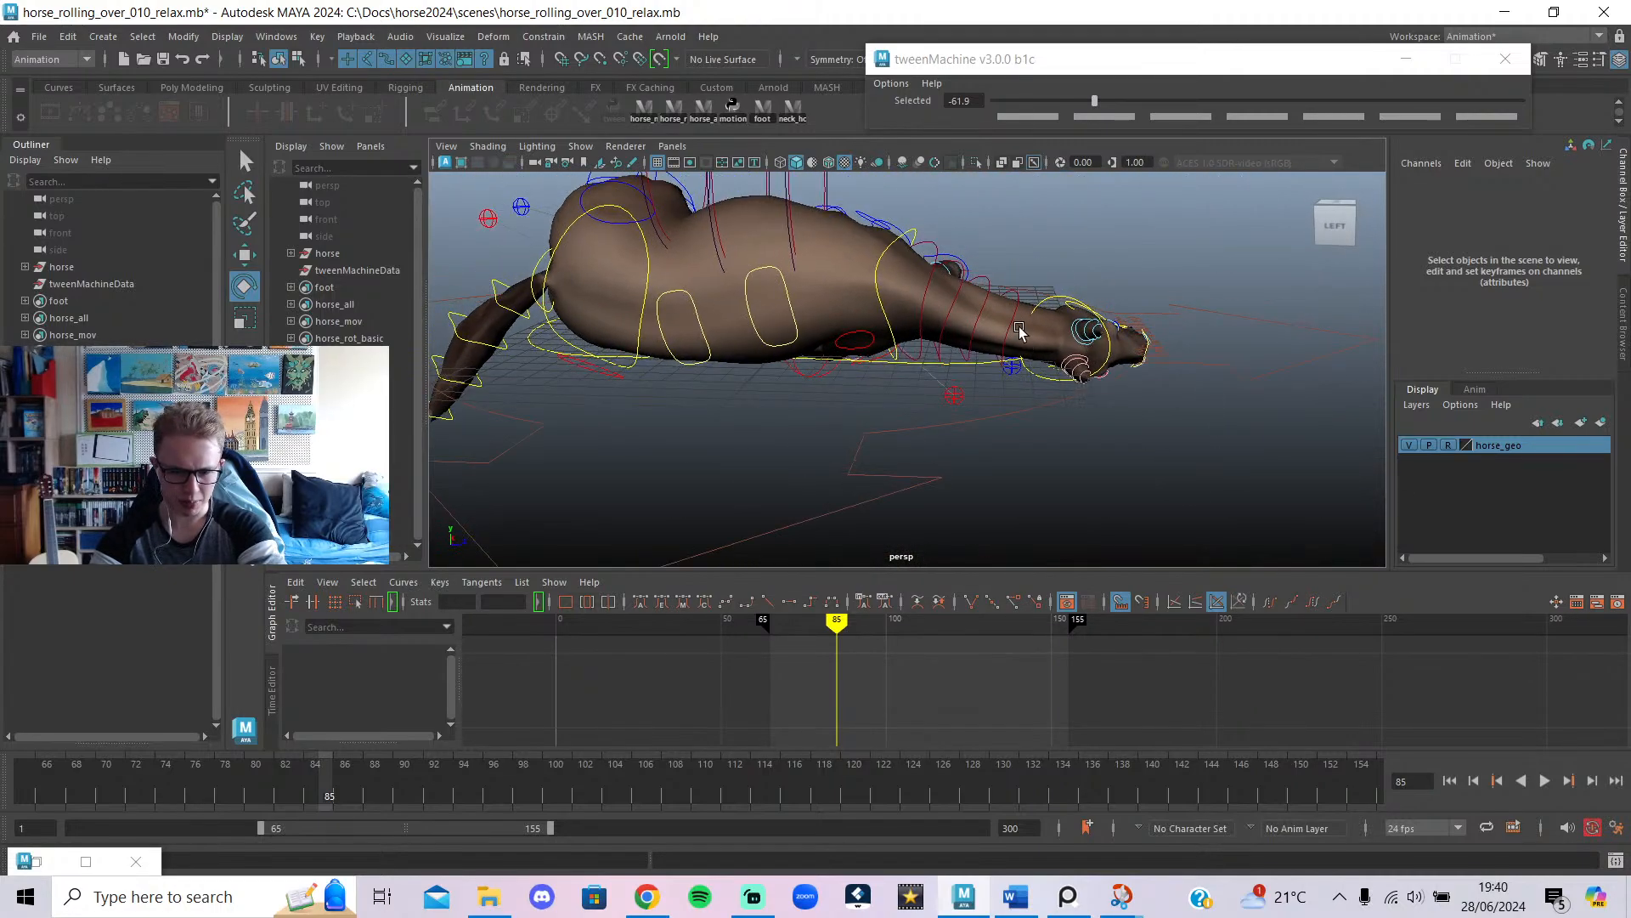
{"action": "left_click_drag", "start_coordinate": [1080, 304], "coordinate": [809, 325], "text": "alt"}
{"action": "left_click", "coordinate": [1033, 371]}
{"action": "key", "text": "alt+1"}
{"action": "key", "text": "alt+1"}
{"action": "left_click", "coordinate": [855, 268]}
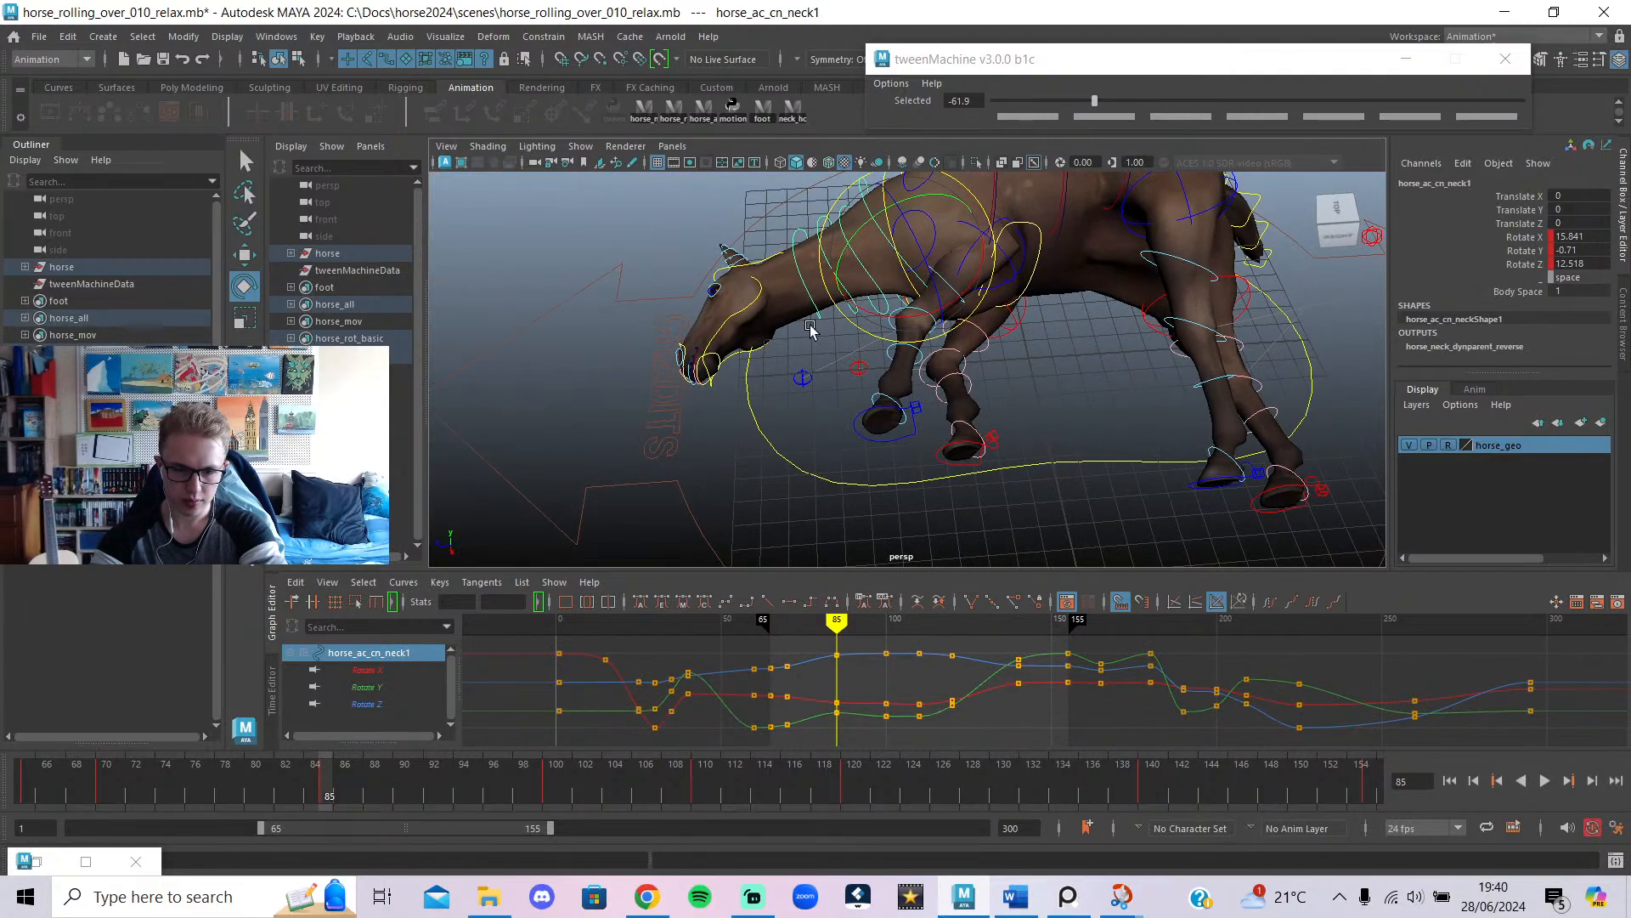
{"action": "left_click", "coordinate": [809, 287]}
{"action": "left_click", "coordinate": [822, 279]}
{"action": "left_click_drag", "start_coordinate": [853, 198], "coordinate": [868, 212]}
{"action": "left_click", "coordinate": [817, 387]}
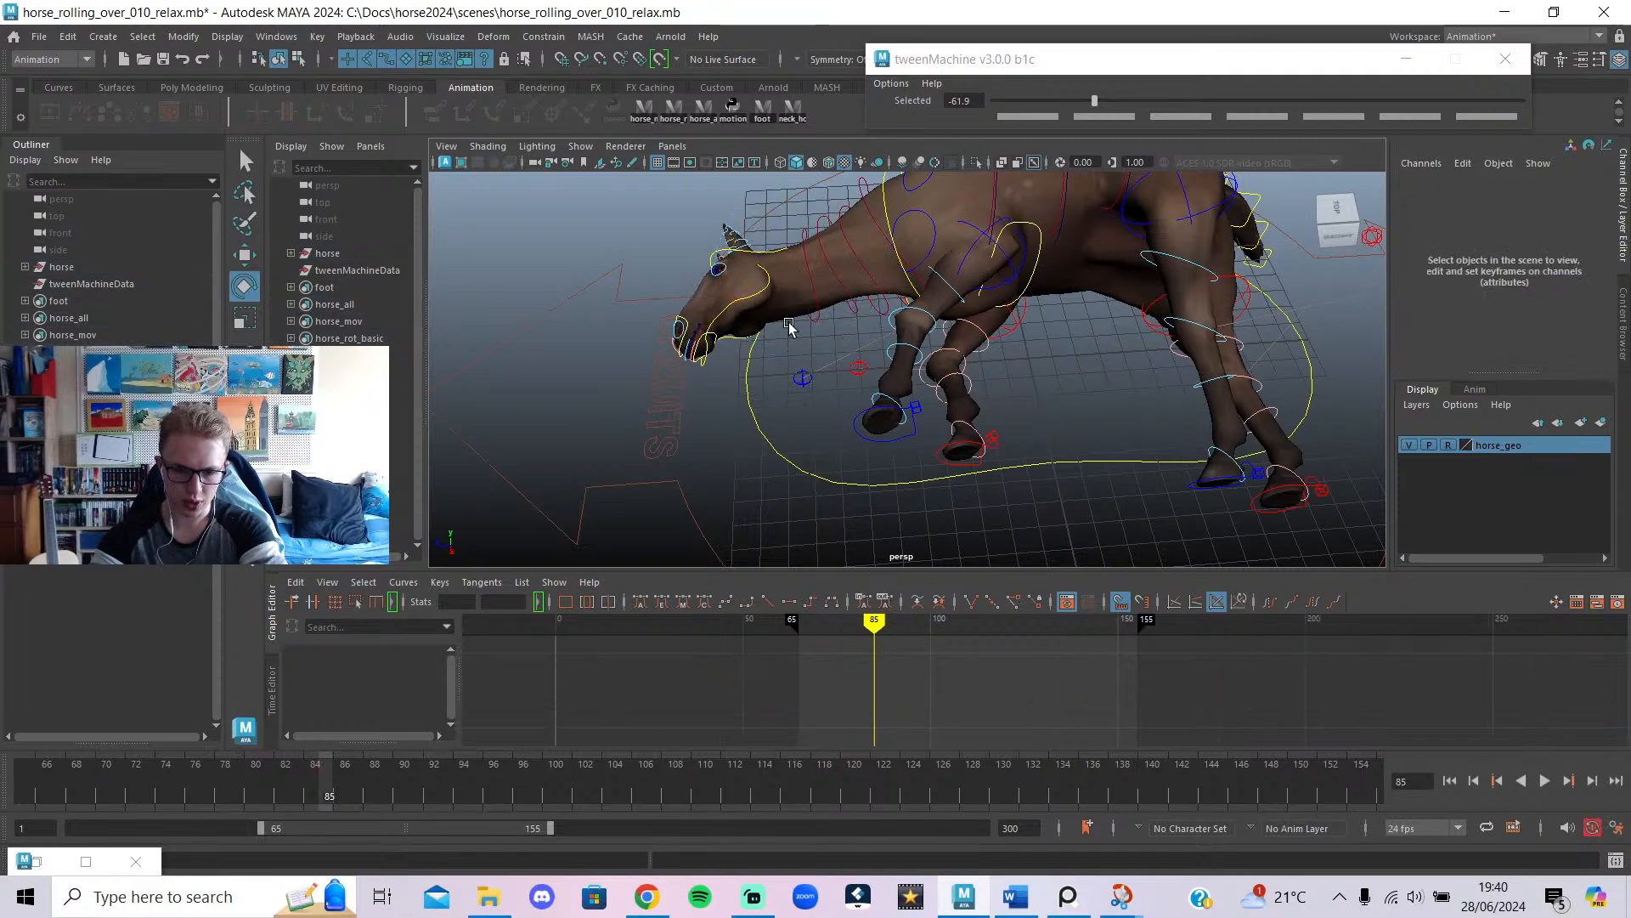
Rotate the head control downward at frame 85 and check it against an earlier frame.
{"action": "left_click", "coordinate": [760, 258]}
{"action": "left_click_drag", "start_coordinate": [765, 267], "coordinate": [797, 315]}
{"action": "key", "text": "alt+1"}
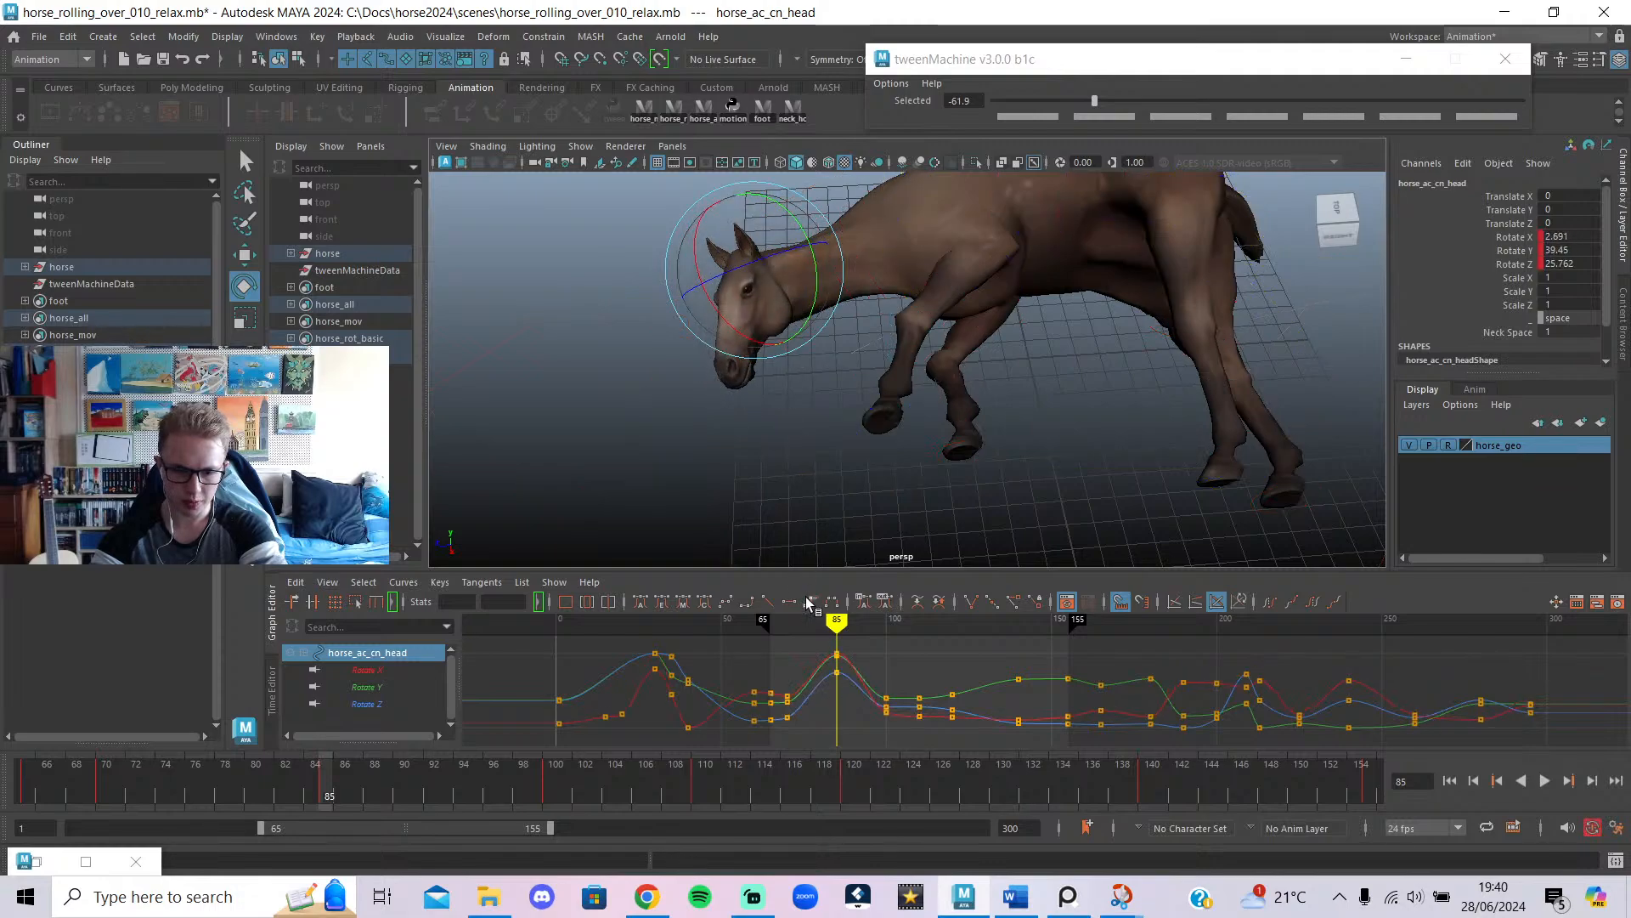
{"action": "mouse_move", "coordinate": [837, 643]}
{"action": "left_mouse_down"}
{"action": "mouse_move", "coordinate": [793, 642]}
{"action": "mouse_move", "coordinate": [907, 680]}
{"action": "mouse_move", "coordinate": [804, 701]}
{"action": "mouse_move", "coordinate": [977, 732]}
{"action": "mouse_move", "coordinate": [910, 736]}
{"action": "mouse_move", "coordinate": [954, 734]}
{"action": "left_mouse_up"}
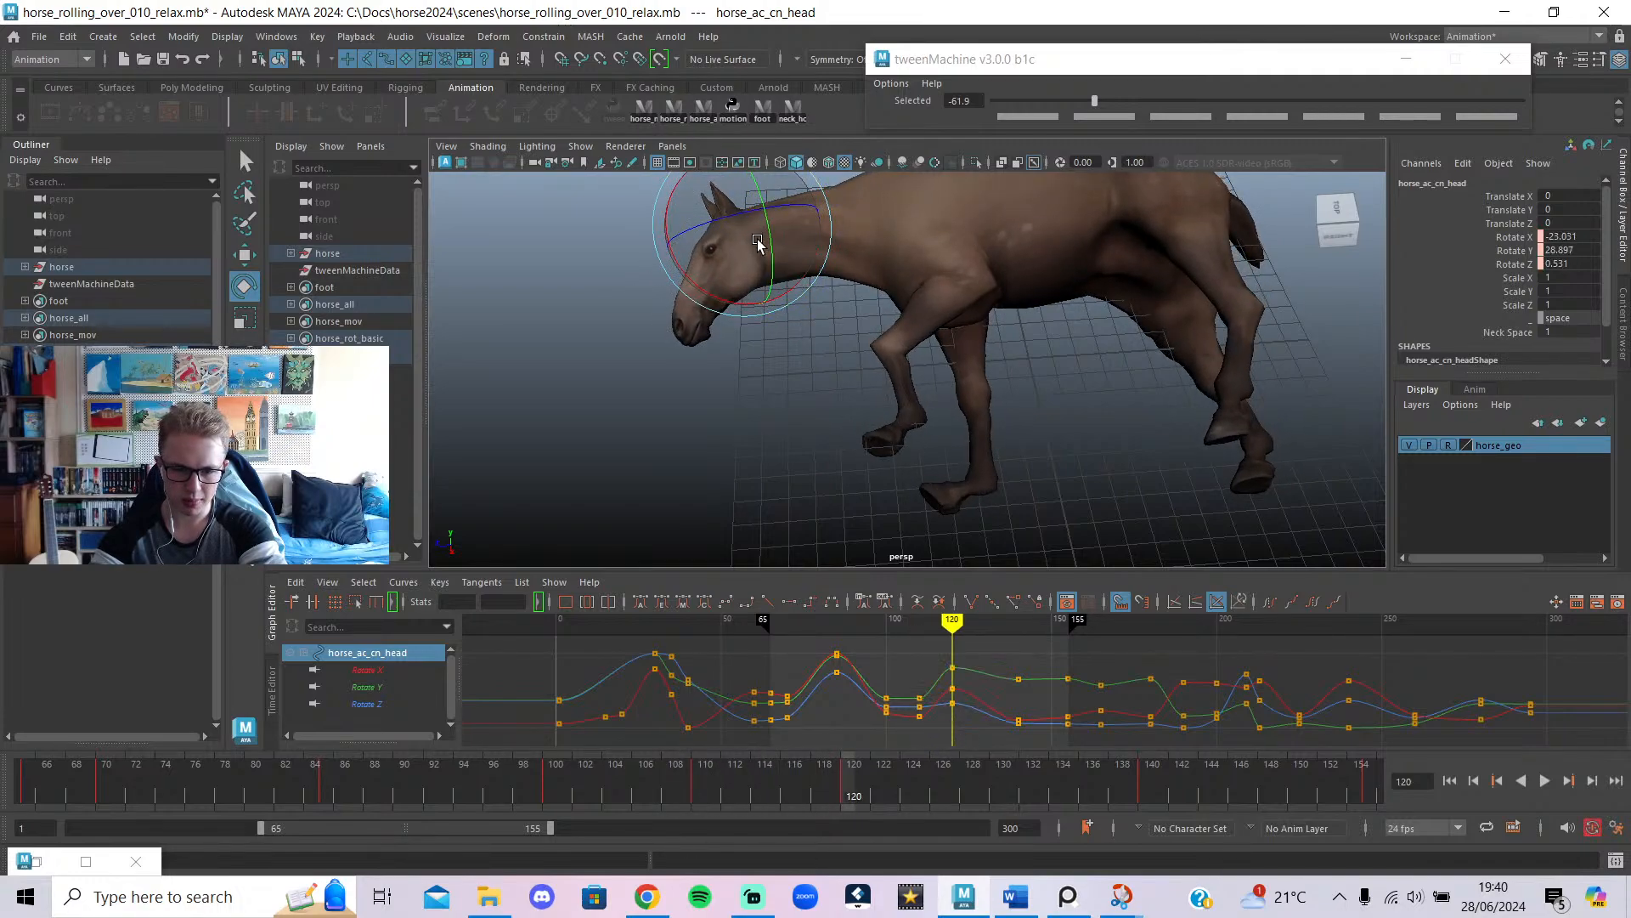
At frame 140, turn the head control to refine its angle.
{"action": "mouse_move", "coordinate": [900, 627]}
{"action": "left_mouse_down"}
{"action": "mouse_move", "coordinate": [1006, 666]}
{"action": "mouse_move", "coordinate": [952, 682]}
{"action": "mouse_move", "coordinate": [1020, 695]}
{"action": "left_mouse_up"}
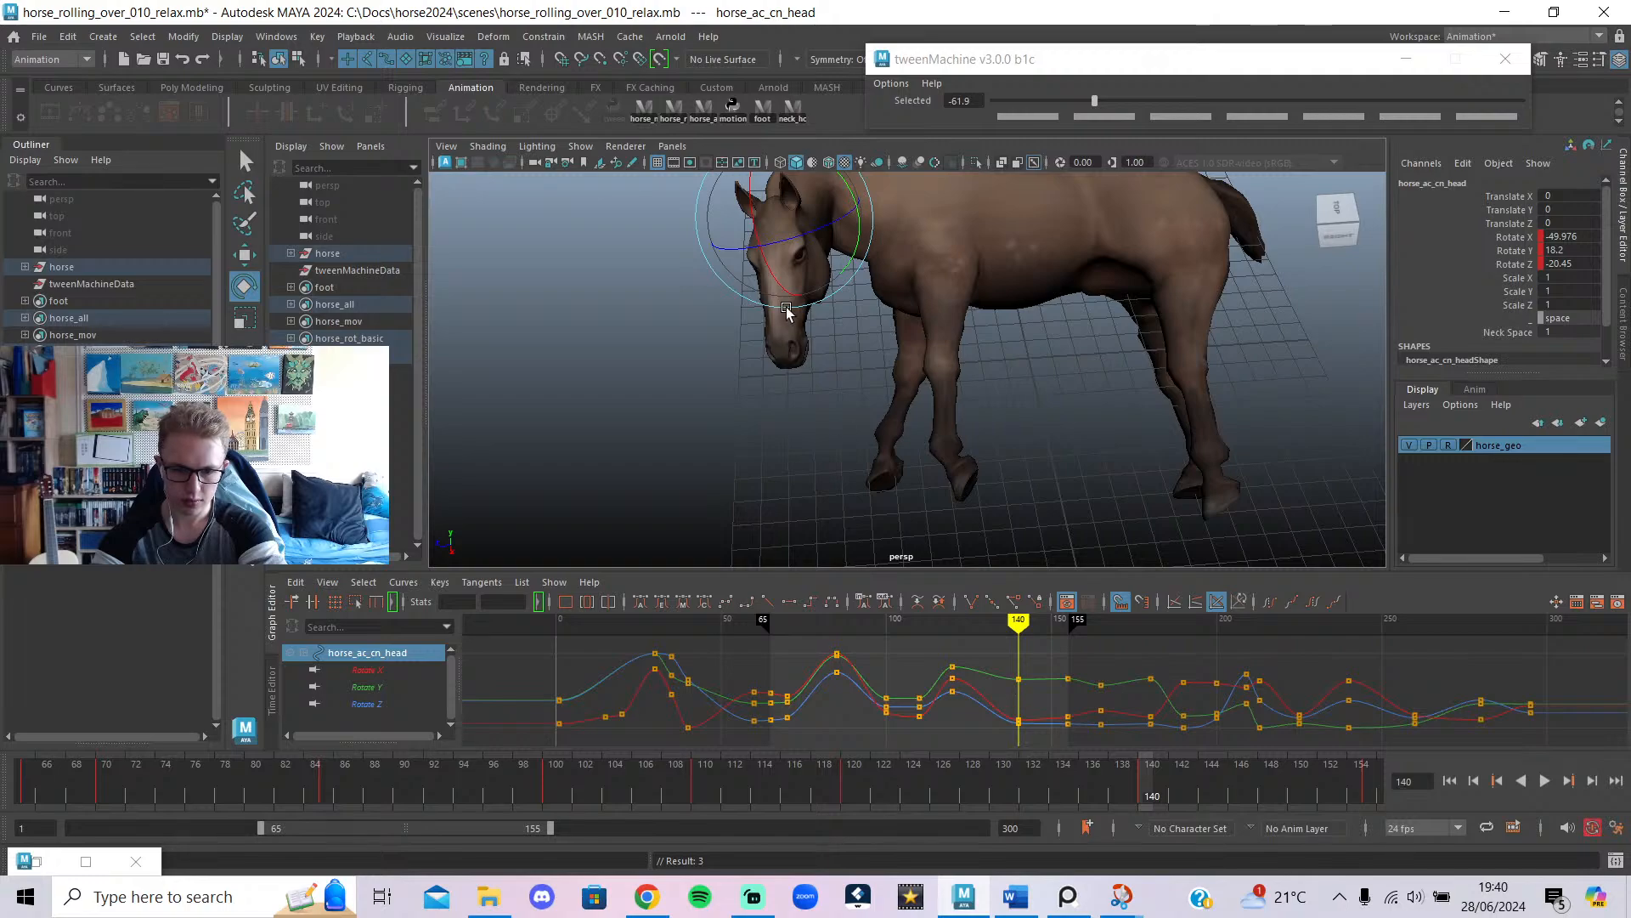
{"action": "left_click_drag", "start_coordinate": [854, 198], "coordinate": [852, 282]}
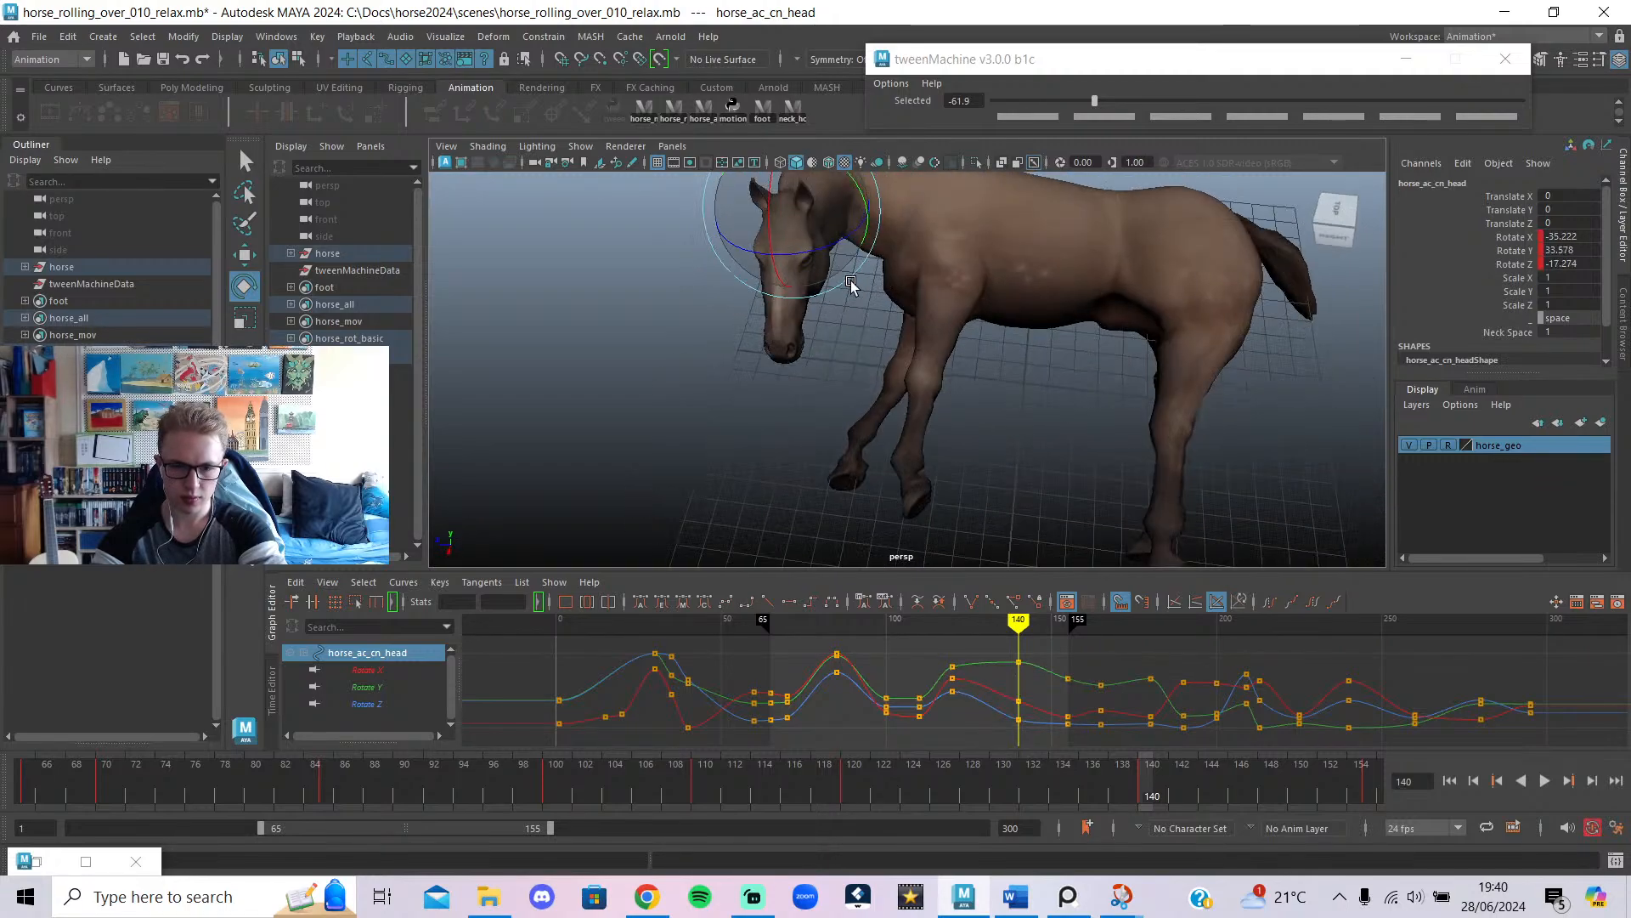
{"action": "middle_click_drag", "start_coordinate": [920, 338], "coordinate": [972, 503], "text": "alt"}
{"action": "key", "text": "alt+1"}
{"action": "left_click", "coordinate": [874, 310]}
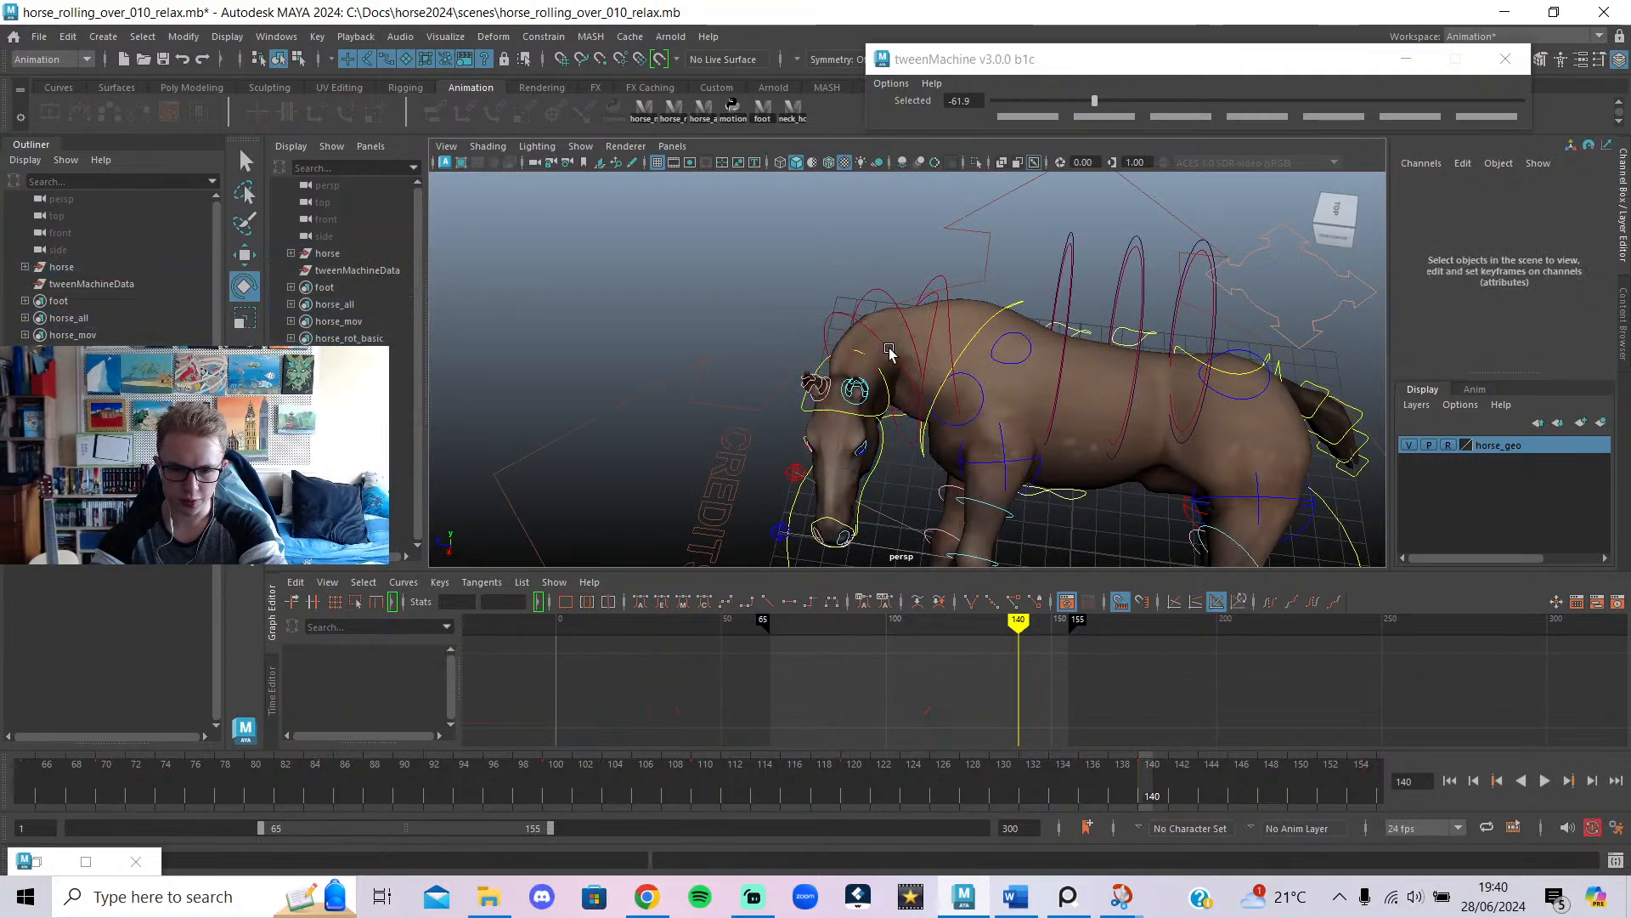
{"action": "left_click", "coordinate": [921, 412]}
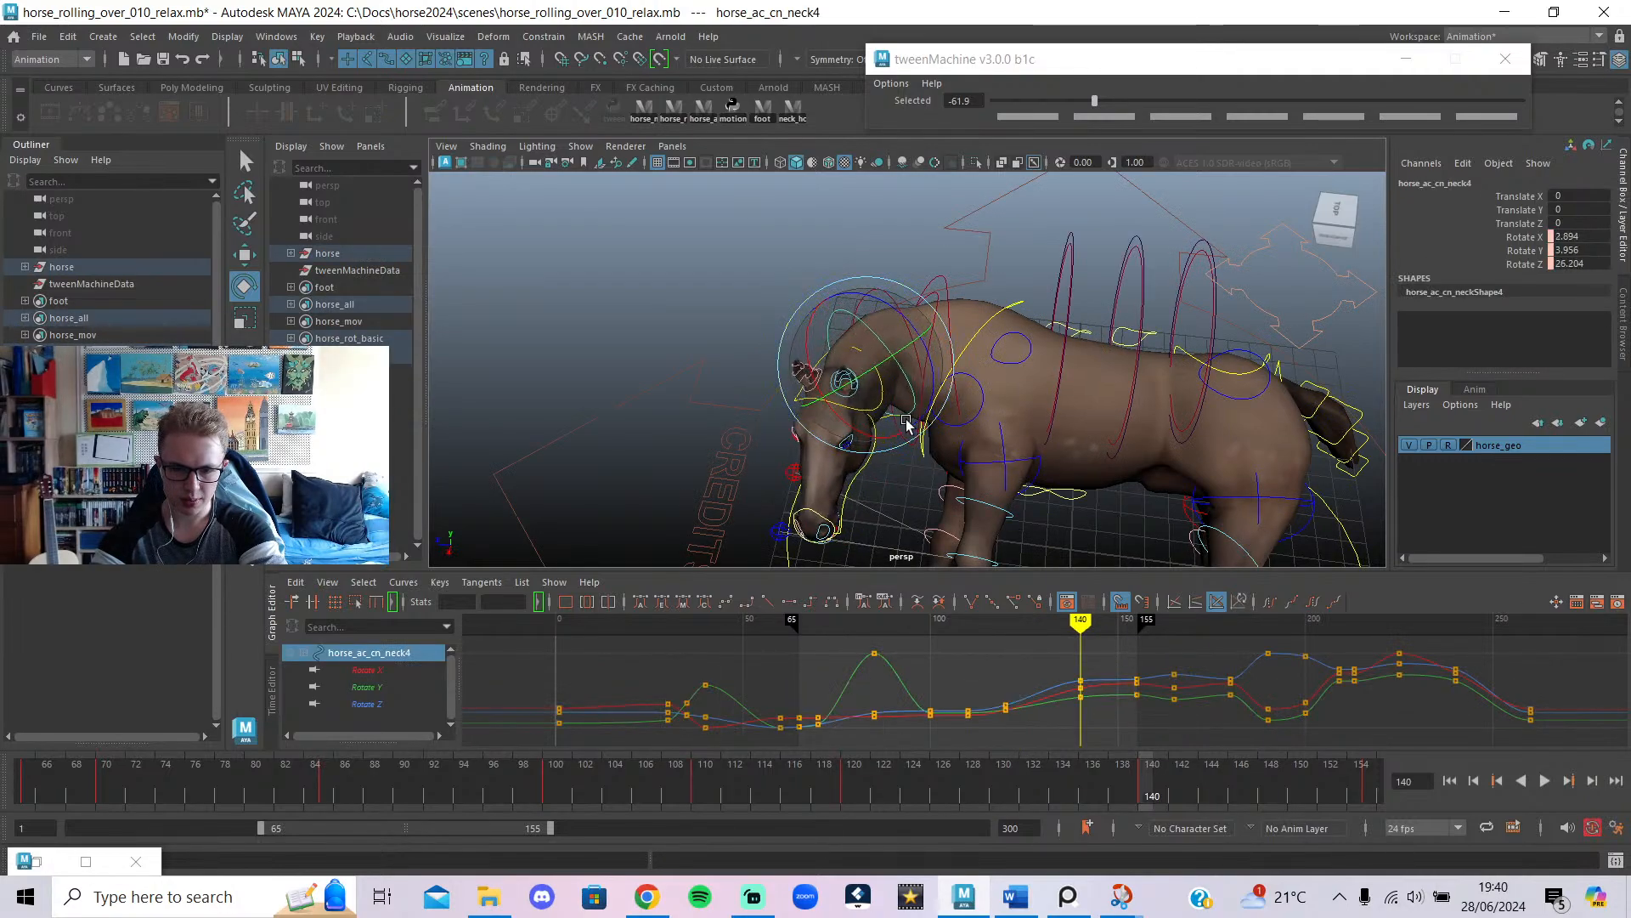
Rotate horse_ac_cn_neck3 at frame 140 and play back to review the neck.
{"action": "left_click", "coordinate": [885, 299]}
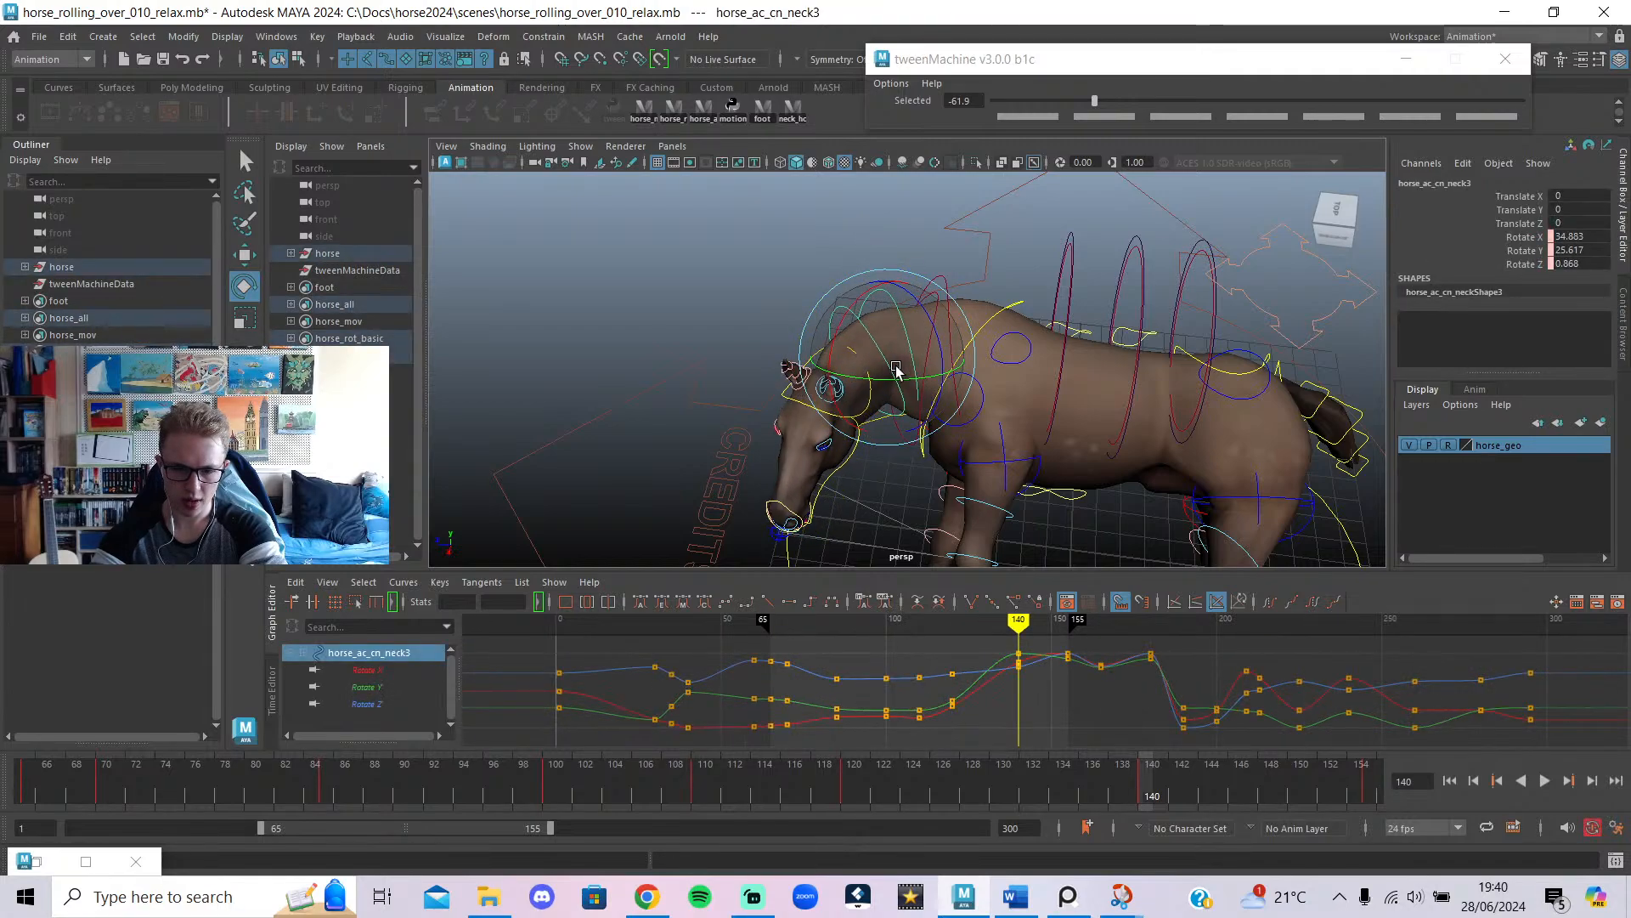
{"action": "mouse_move", "coordinate": [897, 368]}
{"action": "left_mouse_down"}
{"action": "mouse_move", "coordinate": [914, 414]}
{"action": "mouse_move", "coordinate": [901, 386]}
{"action": "left_mouse_up"}
{"action": "left_click_drag", "start_coordinate": [744, 326], "coordinate": [1002, 561], "text": "alt"}
{"action": "left_click_drag", "start_coordinate": [955, 620], "coordinate": [1017, 652]}
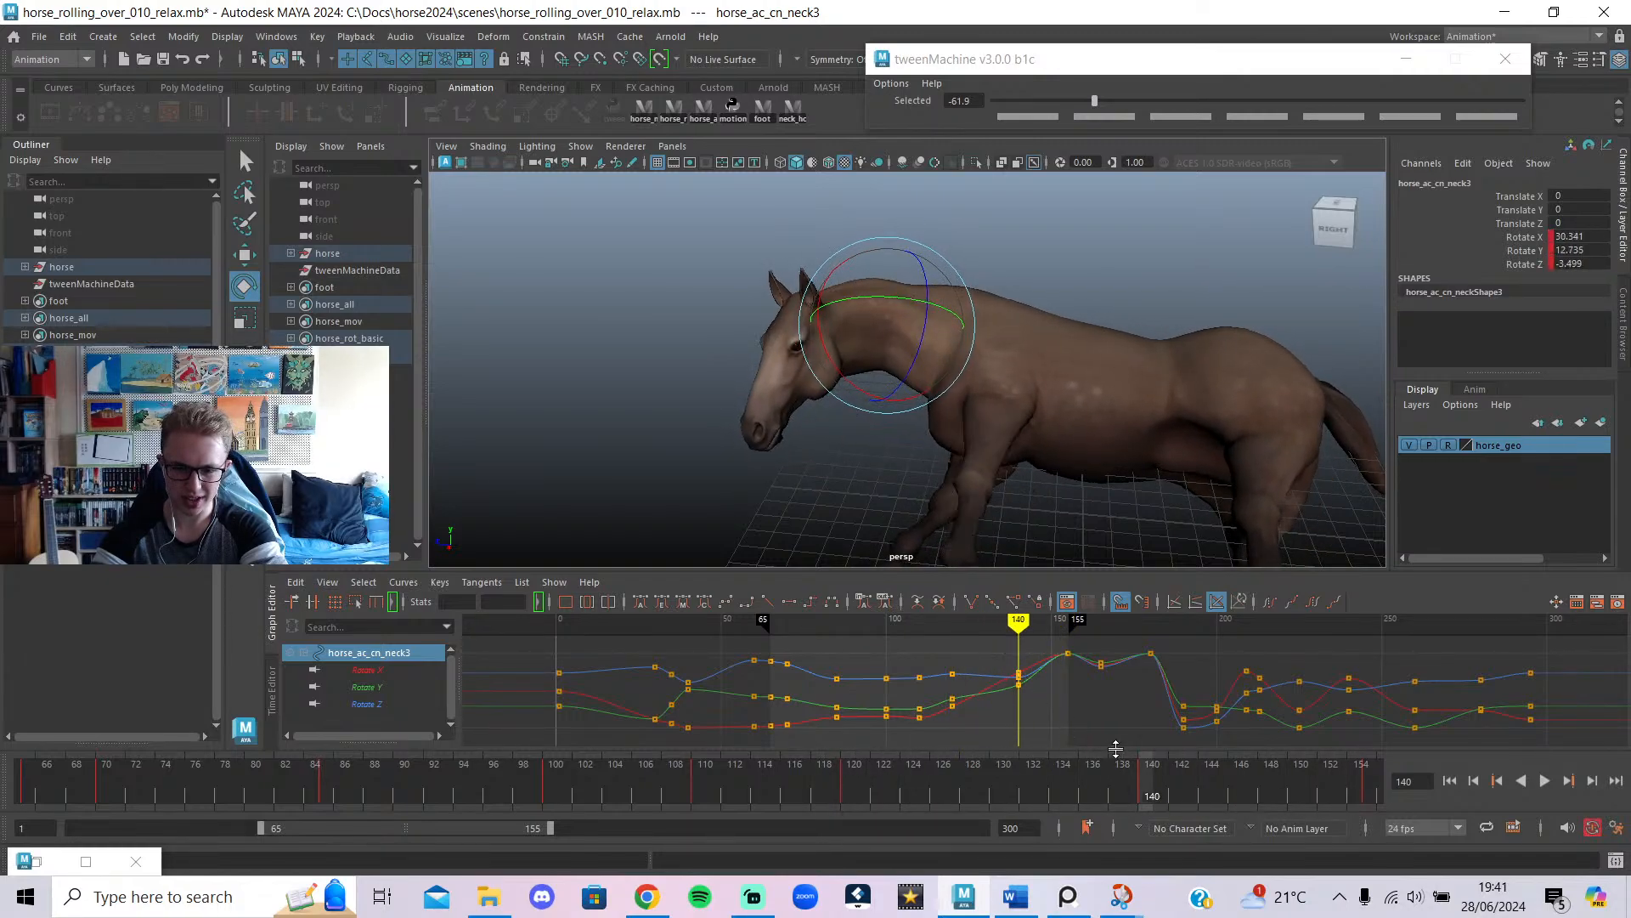
{"action": "key", "text": "alt+v"}
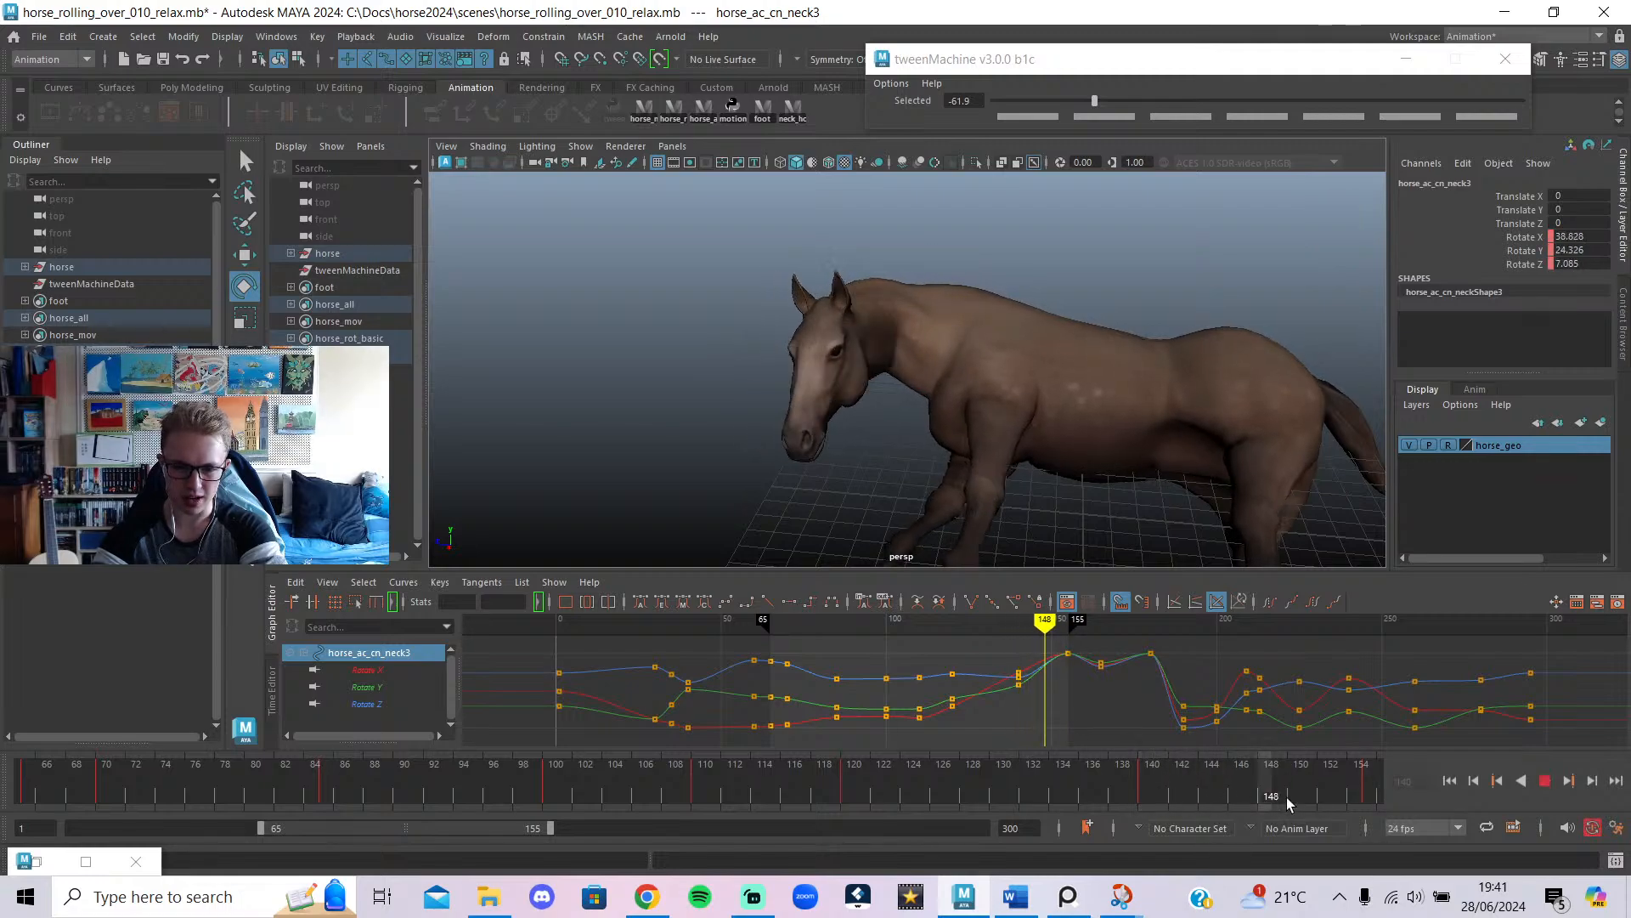
{"action": "mouse_move", "coordinate": [1517, 830]}
{"action": "left_mouse_down"}
{"action": "mouse_move", "coordinate": [1156, 840]}
{"action": "mouse_move", "coordinate": [1518, 836]}
{"action": "left_mouse_up"}
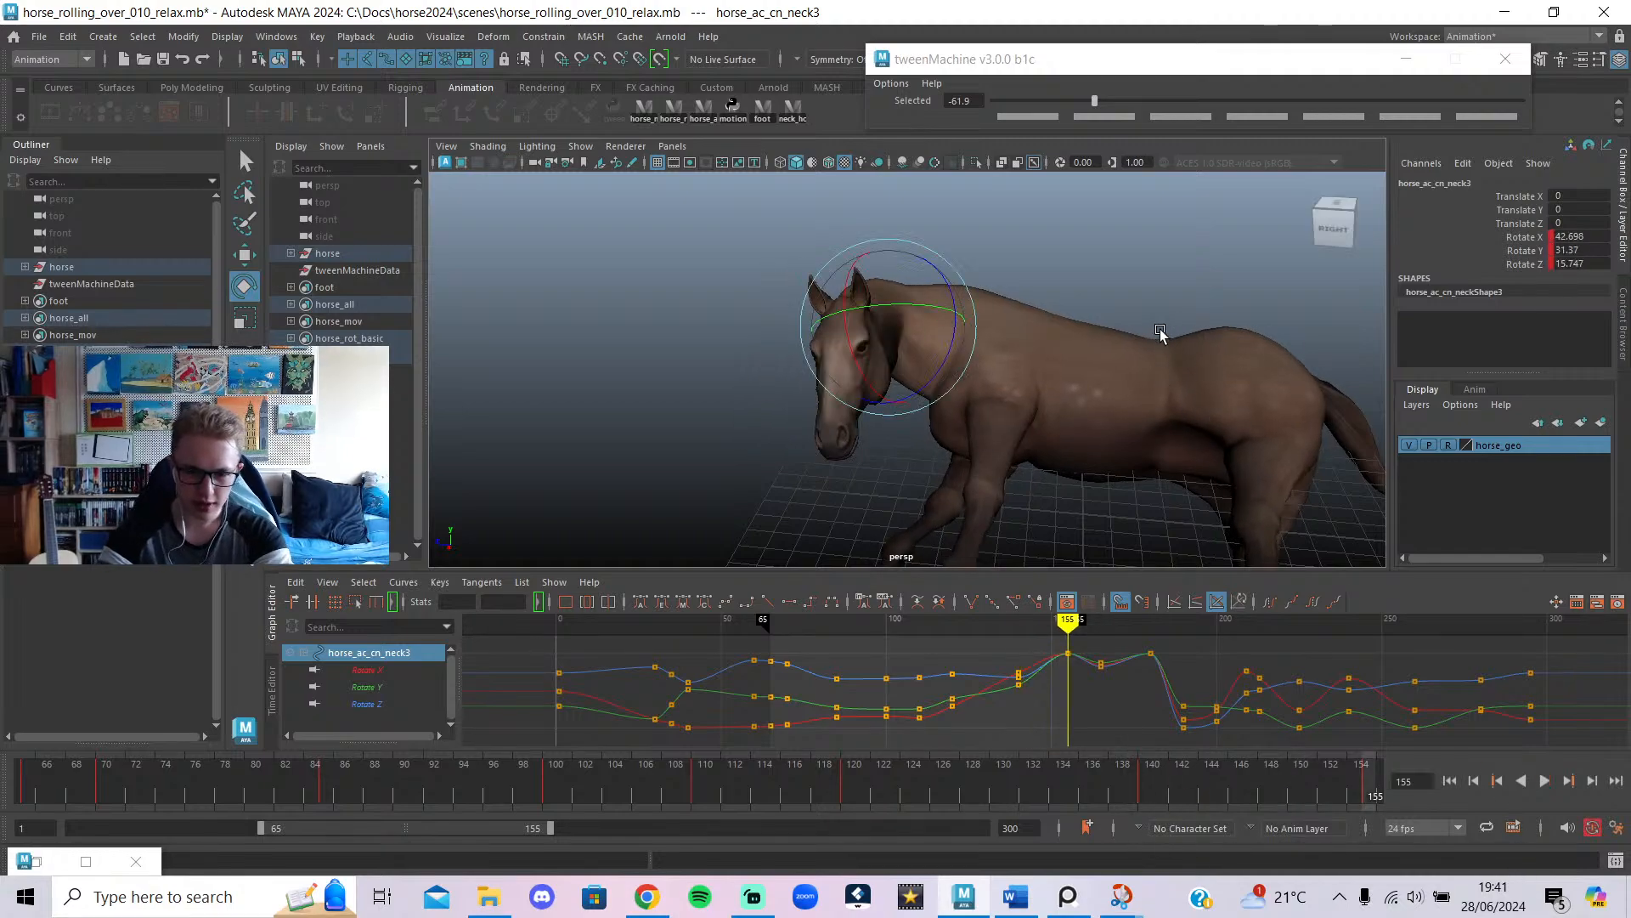
Select all horse controls and tween frame 155 to -100, matching the previous key's pose.
{"action": "left_click", "coordinate": [712, 122]}
{"action": "mouse_move", "coordinate": [1027, 625]}
{"action": "left_mouse_down"}
{"action": "mouse_move", "coordinate": [1057, 652]}
{"action": "mouse_move", "coordinate": [1034, 652]}
{"action": "left_mouse_up"}
{"action": "middle_click_drag", "start_coordinate": [1030, 422], "coordinate": [1013, 328], "text": "alt"}
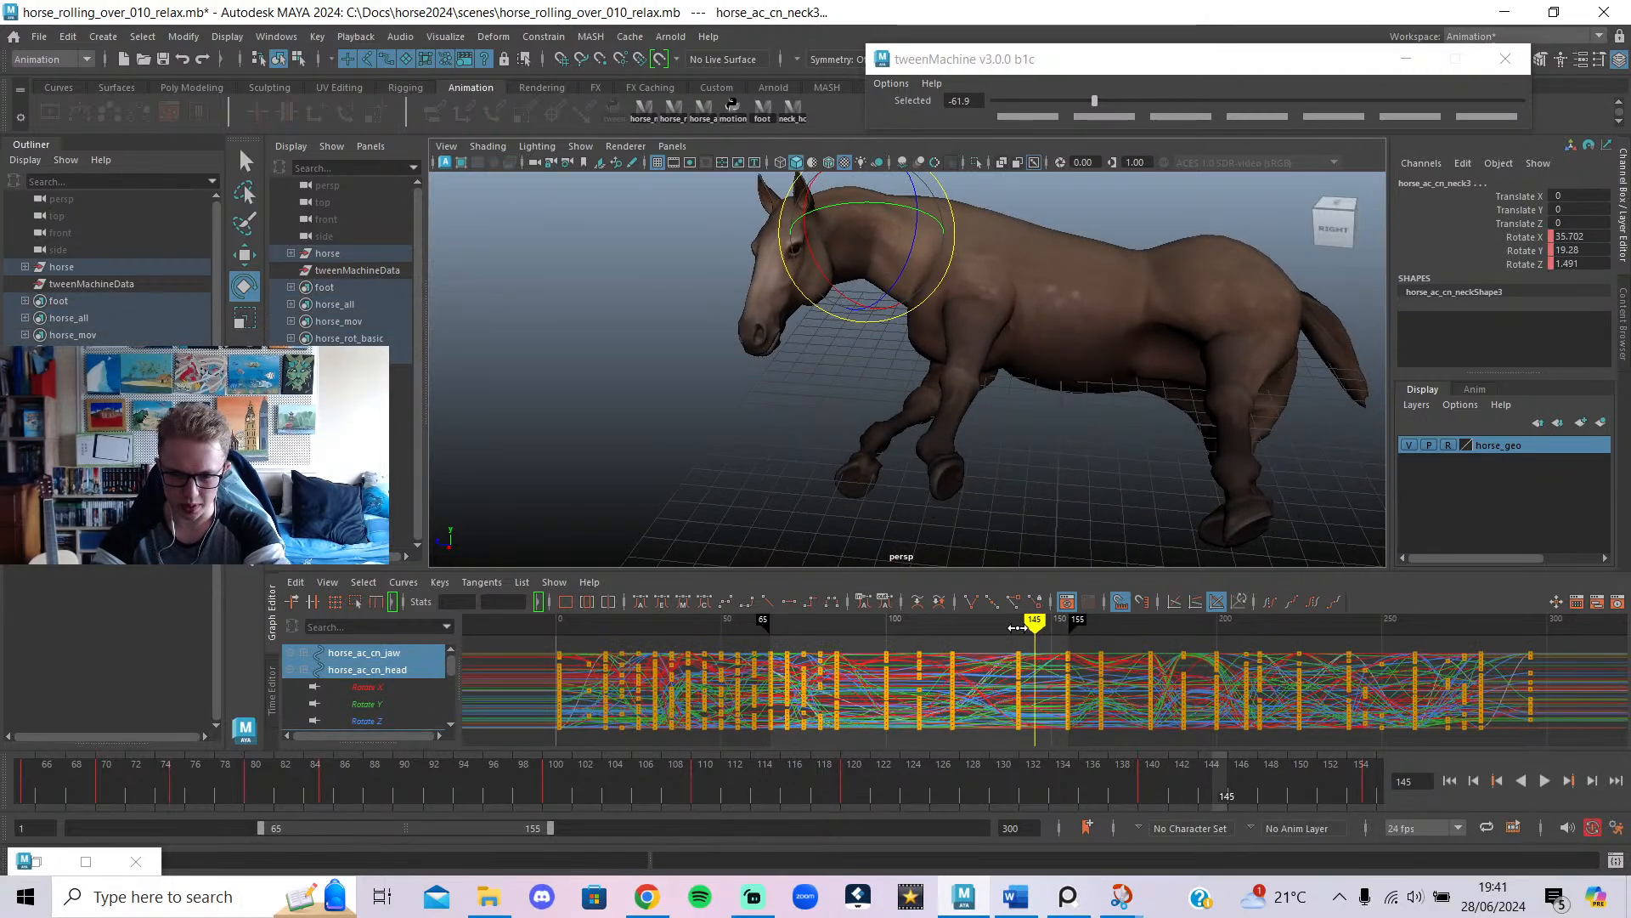
{"action": "mouse_move", "coordinate": [1017, 627]}
{"action": "left_mouse_down"}
{"action": "mouse_move", "coordinate": [1078, 667]}
{"action": "mouse_move", "coordinate": [1031, 679]}
{"action": "mouse_move", "coordinate": [1064, 696]}
{"action": "left_mouse_up"}
{"action": "left_click", "coordinate": [1095, 103]}
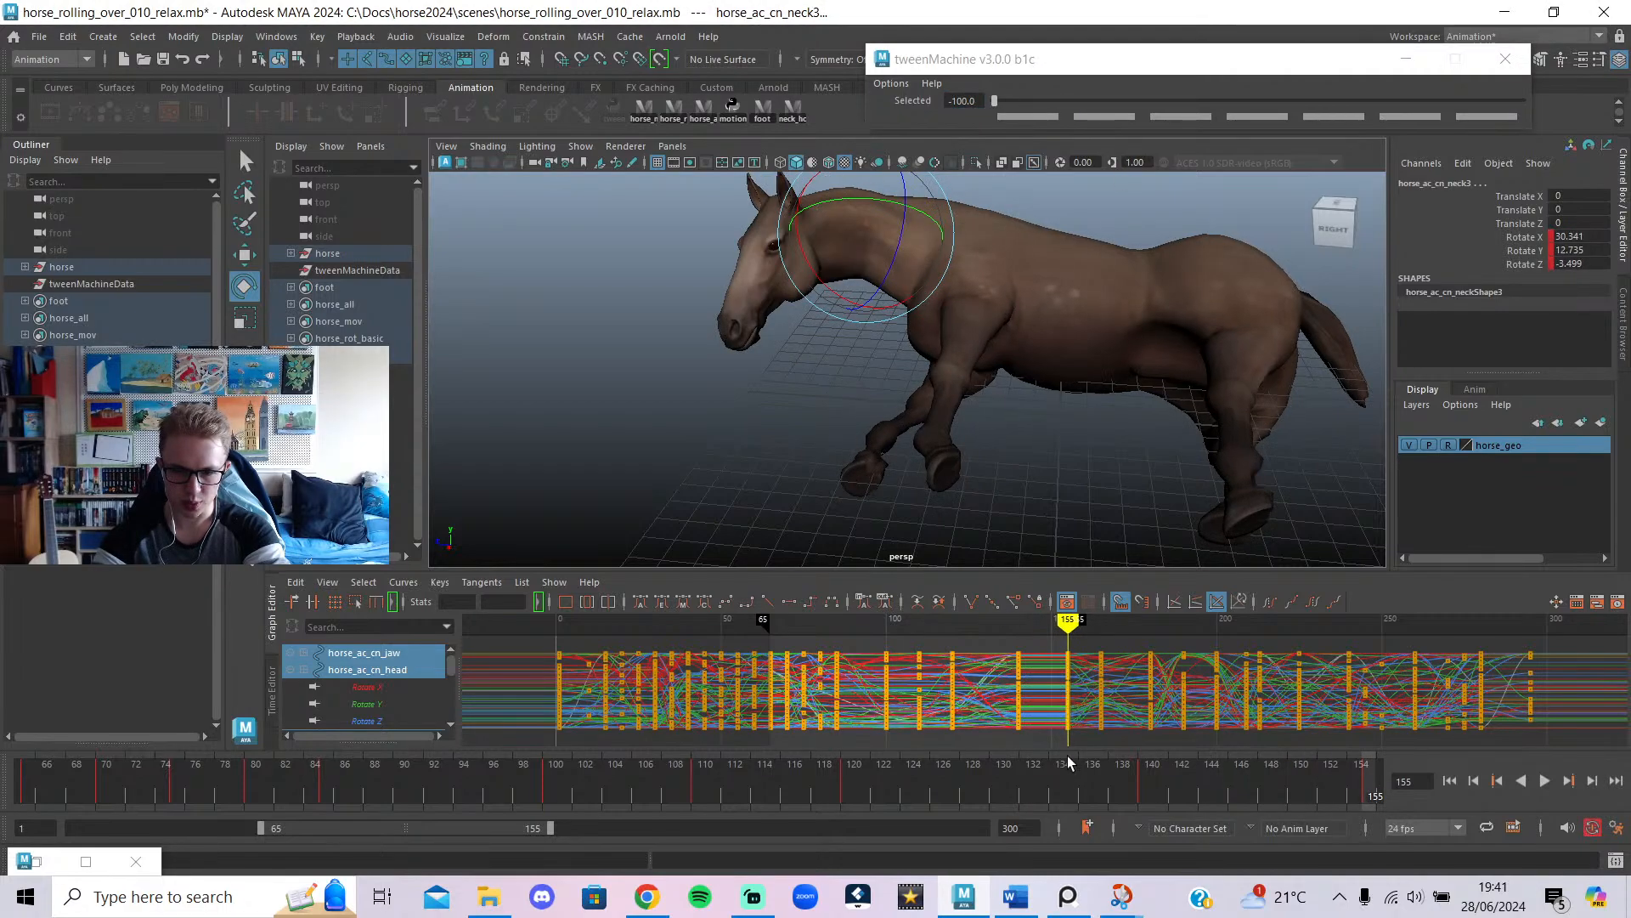
{"action": "left_click", "coordinate": [1015, 622]}
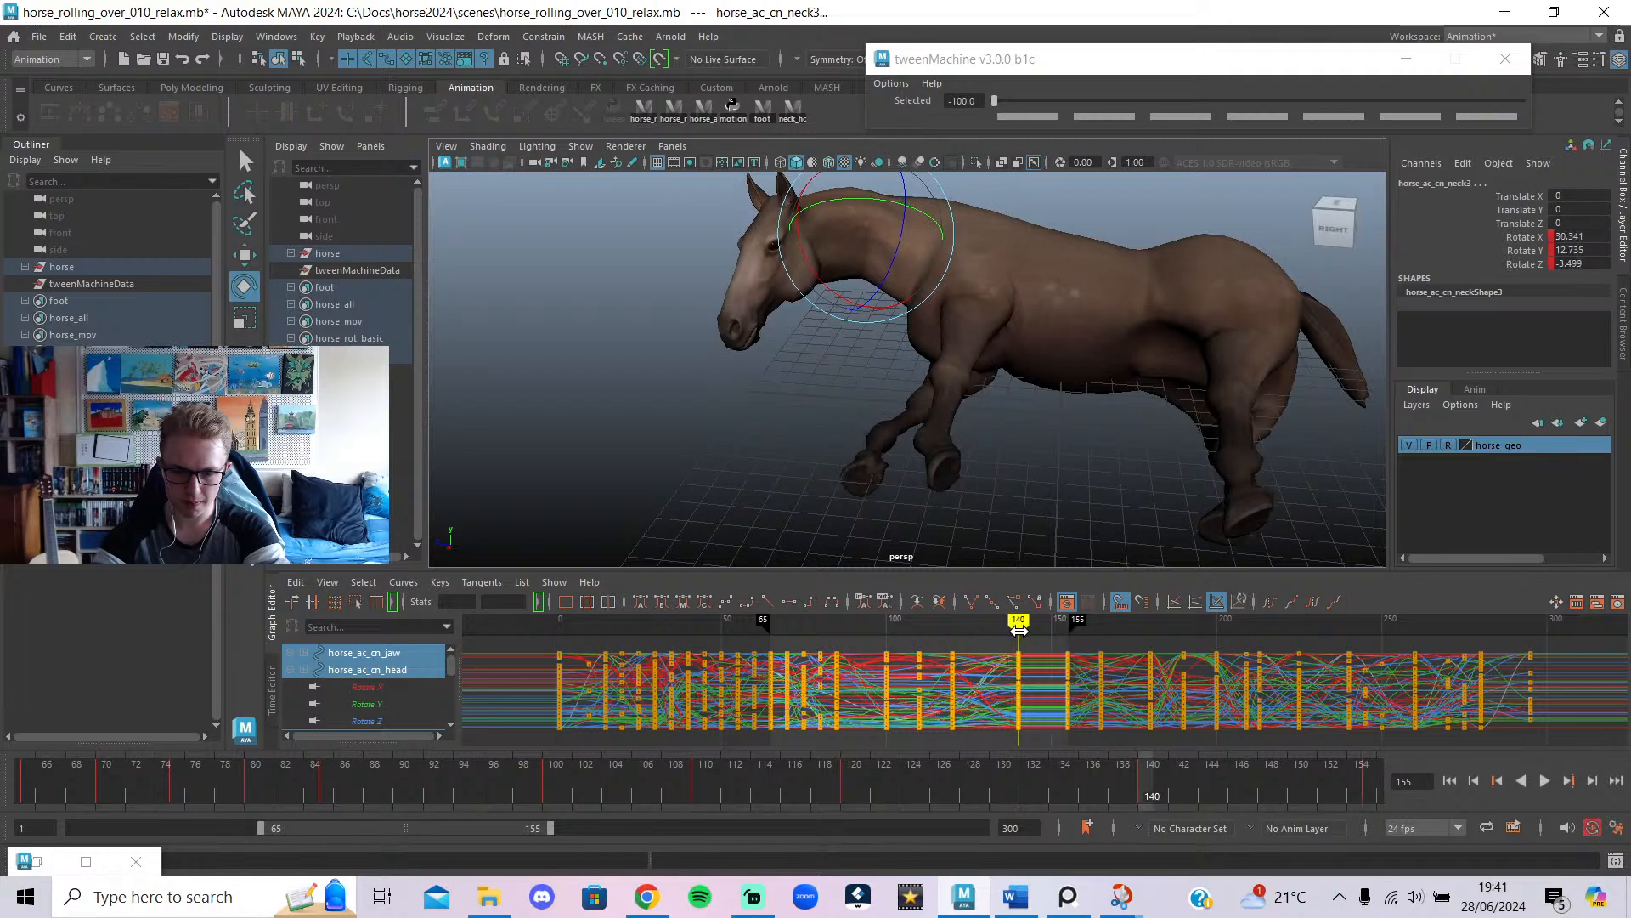
{"action": "left_click", "coordinate": [1144, 477]}
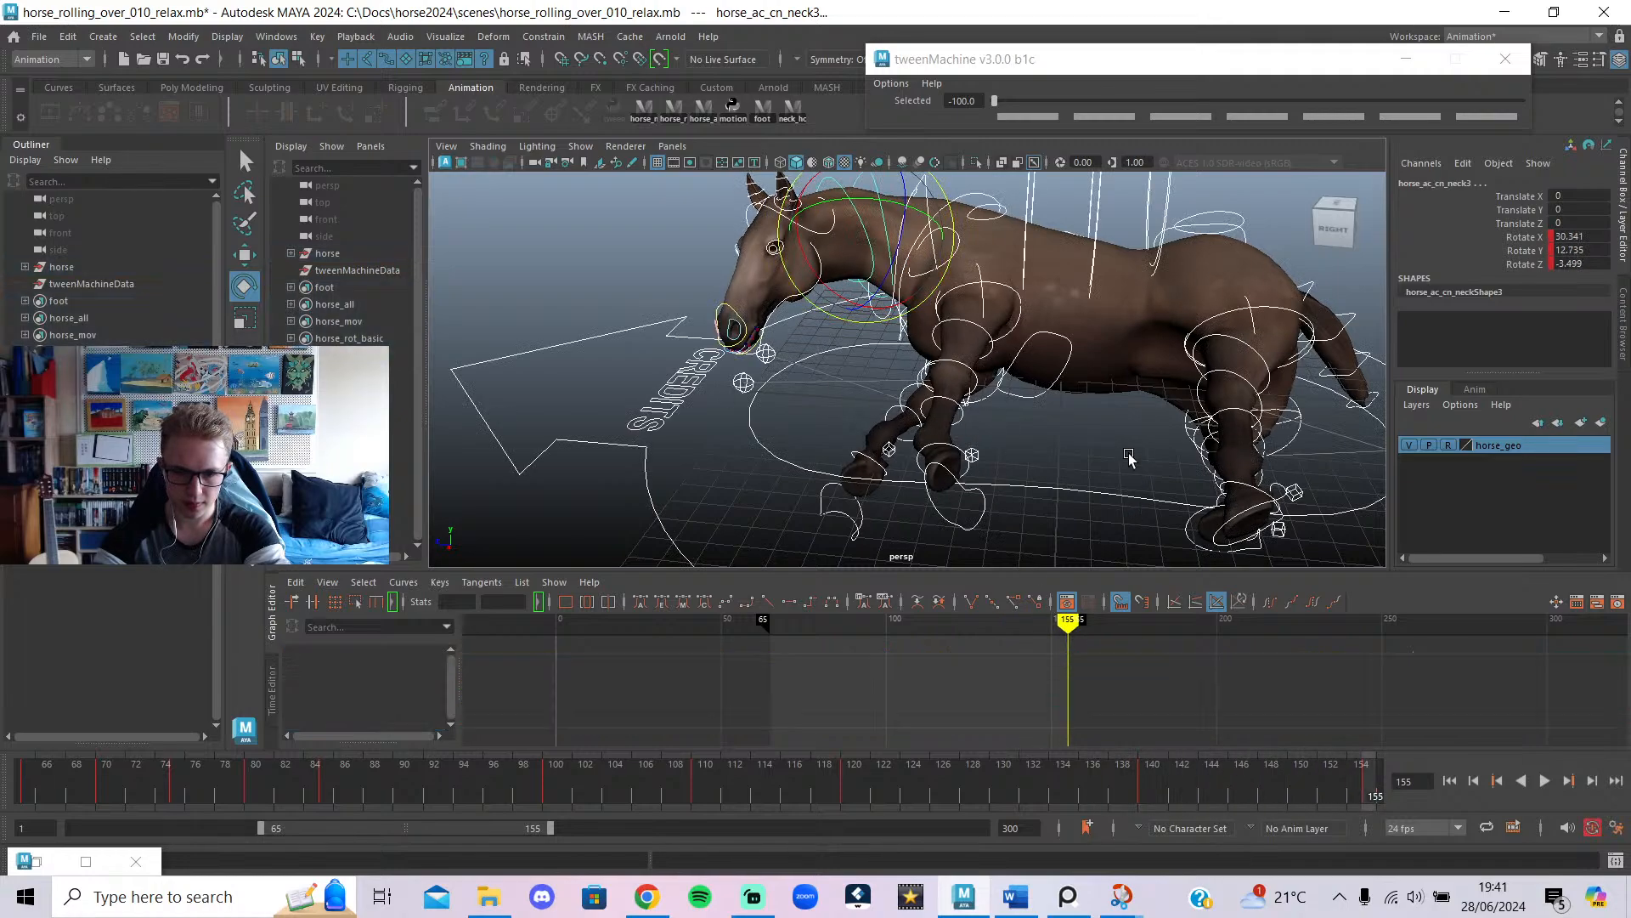
Rotate the head control and play back from frame 99 to review it.
{"action": "left_click", "coordinate": [820, 233]}
{"action": "left_click_drag", "start_coordinate": [822, 226], "coordinate": [833, 259]}
{"action": "key", "text": "alt+1"}
{"action": "mouse_move", "coordinate": [1022, 627]}
{"action": "left_mouse_down"}
{"action": "mouse_move", "coordinate": [1051, 639]}
{"action": "mouse_move", "coordinate": [884, 633]}
{"action": "left_mouse_up"}
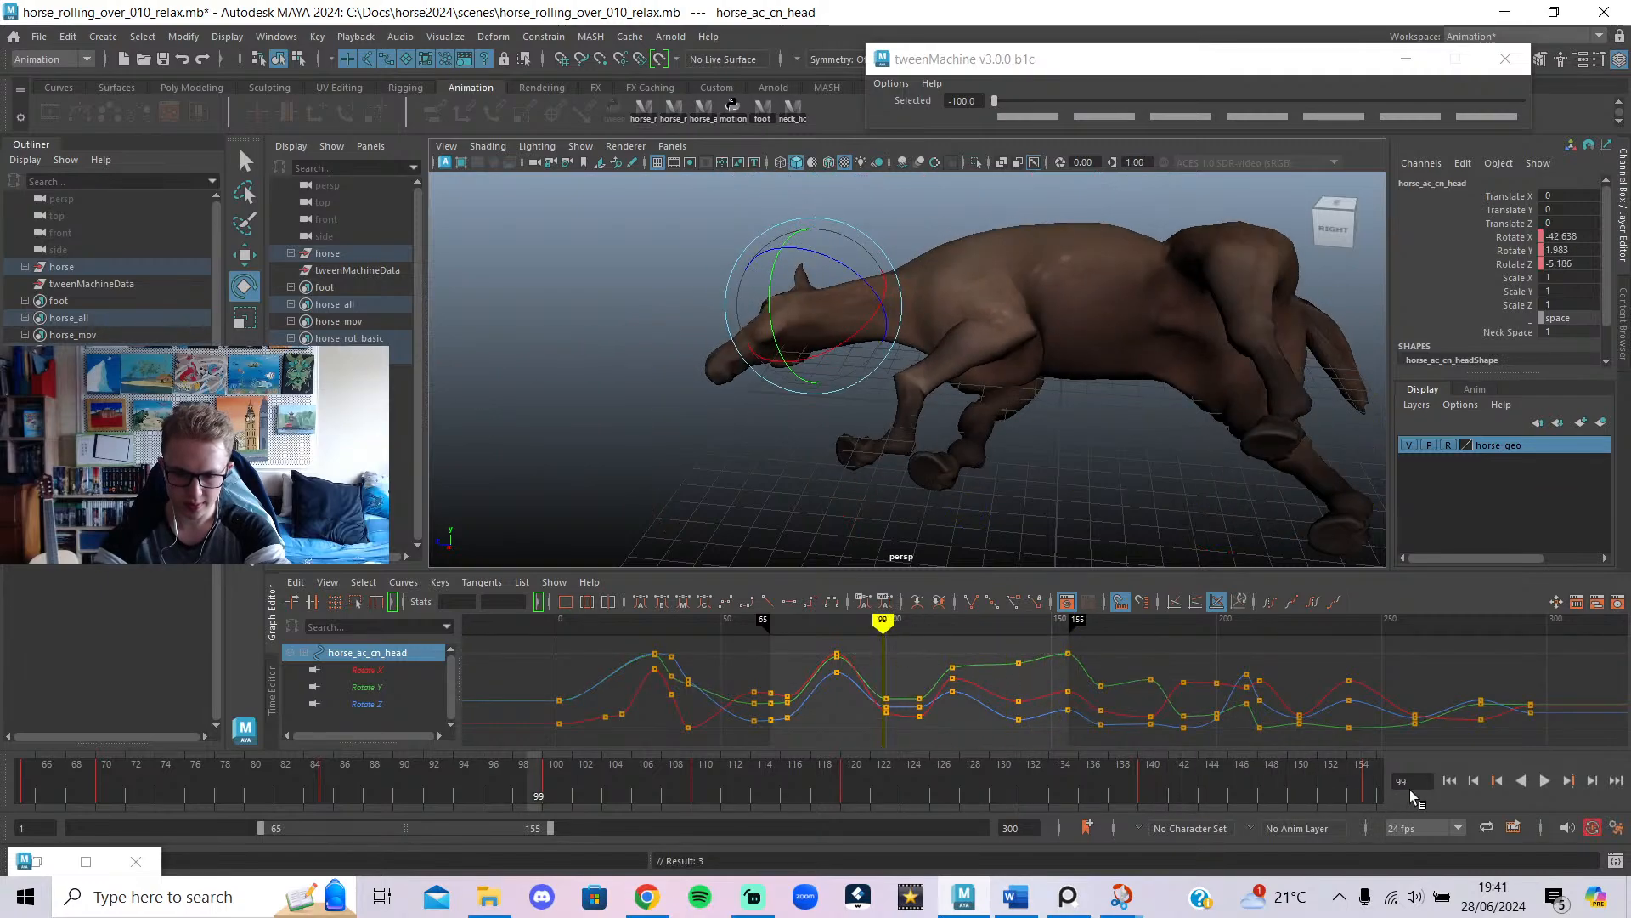
{"action": "left_click", "coordinate": [1542, 780]}
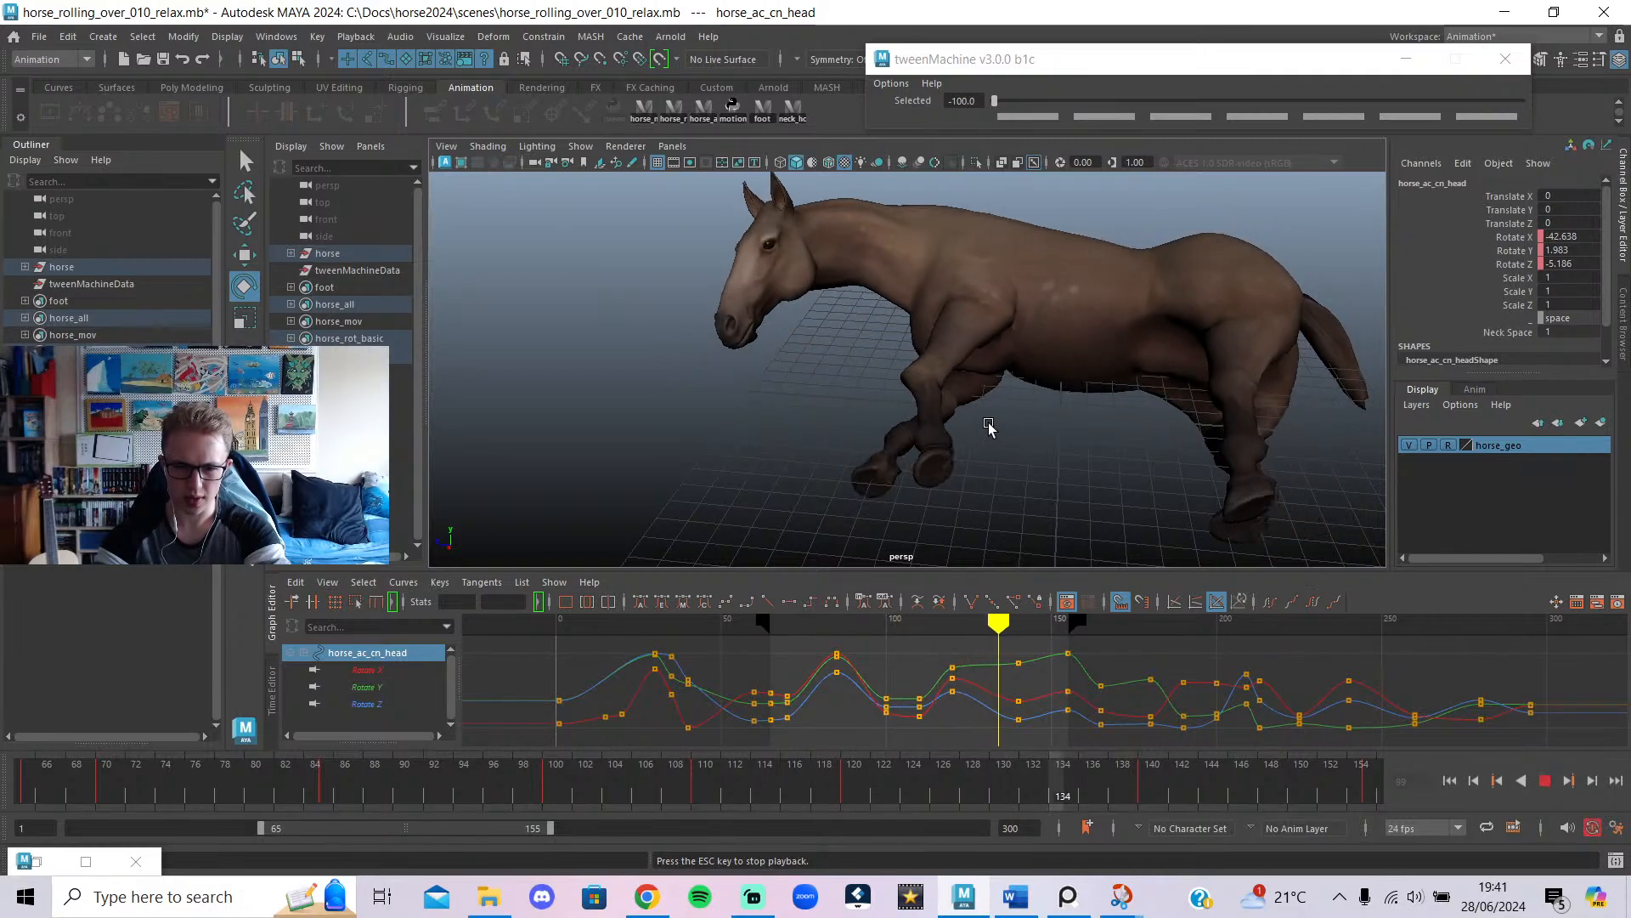
{"action": "left_click", "coordinate": [1543, 782]}
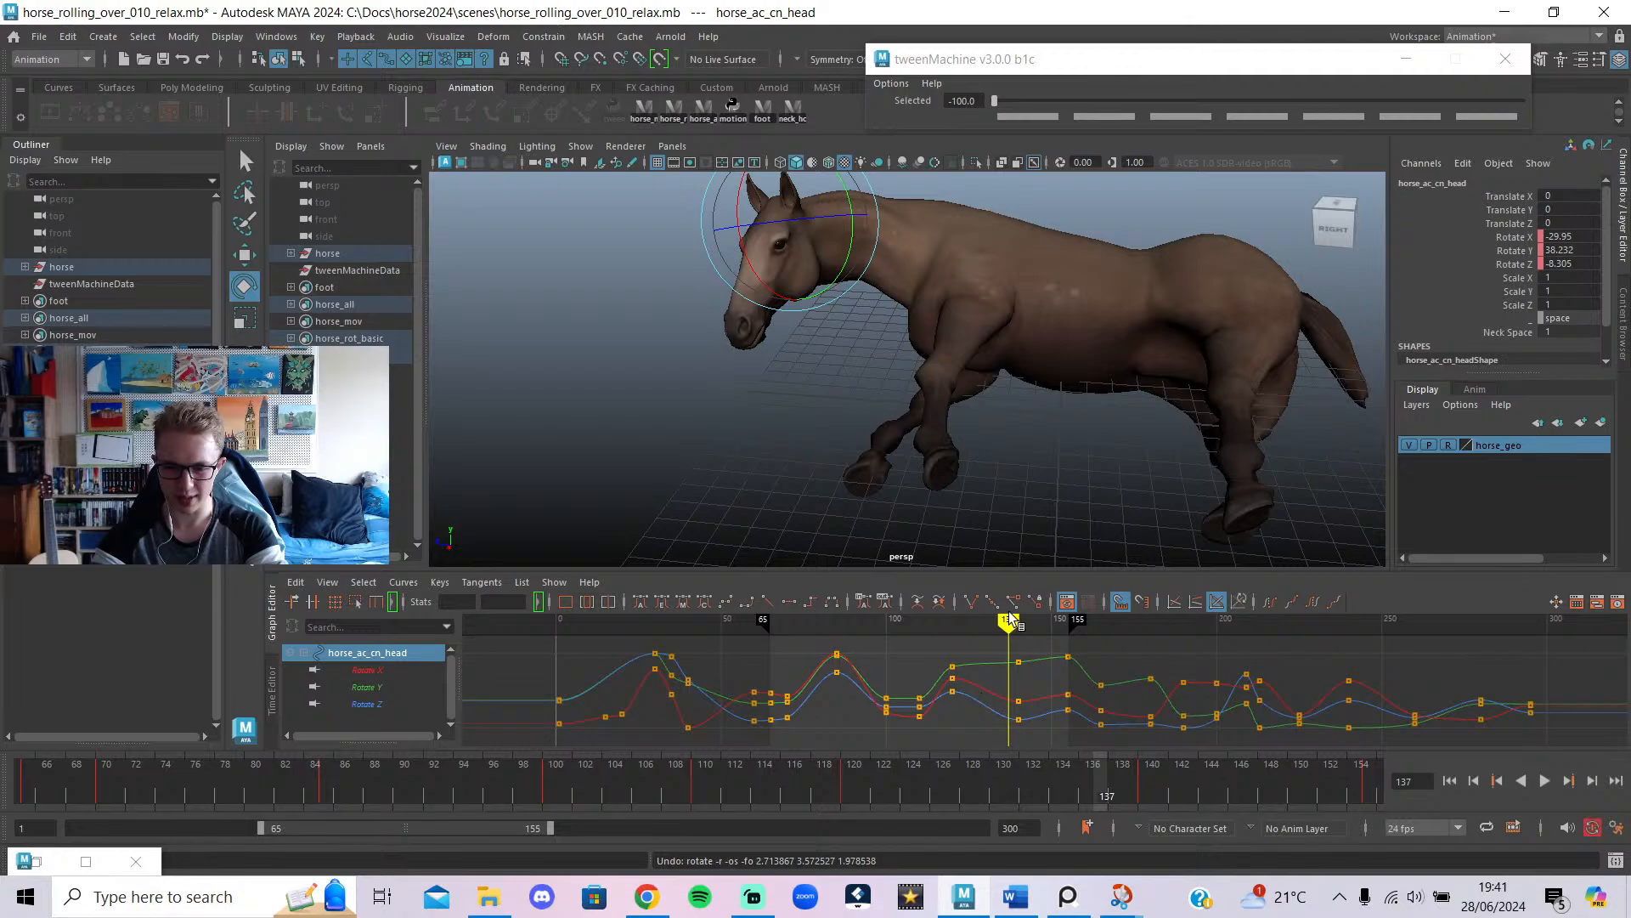
Key the head at frame 110 with Rotate X -79.976, Y 1.08, Z 9.359.
{"action": "mouse_move", "coordinate": [1009, 623]}
{"action": "left_mouse_down"}
{"action": "mouse_move", "coordinate": [1067, 646]}
{"action": "mouse_move", "coordinate": [1060, 680]}
{"action": "mouse_move", "coordinate": [997, 742]}
{"action": "mouse_move", "coordinate": [1008, 768]}
{"action": "mouse_move", "coordinate": [949, 771]}
{"action": "left_mouse_up"}
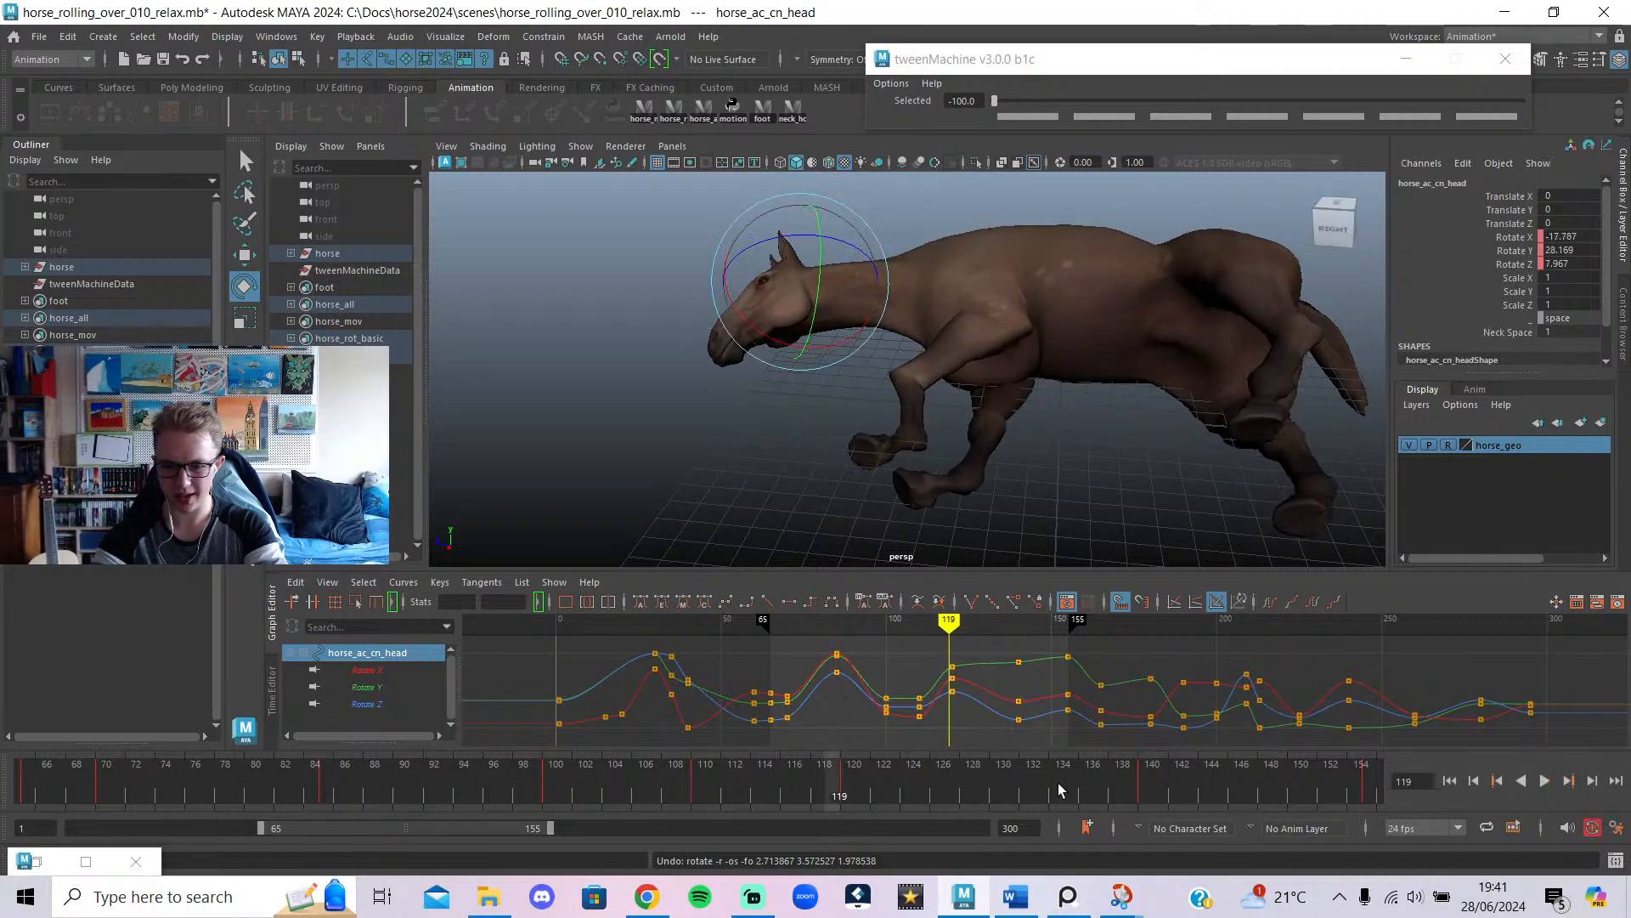
{"action": "left_click", "coordinate": [1541, 780]}
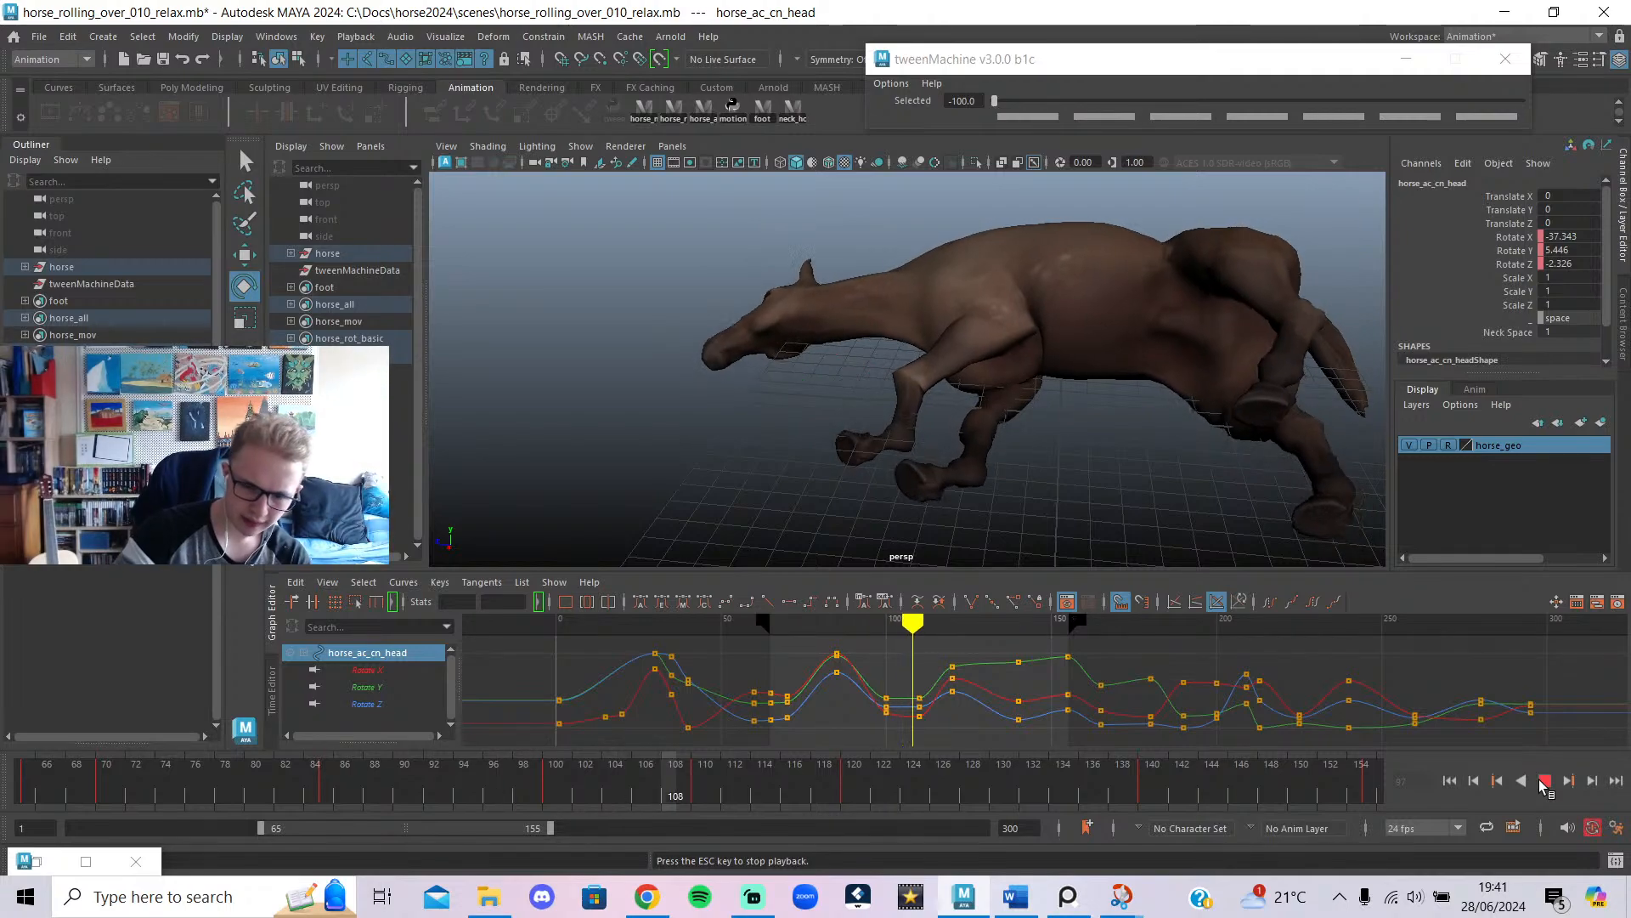
{"action": "left_click", "coordinate": [1541, 783]}
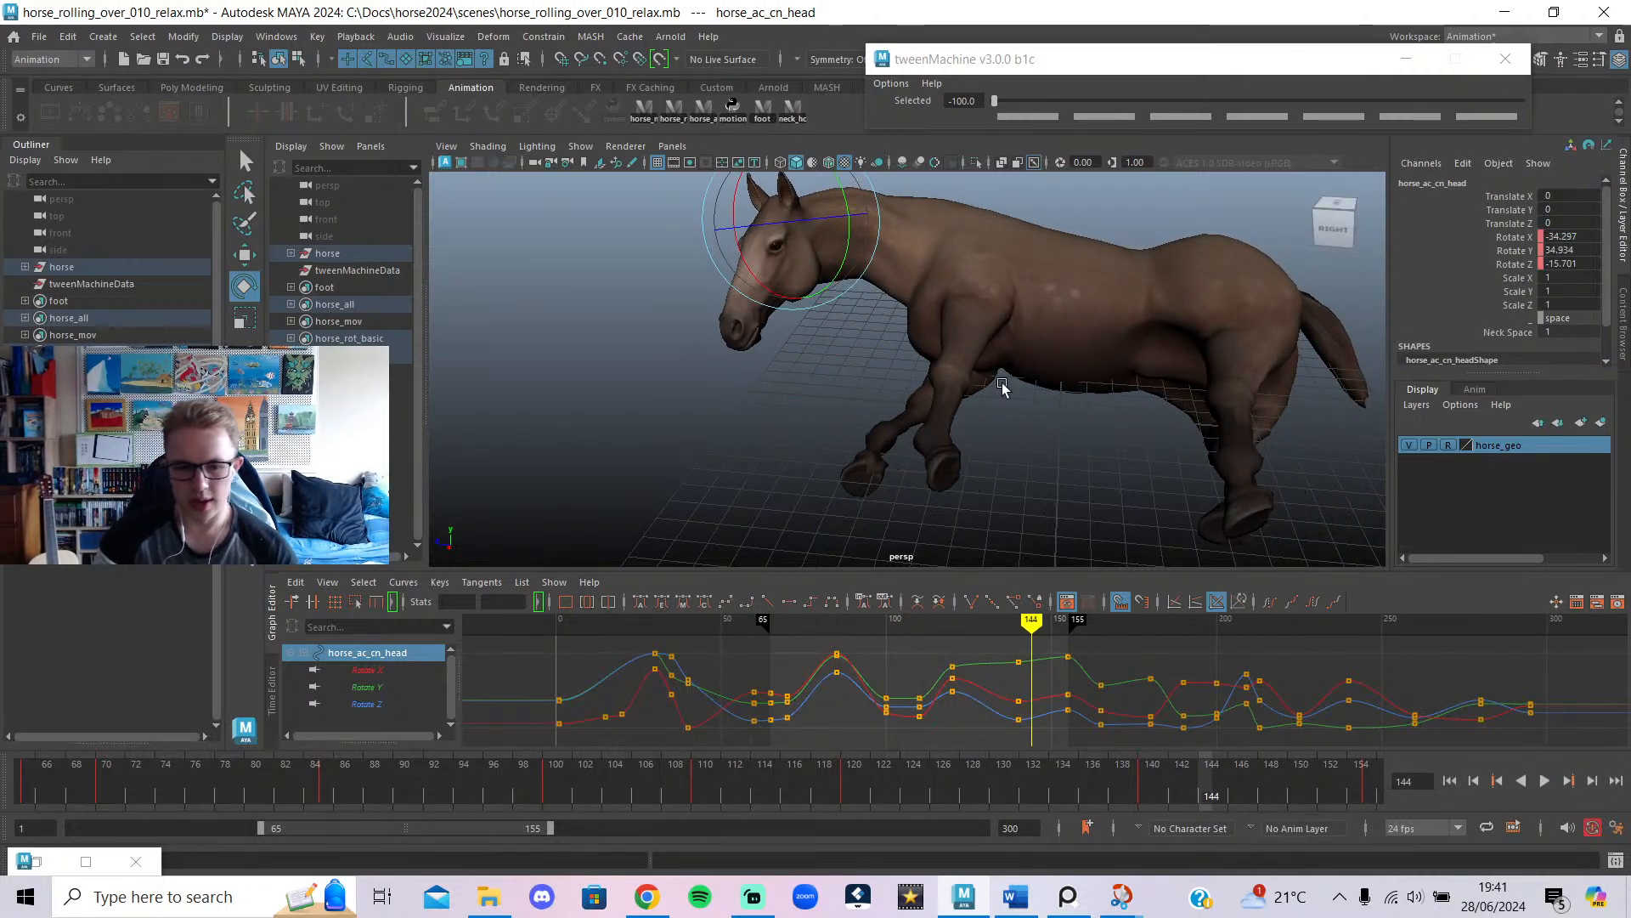
{"action": "left_click", "coordinate": [1544, 780]}
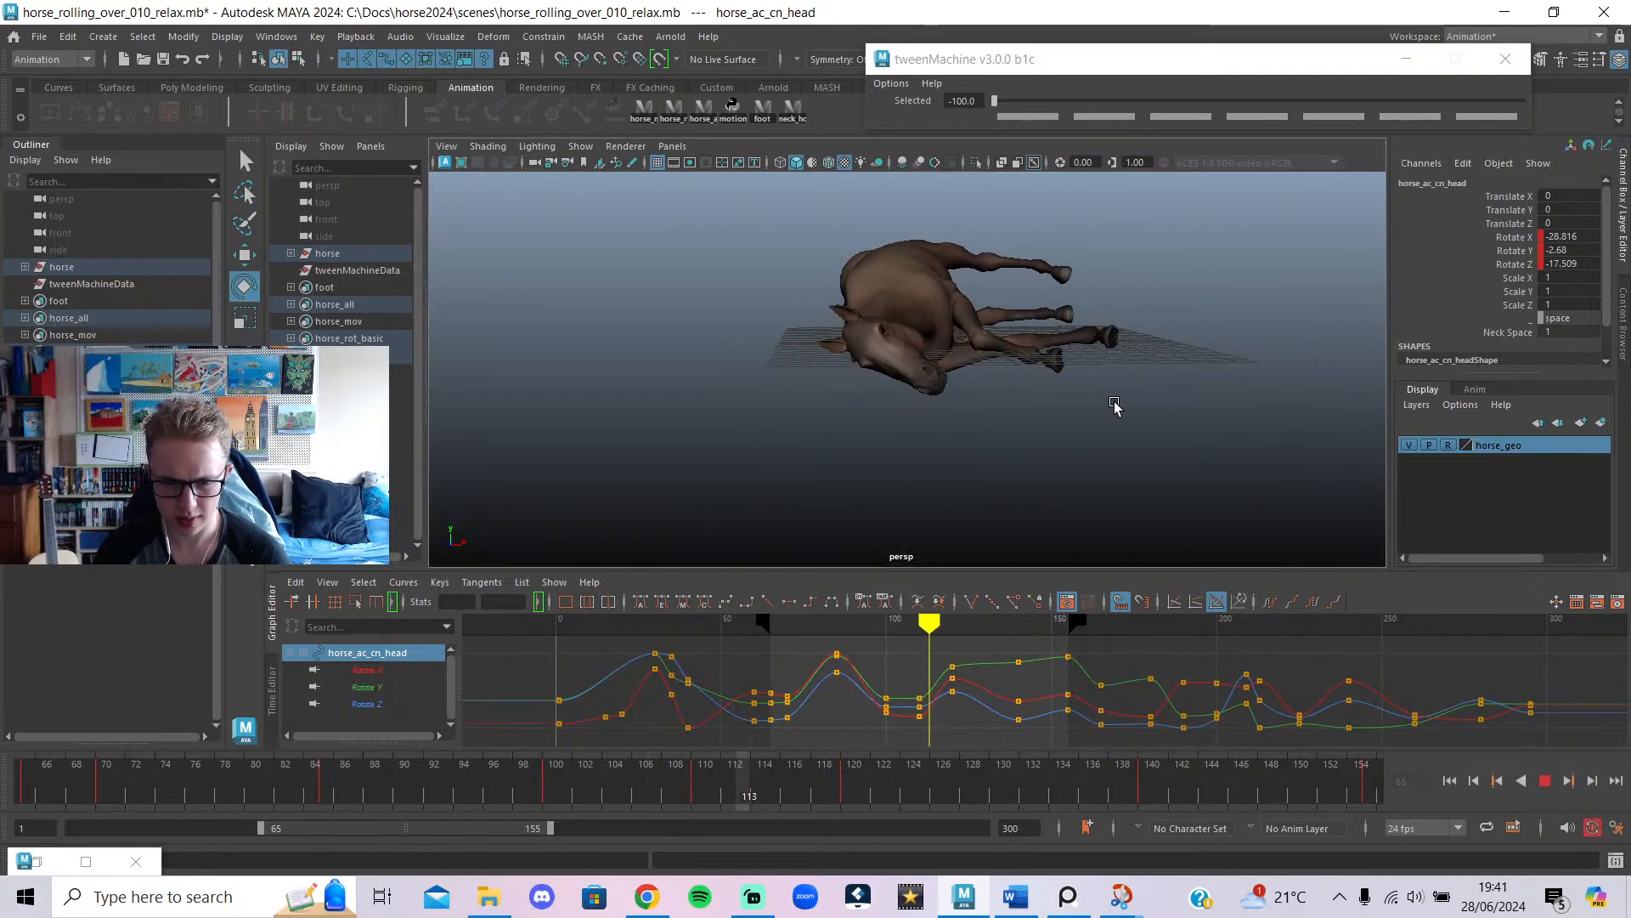
{"action": "left_click", "coordinate": [918, 631]}
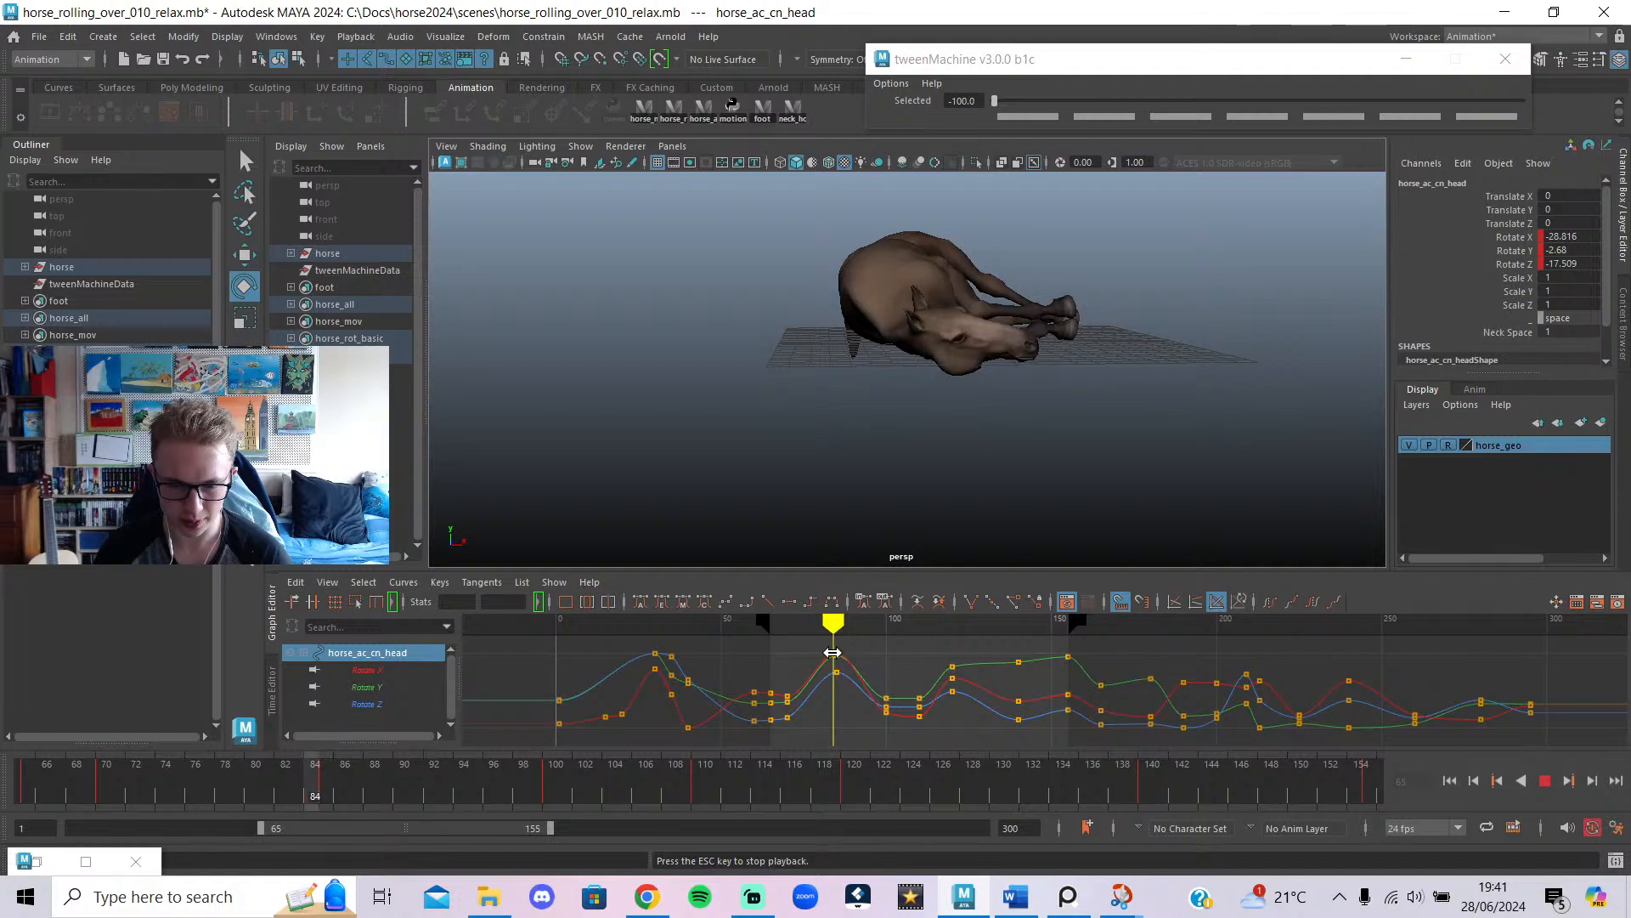
{"action": "mouse_move", "coordinate": [832, 651]}
{"action": "left_mouse_down"}
{"action": "mouse_move", "coordinate": [783, 663]}
{"action": "mouse_move", "coordinate": [840, 675]}
{"action": "left_mouse_up"}
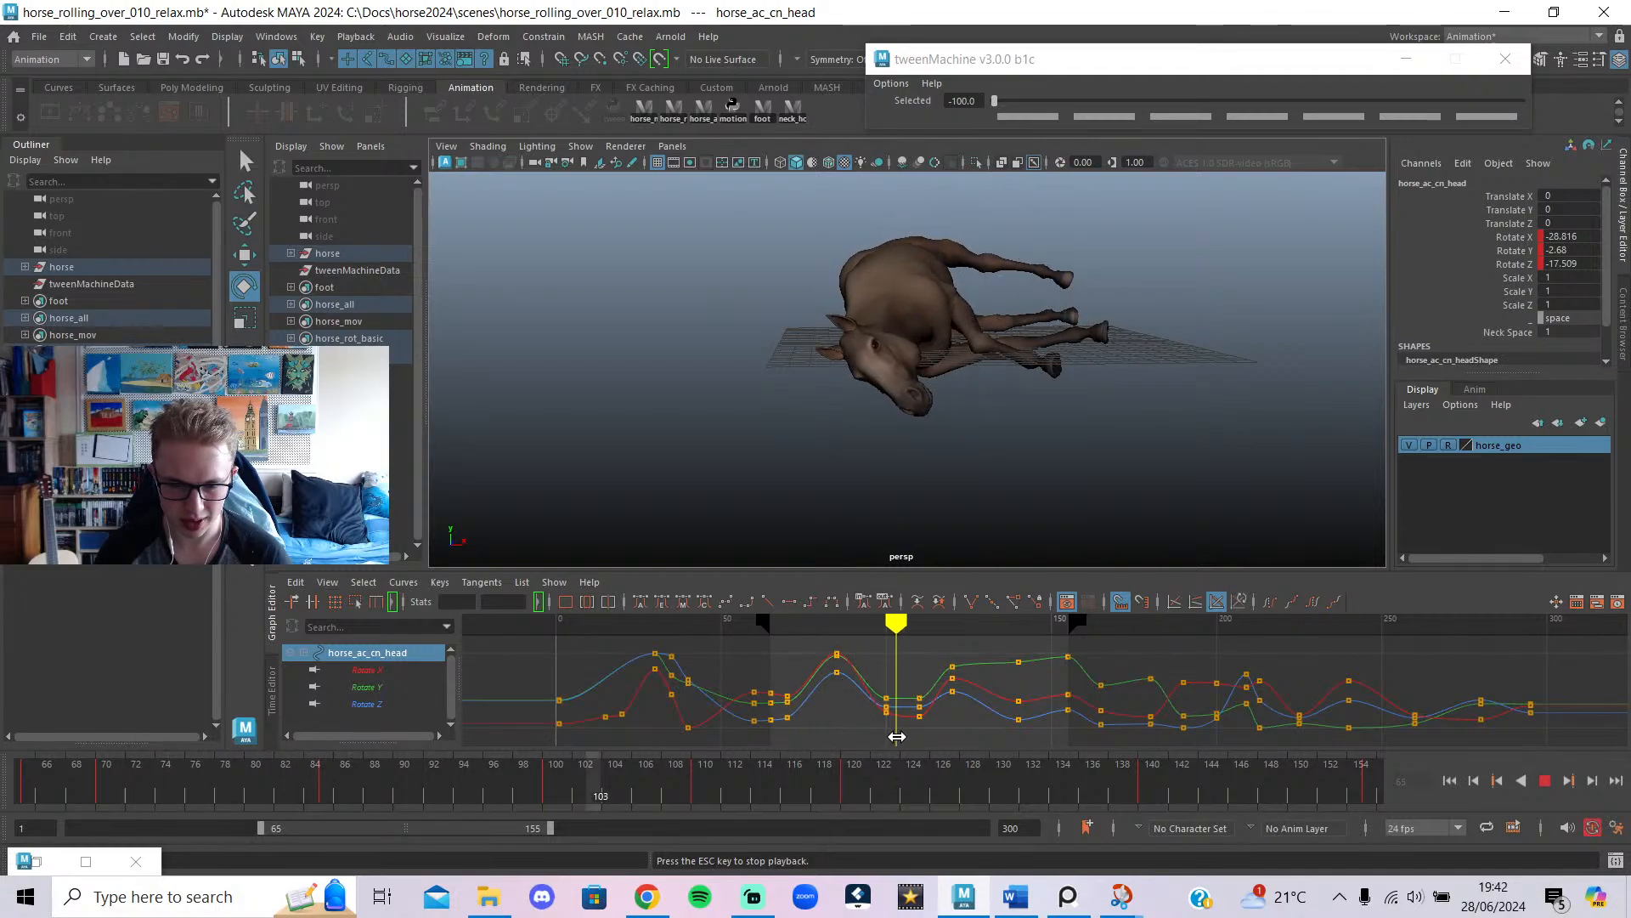
{"action": "left_click", "coordinate": [1545, 780]}
{"action": "left_click", "coordinate": [903, 630]}
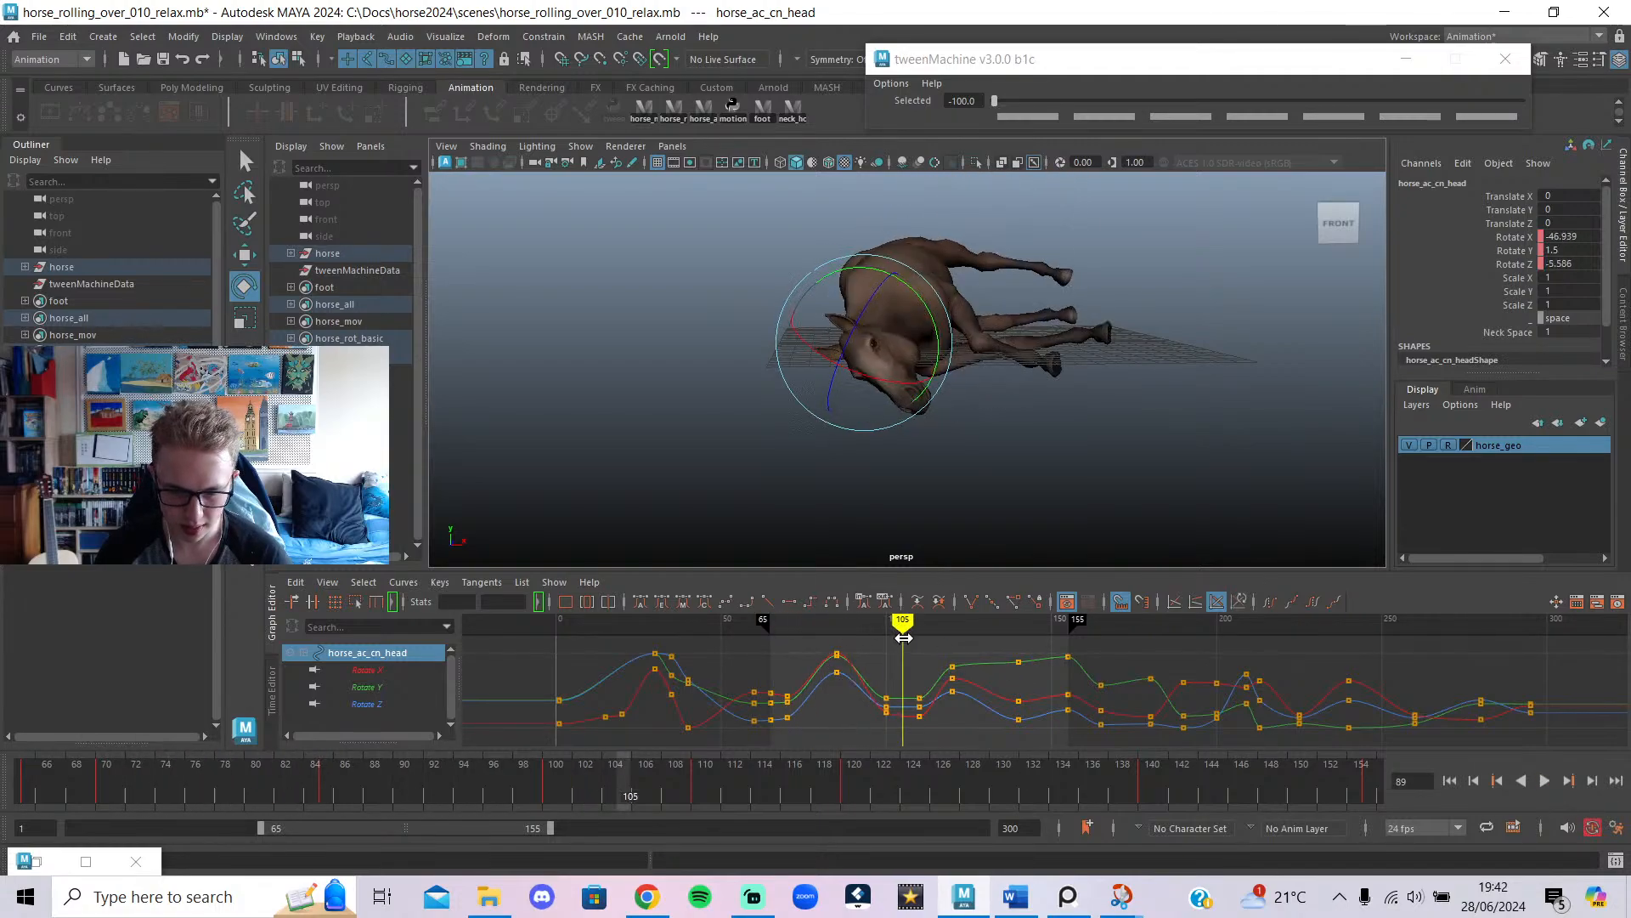
{"action": "left_click_drag", "start_coordinate": [904, 637], "coordinate": [918, 651]}
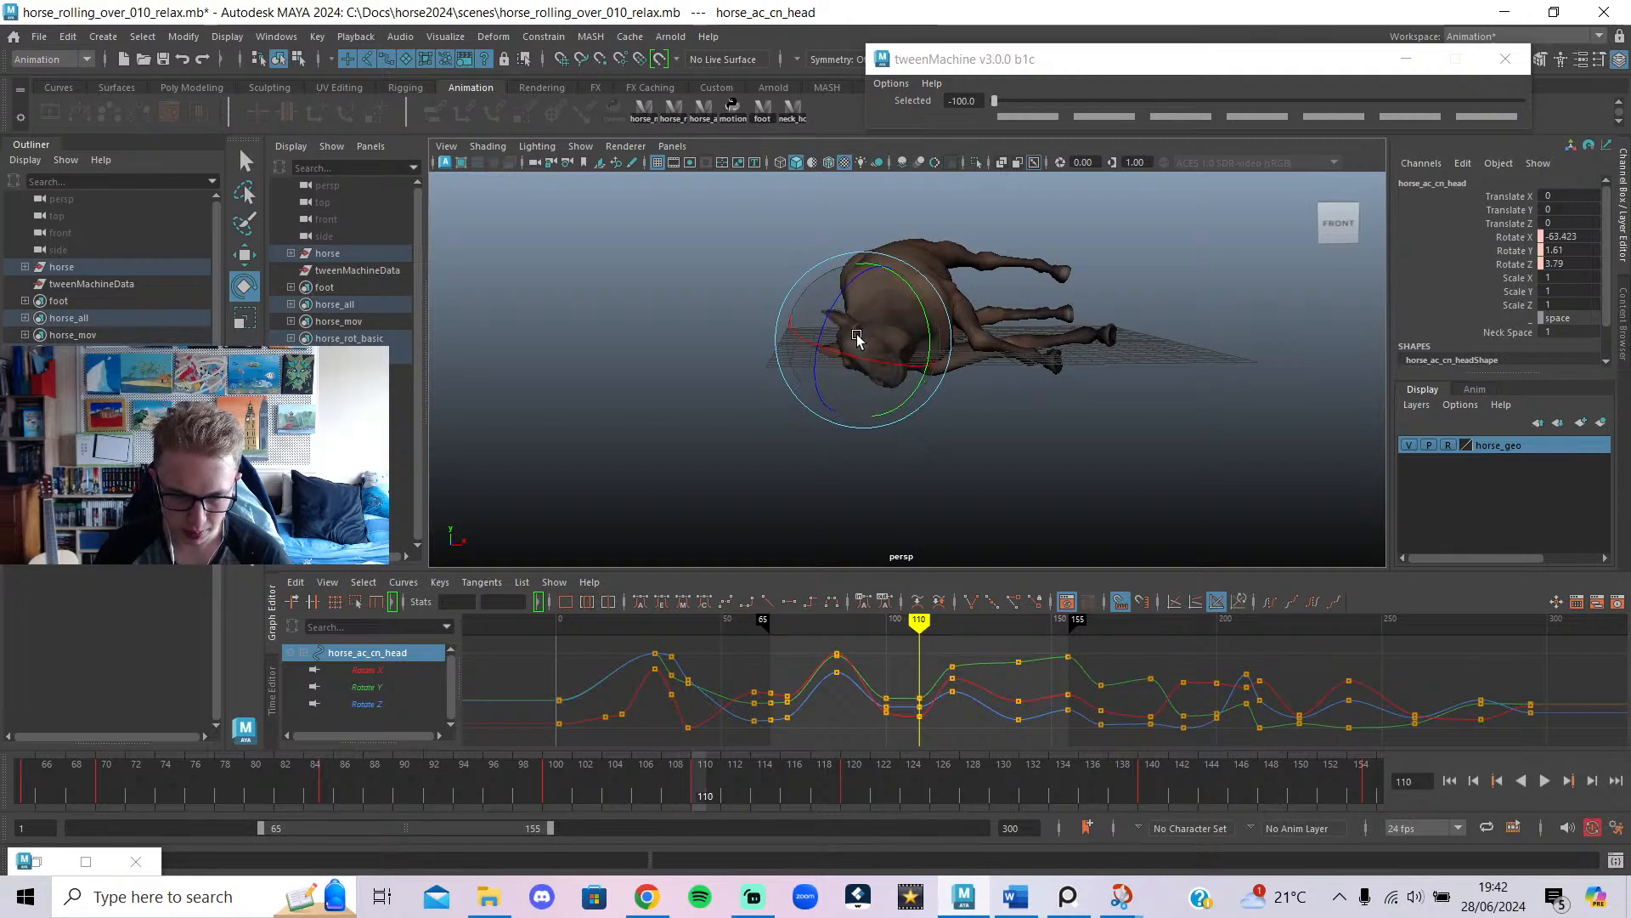
{"action": "key", "text": "s"}
{"action": "left_click_drag", "start_coordinate": [837, 329], "coordinate": [915, 474], "text": "alt"}
{"action": "left_click", "coordinate": [886, 331]}
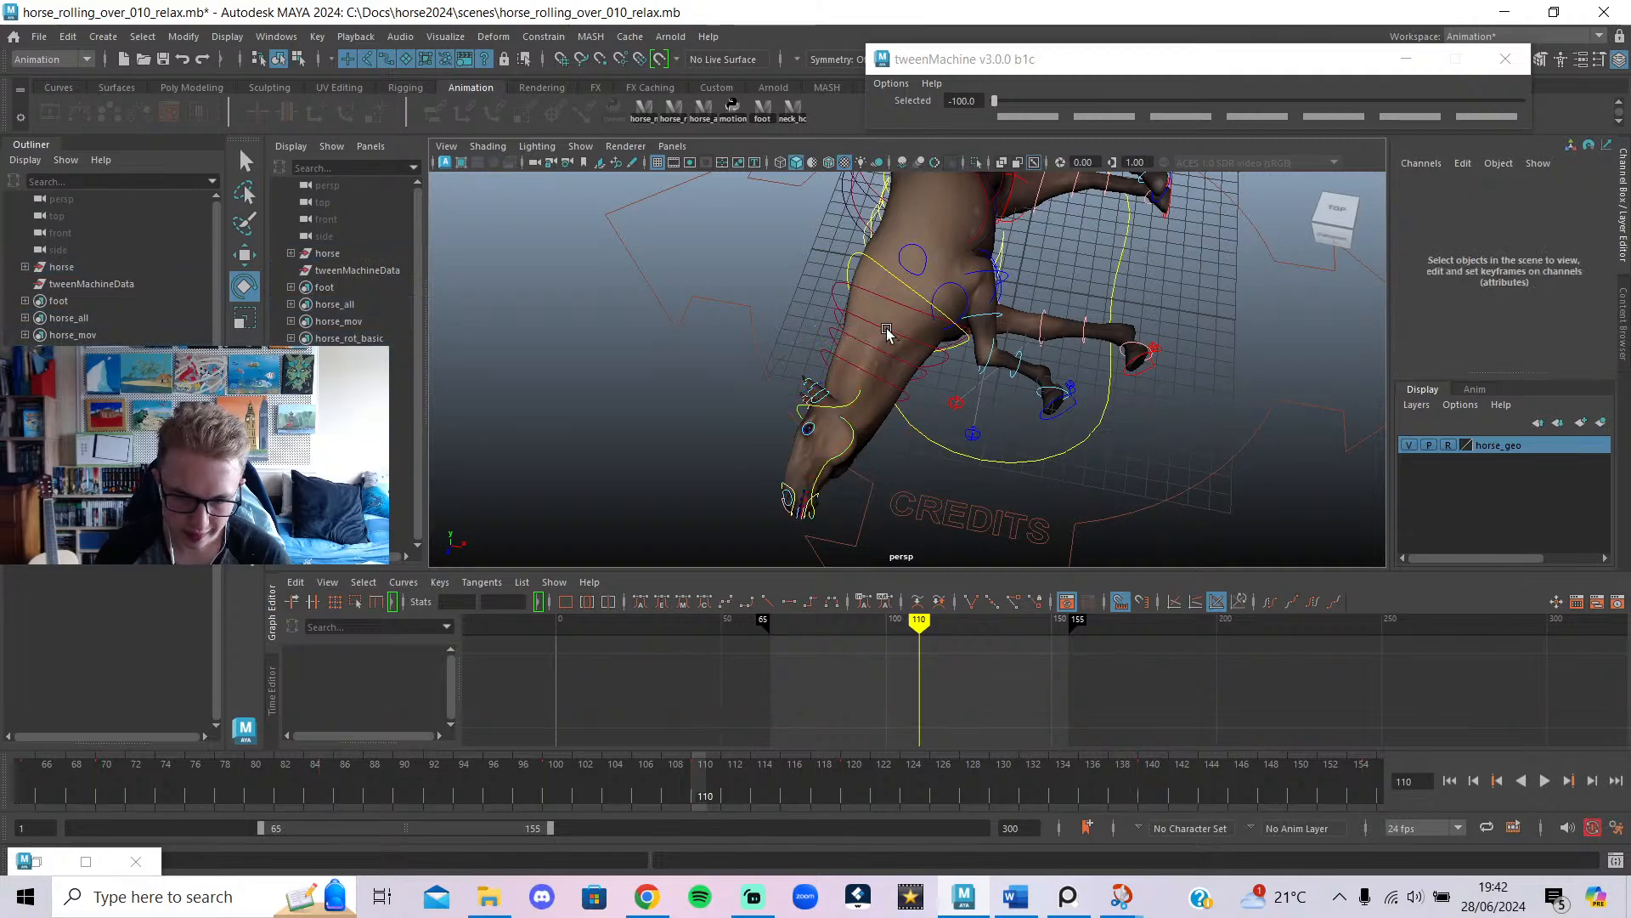
{"action": "left_click", "coordinate": [904, 302]}
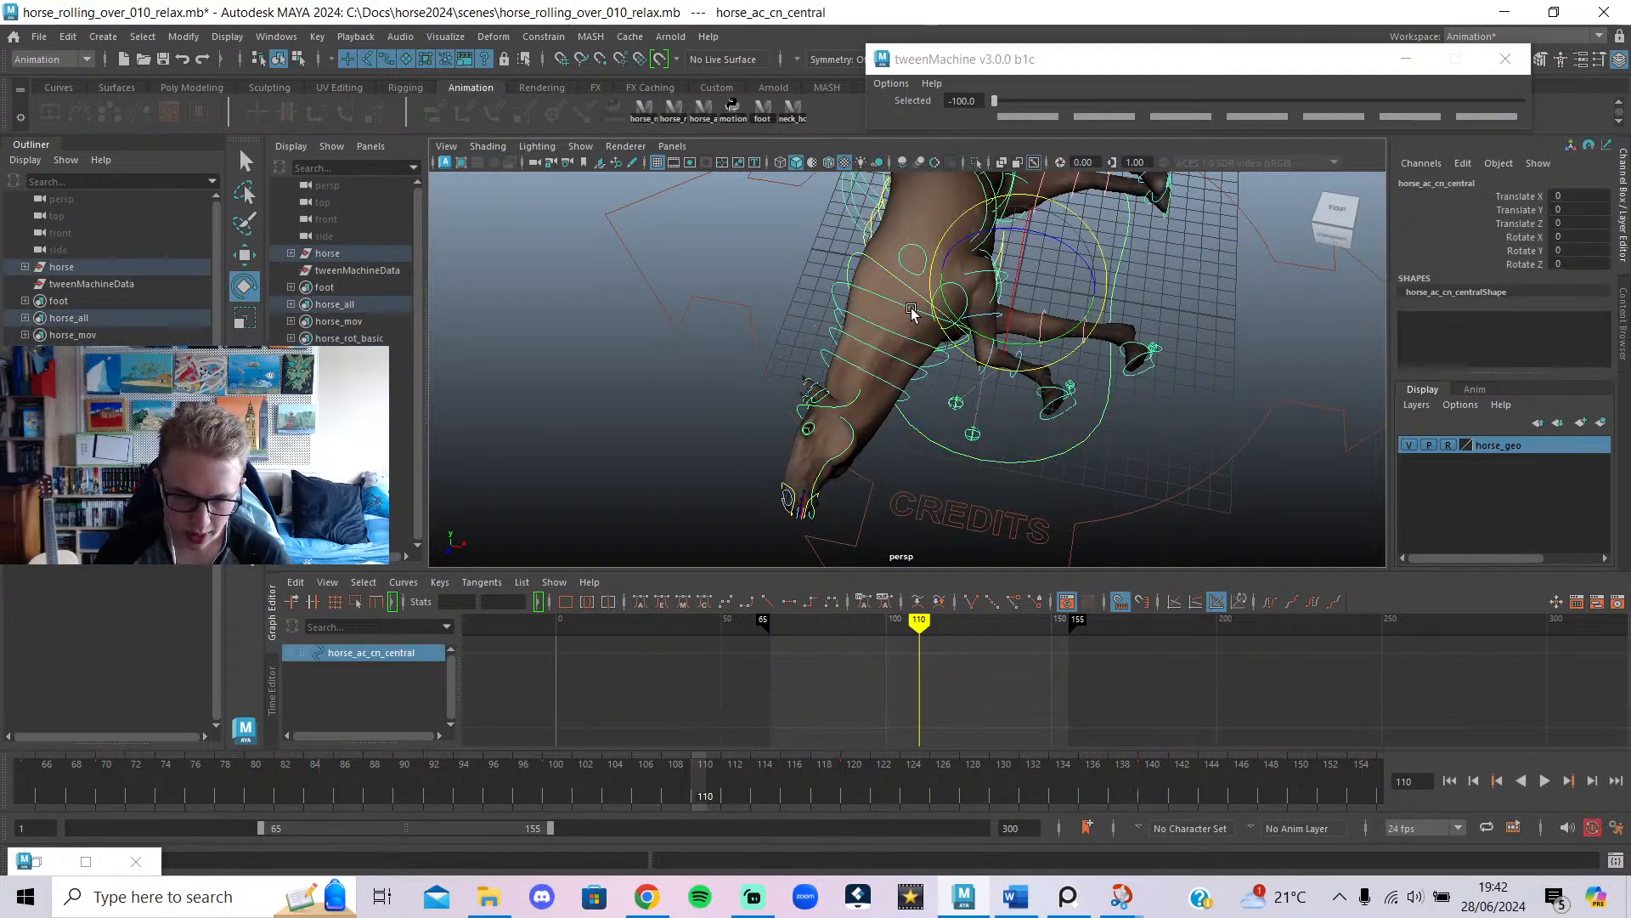
{"action": "left_click", "coordinate": [926, 379]}
{"action": "left_click", "coordinate": [914, 348]}
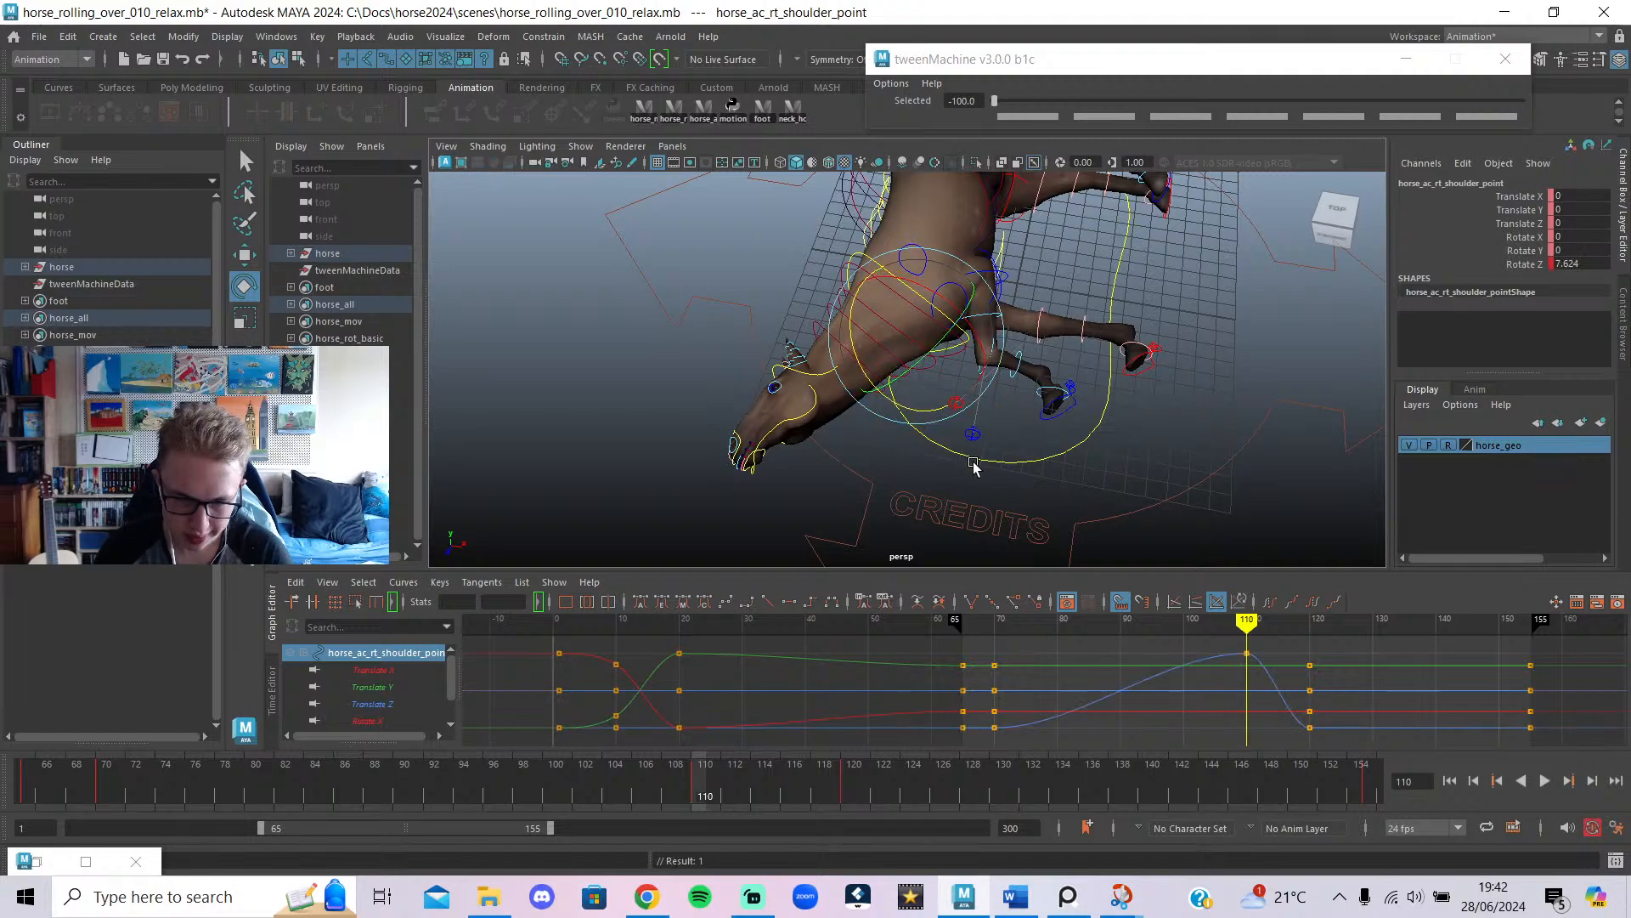
{"action": "left_click", "coordinate": [916, 365]}
{"action": "left_click", "coordinate": [924, 385]}
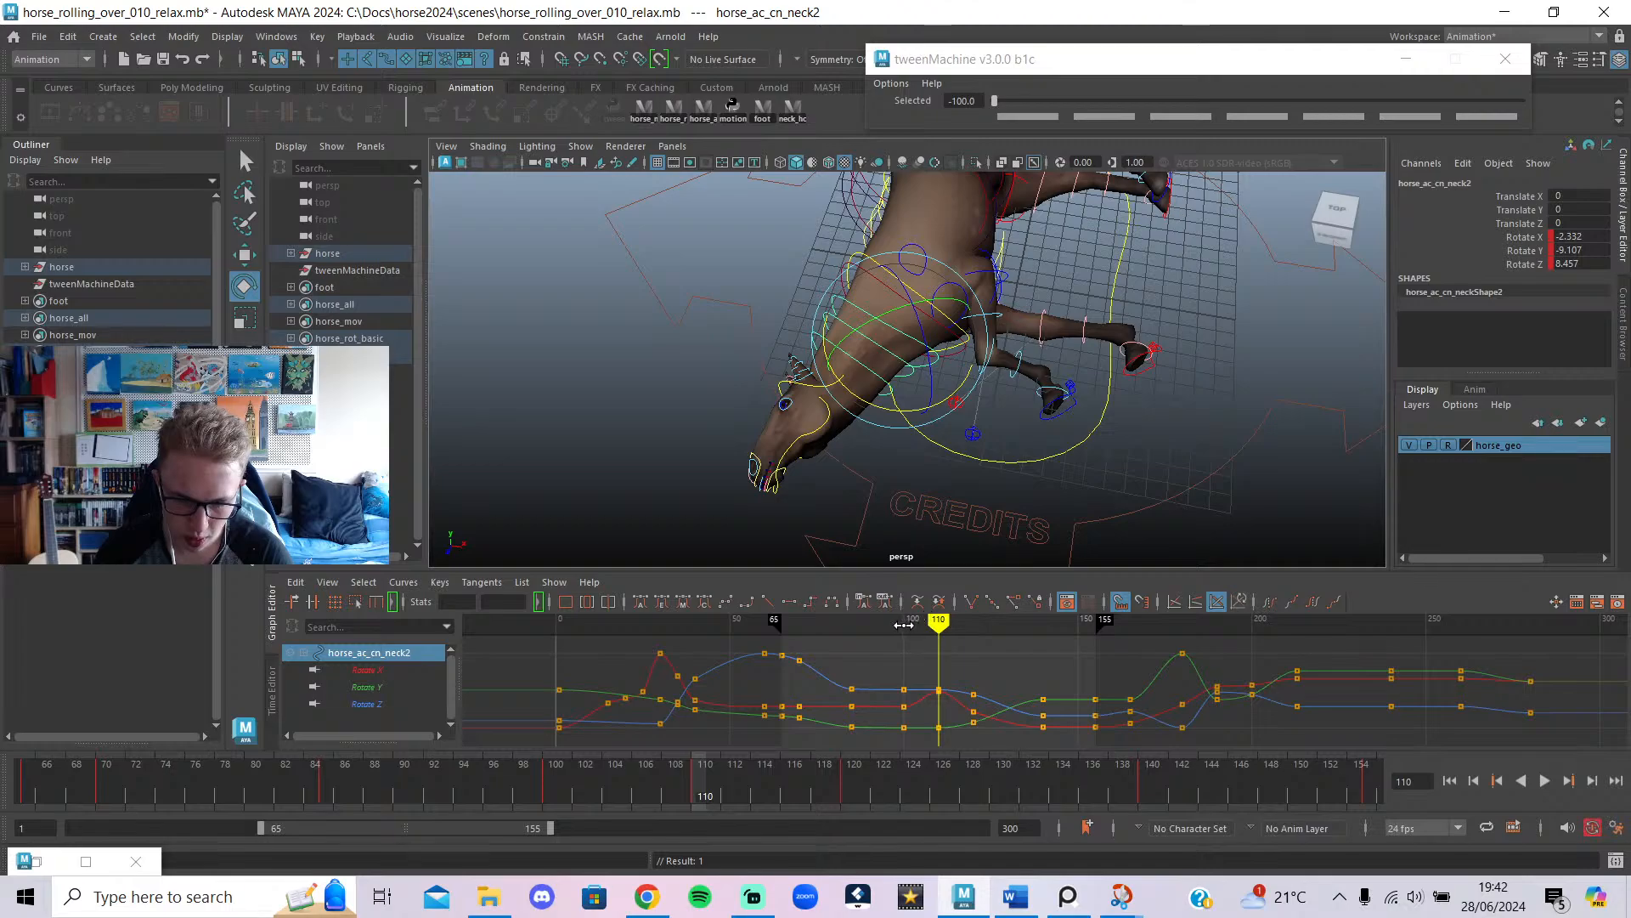
{"action": "left_click_drag", "start_coordinate": [903, 625], "coordinate": [940, 692]}
{"action": "left_click", "coordinate": [915, 408]}
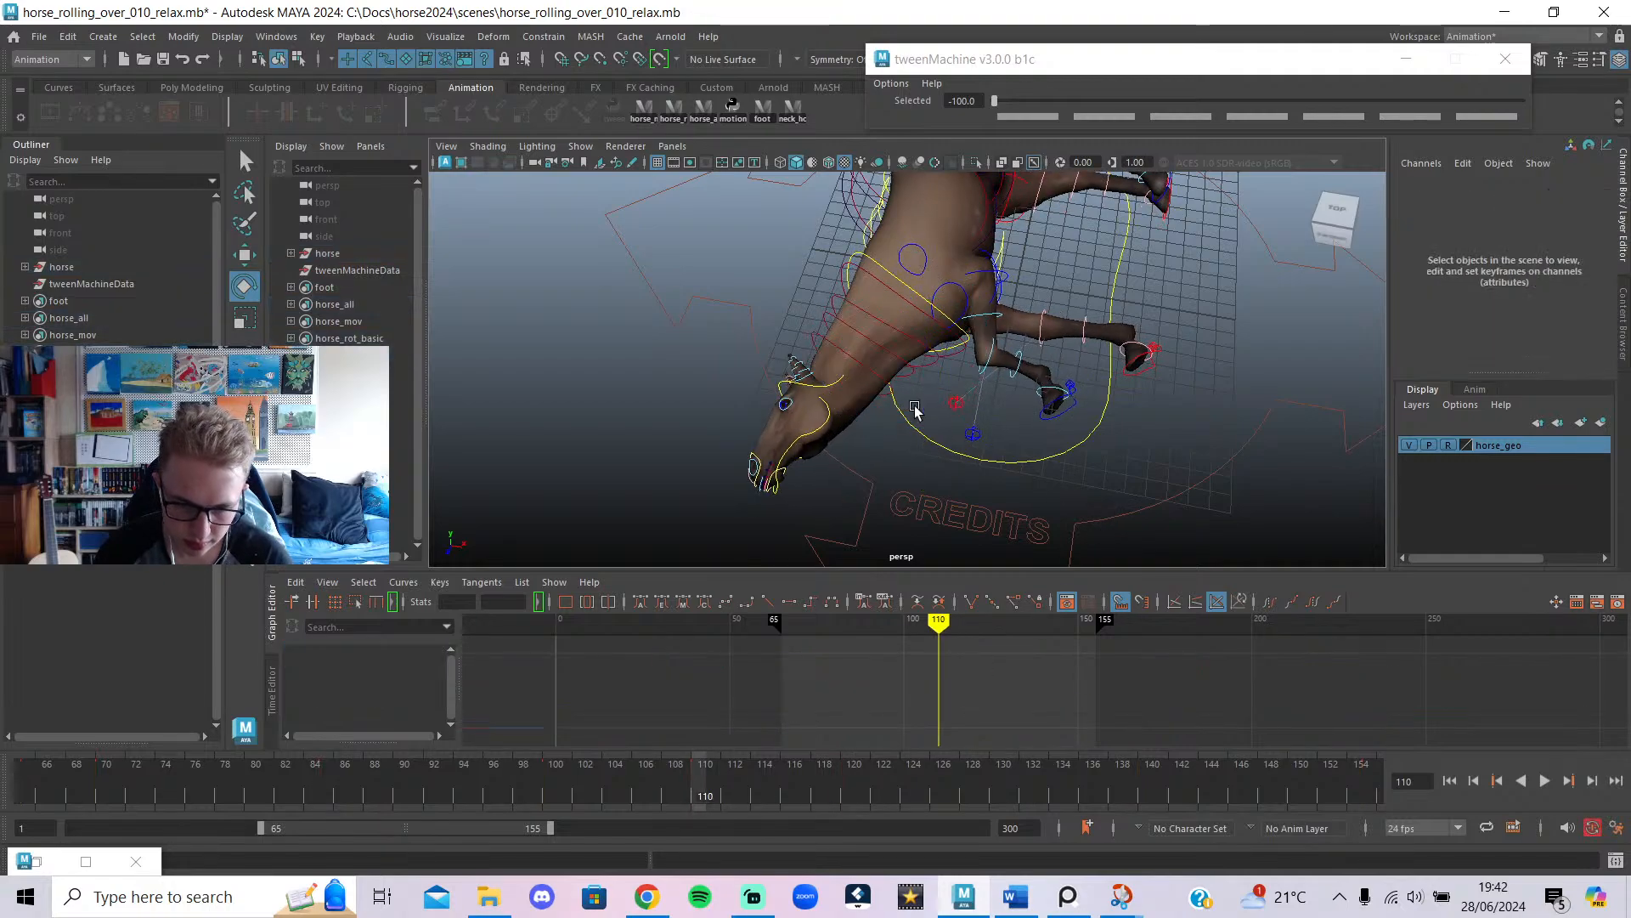
{"action": "left_click", "coordinate": [837, 387]}
{"action": "left_click", "coordinate": [921, 408]}
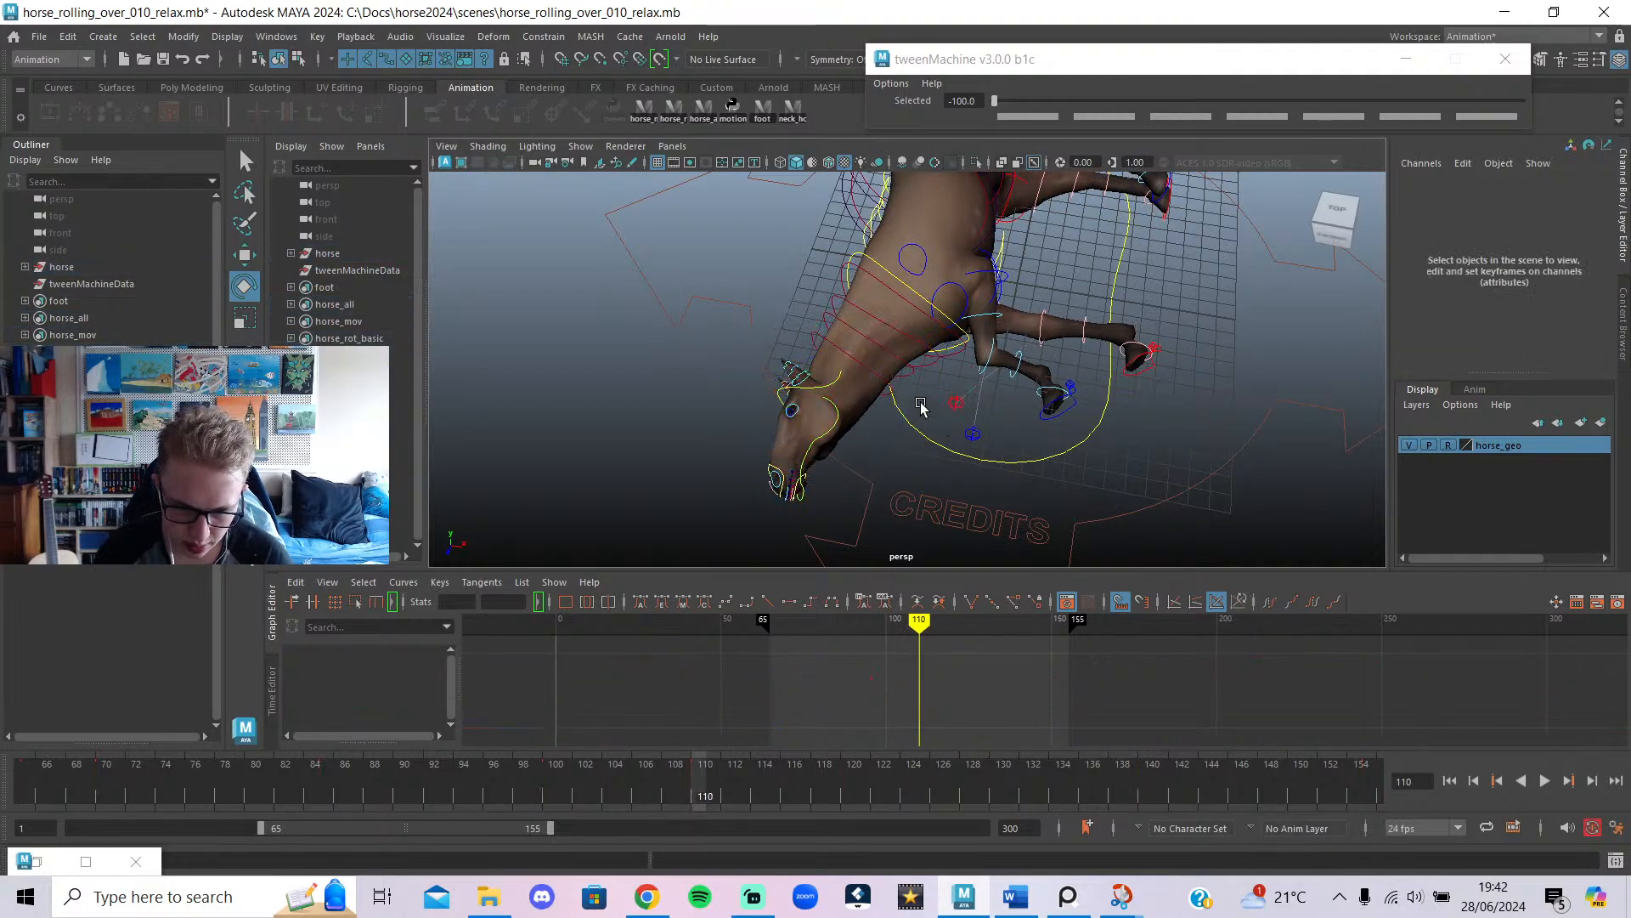
{"action": "left_click", "coordinate": [895, 429]}
{"action": "left_click", "coordinate": [897, 482]}
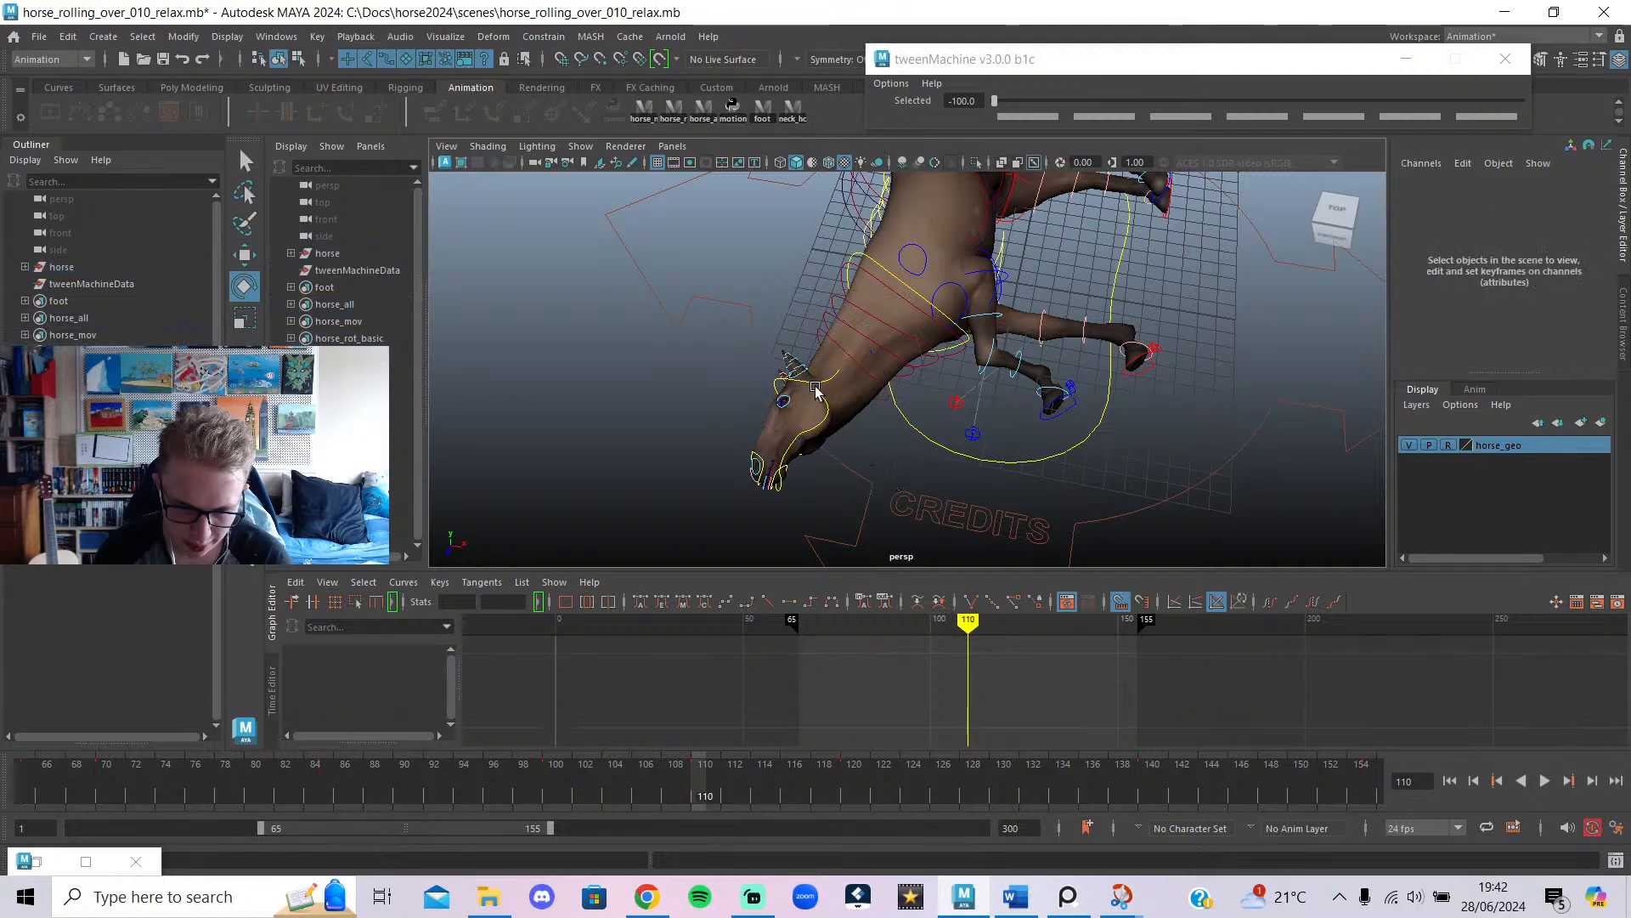
{"action": "left_click", "coordinate": [829, 391]}
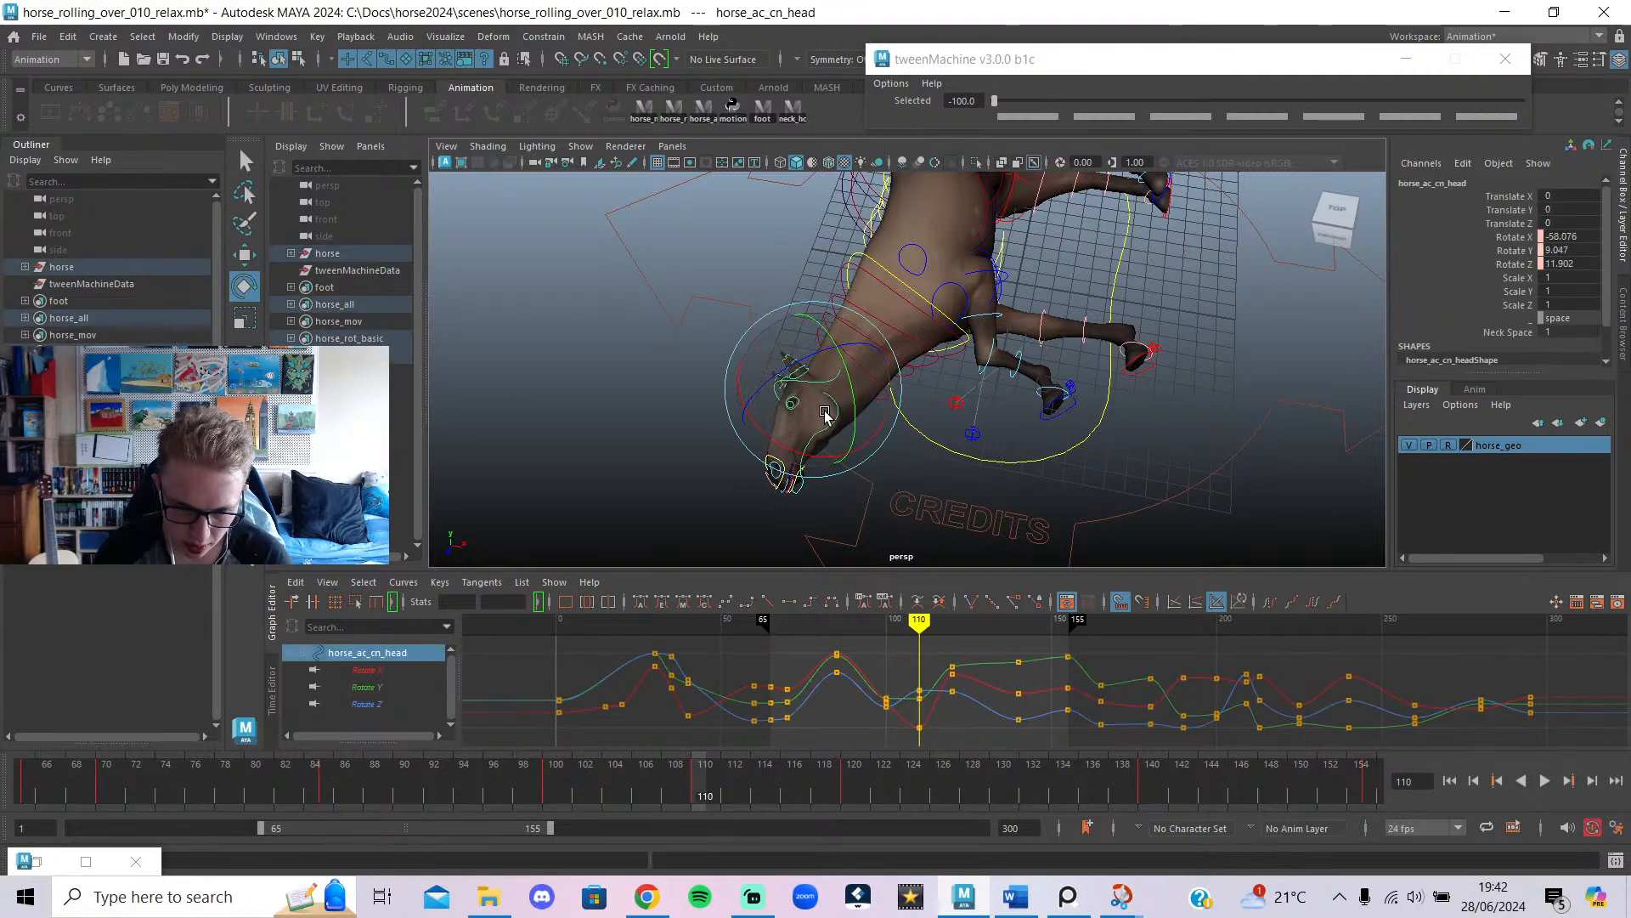
Rotate the head into a new pose, key it at frame 120, and partly blend it toward the previous key.
{"action": "mouse_move", "coordinate": [918, 621]}
{"action": "left_mouse_down"}
{"action": "mouse_move", "coordinate": [892, 645]}
{"action": "mouse_move", "coordinate": [952, 666]}
{"action": "left_mouse_up"}
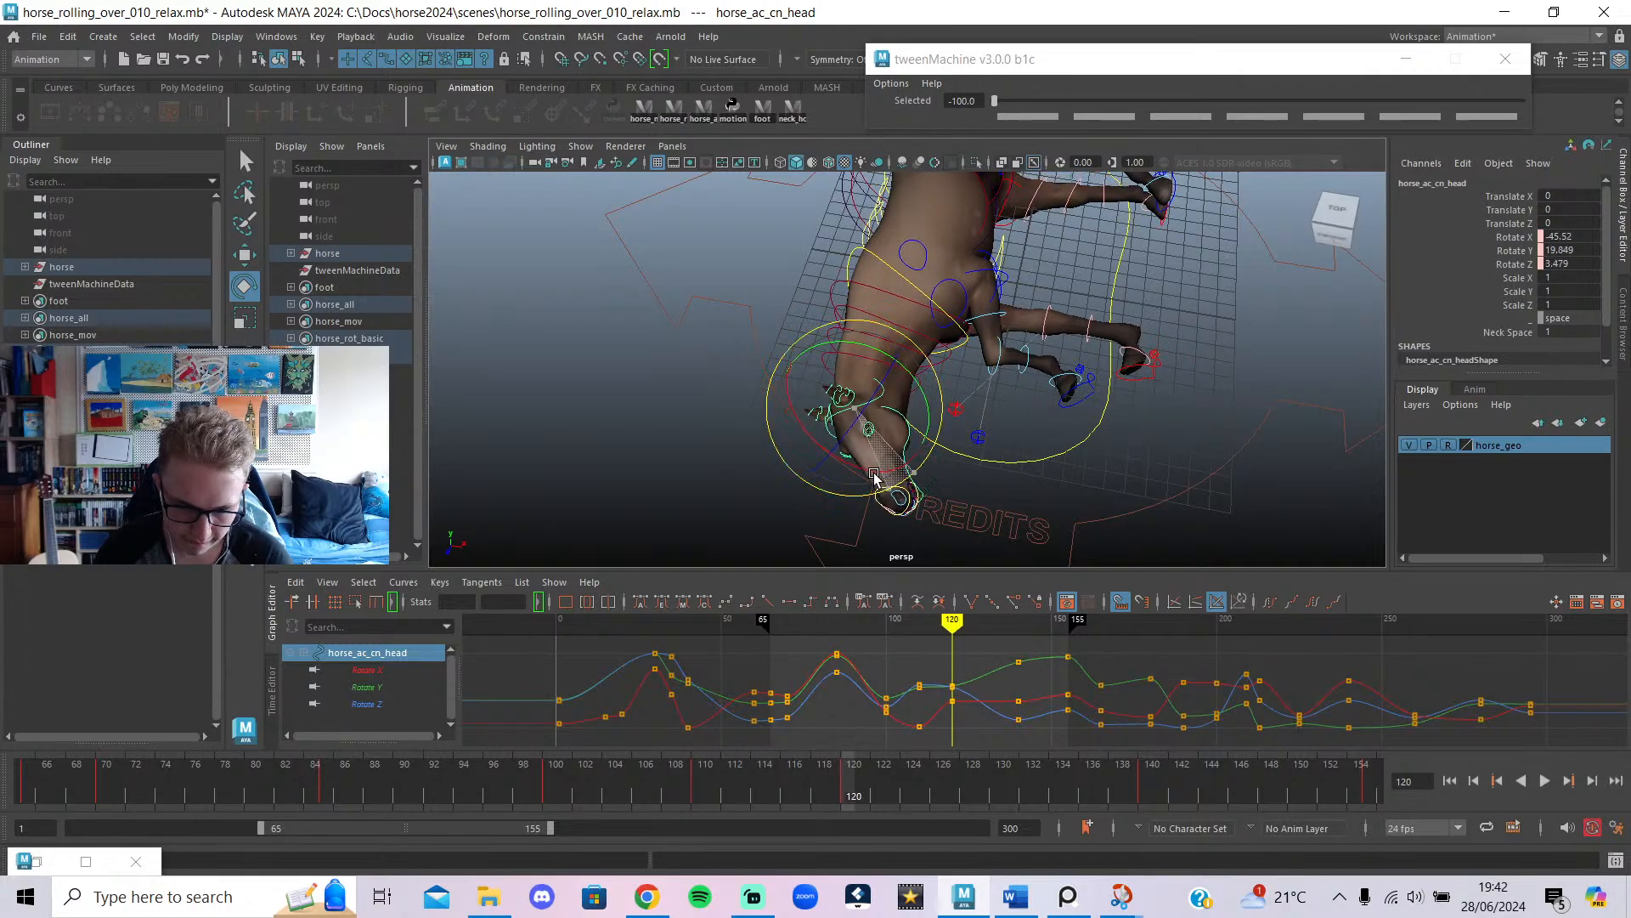
{"action": "left_click_drag", "start_coordinate": [874, 477], "coordinate": [901, 403]}
{"action": "key", "text": "shift+e"}
{"action": "mouse_move", "coordinate": [952, 625]}
{"action": "left_mouse_down"}
{"action": "mouse_move", "coordinate": [906, 632]}
{"action": "mouse_move", "coordinate": [952, 628]}
{"action": "left_mouse_up"}
{"action": "left_click_drag", "start_coordinate": [1090, 106], "coordinate": [1060, 113]}
{"action": "mouse_move", "coordinate": [952, 629]}
{"action": "left_mouse_down"}
{"action": "mouse_move", "coordinate": [918, 644]}
{"action": "mouse_move", "coordinate": [1023, 671]}
{"action": "mouse_move", "coordinate": [902, 684]}
{"action": "mouse_move", "coordinate": [1069, 746]}
{"action": "mouse_move", "coordinate": [1011, 747]}
{"action": "mouse_move", "coordinate": [1068, 748]}
{"action": "left_mouse_up"}
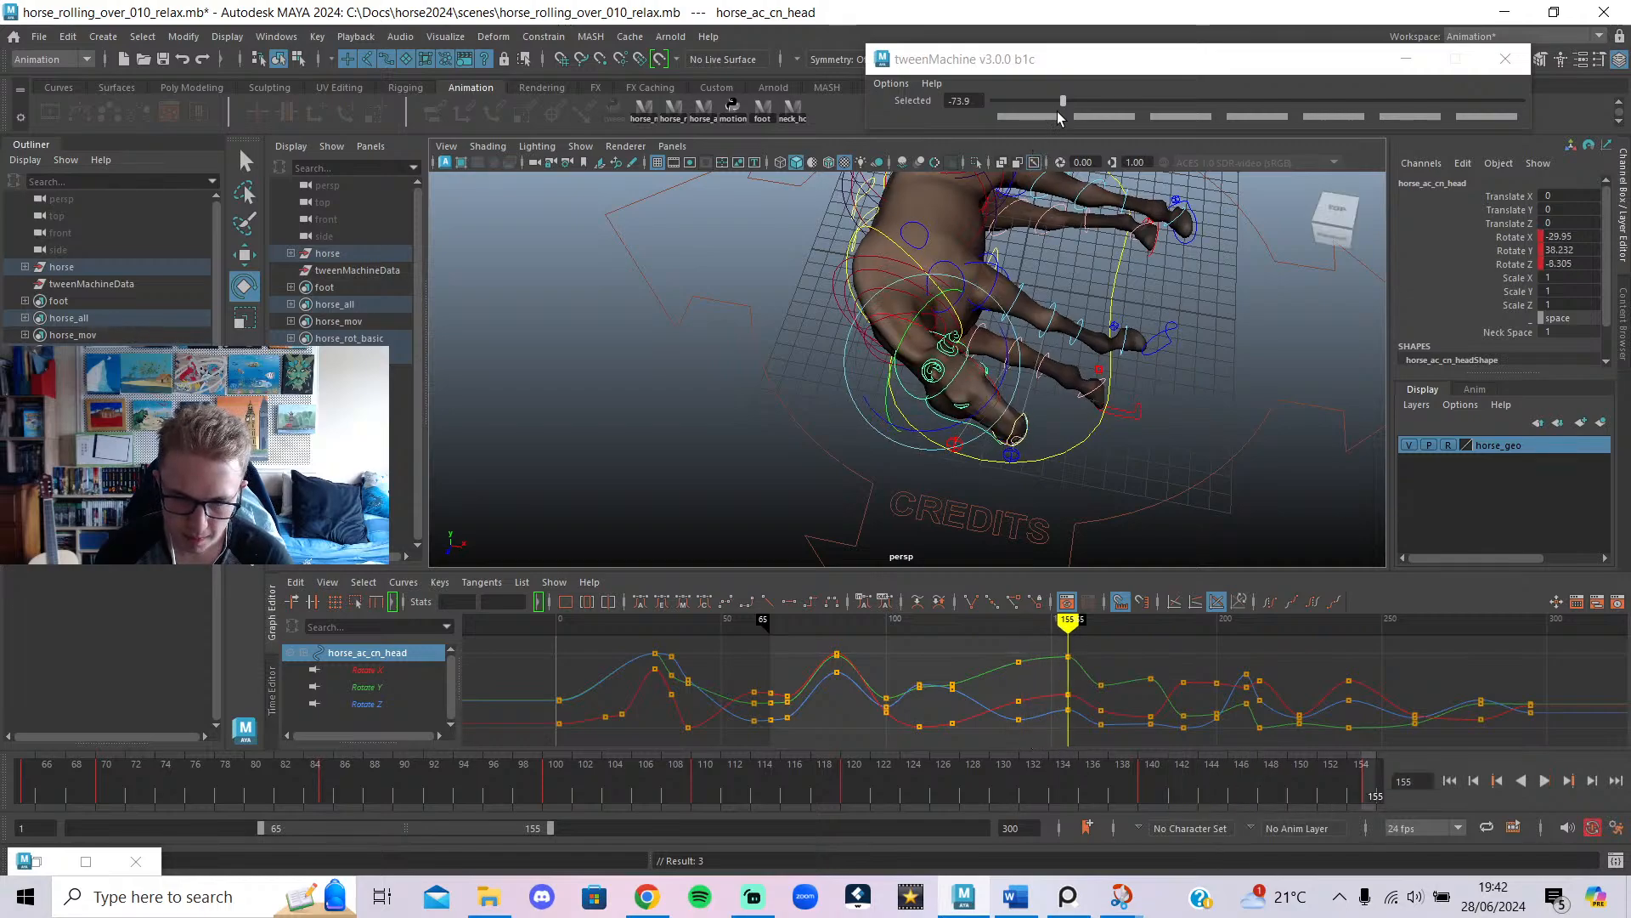
Blend the frame-120 head key fully to the previous pose, hide rig controls, and play frames 65–155.
{"action": "left_click_drag", "start_coordinate": [1062, 102], "coordinate": [965, 105]}
{"action": "mouse_move", "coordinate": [1008, 627]}
{"action": "left_mouse_down"}
{"action": "mouse_move", "coordinate": [997, 635]}
{"action": "mouse_move", "coordinate": [1066, 651]}
{"action": "mouse_move", "coordinate": [987, 658]}
{"action": "mouse_move", "coordinate": [1070, 667]}
{"action": "mouse_move", "coordinate": [811, 688]}
{"action": "left_mouse_up"}
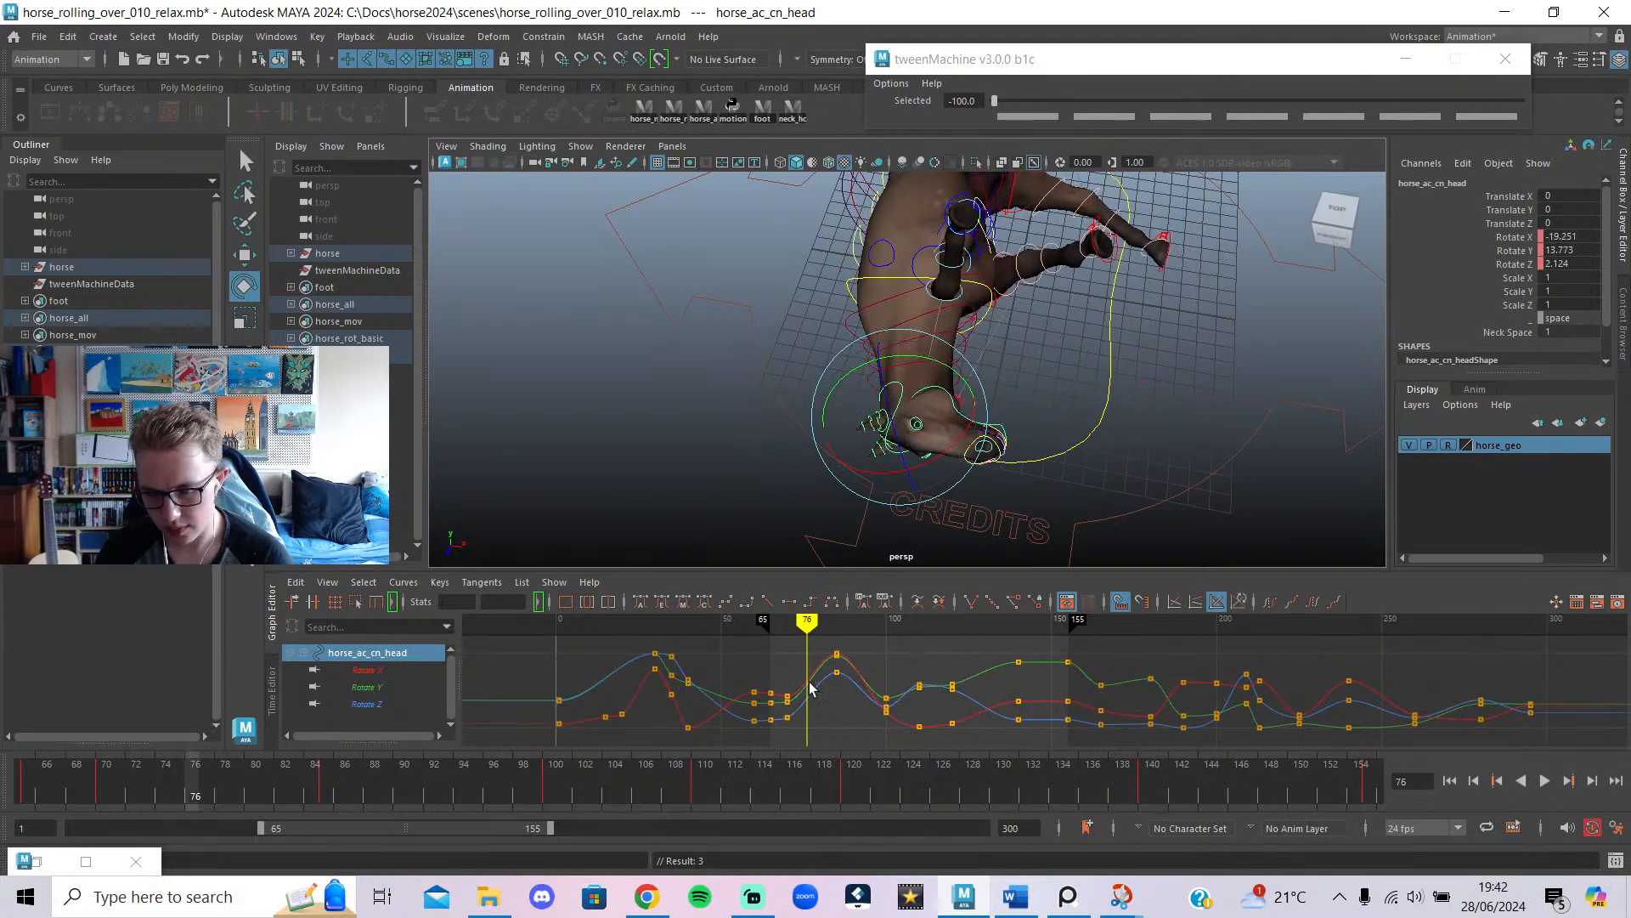
{"action": "left_click", "coordinate": [1543, 780]}
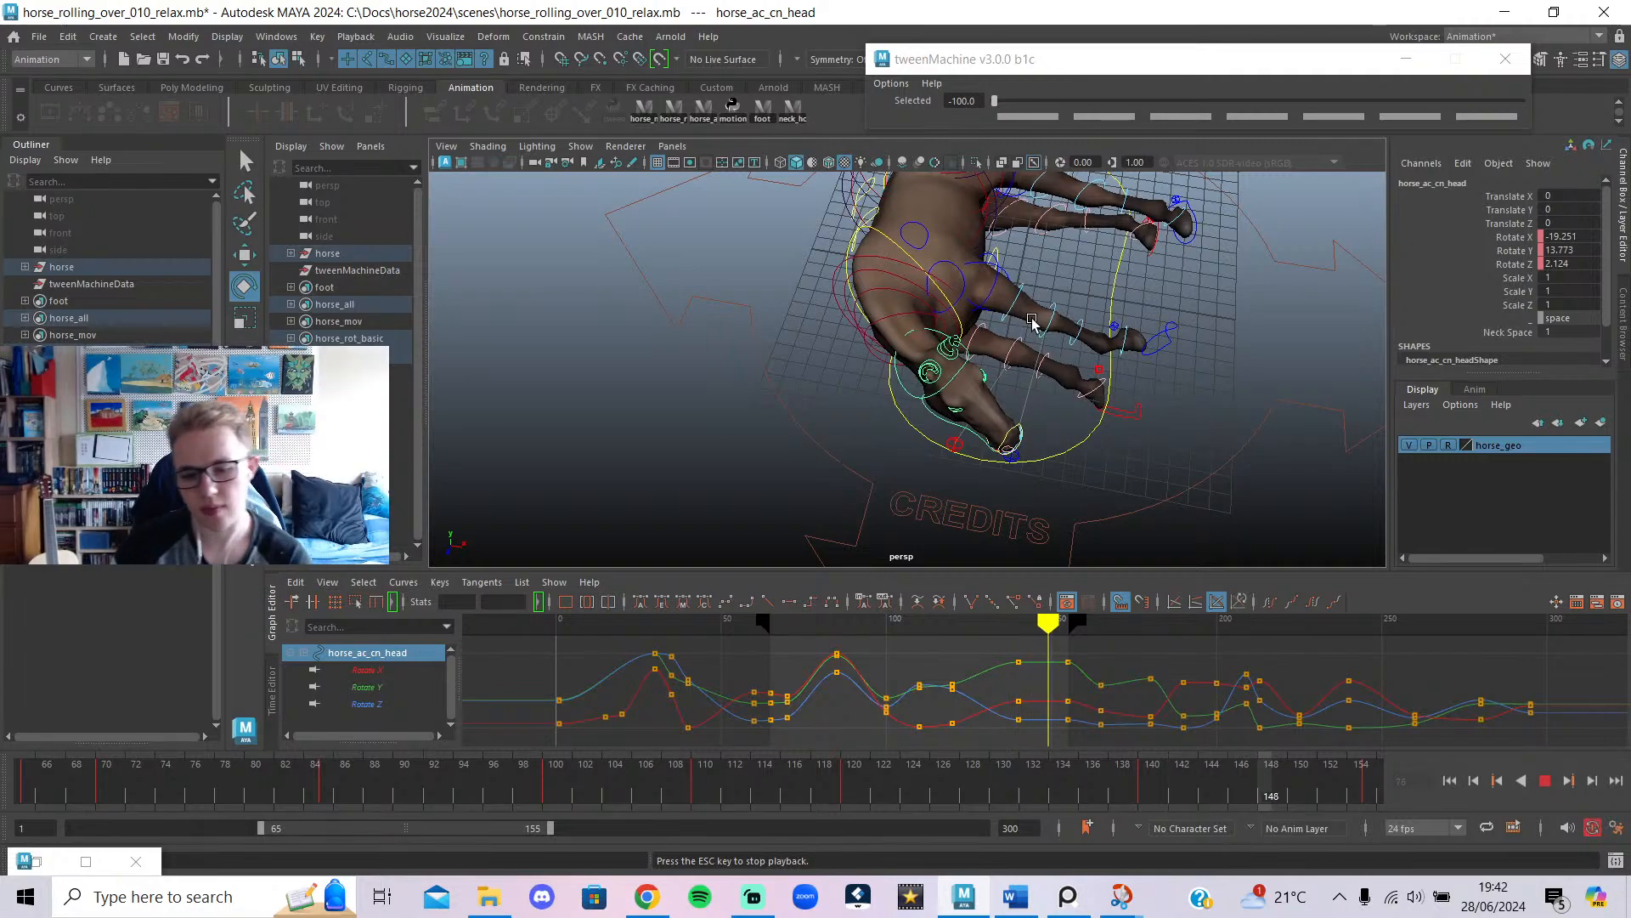
{"action": "key", "text": "alt+1"}
{"action": "scroll", "coordinate": [1007, 404], "scroll_direction": "down", "scroll_amount": 7}
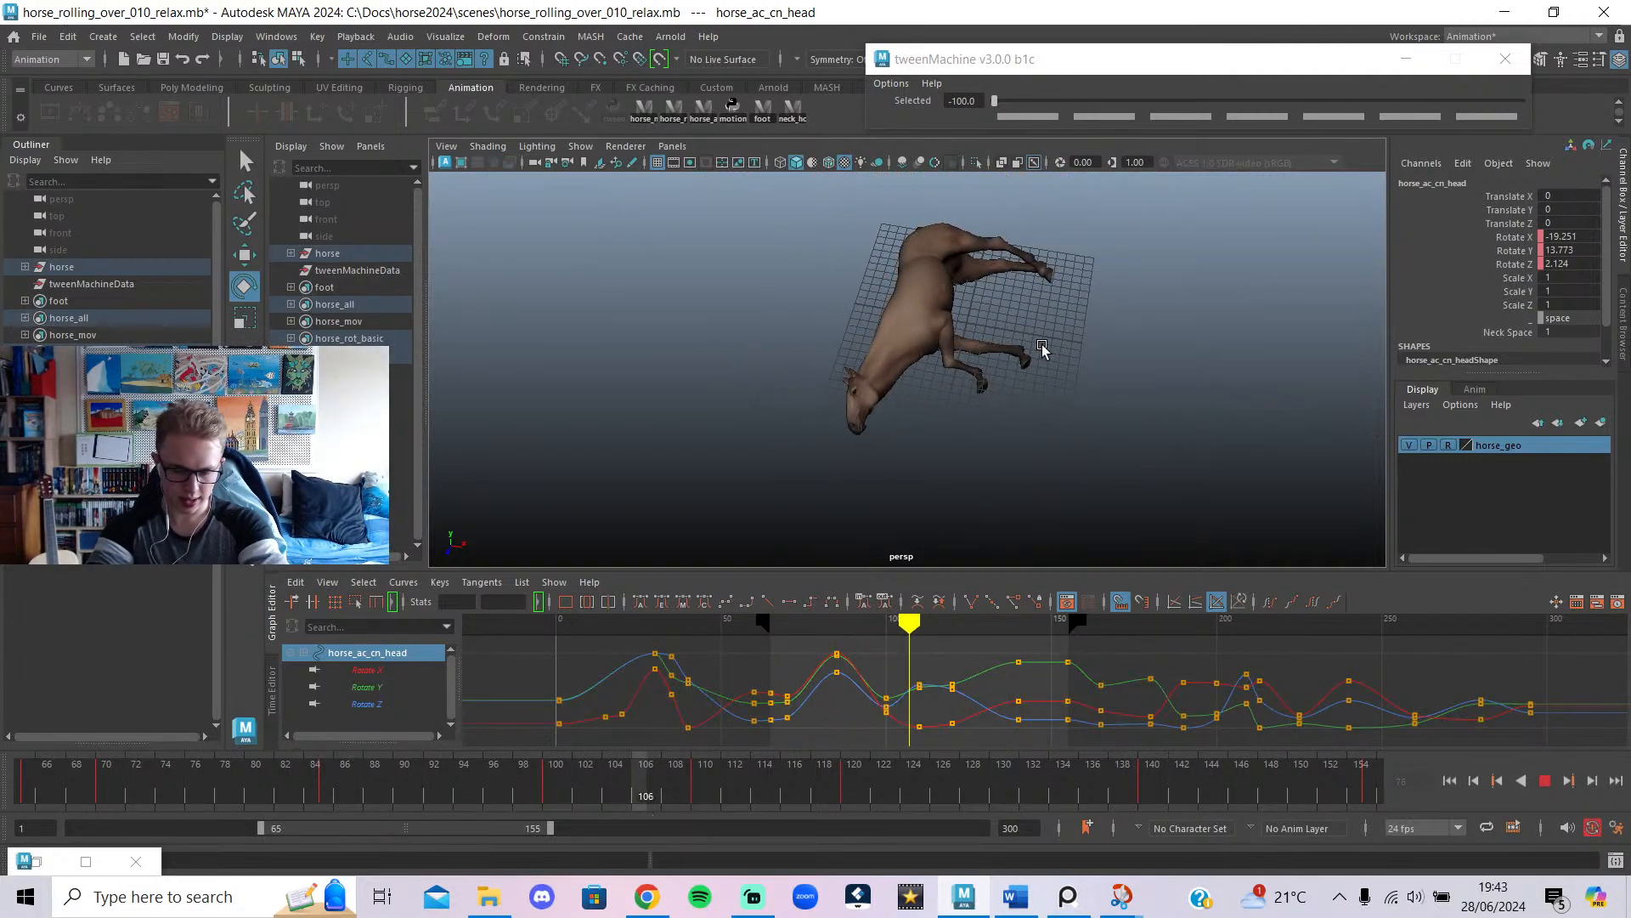
{"action": "scroll", "coordinate": [1044, 374], "scroll_direction": "down", "scroll_amount": 3}
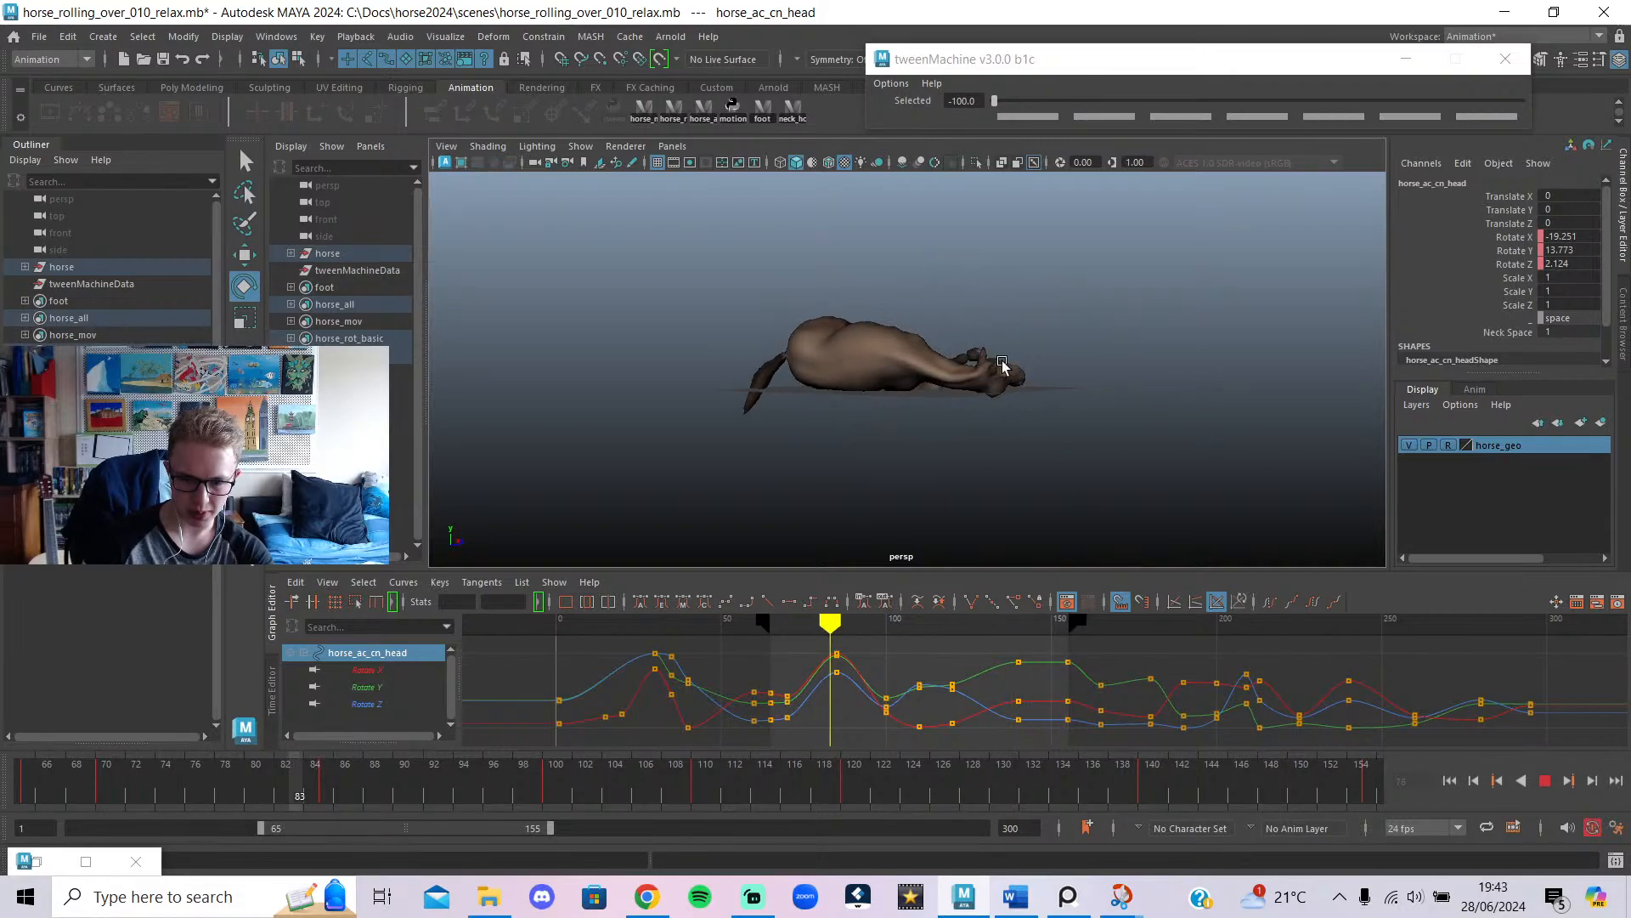
{"action": "left_click", "coordinate": [1546, 788]}
Reply 'thanks for coming down' in the stream's live chat.
{"action": "left_click", "coordinate": [645, 897]}
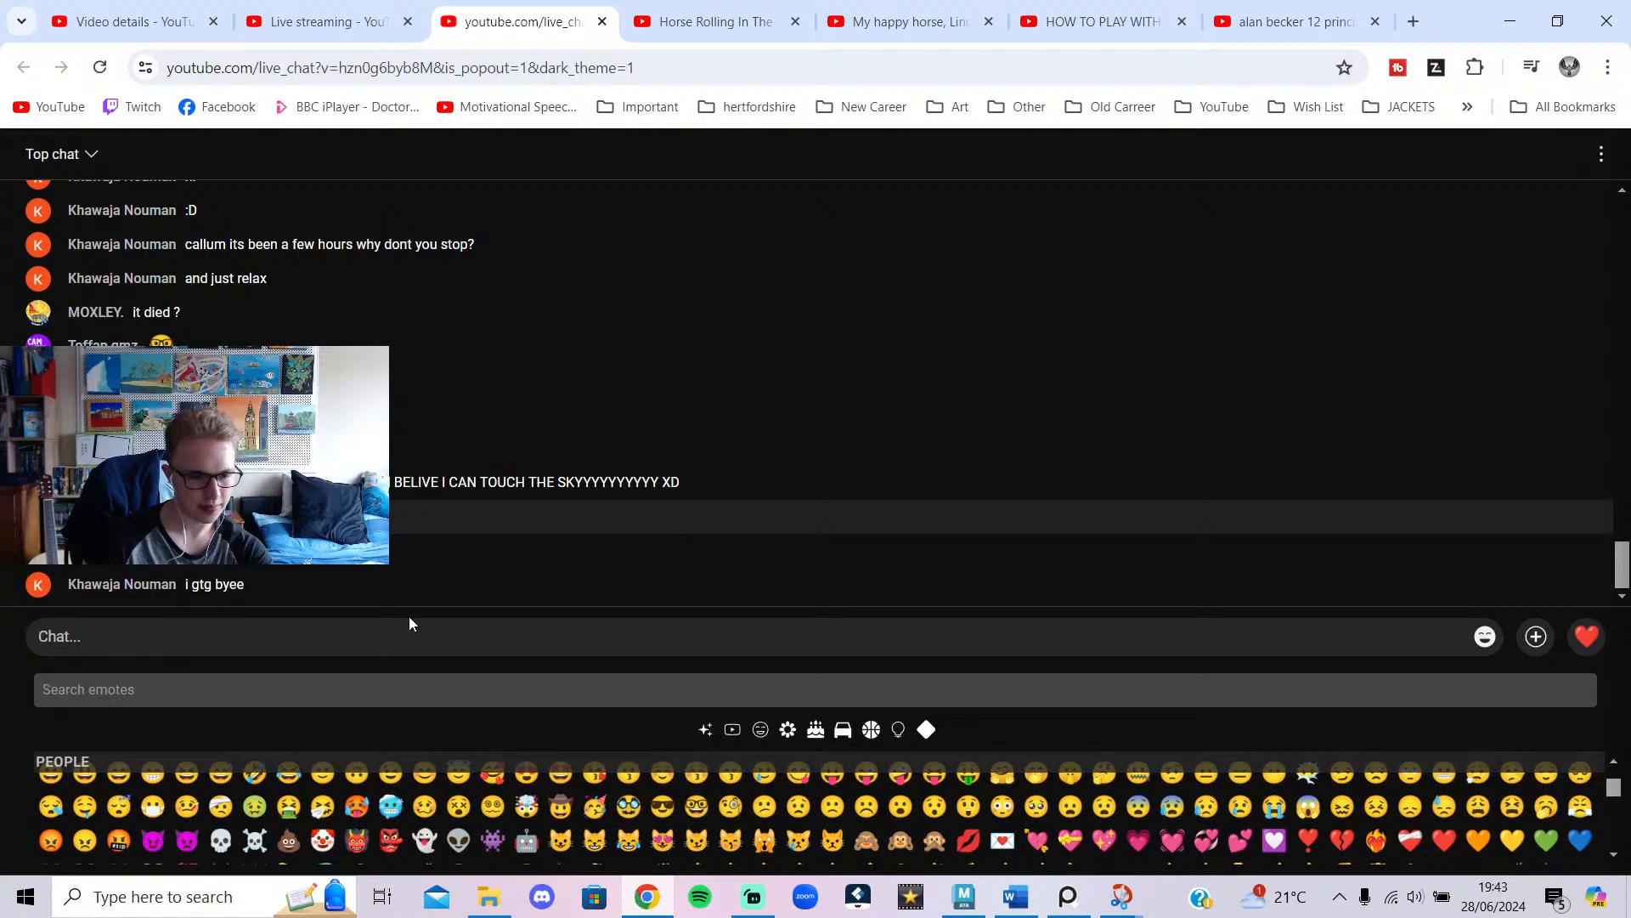
{"action": "left_click", "coordinate": [237, 609]}
{"action": "type", "text": "thank"}
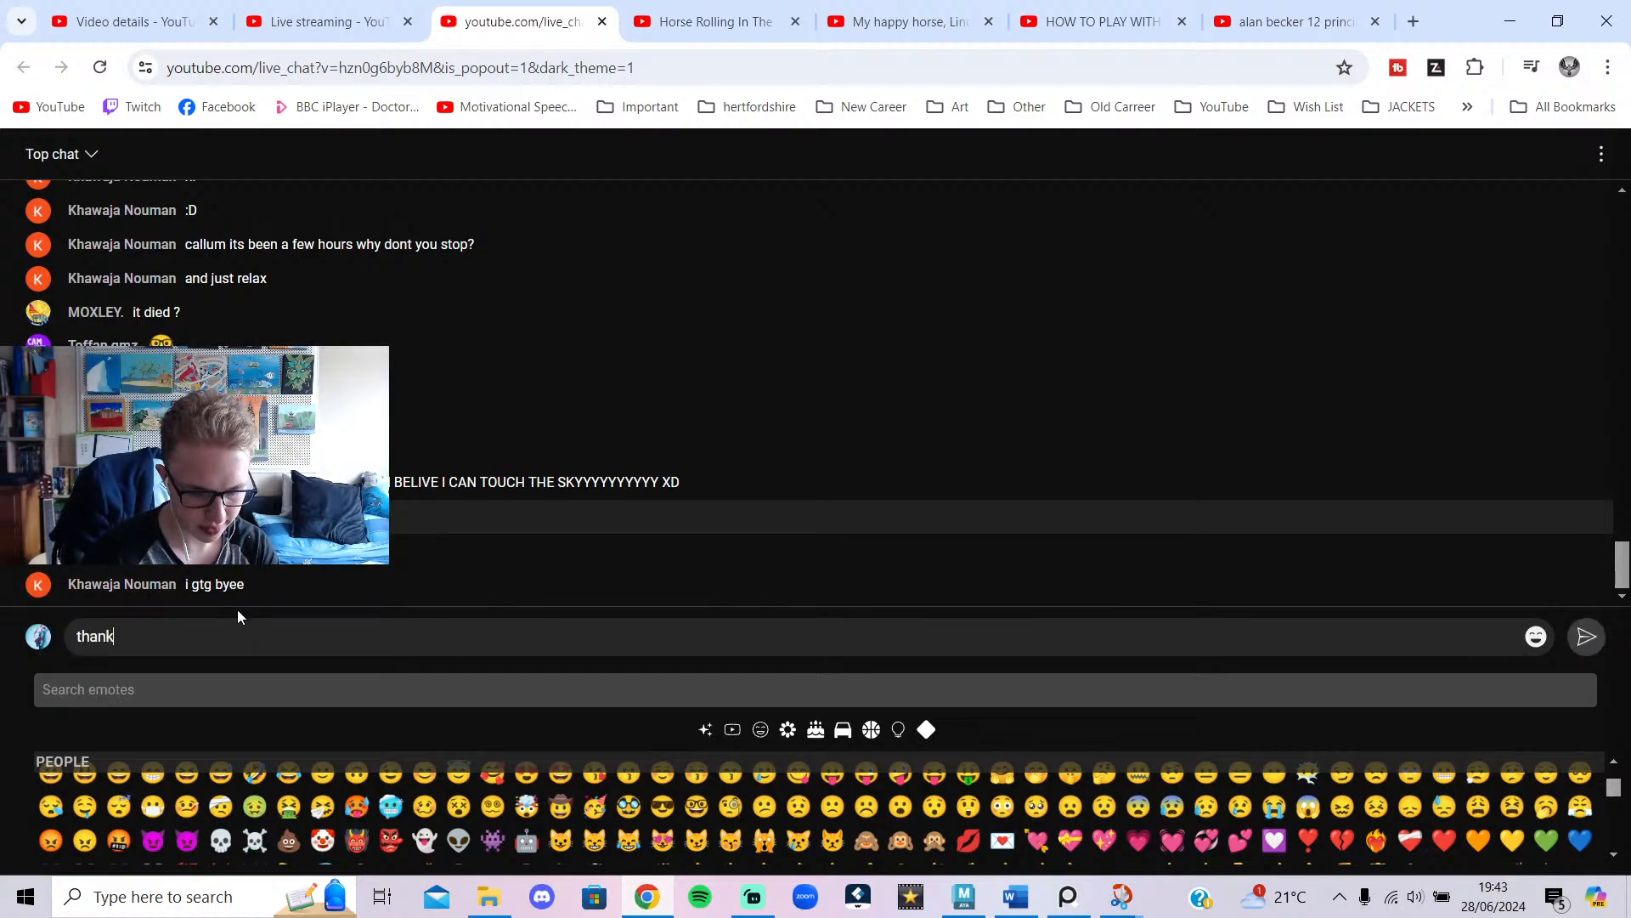
{"action": "type", "text": "s for coming d"}
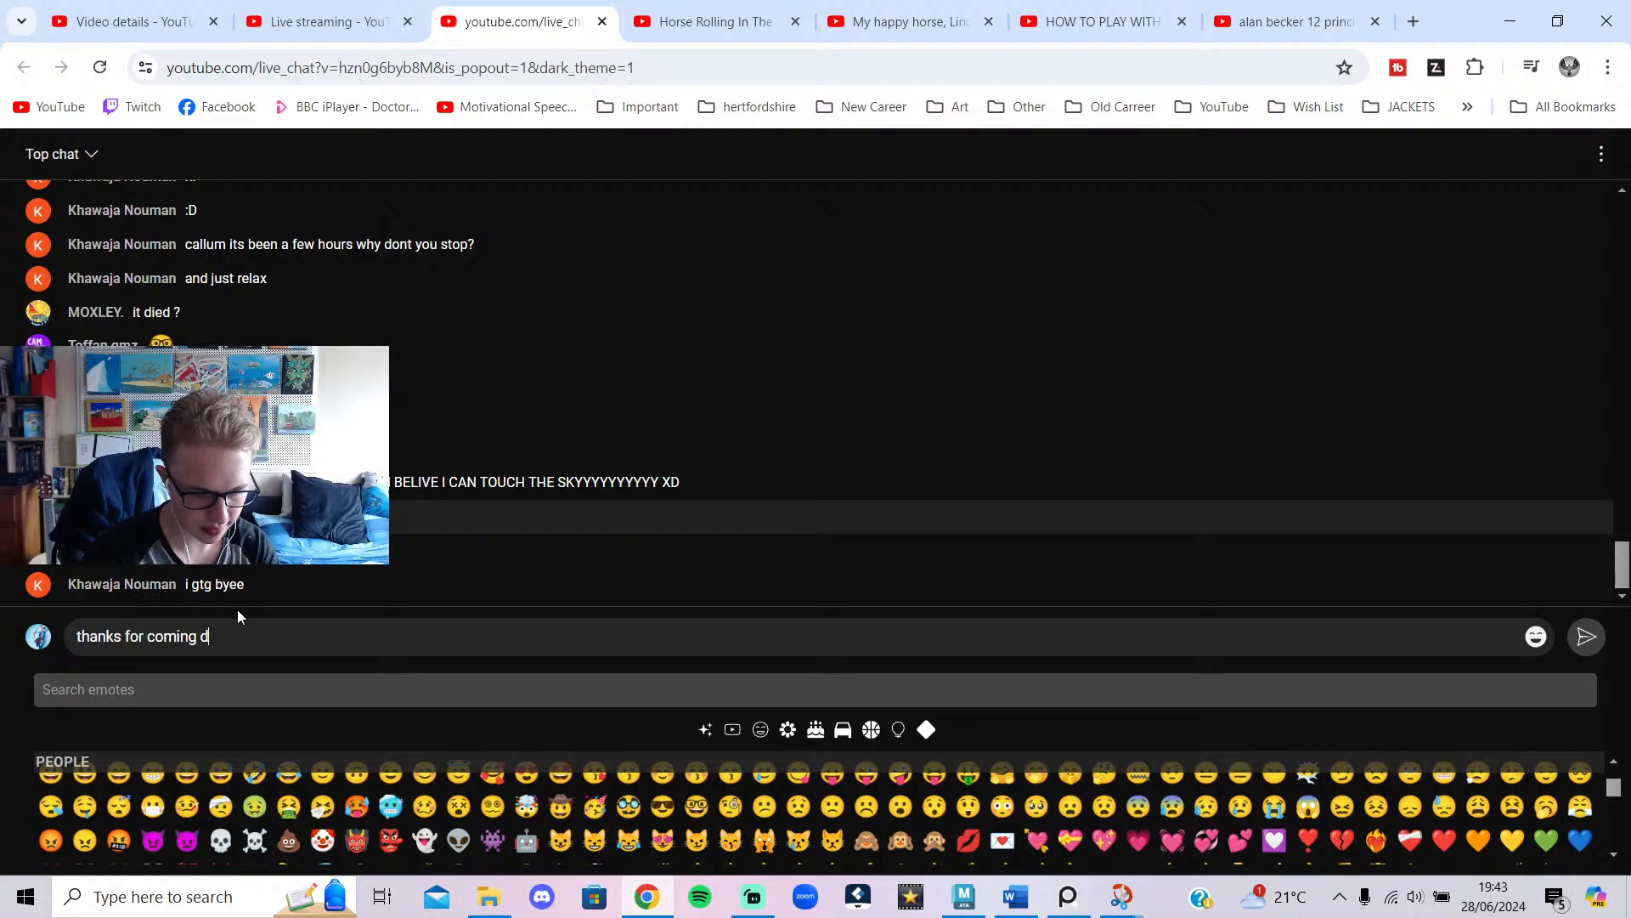
{"action": "type", "text": "own"}
{"action": "key", "text": "Return"}
Send 'see you another time', then bring Streamlabs Desktop forward.
{"action": "type", "text": "s"}
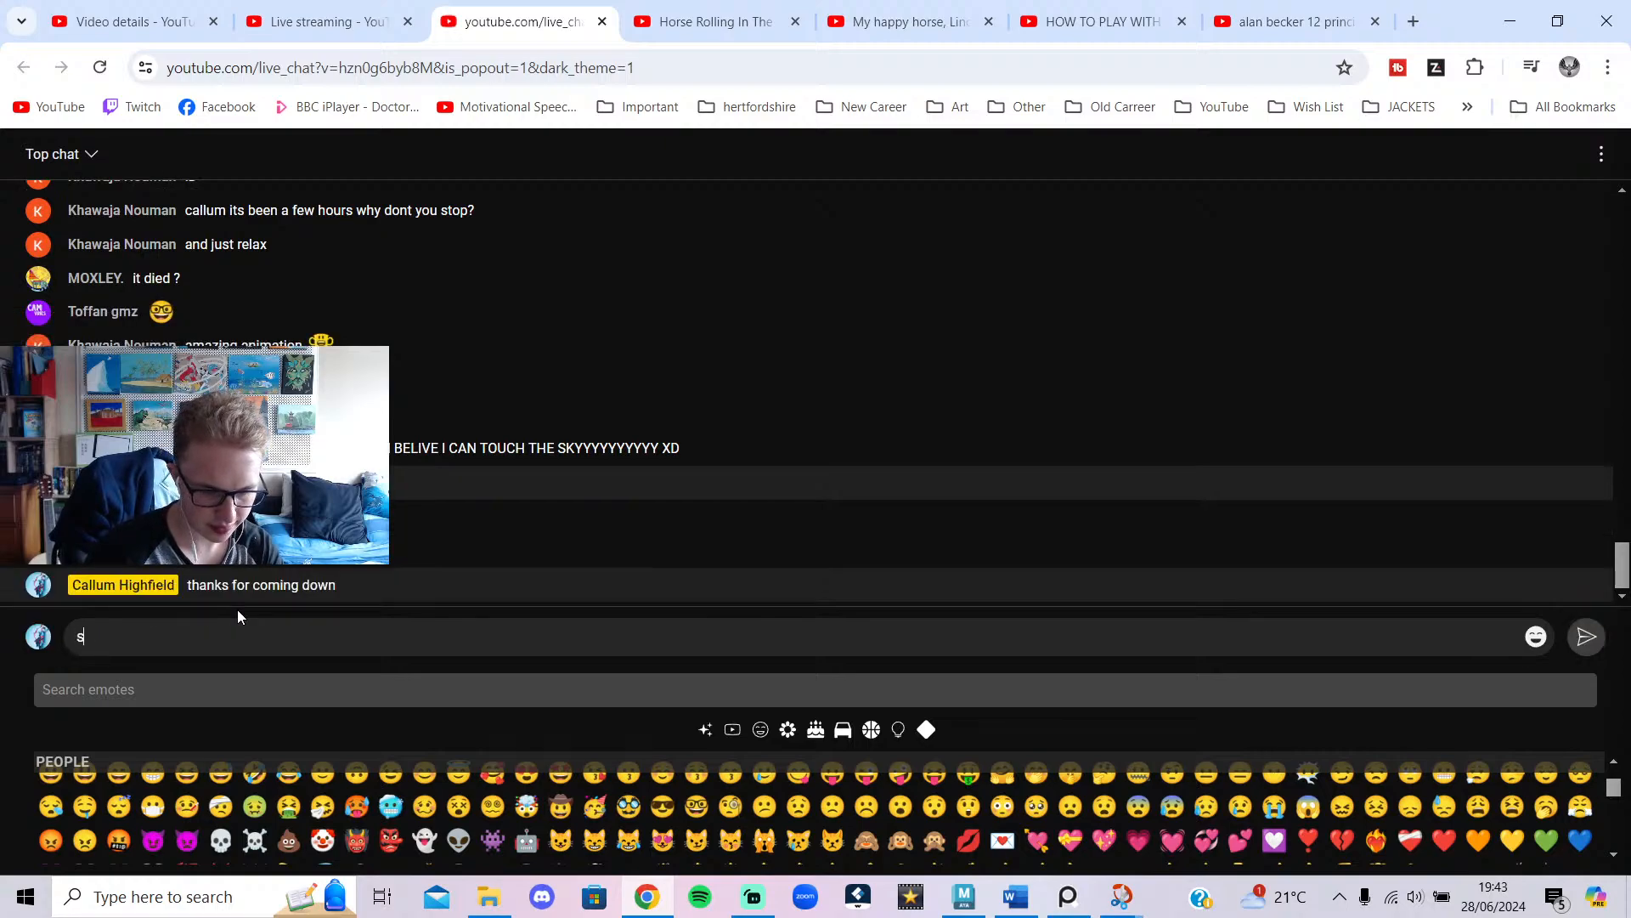
{"action": "type", "text": "ee you another "}
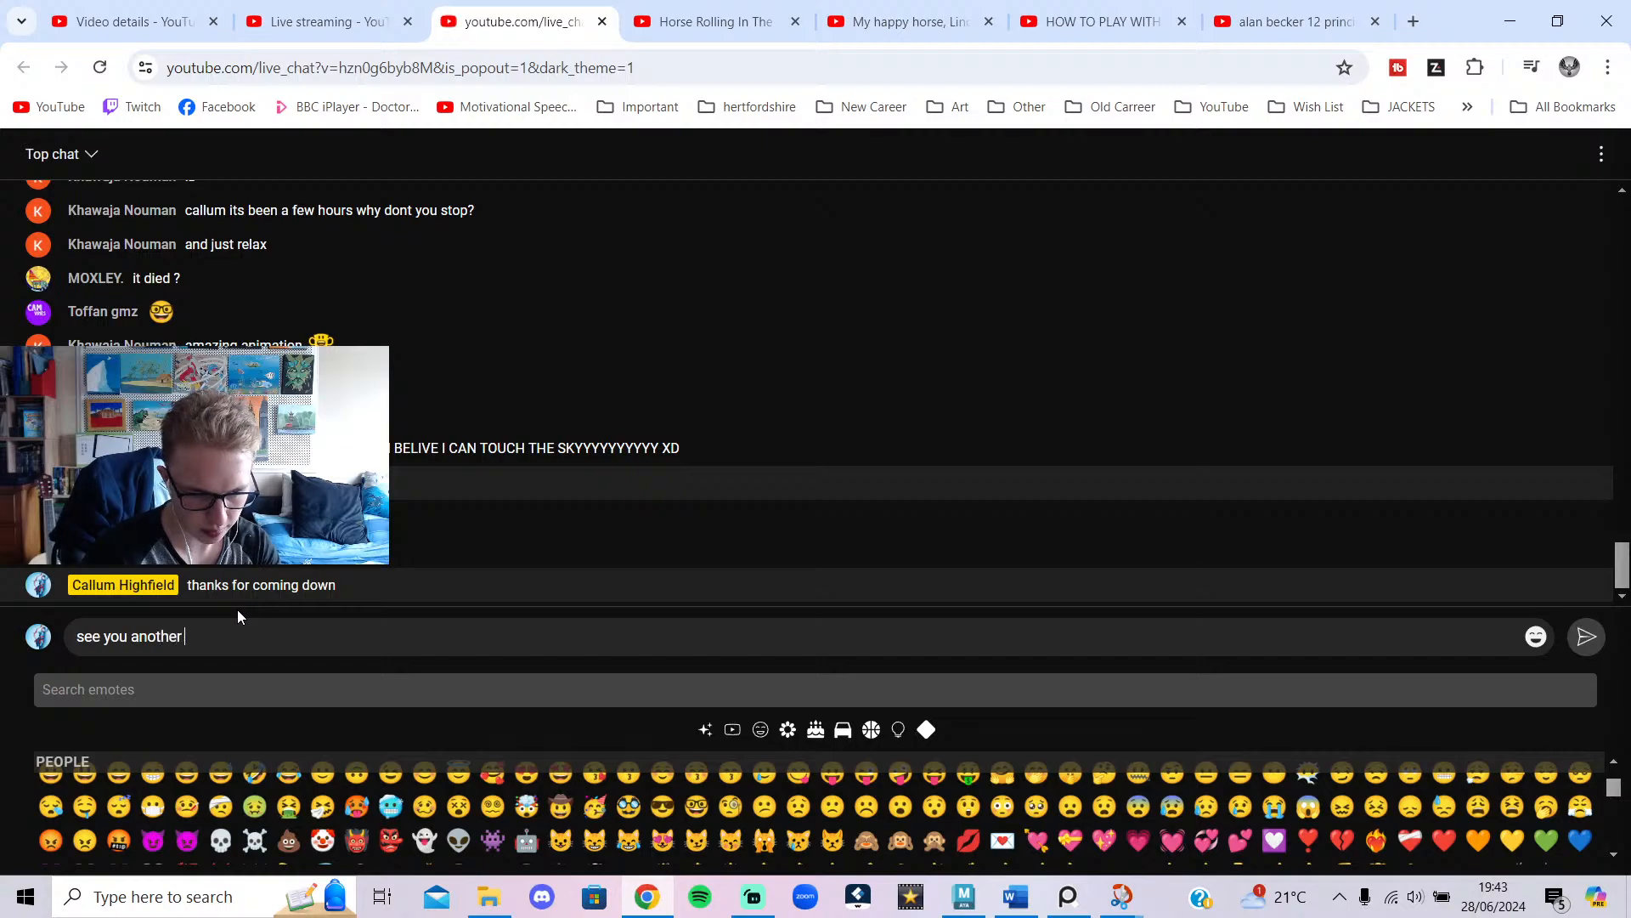
{"action": "type", "text": "time"}
{"action": "key", "text": "Return"}
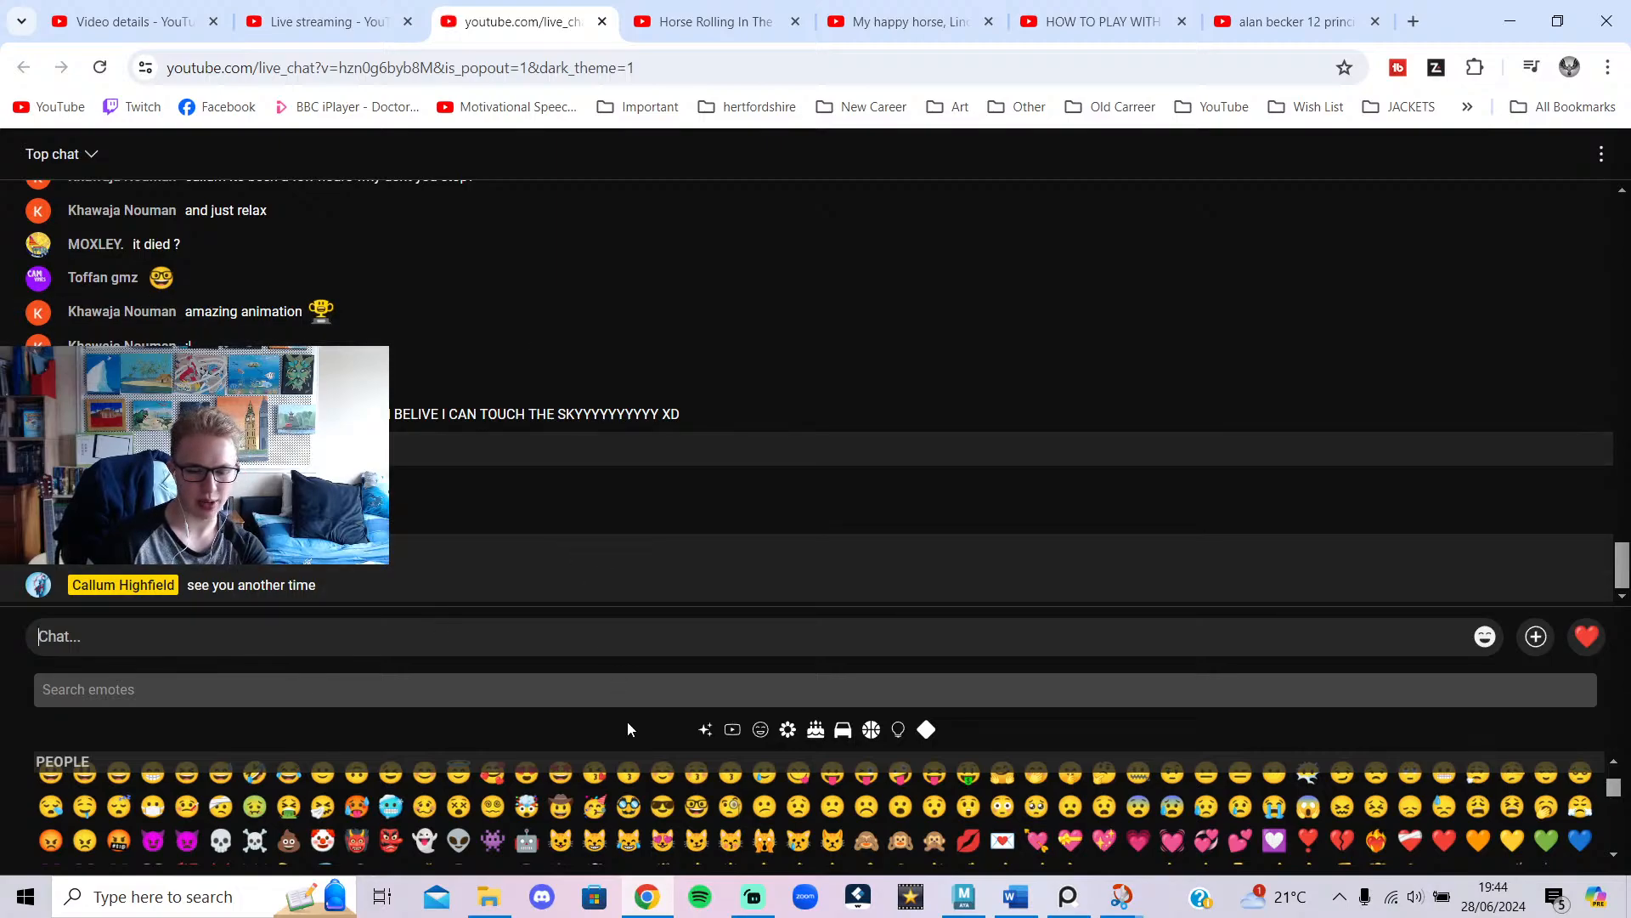
{"action": "left_click", "coordinate": [752, 899]}
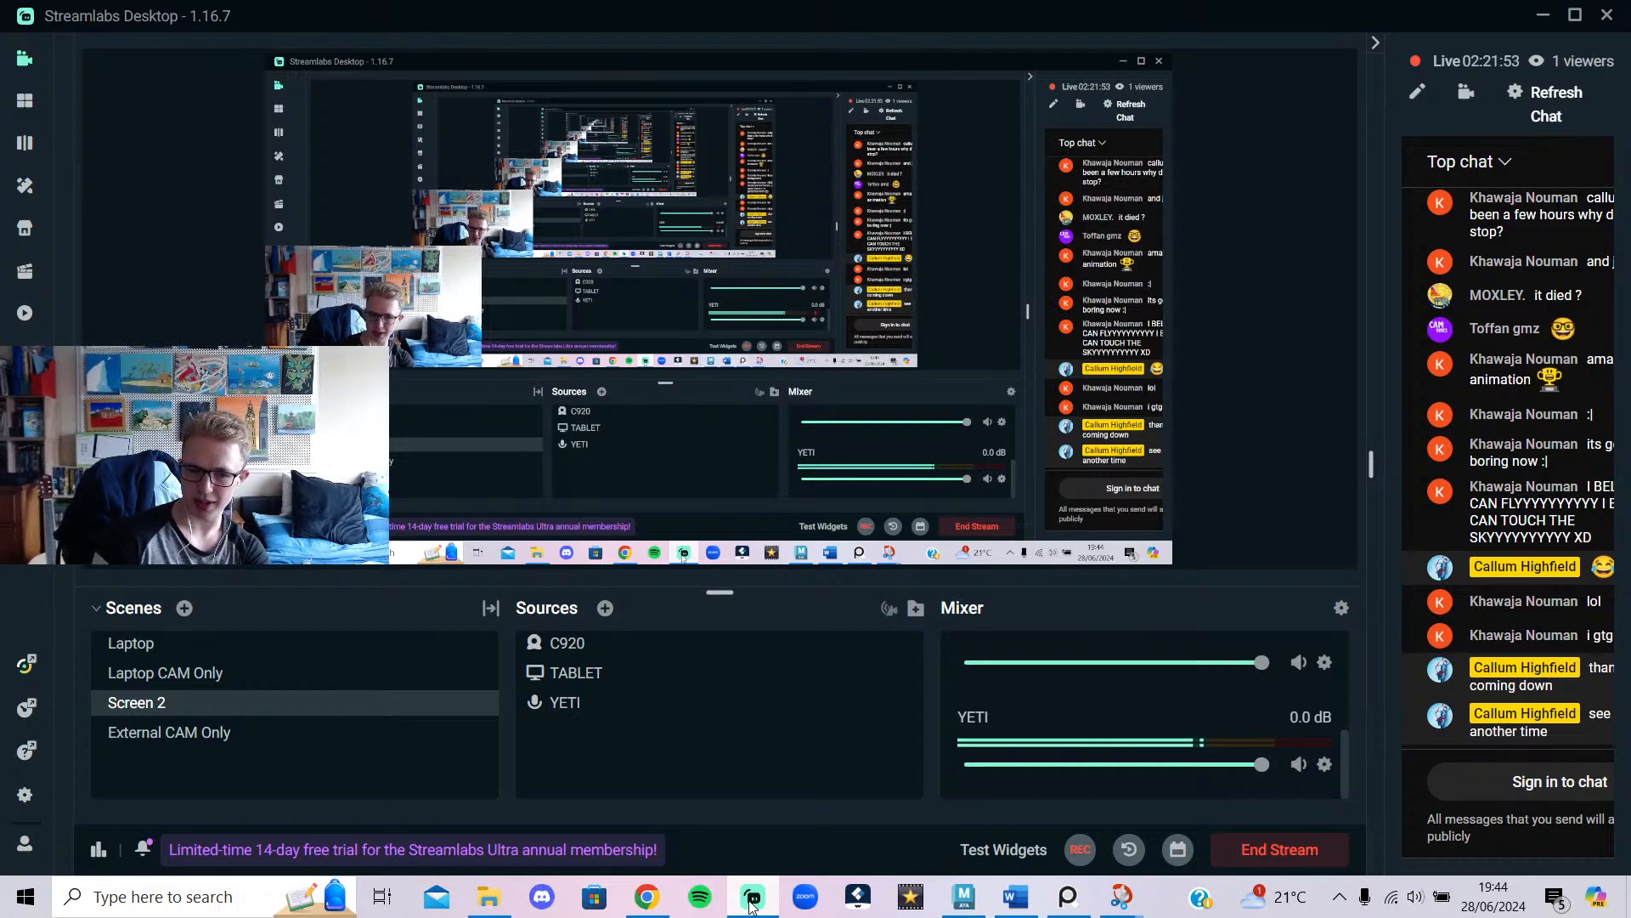
{"action": "left_click", "coordinate": [752, 899]}
Glance over the stream's live dashboard, video details and live chat in Chrome, then minimize Chrome back to Maya.
{"action": "left_click", "coordinate": [312, 30]}
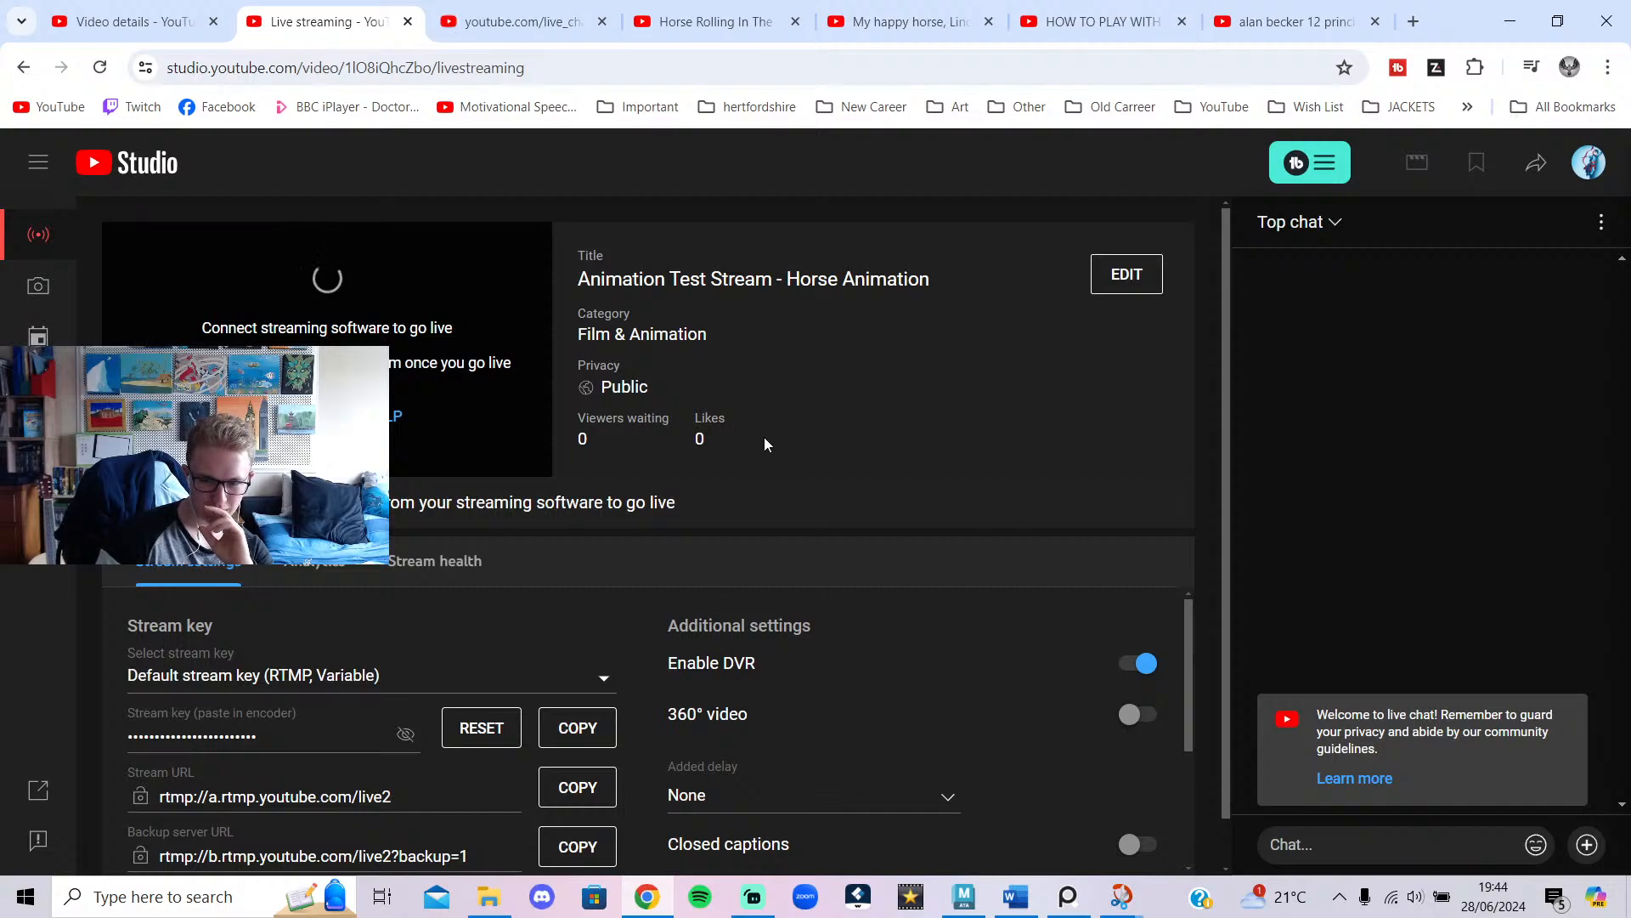
{"action": "left_click", "coordinate": [504, 10]}
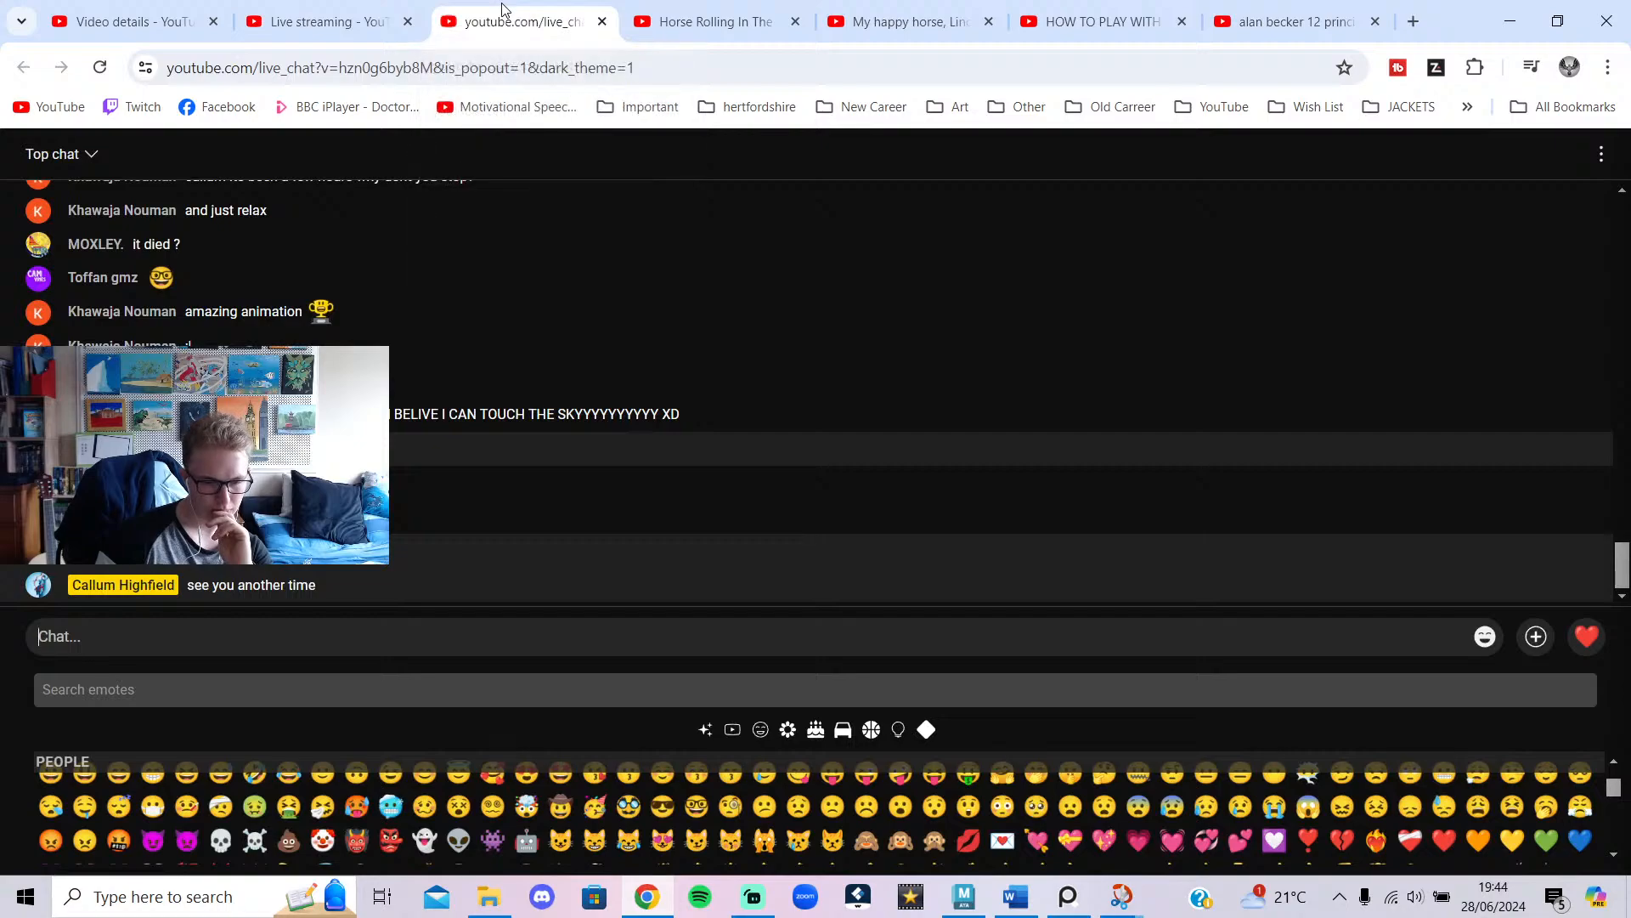
{"action": "left_click", "coordinate": [179, 10]}
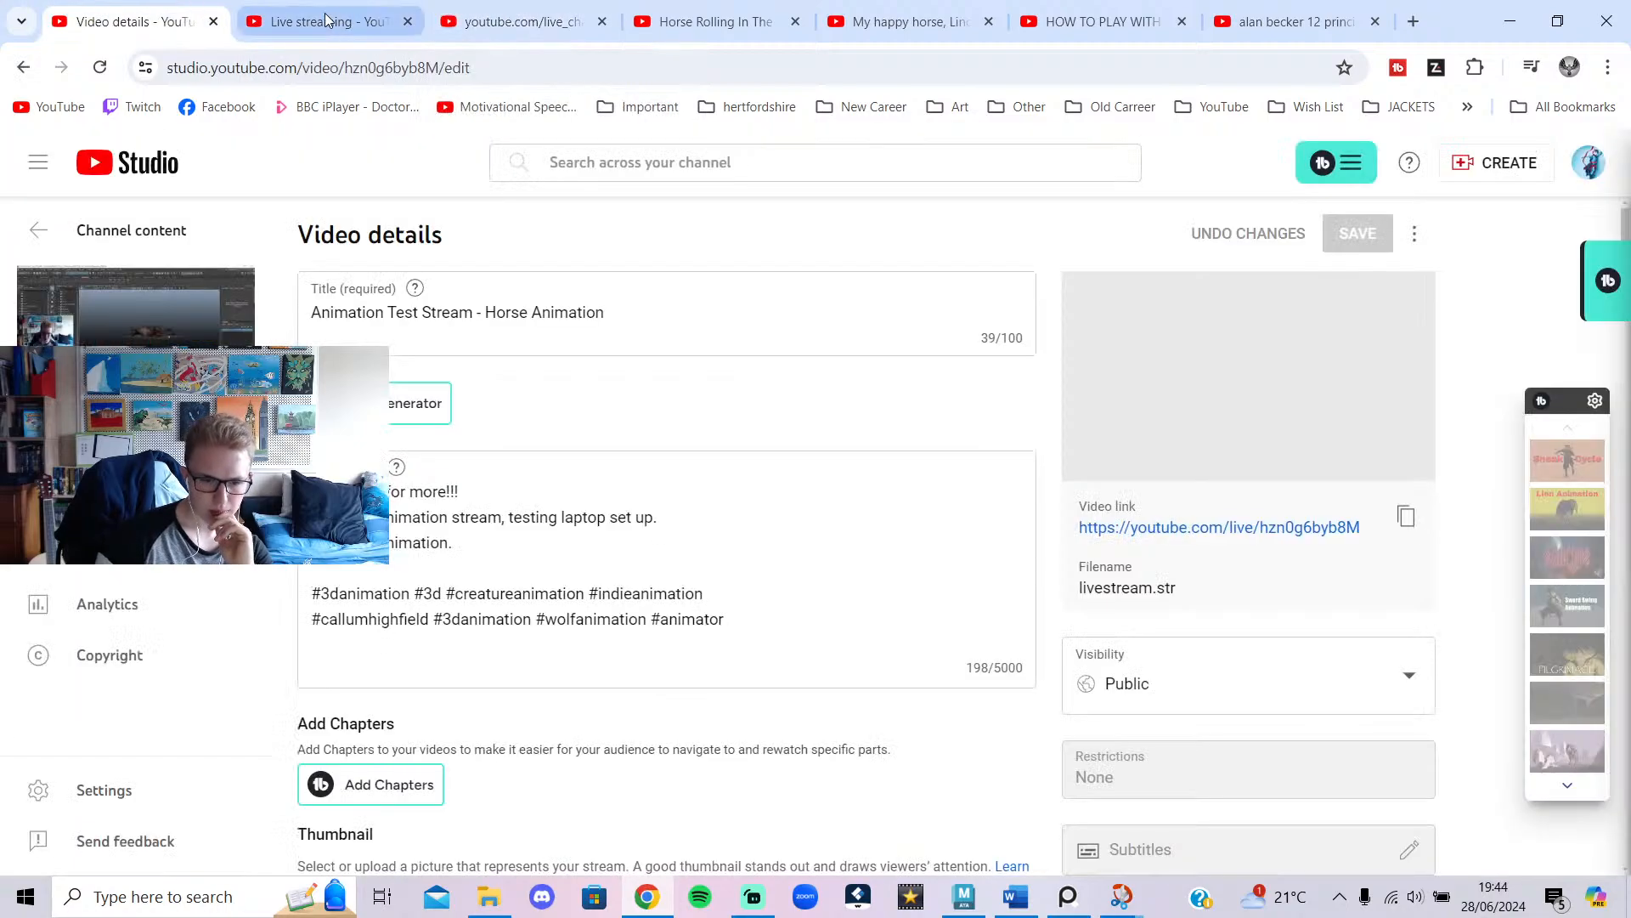
{"action": "left_click", "coordinate": [503, 4]}
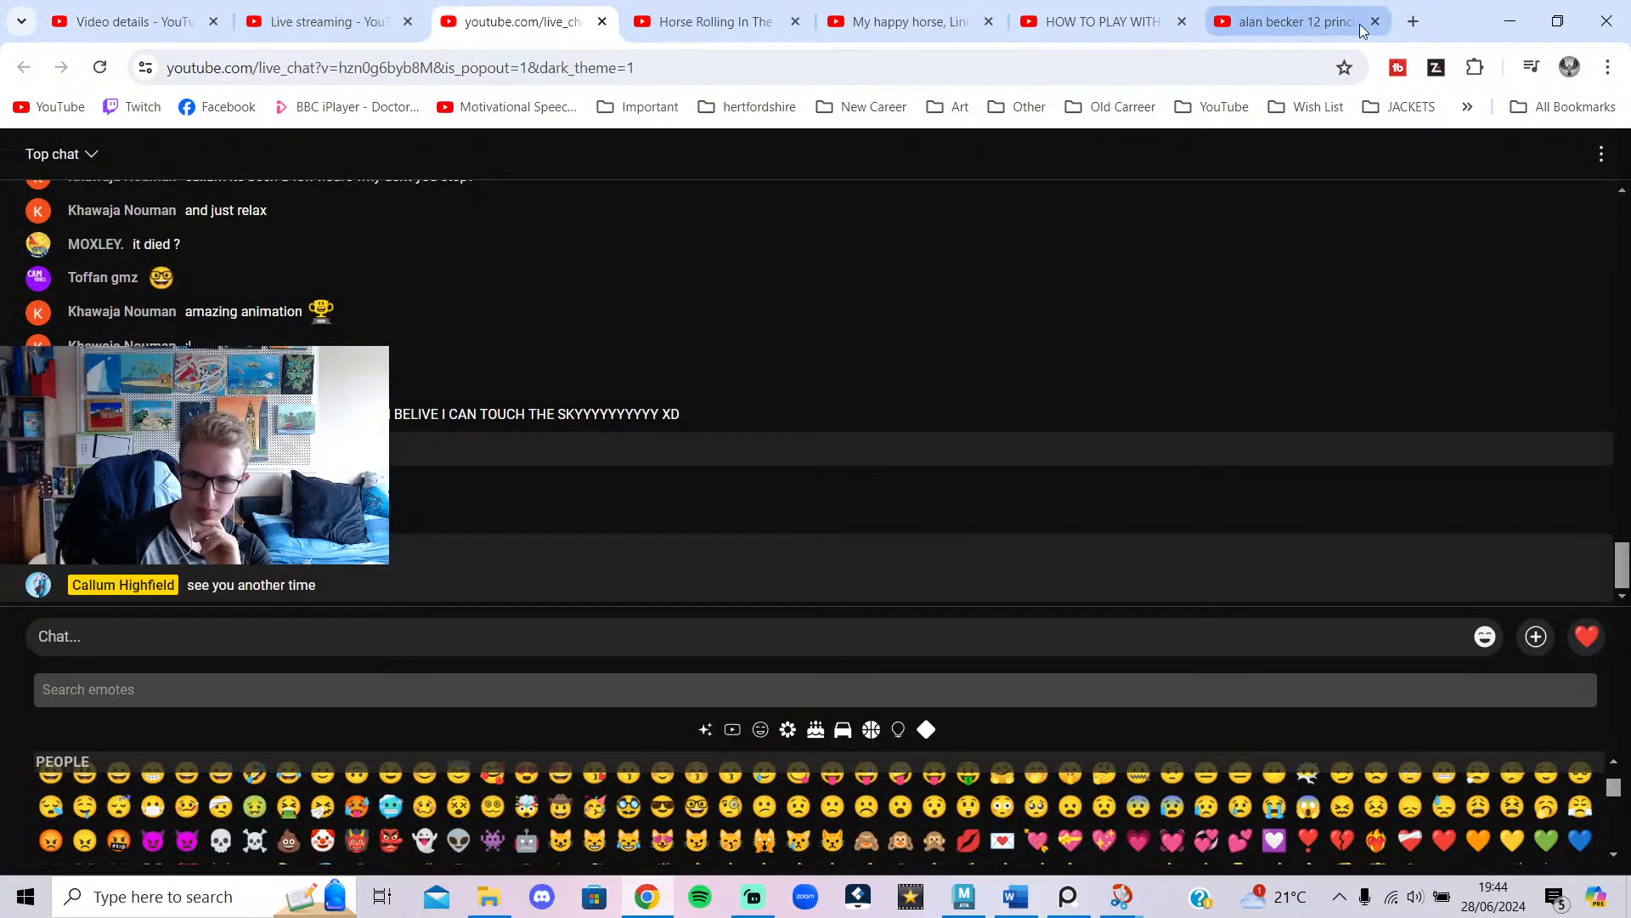
{"action": "left_click", "coordinate": [1510, 22]}
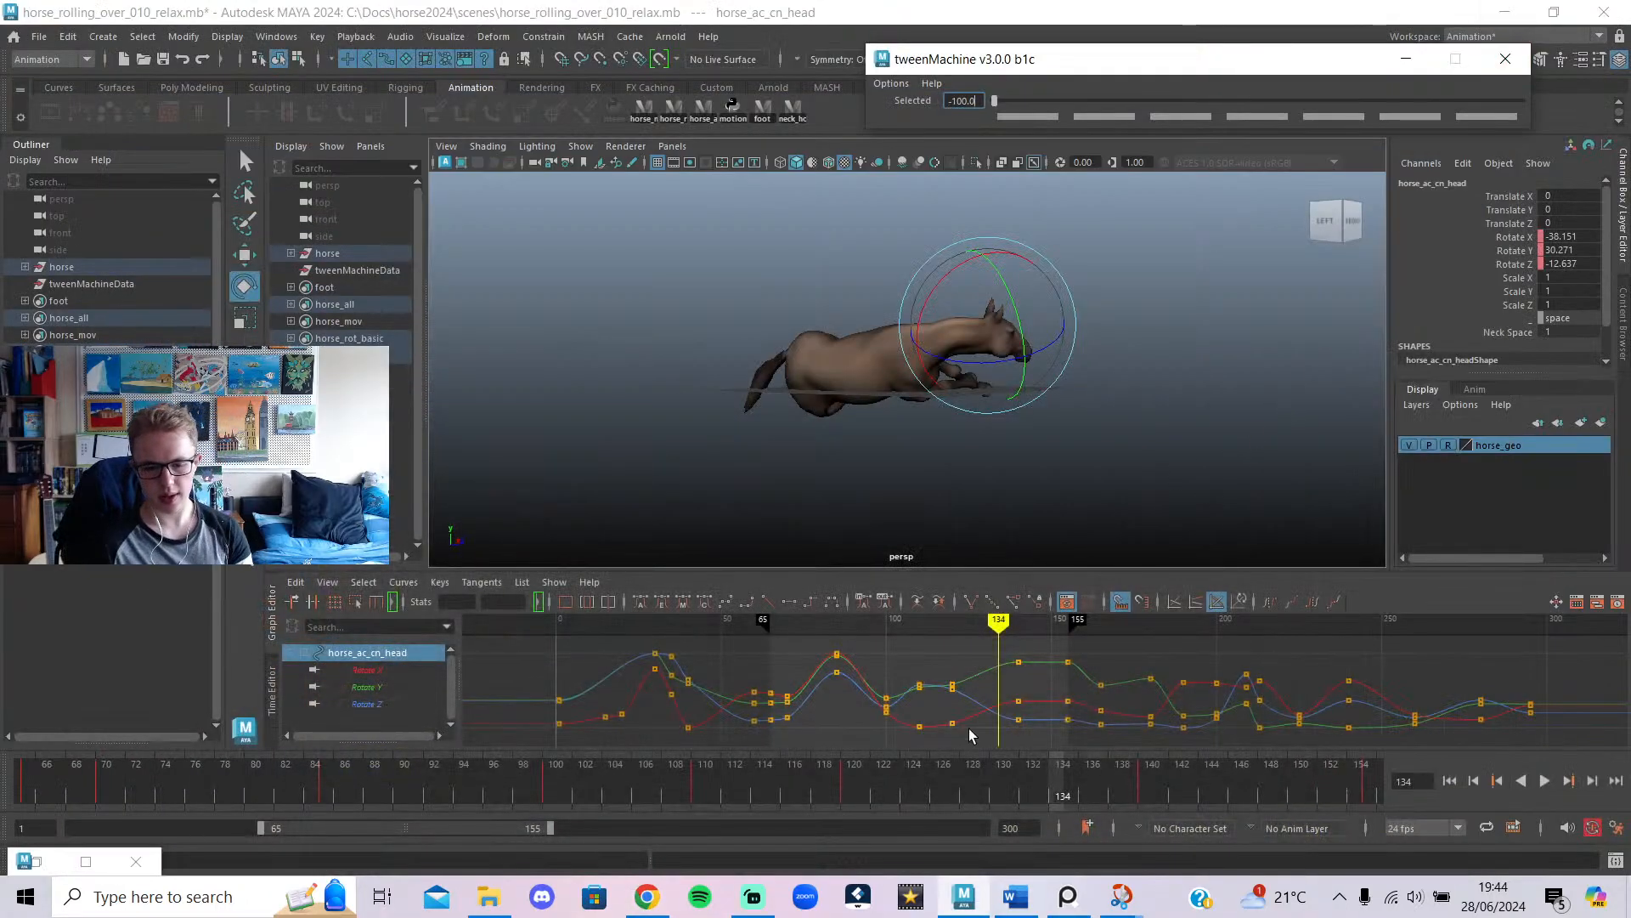
{"action": "left_click_drag", "start_coordinate": [880, 787], "coordinate": [22, 786]}
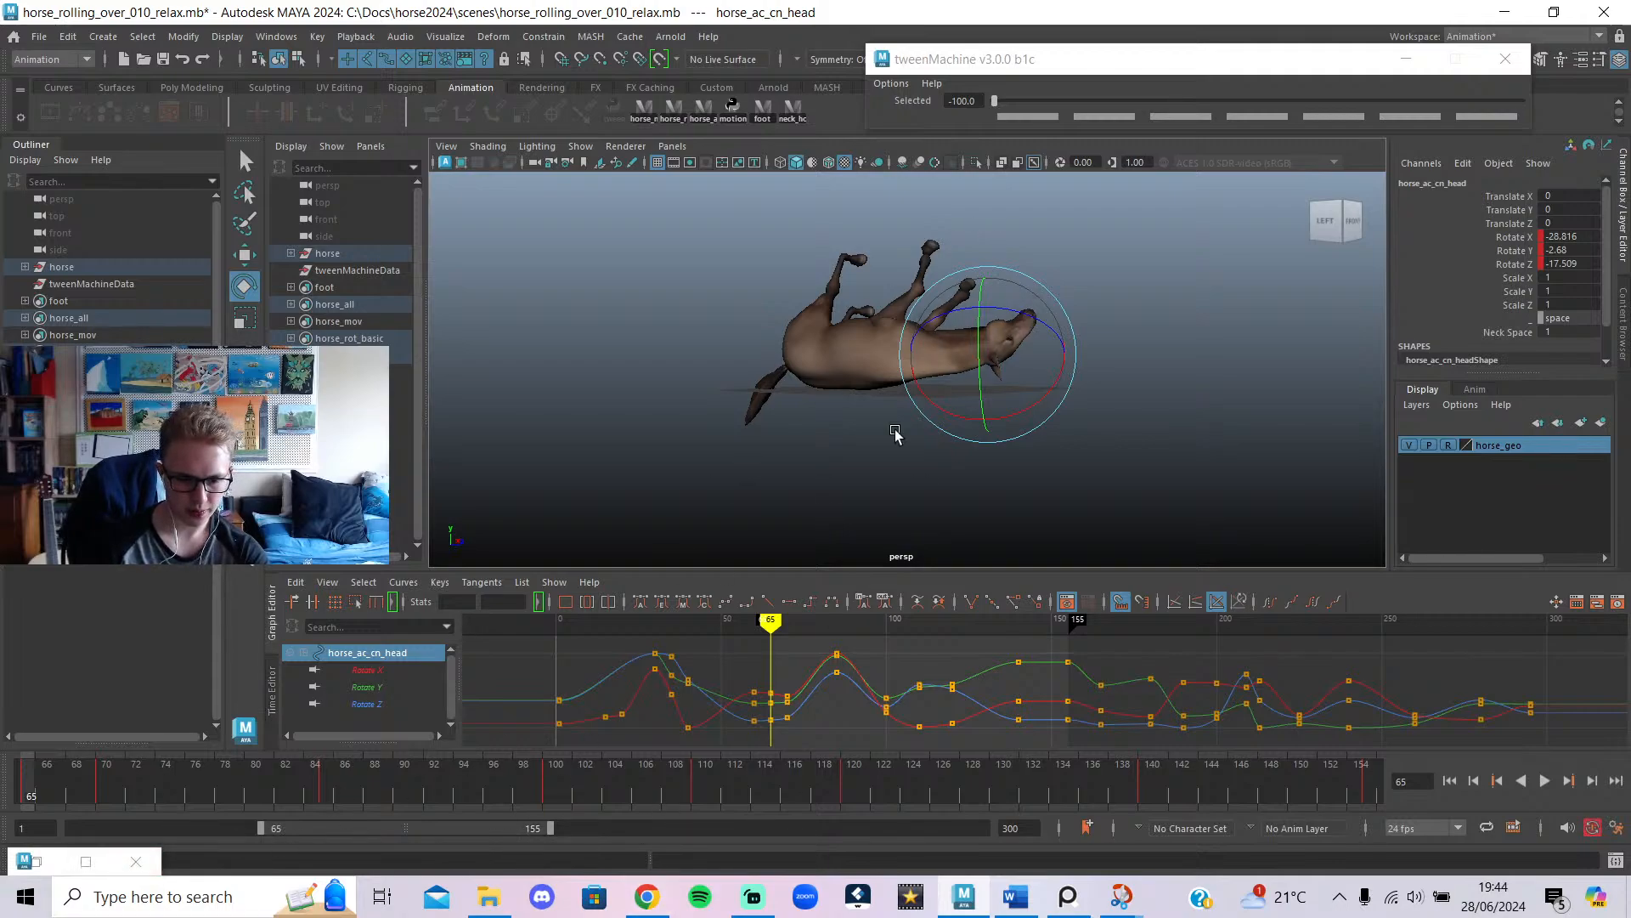
{"action": "middle_click_drag", "start_coordinate": [1199, 331], "coordinate": [1196, 393], "text": "alt"}
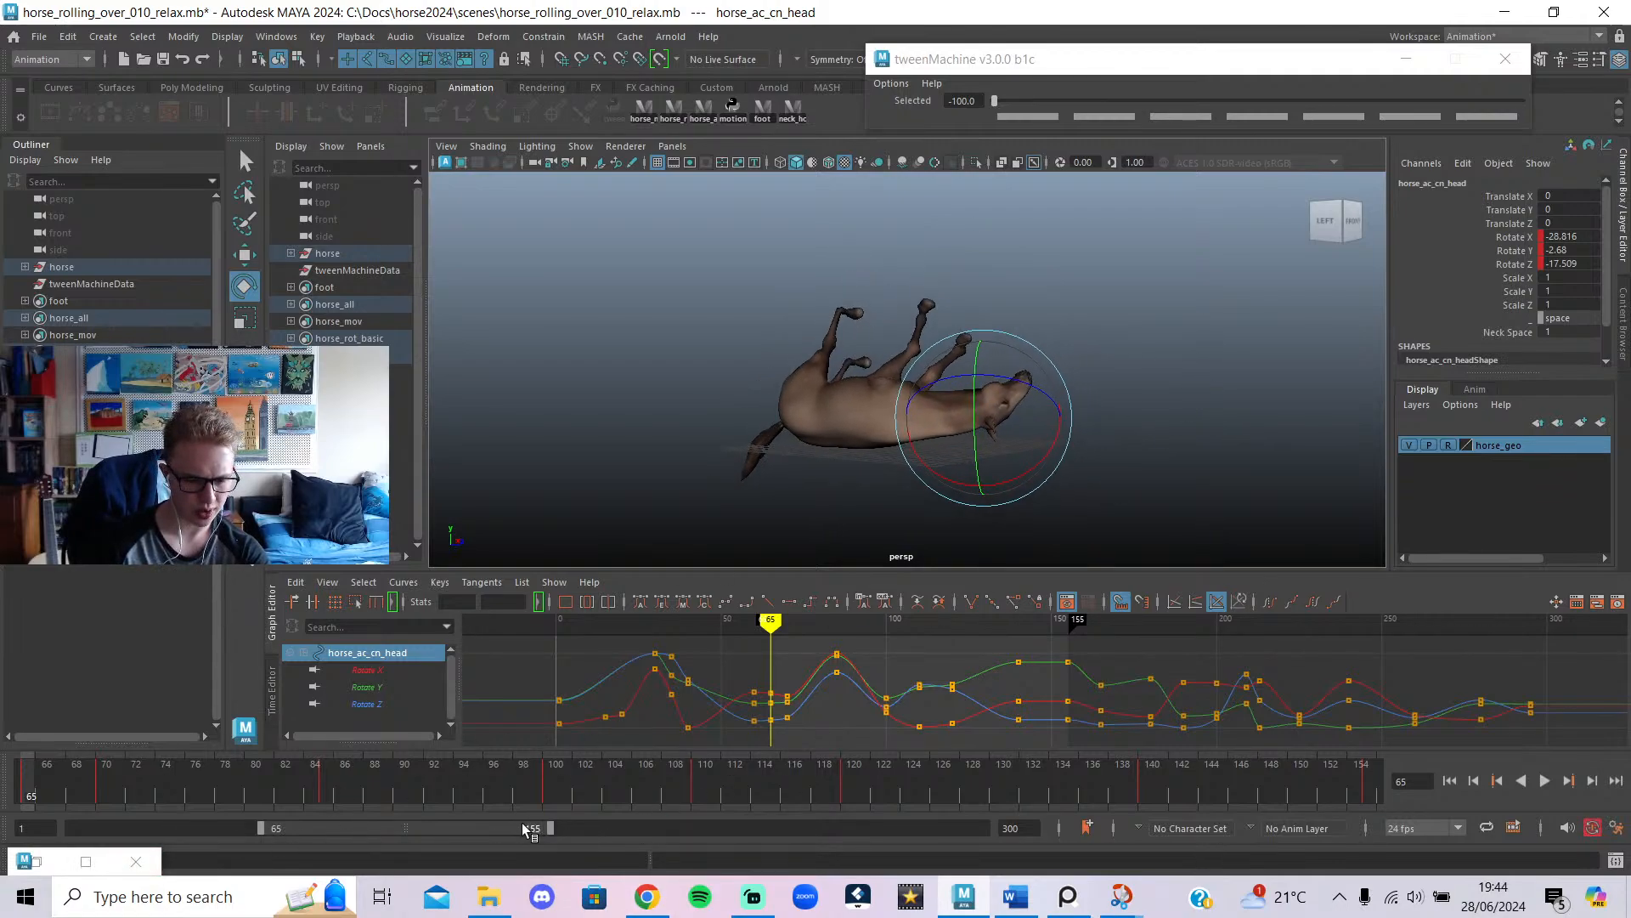
{"action": "left_click_drag", "start_coordinate": [524, 826], "coordinate": [164, 858]}
{"action": "left_click_drag", "start_coordinate": [349, 829], "coordinate": [297, 848]}
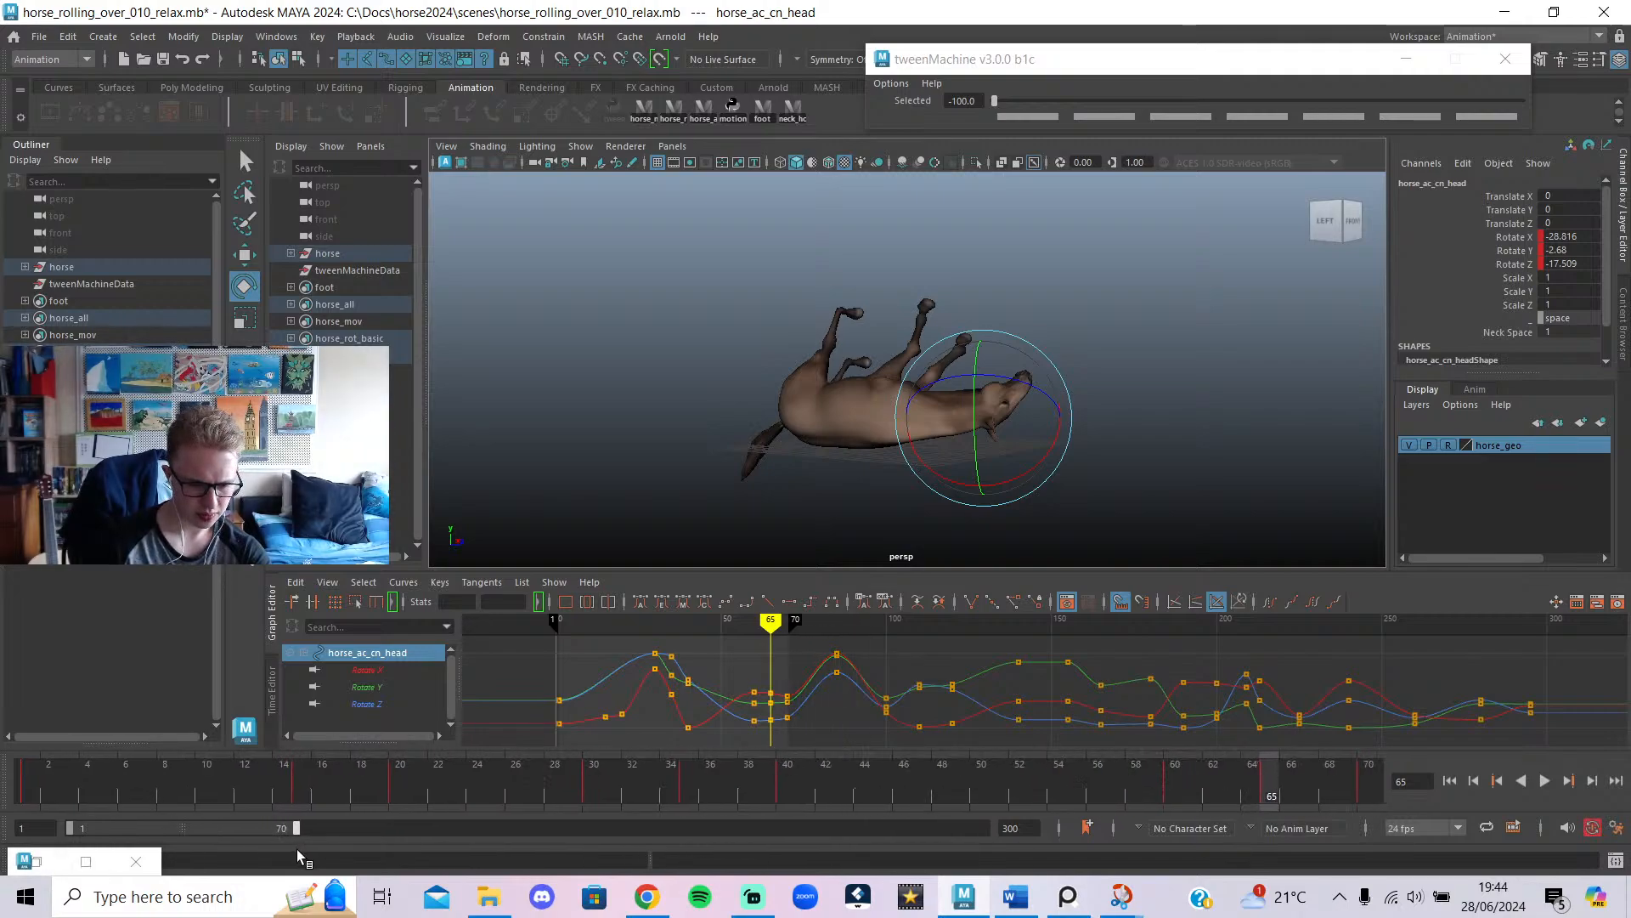
{"action": "key", "text": "alt+v"}
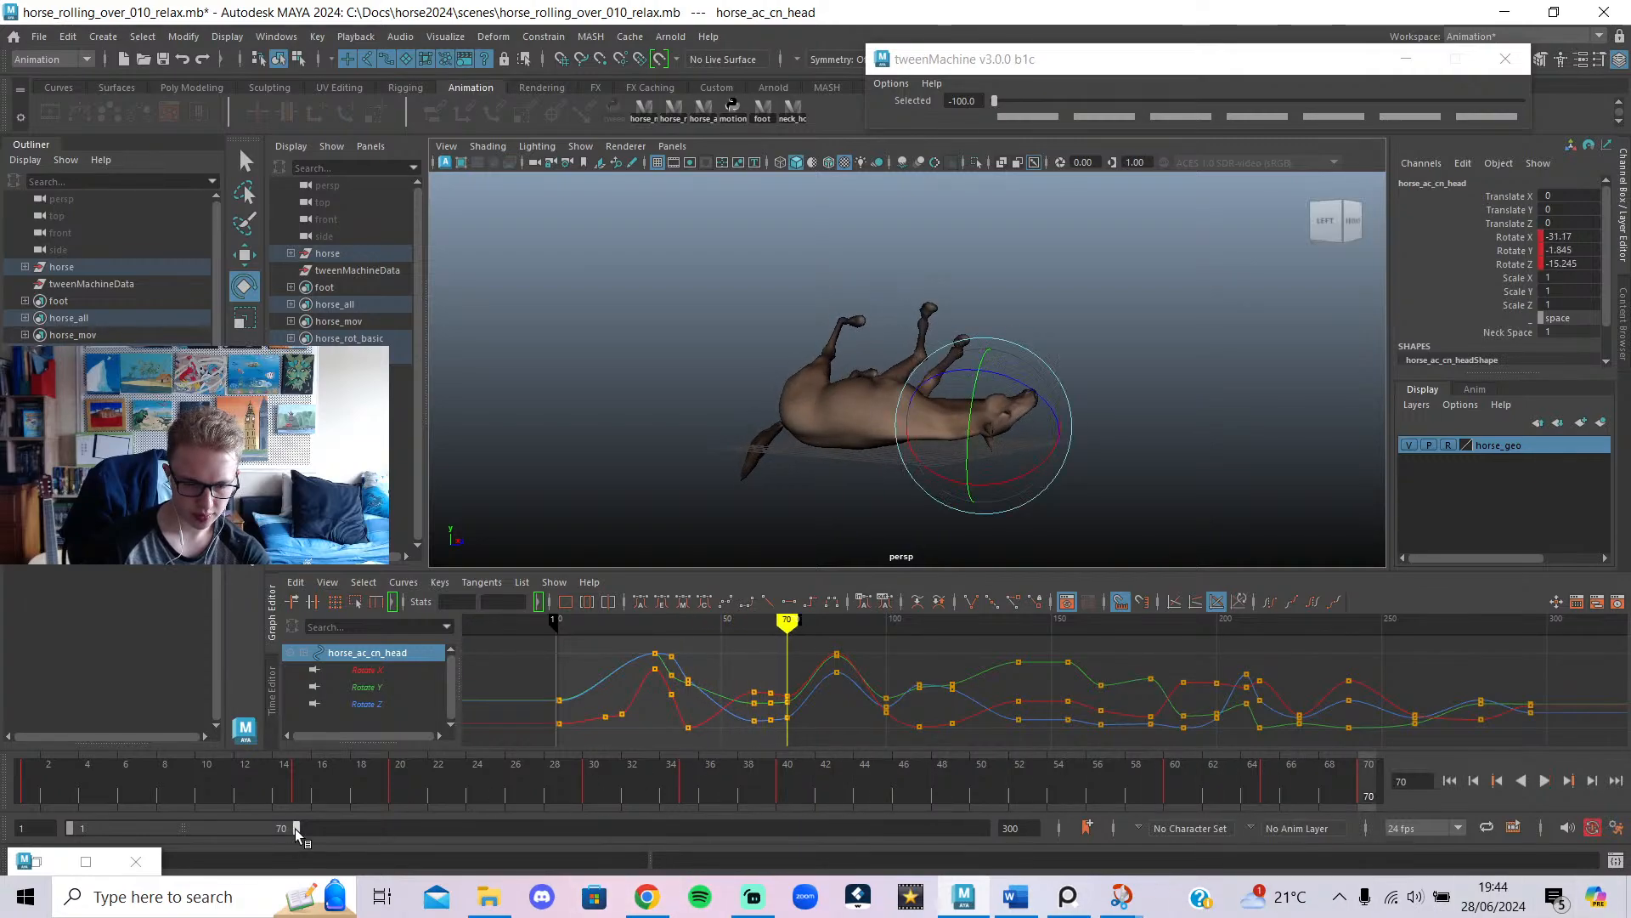
{"action": "left_click_drag", "start_coordinate": [294, 828], "coordinate": [336, 838]}
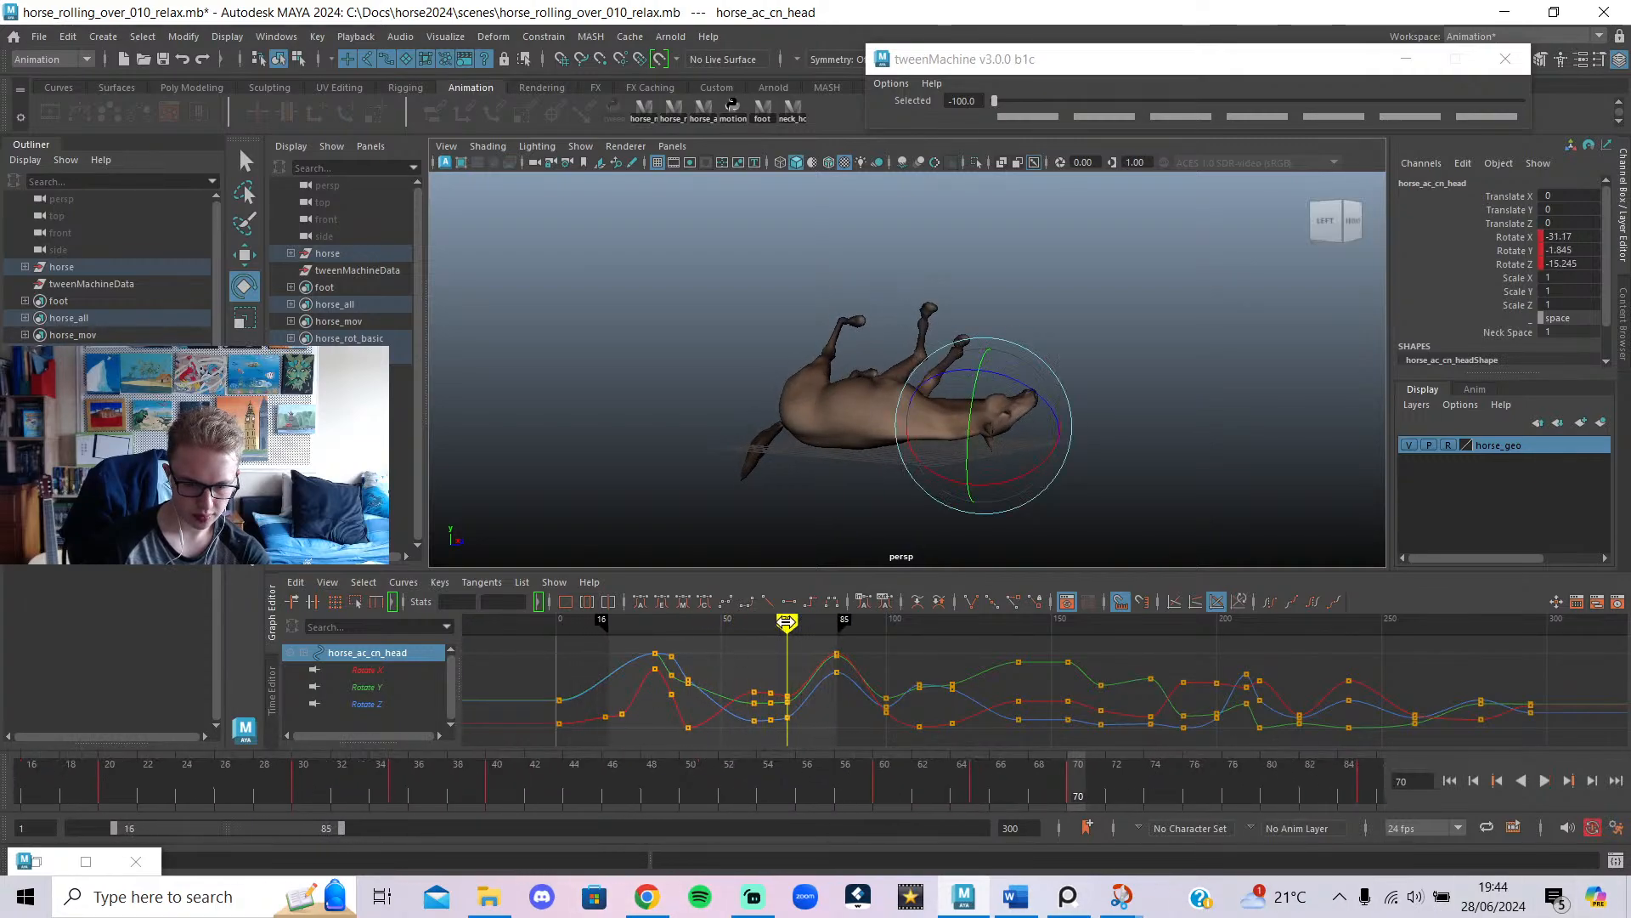
{"action": "mouse_move", "coordinate": [786, 621]}
{"action": "left_mouse_down"}
{"action": "mouse_move", "coordinate": [872, 712]}
{"action": "mouse_move", "coordinate": [837, 712]}
{"action": "left_mouse_up"}
{"action": "left_click_drag", "start_coordinate": [114, 828], "coordinate": [2, 841]}
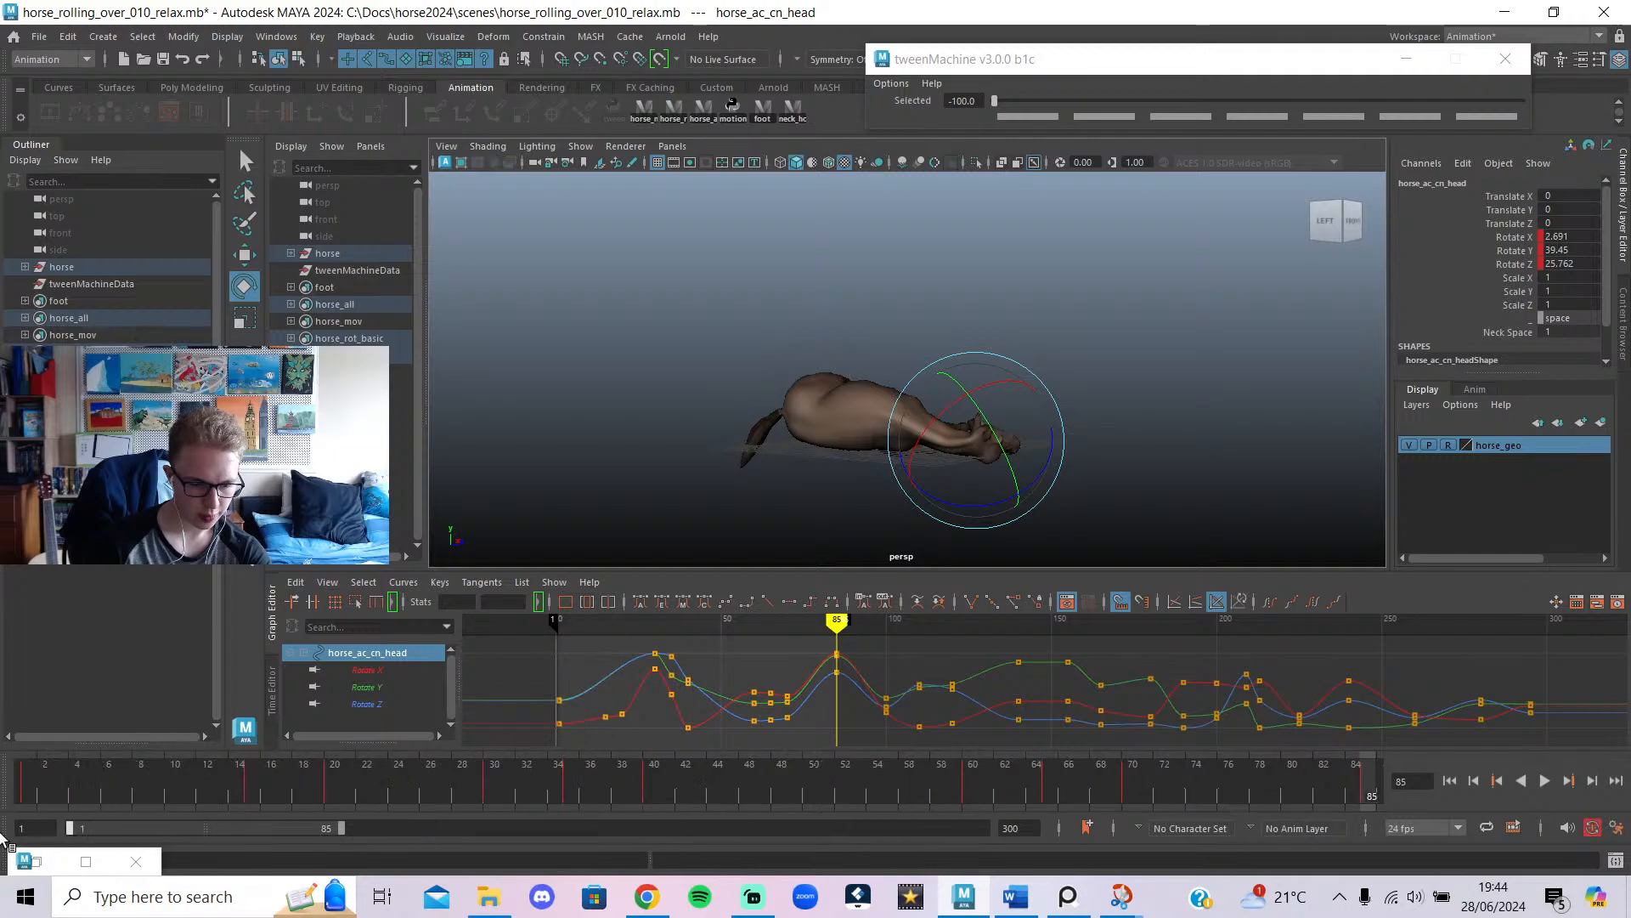
{"action": "left_click_drag", "start_coordinate": [1179, 379], "coordinate": [881, 483], "text": "alt"}
{"action": "middle_click_drag", "start_coordinate": [1130, 501], "coordinate": [1000, 489], "text": "alt"}
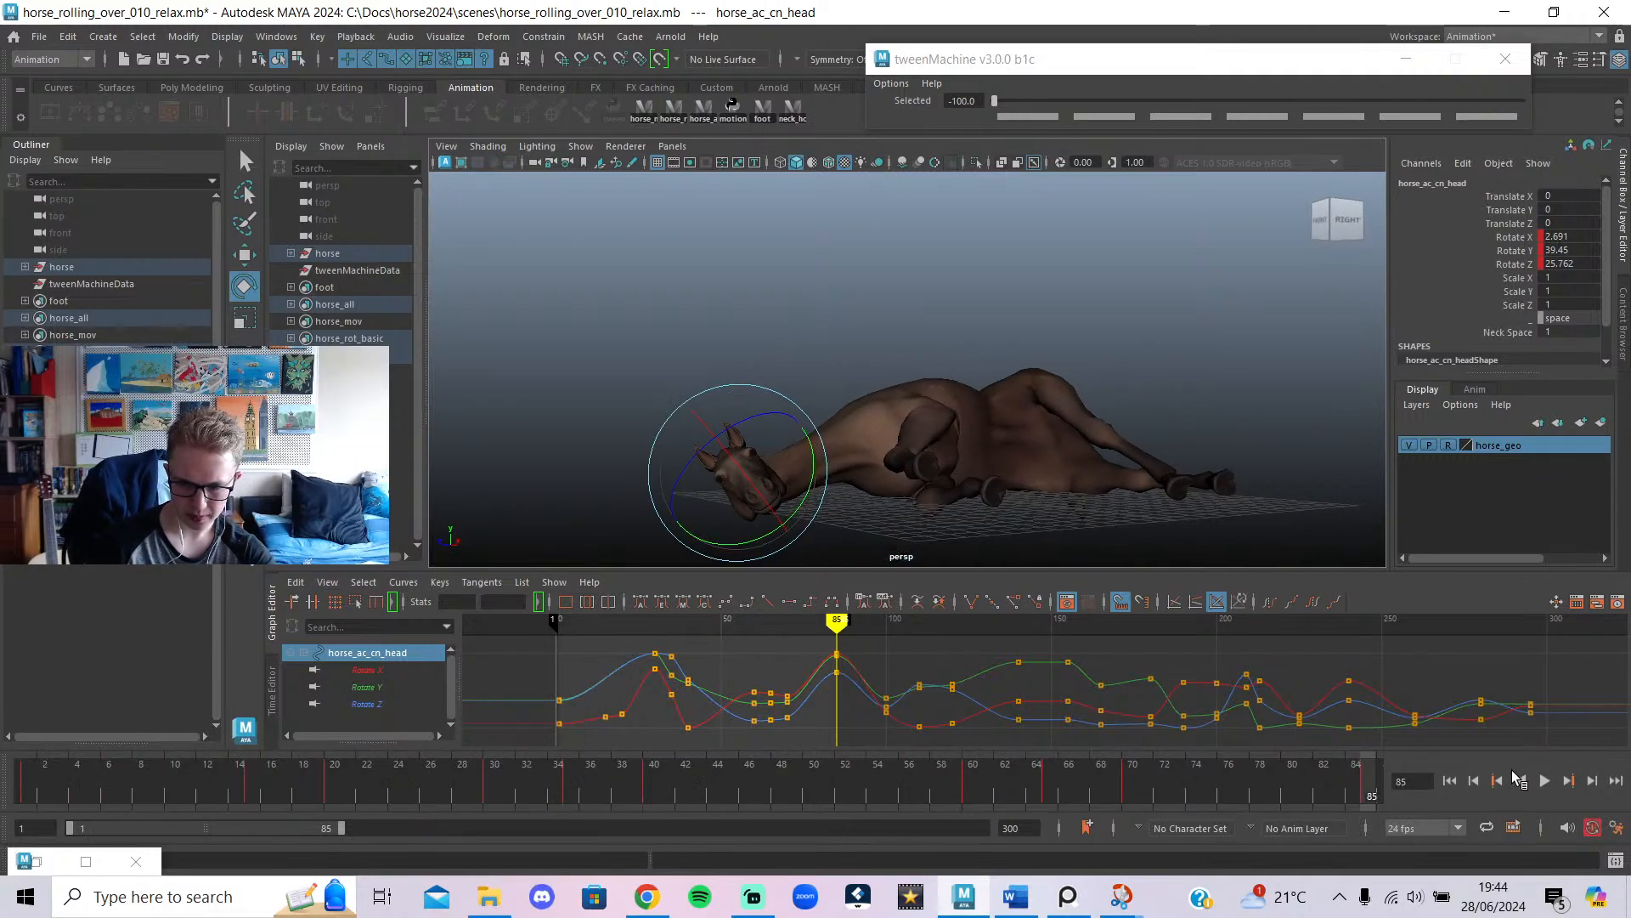
{"action": "left_click", "coordinate": [1545, 782]}
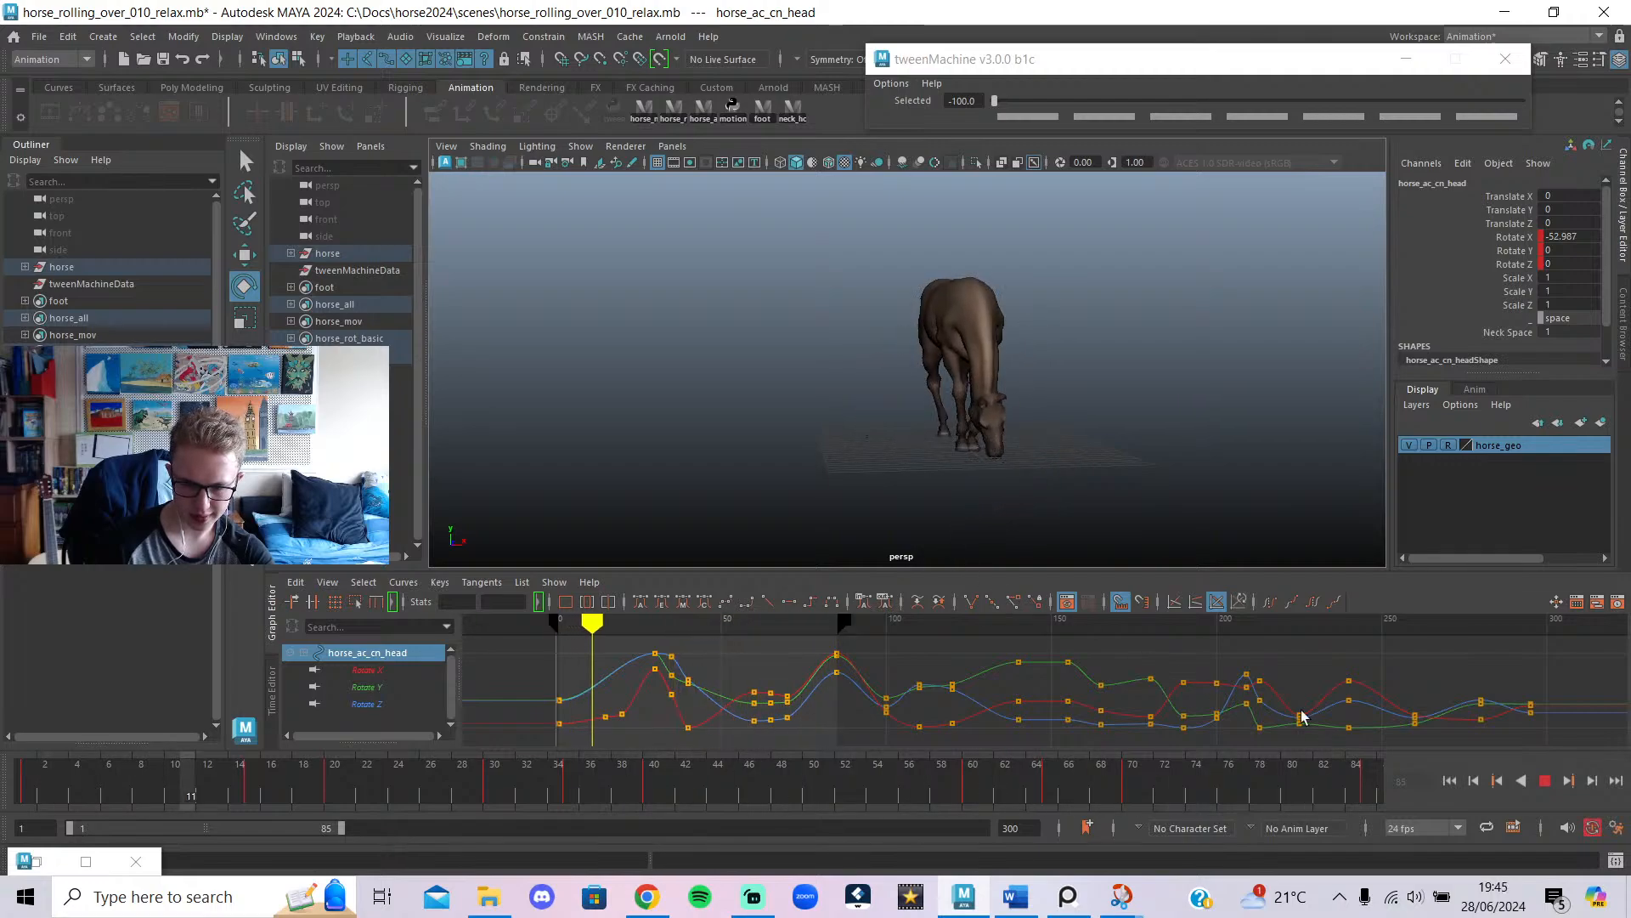
{"action": "left_click", "coordinate": [1544, 781]}
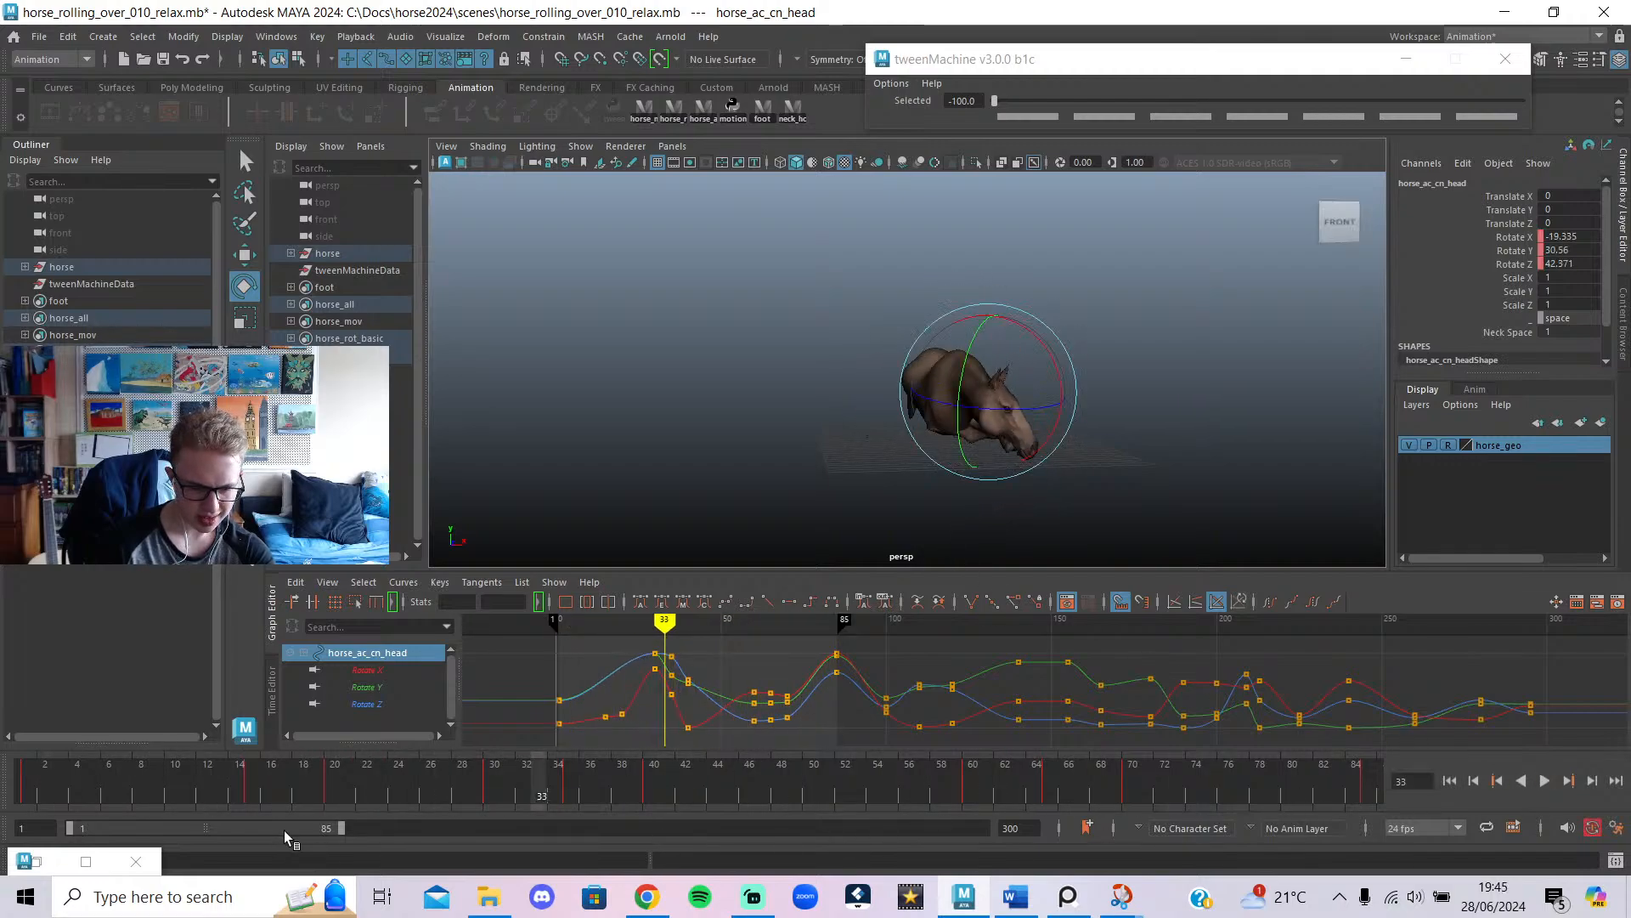
{"action": "left_click_drag", "start_coordinate": [290, 829], "coordinate": [482, 868]}
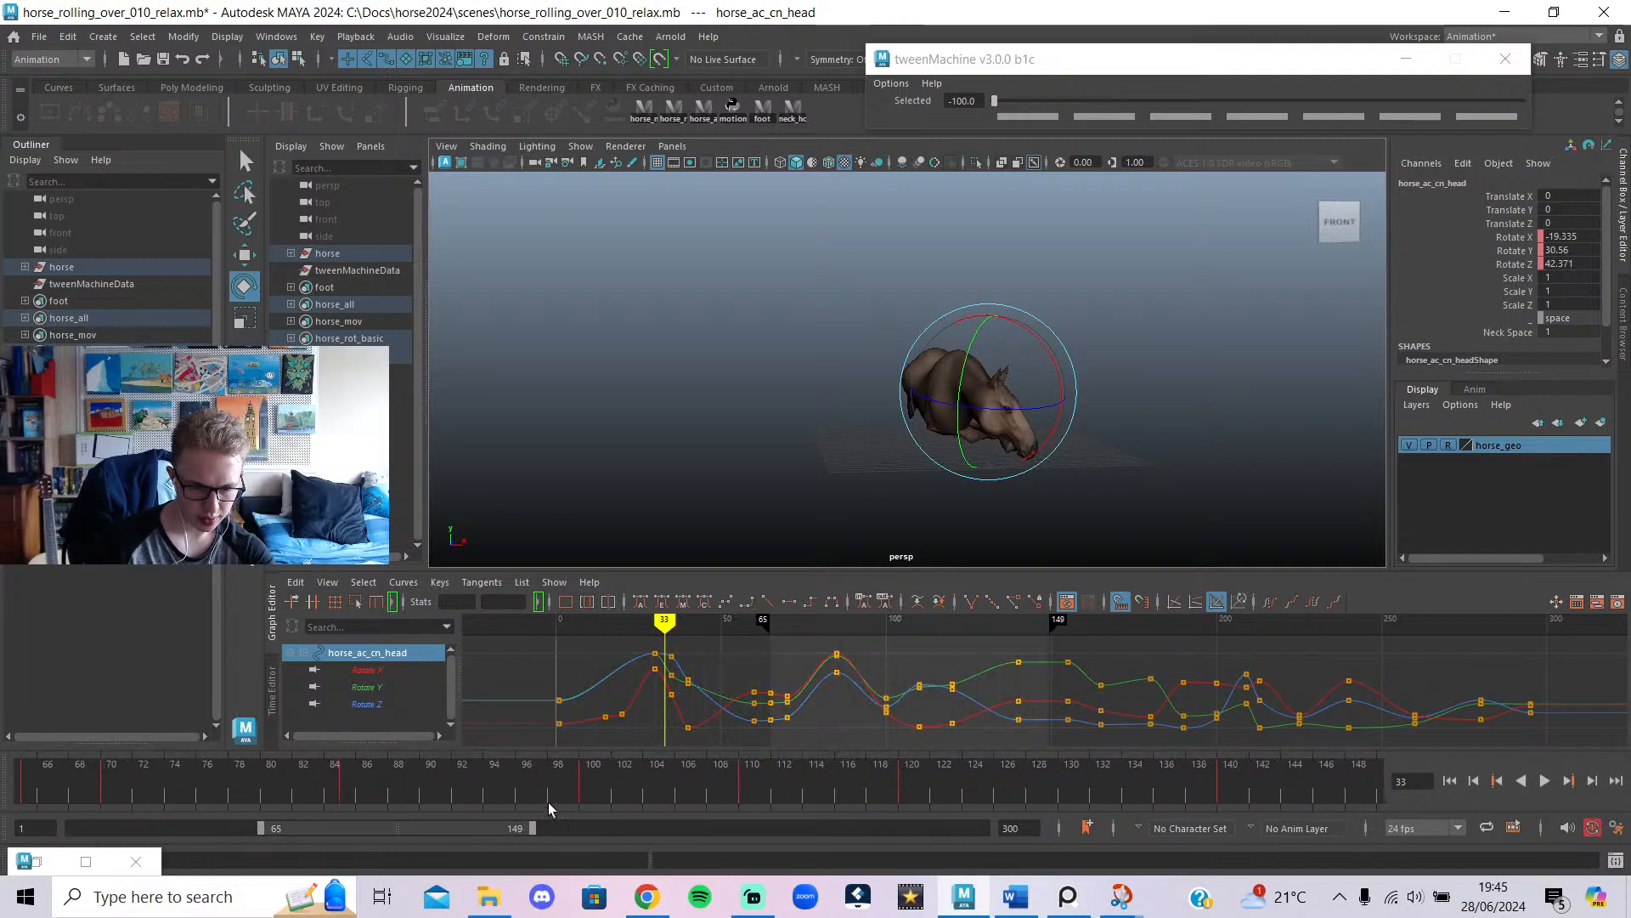
{"action": "left_click_drag", "start_coordinate": [548, 807], "coordinate": [1381, 803]}
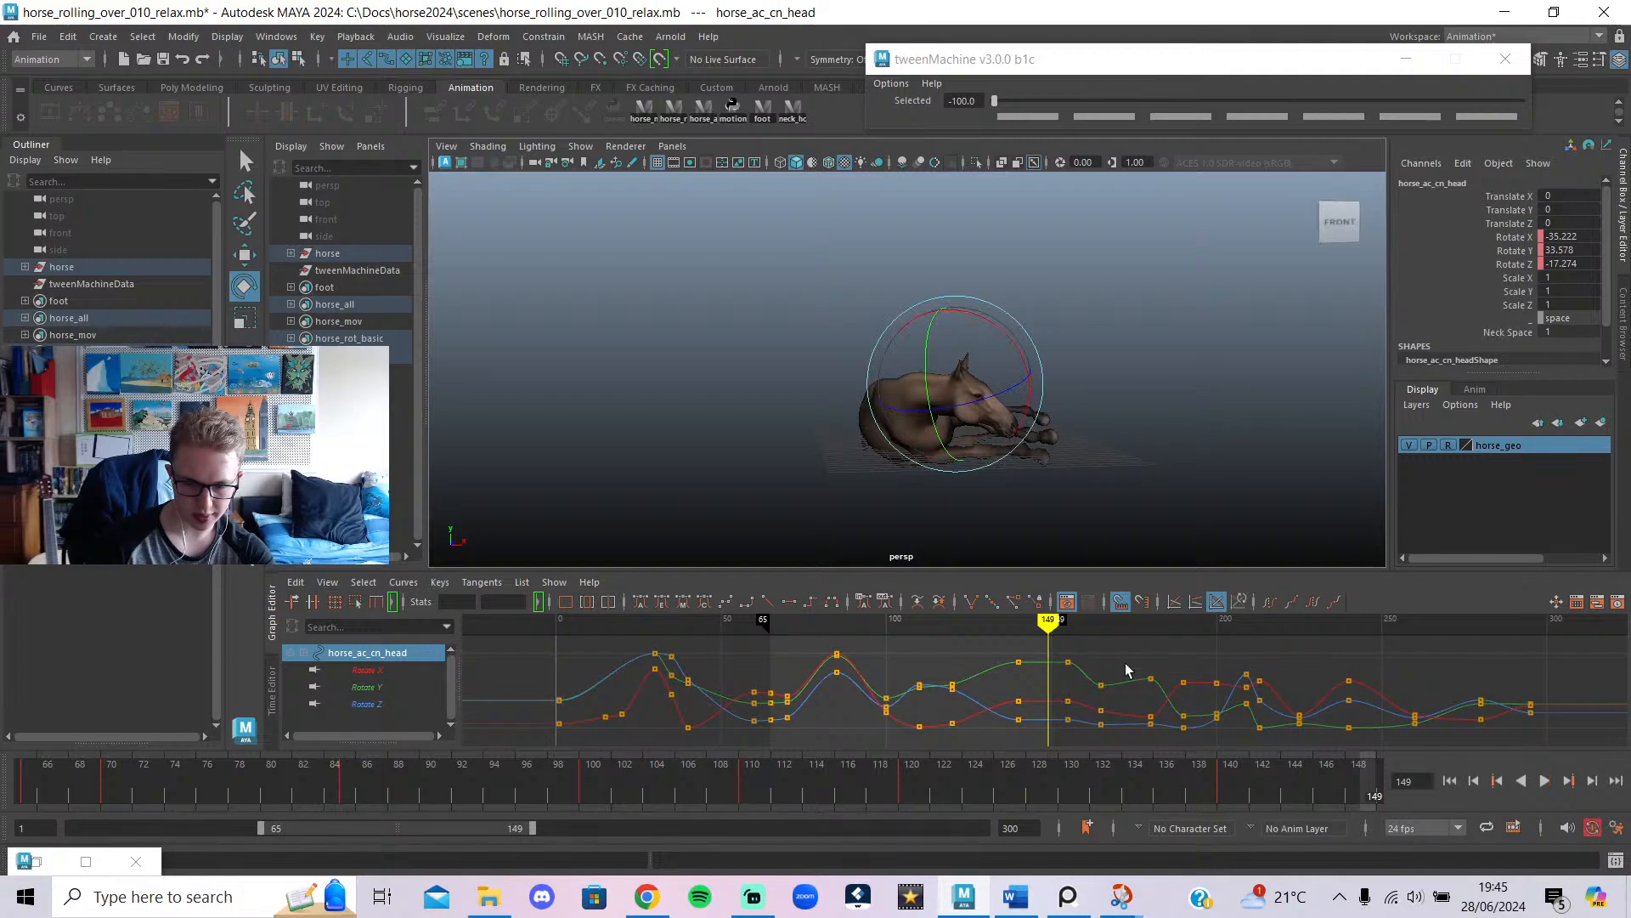
{"action": "left_click_drag", "start_coordinate": [1048, 623], "coordinate": [1045, 623]}
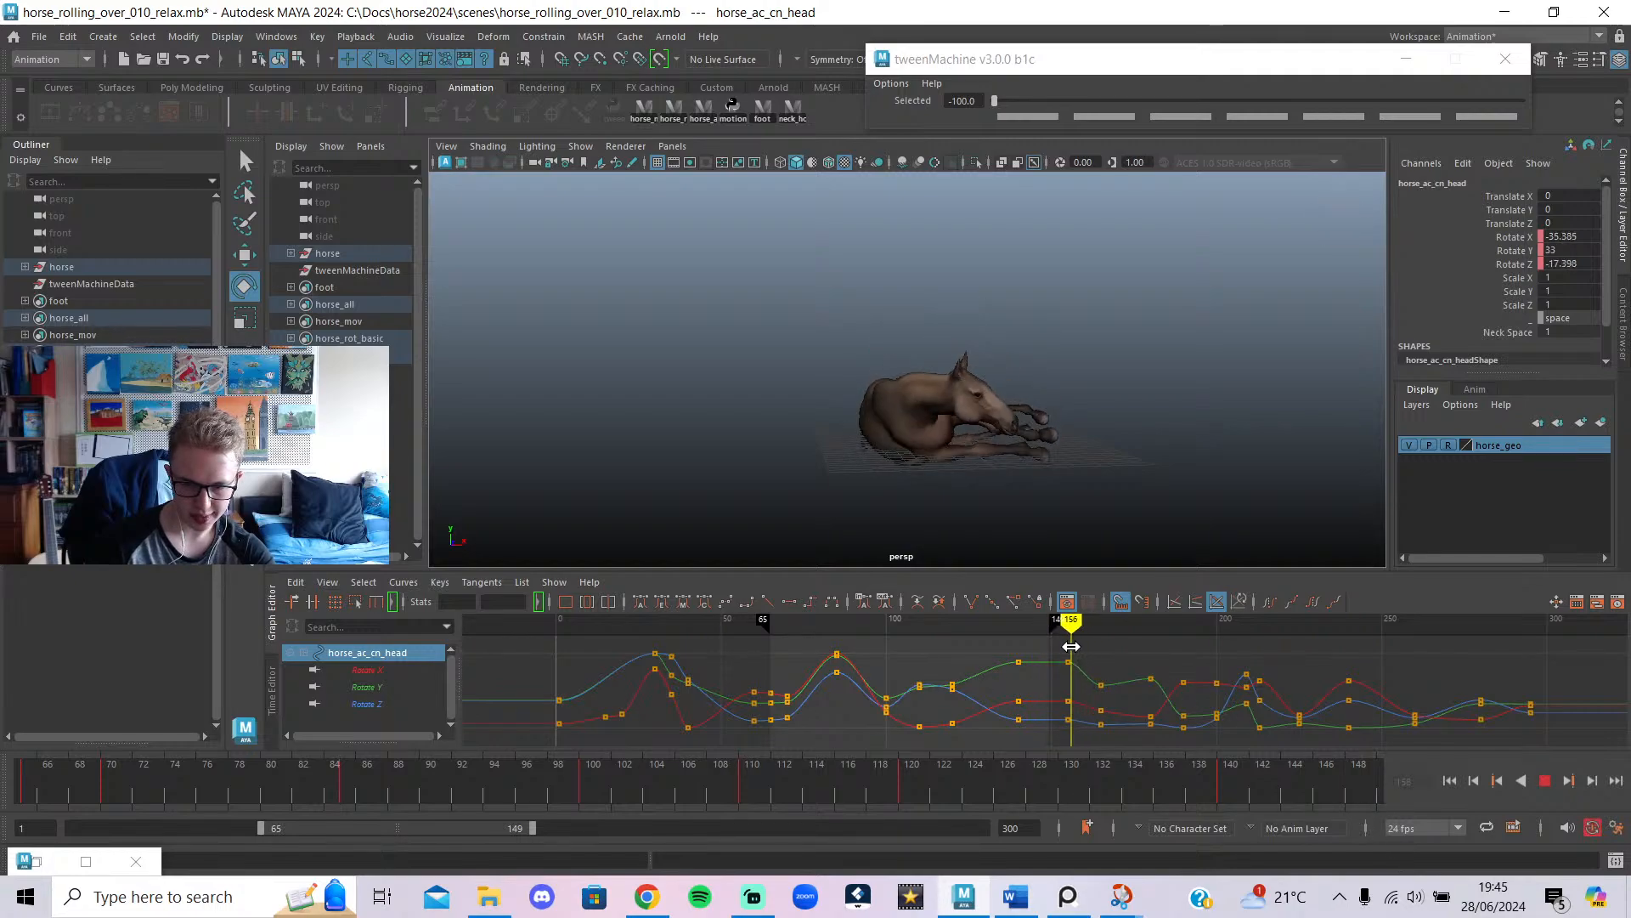
{"action": "left_click_drag", "start_coordinate": [535, 830], "coordinate": [547, 840]}
{"action": "key", "text": "alt+v"}
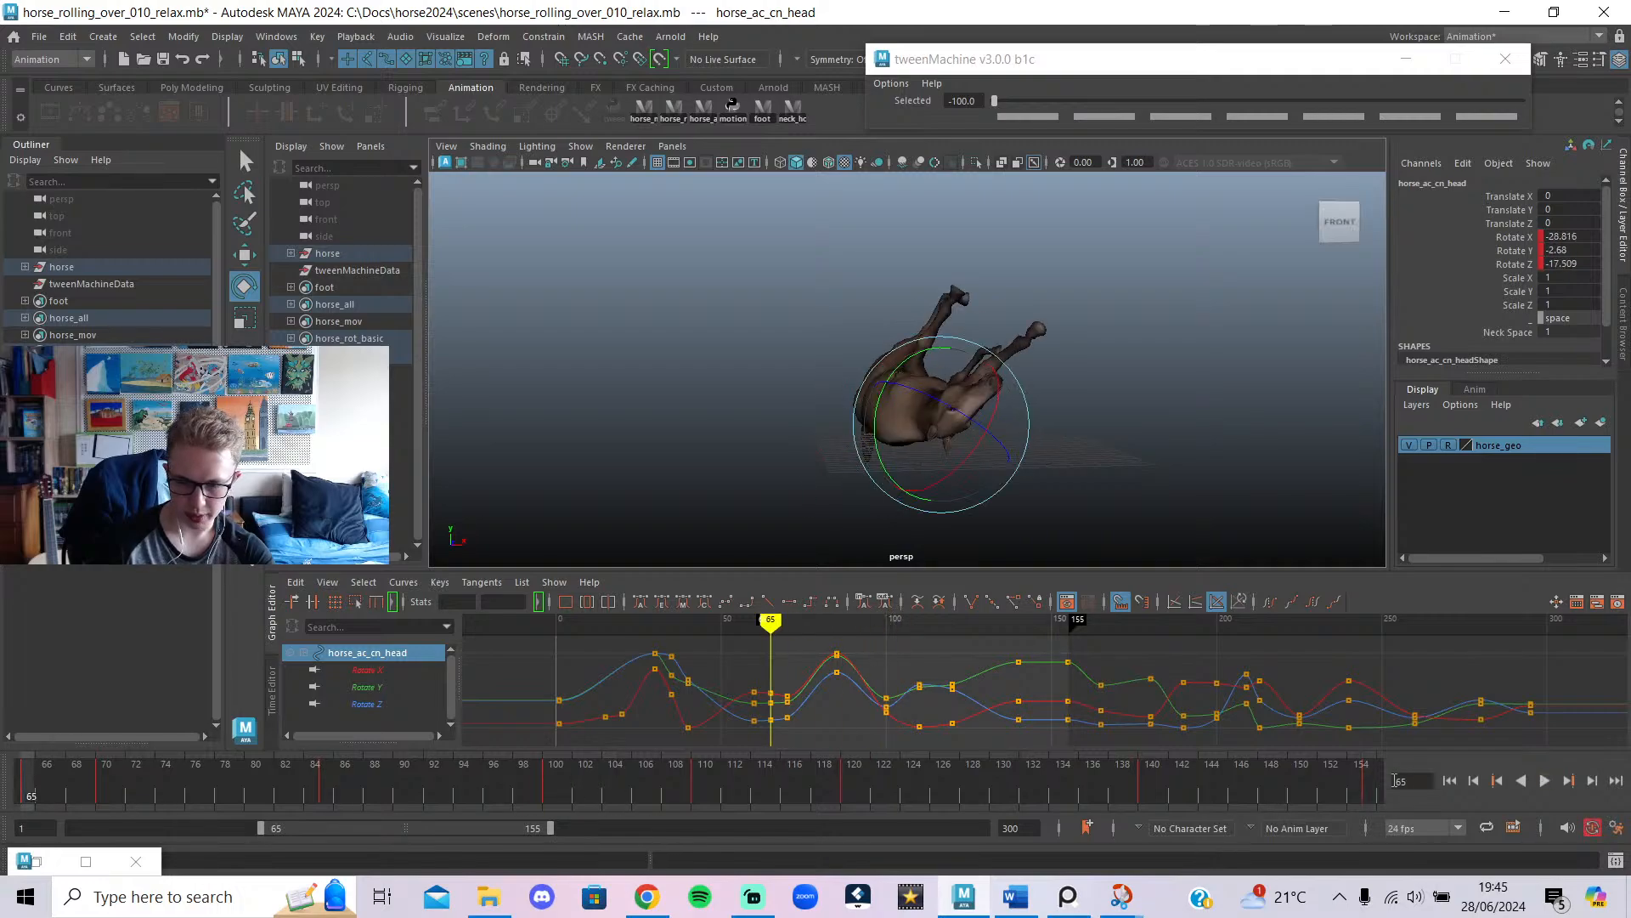
{"action": "left_click", "coordinate": [1544, 780]}
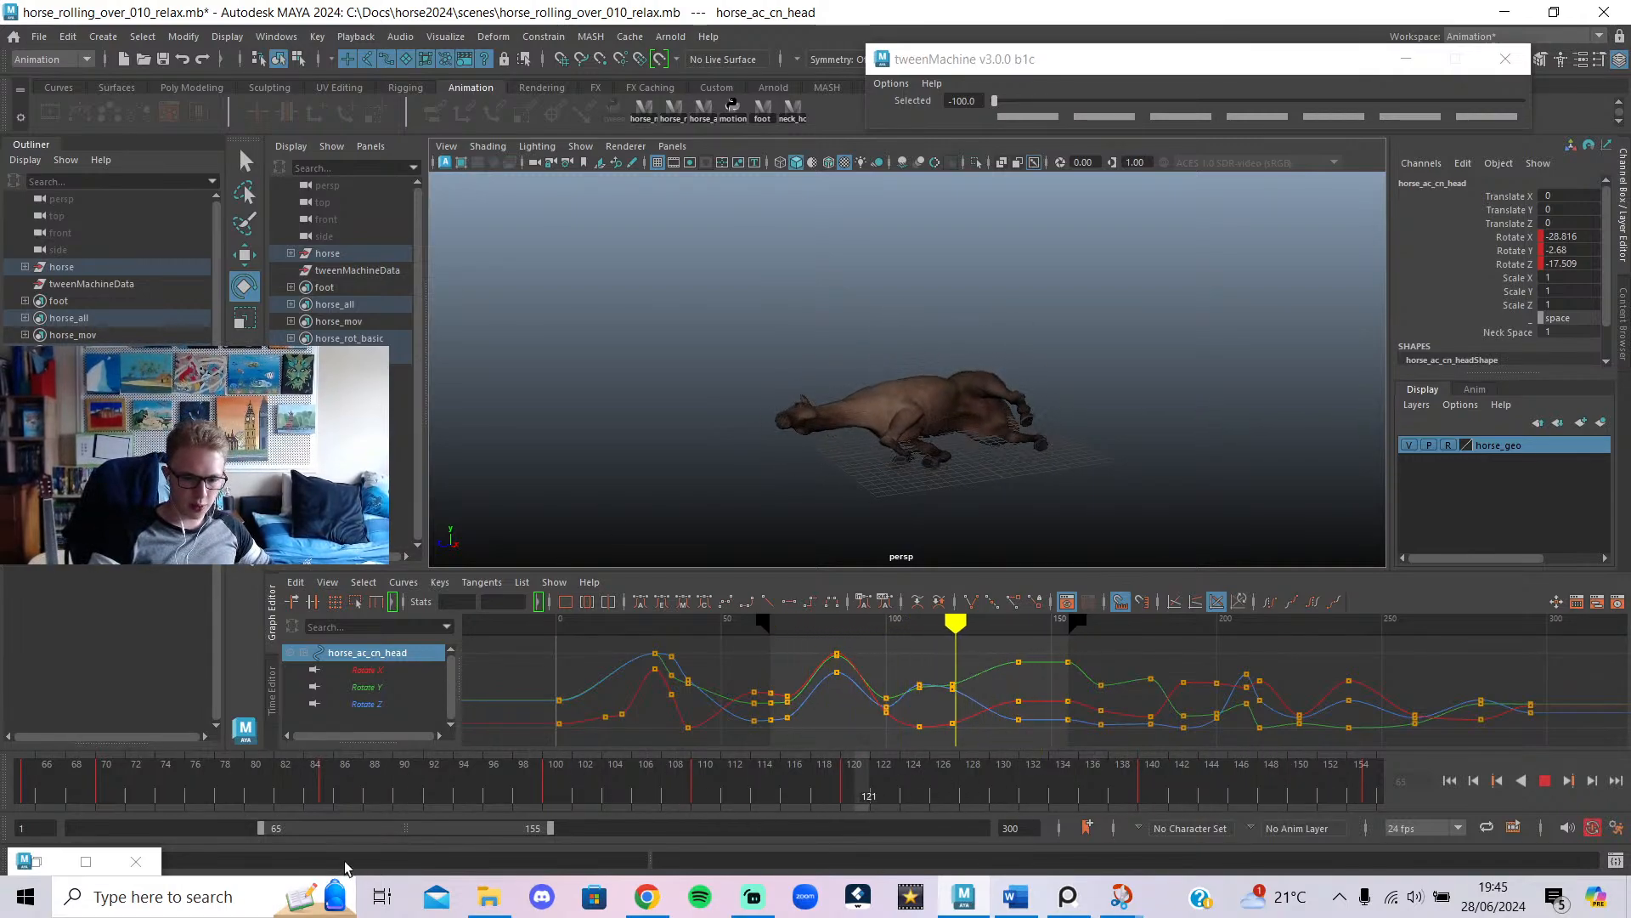
Extend the playback range to start at frame 1 and scrub through frames 38–81.
{"action": "left_click_drag", "start_coordinate": [260, 828], "coordinate": [4, 860]}
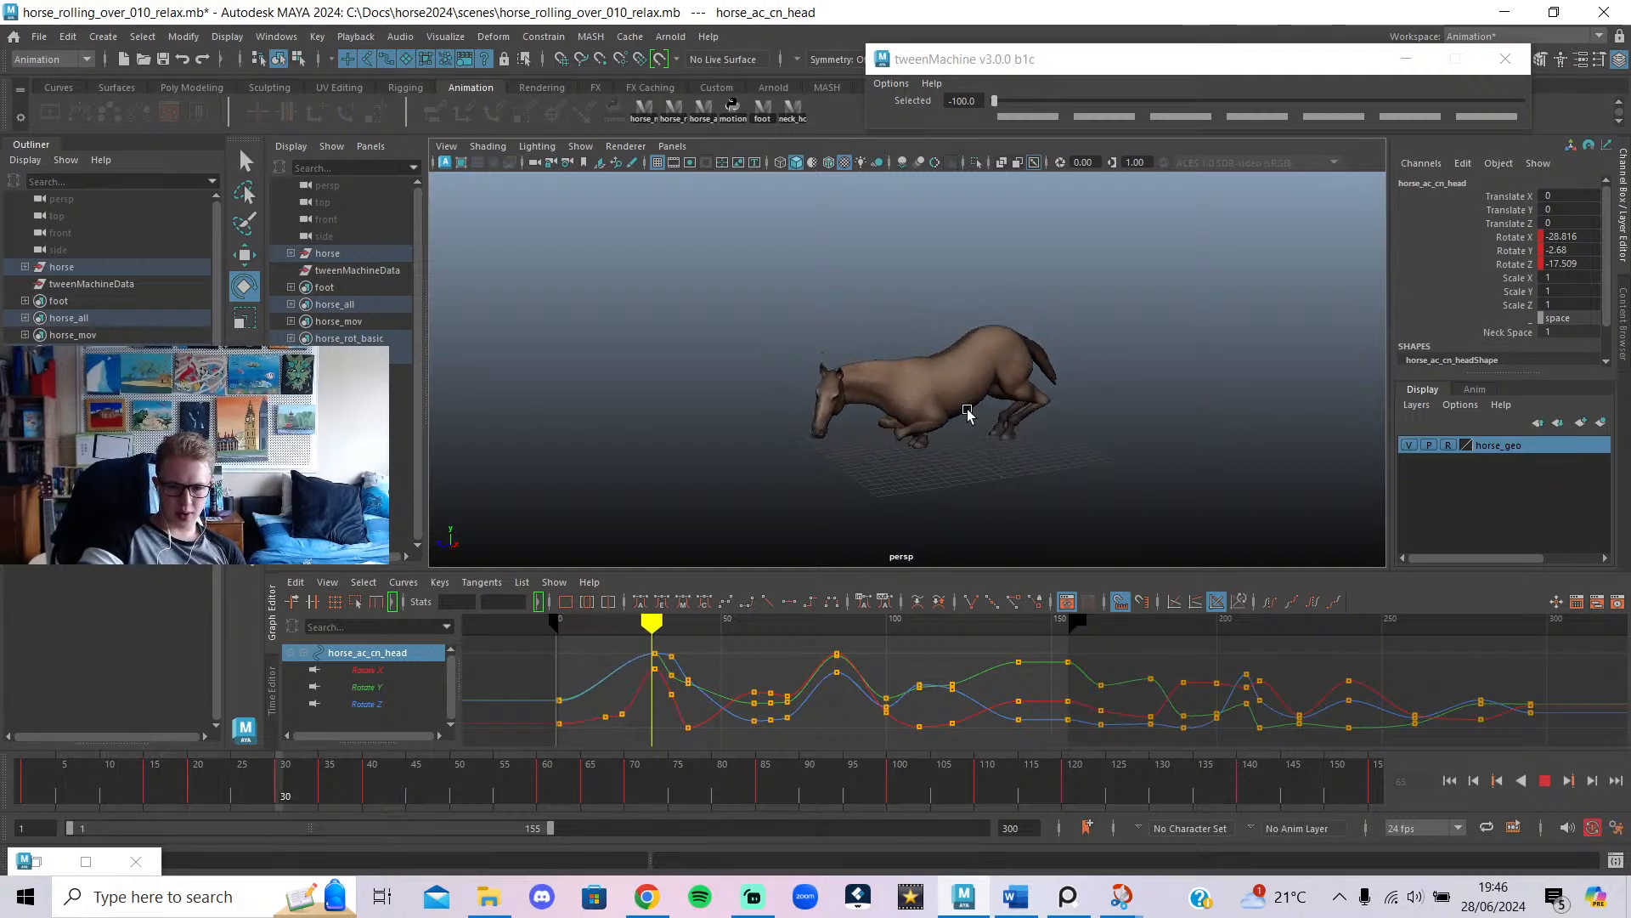
{"action": "left_click_drag", "start_coordinate": [231, 797], "coordinate": [447, 821]}
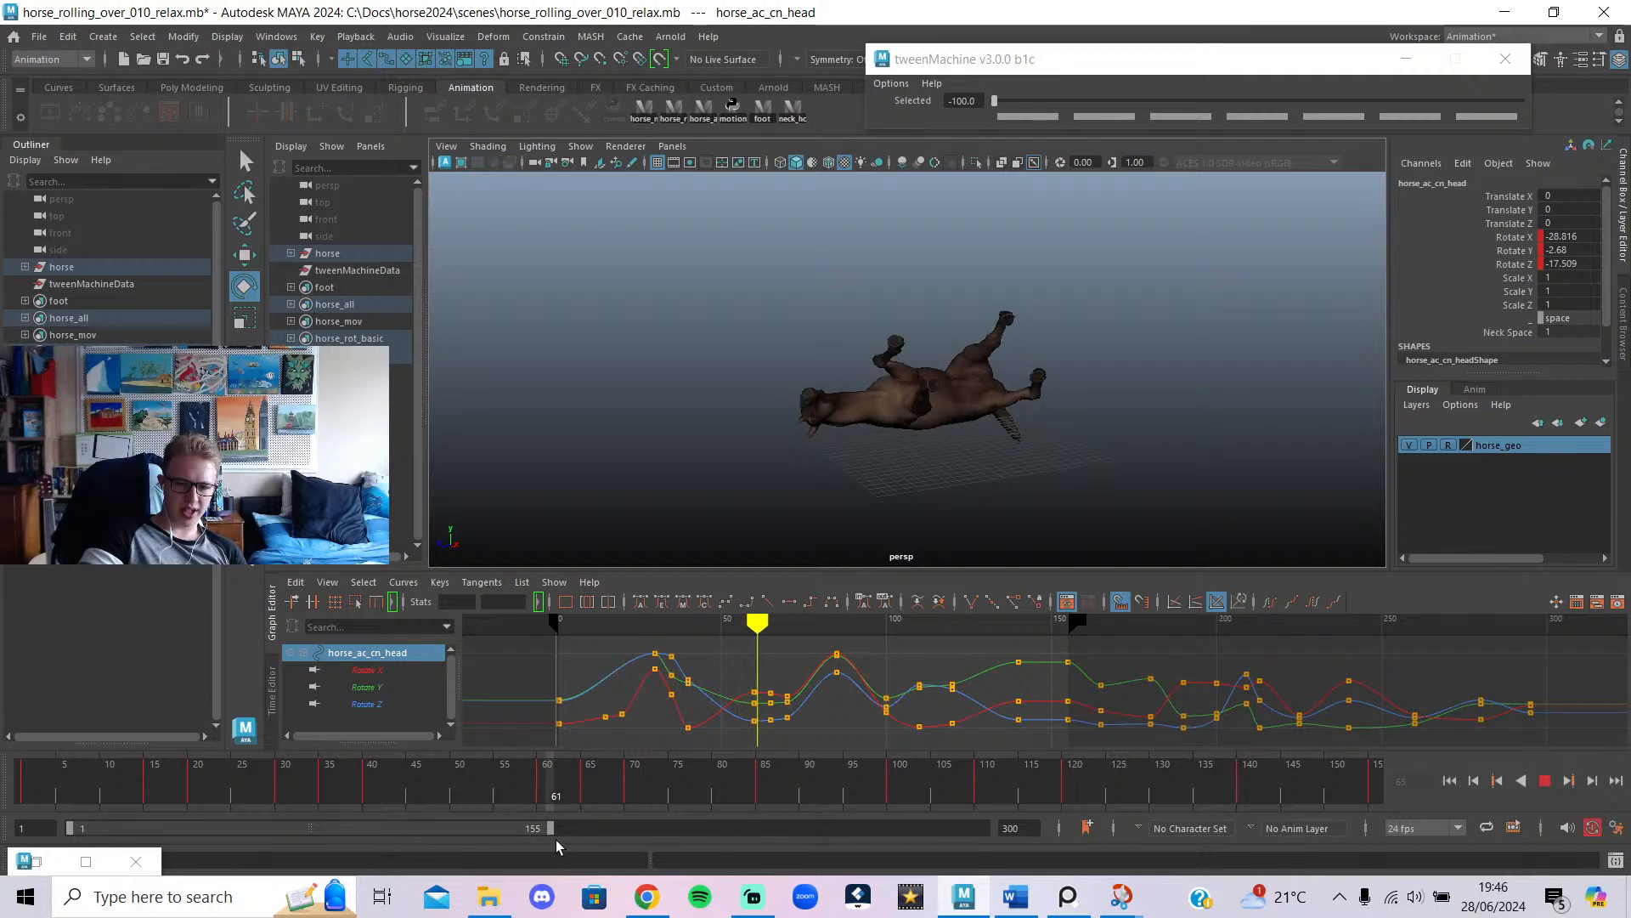
{"action": "mouse_move", "coordinate": [594, 843]}
{"action": "left_mouse_down"}
{"action": "mouse_move", "coordinate": [478, 841]}
{"action": "mouse_move", "coordinate": [575, 837]}
{"action": "left_mouse_up"}
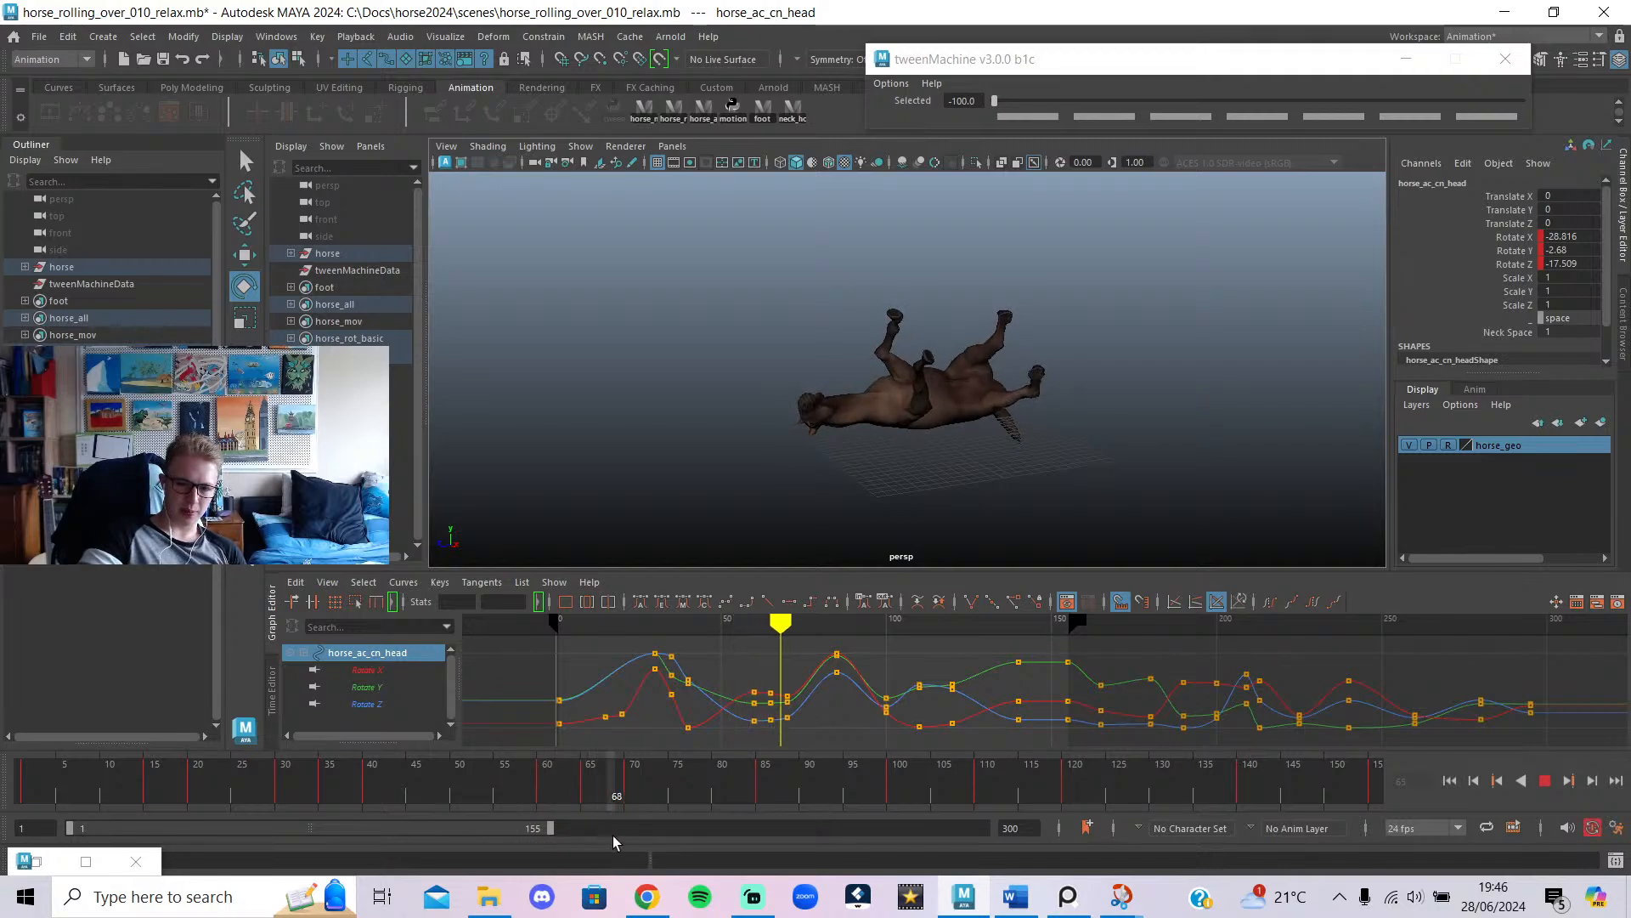
{"action": "left_click_drag", "start_coordinate": [668, 838], "coordinate": [708, 844]}
{"action": "left_click_drag", "start_coordinate": [607, 850], "coordinate": [494, 898]}
Glimpse the horse2024 project folder, then return to Maya around frame 65.
{"action": "left_click", "coordinate": [488, 896]}
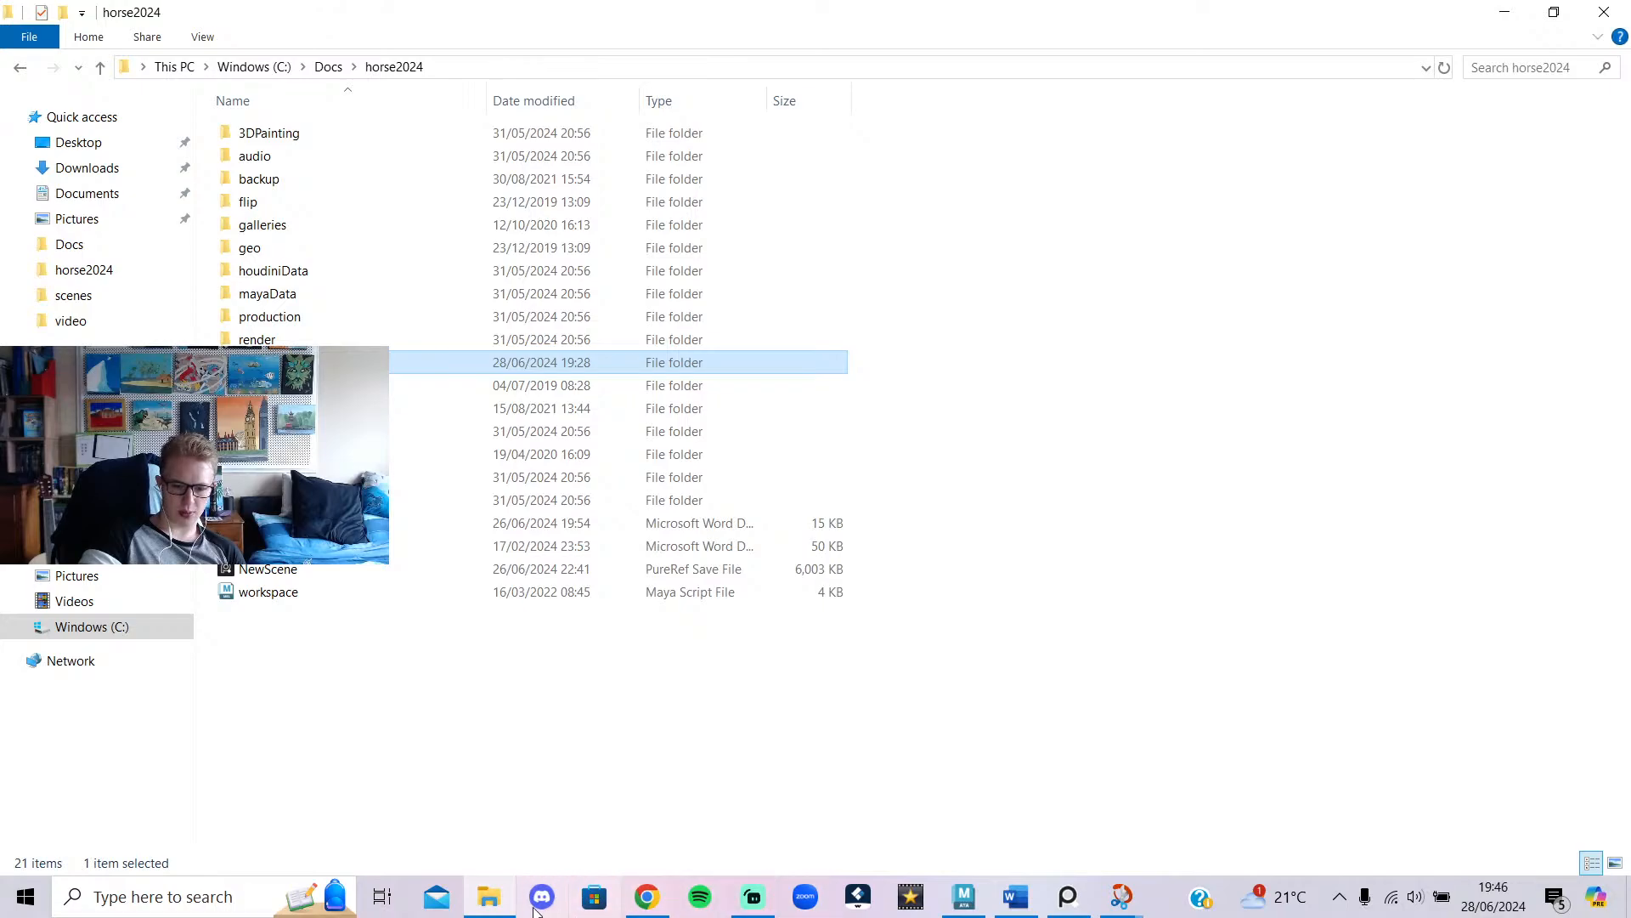
{"action": "left_click", "coordinate": [488, 896]}
{"action": "left_click", "coordinate": [586, 795]}
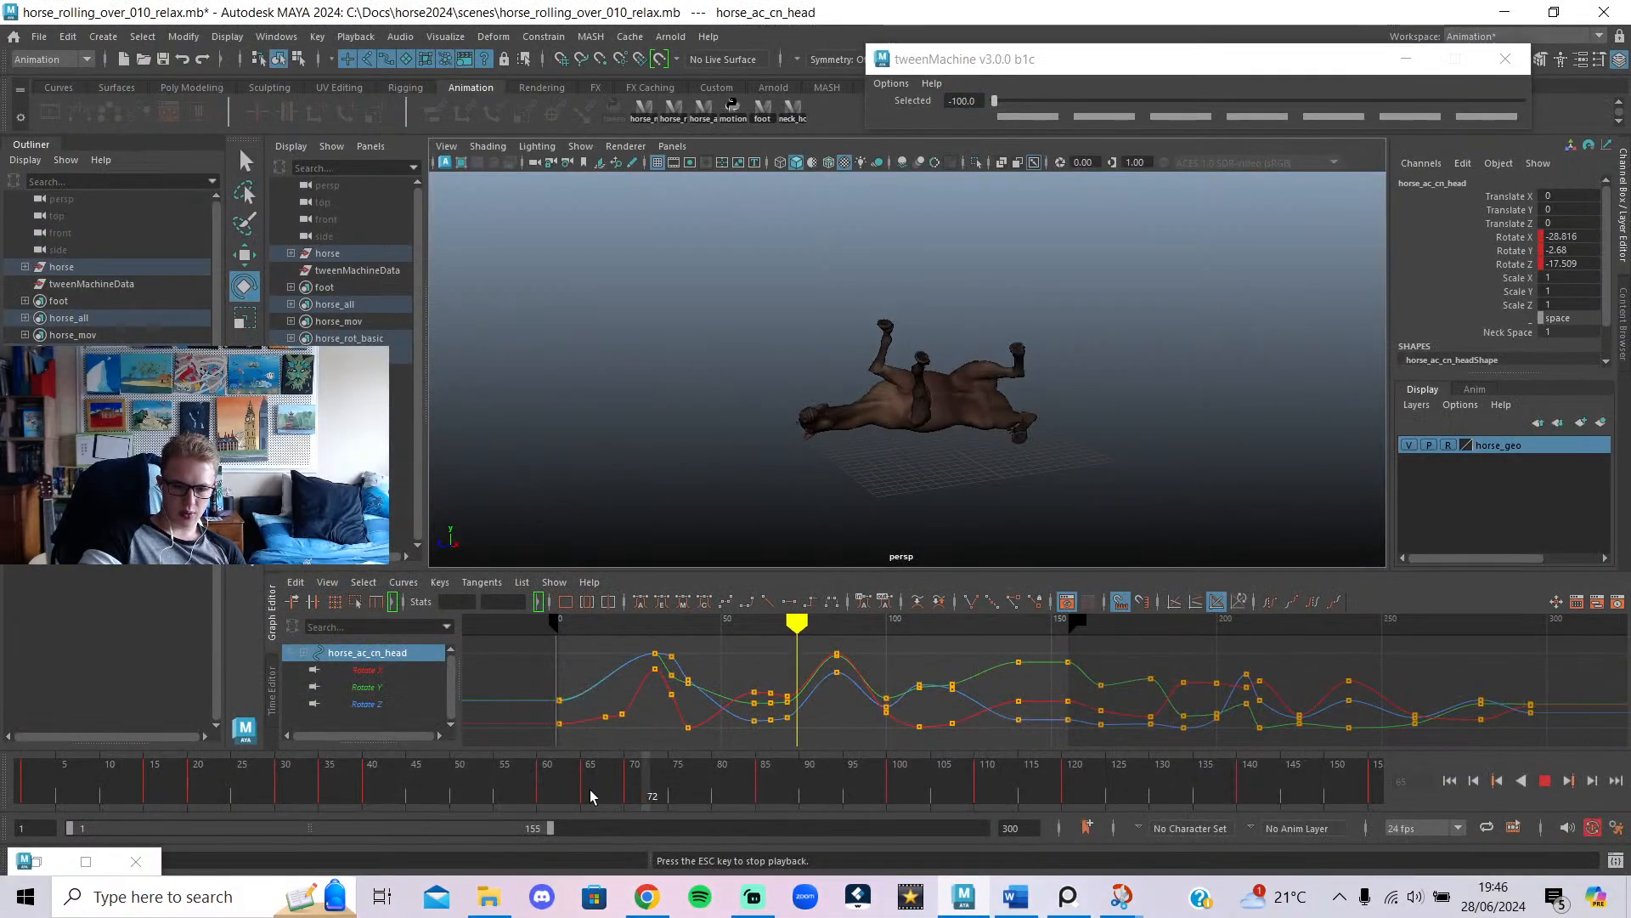
Stop playback at frame 105 and select all the horse's head, jaw and neck controls.
{"action": "left_click", "coordinate": [613, 797]}
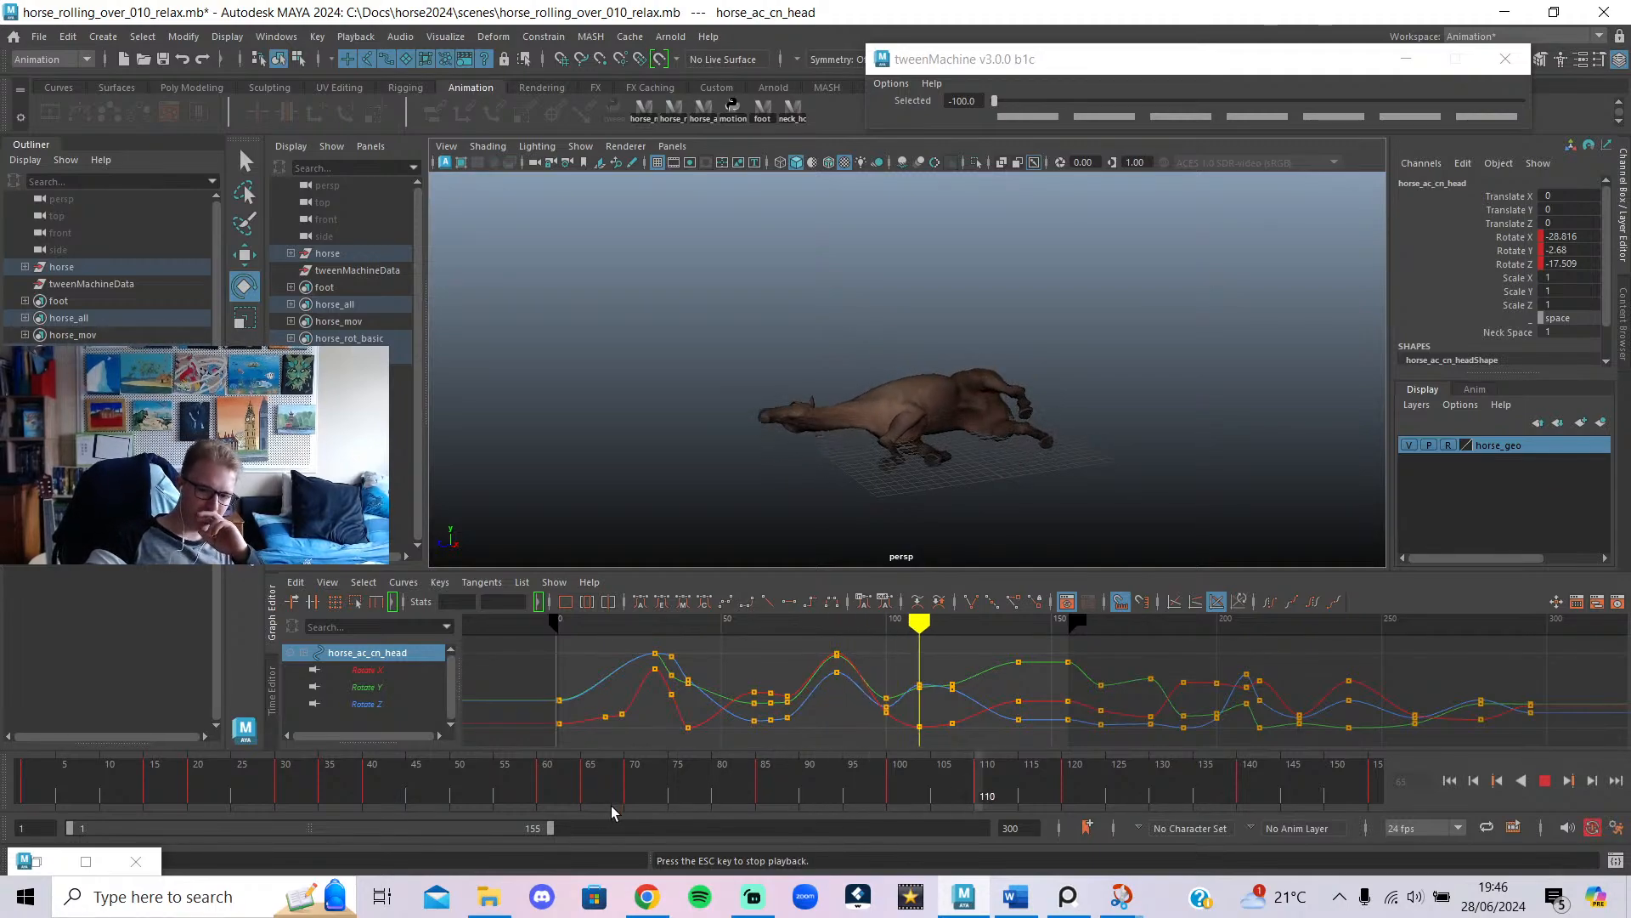
{"action": "left_click", "coordinate": [612, 805]}
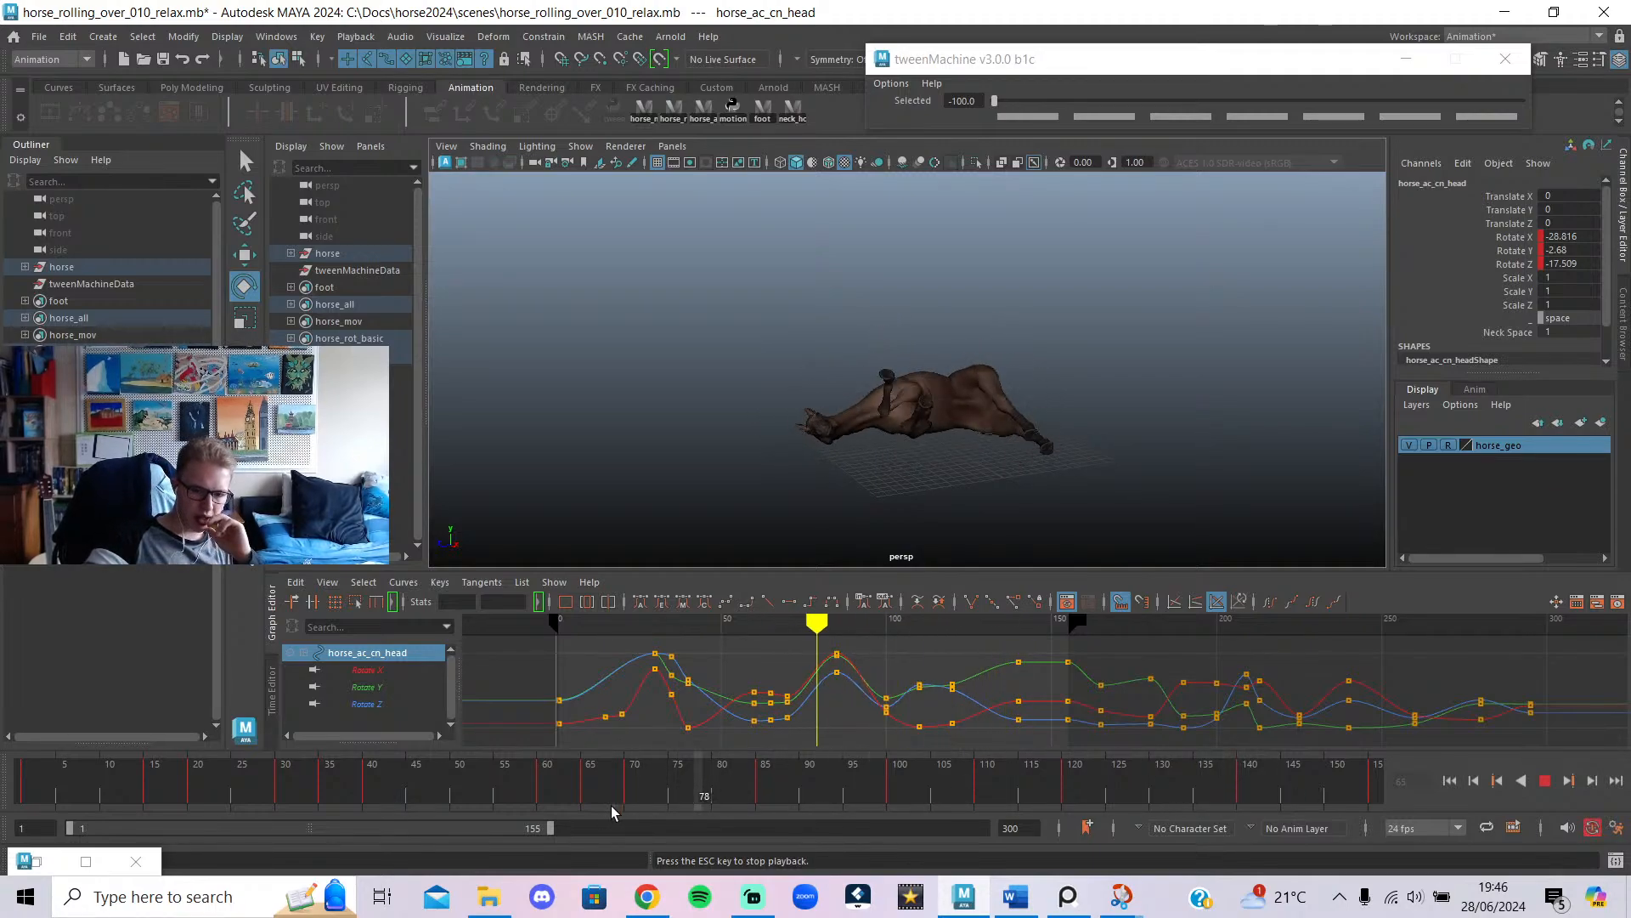
{"action": "left_click", "coordinate": [612, 805]}
{"action": "left_click", "coordinate": [648, 789]}
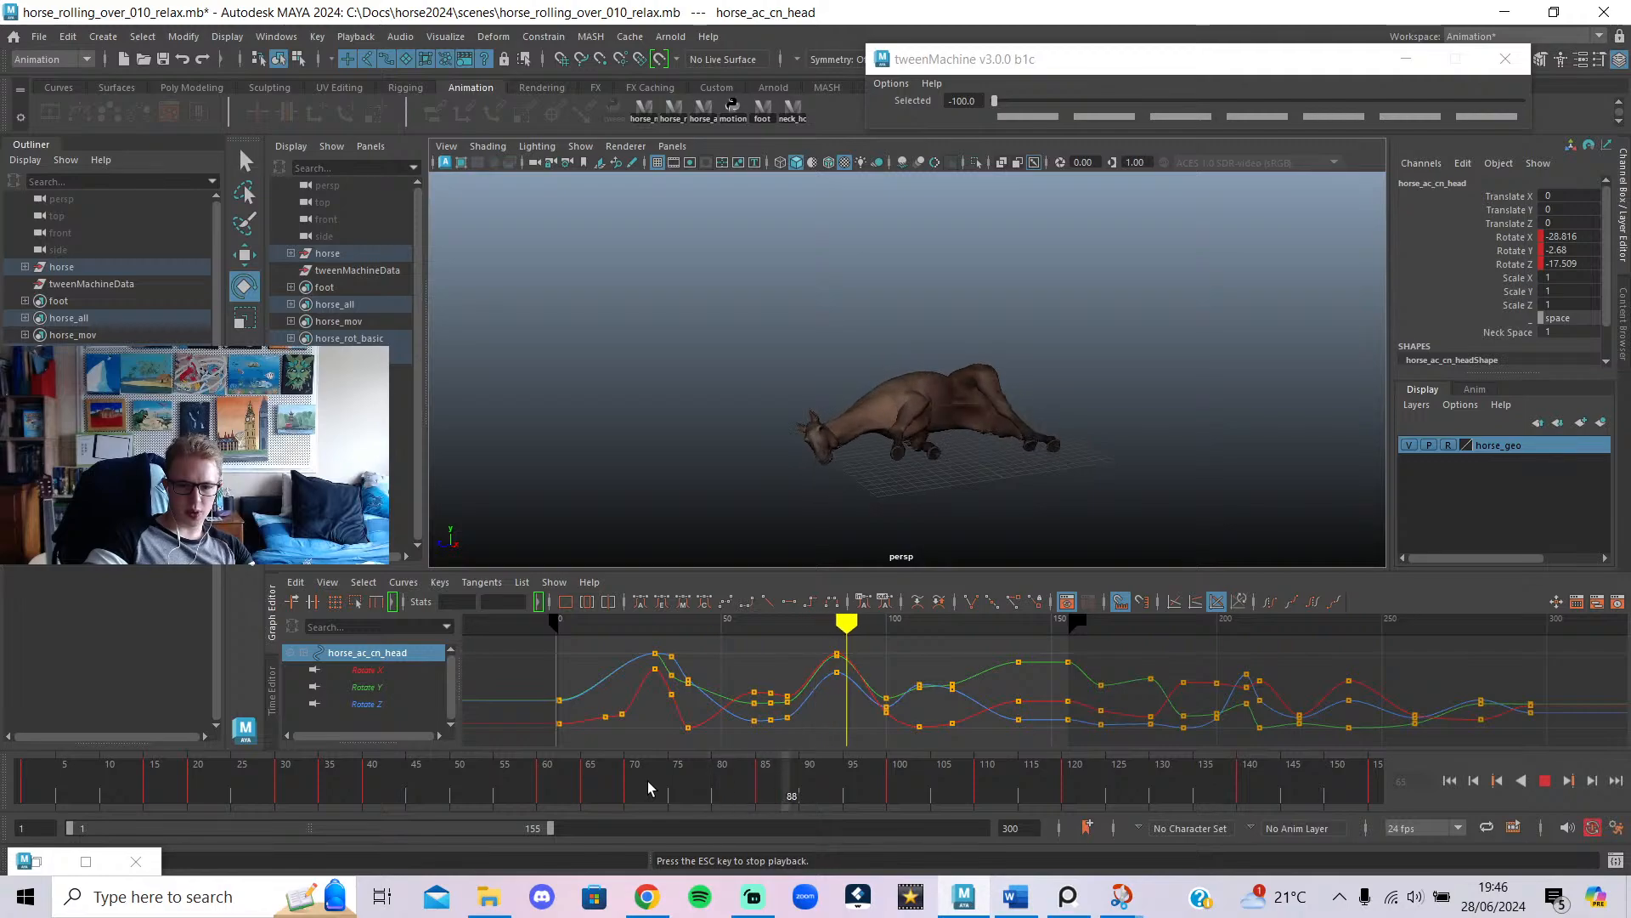
{"action": "left_click", "coordinate": [658, 786]}
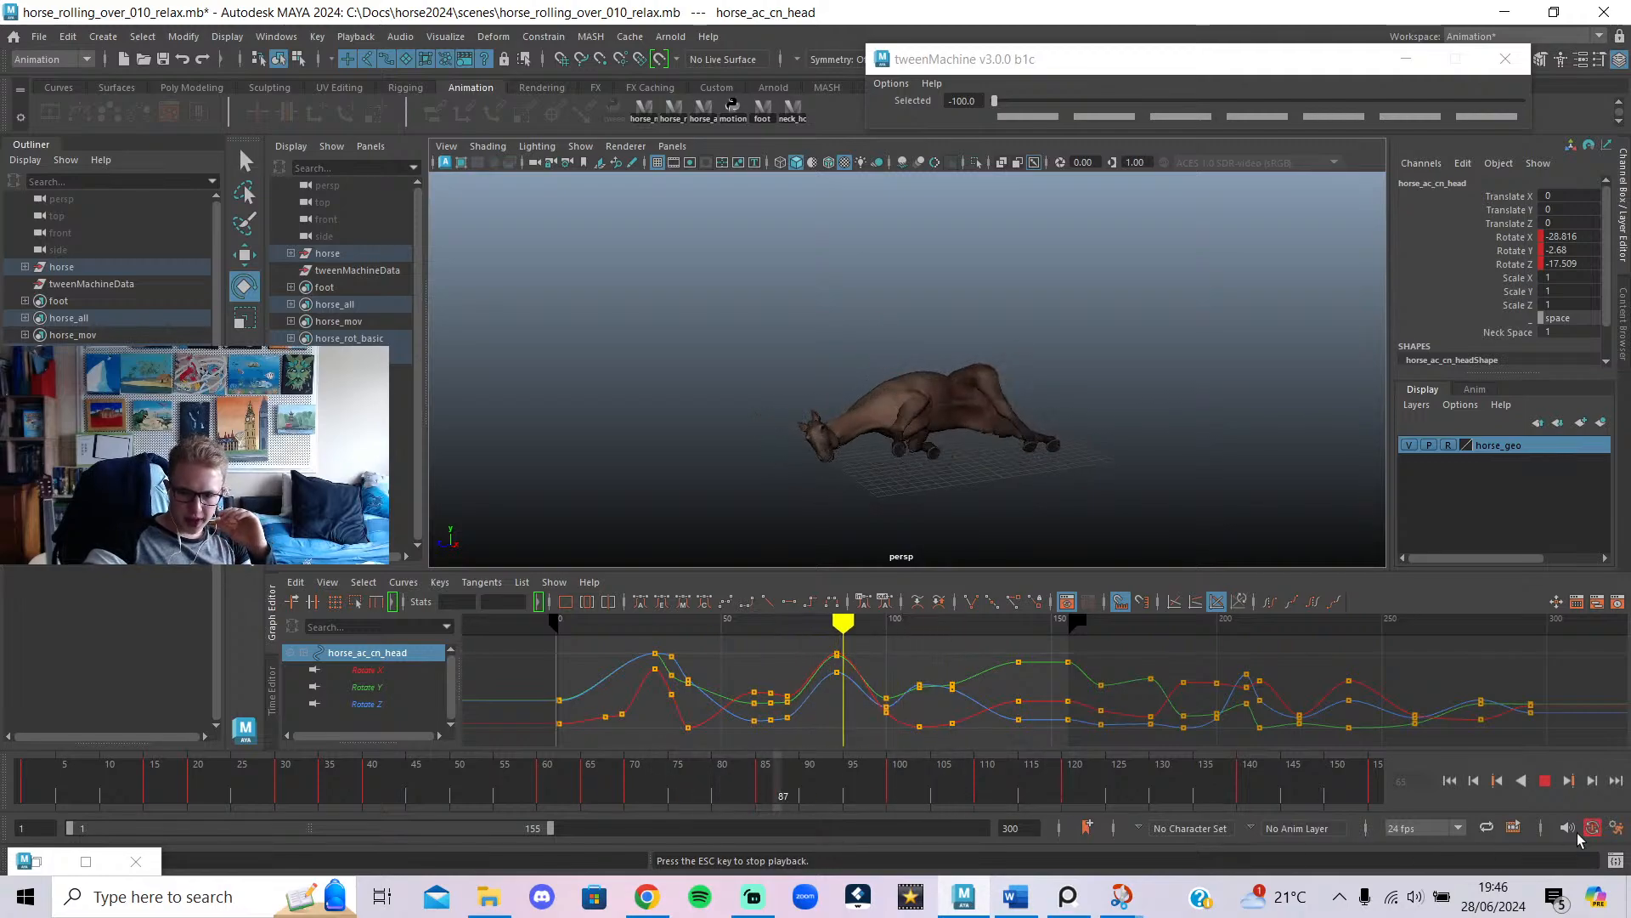
{"action": "left_click", "coordinate": [1544, 780]}
{"action": "left_click", "coordinate": [697, 105]}
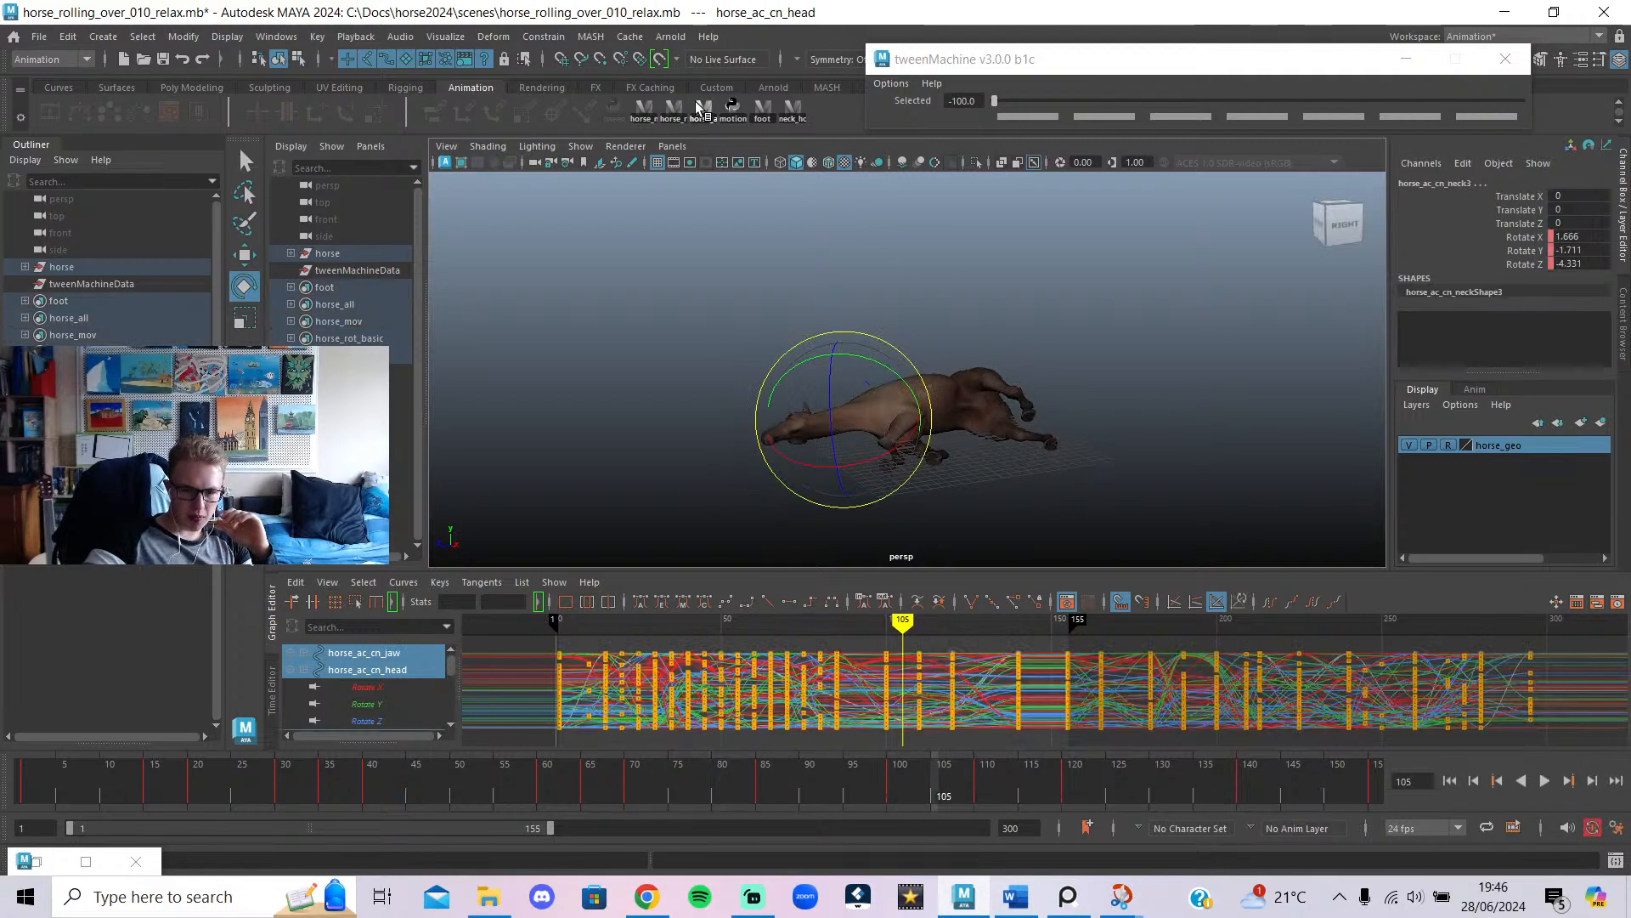
Switch to the select tool and review the animation by scrubbing and playing frames 55–110.
{"action": "key", "text": "q"}
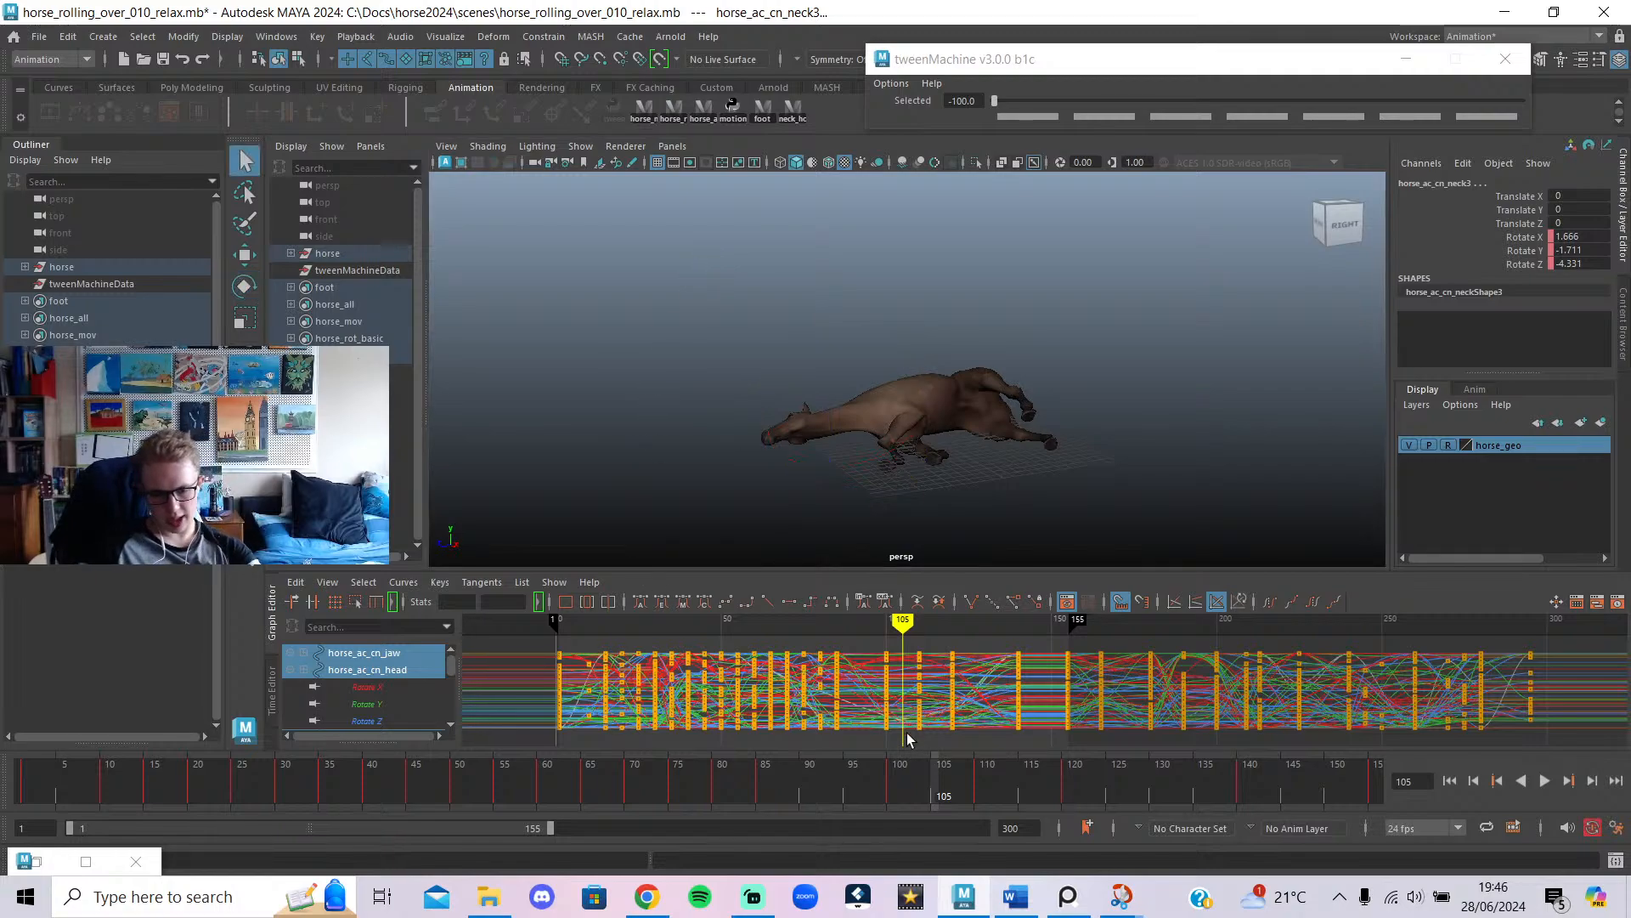
{"action": "mouse_move", "coordinate": [781, 627]}
{"action": "left_mouse_down"}
{"action": "mouse_move", "coordinate": [601, 680]}
{"action": "mouse_move", "coordinate": [748, 739]}
{"action": "mouse_move", "coordinate": [808, 732]}
{"action": "mouse_move", "coordinate": [633, 748]}
{"action": "mouse_move", "coordinate": [939, 775]}
{"action": "mouse_move", "coordinate": [880, 790]}
{"action": "mouse_move", "coordinate": [787, 762]}
{"action": "mouse_move", "coordinate": [836, 790]}
{"action": "left_mouse_up"}
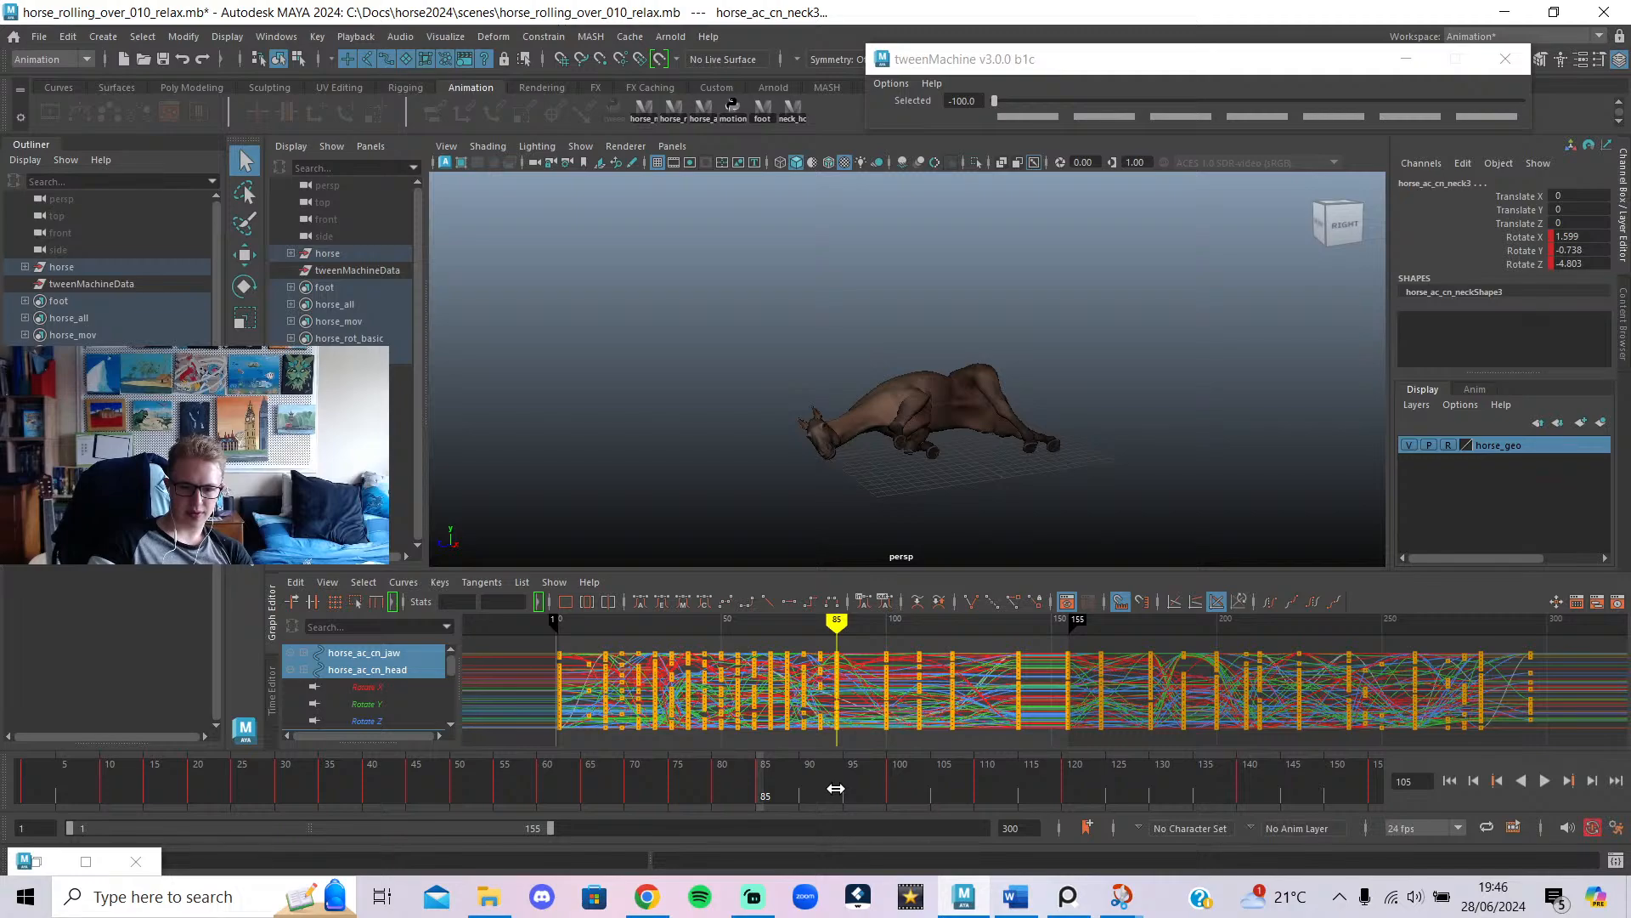
{"action": "mouse_move", "coordinate": [837, 788]}
{"action": "left_mouse_down"}
{"action": "mouse_move", "coordinate": [1044, 804]}
{"action": "mouse_move", "coordinate": [830, 814]}
{"action": "mouse_move", "coordinate": [1028, 828]}
{"action": "mouse_move", "coordinate": [837, 824]}
{"action": "left_mouse_up"}
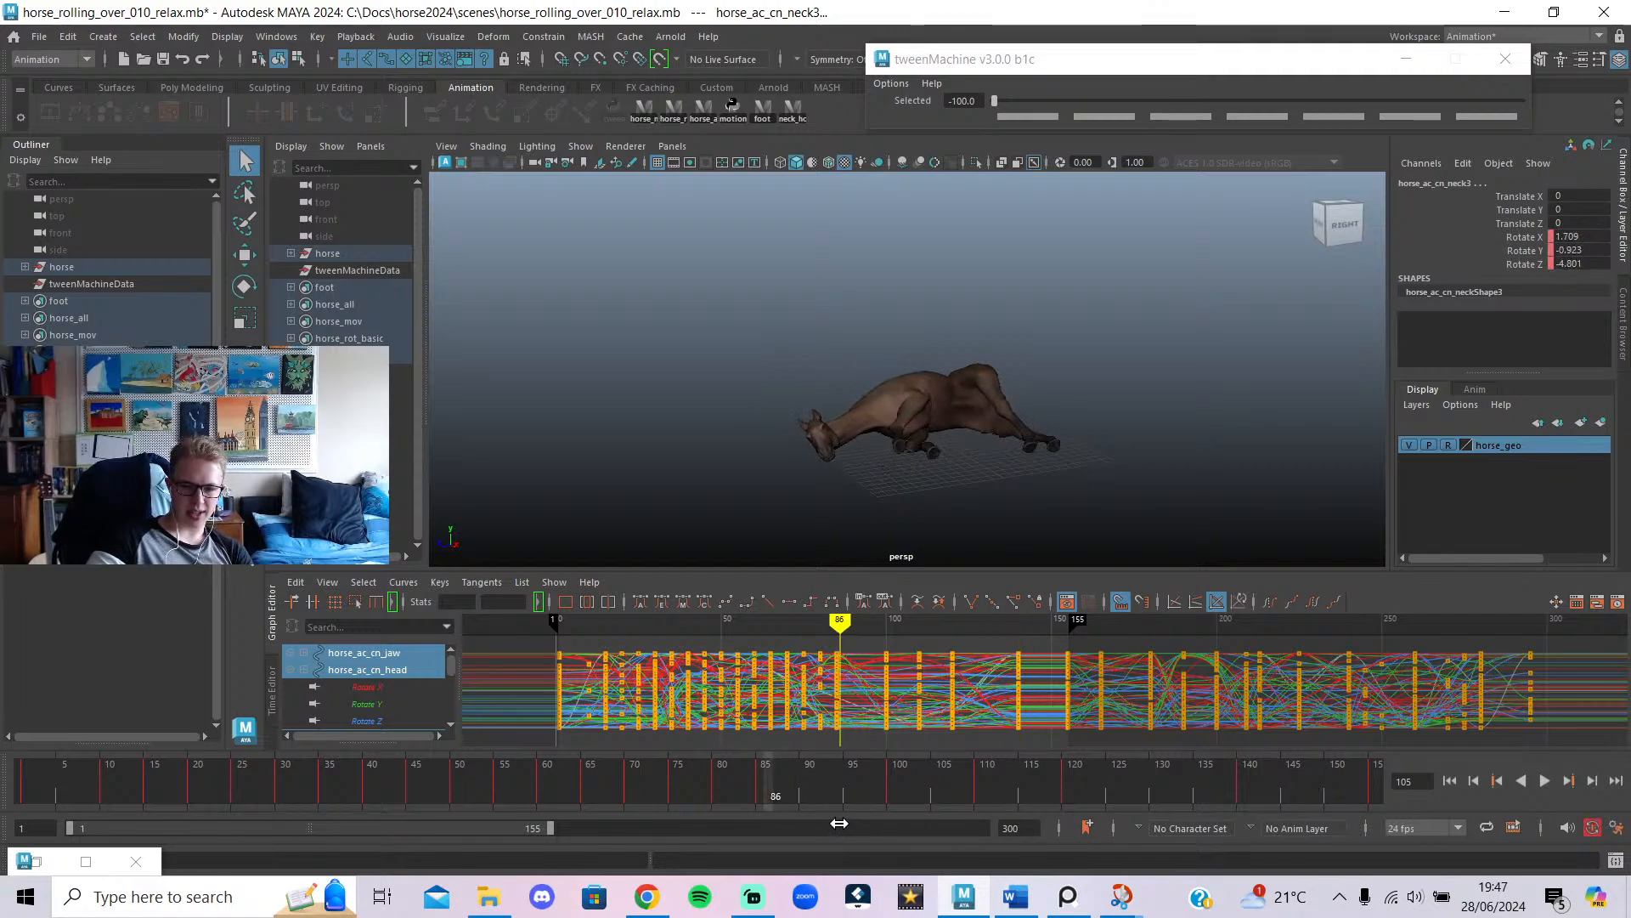
{"action": "mouse_move", "coordinate": [837, 822]}
{"action": "left_mouse_down"}
{"action": "mouse_move", "coordinate": [1045, 841]}
{"action": "mouse_move", "coordinate": [833, 858]}
{"action": "mouse_move", "coordinate": [856, 861]}
{"action": "mouse_move", "coordinate": [1069, 831]}
{"action": "mouse_move", "coordinate": [706, 842]}
{"action": "mouse_move", "coordinate": [849, 837]}
{"action": "mouse_move", "coordinate": [832, 834]}
{"action": "left_mouse_up"}
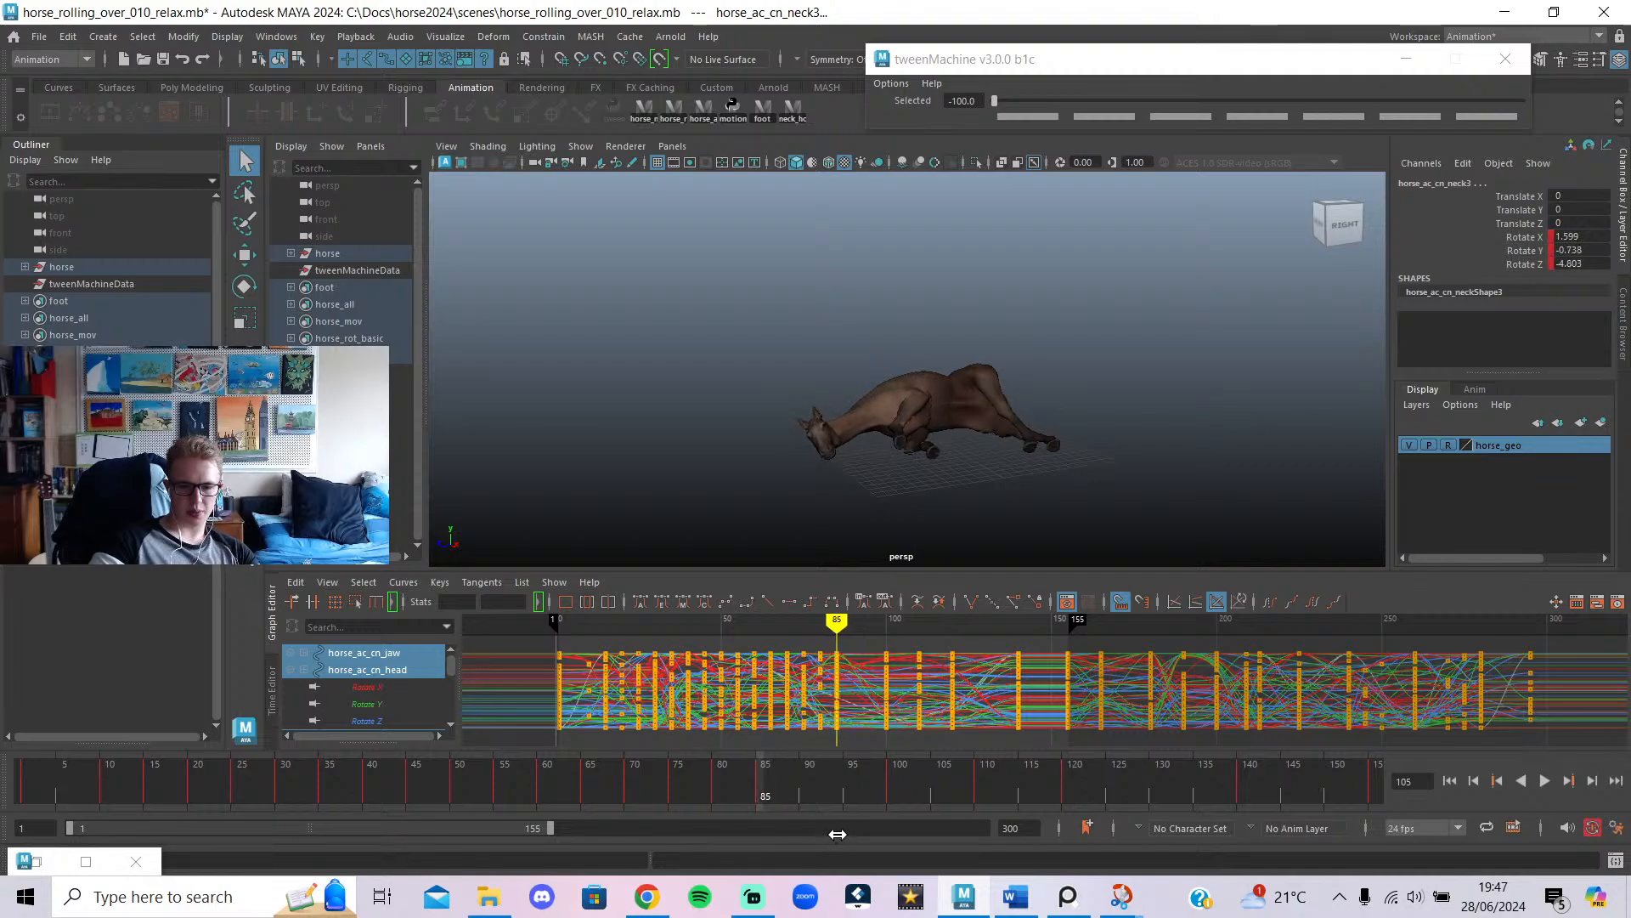
{"action": "mouse_move", "coordinate": [839, 834]}
{"action": "left_mouse_down"}
{"action": "mouse_move", "coordinate": [888, 833]}
{"action": "mouse_move", "coordinate": [747, 834]}
{"action": "left_mouse_up"}
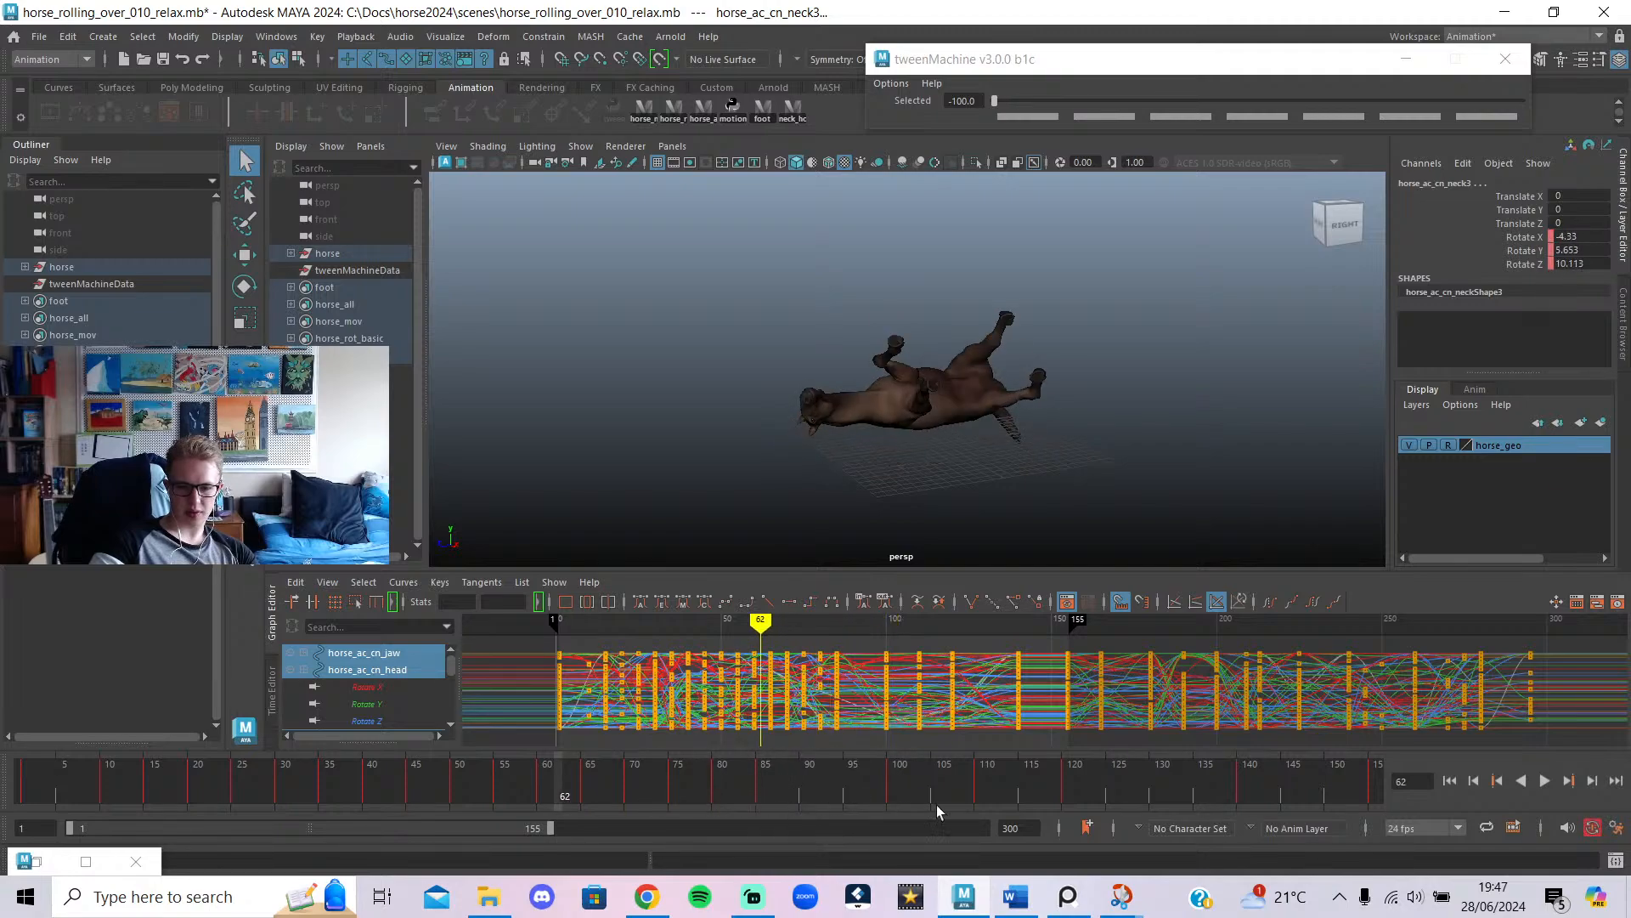
{"action": "left_click", "coordinate": [1543, 782]}
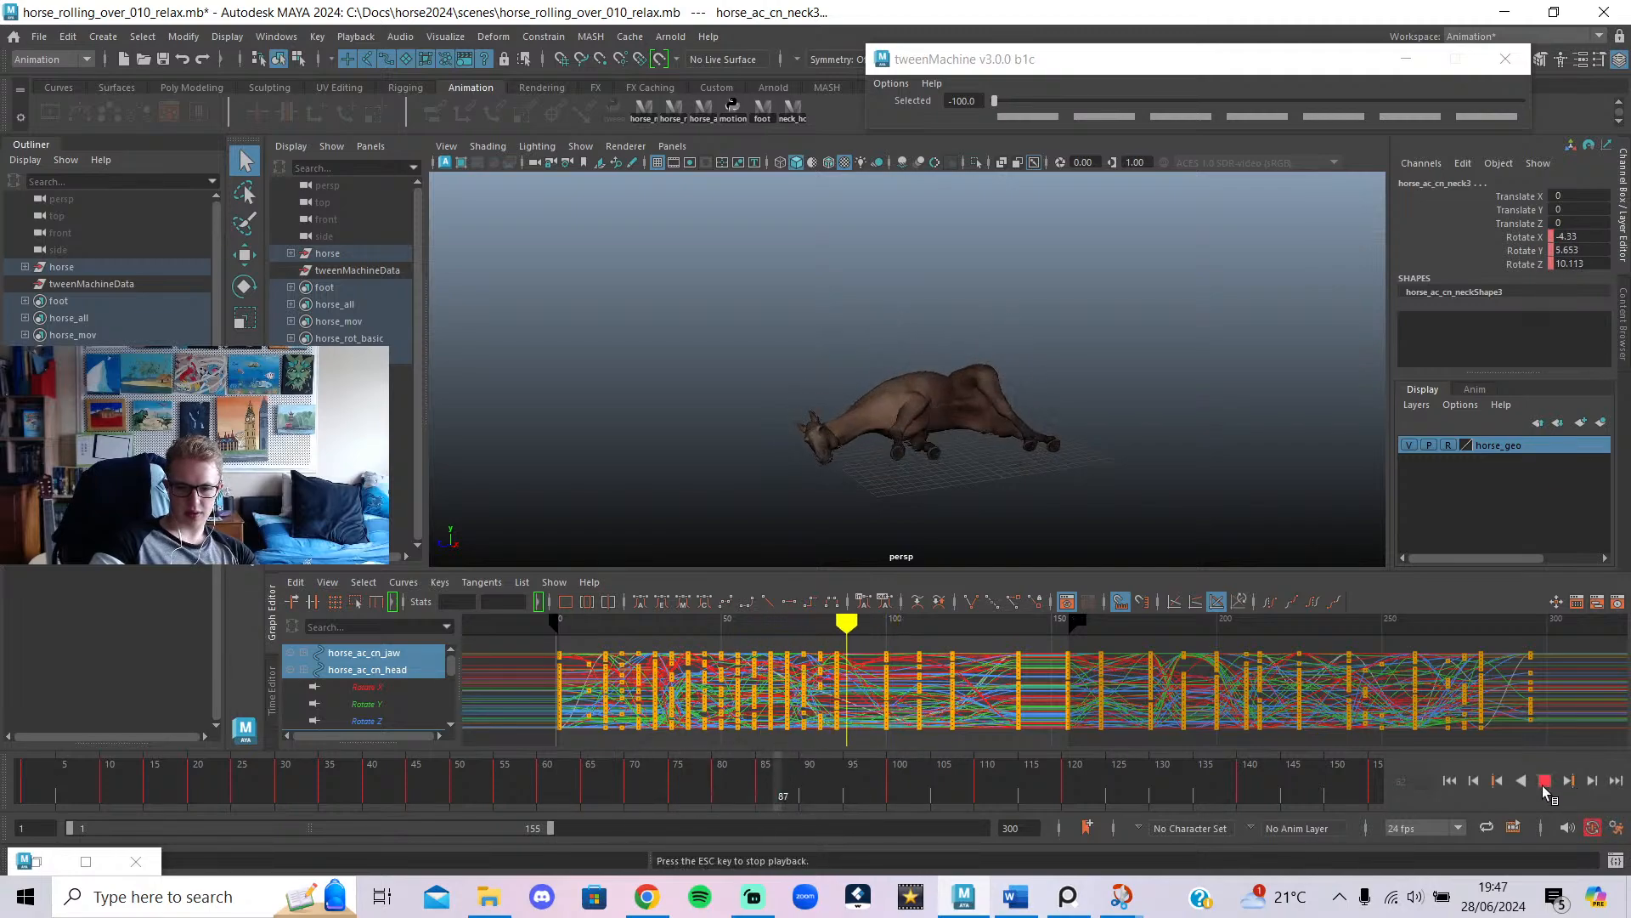
{"action": "left_click", "coordinate": [1543, 783]}
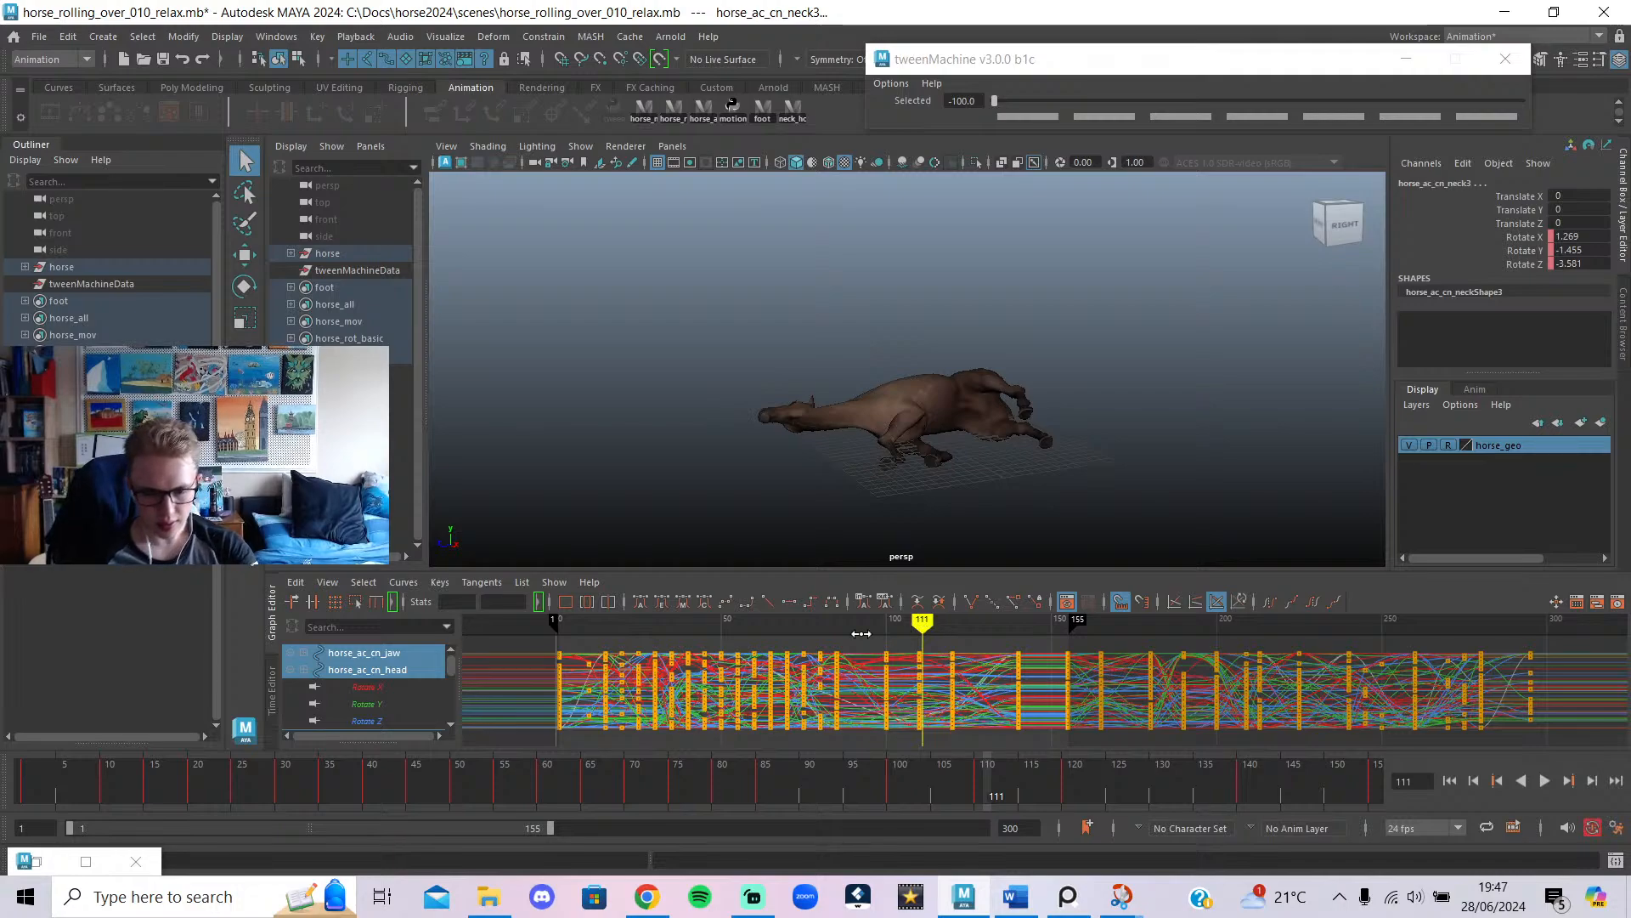
At frame 95, blend the head and neck keys 80% toward the previous key, then replay from frame 81.
{"action": "mouse_move", "coordinate": [866, 633]}
{"action": "left_mouse_down"}
{"action": "mouse_move", "coordinate": [849, 659]}
{"action": "mouse_move", "coordinate": [868, 677]}
{"action": "left_mouse_up"}
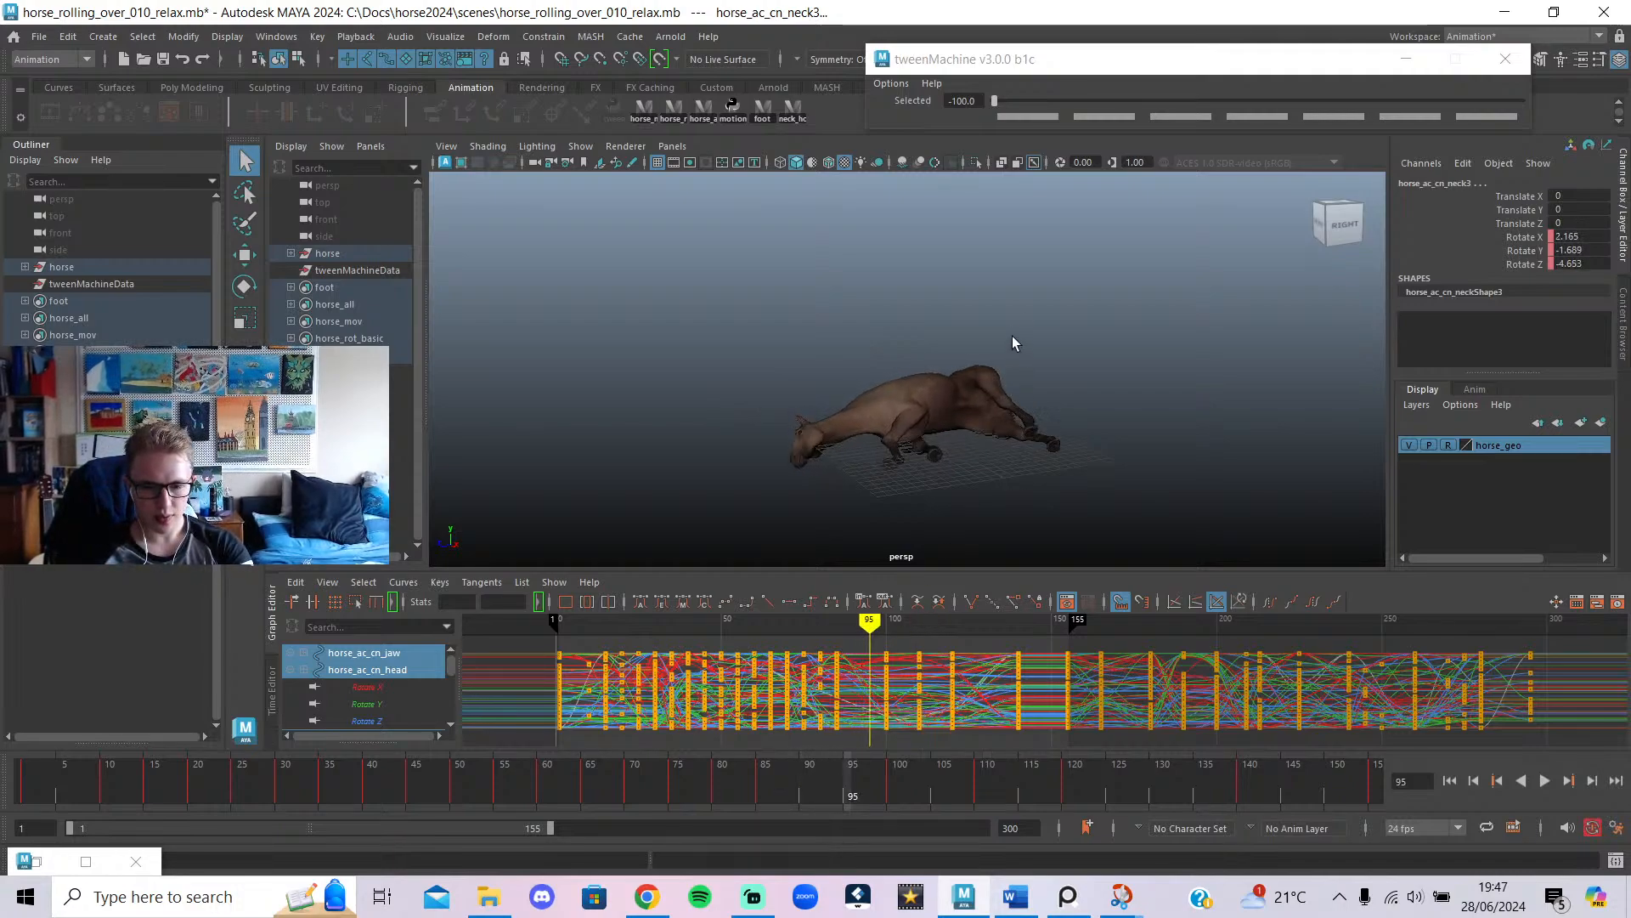
{"action": "left_click", "coordinate": [1046, 102]}
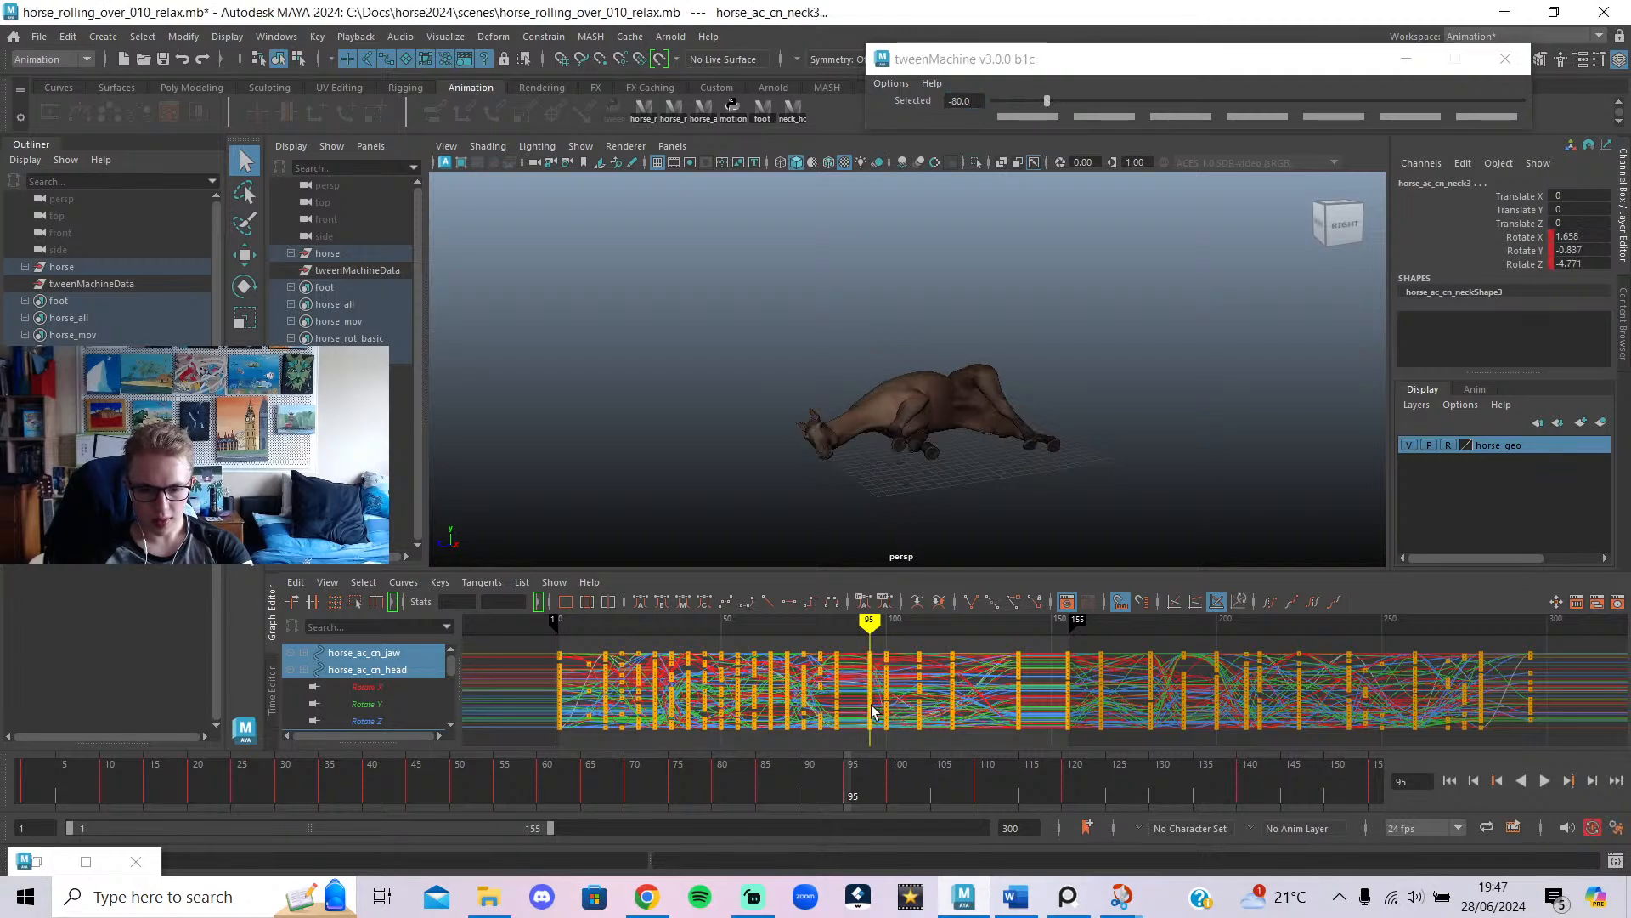
{"action": "left_click_drag", "start_coordinate": [870, 627], "coordinate": [823, 630]}
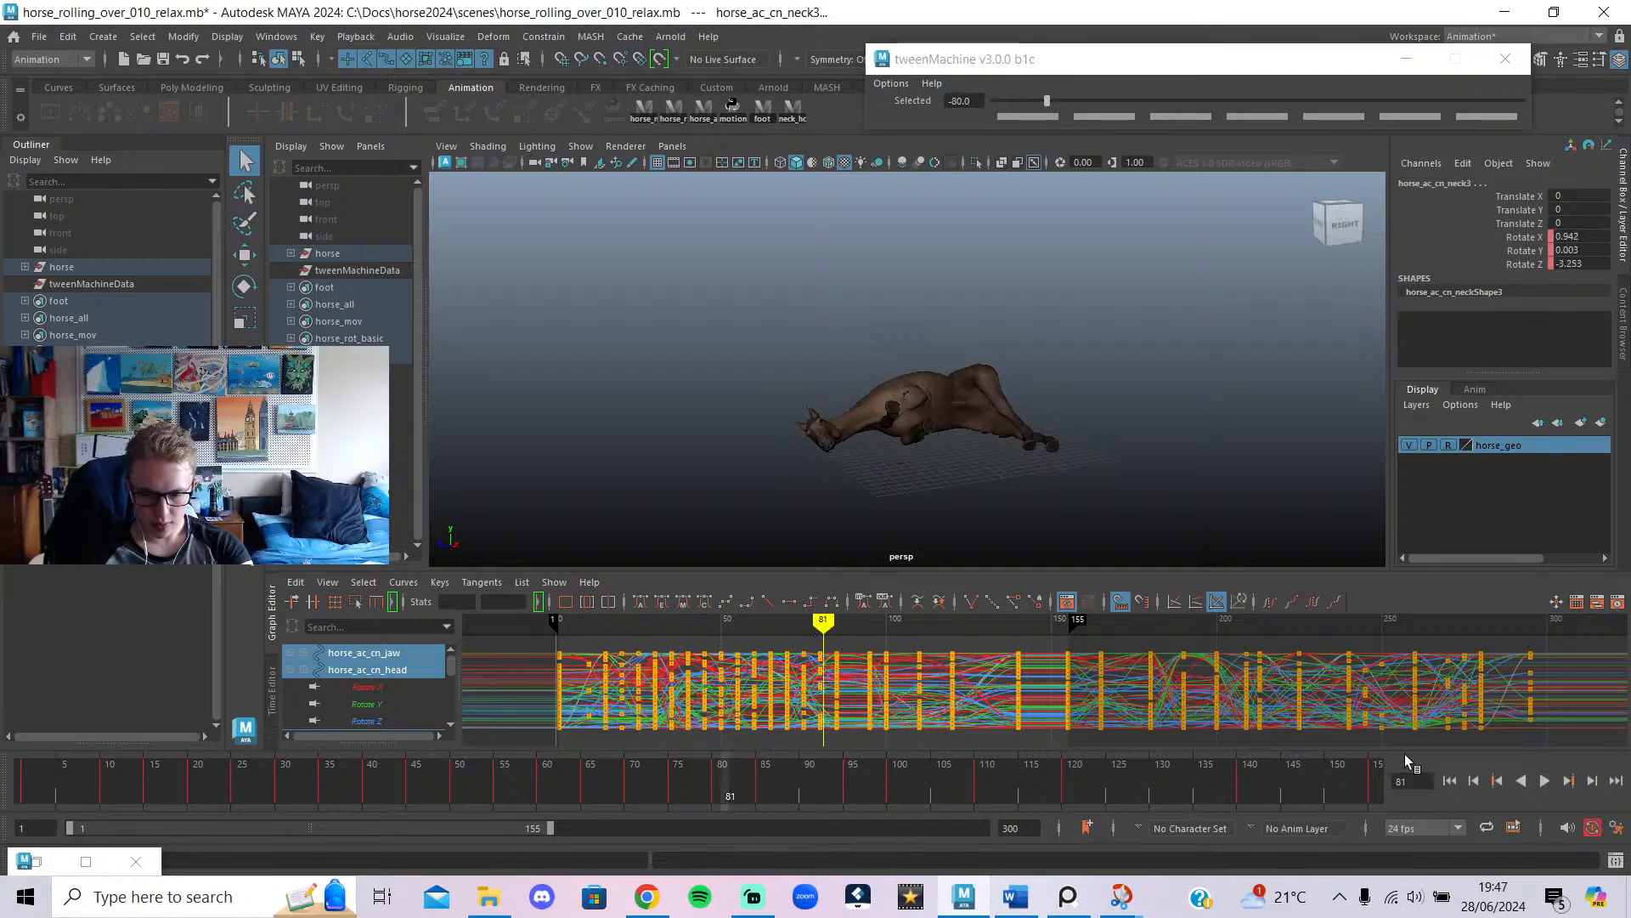
{"action": "left_click", "coordinate": [1545, 781]}
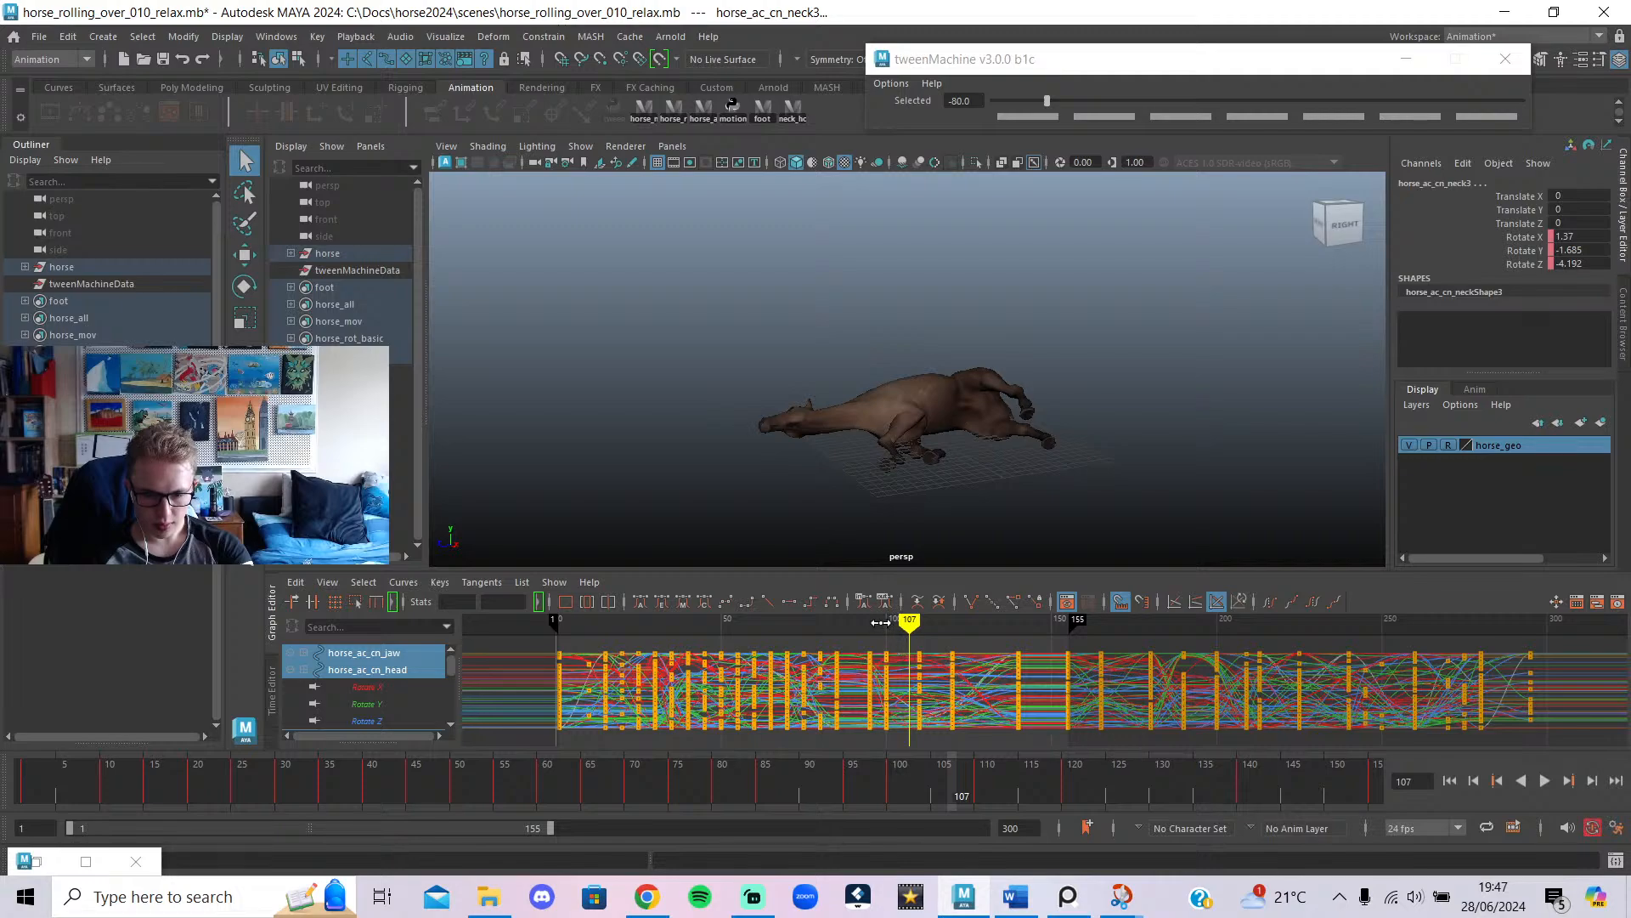
{"action": "left_click_drag", "start_coordinate": [880, 623], "coordinate": [1052, 733]}
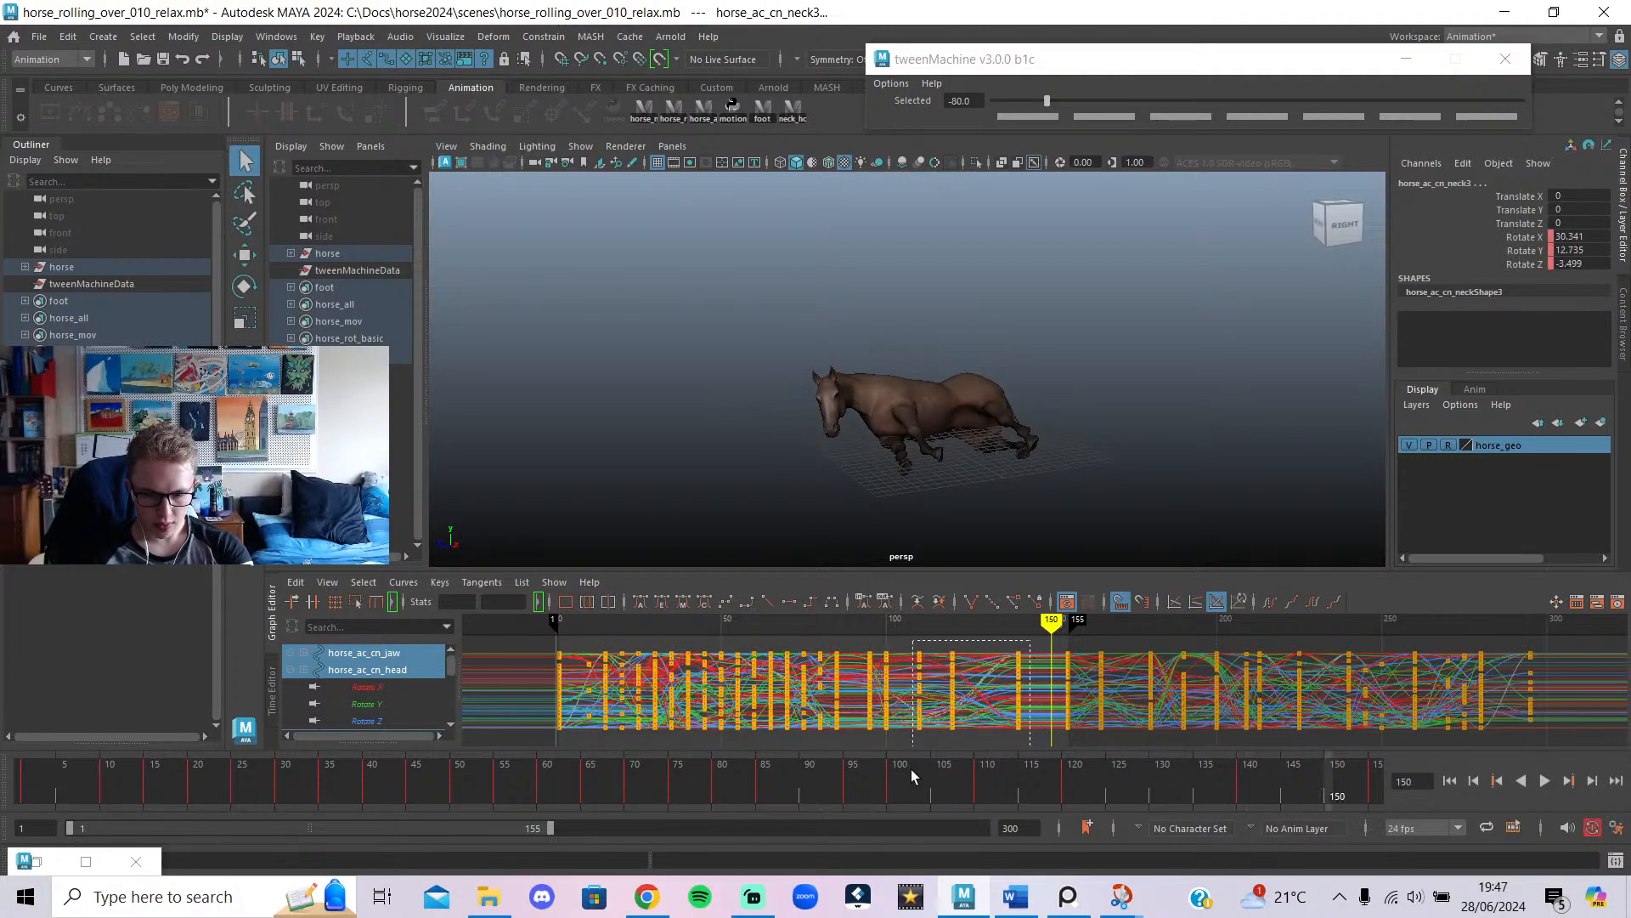
Shift the Graph Editor keys between frames 100 and 140 later, then play back from frame 56.
{"action": "left_click_drag", "start_coordinate": [885, 781], "coordinate": [881, 777]}
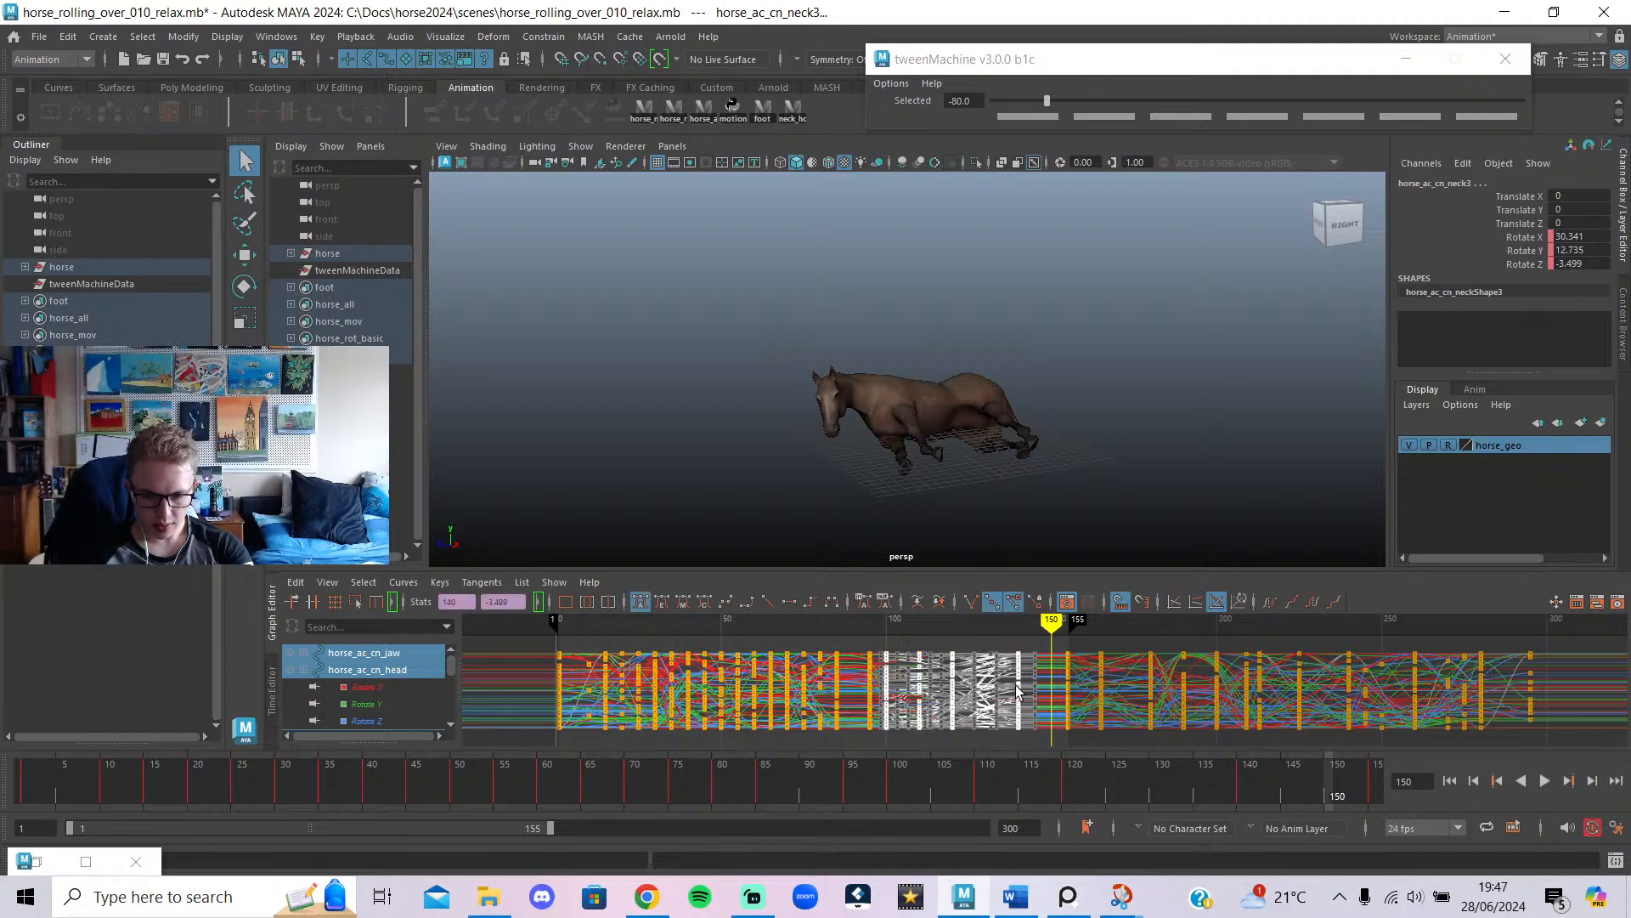
{"action": "middle_click_drag", "start_coordinate": [1019, 693], "coordinate": [1055, 724], "text": "shift"}
{"action": "left_click", "coordinate": [1016, 645]}
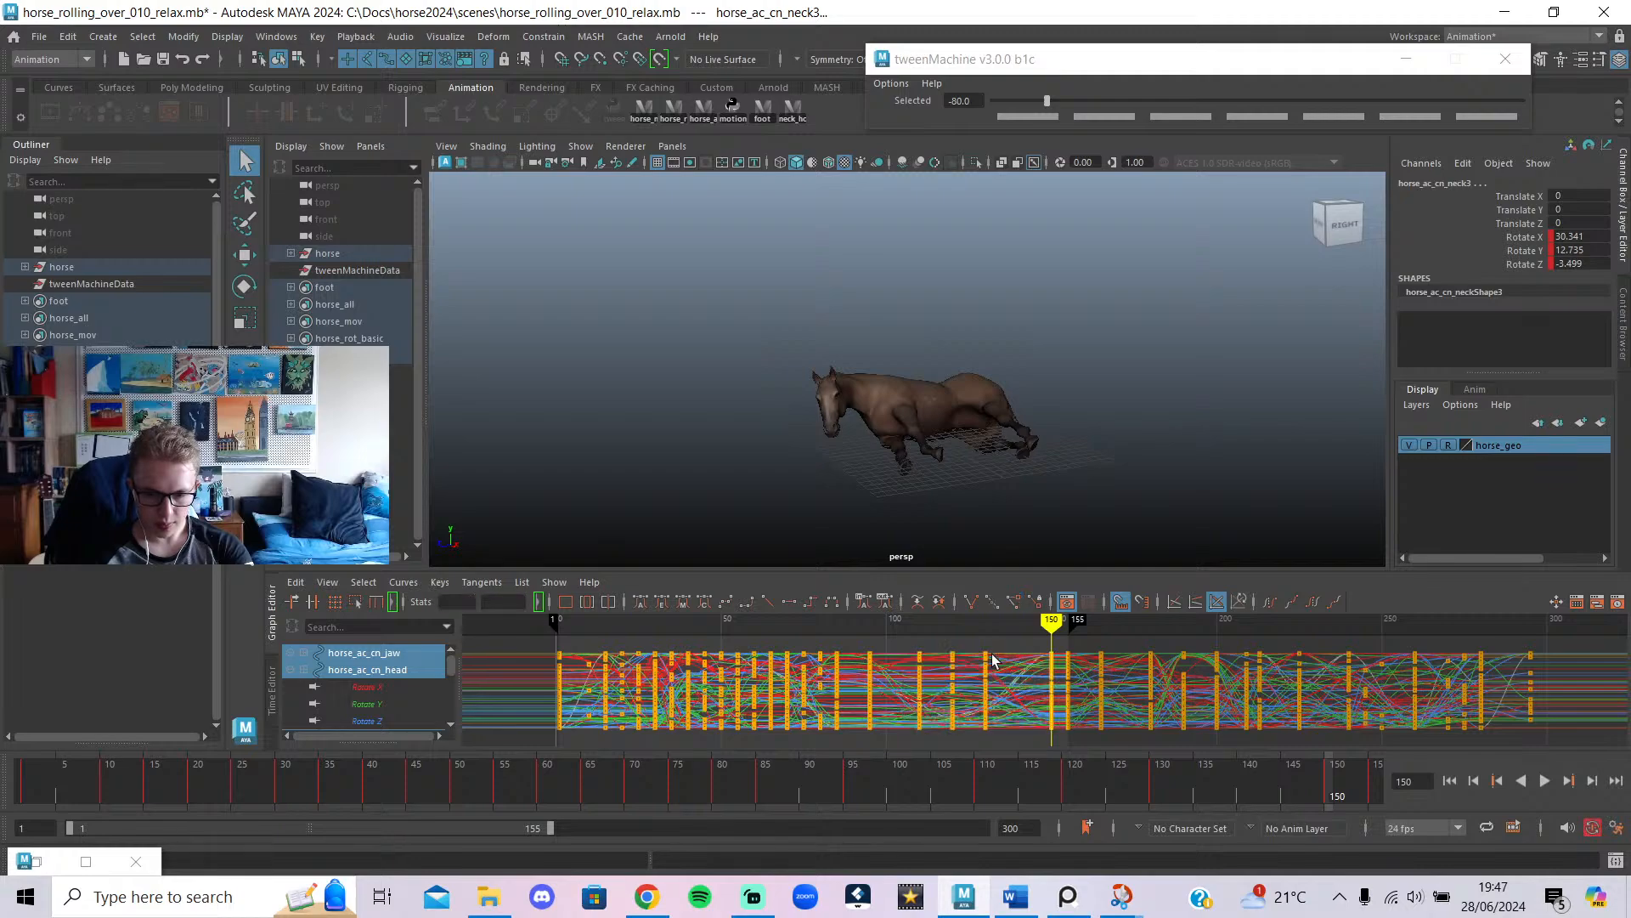
{"action": "left_click_drag", "start_coordinate": [905, 624], "coordinate": [741, 626]}
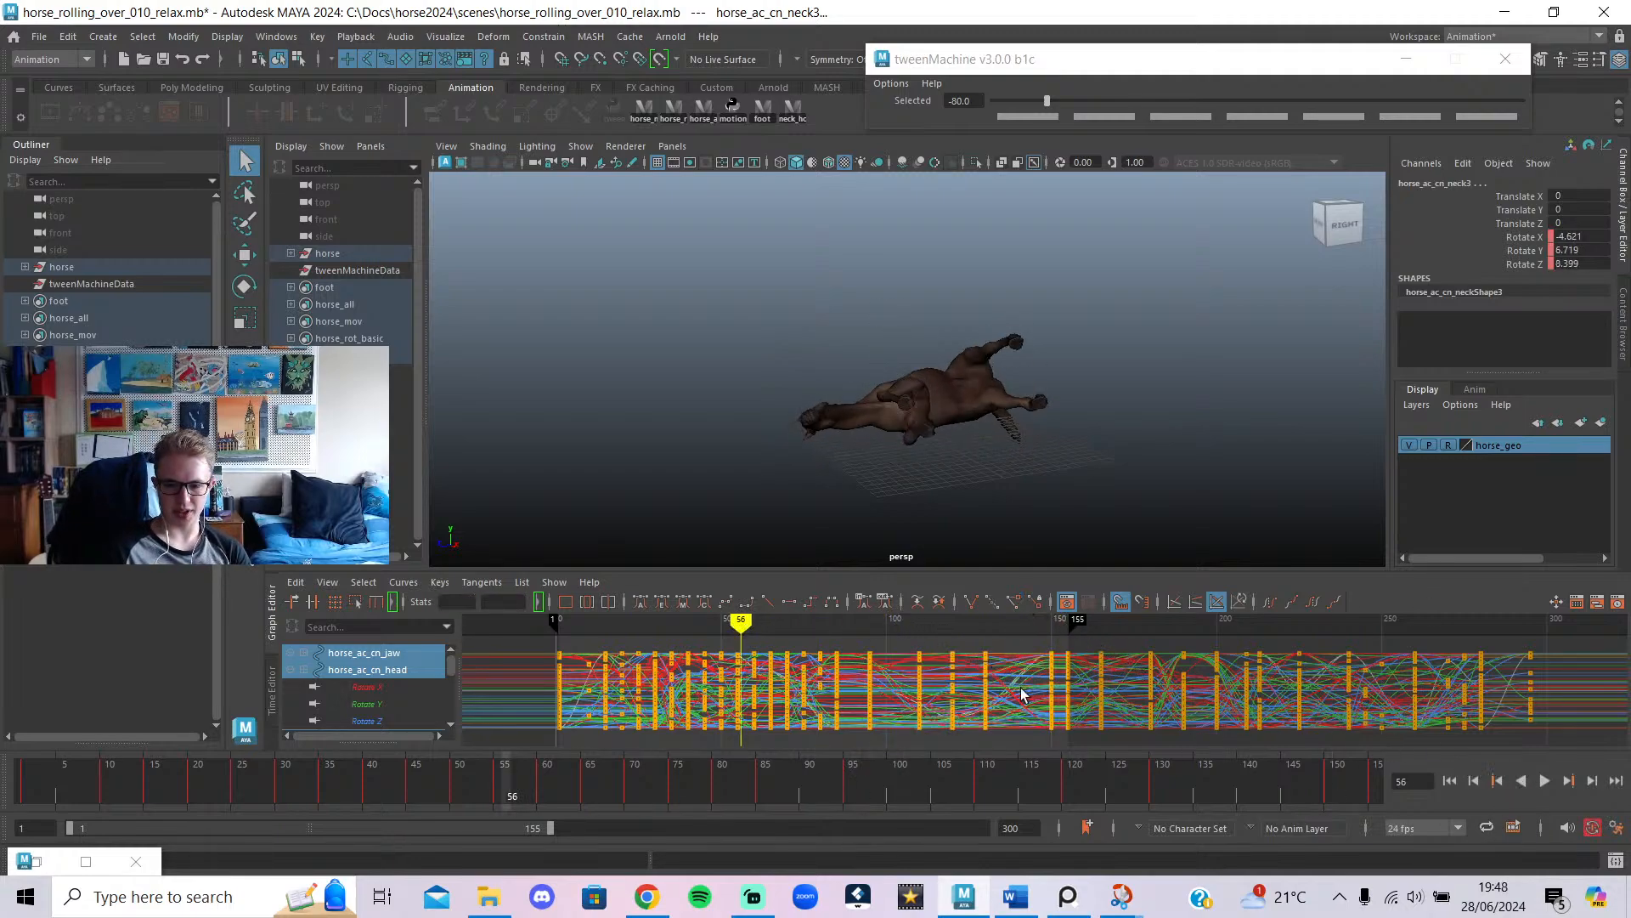
{"action": "left_click", "coordinate": [1545, 780]}
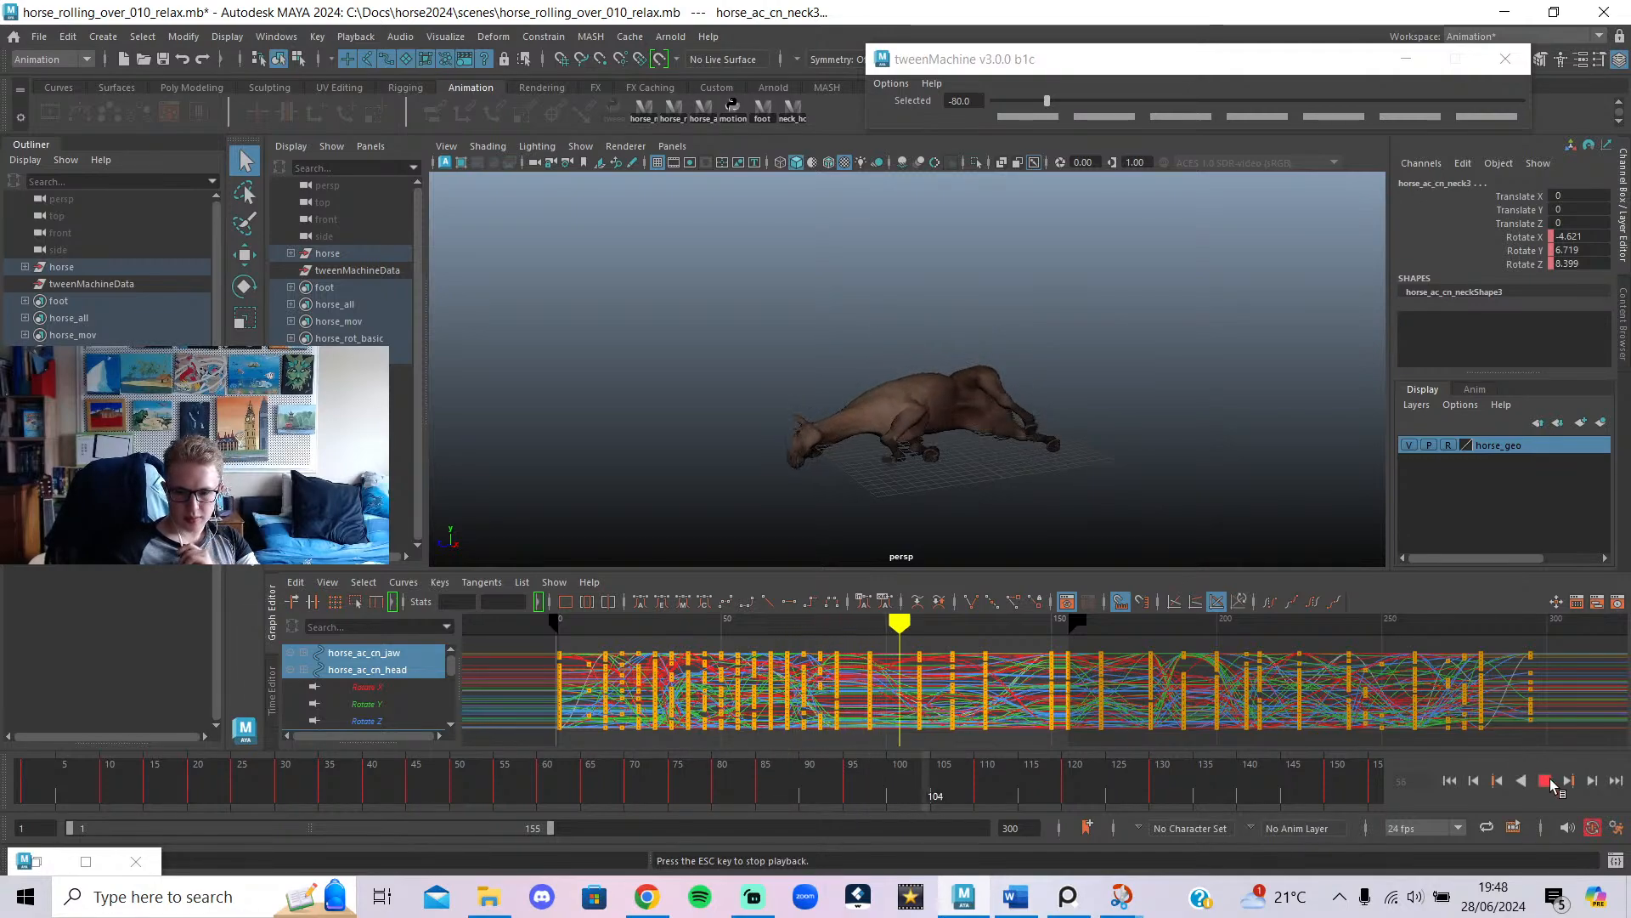
{"action": "left_click", "coordinate": [941, 793]}
Scrub around frames 72–76, then replay the animation from the first frame to about frame 110.
{"action": "mouse_move", "coordinate": [941, 793]}
{"action": "left_mouse_down"}
{"action": "mouse_move", "coordinate": [148, 794]}
{"action": "mouse_move", "coordinate": [677, 810]}
{"action": "mouse_move", "coordinate": [833, 792]}
{"action": "mouse_move", "coordinate": [759, 790]}
{"action": "left_mouse_up"}
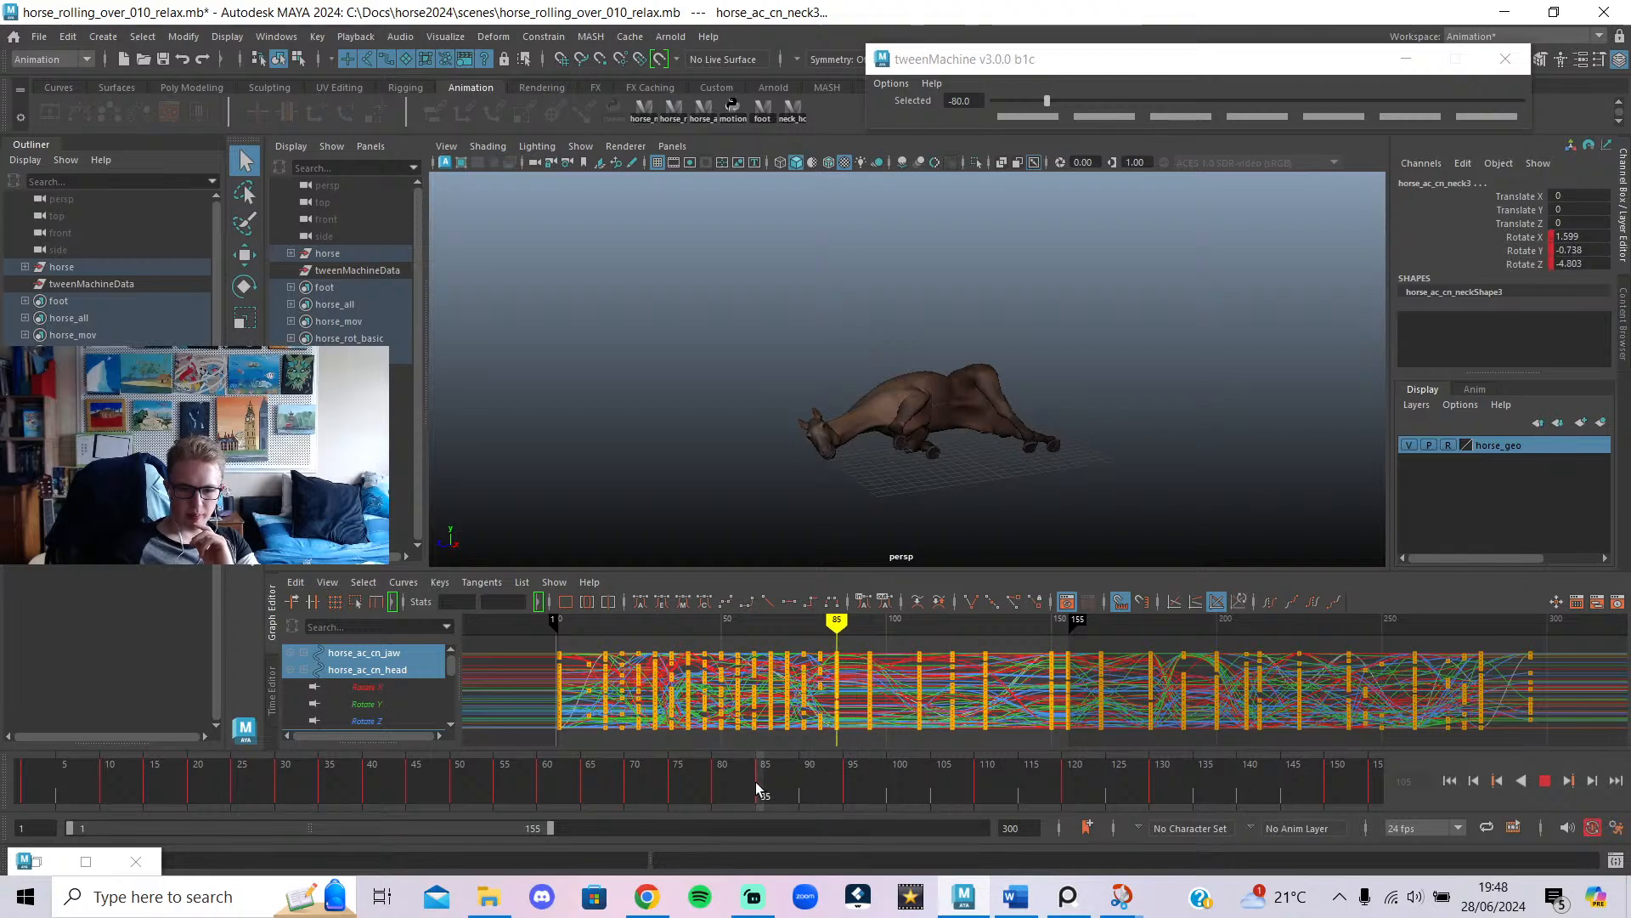
{"action": "mouse_move", "coordinate": [644, 770]}
{"action": "left_mouse_down"}
{"action": "mouse_move", "coordinate": [682, 773]}
{"action": "mouse_move", "coordinate": [627, 746]}
{"action": "mouse_move", "coordinate": [79, 700]}
{"action": "mouse_move", "coordinate": [623, 742]}
{"action": "mouse_move", "coordinate": [801, 729]}
{"action": "mouse_move", "coordinate": [1154, 790]}
{"action": "mouse_move", "coordinate": [1355, 775]}
{"action": "mouse_move", "coordinate": [767, 773]}
{"action": "mouse_move", "coordinate": [1069, 780]}
{"action": "left_mouse_up"}
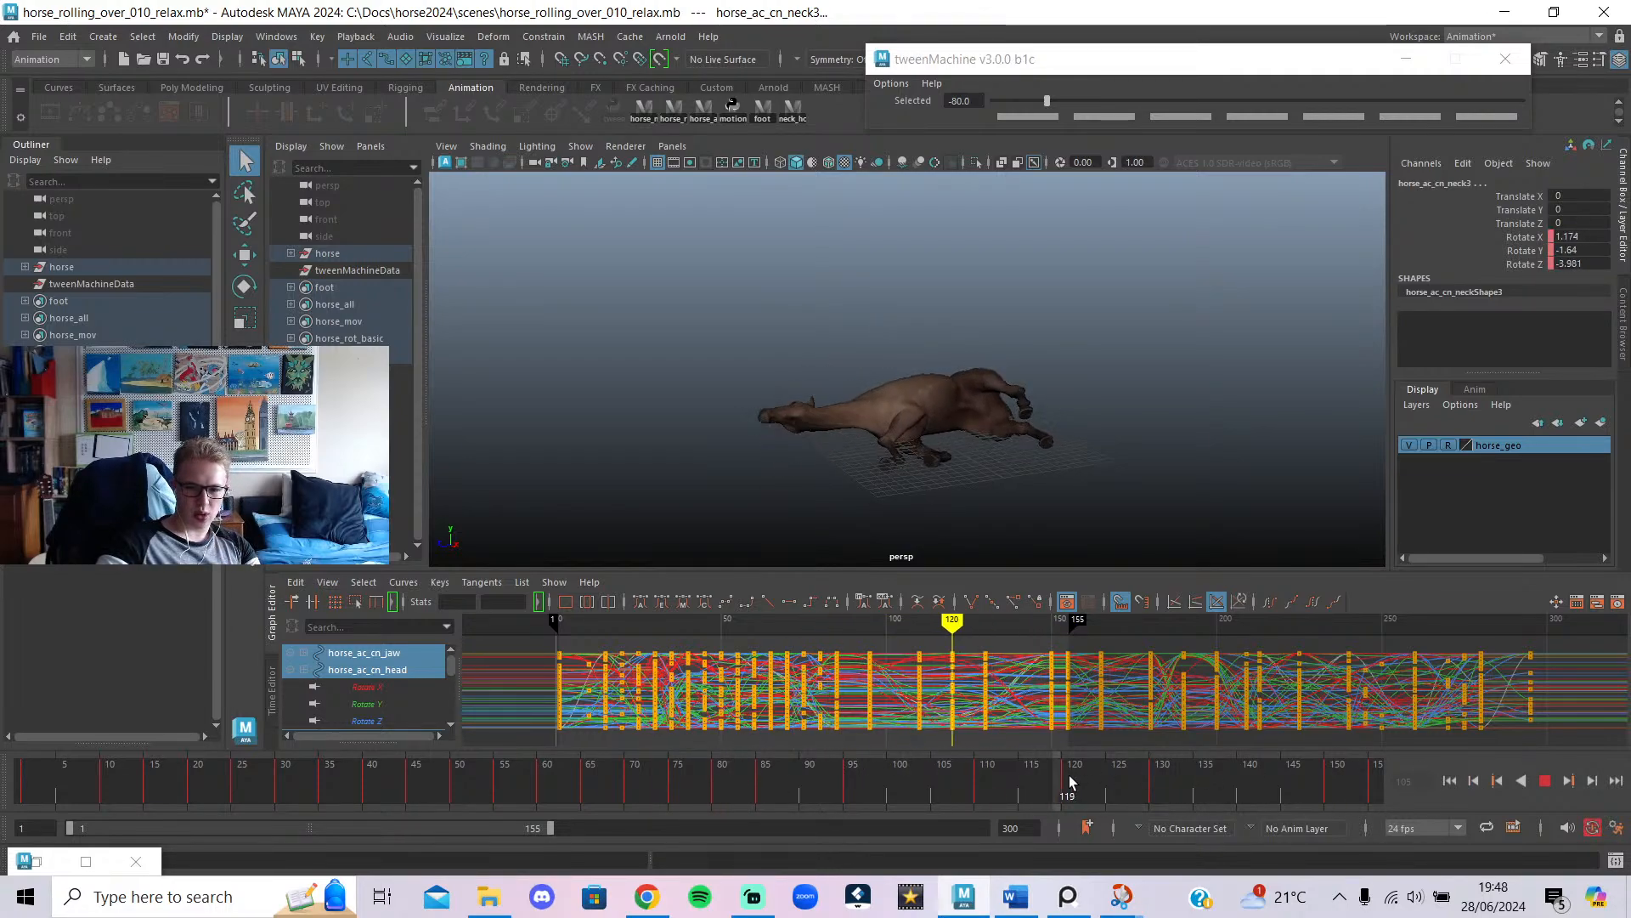
{"action": "left_click_drag", "start_coordinate": [1359, 785], "coordinate": [24, 888]}
{"action": "left_click", "coordinate": [1546, 781]}
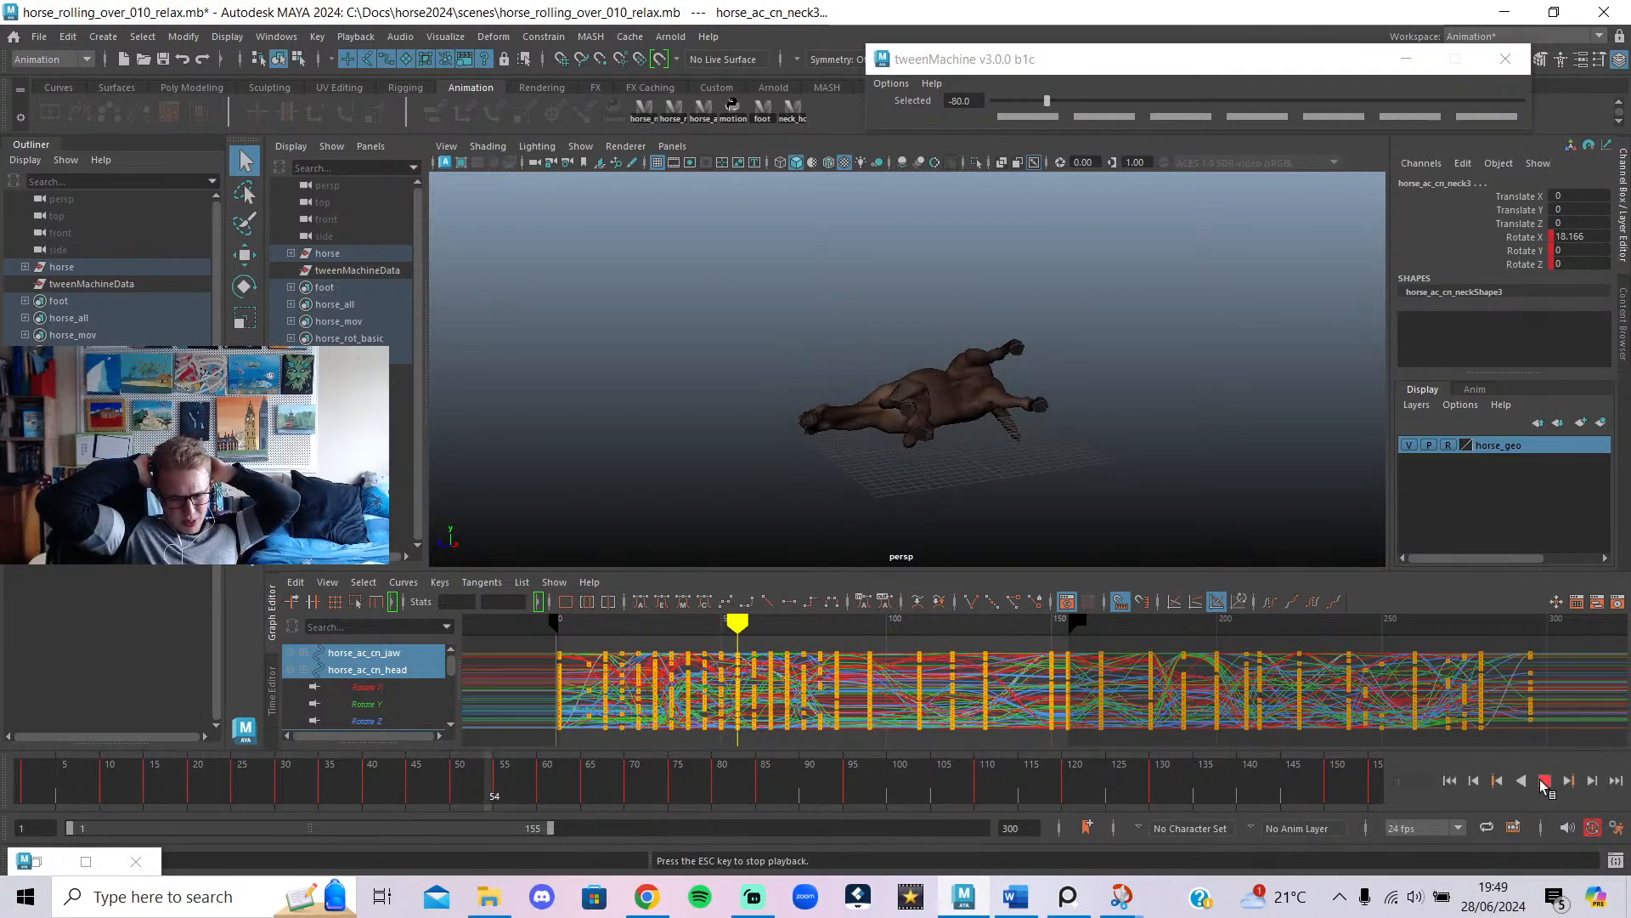
{"action": "left_click", "coordinate": [1543, 782]}
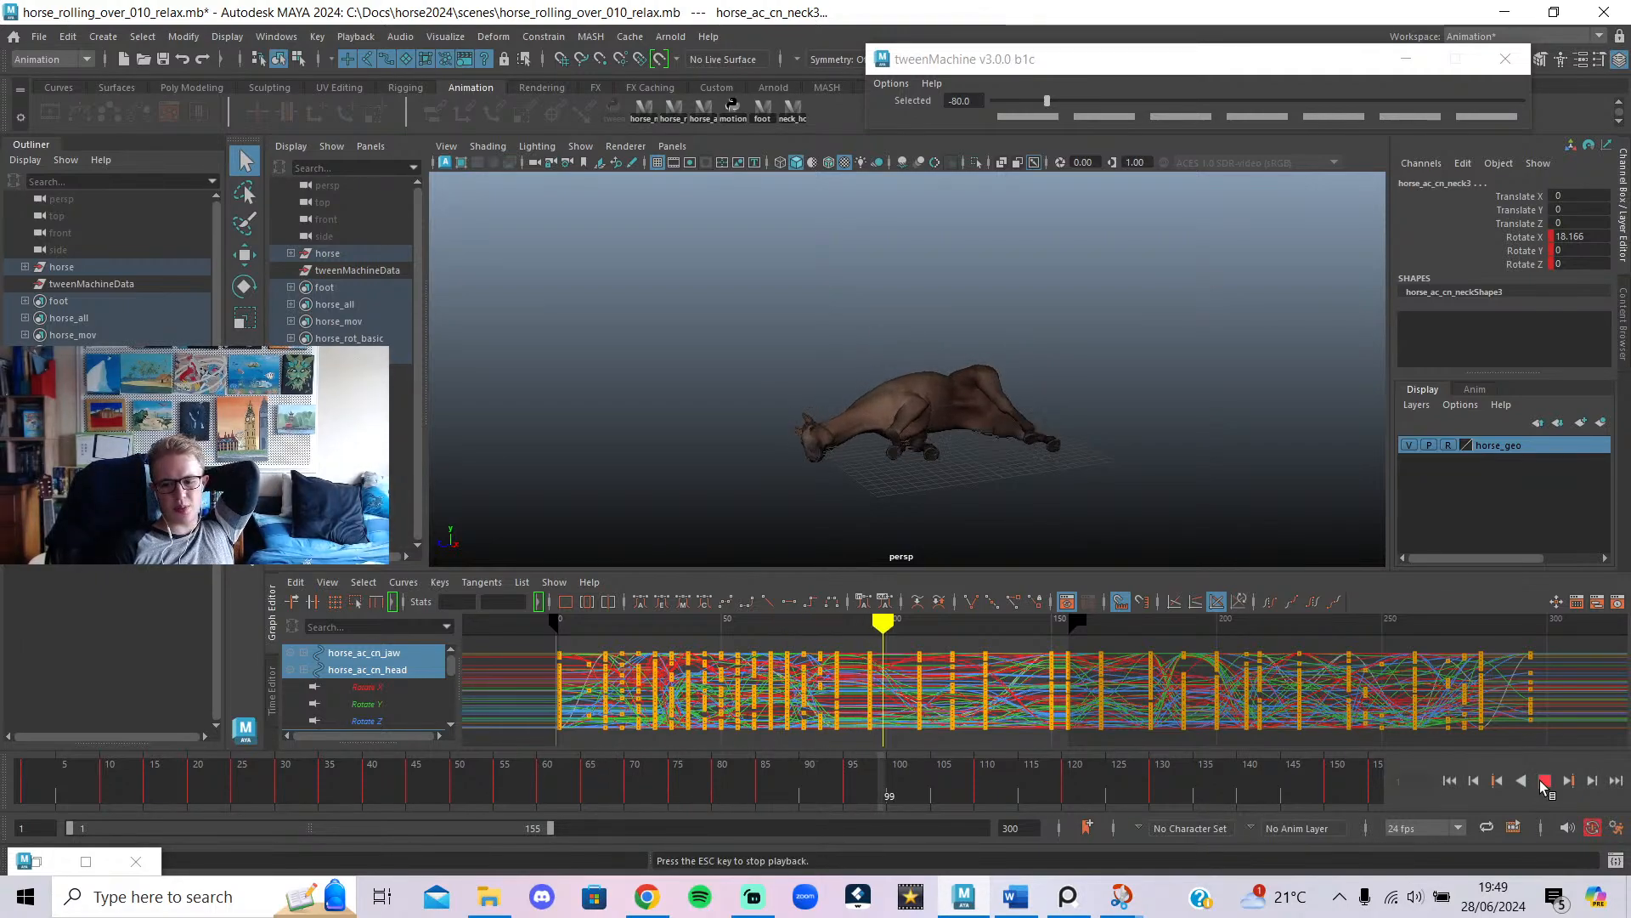
{"action": "left_click", "coordinate": [1543, 782]}
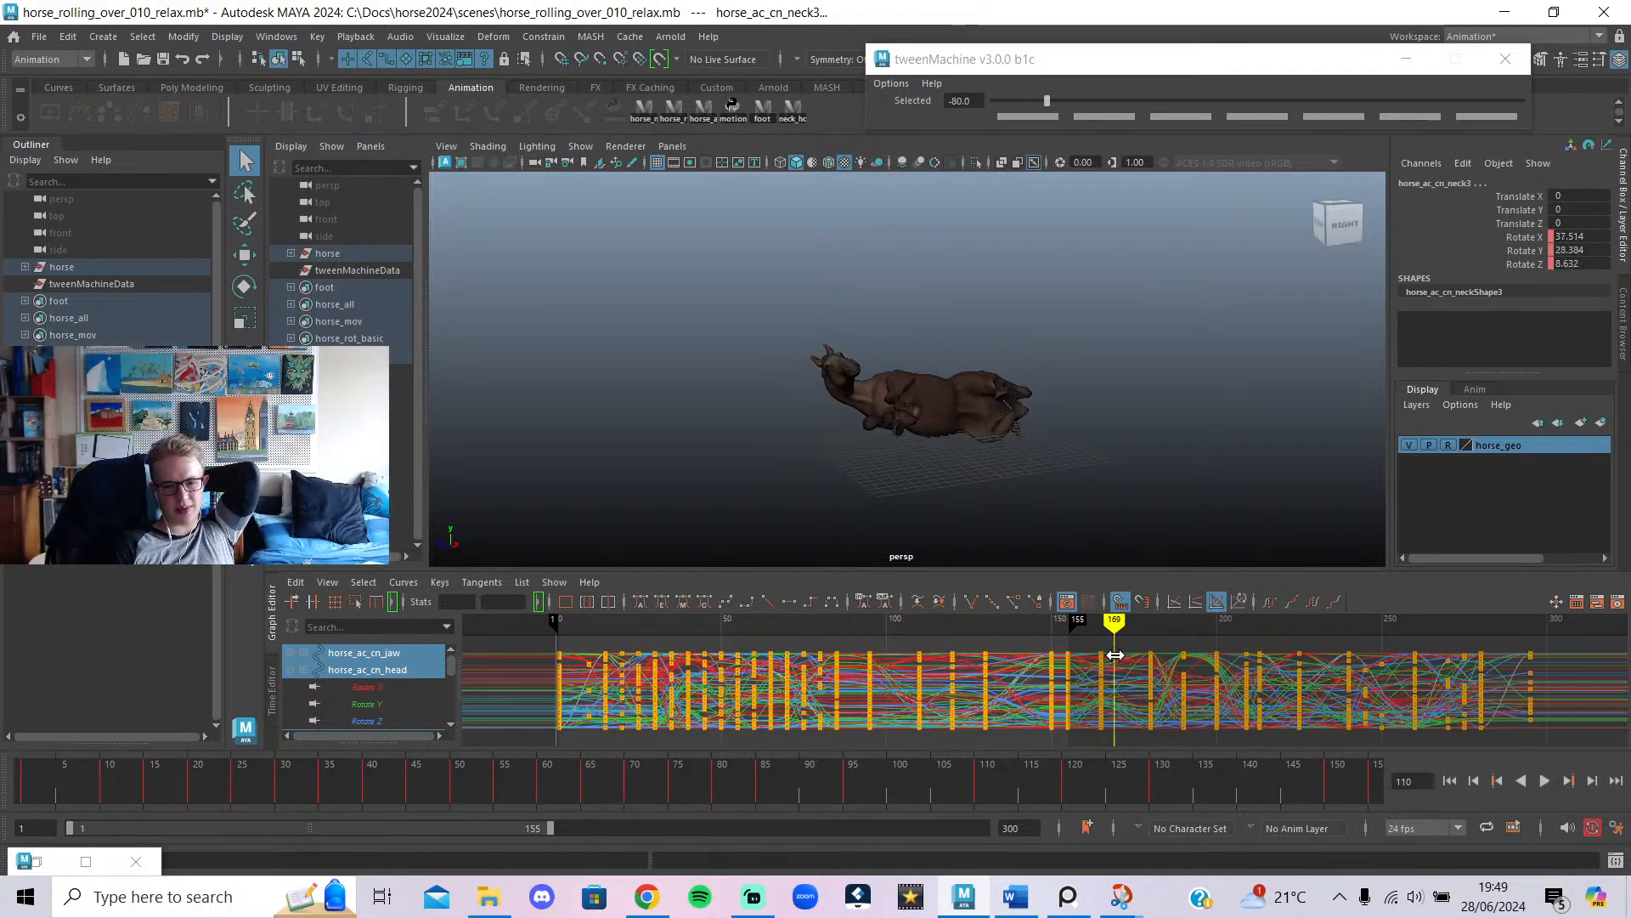
Replay the animation from the start while orbiting the camera lower around the horse.
{"action": "left_click_drag", "start_coordinate": [1152, 668], "coordinate": [1212, 706]}
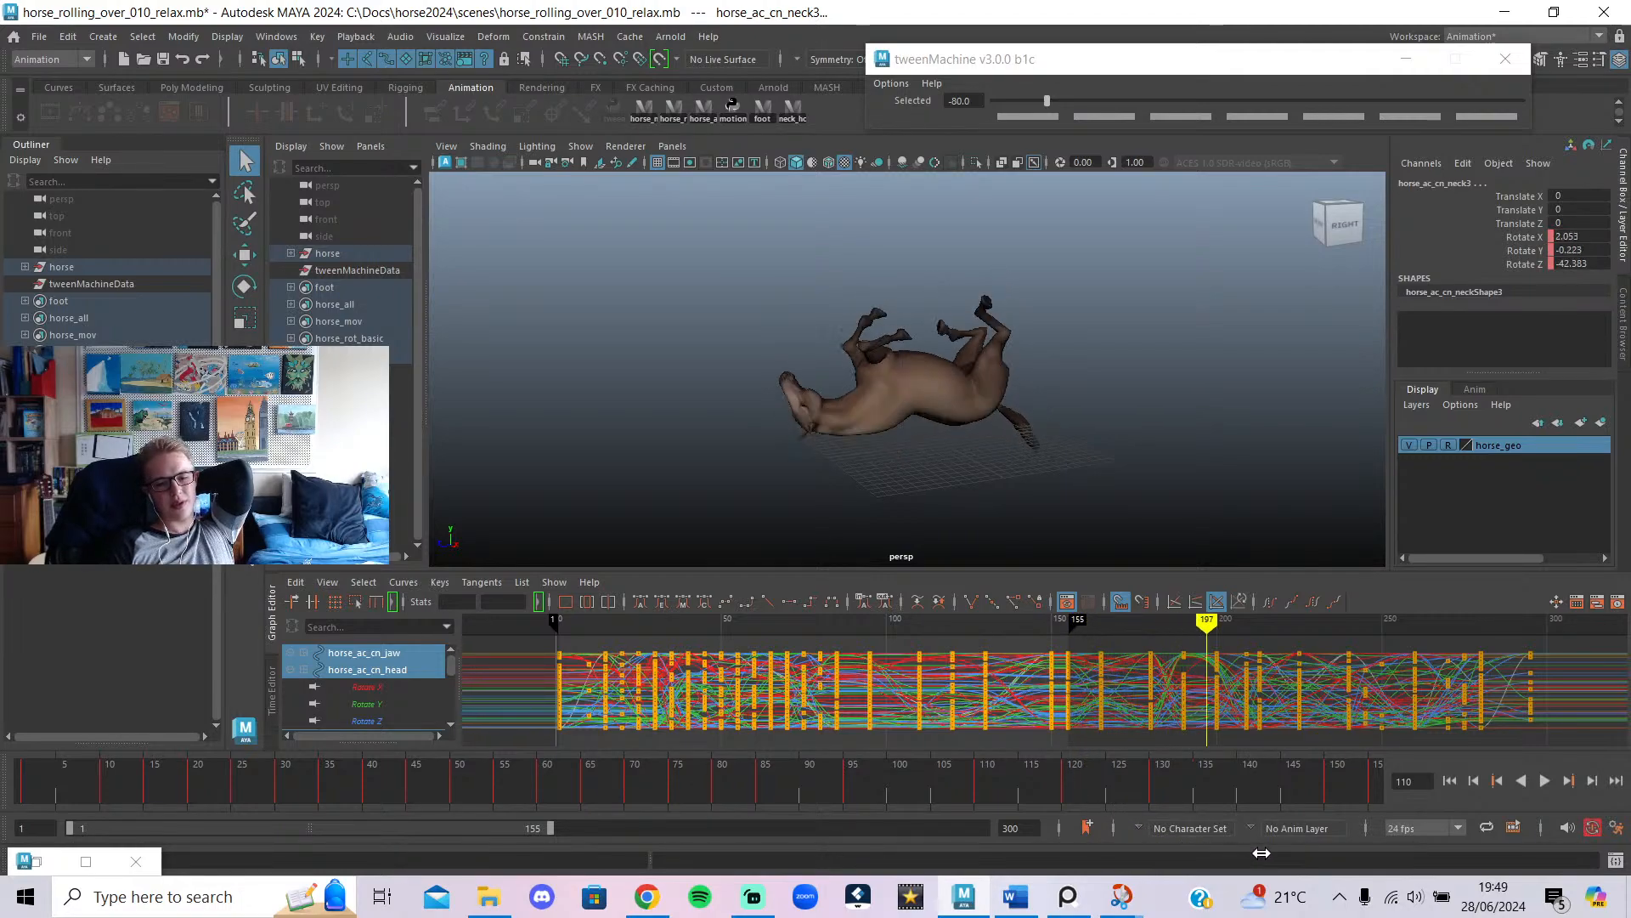
{"action": "left_click_drag", "start_coordinate": [407, 879], "coordinate": [594, 862]}
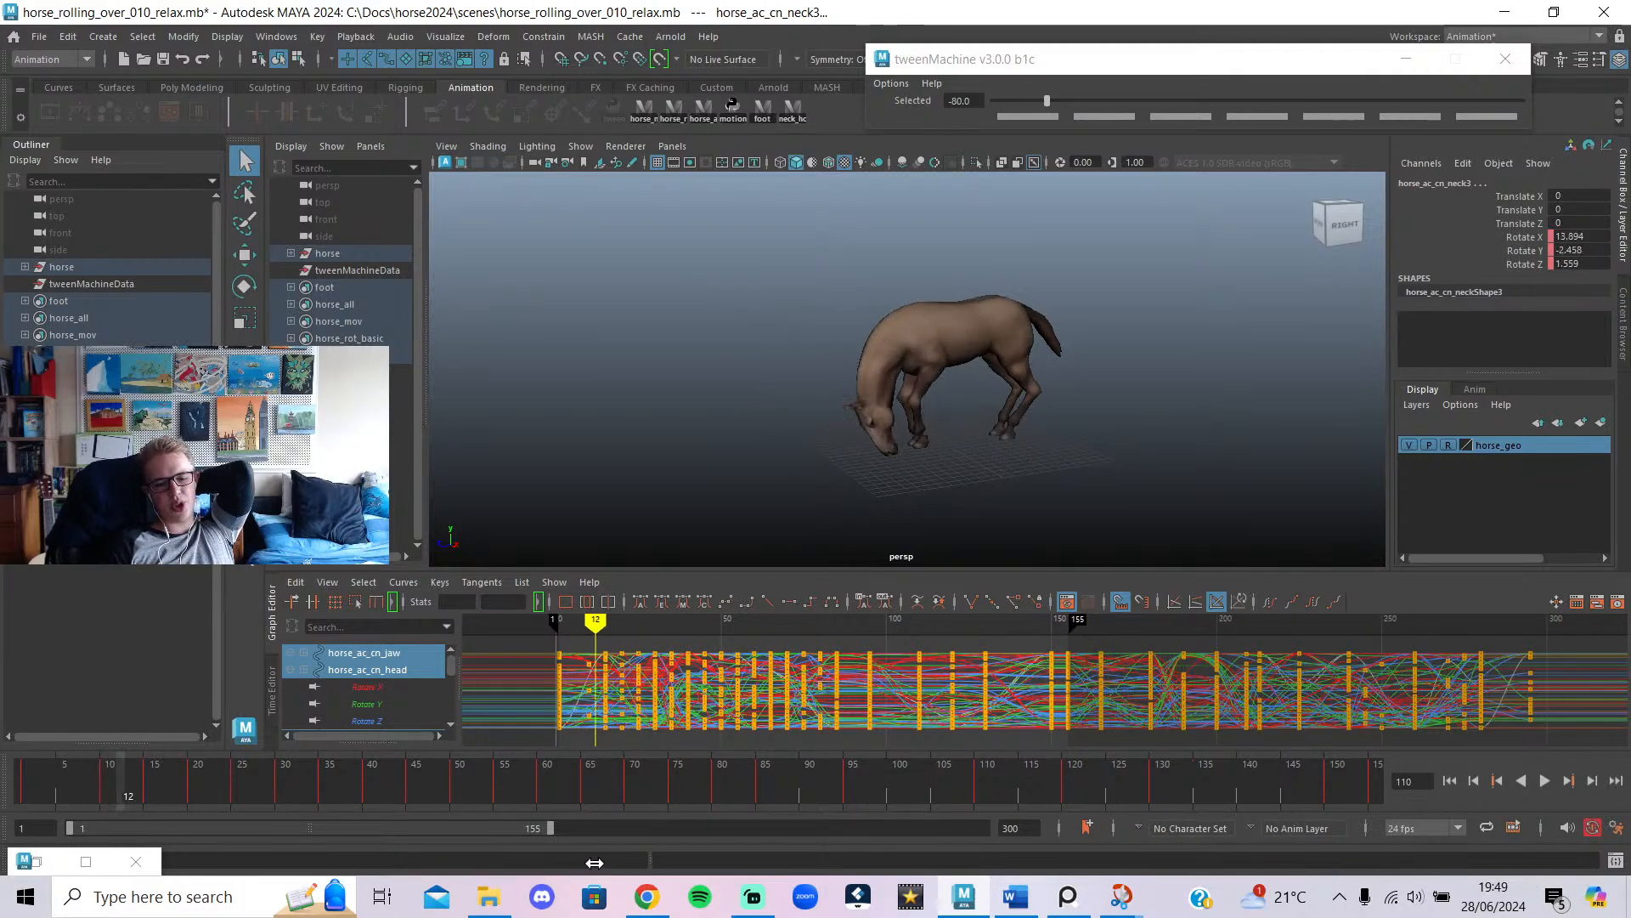
{"action": "key", "text": "alt+shift+v"}
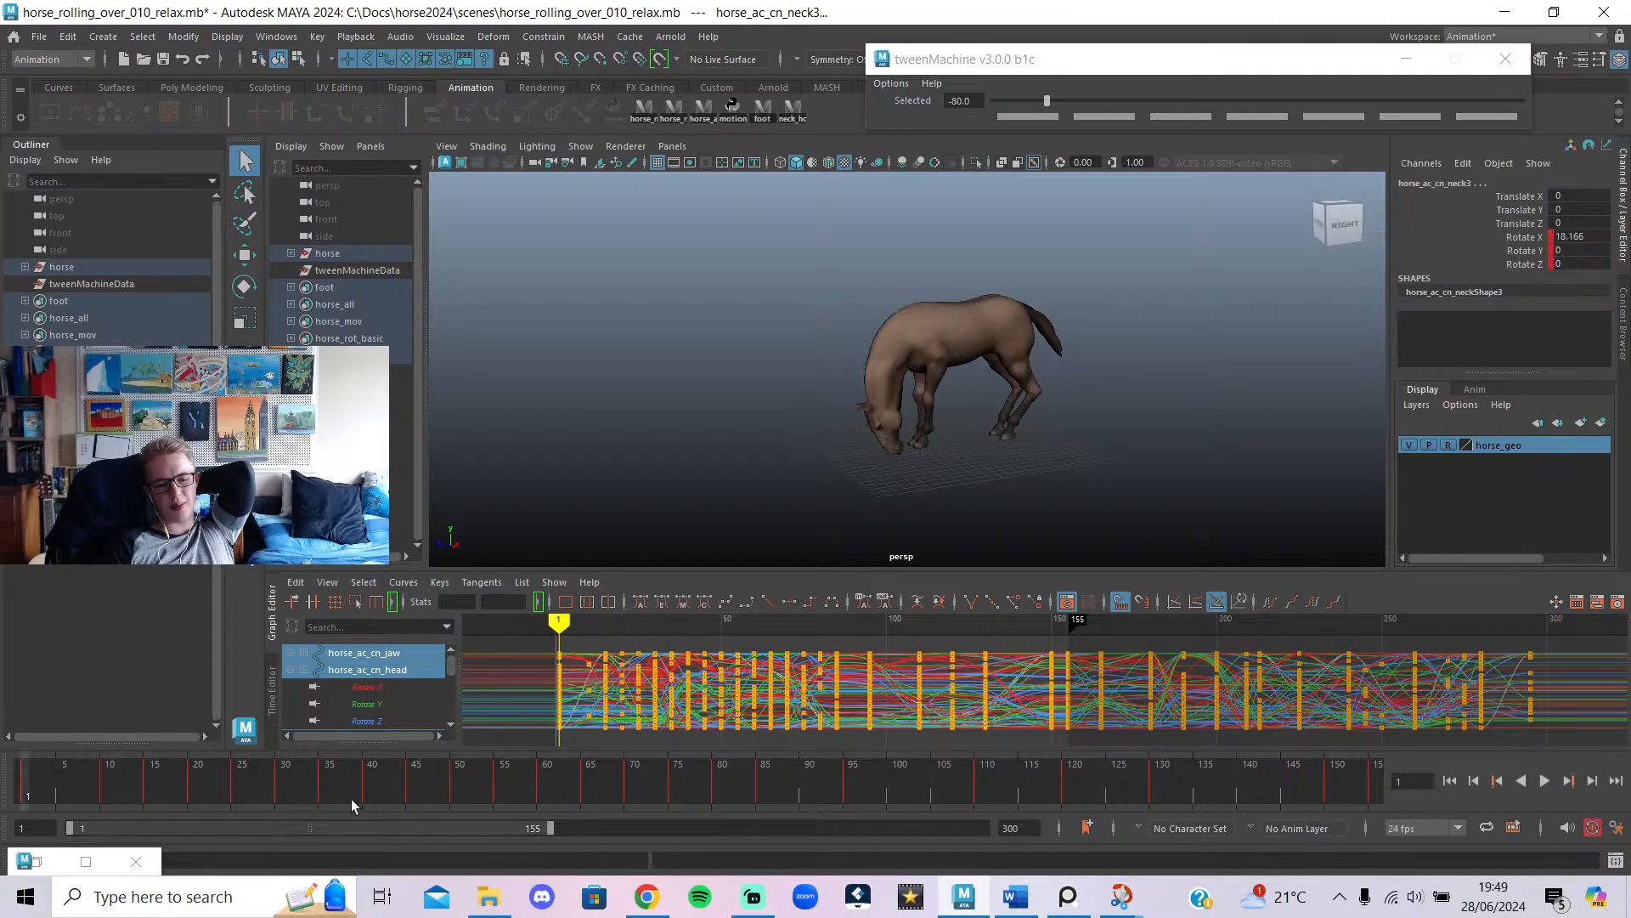
{"action": "left_click", "coordinate": [1542, 780]}
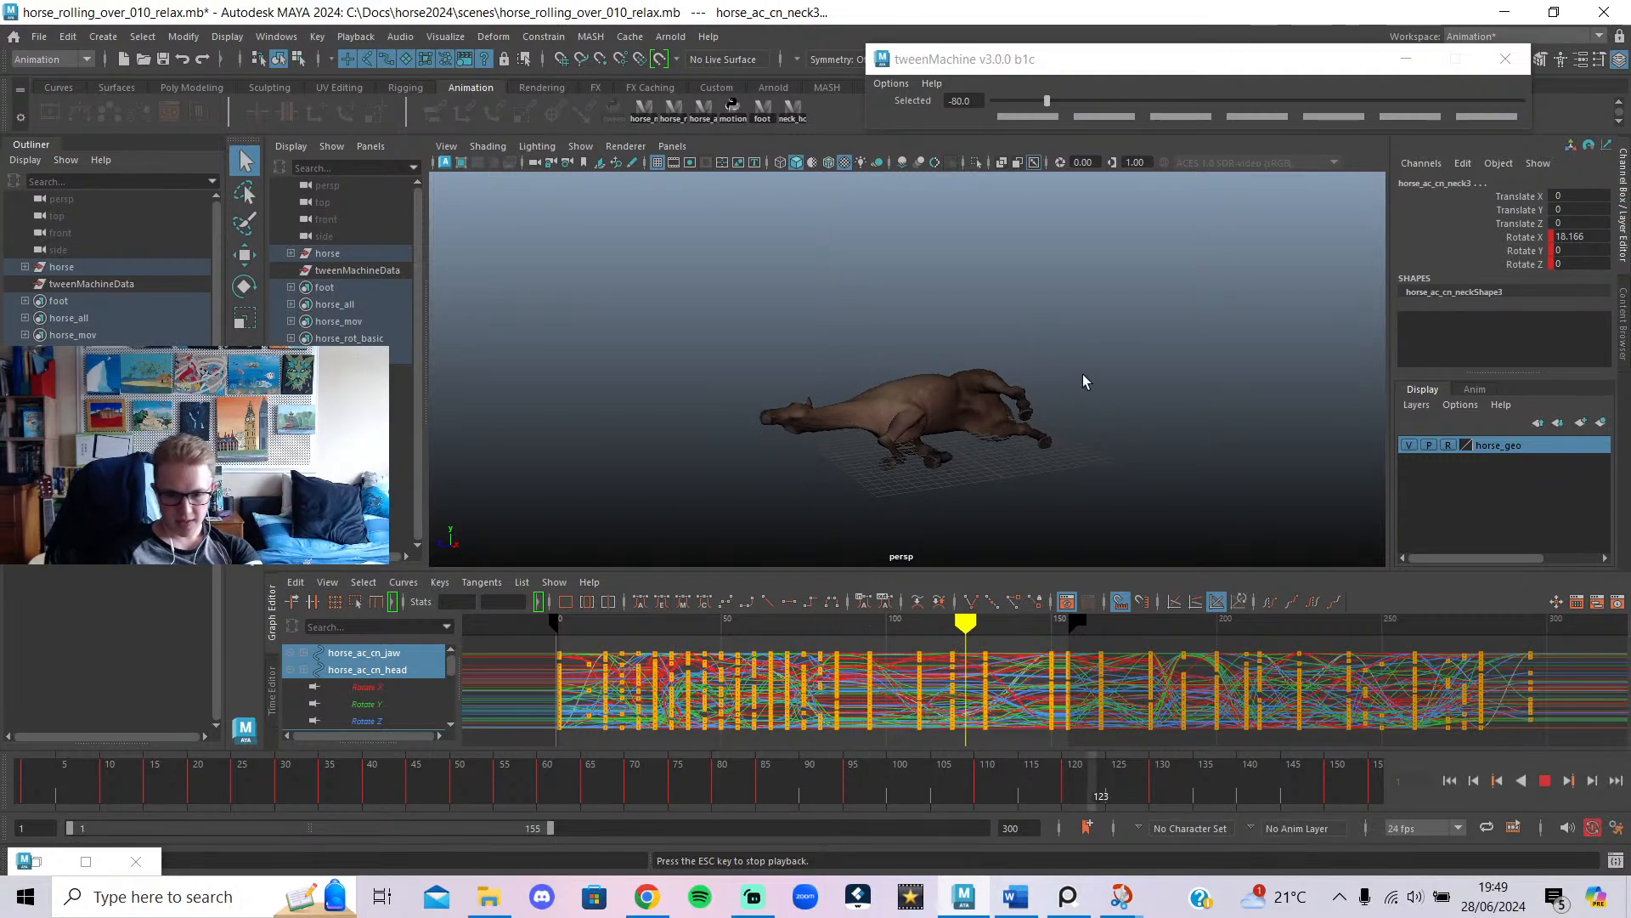
{"action": "left_click_drag", "start_coordinate": [1080, 375], "coordinate": [1119, 363], "text": "alt"}
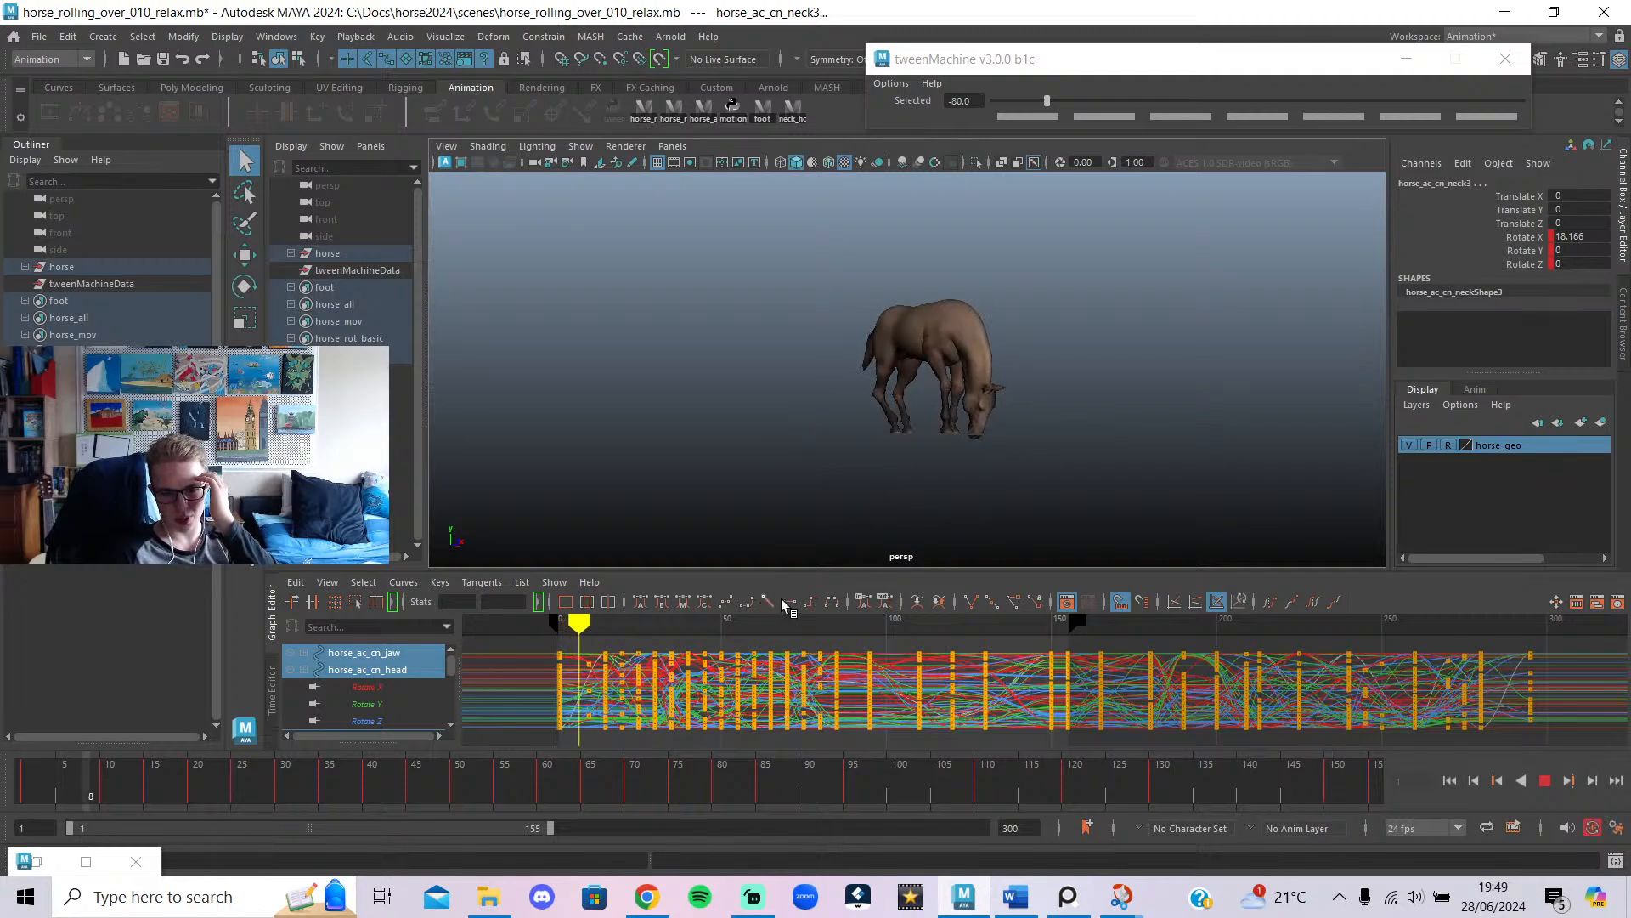
{"action": "left_click", "coordinate": [748, 628]}
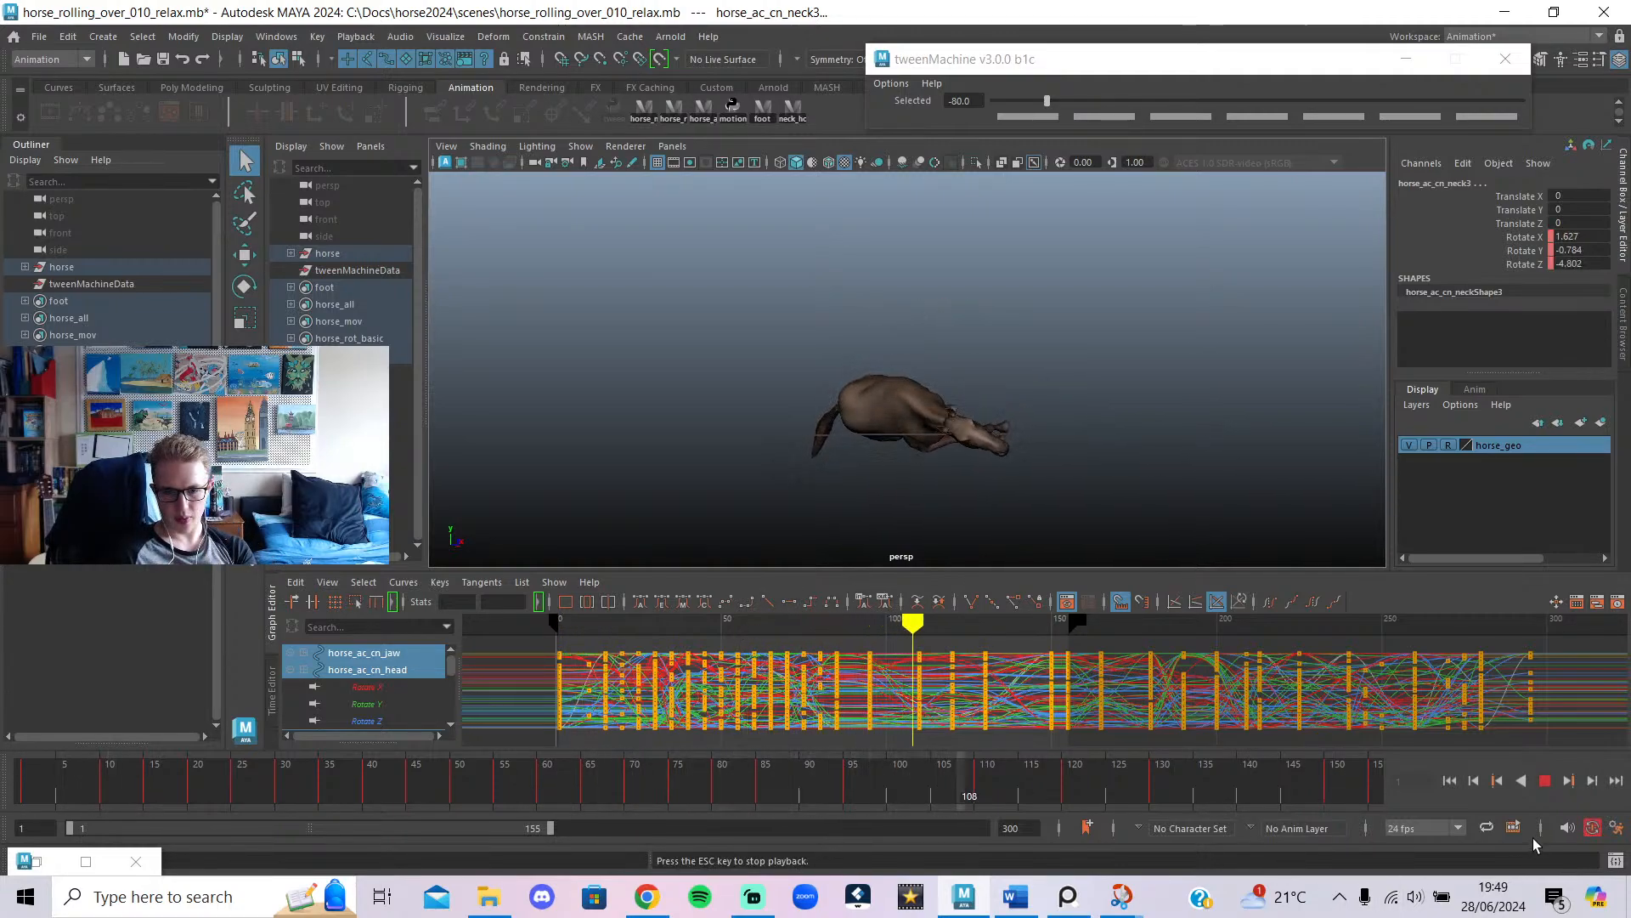
{"action": "left_click", "coordinate": [1544, 781]}
Save the scene as horse_rolling_over_010_relax.mb and bring Streamlabs Desktop forward.
{"action": "scroll", "coordinate": [1028, 467], "scroll_direction": "up", "scroll_amount": 3}
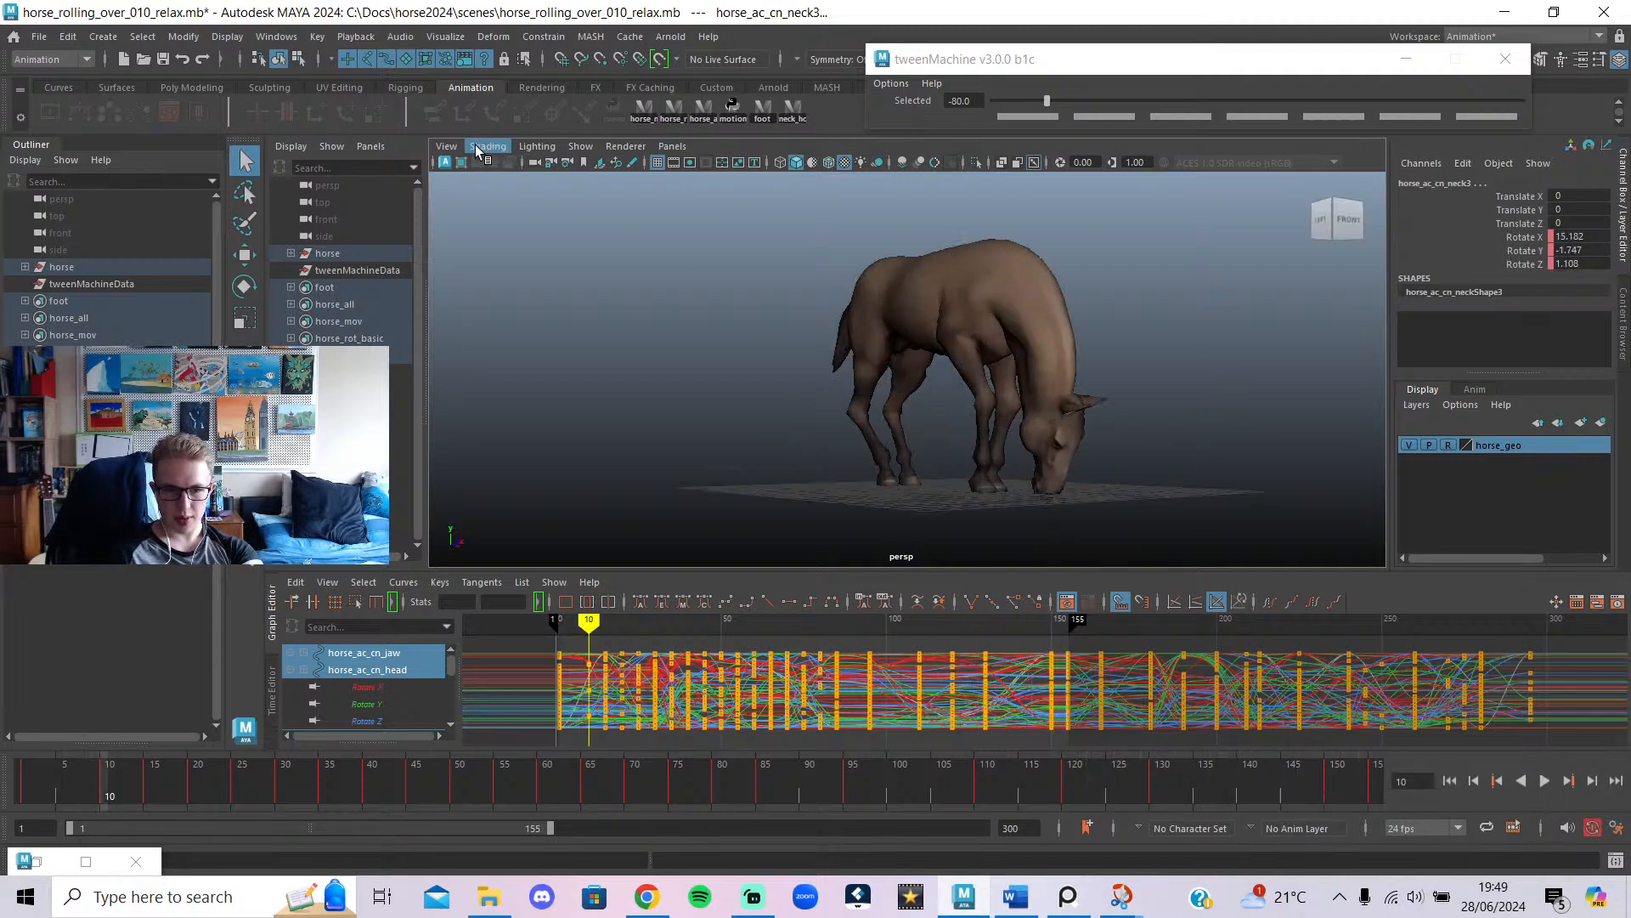
{"action": "left_click", "coordinate": [163, 60]}
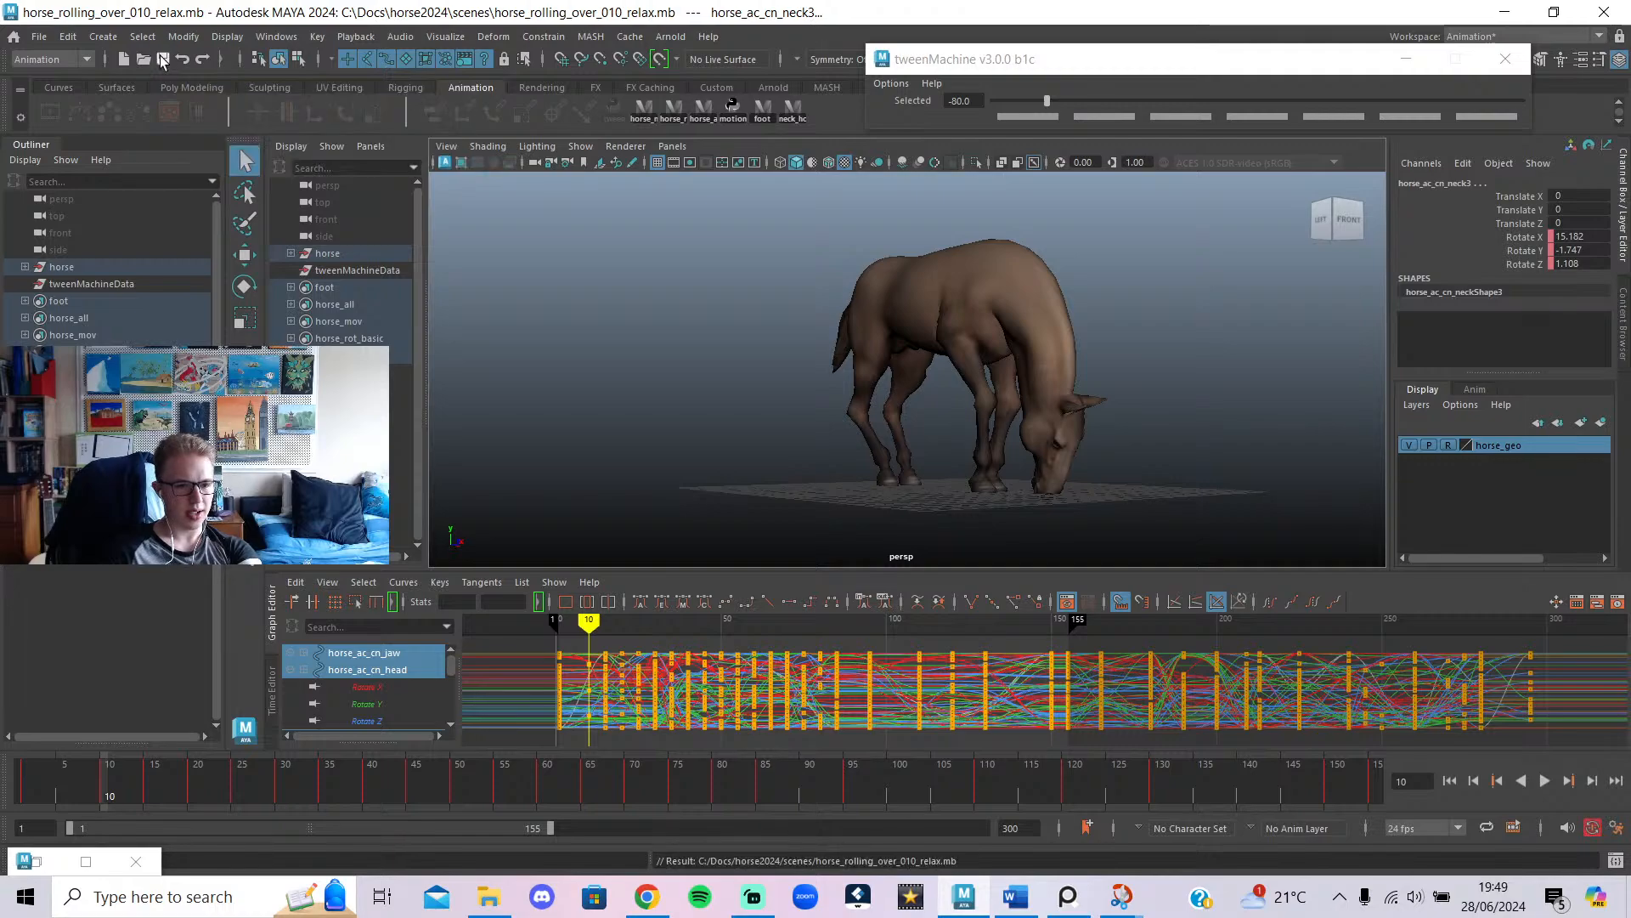
{"action": "left_click", "coordinate": [745, 902]}
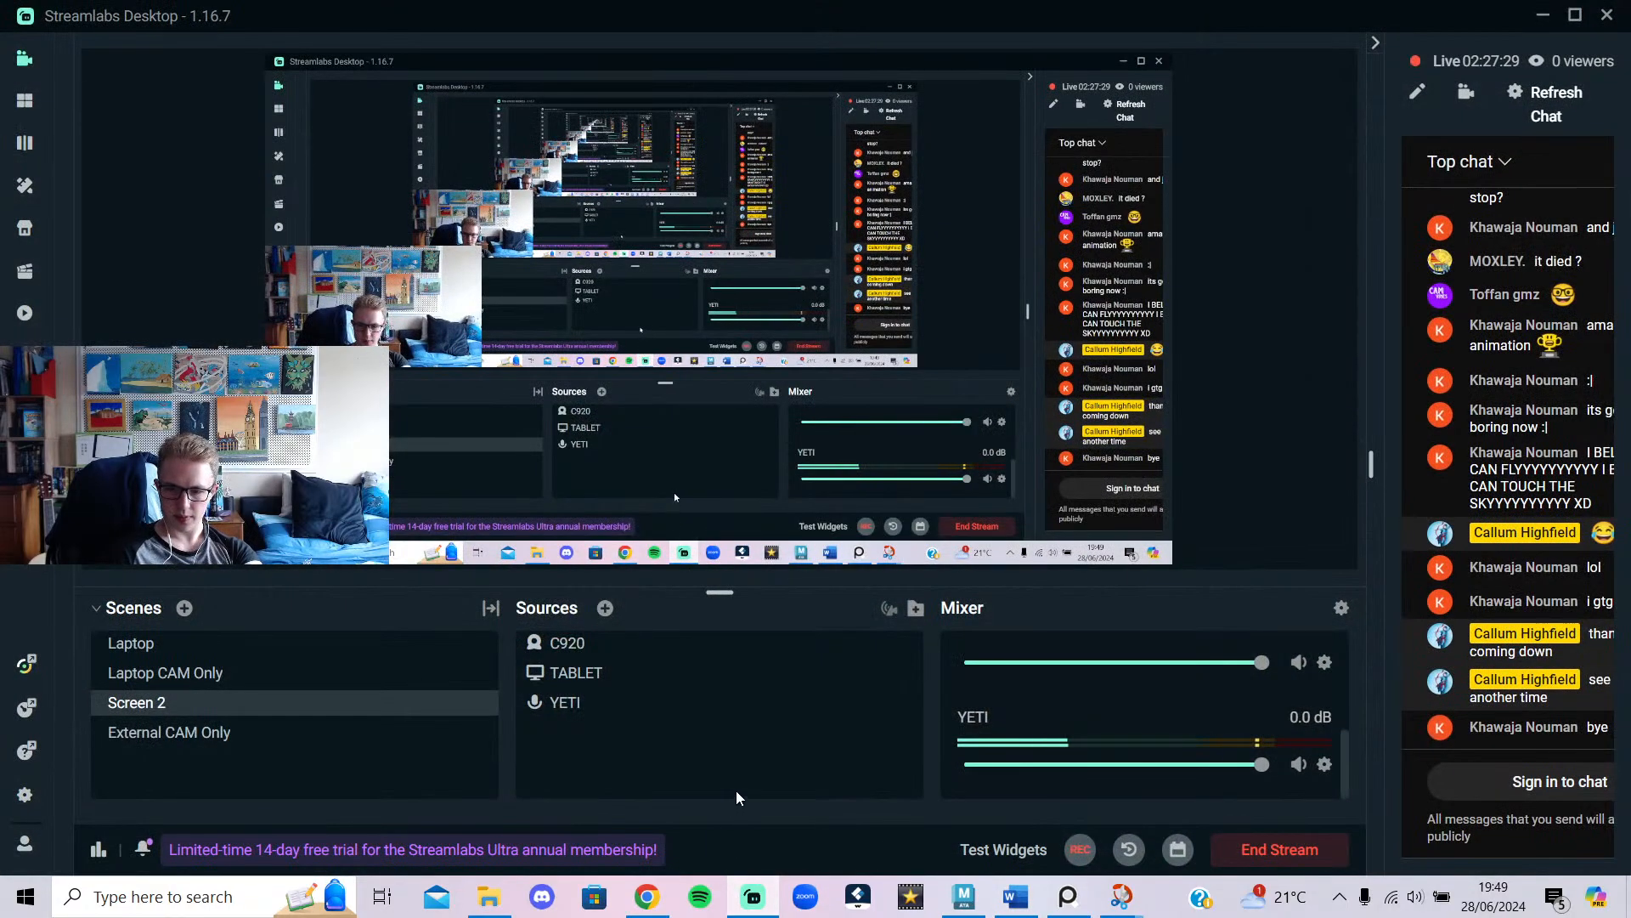